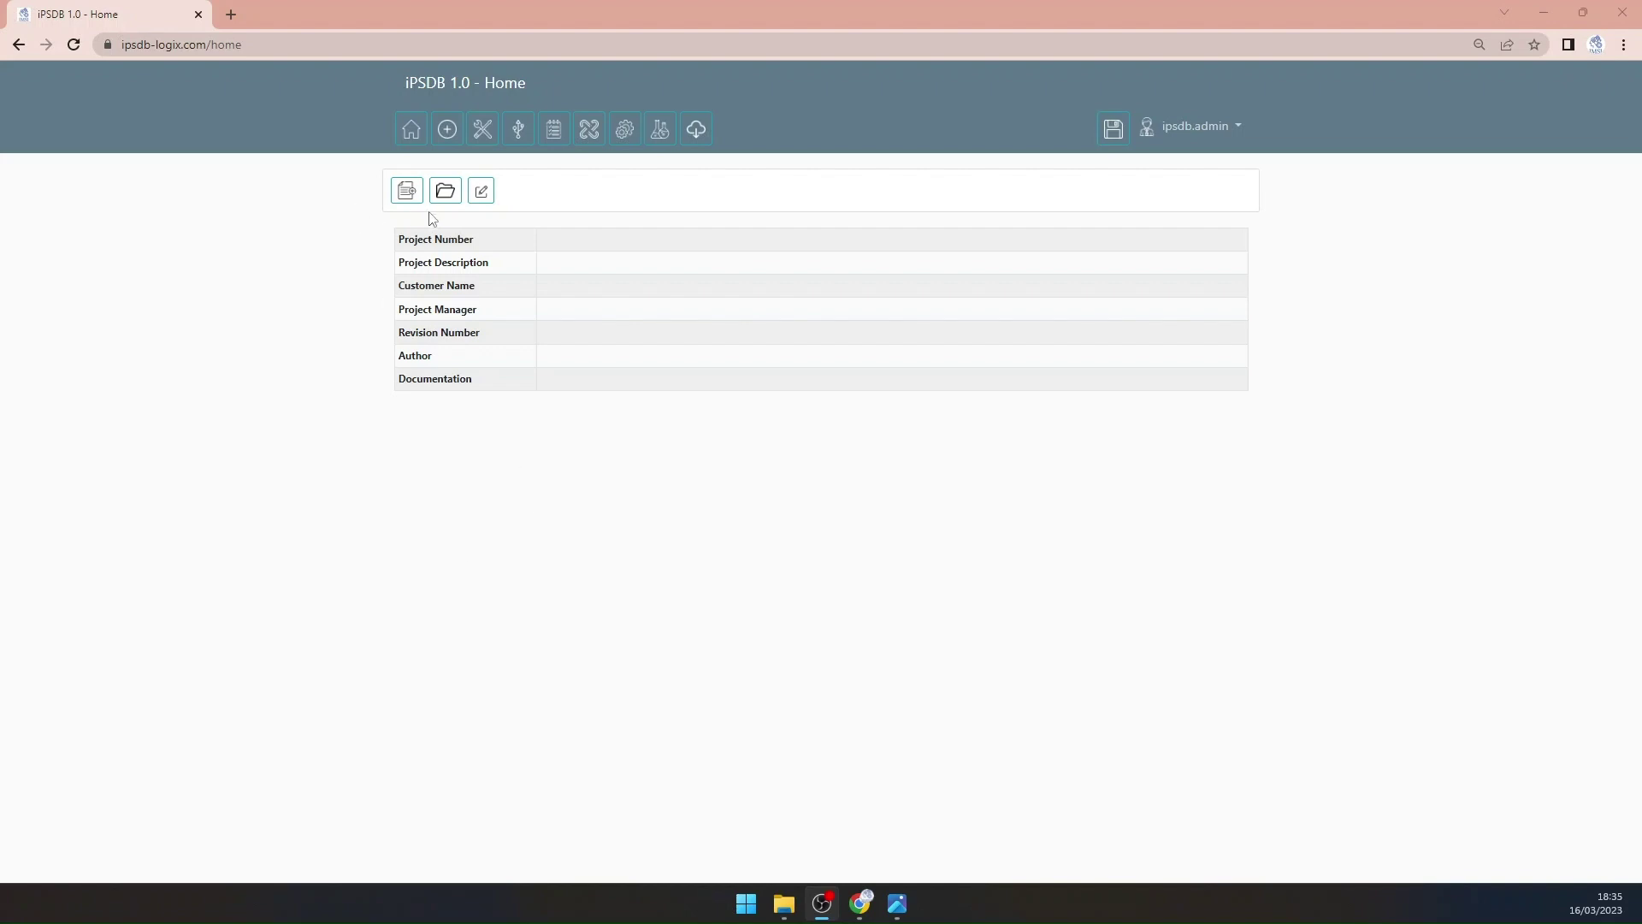
# Step: Load the project file 1_T08.xlsx from the Downloads folder into the project database
pyautogui.click(444, 194)
pyautogui.click(647, 221)
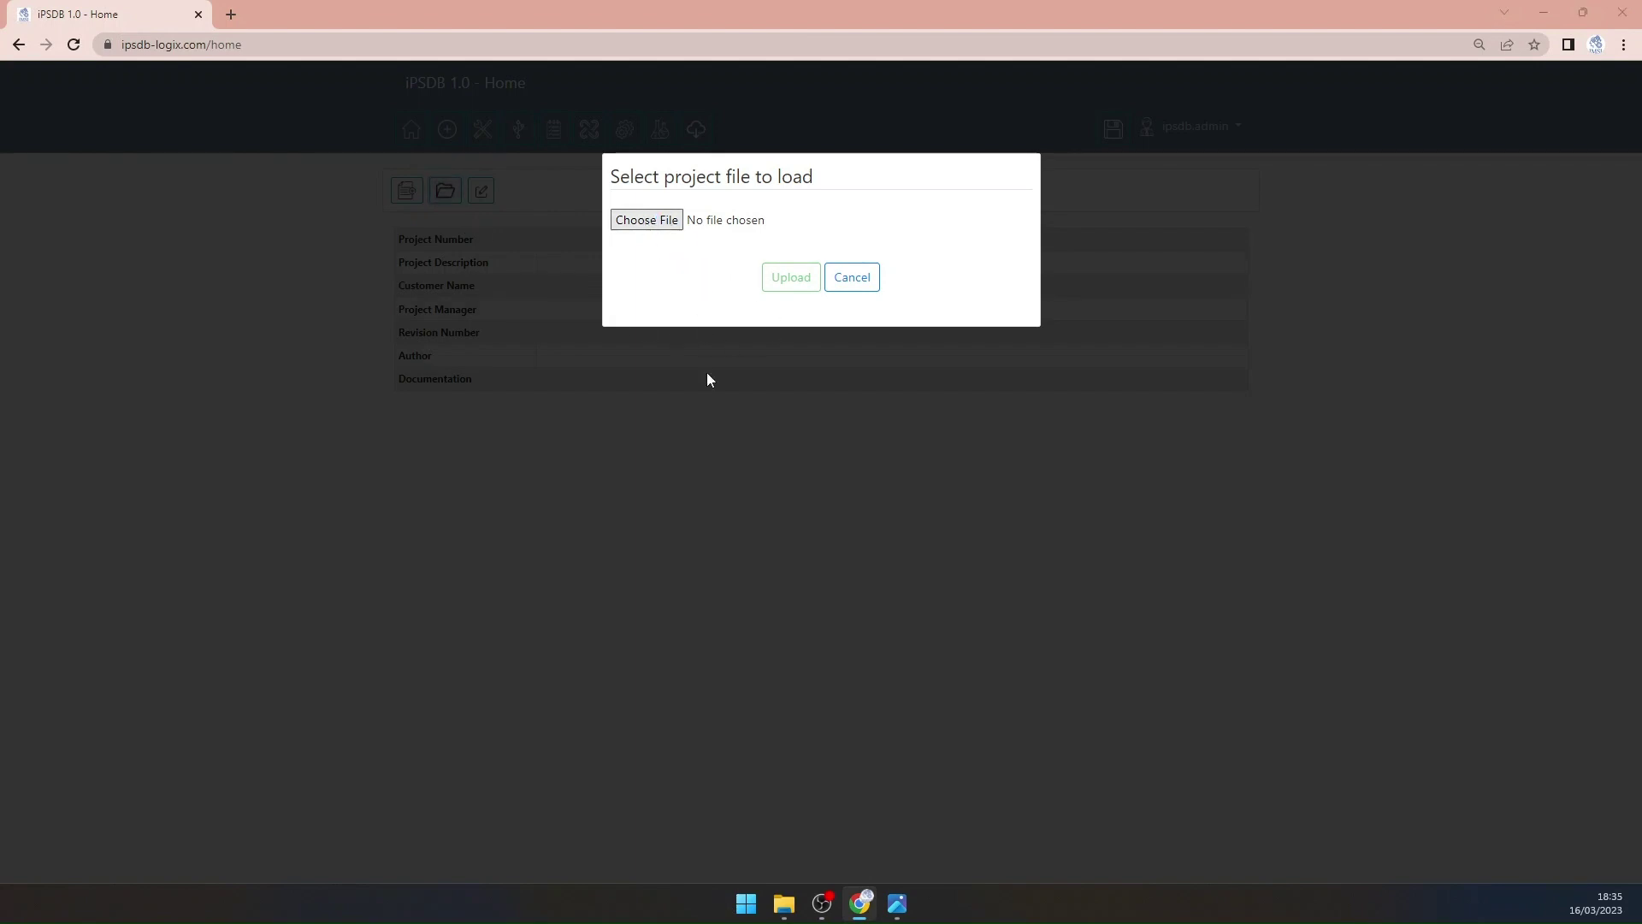
pyautogui.click(206, 162)
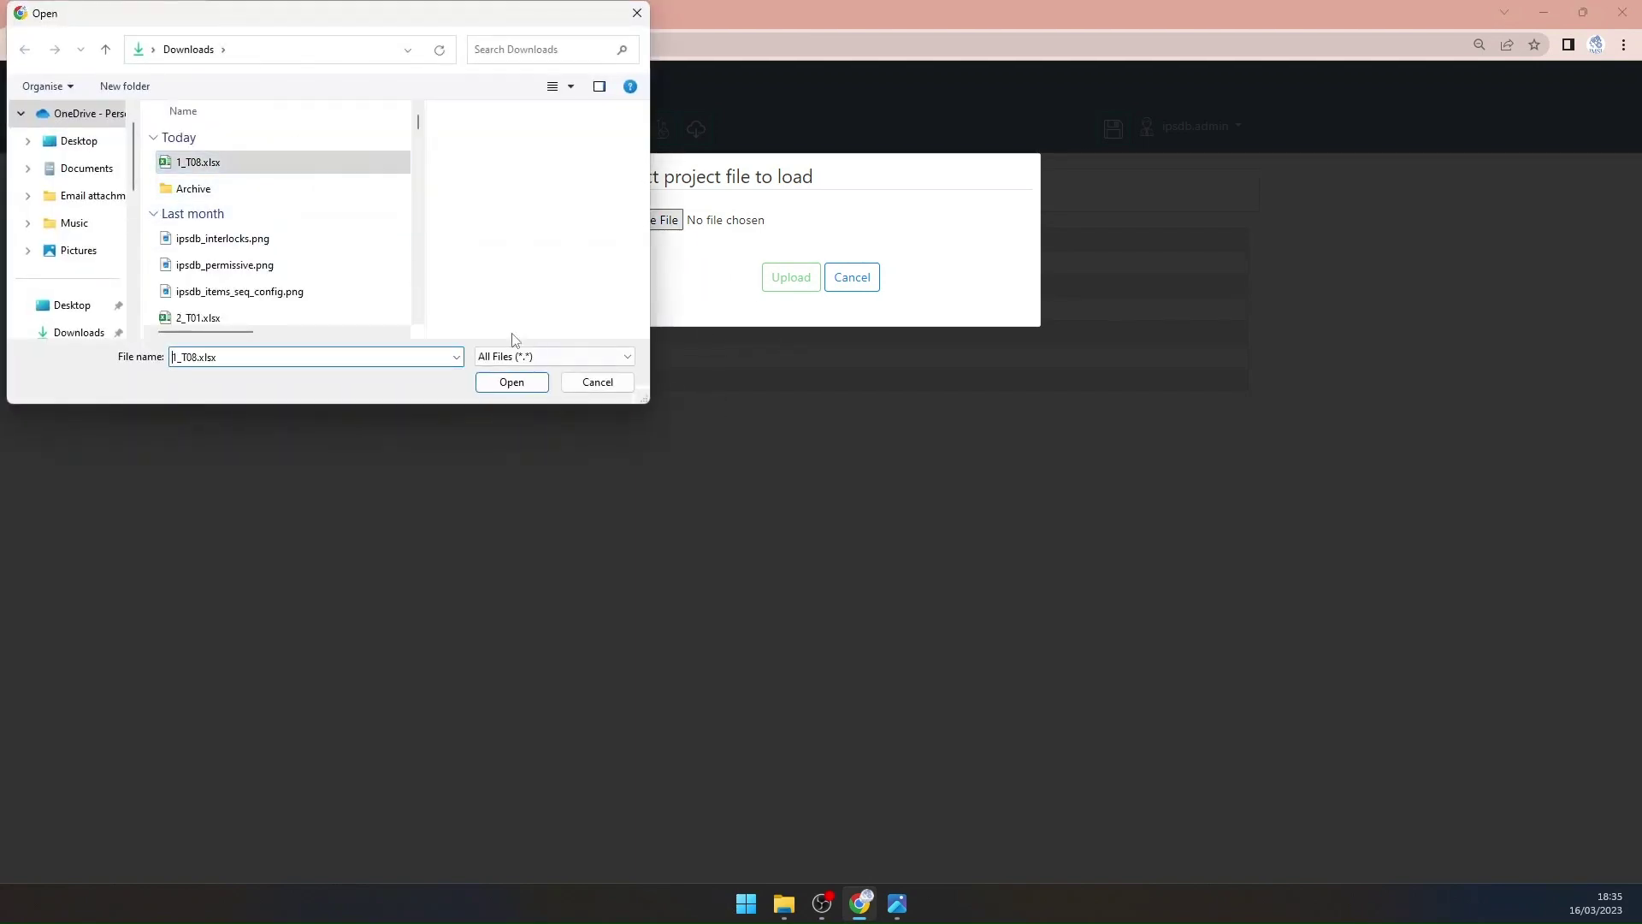
pyautogui.click(511, 382)
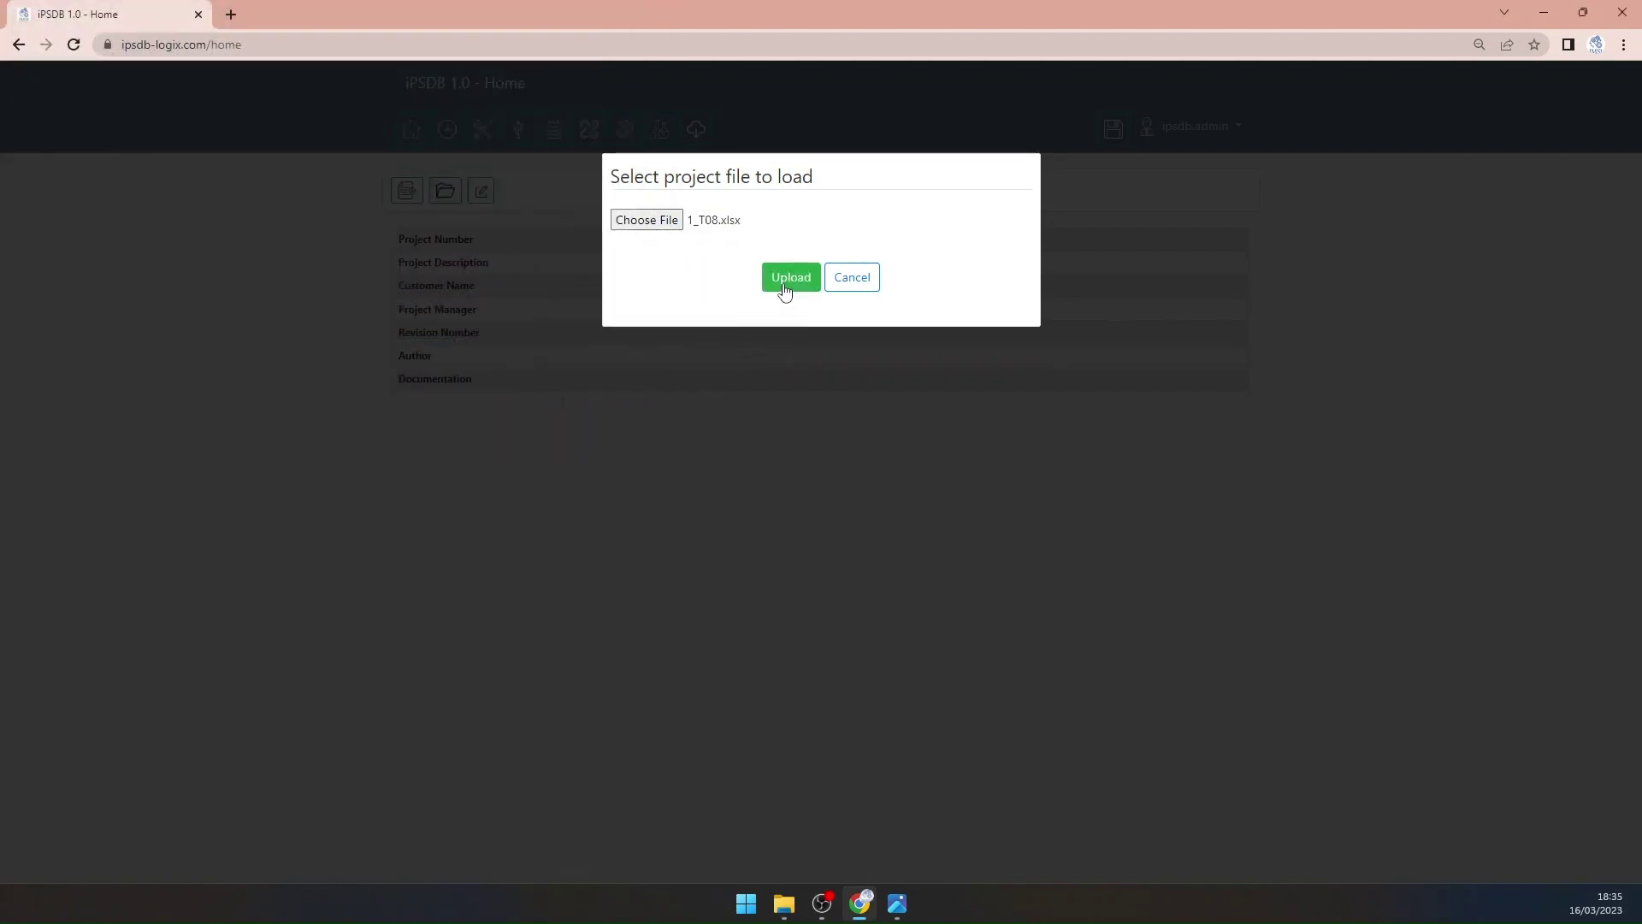
pyautogui.click(783, 291)
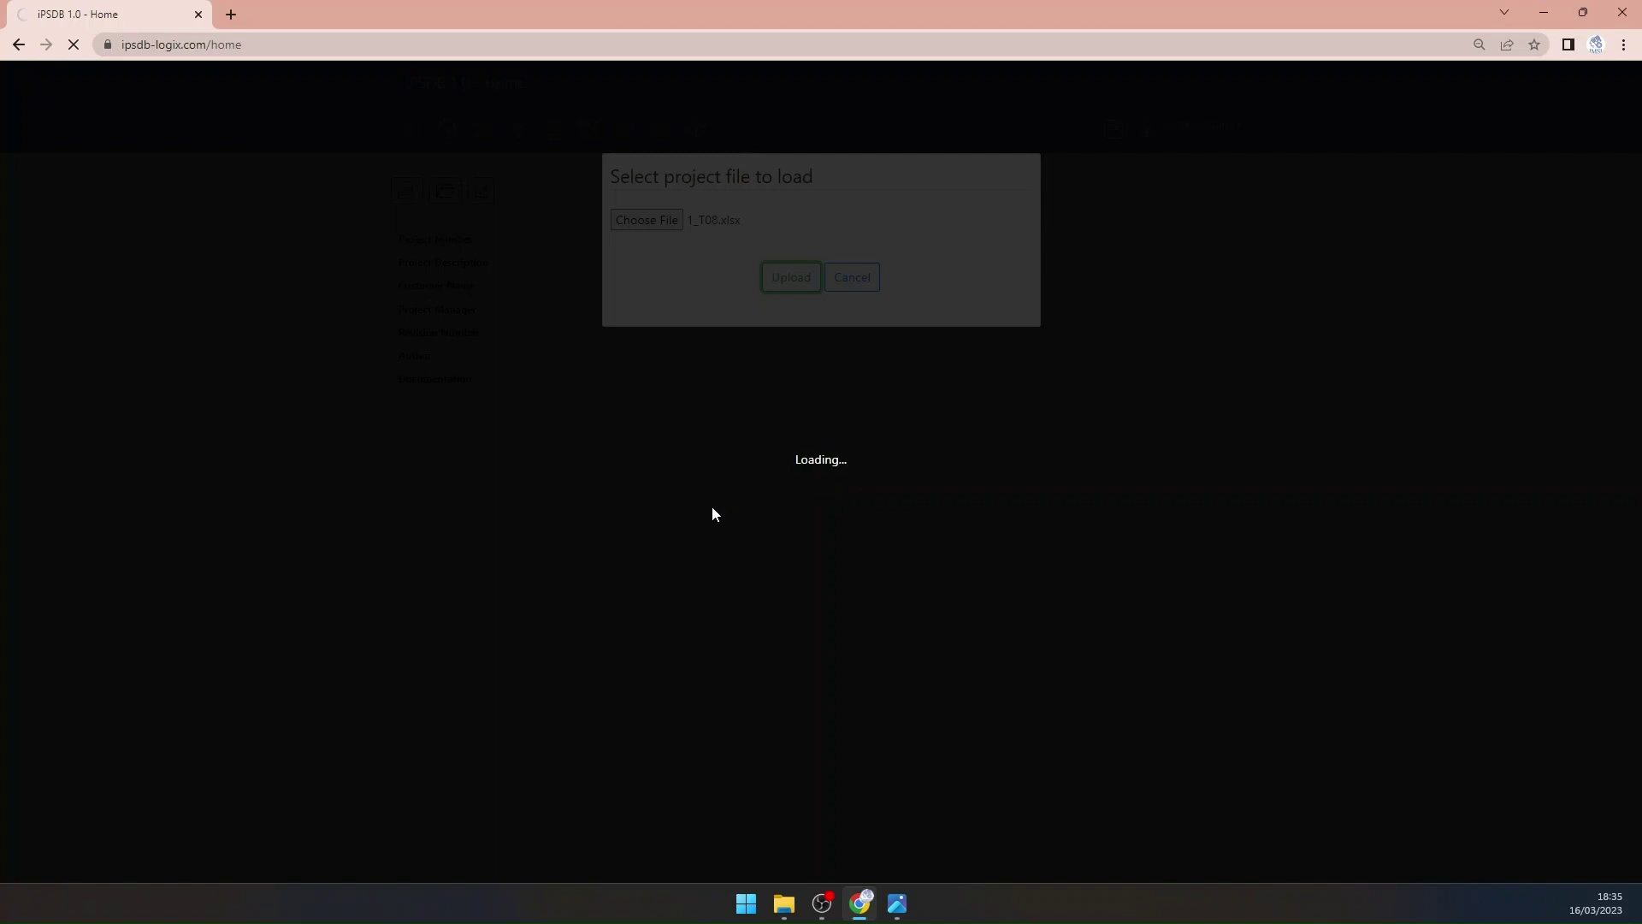
# Step: Switch to Photos and compare the complete plant P&ID with the cold water P&ID
pyautogui.click(898, 904)
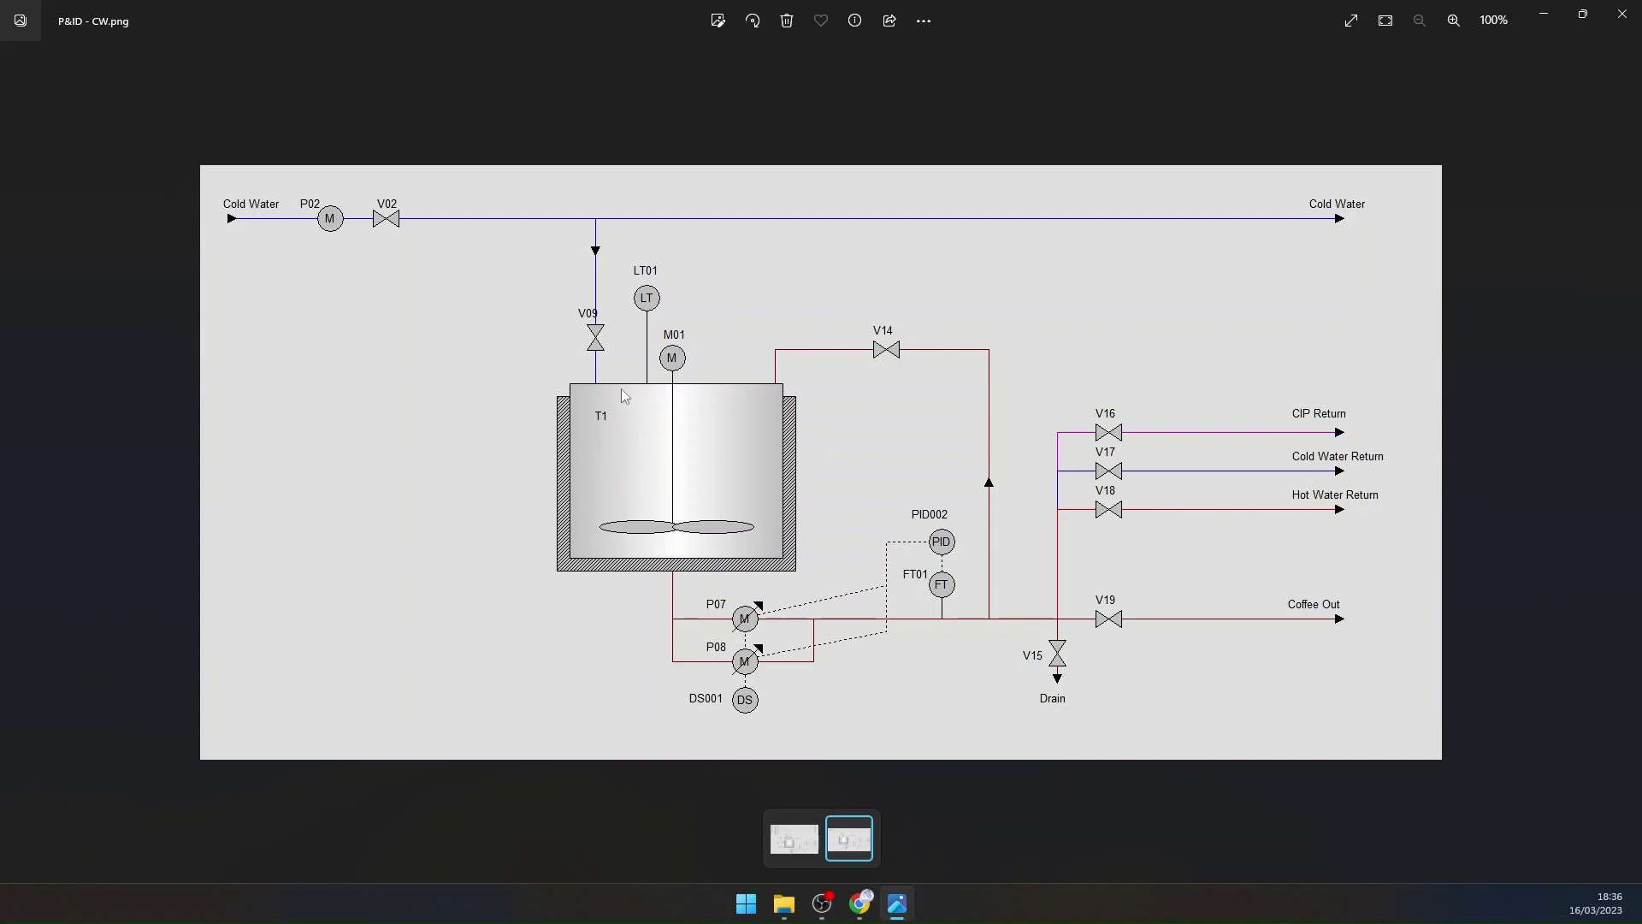
pyautogui.click(793, 838)
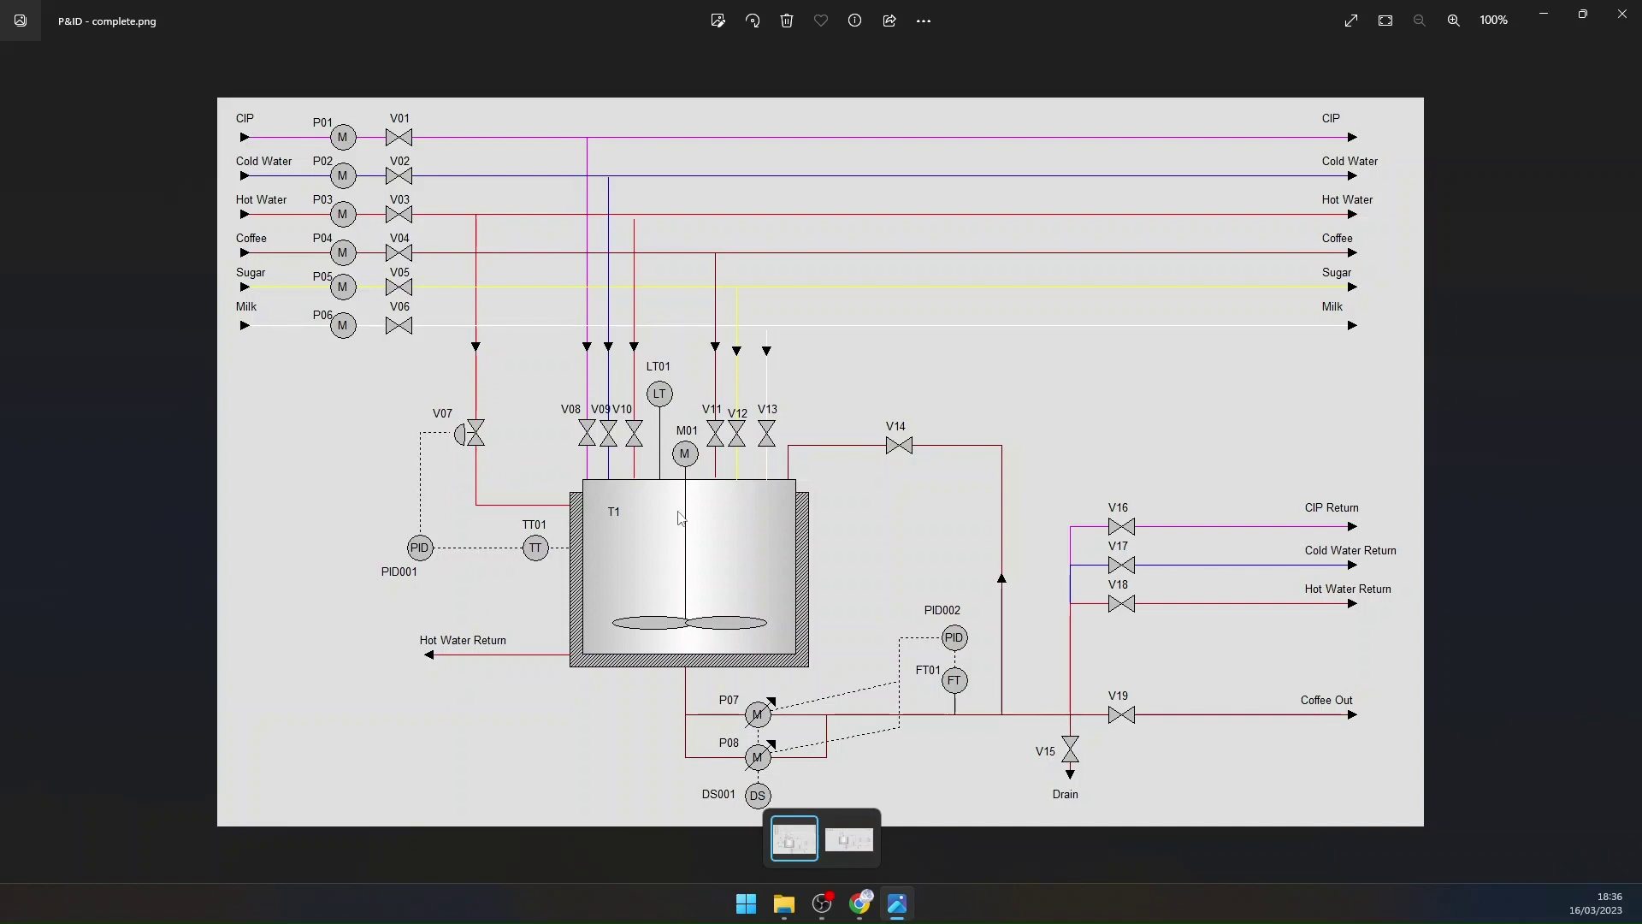
pyautogui.click(848, 834)
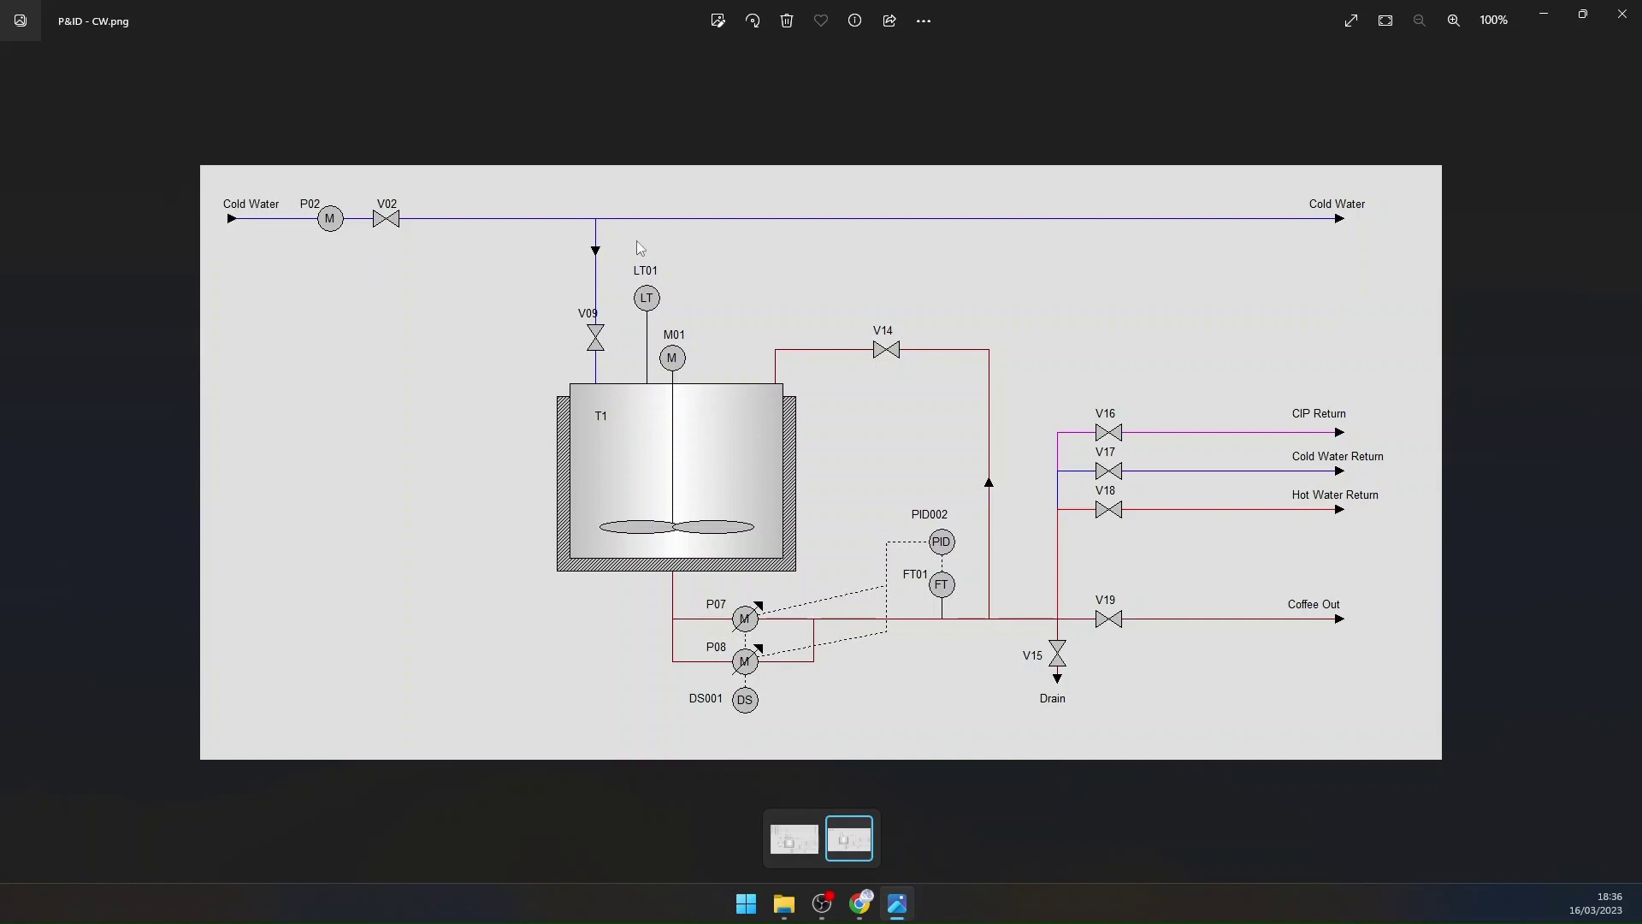
pyautogui.click(796, 853)
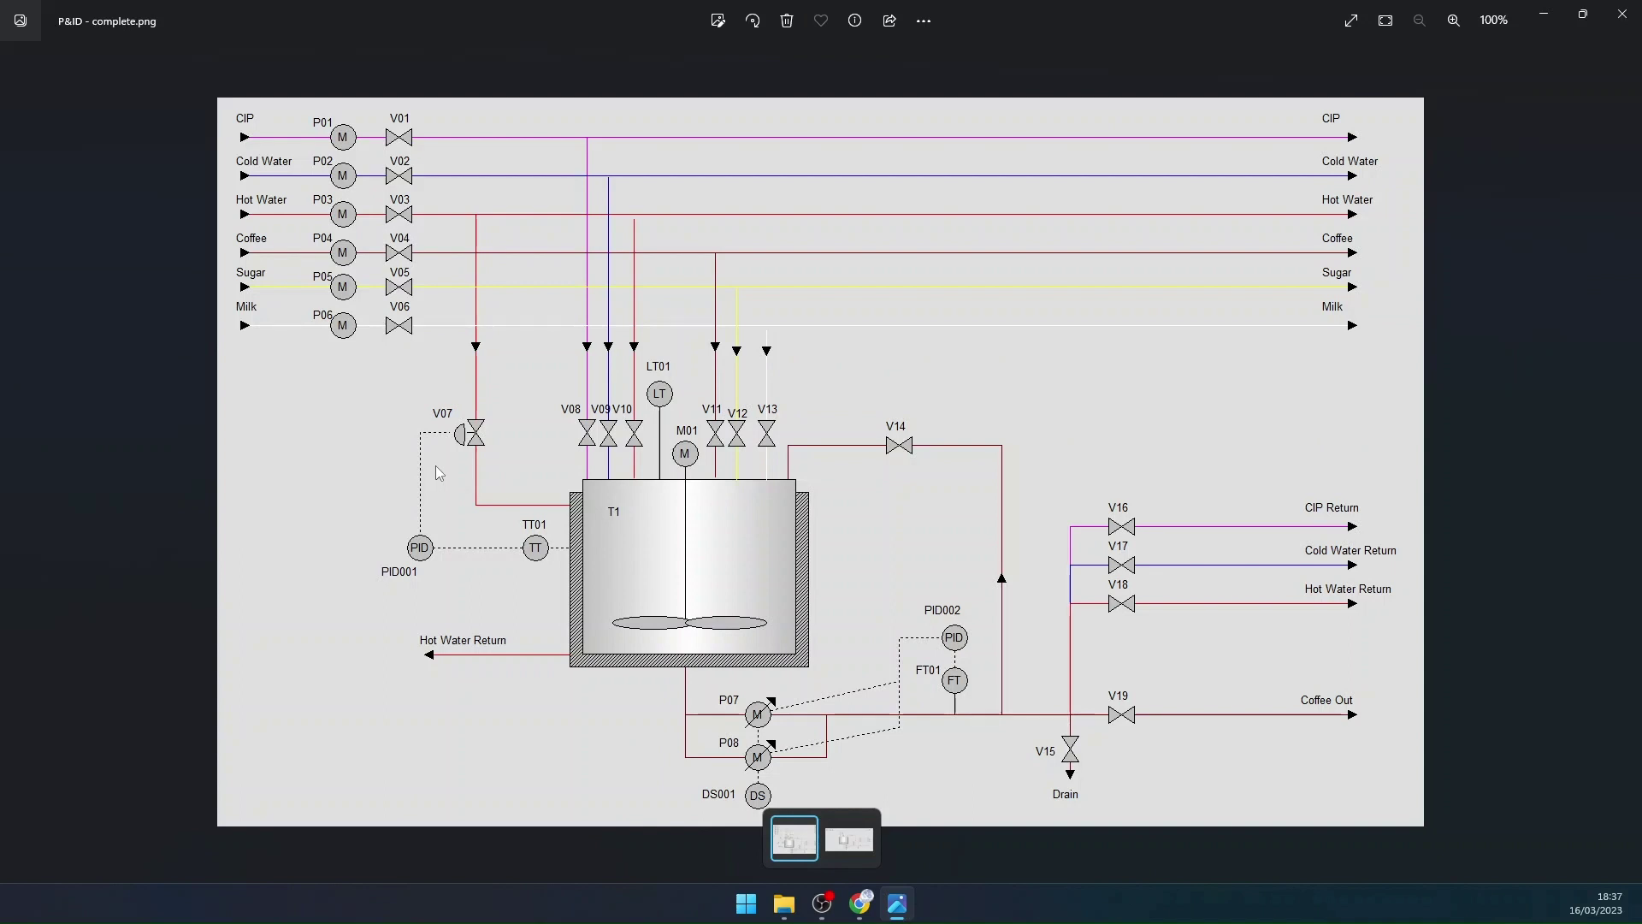
# Step: Return to iPSDB in Chrome and look through the loaded project's full item list
pyautogui.click(860, 904)
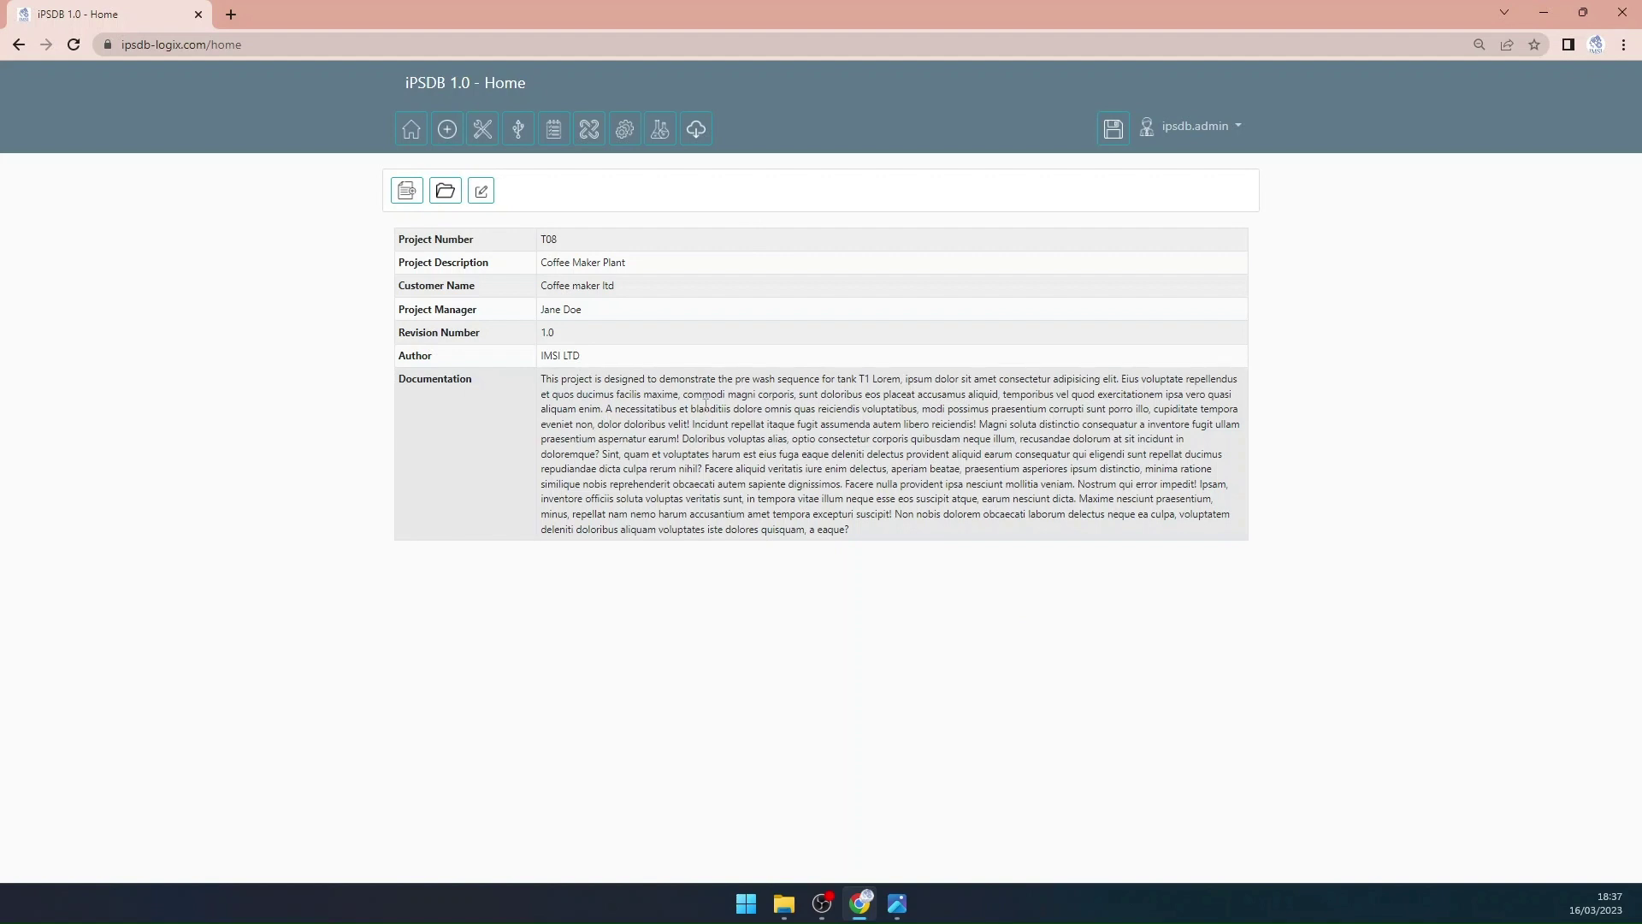
pyautogui.click(447, 129)
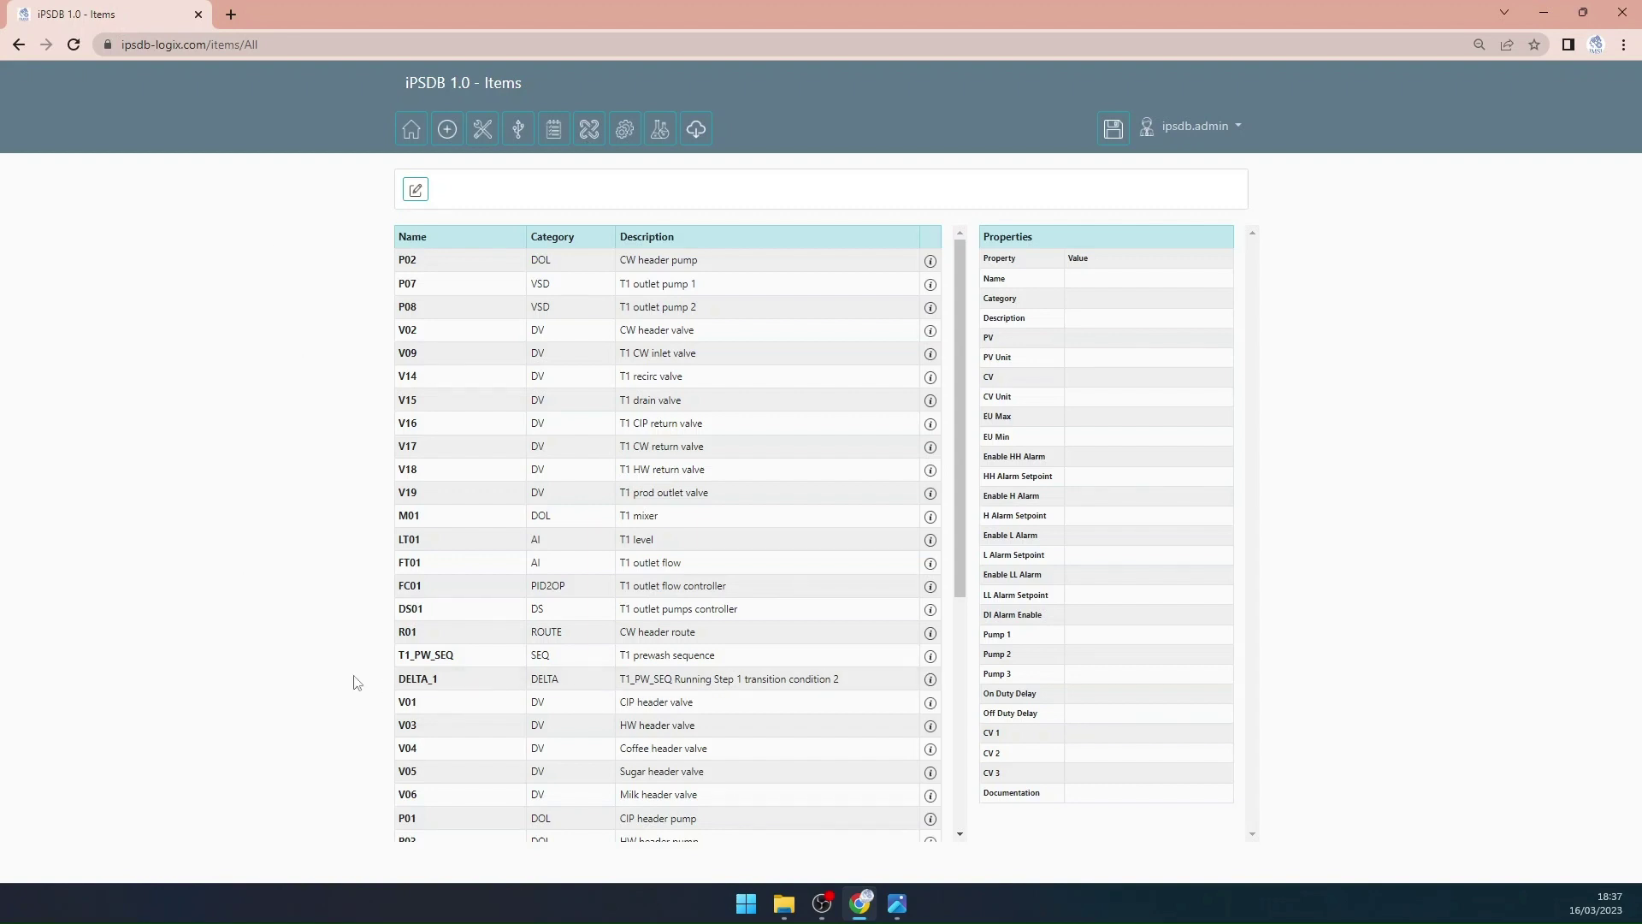
pyautogui.scroll(-2, 985, 469)
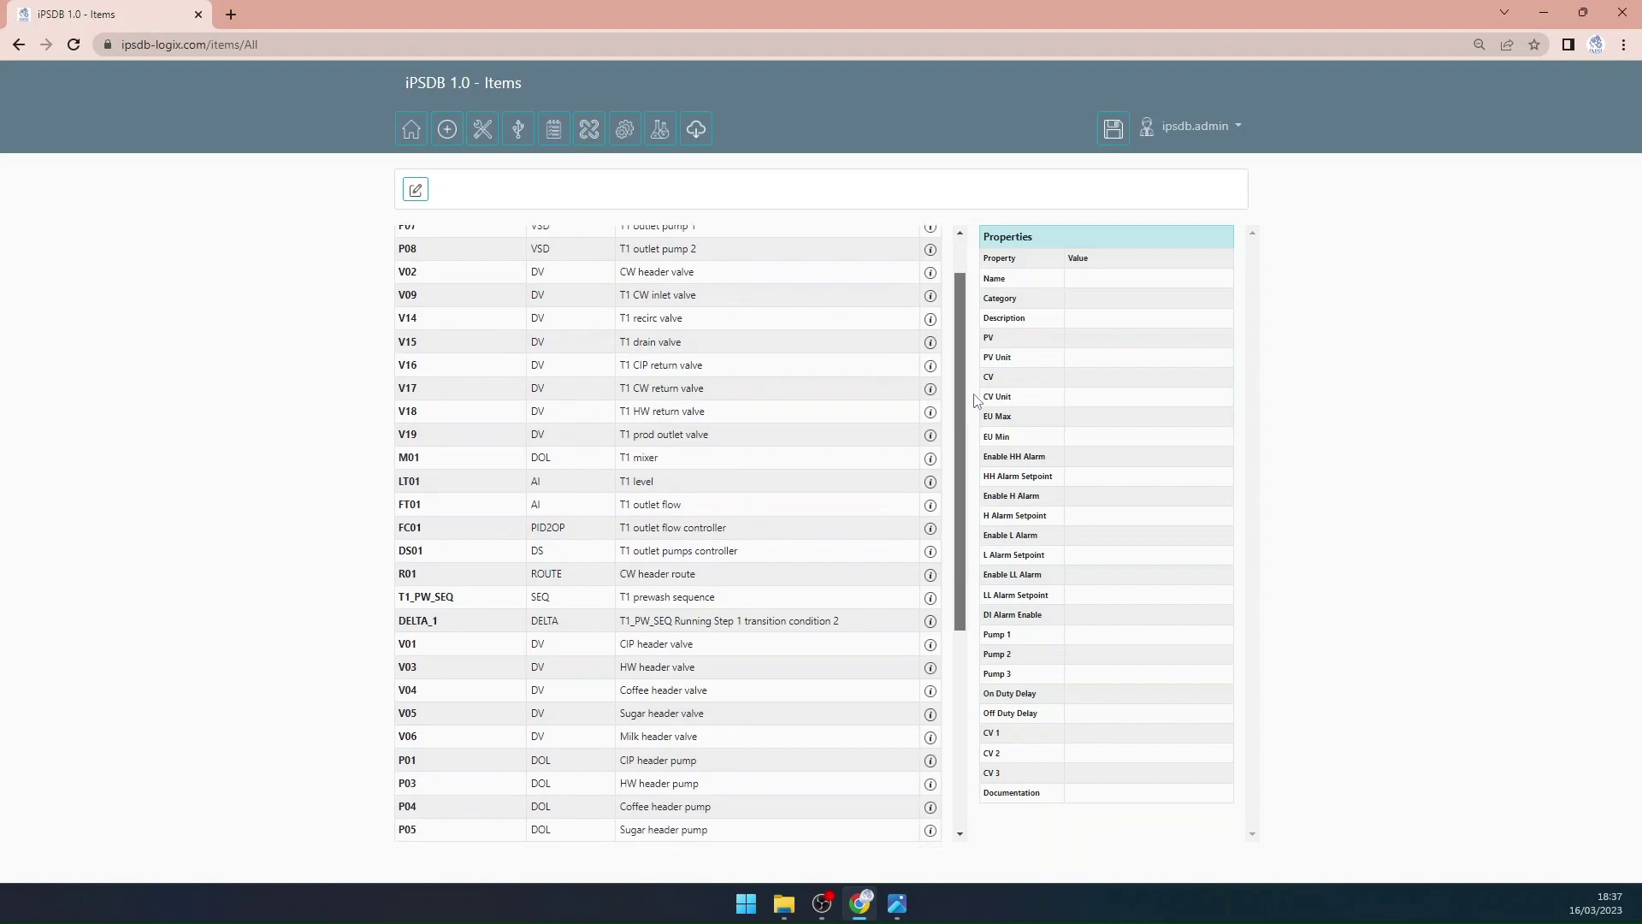
pyautogui.scroll(-2, 984, 469)
pyautogui.moveTo(989, 594); pyautogui.dragTo(888, 574)
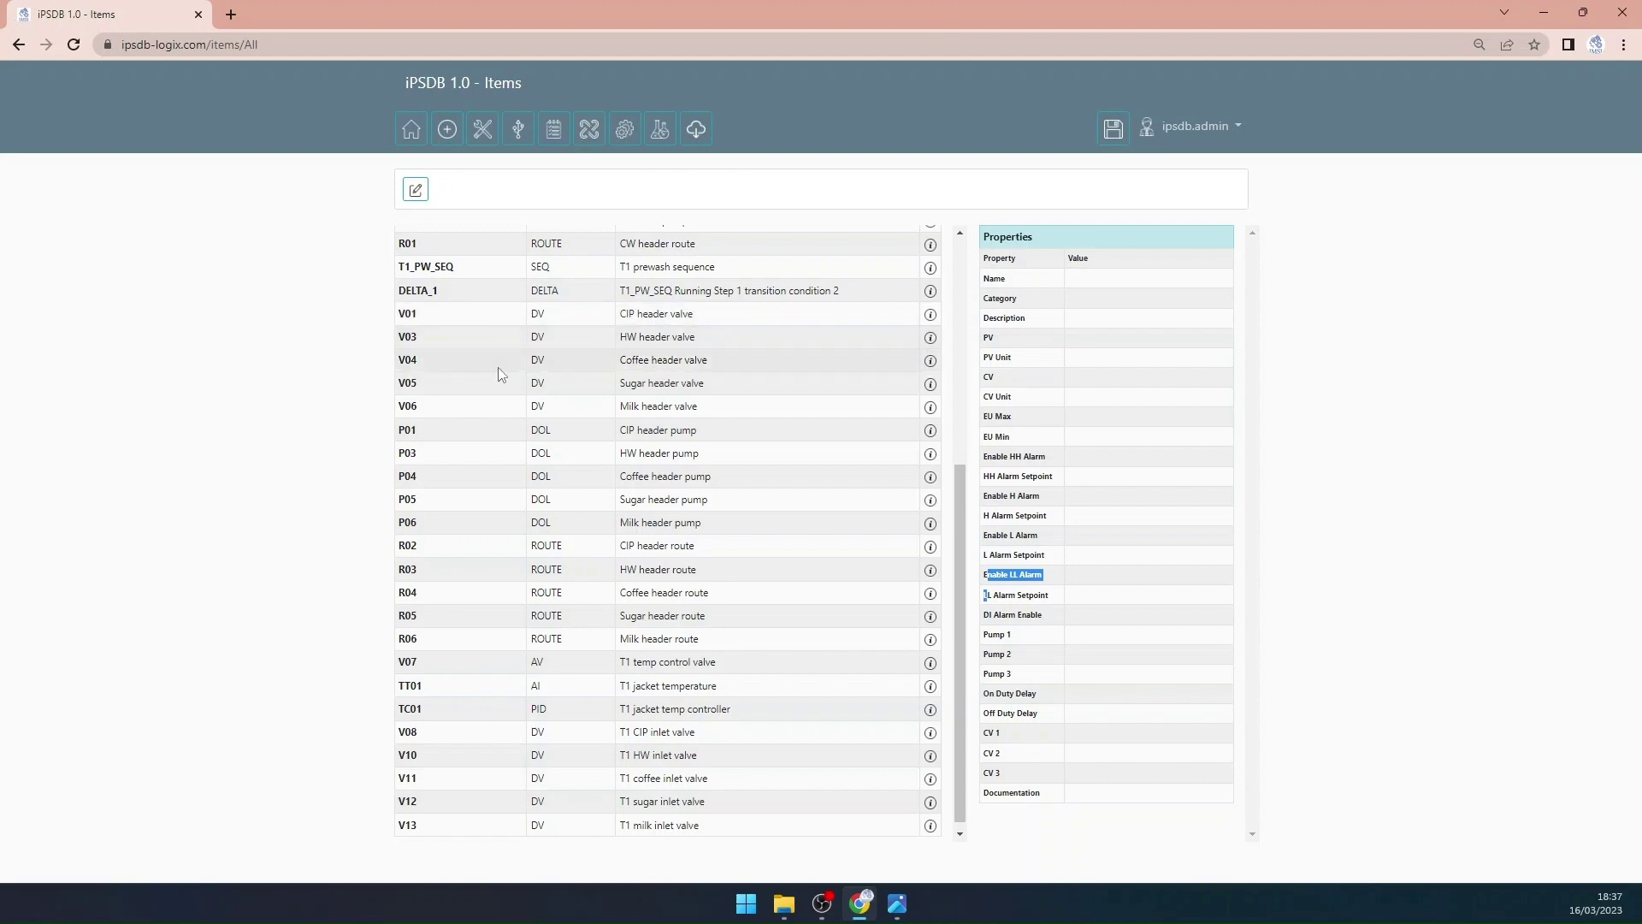
pyautogui.scroll(2, 498, 370)
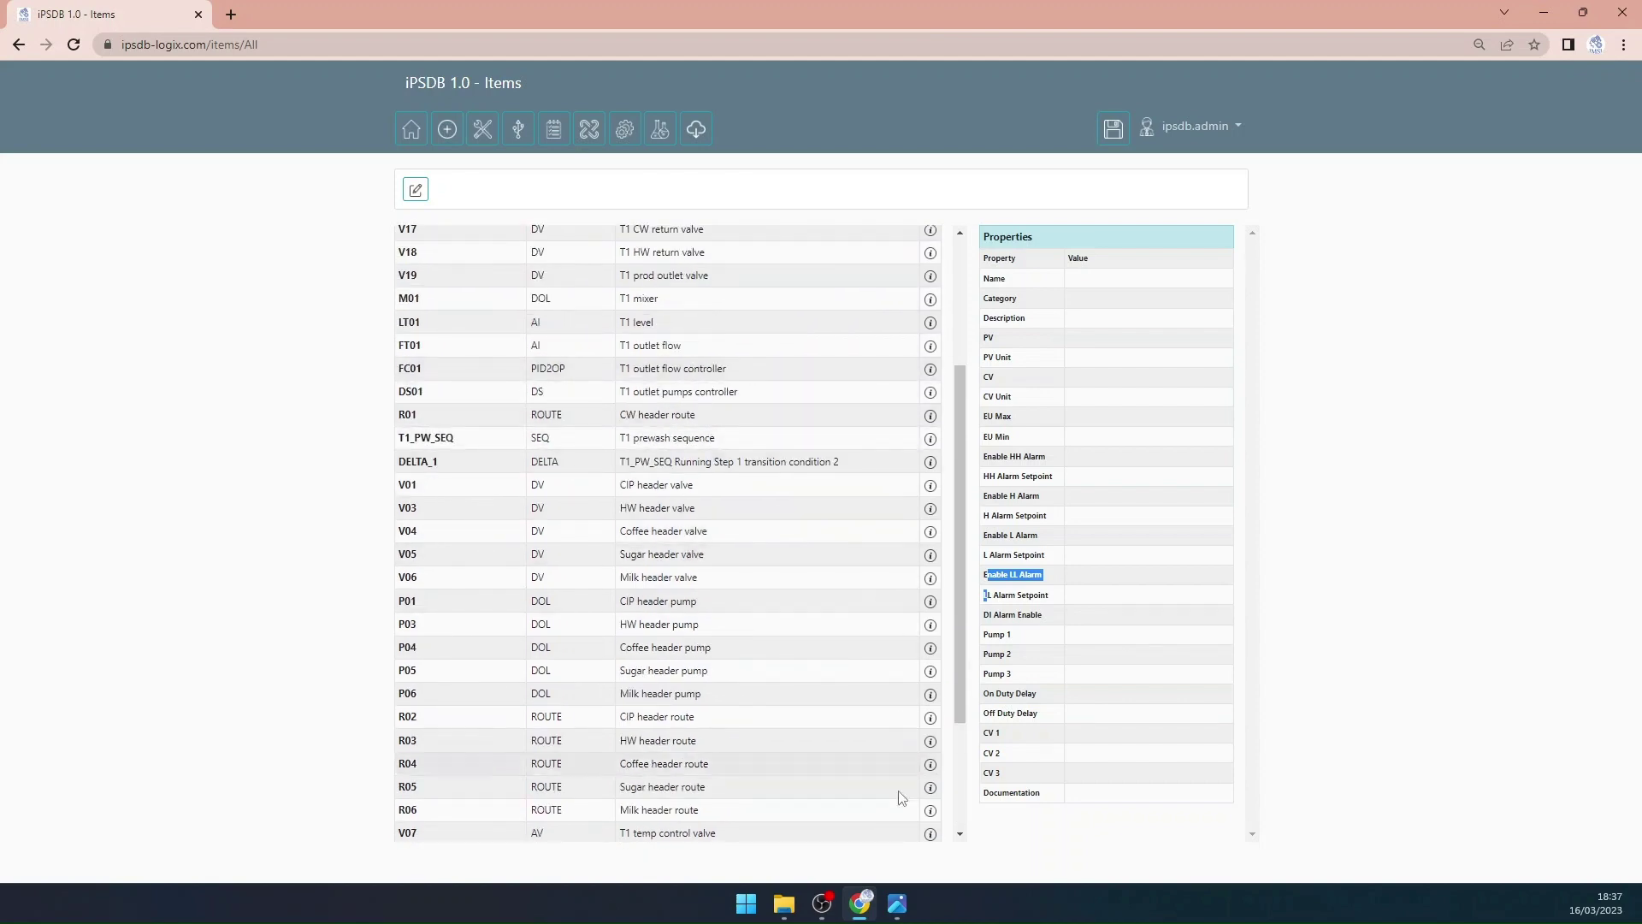
# Step: Examine the complete and cold water P&ID drawings in Photos and return to the iPSDB item list in Chrome
pyautogui.click(897, 904)
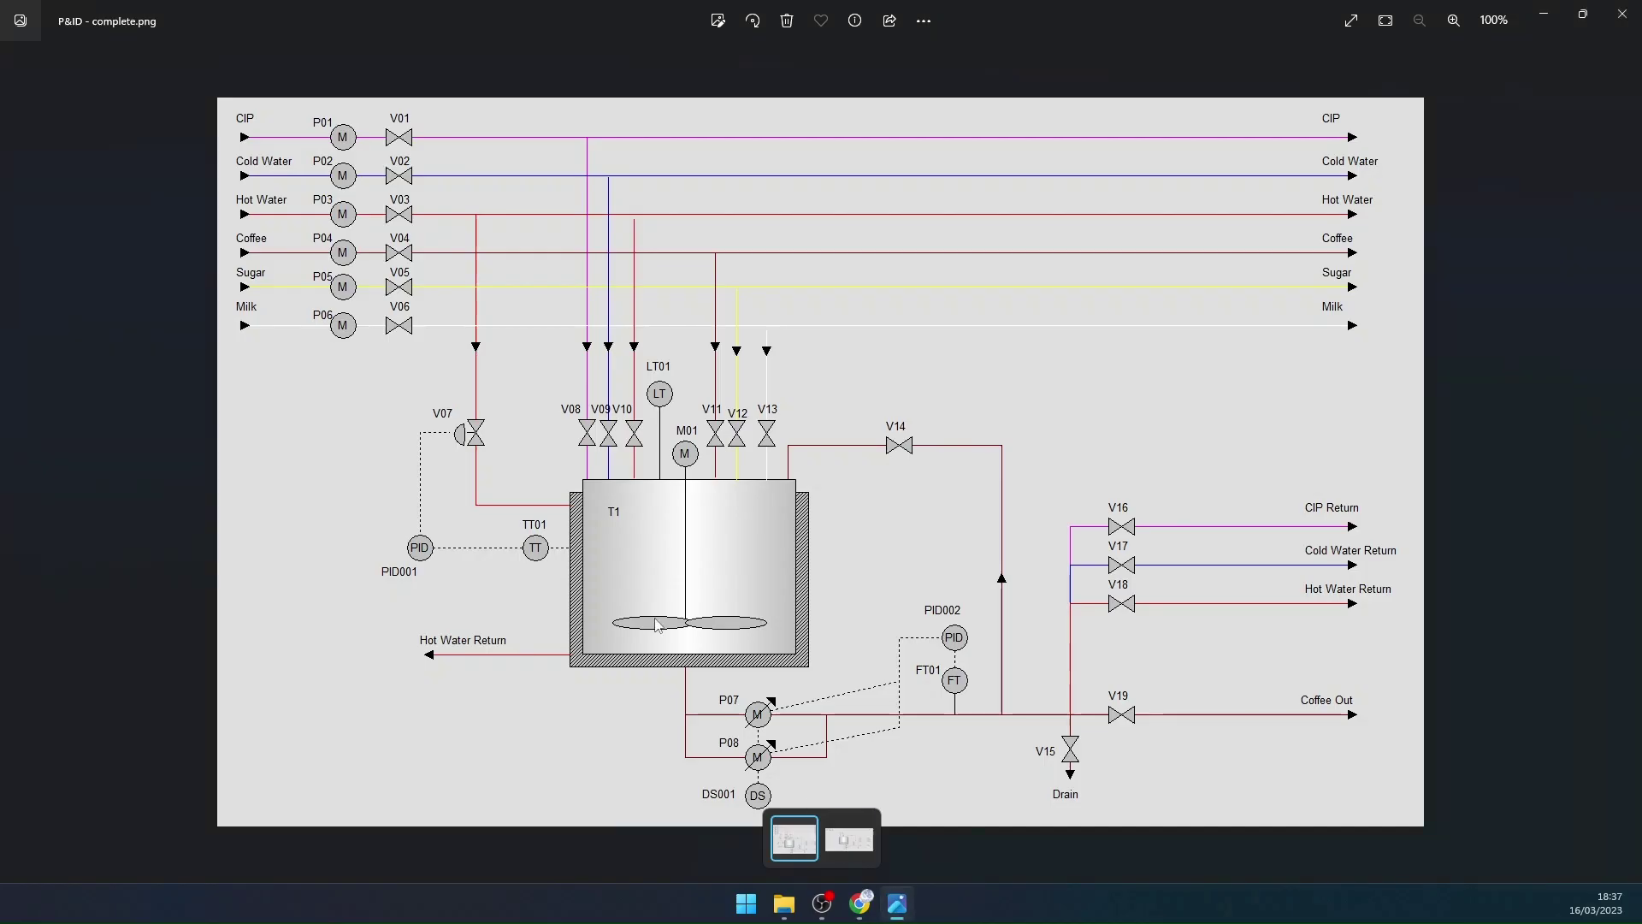
pyautogui.click(847, 850)
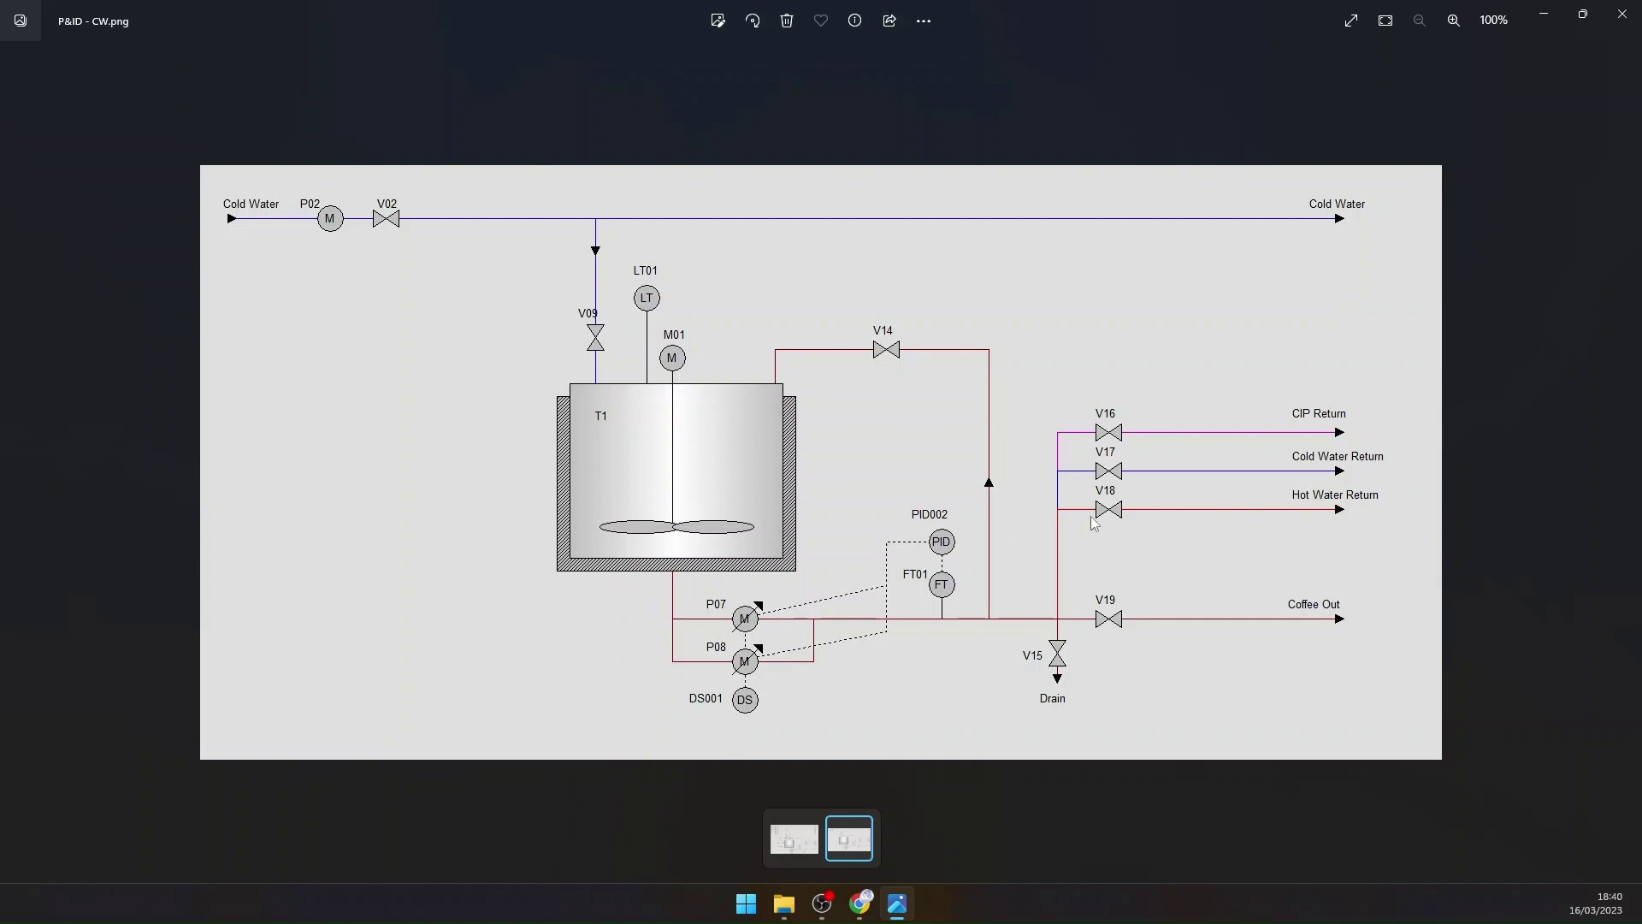
pyautogui.click(860, 903)
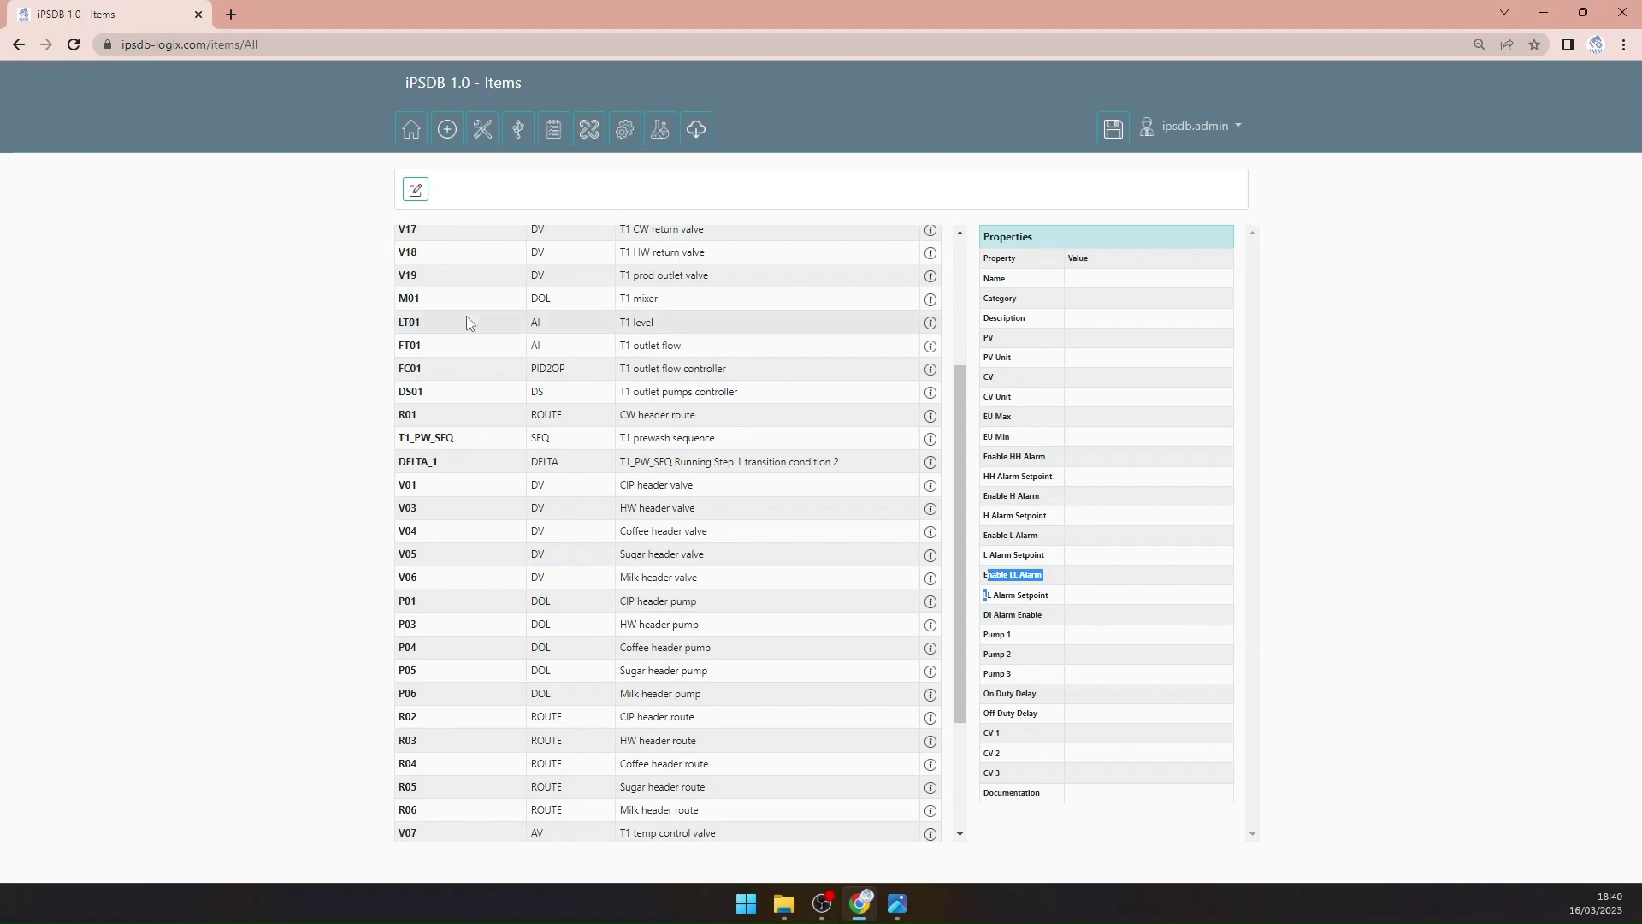
pyautogui.click(422, 444)
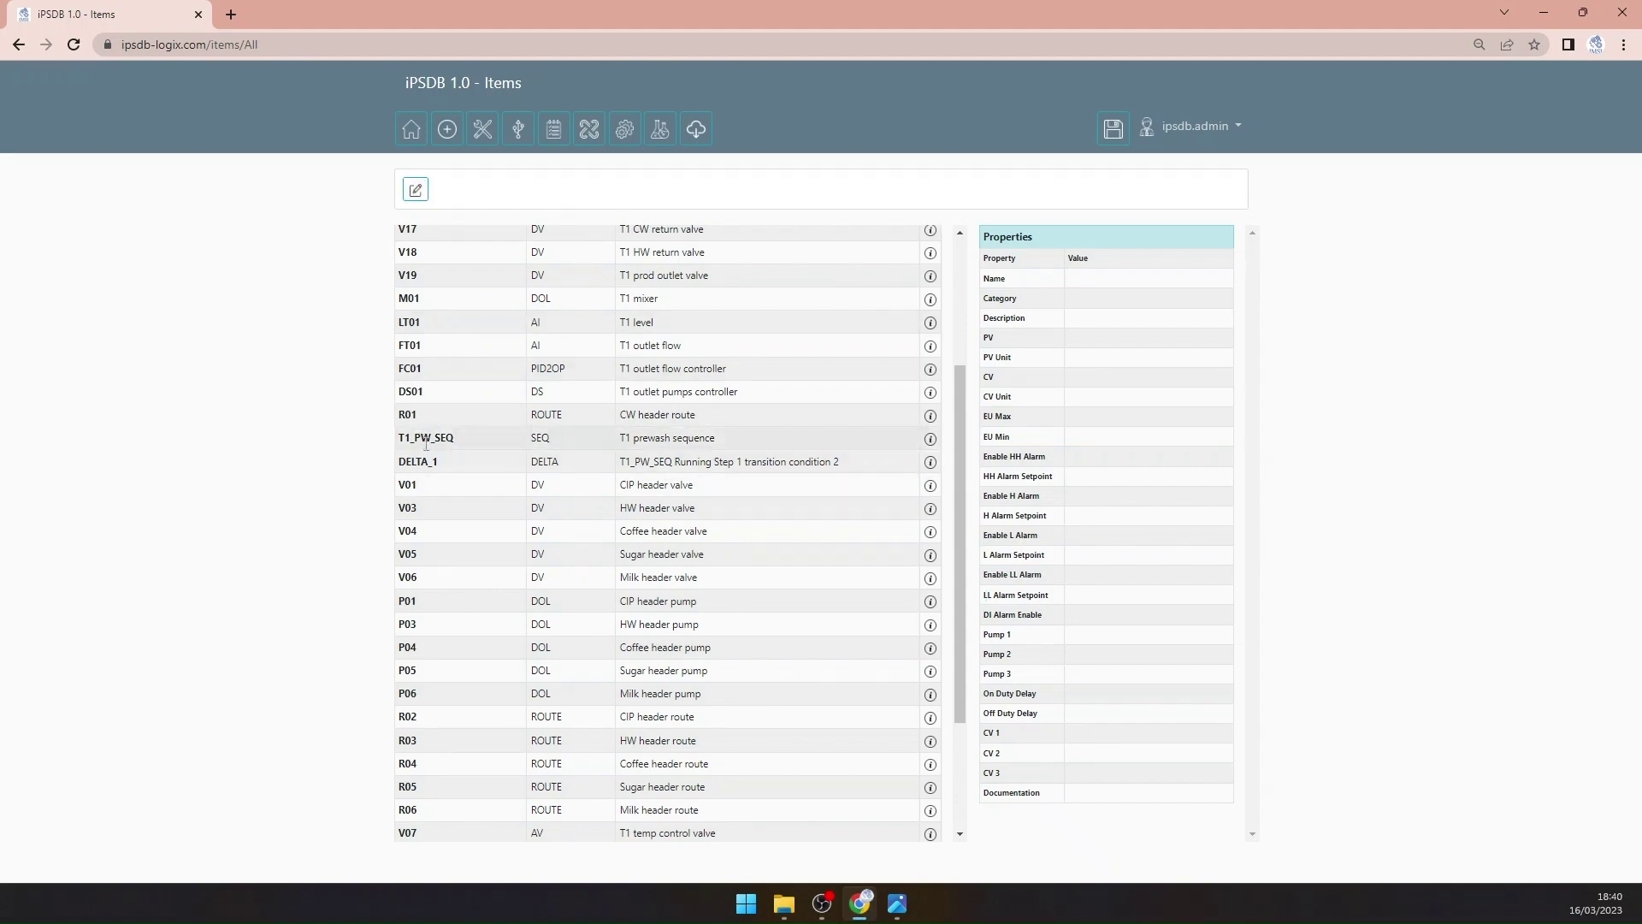
# Step: Open the item editor from the Items page and select the sequence item T1_PW_SEQ
pyautogui.click(447, 129)
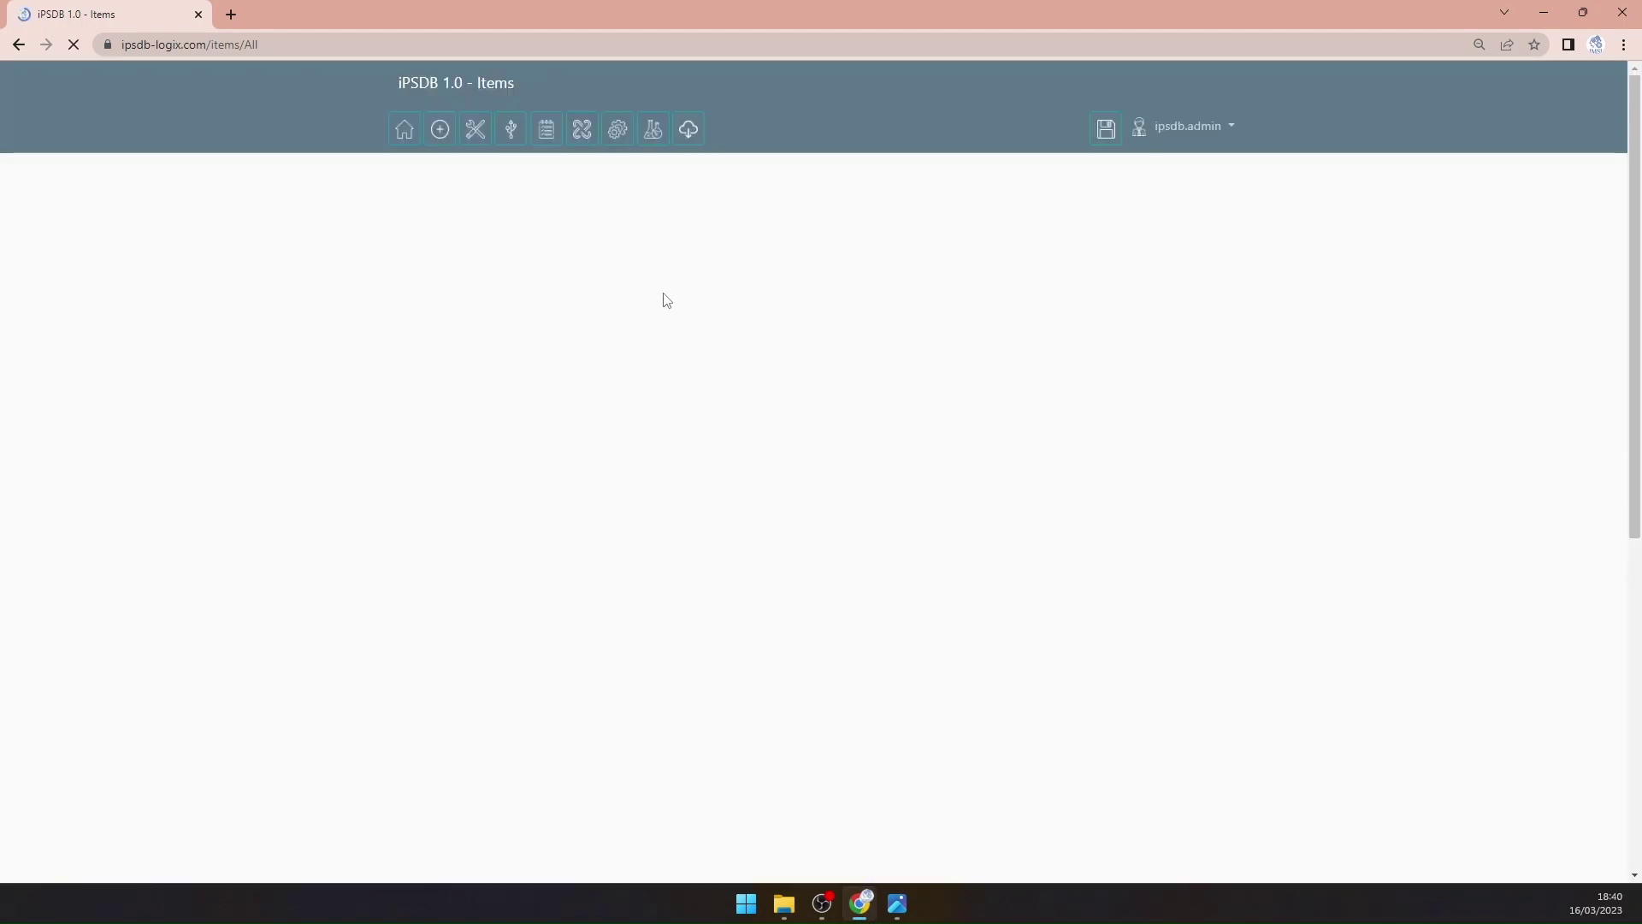
pyautogui.click(416, 189)
pyautogui.click(722, 242)
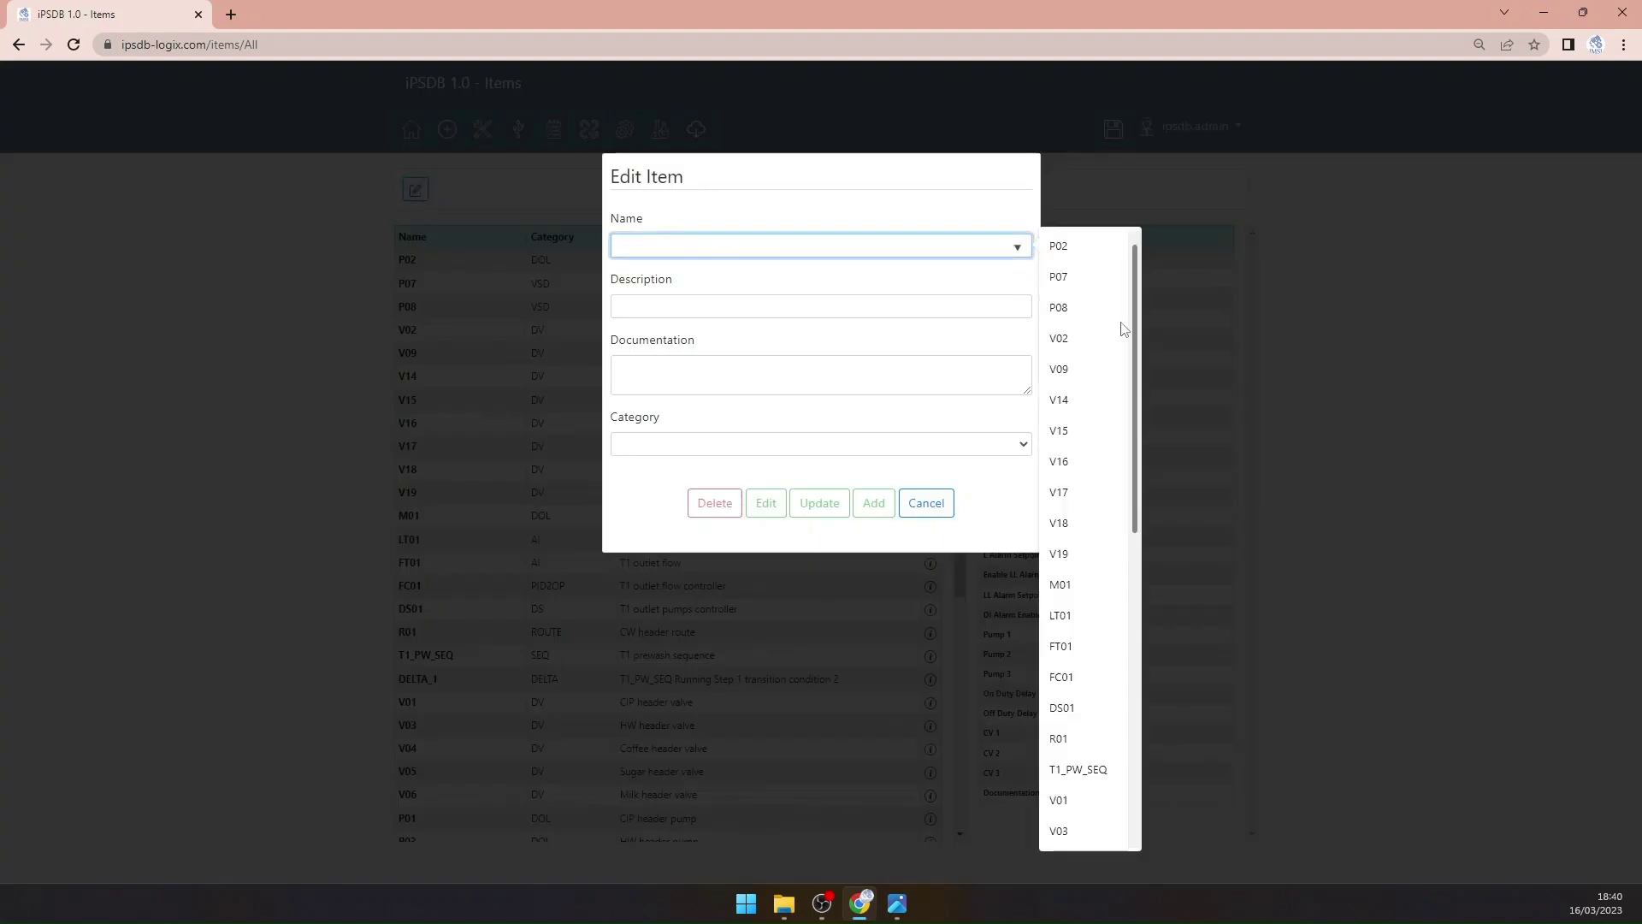
pyautogui.click(1079, 463)
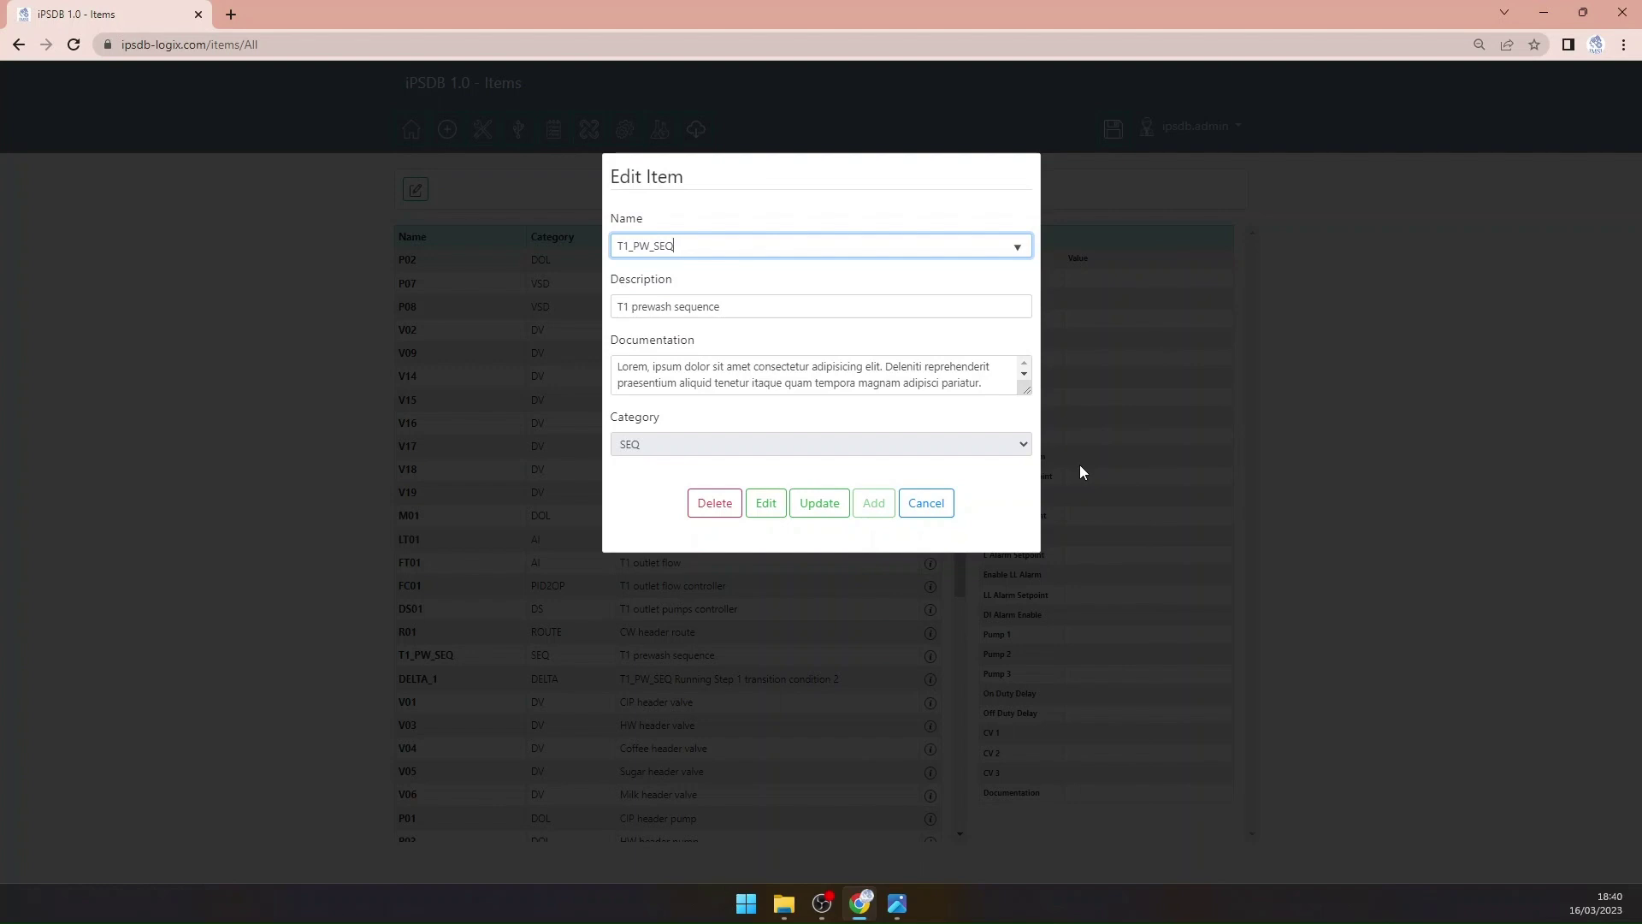
# Step: Switch to Photos and examine the complete P&ID for the equipment around tank T1
pyautogui.moveTo(897, 903)
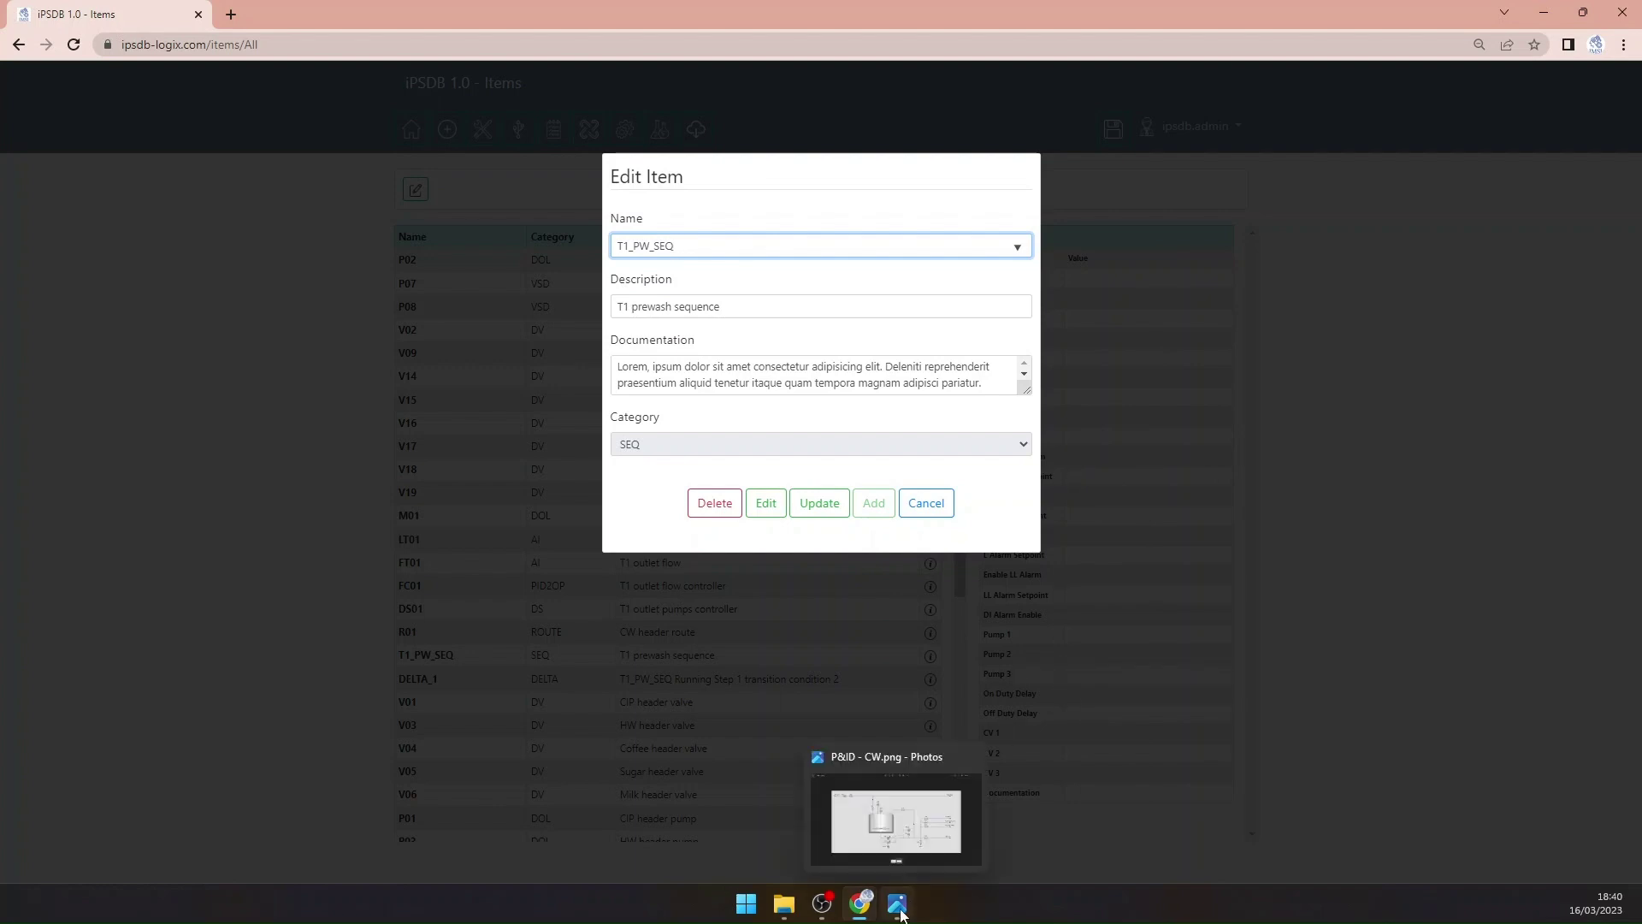
pyautogui.click(898, 809)
pyautogui.click(794, 847)
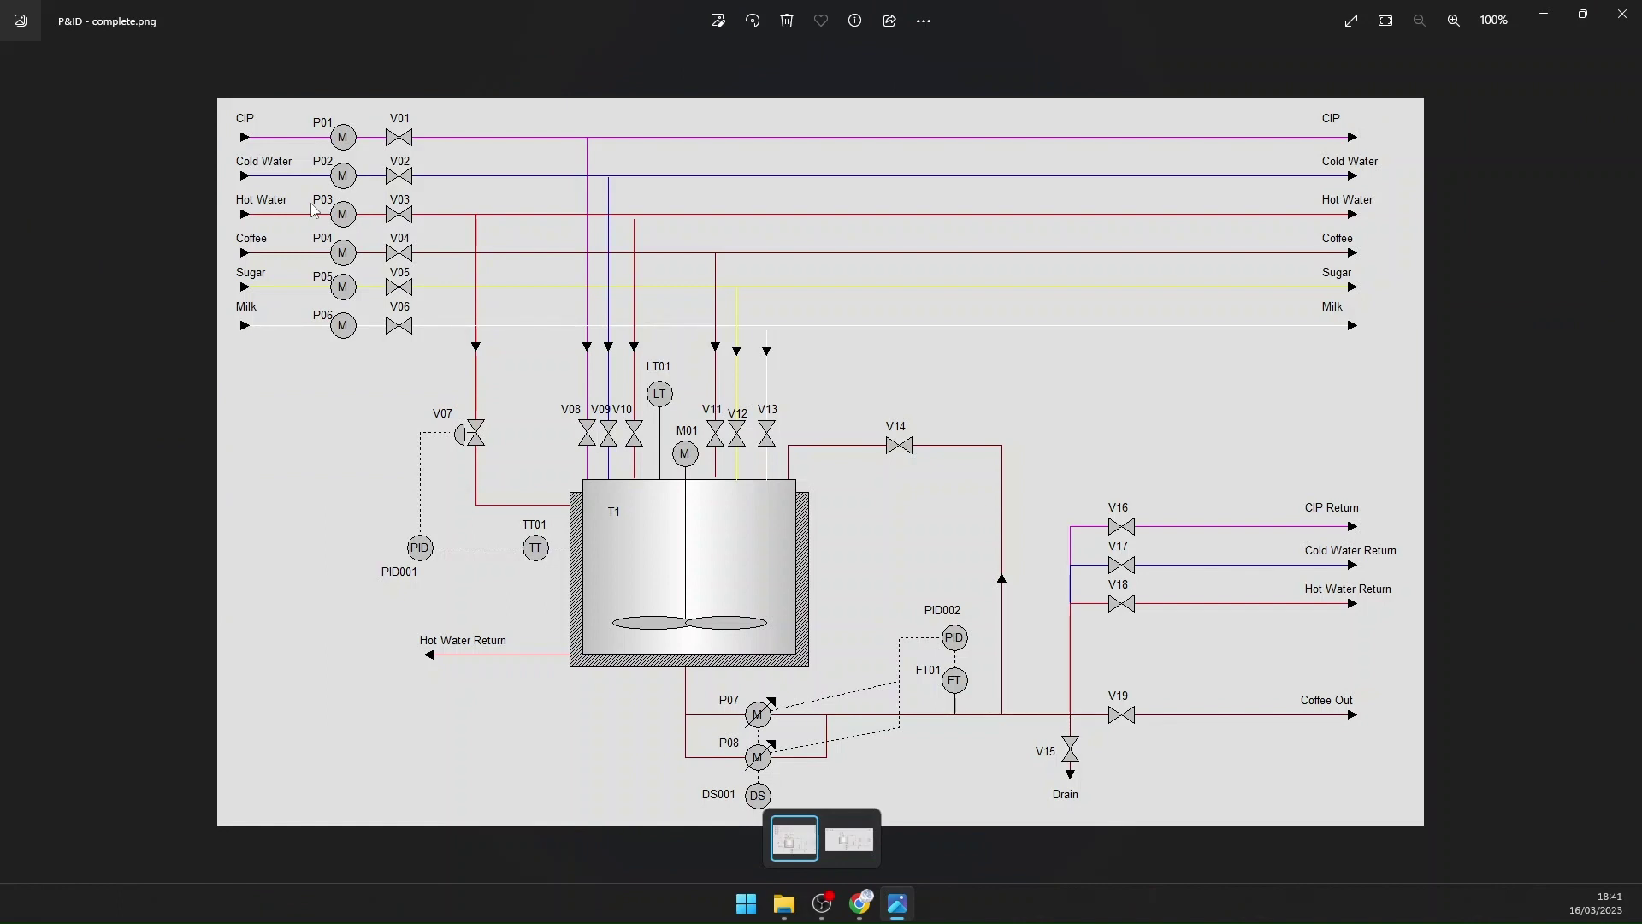
# Step: Back in Chrome, open the T1_PW_SEQ sequence for editing and show the configuration of its Holding phase, step 1
pyautogui.click(864, 916)
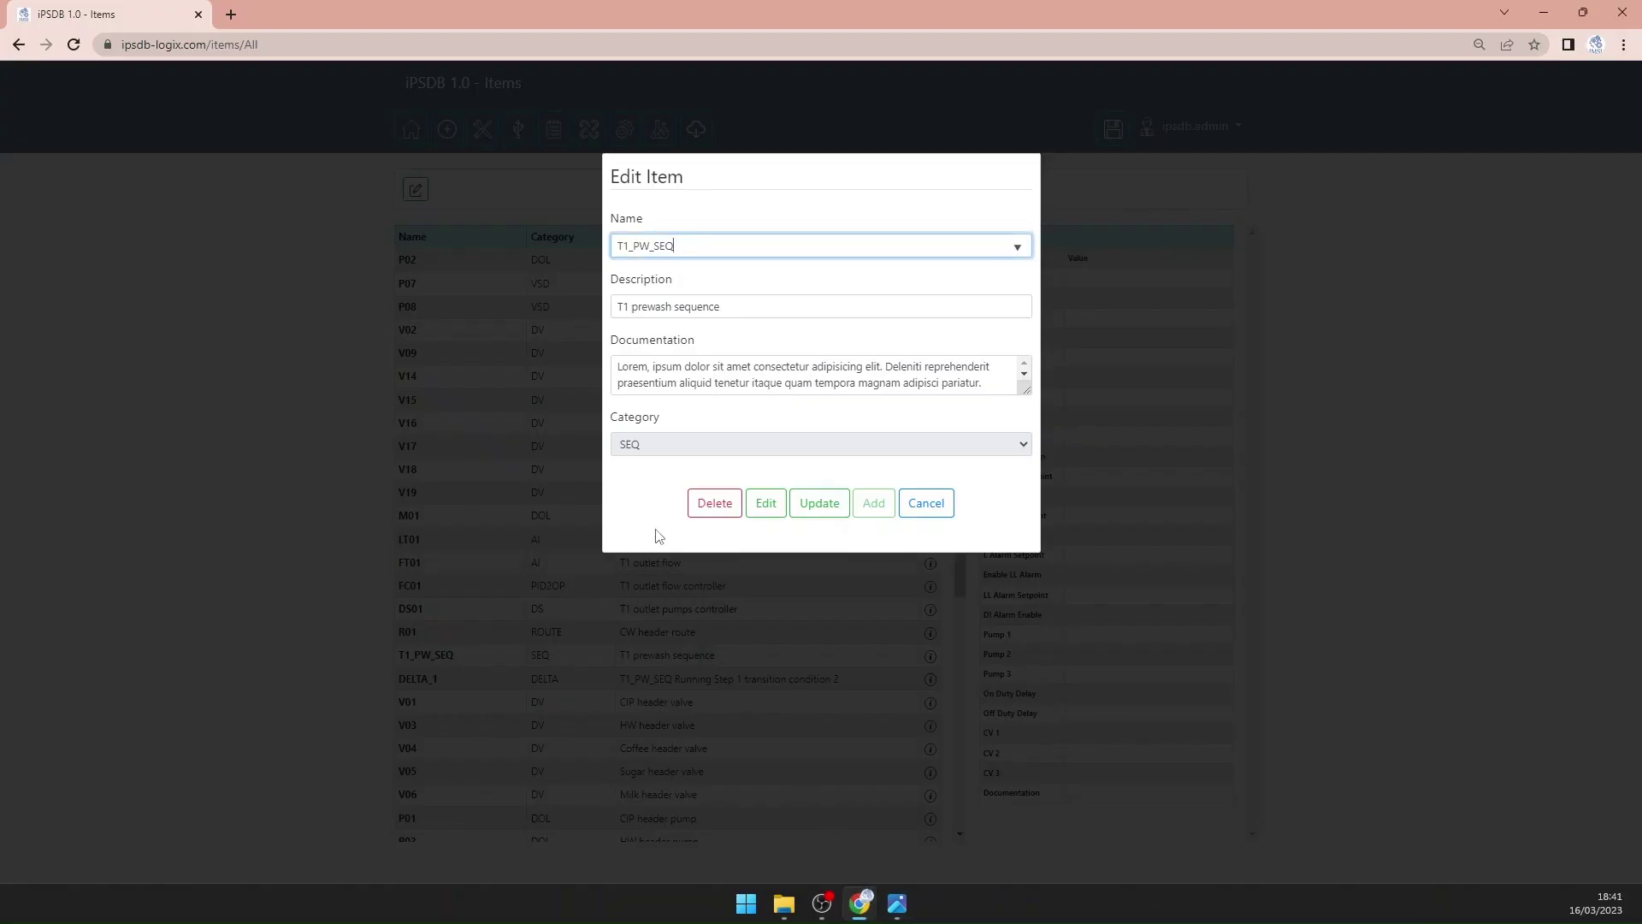
pyautogui.click(765, 505)
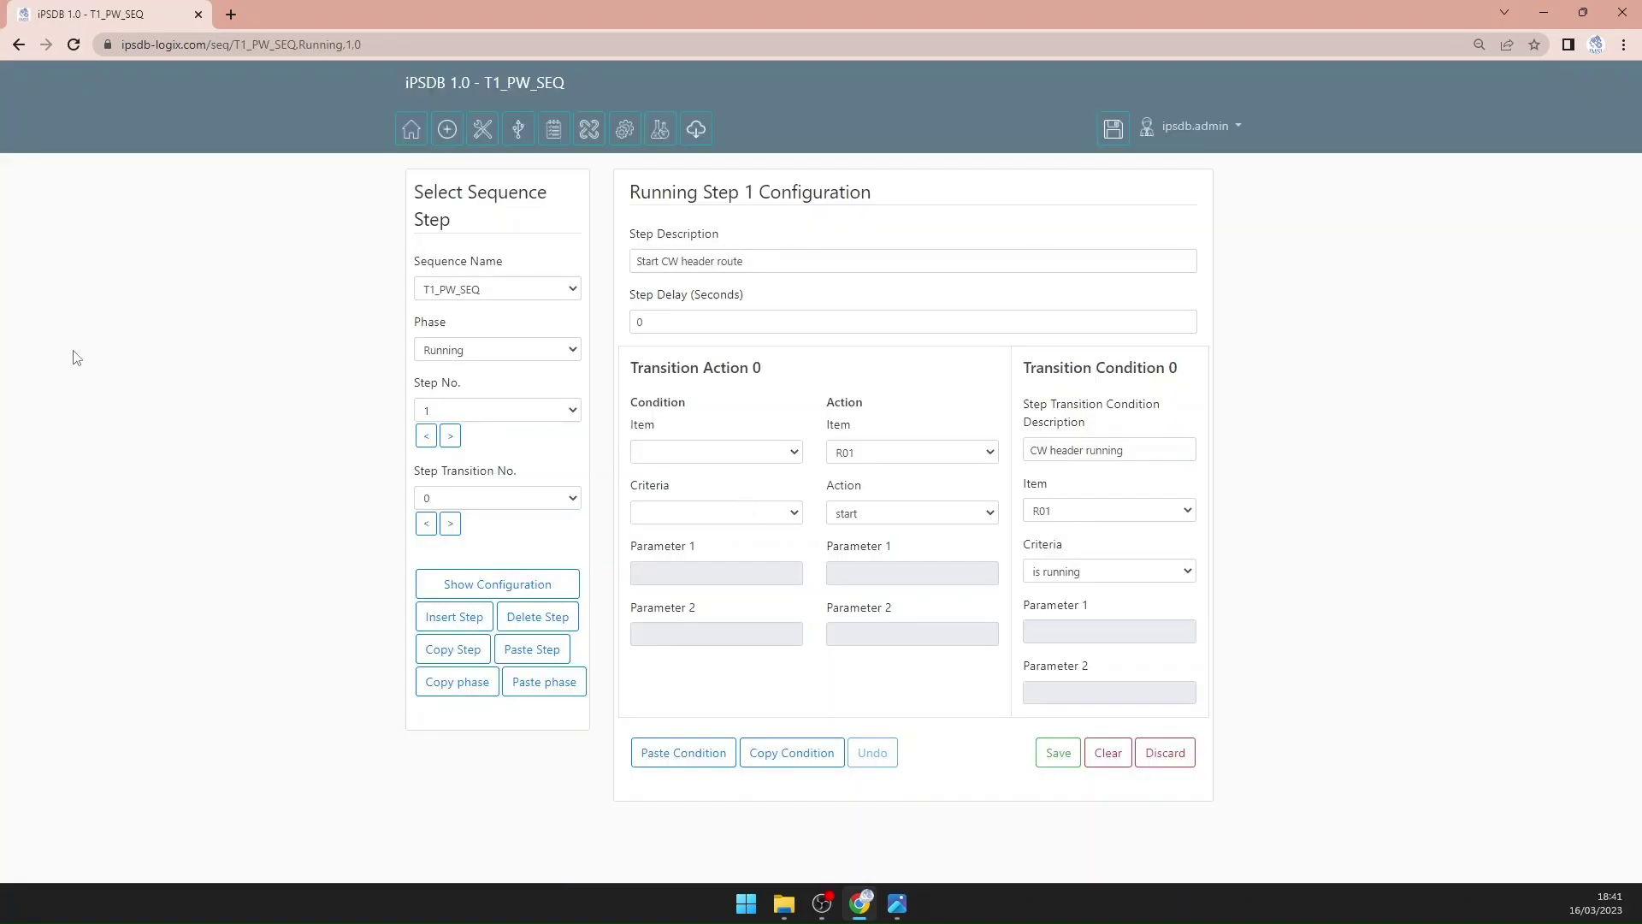
pyautogui.click(547, 349)
pyautogui.click(495, 385)
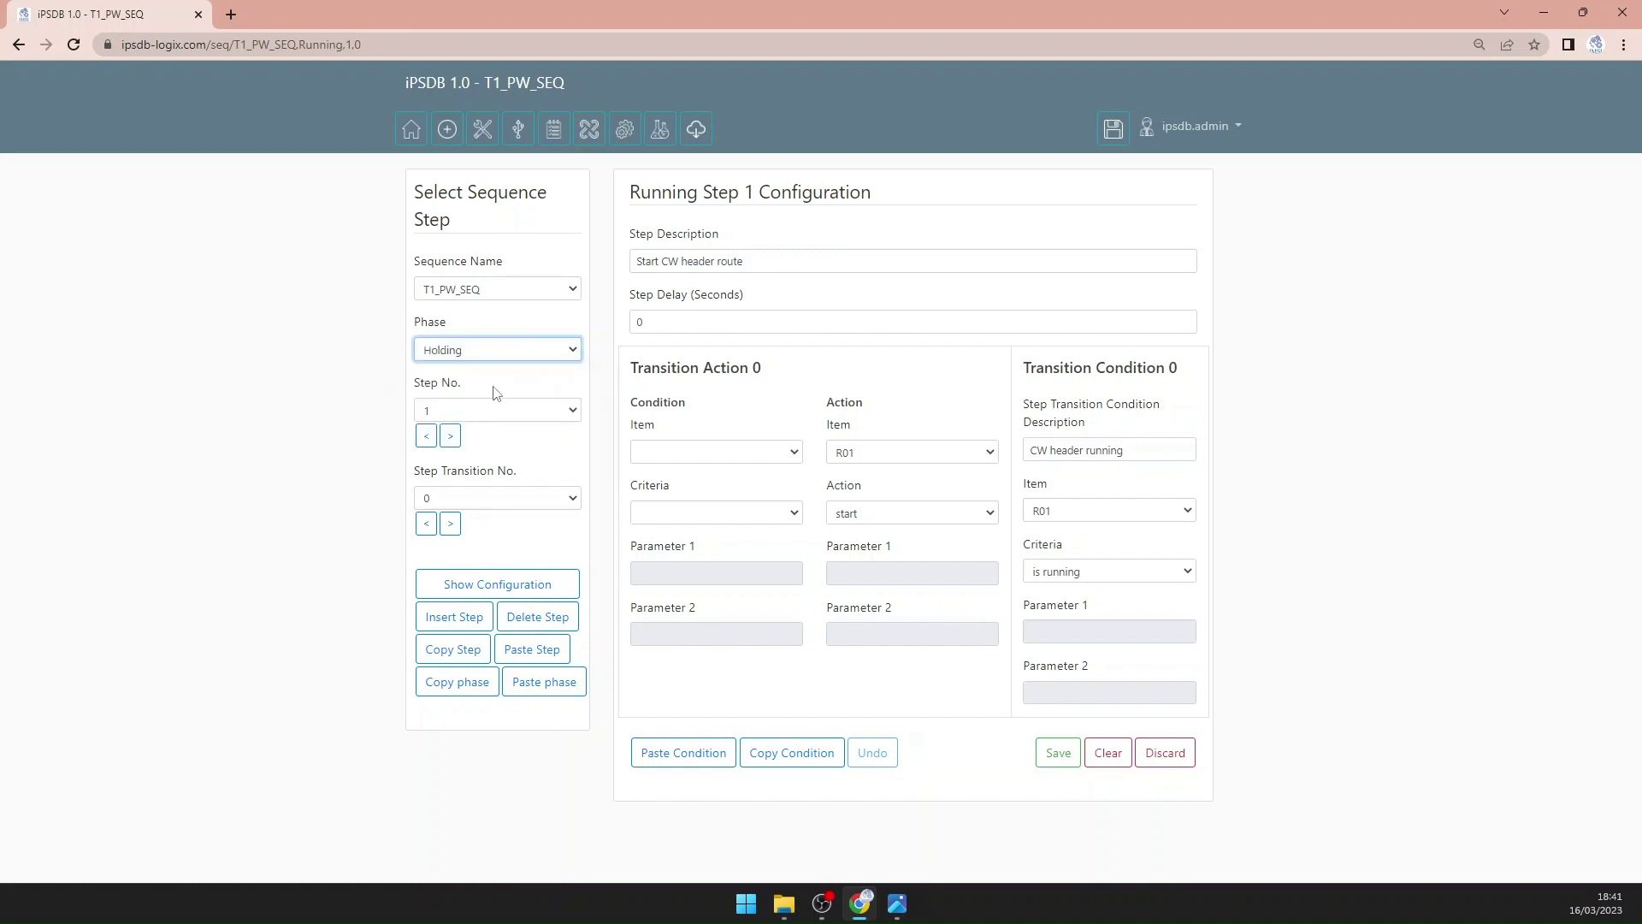
pyautogui.click(487, 583)
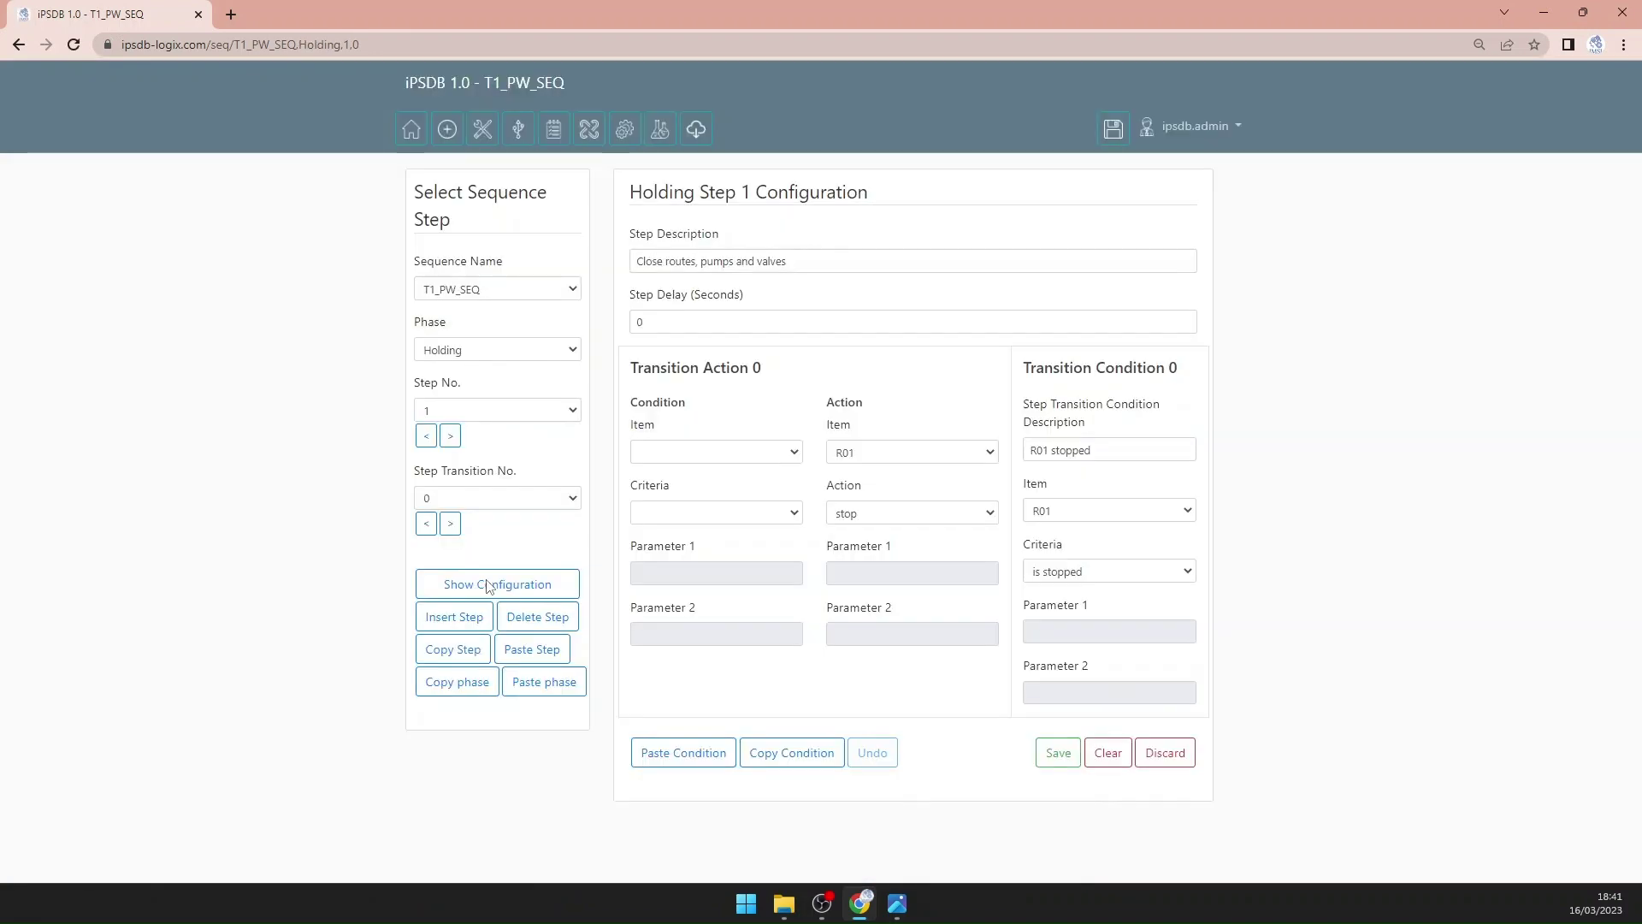
pyautogui.click(488, 585)
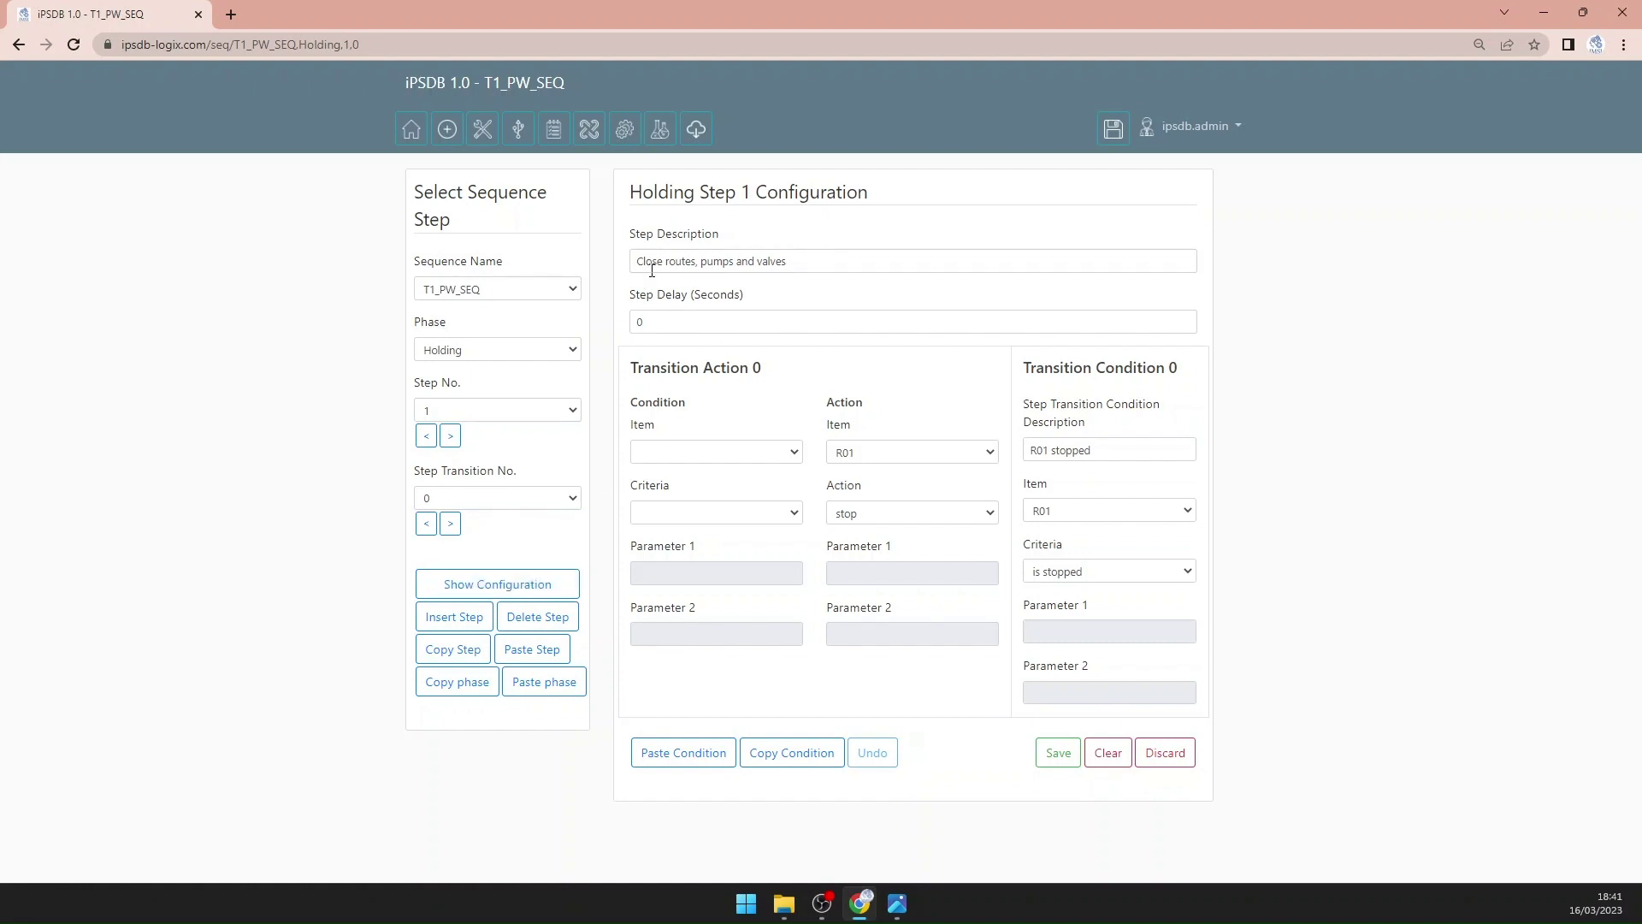
# Step: Check the cold water P&ID in Photos, view Holding step 2 in iPSDB and go back to Holding step 1
pyautogui.click(897, 903)
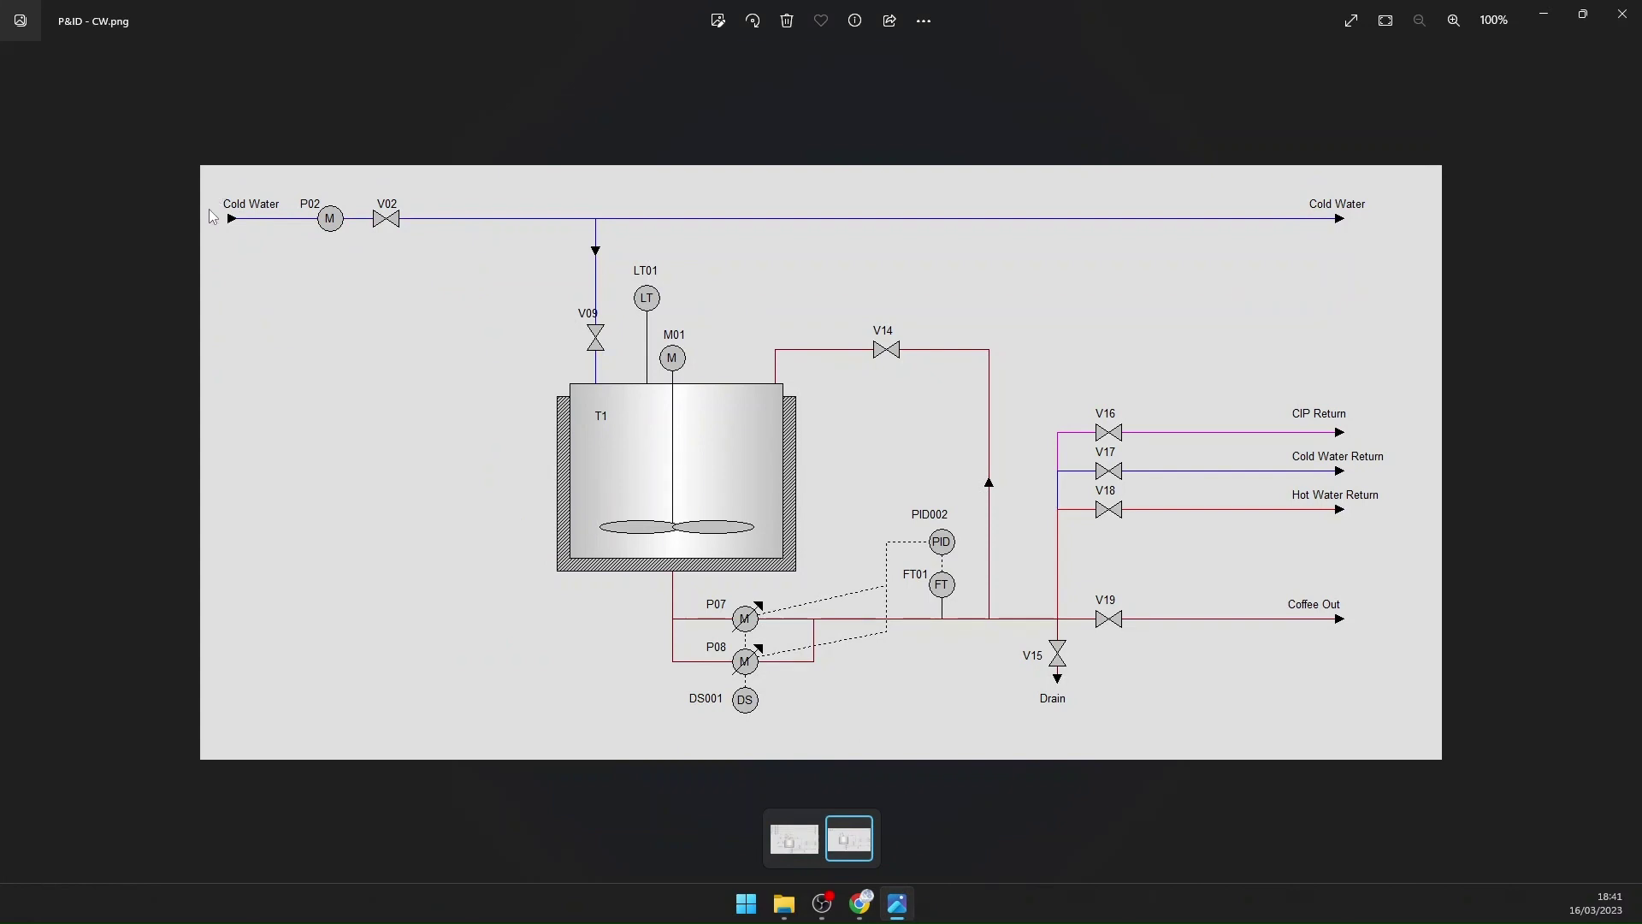
pyautogui.click(897, 903)
pyautogui.click(452, 439)
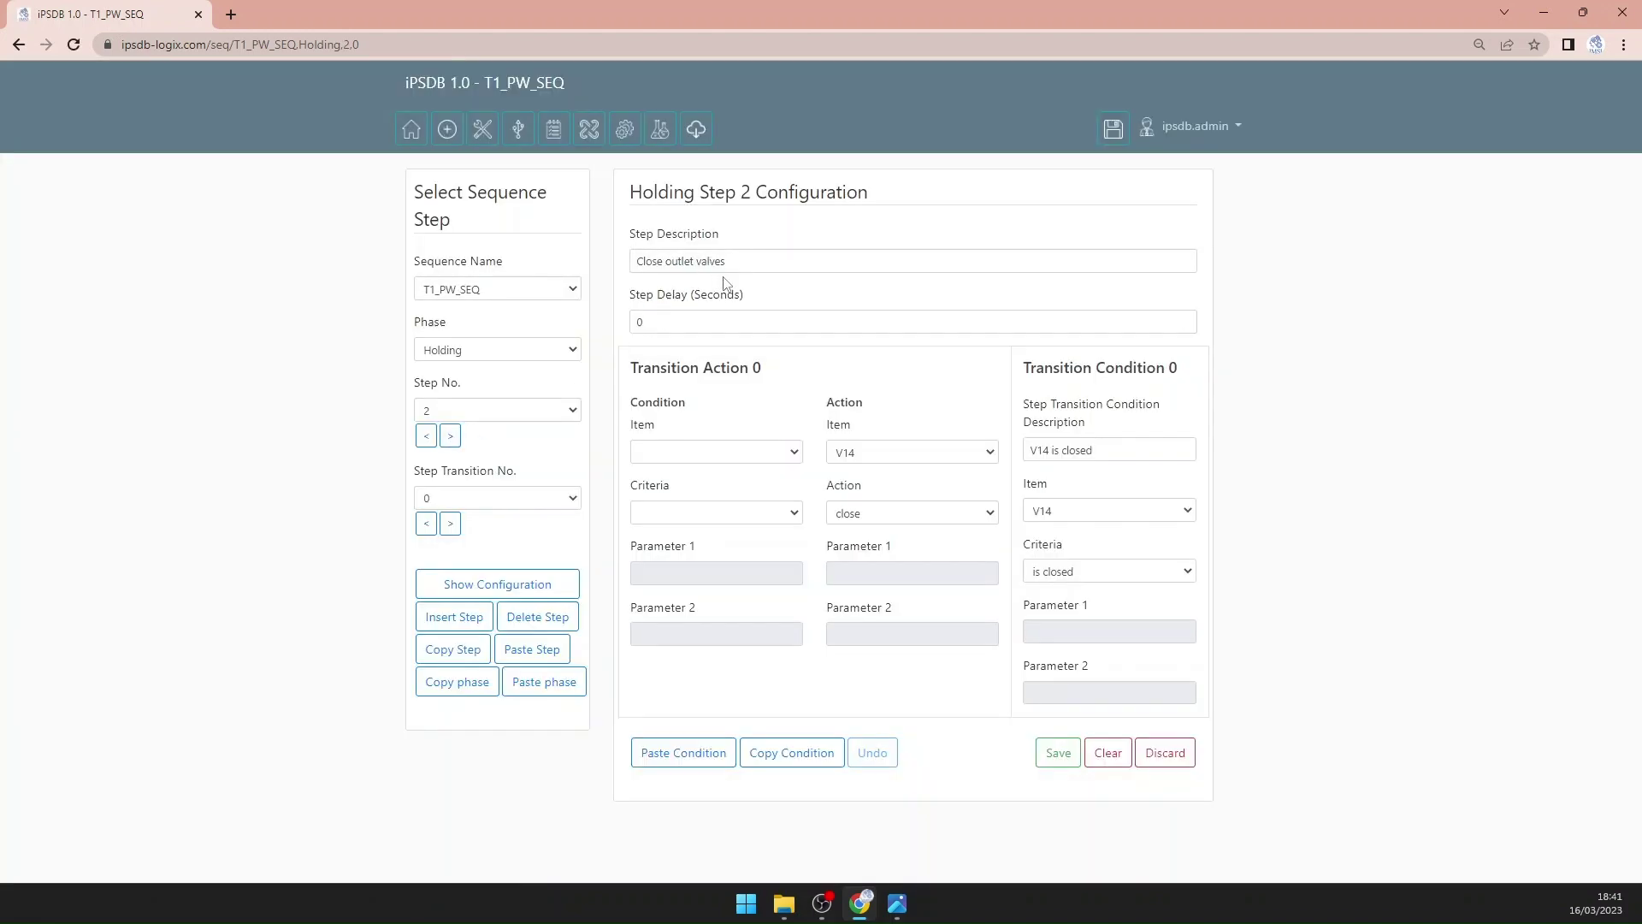
pyautogui.click(426, 436)
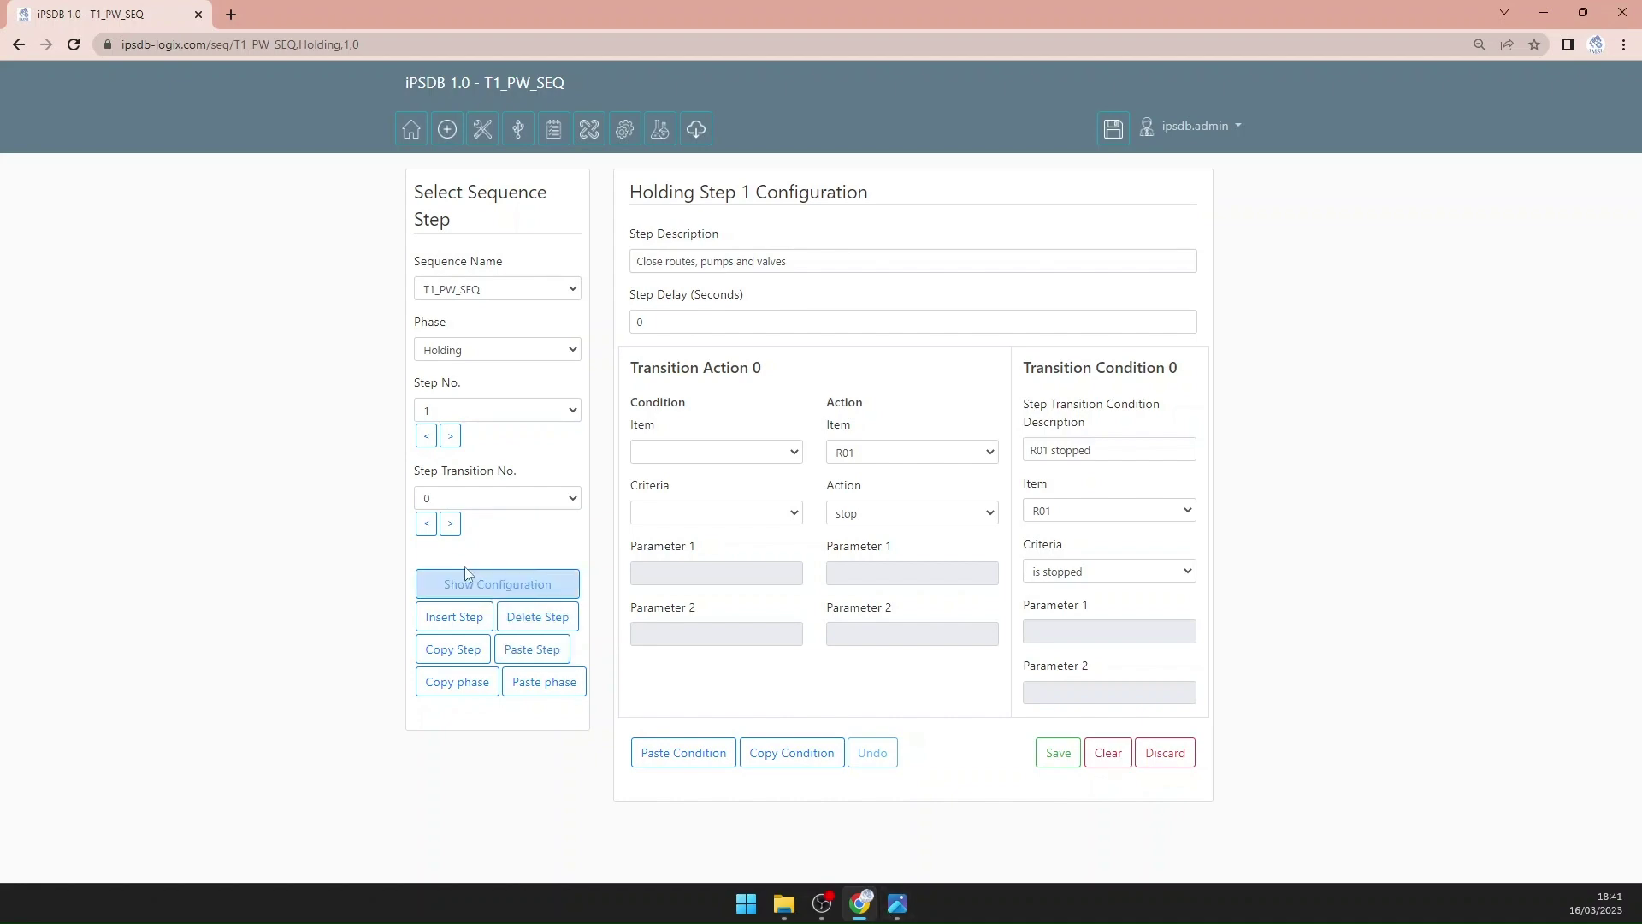
# Step: Review transitions 1 to 4 of Holding step 1 one after another
pyautogui.click(454, 523)
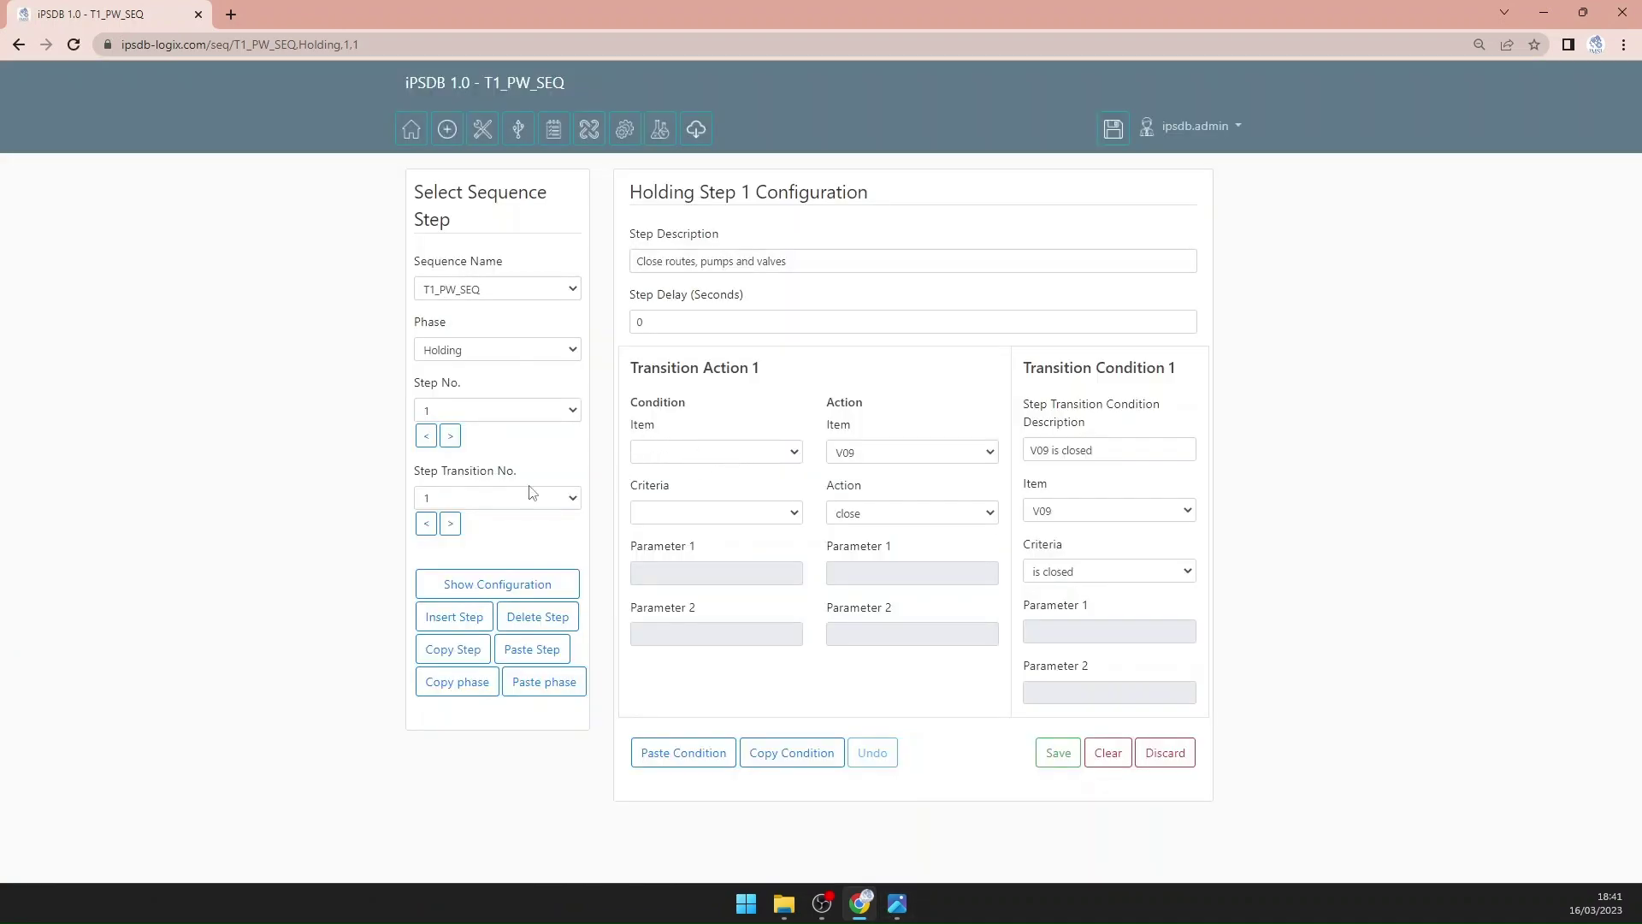
pyautogui.click(448, 524)
pyautogui.click(448, 524)
pyautogui.click(449, 524)
# Step: Consult the cold water P&ID in Photos again and show Holding step 2 of the sequence in iPSDB
pyautogui.click(897, 903)
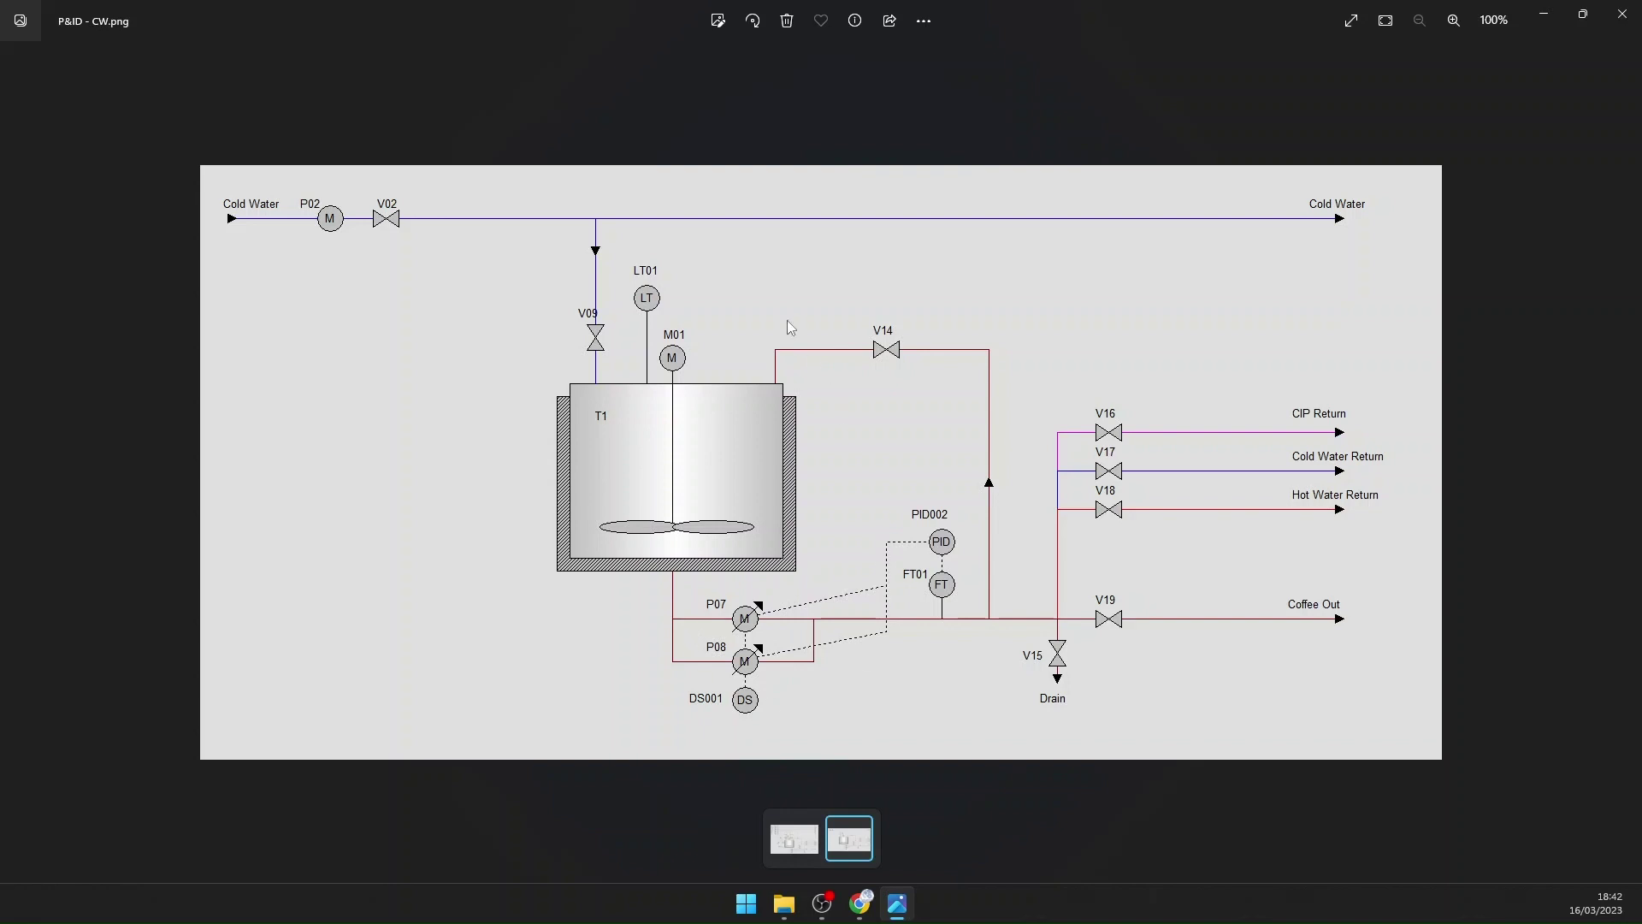
pyautogui.moveTo(861, 904)
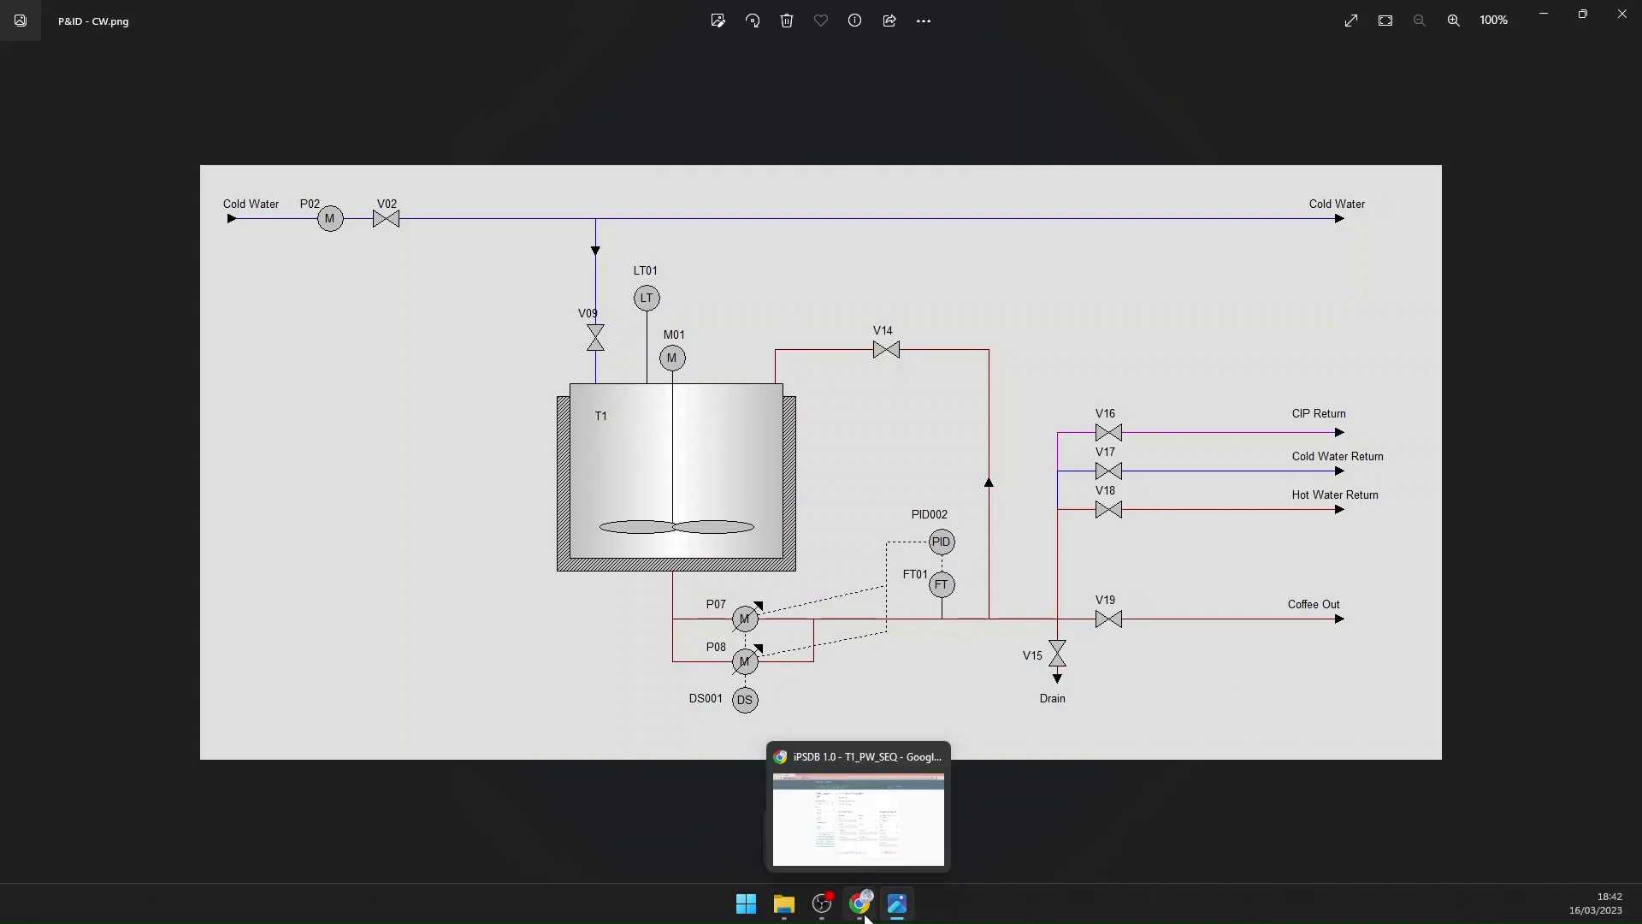
pyautogui.click(859, 903)
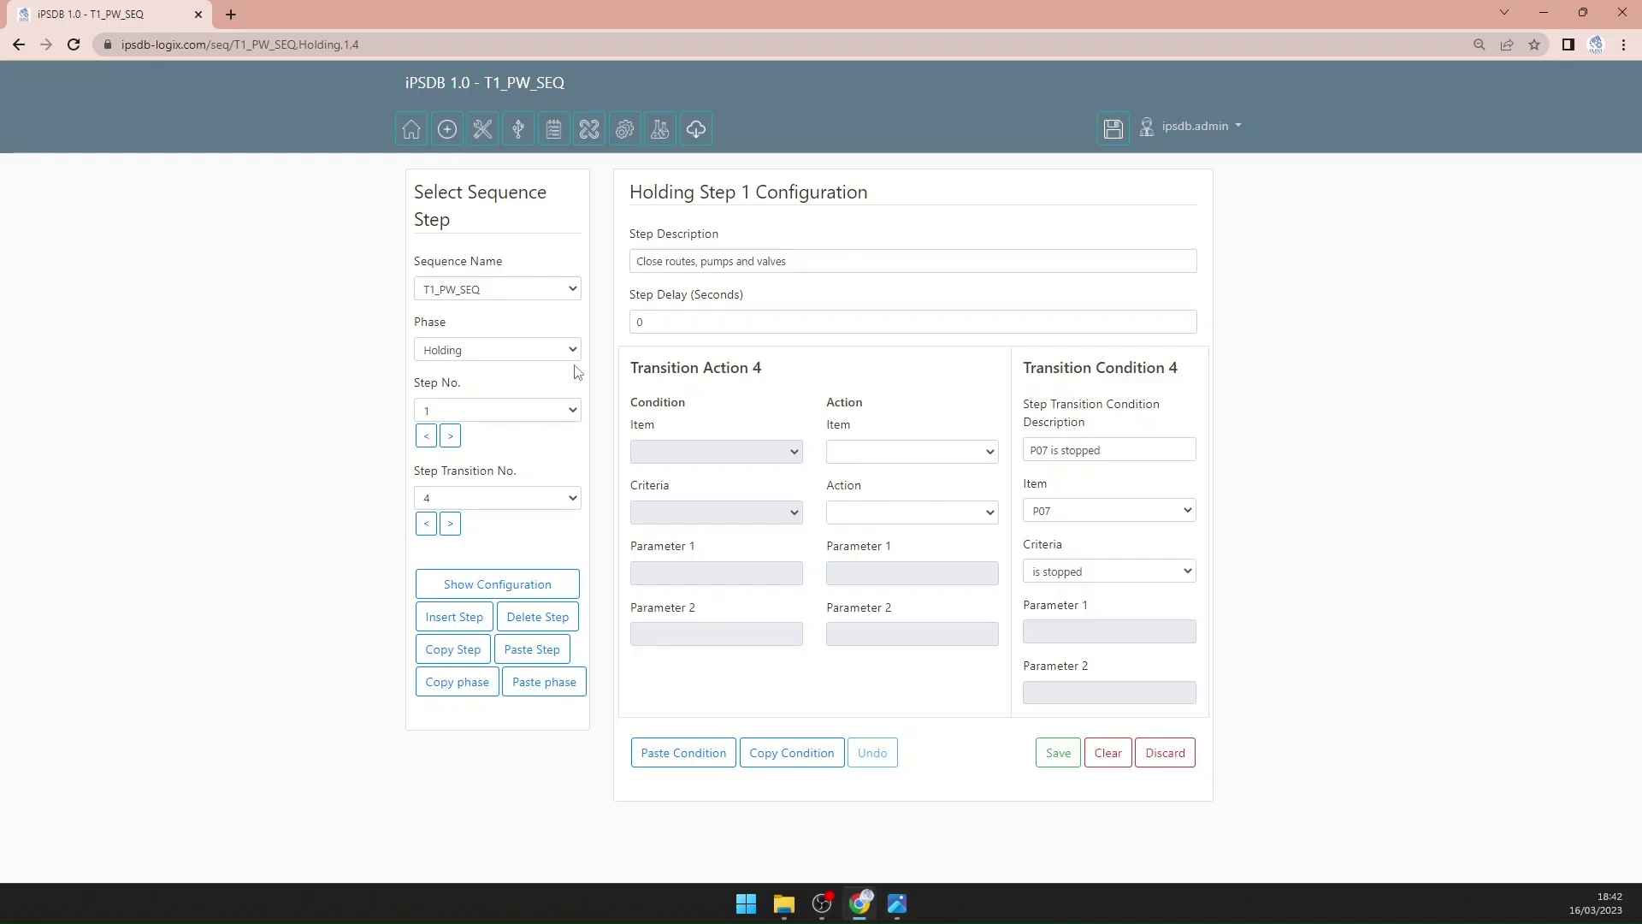
pyautogui.click(450, 436)
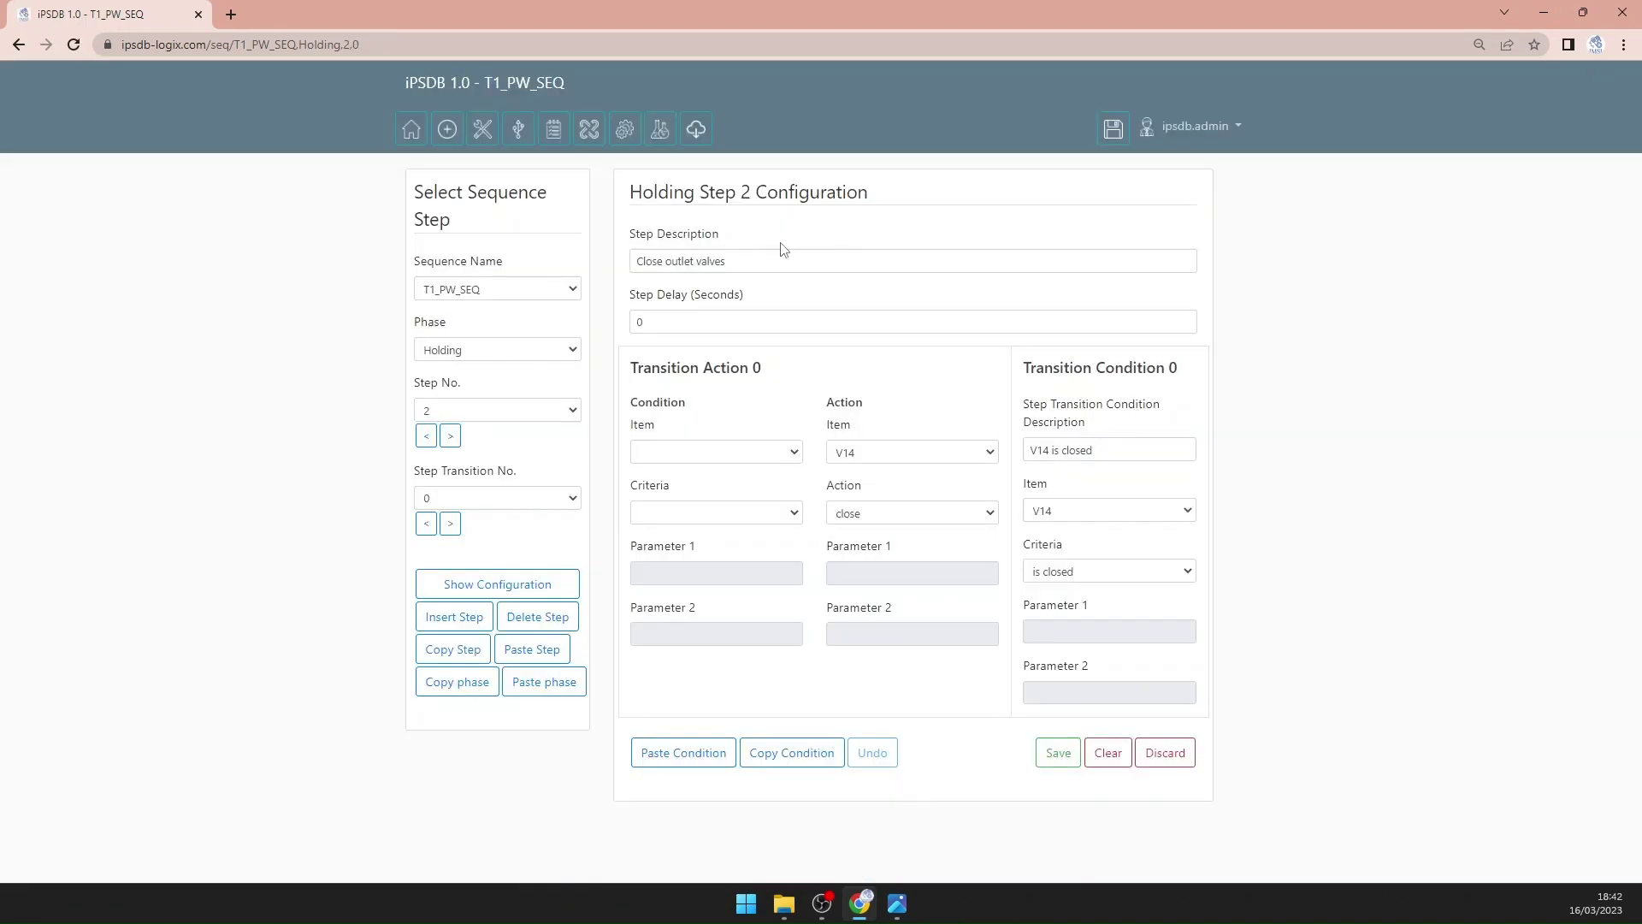
# Step: Review the remaining transitions of Holding step 2 one after another and show Holding step 3
pyautogui.click(451, 523)
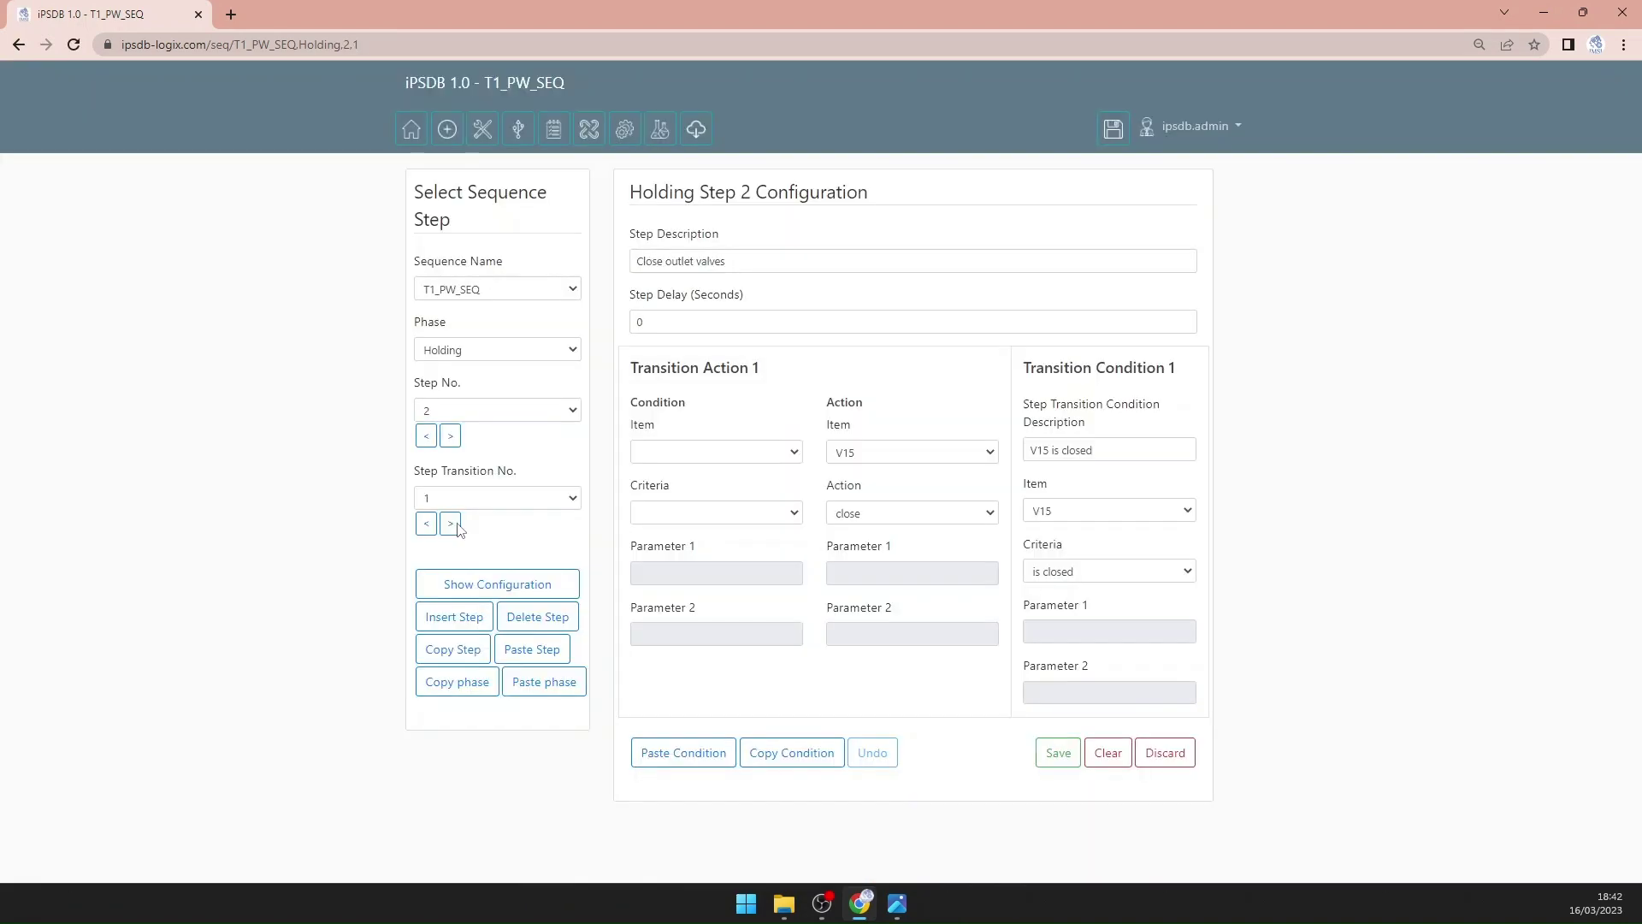
pyautogui.click(456, 525)
pyautogui.click(456, 525)
pyautogui.click(457, 525)
pyautogui.click(449, 438)
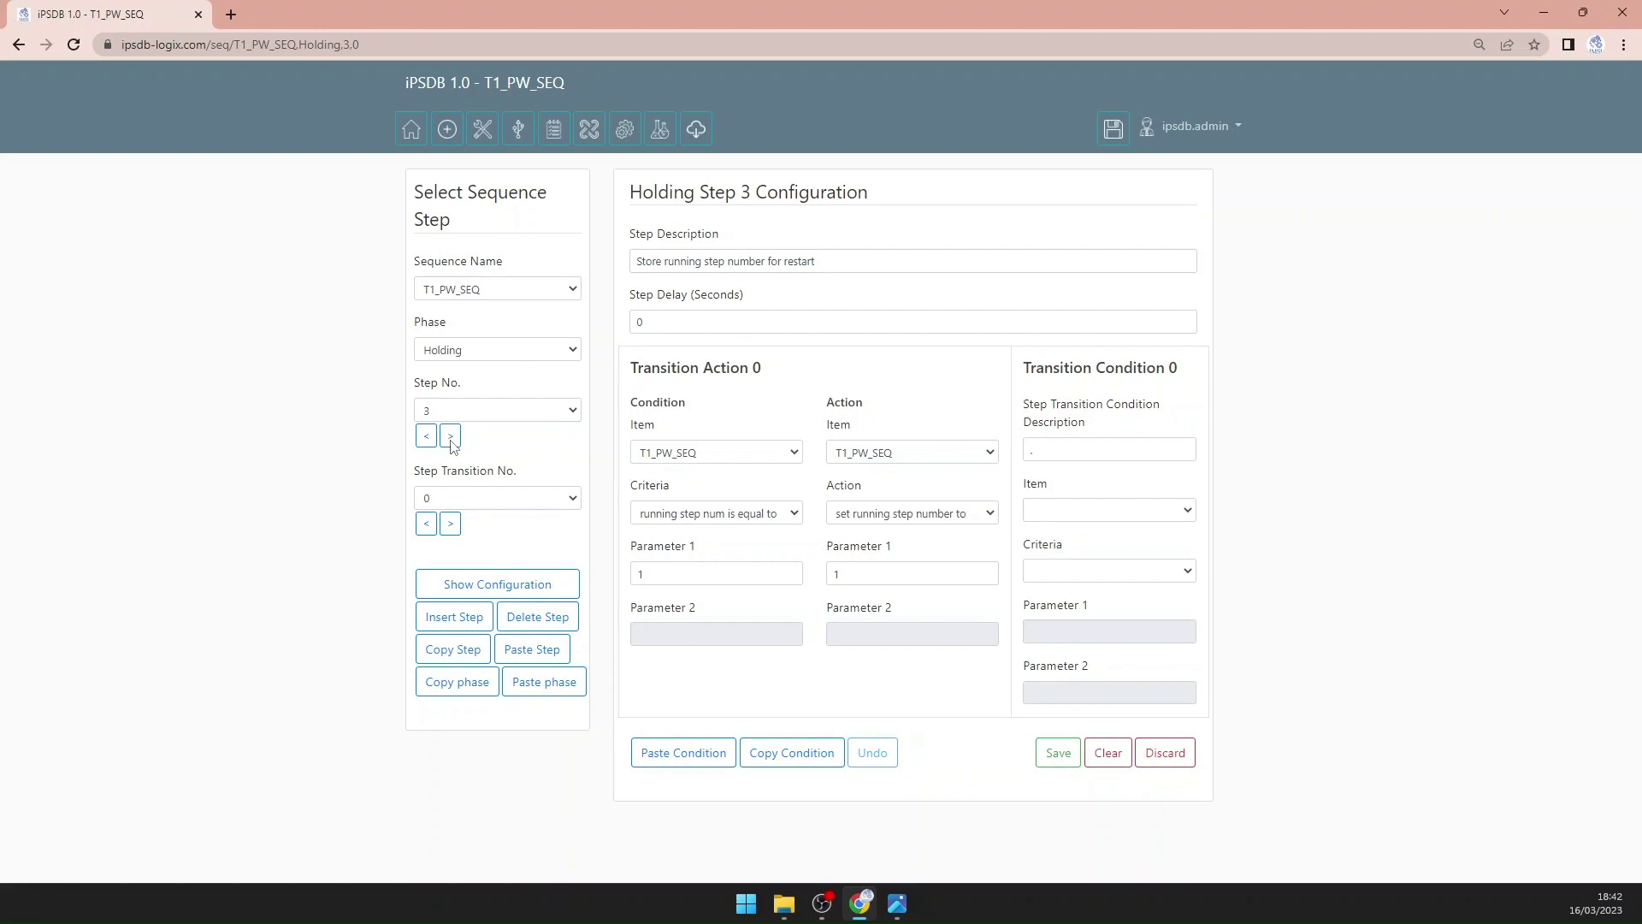
# Step: Review transitions 0 to 2 of Holding step 3, comparing them with the cold water P&ID in Photos
pyautogui.click(897, 903)
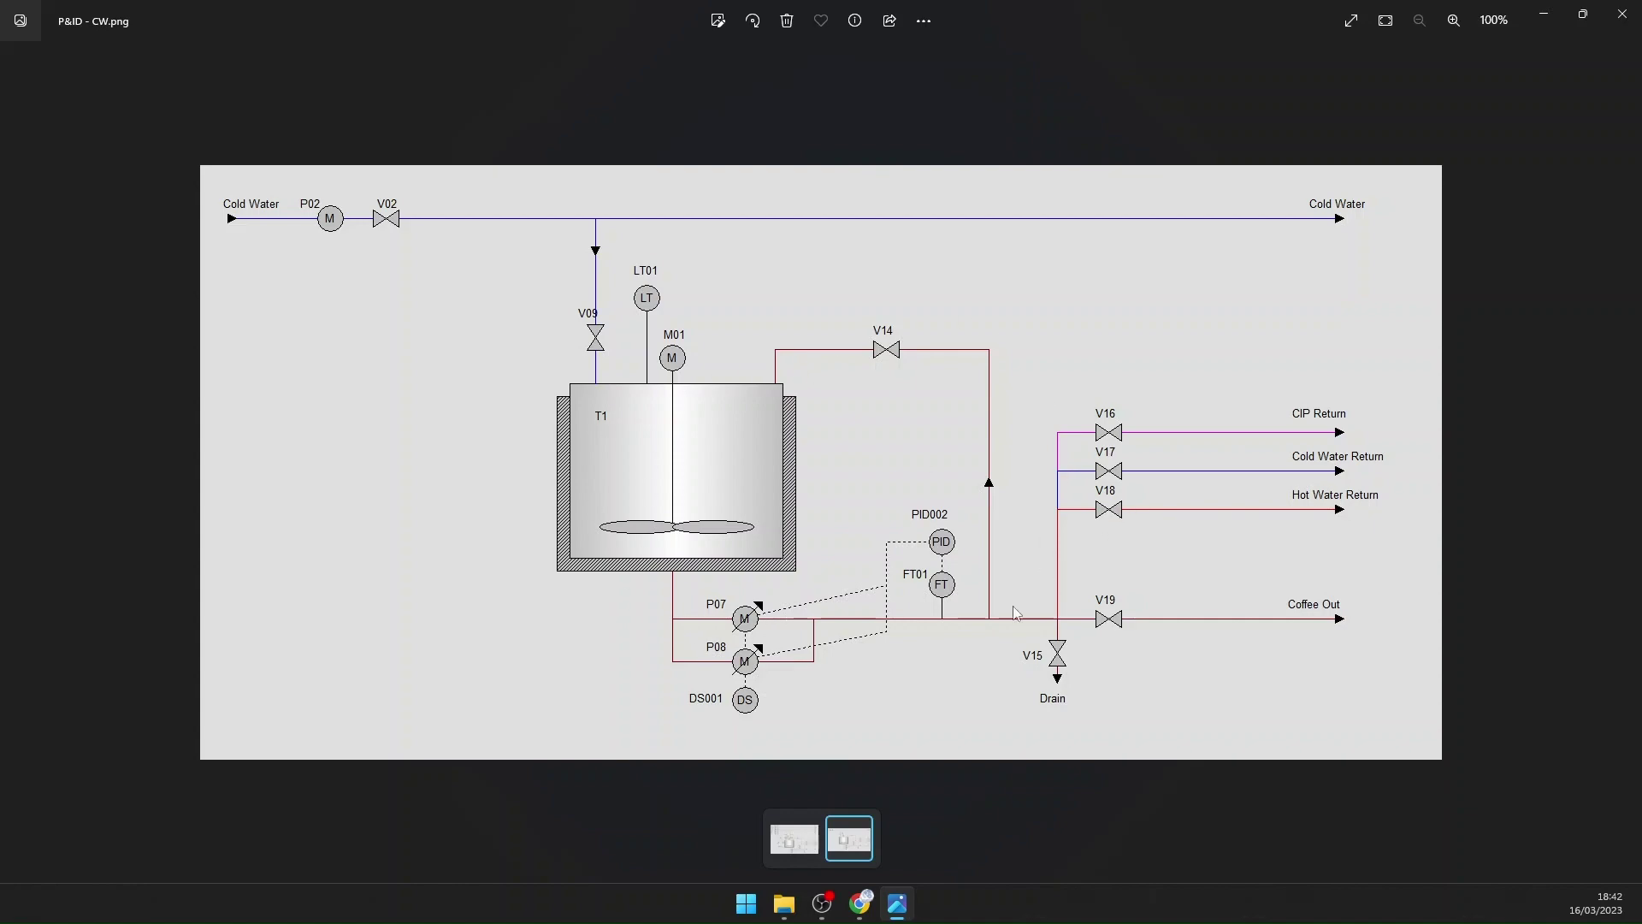
pyautogui.click(871, 911)
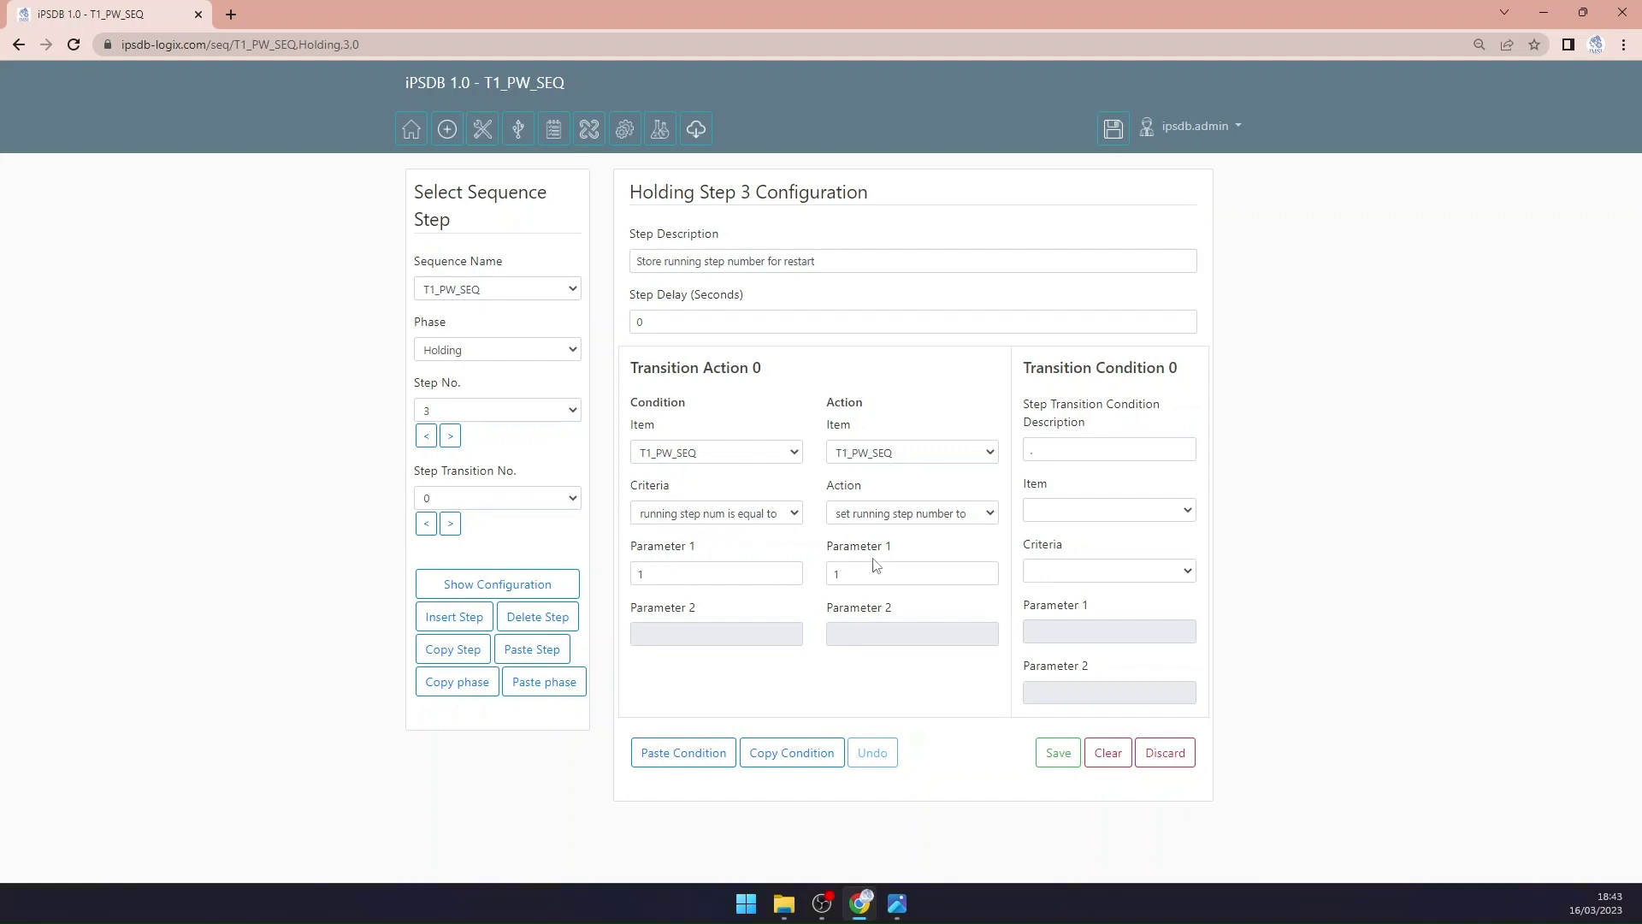
pyautogui.click(451, 524)
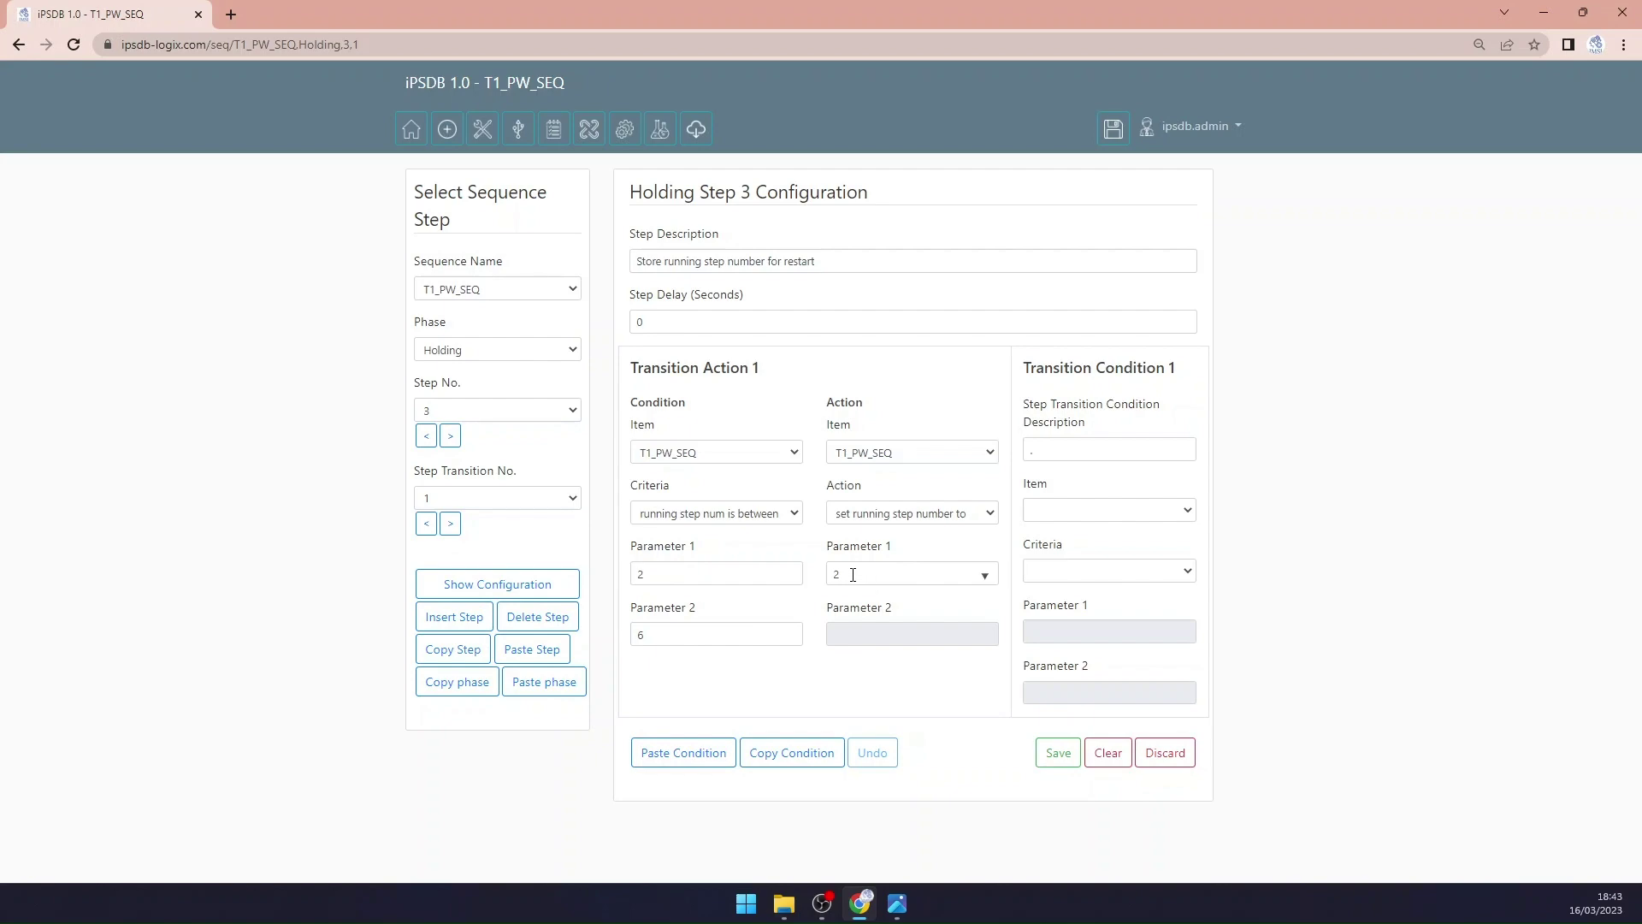
pyautogui.click(897, 903)
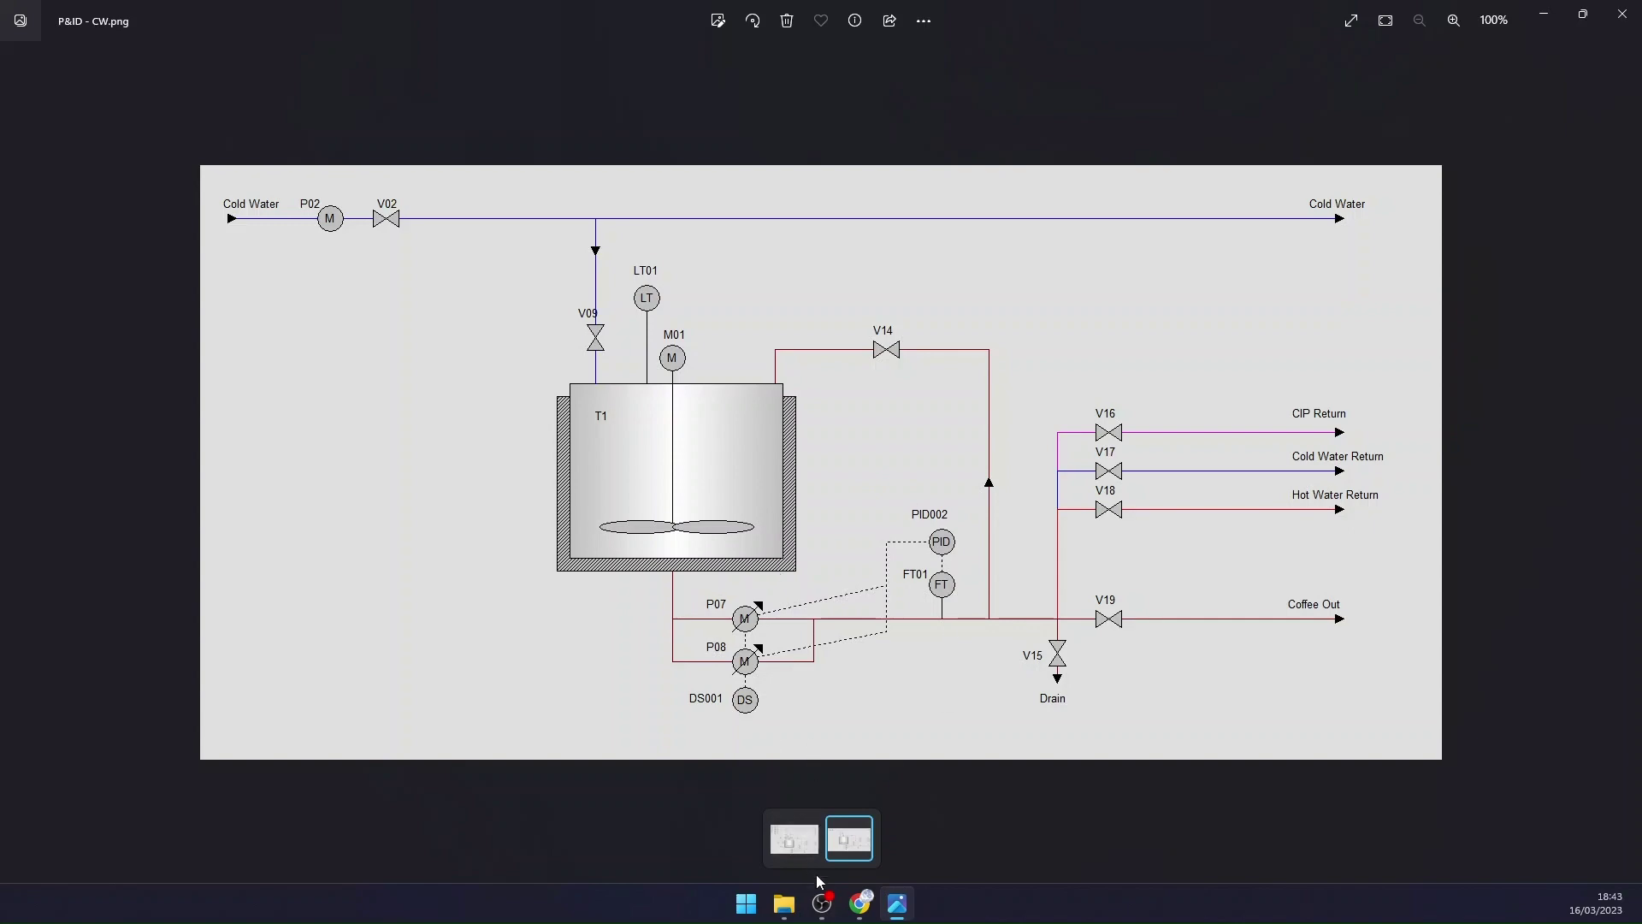
pyautogui.click(860, 903)
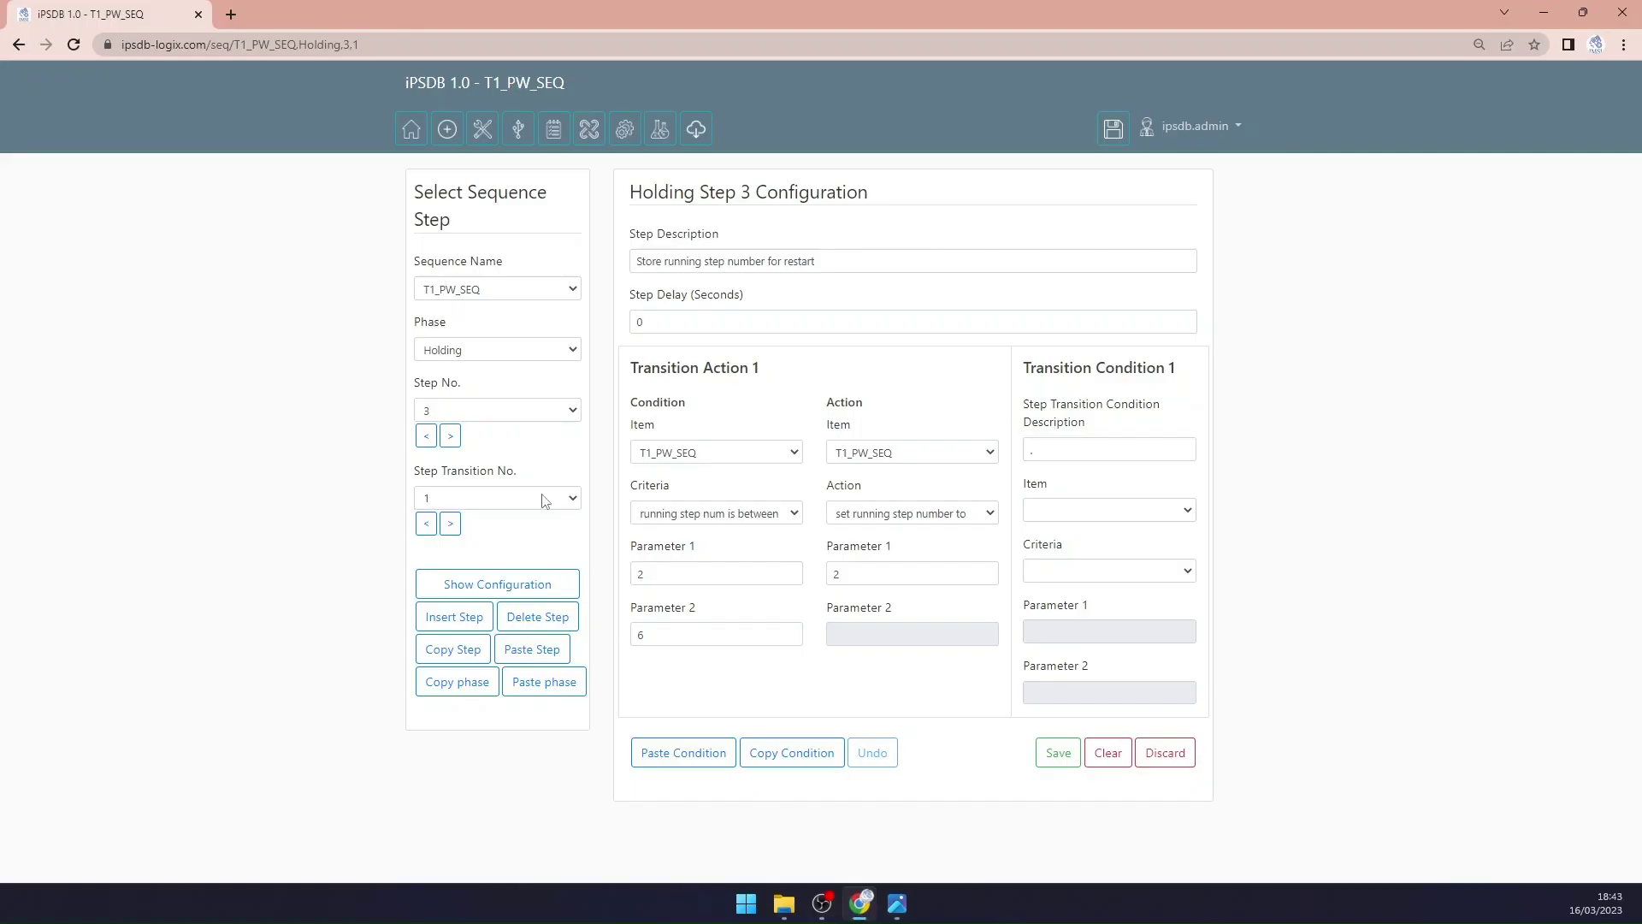
pyautogui.click(450, 523)
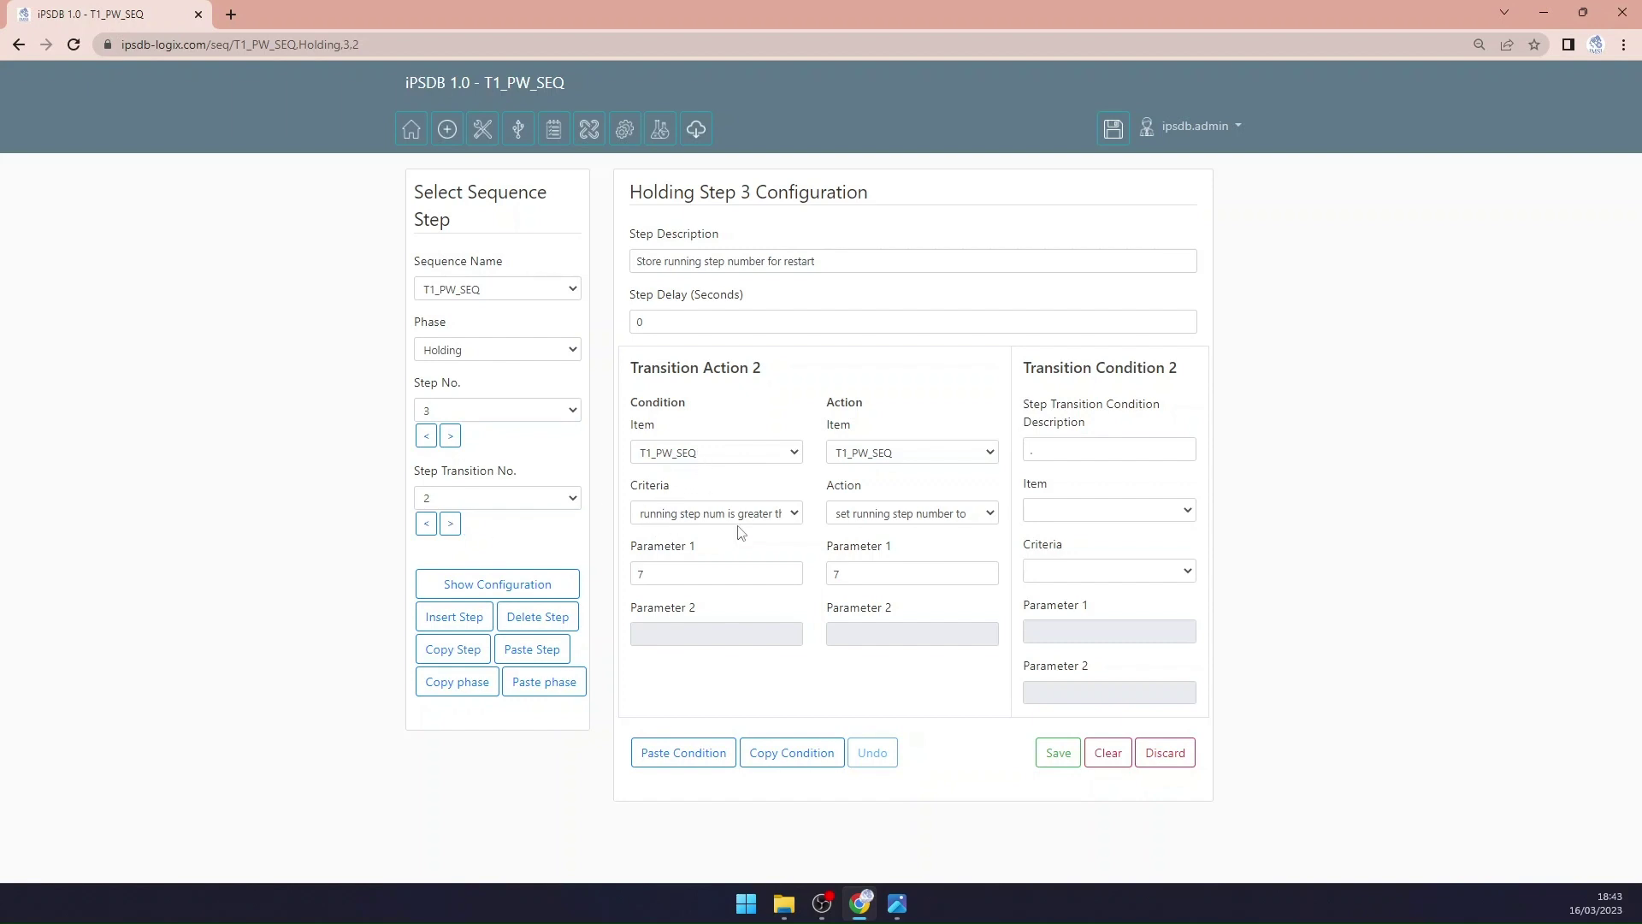
pyautogui.click(852, 580)
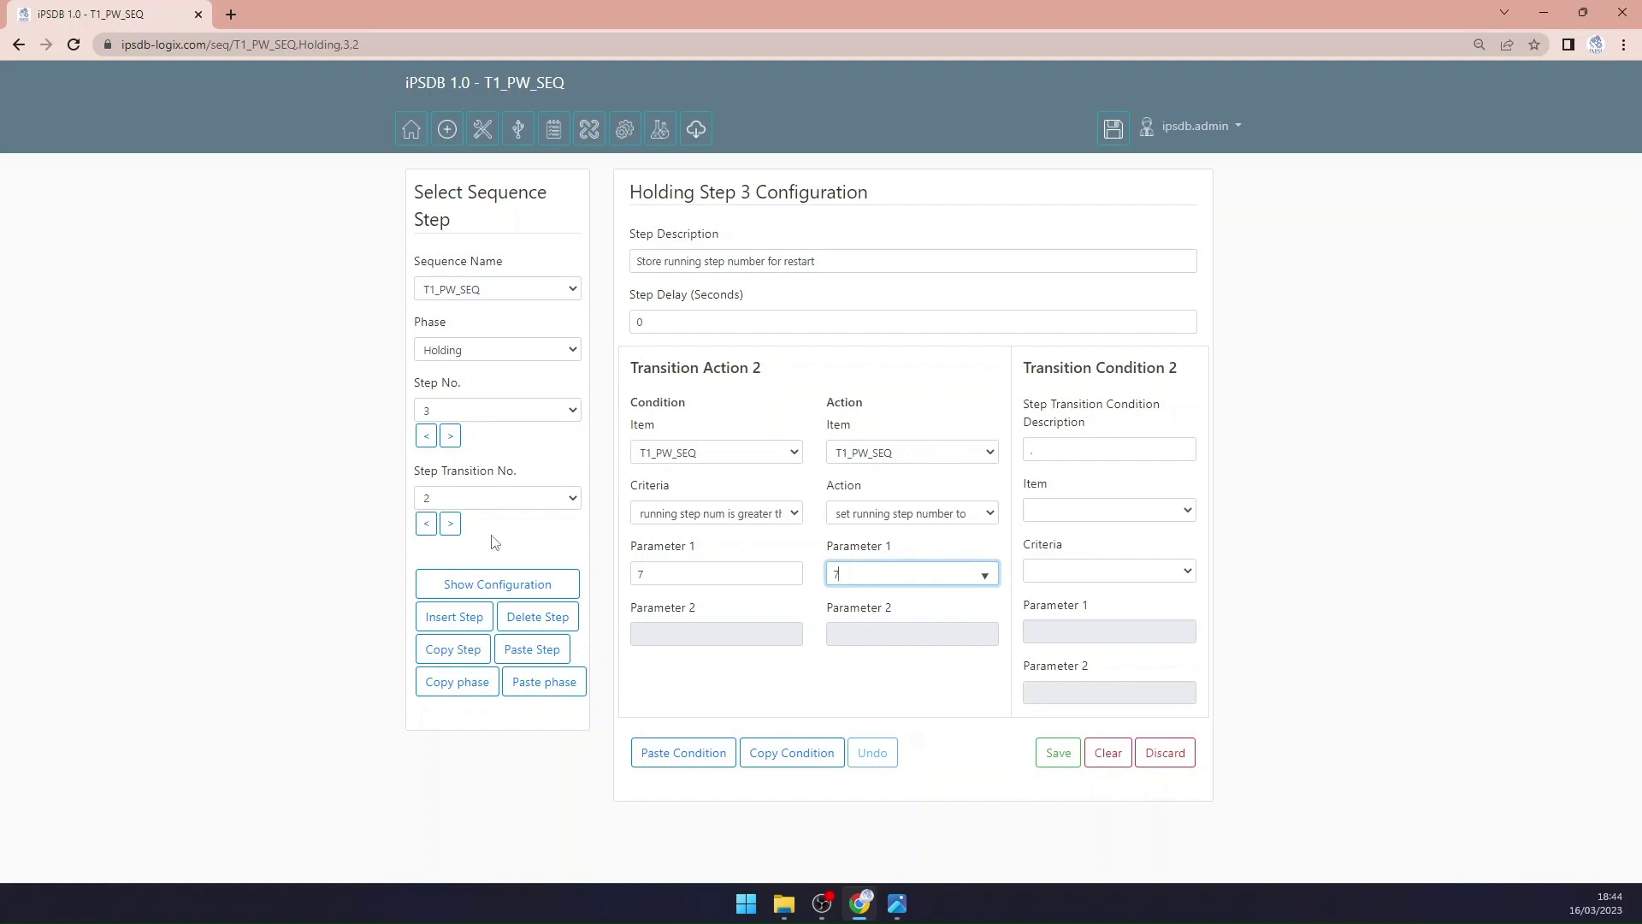
# Step: View Holding step 4, and show the configuration of the Stopping phase, step 1
pyautogui.click(449, 438)
pyautogui.click(469, 412)
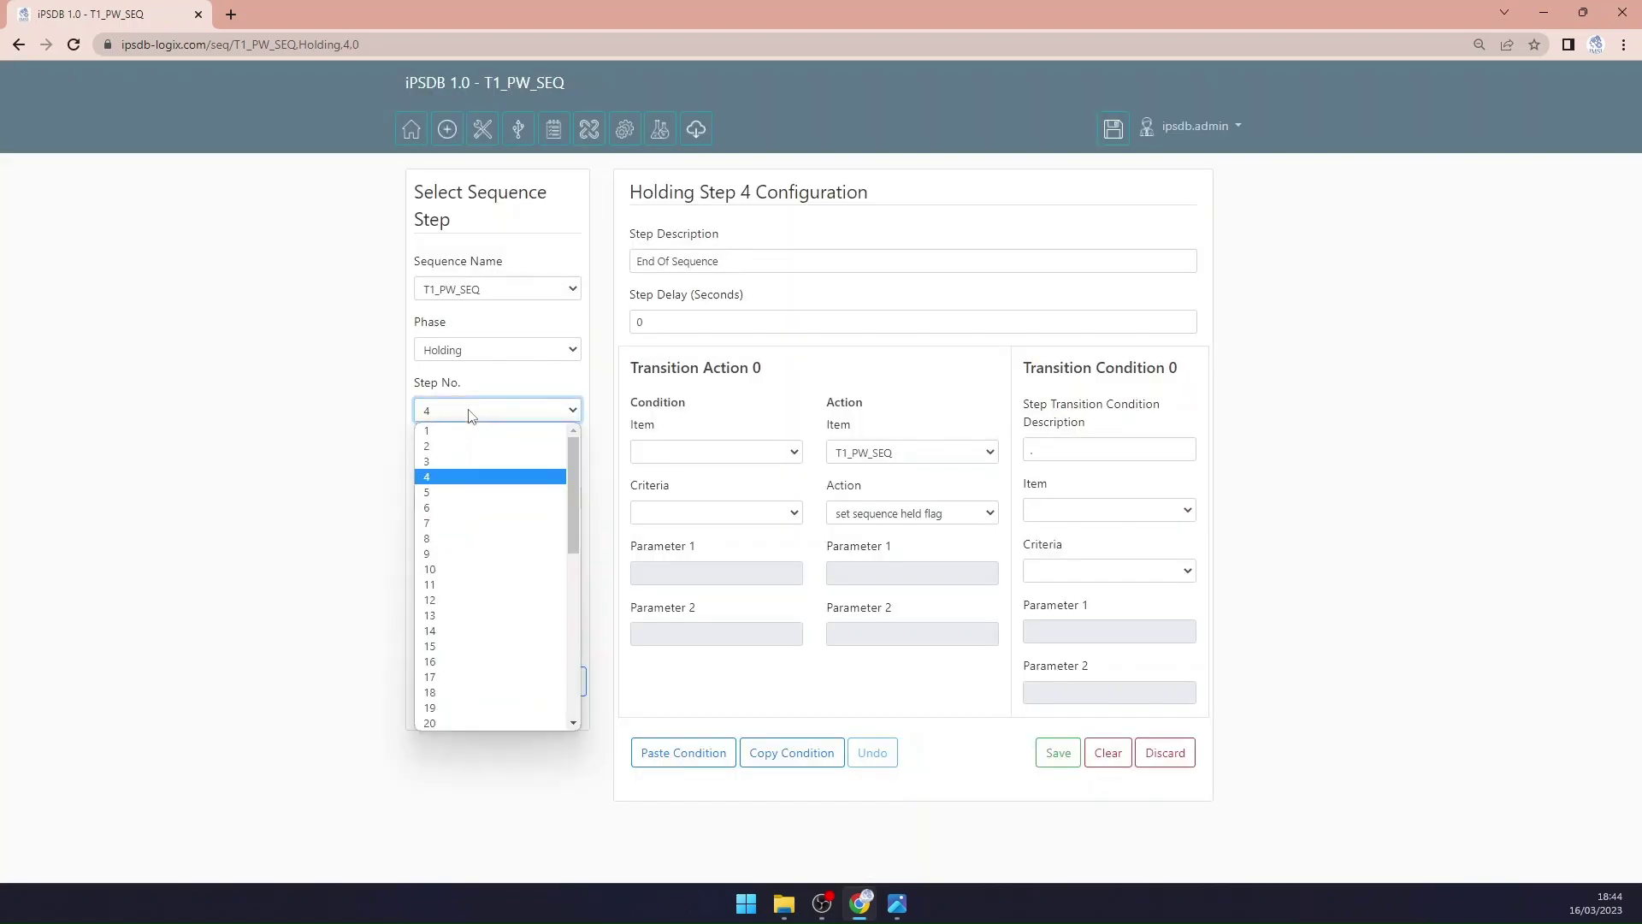
pyautogui.click(476, 349)
pyautogui.click(462, 417)
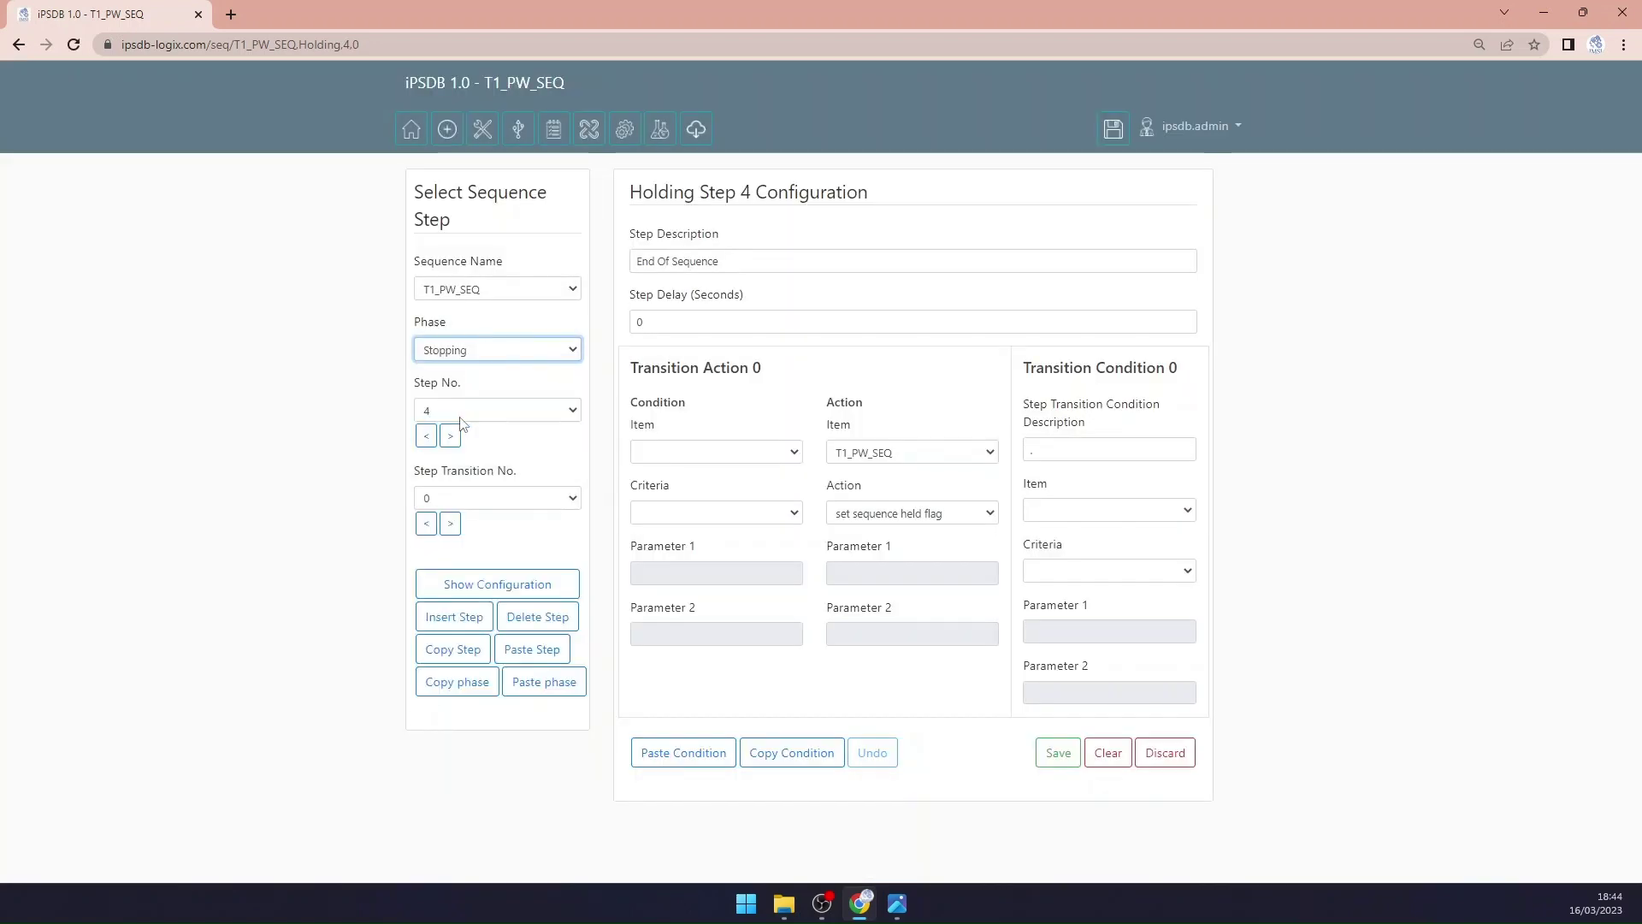
pyautogui.click(466, 410)
pyautogui.click(441, 428)
pyautogui.click(453, 586)
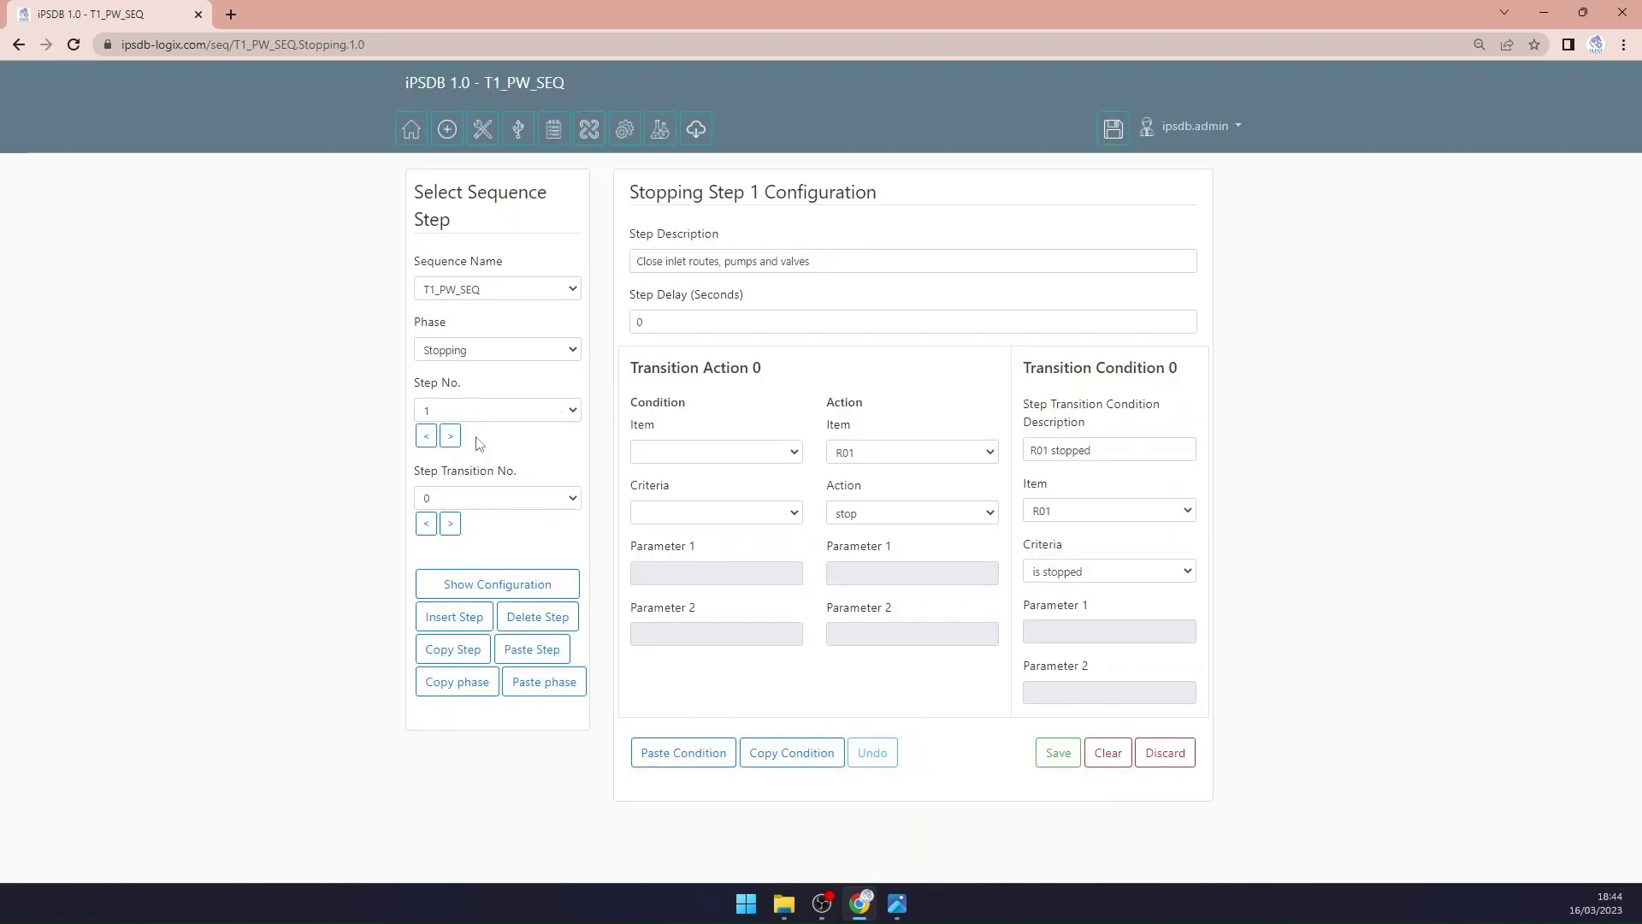
# Step: View Stopping steps 2 and 3, and check the cold water P&ID in Photos before returning to iPSDB
pyautogui.click(450, 436)
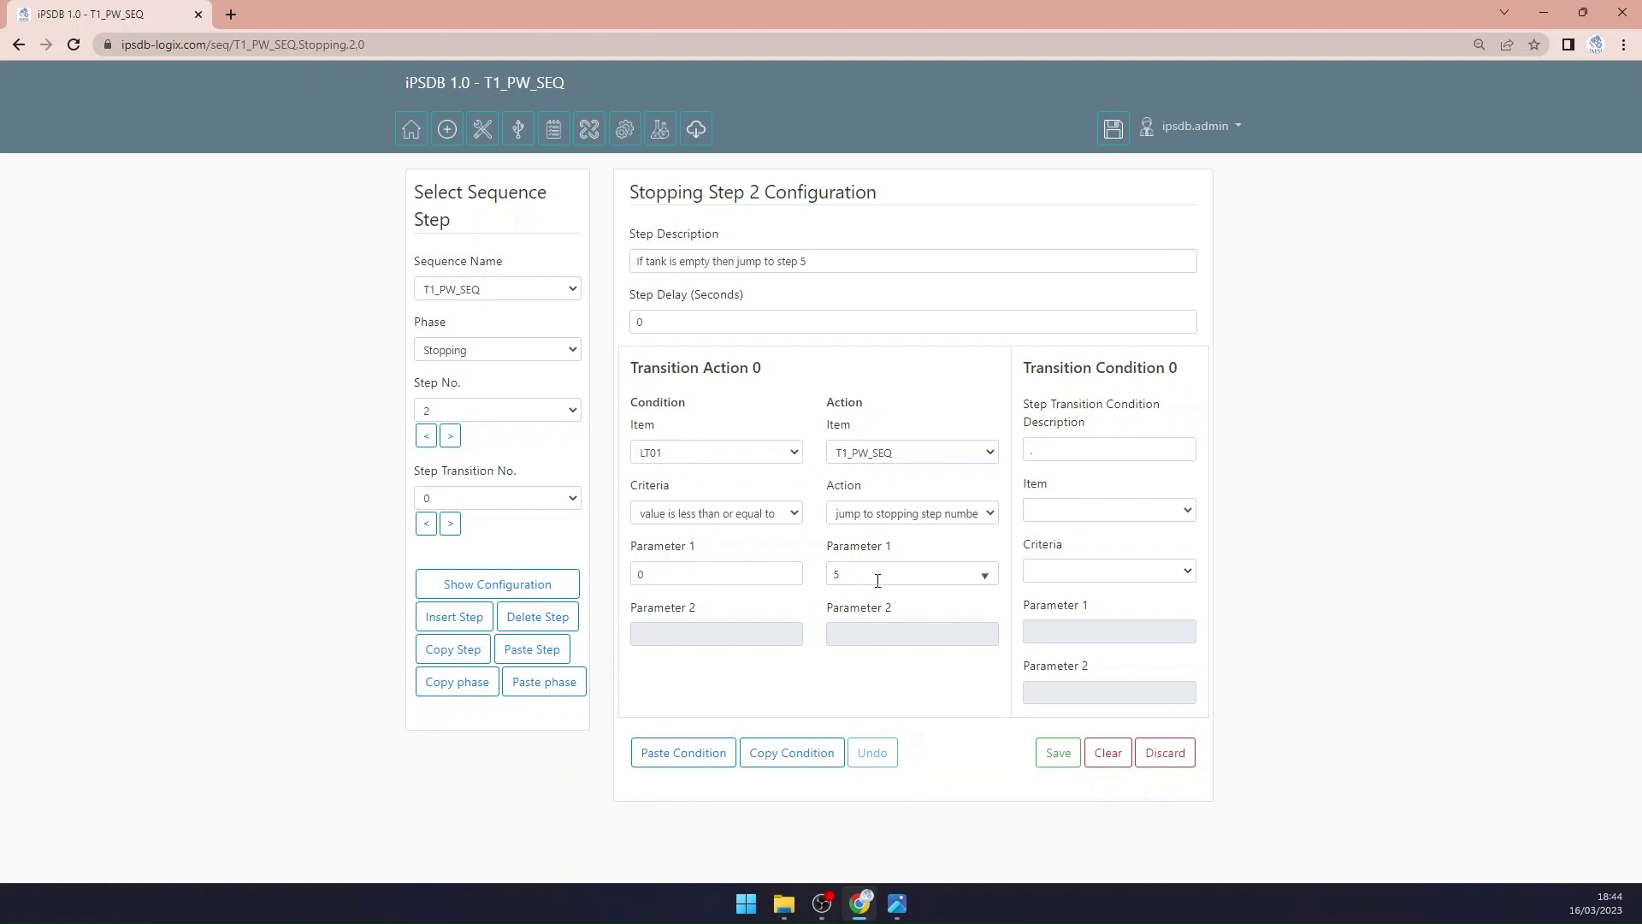
pyautogui.click(450, 436)
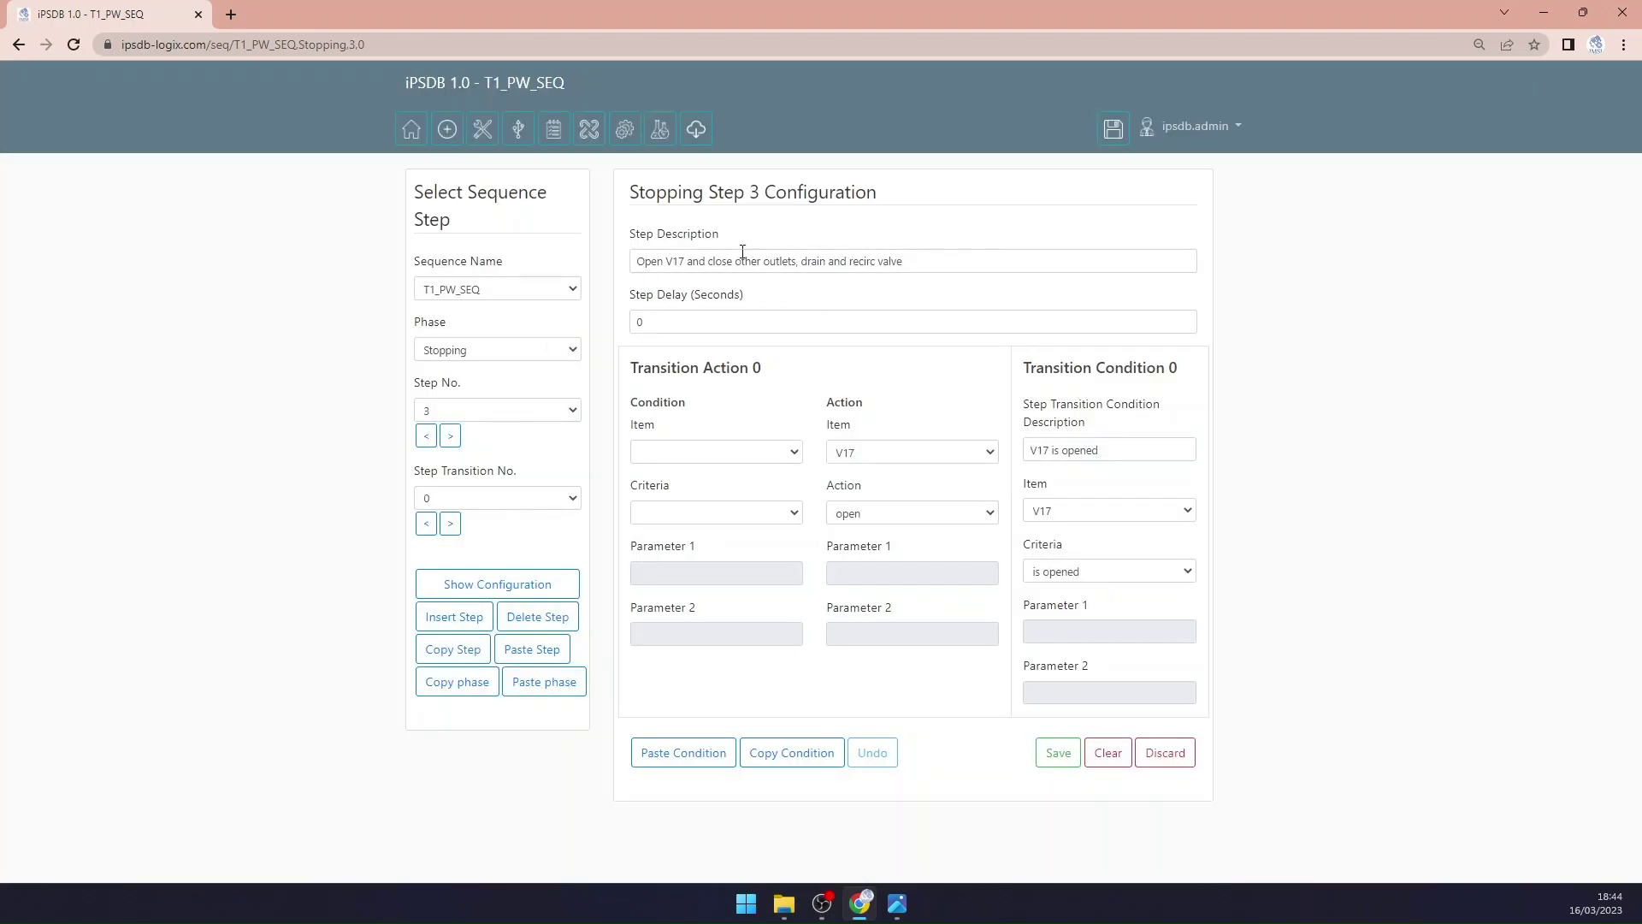
pyautogui.click(899, 908)
pyautogui.click(899, 908)
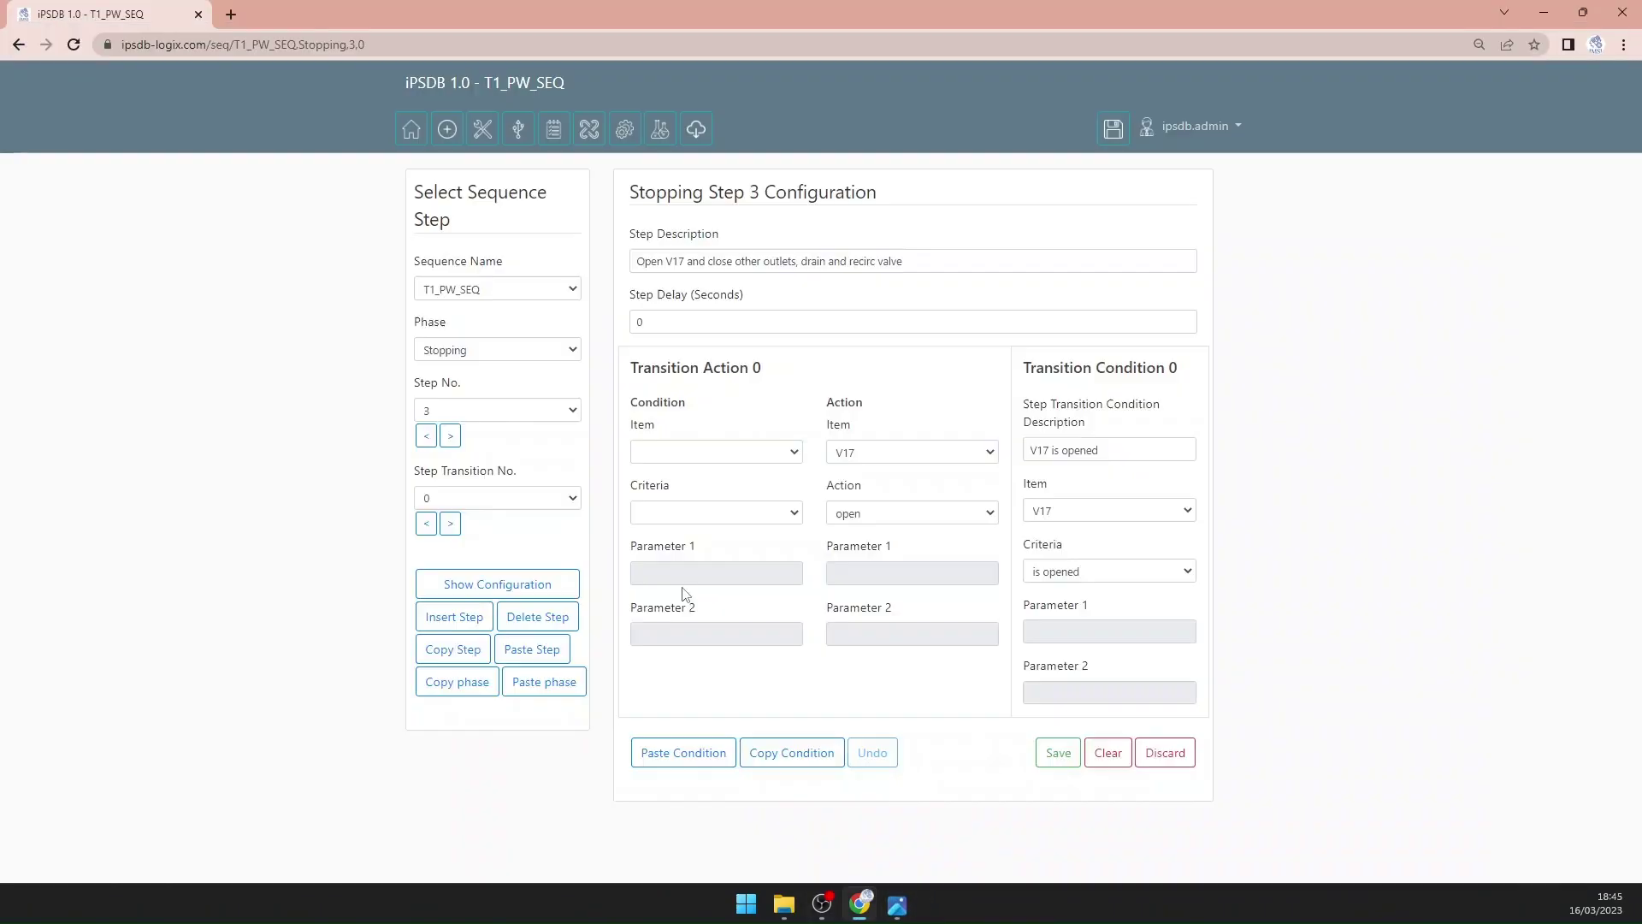
# Step: Review the transitions of Stopping step 4 up to transition 2 and highlight its "Tank is empty" condition description
pyautogui.click(450, 436)
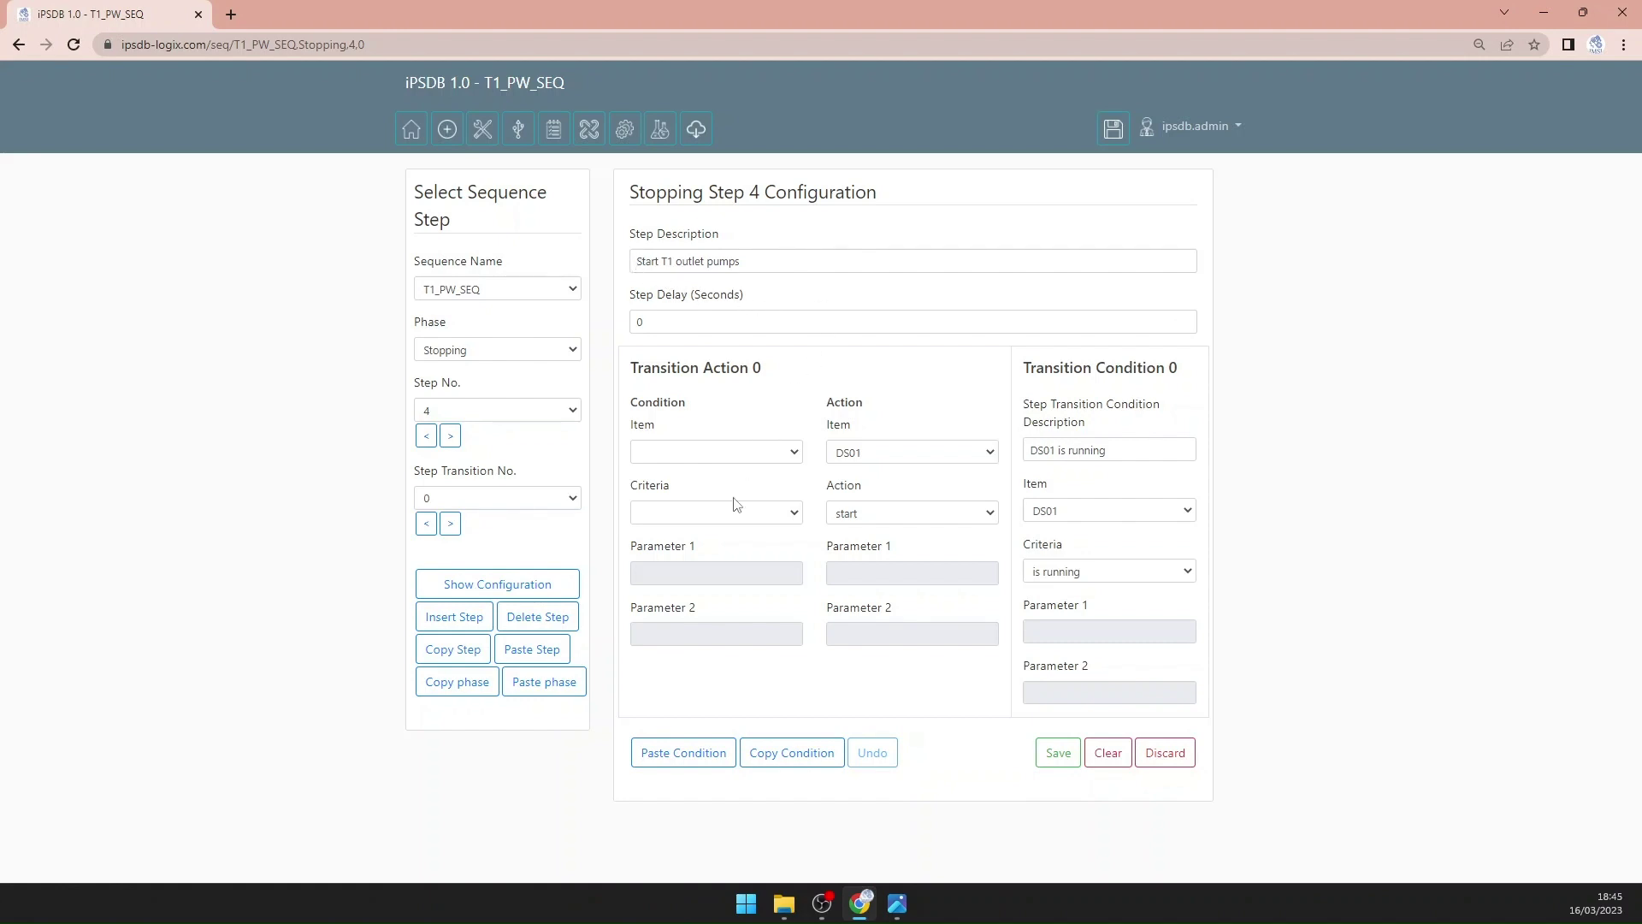
pyautogui.click(450, 525)
pyautogui.click(450, 523)
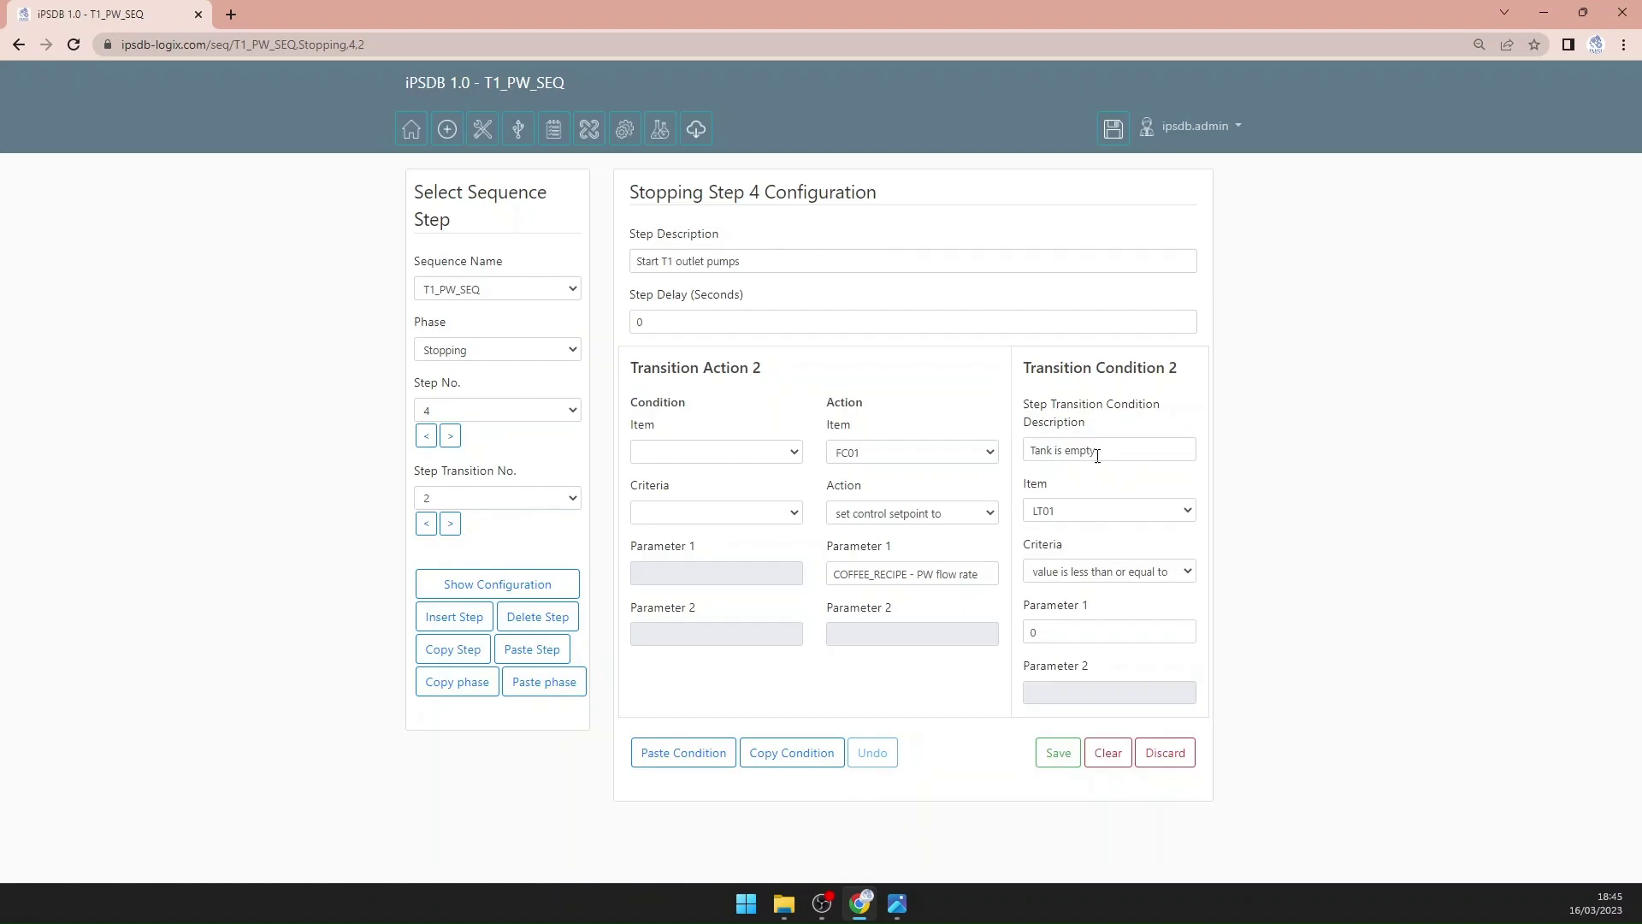
pyautogui.moveTo(1035, 450); pyautogui.dragTo(1116, 466)
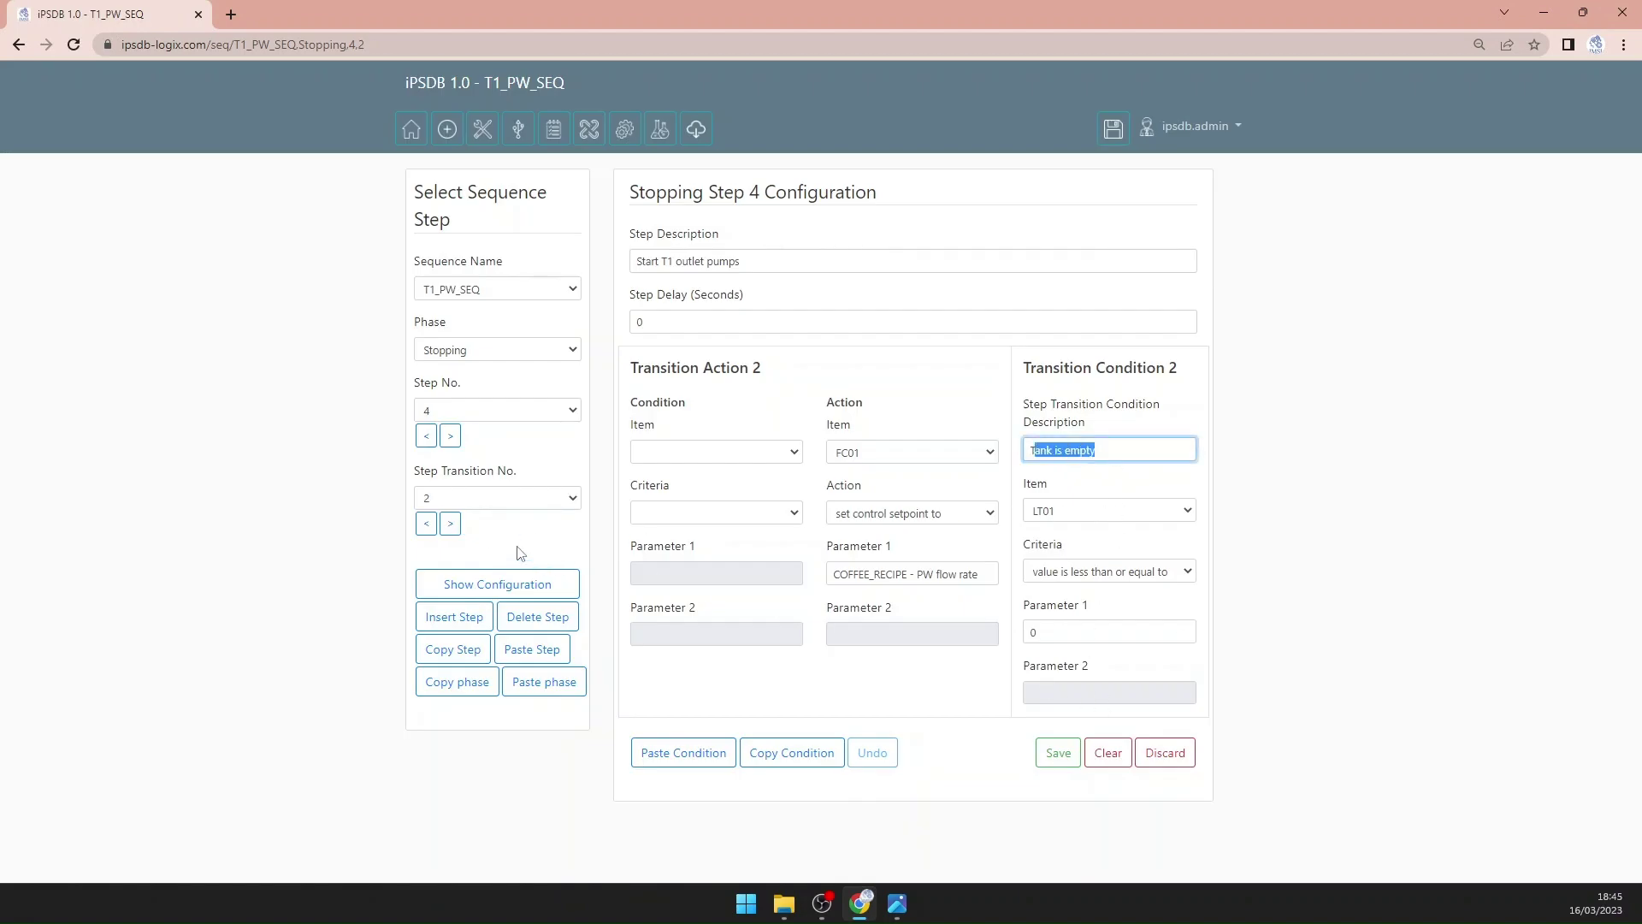
# Step: Review the transitions of Stopping step 5 and show Stopping step 6
pyautogui.click(450, 436)
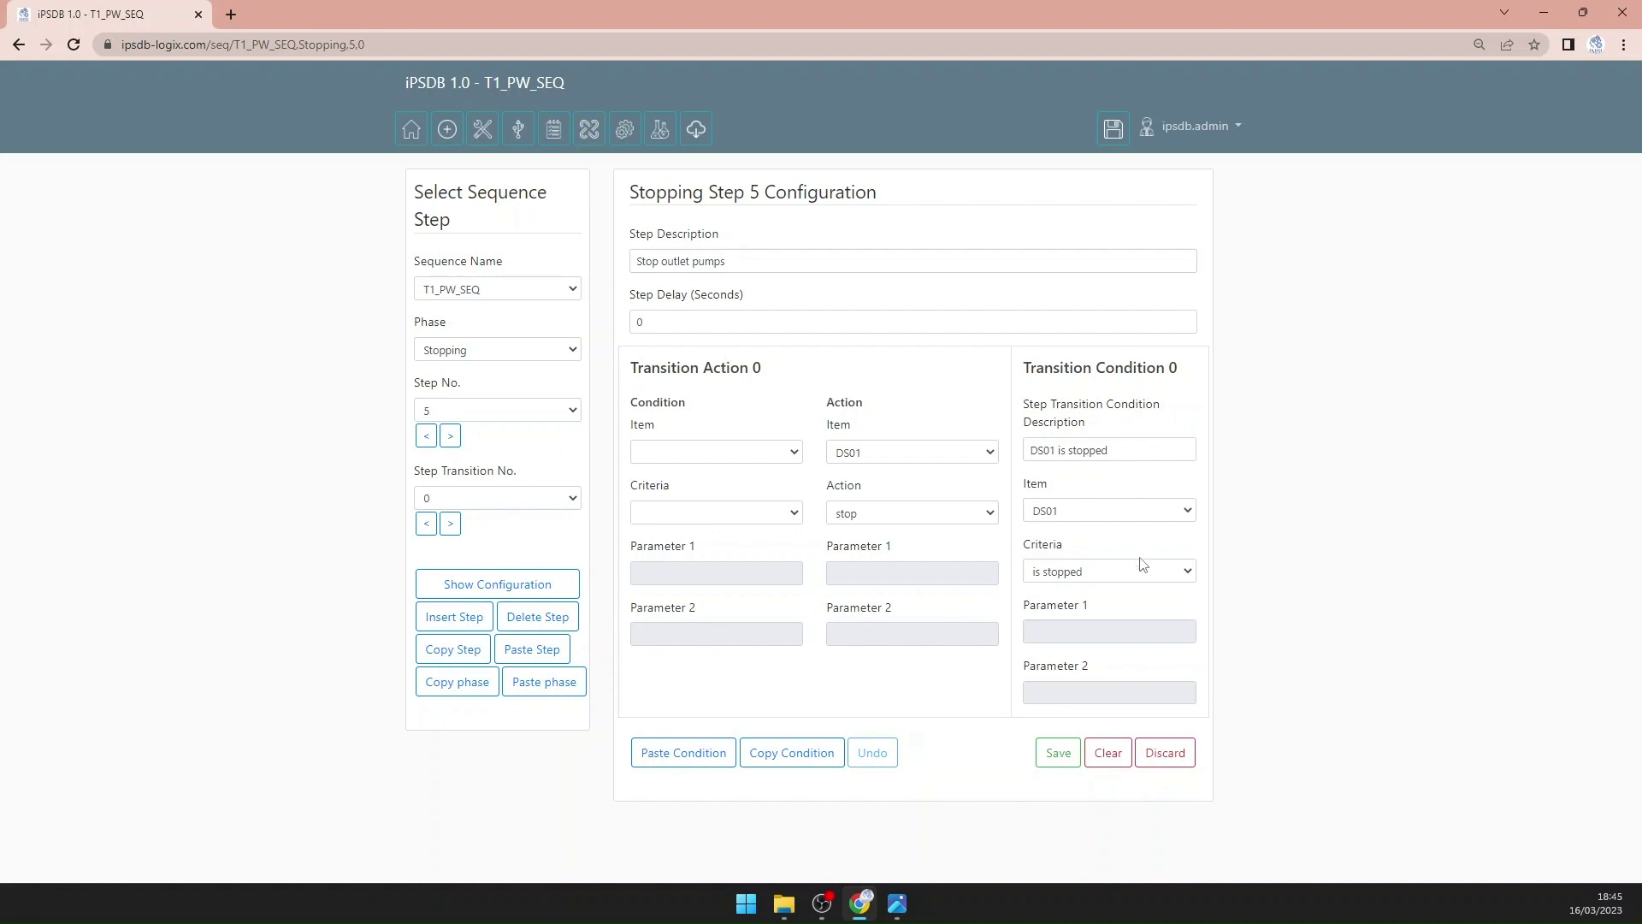
pyautogui.click(451, 523)
pyautogui.click(450, 435)
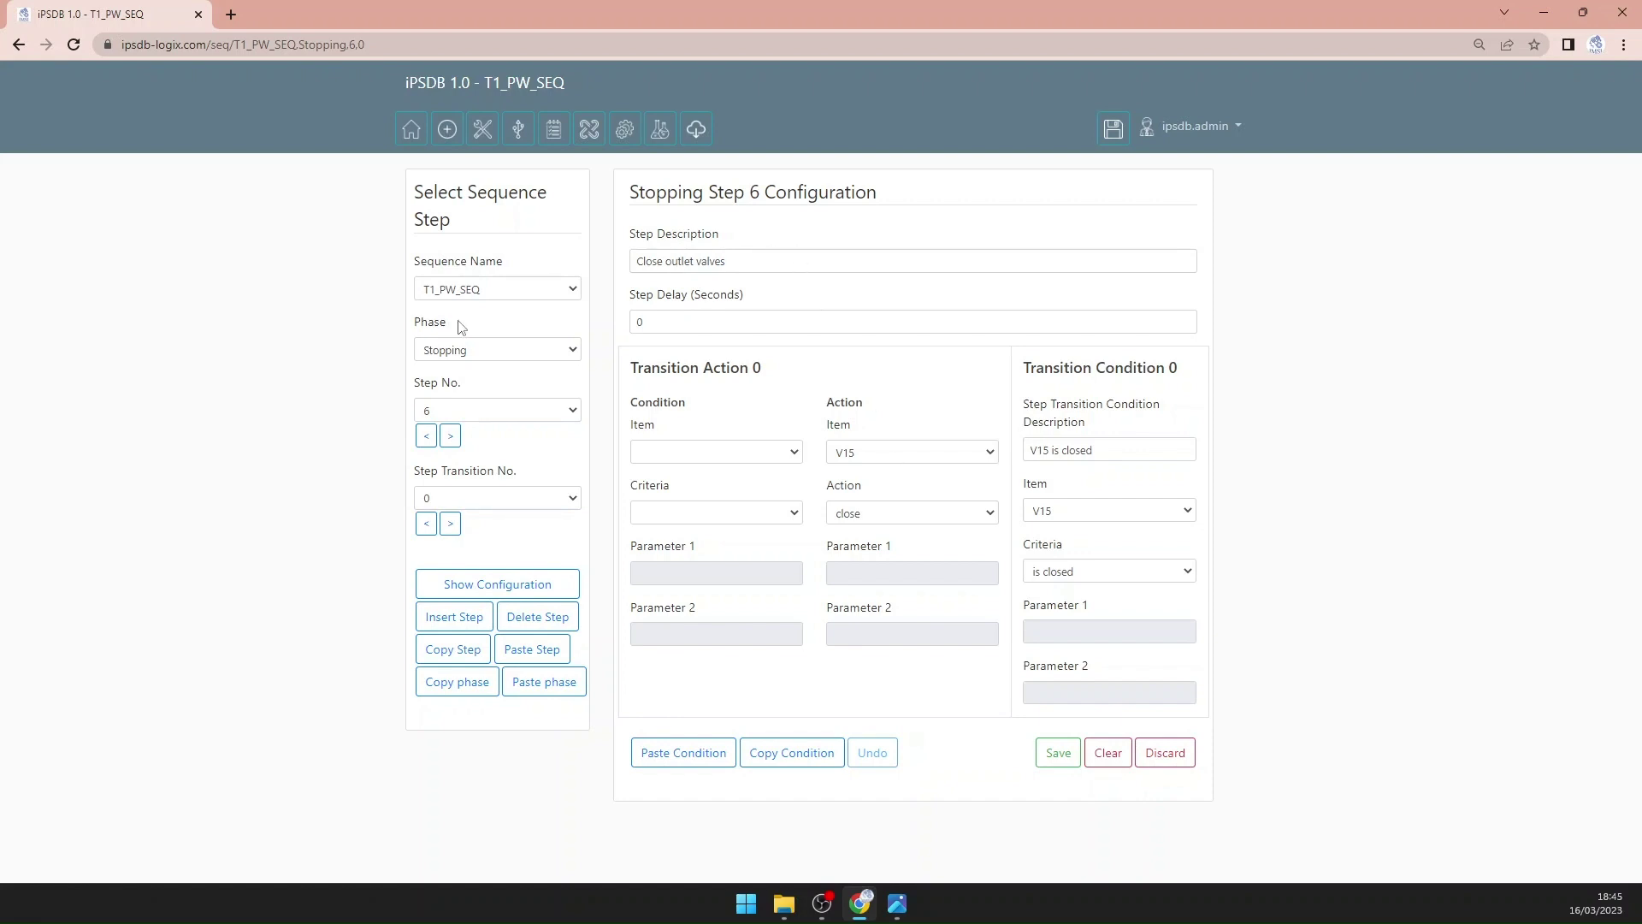
# Step: Show the configuration of the T1_PW_SEQ sequence's Aborting phase, step 1
pyautogui.click(502, 350)
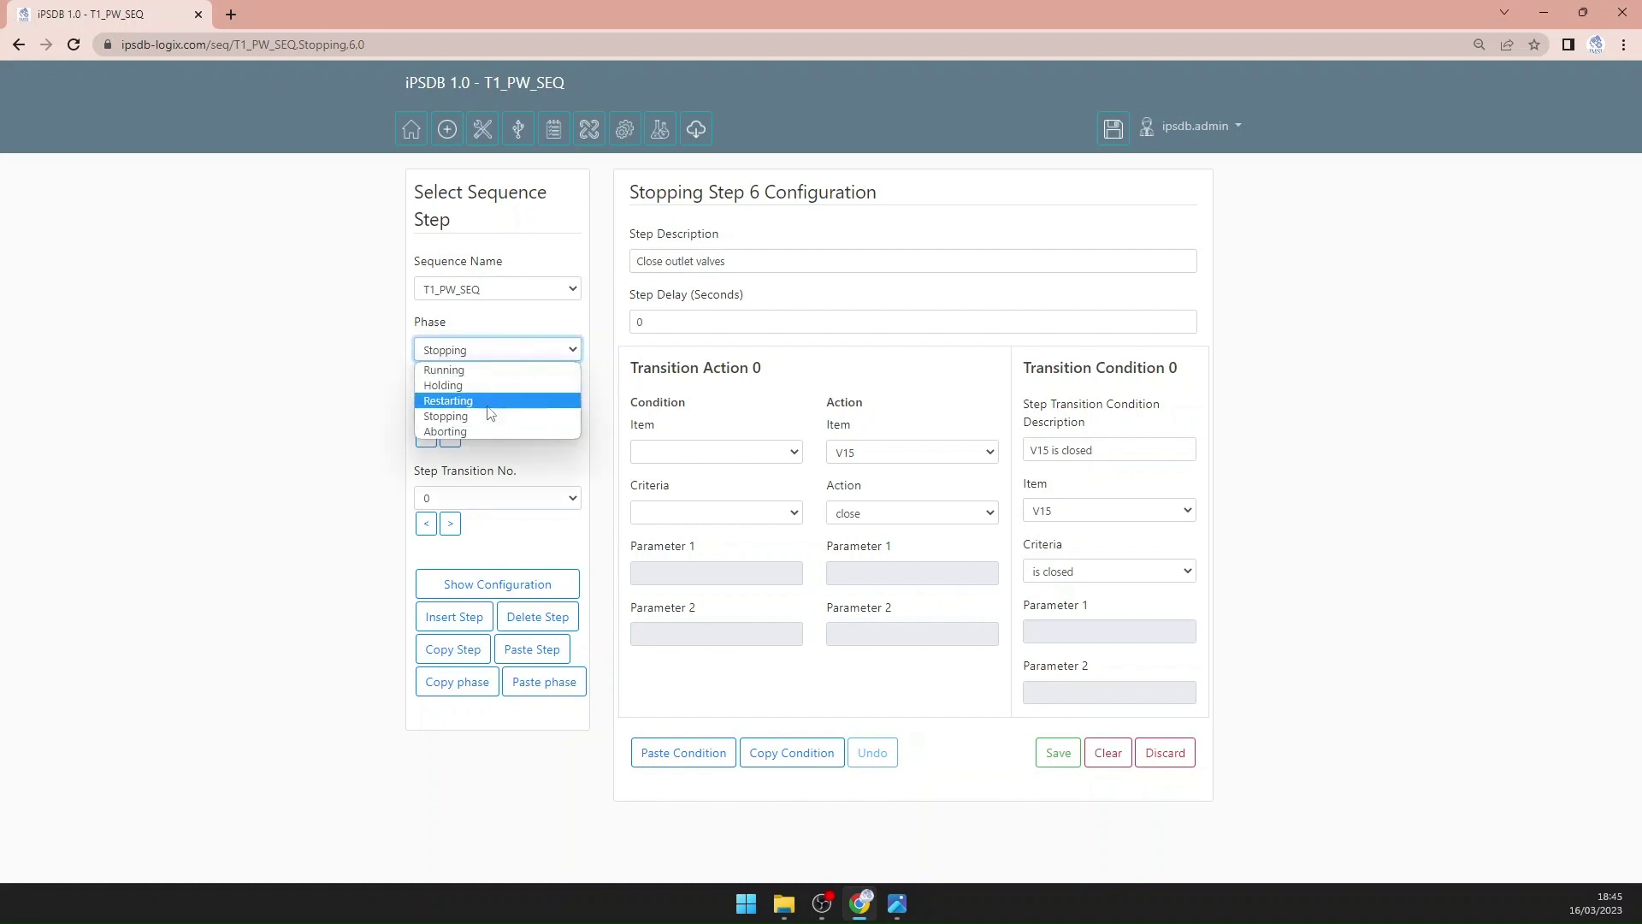
pyautogui.click(485, 429)
pyautogui.click(475, 411)
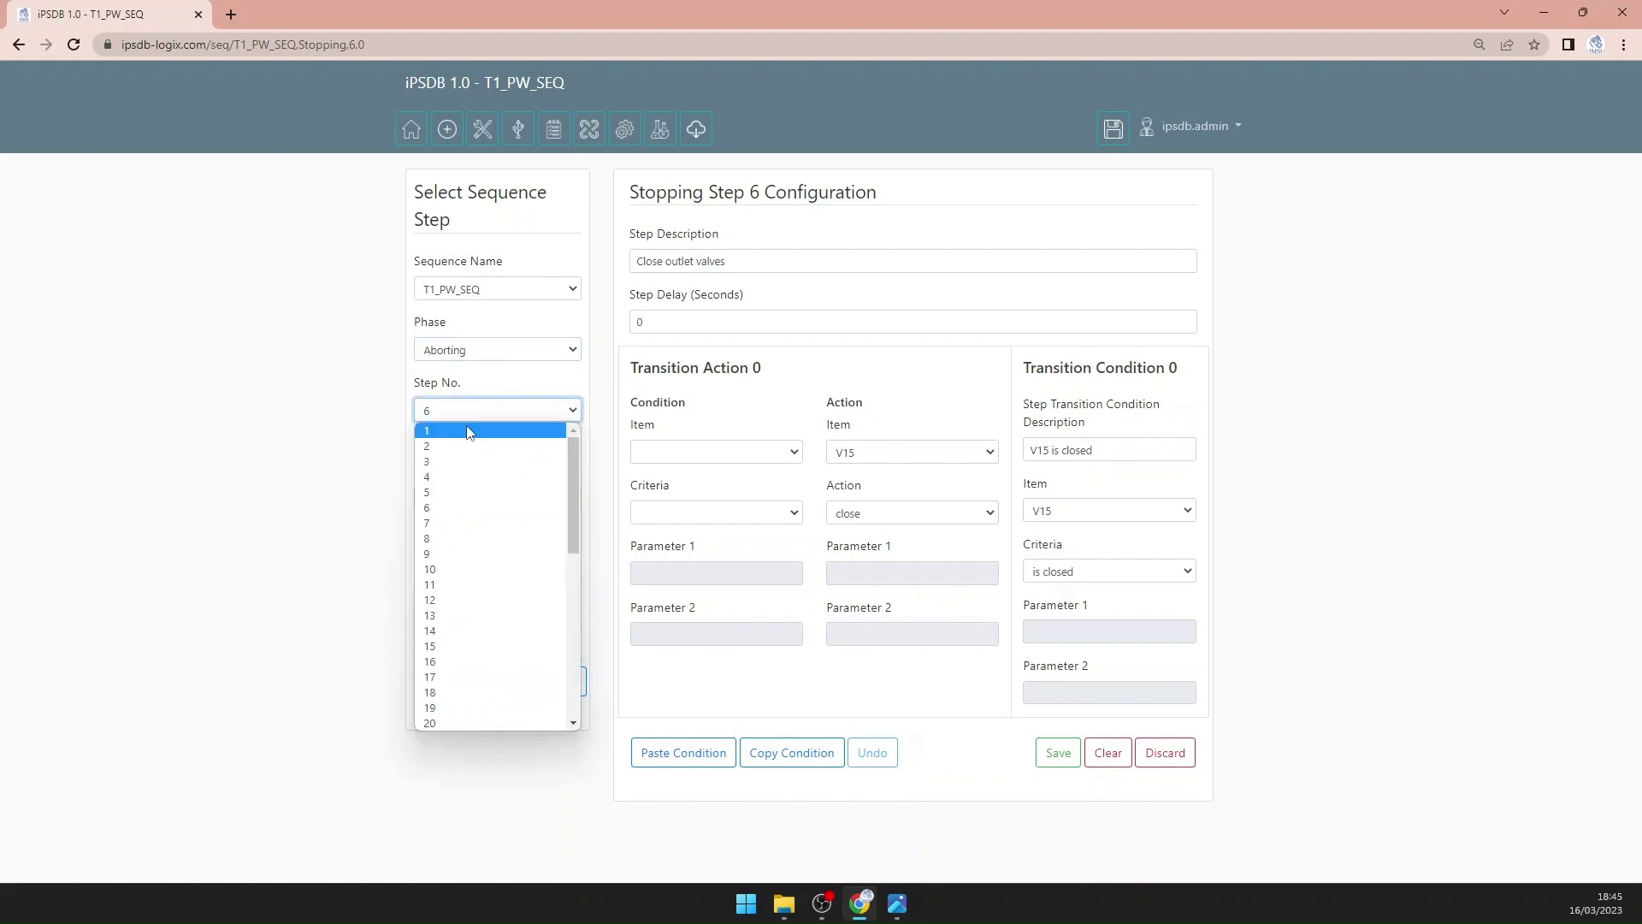
pyautogui.click(470, 428)
pyautogui.click(458, 587)
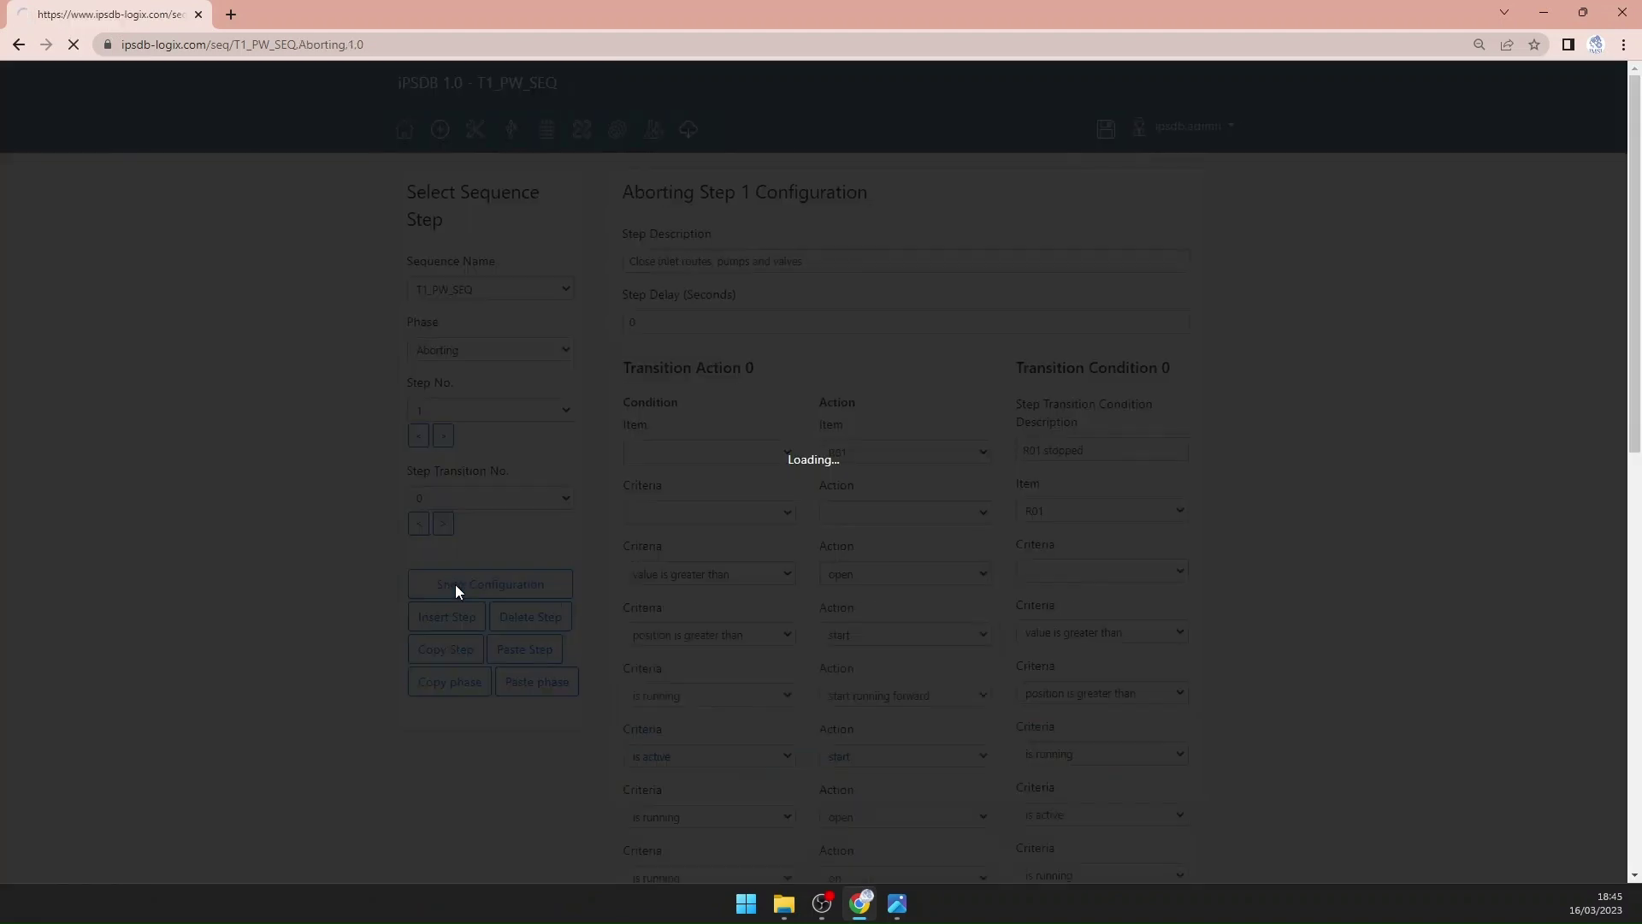
# Step: Go through the Aborting steps up to step 4, return to step 3 and highlight "Open drain valve" in its description
pyautogui.click(449, 437)
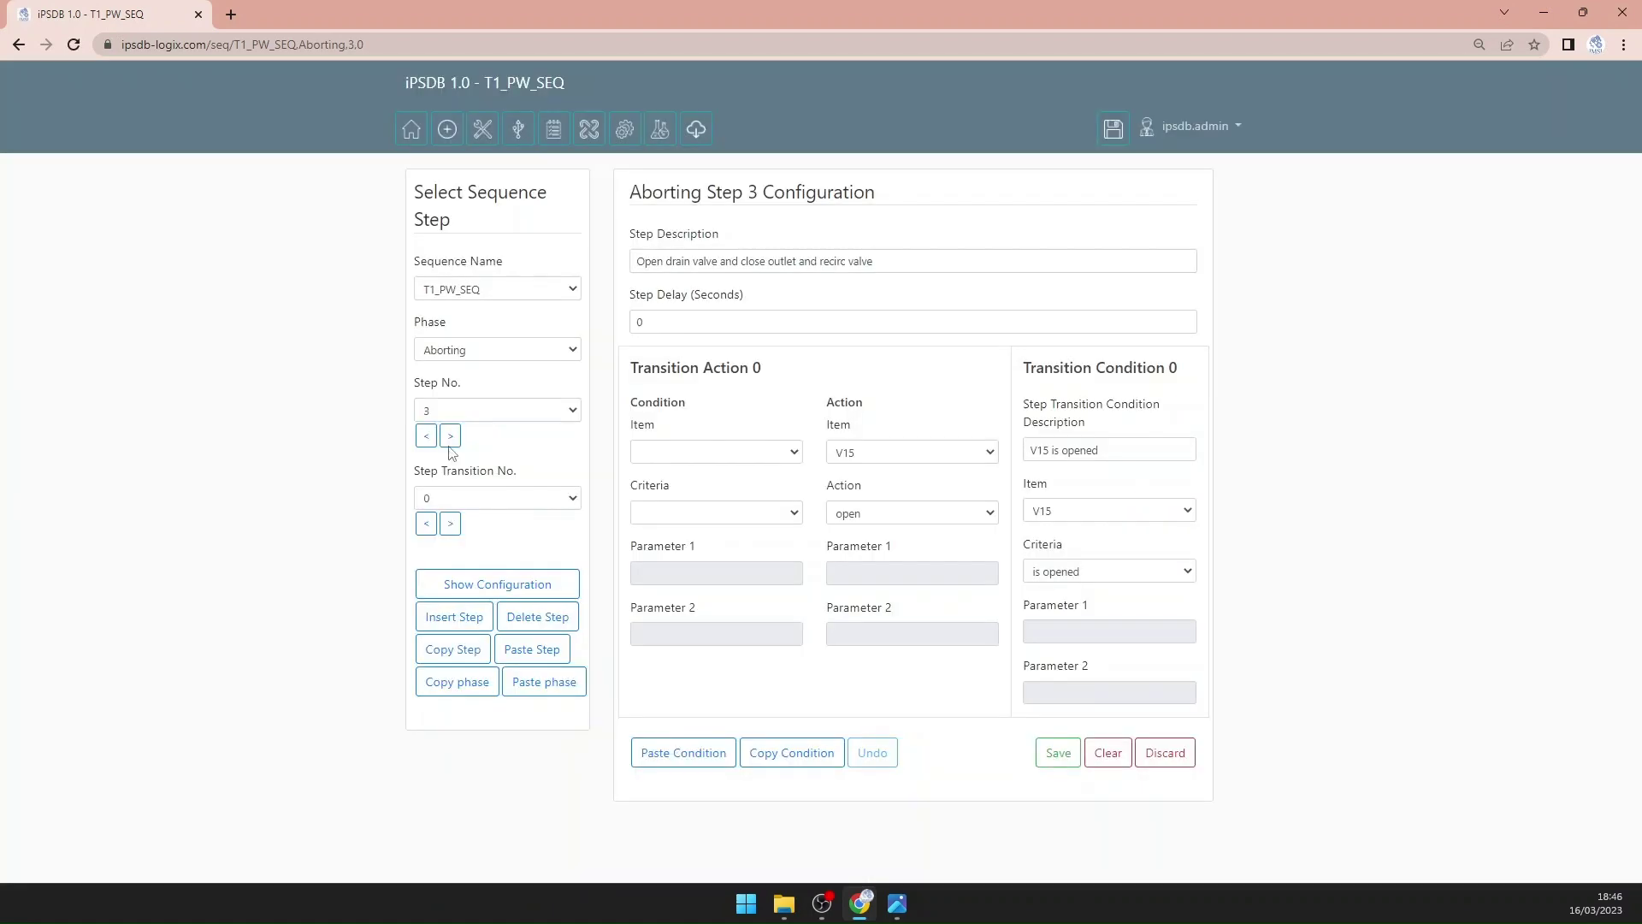
pyautogui.click(450, 441)
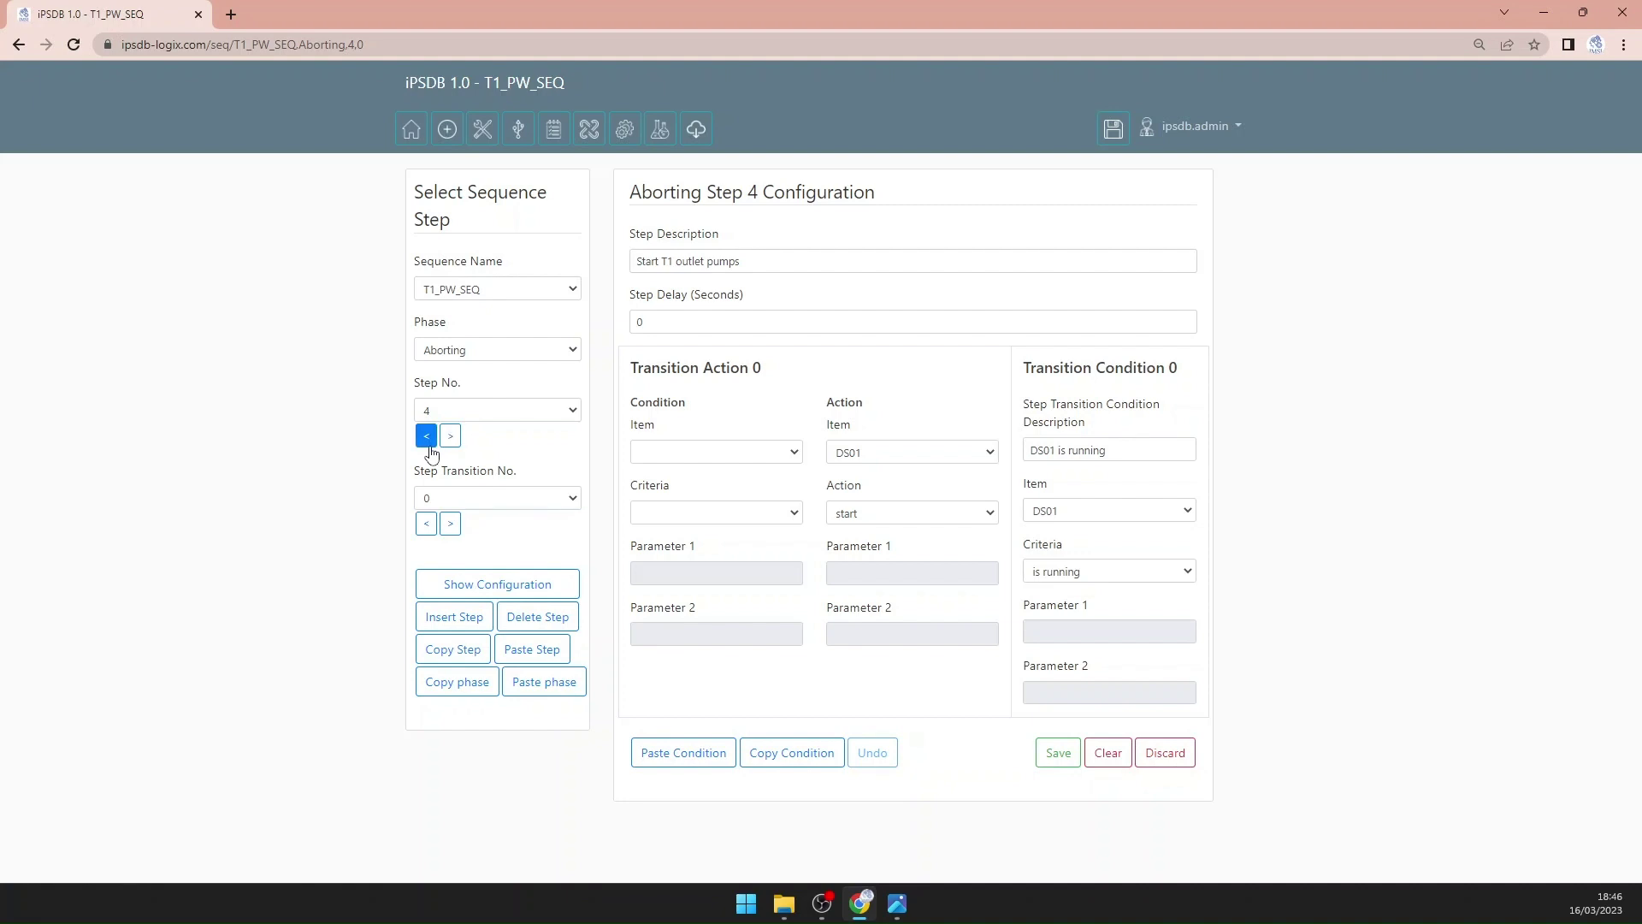
pyautogui.click(428, 438)
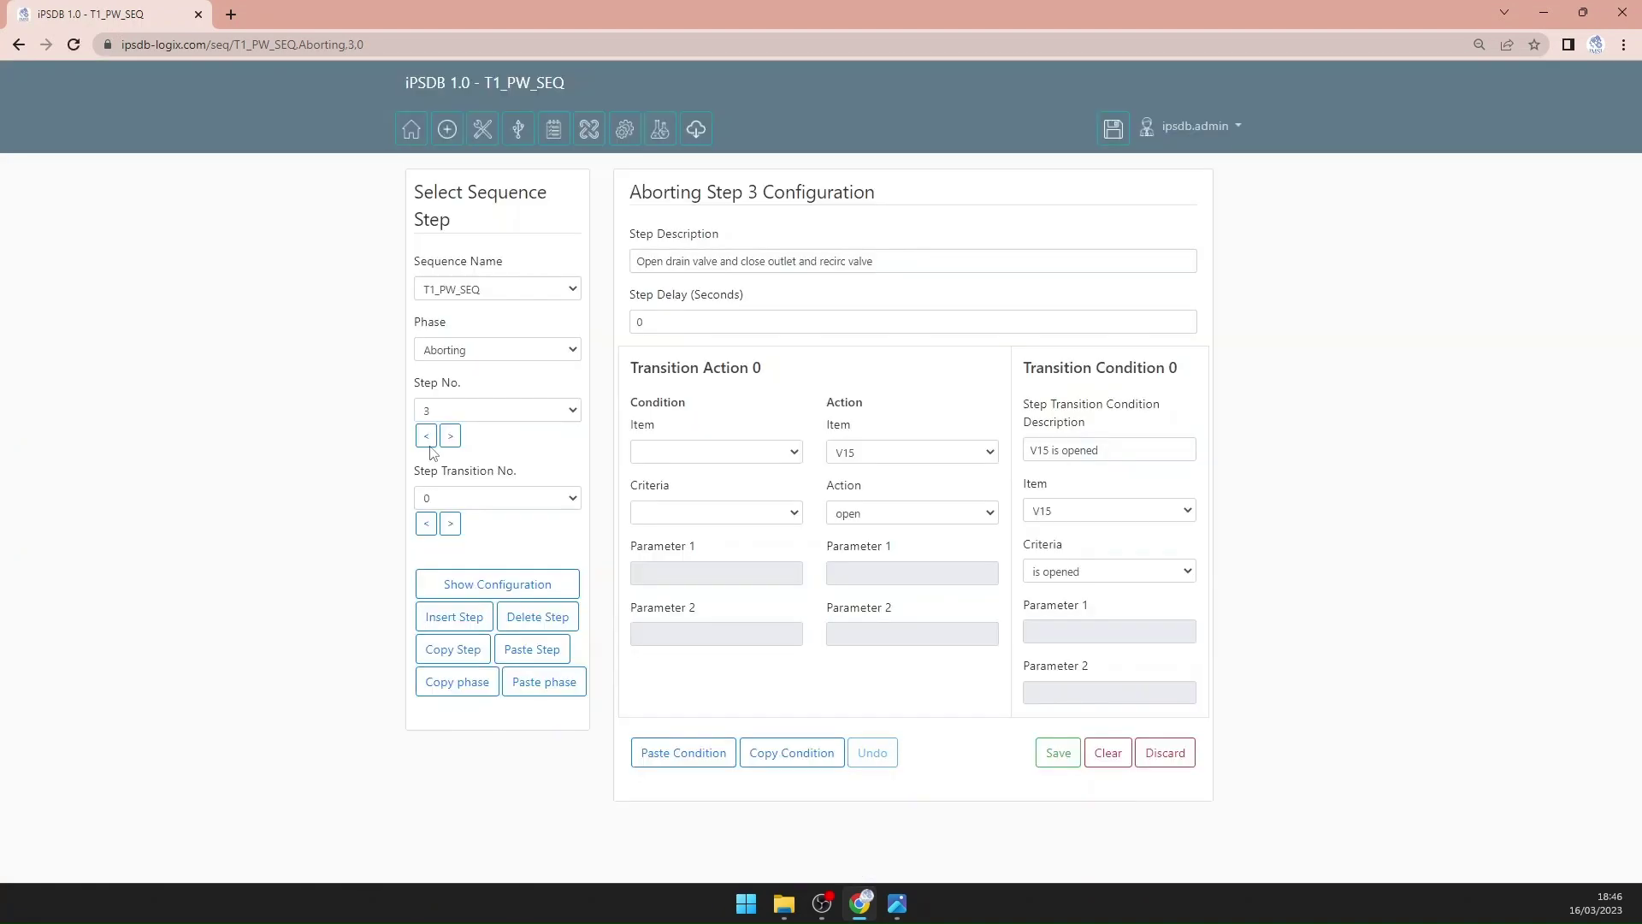
pyautogui.moveTo(638, 261); pyautogui.dragTo(720, 261)
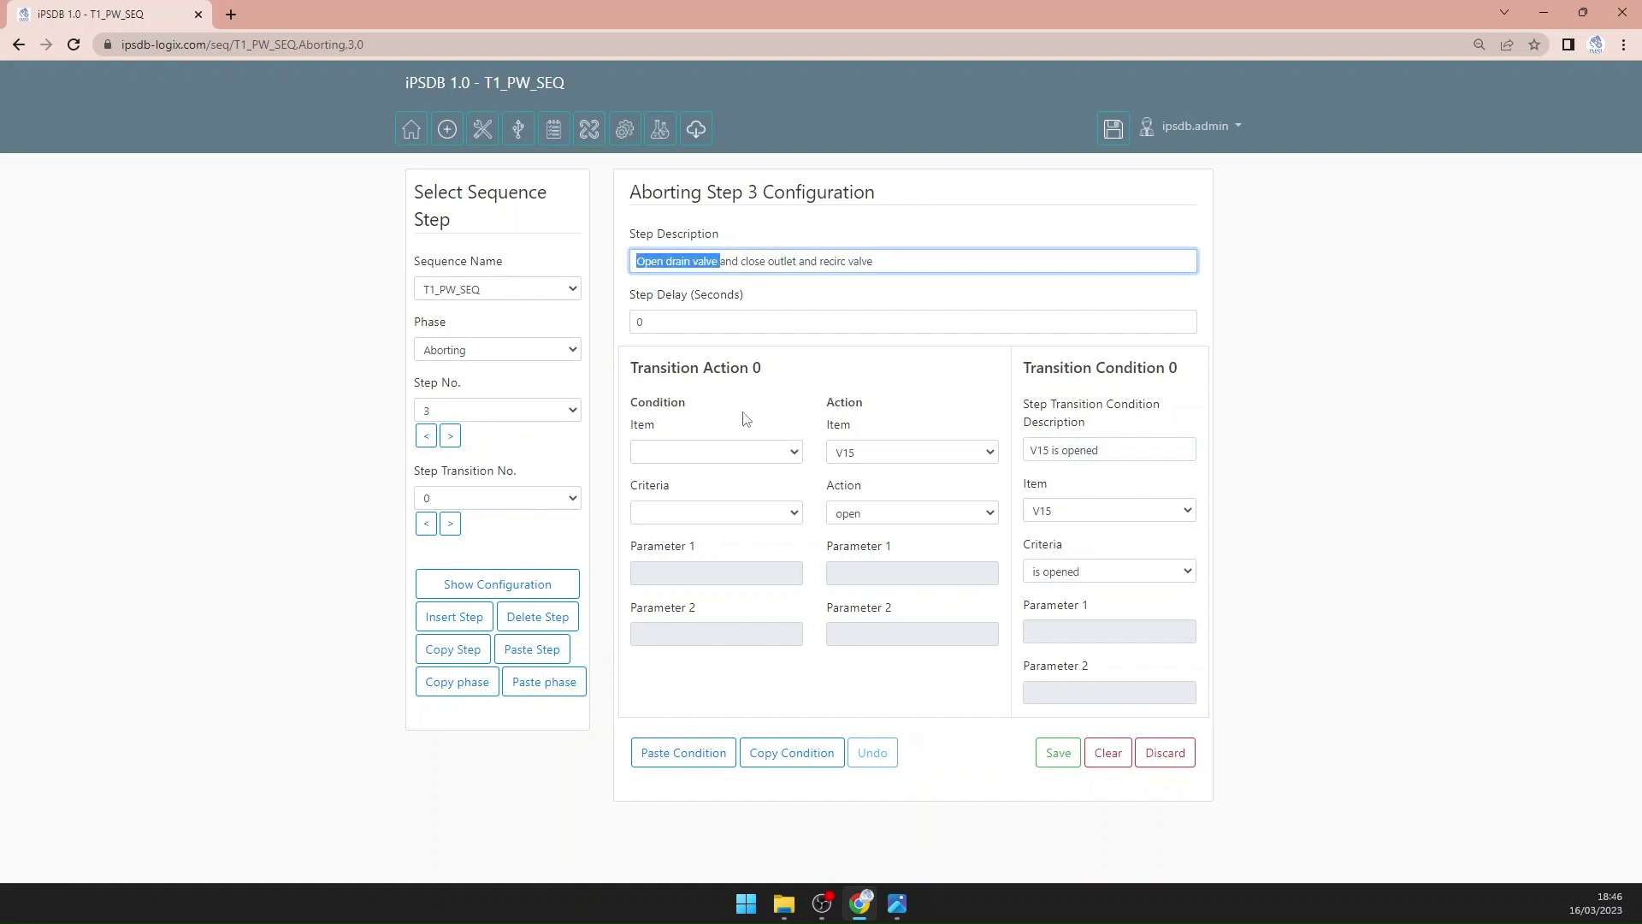
# Step: Show the configuration of the Restarting phase for step 3 and for step 1
pyautogui.click(512, 351)
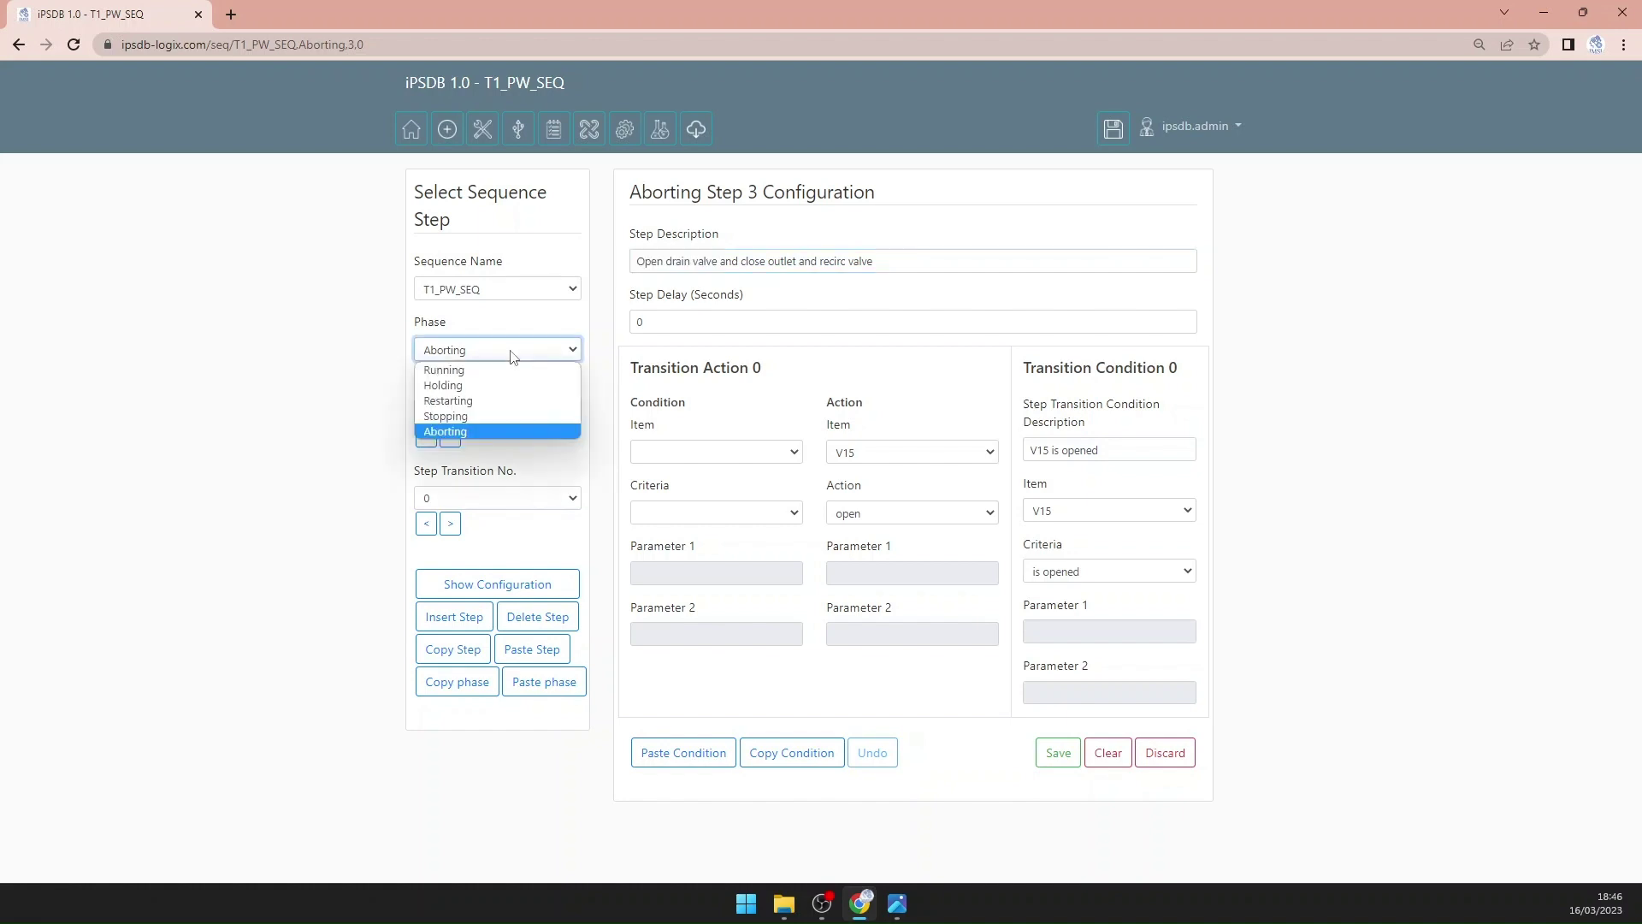
pyautogui.click(491, 400)
pyautogui.click(499, 590)
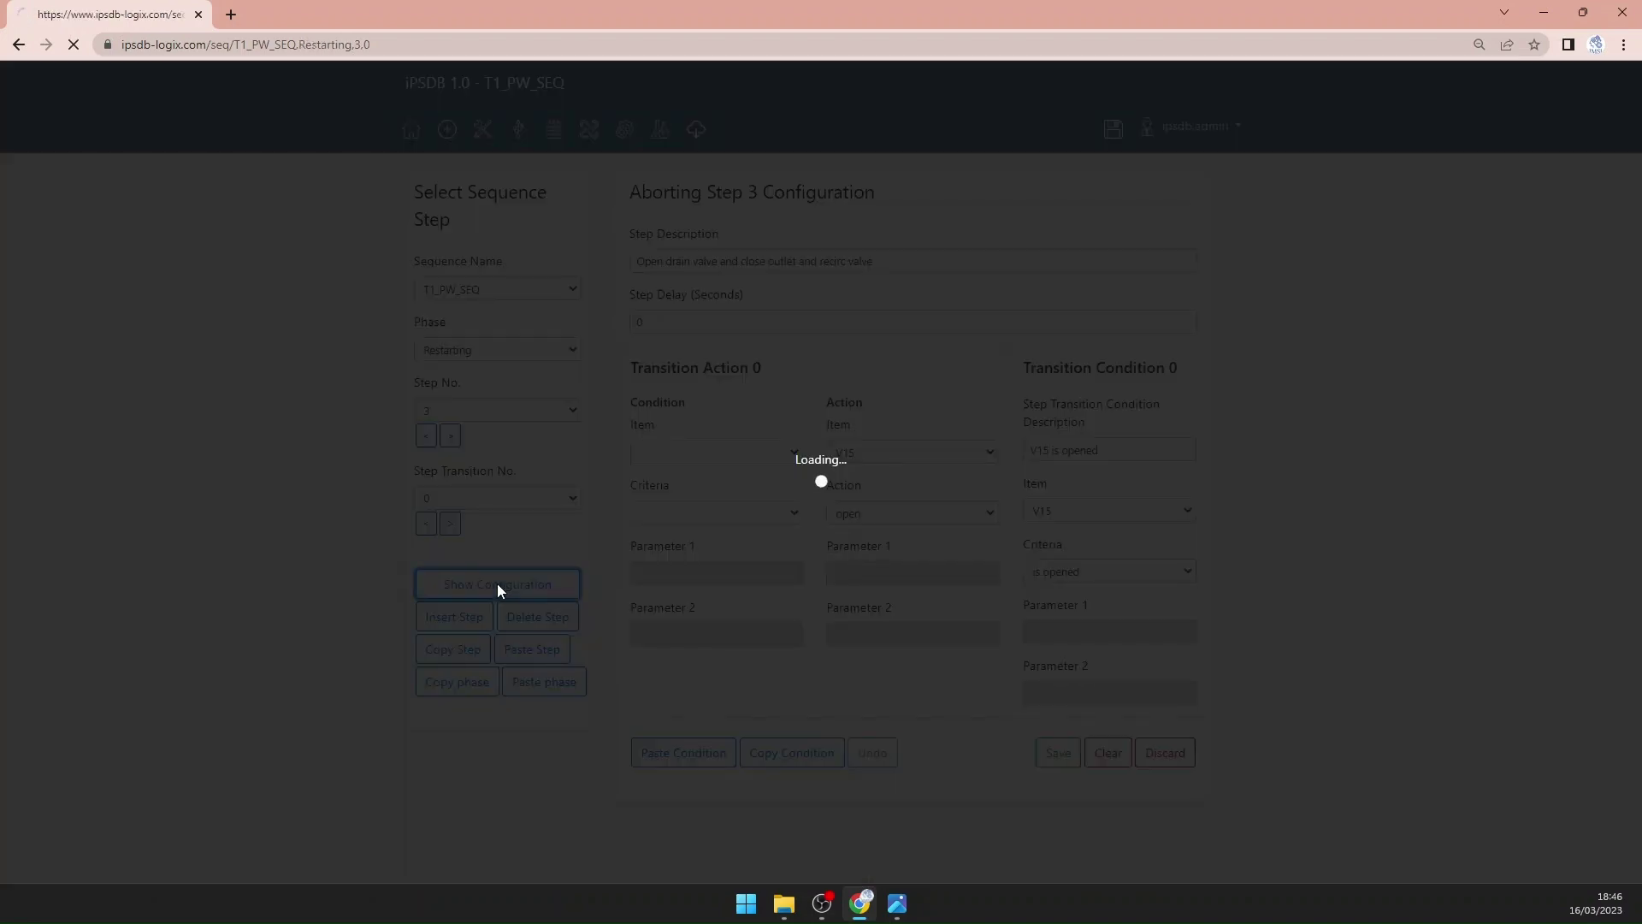
pyautogui.click(488, 410)
pyautogui.click(476, 429)
pyautogui.click(470, 580)
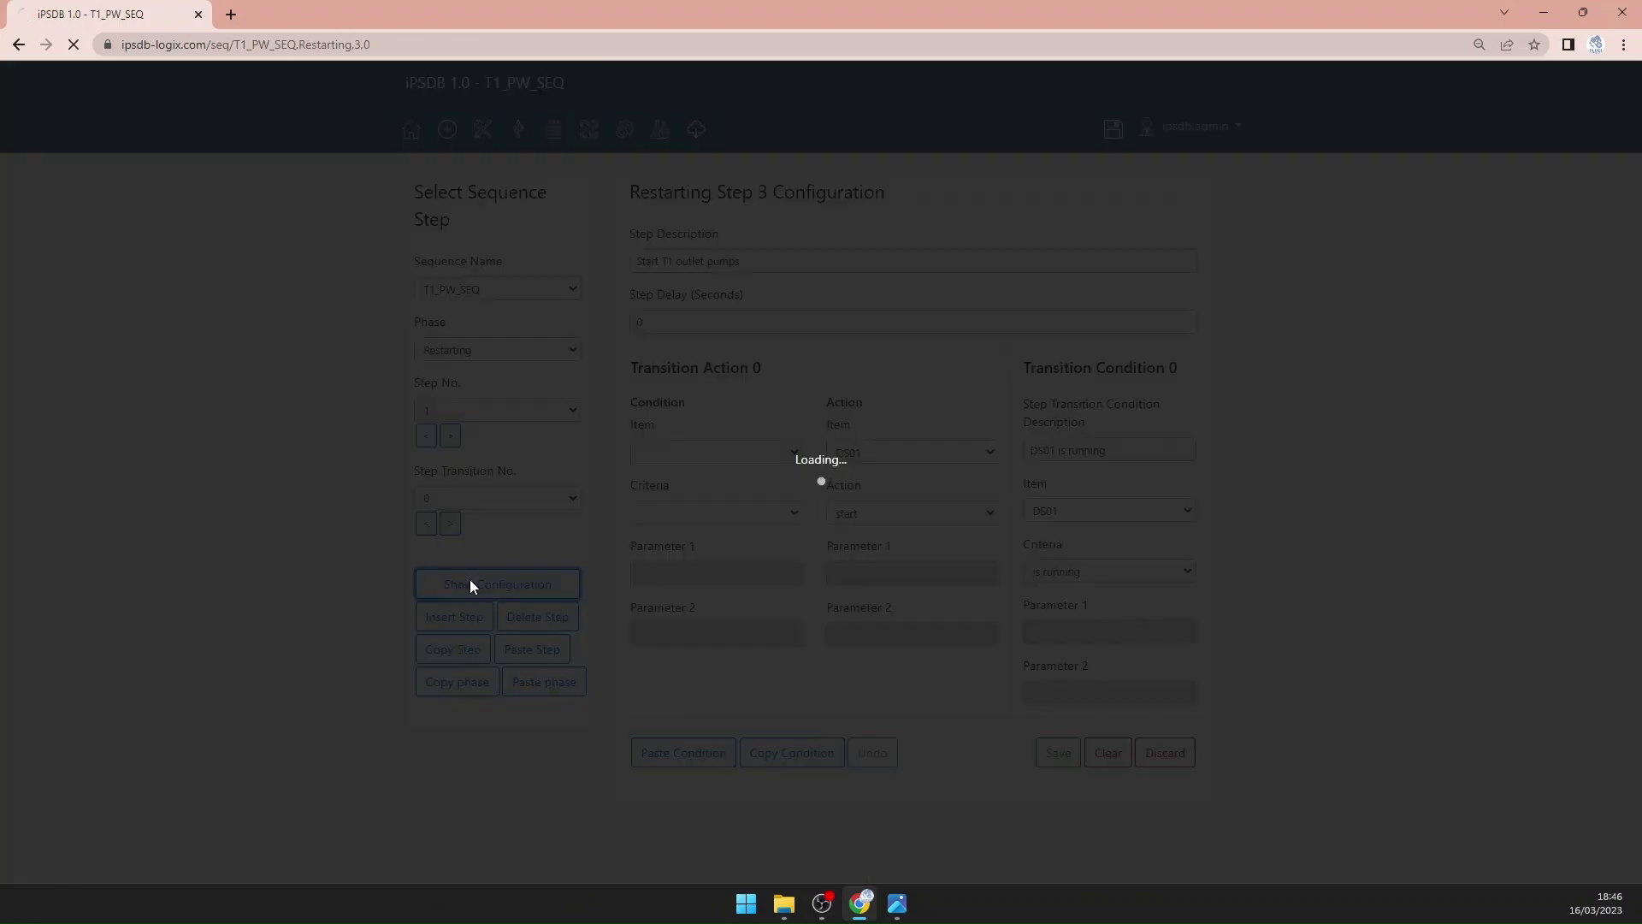
# Step: Consult the cold water P&ID in Photos, and examine the condition and action parameters of Restarting step 1 in iPSDB
pyautogui.click(859, 906)
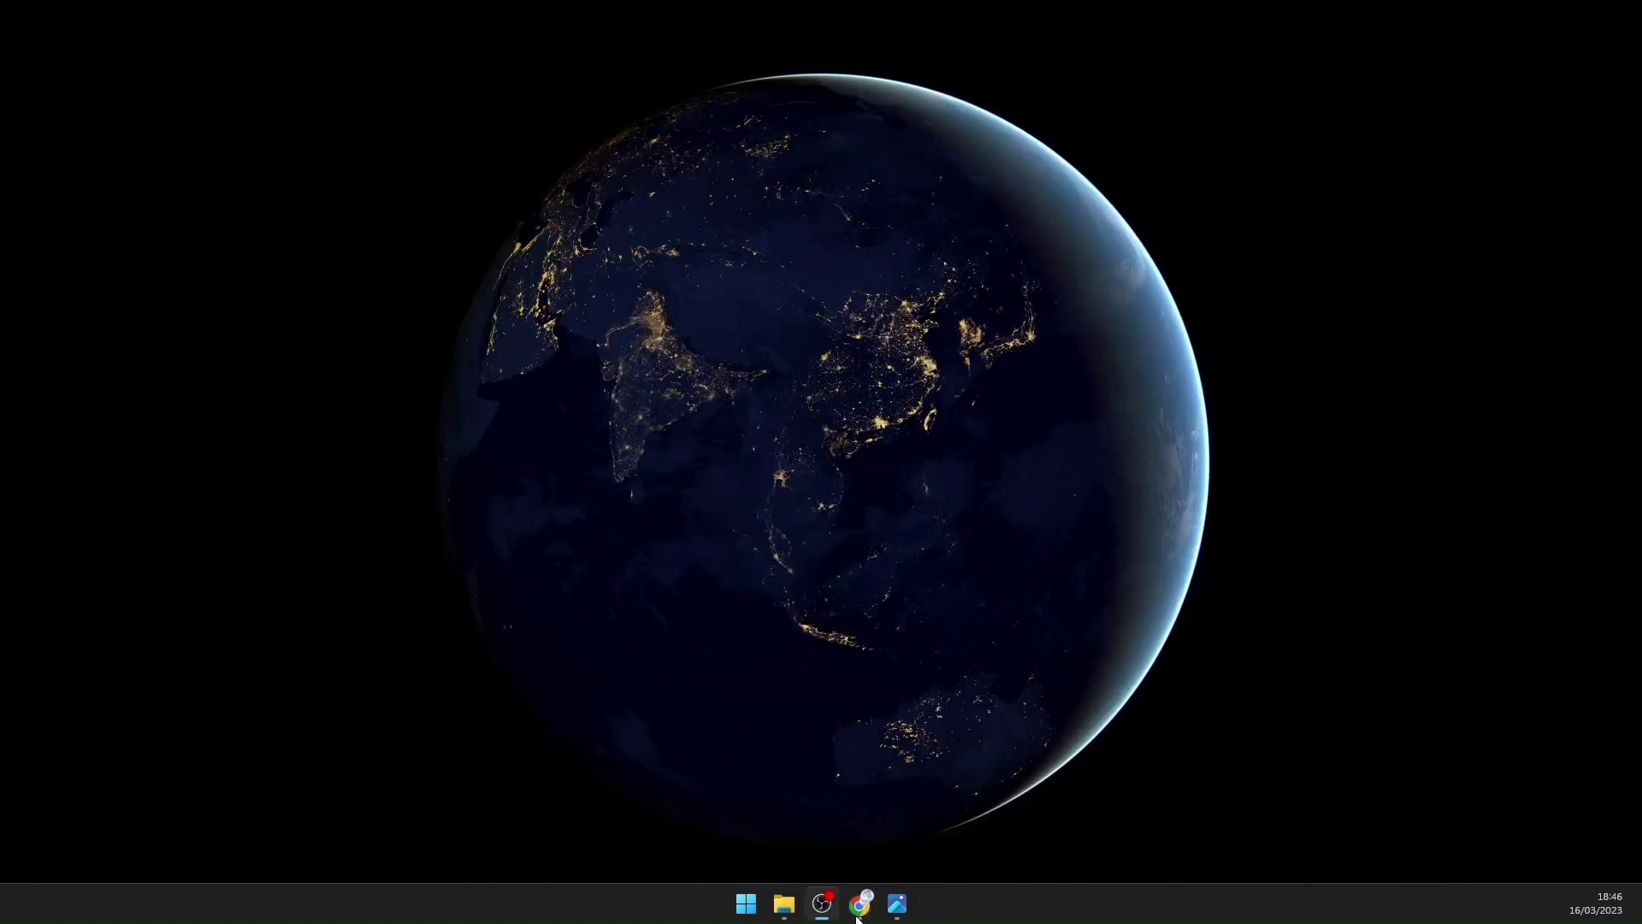
pyautogui.click(858, 907)
pyautogui.click(897, 905)
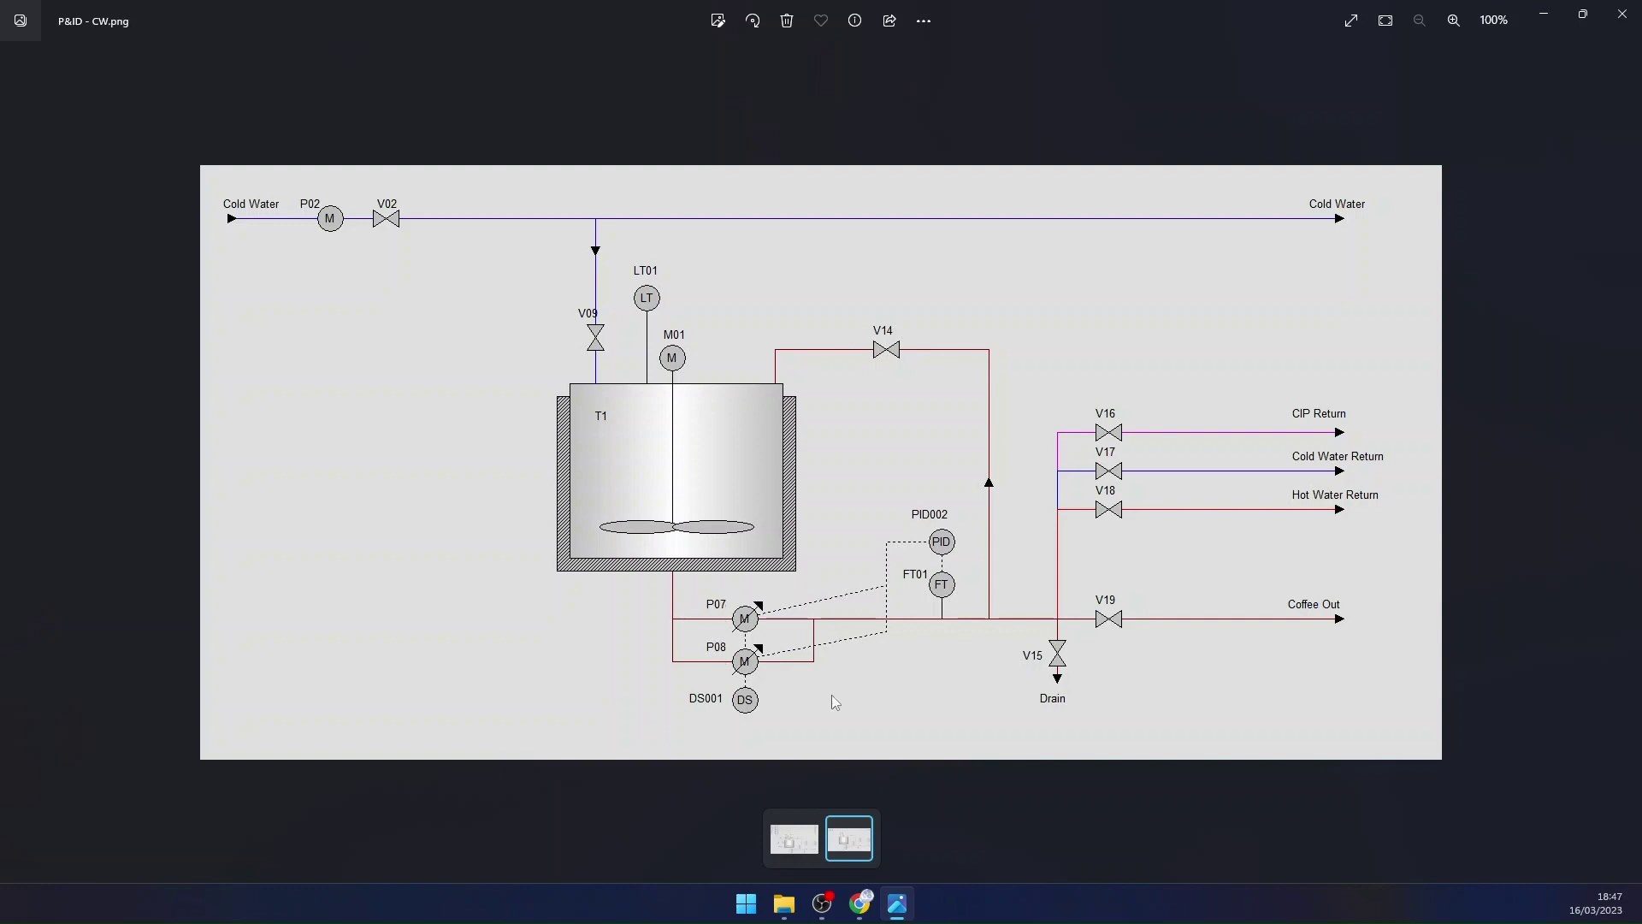
pyautogui.click(859, 903)
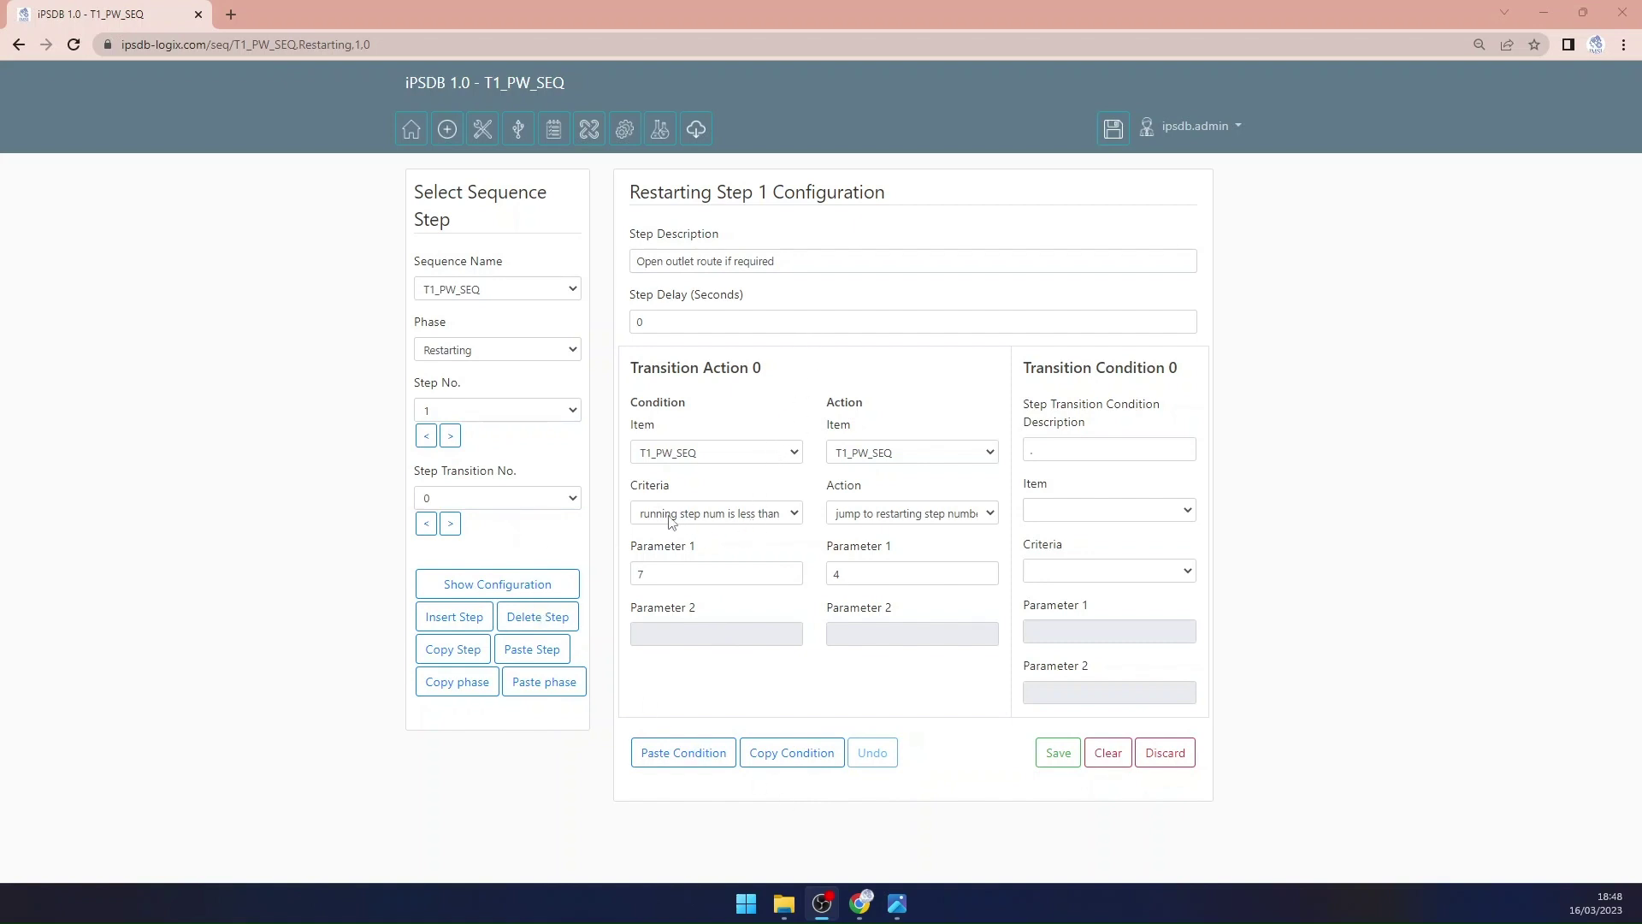
pyautogui.doubleClick(653, 574)
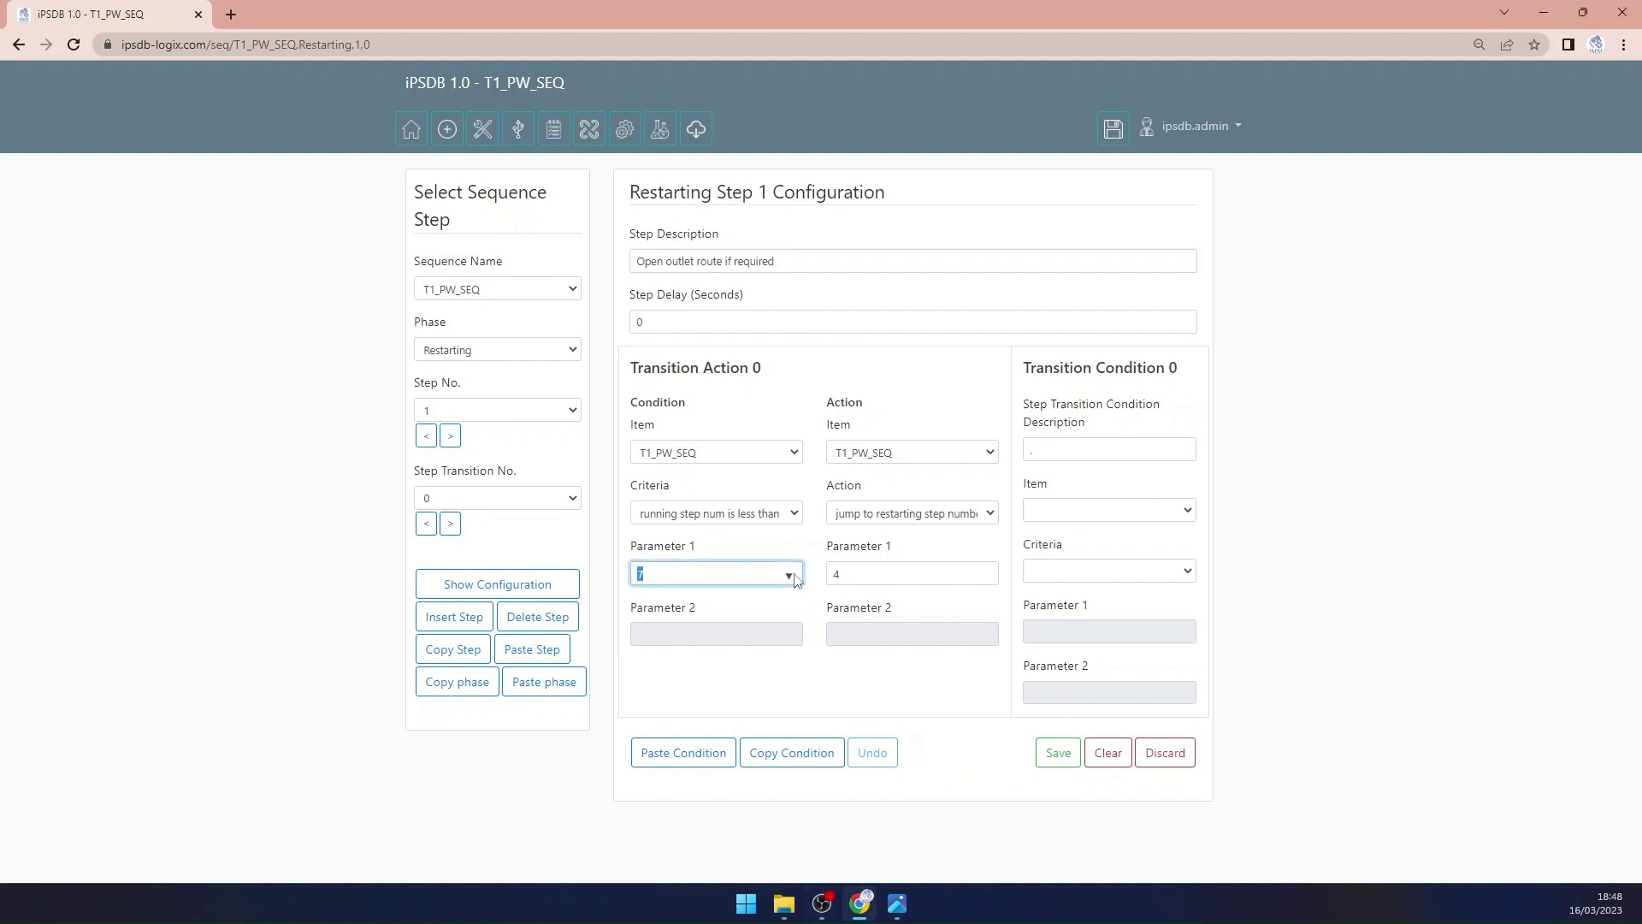
pyautogui.doubleClick(874, 576)
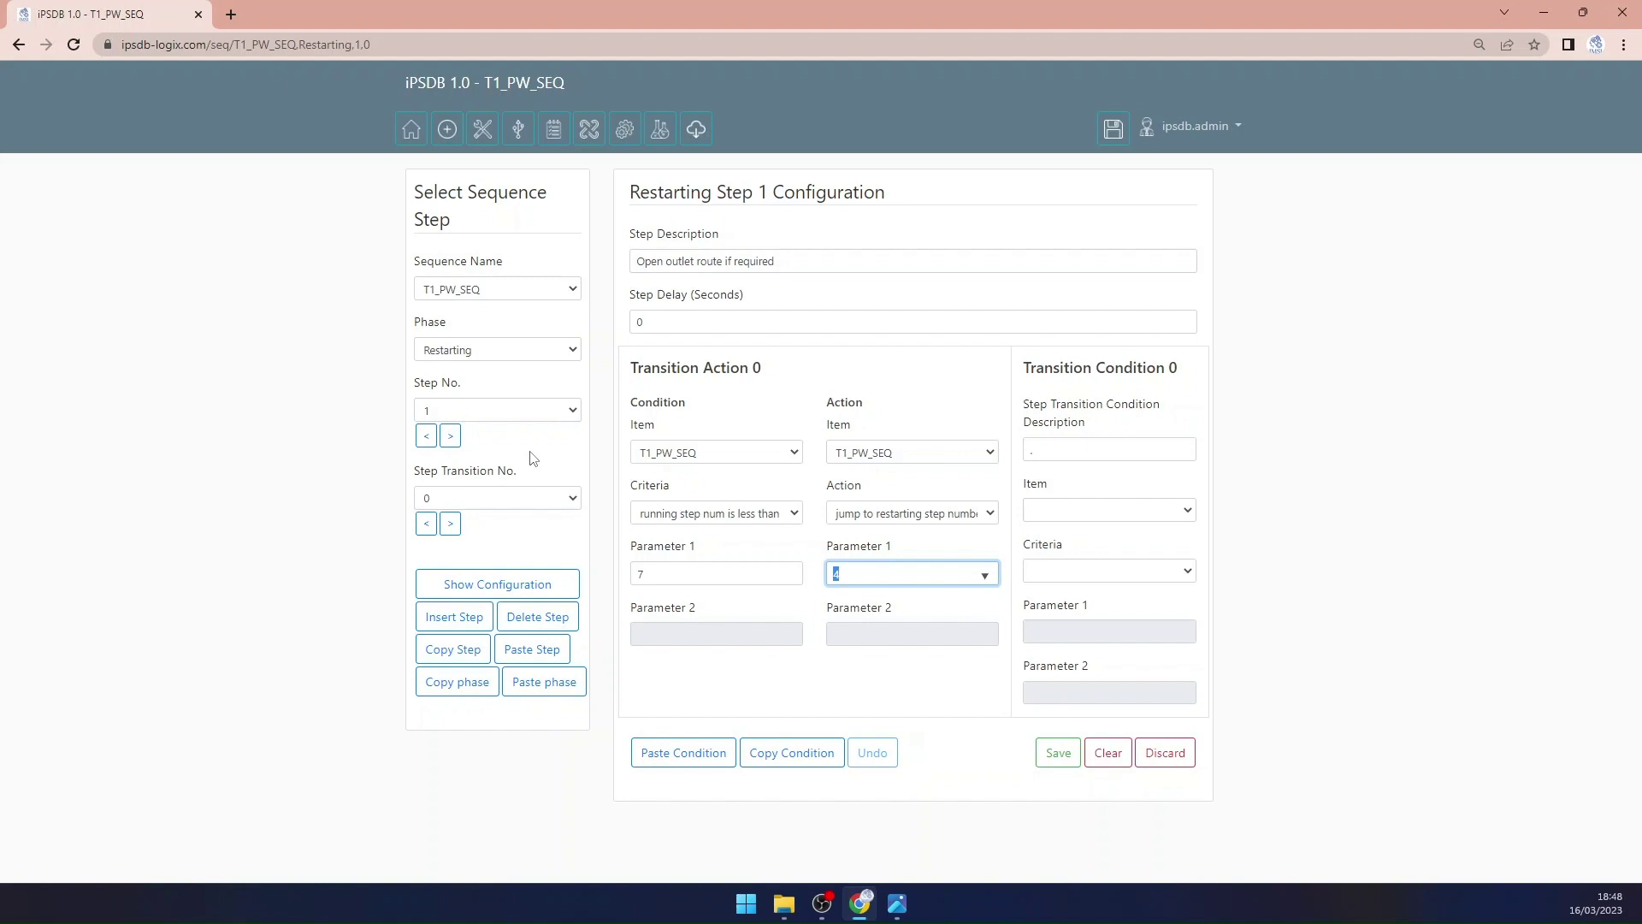
# Step: Review the Restarting phase of T1_PW_SEQ from step 1's transitions through step 4, highlighting the description of step 2
pyautogui.click(451, 525)
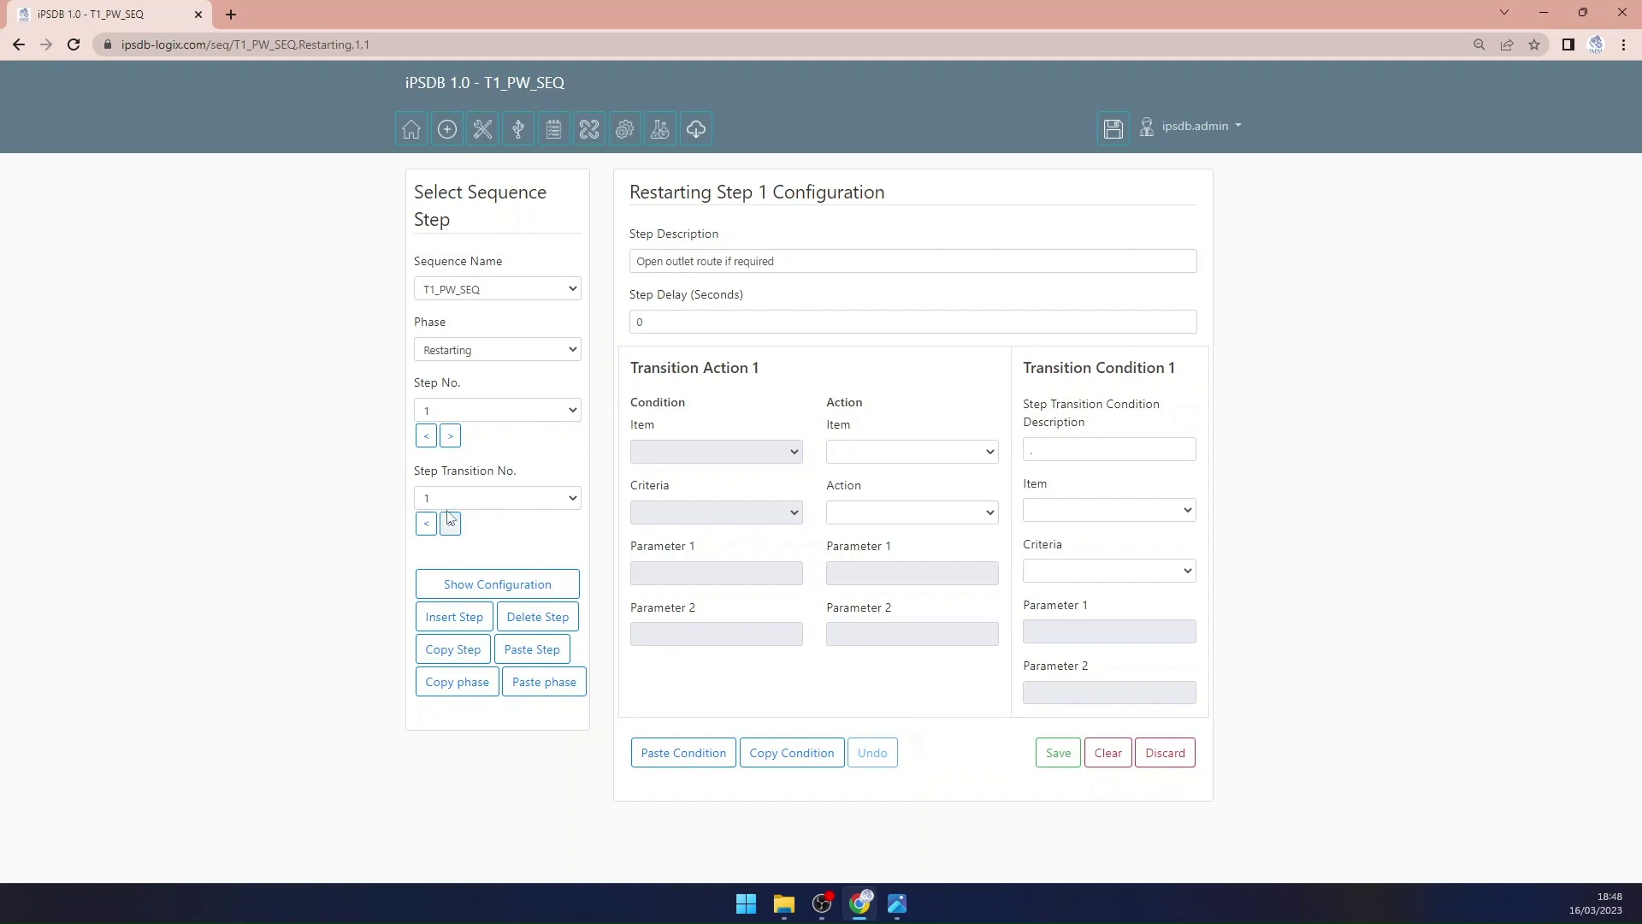
pyautogui.click(426, 523)
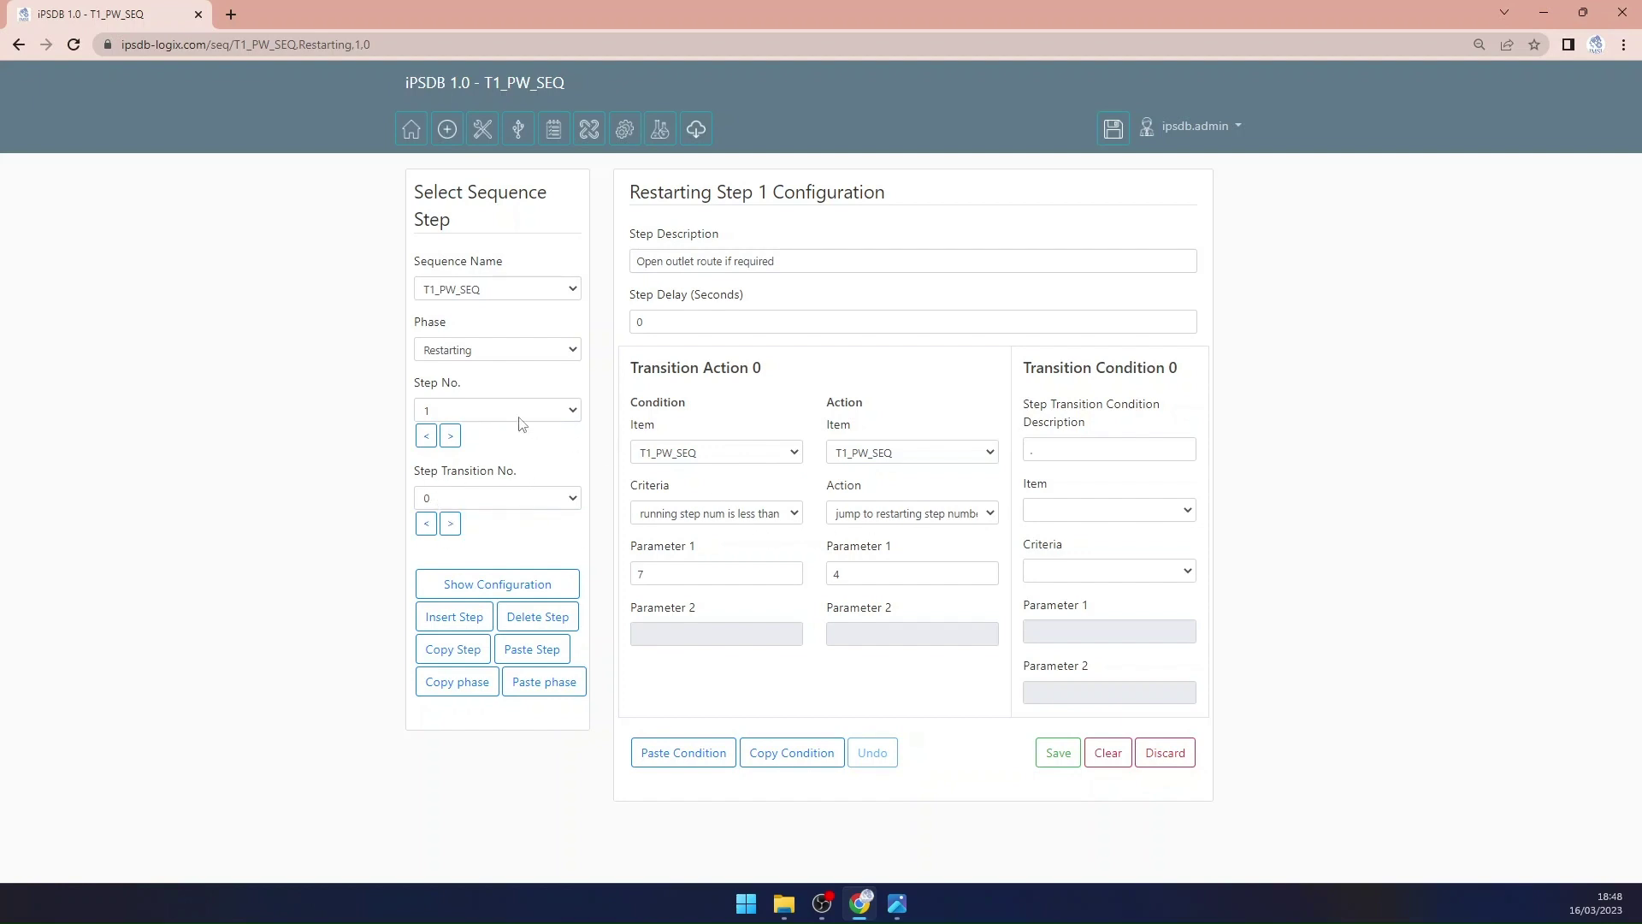
pyautogui.click(451, 437)
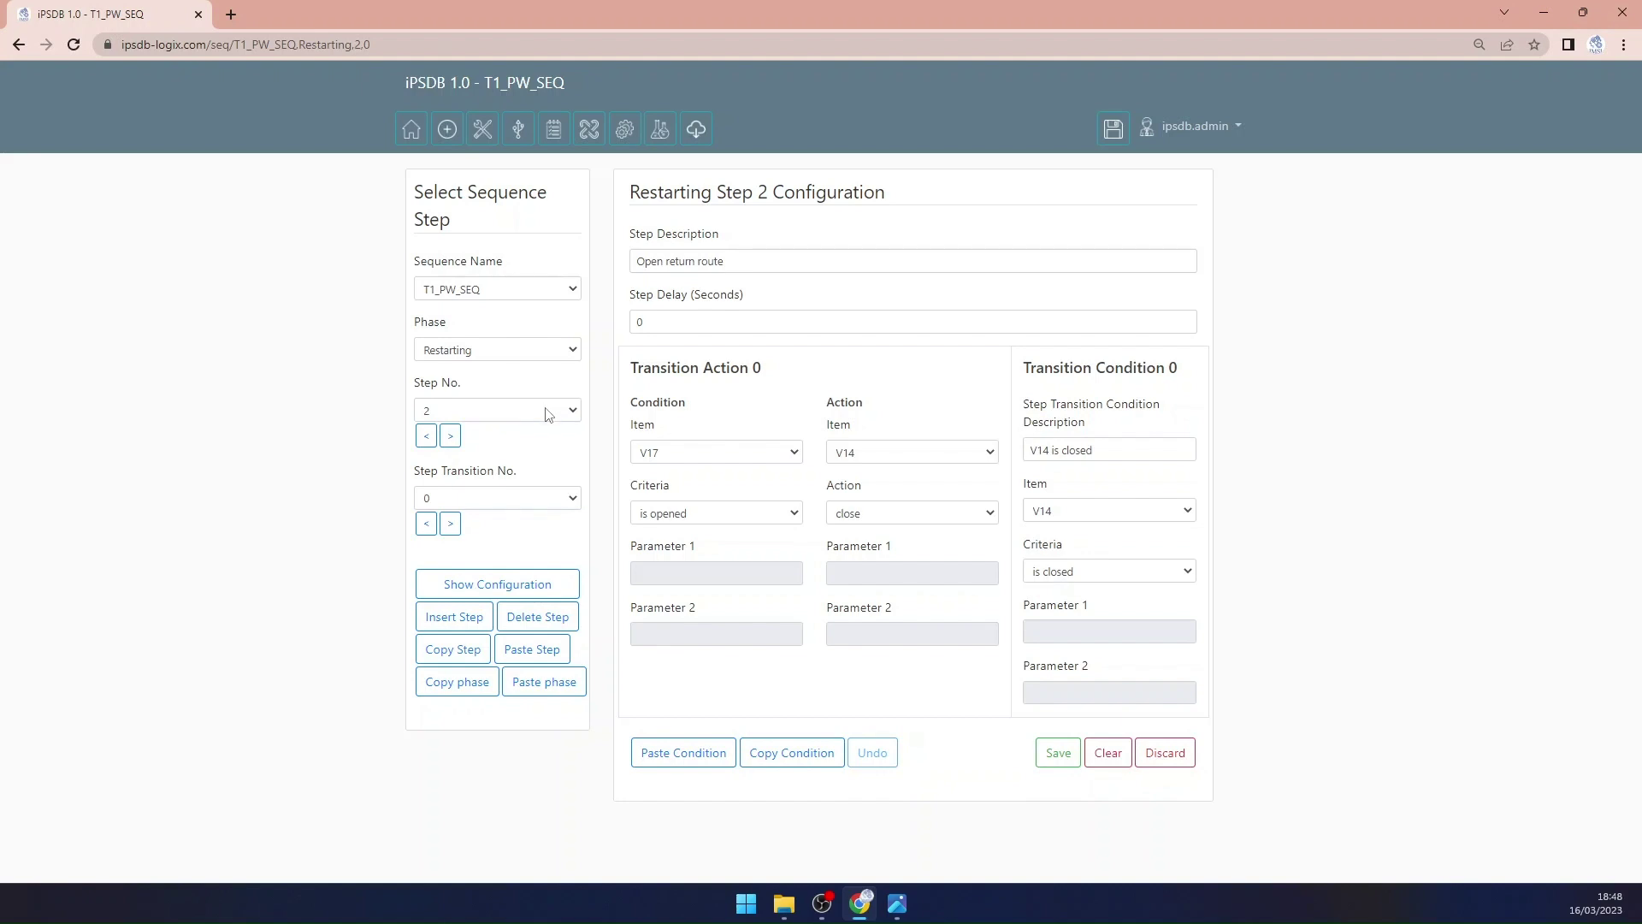
pyautogui.moveTo(643, 264); pyautogui.dragTo(764, 265)
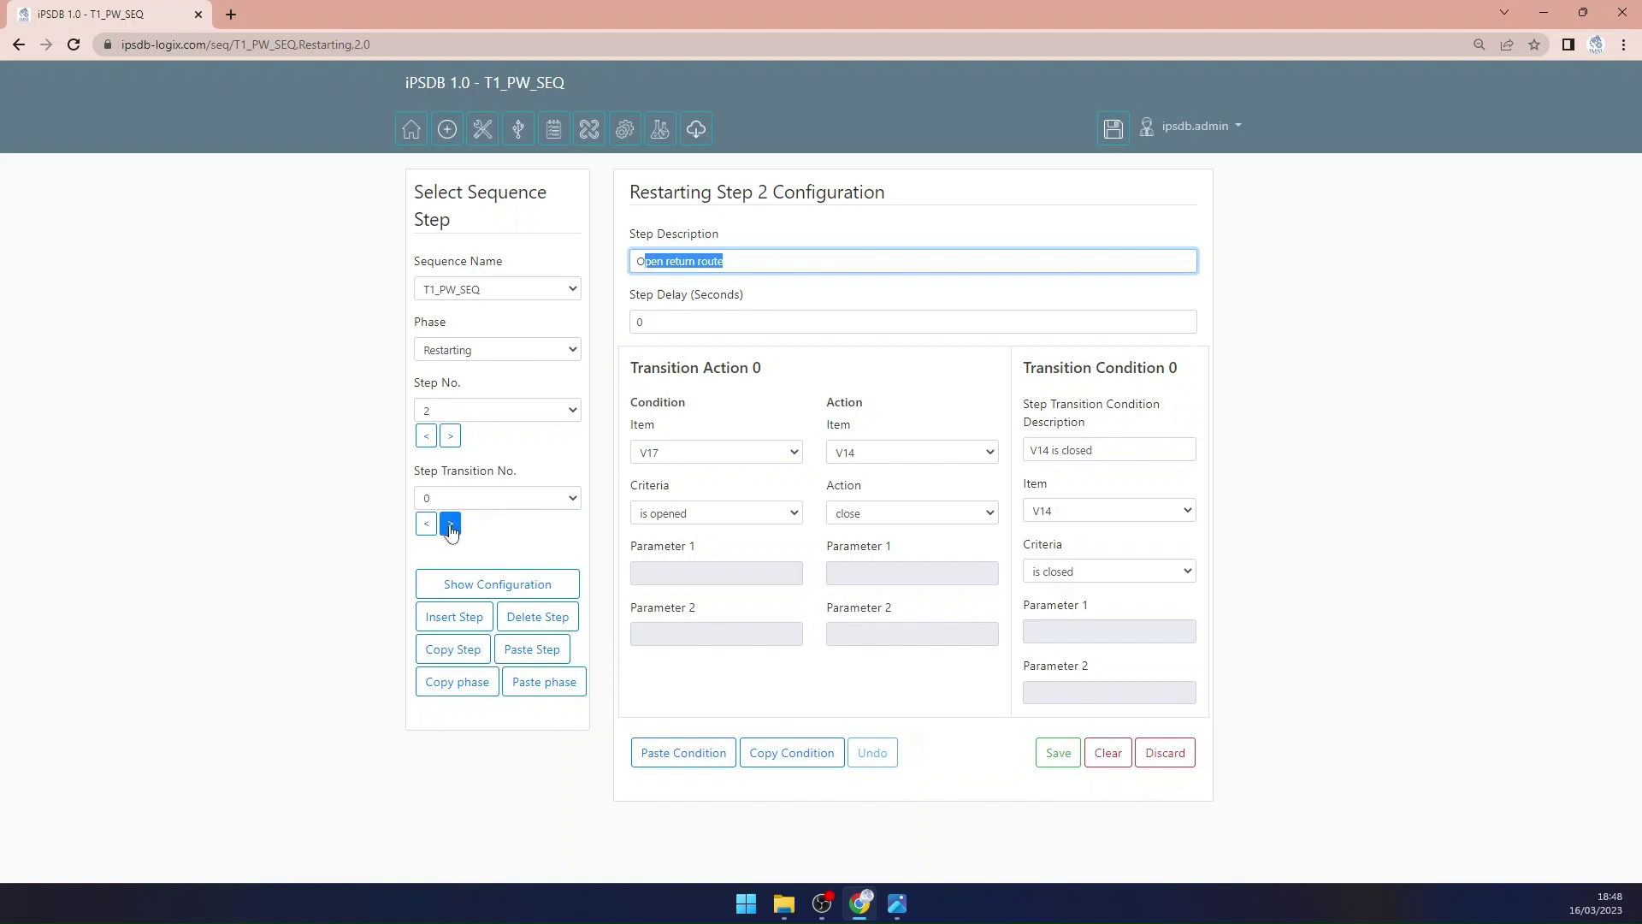
pyautogui.click(451, 436)
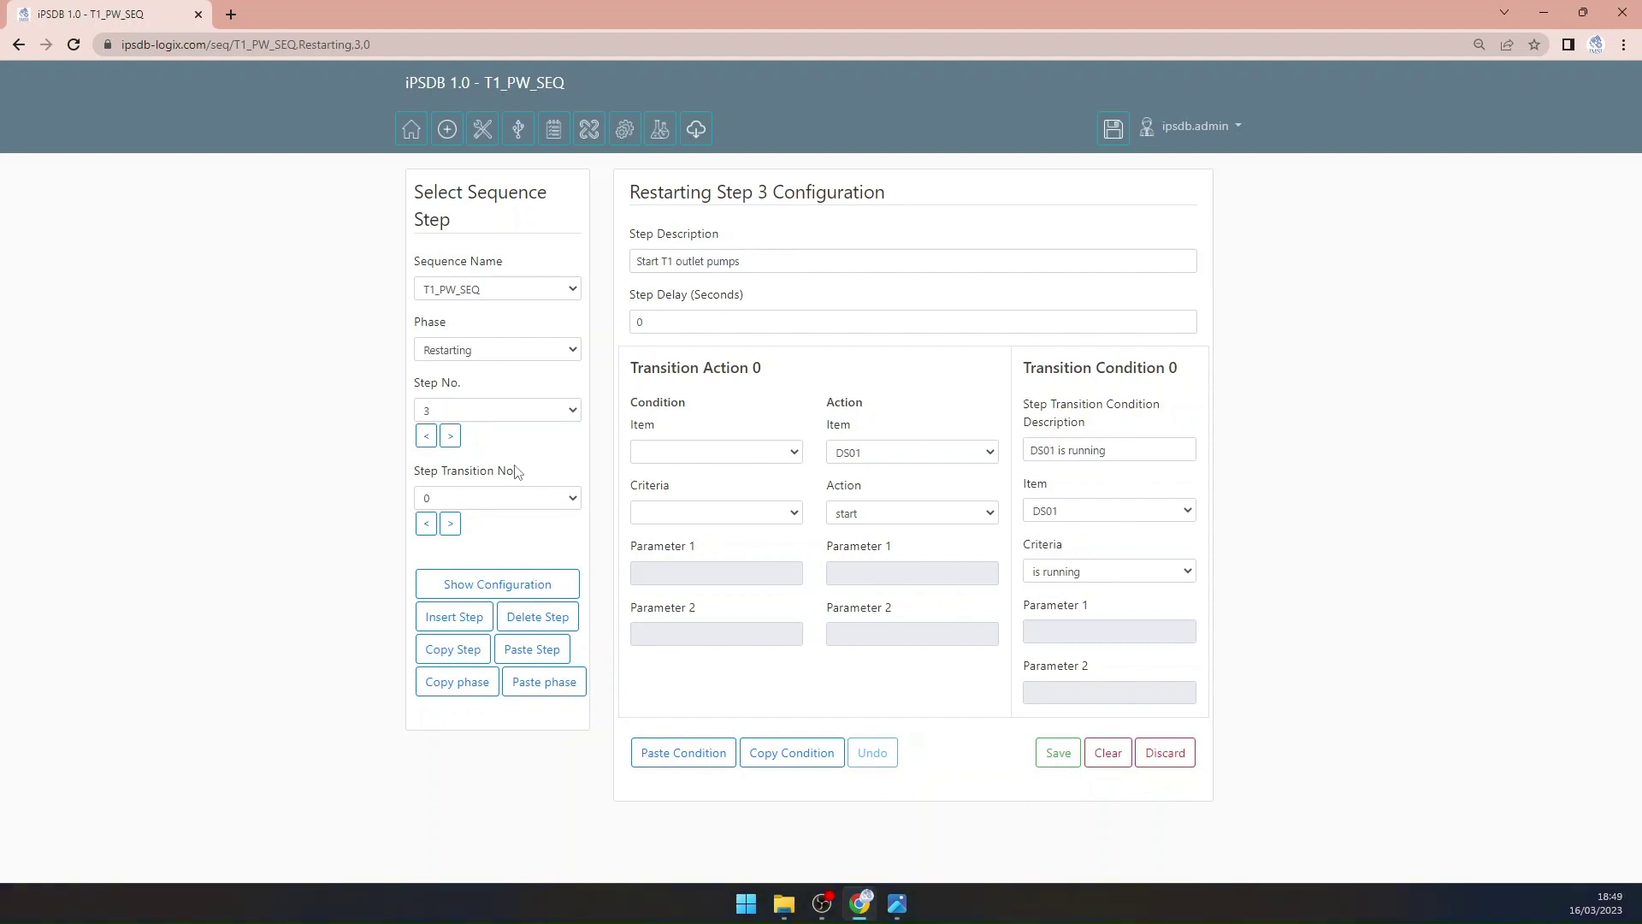
pyautogui.click(451, 436)
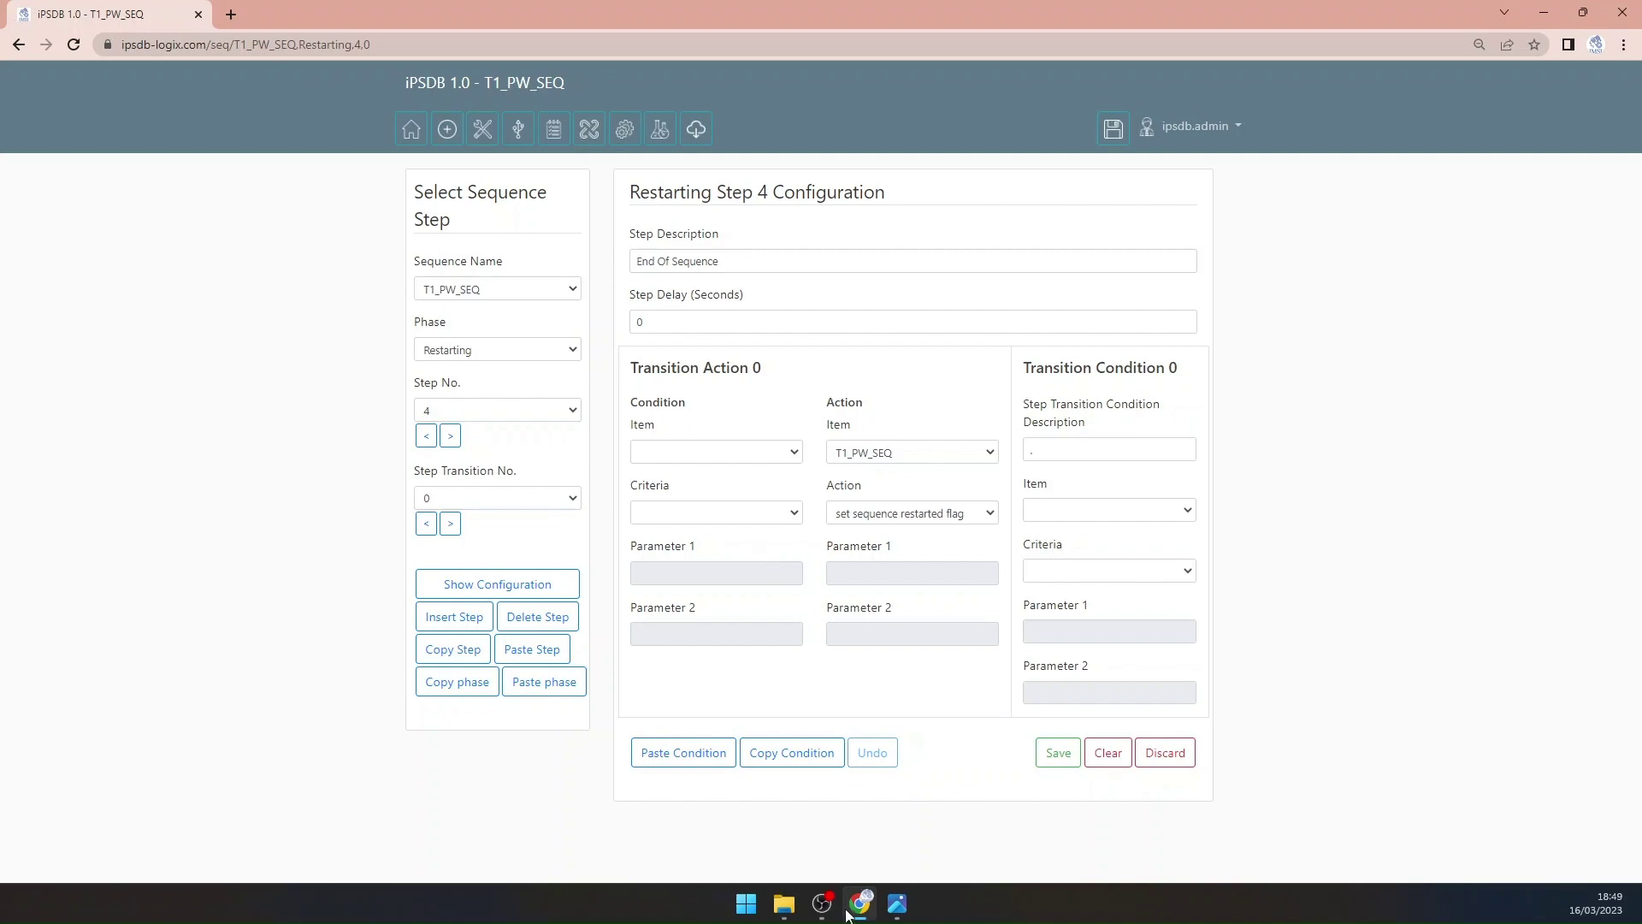
# Step: Consult the complete P&ID drawing in Photos and open the items list in iPSDB
pyautogui.moveTo(862, 914)
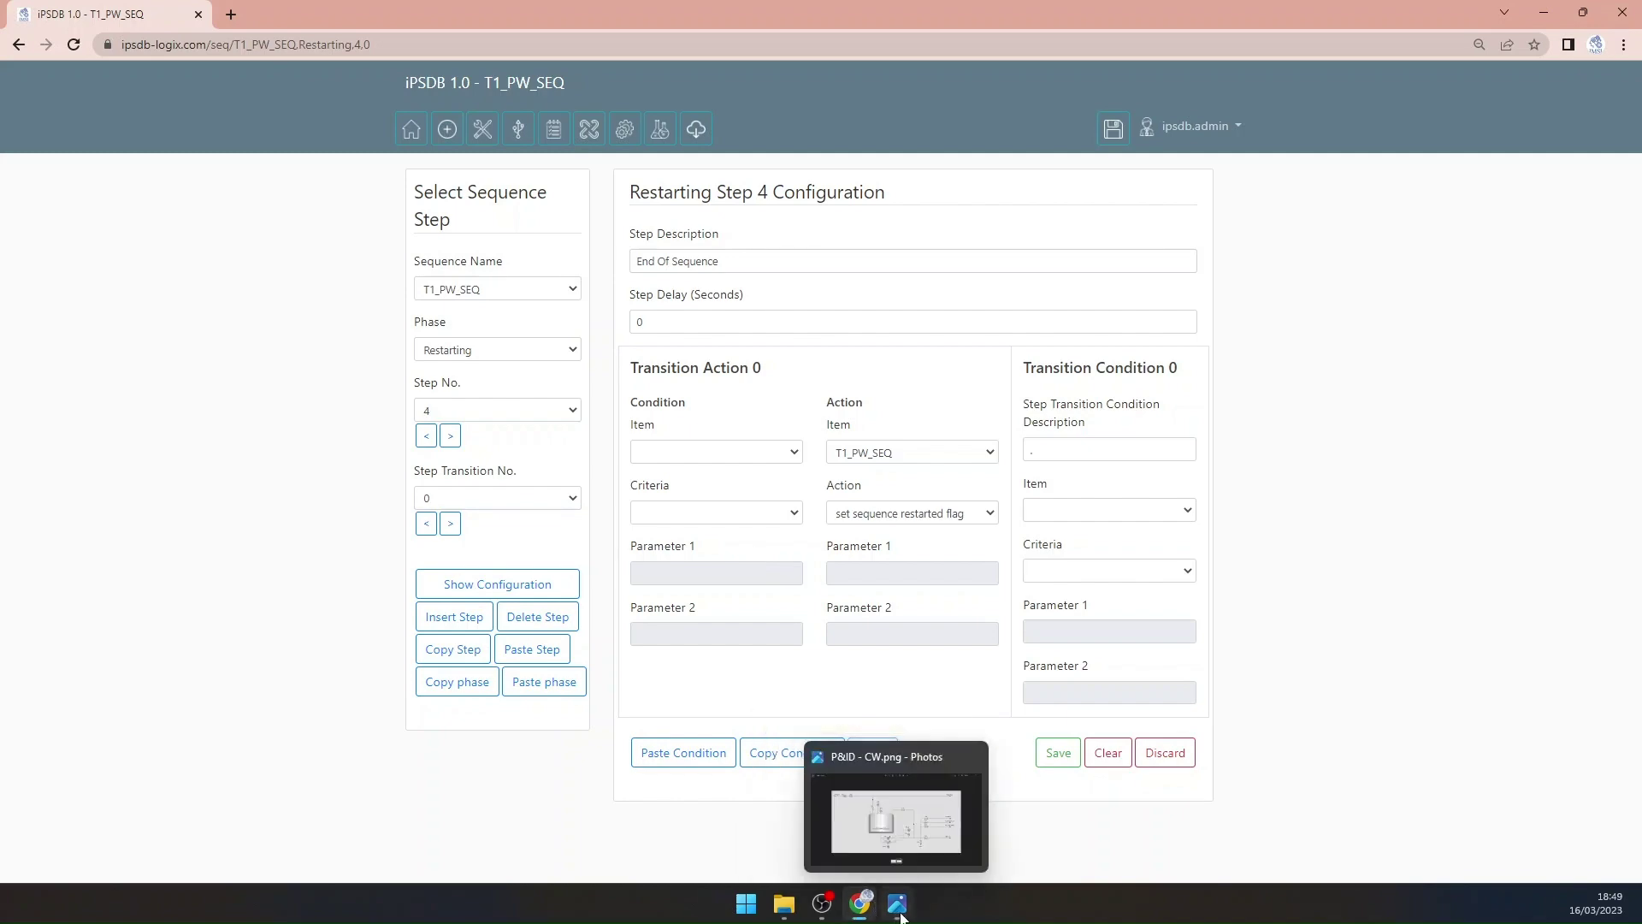
pyautogui.click(897, 904)
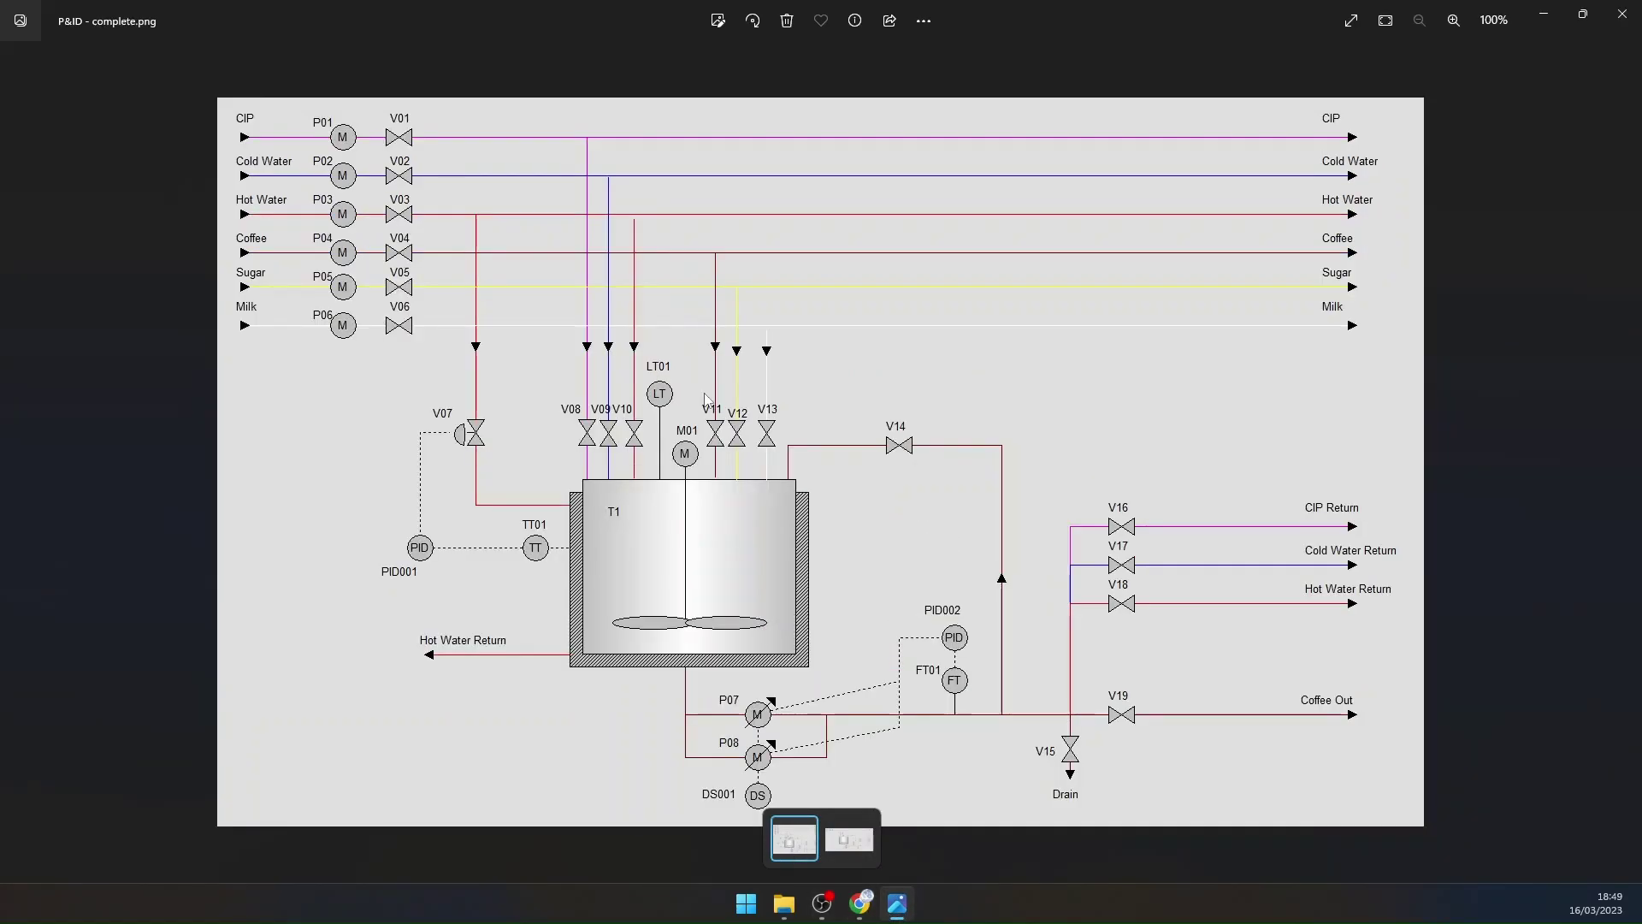
pyautogui.click(861, 911)
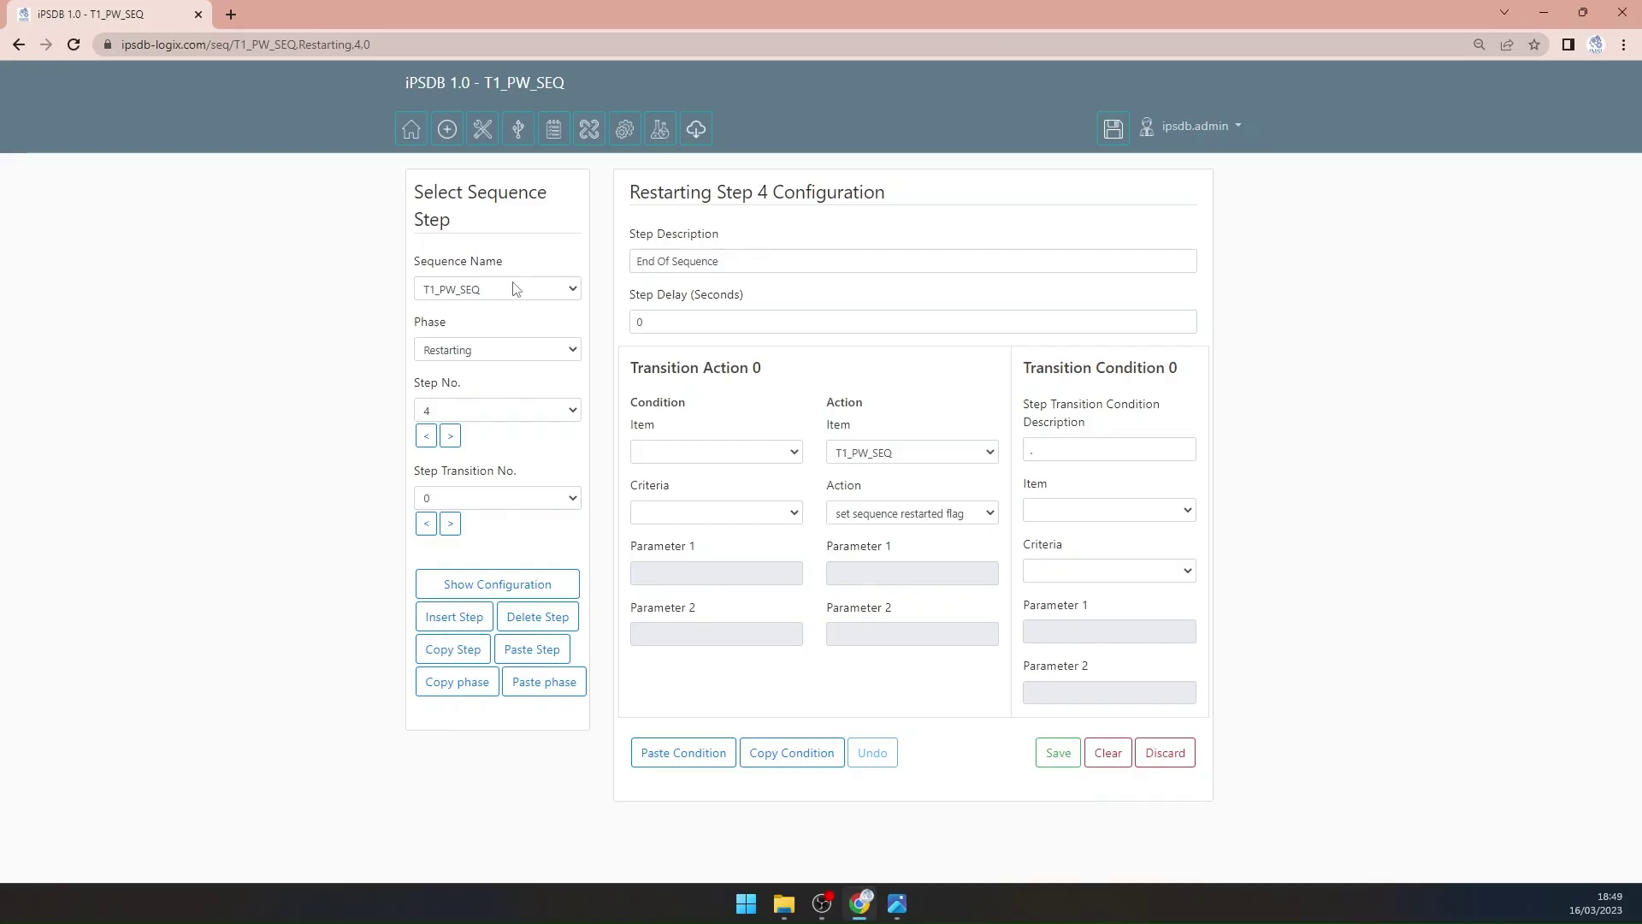
pyautogui.click(455, 136)
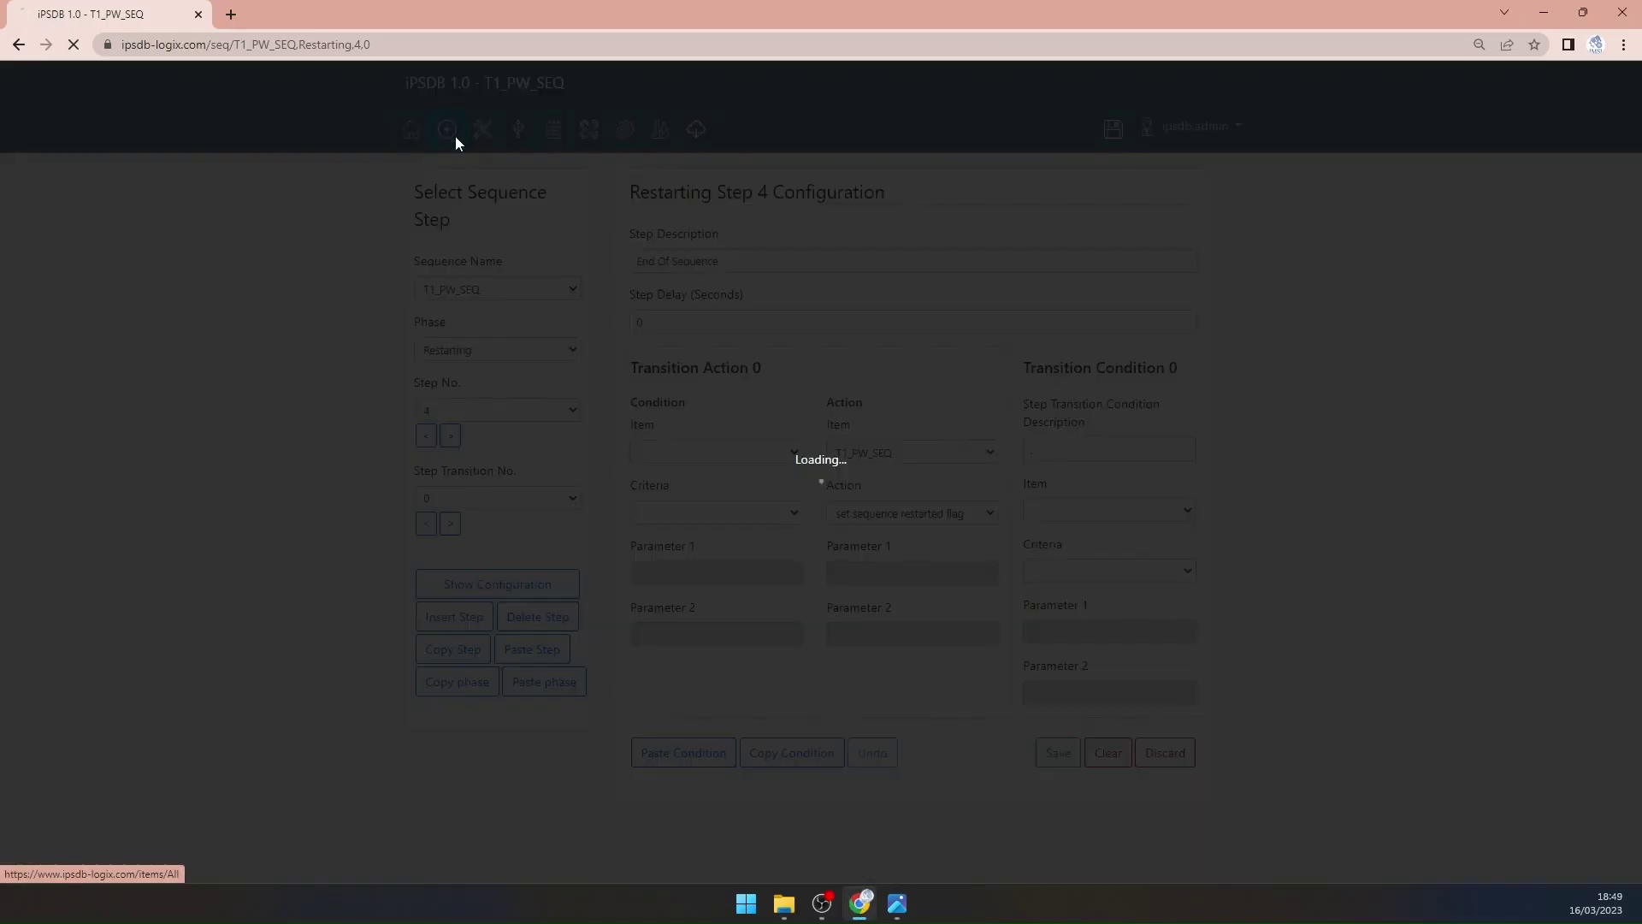
pyautogui.click(896, 904)
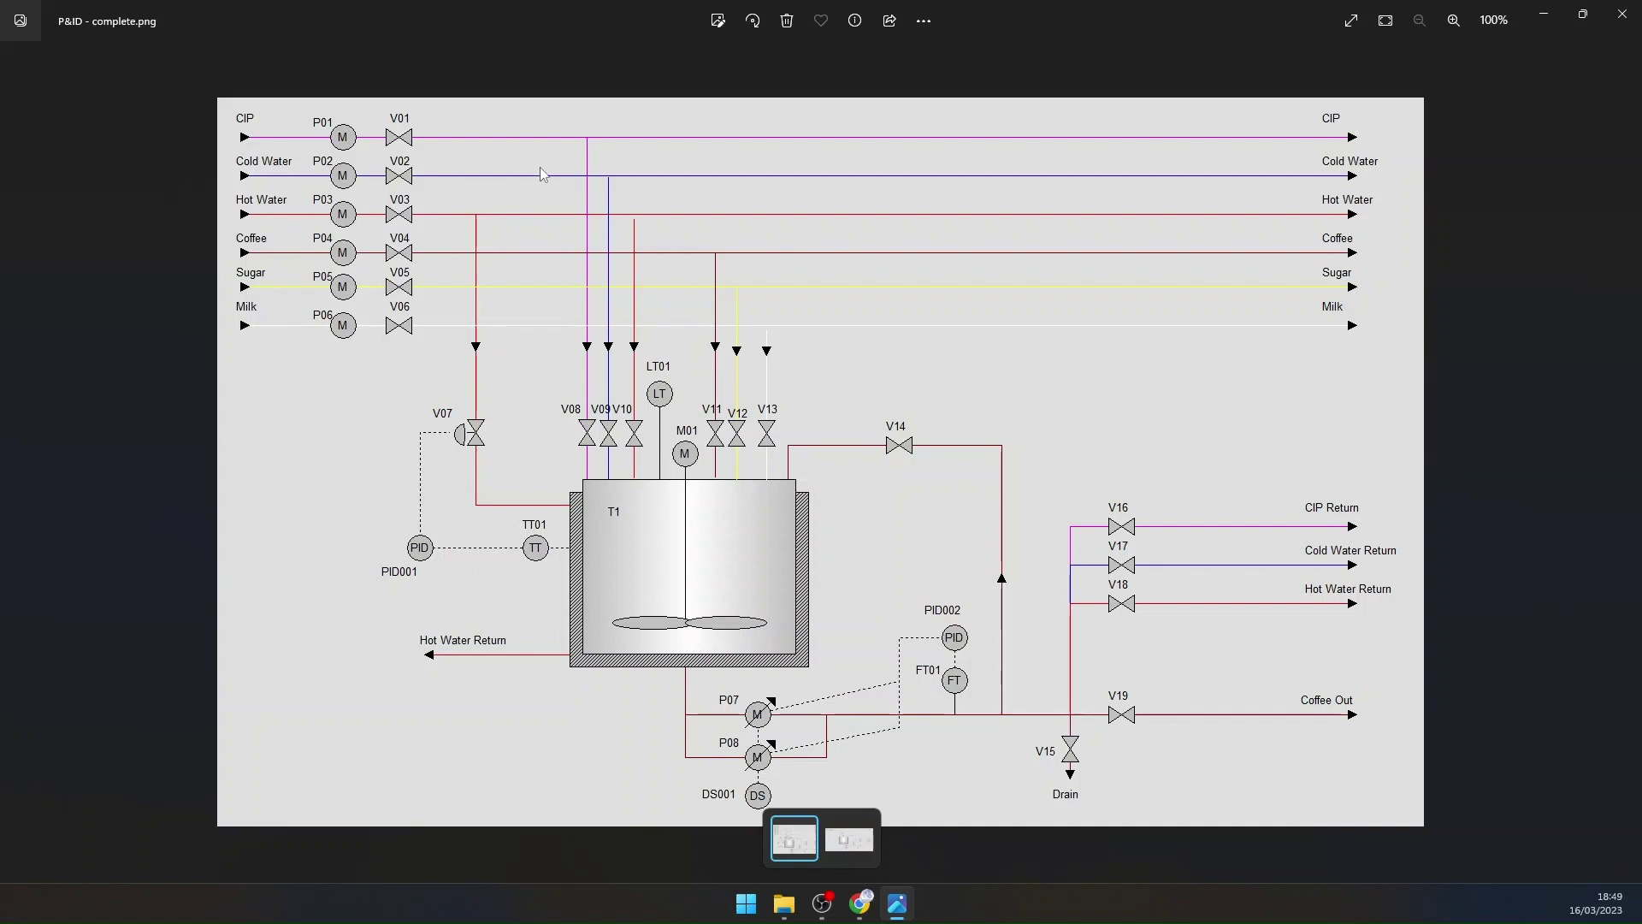
pyautogui.click(859, 904)
# Step: Add a SEQ item named T1_CW_SEQ with the description "T1 cold wash sequence", based on the existing T1_PW_SEQ item
pyautogui.click(416, 189)
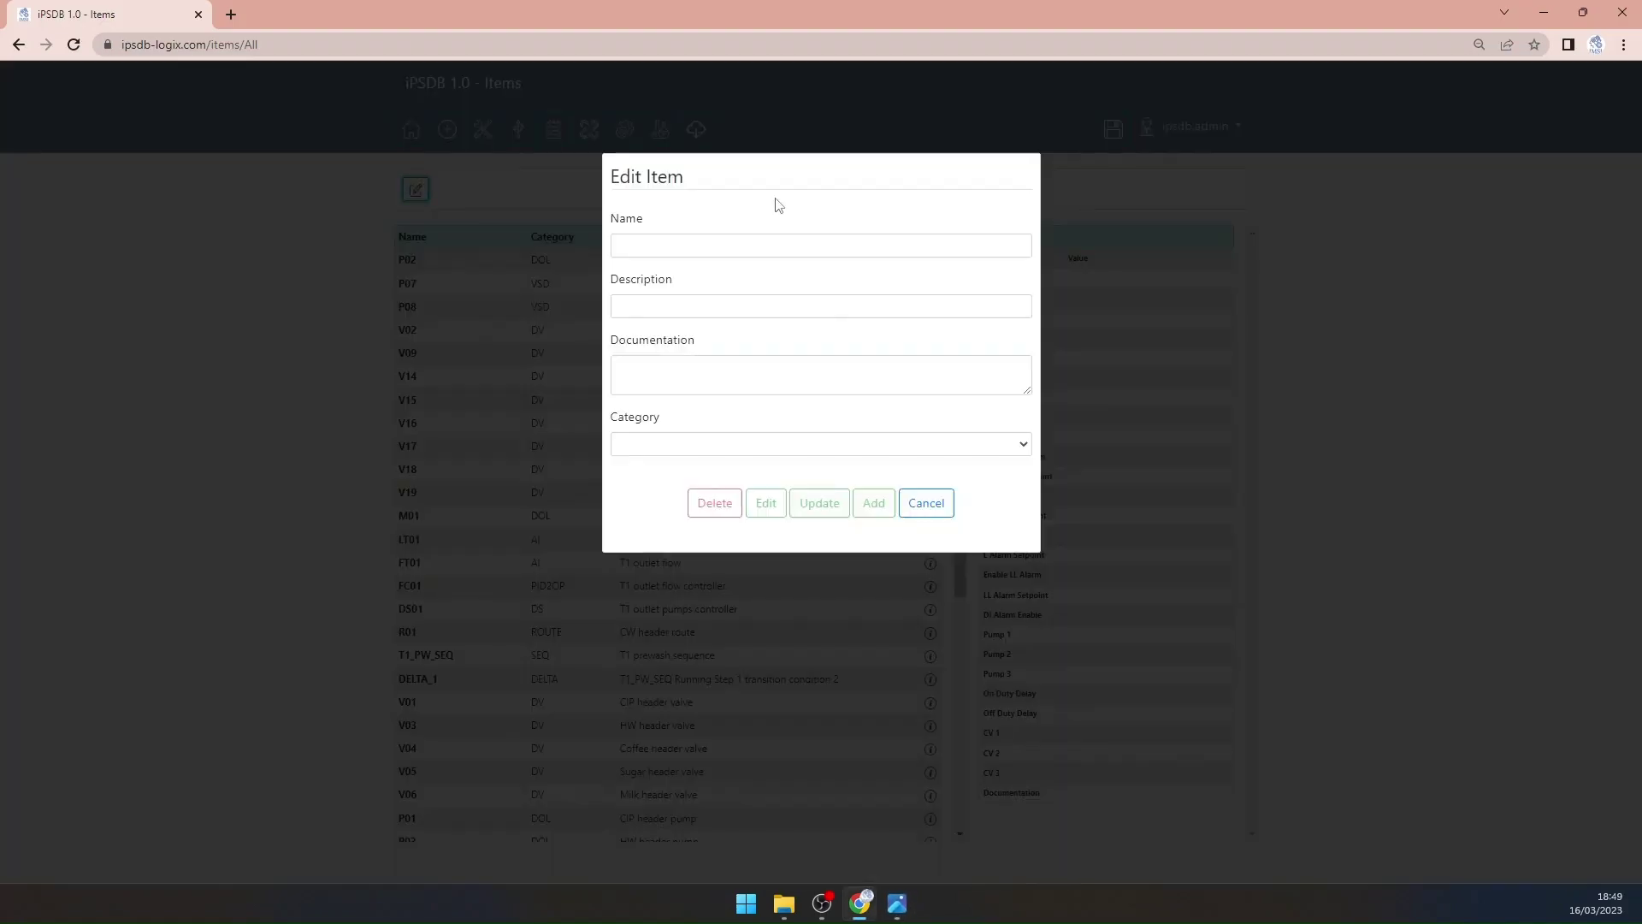
pyautogui.click(795, 244)
pyautogui.click(1077, 768)
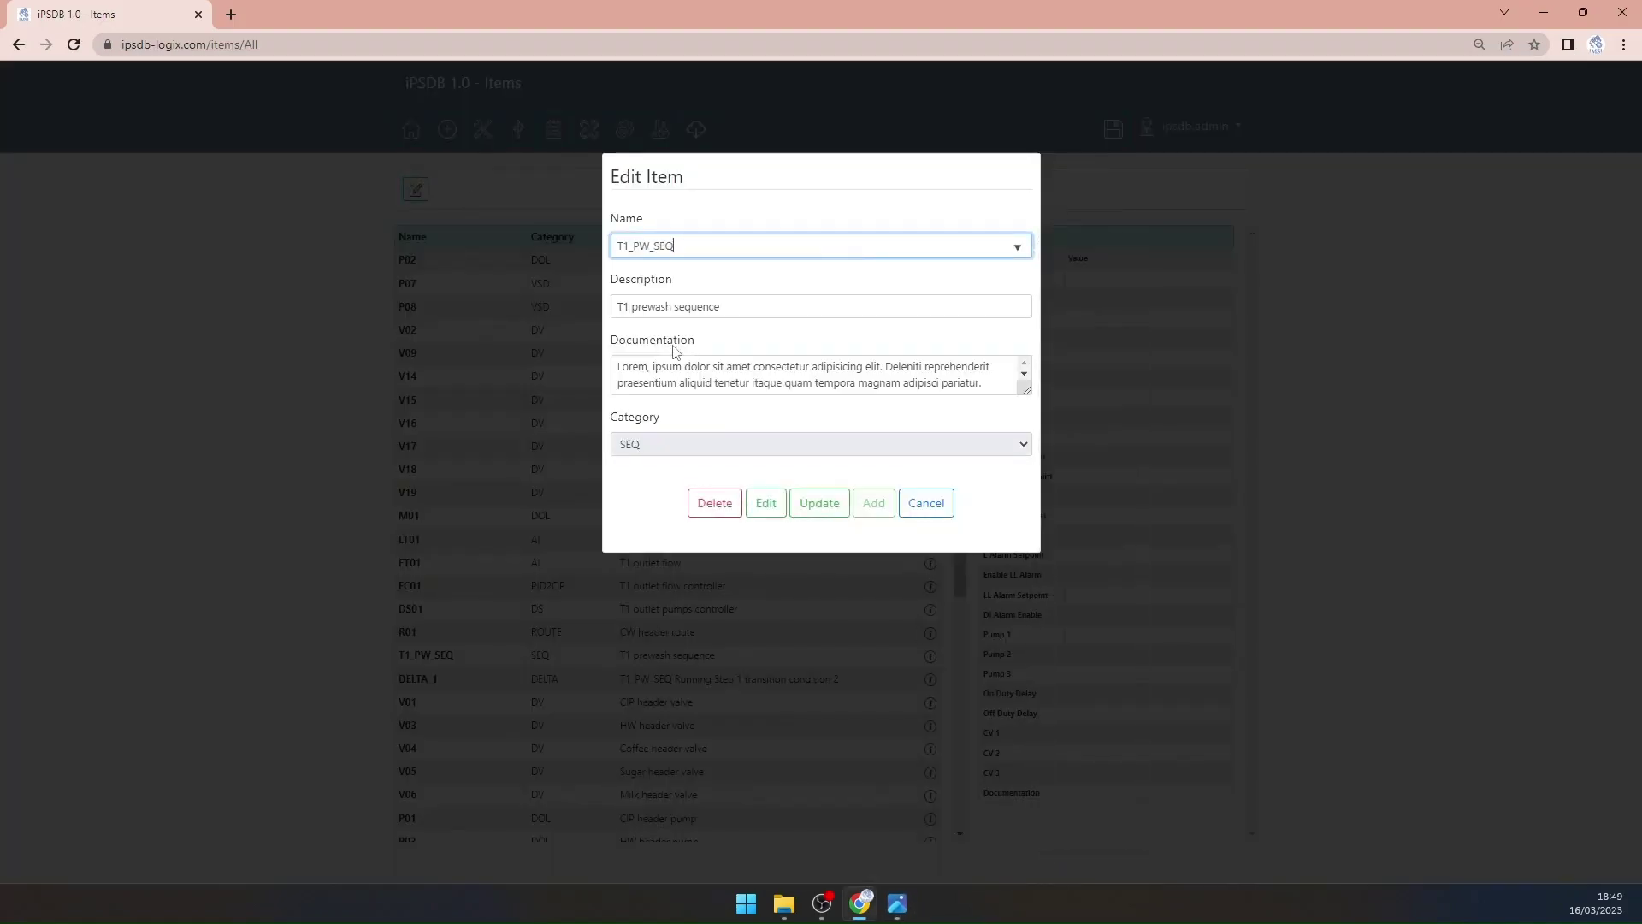
pyautogui.click(658, 244)
pyautogui.press('BackSpace')
pyautogui.write('C')
pyautogui.doubleClick(643, 306)
pyautogui.write('CW')
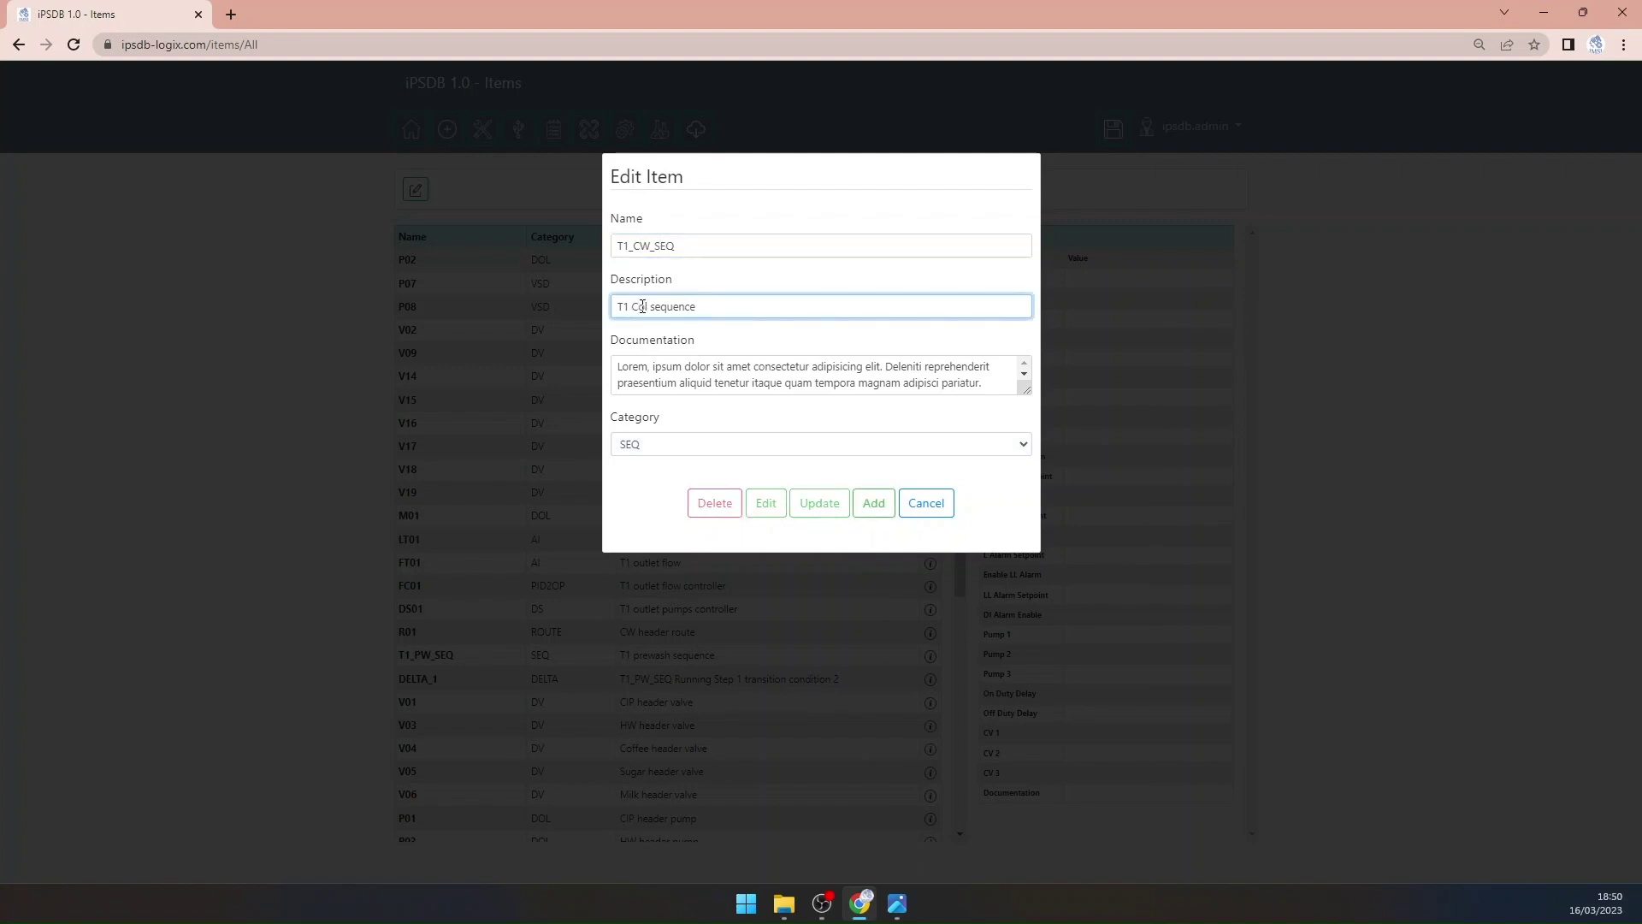
pyautogui.press('BackSpace')
pyautogui.press('BackSpace')
pyautogui.write('cold wash')
pyautogui.click(870, 503)
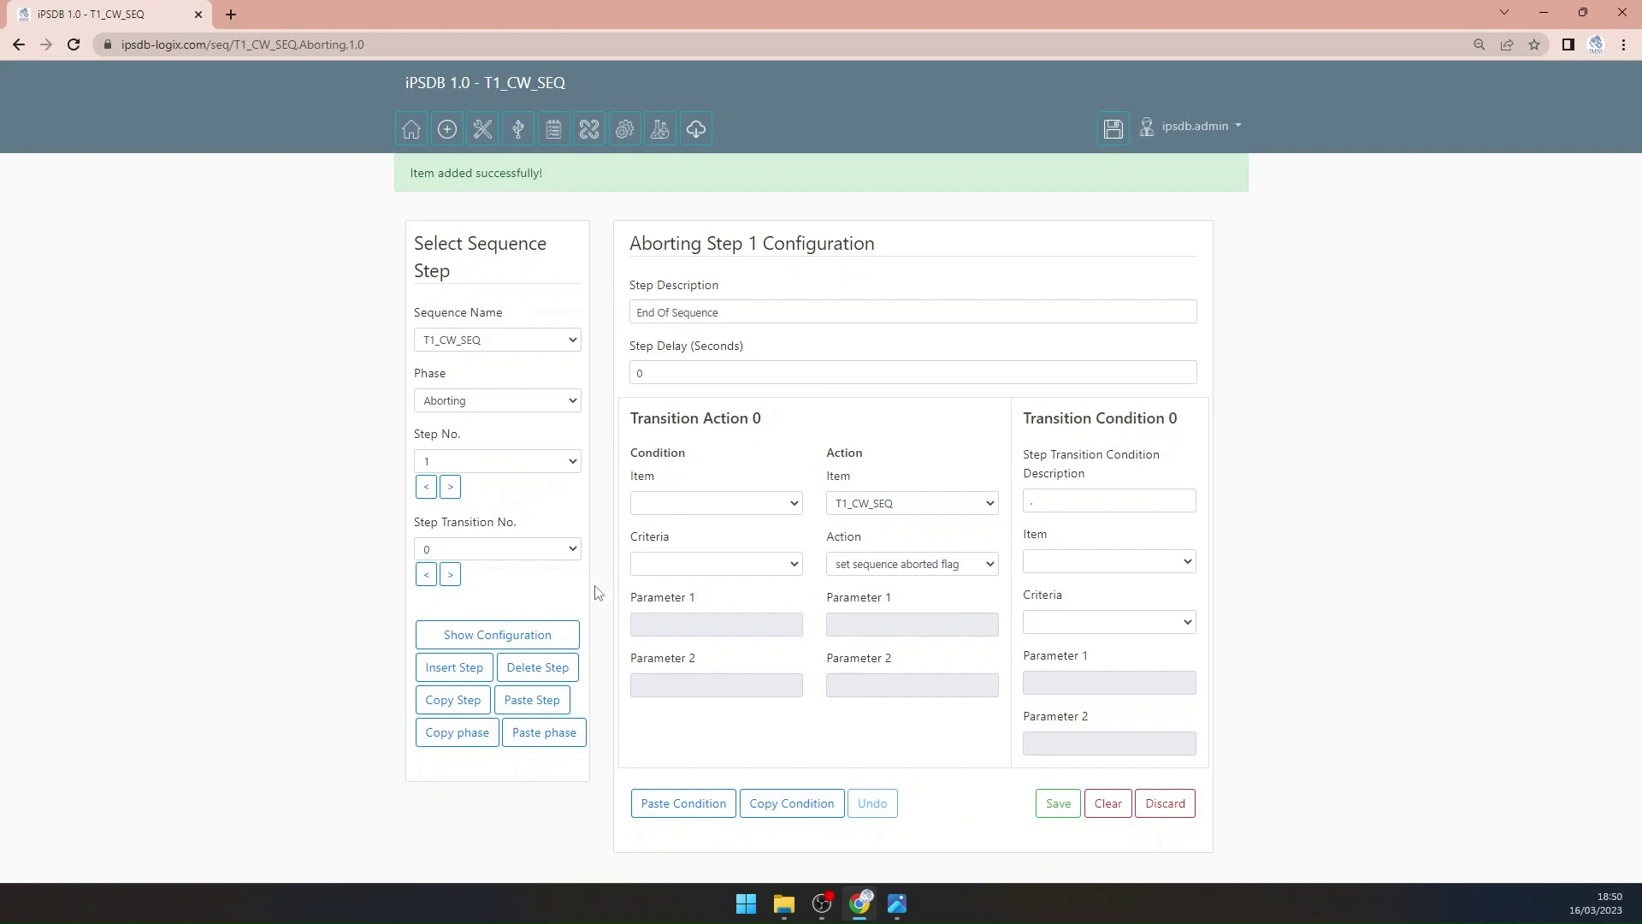
# Step: Copy the Running phase of T1_PW_SEQ and paste it into the Running phase of T1_CW_SEQ
pyautogui.click(501, 343)
pyautogui.click(498, 361)
pyautogui.click(488, 400)
pyautogui.click(483, 423)
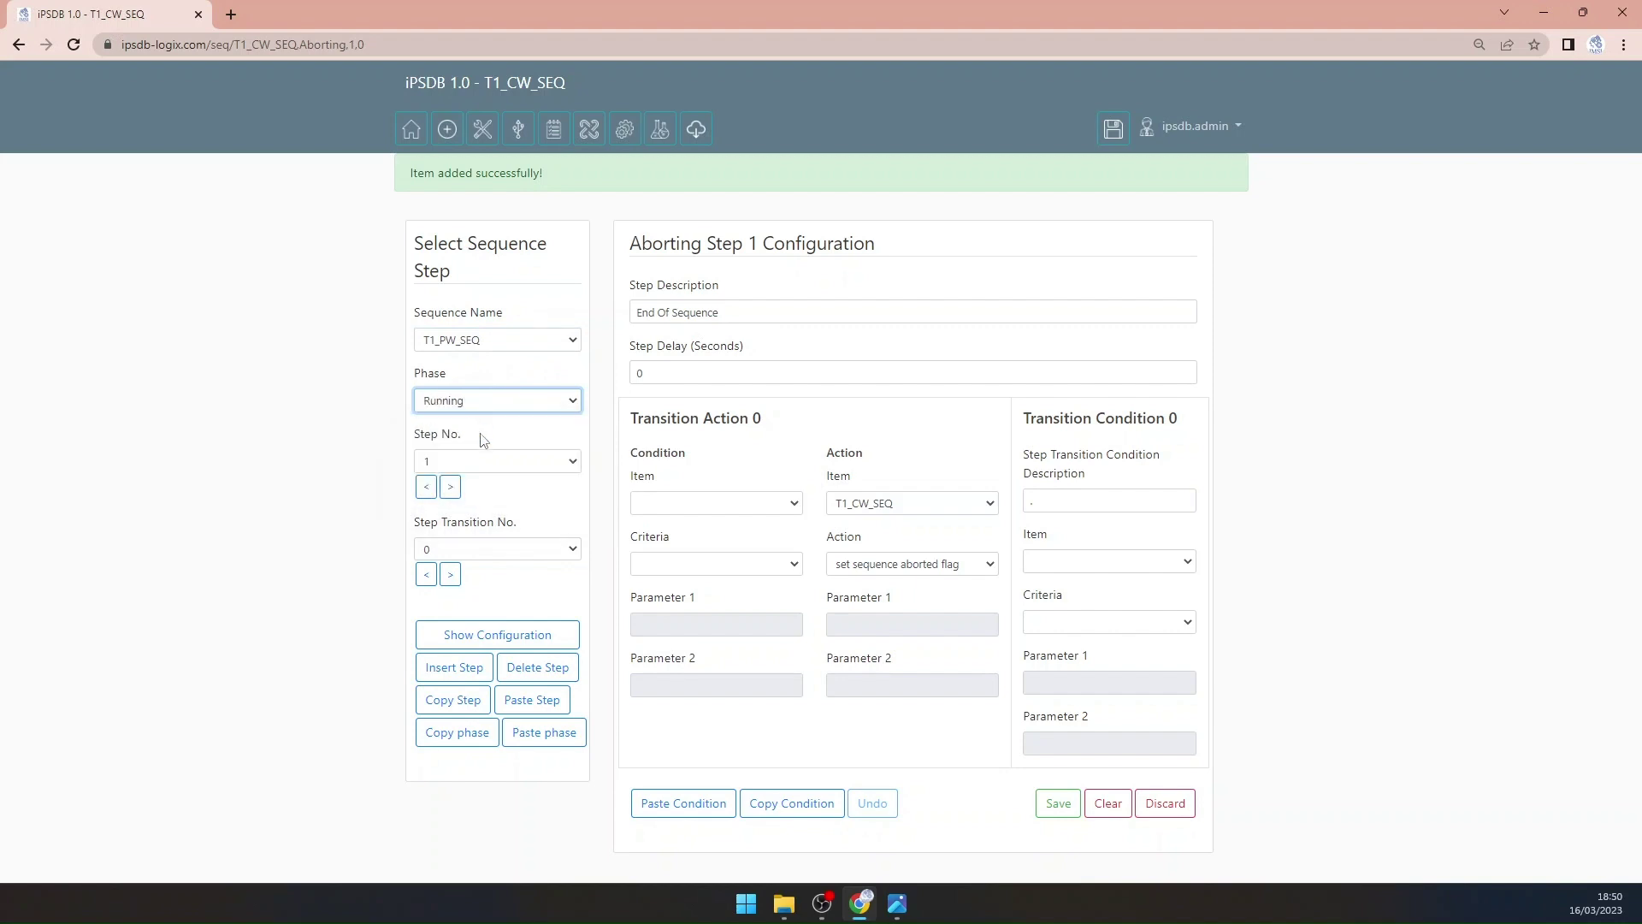
pyautogui.click(452, 733)
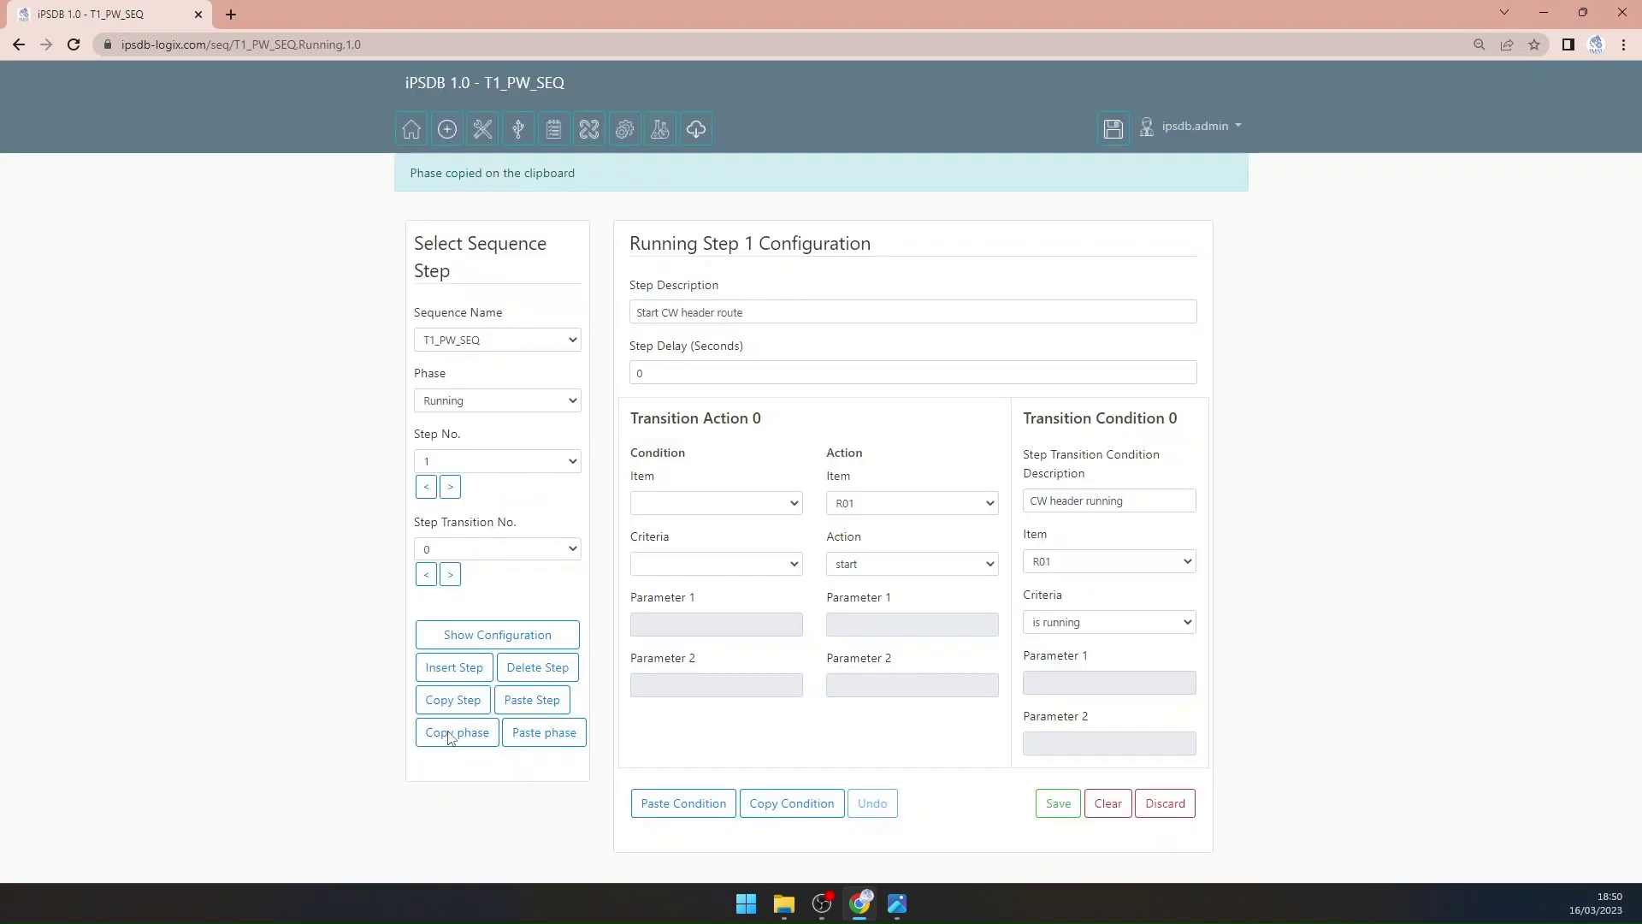
pyautogui.click(492, 340)
pyautogui.click(468, 376)
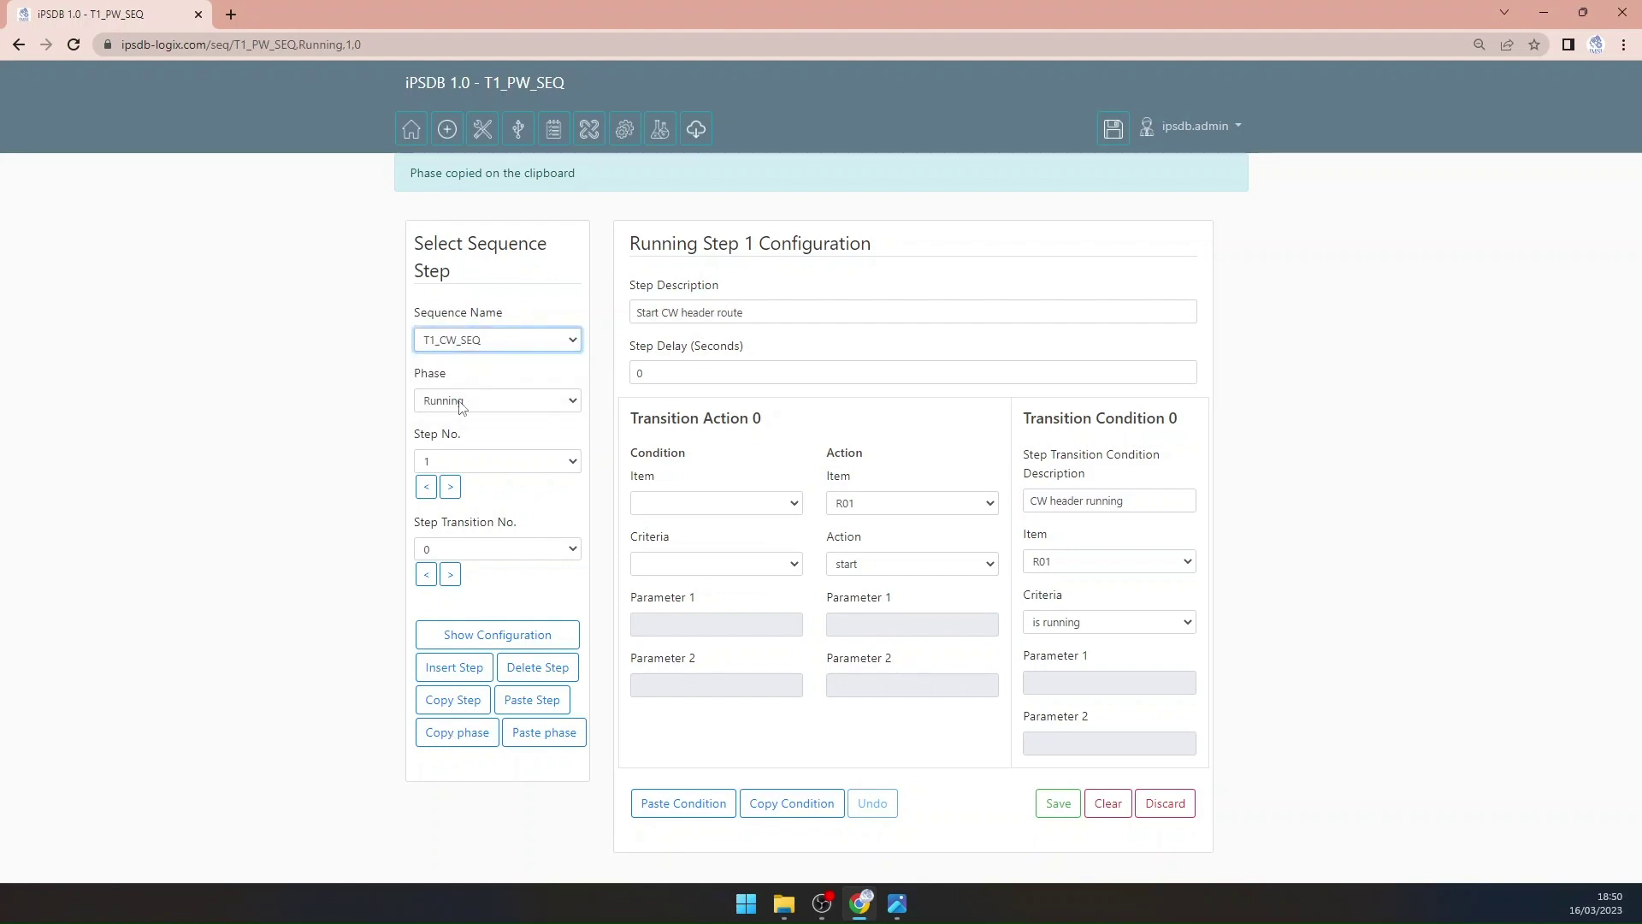
pyautogui.click(578, 750)
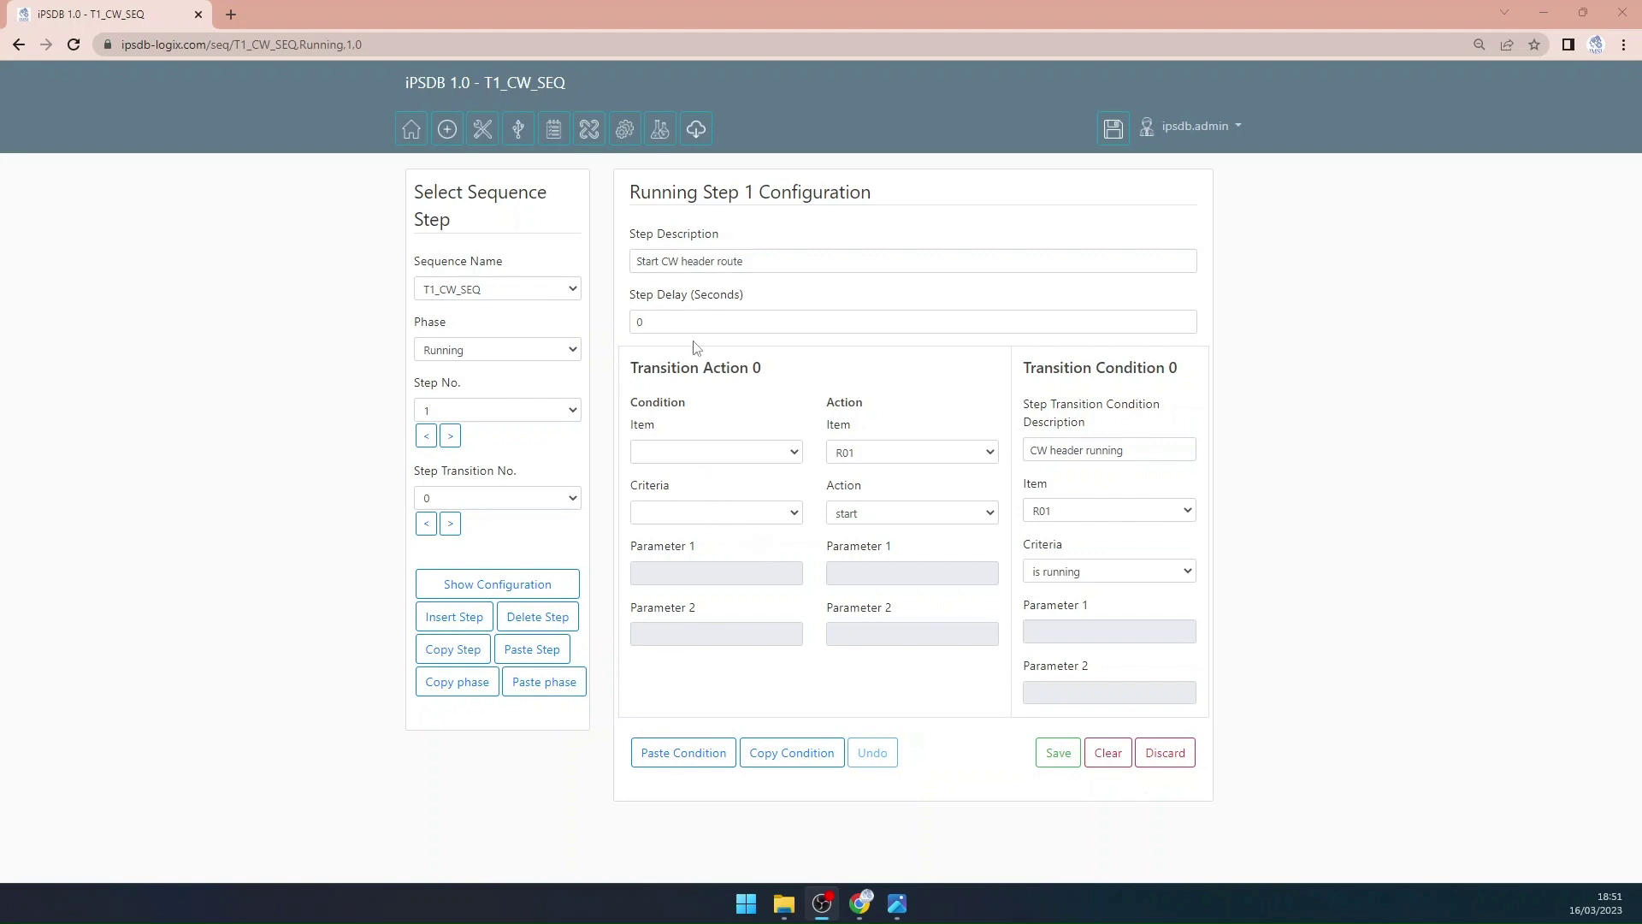
# Step: Compare the CW wording in the pasted step description with Running step 1 of T1_PW_SEQ
pyautogui.doubleClick(671, 262)
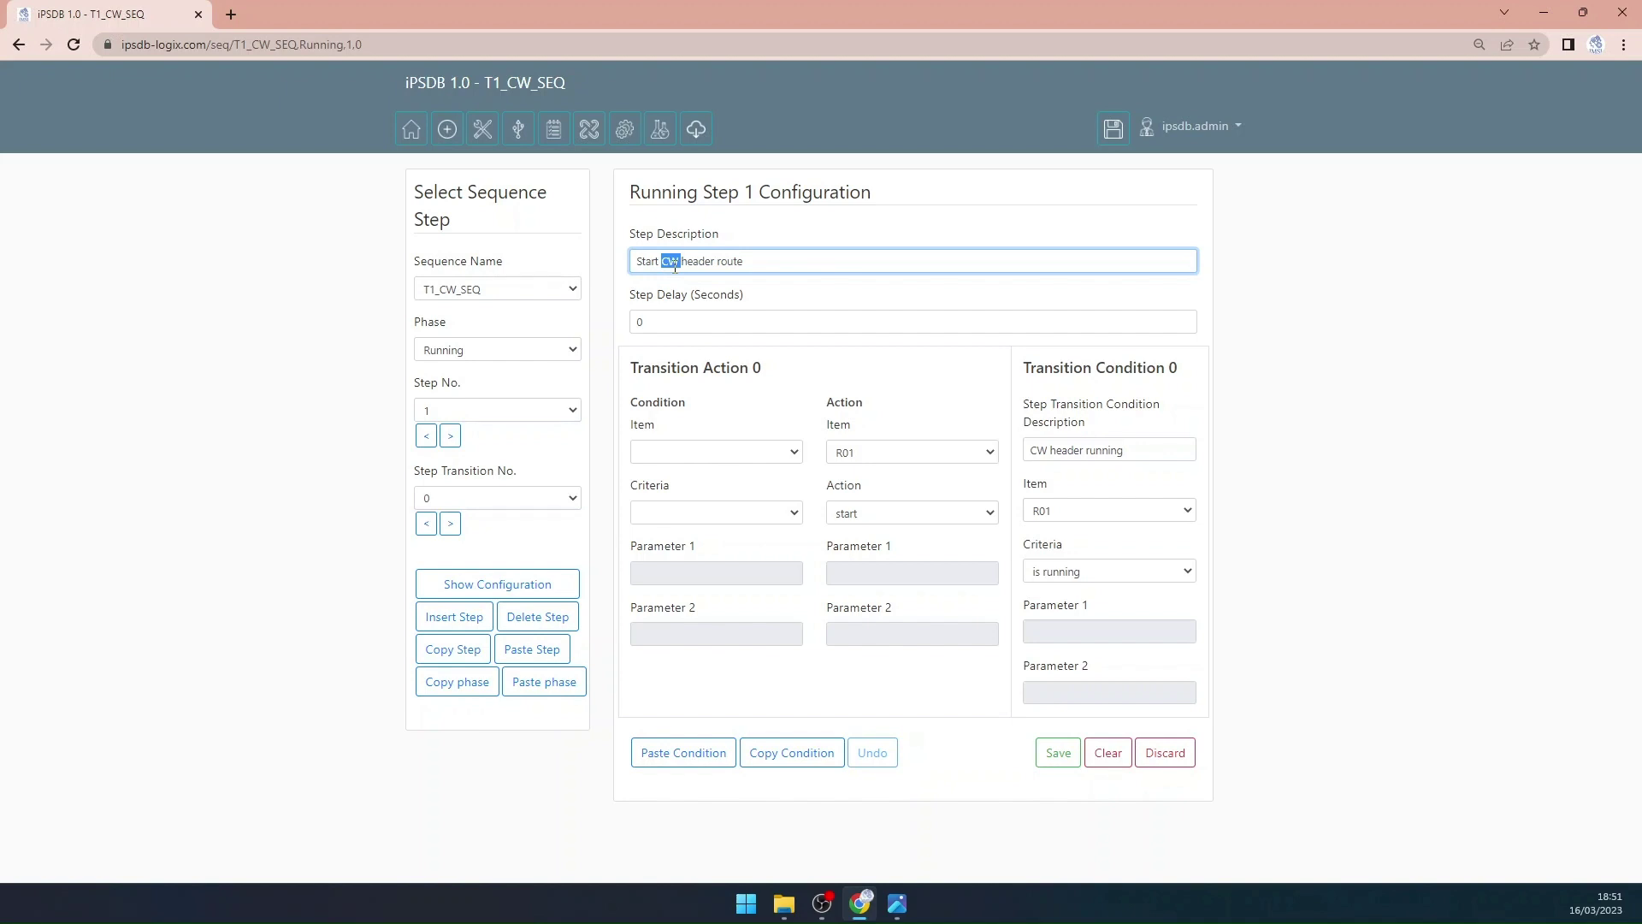
pyautogui.click(547, 289)
pyautogui.click(509, 321)
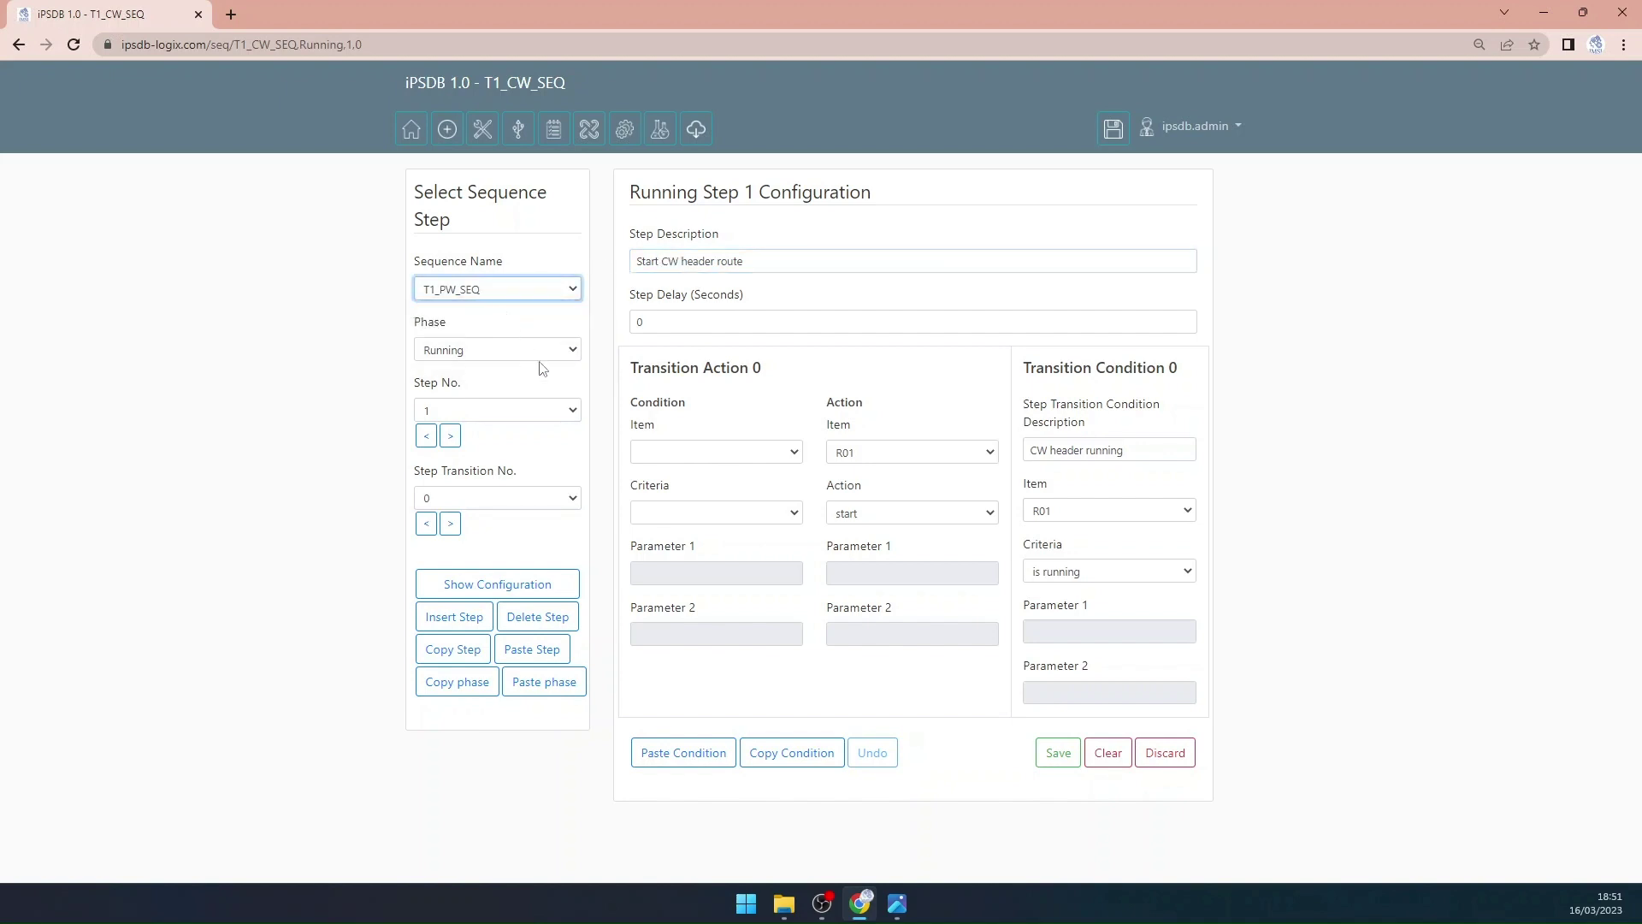
pyautogui.click(485, 583)
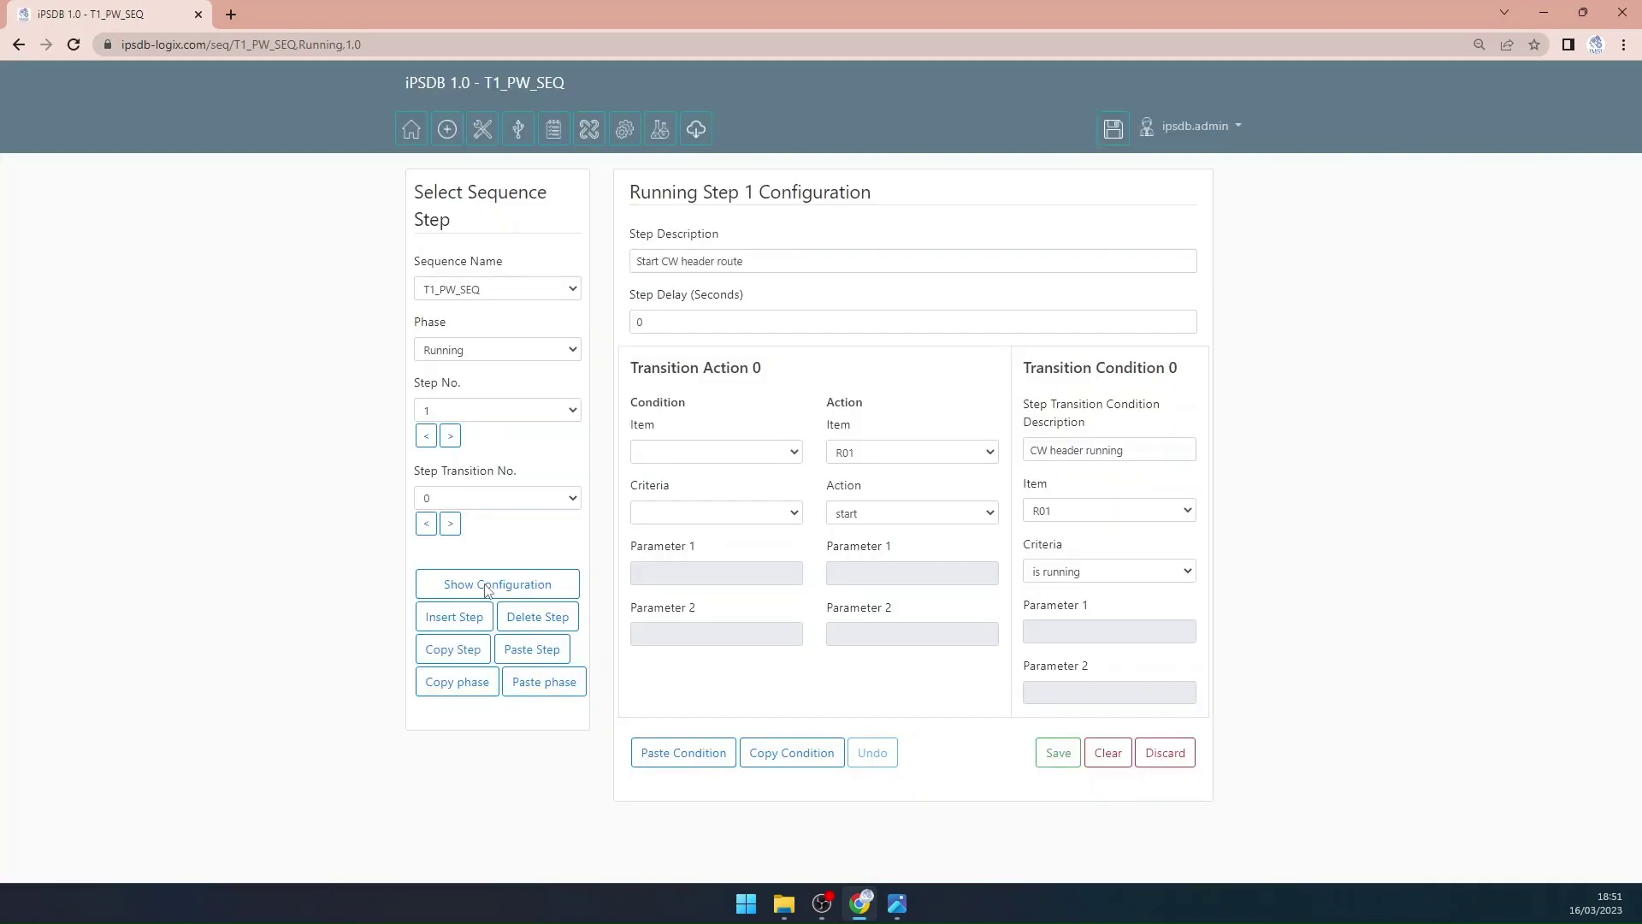
pyautogui.click(487, 289)
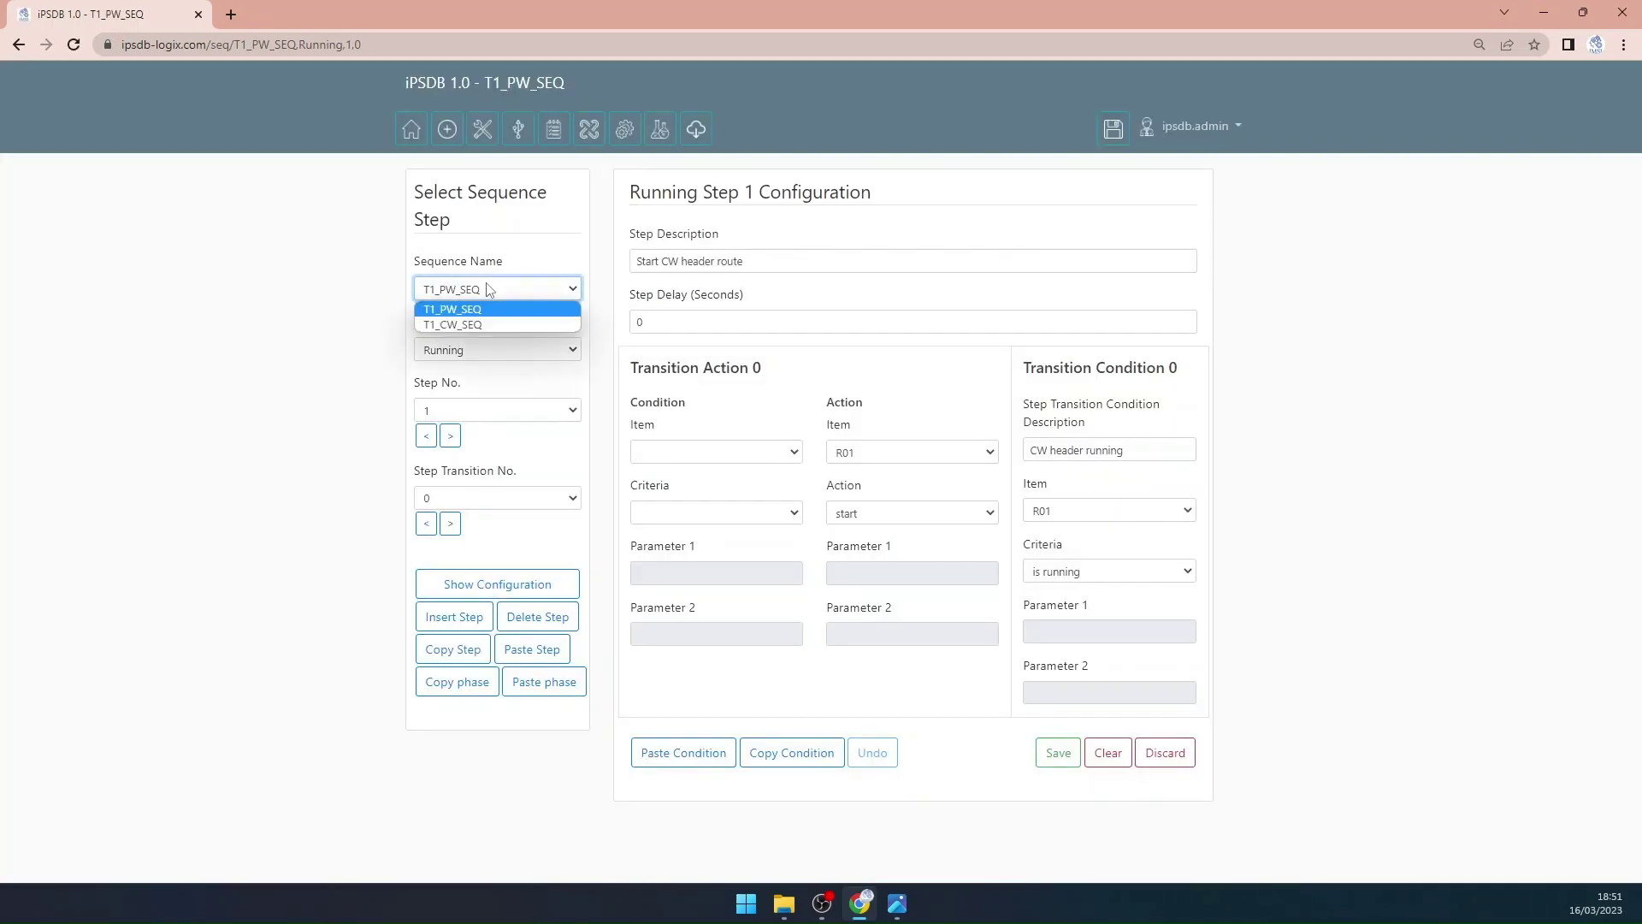
# Step: Change the description of T1_PW_SEQ's Running step 1 to "Start PW header route" and save it
pyautogui.click(702, 262)
pyautogui.press('Left')
pyautogui.press('Left')
pyautogui.press('Left')
pyautogui.press('Left')
pyautogui.press('Left')
pyautogui.press('BackSpace')
pyautogui.write('P')
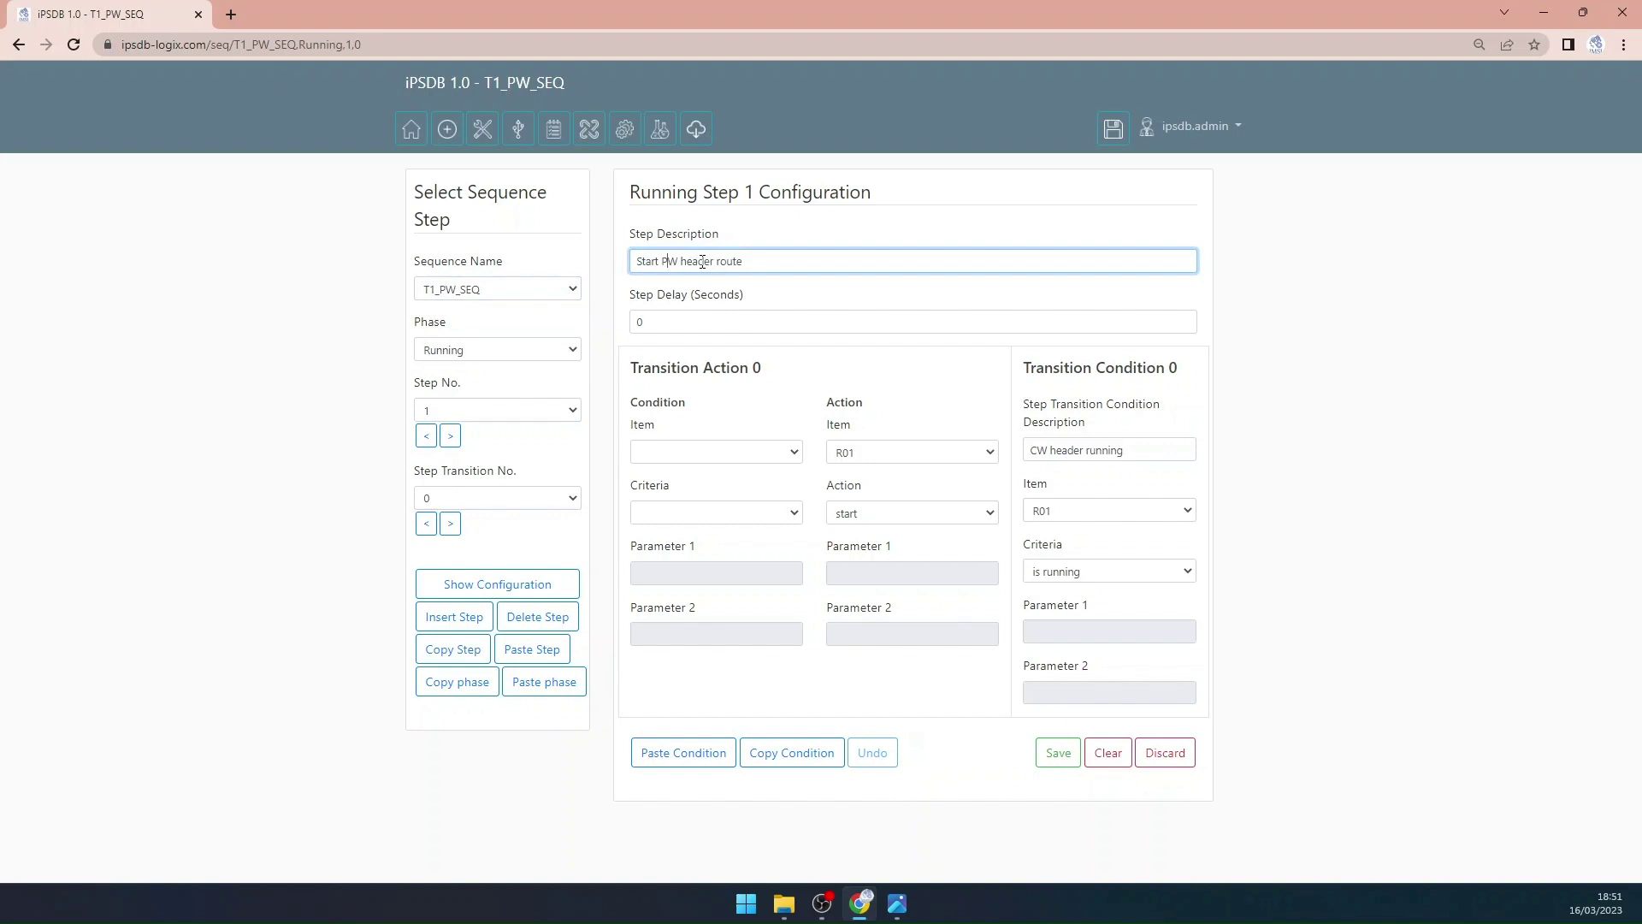
pyautogui.click(1057, 750)
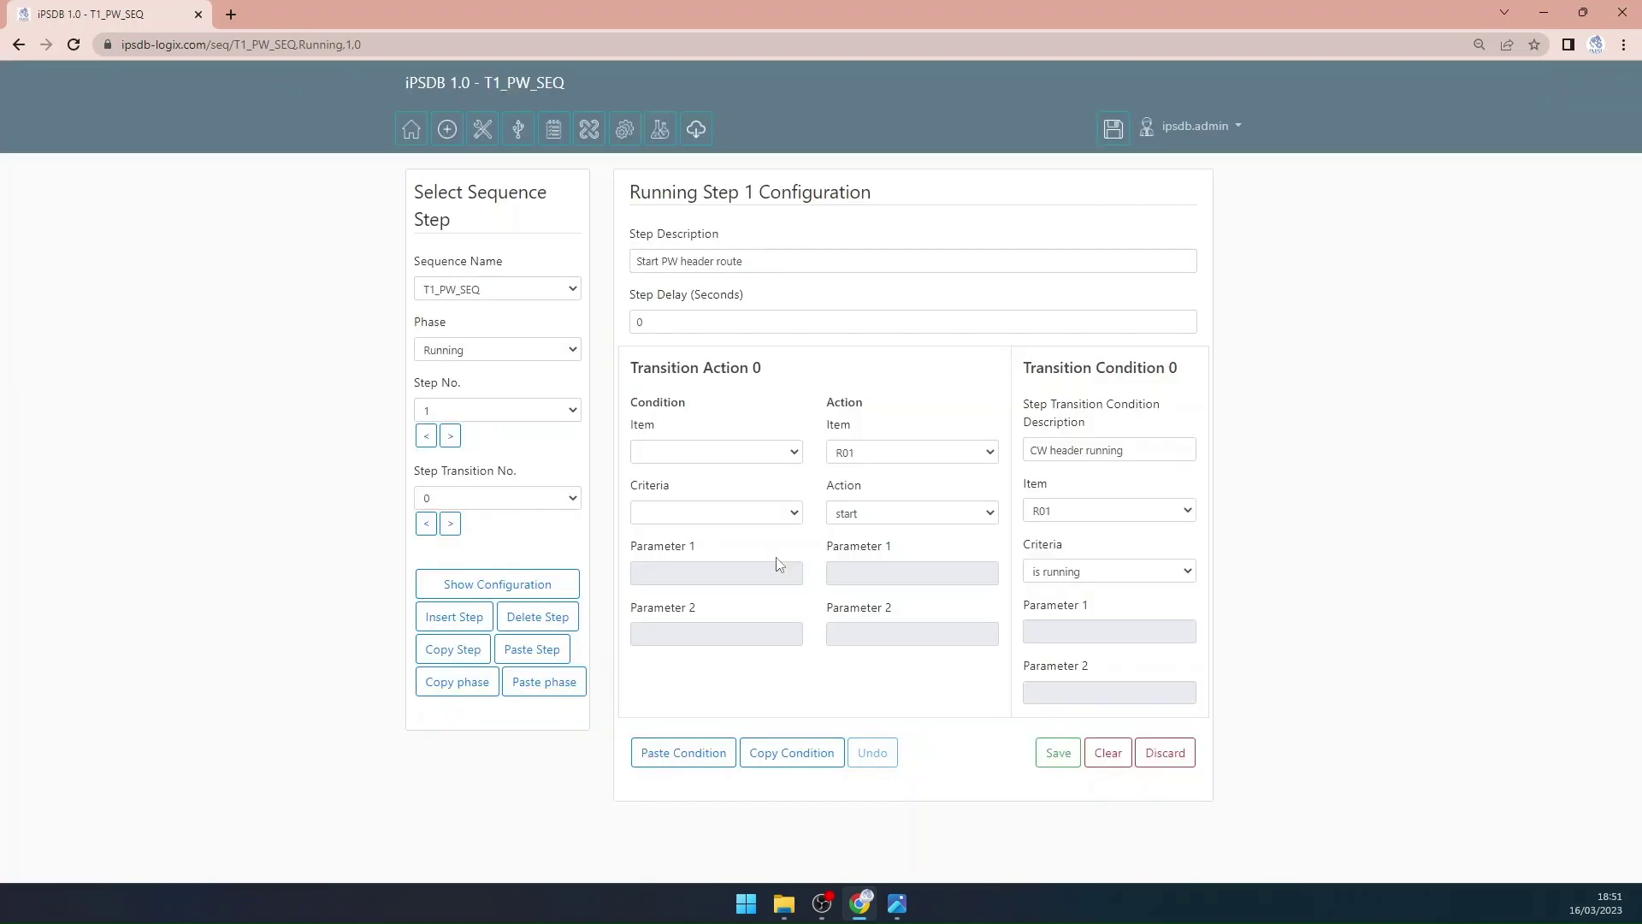
# Step: Restore the description of T1_PW_SEQ's Running step 1 to "Start CW header route" and save it
pyautogui.click(1035, 447)
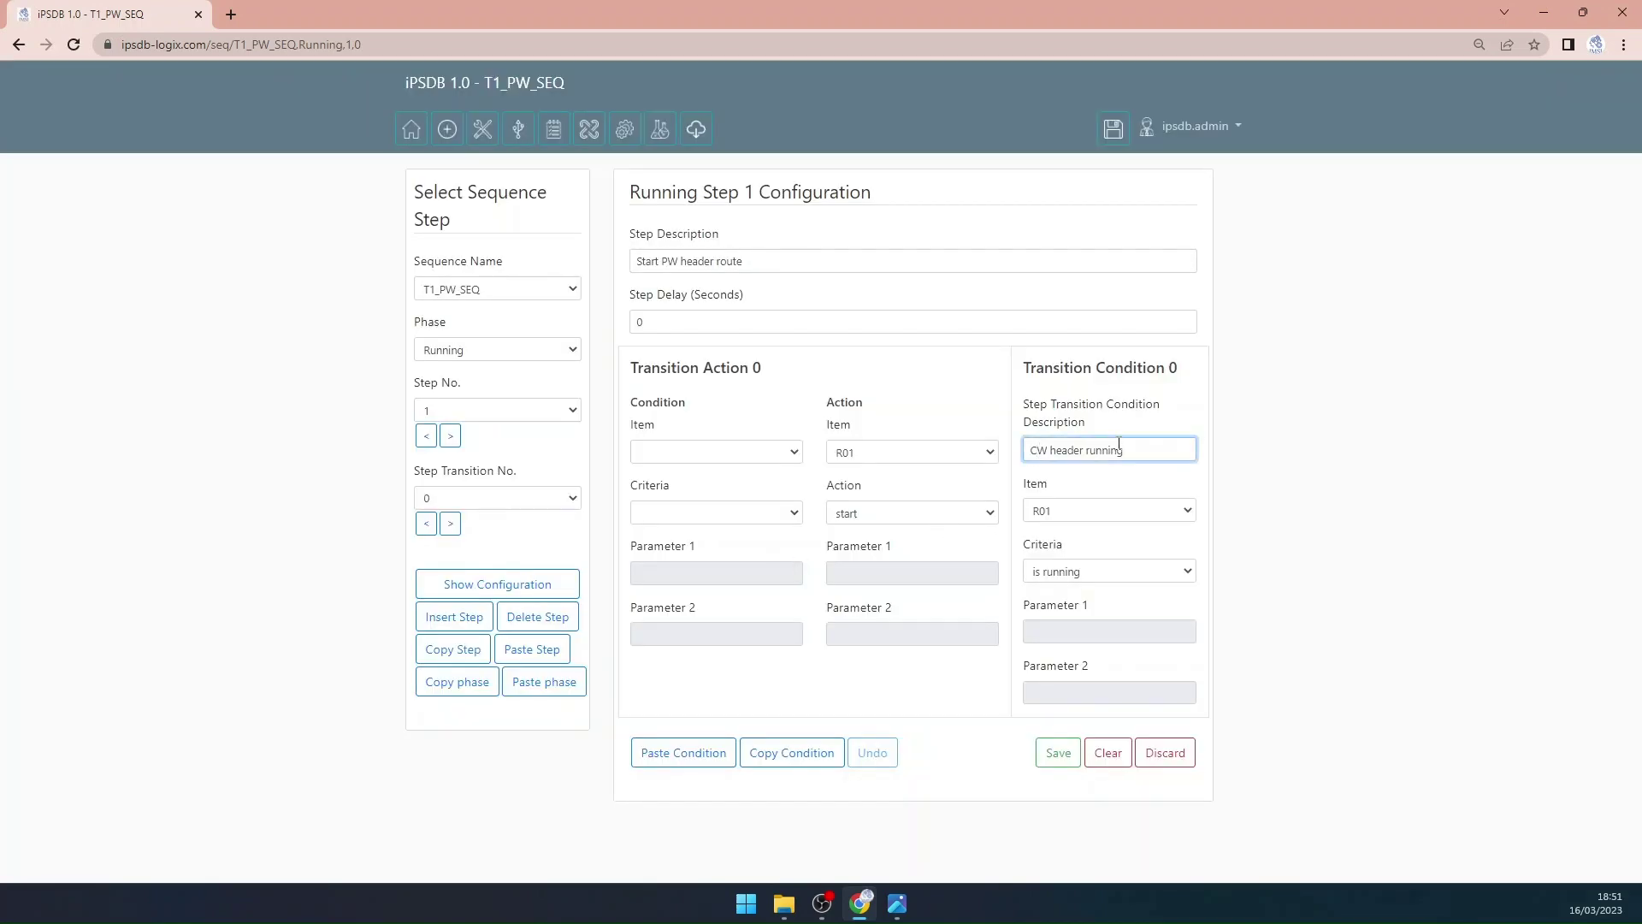
pyautogui.click(669, 261)
pyautogui.doubleClick(668, 260)
pyautogui.write('CW')
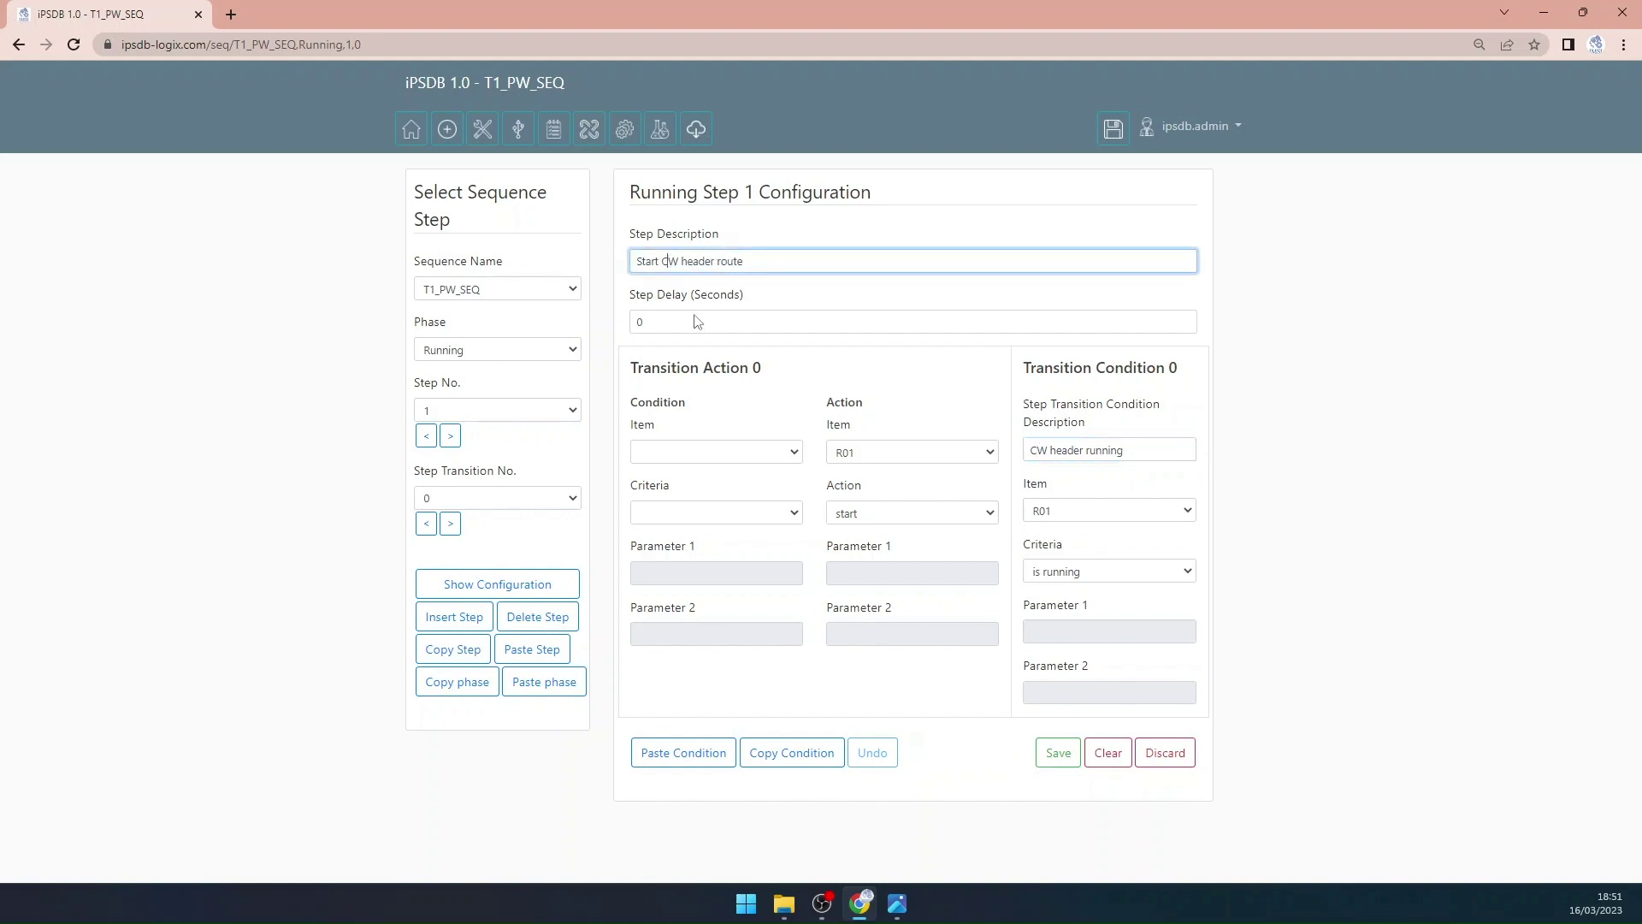
pyautogui.click(1059, 754)
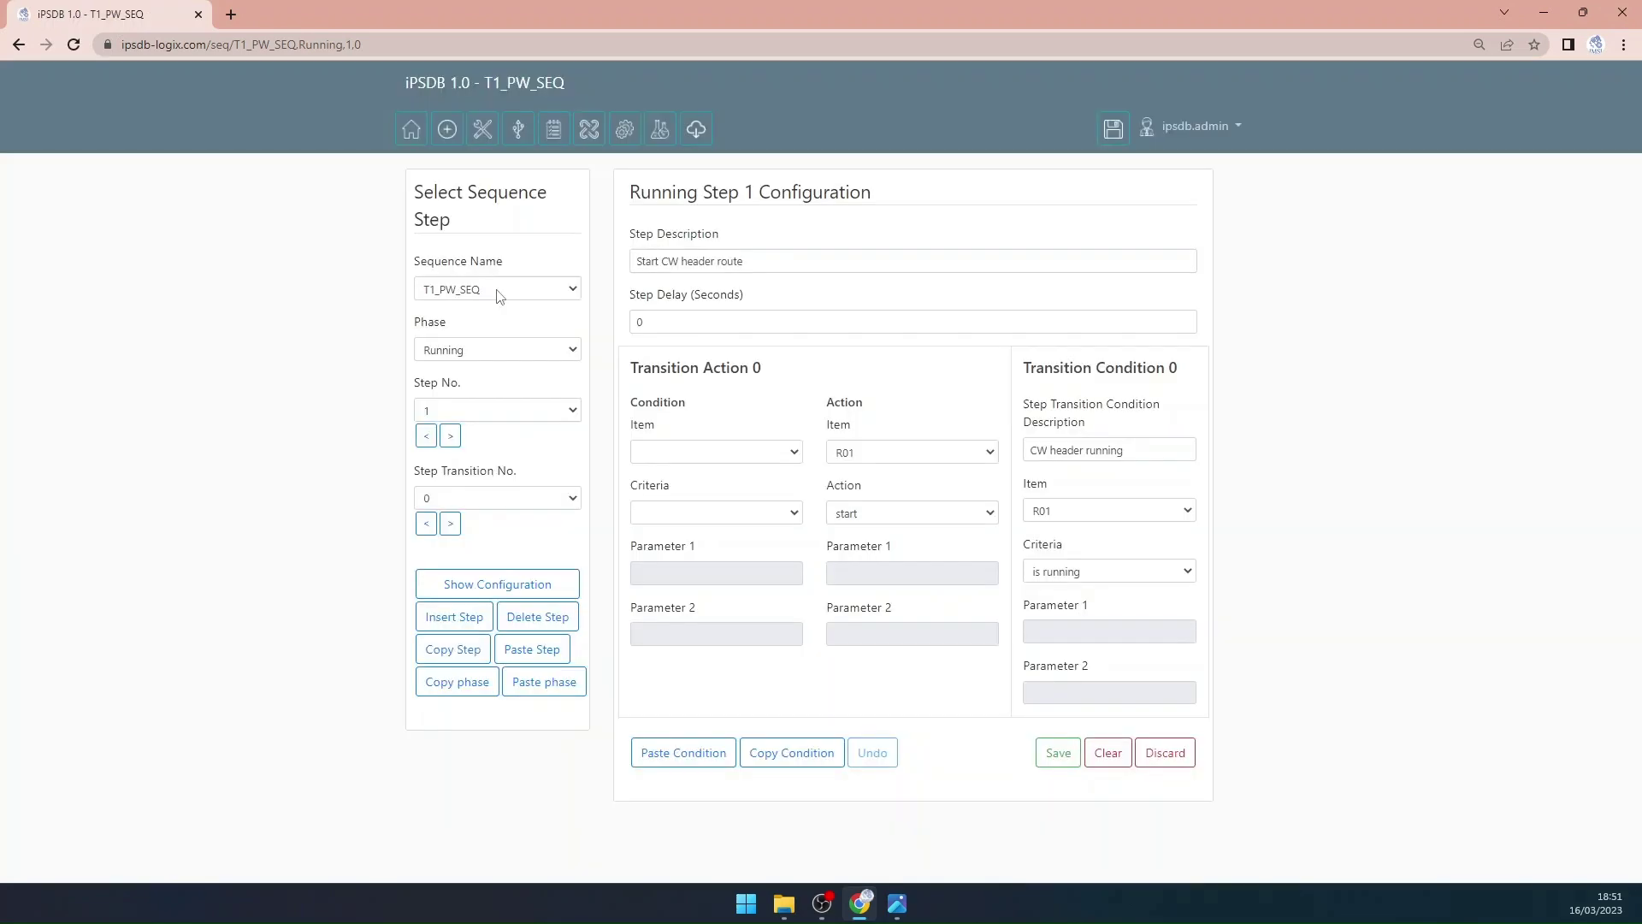
# Step: Show Running step 1 of T1_CW_SEQ and go through its transitions up to transition 2
pyautogui.click(496, 289)
pyautogui.click(500, 313)
pyautogui.click(493, 586)
pyautogui.click(450, 523)
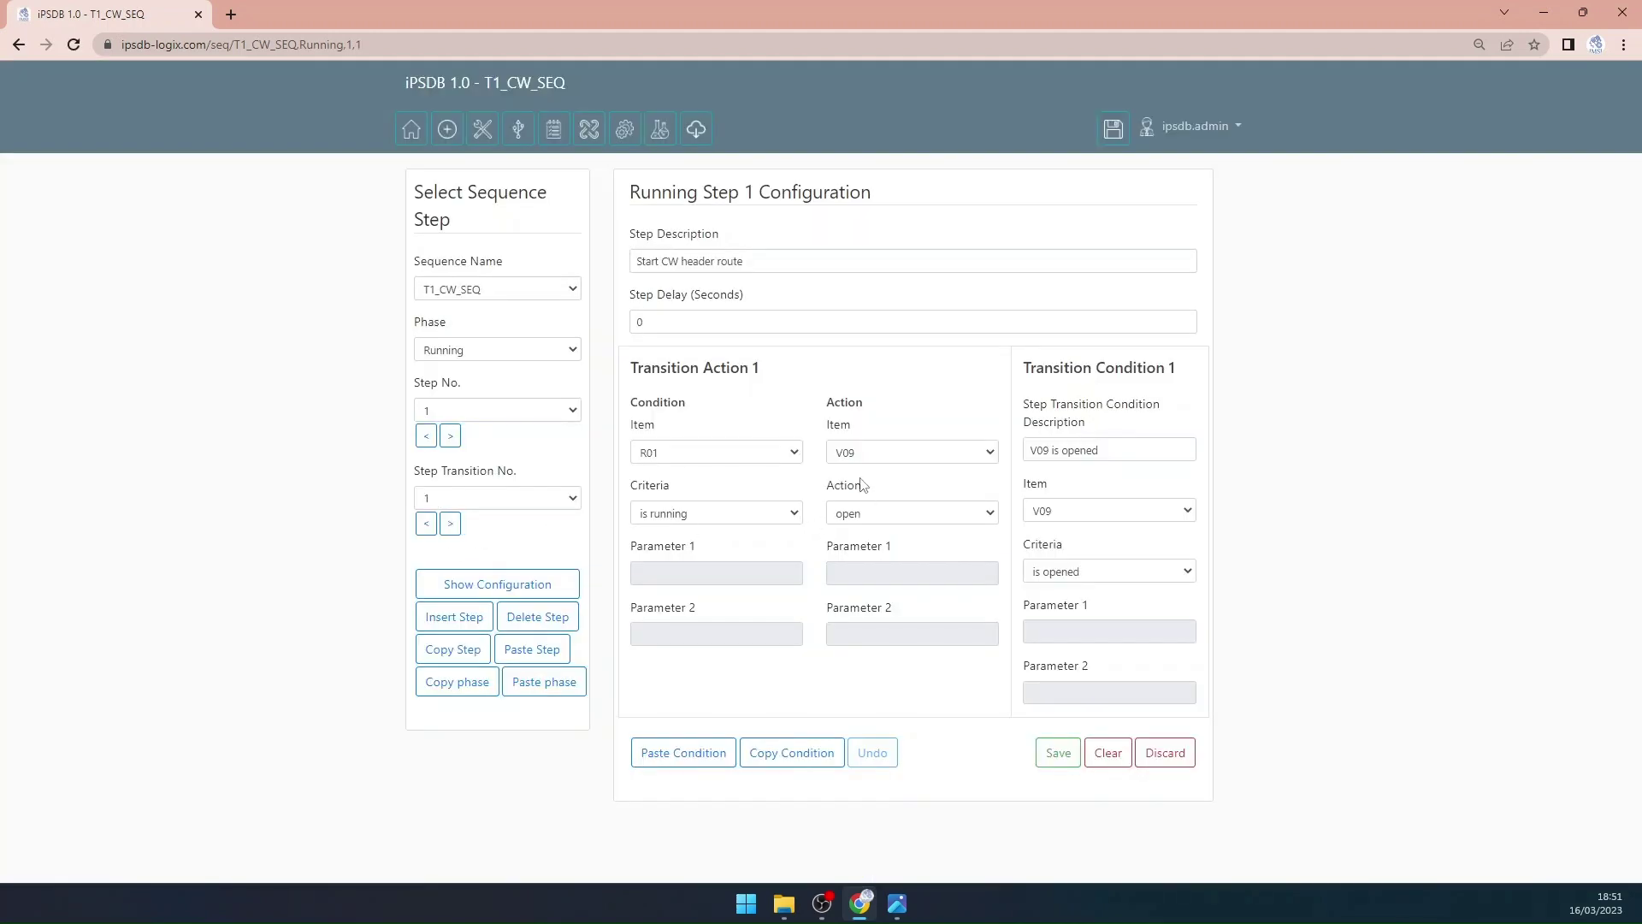
pyautogui.click(450, 523)
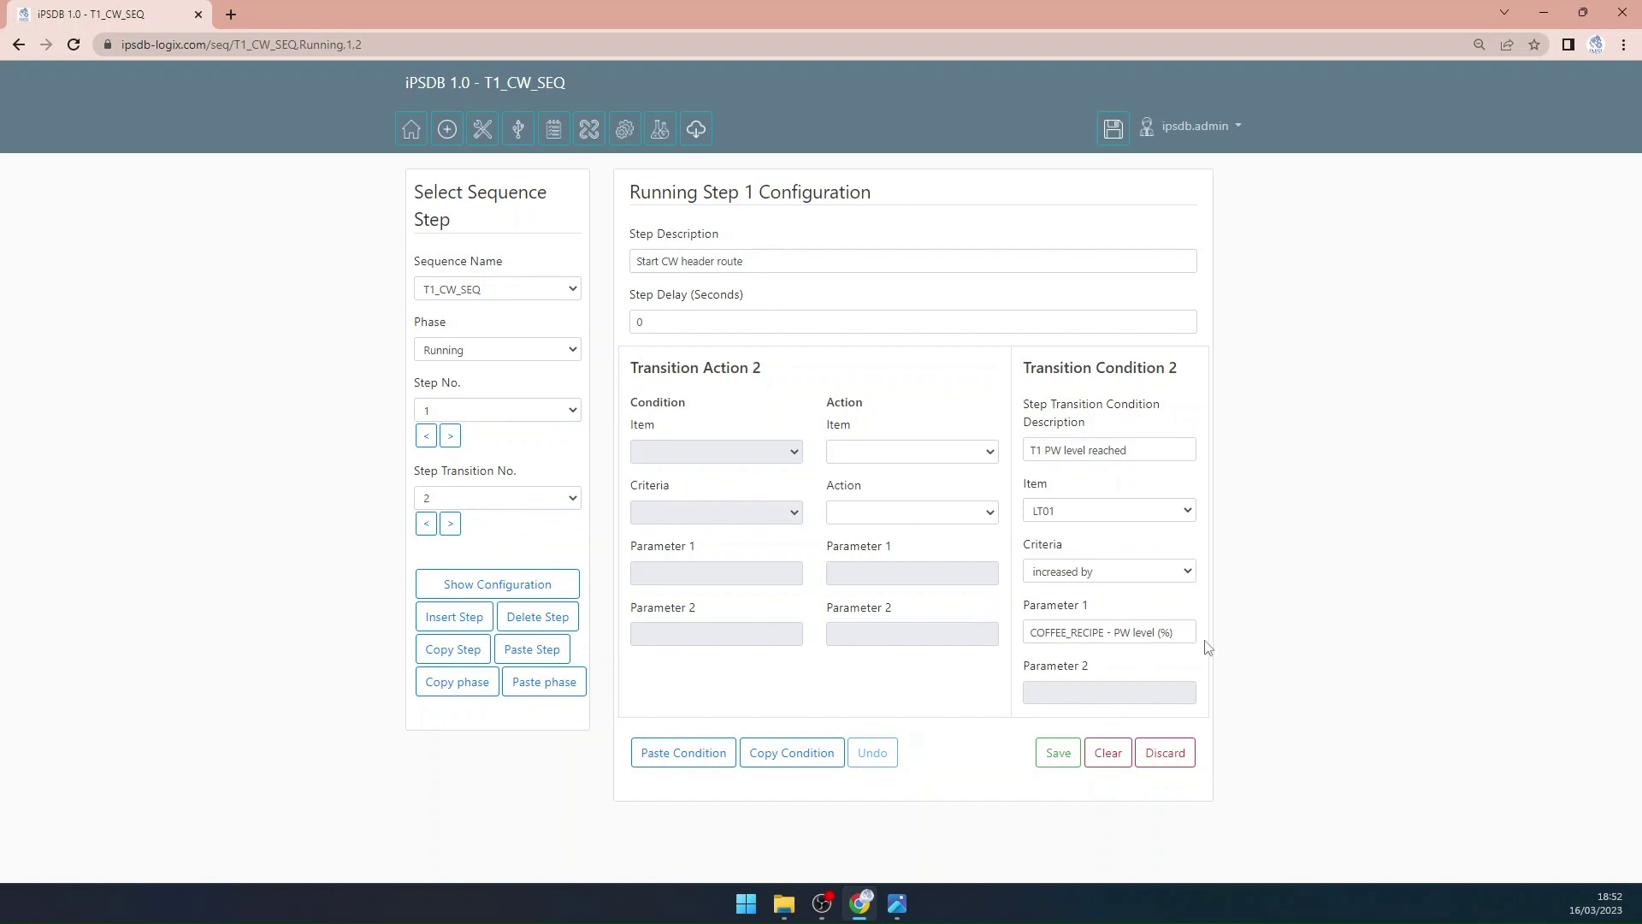
# Step: Set Parameter 1 of transition condition 2 in T1_CW_SEQ's Running step 1 to "COFFEE_RECIPE - CW level (%)" and save it
pyautogui.click(1121, 632)
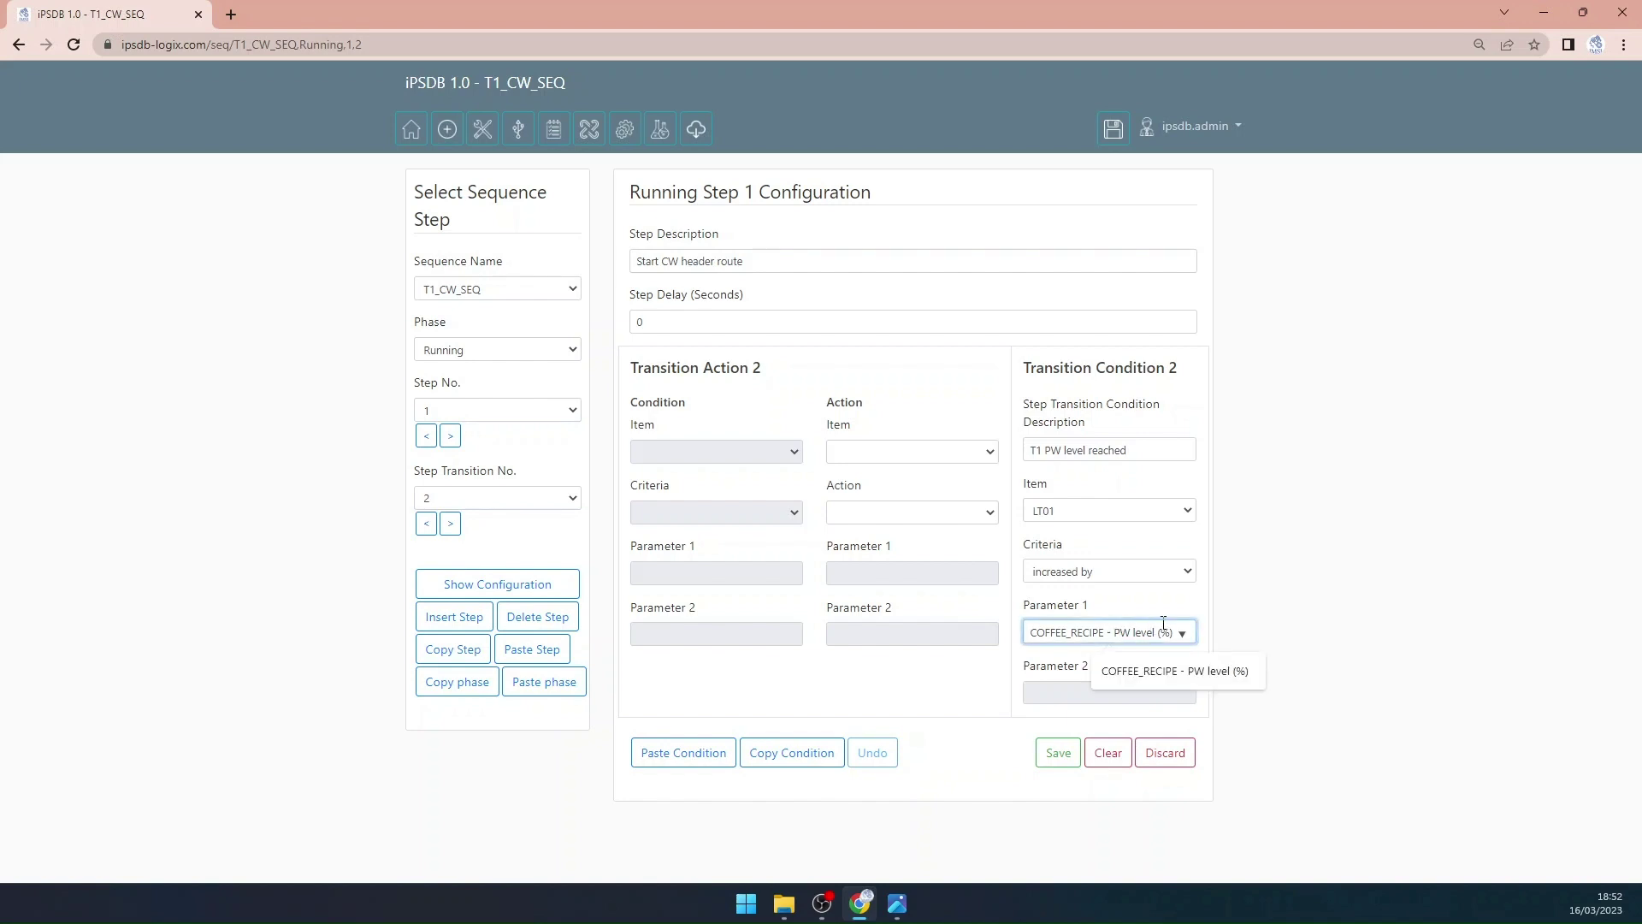
pyautogui.press('BackSpace')
pyautogui.write('C')
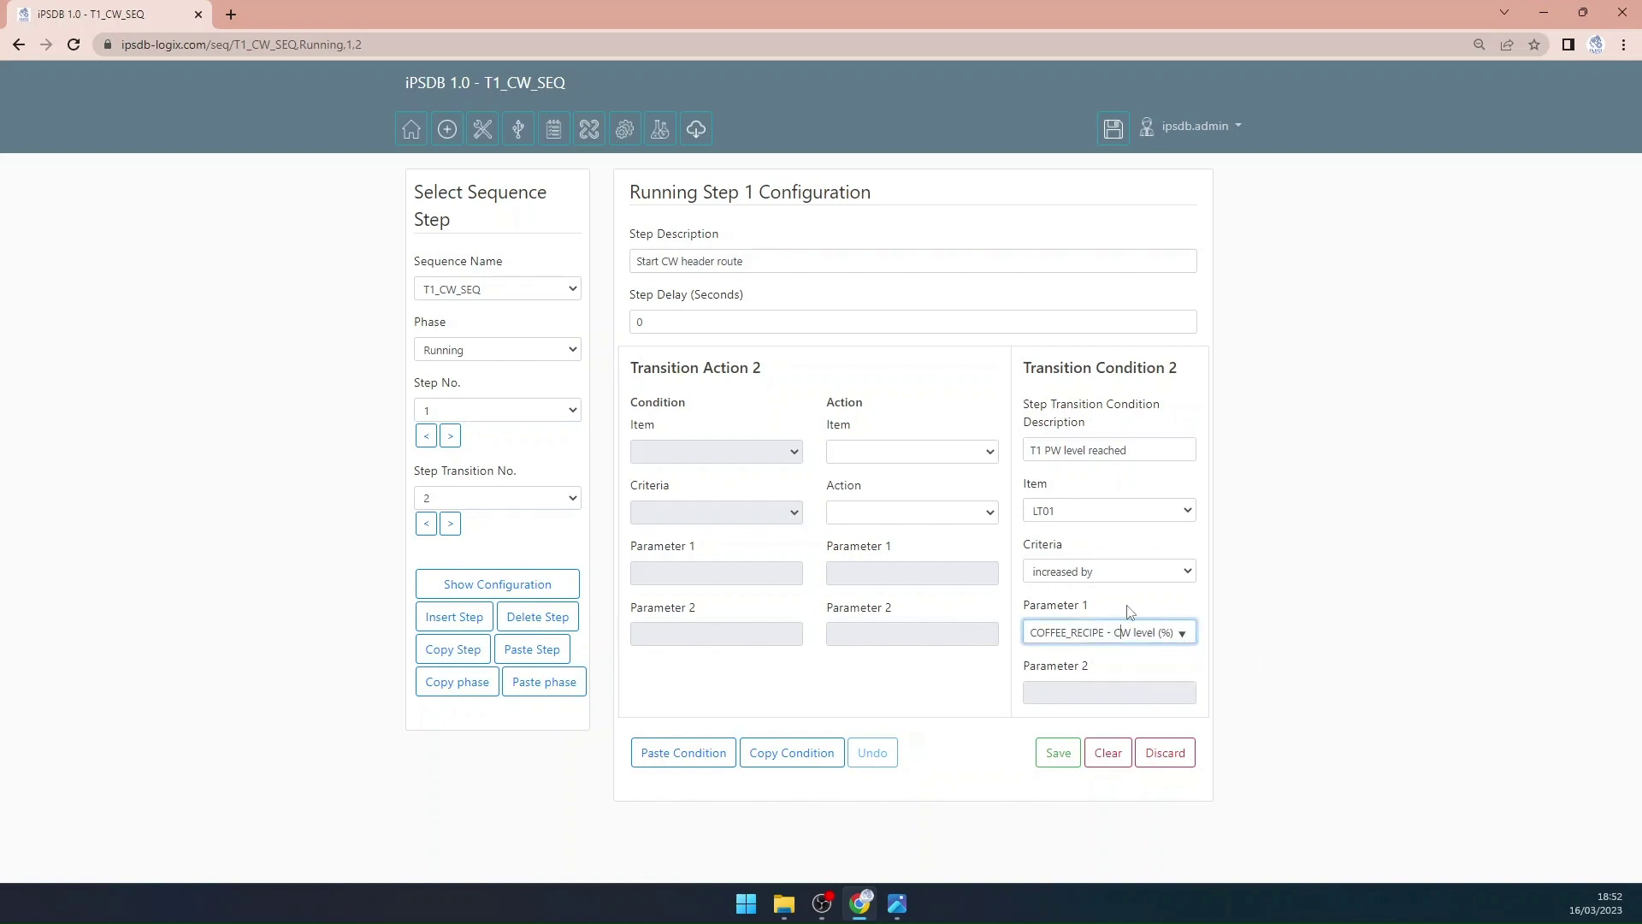
pyautogui.click(1069, 754)
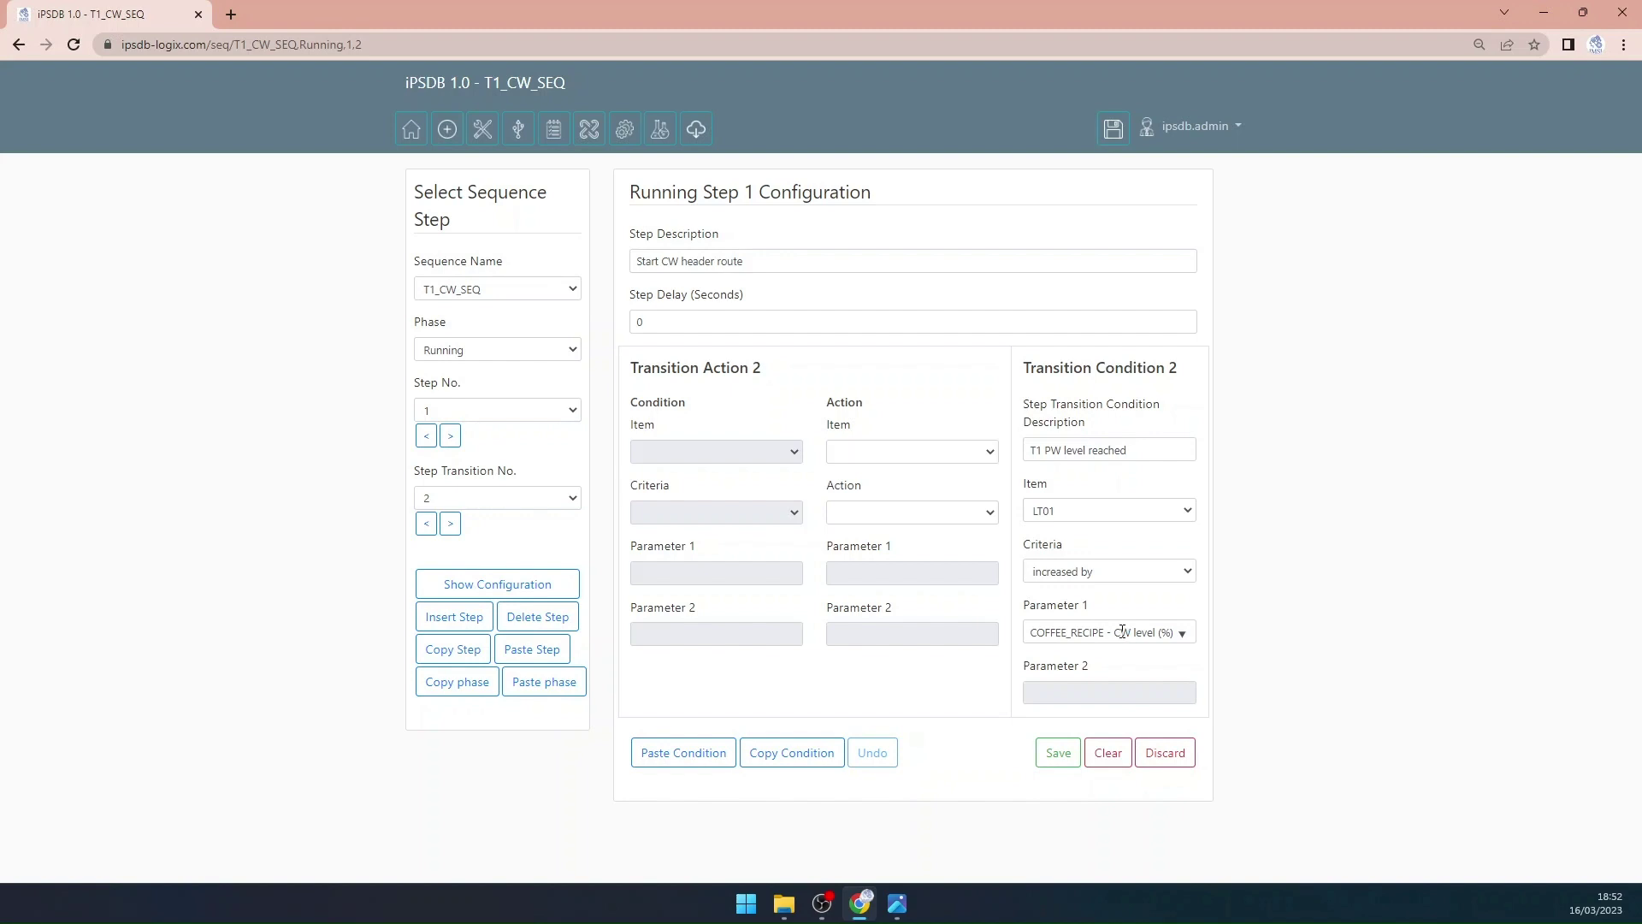
pyautogui.click(1121, 632)
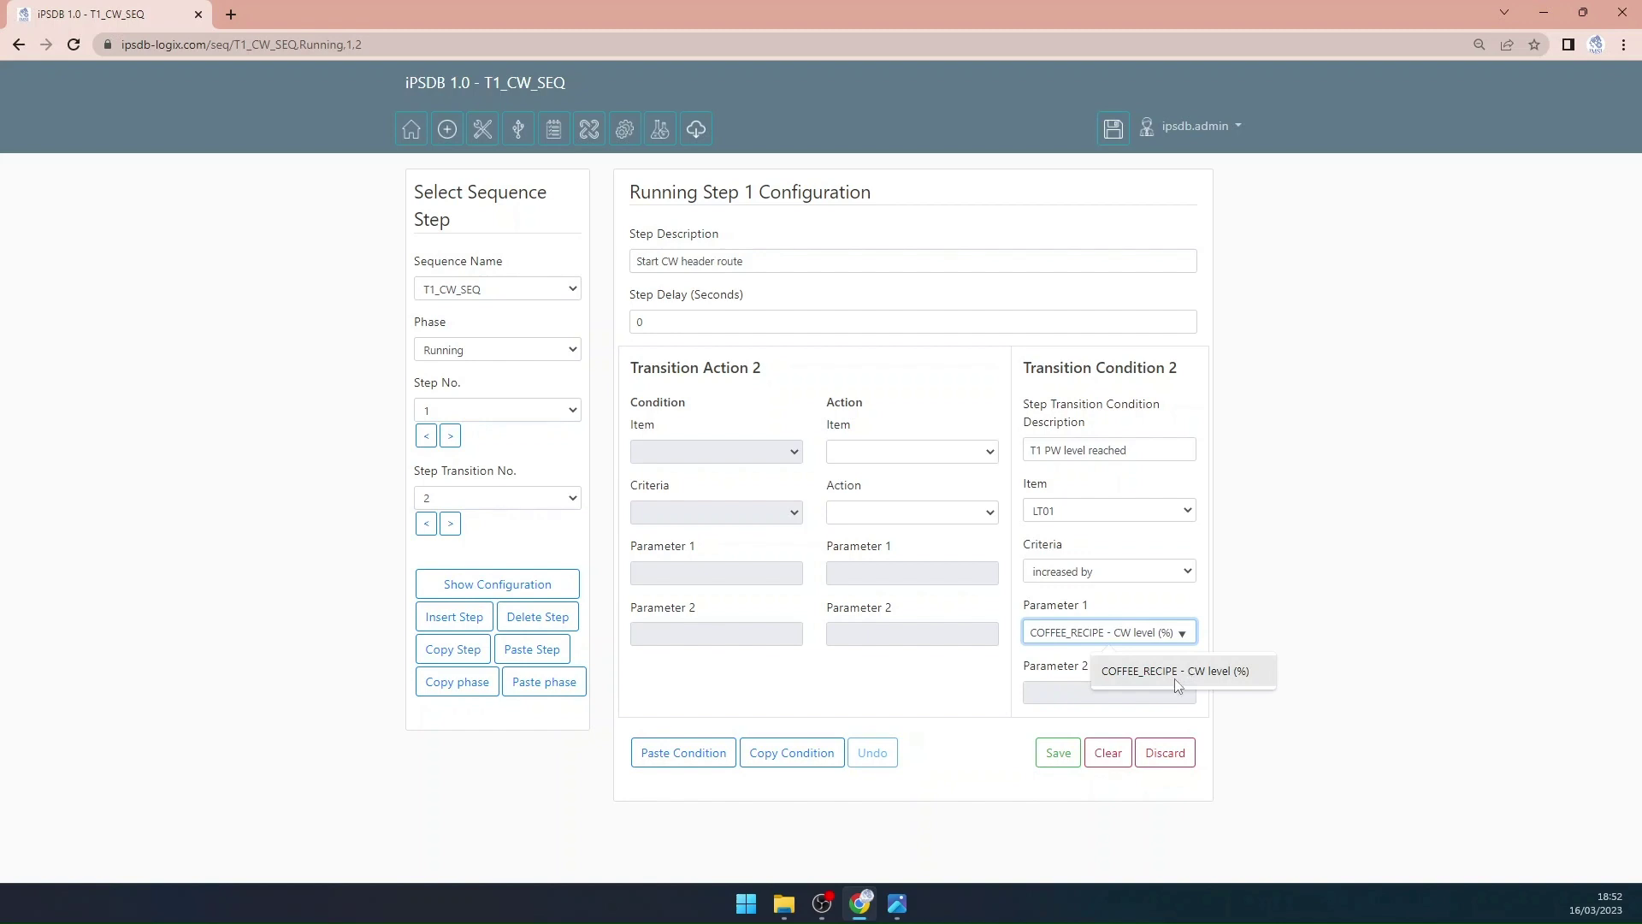
pyautogui.click(1103, 667)
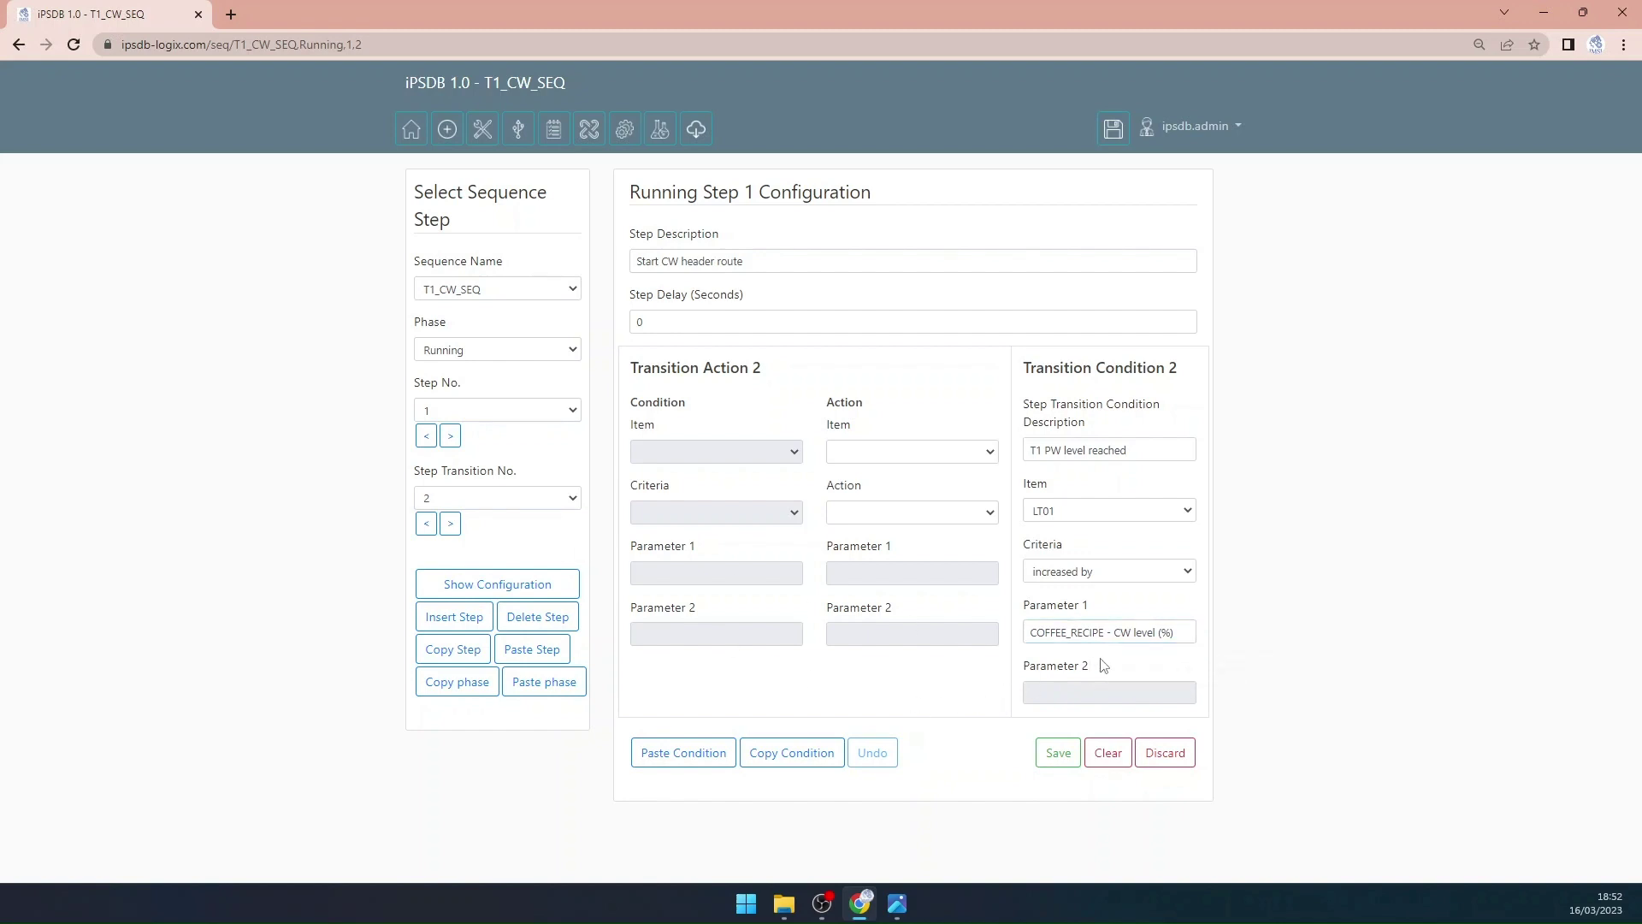
# Step: Review the remaining transitions of T1_CW_SEQ's Running step 1 and the actions and conditions of Running steps 2 to 4
pyautogui.click(451, 525)
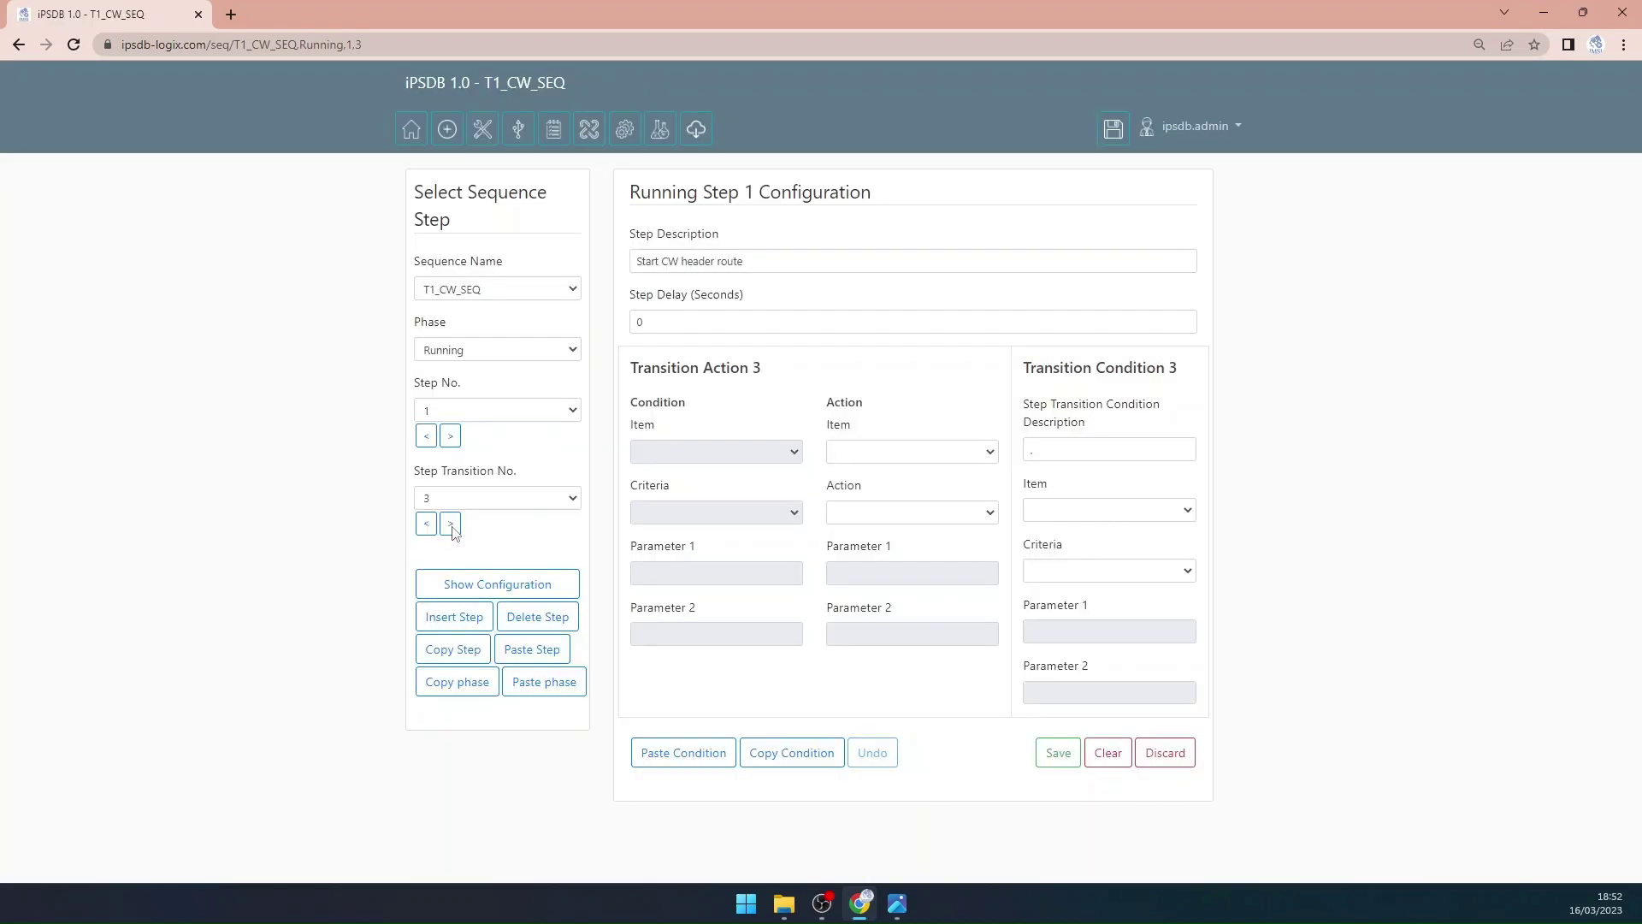
pyautogui.click(454, 438)
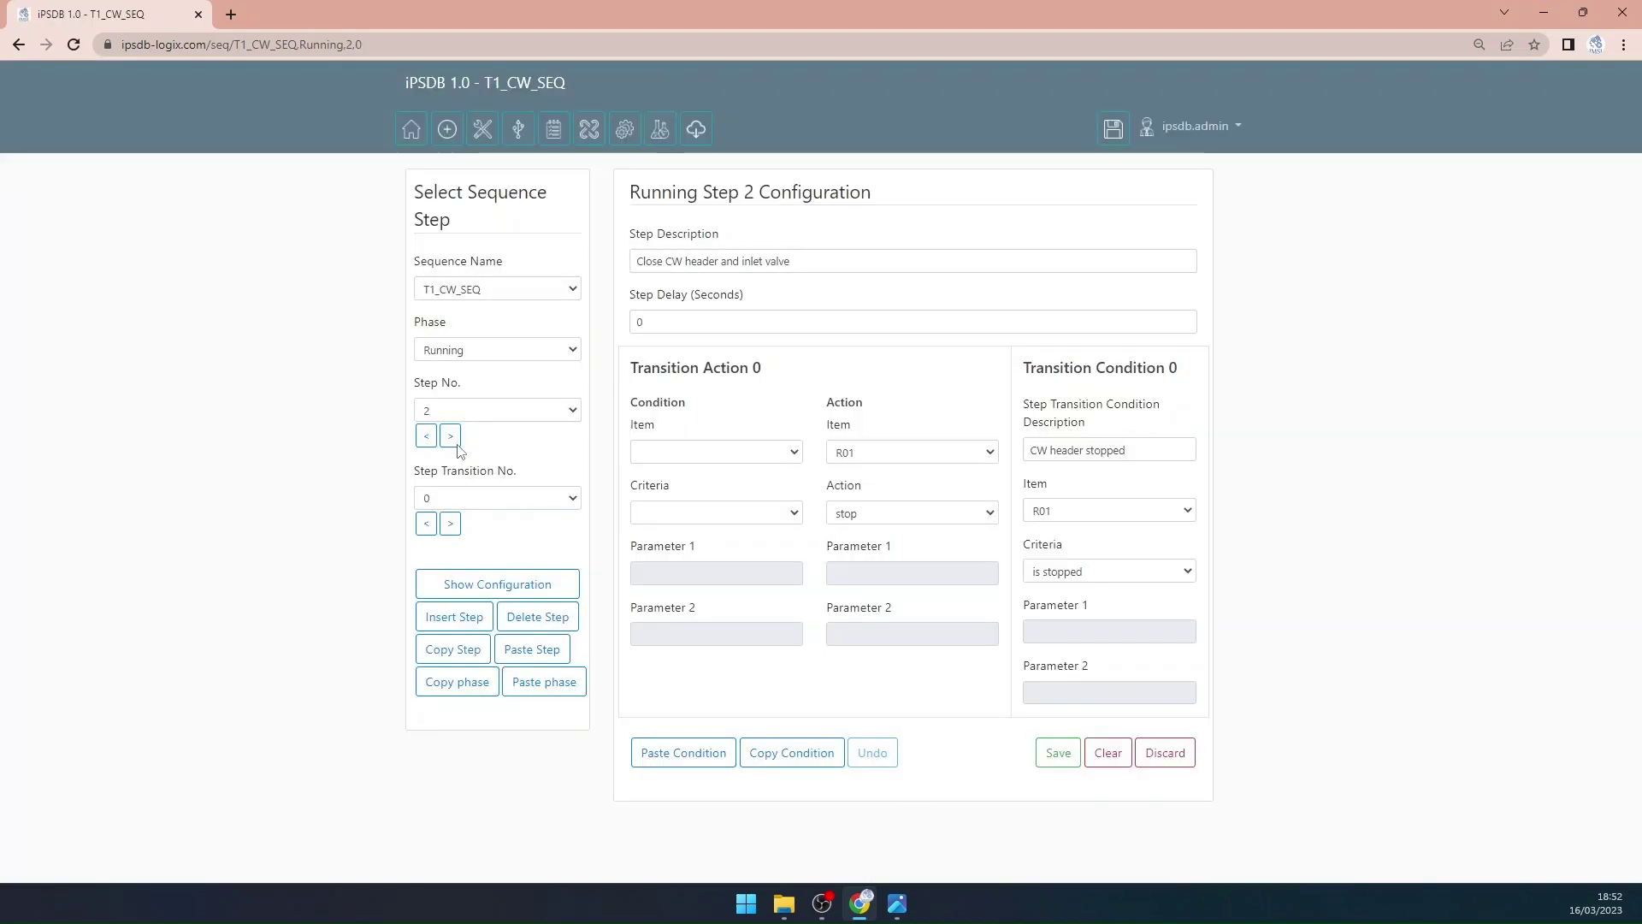
pyautogui.click(450, 524)
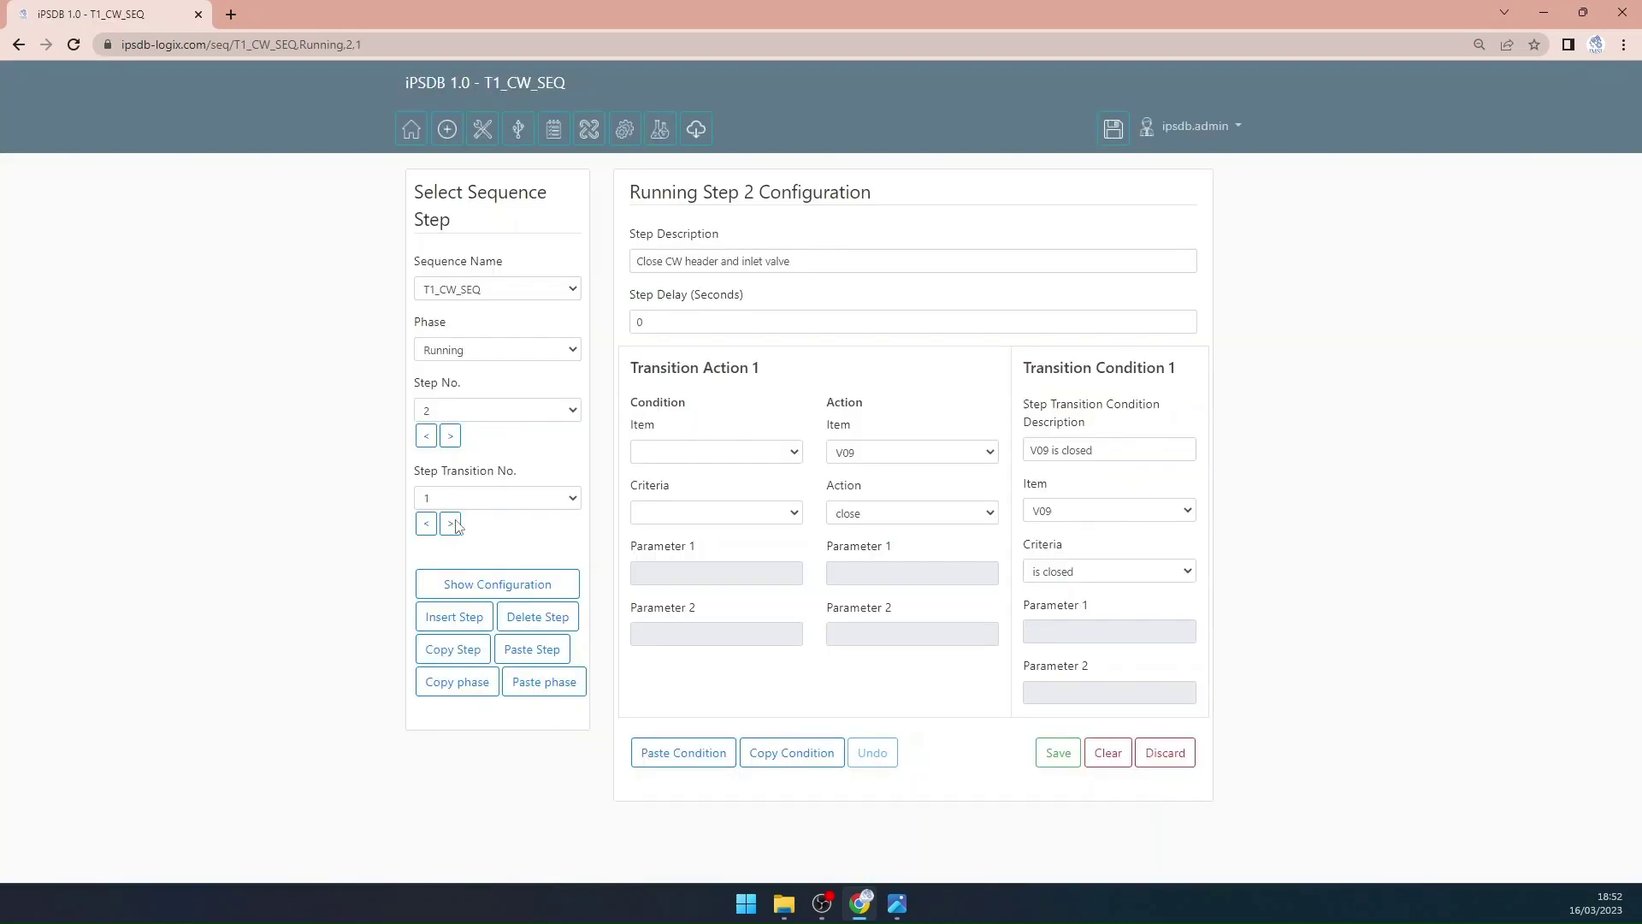
pyautogui.click(451, 523)
pyautogui.click(451, 524)
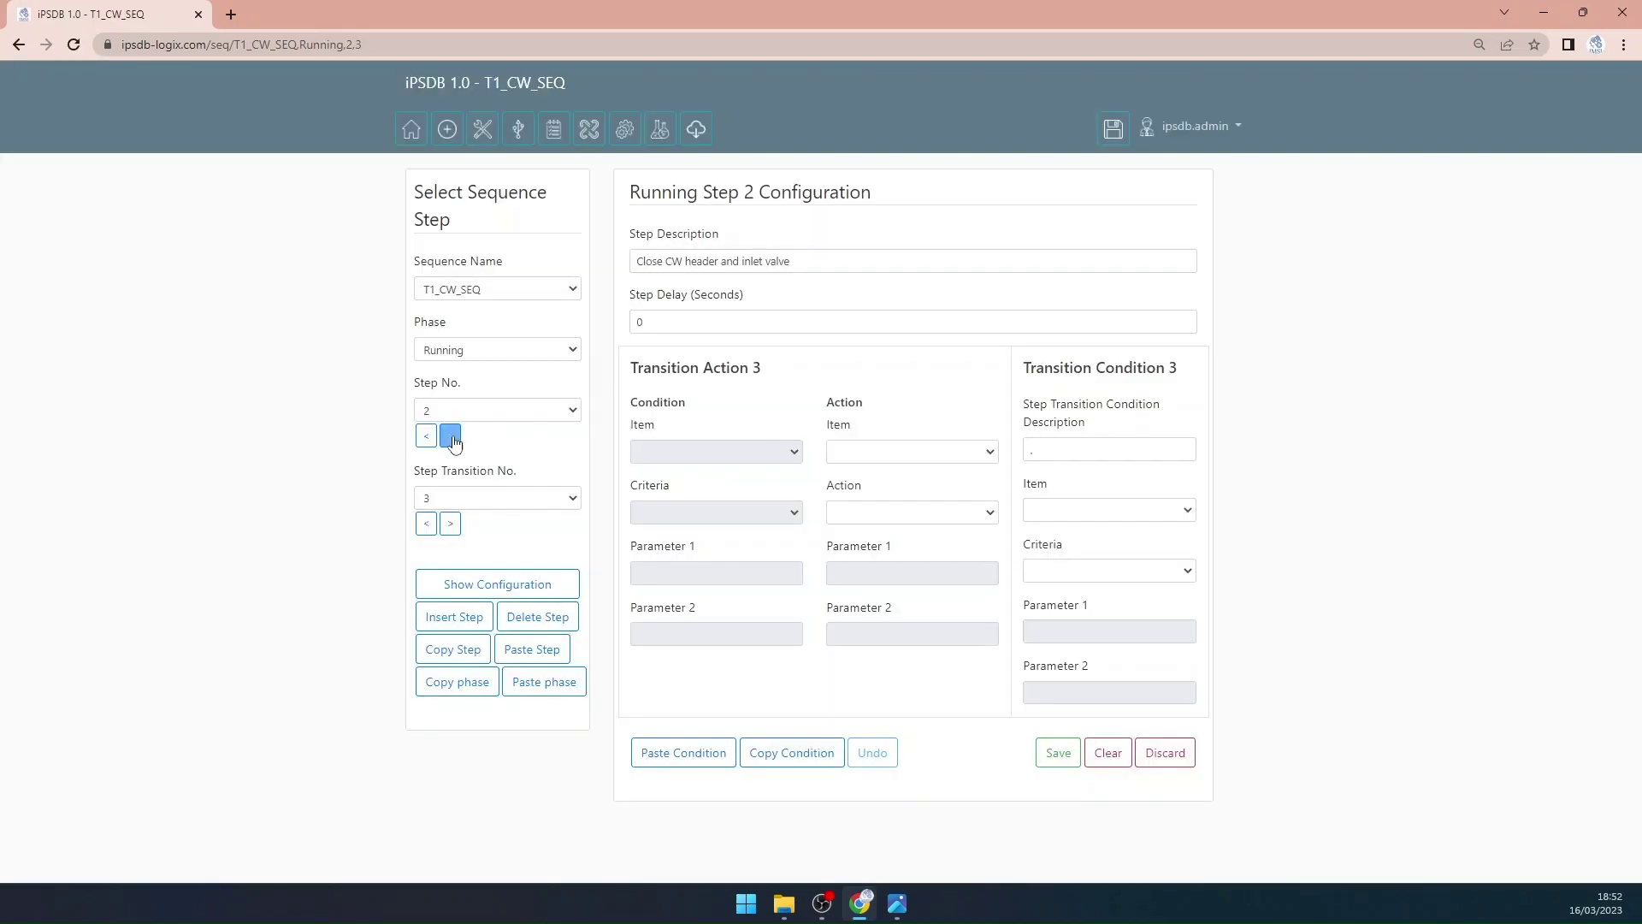
pyautogui.click(451, 436)
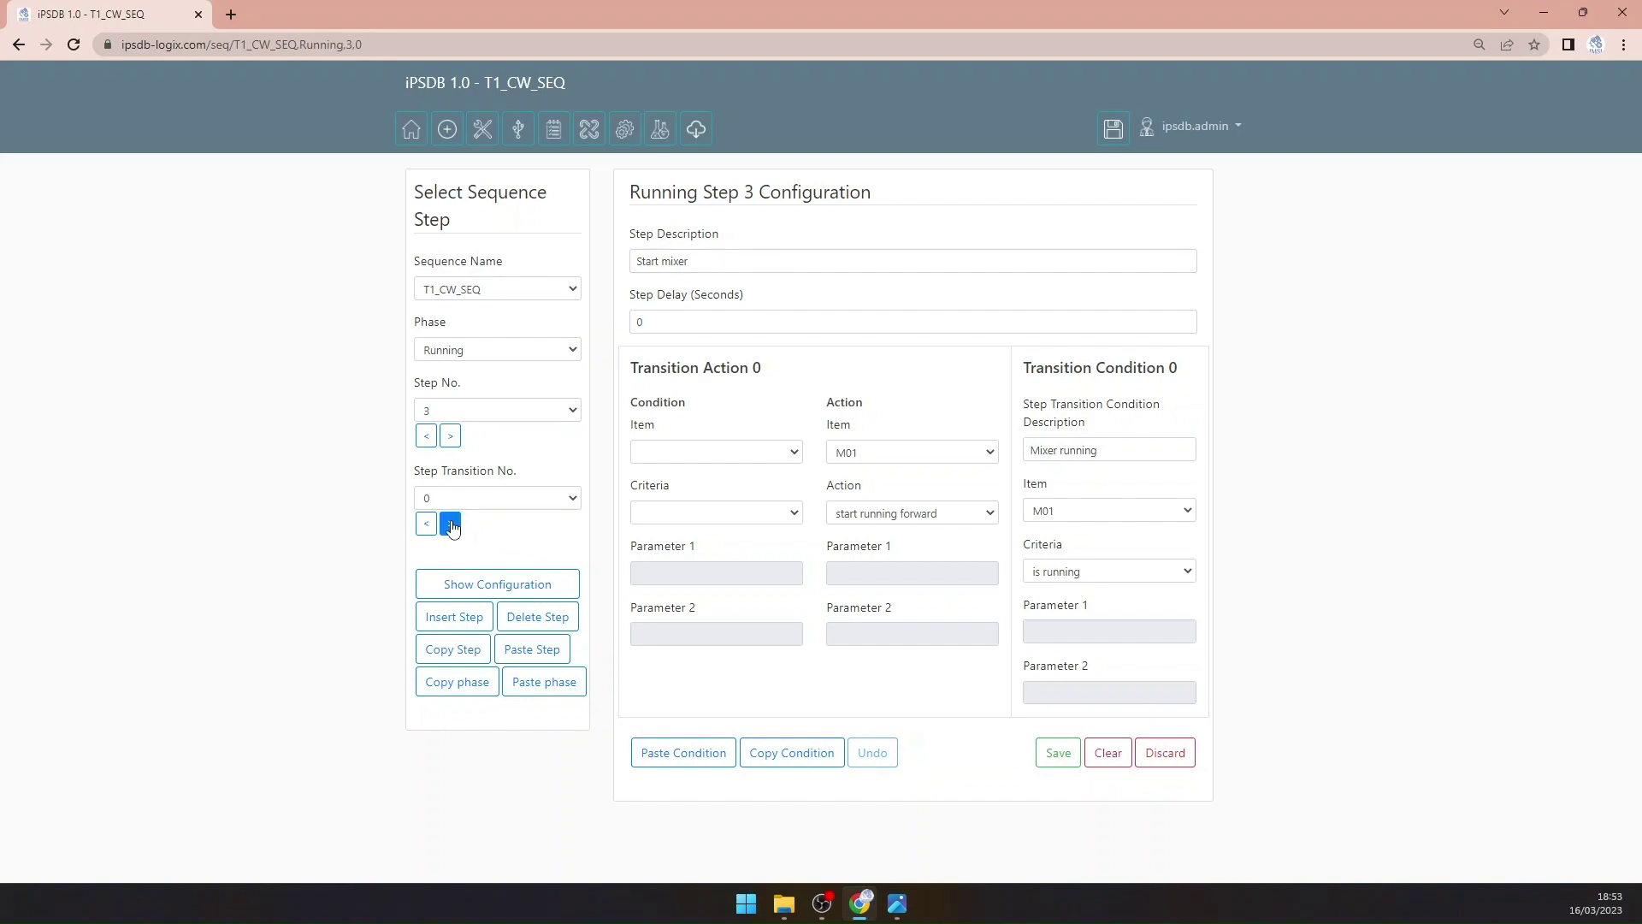
pyautogui.click(450, 523)
pyautogui.click(451, 523)
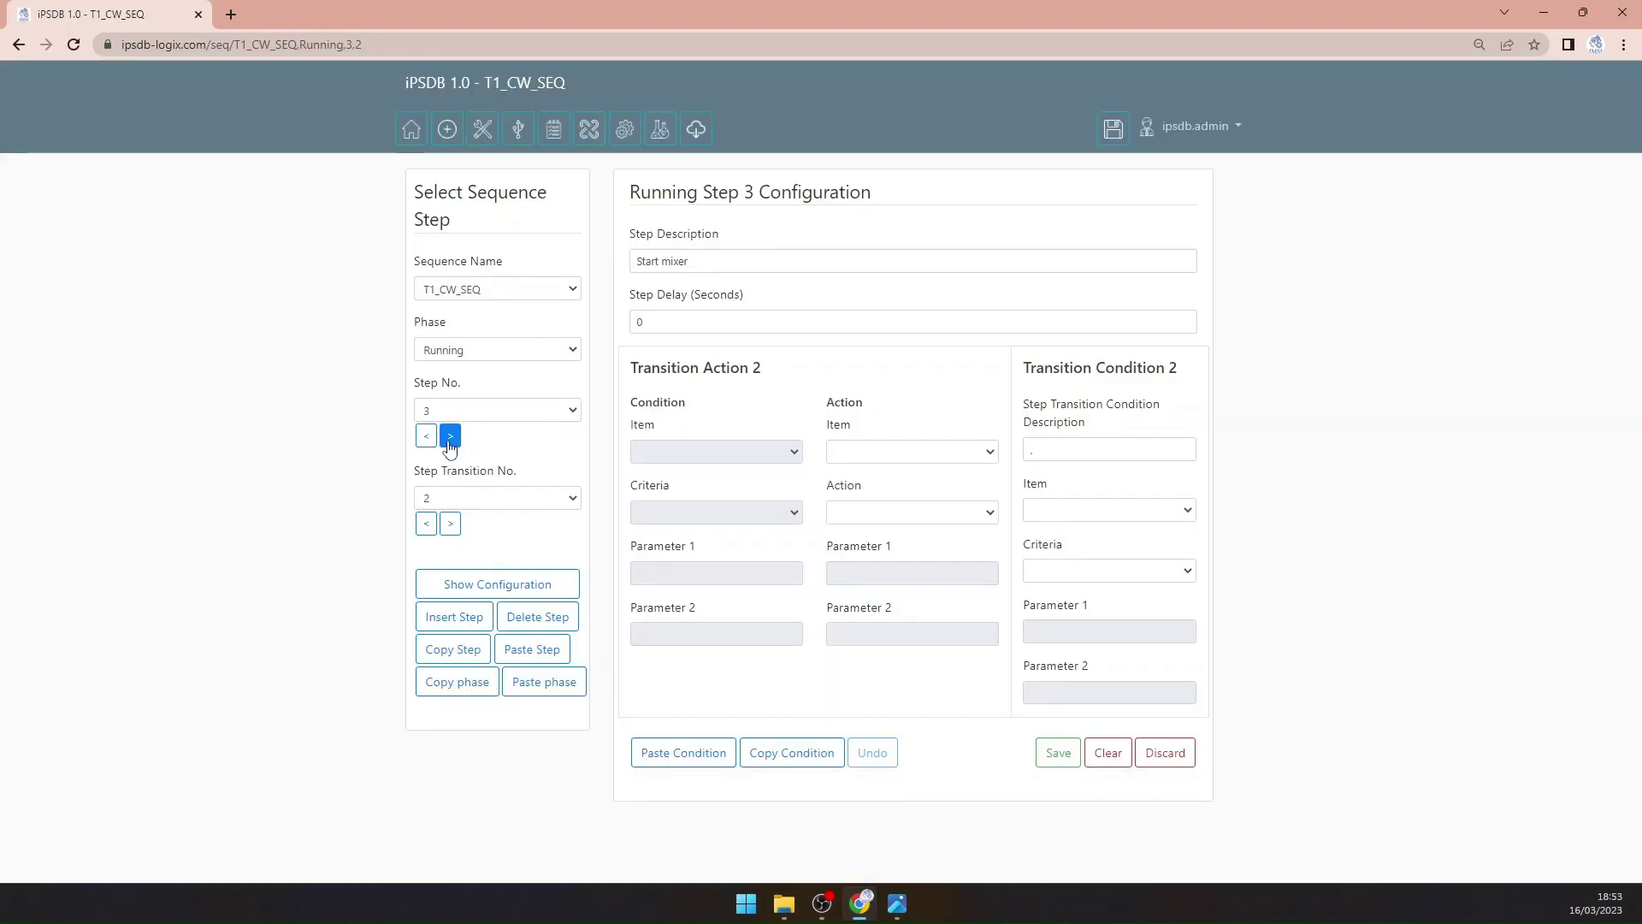
pyautogui.click(451, 437)
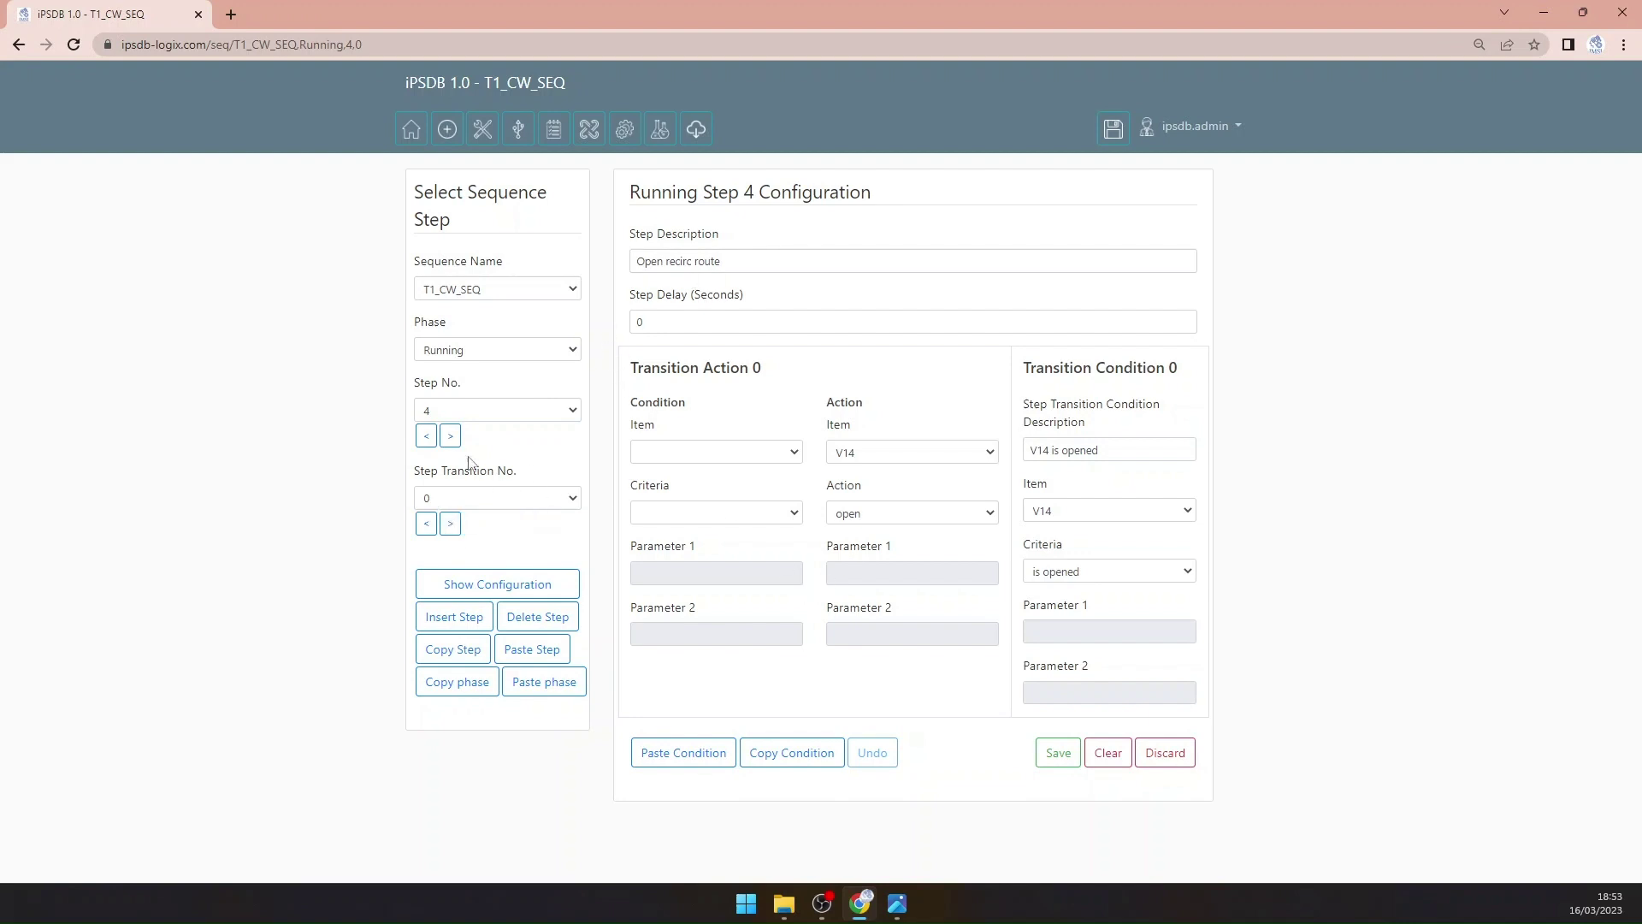
# Step: Set Parameter 1 of transition action 2 in T1_CW_SEQ's Running step 5 to "COFFEE_RECIPE - CW flow rate (m3/hr)" and save it
pyautogui.click(451, 436)
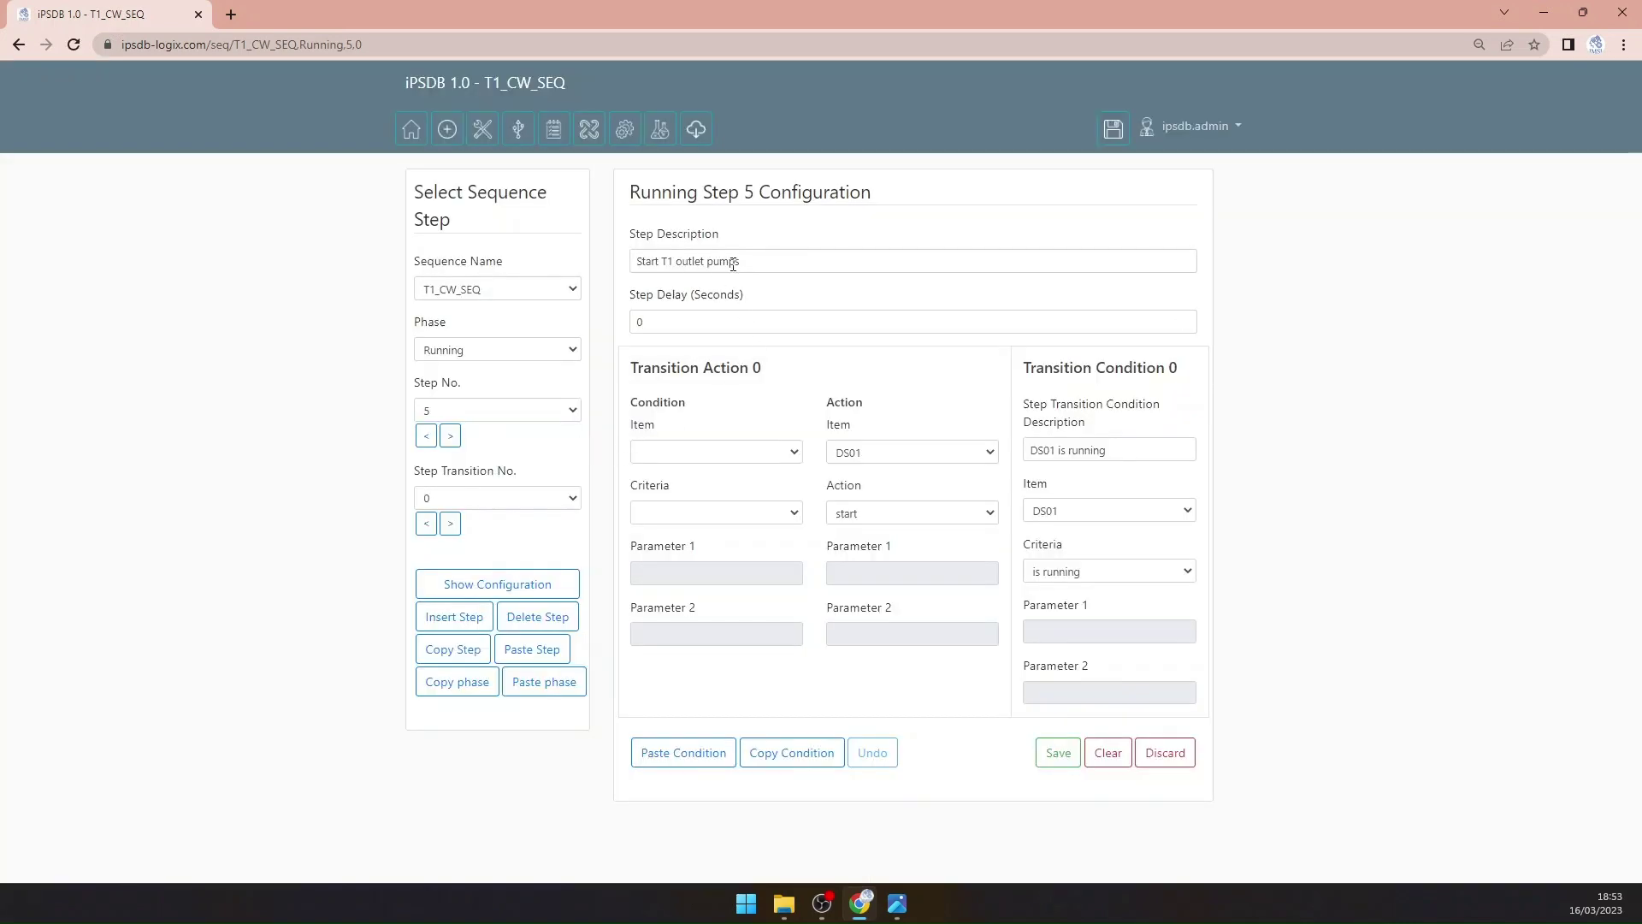
pyautogui.click(451, 524)
pyautogui.click(453, 527)
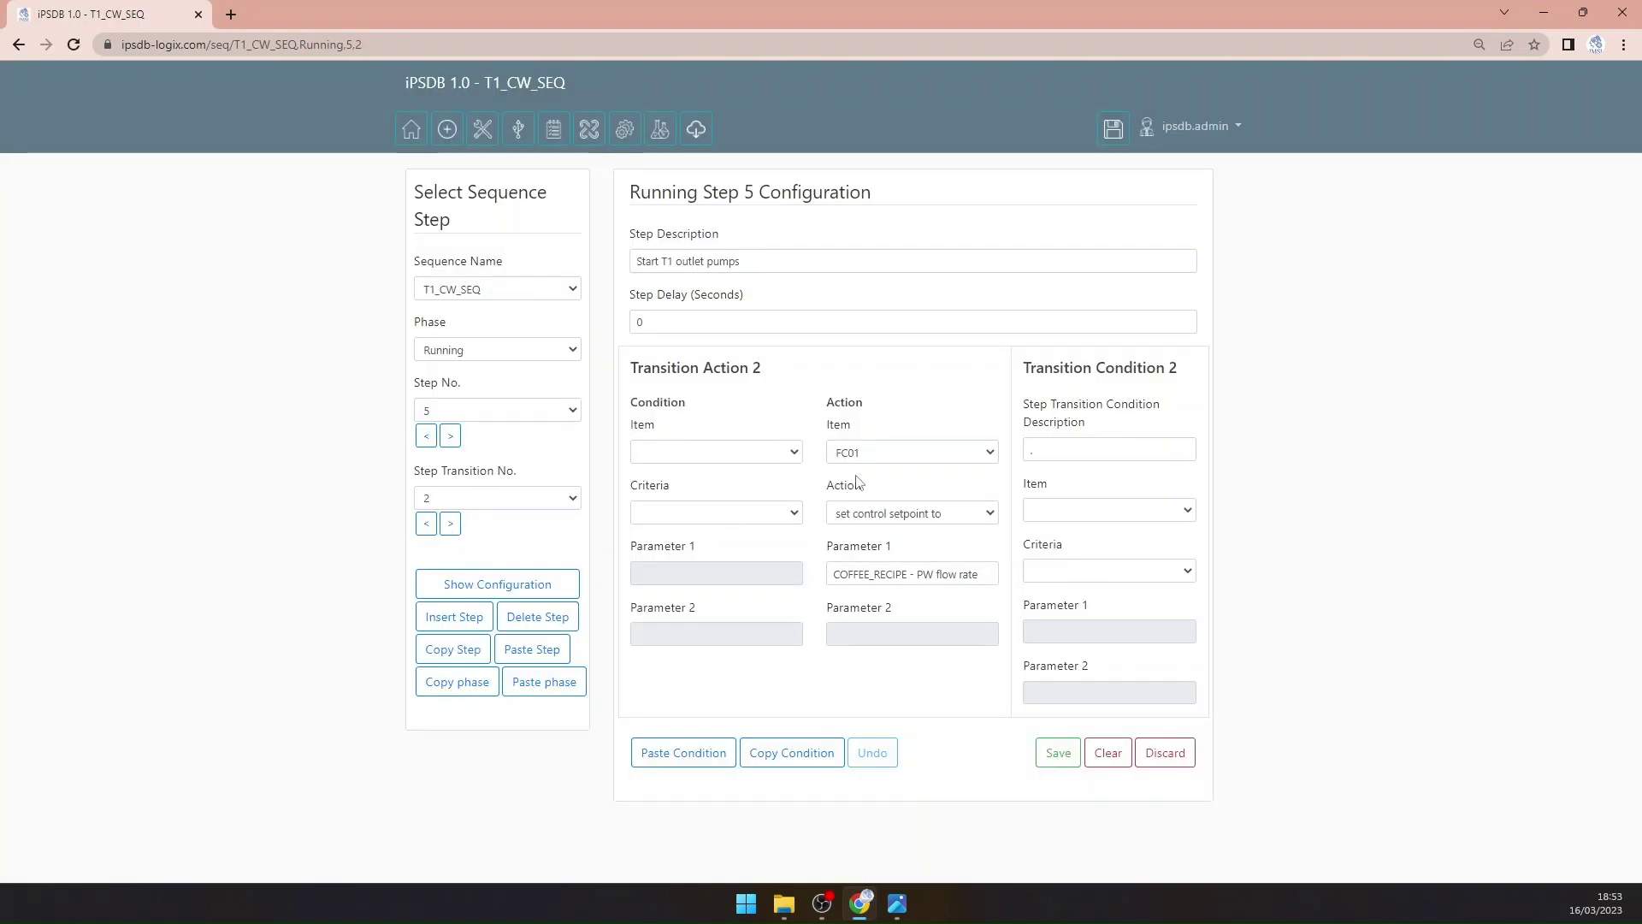
pyautogui.click(922, 580)
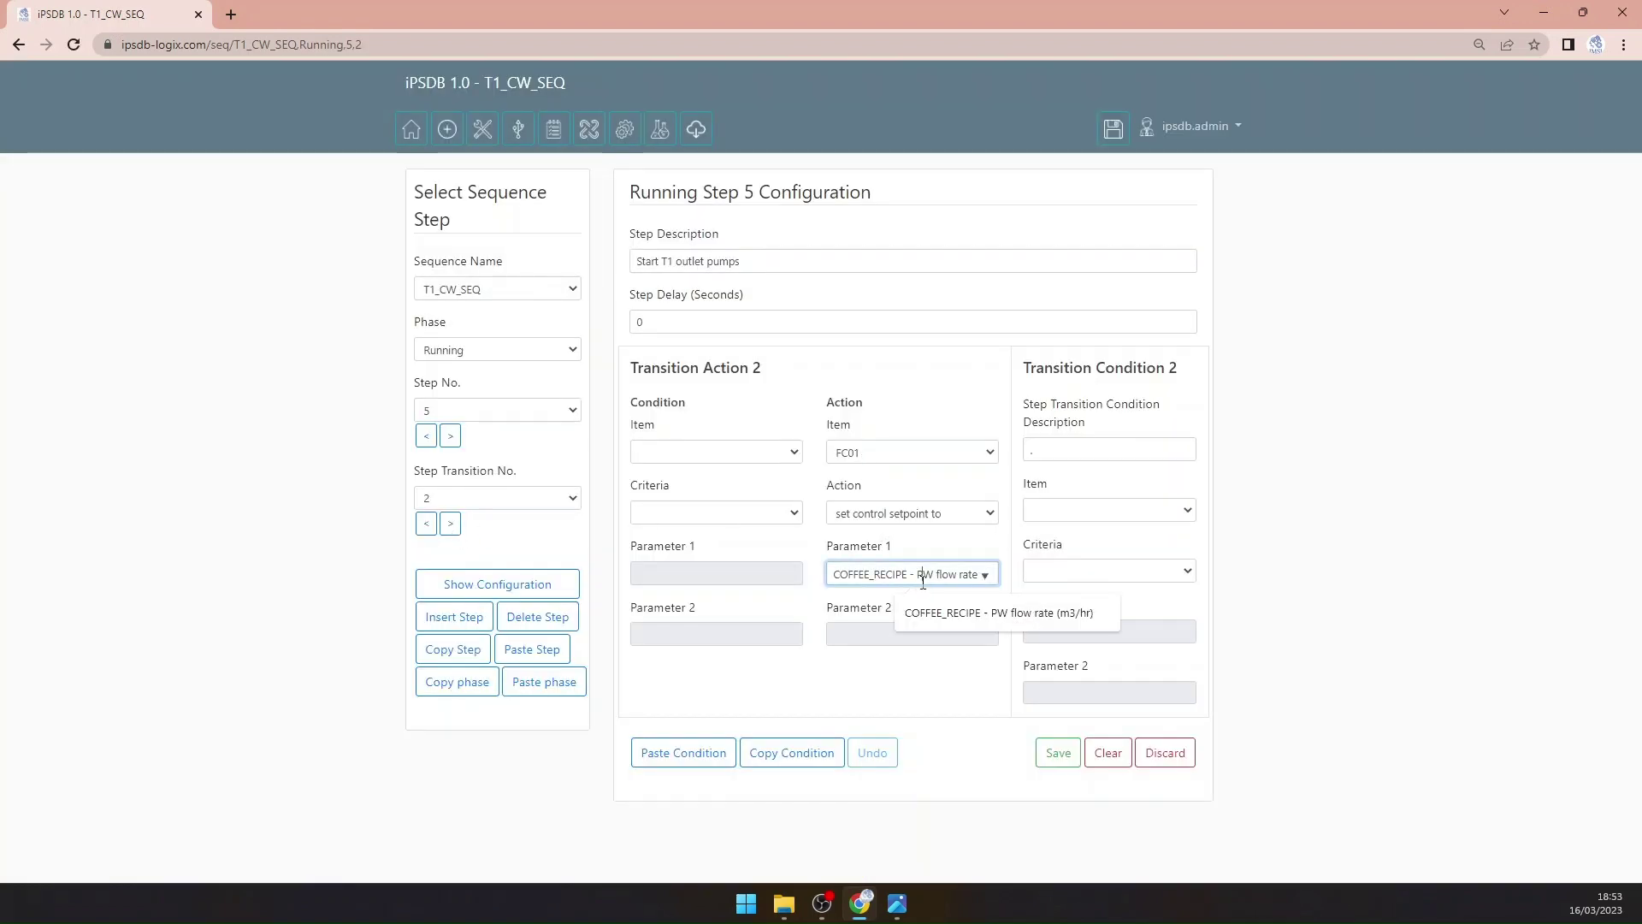
pyautogui.press('BackSpace')
pyautogui.write('C')
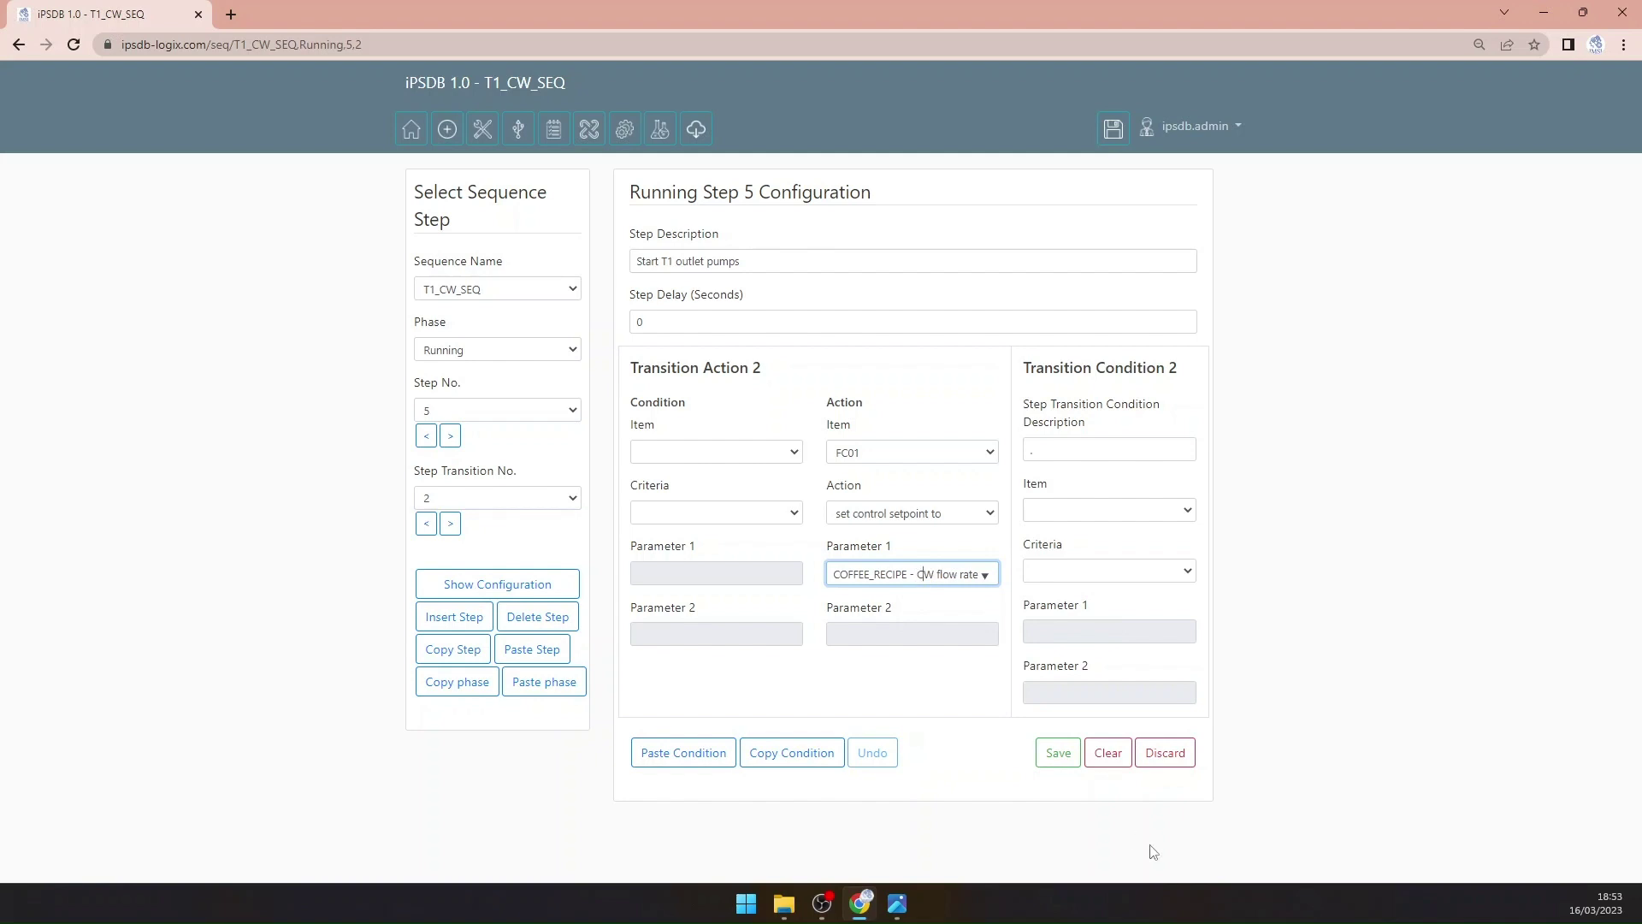
pyautogui.click(1055, 759)
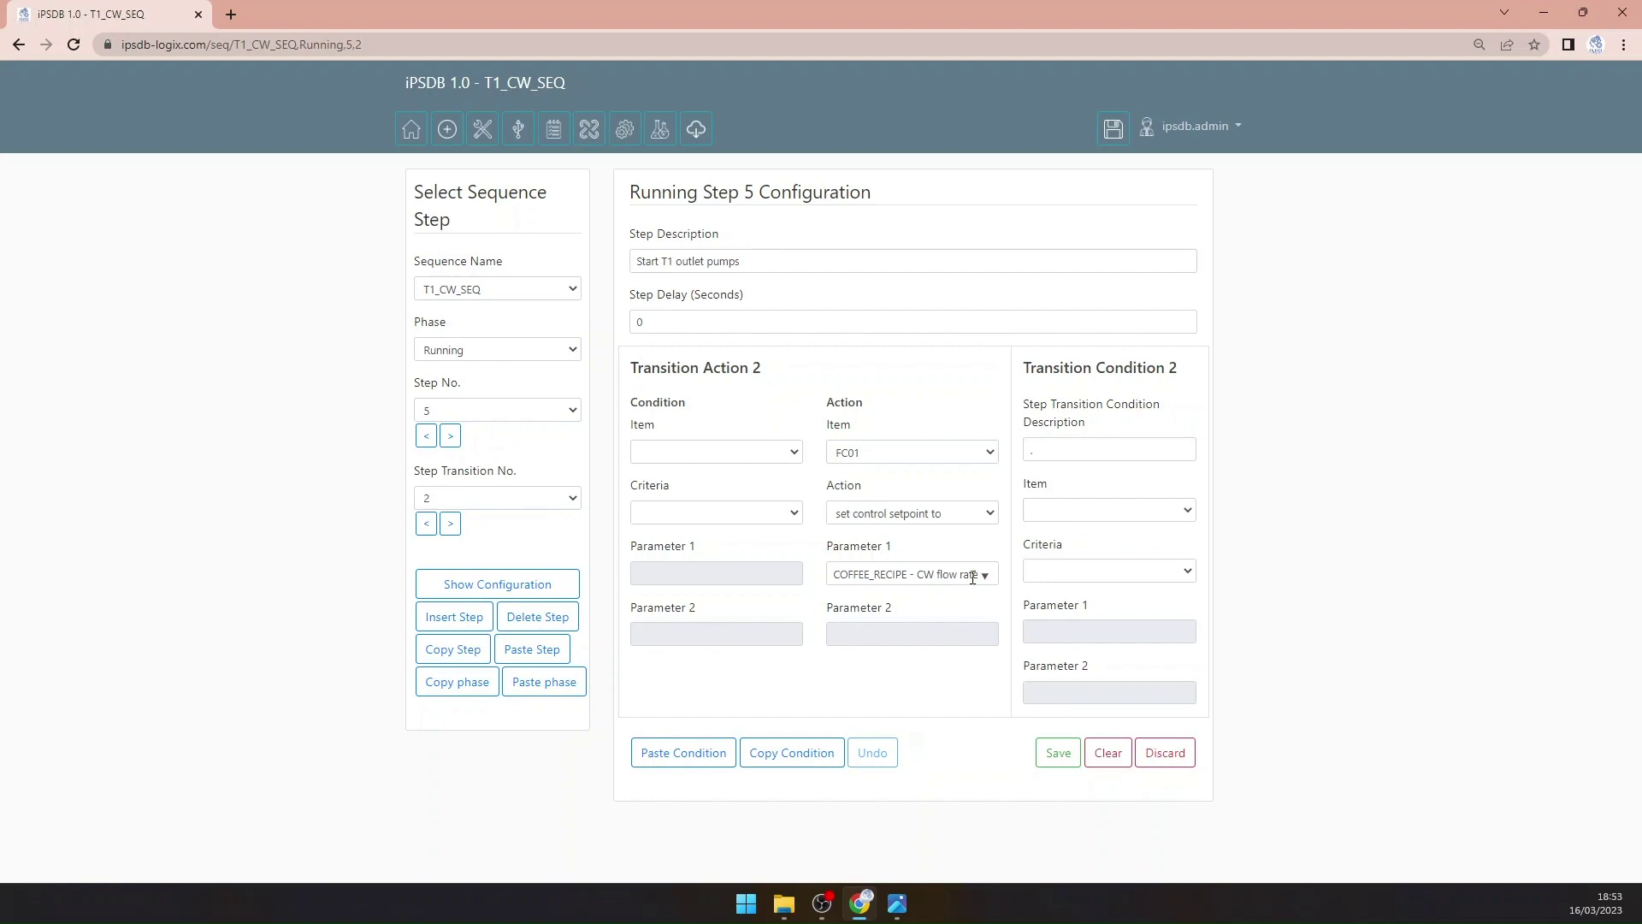
# Step: Check the flow rate parameter names in the COFFEE_RECIPE configuration and return to T1_CW_SEQ's Running step 5
pyautogui.click(659, 130)
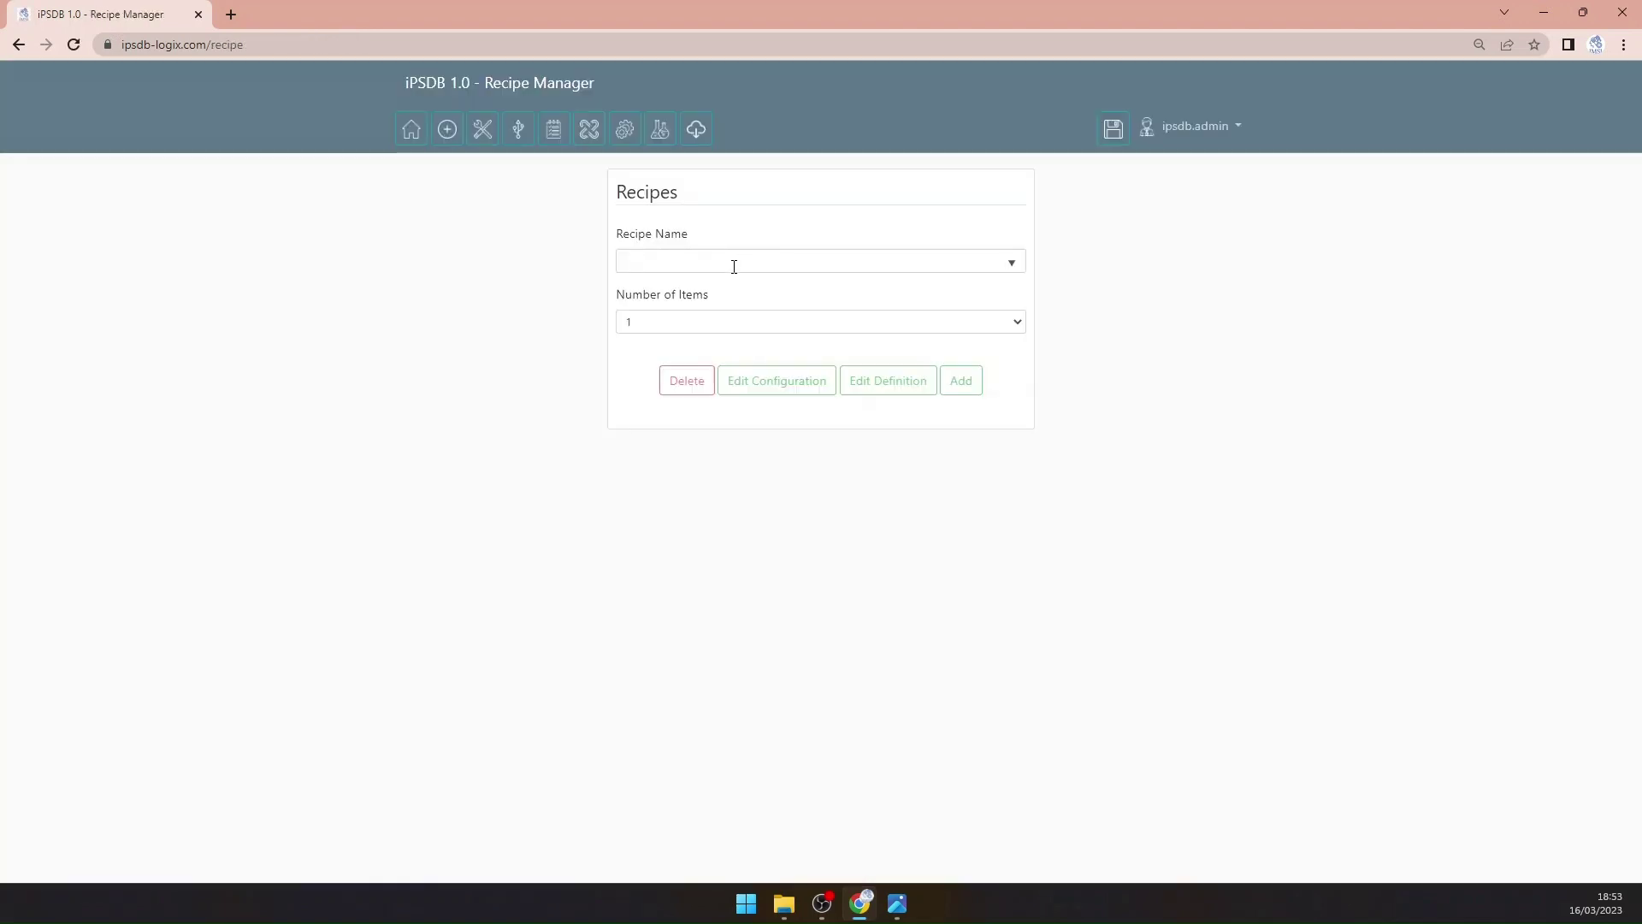
pyautogui.click(692, 261)
pyautogui.click(748, 299)
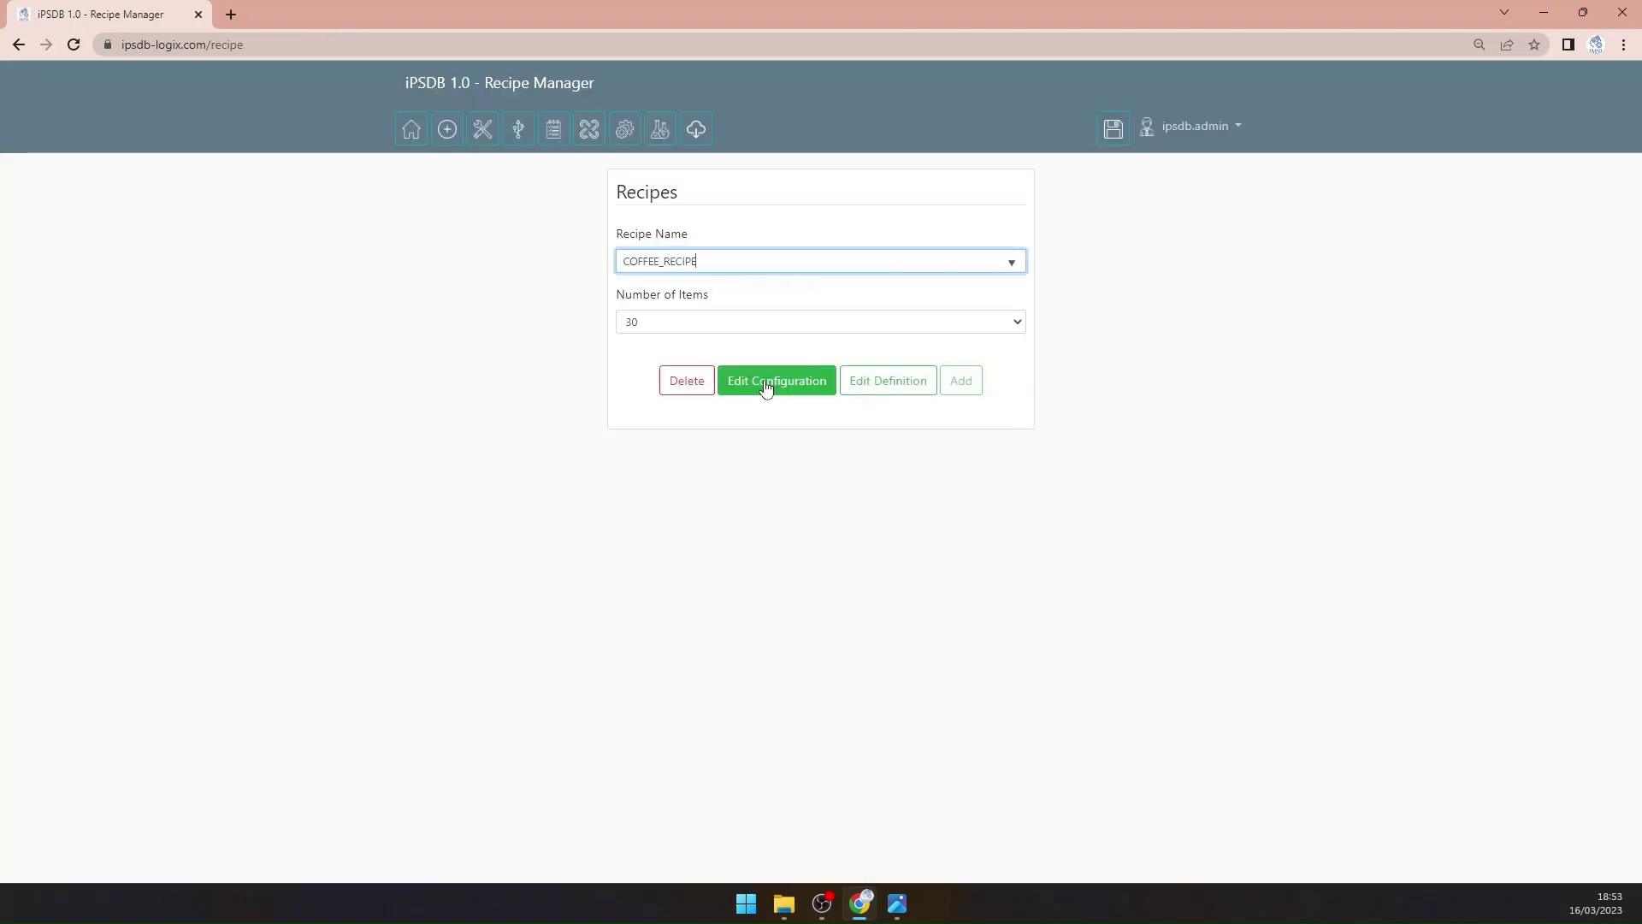
pyautogui.click(769, 380)
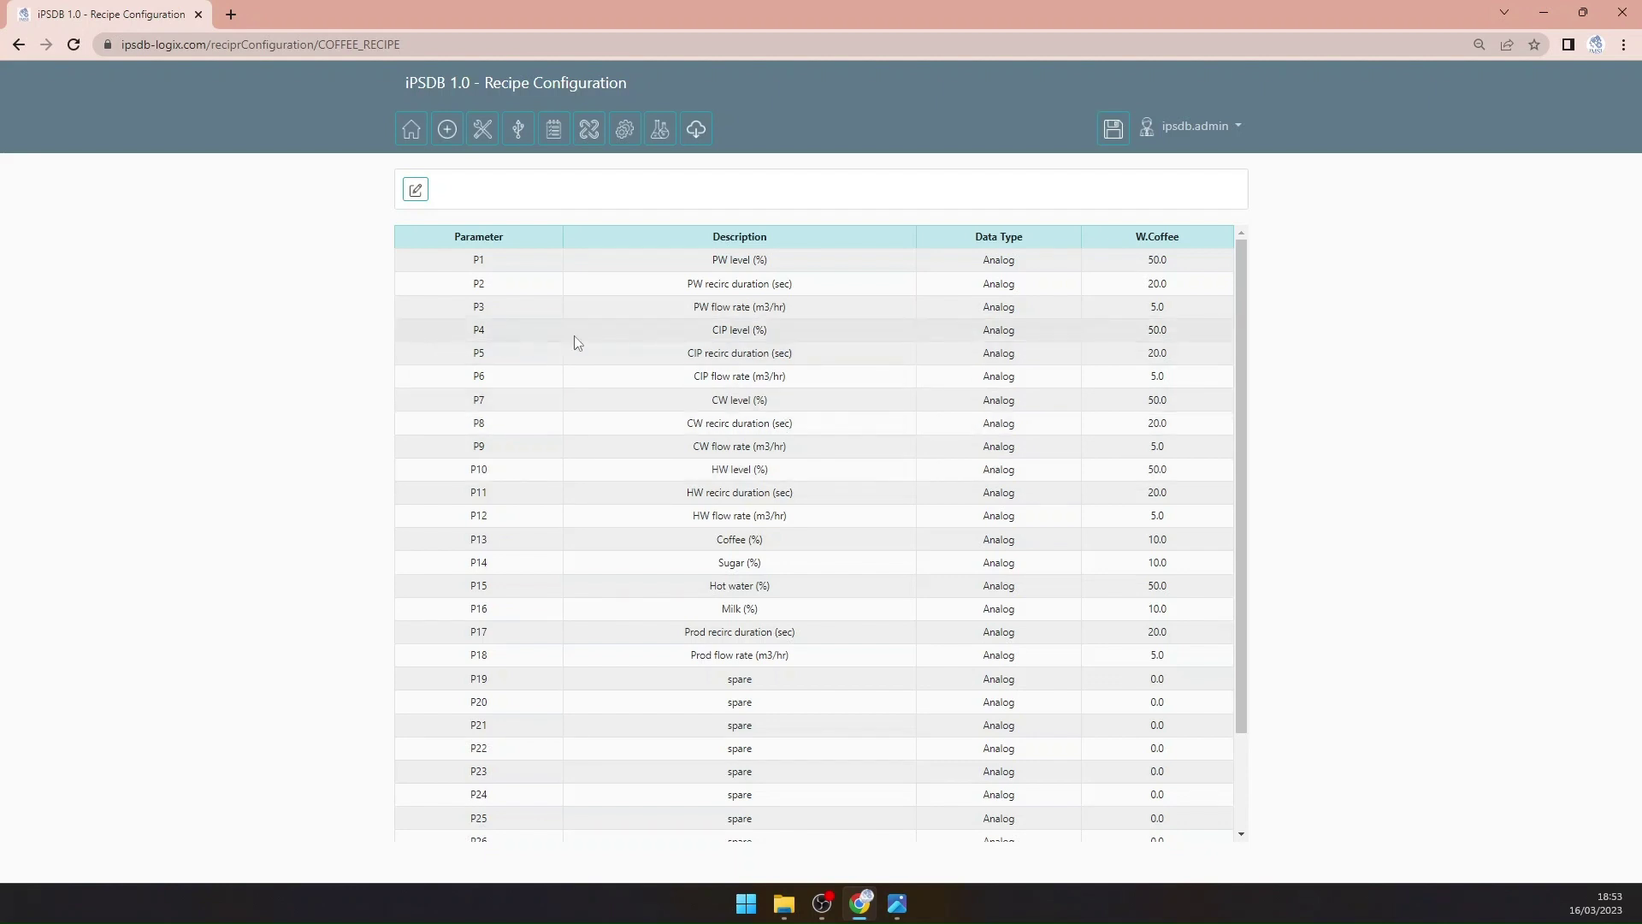
pyautogui.moveTo(694, 306); pyautogui.dragTo(800, 311)
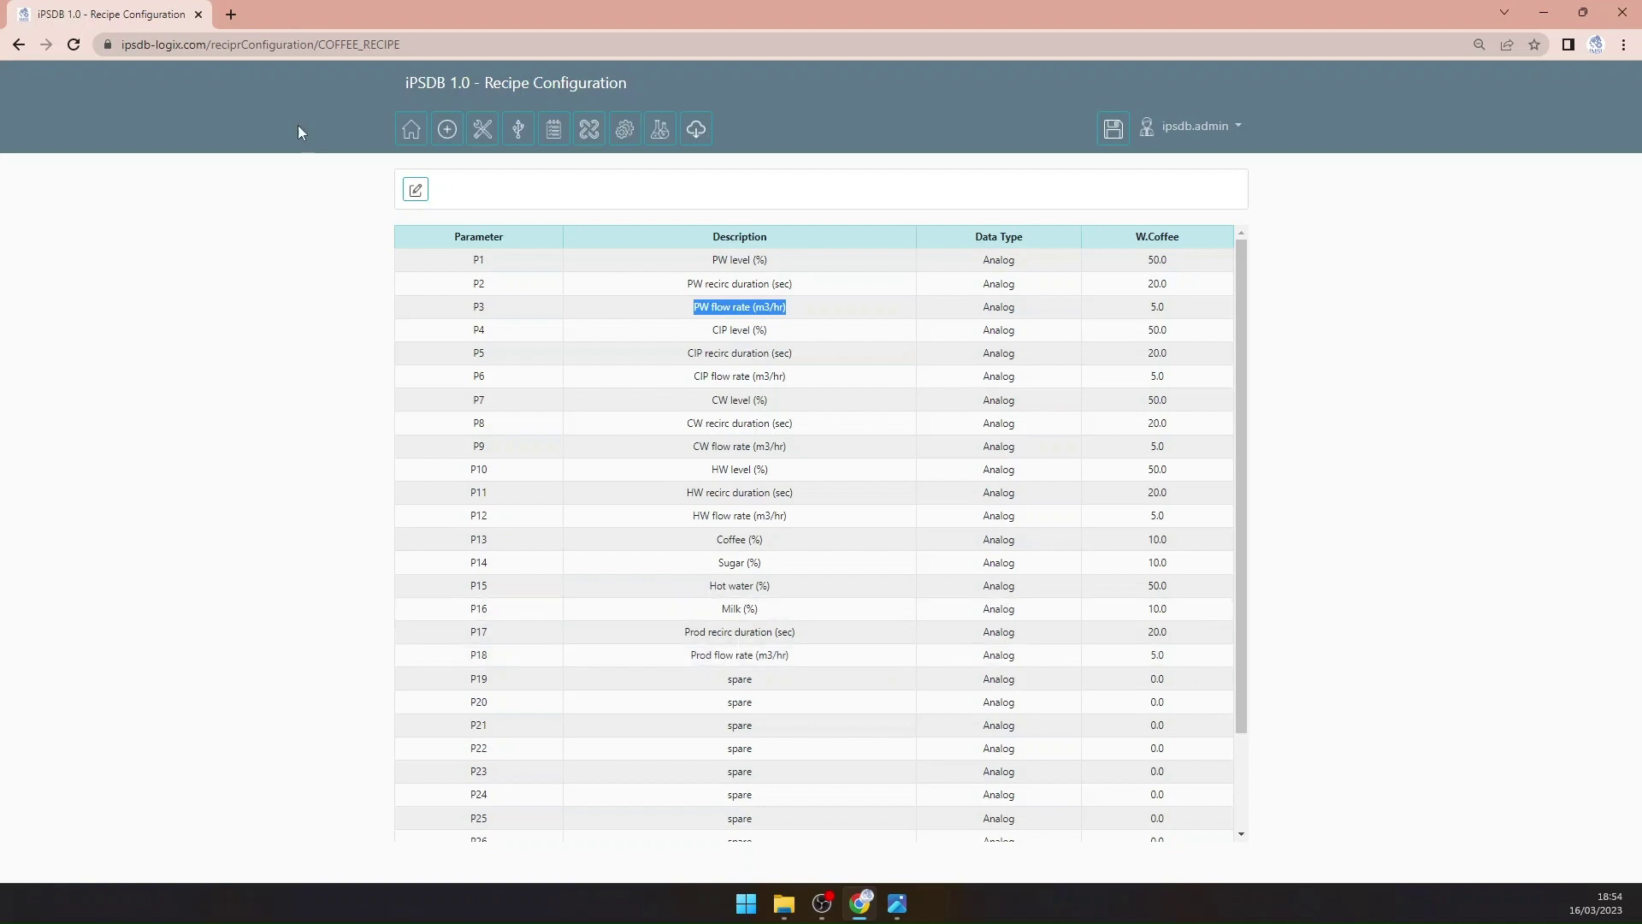
pyautogui.click(18, 47)
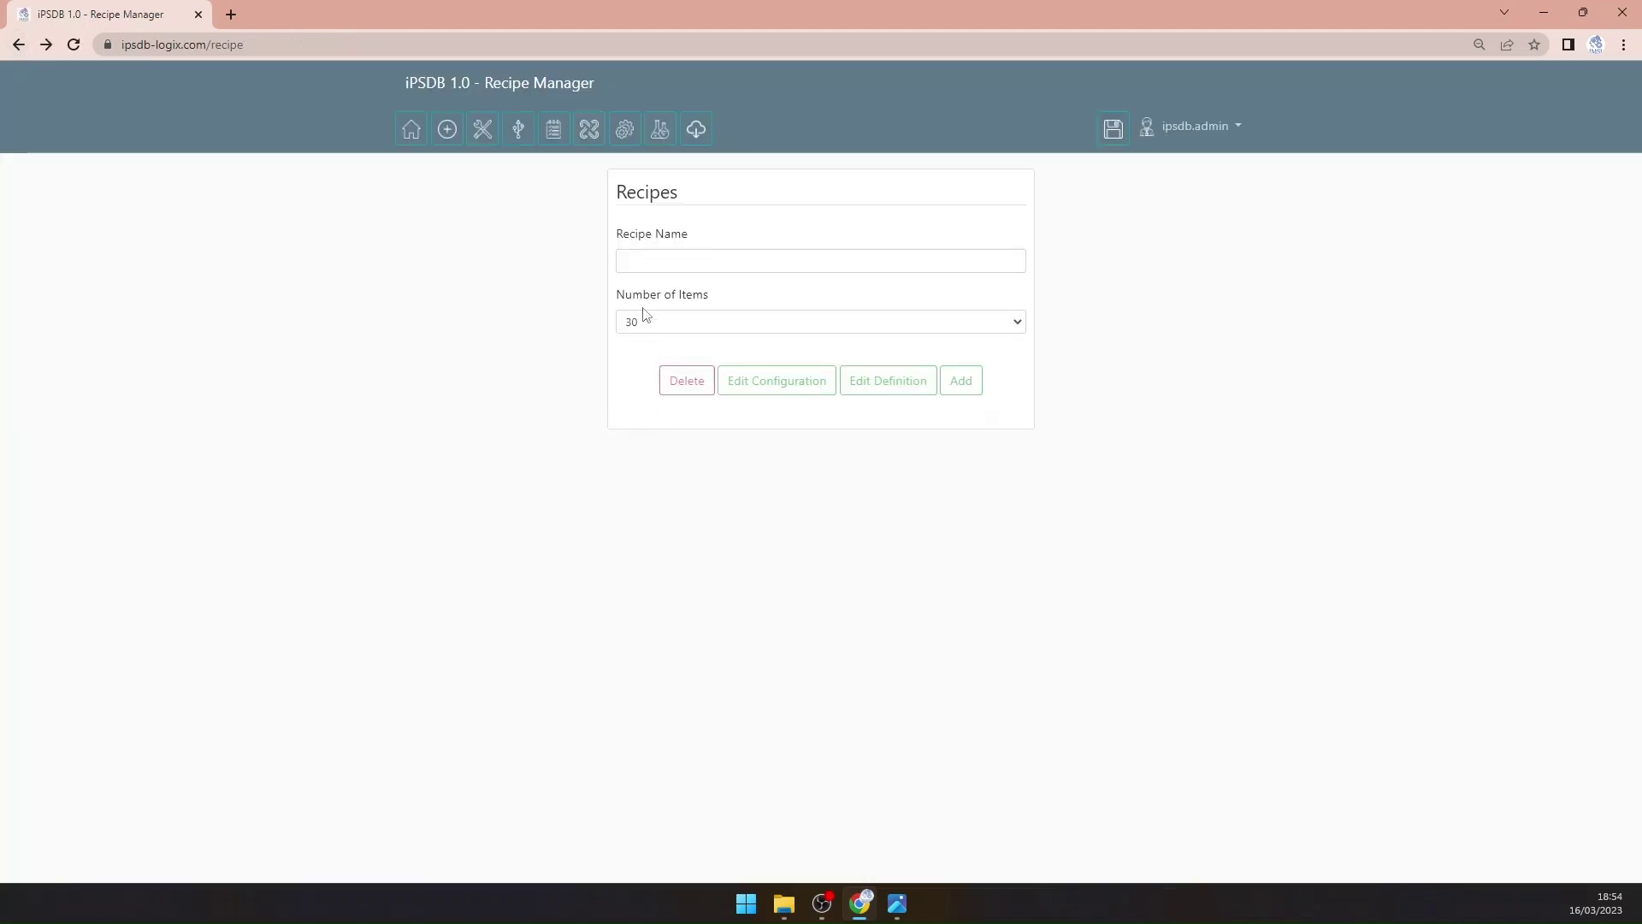
pyautogui.click(16, 47)
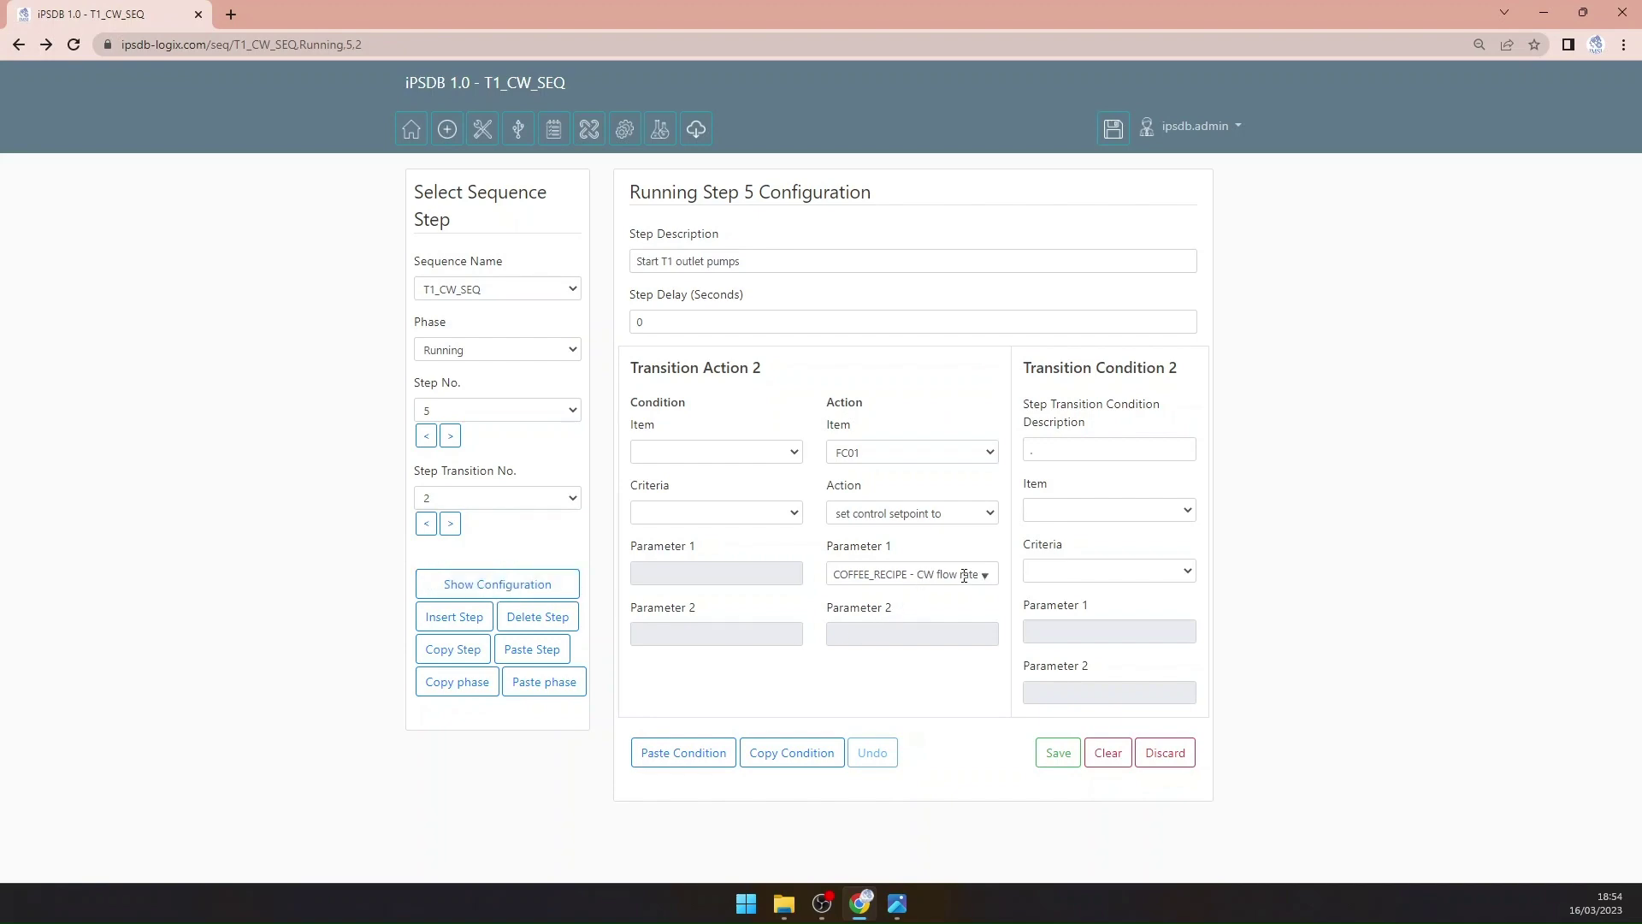
# Step: Set Parameter 1 of transition action 0 in T1_CW_SEQ's Running step 6 to "COFFEE_RECIPE - CW recirc duration (sec)" and save it
pyautogui.click(450, 523)
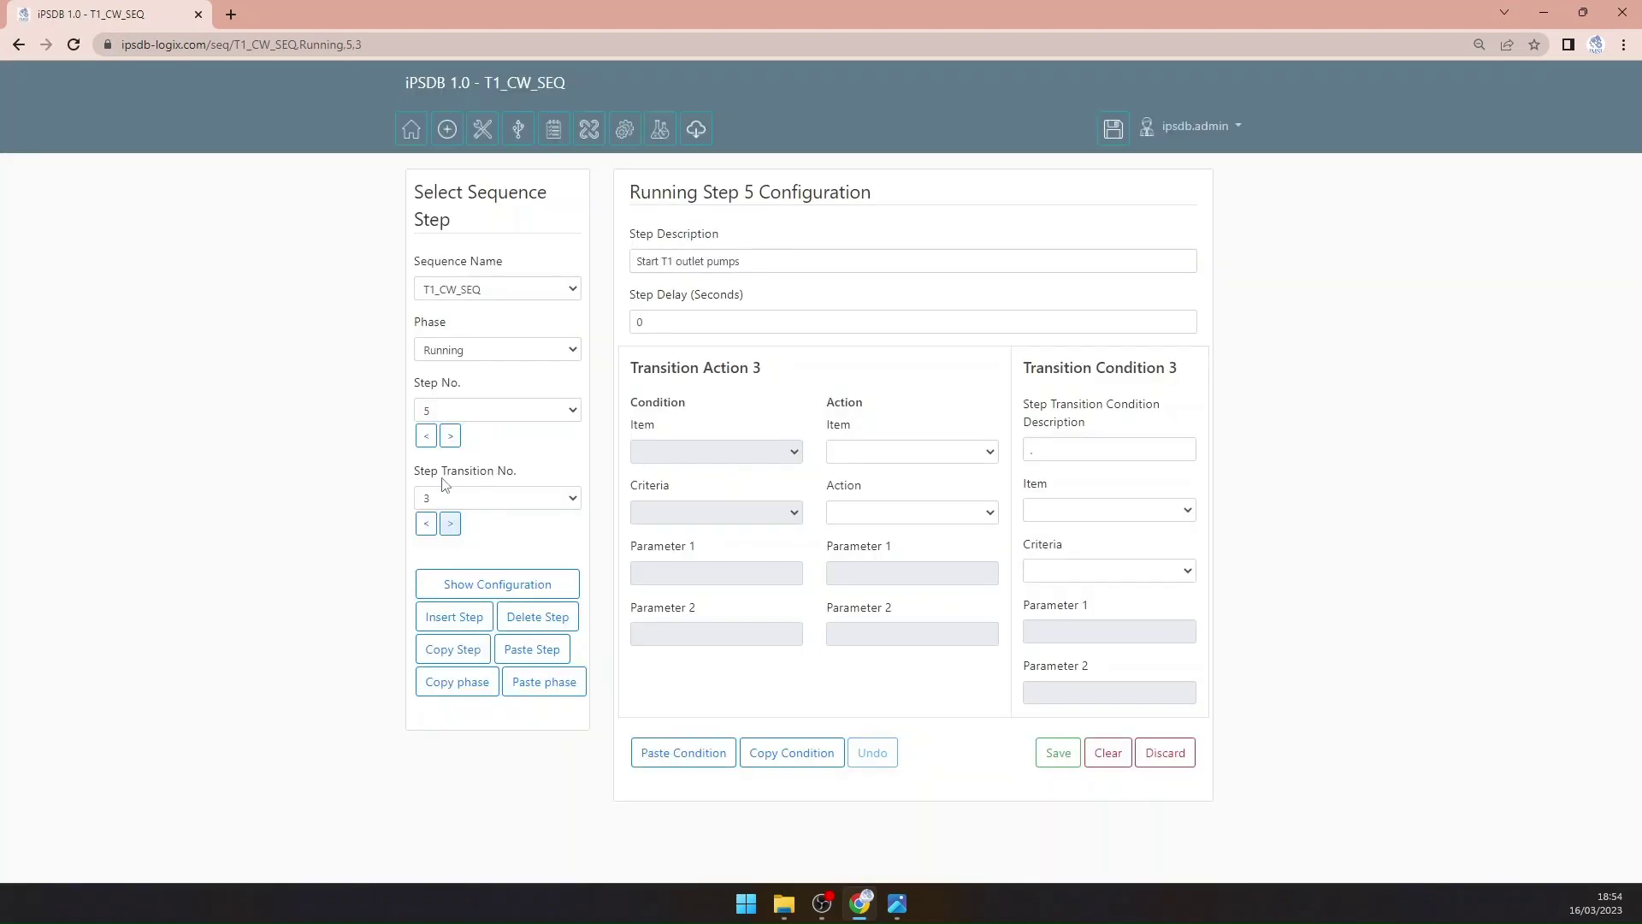
pyautogui.click(450, 435)
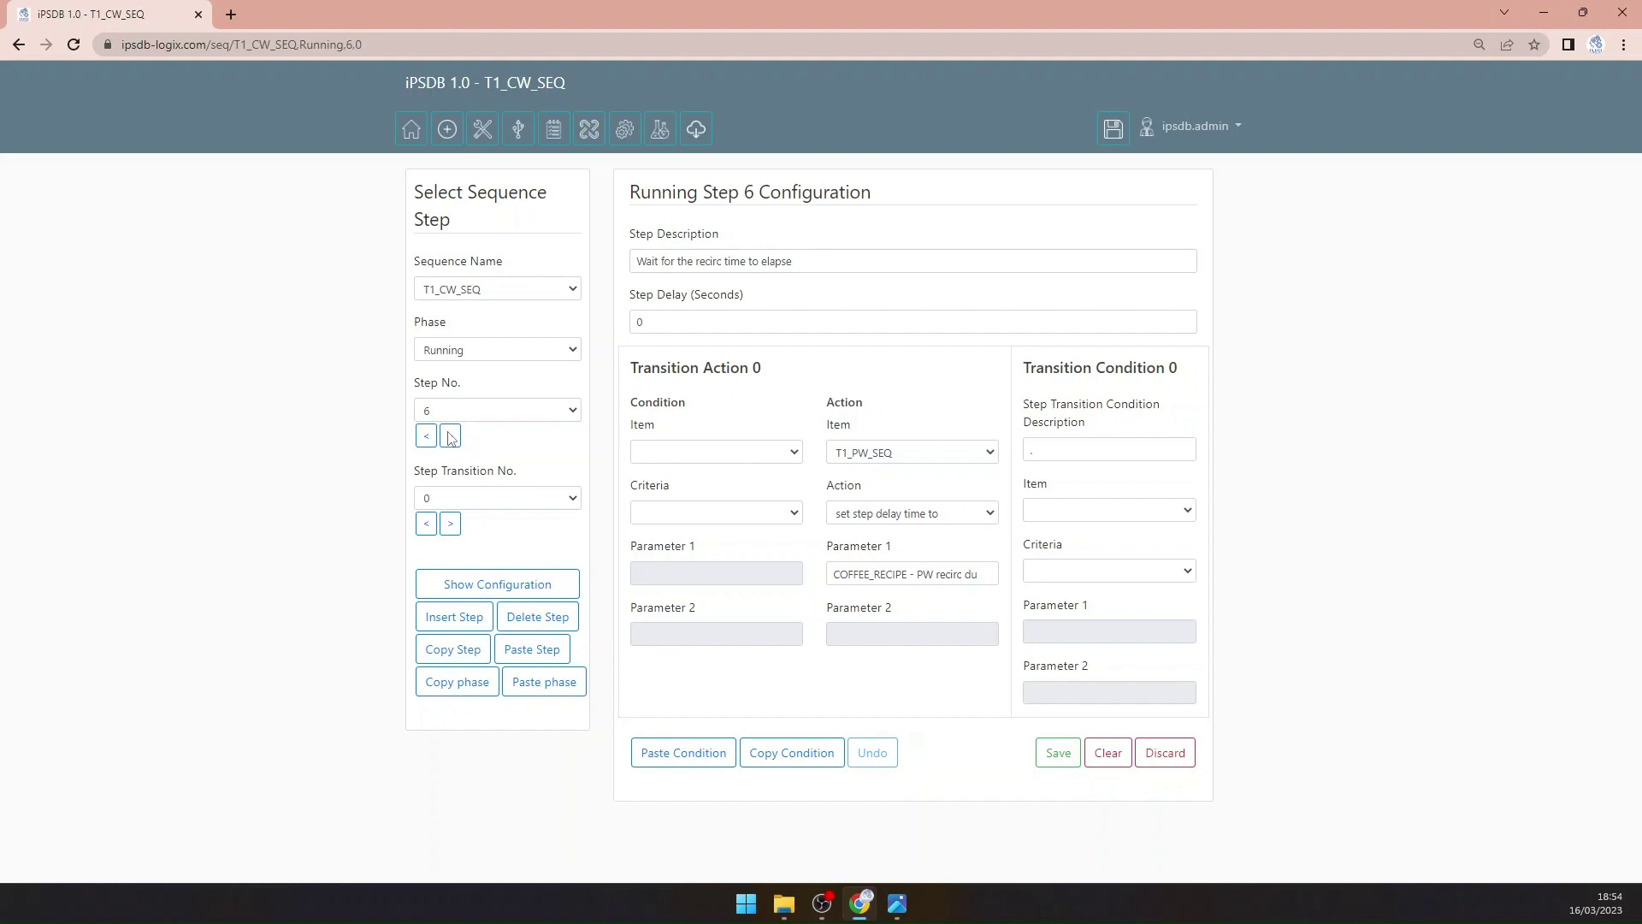
pyautogui.click(924, 575)
pyautogui.press('BackSpace')
pyautogui.write('C')
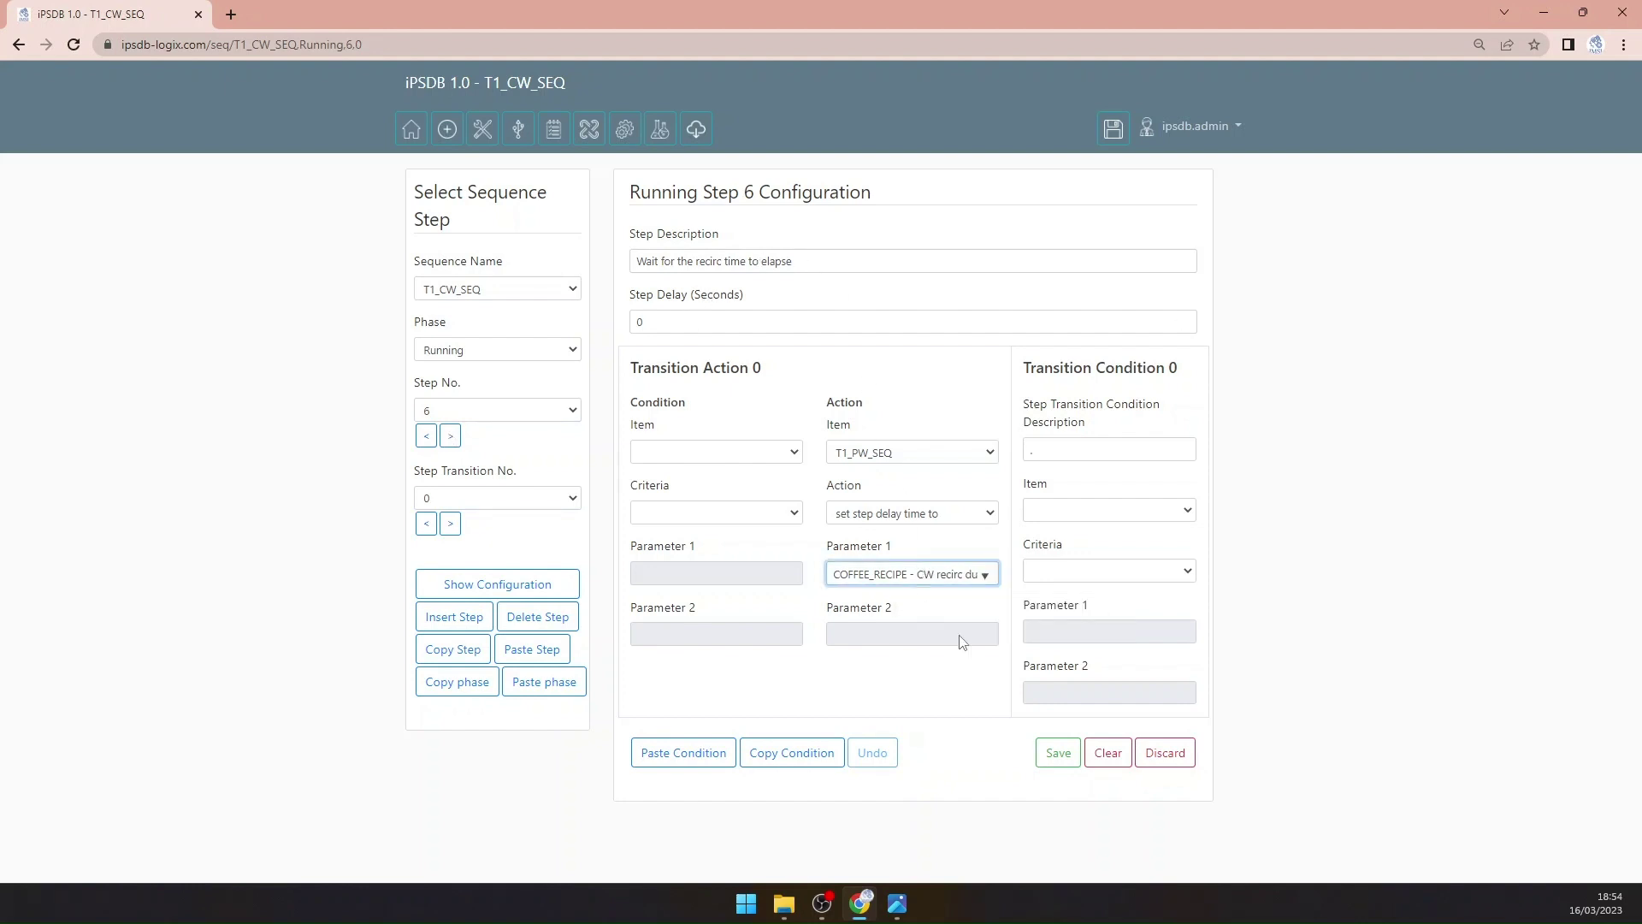
pyautogui.click(1058, 753)
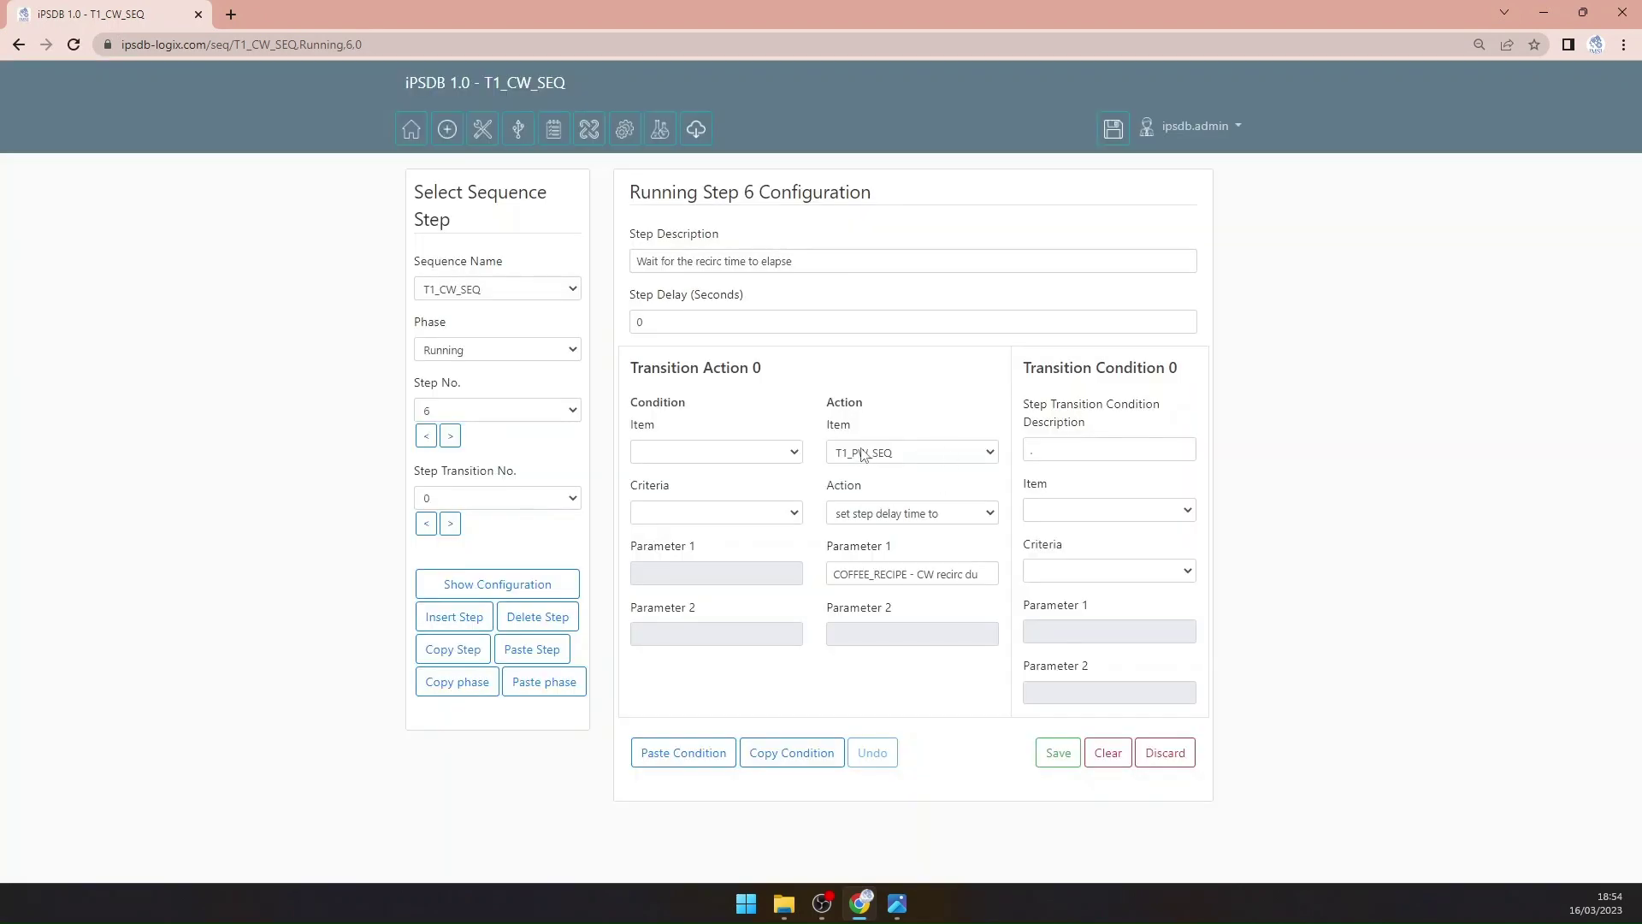
# Step: Change the action item of transition action 0 in Running step 6 to T1_CW_SEQ and save it
pyautogui.click(887, 454)
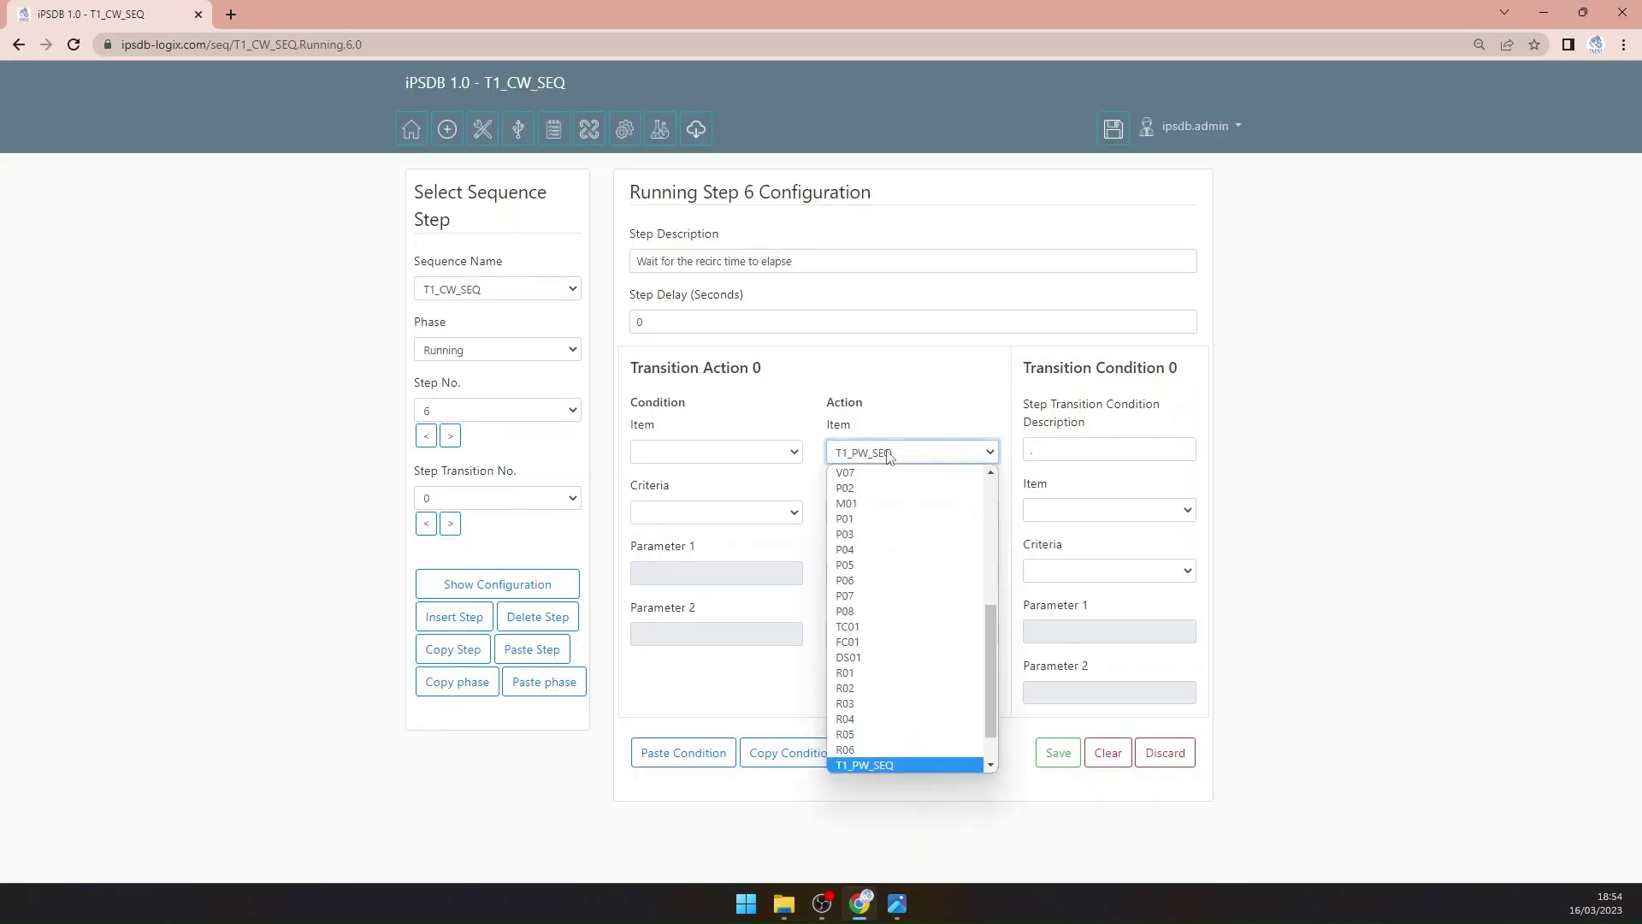
pyautogui.click(1000, 609)
pyautogui.click(973, 453)
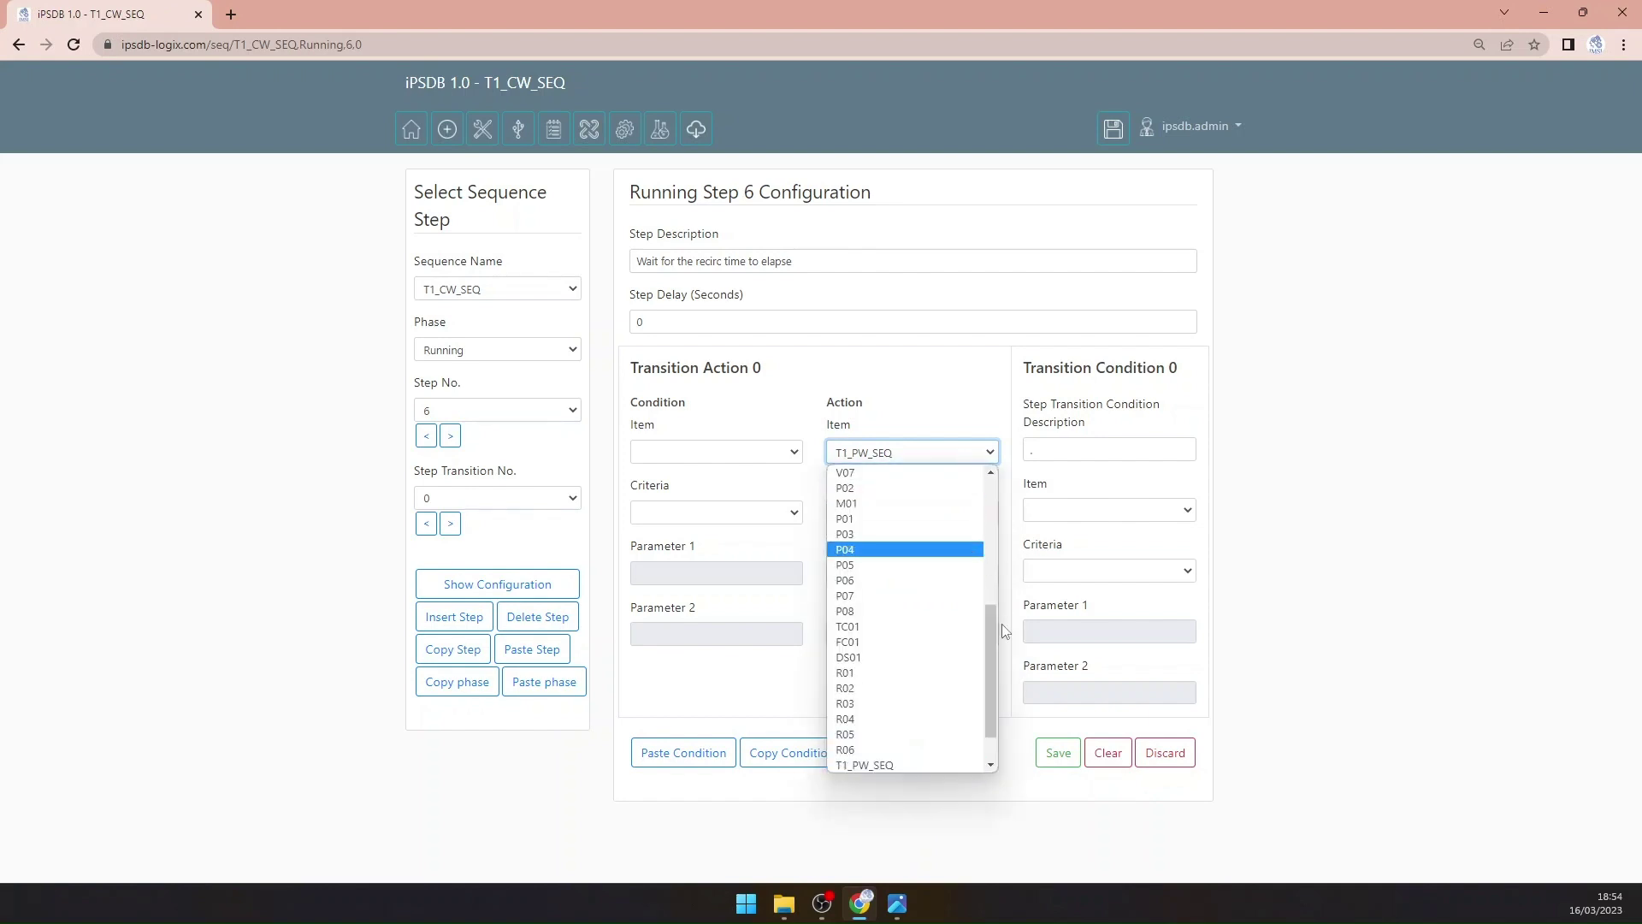
pyautogui.scroll(-2, 992, 671)
pyautogui.click(890, 733)
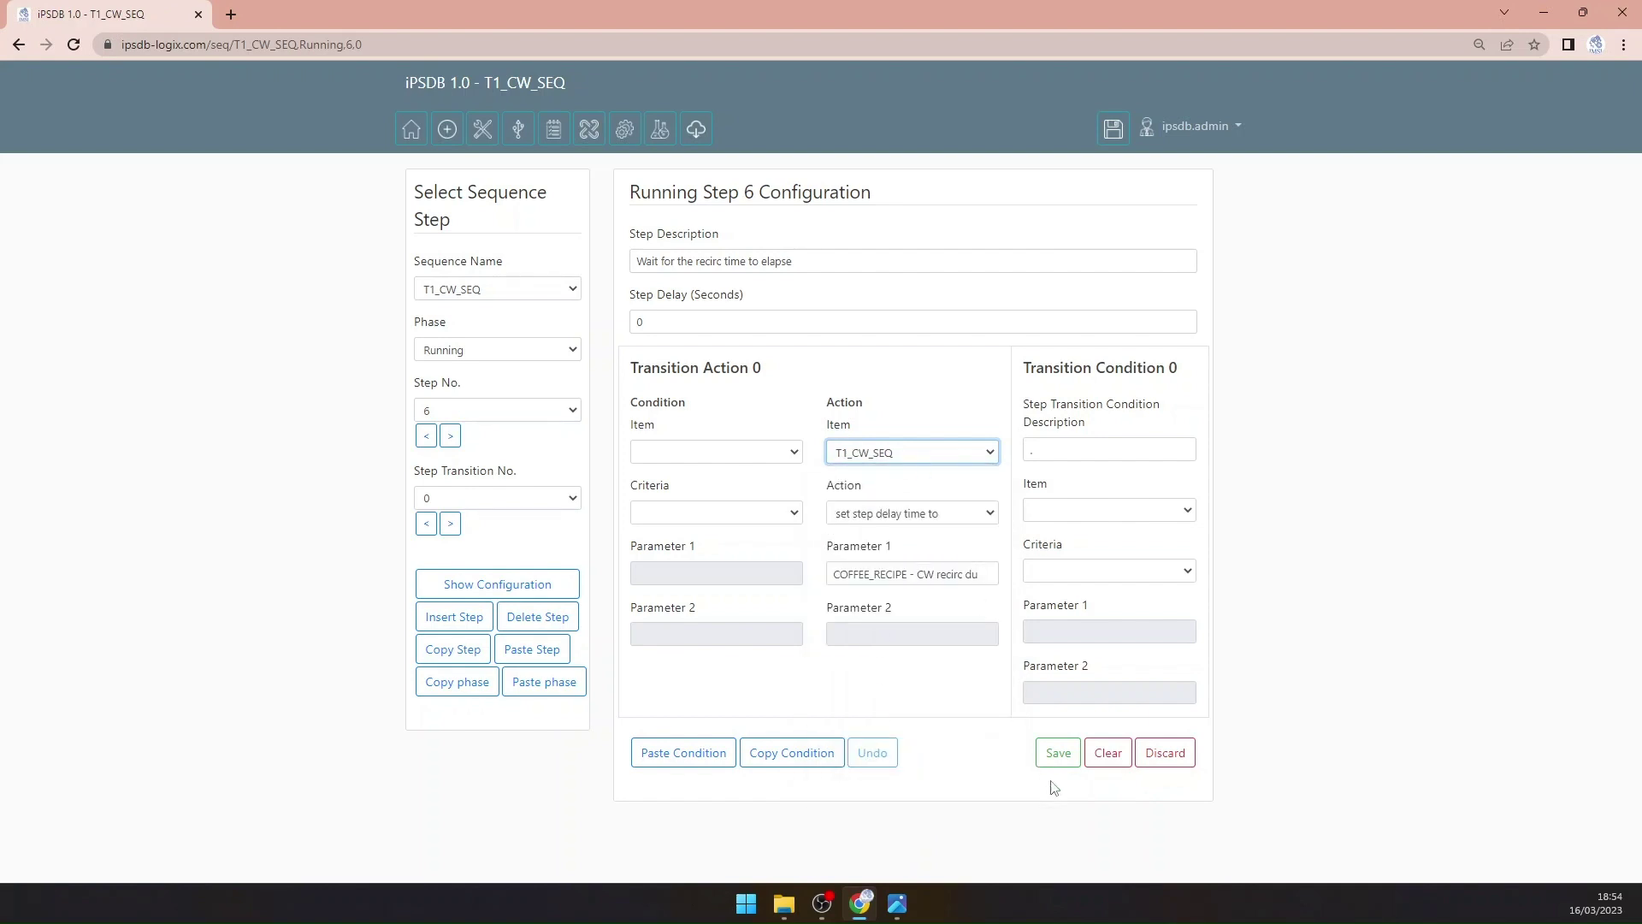
pyautogui.click(1058, 755)
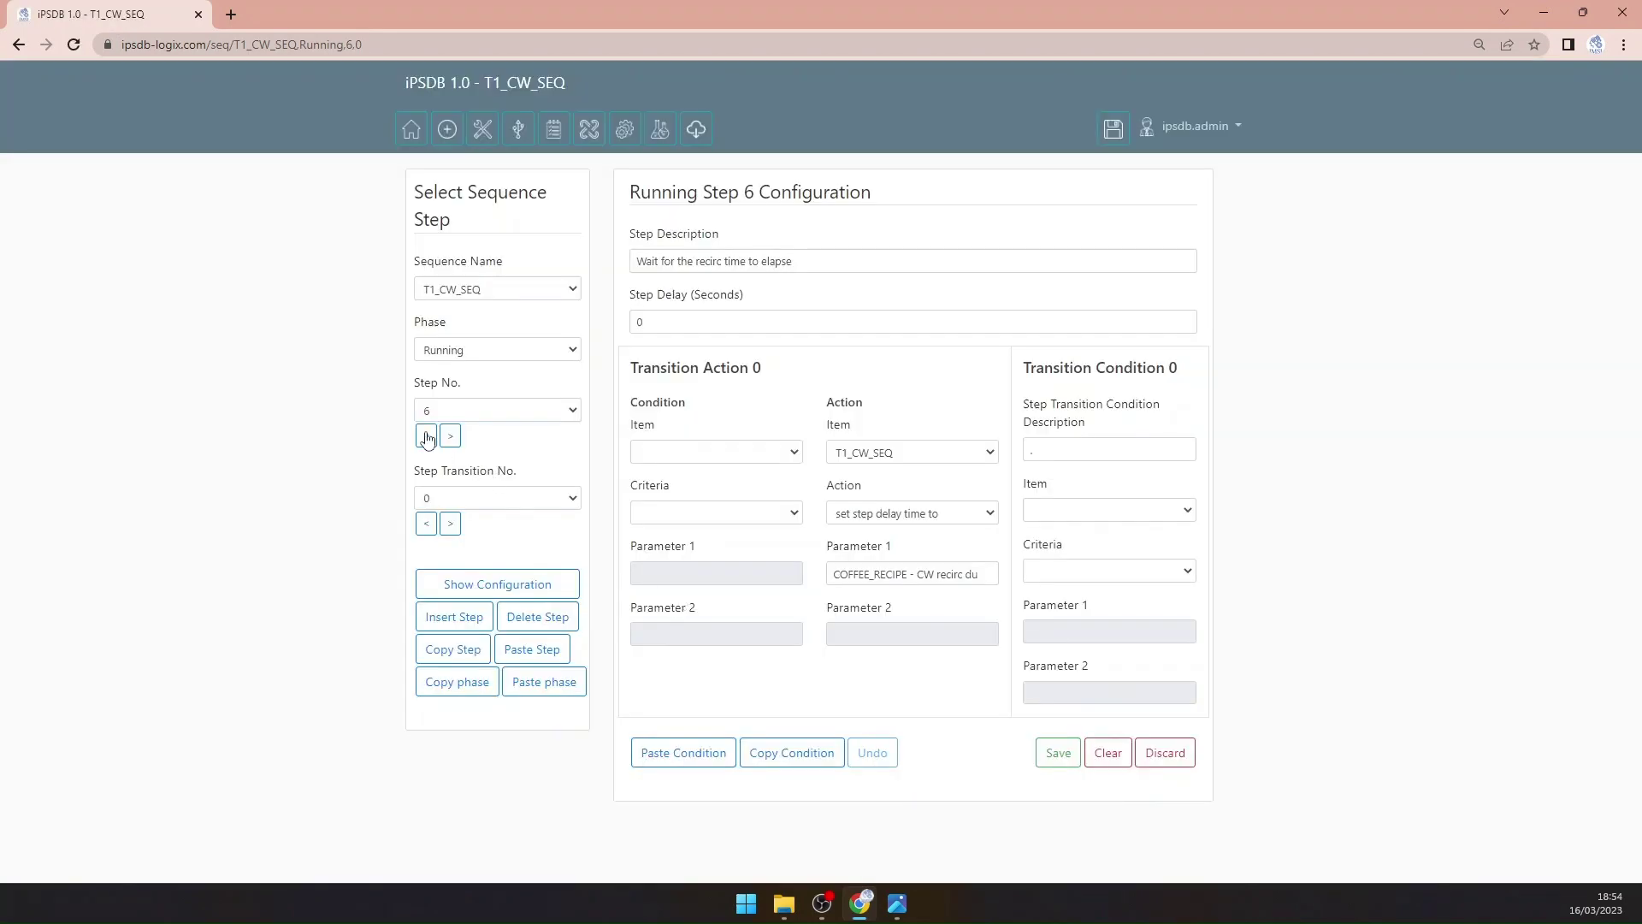
# Step: Recheck T1_CW_SEQ's Running steps backwards from step 5, including the end-of-sequence steps 48 and 47
pyautogui.click(426, 436)
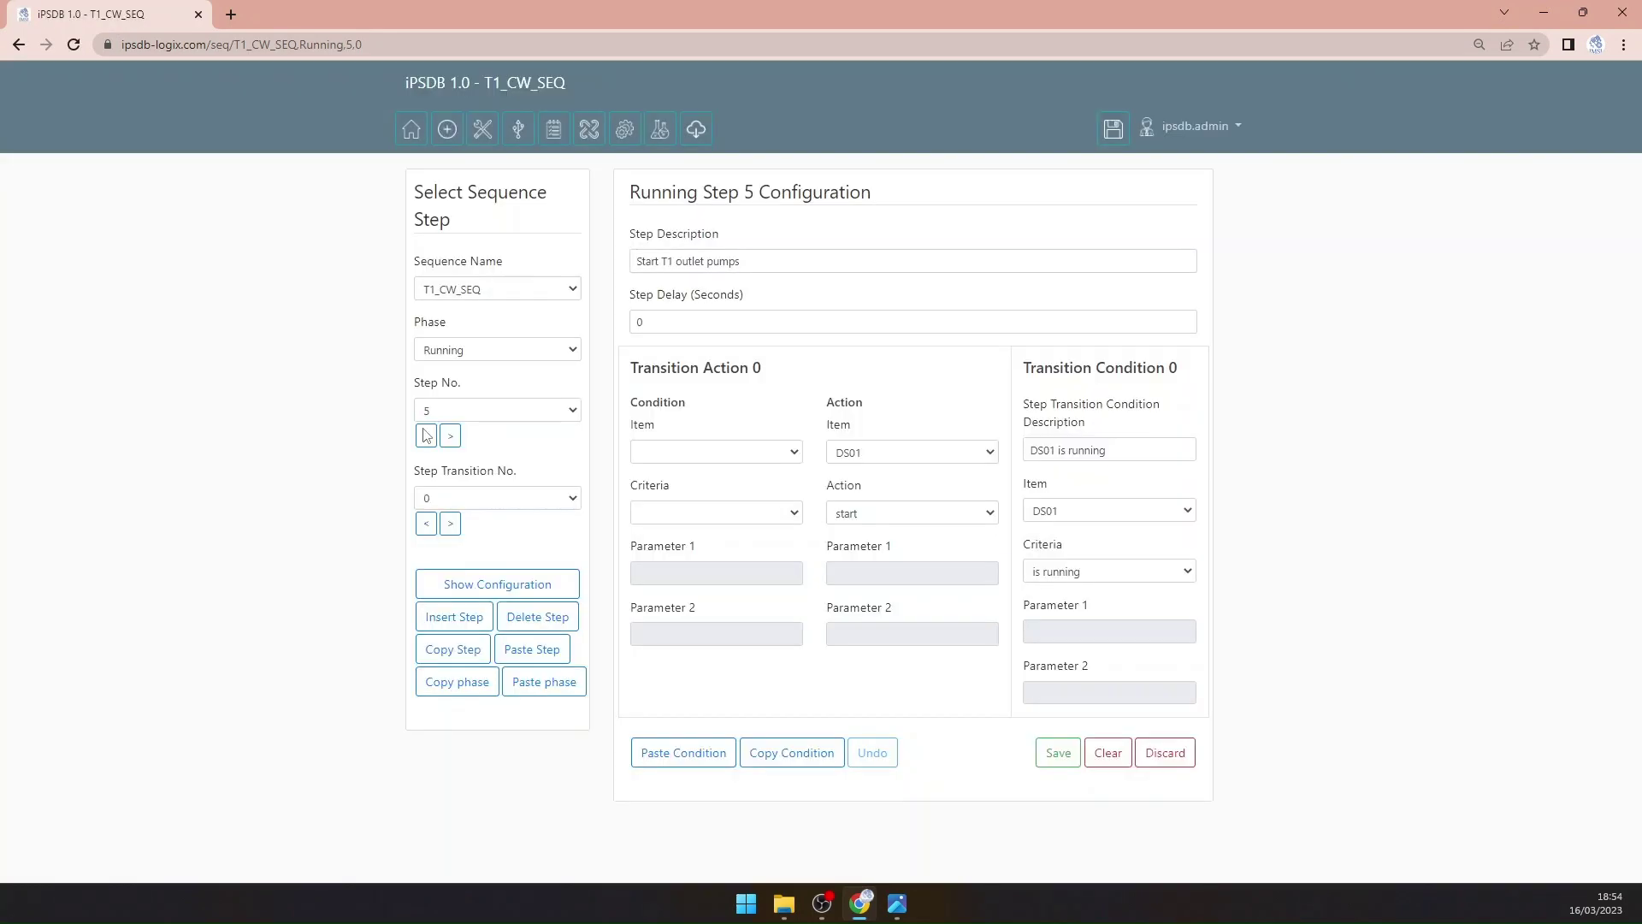
pyautogui.click(450, 523)
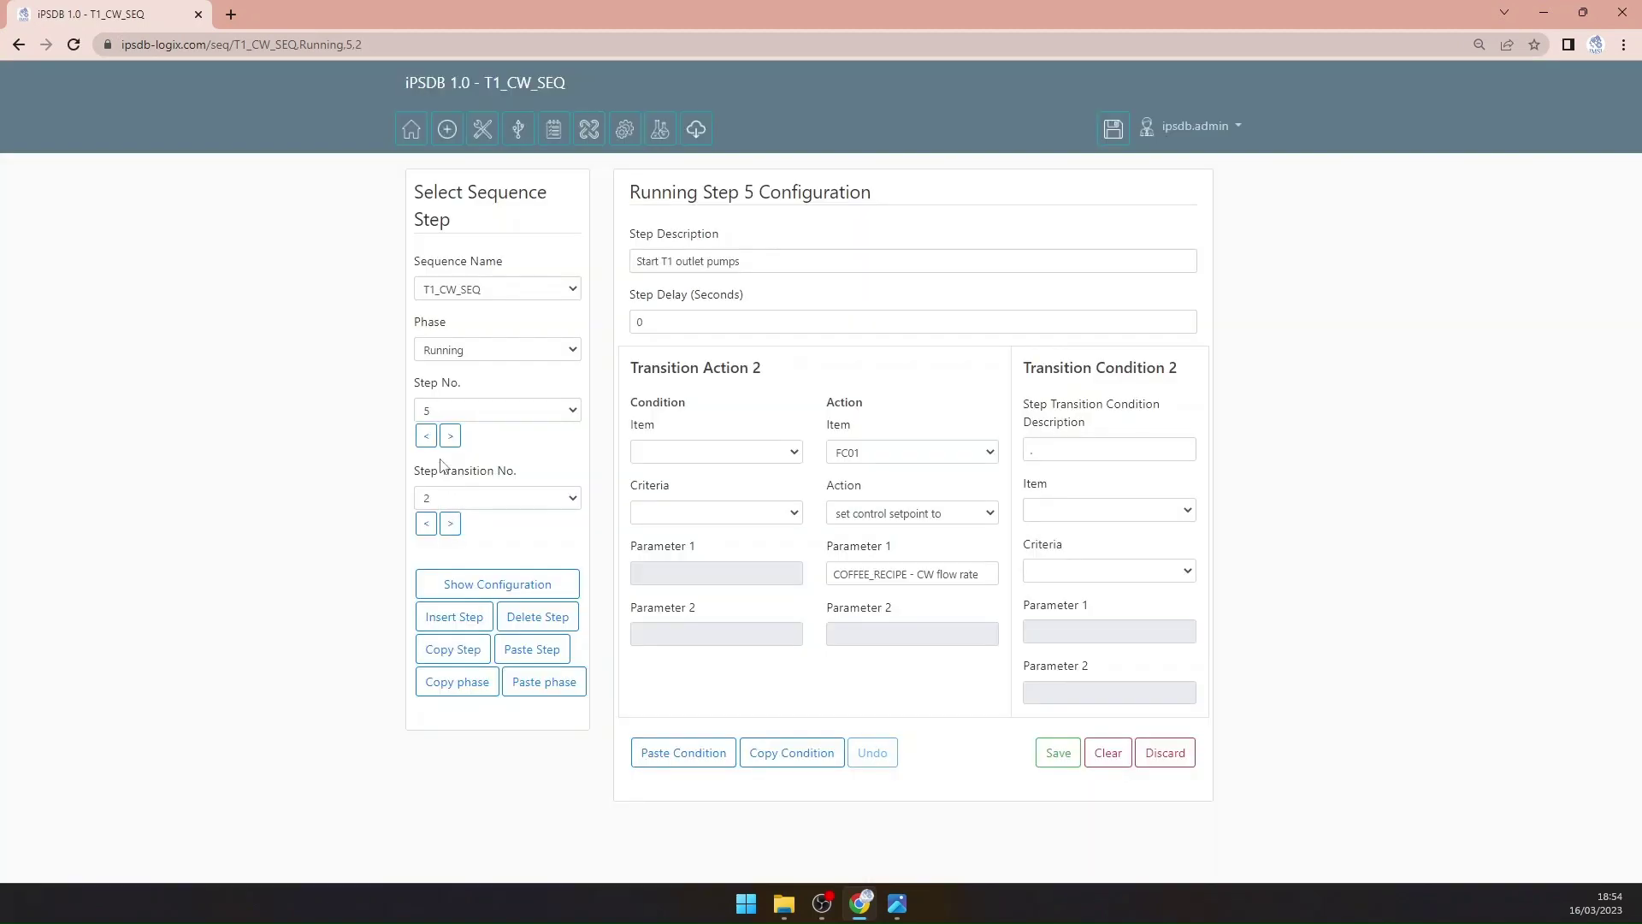
pyautogui.click(426, 437)
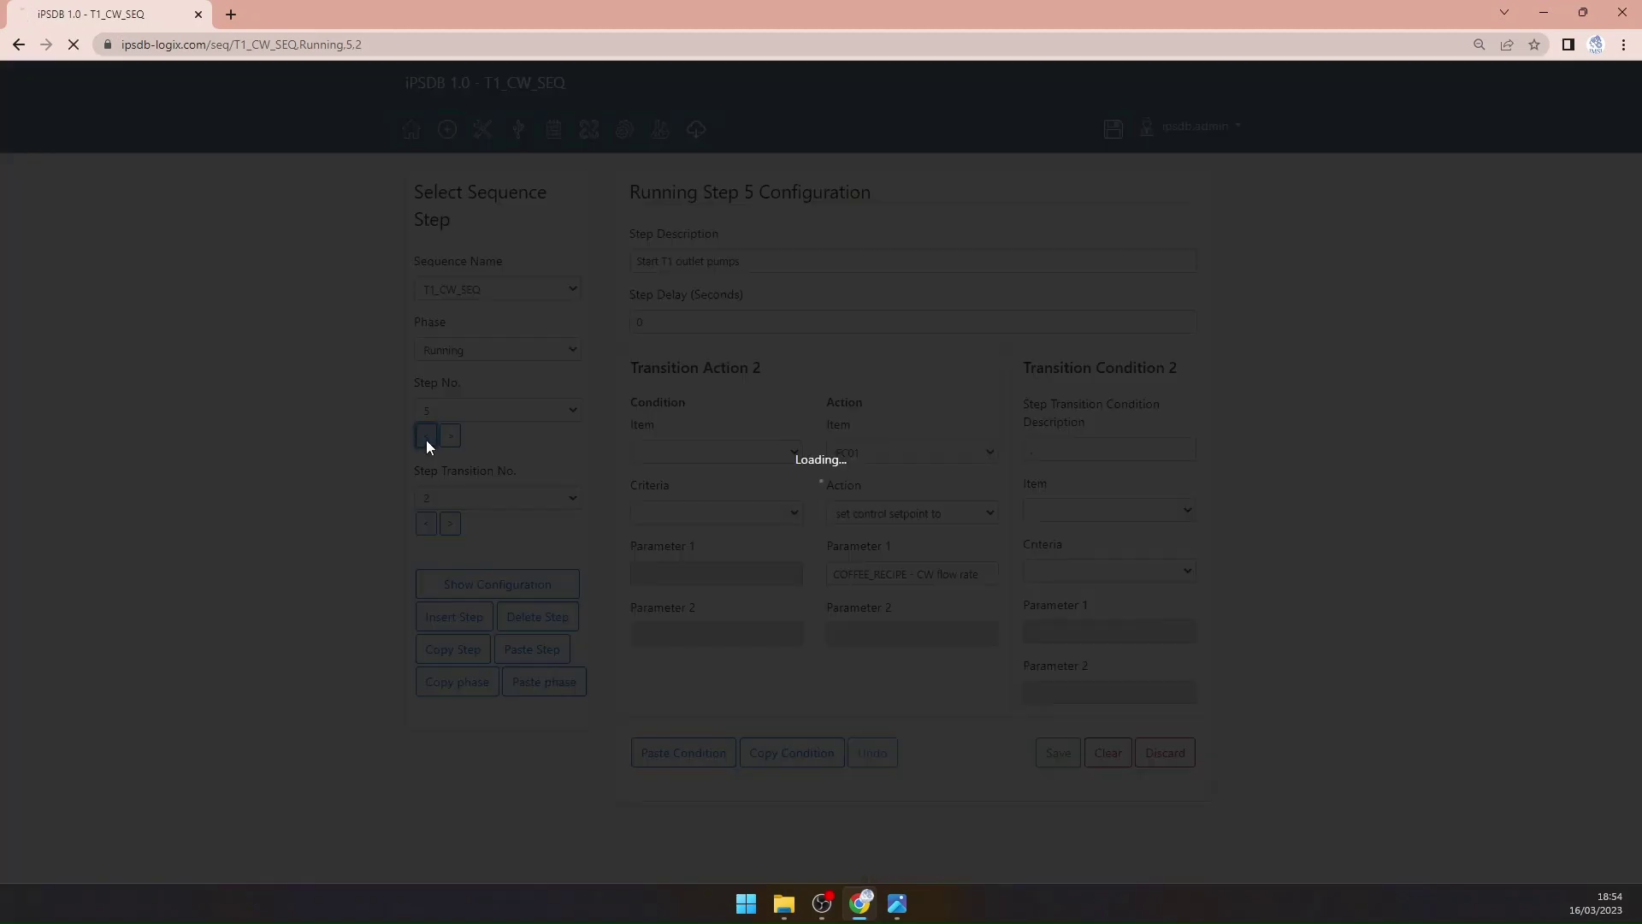
pyautogui.click(426, 437)
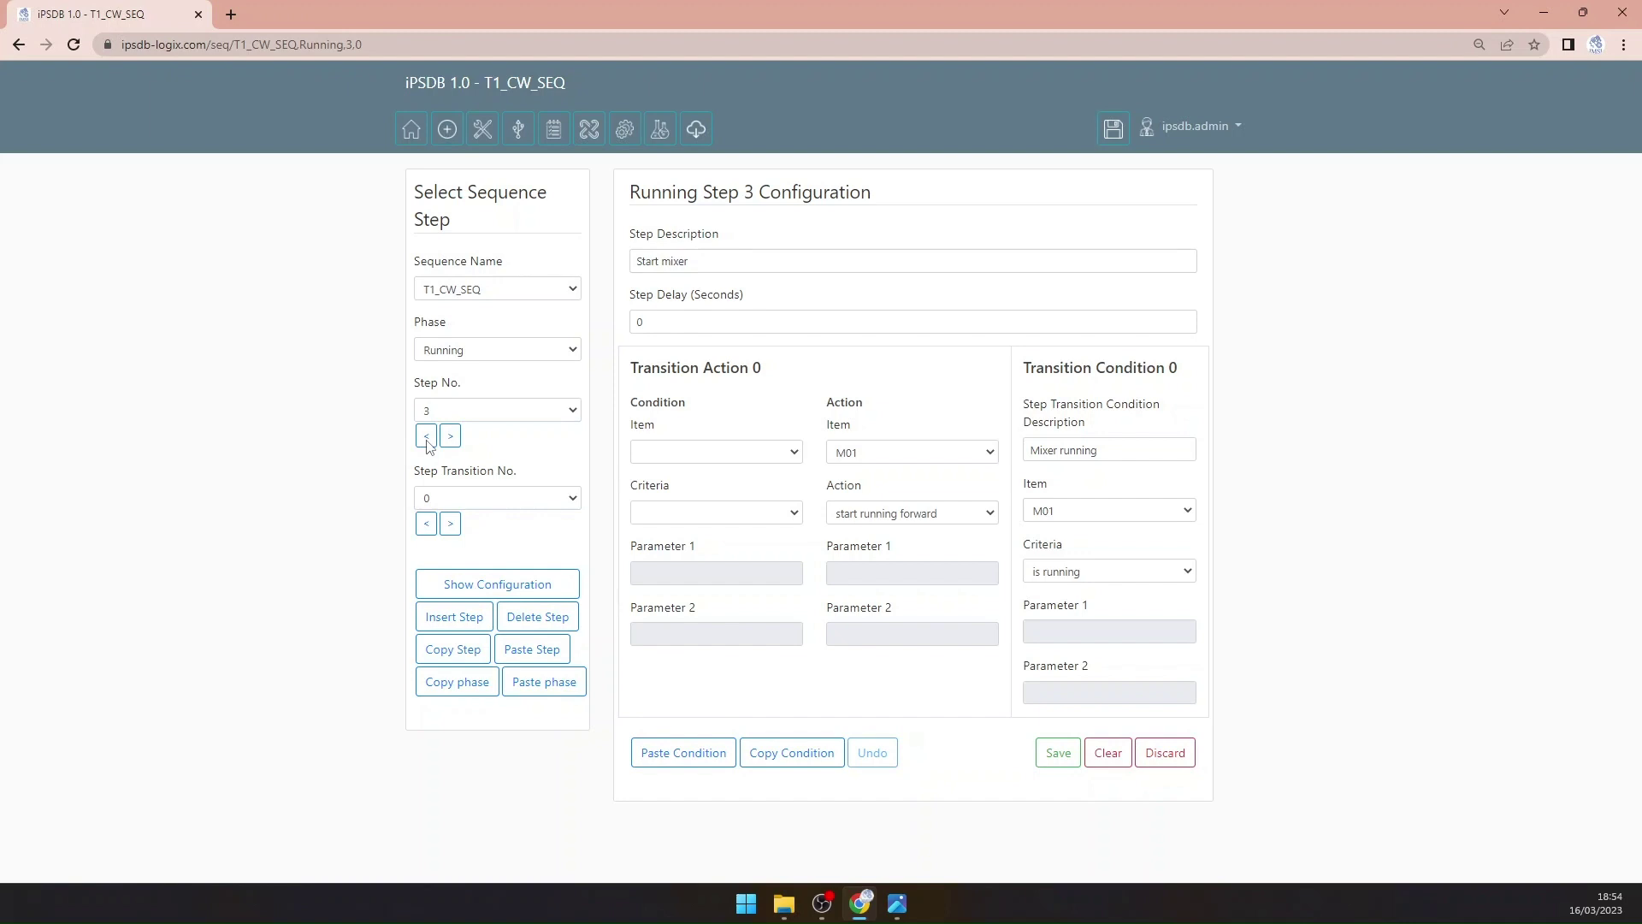
pyautogui.click(426, 437)
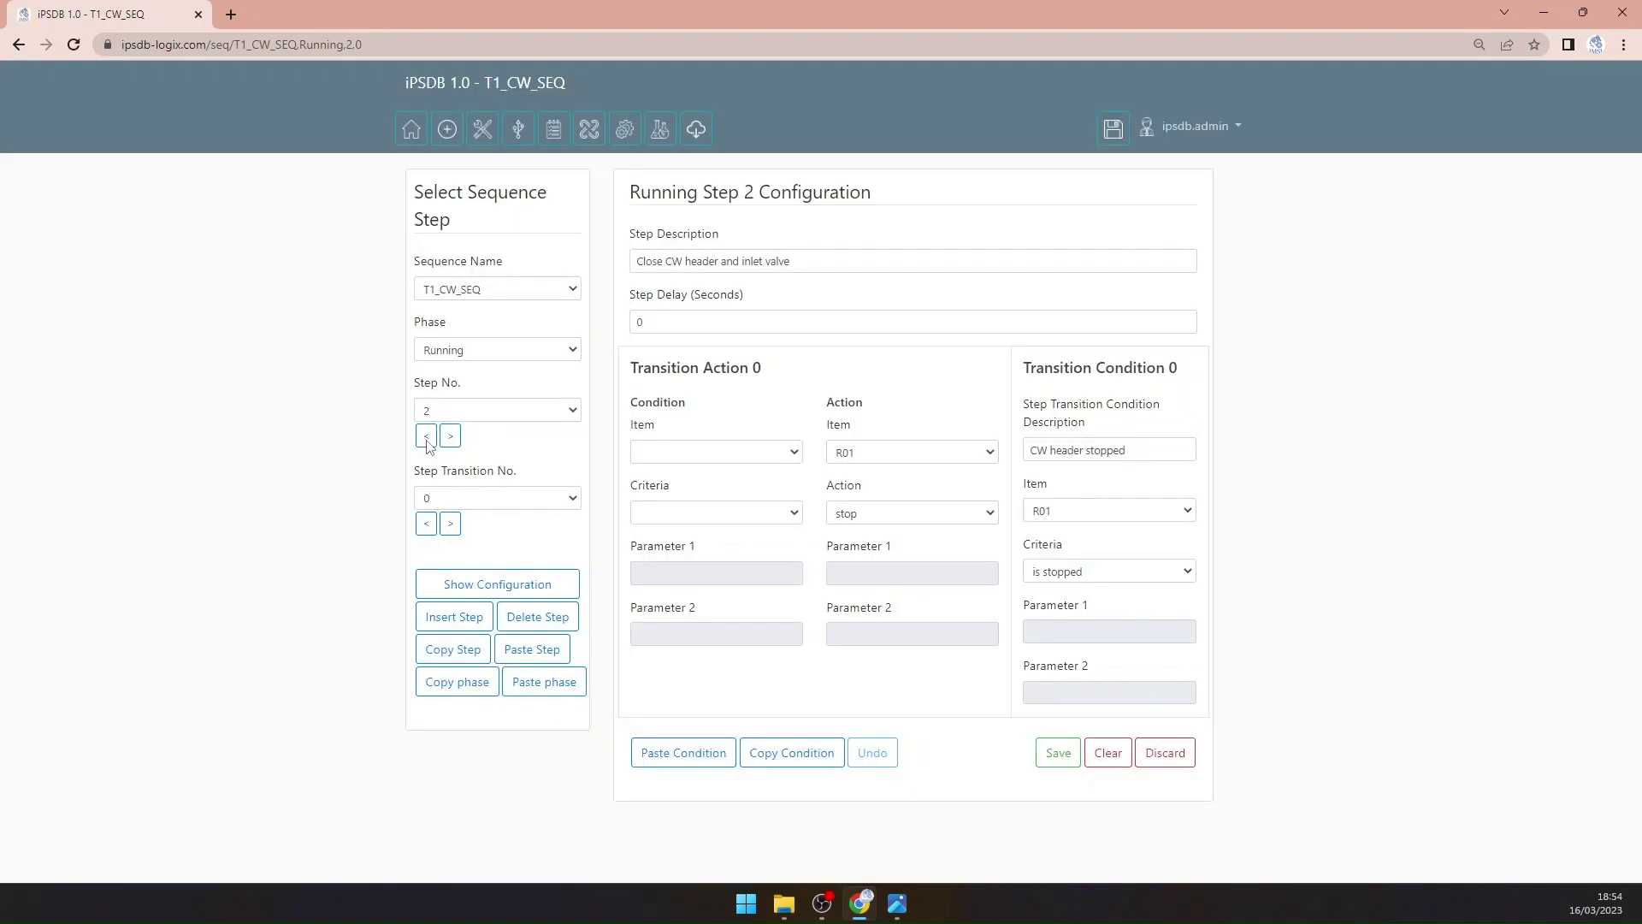
pyautogui.click(448, 523)
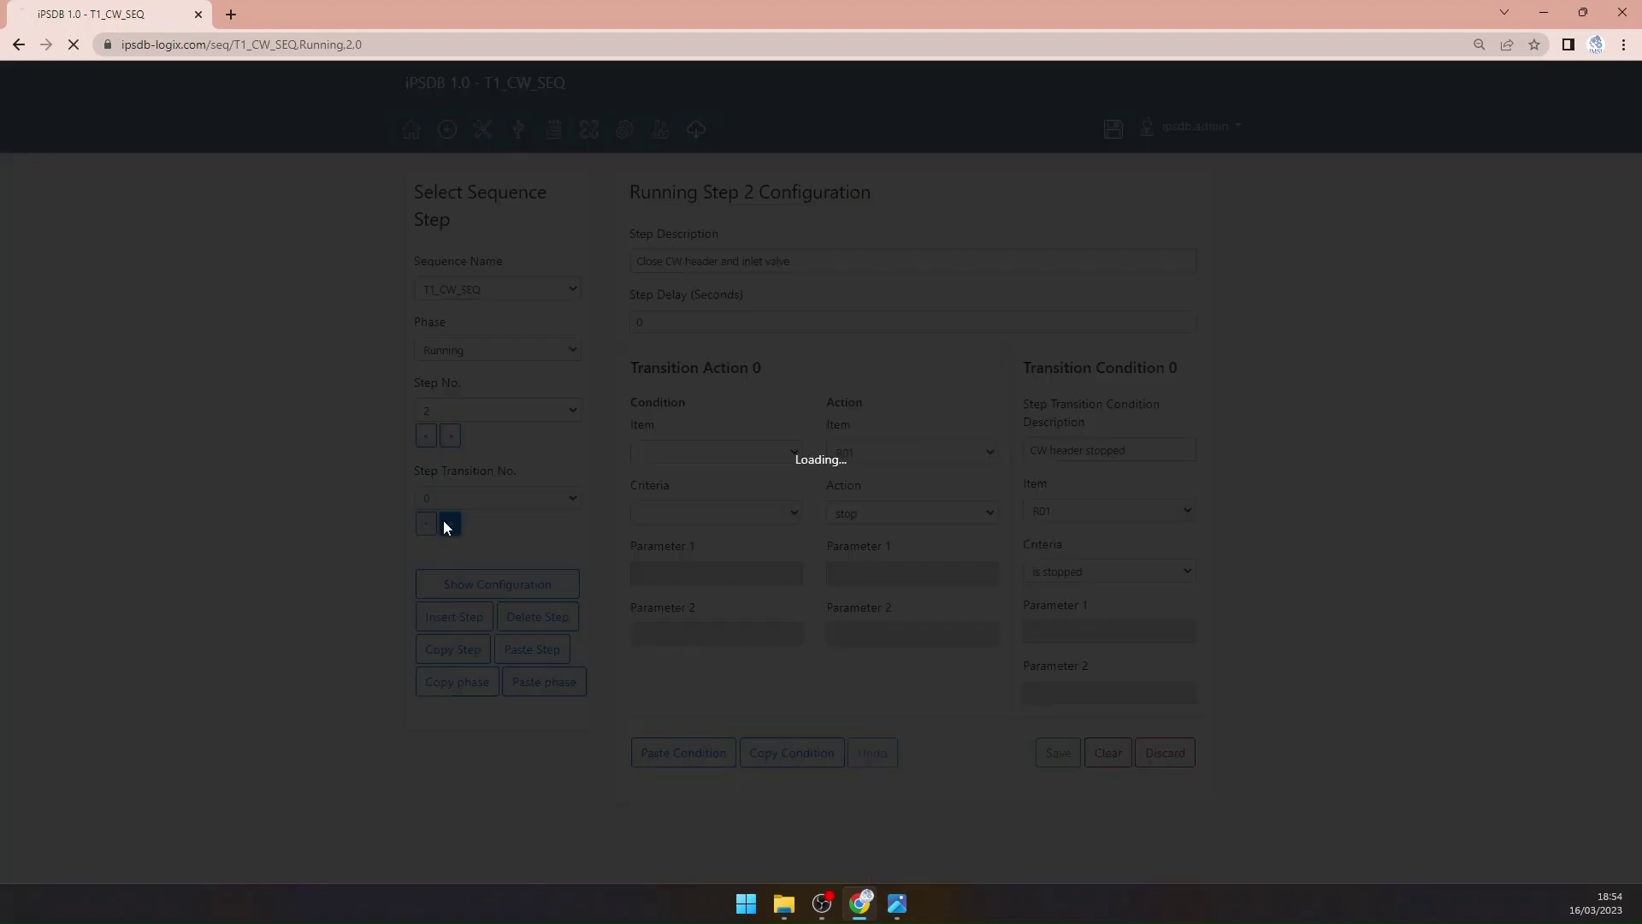
pyautogui.click(449, 524)
pyautogui.click(428, 437)
pyautogui.click(431, 438)
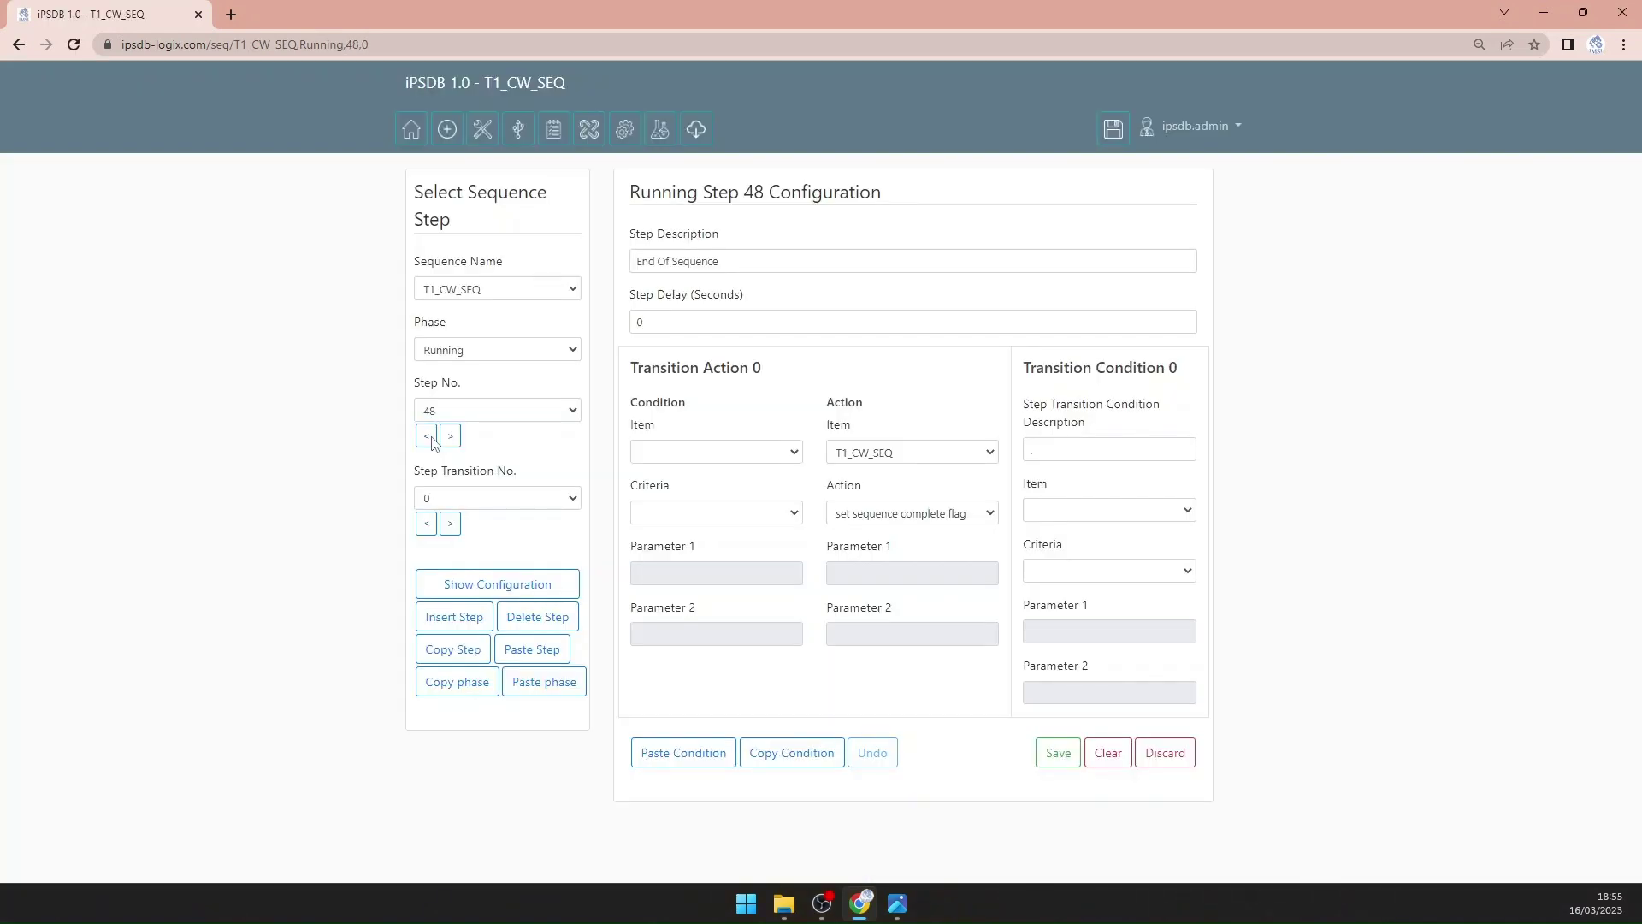
pyautogui.click(448, 523)
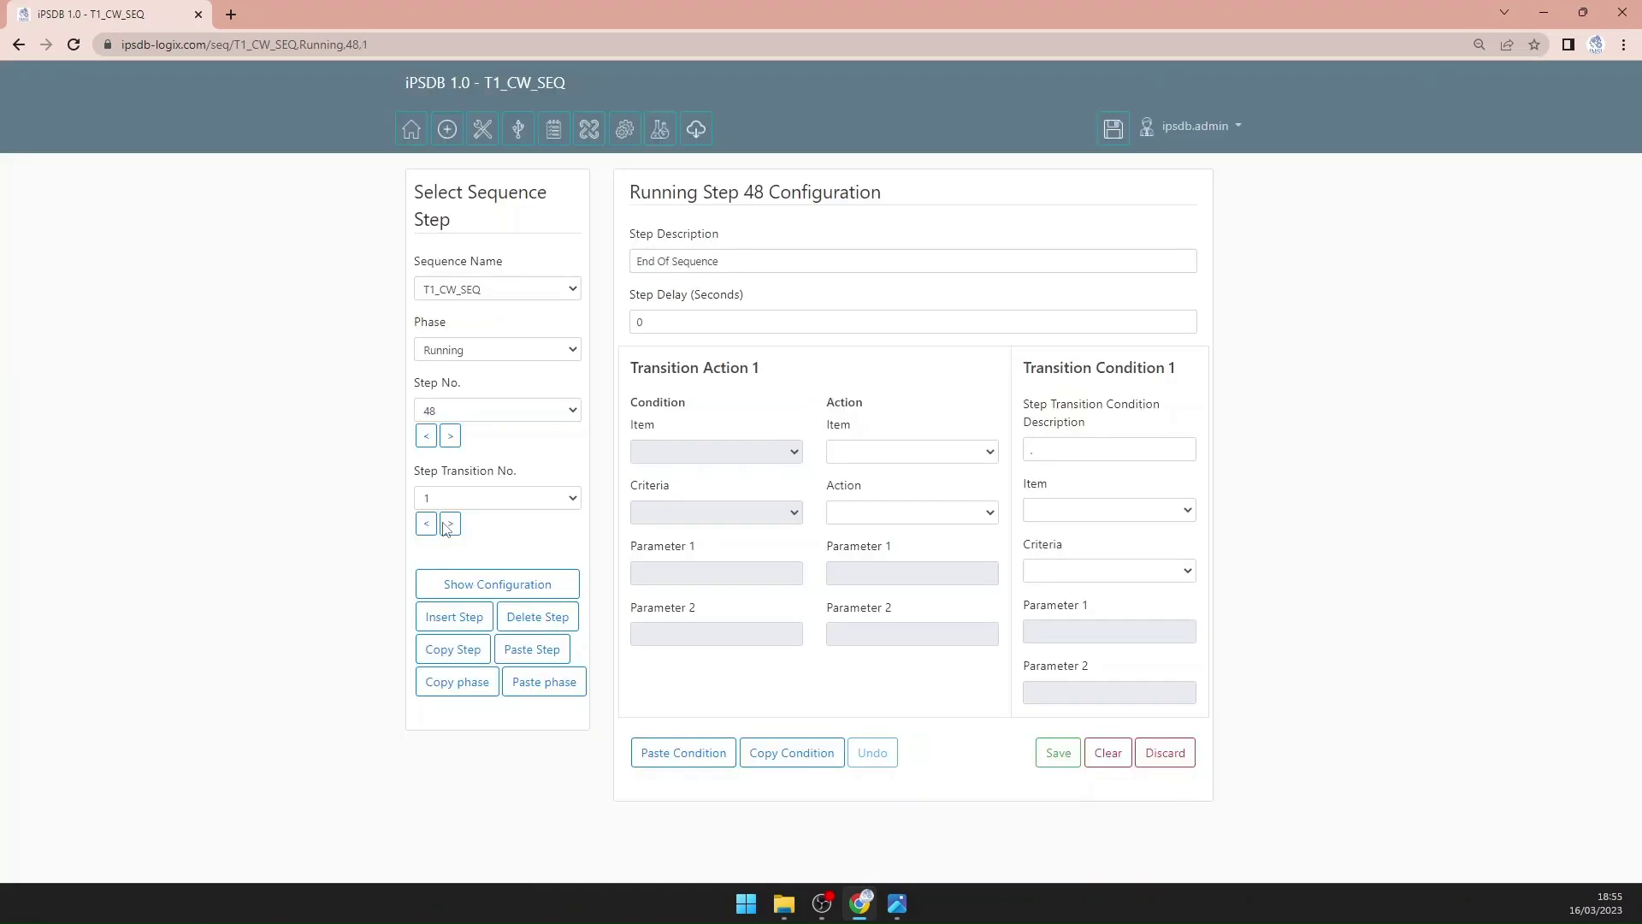
pyautogui.click(426, 436)
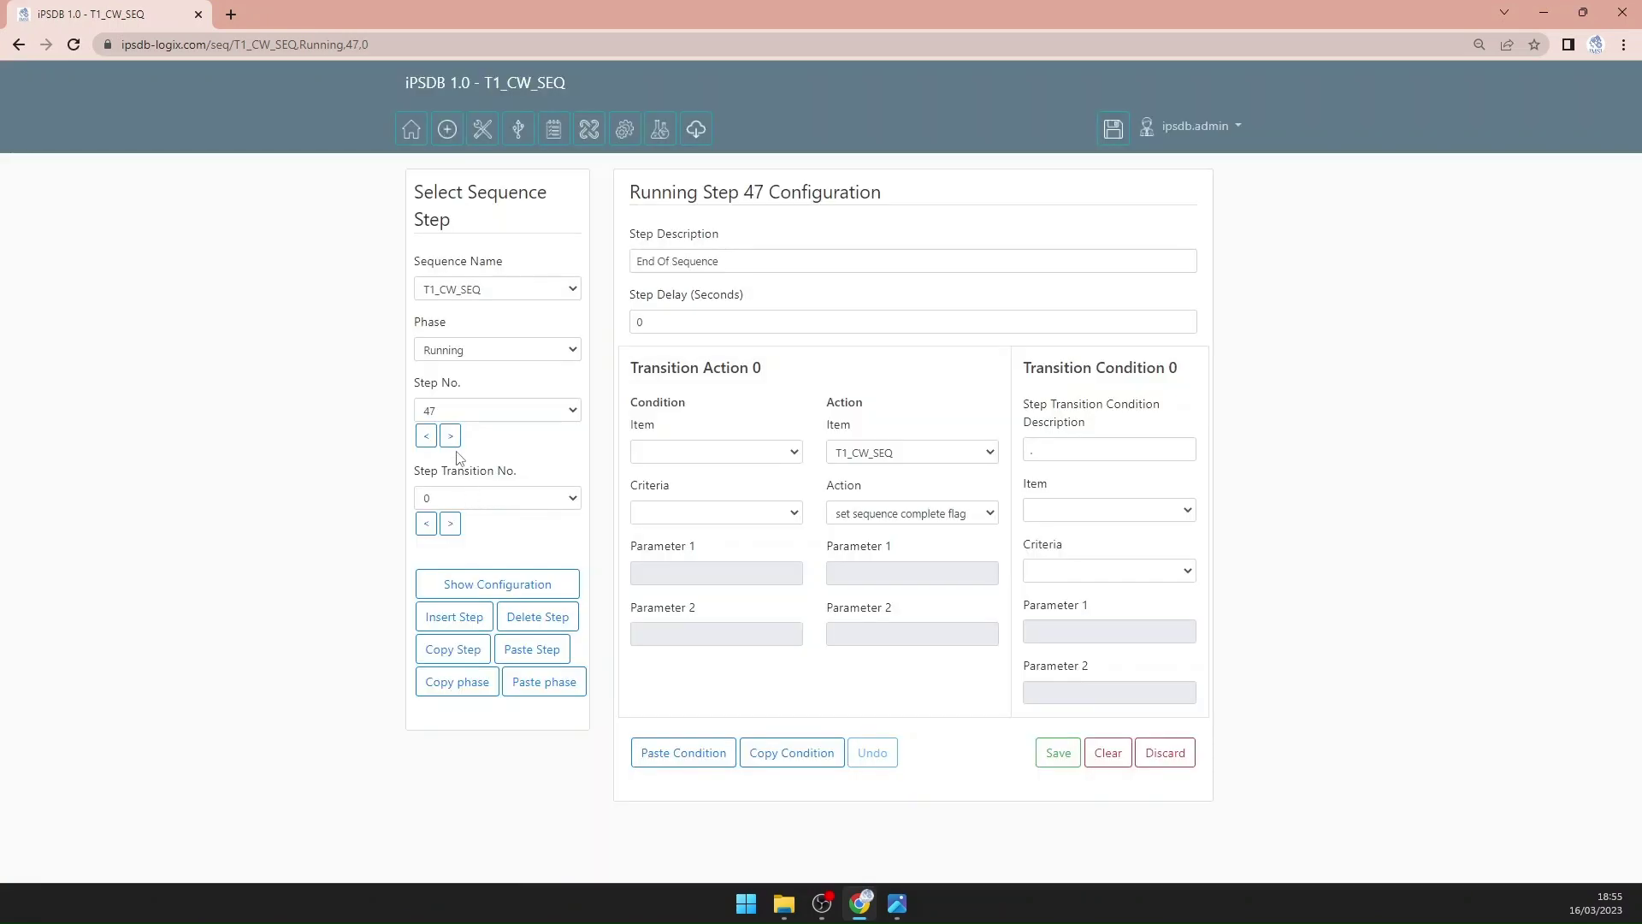
# Step: Review transitions 0 to 2 of Running step 1 in T1_CW_SEQ
pyautogui.click(450, 436)
pyautogui.click(450, 436)
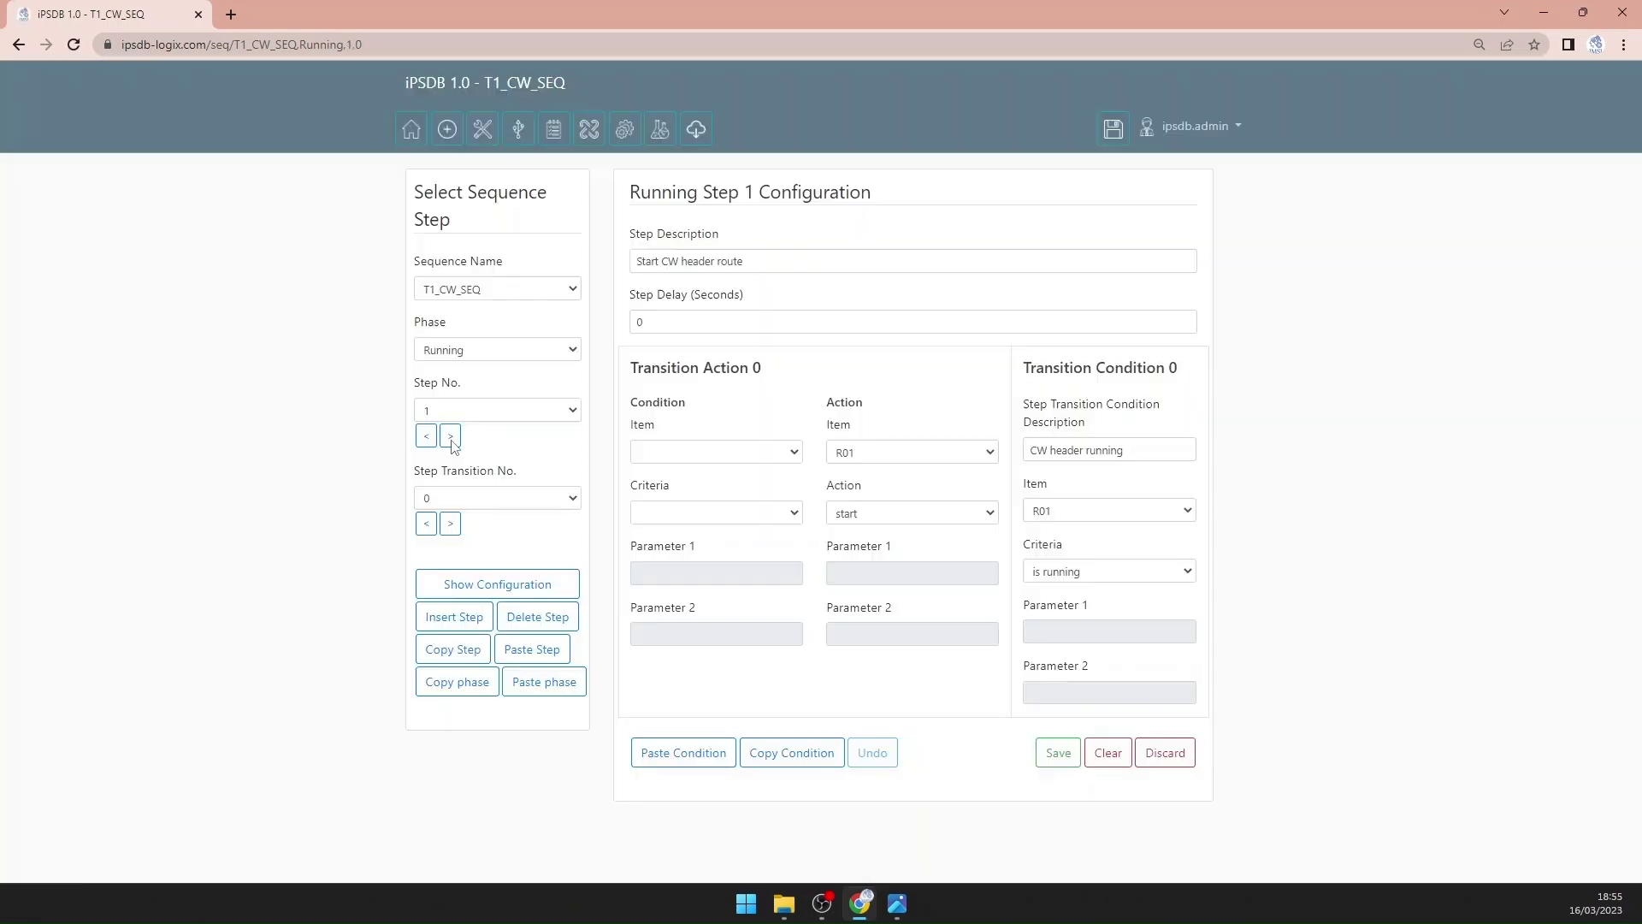
pyautogui.click(450, 524)
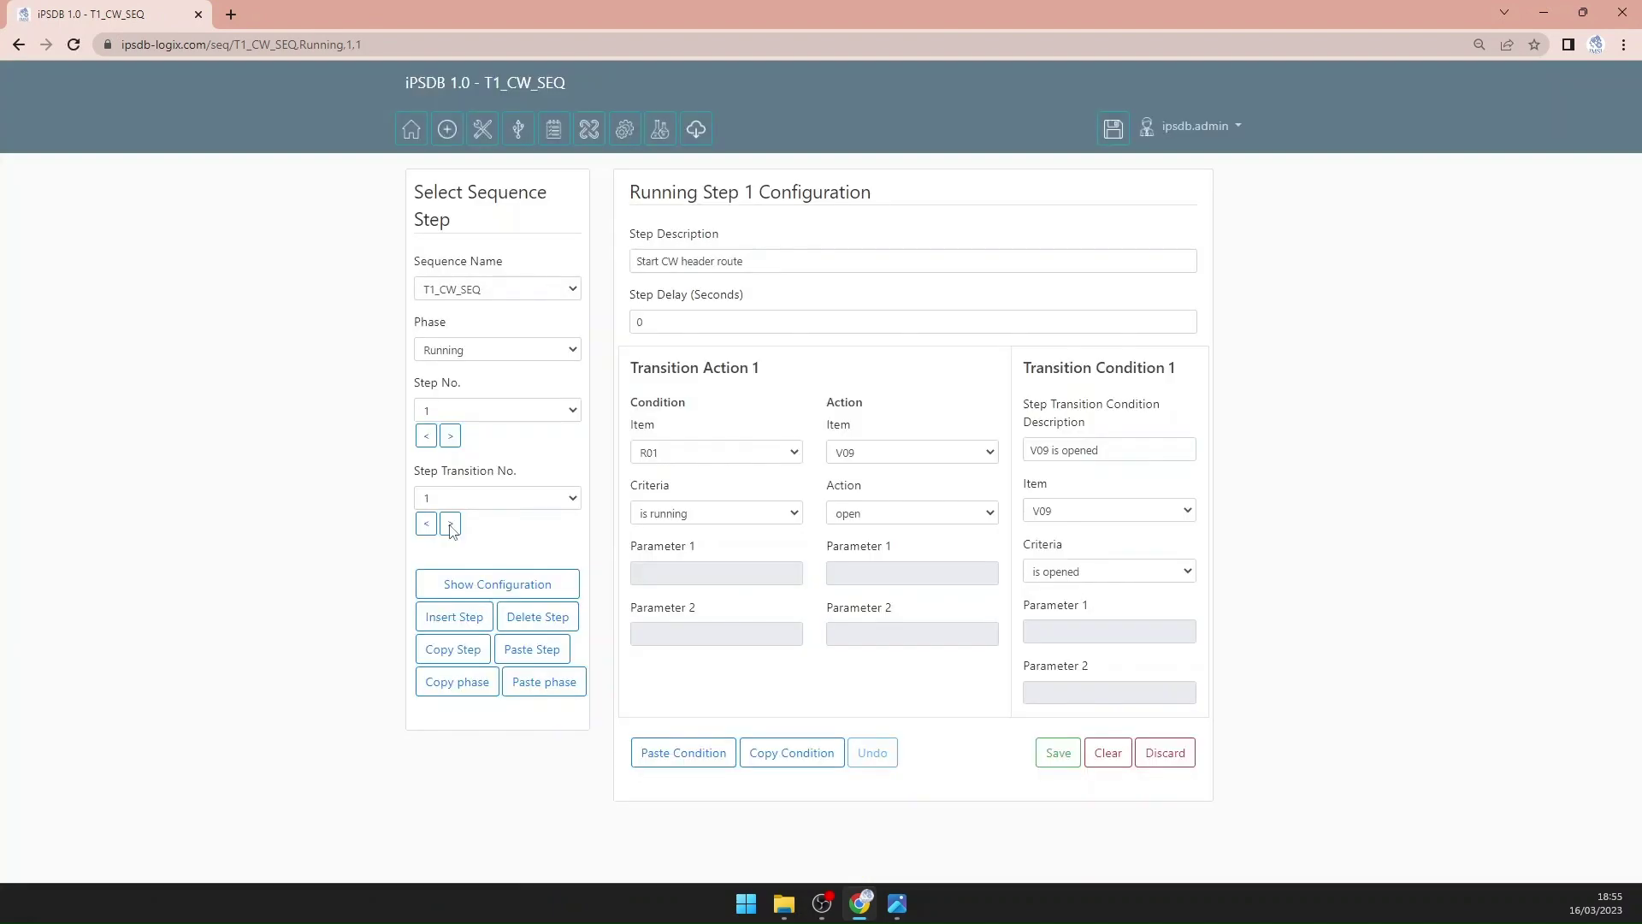
pyautogui.click(451, 525)
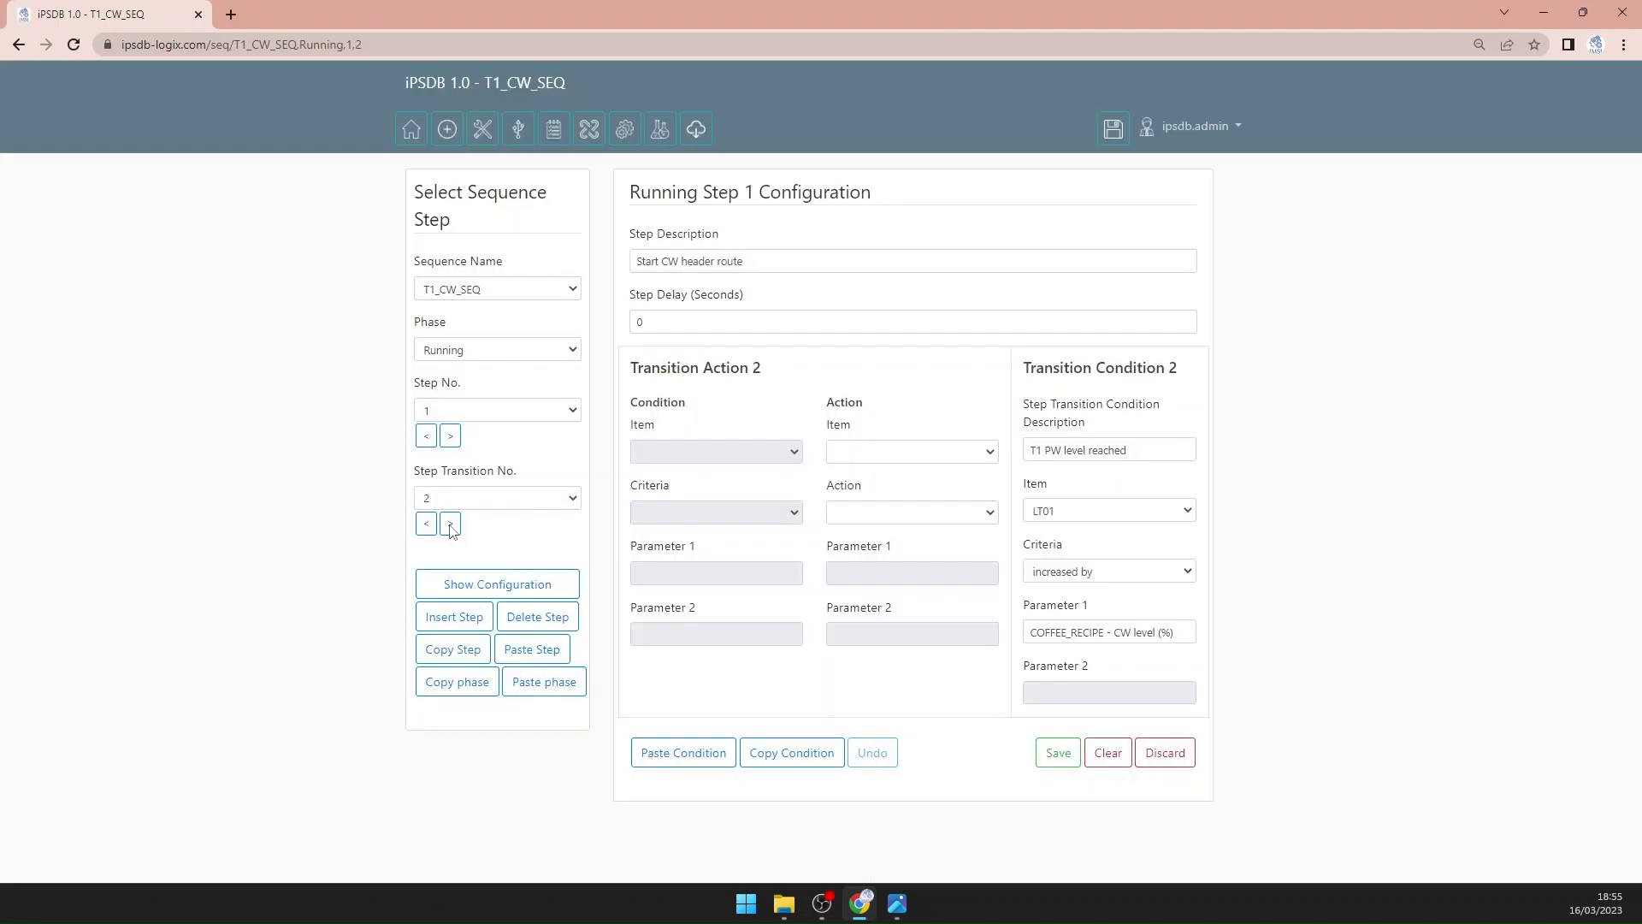
# Step: Show Running step 6 of T1_CW_SEQ and check its transitions back to transition 0
pyautogui.click(462, 412)
pyautogui.click(460, 508)
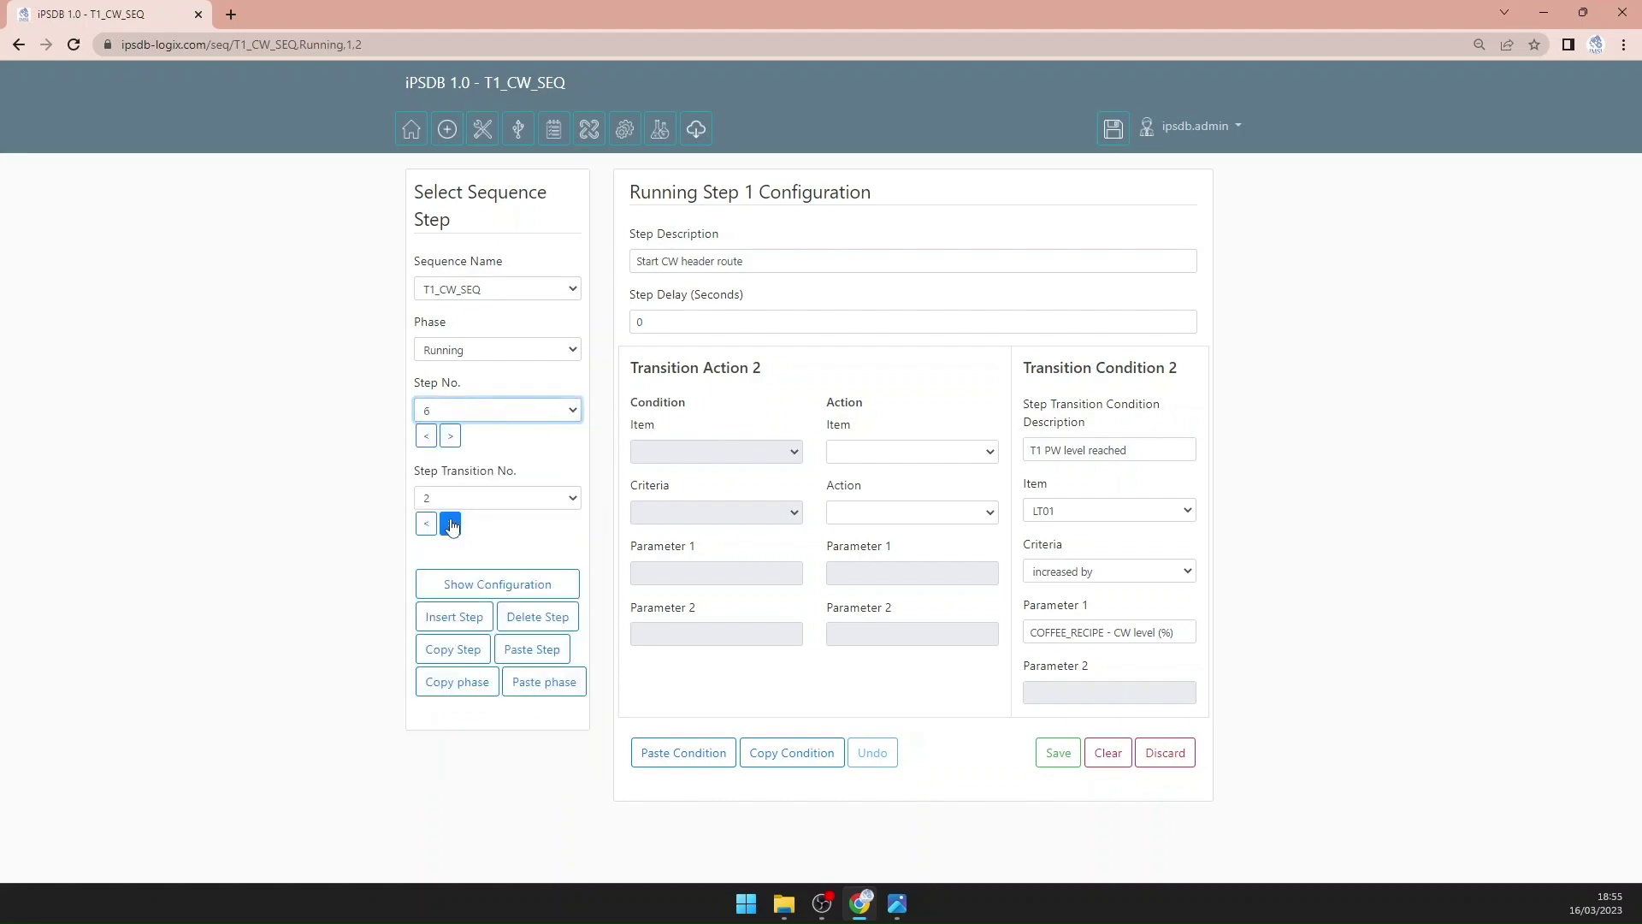
pyautogui.click(481, 591)
pyautogui.click(426, 523)
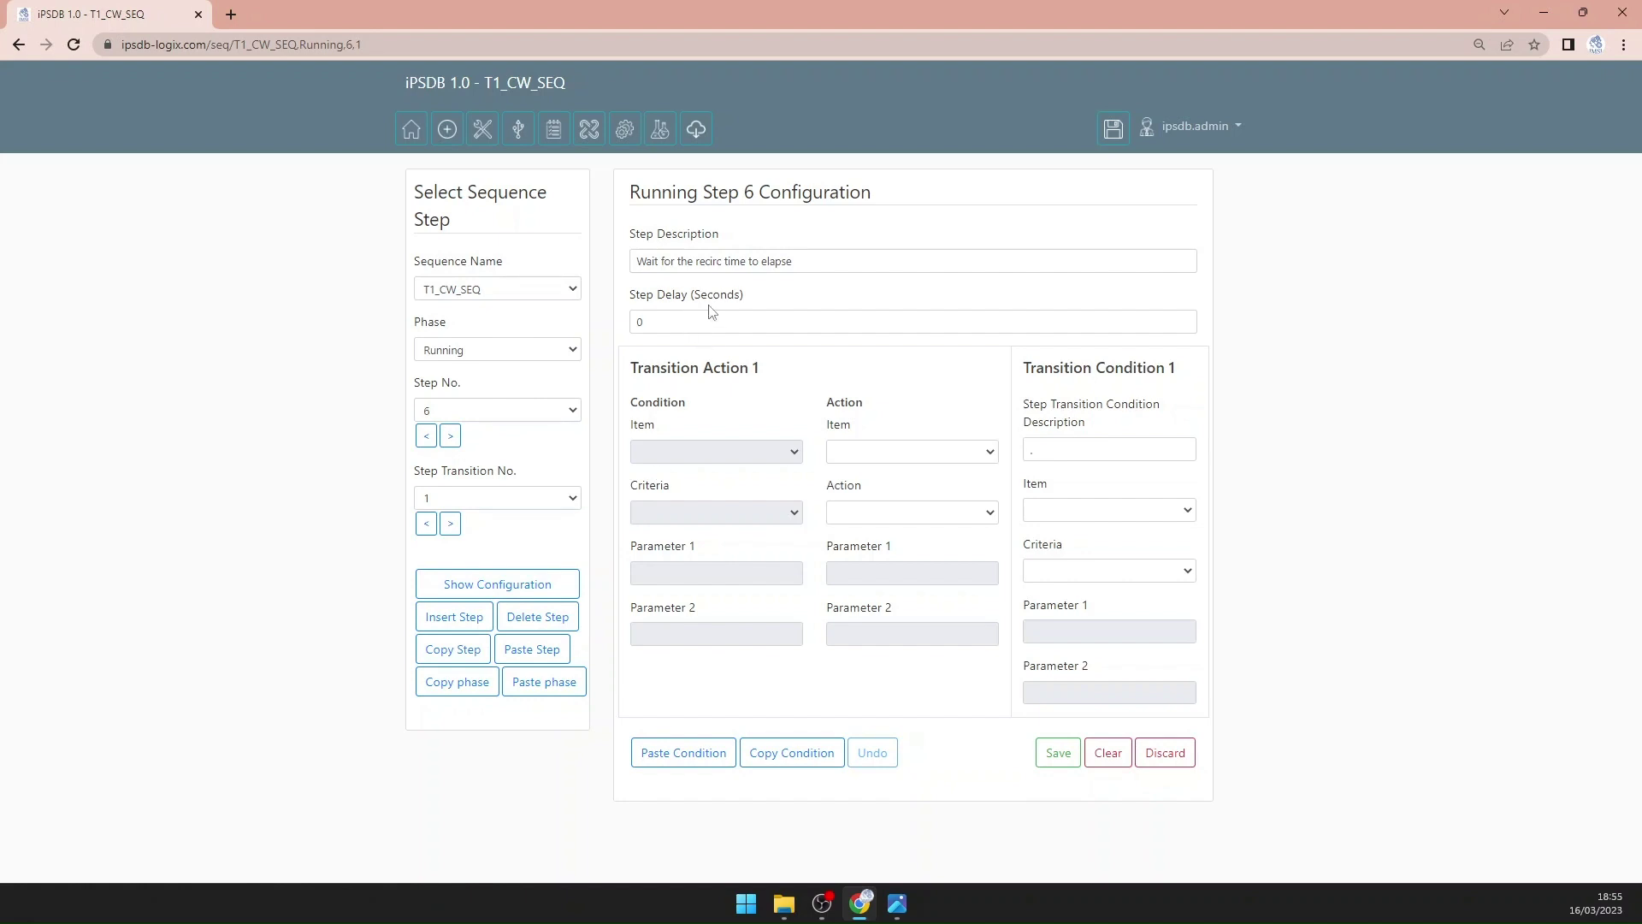
pyautogui.click(426, 523)
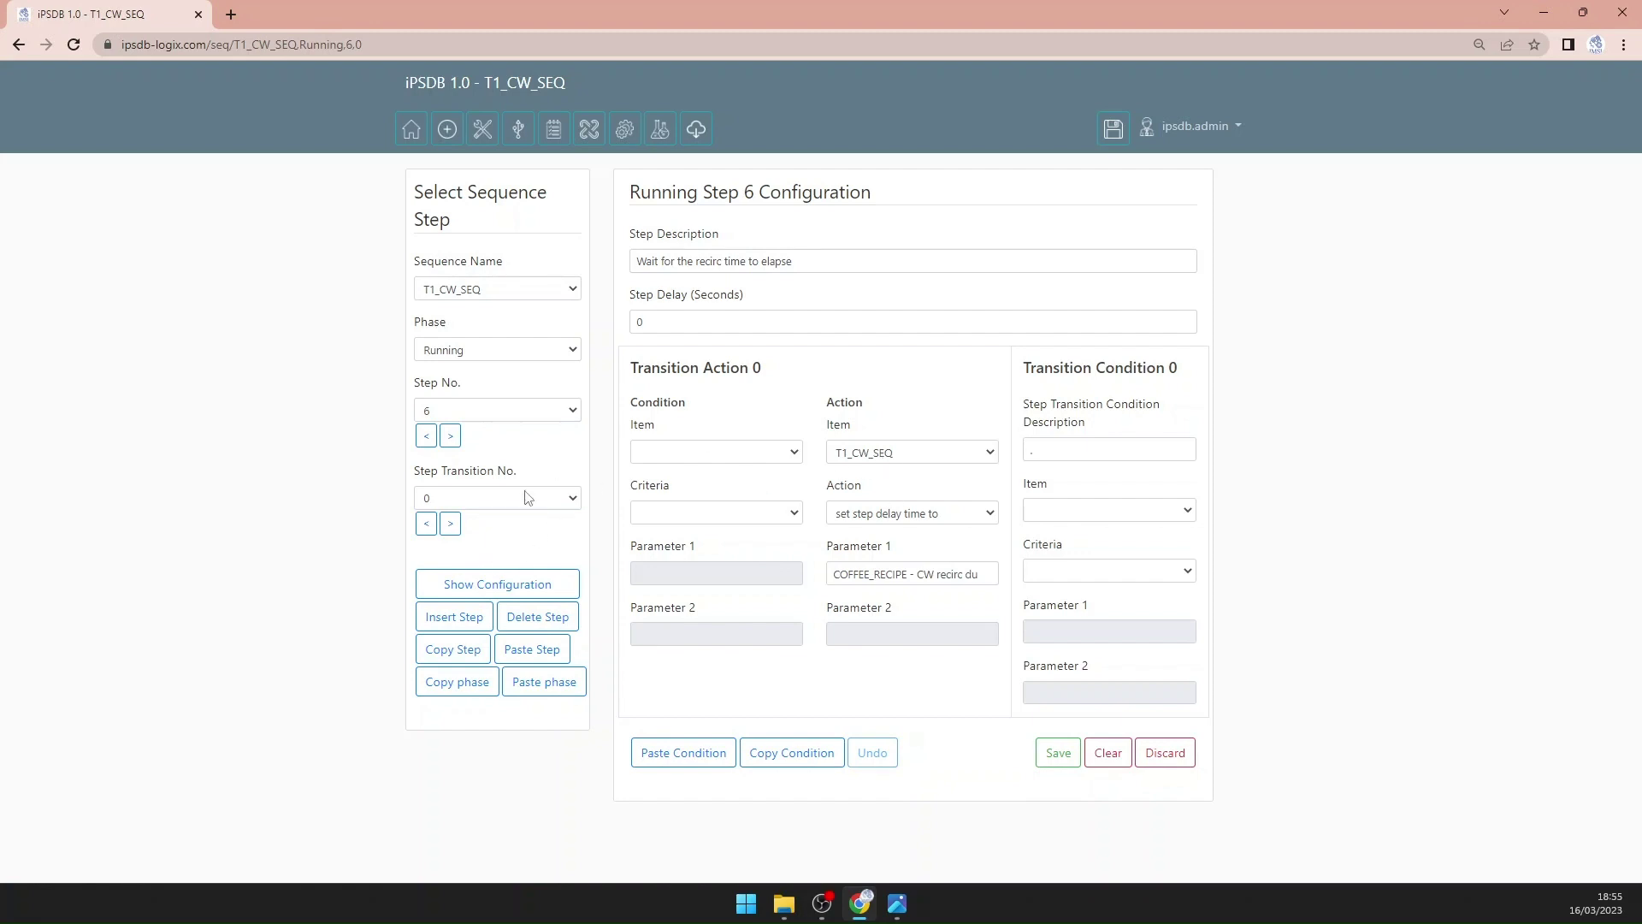
# Step: Review all transitions of Running step 7 in T1_CW_SEQ, with a brief look ahead at step 8
pyautogui.click(454, 438)
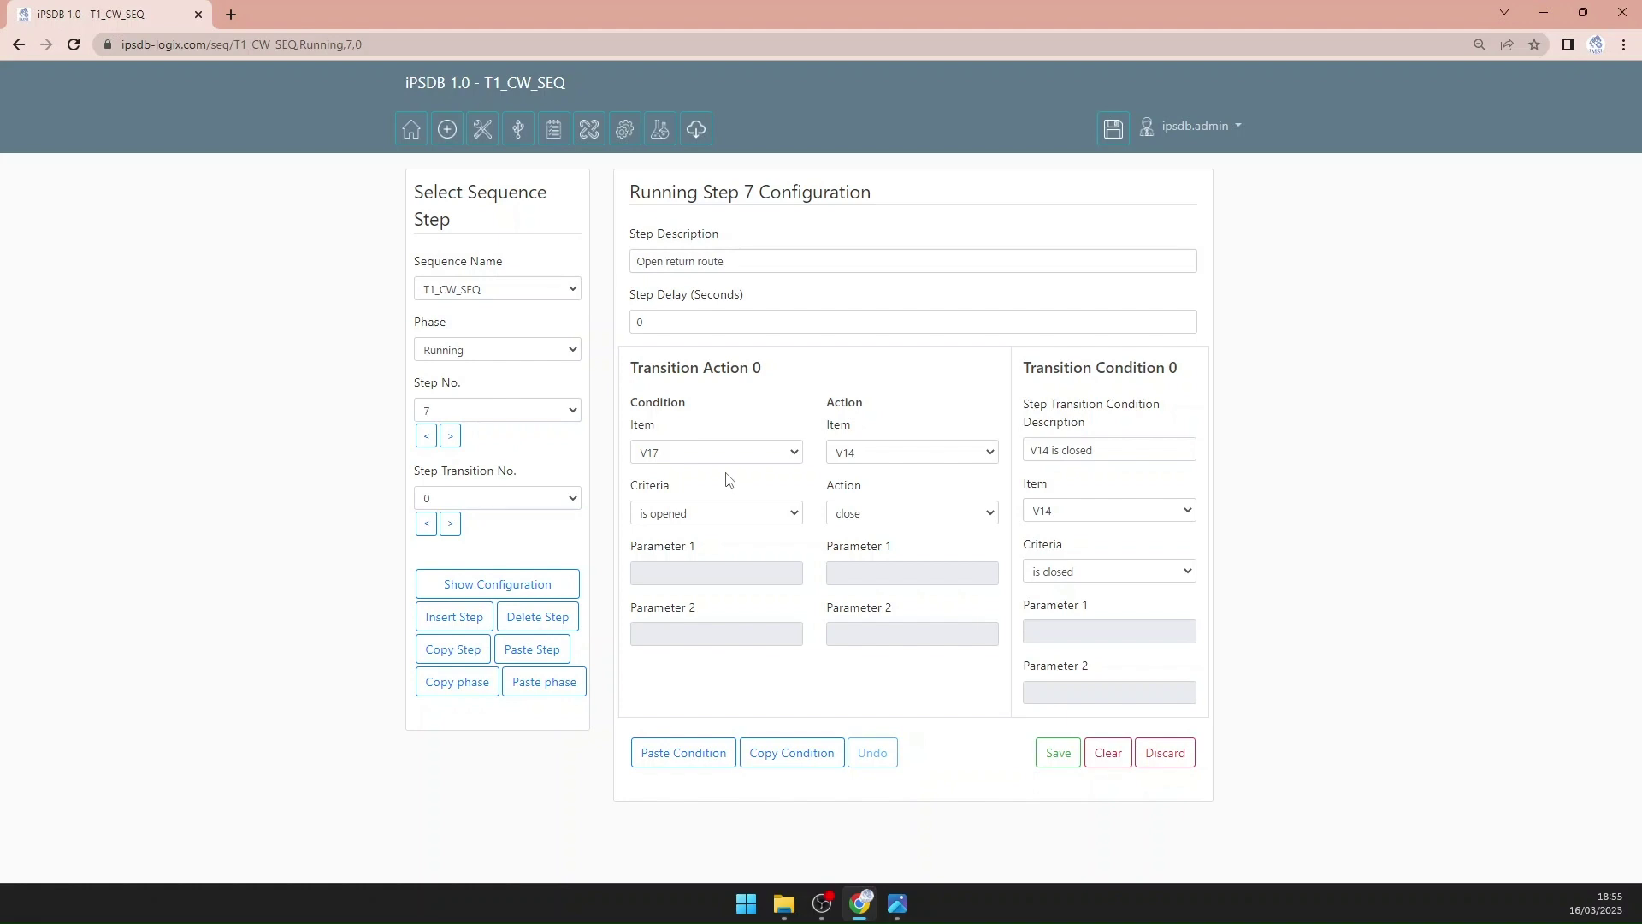
pyautogui.click(450, 437)
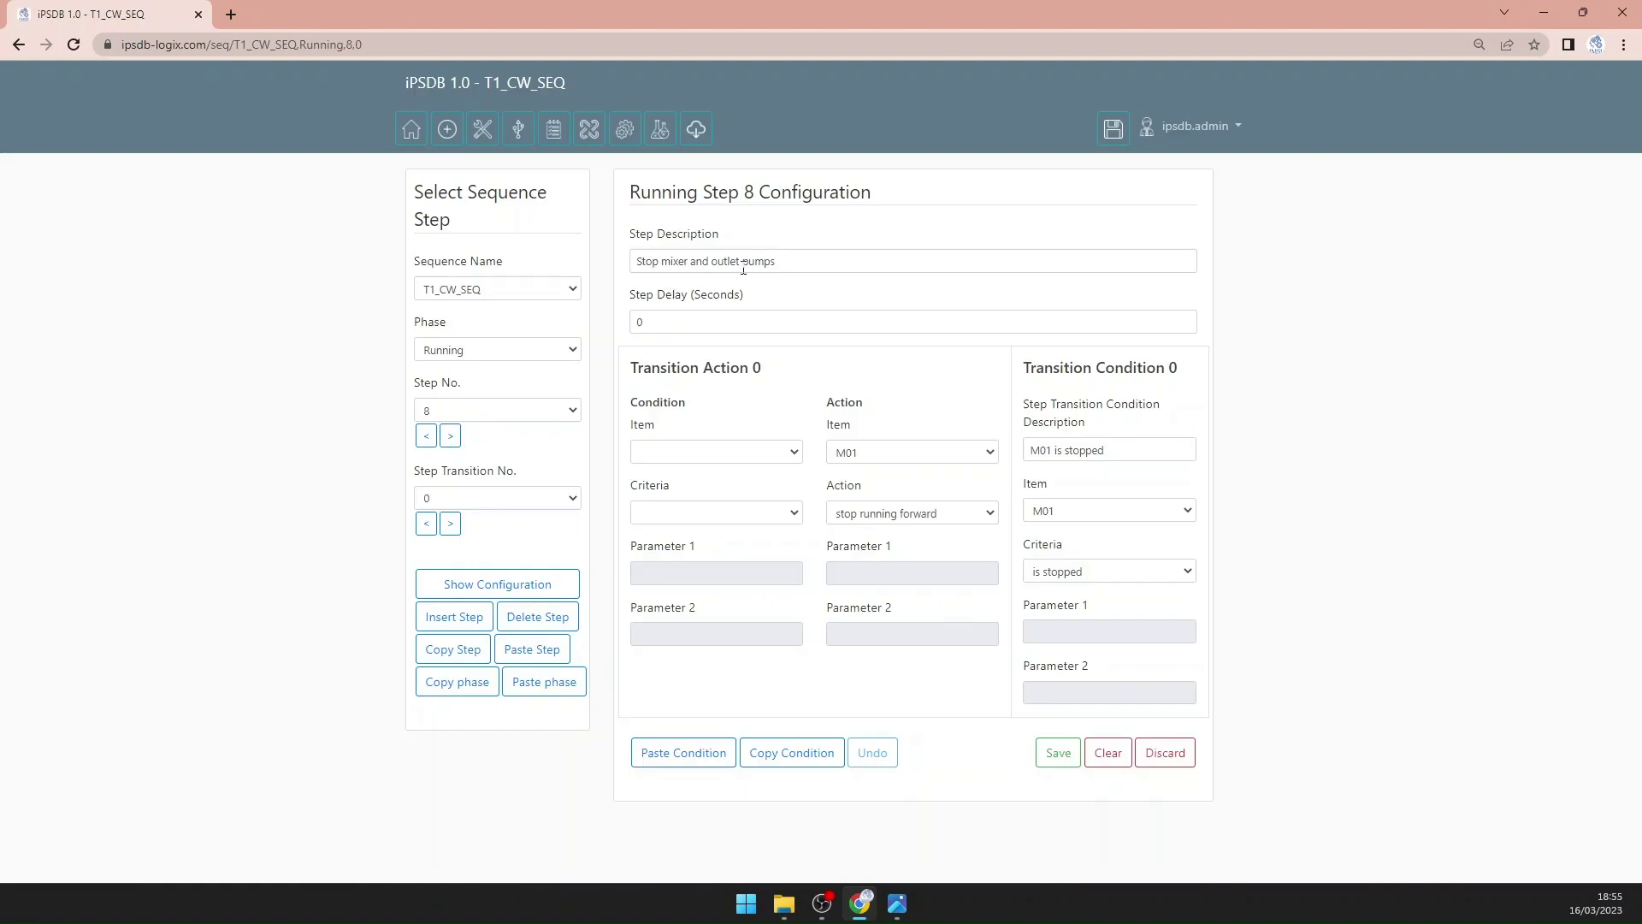
pyautogui.click(427, 437)
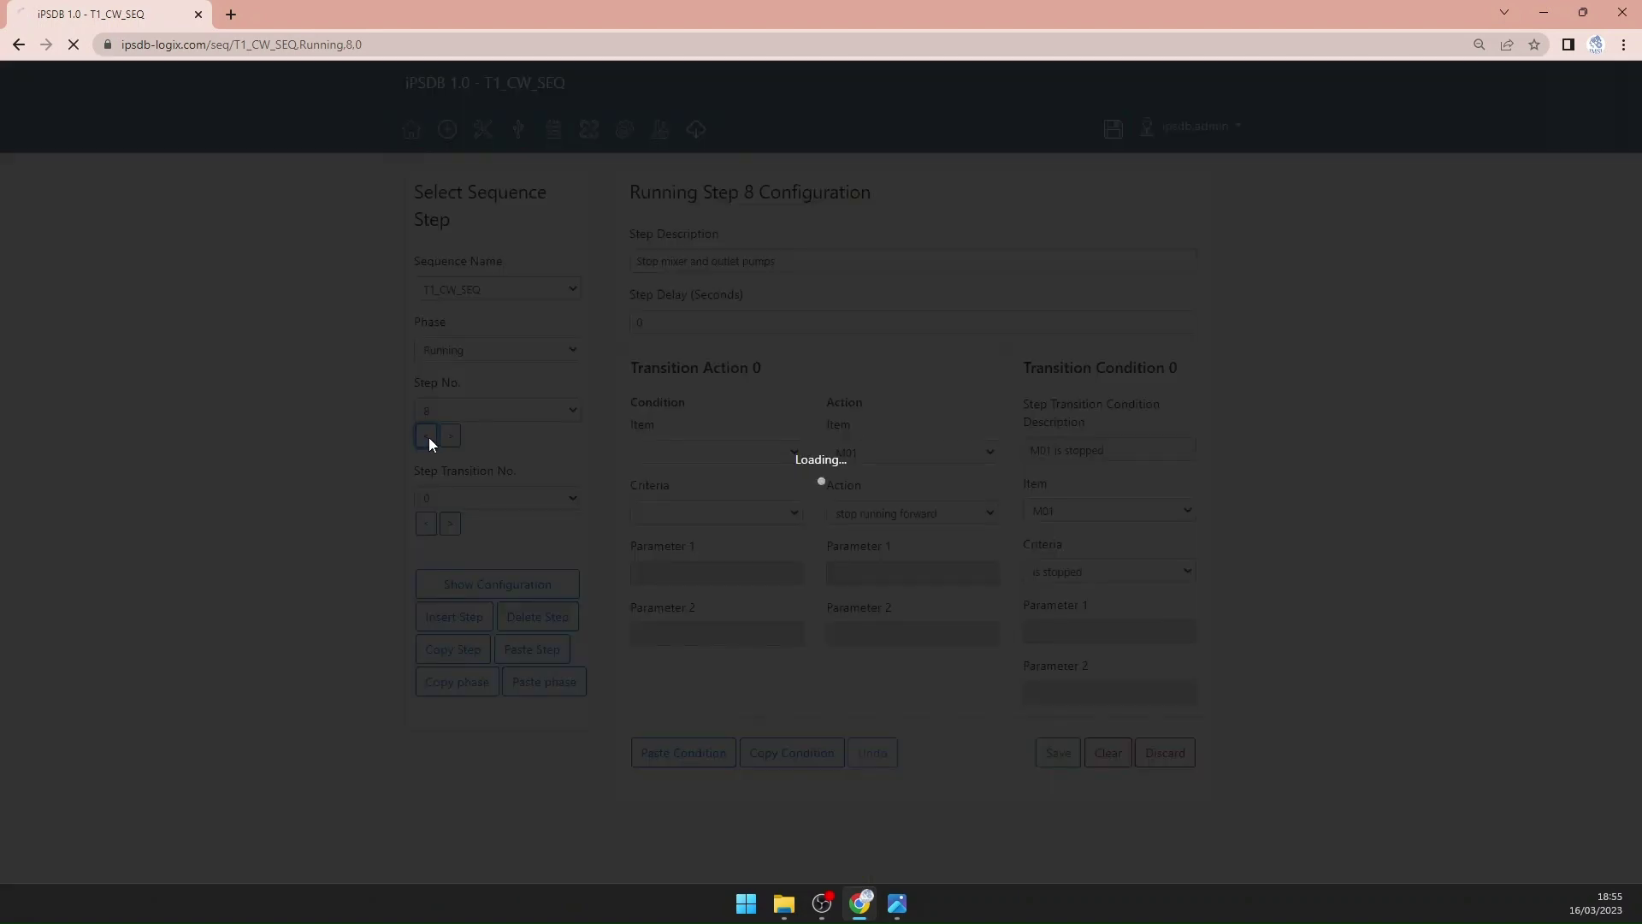
pyautogui.click(451, 524)
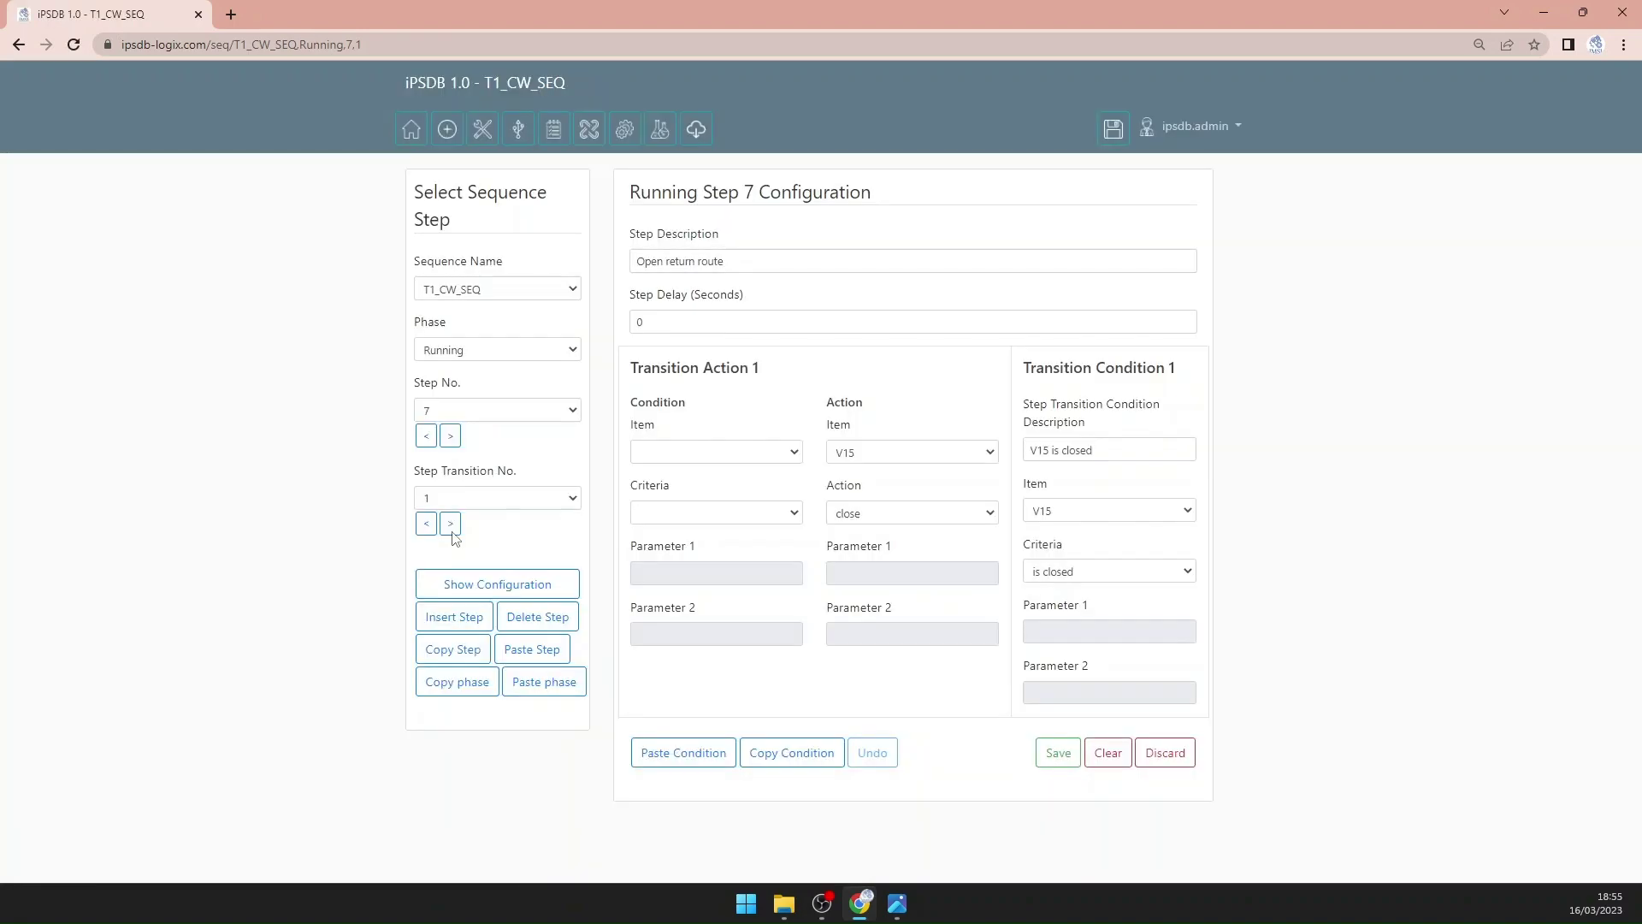
pyautogui.click(451, 531)
pyautogui.click(451, 531)
pyautogui.click(452, 531)
pyautogui.click(452, 531)
pyautogui.click(452, 531)
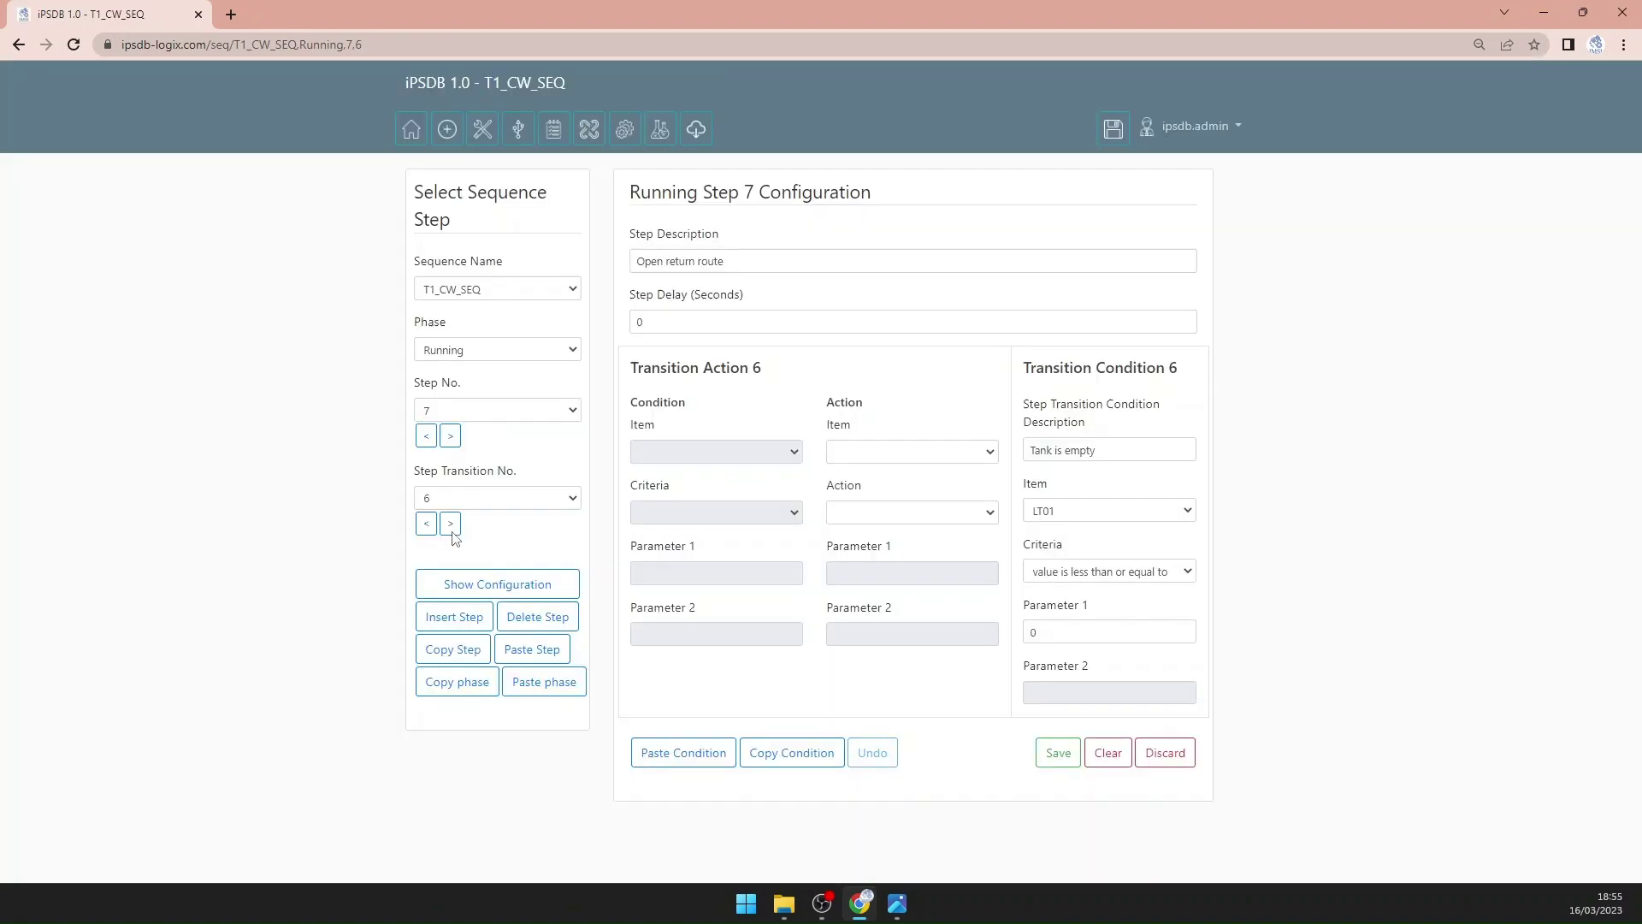
pyautogui.click(451, 531)
pyautogui.click(452, 531)
# Step: Review the transitions of Running step 8 in T1_CW_SEQ and continue through step 9
pyautogui.click(459, 438)
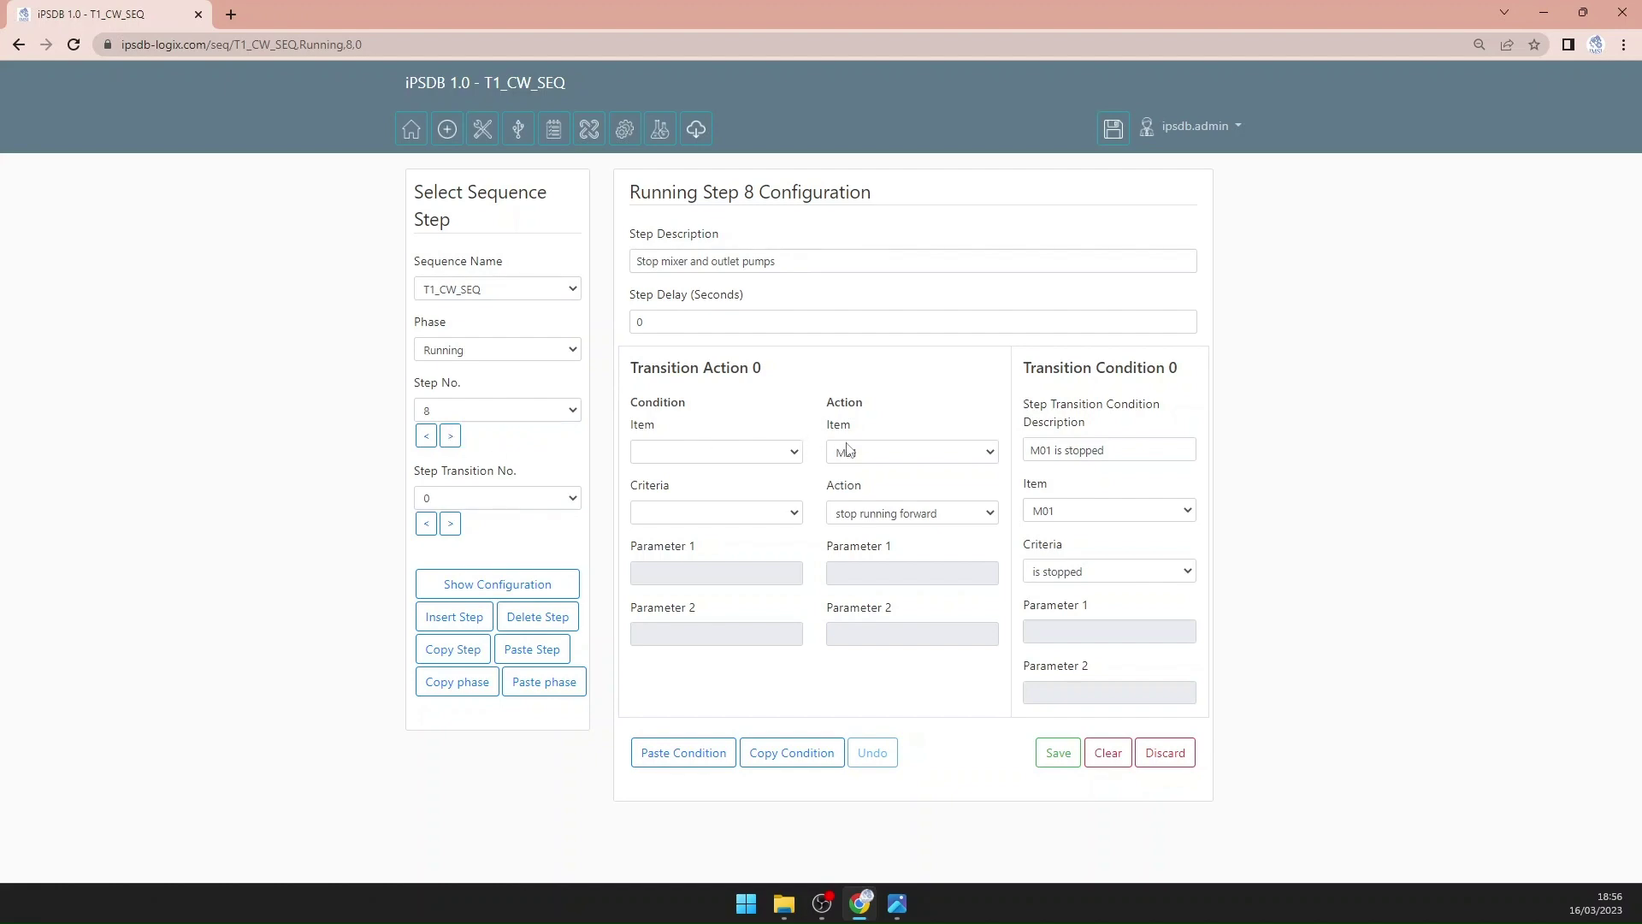
pyautogui.click(451, 523)
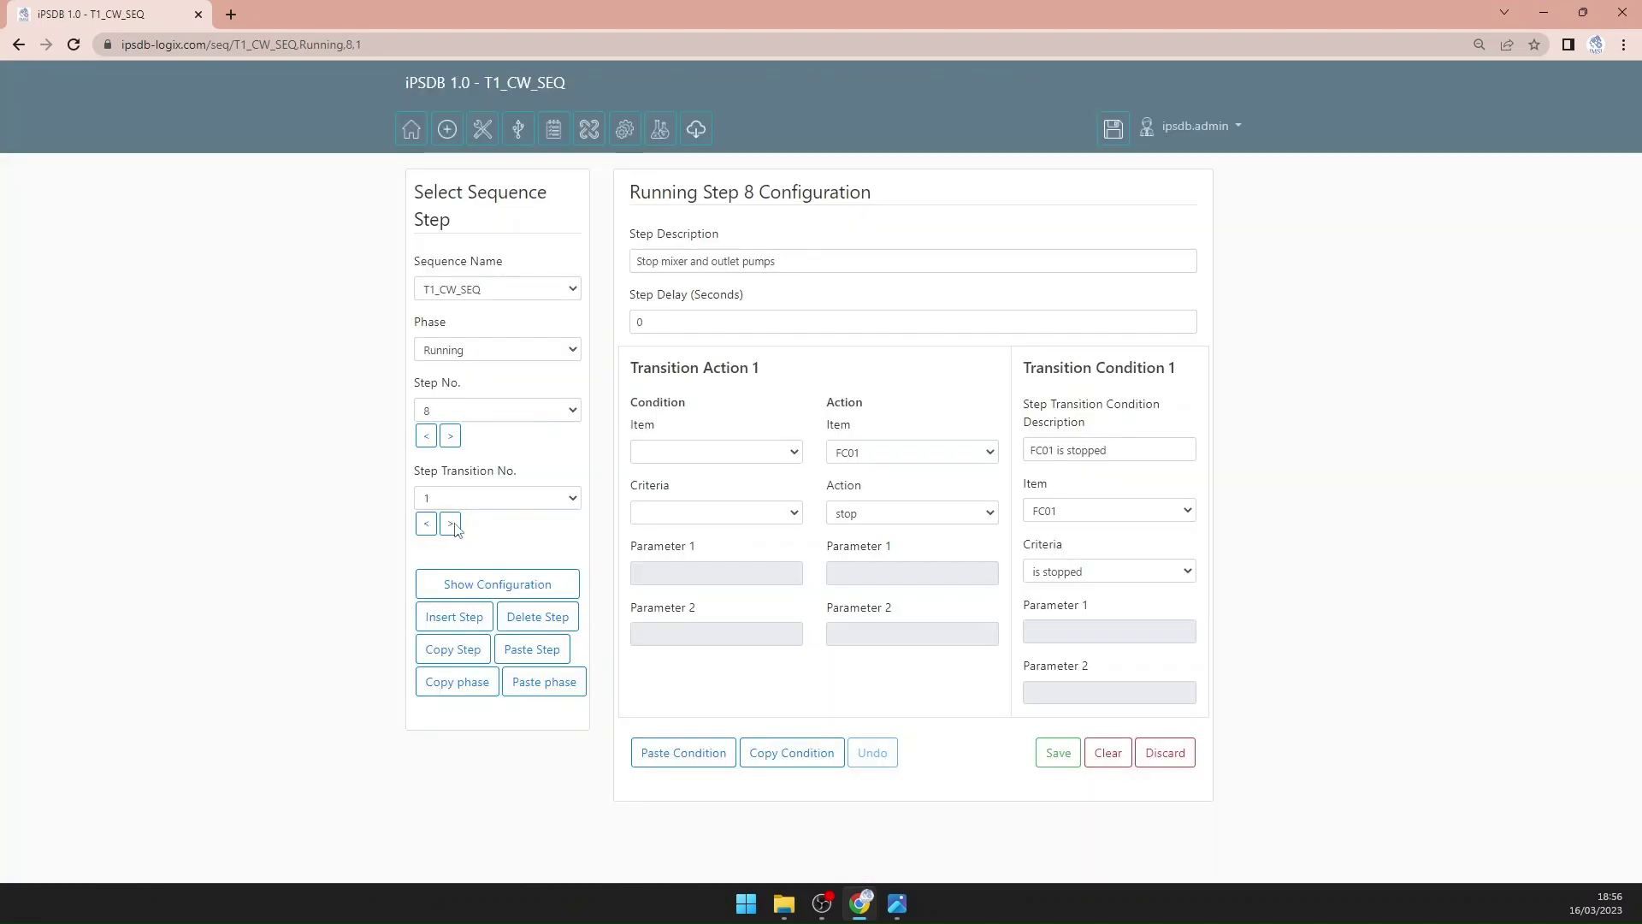
pyautogui.click(451, 523)
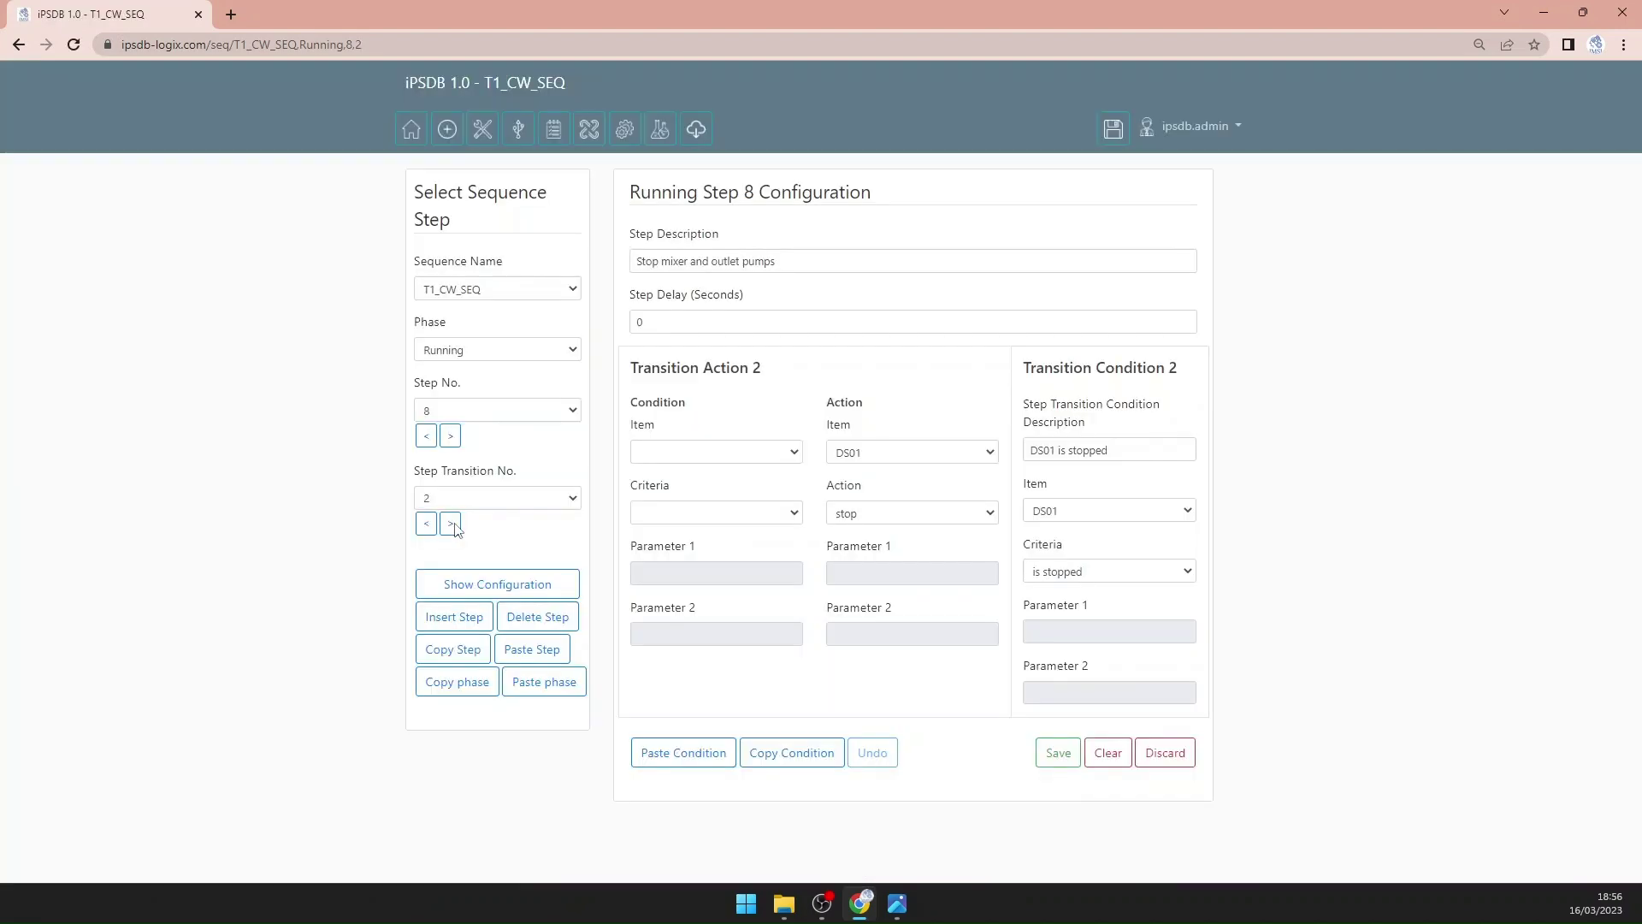
pyautogui.click(451, 523)
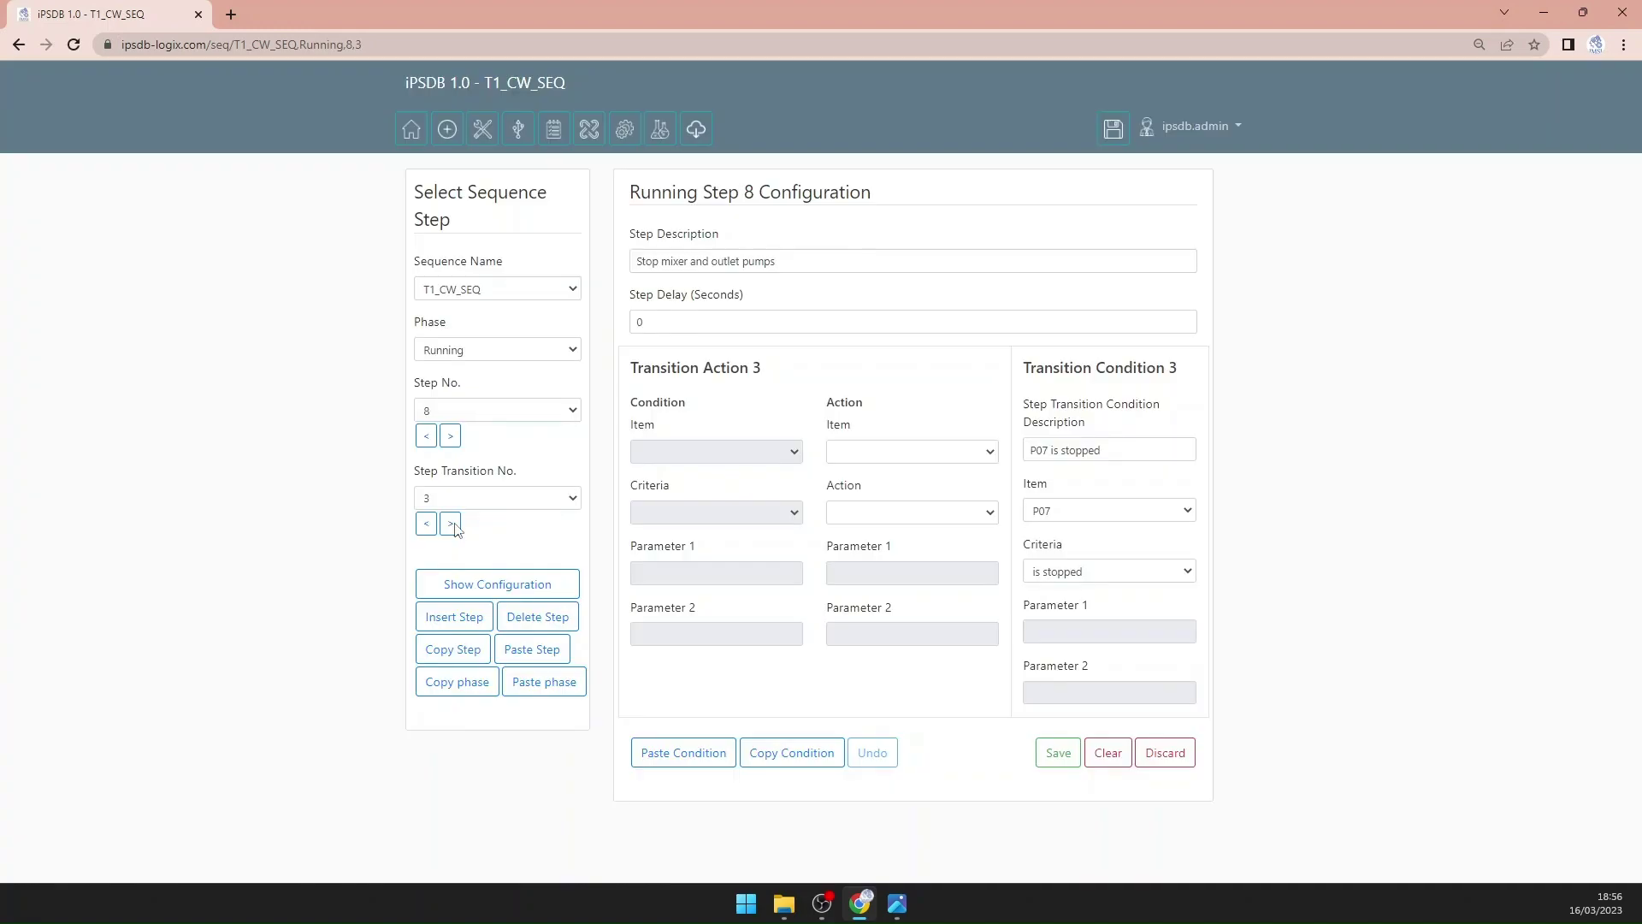
pyautogui.click(451, 524)
pyautogui.click(450, 437)
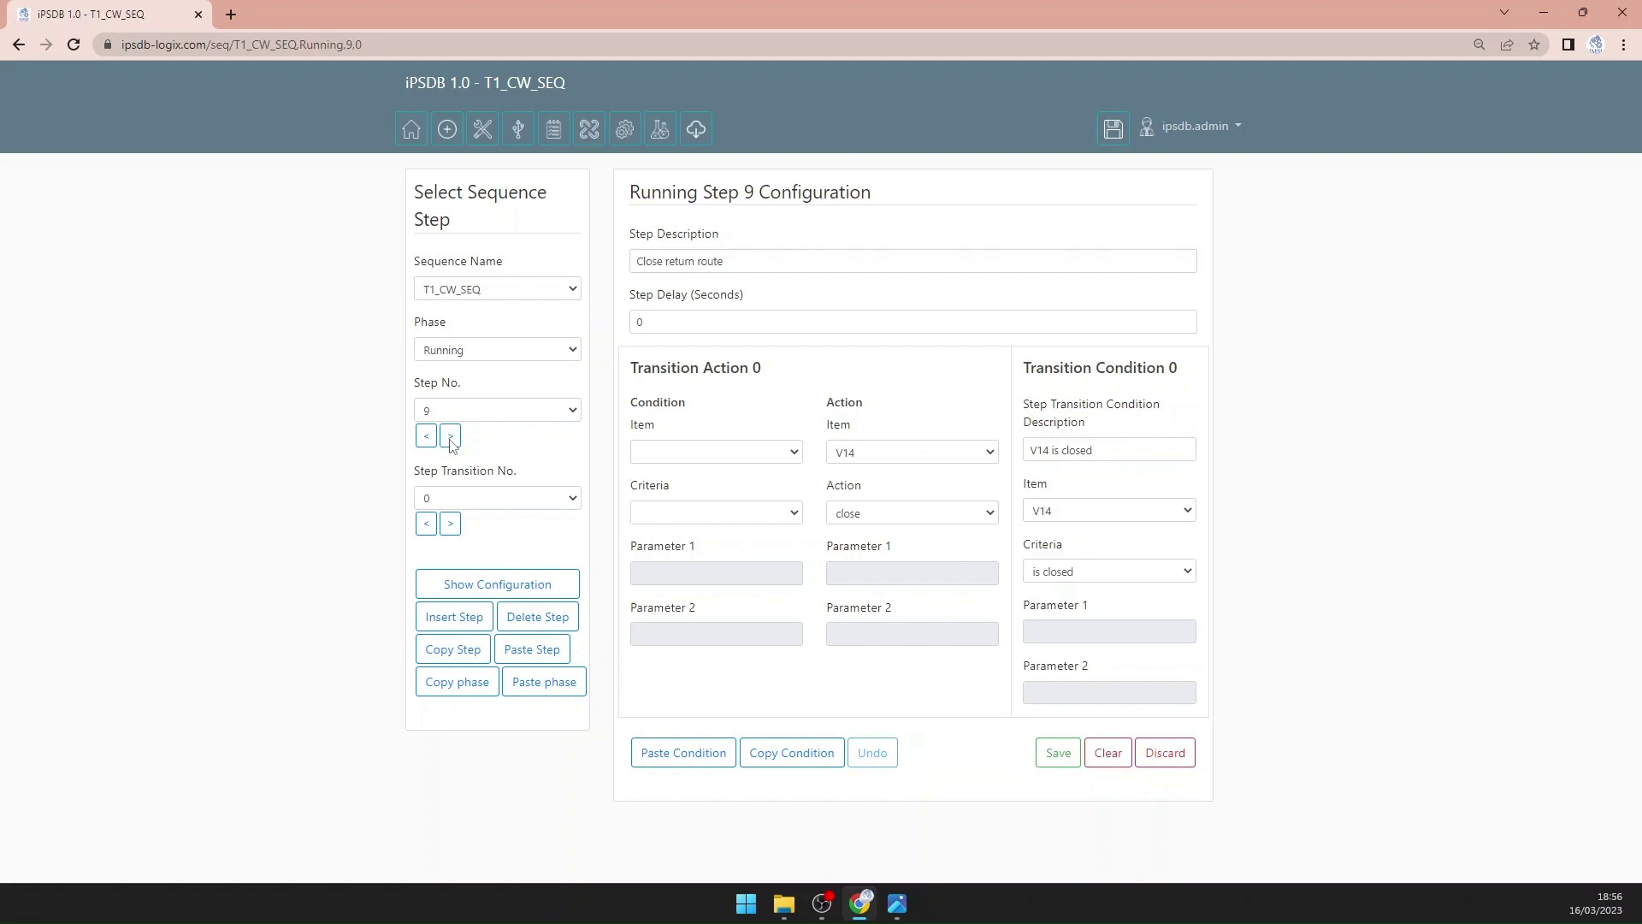
pyautogui.click(454, 435)
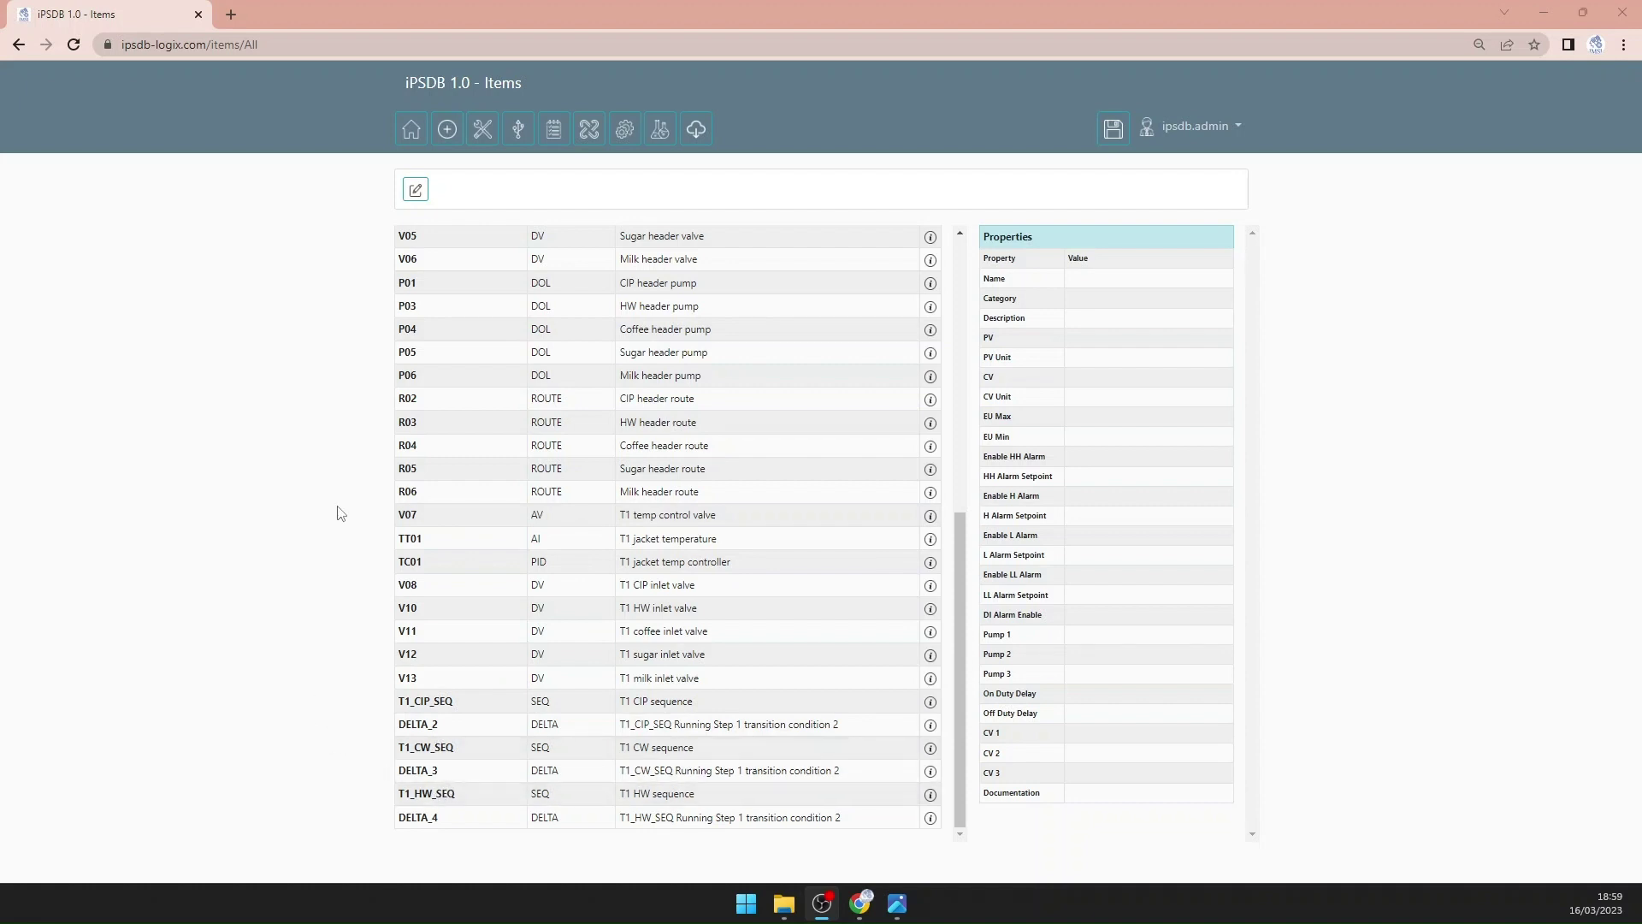
# Step: Load the existing T1_PW_SEQ item into the item editor as the template for a new sequence
pyautogui.moveTo(957, 546); pyautogui.dragTo(804, 261)
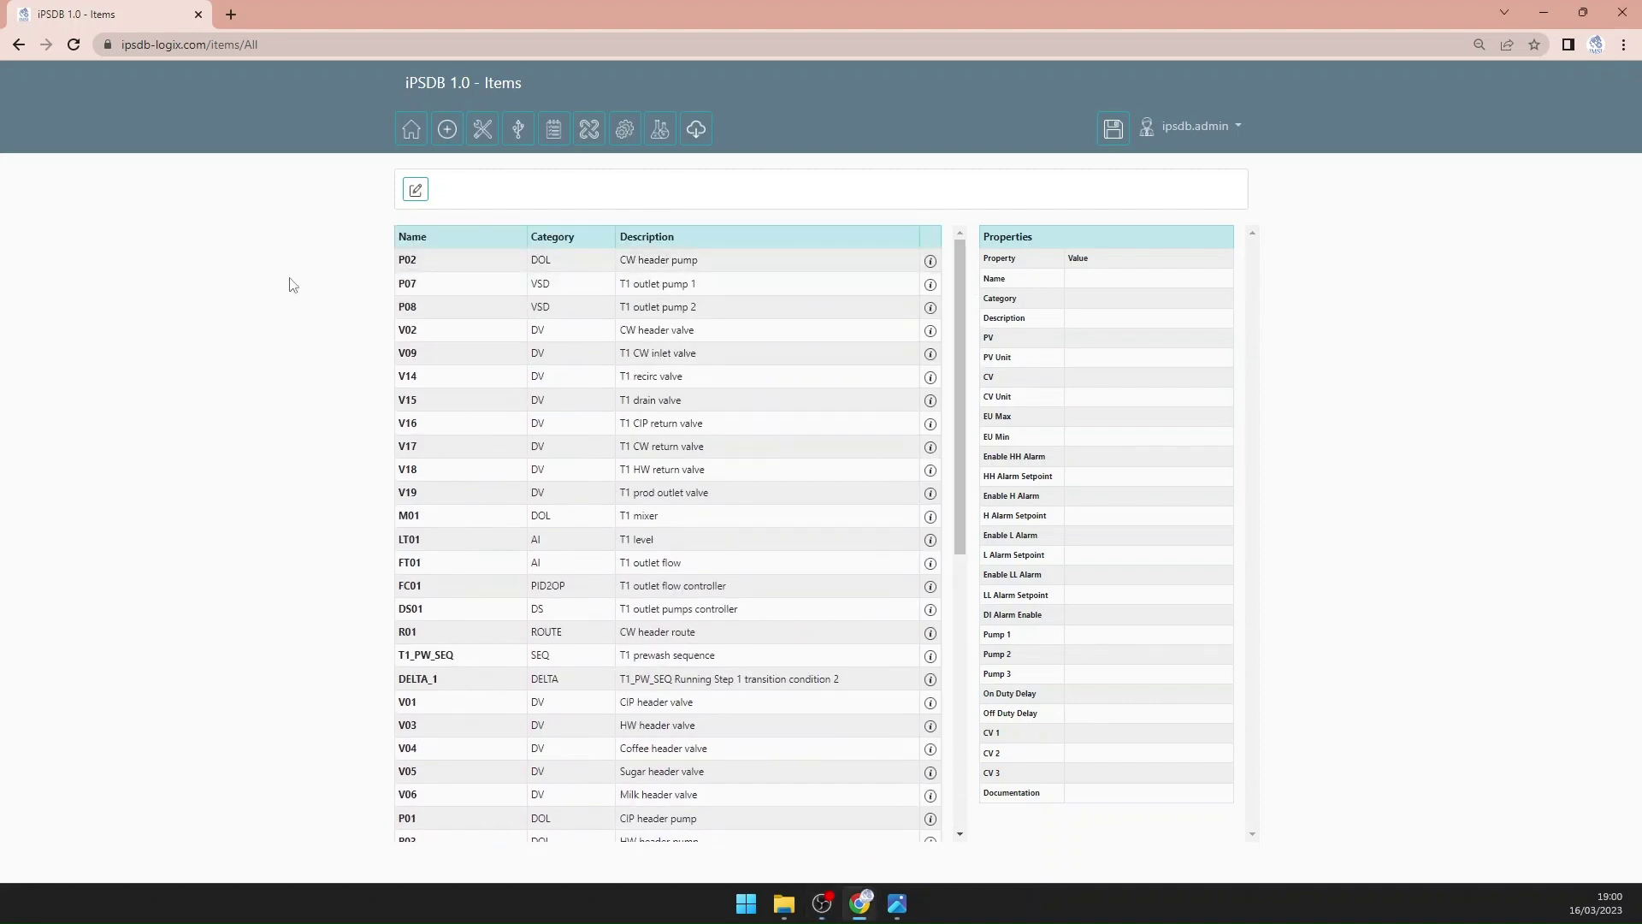
pyautogui.click(416, 189)
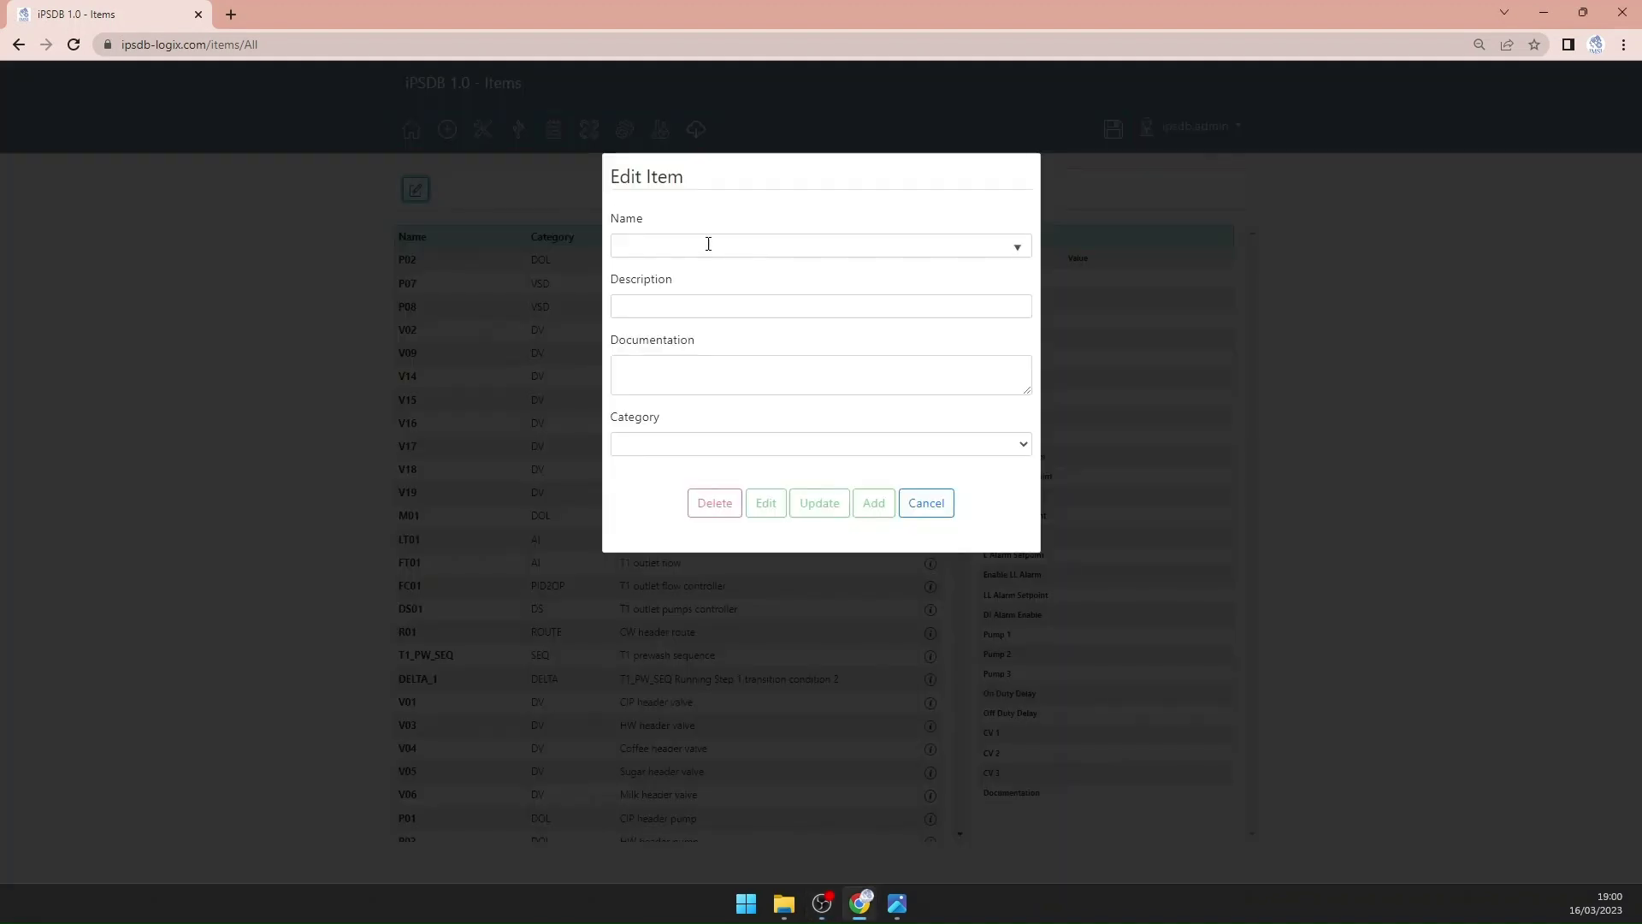
pyautogui.click(707, 245)
pyautogui.click(1077, 768)
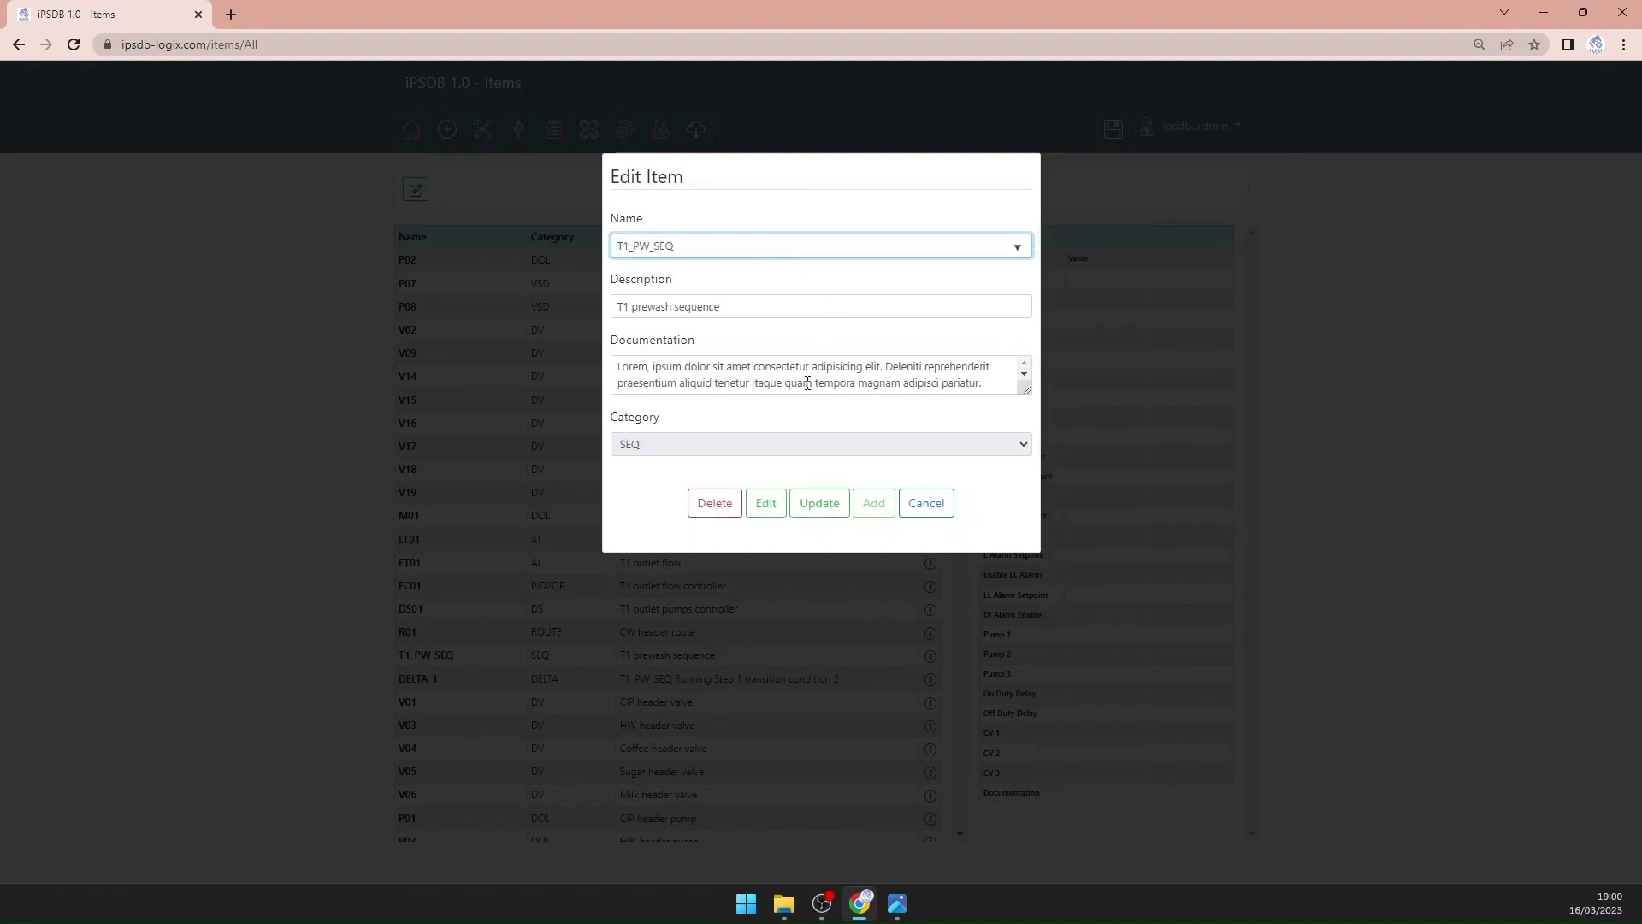
# Step: Rename the loaded item to T1_PROD_SEQ, describe it as "T1 production sequence", and add it as a new item
pyautogui.moveTo(633, 250); pyautogui.dragTo(650, 250)
pyautogui.press('BackSpace')
pyautogui.write('PROD')
pyautogui.doubleClick(643, 301)
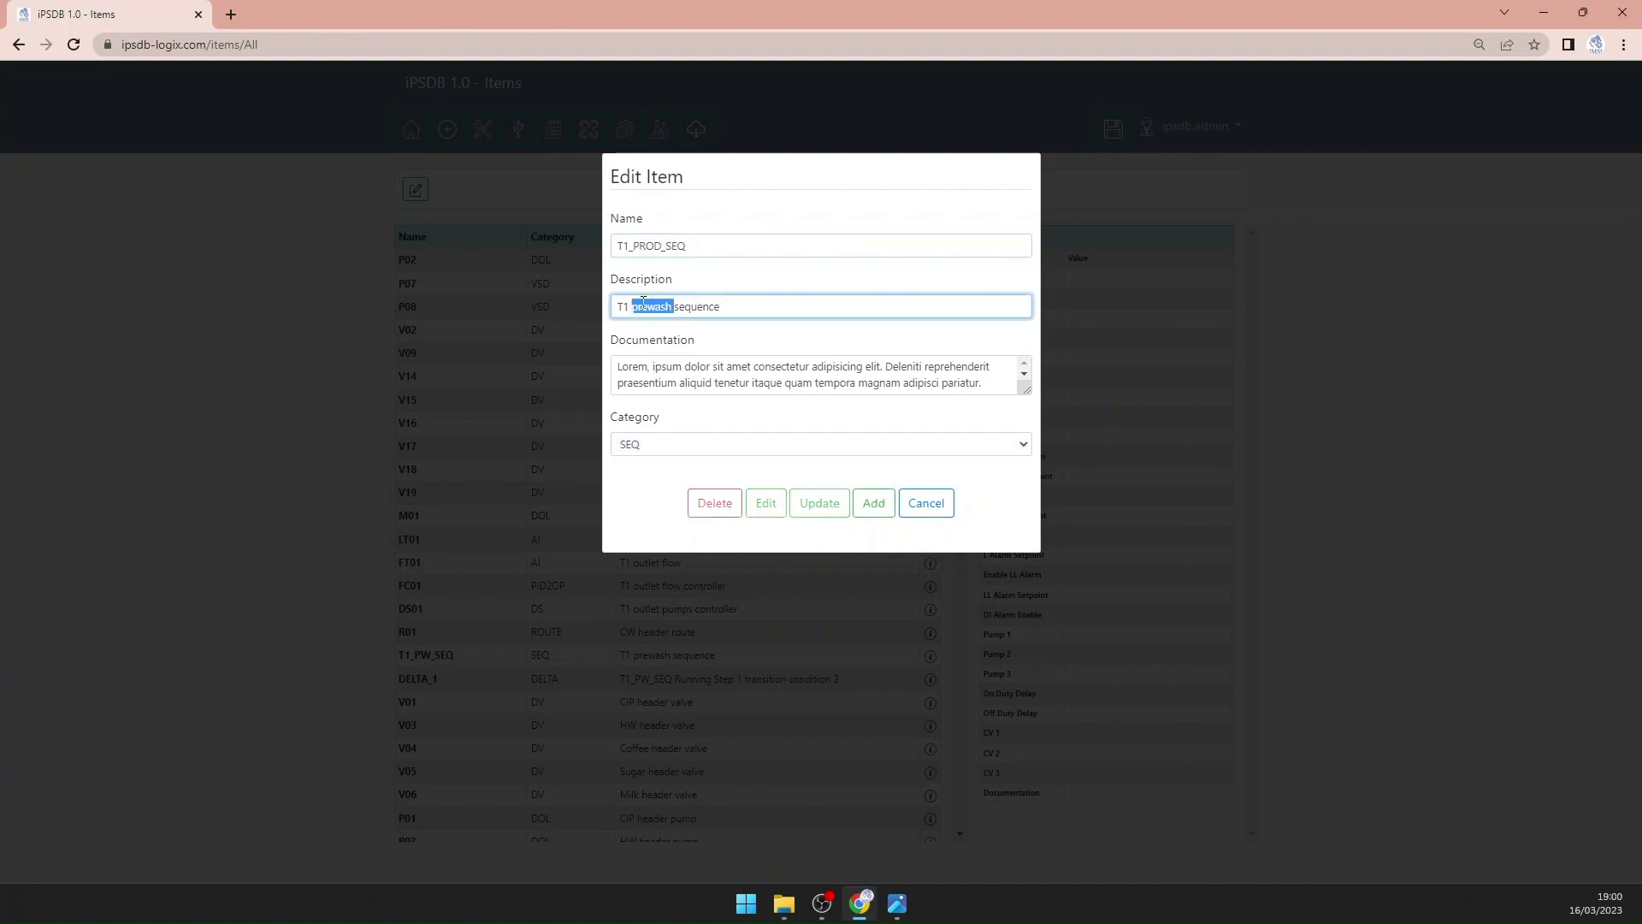
pyautogui.write('production')
pyautogui.click(873, 503)
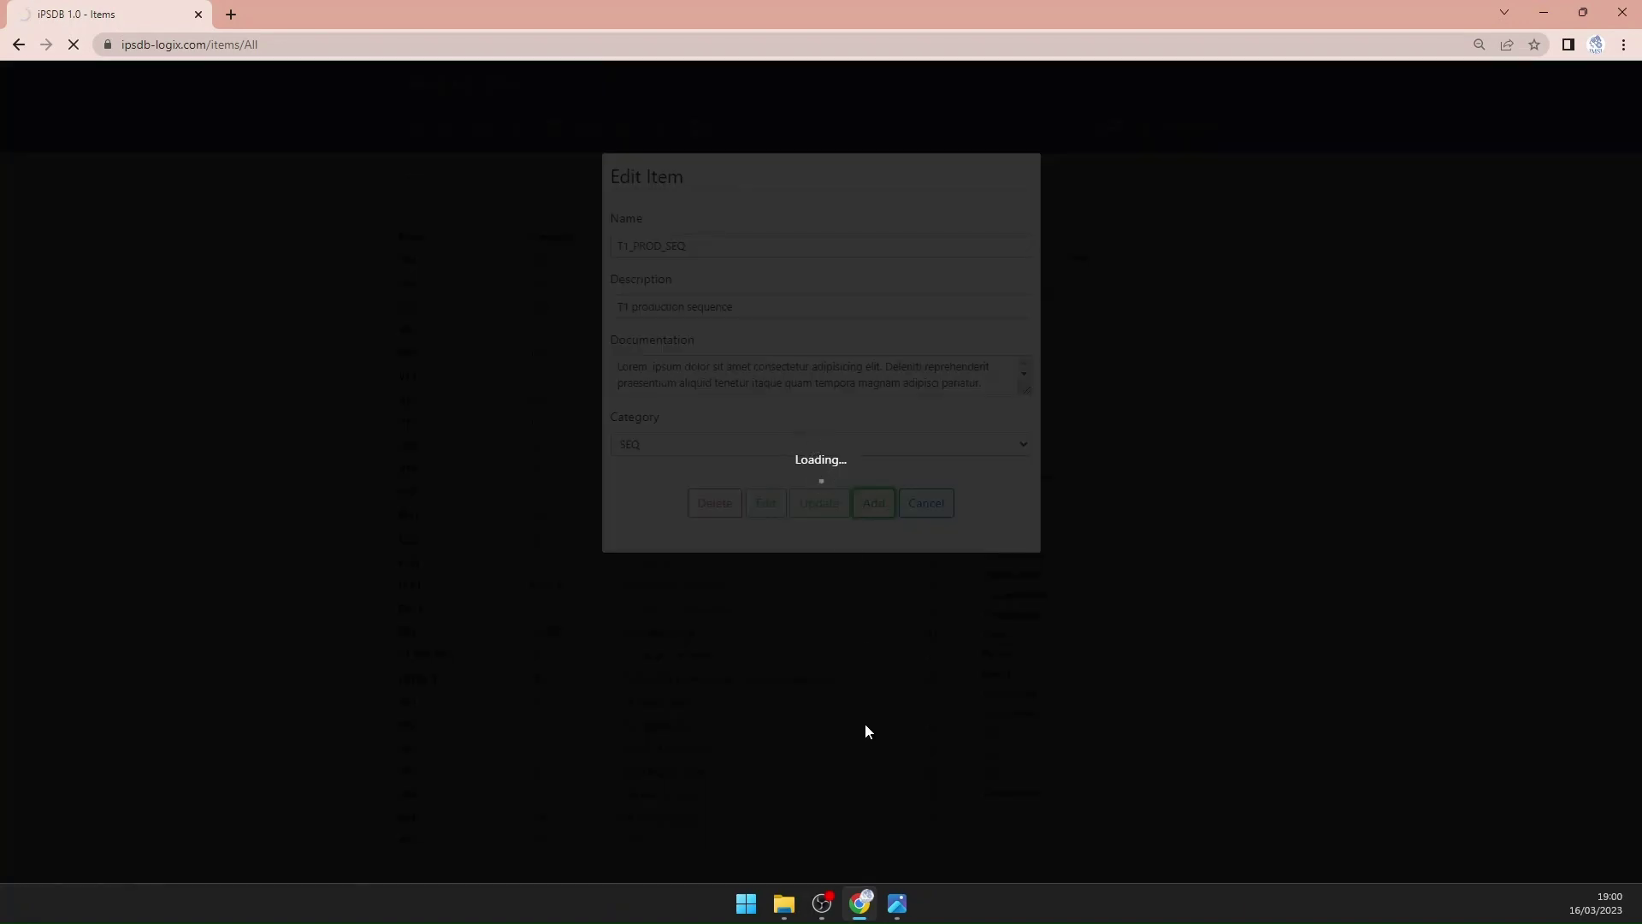
# Step: Show Running step 1 of T1_PROD_SEQ and consult the "P&ID - complete.png" drawing in the image viewer before returning to the browser
pyautogui.click(793, 838)
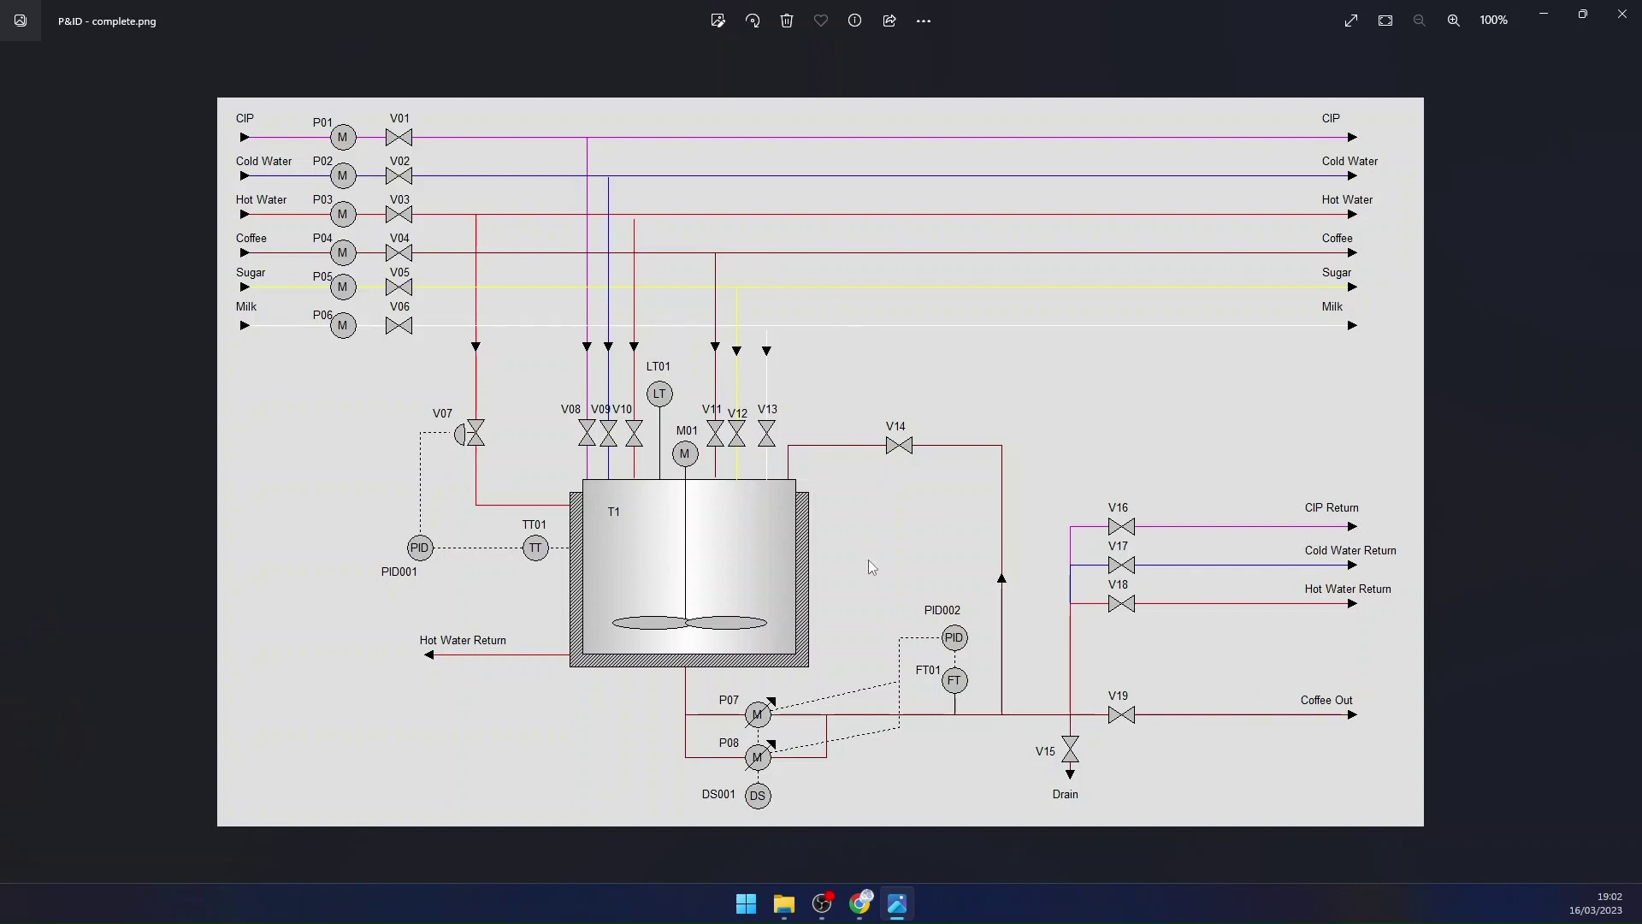
pyautogui.click(892, 917)
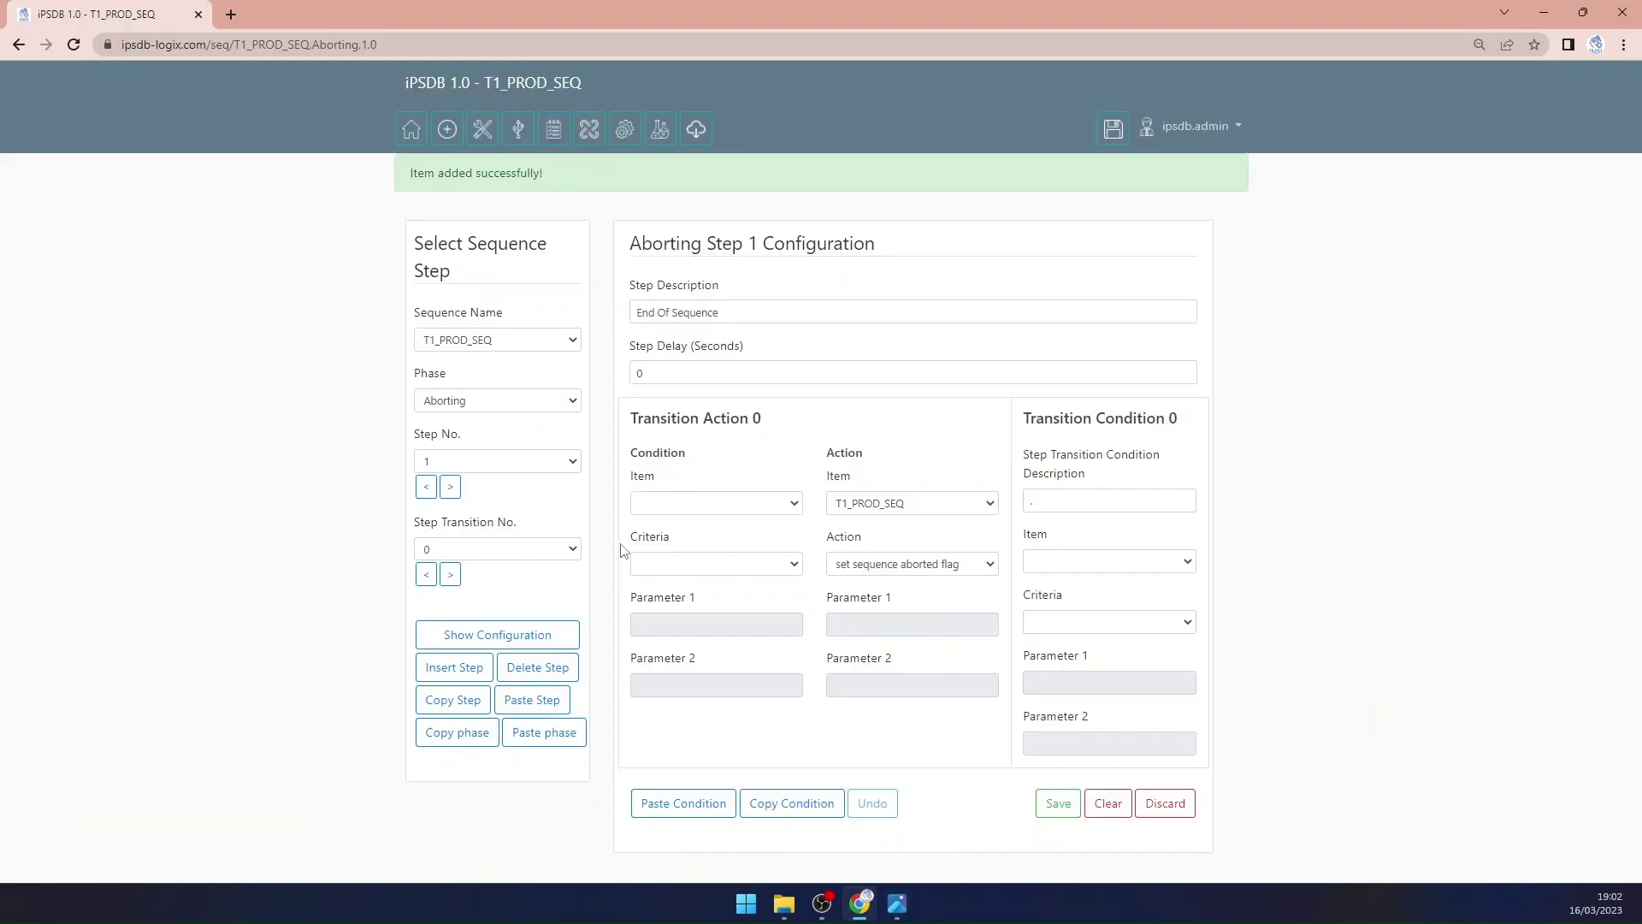
pyautogui.click(541, 402)
pyautogui.click(462, 415)
pyautogui.click(496, 634)
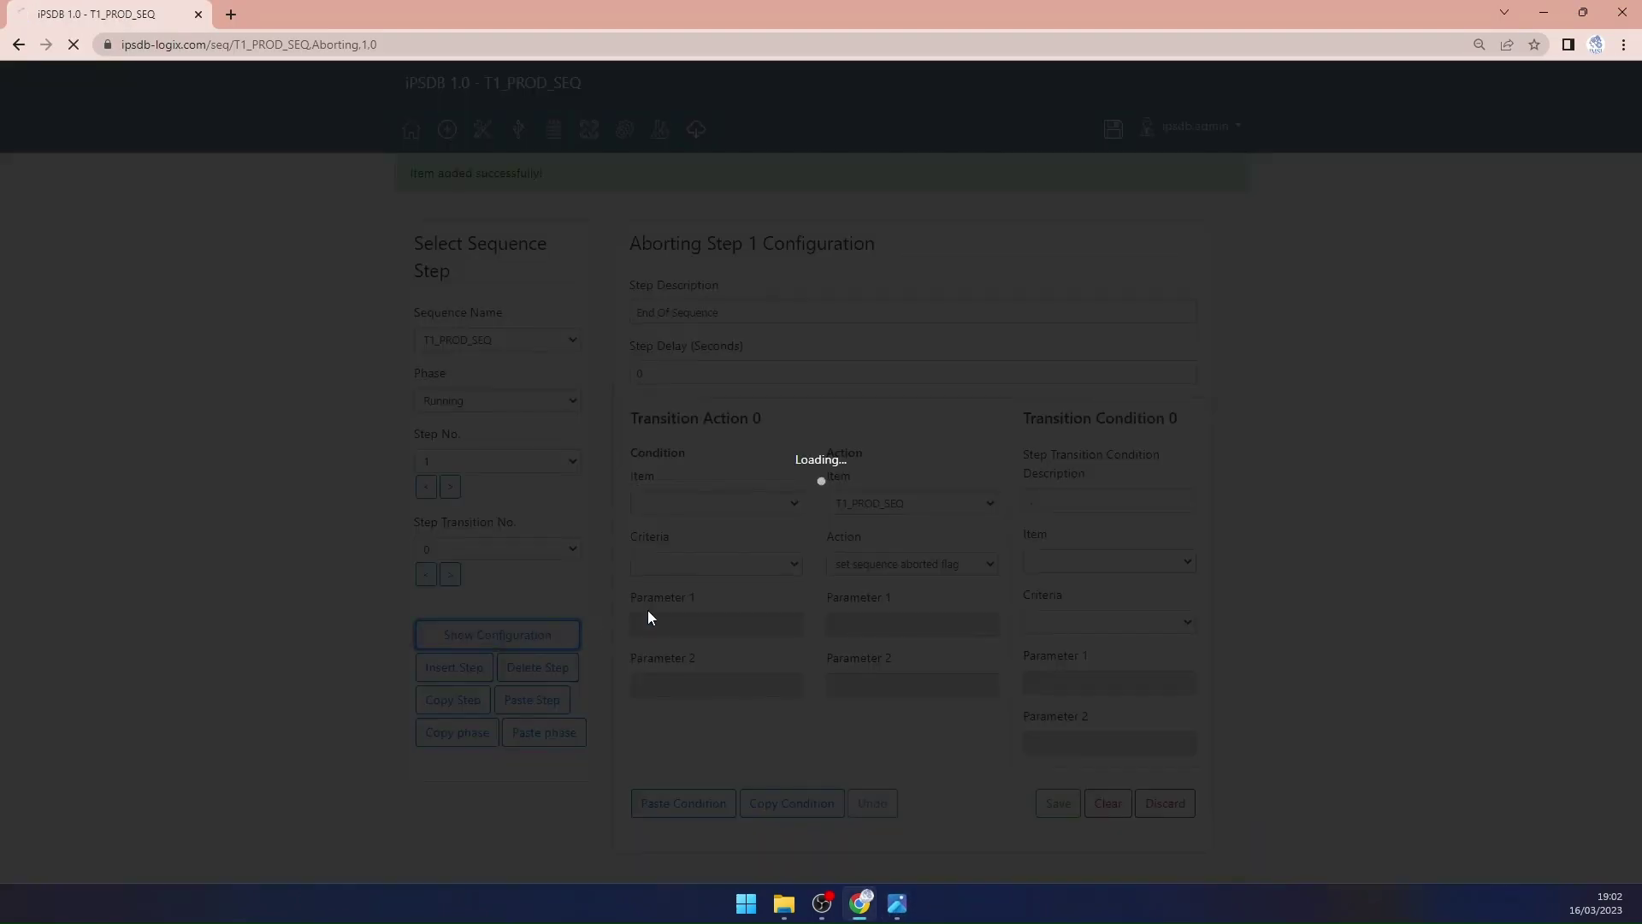
pyautogui.click(896, 909)
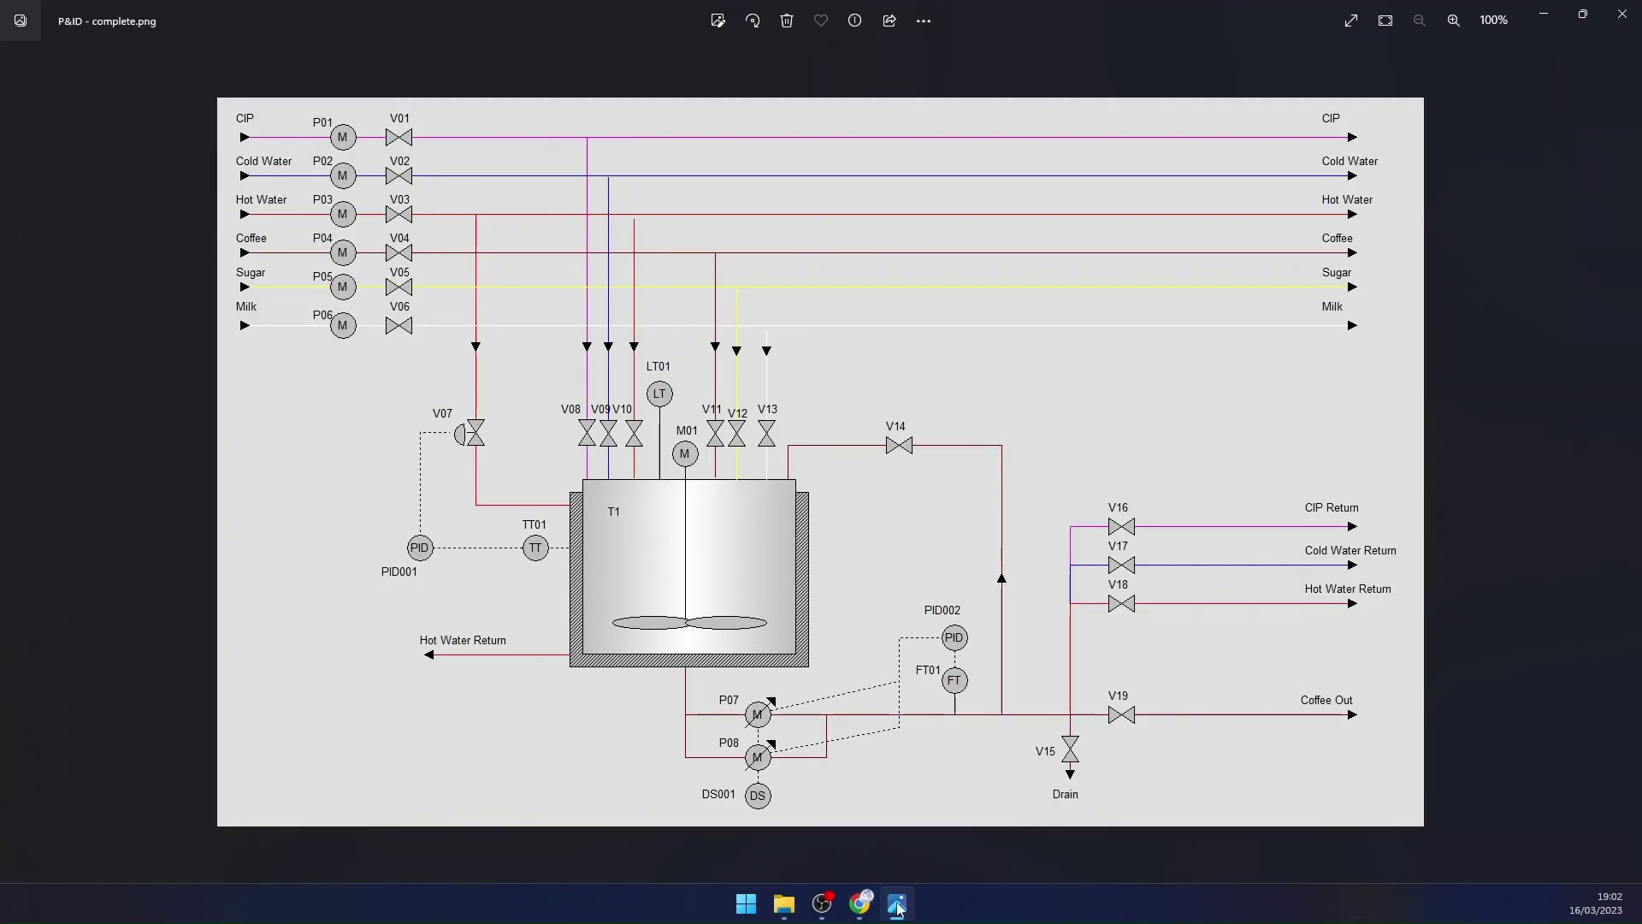
pyautogui.click(859, 903)
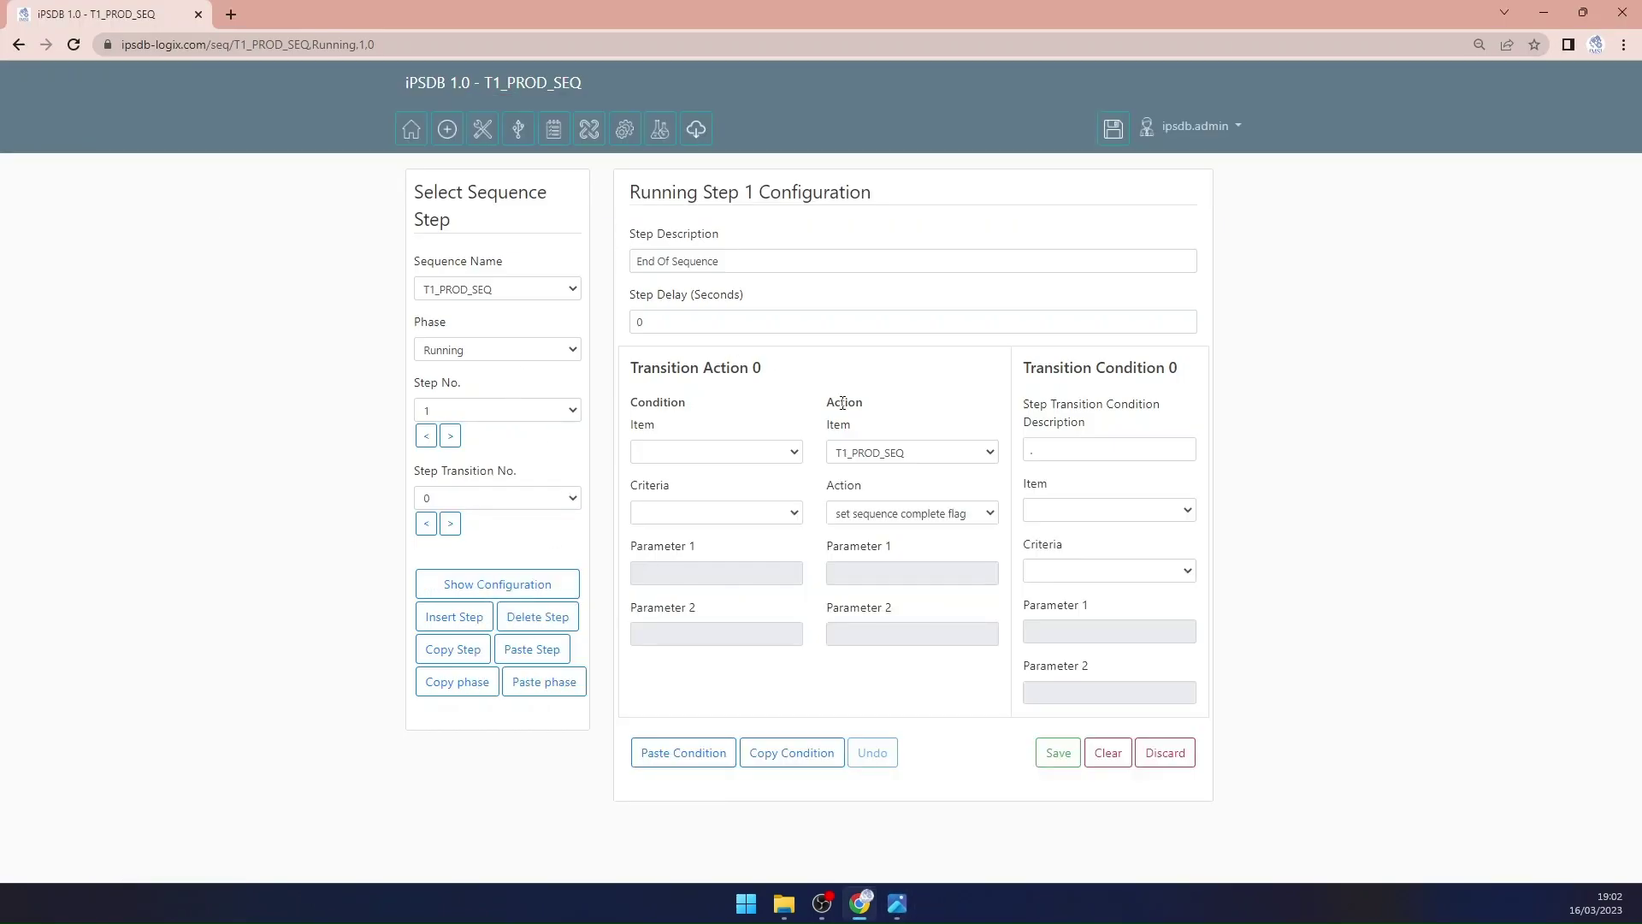
# Step: Replace the description of T1_PROD_SEQ's Running step 1 with "Open coffee header and inlet valve"
pyautogui.moveTo(774, 258); pyautogui.dragTo(529, 280)
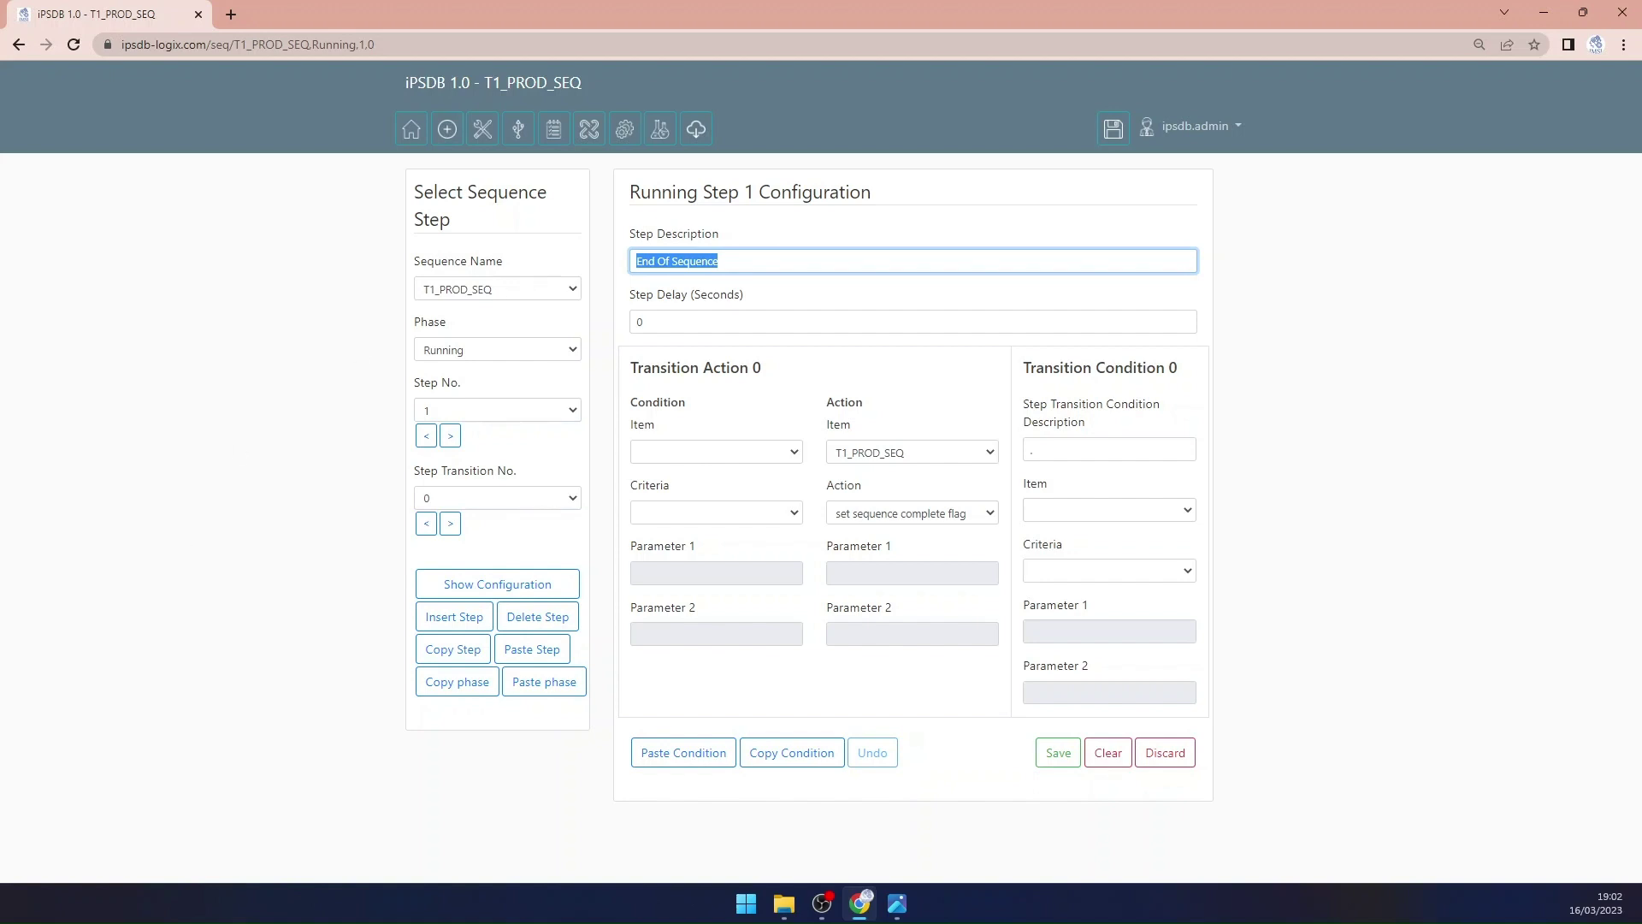
pyautogui.press('BackSpace')
pyautogui.click(757, 258)
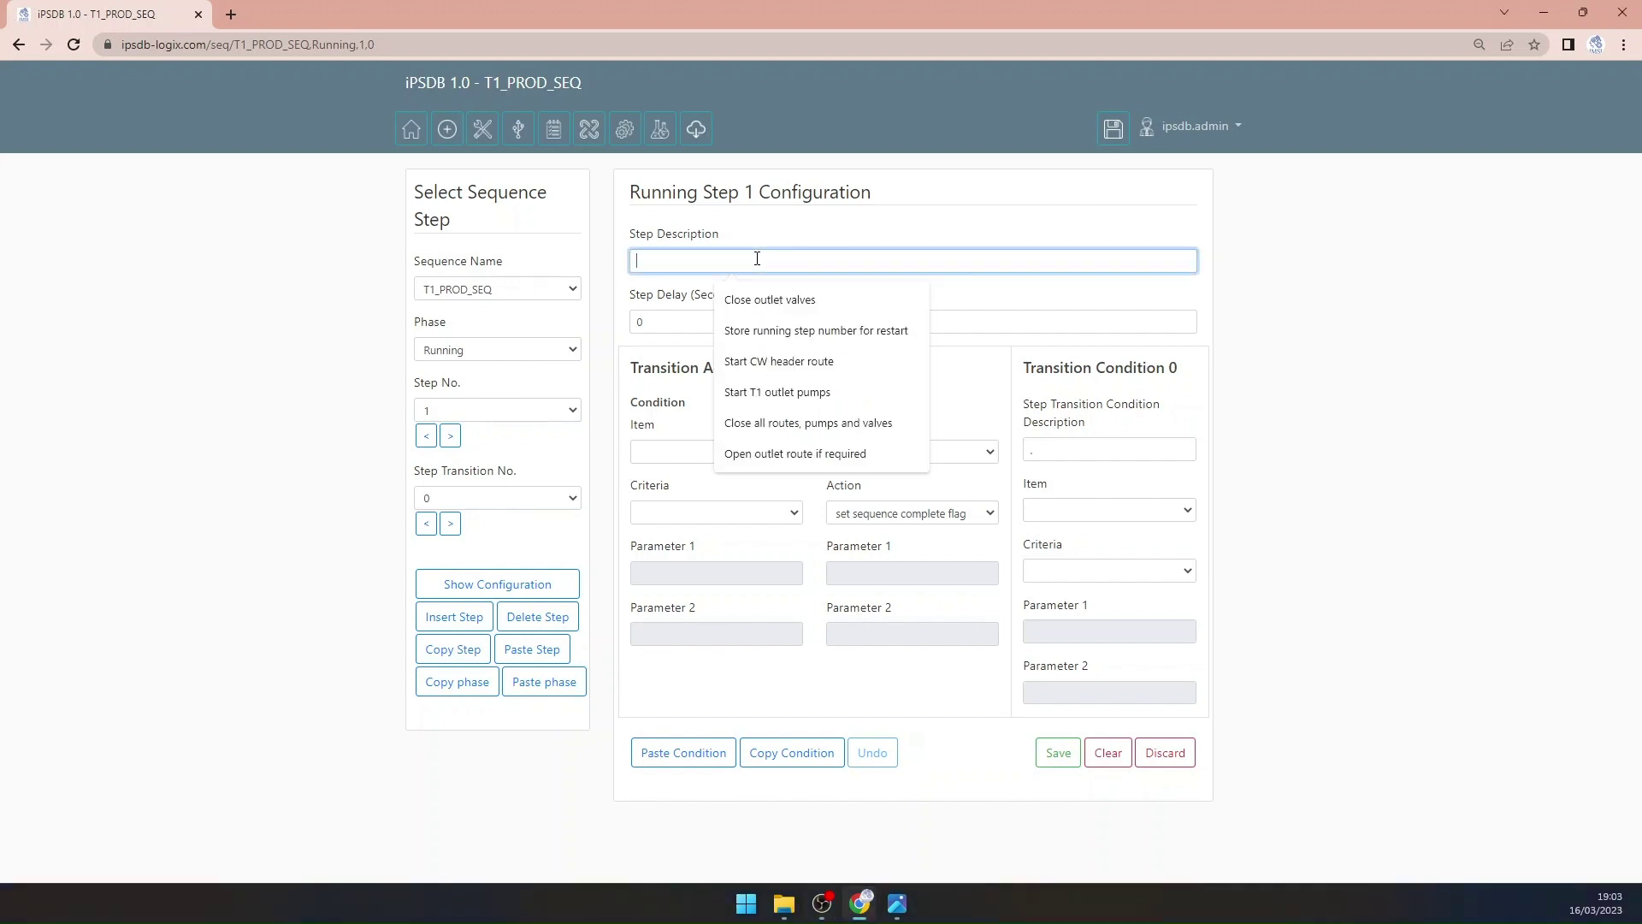
pyautogui.write('Open')
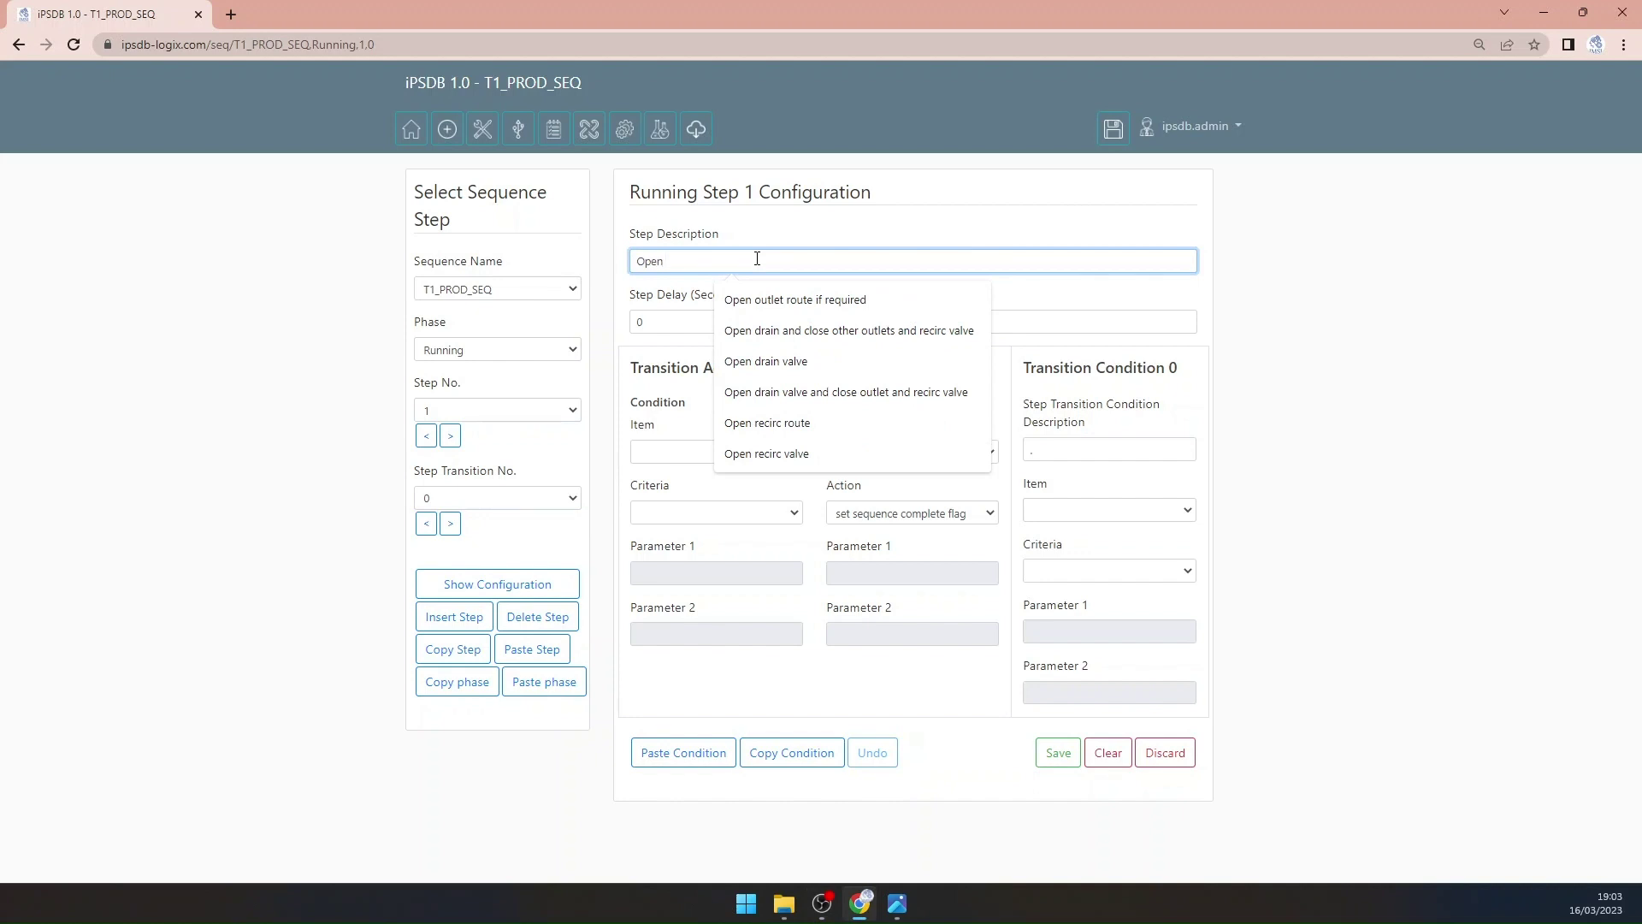
pyautogui.write(' coffee header and inlet valve')
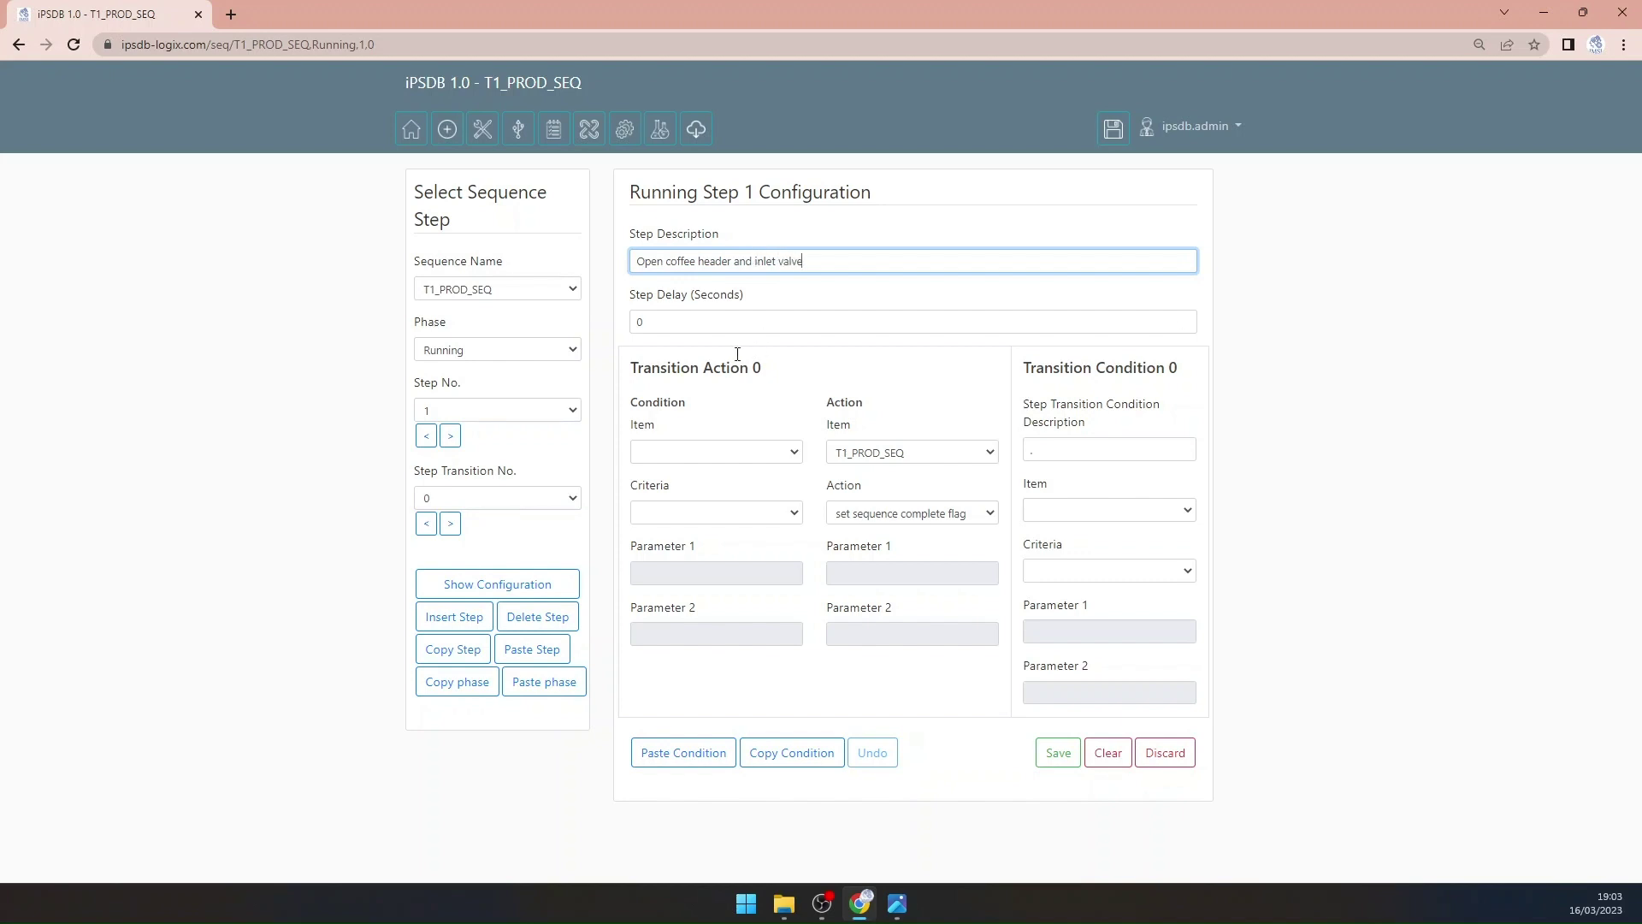
# Step: Set transition action 0 of Running step 1 to start R04, and transition condition 0 to R04 is running
pyautogui.click(956, 454)
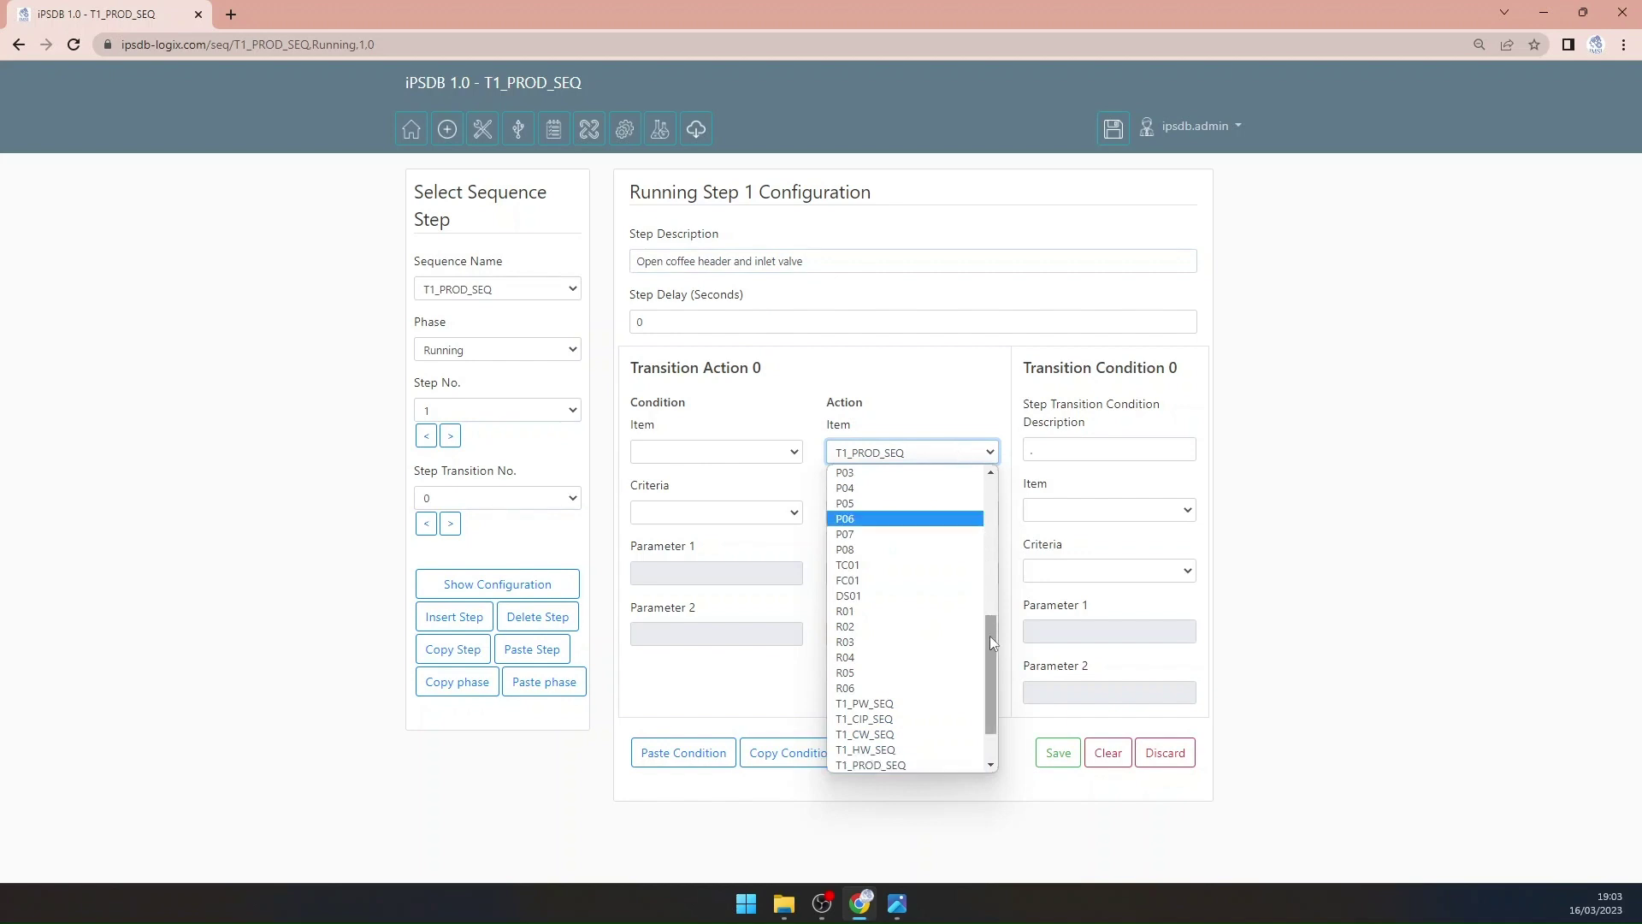
pyautogui.moveTo(988, 637); pyautogui.dragTo(992, 609)
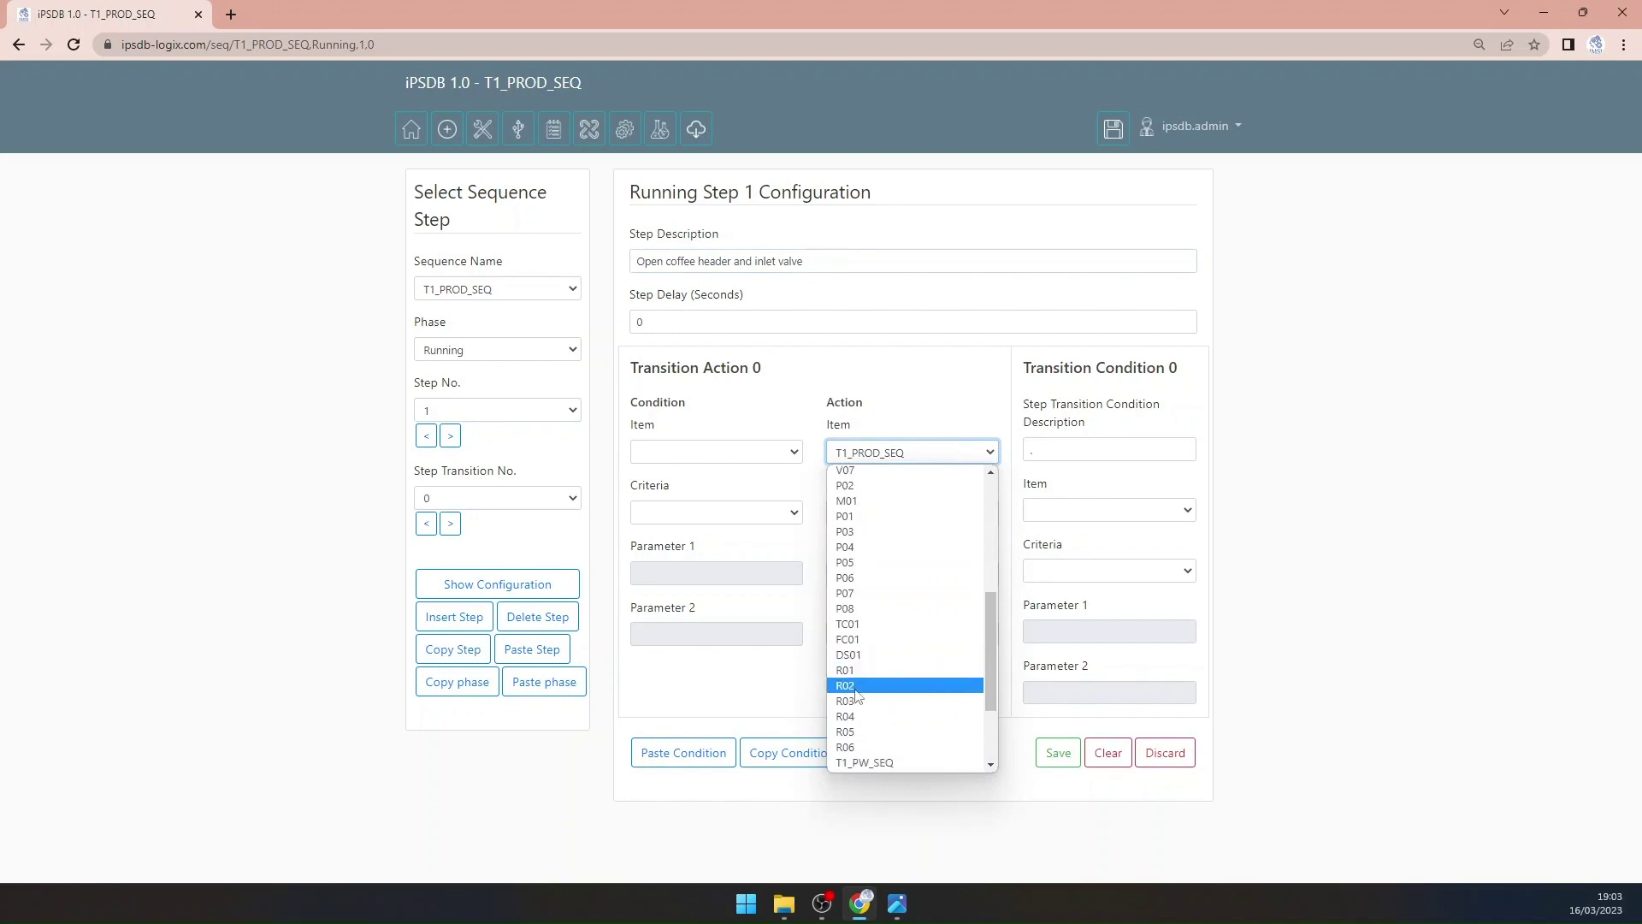
pyautogui.click(857, 718)
pyautogui.click(1096, 512)
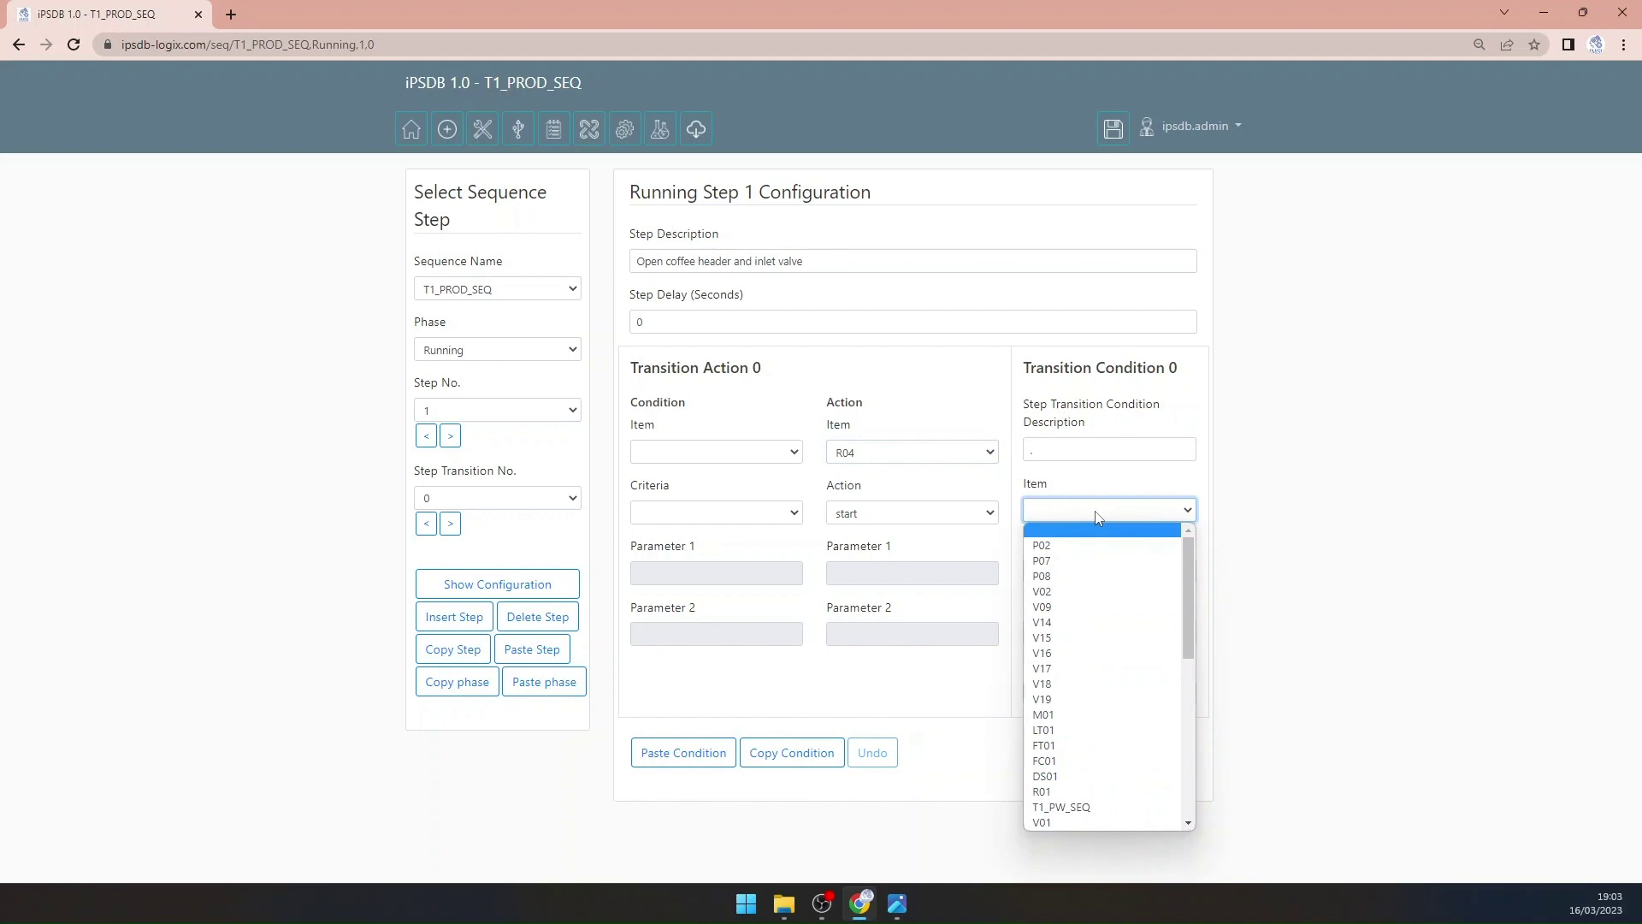
pyautogui.write('r04')
pyautogui.press('Return')
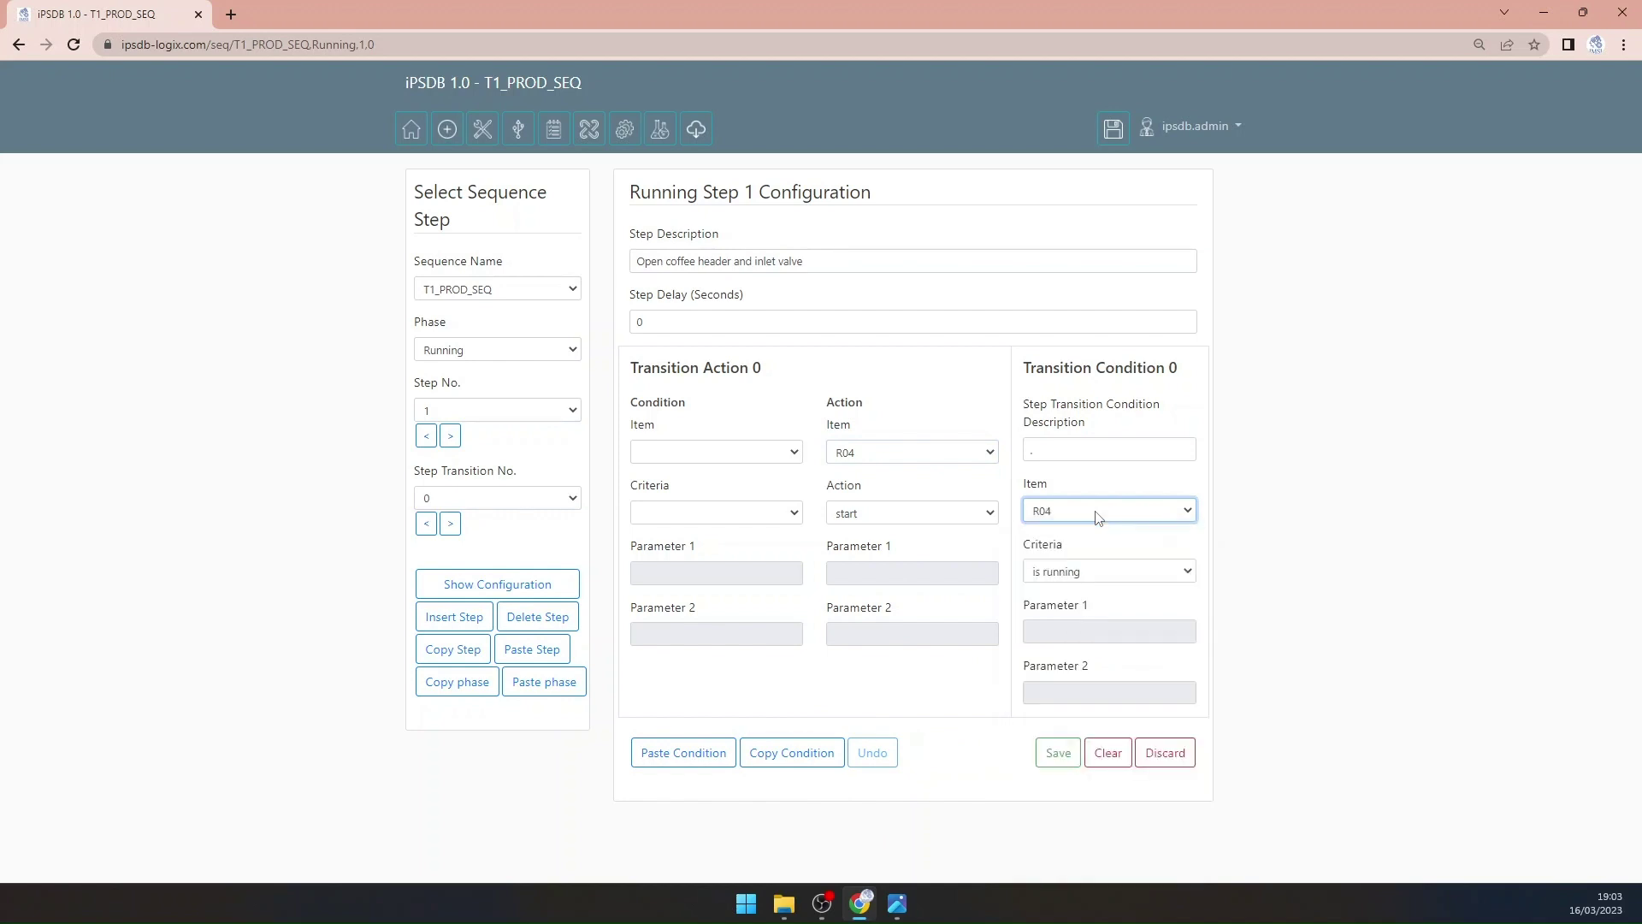
# Step: Describe transition condition 0 of Running step 1 as "Coffee header running" and save the transition
pyautogui.click(1078, 445)
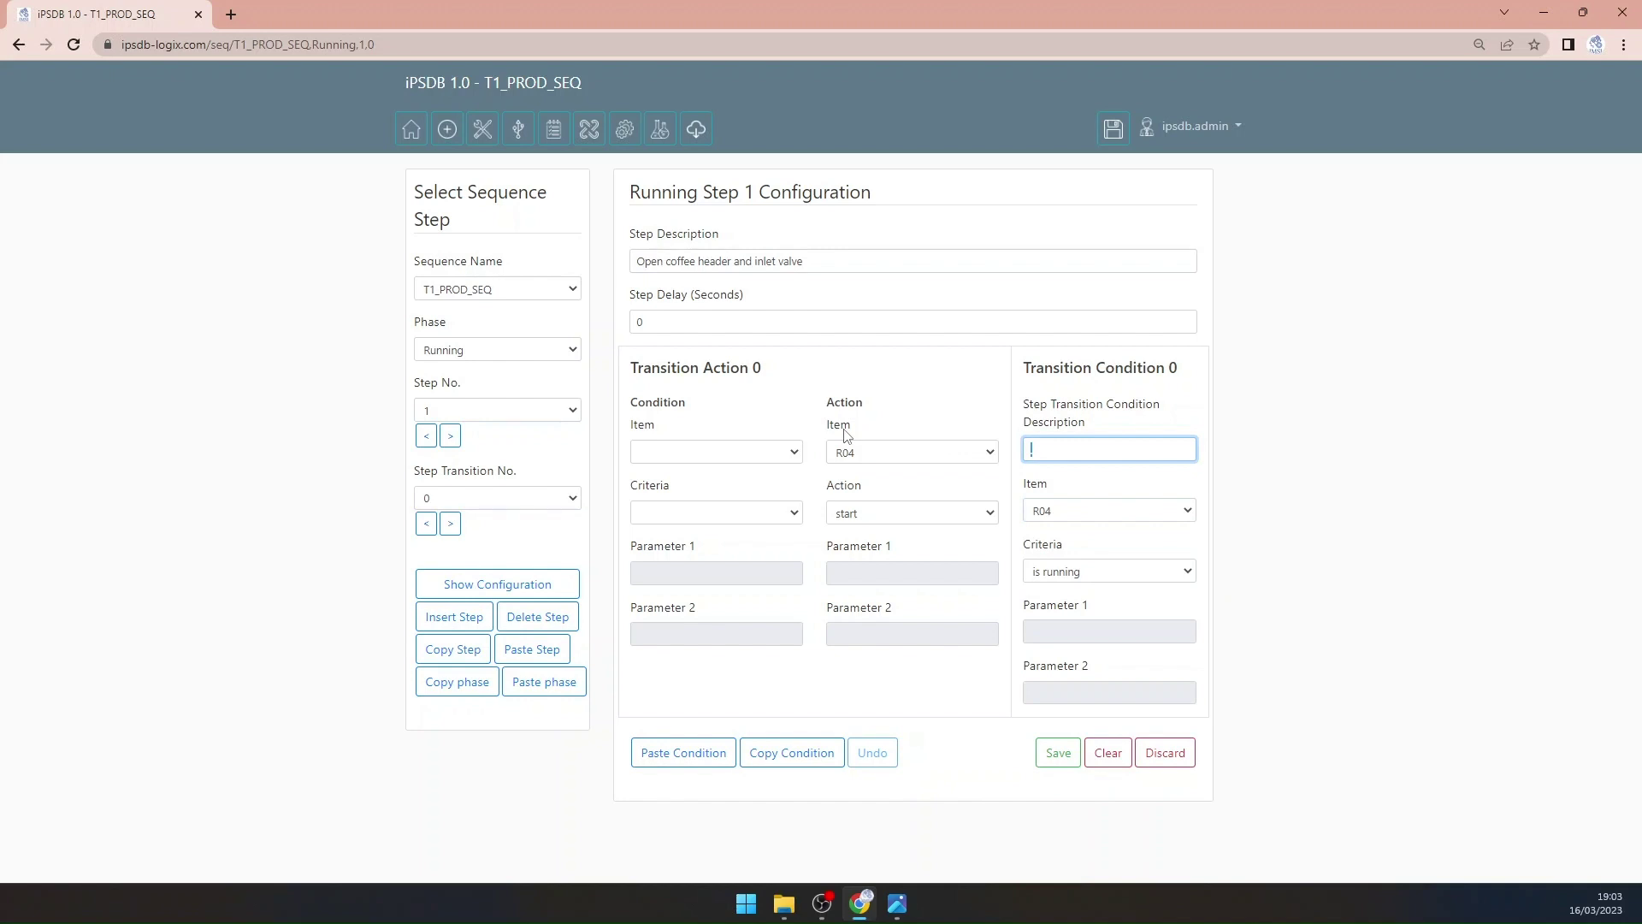
pyautogui.write('Coffee header running')
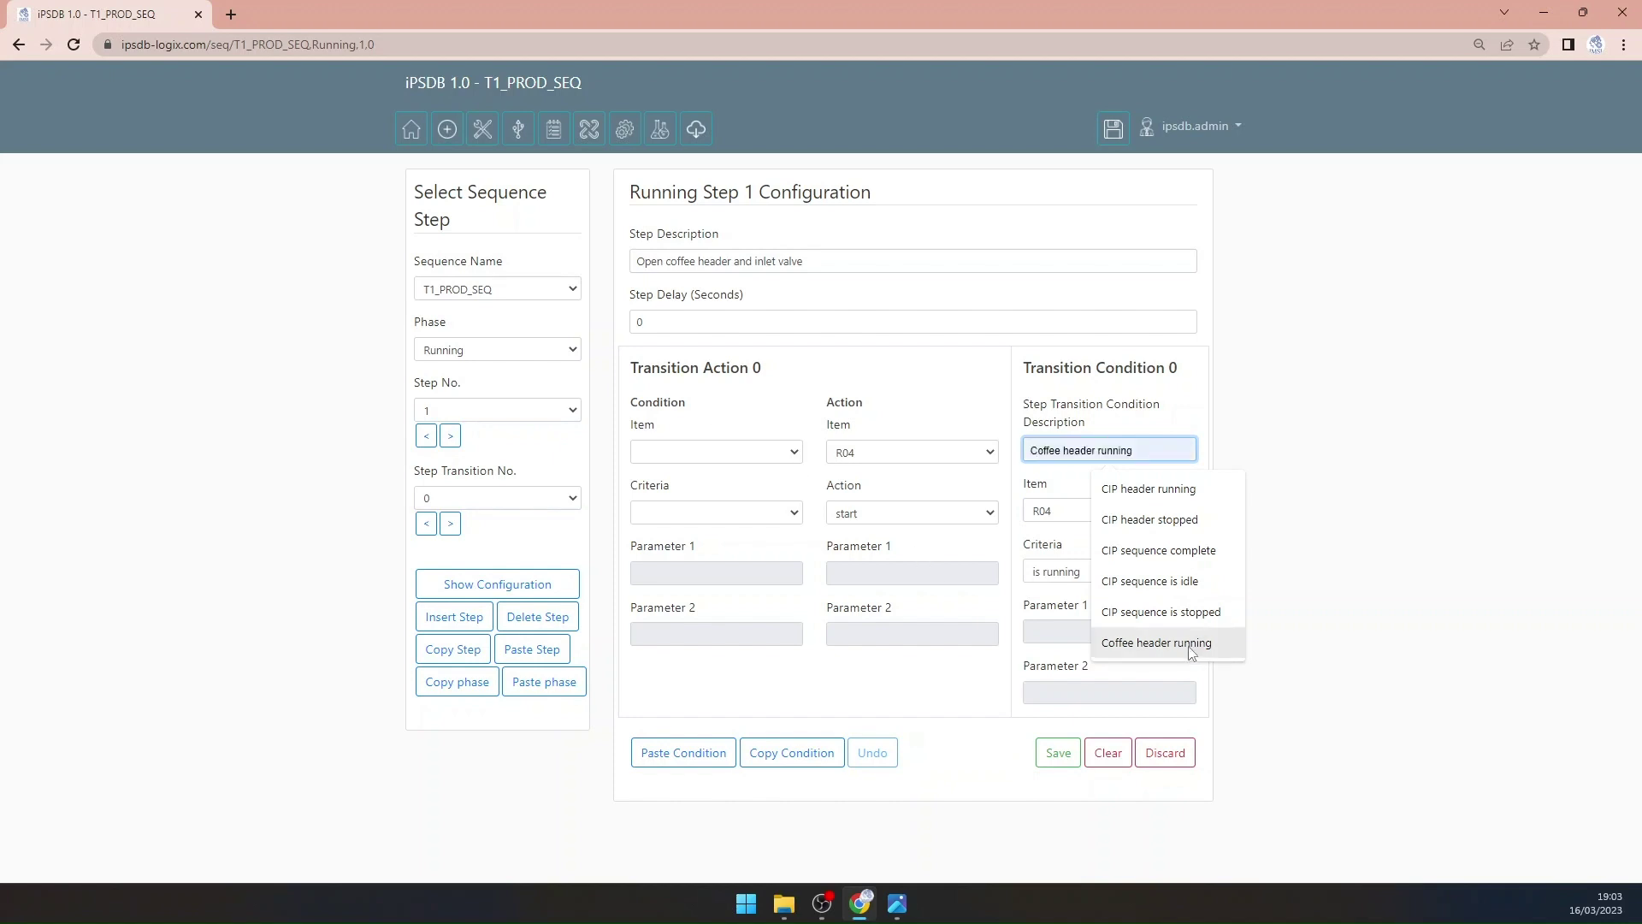
pyautogui.click(1156, 643)
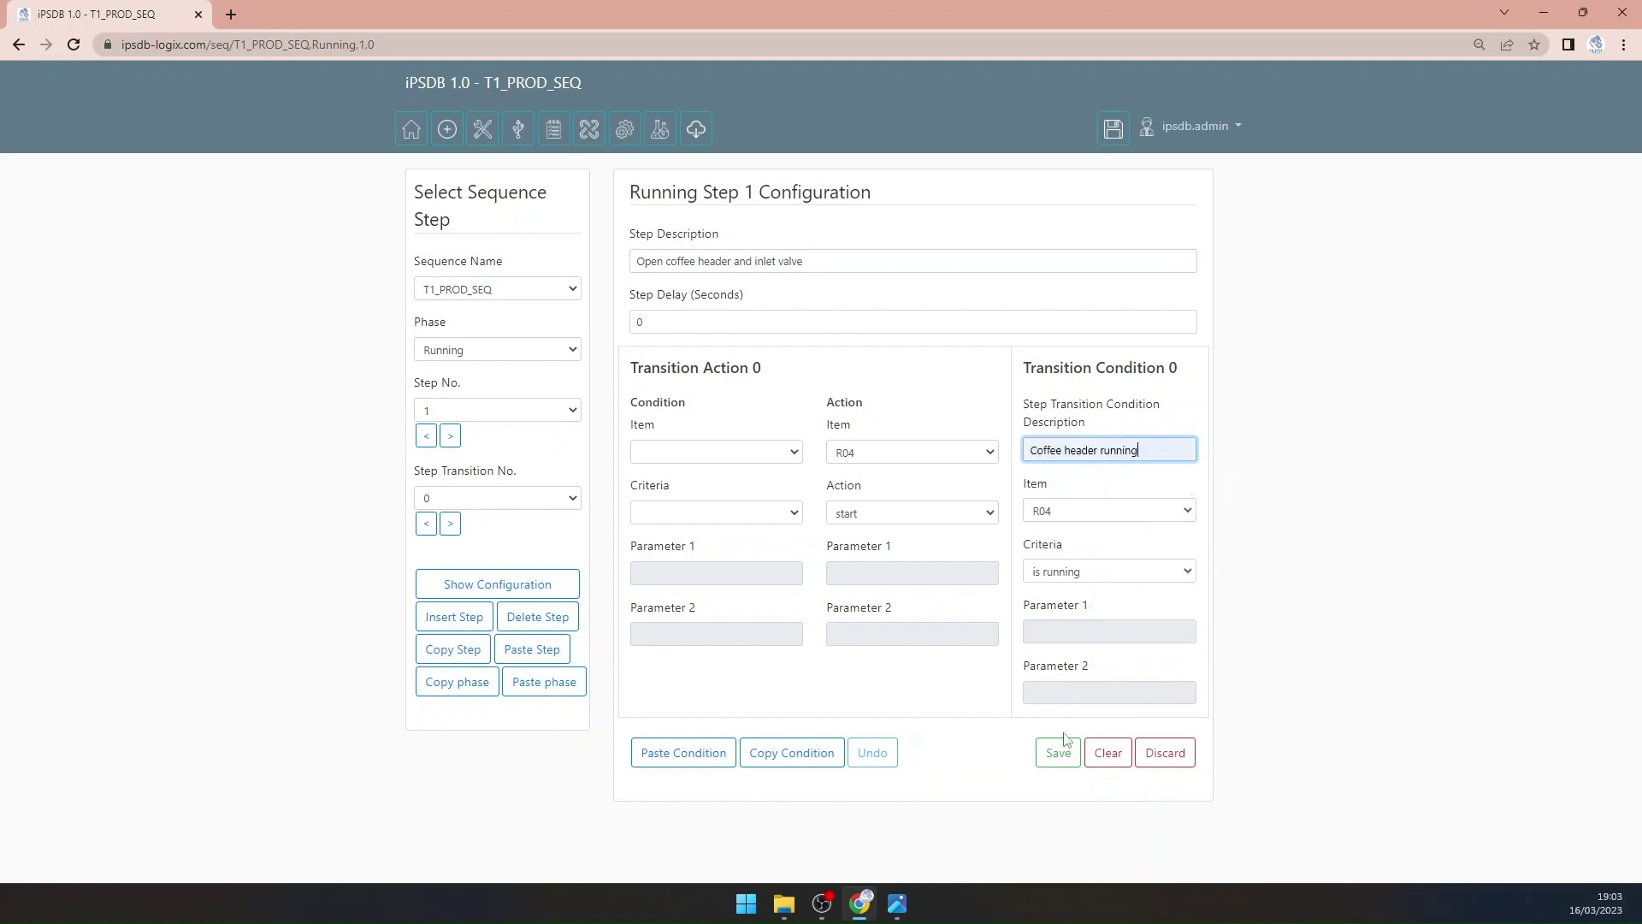
pyautogui.click(1052, 753)
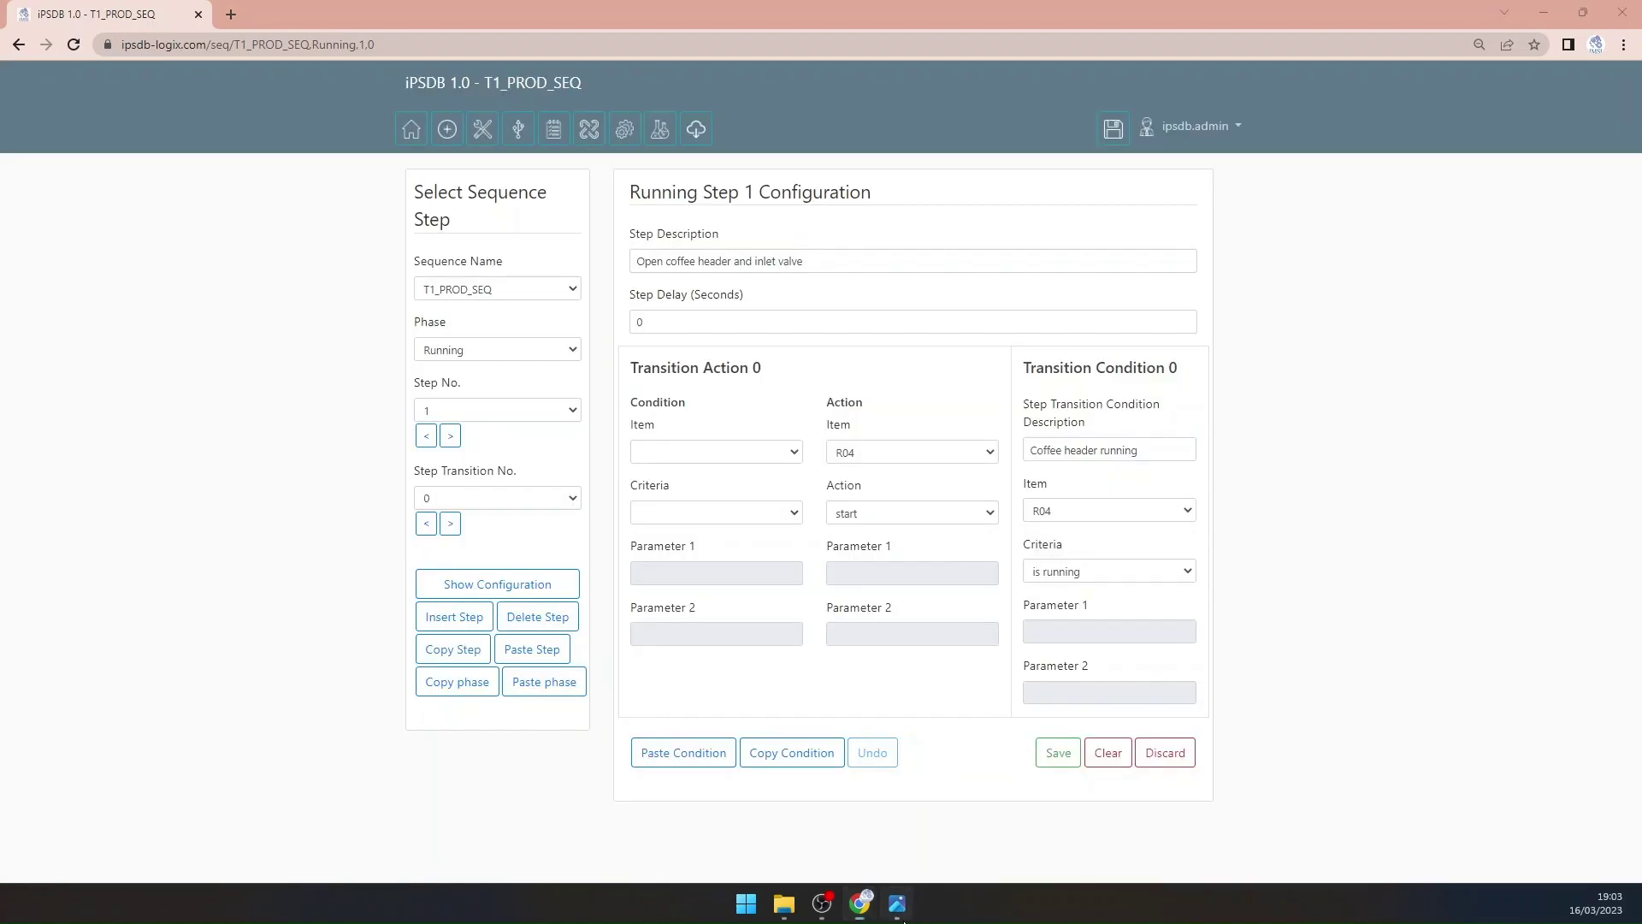
# Step: Consult the "P&ID - complete.png" drawing in the image viewer, then set transition action 1 of Running step 1 to open V11
pyautogui.click(897, 903)
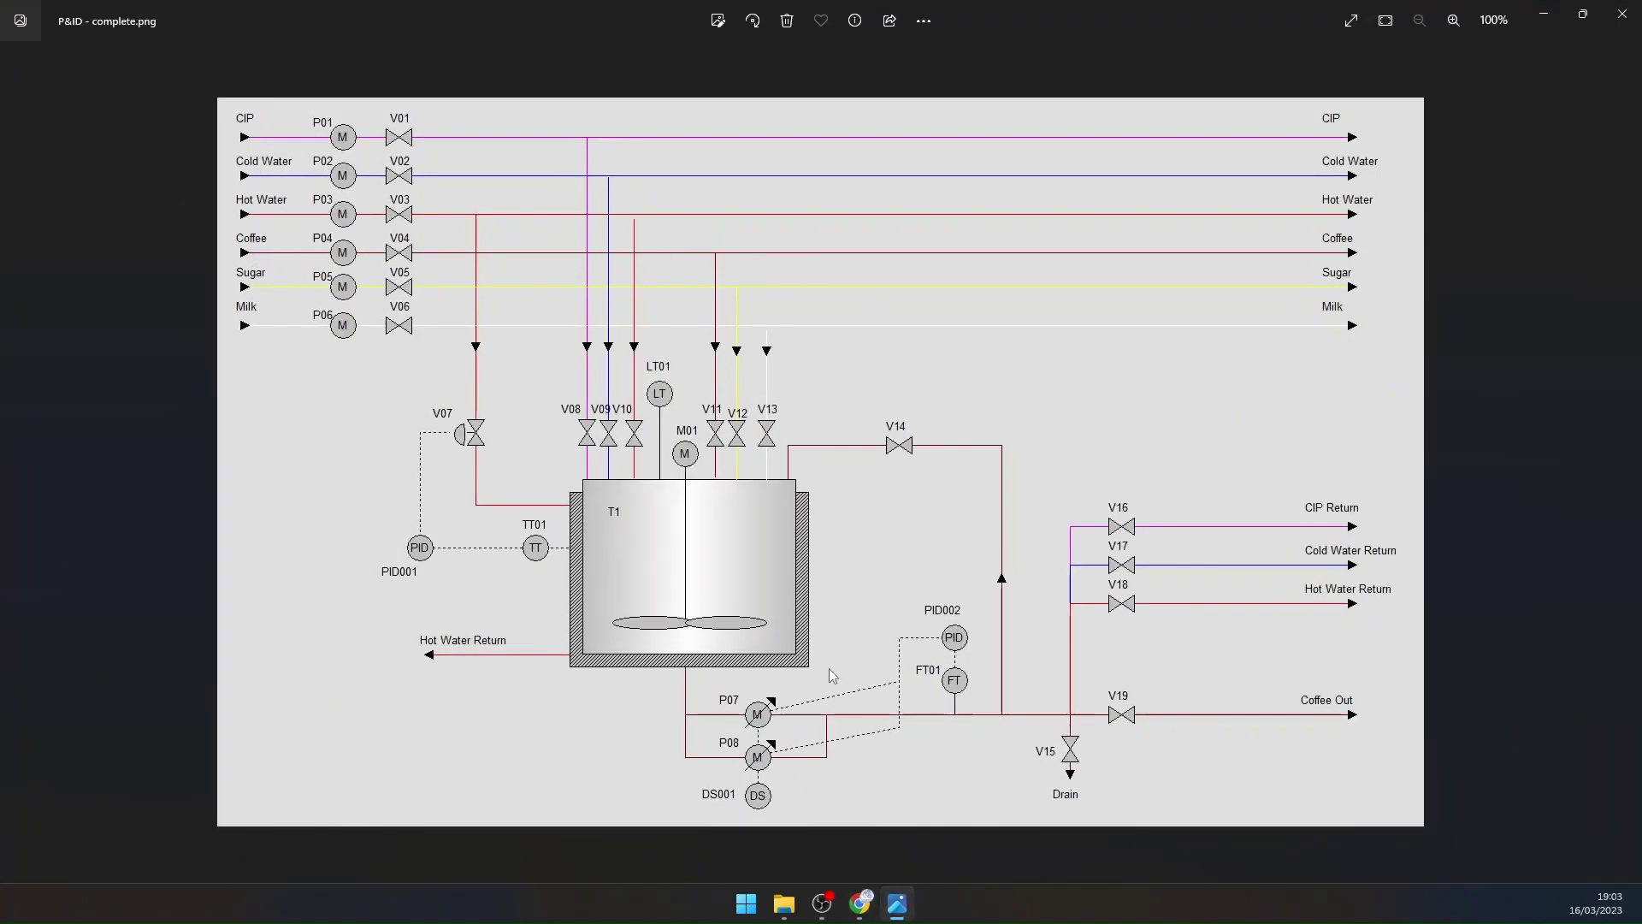
pyautogui.click(897, 903)
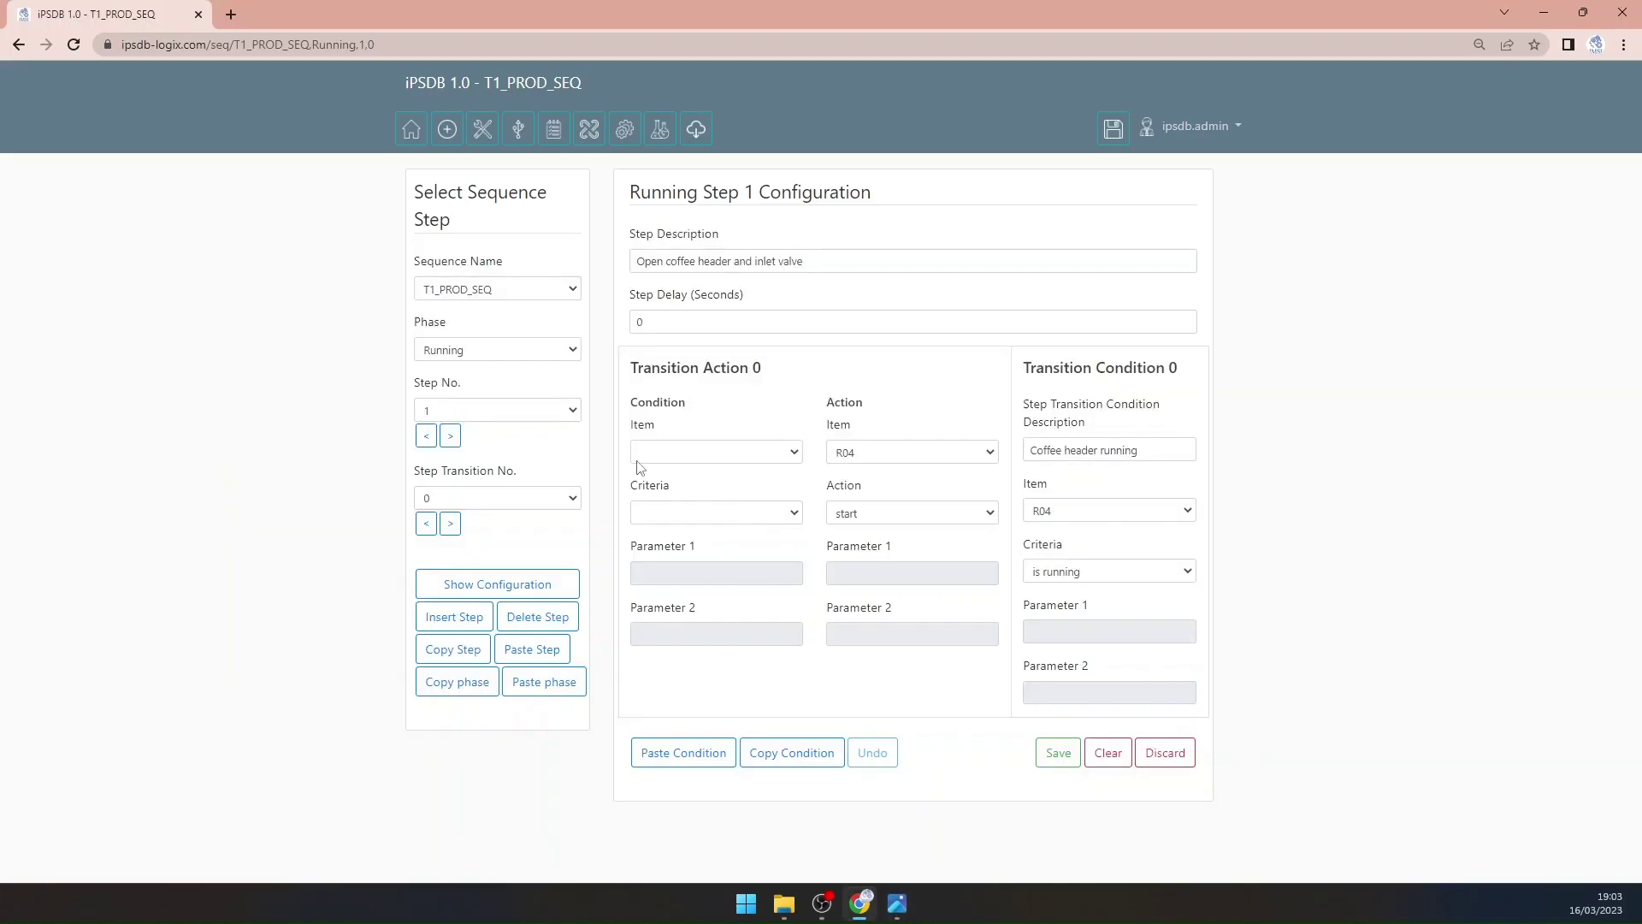
pyautogui.click(450, 526)
pyautogui.click(873, 453)
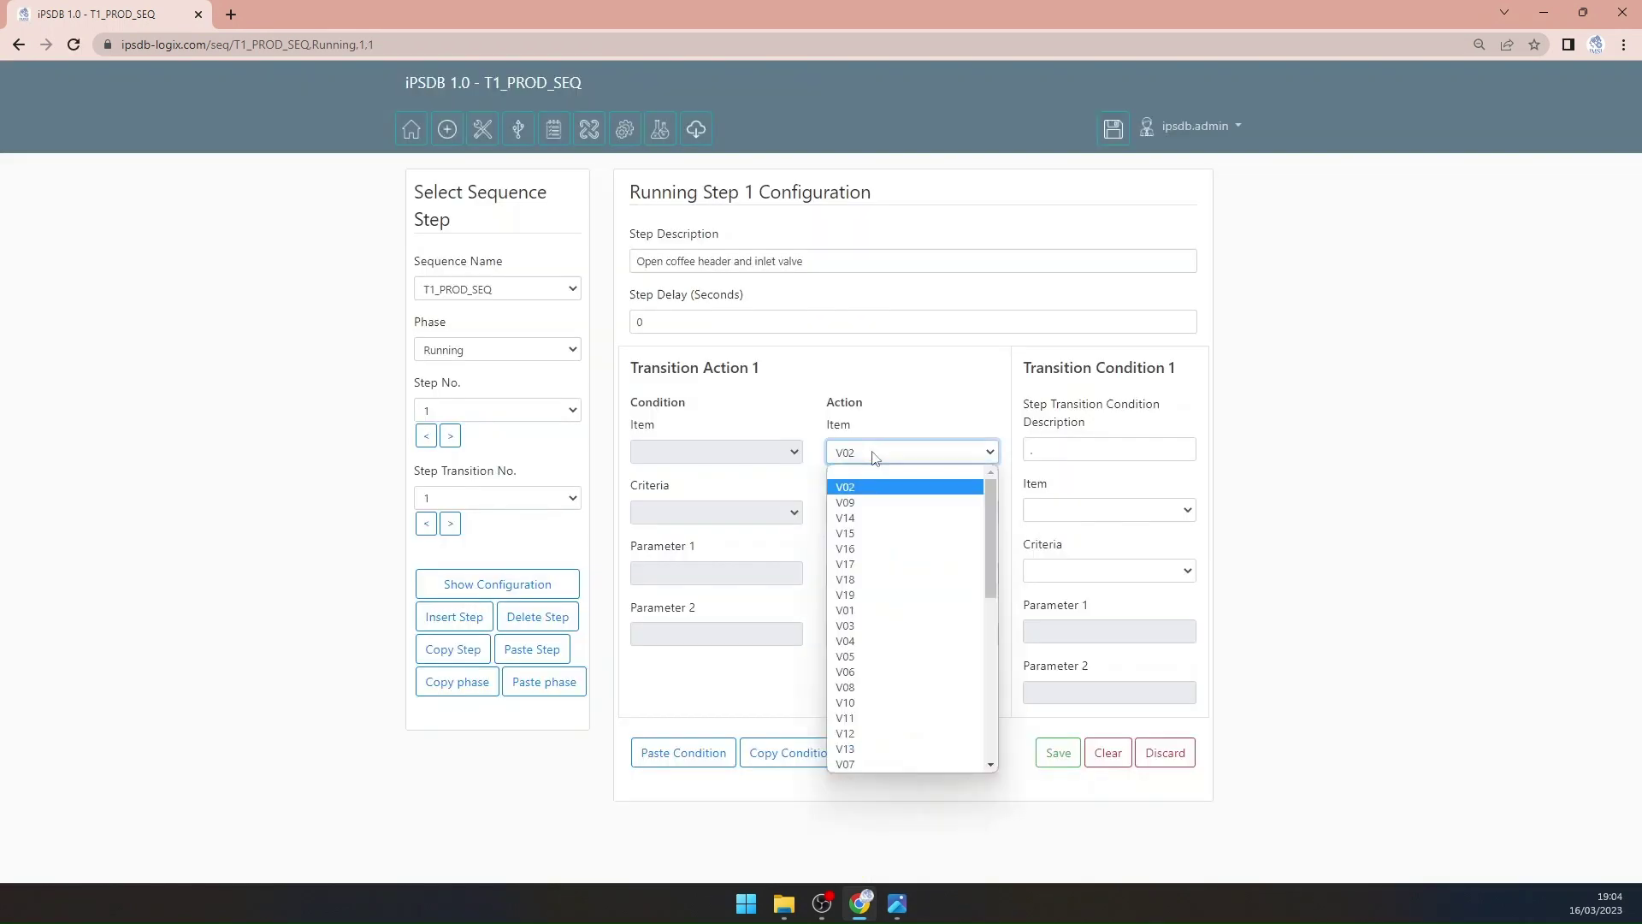
pyautogui.write('v11')
pyautogui.press('Return')
# Step: Set transition condition 1 to V11 is opened, describe it as "V11 is opened", and save the transition
pyautogui.click(1104, 513)
pyautogui.write('v')
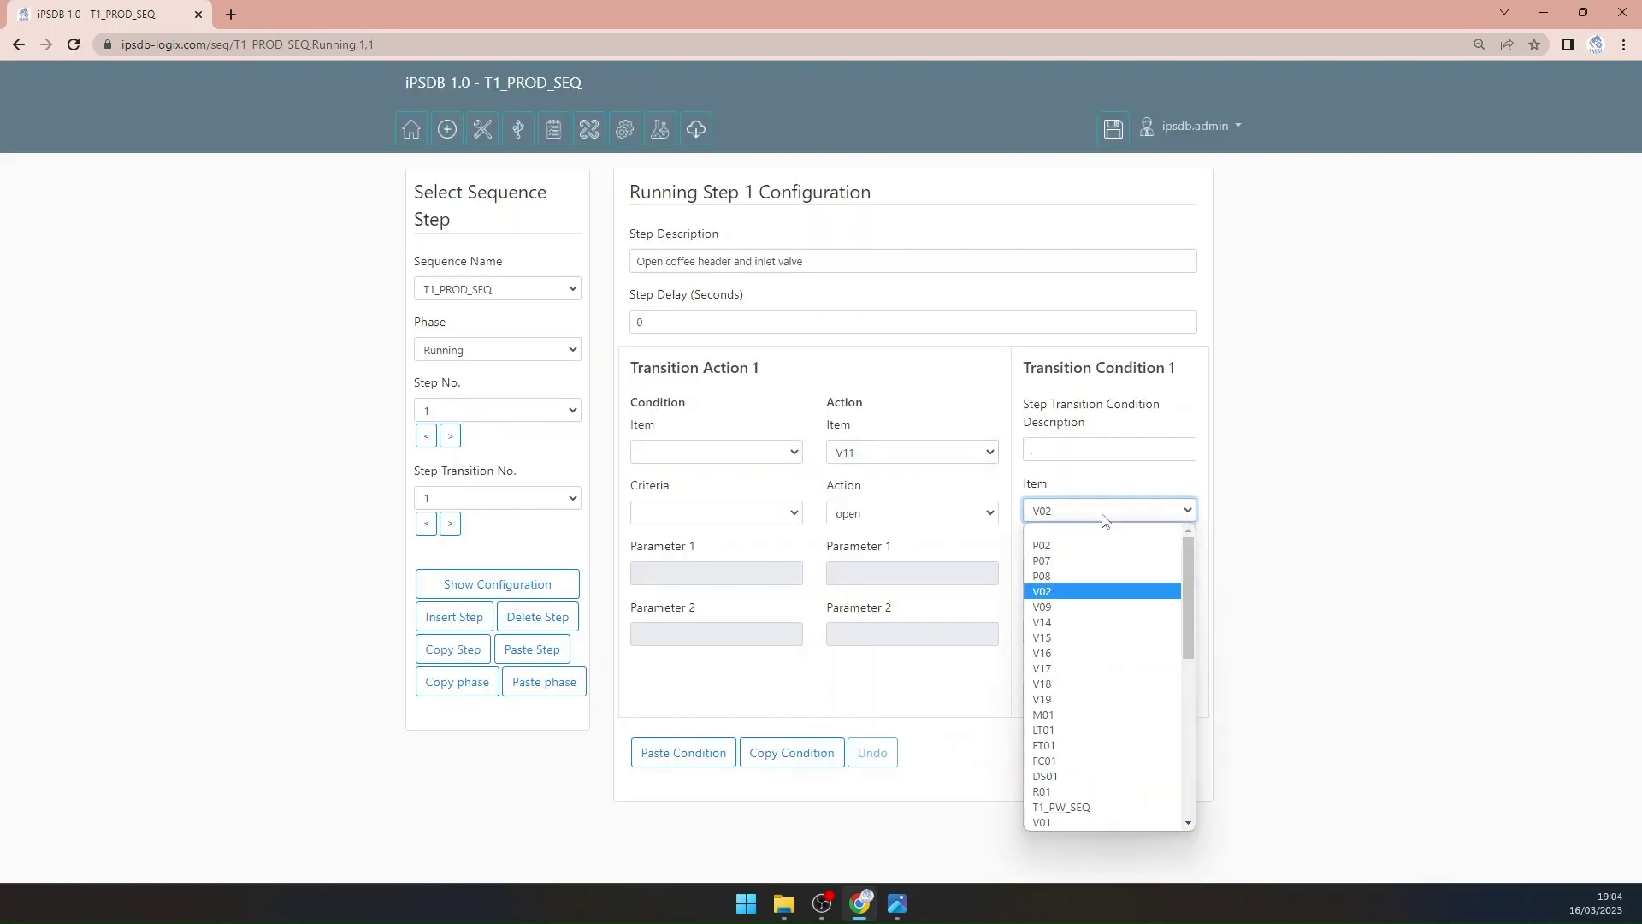
pyautogui.write('11')
pyautogui.press('Return')
pyautogui.hotkey('shift', 'Tab')
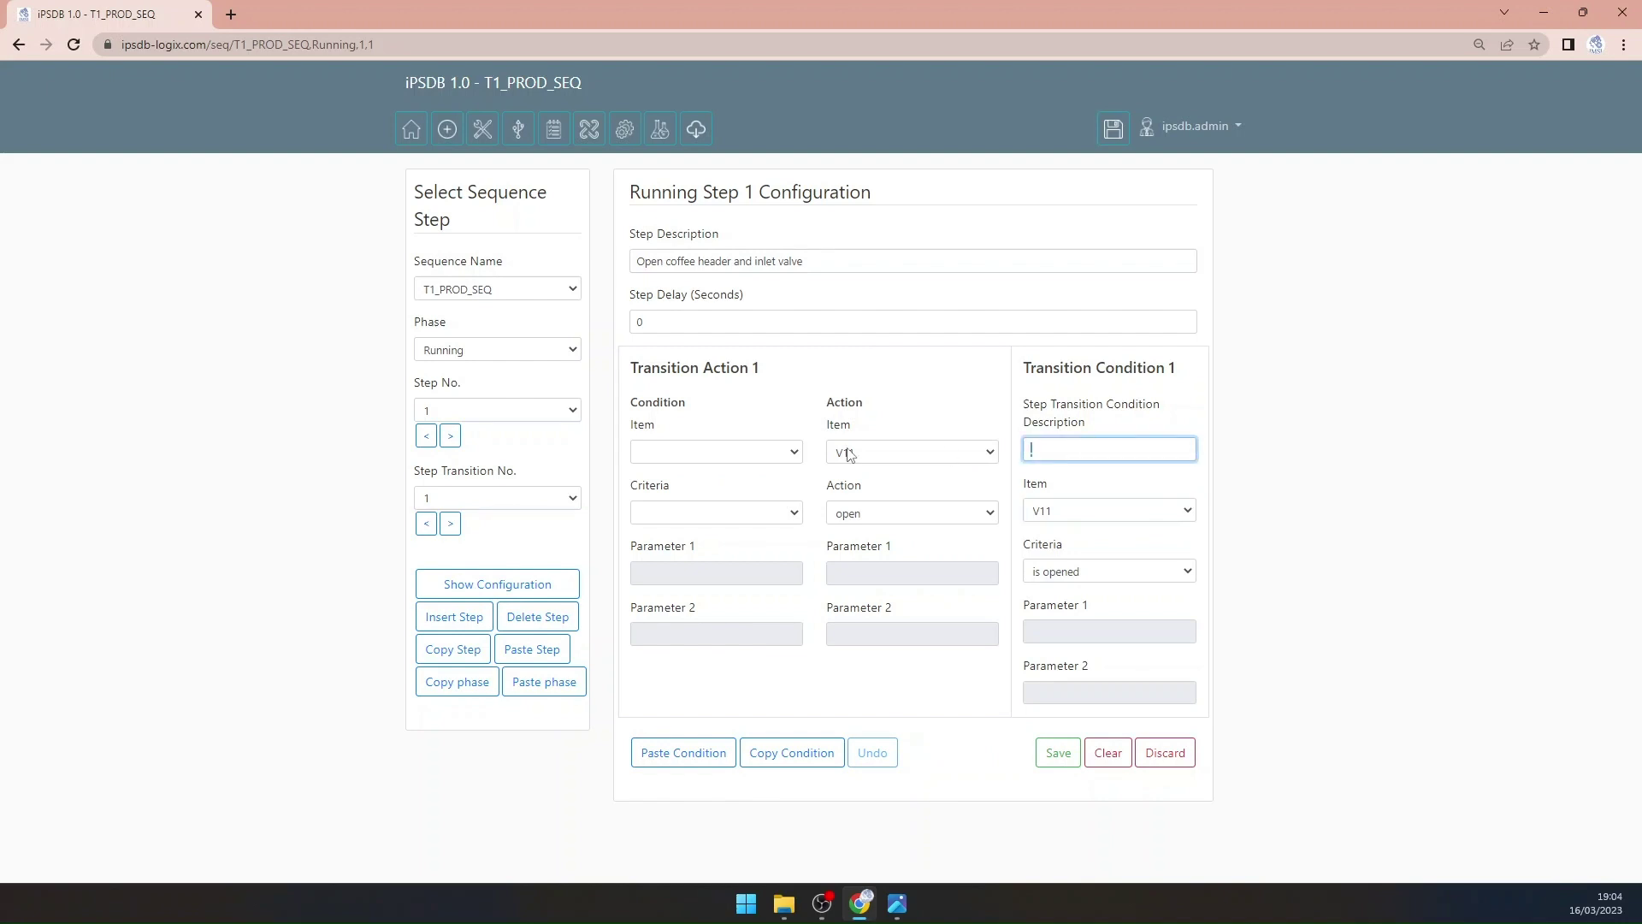
pyautogui.write('V11 is opened')
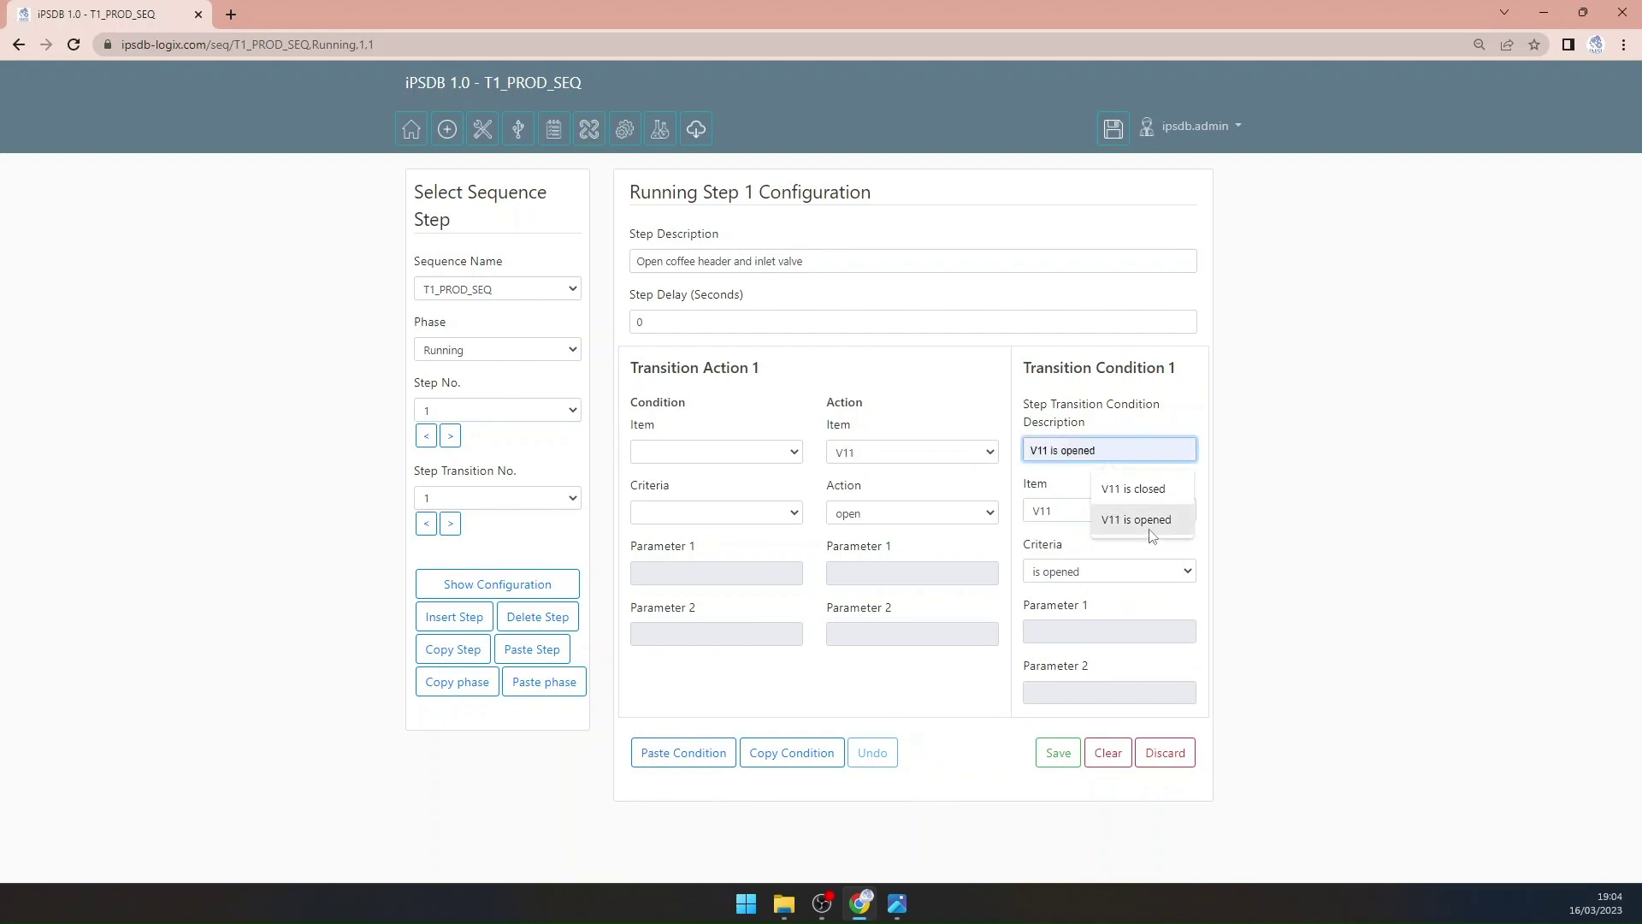
pyautogui.click(1137, 519)
pyautogui.click(1042, 753)
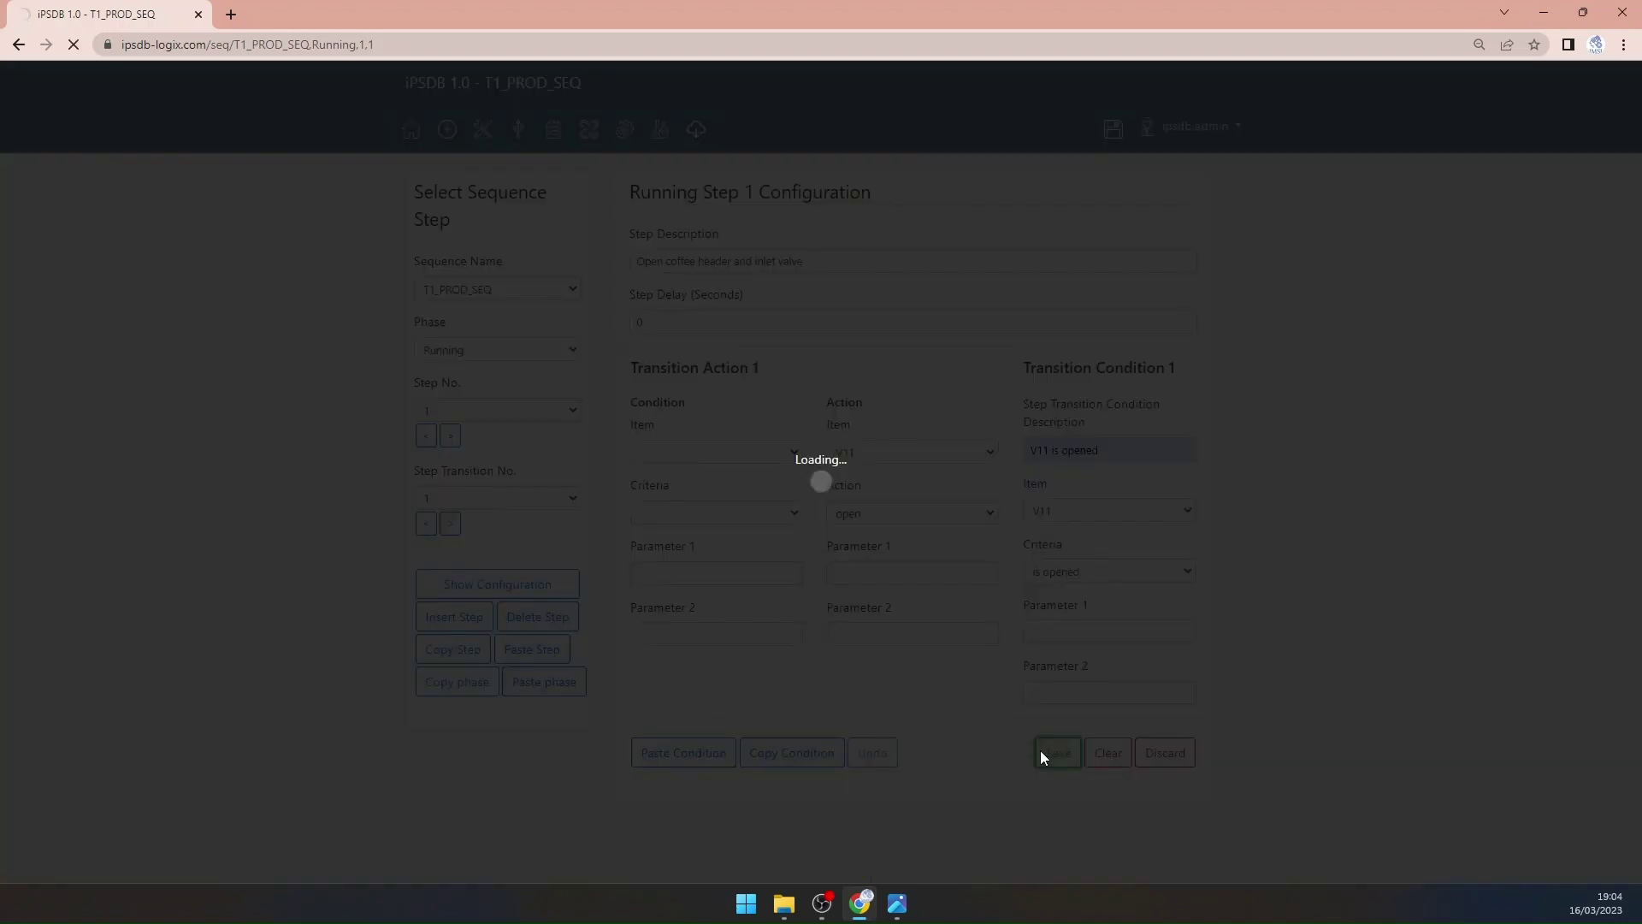
# Step: Check the P&ID drawing in the image viewer, then select LT01 as the item of transition condition 2 in Running step 1
pyautogui.click(896, 903)
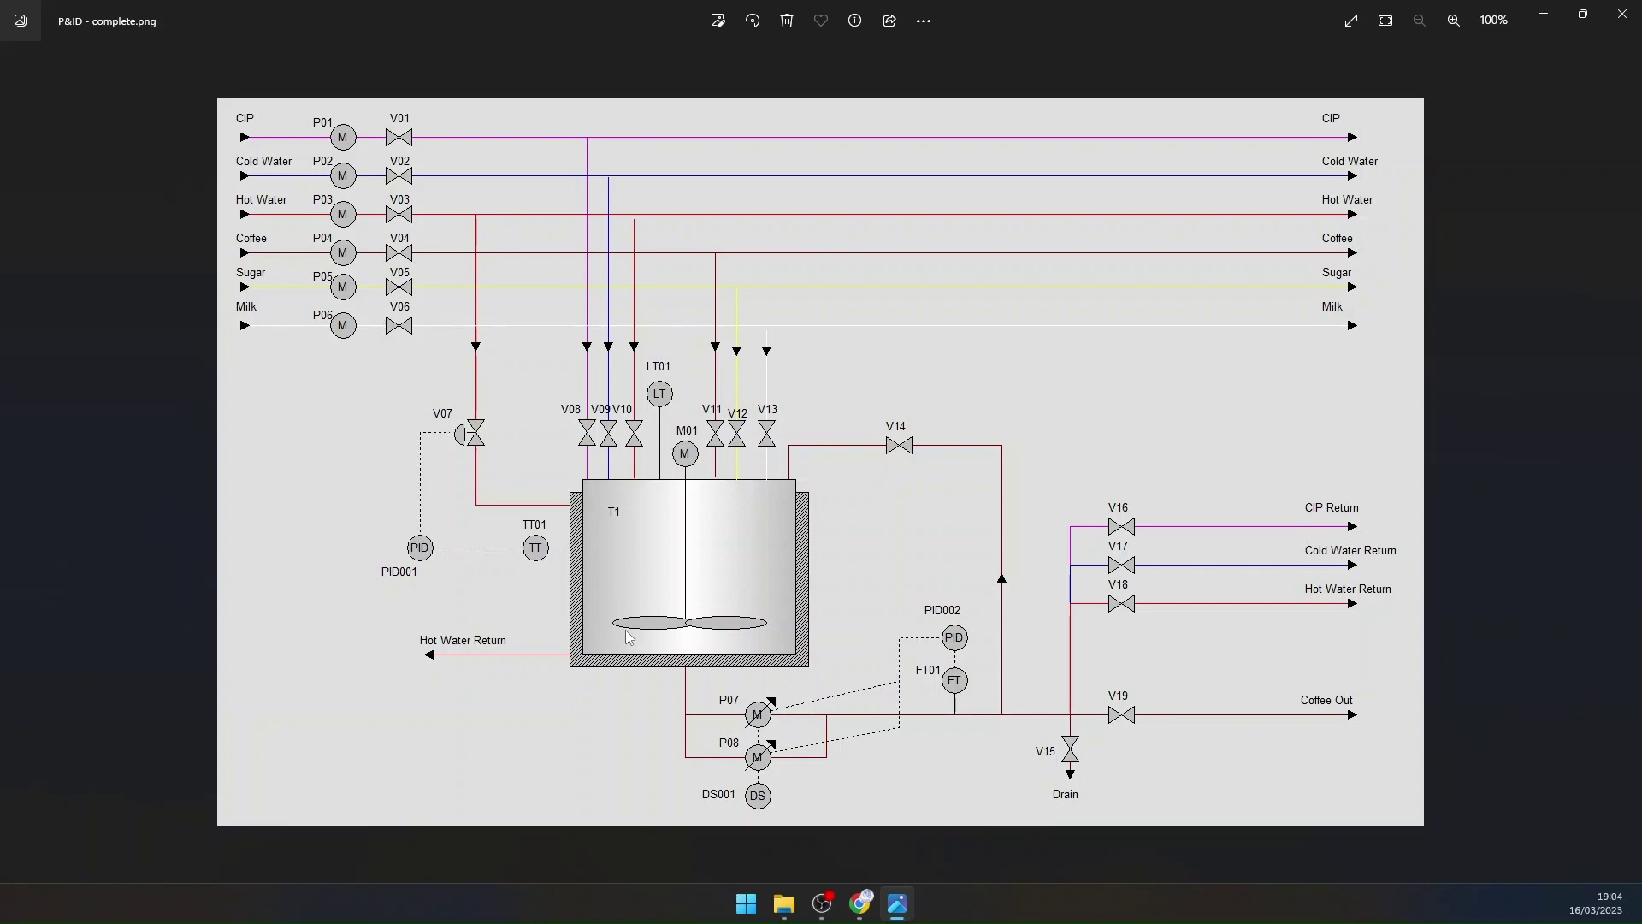
pyautogui.click(910, 905)
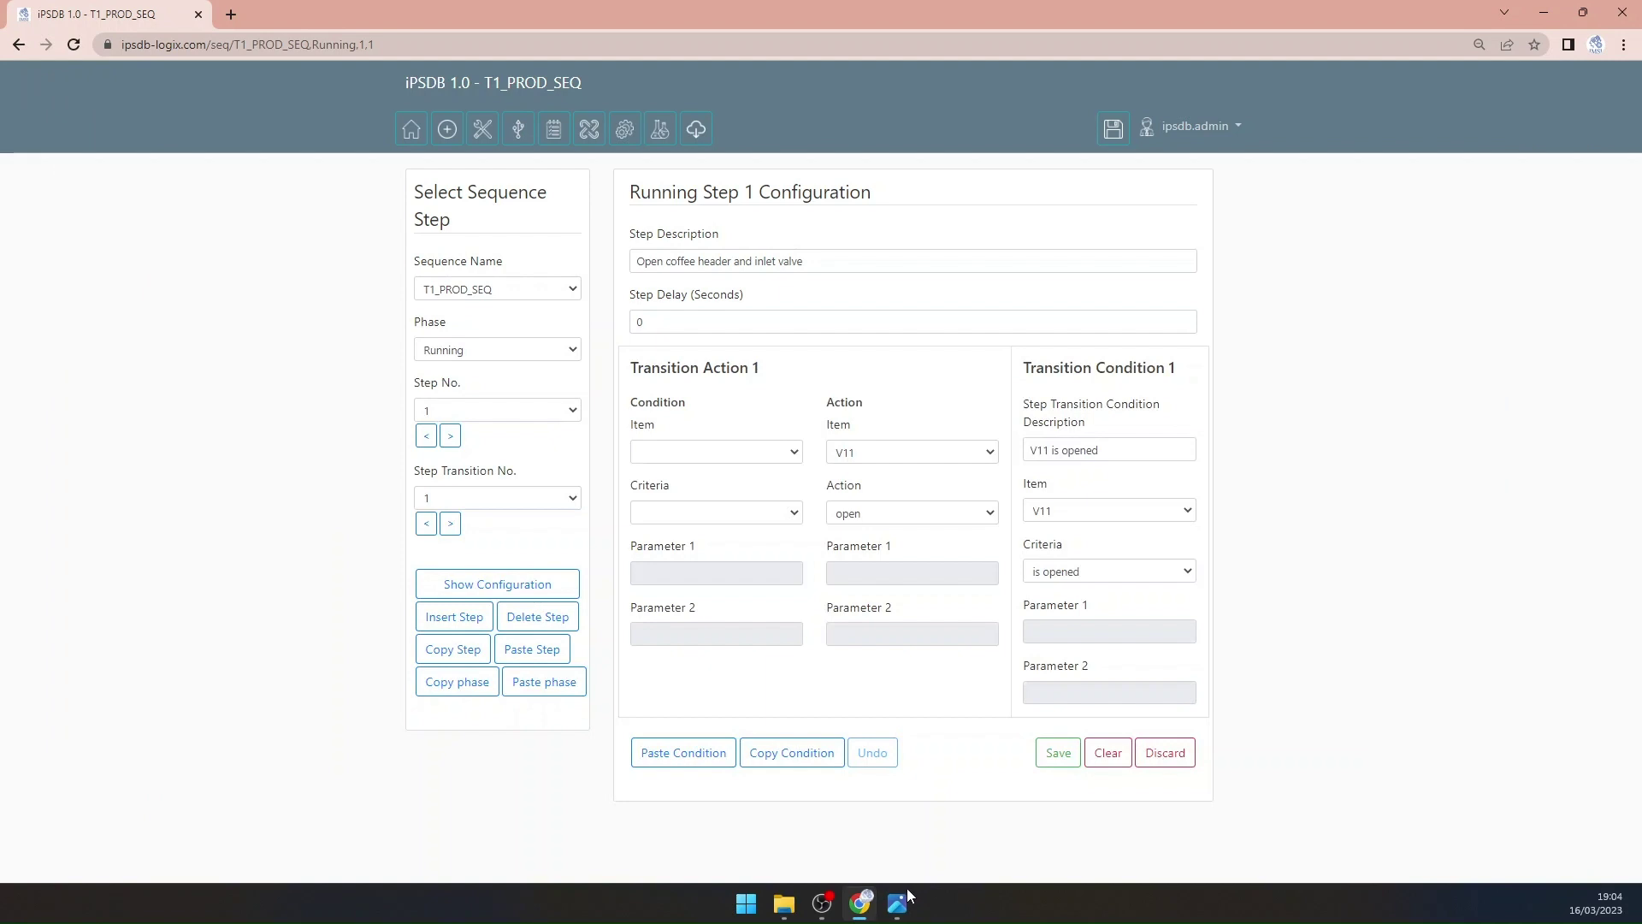
pyautogui.click(450, 523)
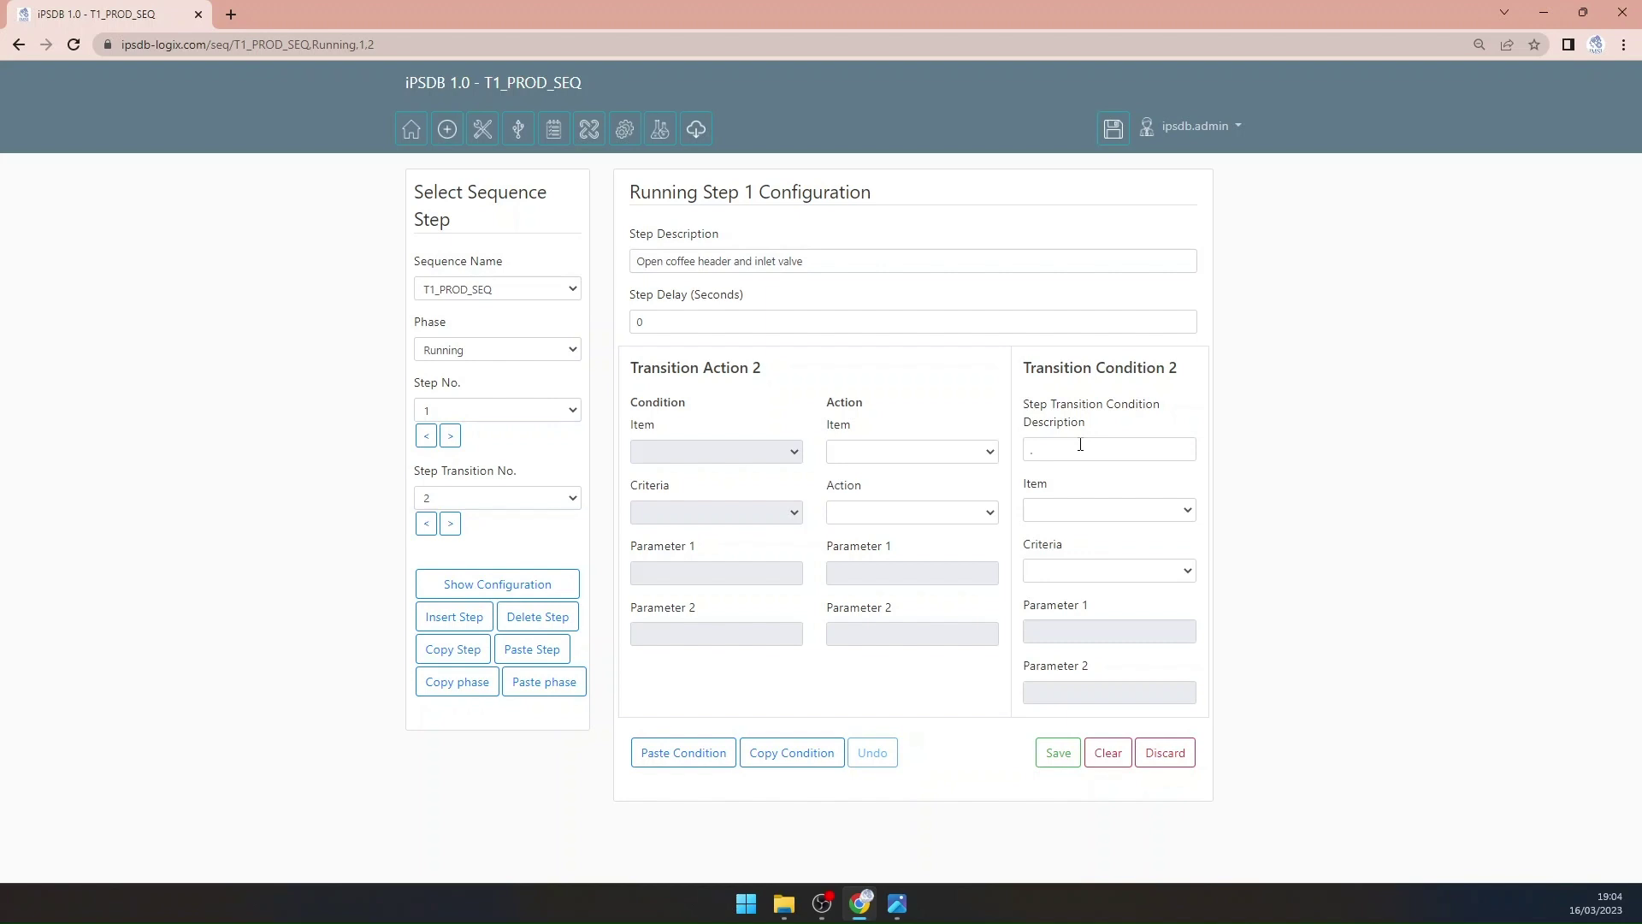
pyautogui.click(1119, 508)
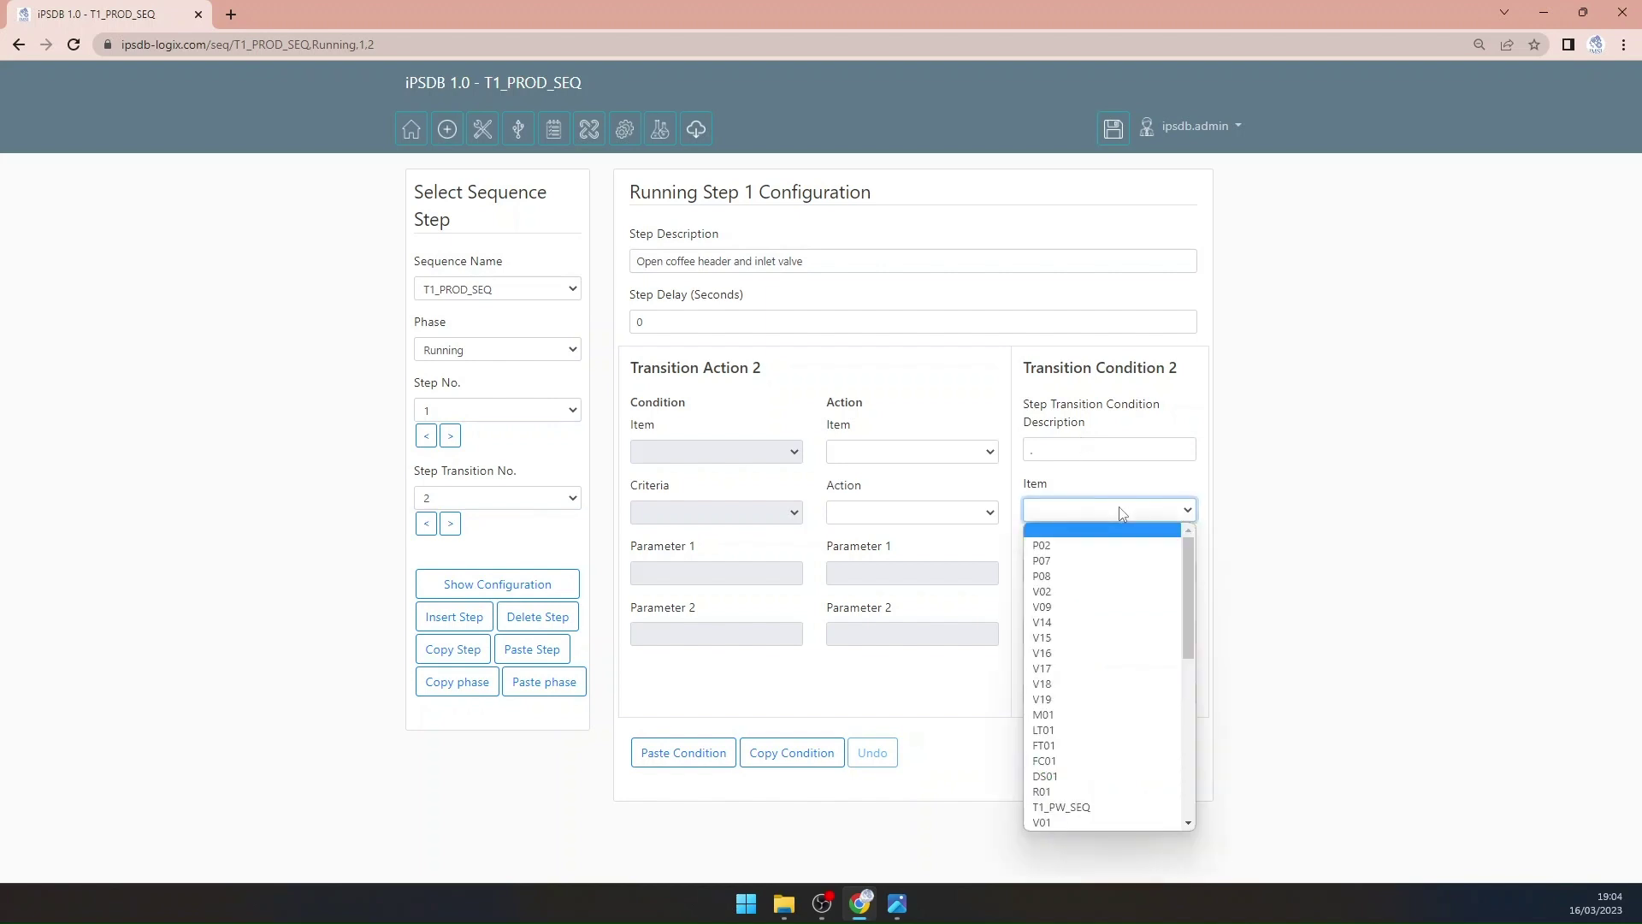
pyautogui.press('l')
pyautogui.press('Return')
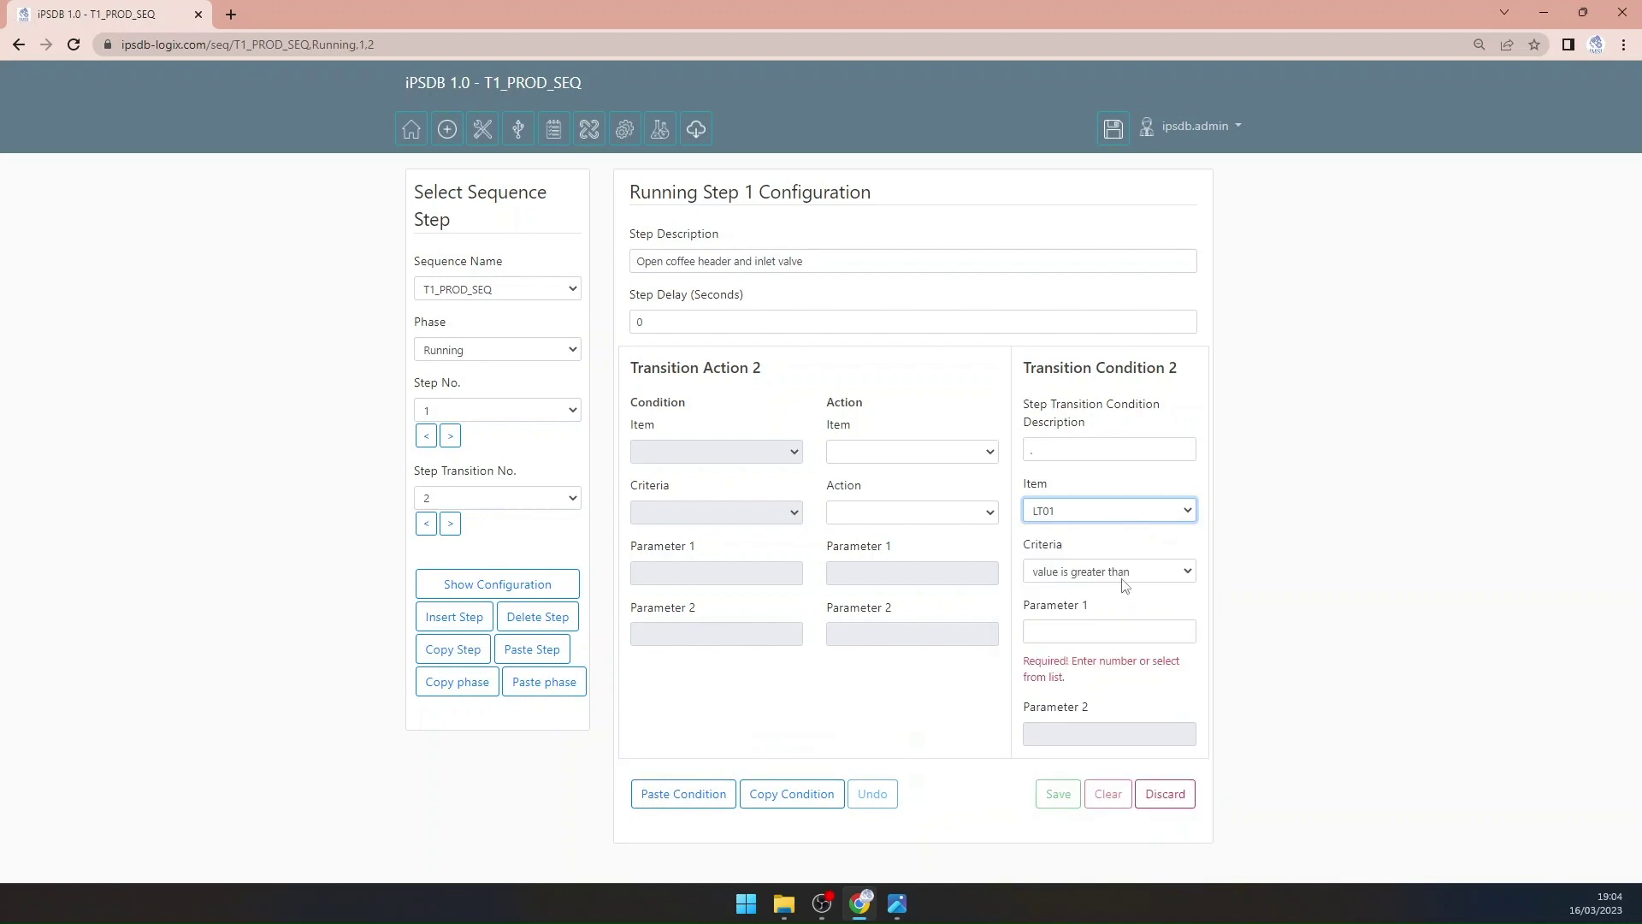
# Step: Set the LT01 criteria to "value is less than or equal to" with "COFFEE_RECIPE - Coffee (%)" as parameter 1
pyautogui.click(1134, 574)
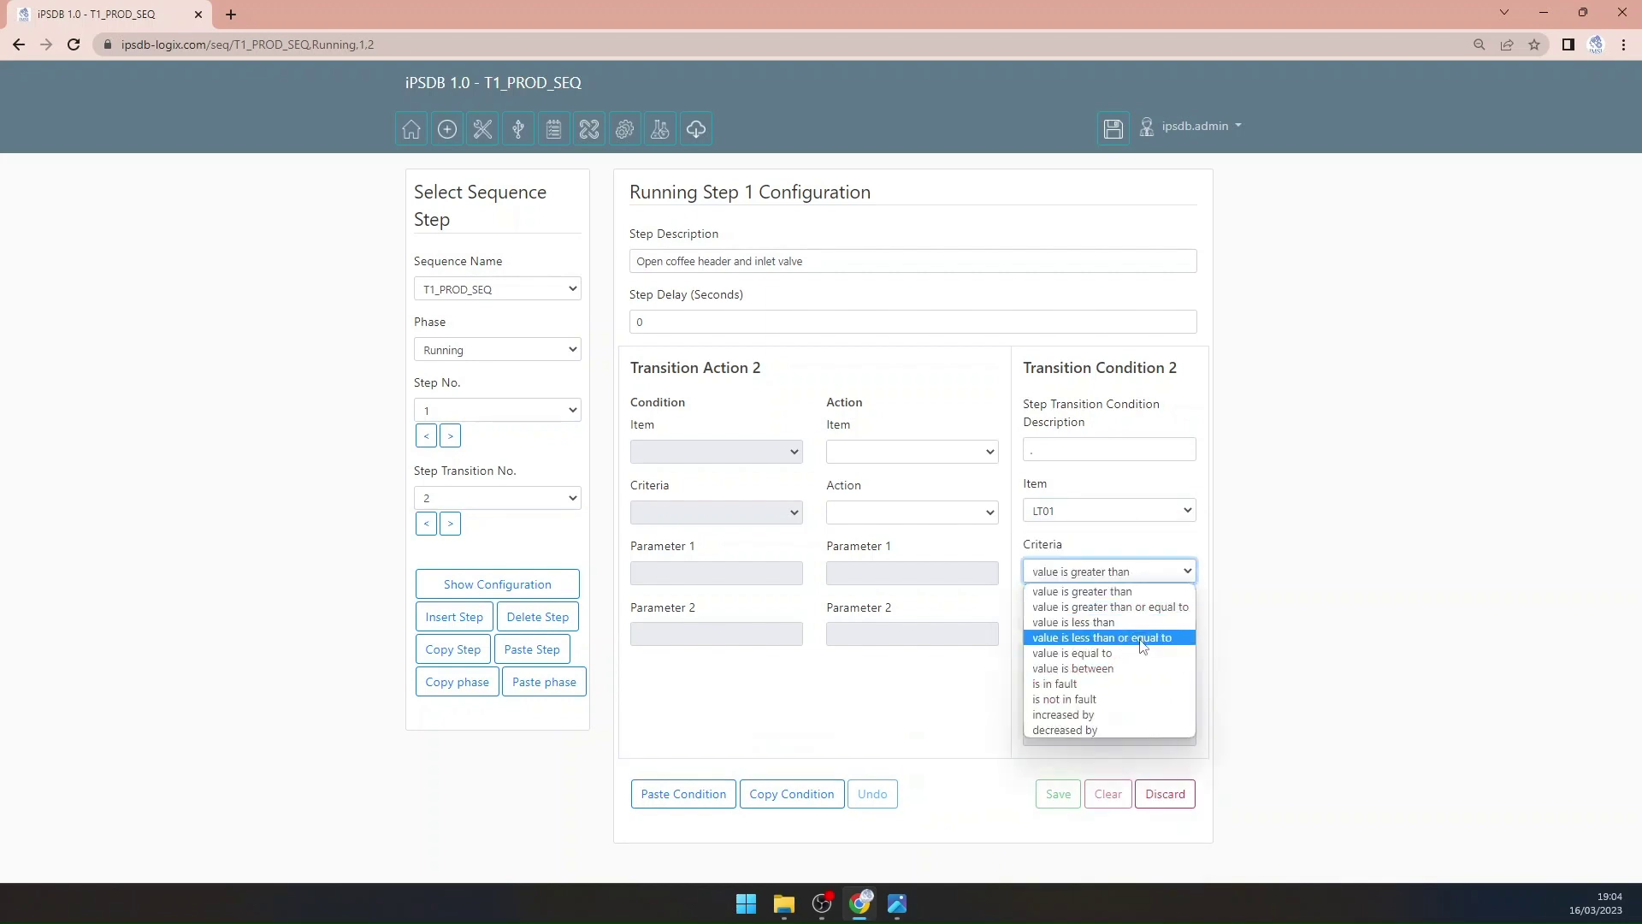
pyautogui.click(1103, 637)
pyautogui.click(1088, 632)
pyautogui.write('0')
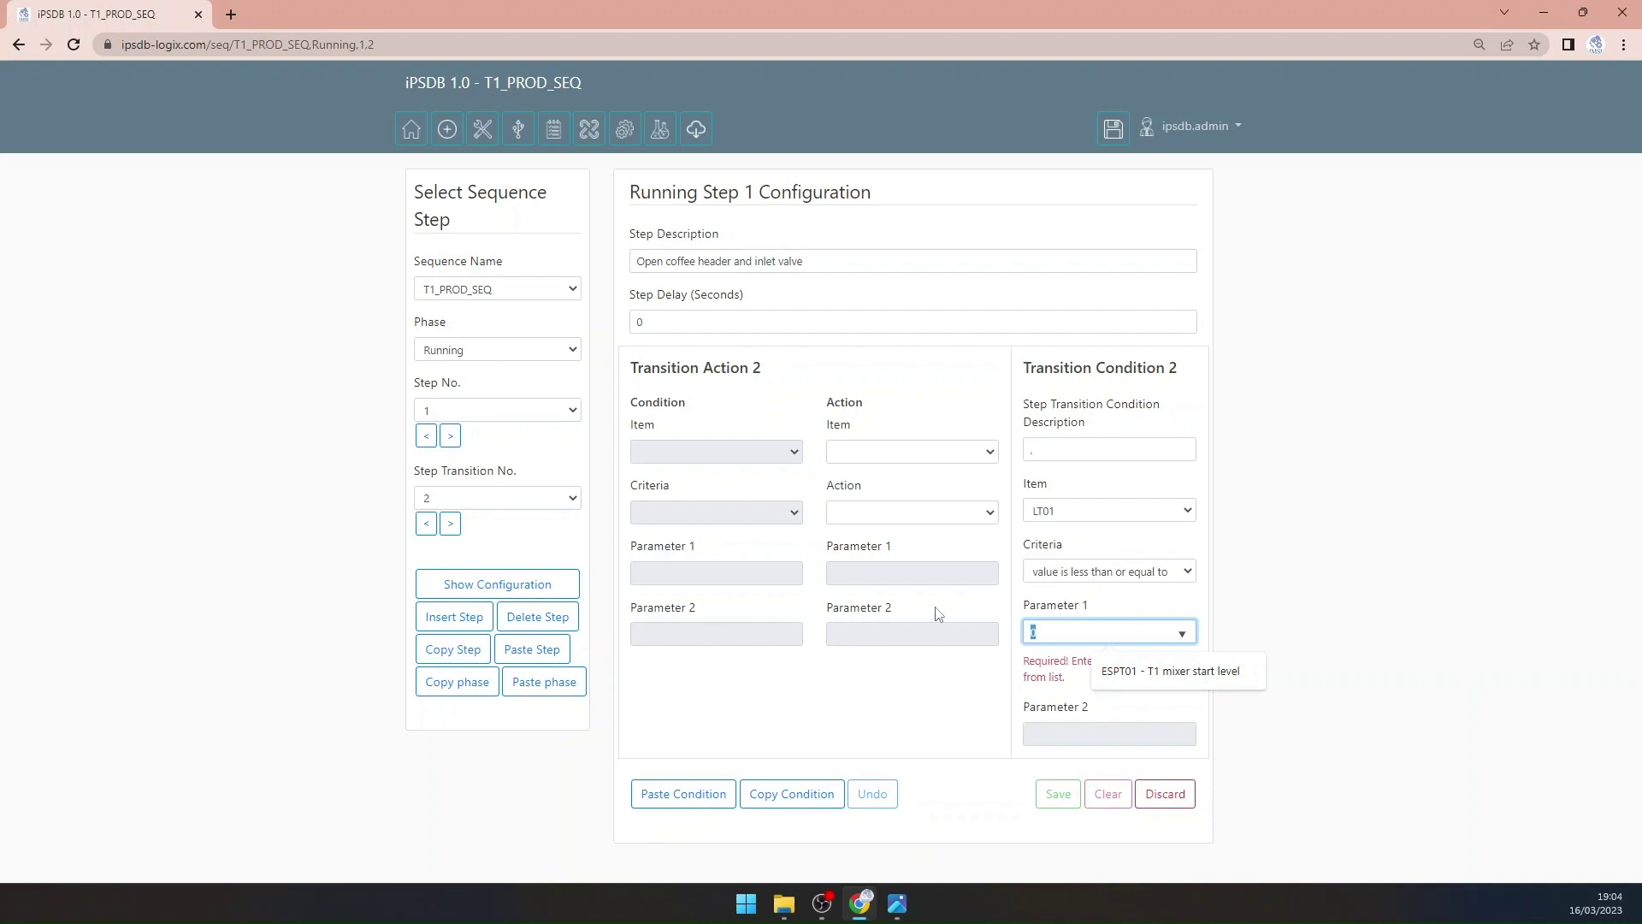
pyautogui.write('Co')
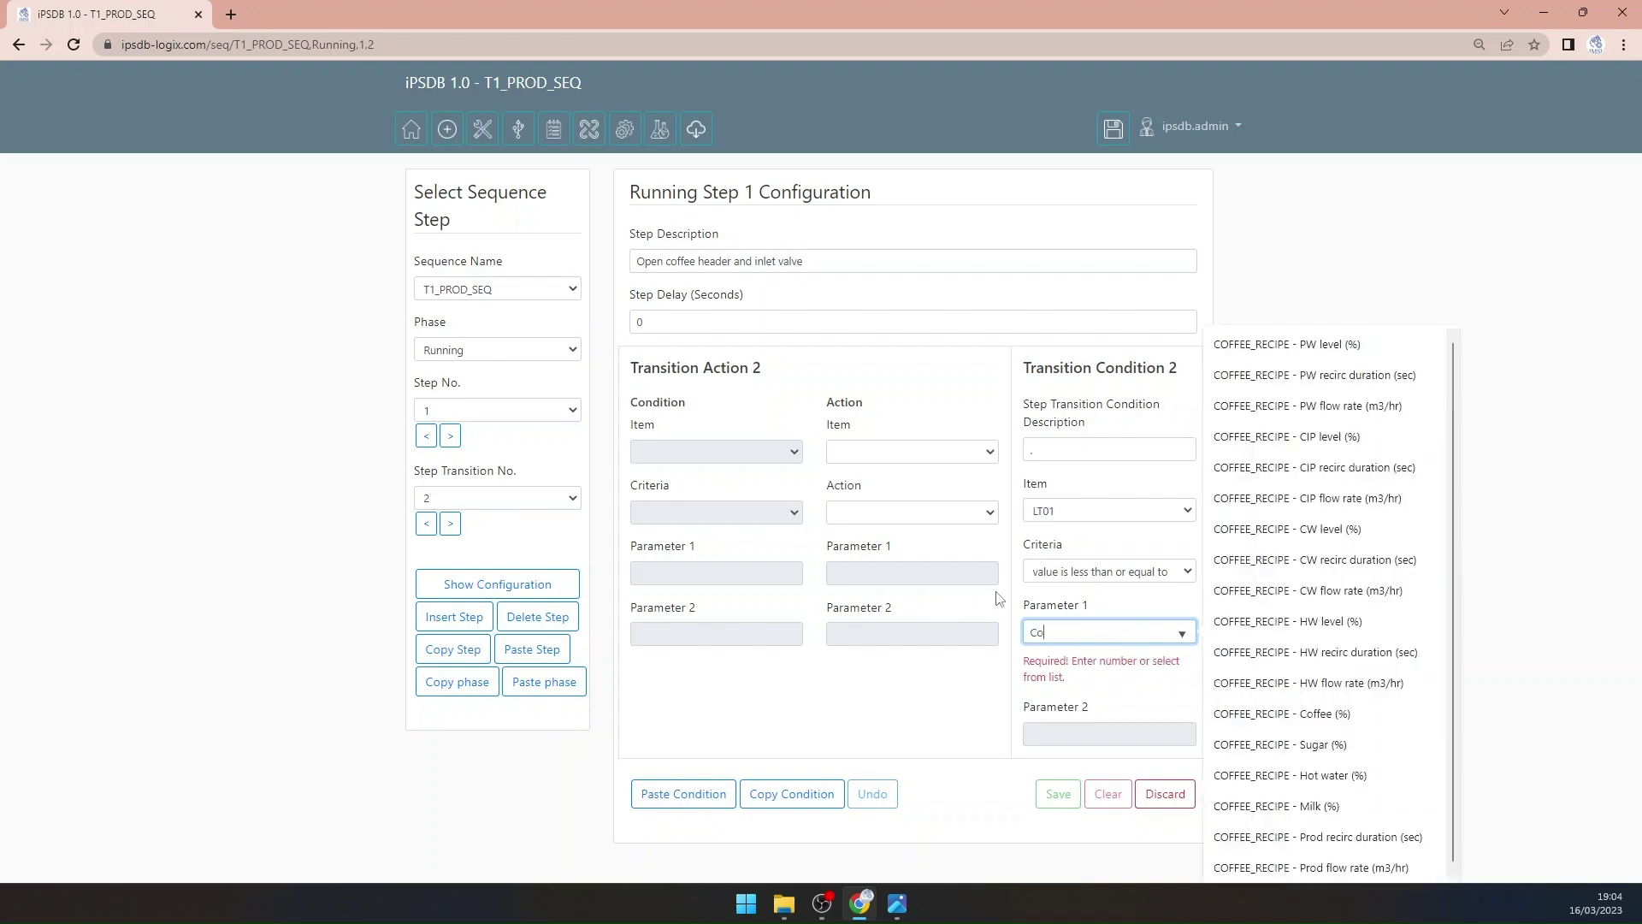
pyautogui.click(1293, 714)
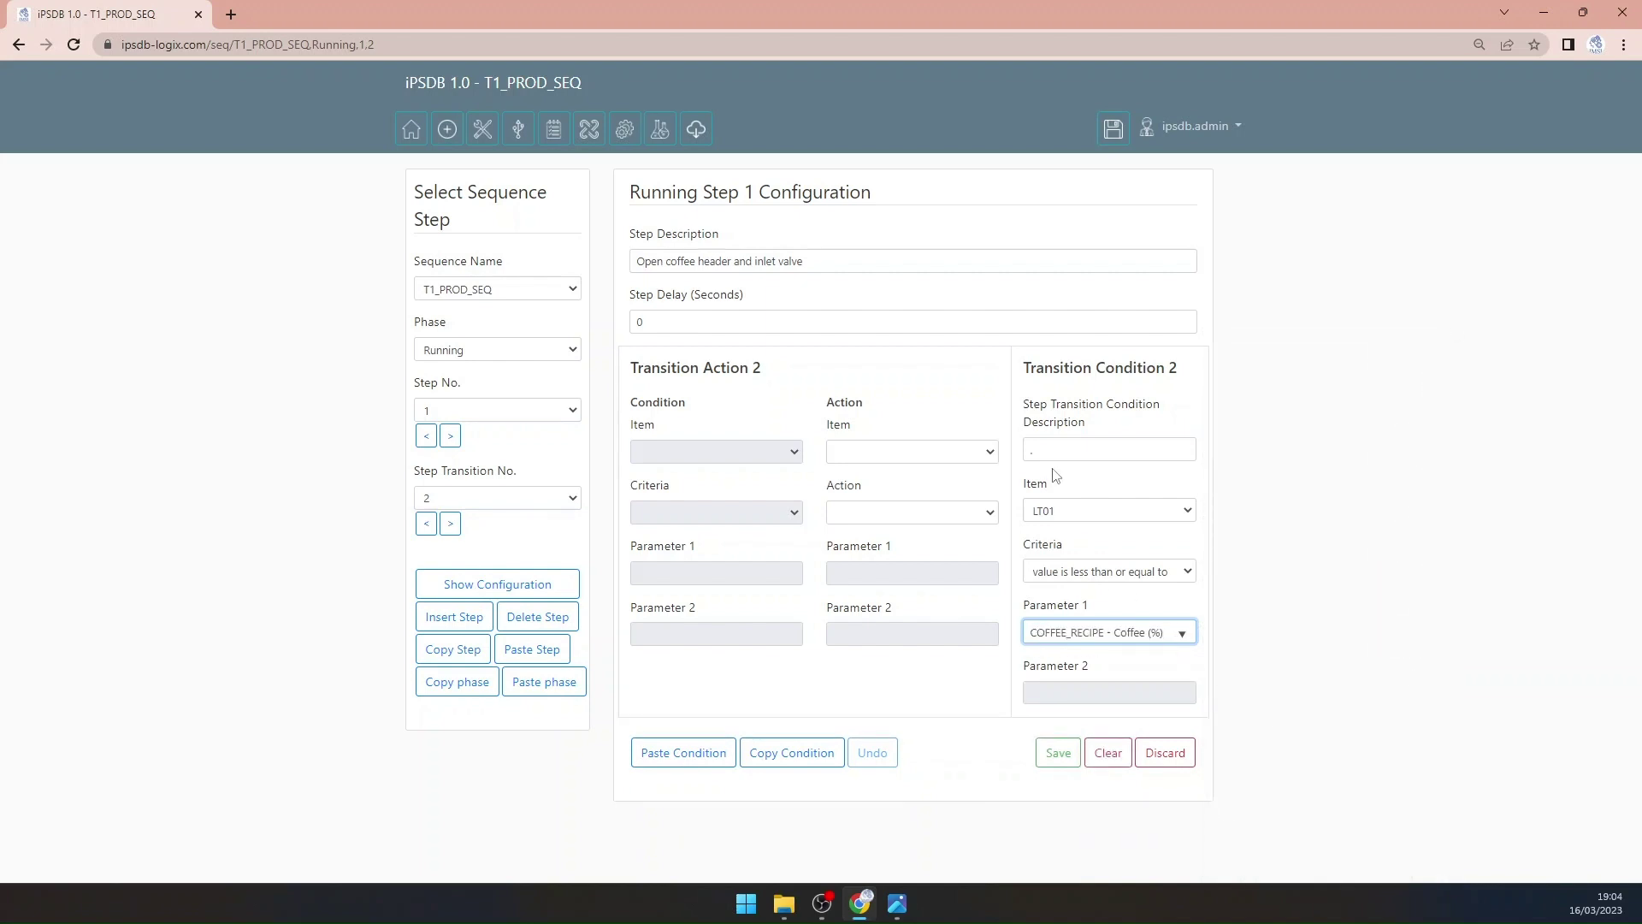
# Step: Describe transition condition 2 as "Coffee level reached" and save the transition
pyautogui.moveTo(1086, 433); pyautogui.dragTo(919, 432)
pyautogui.moveTo(1038, 451); pyautogui.dragTo(972, 456)
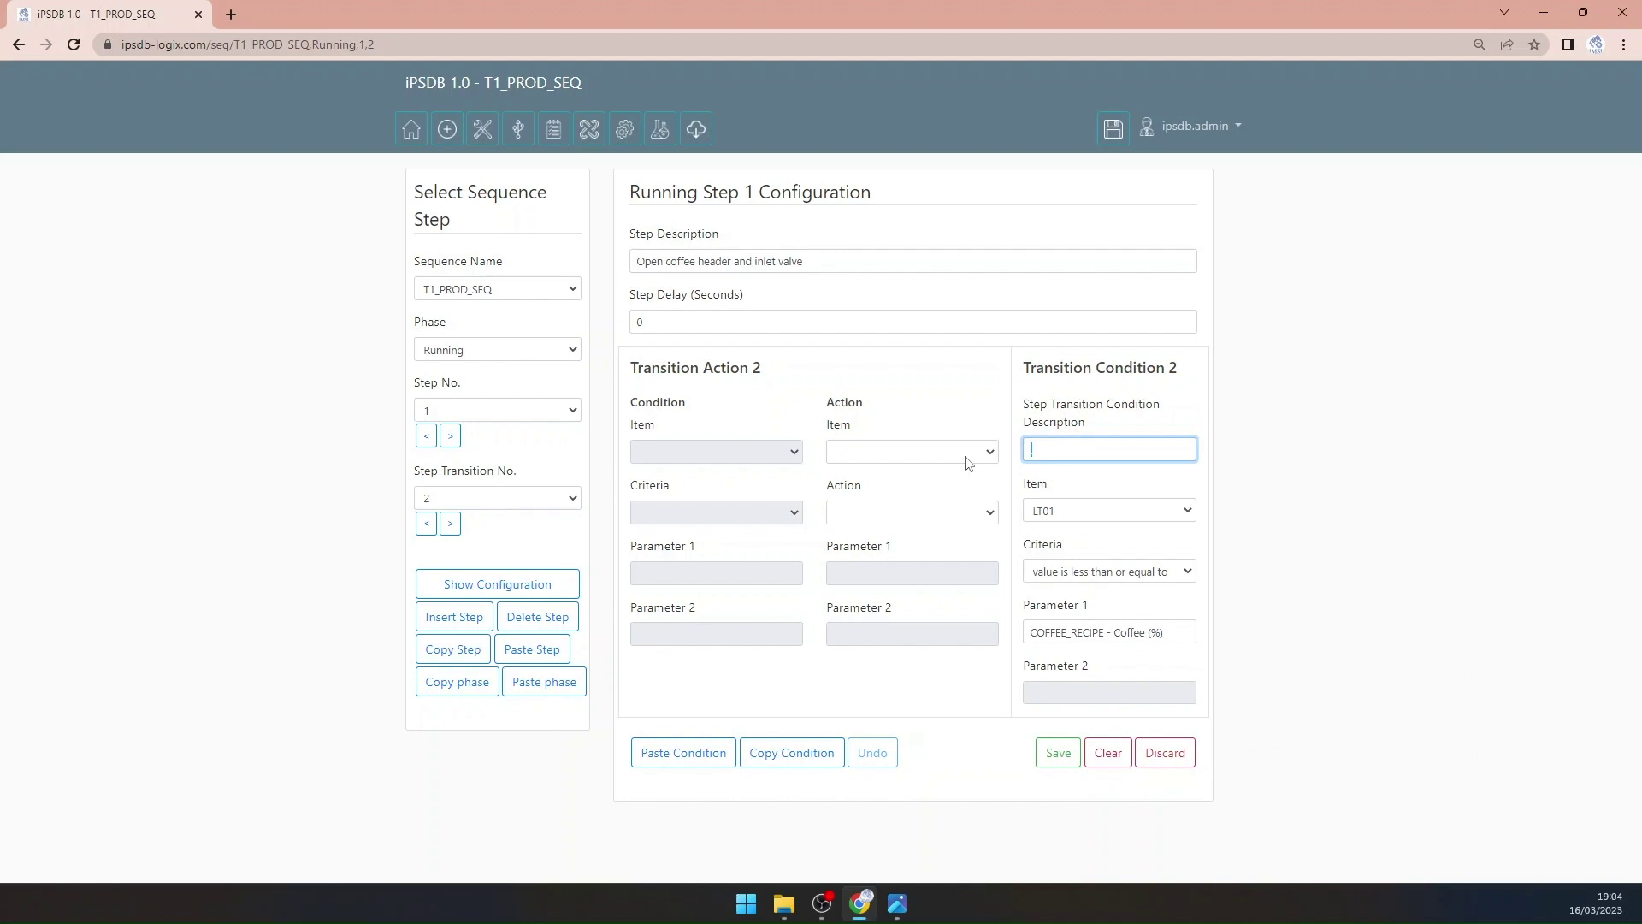
pyautogui.write('Co')
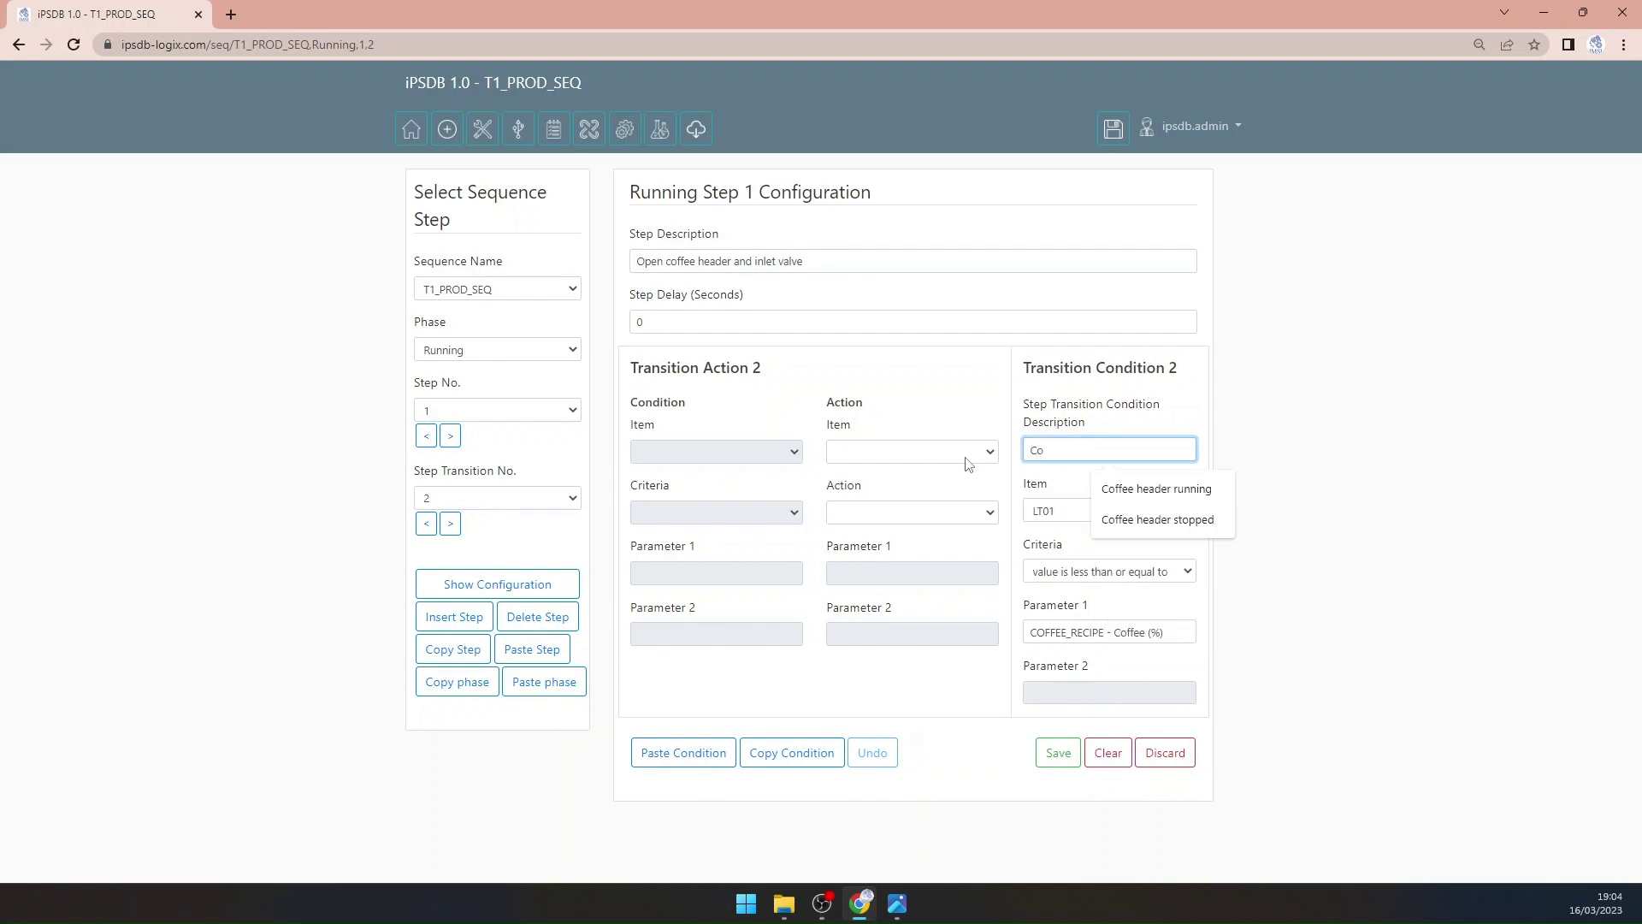
pyautogui.write('ffee level reached')
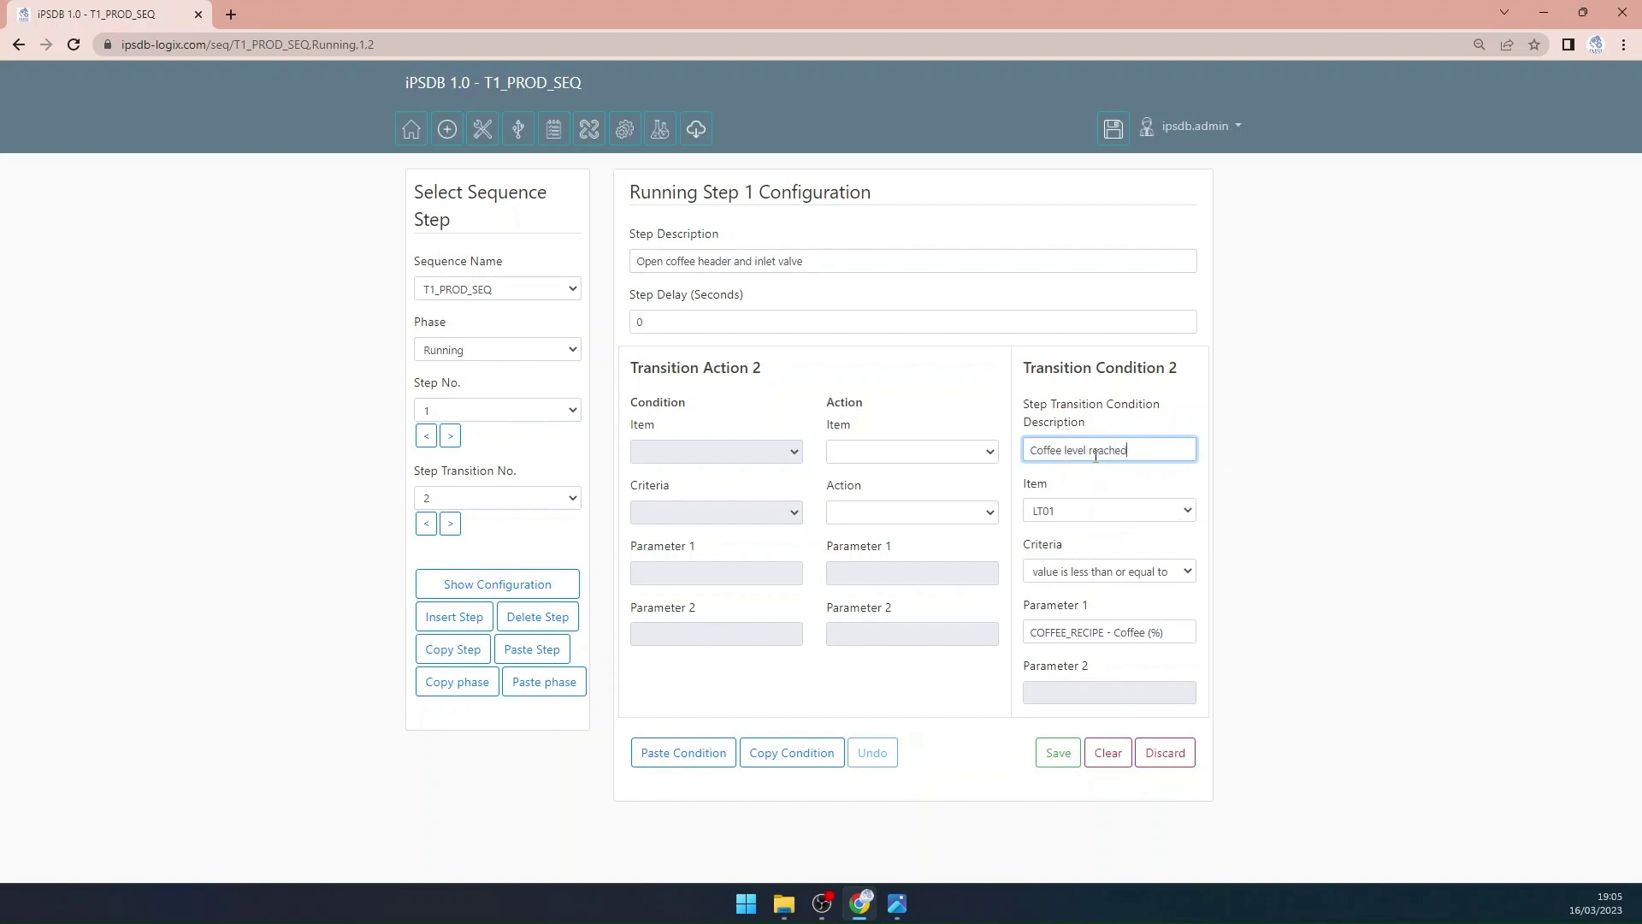
pyautogui.click(1057, 754)
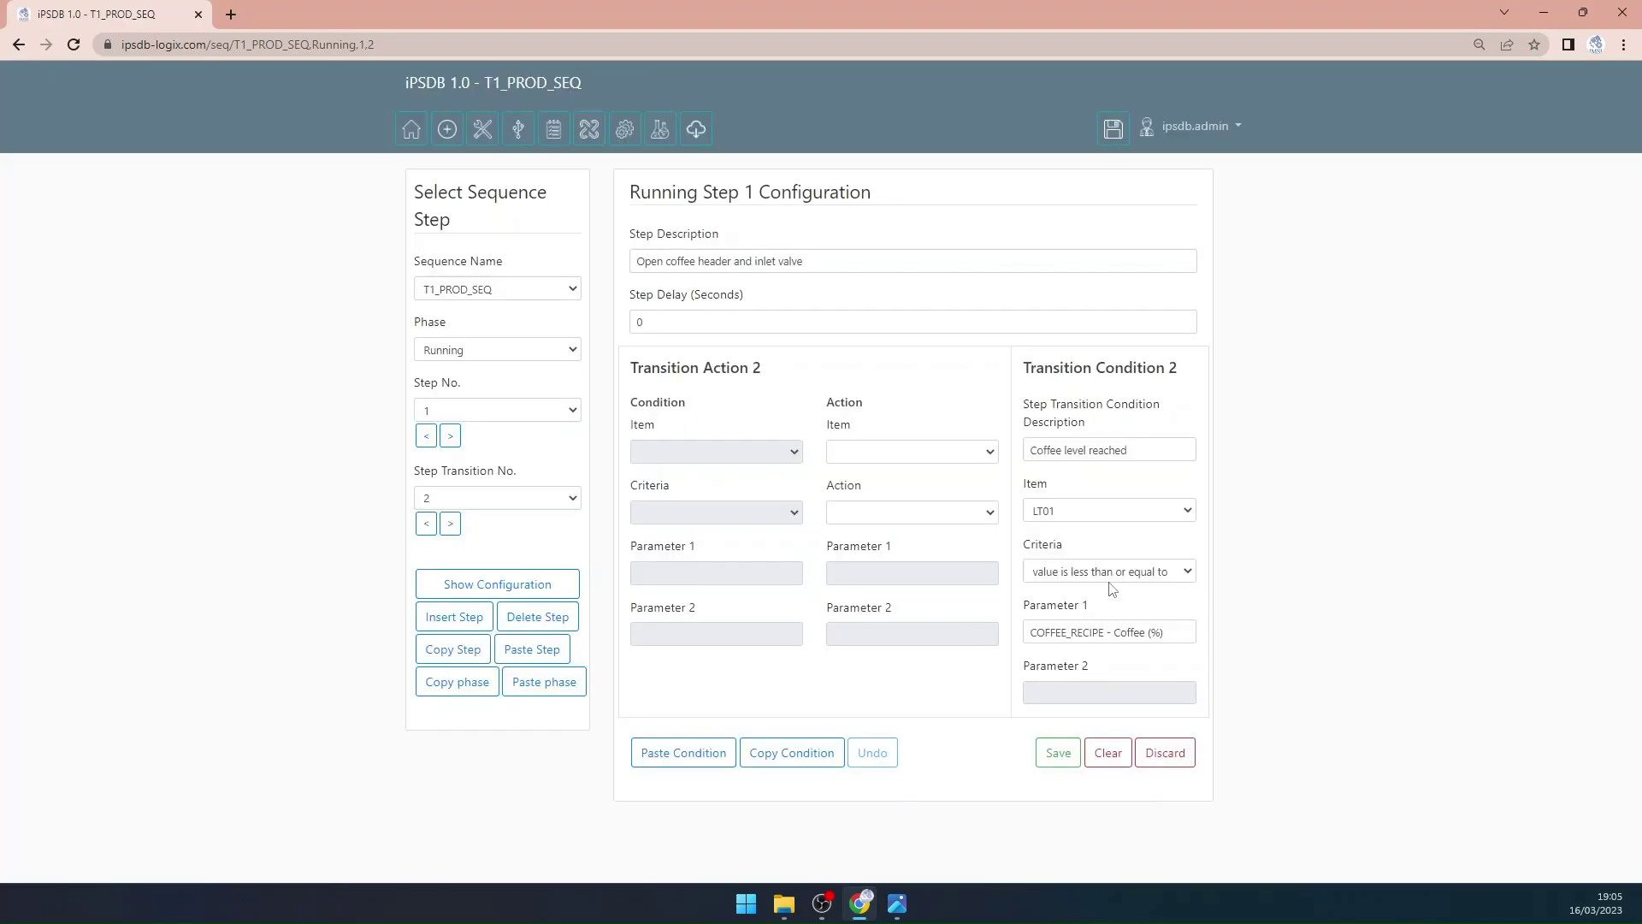
# Step: Change the criteria of transition condition 2 to "increased by" and save the transition again
pyautogui.click(1111, 577)
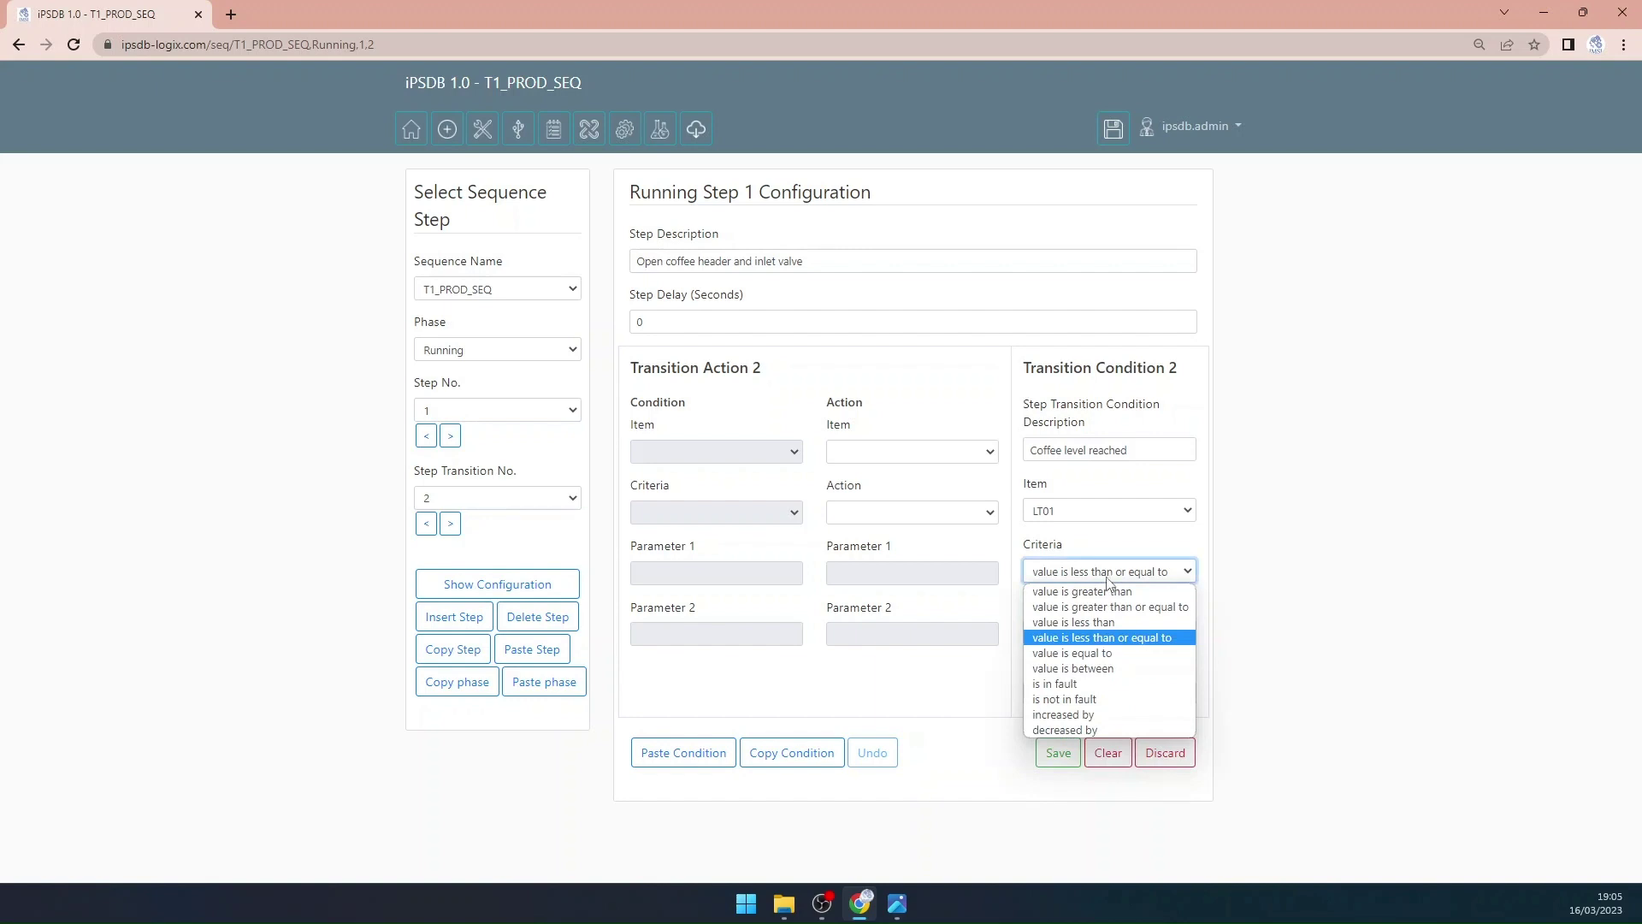
pyautogui.click(1110, 715)
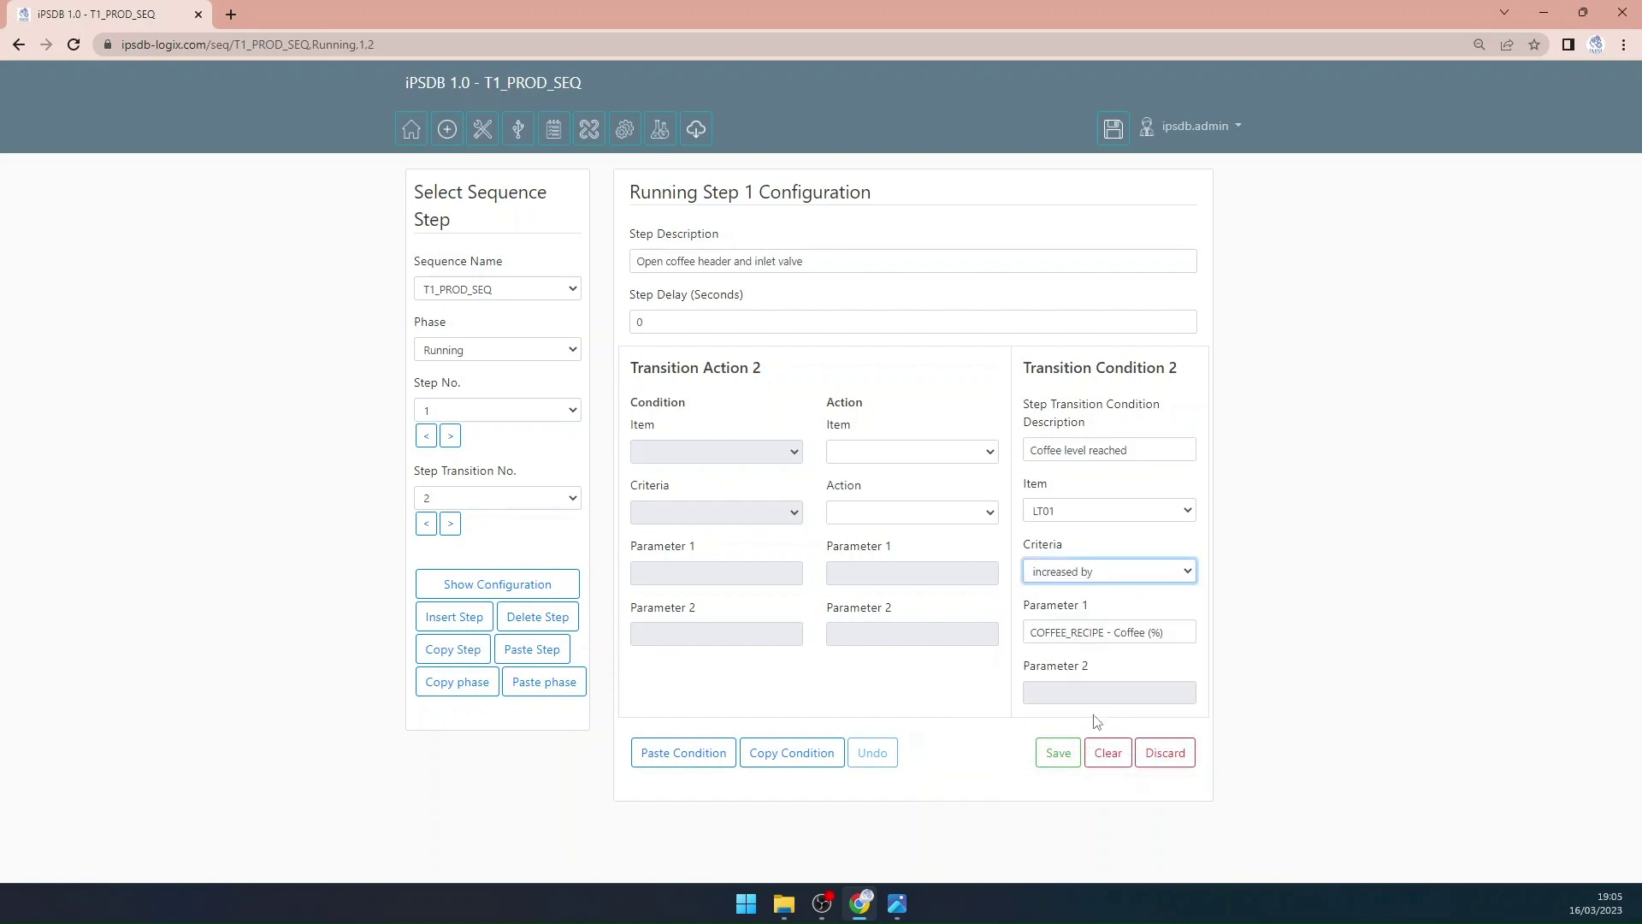
pyautogui.click(1057, 755)
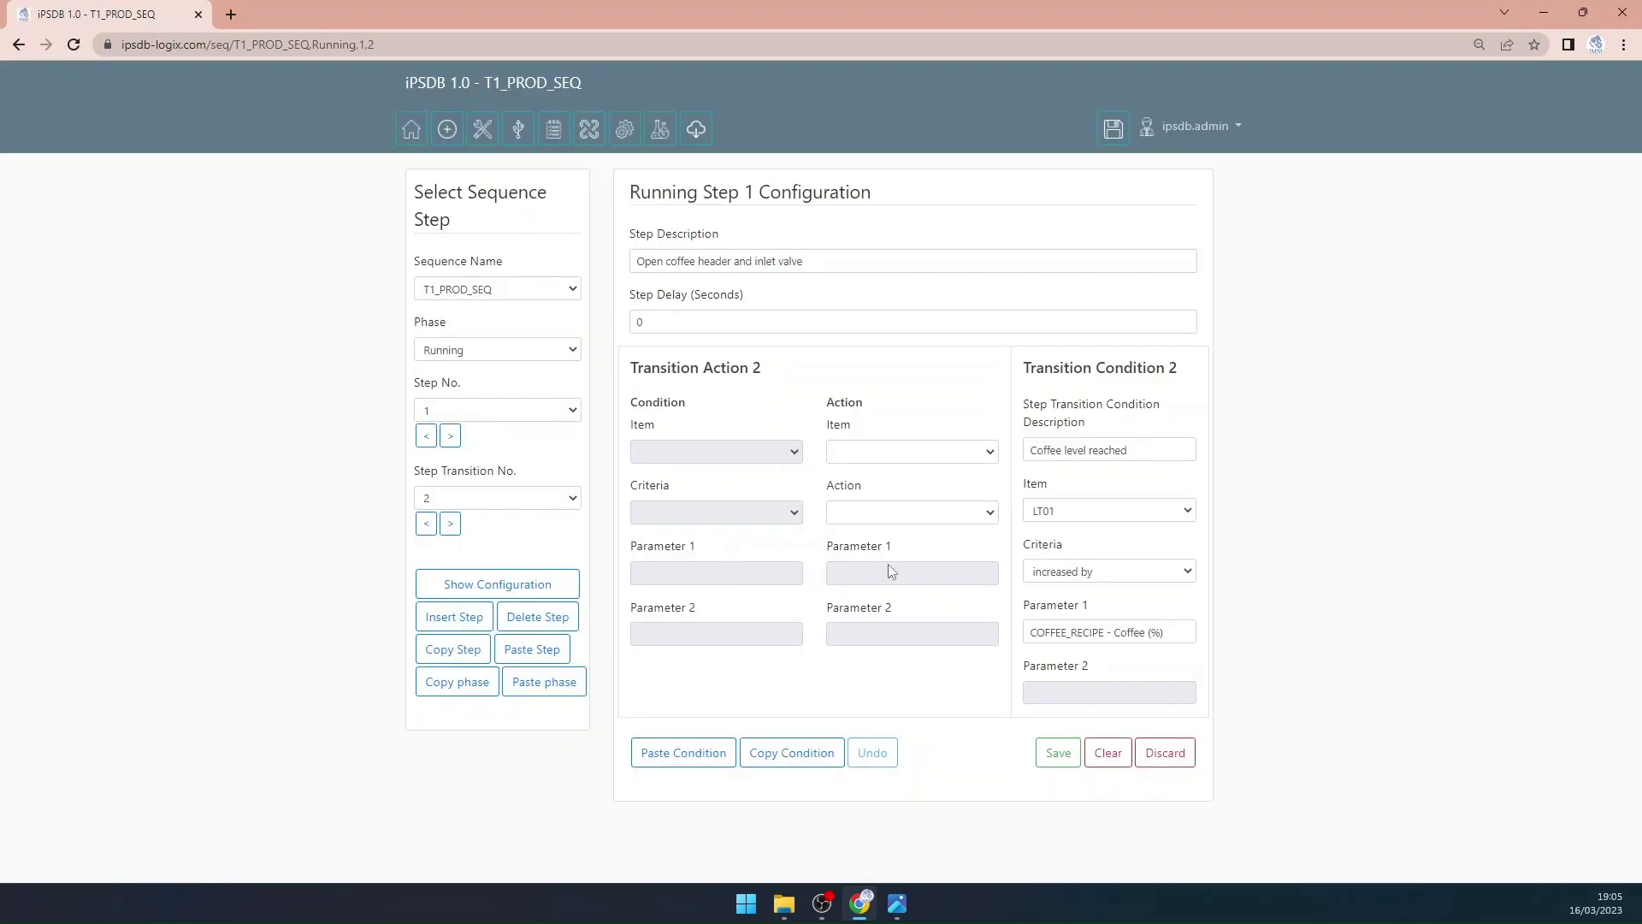
# Step: Go to Running step 2 and replace its description with "Close coffee header and inlet valve"
pyautogui.click(451, 437)
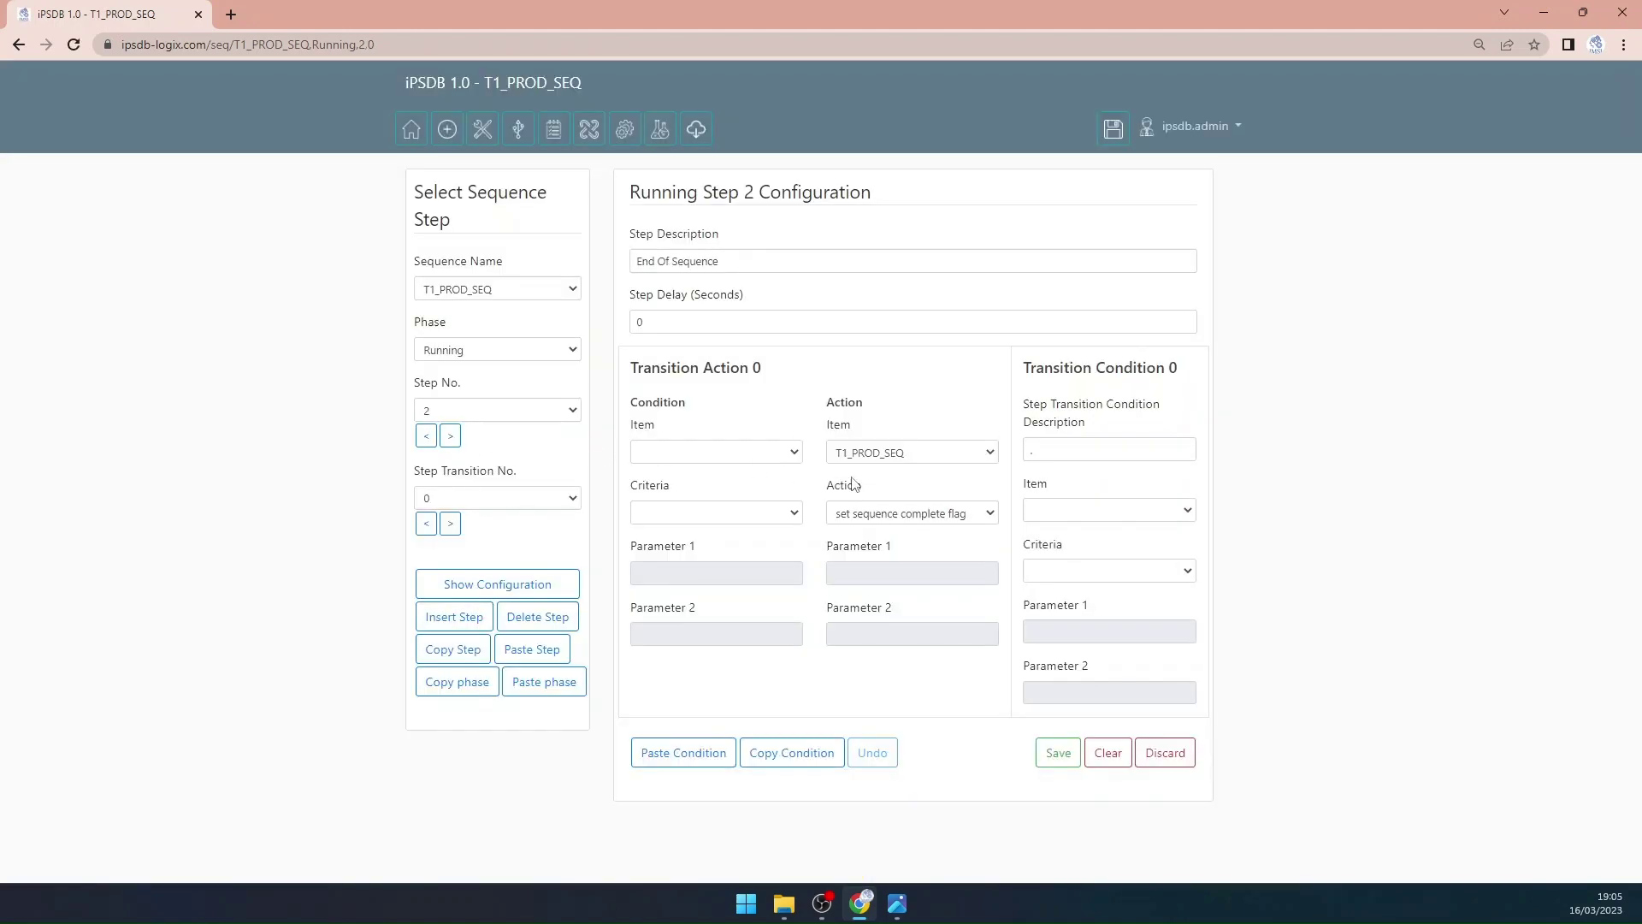
pyautogui.moveTo(792, 262); pyautogui.dragTo(552, 266)
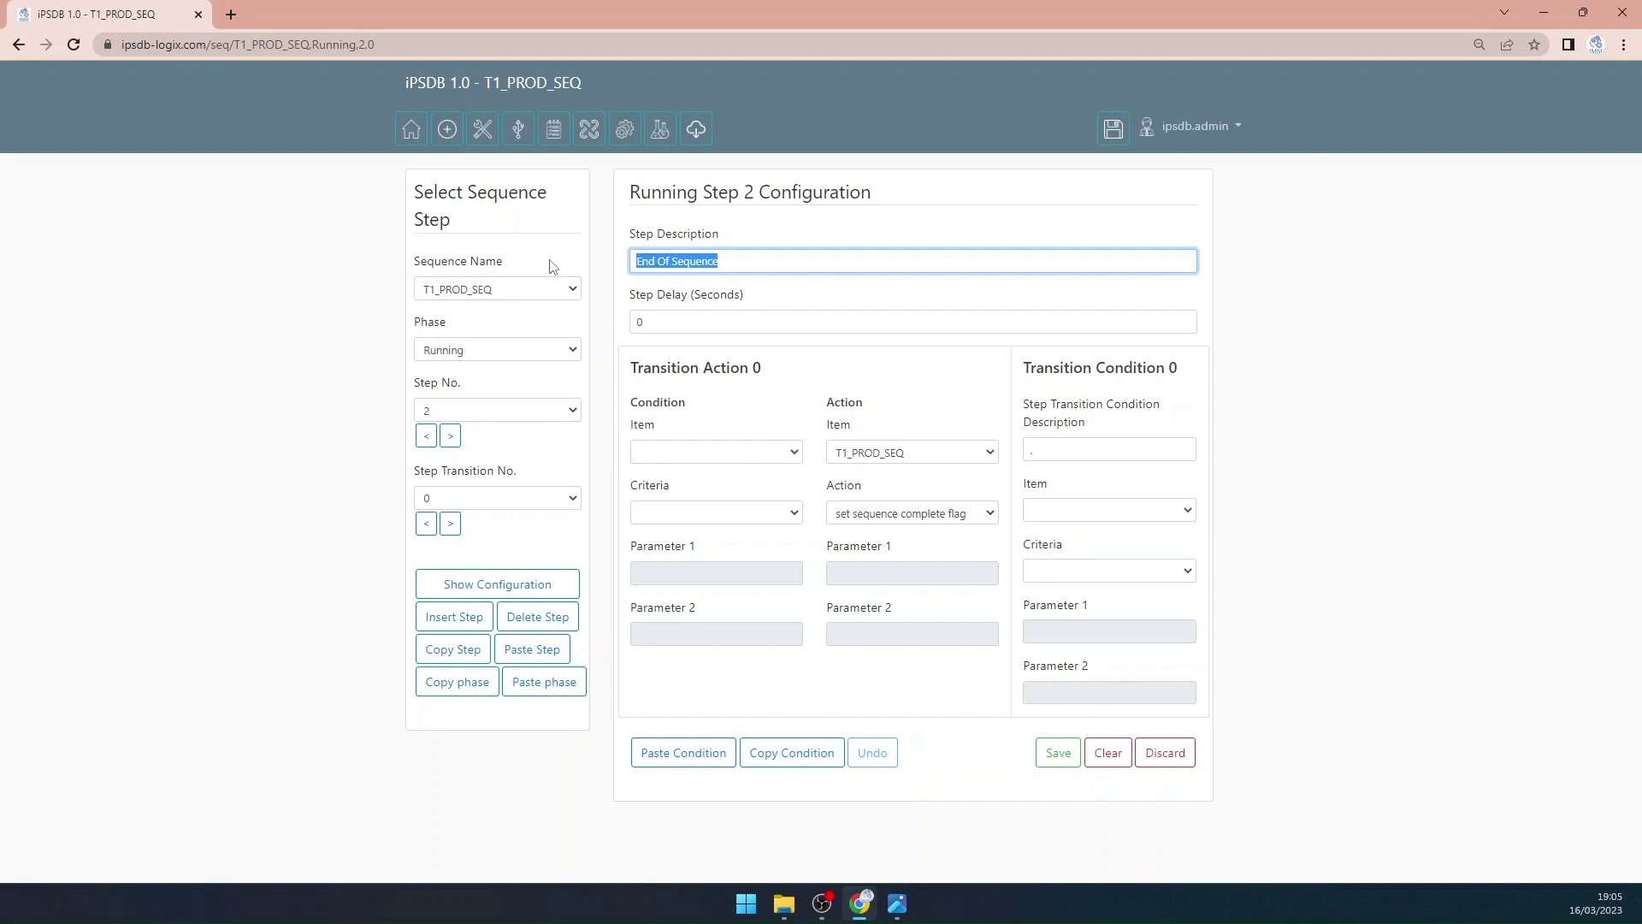
pyautogui.write('Close')
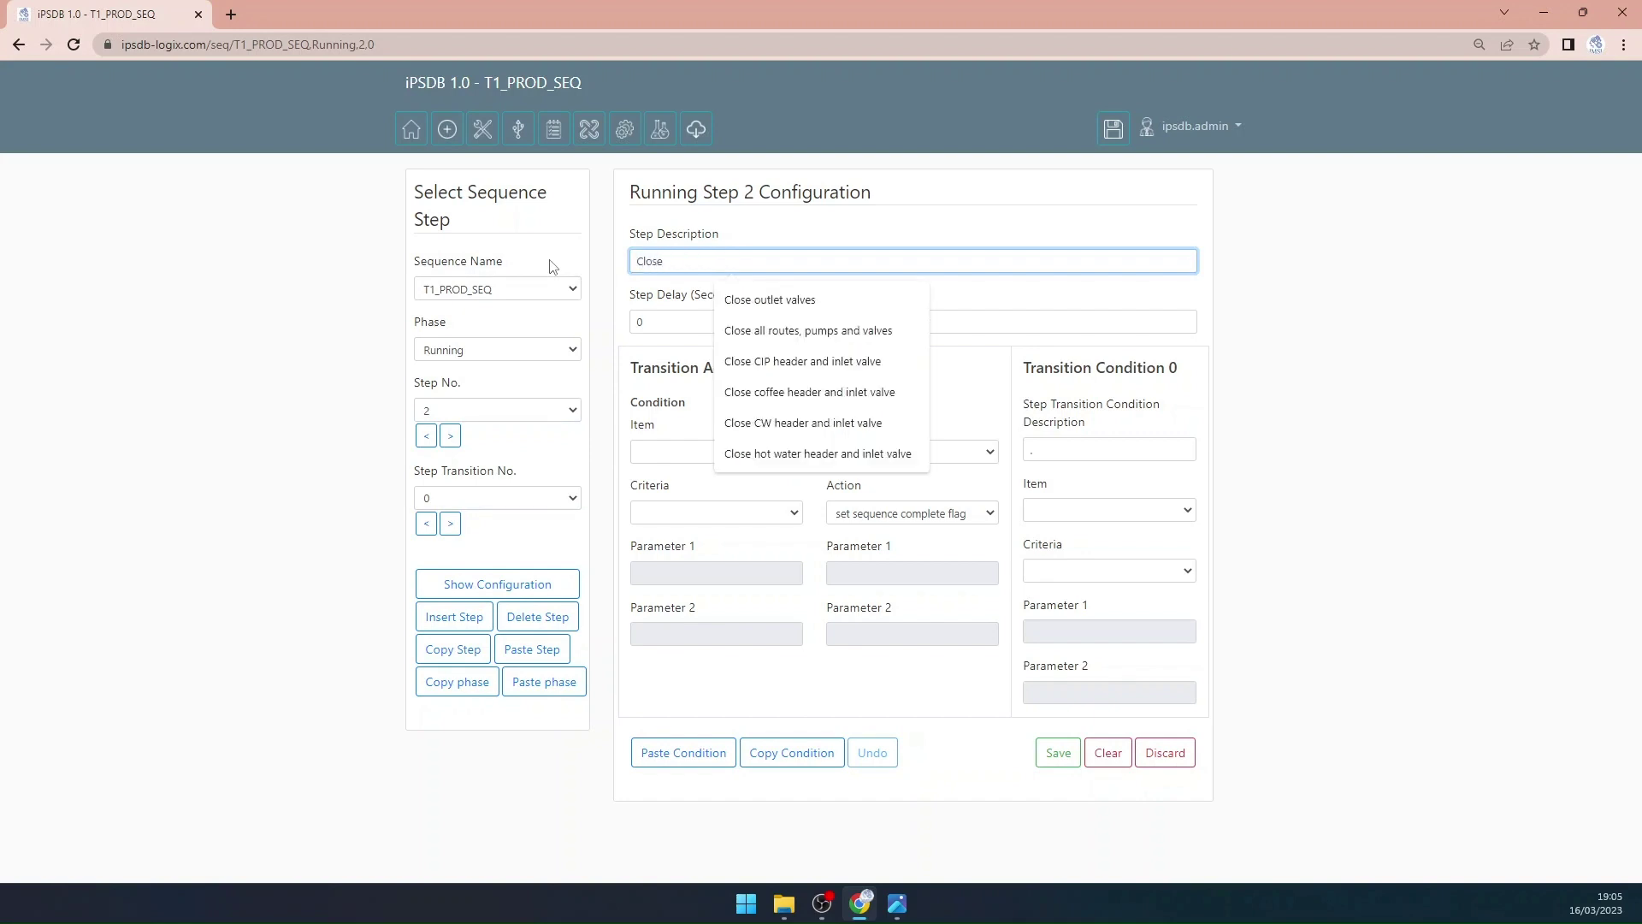
pyautogui.click(809, 392)
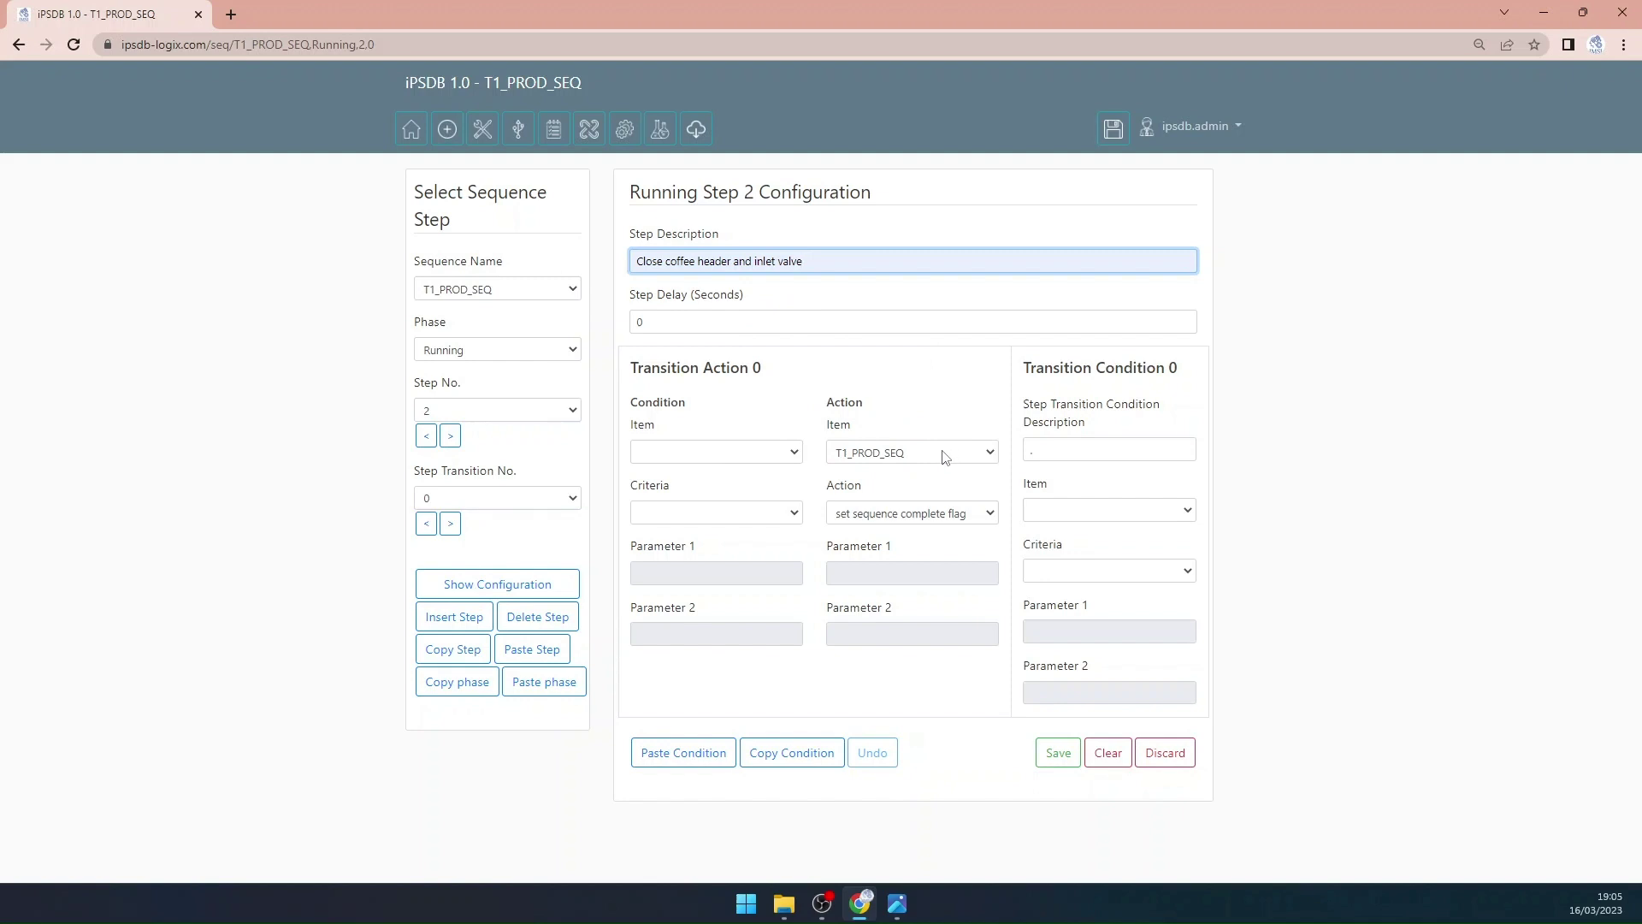
# Step: Set transition action 0 of Running step 2 to stop R04
pyautogui.click(945, 457)
pyautogui.write('r04')
pyautogui.press('Return')
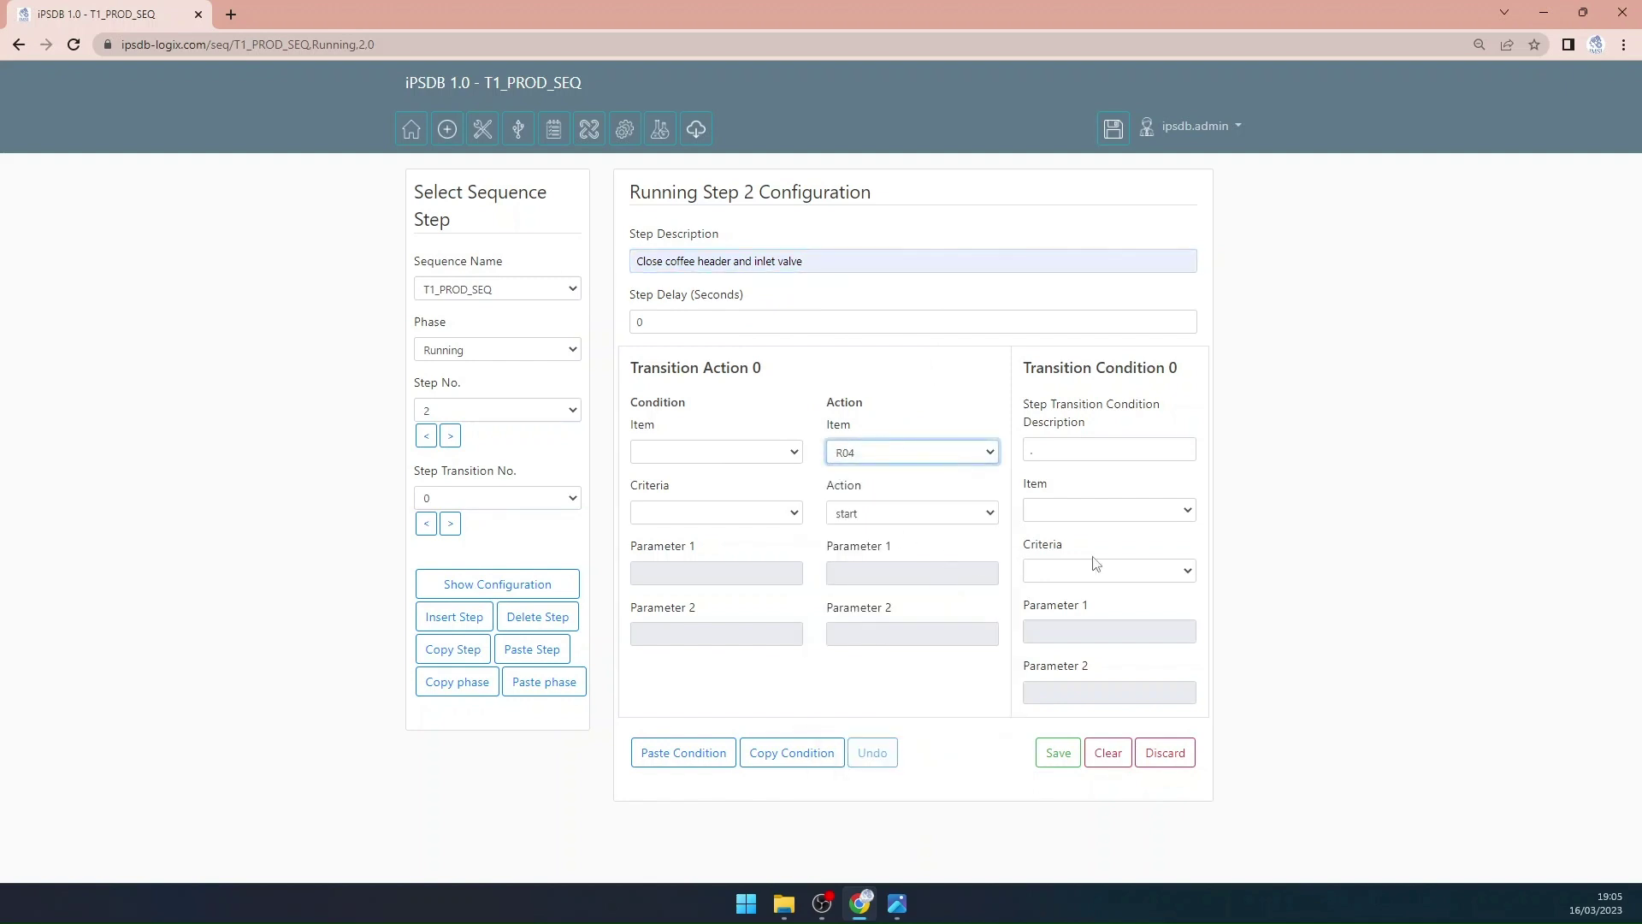
pyautogui.click(945, 516)
pyautogui.click(896, 551)
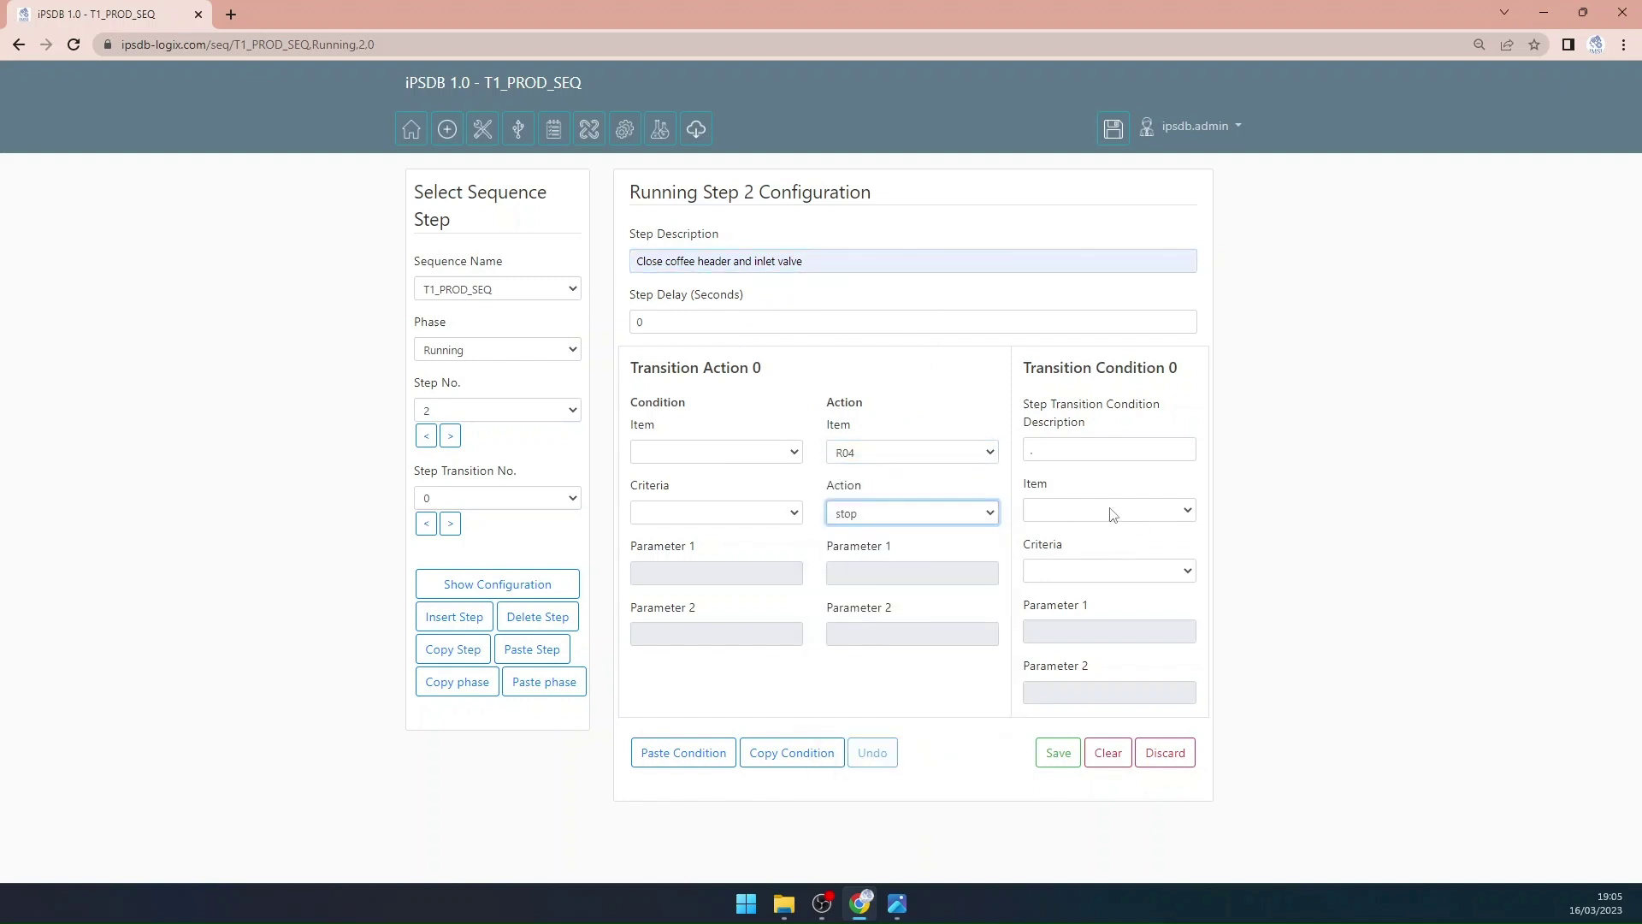
# Step: Set transition condition 0 of Running step 2 to R04 is stopped
pyautogui.click(1113, 514)
pyautogui.write('r04')
pyautogui.press('Return')
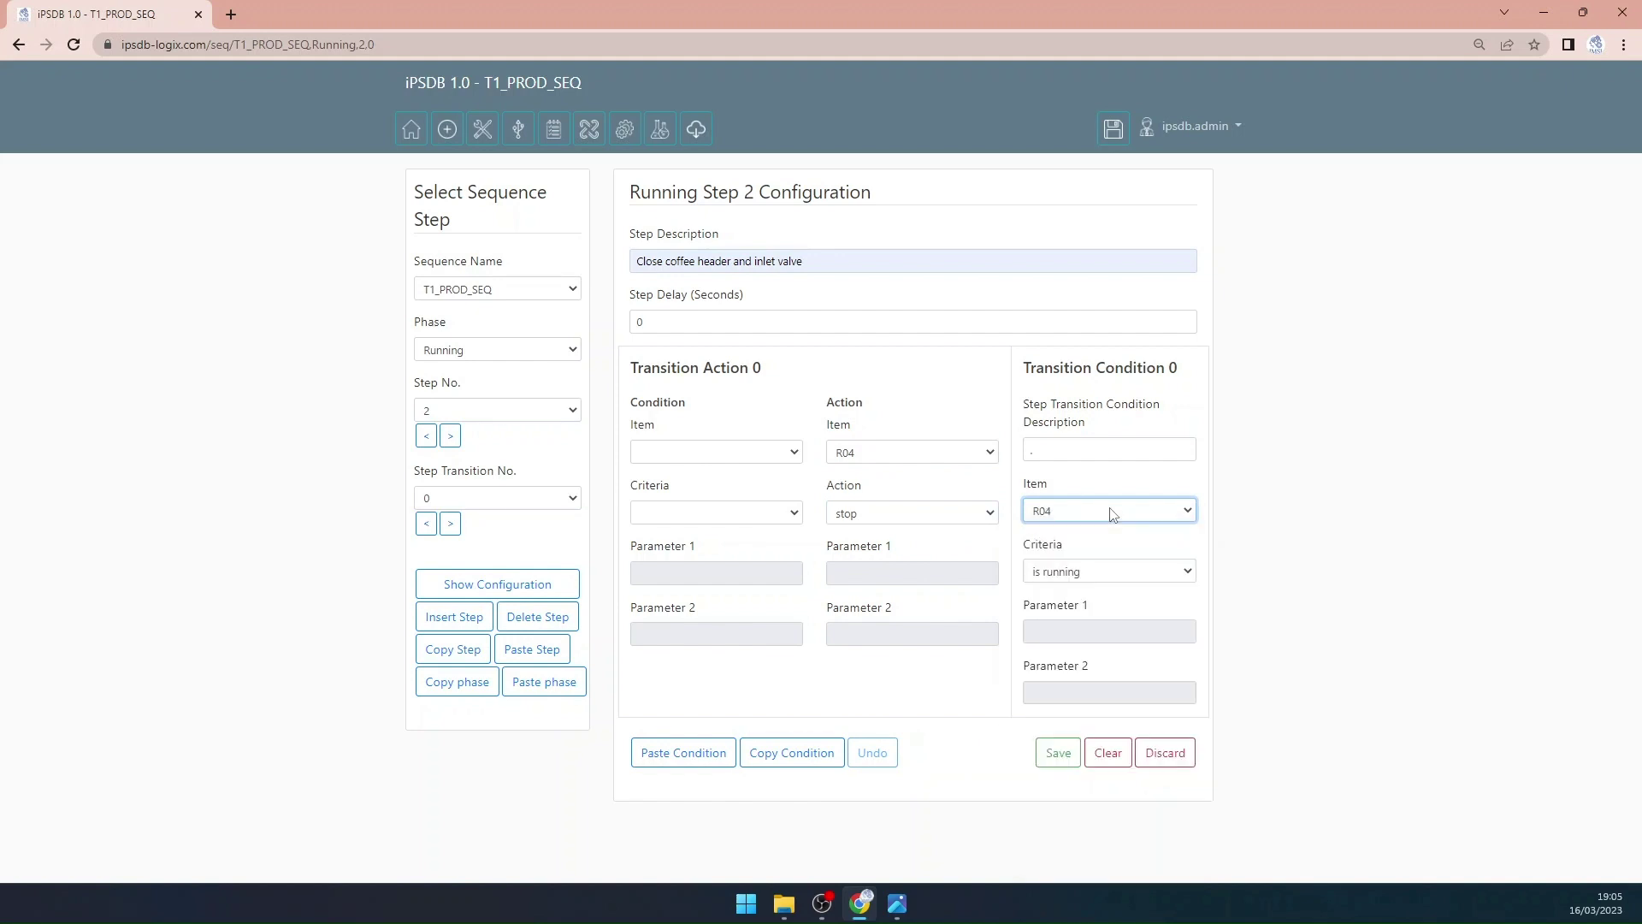
pyautogui.click(1101, 572)
pyautogui.click(1076, 623)
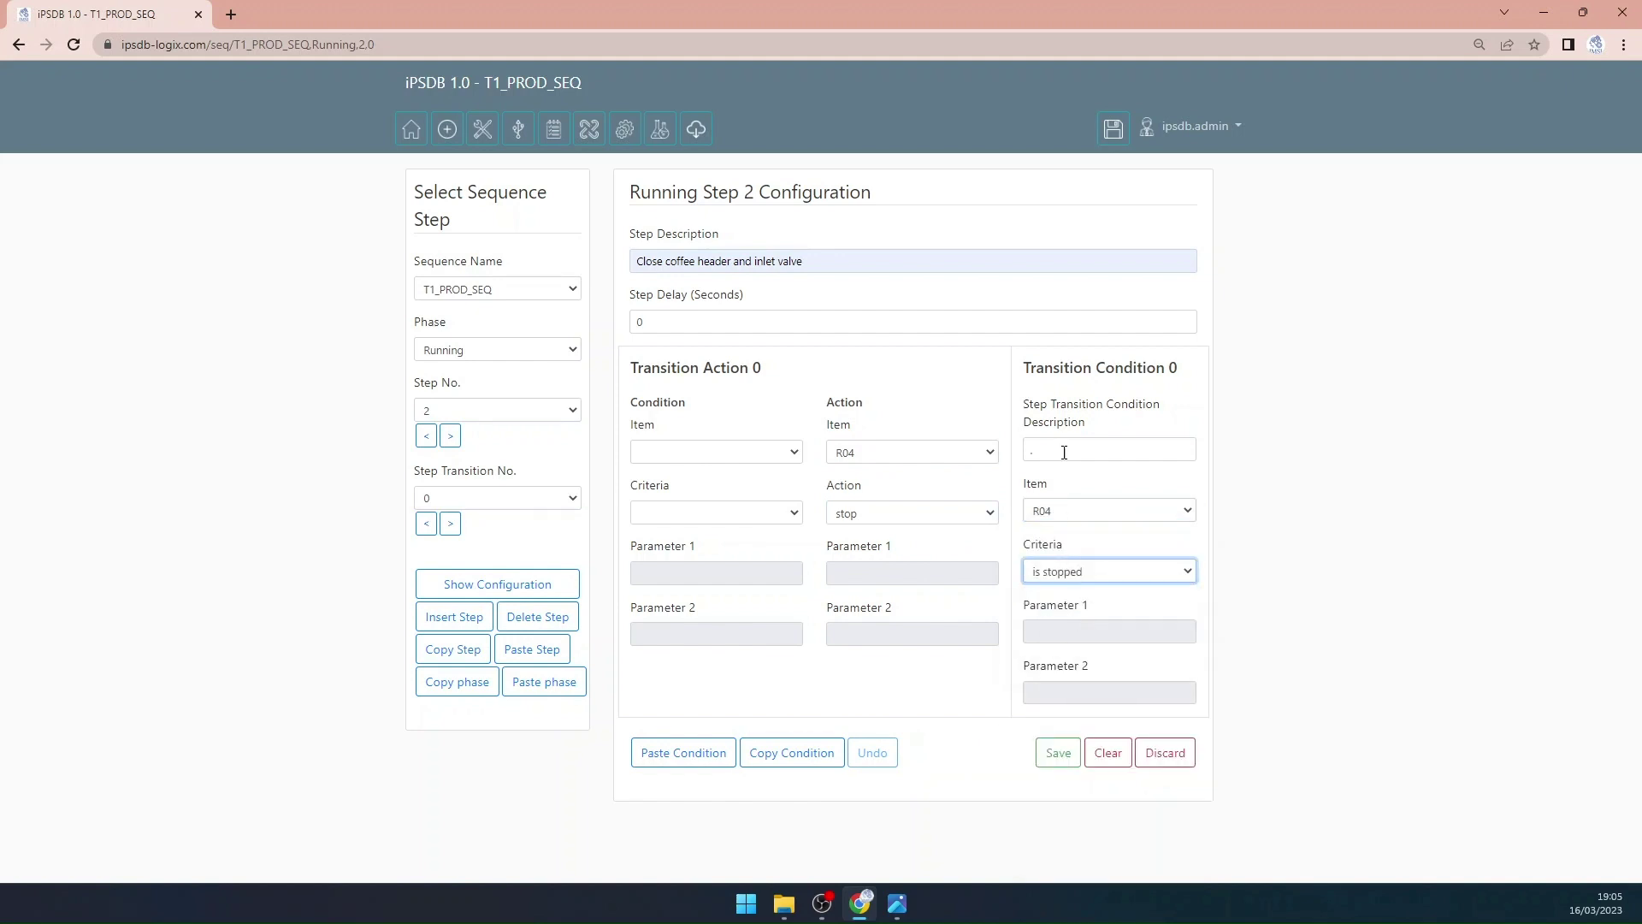
# Step: Describe transition condition 0 of Running step 2 as "R04 stopped" and save the transition
pyautogui.click(1063, 451)
pyautogui.write('R04')
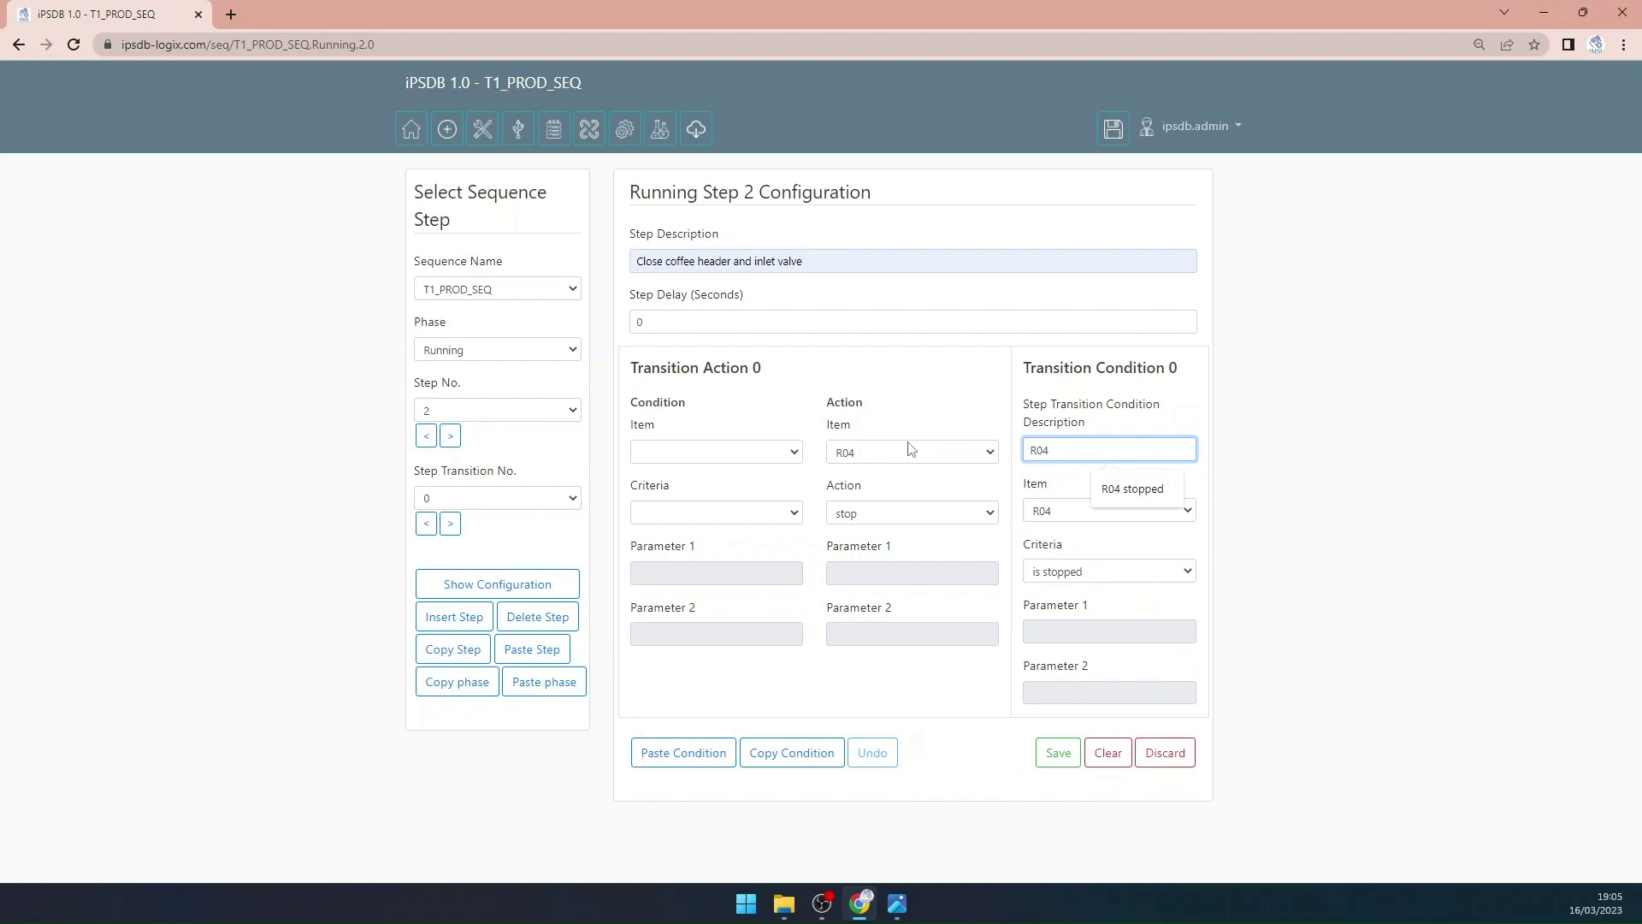
pyautogui.click(1131, 492)
pyautogui.click(1057, 753)
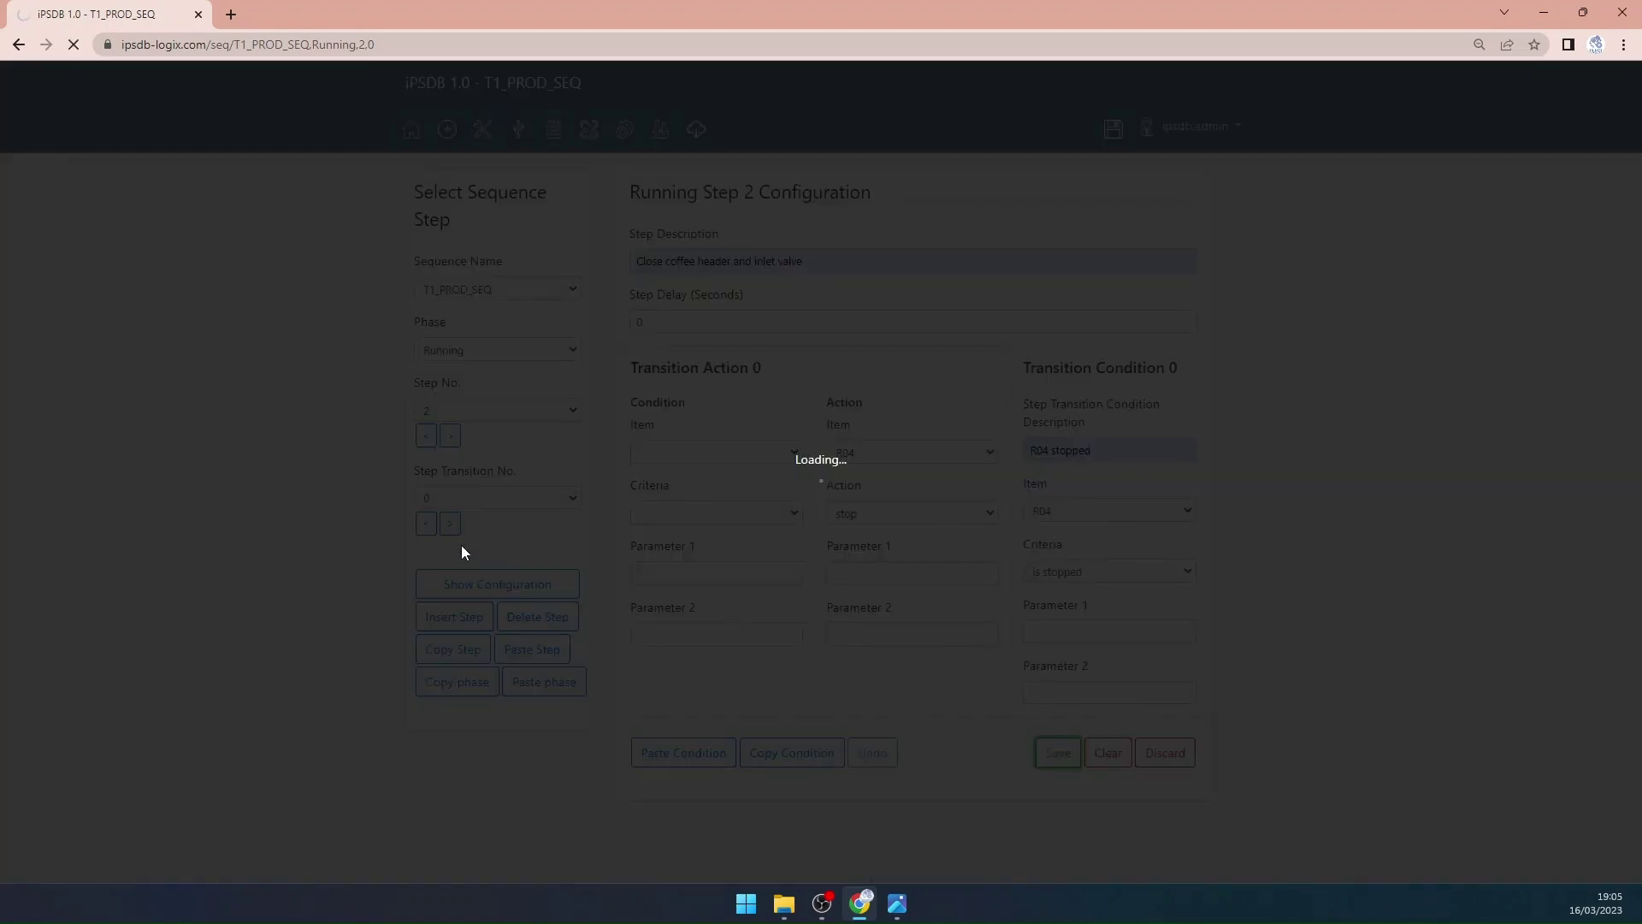
# Step: Check the coffee inlet valve in the P&ID and choose V11 as the action item of transition 1 in Running step 2
pyautogui.click(898, 903)
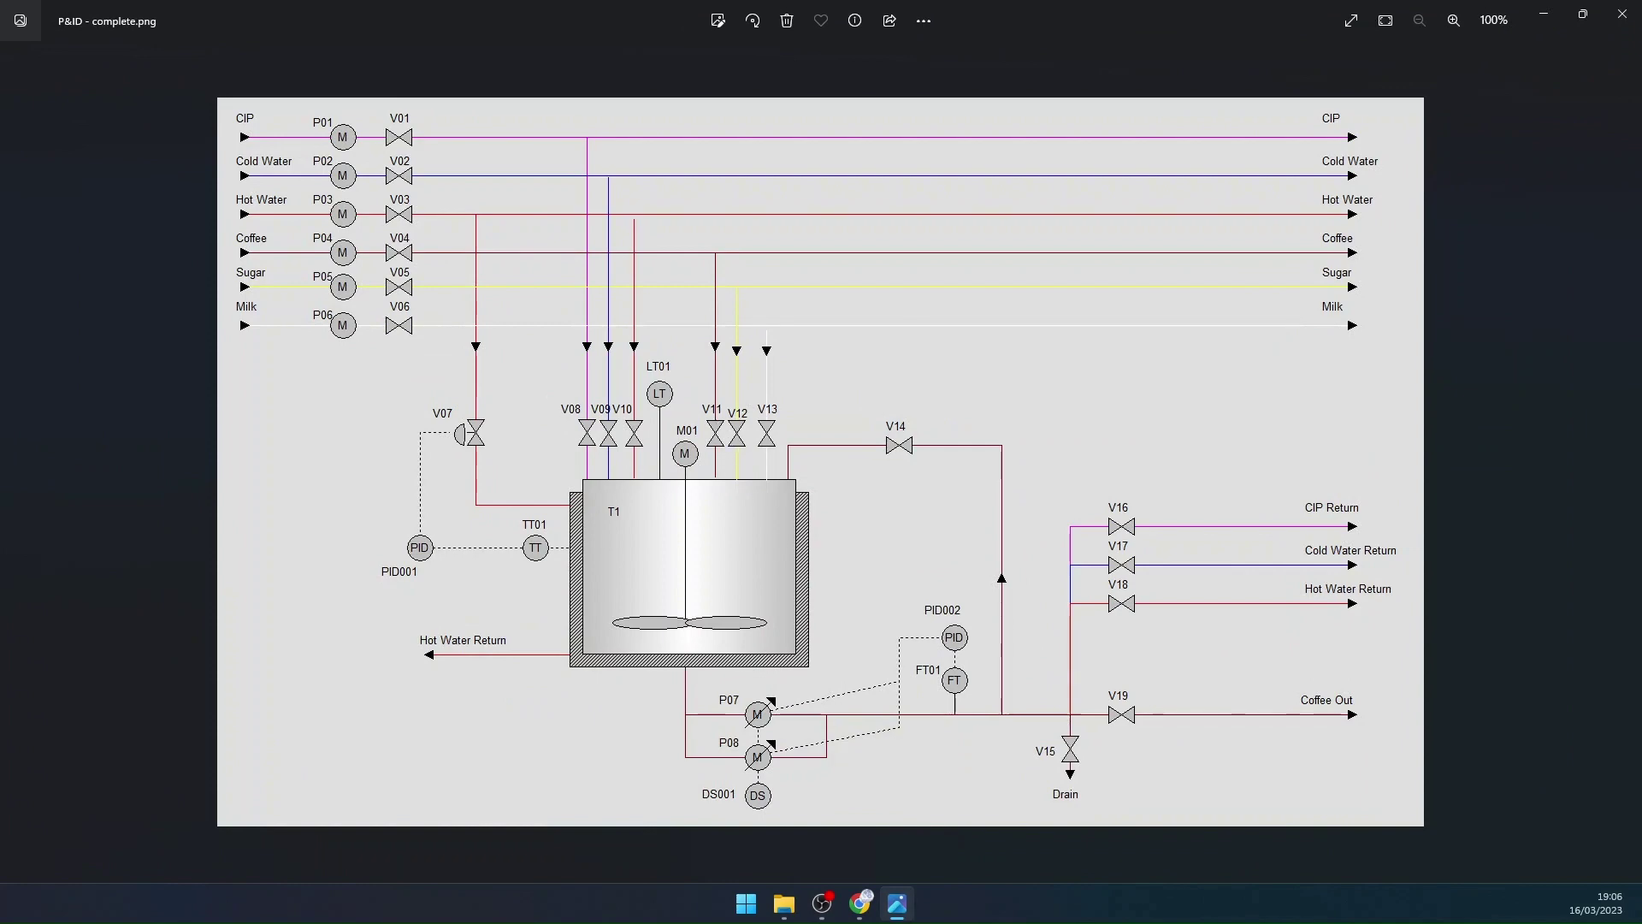
pyautogui.click(860, 903)
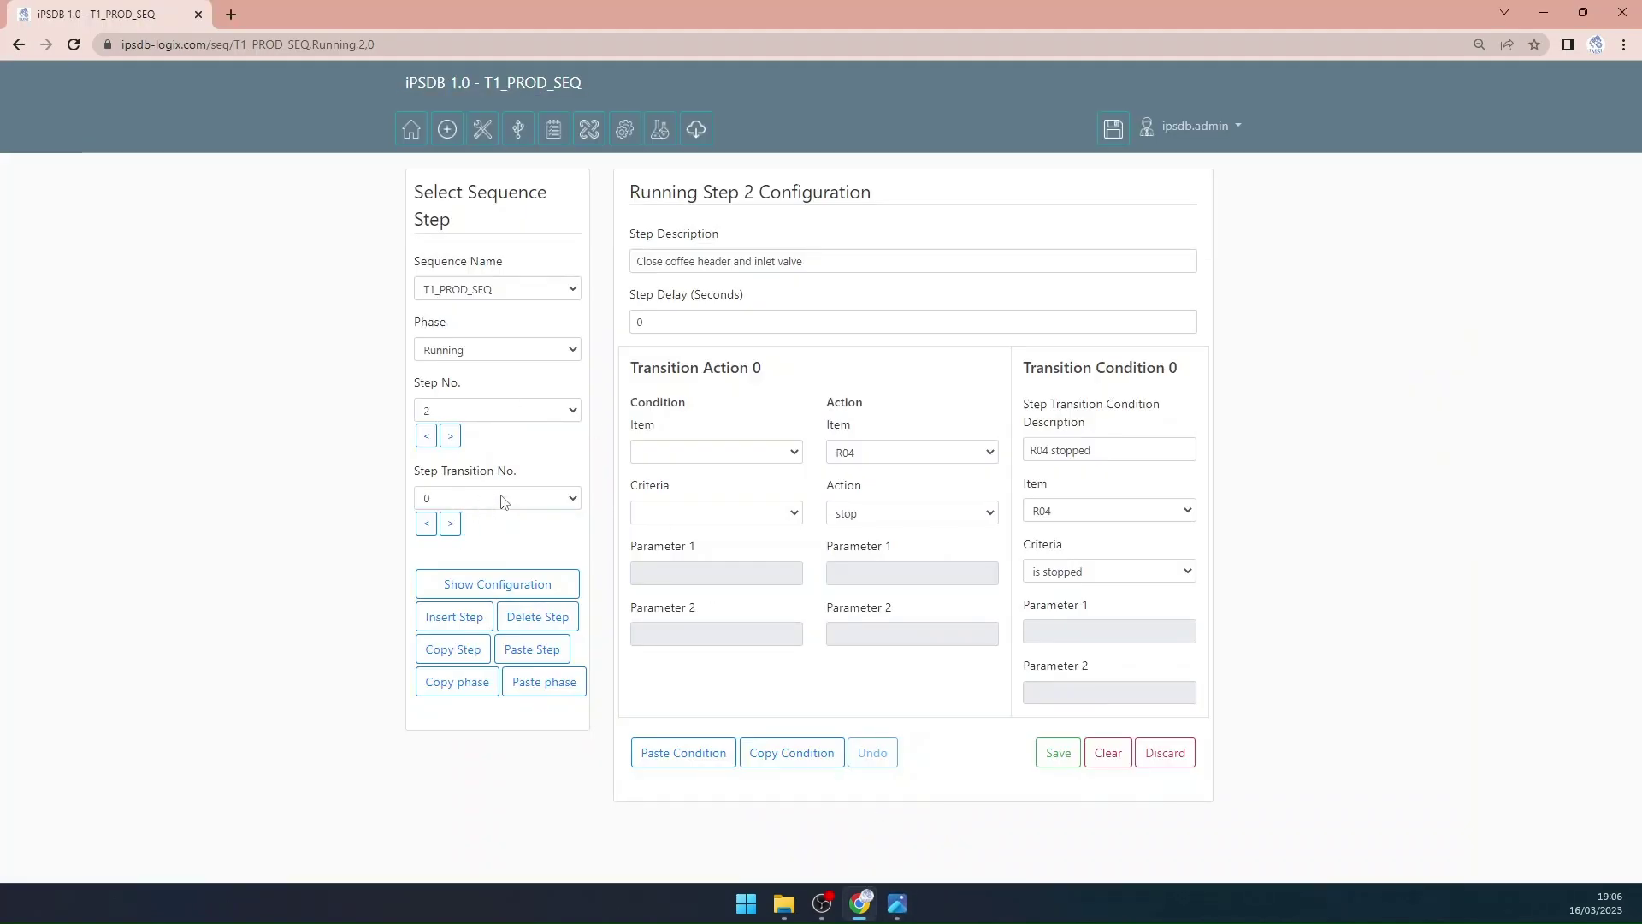
pyautogui.click(450, 522)
pyautogui.click(867, 454)
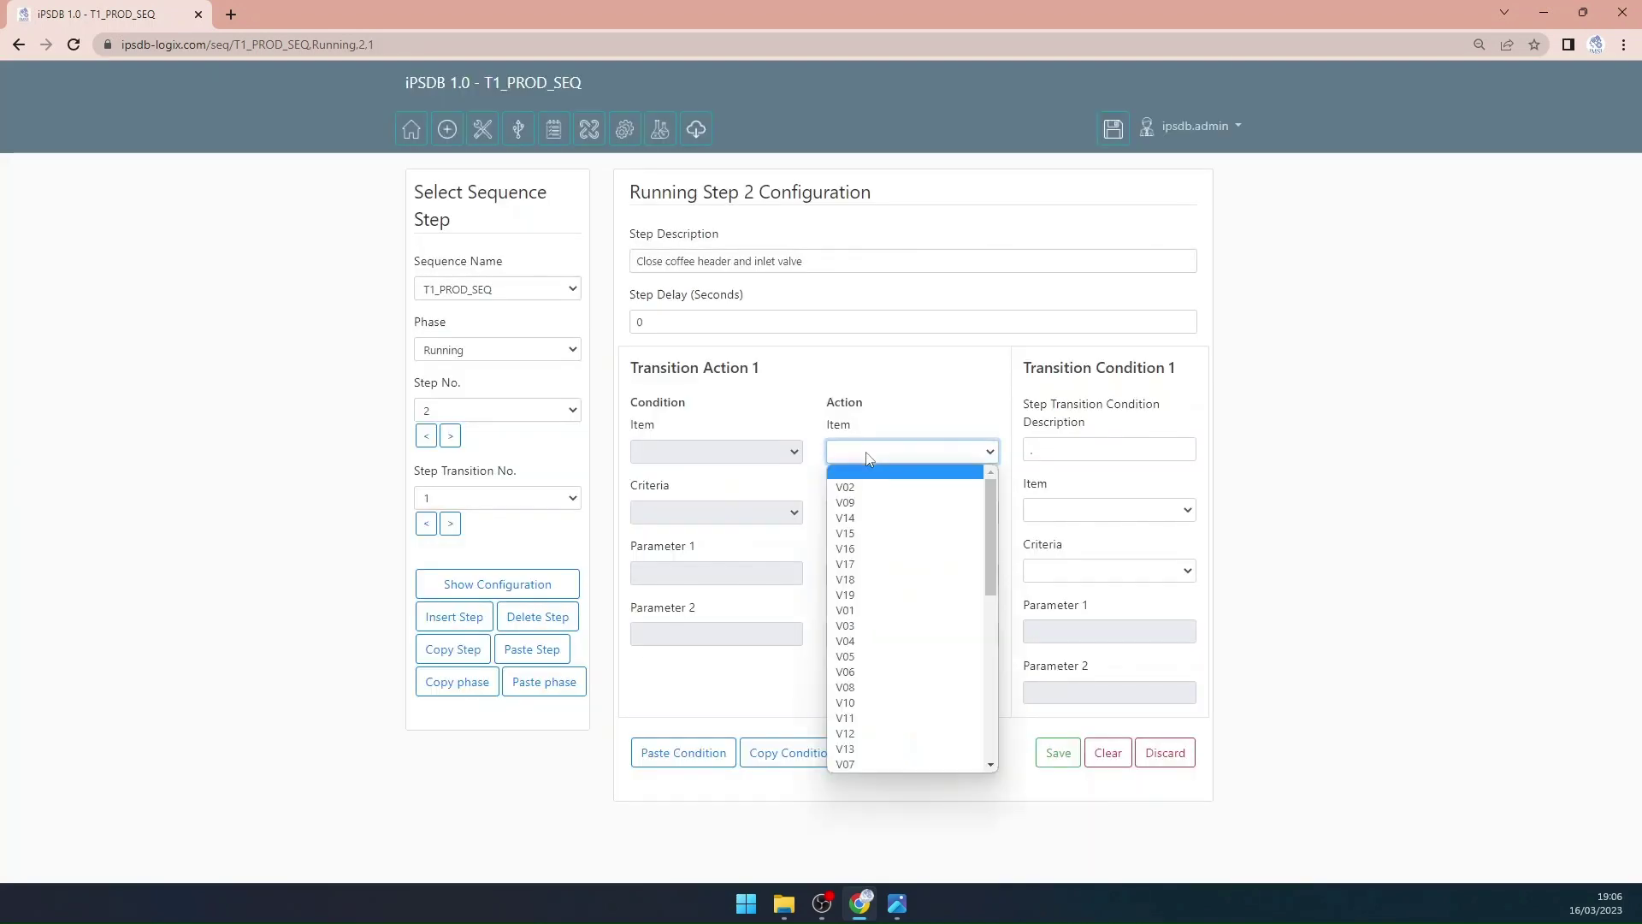
pyautogui.click(856, 718)
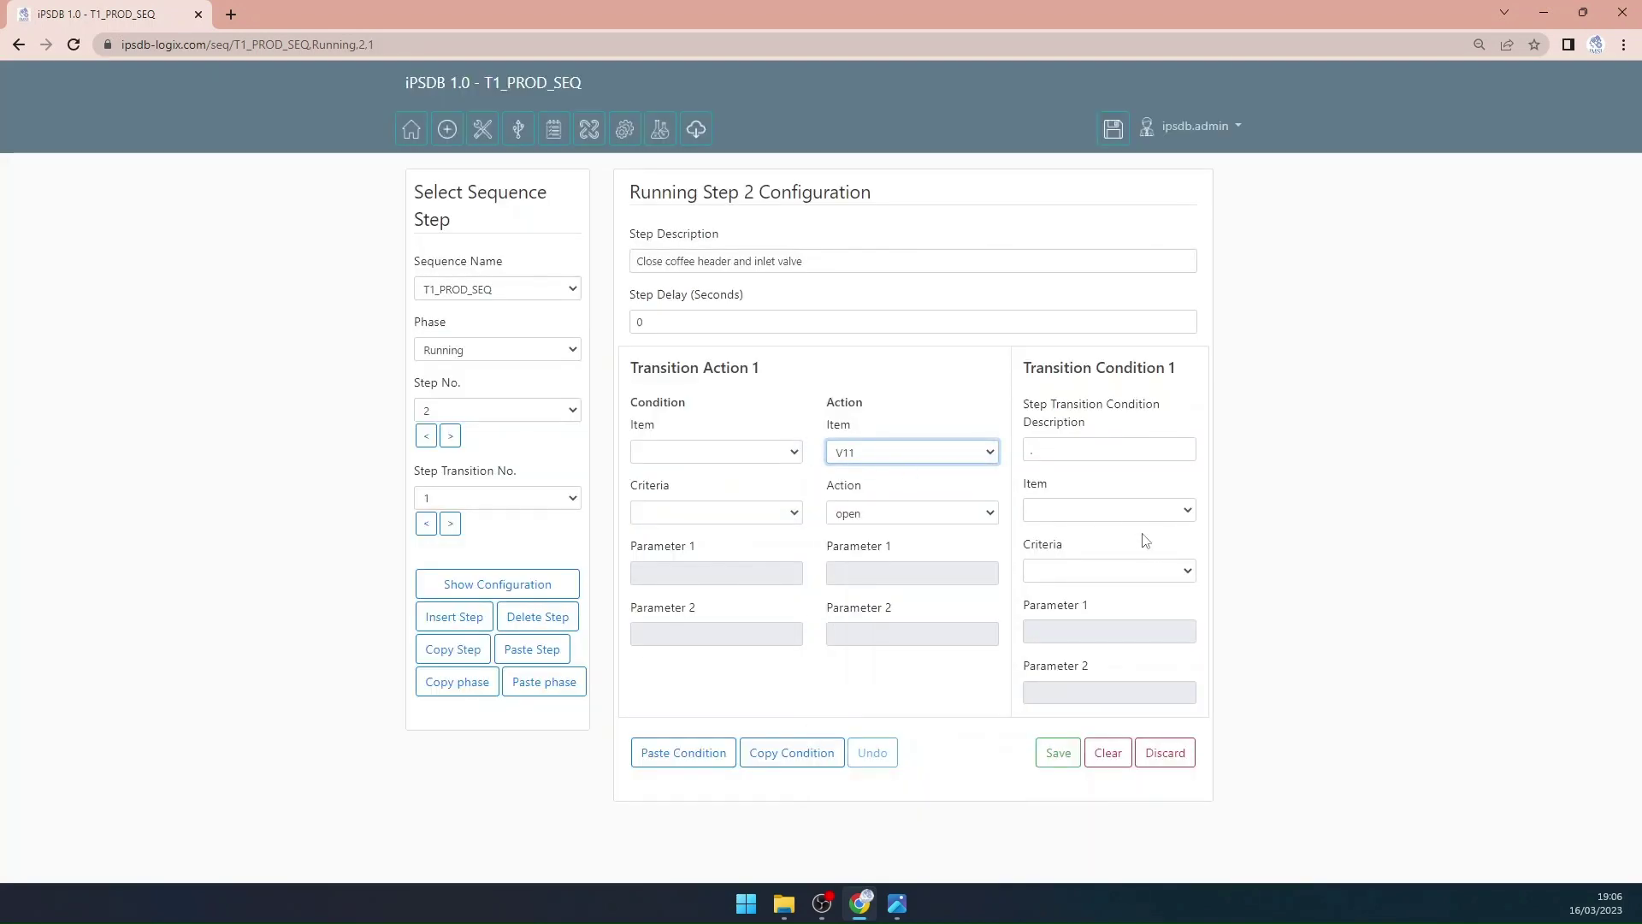
# Step: Set transition condition 1 of Running step 2 to V11 is closed
pyautogui.click(1112, 510)
pyautogui.write('v11')
pyautogui.press('Return')
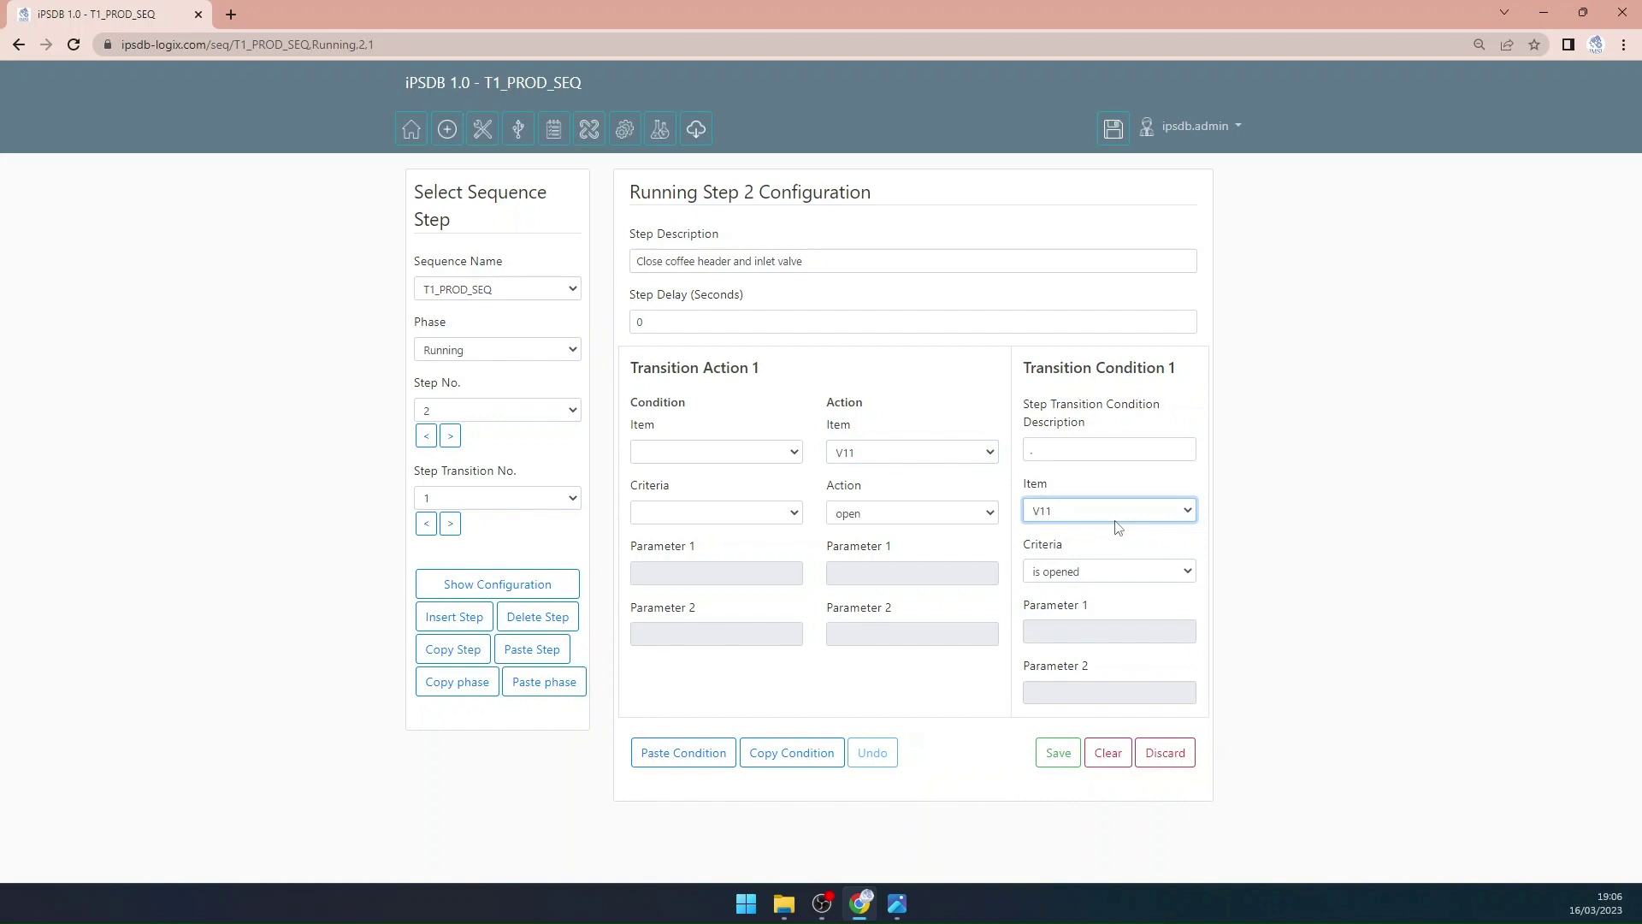
pyautogui.click(1125, 580)
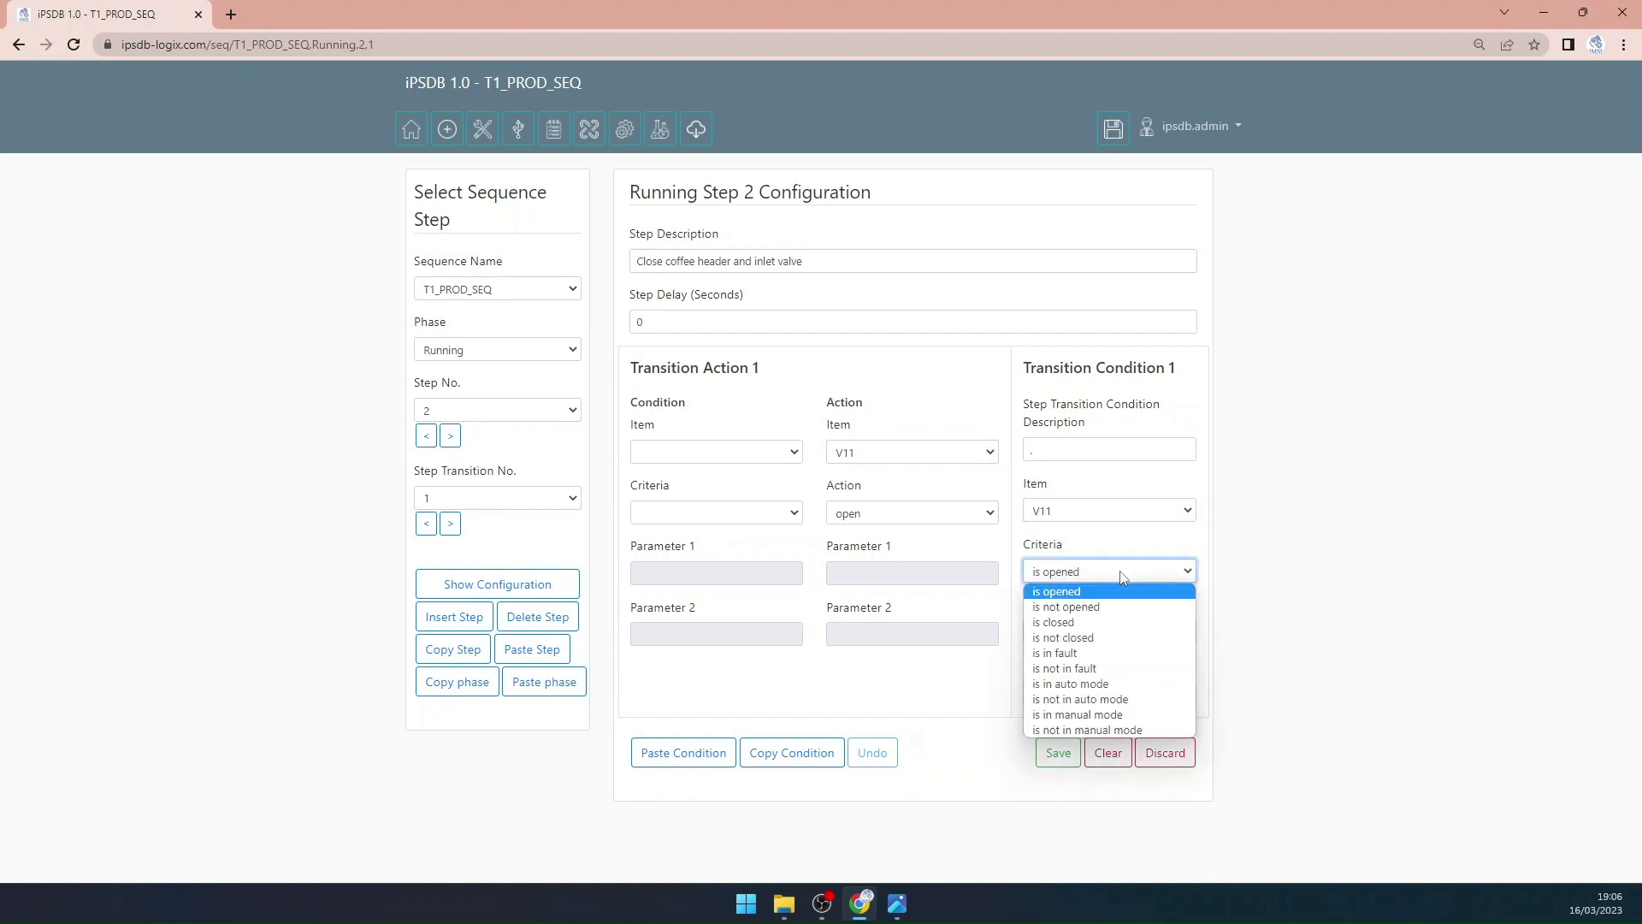
pyautogui.click(1098, 625)
# Step: Describe transition condition 1 as "V11 is closed" and save the transition
pyautogui.click(1031, 449)
pyautogui.write('v11')
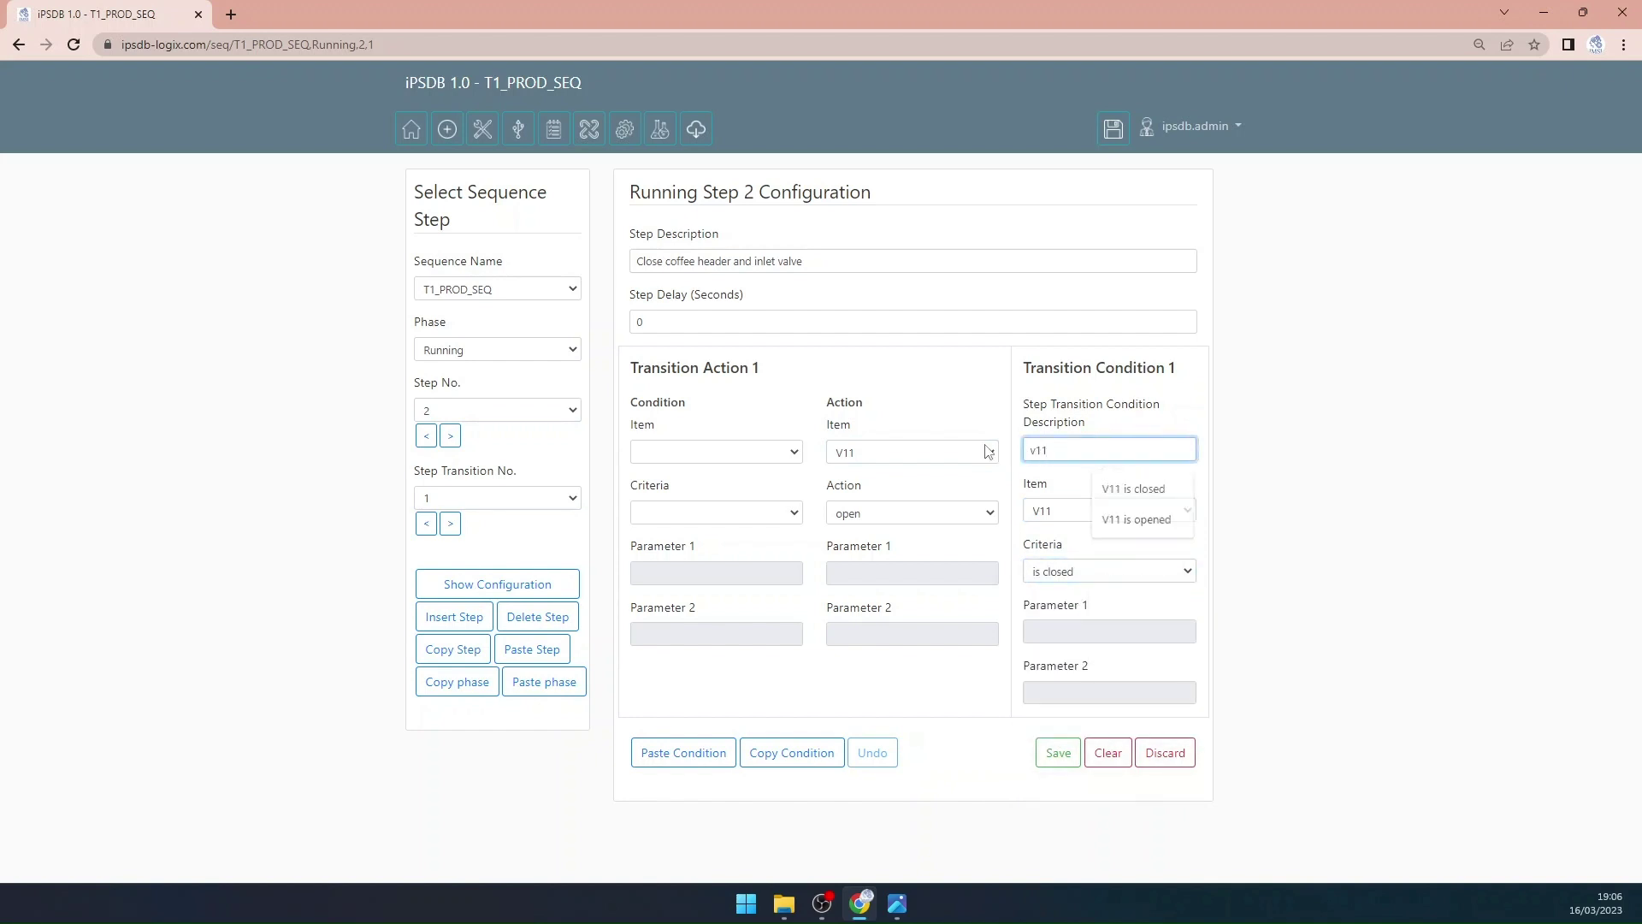
pyautogui.click(1134, 488)
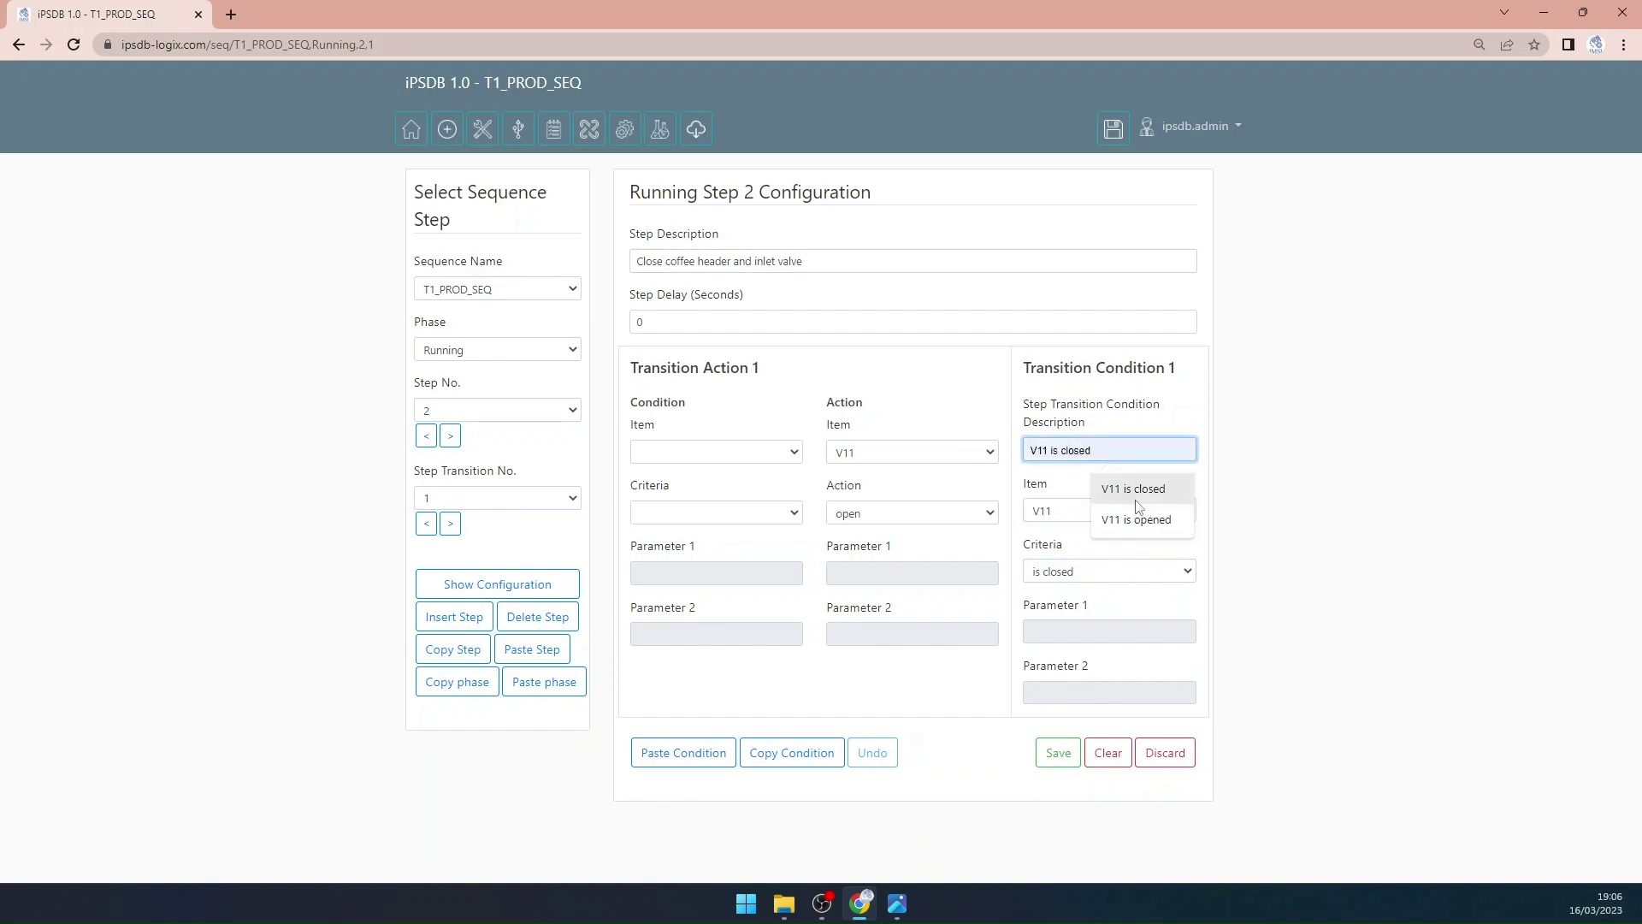
pyautogui.click(1057, 753)
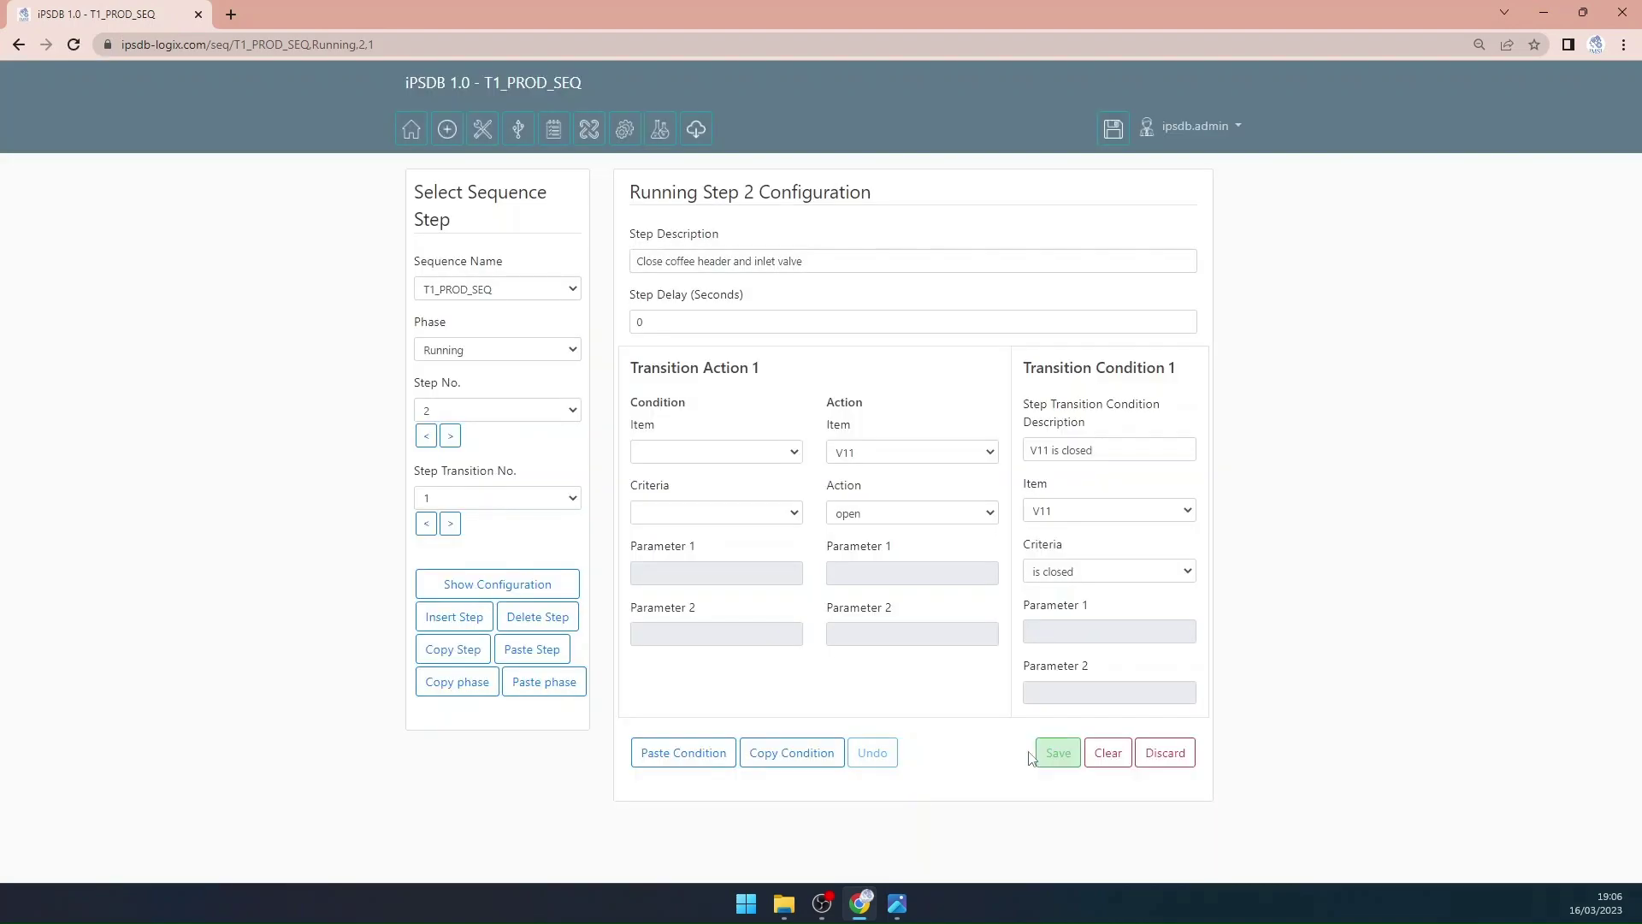
# Step: Examine the mixer and piping around tank T1 in the P&ID drawing and return to the sequence configuration
pyautogui.click(897, 904)
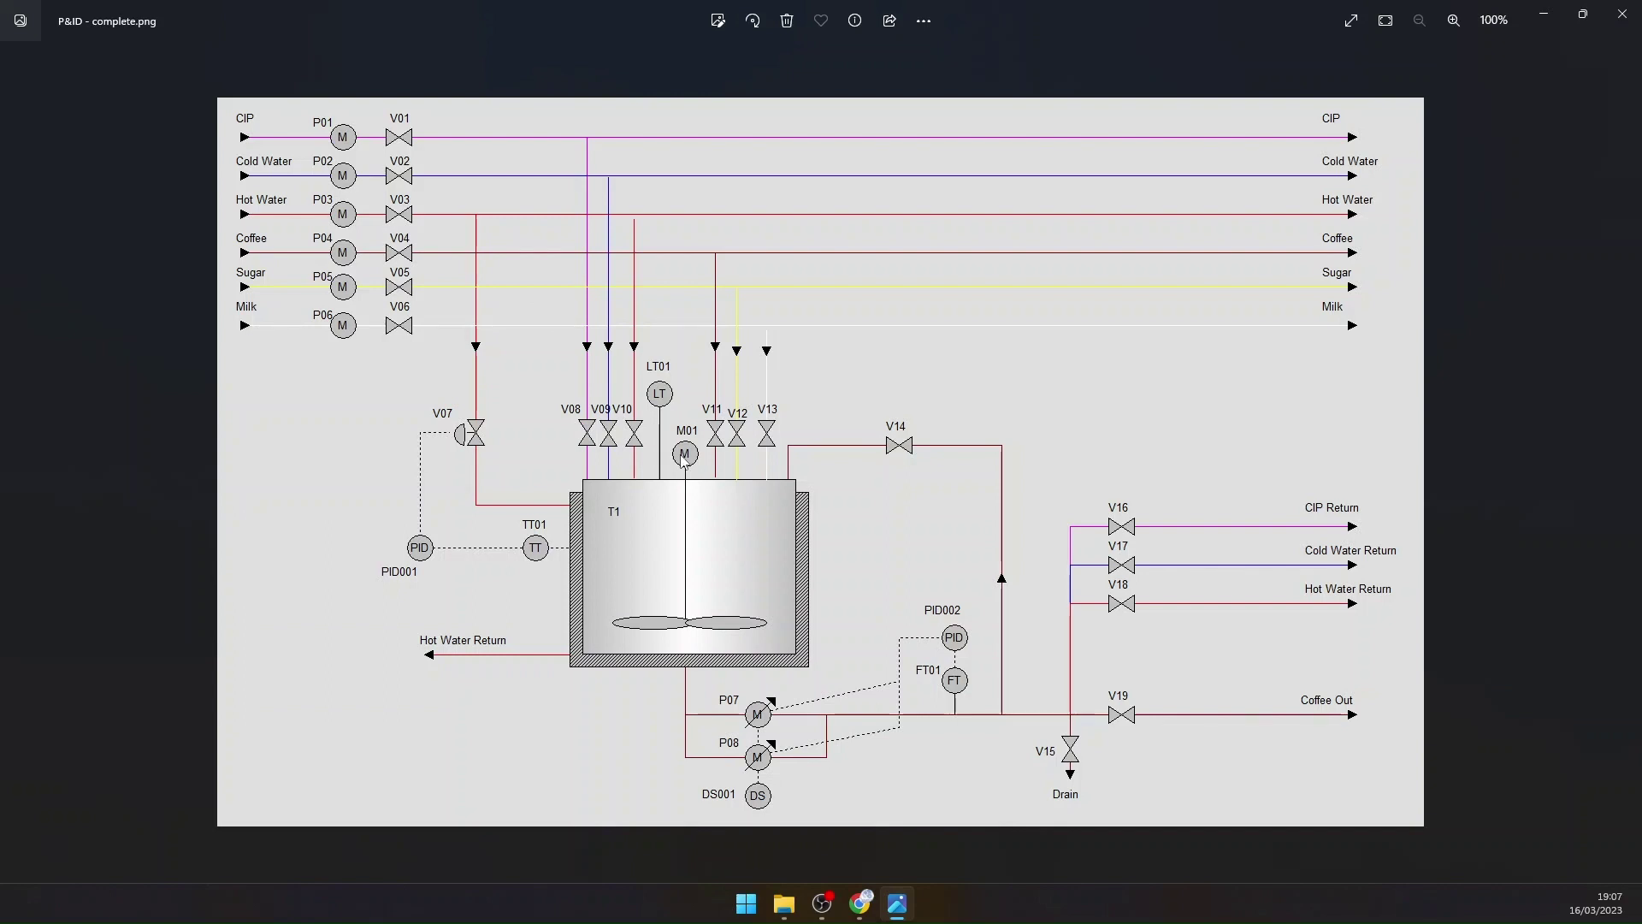
pyautogui.moveTo(859, 902)
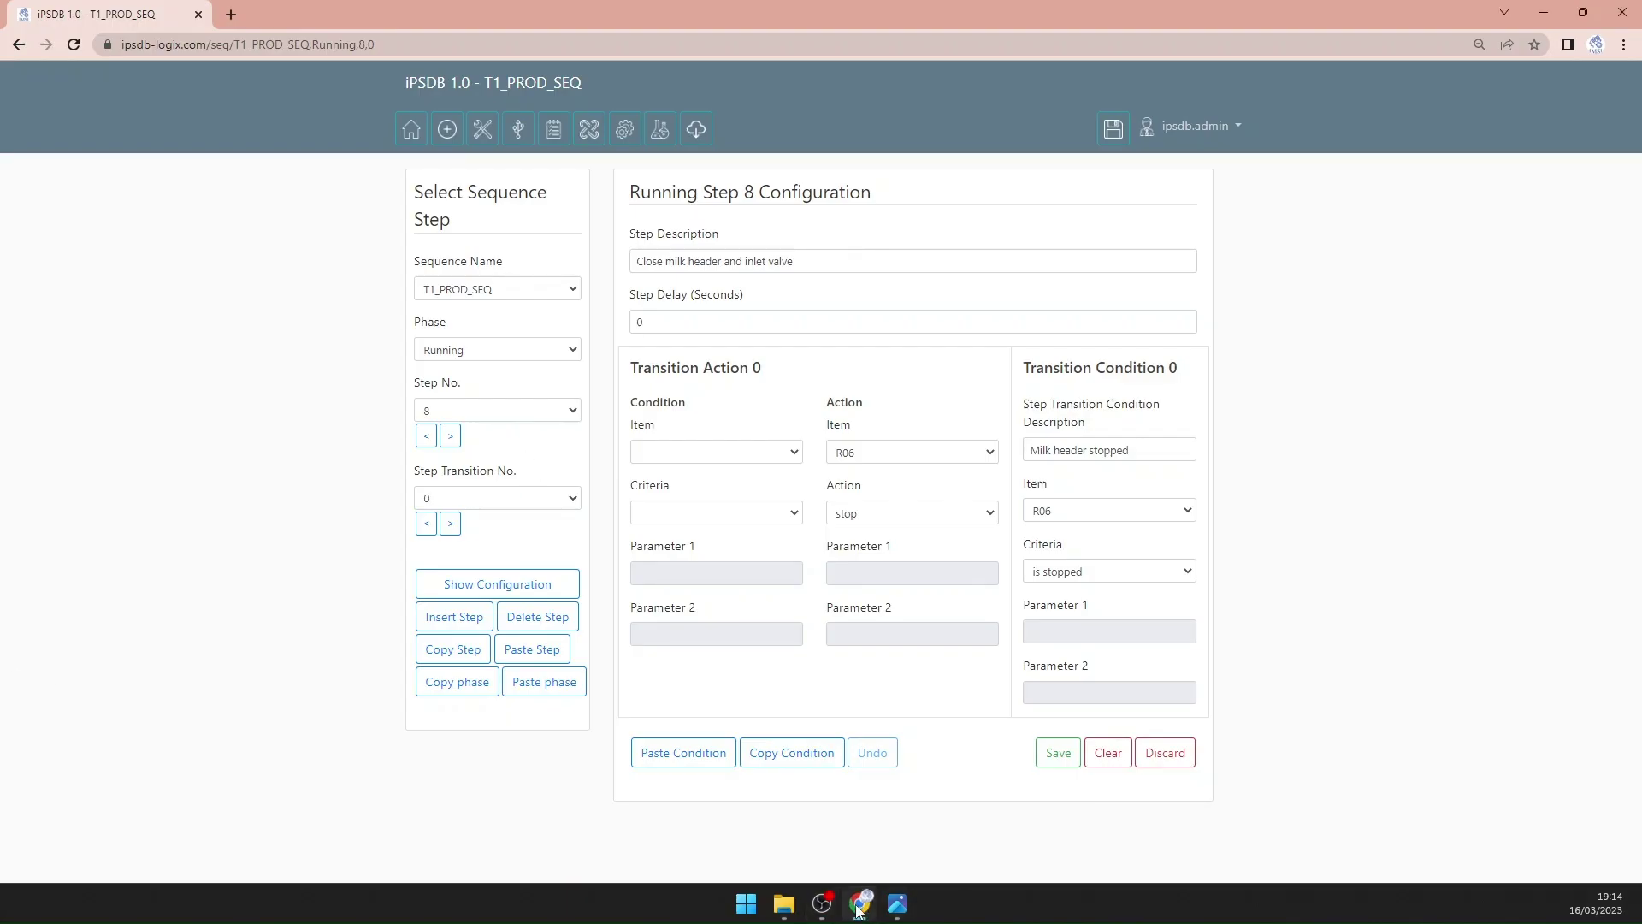
pyautogui.click(897, 907)
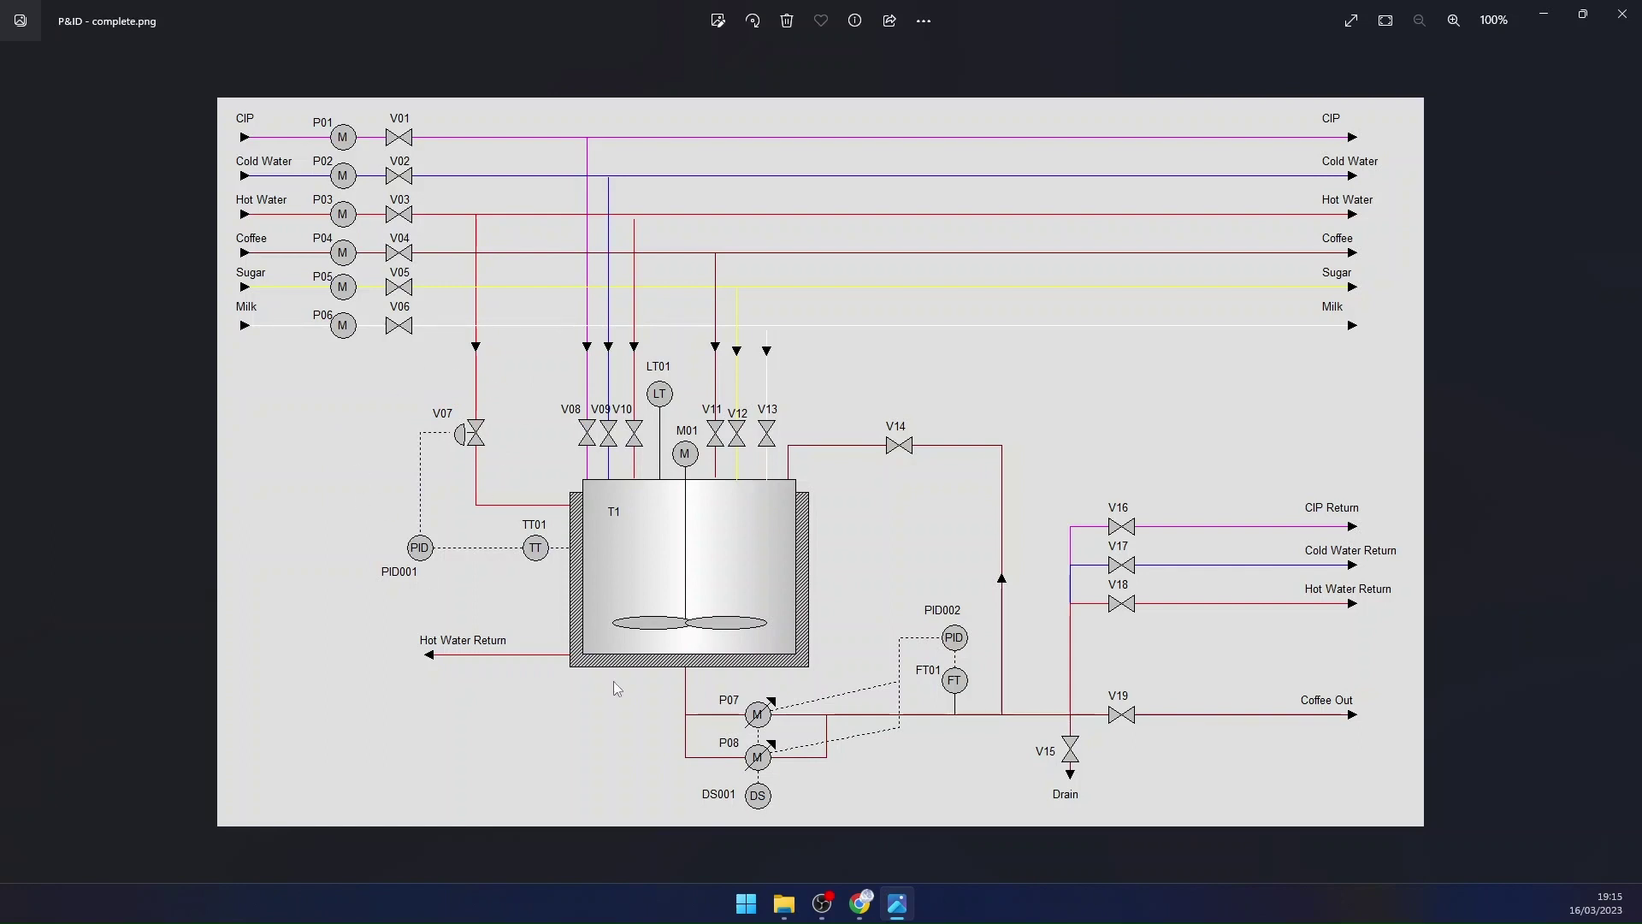
pyautogui.click(865, 914)
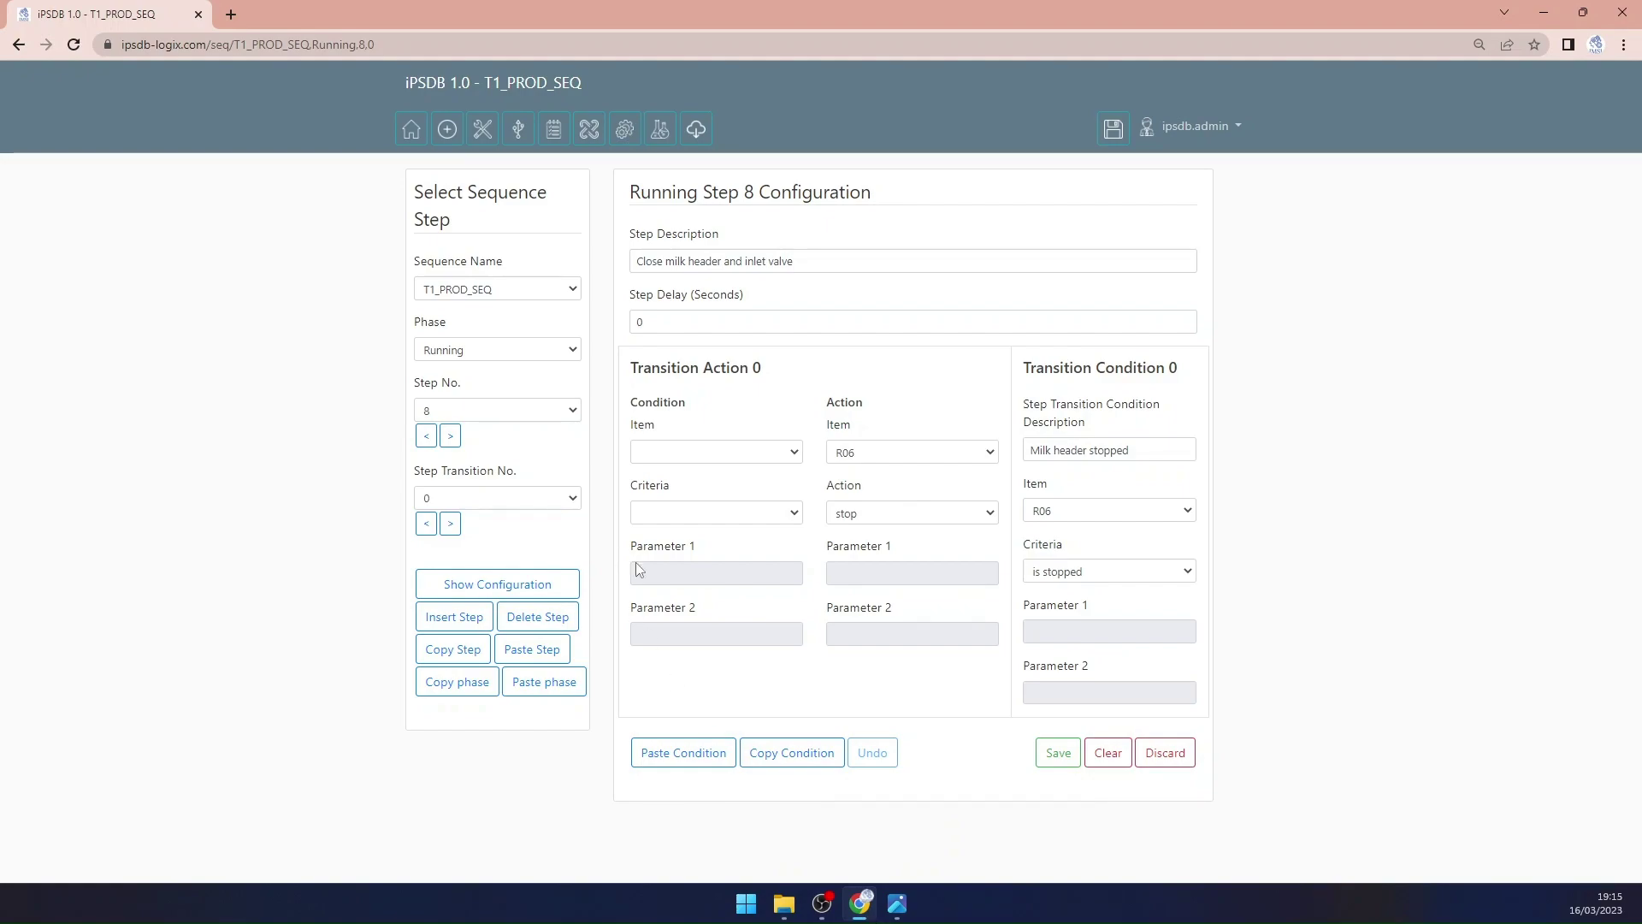
pyautogui.click(896, 904)
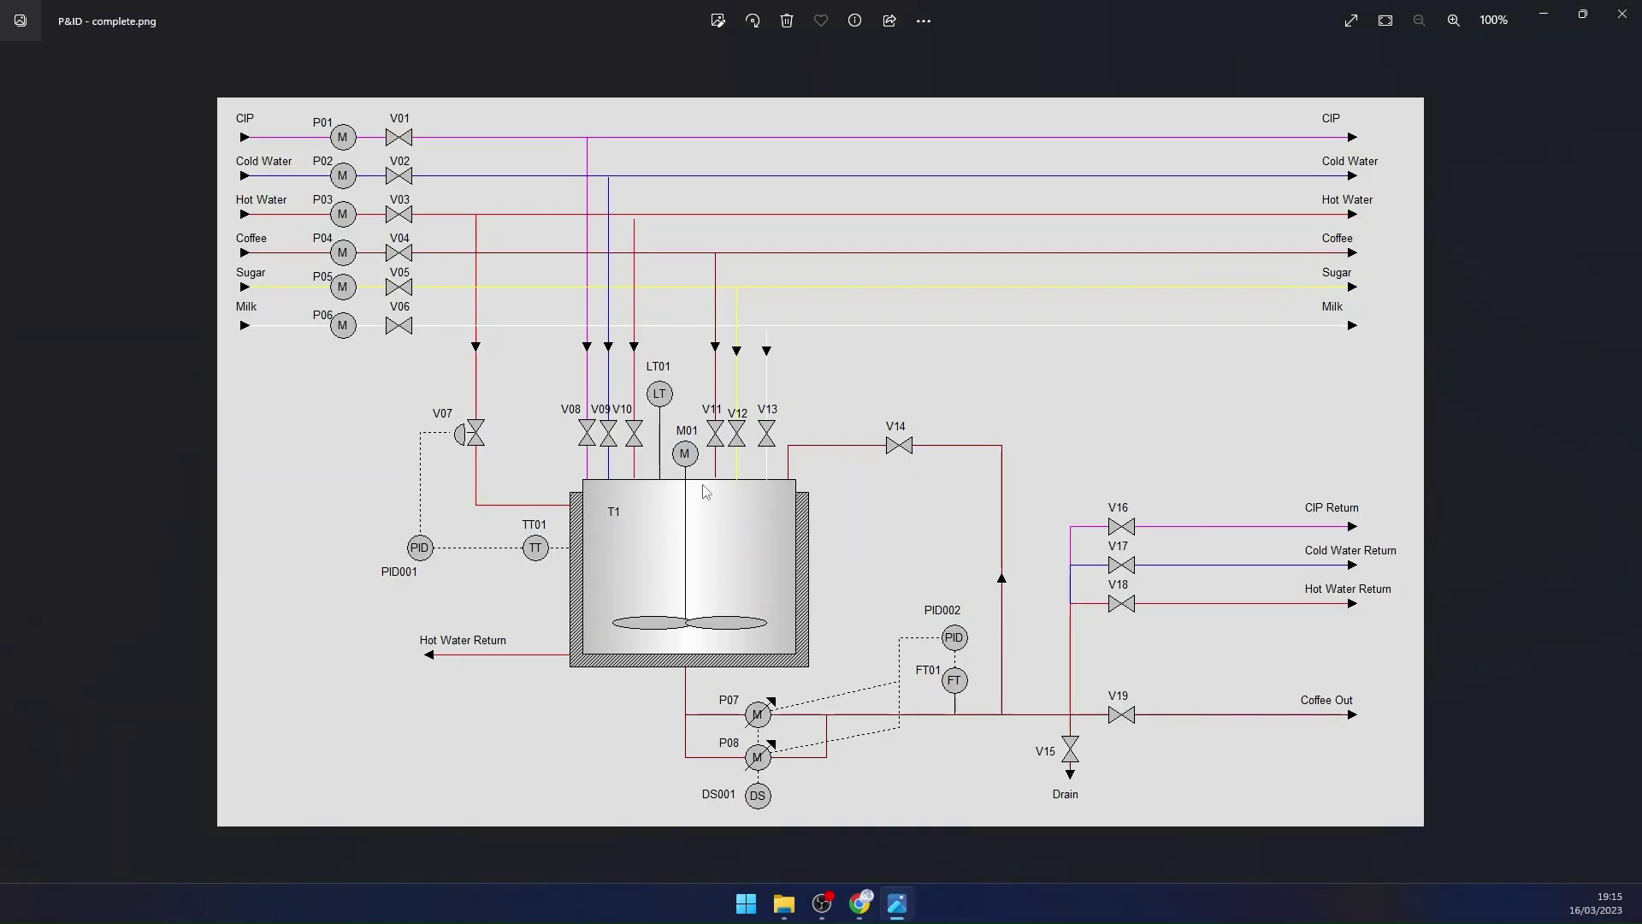
pyautogui.click(897, 904)
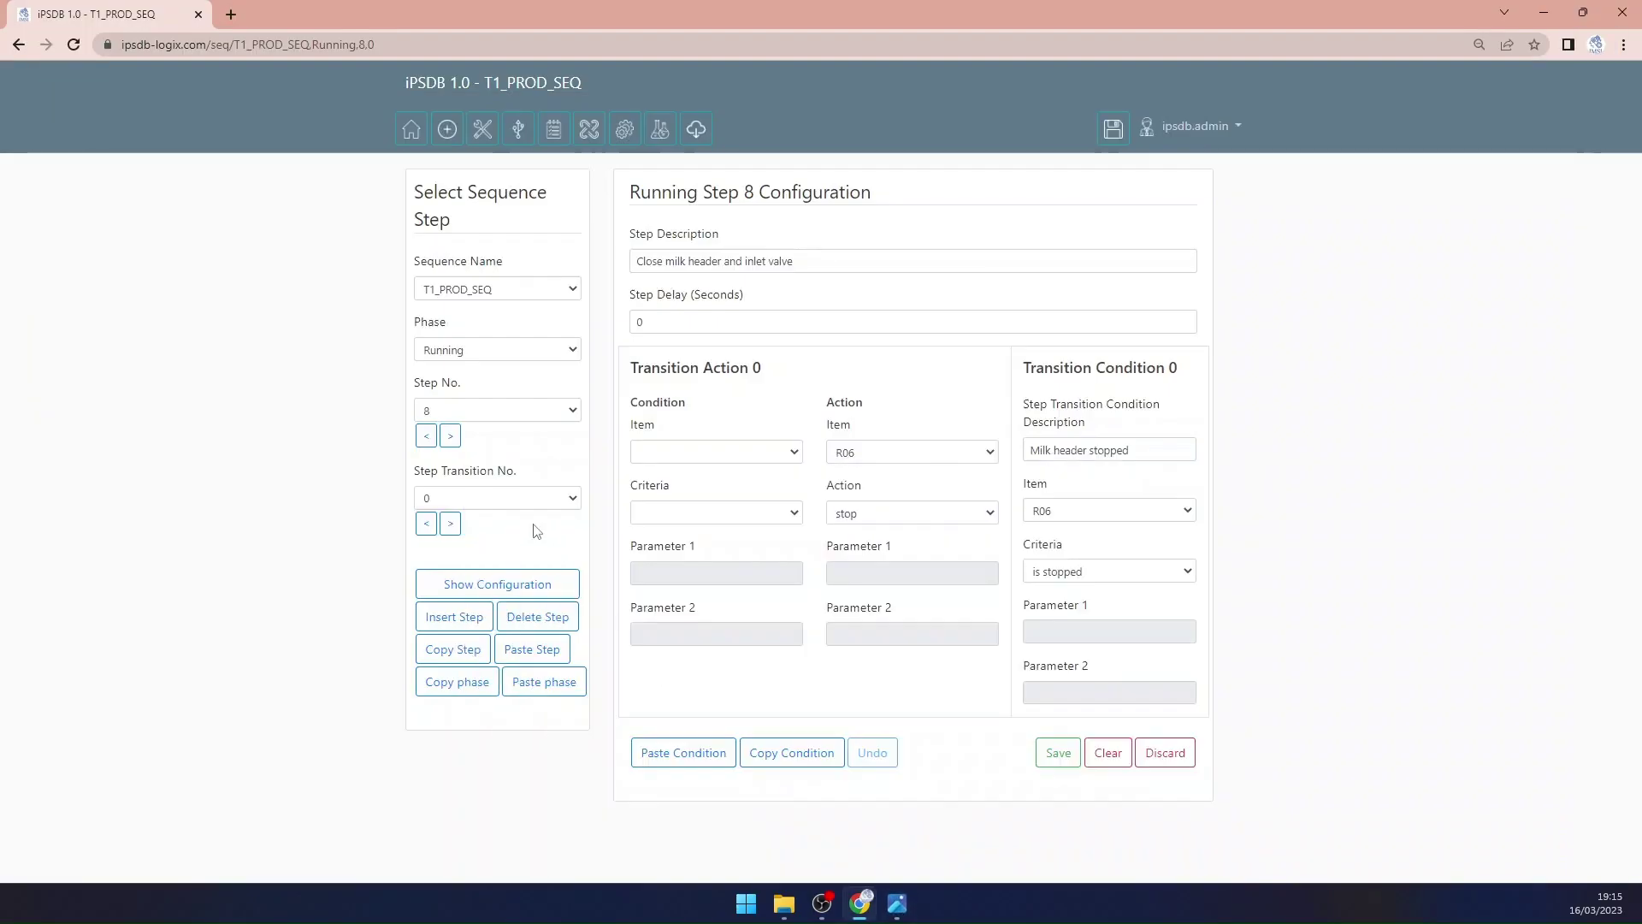
# Step: Go to Running step 9 of T1_PROD_SEQ and replace its description with "Start mixer"
pyautogui.click(450, 436)
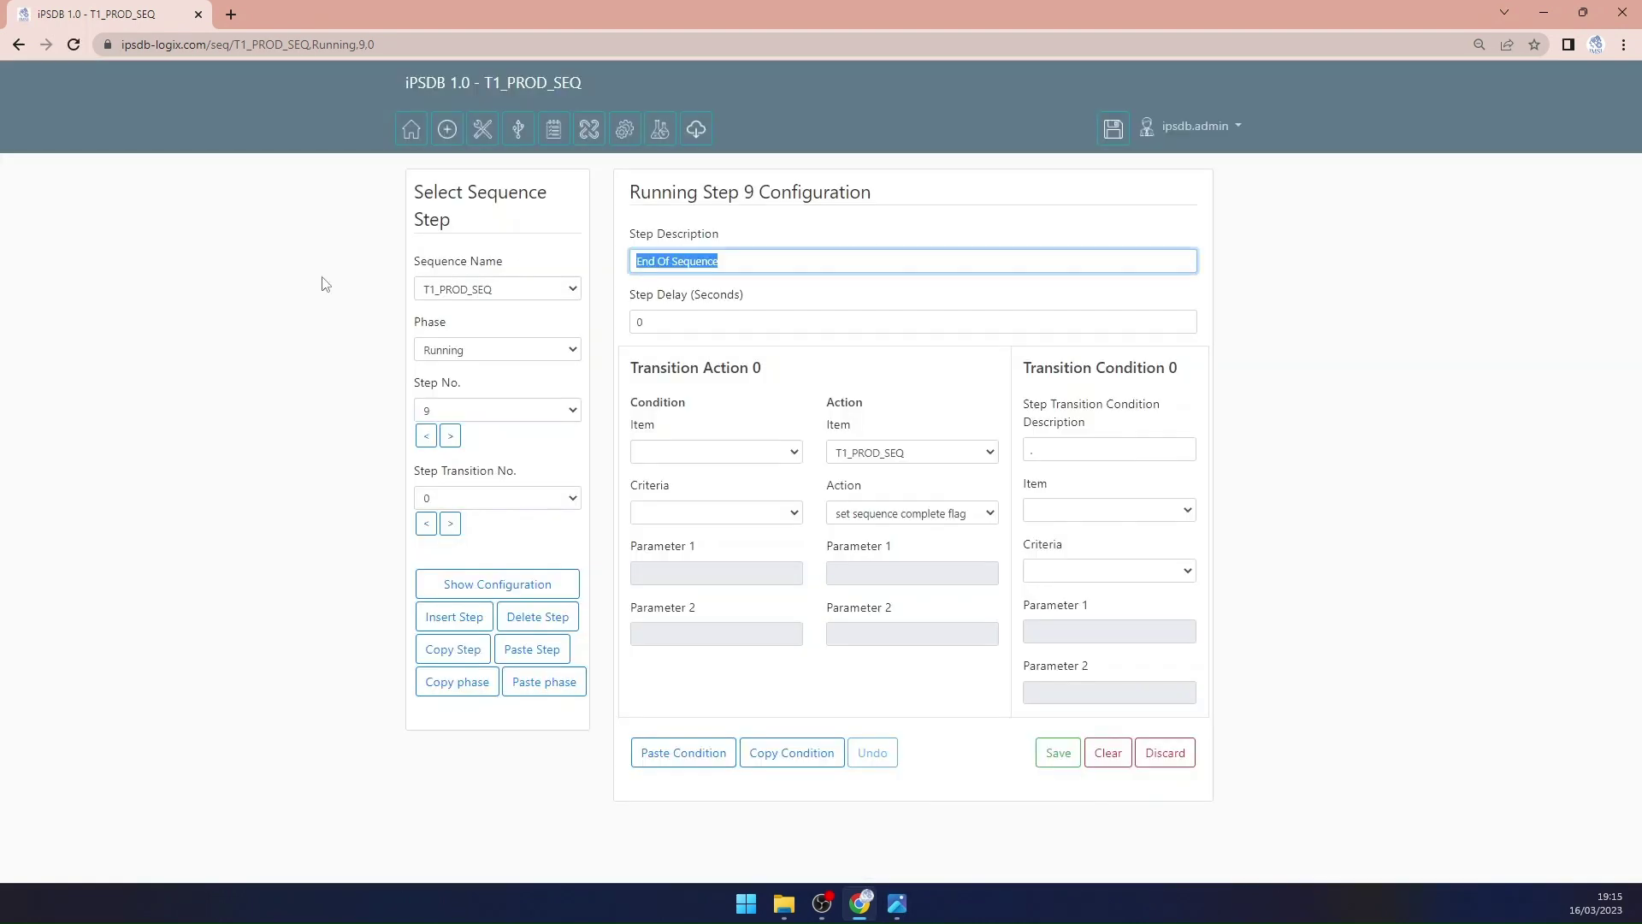
pyautogui.write('Start ')
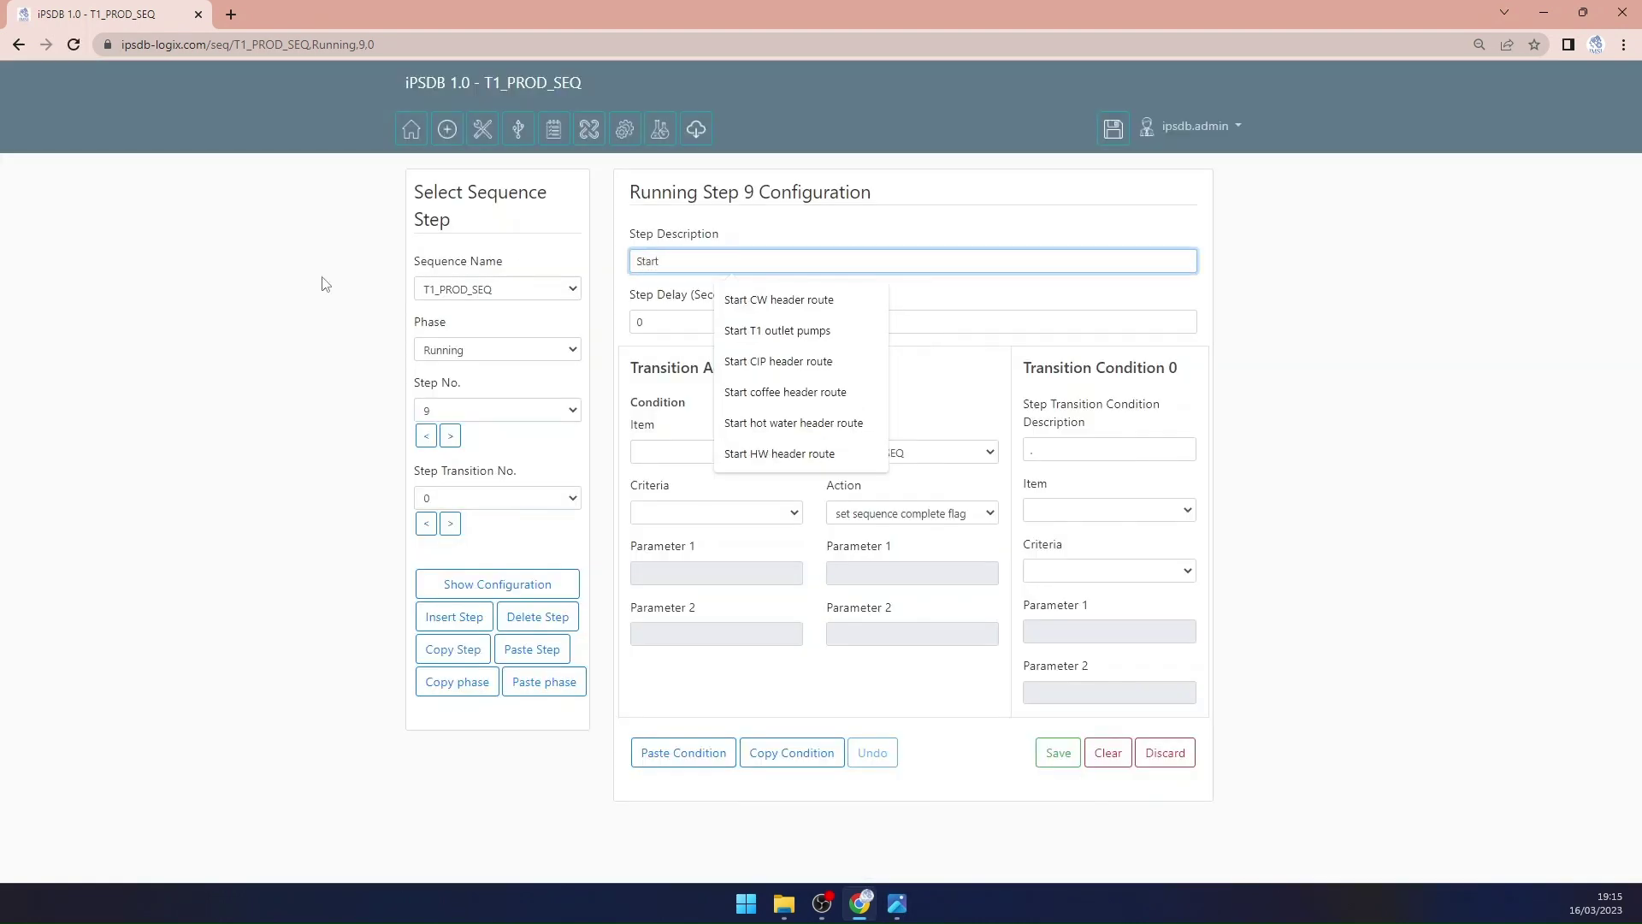
pyautogui.write('mixer')
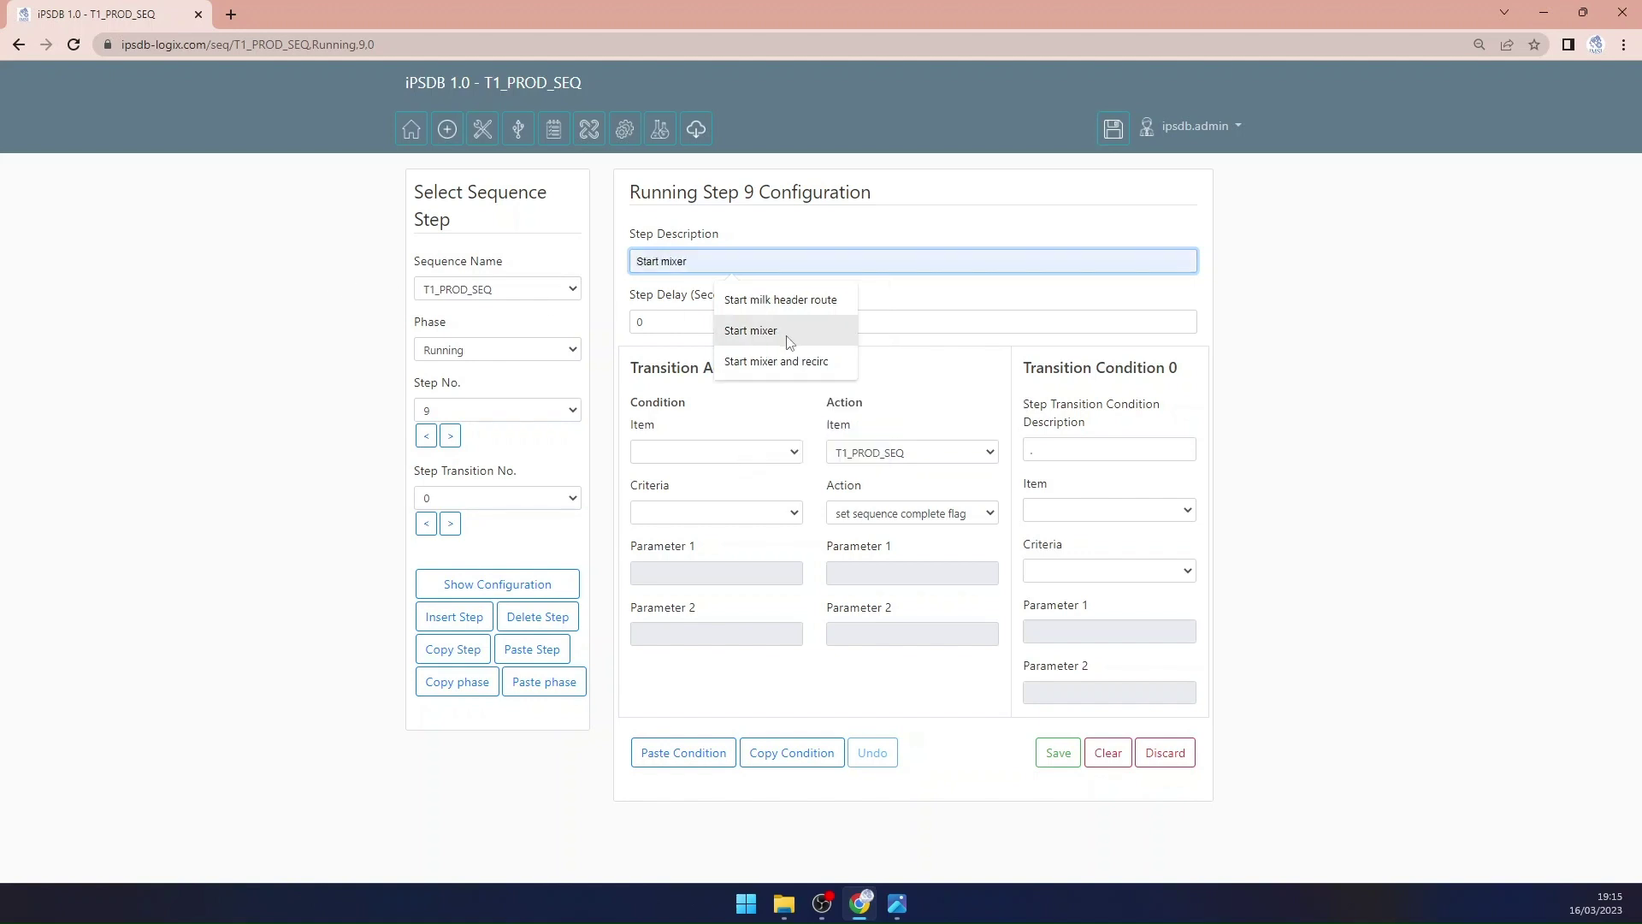
pyautogui.click(788, 340)
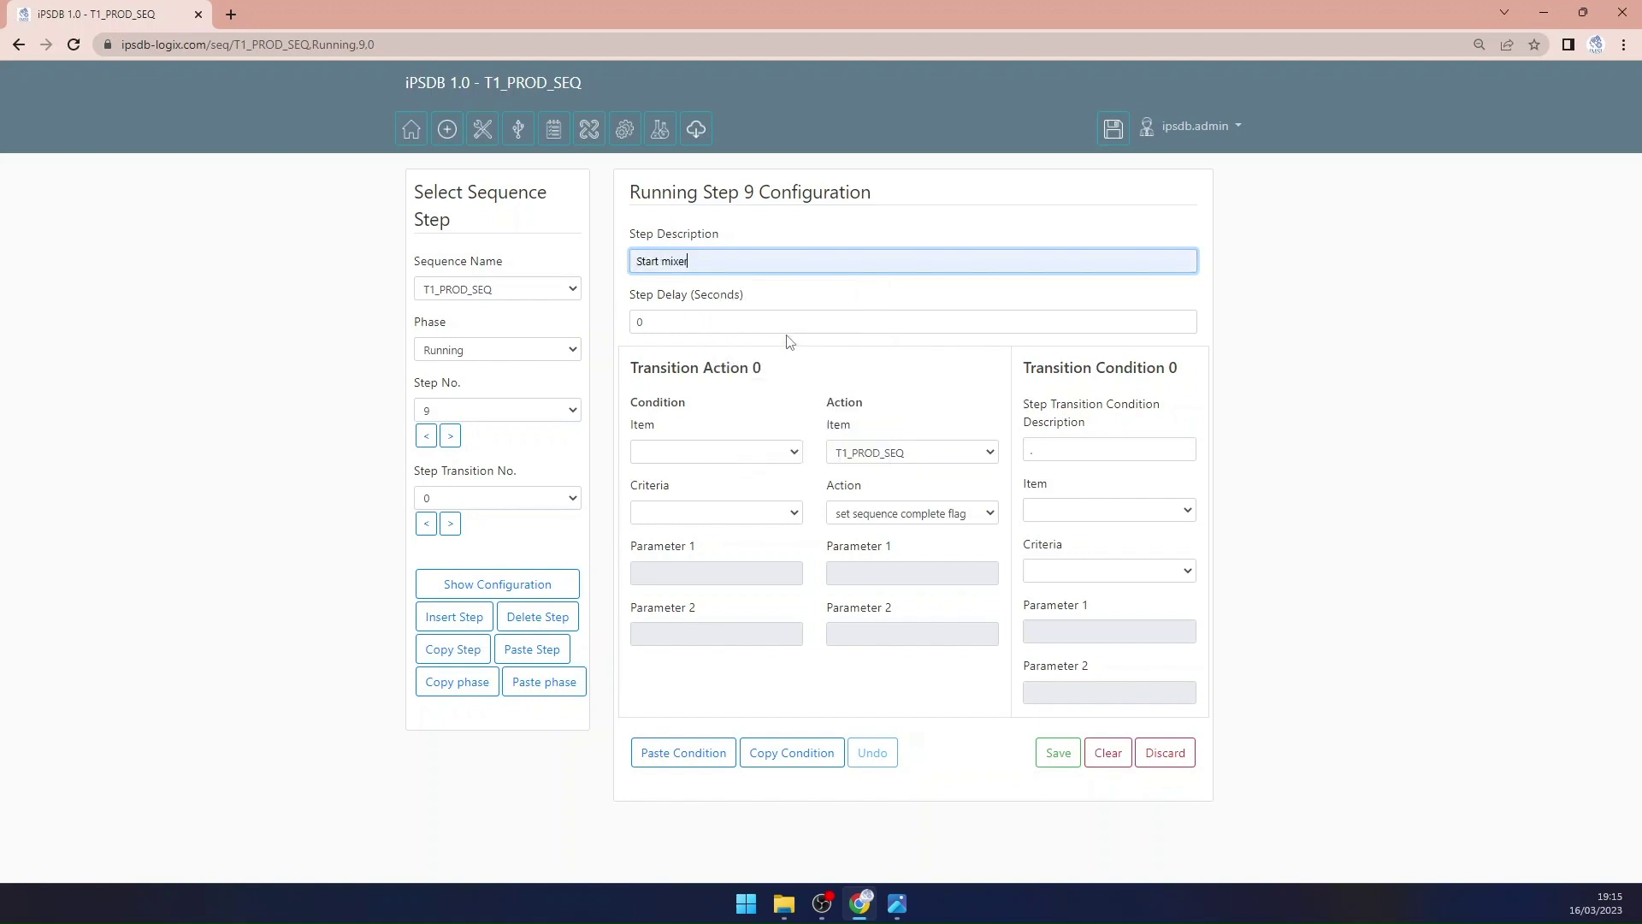
# Step: Set transition action 0 of Running step 9 to start M01 running forward, with M01 is running as its transition condition
pyautogui.click(955, 453)
pyautogui.press('m')
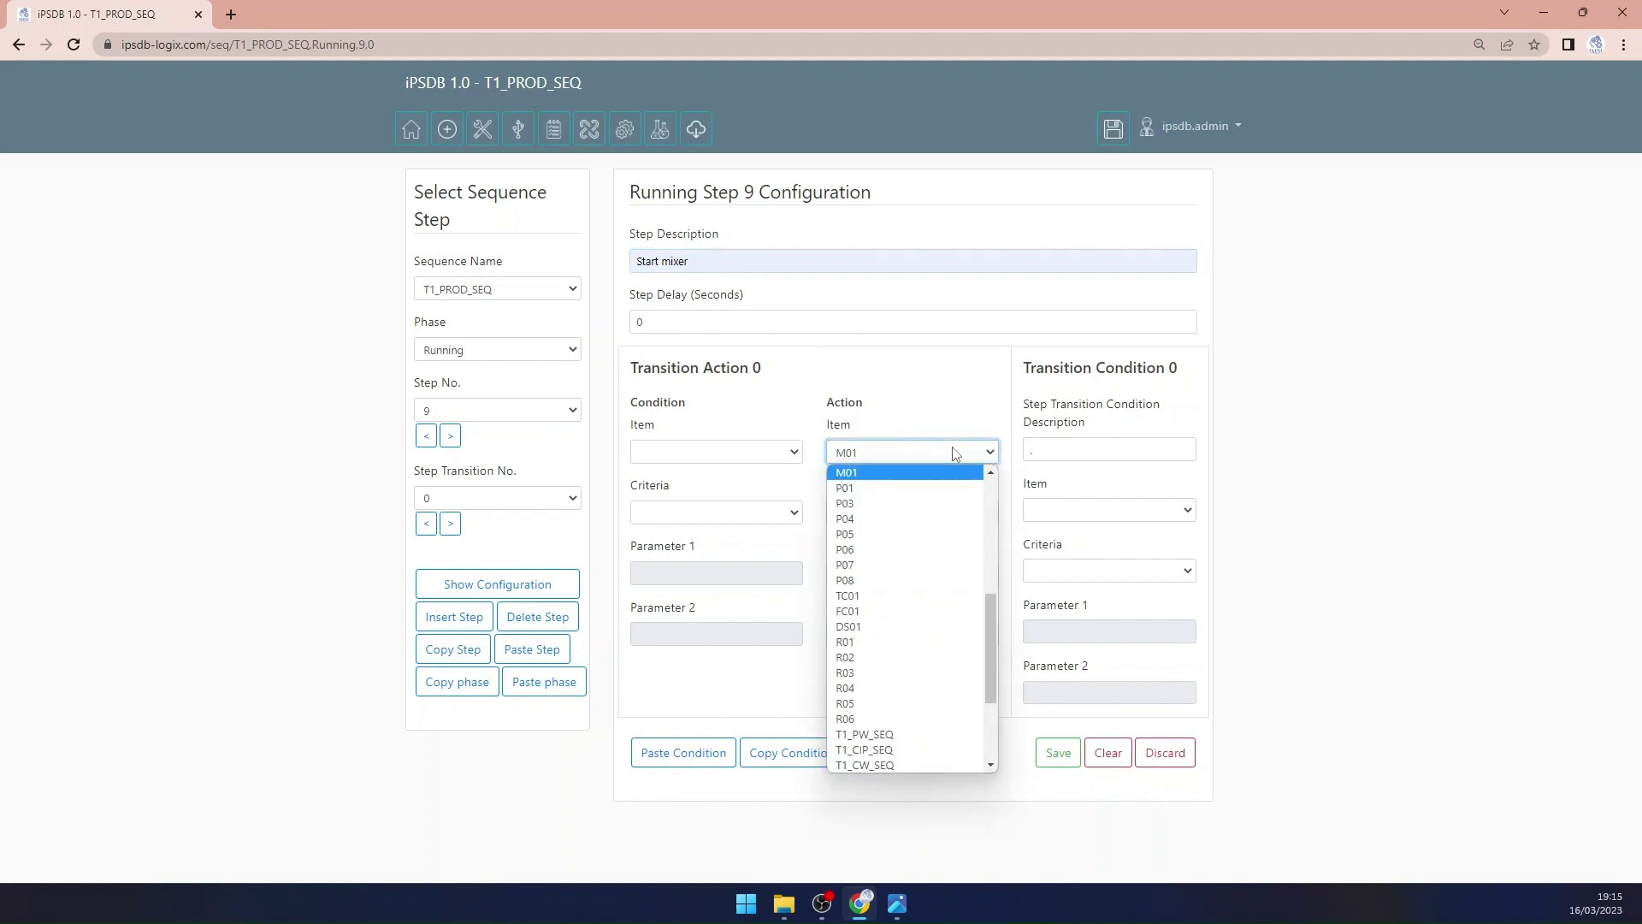
pyautogui.press('Return')
pyautogui.click(1071, 511)
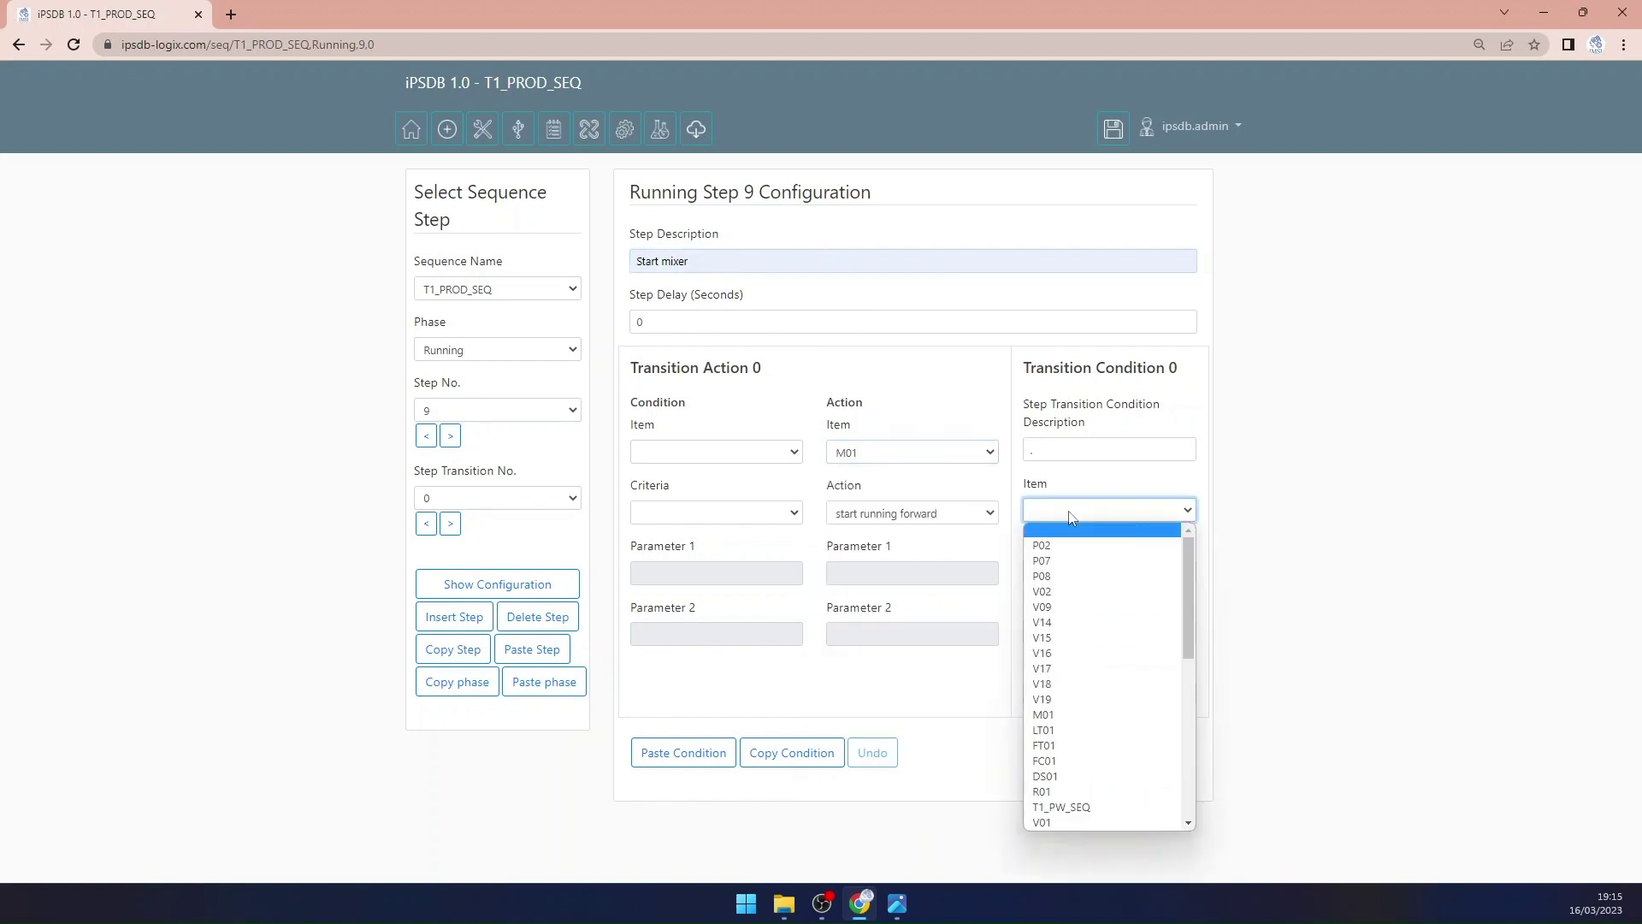
pyautogui.press('m')
pyautogui.press('Return')
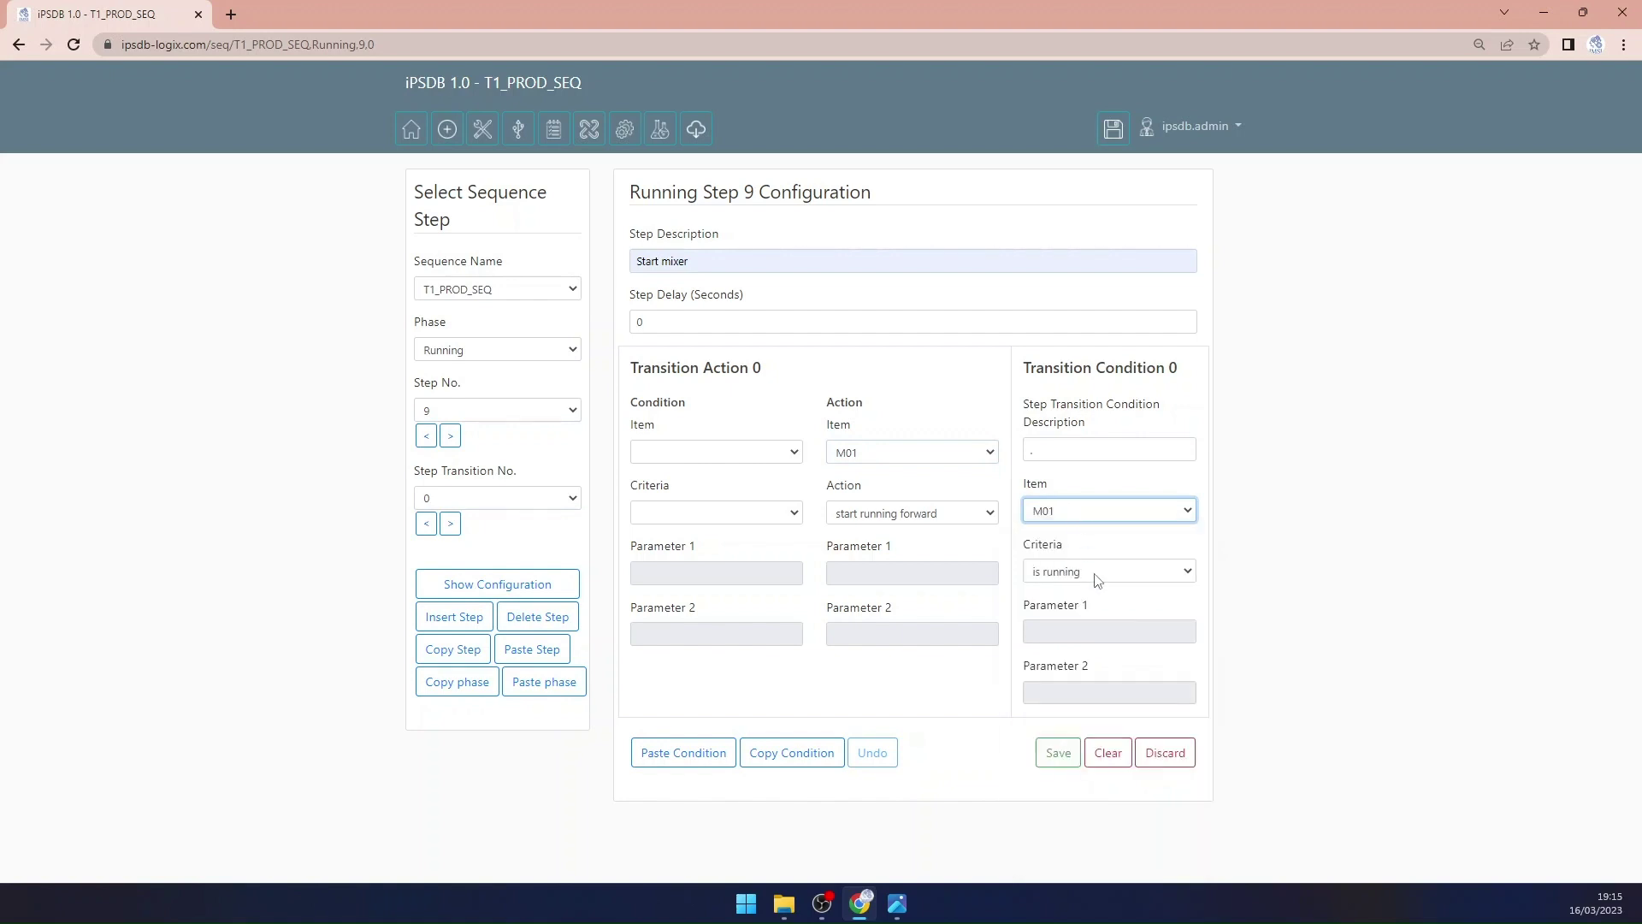
# Step: Describe transition condition 0 of Running step 9 as "M01 is running" and save the transition
pyautogui.click(1064, 455)
pyautogui.write('M01')
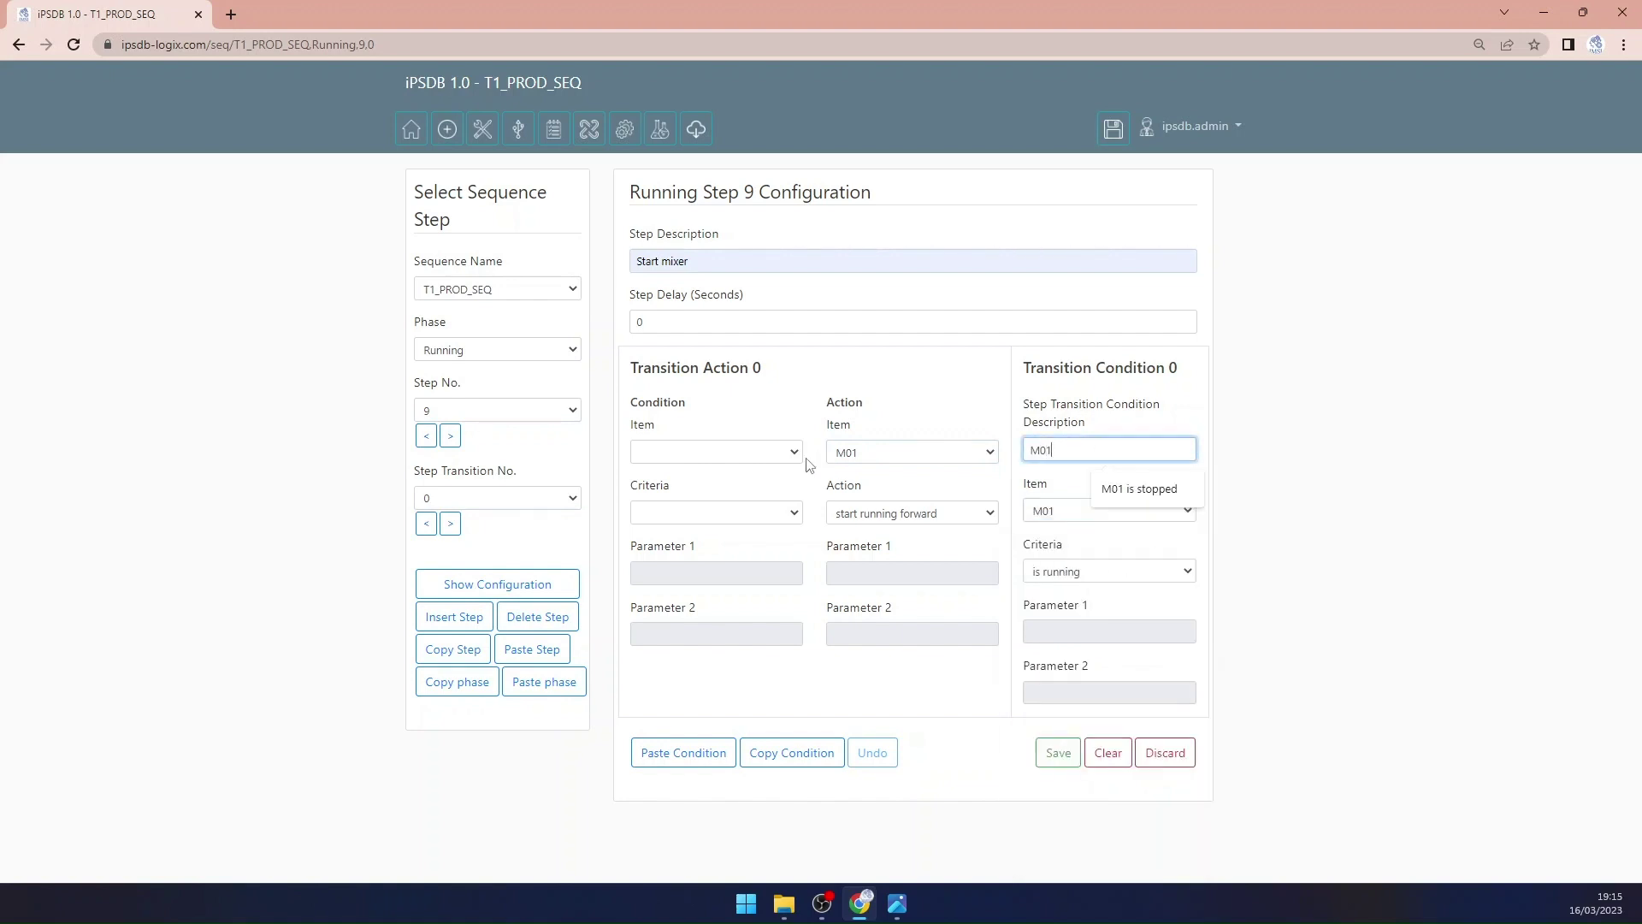
pyautogui.press('Down')
pyautogui.press('Return')
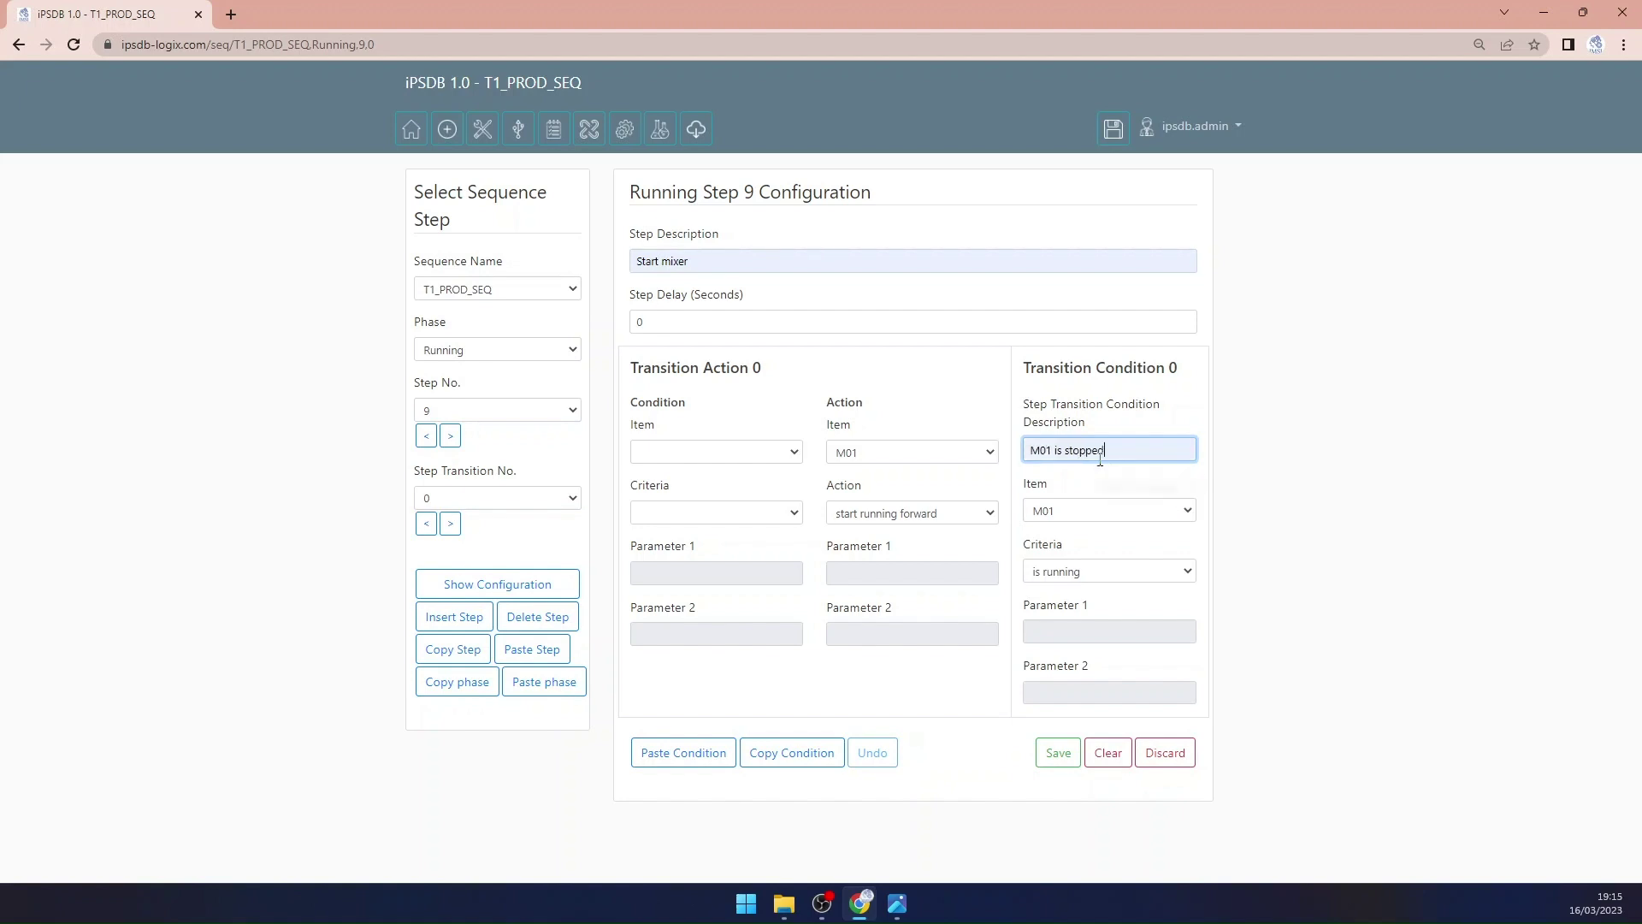
pyautogui.doubleClick(1084, 451)
pyautogui.write('running')
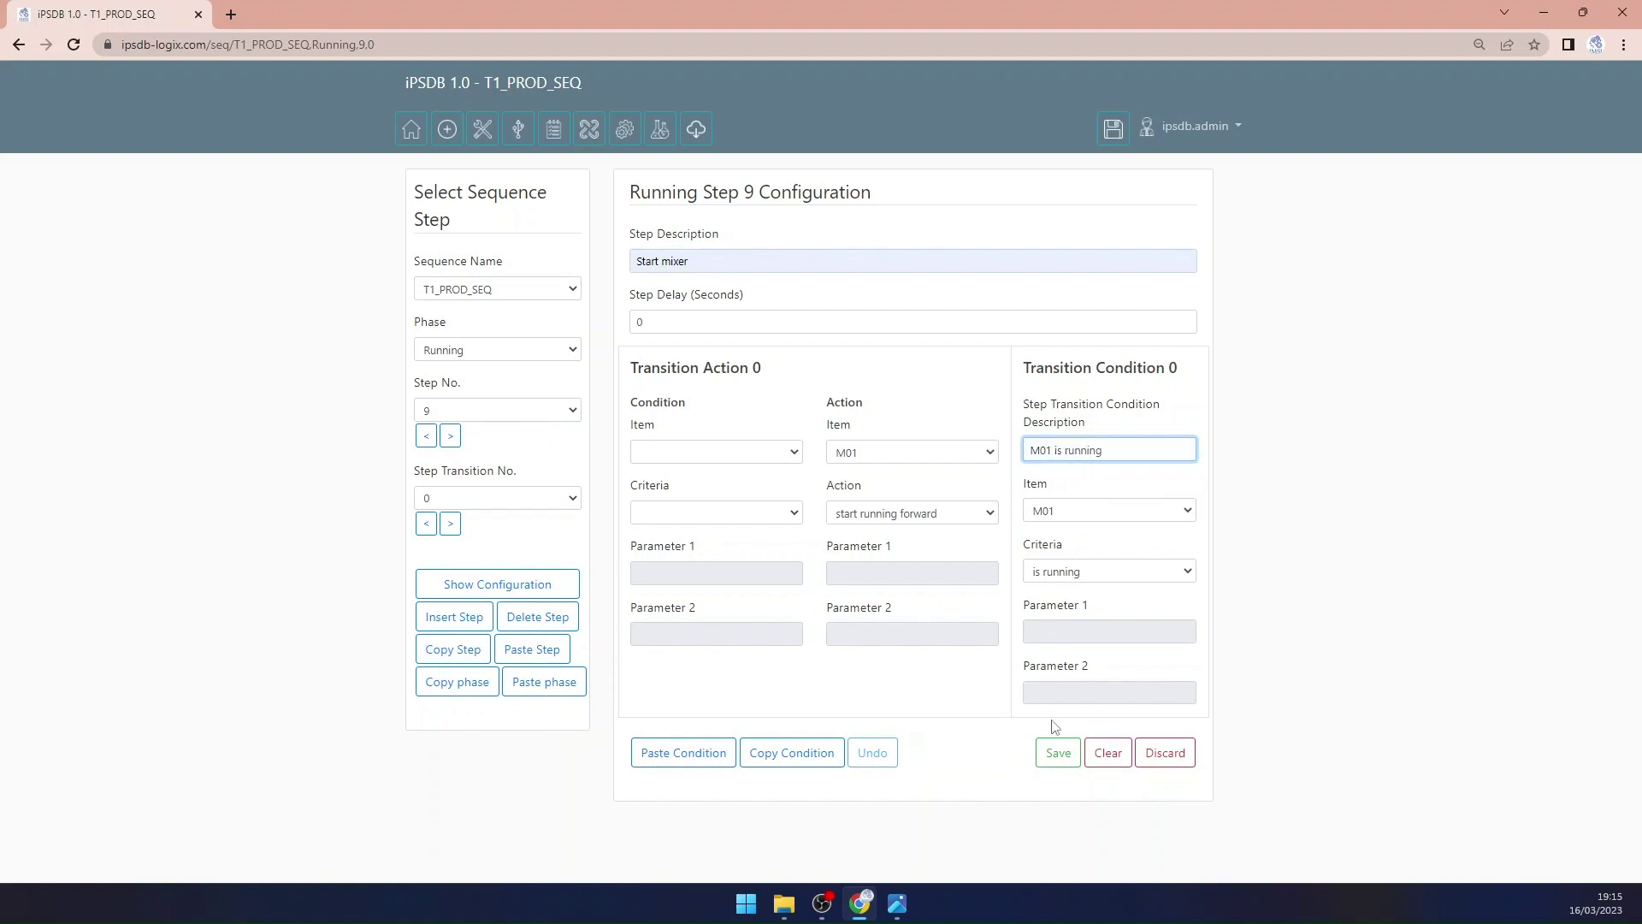
pyautogui.click(1058, 750)
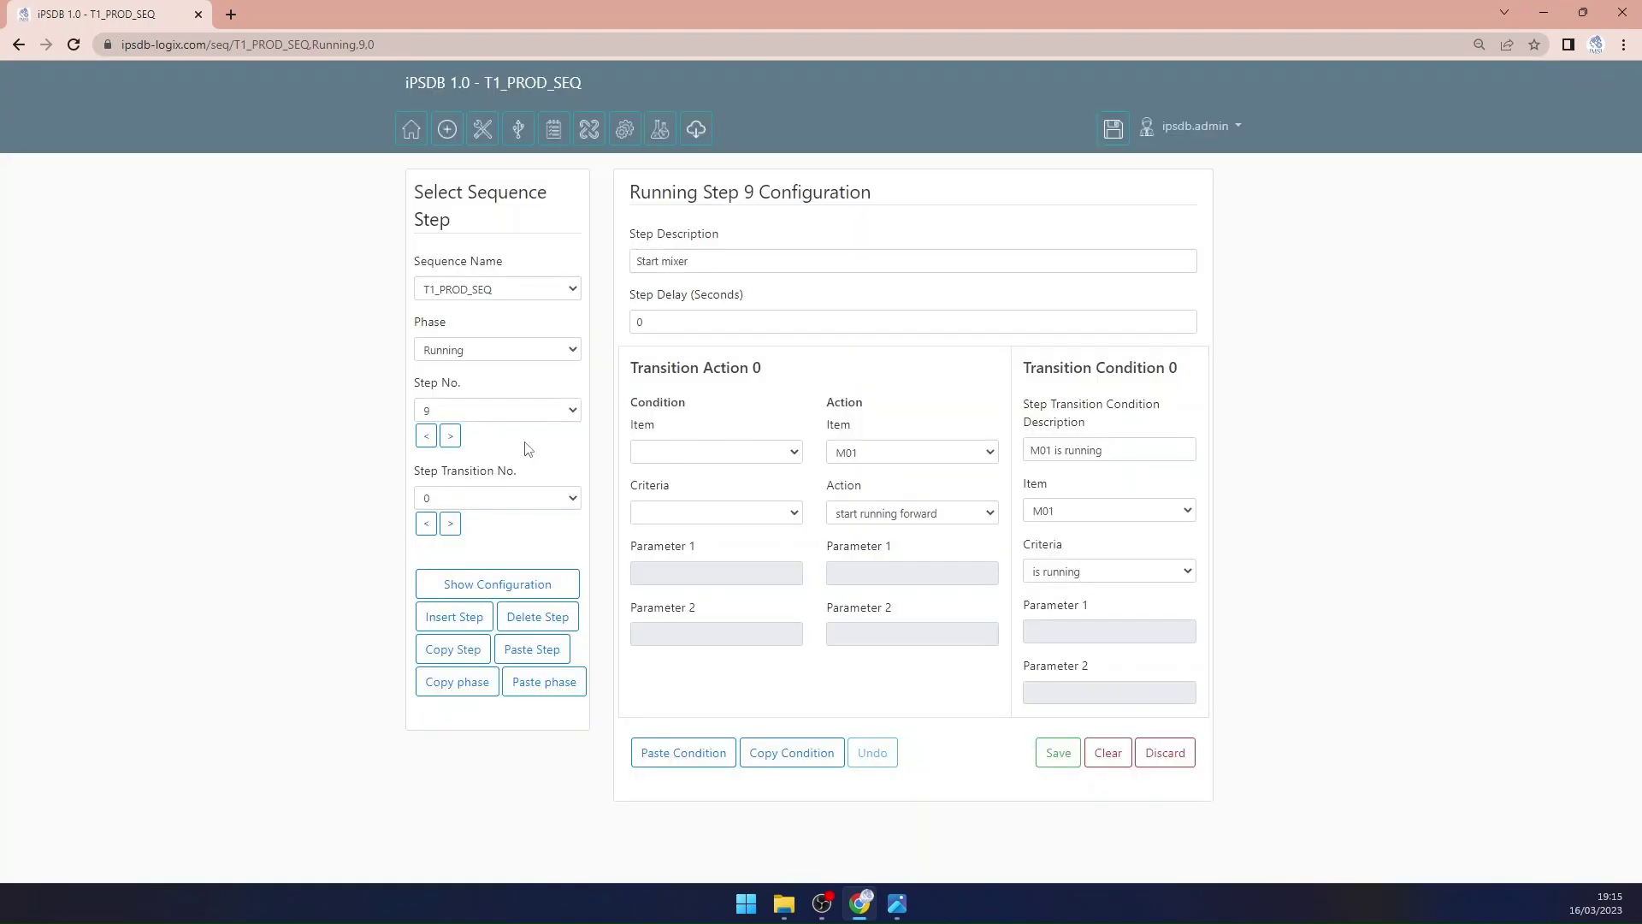
# Step: Show the configuration of Running step 4 in sequence T1_PW_SEQ and copy that step
pyautogui.click(451, 435)
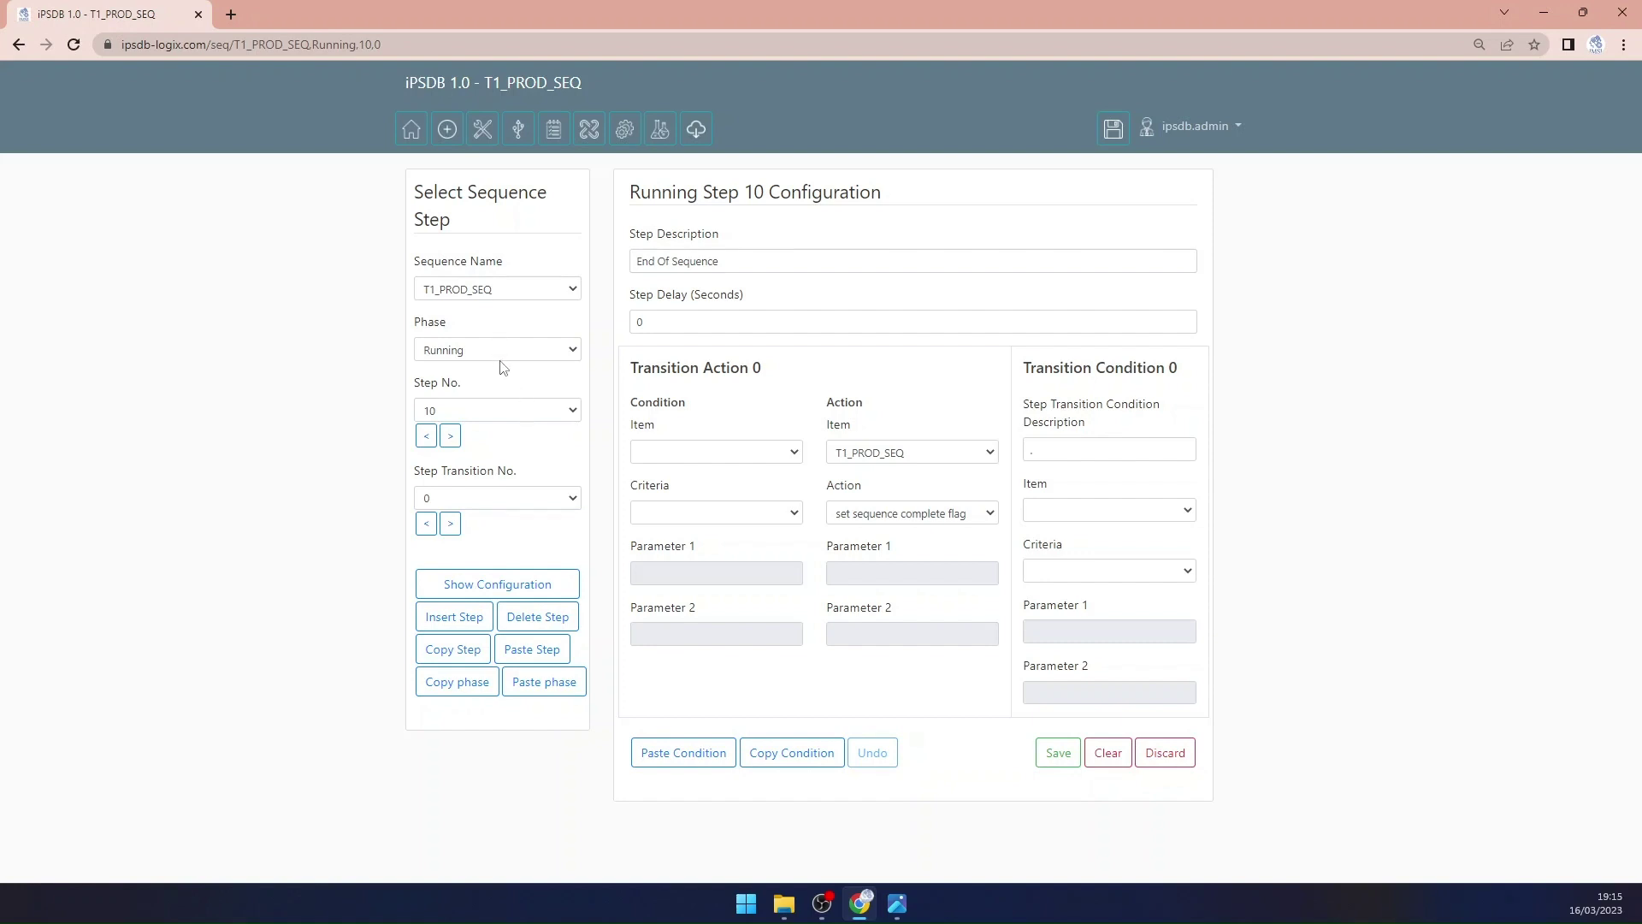
pyautogui.click(502, 293)
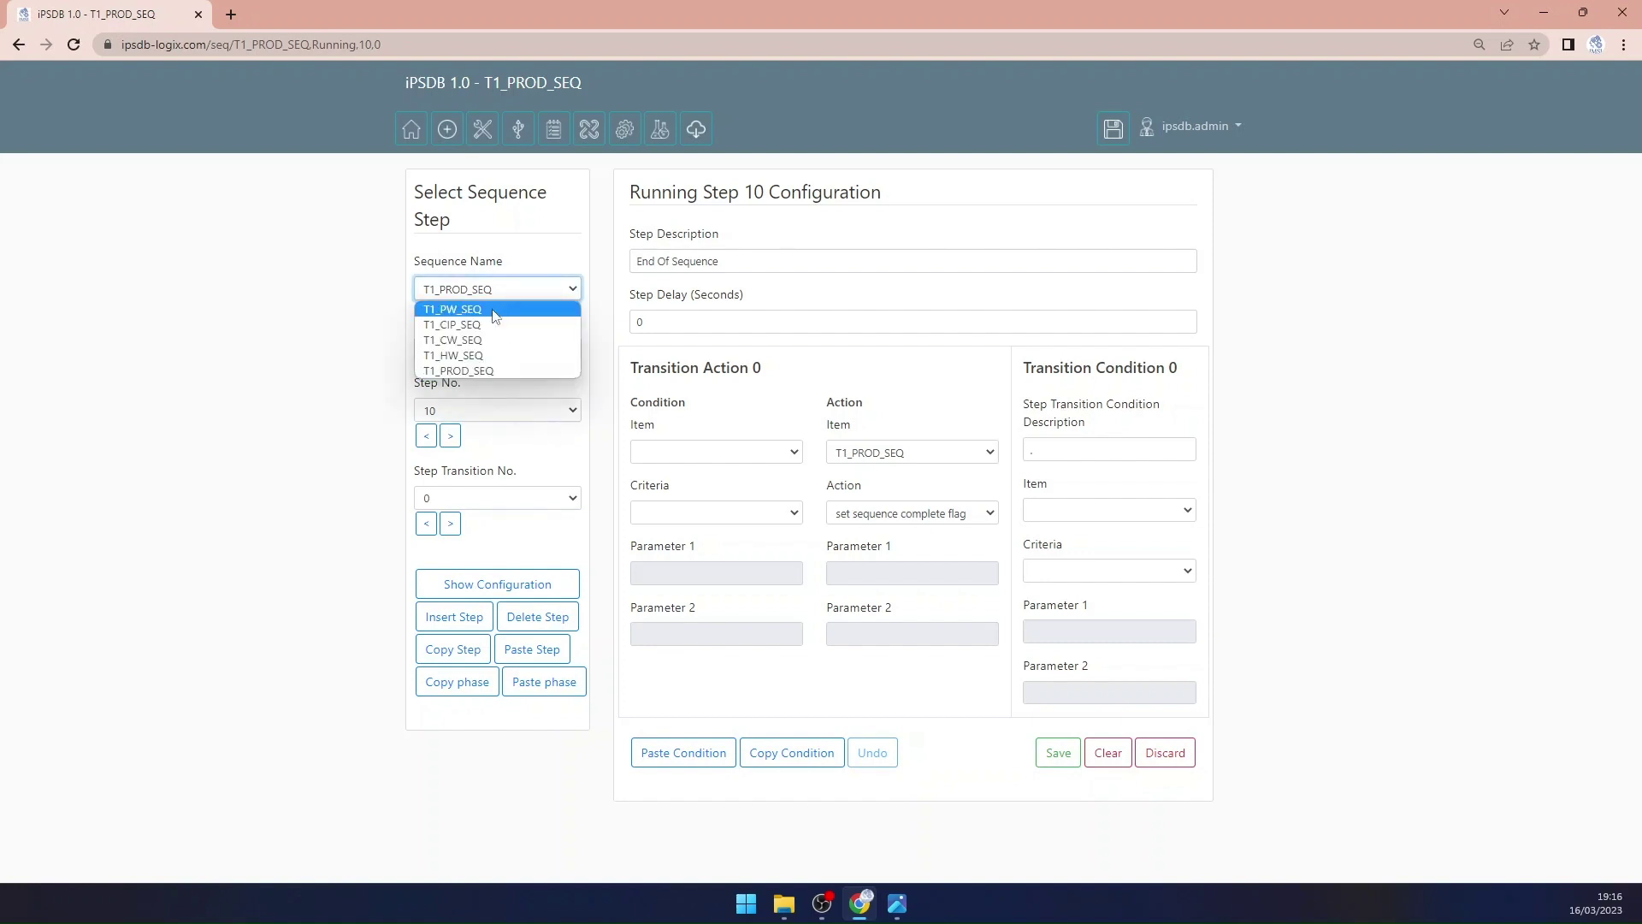
pyautogui.click(492, 311)
pyautogui.click(499, 353)
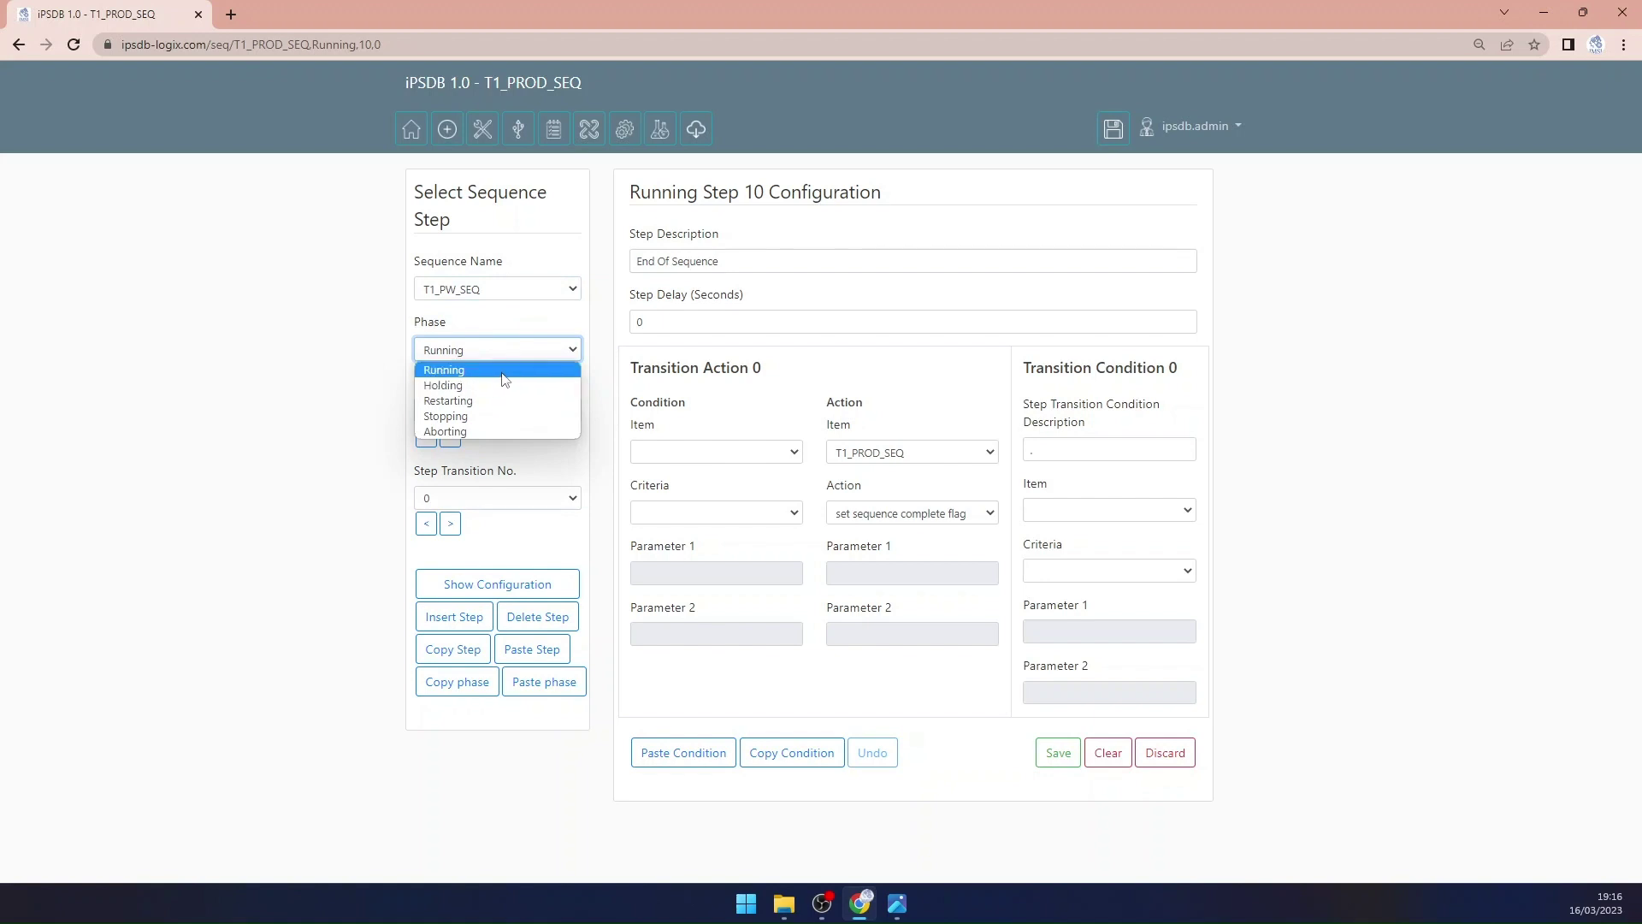
pyautogui.click(503, 370)
pyautogui.click(486, 410)
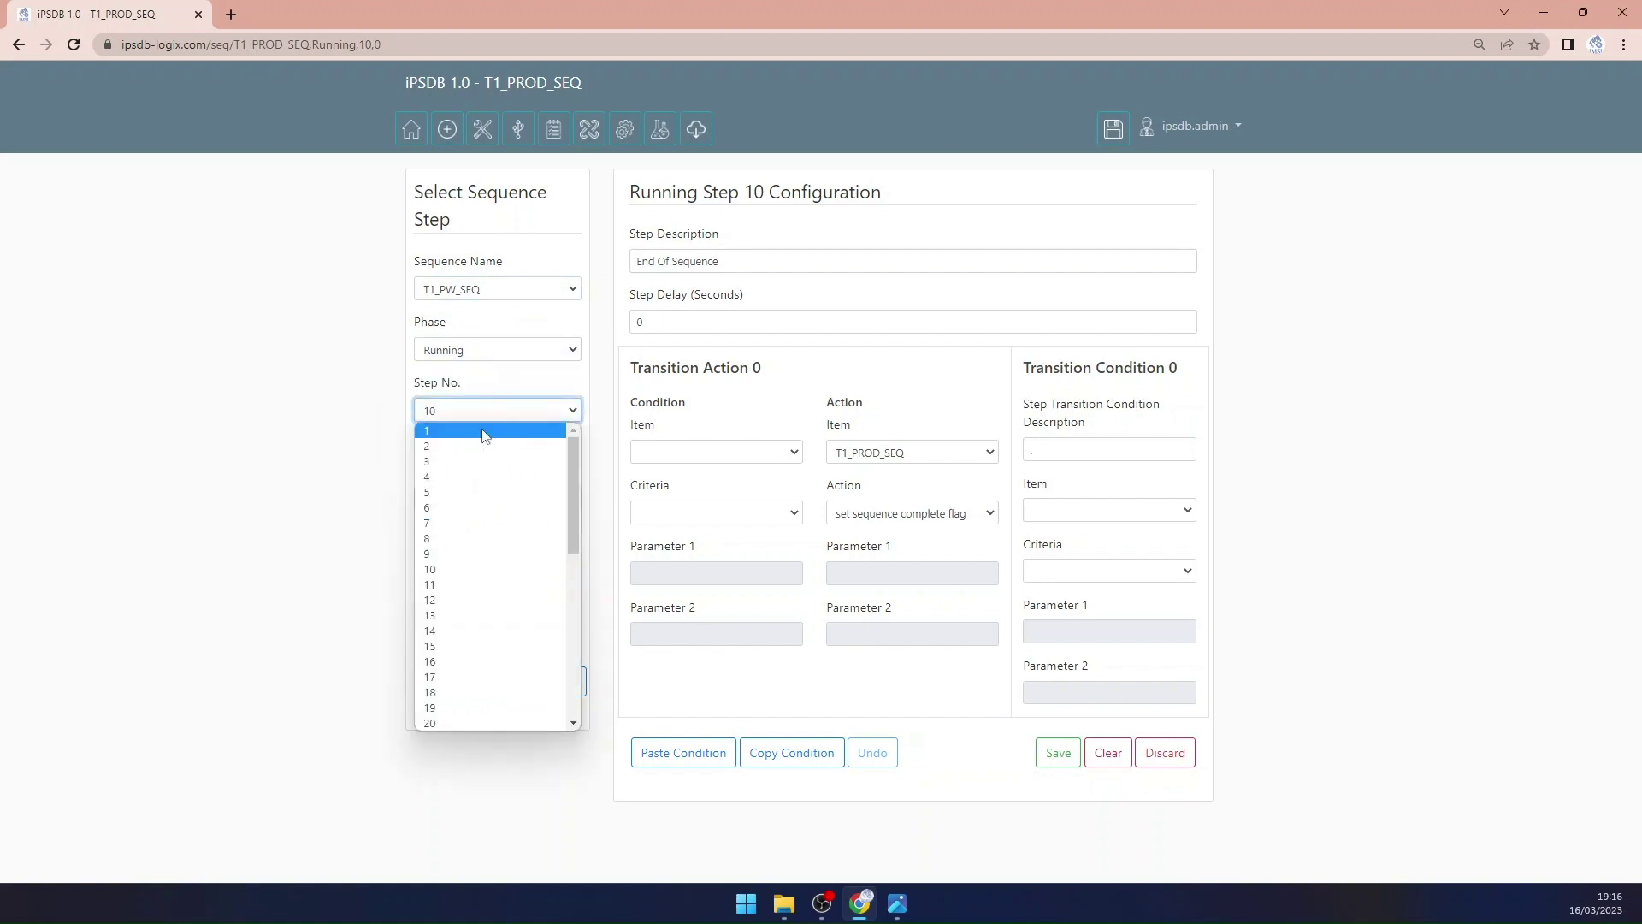
pyautogui.click(489, 481)
pyautogui.click(511, 582)
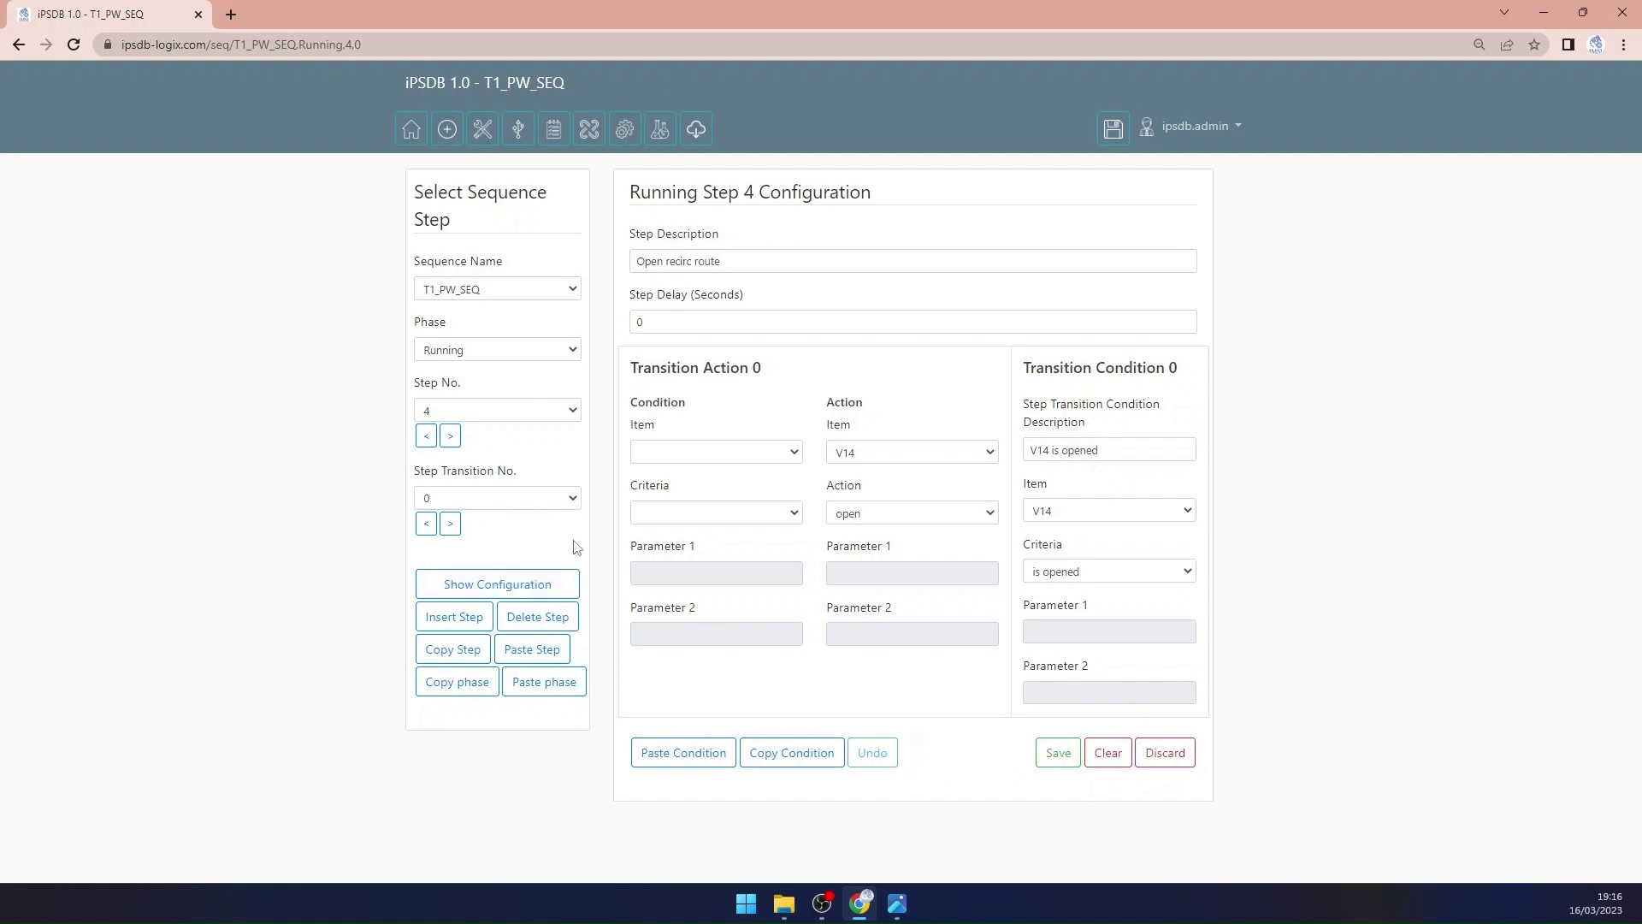
pyautogui.click(454, 650)
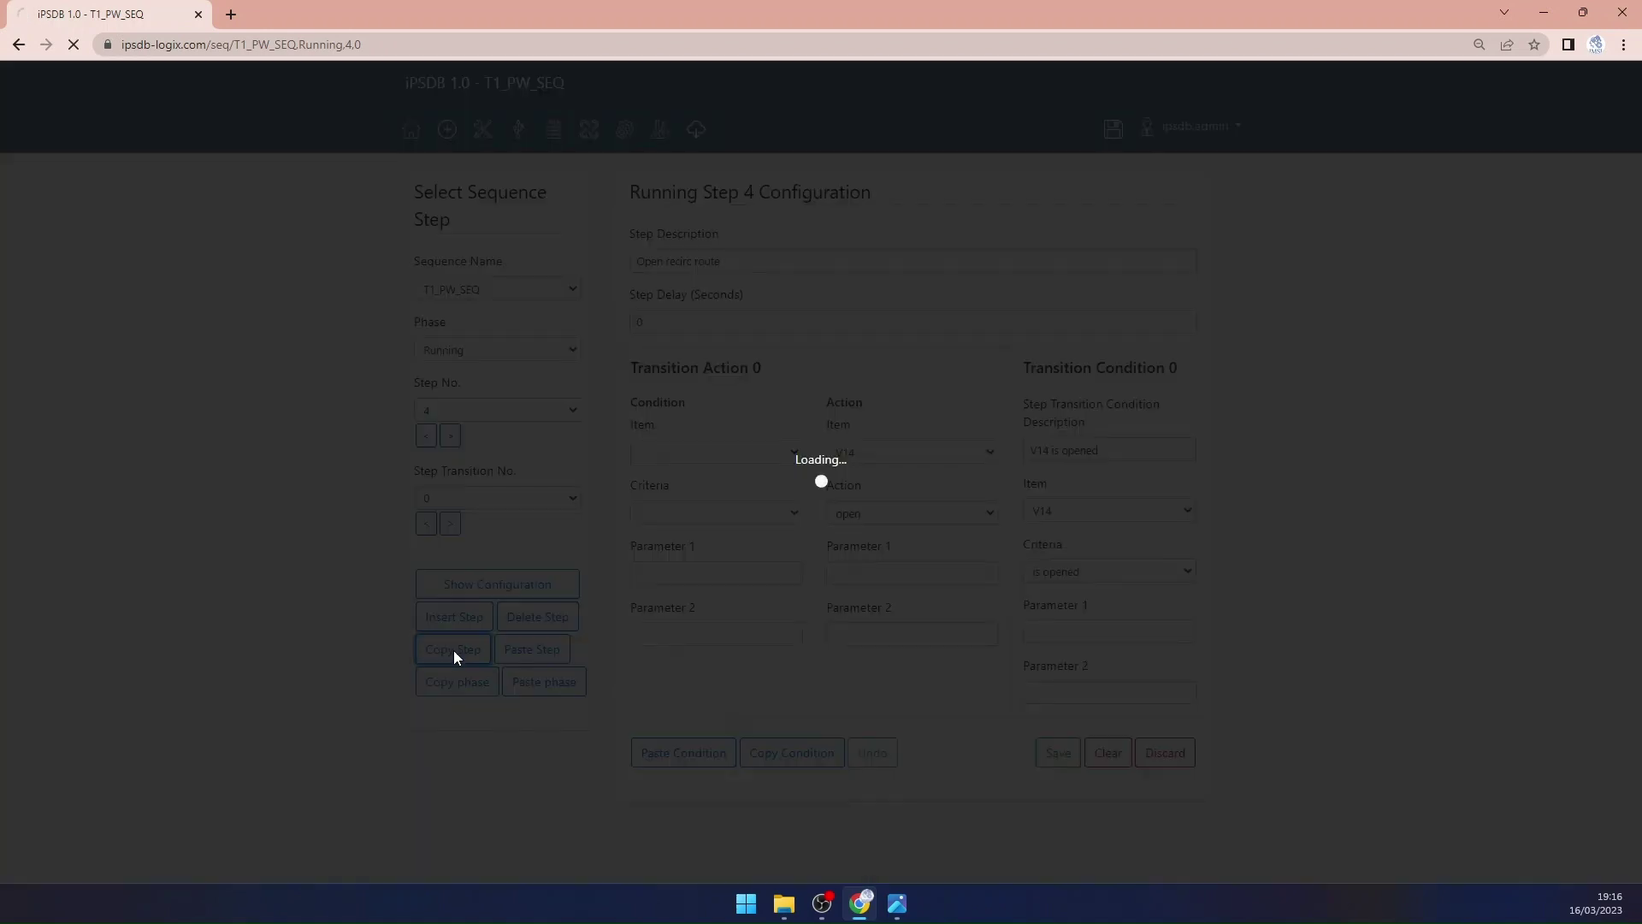
# Step: Show the configuration of Running step 10 in T1_PROD_SEQ and paste the copied recirculation route step into it
pyautogui.click(490, 341)
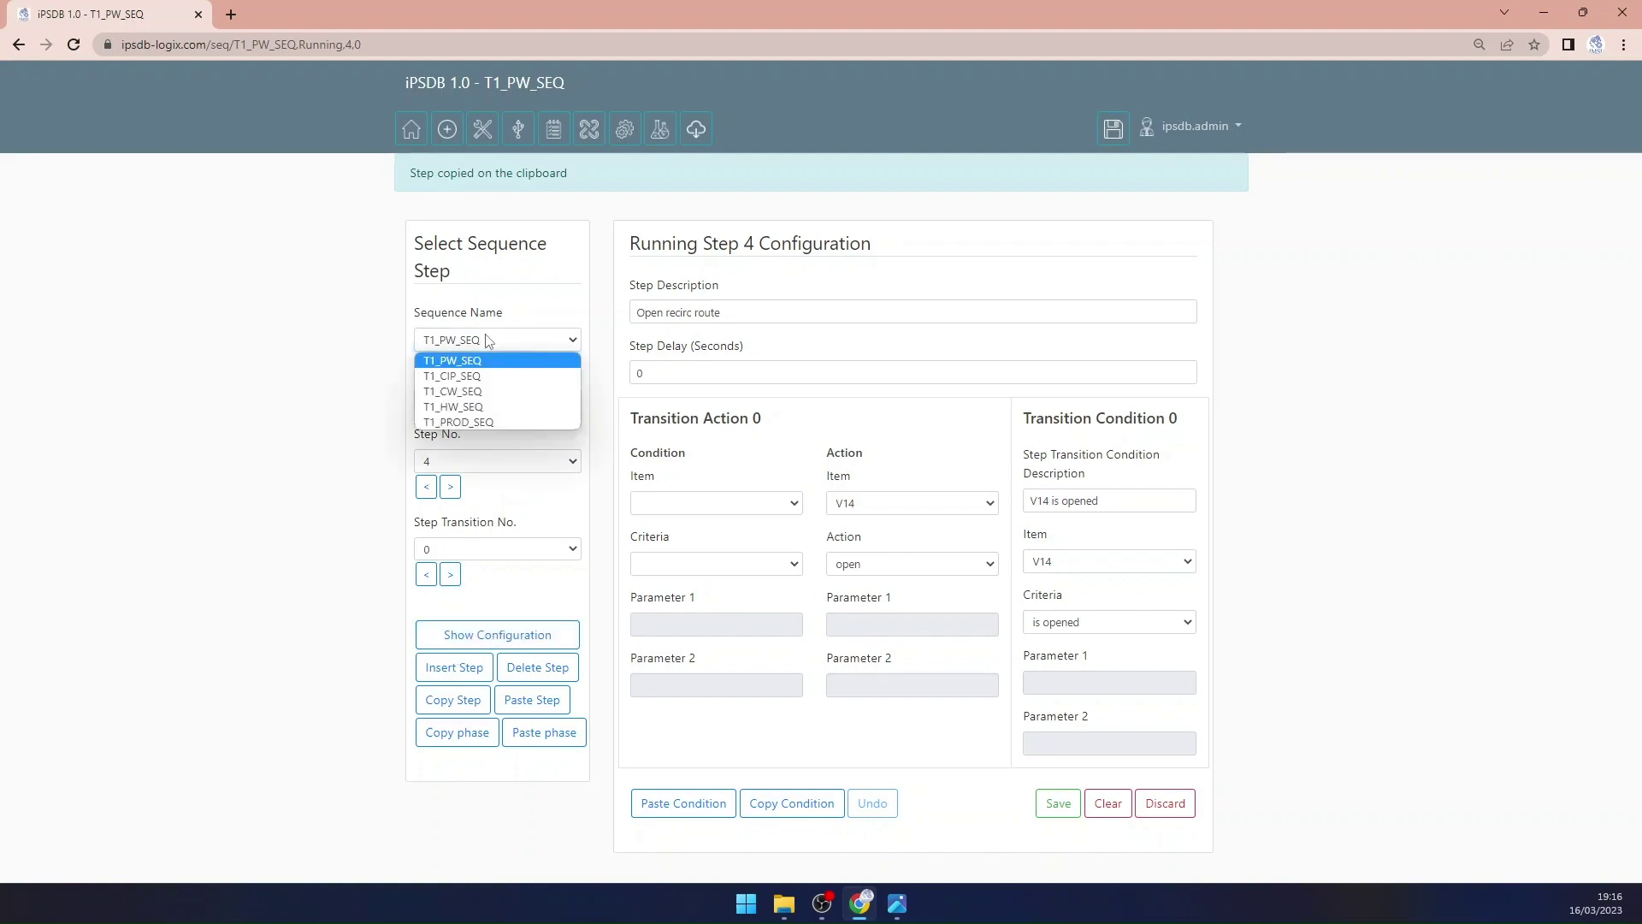
pyautogui.click(489, 422)
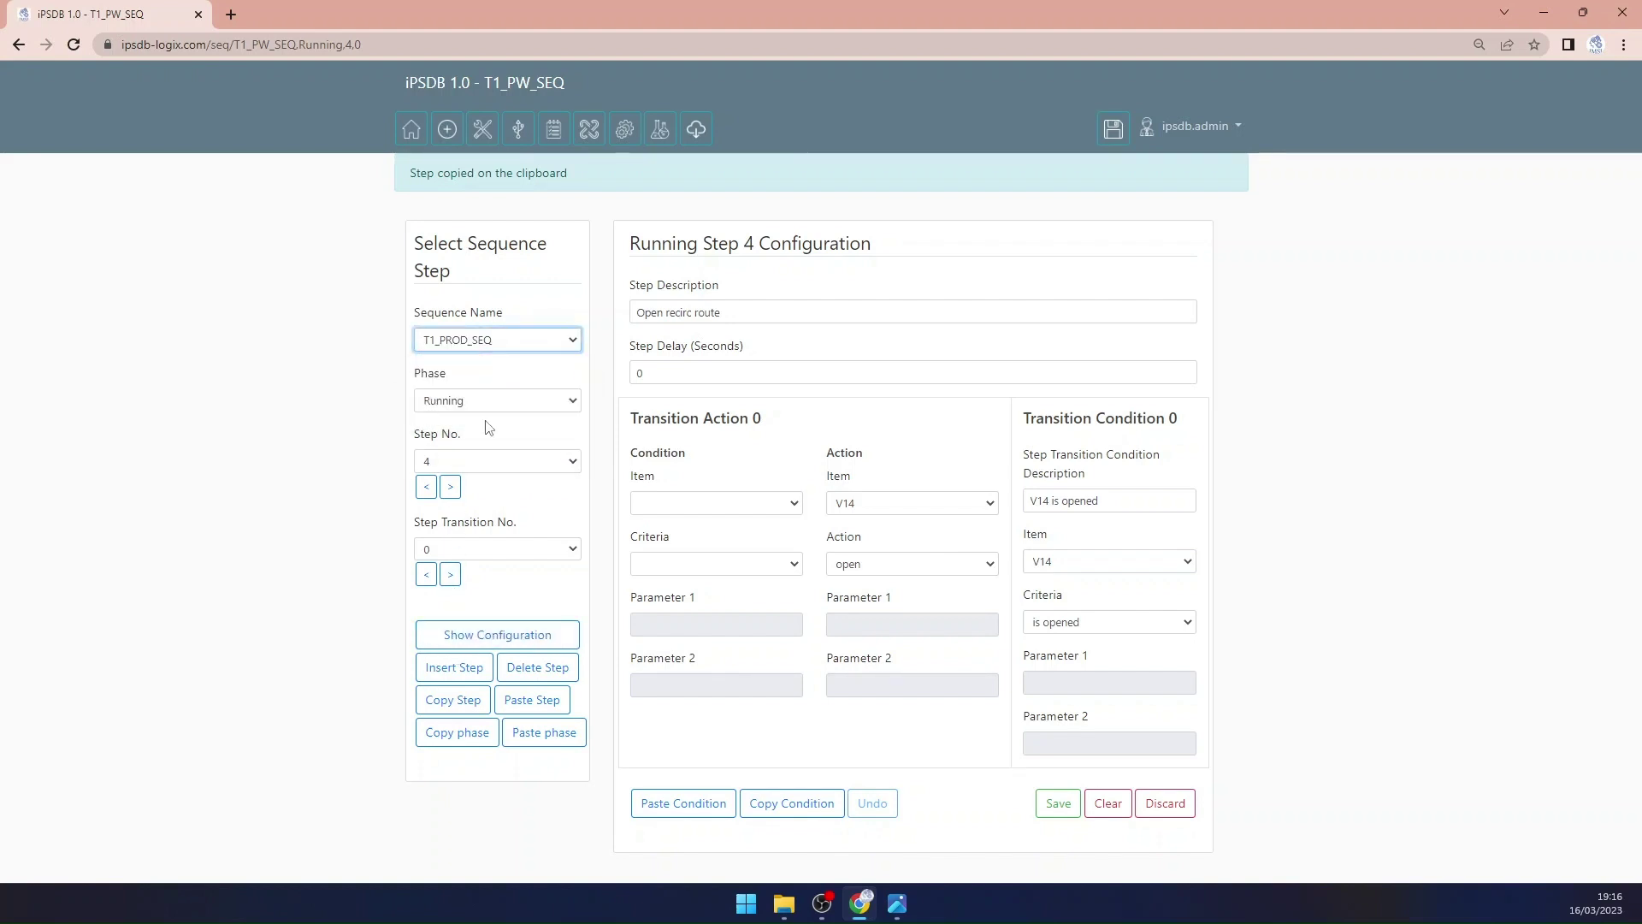
pyautogui.click(493, 462)
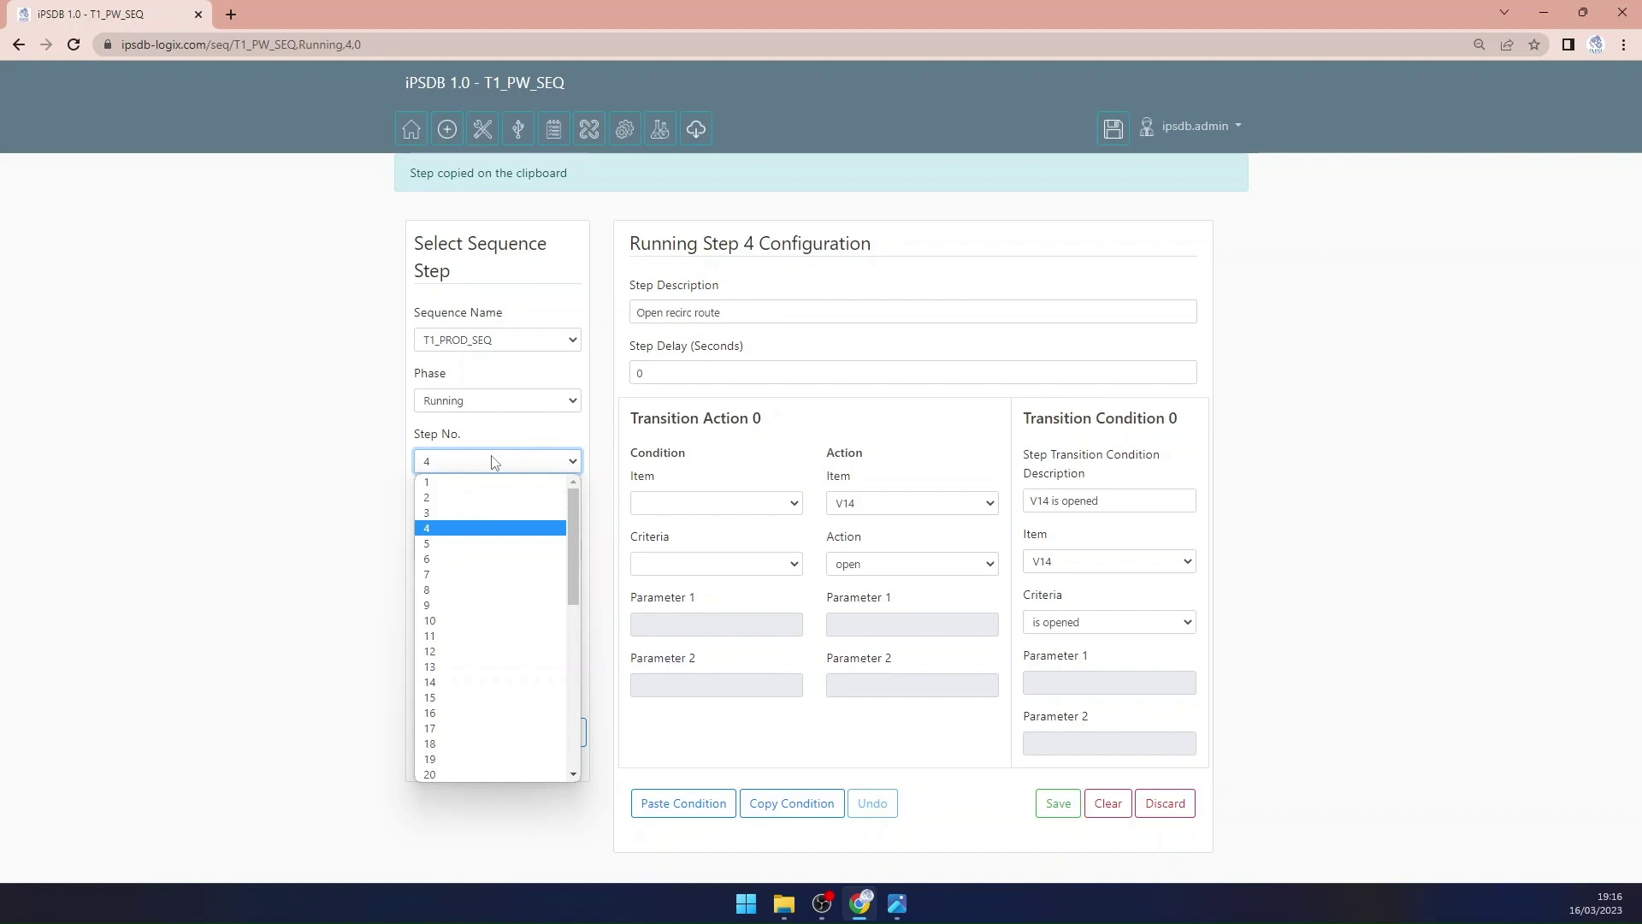
pyautogui.click(487, 620)
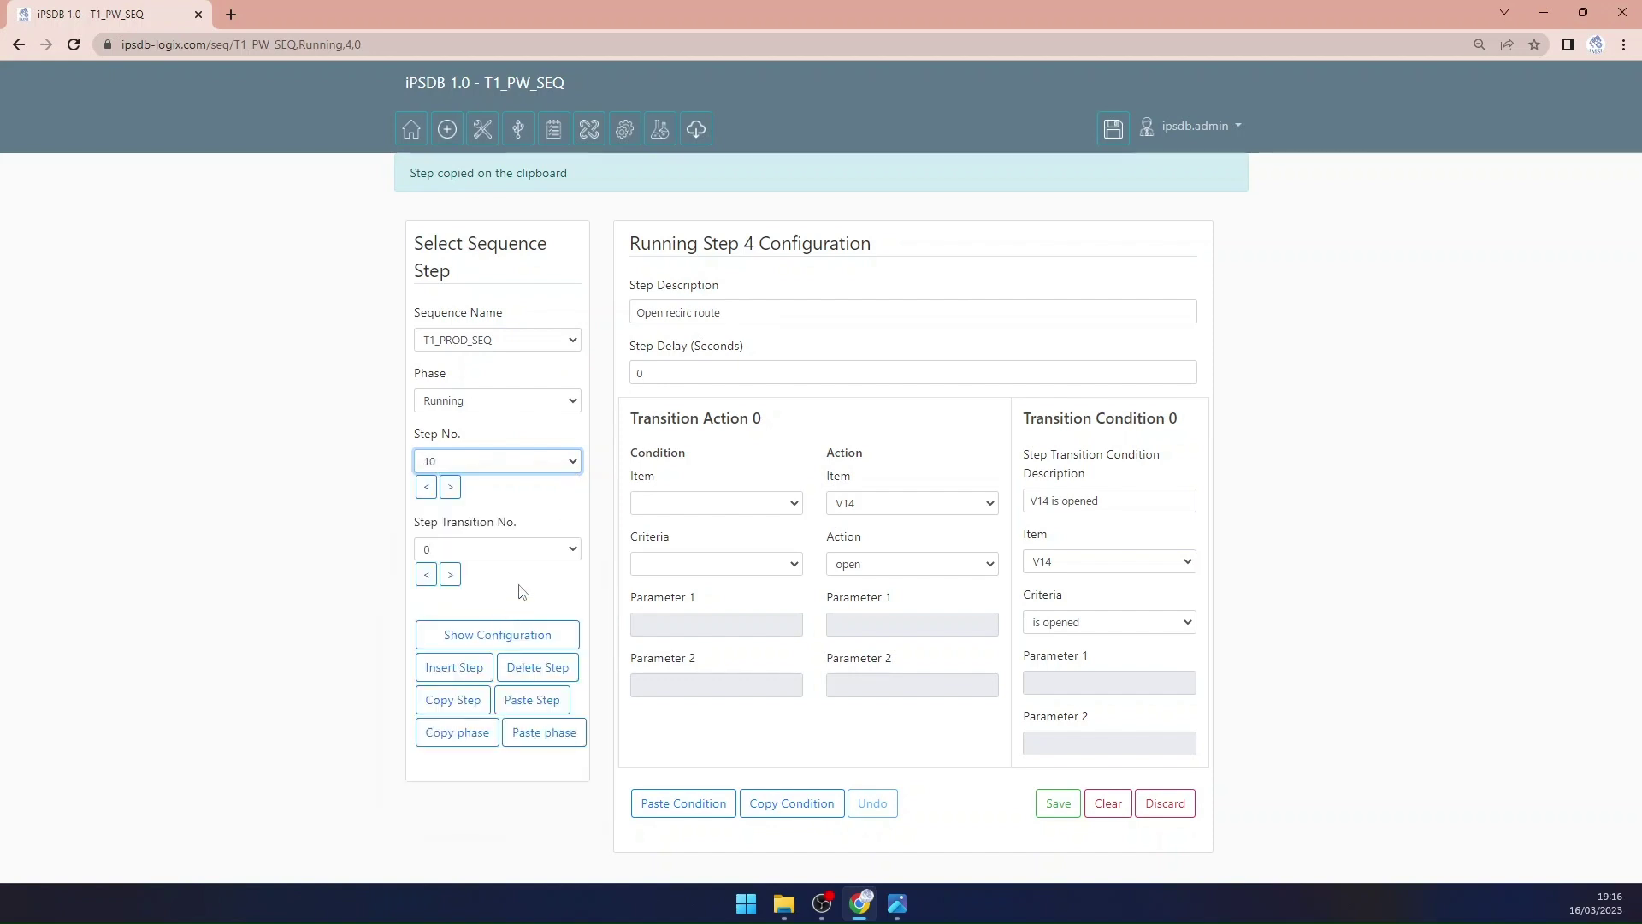
pyautogui.click(514, 639)
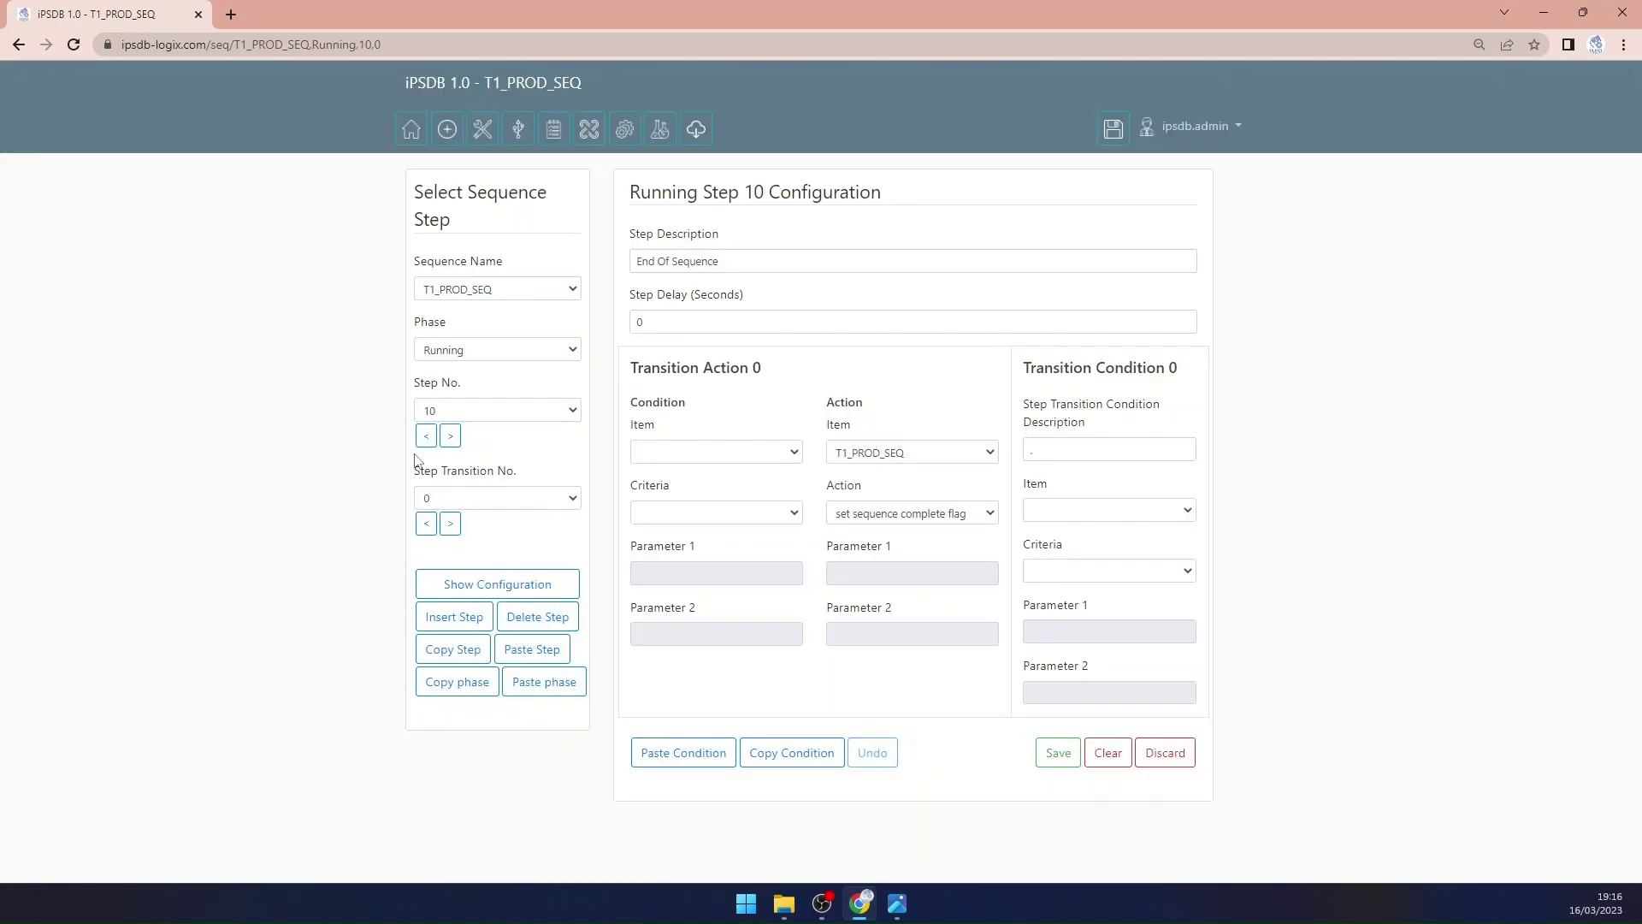
pyautogui.click(426, 435)
pyautogui.click(450, 435)
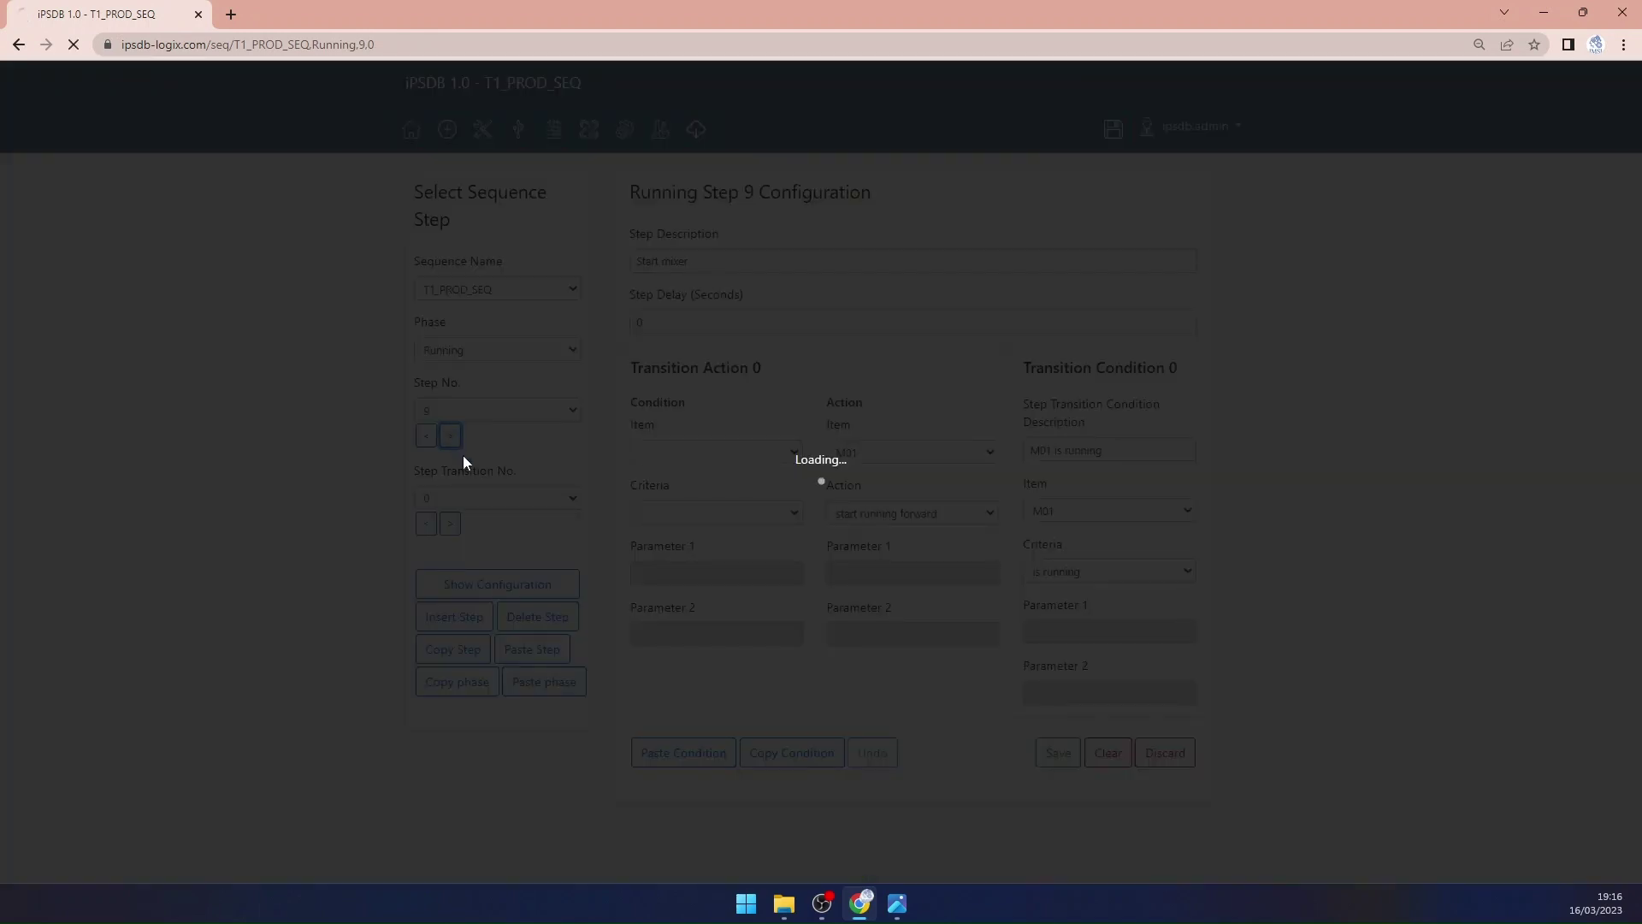
pyautogui.click(537, 652)
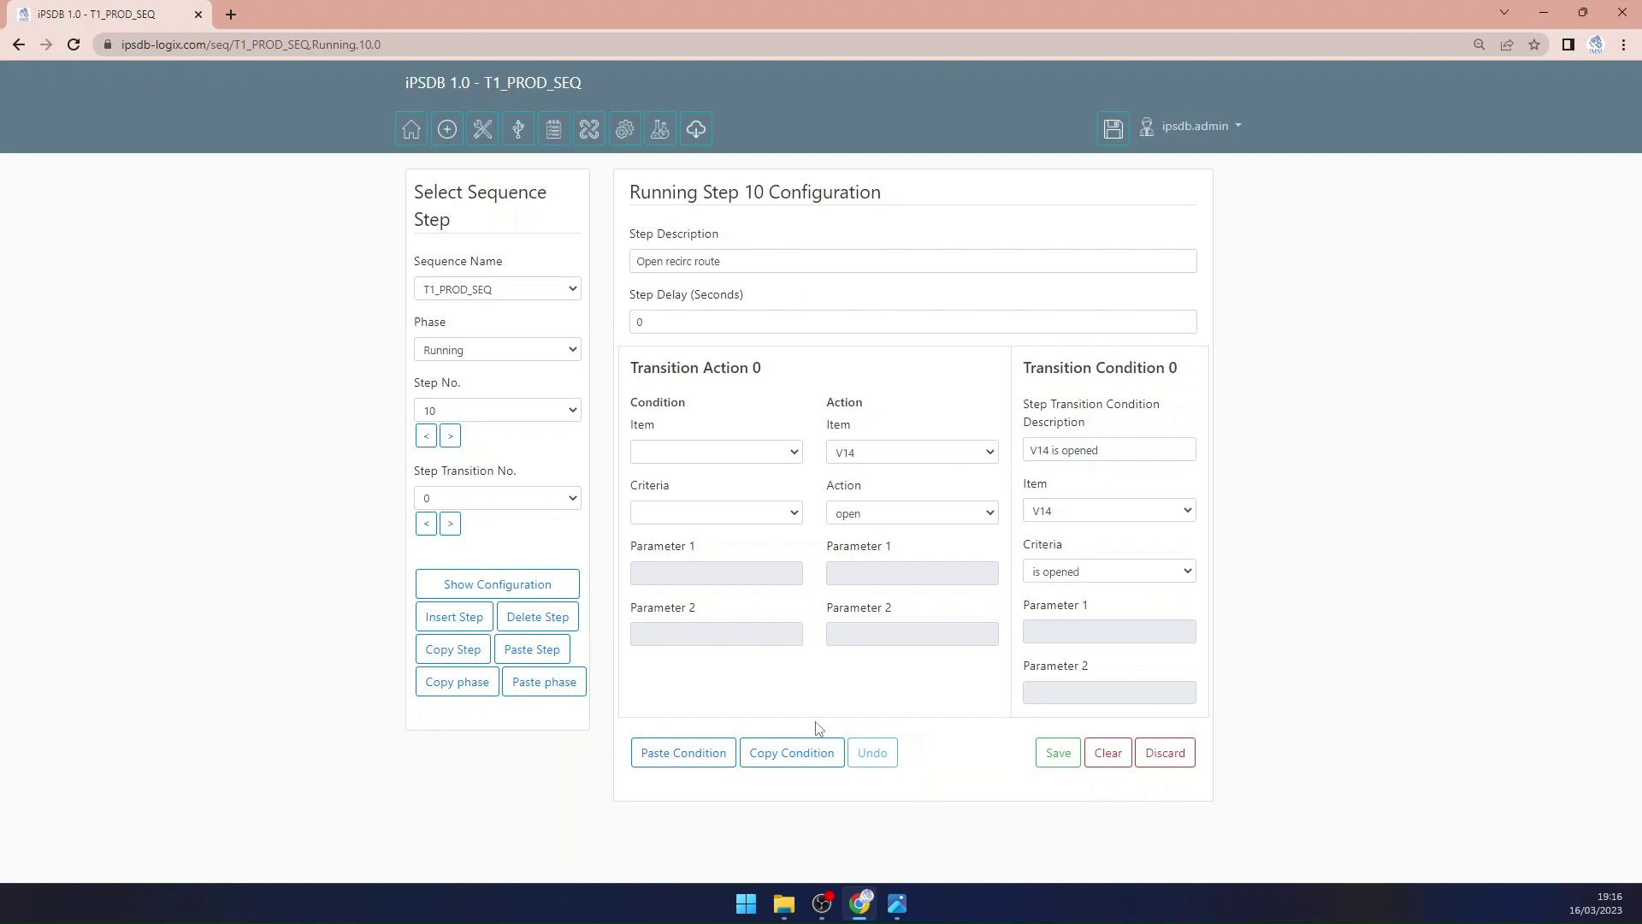
# Step: Show the configuration of Running step 5 in sequence T1_PW_SEQ and copy that step
pyautogui.click(514, 294)
pyautogui.click(502, 318)
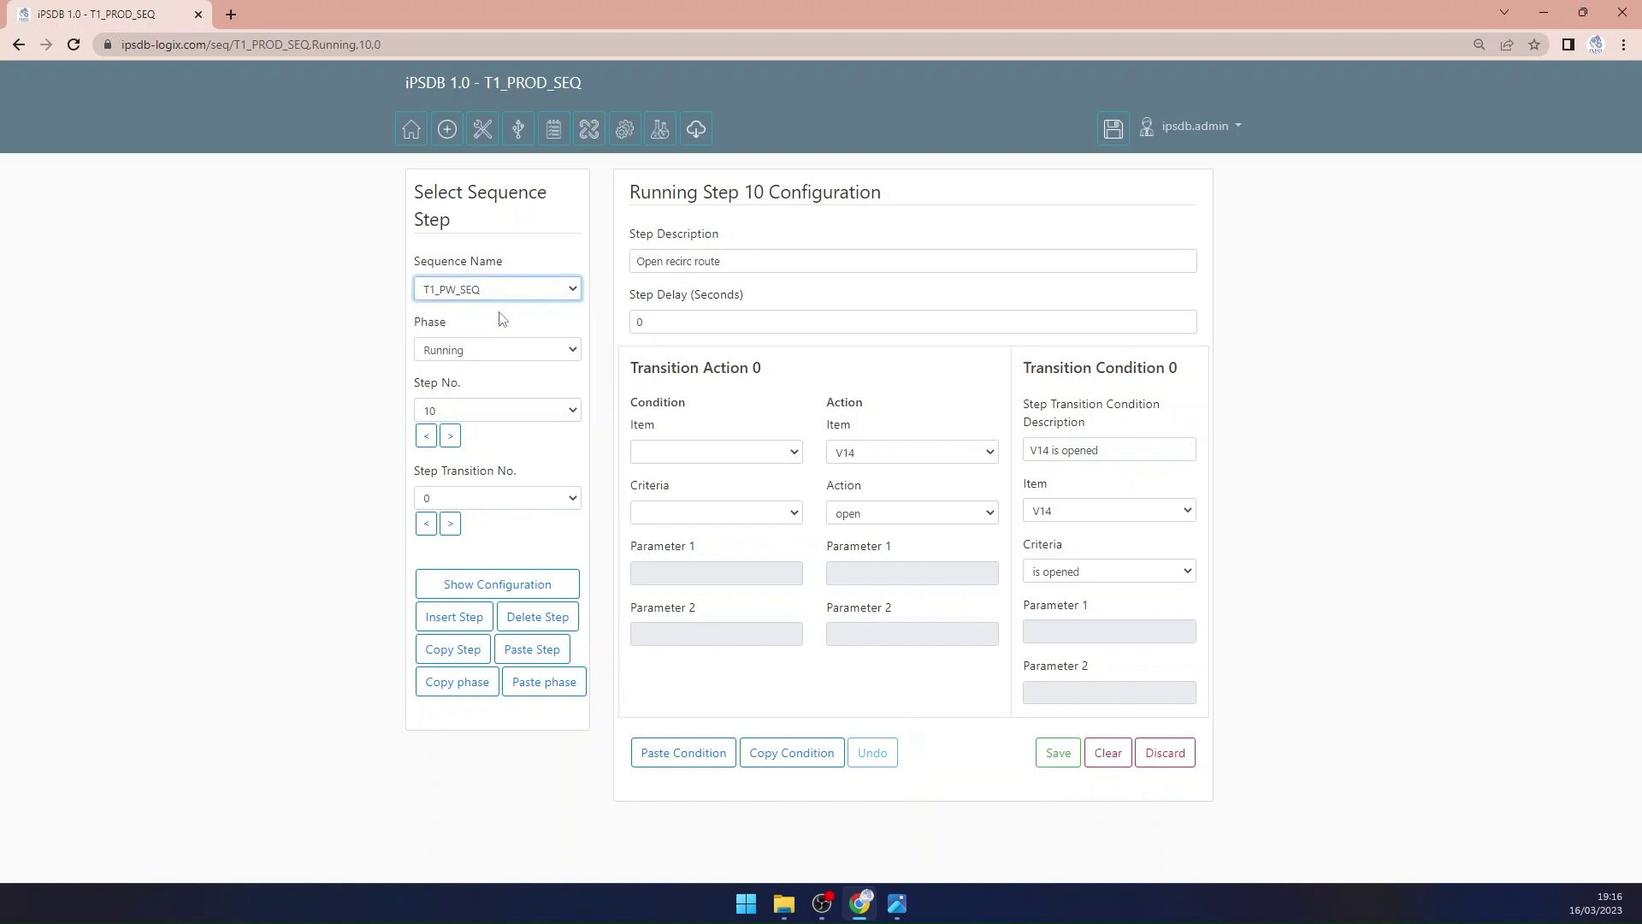
pyautogui.click(501, 351)
pyautogui.click(501, 357)
pyautogui.click(500, 407)
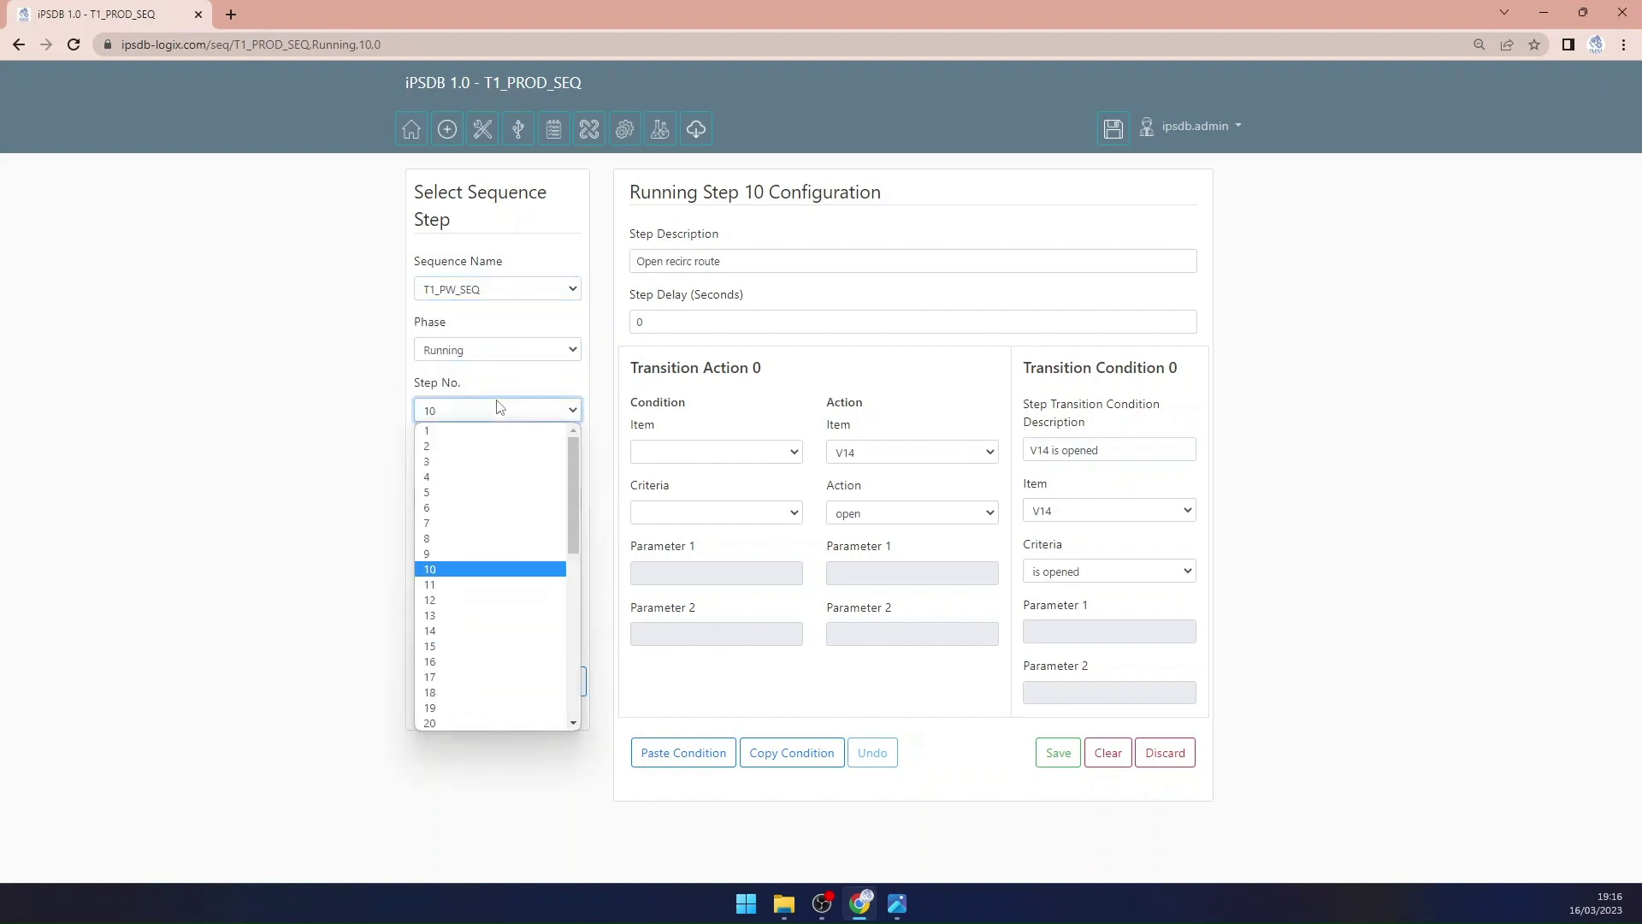
pyautogui.click(481, 491)
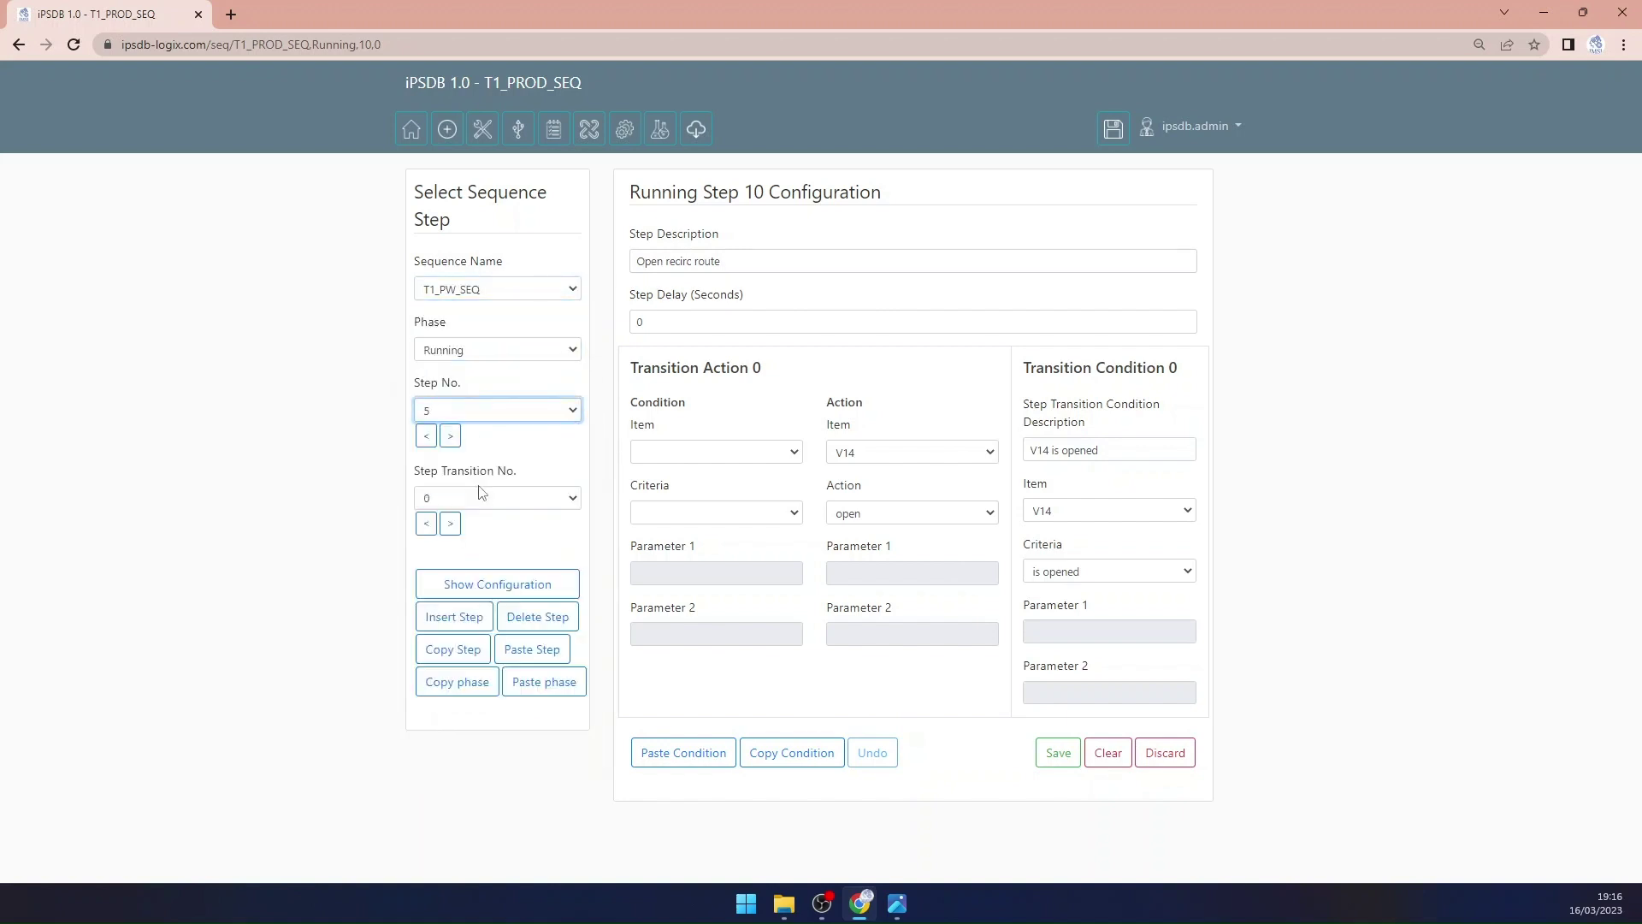
pyautogui.click(499, 582)
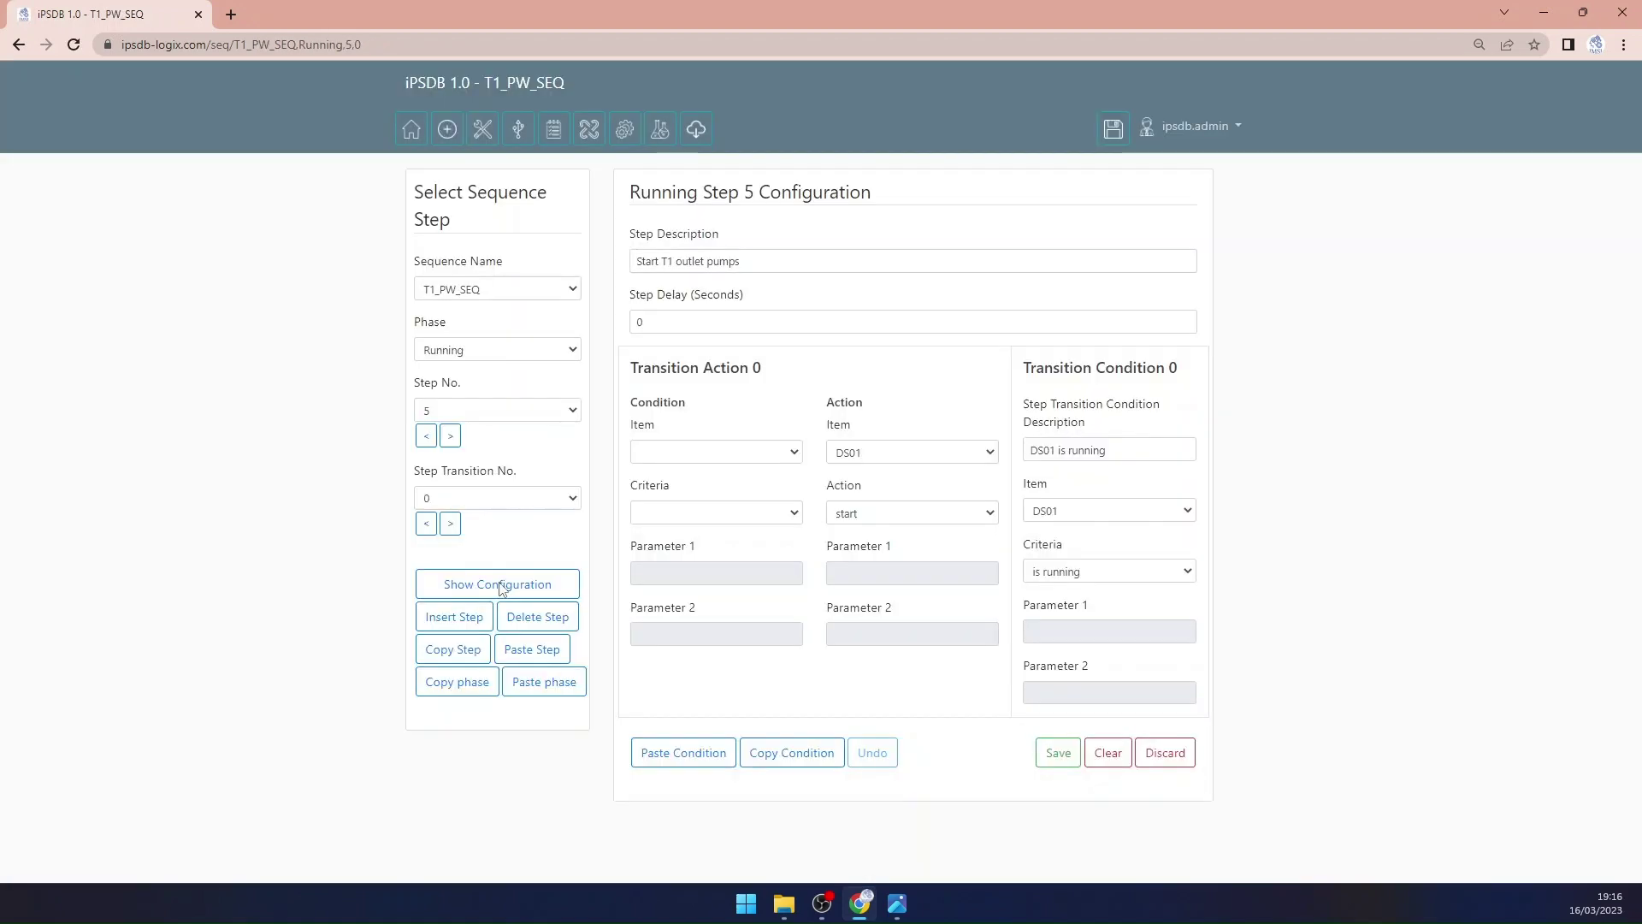
pyautogui.click(432, 656)
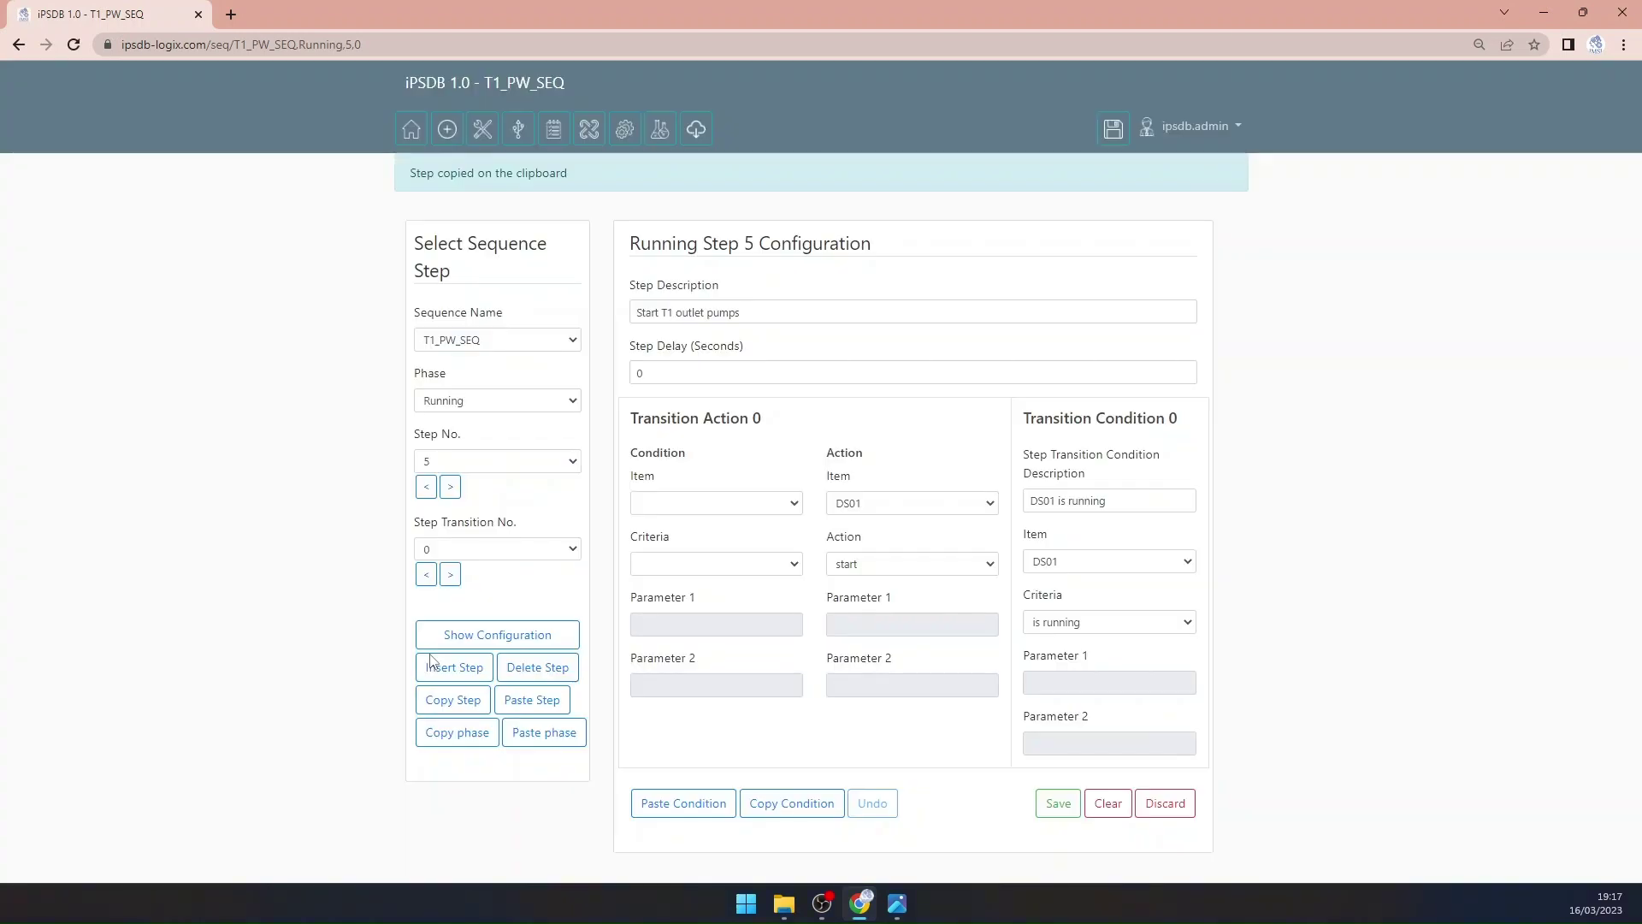
# Step: Show the configuration of Running step 11 in T1_PROD_SEQ and paste the copied outlet pump step into it
pyautogui.click(494, 342)
pyautogui.click(485, 420)
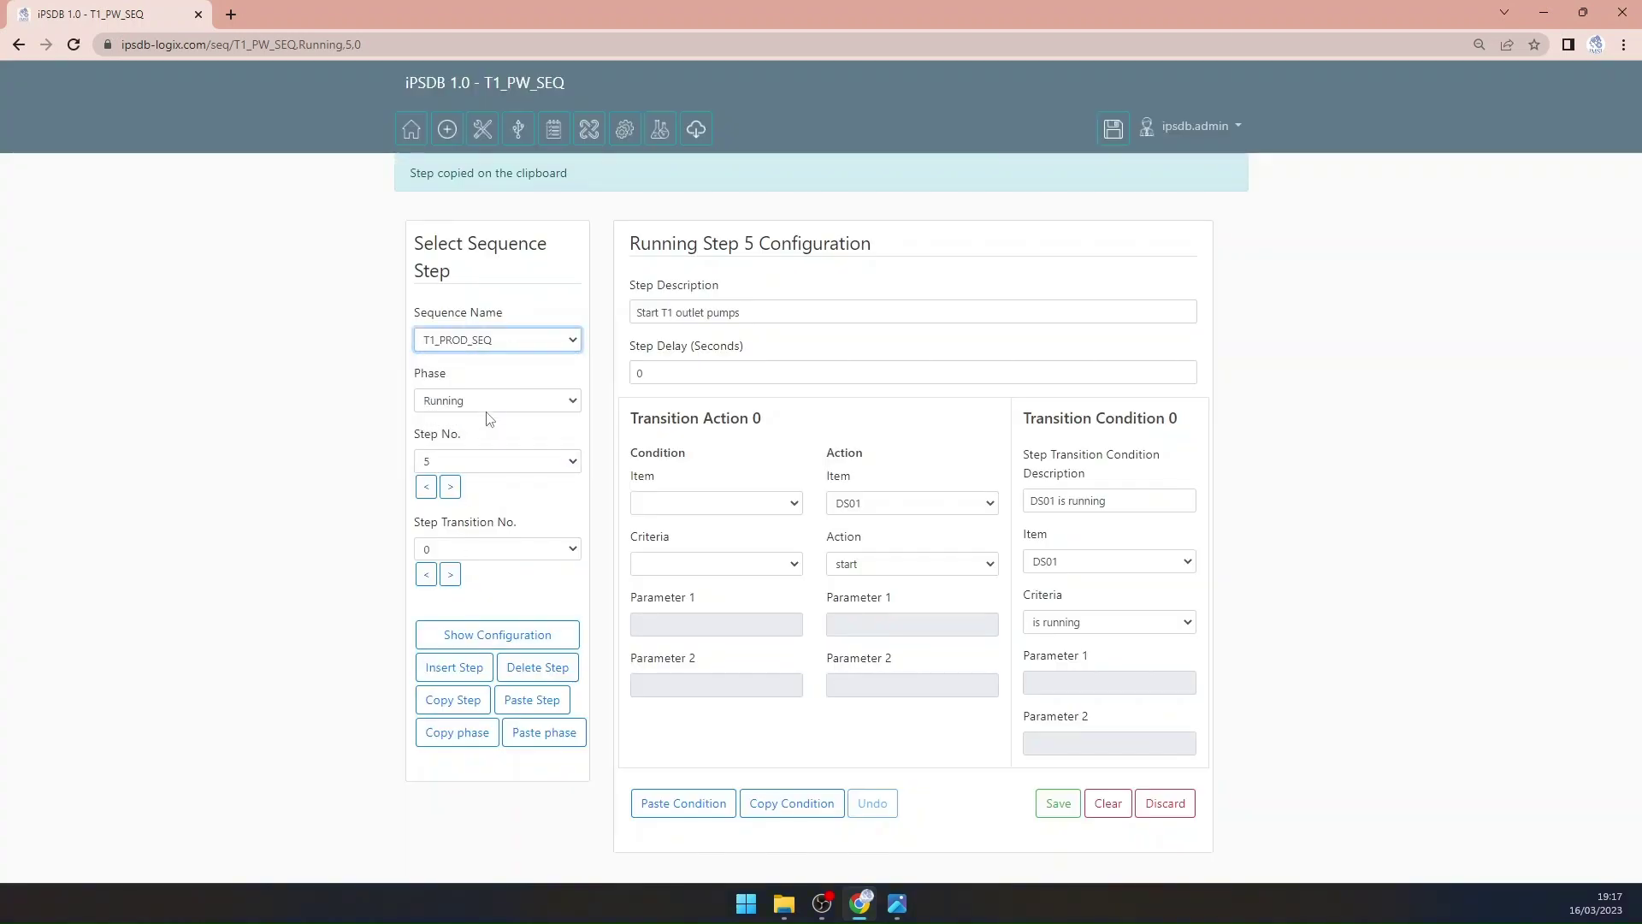
pyautogui.click(480, 470)
pyautogui.click(462, 636)
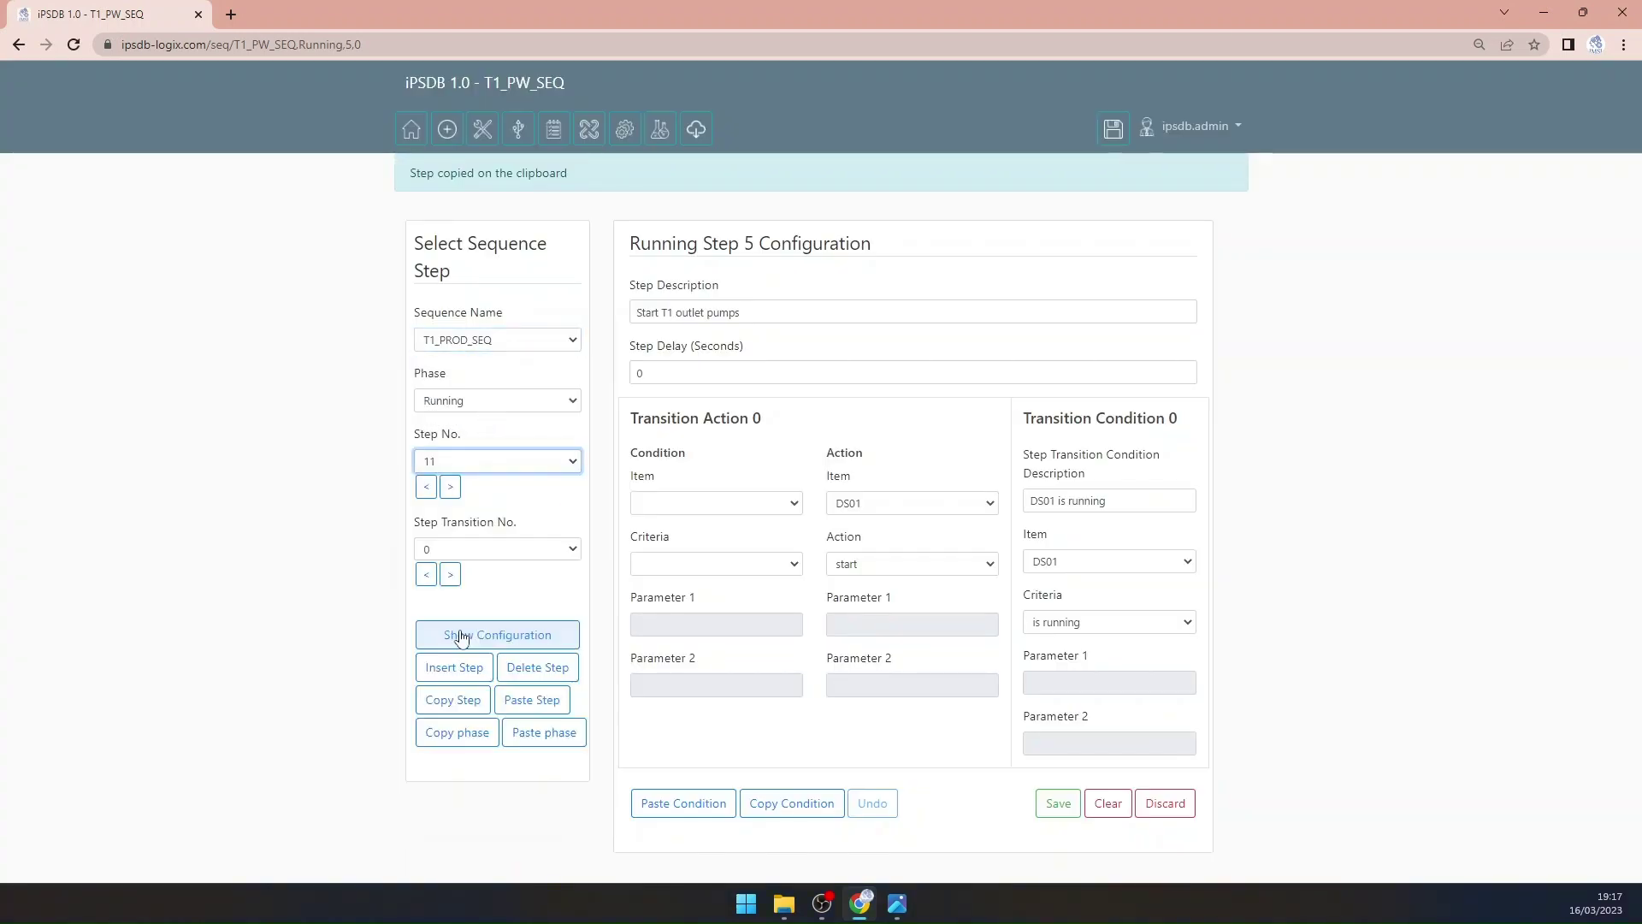
pyautogui.click(486, 637)
pyautogui.click(427, 436)
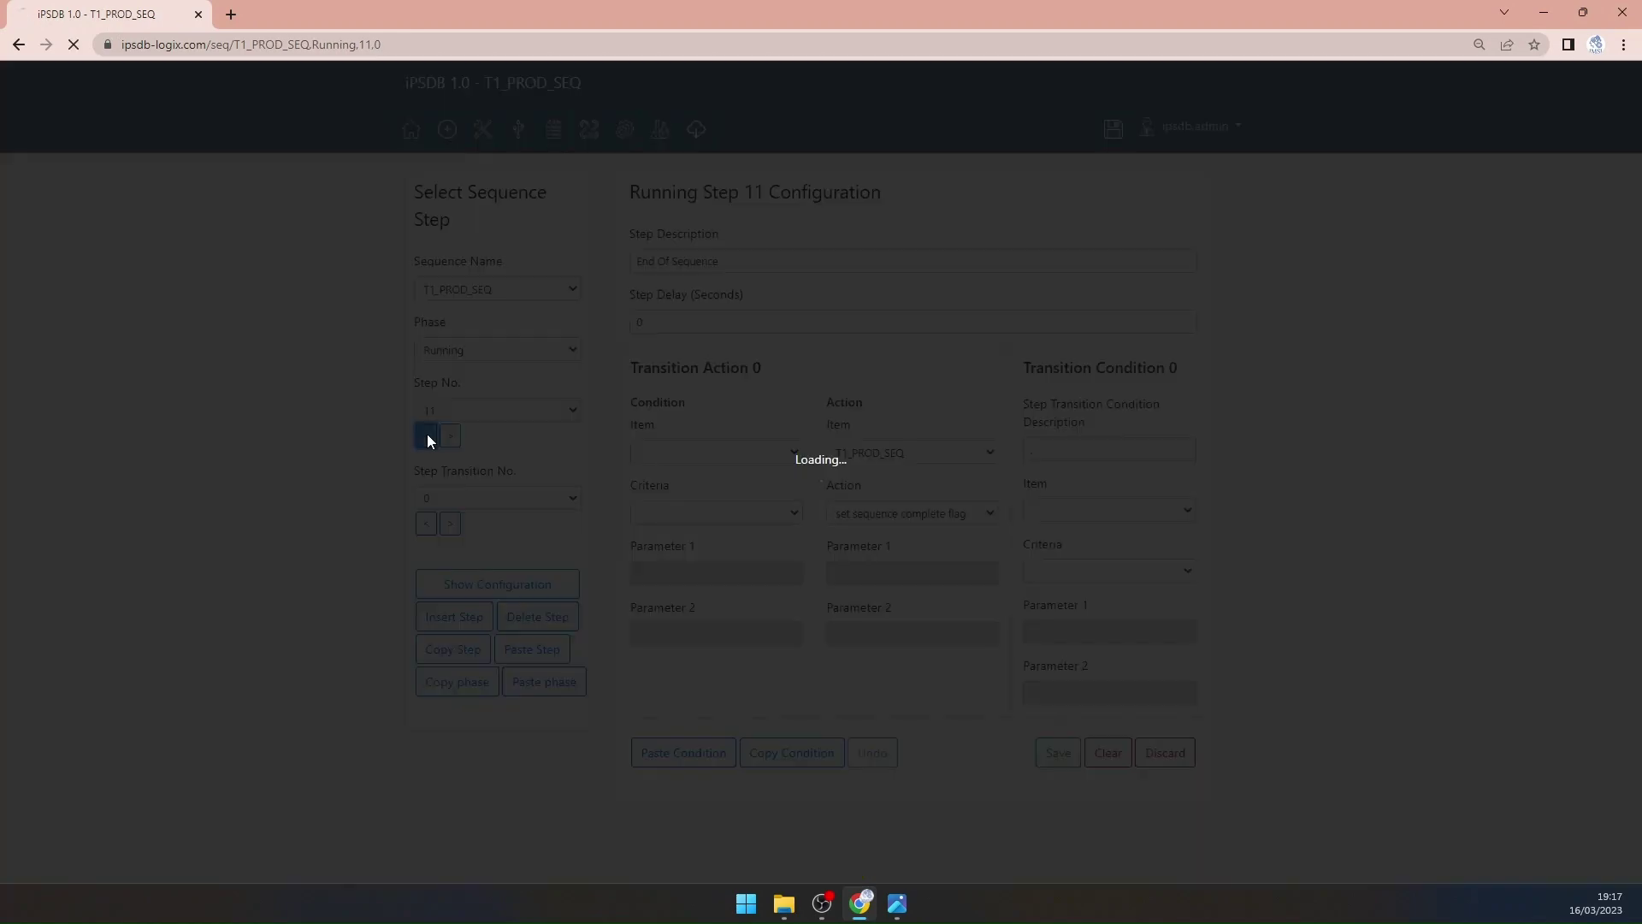
pyautogui.click(444, 437)
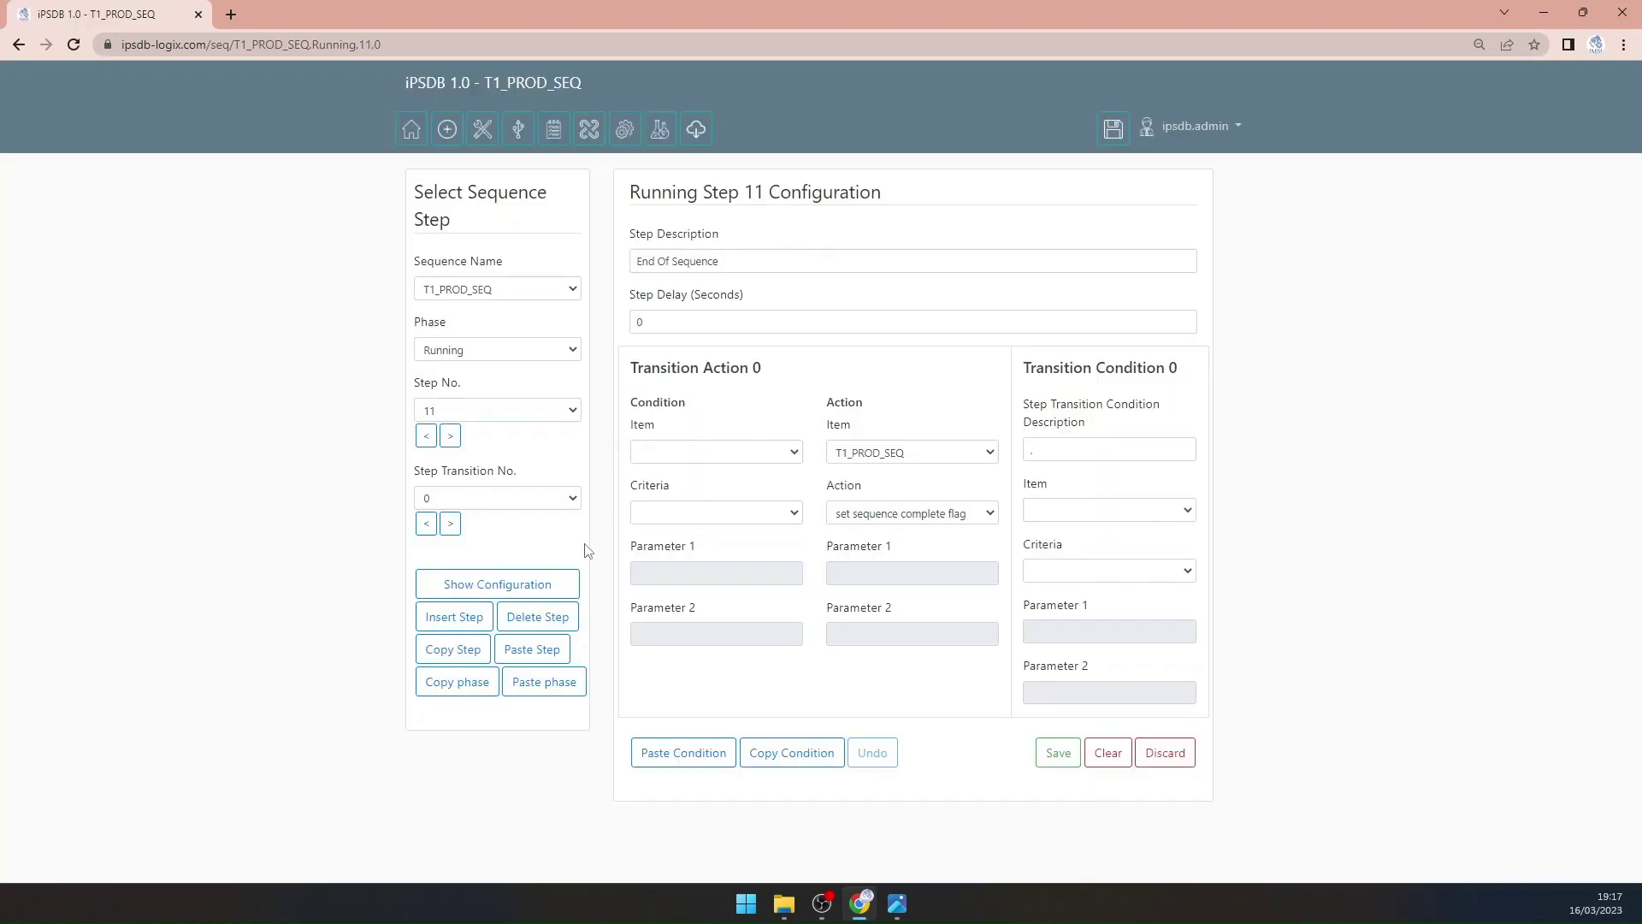
pyautogui.click(531, 651)
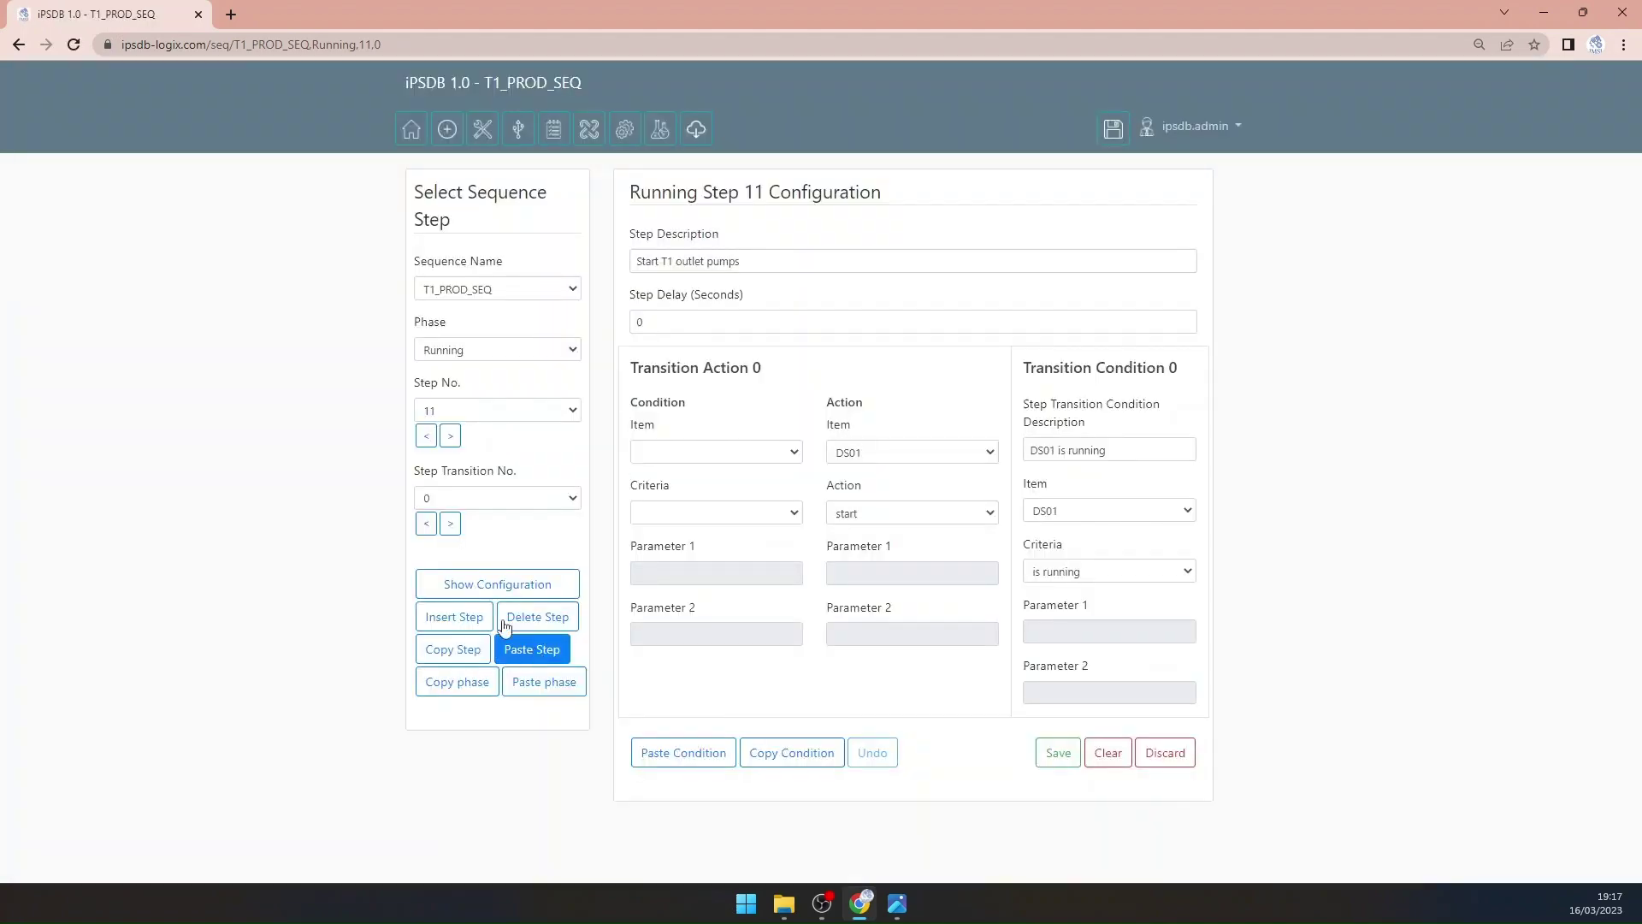
# Step: In transition 2 of Running step 11, set the FC01 control setpoint to COFFEE_RECIPE - Prod flow rate (m3/hr) and save
pyautogui.click(453, 530)
pyautogui.click(450, 525)
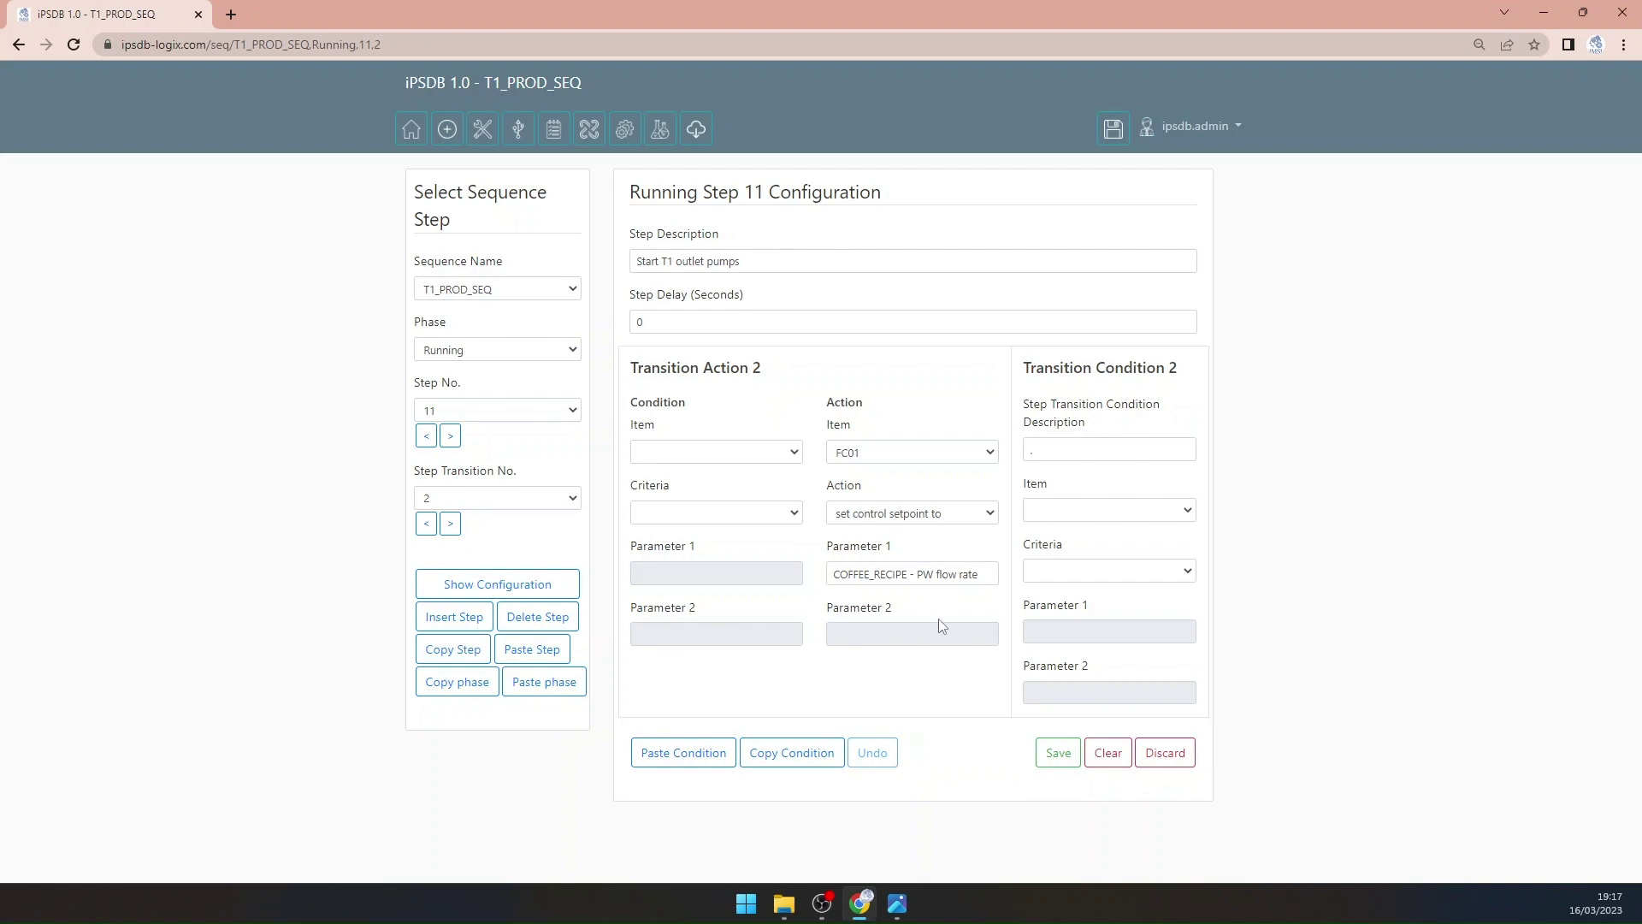
pyautogui.click(947, 577)
pyautogui.moveTo(918, 573); pyautogui.dragTo(1051, 577)
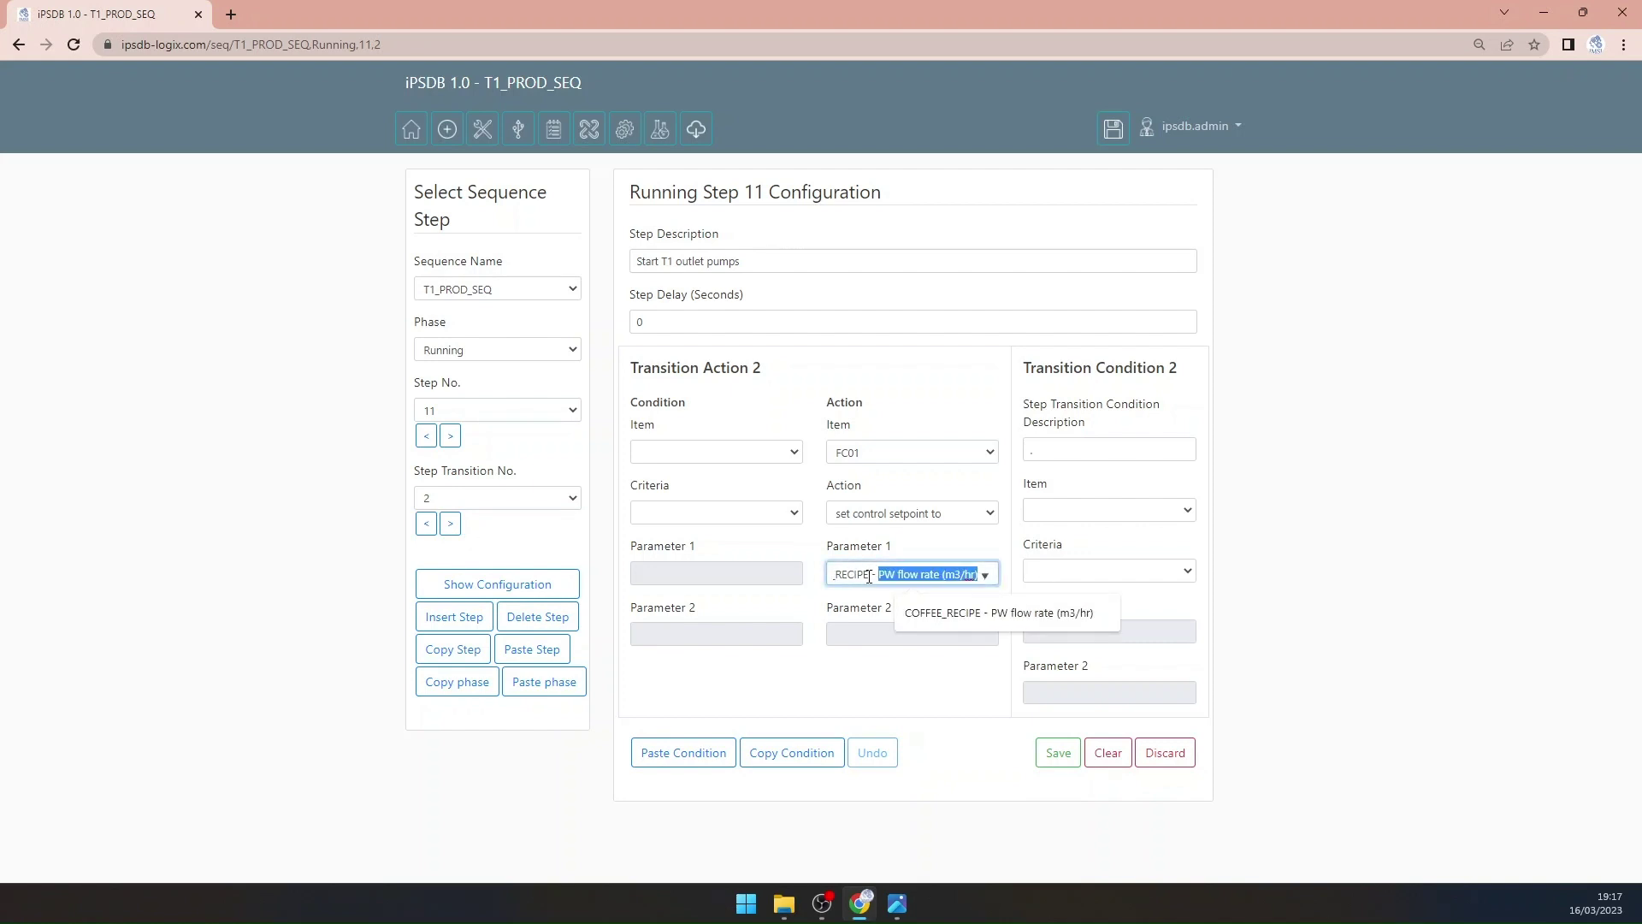
pyautogui.write('pro')
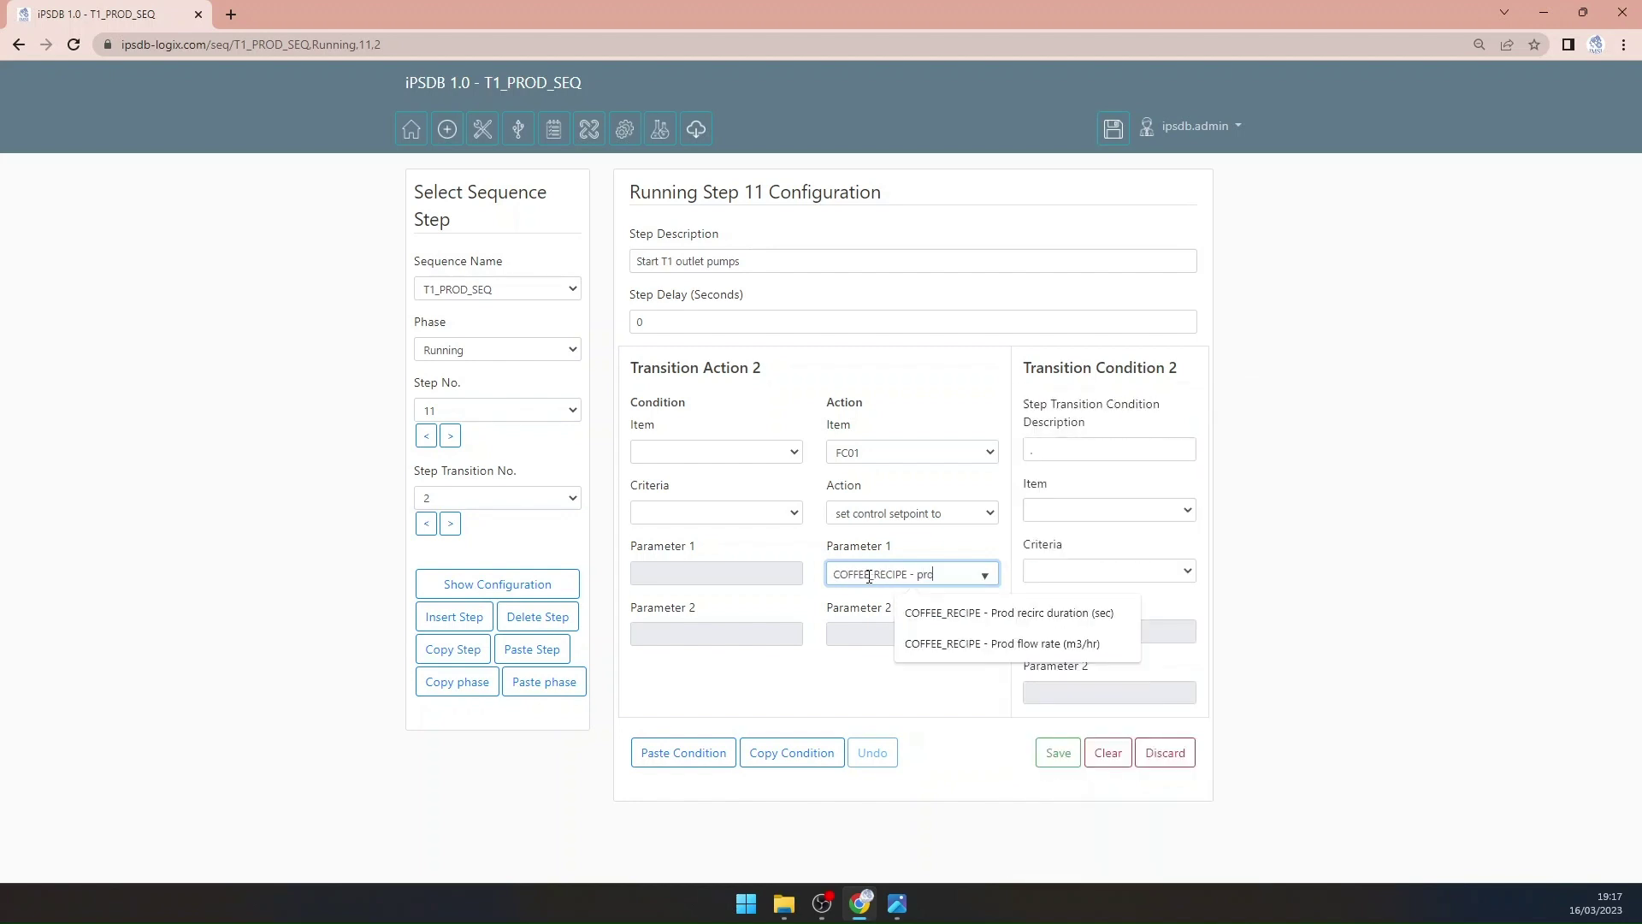
pyautogui.click(1016, 643)
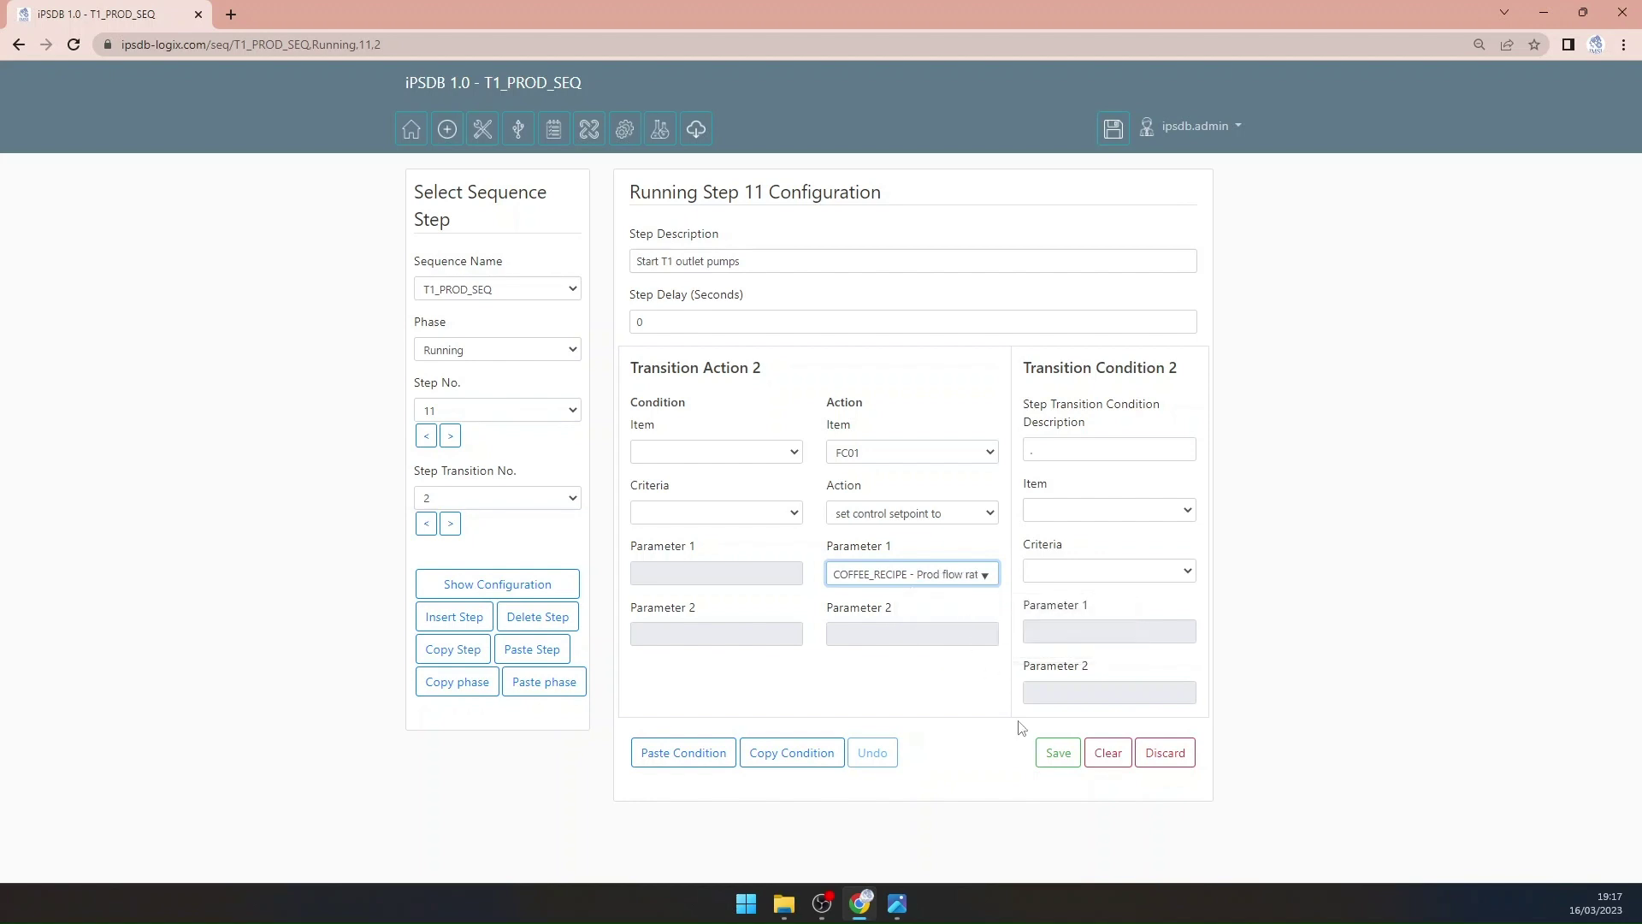
pyautogui.click(1044, 754)
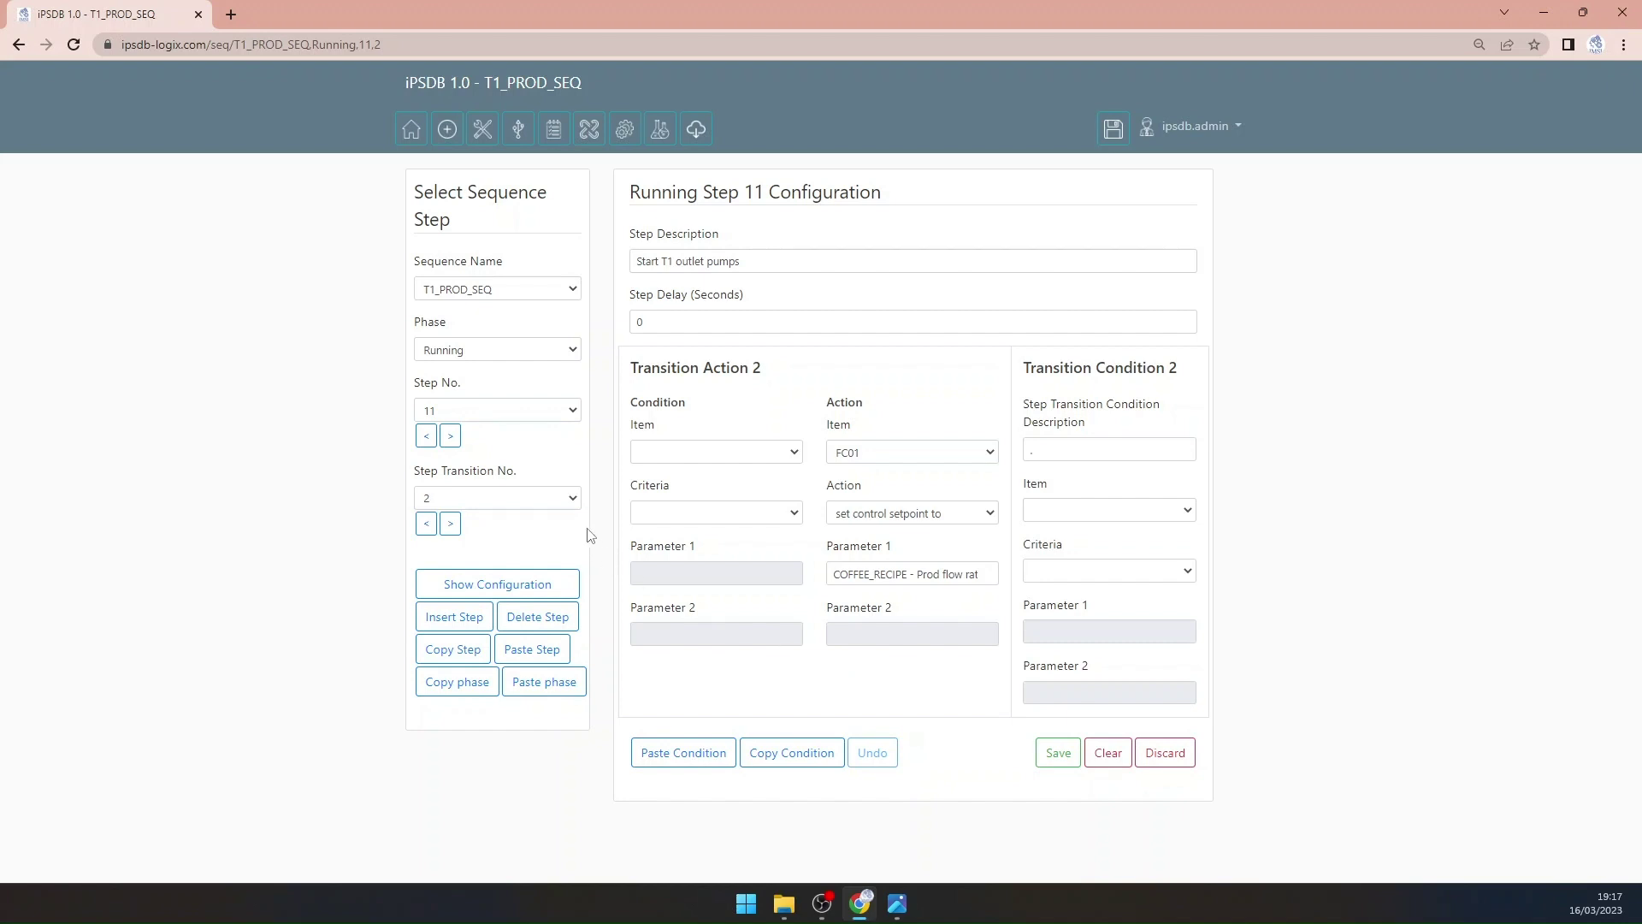
# Step: Go to Running step 12 of T1_PROD_SEQ and replace its description with "Start jacket water heating"
pyautogui.click(451, 437)
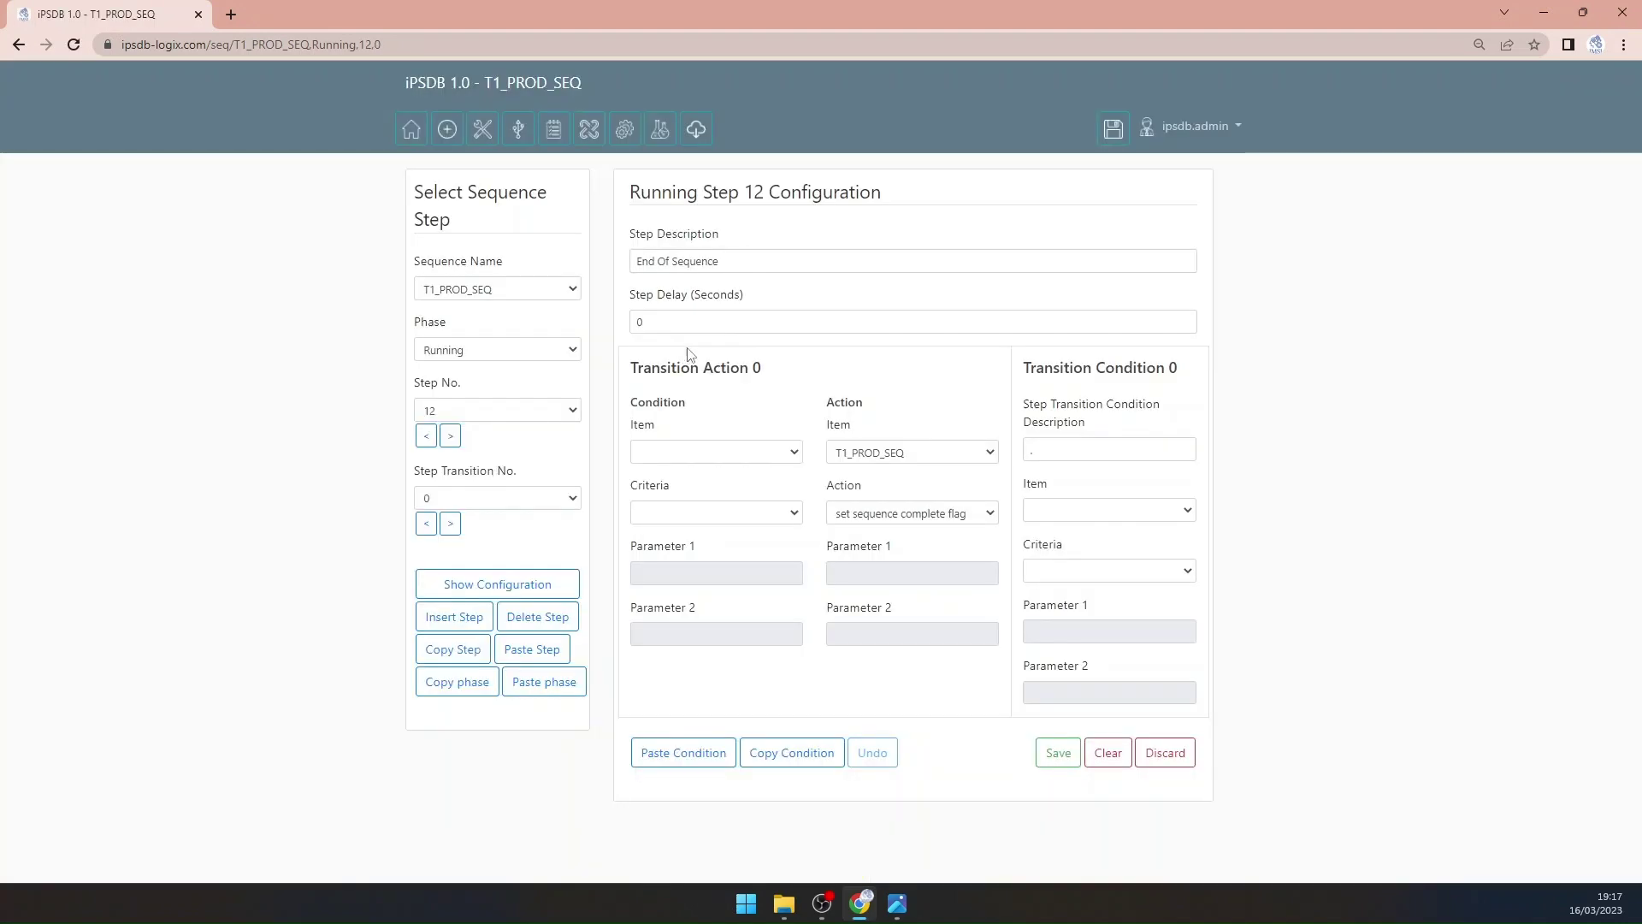
pyautogui.moveTo(802, 261); pyautogui.dragTo(596, 271)
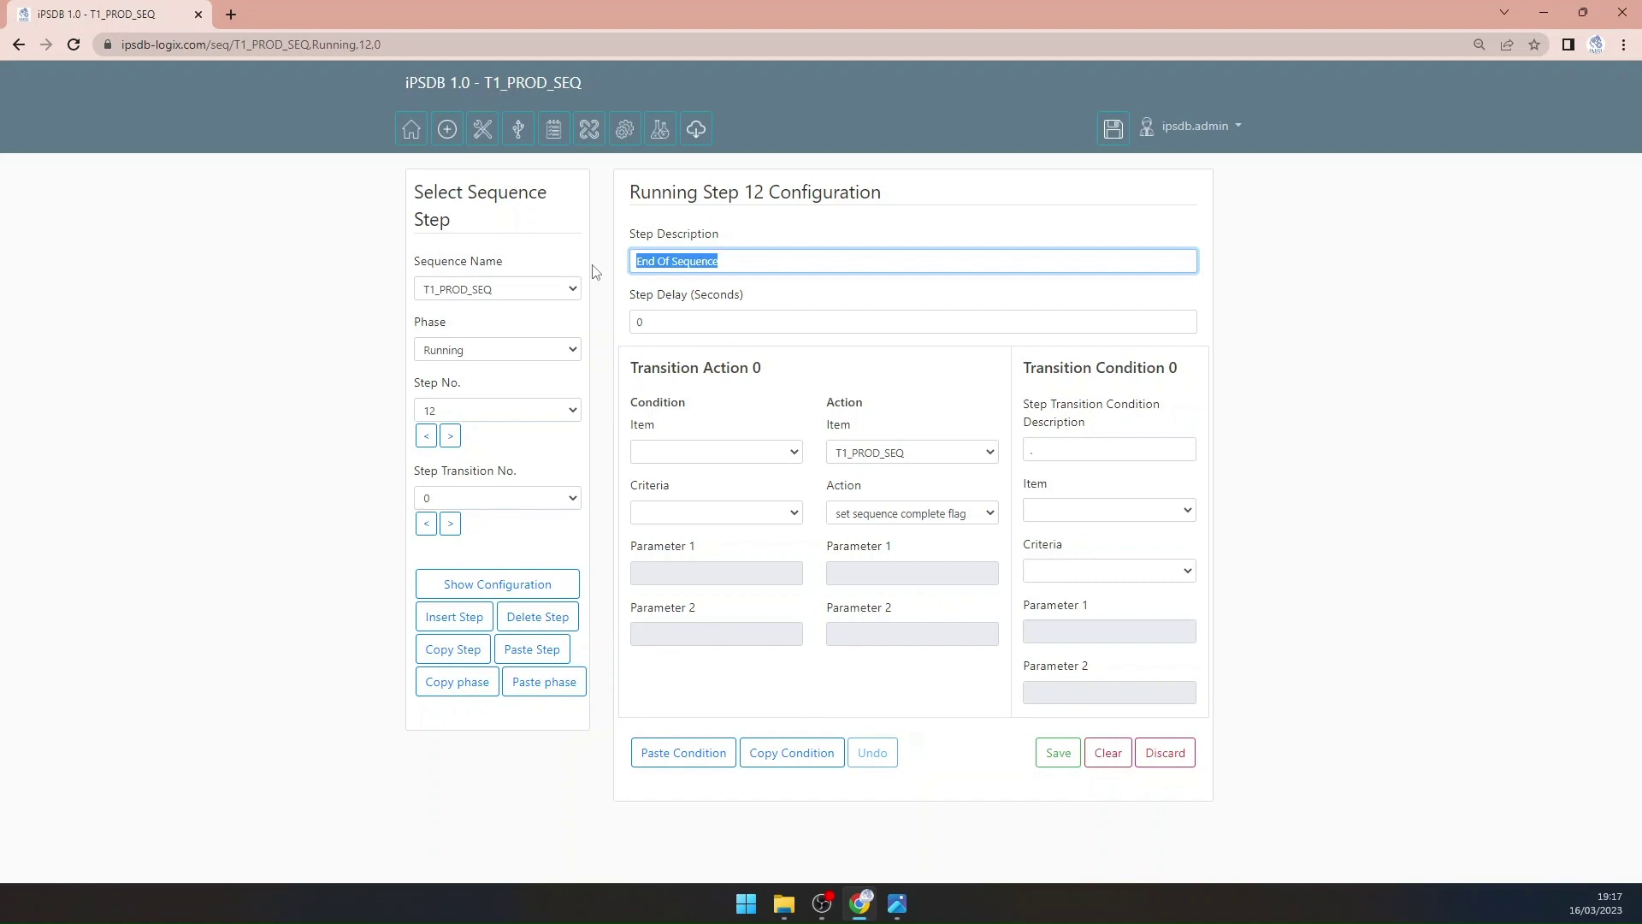
pyautogui.write('Start')
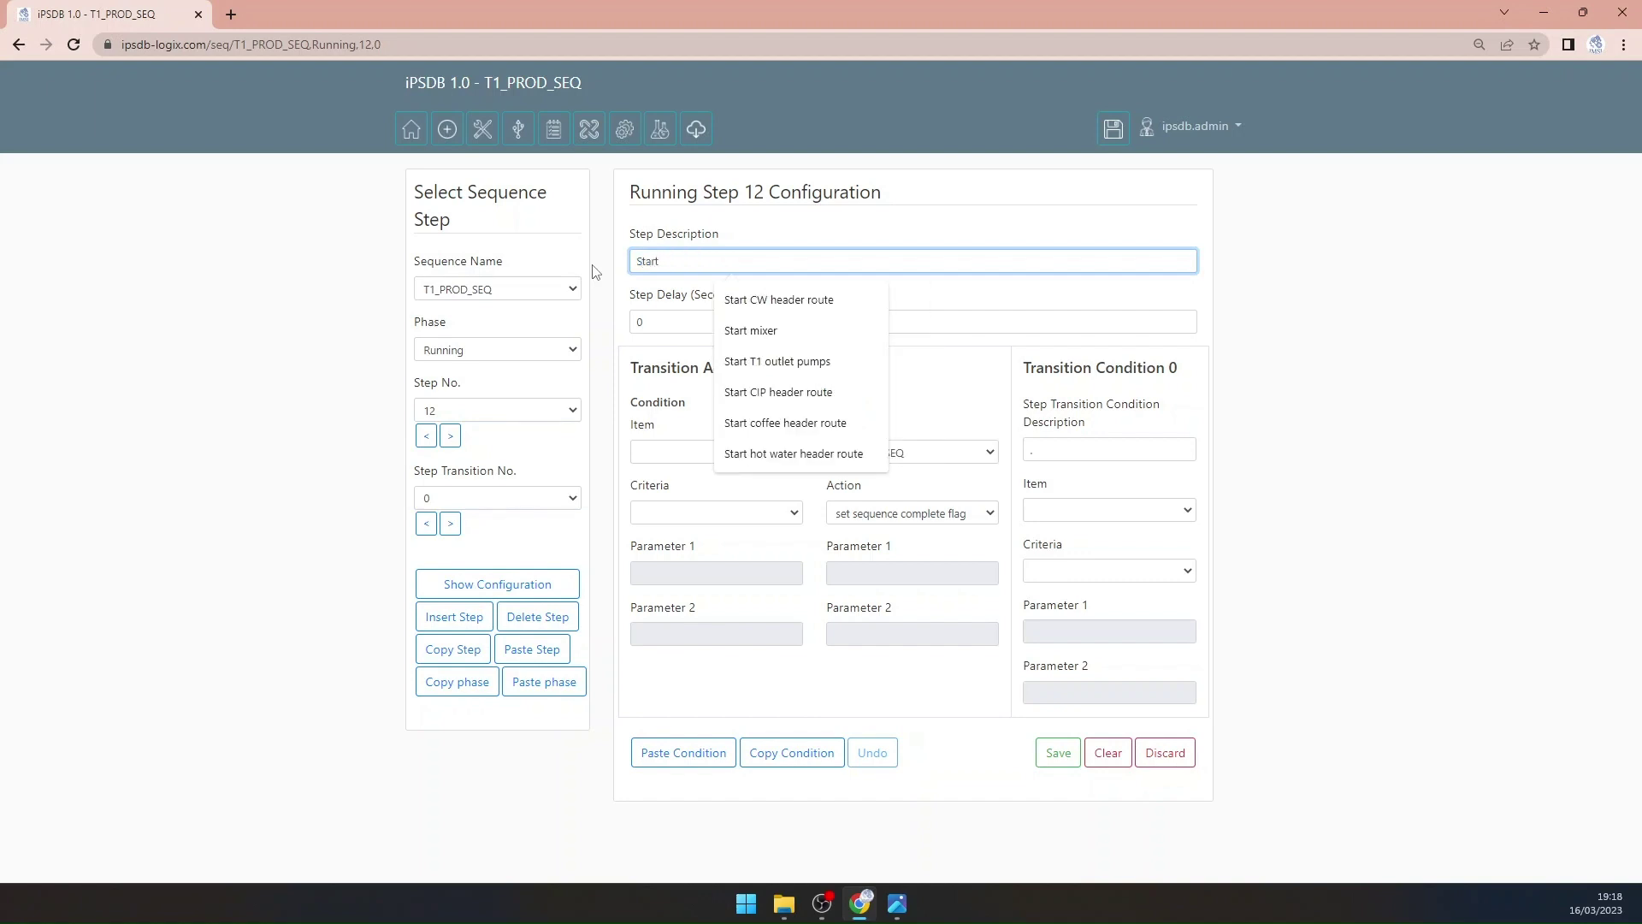
pyautogui.write(' jacket')
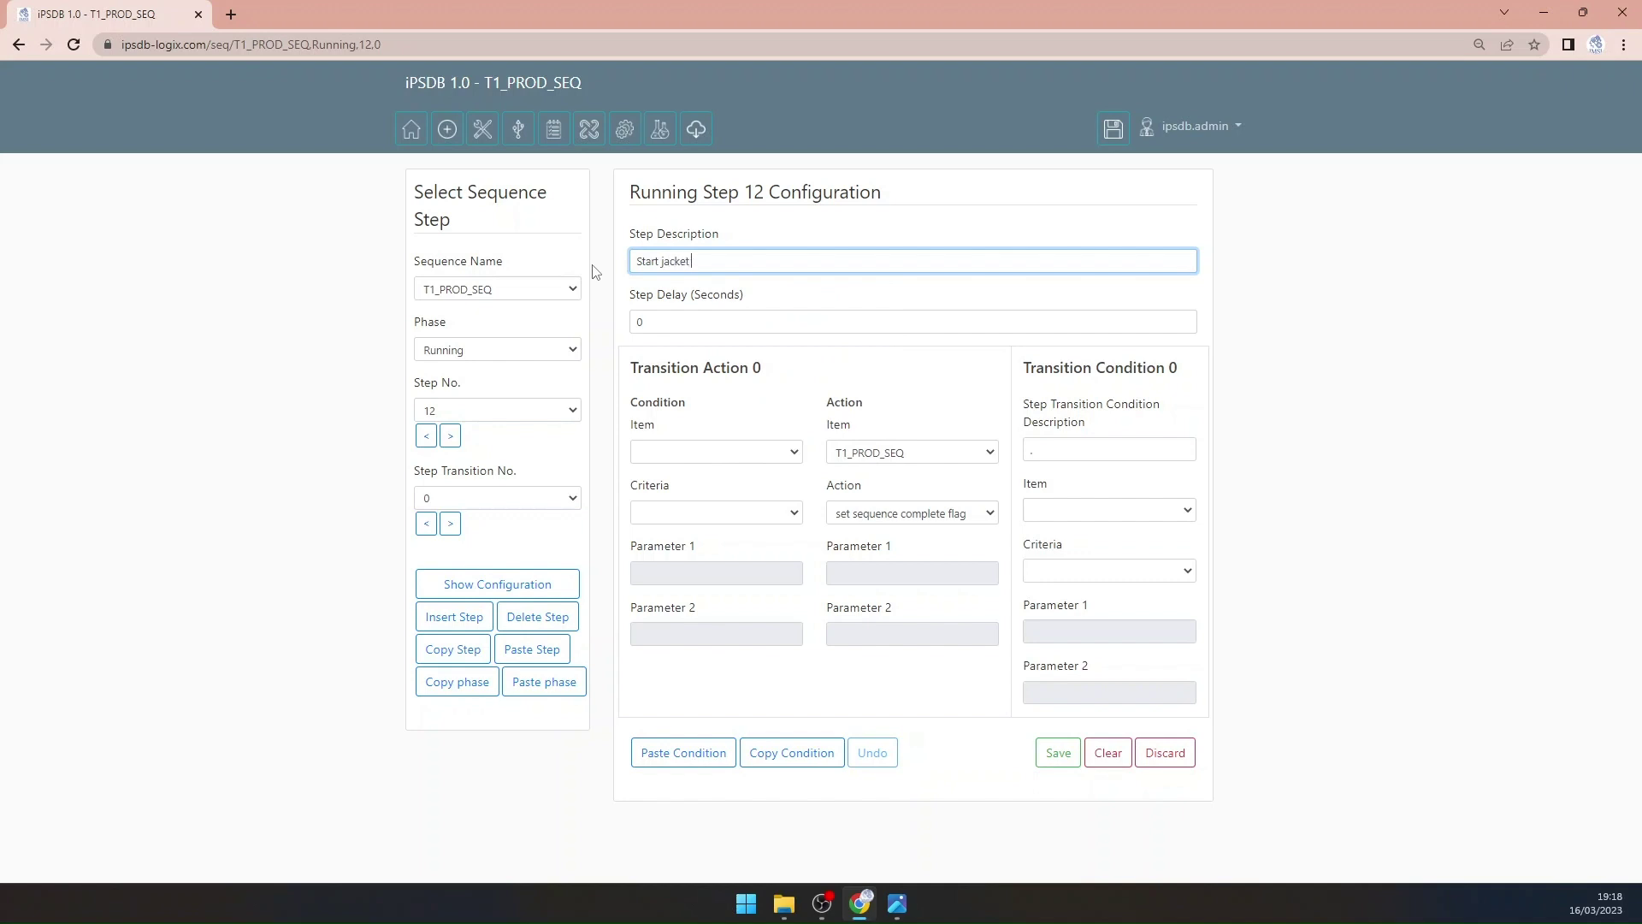
pyautogui.write(' water heating')
# Step: Set transition action 0 of Running step 12 to open V07
pyautogui.click(951, 455)
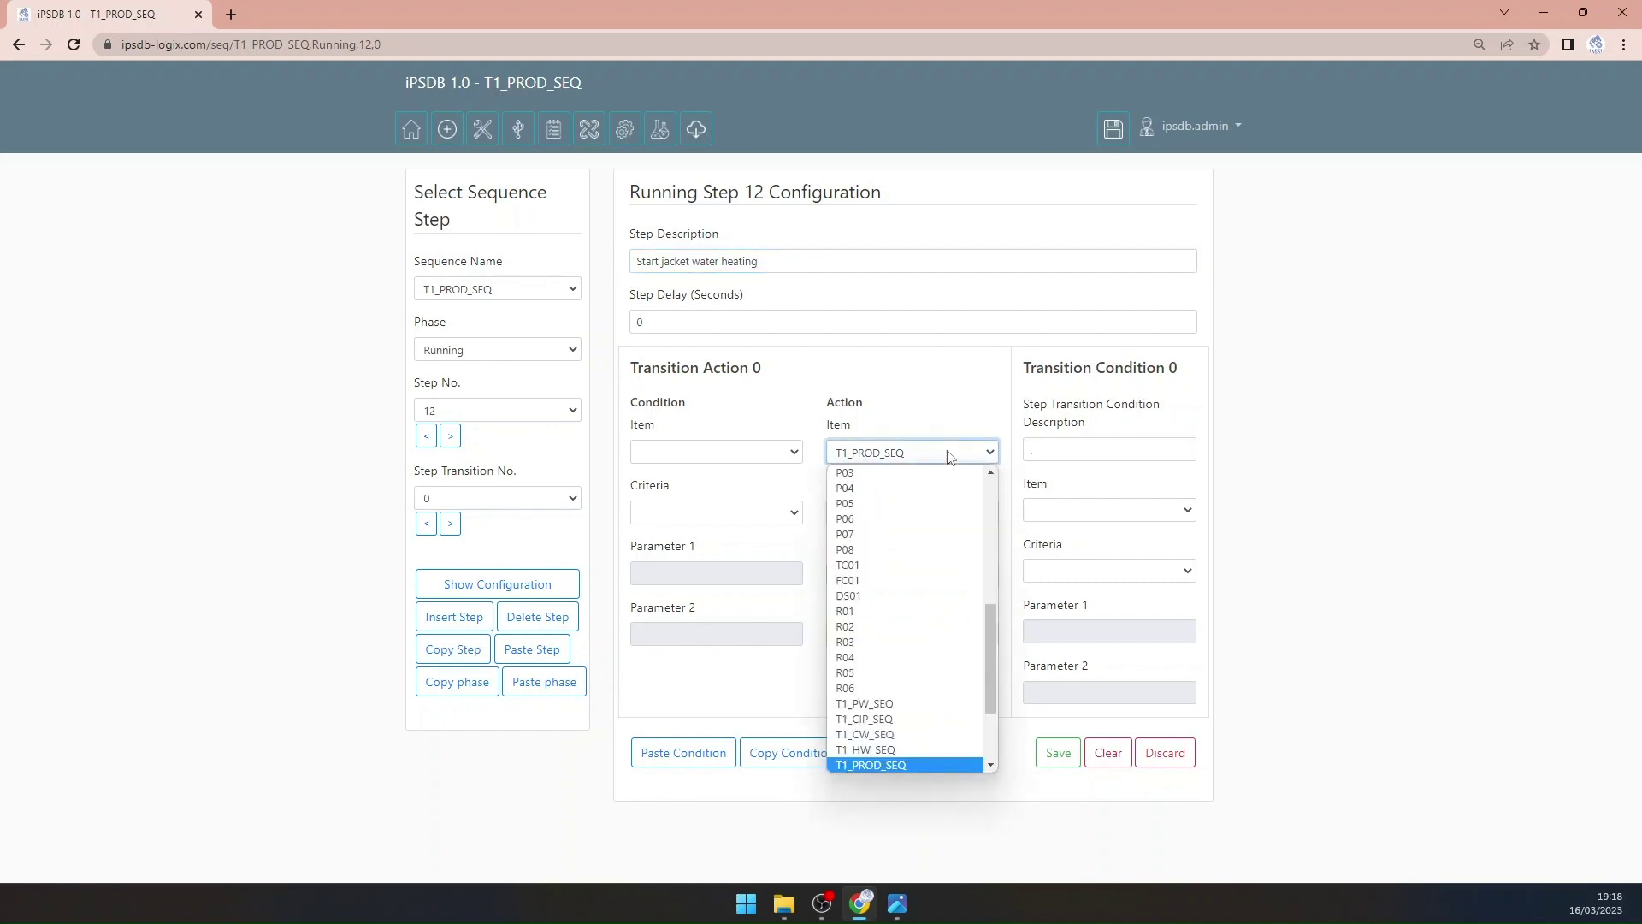
pyautogui.press('Home')
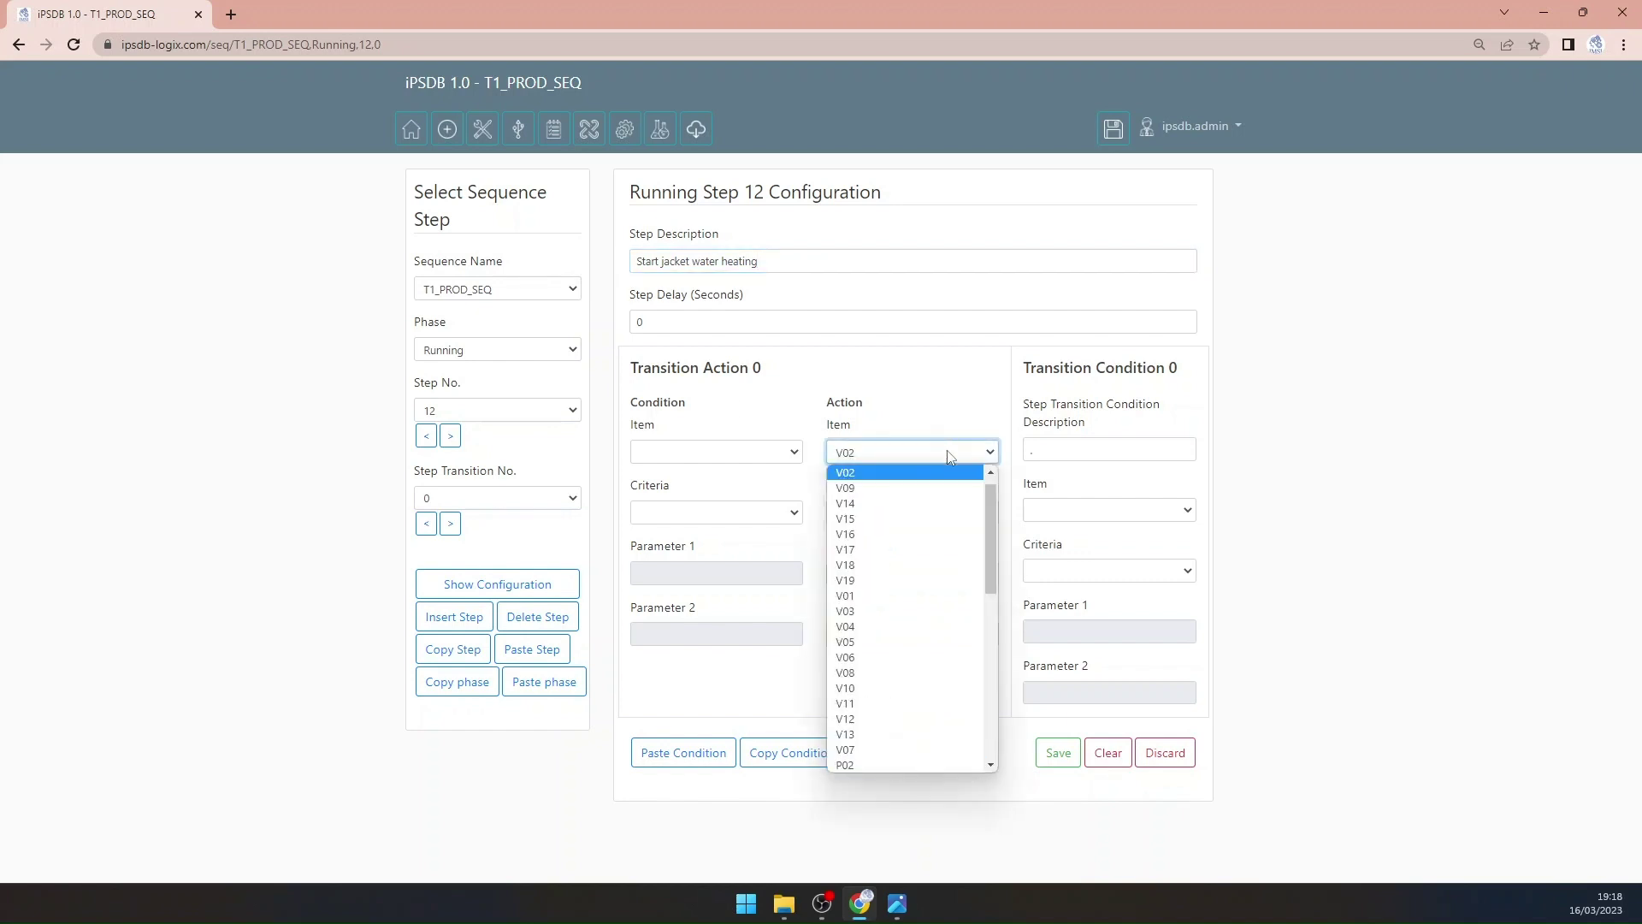
pyautogui.write('v07')
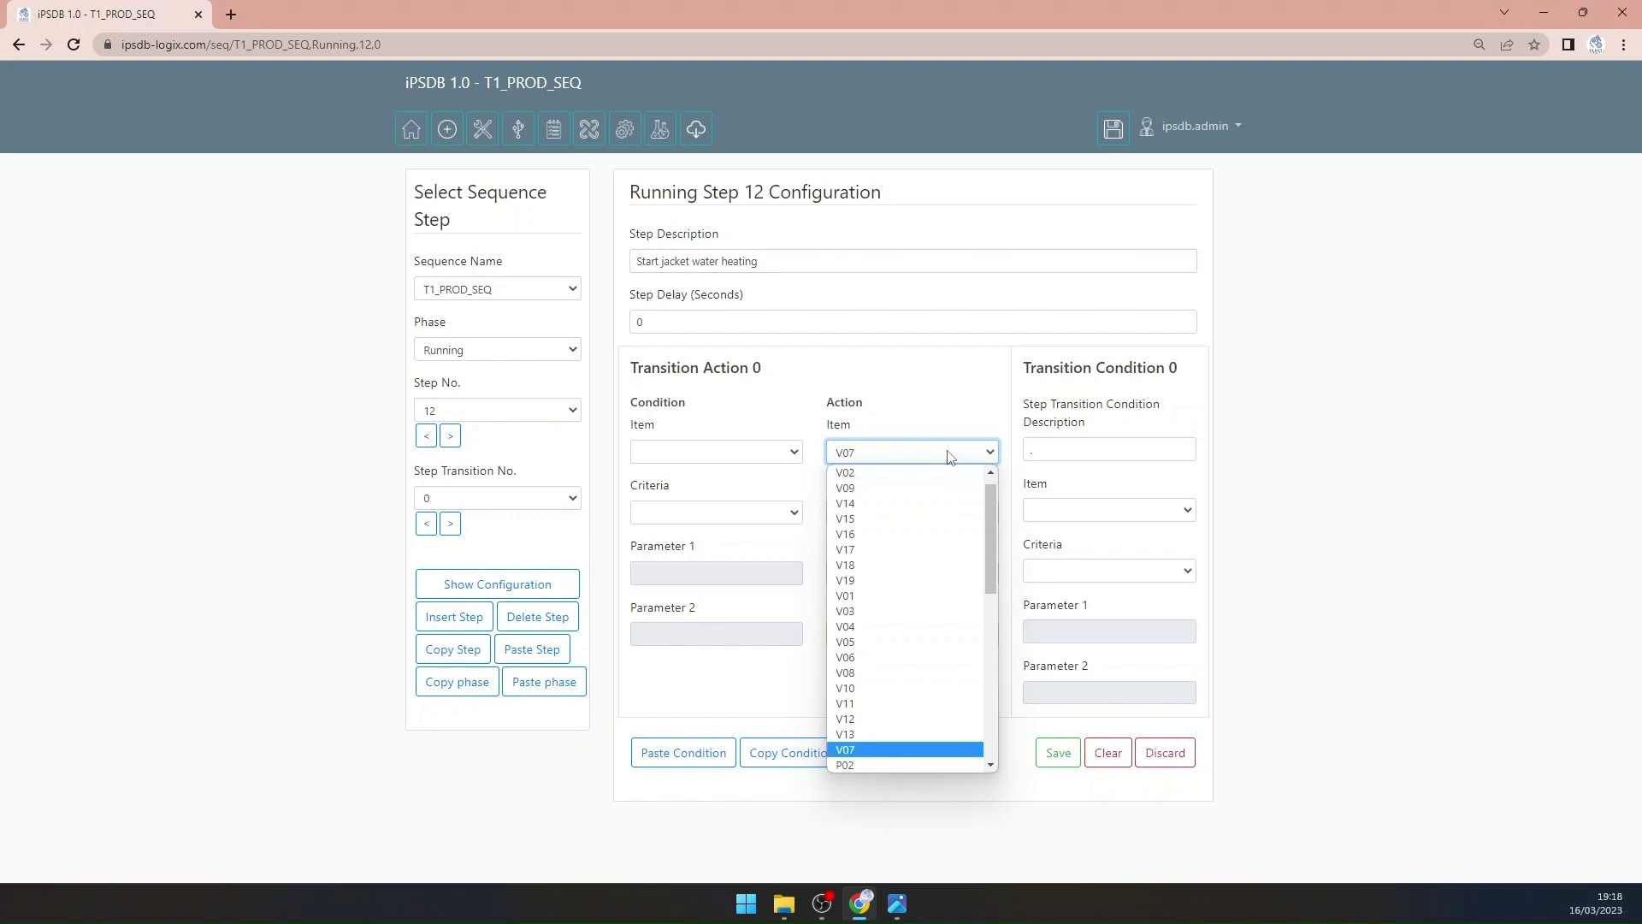
pyautogui.press('Return')
# Step: Set transition condition 0 of Running step 12 to V07 position is greater than 0, described as "V07 is opened"
pyautogui.click(1114, 511)
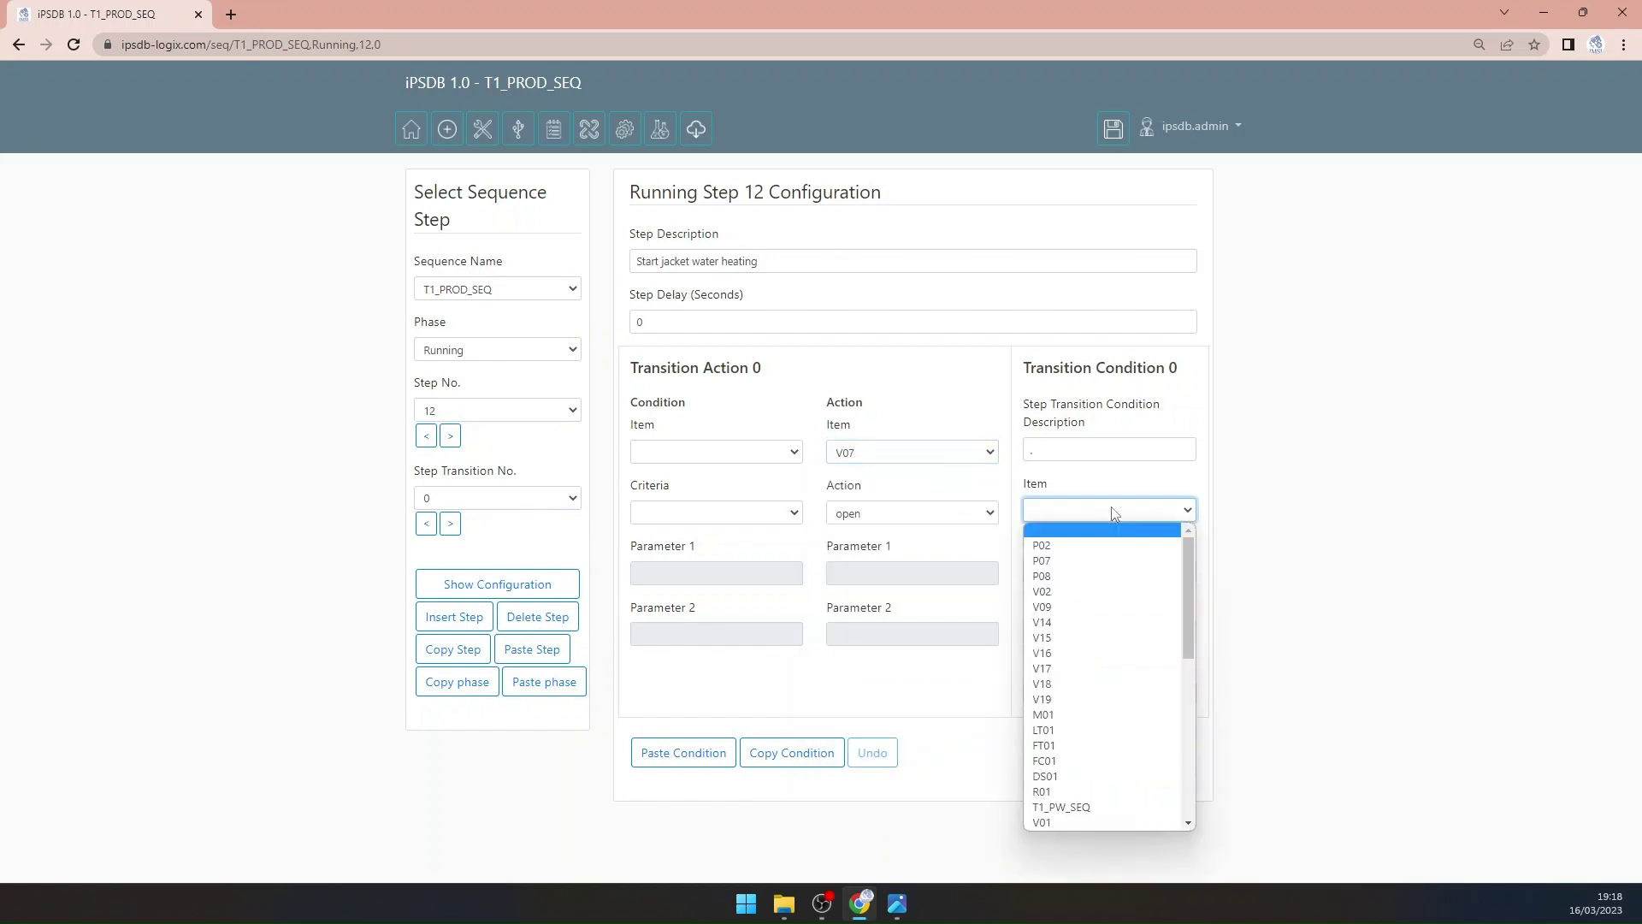
pyautogui.write('v07')
pyautogui.press('Return')
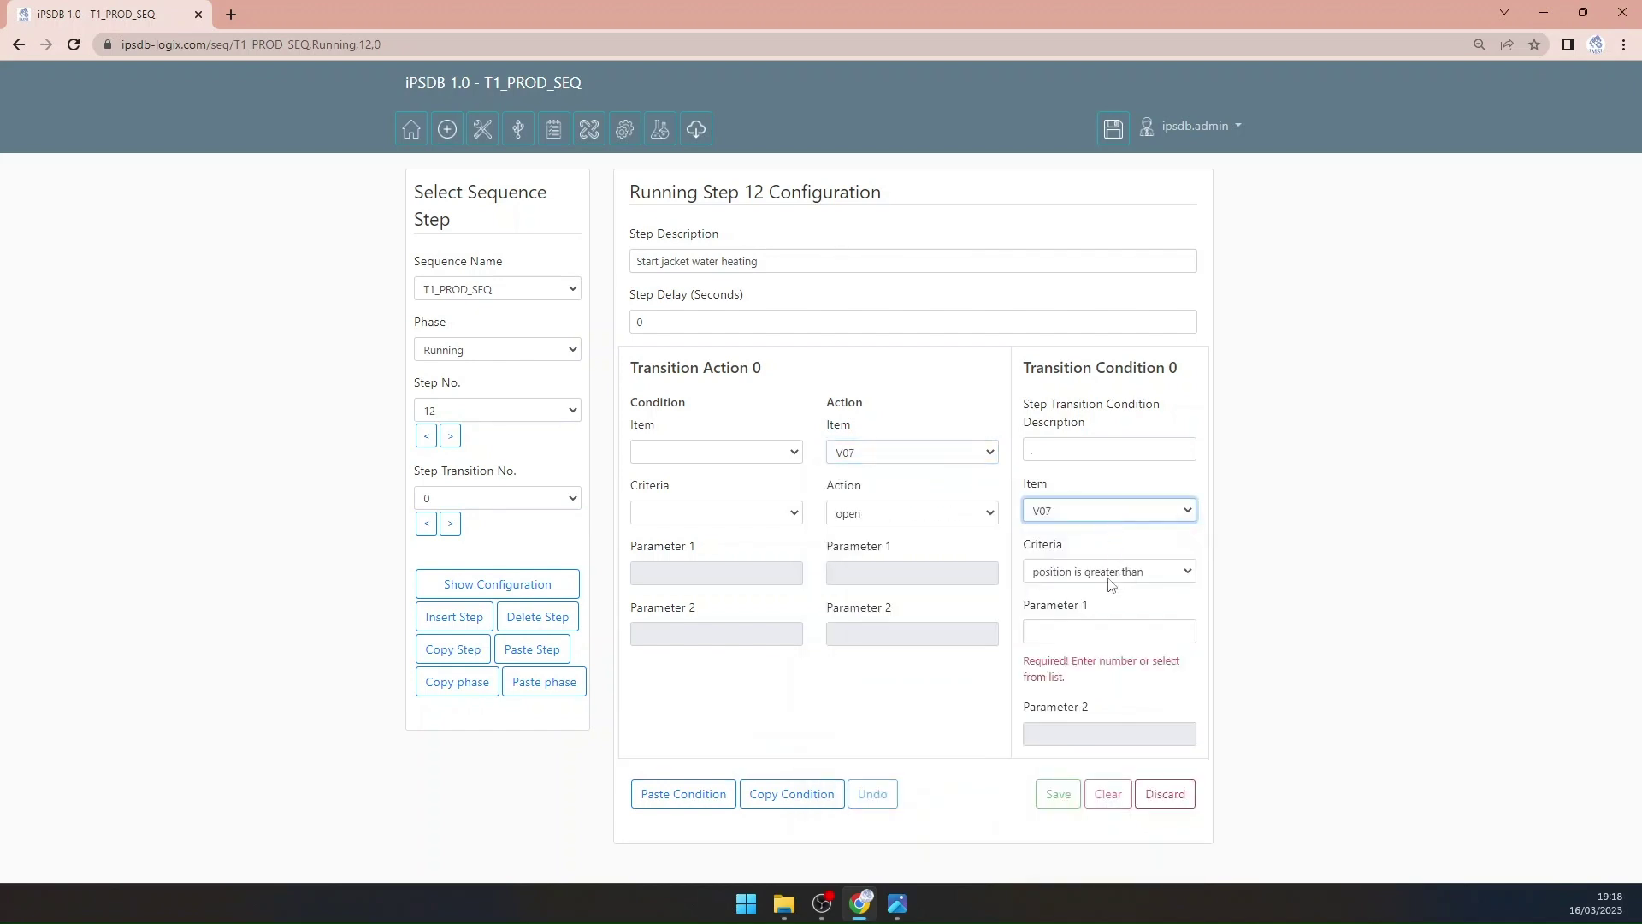
pyautogui.click(1103, 632)
pyautogui.write('0')
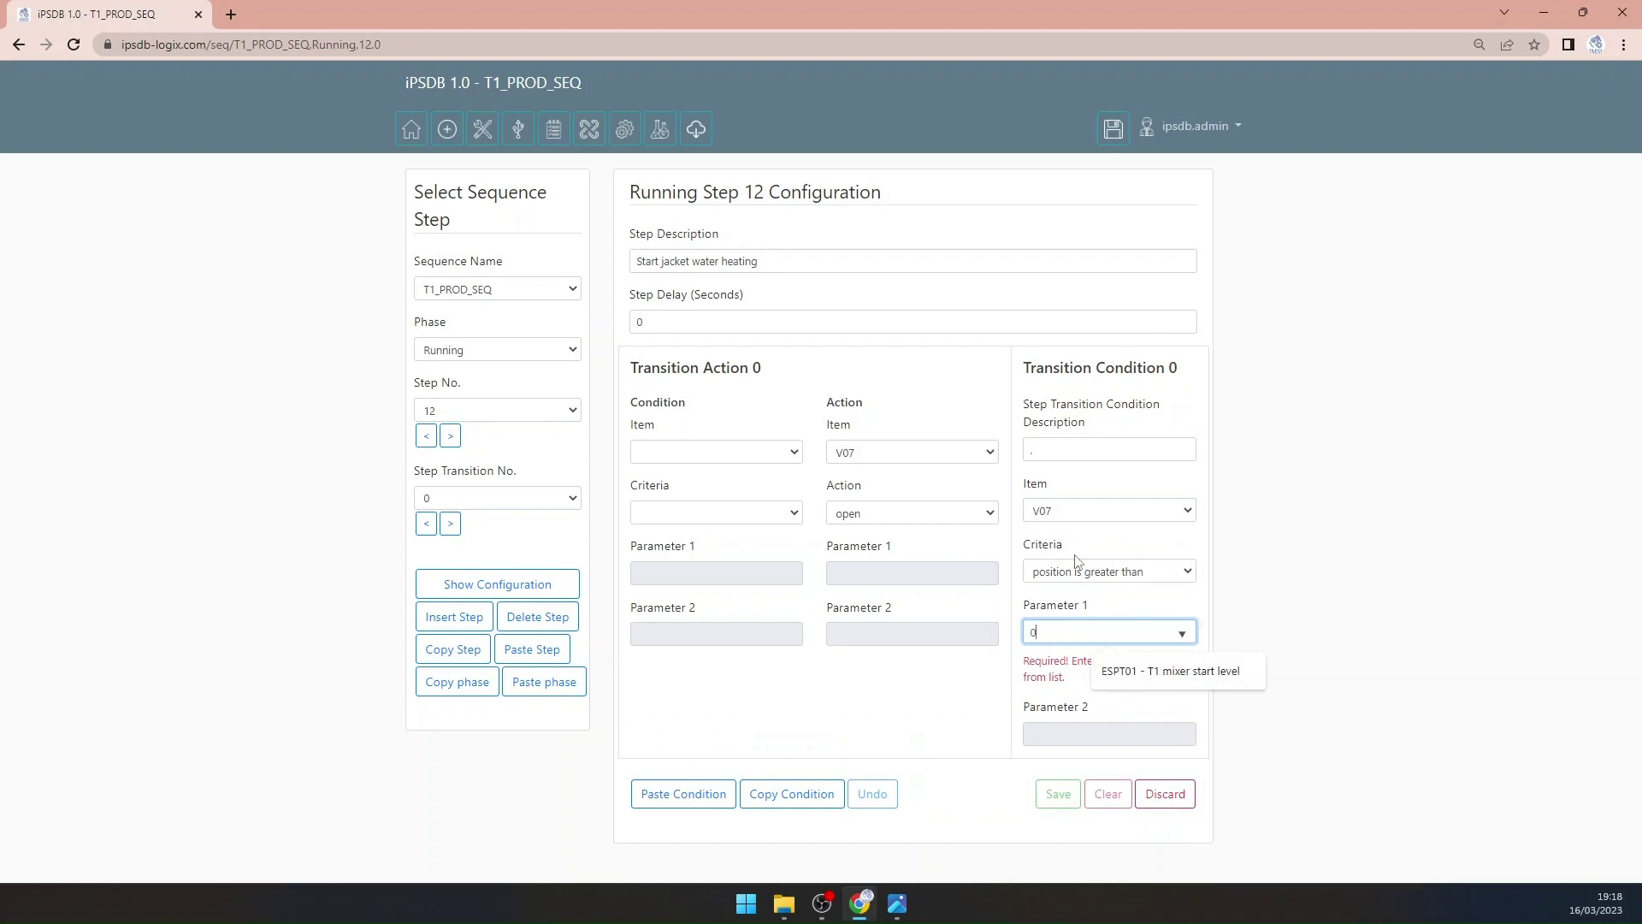
pyautogui.click(1060, 454)
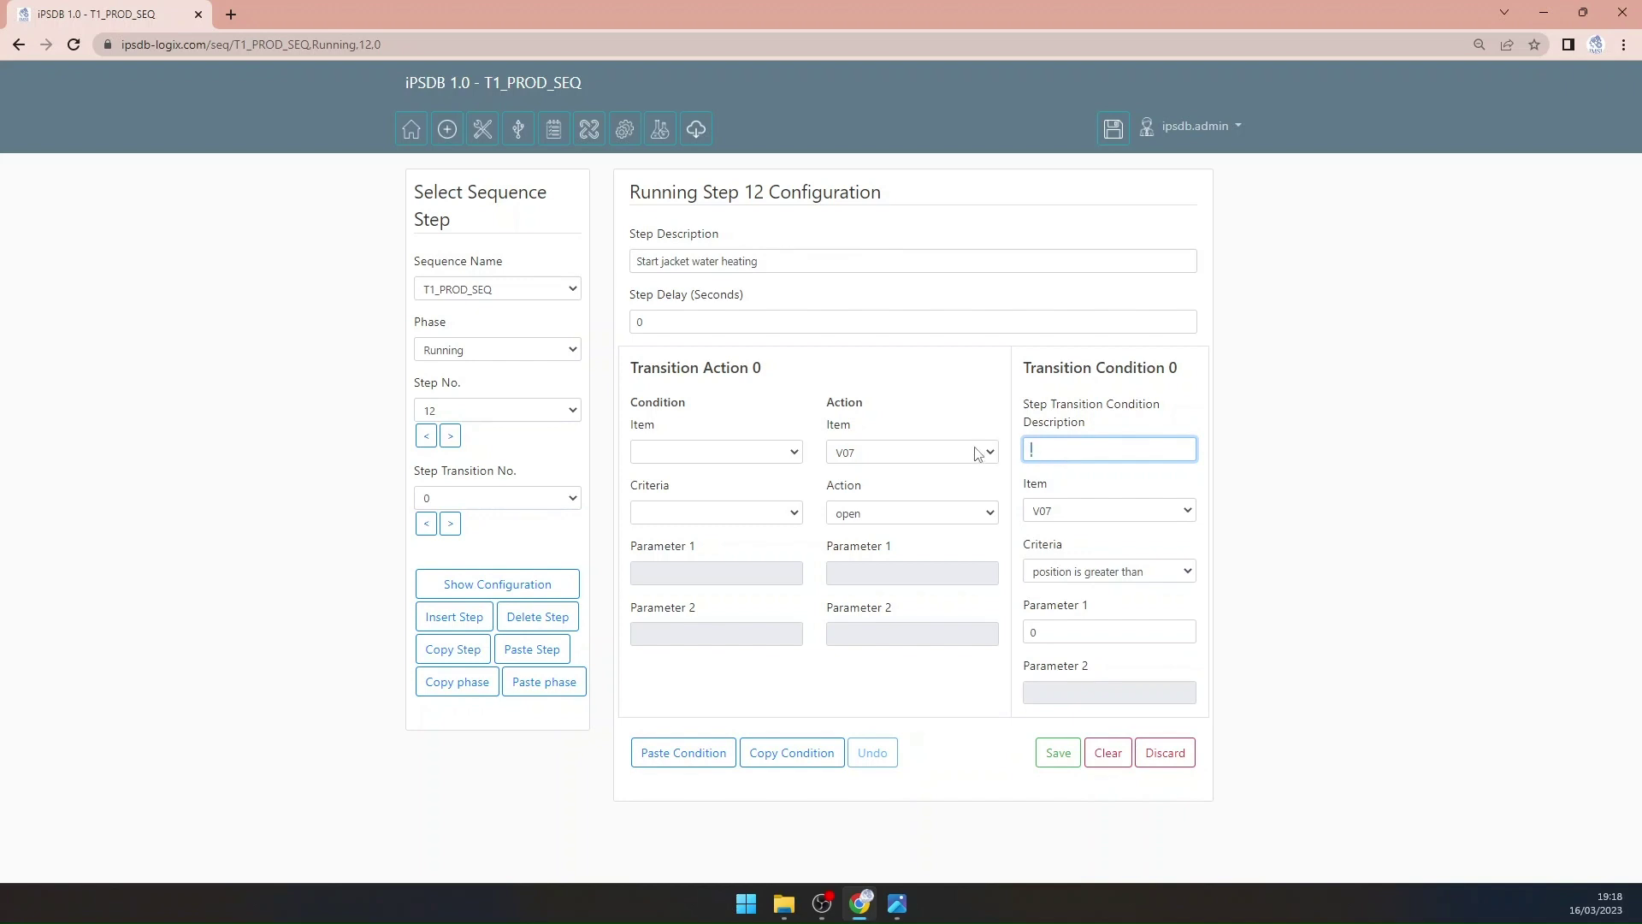
pyautogui.write('V07 is opened')
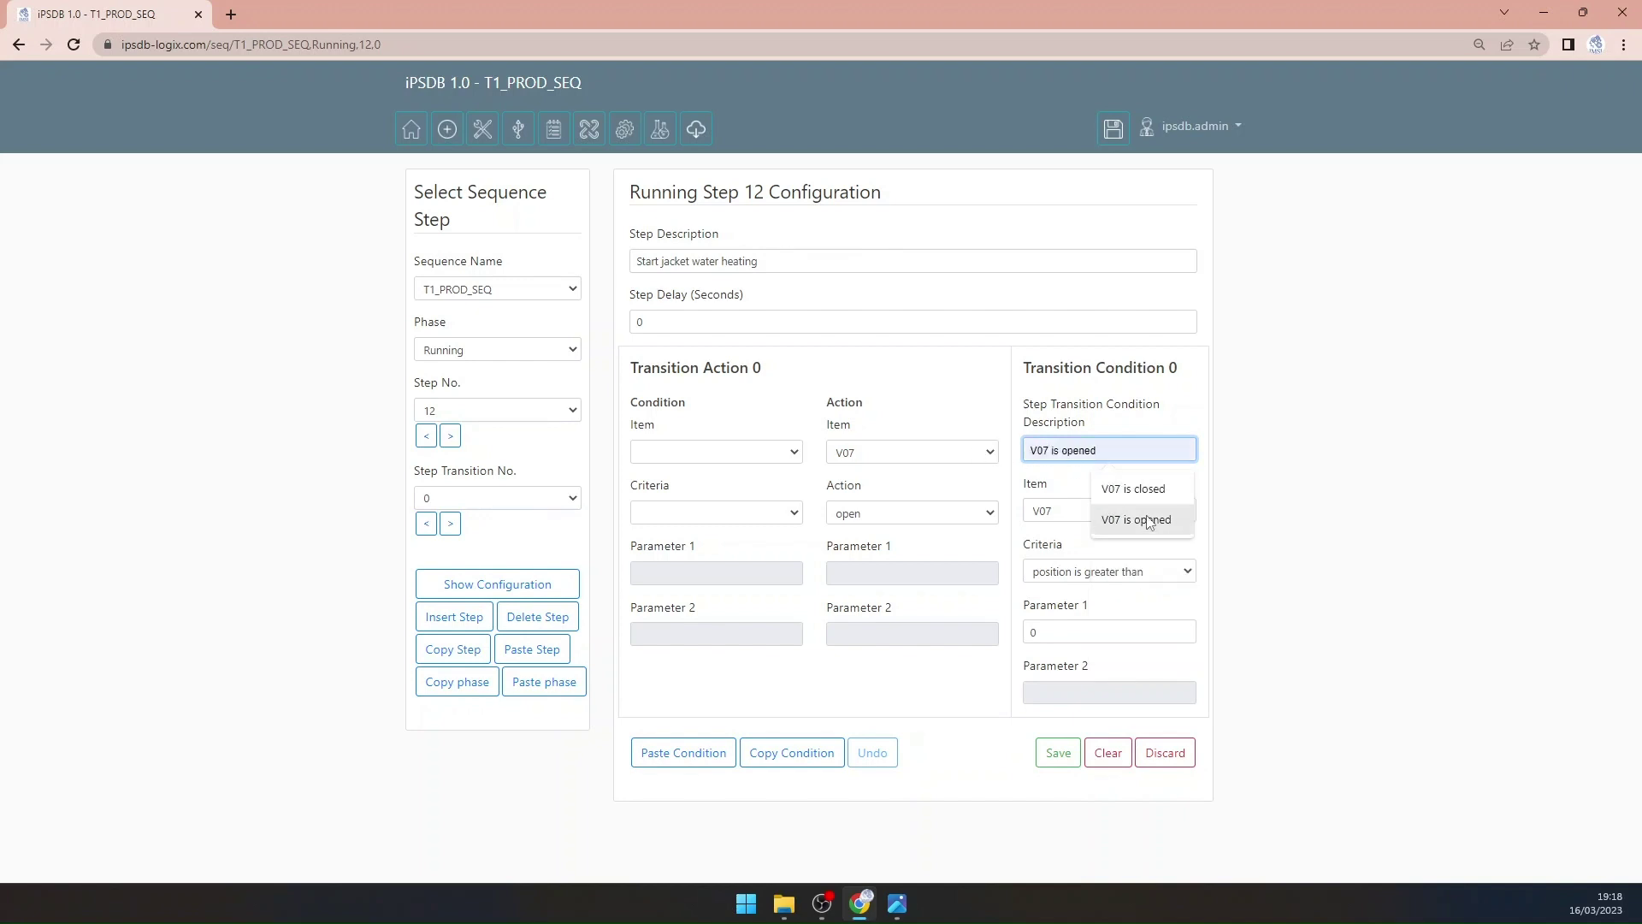
pyautogui.click(1146, 518)
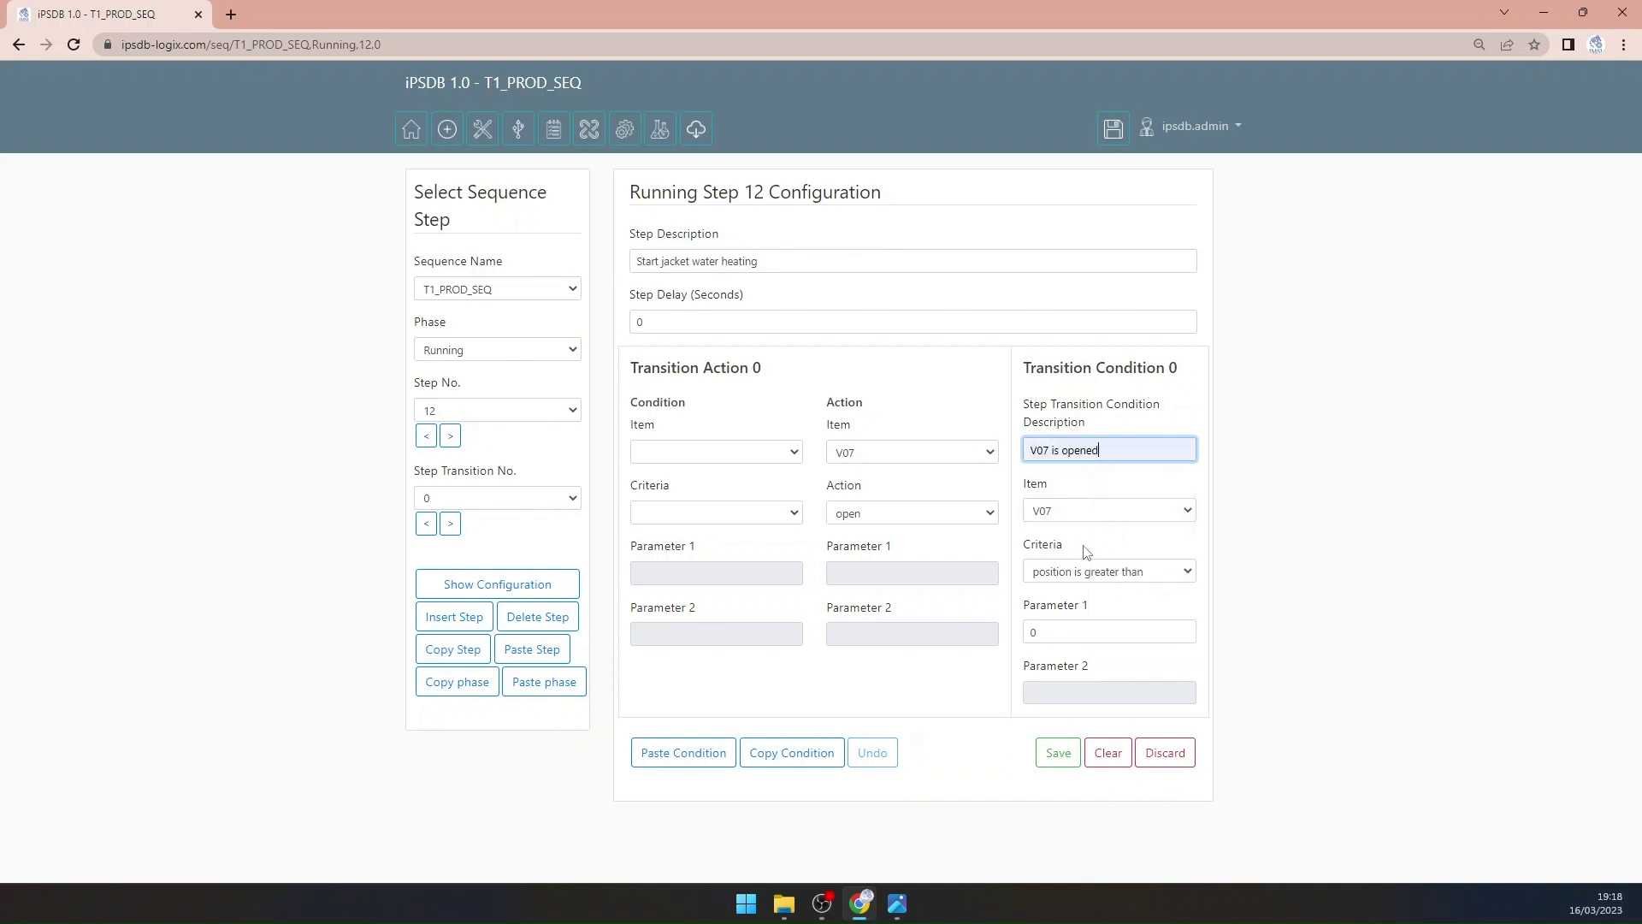
# Step: Save transition 0 of Running step 12 and check how V07 is controlled in the P&ID - complete.png drawing
pyautogui.click(1055, 770)
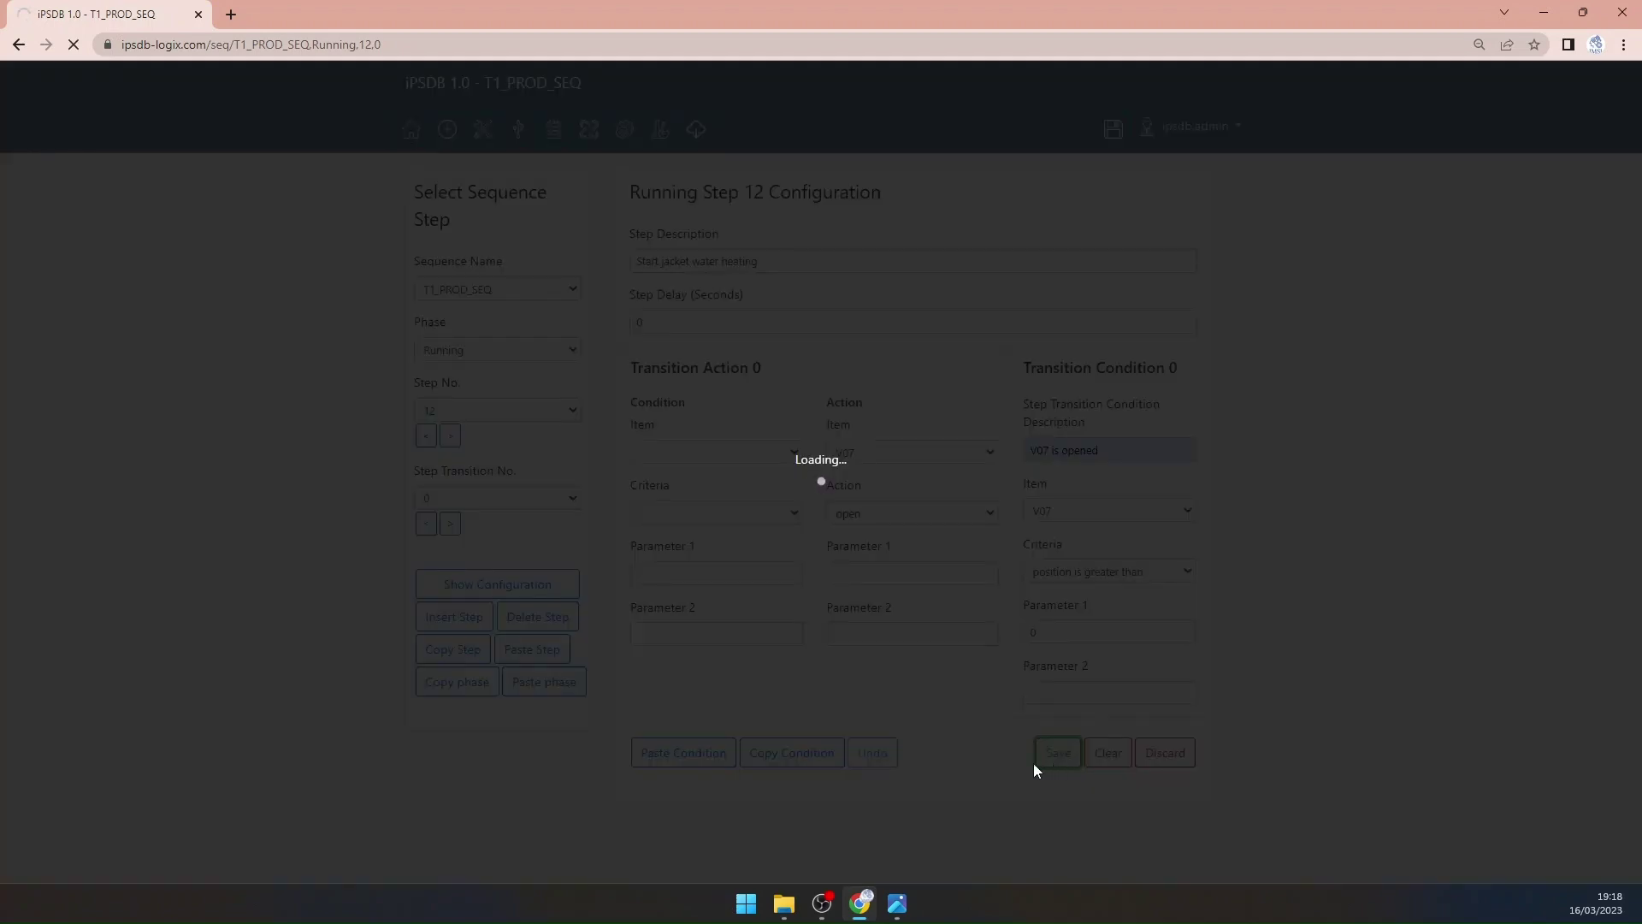
pyautogui.click(897, 904)
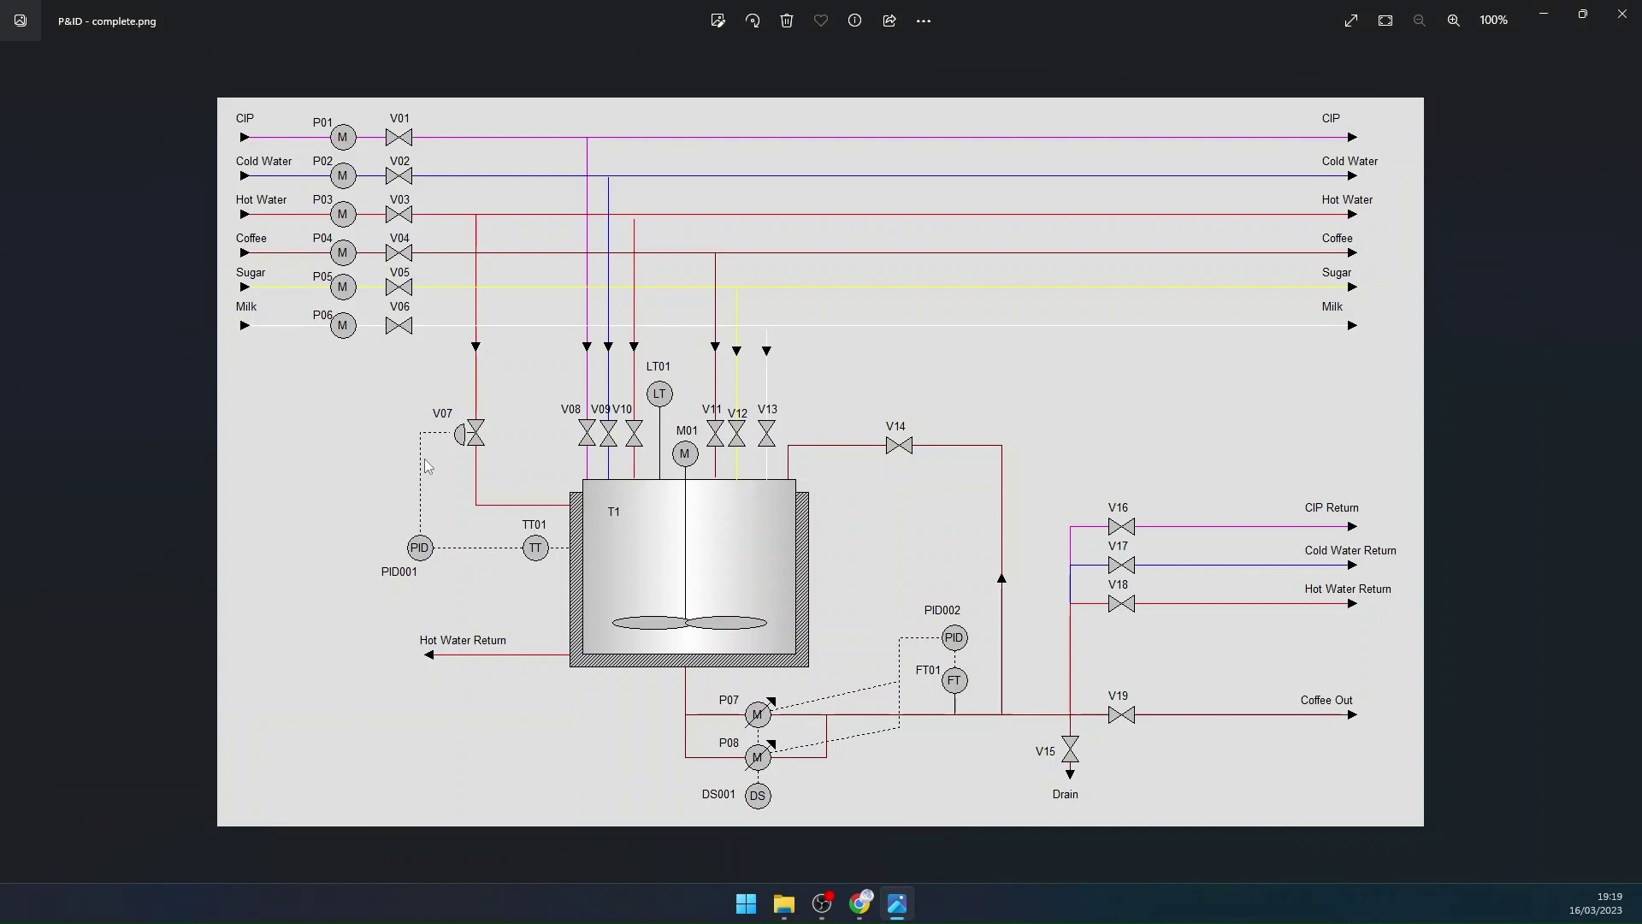
pyautogui.click(898, 908)
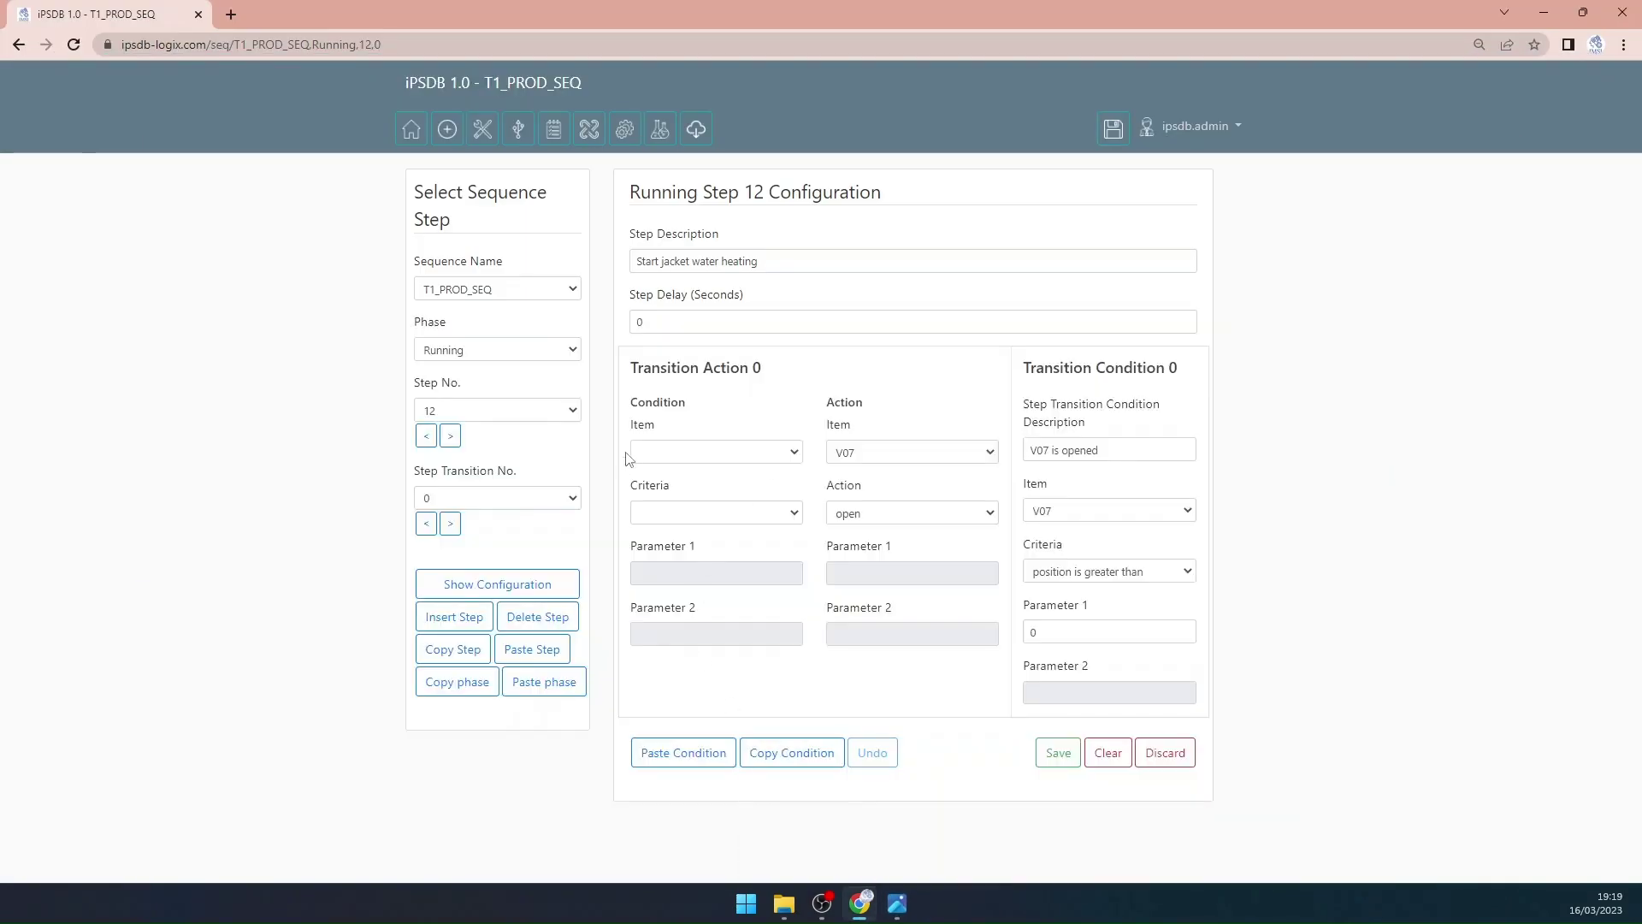
# Step: Set transition action 1 of Running step 12 to start TC01
pyautogui.click(449, 524)
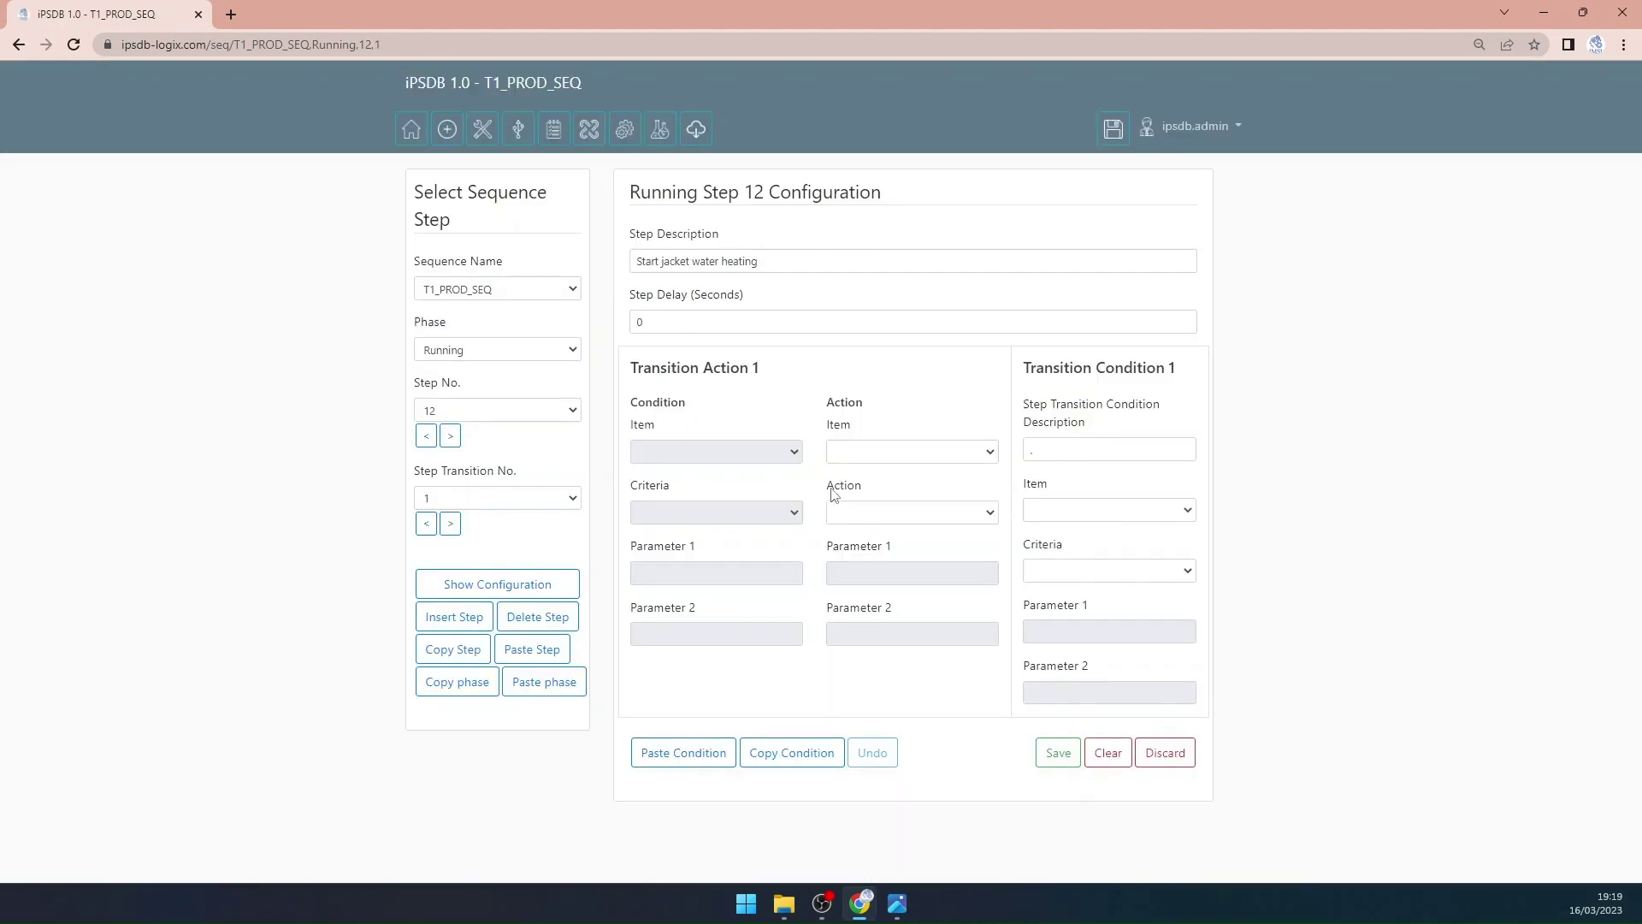
pyautogui.click(874, 454)
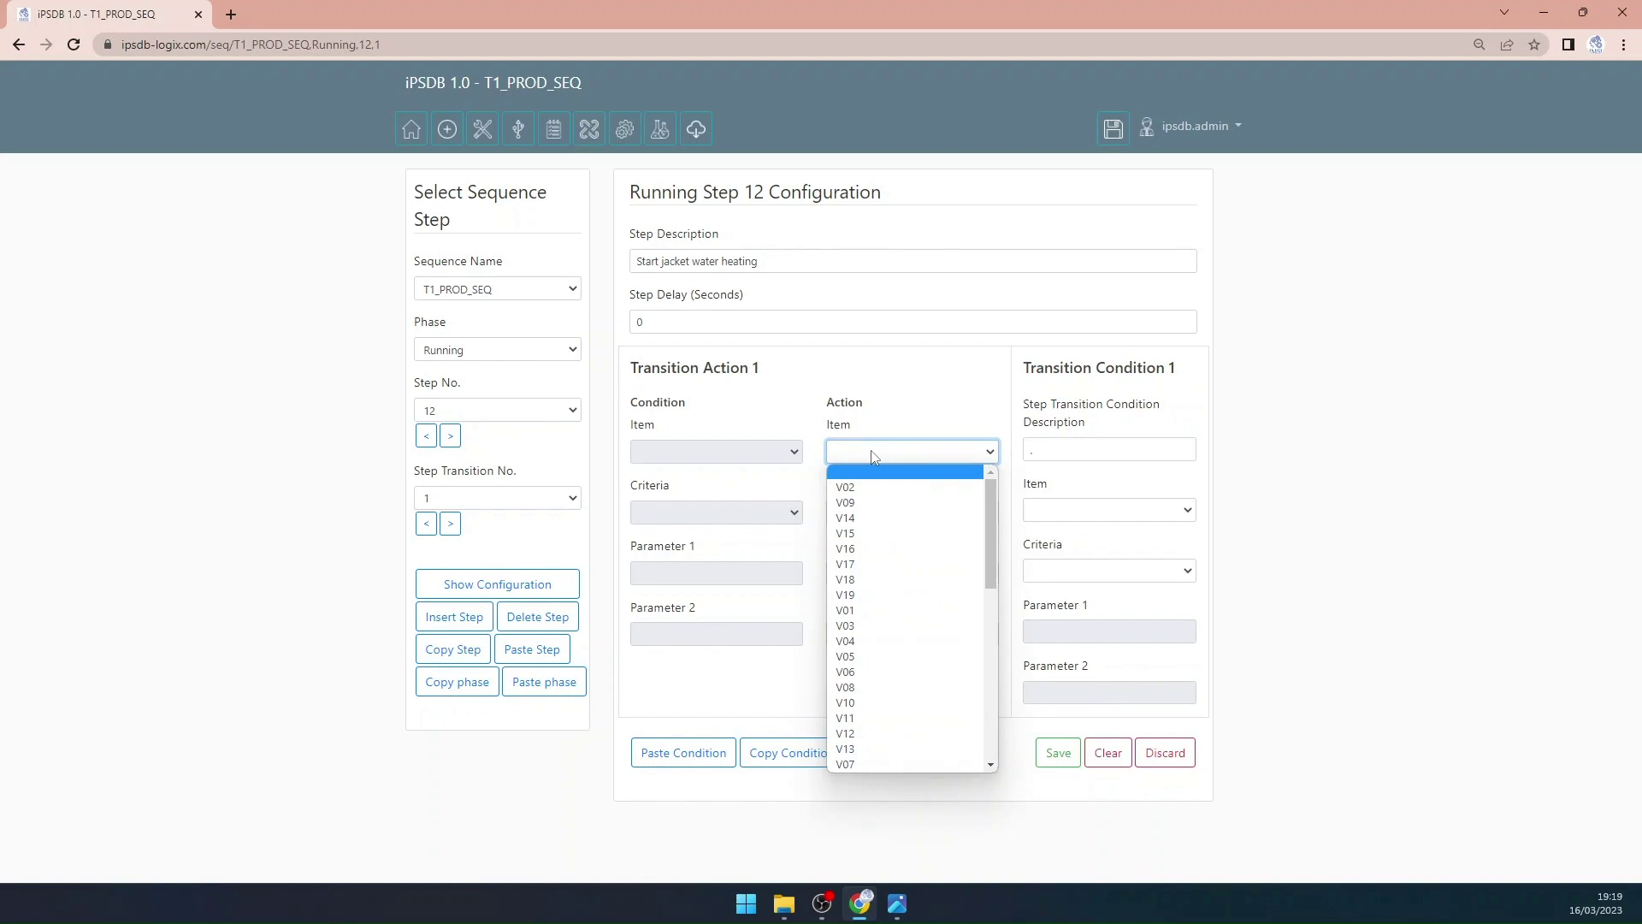
pyautogui.write('t')
pyautogui.press('Return')
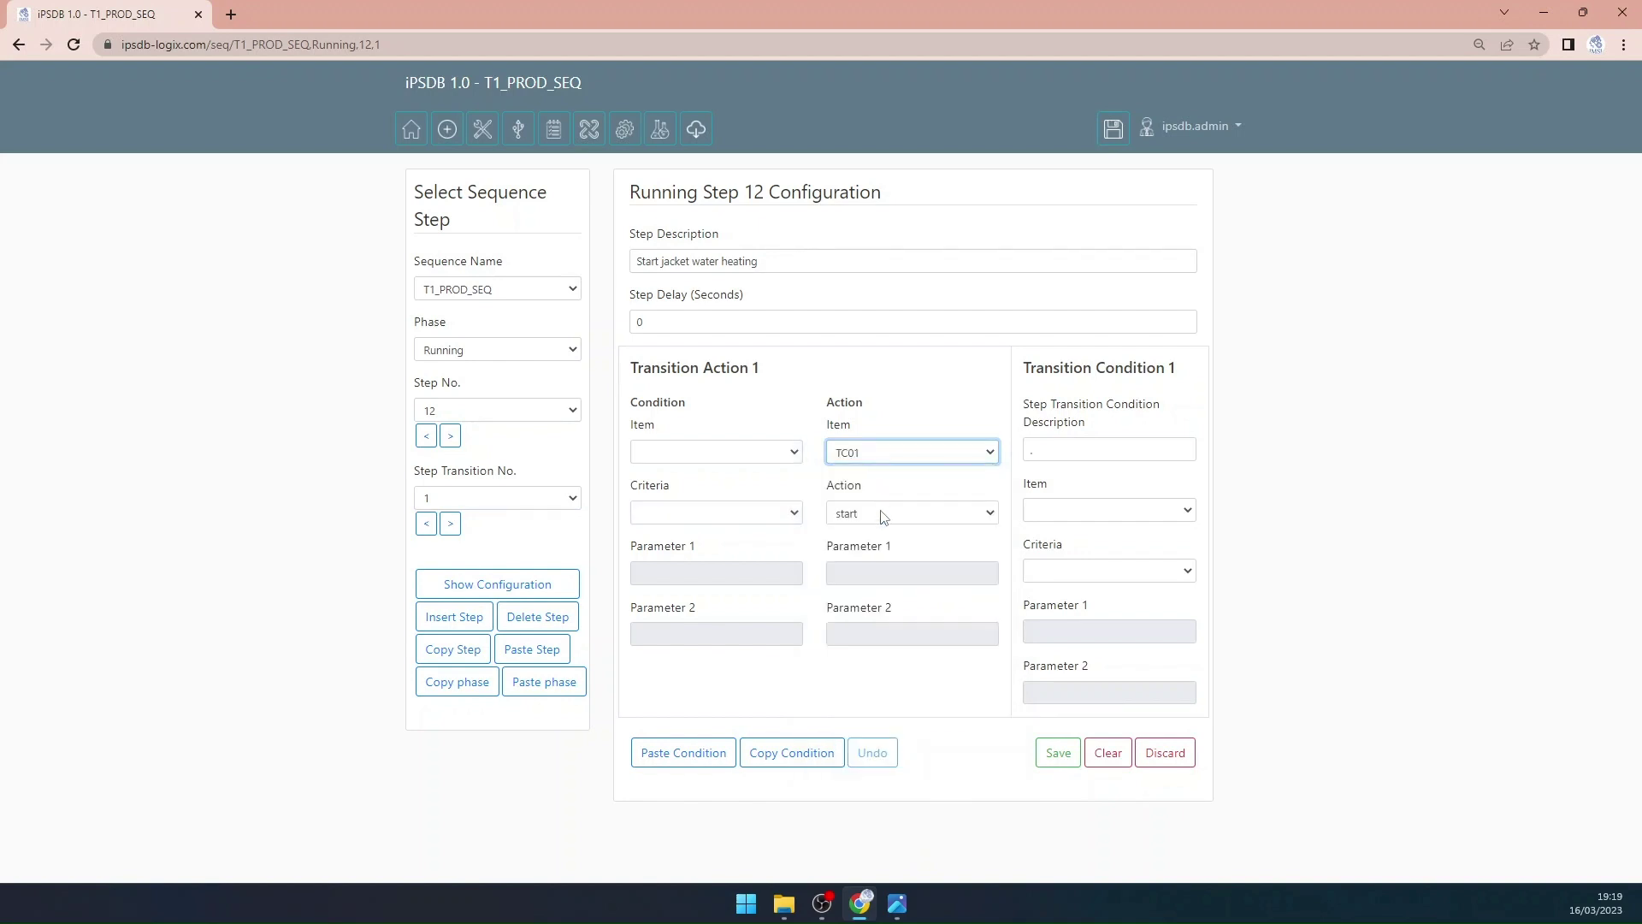
# Step: Set transition condition 1 of Running step 12 to TC01 is running, describe it as "TC01 is running" and save
pyautogui.click(1099, 511)
pyautogui.write('tc')
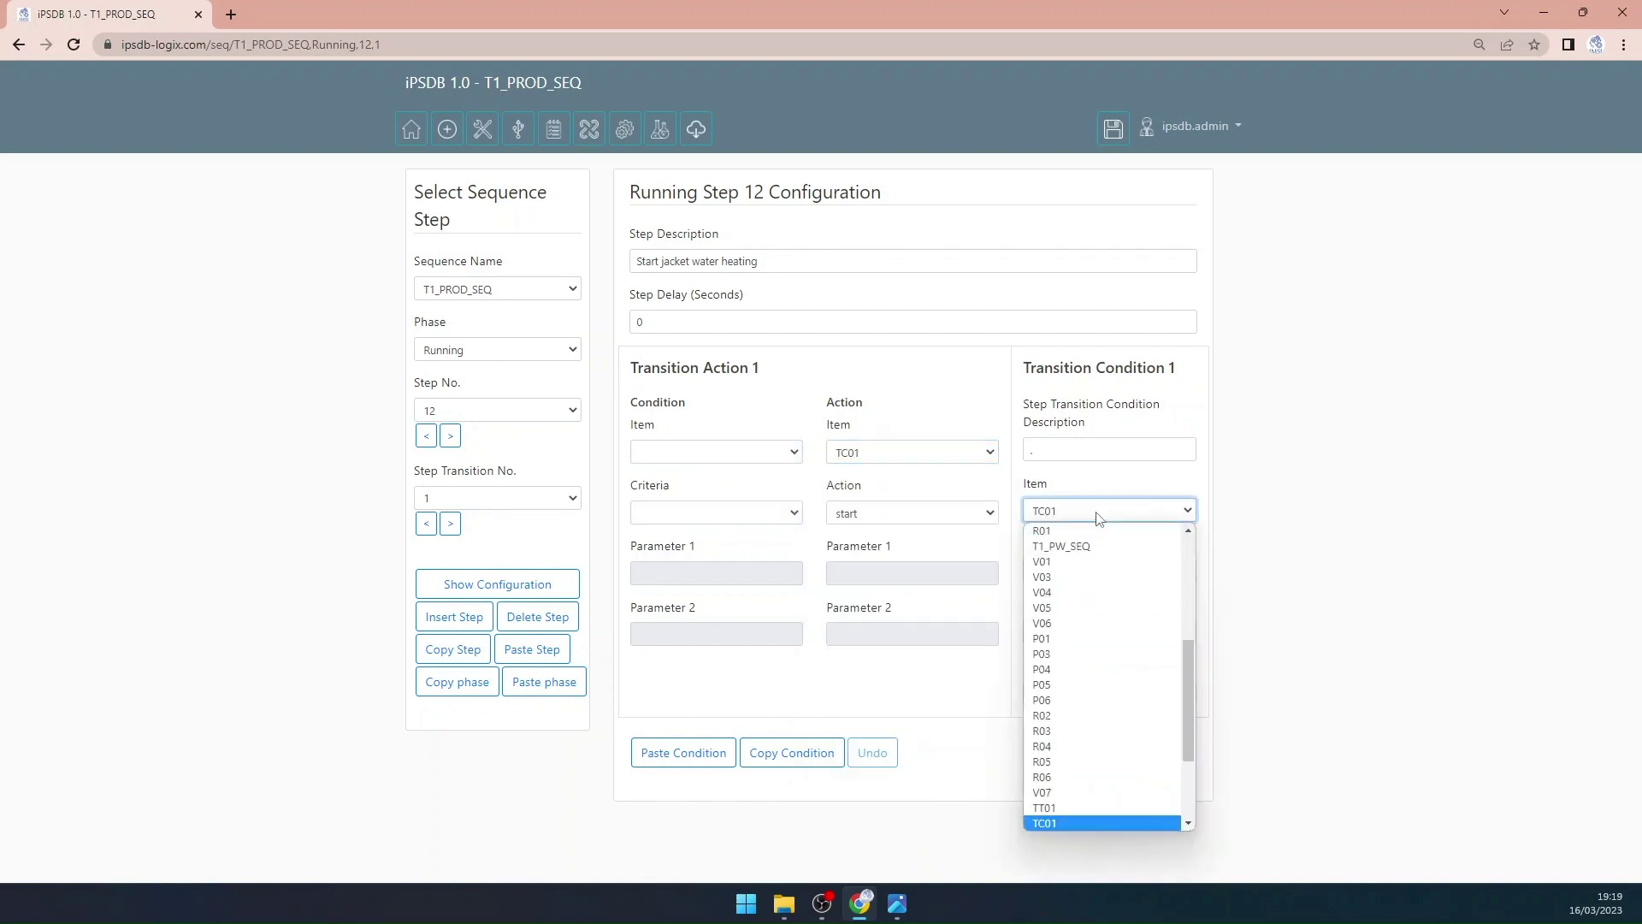
pyautogui.press('Return')
pyautogui.hotkey('shift', 'Tab')
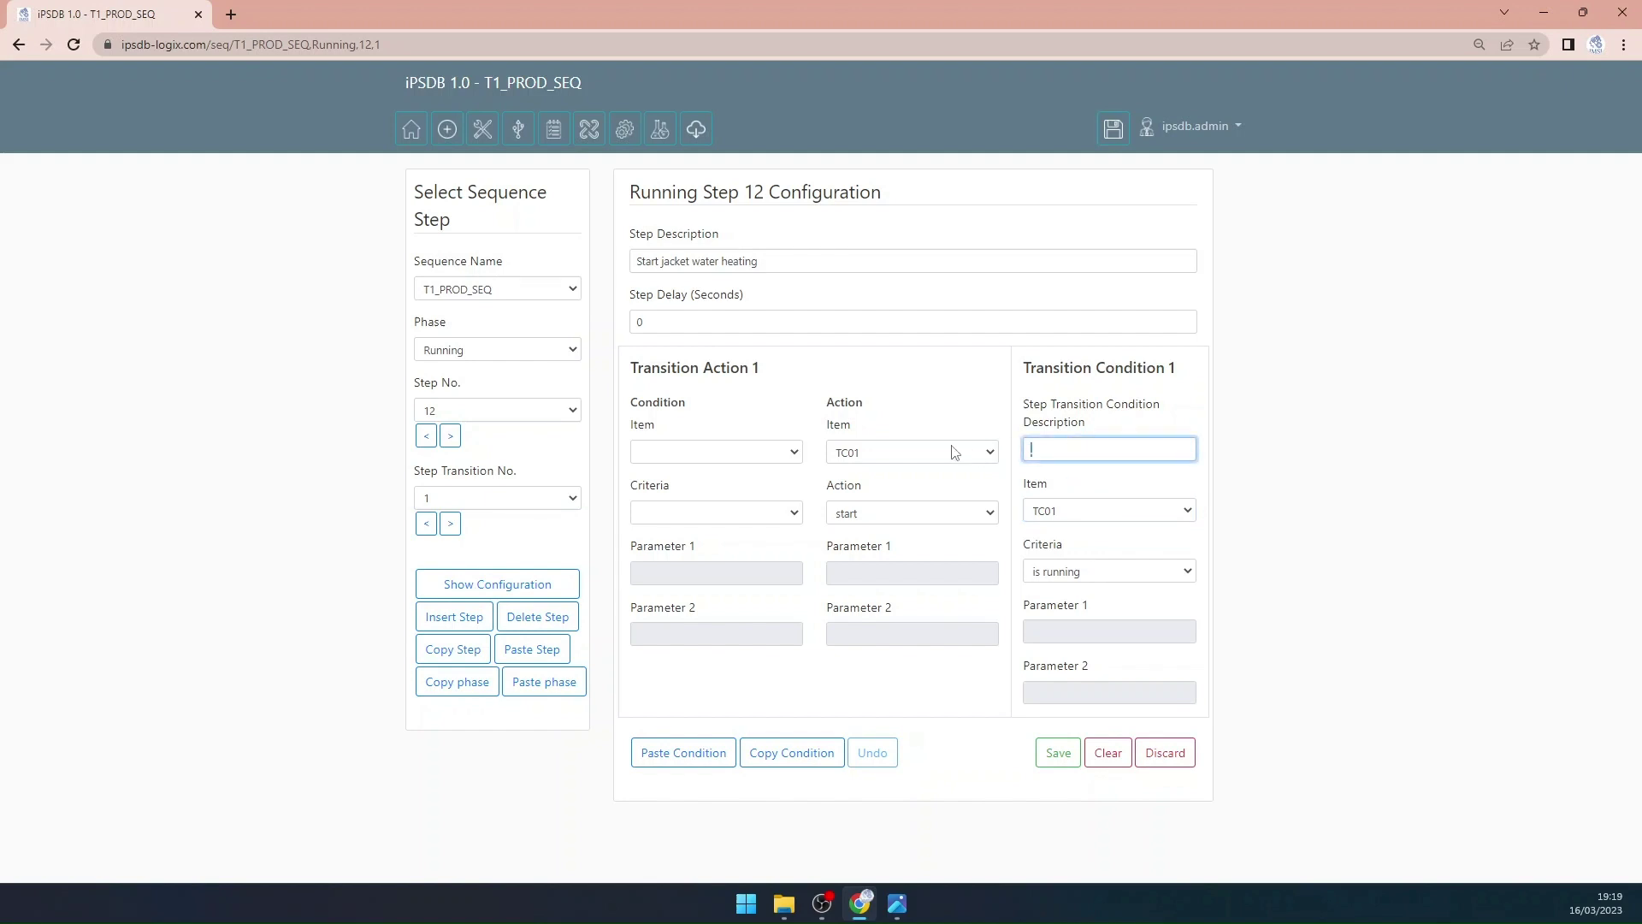
pyautogui.write('tc')
pyautogui.click(1130, 518)
pyautogui.click(1053, 753)
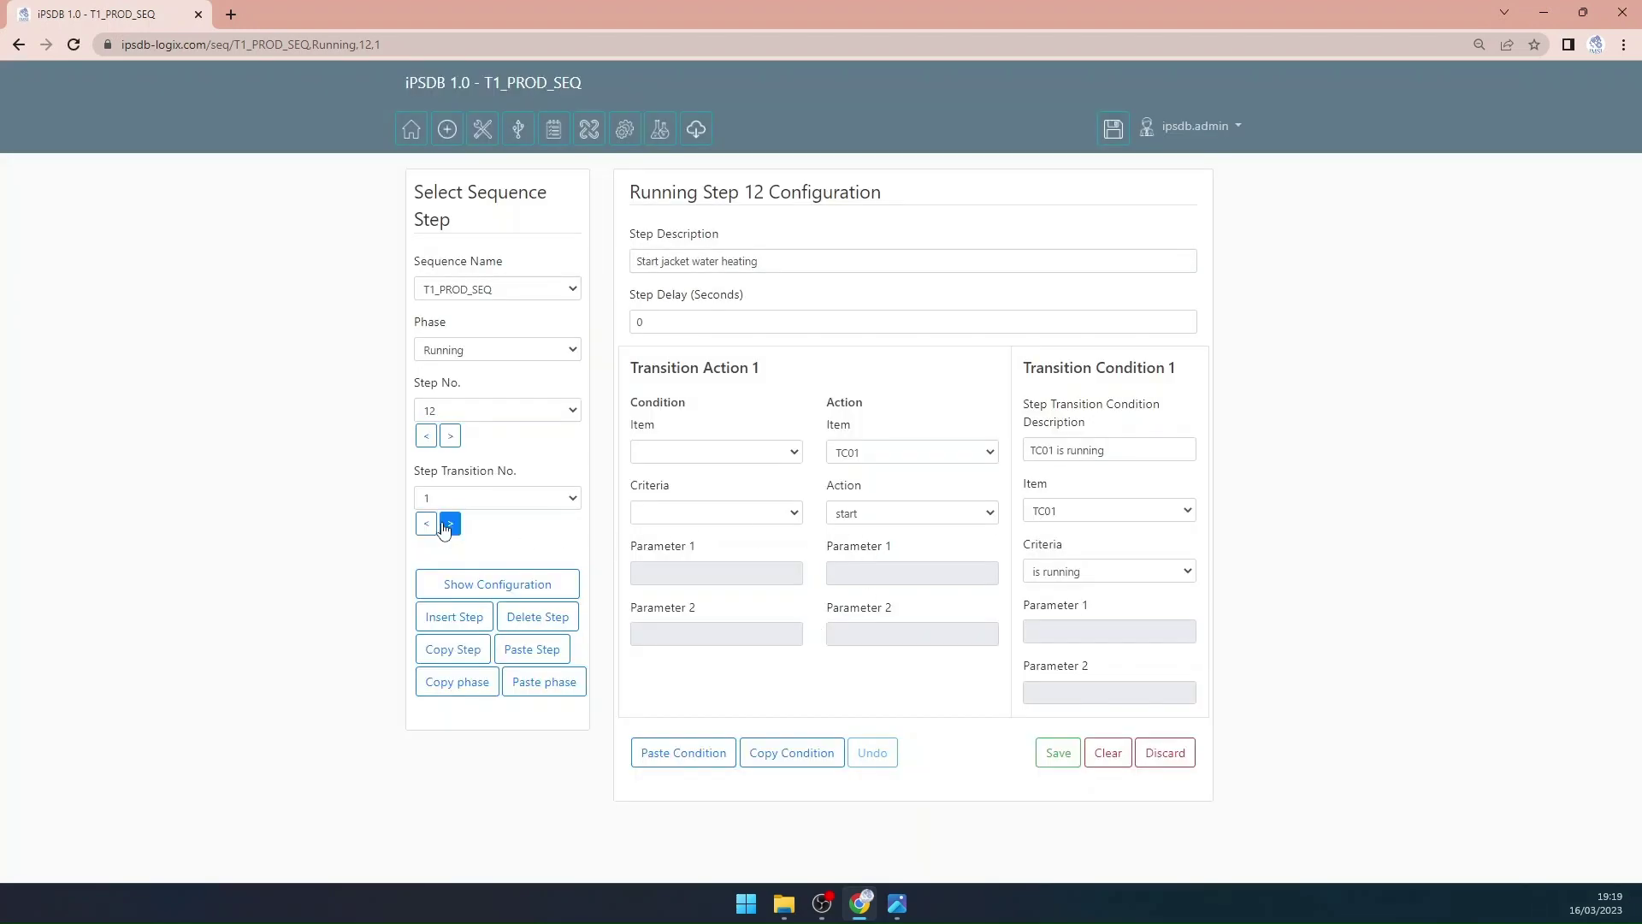
# Step: Open the empty transition 2 of Running step 12 and examine the jacket heating control loop in the P&ID drawing
pyautogui.click(448, 524)
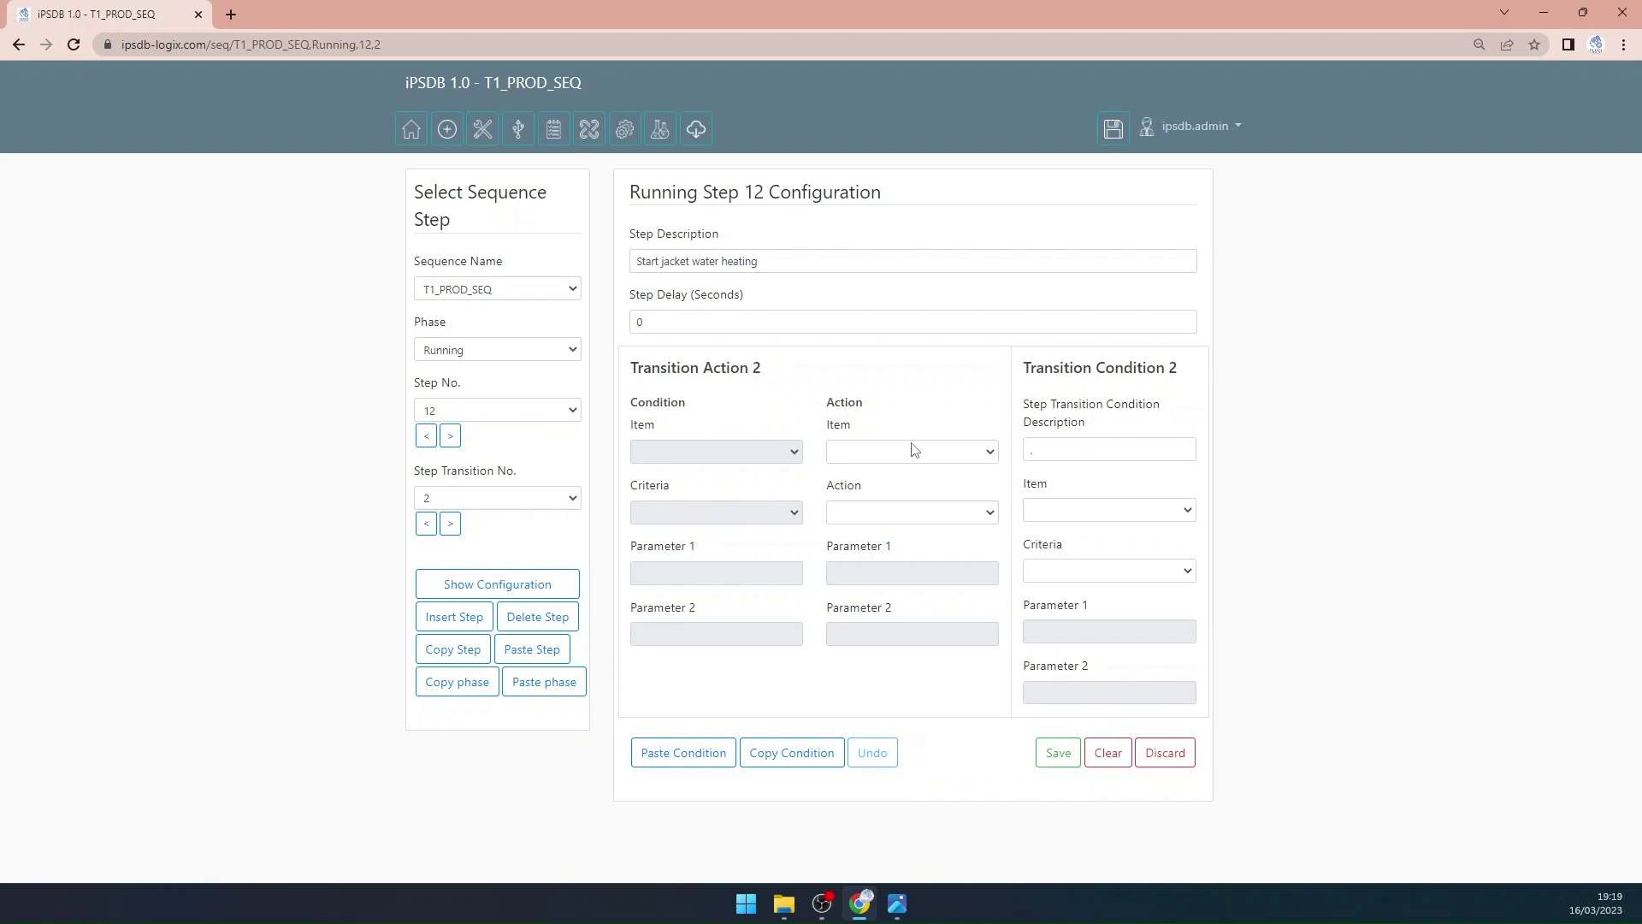
pyautogui.click(897, 903)
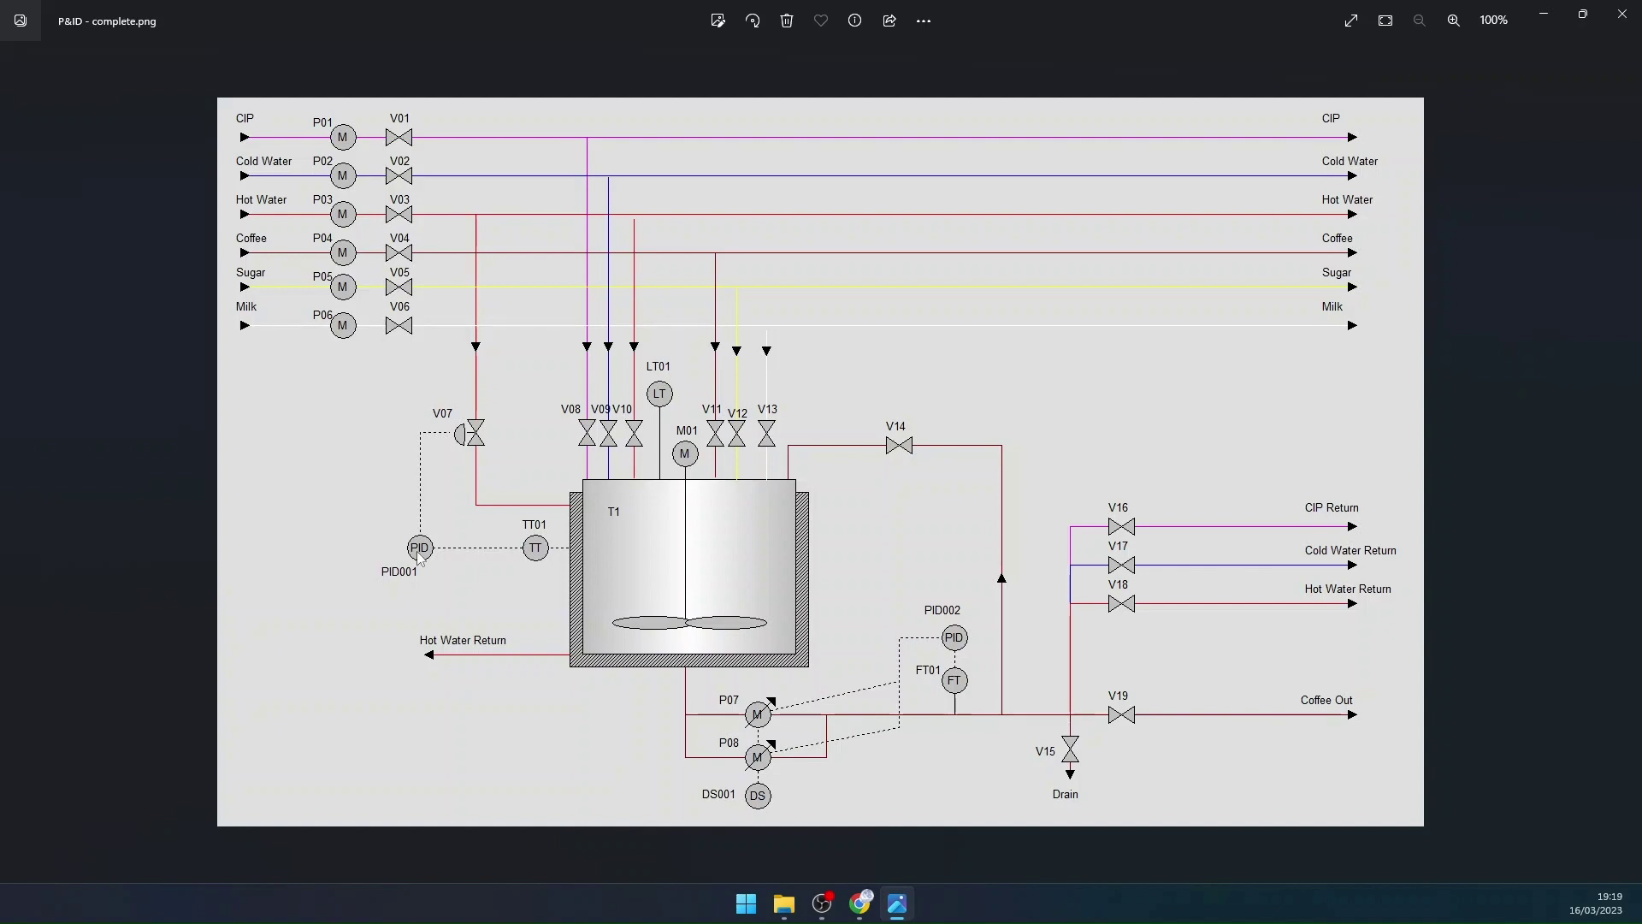
pyautogui.moveTo(905, 919)
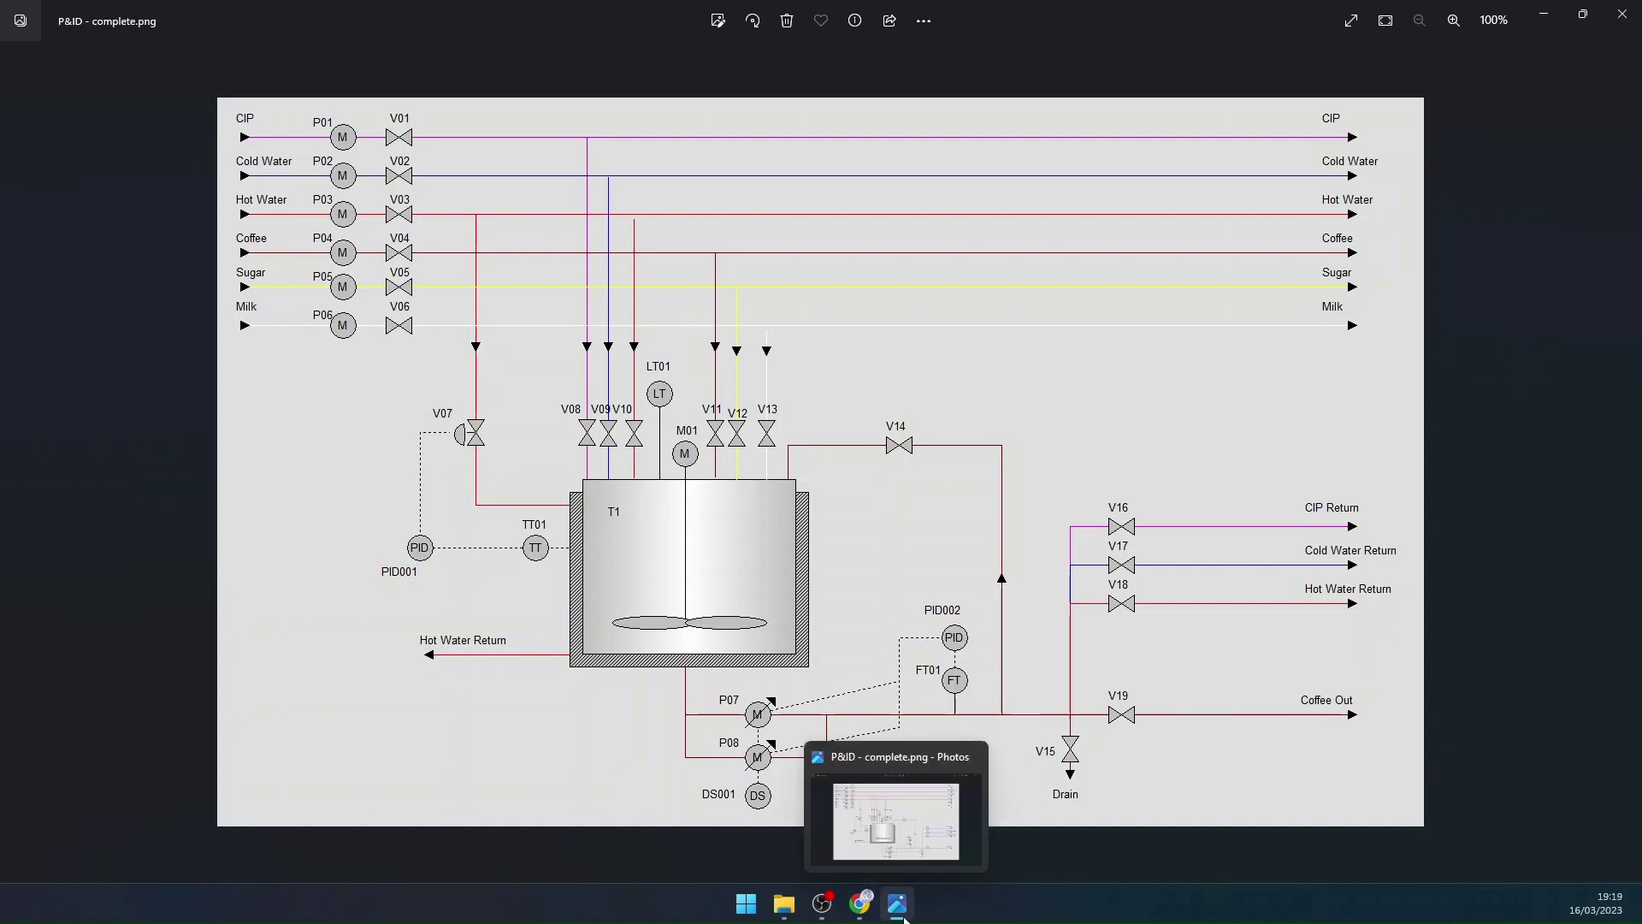
pyautogui.click(900, 906)
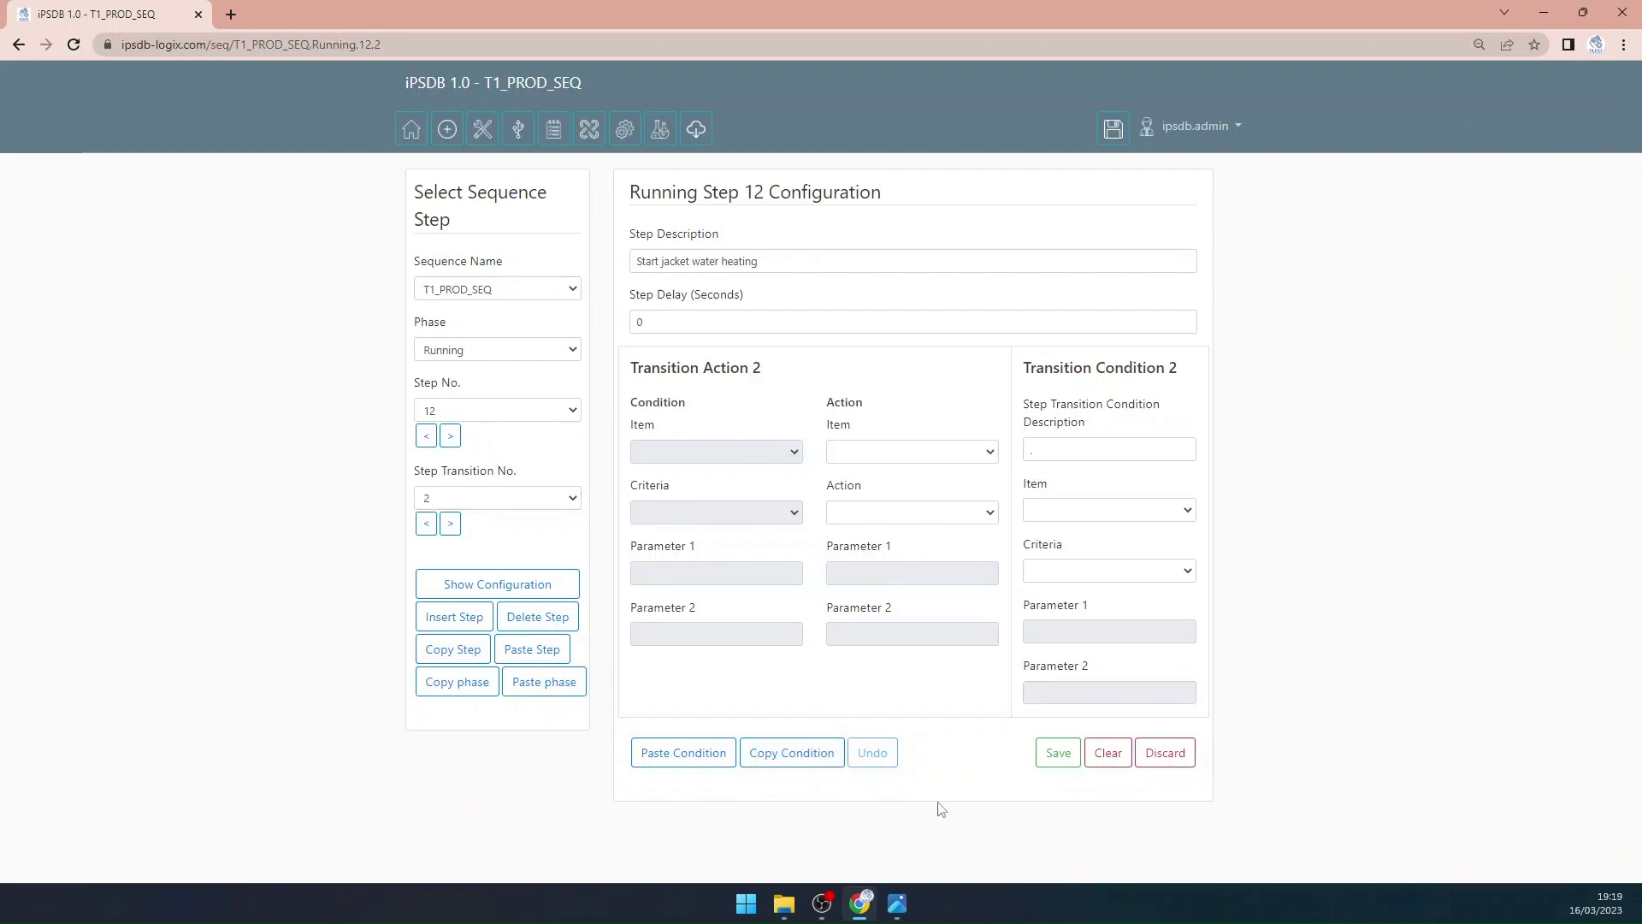
pyautogui.click(902, 911)
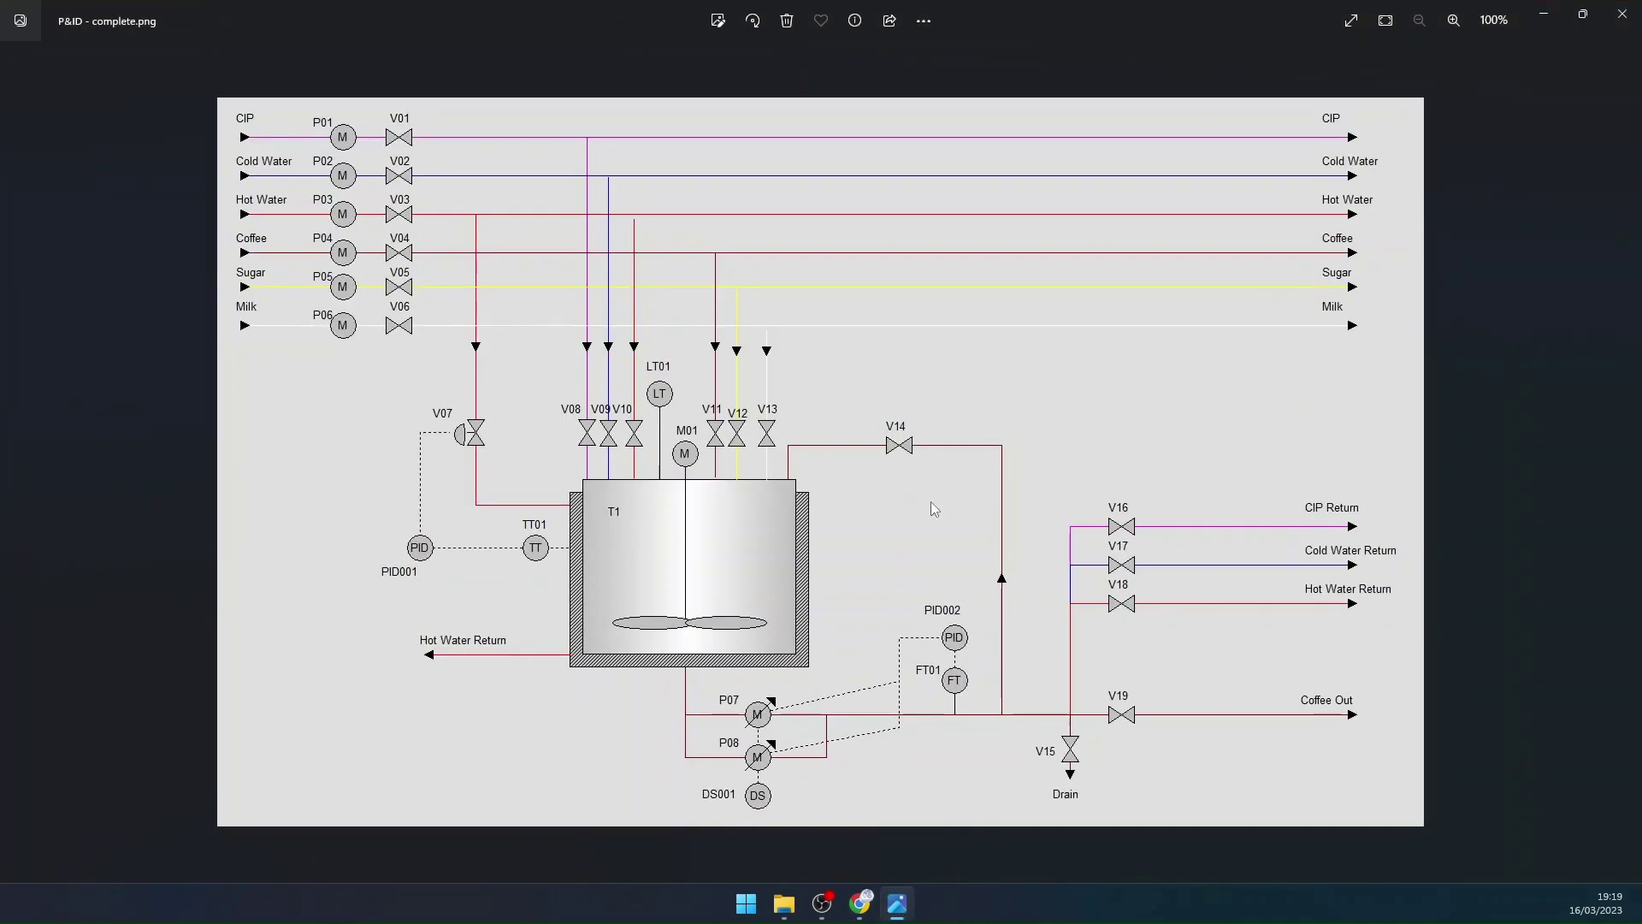
pyautogui.click(897, 904)
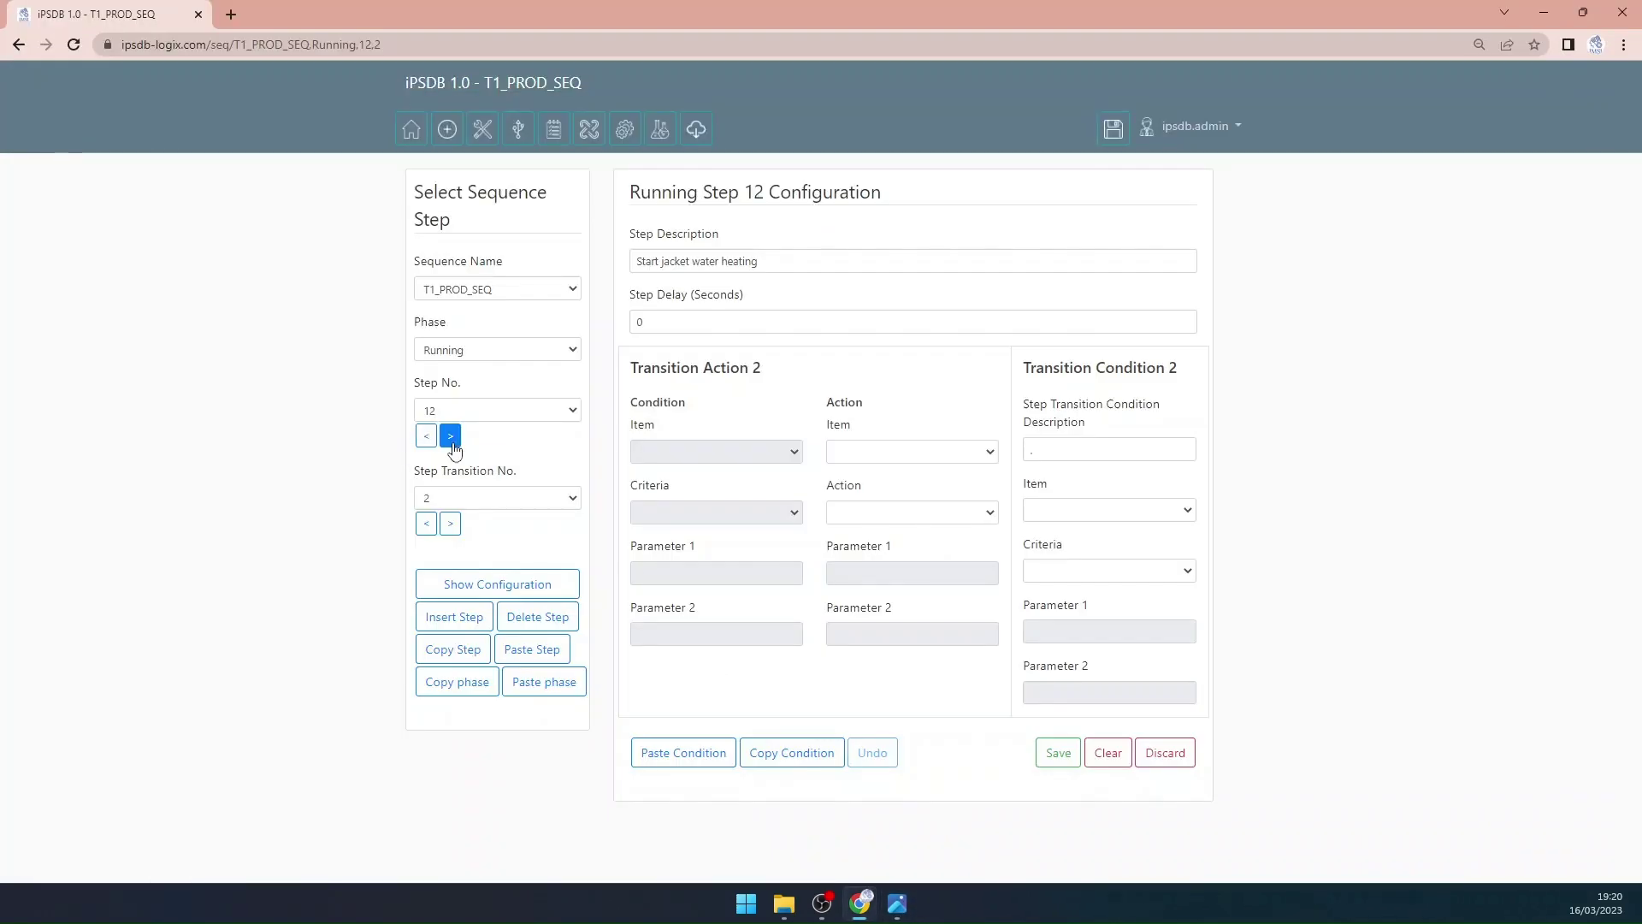
# Step: Go to Running step 13 of T1_PROD_SEQ and replace its description with "Wait for the recirc time to elapse"
pyautogui.click(451, 437)
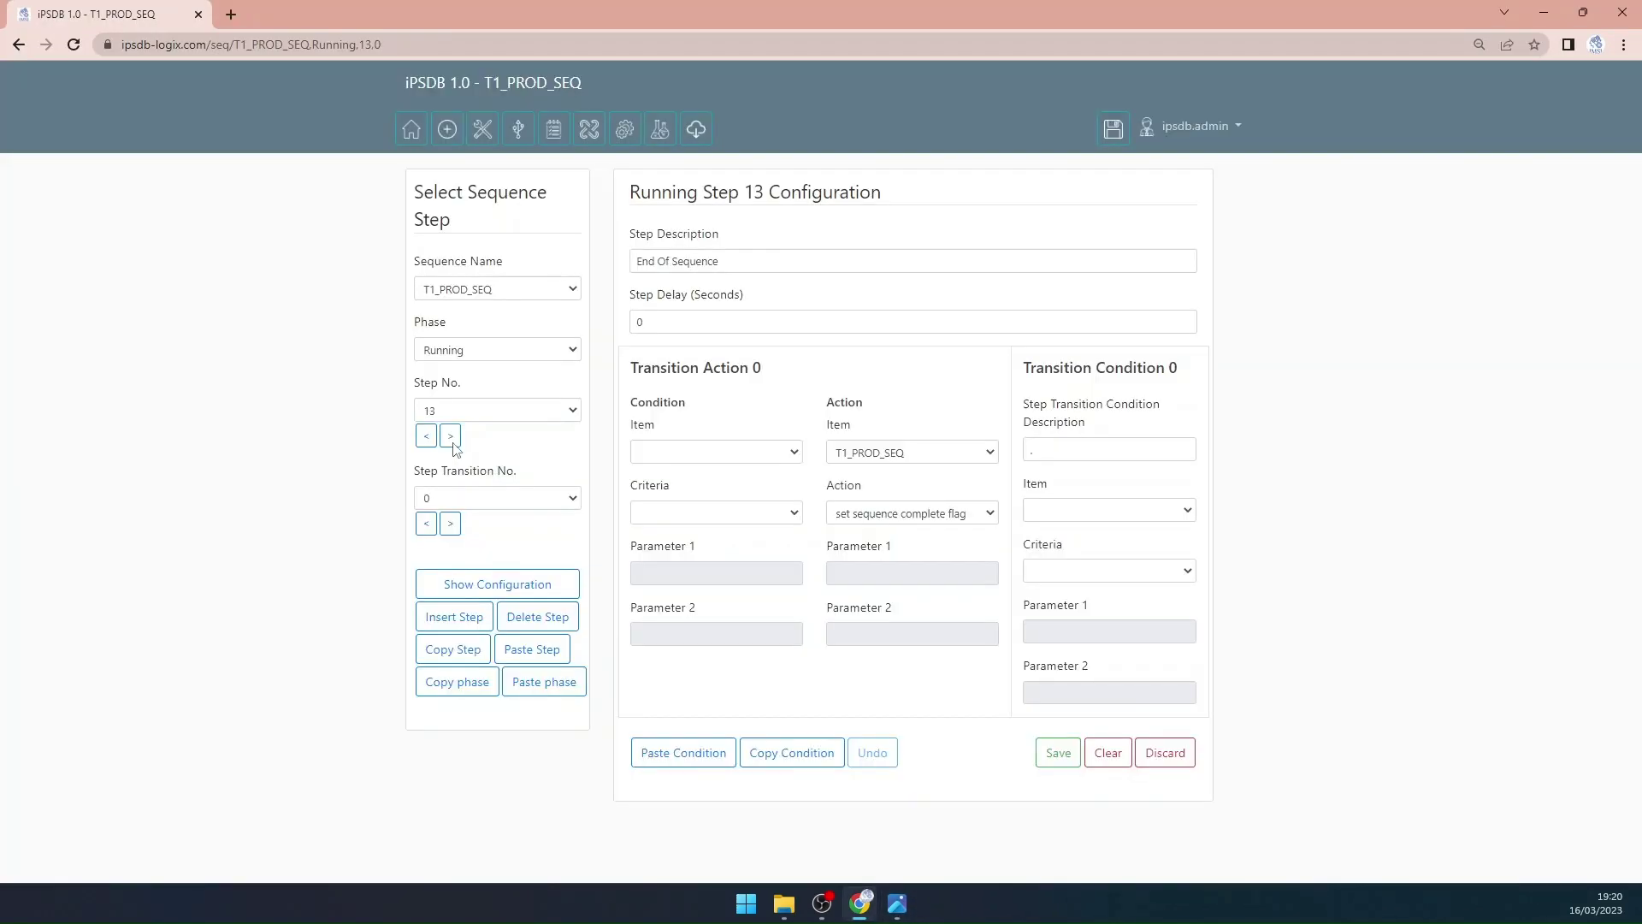
pyautogui.tripleClick(773, 259)
pyautogui.write('Wa')
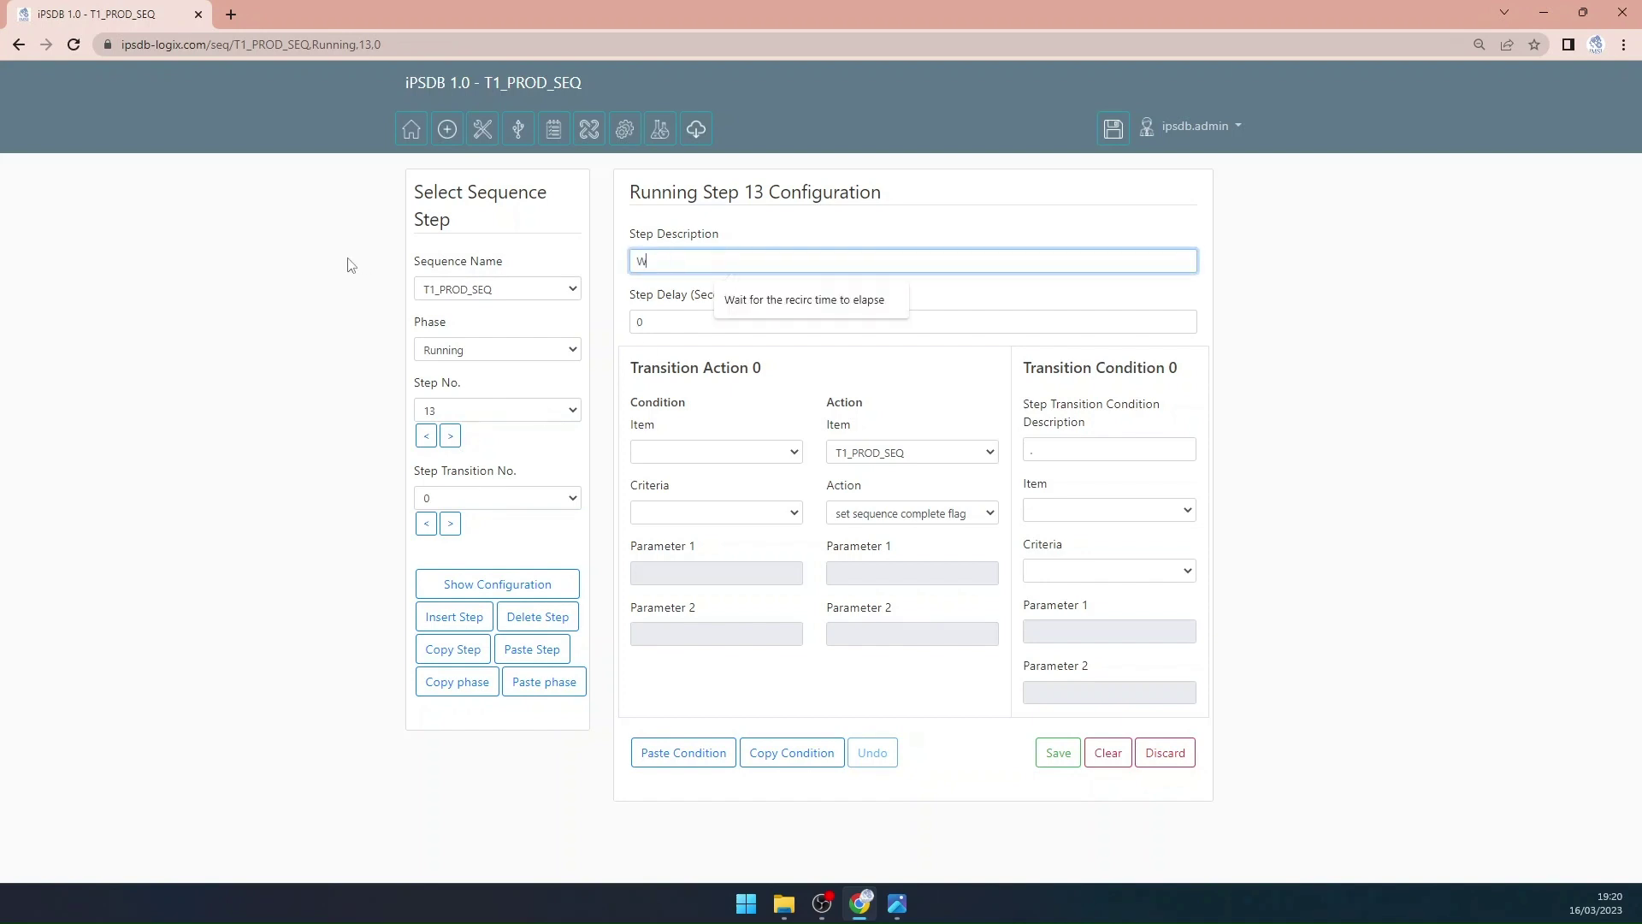
pyautogui.click(777, 299)
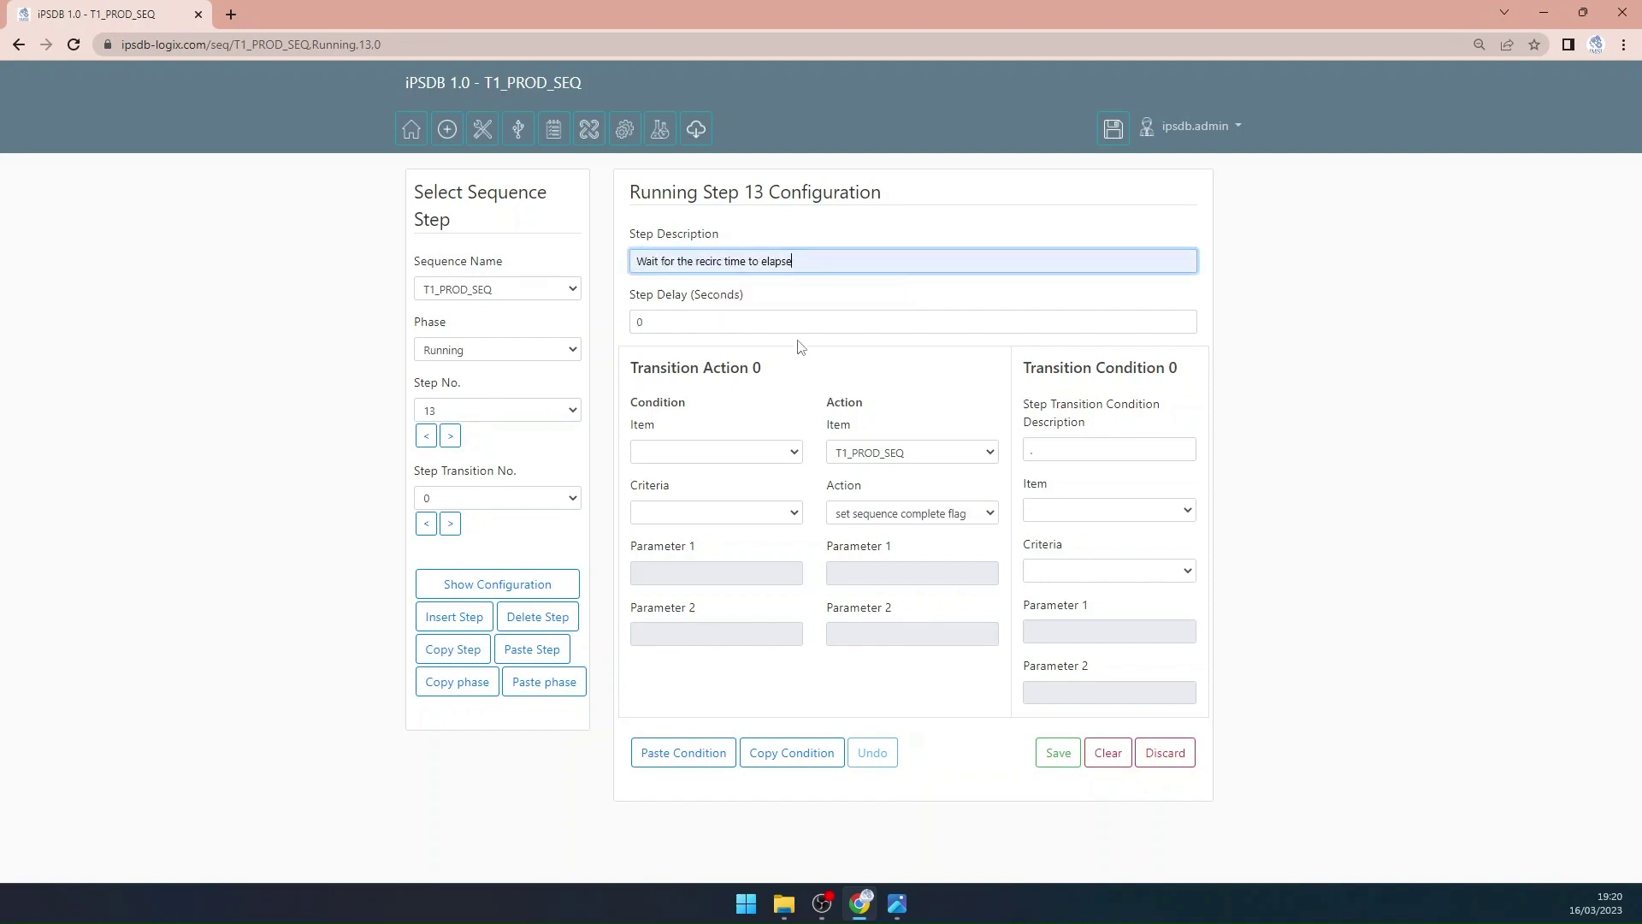
# Step: Make transition action 0 of Running step 13 set the T1_PROD_SEQ step delay time to the COFFEE_RECIPE Prod recirc duration, and save
pyautogui.click(943, 517)
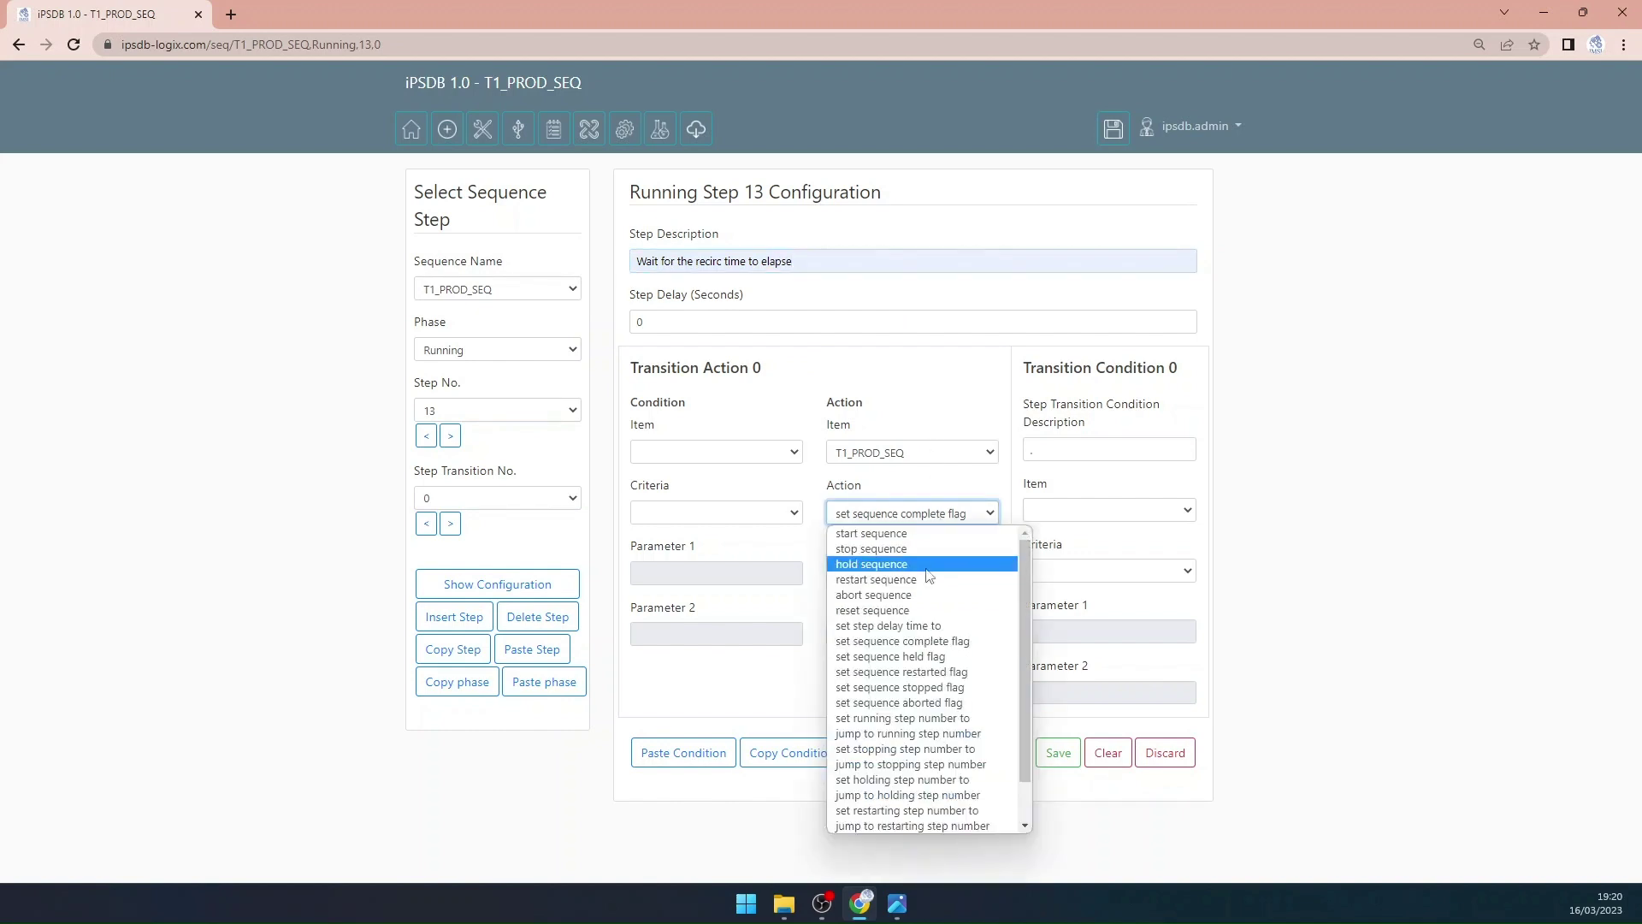
pyautogui.click(911, 627)
pyautogui.click(876, 572)
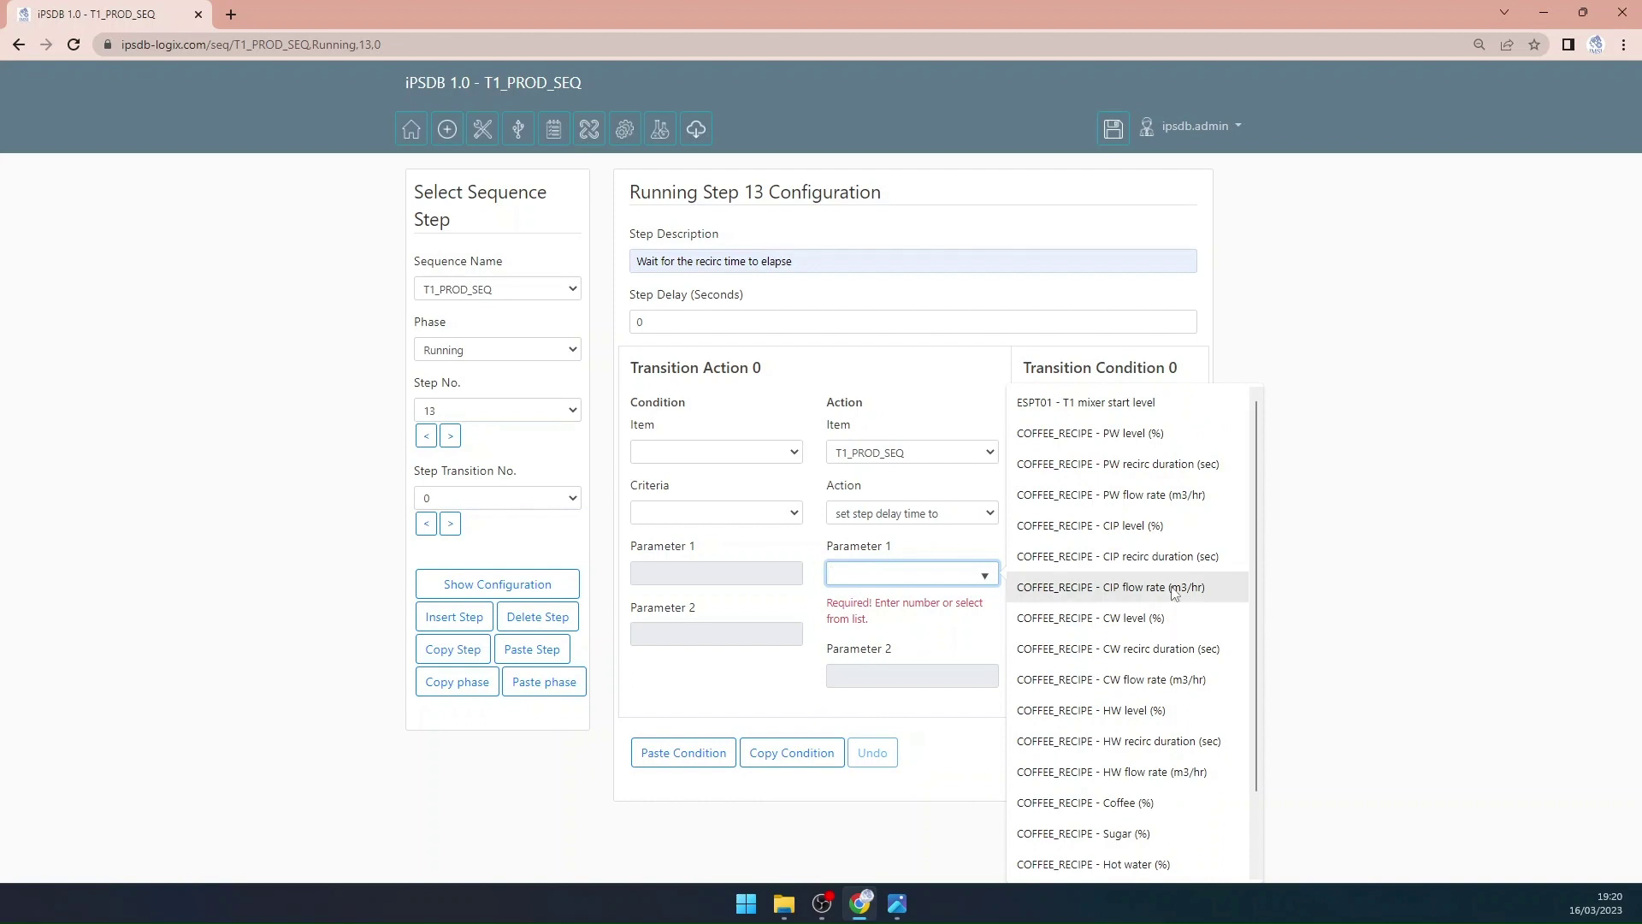
pyautogui.scroll(-1, 1138, 587)
pyautogui.click(1139, 836)
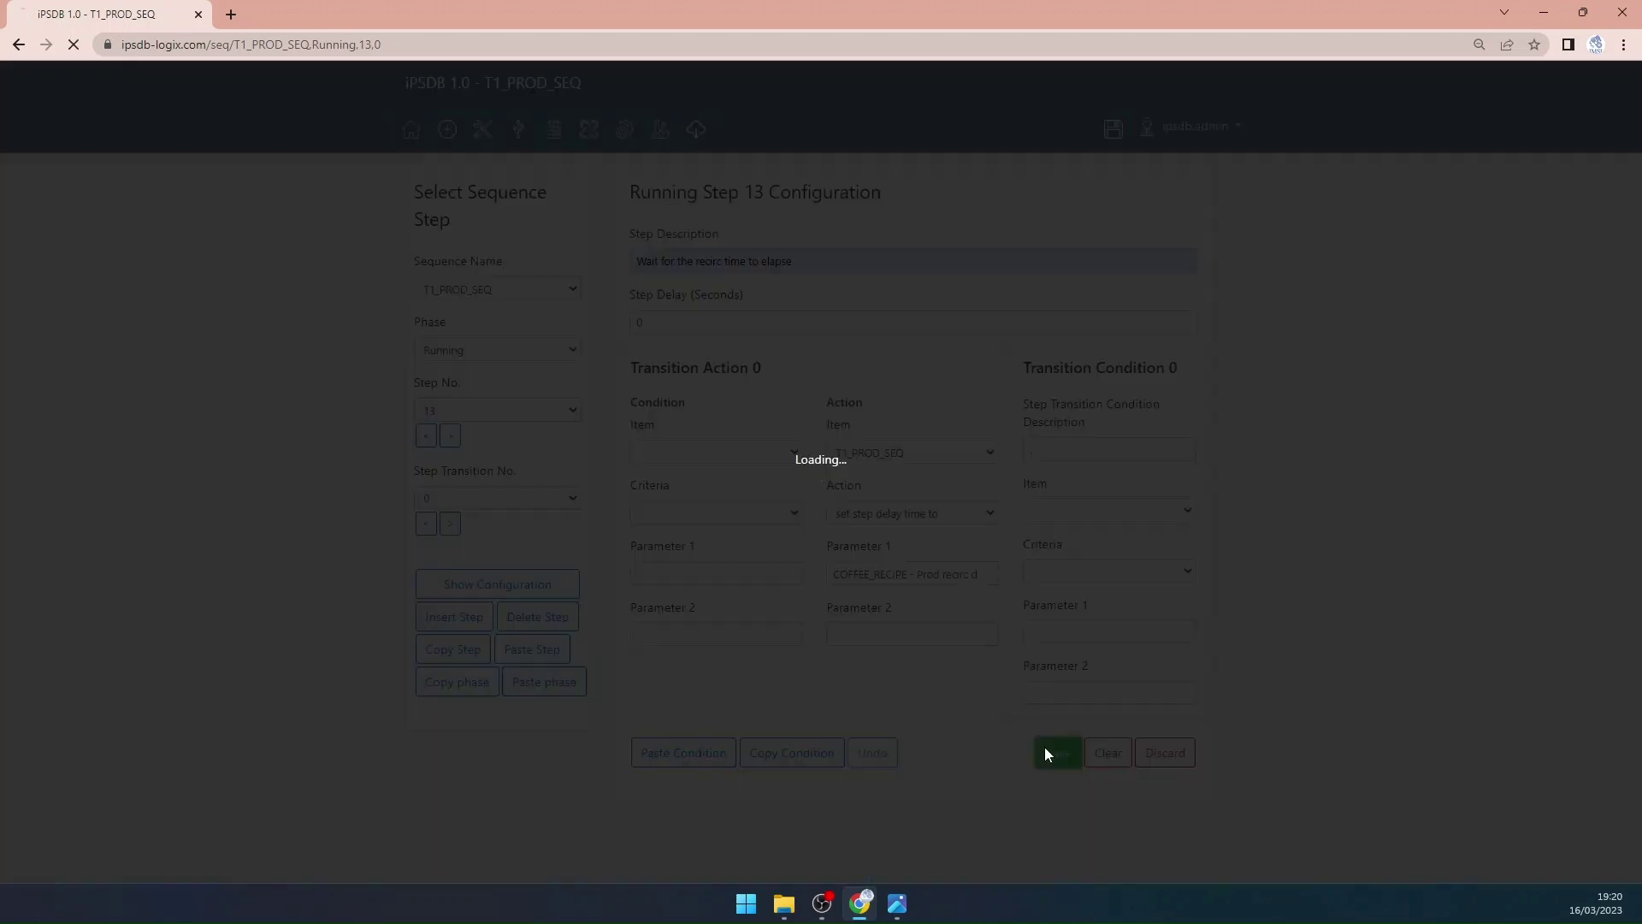
pyautogui.click(1050, 751)
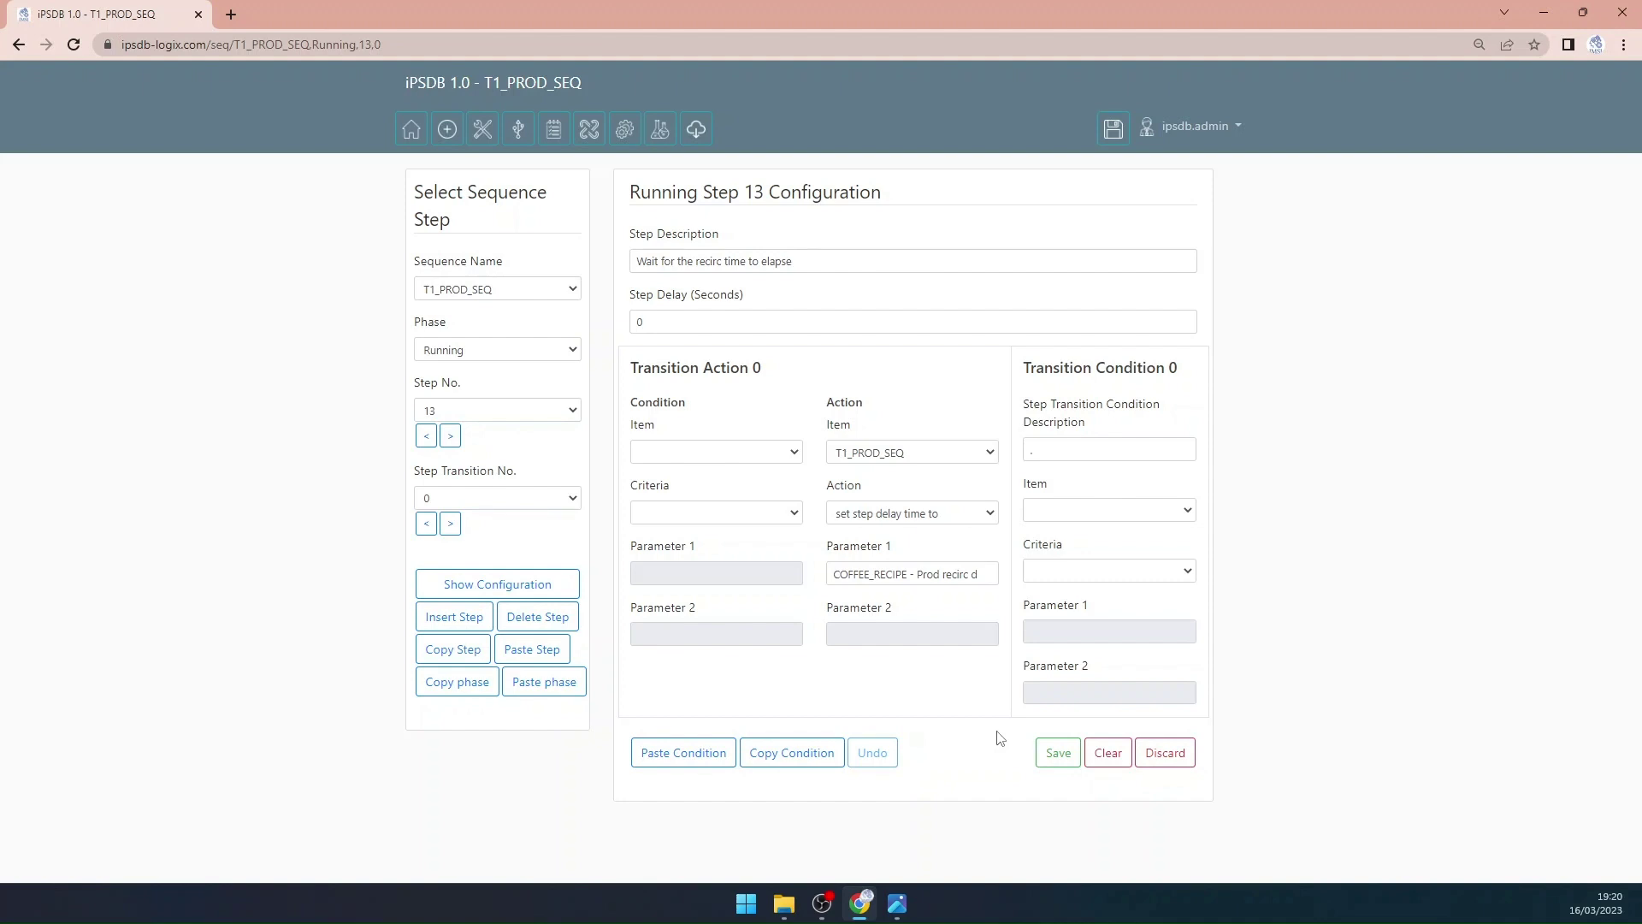
# Step: Go to Running step 14 of T1_PROD_SEQ and replace its description with "Operator acknowledgement required"
pyautogui.click(450, 441)
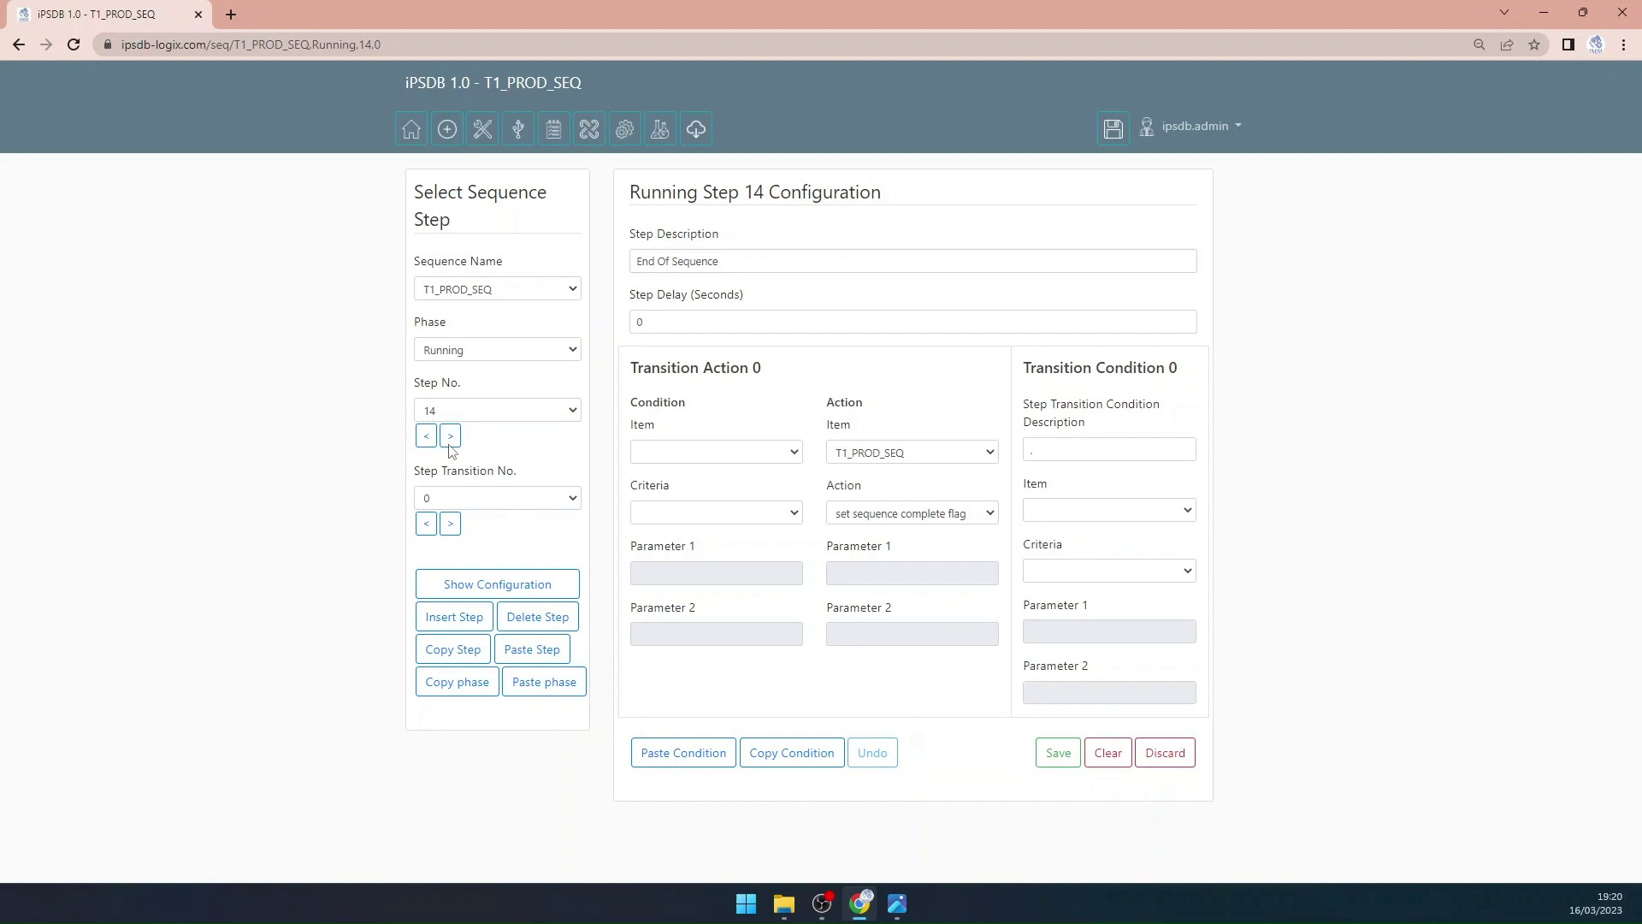
pyautogui.moveTo(758, 261); pyautogui.dragTo(613, 257)
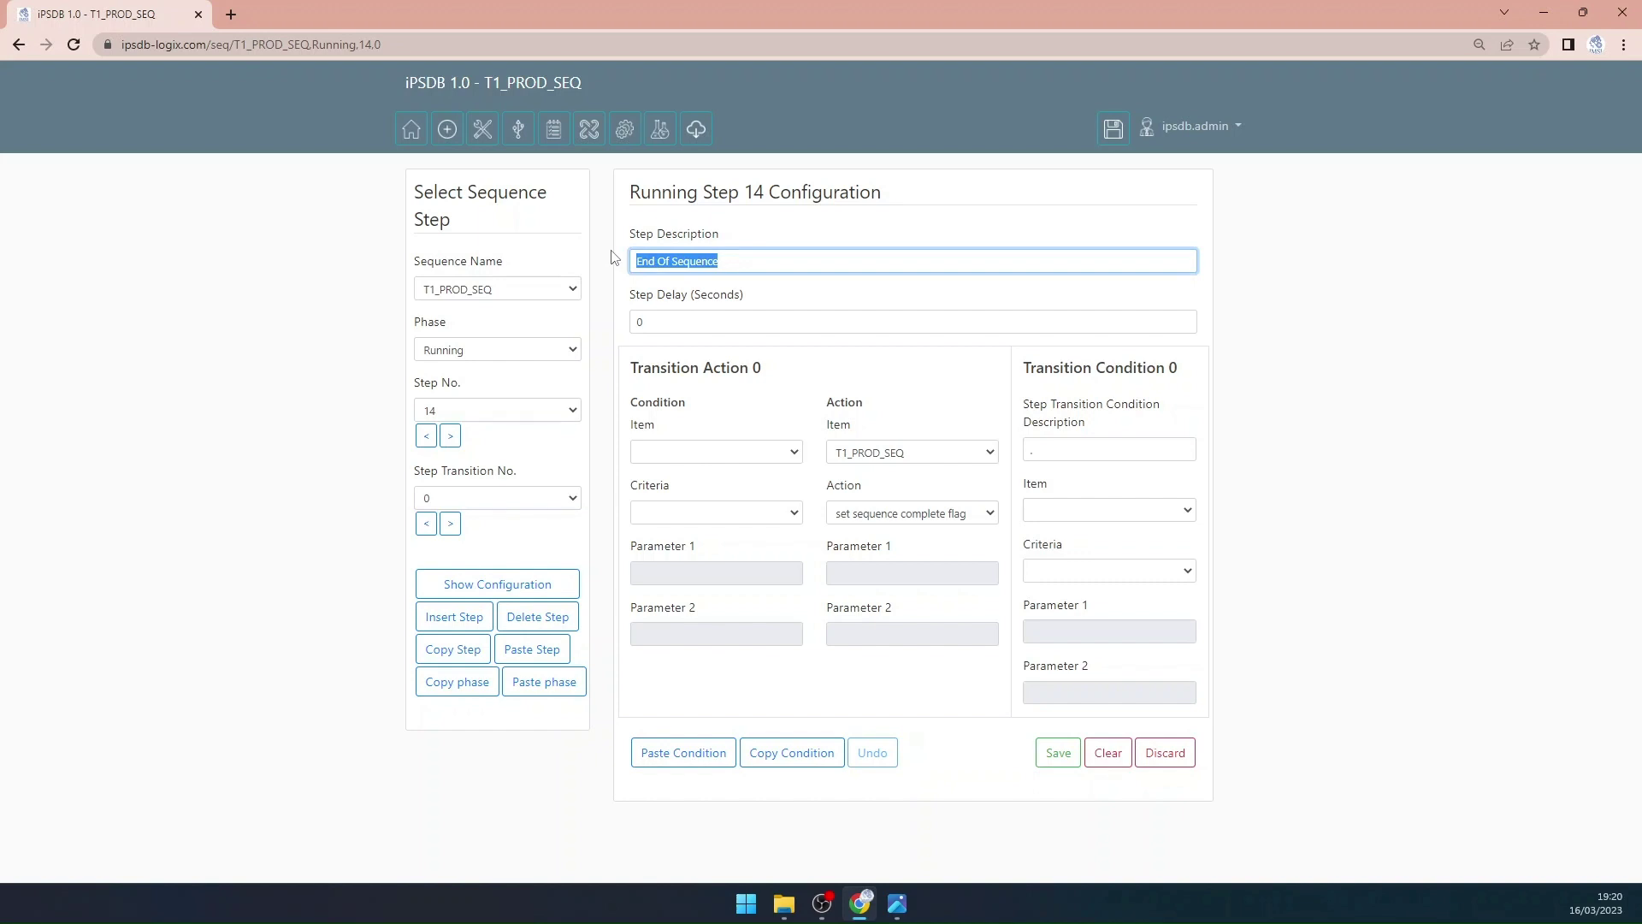
pyautogui.write('Operator acknowledgement required')
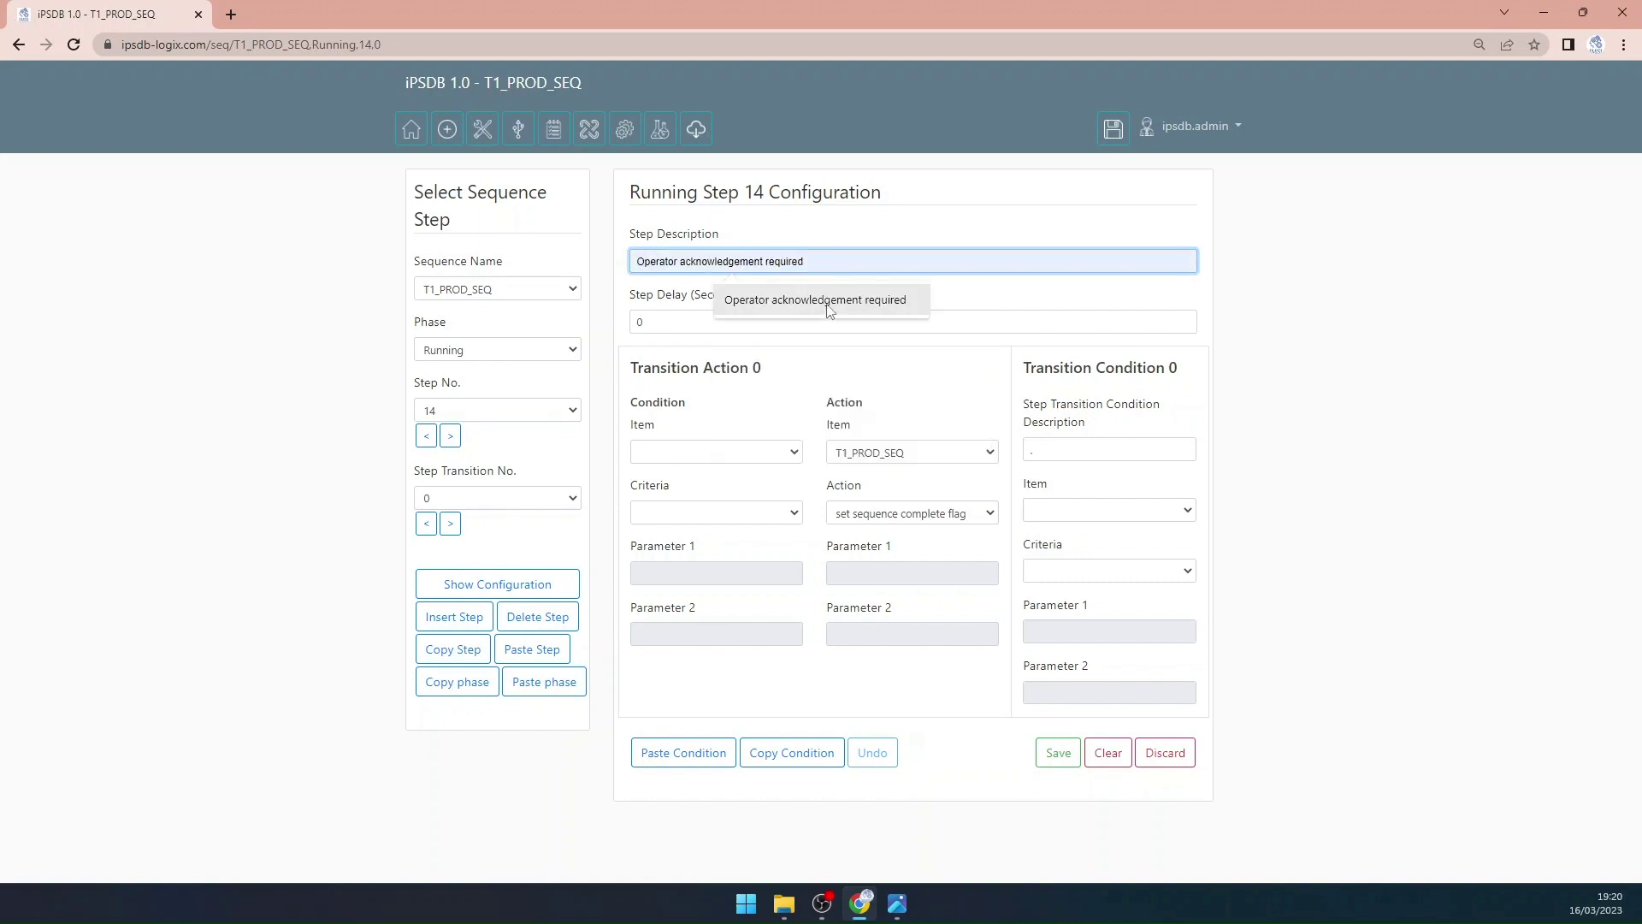
pyautogui.click(827, 301)
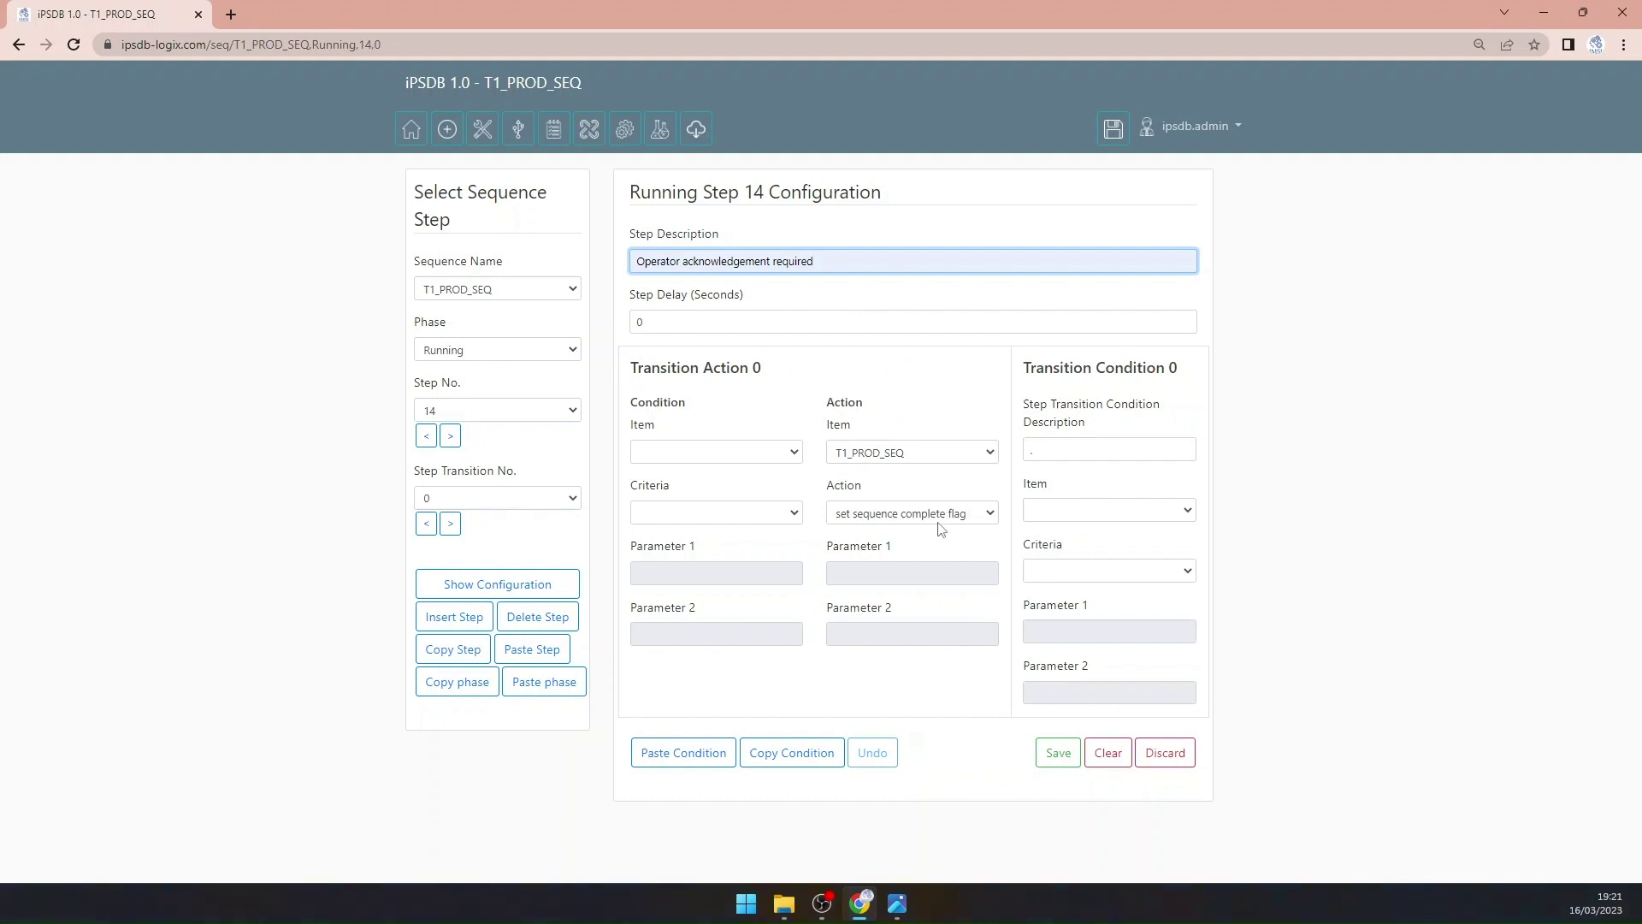
# Step: Change transition action 0 of Running step 14 to operator acknowledgement required for T1_PROD_SEQ
pyautogui.click(909, 520)
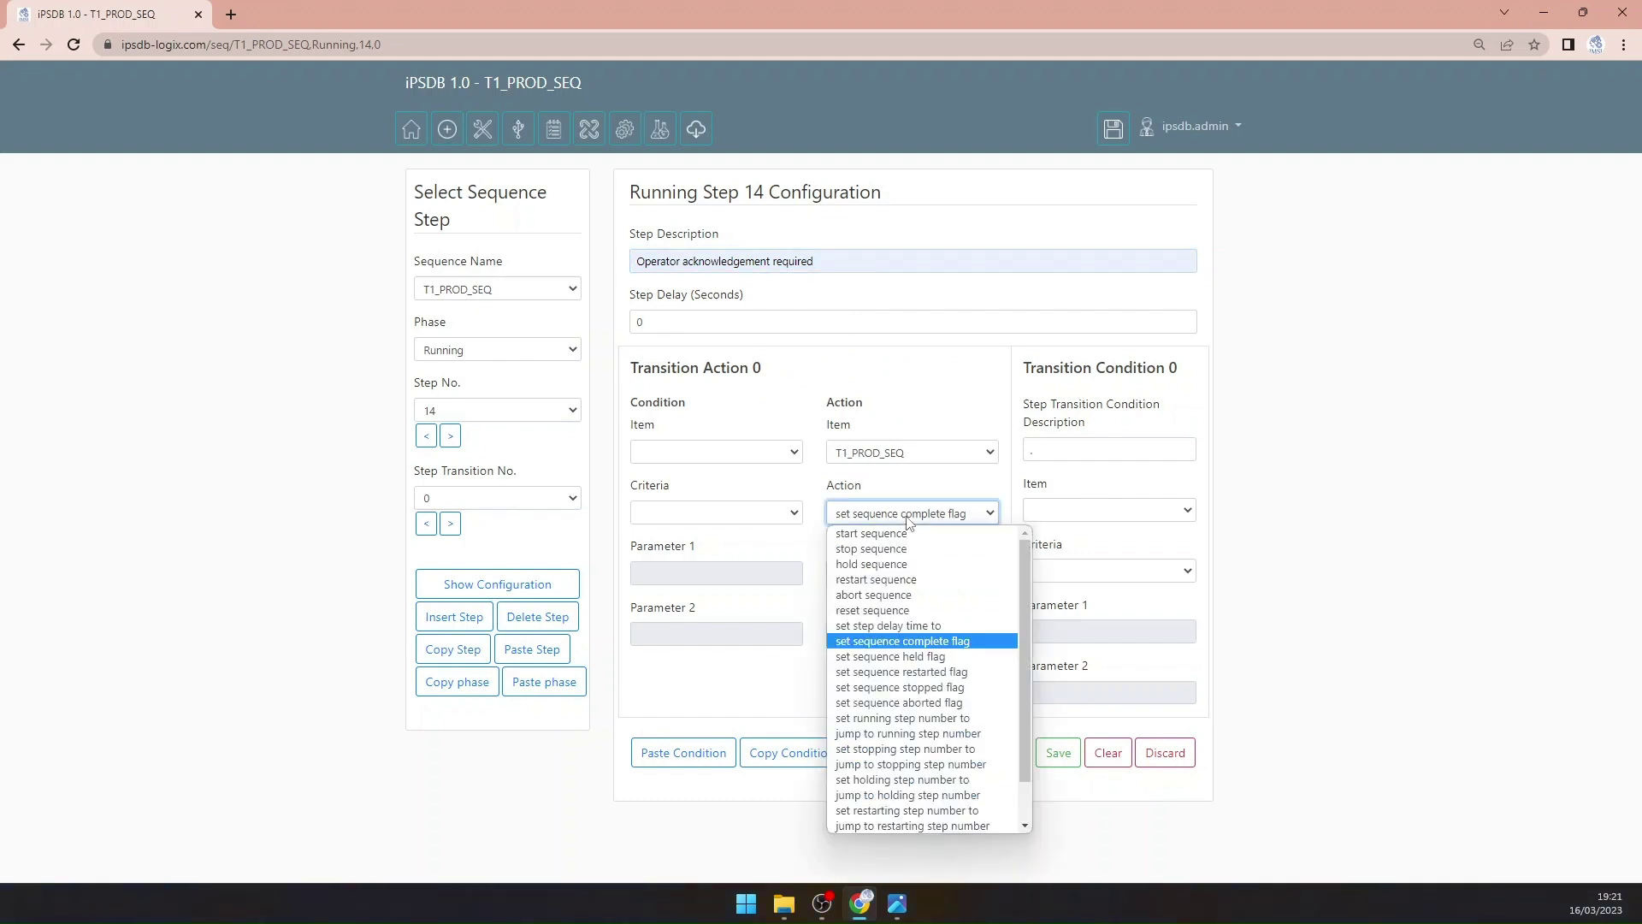
pyautogui.scroll(-1, 915, 633)
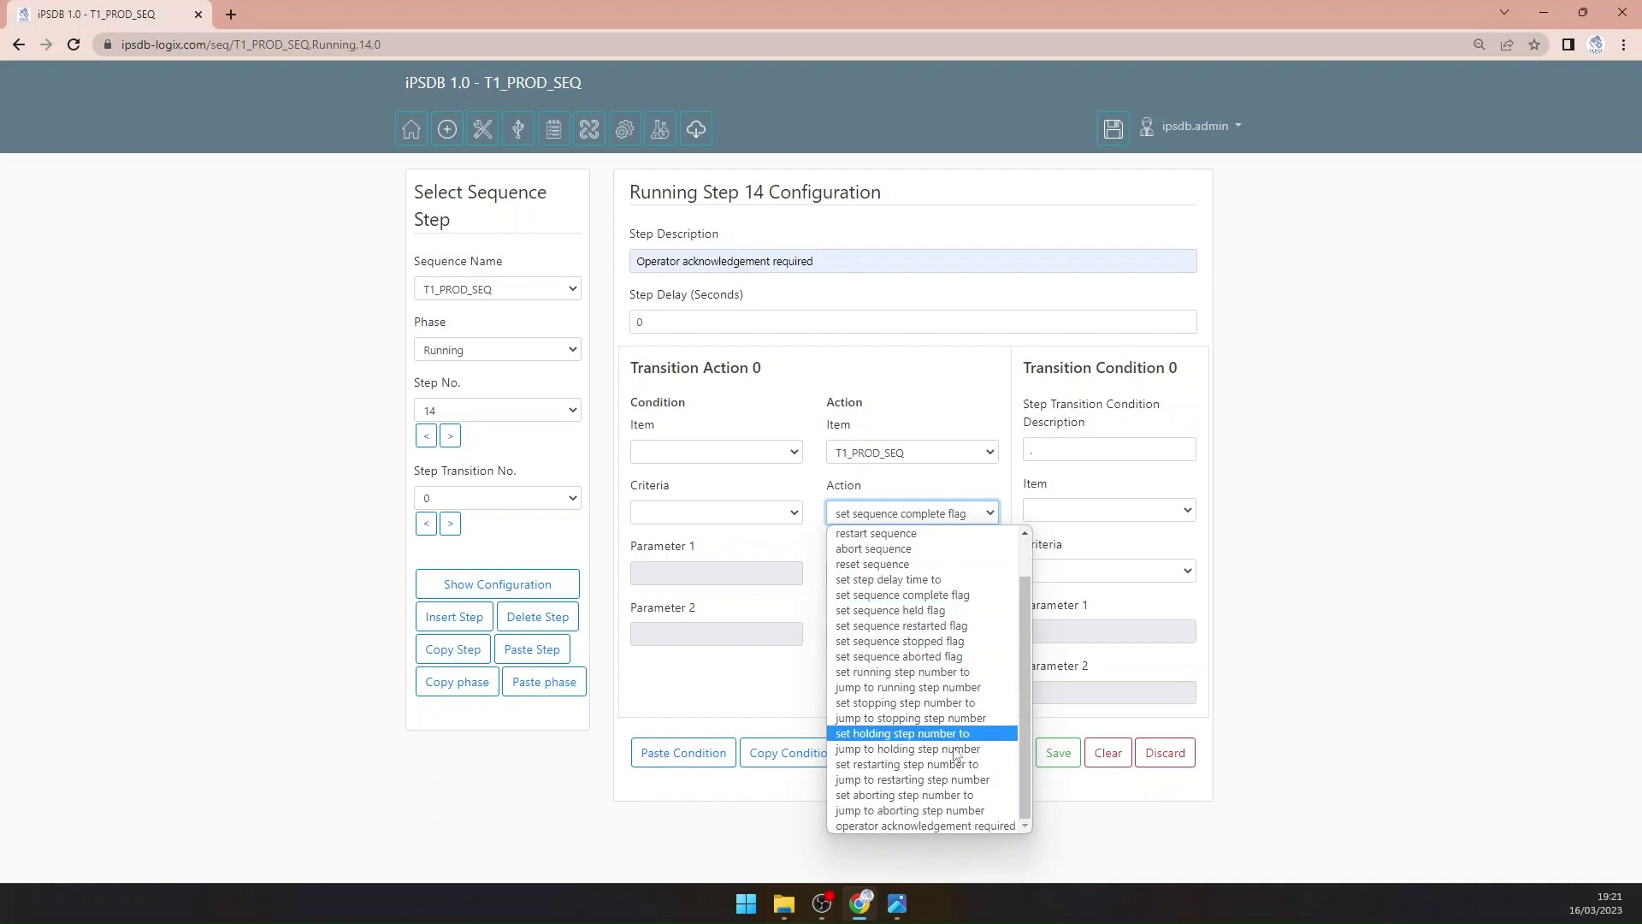
pyautogui.click(936, 826)
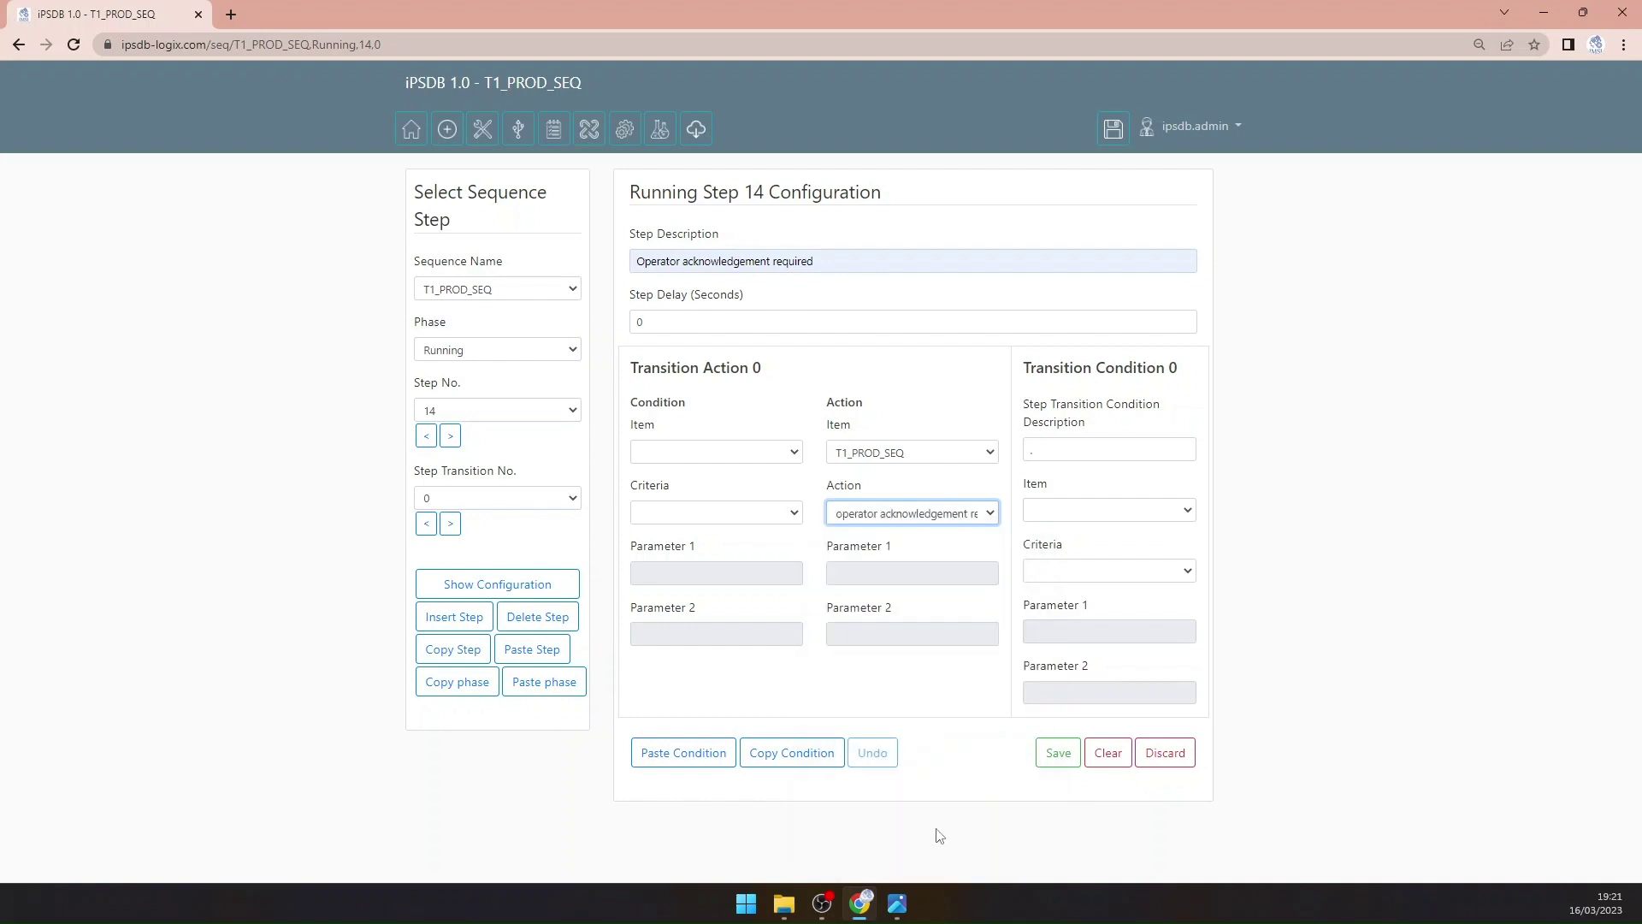
# Step: Set transition condition 0 of Running step 14 to T1_PROD_SEQ with the criteria acknowledgement received
pyautogui.click(1054, 512)
pyautogui.scroll(-5, 1144, 595)
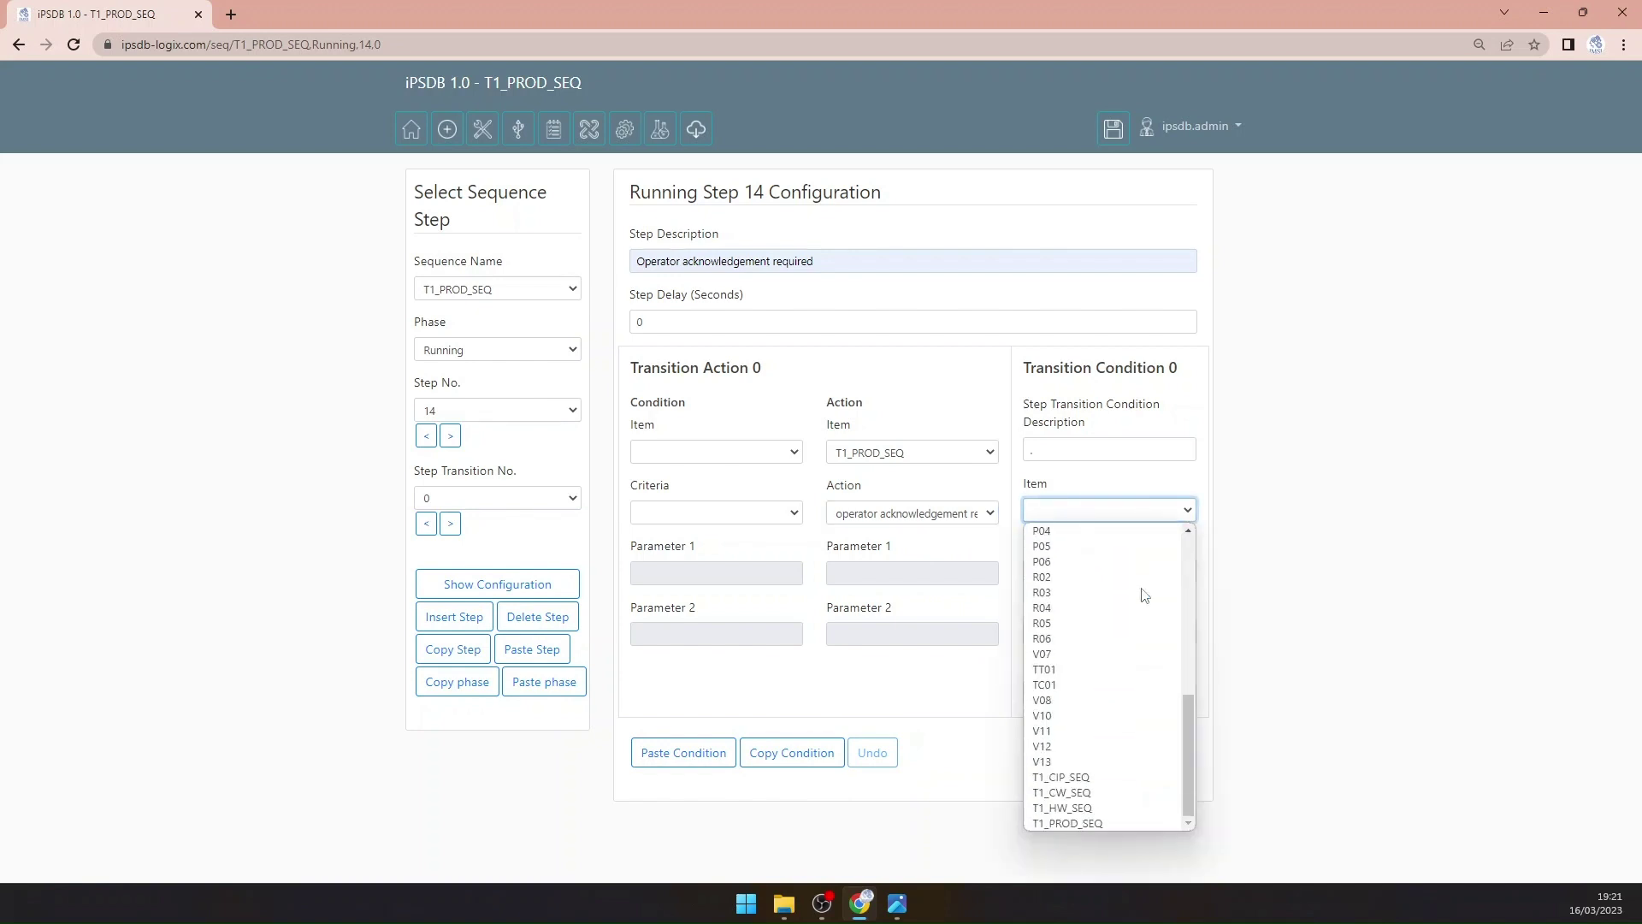
pyautogui.click(1083, 821)
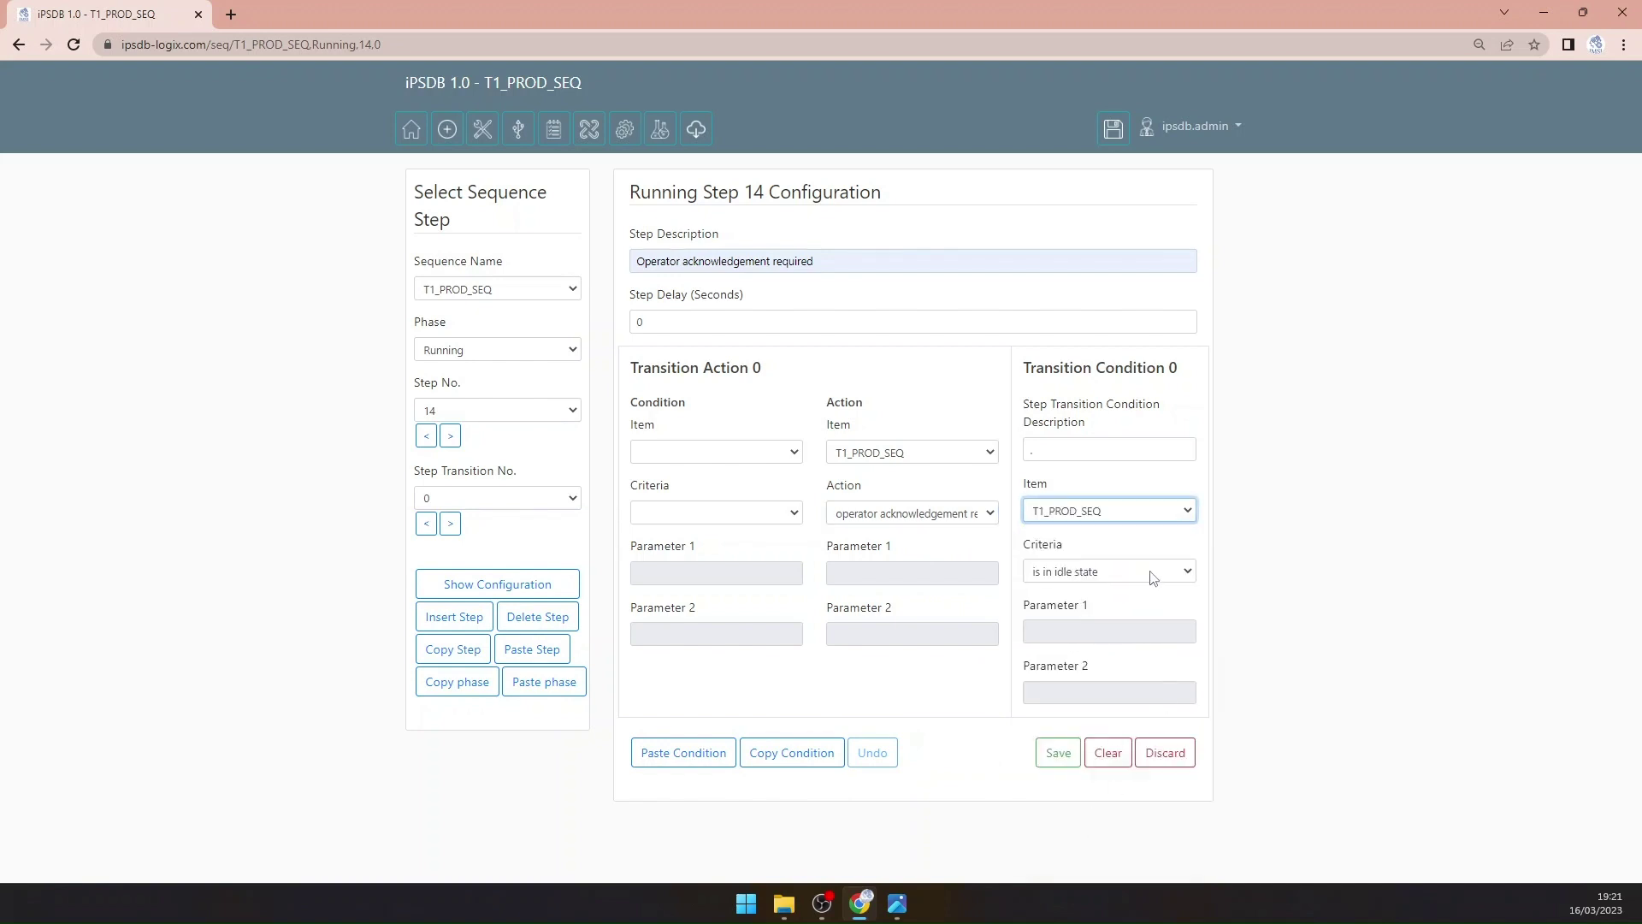
pyautogui.click(1187, 571)
pyautogui.scroll(-5, 1197, 547)
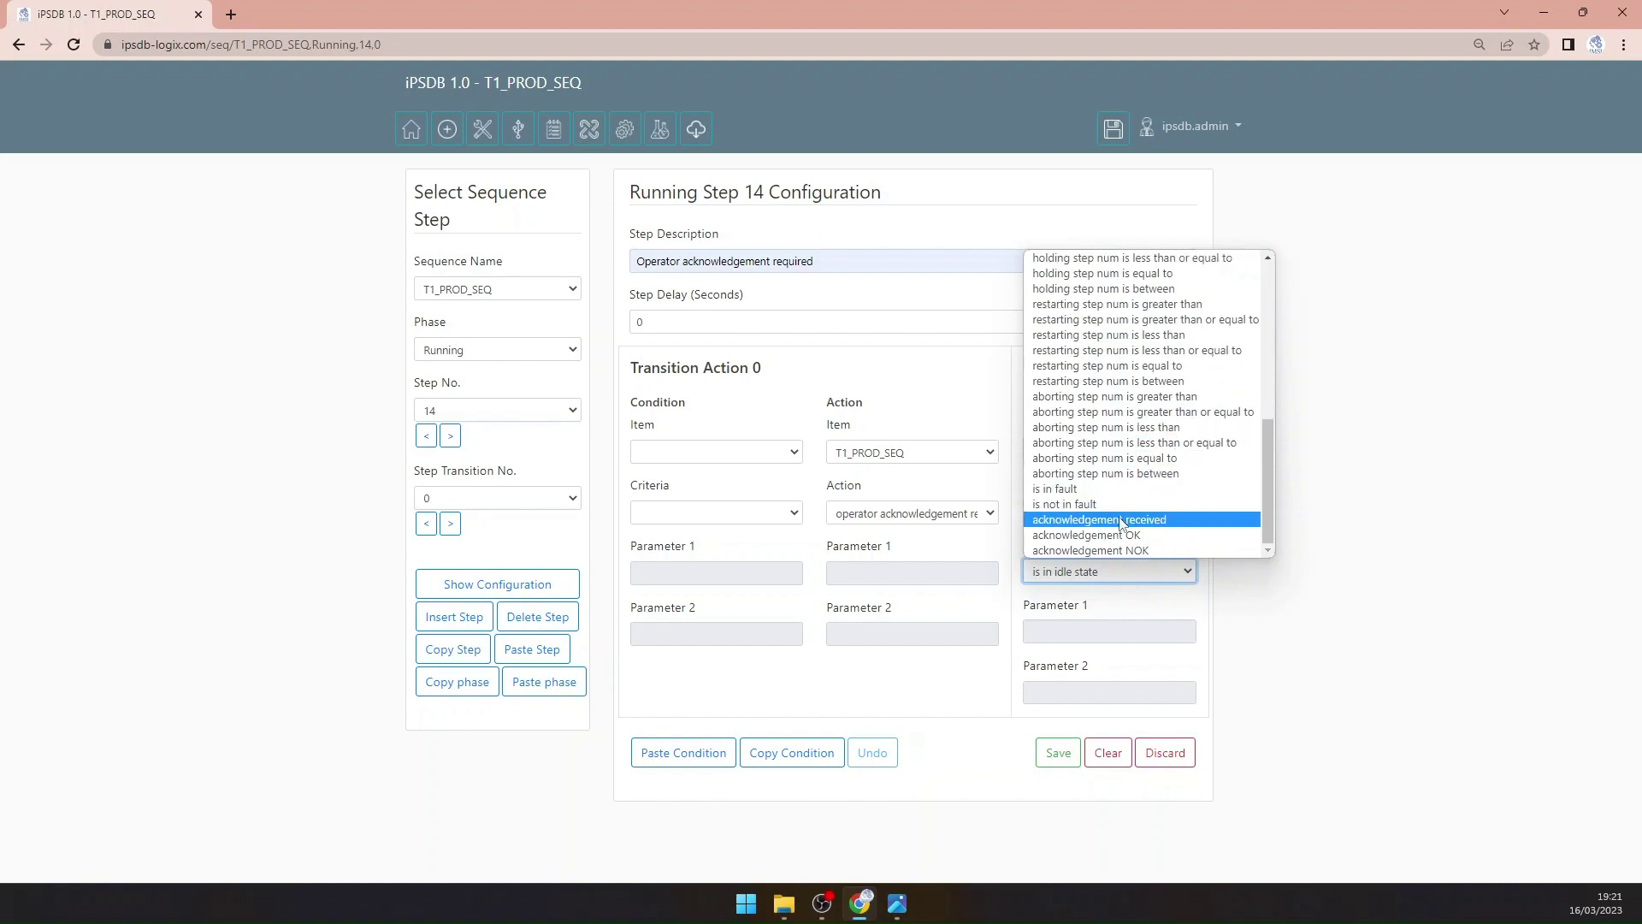
pyautogui.click(1209, 520)
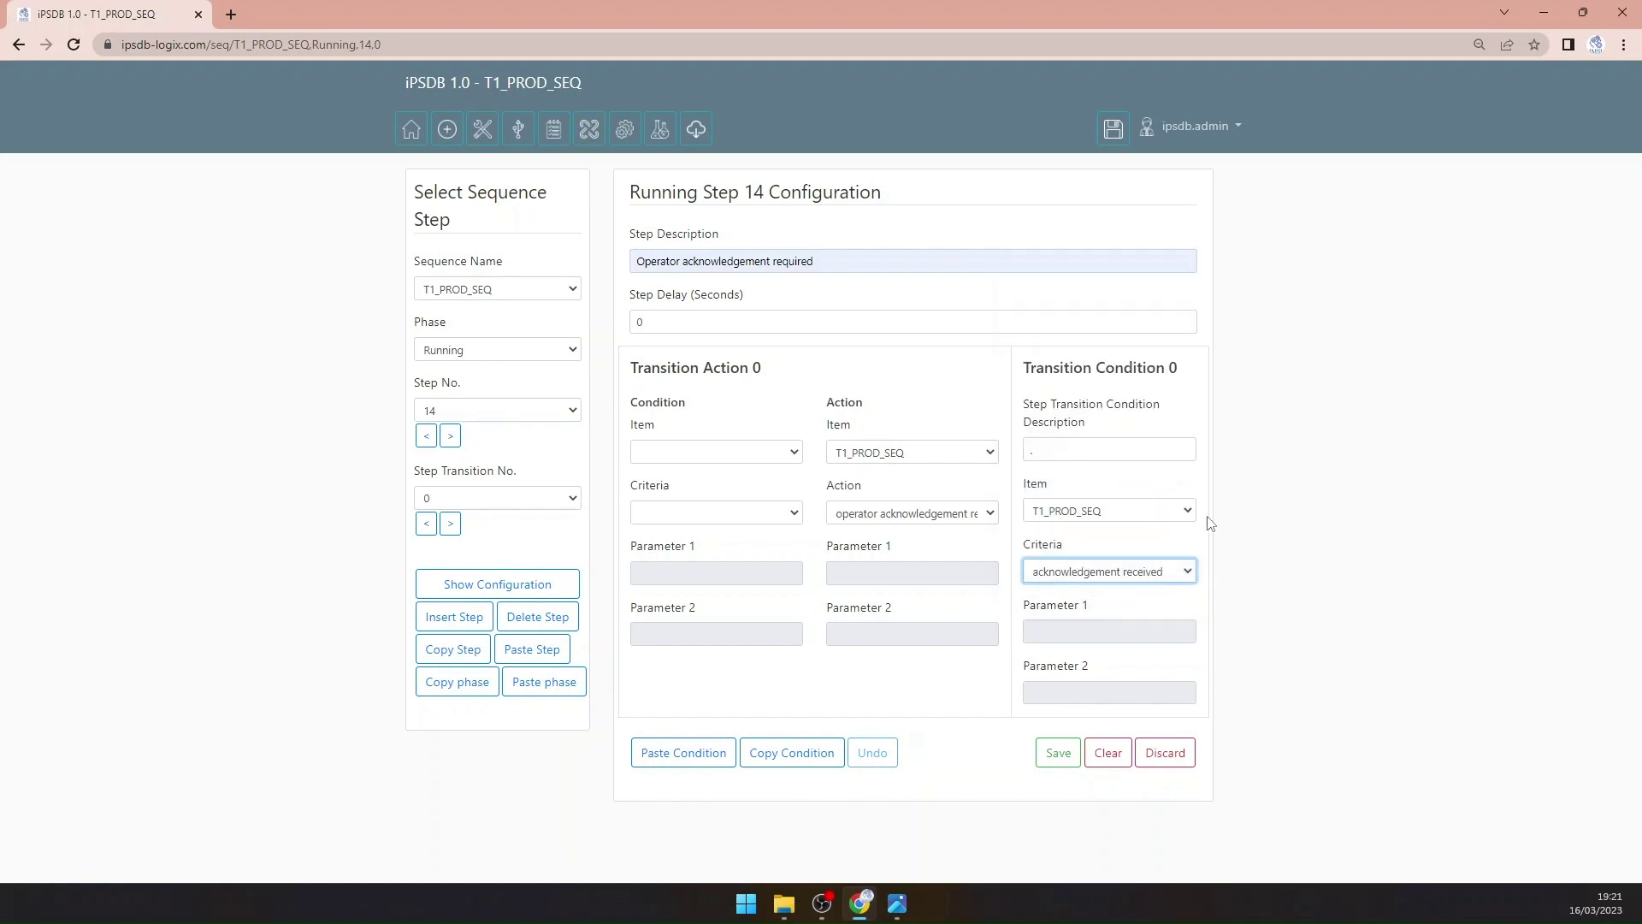
# Step: Describe transition condition 0 of Running step 14 as "Operator ack received" and save the step
pyautogui.click(1099, 449)
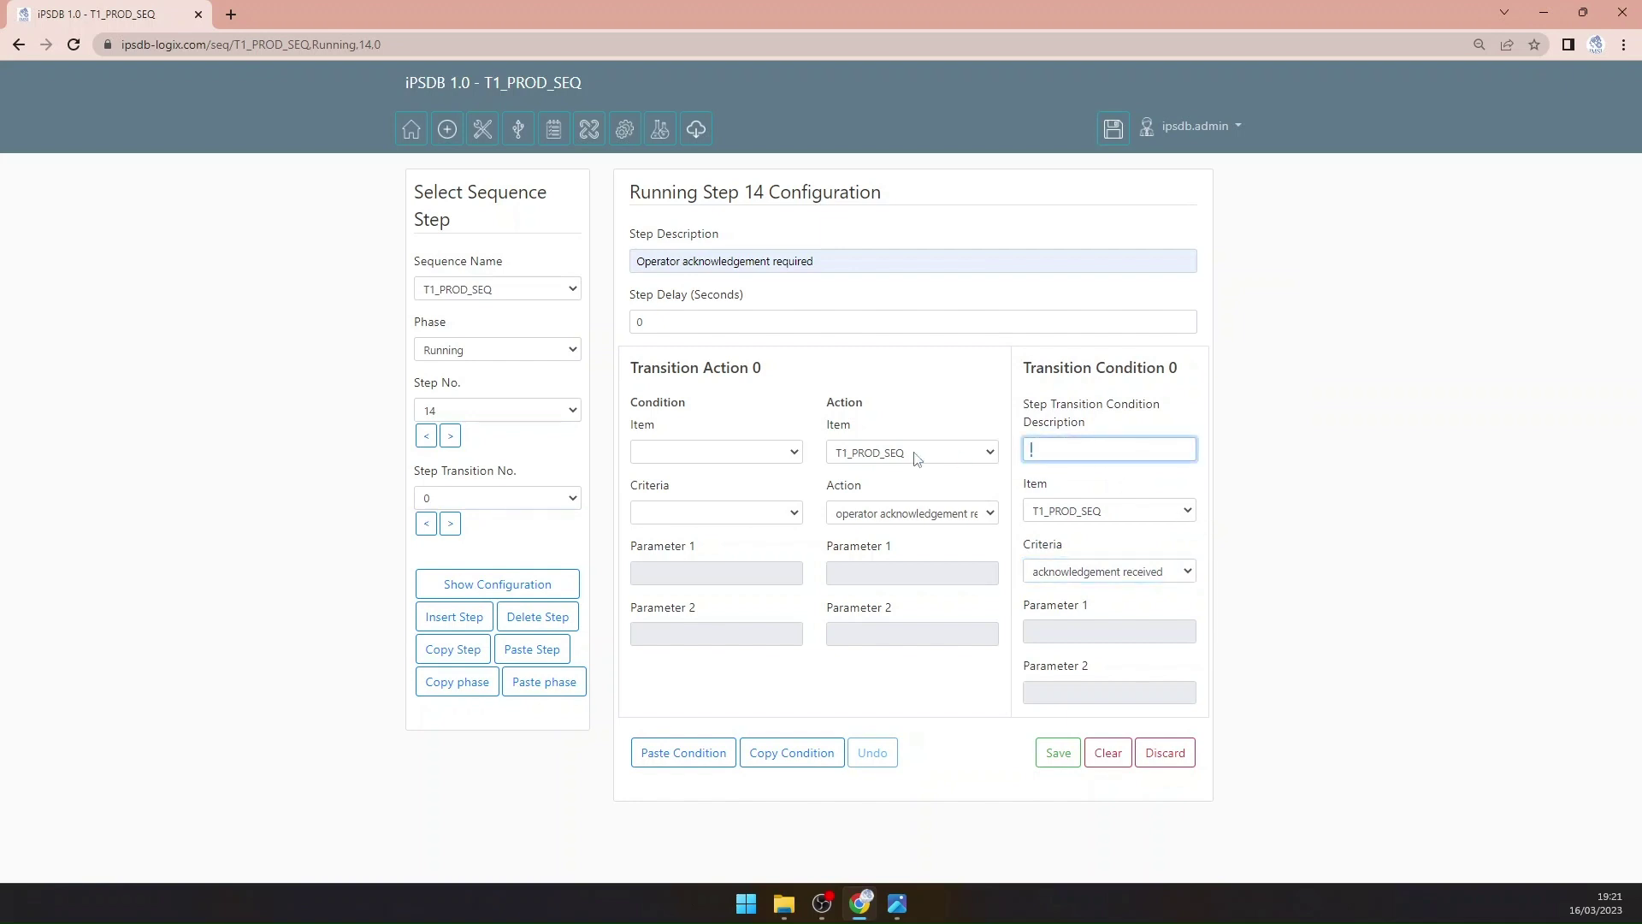
pyautogui.write('Operator ack received')
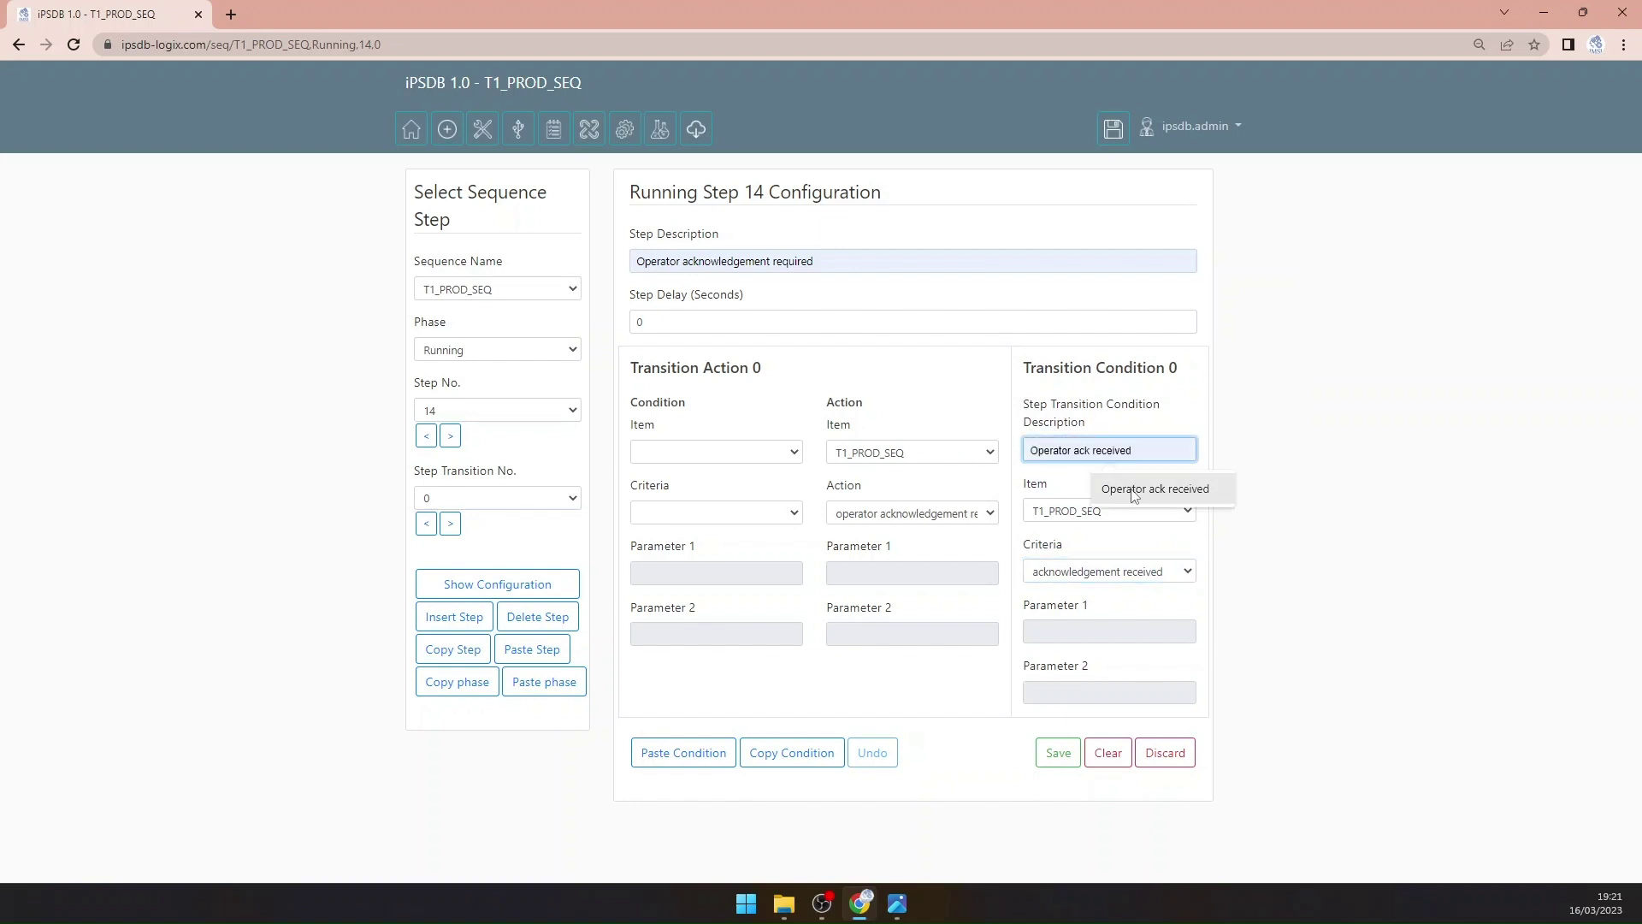
pyautogui.click(1111, 488)
pyautogui.click(1050, 757)
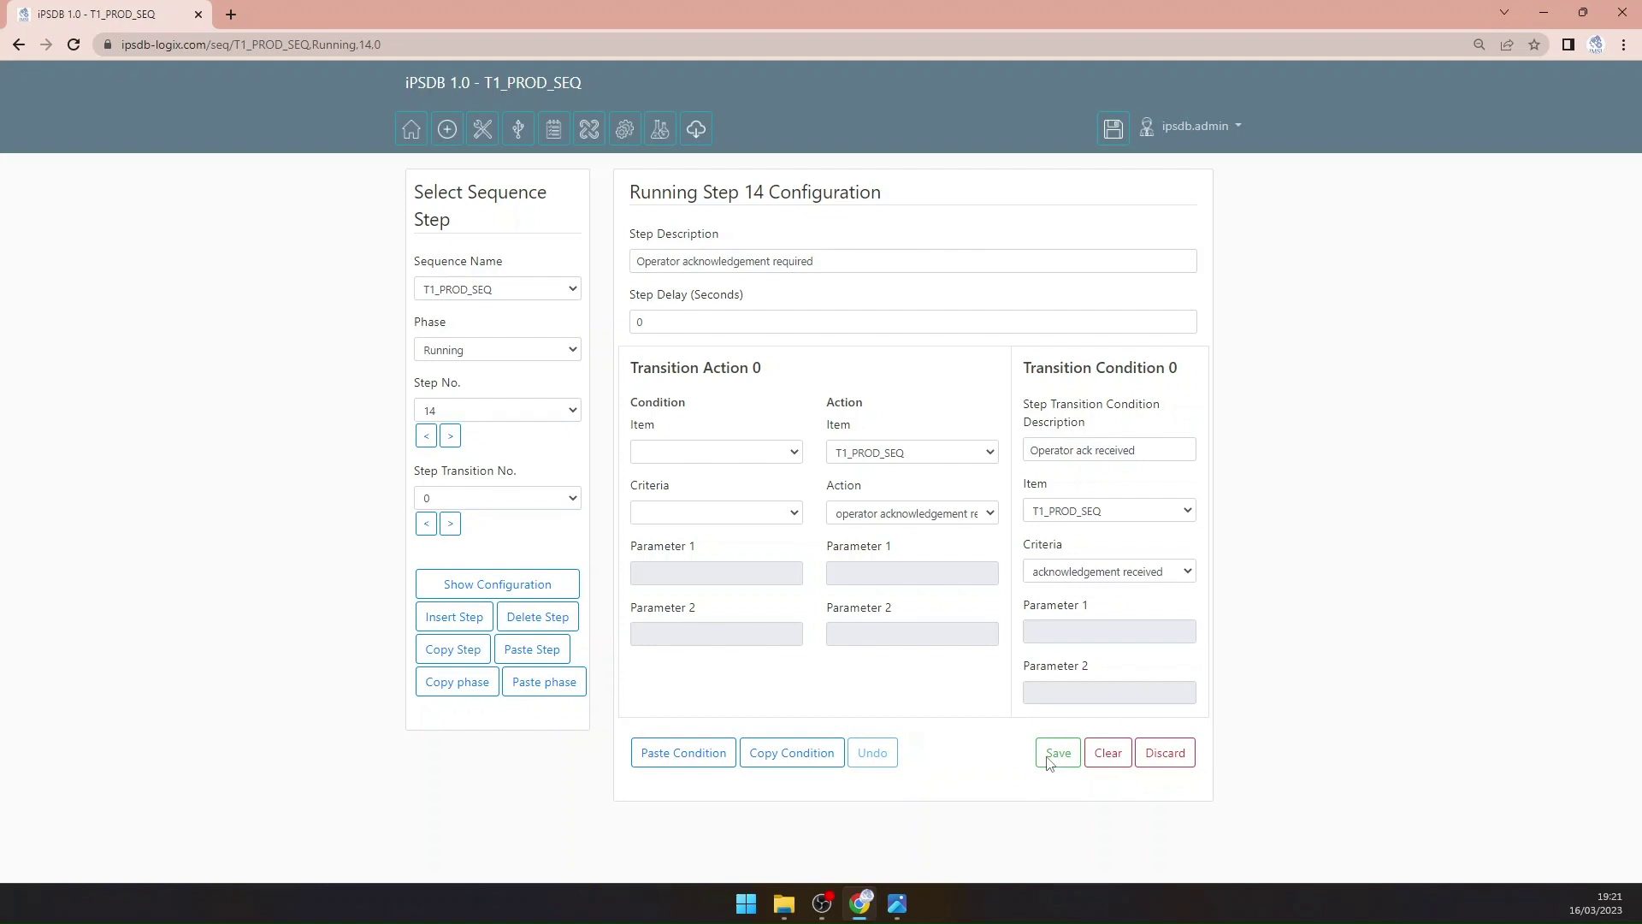
# Step: Make transition action 1 of Running step 14 have T1_PROD_SEQ jump to running step number 13
pyautogui.click(426, 436)
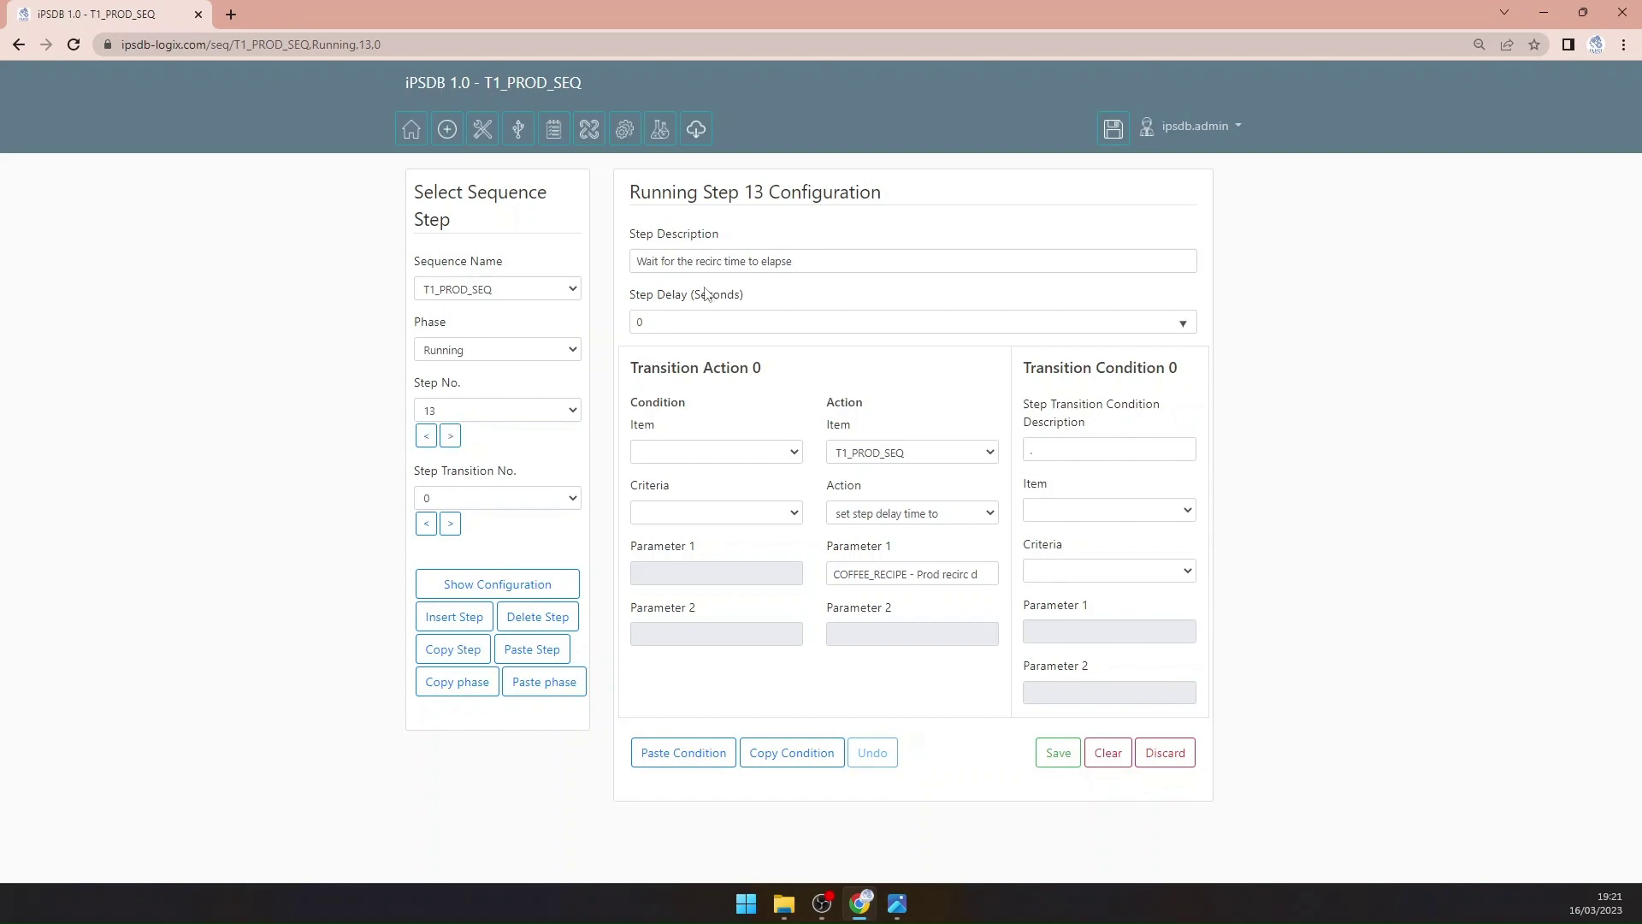
pyautogui.click(450, 437)
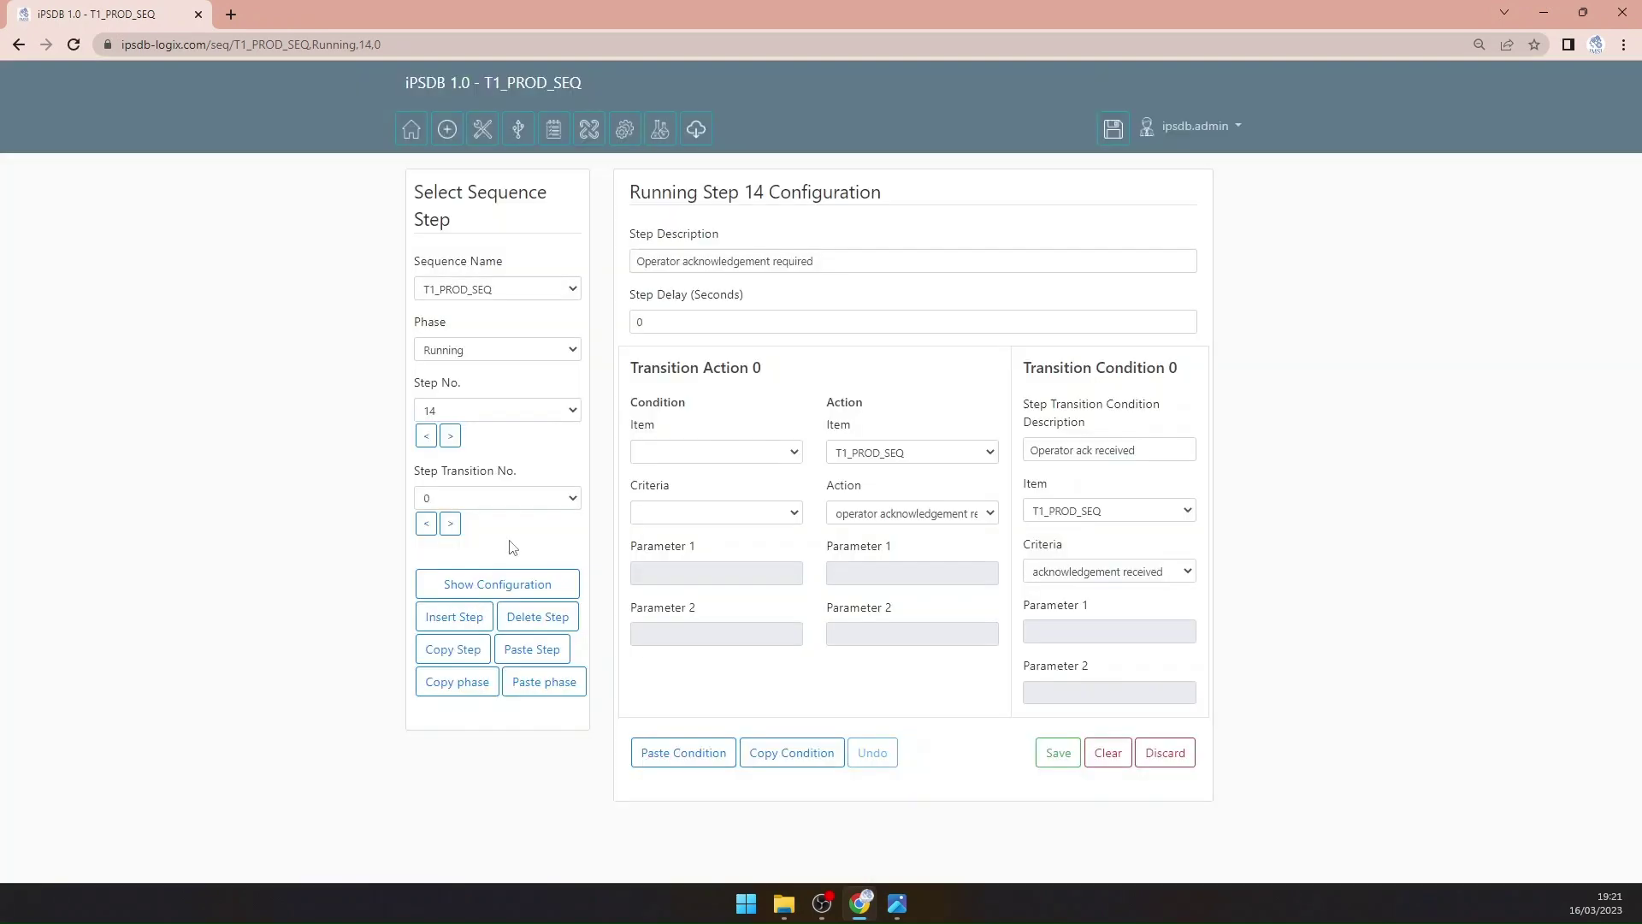
pyautogui.click(450, 524)
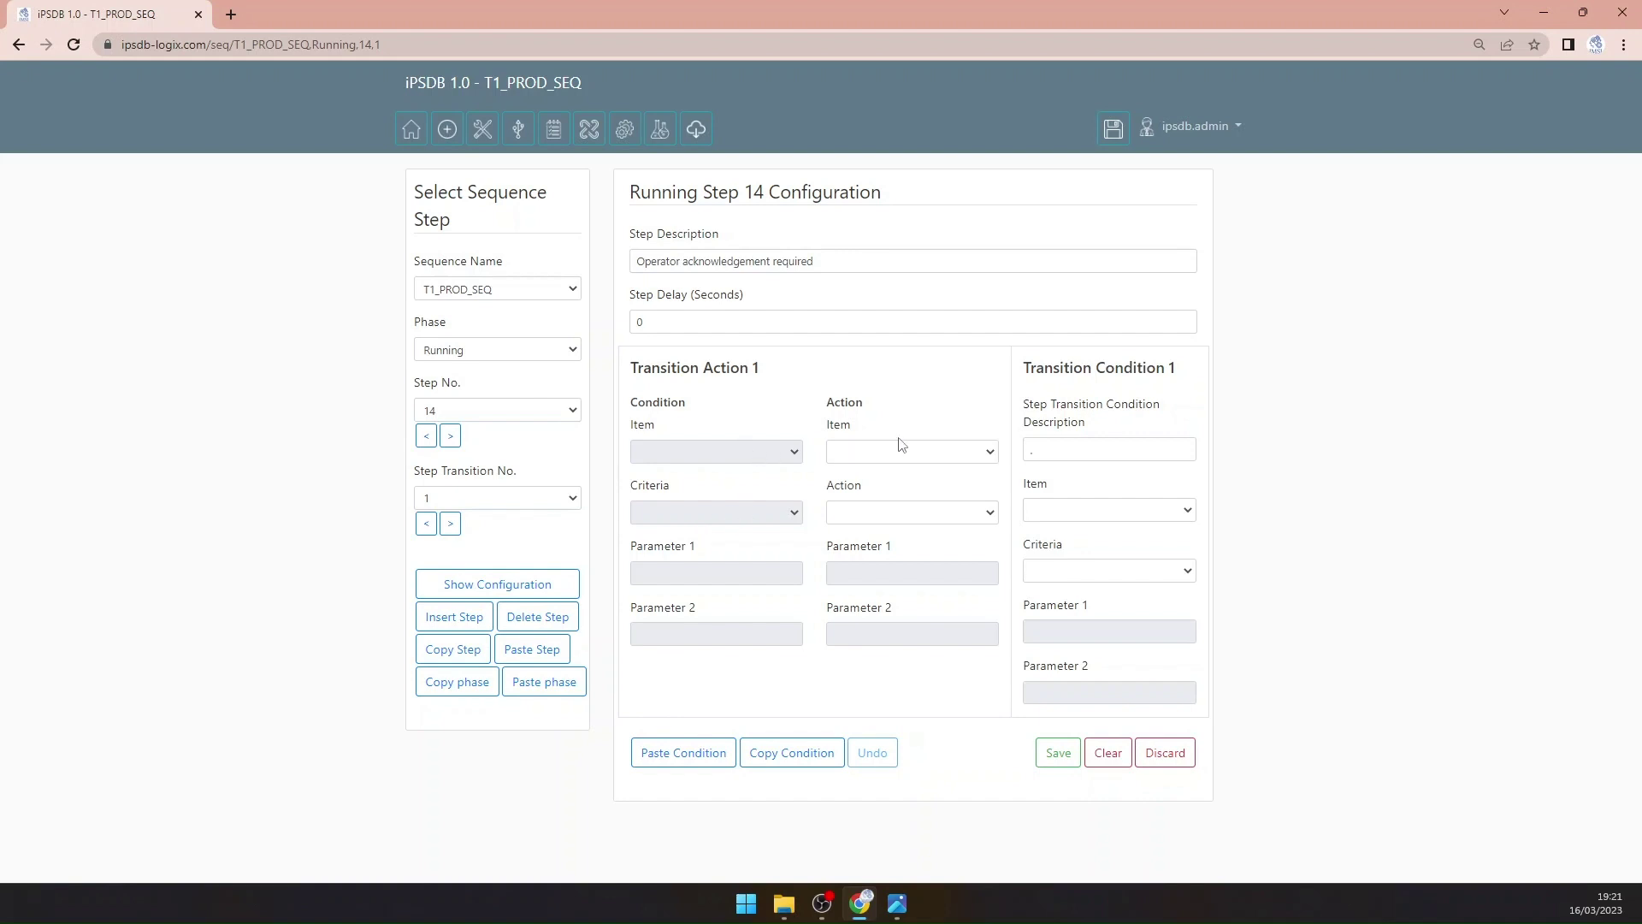
pyautogui.click(924, 460)
pyautogui.scroll(-5, 908, 513)
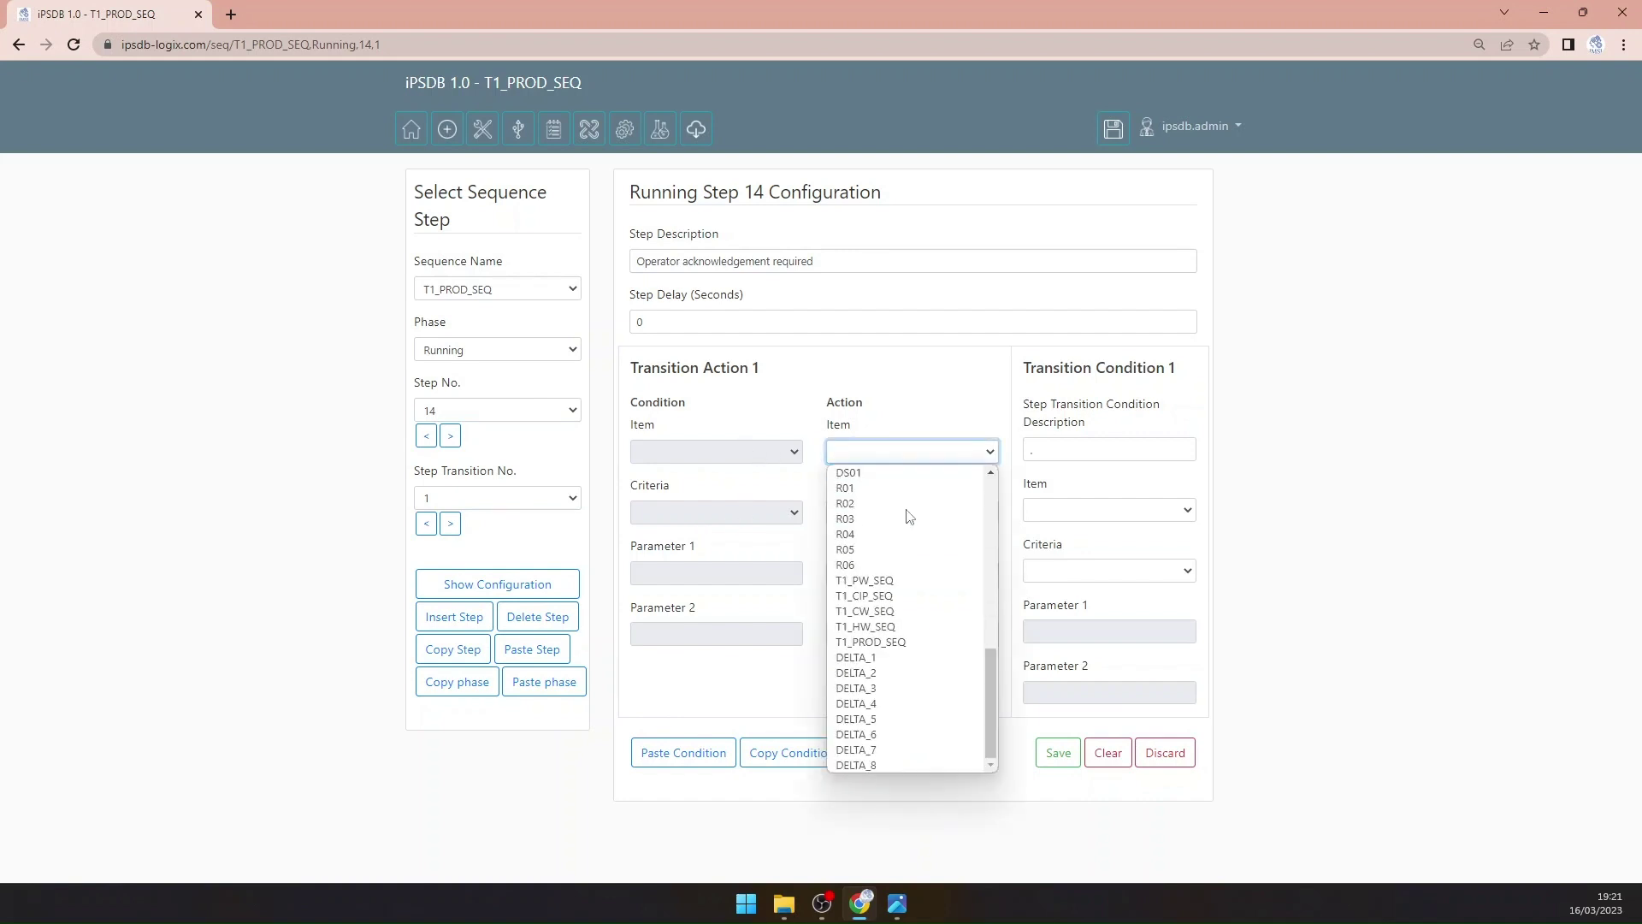
pyautogui.click(913, 643)
pyautogui.click(902, 515)
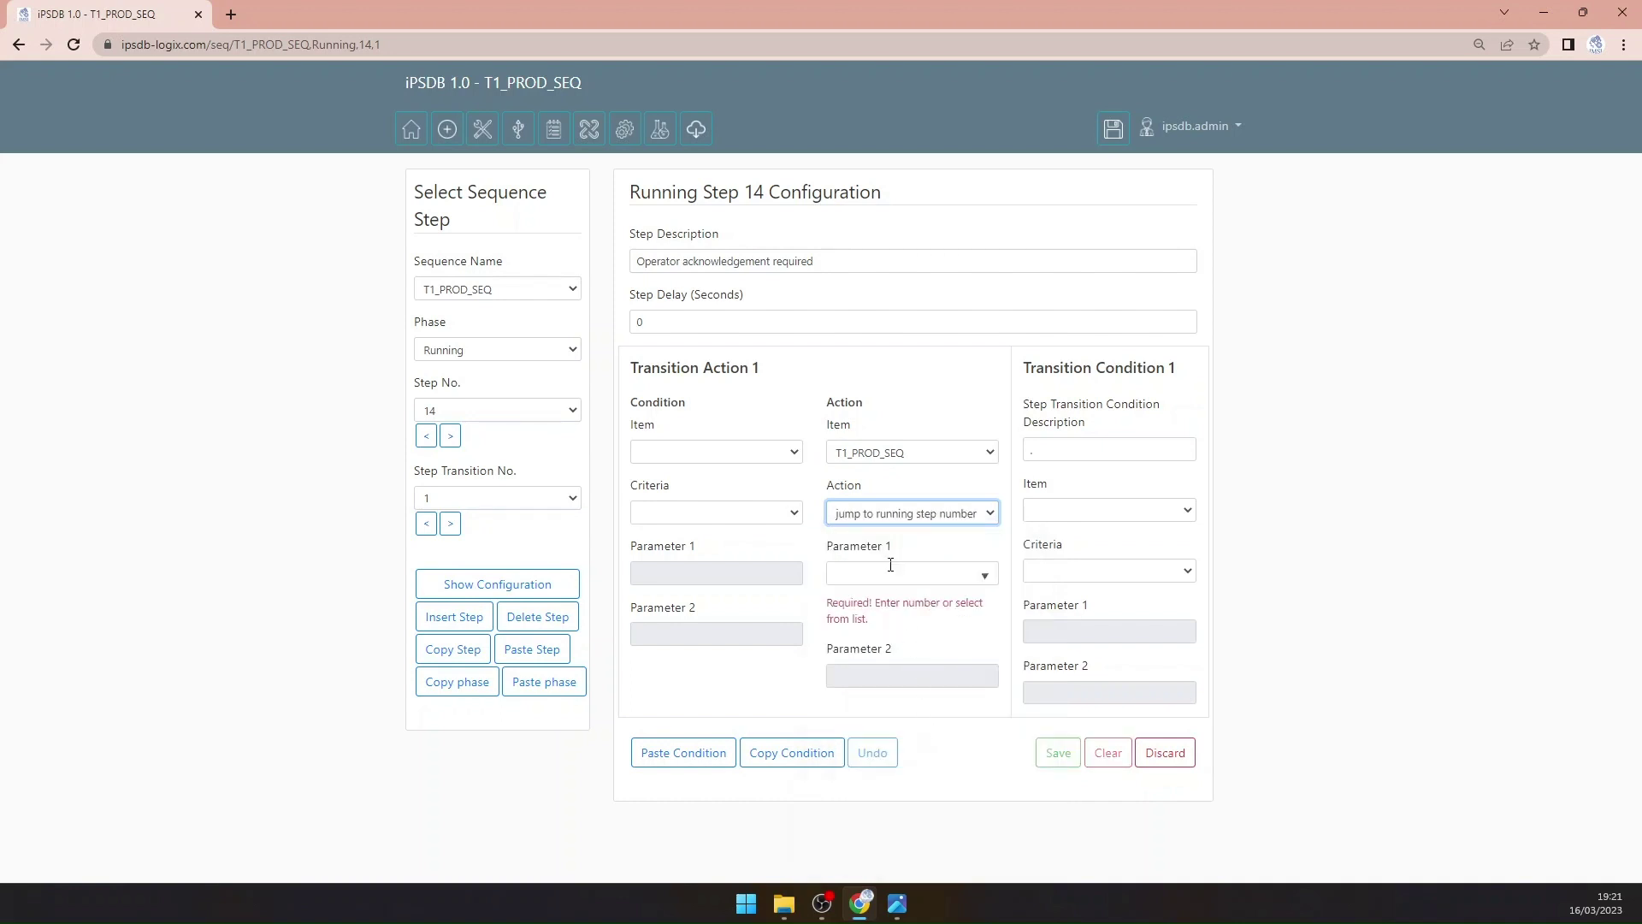
pyautogui.click(893, 566)
pyautogui.write('13')
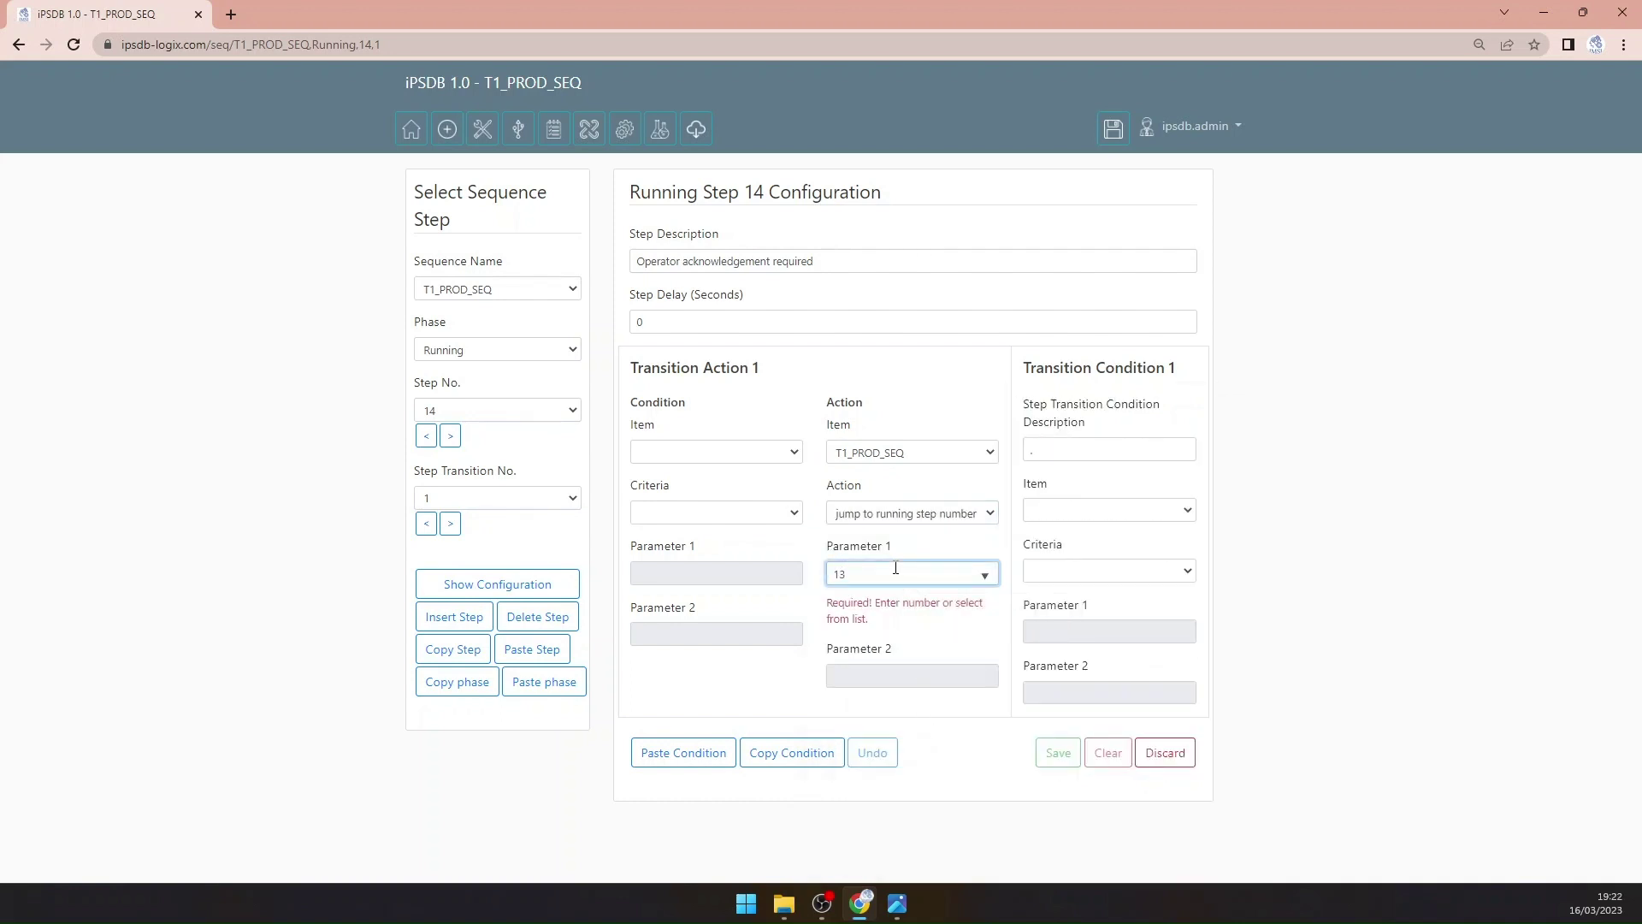
# Step: Make the jump in transition action 1 conditional on T1_PROD_SEQ acknowledgement NOK and save it
pyautogui.click(729, 453)
pyautogui.scroll(-5, 719, 513)
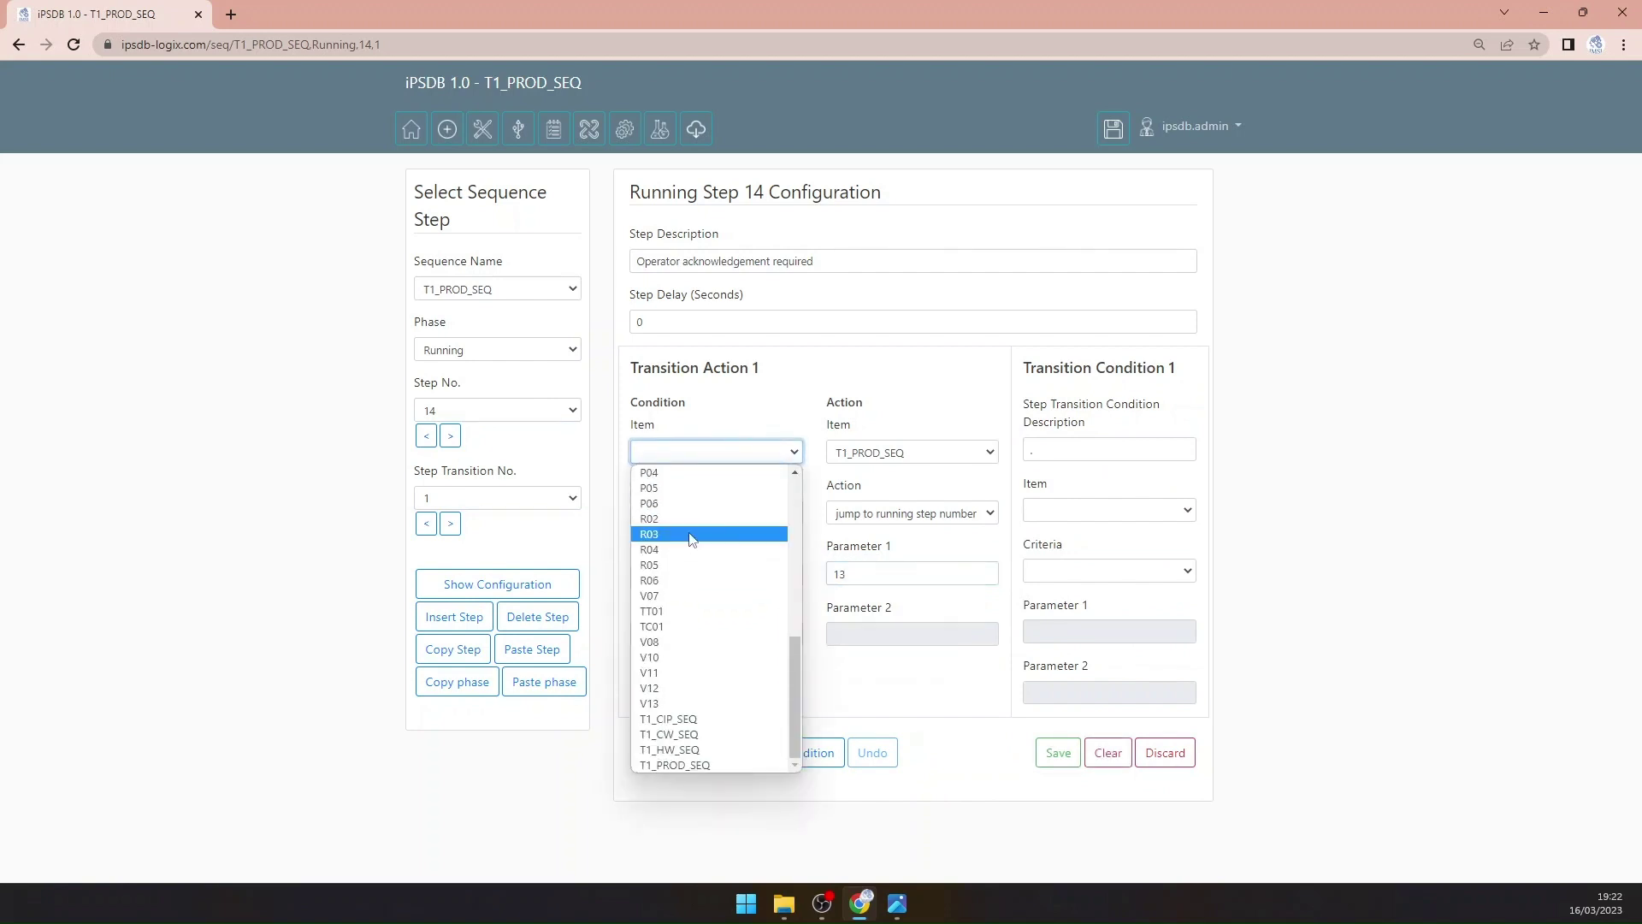
pyautogui.click(709, 765)
pyautogui.click(696, 513)
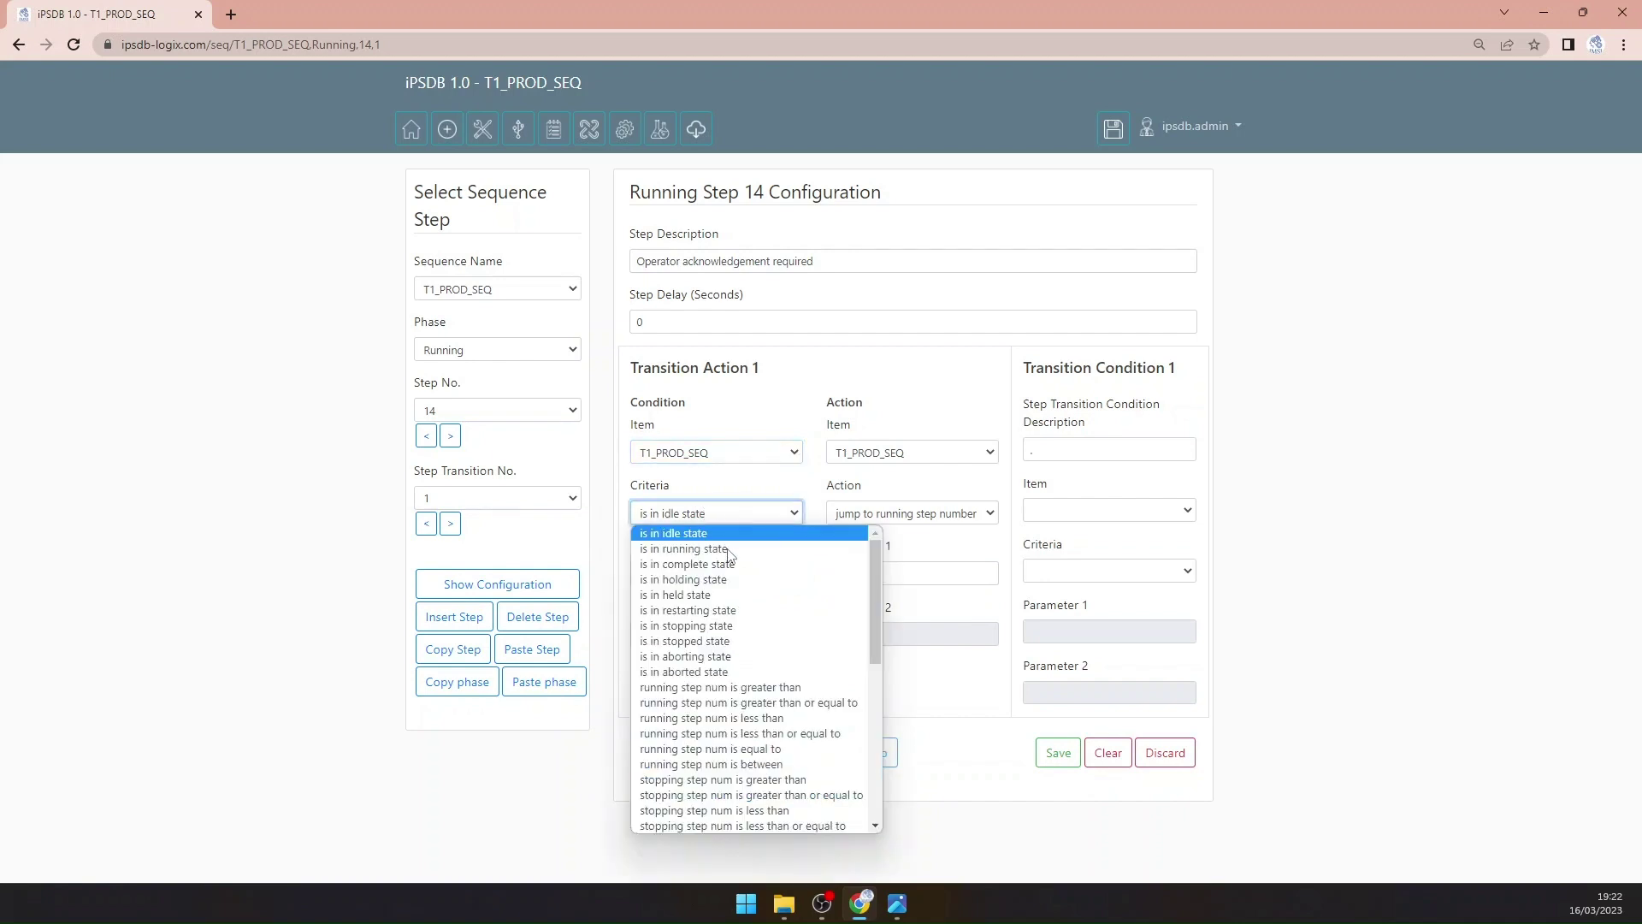
pyautogui.scroll(-5, 768, 630)
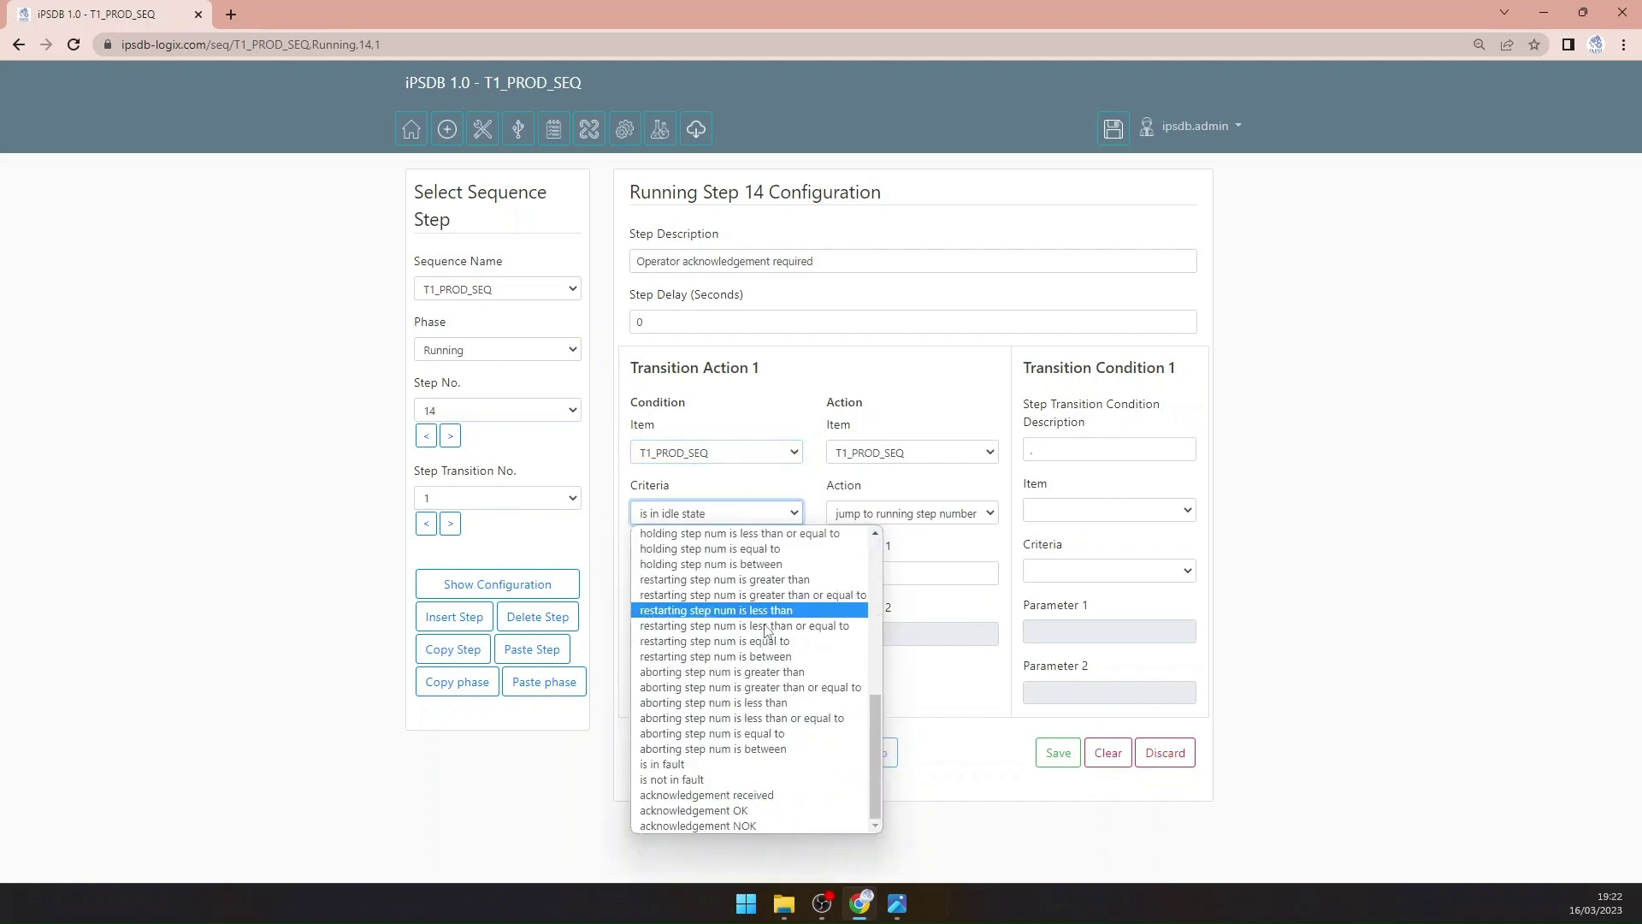
pyautogui.click(757, 825)
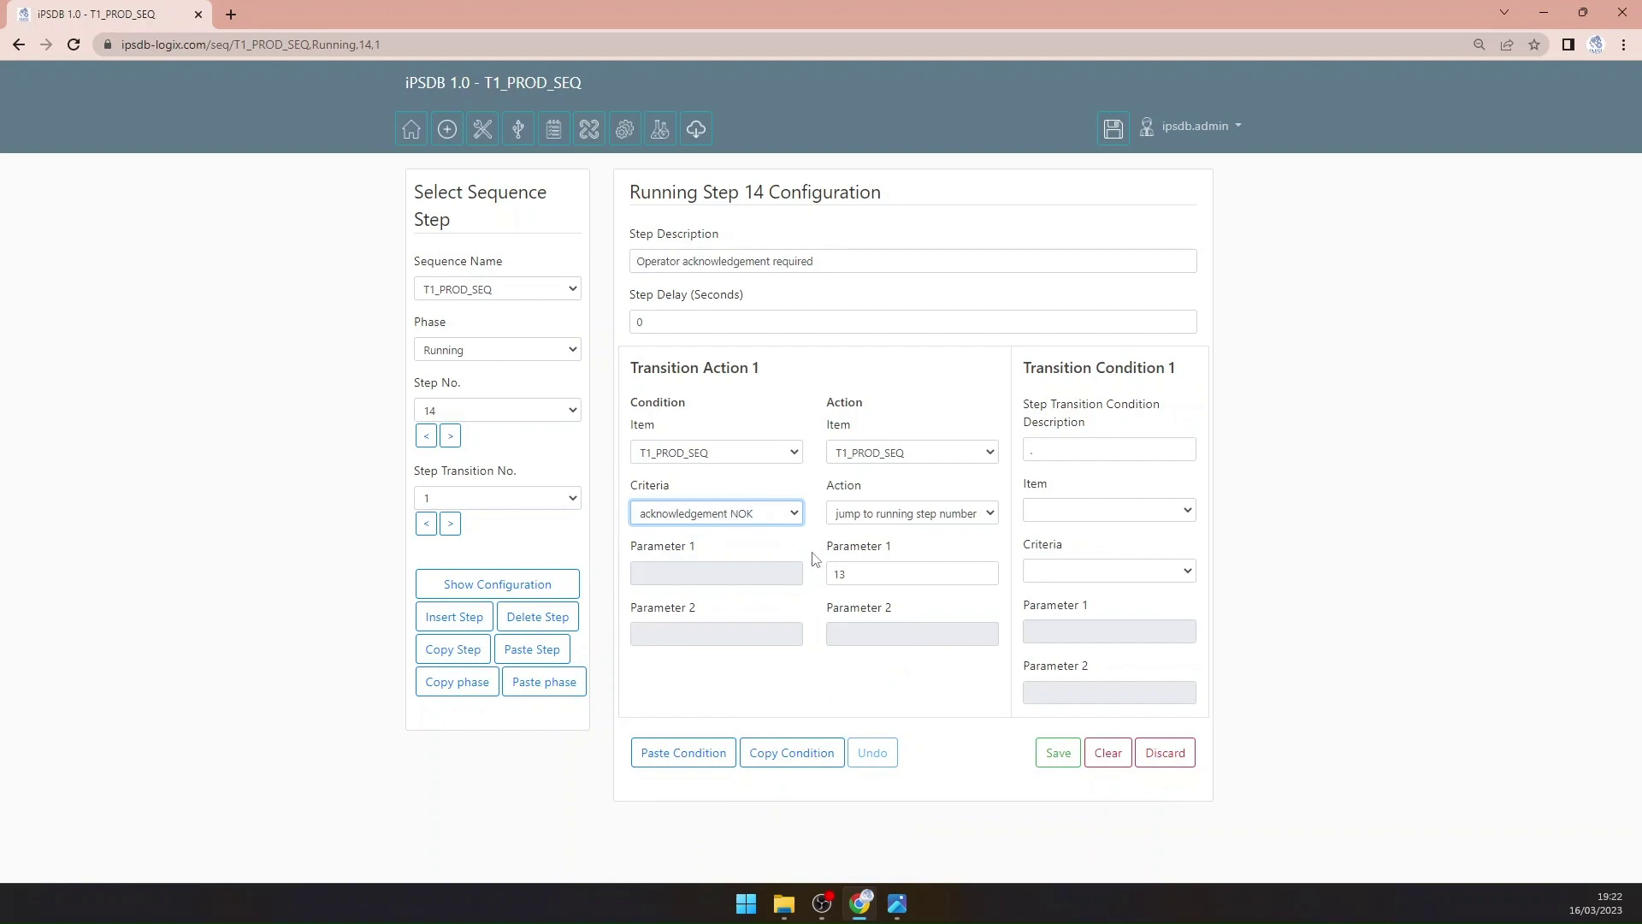
pyautogui.click(1053, 751)
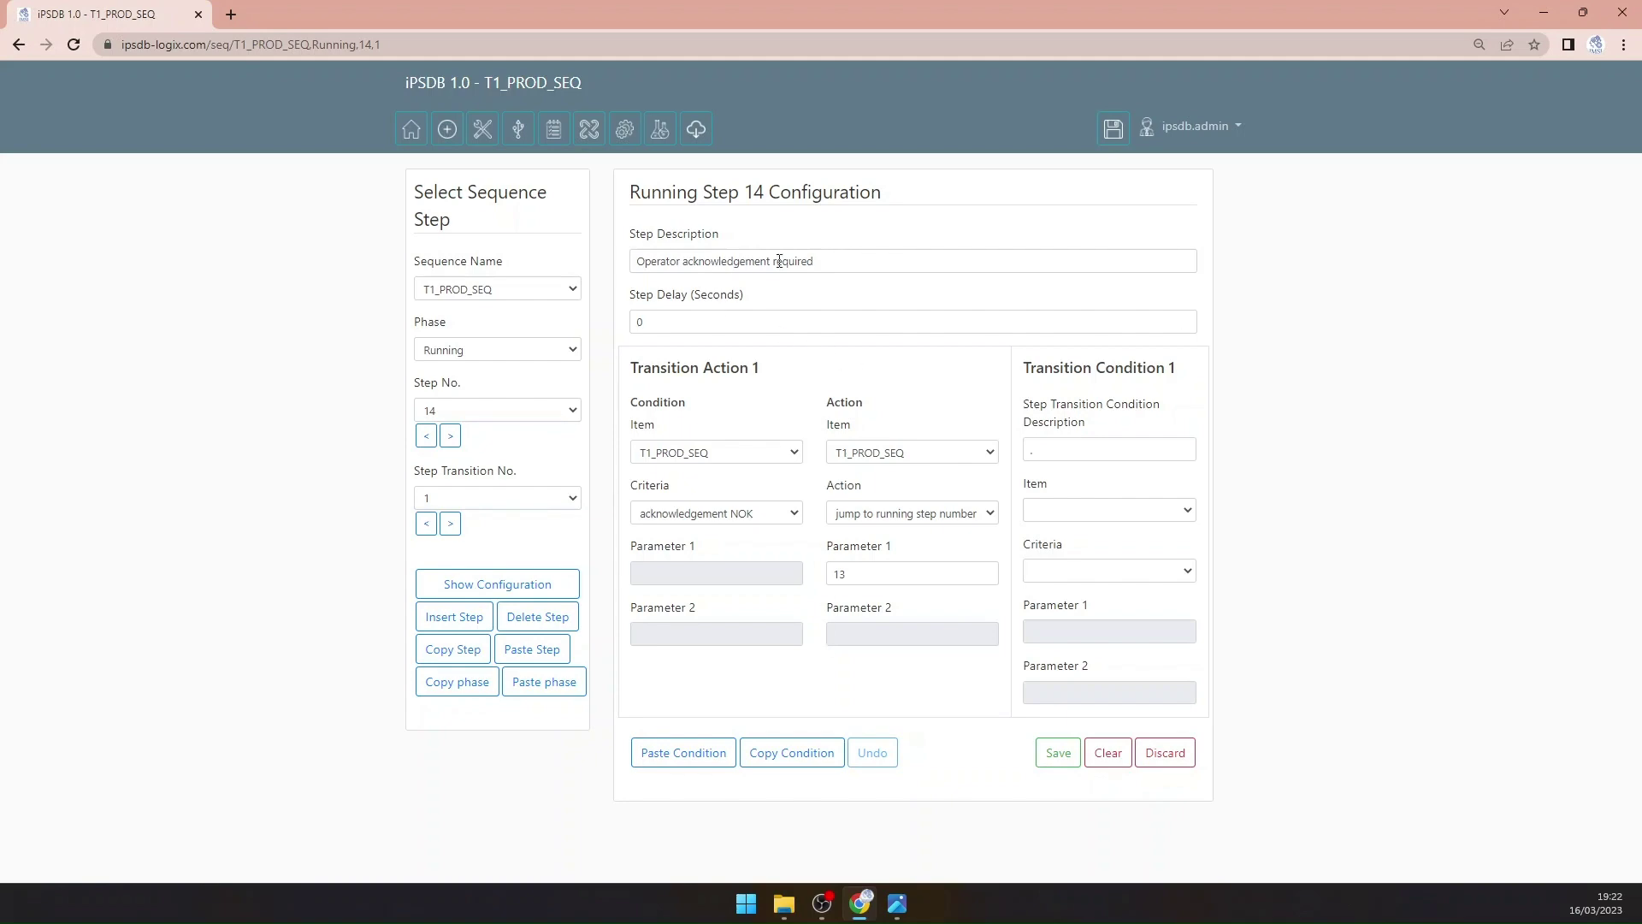
# Step: Switch to the P&ID - complete.png drawing, examine the piping around tank T1, and return to the iPSDB page
pyautogui.click(897, 903)
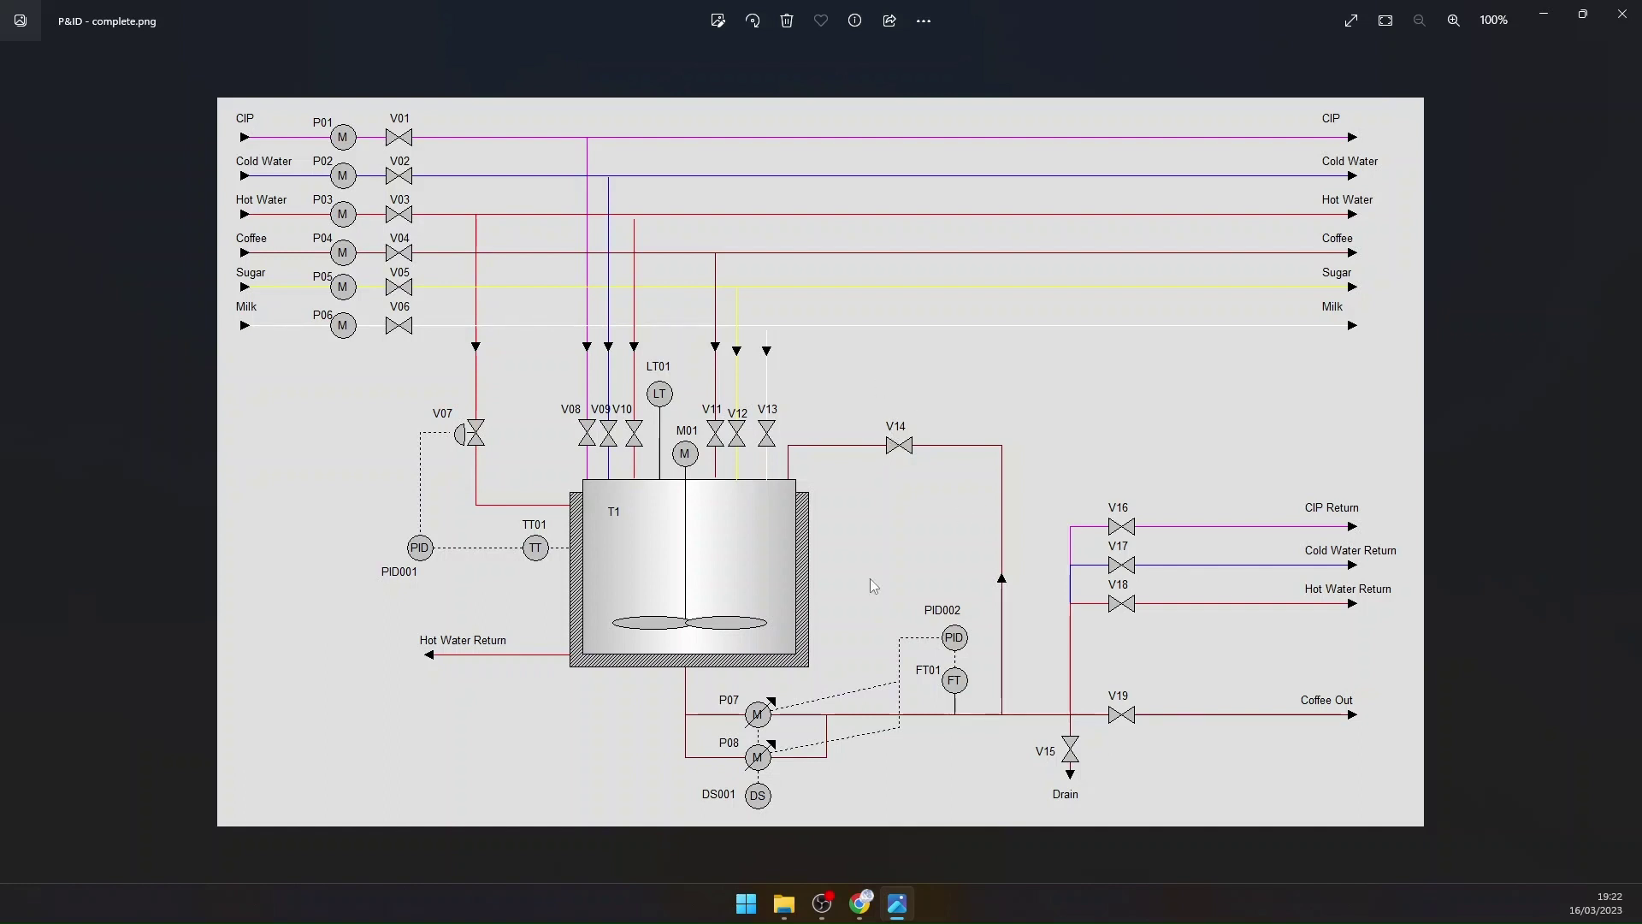
pyautogui.moveTo(897, 912)
pyautogui.click(896, 917)
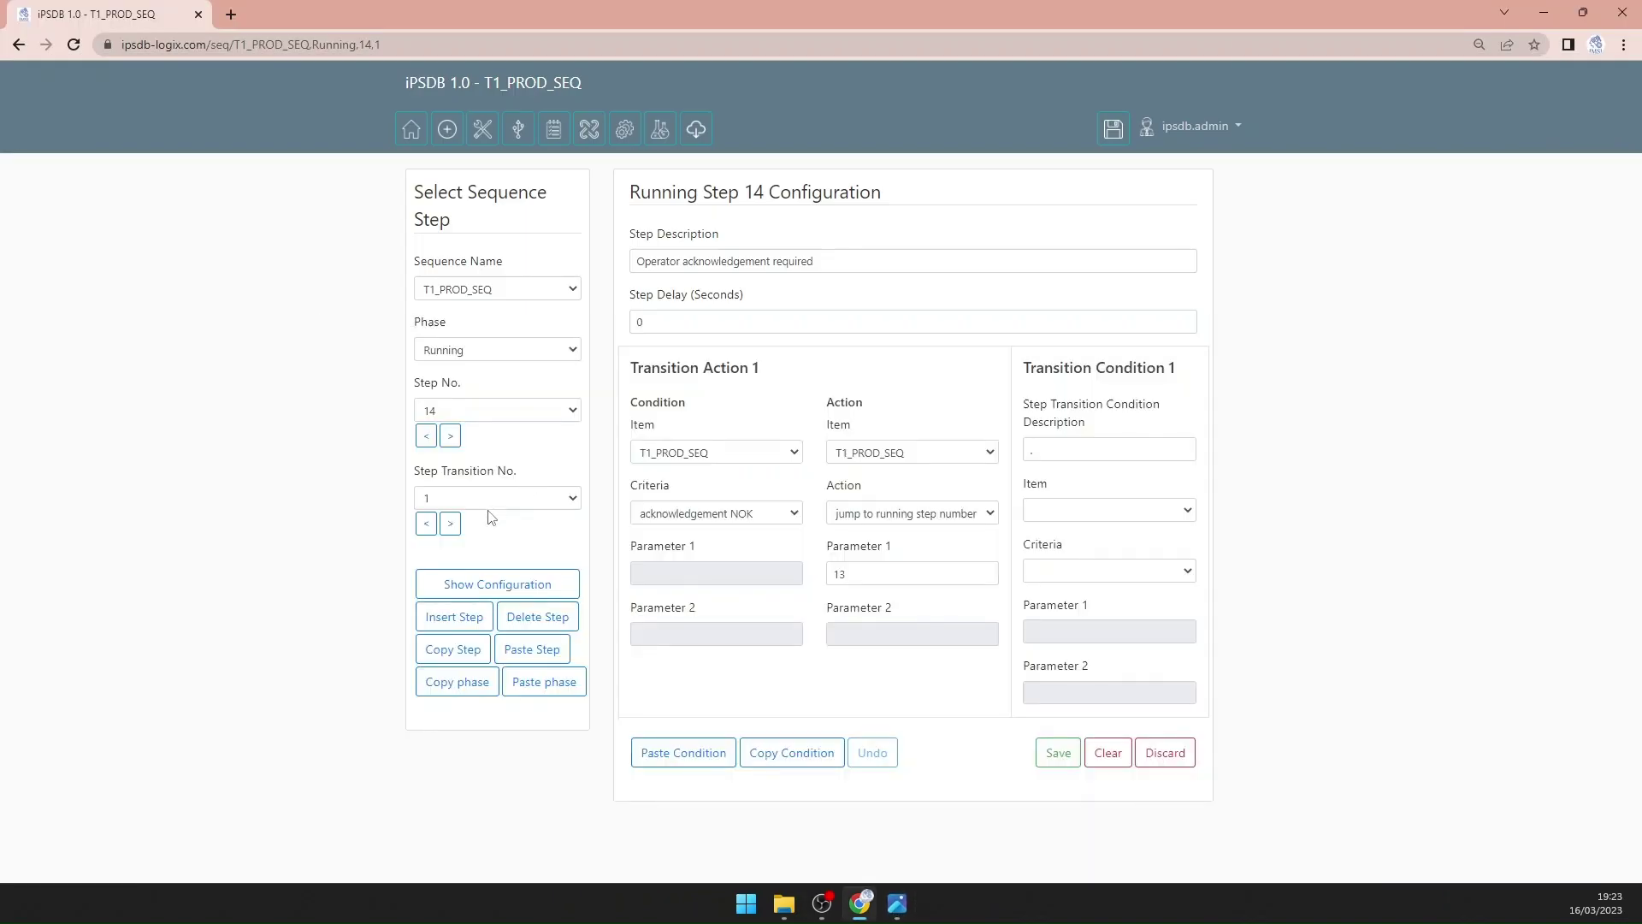
# Step: Copy Running step 12, the jacket water heating step, and paste it over Running step 15
pyautogui.click(428, 437)
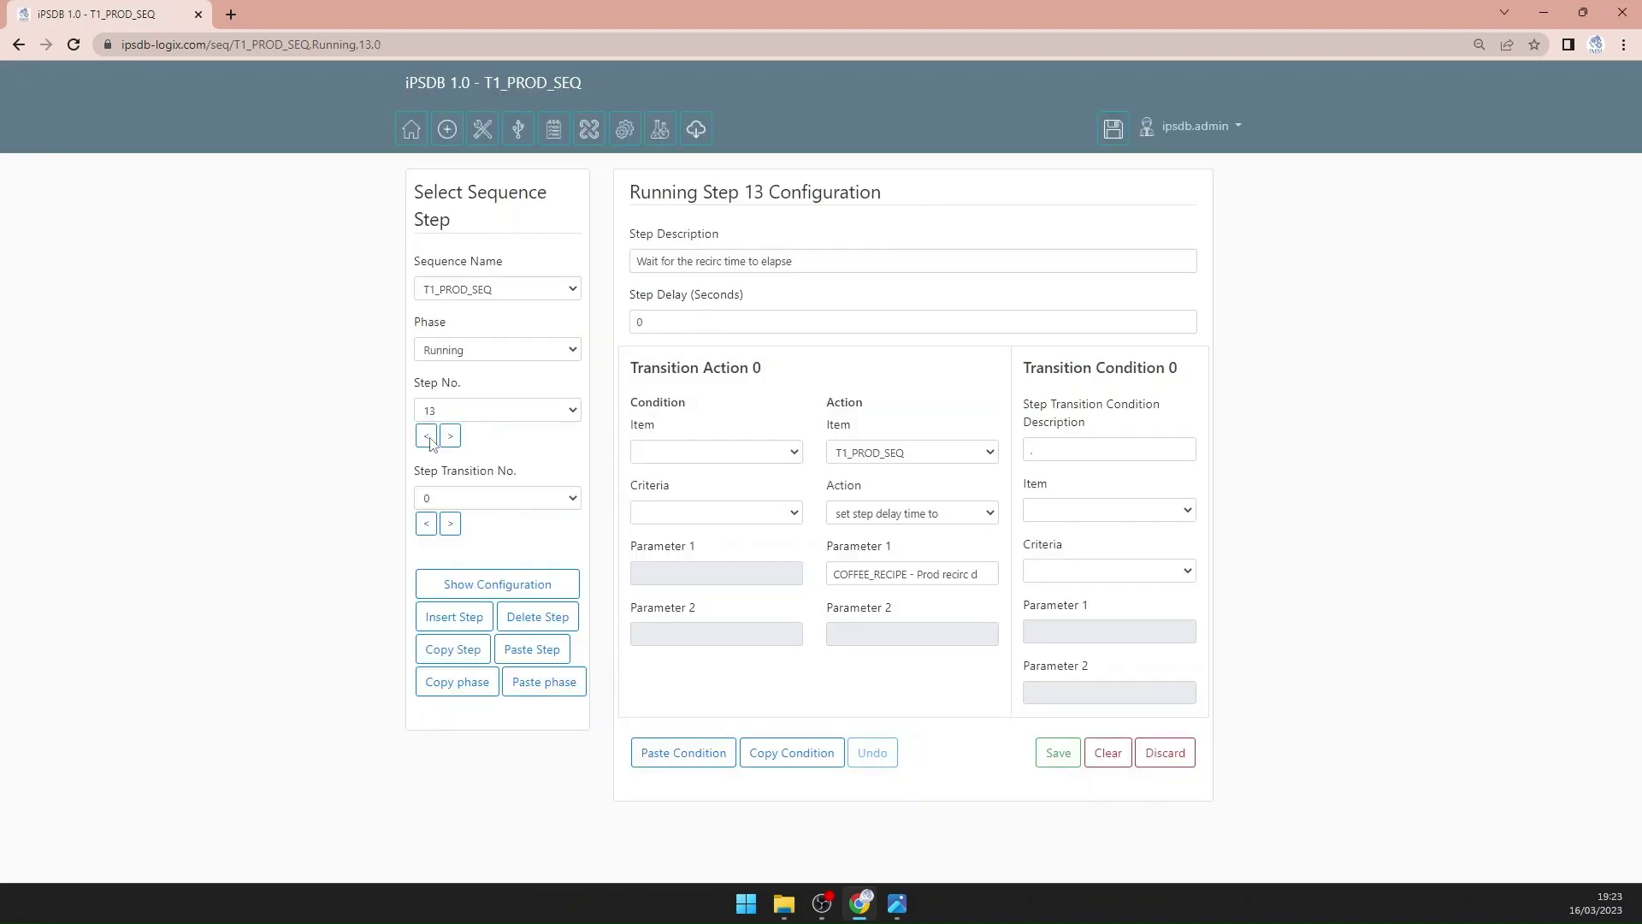
pyautogui.click(428, 437)
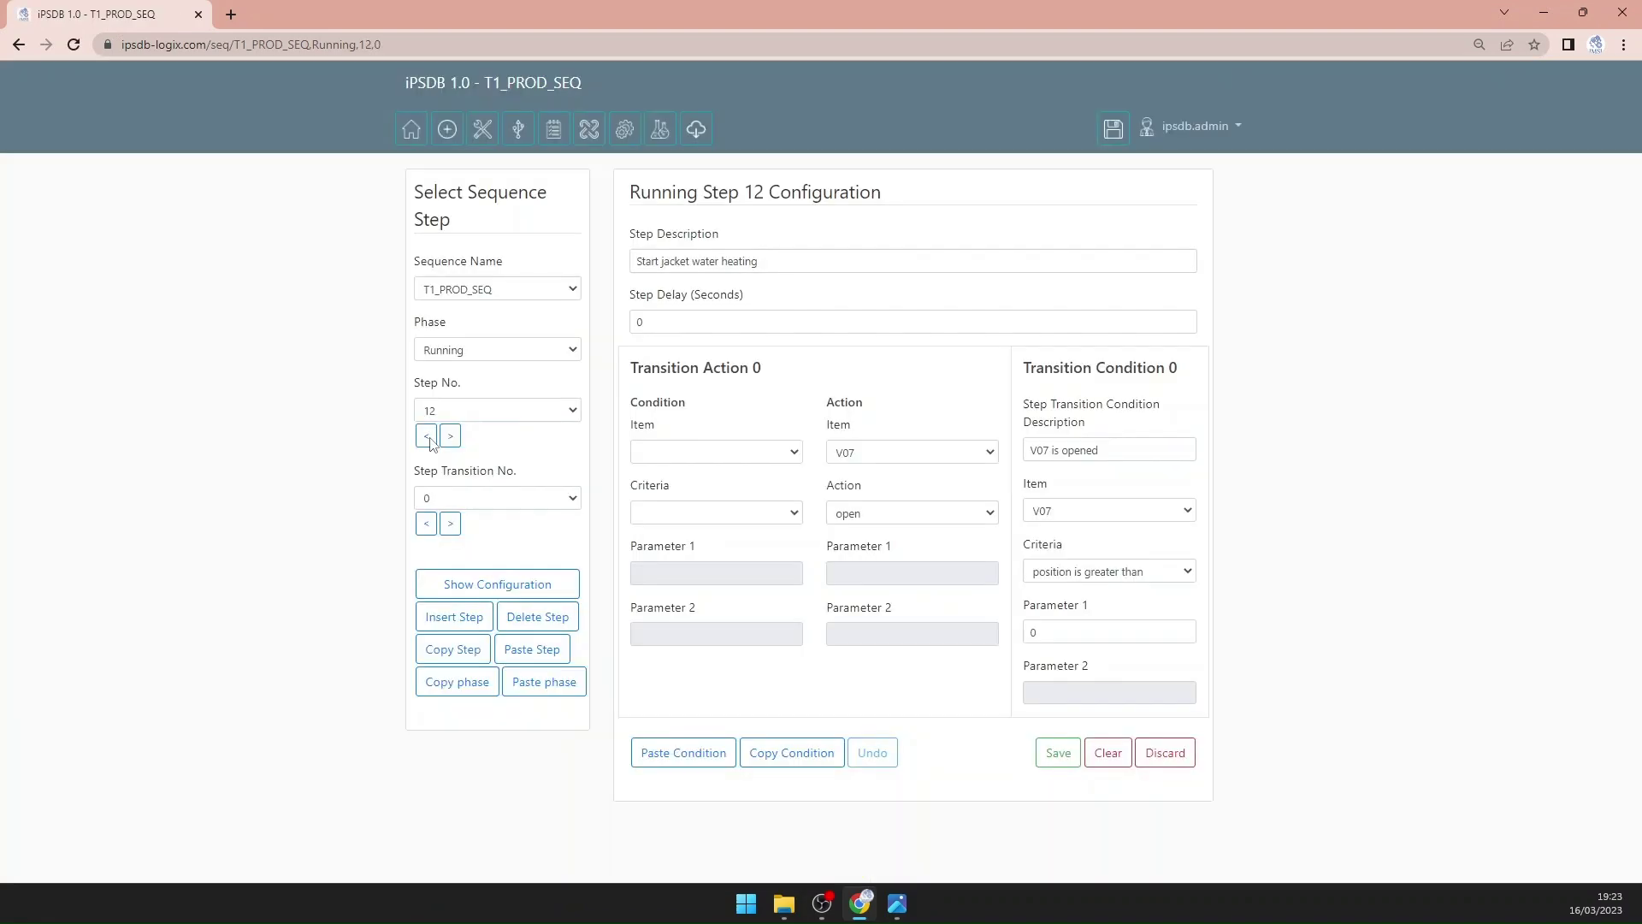
pyautogui.click(457, 641)
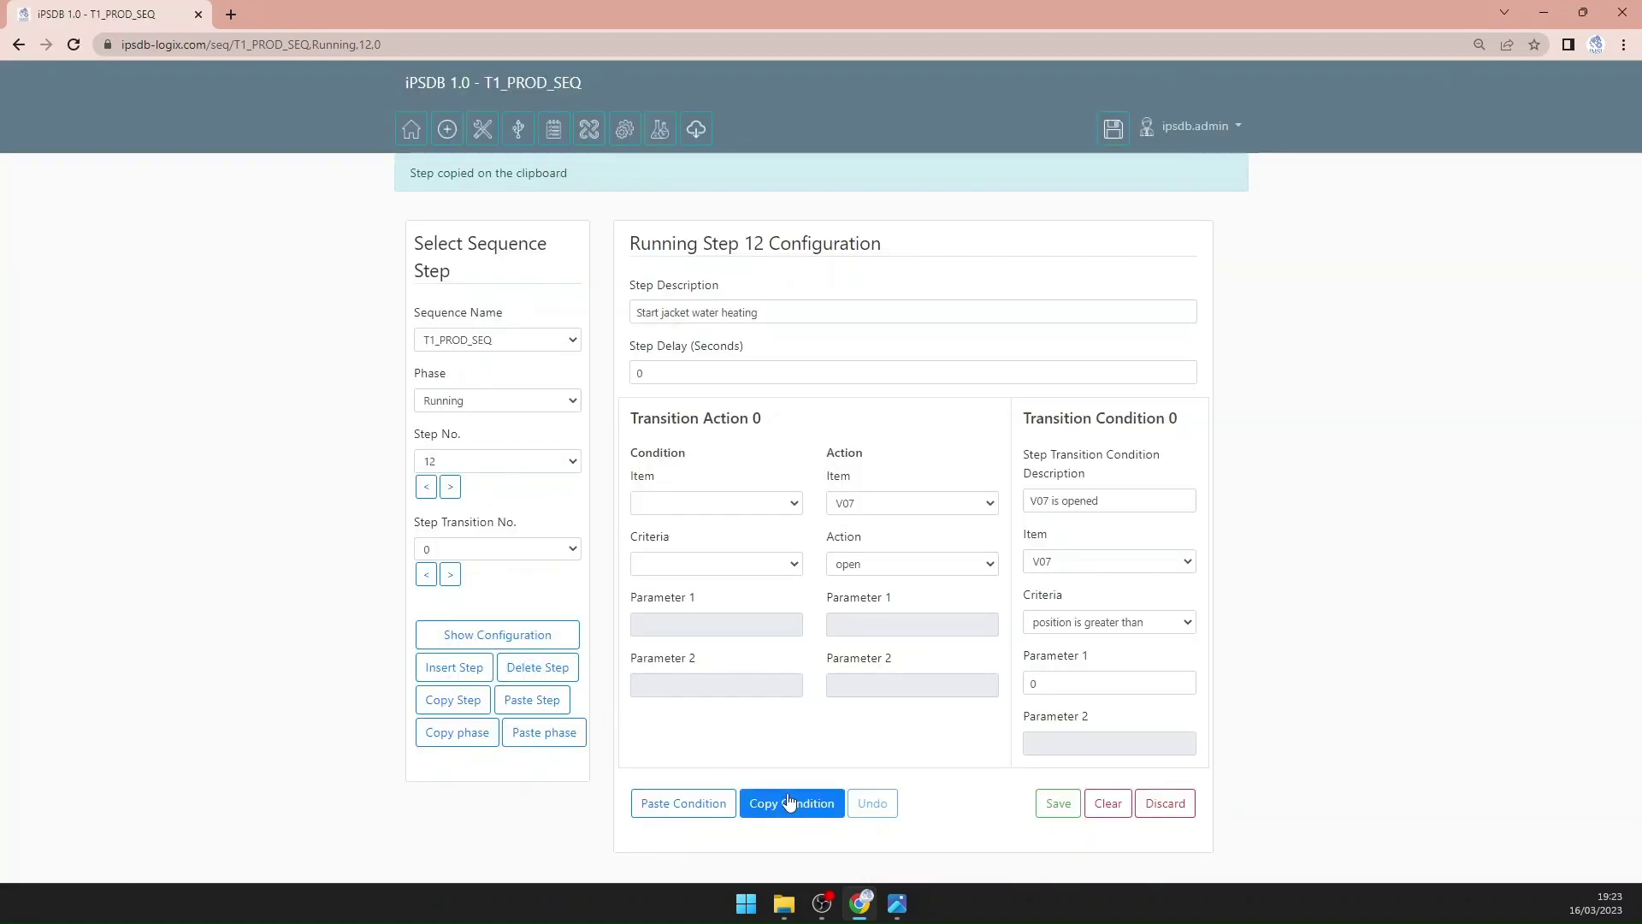
pyautogui.click(789, 802)
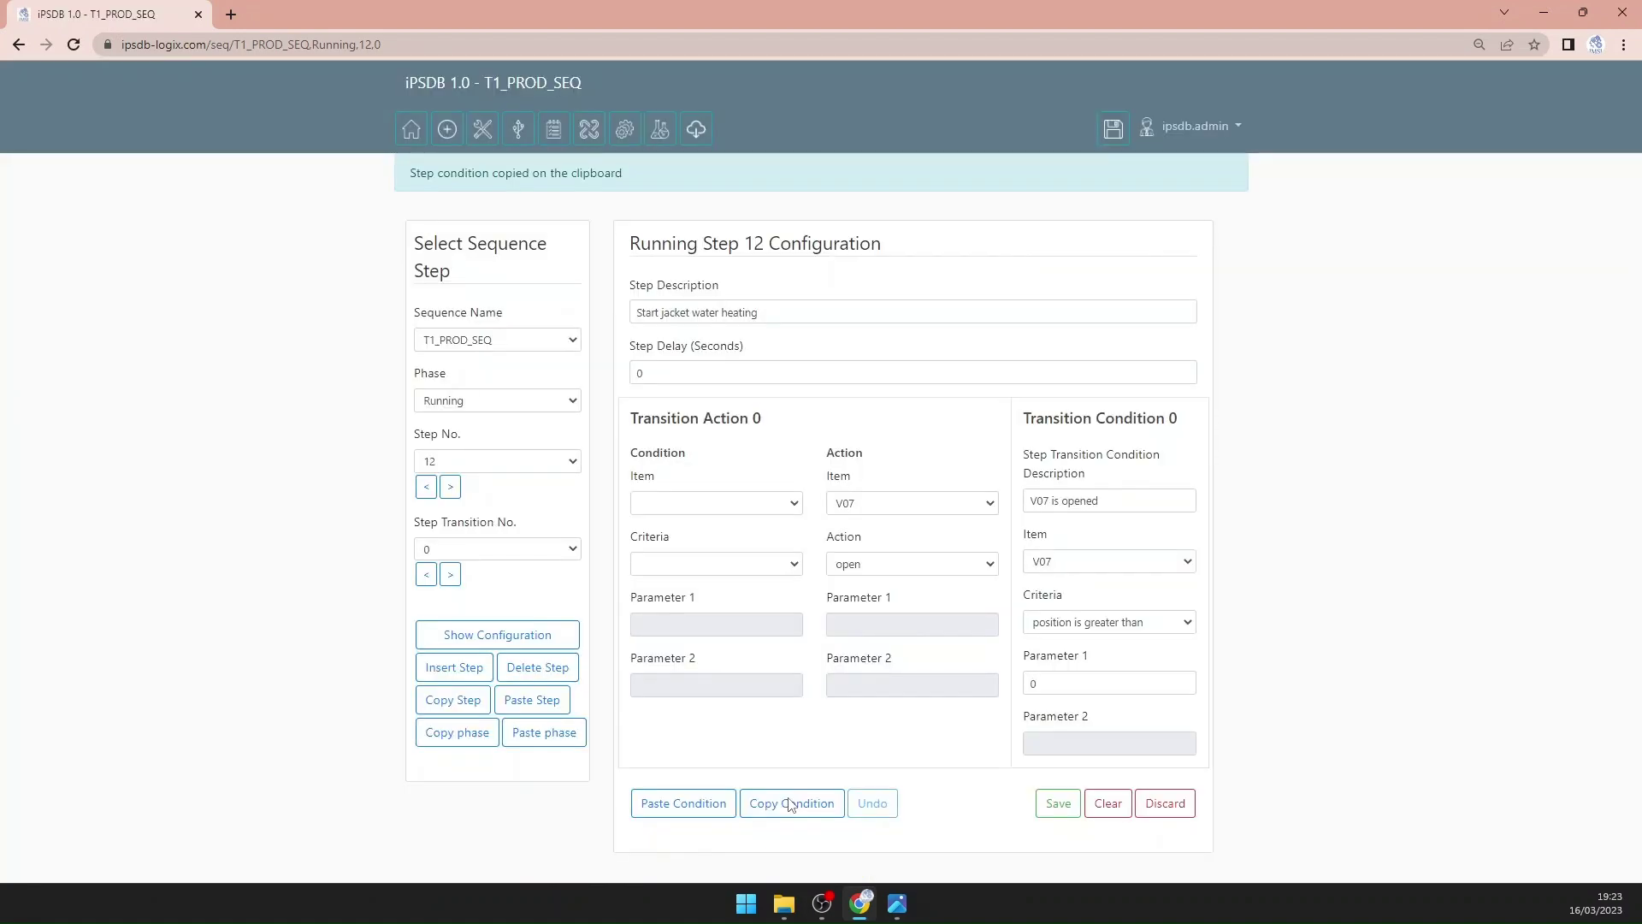
pyautogui.click(446, 699)
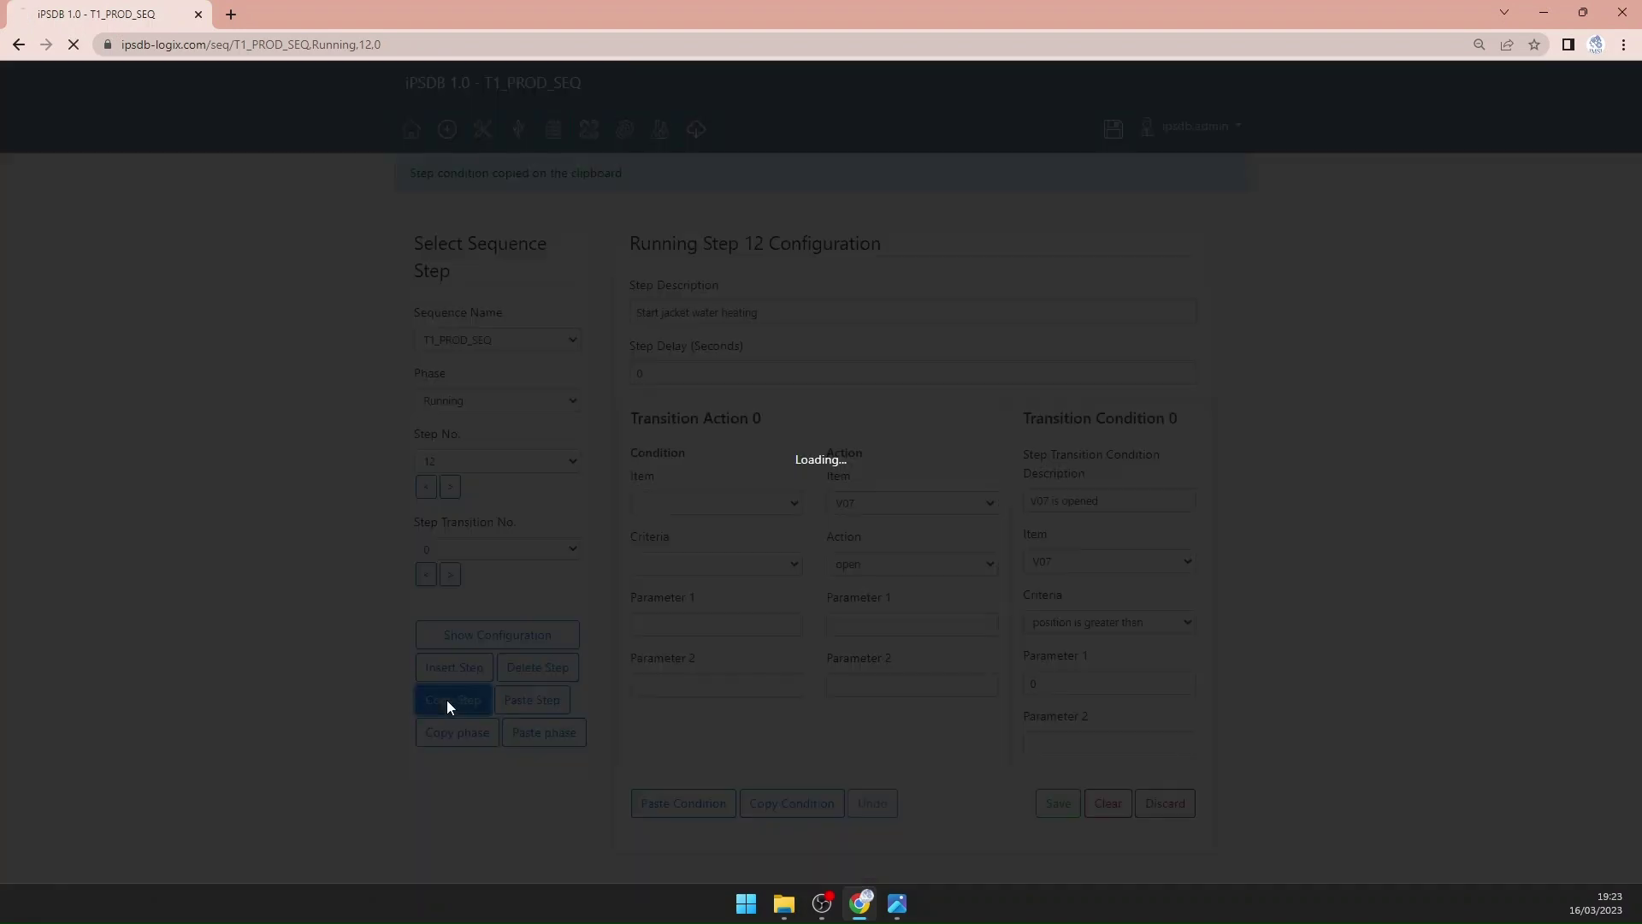
pyautogui.click(450, 487)
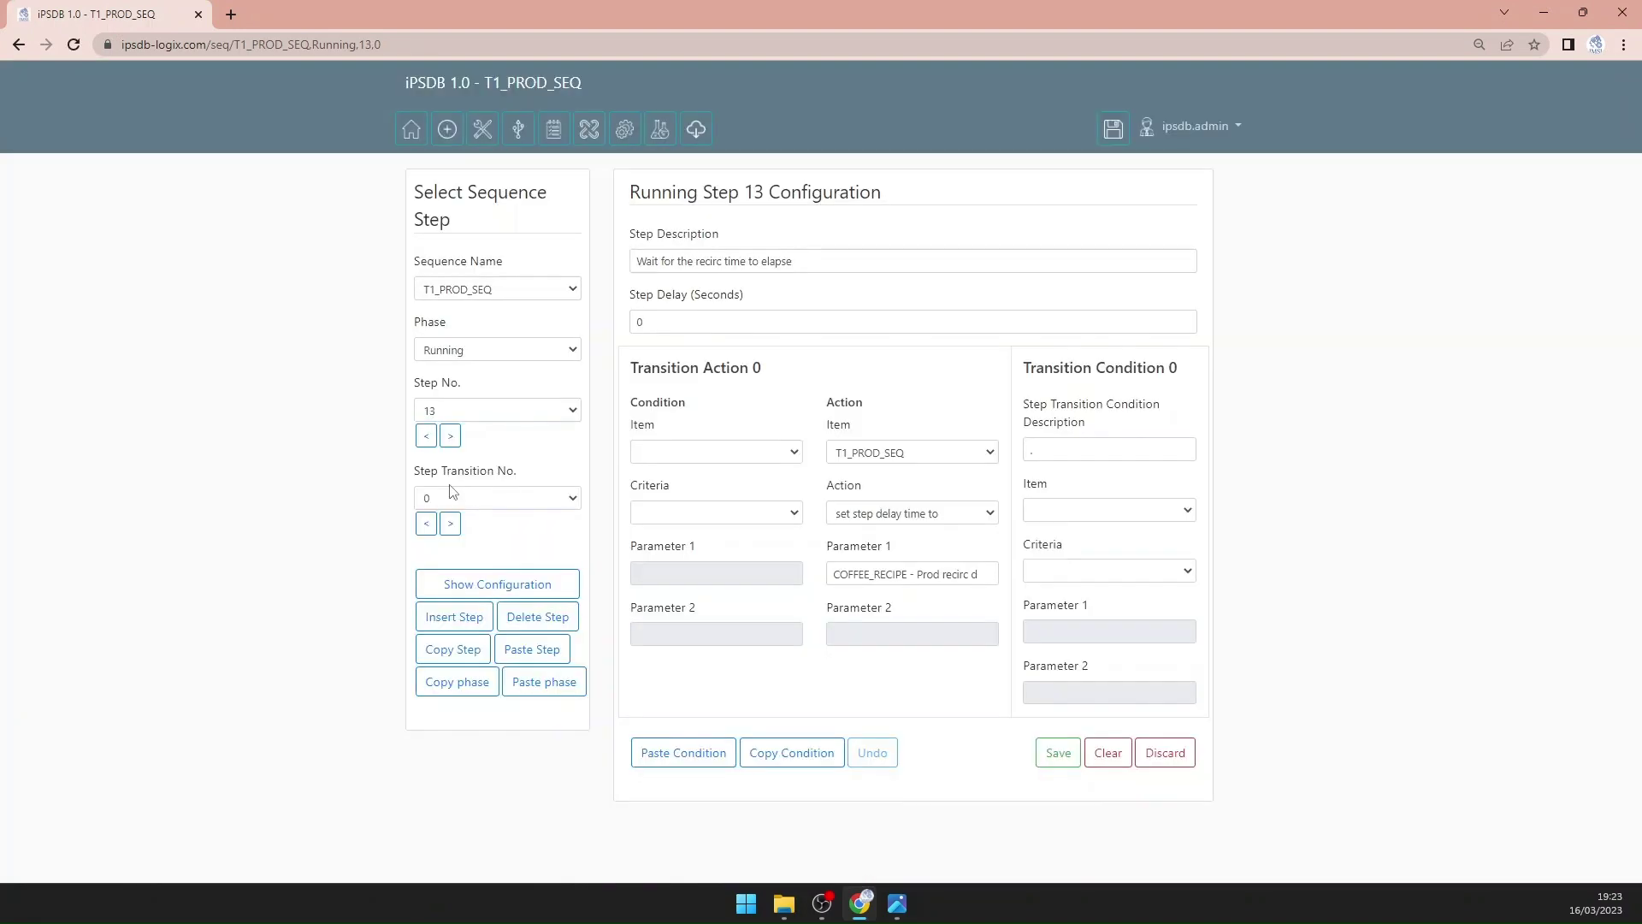
pyautogui.click(448, 436)
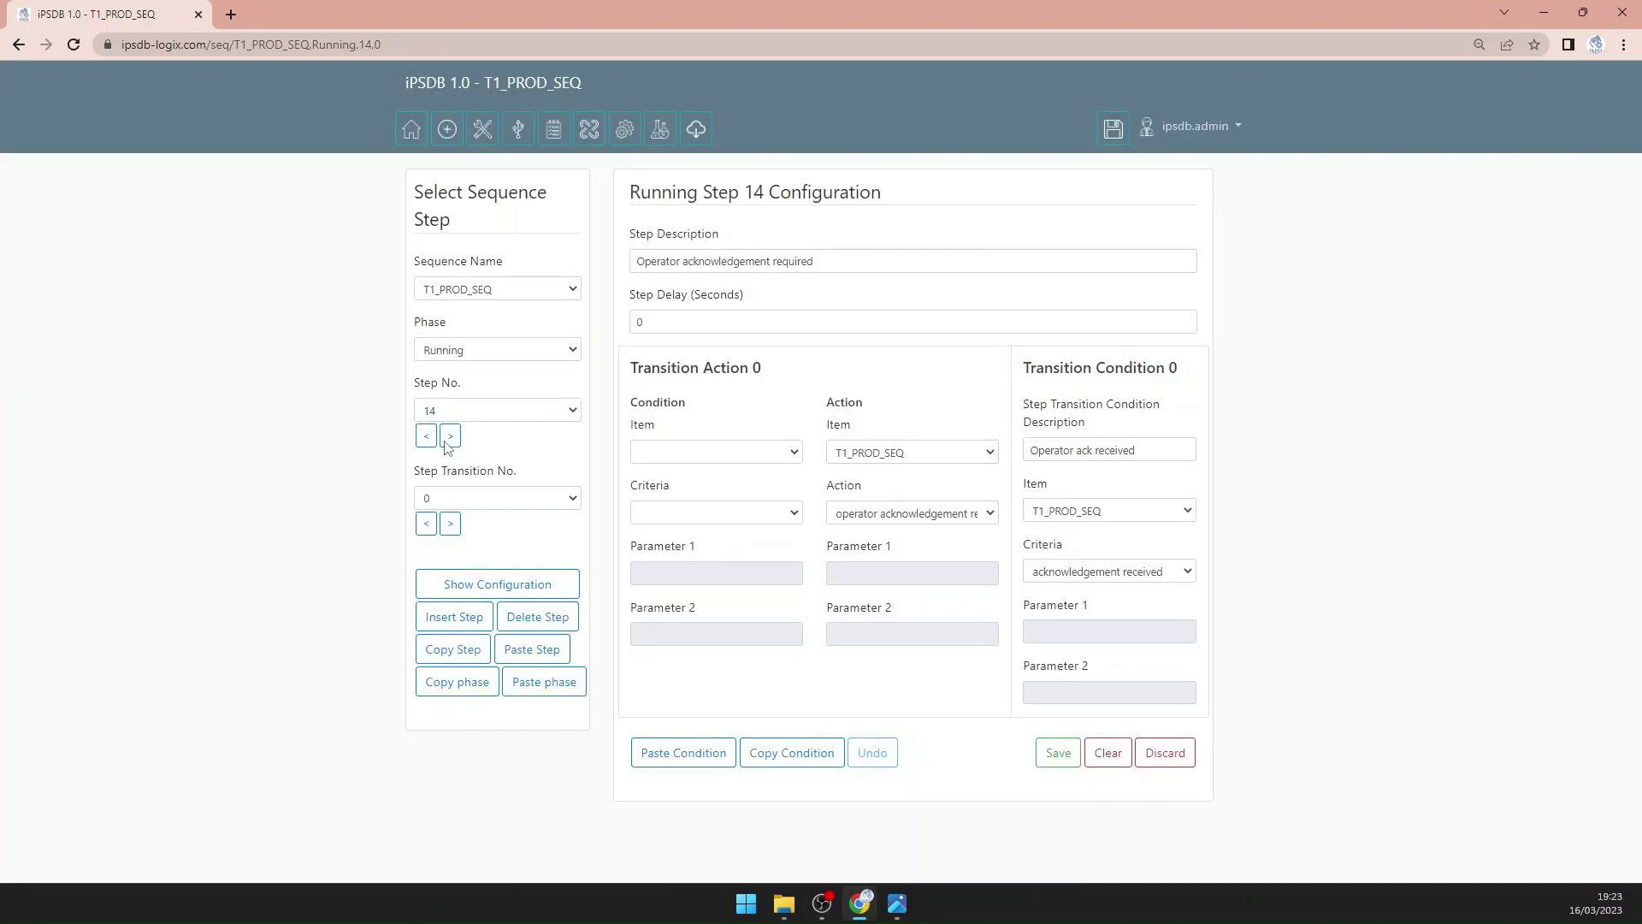
pyautogui.click(446, 439)
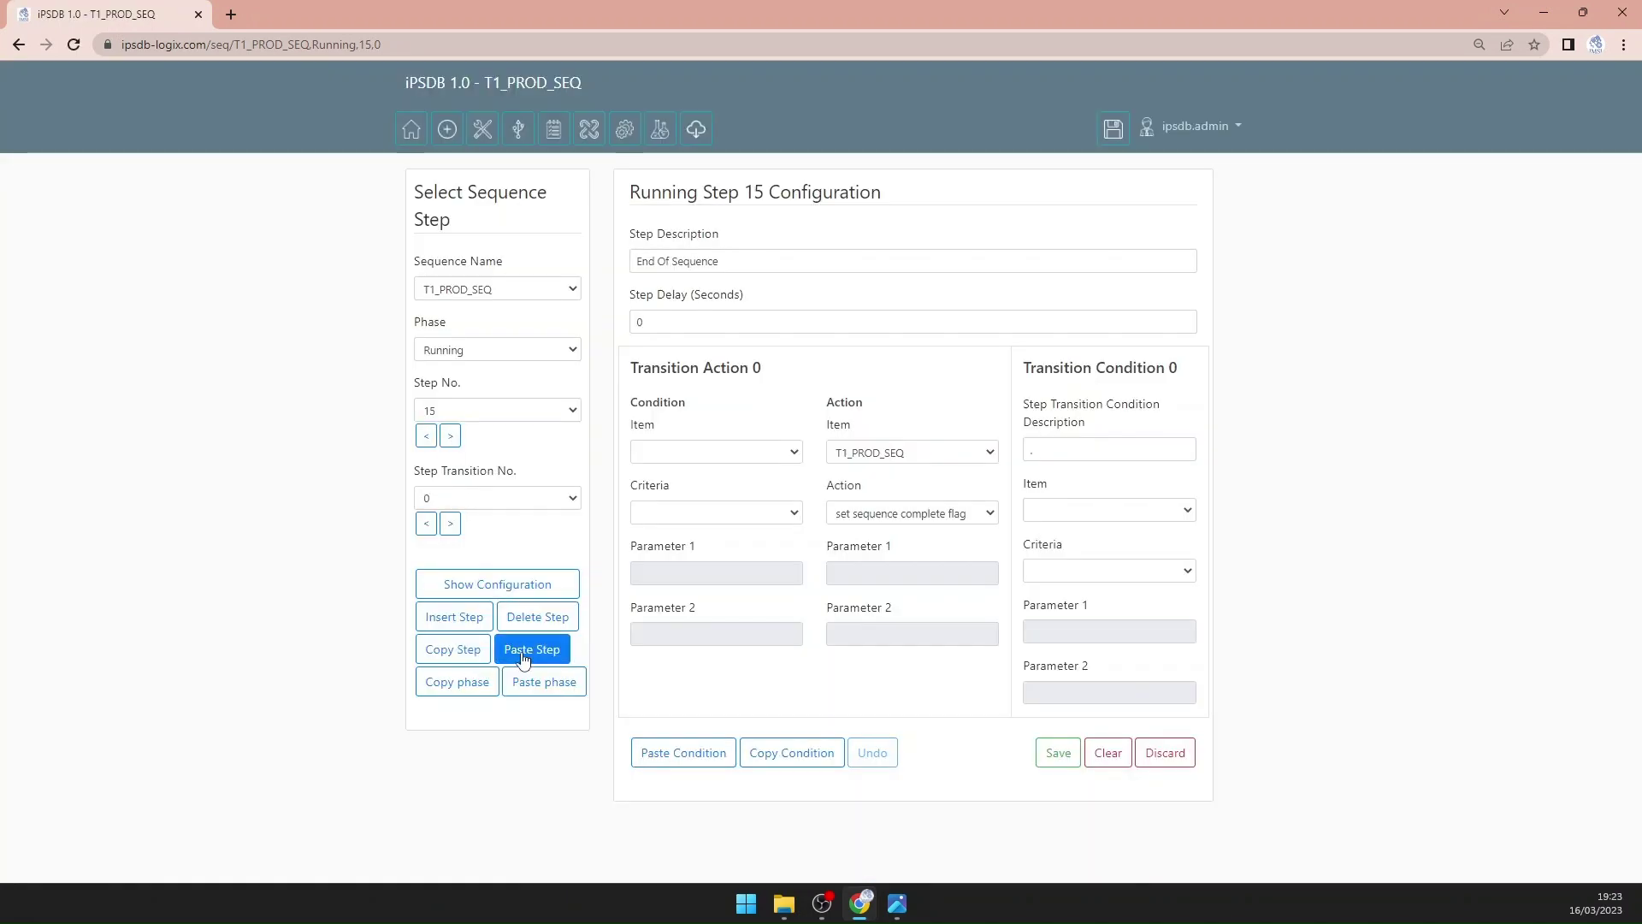
pyautogui.click(524, 651)
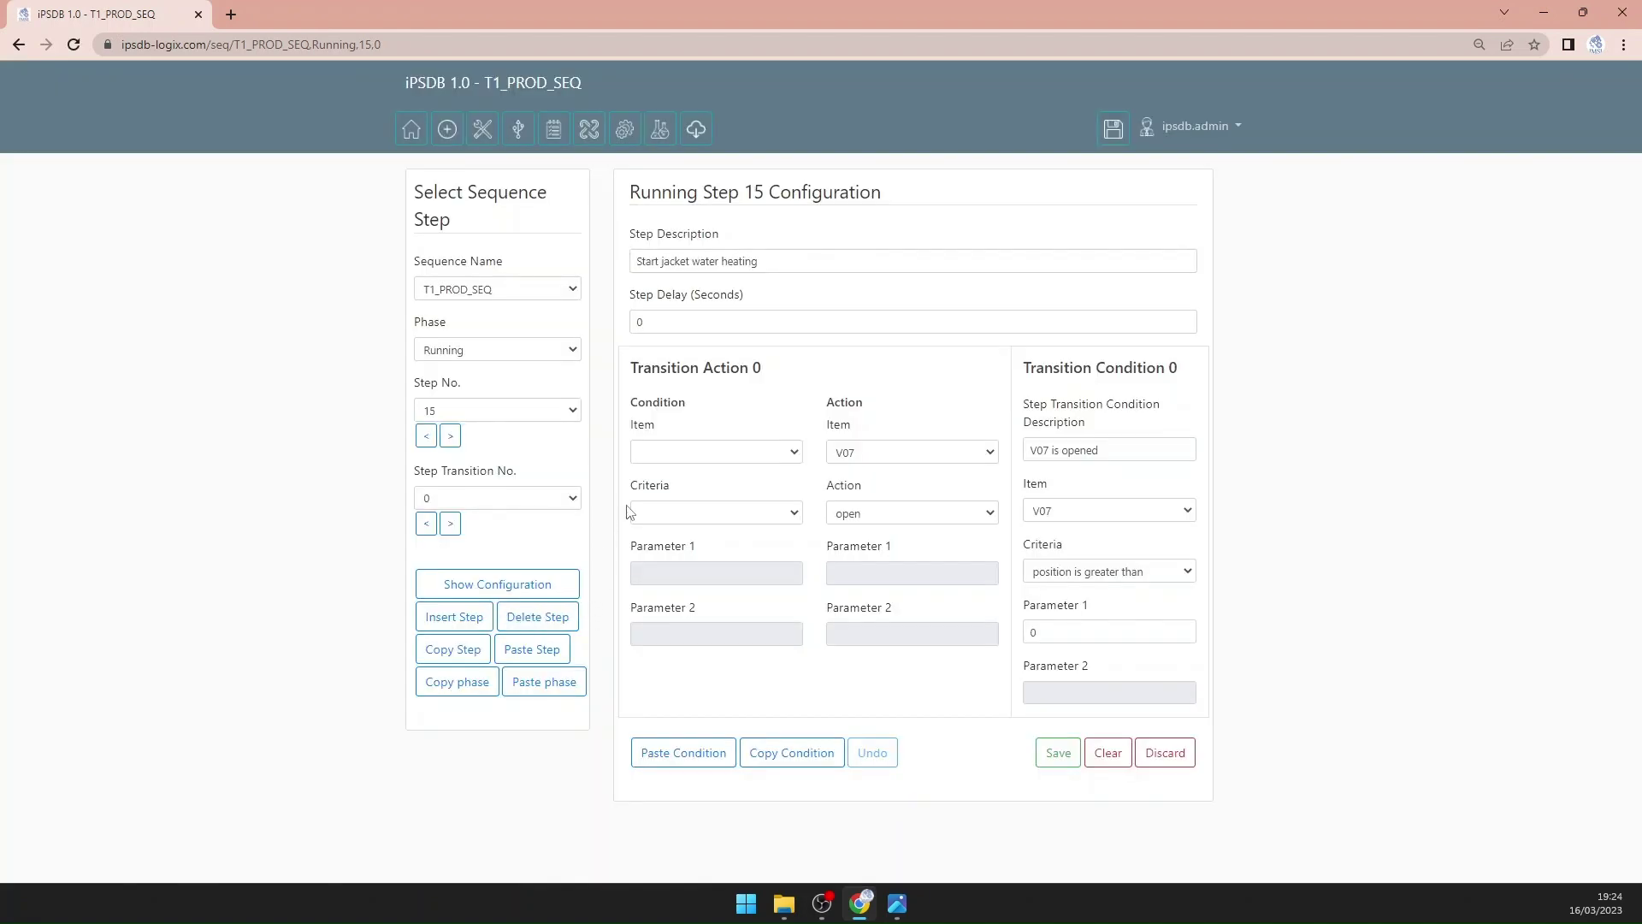
# Step: In transition 0 of Running step 15, change the V07 action to close and the condition criteria to position is less than or equal to
pyautogui.click(875, 511)
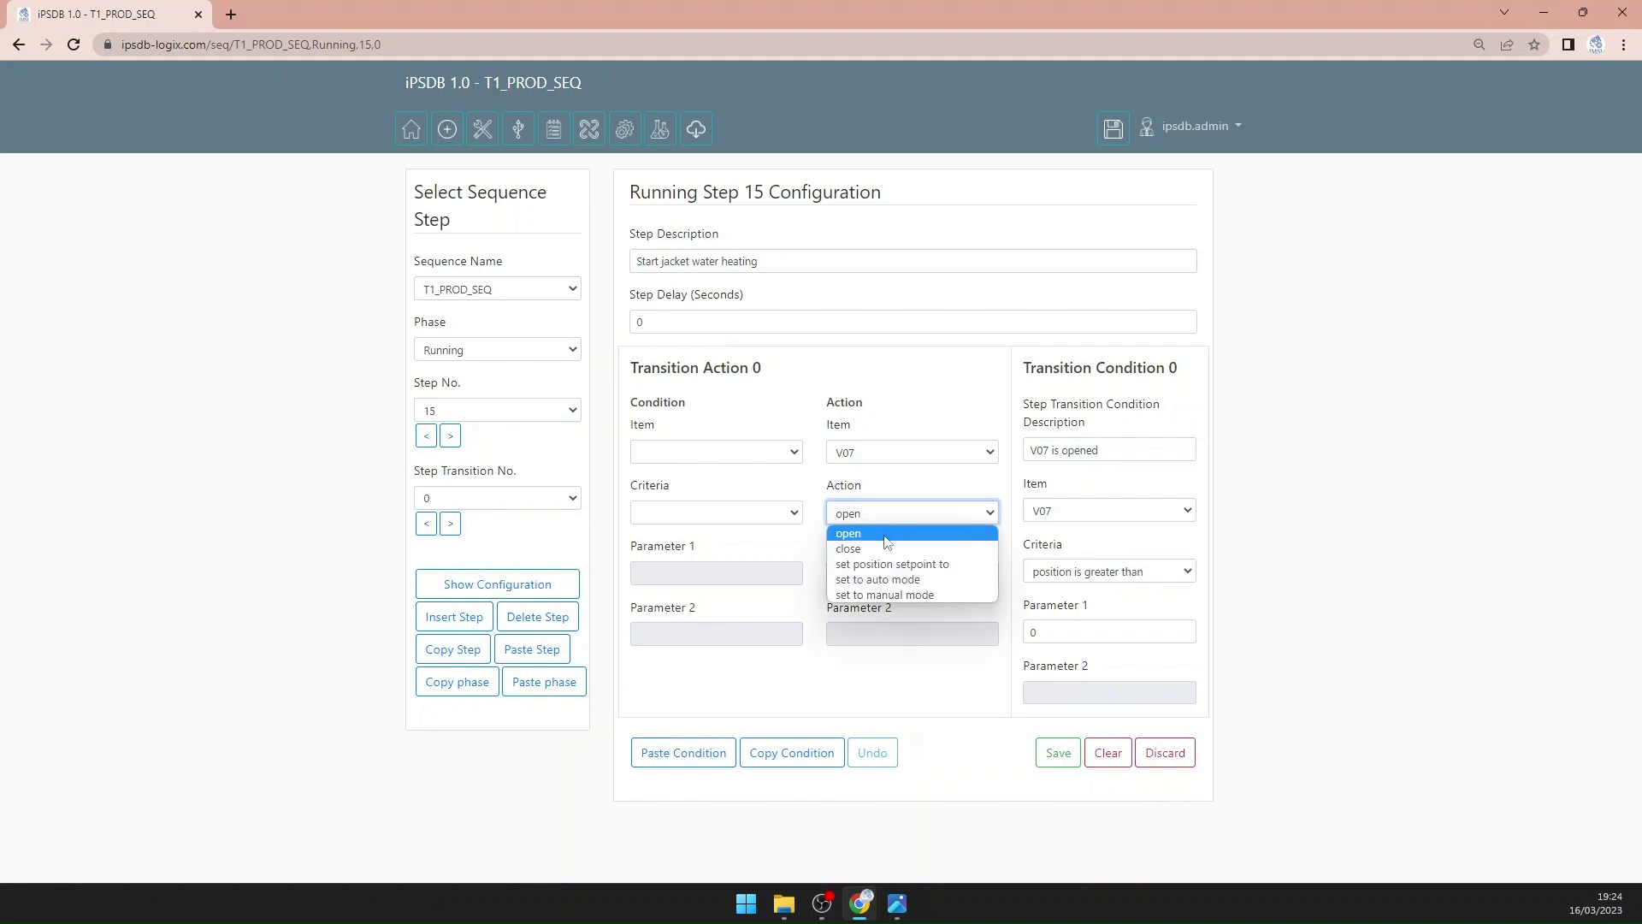
pyautogui.click(881, 550)
pyautogui.click(1110, 581)
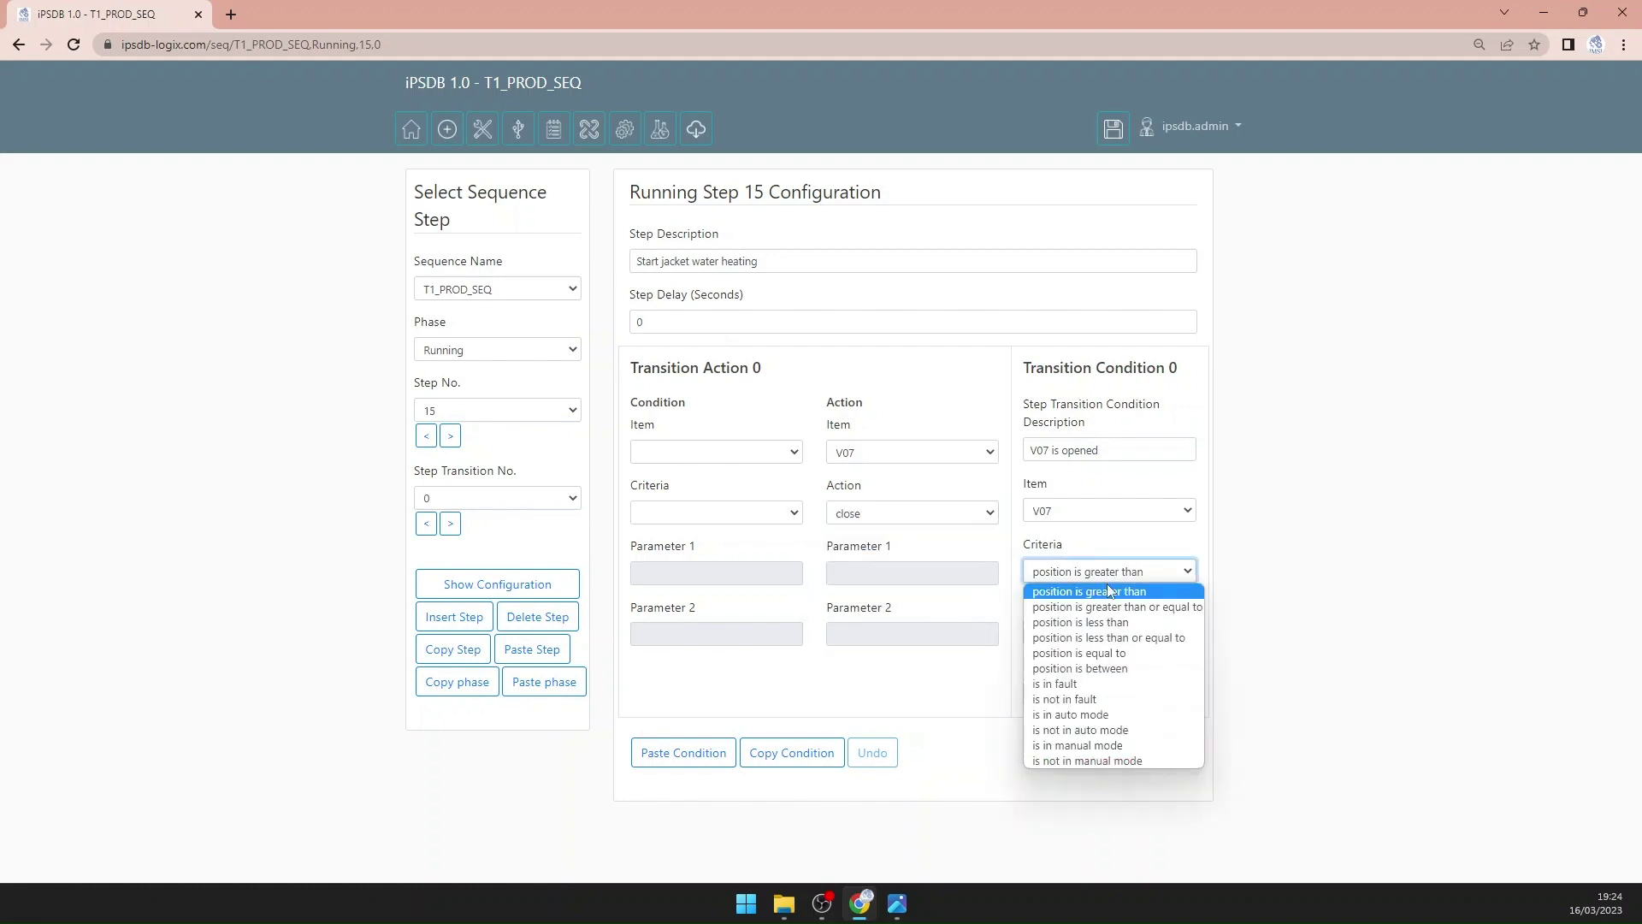
pyautogui.click(1121, 637)
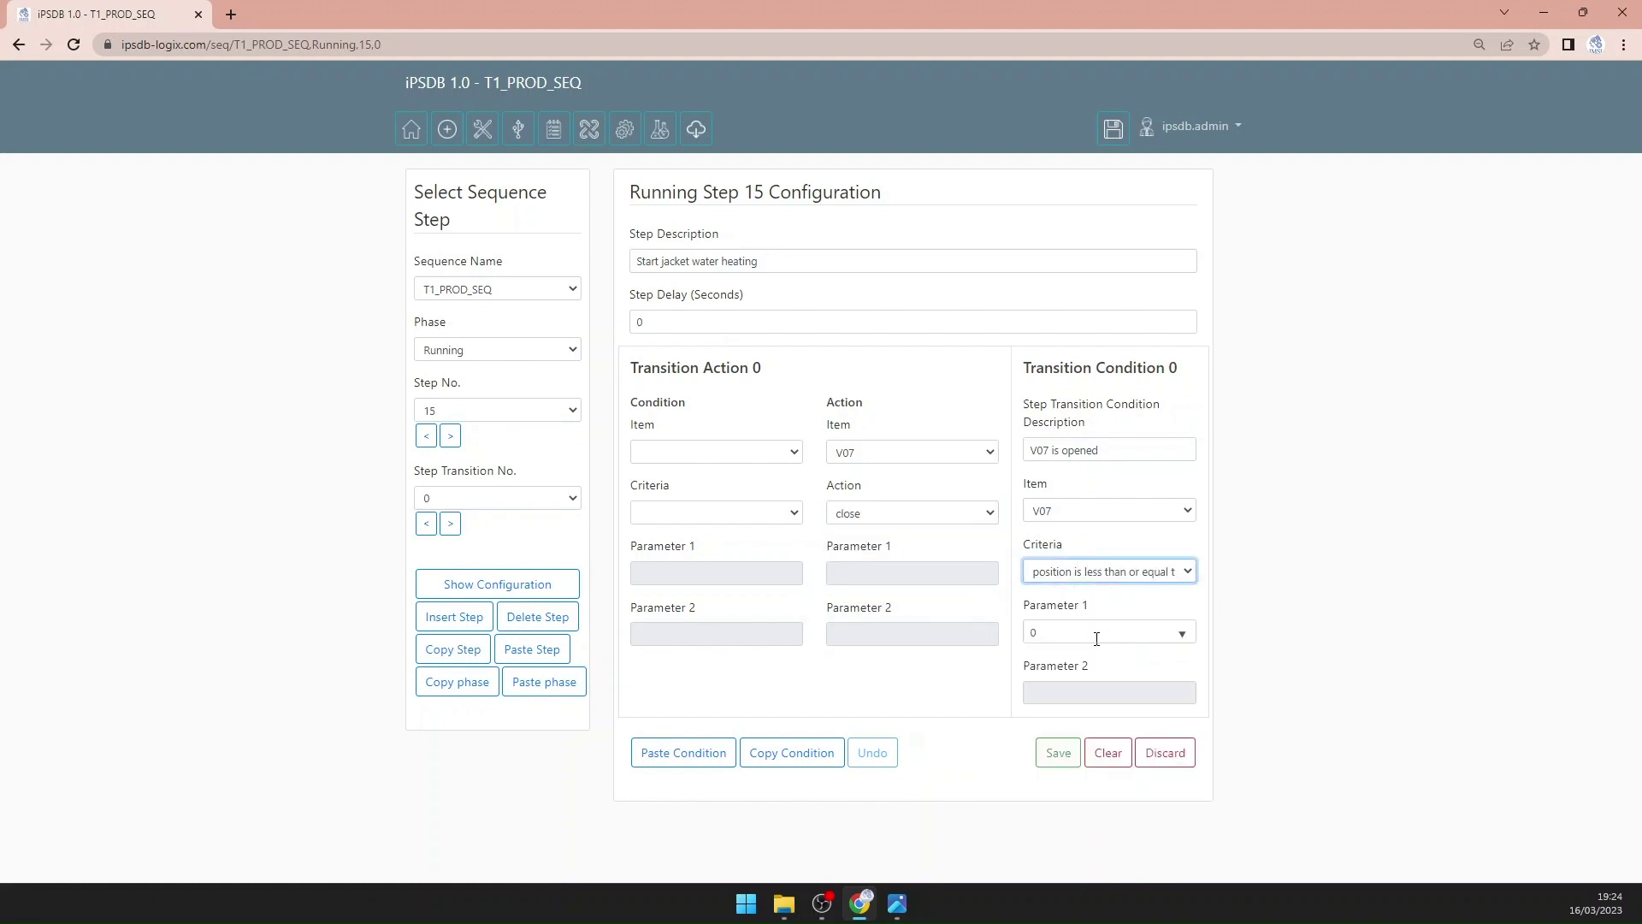
# Step: Change the description of transition condition 0 in Running step 15 to "V07 is closed" and save
pyautogui.doubleClick(1077, 450)
pyautogui.write('cl')
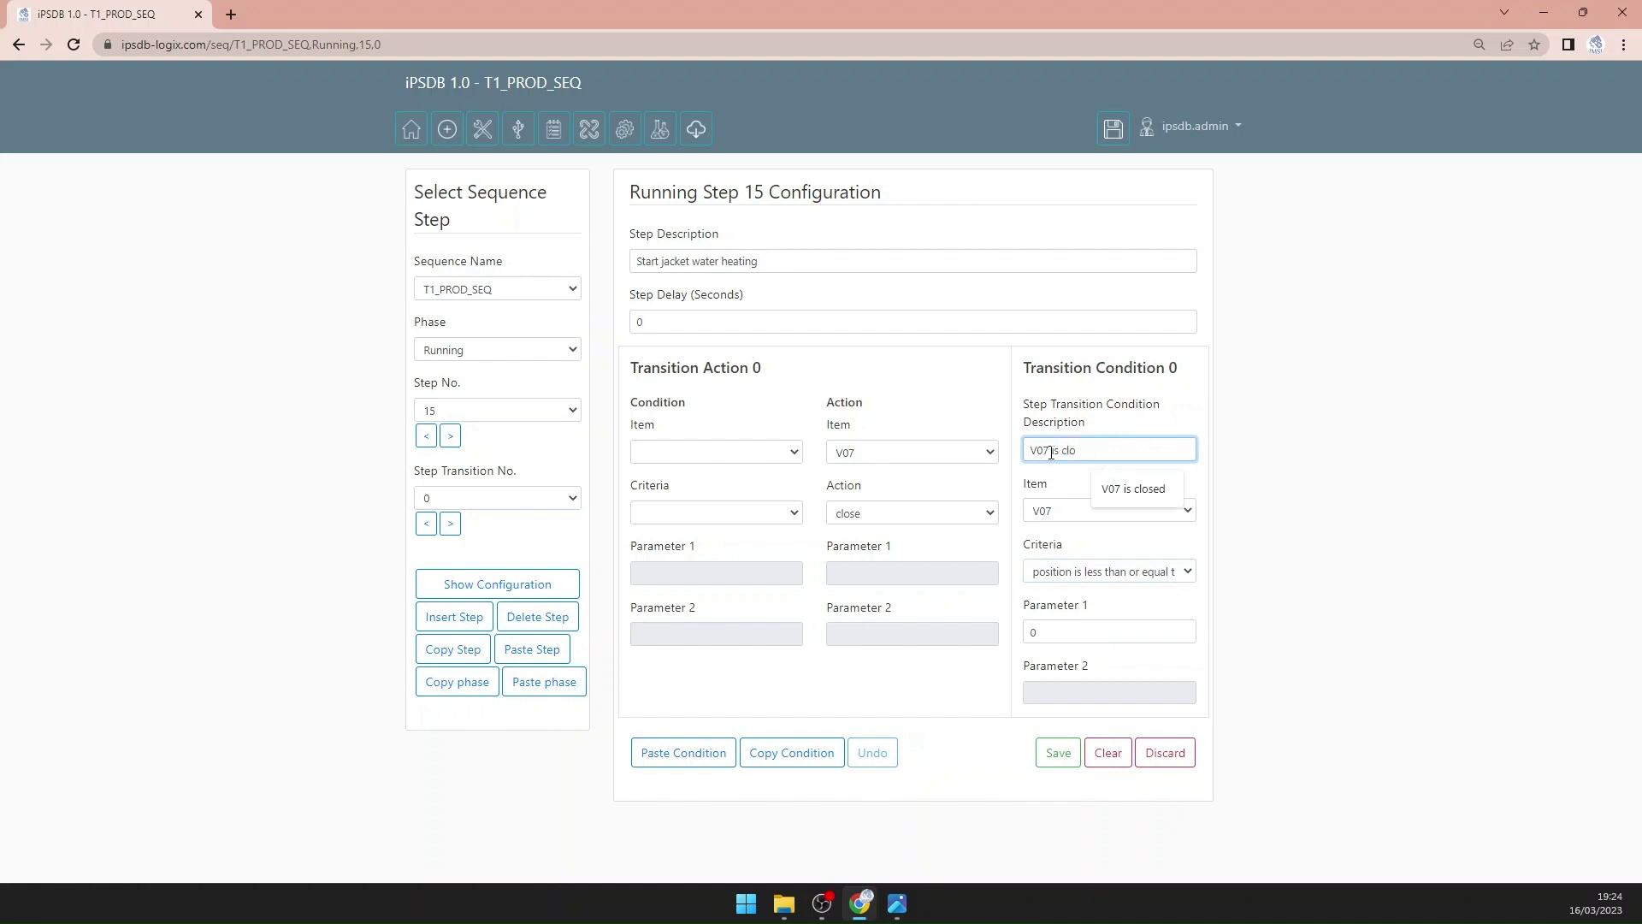
pyautogui.write('o')
pyautogui.click(1133, 488)
pyautogui.click(1058, 752)
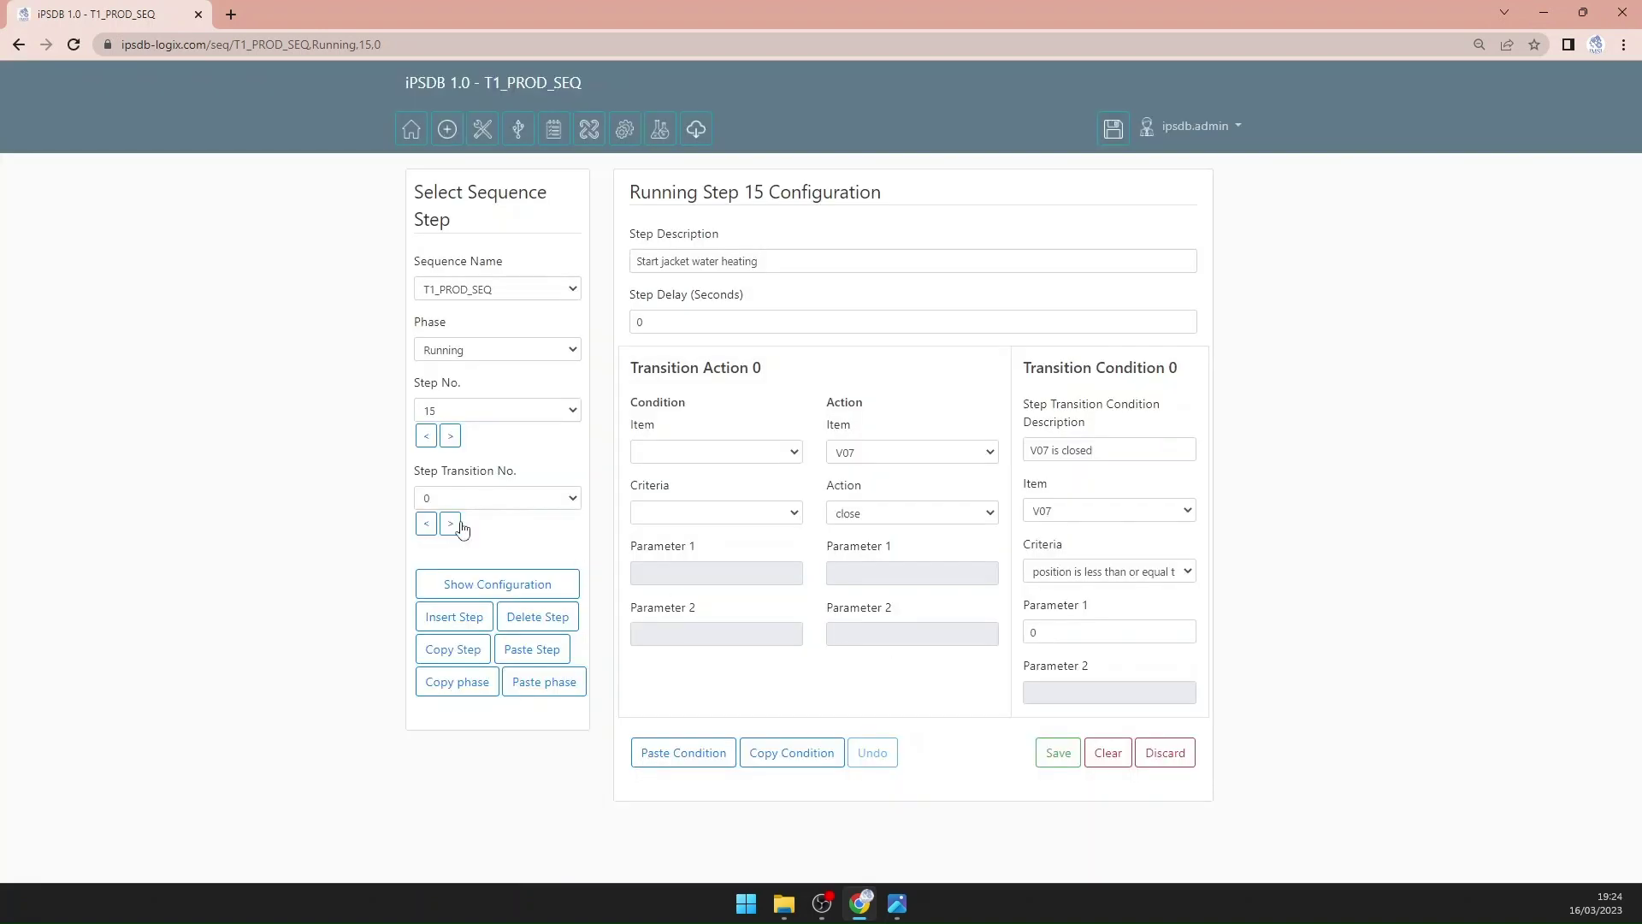
# Step: In transition 1 of Running step 15, set the TC01 action to stop and the condition to is stopped, described as "TC01 is stopped", and save
pyautogui.click(451, 524)
pyautogui.click(891, 511)
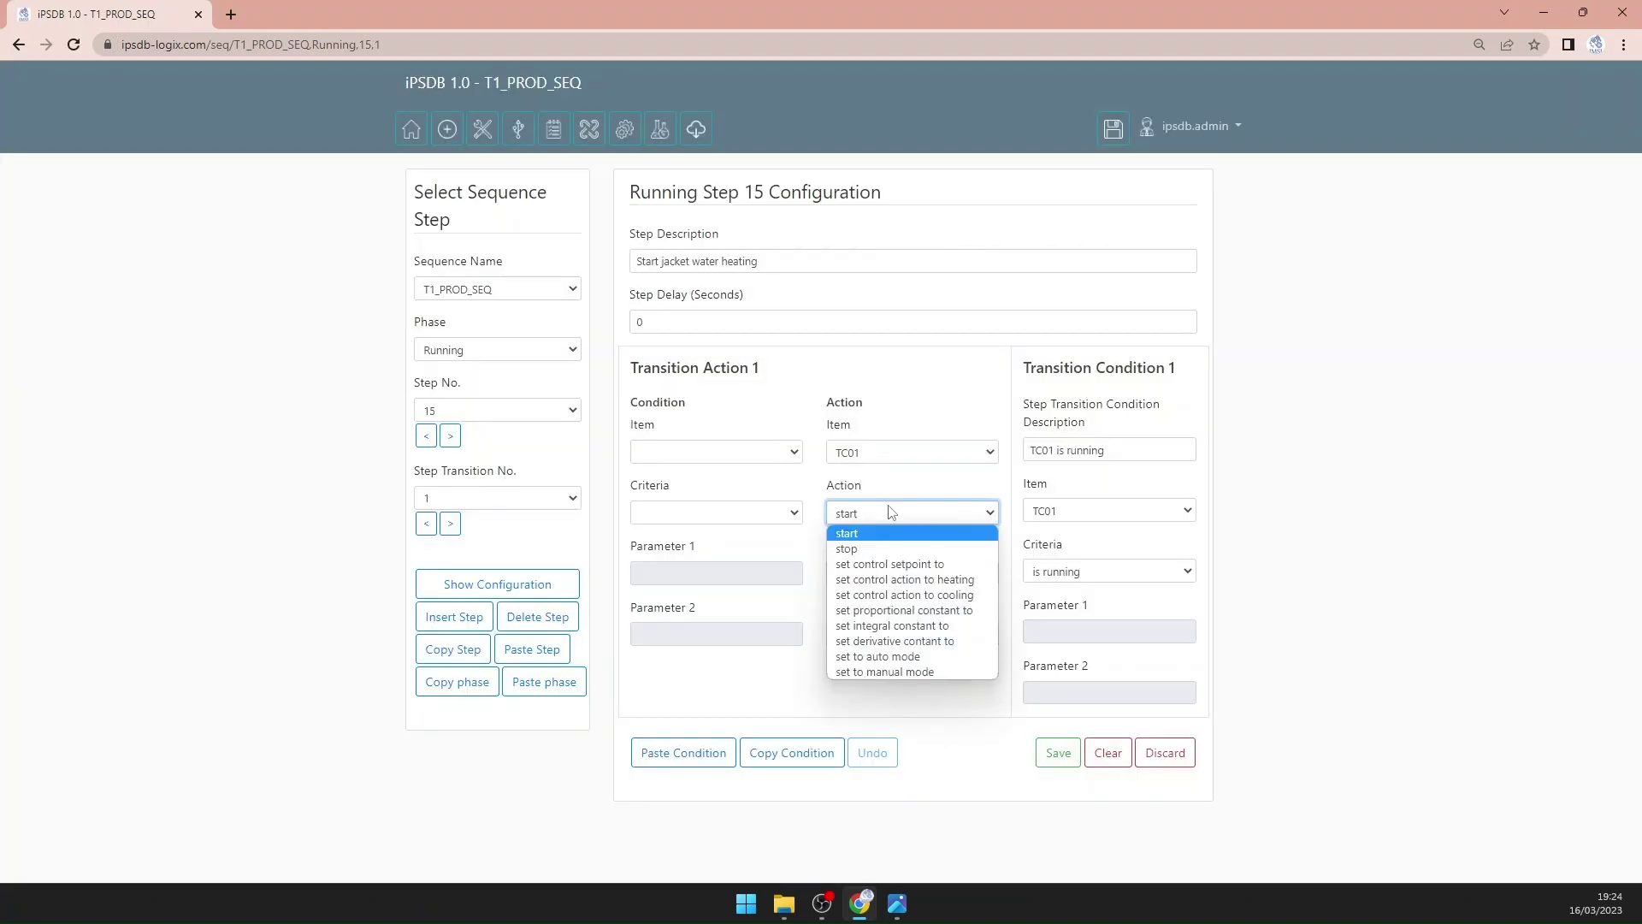
pyautogui.click(889, 536)
pyautogui.click(1086, 578)
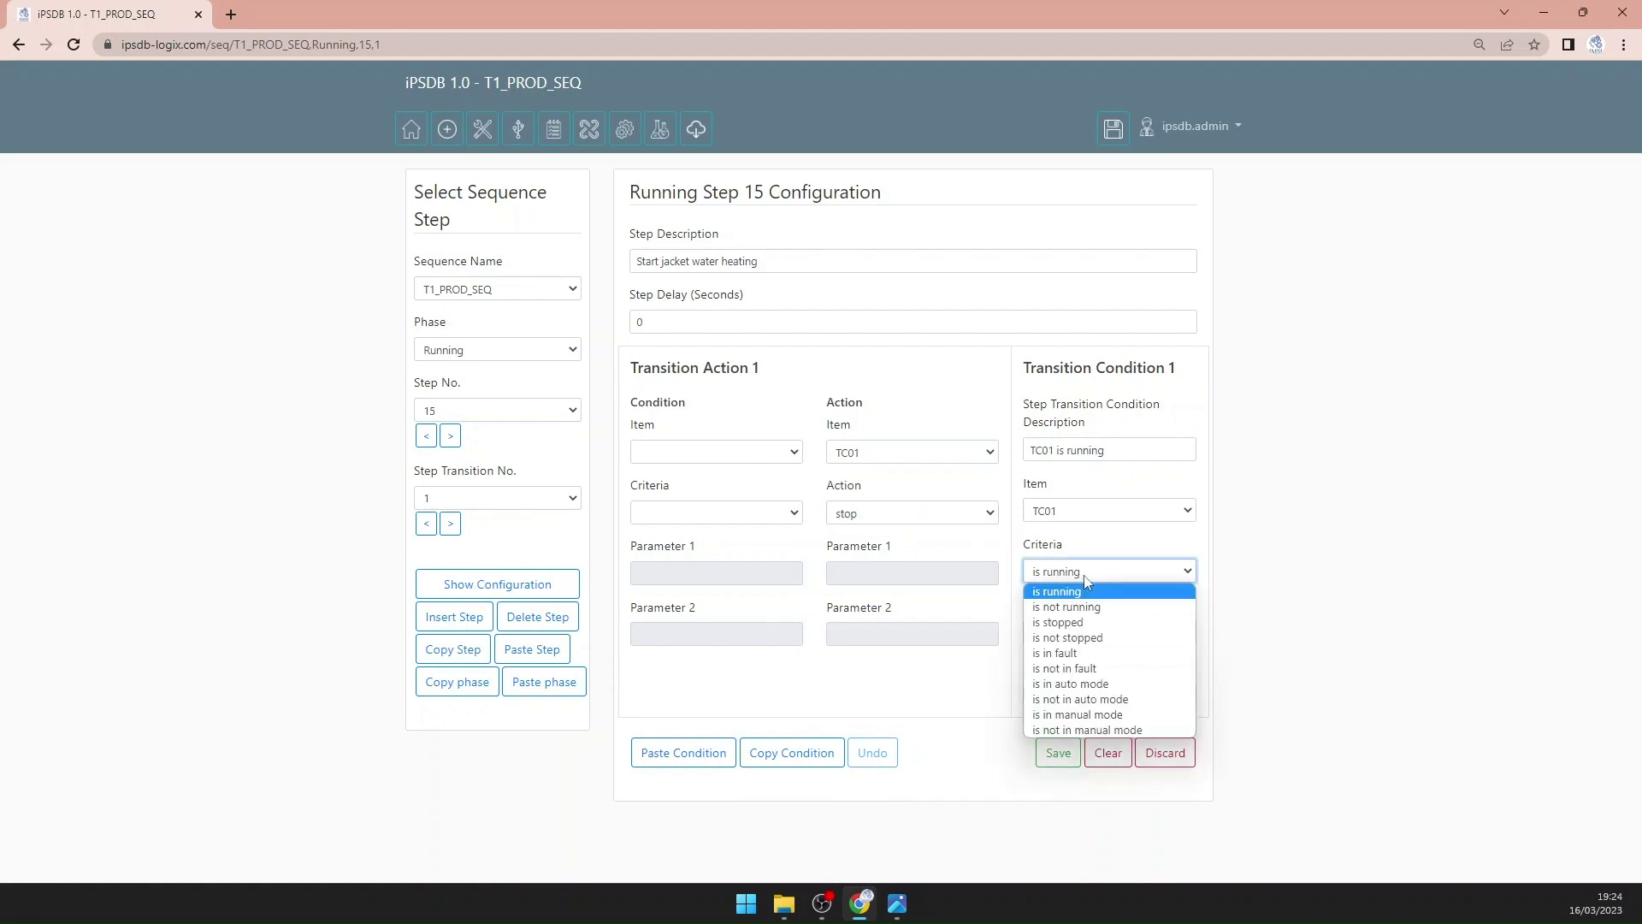
pyautogui.click(1064, 623)
pyautogui.doubleClick(1081, 451)
pyautogui.write('s')
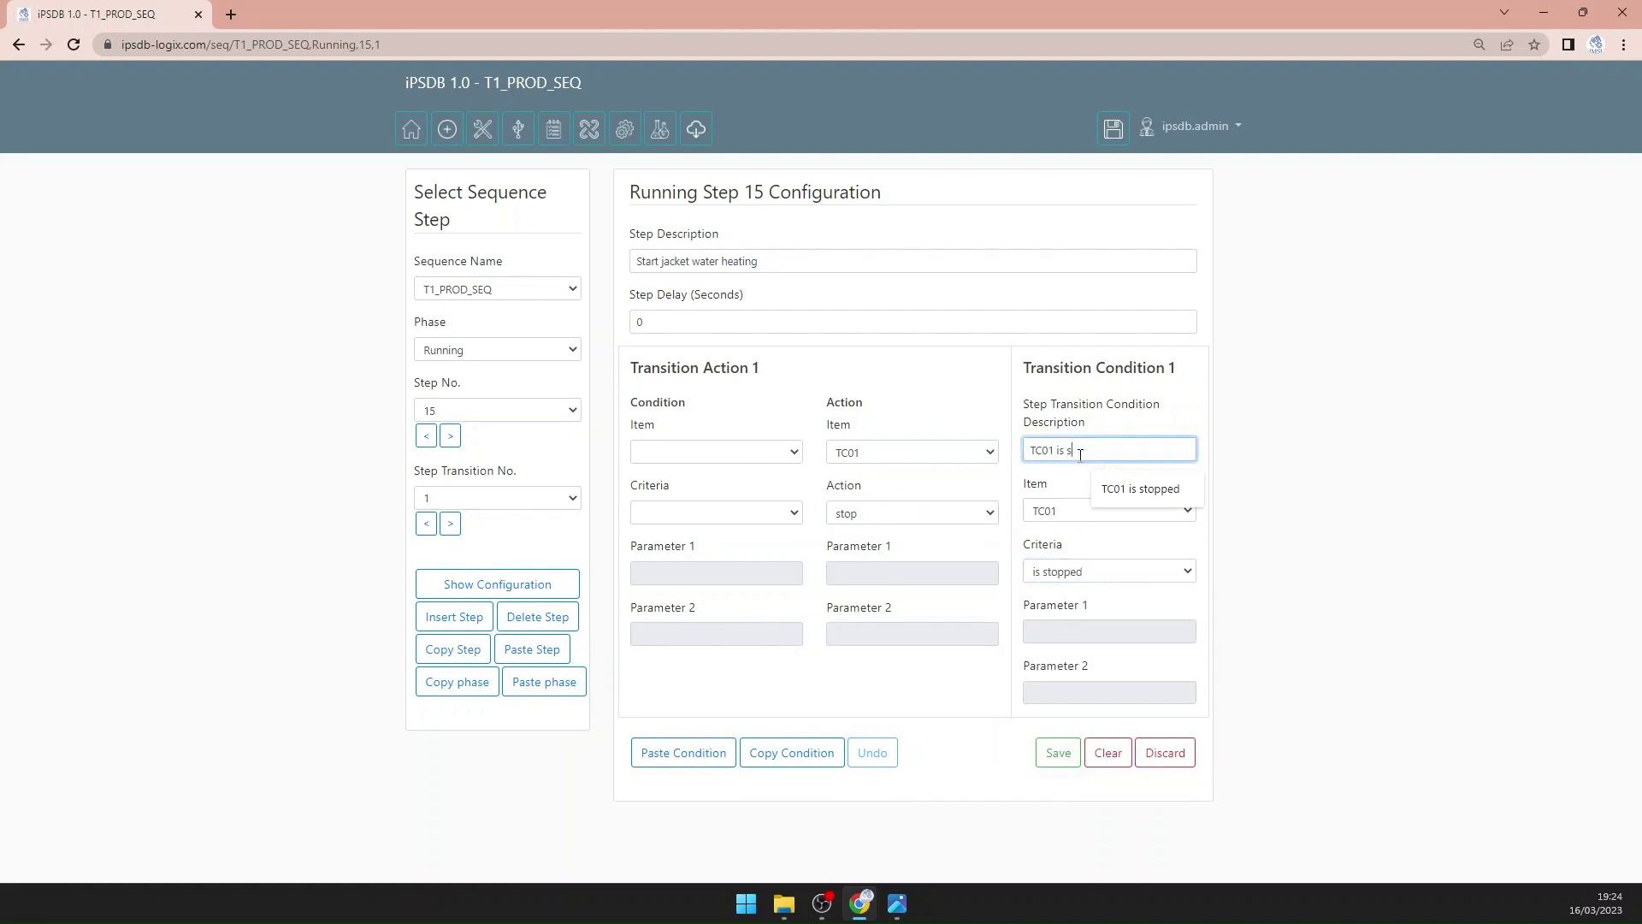
pyautogui.click(1146, 492)
pyautogui.click(1059, 753)
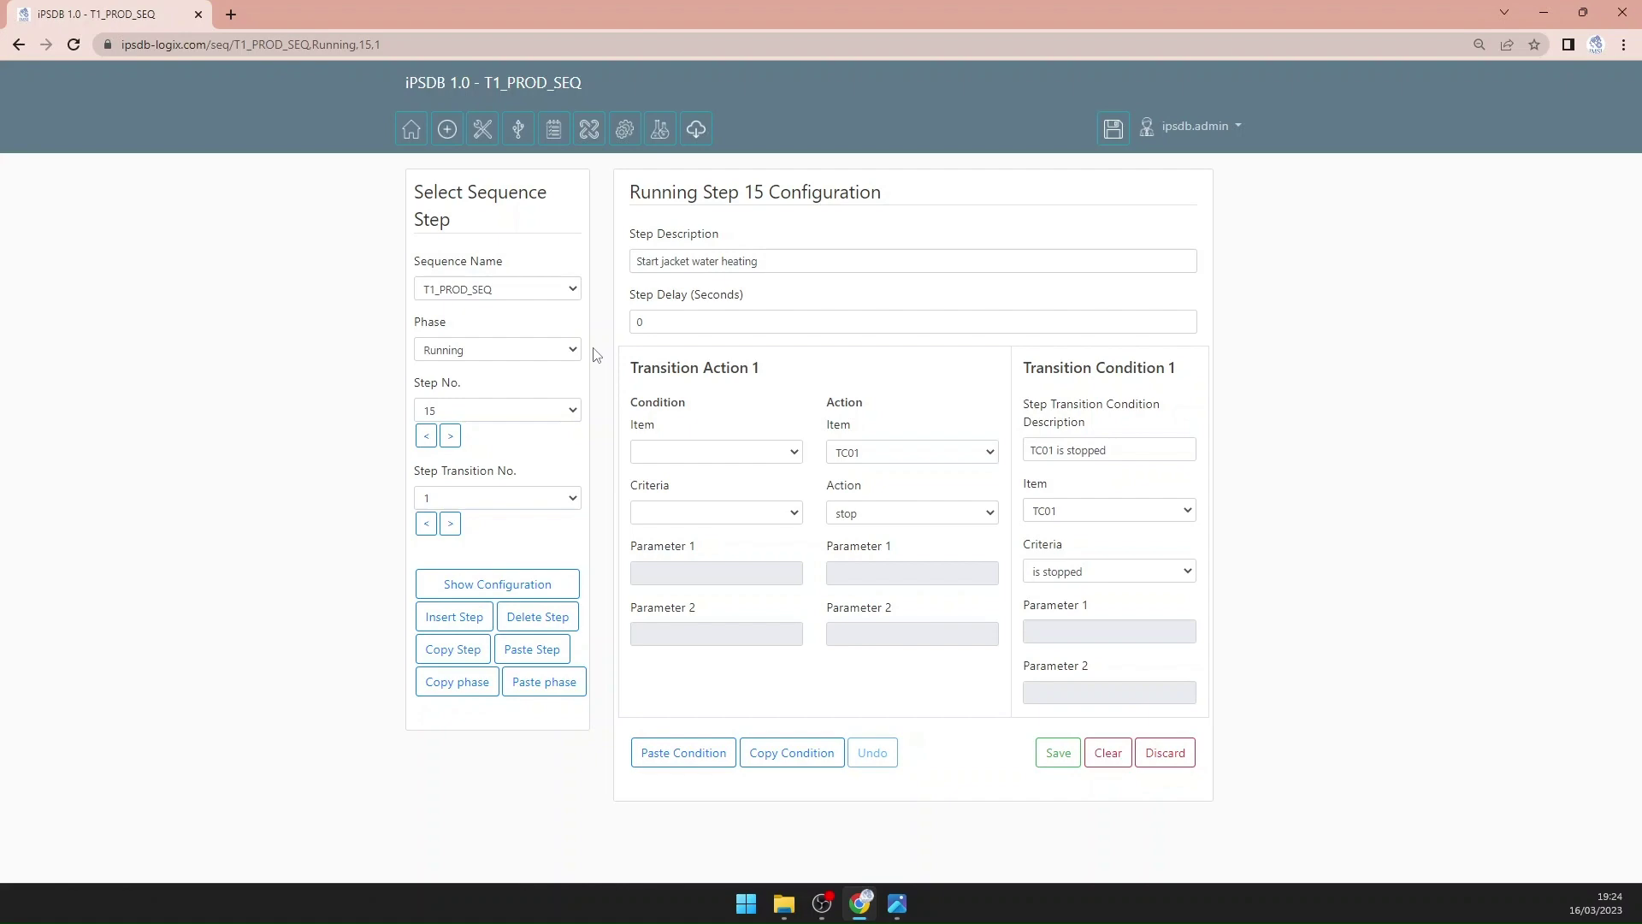
# Step: Consult the P&ID drawing, then copy Running step 7, the return route step, from the T1_PW_SEQ sequence
pyautogui.click(894, 908)
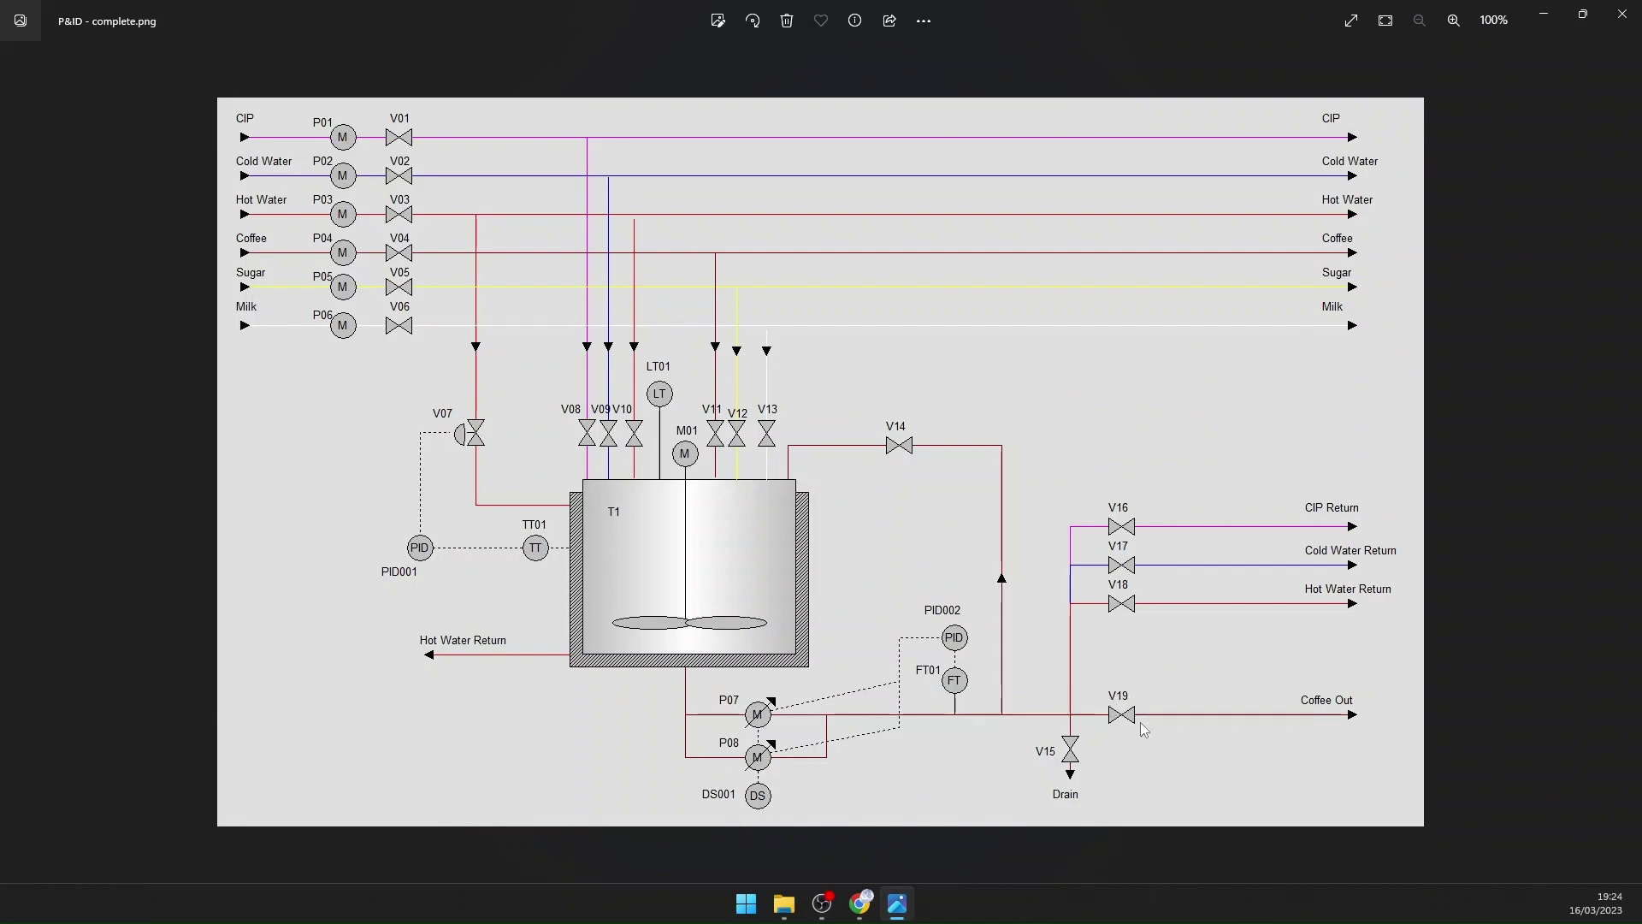
pyautogui.click(900, 909)
pyautogui.click(521, 291)
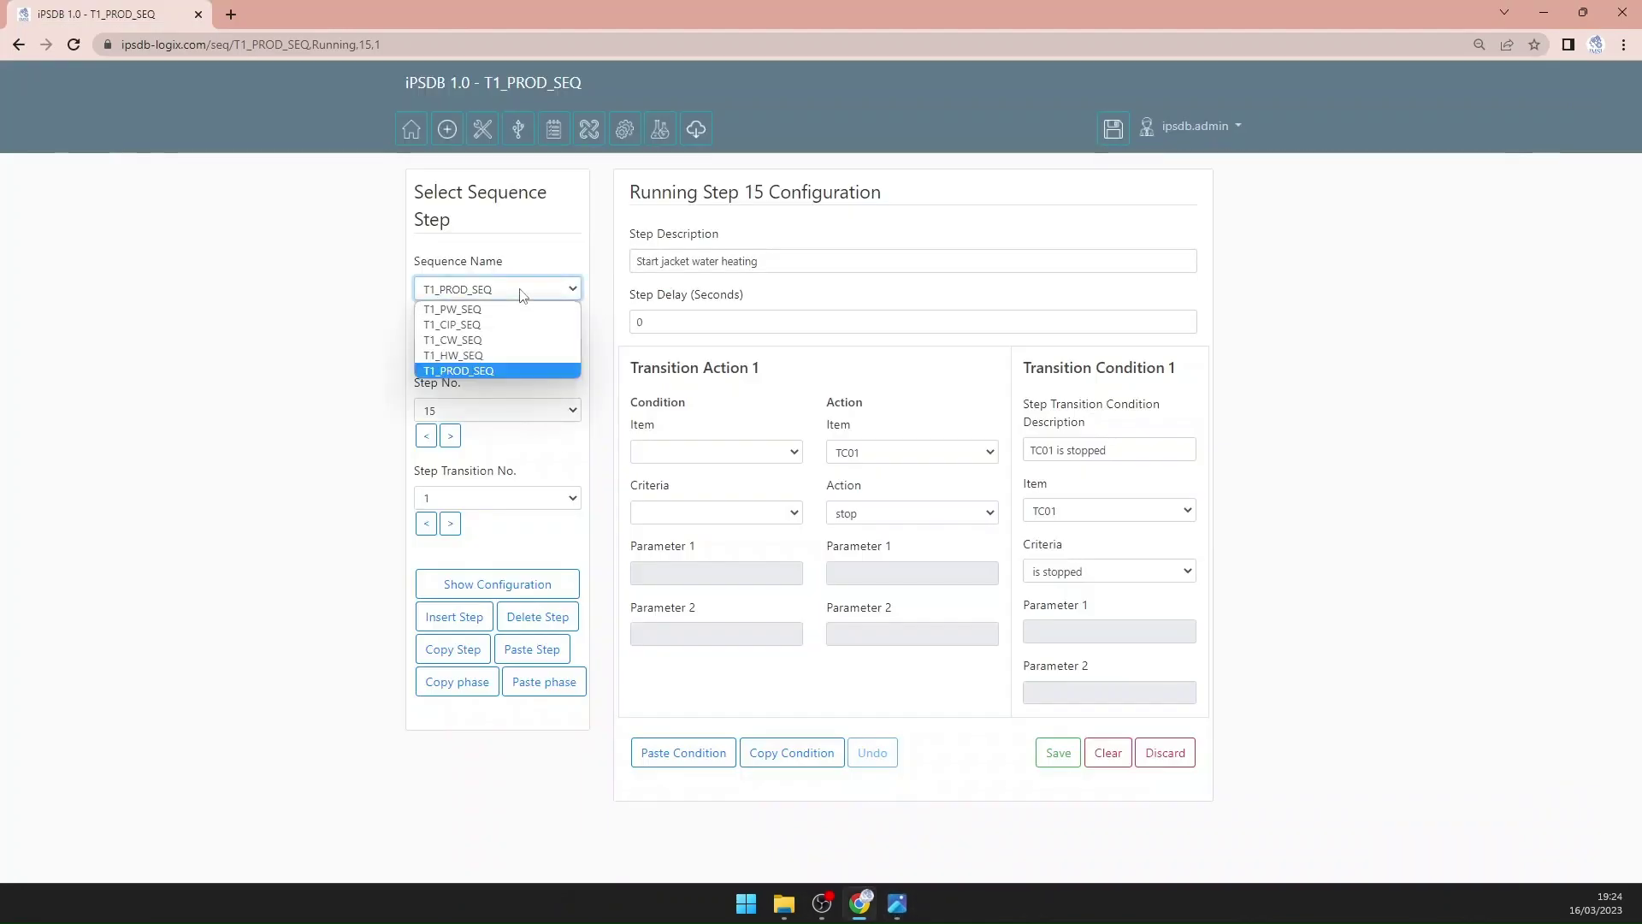
pyautogui.click(508, 318)
pyautogui.click(502, 412)
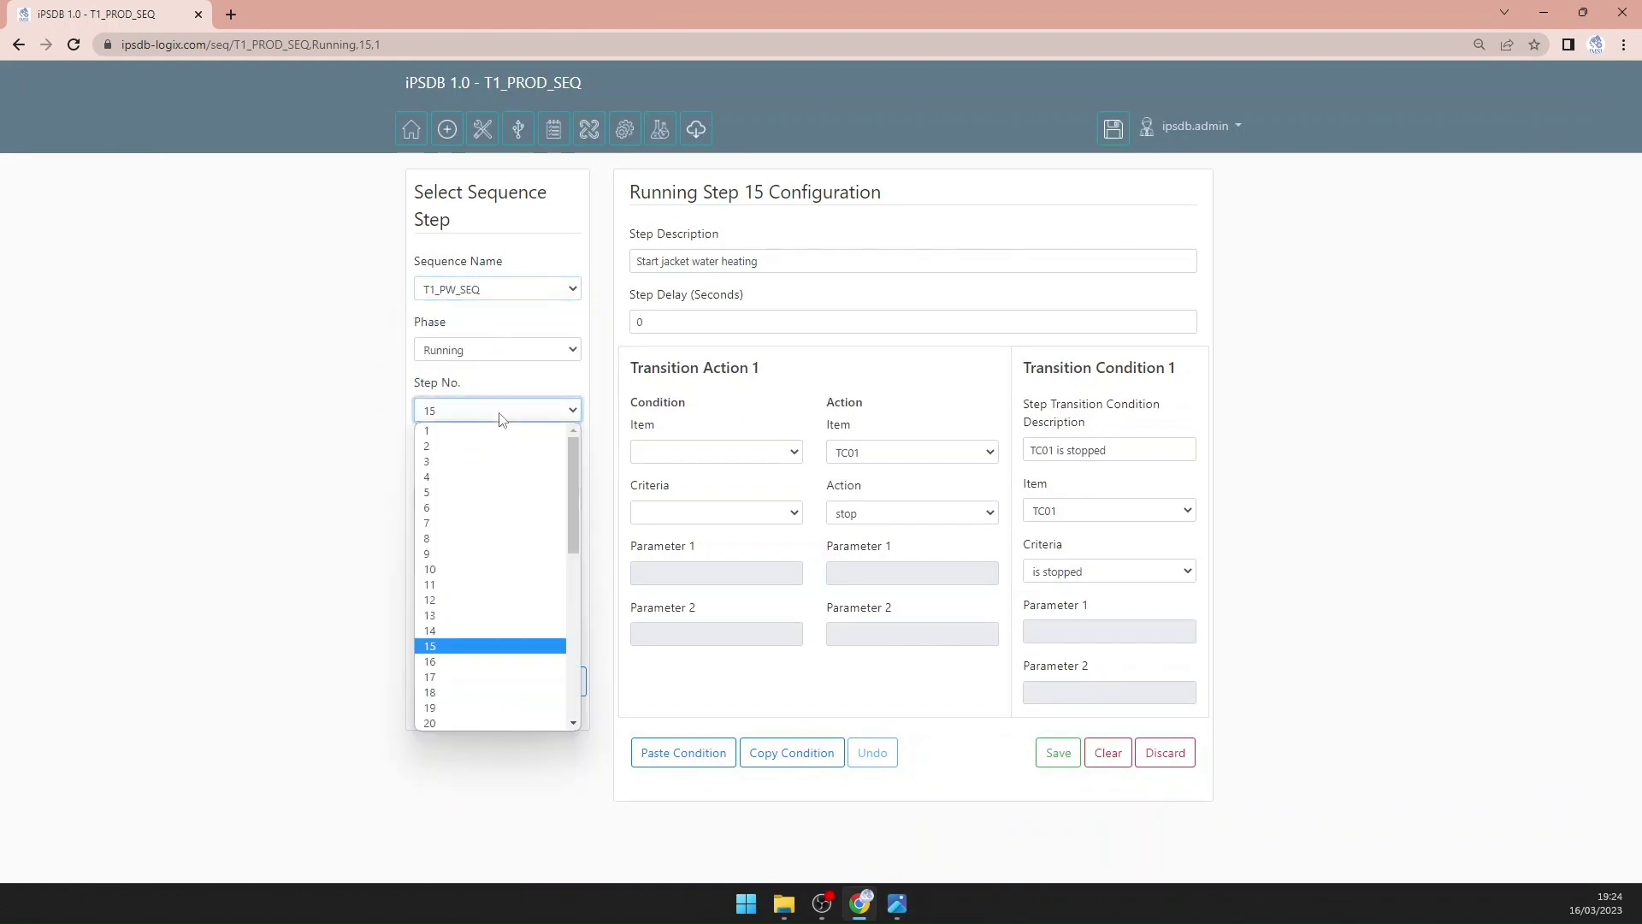
pyautogui.click(486, 538)
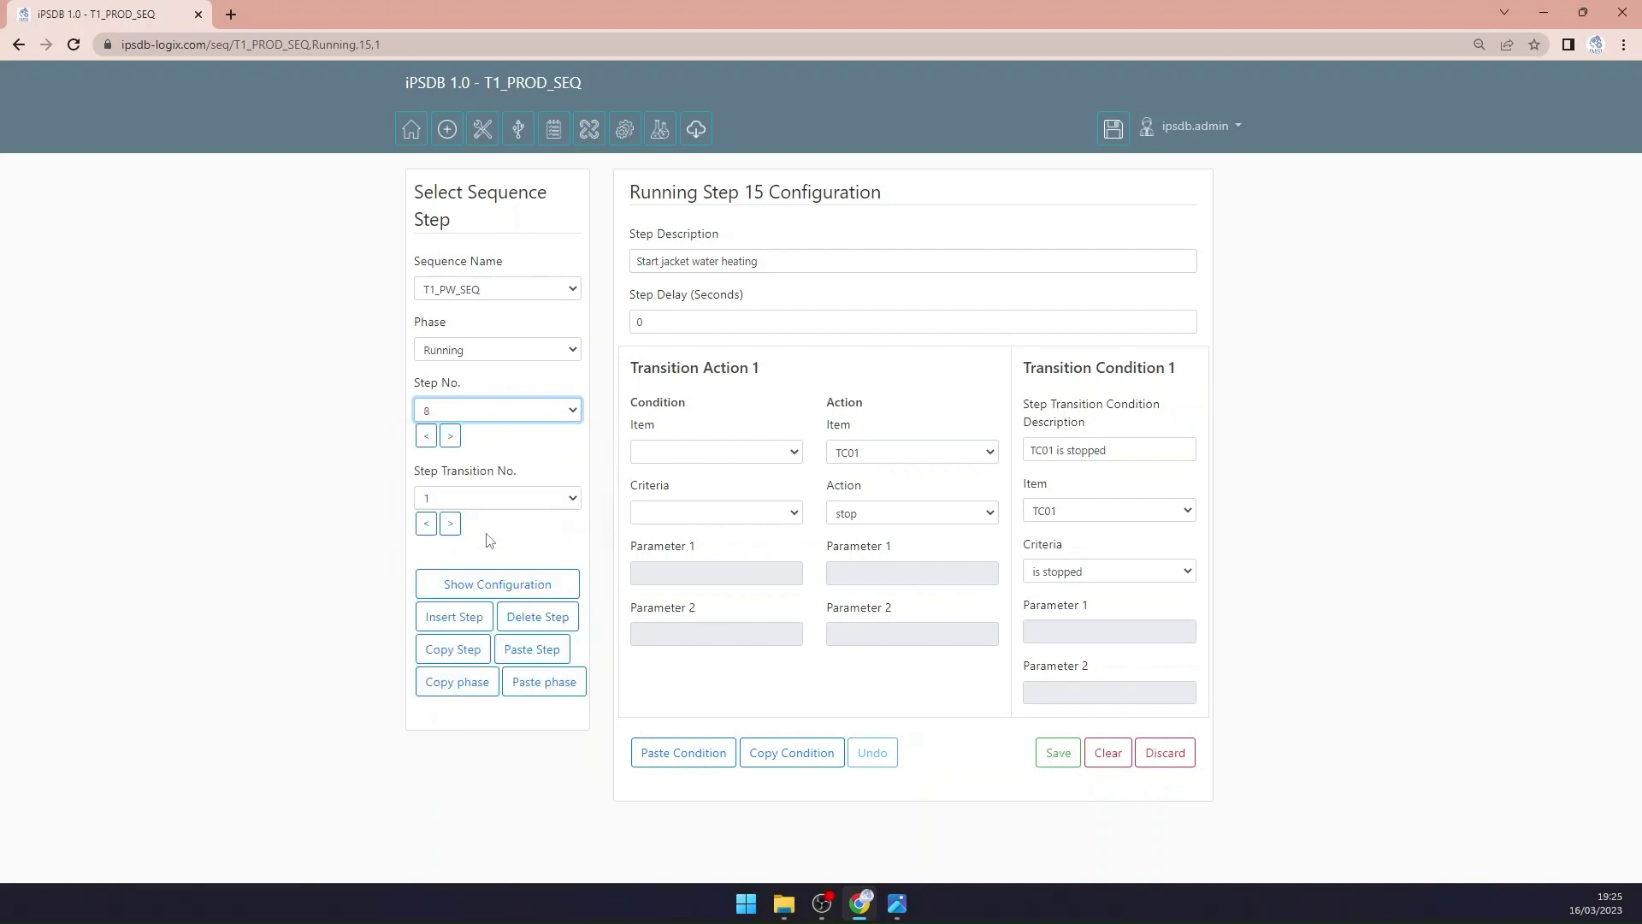
pyautogui.click(494, 583)
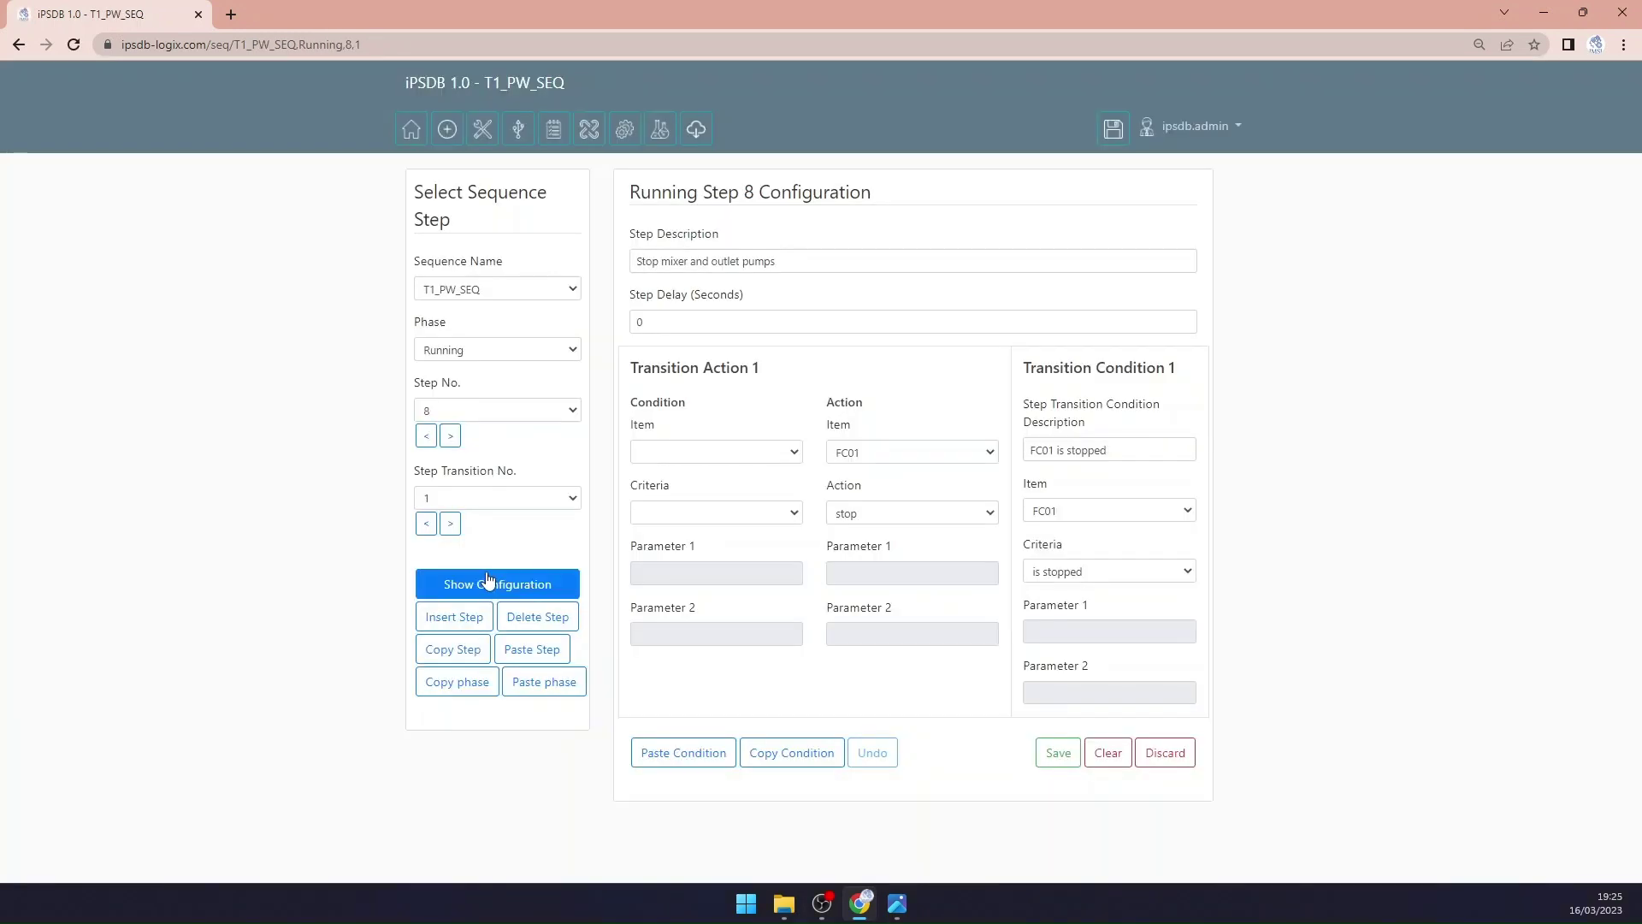
pyautogui.click(425, 524)
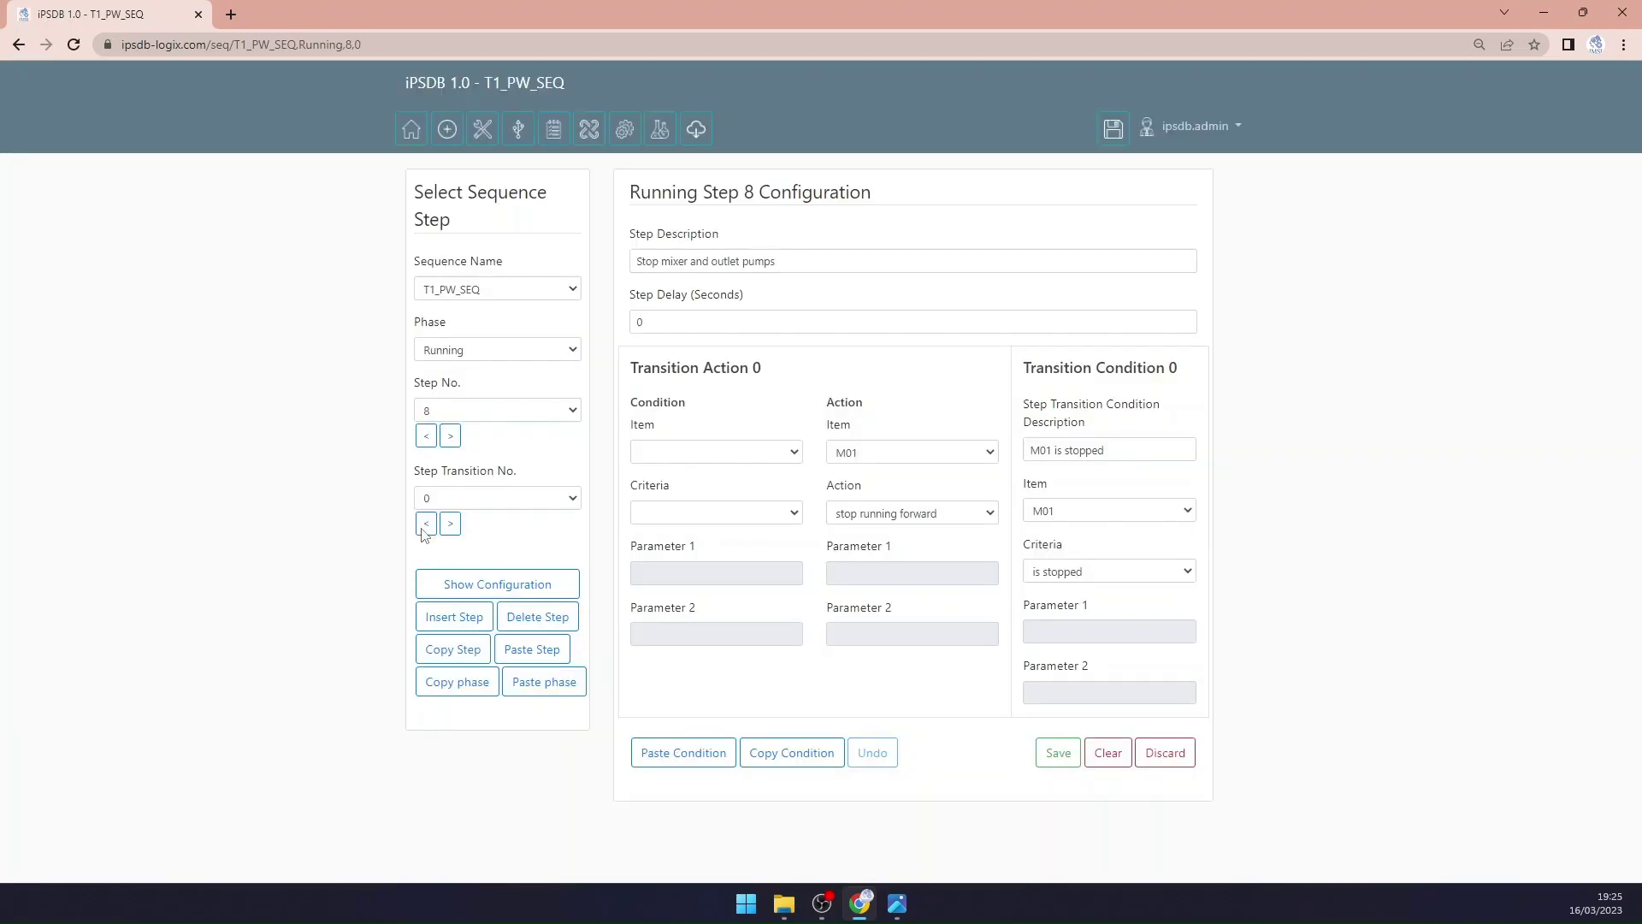
pyautogui.click(426, 435)
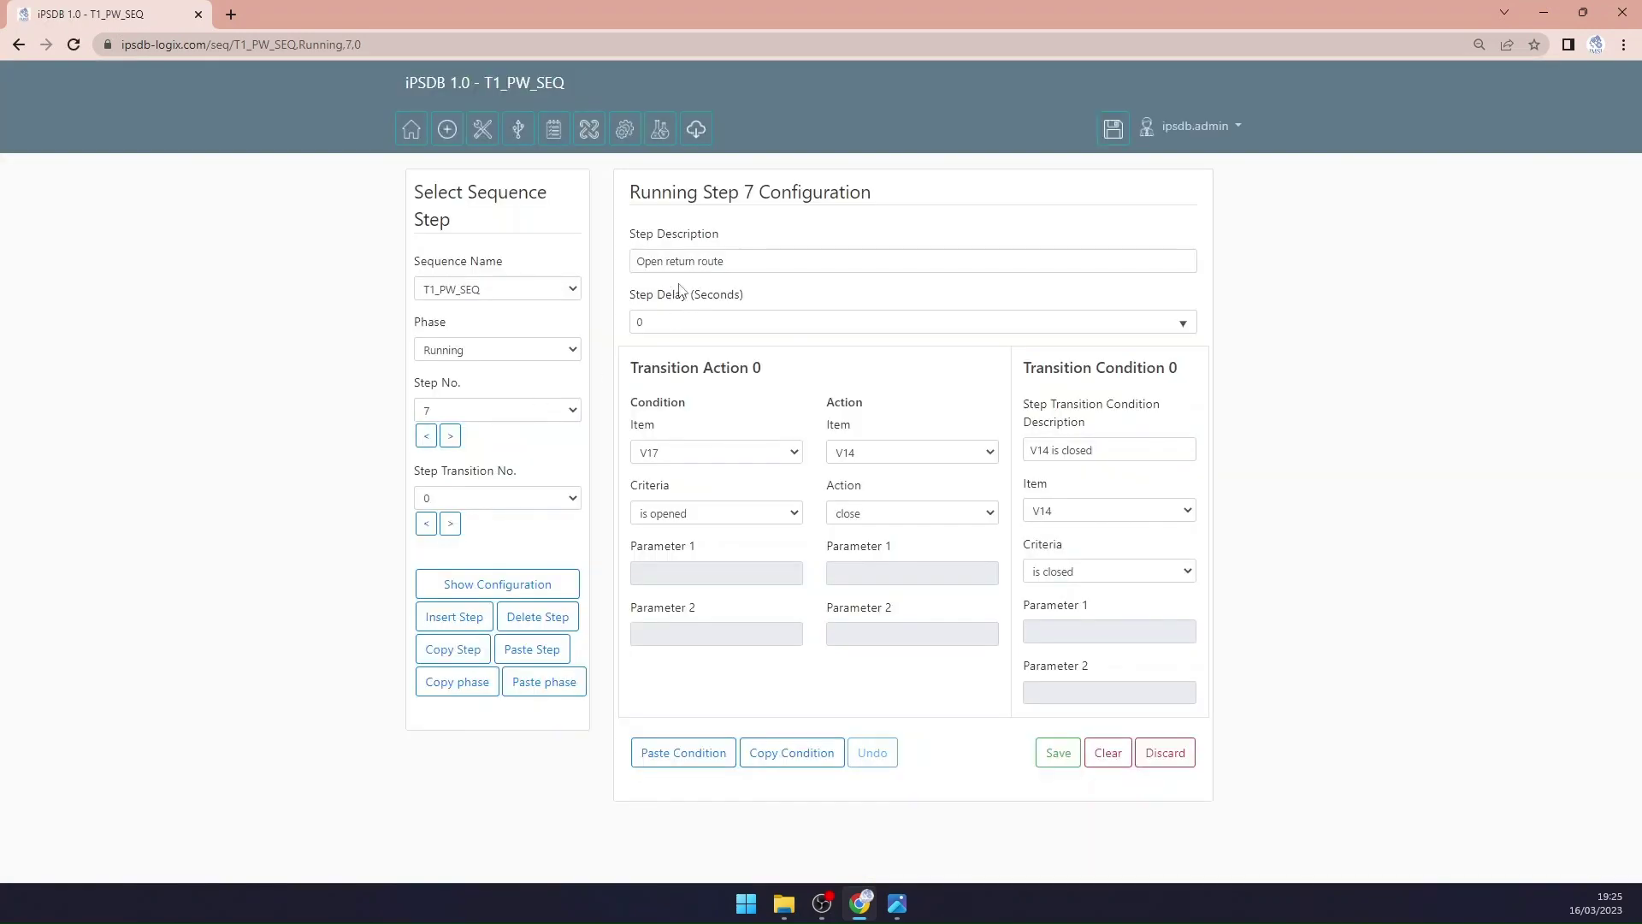
pyautogui.click(461, 659)
# Step: Paste the copied return route step over Running step 16 of T1_PROD_SEQ
pyautogui.click(505, 345)
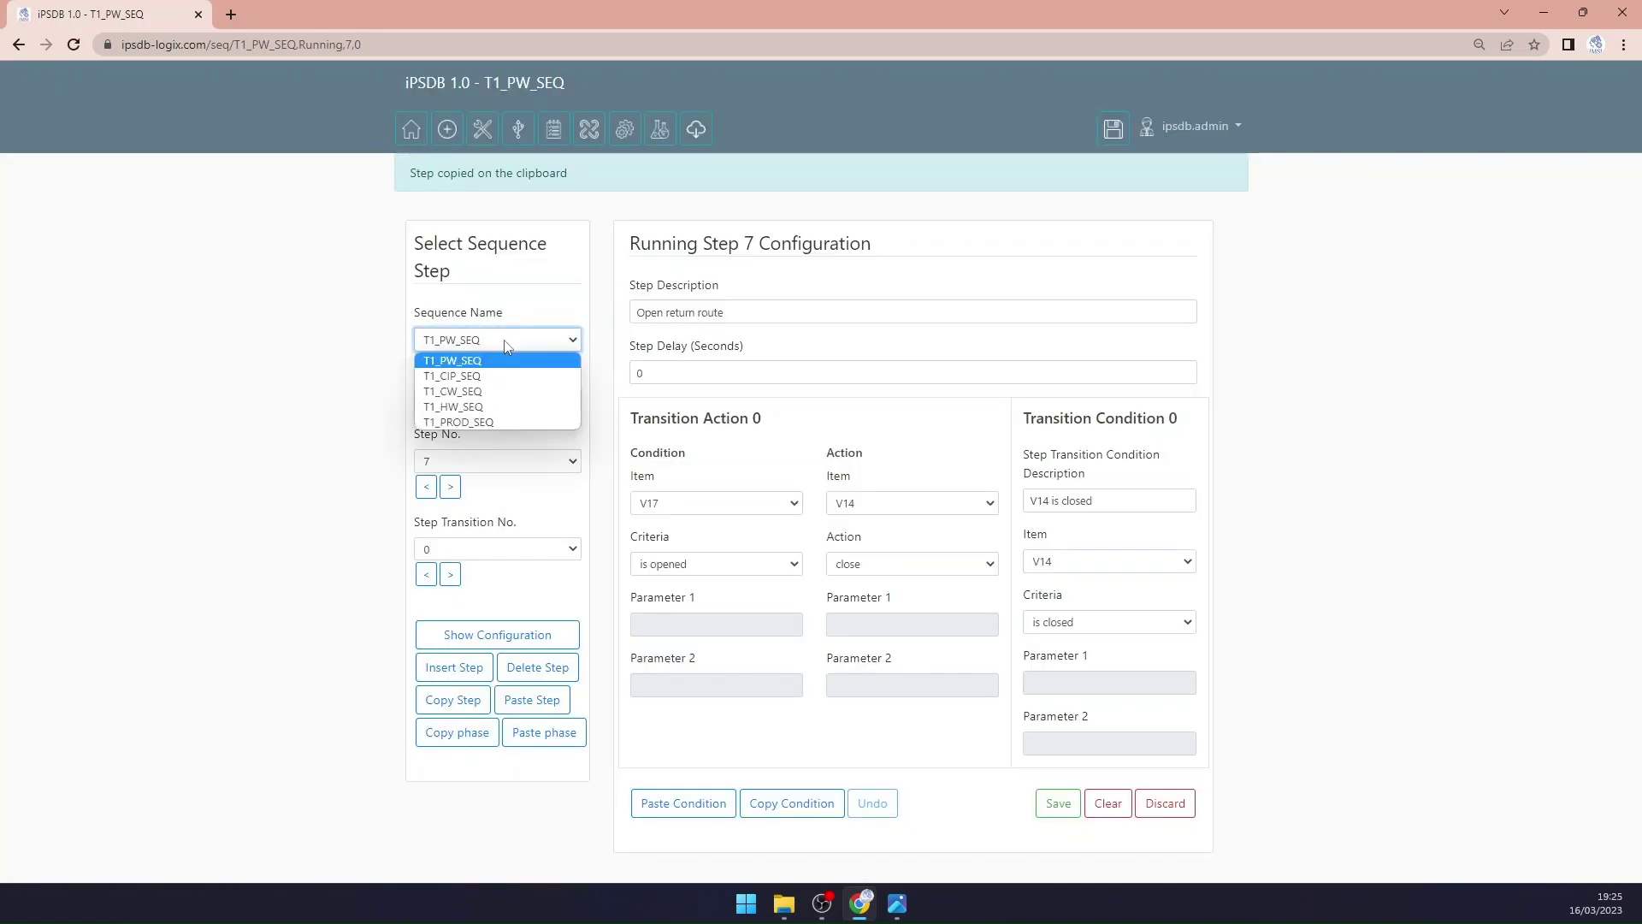
pyautogui.click(491, 421)
pyautogui.click(489, 461)
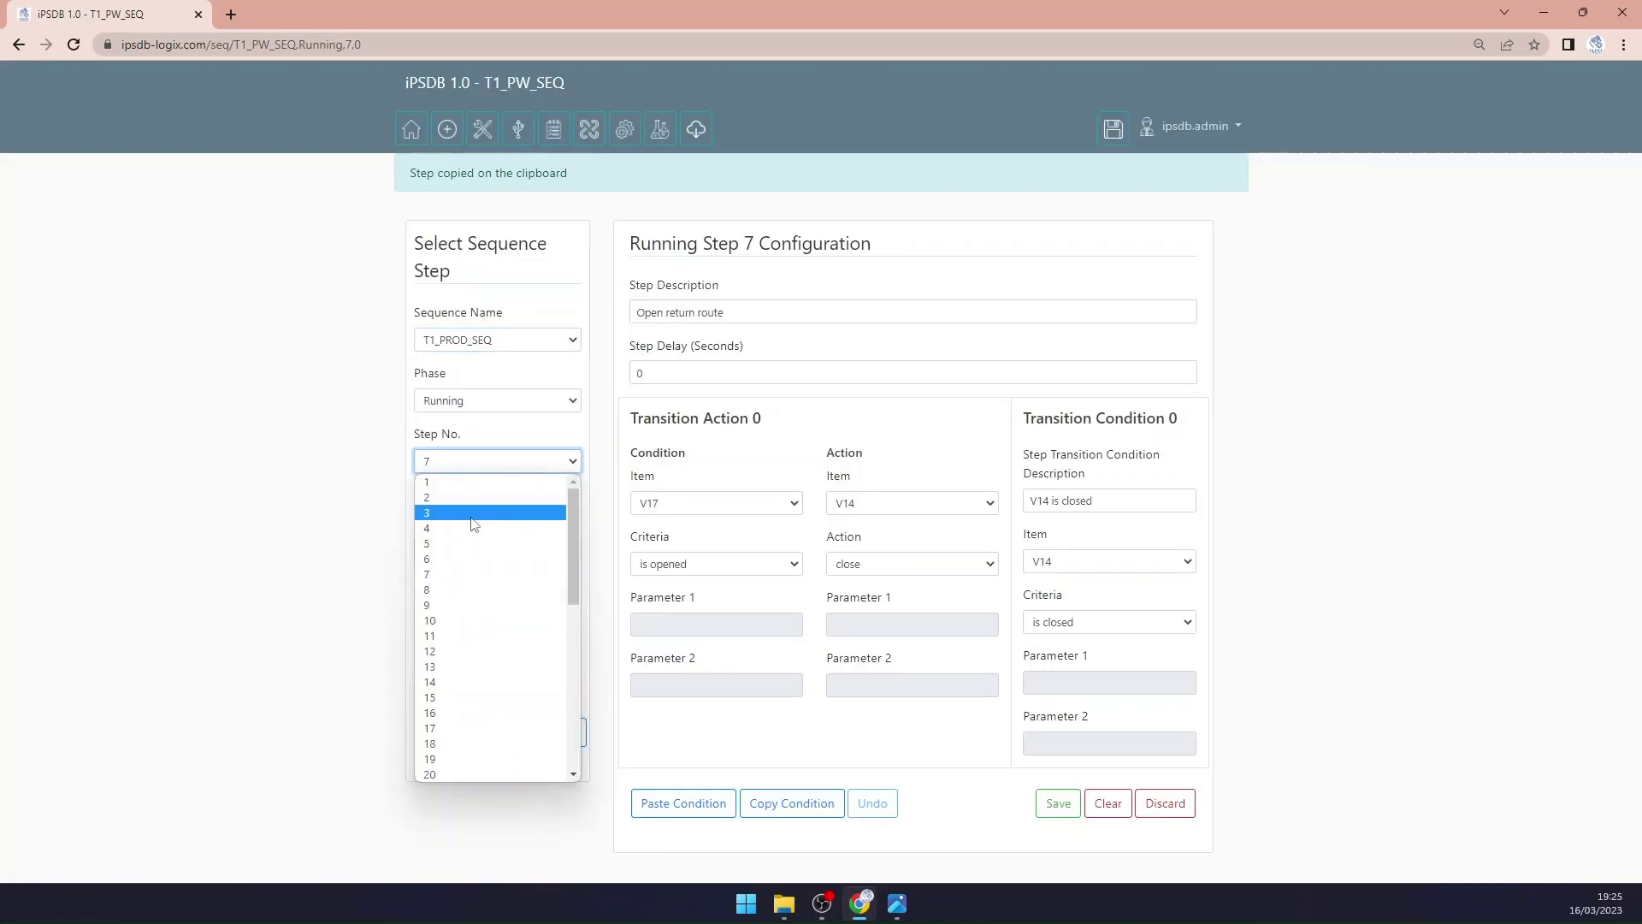
pyautogui.click(472, 697)
pyautogui.click(479, 645)
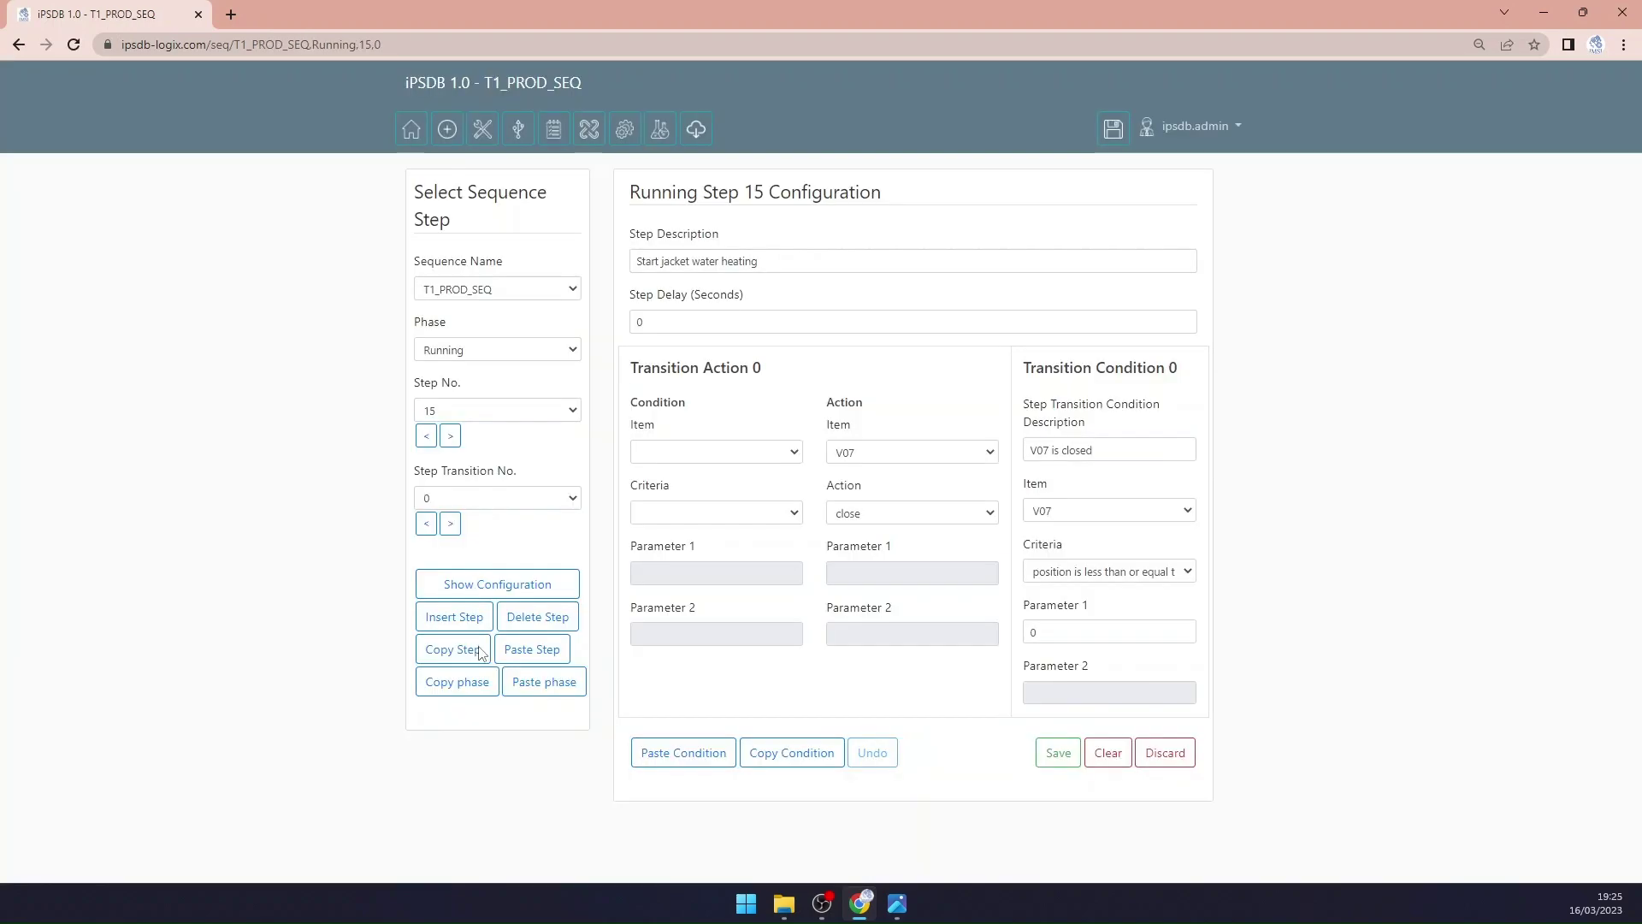
pyautogui.click(450, 435)
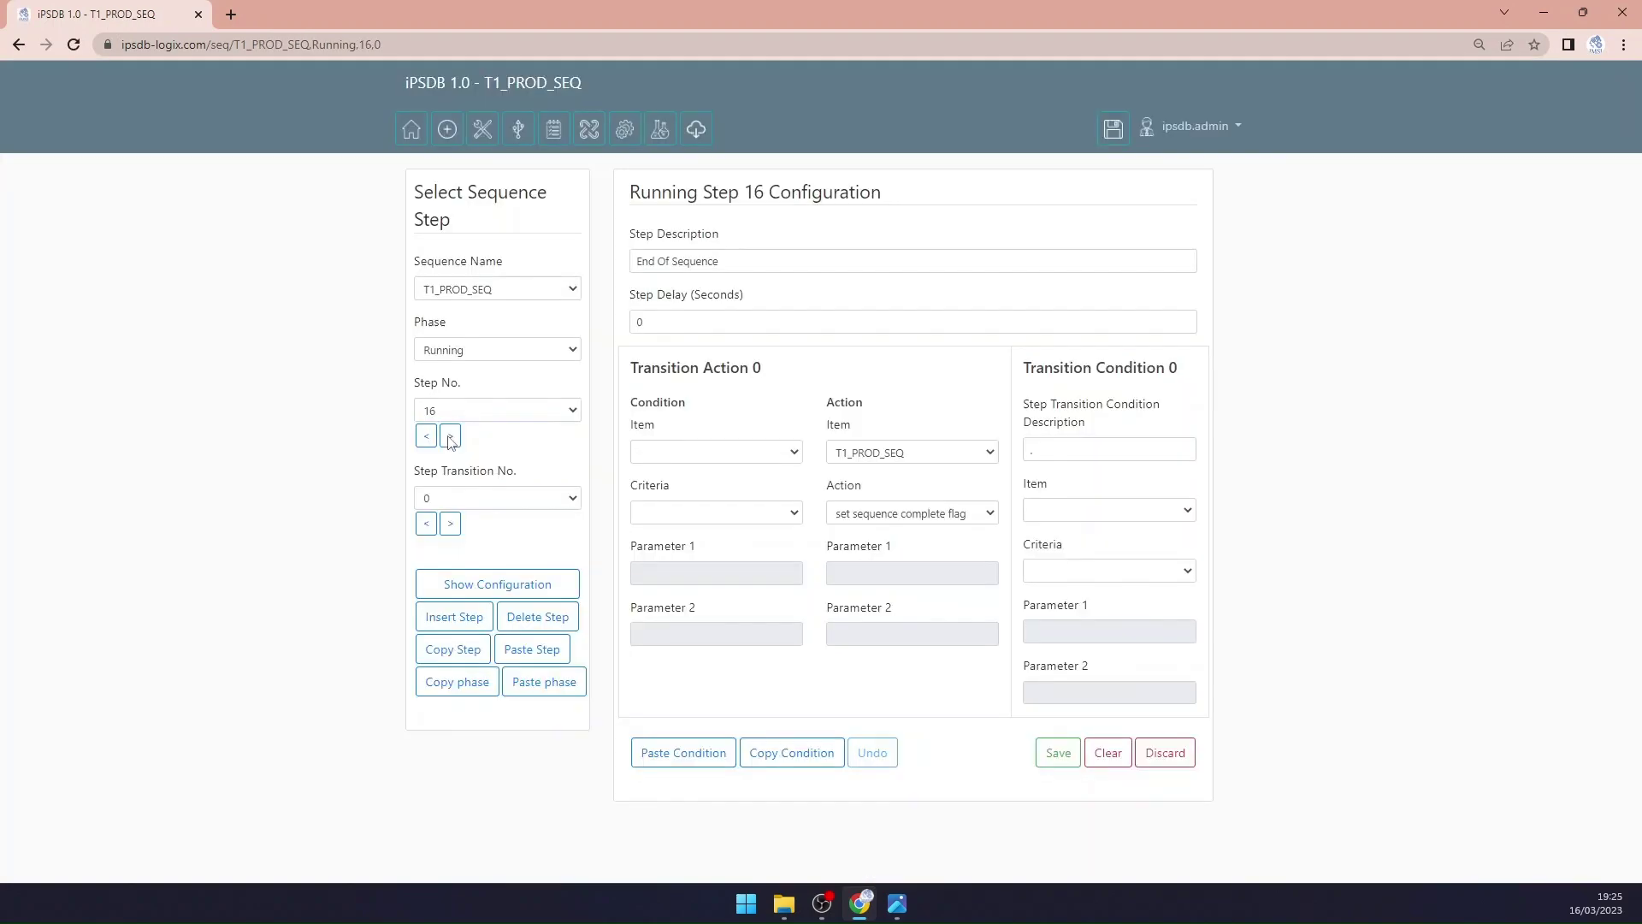
pyautogui.click(531, 649)
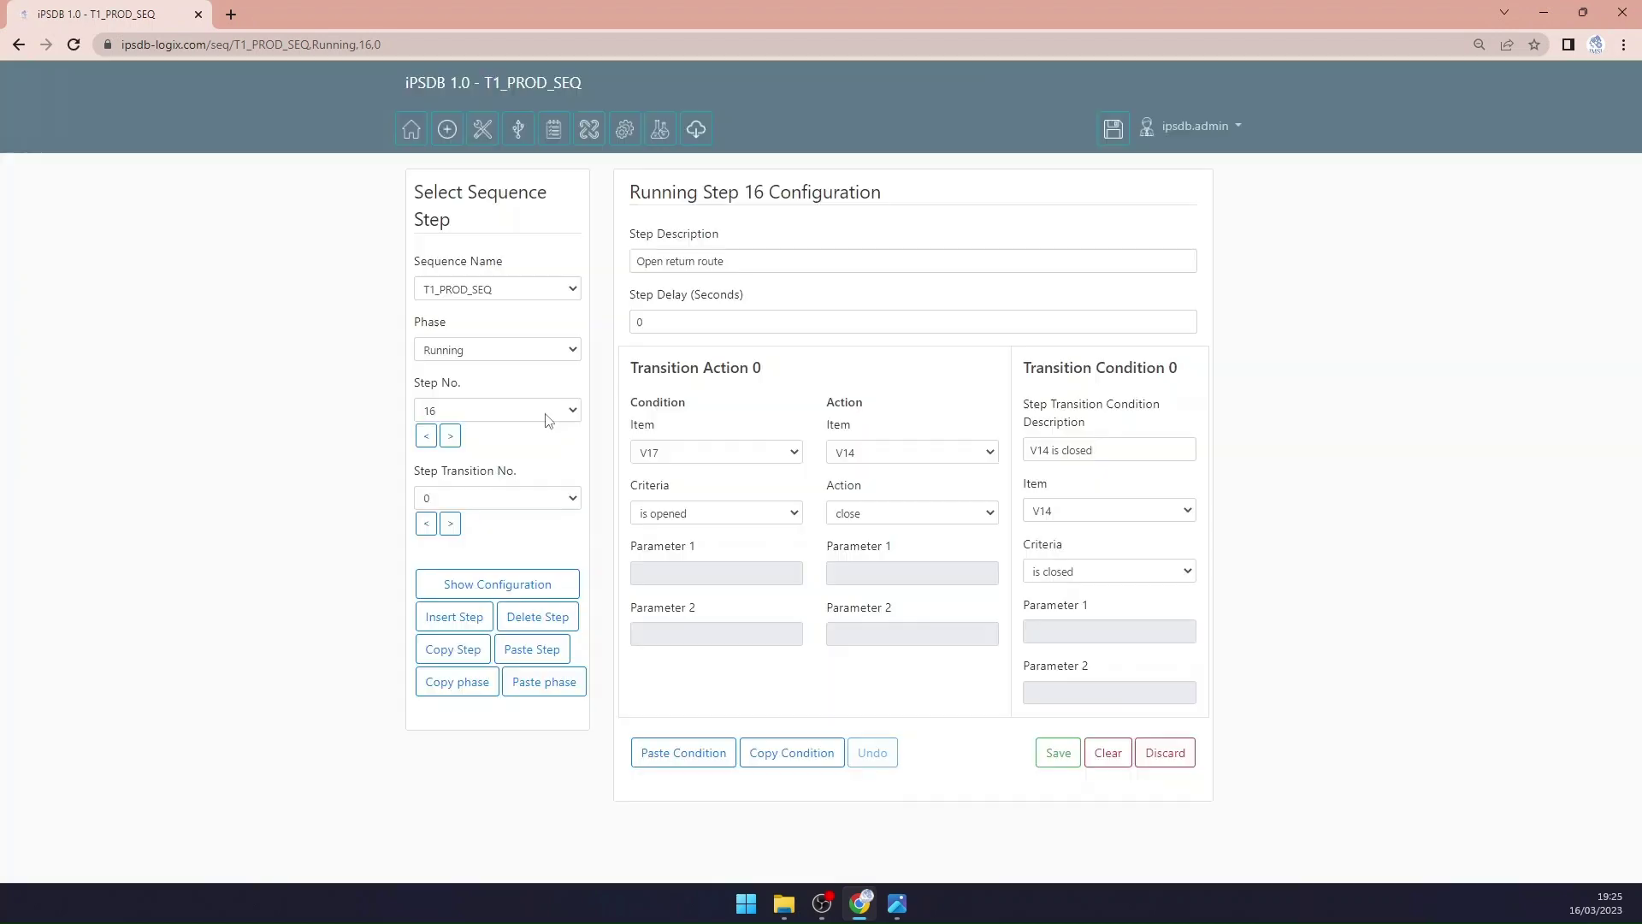
# Step: Change the action's condition item to V19 in transition 0 of Running step 16 and save
pyautogui.click(682, 453)
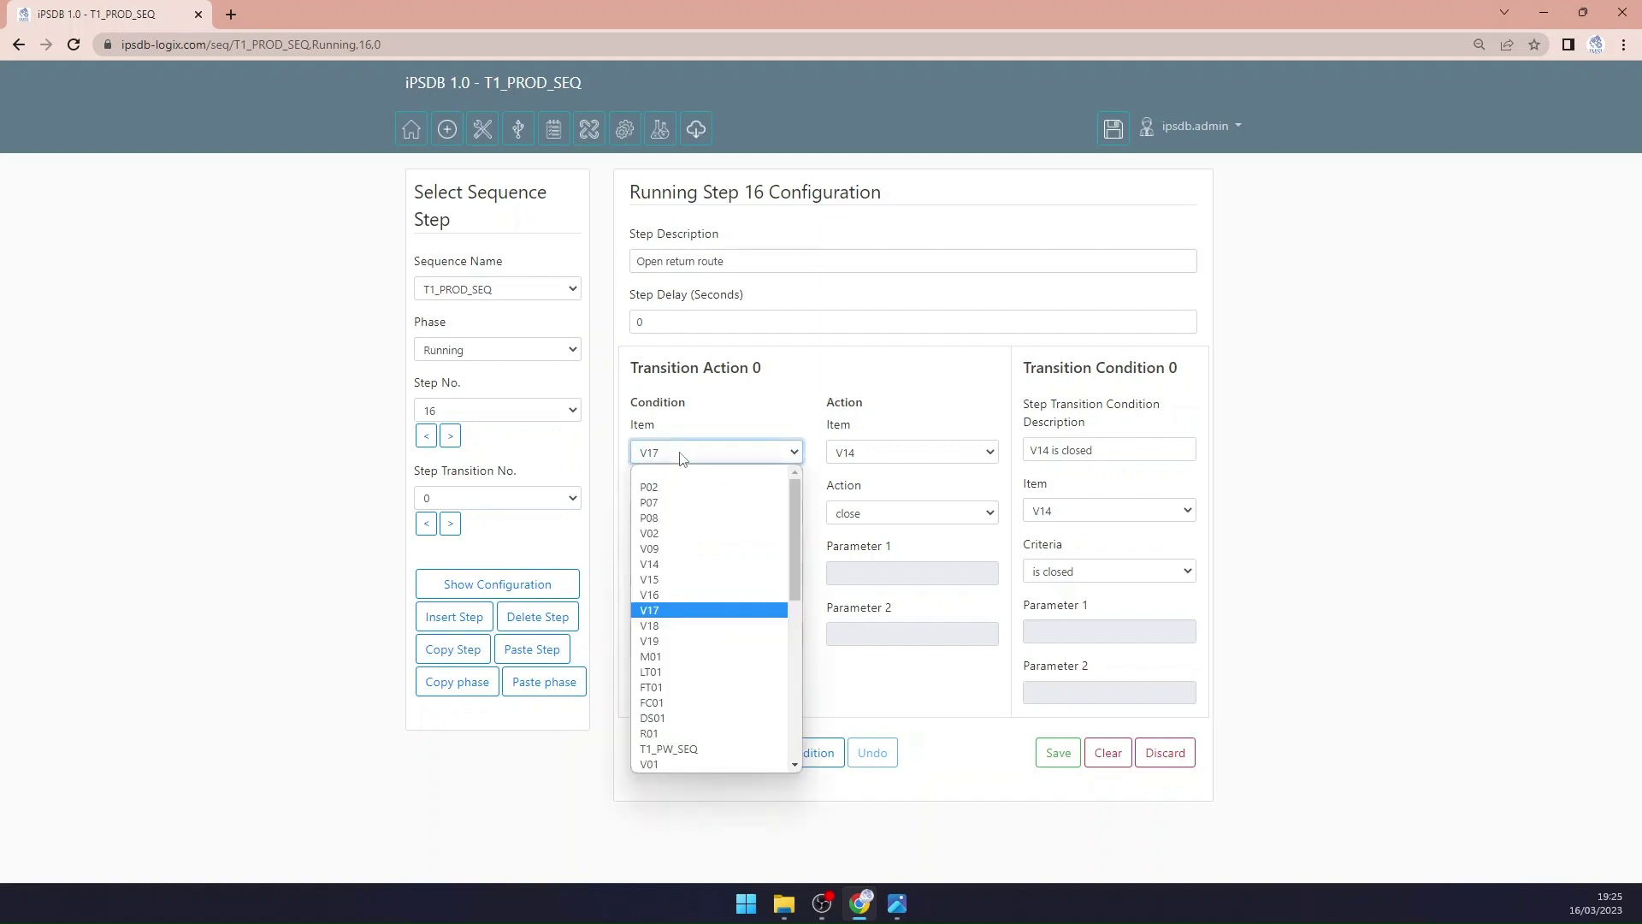
pyautogui.write('v09')
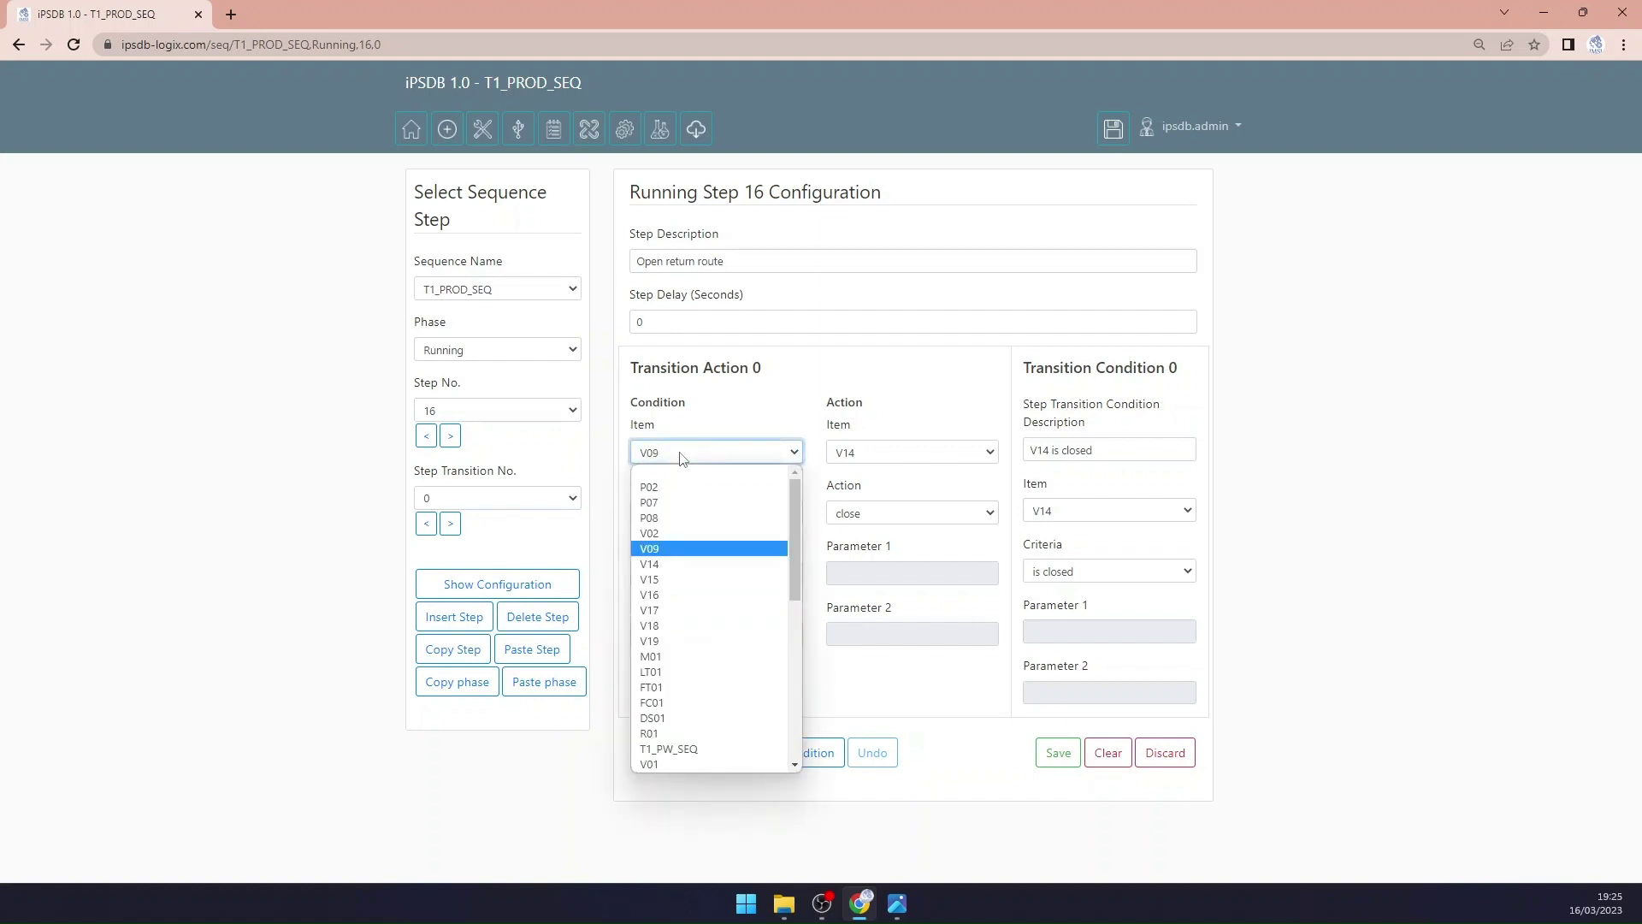
pyautogui.click(721, 641)
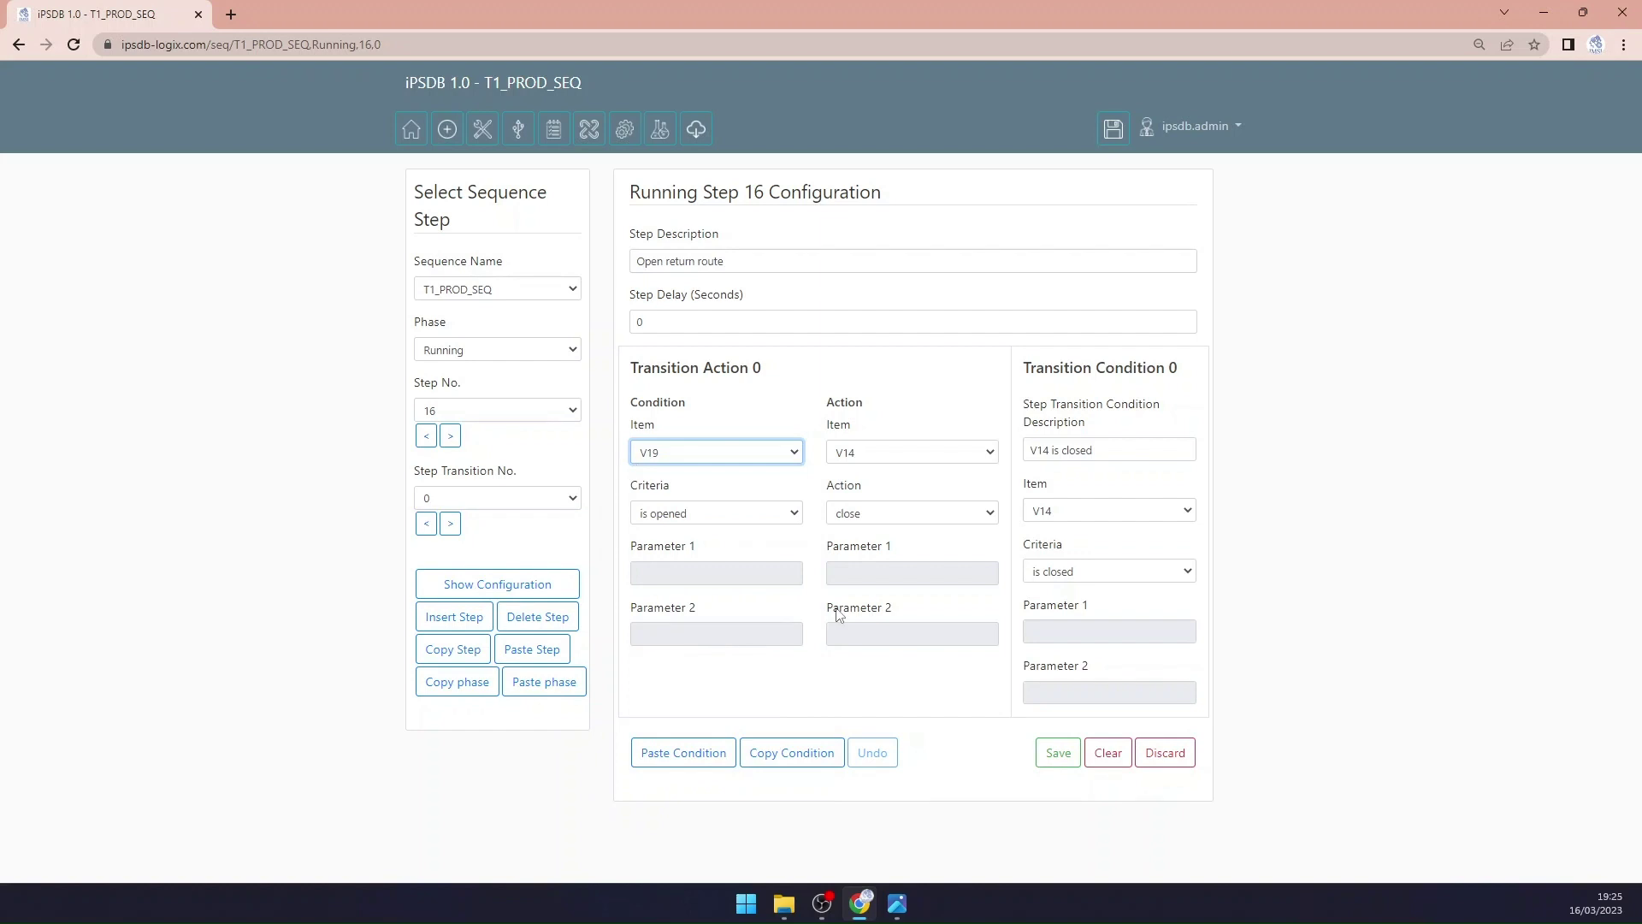
pyautogui.click(1074, 747)
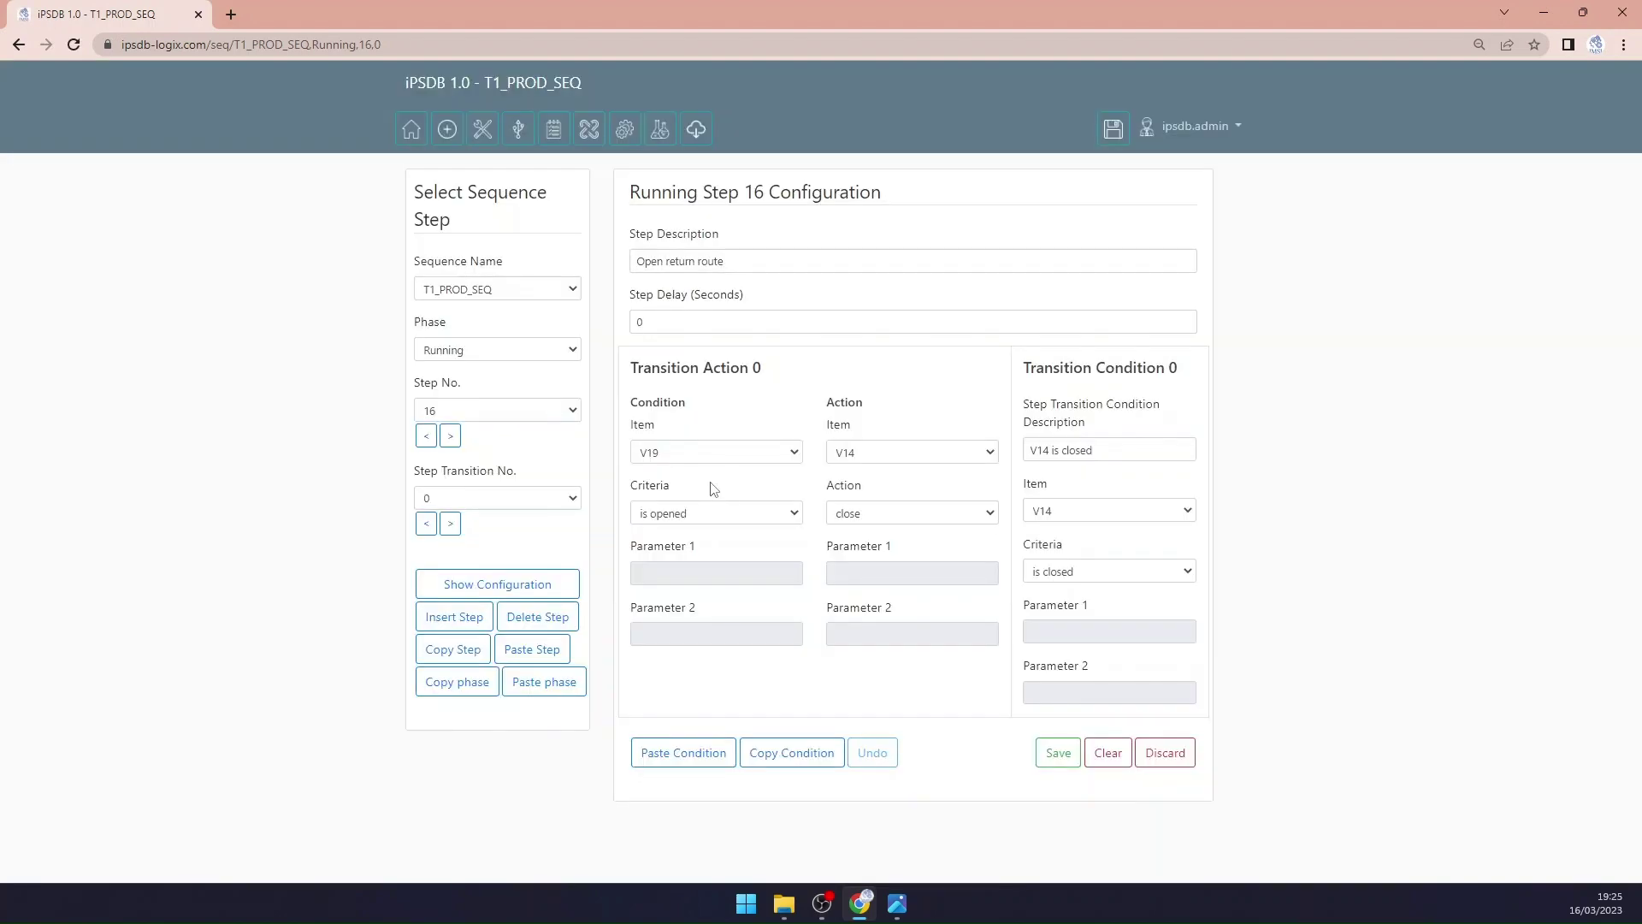
# Step: In transition 3 of Running step 16, set the V17 action to close and the condition to is closed, described as "V17 is closed", and save
pyautogui.click(451, 524)
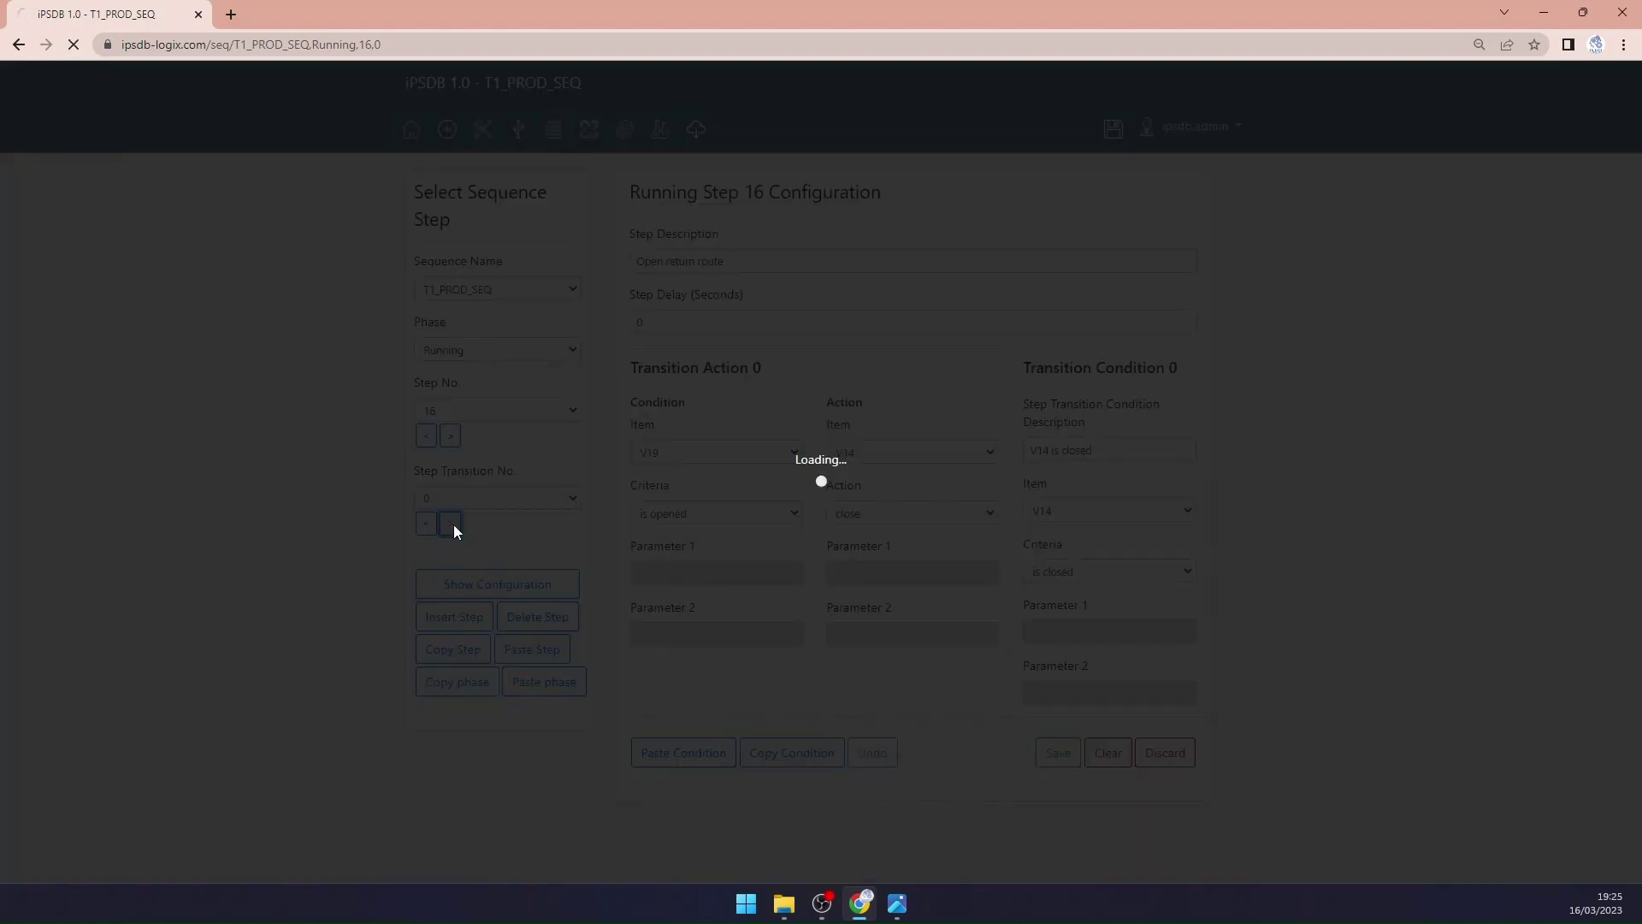
pyautogui.click(451, 523)
pyautogui.click(450, 523)
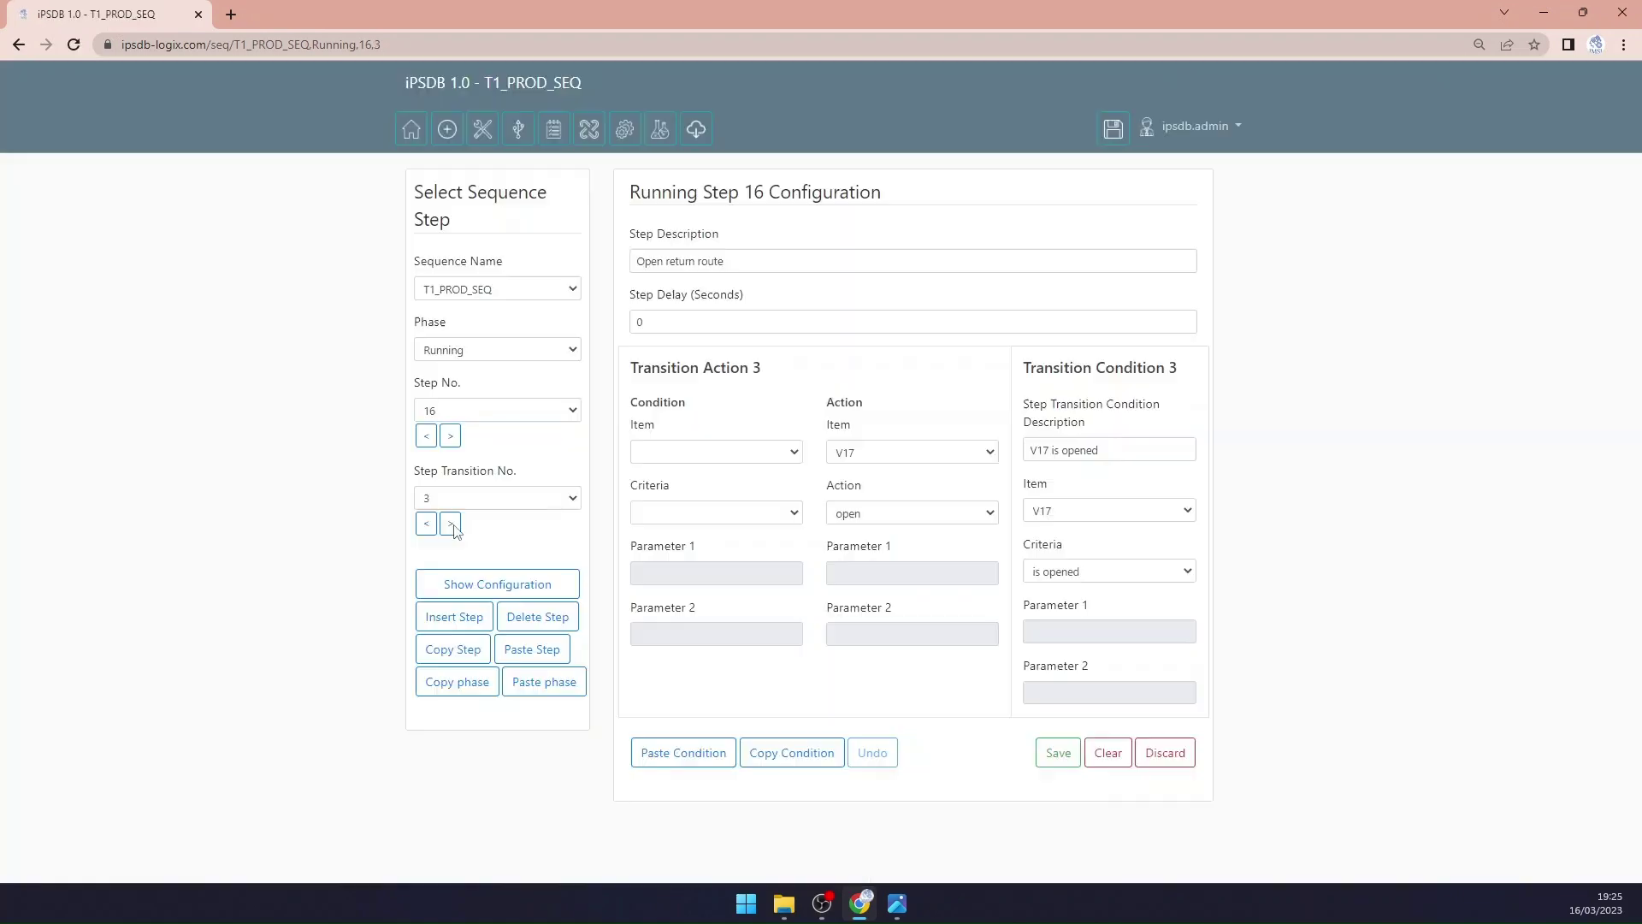
pyautogui.click(885, 517)
pyautogui.click(889, 546)
pyautogui.click(1118, 579)
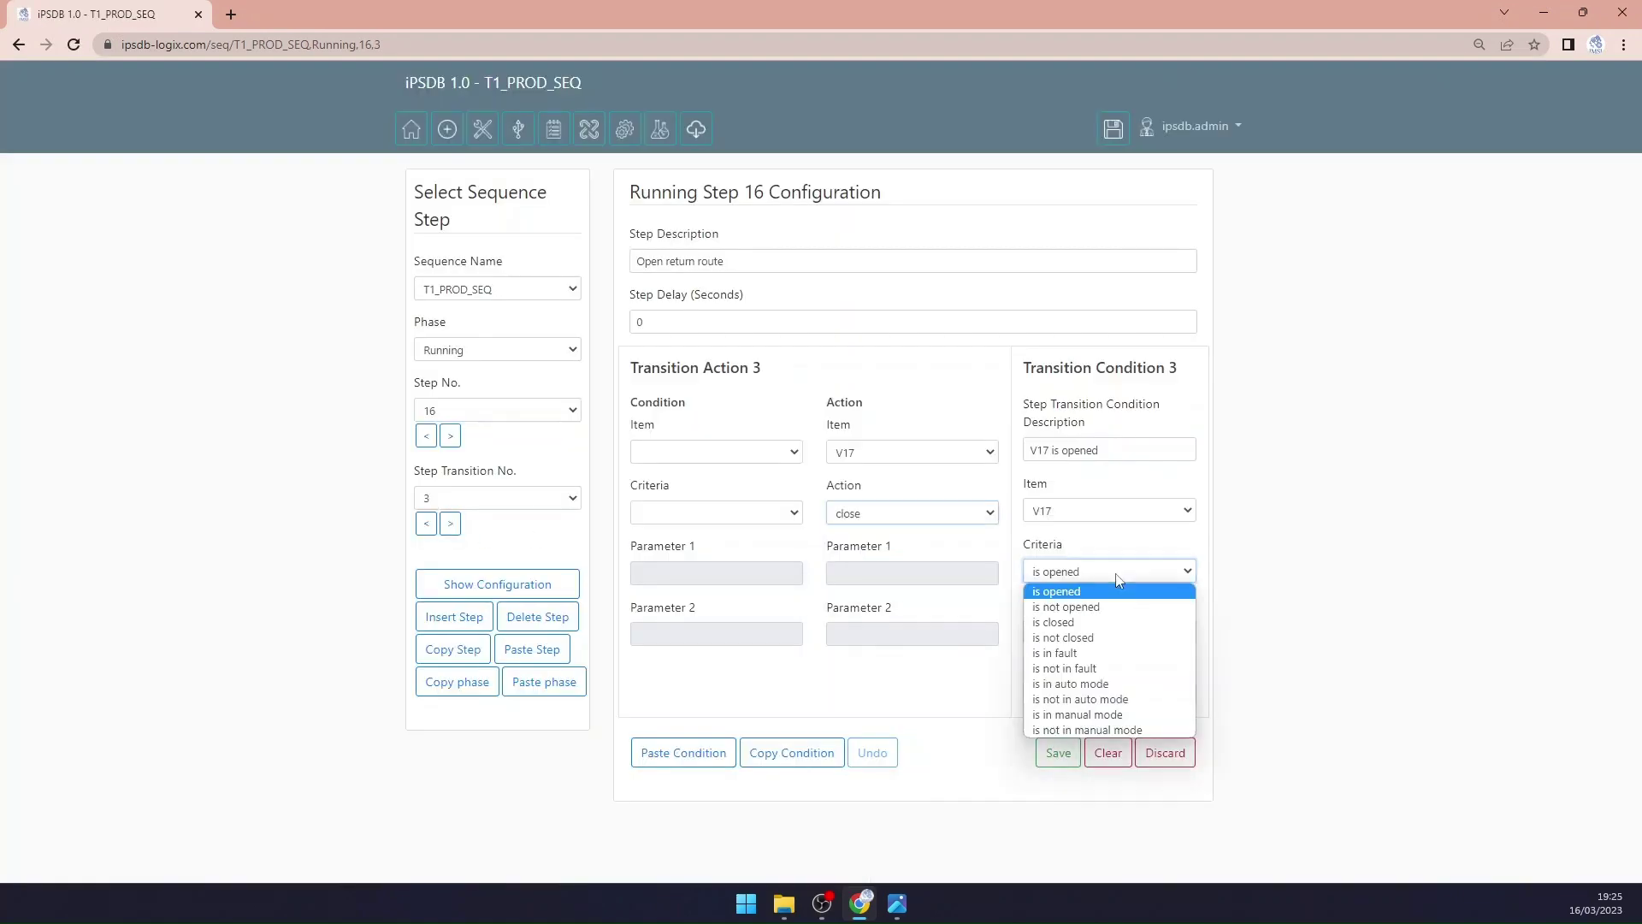
pyautogui.click(1069, 622)
pyautogui.doubleClick(1074, 451)
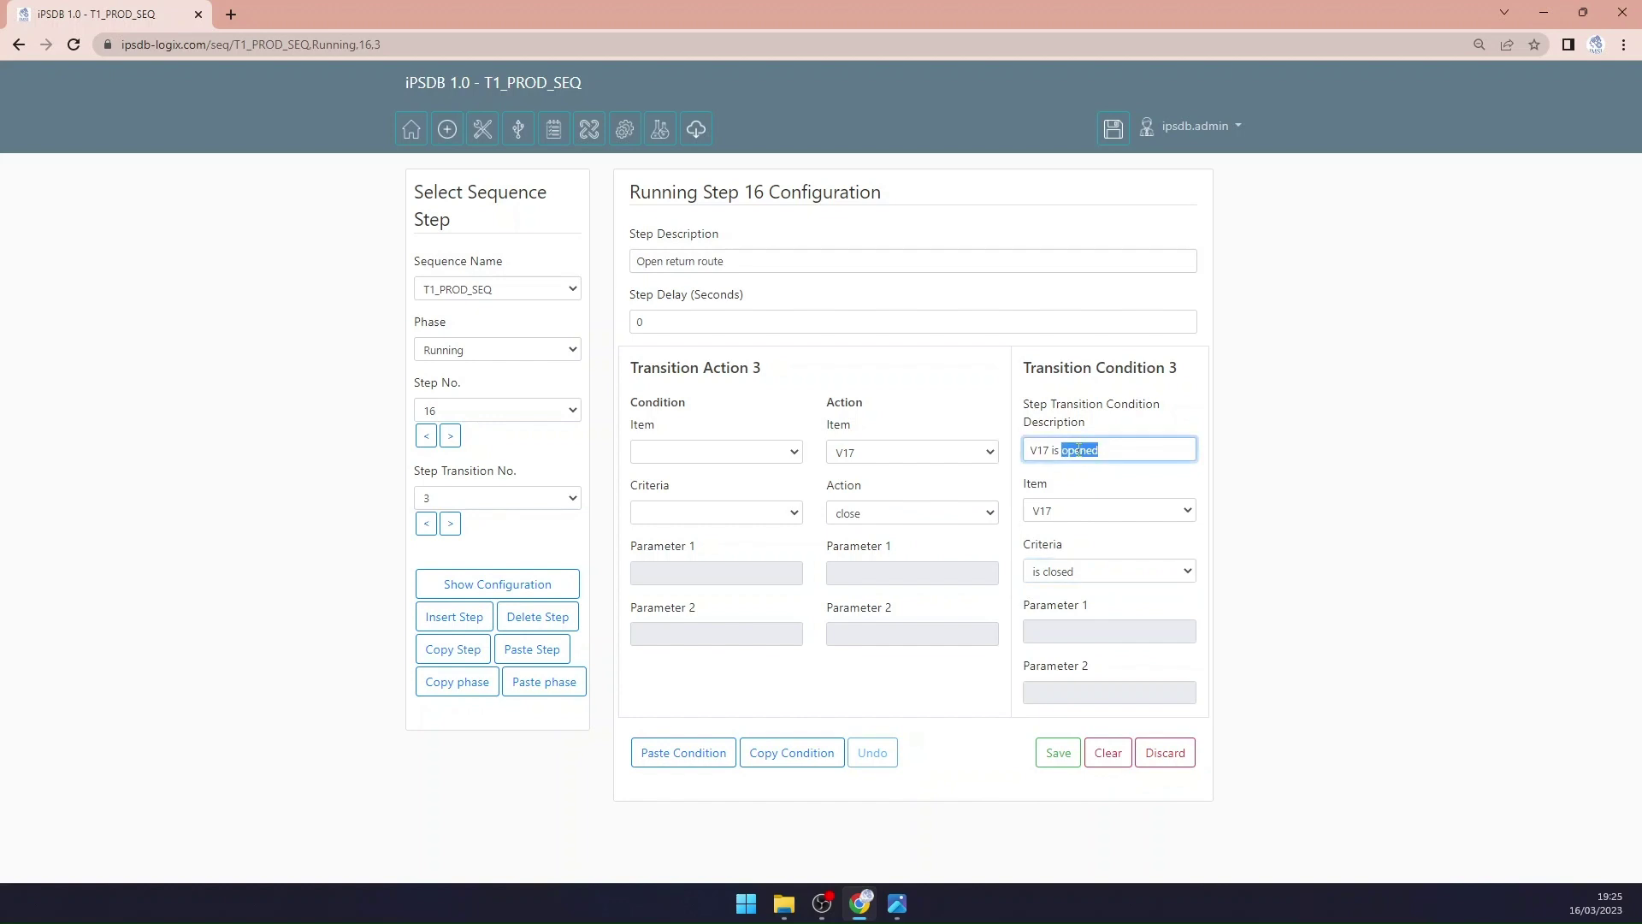
pyautogui.write('clos')
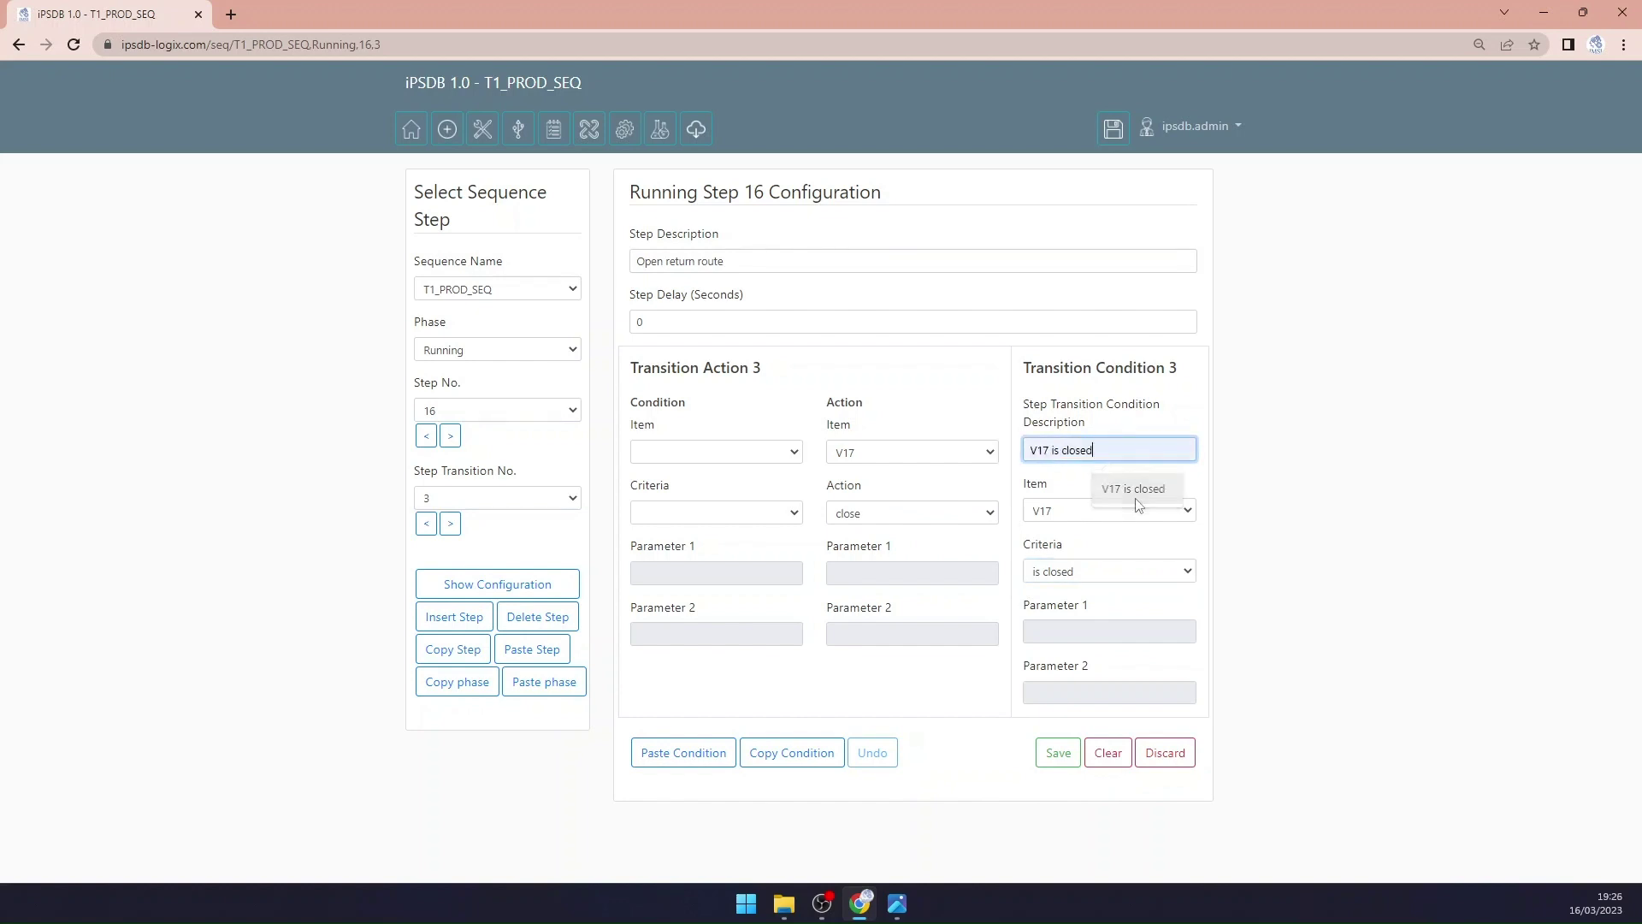
pyautogui.click(1133, 489)
pyautogui.click(1057, 750)
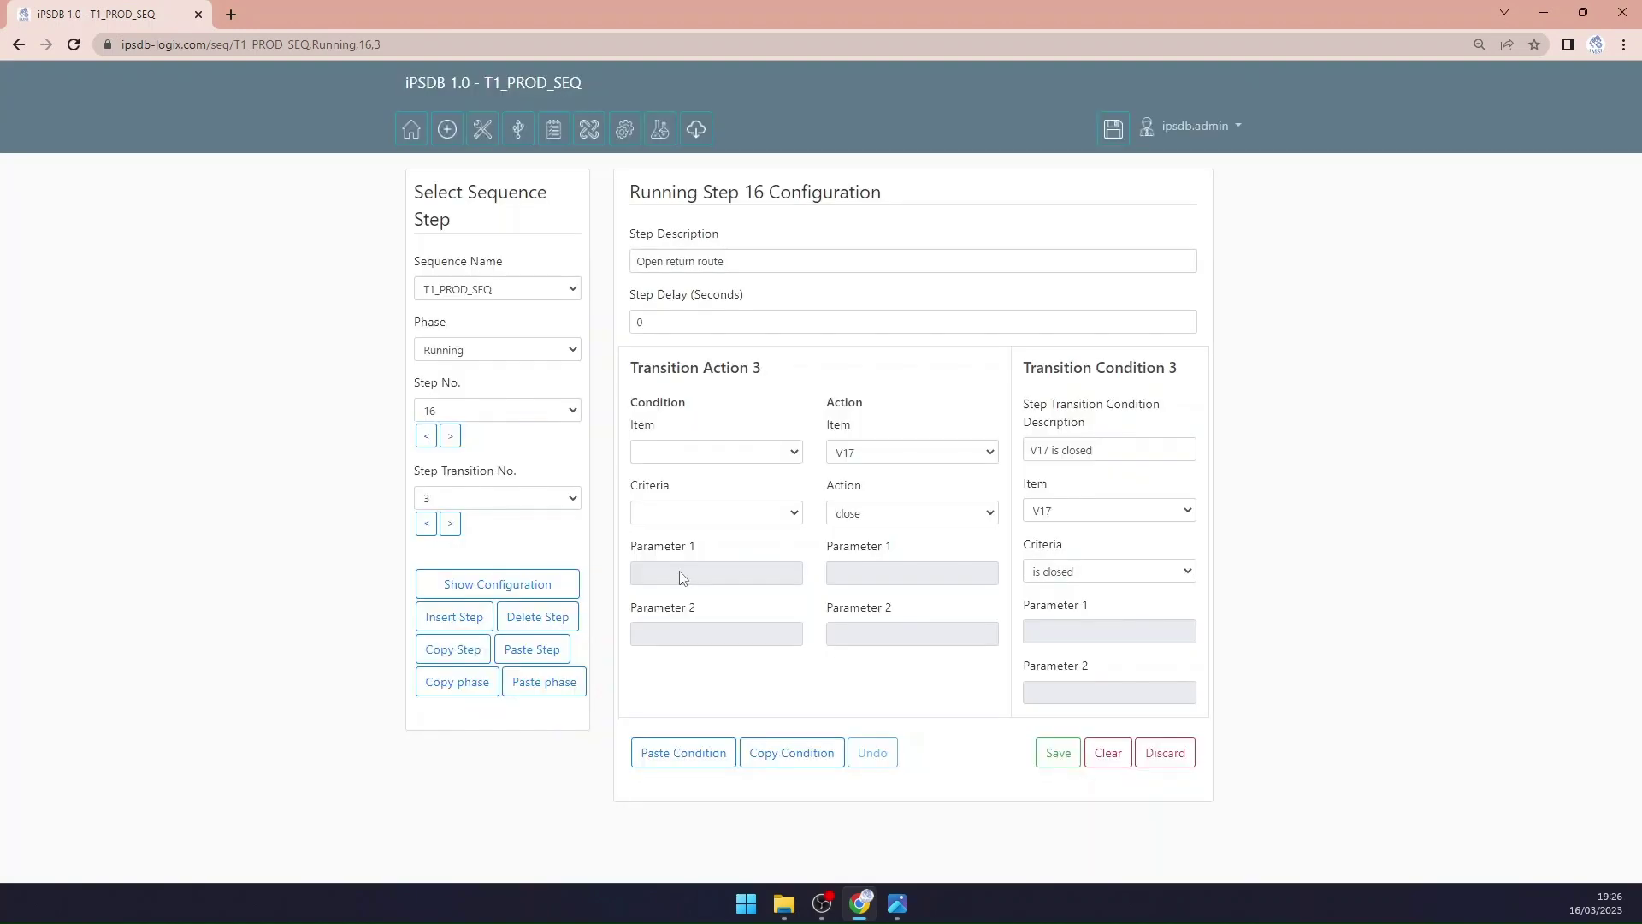
# Step: In transition 5 of Running step 16, set the V19 action to open and the condition to is opened, described as "V19 is opened", and save
pyautogui.click(450, 524)
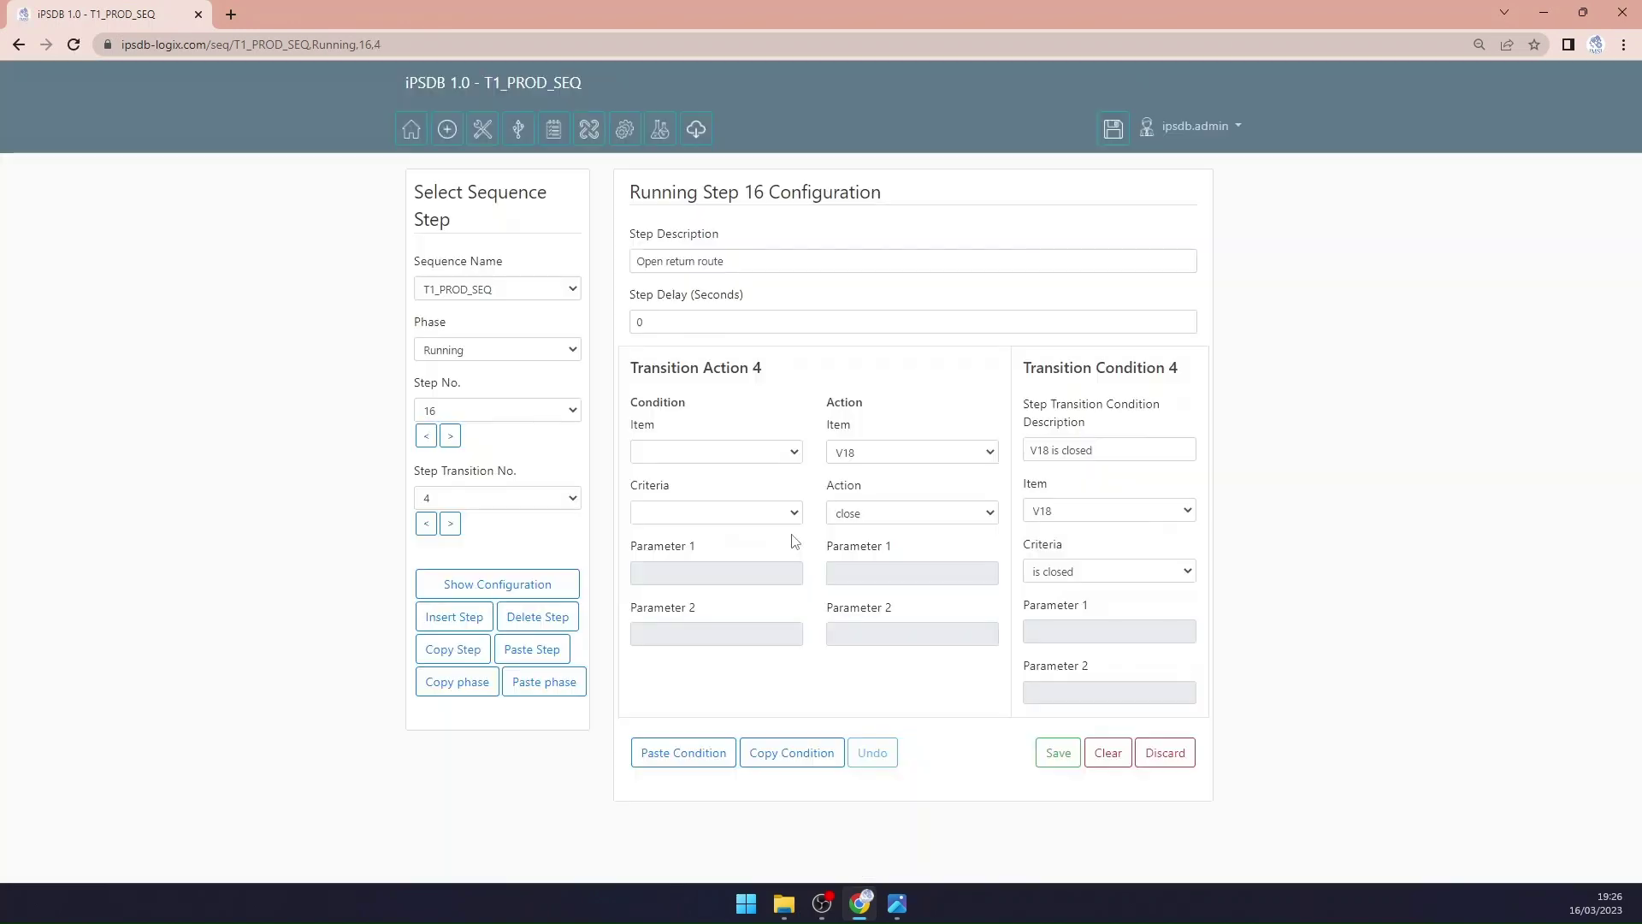
pyautogui.click(451, 525)
pyautogui.click(928, 513)
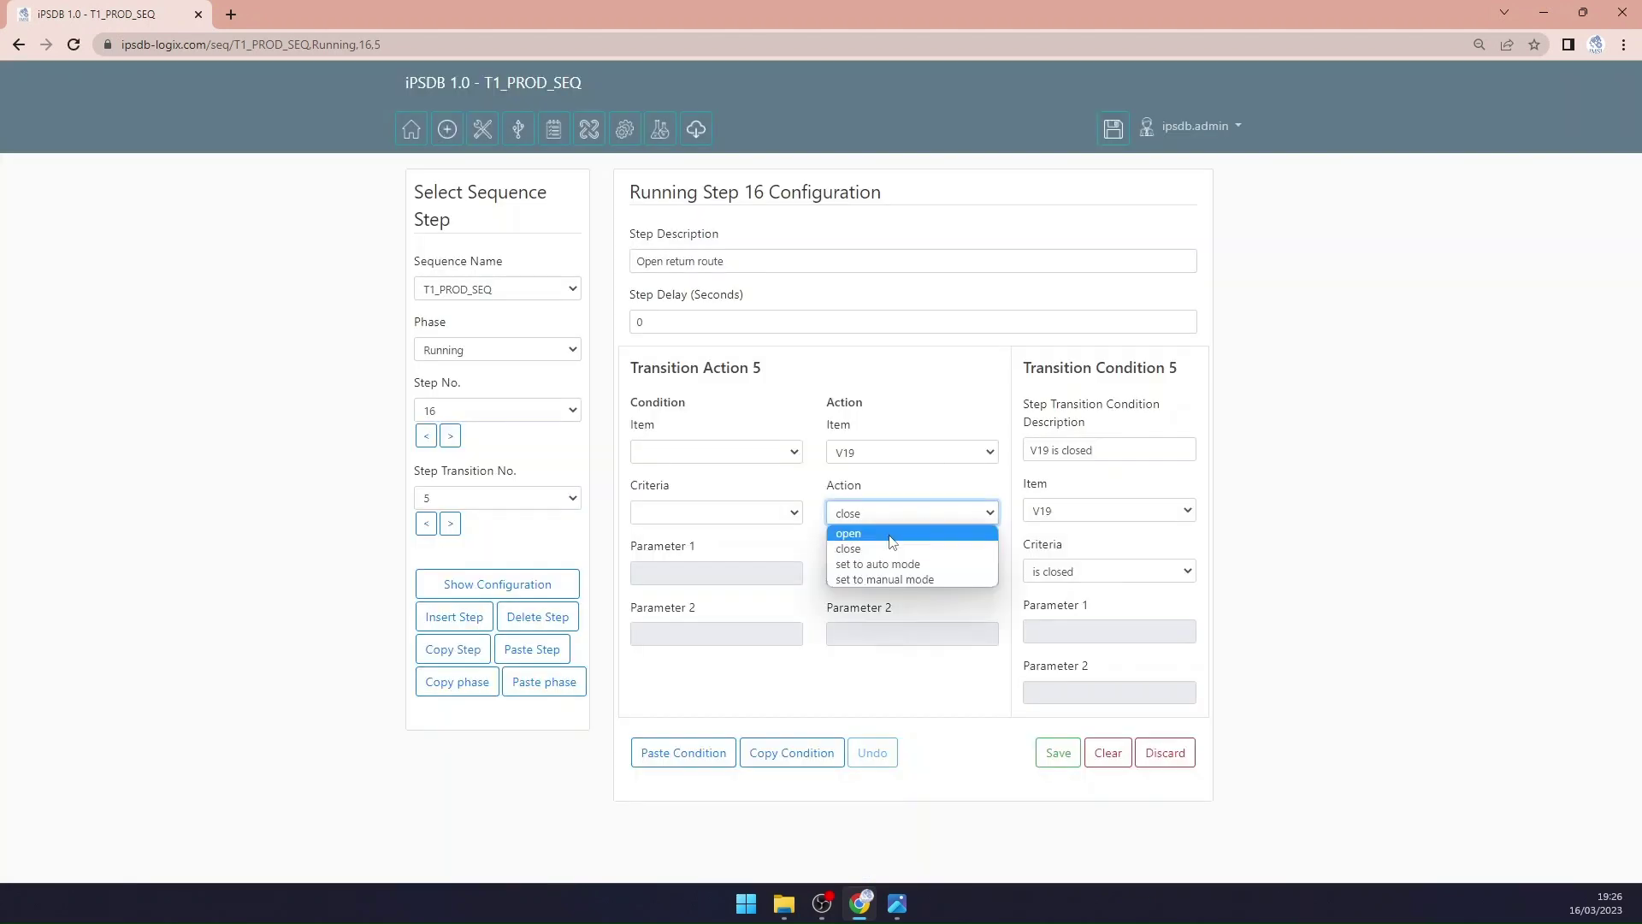
pyautogui.click(891, 533)
pyautogui.click(1086, 571)
pyautogui.click(1086, 592)
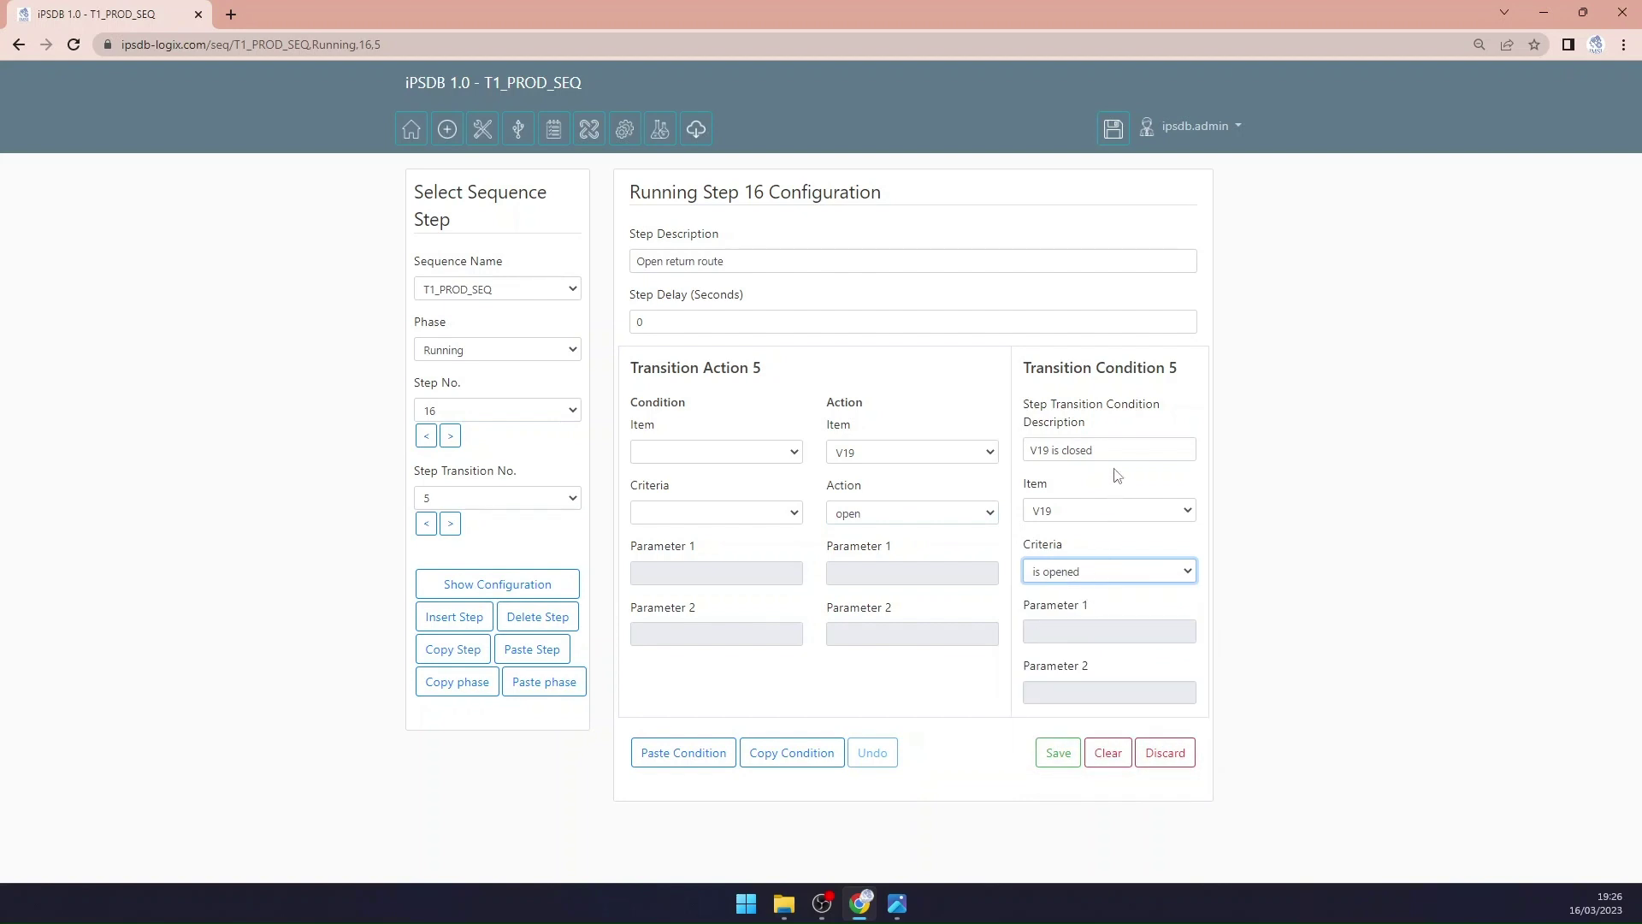
pyautogui.click(1073, 450)
pyautogui.doubleClick(1073, 451)
pyautogui.write('op')
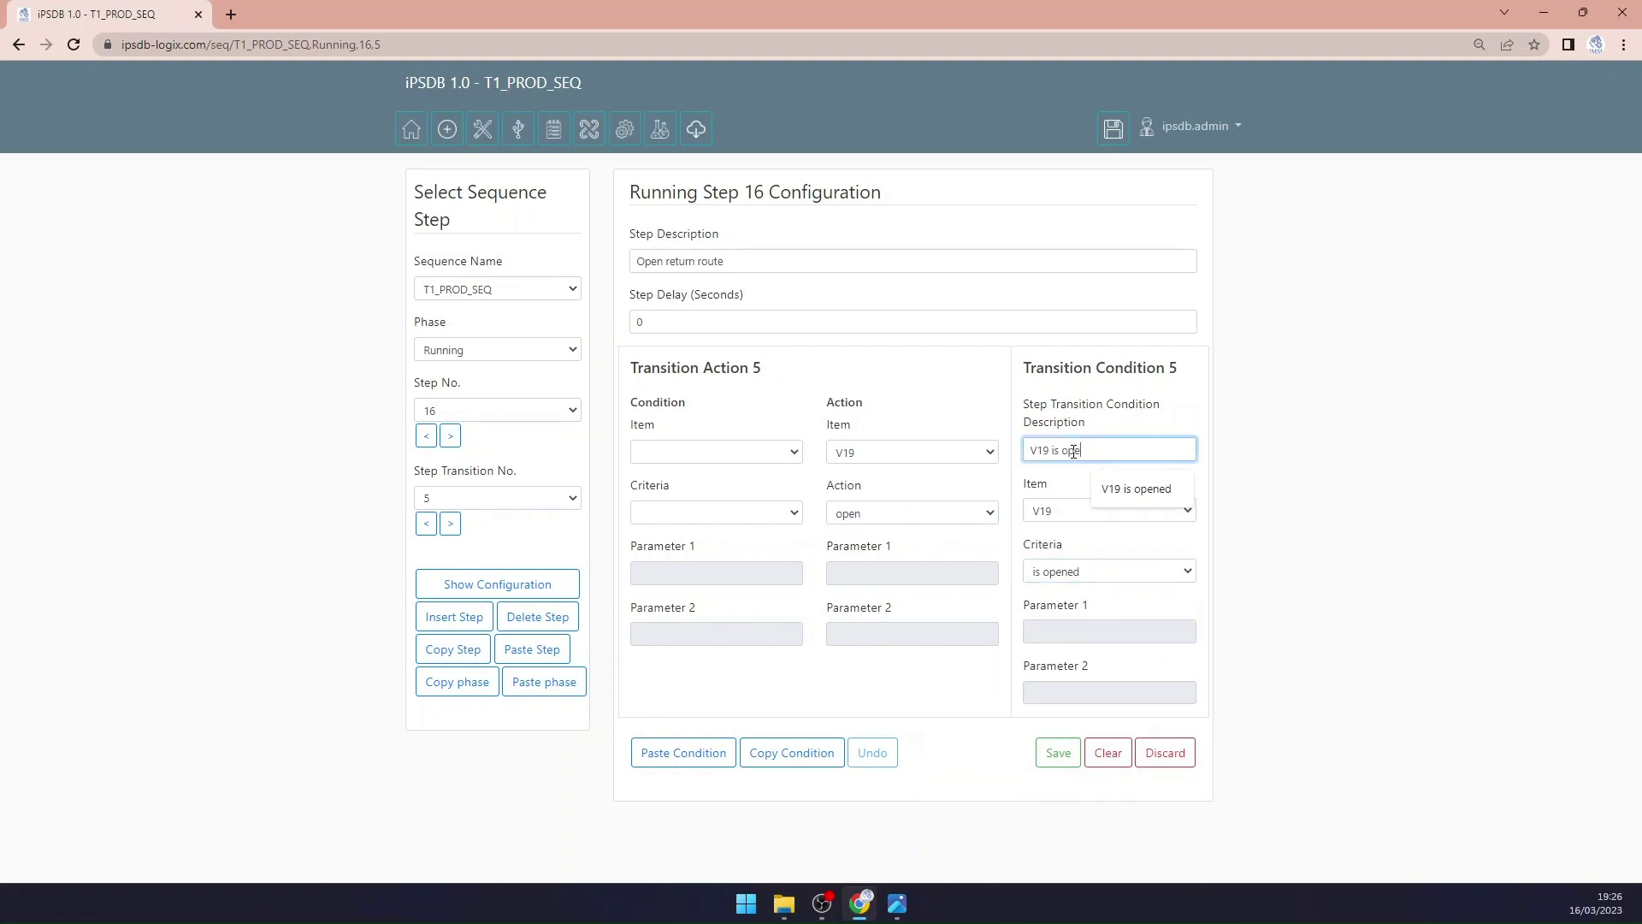
pyautogui.write('ed')
pyautogui.click(1135, 488)
pyautogui.click(1058, 753)
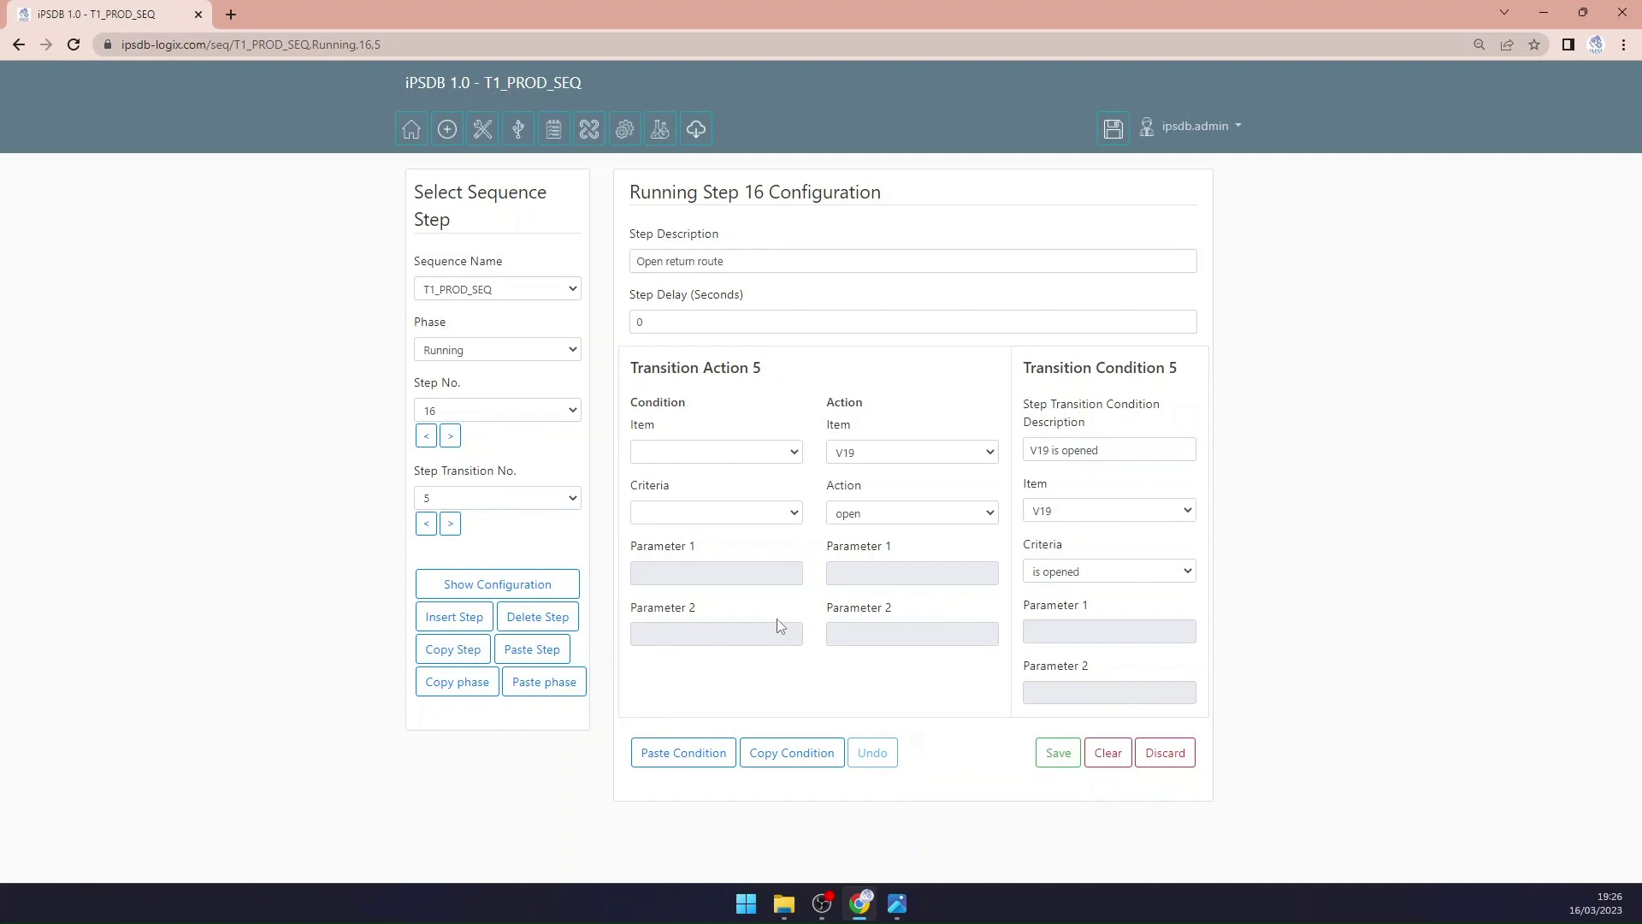
# Step: Check transition 6 of Running step 16 in T1_PROD_SEQ and go on to Running step 17
pyautogui.click(451, 525)
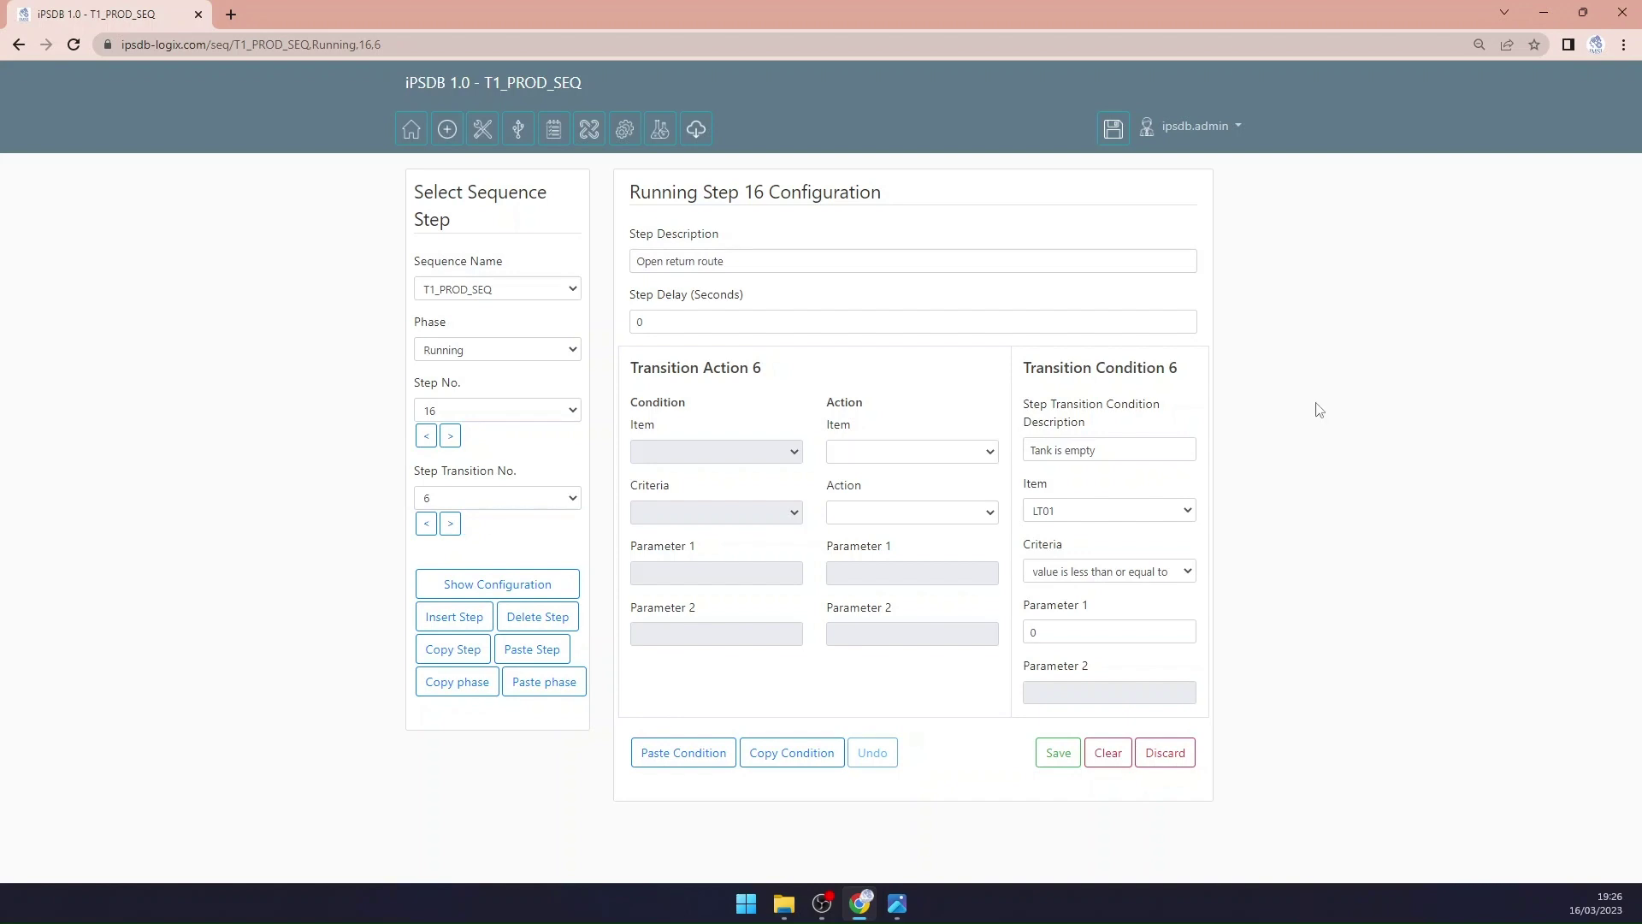
pyautogui.click(449, 437)
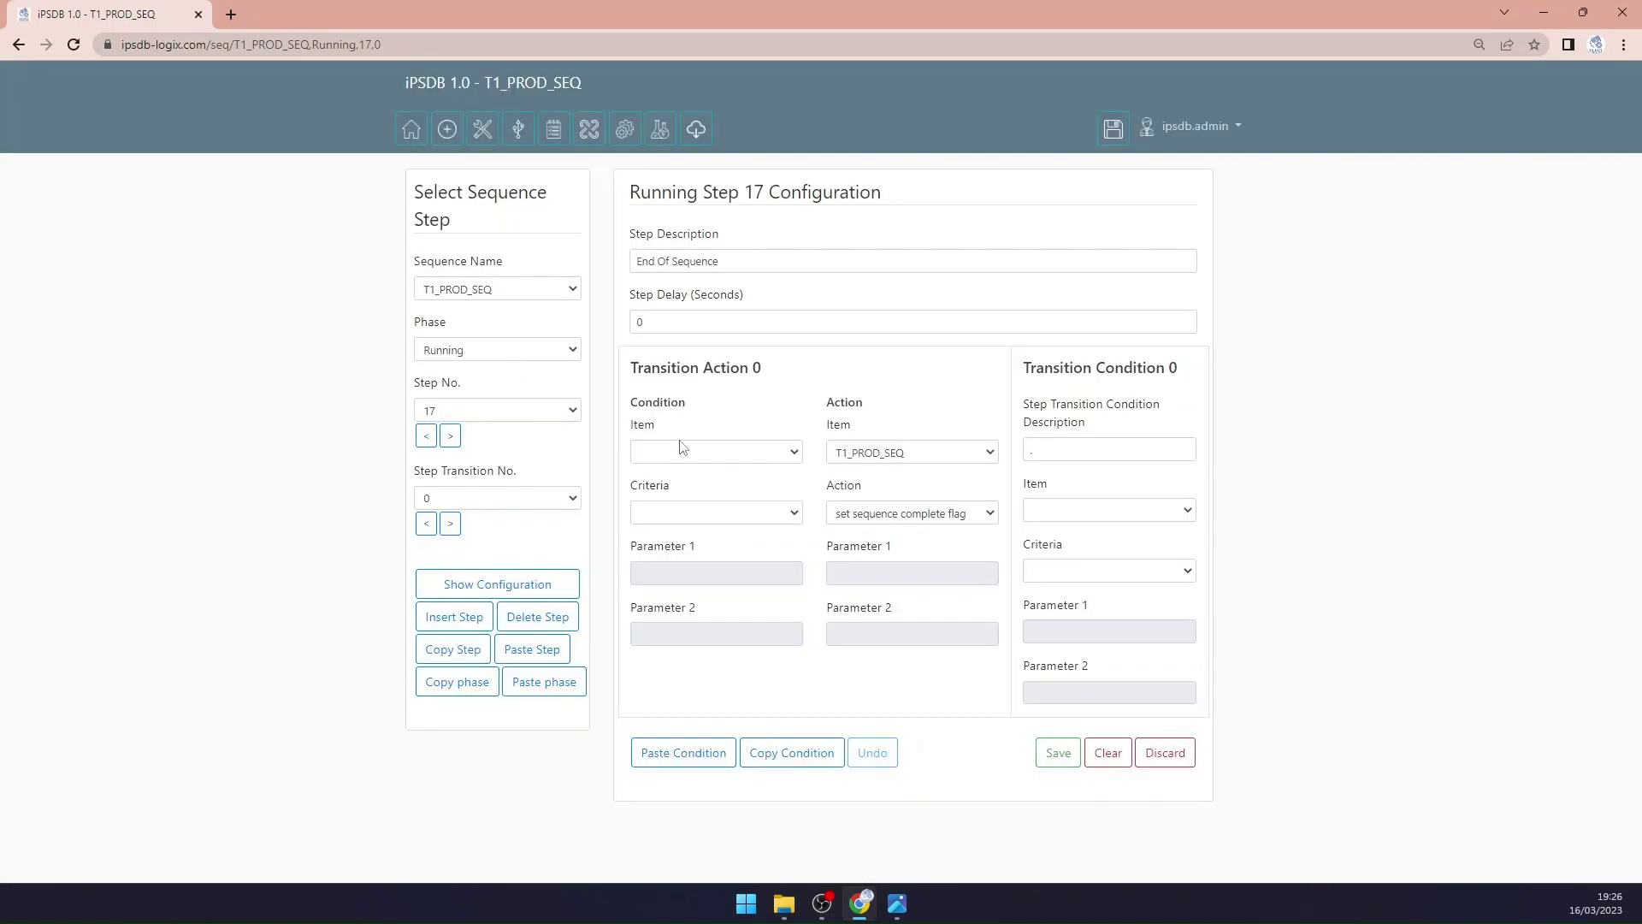
# Step: Show the configuration of Running step 8, transition 0, of T1_PW_SEQ
pyautogui.click(538, 297)
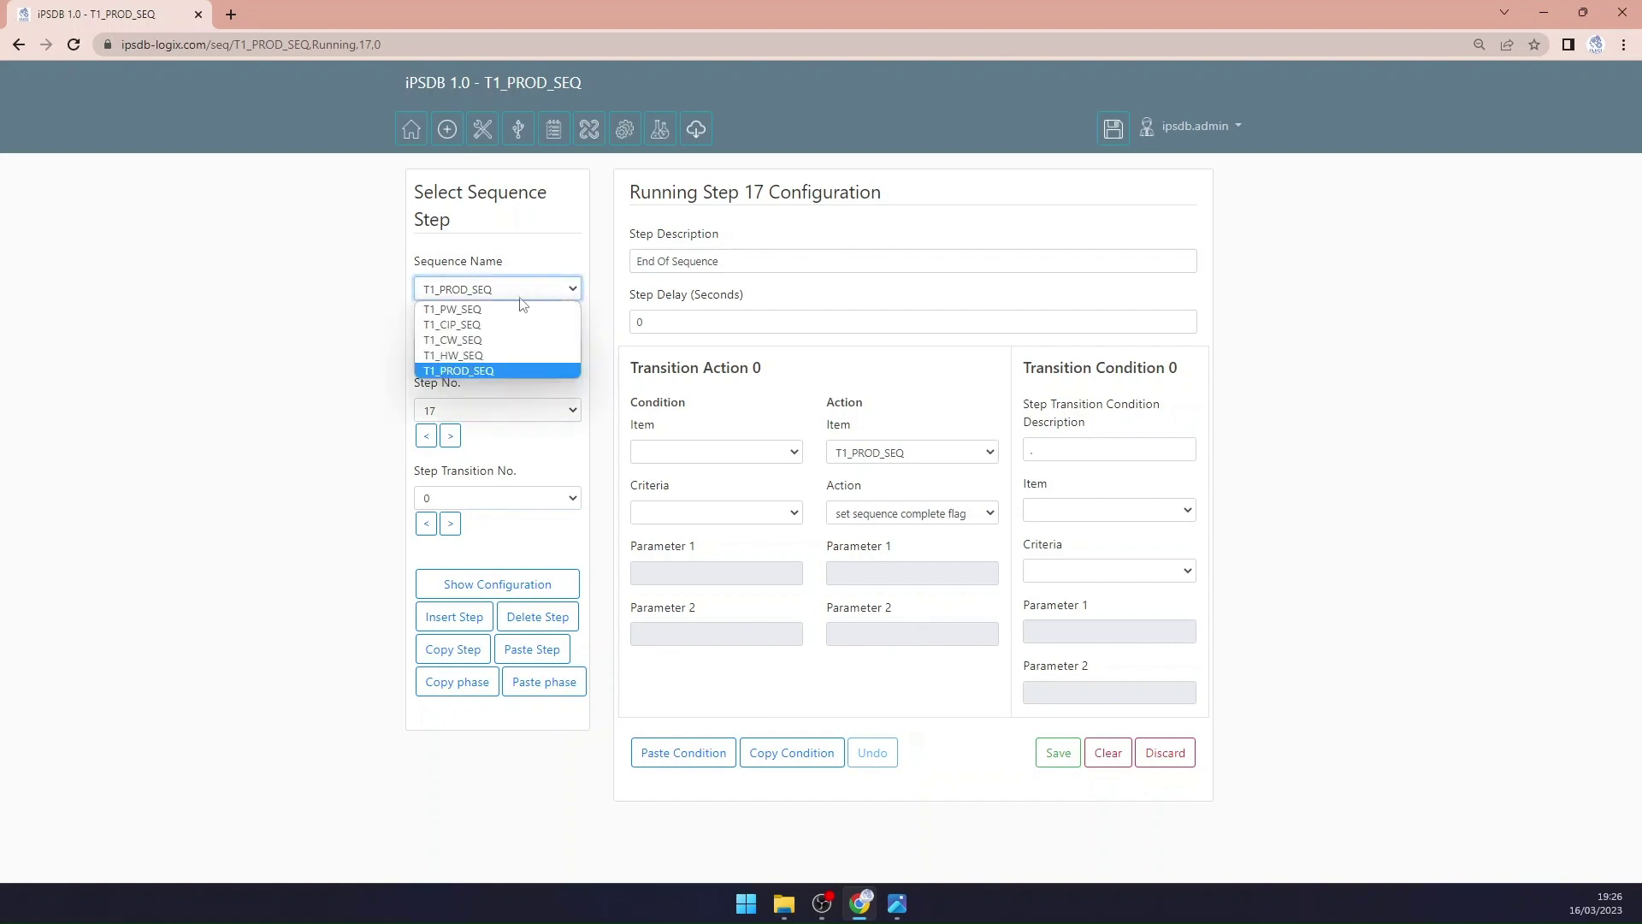
pyautogui.click(509, 311)
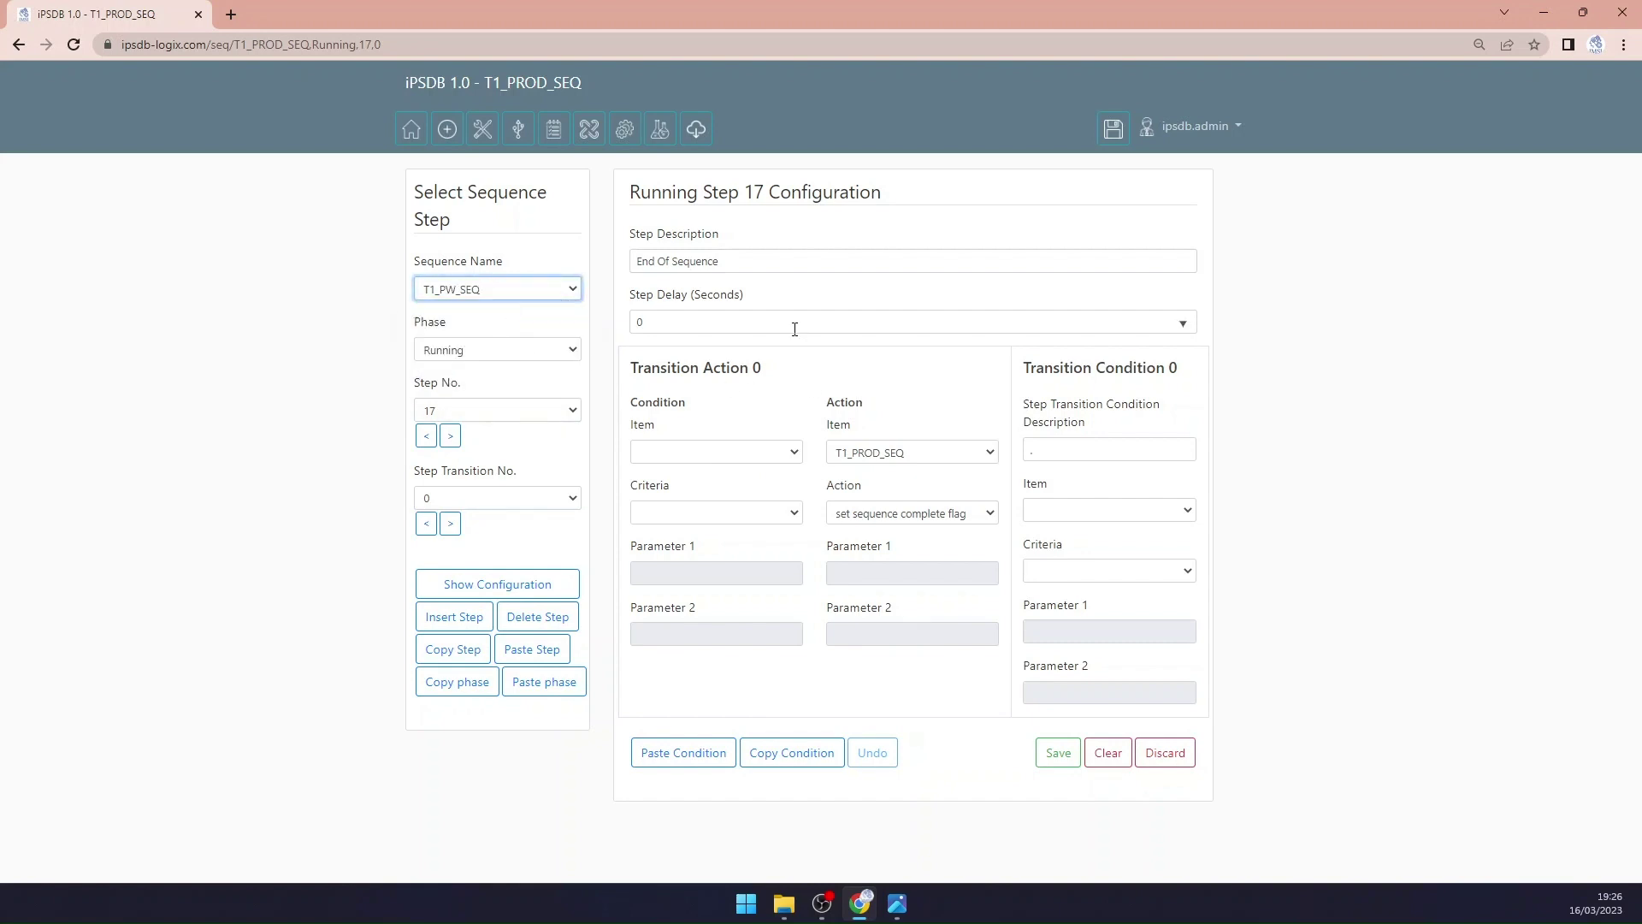
pyautogui.click(496, 350)
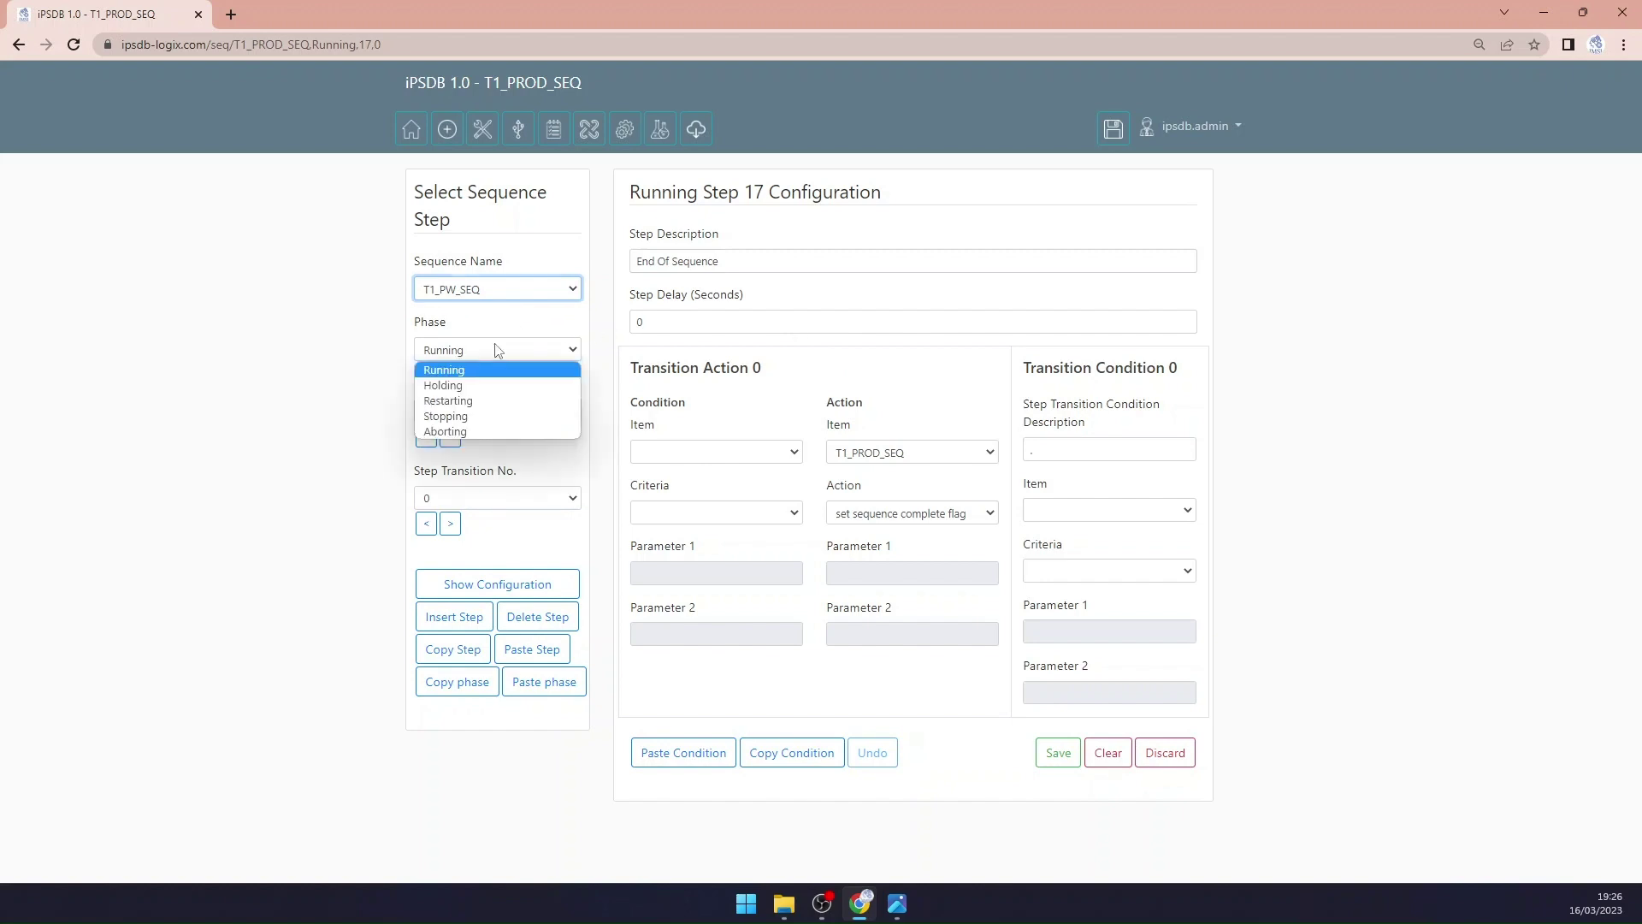
pyautogui.click(492, 359)
pyautogui.click(492, 412)
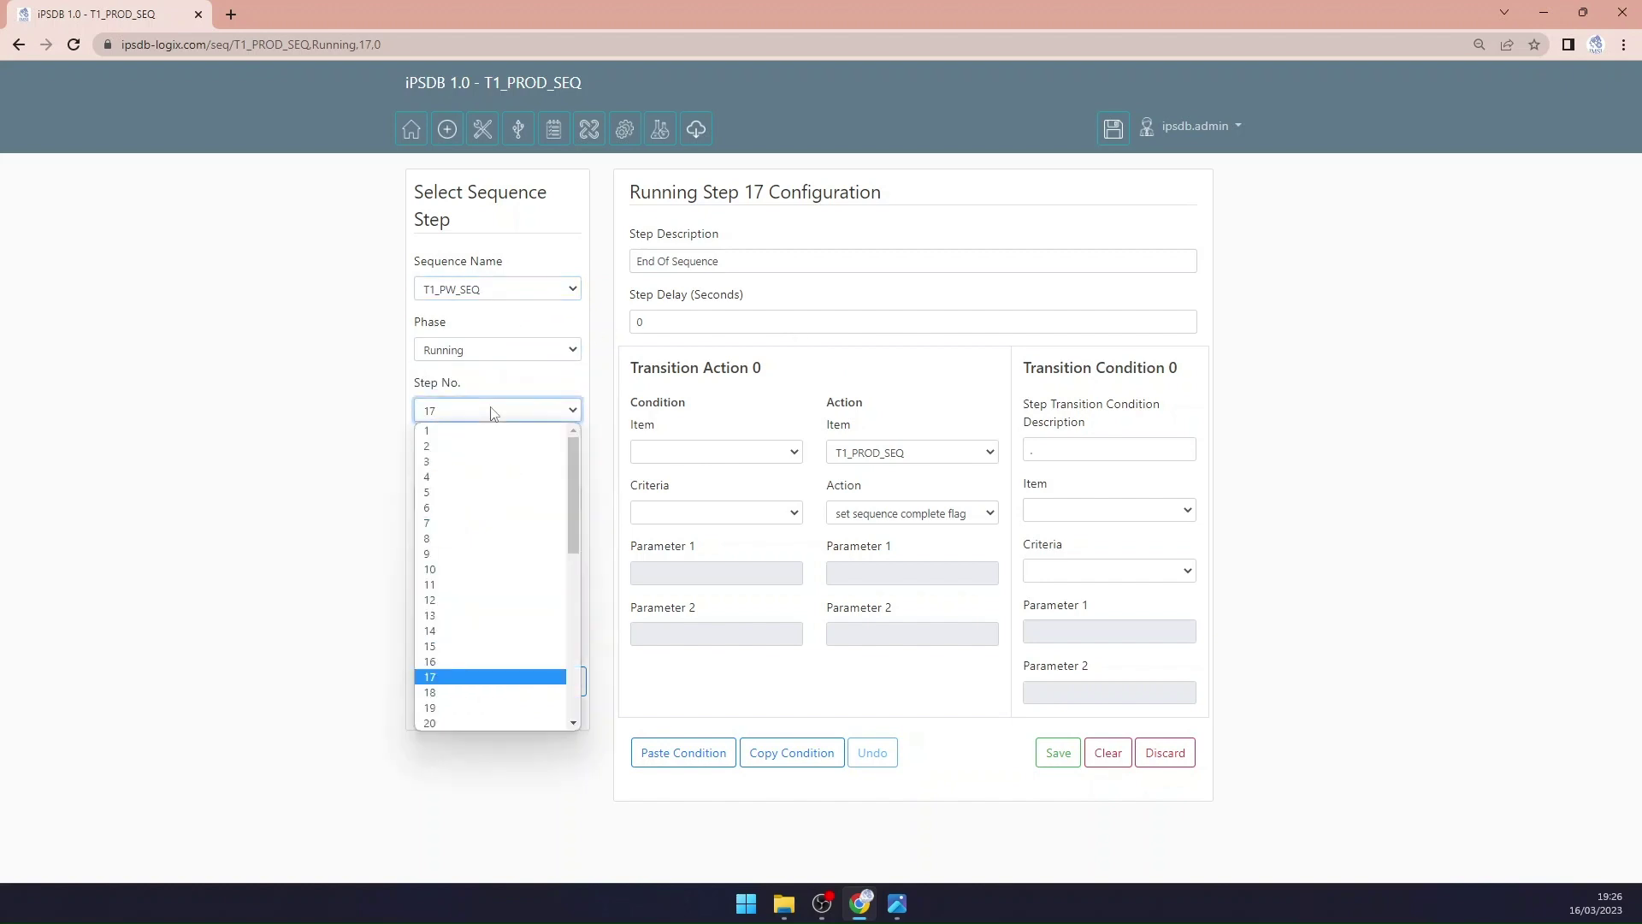
pyautogui.click(466, 539)
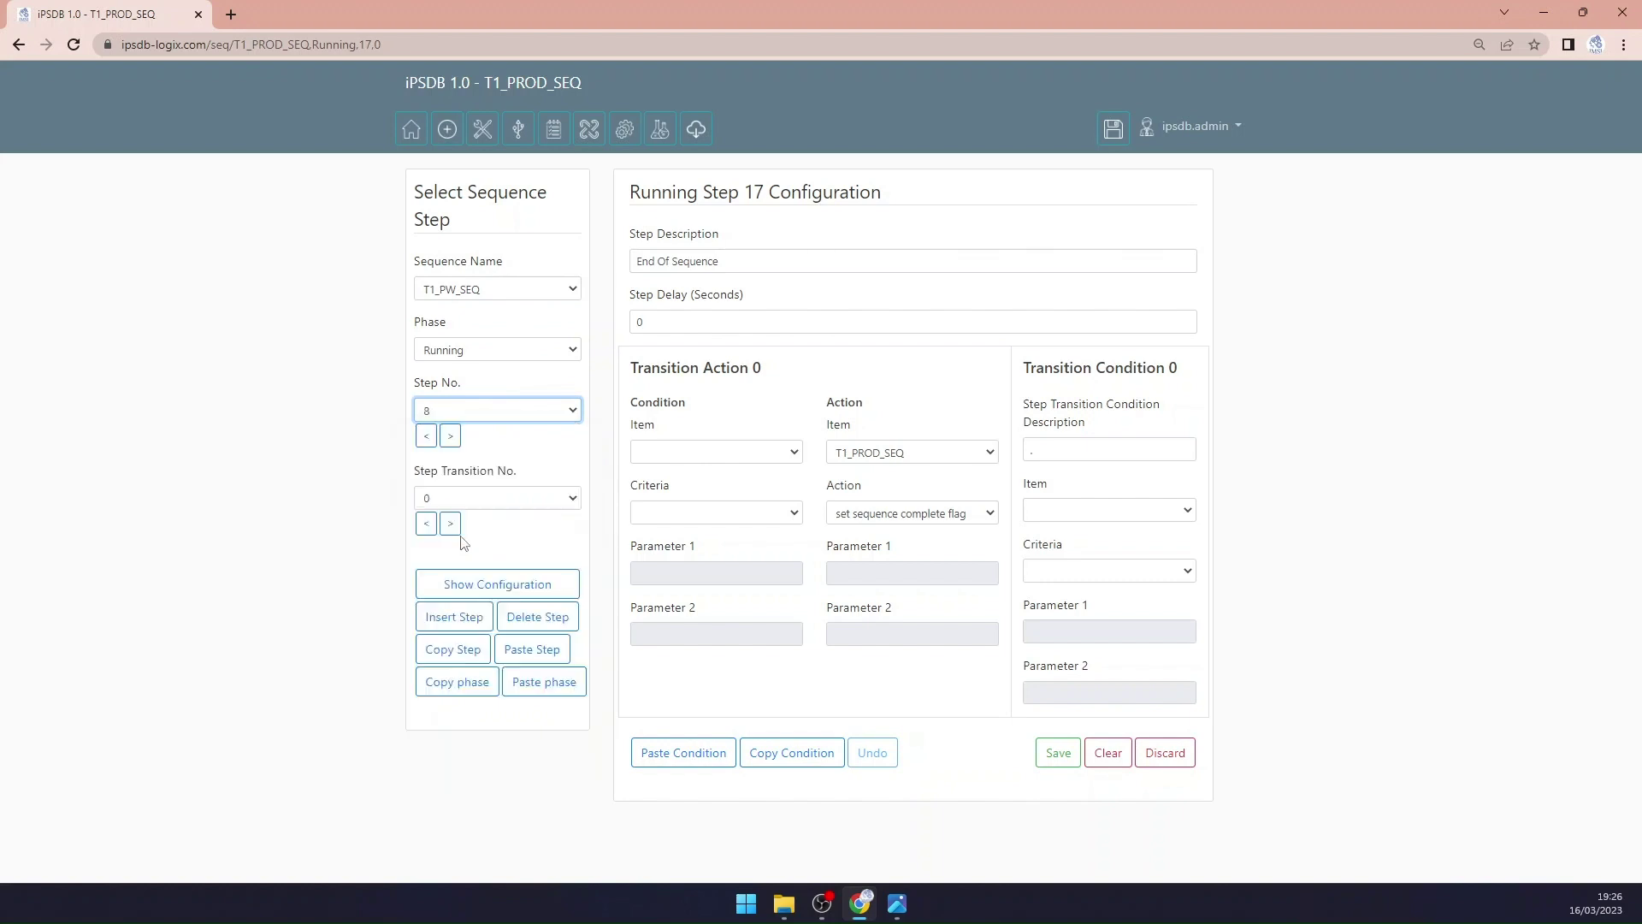
pyautogui.click(492, 591)
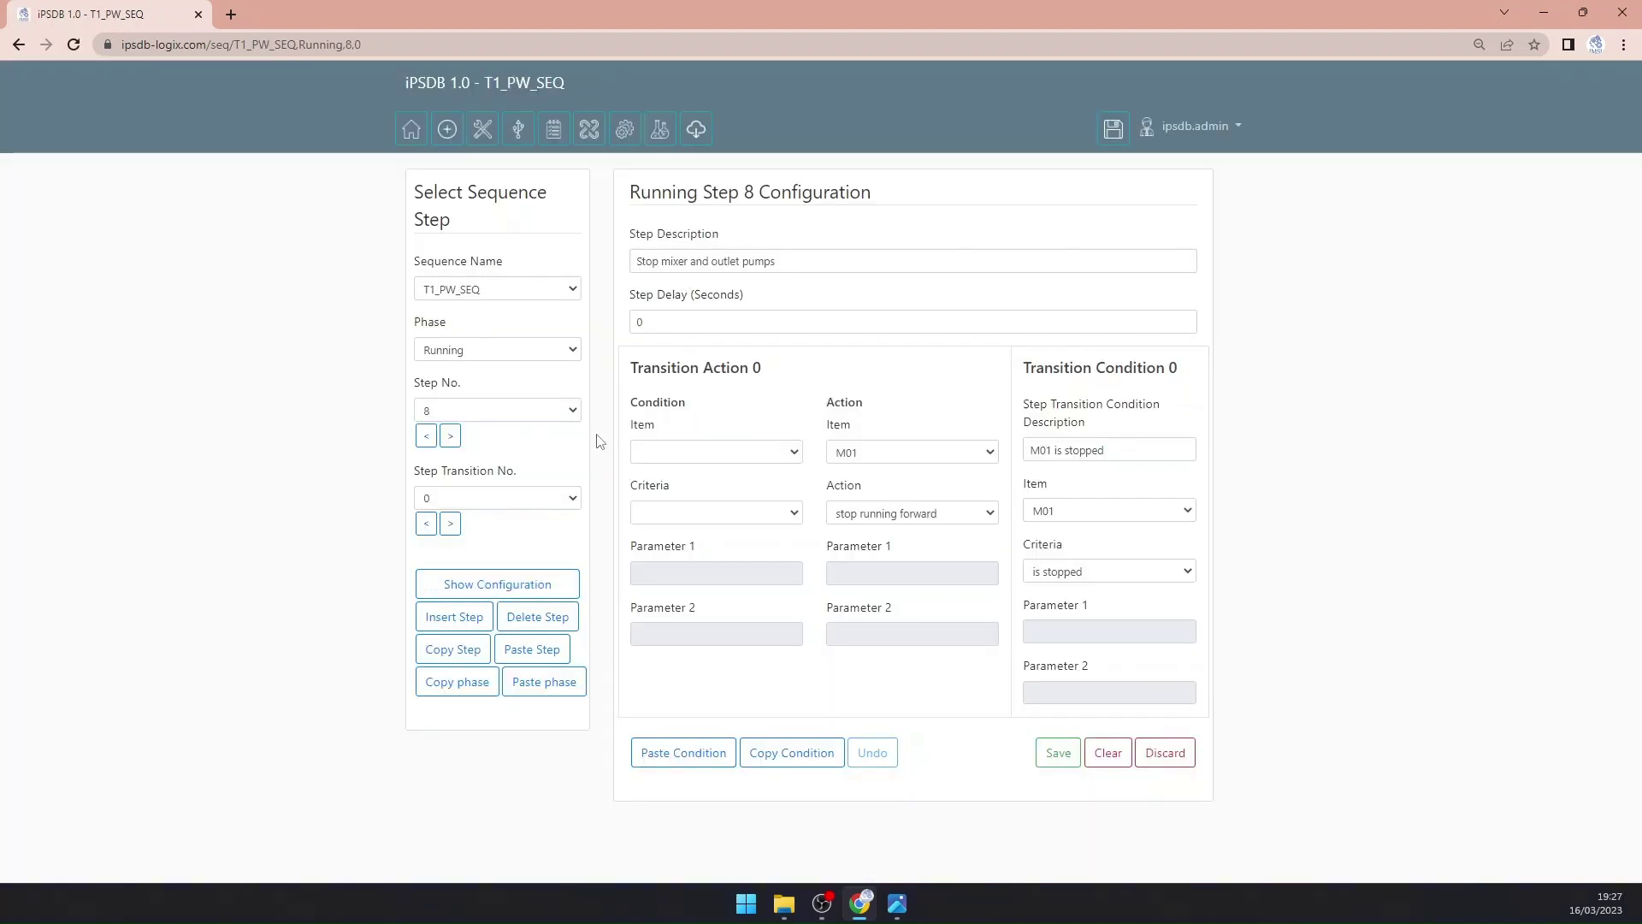
# Step: Review transitions 1 to 4 of T1_PW_SEQ's Running step 8 for stopping the mixer and outlet pumps
pyautogui.click(451, 524)
pyautogui.click(451, 524)
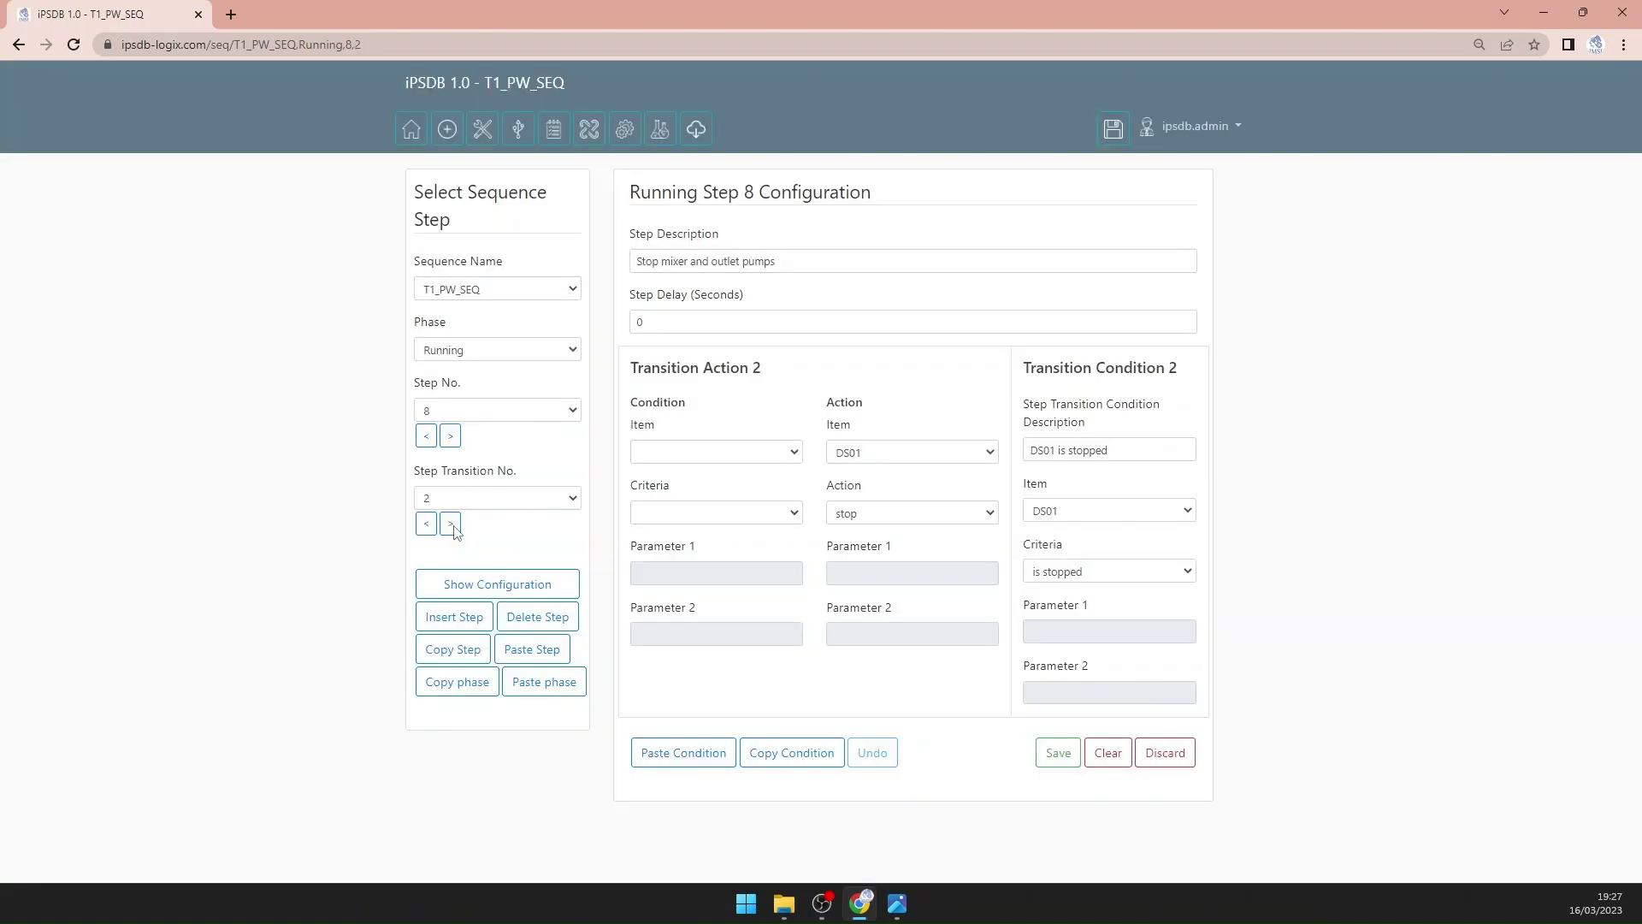
pyautogui.click(451, 524)
pyautogui.click(451, 524)
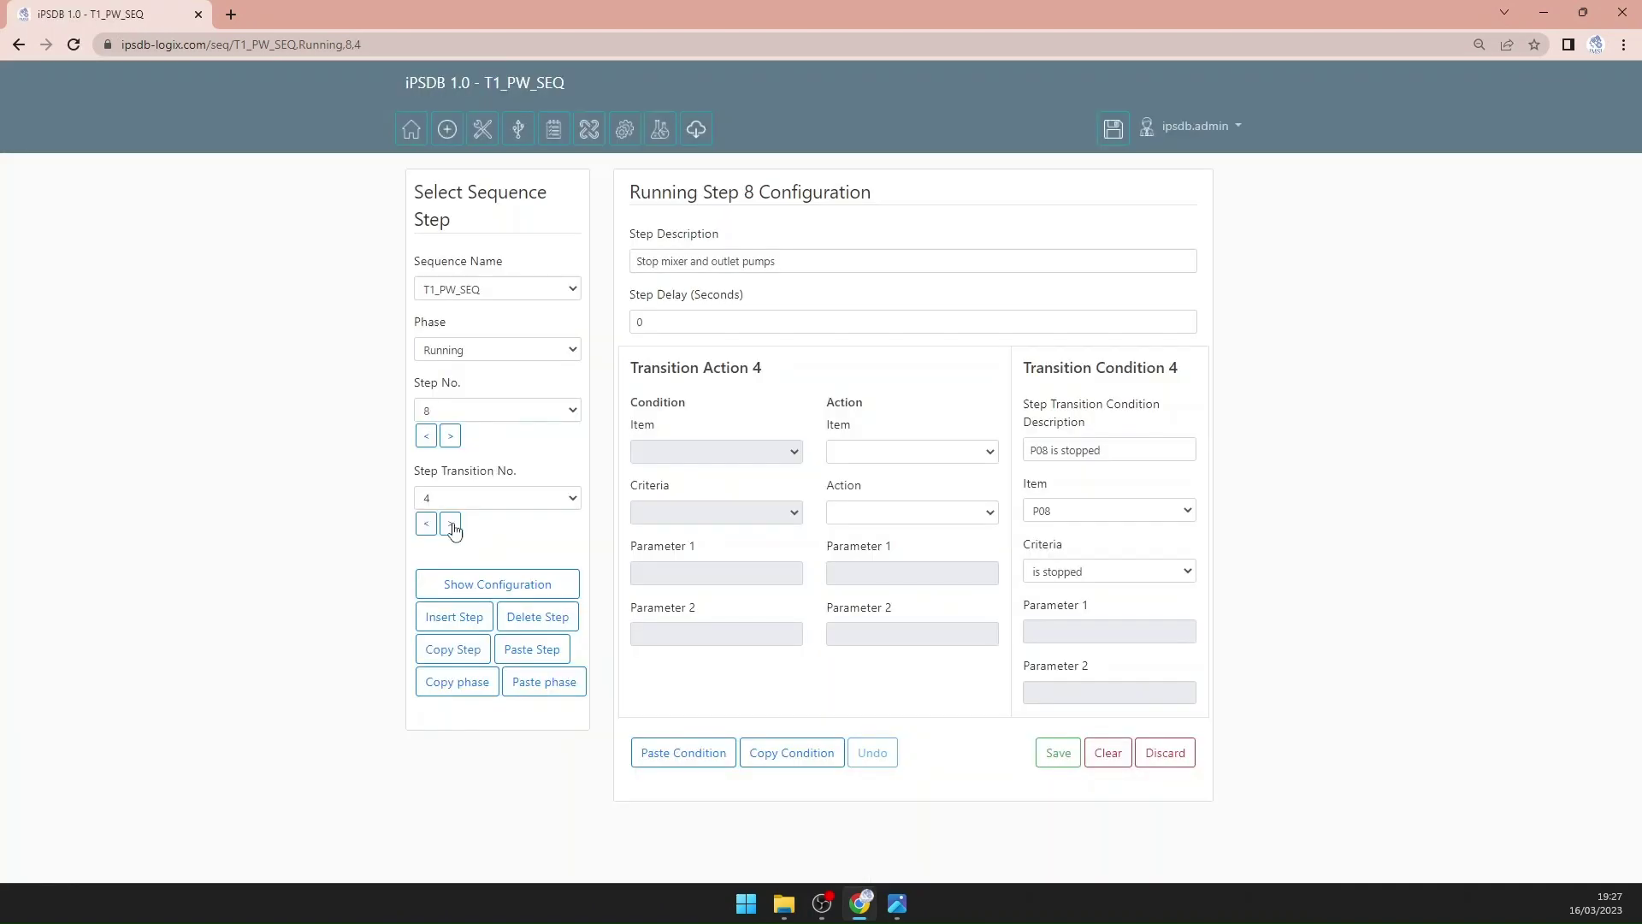
# Step: Copy Running step 8 of T1_PW_SEQ and paste it into Running step 17 of T1_PROD_SEQ
pyautogui.click(454, 649)
pyautogui.click(496, 339)
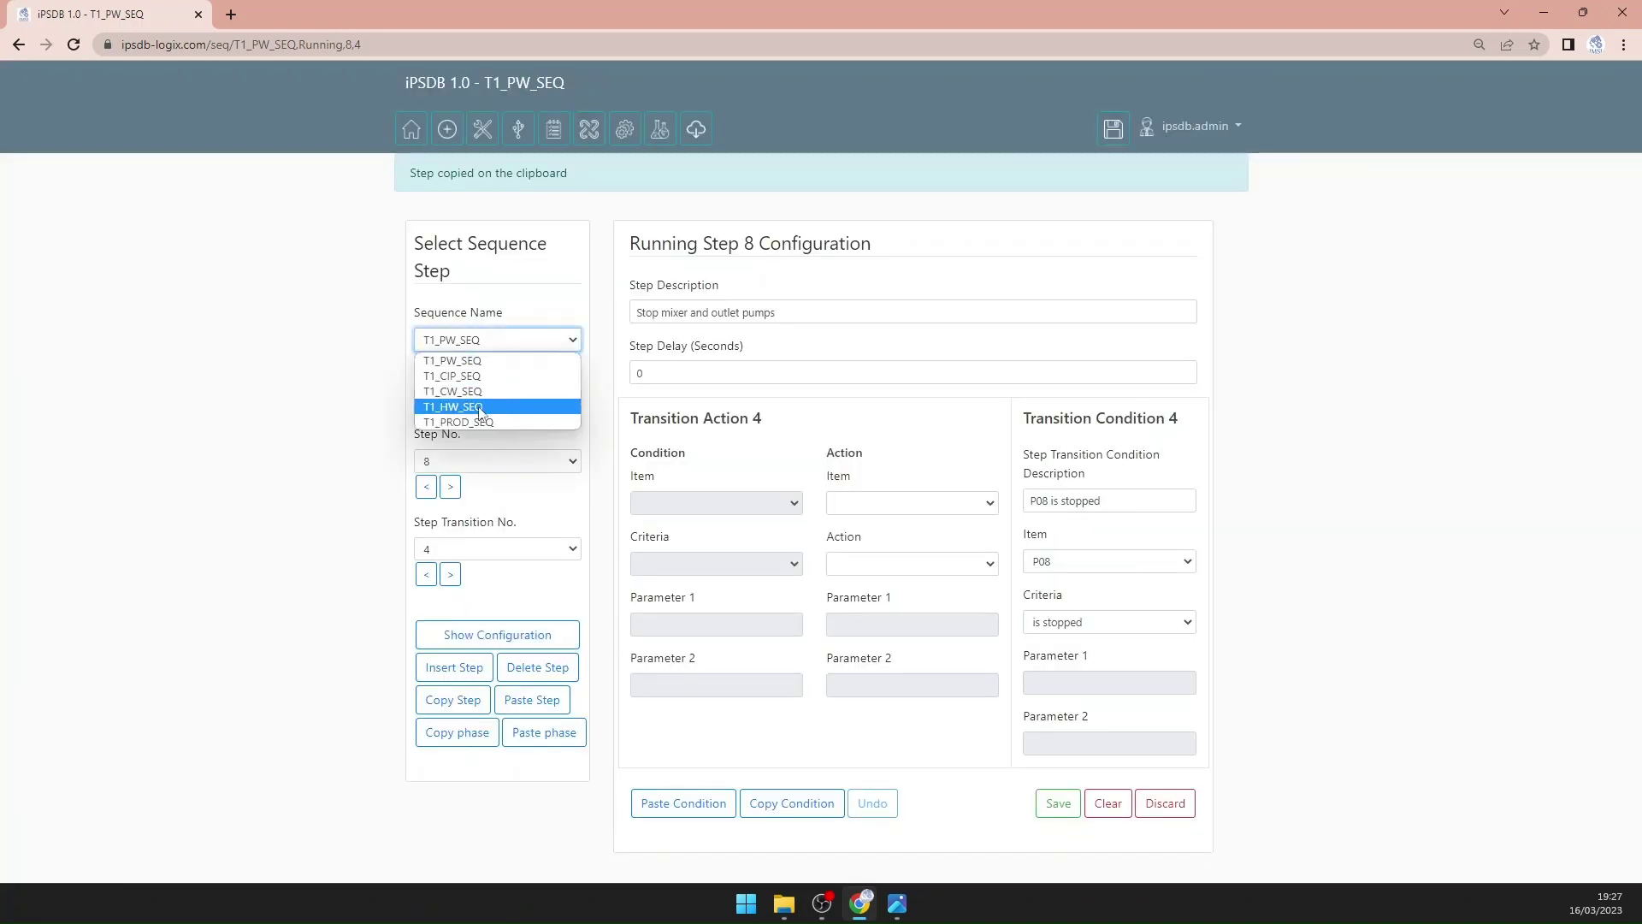
pyautogui.click(476, 410)
pyautogui.click(474, 463)
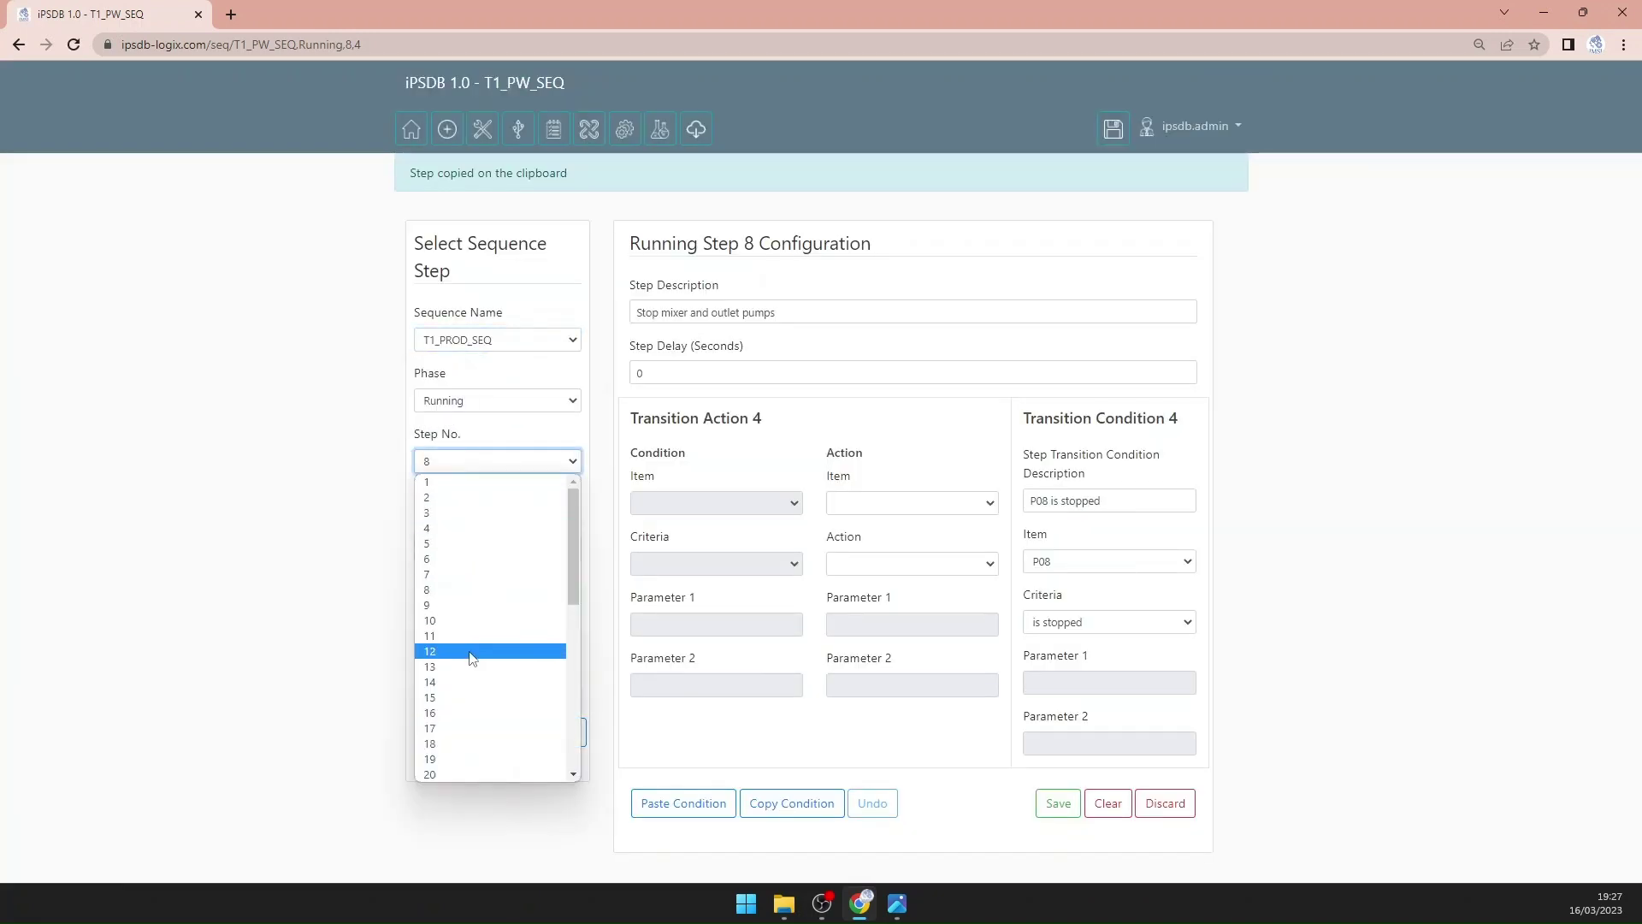
pyautogui.click(462, 727)
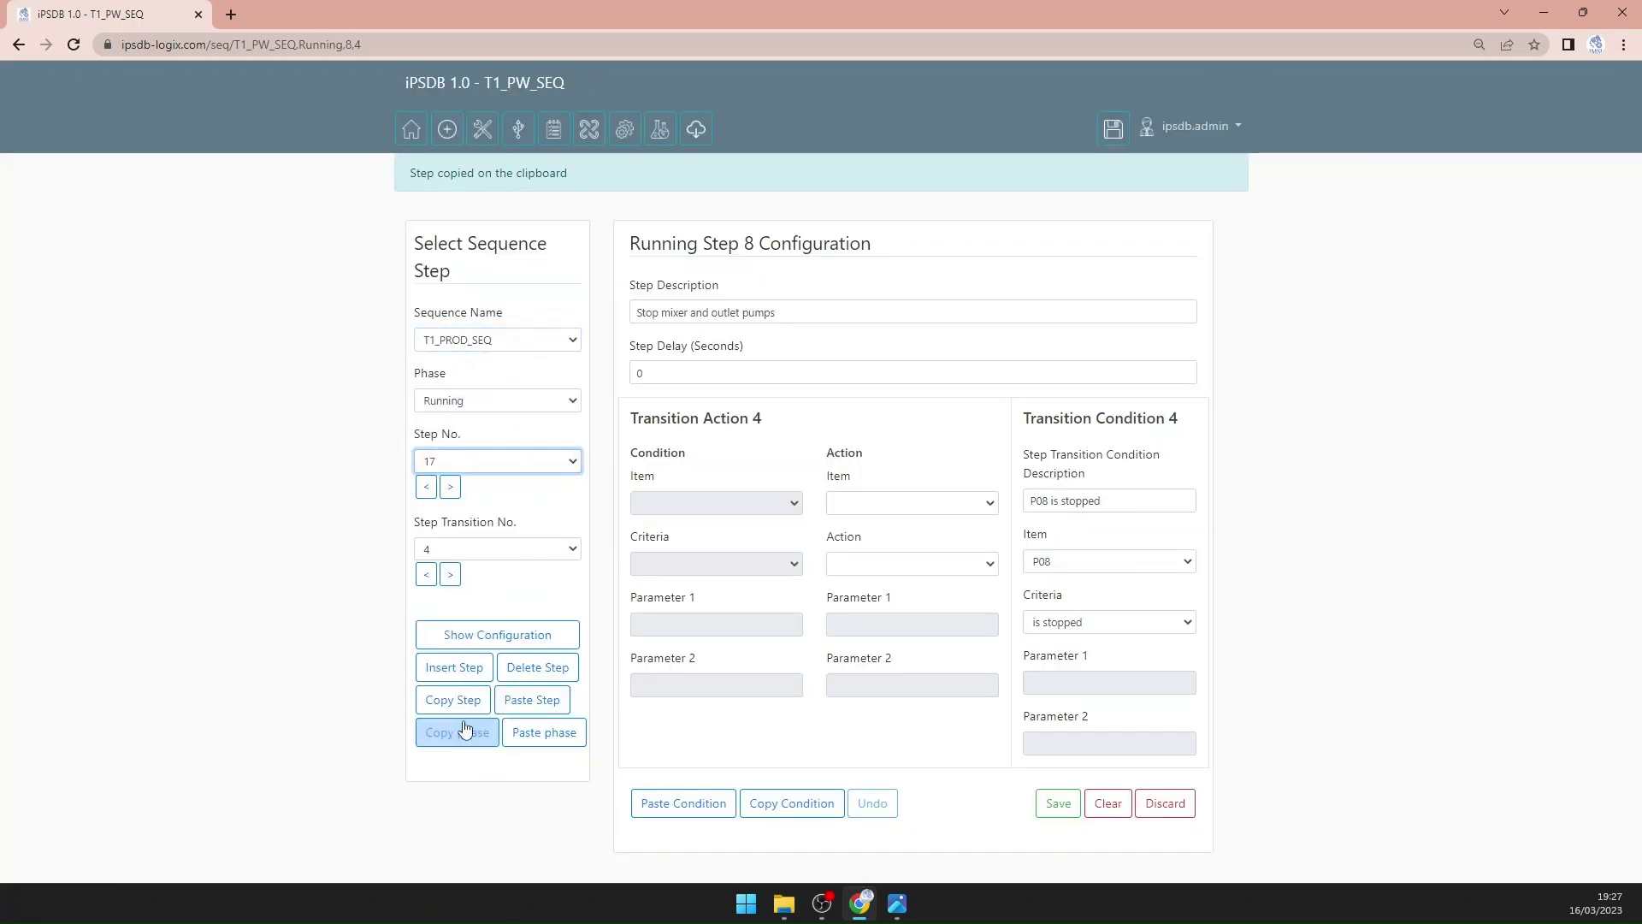
pyautogui.click(516, 640)
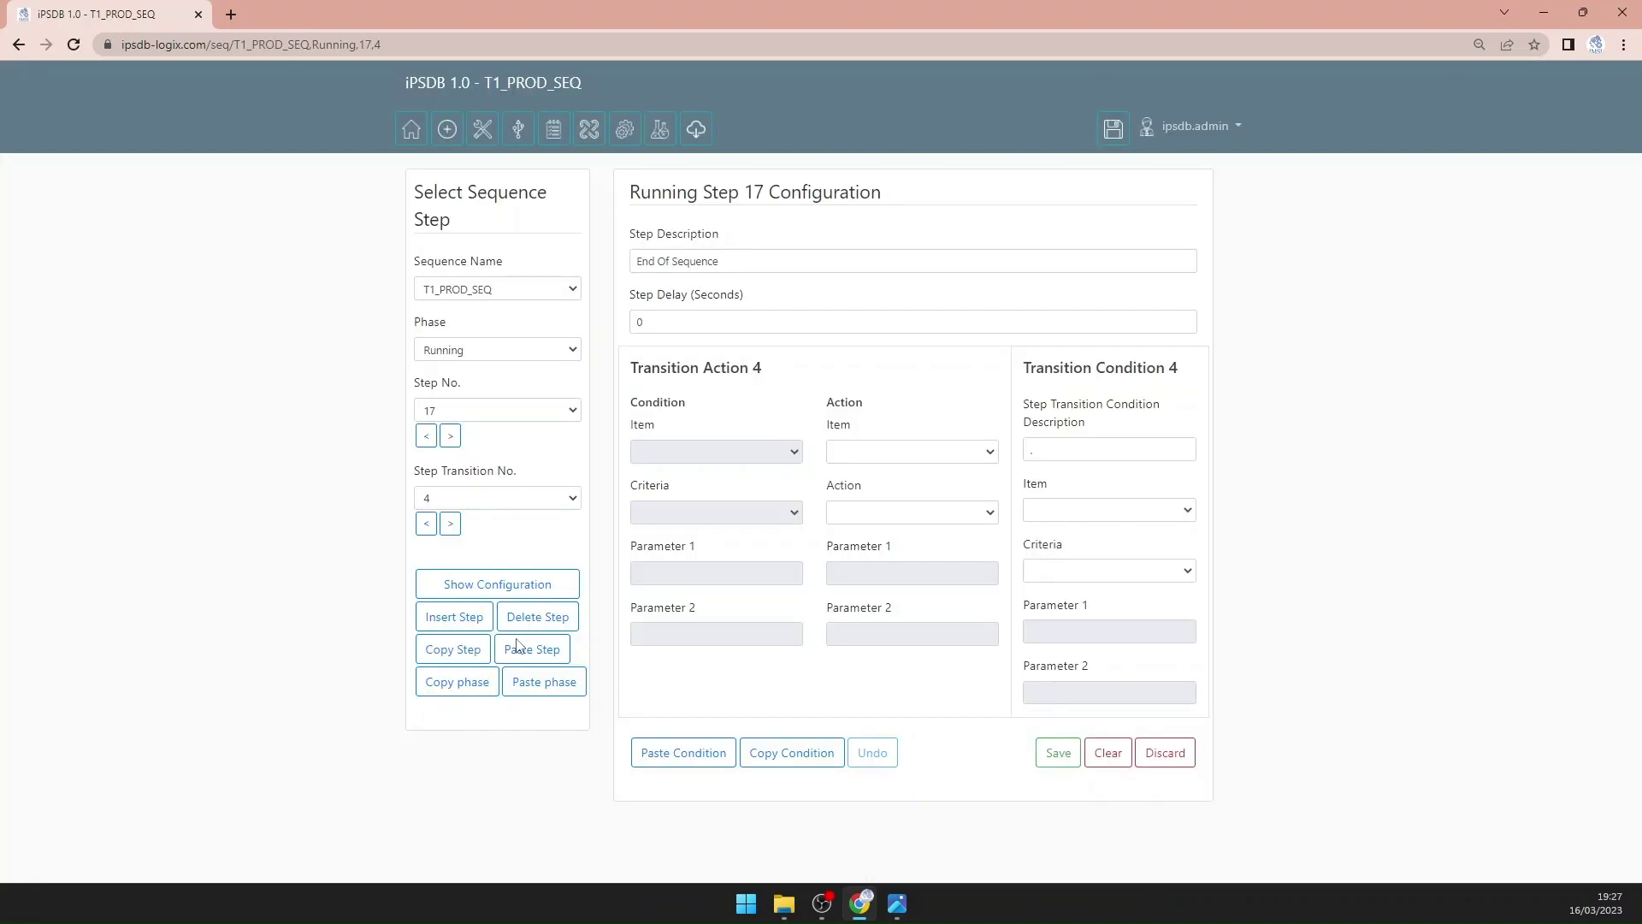
pyautogui.click(426, 436)
pyautogui.click(450, 437)
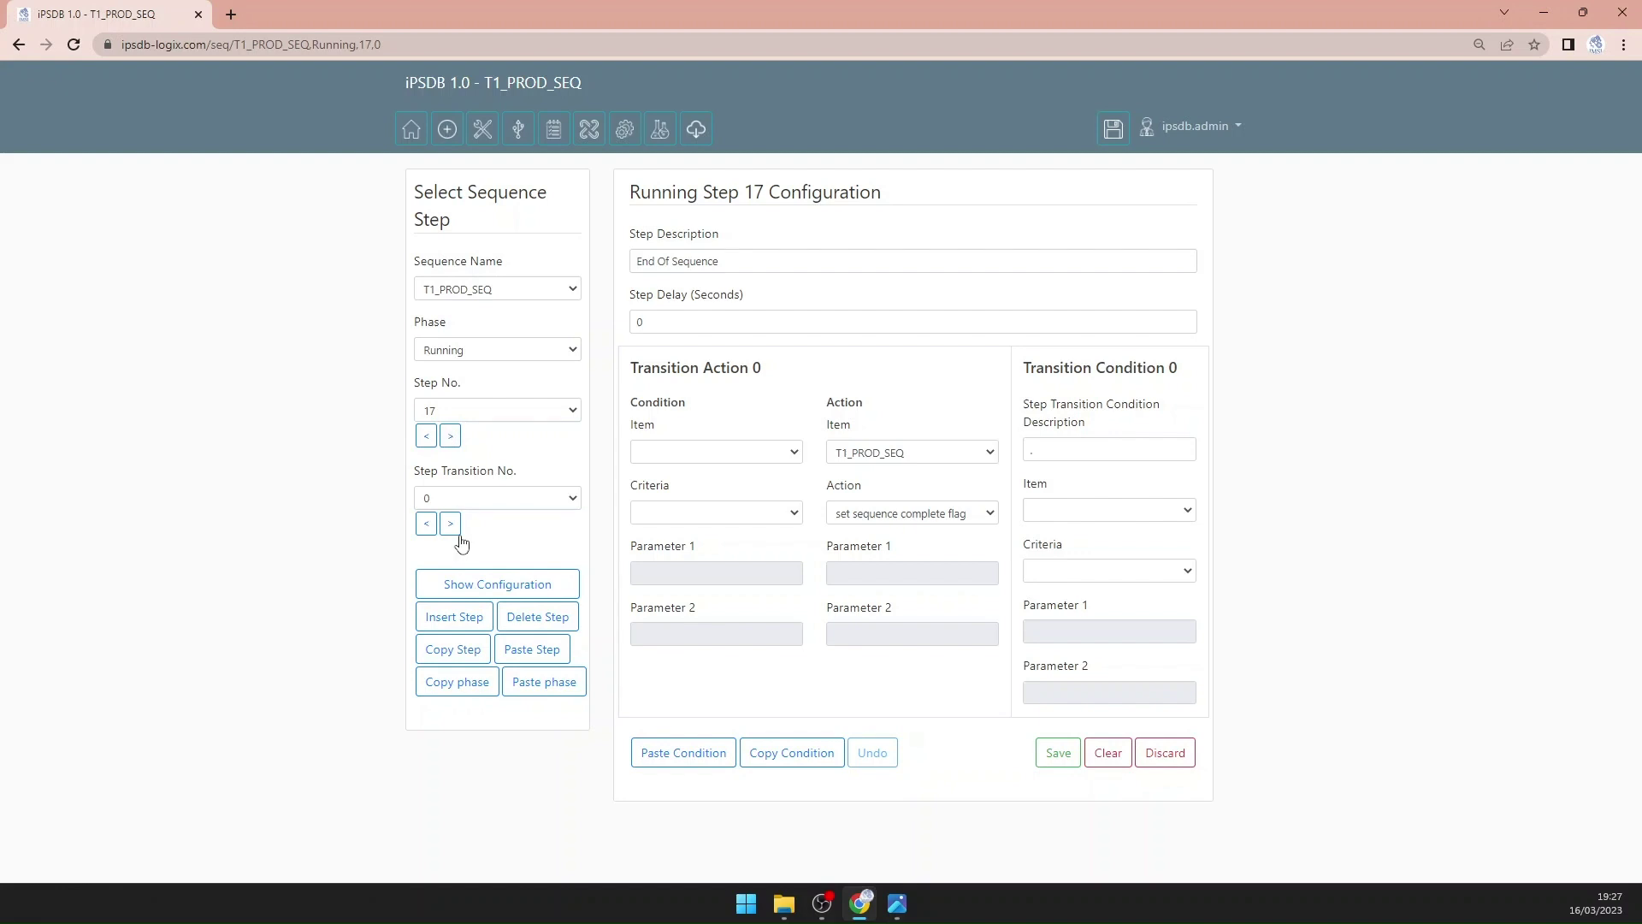
pyautogui.click(548, 651)
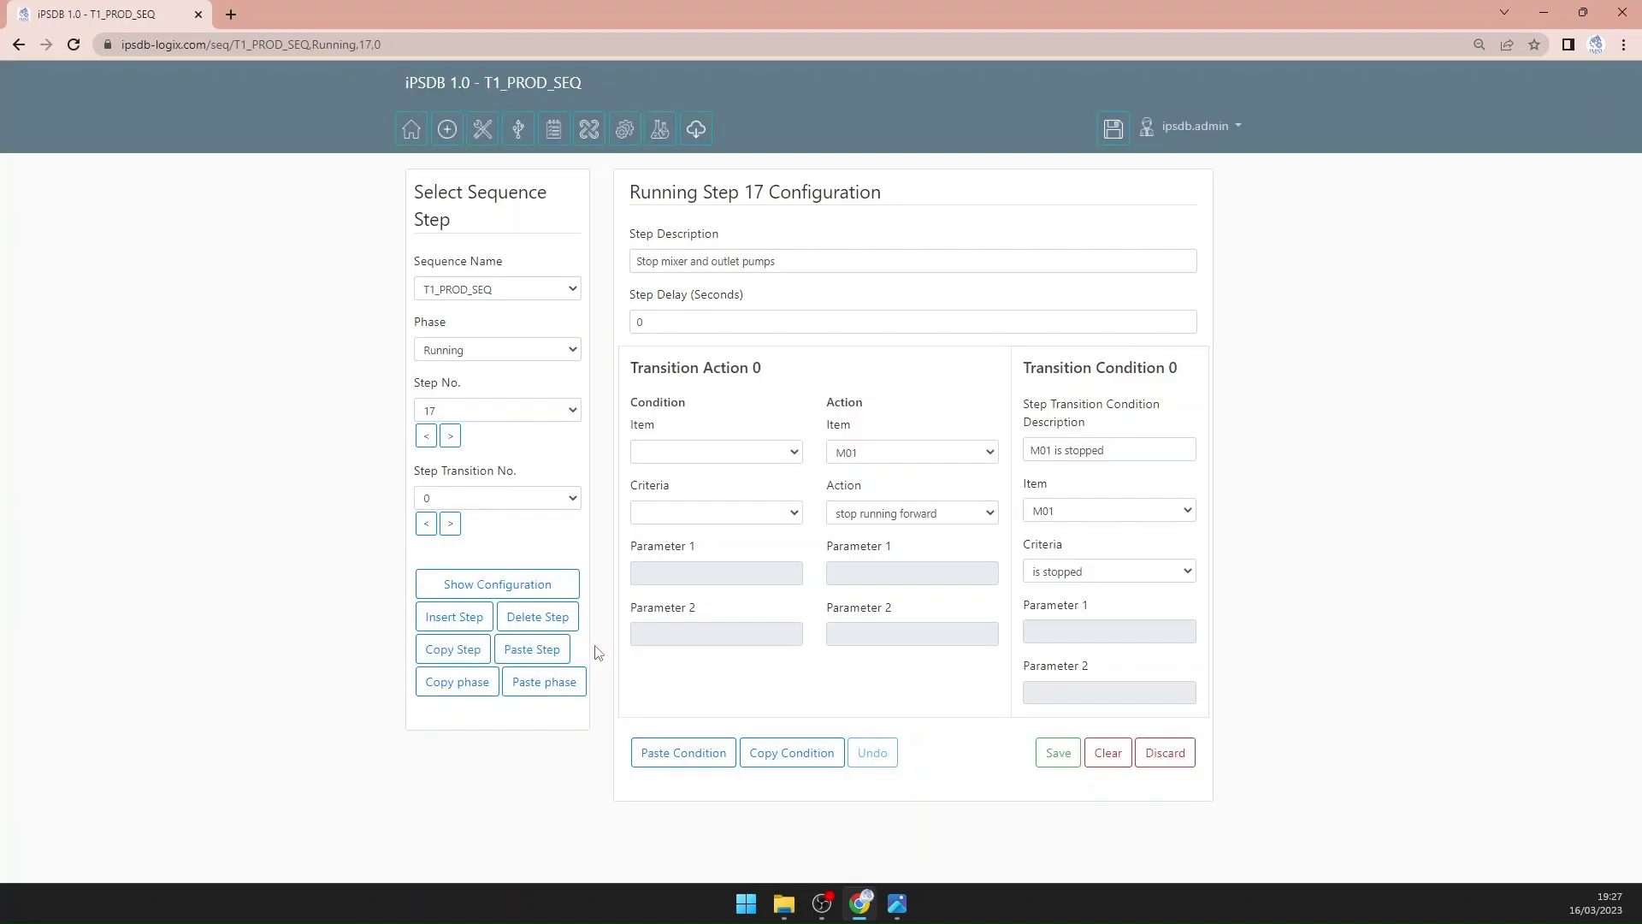
# Step: Check the P&ID drawing, and copy Running step 9 of T1_PW_SEQ to the clipboard
pyautogui.click(897, 903)
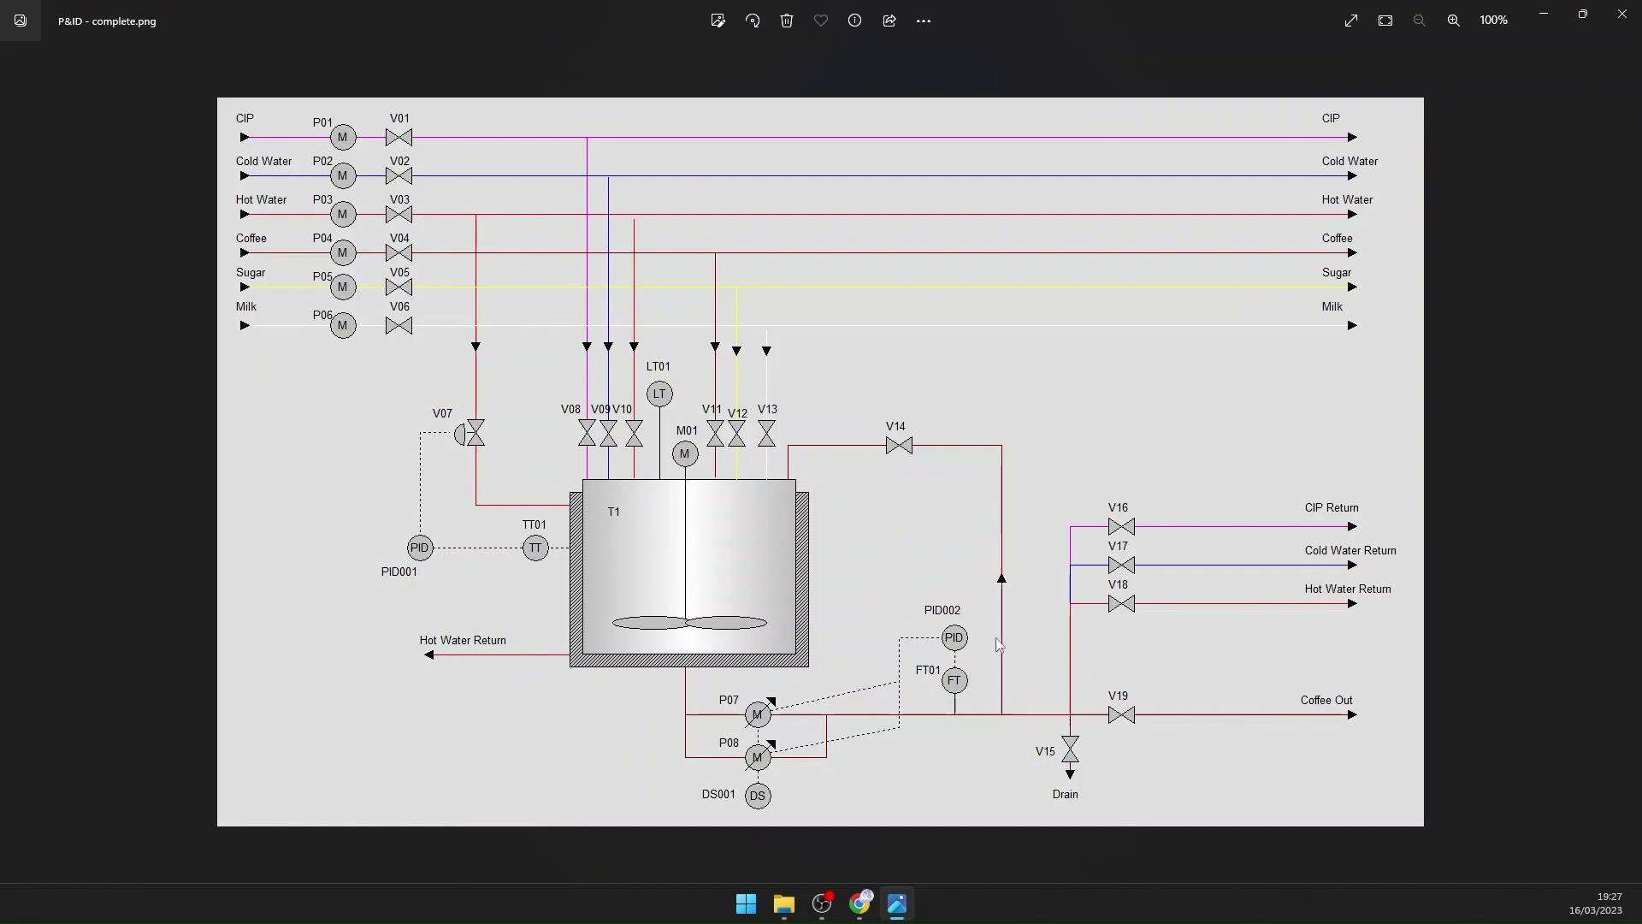
pyautogui.click(898, 903)
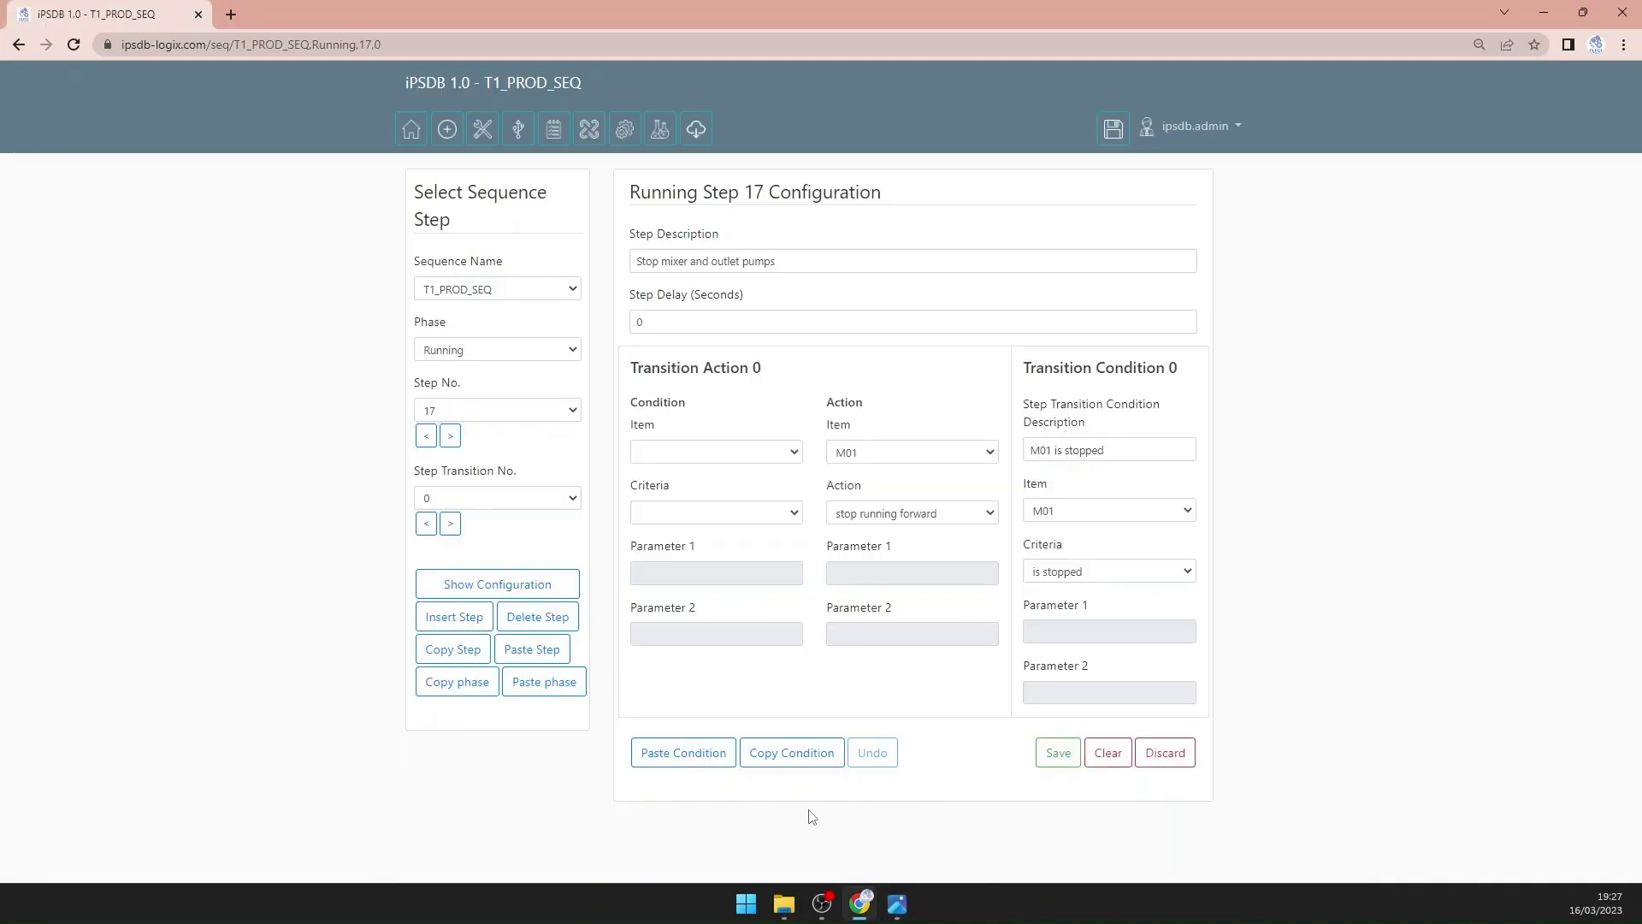
pyautogui.click(486, 293)
pyautogui.click(484, 309)
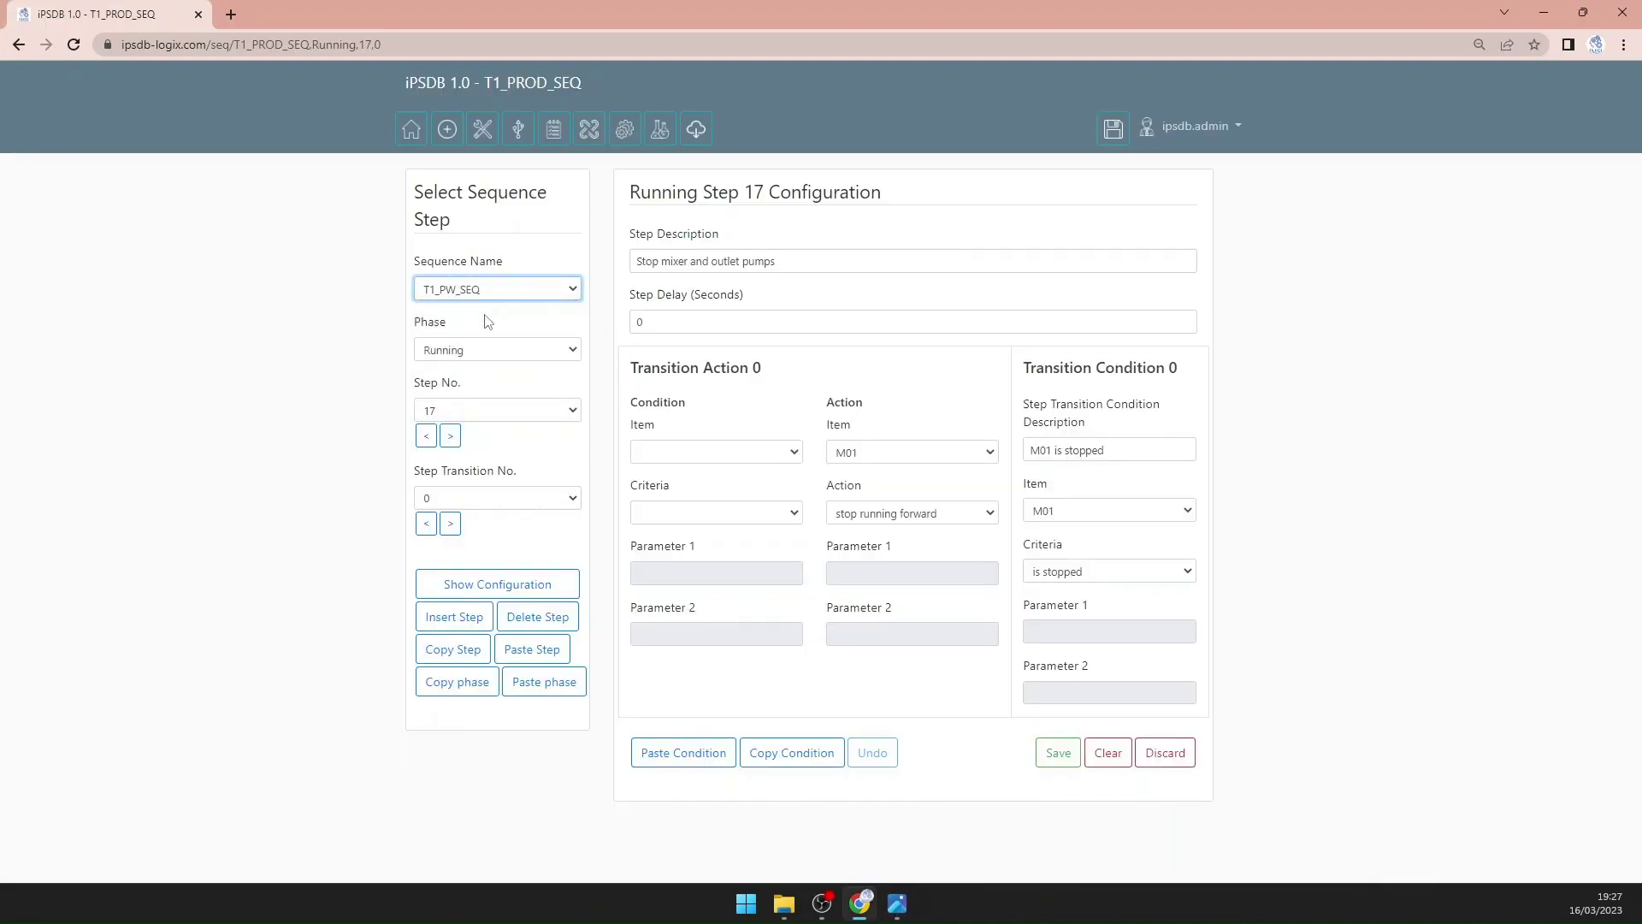
pyautogui.click(496, 408)
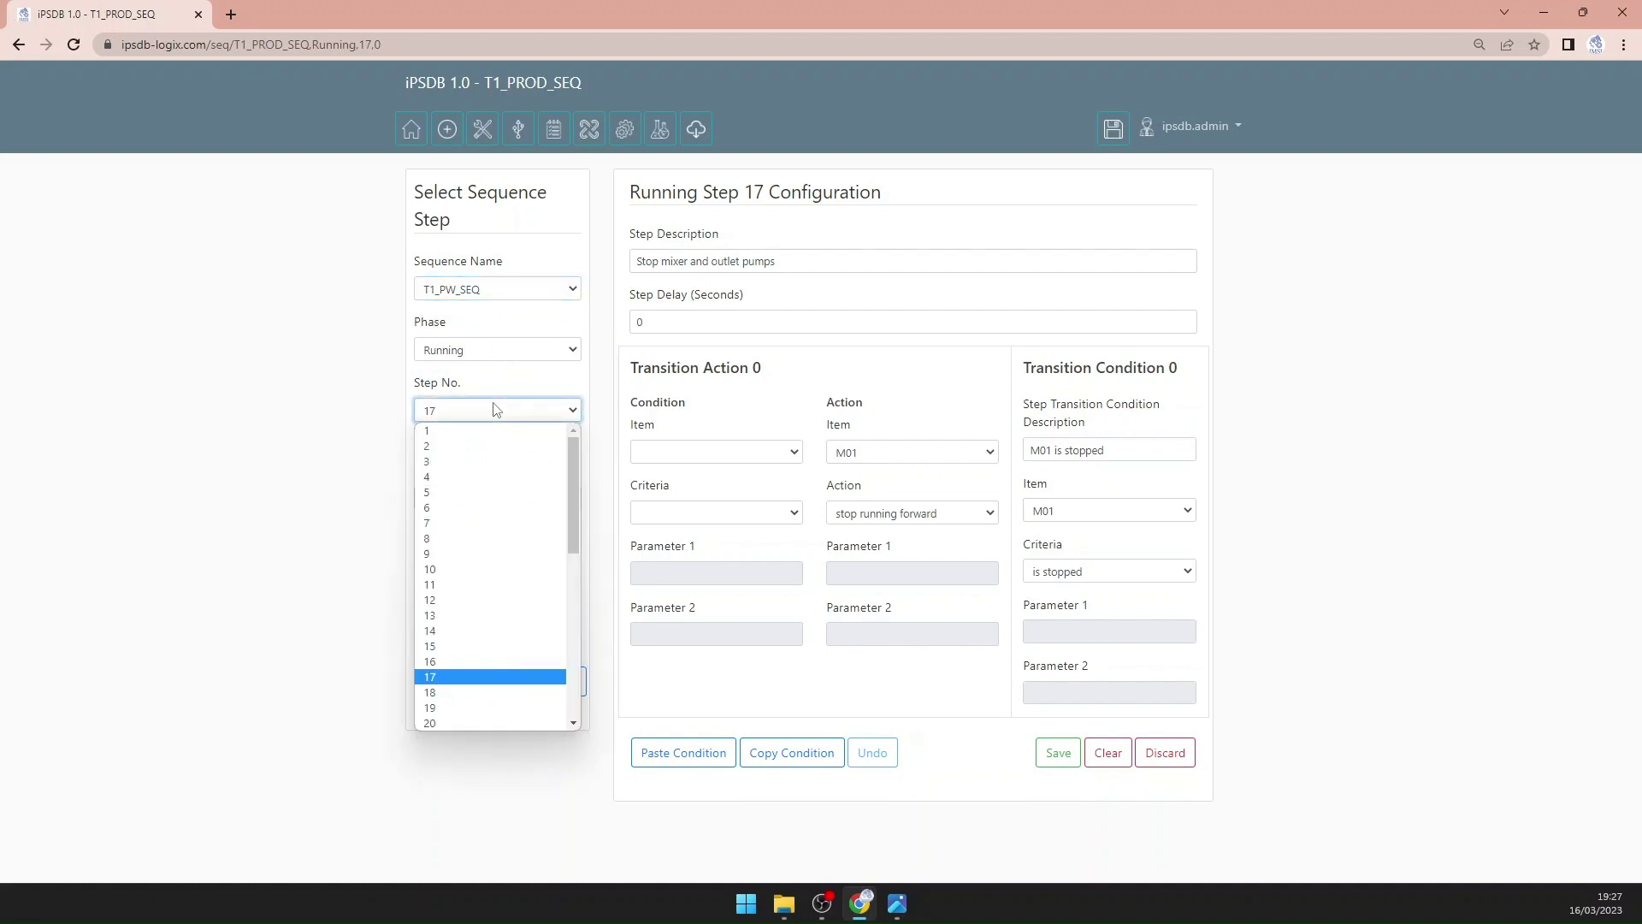
pyautogui.click(479, 554)
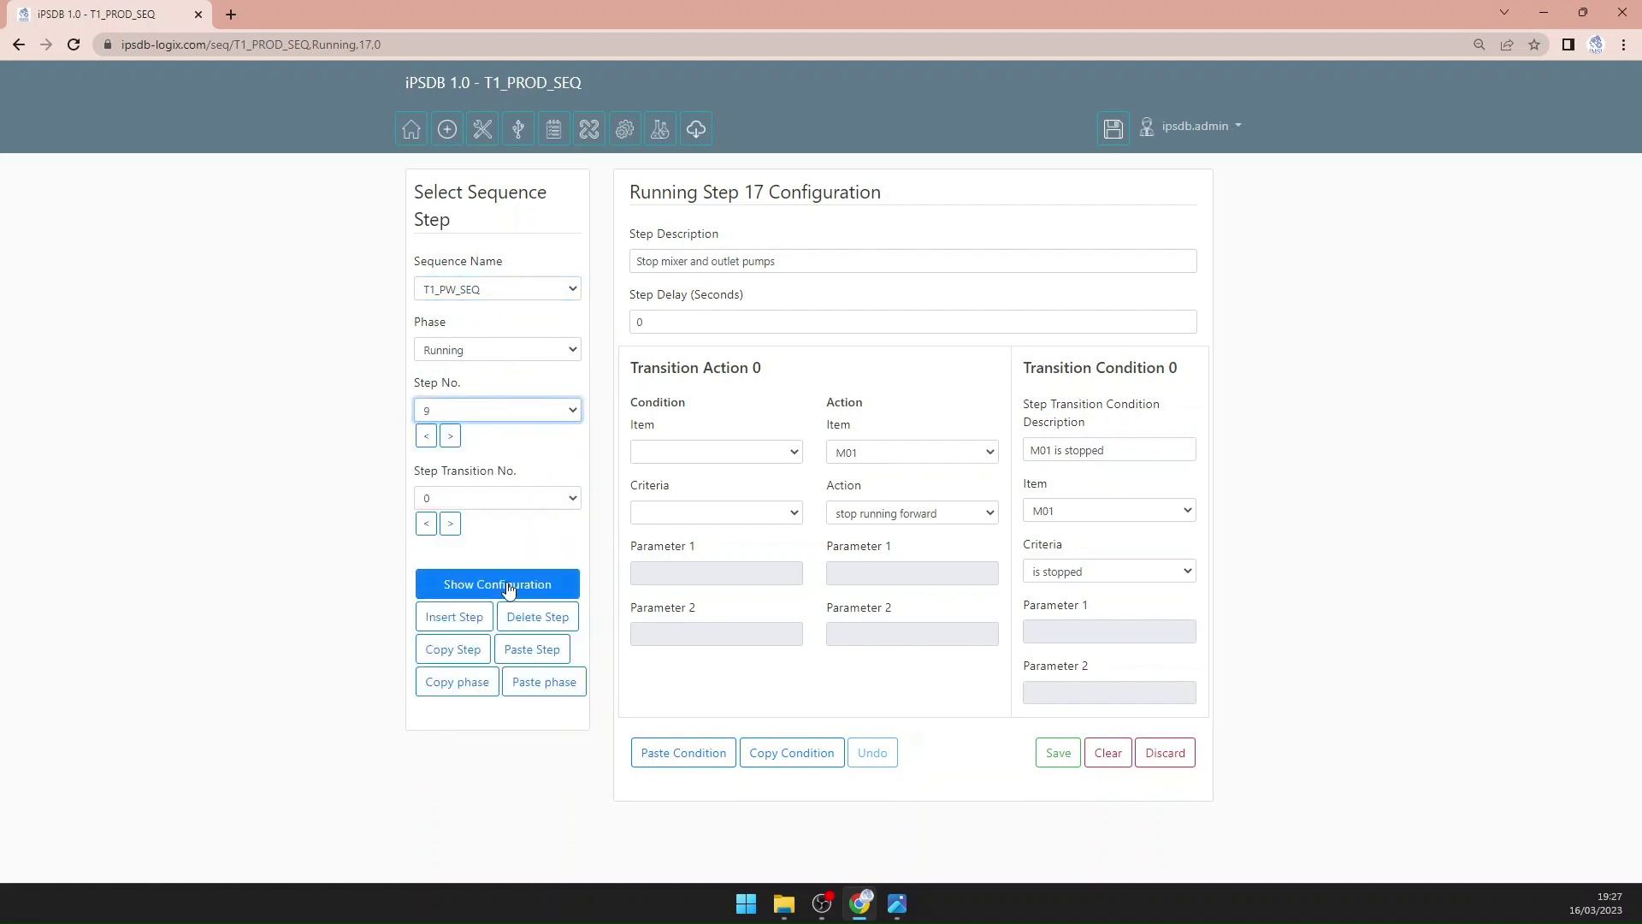
pyautogui.click(507, 587)
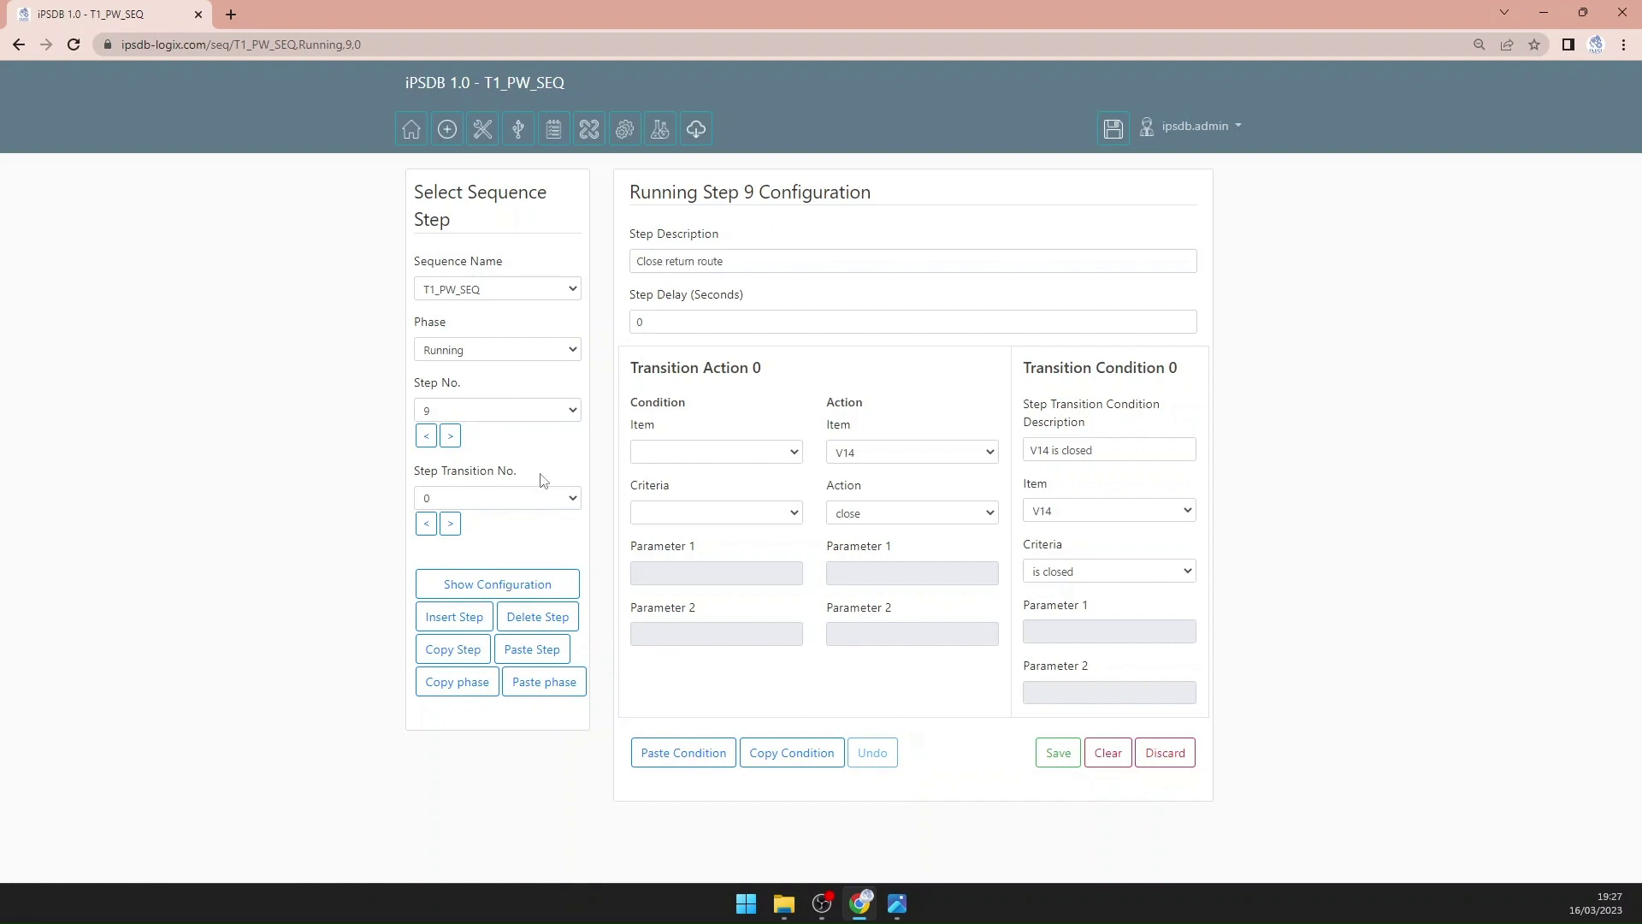
pyautogui.click(469, 652)
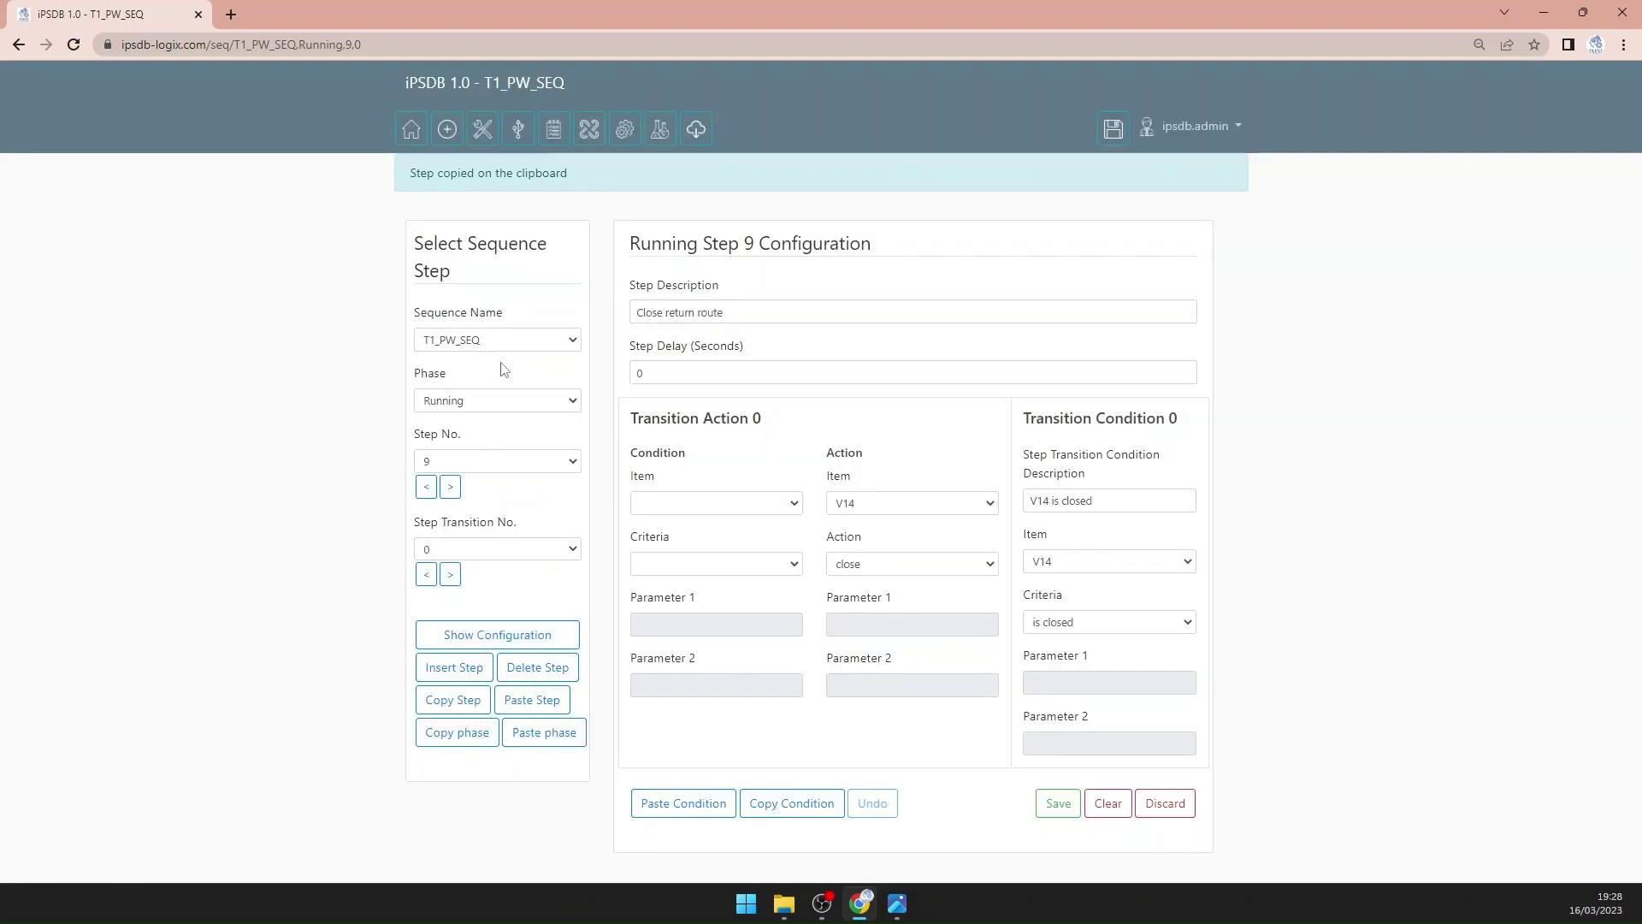
pyautogui.click(496, 461)
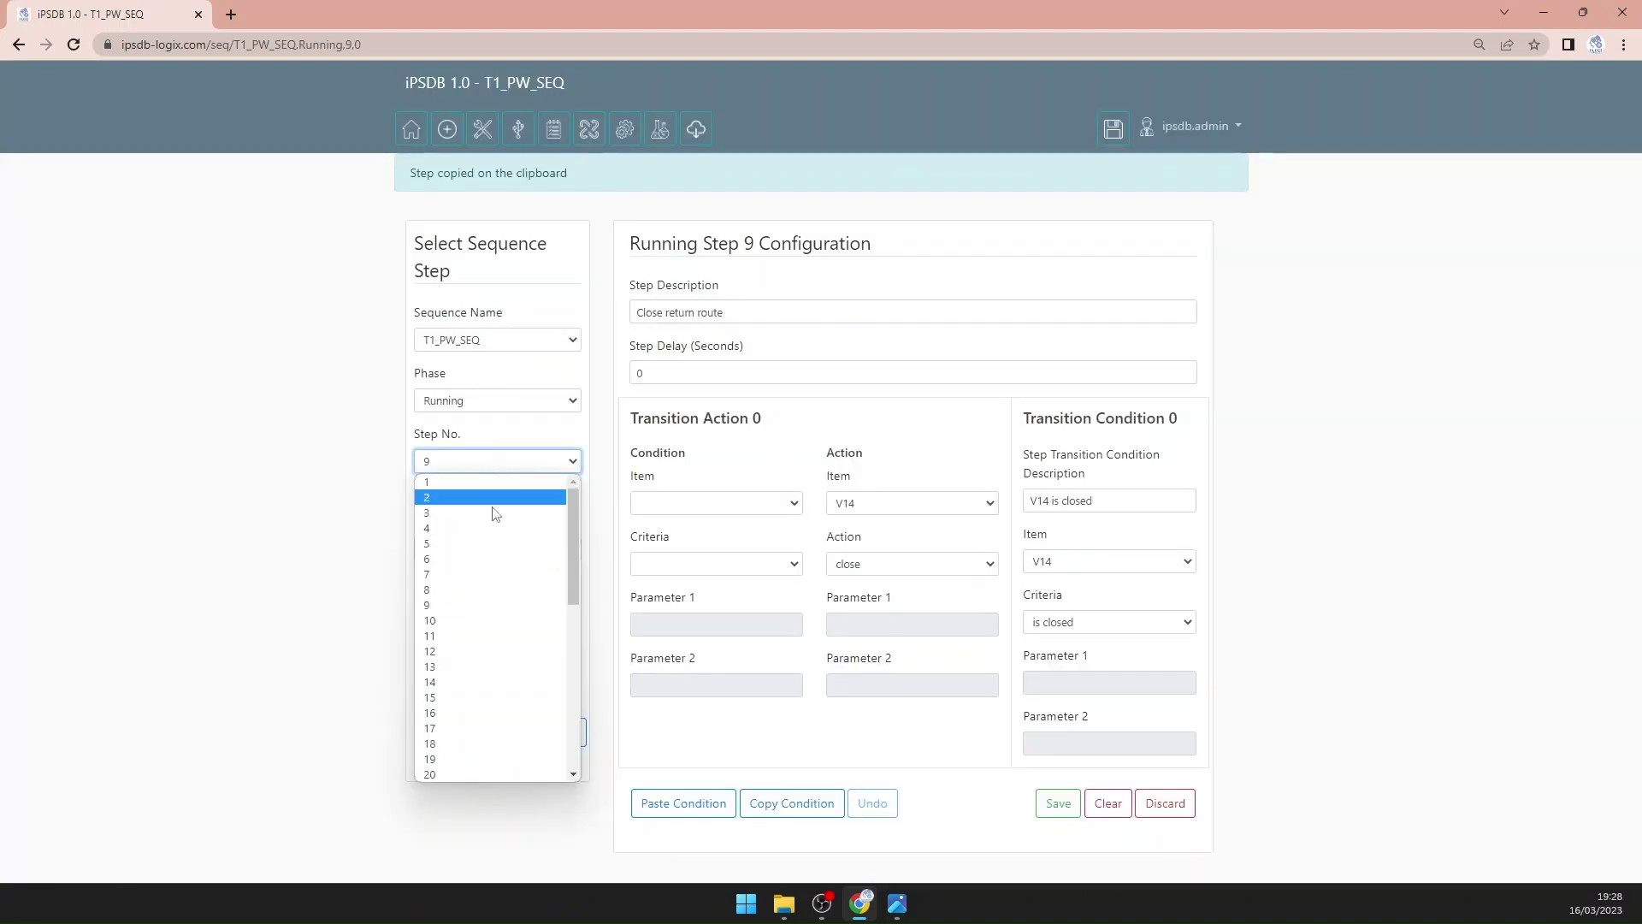
pyautogui.click(493, 744)
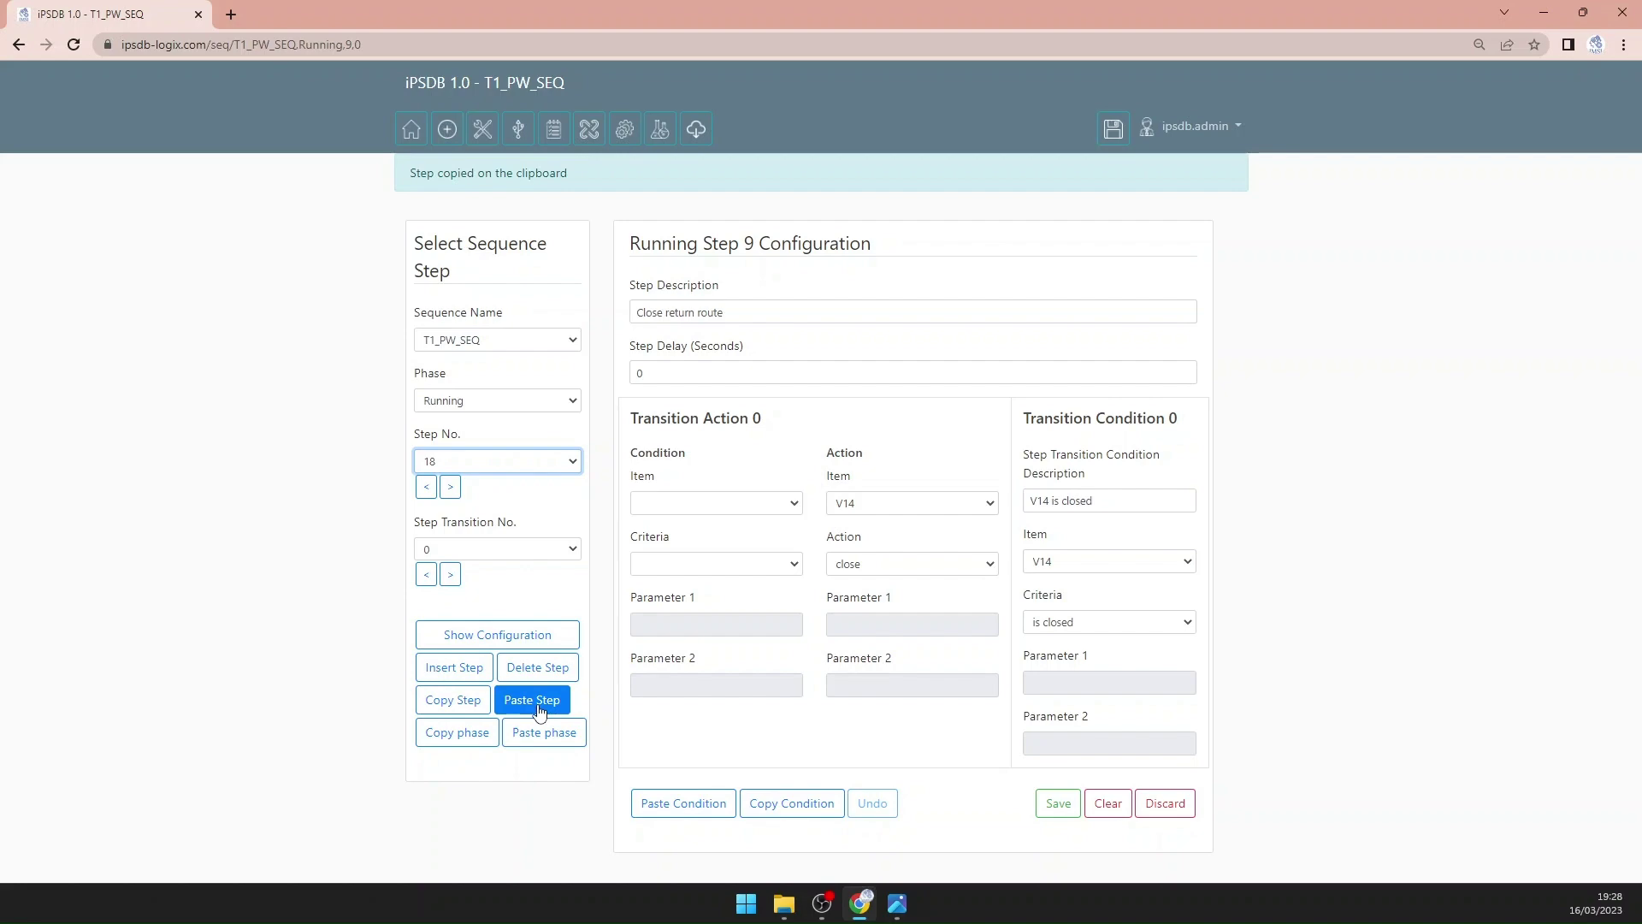
pyautogui.click(518, 637)
pyautogui.click(426, 436)
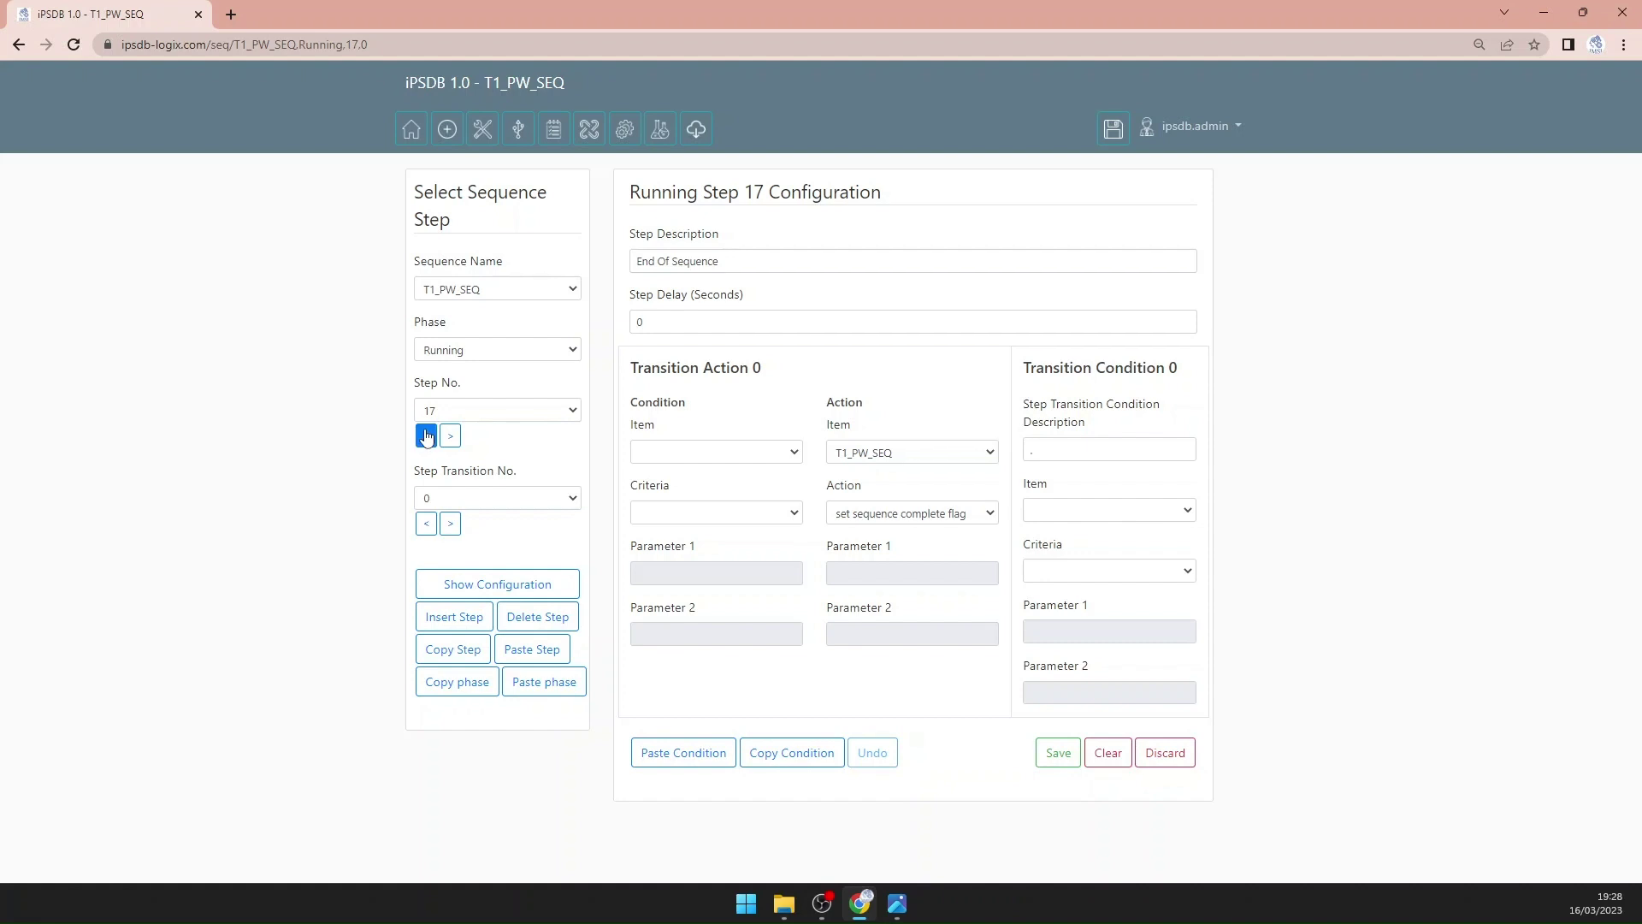
pyautogui.click(426, 436)
# Step: Paste the copied return route closing step into Running step 18 of T1_PROD_SEQ
pyautogui.click(500, 291)
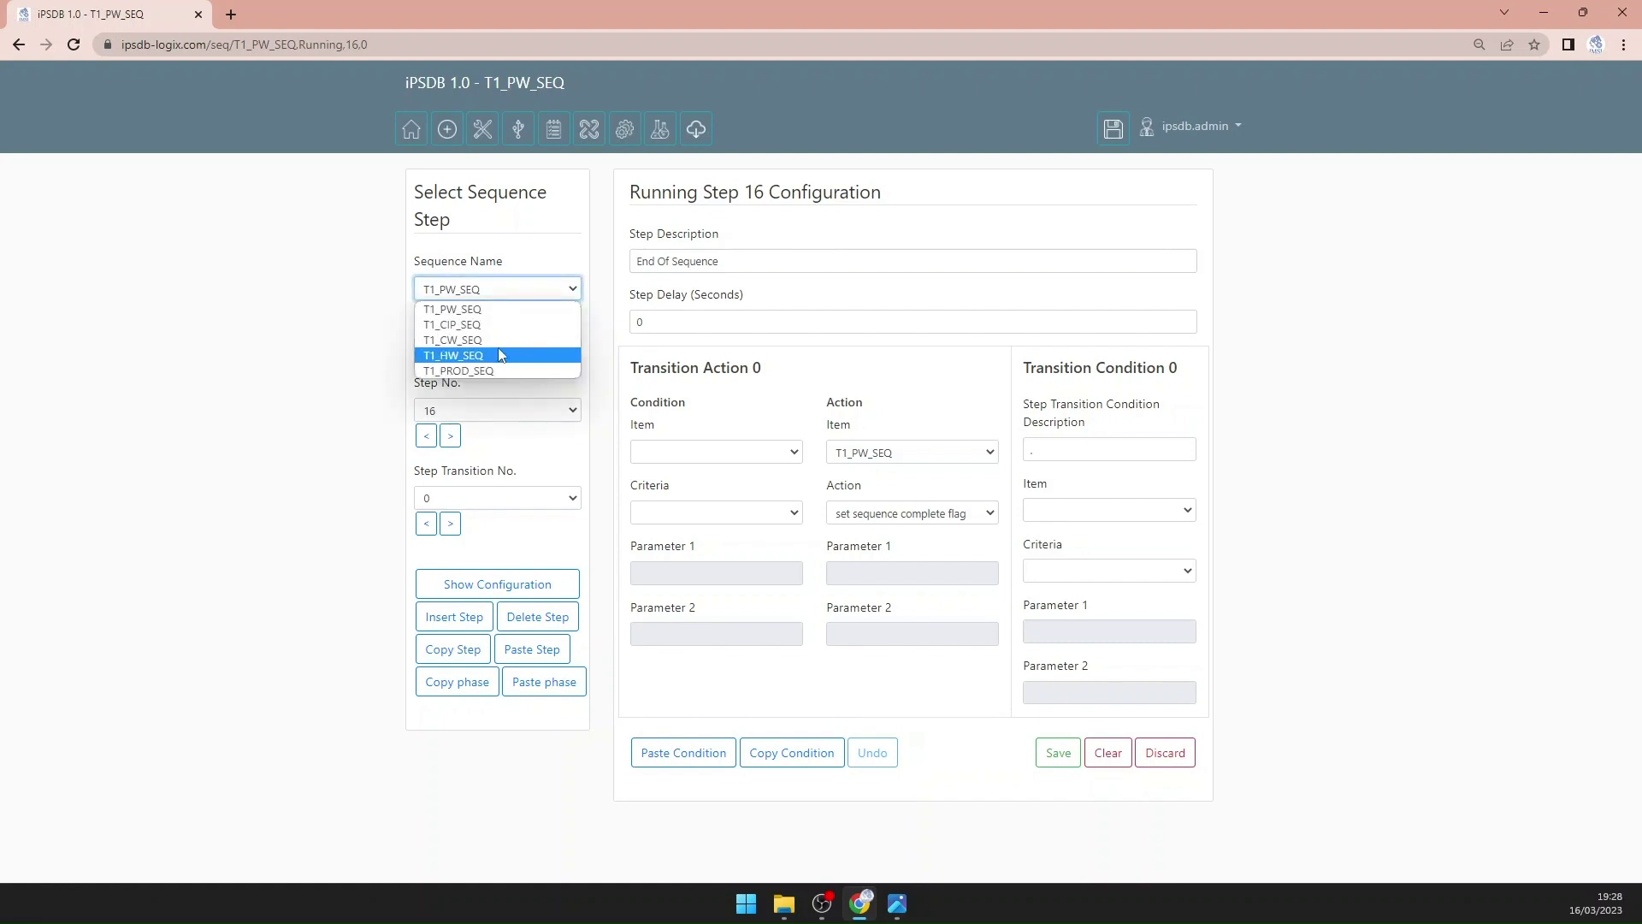
pyautogui.click(500, 371)
pyautogui.click(469, 412)
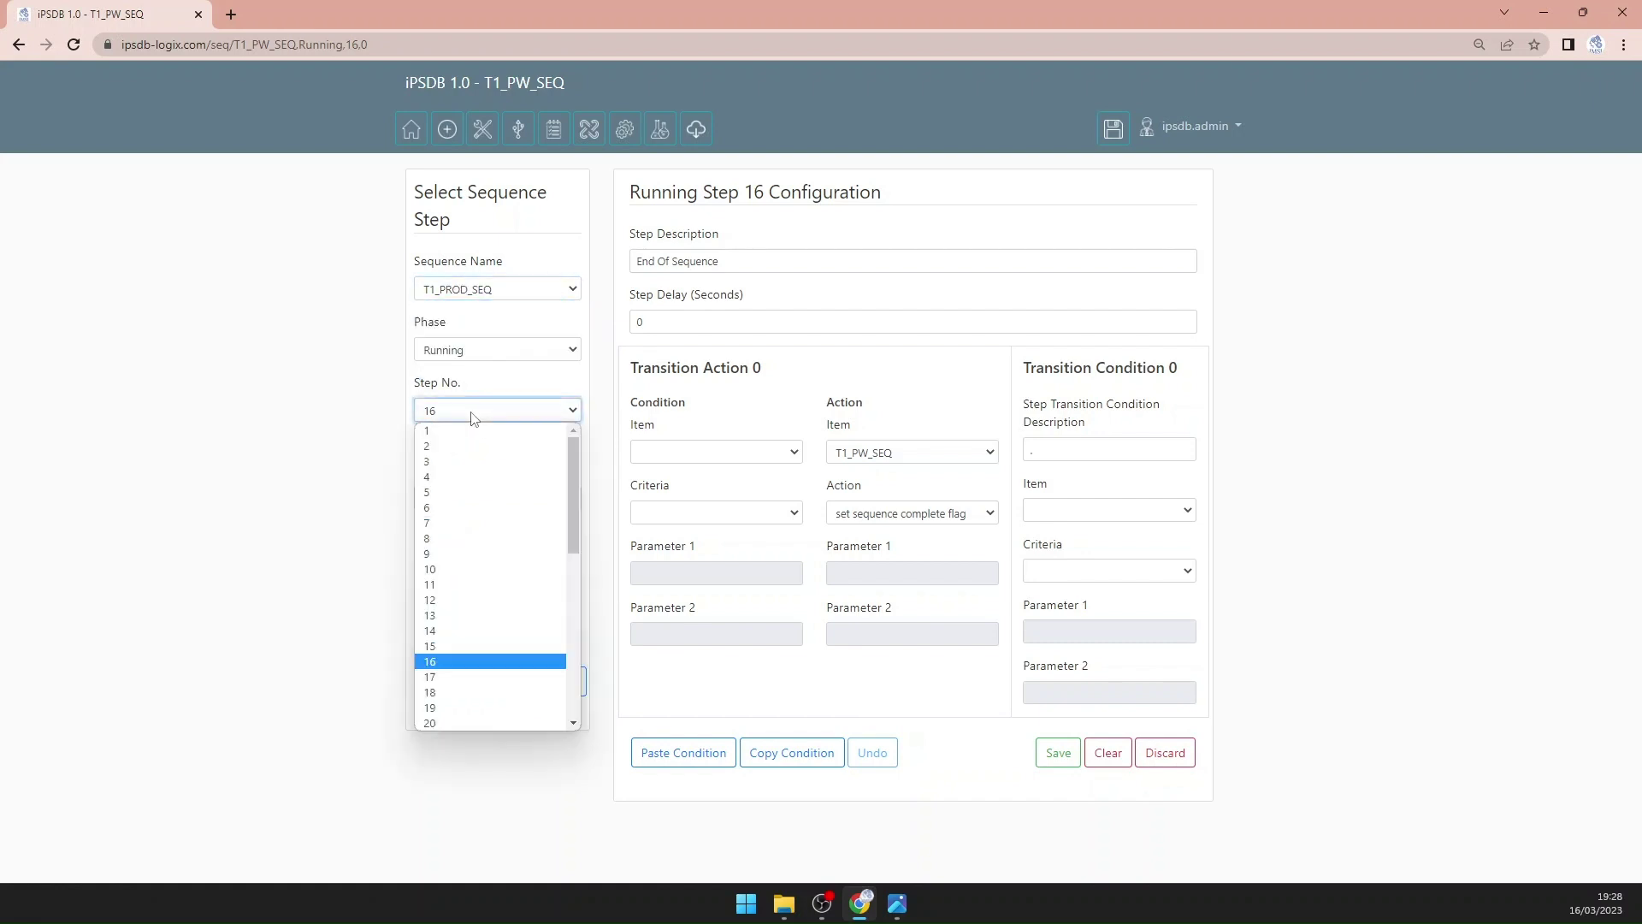
pyautogui.click(470, 696)
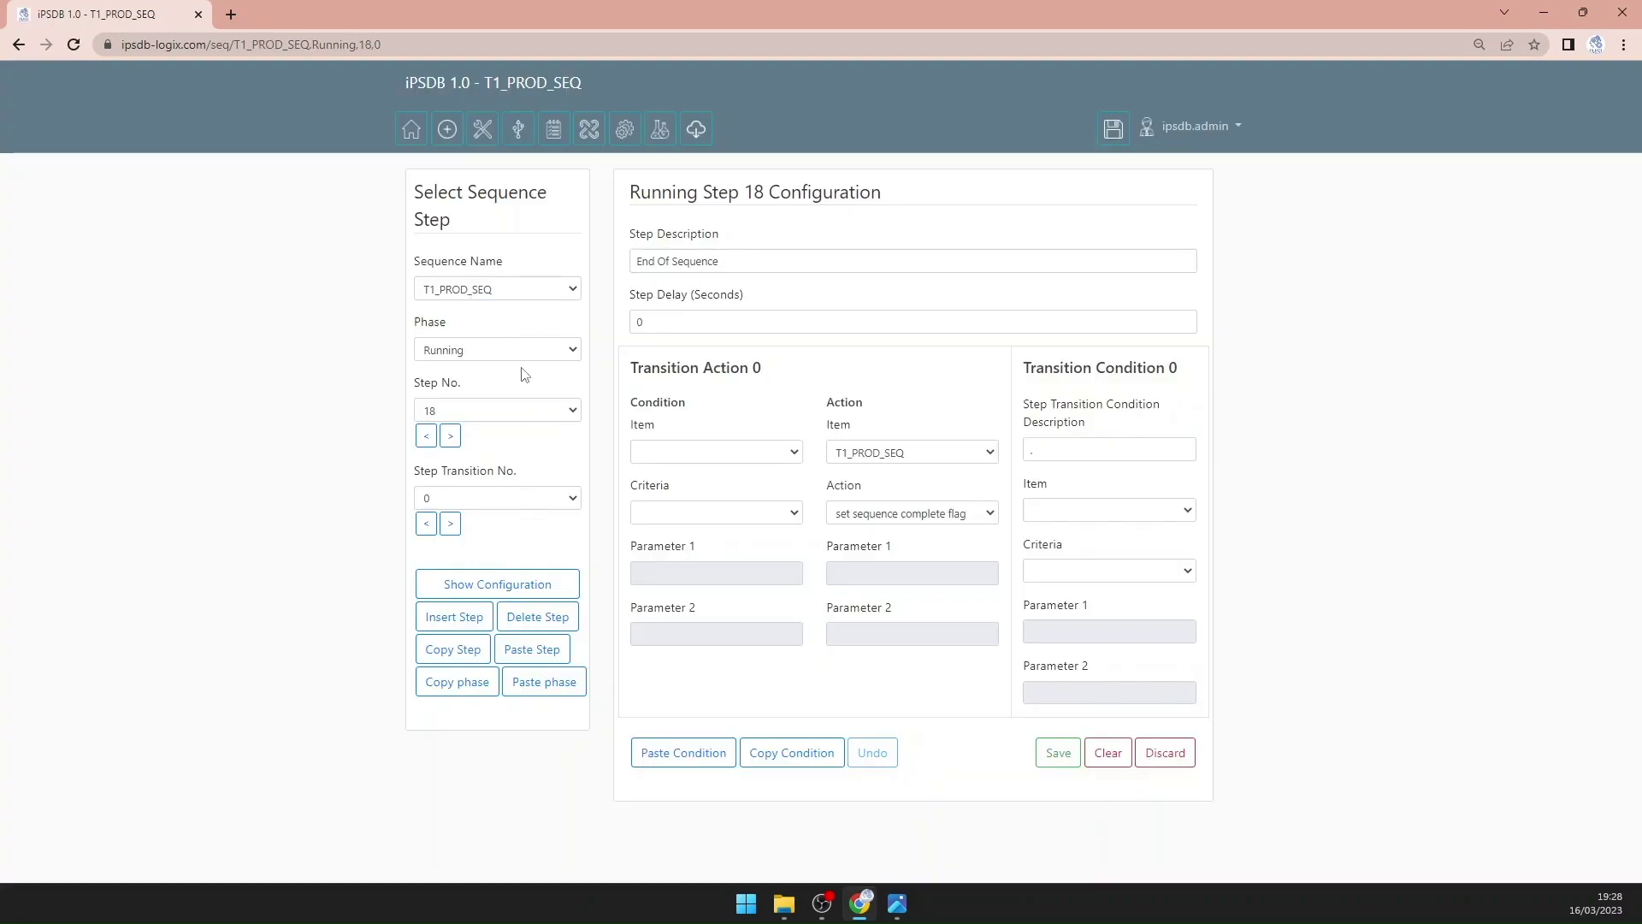
pyautogui.click(422, 440)
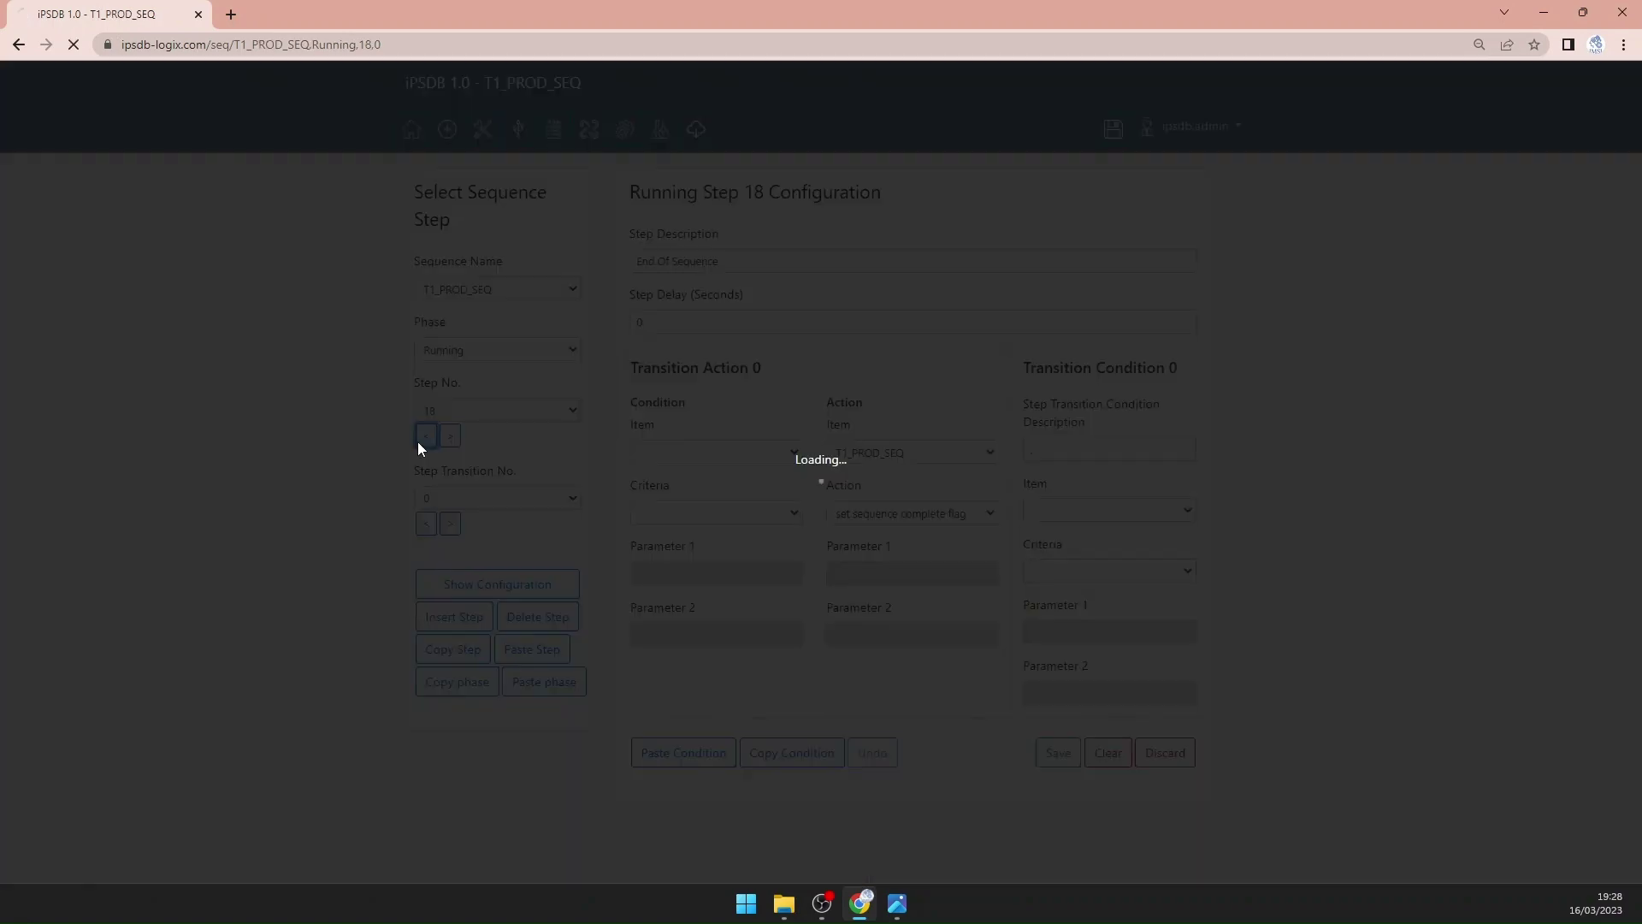
pyautogui.click(449, 435)
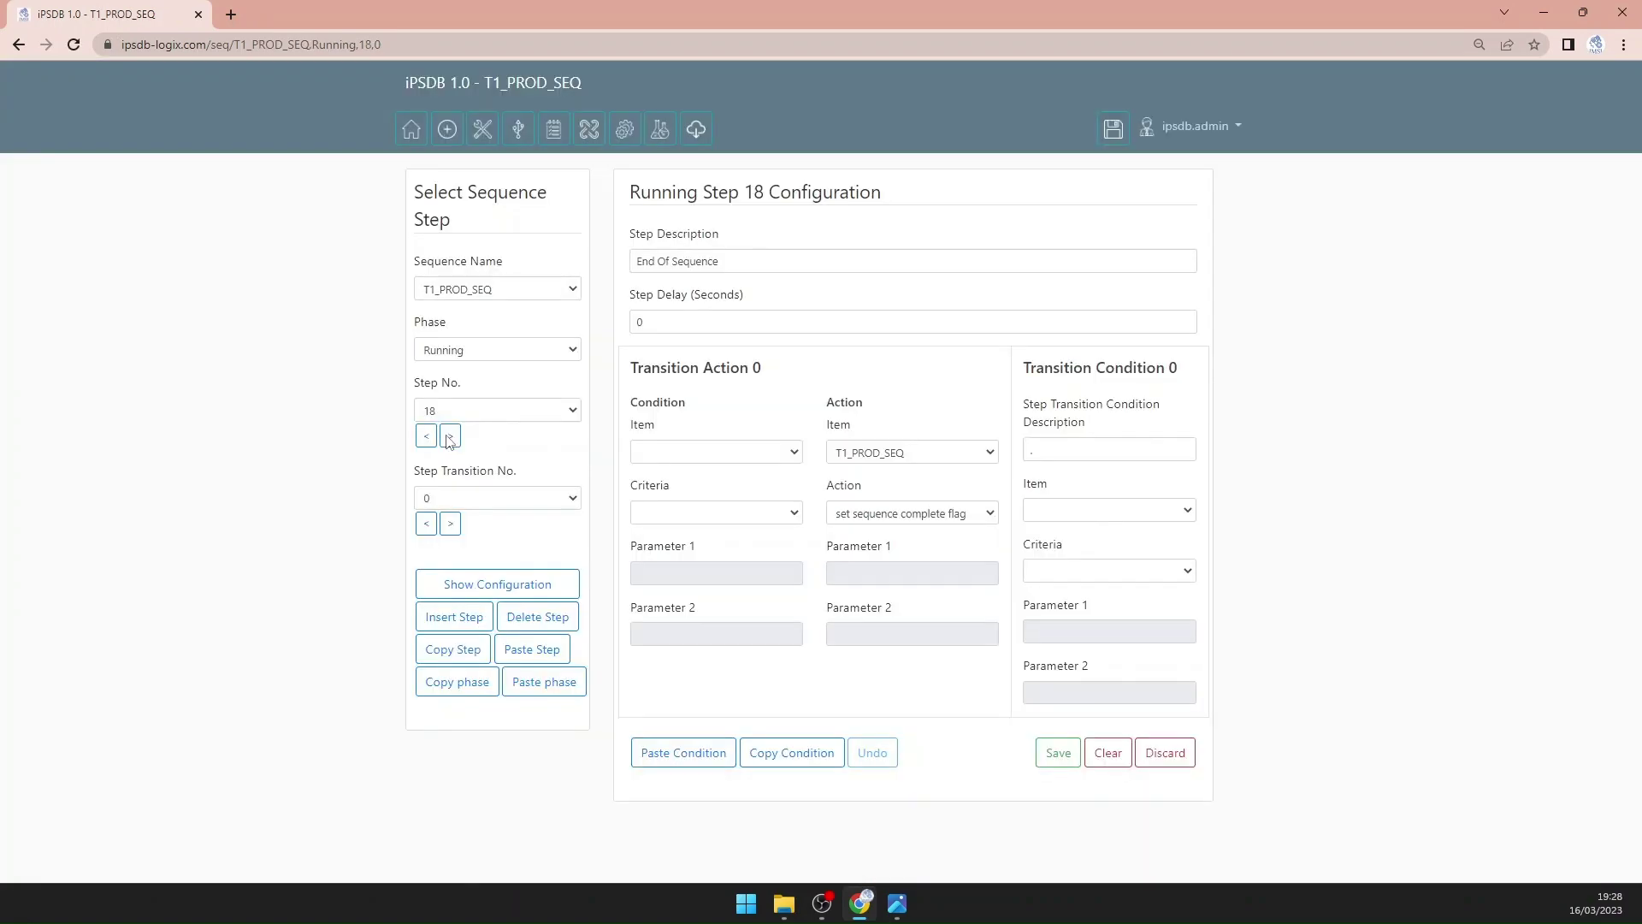
pyautogui.click(547, 655)
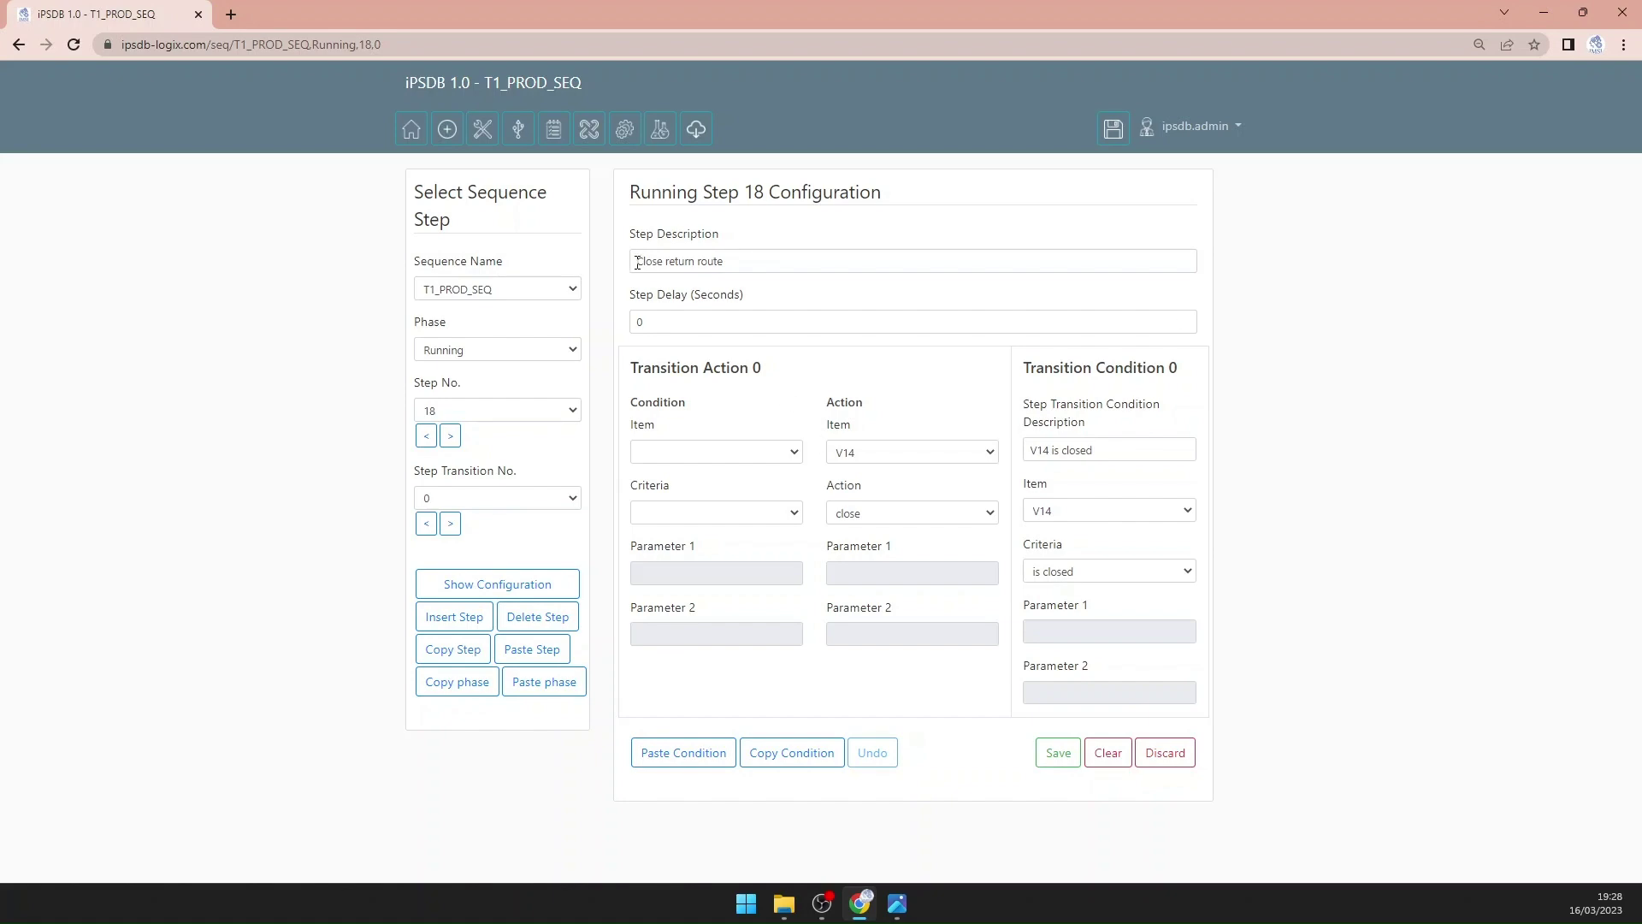
# Step: Check the P&ID drawing and examine the transitions of Aborting step 1 in T1_PROD_SEQ
pyautogui.click(897, 903)
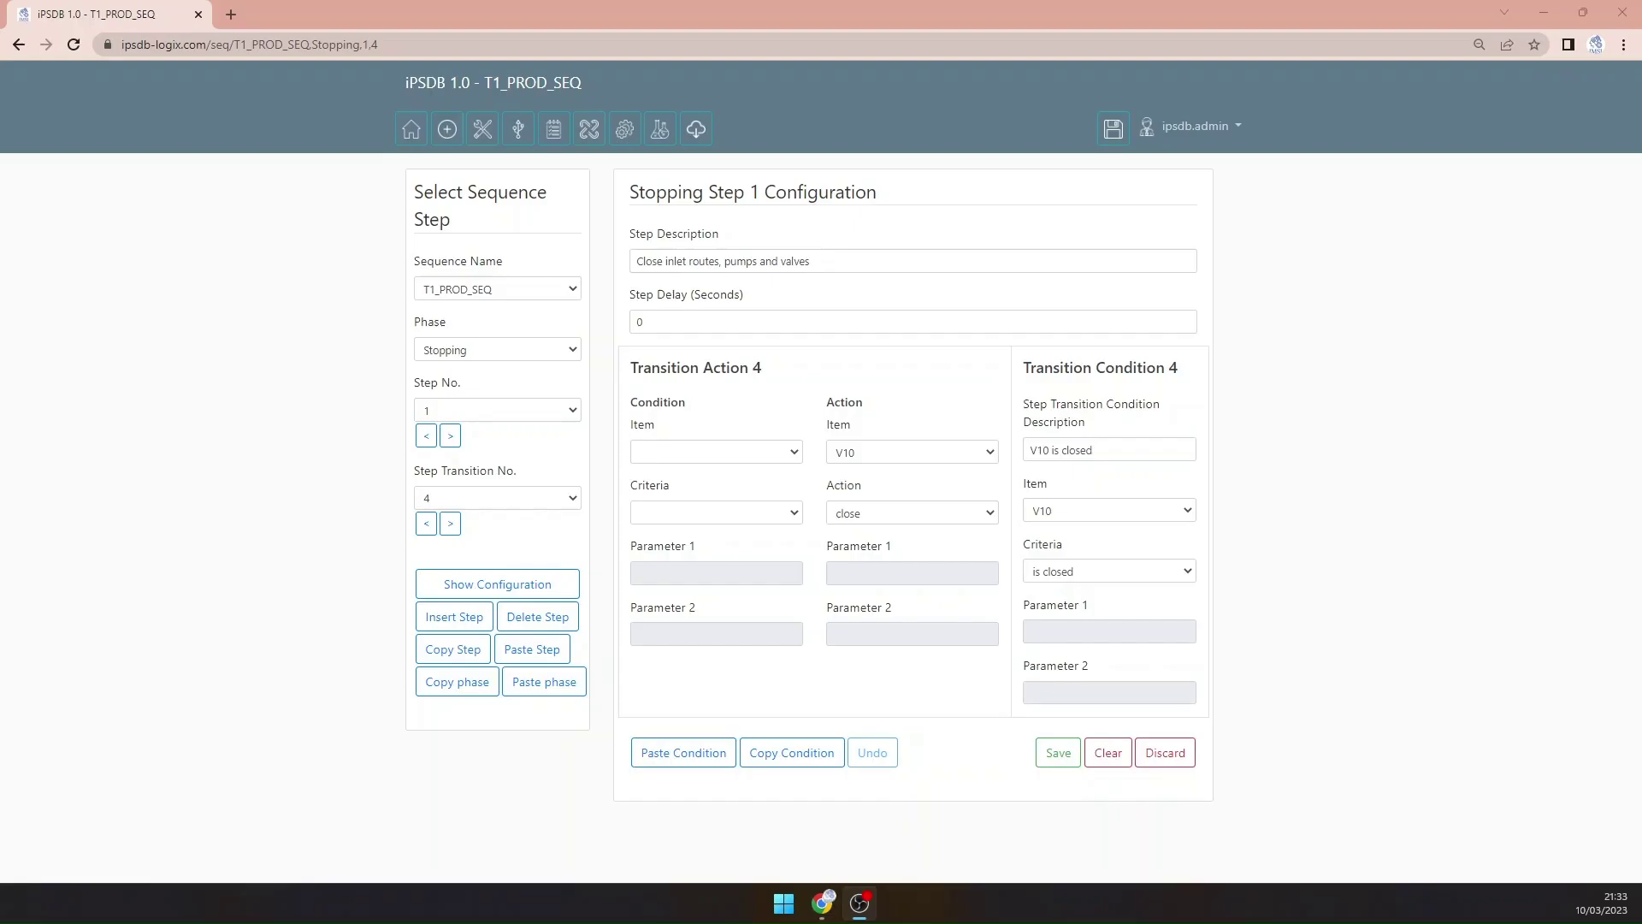
pyautogui.click(450, 523)
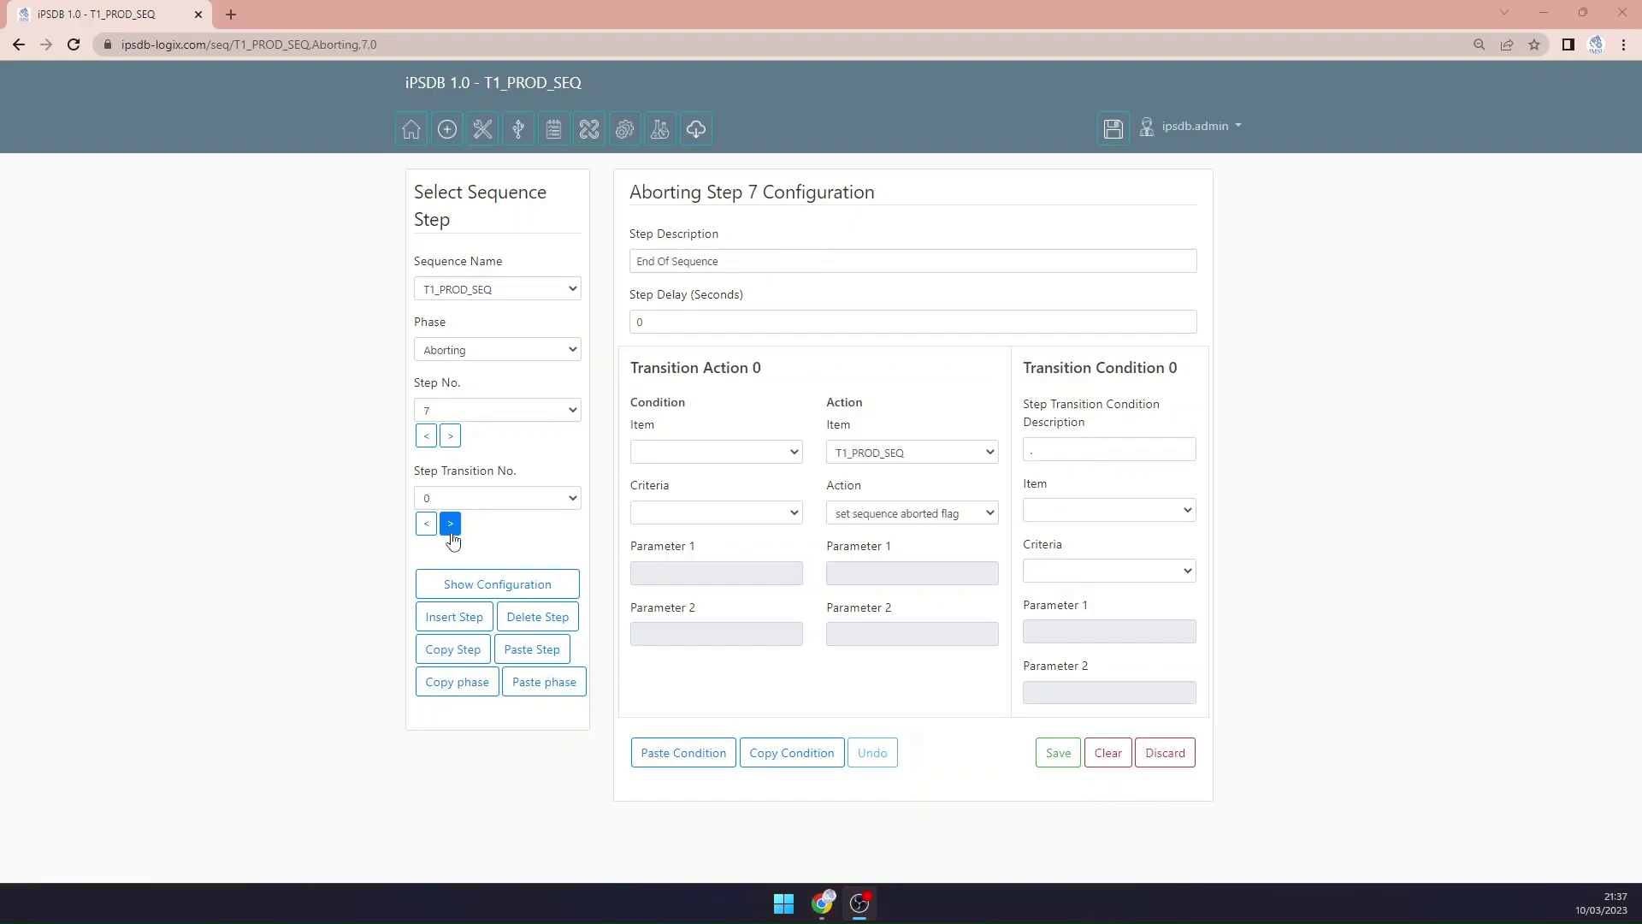
pyautogui.click(450, 523)
pyautogui.click(451, 523)
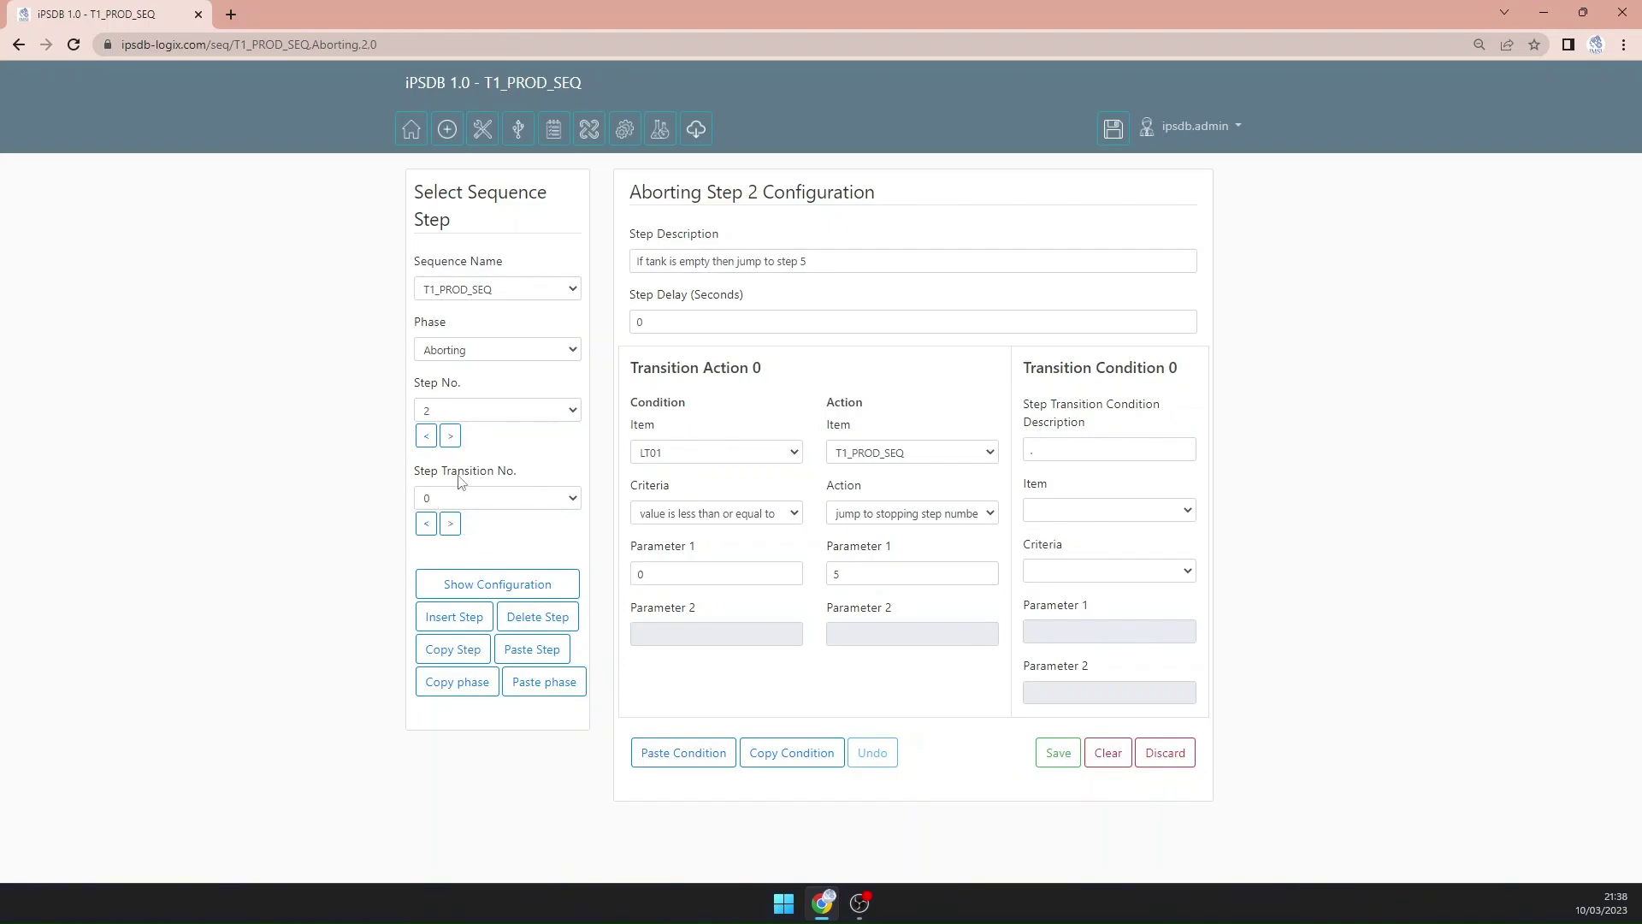
pyautogui.click(426, 524)
pyautogui.tripleClick(451, 524)
pyautogui.doubleClick(451, 524)
pyautogui.tripleClick(451, 524)
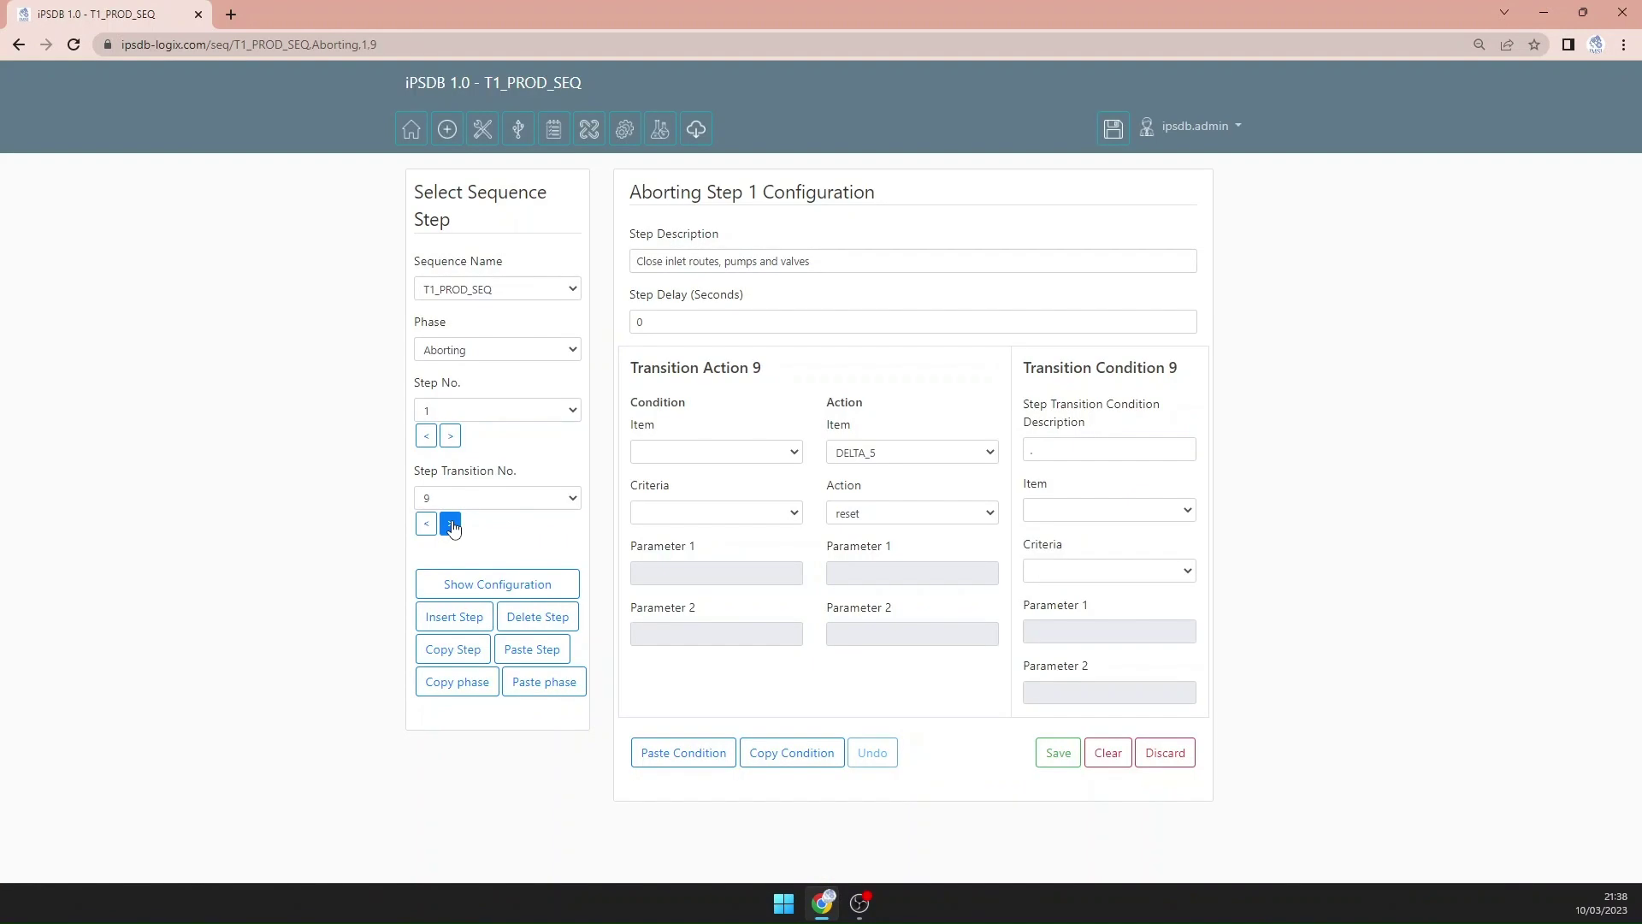
pyautogui.tripleClick(451, 525)
pyautogui.click(426, 524)
pyautogui.click(426, 524)
pyautogui.click(425, 524)
pyautogui.doubleClick(450, 524)
pyautogui.click(450, 524)
pyautogui.click(450, 523)
pyautogui.click(450, 523)
# Step: Copy reset conditions further down in Aborting step 1, pasting transition 11's DELTA_7 reset two transitions further on
pyautogui.click(684, 753)
pyautogui.click(509, 582)
pyautogui.tripleClick(425, 523)
pyautogui.click(794, 755)
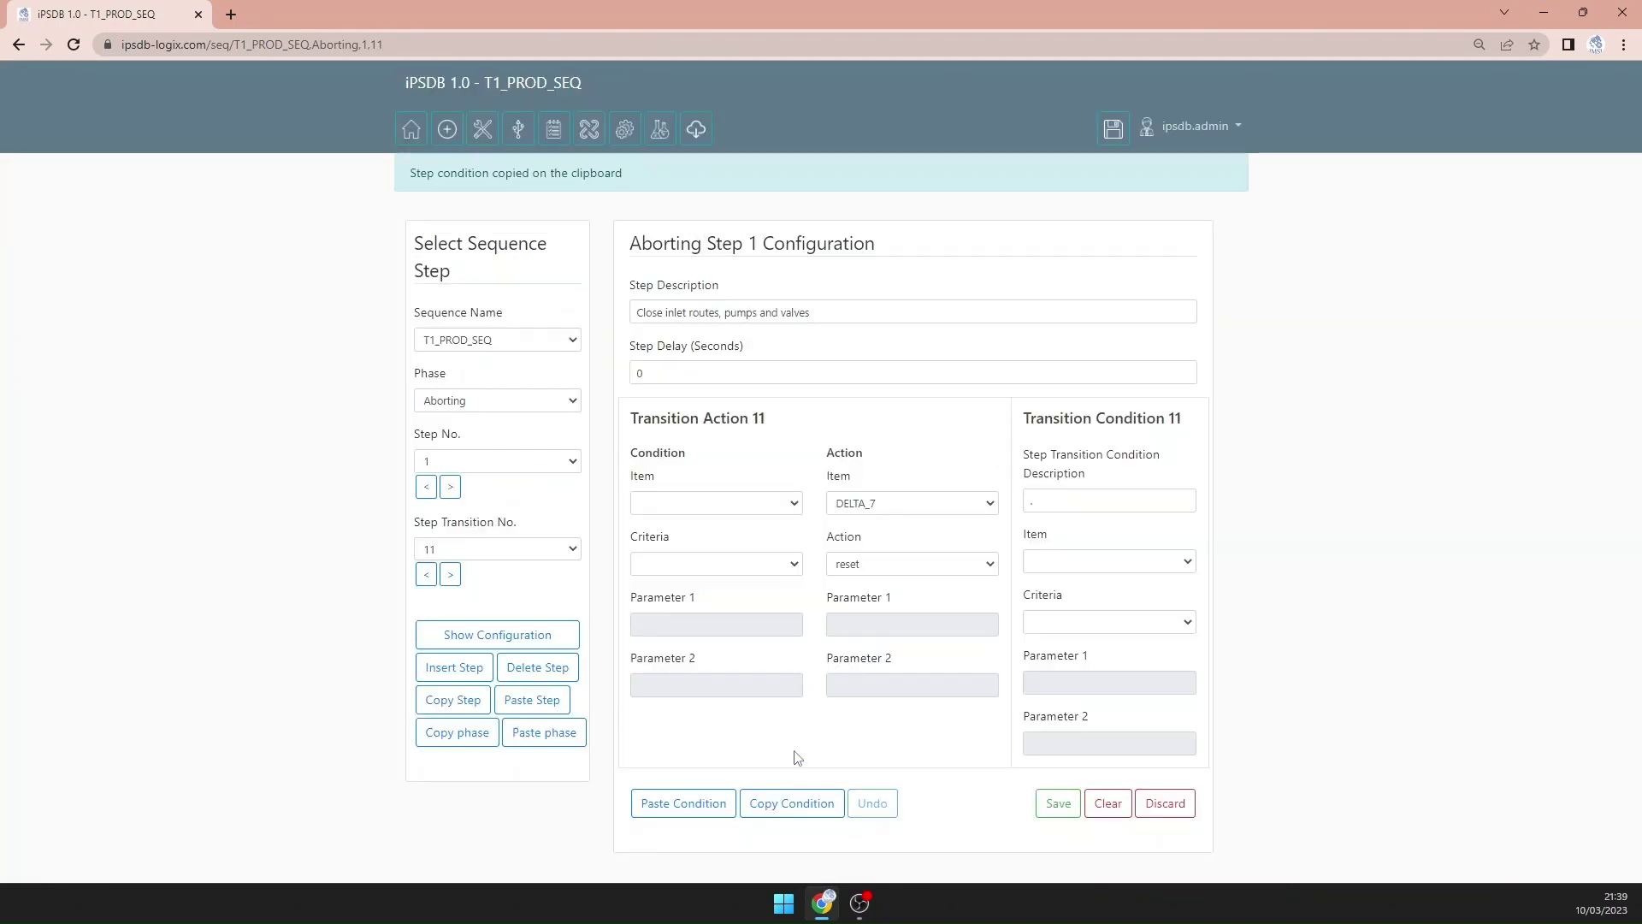
pyautogui.doubleClick(450, 524)
pyautogui.click(683, 753)
# Step: Set transition 9 of Aborting step 1 to close V07, with condition "V07 is closed" at a position less than or equal to 0, and save it
pyautogui.tripleClick(426, 523)
pyautogui.click(425, 522)
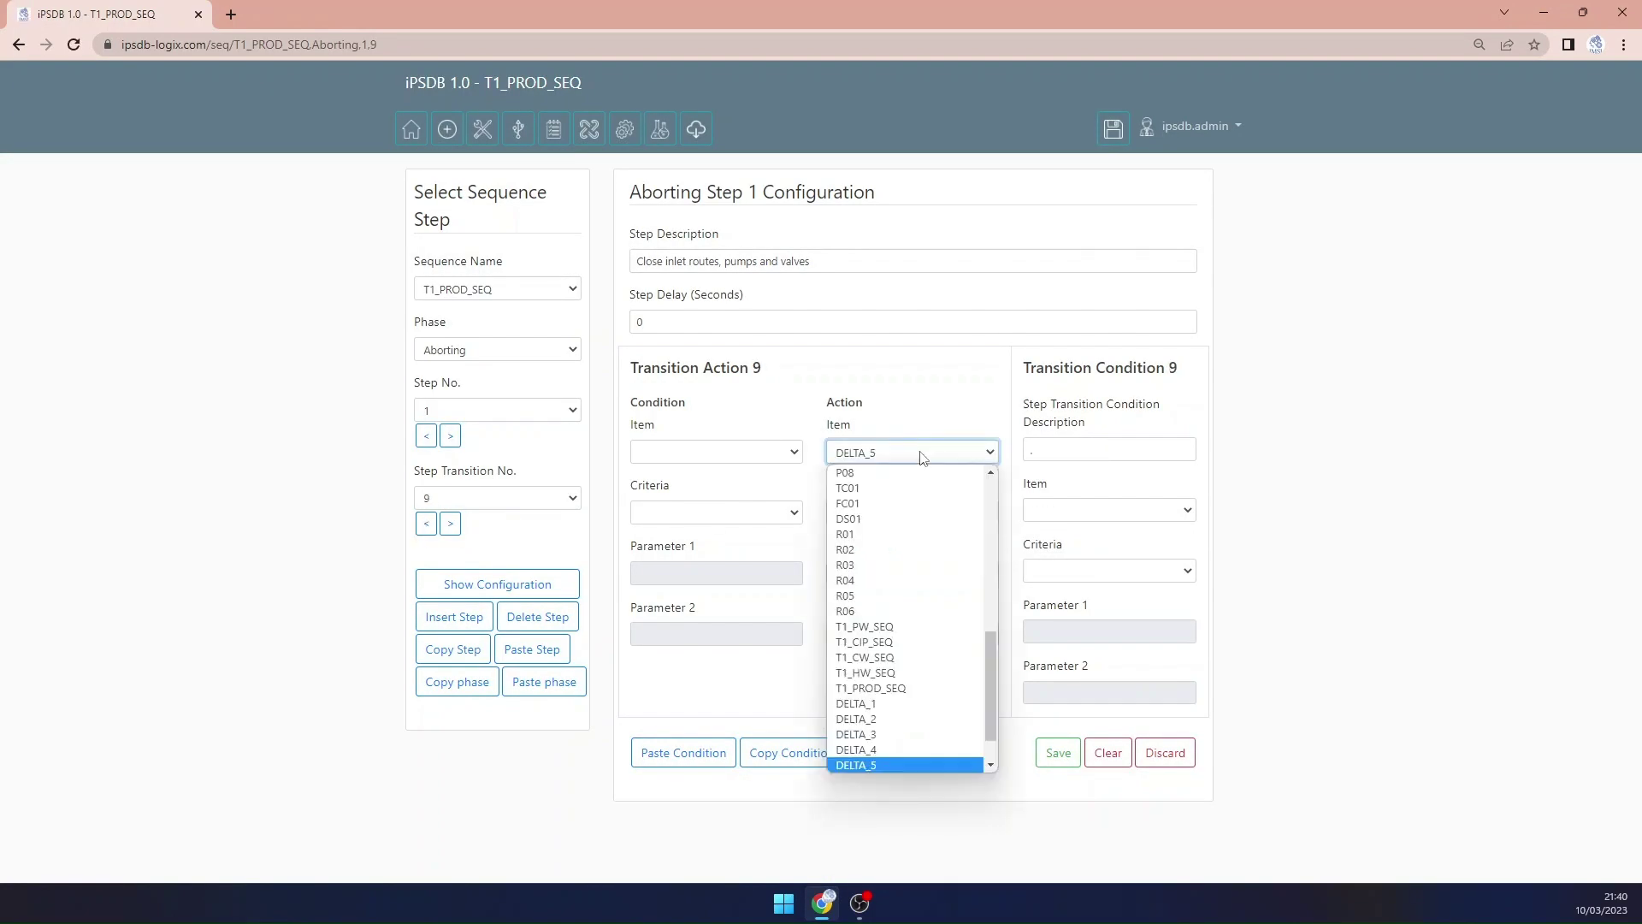
pyautogui.click(1049, 750)
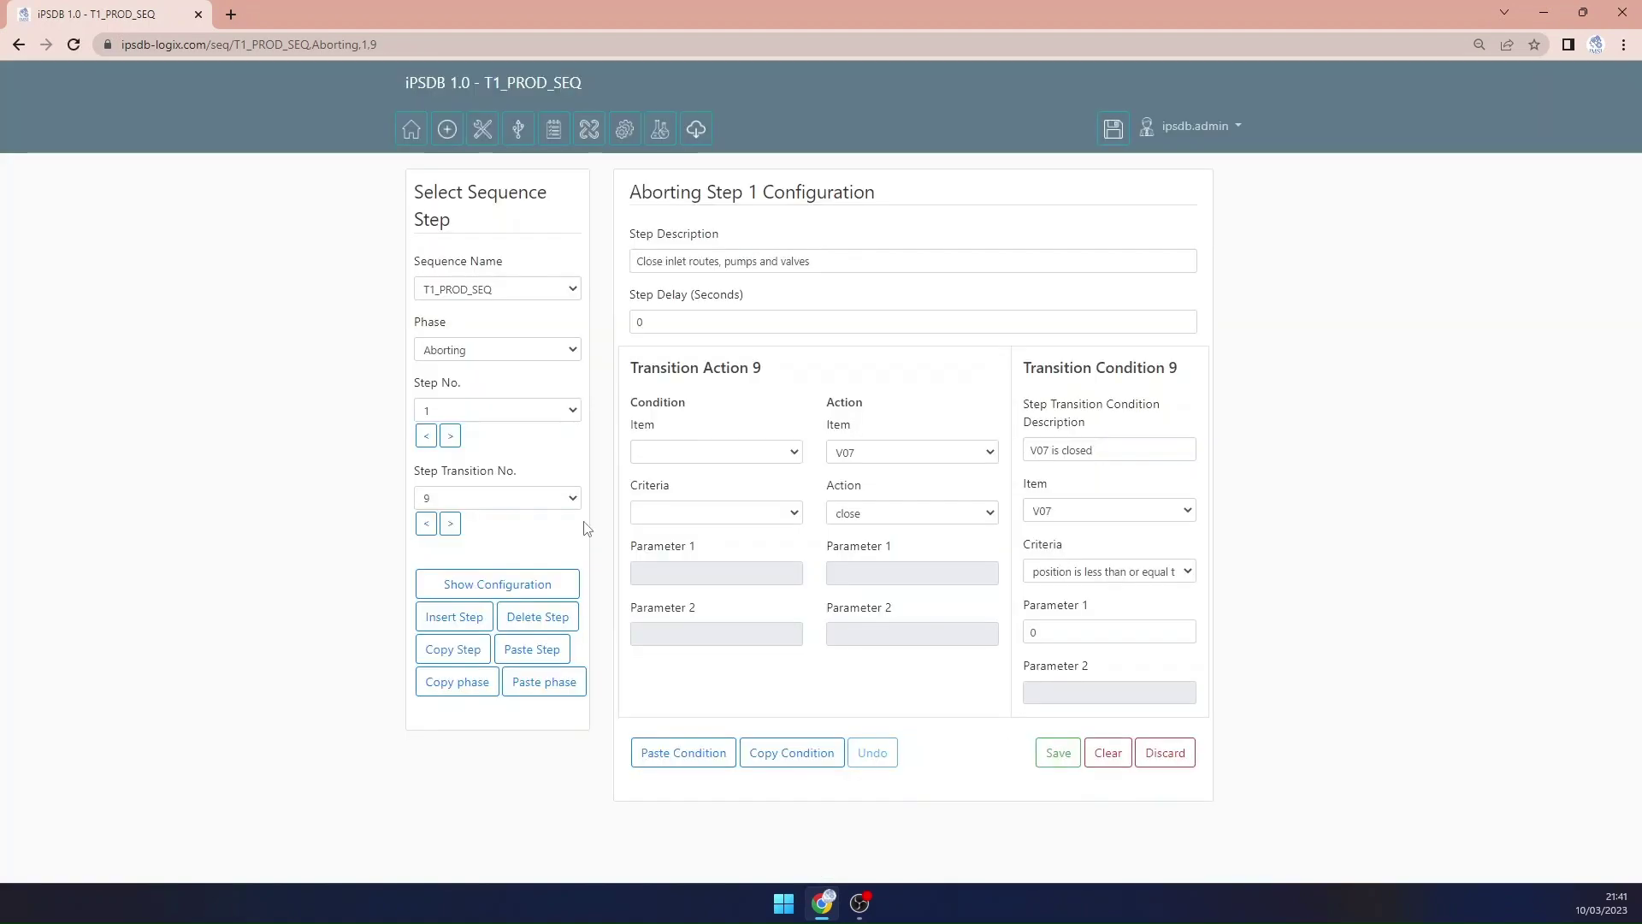
# Step: Configure the action and condition for TC01 in transition 10 of Aborting step 1, describe it as "TC01 is stopped" and save it
pyautogui.click(450, 523)
pyautogui.click(911, 452)
pyautogui.click(911, 512)
pyautogui.click(1109, 510)
pyautogui.click(1109, 571)
pyautogui.click(1103, 450)
pyautogui.write('TC01 is stopped')
pyautogui.click(1058, 752)
# Step: Check the remaining Aborting steps of T1_PROD_SEQ, and copy the whole Aborting phase into the Stopping phase
pyautogui.click(450, 436)
pyautogui.click(450, 436)
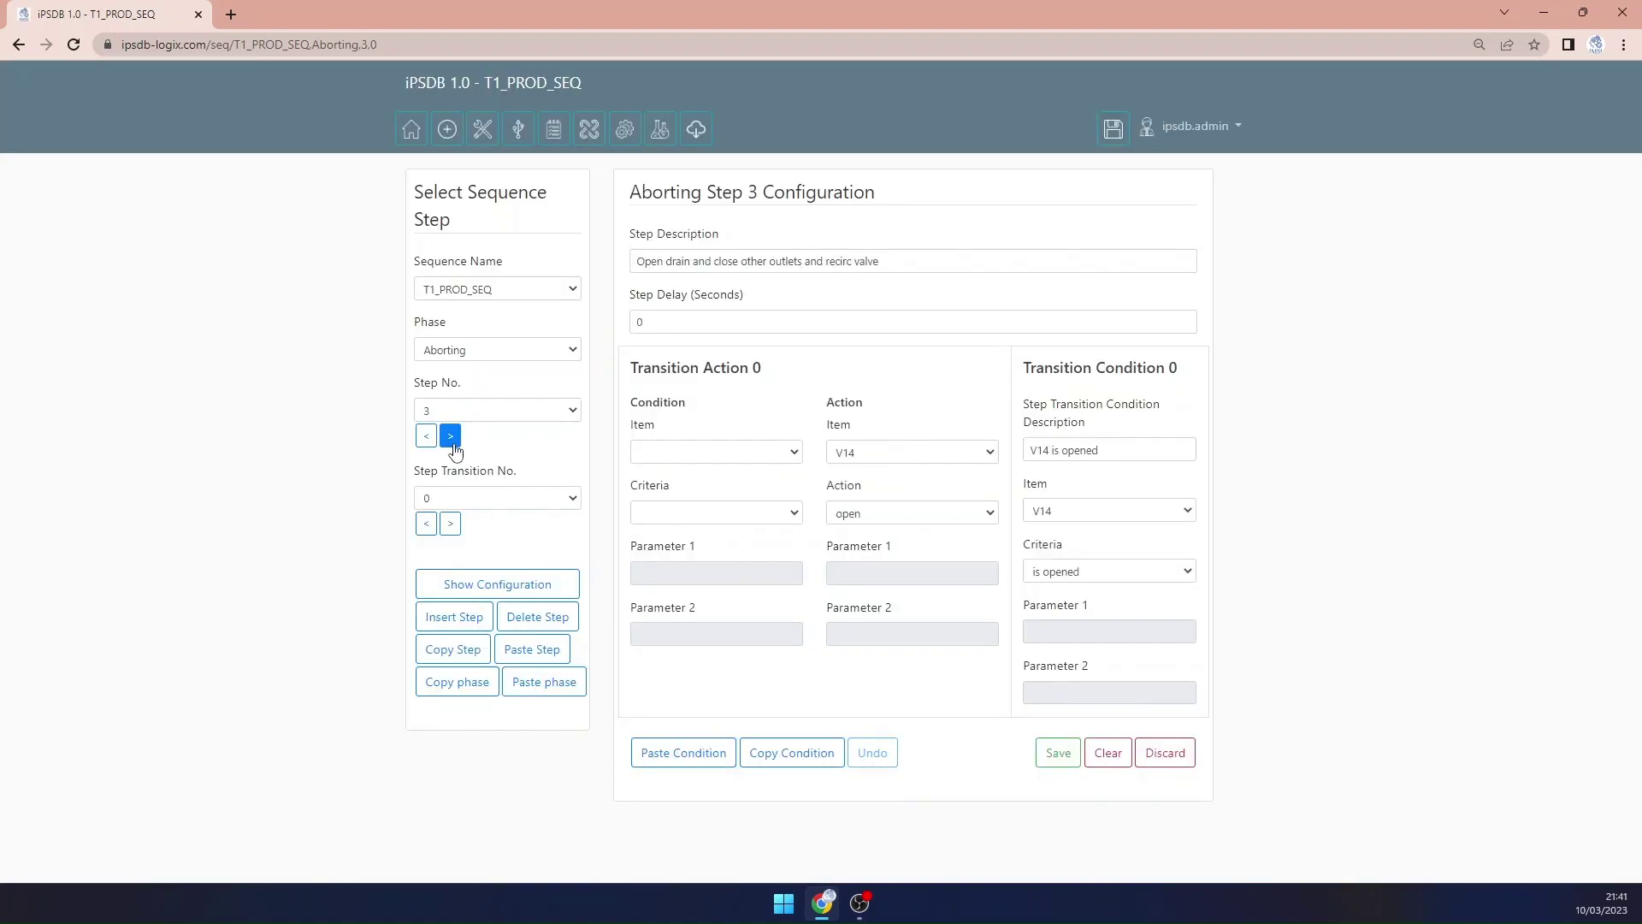
pyautogui.click(450, 436)
pyautogui.click(450, 435)
pyautogui.click(450, 436)
pyautogui.click(458, 682)
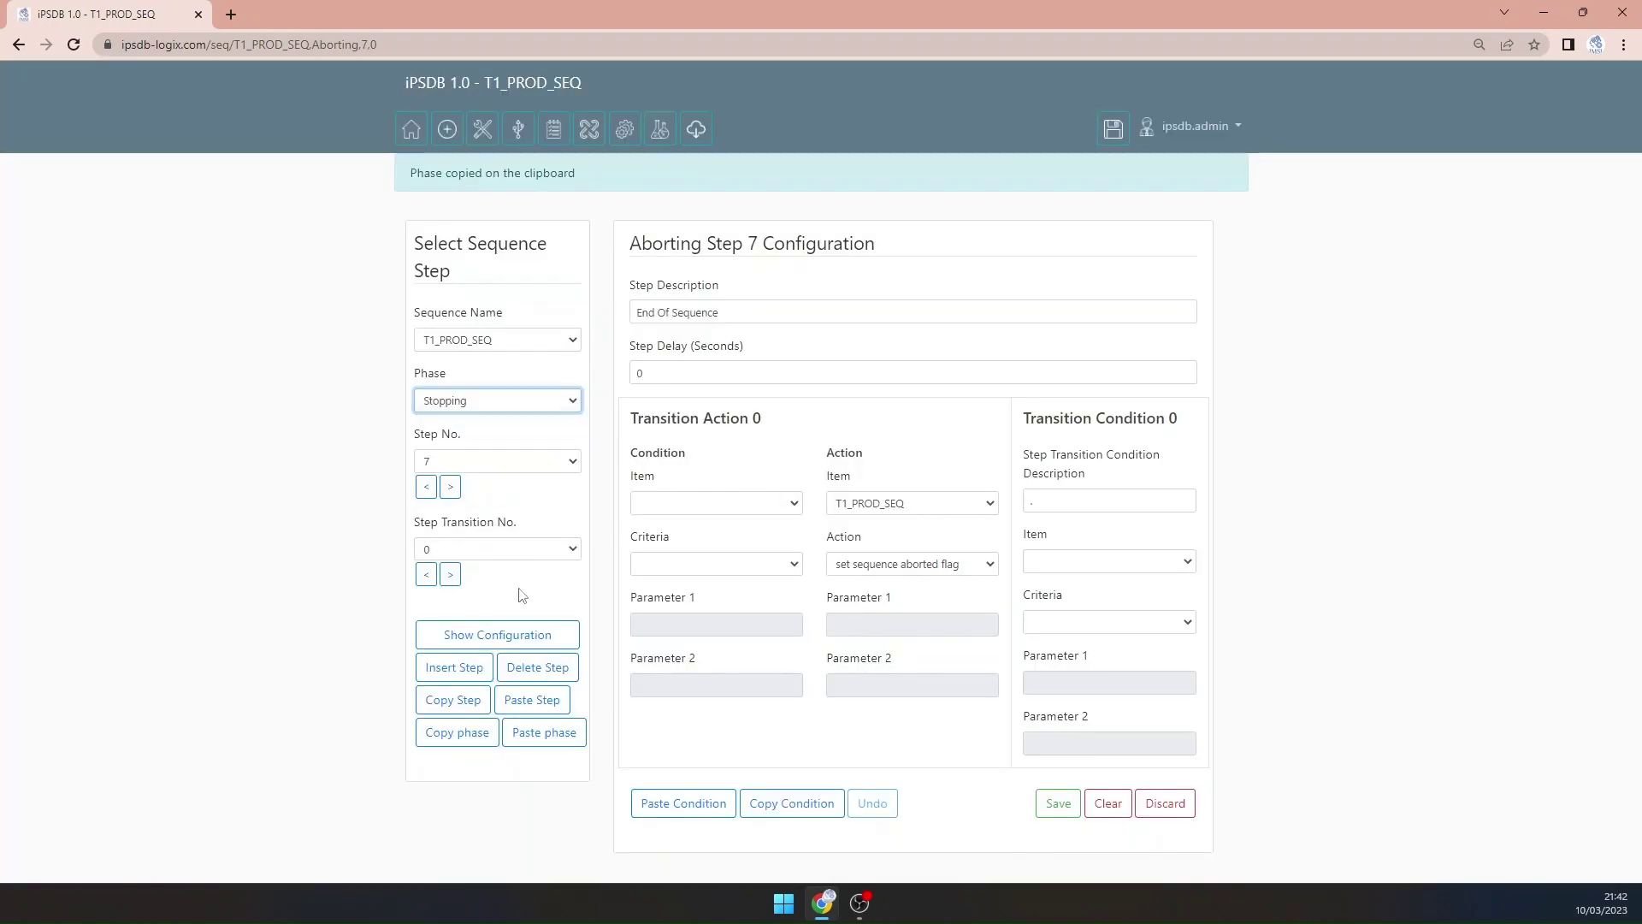
pyautogui.click(544, 731)
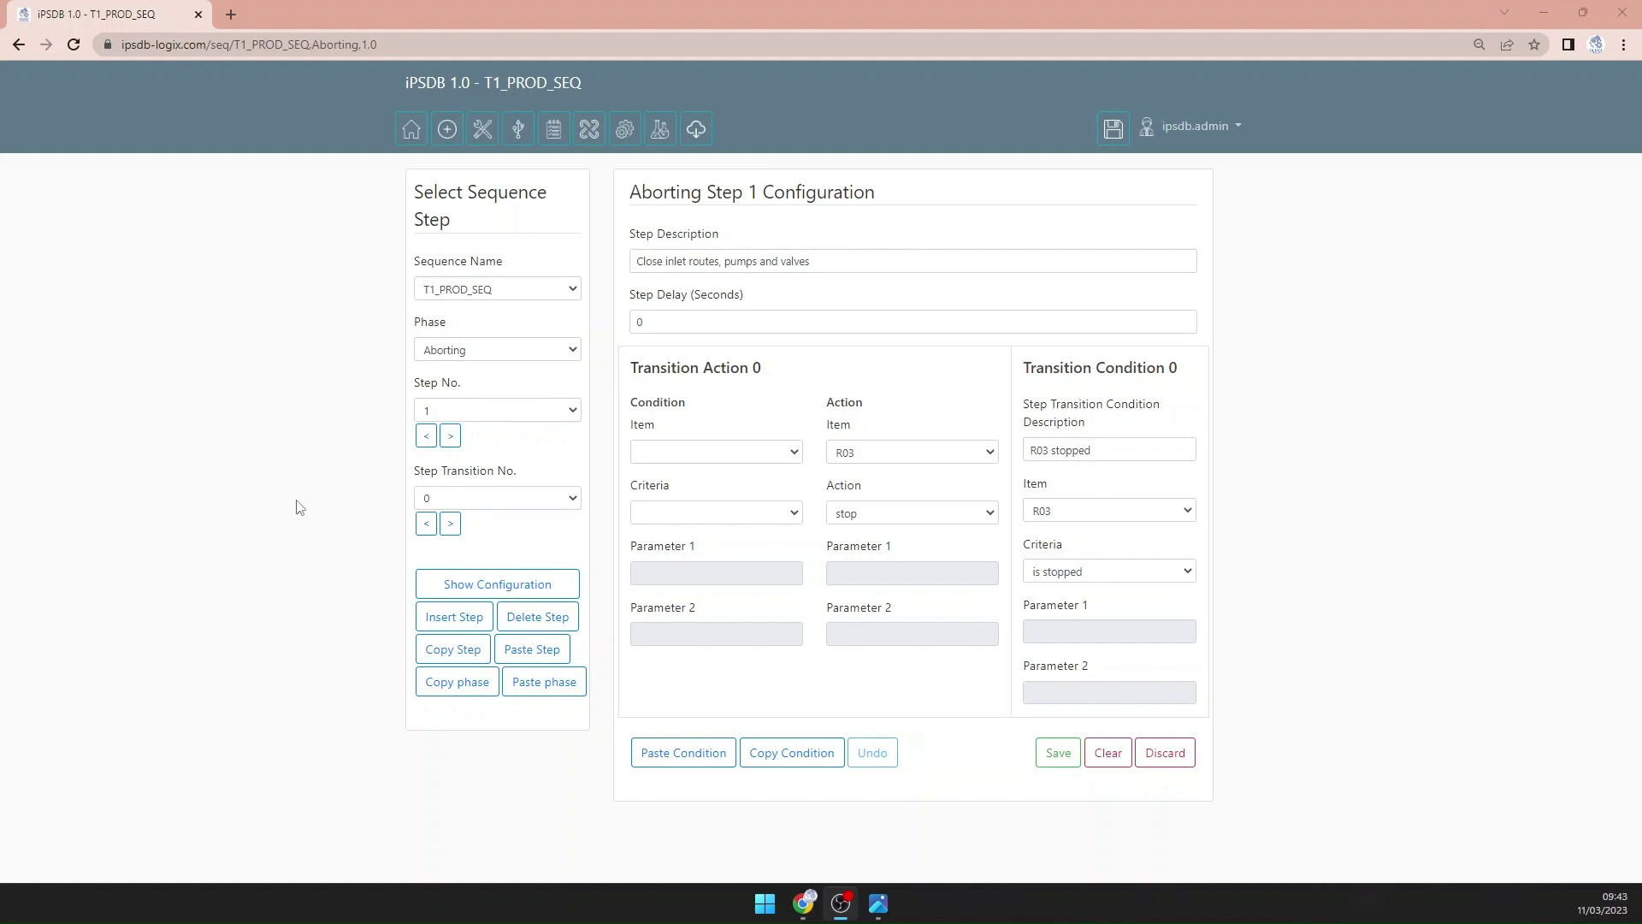
# Step: Show the configuration of Holding step 1 in T1_PROD_SEQ
pyautogui.click(510, 351)
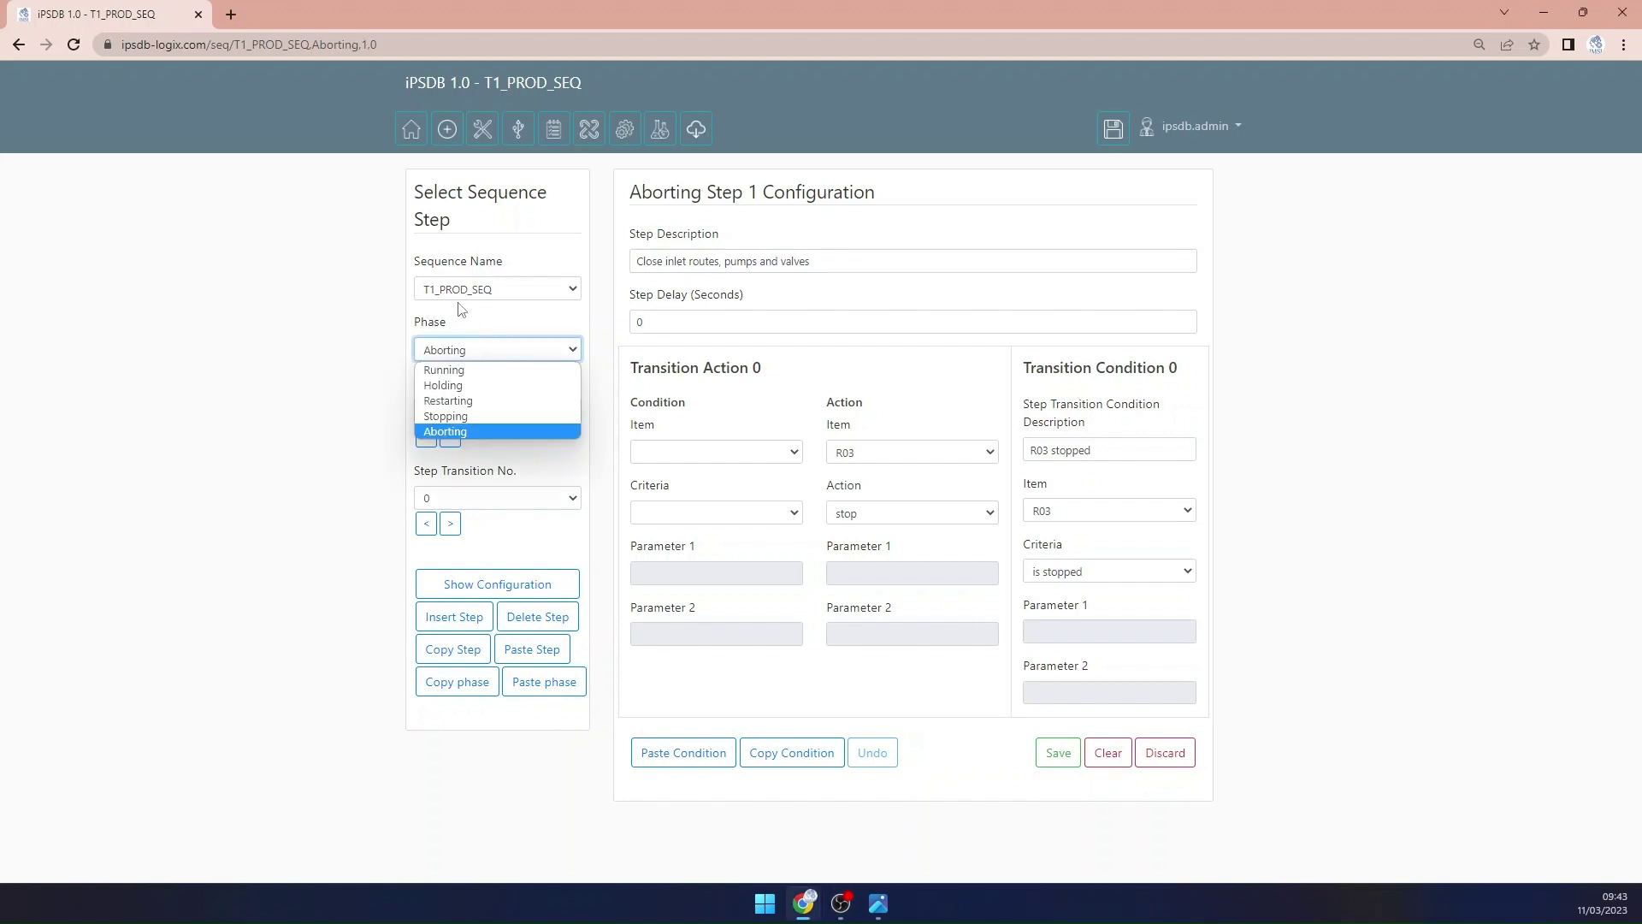
pyautogui.click(467, 392)
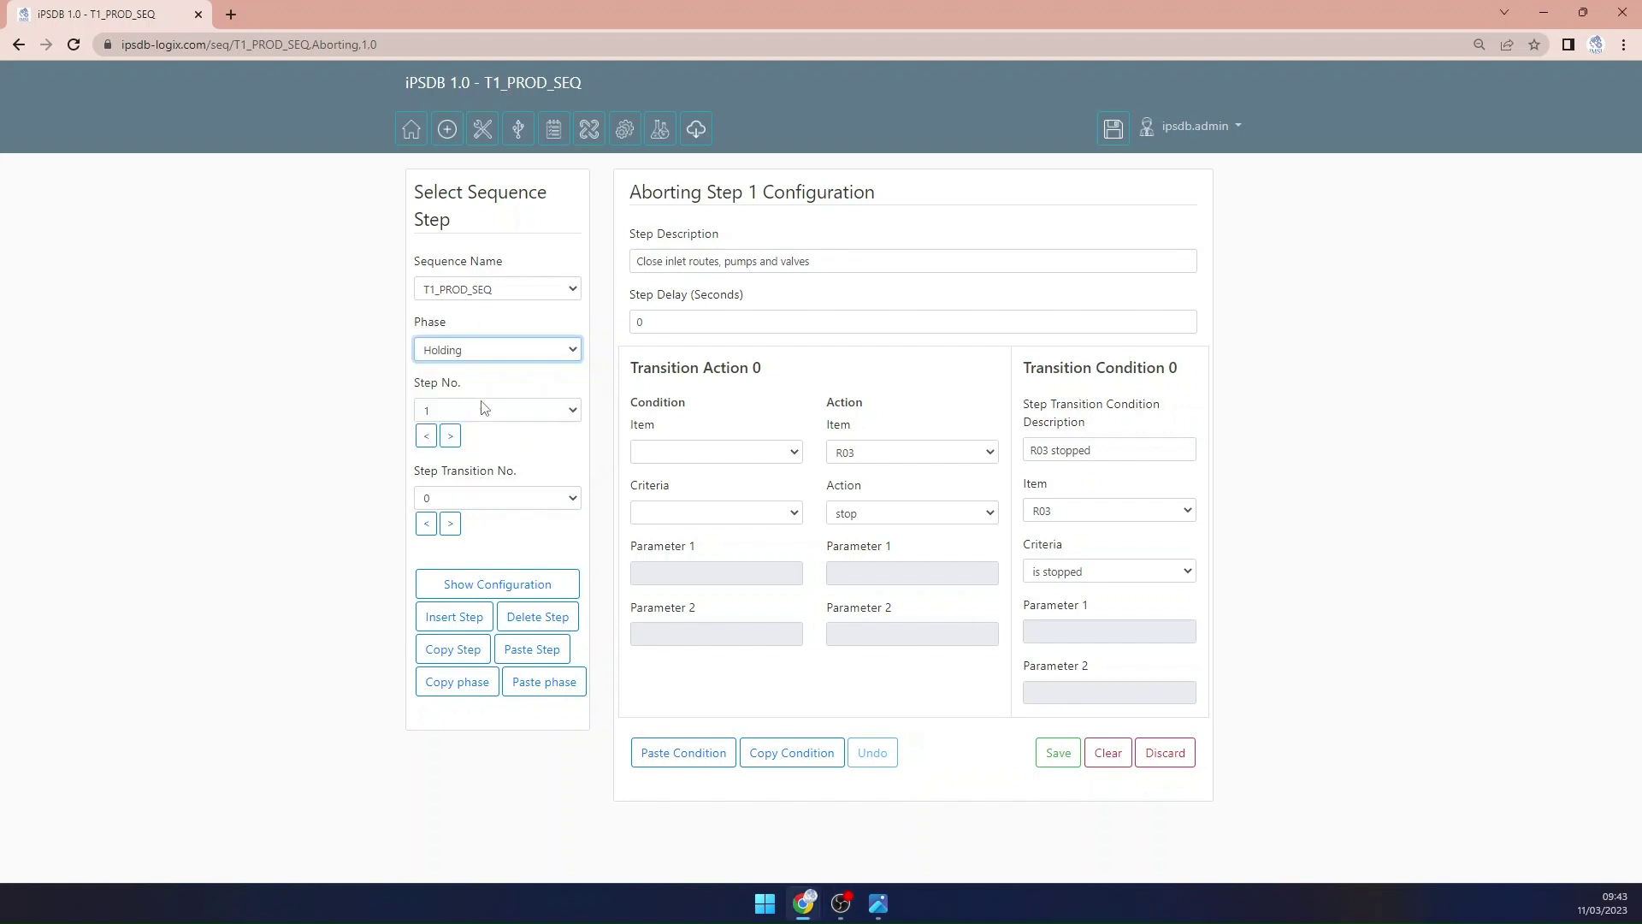
pyautogui.click(482, 588)
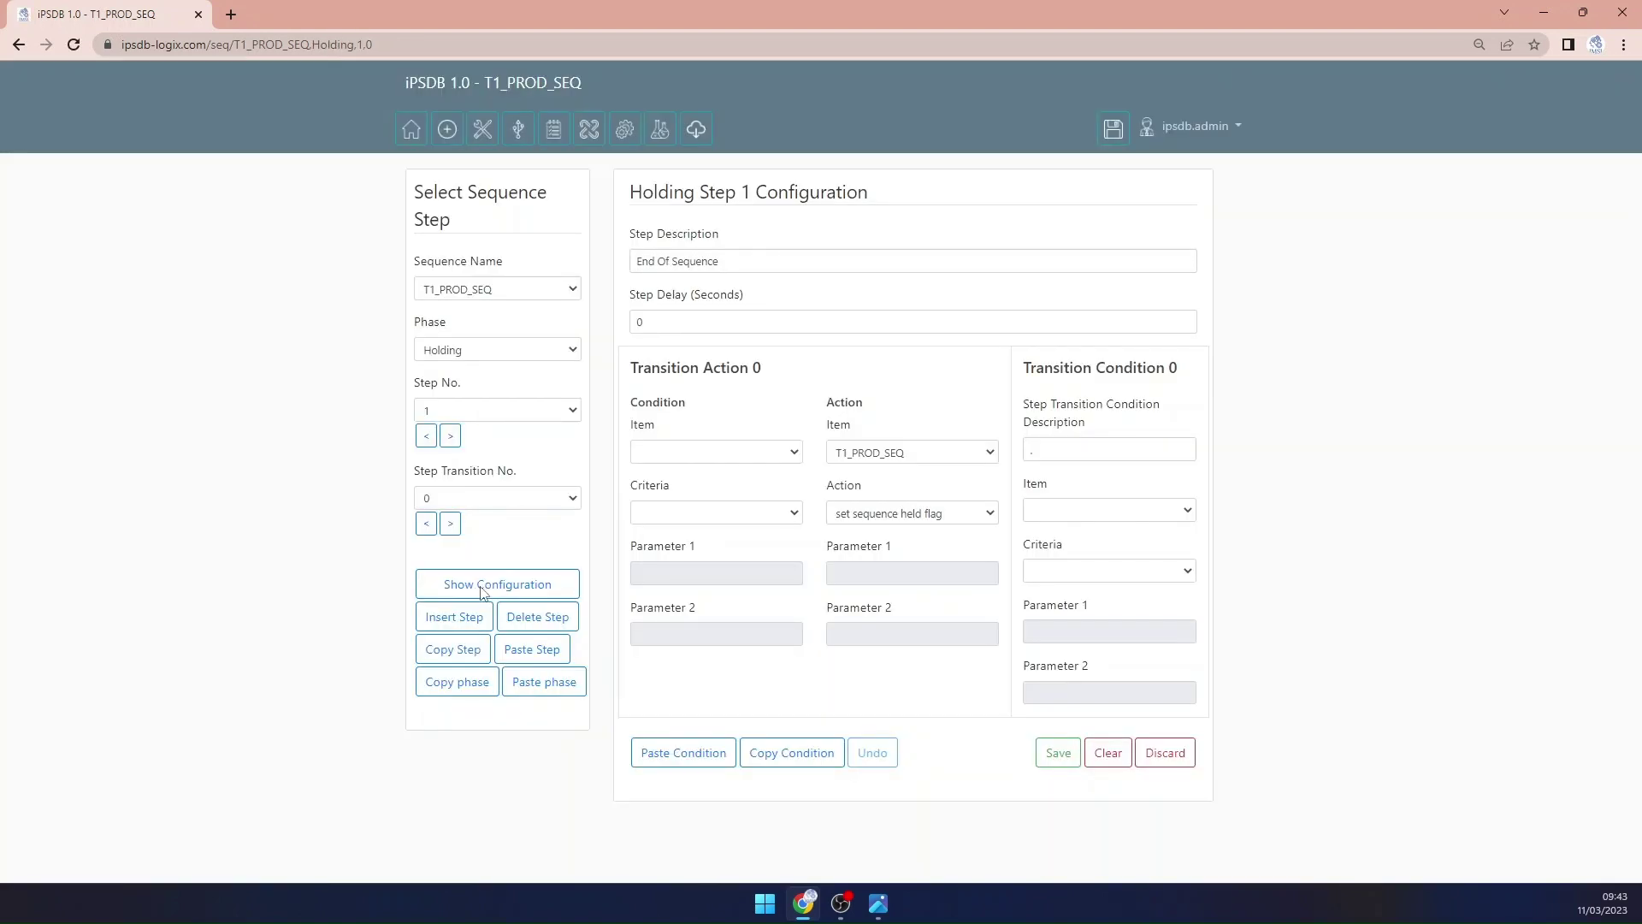
# Step: Examine the actions and conditions in each transition of Running steps 1 and 2 of T1_PROD_SEQ
pyautogui.moveTo(882, 906)
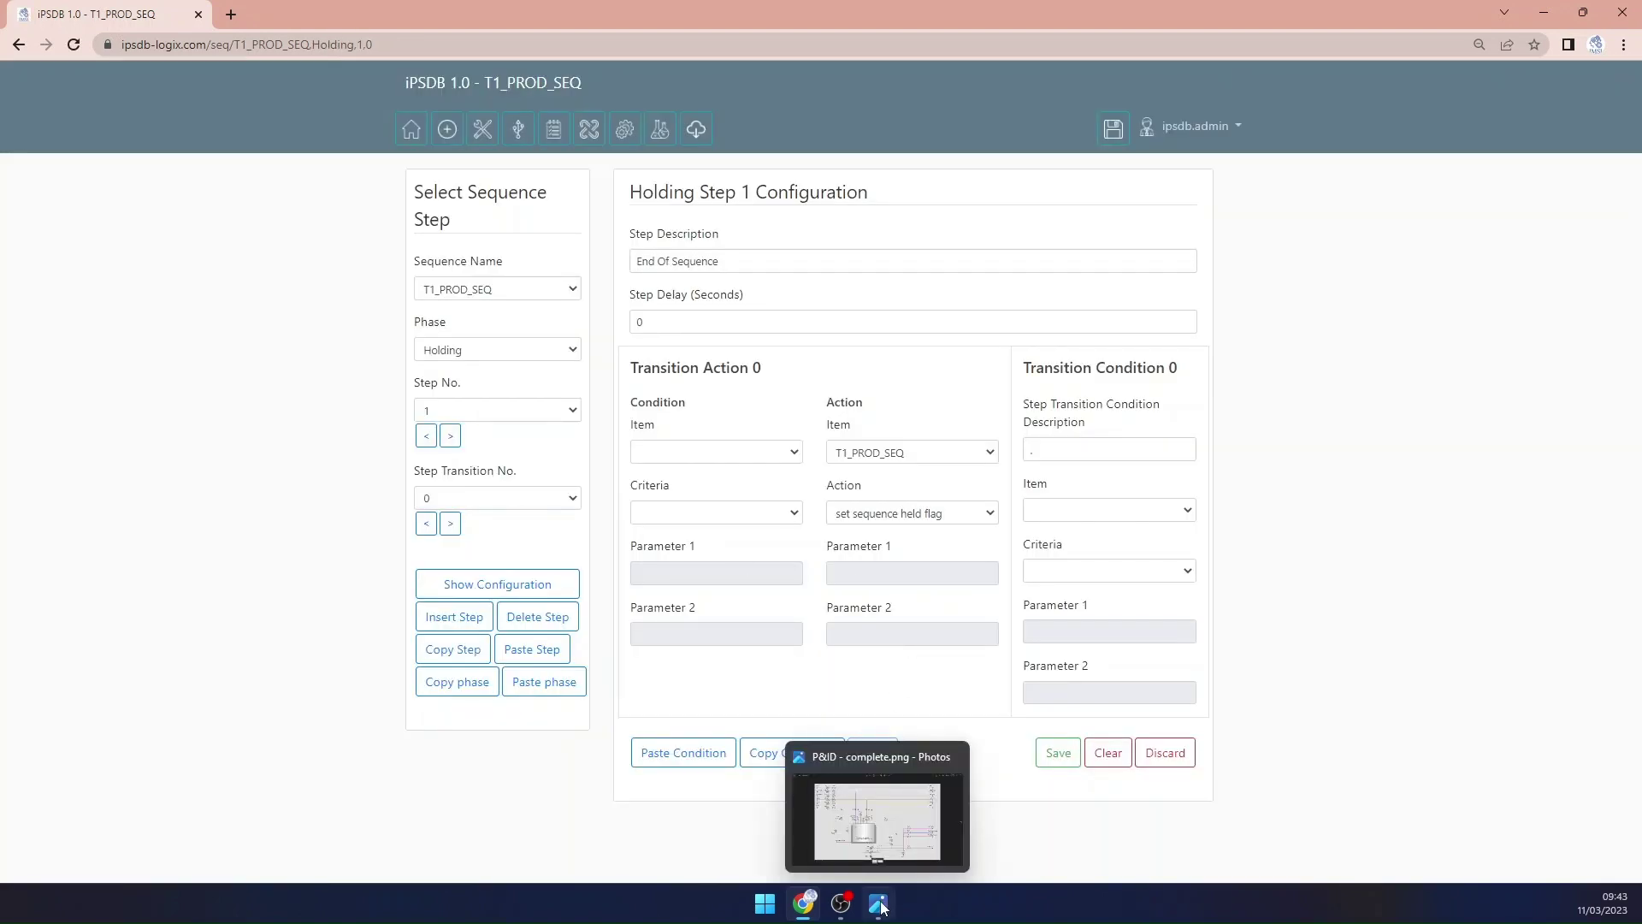
pyautogui.click(478, 352)
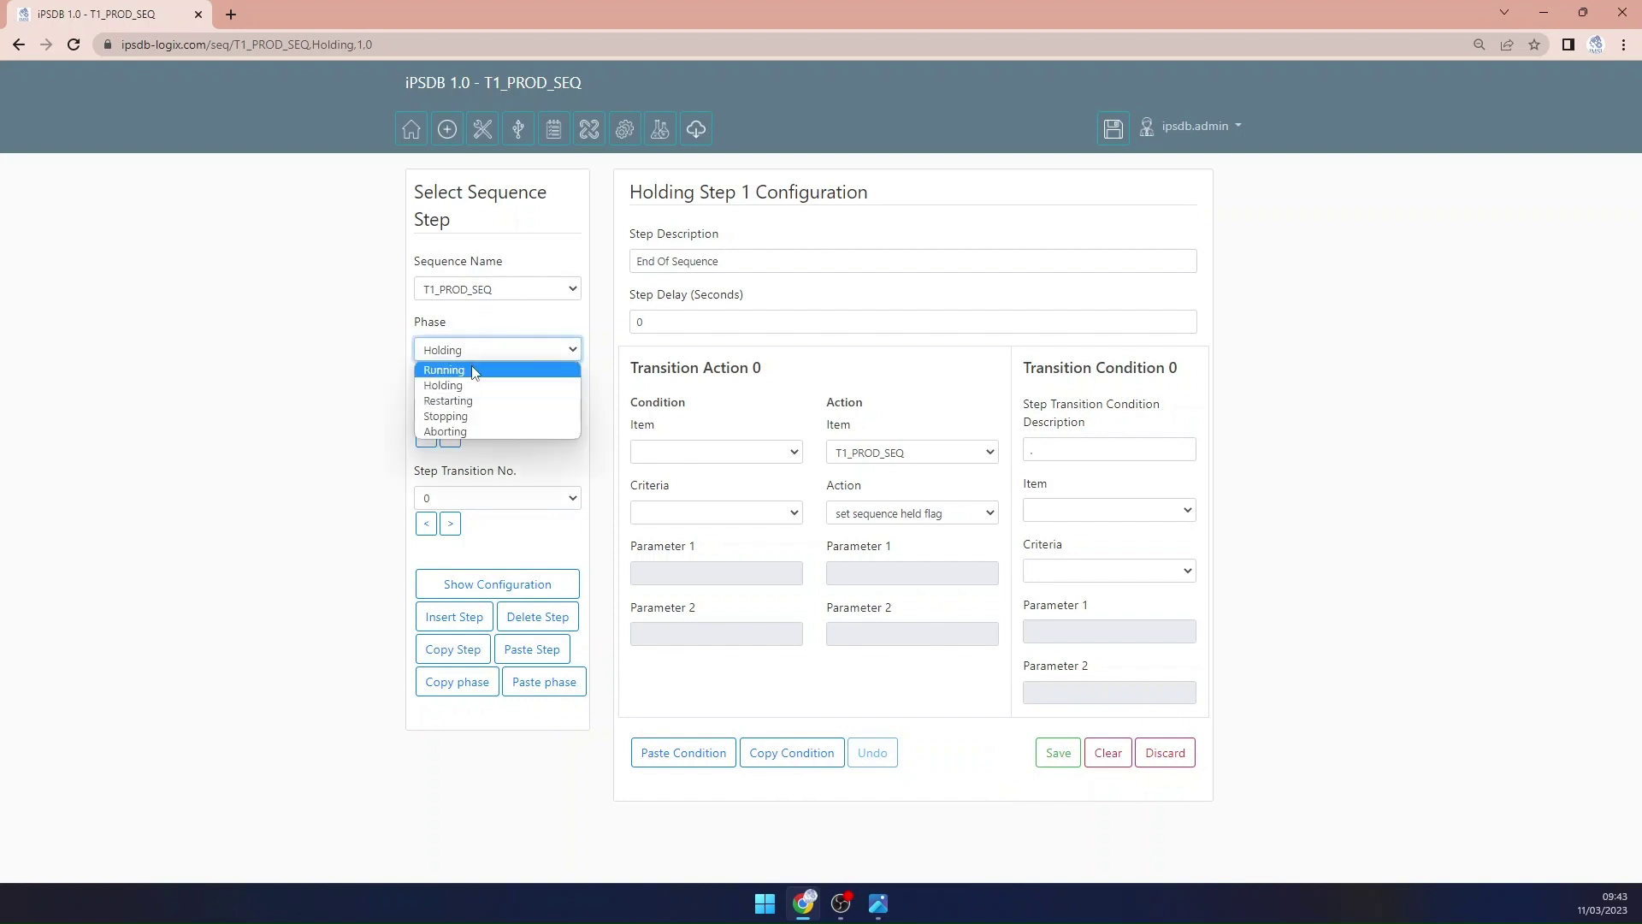
pyautogui.click(473, 371)
pyautogui.click(475, 583)
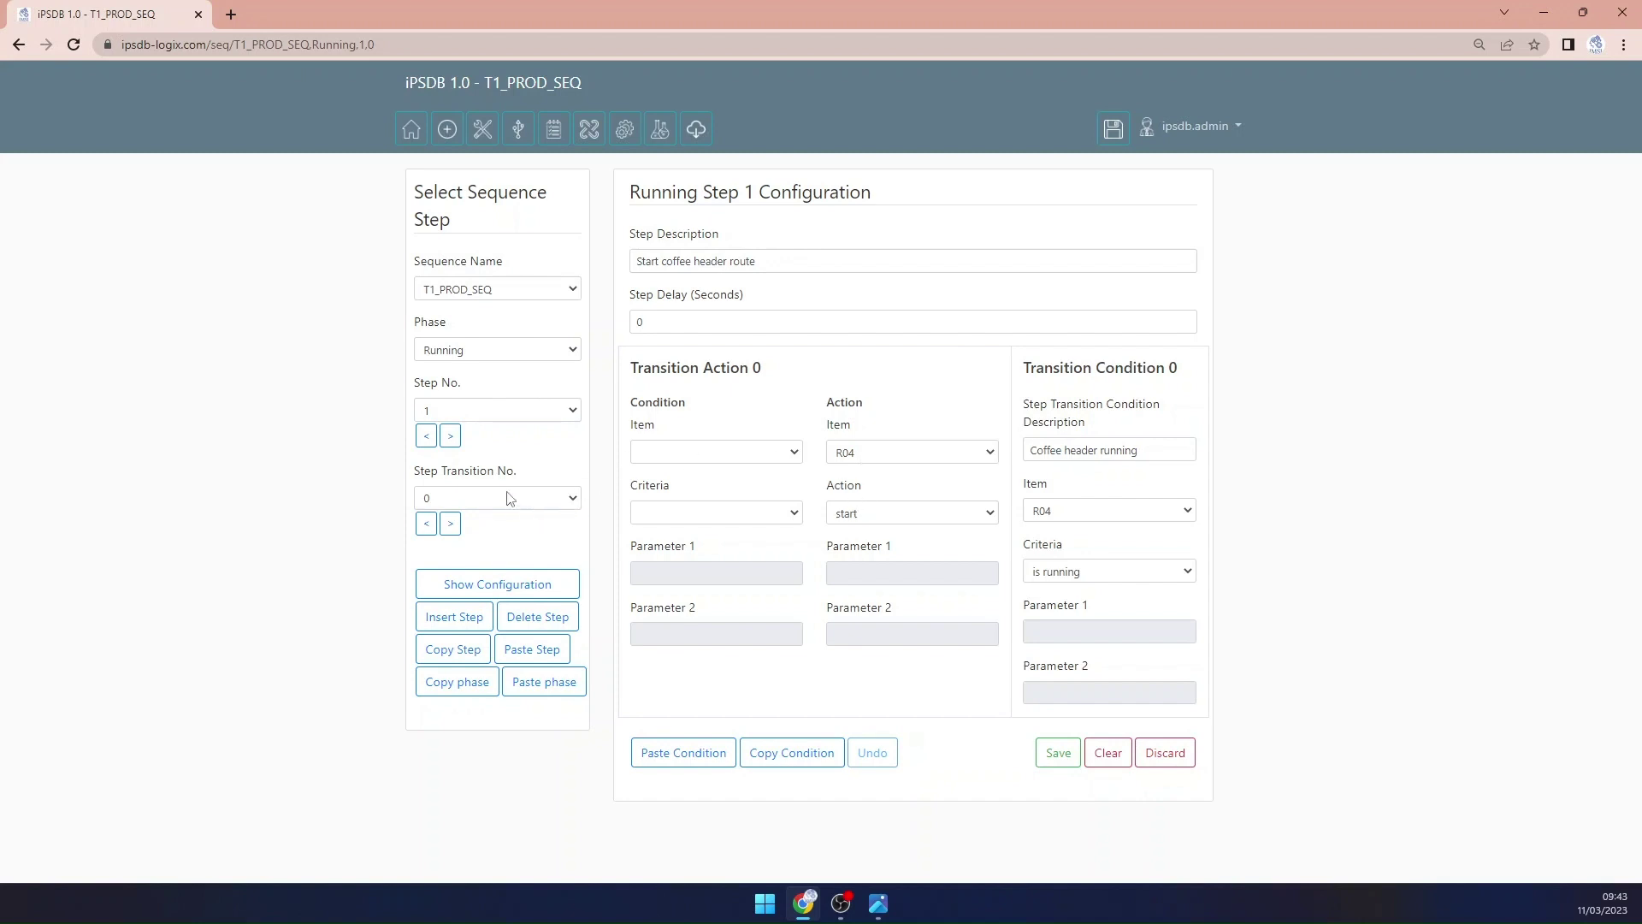
pyautogui.click(451, 524)
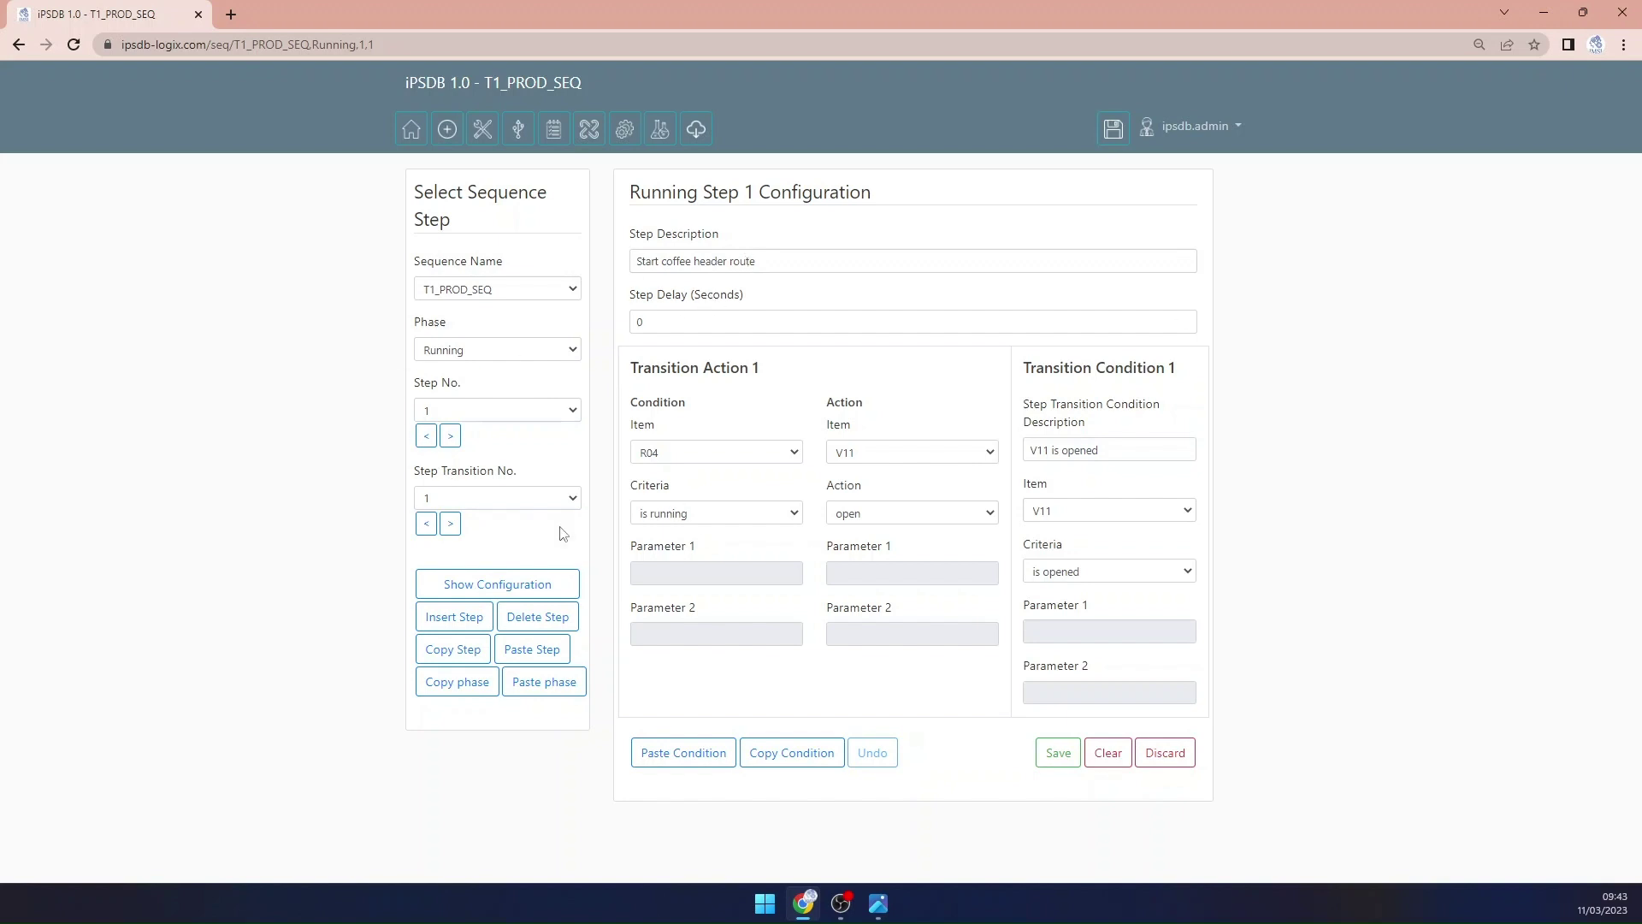
pyautogui.click(450, 524)
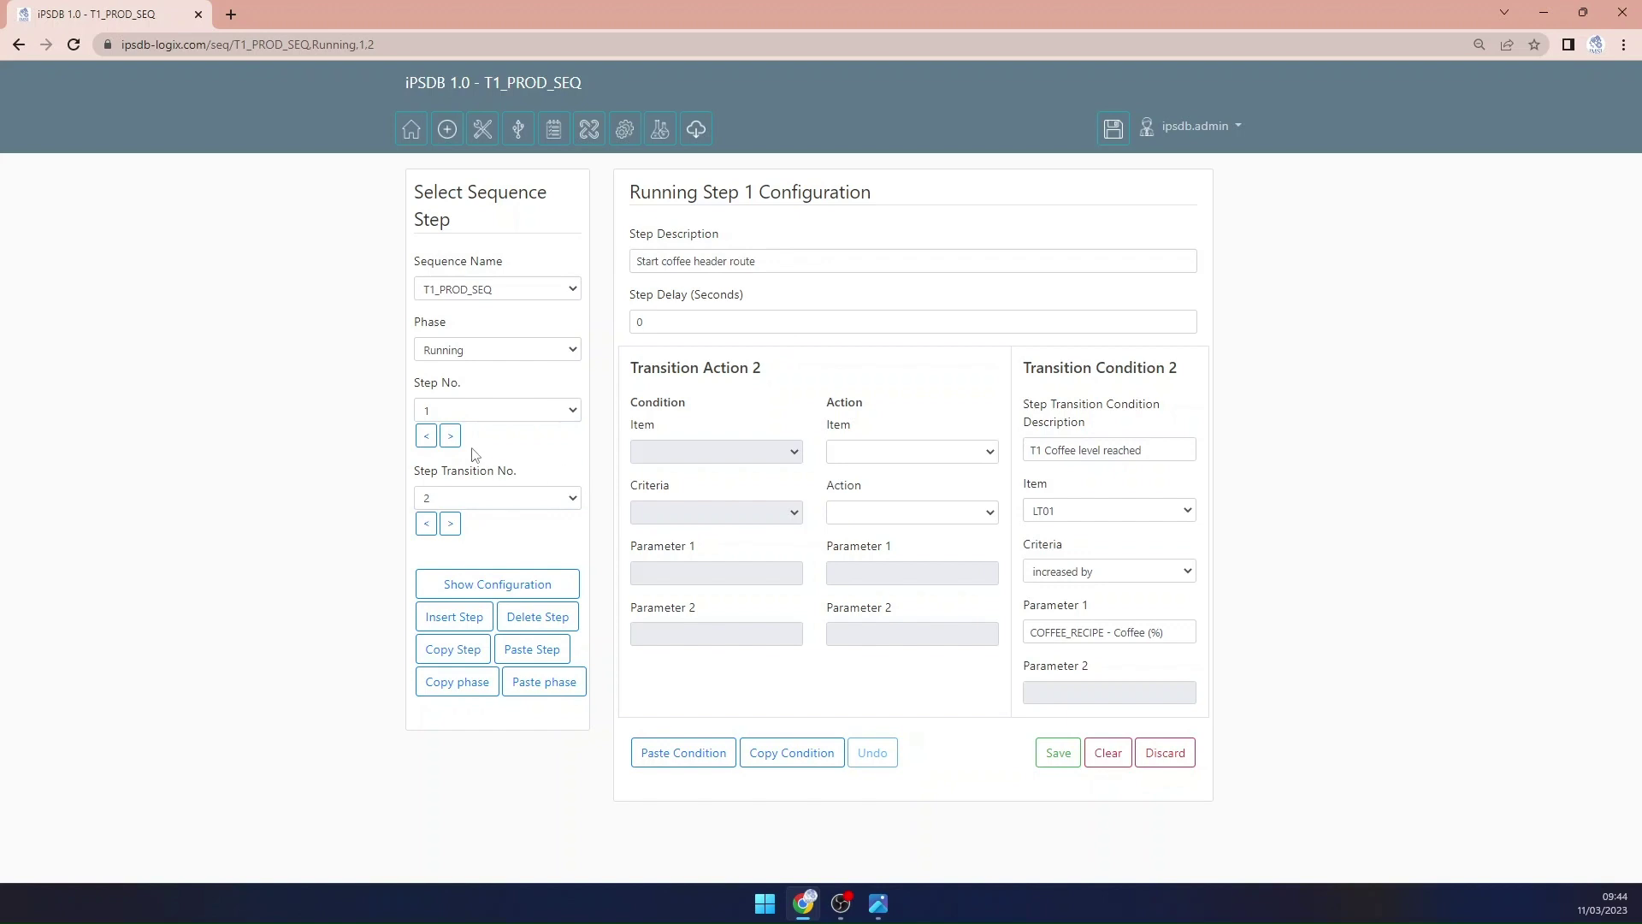
pyautogui.click(451, 438)
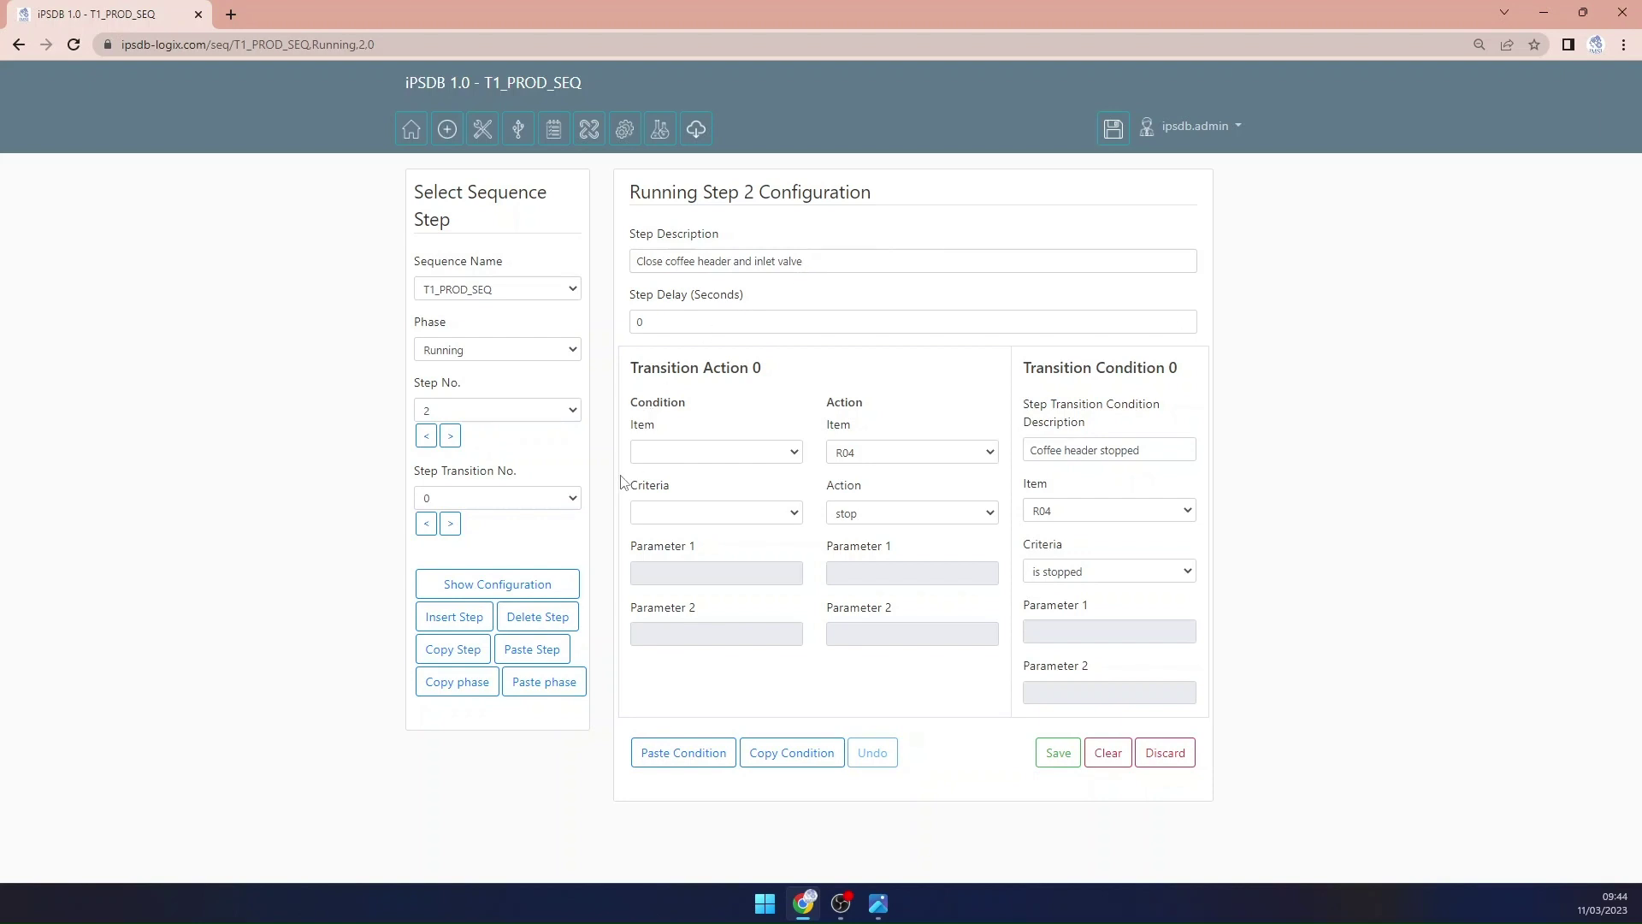
pyautogui.click(450, 524)
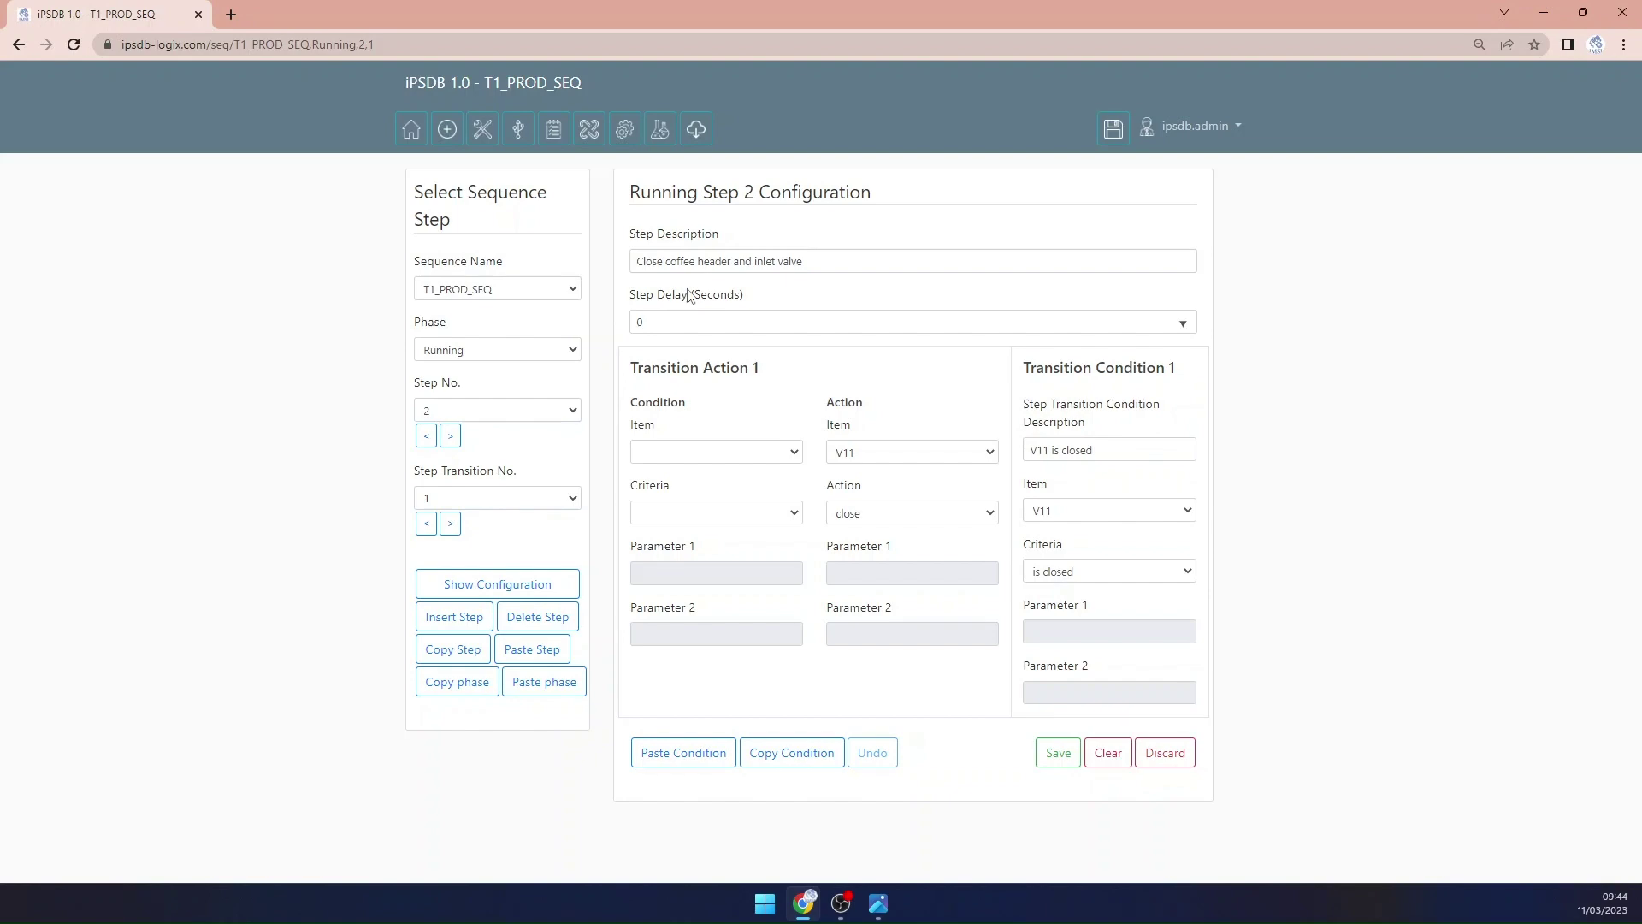
pyautogui.click(451, 525)
pyautogui.click(425, 525)
# Step: Review the first transition of Running steps 3 to 13 of T1_PROD_SEQ in order
pyautogui.click(455, 440)
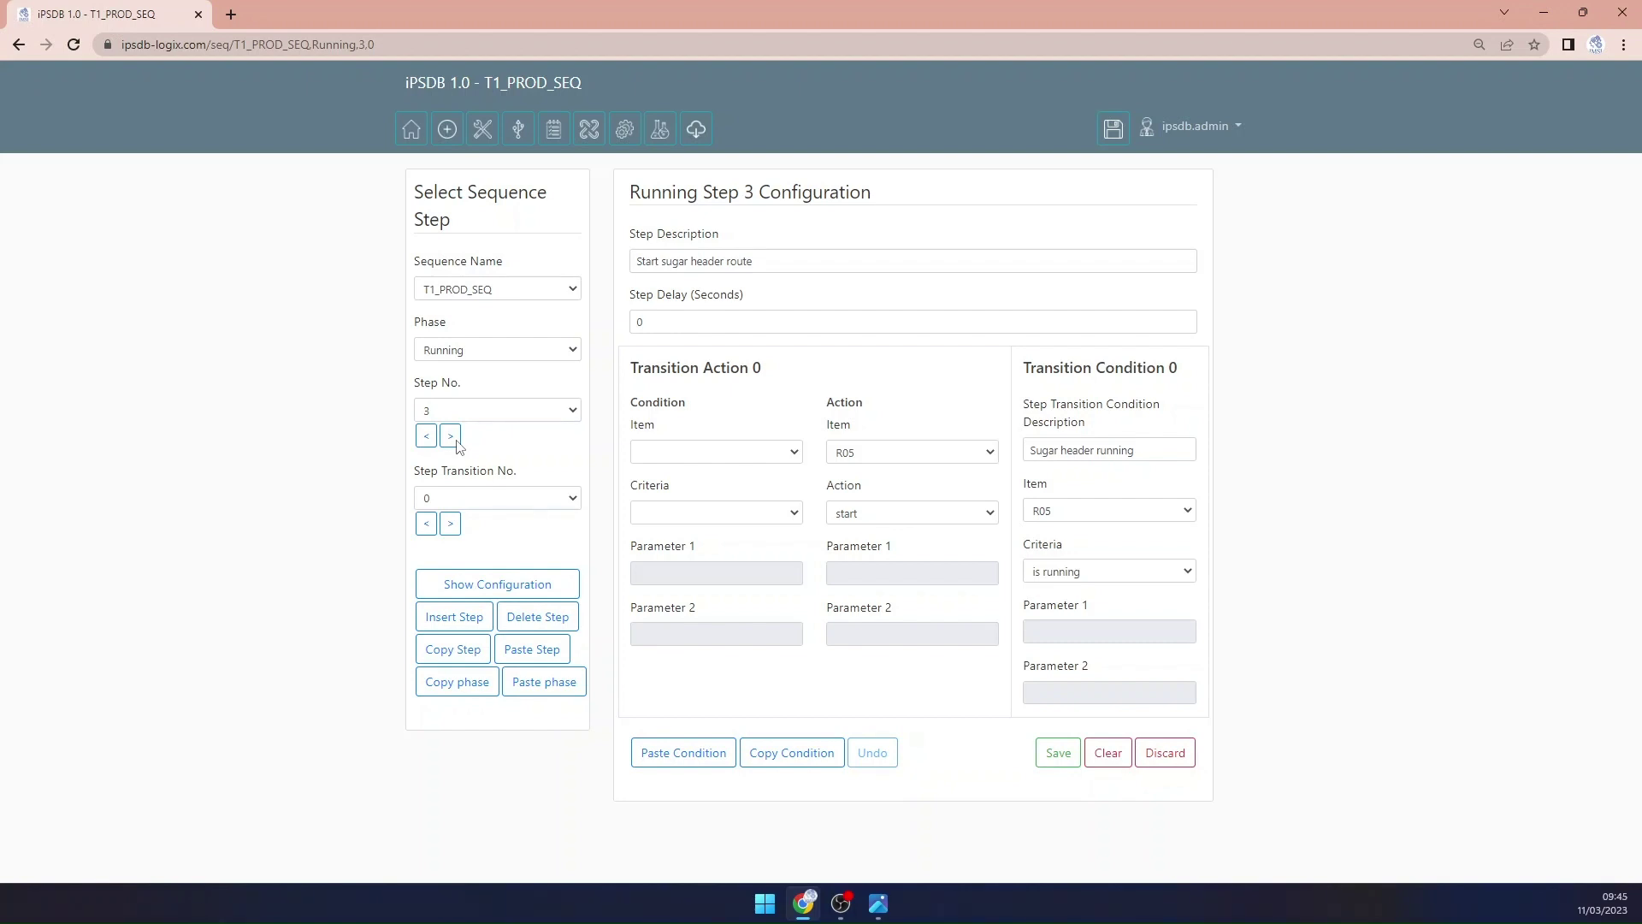
pyautogui.click(456, 440)
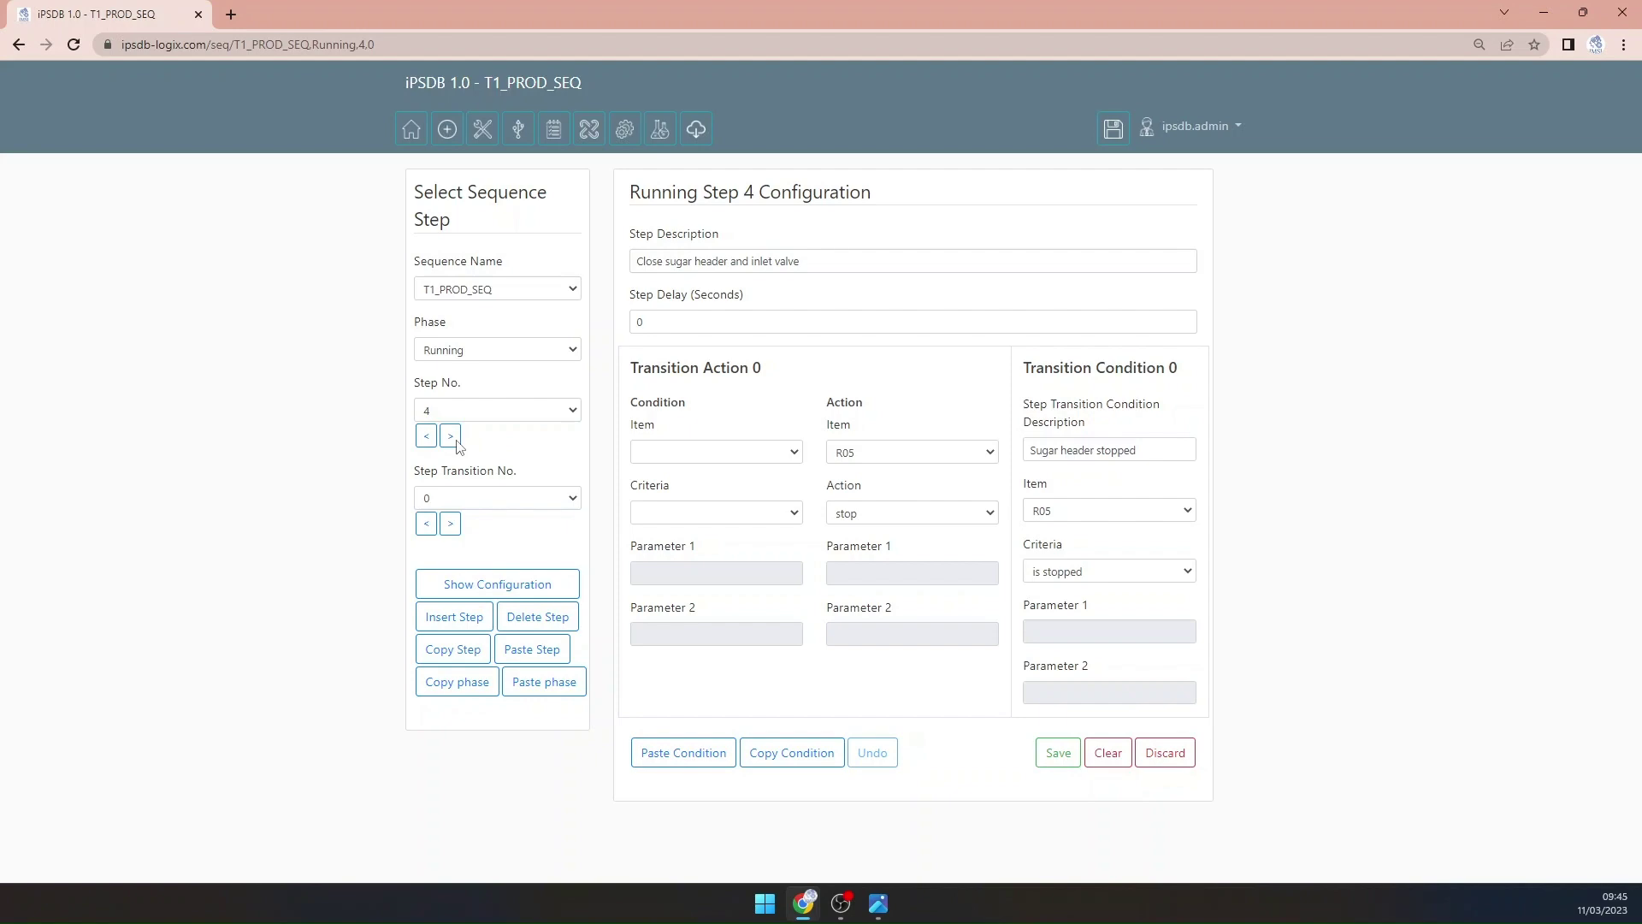
pyautogui.click(451, 437)
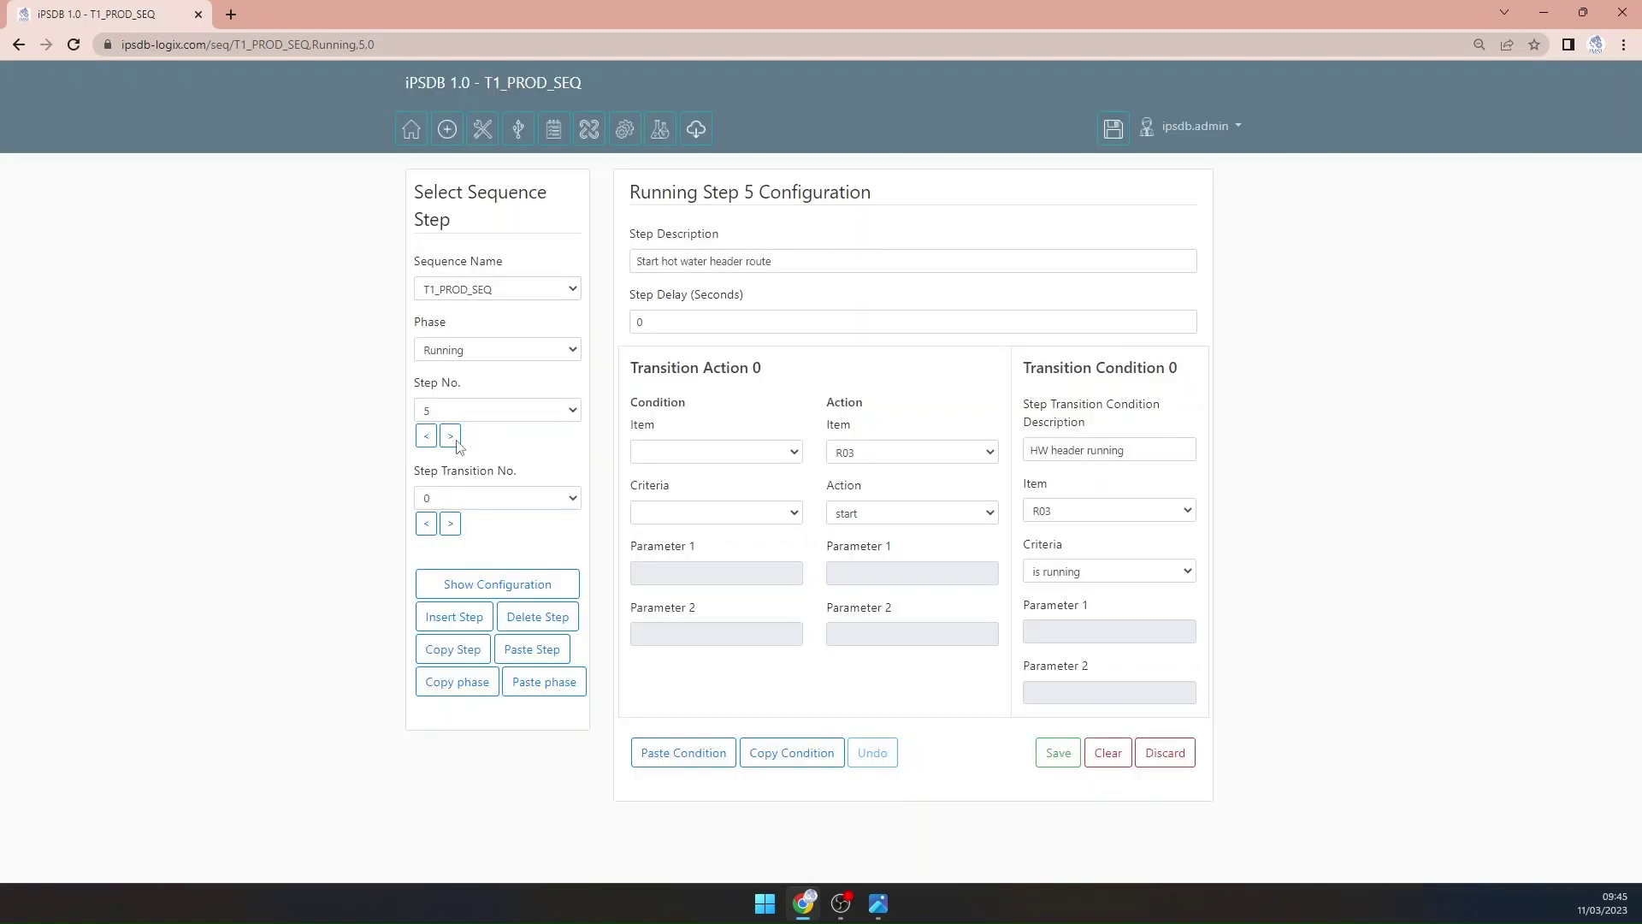
pyautogui.click(450, 437)
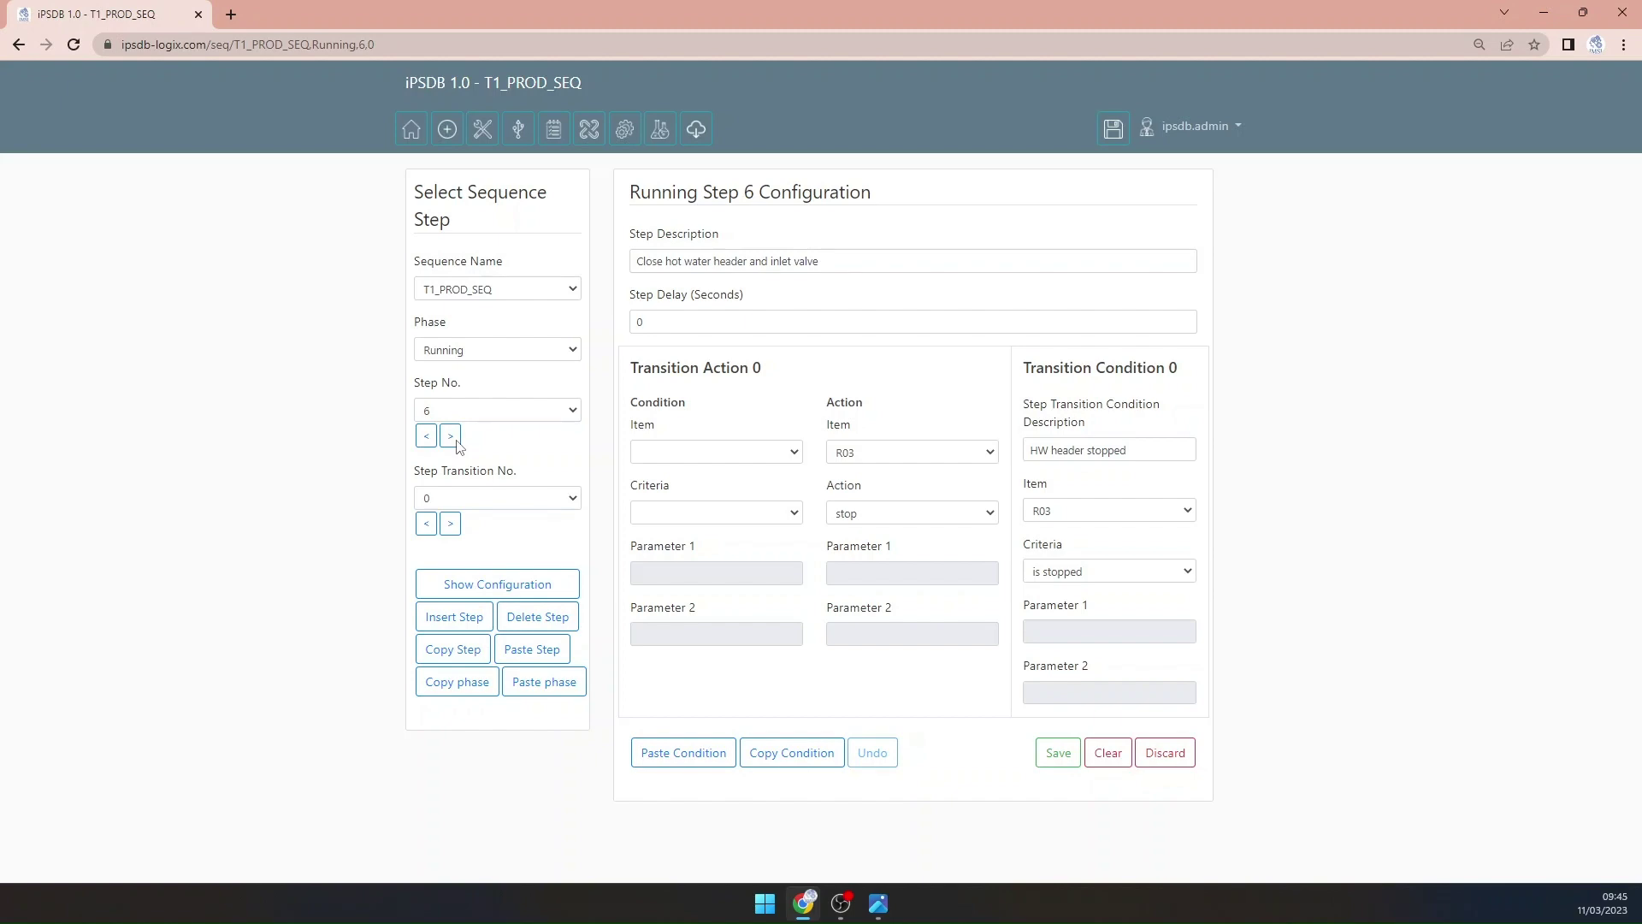
pyautogui.click(450, 437)
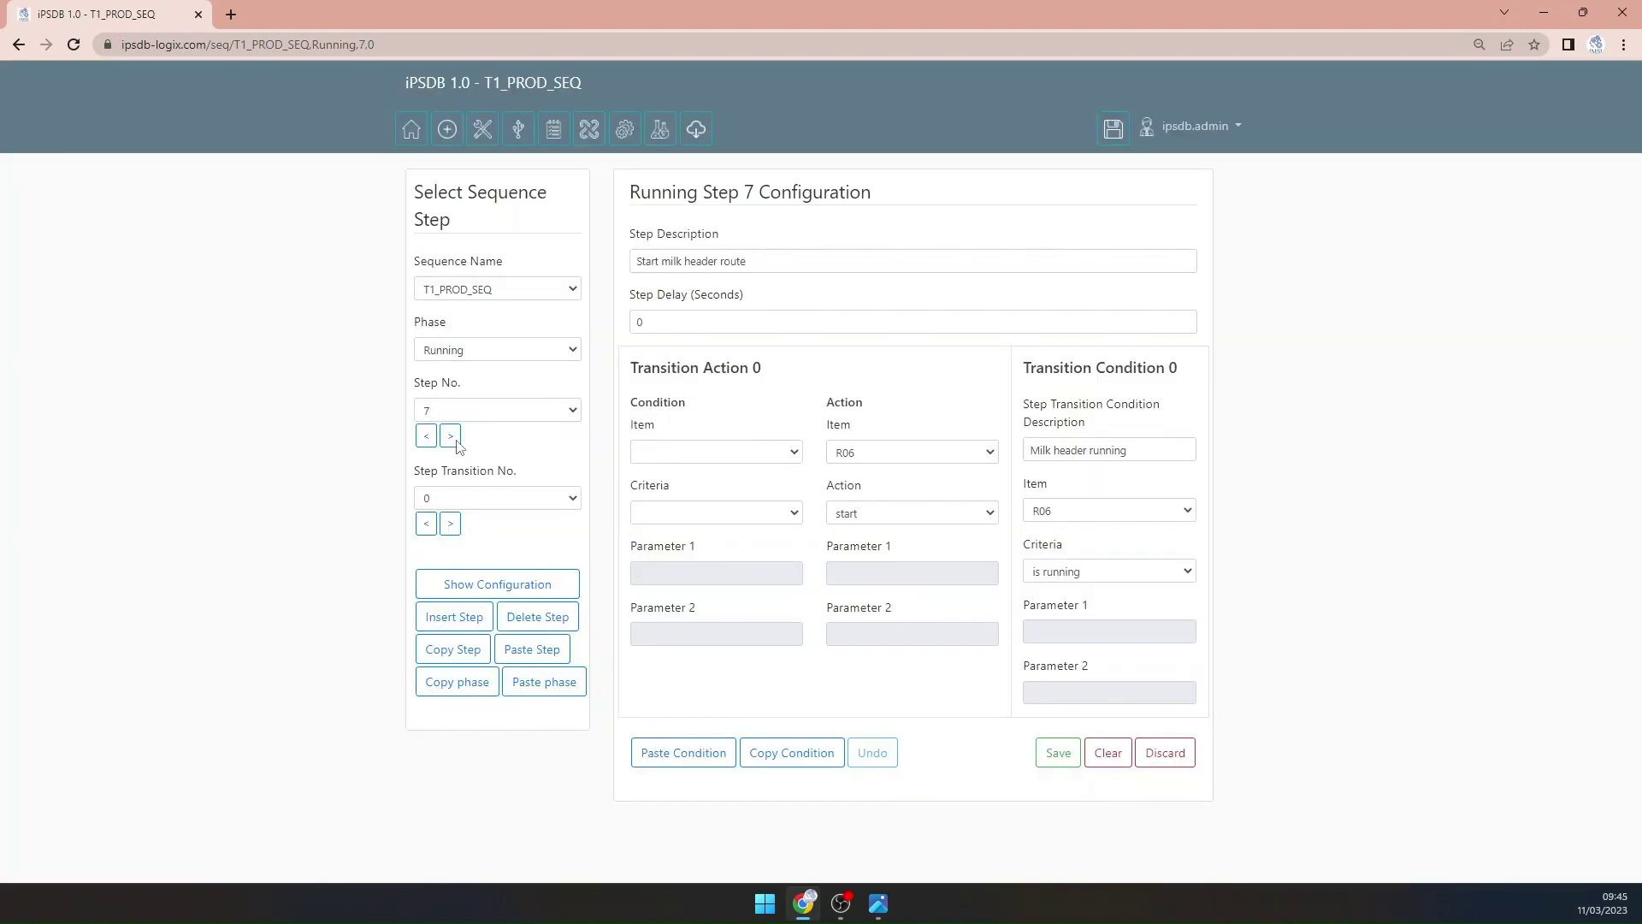
pyautogui.click(451, 437)
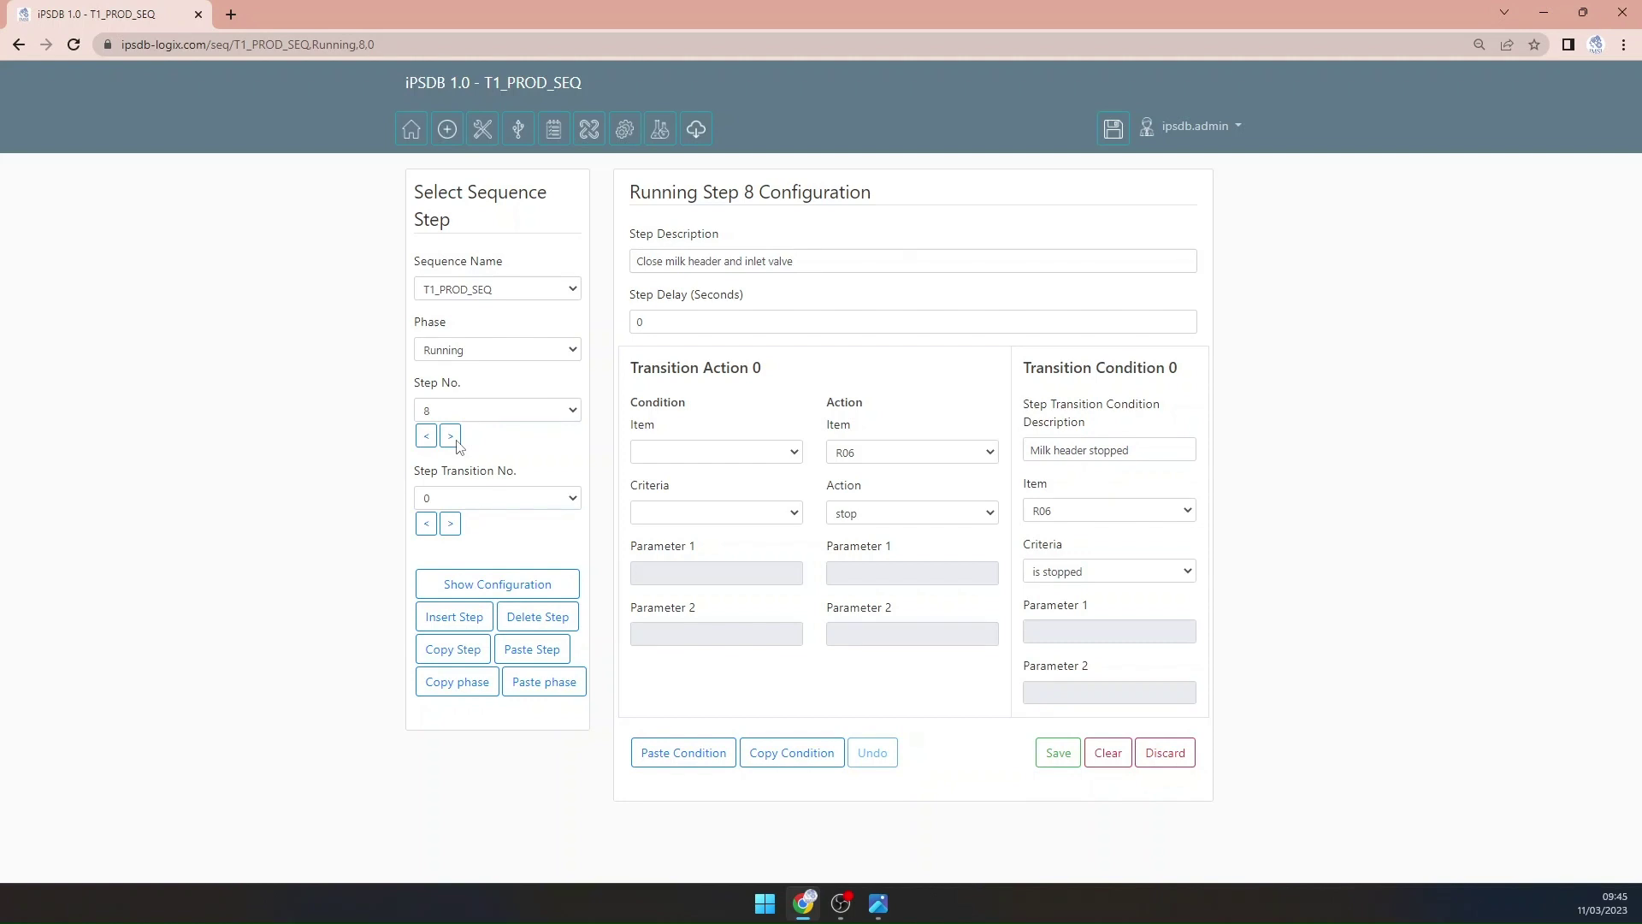
pyautogui.click(451, 437)
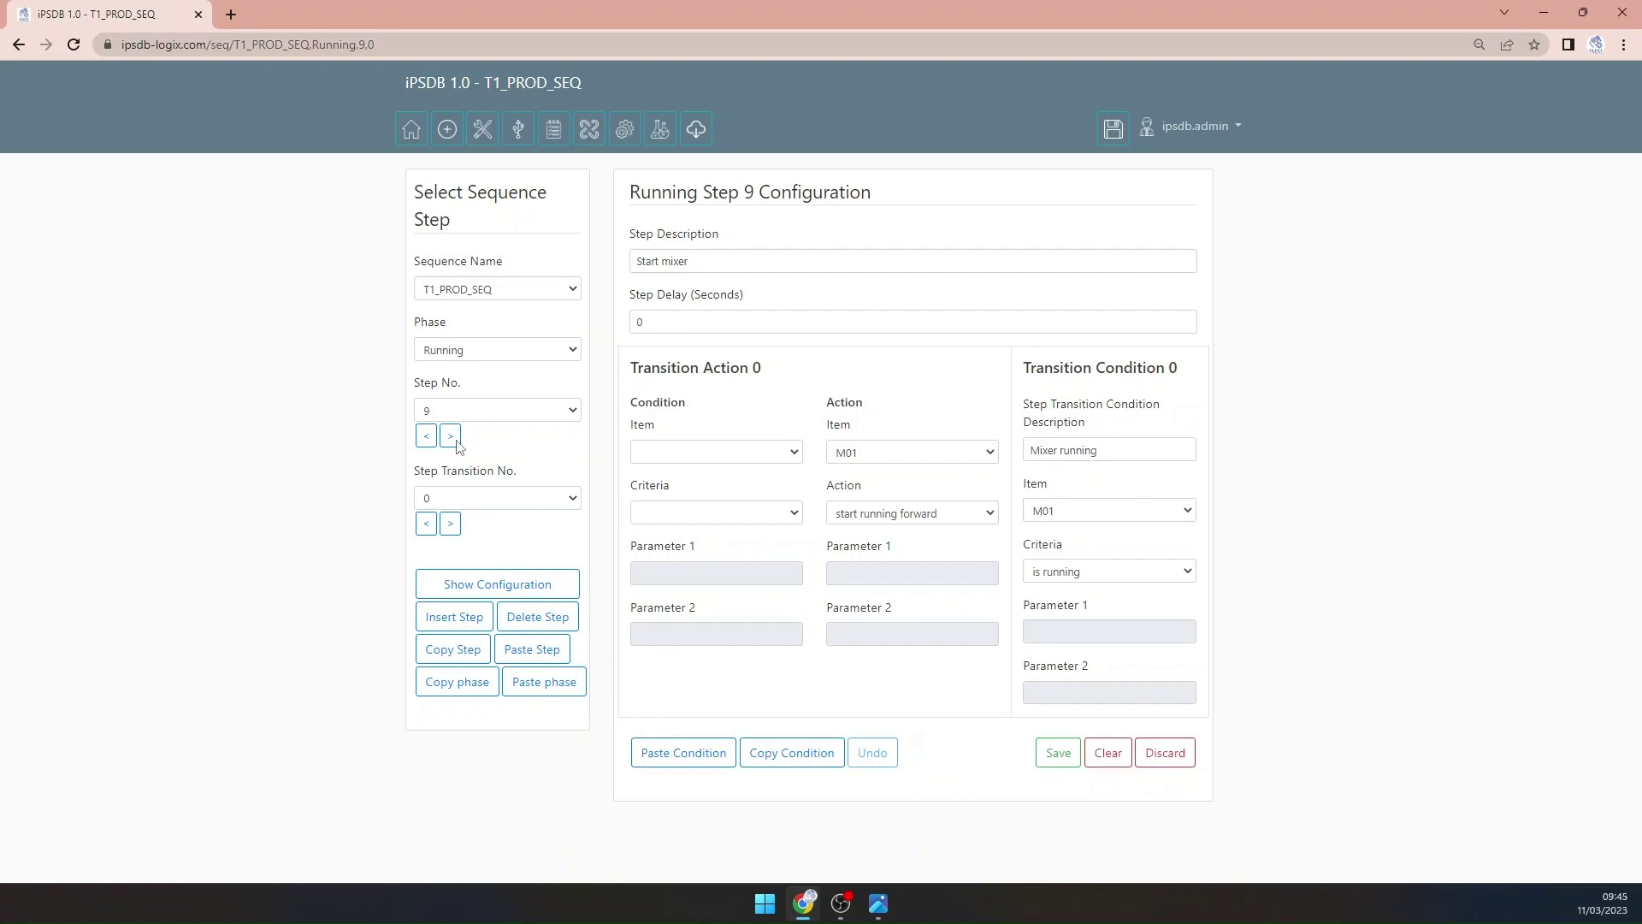
pyautogui.click(451, 437)
pyautogui.click(425, 436)
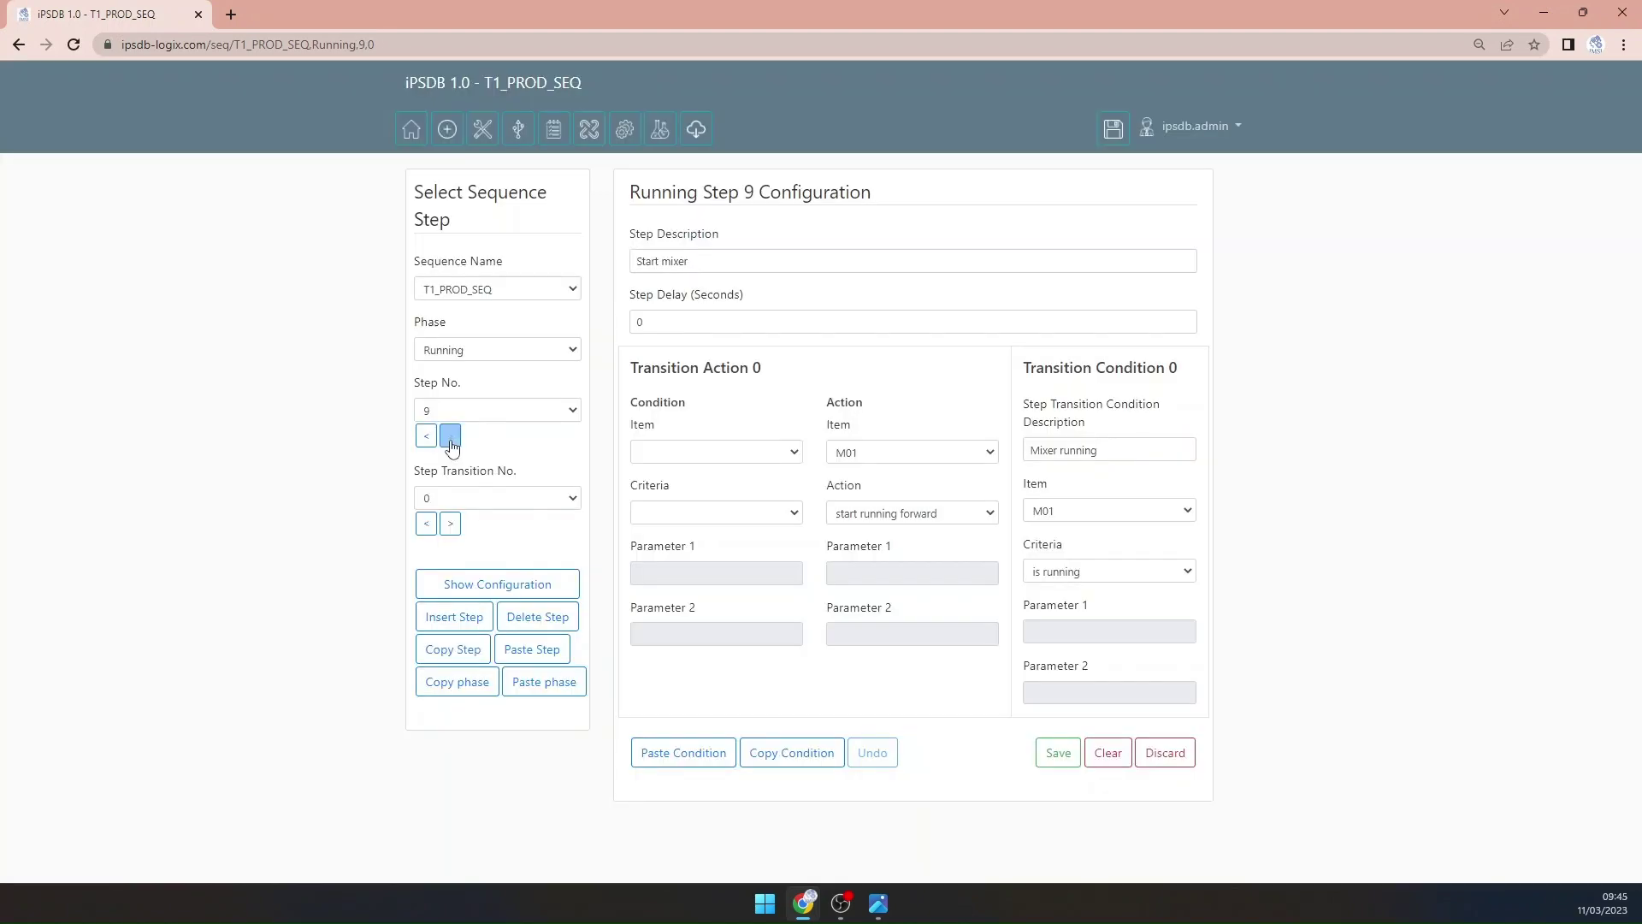
pyautogui.click(450, 437)
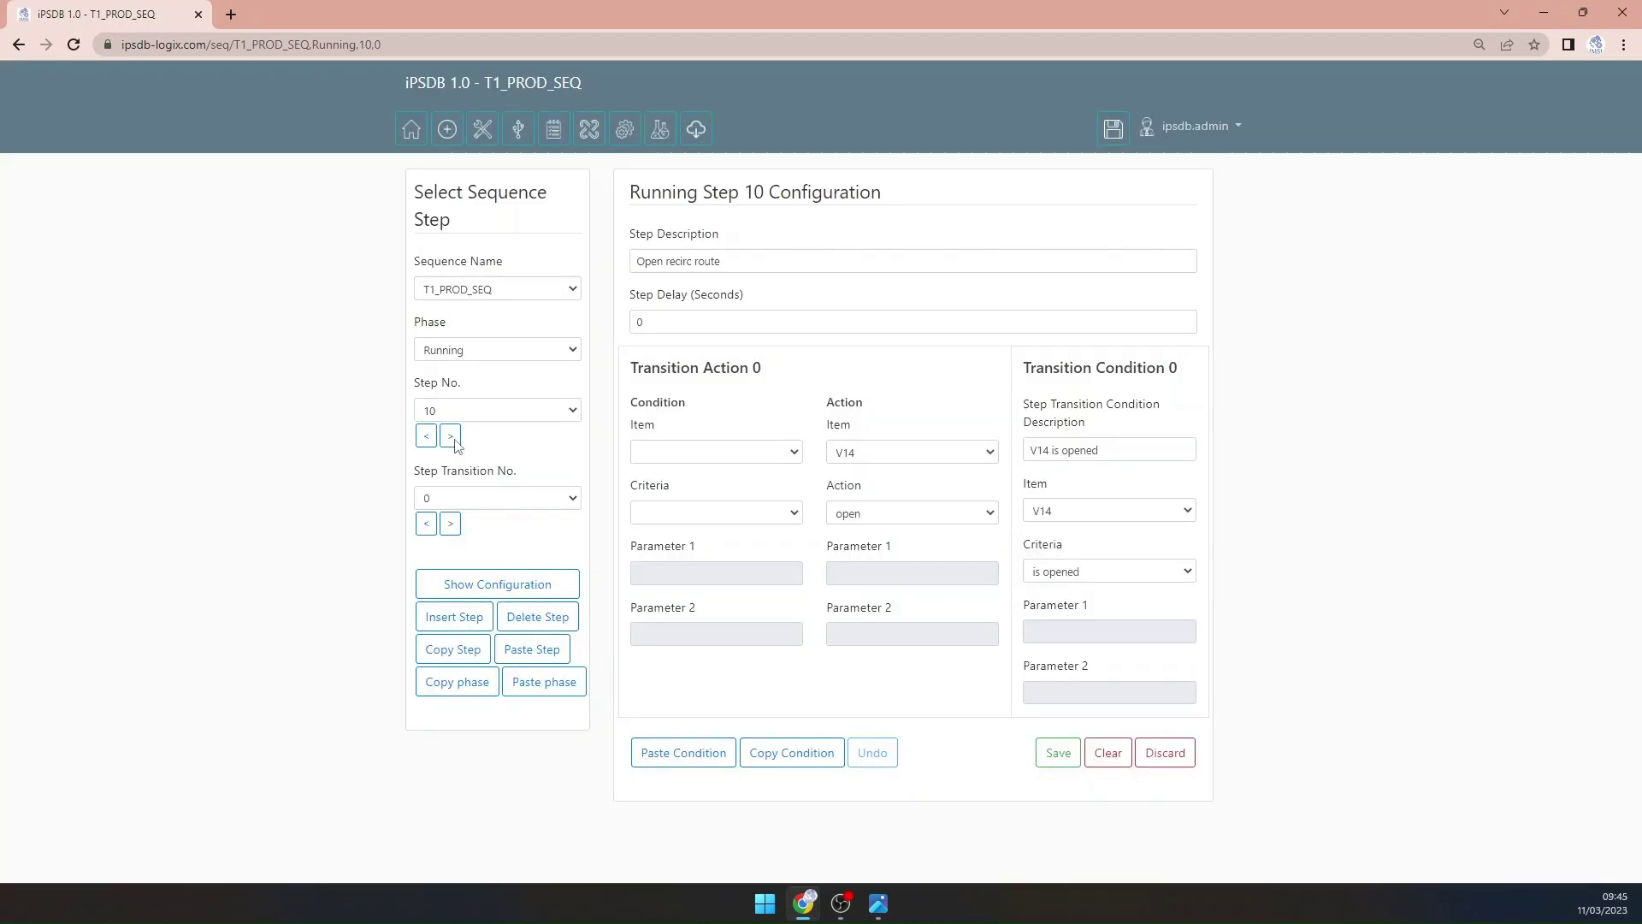
pyautogui.click(451, 437)
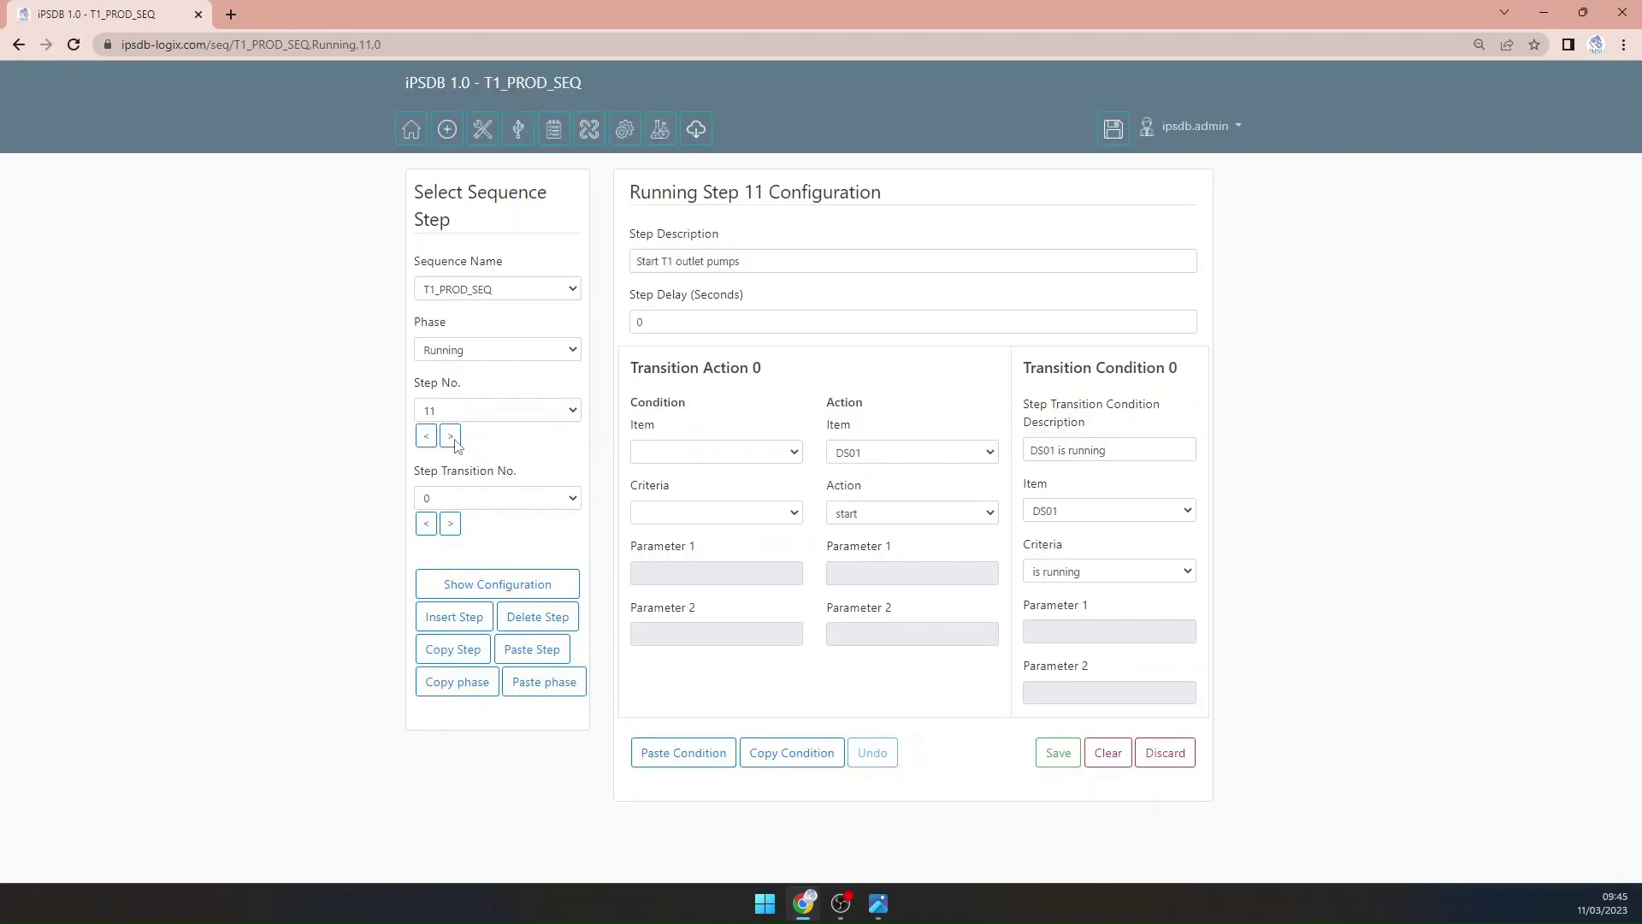
pyautogui.click(451, 437)
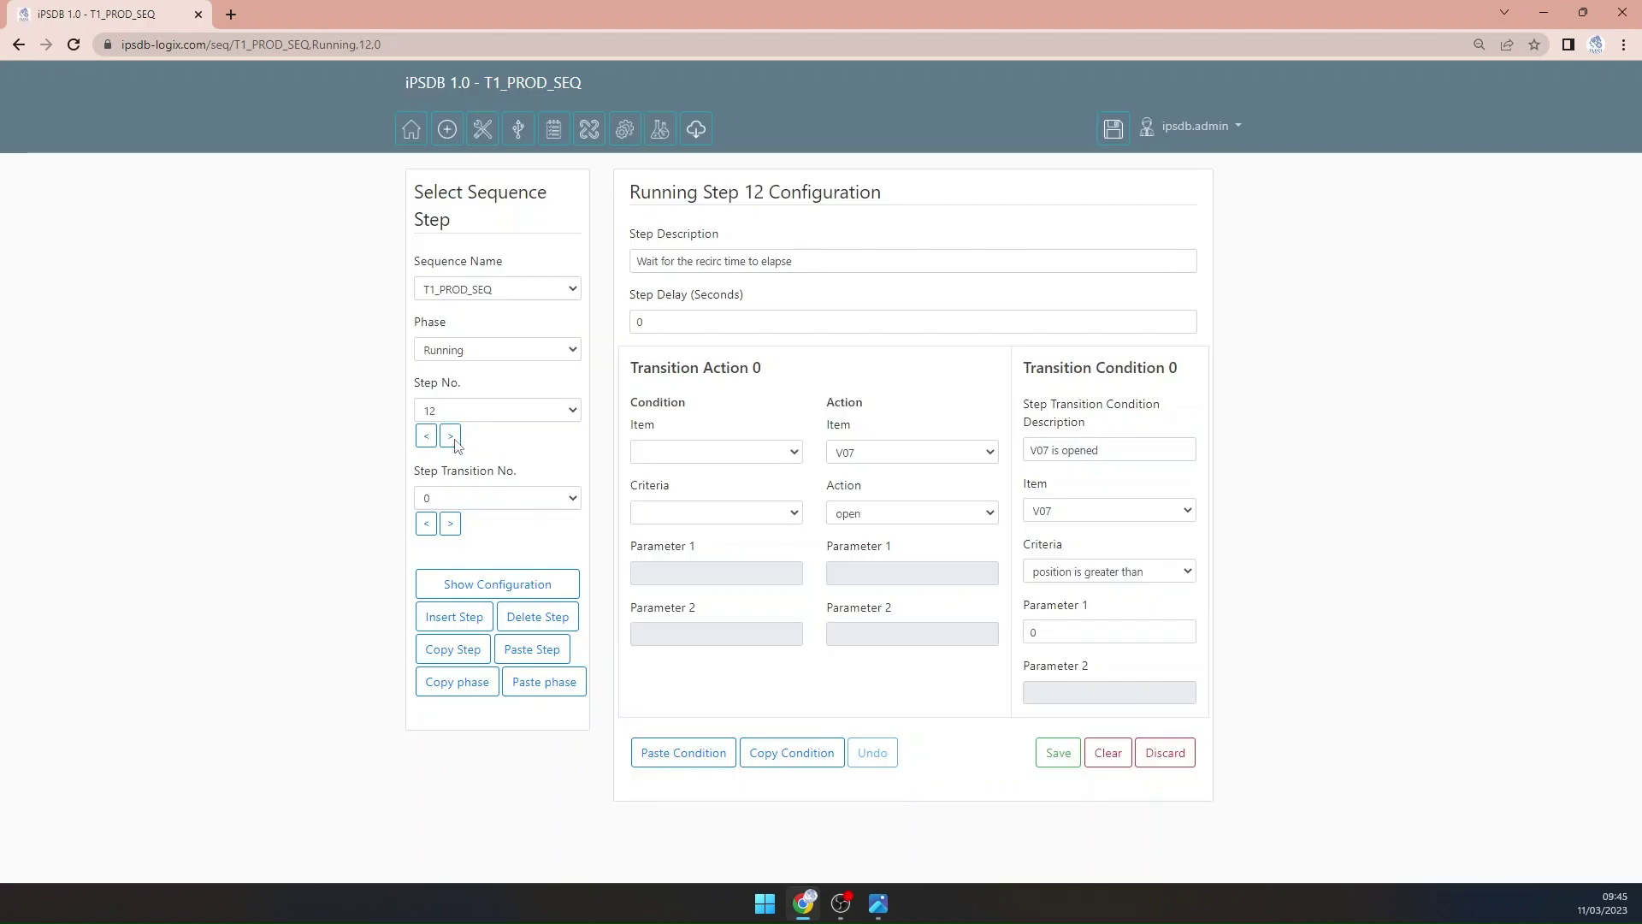
pyautogui.click(451, 437)
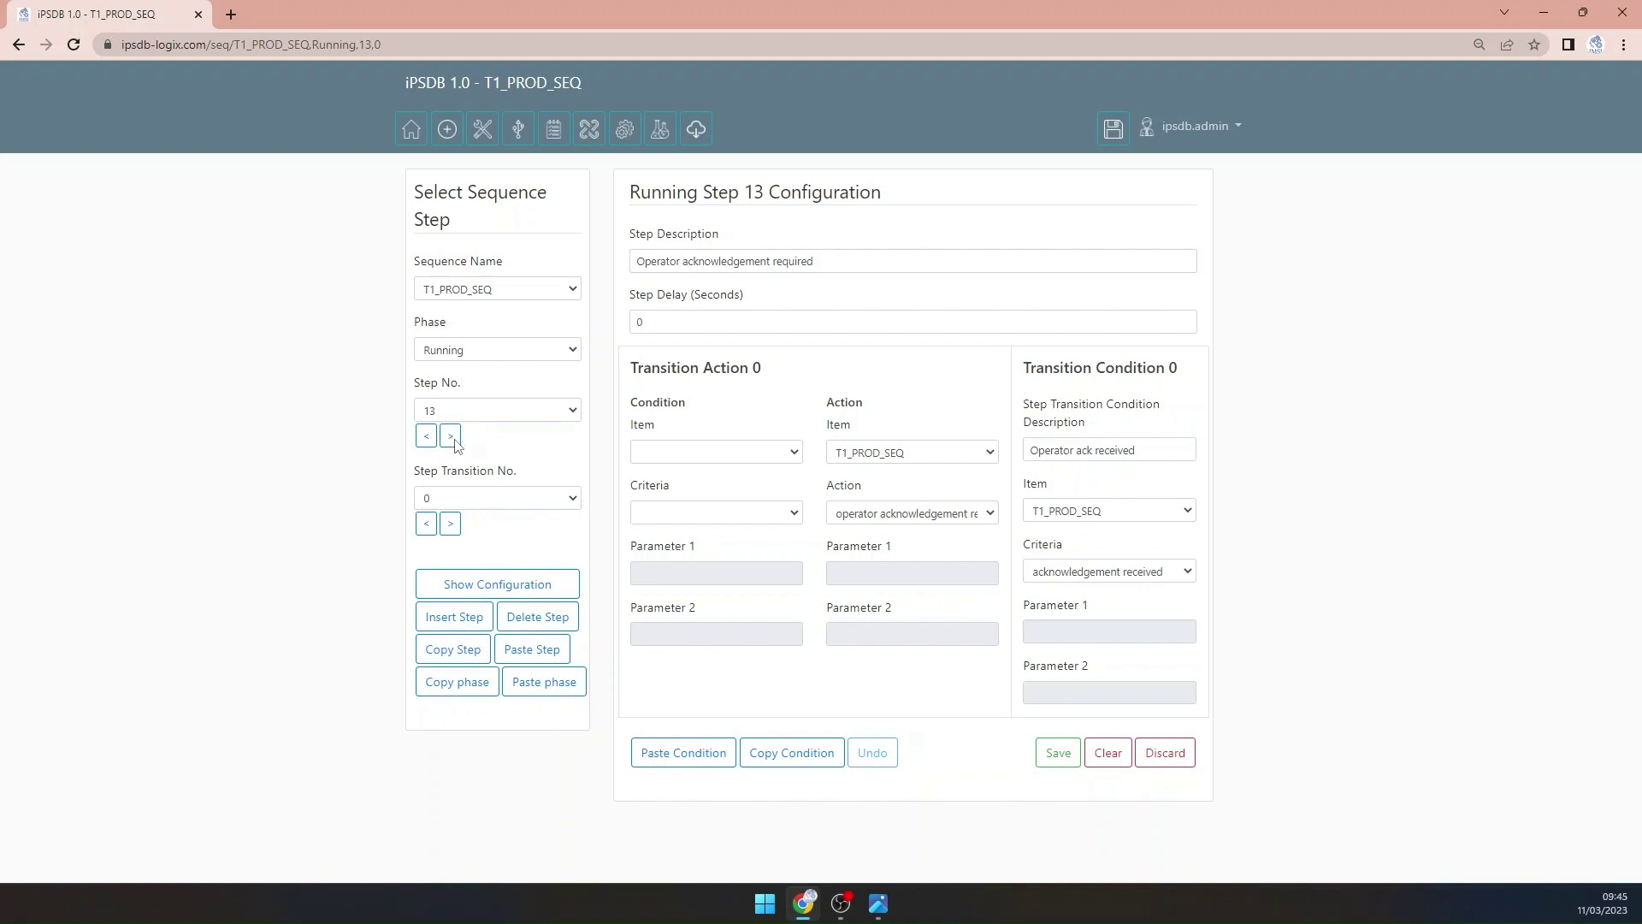
# Step: Go back through the Running steps to step 8, recheck steps 9 and 10, and examine steps 13 and 14
pyautogui.click(425, 436)
pyautogui.click(425, 436)
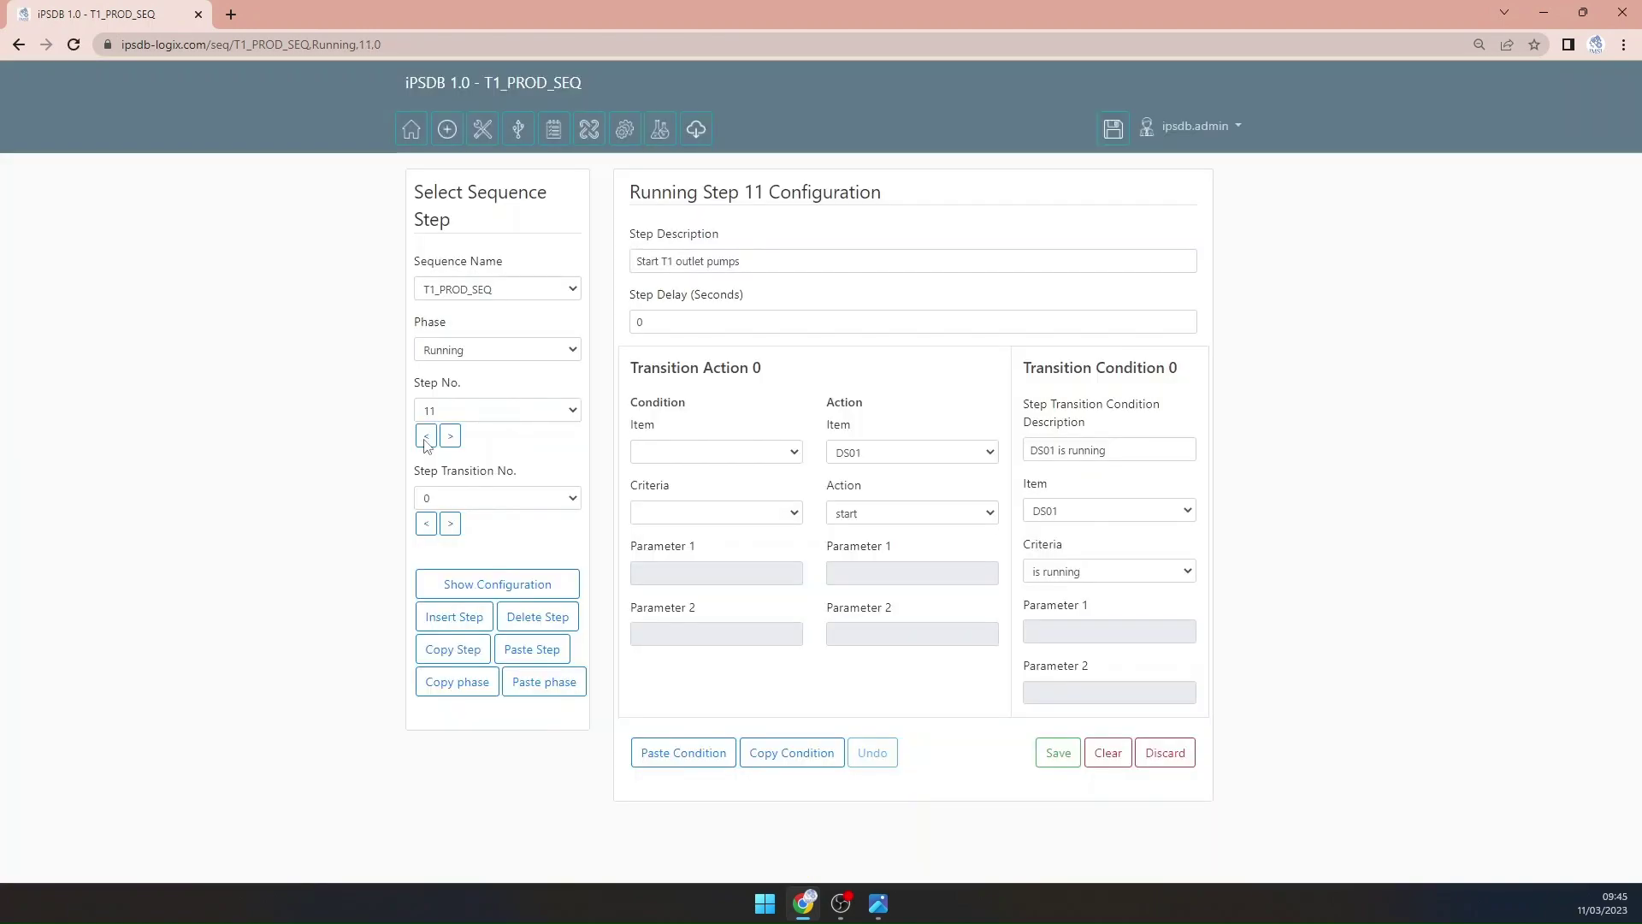
pyautogui.click(425, 436)
pyautogui.click(425, 436)
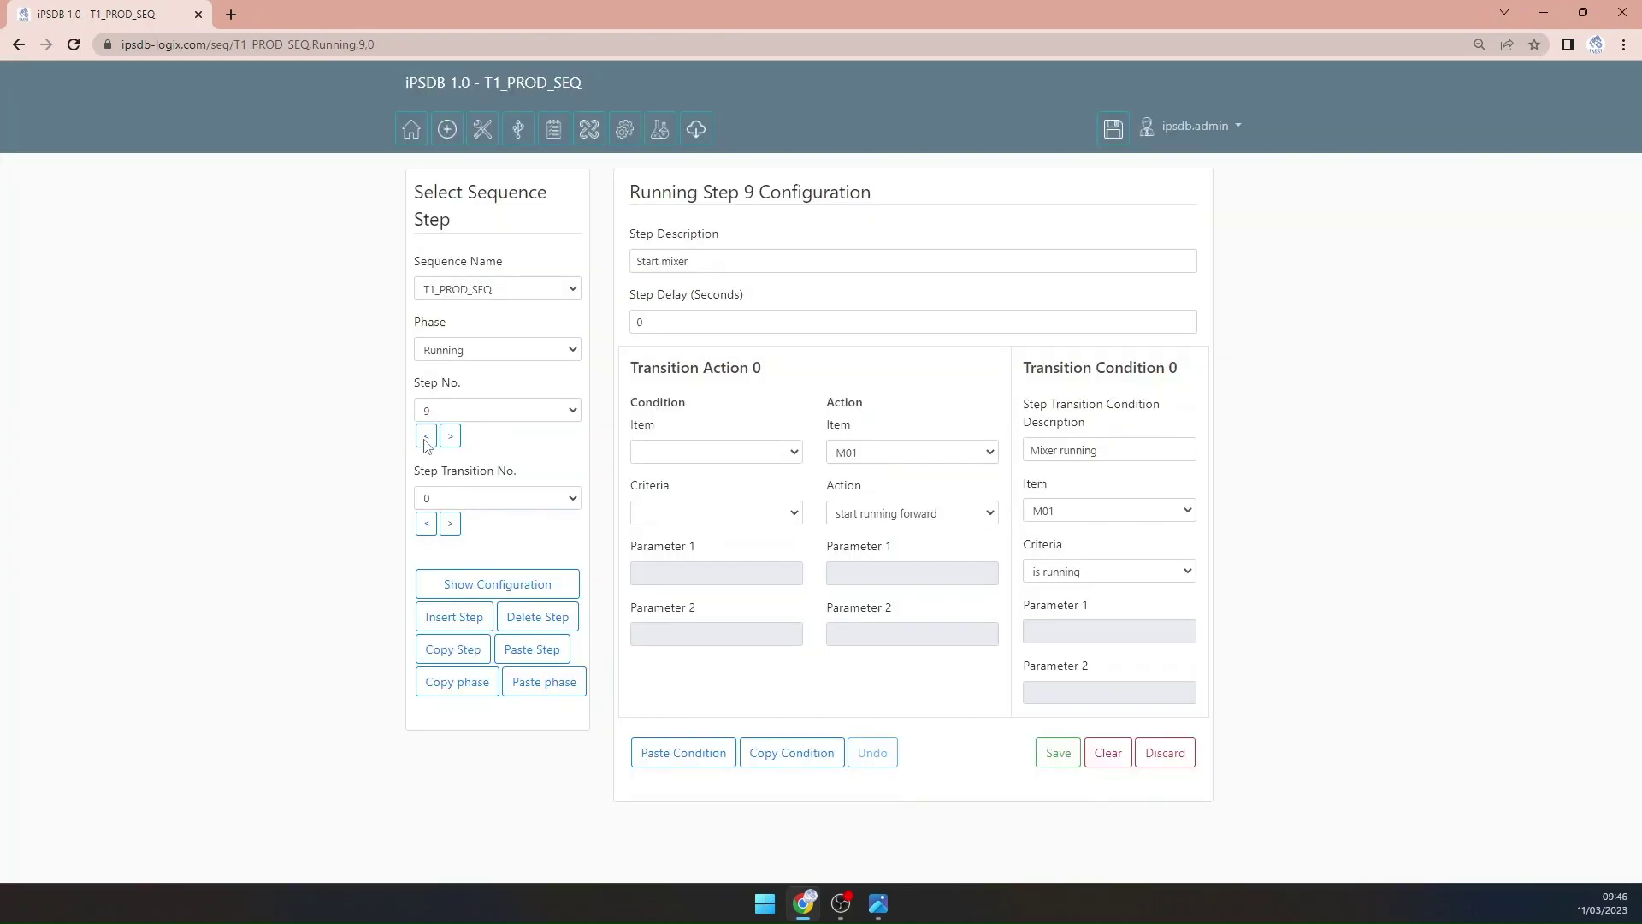
pyautogui.click(425, 436)
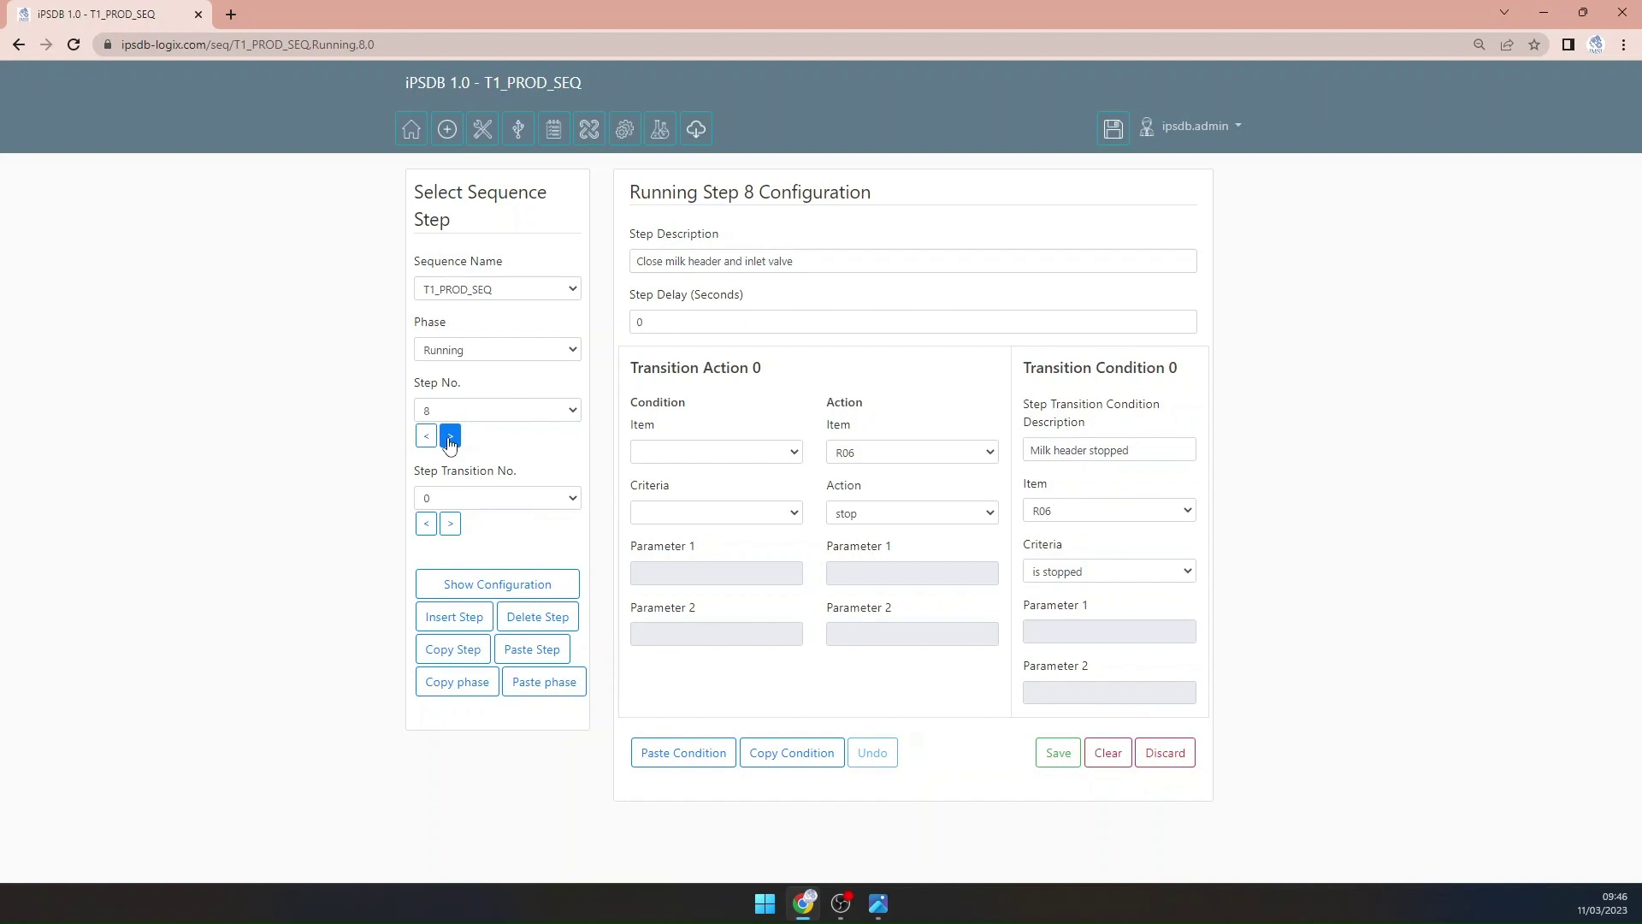
pyautogui.click(450, 438)
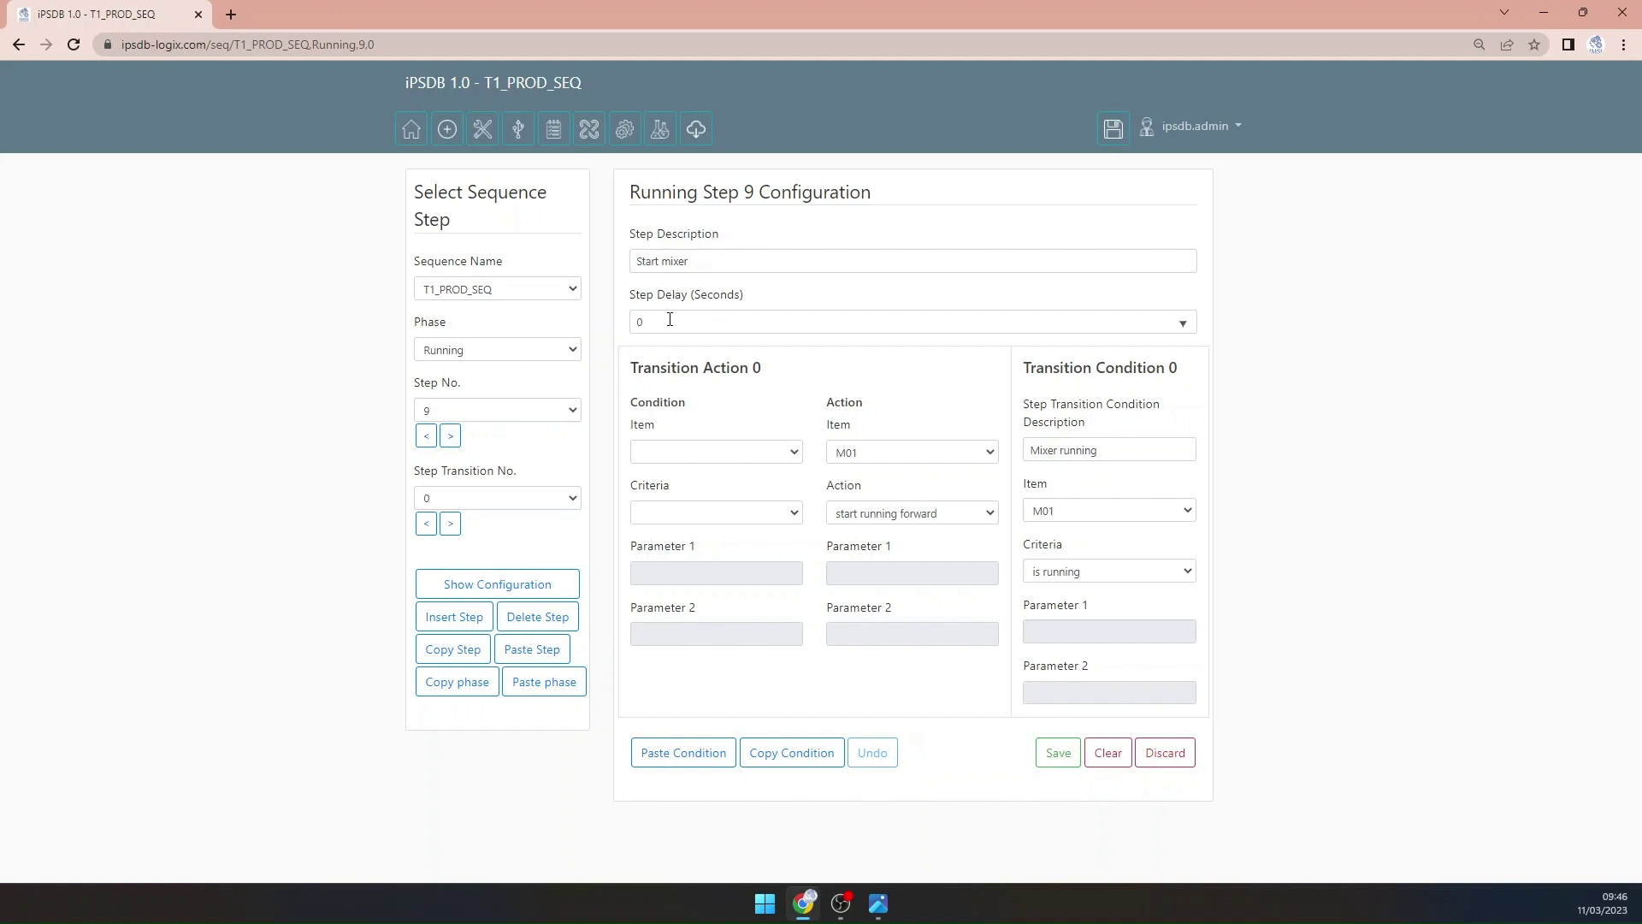
pyautogui.click(451, 437)
pyautogui.click(462, 414)
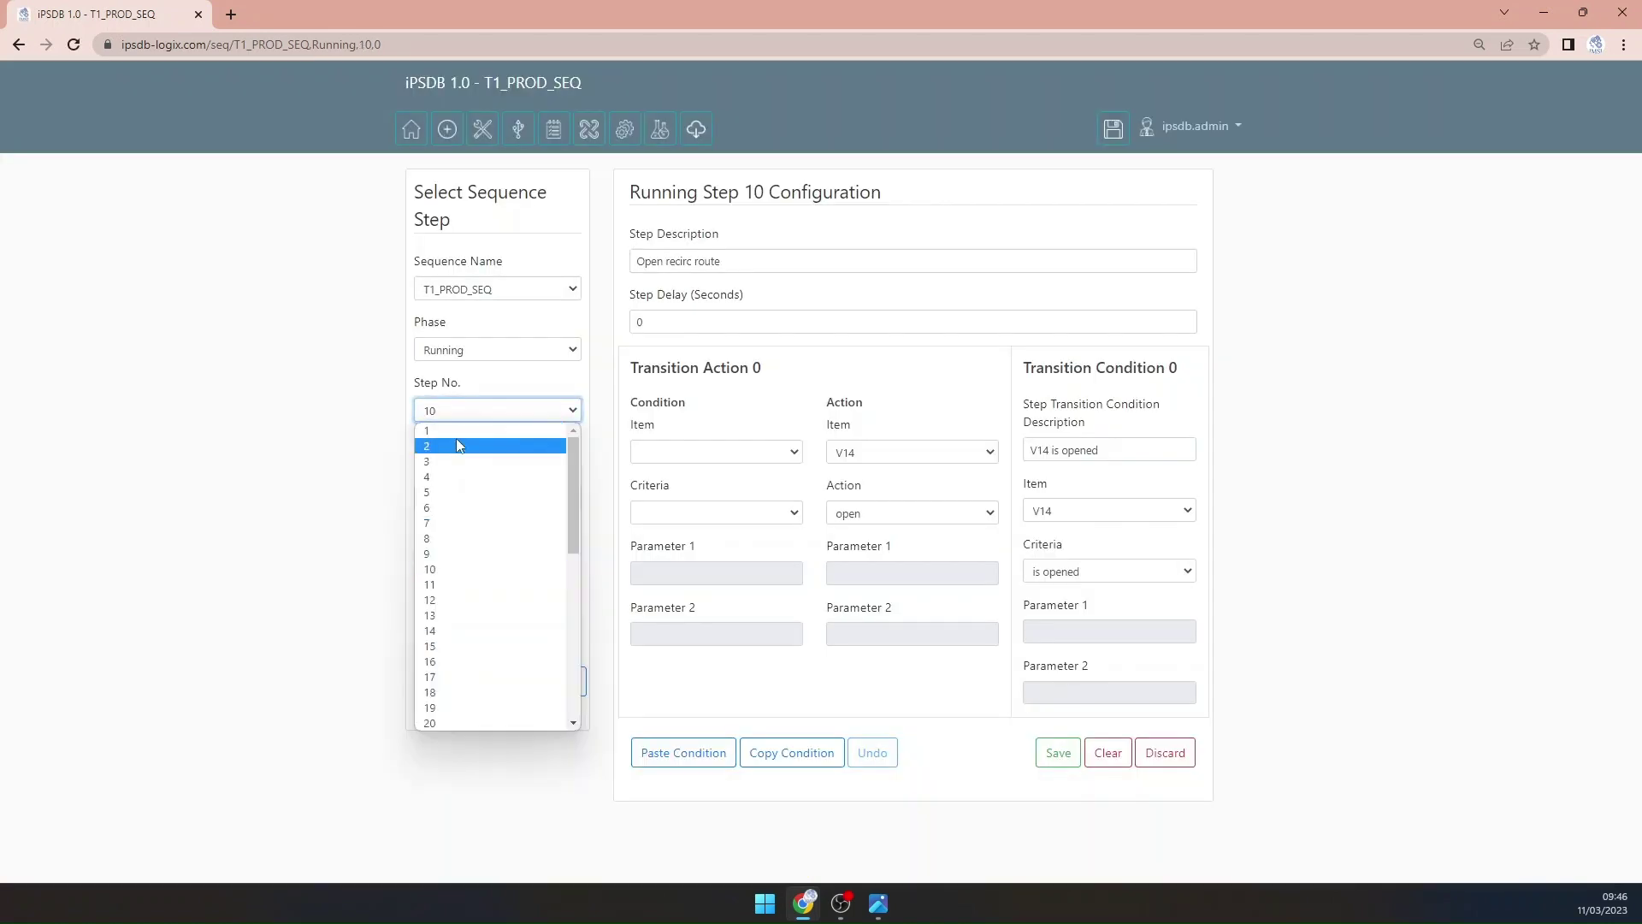
pyautogui.click(466, 614)
pyautogui.click(470, 584)
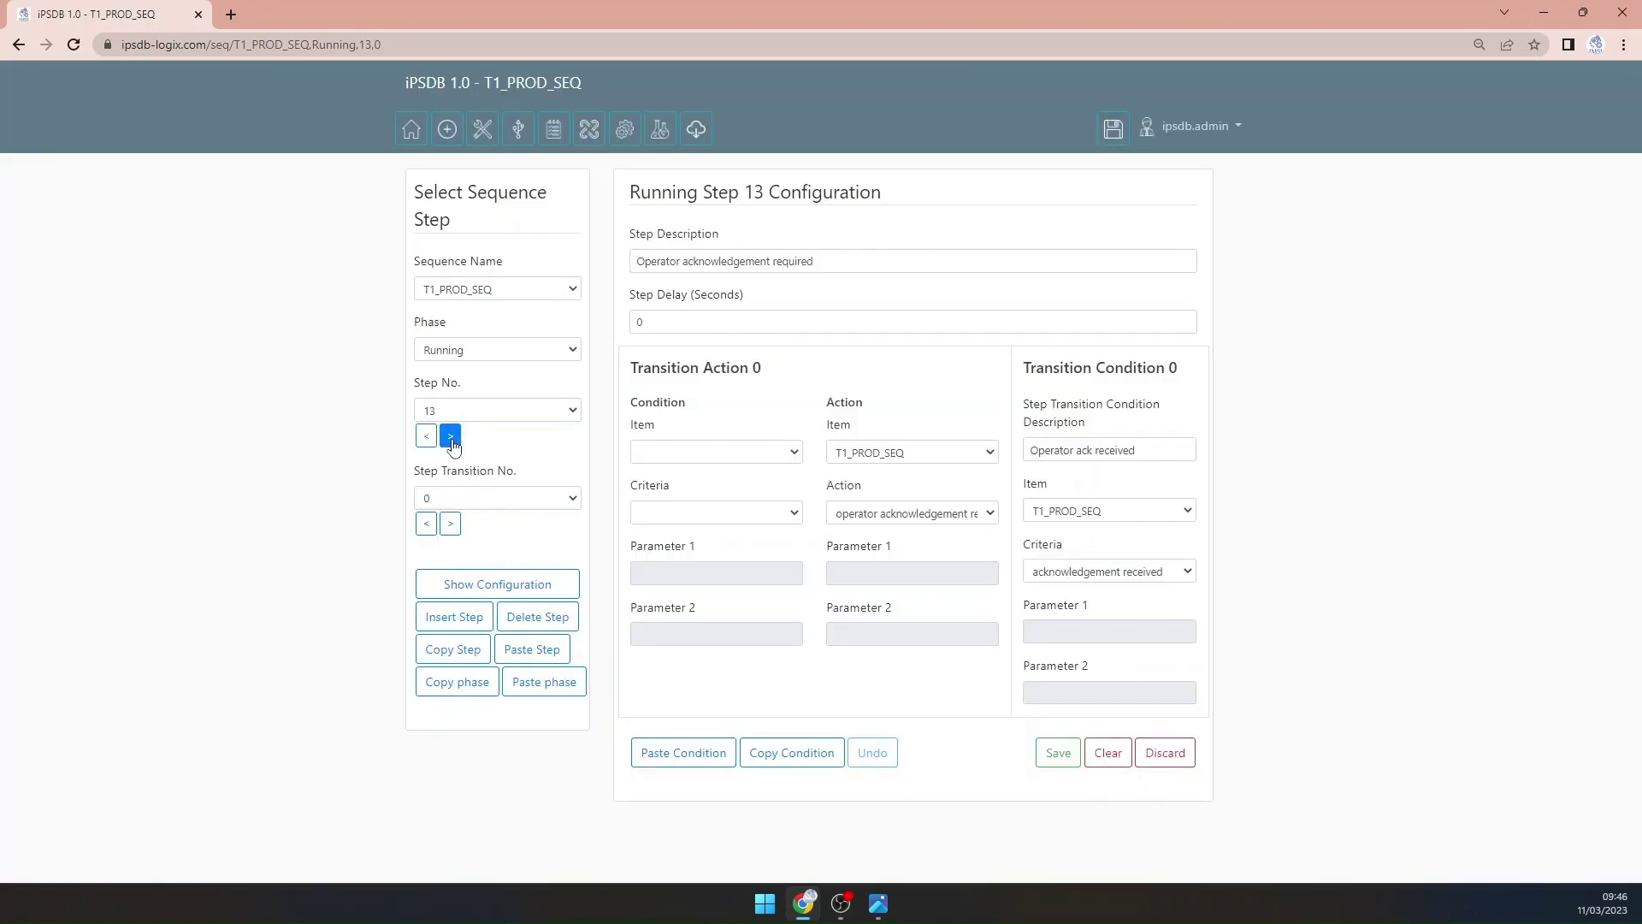
pyautogui.click(452, 439)
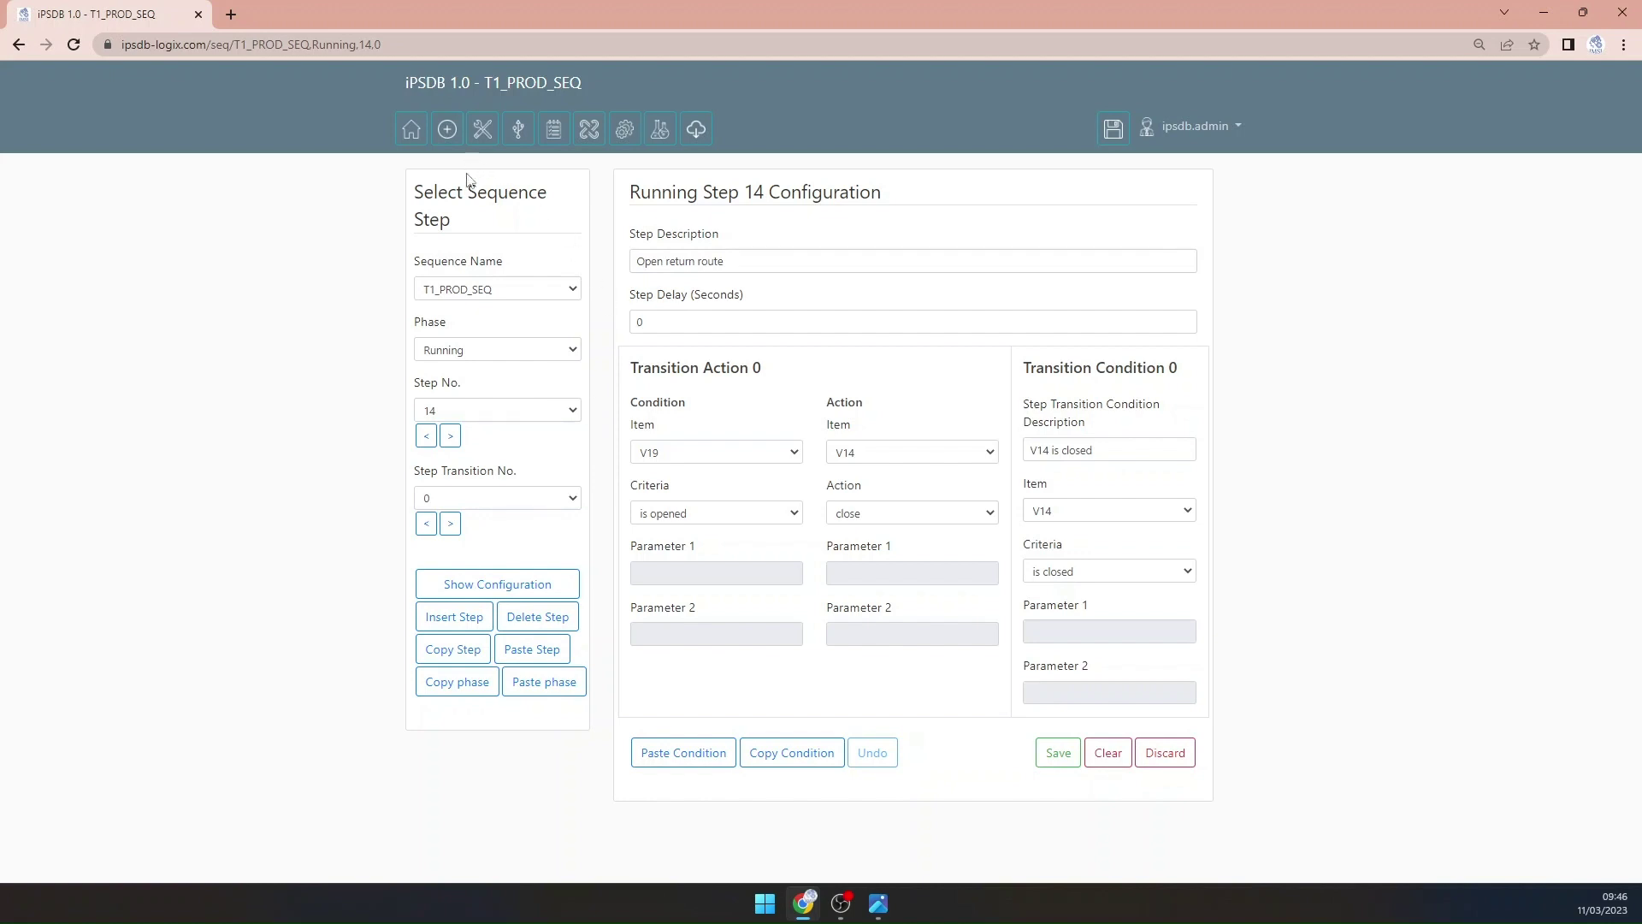
# Step: Show the configuration of Holding step 1 and set its step description to "Close all routes, pumps and valves"
pyautogui.click(496, 352)
pyautogui.click(494, 386)
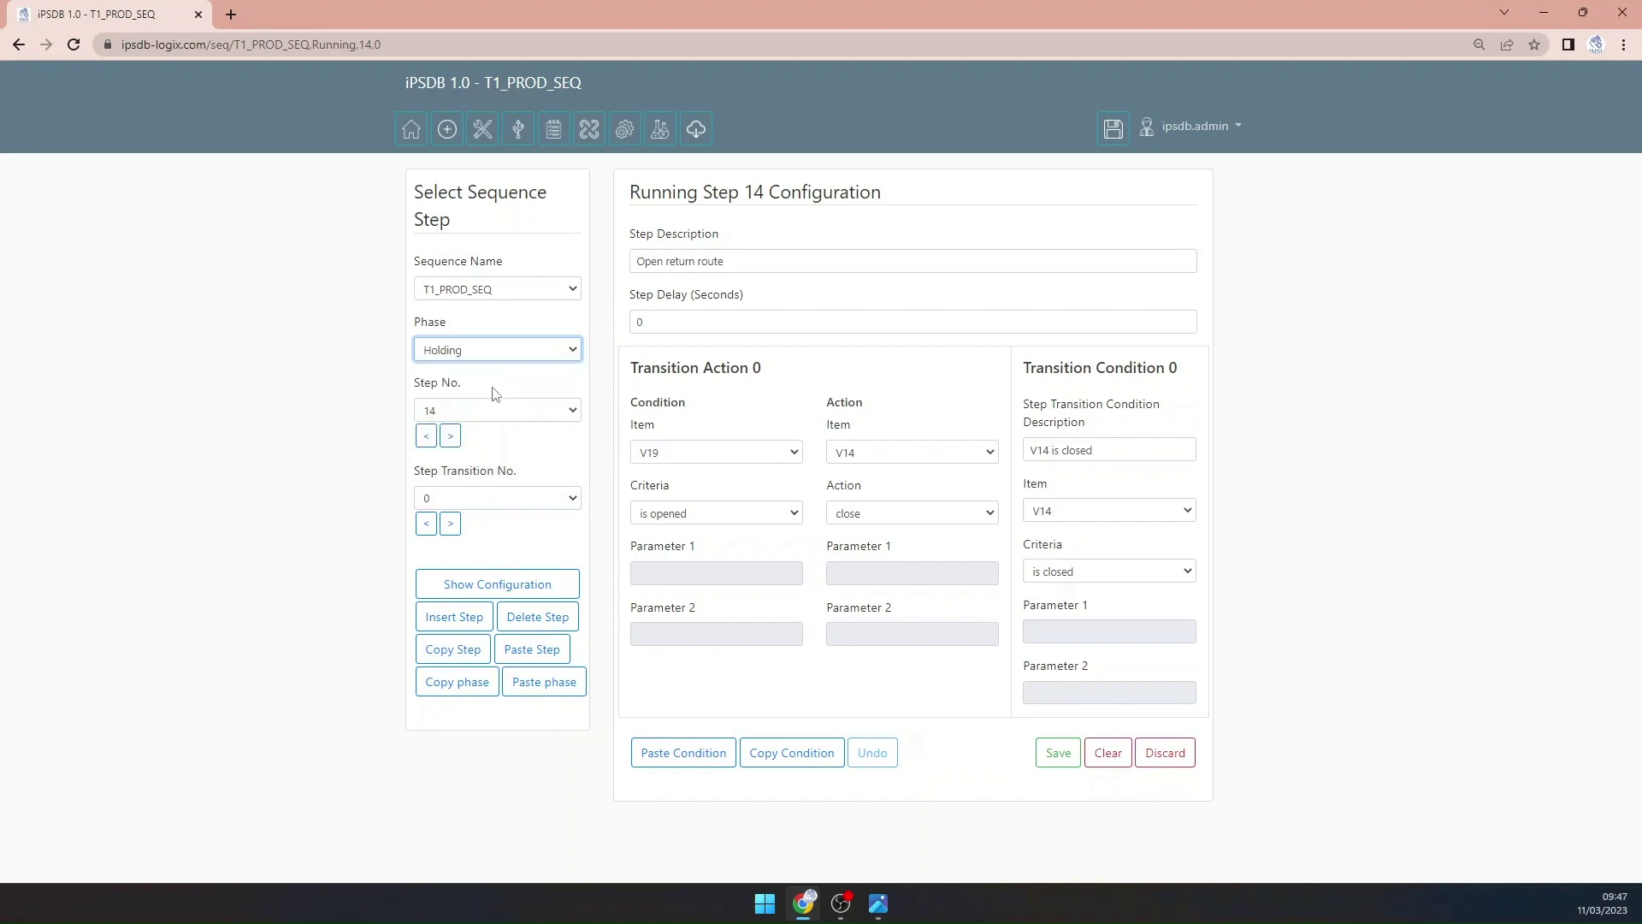
pyautogui.click(495, 411)
pyautogui.click(513, 427)
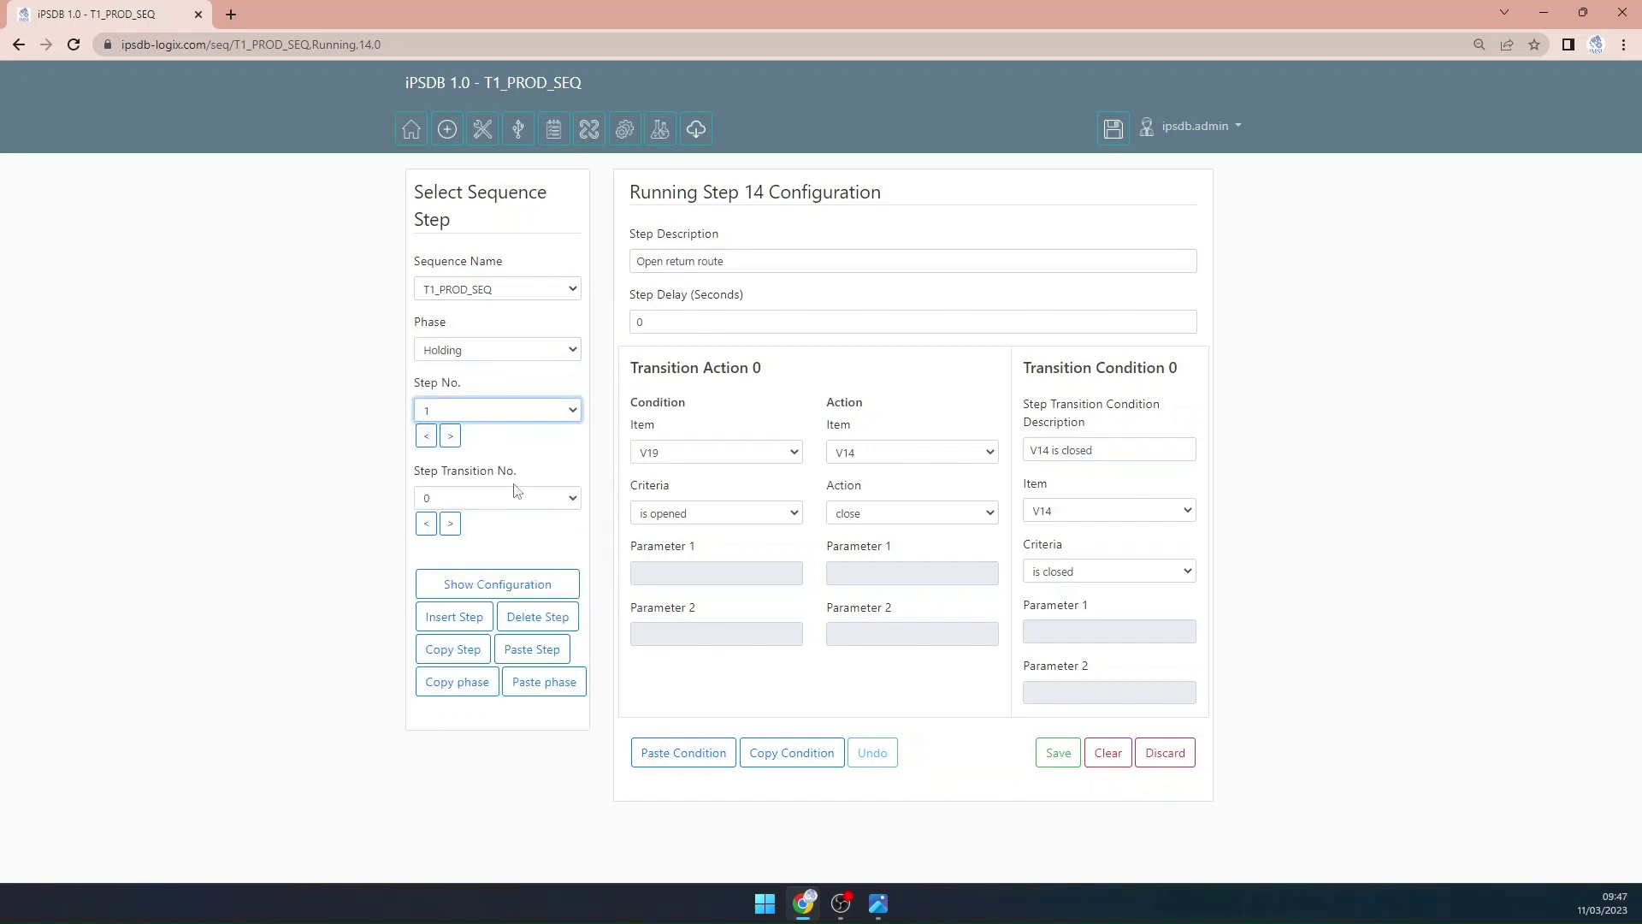
pyautogui.click(487, 585)
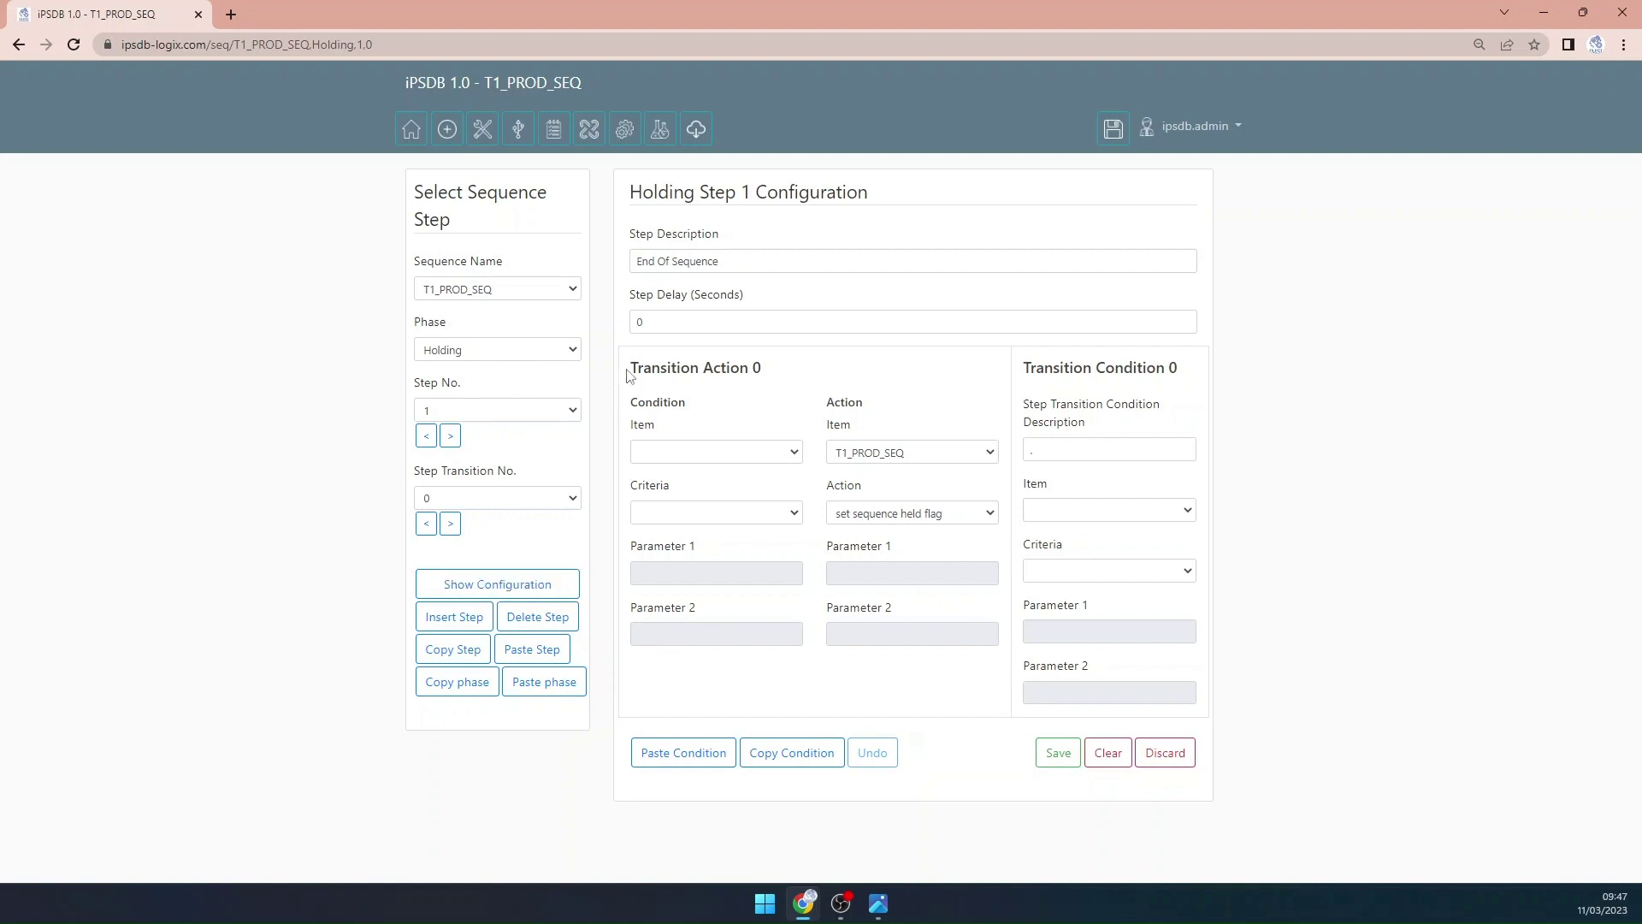
pyautogui.tripleClick(742, 260)
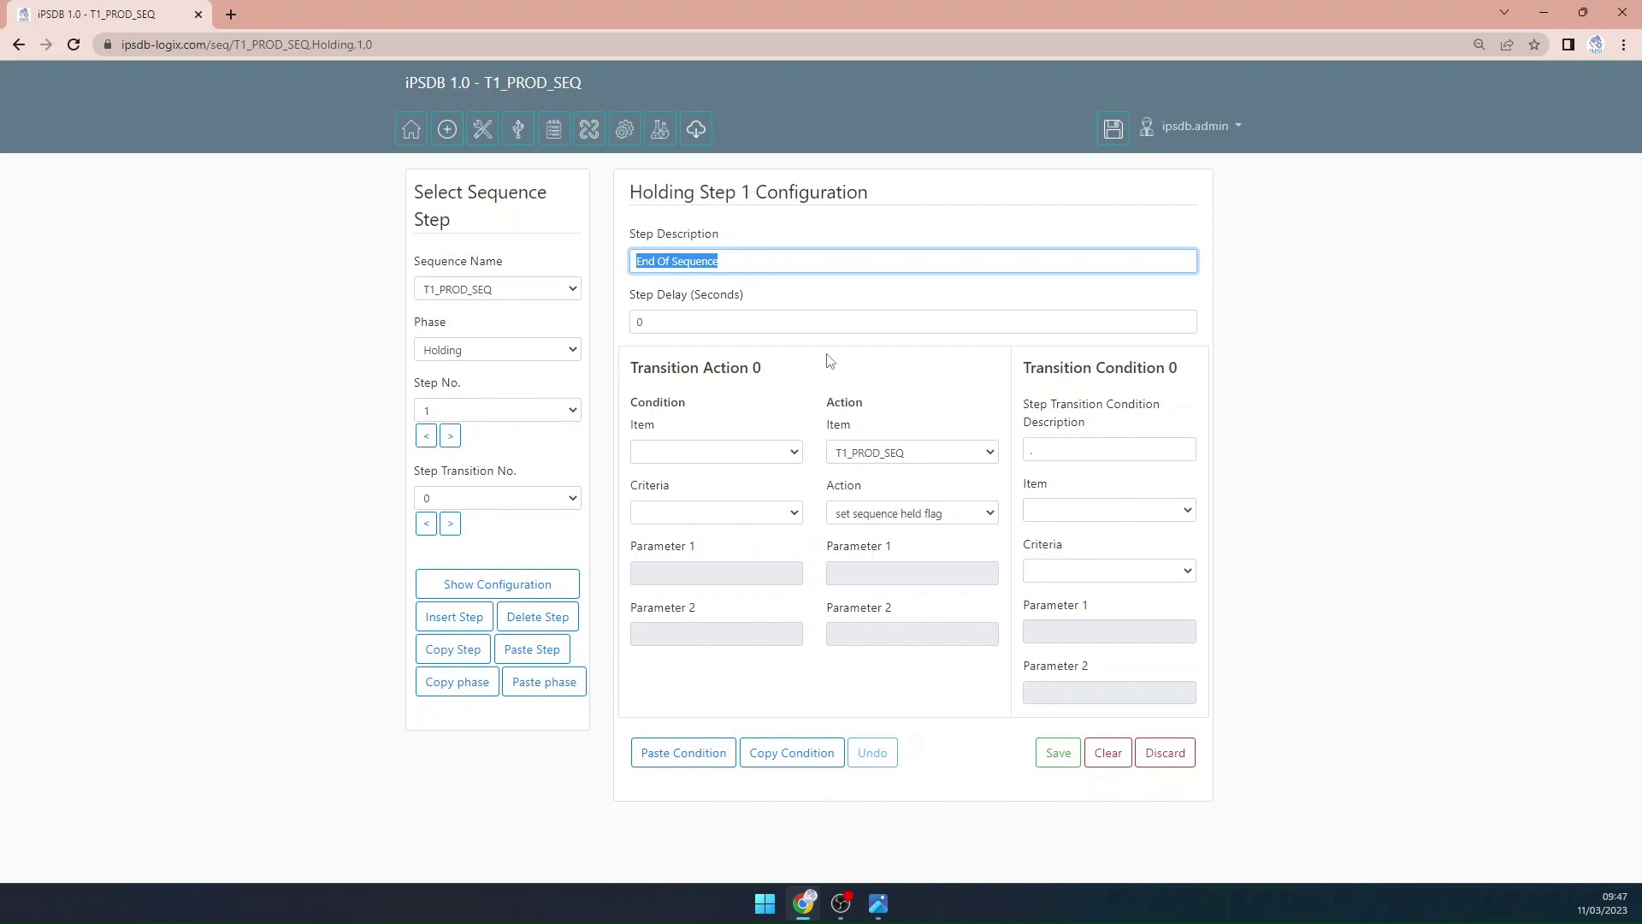
pyautogui.write('C')
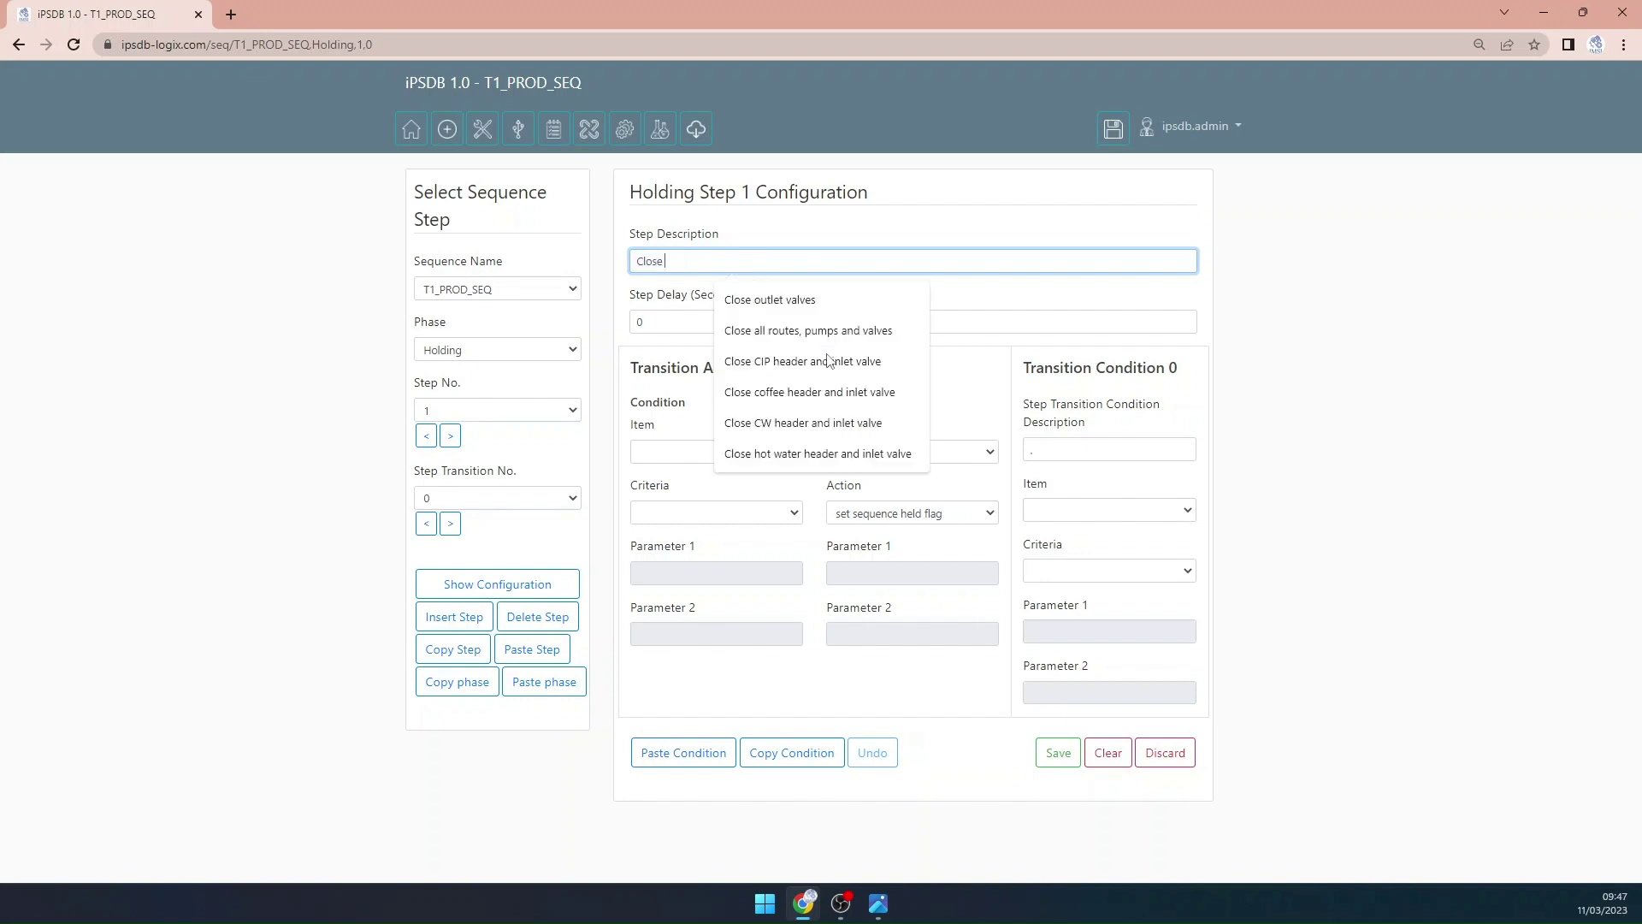
pyautogui.write('lose')
pyautogui.click(835, 331)
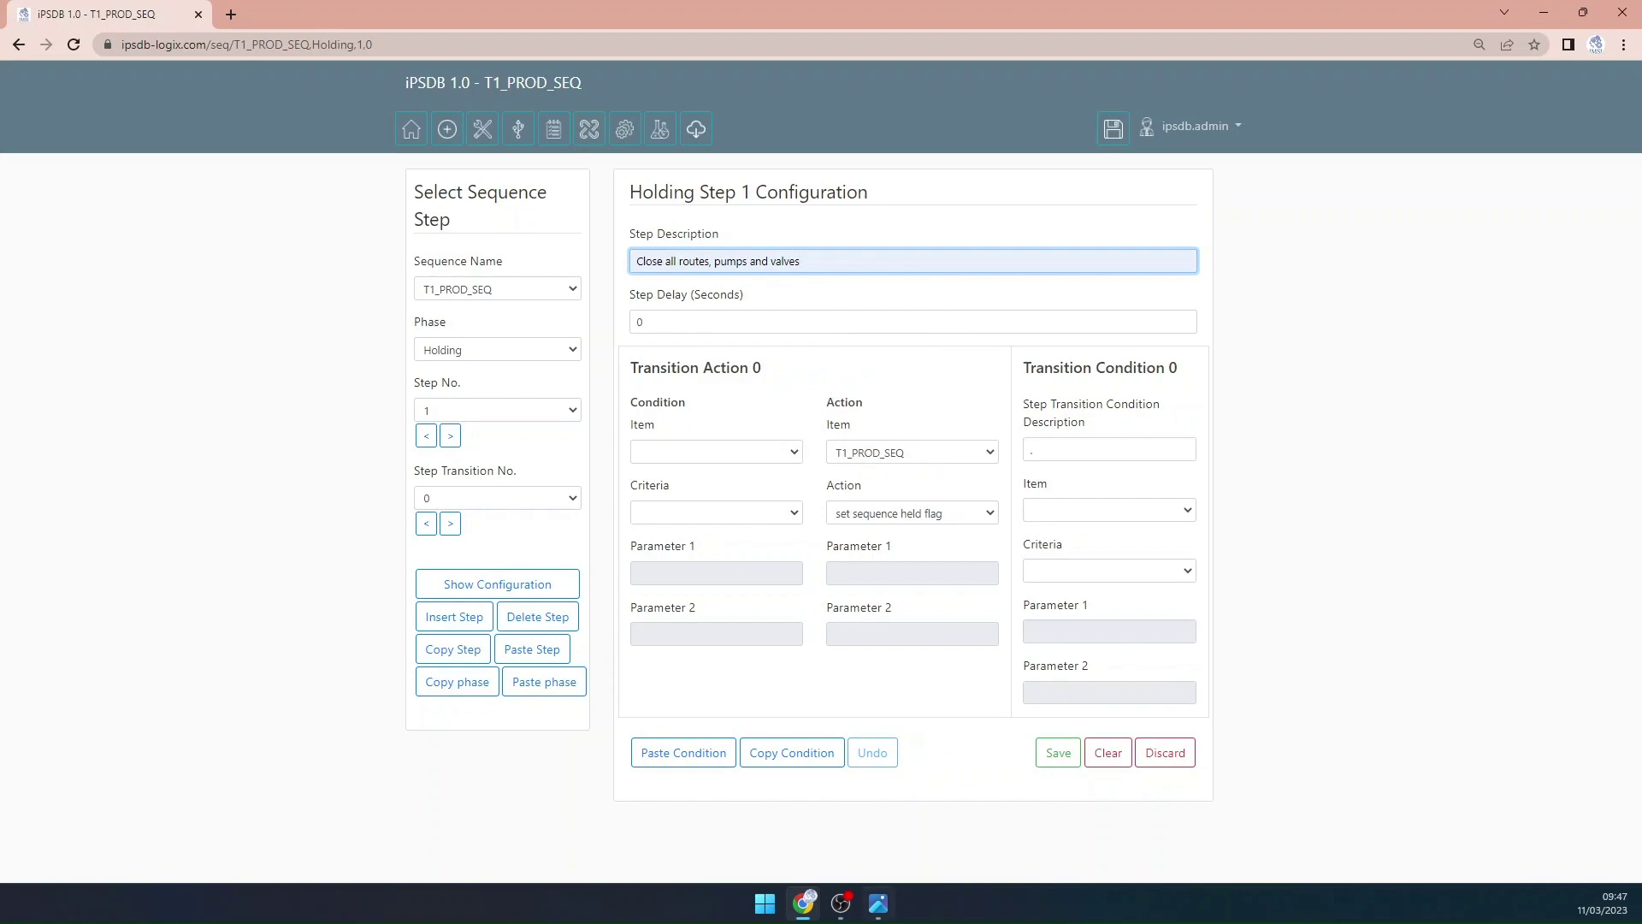
# Step: Consult the P&ID drawing and set transition action 0 of Holding step 1 to stop R03
pyautogui.click(878, 903)
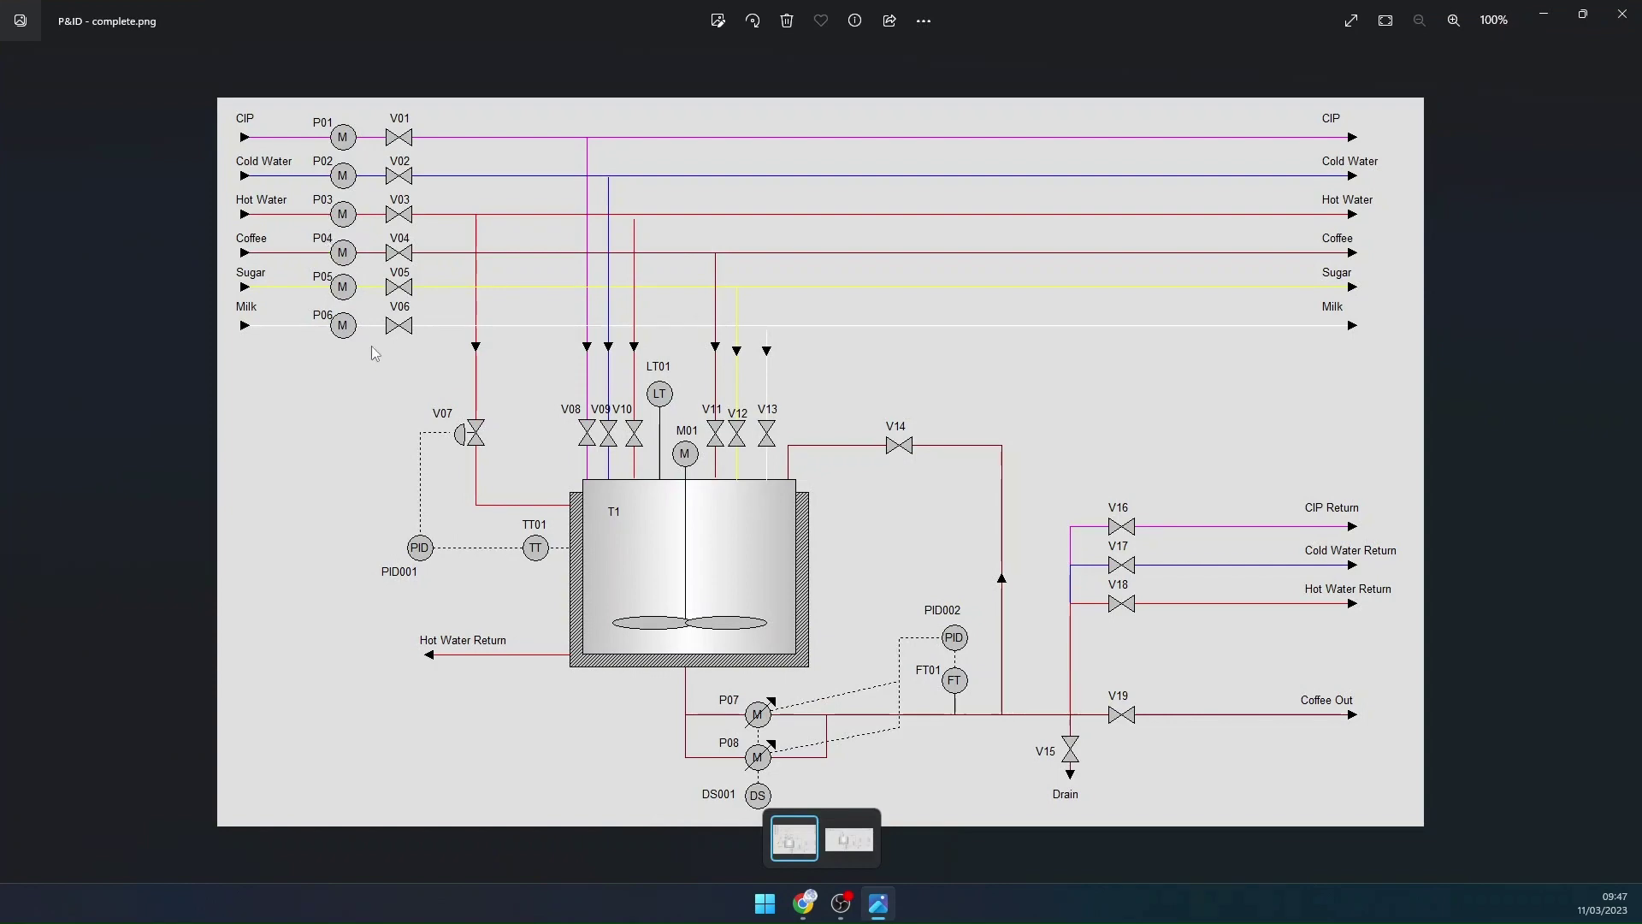
pyautogui.click(878, 903)
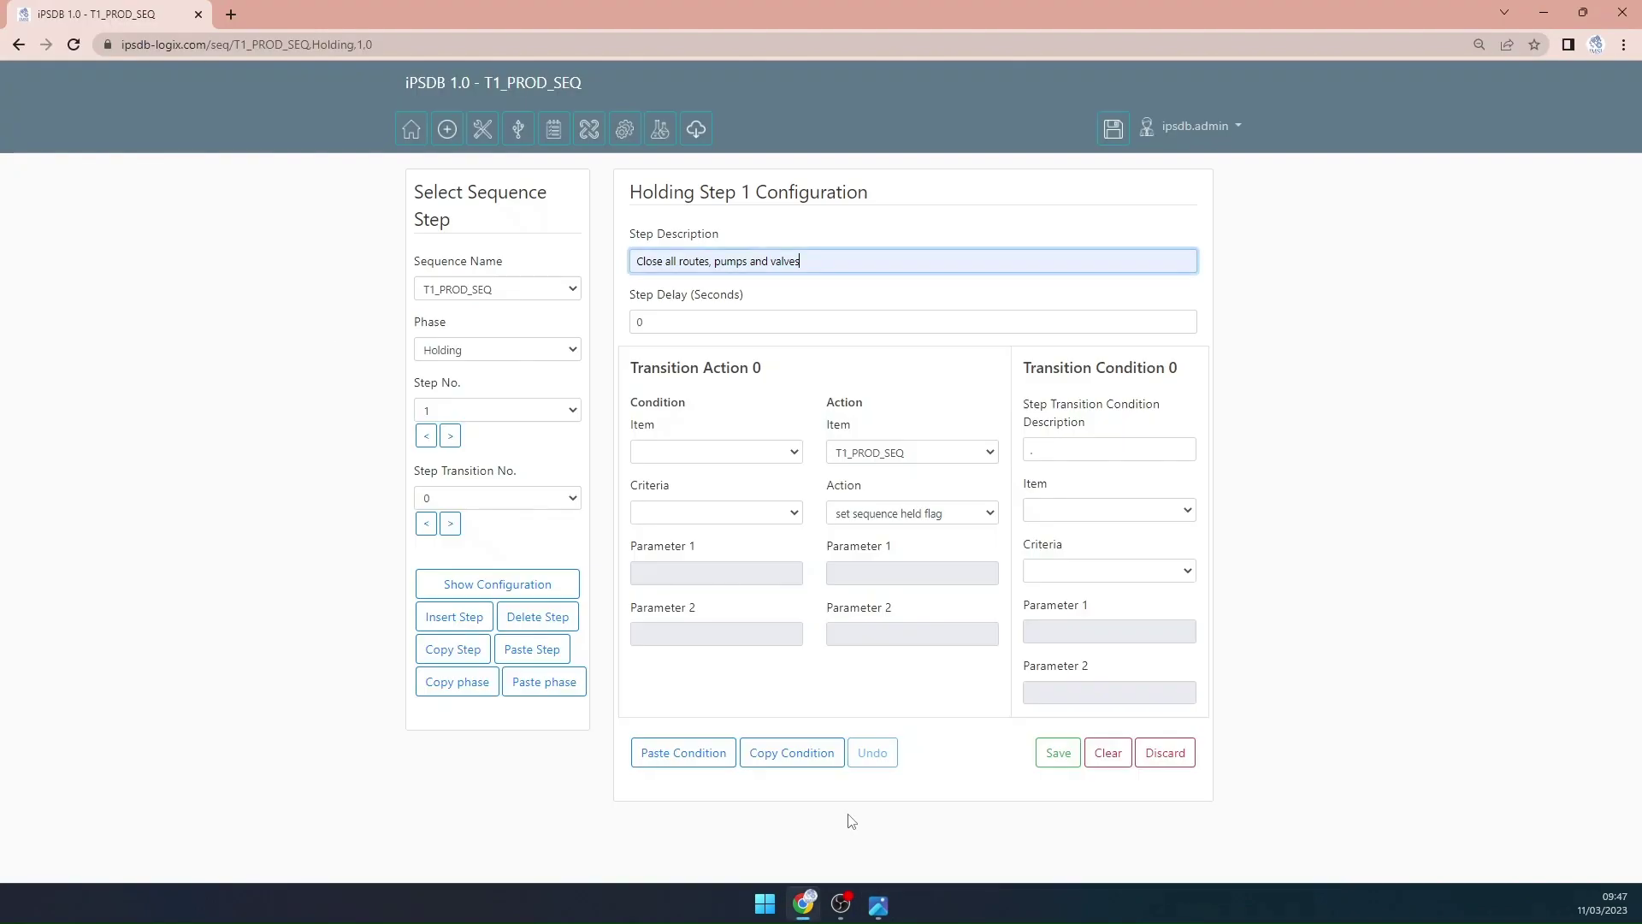
pyautogui.click(927, 453)
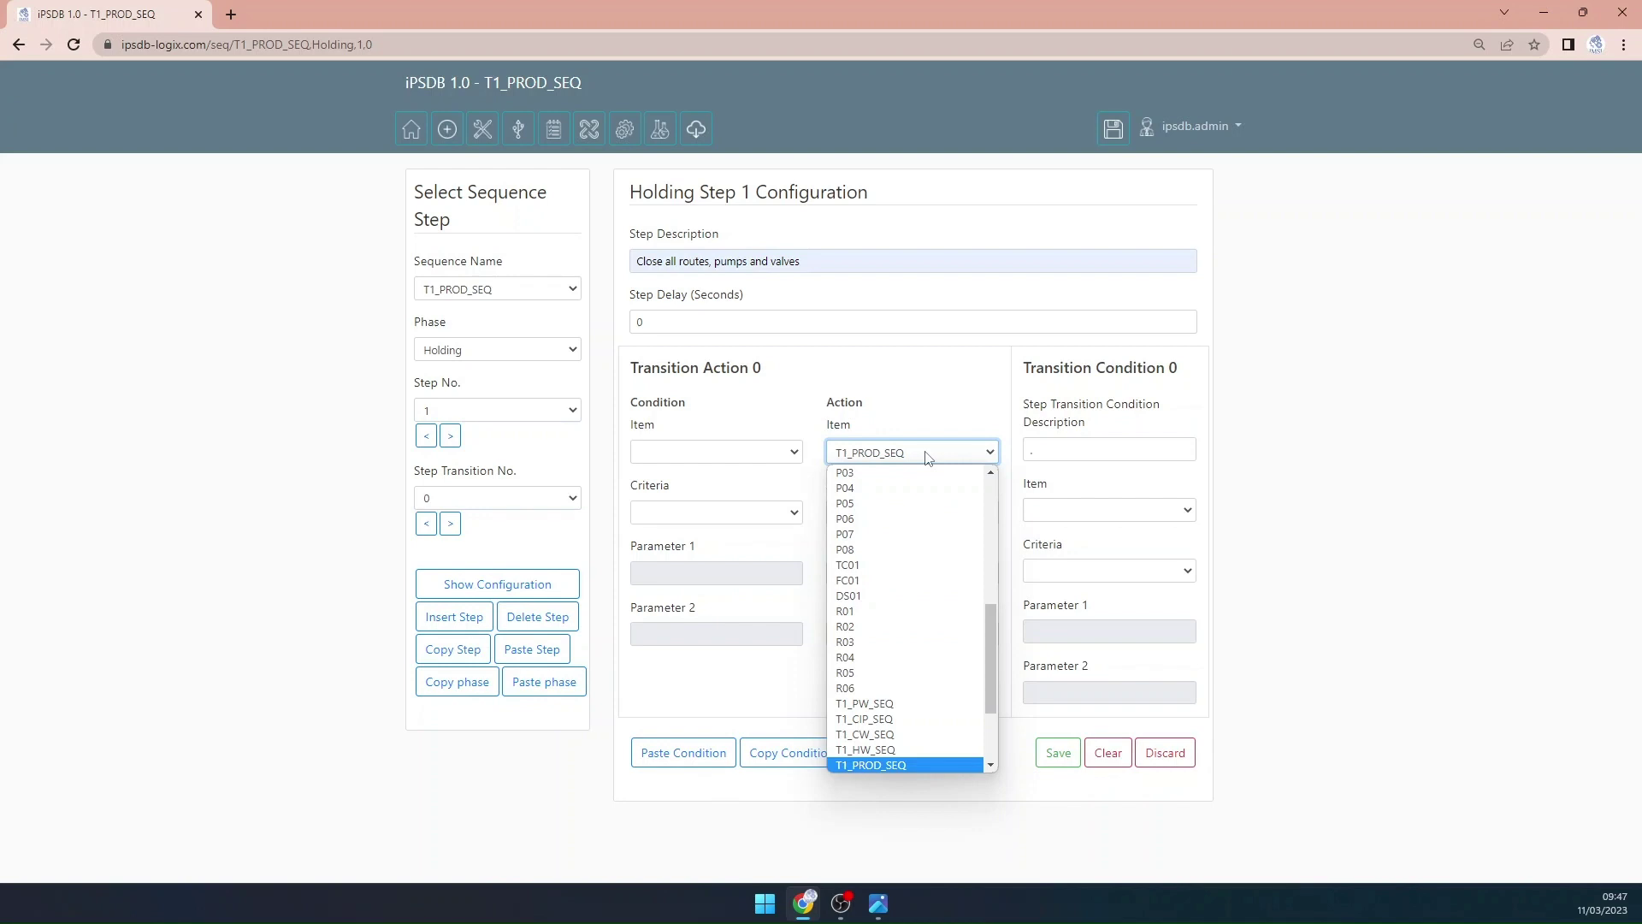
pyautogui.write('r03')
pyautogui.press('Return')
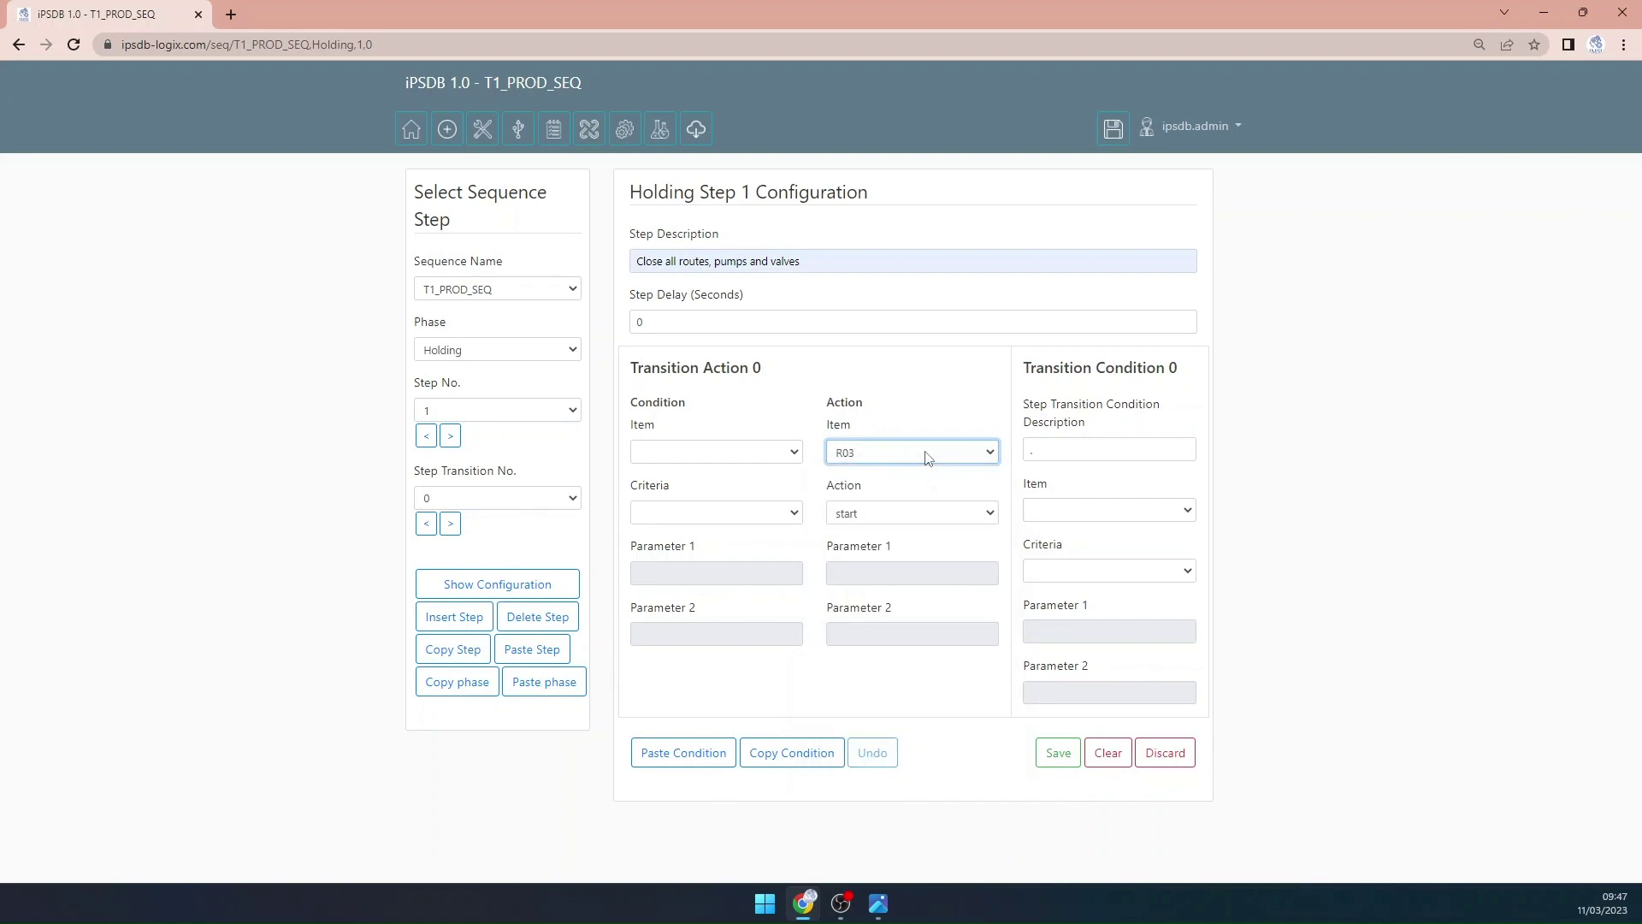
pyautogui.click(898, 510)
pyautogui.click(886, 548)
# Step: Set transition condition 0 to item R03 with the criteria "is stopped"
pyautogui.click(1069, 511)
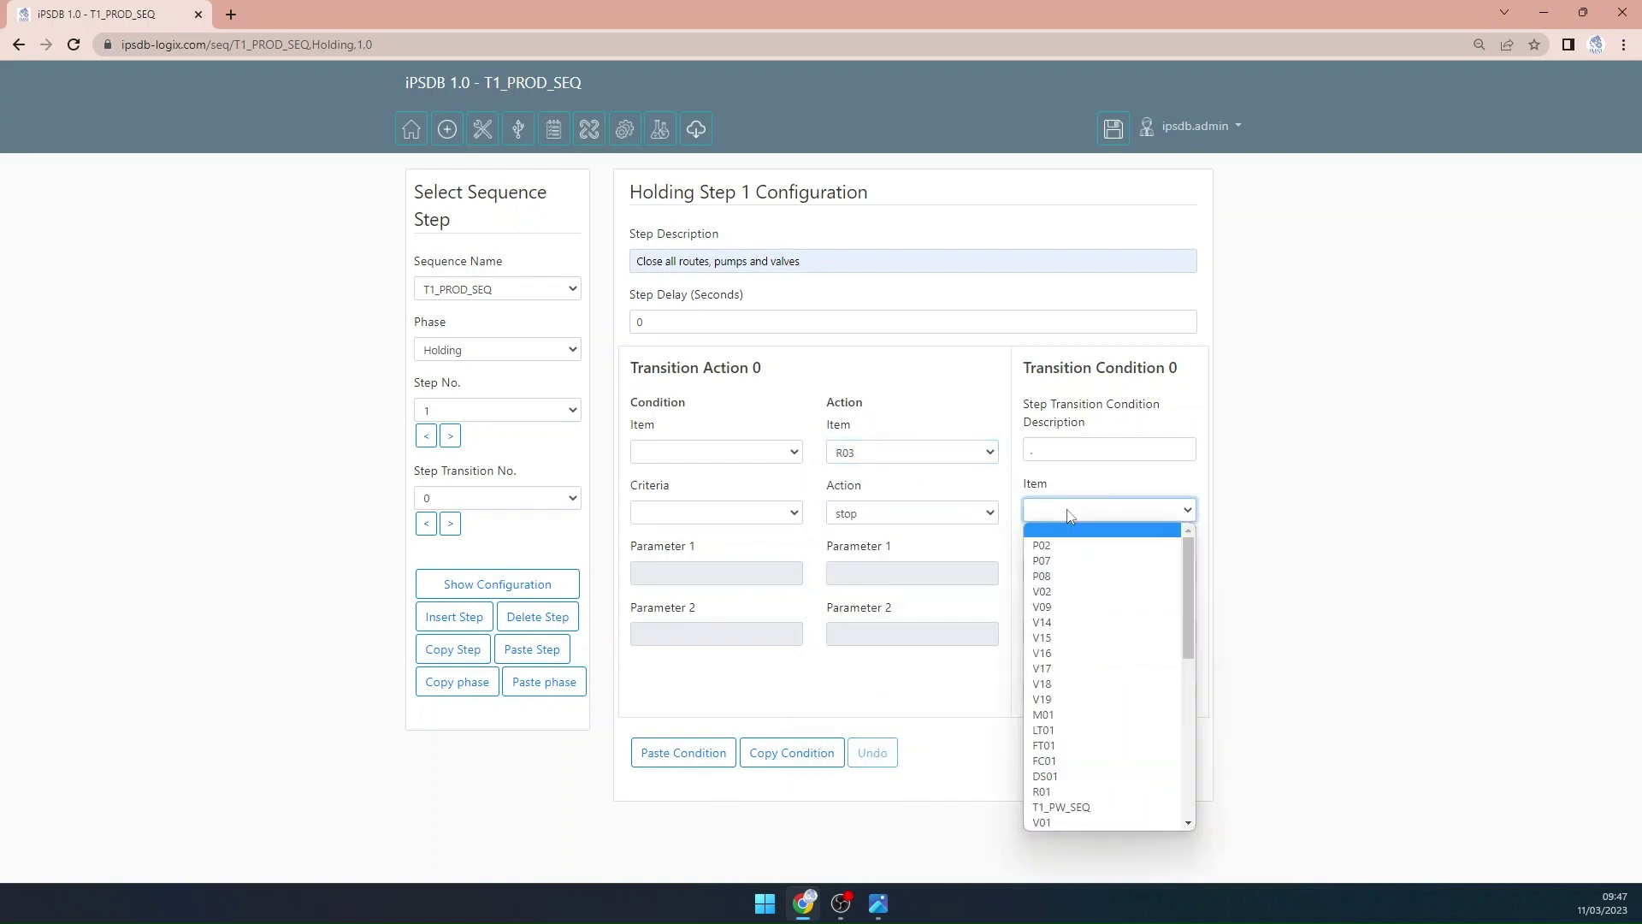
pyautogui.write('r03')
pyautogui.press('Return')
pyautogui.click(1075, 570)
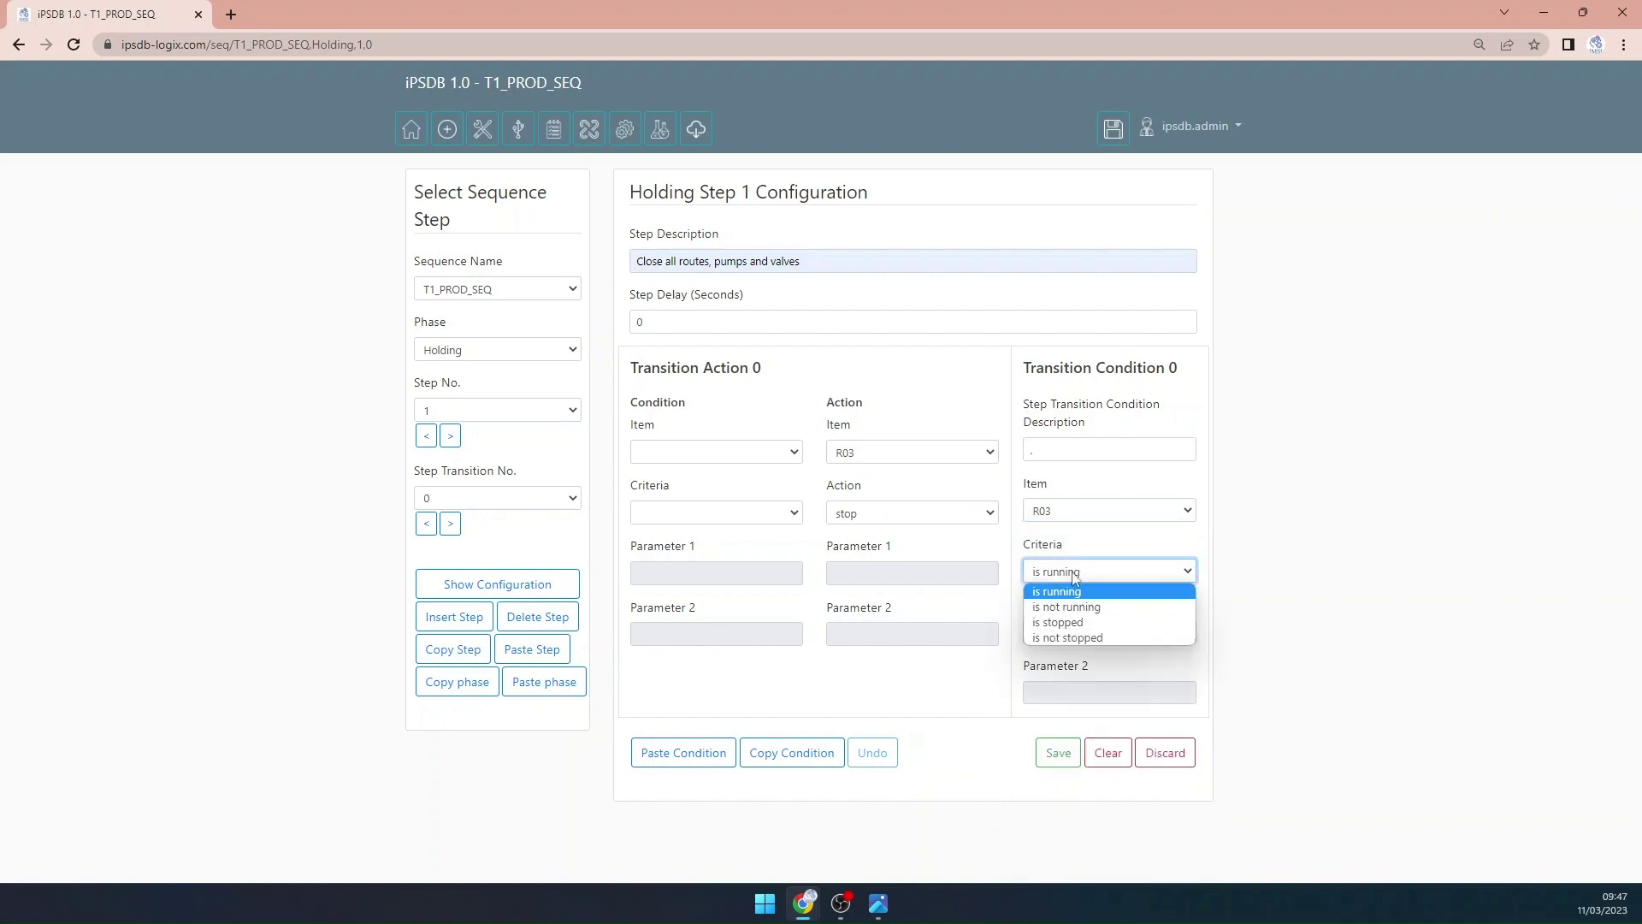
pyautogui.click(1060, 624)
# Step: Enter "R03 stopped" as the description of transition condition 0 and save the transition
pyautogui.click(1035, 449)
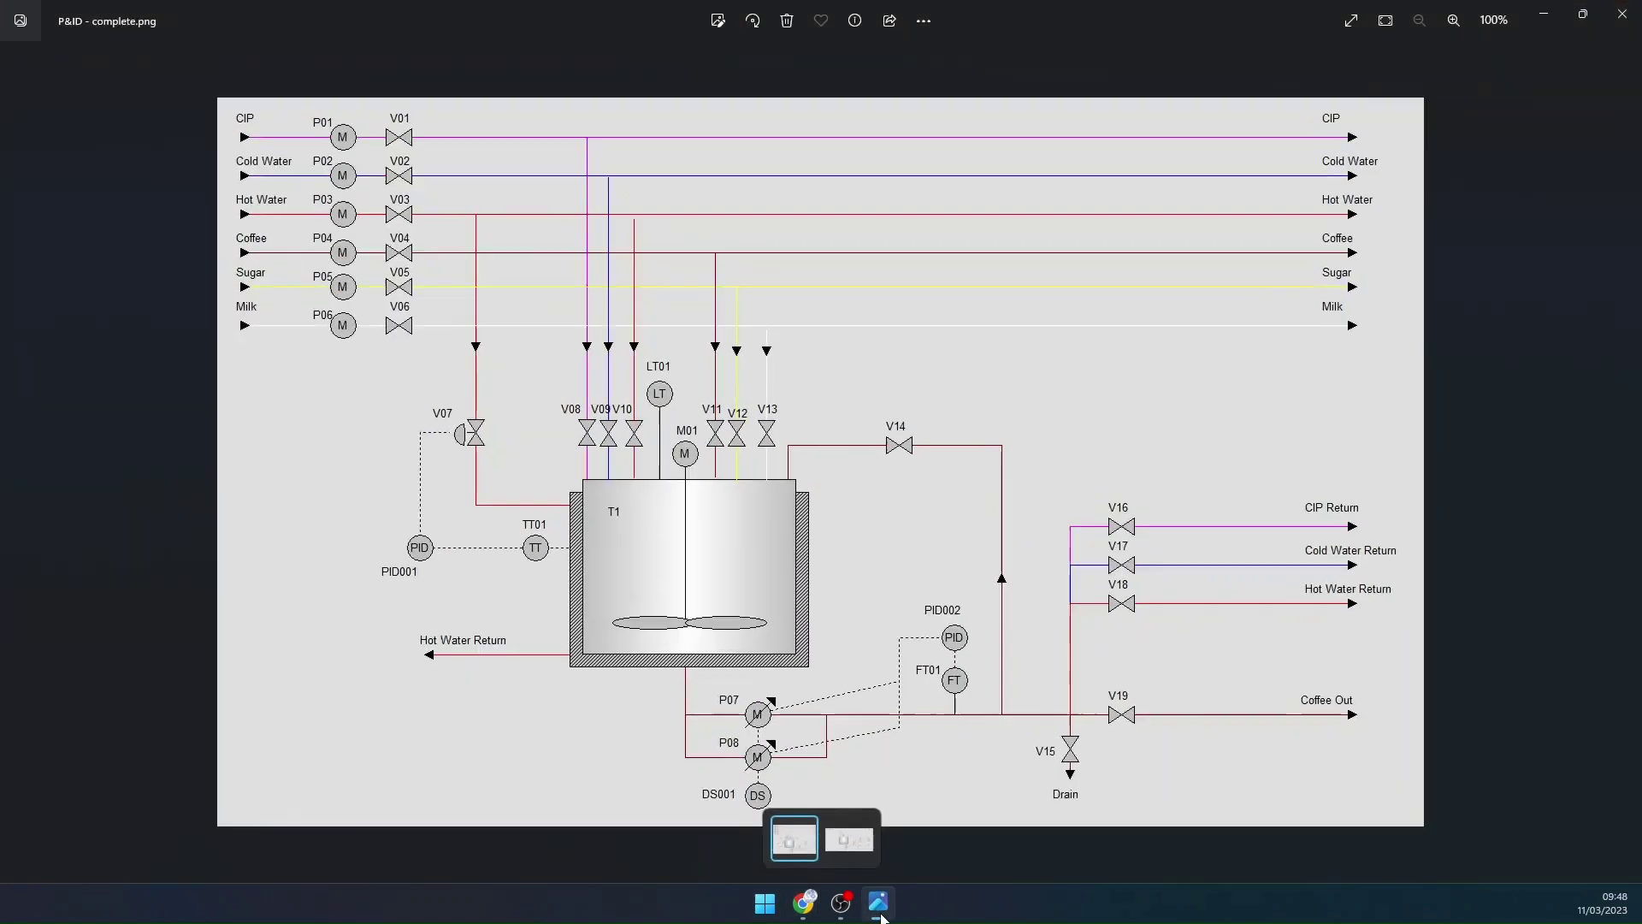
pyautogui.click(880, 908)
pyautogui.click(880, 909)
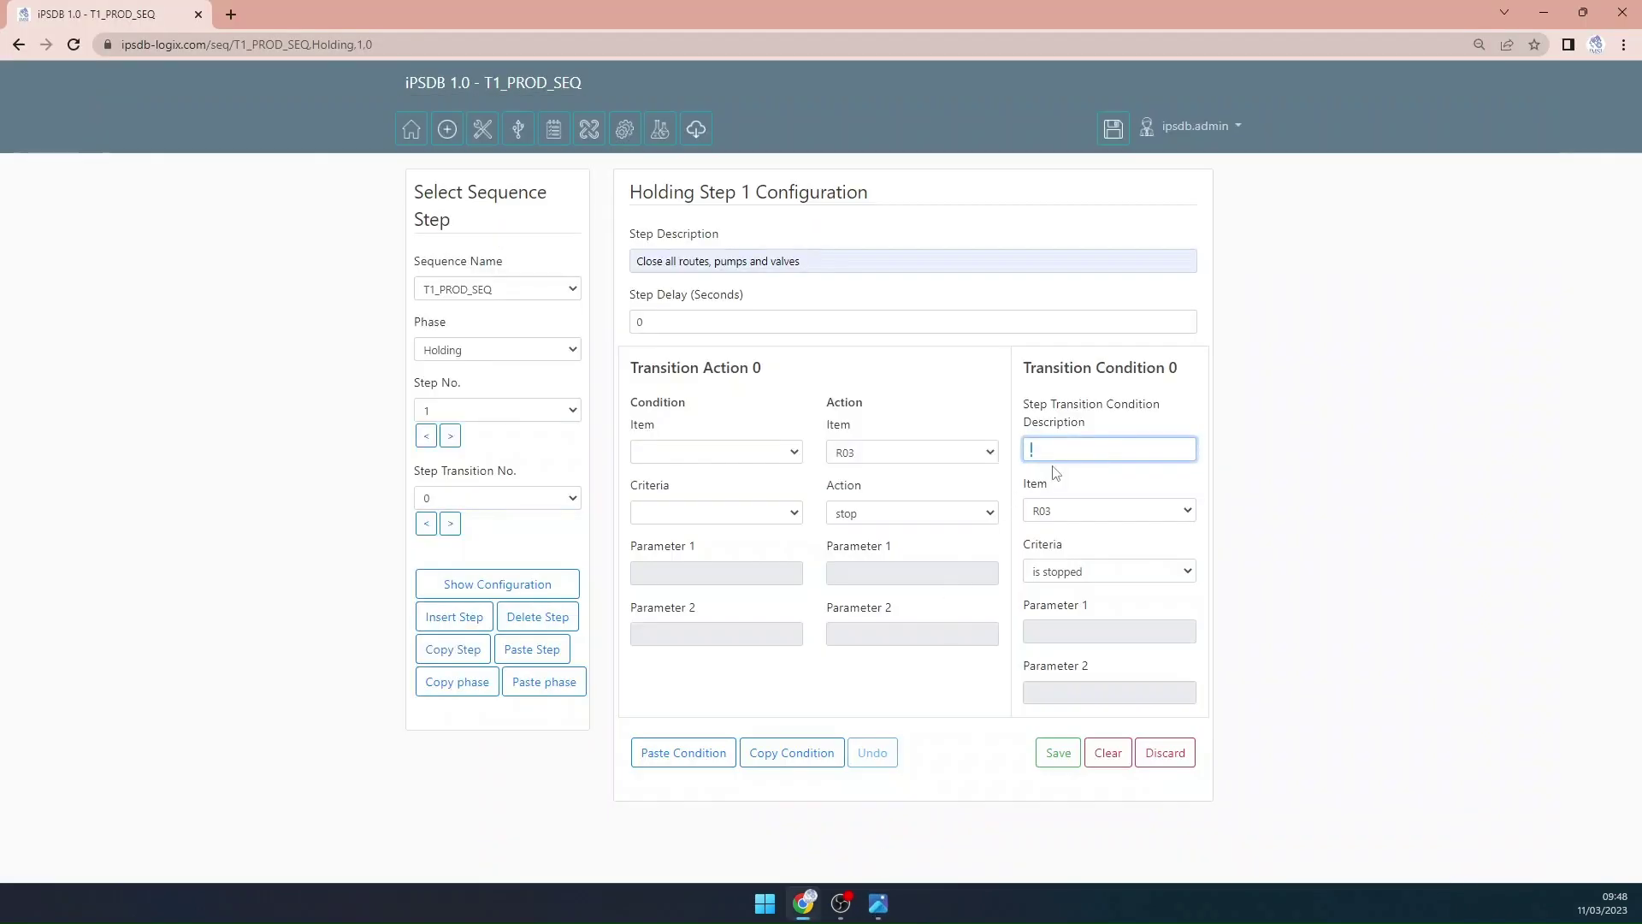
pyautogui.write('HW')
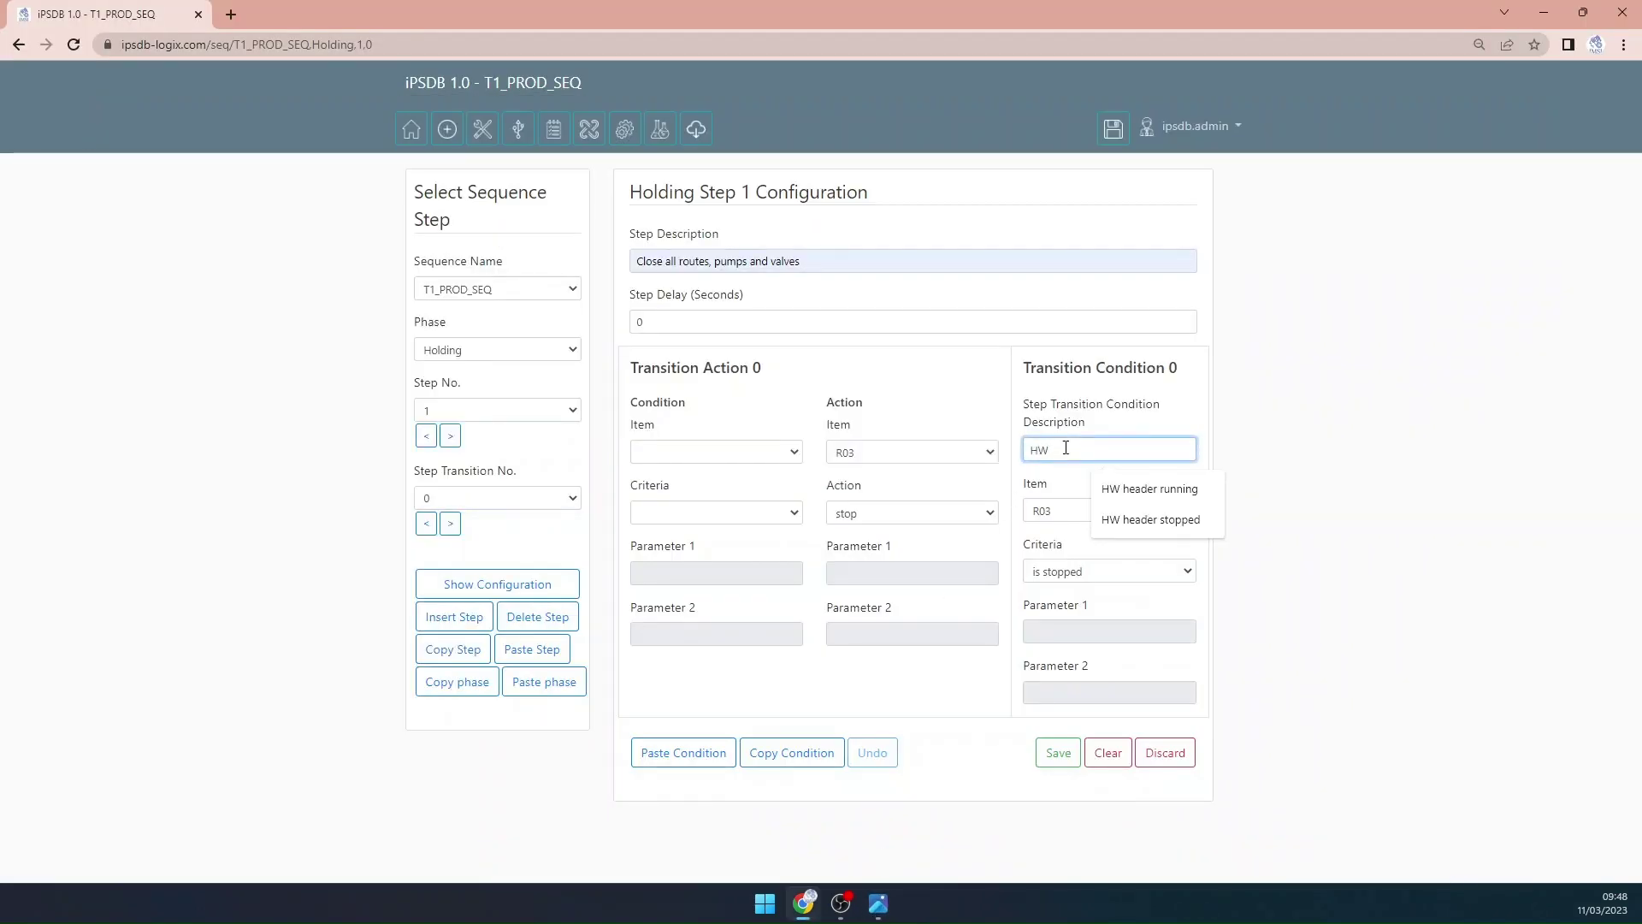
pyautogui.press('BackSpace')
pyautogui.press('BackSpace')
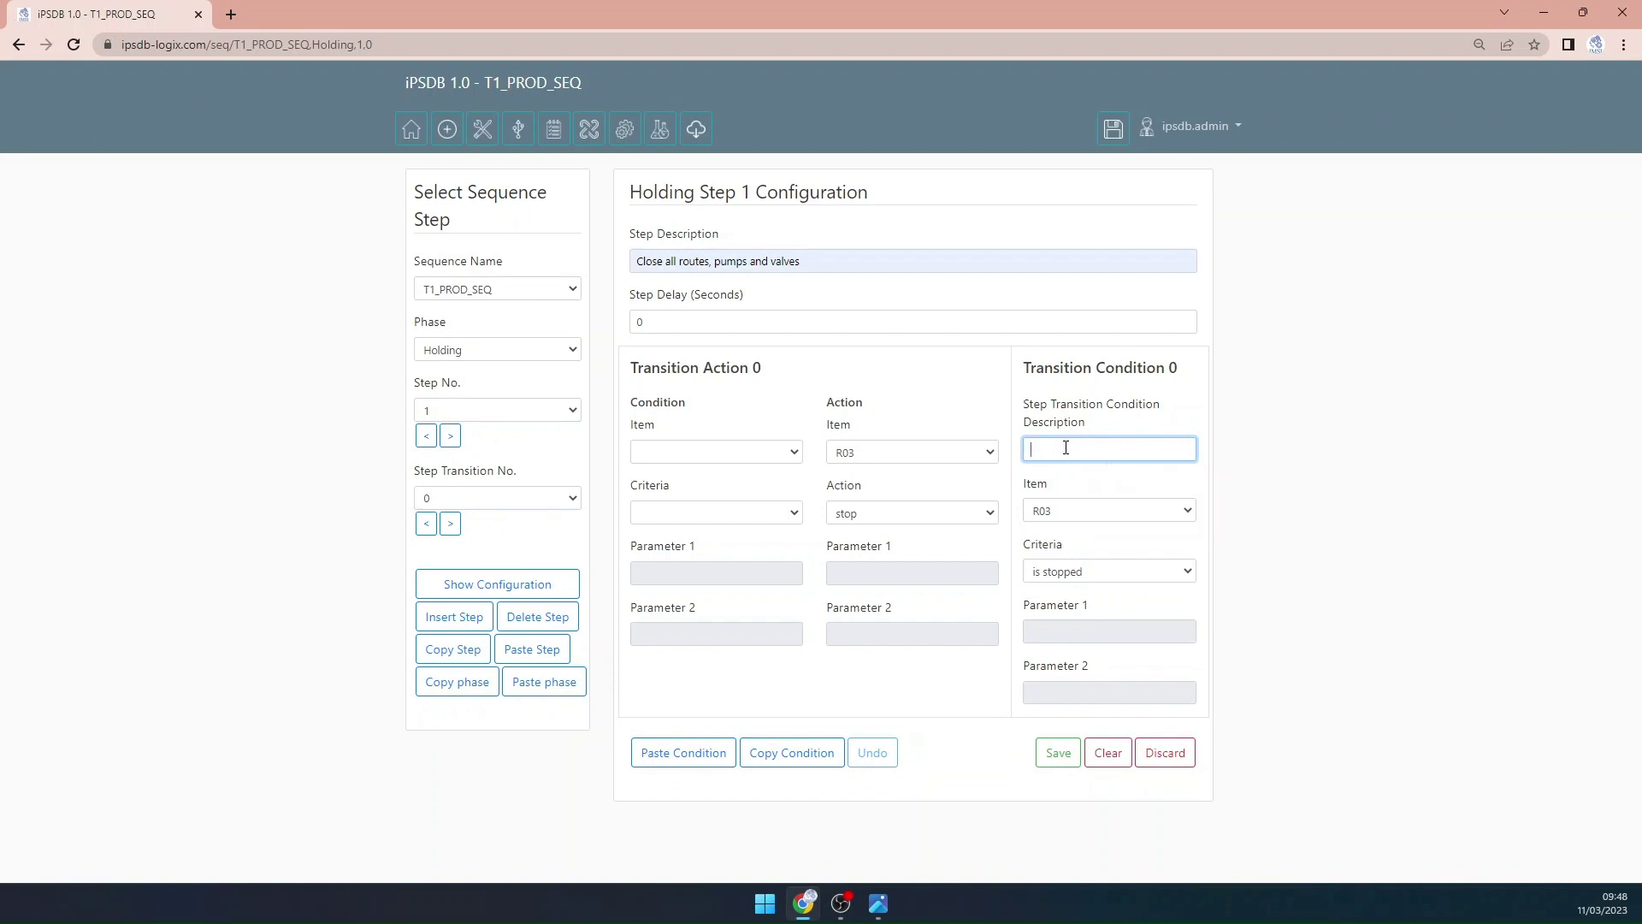
pyautogui.write('HW')
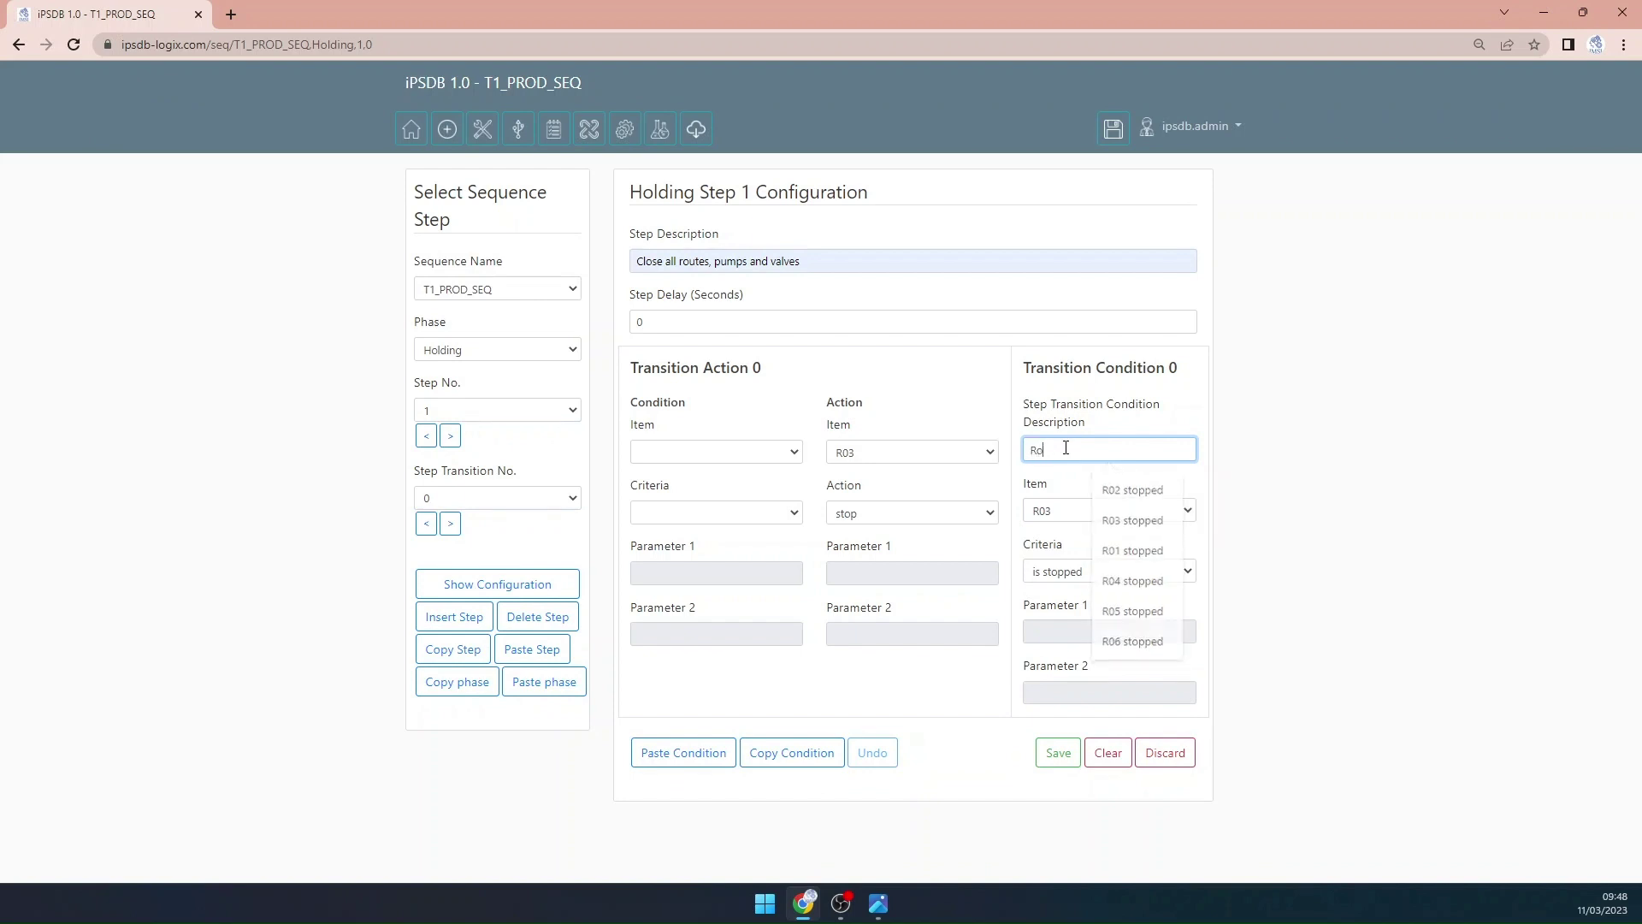
pyautogui.press('BackSpace')
pyautogui.press('BackSpace')
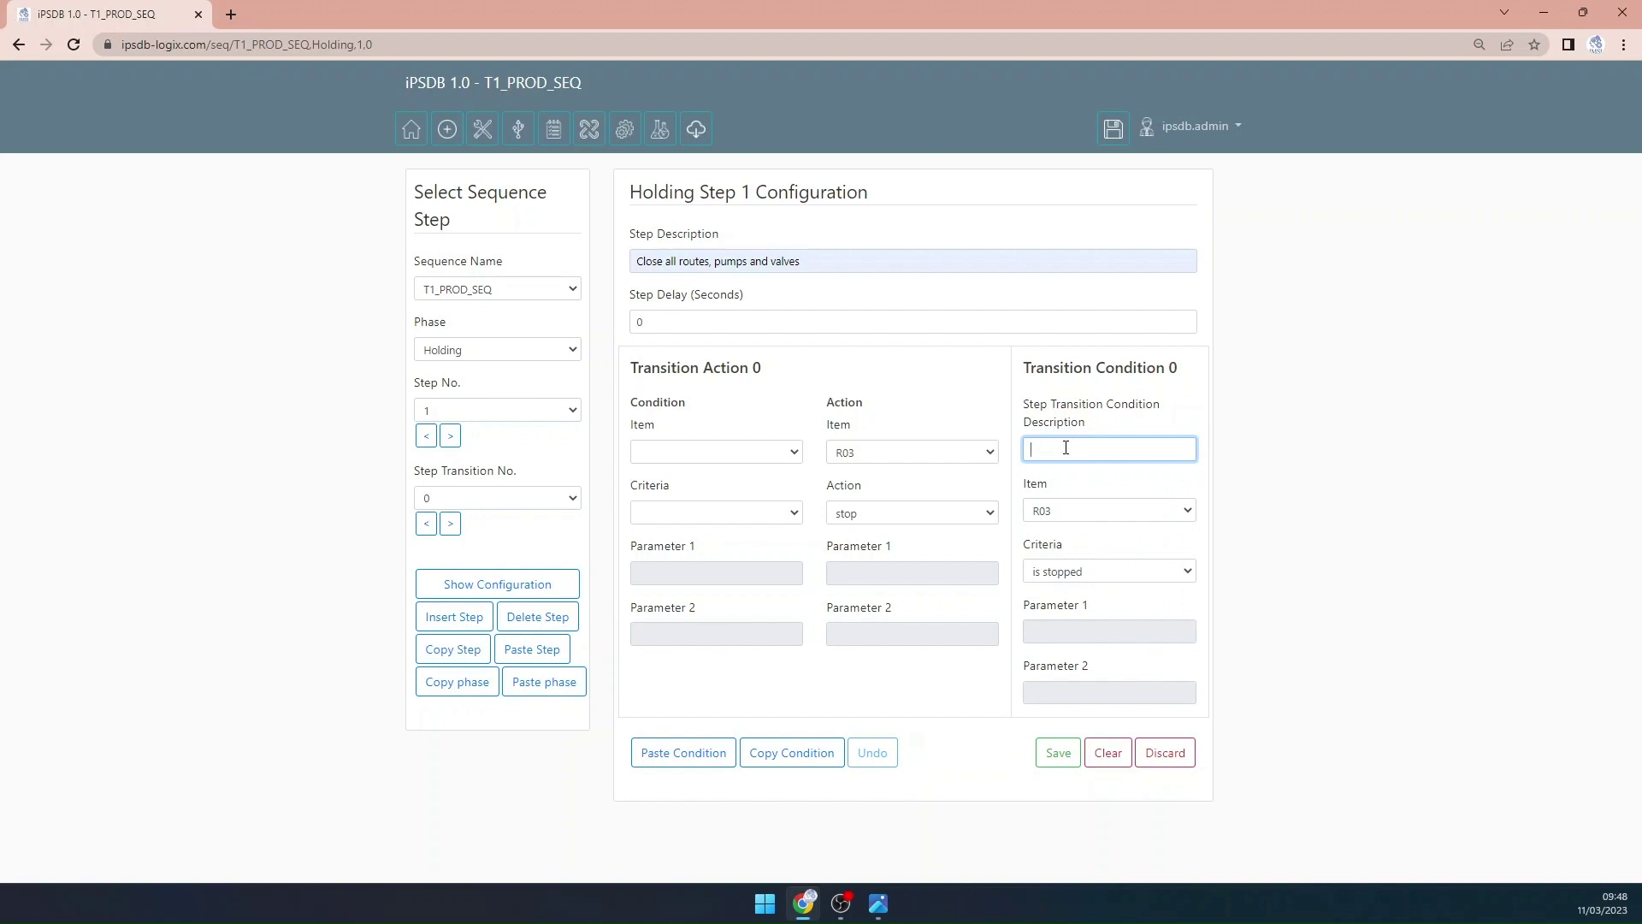
pyautogui.write('R03')
pyautogui.click(1156, 511)
pyautogui.click(1055, 752)
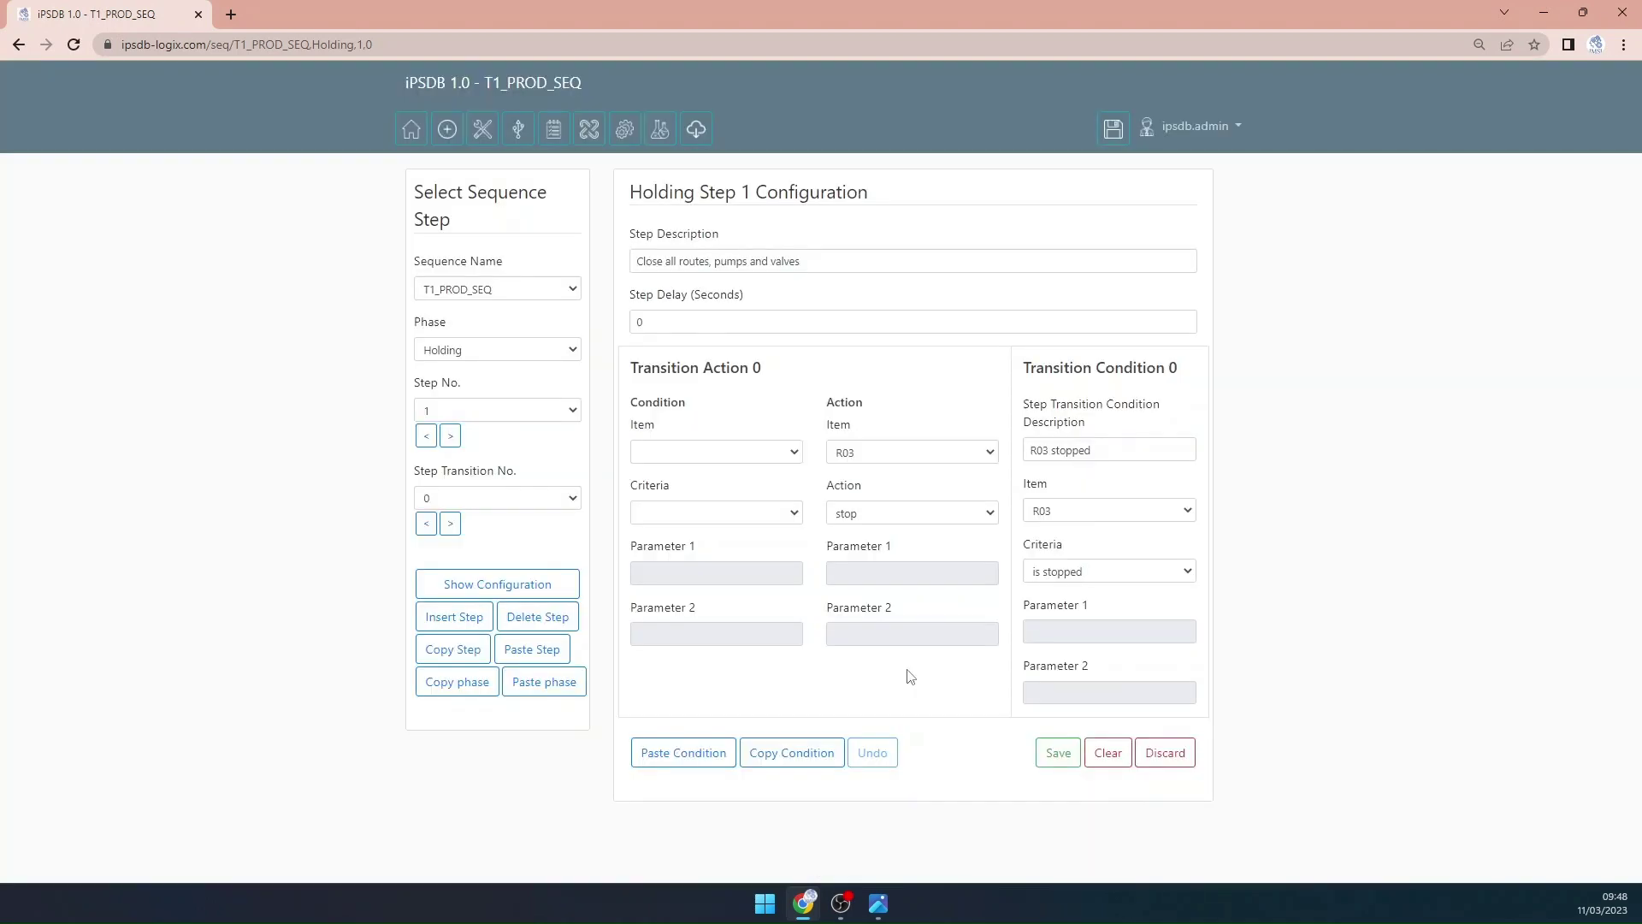
# Step: Copy the R03 condition into transition 1 of Holding step 1 and change its action item to R04
pyautogui.click(792, 756)
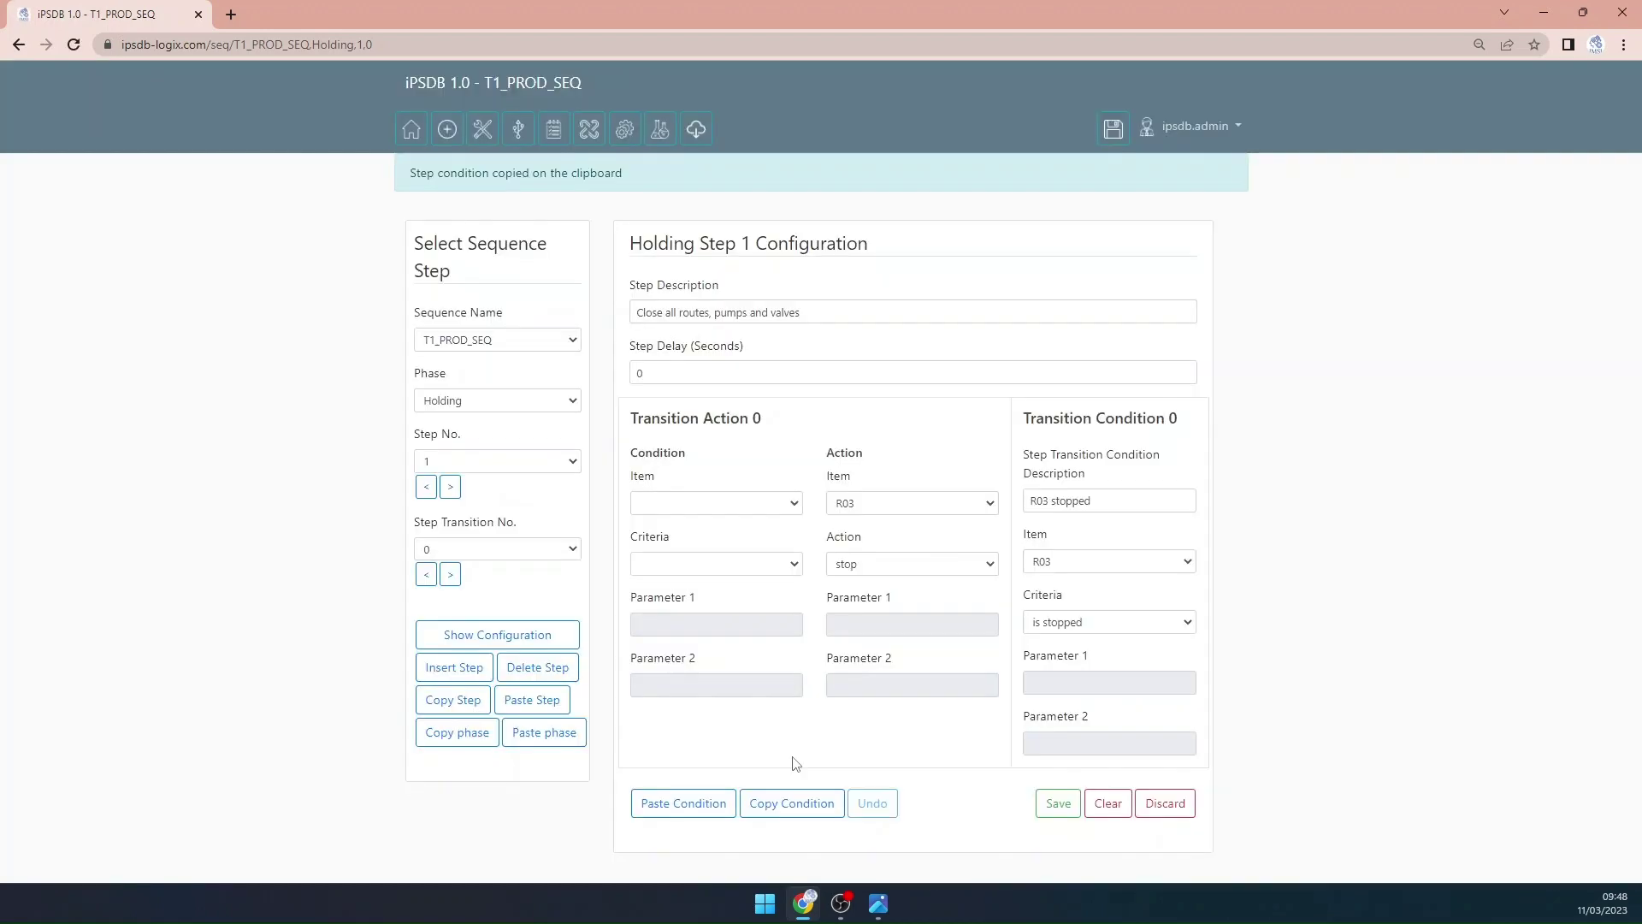
pyautogui.click(450, 574)
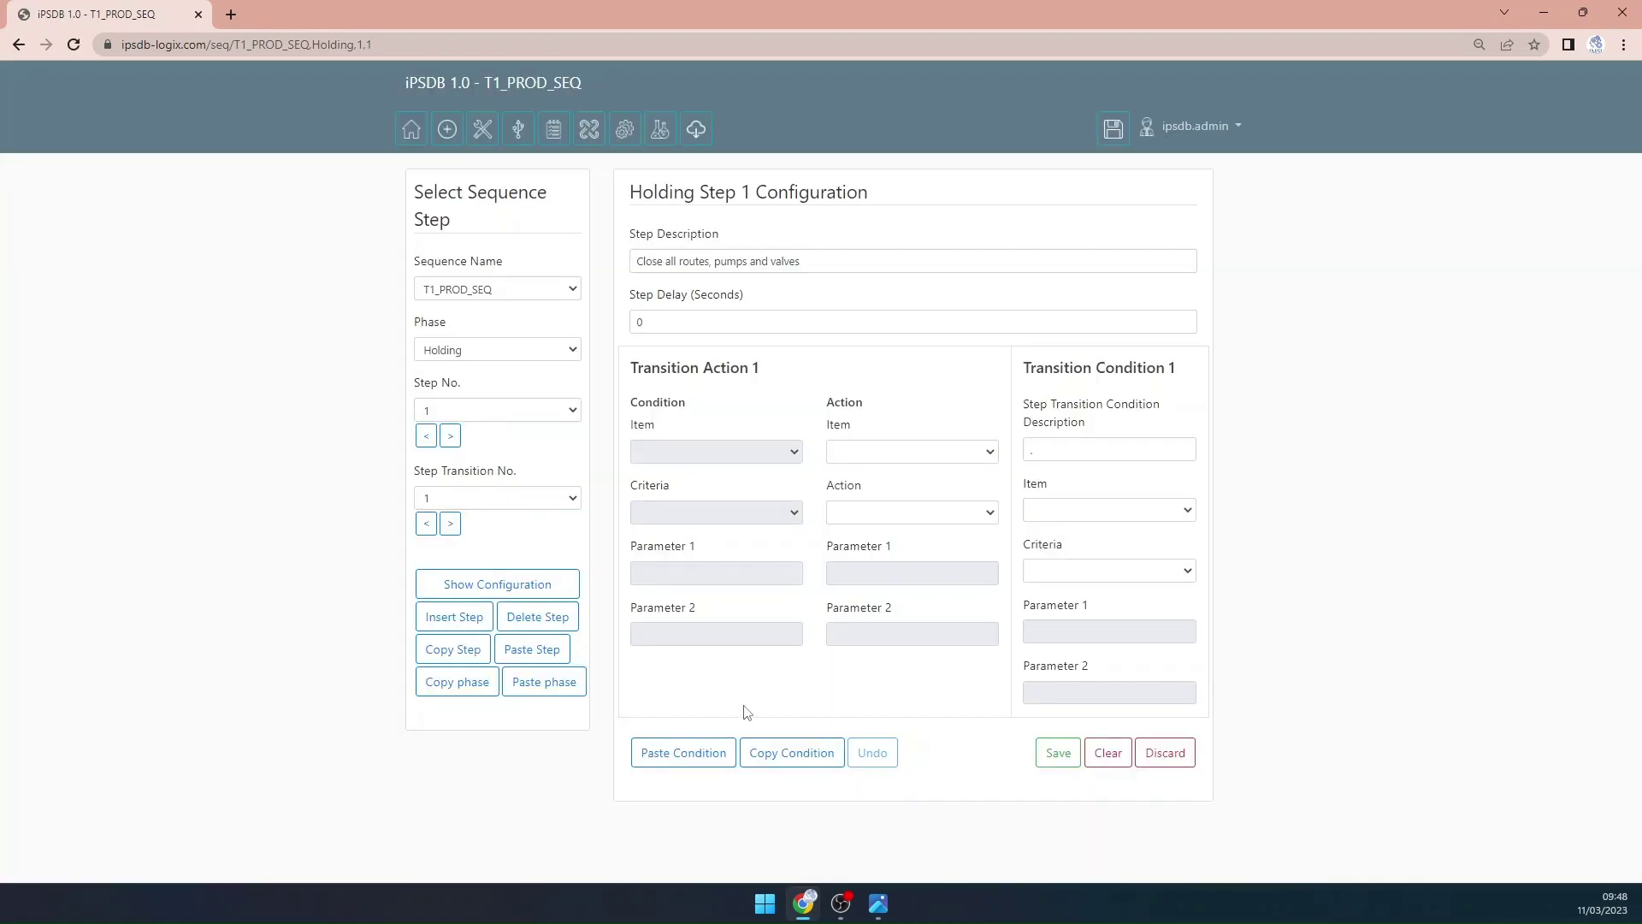
pyautogui.click(697, 756)
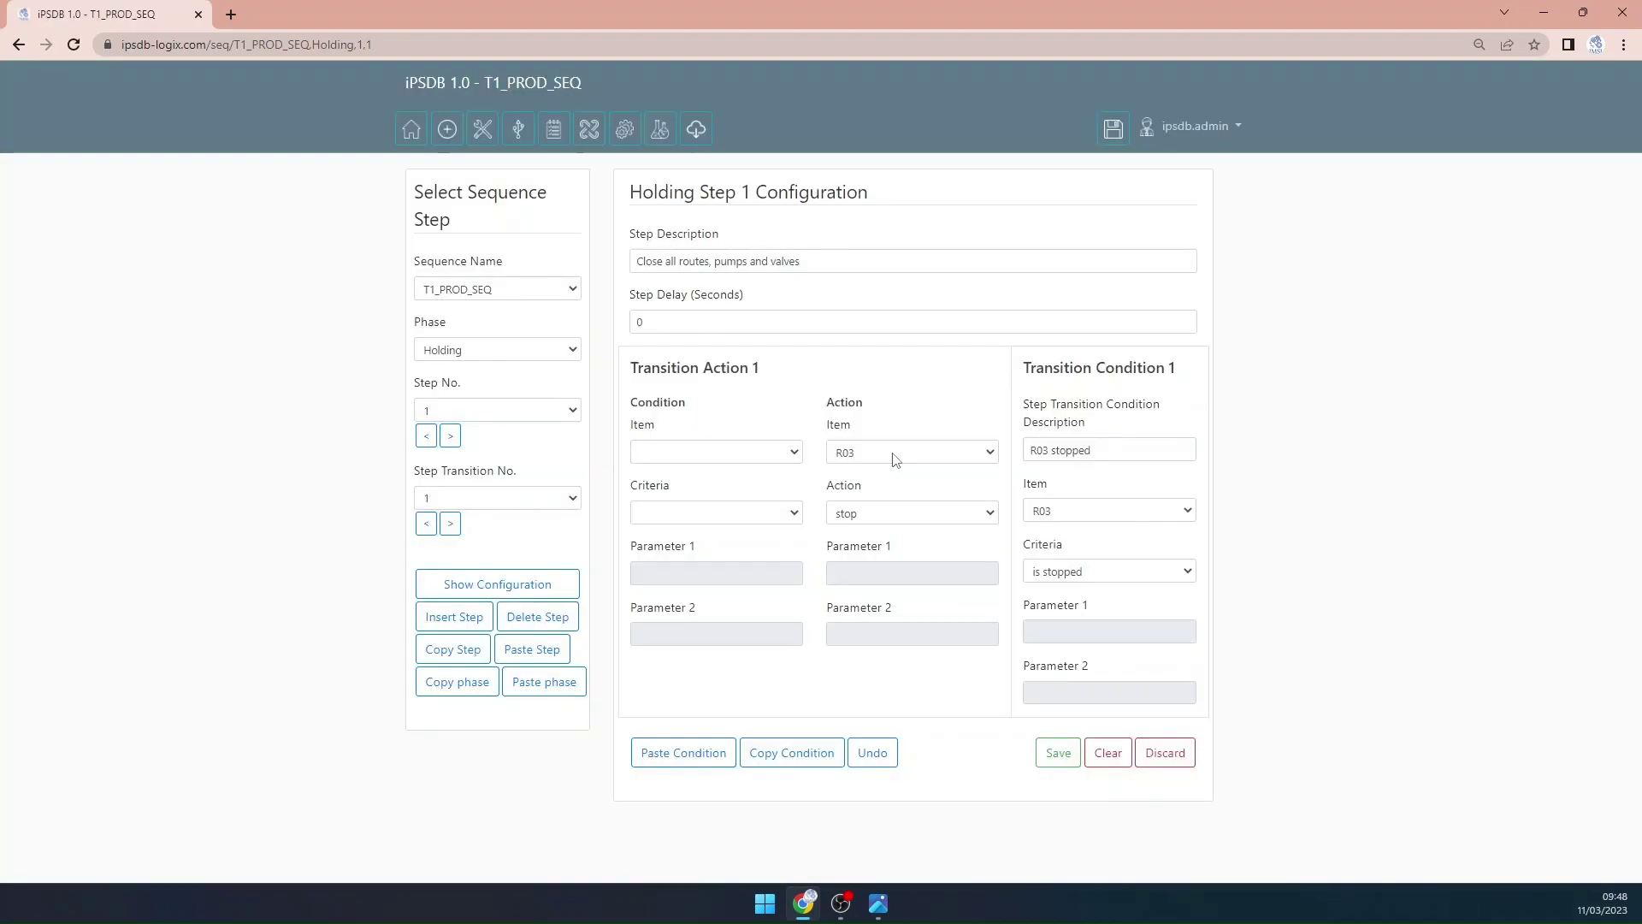
pyautogui.click(893, 455)
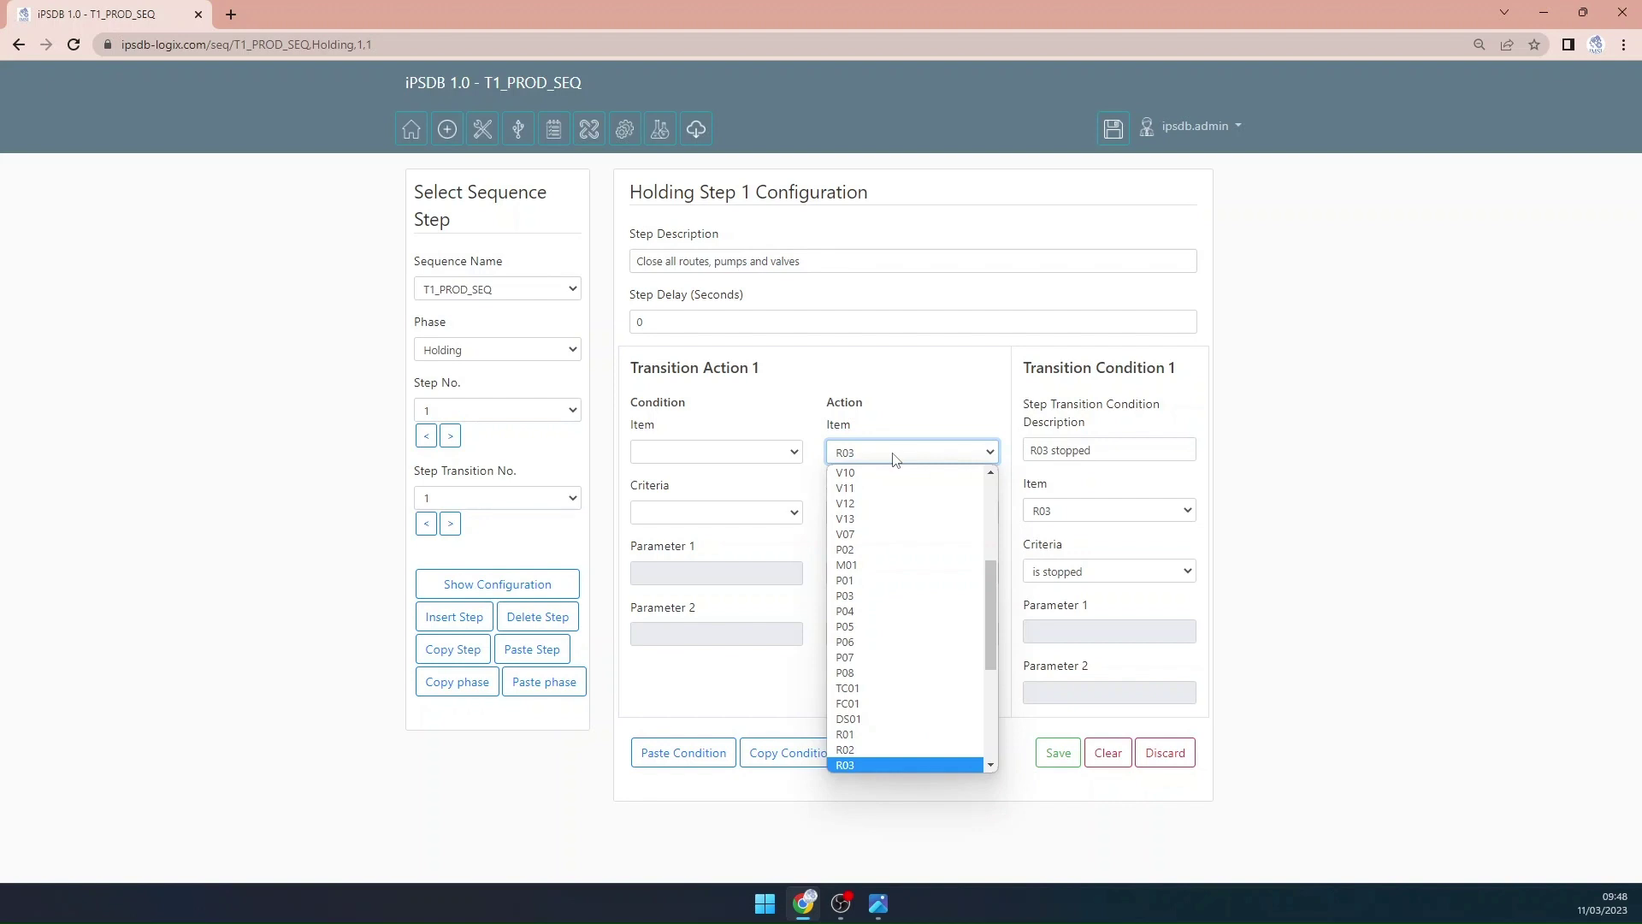
pyautogui.press('Down')
pyautogui.press('Return')
# Step: Set transition condition 1 to item R04 with the description "R04 stopped" and save it
pyautogui.click(1081, 511)
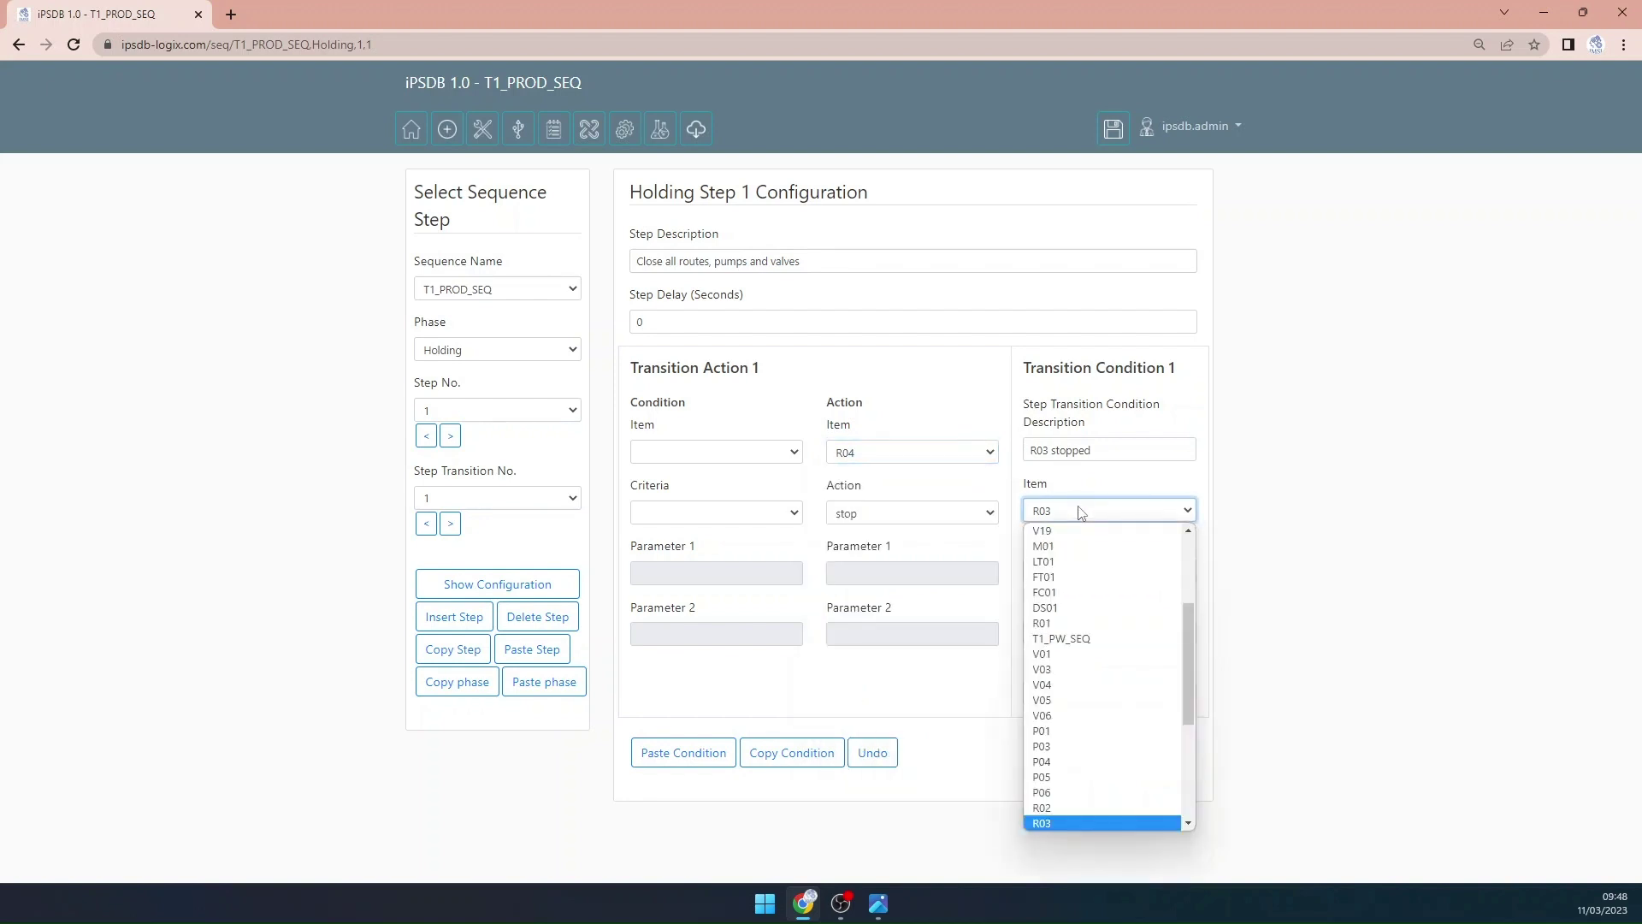
pyautogui.press('Down')
pyautogui.press('Return')
pyautogui.click(1049, 453)
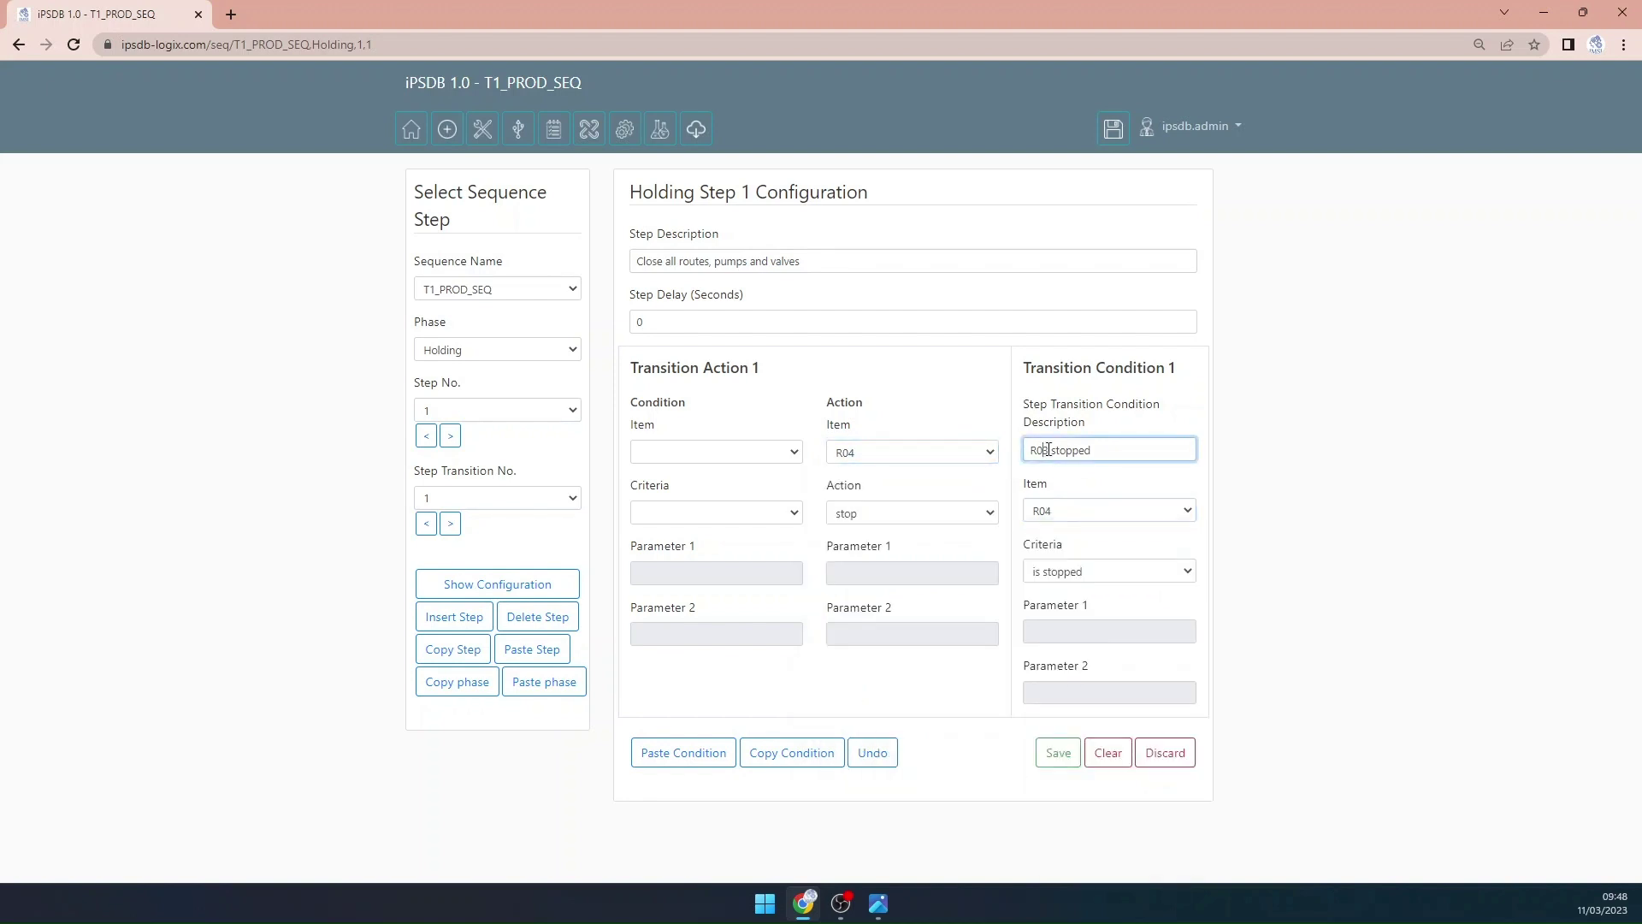
pyautogui.press('BackSpace')
pyautogui.write('4')
pyautogui.click(1061, 755)
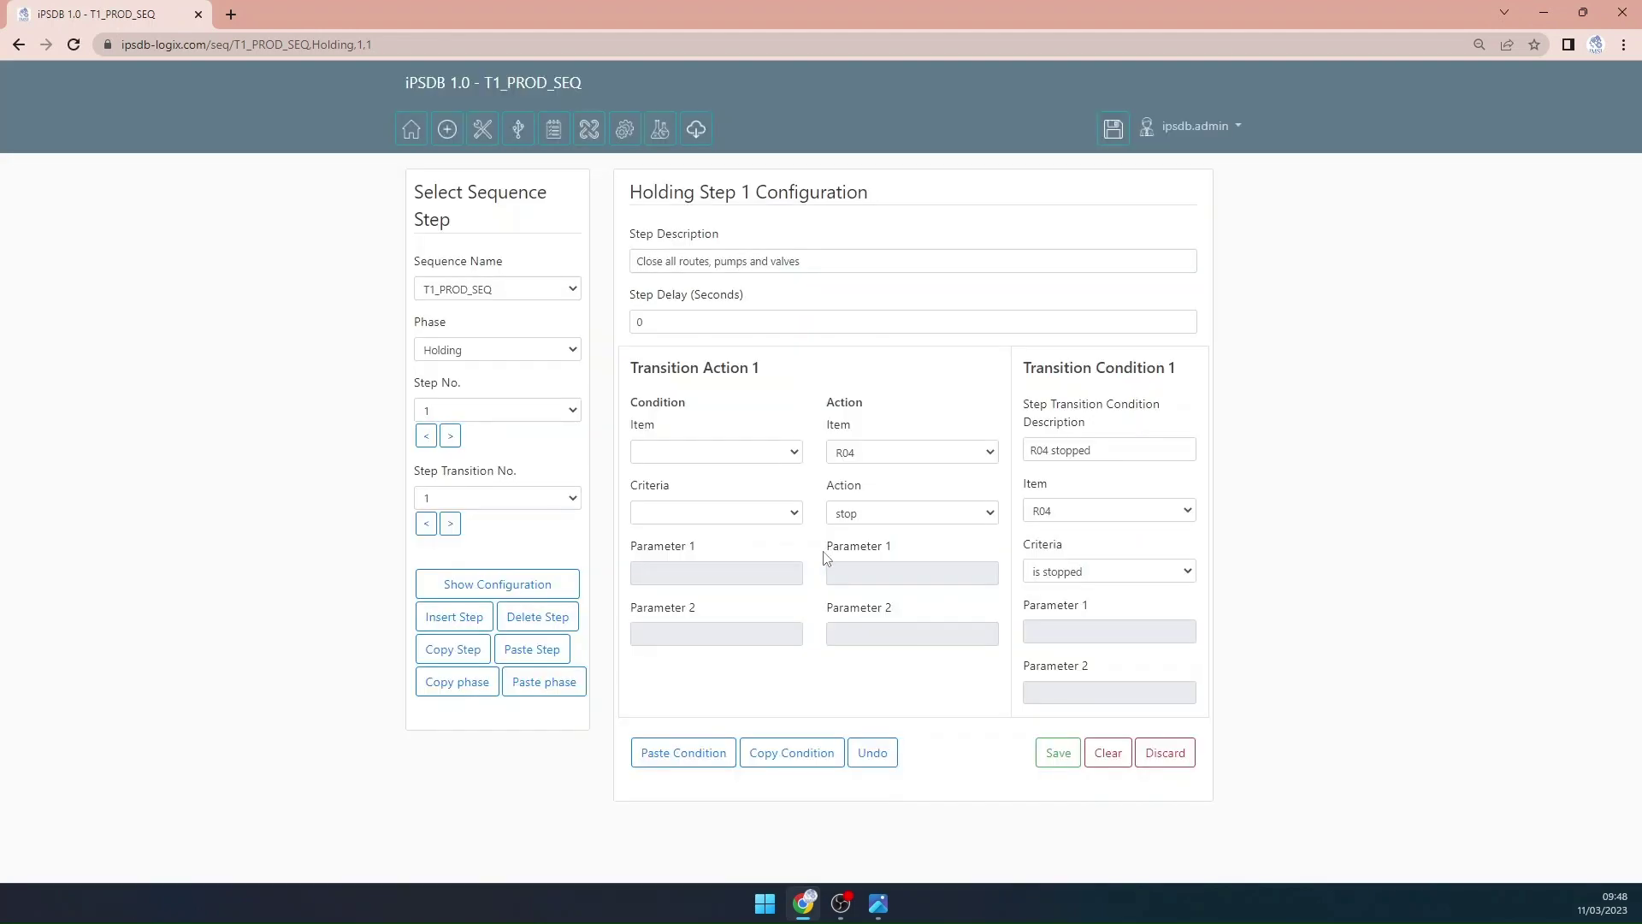
# Step: Paste the copied condition into transition 2 of Holding step 1 and change its action item to R05
pyautogui.click(450, 524)
pyautogui.click(683, 753)
pyautogui.click(879, 452)
pyautogui.press('Down')
pyautogui.press('Down')
pyautogui.press('Return')
# Step: Set transition condition 2 to item R05 with the description "R05 stopped", save it and go to transition 3
pyautogui.click(1080, 512)
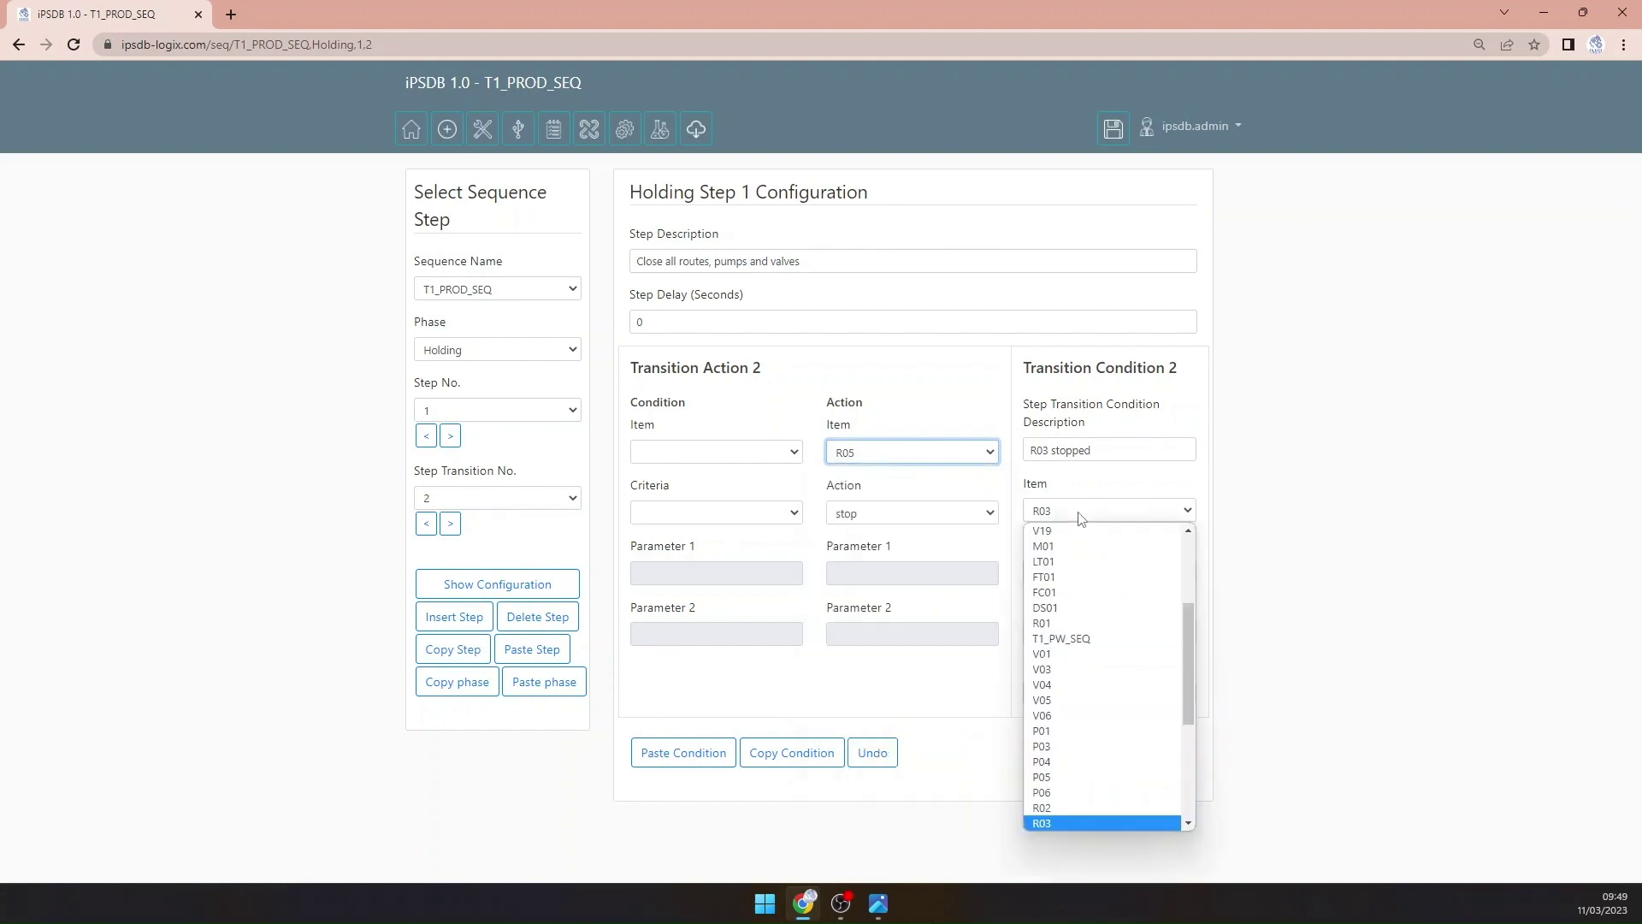
pyautogui.press('Down')
pyautogui.press('Down')
pyautogui.press('Return')
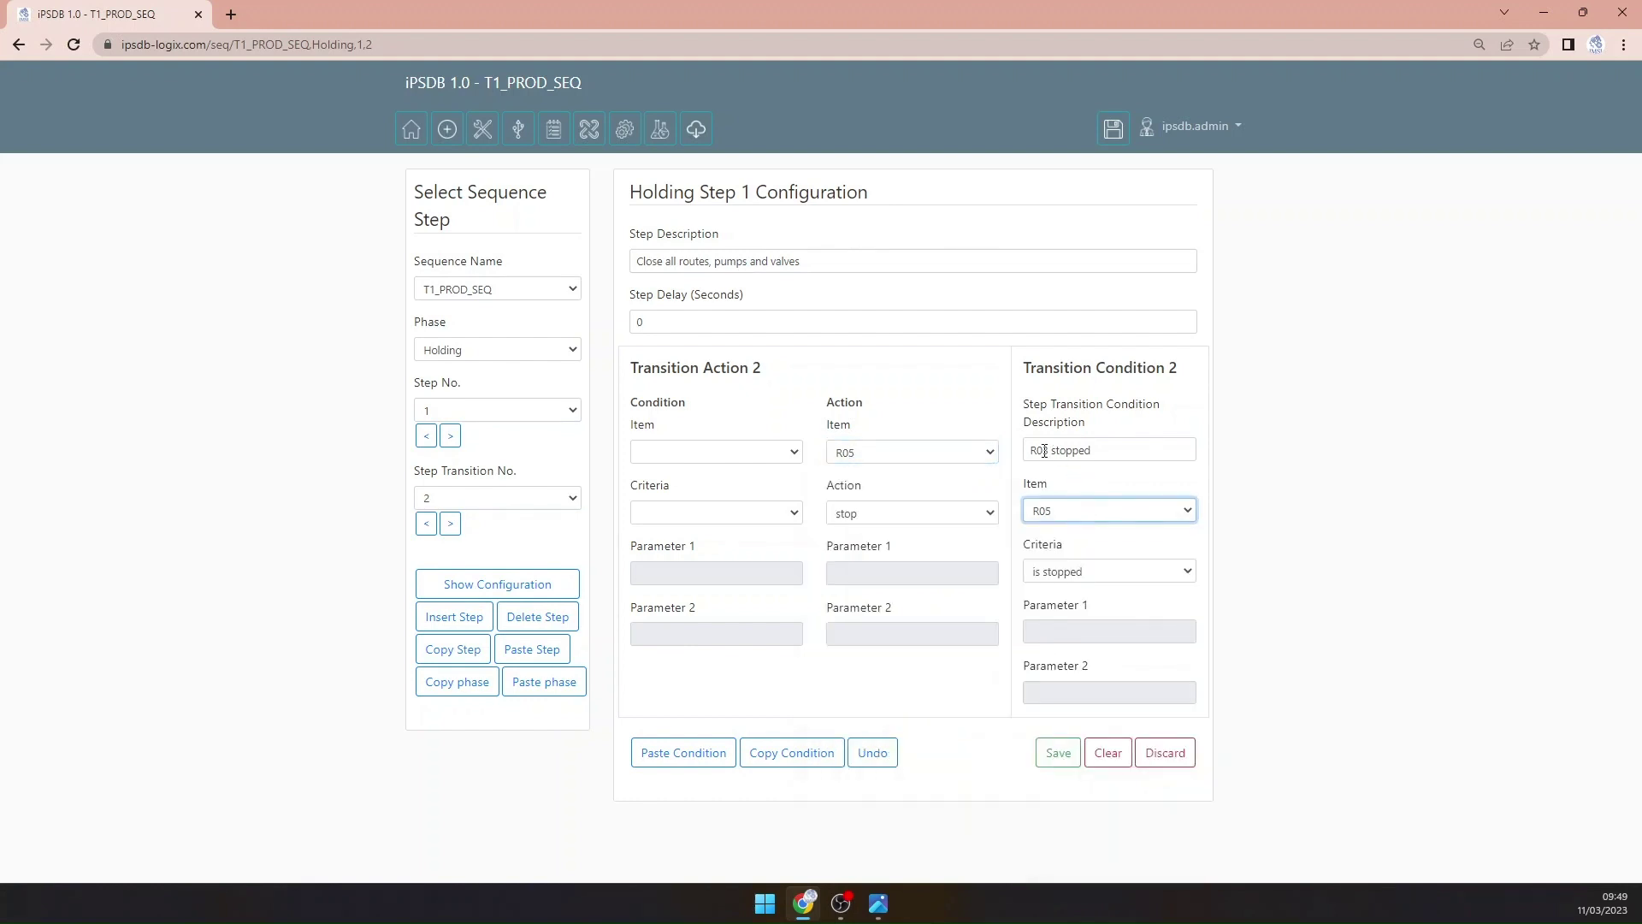
pyautogui.click(1044, 450)
pyautogui.press('BackSpace')
pyautogui.write('5')
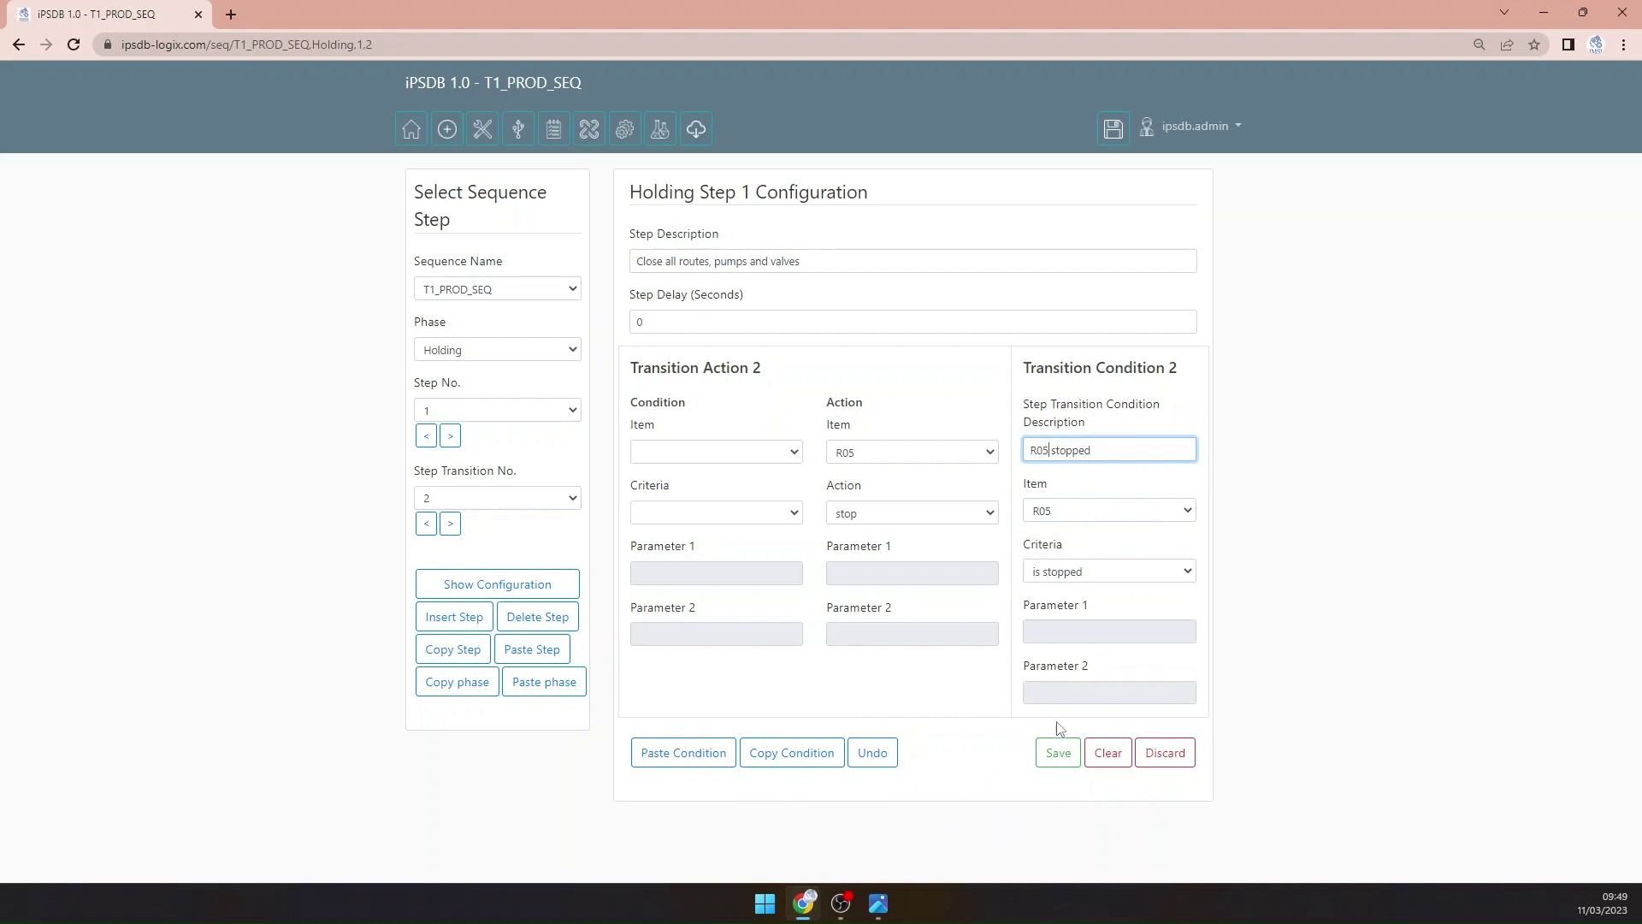
pyautogui.click(1058, 752)
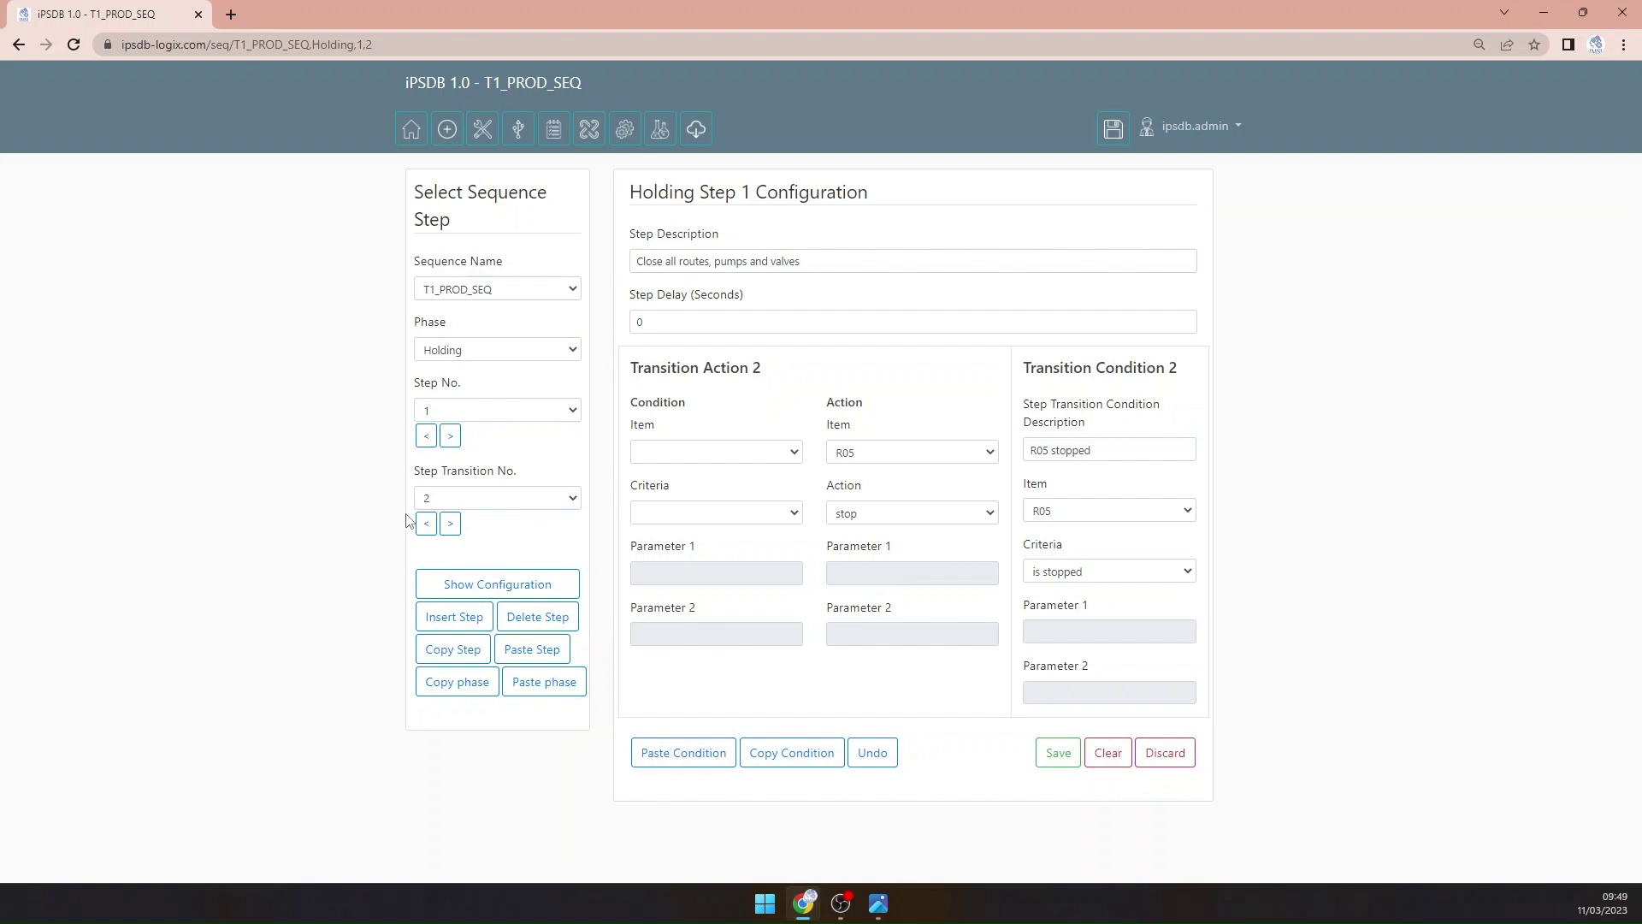
pyautogui.click(449, 524)
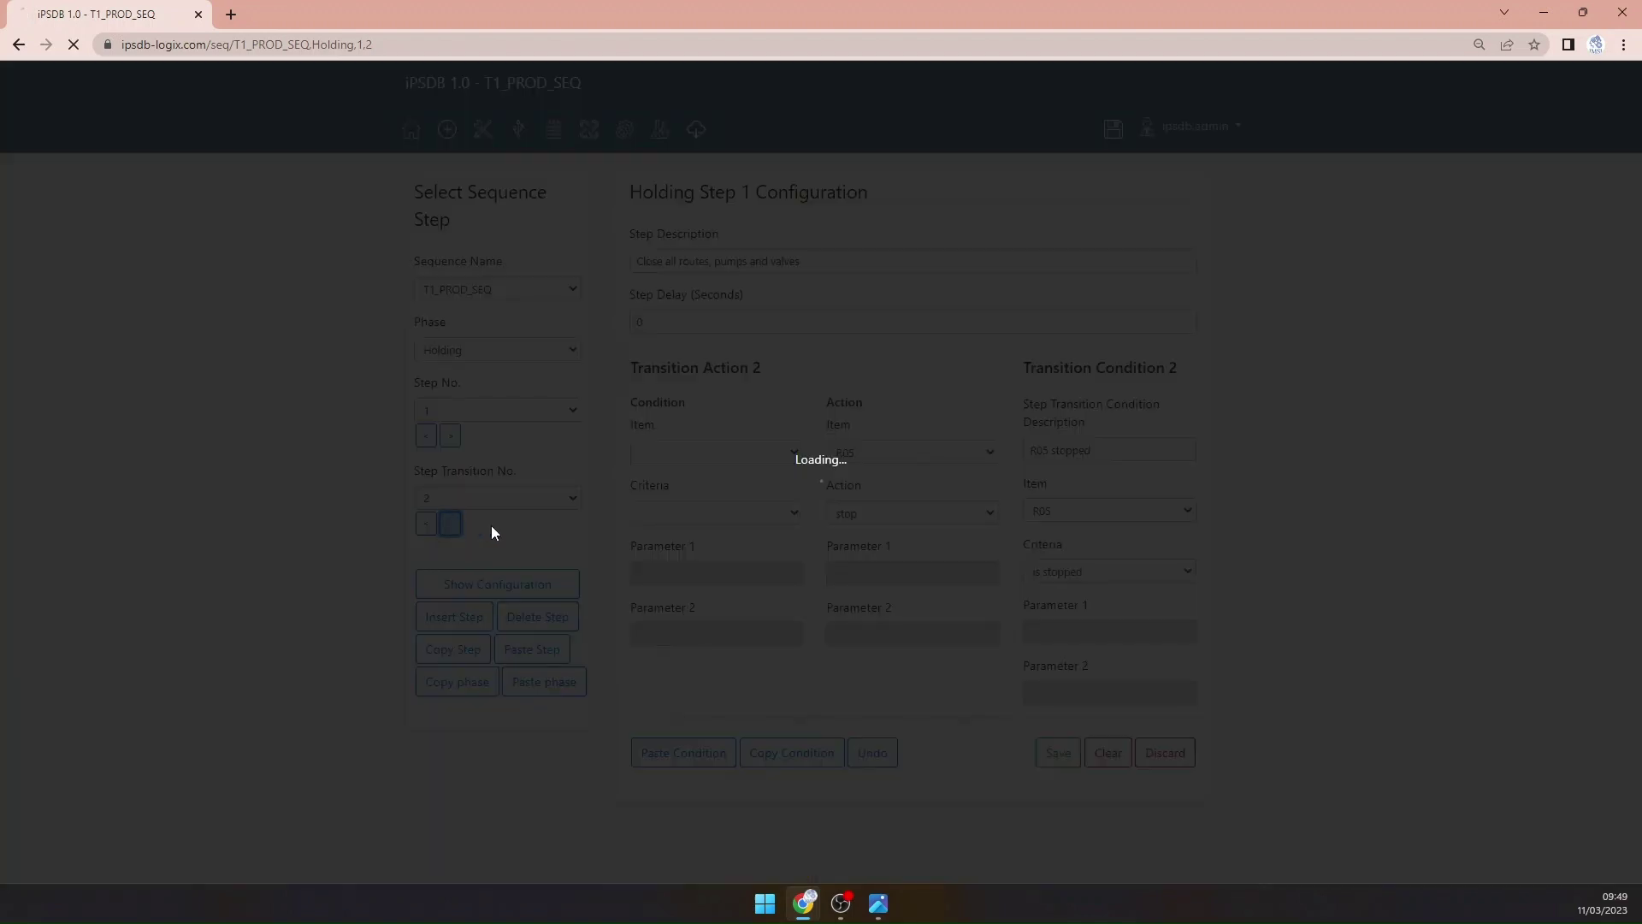
pyautogui.click(881, 453)
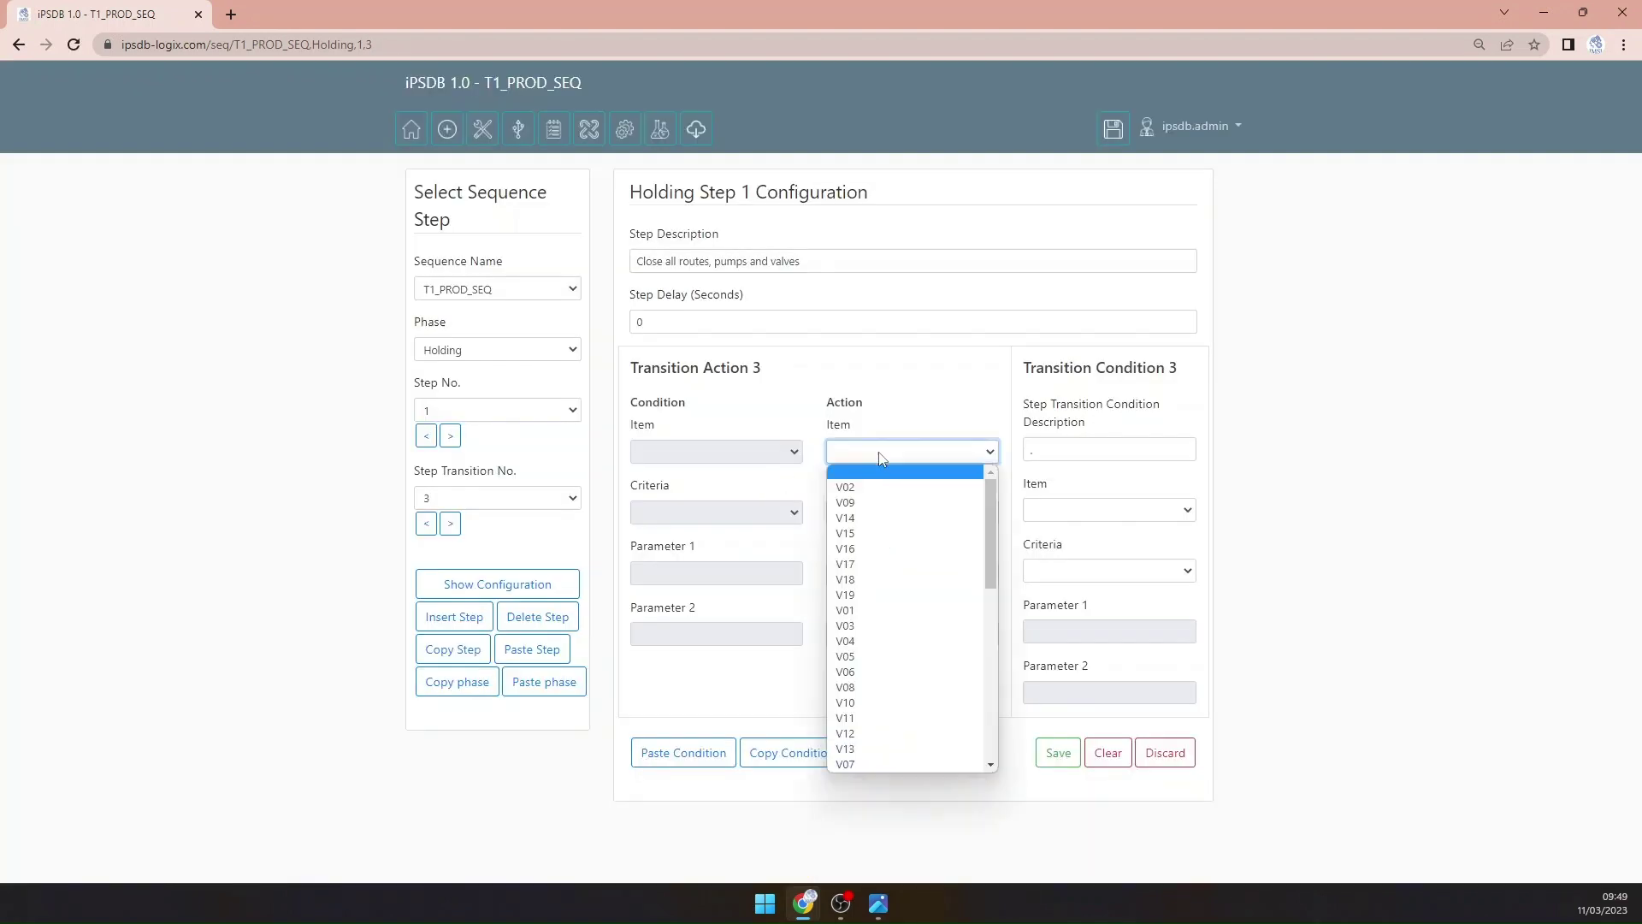
pyautogui.write('r06')
pyautogui.press('Return')
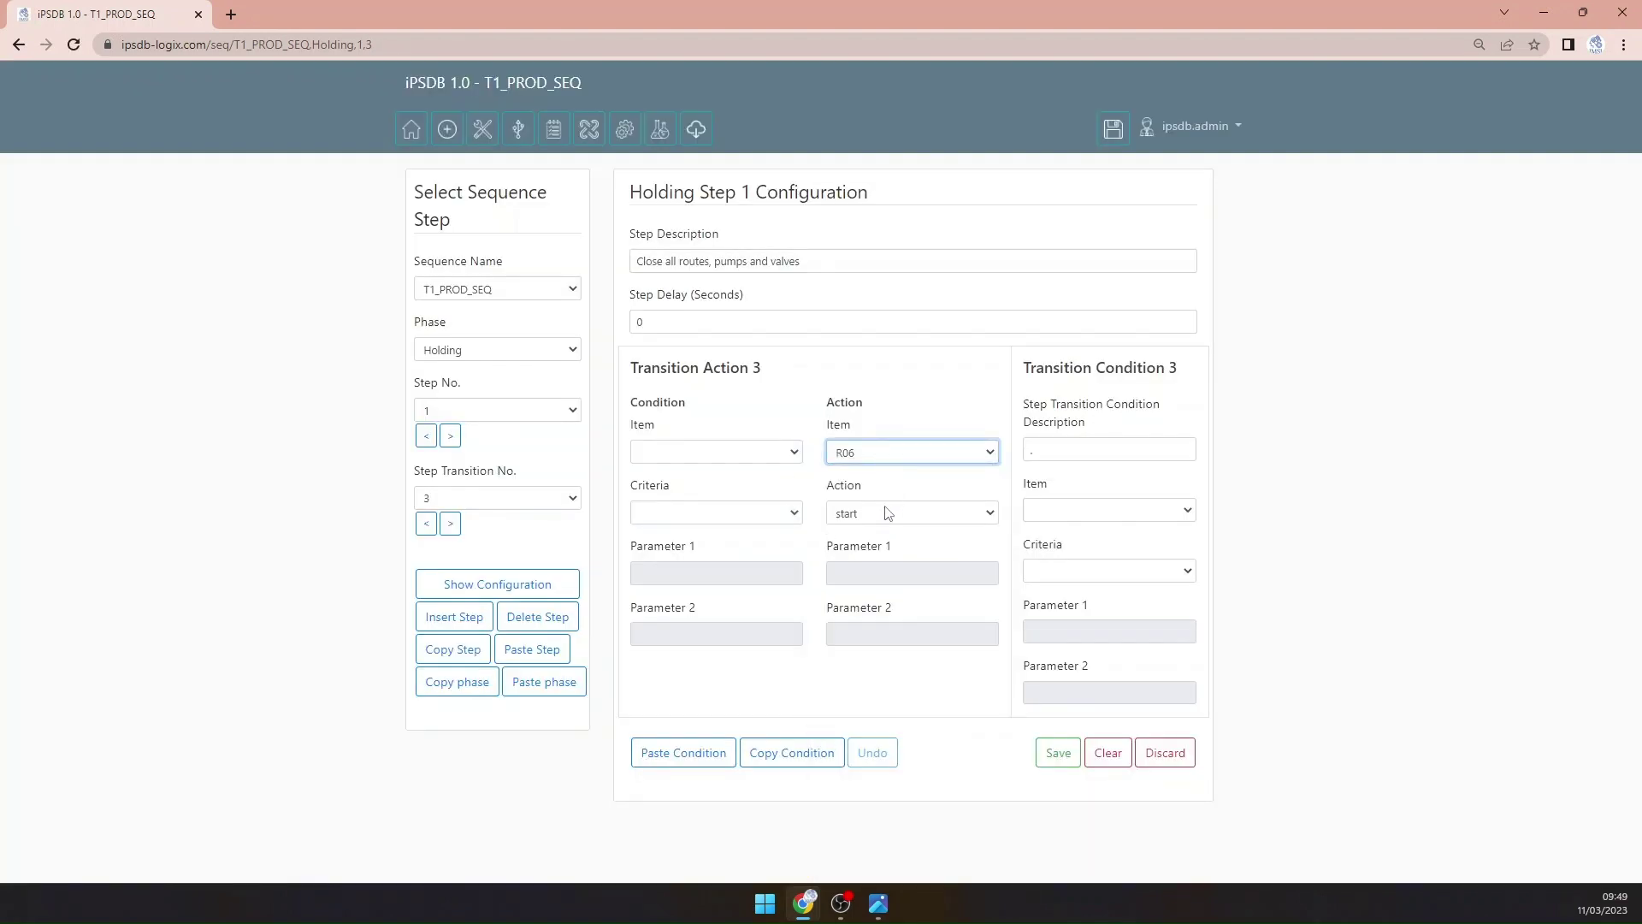
# Step: Paste the copied condition into transition 3 of Holding step 1 and change its action item to R06
pyautogui.click(684, 752)
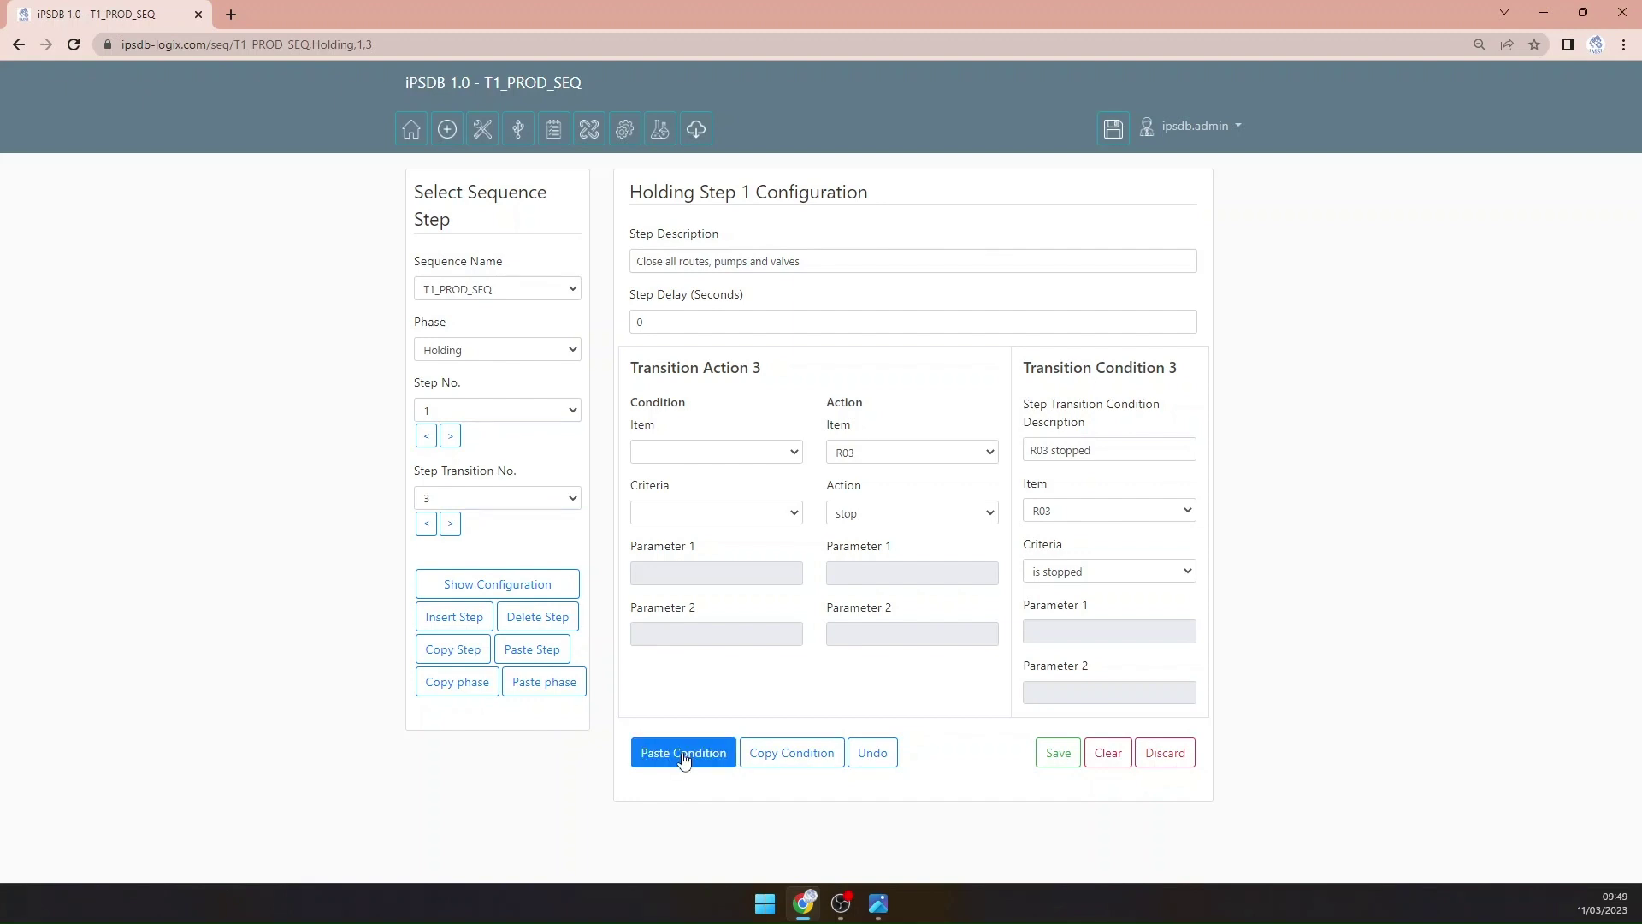
pyautogui.click(883, 458)
pyautogui.press('Down')
pyautogui.press('Down')
pyautogui.press('Down')
pyautogui.press('Return')
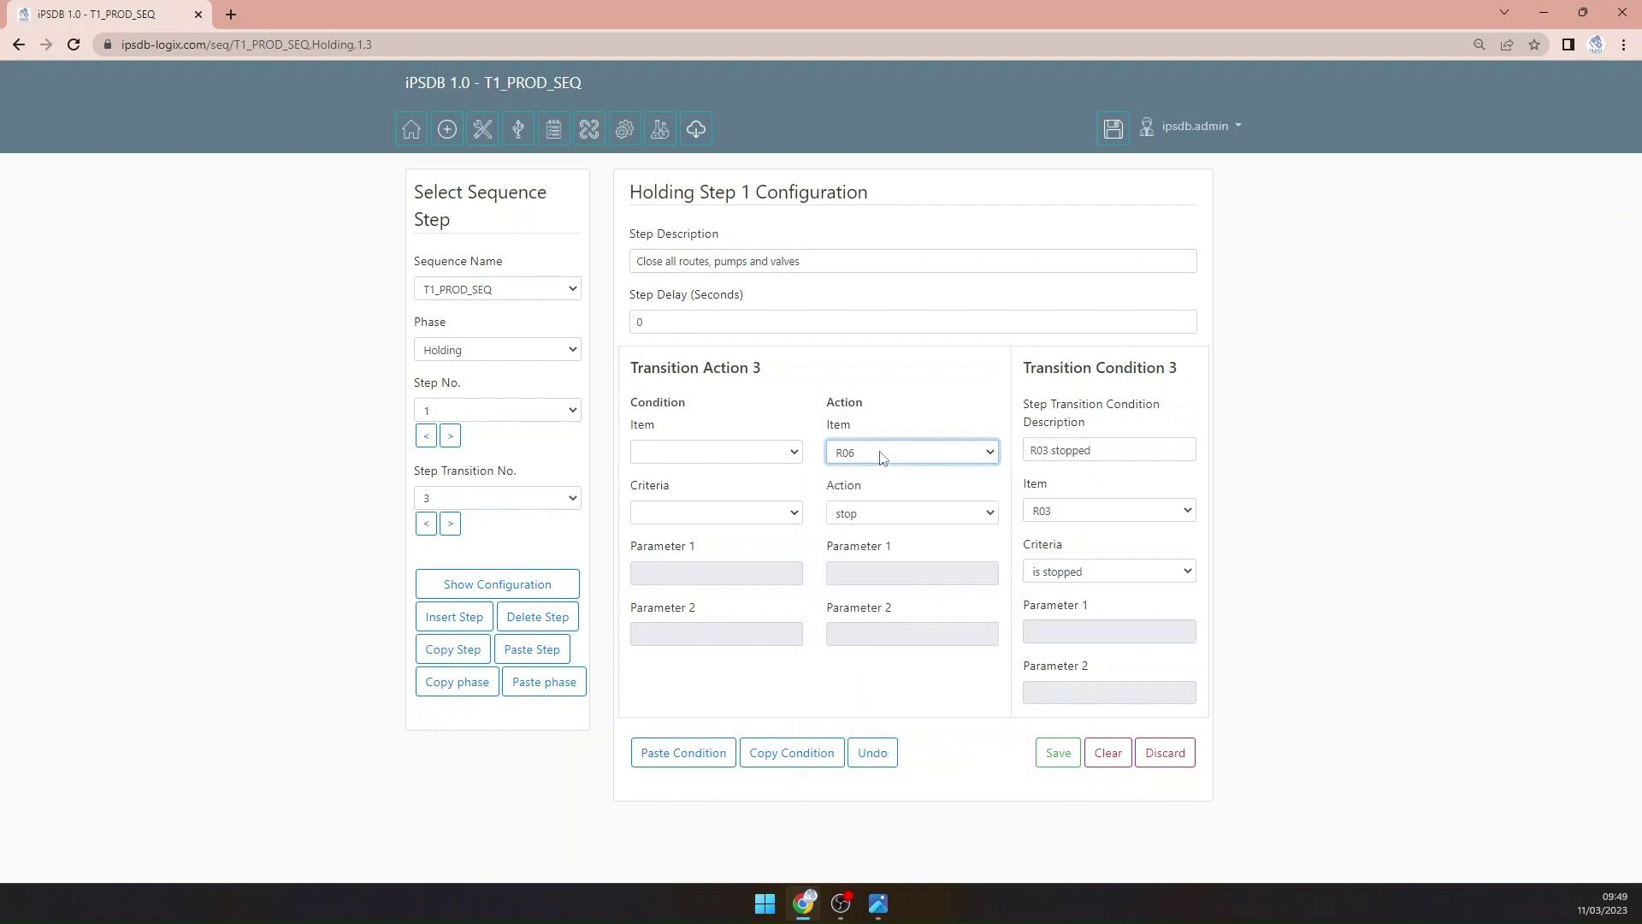
# Step: Set transition condition 3 to item R06 with the description "R06 stopped" and save it
pyautogui.click(1123, 509)
pyautogui.press('Return')
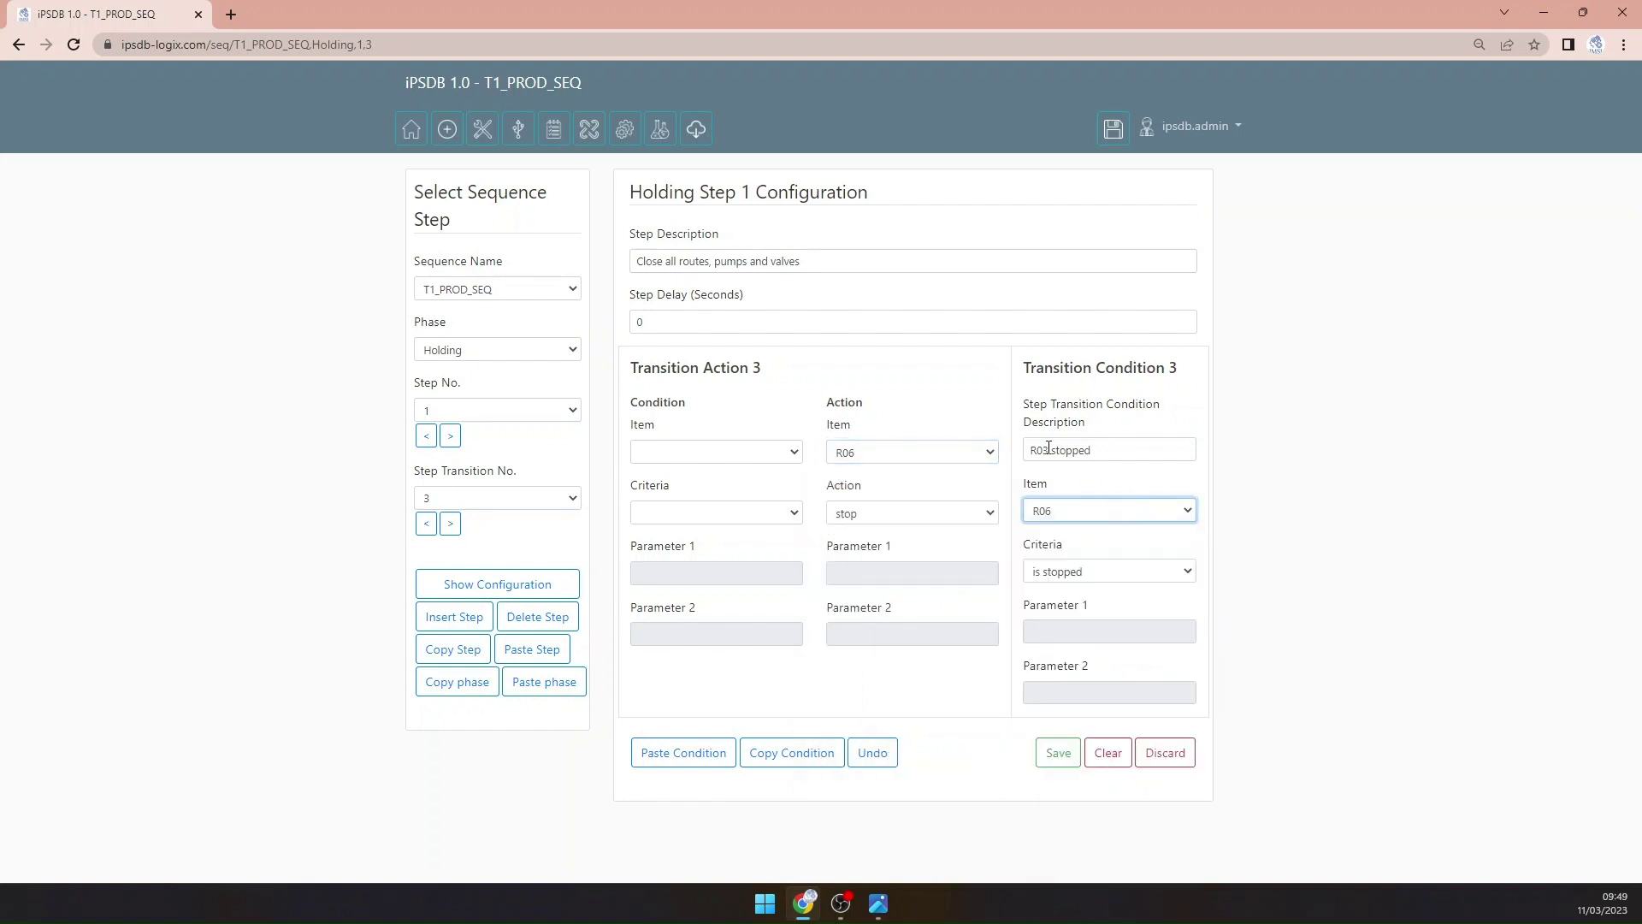
pyautogui.click(1049, 448)
pyautogui.press('BackSpace')
pyautogui.write('6')
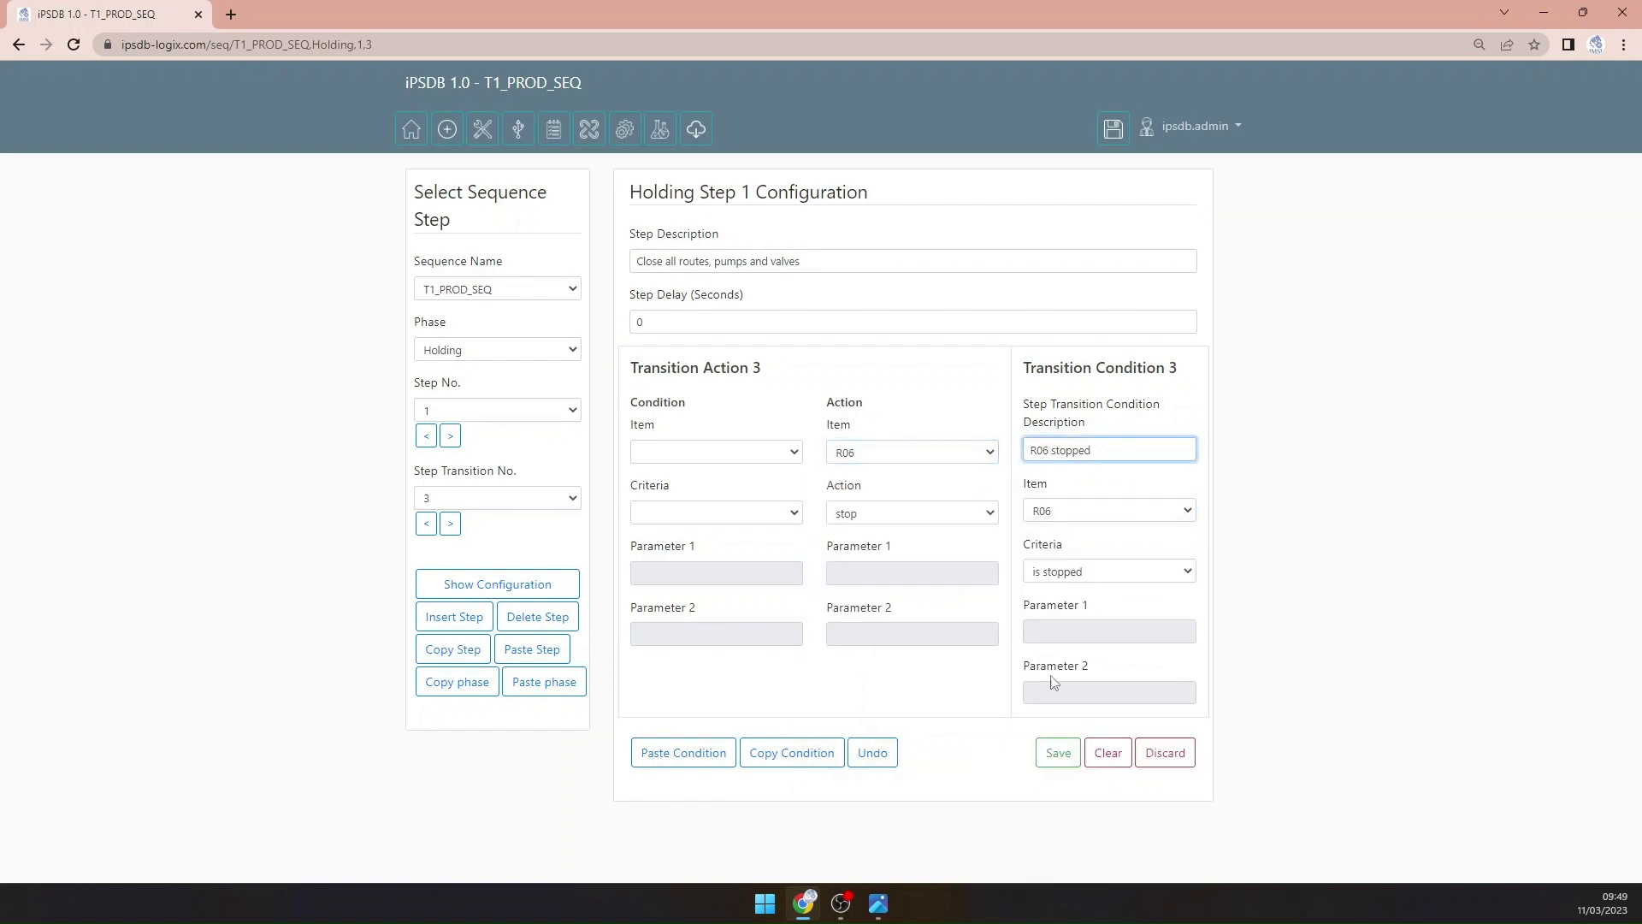
pyautogui.click(1055, 751)
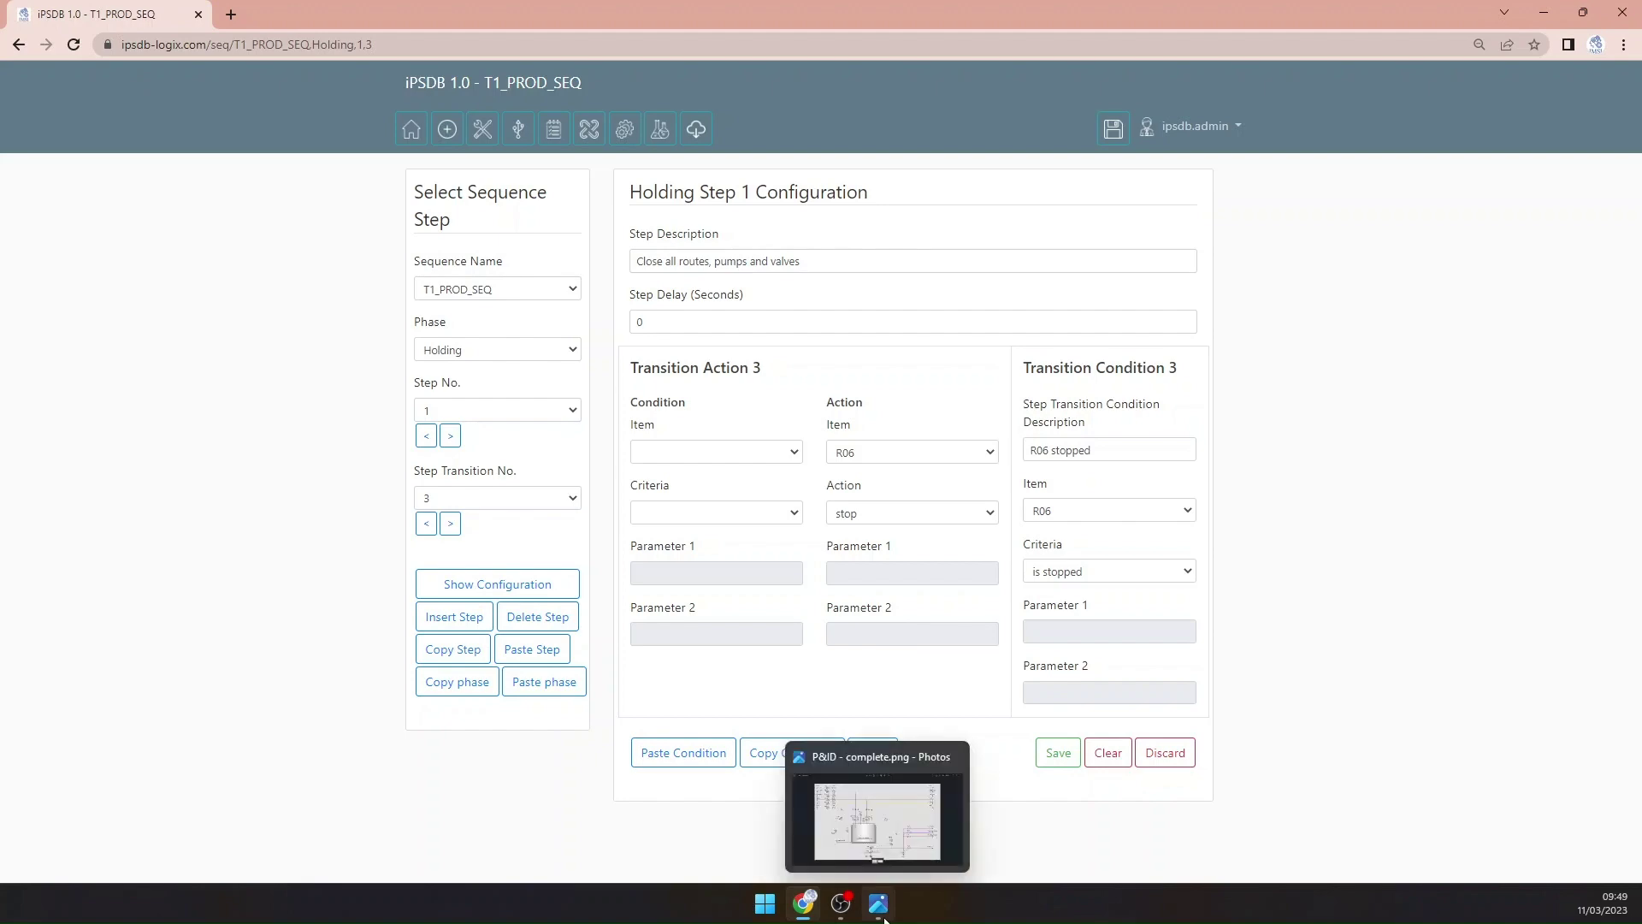
# Step: Check the valves on the P&ID drawing in Photos and set the action of Holding step 1 transition 4 to close V12
pyautogui.click(884, 918)
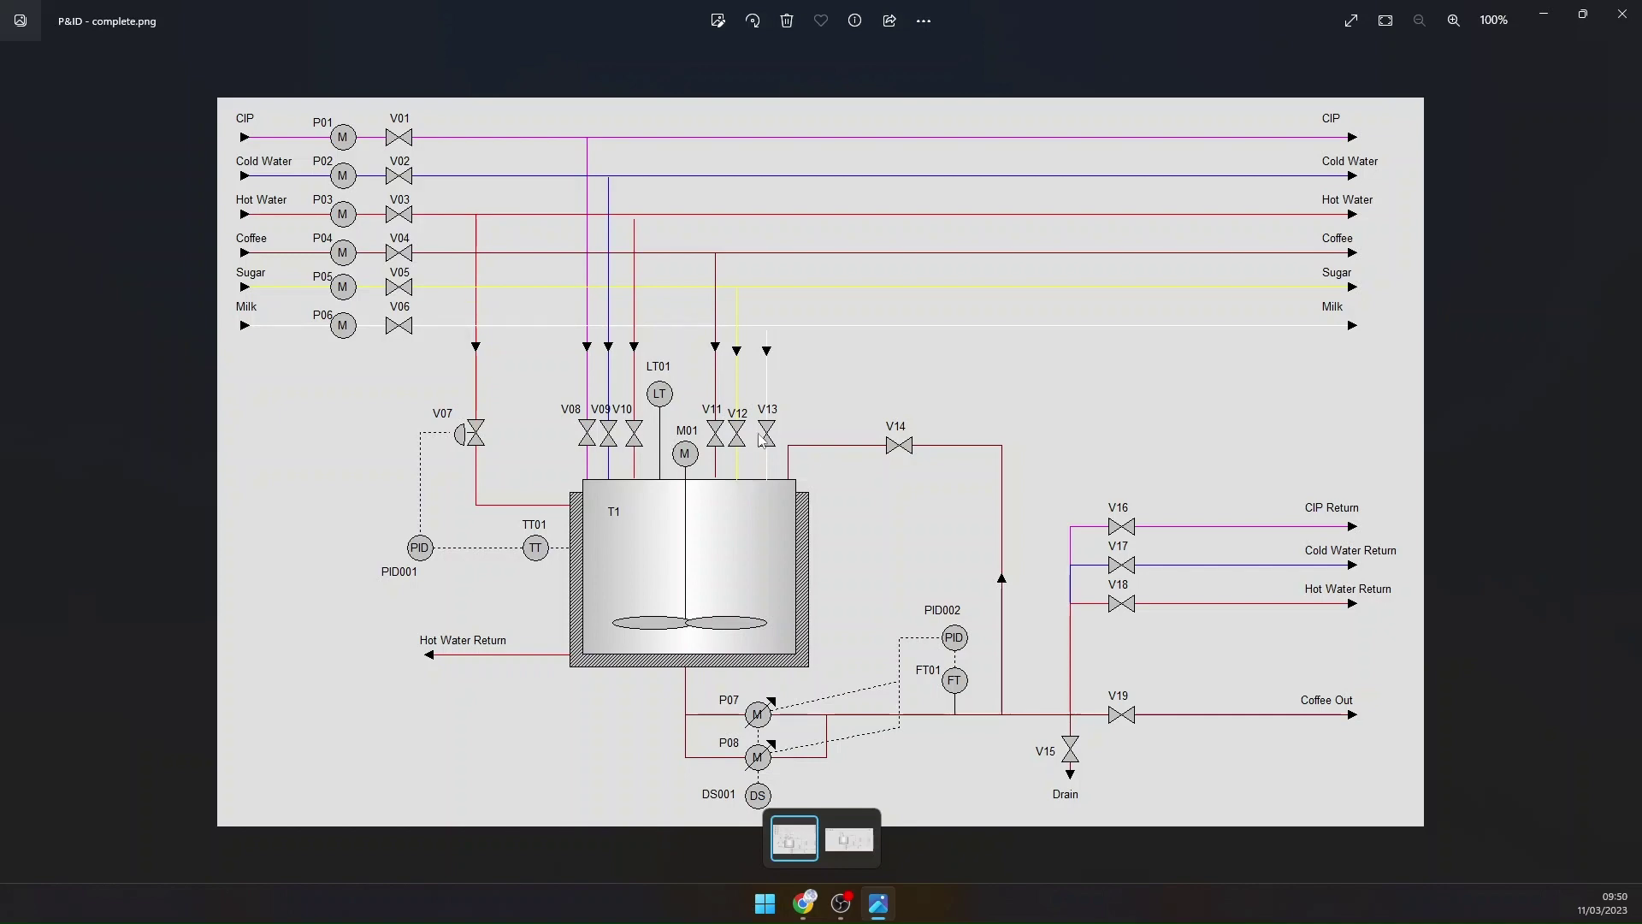
pyautogui.click(878, 904)
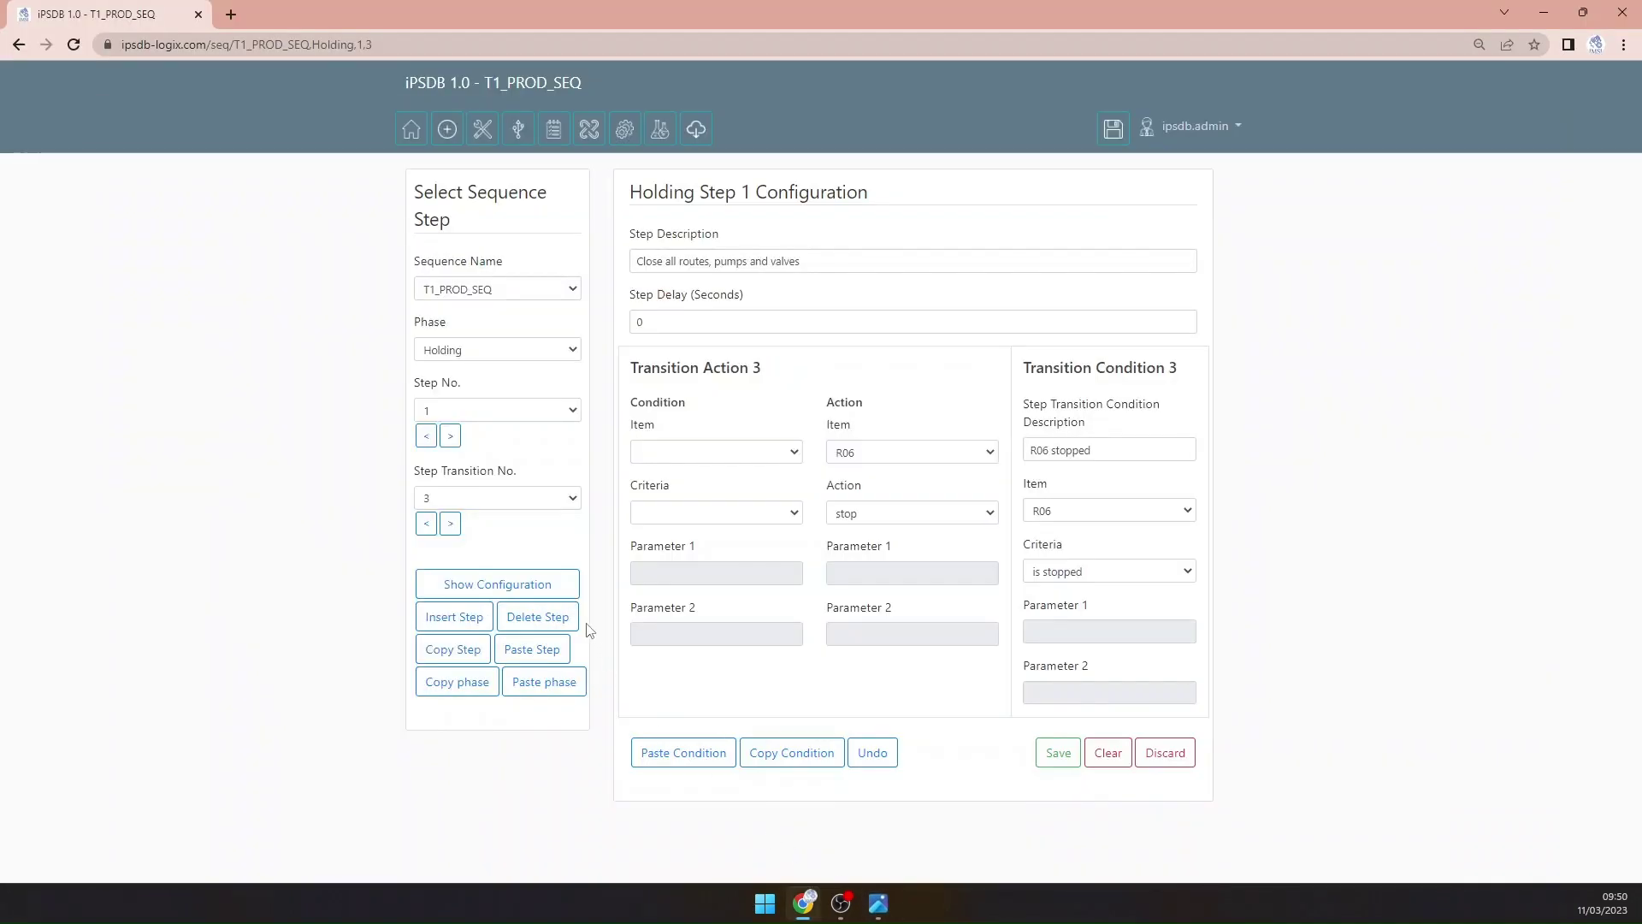
pyautogui.click(450, 523)
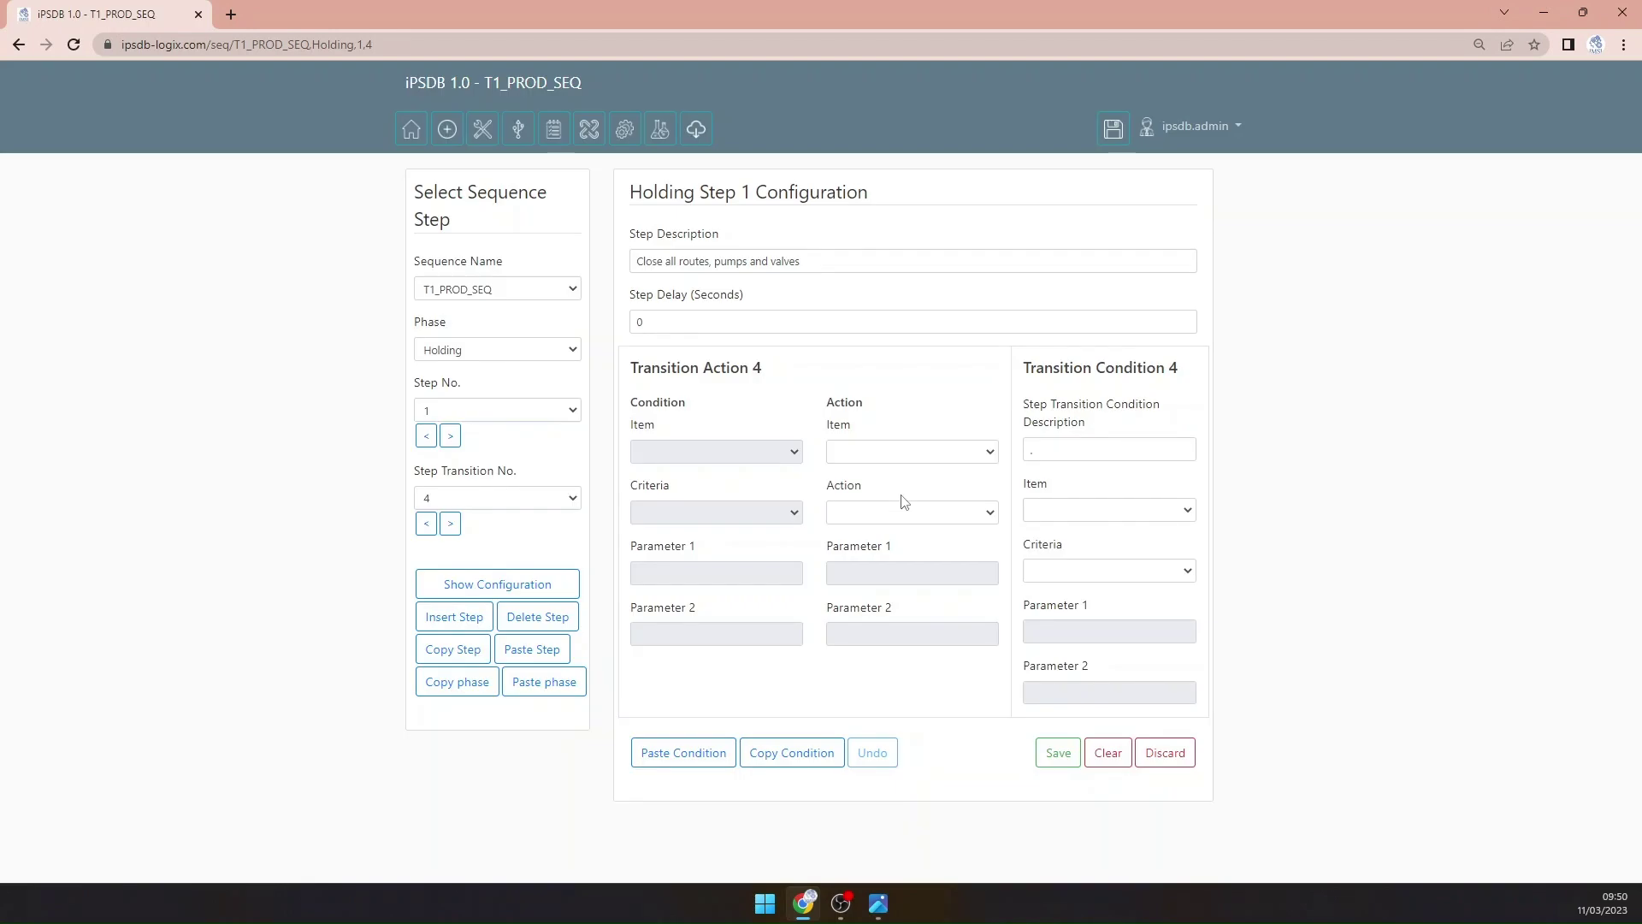
pyautogui.click(893, 451)
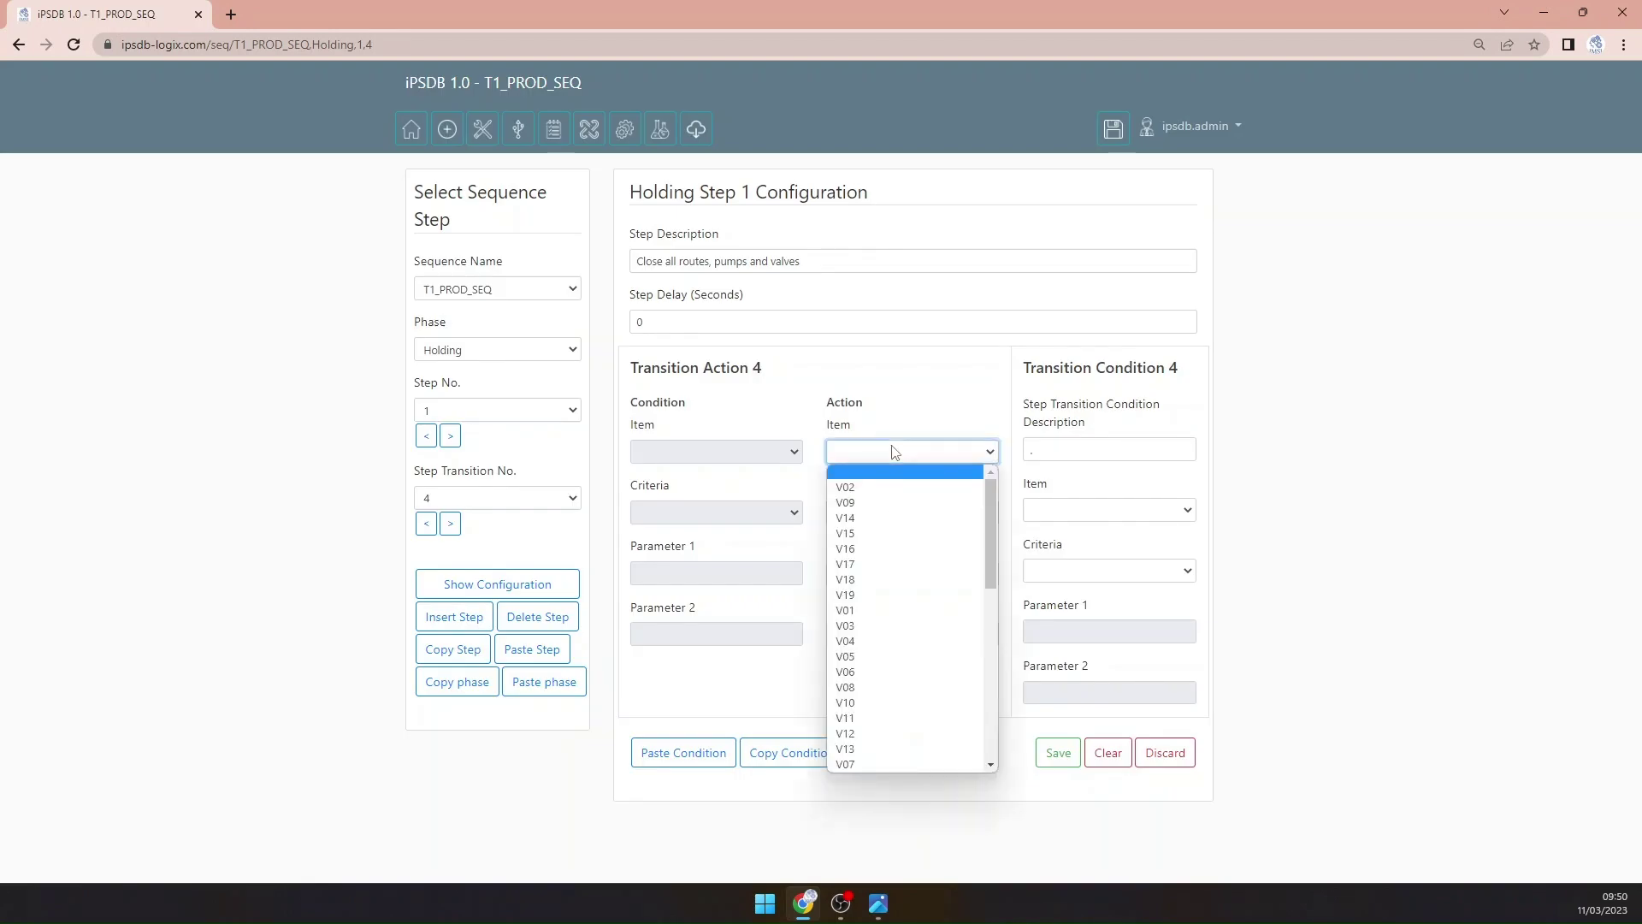
pyautogui.write('v12')
pyautogui.press('Return')
pyautogui.click(893, 513)
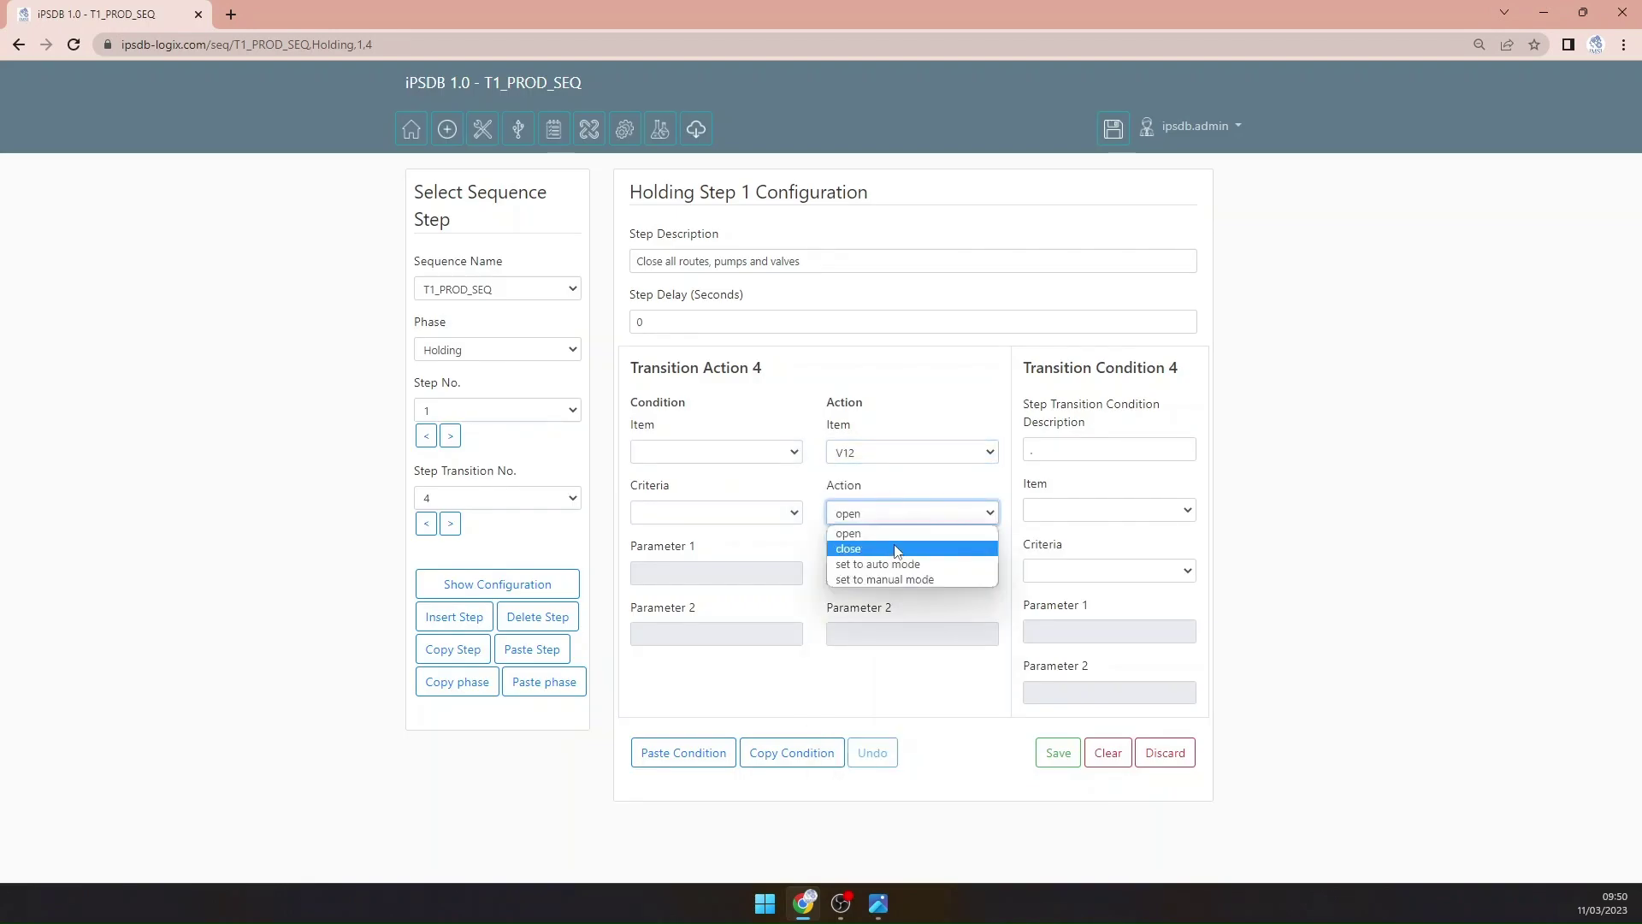
pyautogui.click(896, 550)
# Step: Set transition condition 4 to item V12, criteria "is closed" and description "V12 is closed", and save it
pyautogui.click(1096, 513)
pyautogui.write('v12')
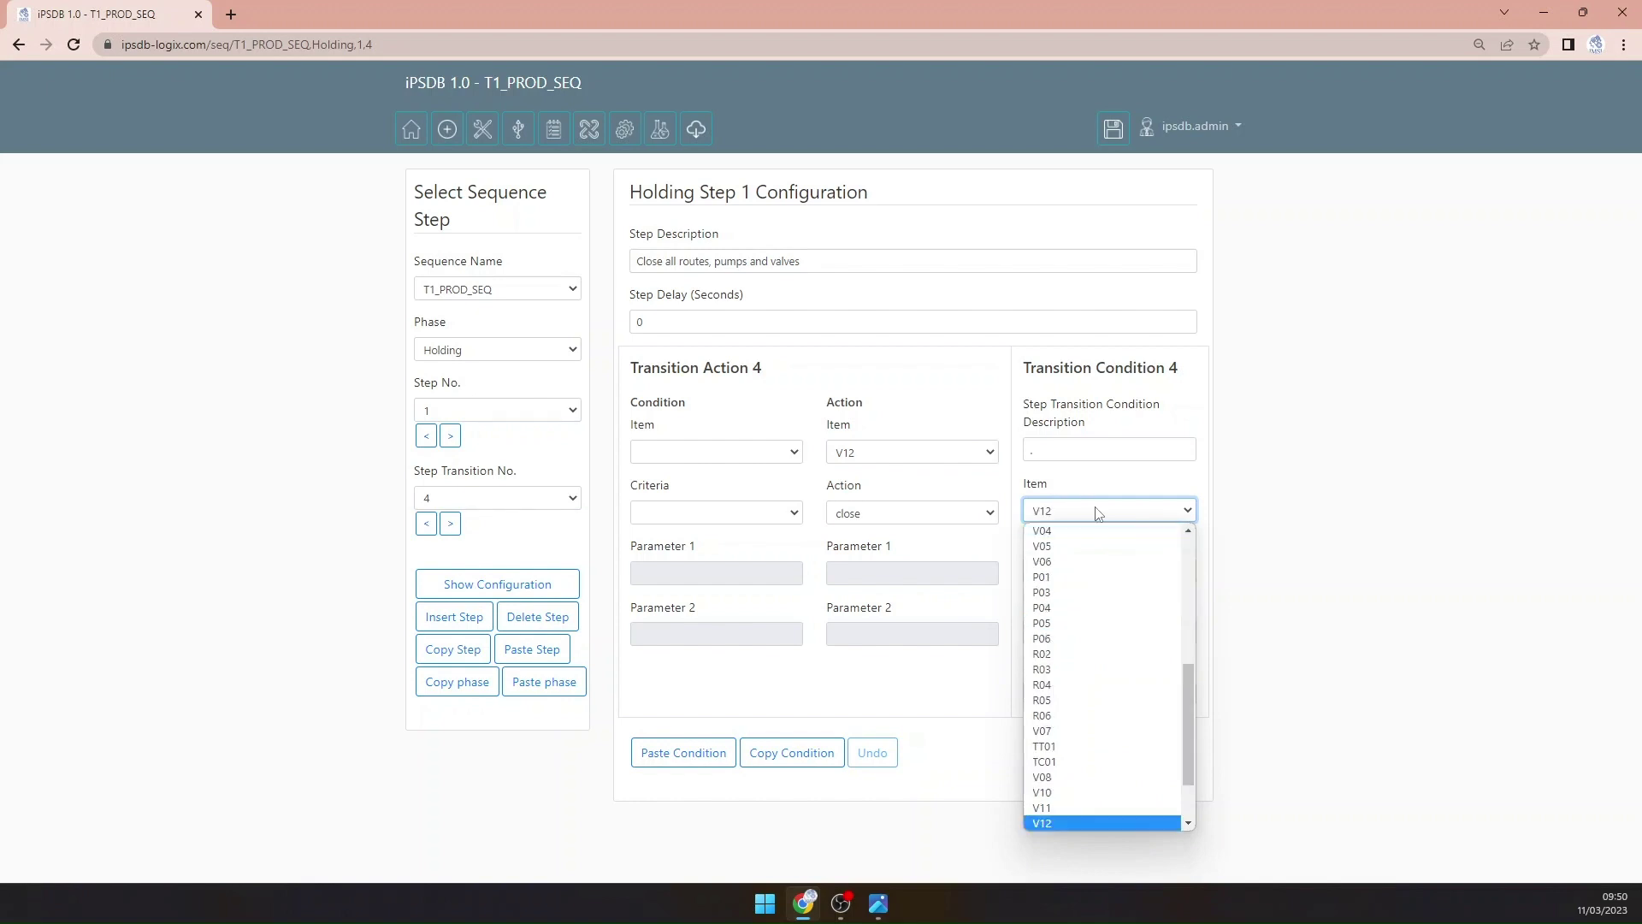
pyautogui.press('Return')
pyautogui.click(1077, 571)
pyautogui.click(1083, 622)
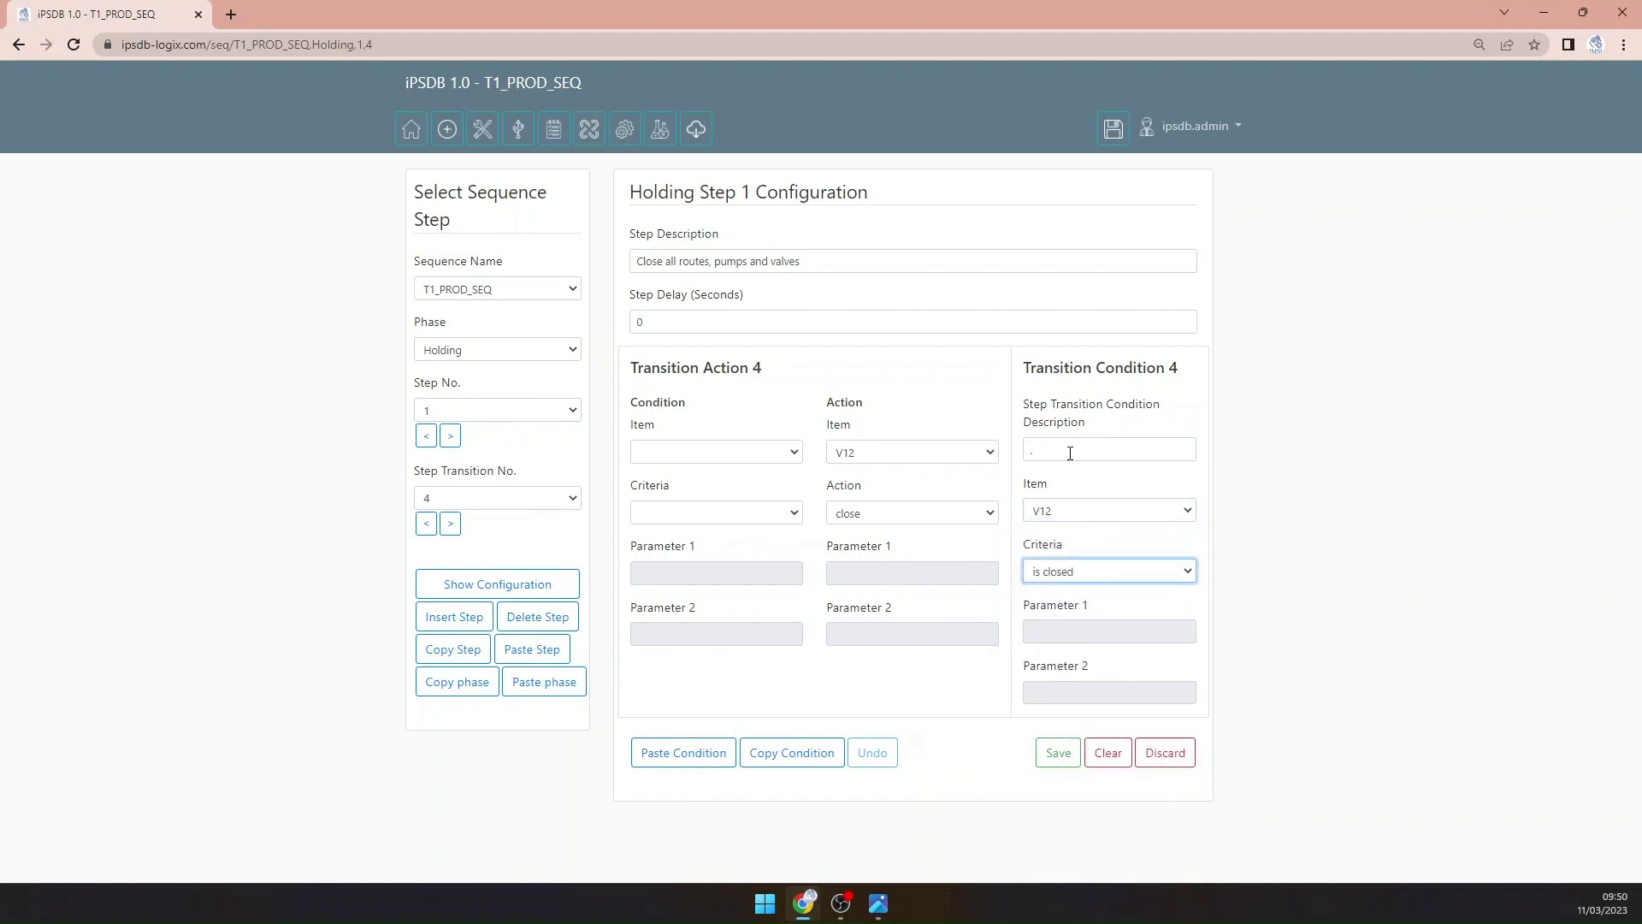
pyautogui.click(1071, 448)
pyautogui.write('V12')
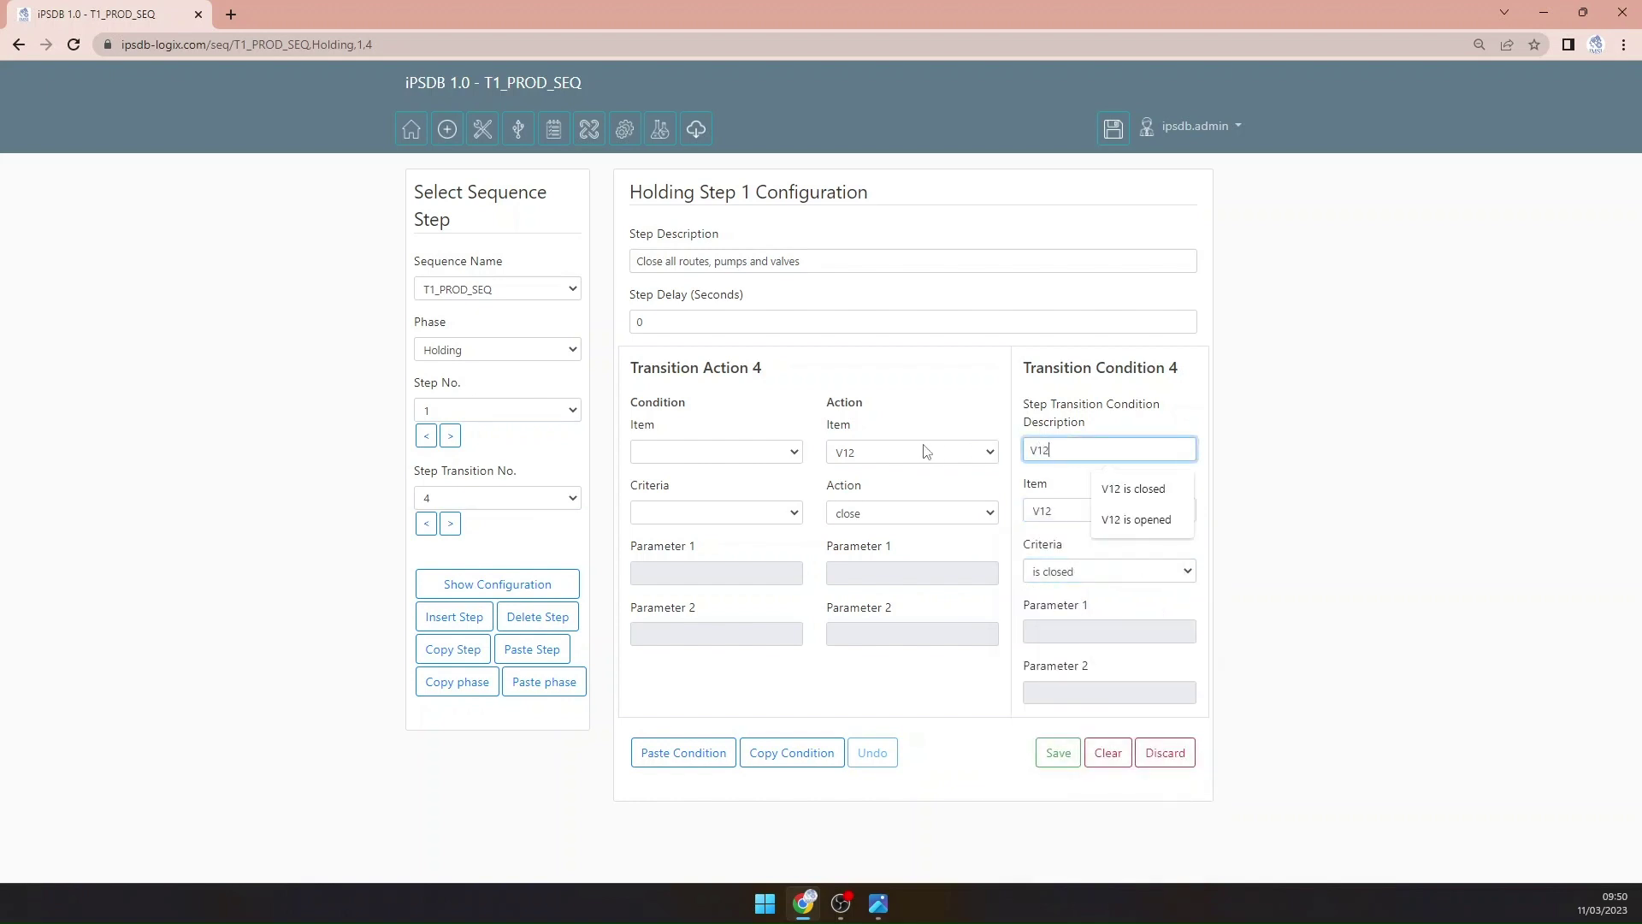
pyautogui.press('Down')
pyautogui.press('Return')
pyautogui.click(1060, 750)
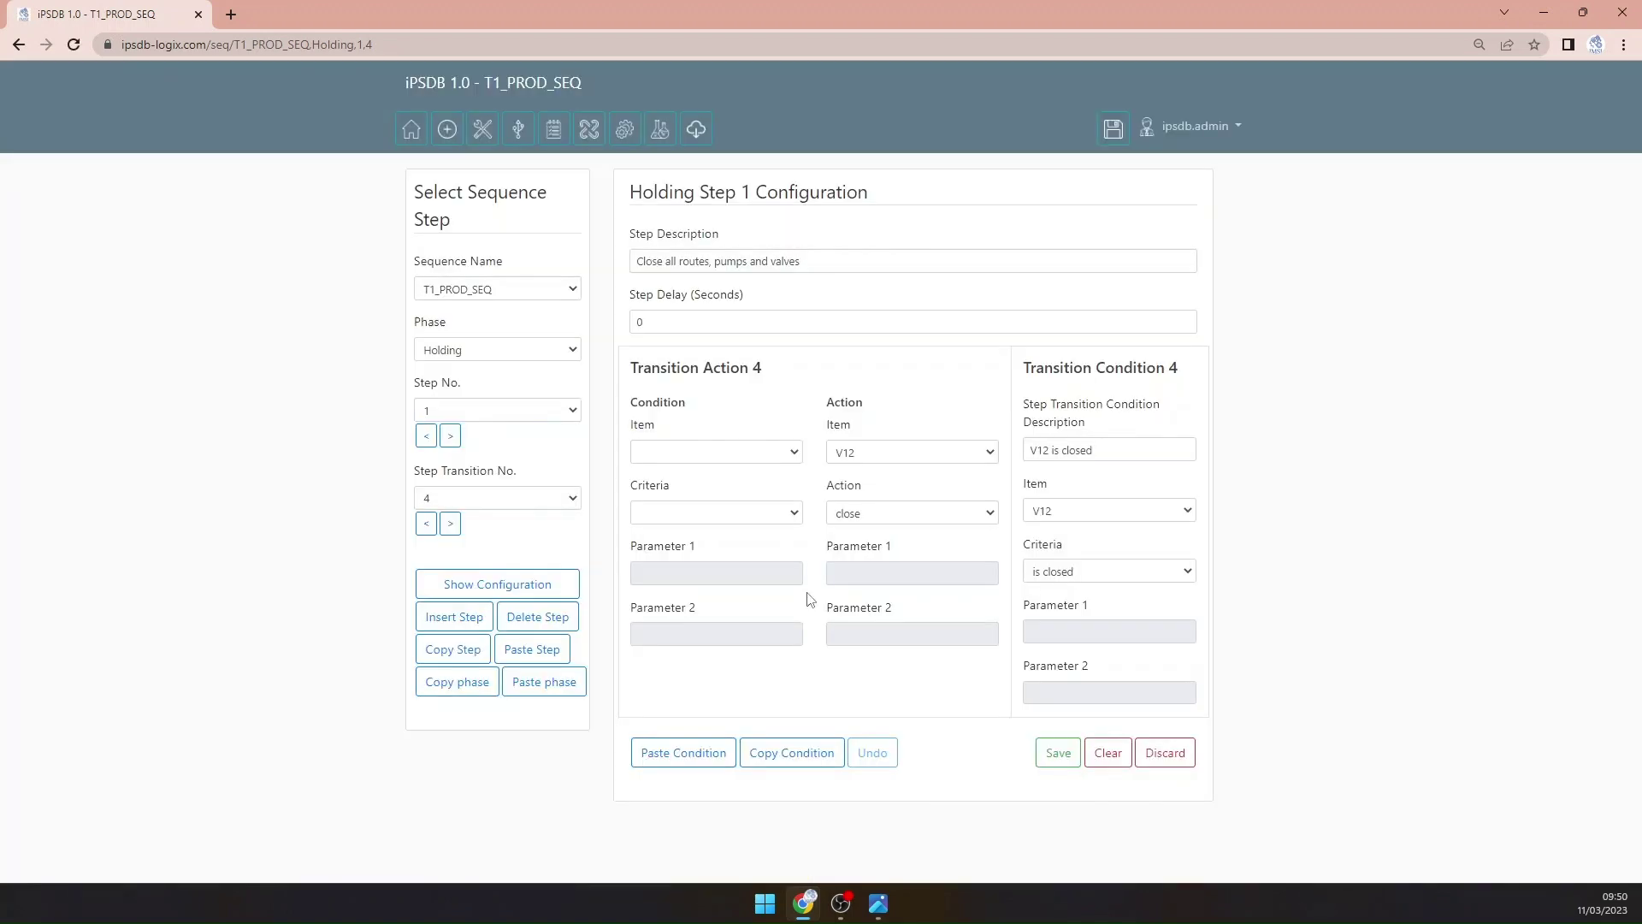
# Step: Recheck the P&ID drawing in Photos and change the action item of transition 4 to V10
pyautogui.click(881, 905)
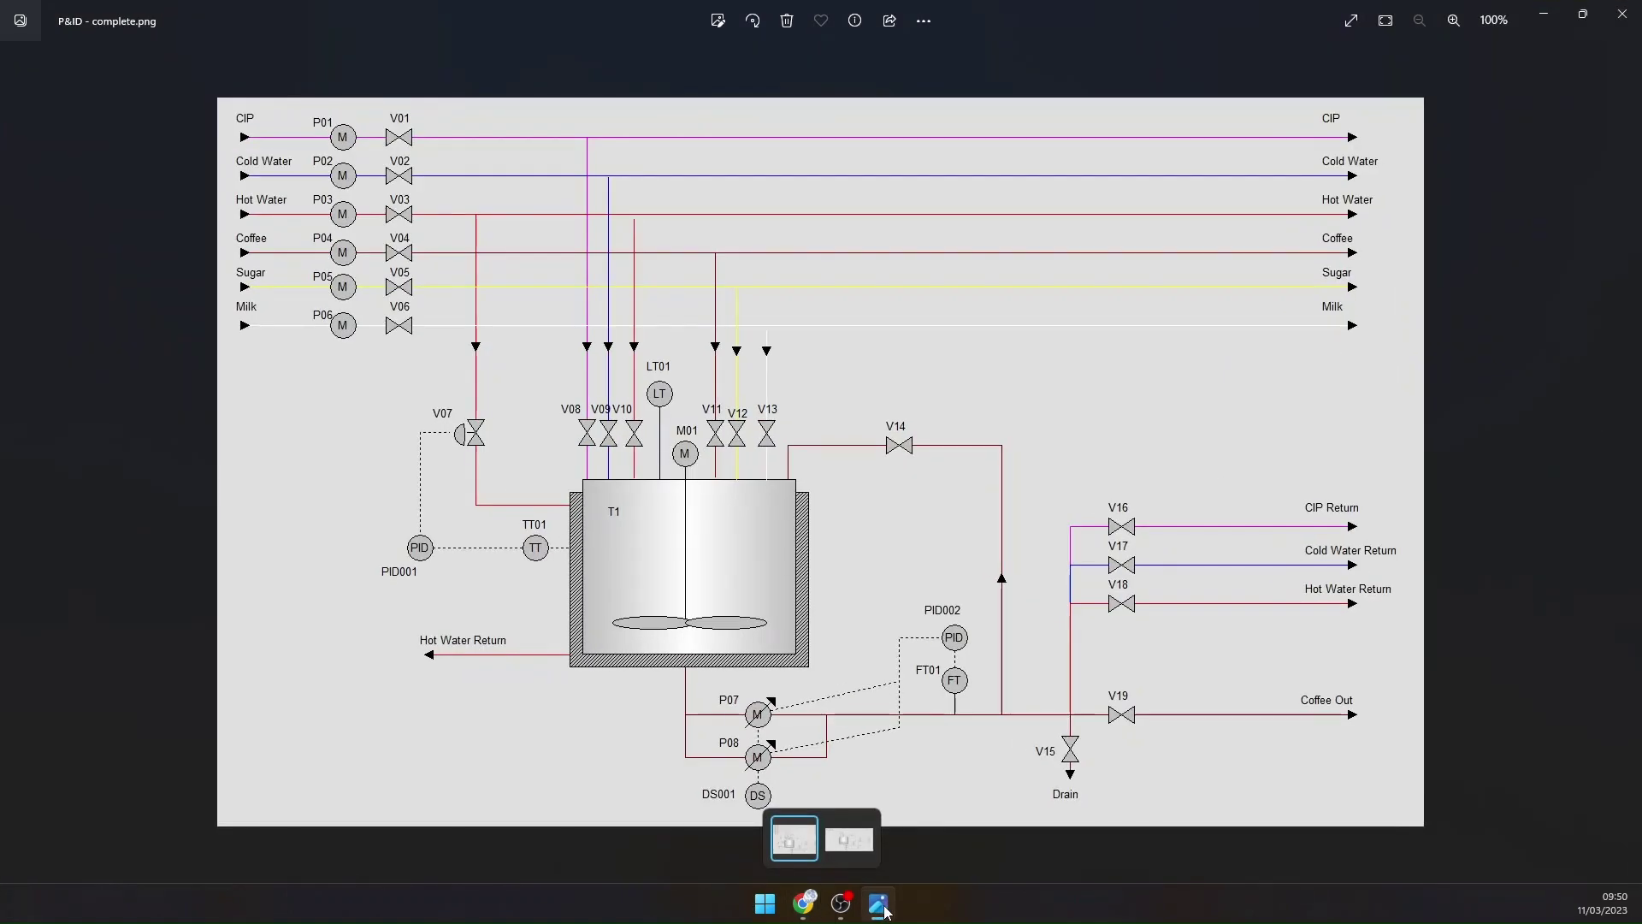
pyautogui.click(880, 905)
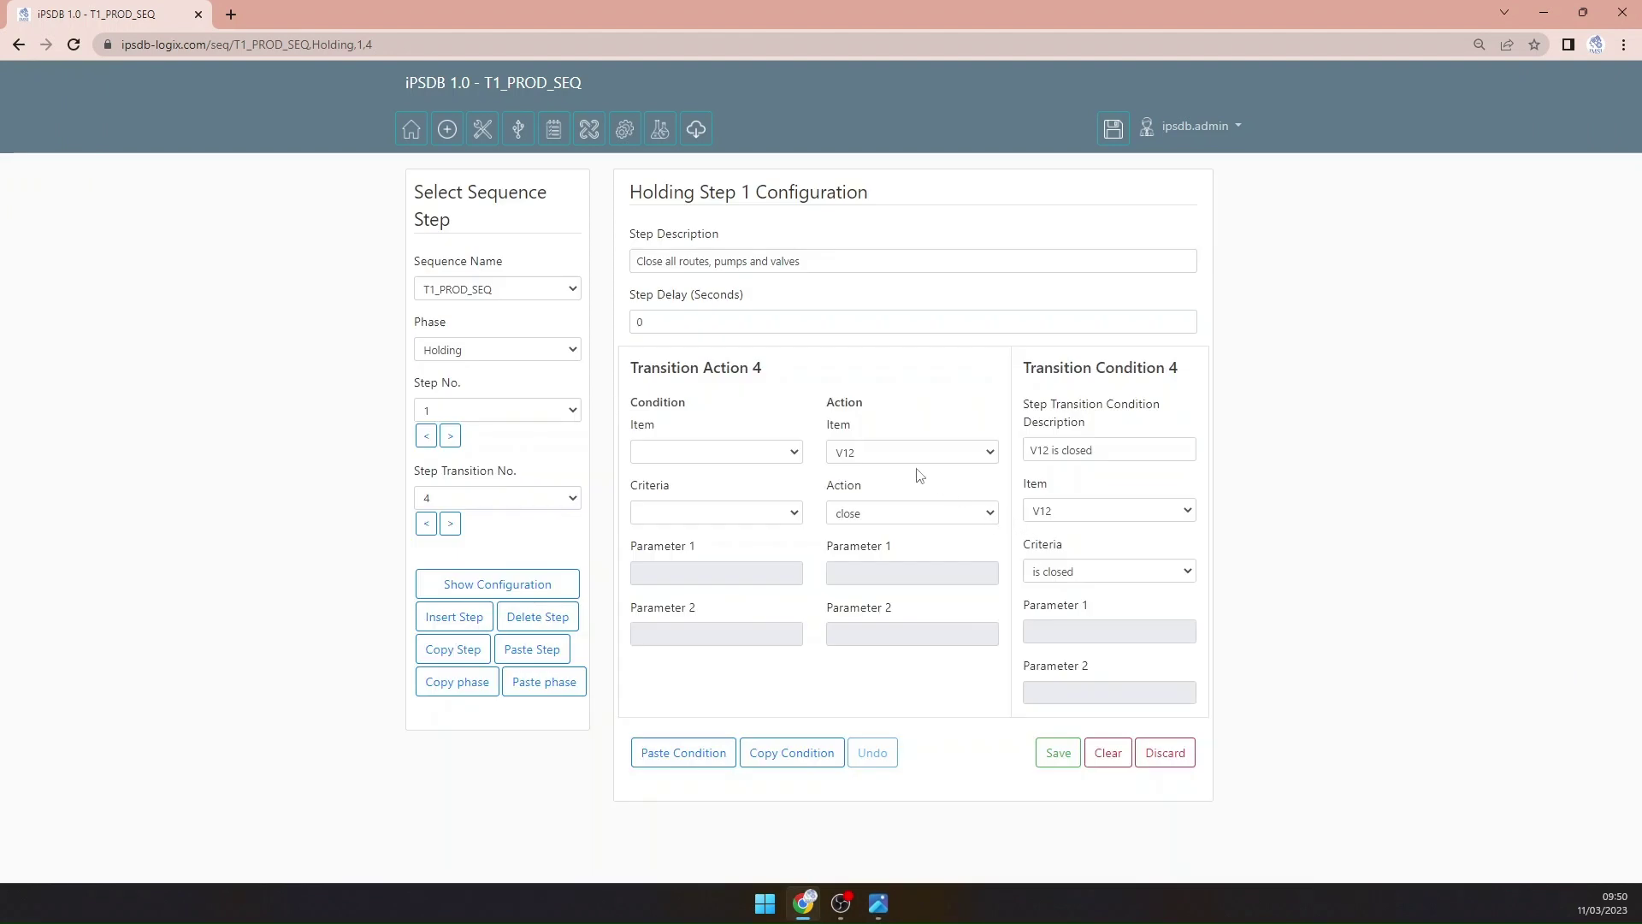
pyautogui.click(890, 456)
pyautogui.write('v10')
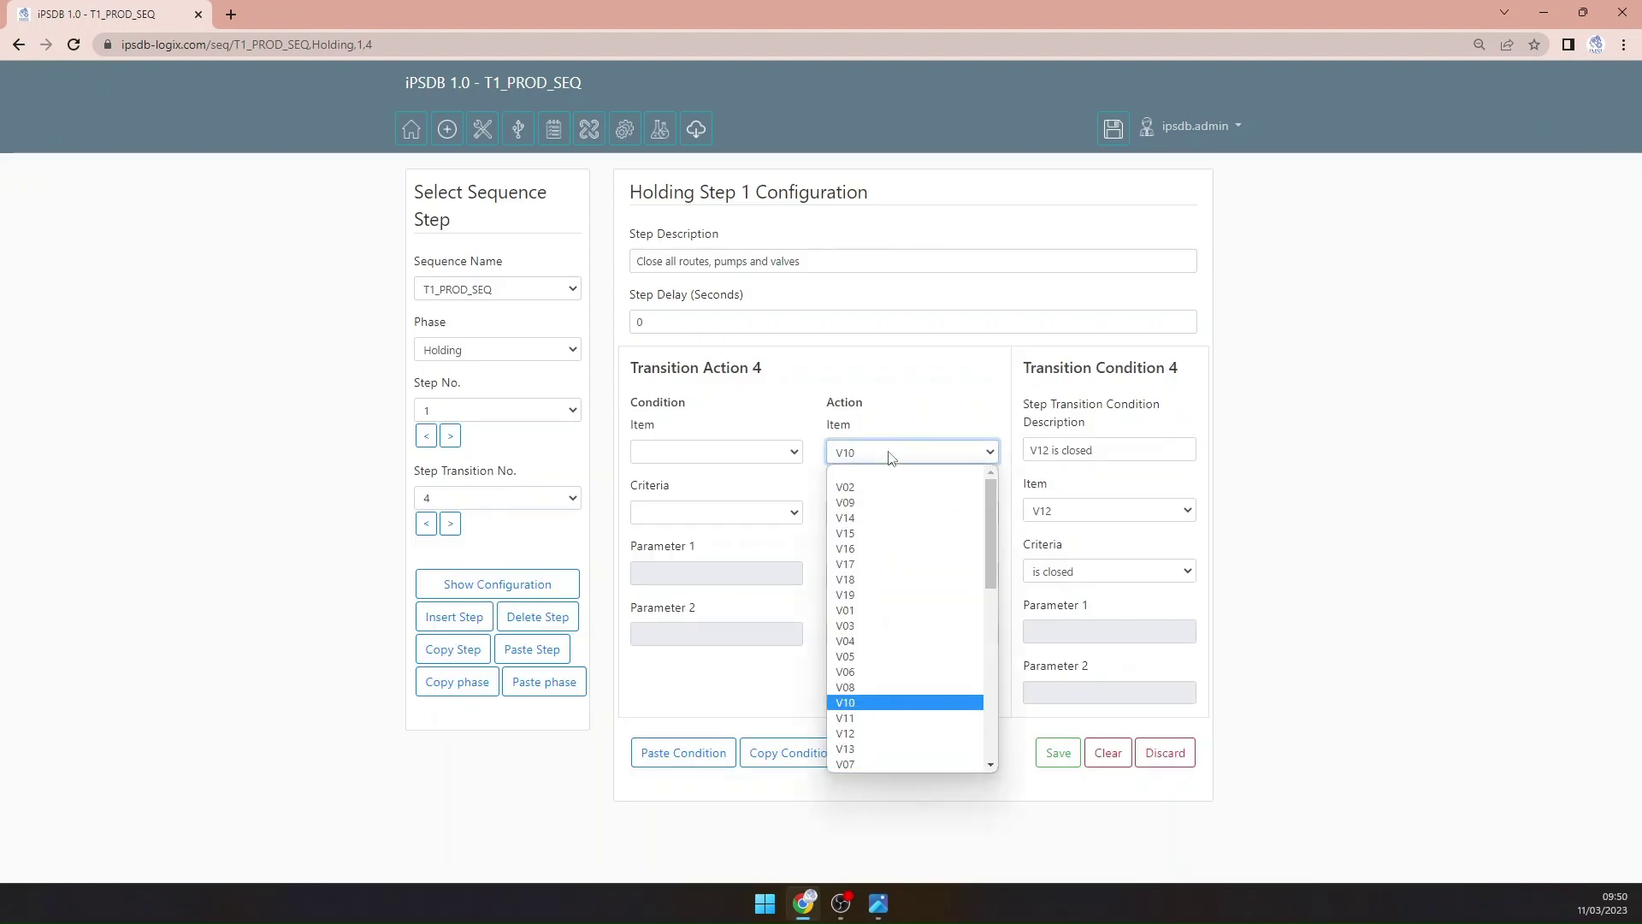
pyautogui.press('Return')
# Step: Change transition condition 4 to item V10 with the description "V10 is closed" and save it
pyautogui.click(1066, 511)
pyautogui.write('v130')
pyautogui.press('Return')
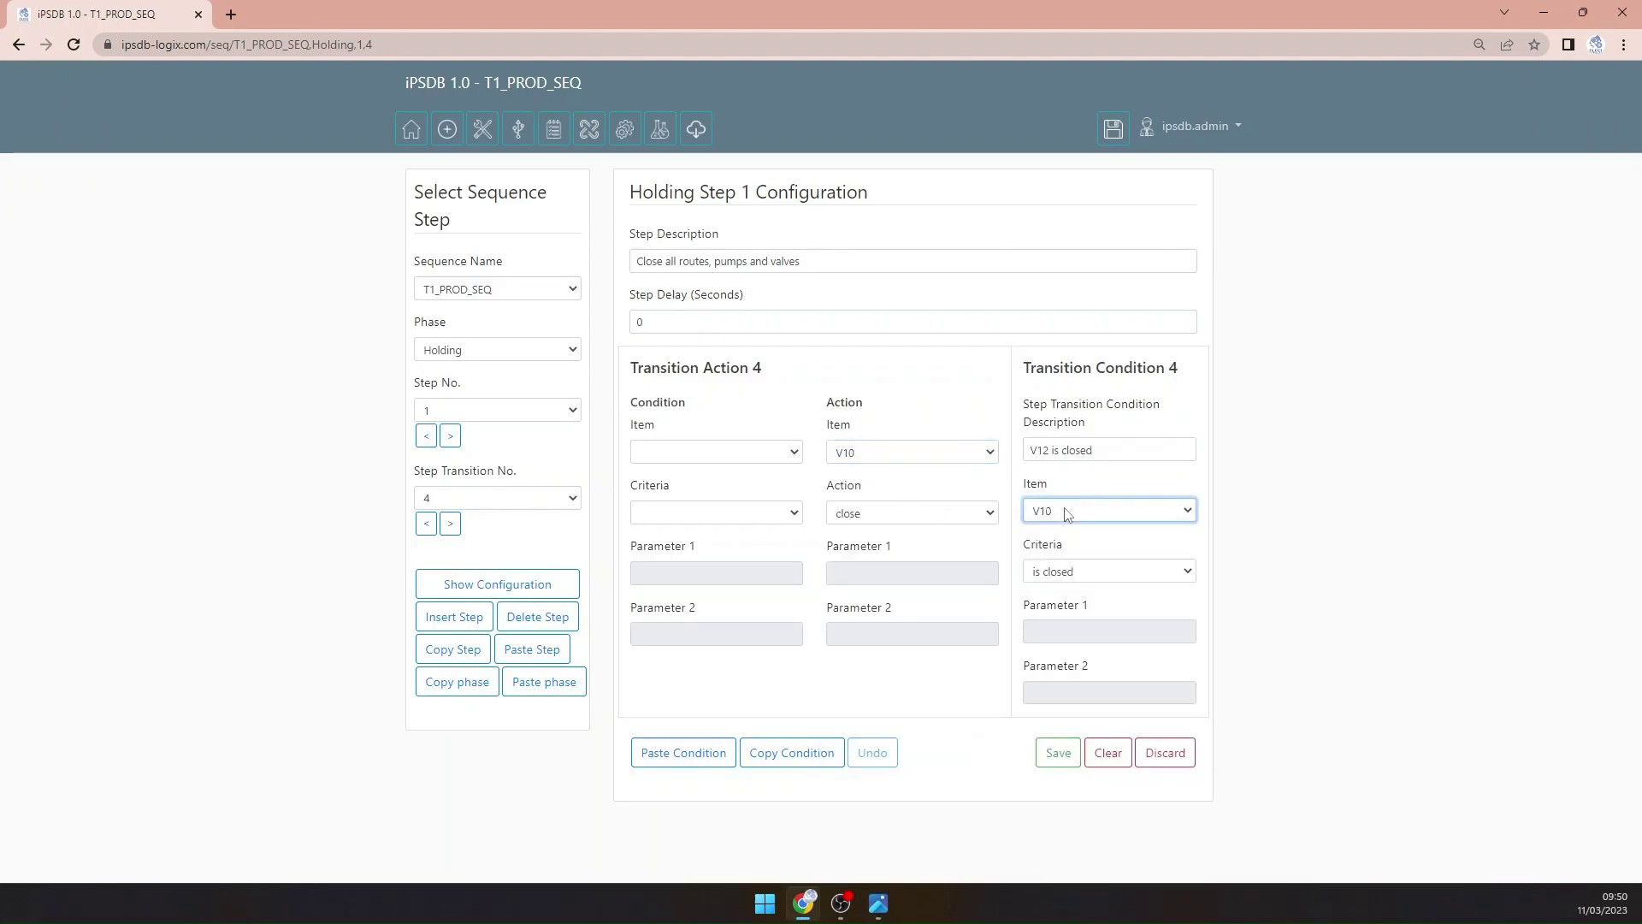
pyautogui.click(1048, 455)
pyautogui.press('BackSpace')
pyautogui.write('0')
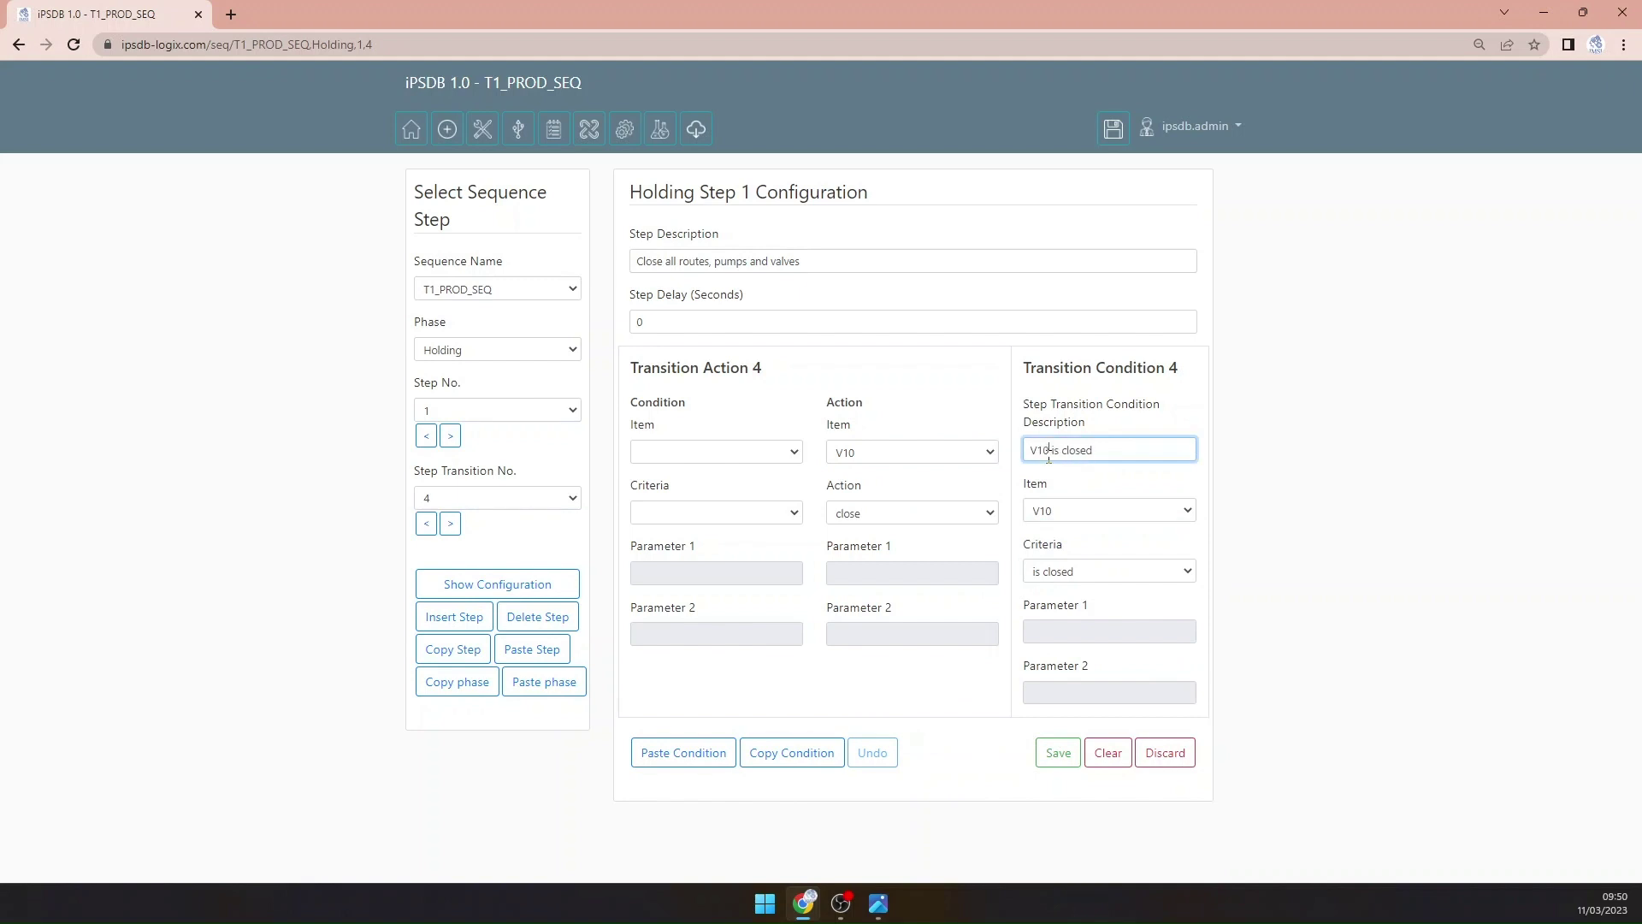
pyautogui.click(1048, 756)
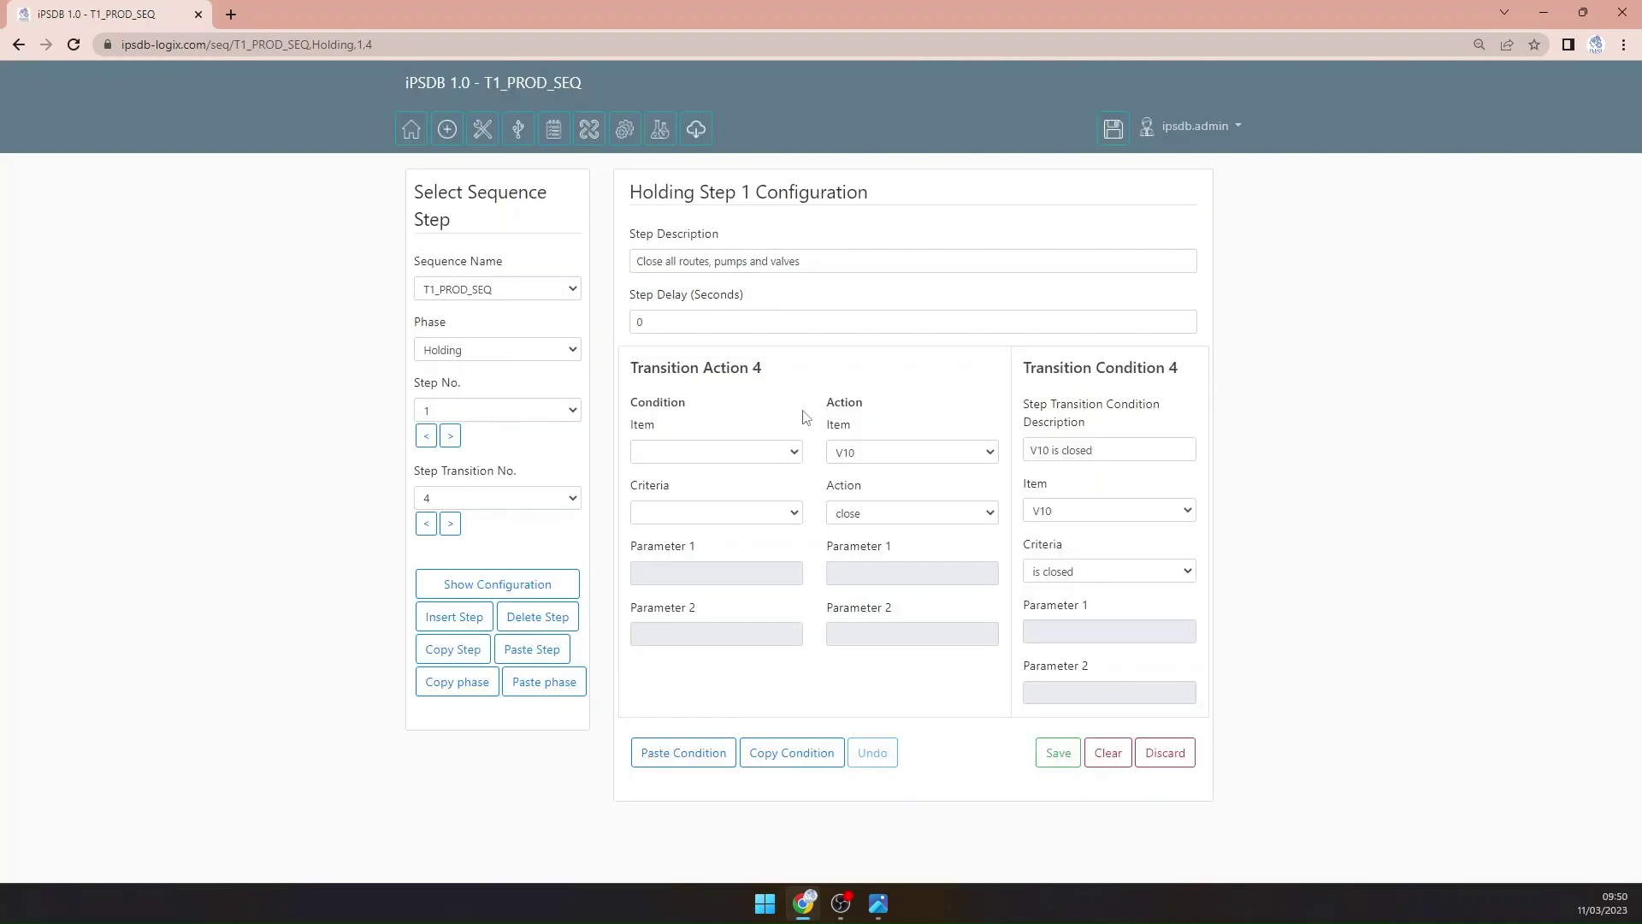
# Step: Copy the transition 4 condition into transition 5 of Holding step 1 and change its action item to V11
pyautogui.click(792, 750)
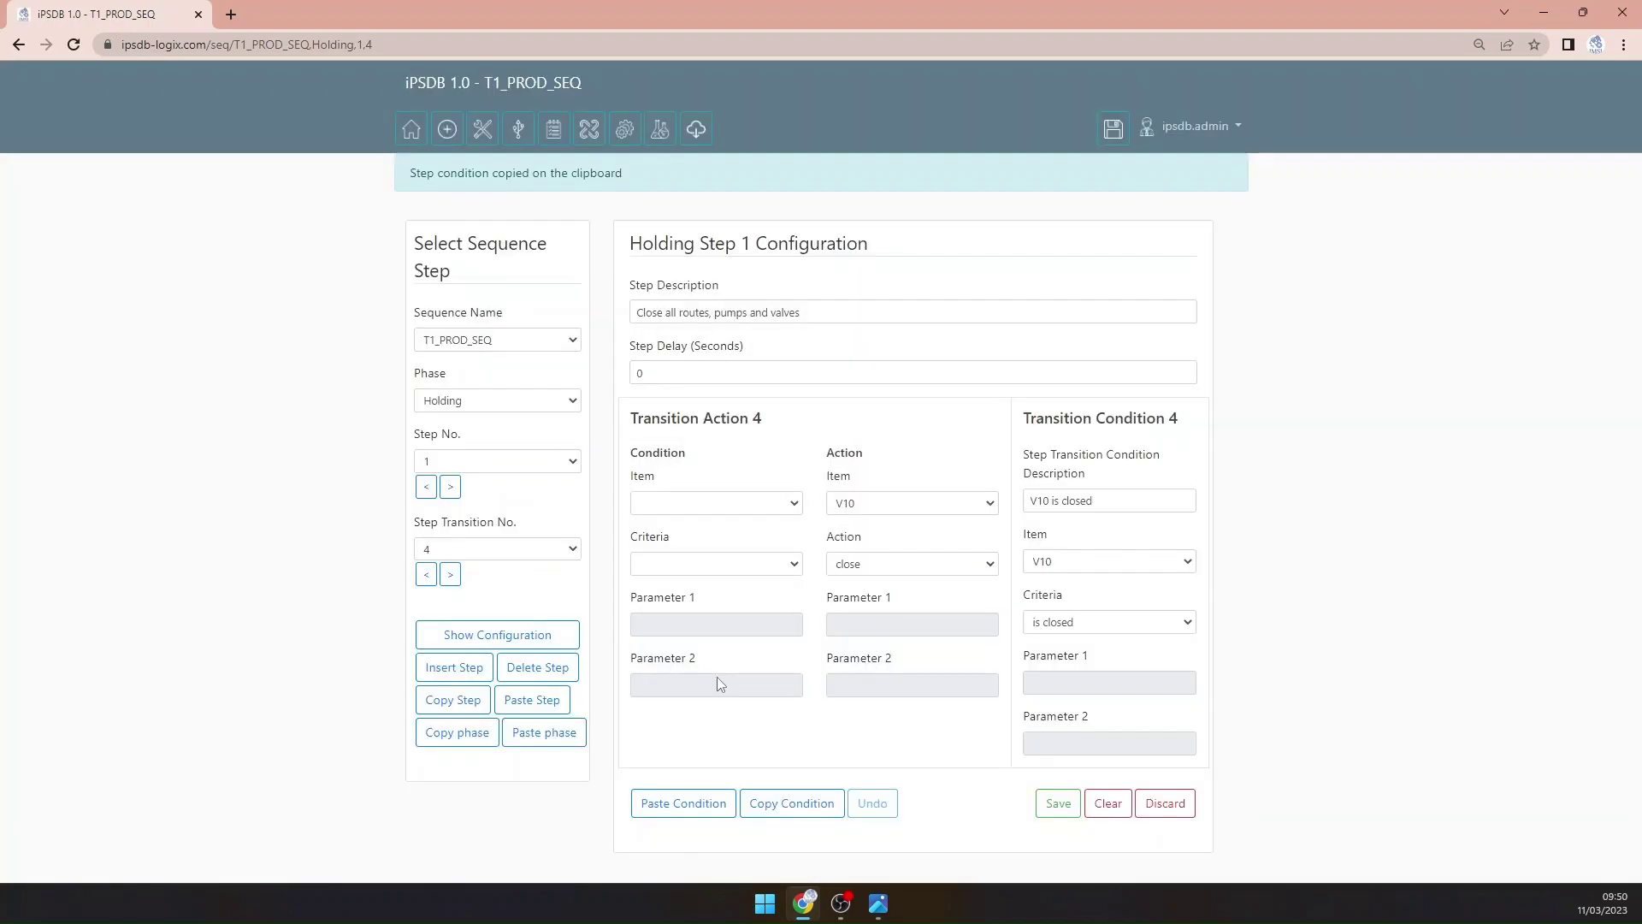
pyautogui.click(450, 575)
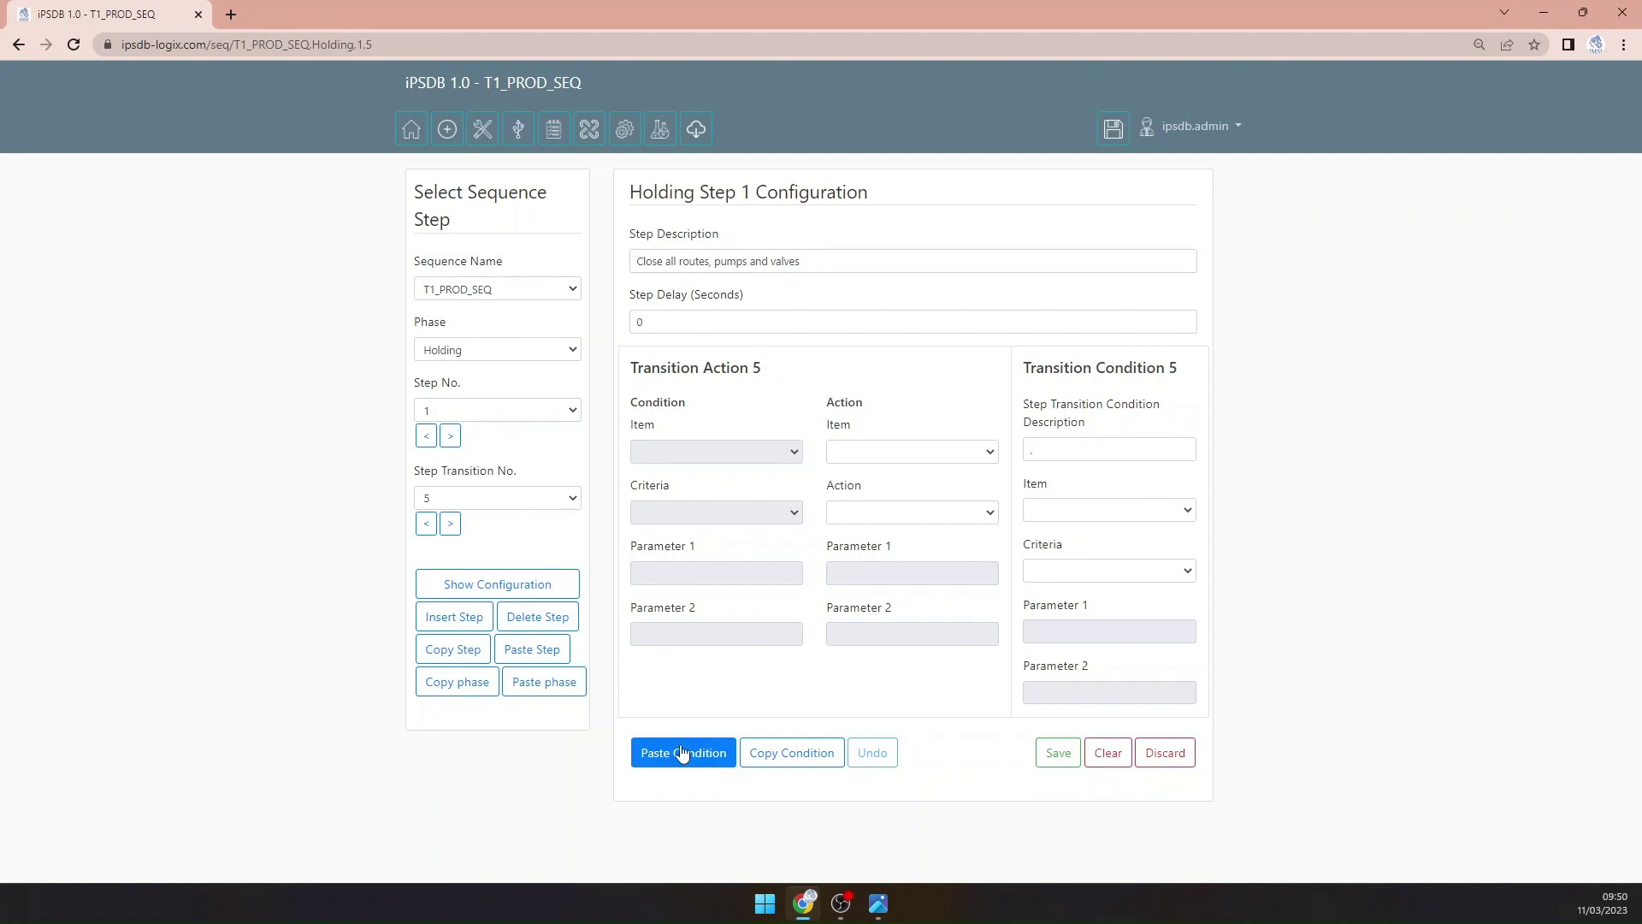
pyautogui.click(682, 753)
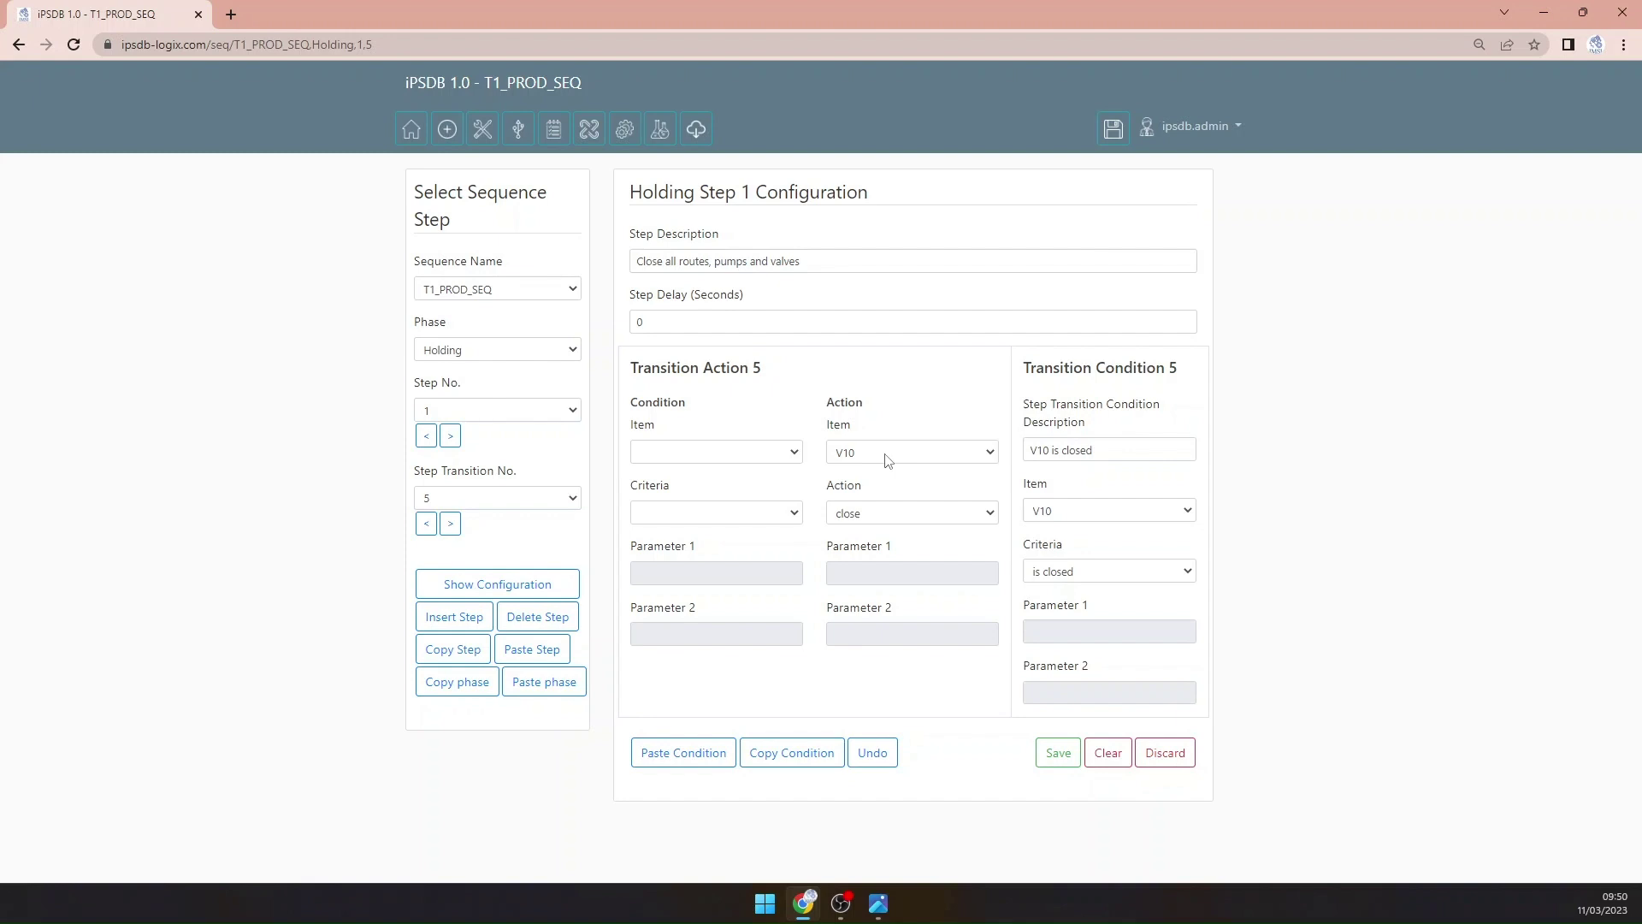
pyautogui.click(885, 460)
pyautogui.press('Down')
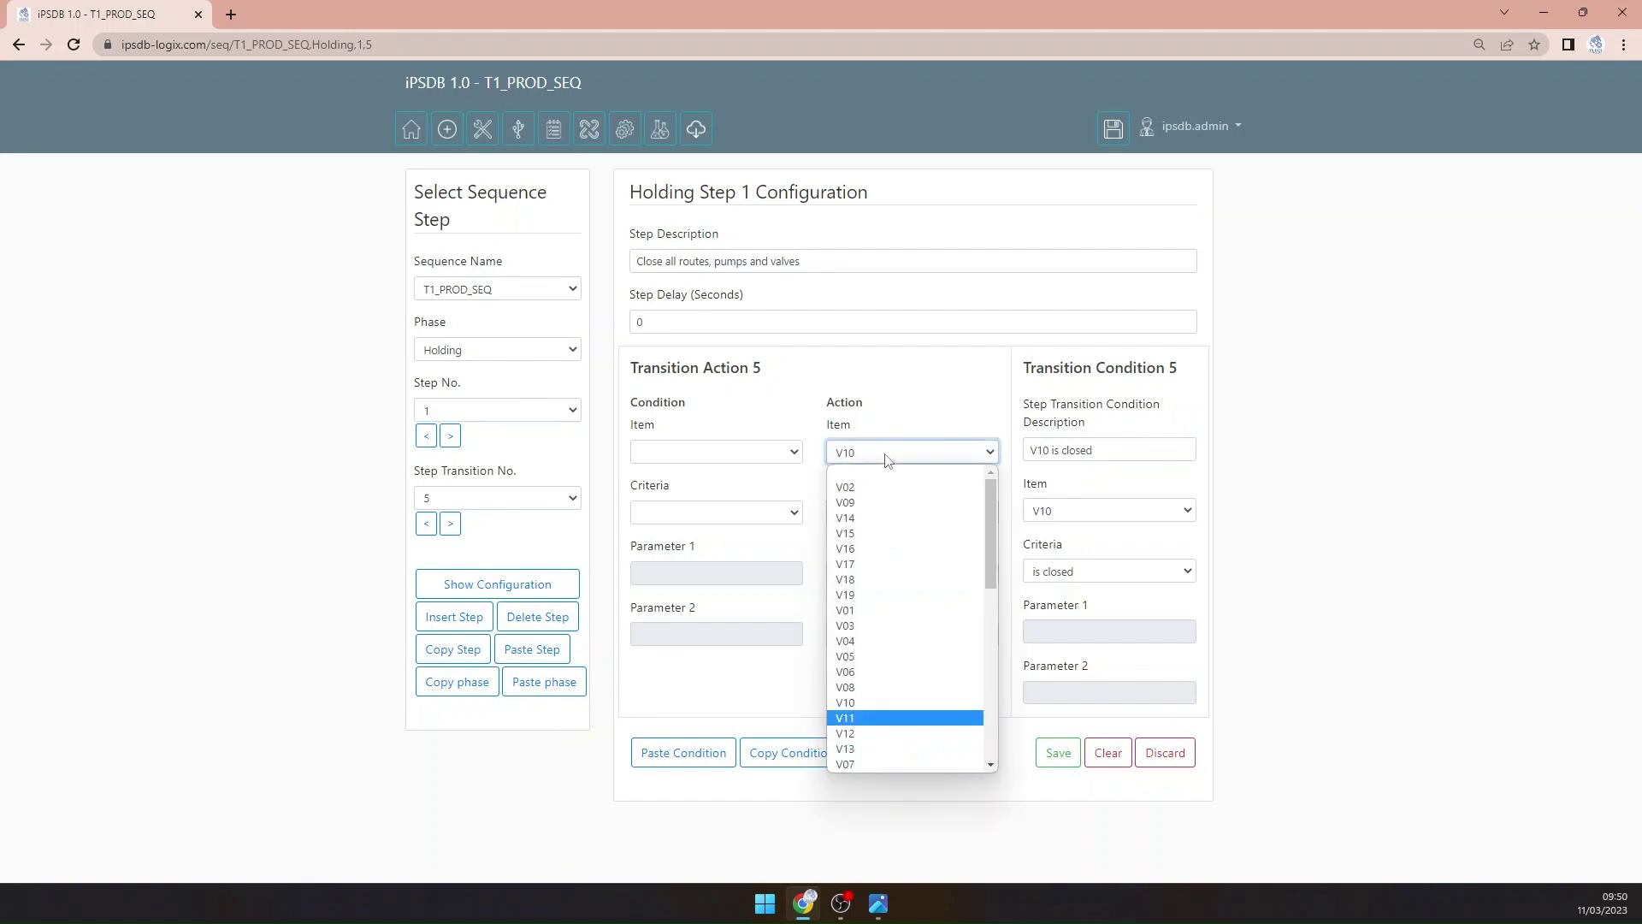
pyautogui.press('Return')
# Step: Set transition condition 5 to item V11 with the description "V11 is closed" and save it
pyautogui.click(1084, 516)
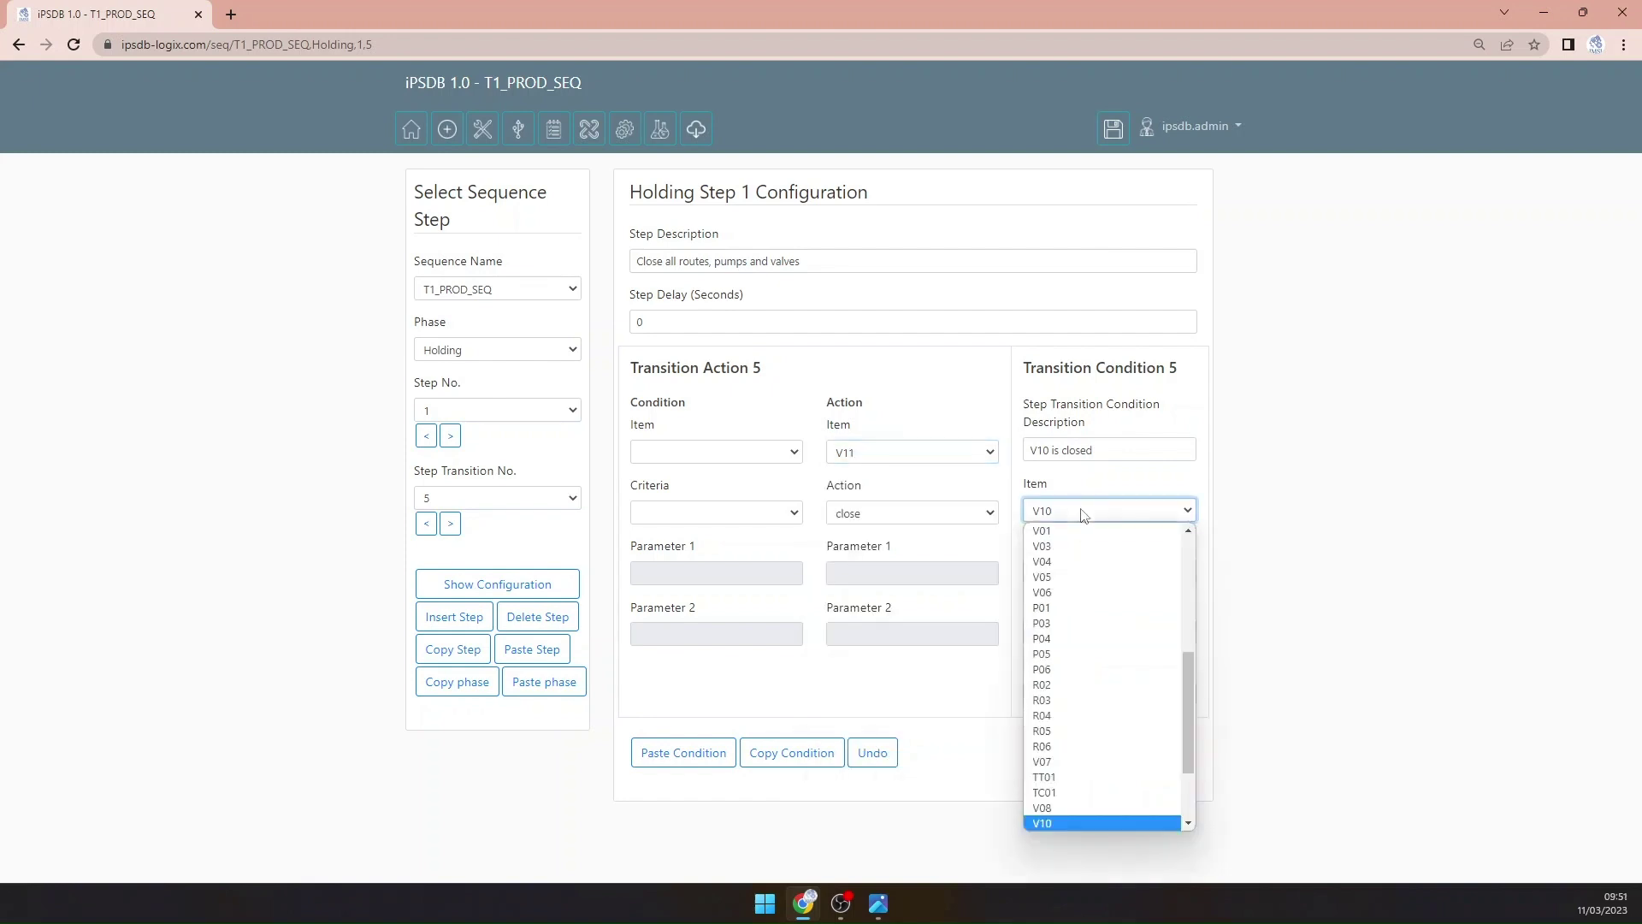
pyautogui.press('Down')
pyautogui.press('Return')
pyautogui.click(1043, 450)
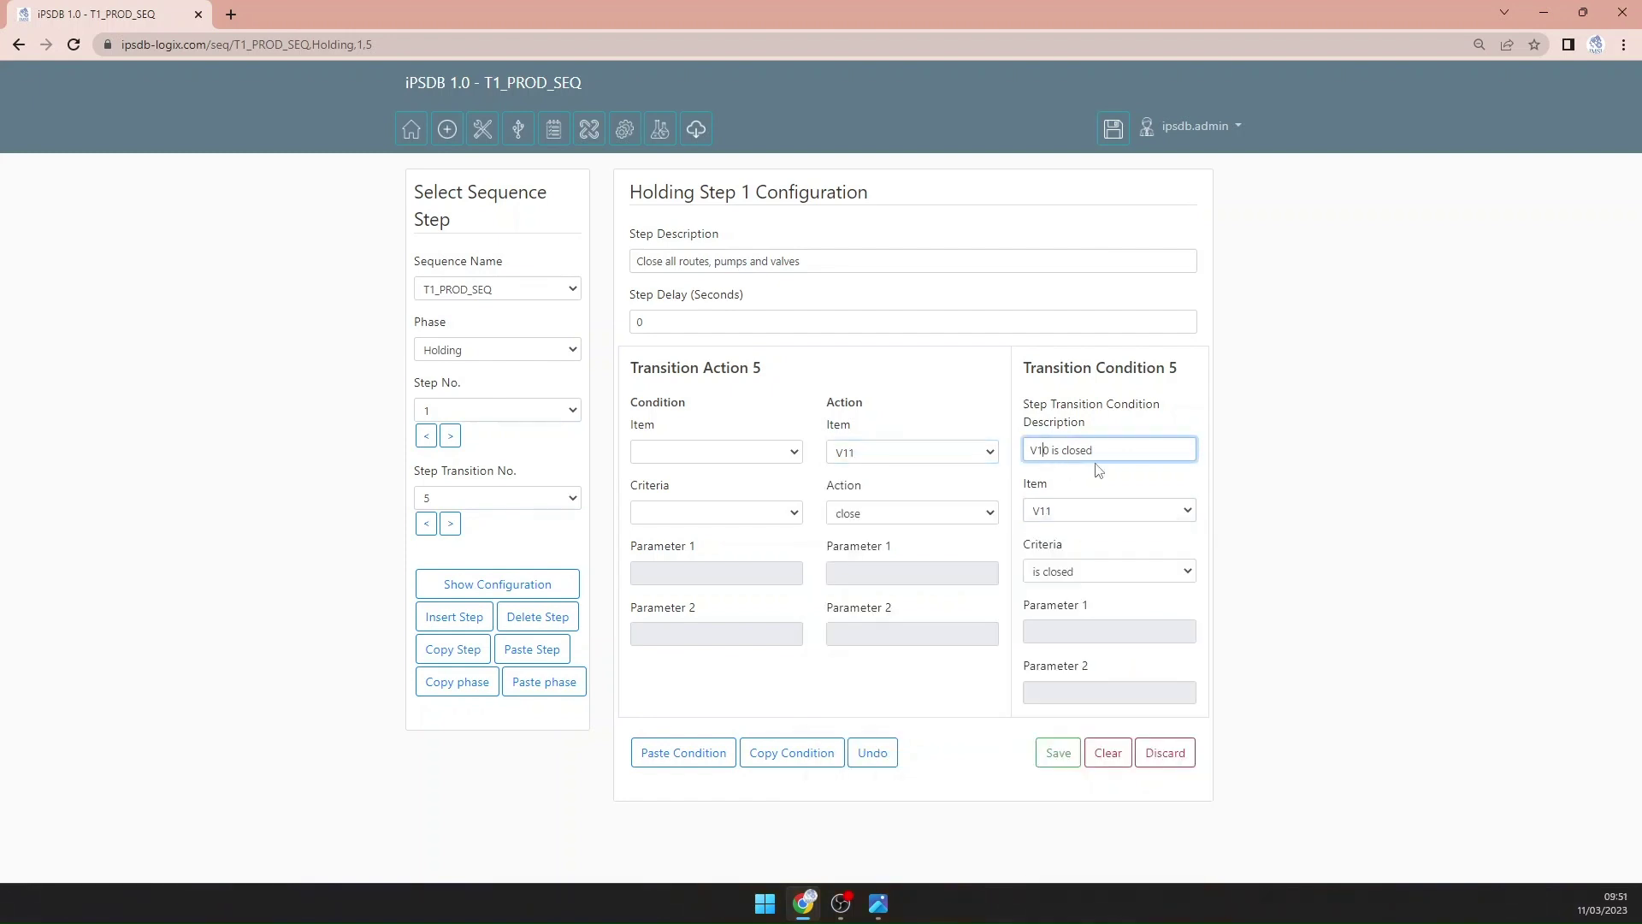
pyautogui.press('Delete')
pyautogui.write('1')
pyautogui.click(1058, 752)
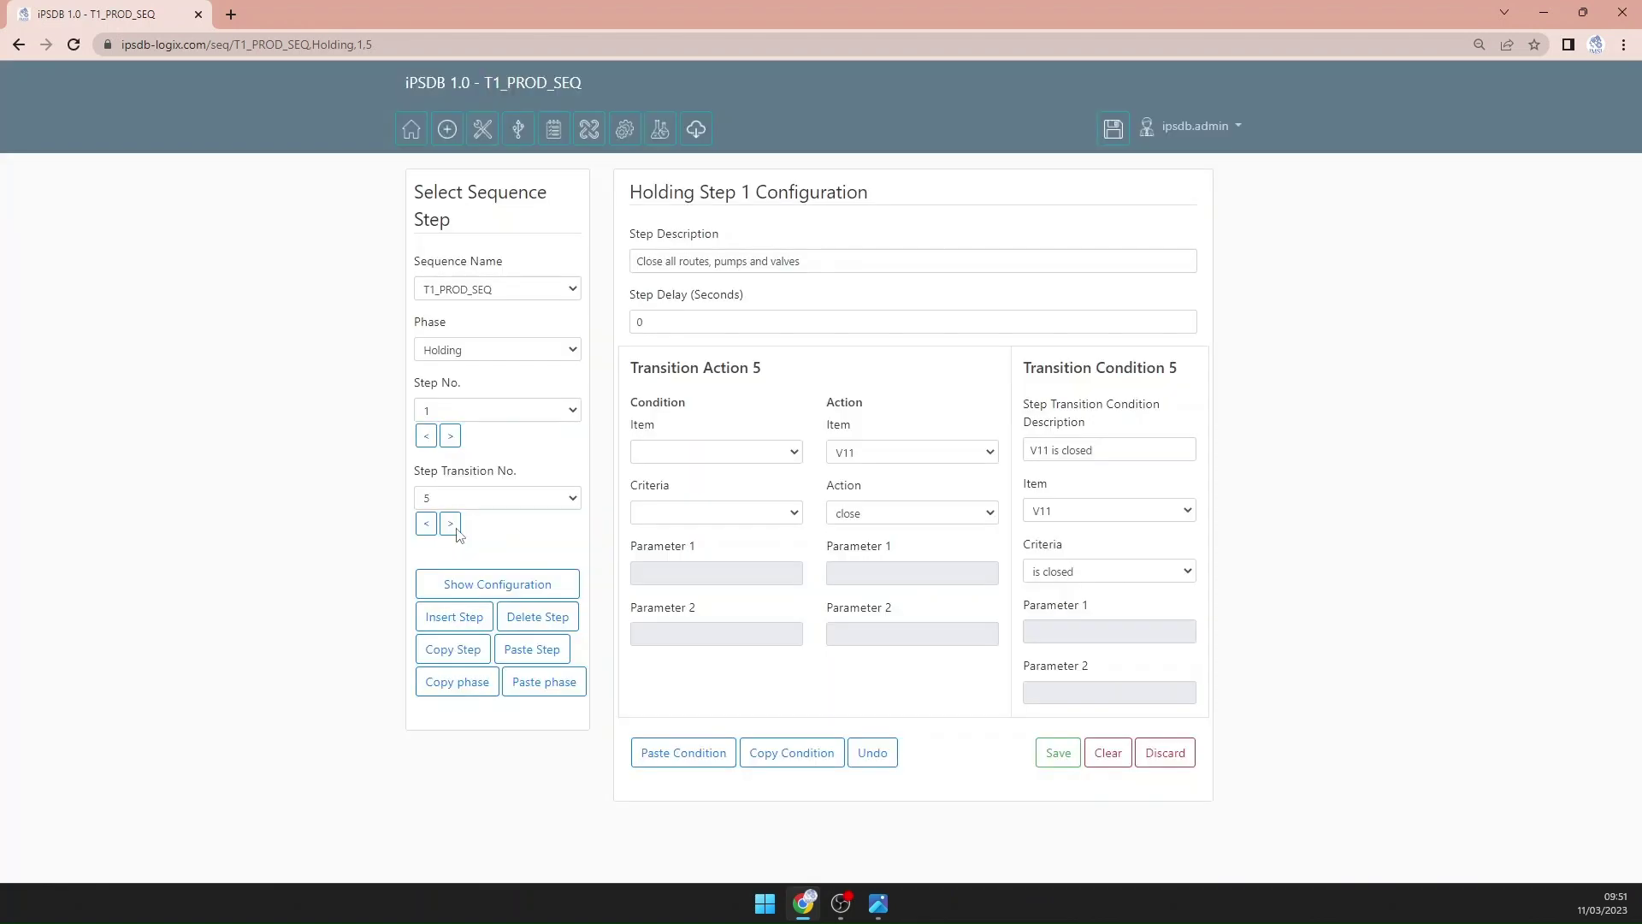
# Step: Paste the copied condition into transition 6 of Holding step 1 and change its action item to V12
pyautogui.click(455, 527)
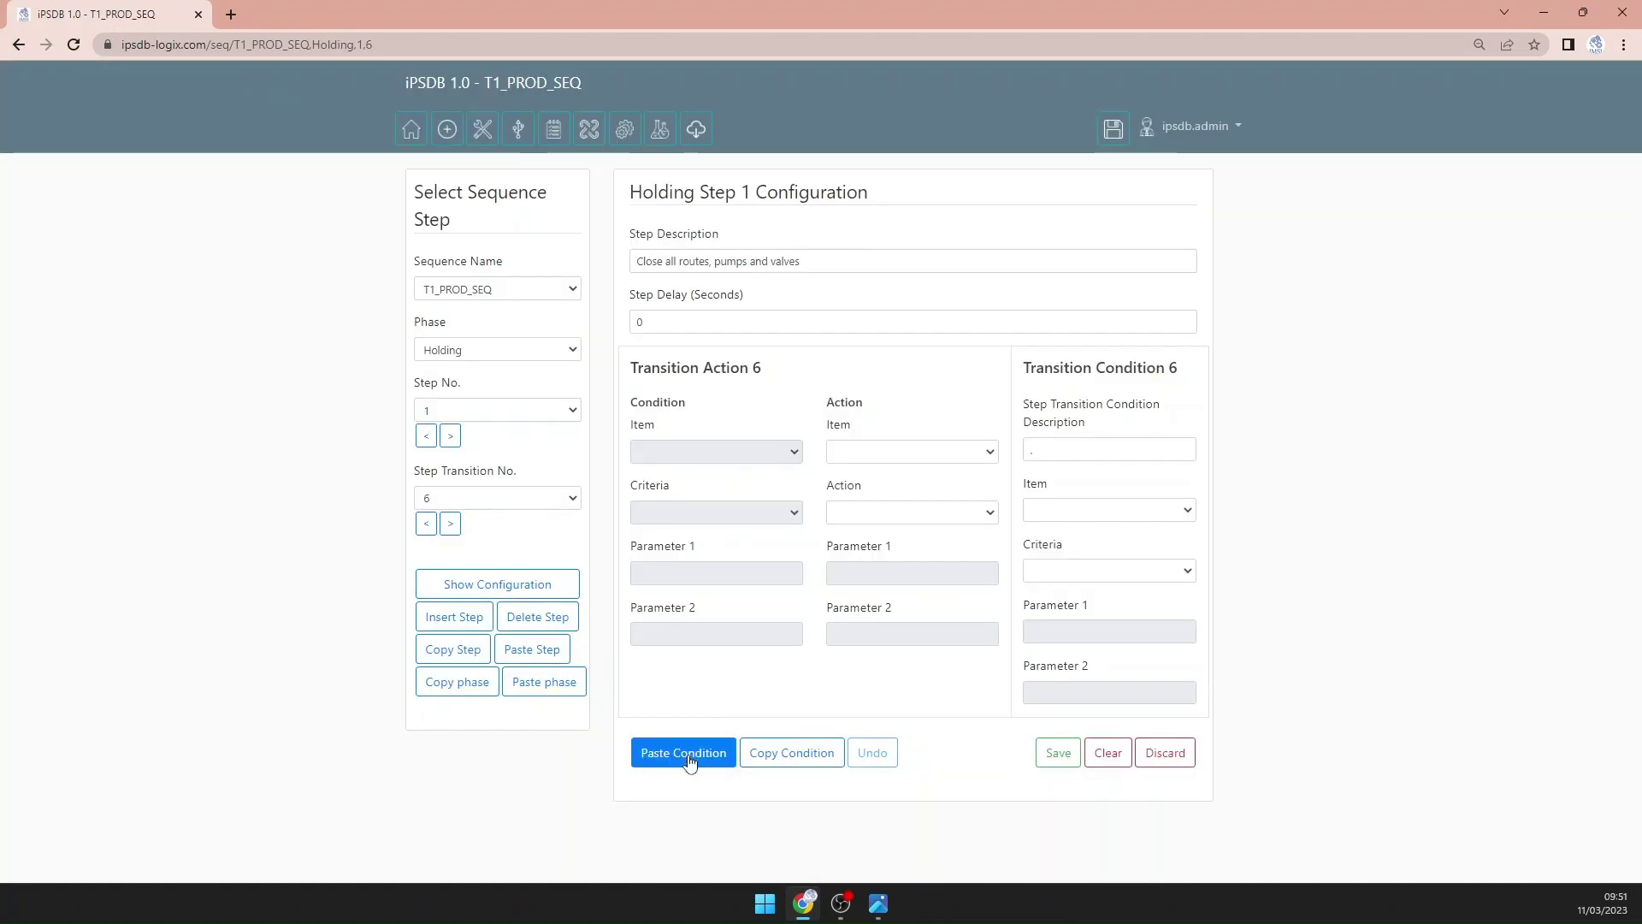
pyautogui.click(687, 754)
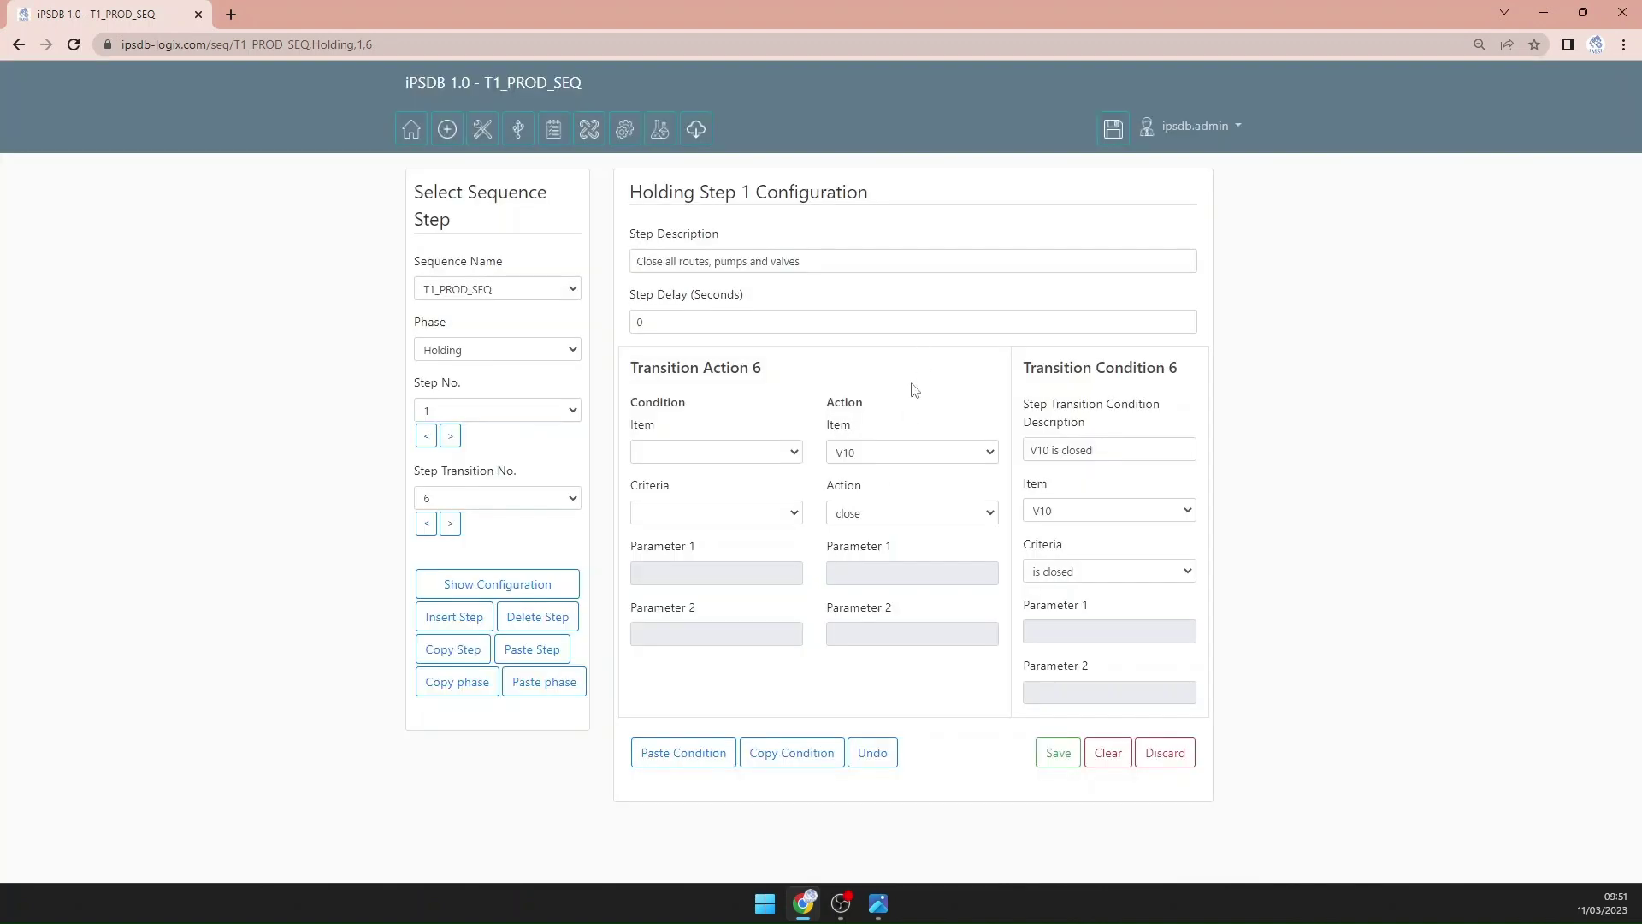
pyautogui.click(875, 455)
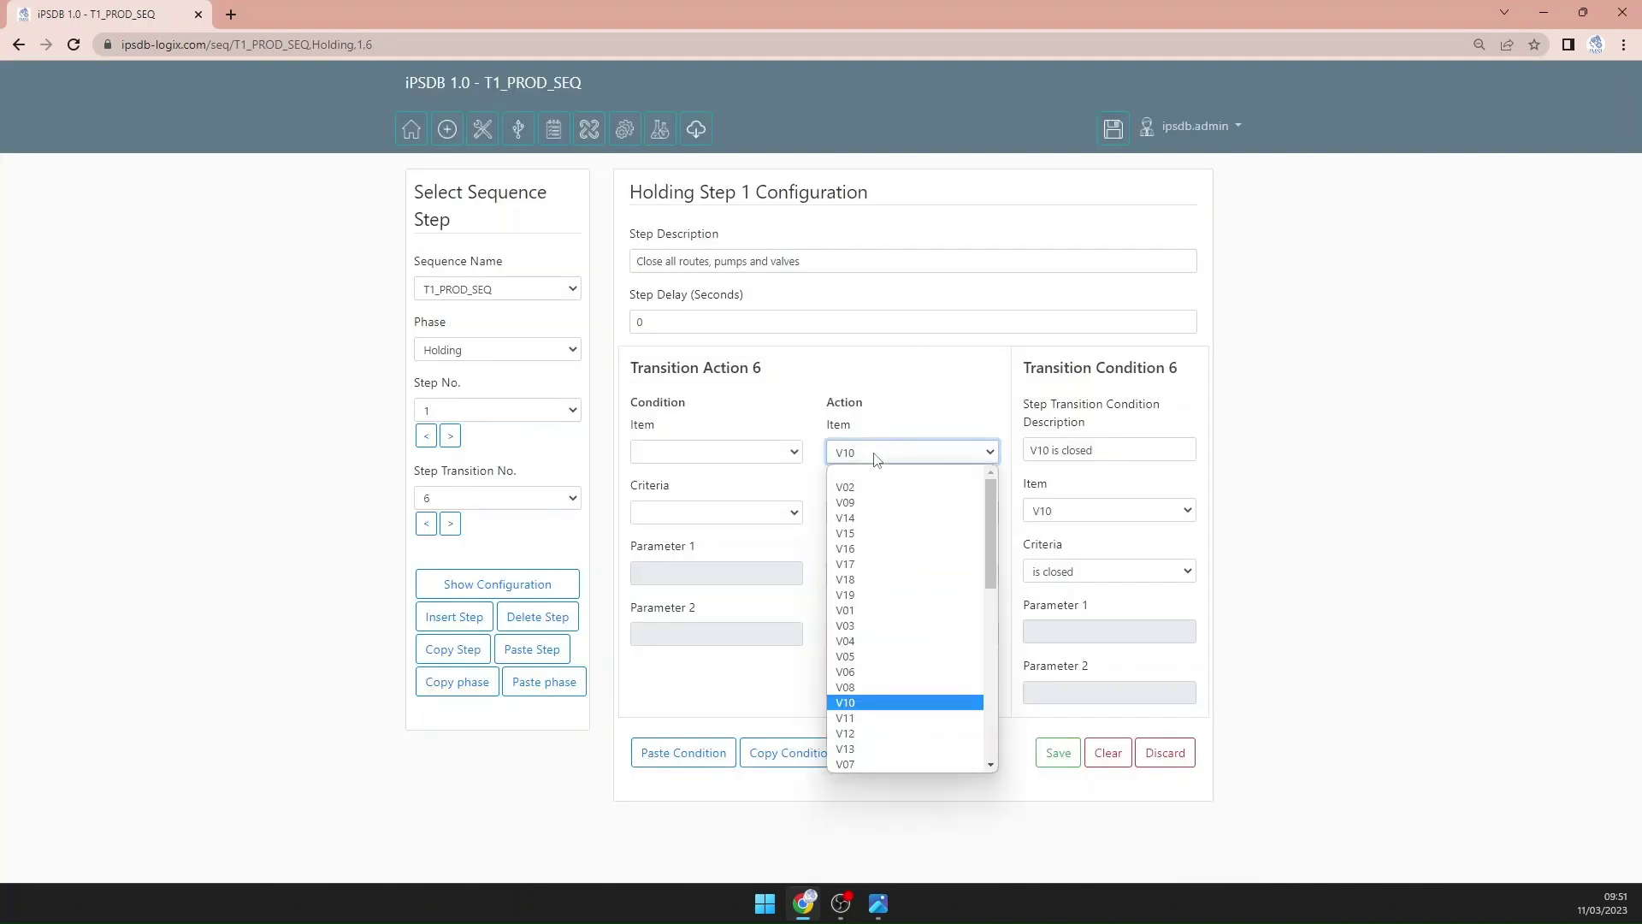
pyautogui.press('Down')
pyautogui.press('Down')
pyautogui.press('Return')
# Step: Set transition condition 6 to item V12 with the description "V12 is closed" and save it
pyautogui.click(1093, 513)
pyautogui.press('Down')
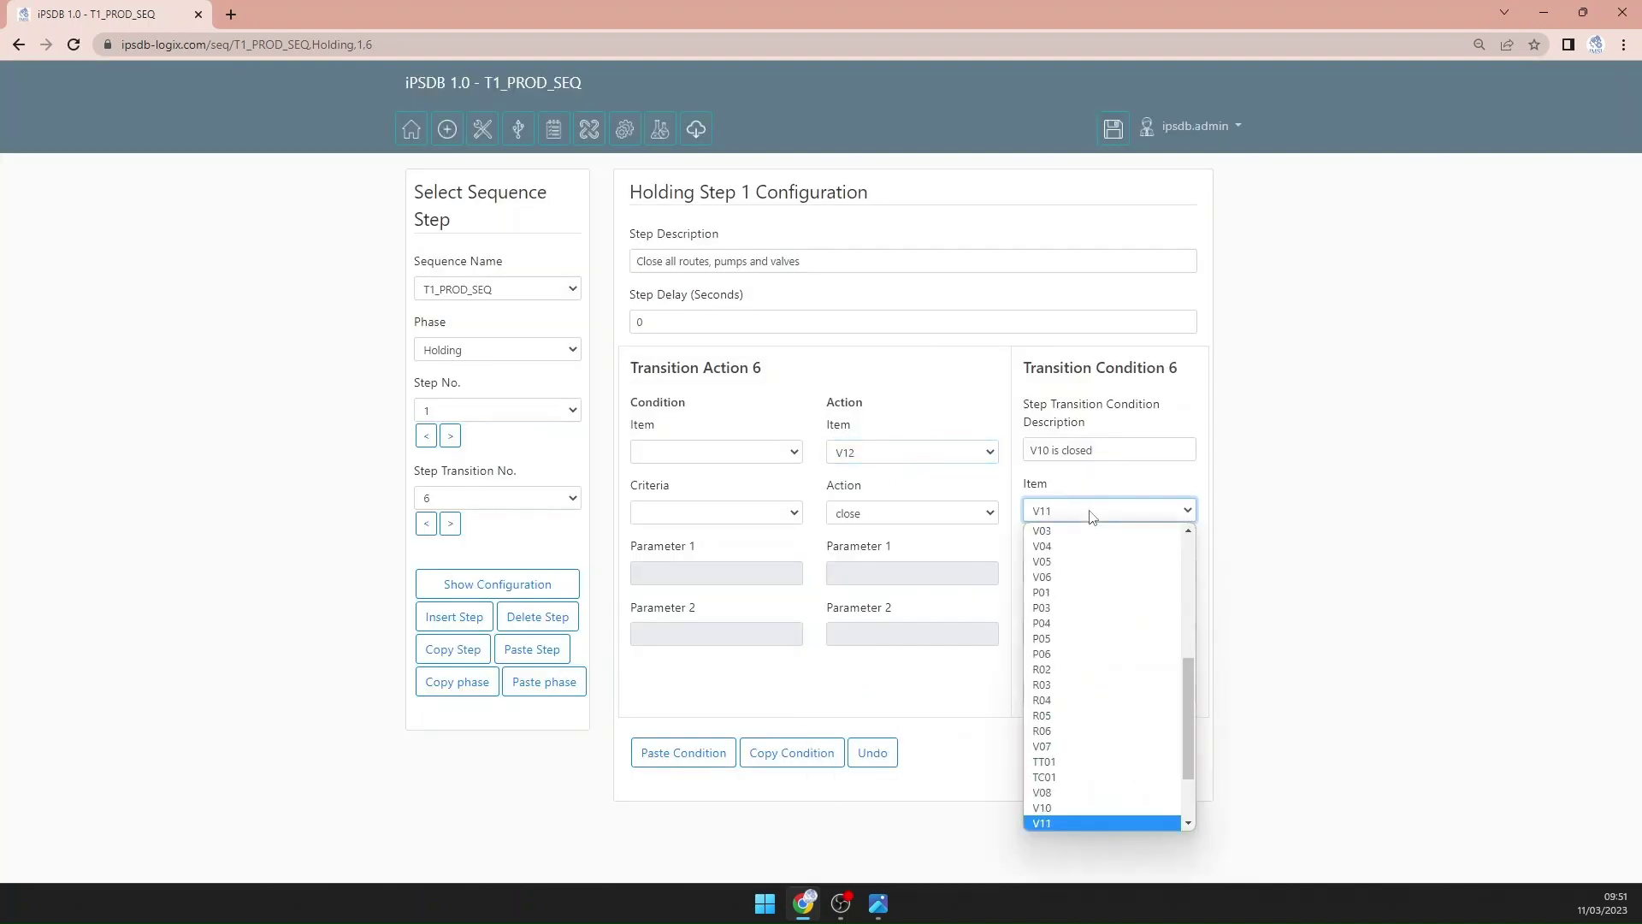
pyautogui.press('Down')
pyautogui.press('Return')
pyautogui.click(1042, 452)
pyautogui.press('Delete')
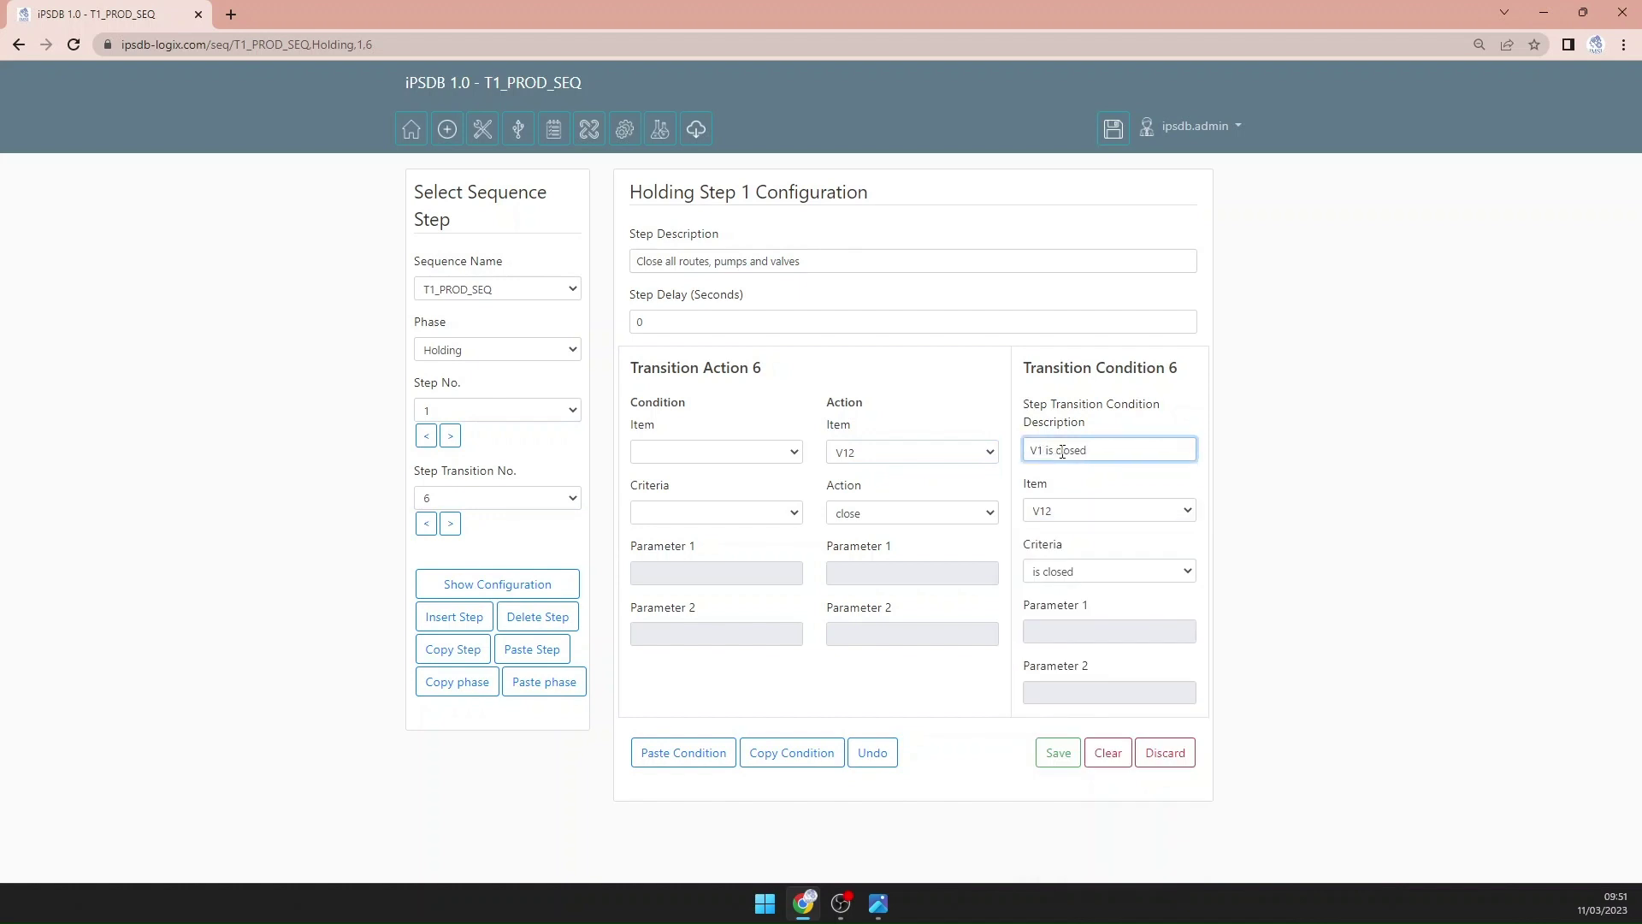
pyautogui.write('2')
pyautogui.click(1057, 752)
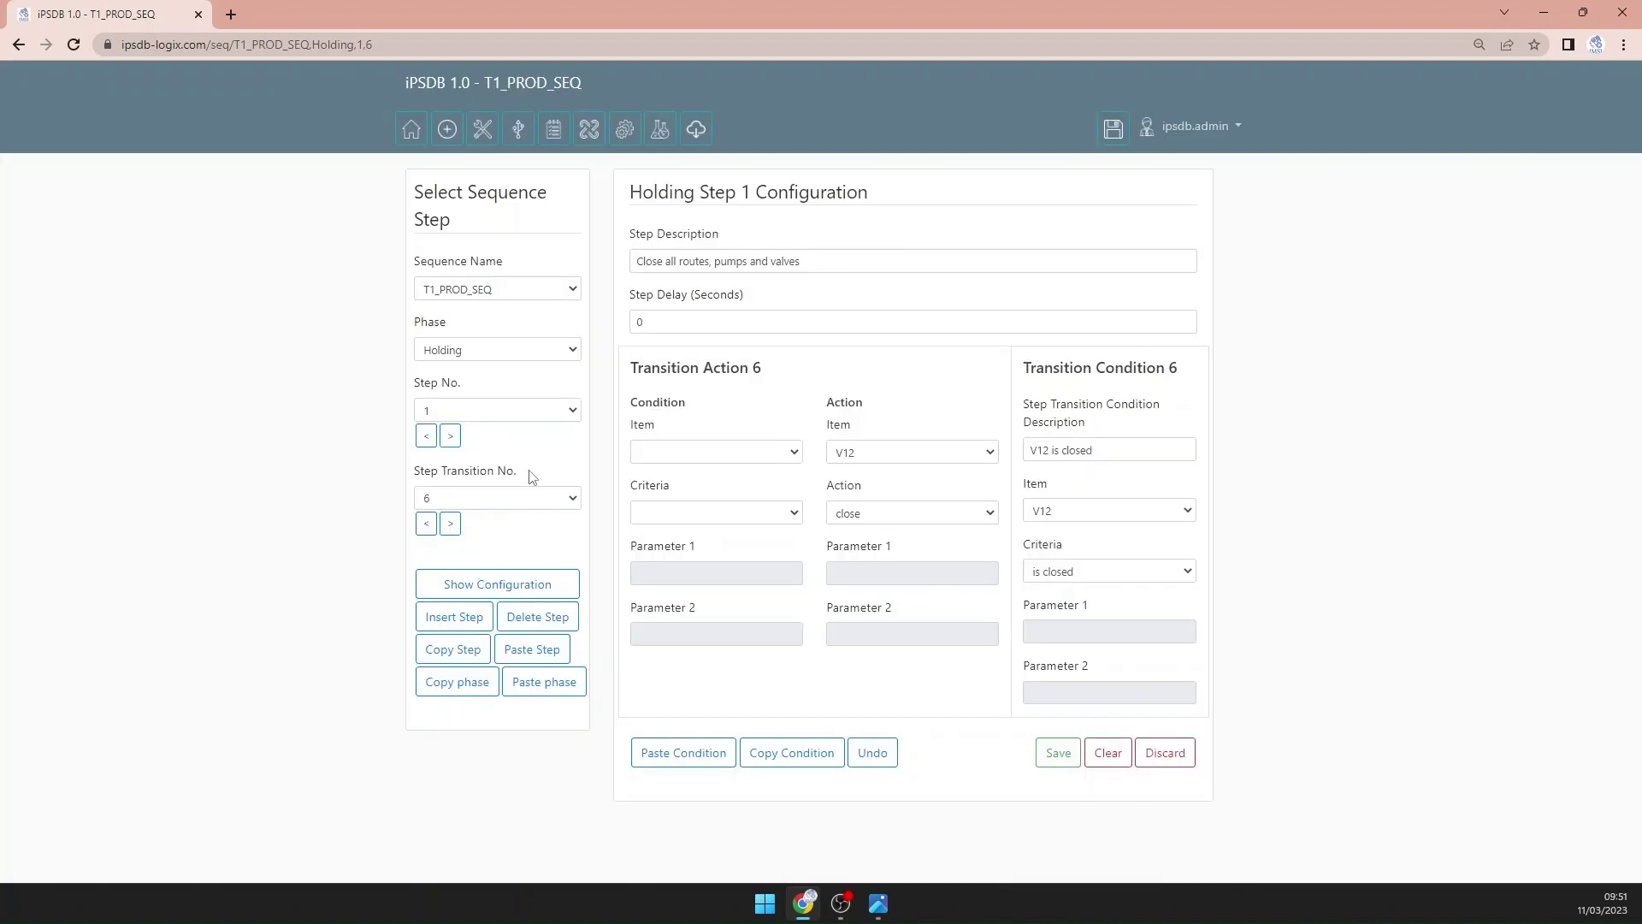
# Step: Paste the copied condition into transition 7 of Holding step 1 and change its action item to V13
pyautogui.click(450, 524)
pyautogui.click(719, 752)
pyautogui.click(865, 454)
pyautogui.press('Down')
pyautogui.press('Down')
pyautogui.press('Down')
pyautogui.press('Return')
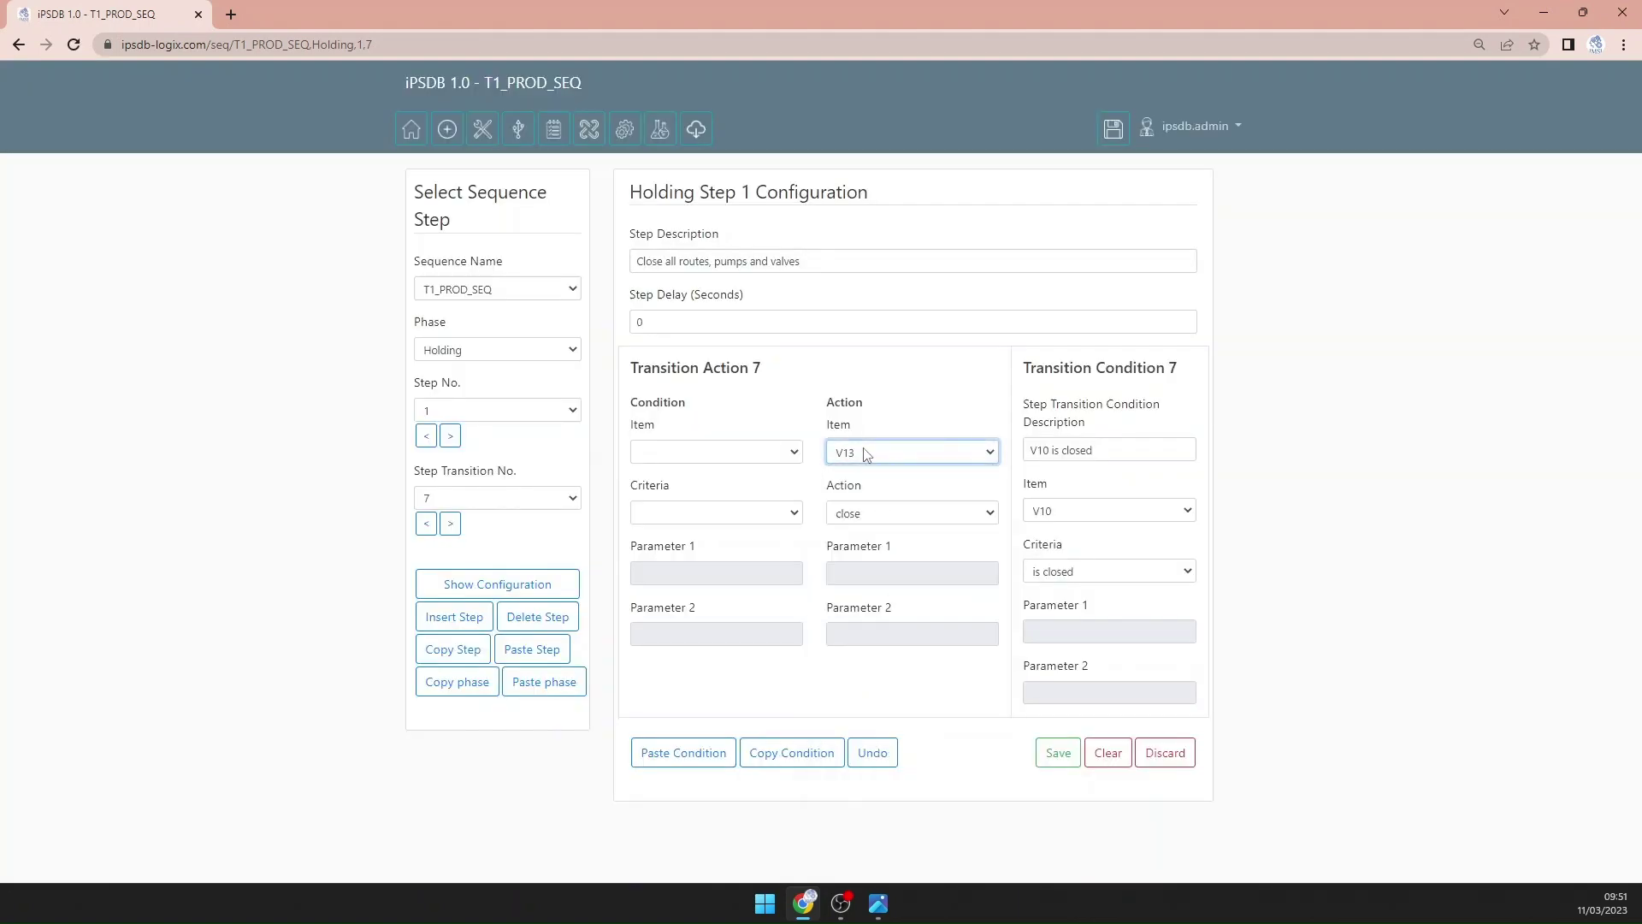
# Step: Set transition condition 7 to item V13 with the description "V13 is closed" and save it
pyautogui.click(1086, 514)
pyautogui.press('Down')
pyautogui.press('Down')
pyautogui.press('Down')
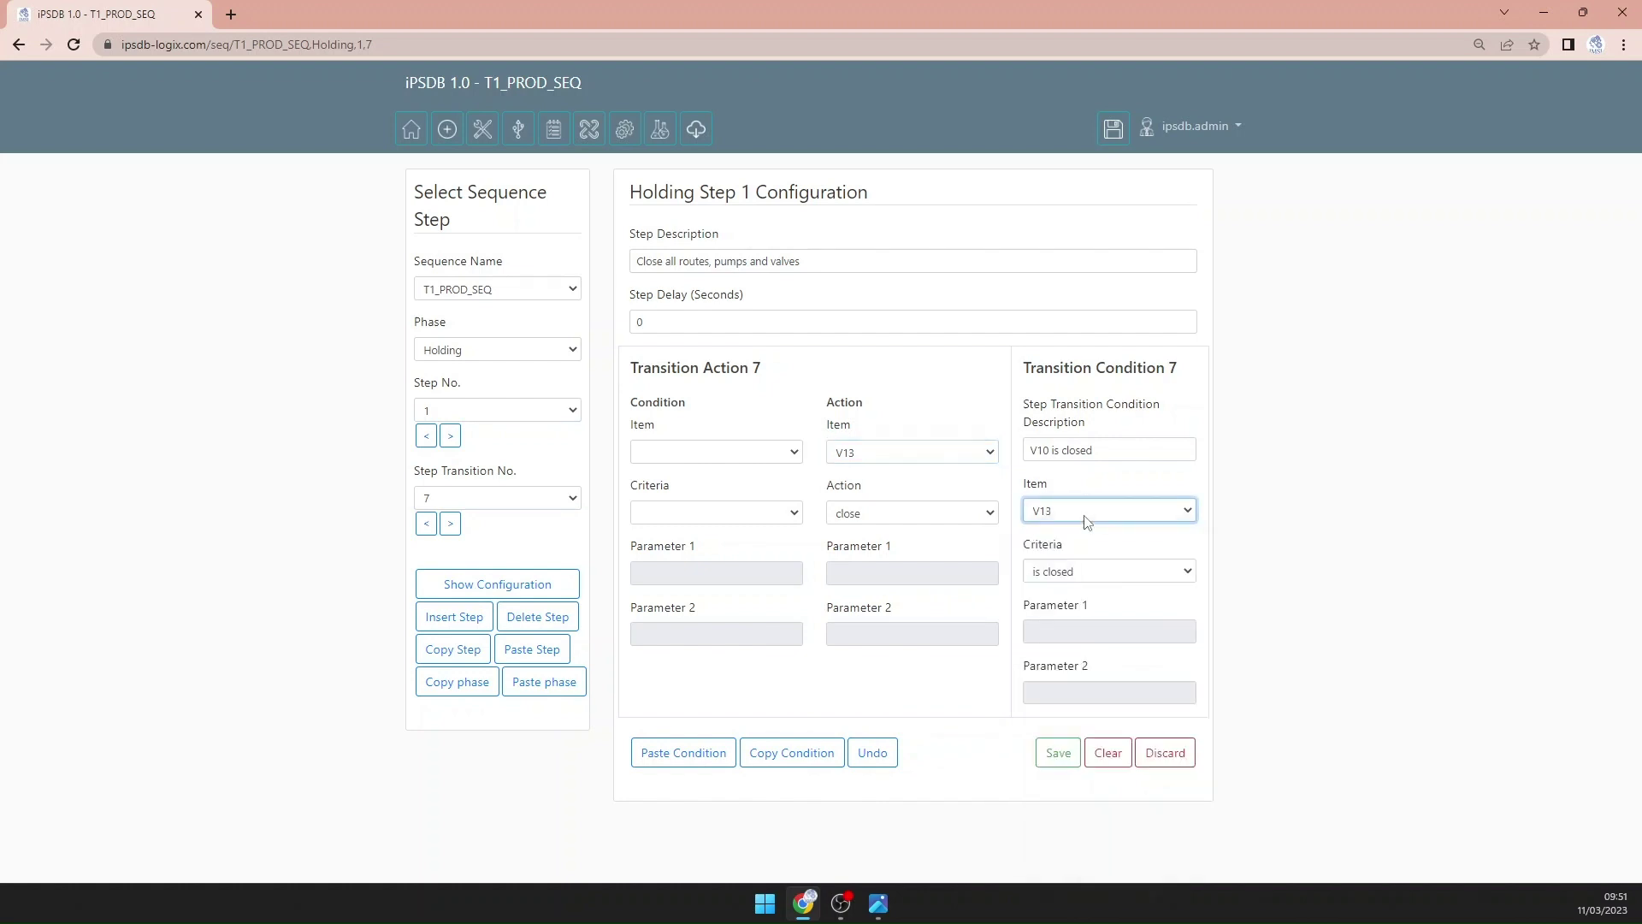
pyautogui.press('Return')
pyautogui.click(1048, 451)
pyautogui.press('BackSpace')
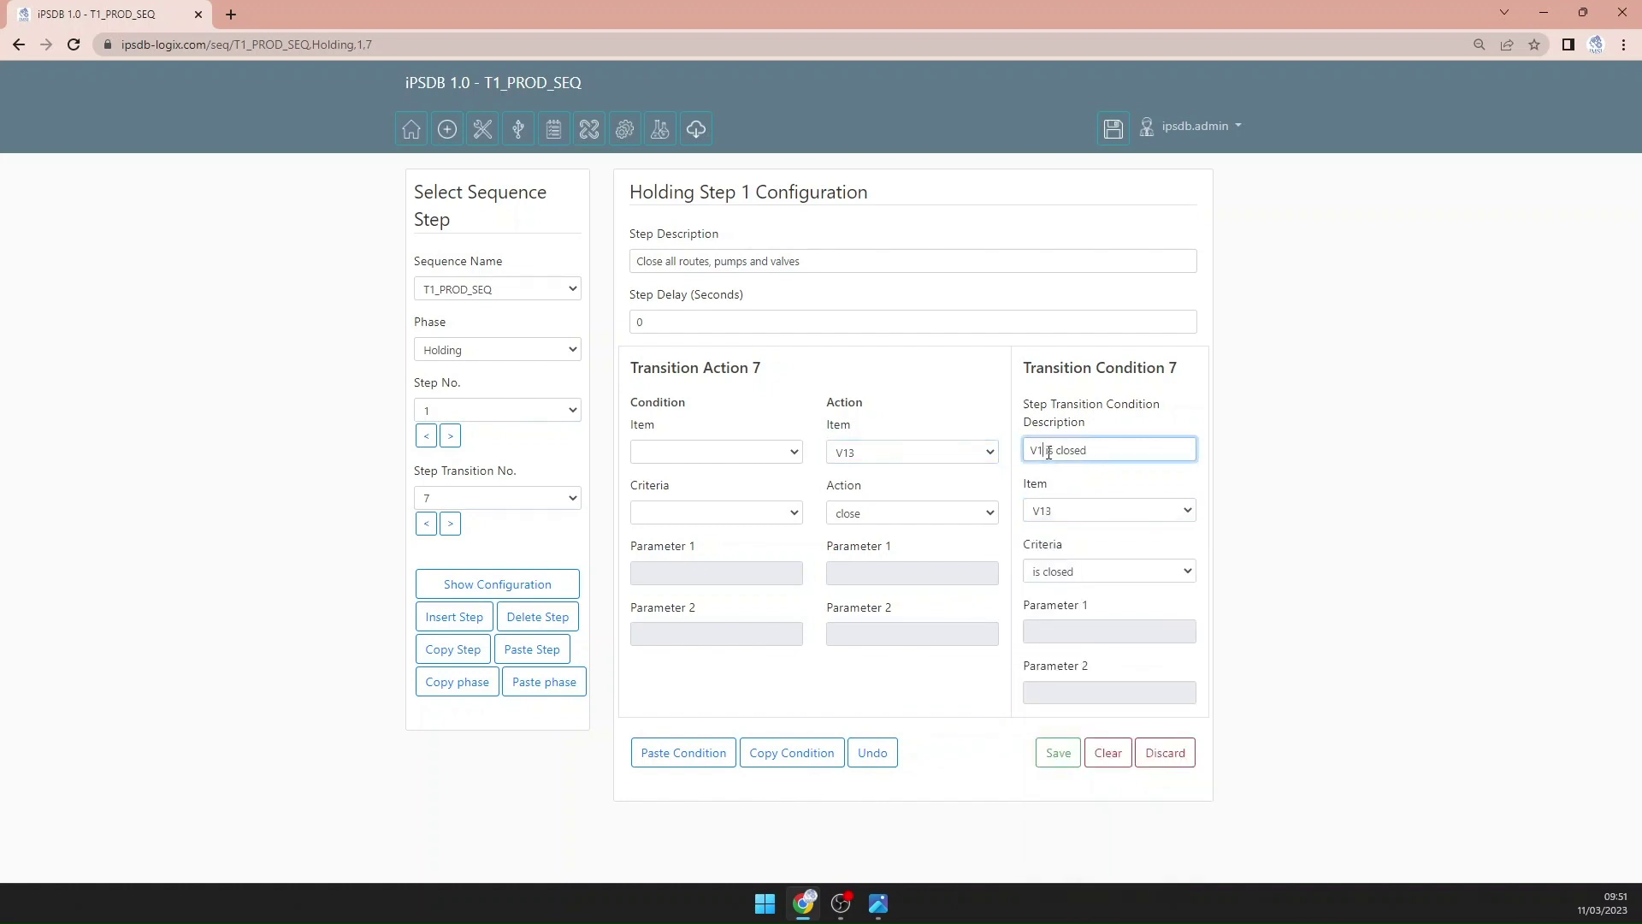
pyautogui.write('3')
pyautogui.click(1051, 749)
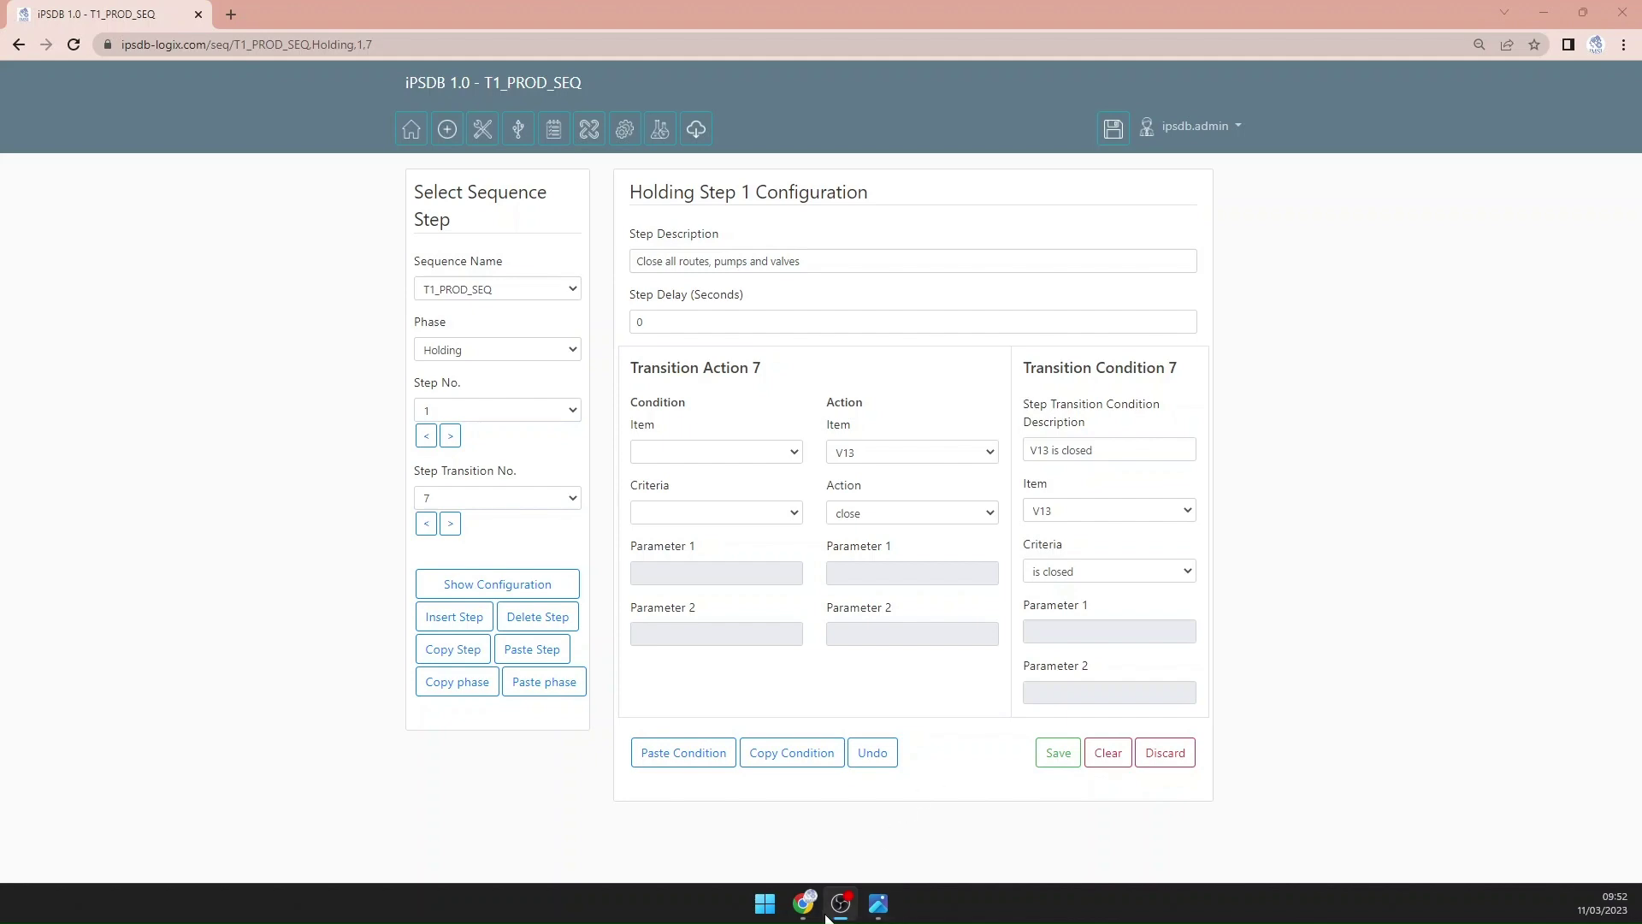
# Step: Examine the P&ID drawing in Photos for the remaining pumps and valves around tank T1 and return to the sequence configuration
pyautogui.moveTo(876, 913)
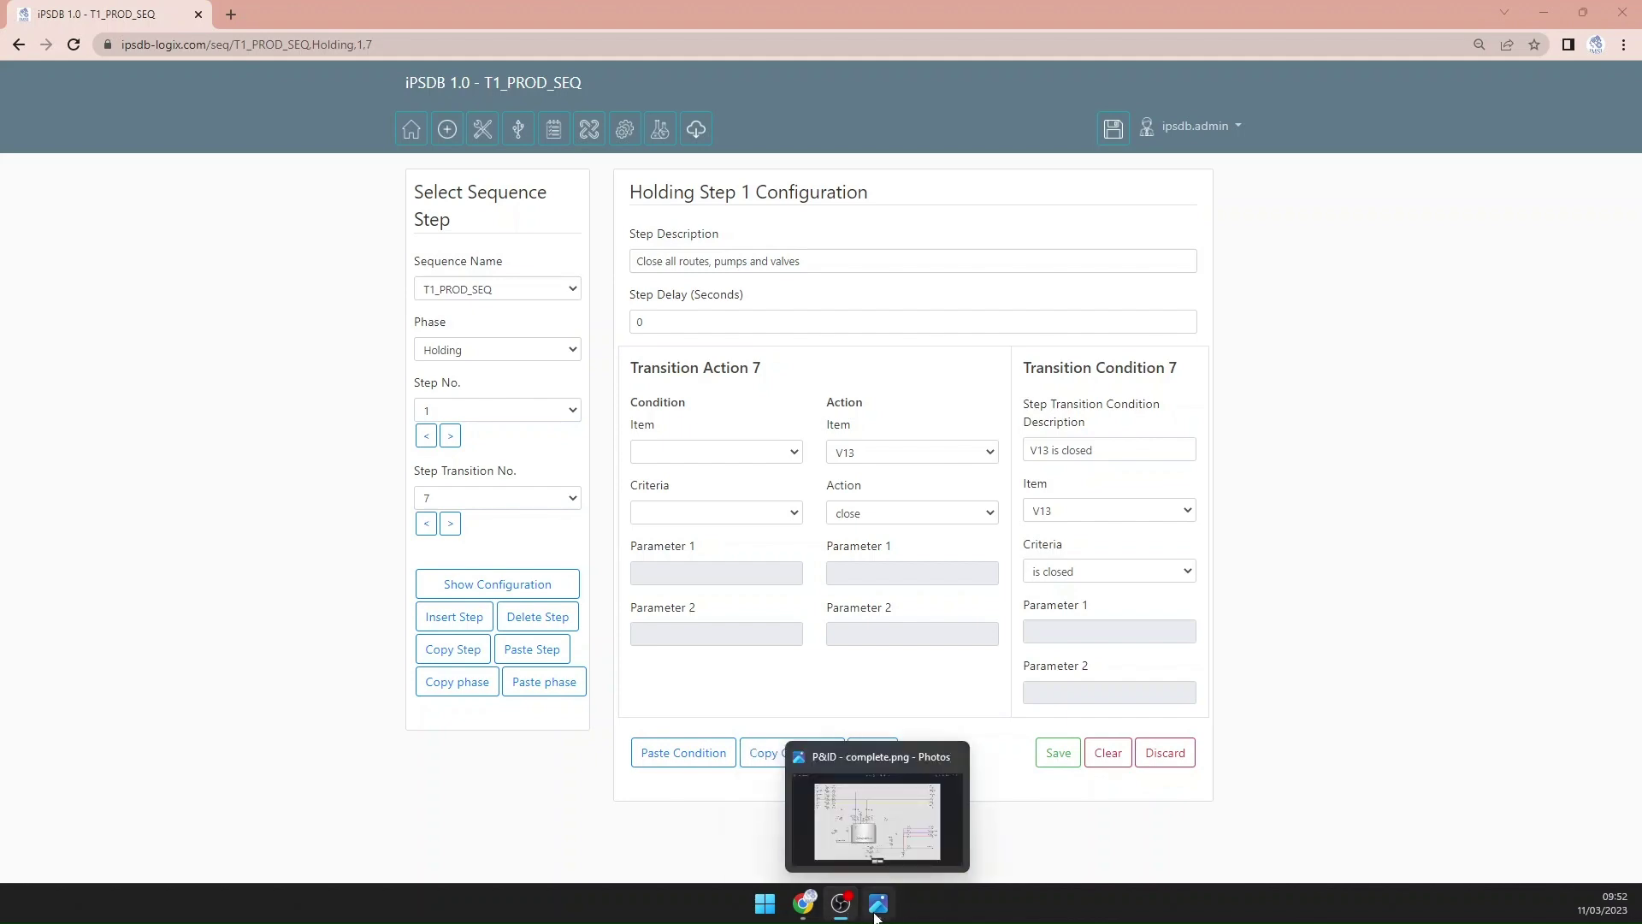
pyautogui.click(876, 913)
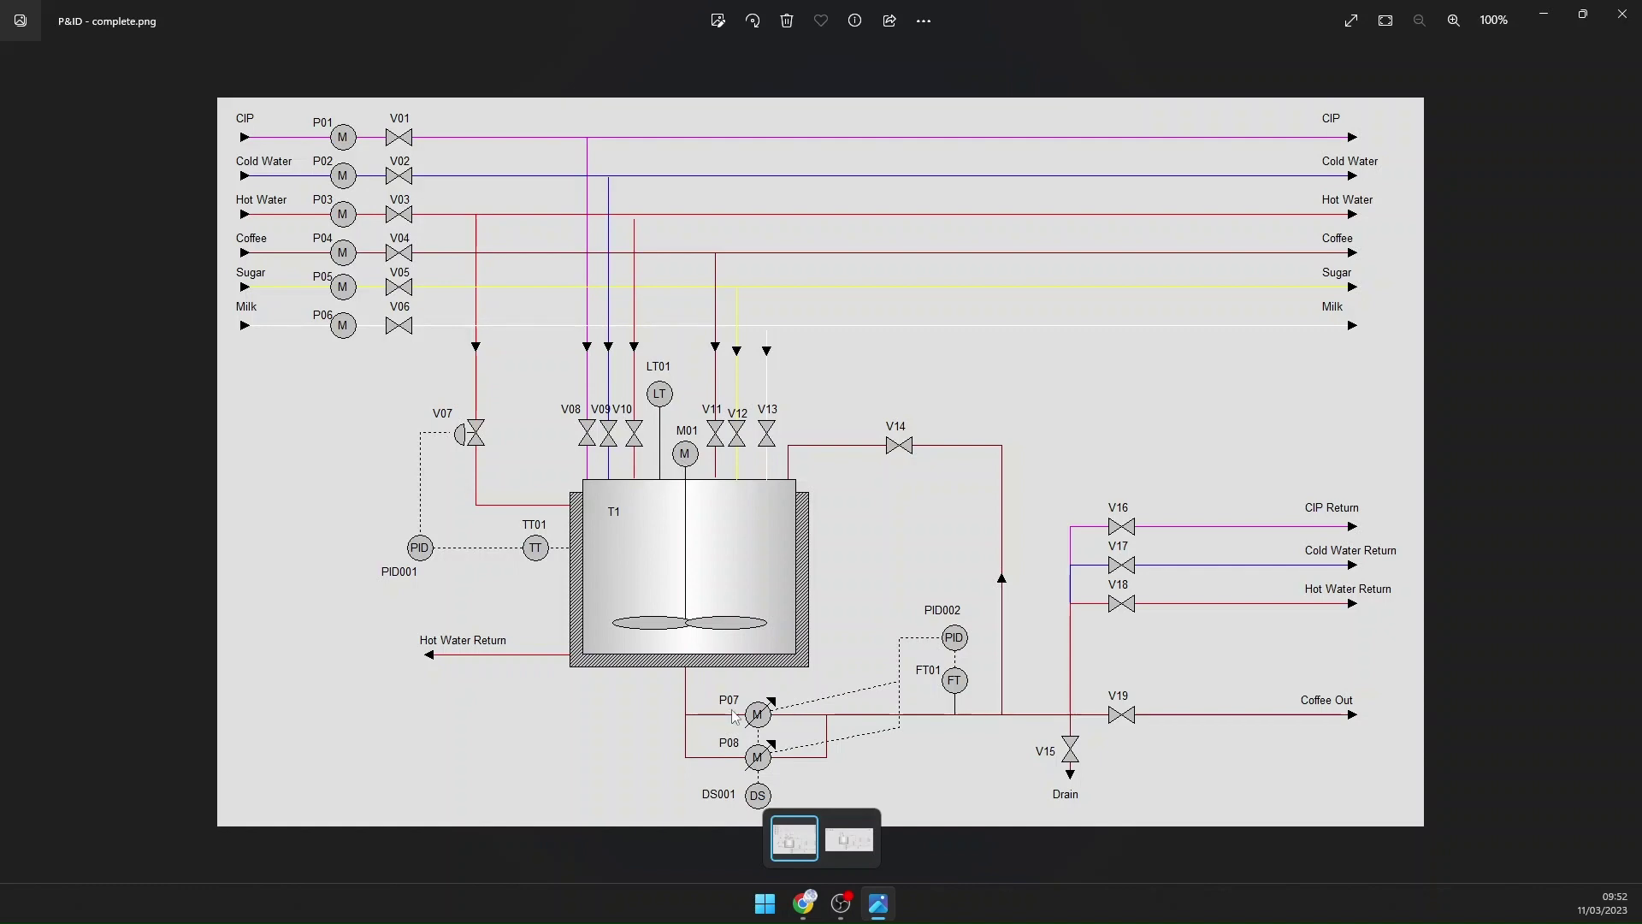
pyautogui.click(879, 908)
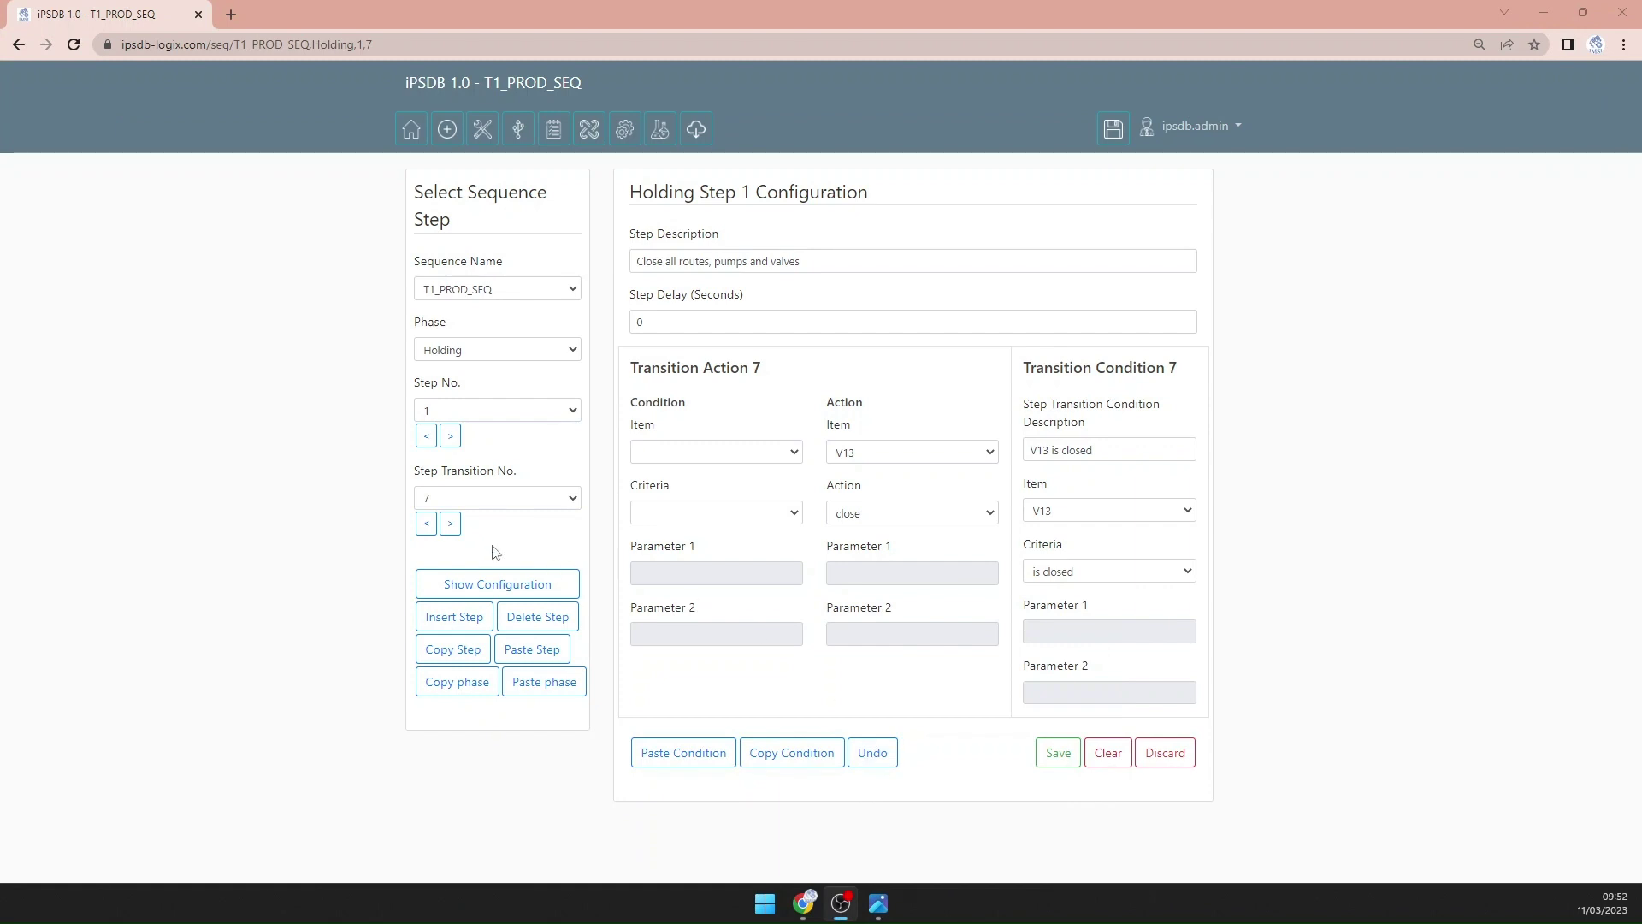
# Step: Paste the copied condition into transition 8 of Holding step 1 and set its action to close V07
pyautogui.click(451, 524)
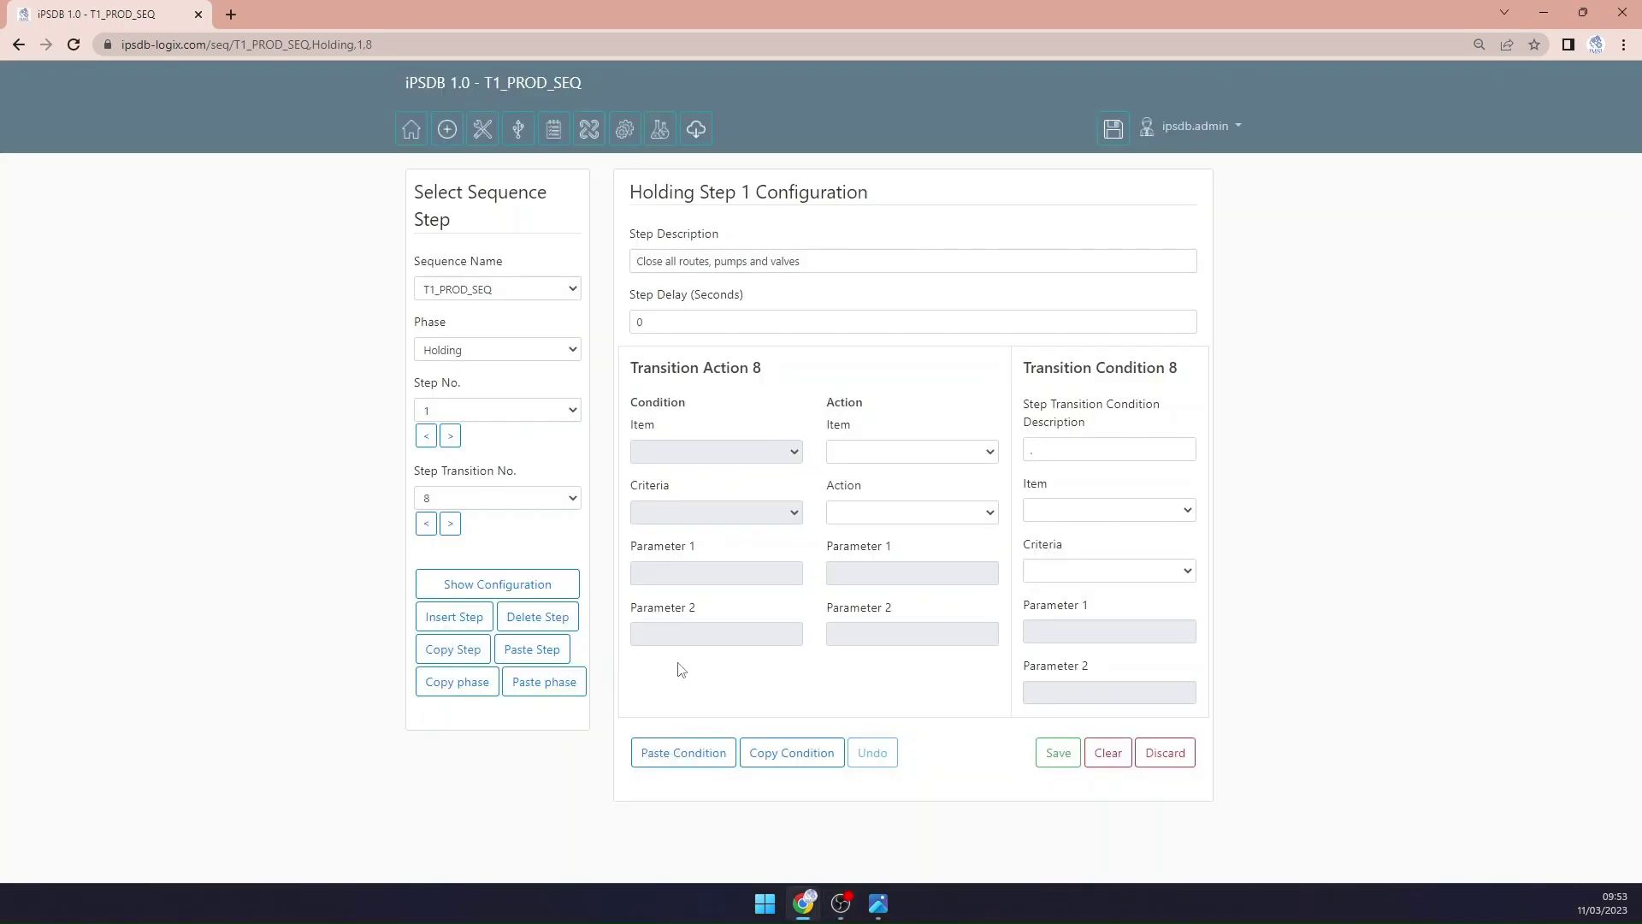
pyautogui.click(682, 757)
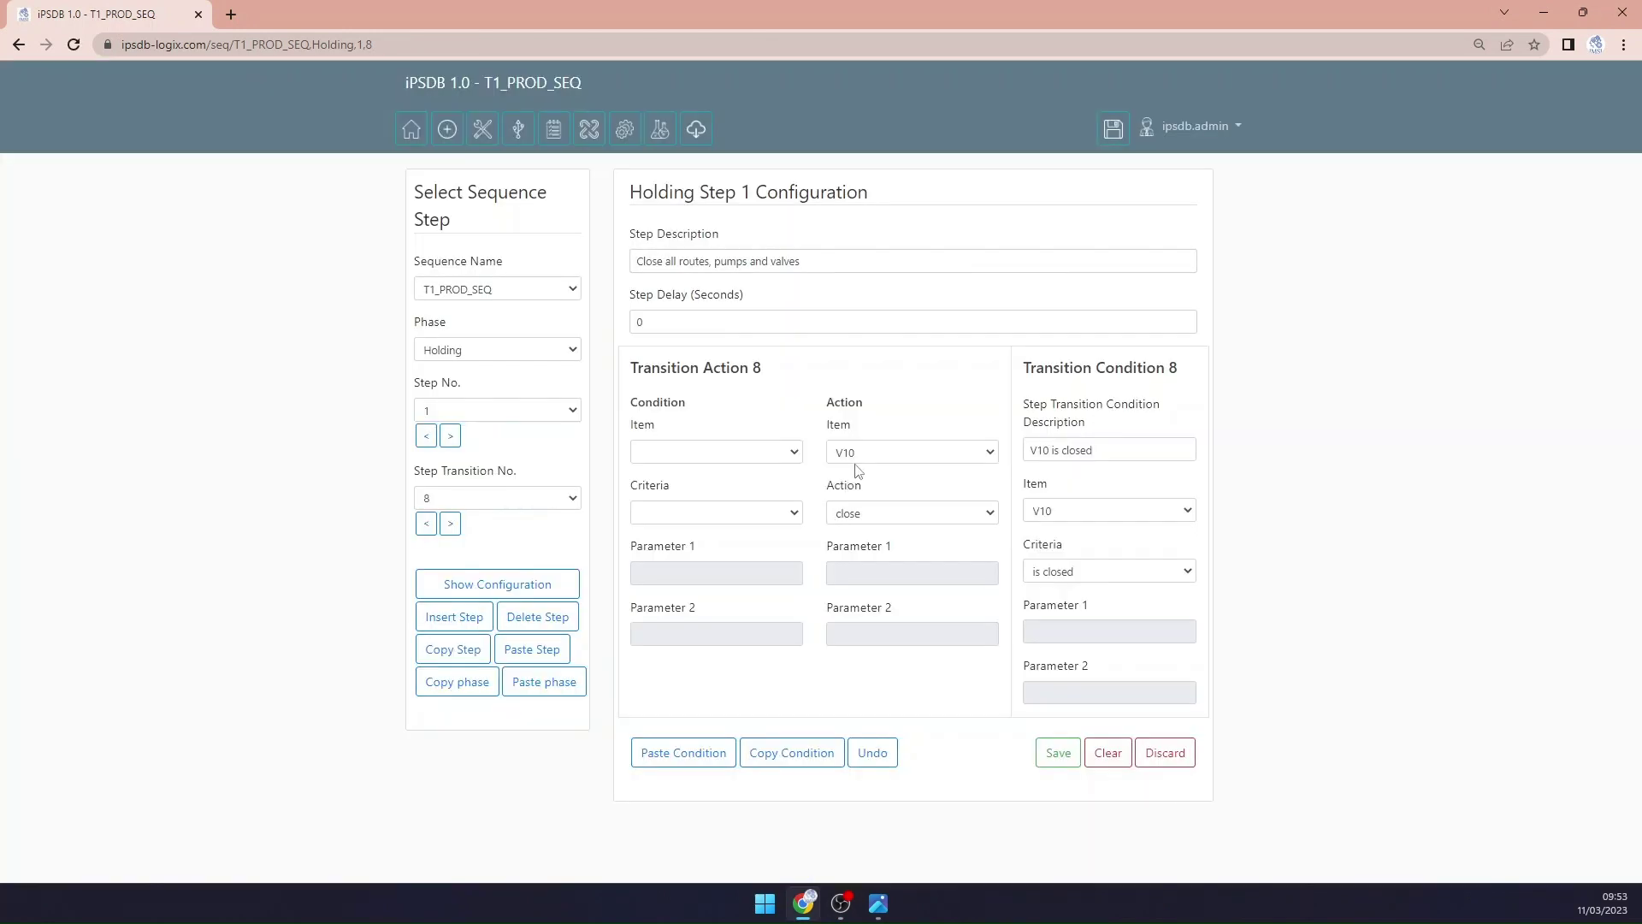
pyautogui.click(866, 454)
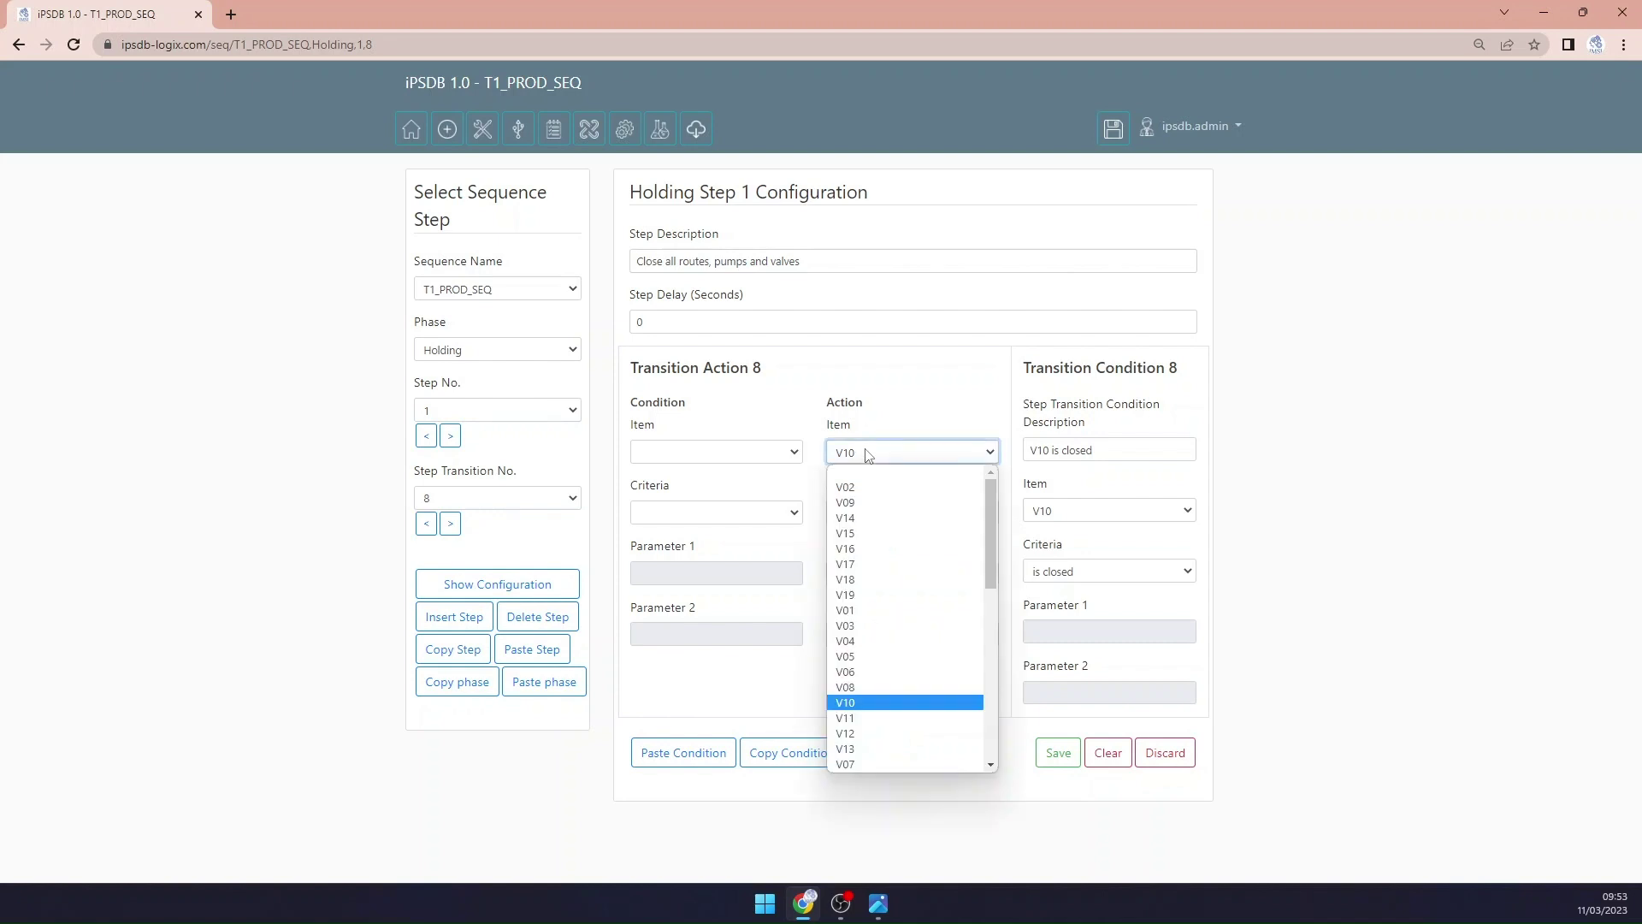
pyautogui.press('Down')
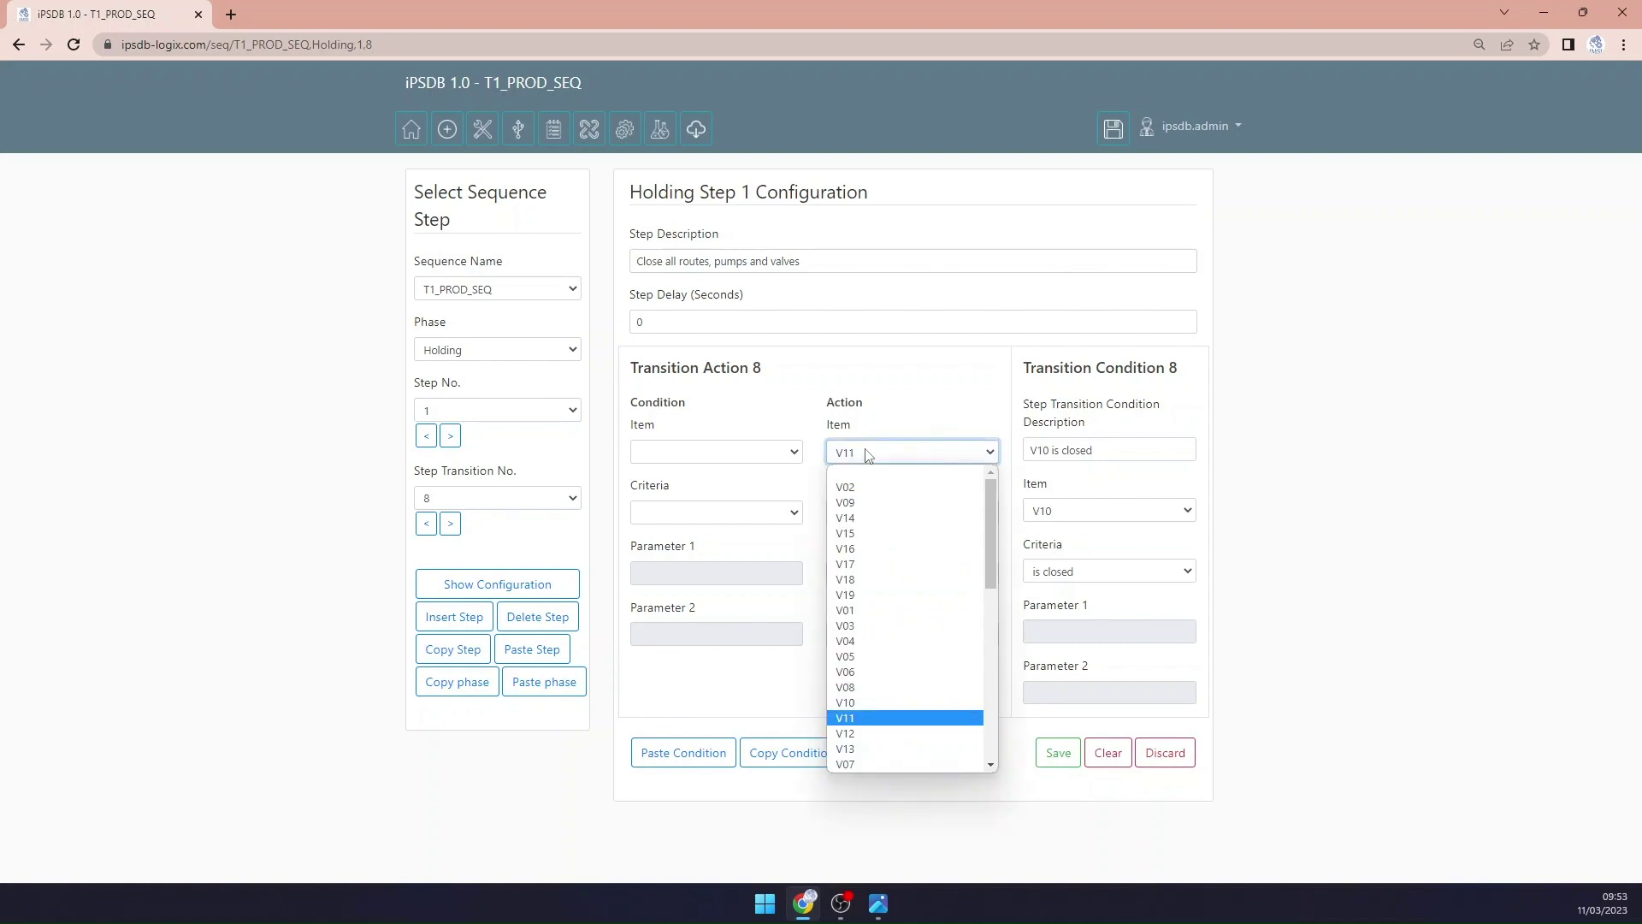
pyautogui.press('Down')
pyautogui.press('Down')
pyautogui.press('Down')
pyautogui.press('Return')
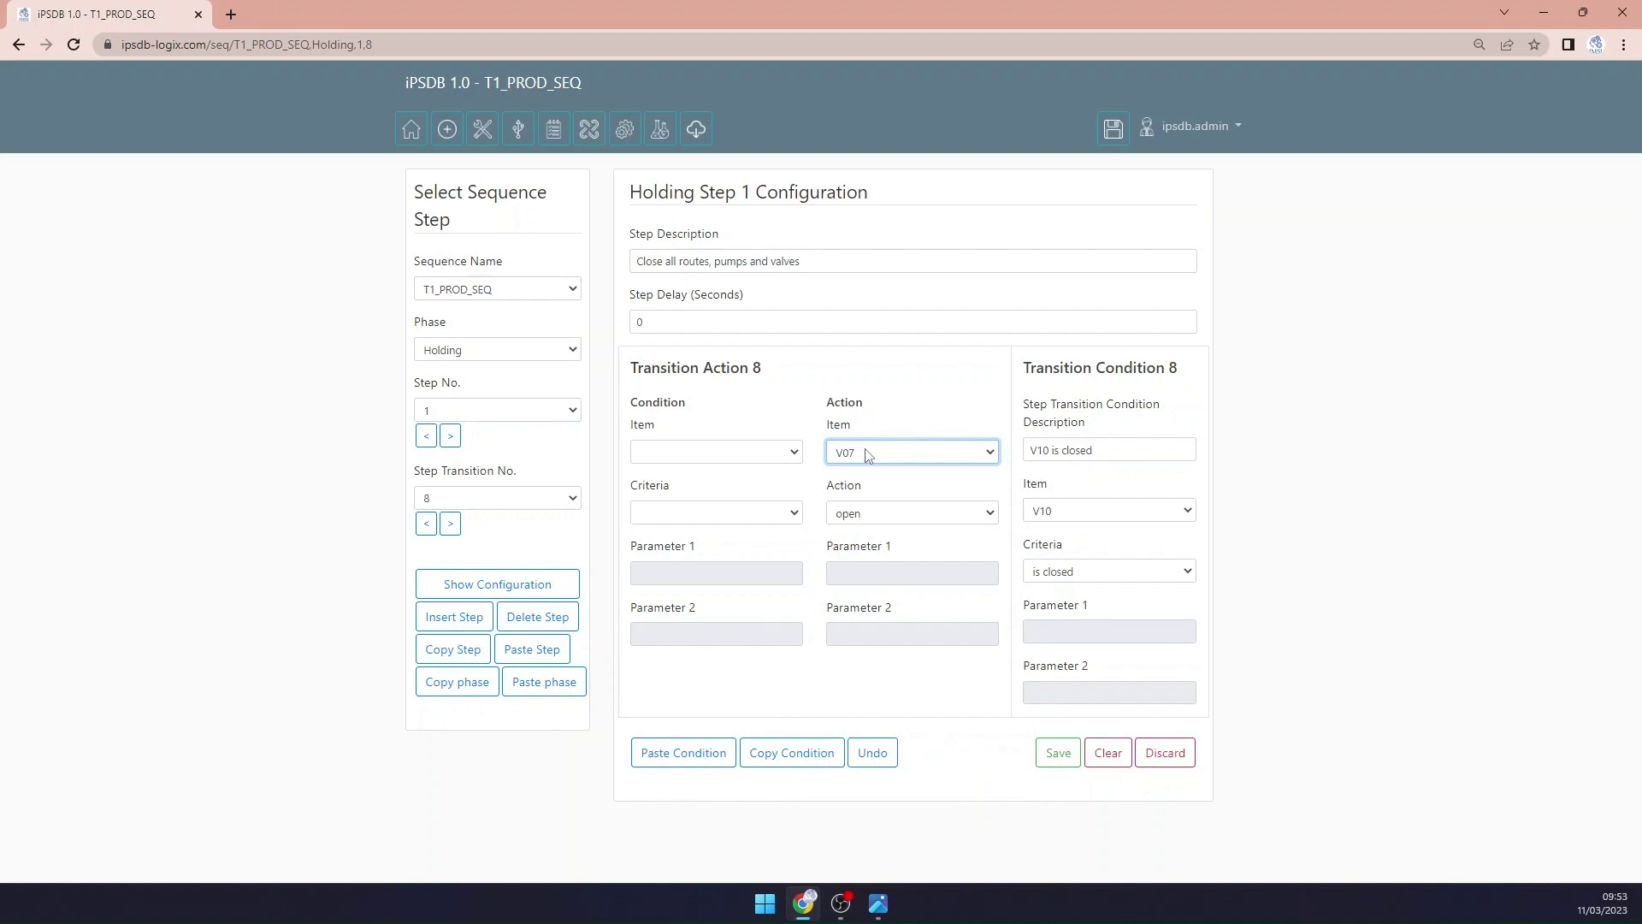
pyautogui.click(920, 513)
pyautogui.click(890, 549)
# Step: Set transition condition 8 to item V07 with the criteria position is less than or equal to 0
pyautogui.click(1095, 510)
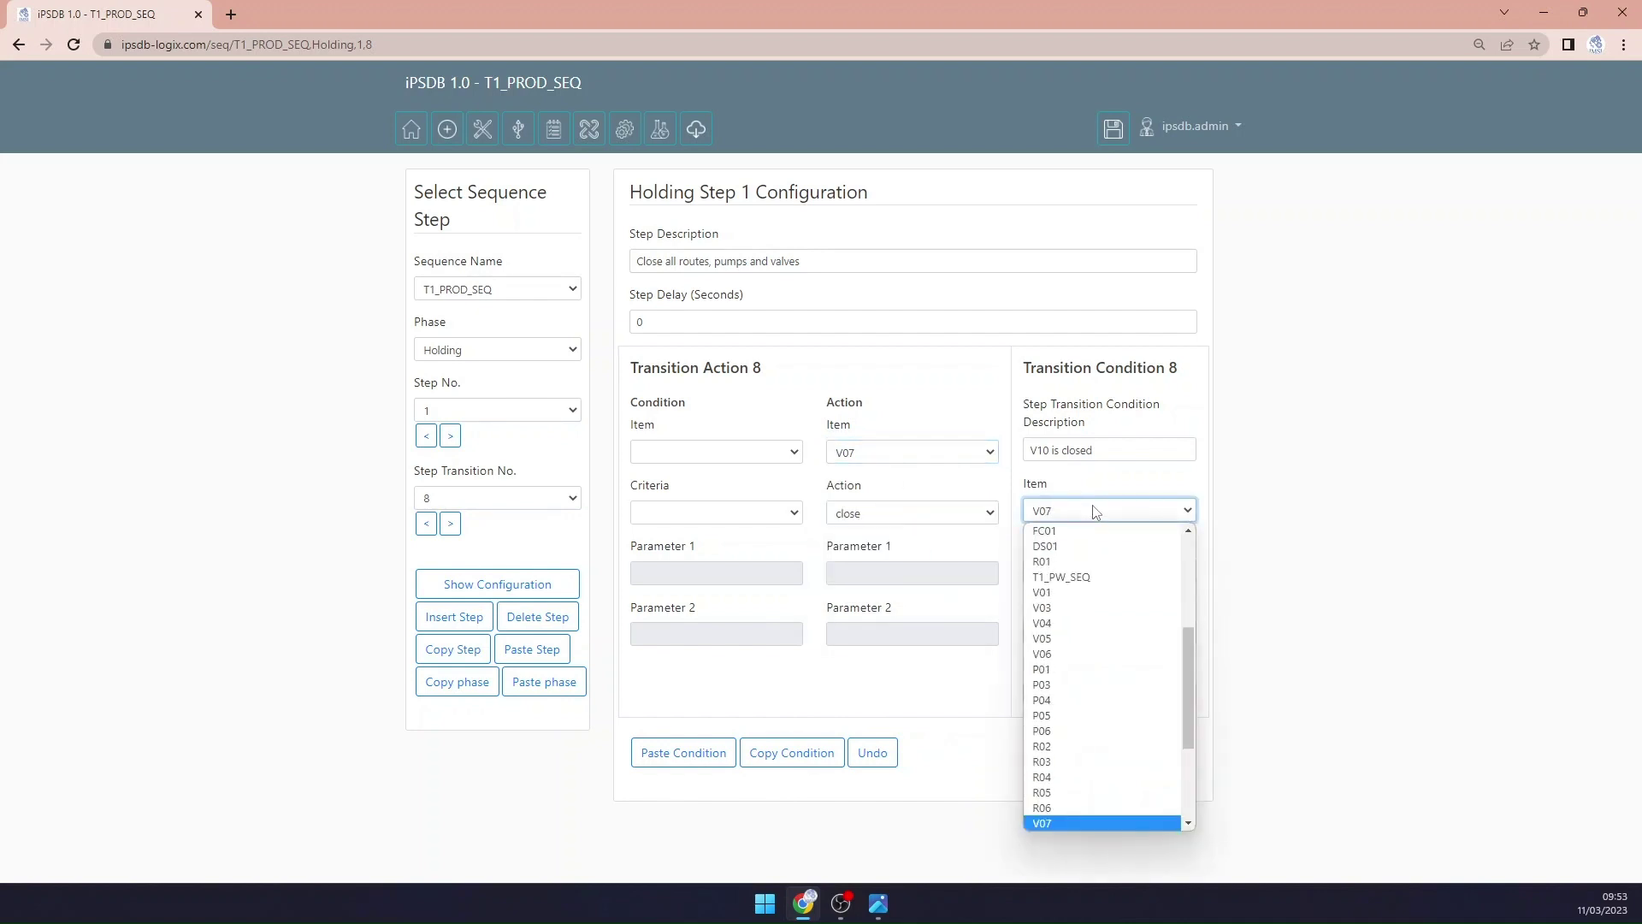
pyautogui.press('Up')
pyautogui.press('Up')
pyautogui.press('Up')
pyautogui.press('Up')
pyautogui.press('Return')
pyautogui.click(1114, 572)
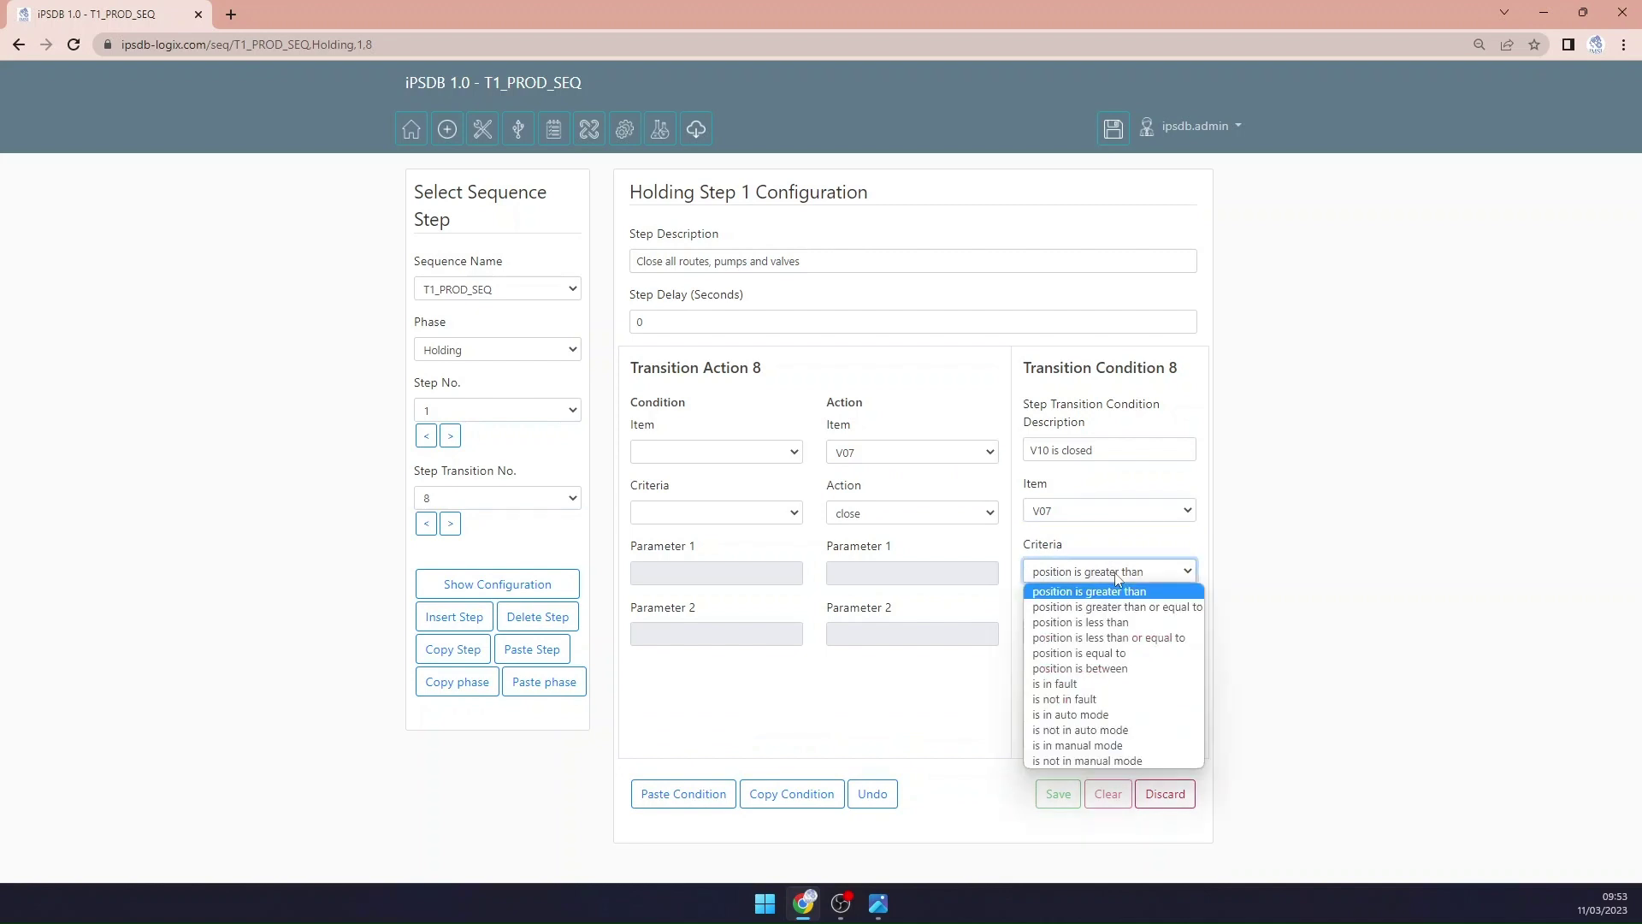
pyautogui.click(1125, 637)
pyautogui.click(1116, 634)
pyautogui.write('0')
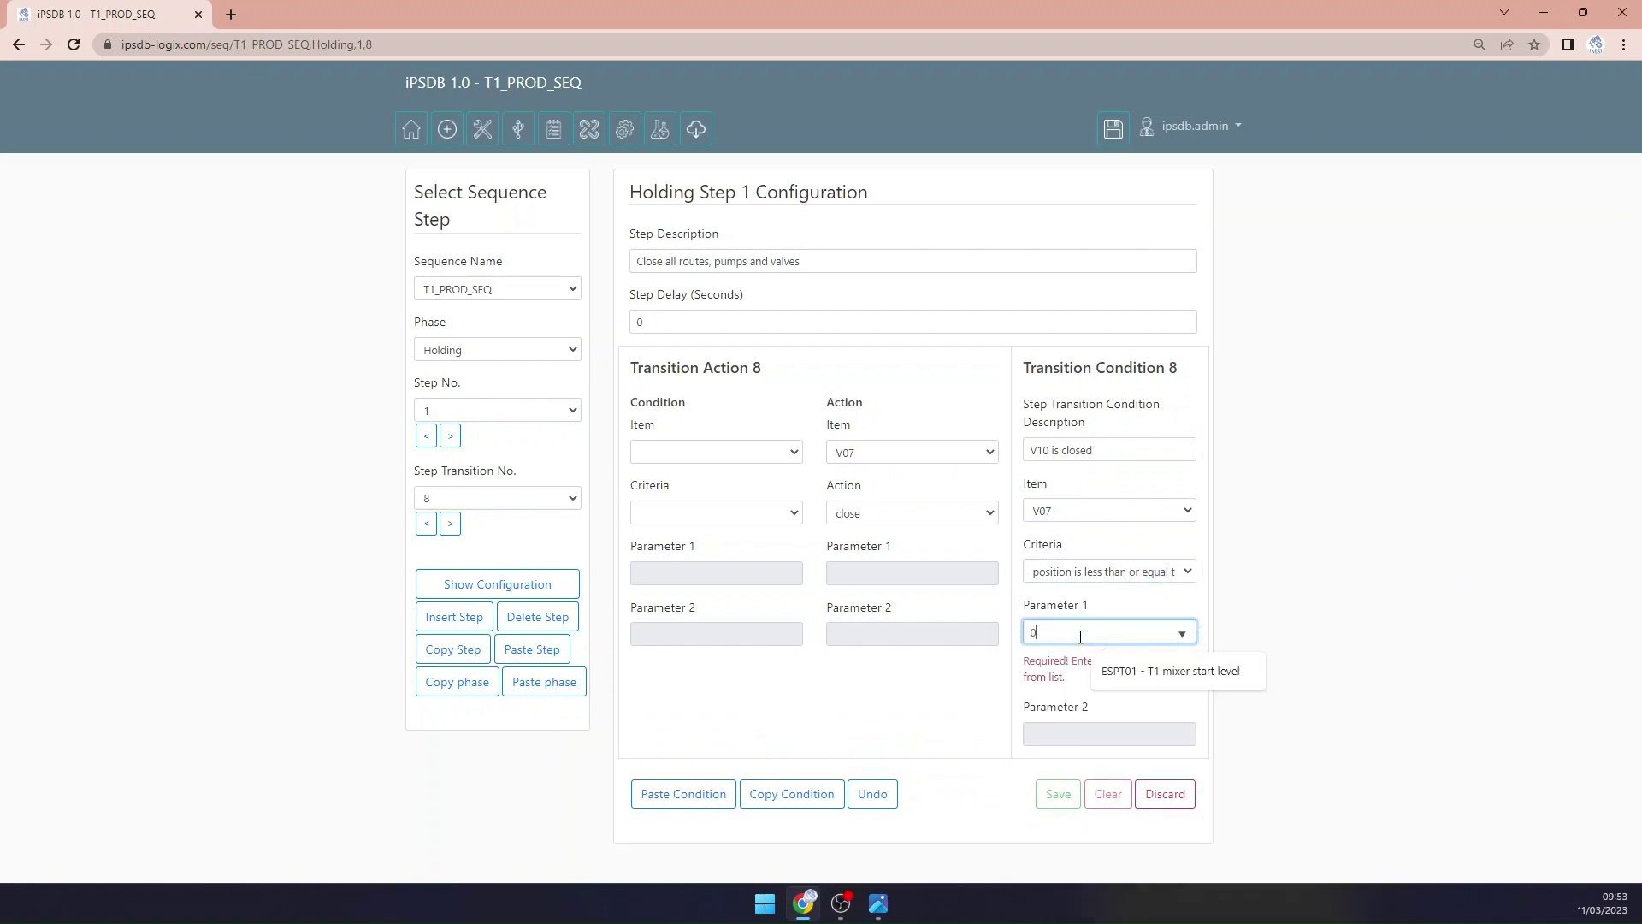
# Step: Change the description of transition condition 8 to "V07 is closed" and save it
pyautogui.click(1040, 451)
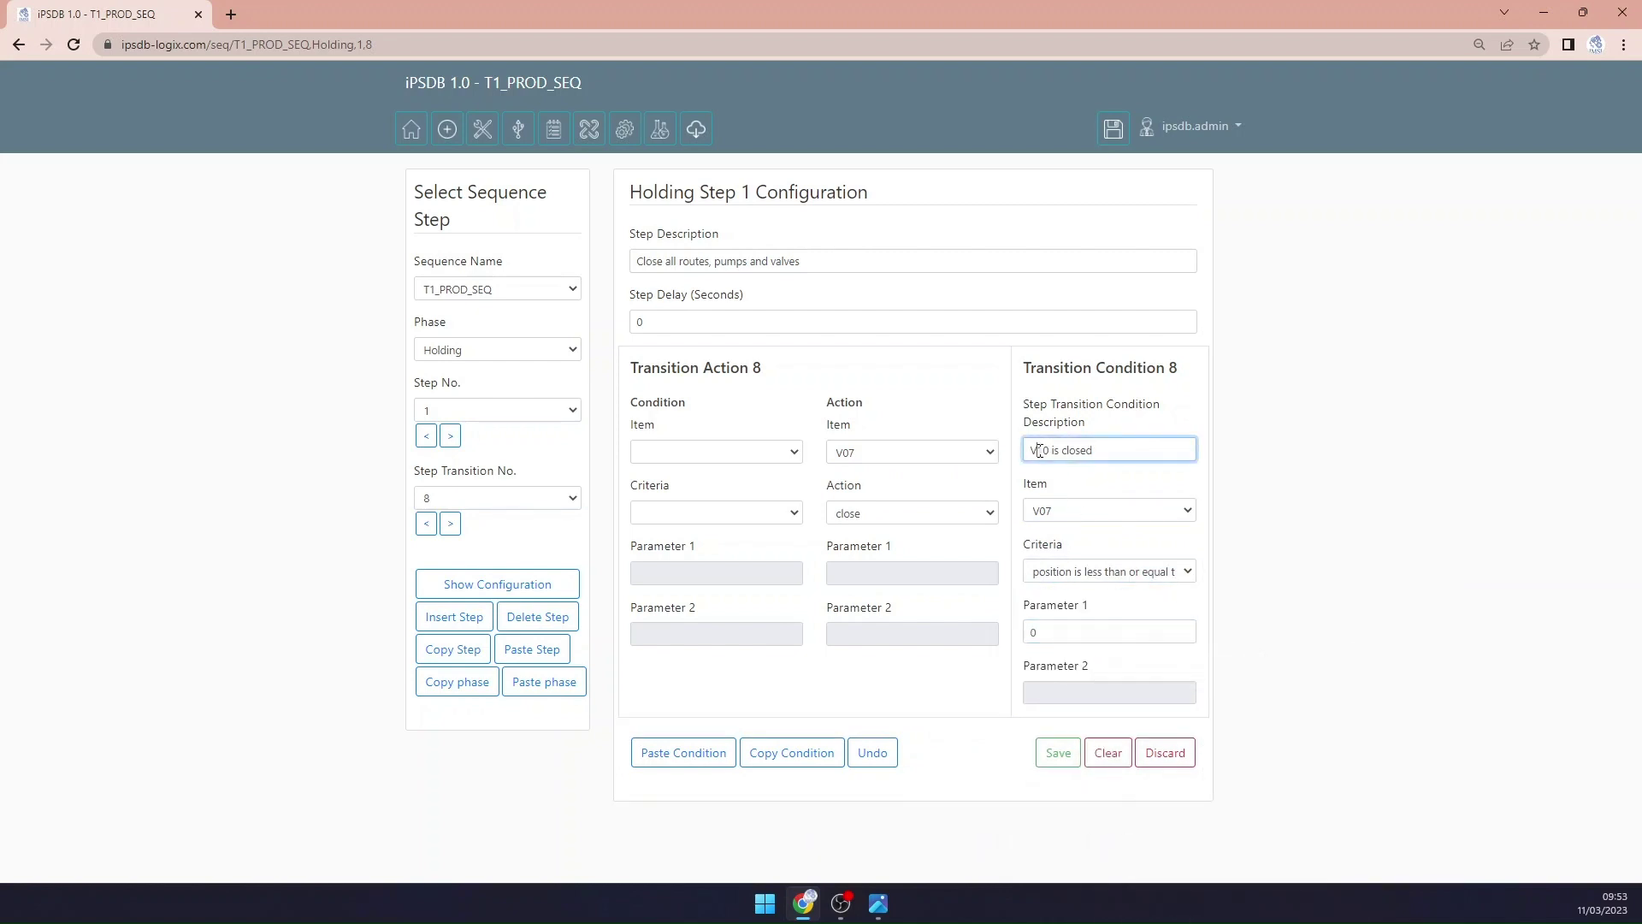
pyautogui.doubleClick(1042, 451)
pyautogui.write('v07')
pyautogui.click(1036, 451)
pyautogui.click(1146, 489)
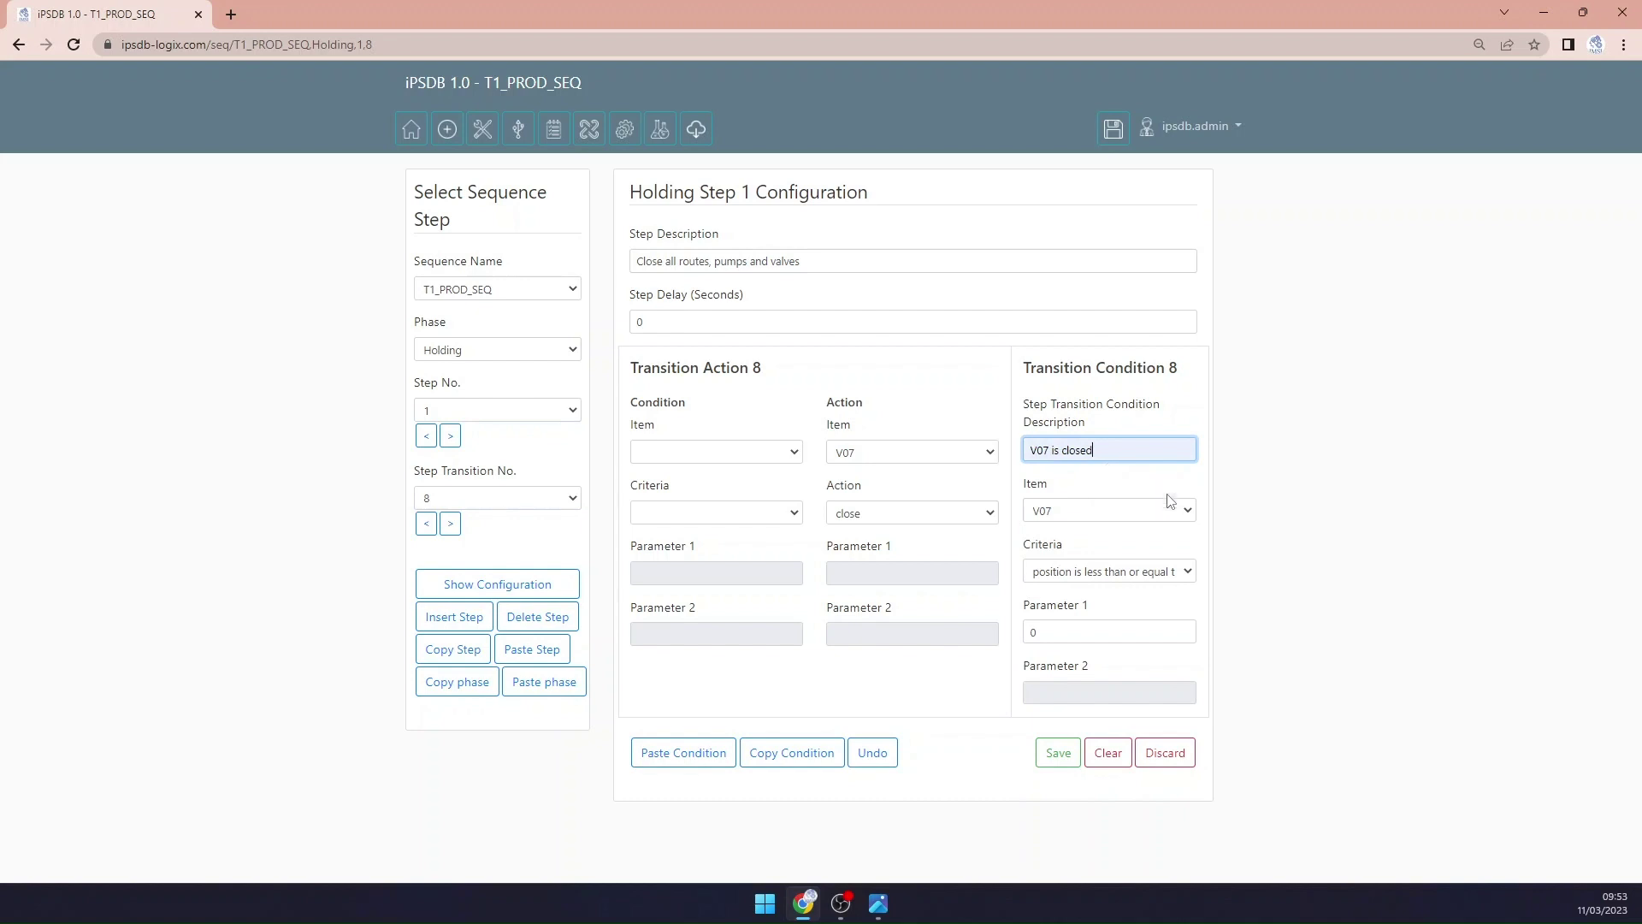
pyautogui.click(1052, 746)
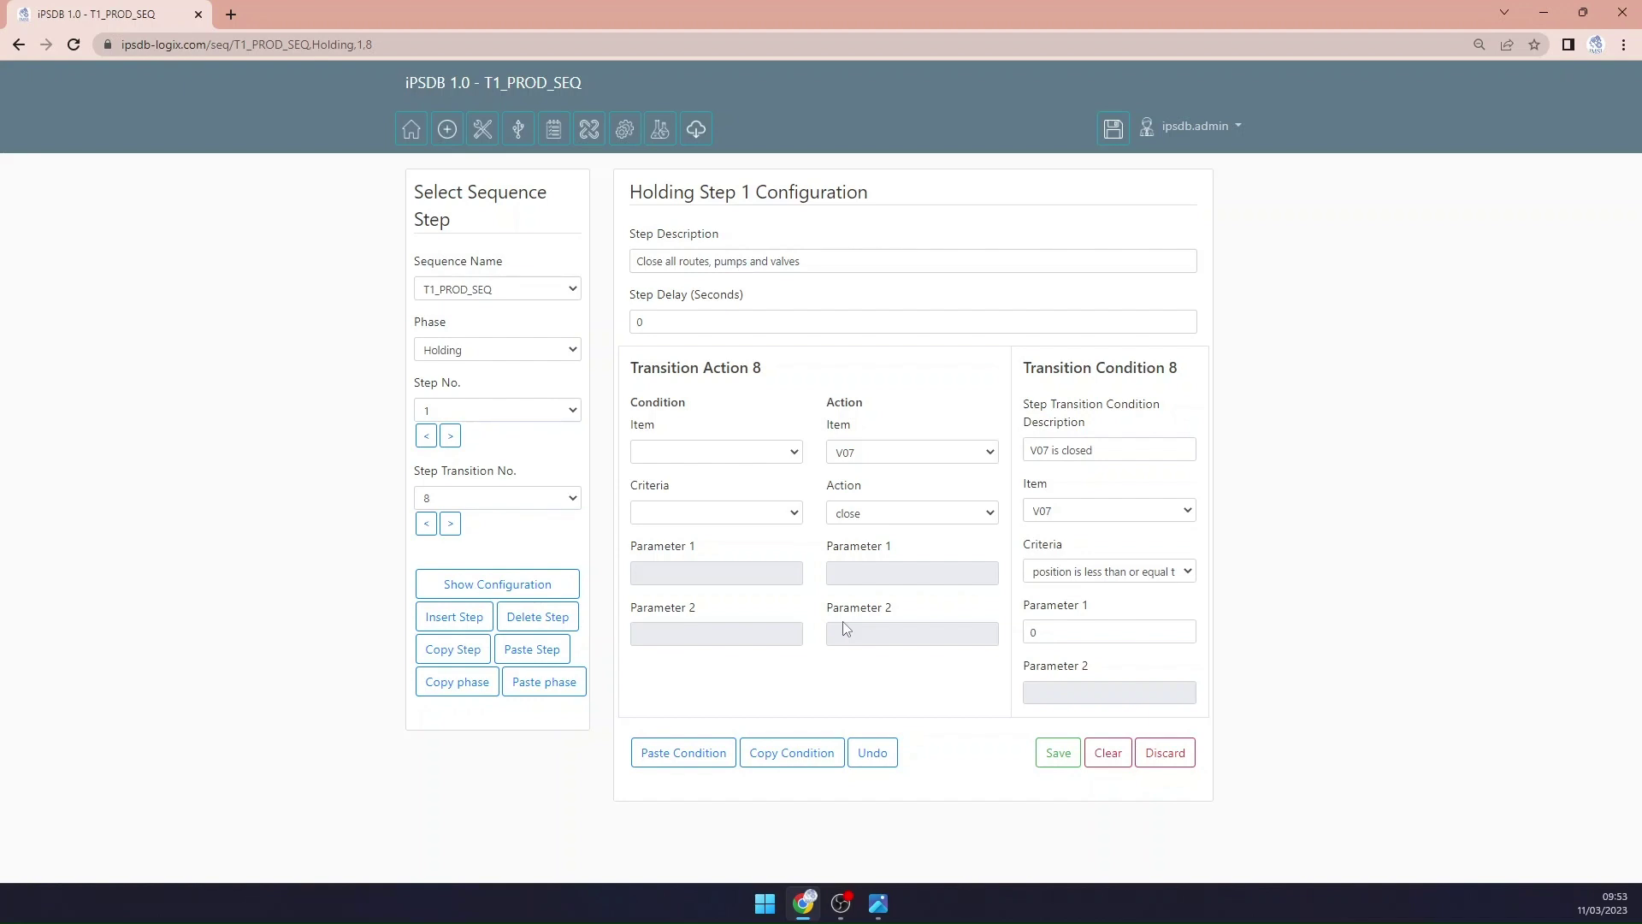
# Step: Set the action of transition 9 in Holding step 1 to stop TC01
pyautogui.click(452, 522)
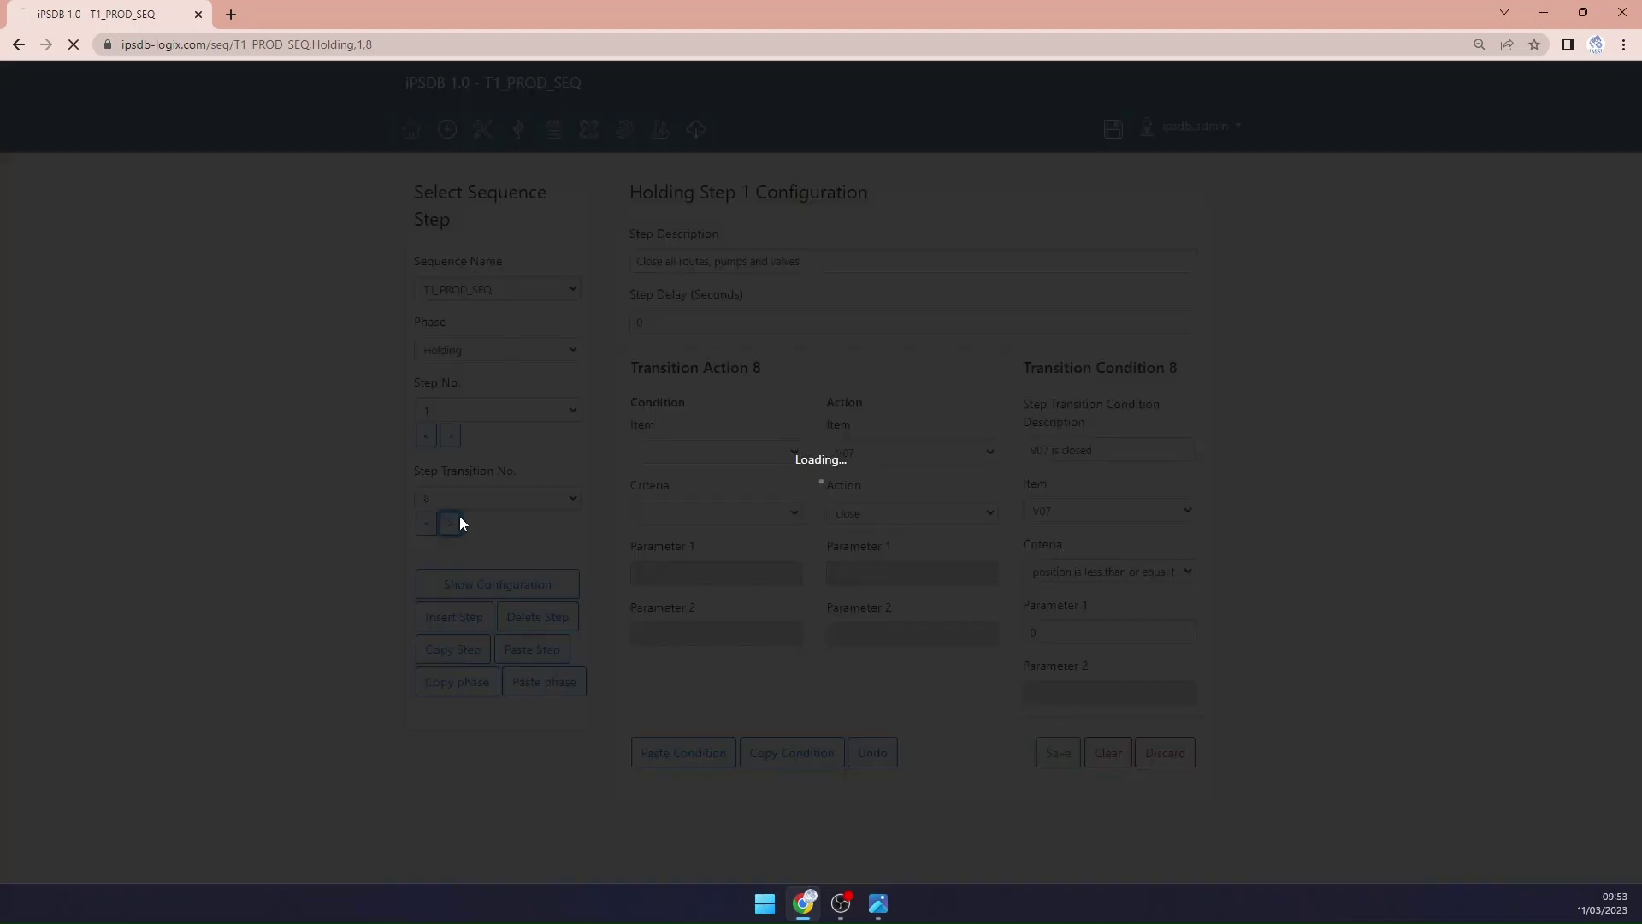
pyautogui.click(861, 449)
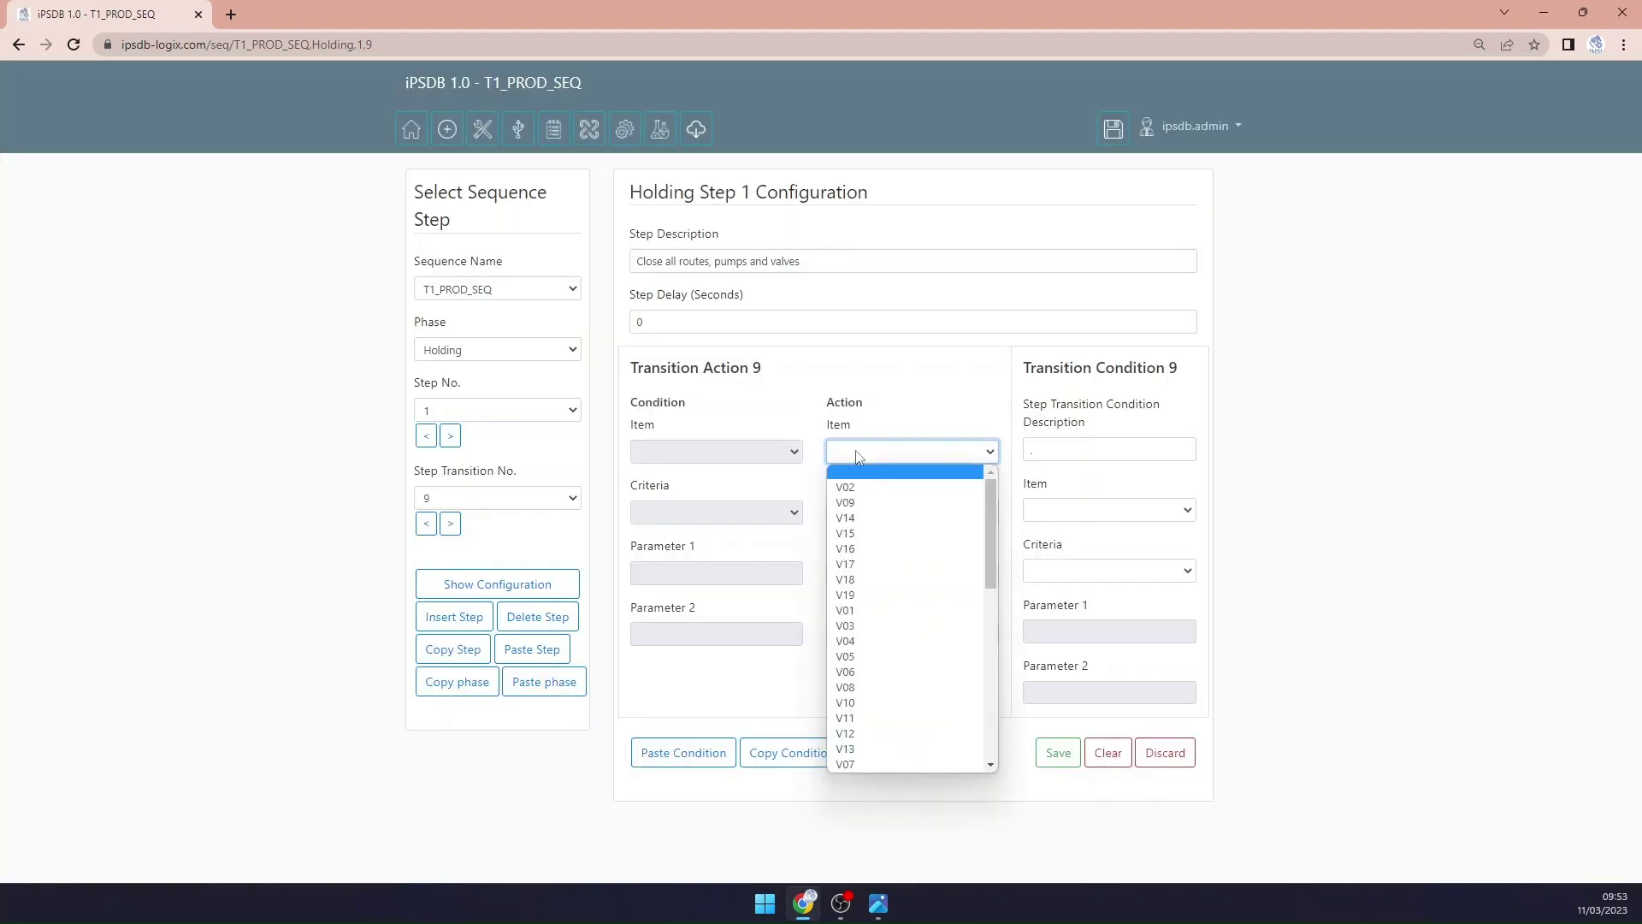
pyautogui.write('TC01')
pyautogui.press('Return')
pyautogui.click(871, 512)
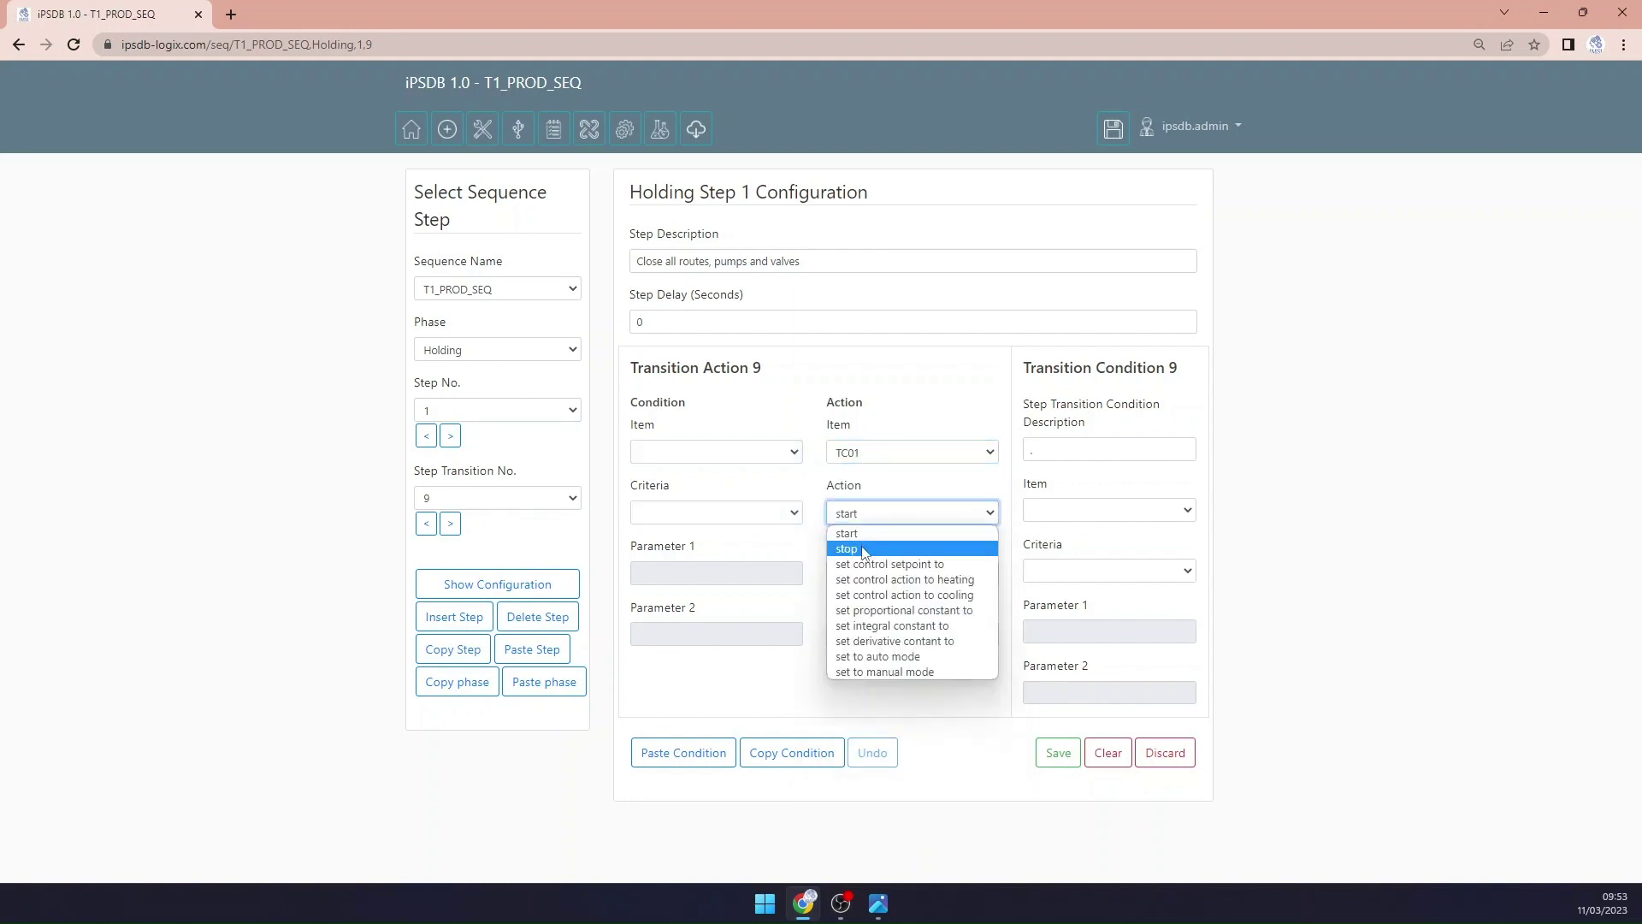
pyautogui.click(864, 547)
# Step: Set transition condition 9 to TC01 is stopped, describe it as "TC01 is stopped" and save it
pyautogui.click(1075, 513)
pyautogui.write('TC01')
pyautogui.press('Return')
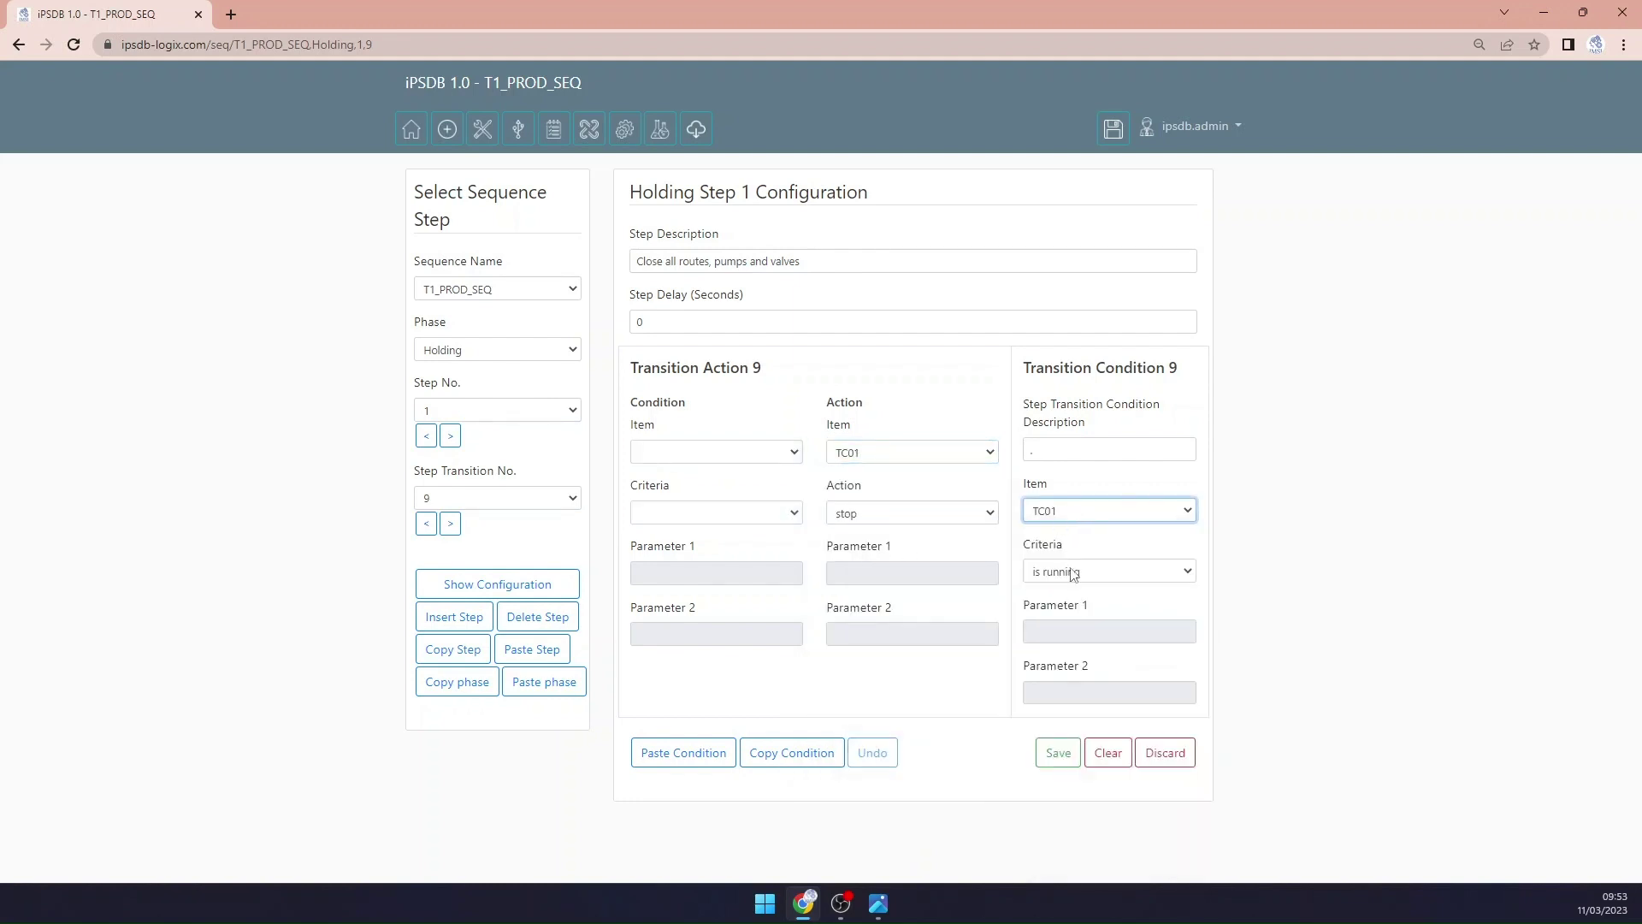
pyautogui.click(1075, 571)
pyautogui.click(1061, 623)
pyautogui.click(1039, 449)
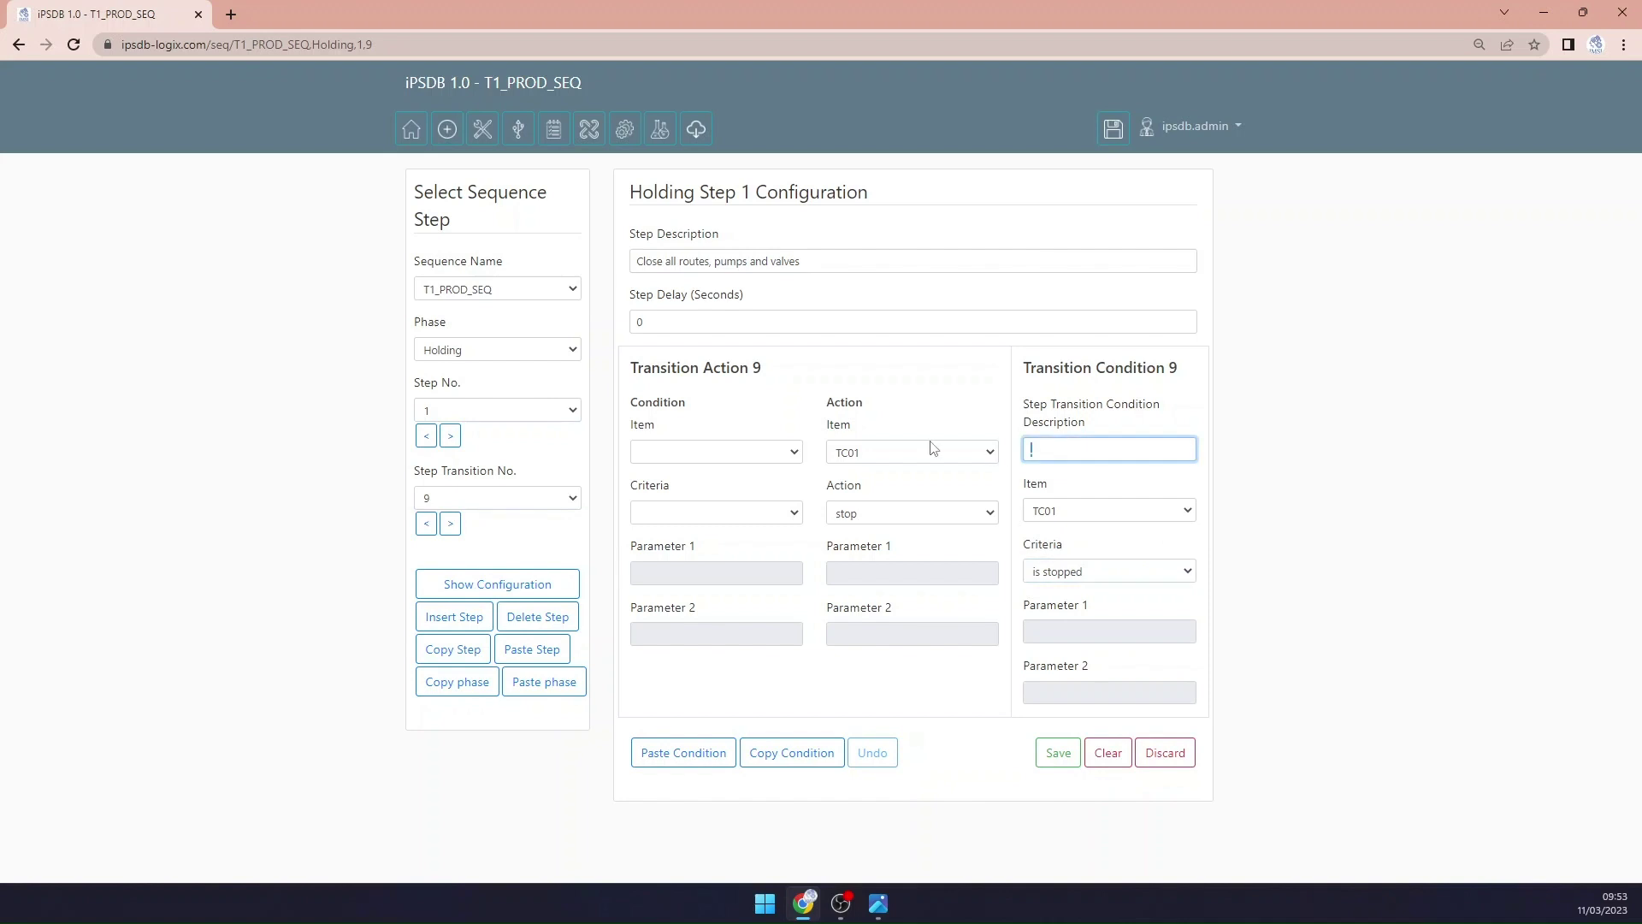
pyautogui.write('TC')
pyautogui.click(1080, 480)
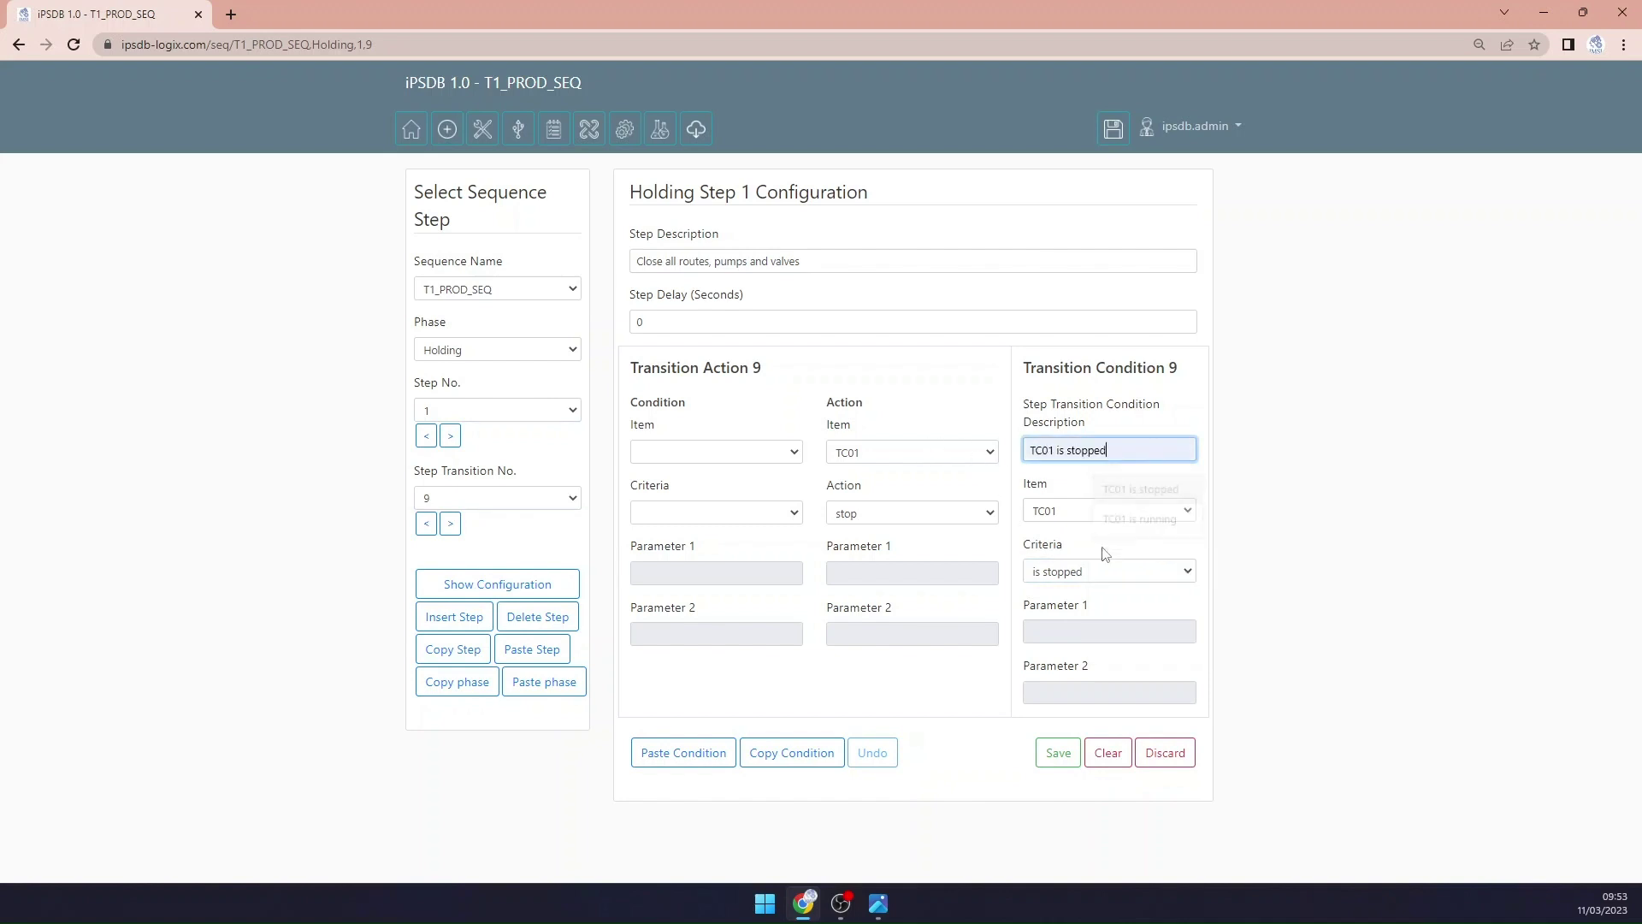
pyautogui.click(1057, 754)
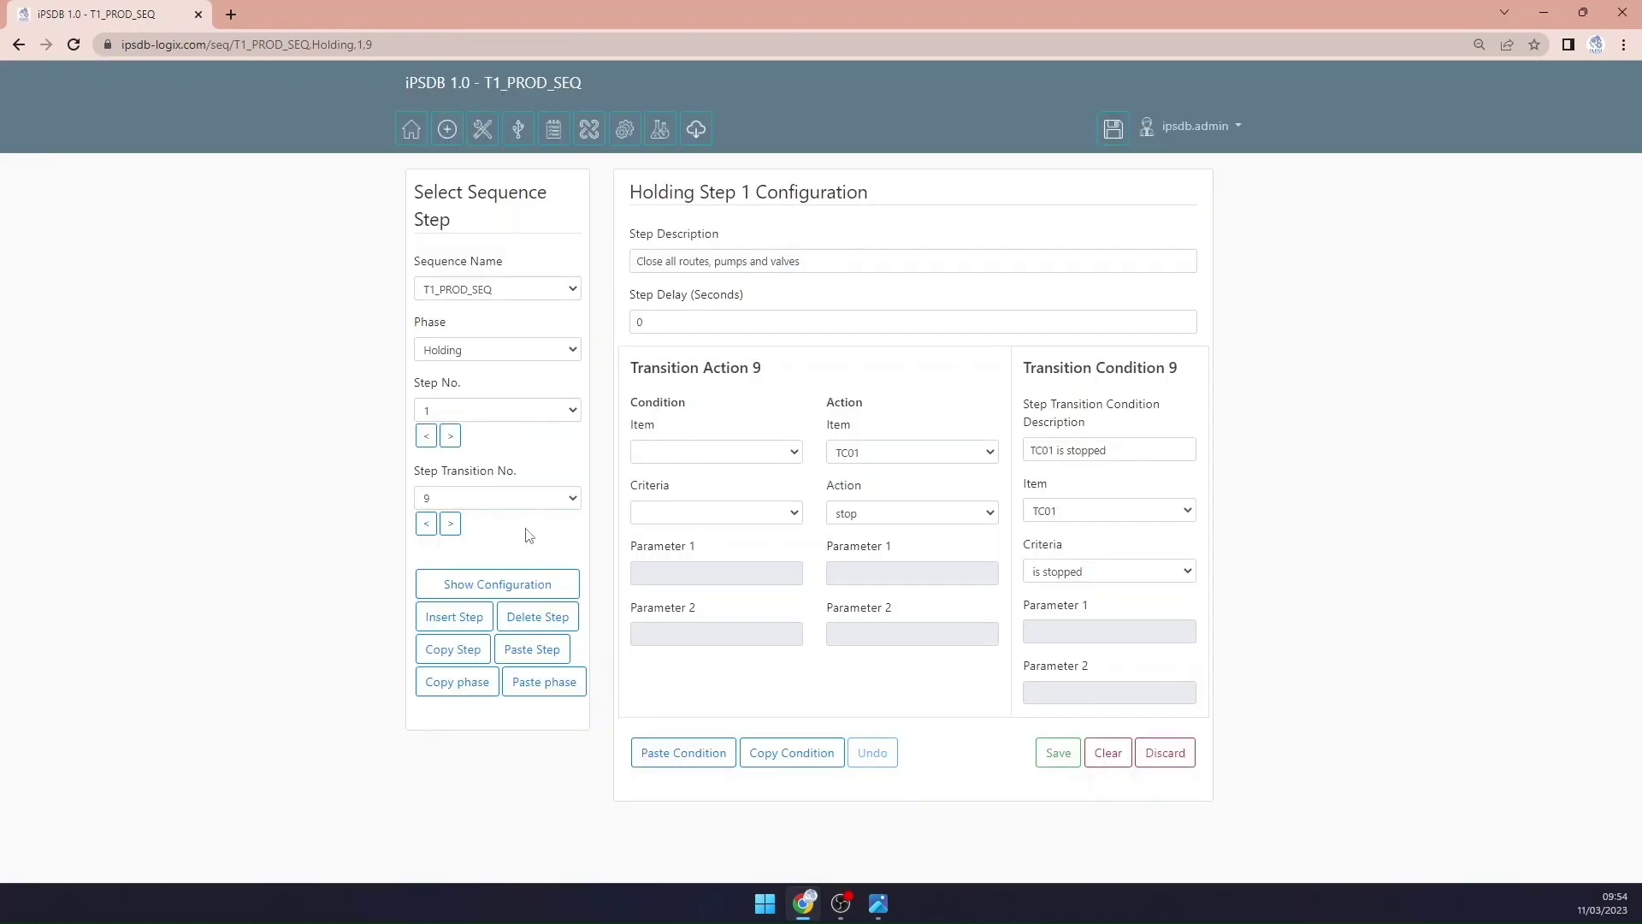
# Step: Set the action of transition 10 in Holding step 1 to stop running forward for M01
pyautogui.click(452, 525)
pyautogui.click(871, 455)
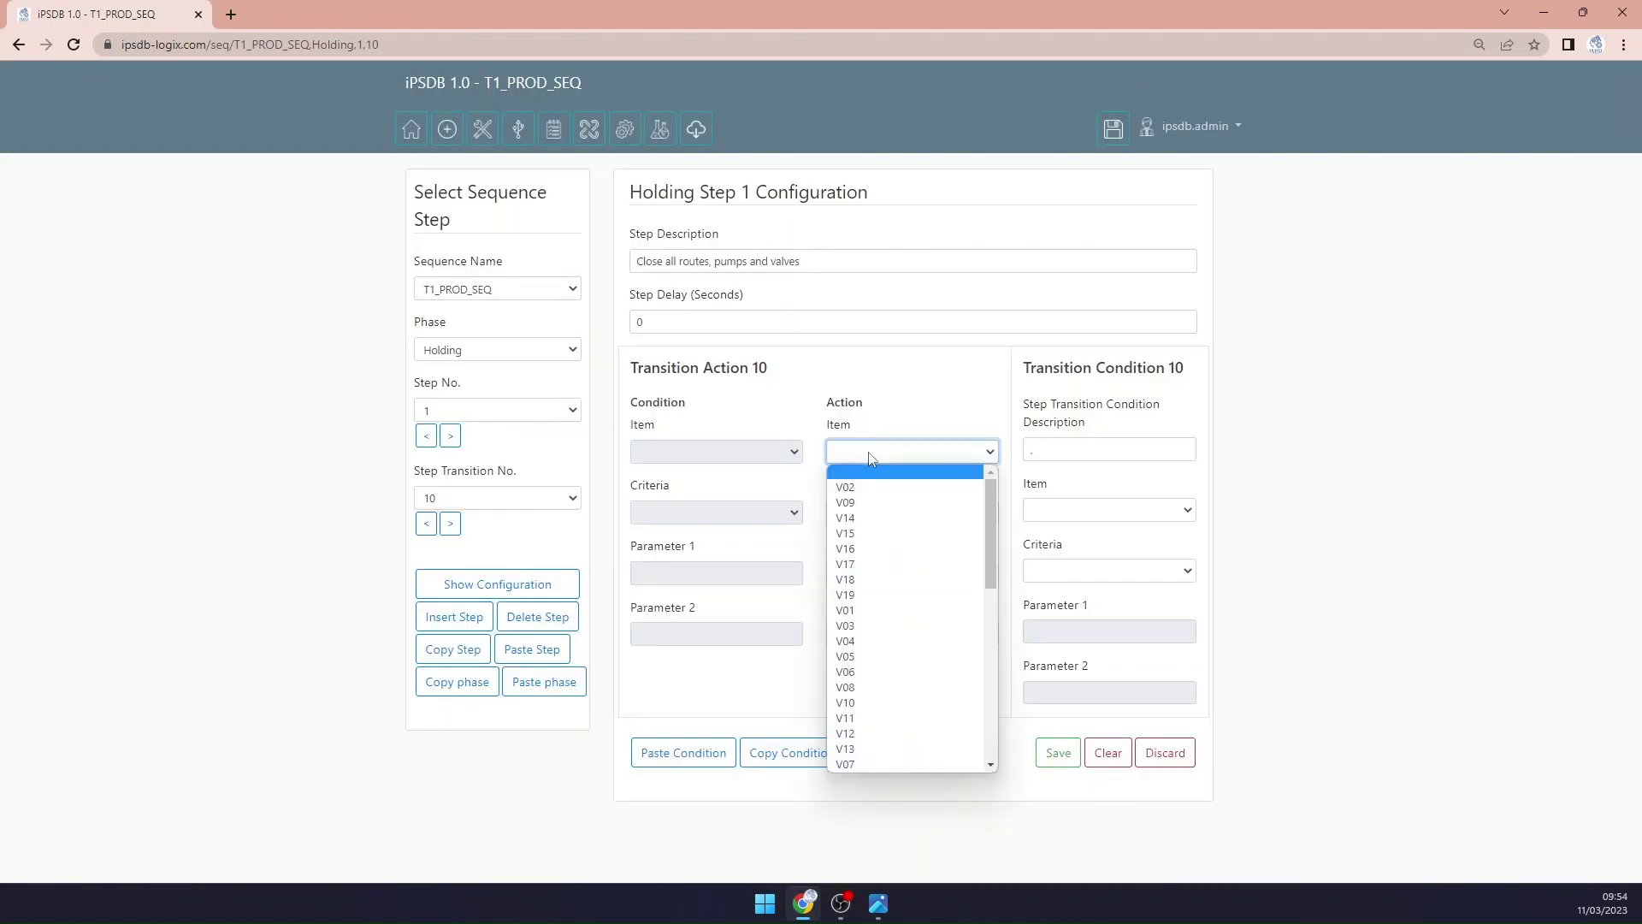
pyautogui.press('m')
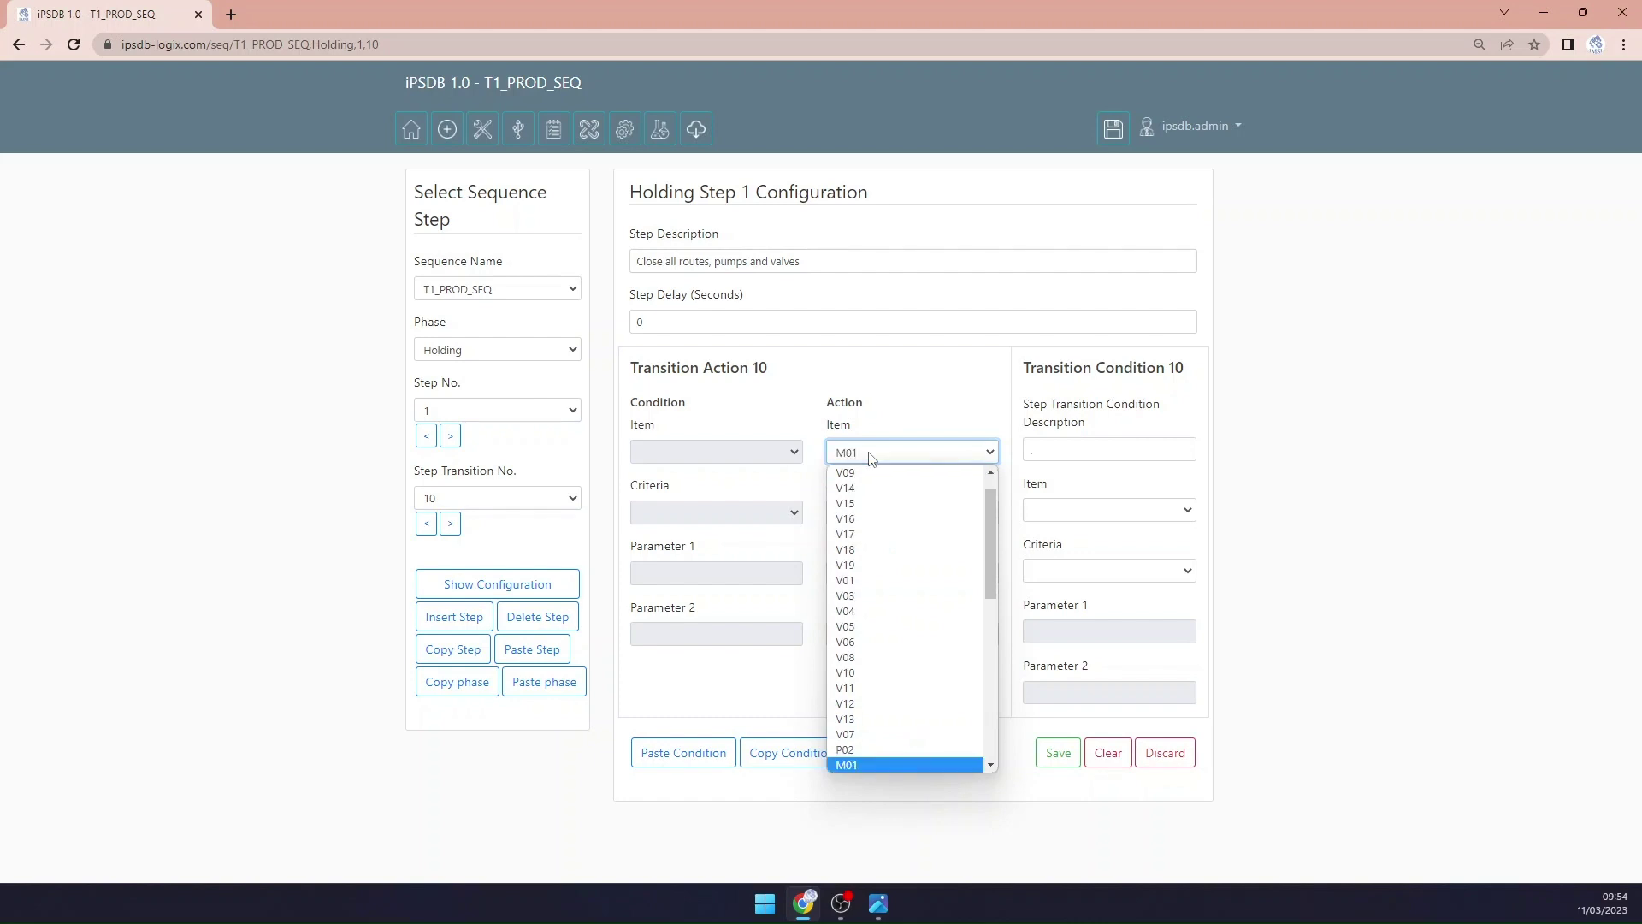
pyautogui.press('Return')
pyautogui.click(869, 513)
pyautogui.click(941, 564)
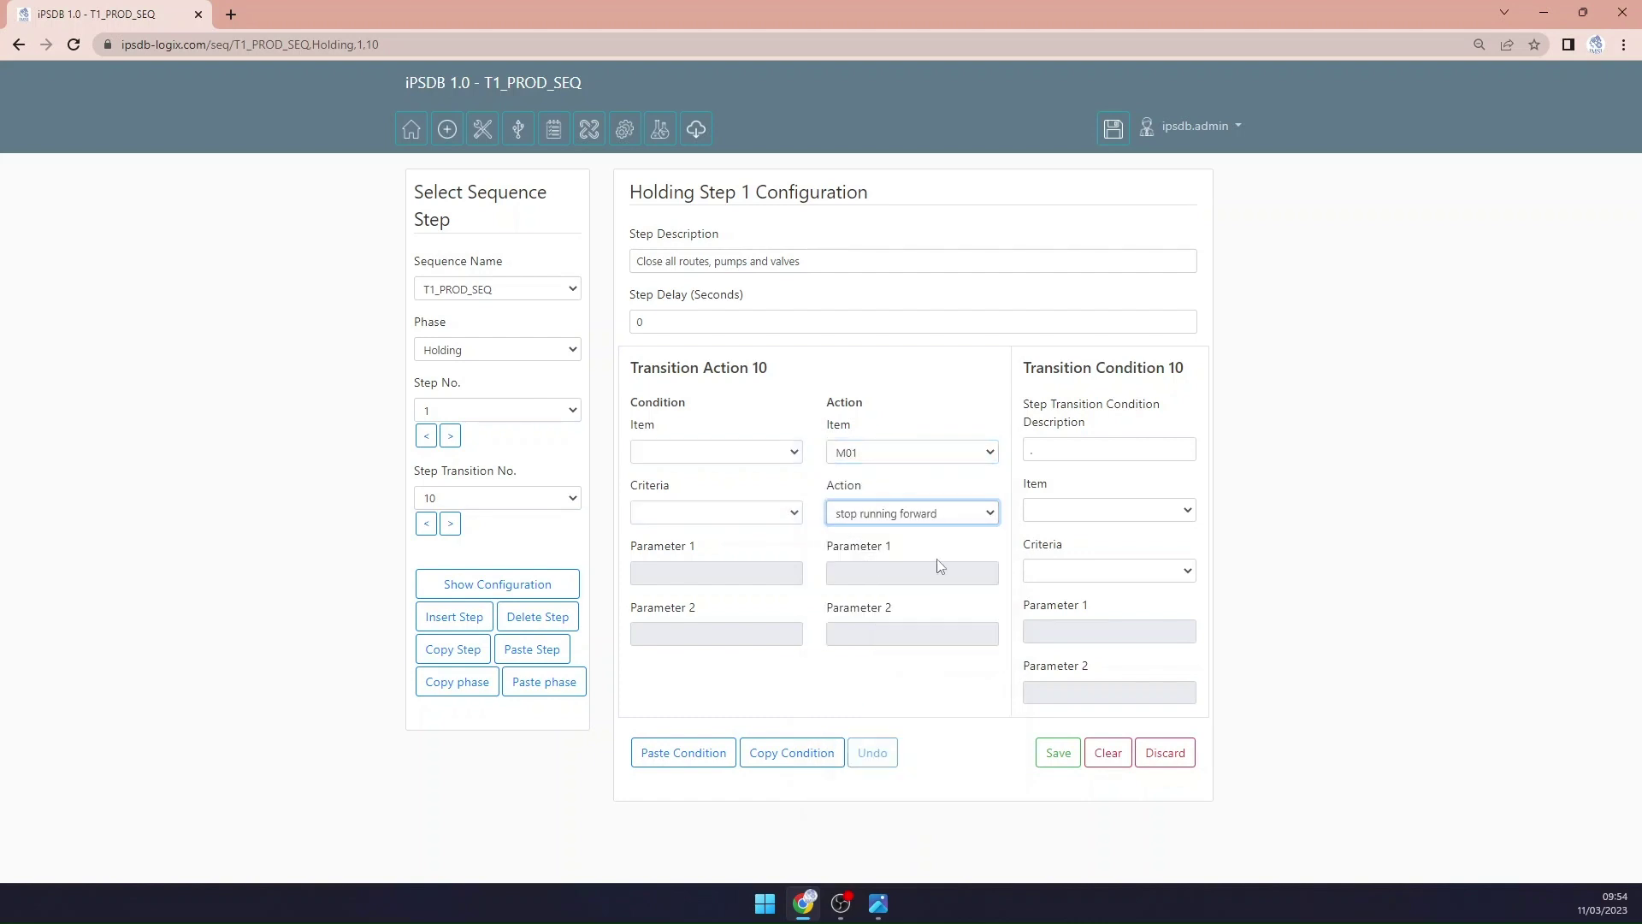
# Step: Set transition condition 10 to M01 is stopped, describe it as "M01 is stopped" and save it
pyautogui.click(1092, 511)
pyautogui.press('m')
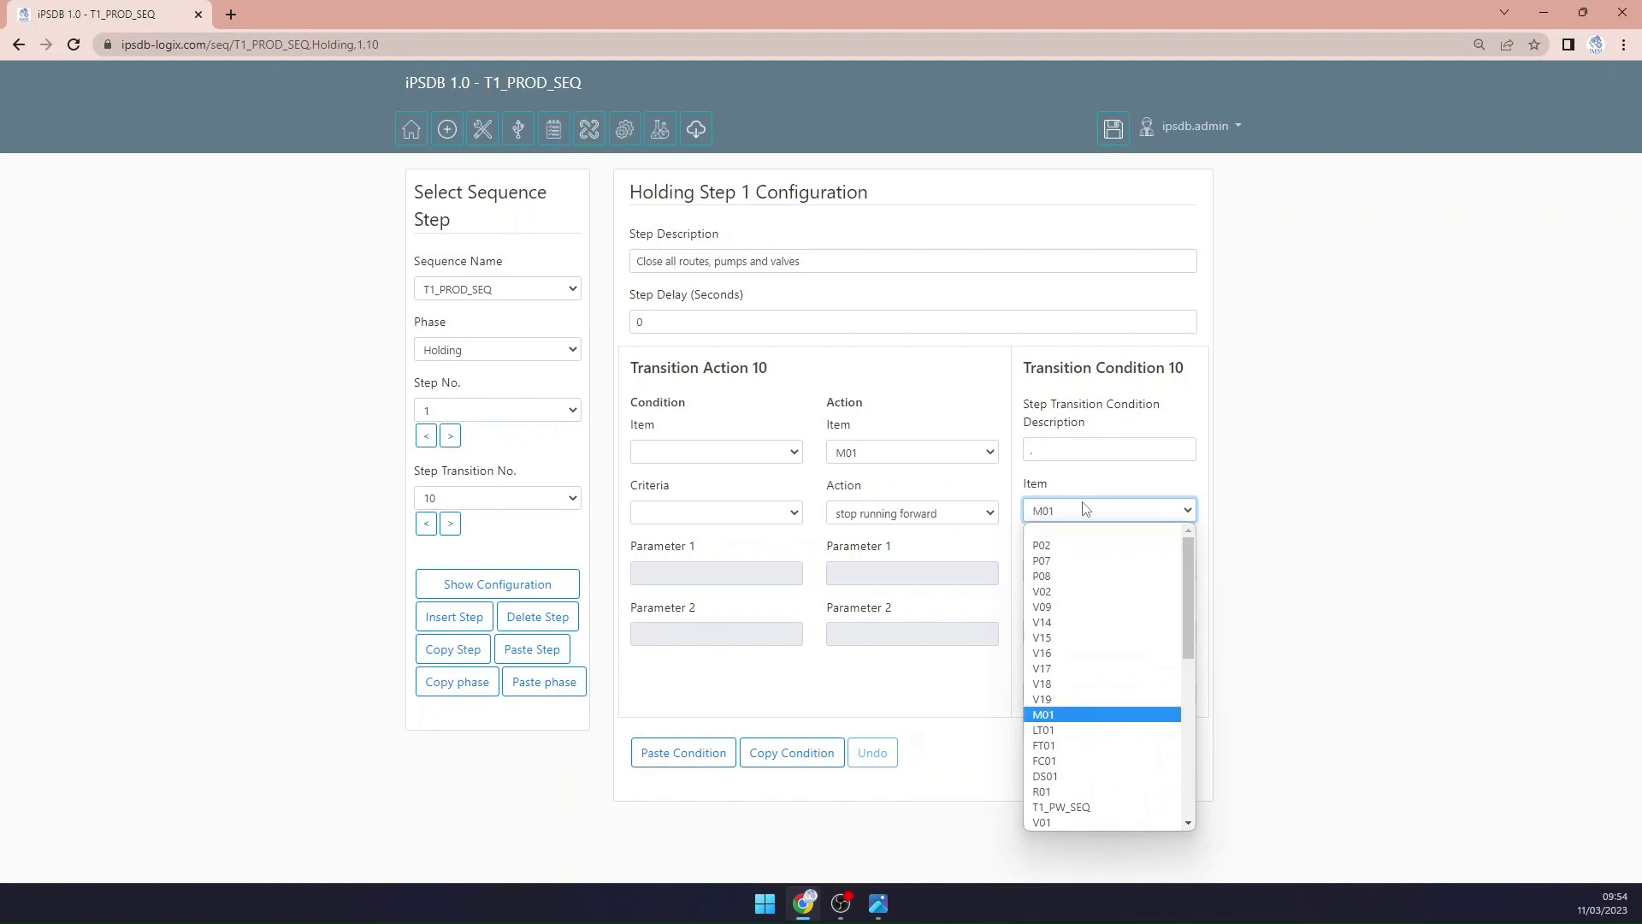
pyautogui.press('Return')
pyautogui.click(1056, 571)
pyautogui.click(1058, 622)
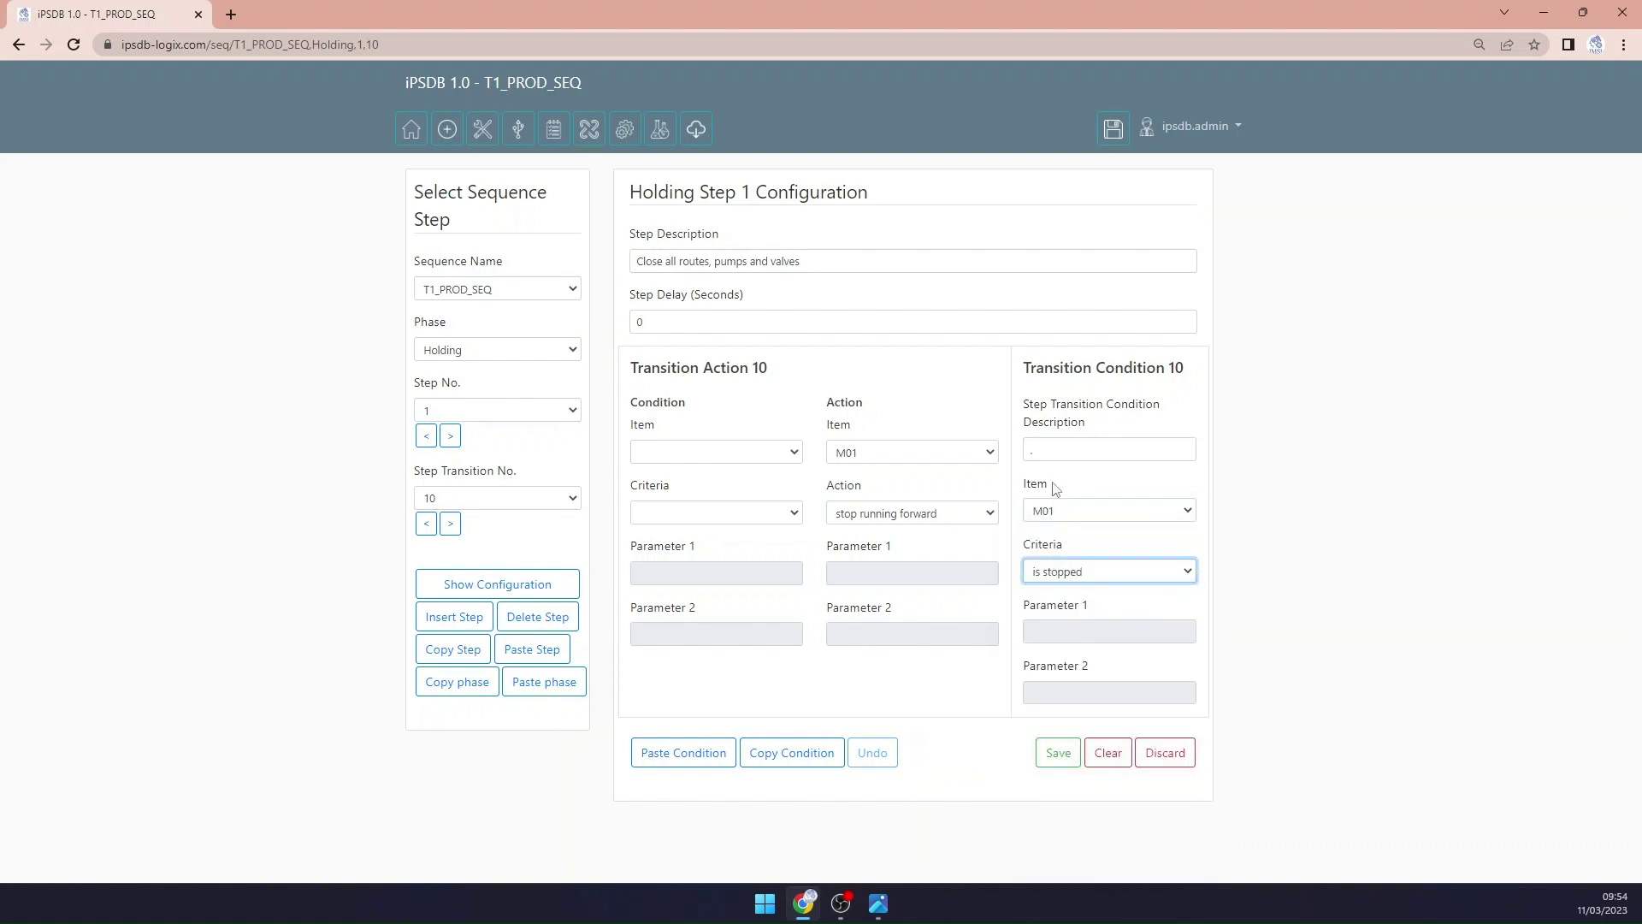
pyautogui.click(1036, 450)
pyautogui.write('M01 is stopped')
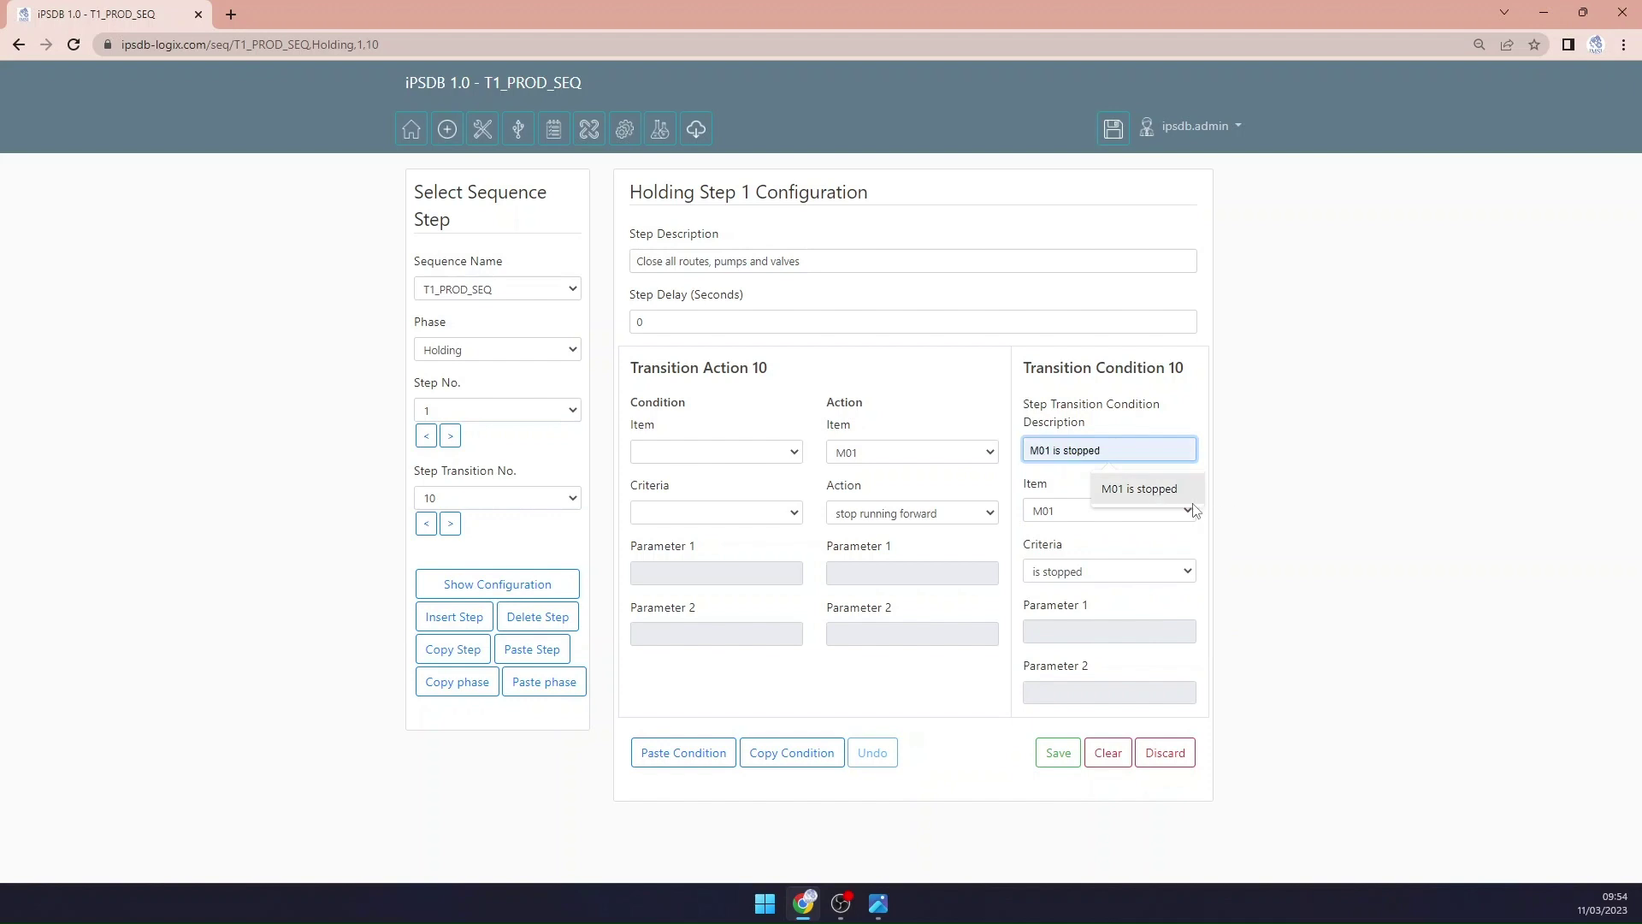
pyautogui.click(1146, 489)
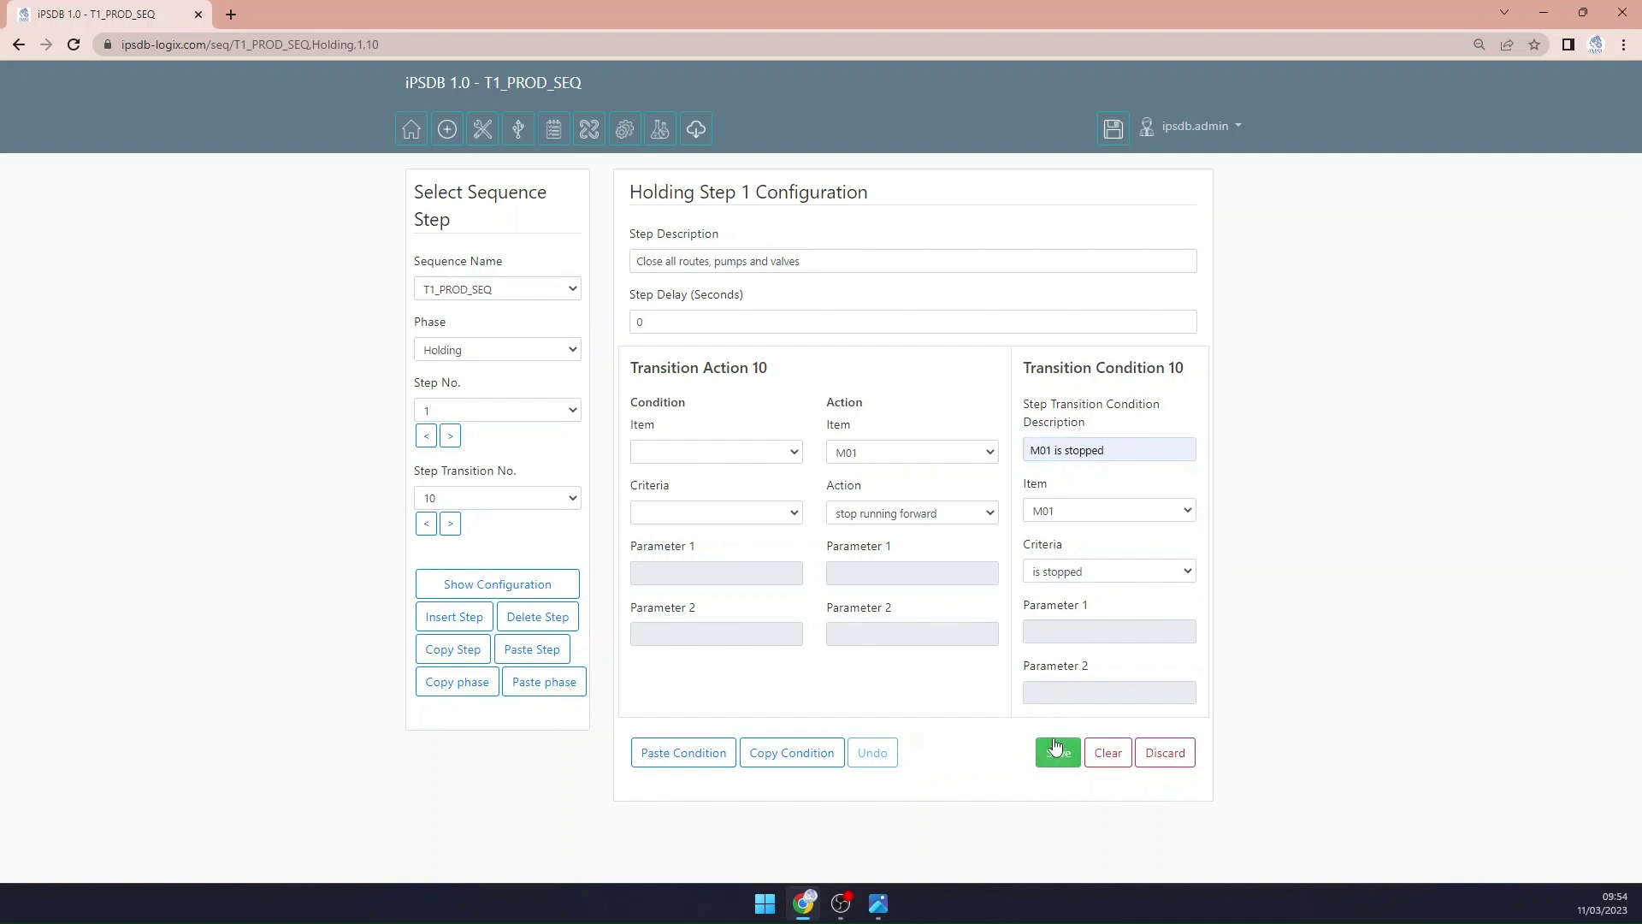
pyautogui.click(1054, 750)
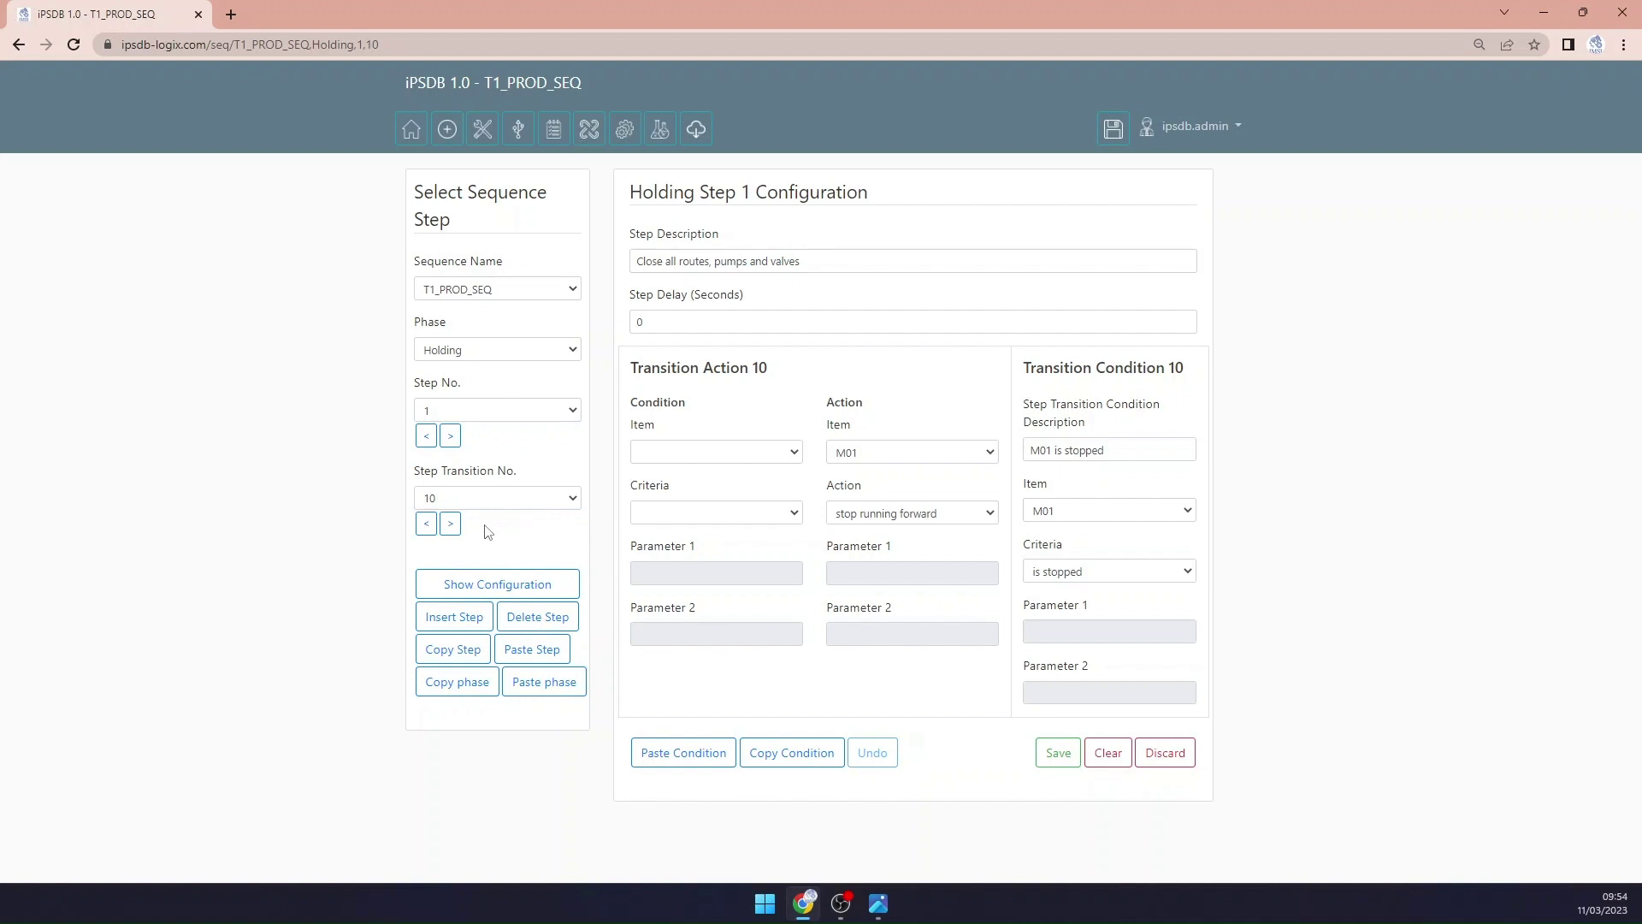
# Step: Set the action of transition 11 in Holding step 1 to stop DS01
pyautogui.click(450, 523)
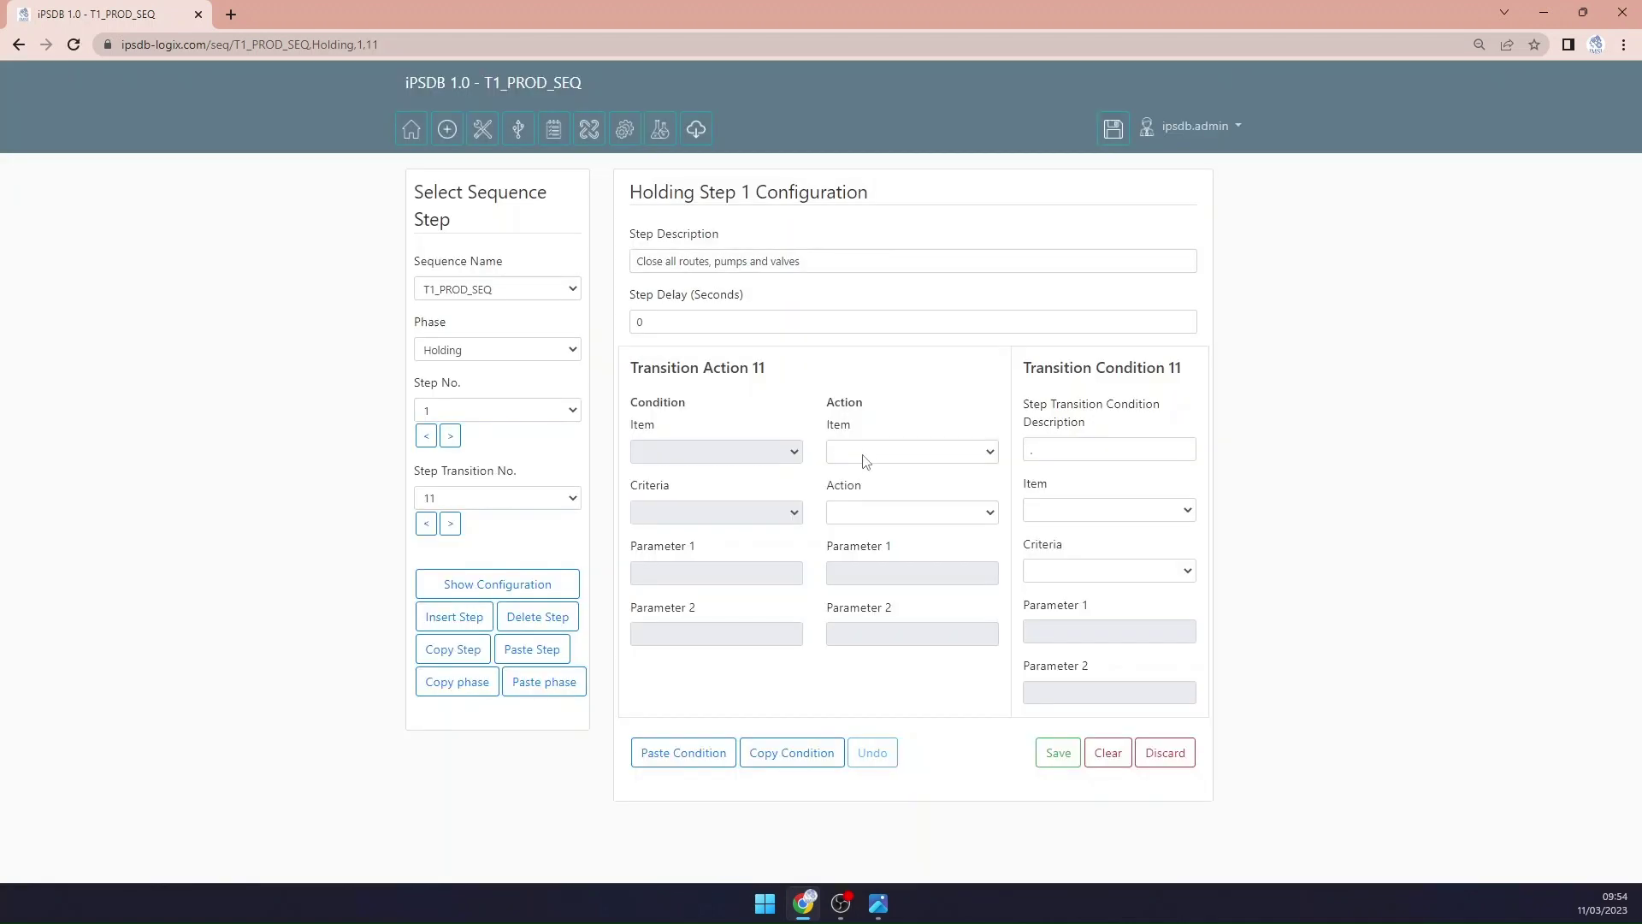
pyautogui.click(864, 453)
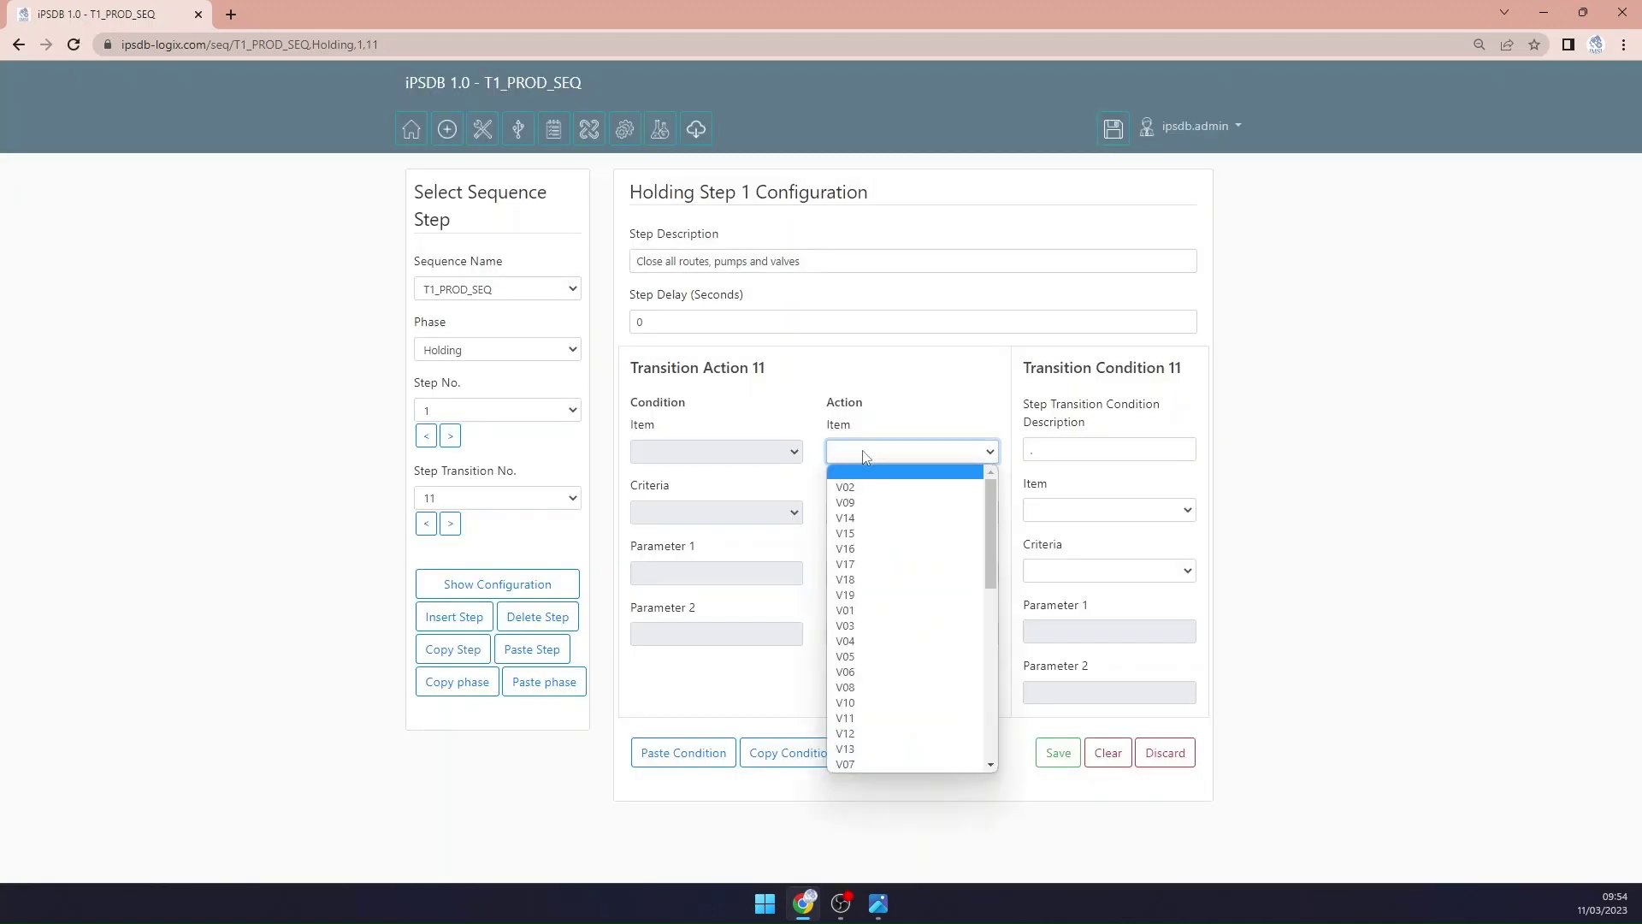
pyautogui.press('d')
pyautogui.press('Return')
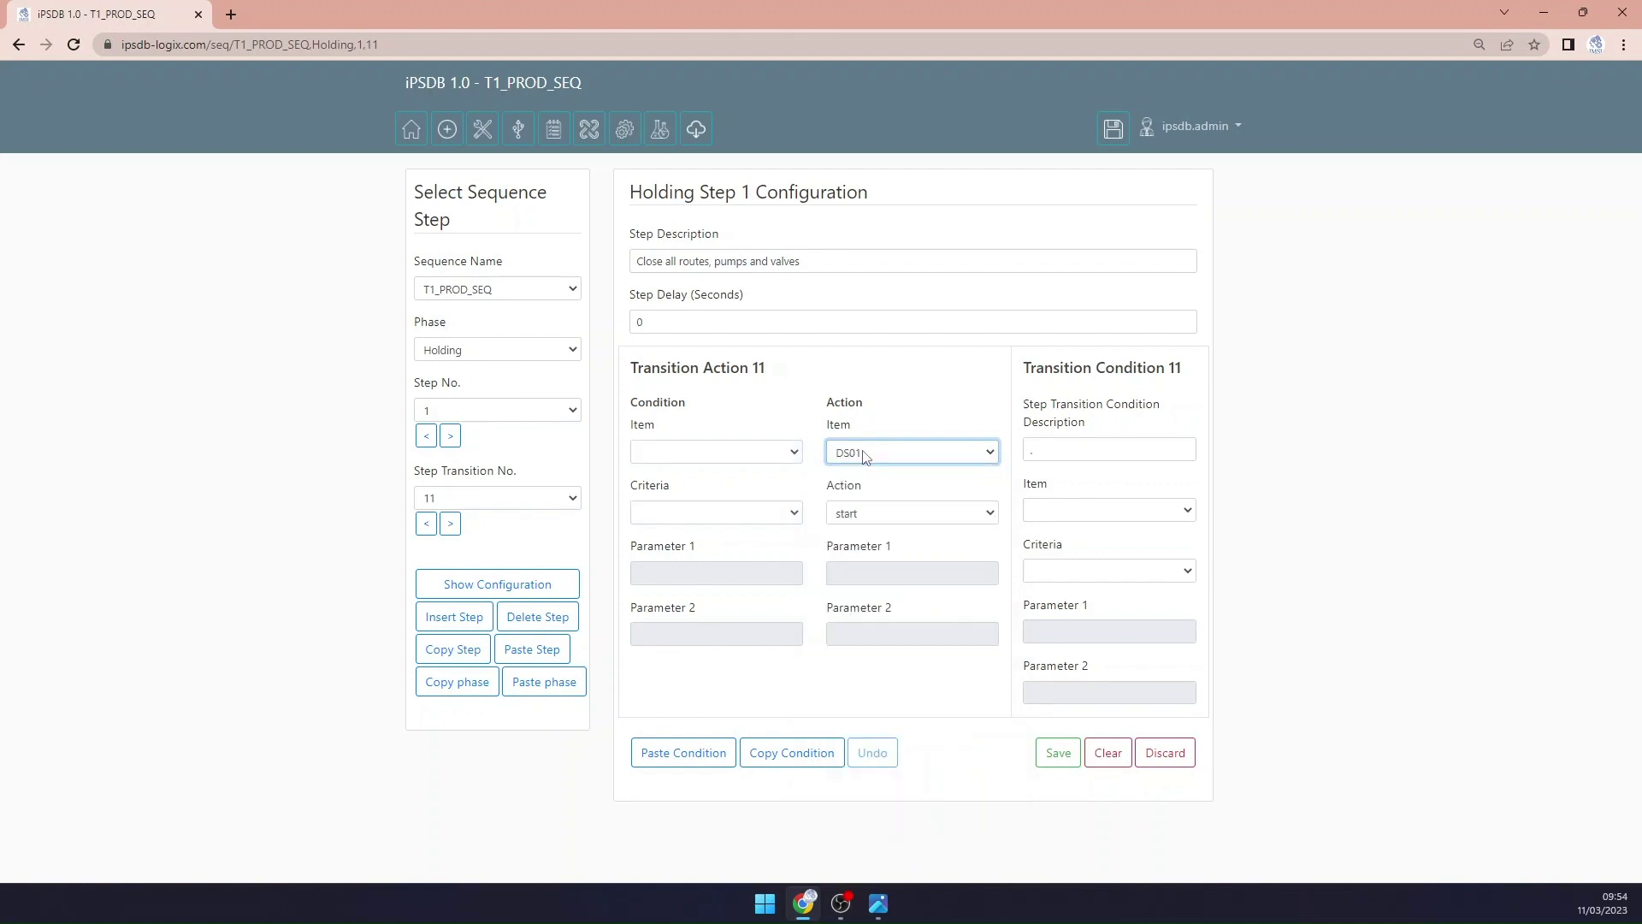
pyautogui.click(940, 515)
pyautogui.click(926, 542)
# Step: Set transition condition 11 to DS01 is stopped, describe it as "DS01 is stopped" and save it
pyautogui.click(1071, 513)
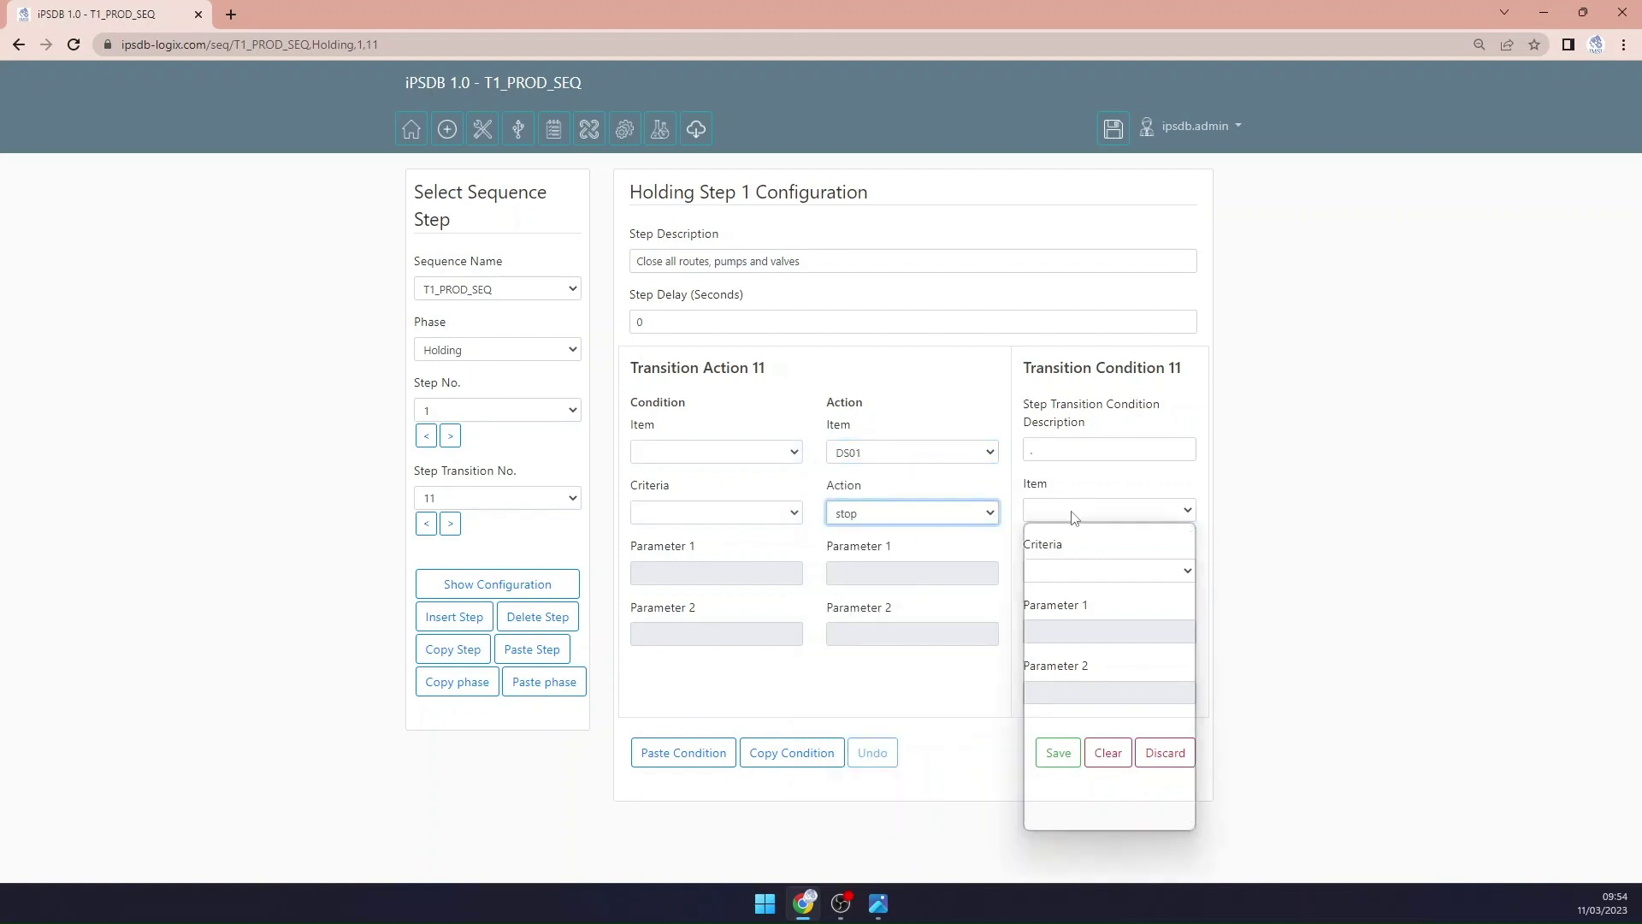
pyautogui.press('d')
pyautogui.press('Return')
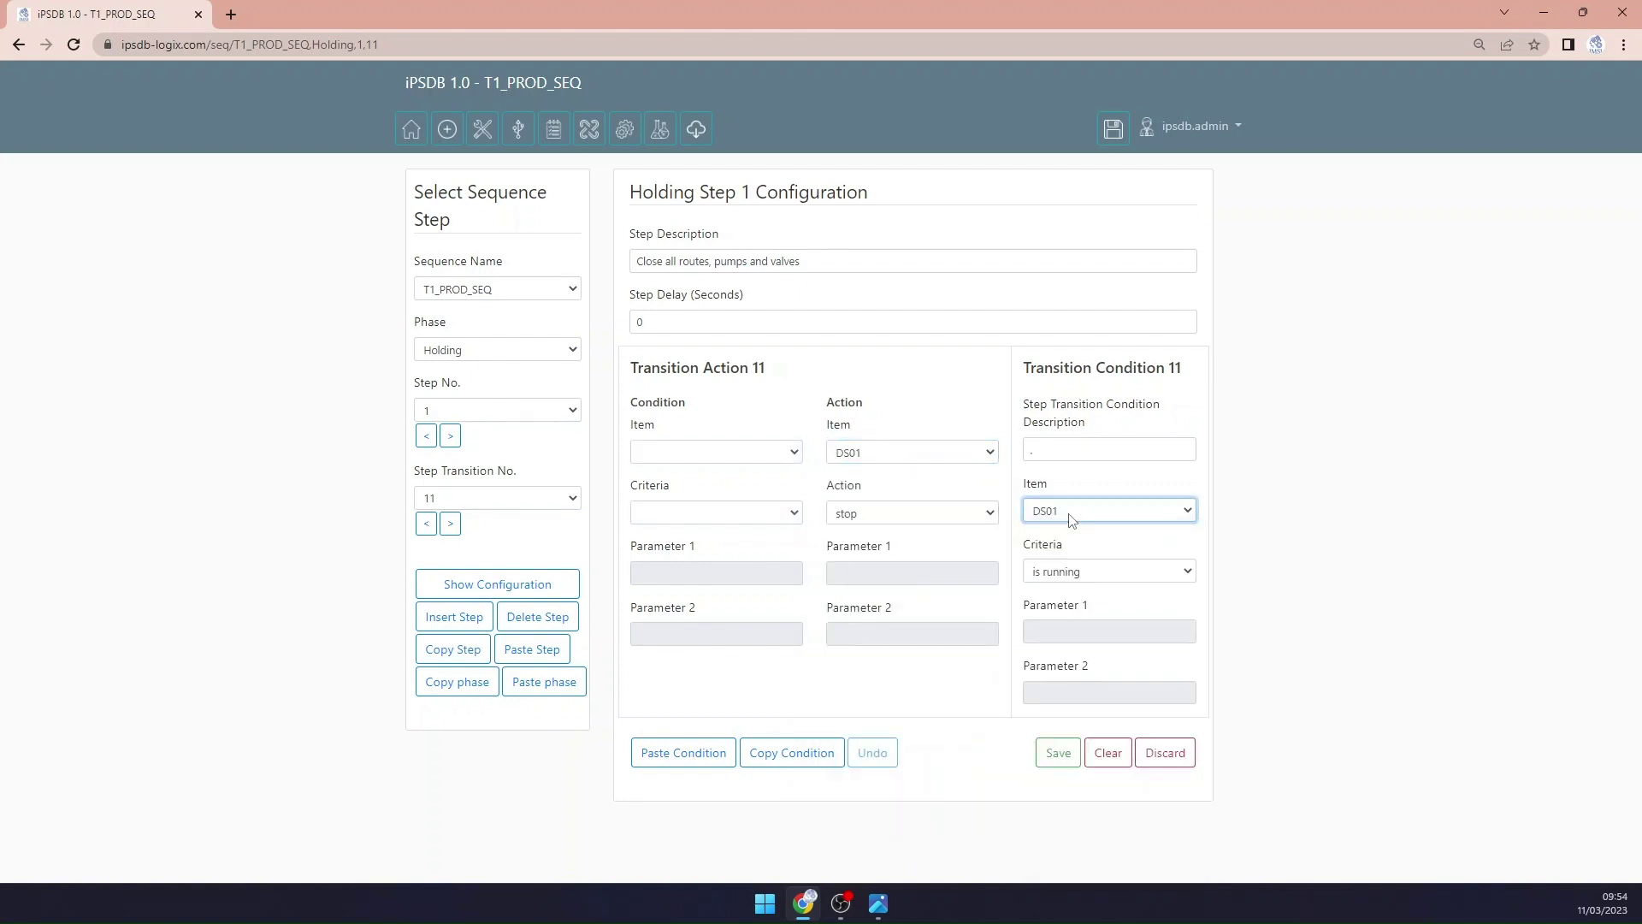
pyautogui.click(1077, 570)
pyautogui.click(1057, 622)
pyautogui.click(1057, 449)
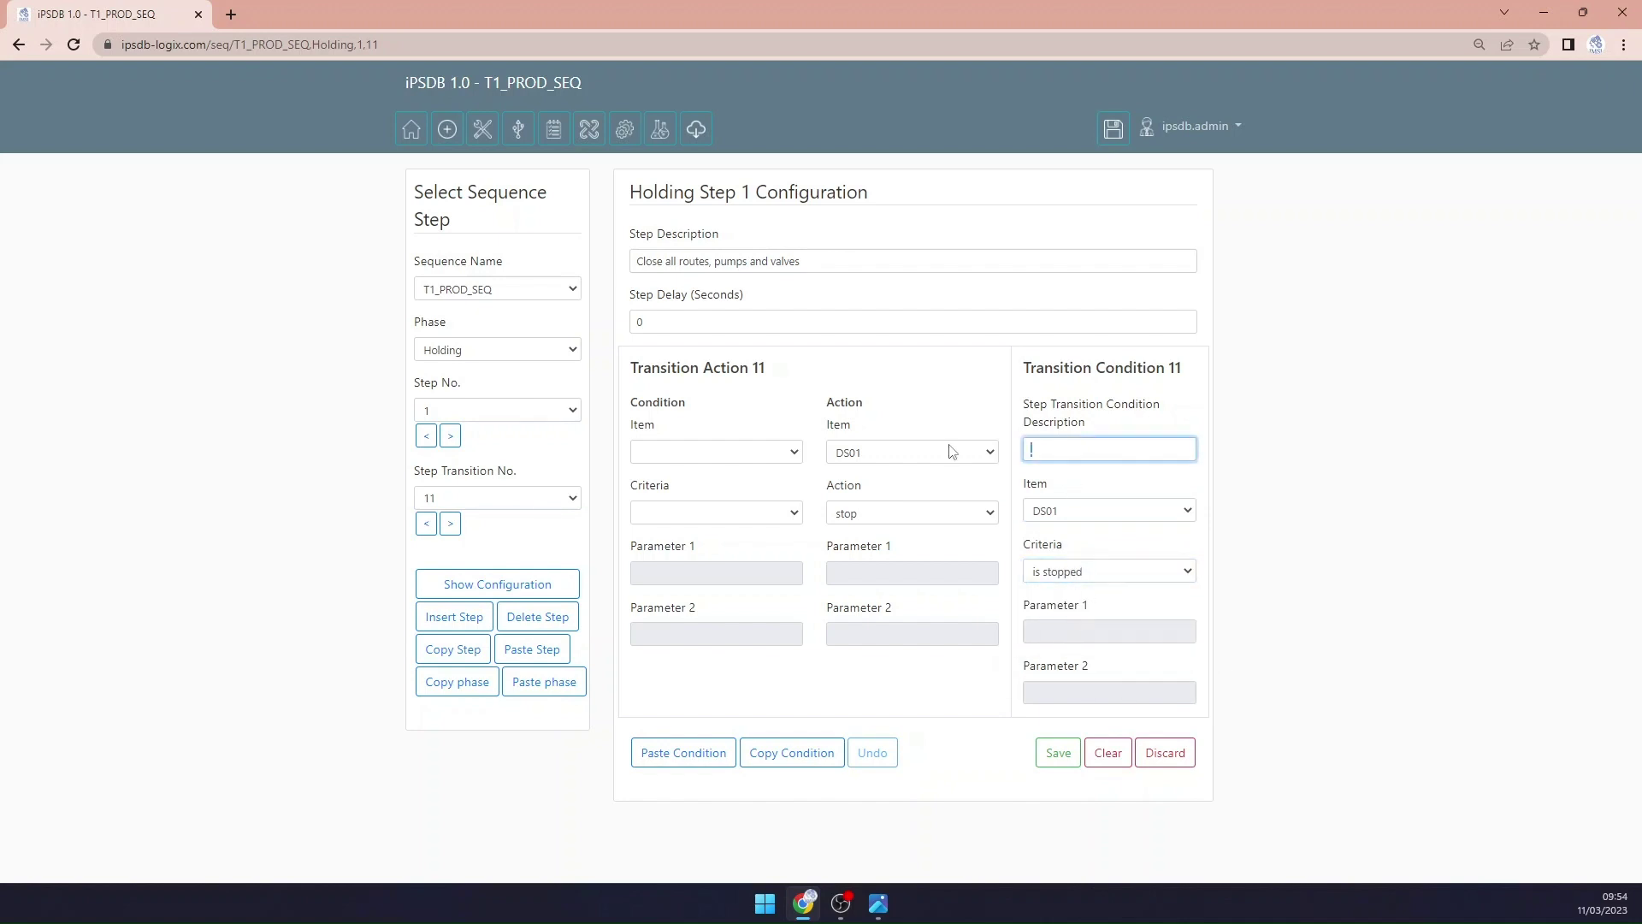
pyautogui.write('DS')
pyautogui.press('Down')
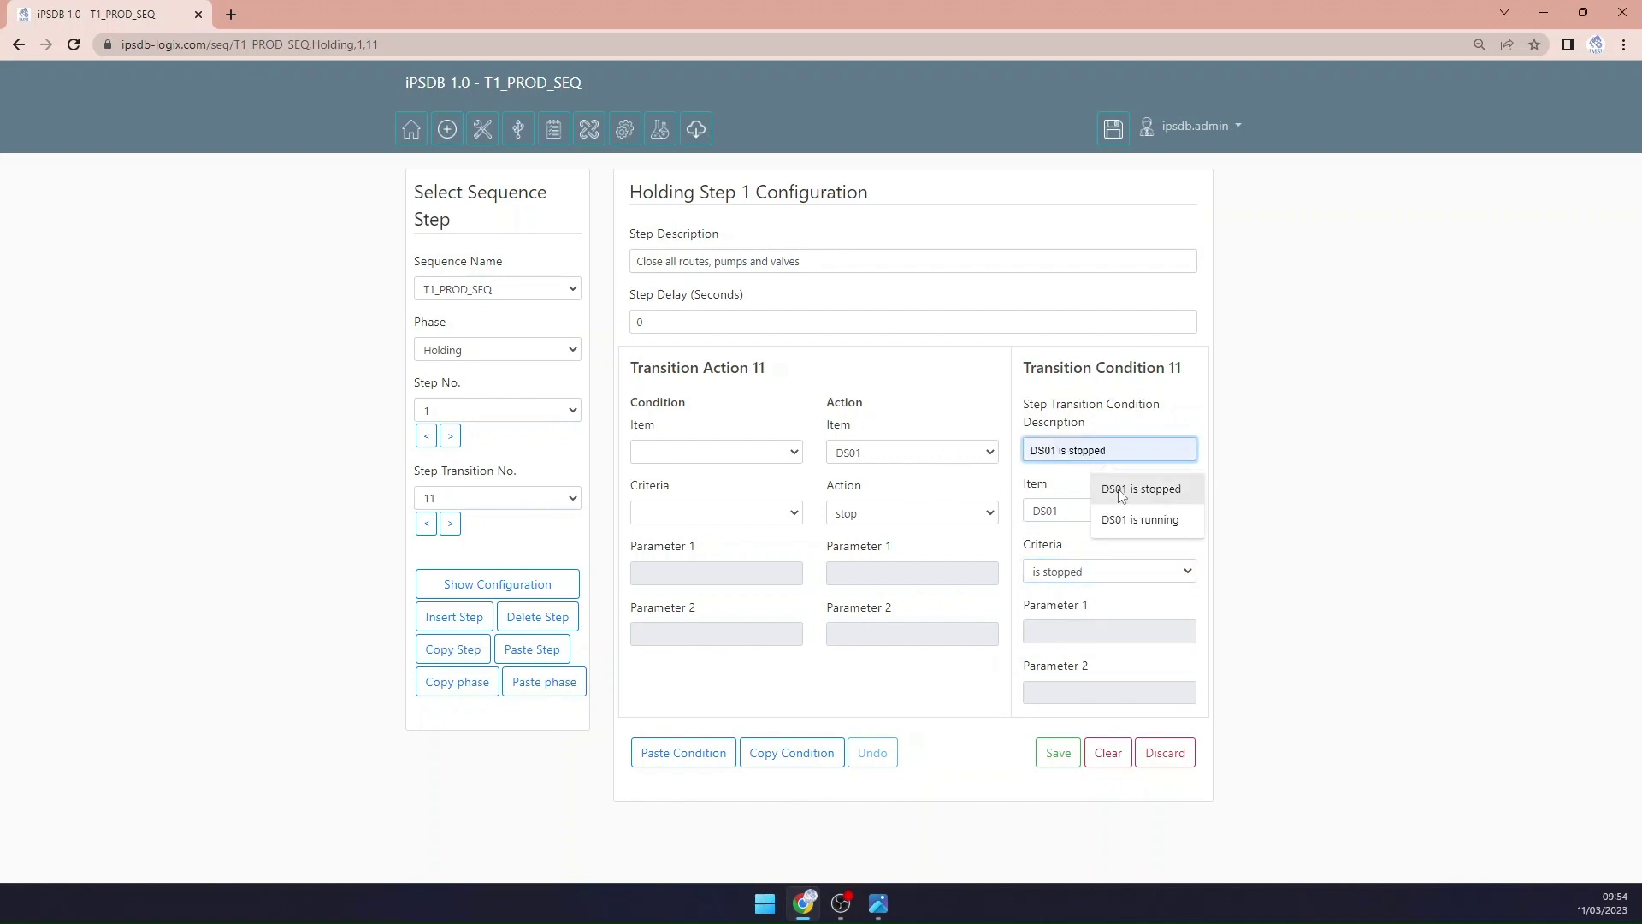
pyautogui.press('Return')
pyautogui.click(1058, 752)
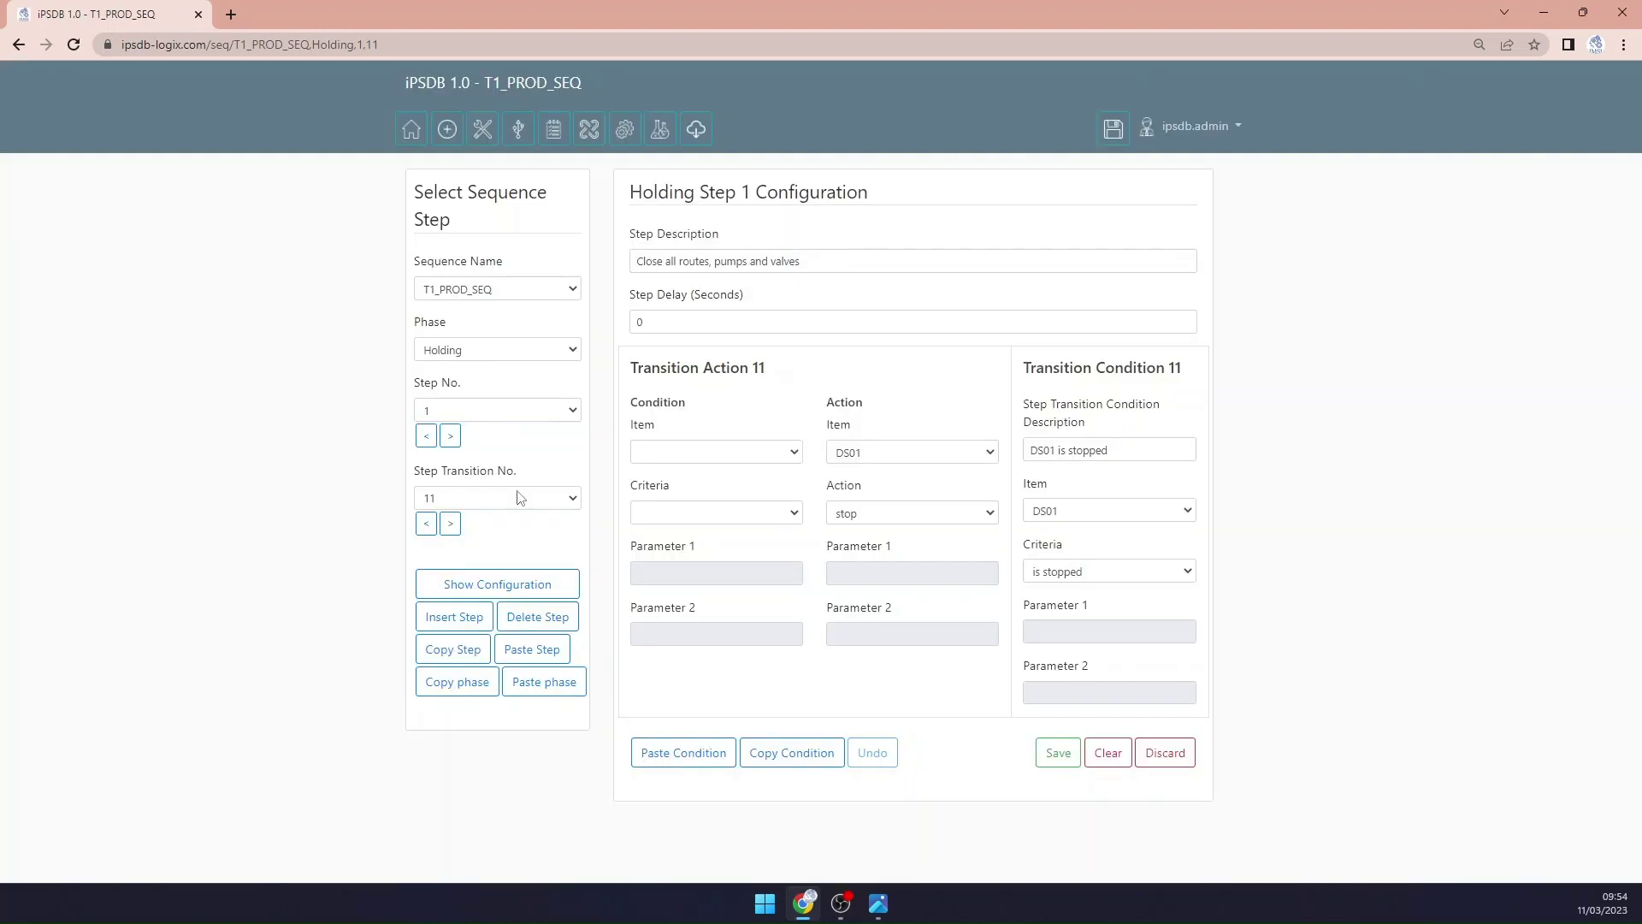
# Step: Set transition condition 12 of Holding step 1 to P07 is stopped, describe it as "P07 is stopped" and save it
pyautogui.click(450, 524)
pyautogui.click(1062, 511)
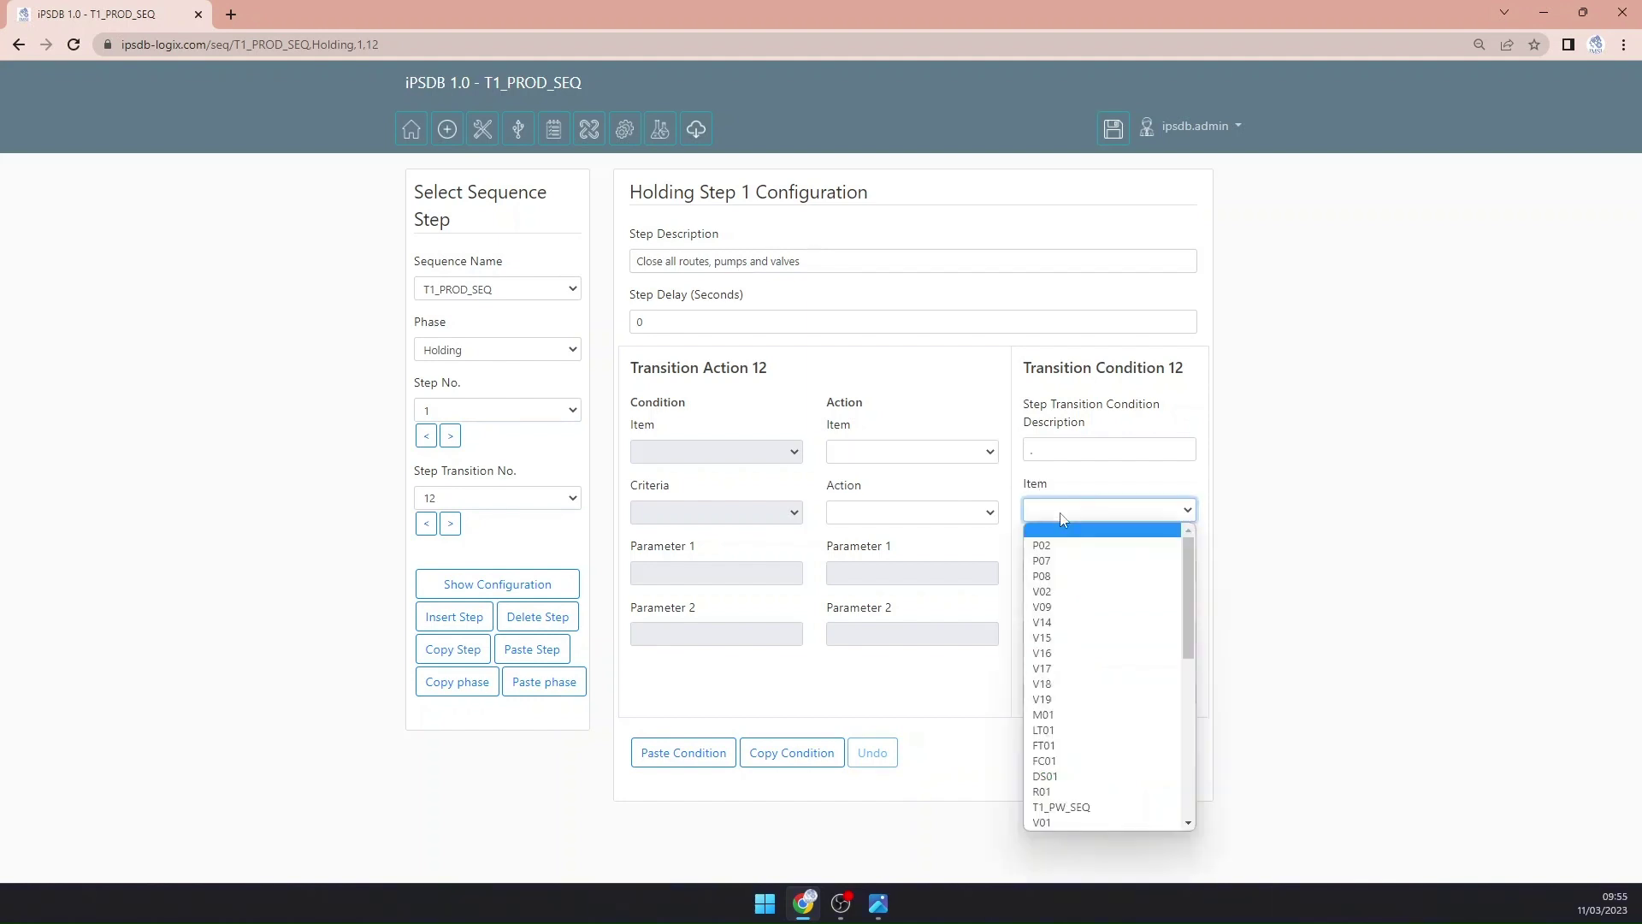
pyautogui.press('Down')
pyautogui.press('Down')
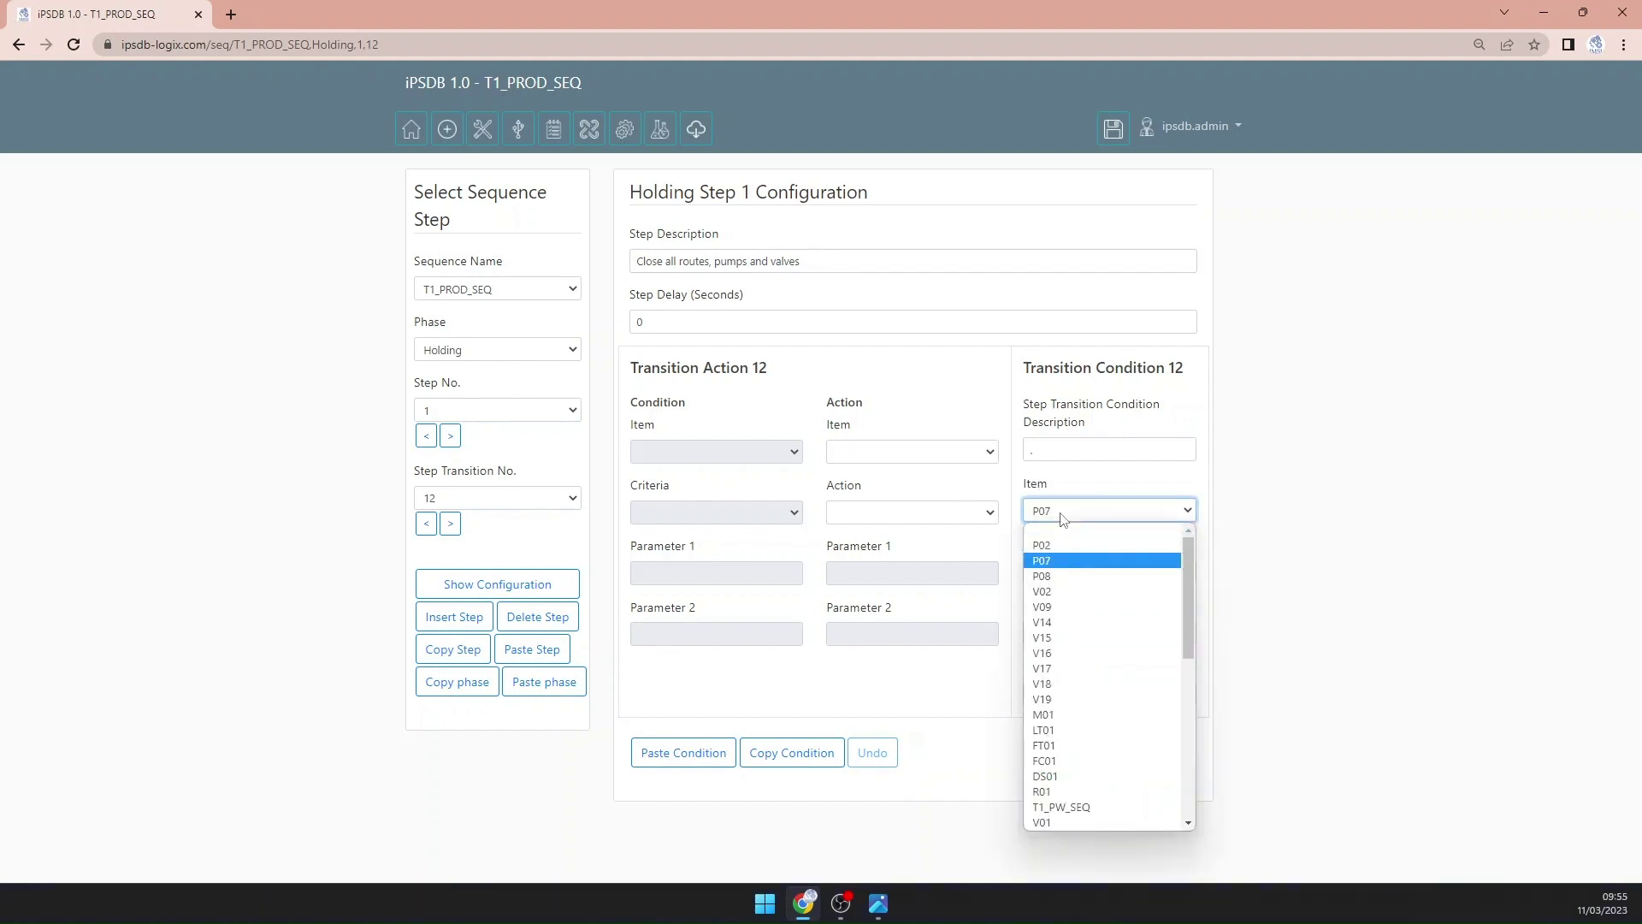
pyautogui.click(1061, 519)
pyautogui.click(1093, 571)
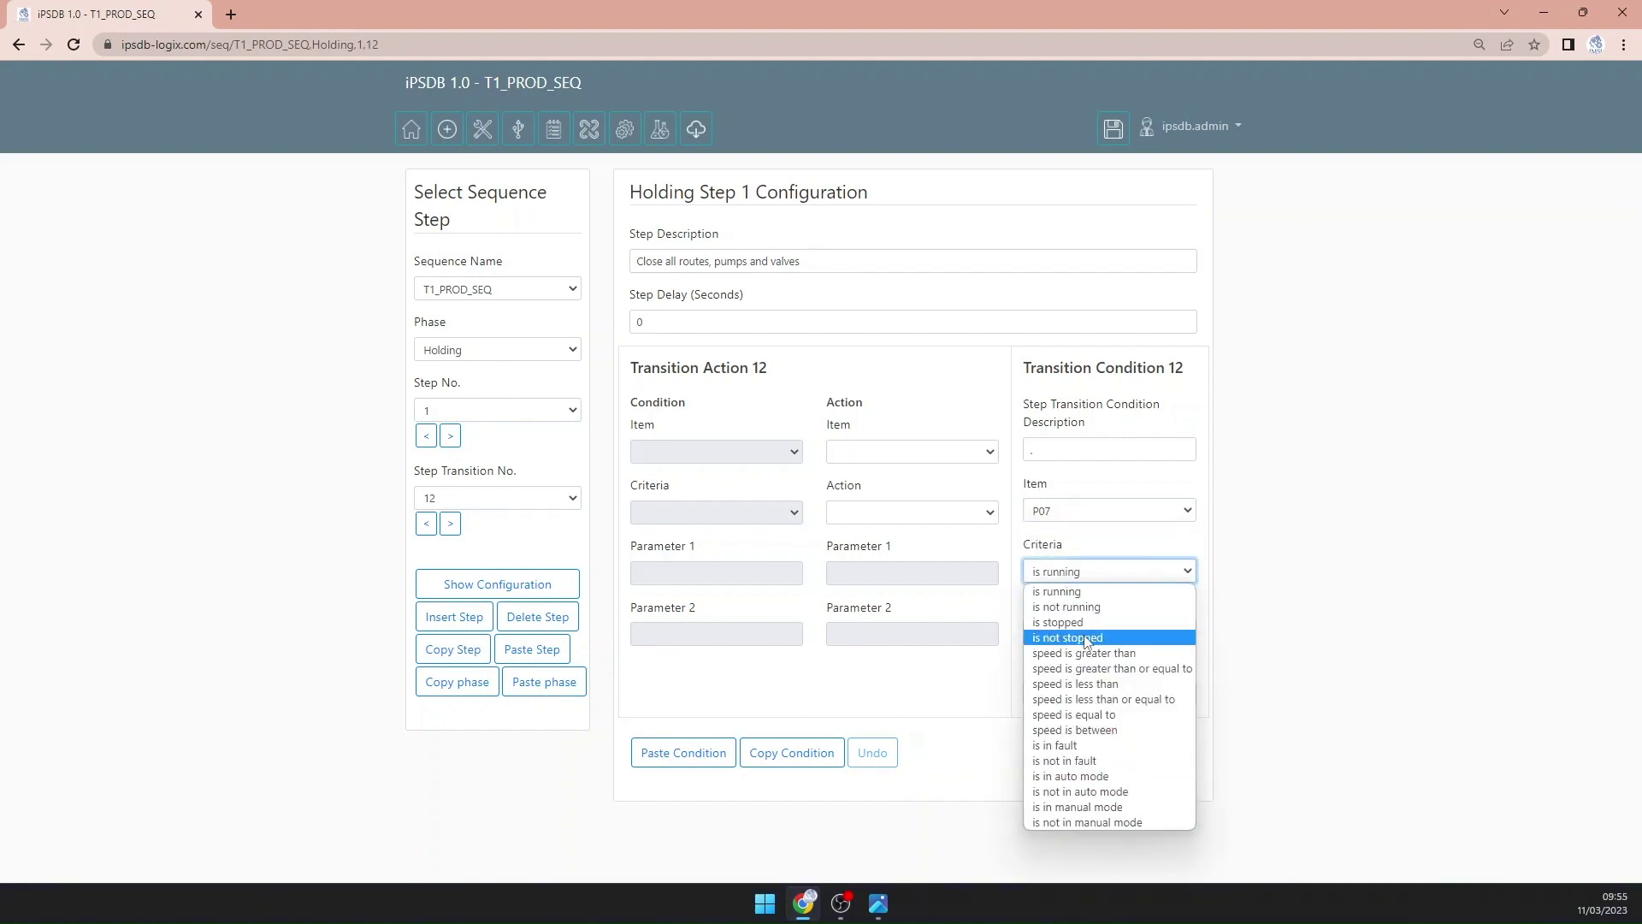
pyautogui.press('Escape')
pyautogui.click(1052, 459)
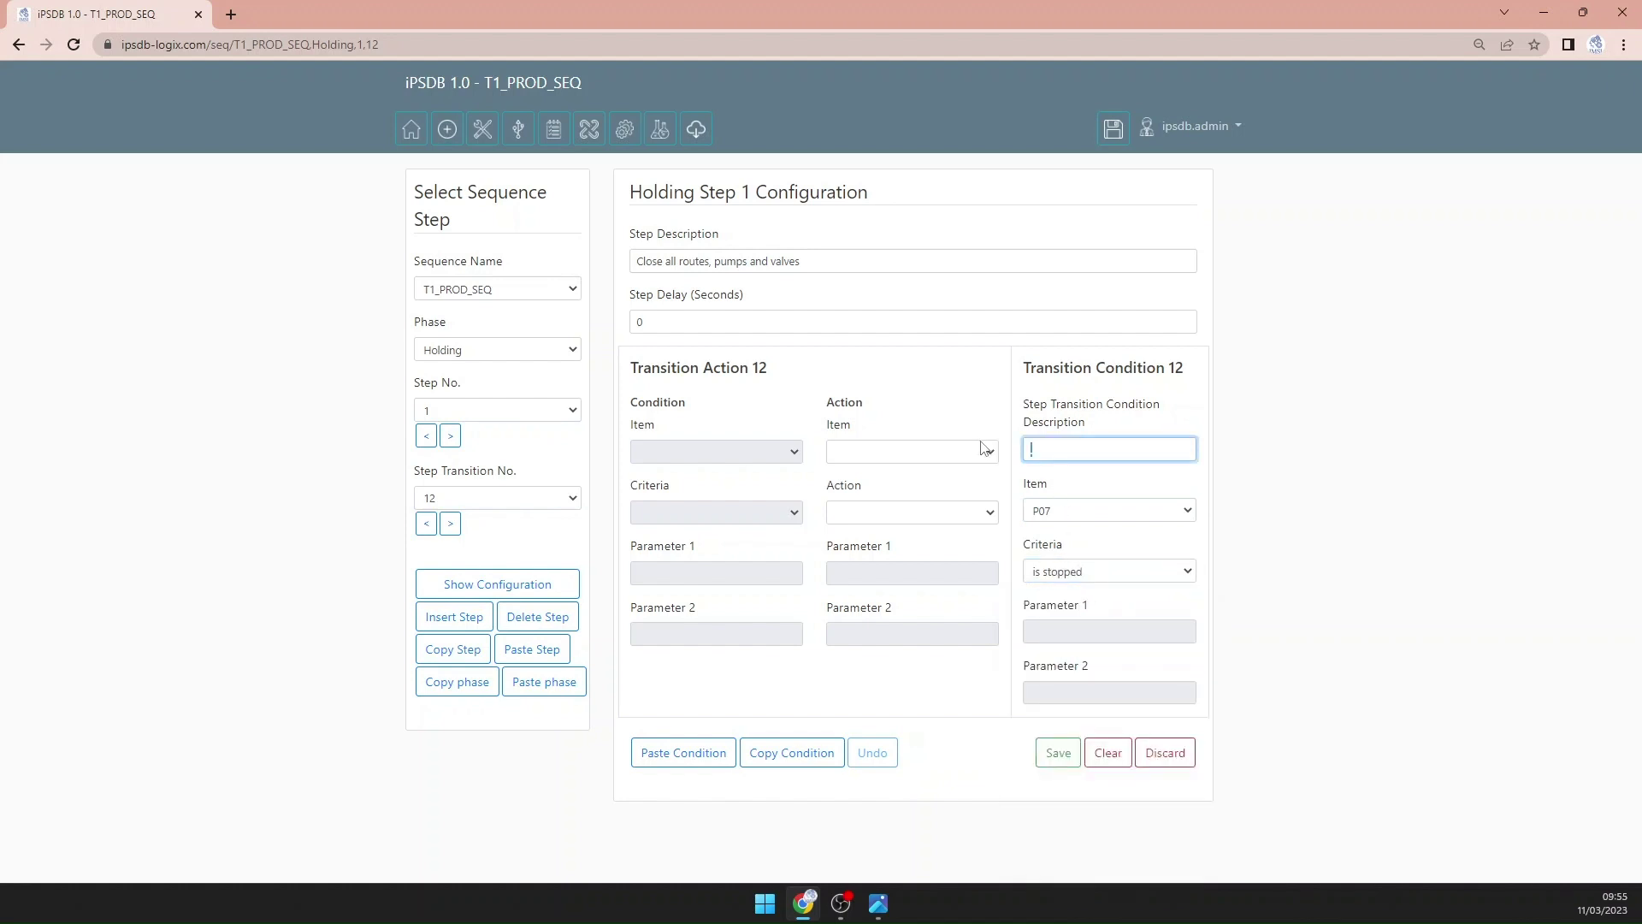
pyautogui.write('p')
pyautogui.press('Down')
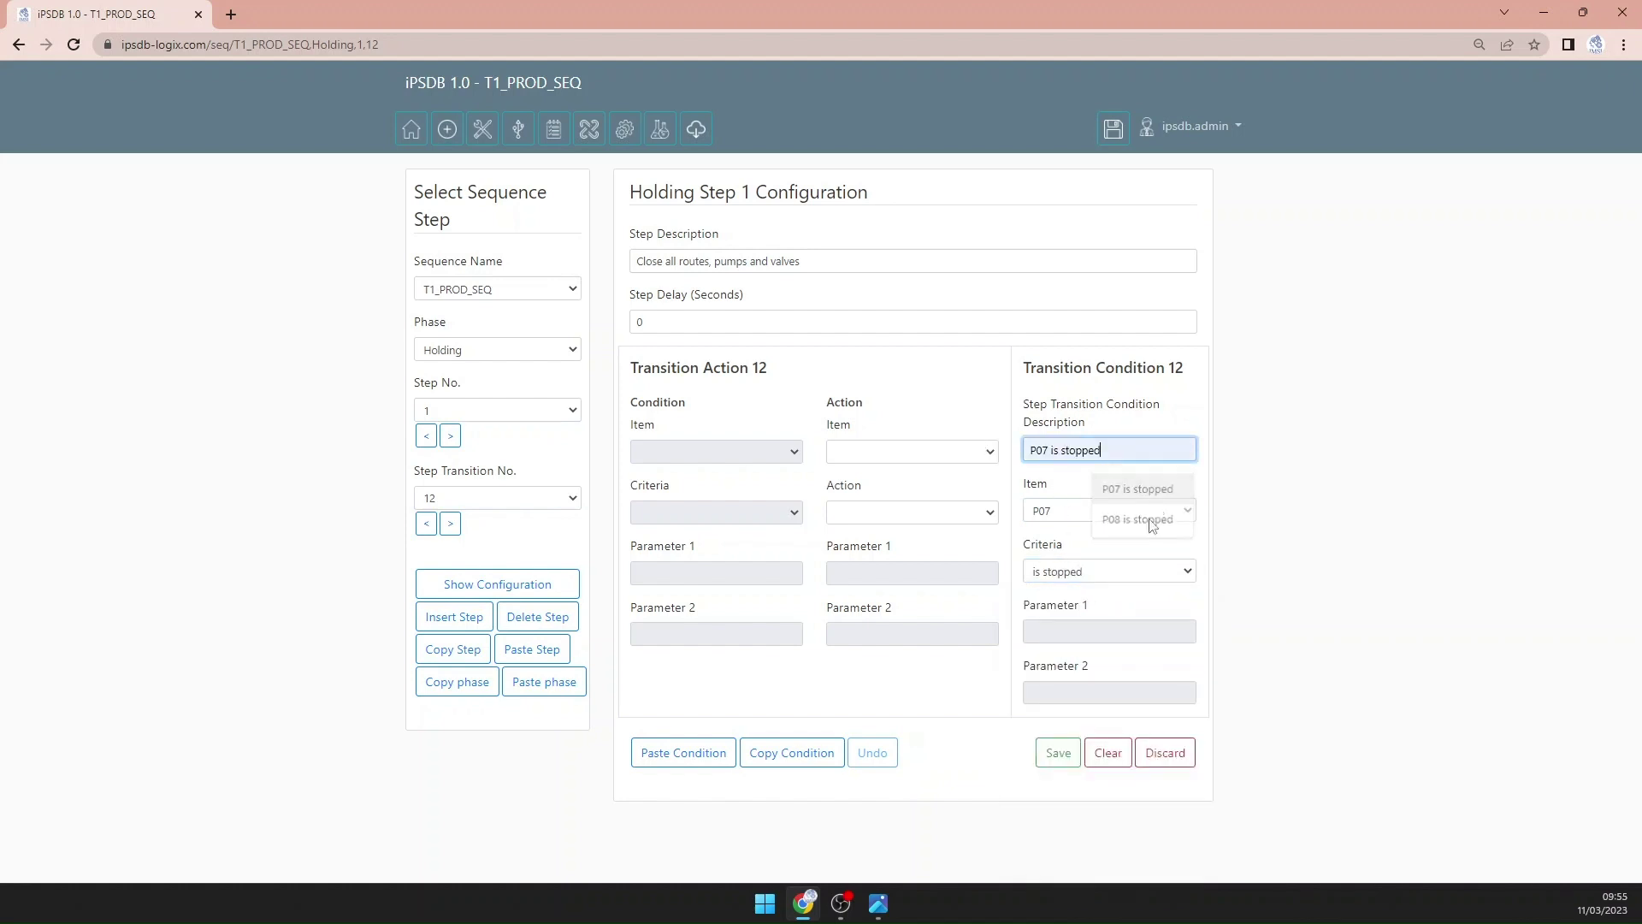
pyautogui.press('Return')
pyautogui.click(1058, 753)
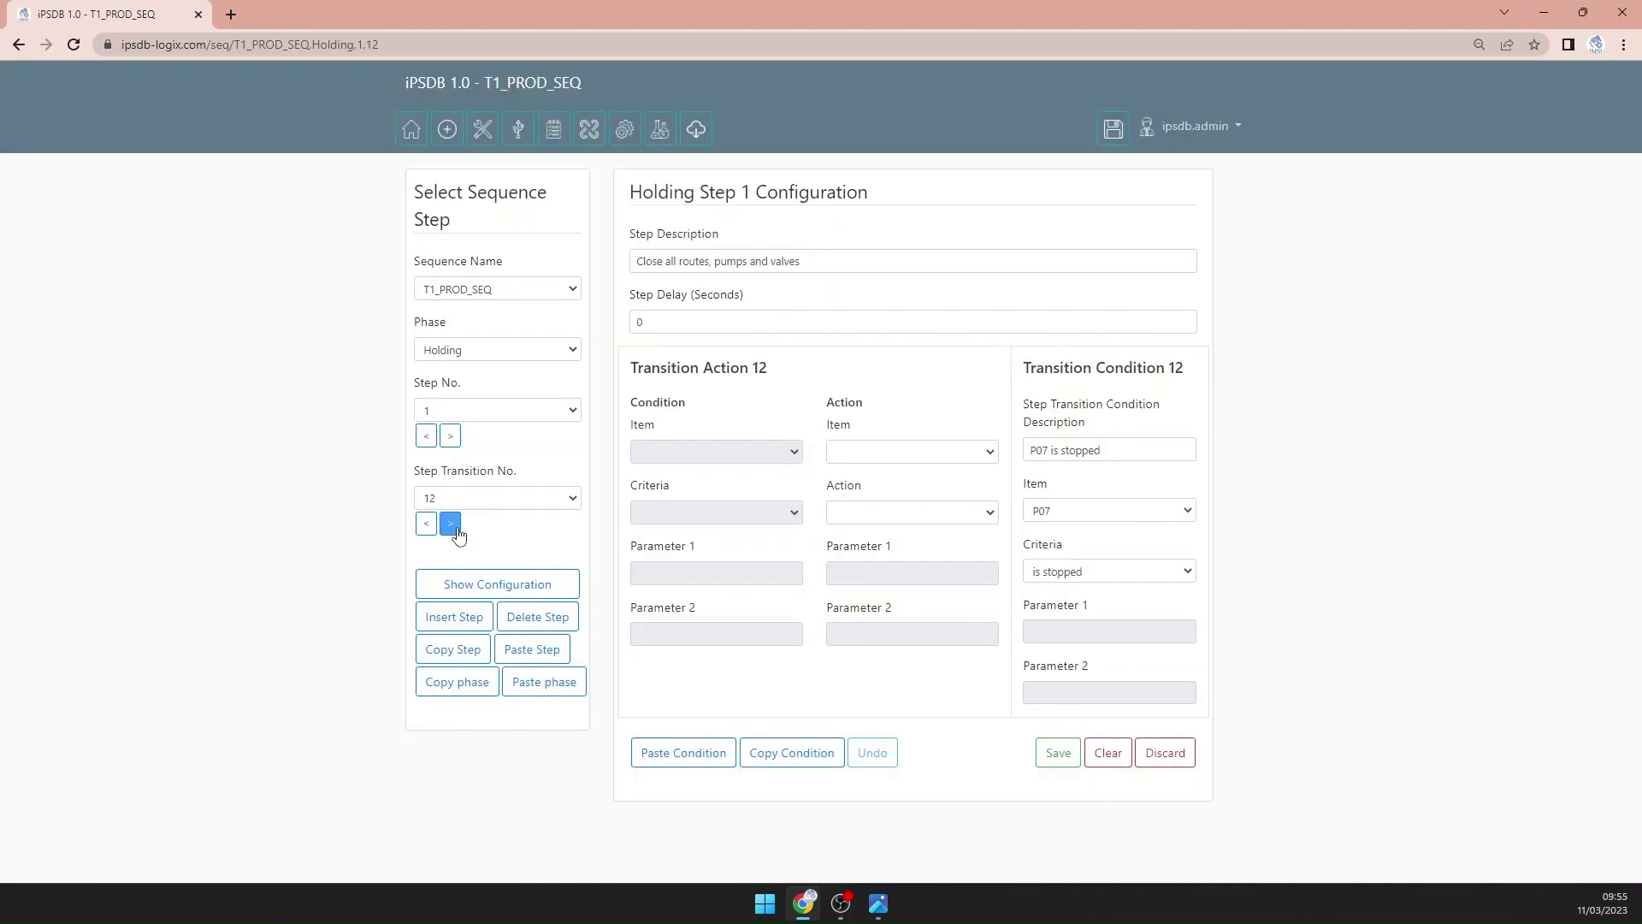
# Step: Set transition condition 13 of Holding step 1 to P08 is stopped, describe it as "P08 is stopped" and save it
pyautogui.click(458, 531)
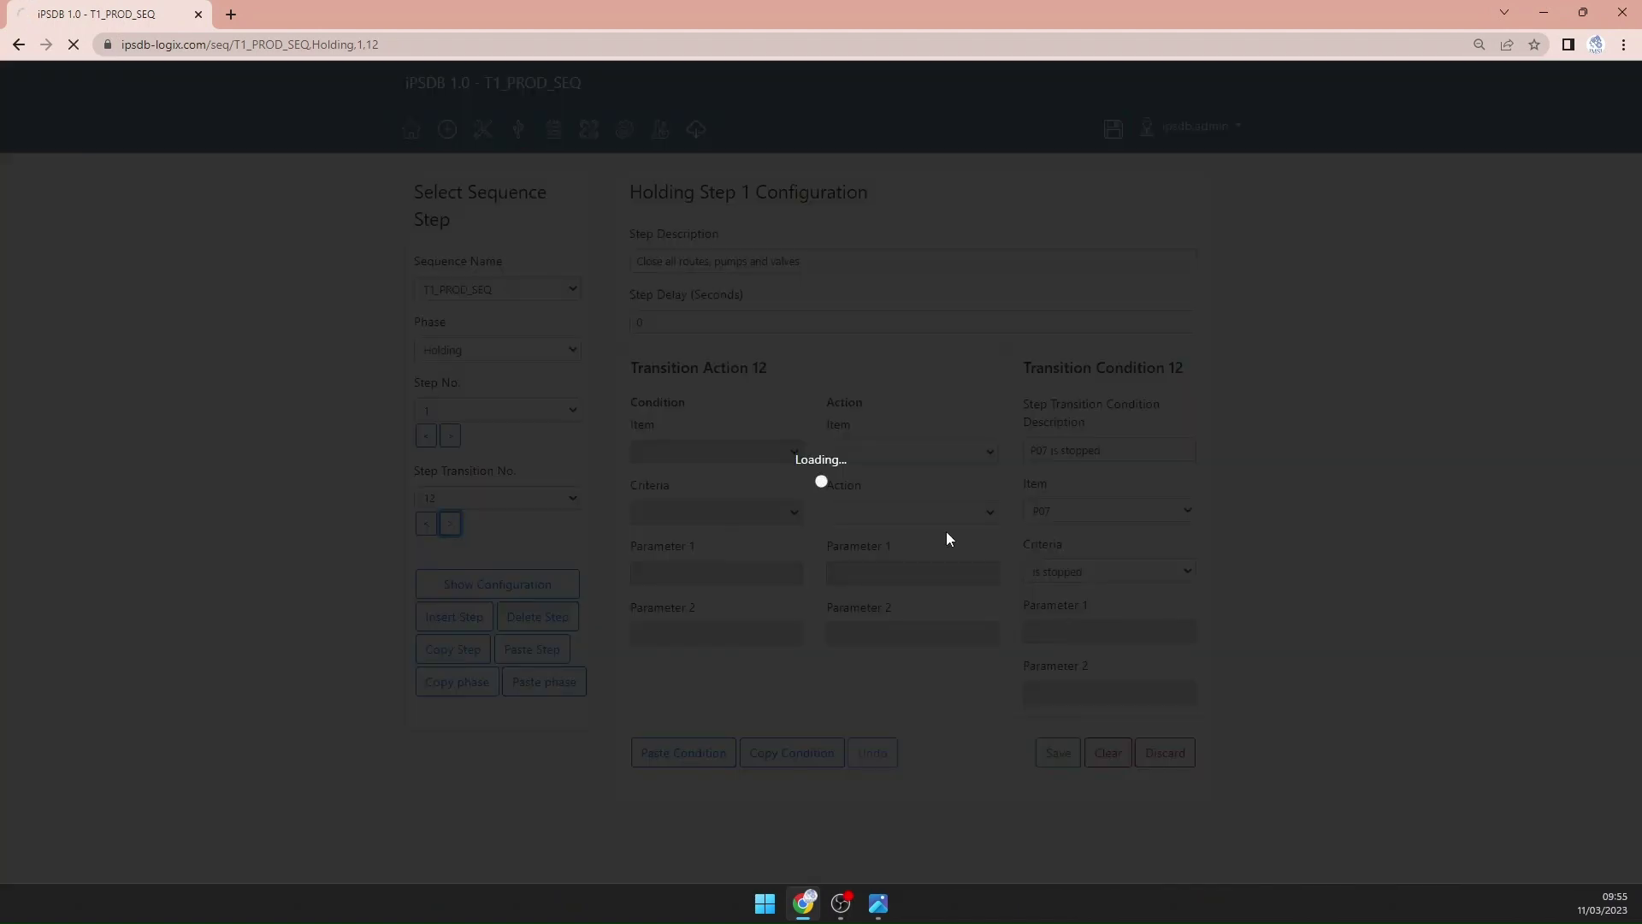
pyautogui.click(1057, 511)
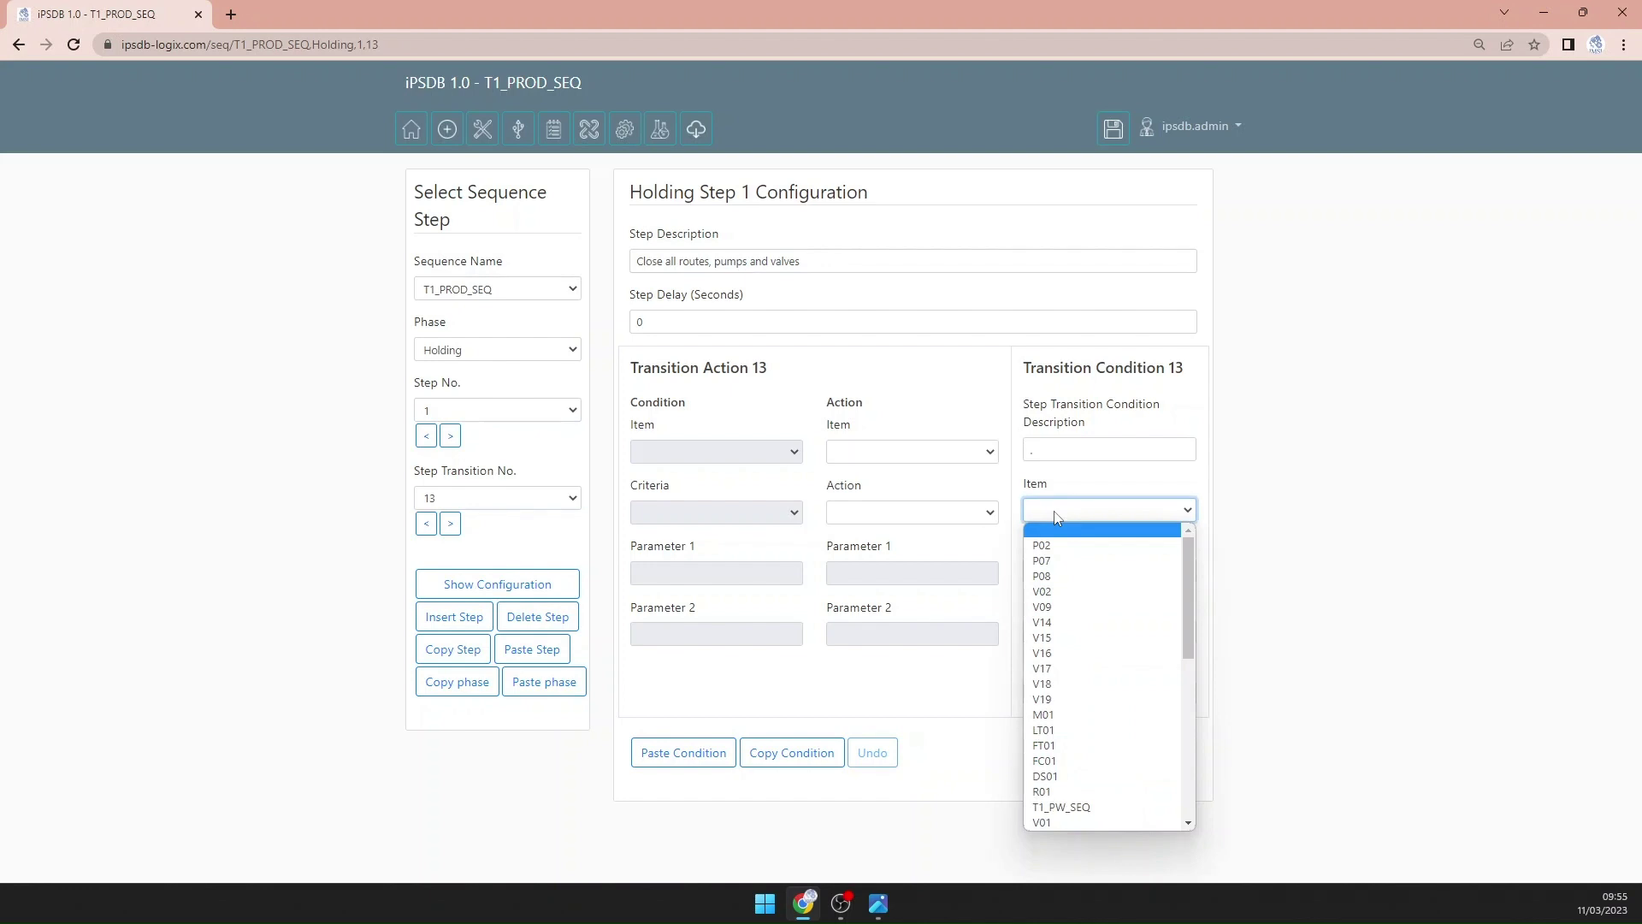
pyautogui.press('Down')
pyautogui.press('Down')
pyautogui.press('Down')
pyautogui.press('Return')
pyautogui.click(1065, 570)
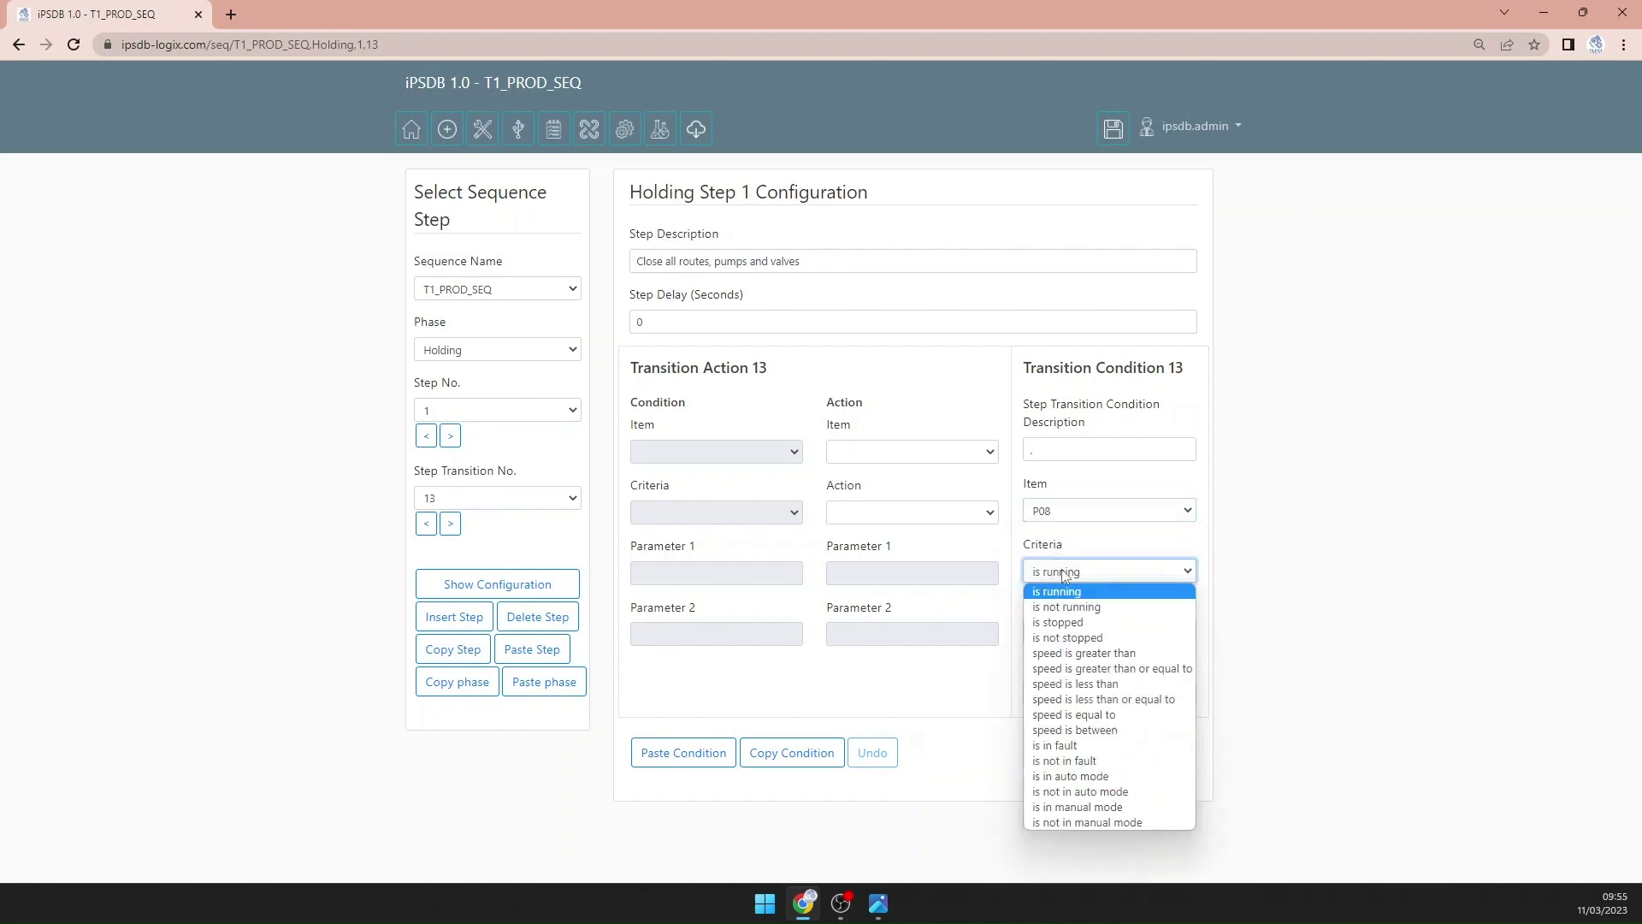
pyautogui.click(1068, 625)
pyautogui.click(1054, 443)
pyautogui.write('P08')
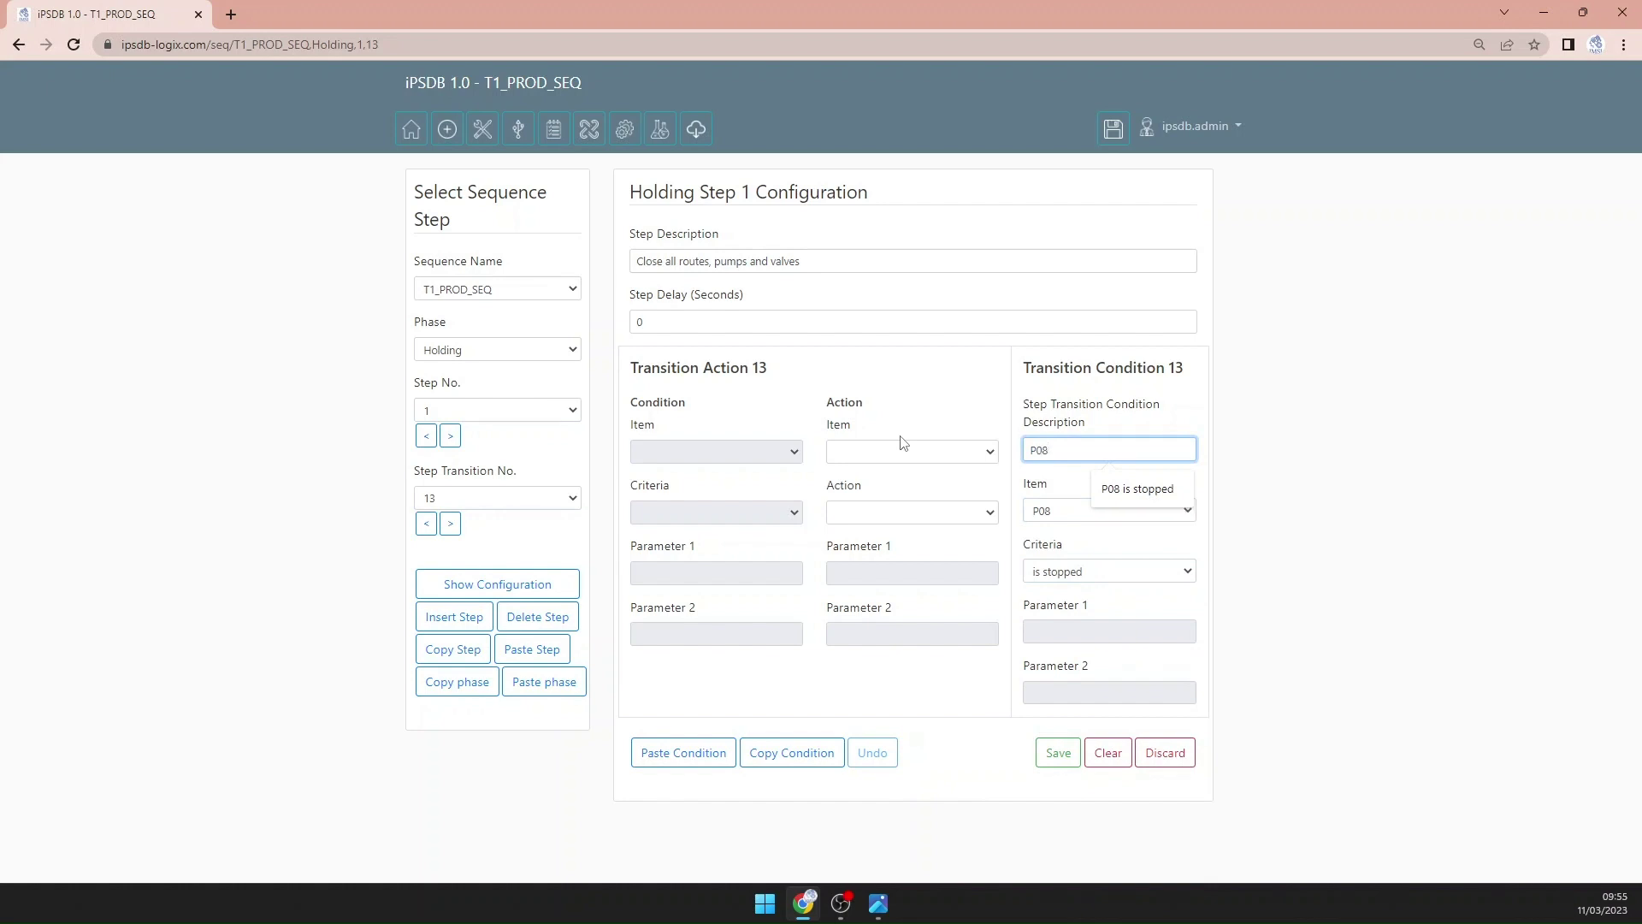
pyautogui.click(1112, 494)
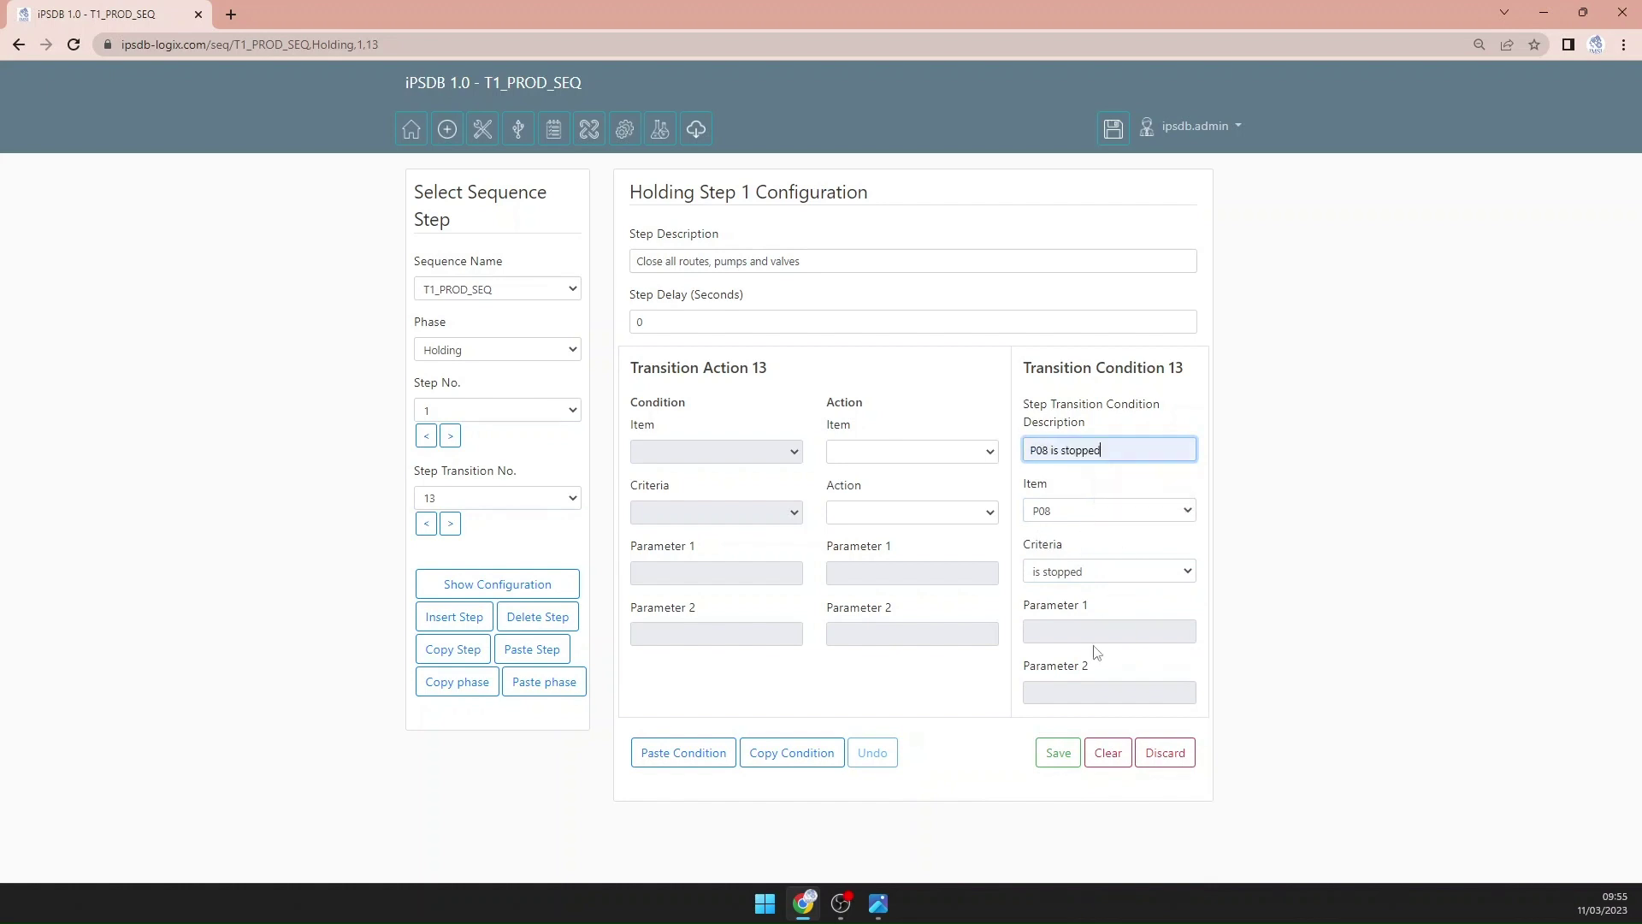
pyautogui.click(1058, 753)
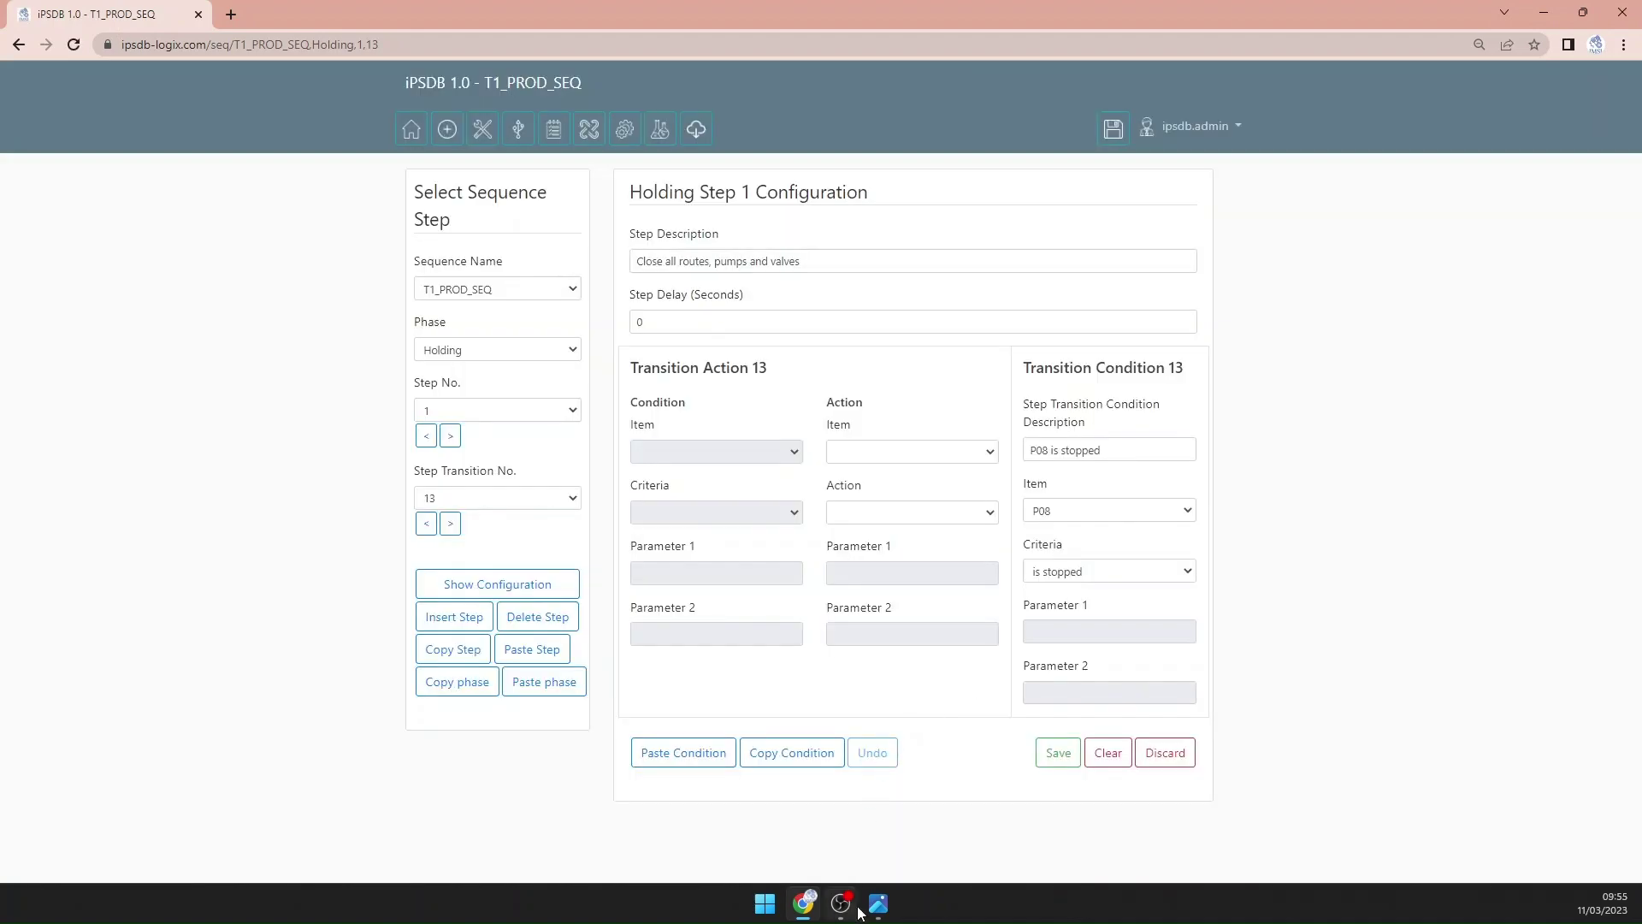
# Step: Check the P&ID image and set the action of transition 14 in Holding step 1 to stop FC01
pyautogui.click(874, 912)
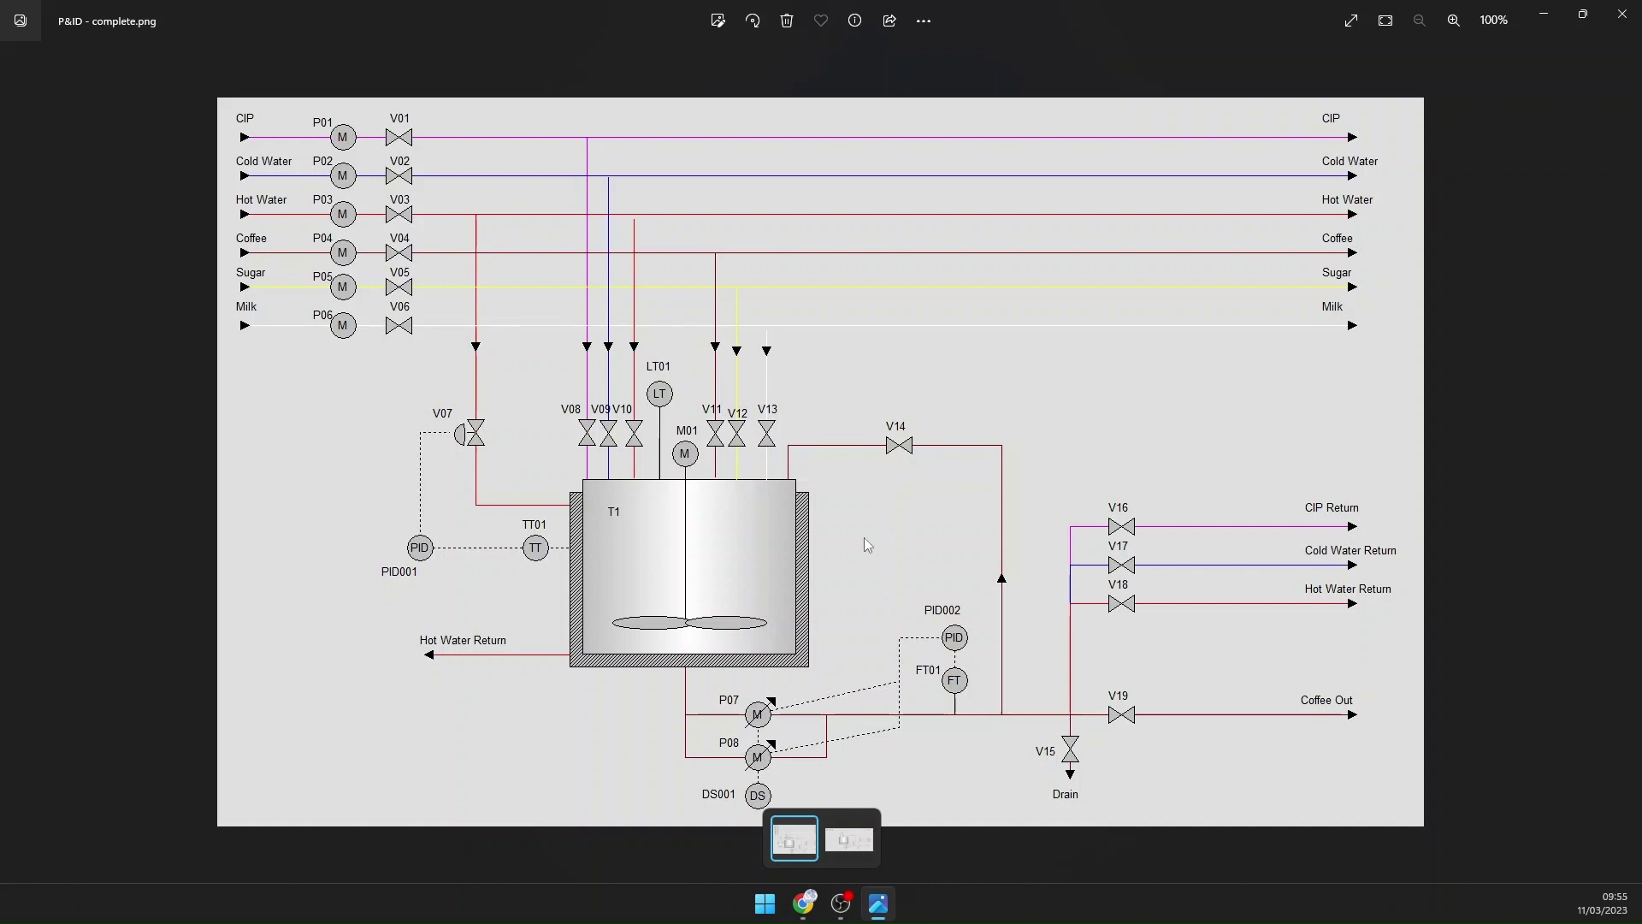
pyautogui.click(878, 904)
pyautogui.click(450, 523)
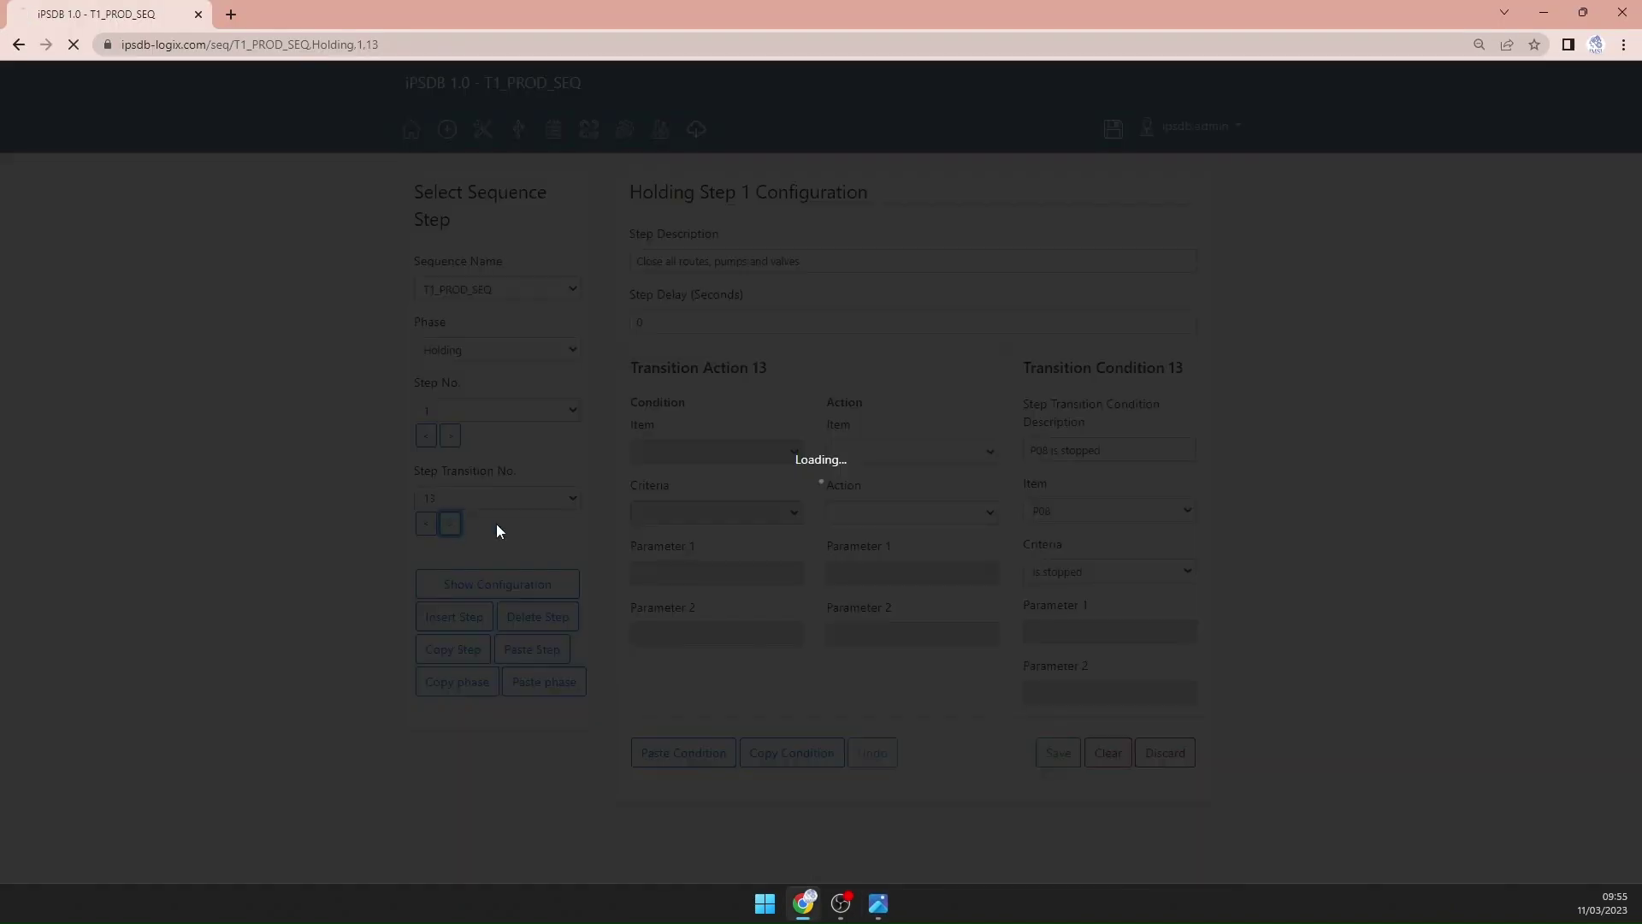
pyautogui.click(918, 453)
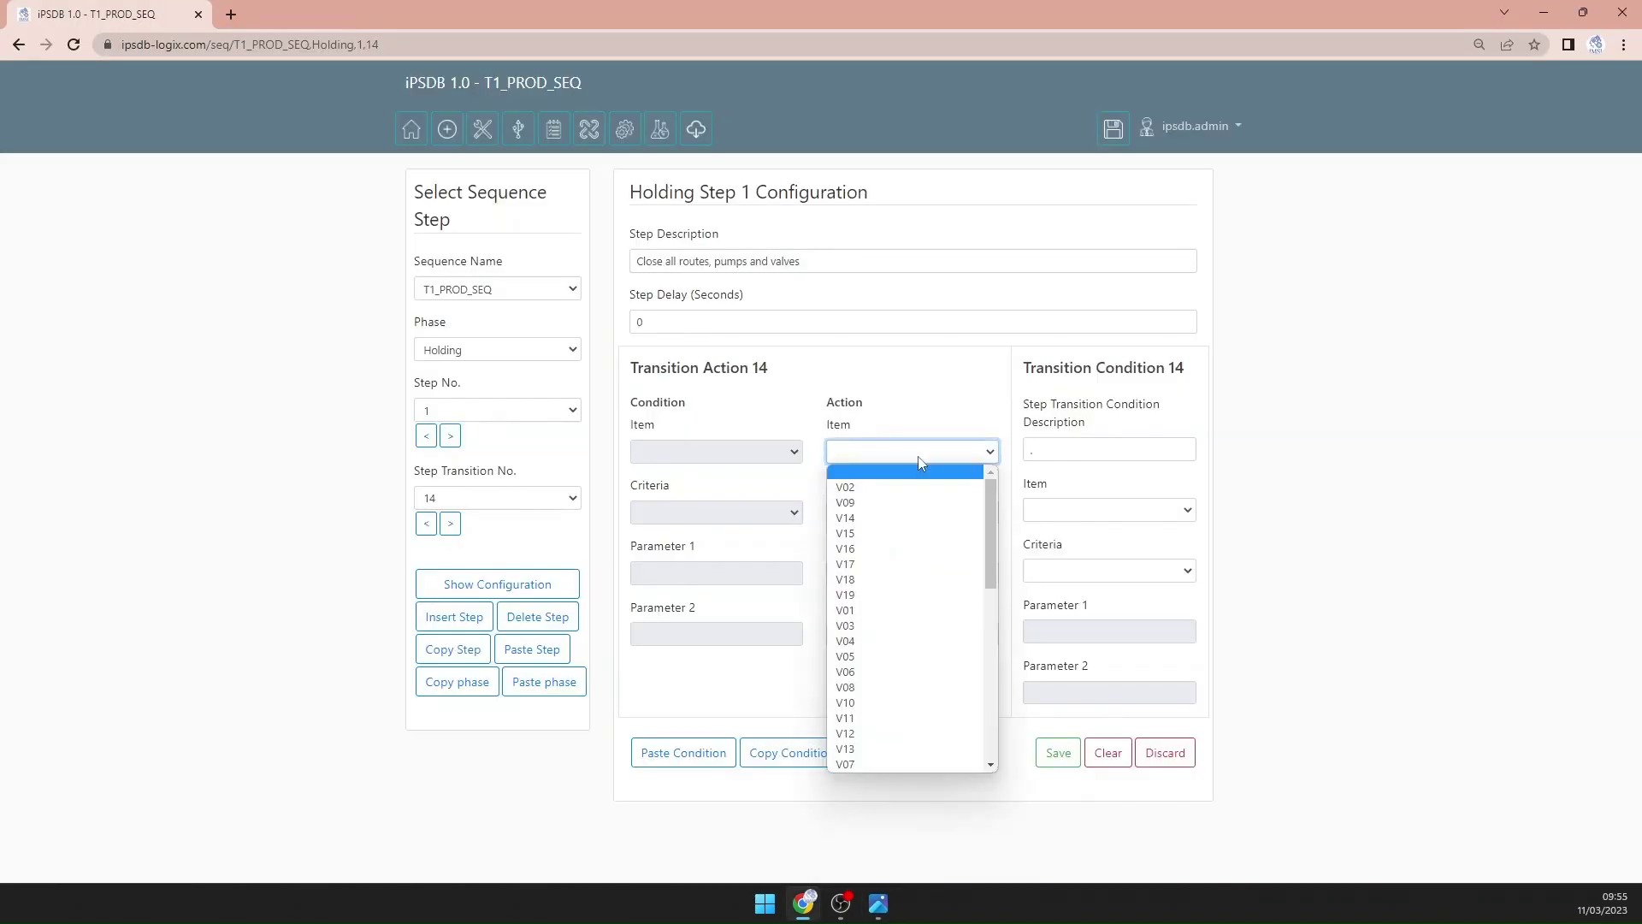
pyautogui.press('f')
pyautogui.press('Return')
pyautogui.click(906, 513)
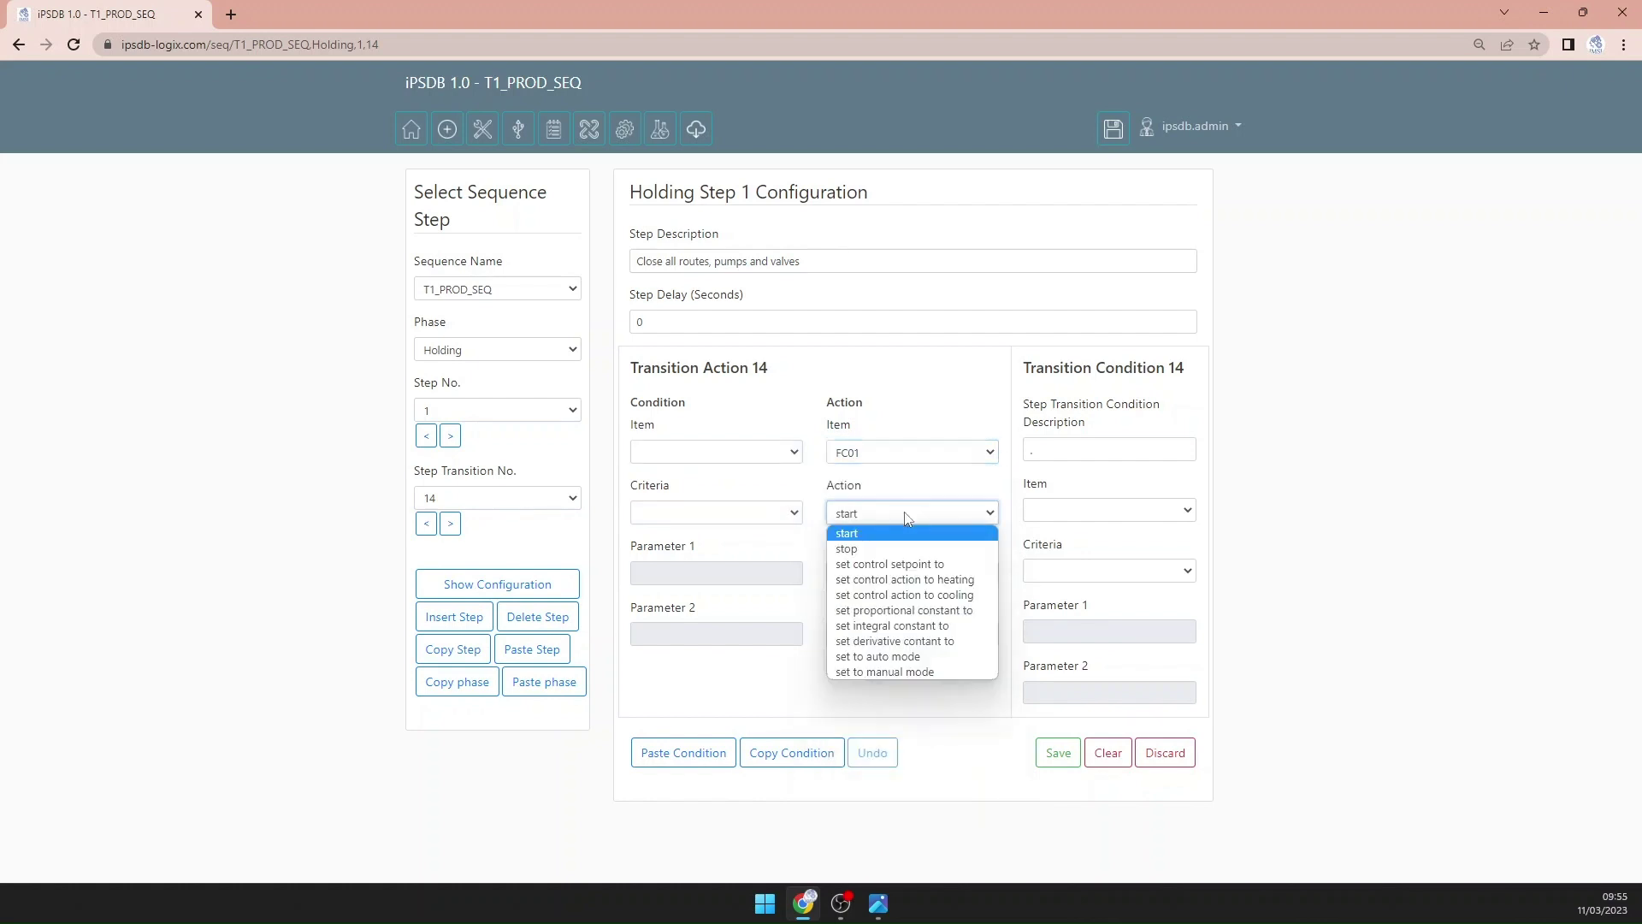
pyautogui.click(890, 548)
# Step: Save transition condition 14 as FC01 is stopped with the description "FC01 is stopped", and open Holding step 2
pyautogui.click(1069, 510)
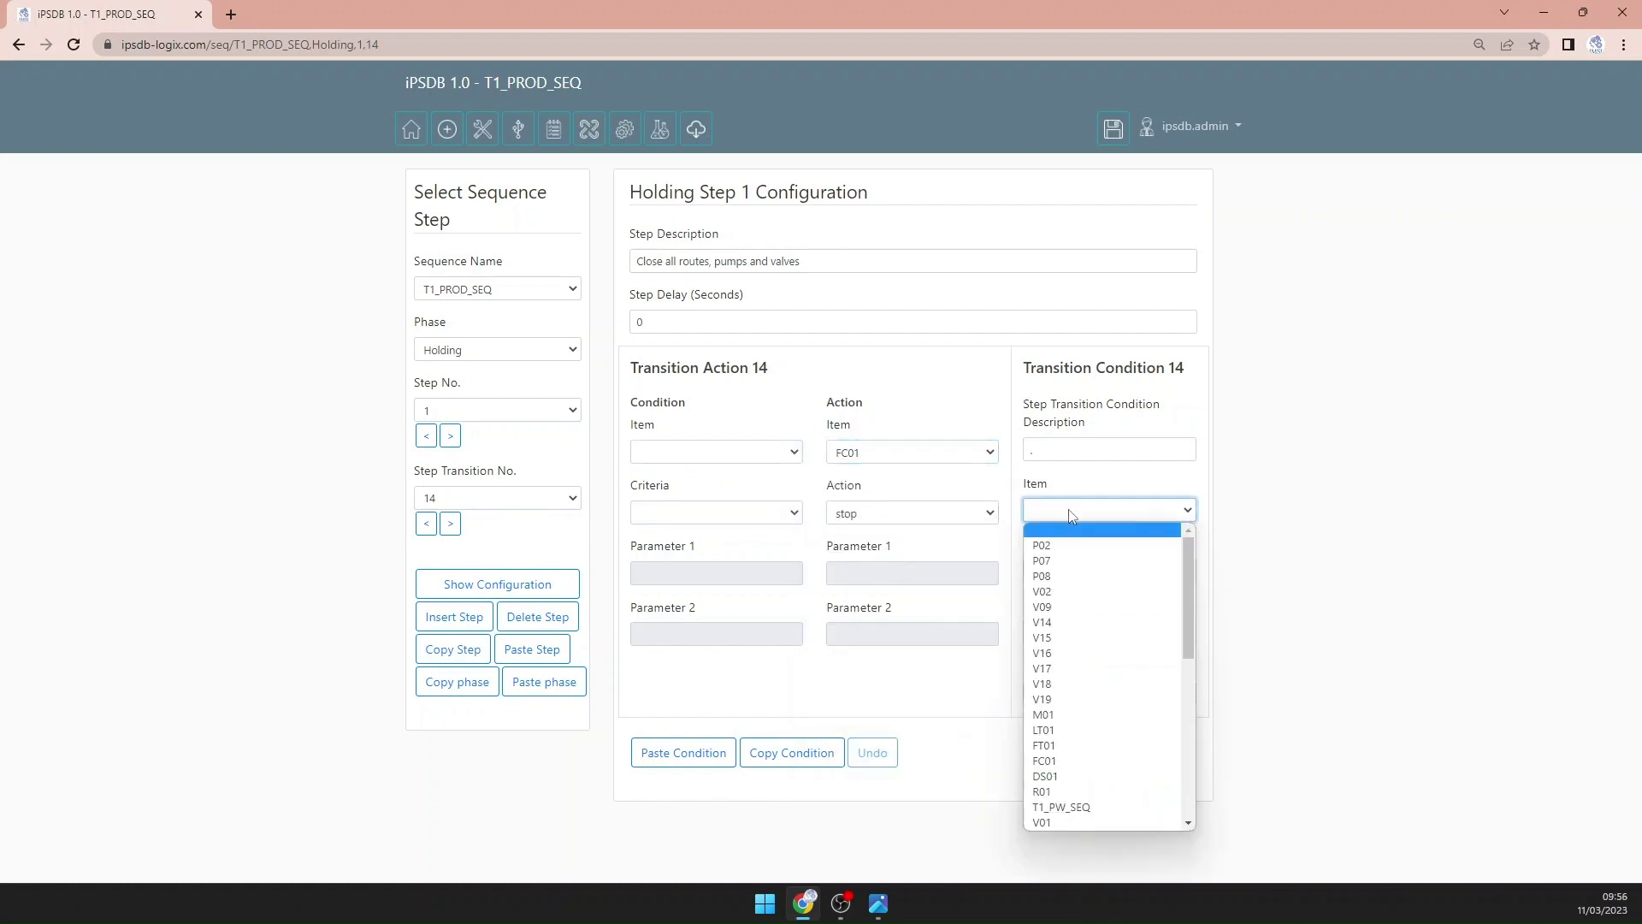
pyautogui.press('f')
pyautogui.press('Return')
pyautogui.click(1081, 567)
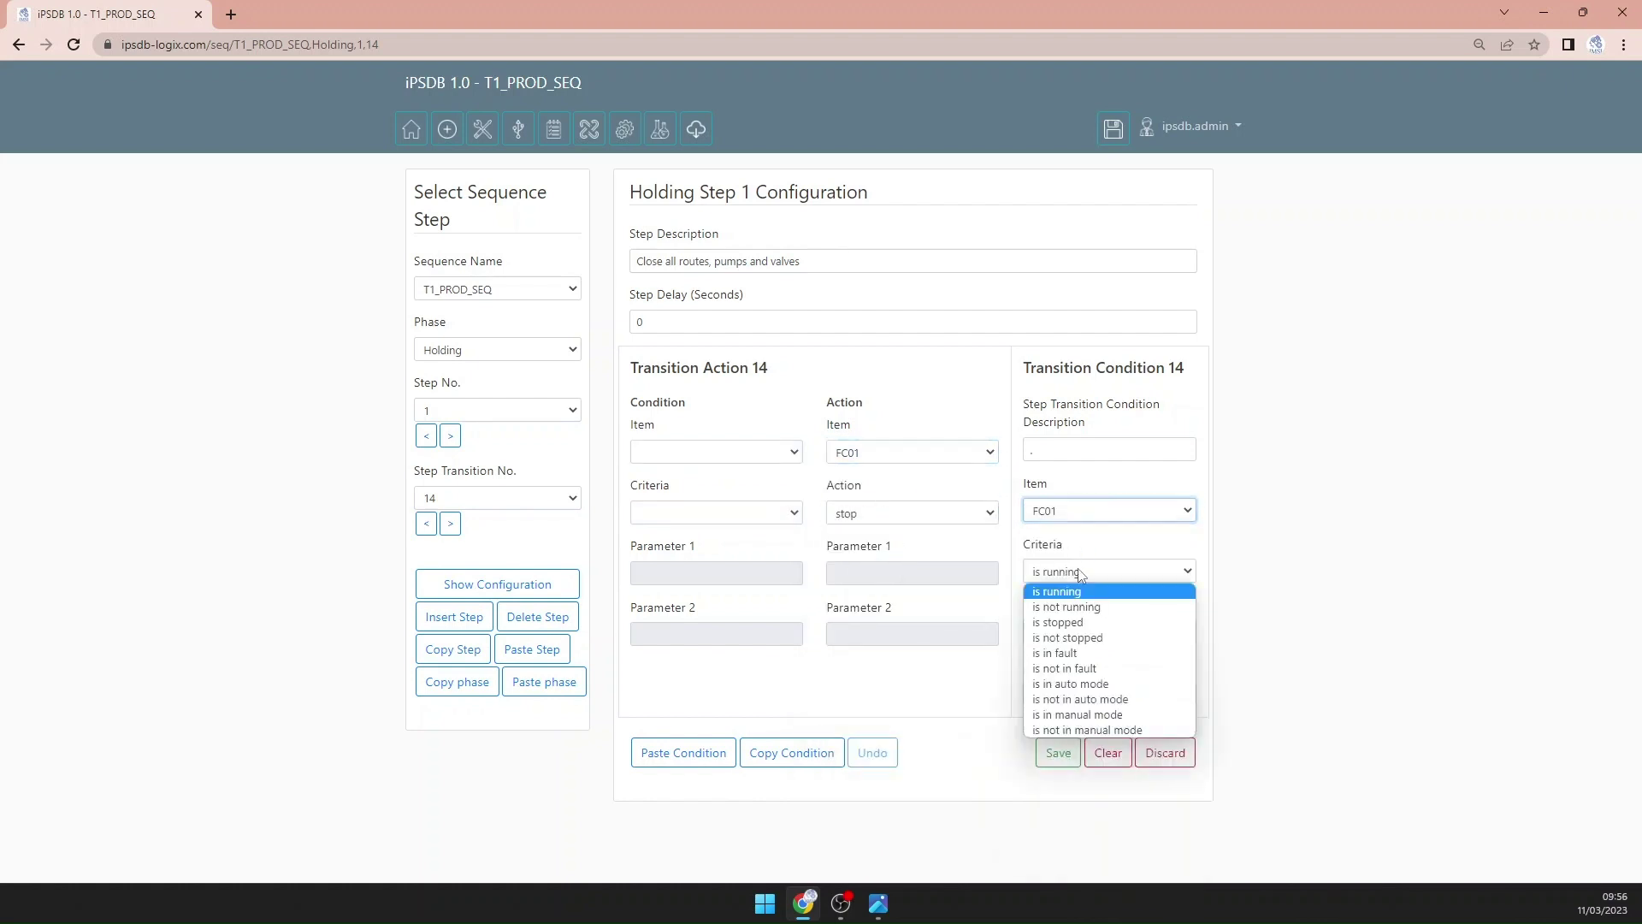
pyautogui.click(1061, 605)
pyautogui.click(1051, 453)
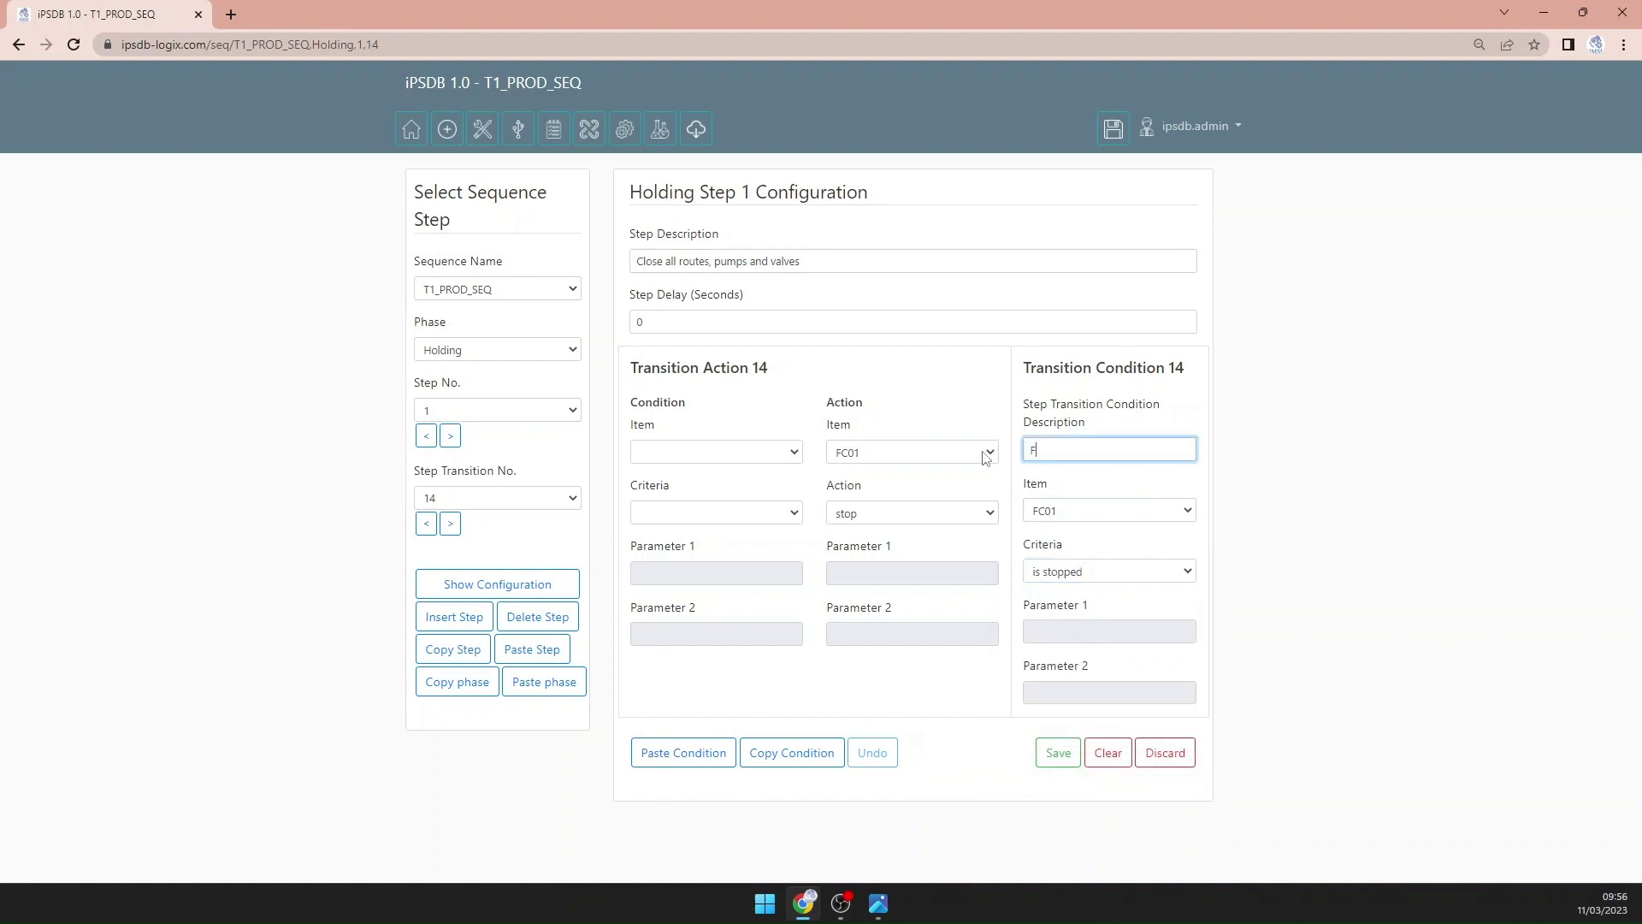
pyautogui.write('F')
pyautogui.click(1099, 518)
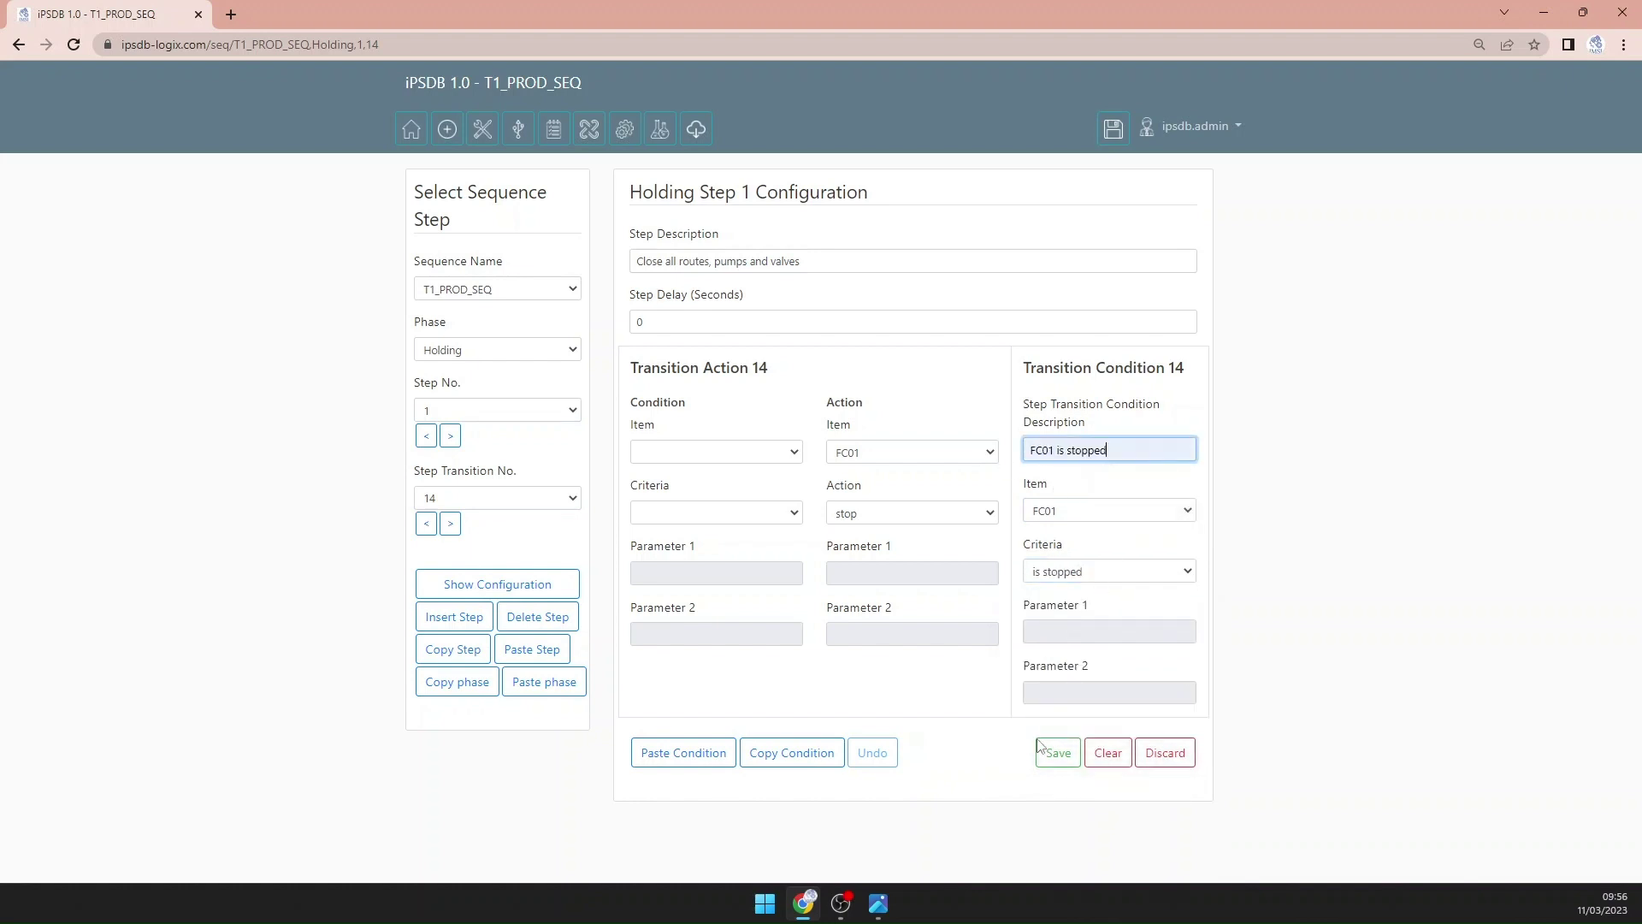
pyautogui.click(1054, 749)
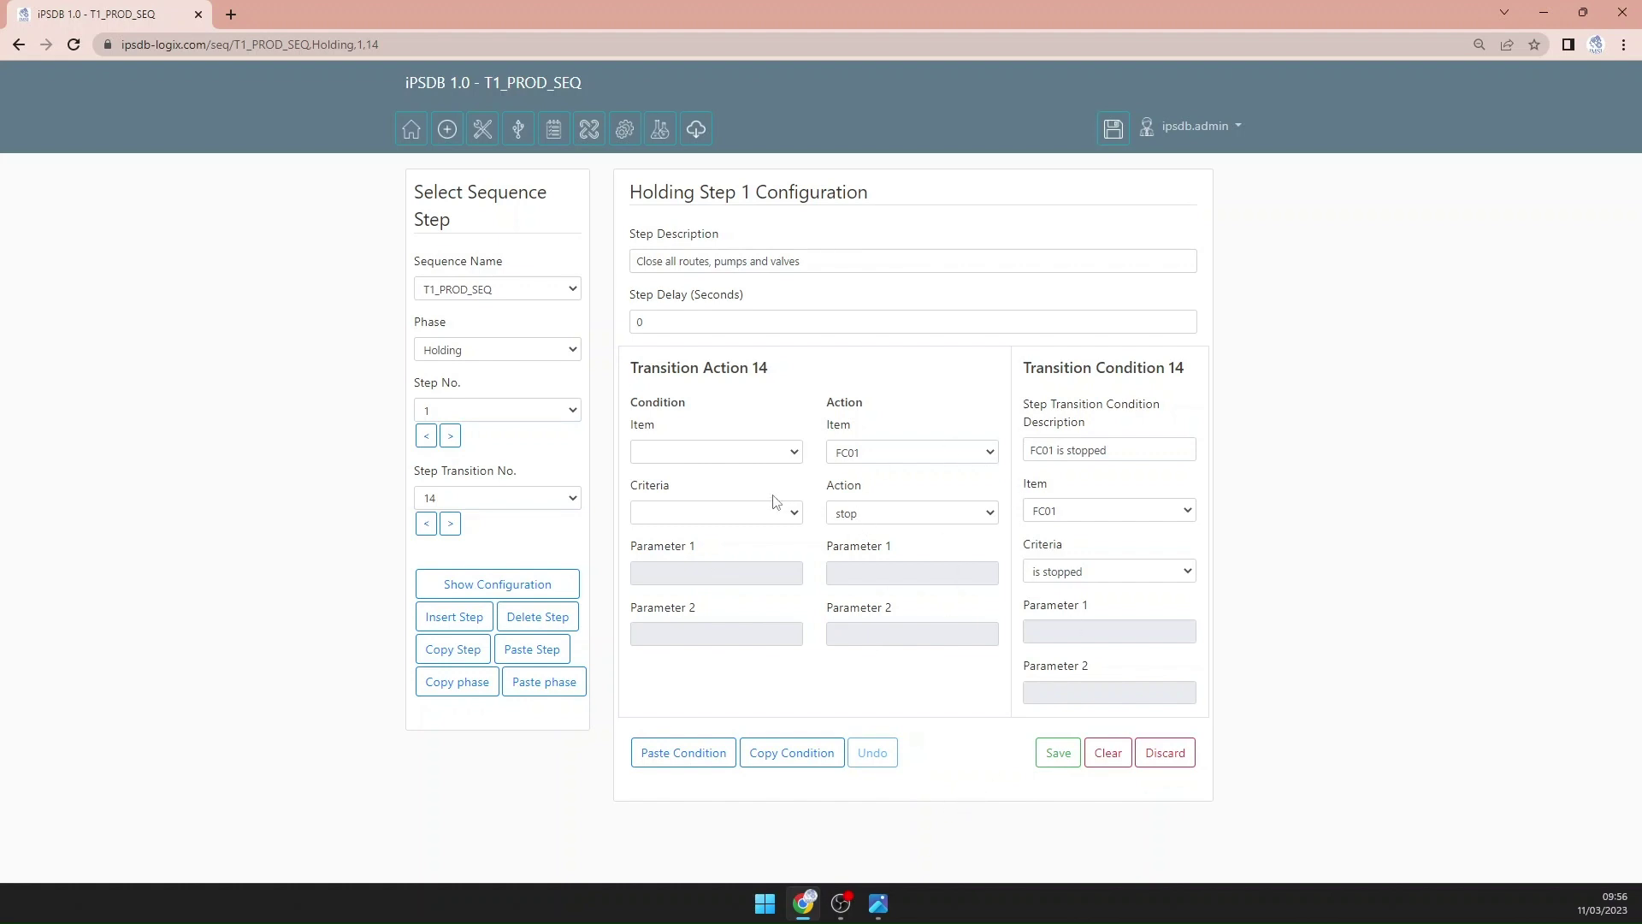
pyautogui.click(450, 435)
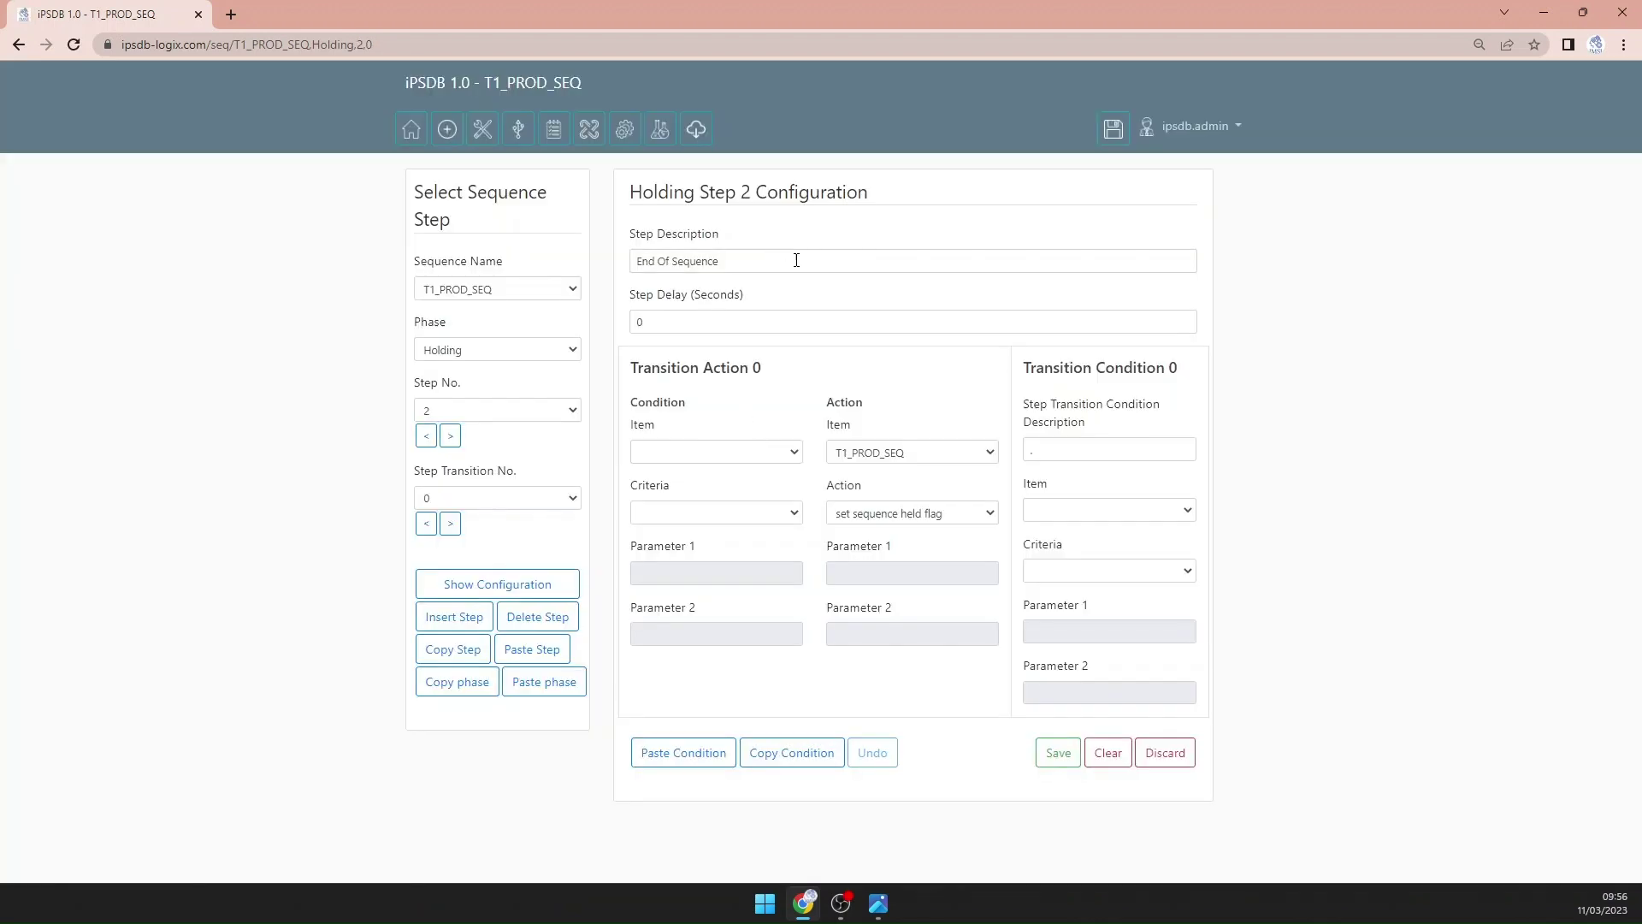
pyautogui.moveTo(797, 260); pyautogui.dragTo(358, 268)
pyautogui.write('Close')
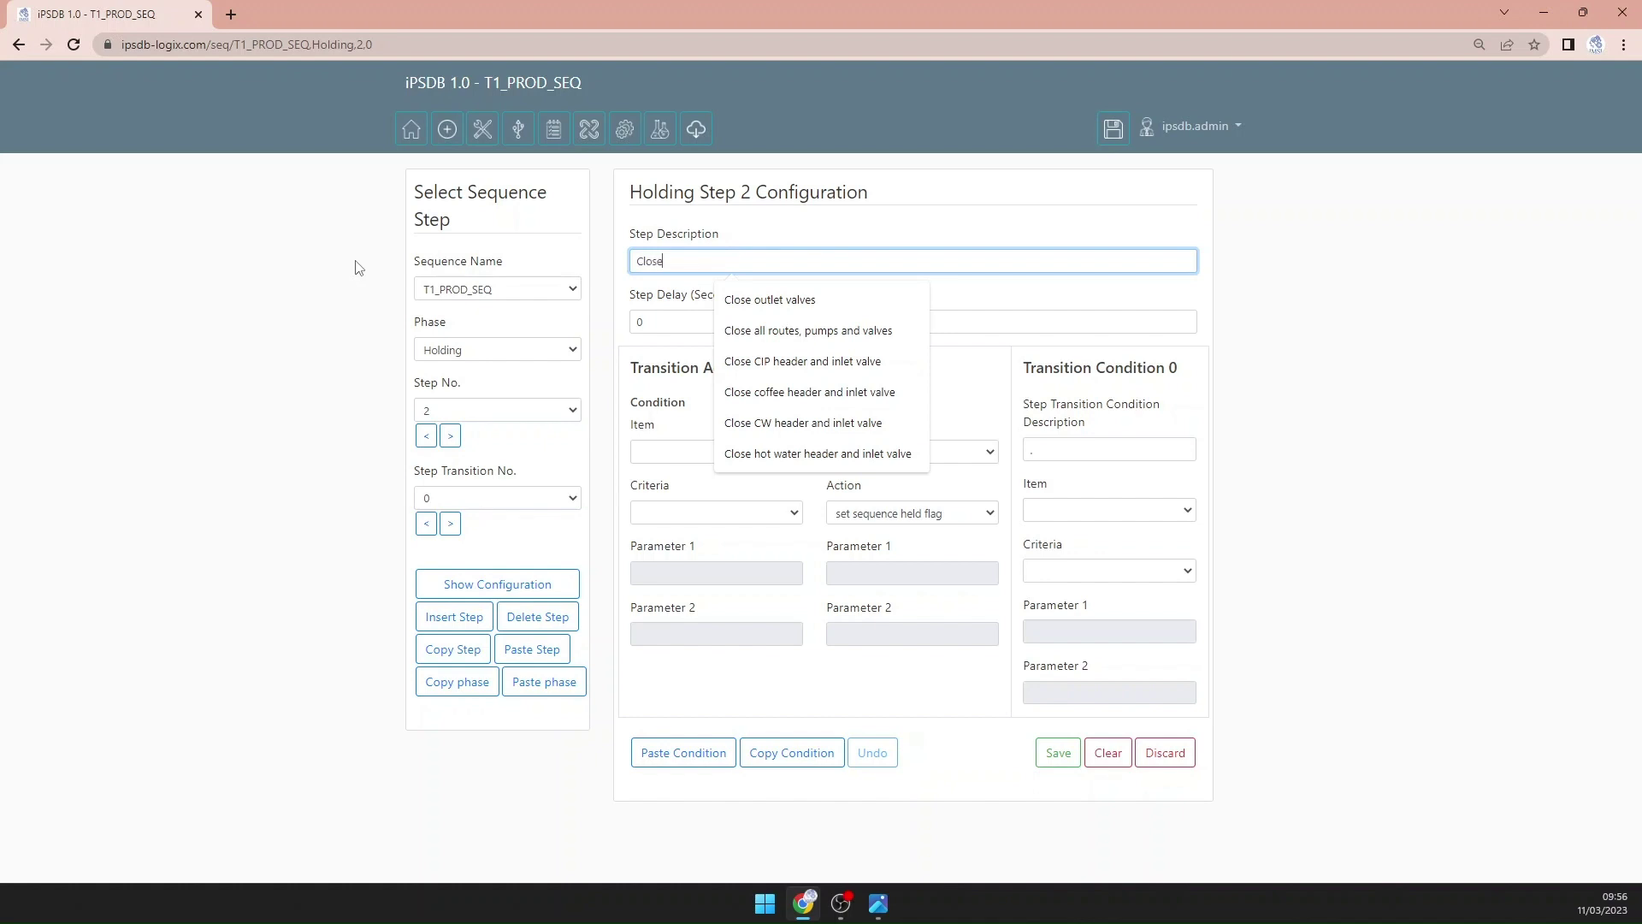
pyautogui.click(758, 300)
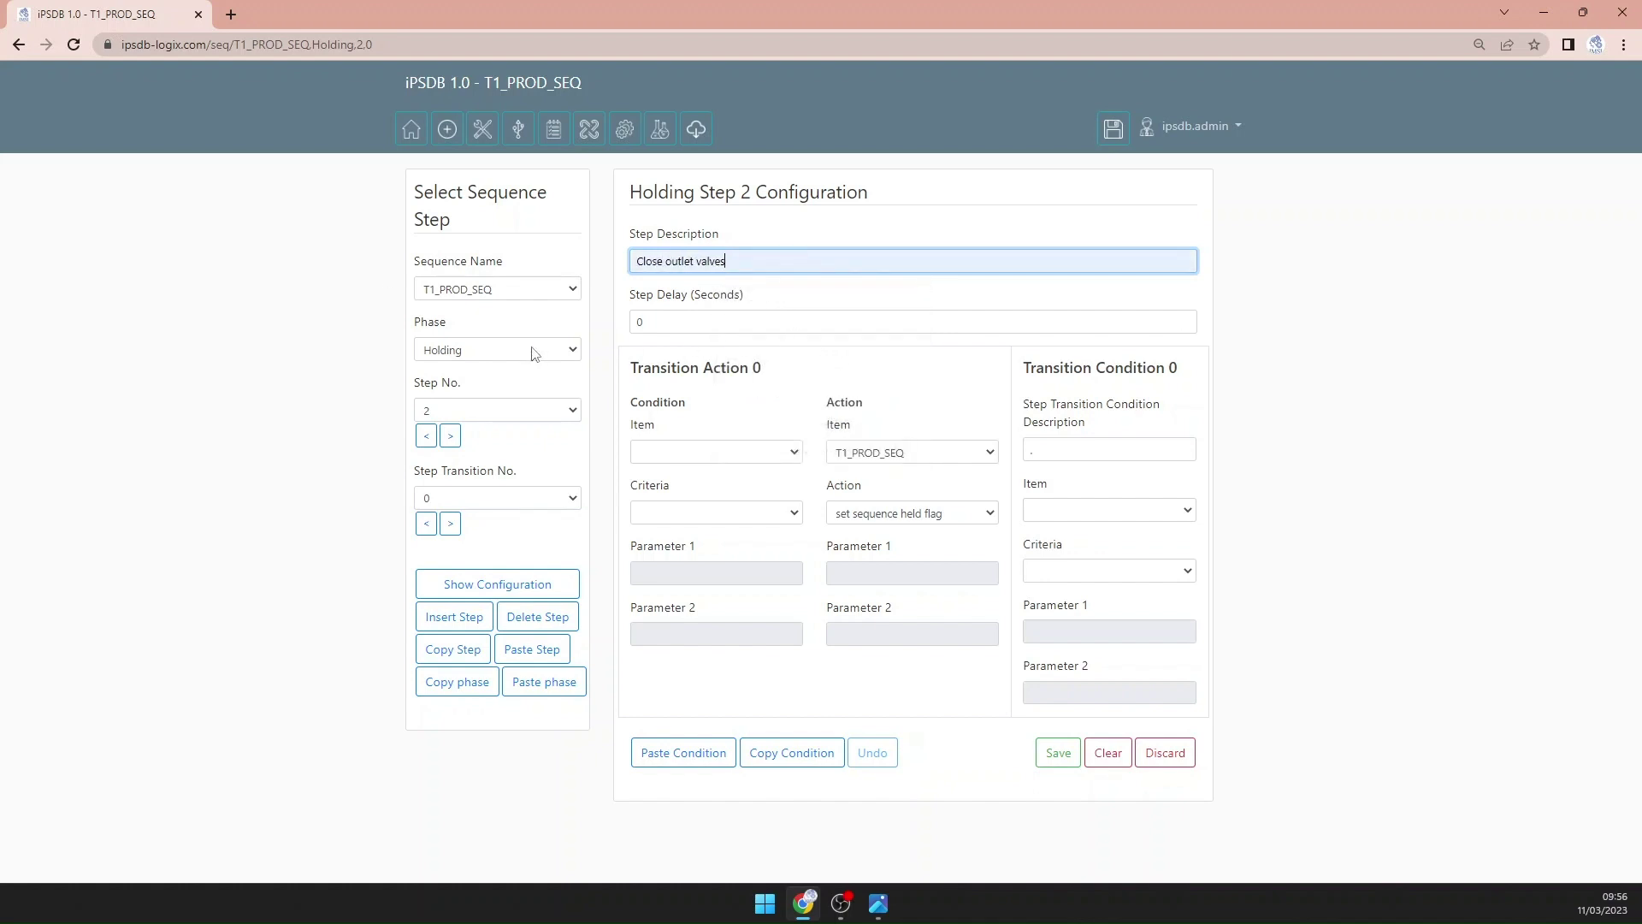
# Step: Copy Holding step 2 of the T1_PW_SEQ sequence
pyautogui.click(526, 288)
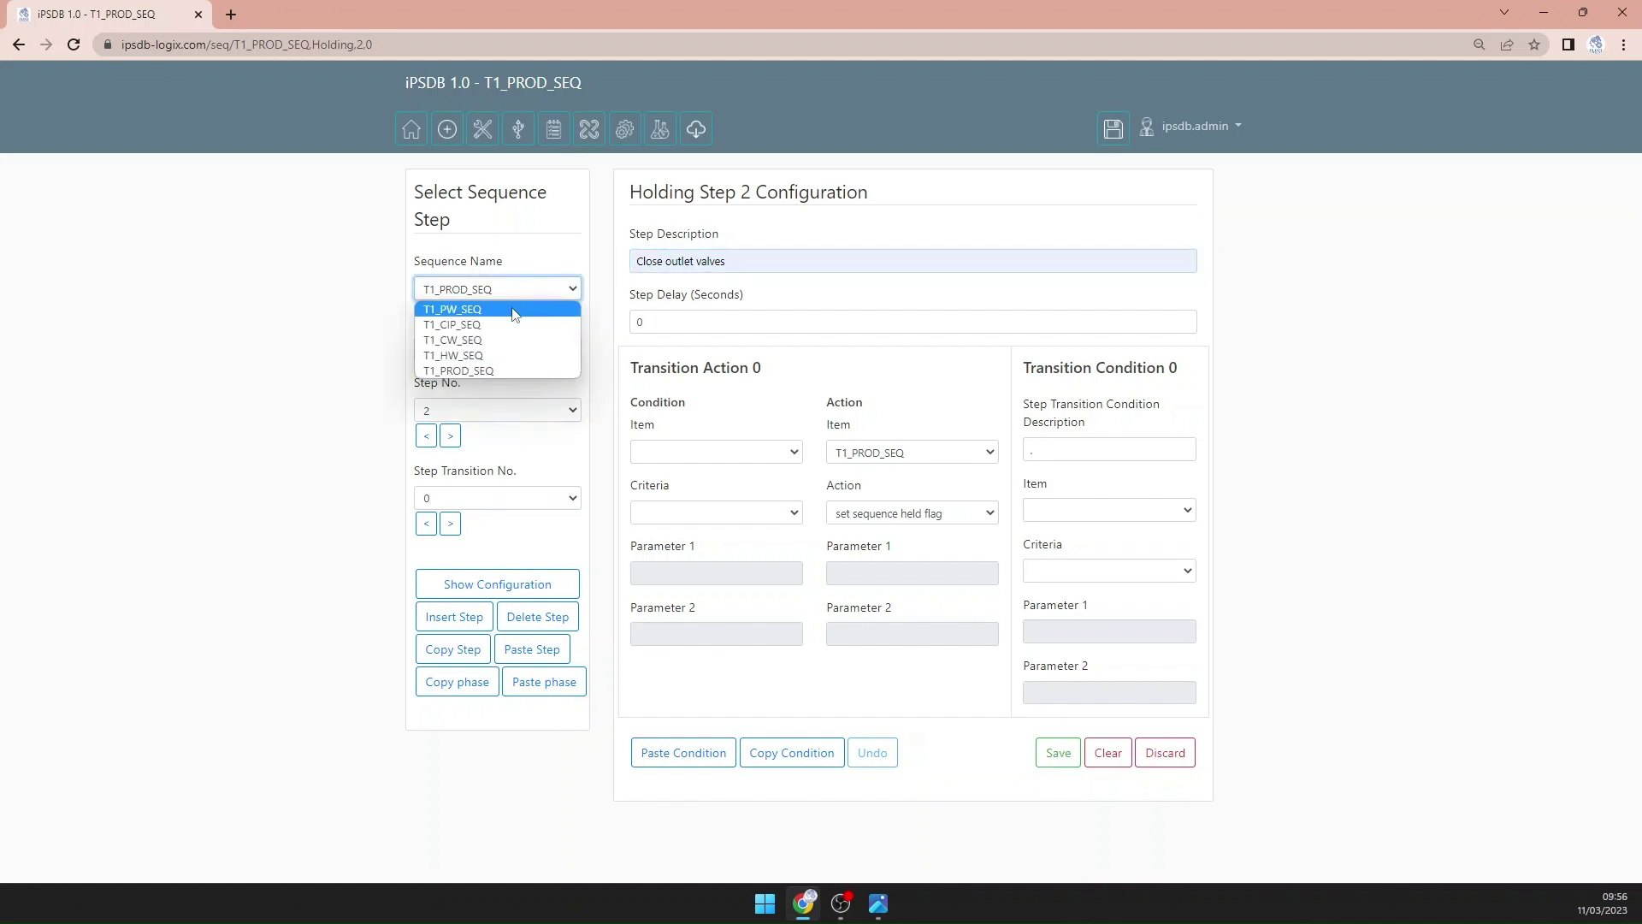
pyautogui.click(520, 310)
pyautogui.click(520, 578)
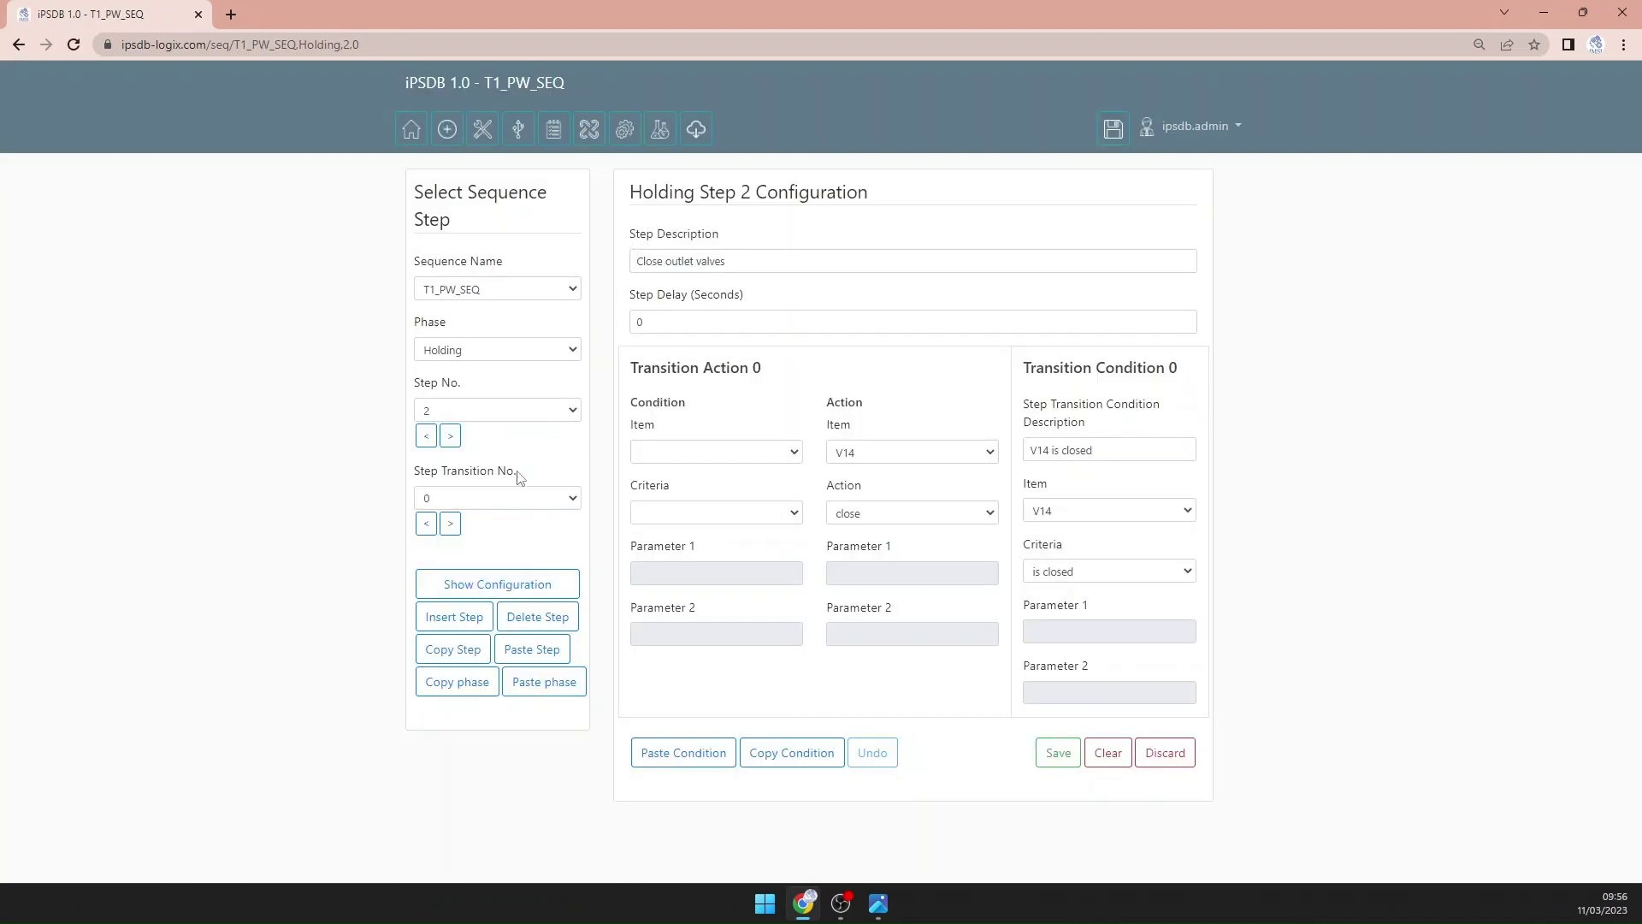
pyautogui.click(454, 654)
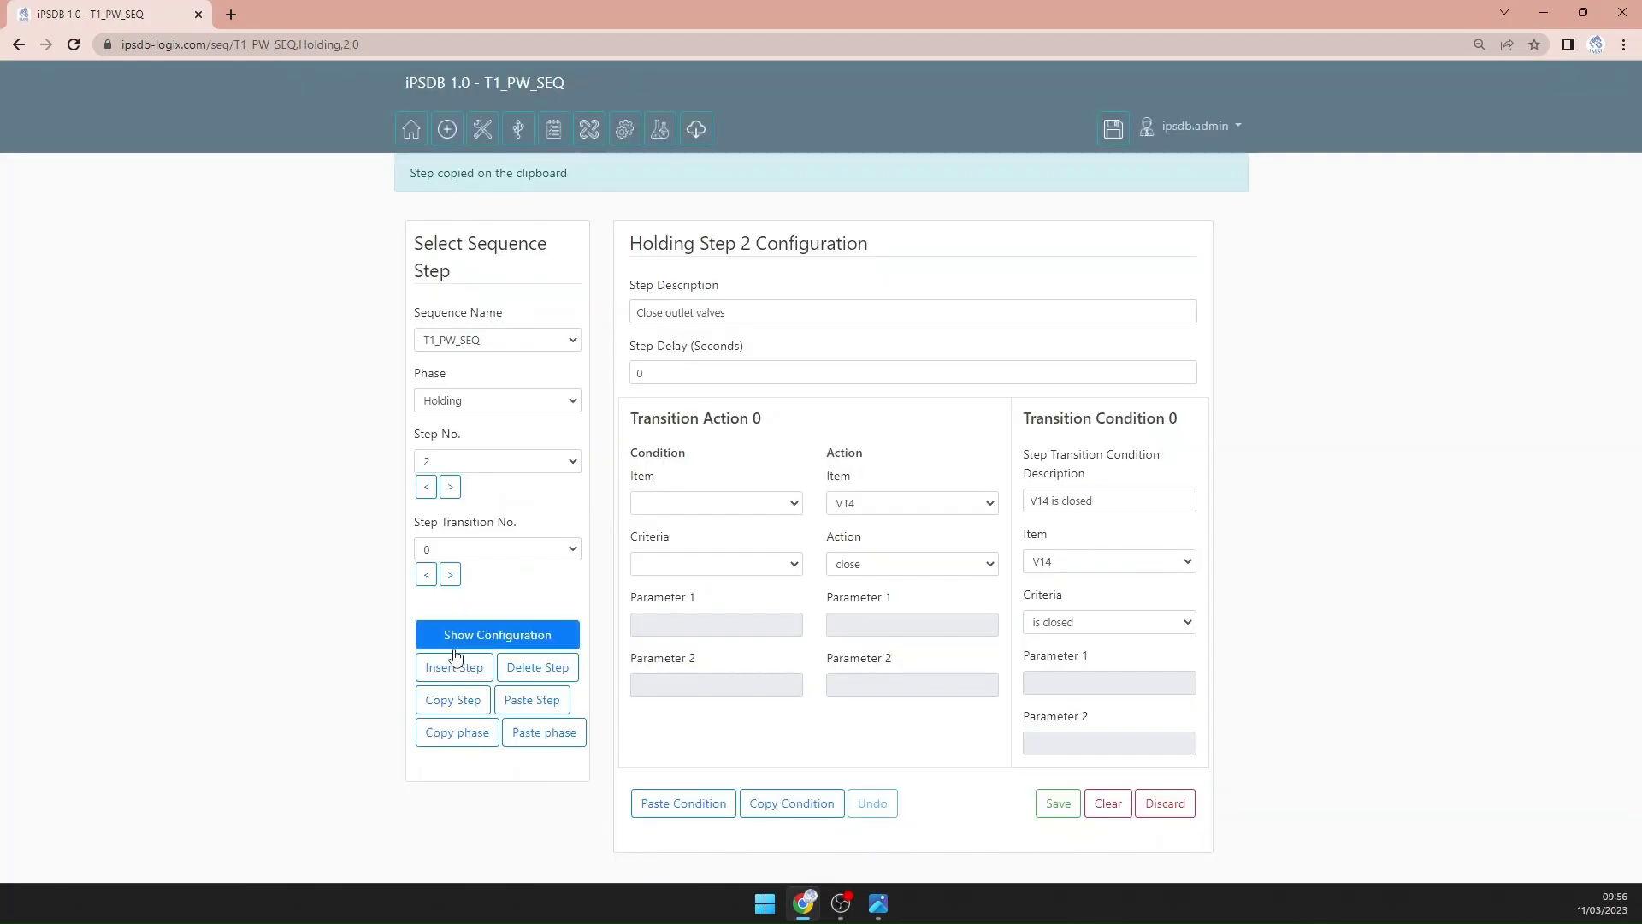
# Step: Paste the copied step into Holding step 2 of T1_PROD_SEQ
pyautogui.click(507, 340)
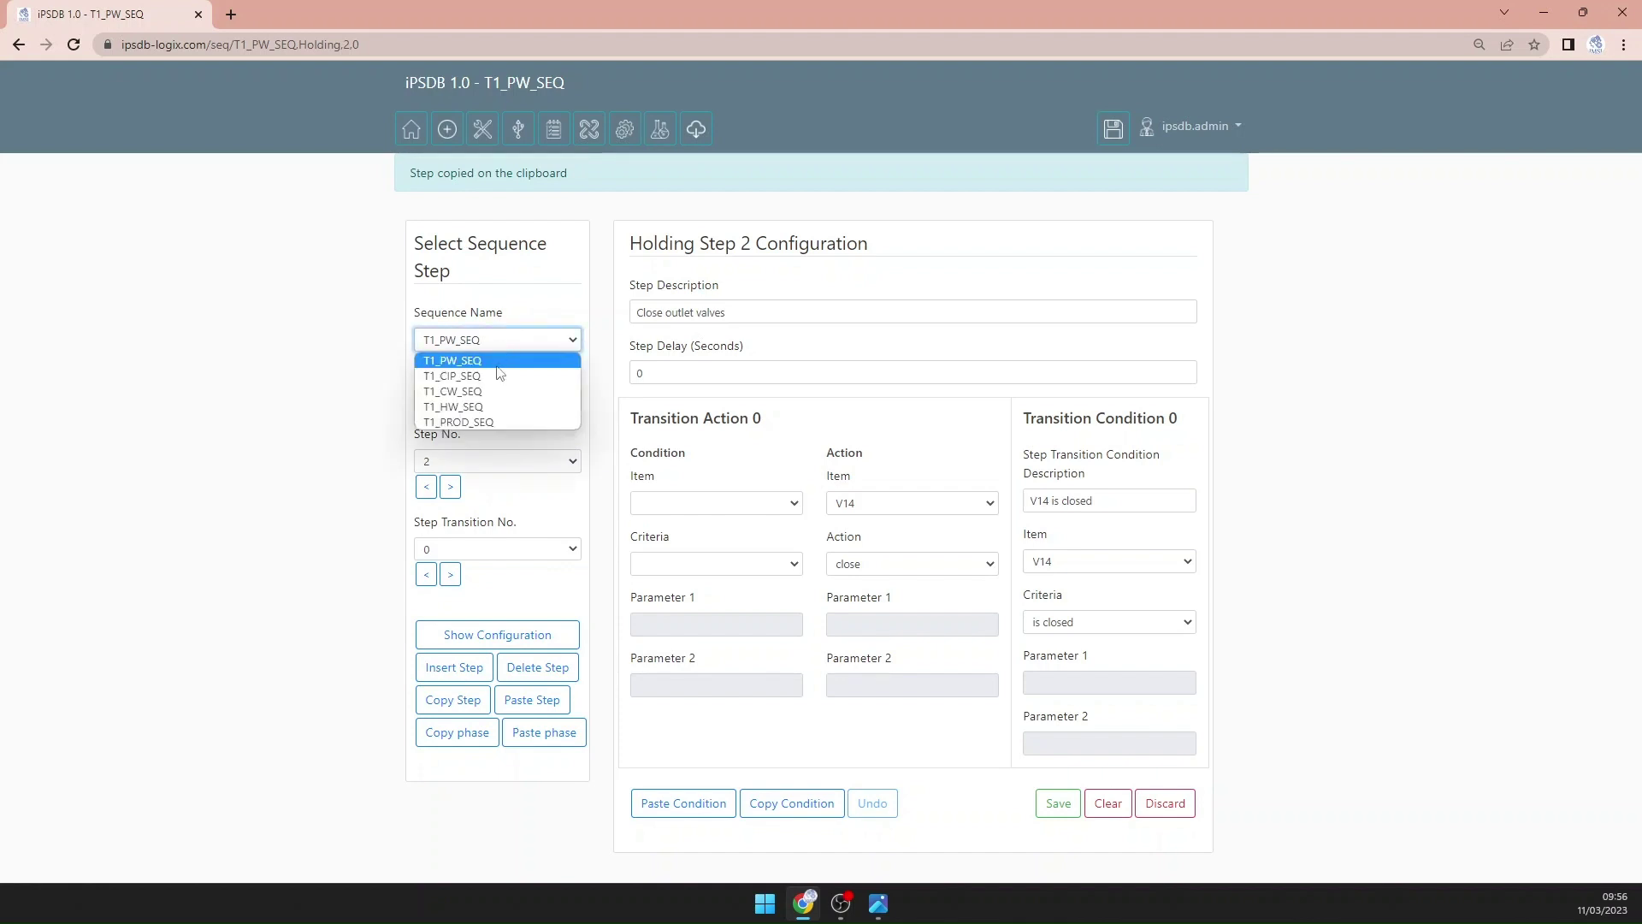
pyautogui.click(496, 372)
pyautogui.click(492, 633)
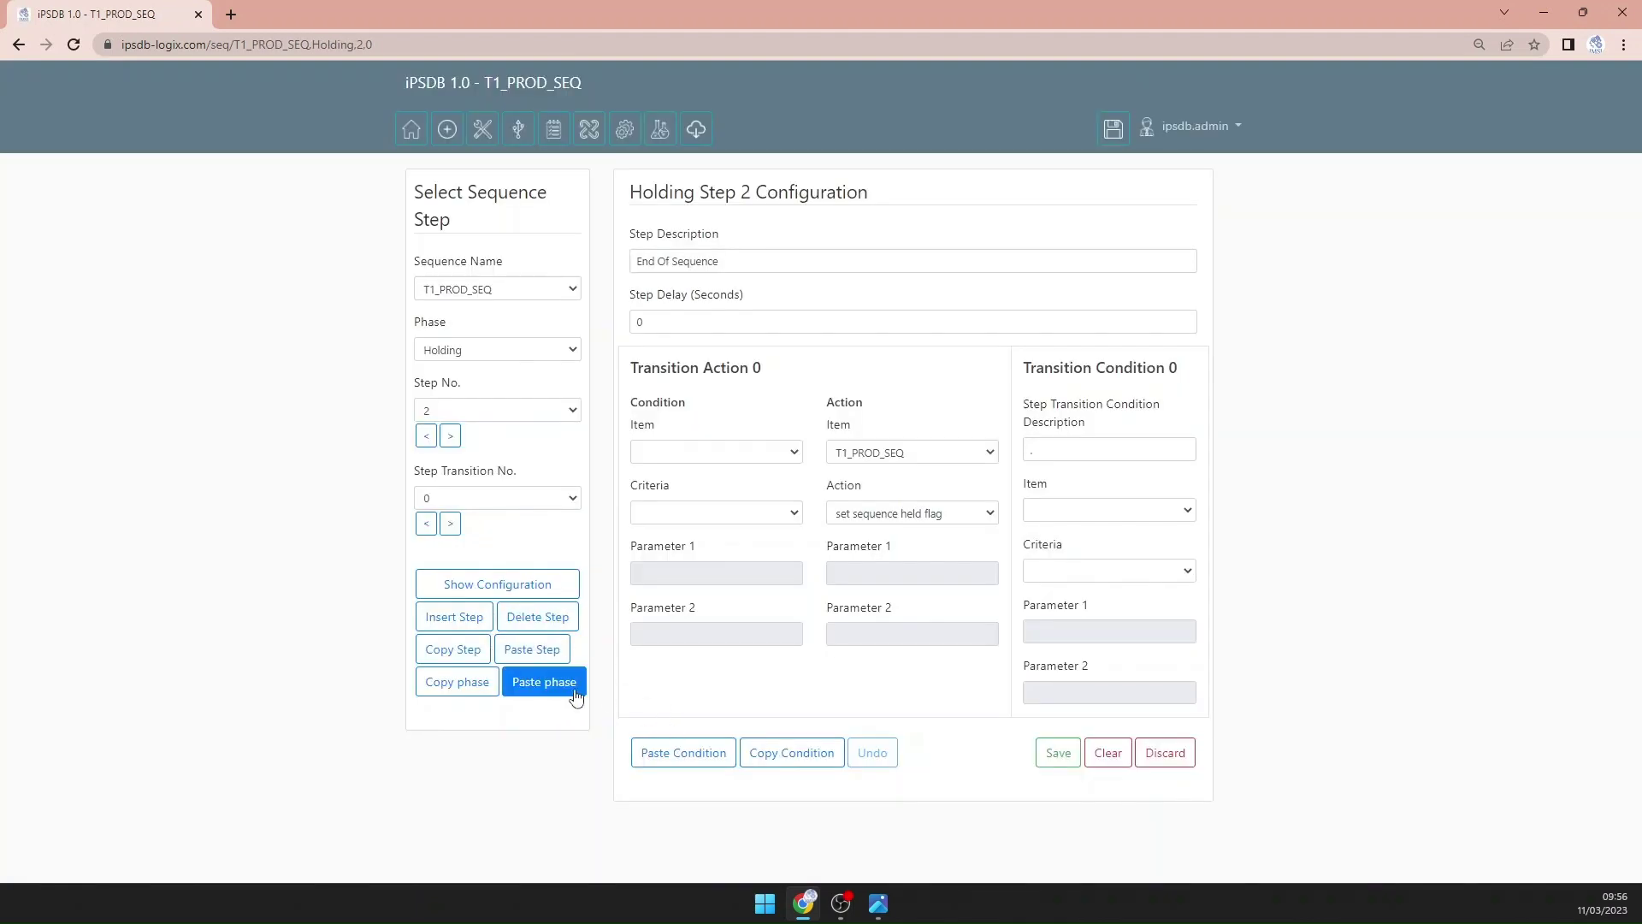
pyautogui.click(540, 652)
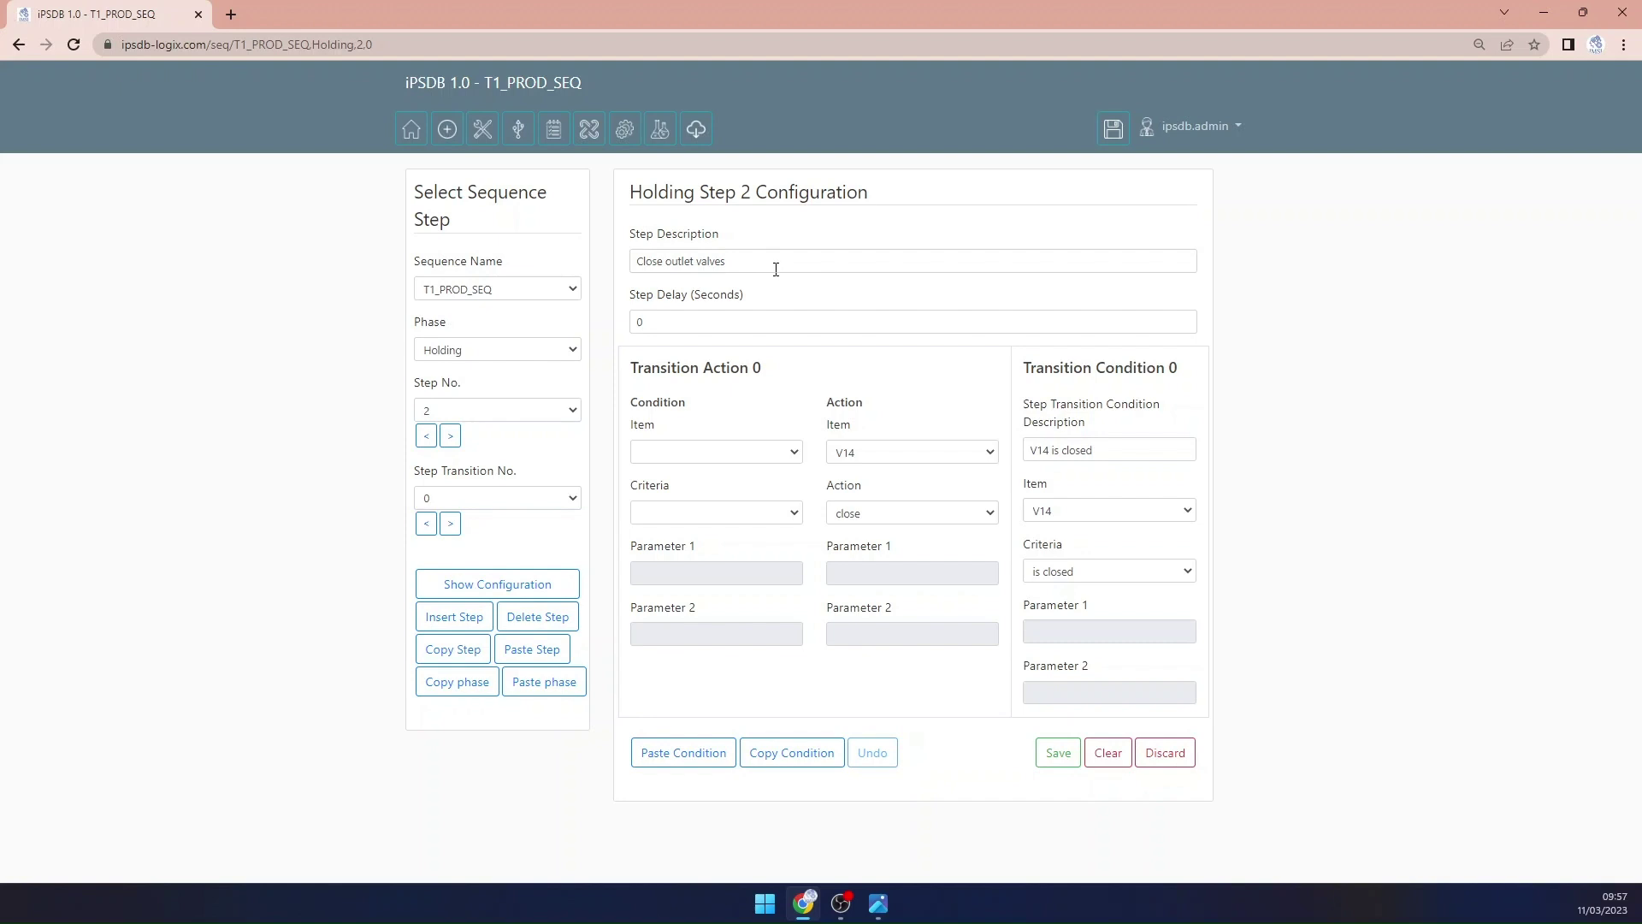
# Step: Open Holding step 3 of T1_PROD_SEQ
pyautogui.click(450, 436)
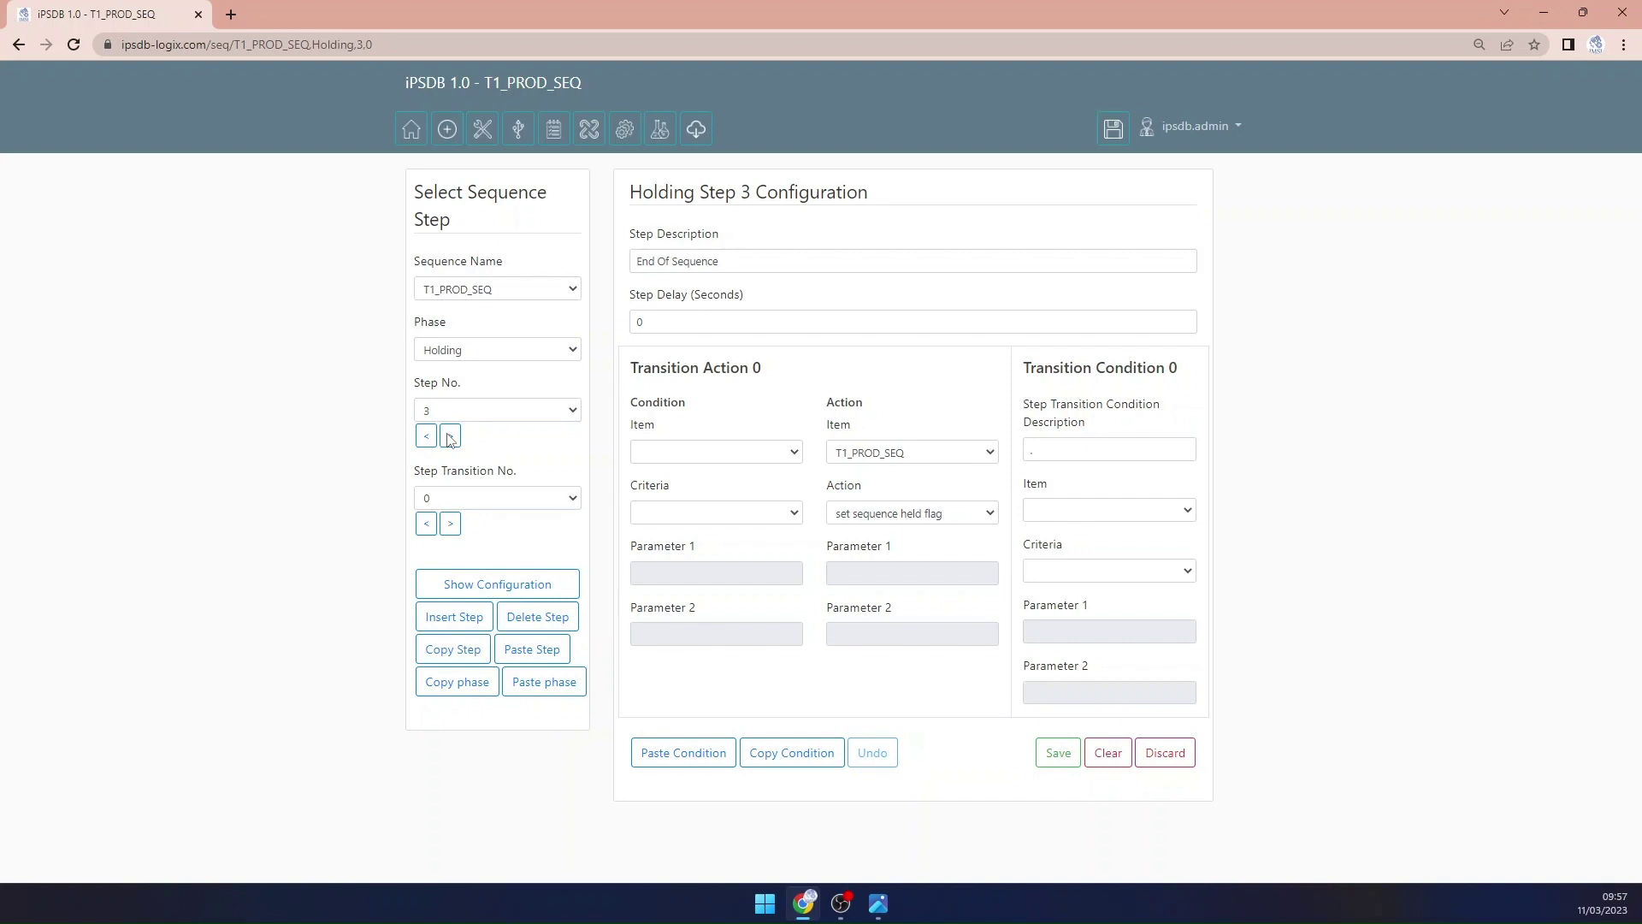
pyautogui.tripleClick(773, 257)
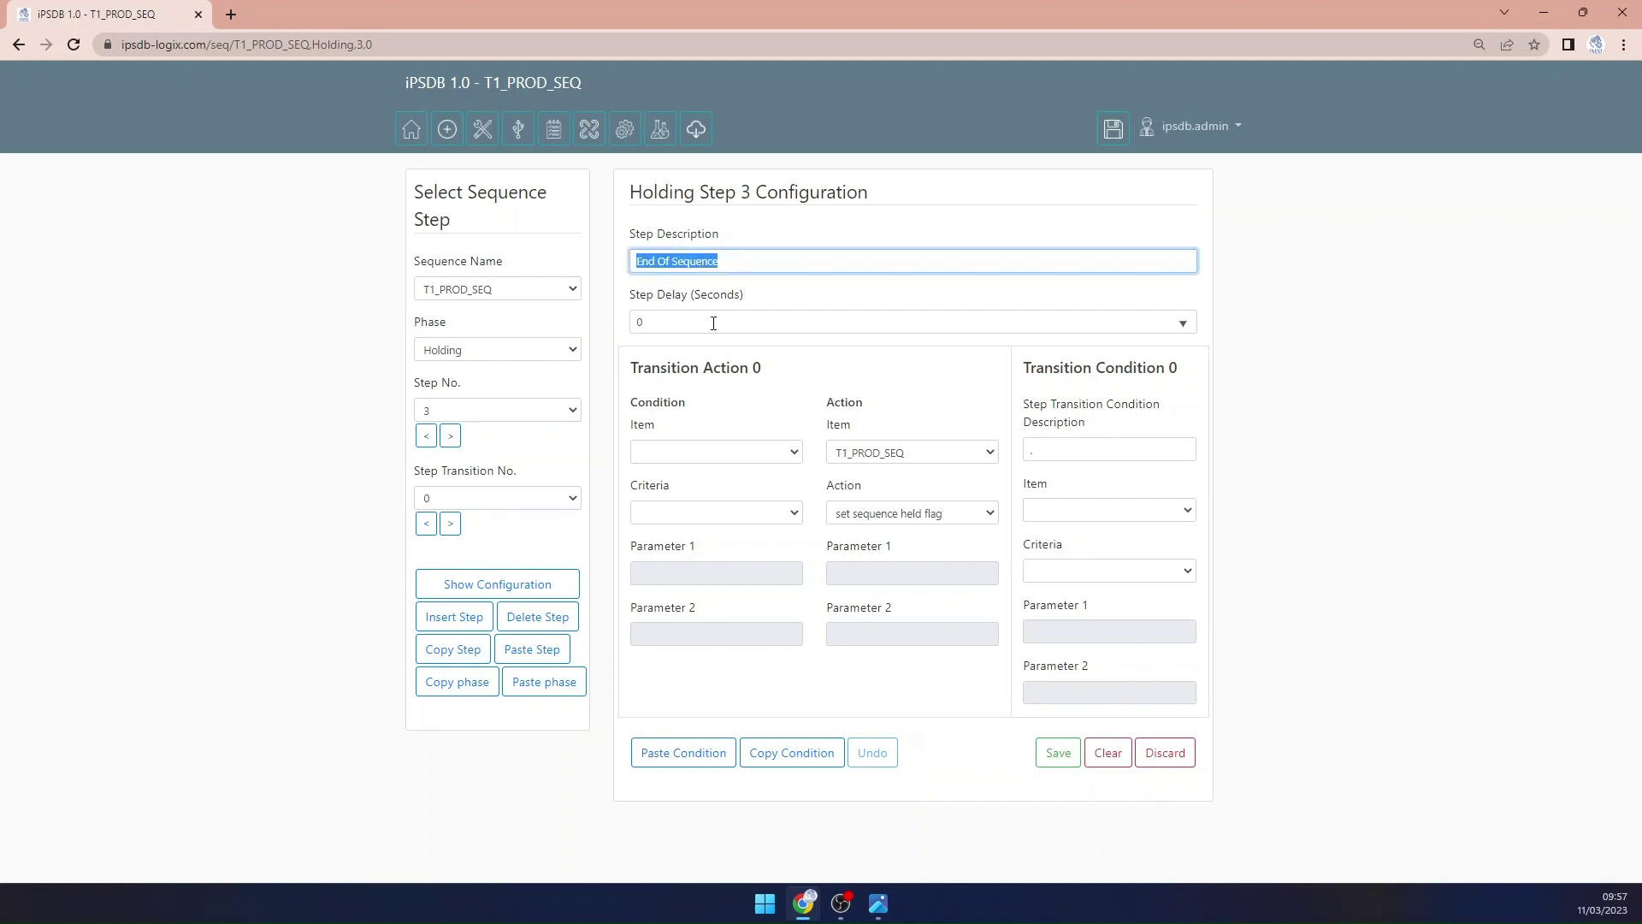
pyautogui.write('St')
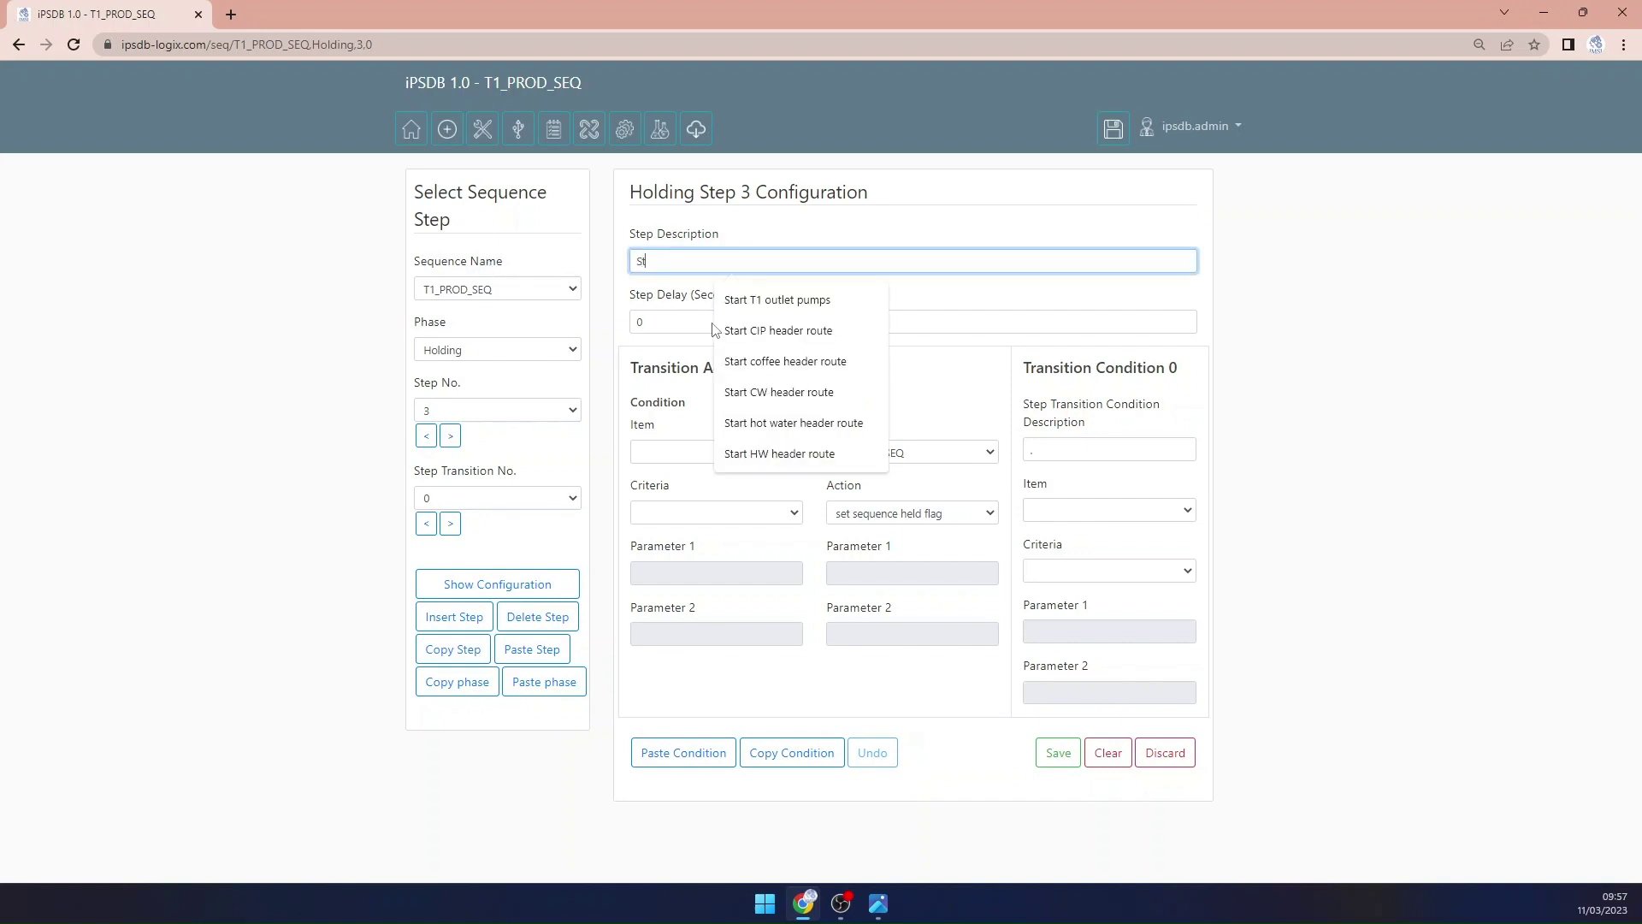
pyautogui.write('St')
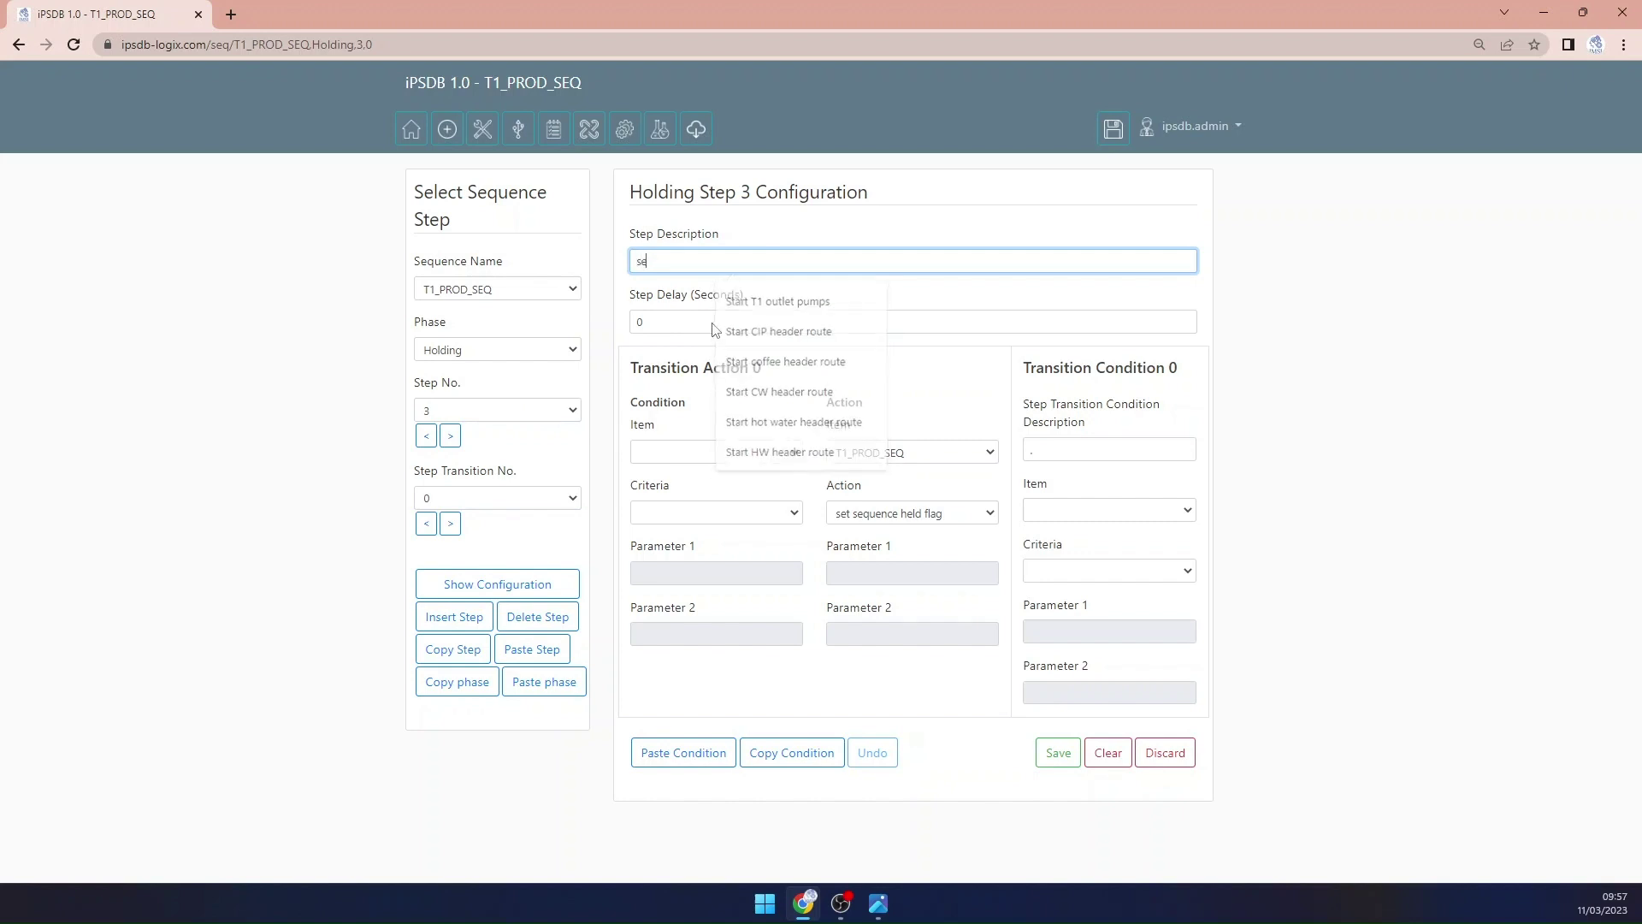
pyautogui.press('BackSpace')
pyautogui.press('BackSpace')
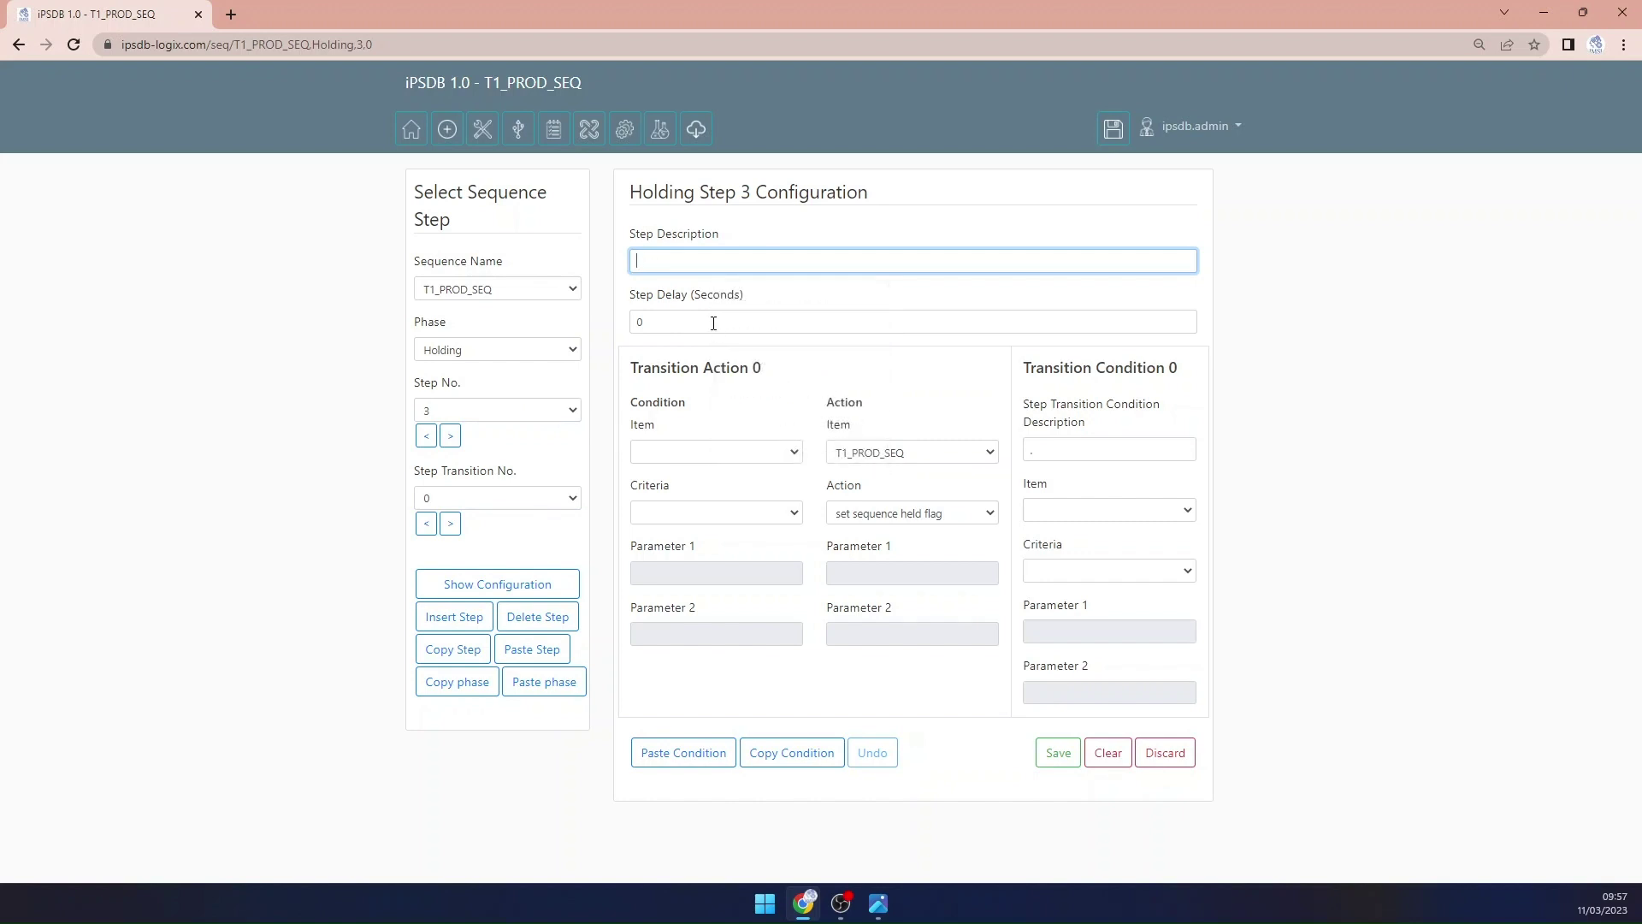
# Step: Copy the step description text from Holding step 3 of the T1_PW_SEQ sequence
pyautogui.click(547, 295)
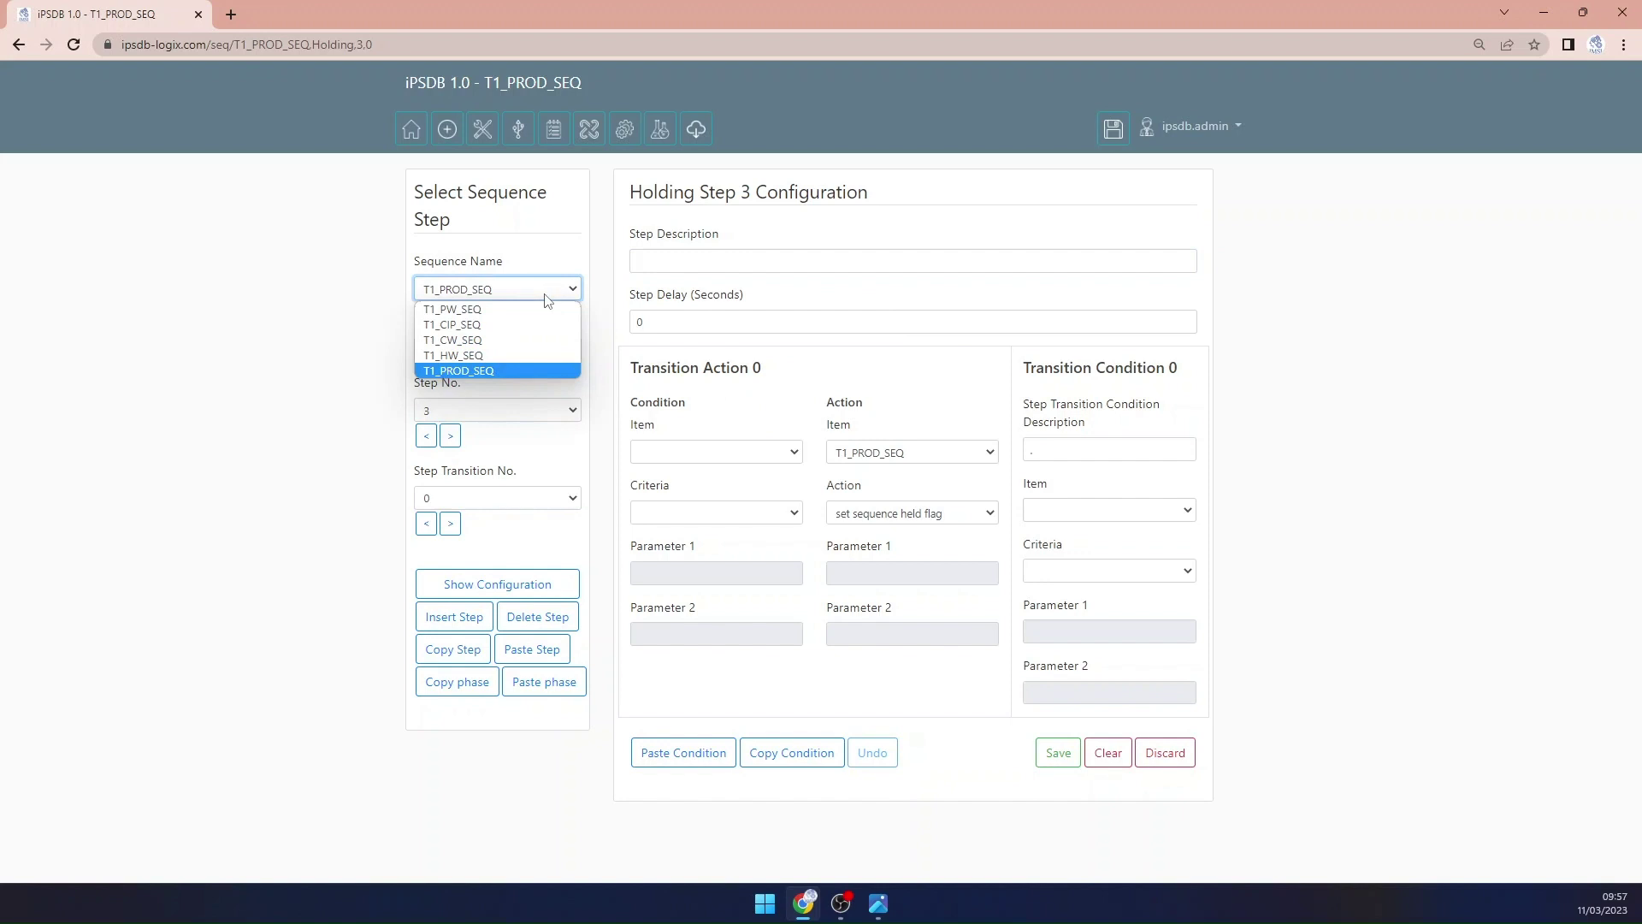
pyautogui.click(516, 309)
pyautogui.click(522, 585)
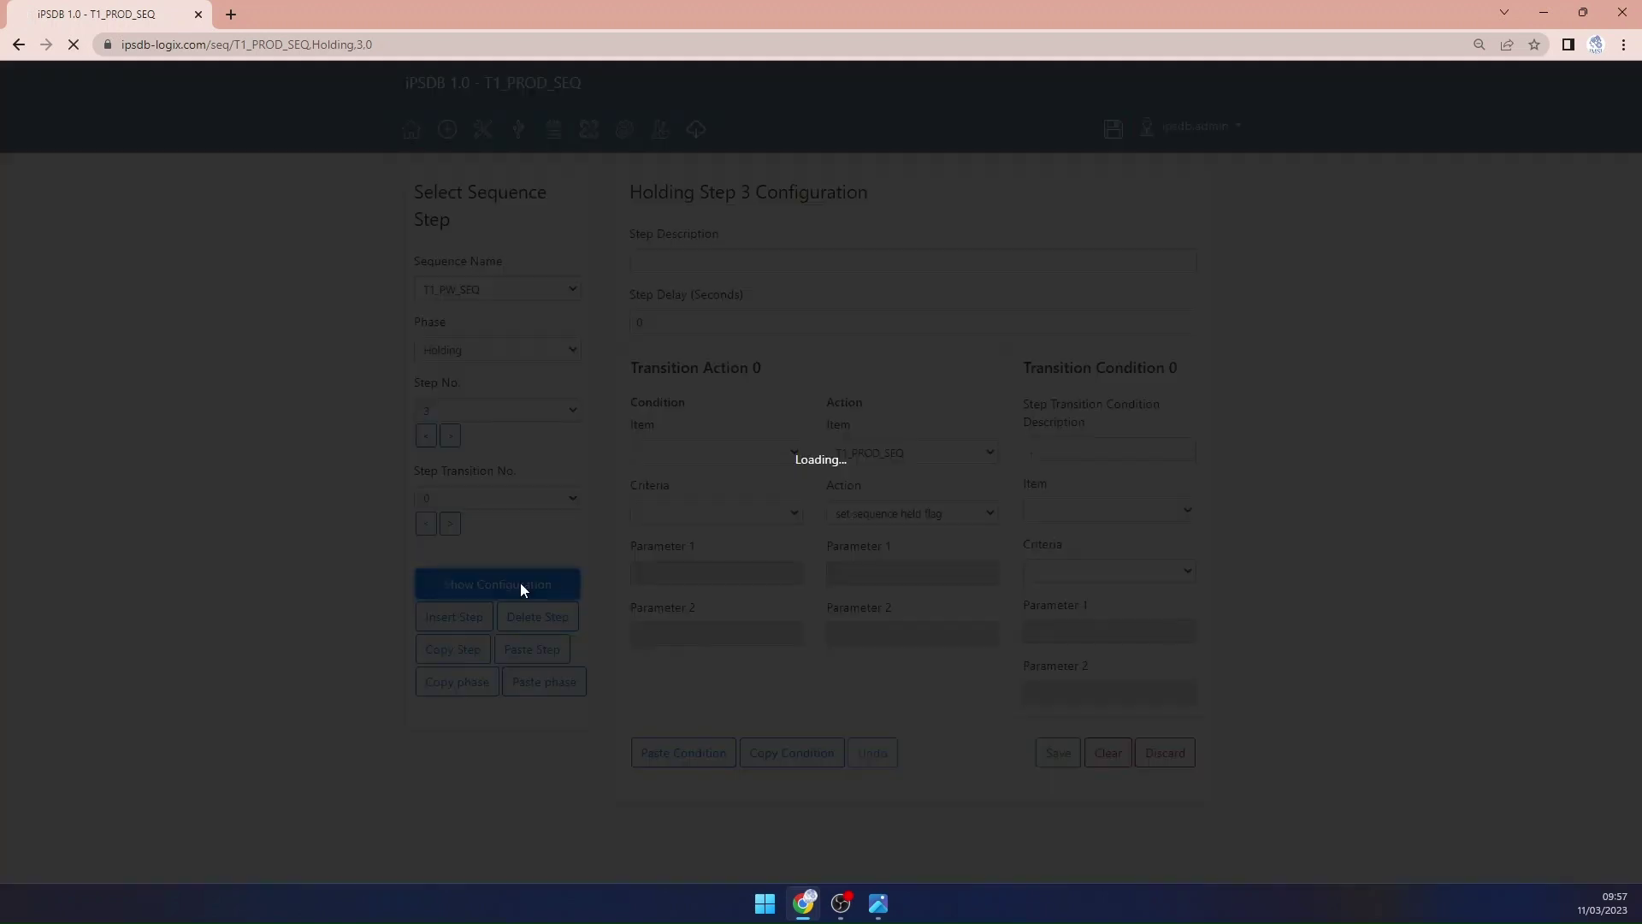
pyautogui.moveTo(860, 261); pyautogui.dragTo(483, 270)
pyautogui.hotkey('ctrl', 'c')
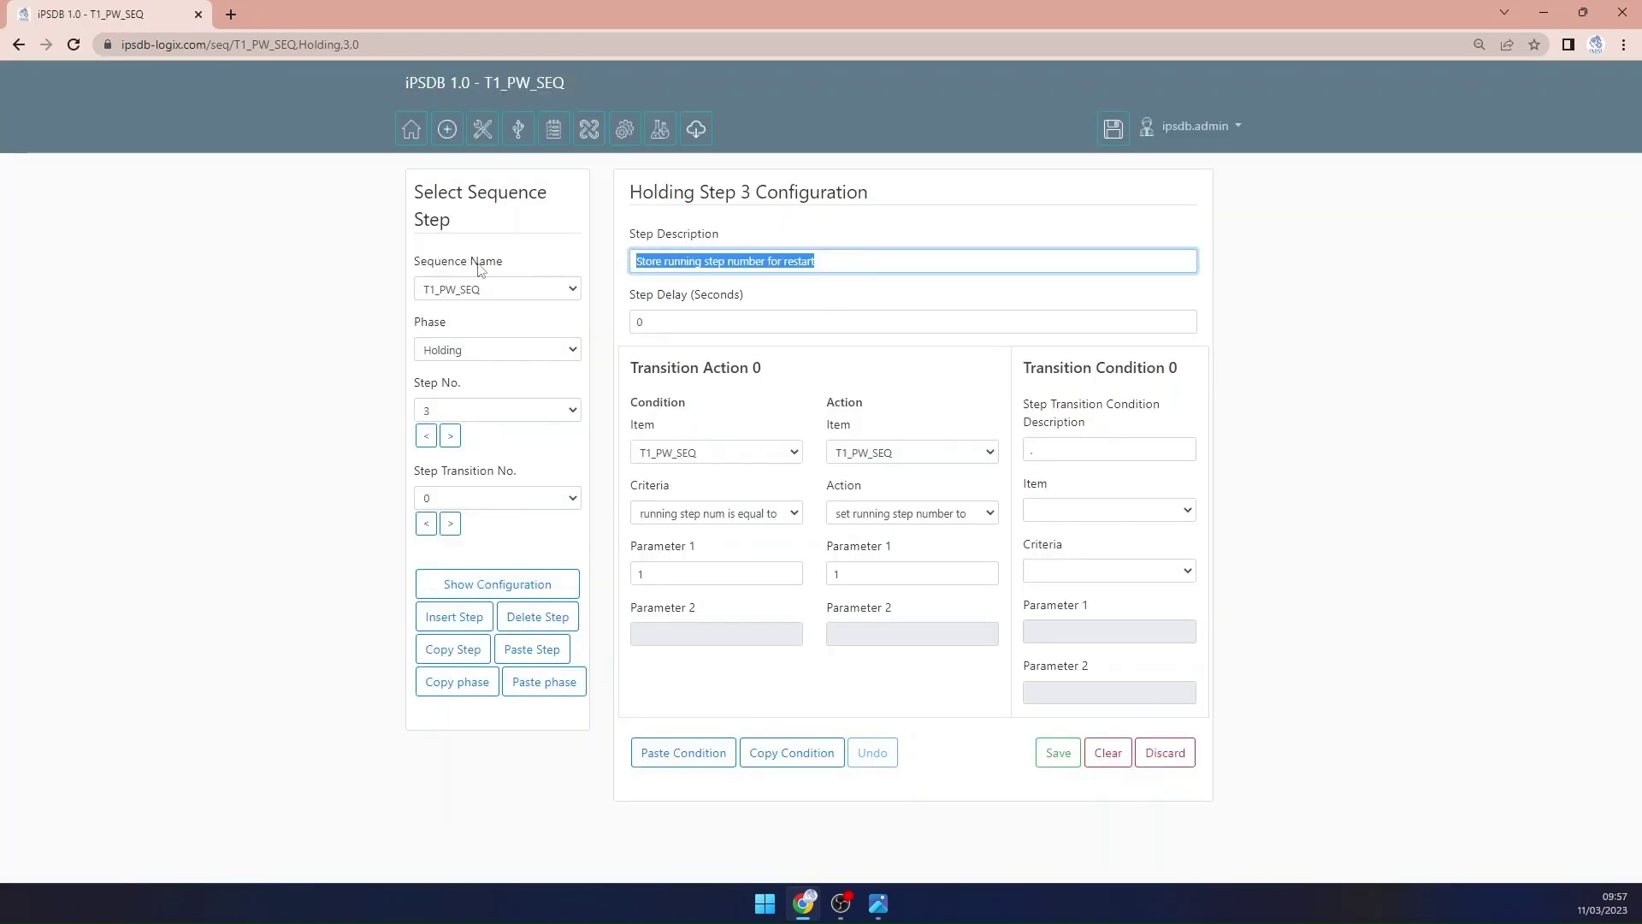
# Step: Replace the description of Holding step 3 in T1_PROD_SEQ with the copied text "Store running step number for restart"
pyautogui.click(490, 298)
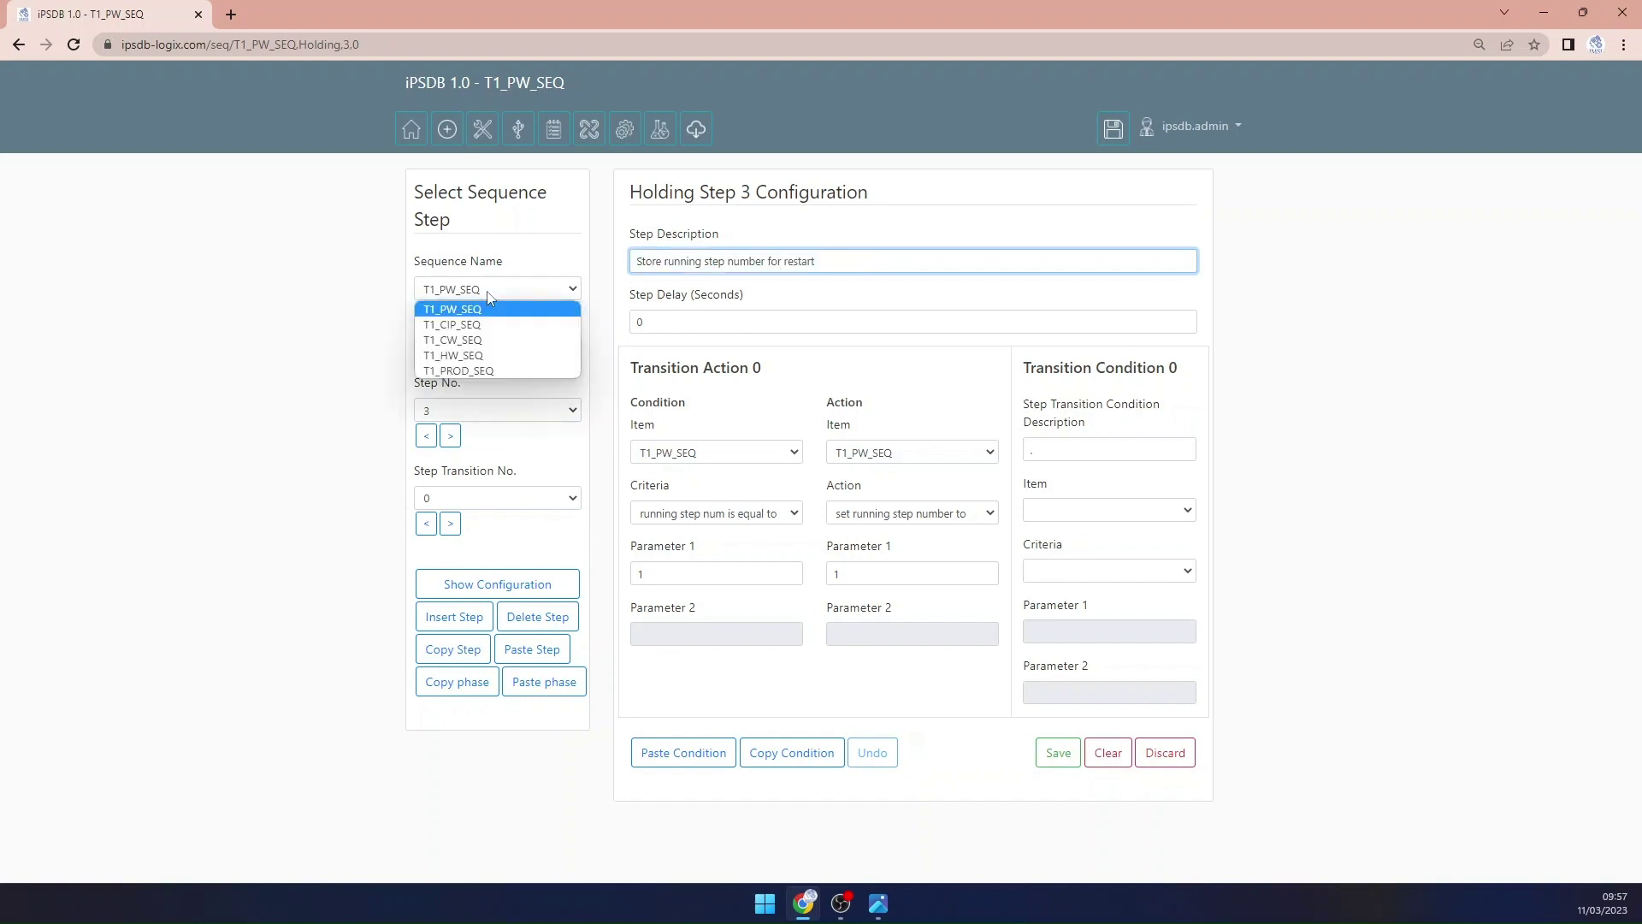
pyautogui.click(491, 372)
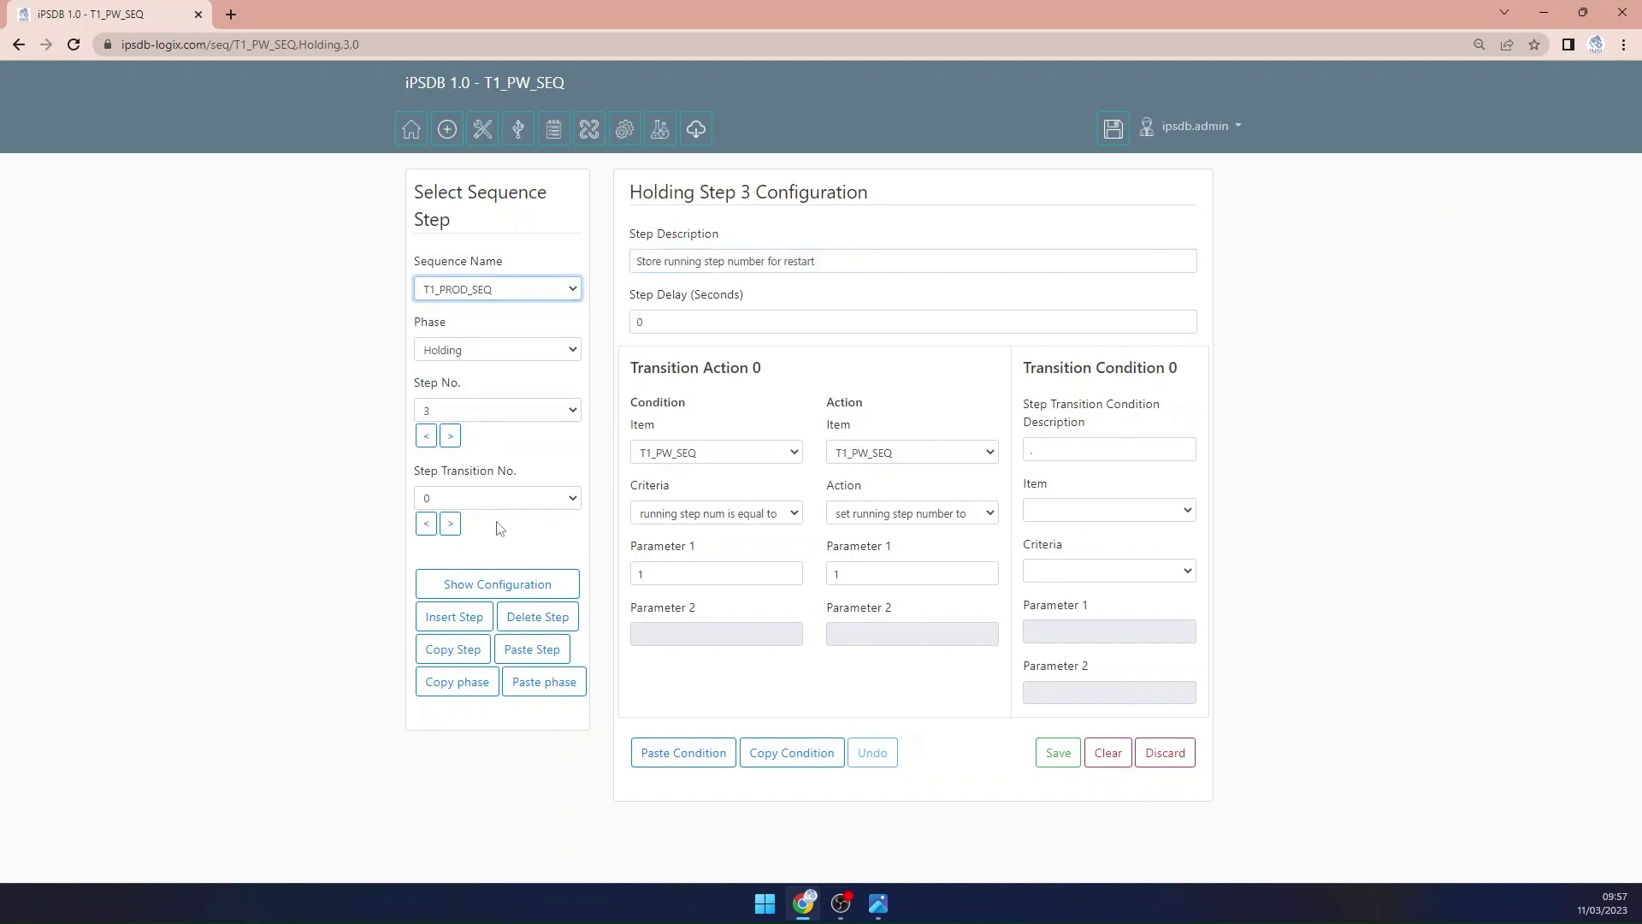
pyautogui.click(523, 584)
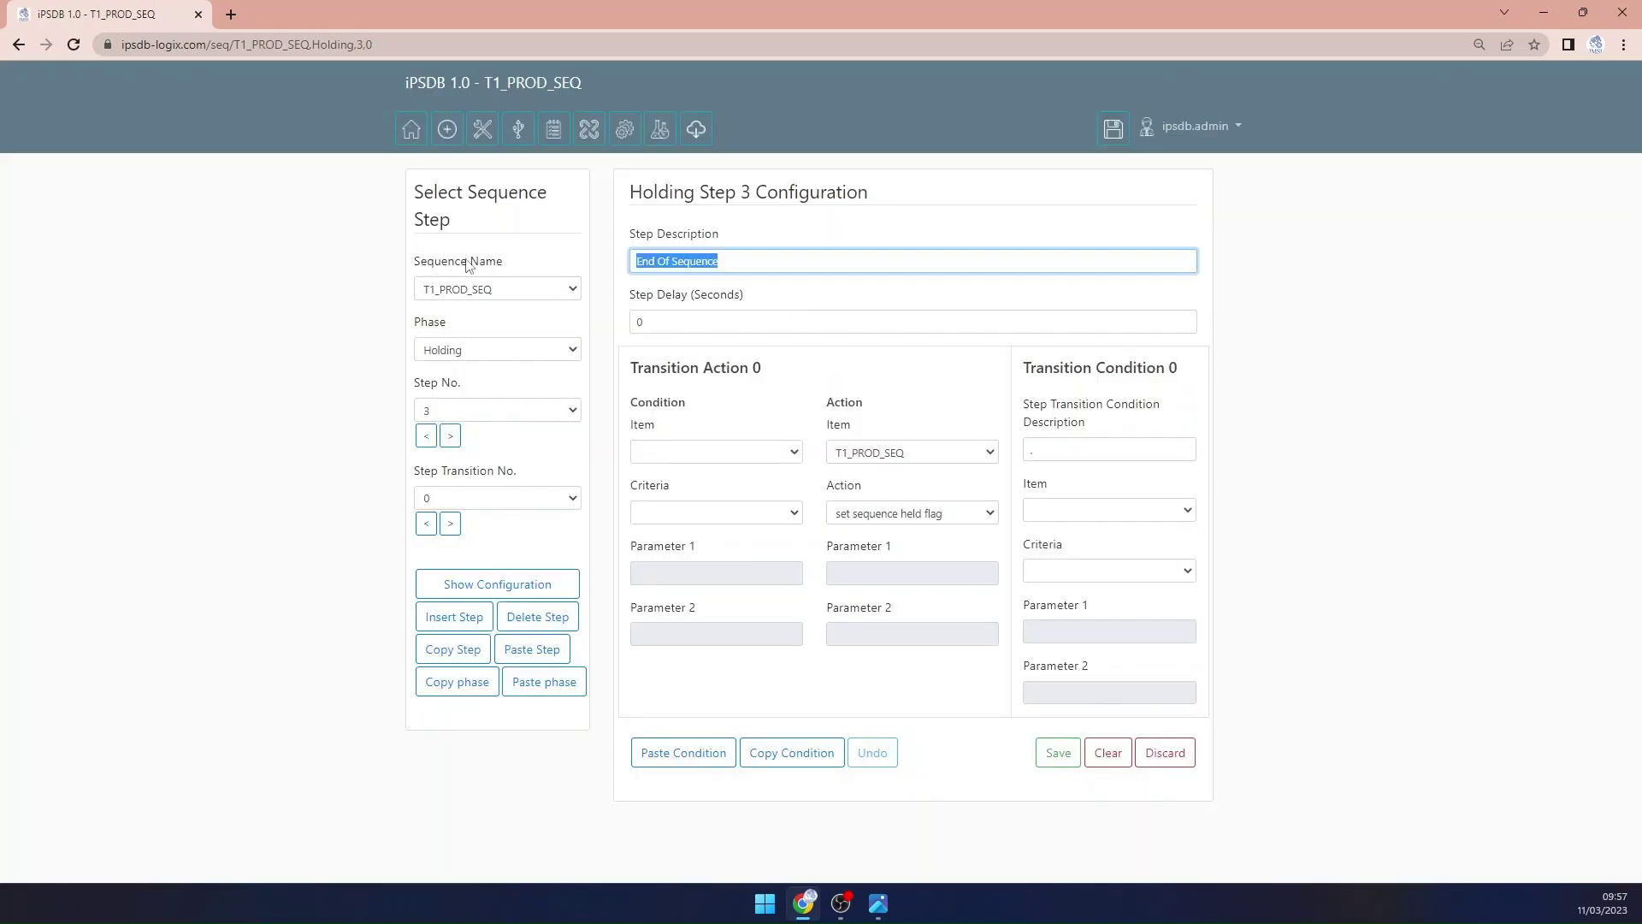
pyautogui.hotkey('ctrl', 'v')
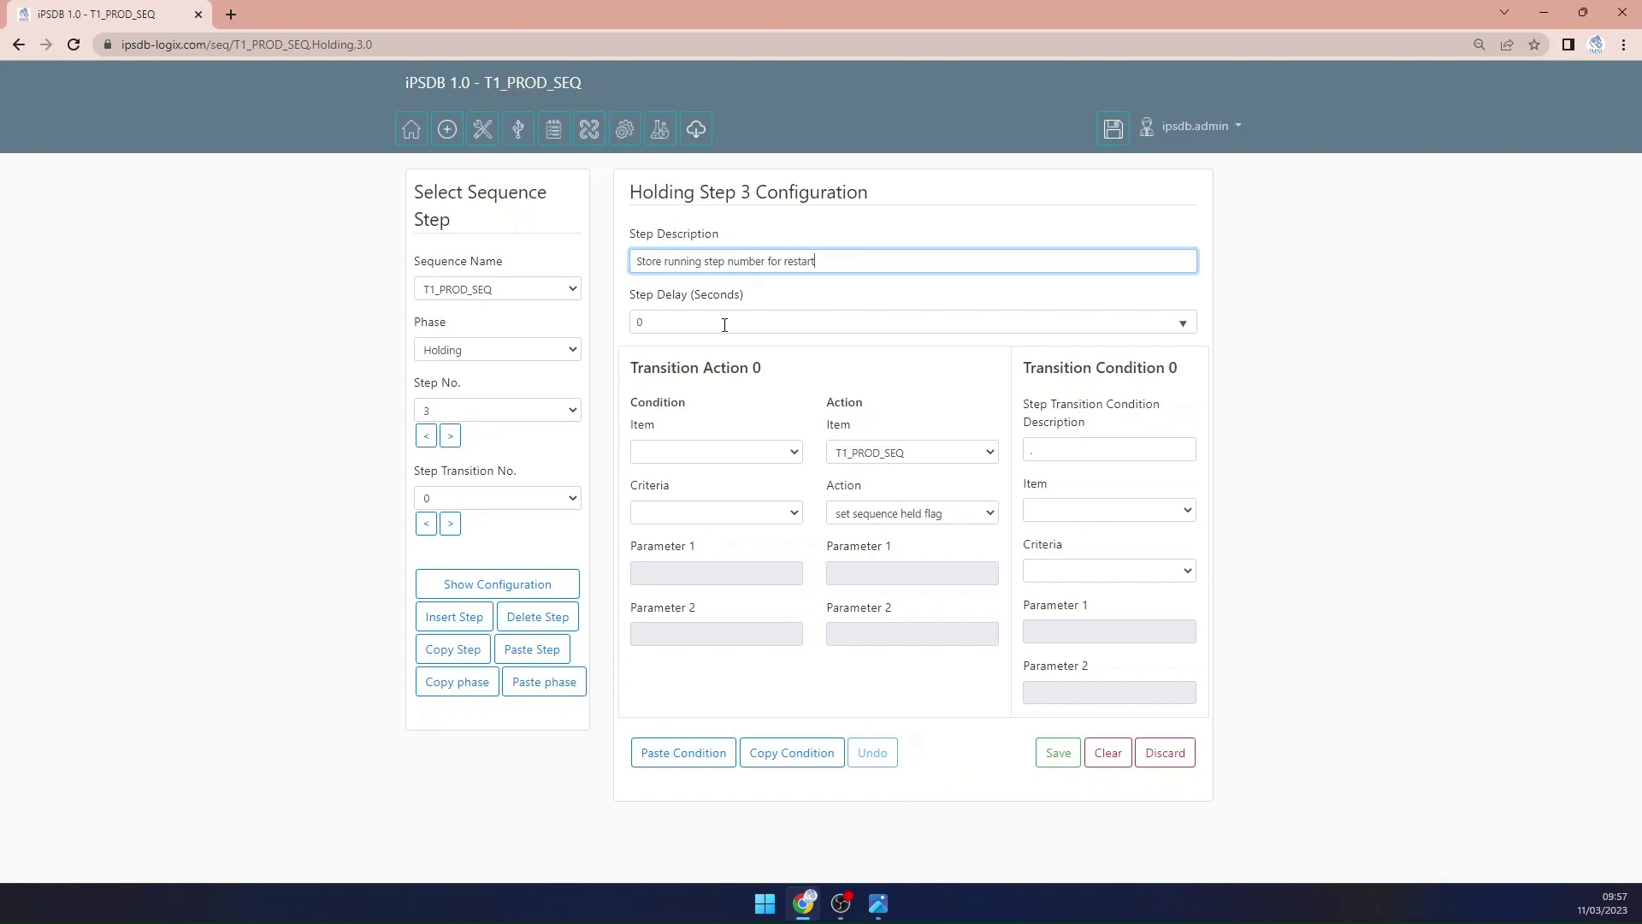
# Step: Set the action condition of transition 0 in Holding step 3 to T1_PROD_SEQ running step num is less than 2
pyautogui.click(720, 453)
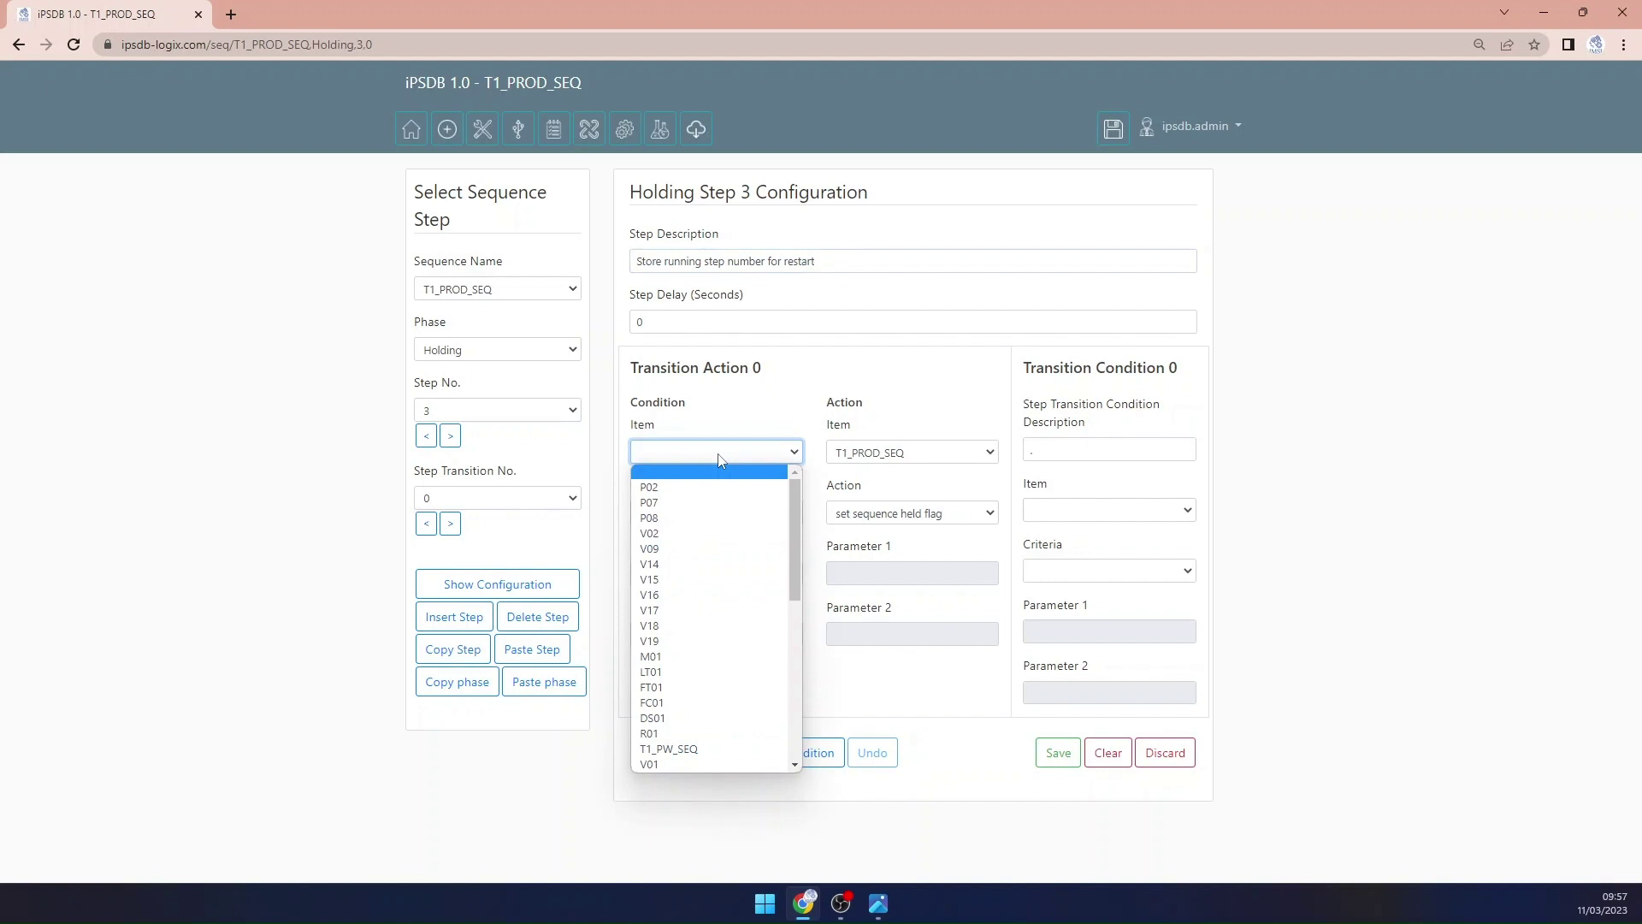
pyautogui.scroll(-3, 719, 556)
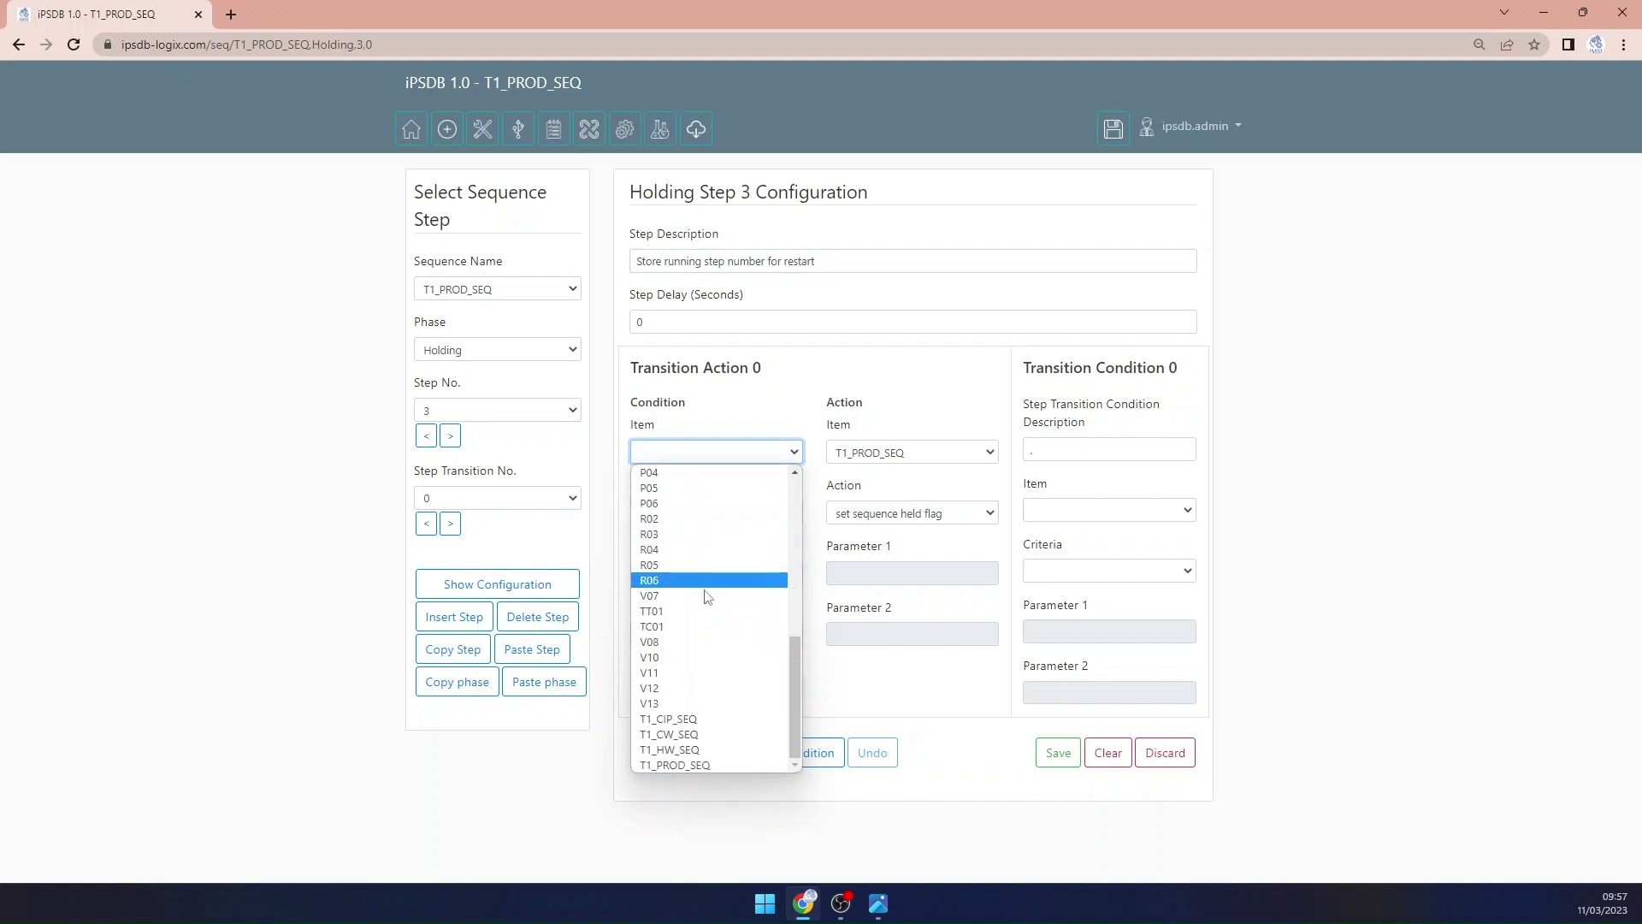
pyautogui.click(703, 756)
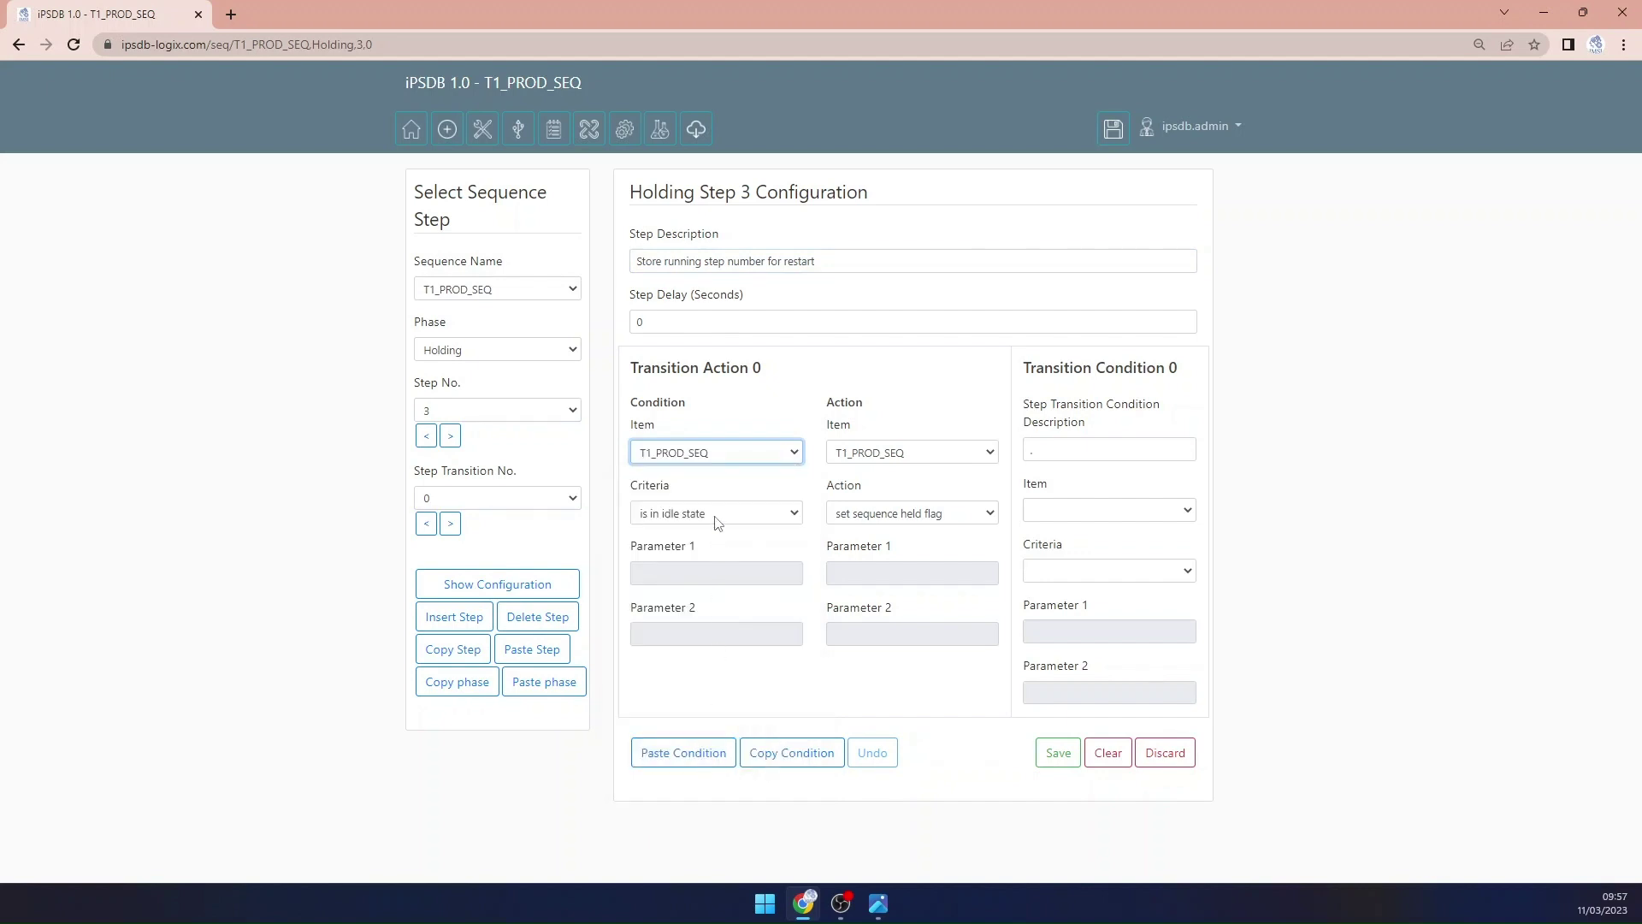
pyautogui.click(717, 514)
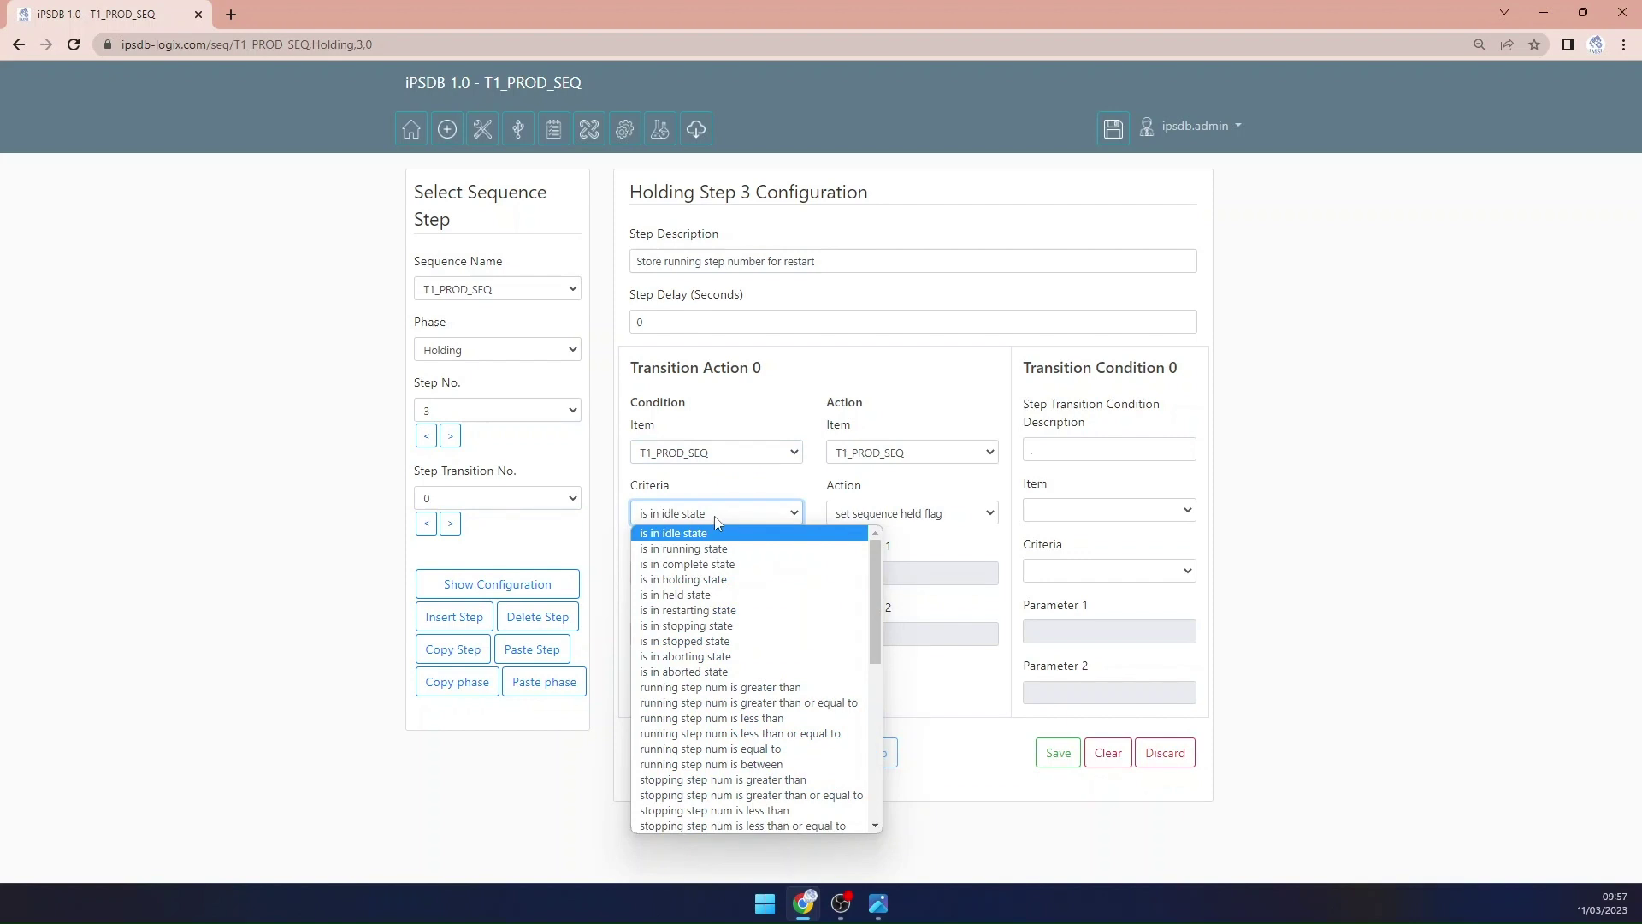
pyautogui.click(744, 749)
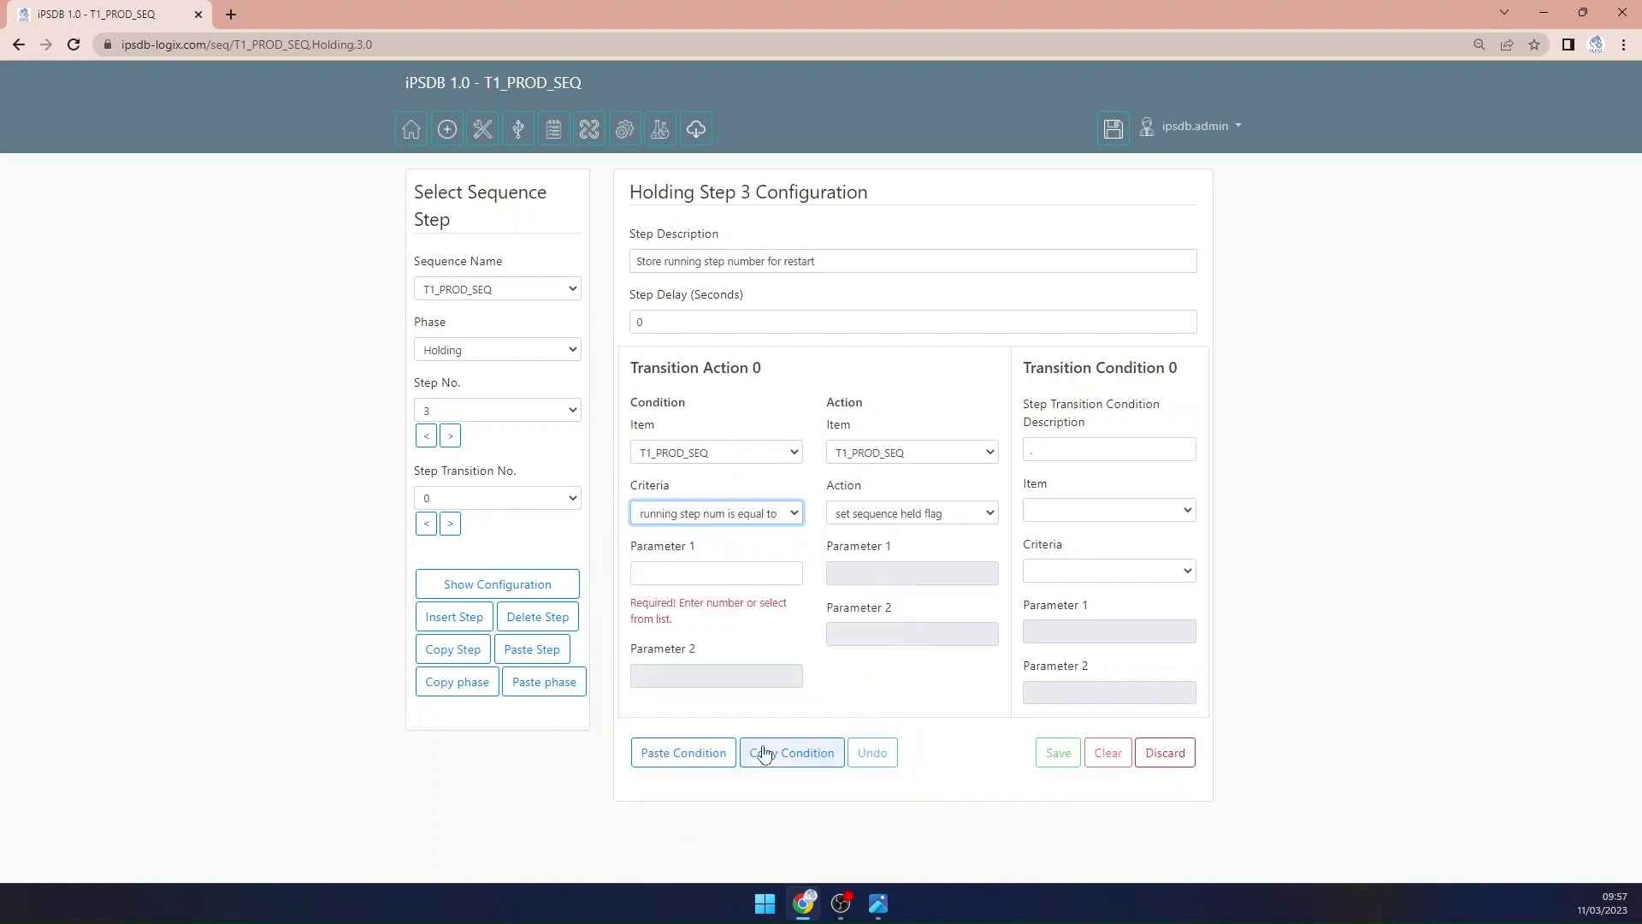
pyautogui.click(780, 515)
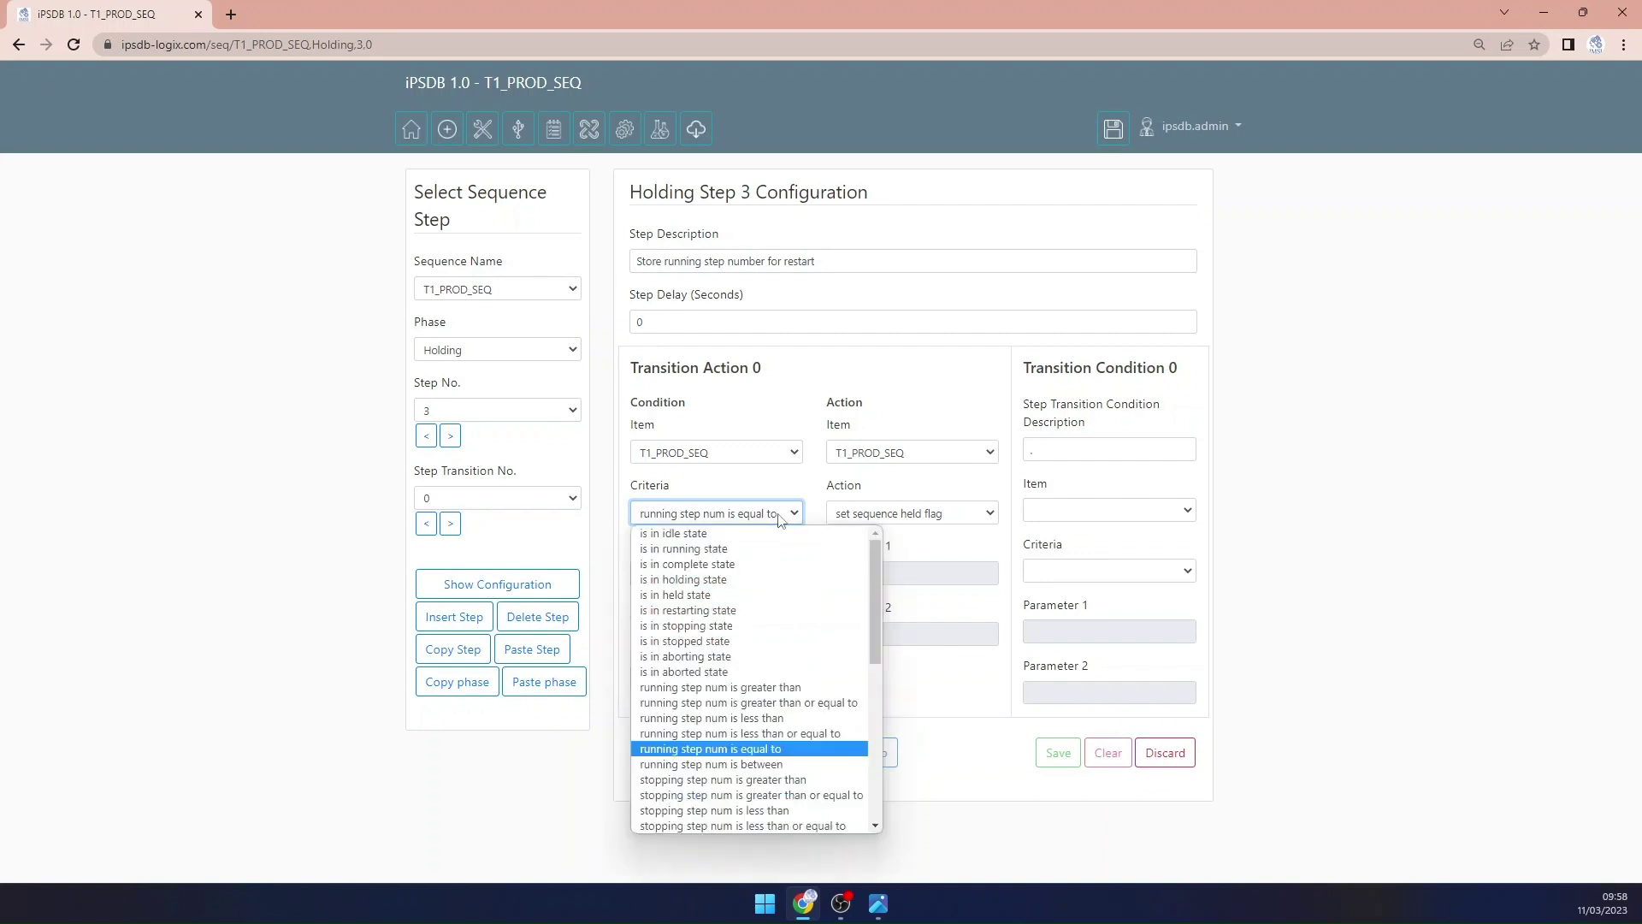
pyautogui.click(809, 718)
pyautogui.click(678, 572)
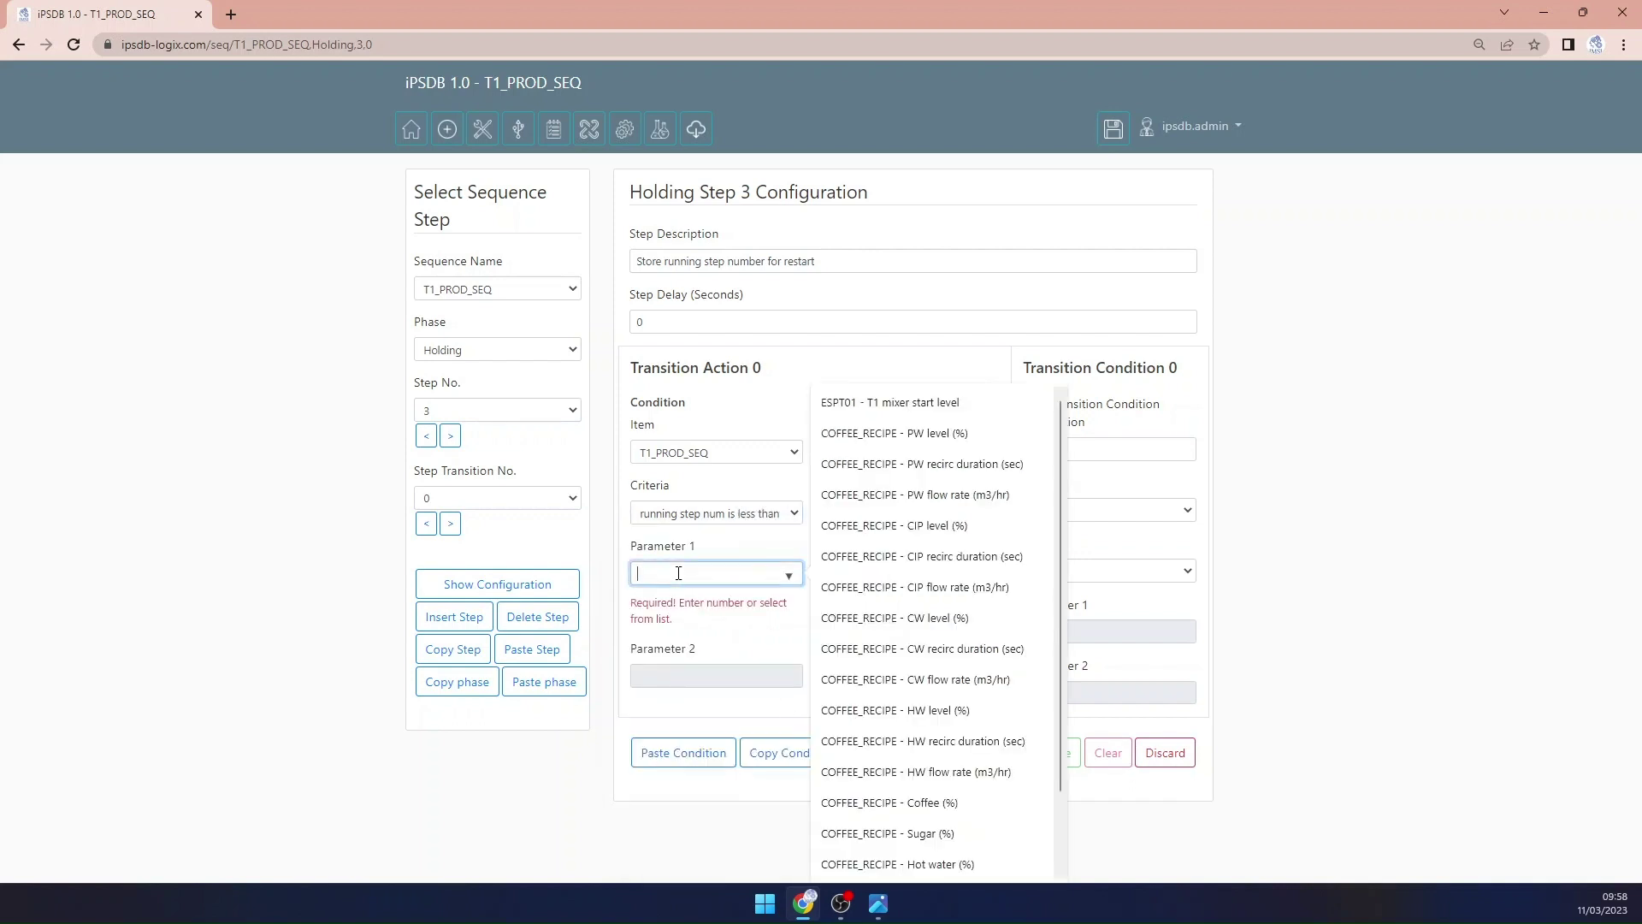
pyautogui.write('2')
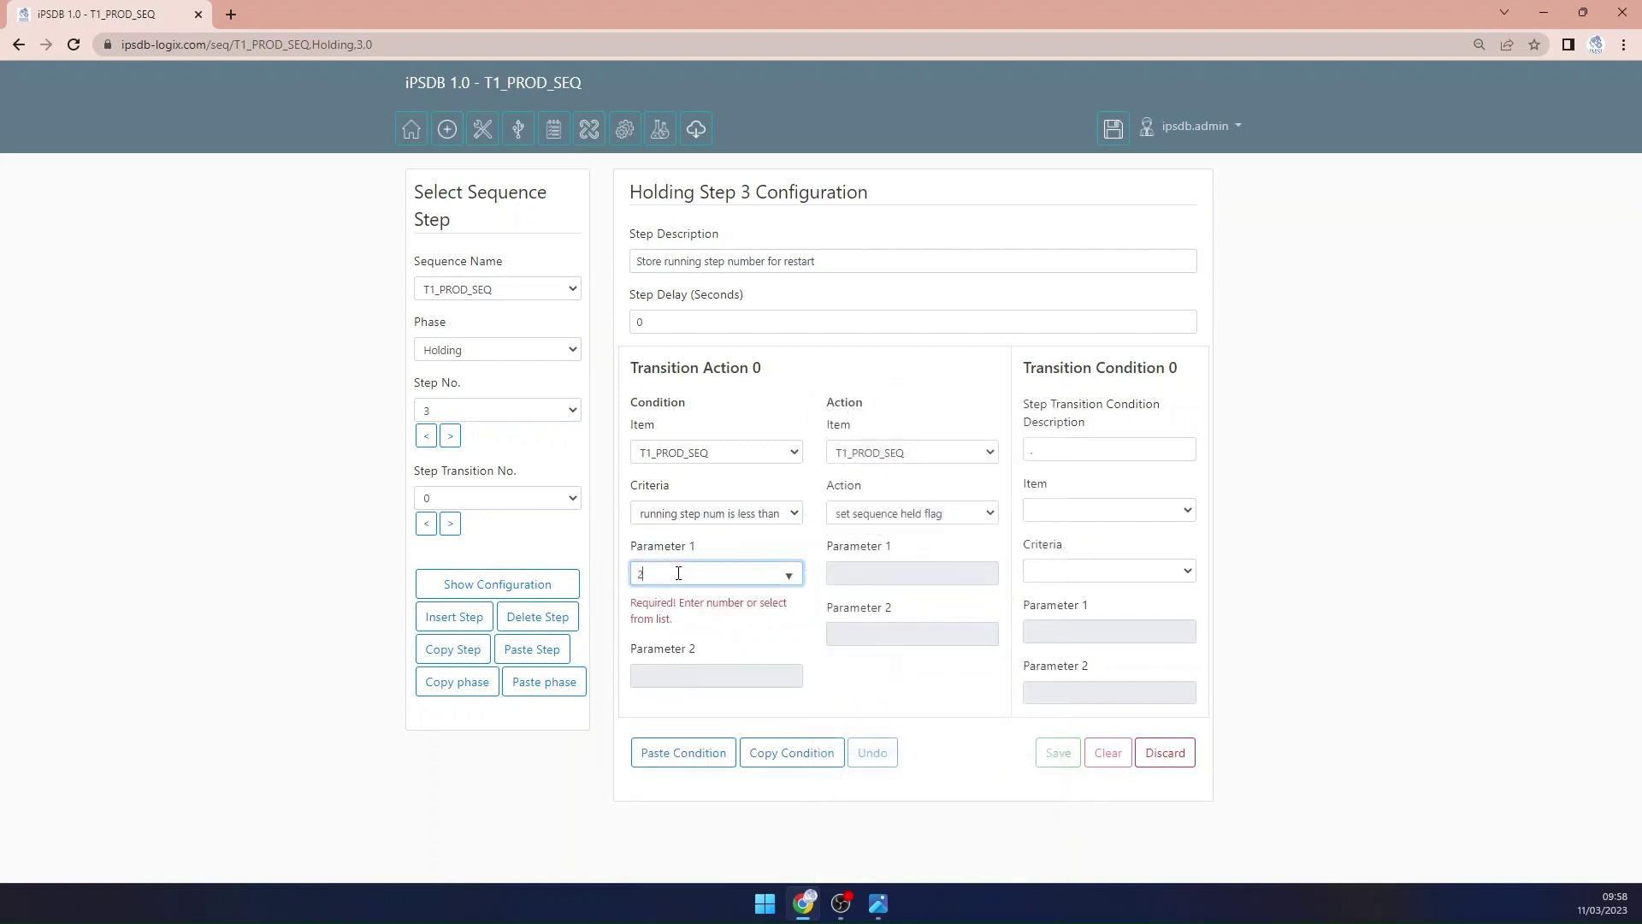
# Step: Make transition action 0 set the running step number to 1, and save the transition
pyautogui.click(952, 516)
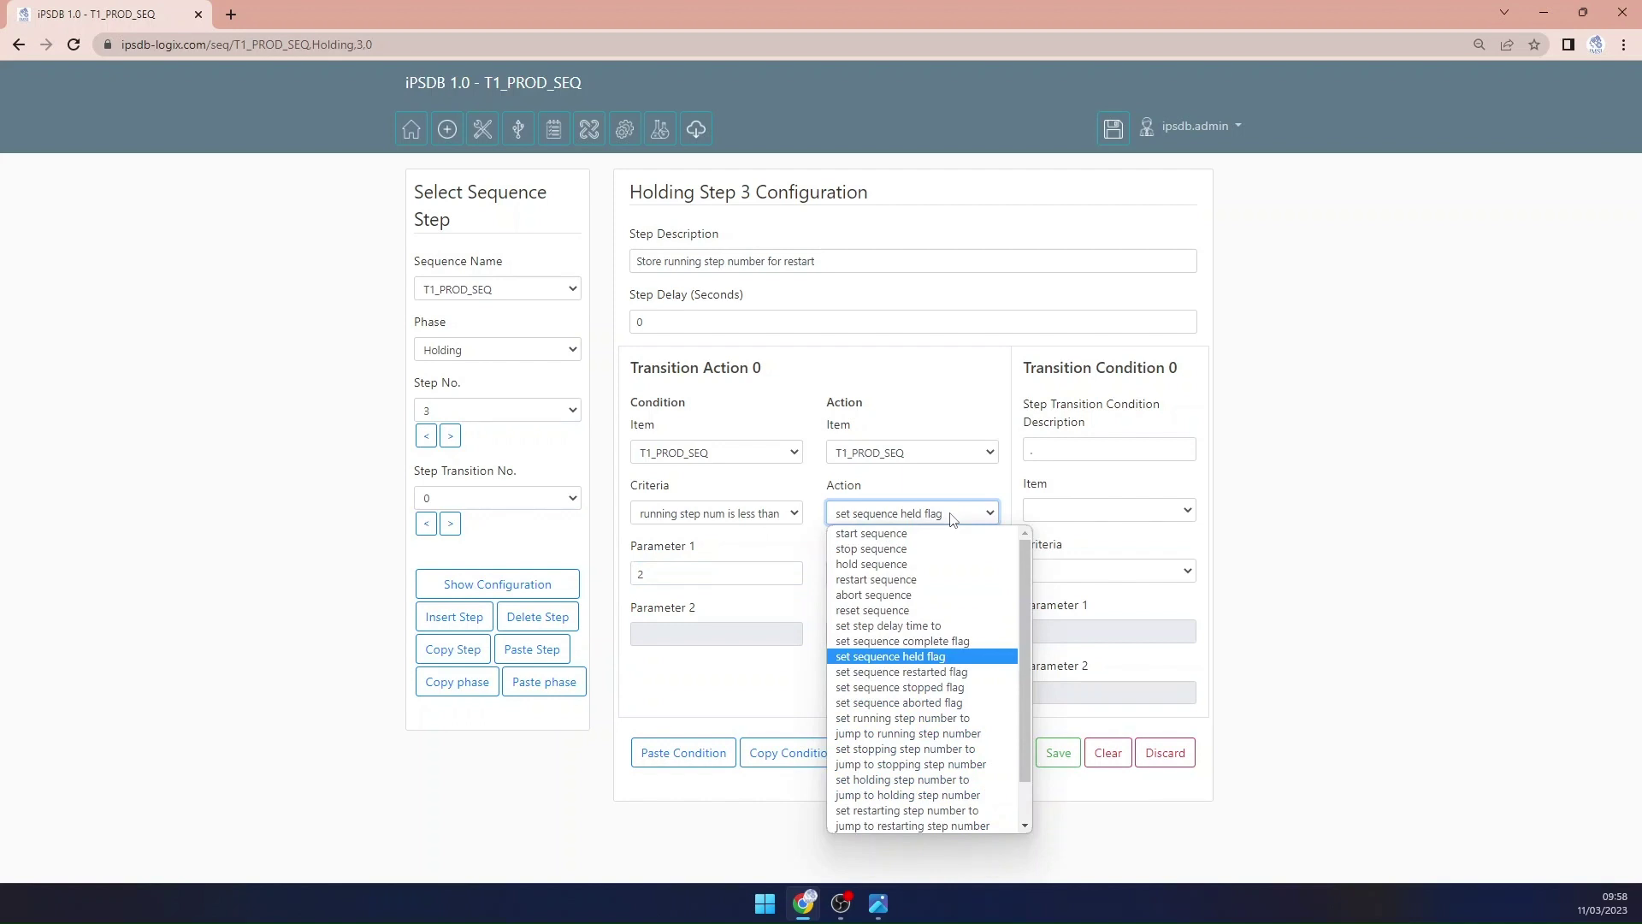
pyautogui.click(967, 727)
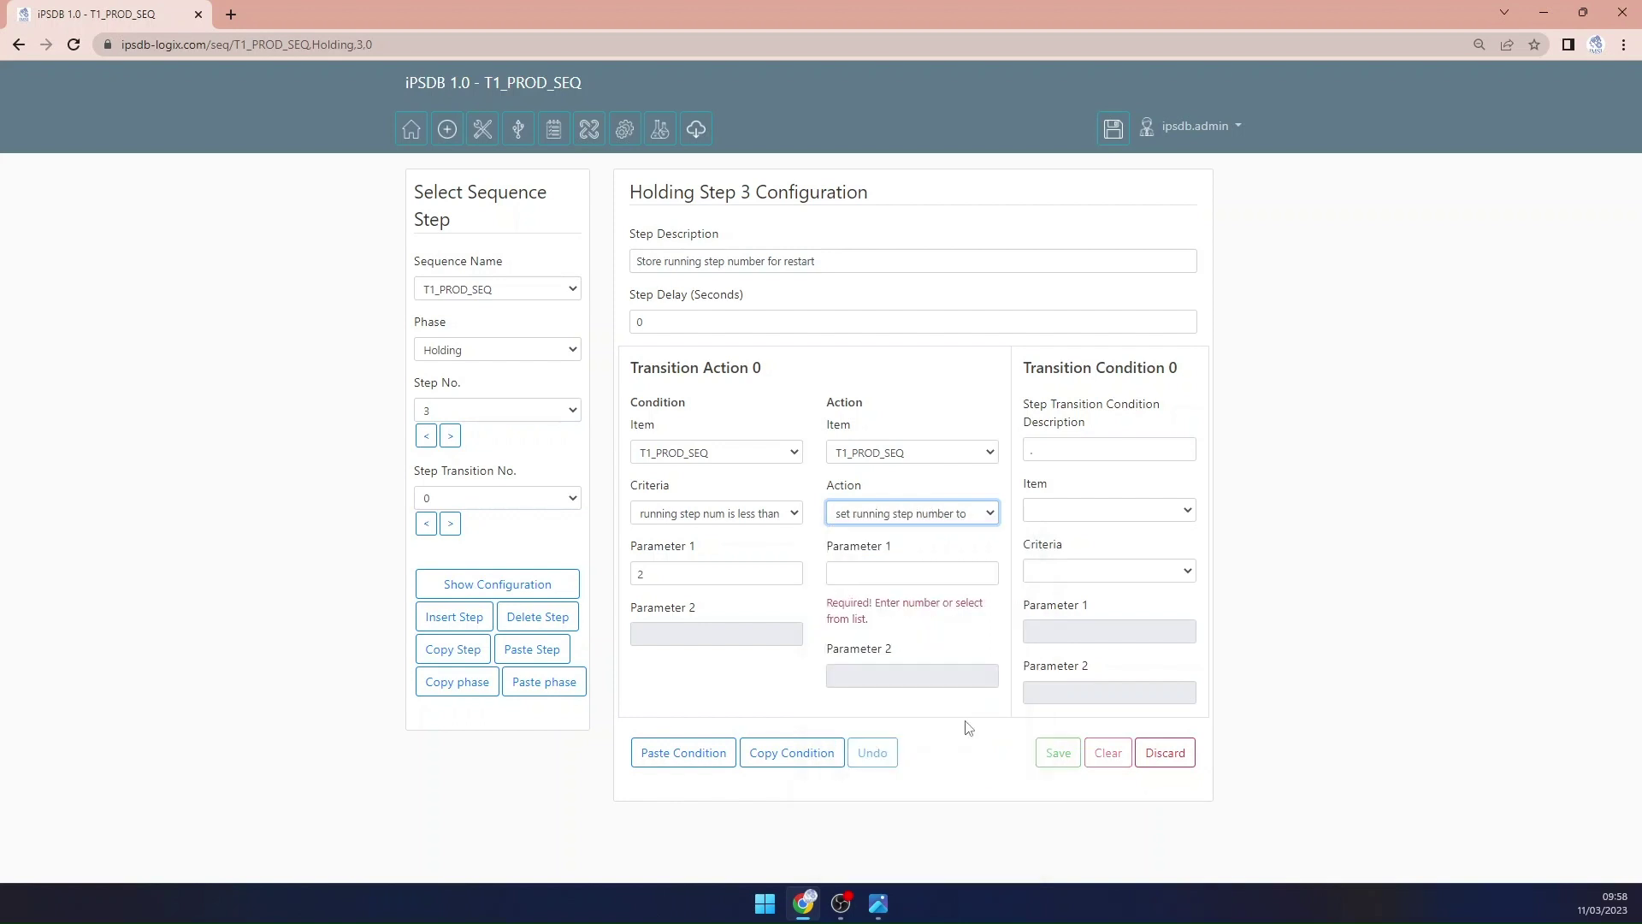
pyautogui.click(898, 576)
pyautogui.write('1')
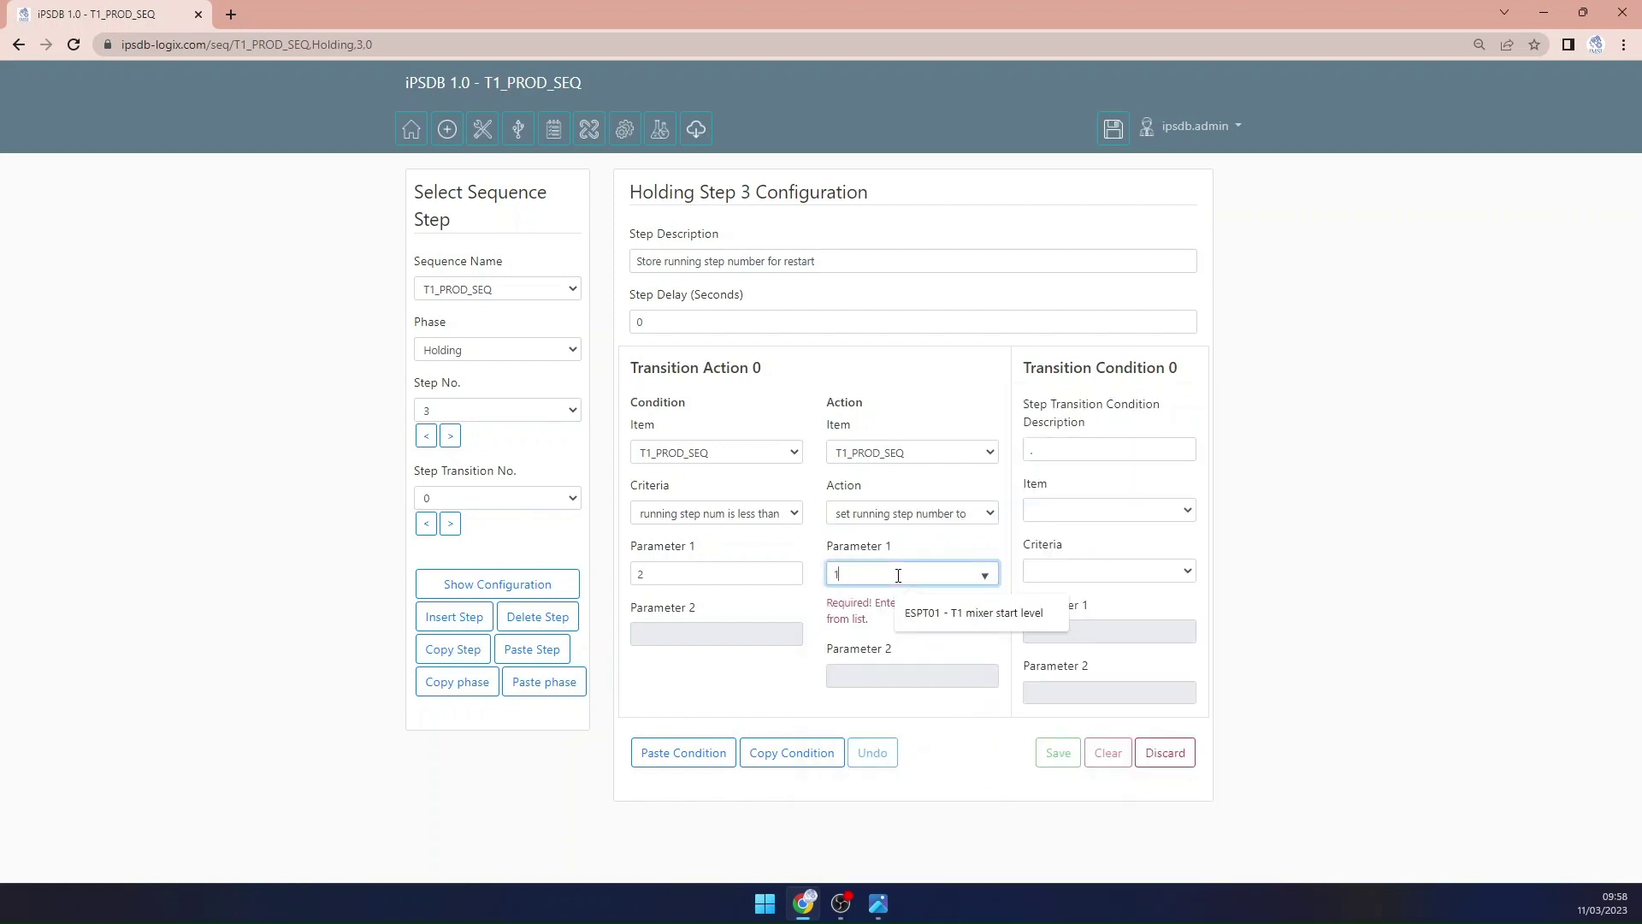
pyautogui.click(1058, 751)
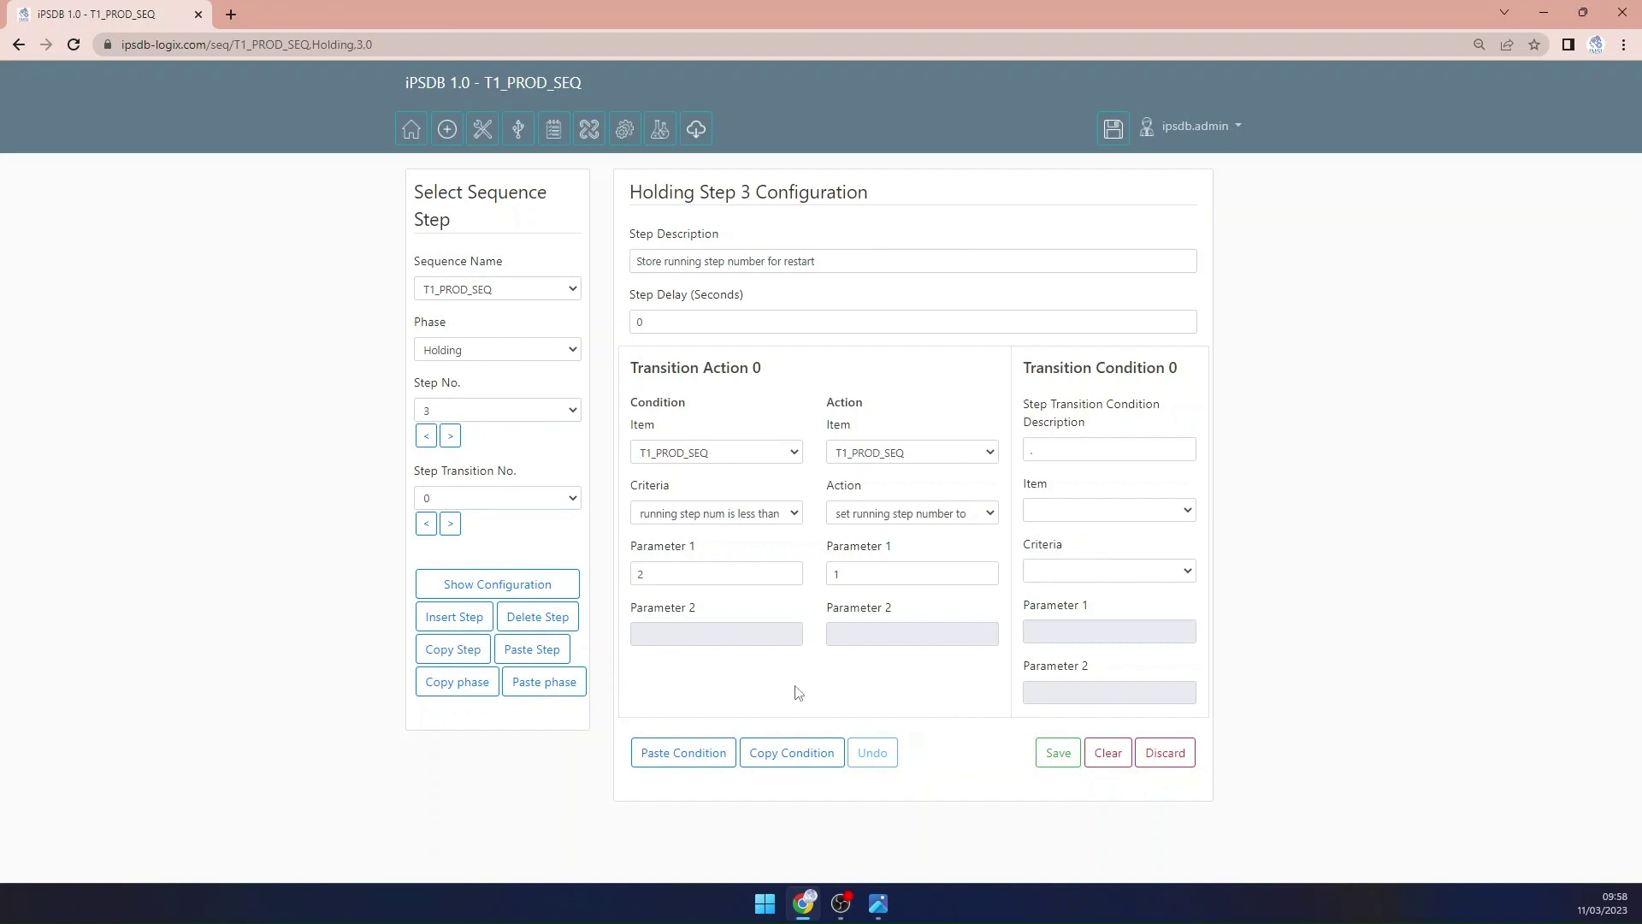
# Step: Copy transition 0 of Holding step 3 and paste it into transition 1
pyautogui.click(797, 756)
pyautogui.click(450, 574)
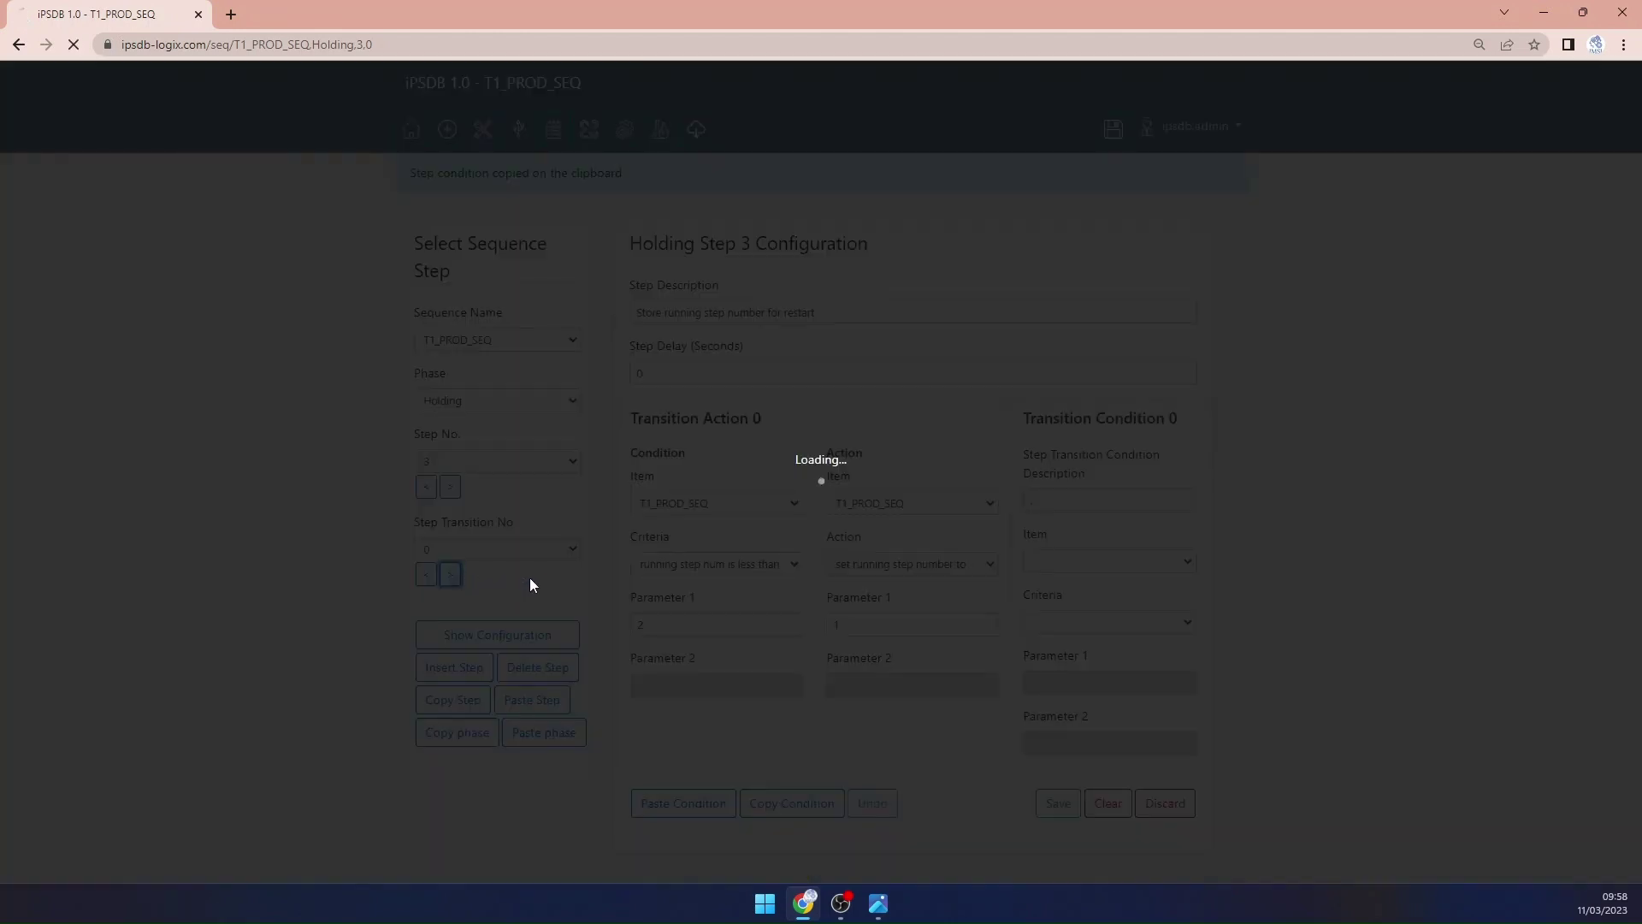
pyautogui.click(680, 750)
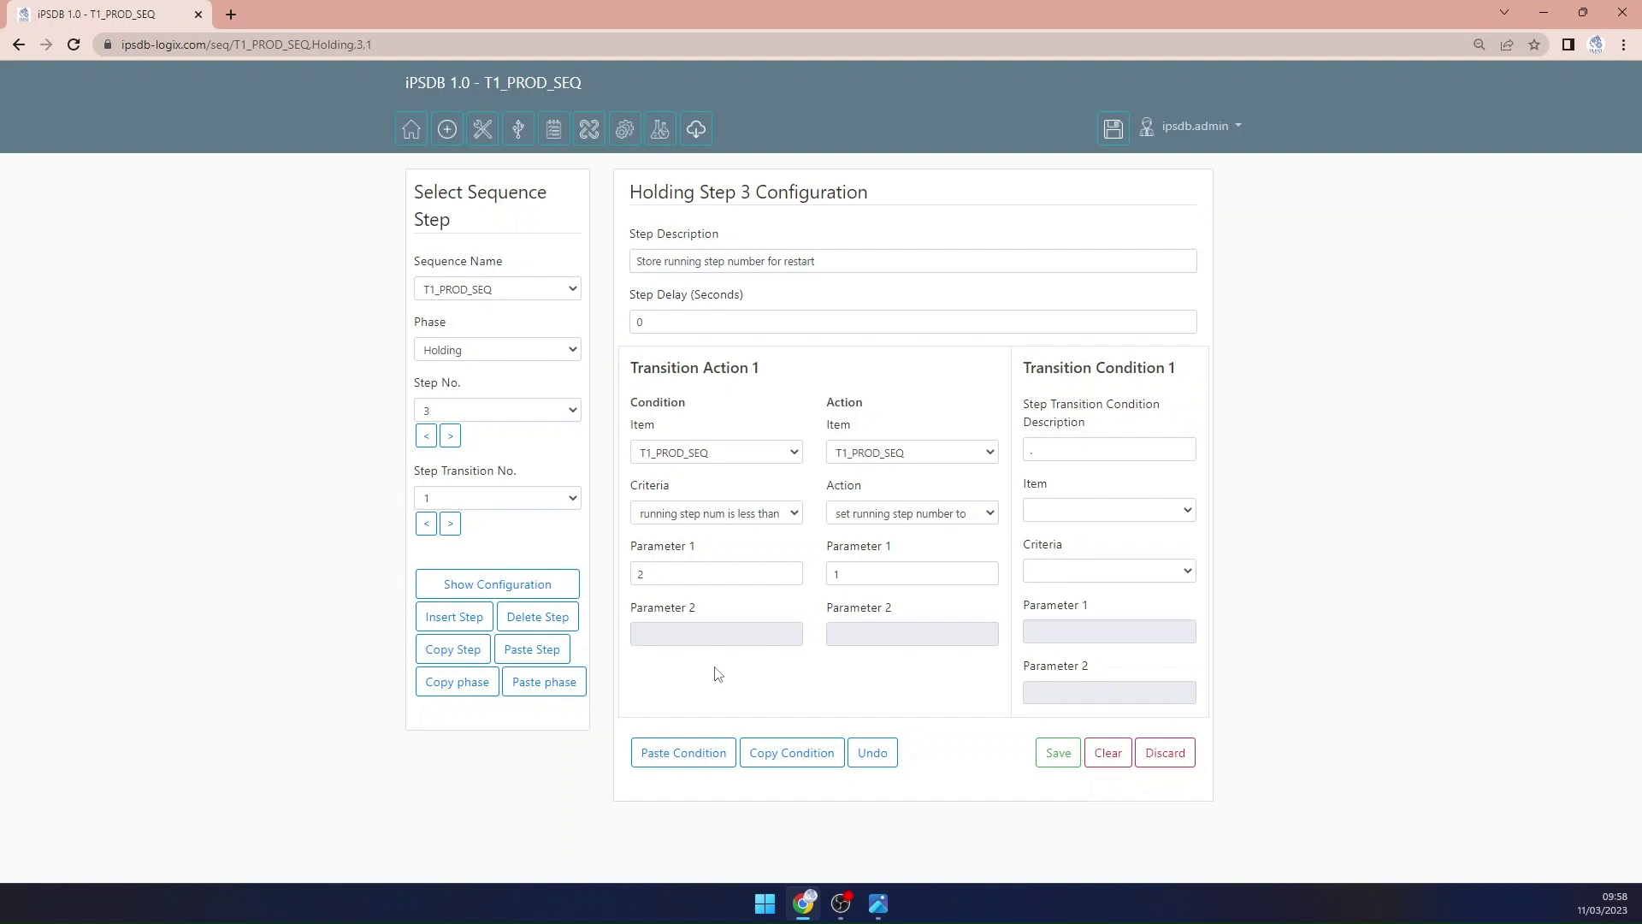
# Step: Change the criteria of transition action 1 to running step num is between, with 5 as the second parameter
pyautogui.click(736, 514)
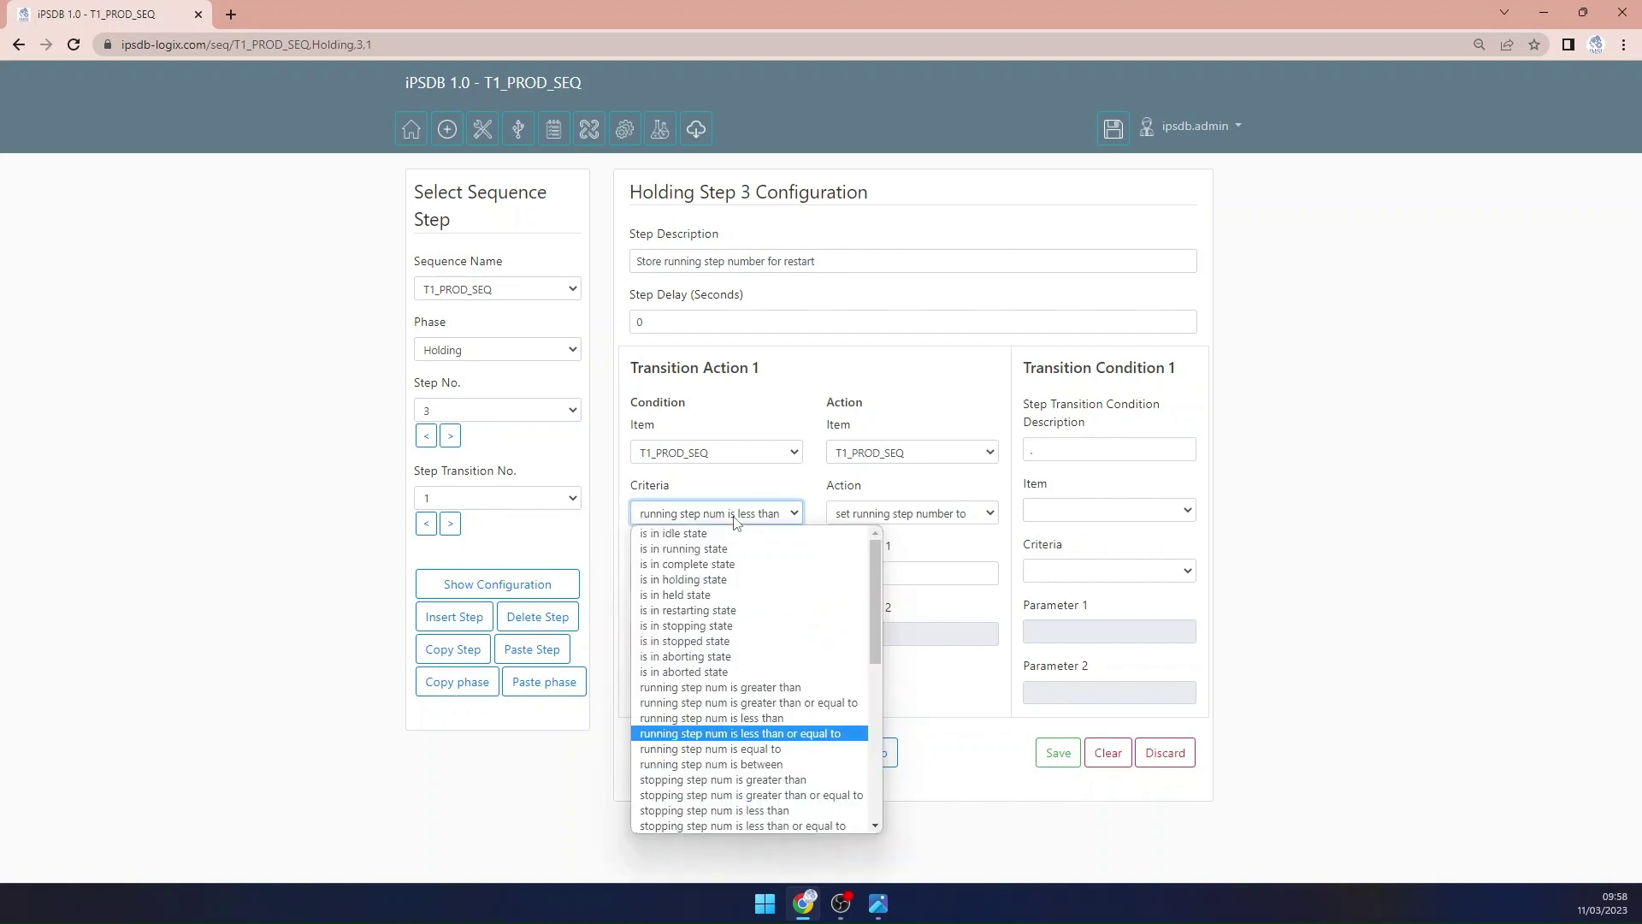
pyautogui.click(747, 765)
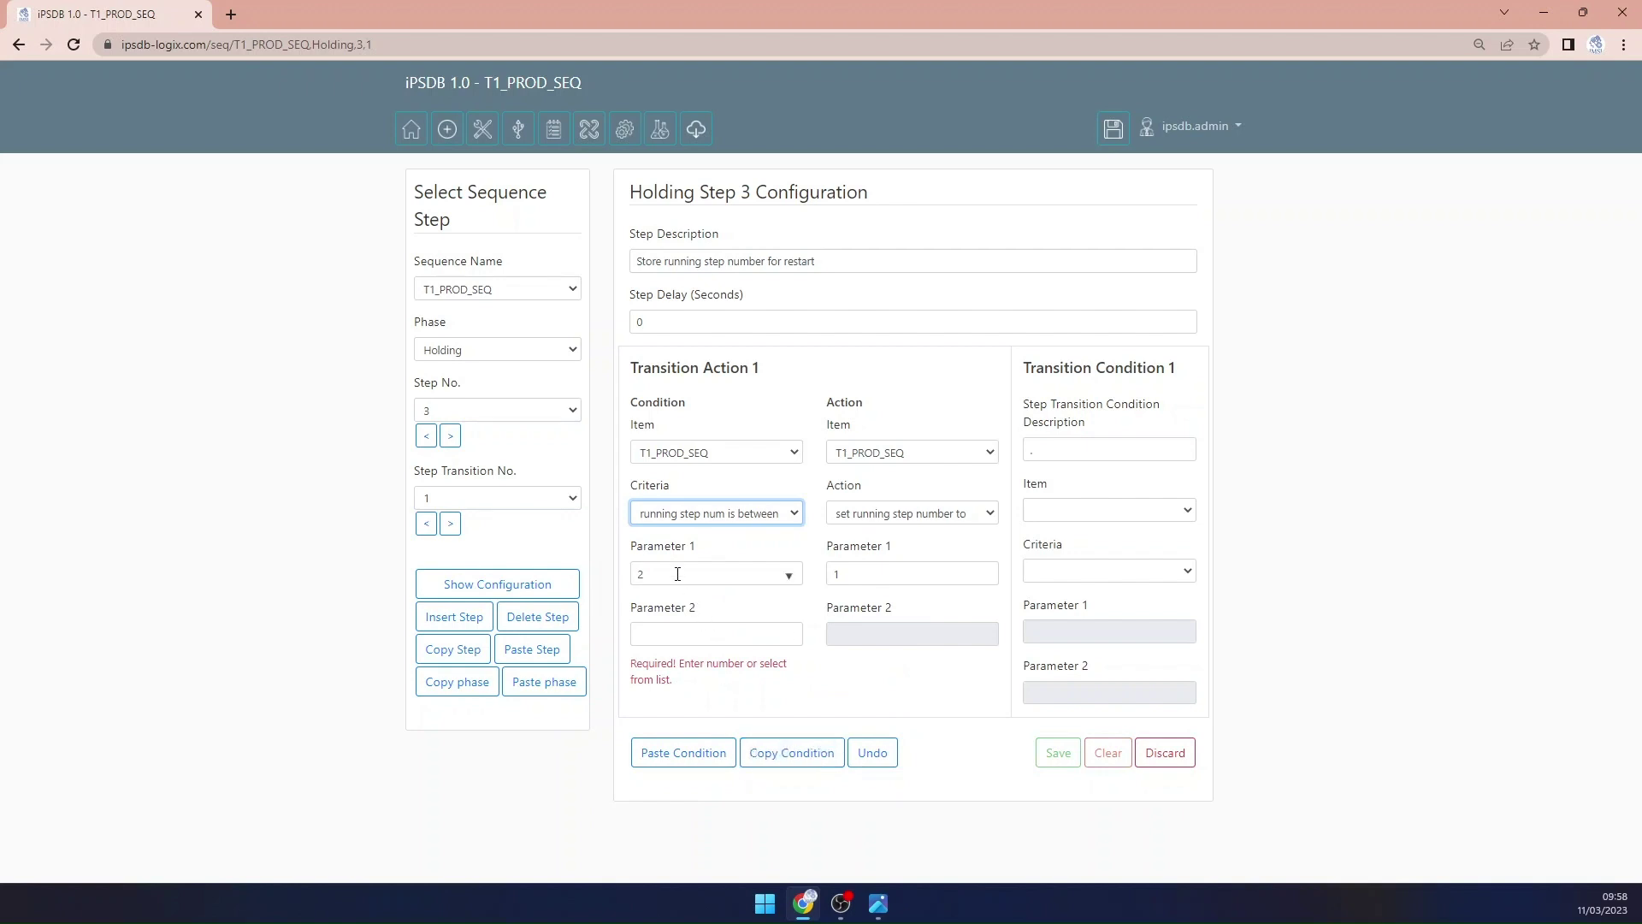
pyautogui.click(676, 637)
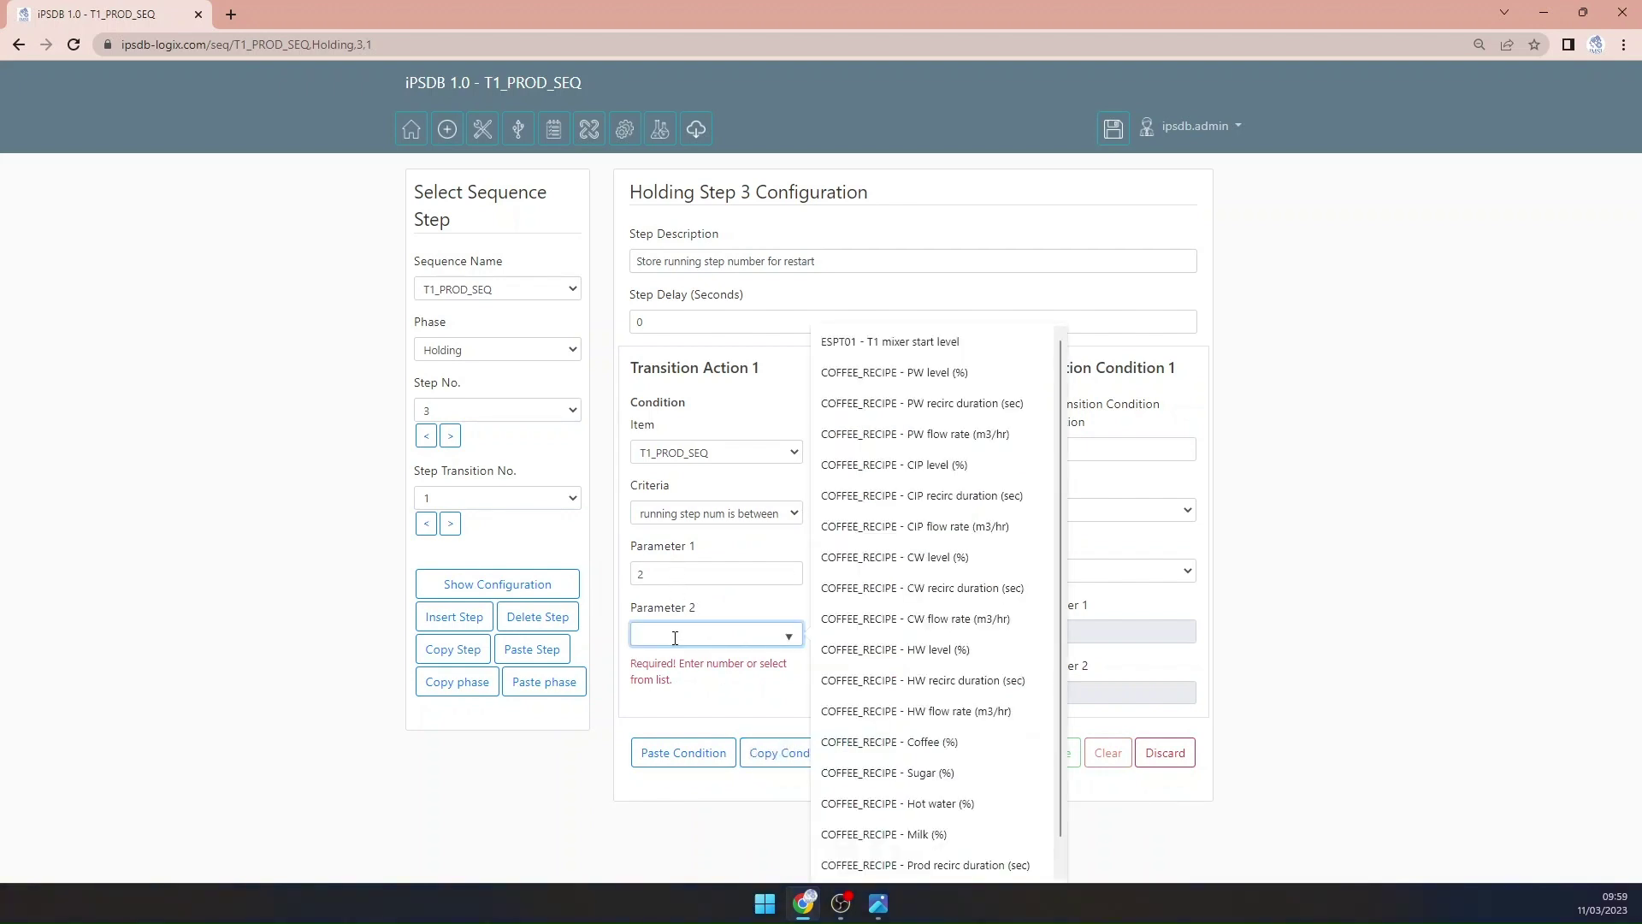
pyautogui.write('5')
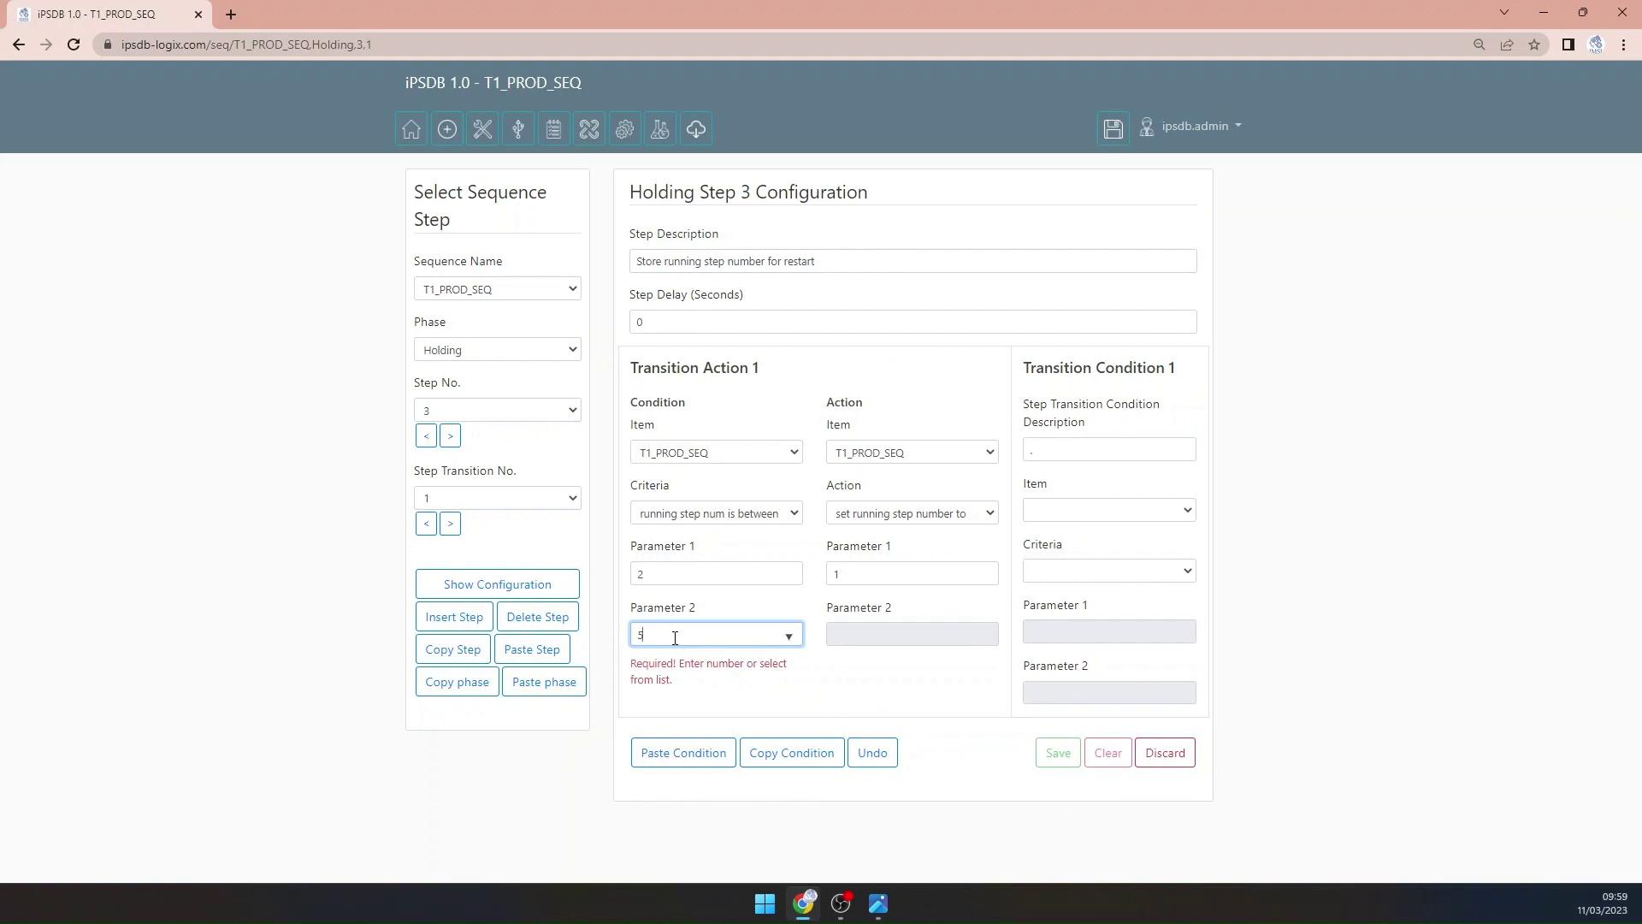
pyautogui.click(771, 604)
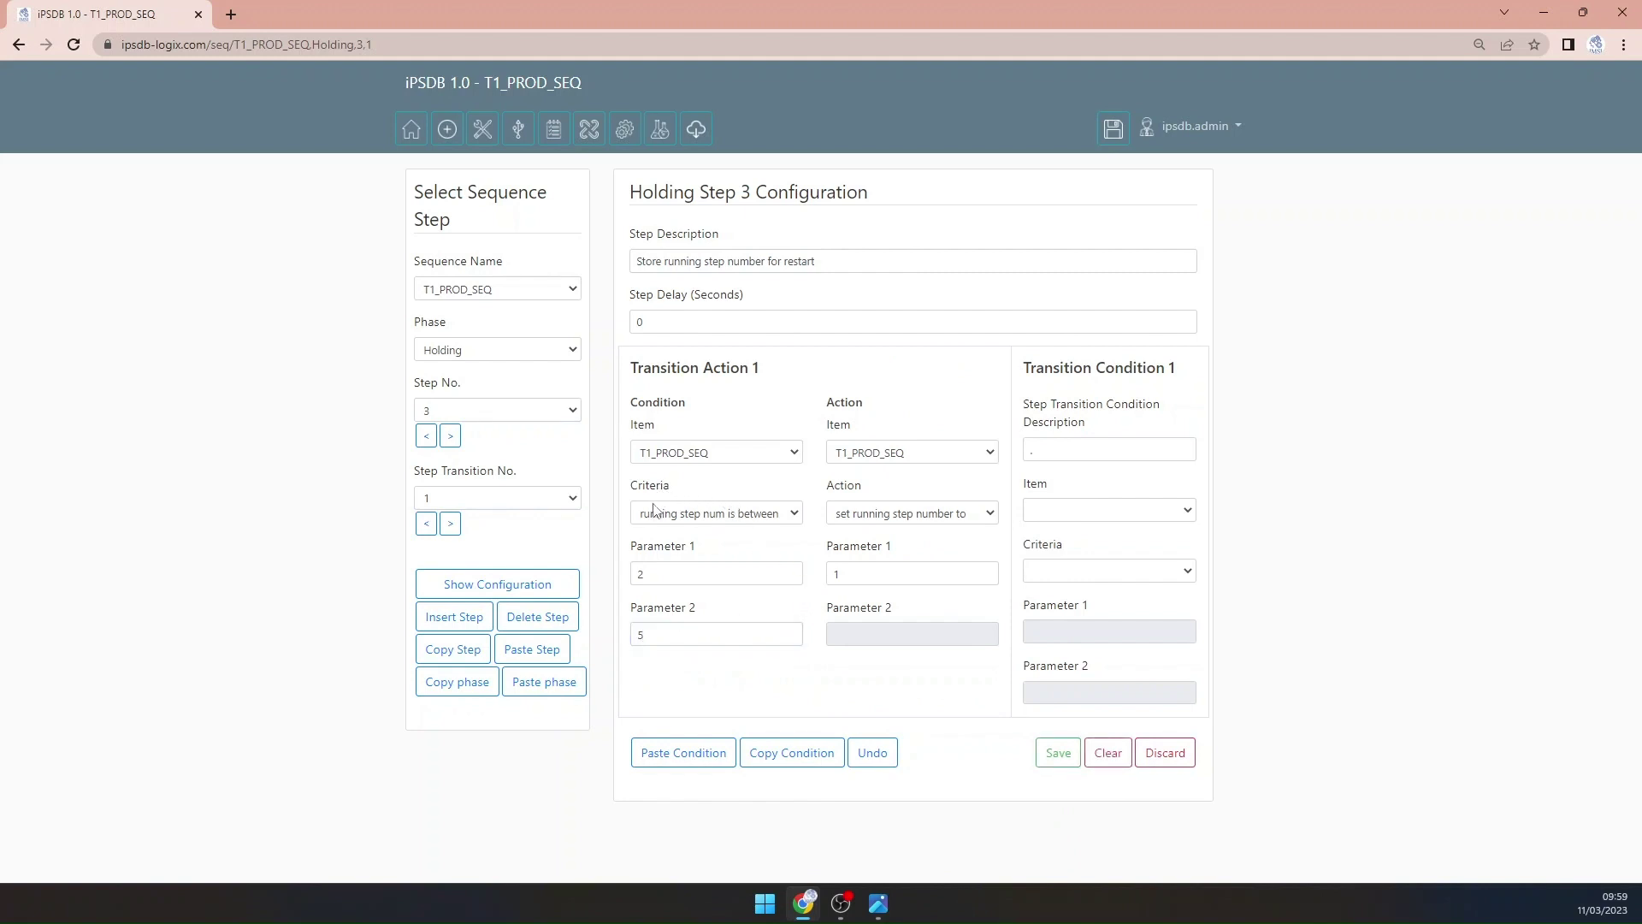
# Step: Set the running step number assigned by transition action 1 to 3, and save the transition
pyautogui.click(869, 575)
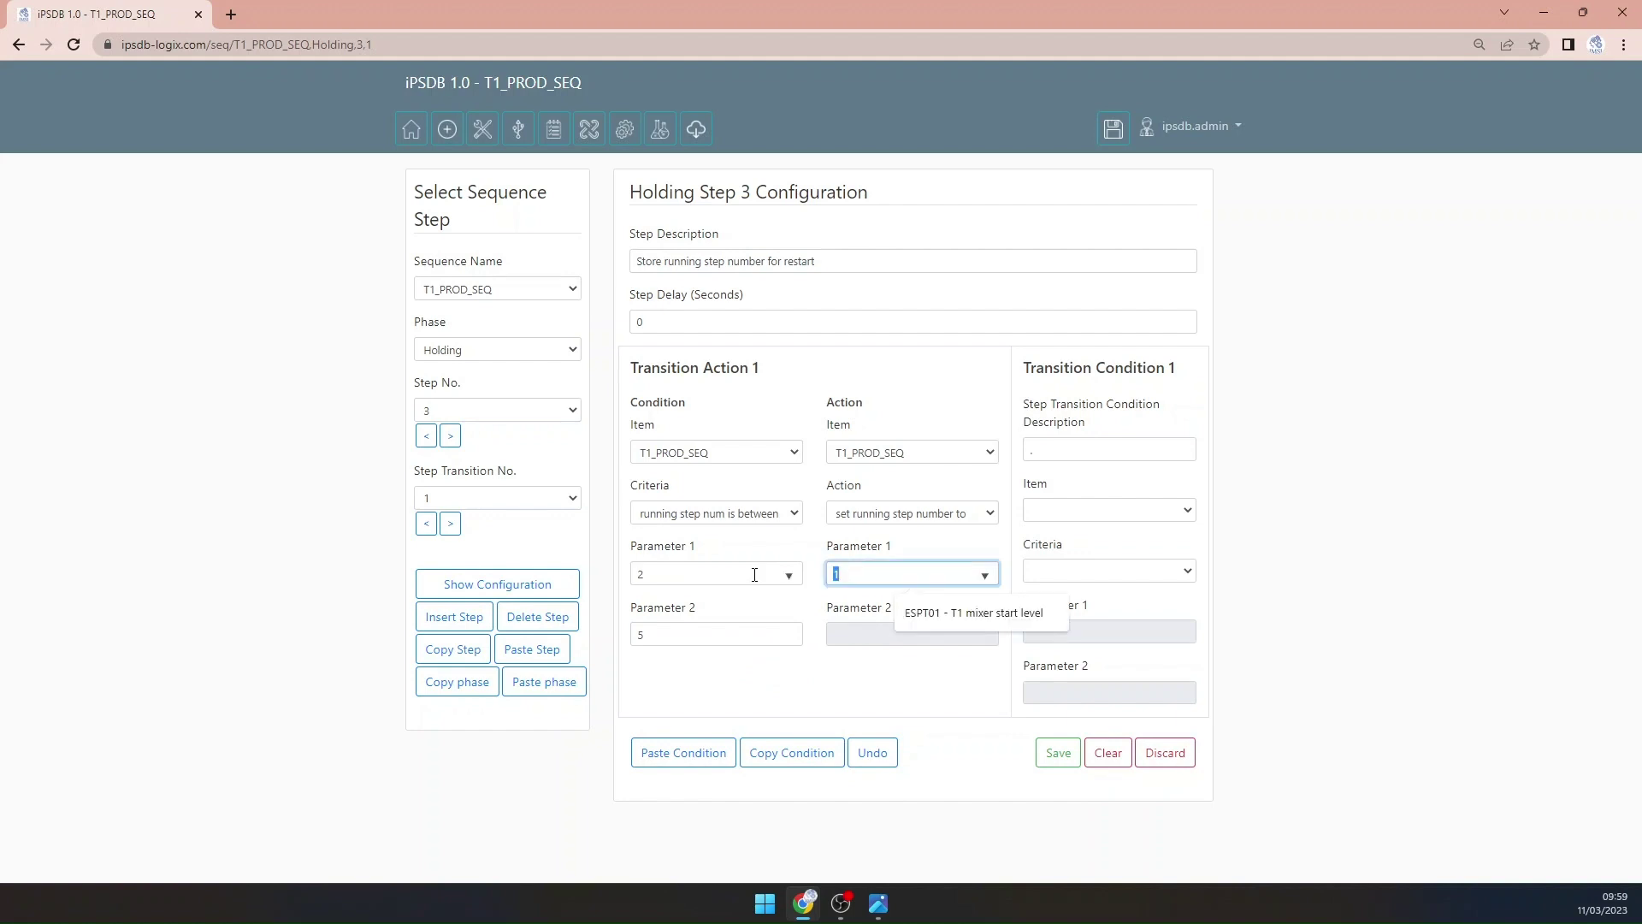
pyautogui.write('3')
pyautogui.click(808, 610)
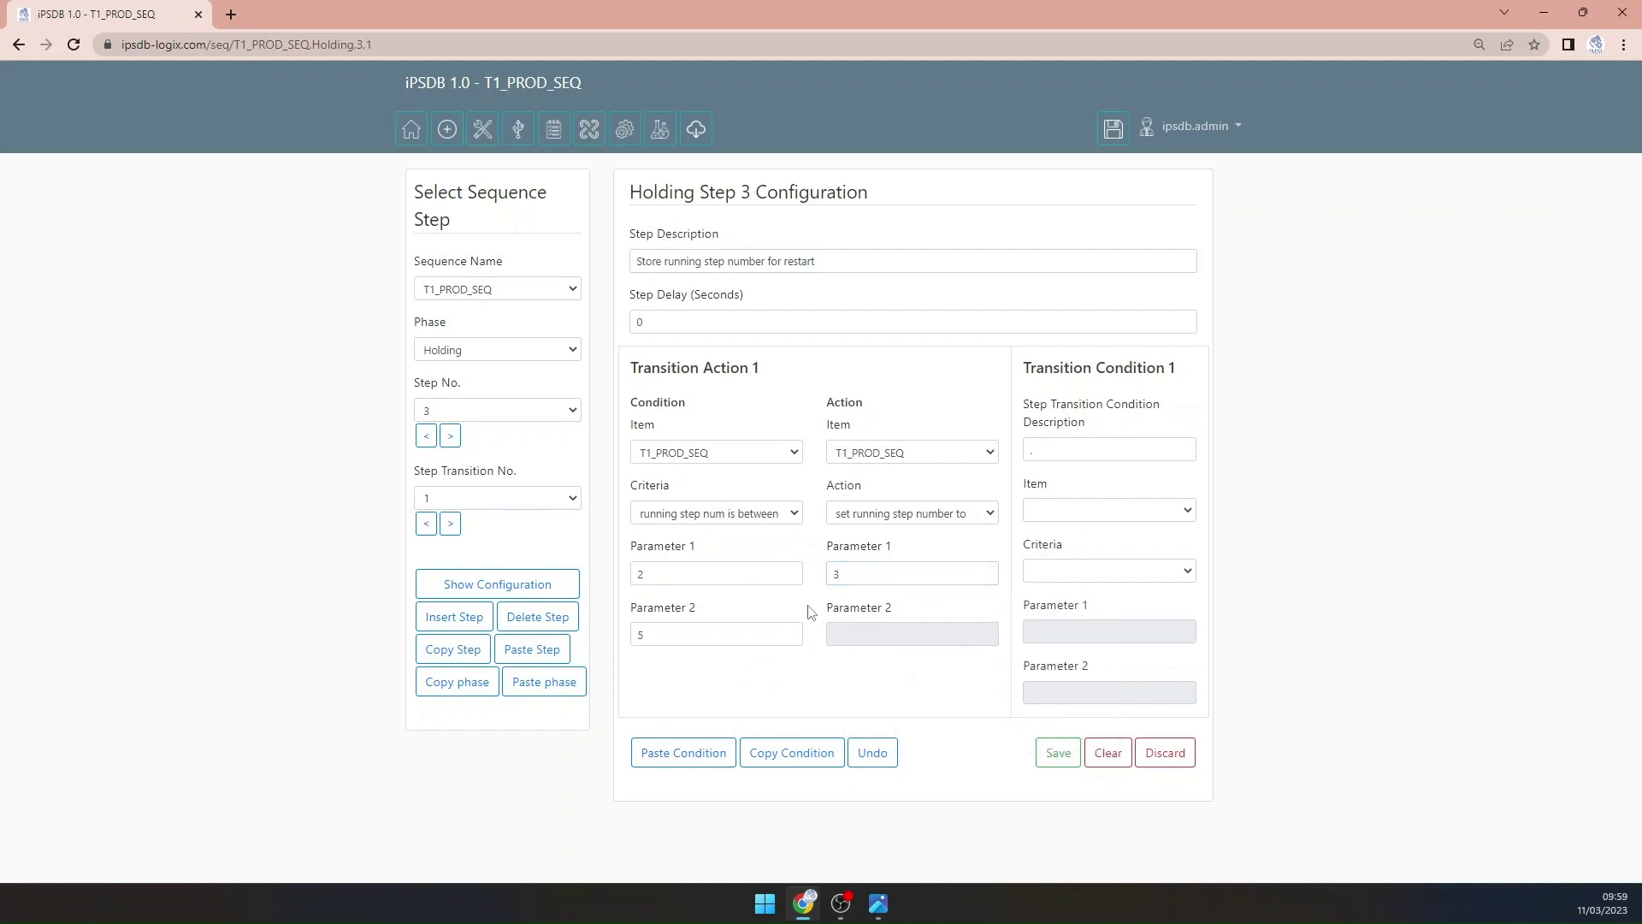
pyautogui.click(1058, 753)
# Step: Copy transition 1 of Holding step 3 and paste it into transition 2
pyautogui.click(785, 751)
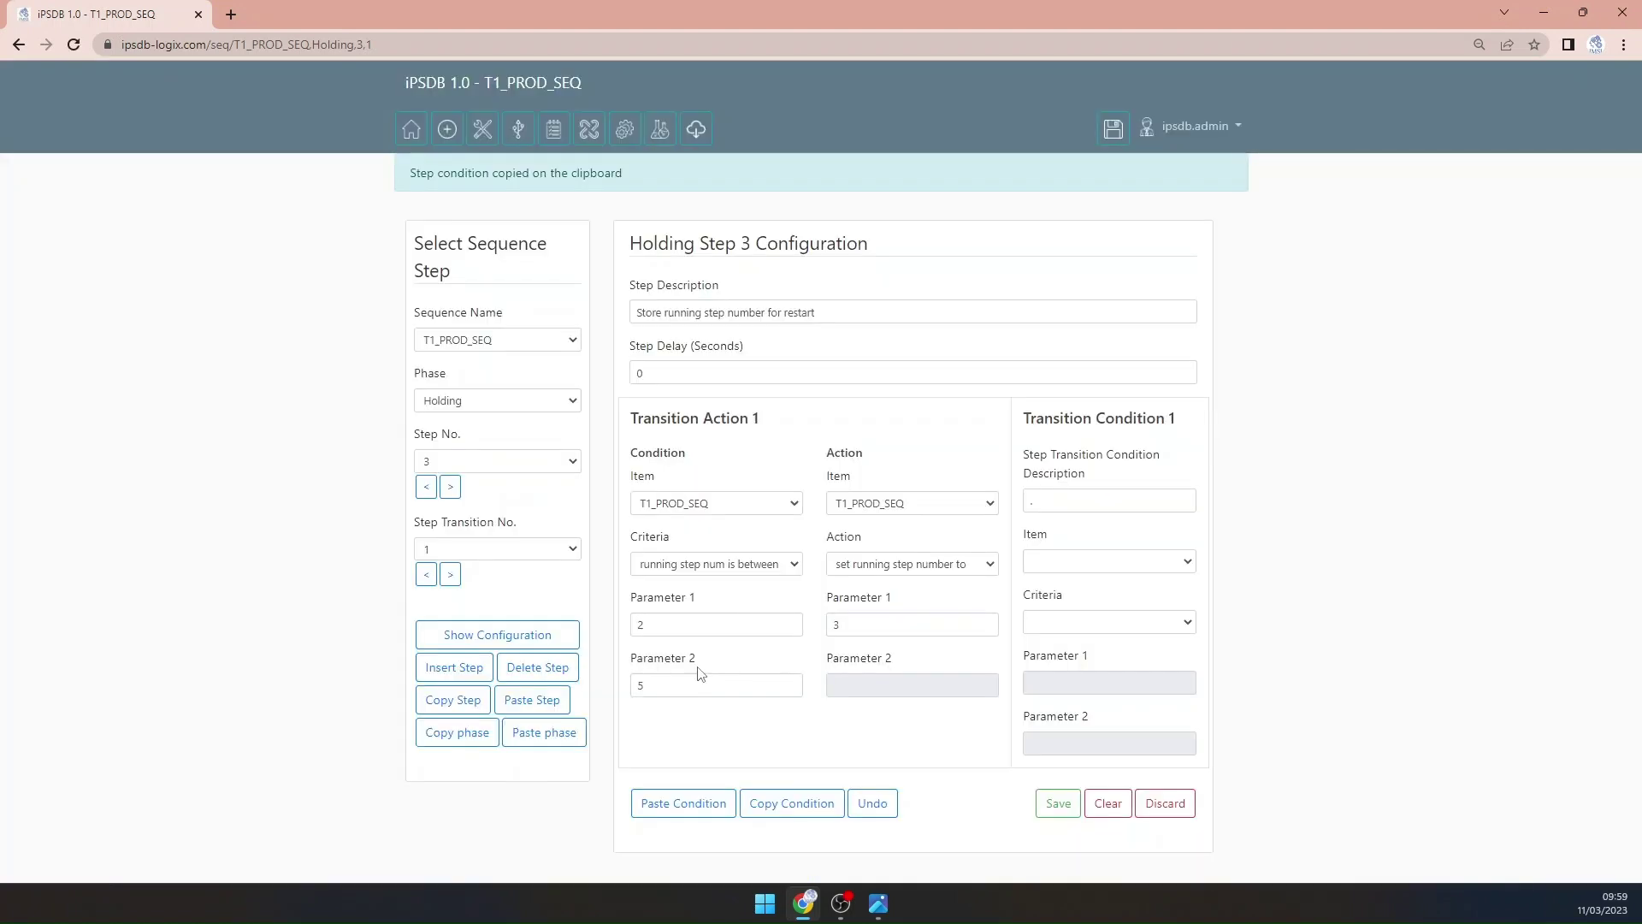
pyautogui.click(450, 574)
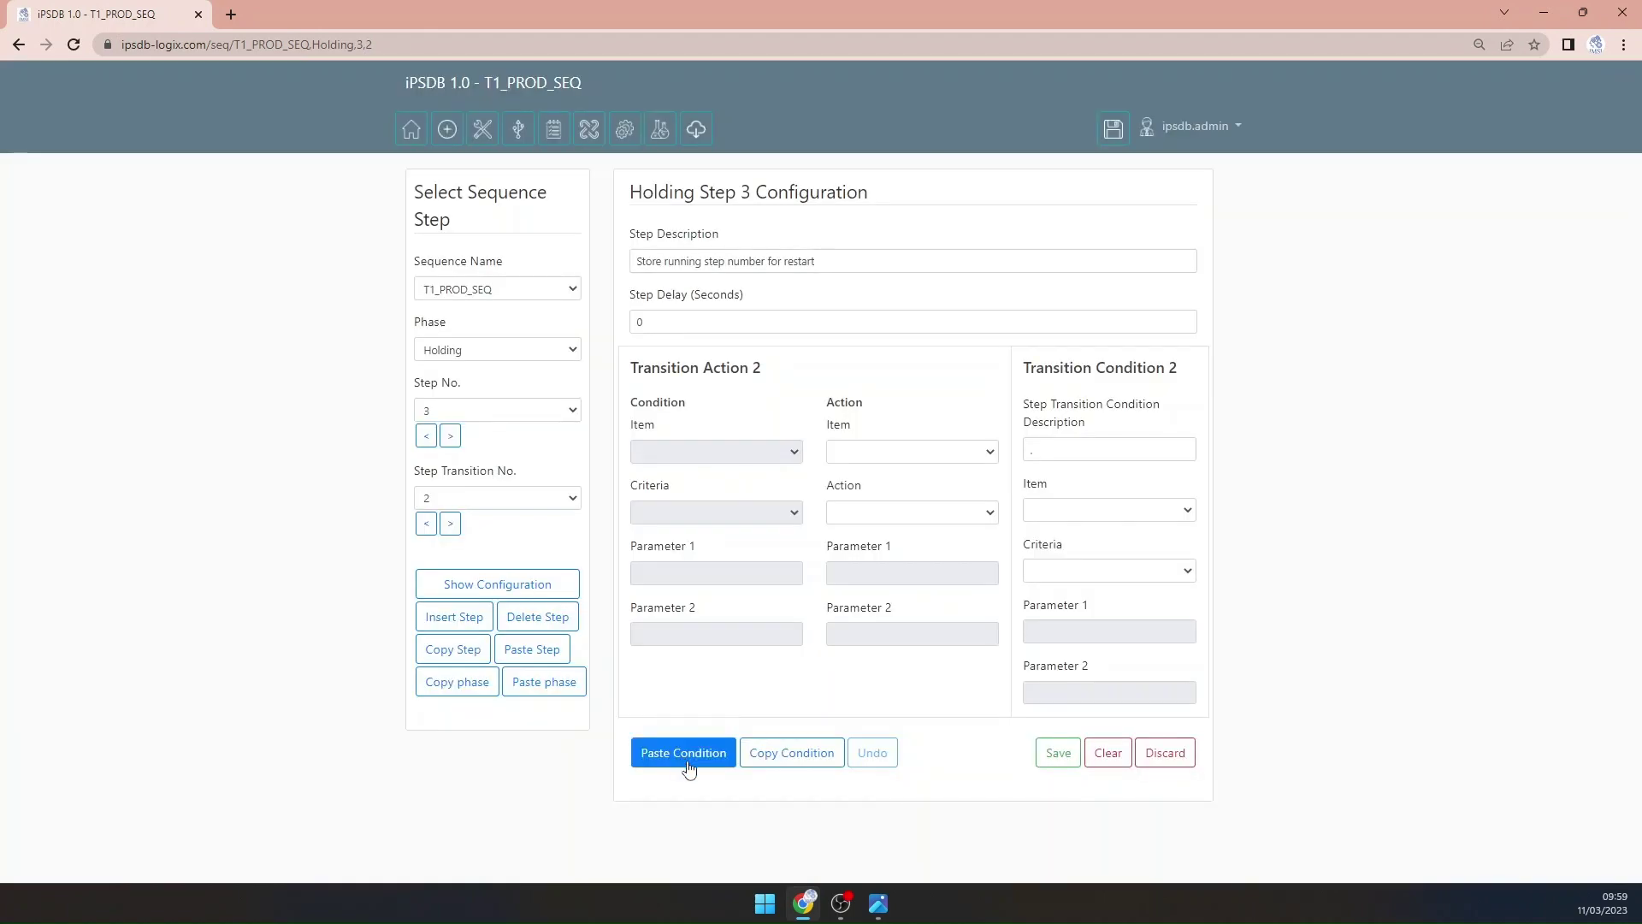
pyautogui.click(689, 757)
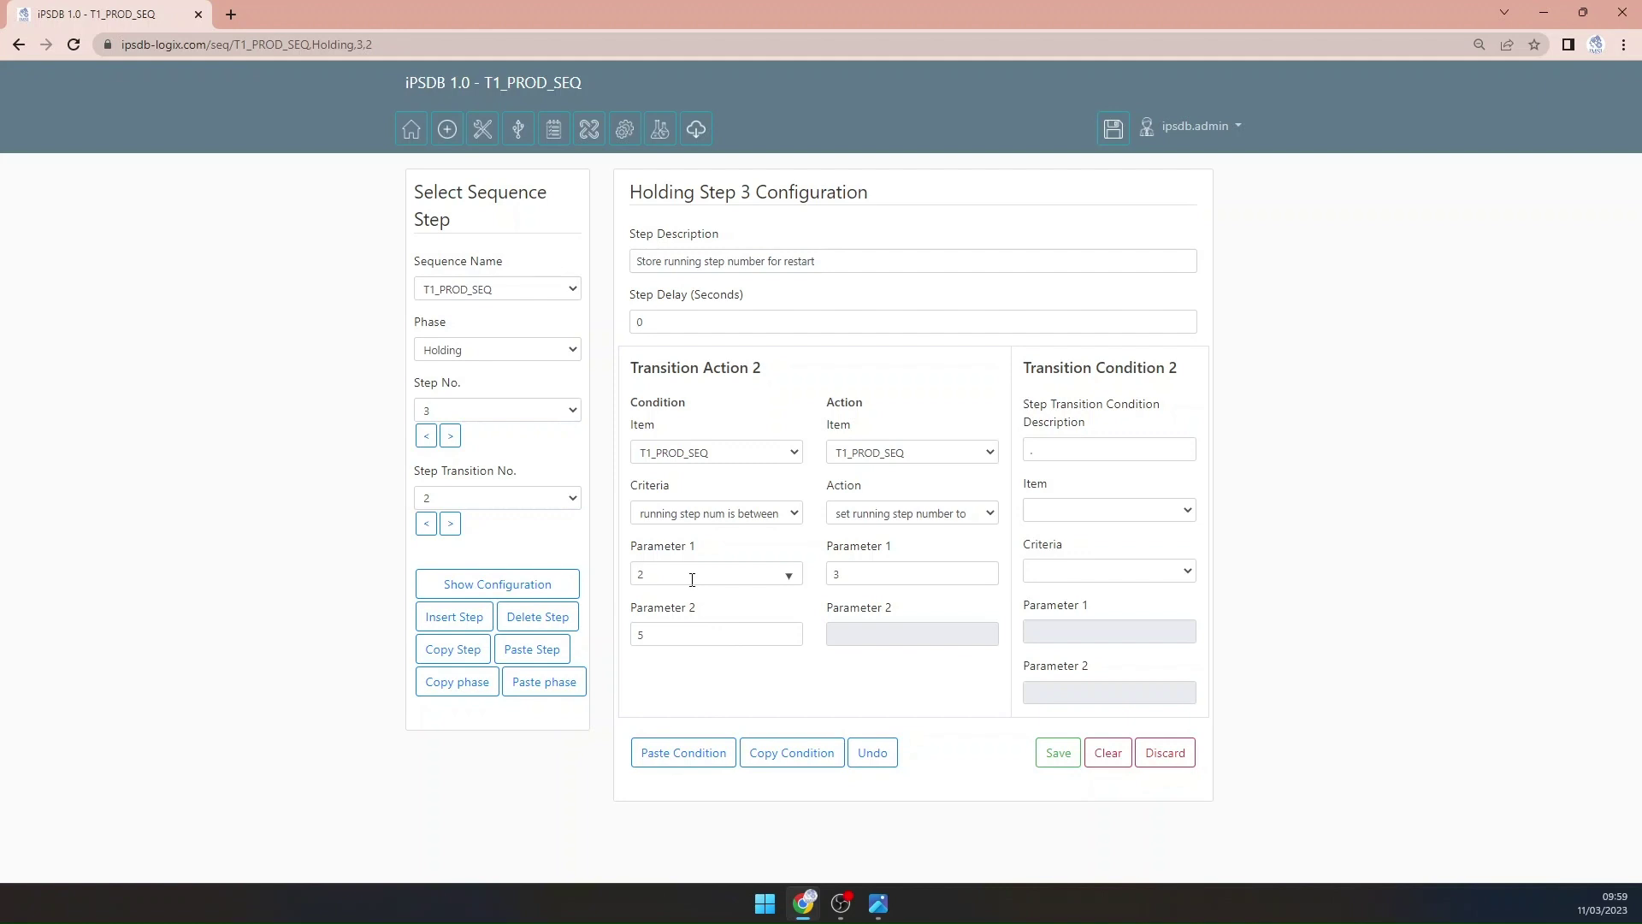
# Step: Set transition action 2 to check for a running step number between 4 and 7 and assign 5, and save the transition
pyautogui.click(658, 575)
pyautogui.write('4')
pyautogui.click(665, 634)
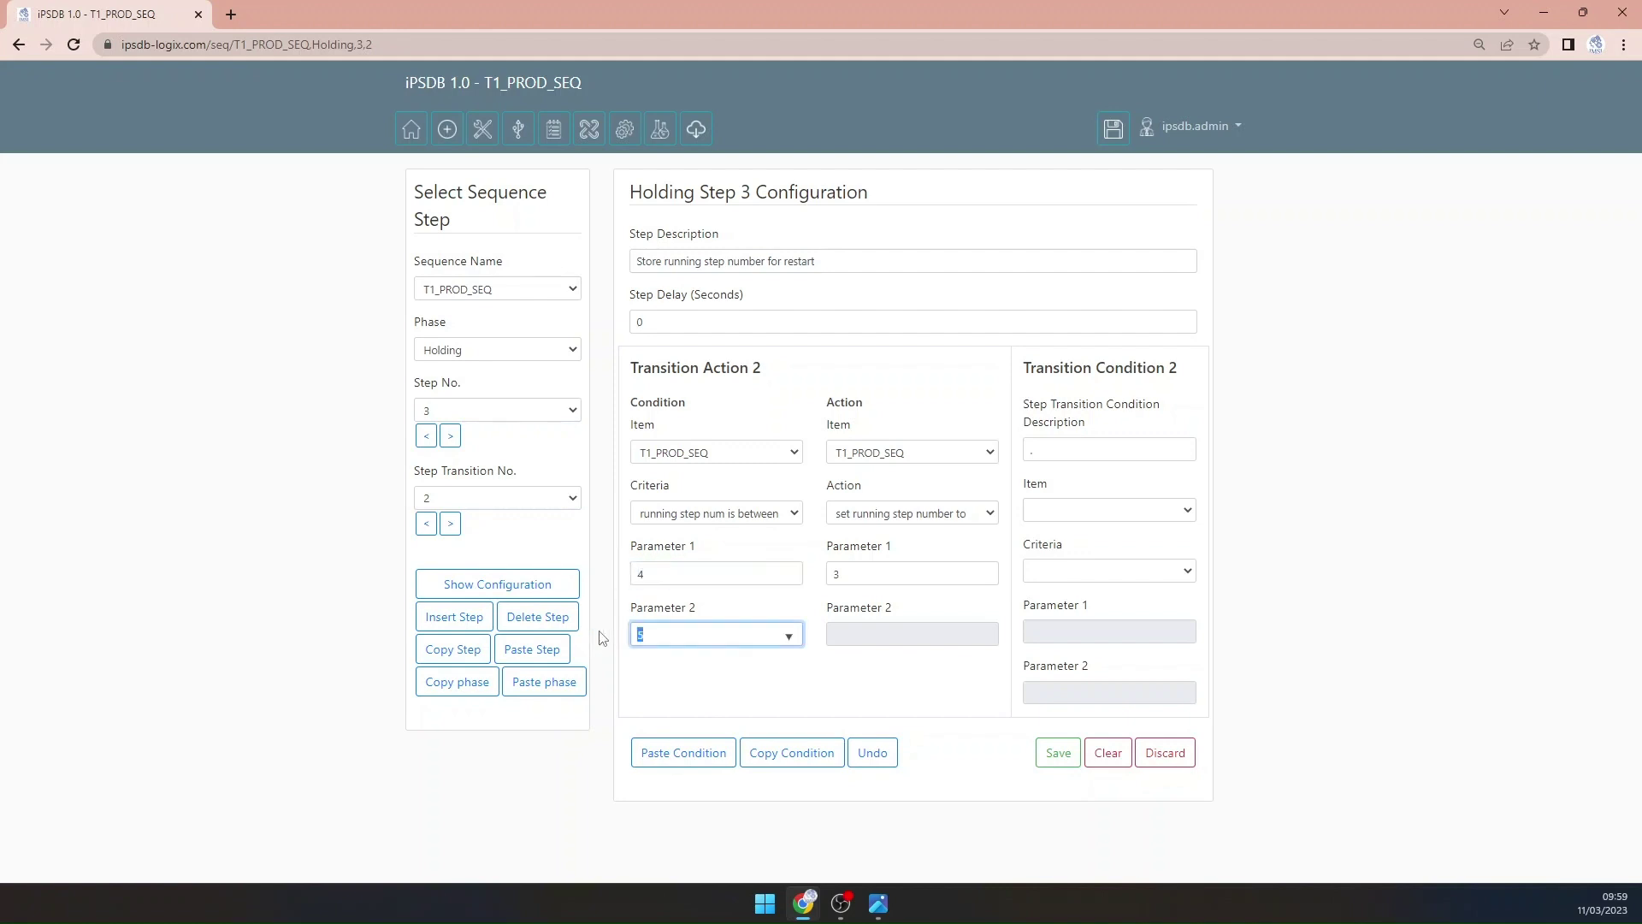
pyautogui.click(853, 568)
pyautogui.write('5')
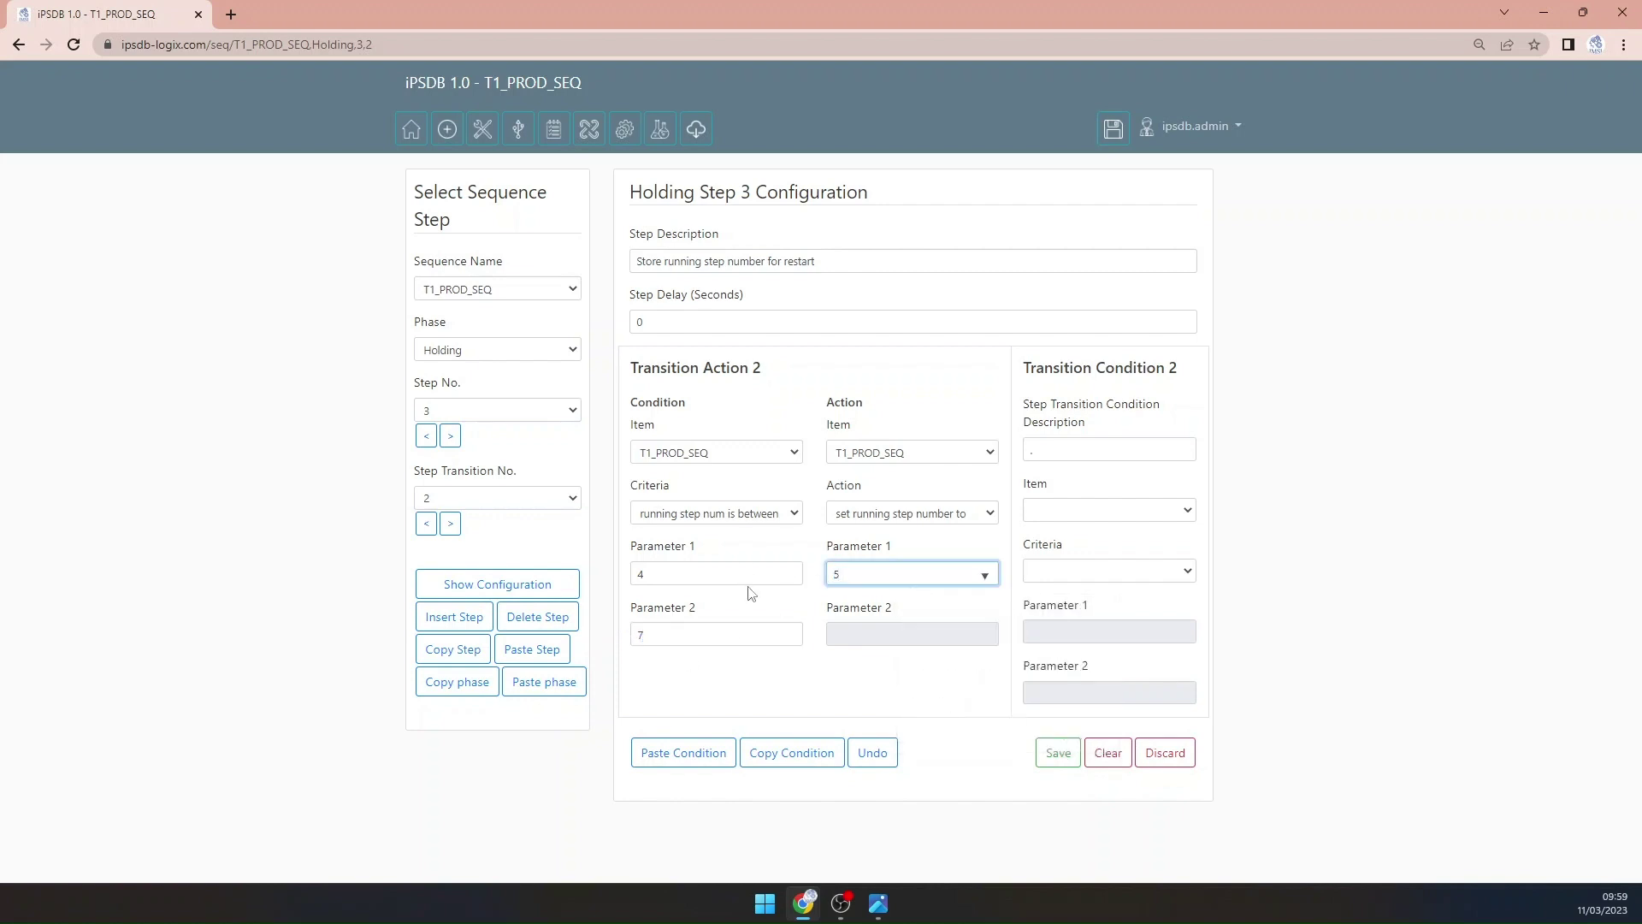
pyautogui.click(1058, 753)
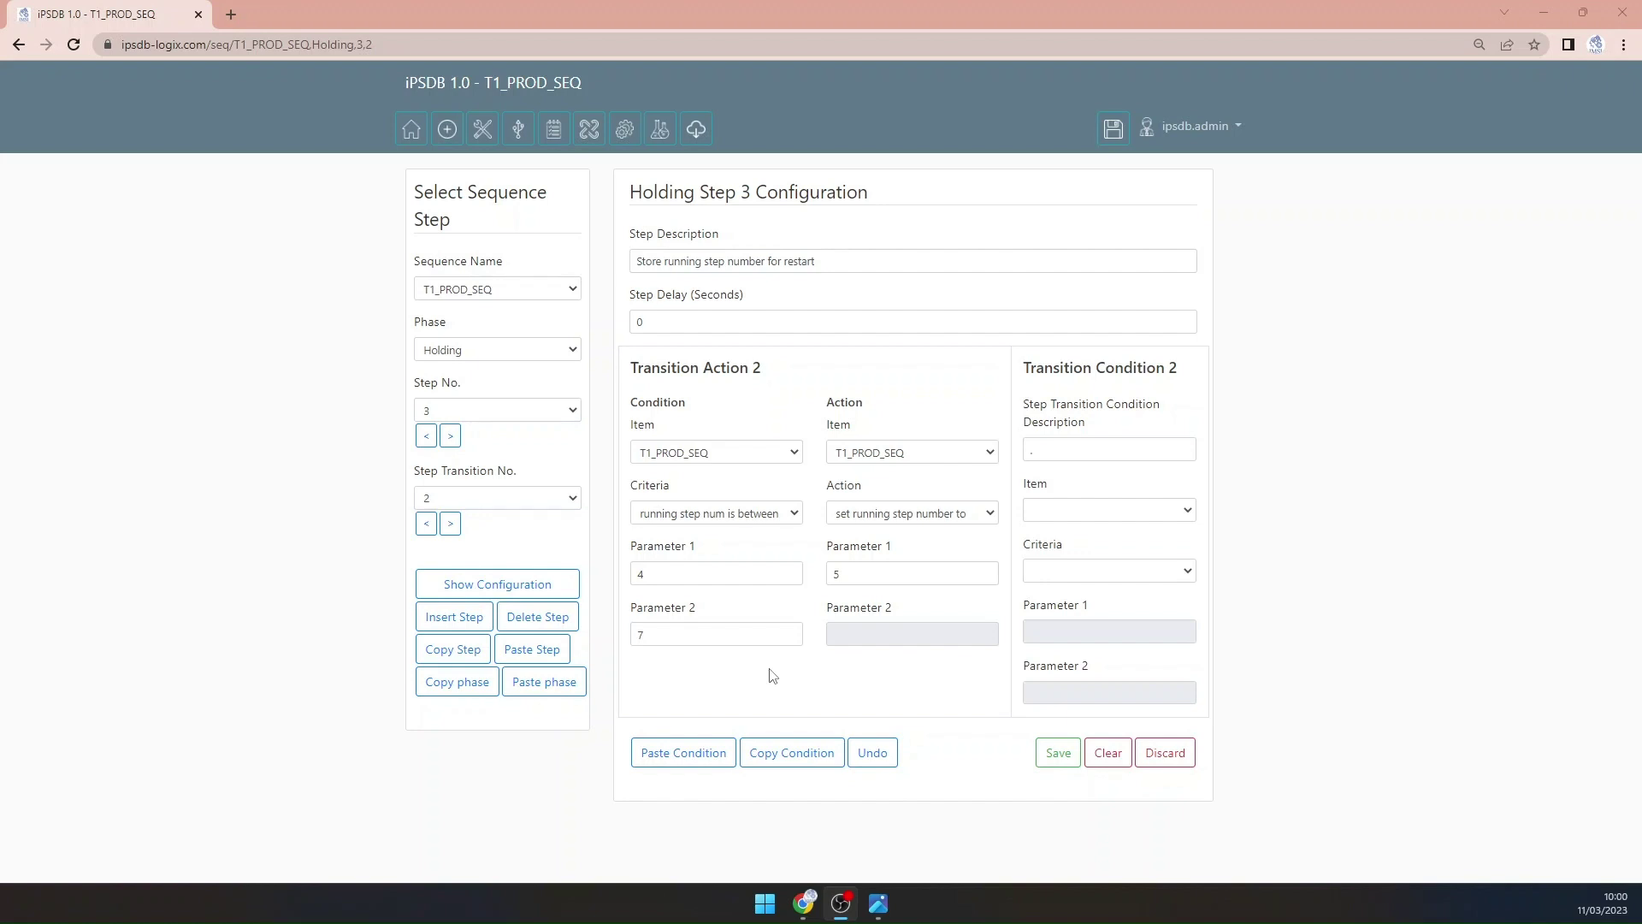
# Step: Copy transition 2 of Holding step 3 and paste it into transition 3
pyautogui.doubleClick(967, 573)
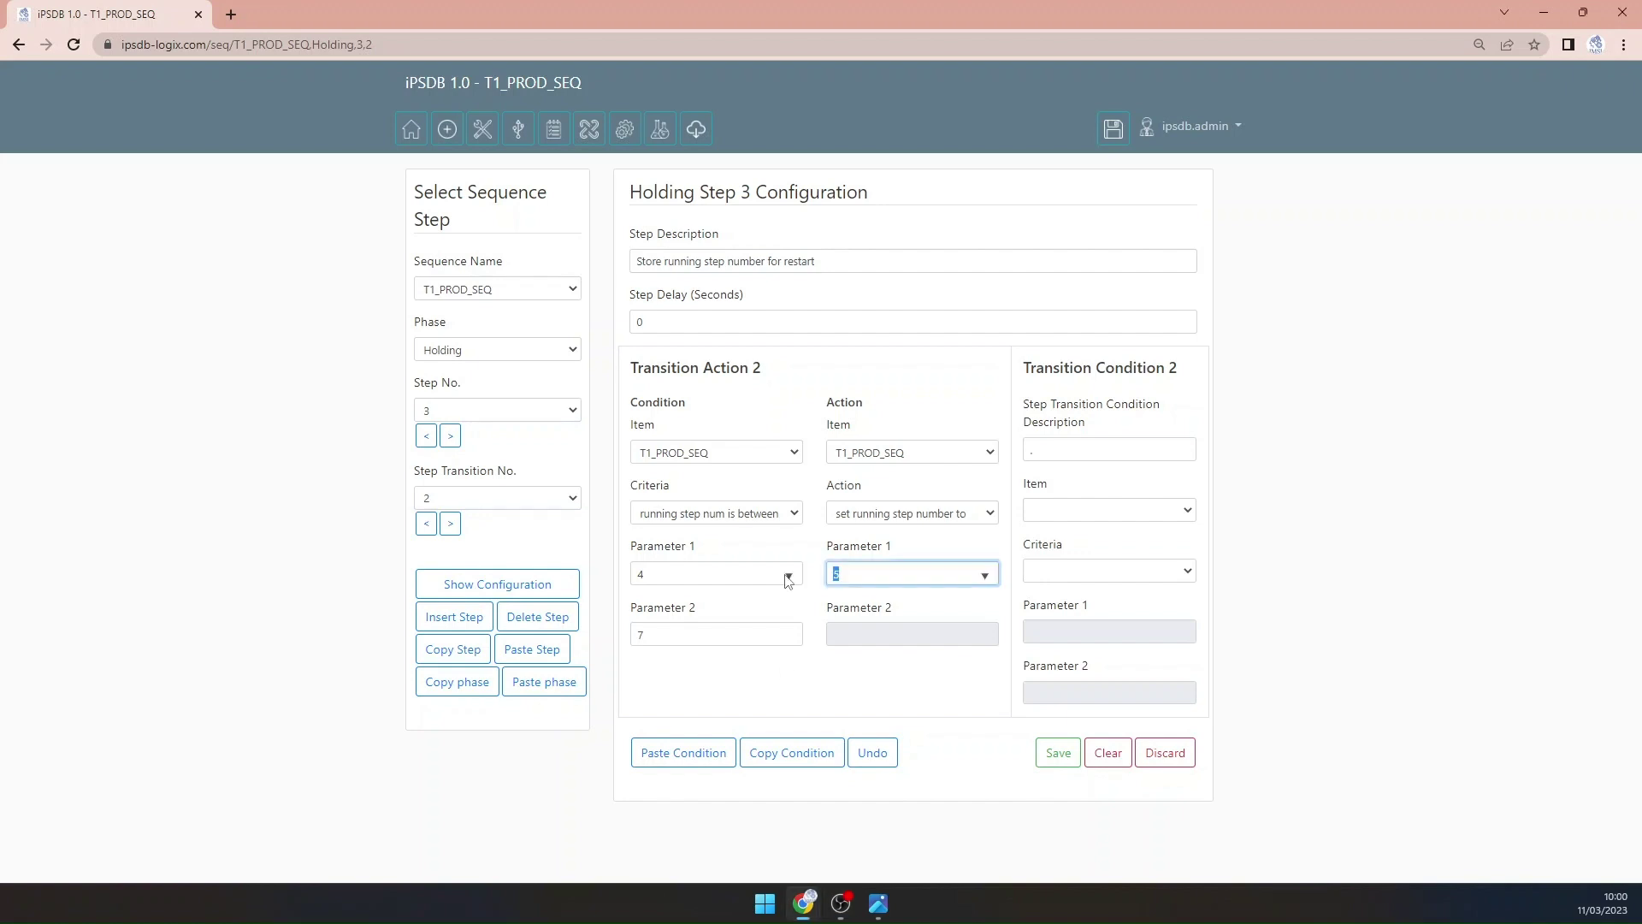
pyautogui.click(802, 756)
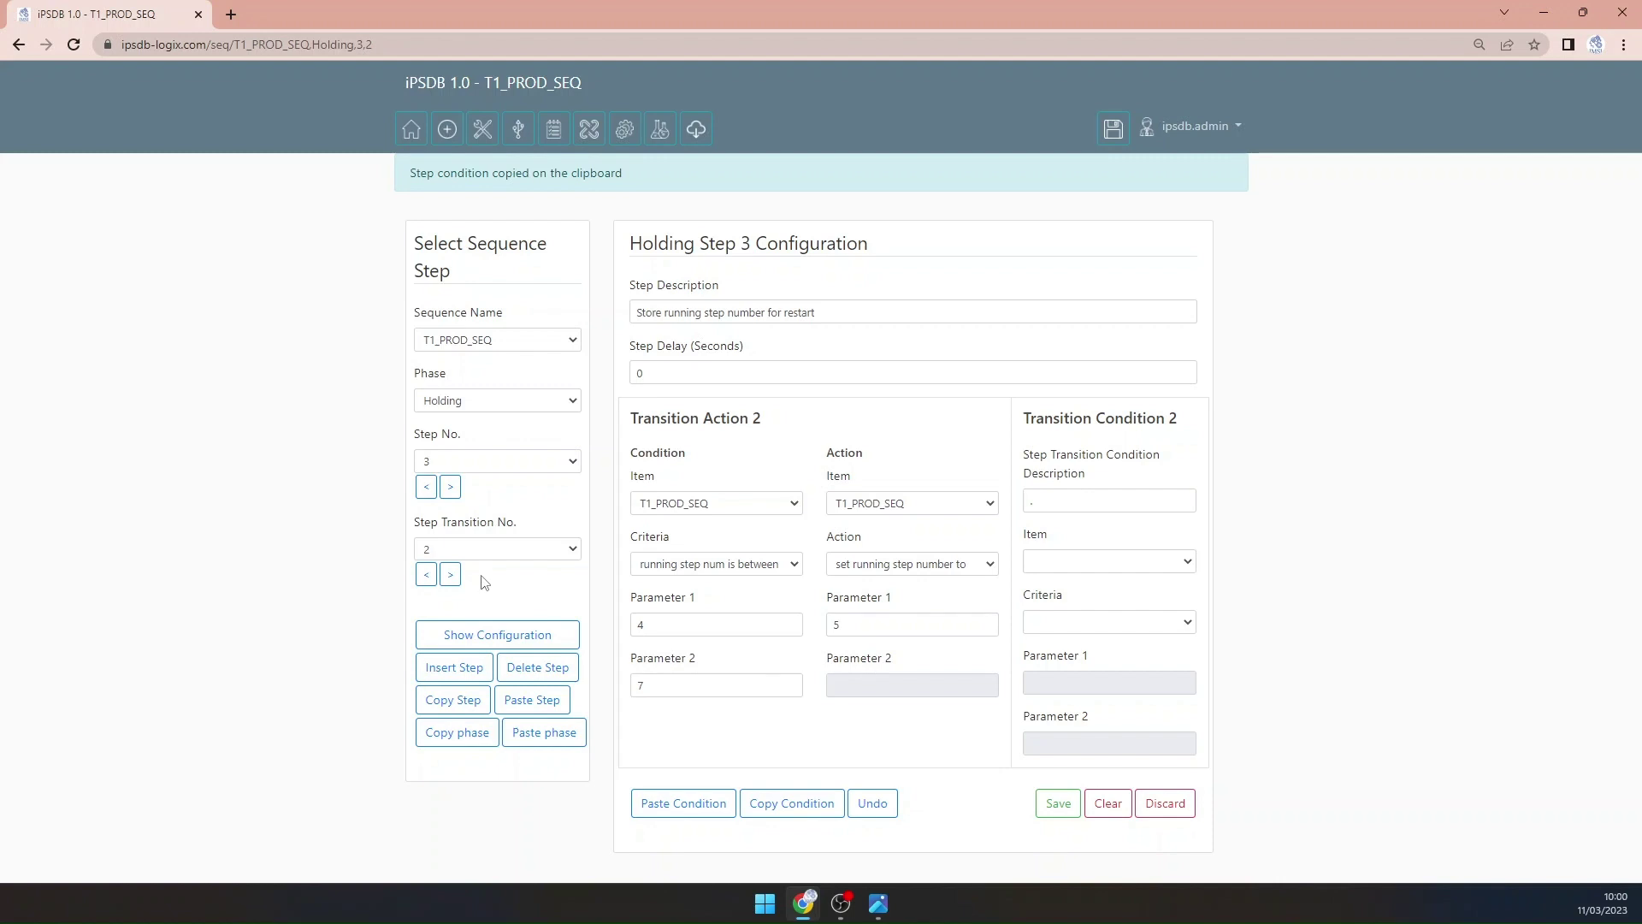
pyautogui.click(451, 574)
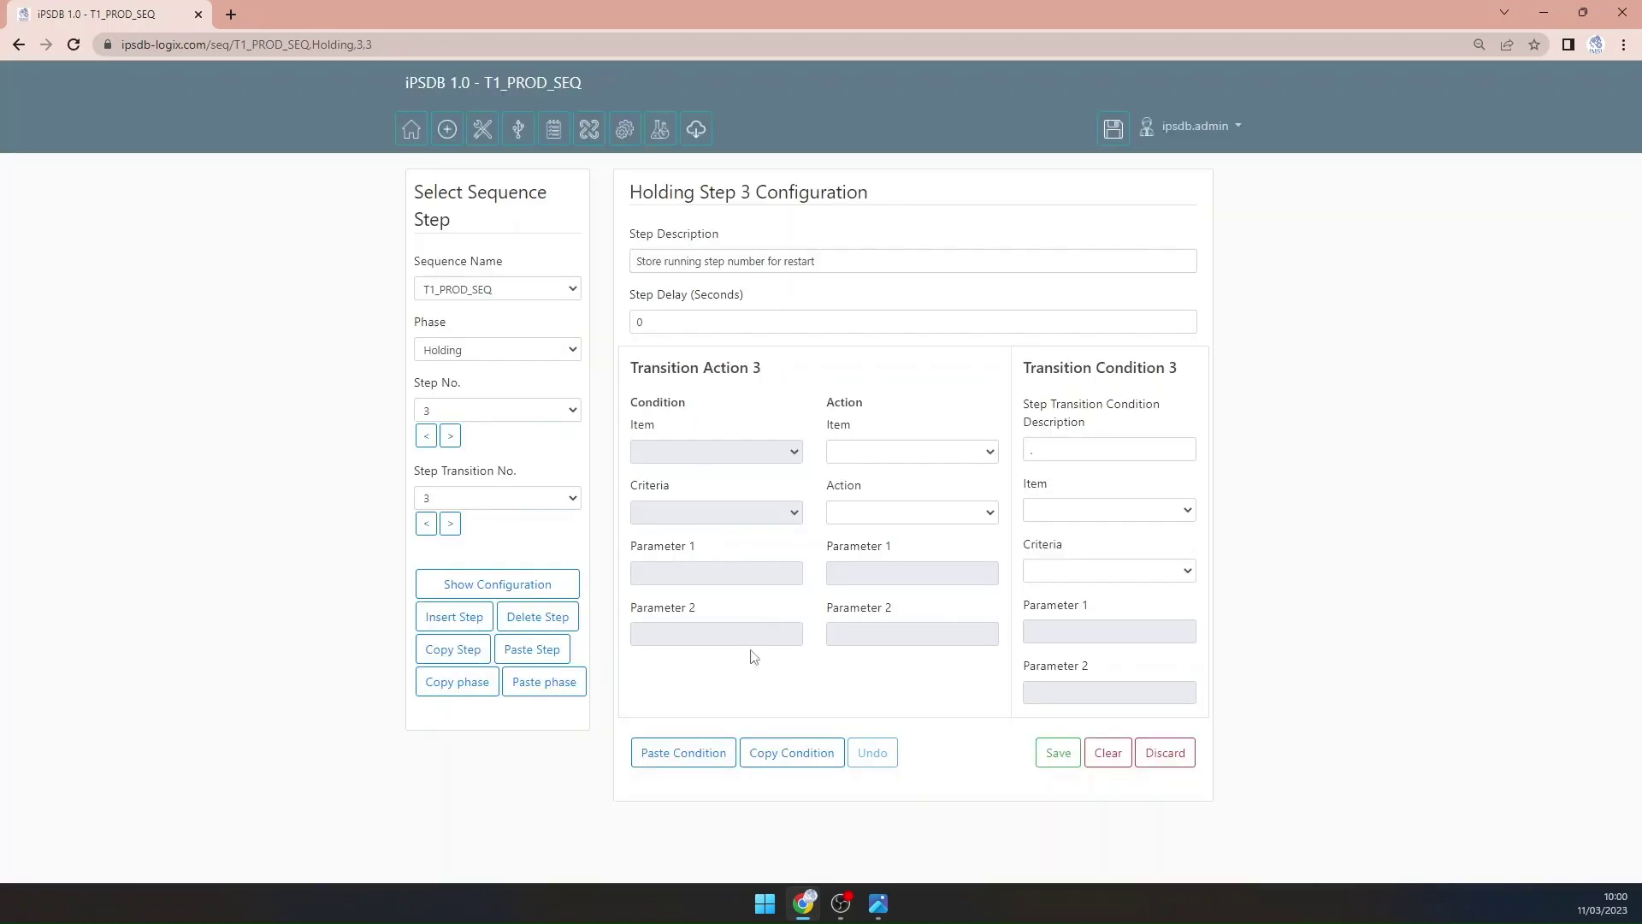
pyautogui.click(697, 756)
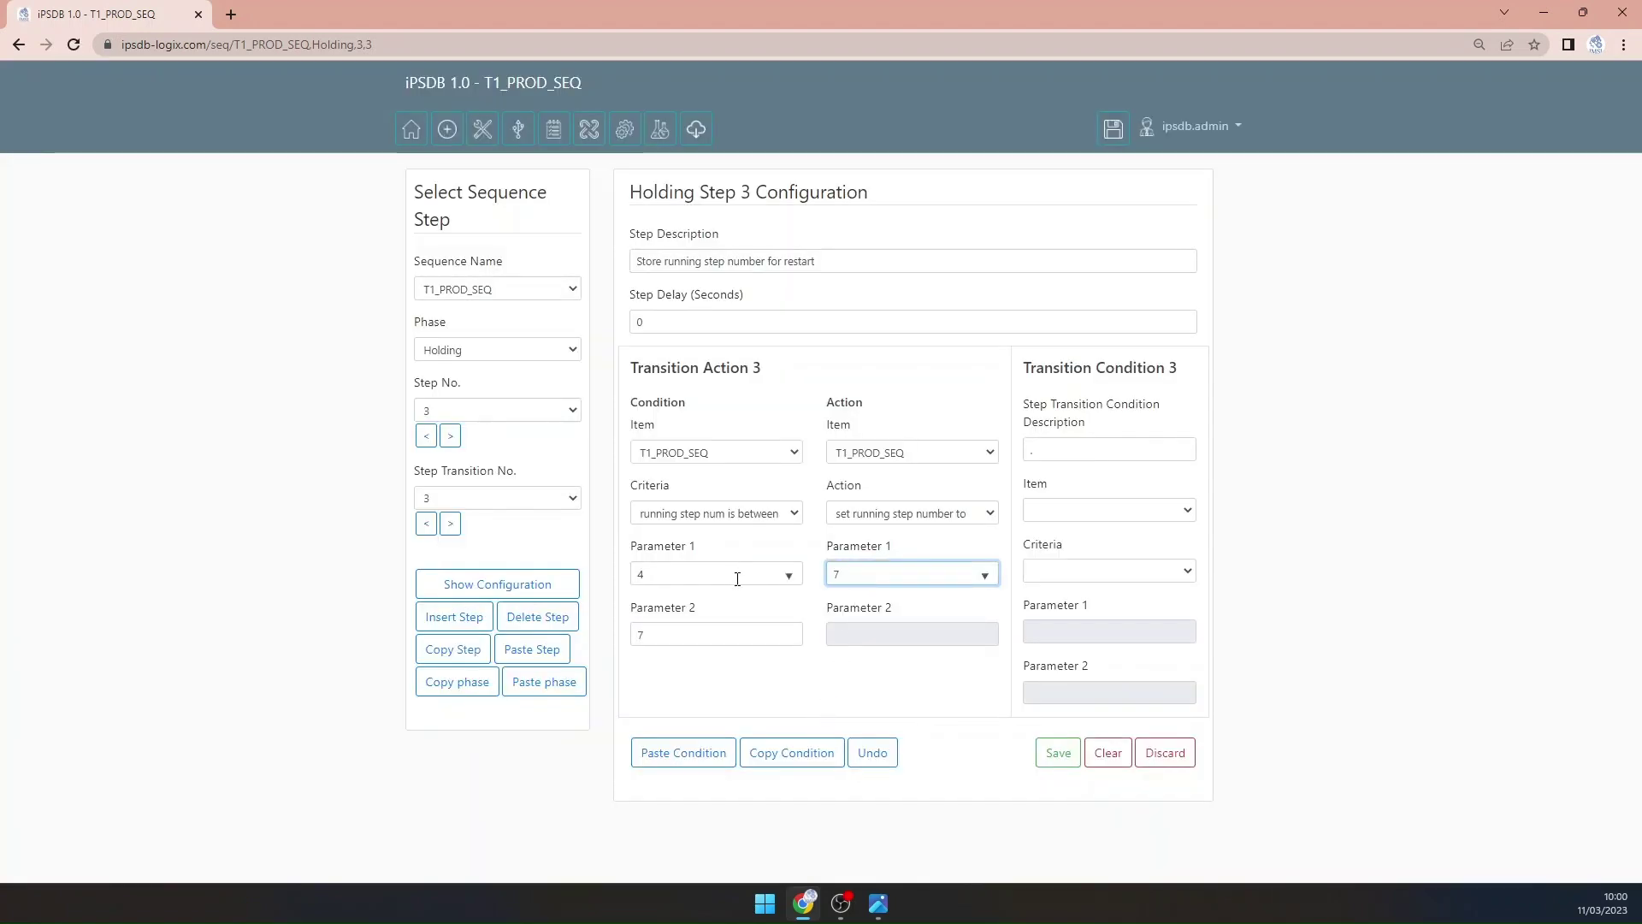
# Step: Set transition action 3 to check for a running step number between 6 and 9 and assign 7, and save the transition
pyautogui.click(672, 576)
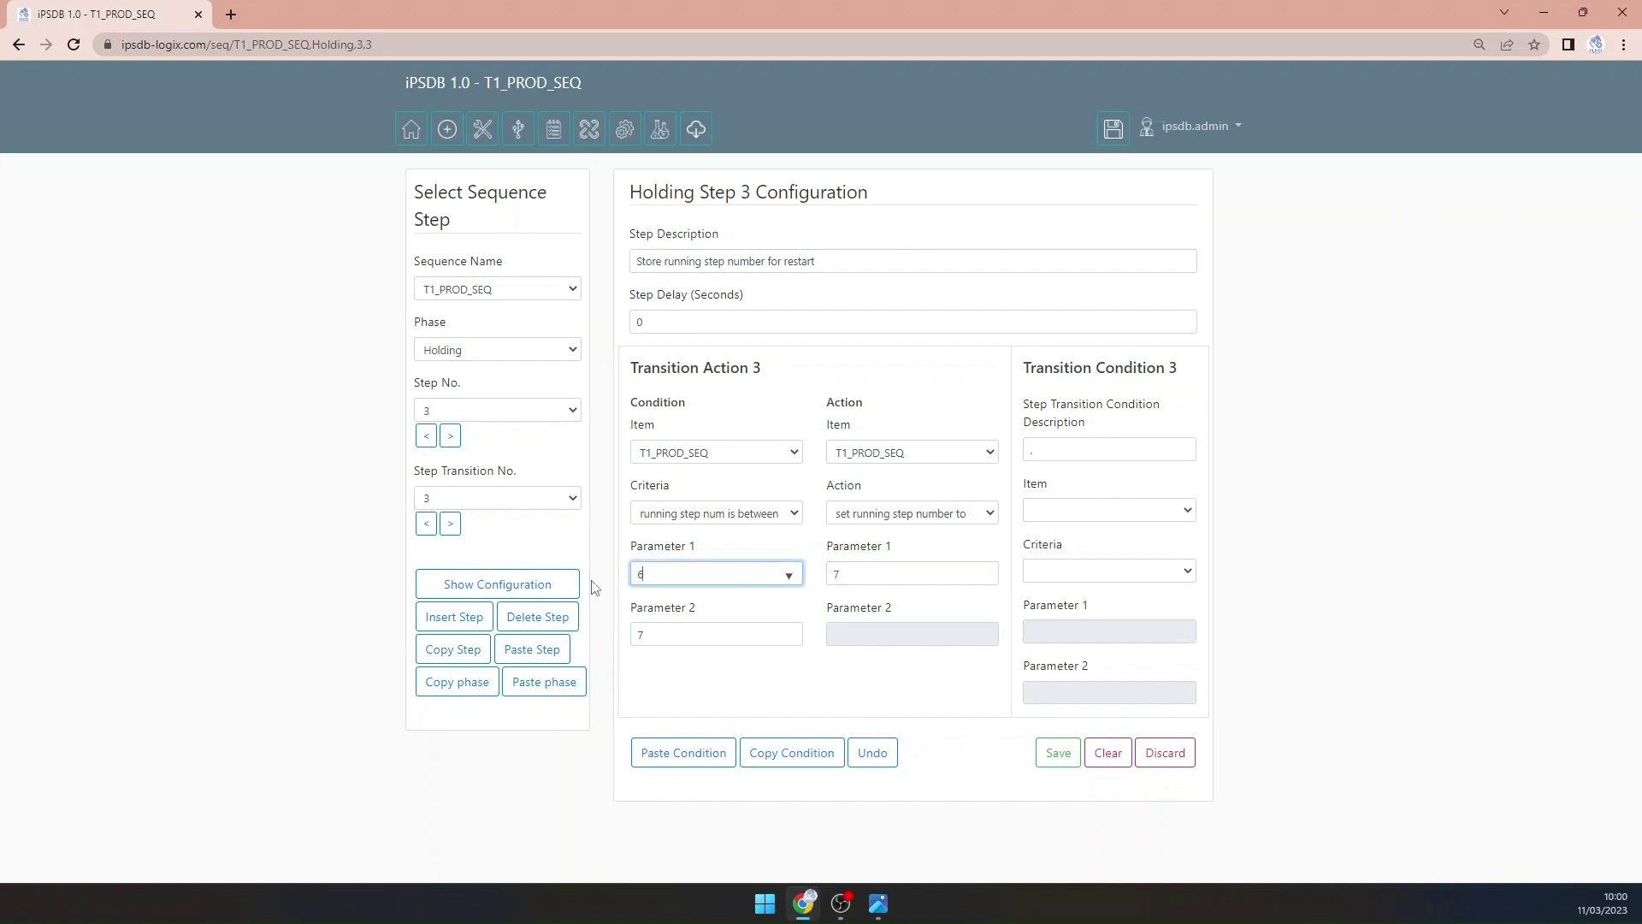
pyautogui.press('Tab')
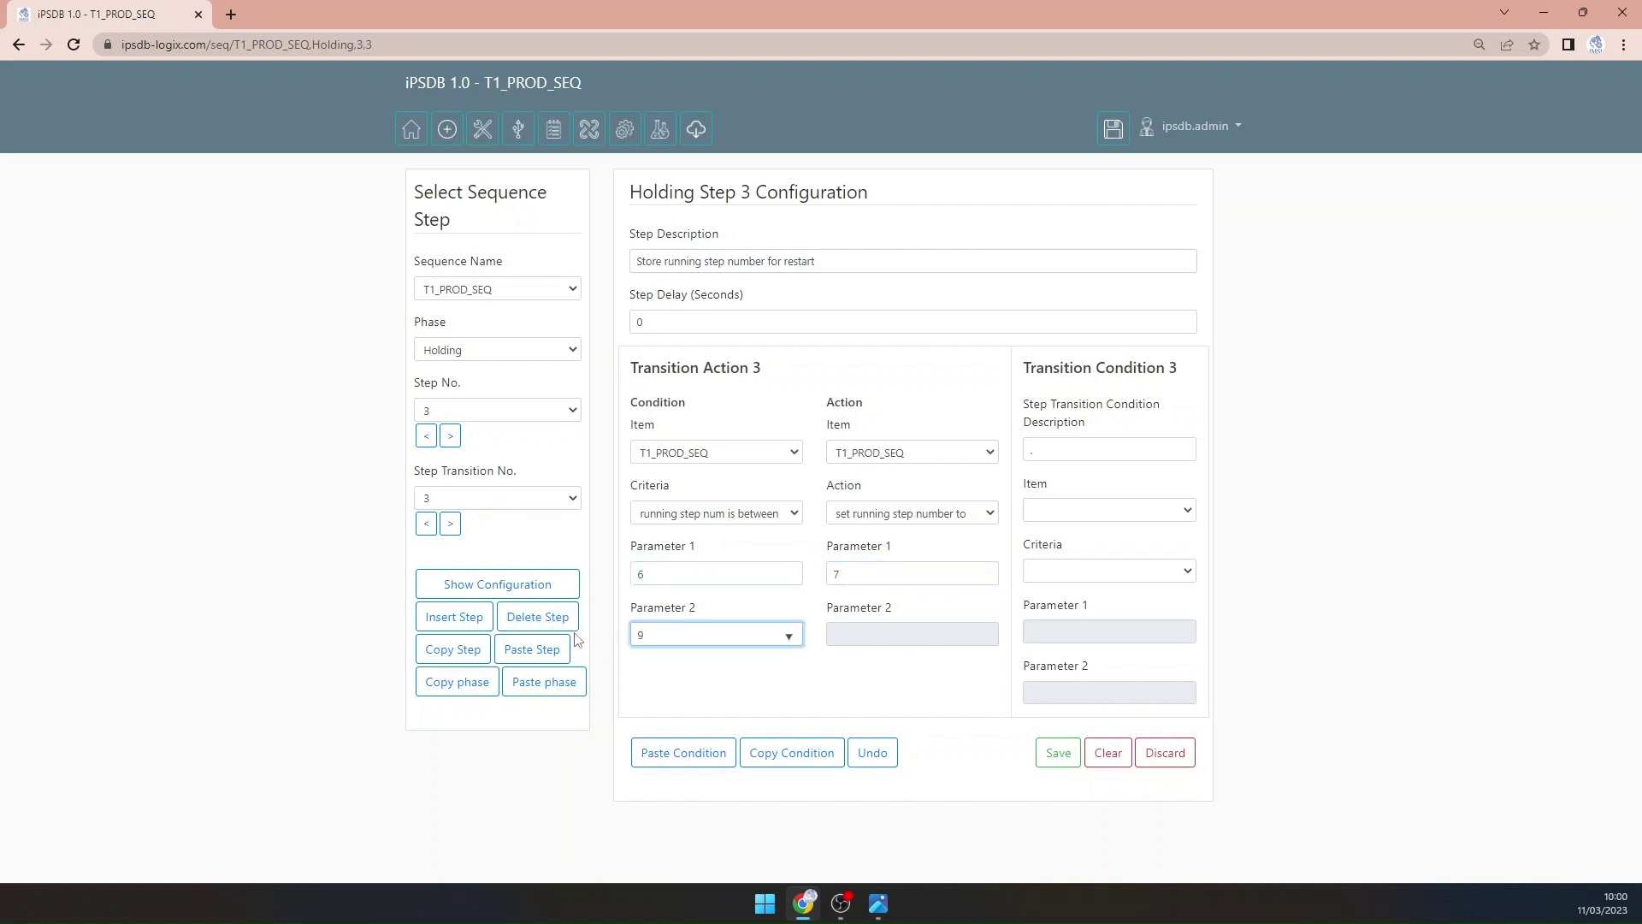
pyautogui.click(1041, 752)
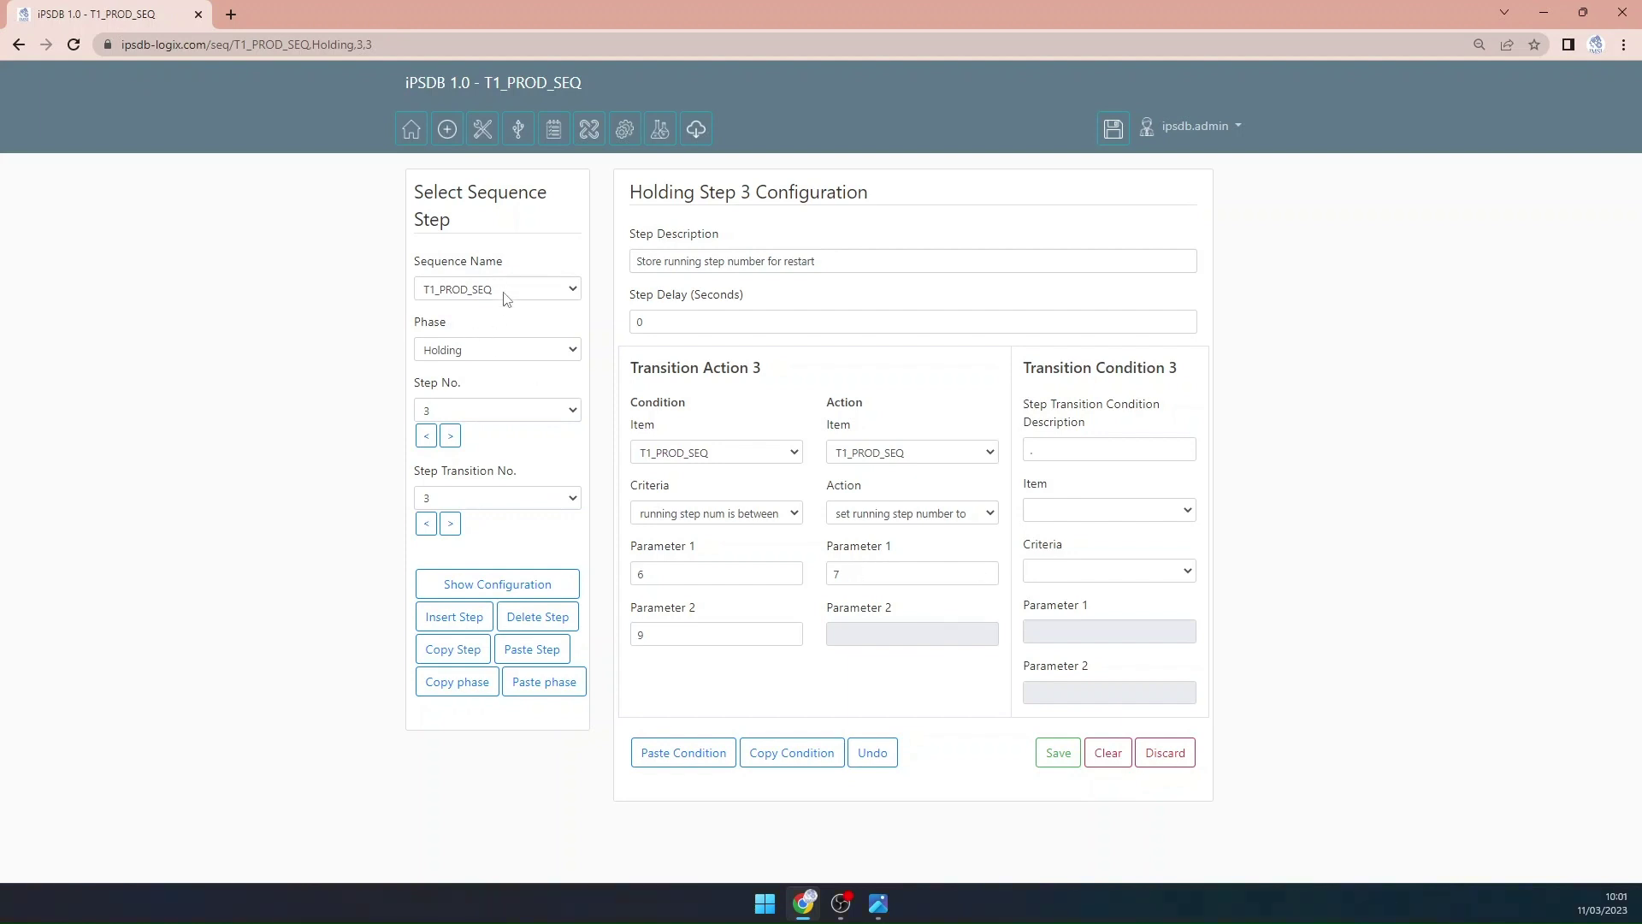
# Step: Show the configuration of Running step 9, transition 0, to check what the step does
pyautogui.click(496, 350)
pyautogui.click(452, 369)
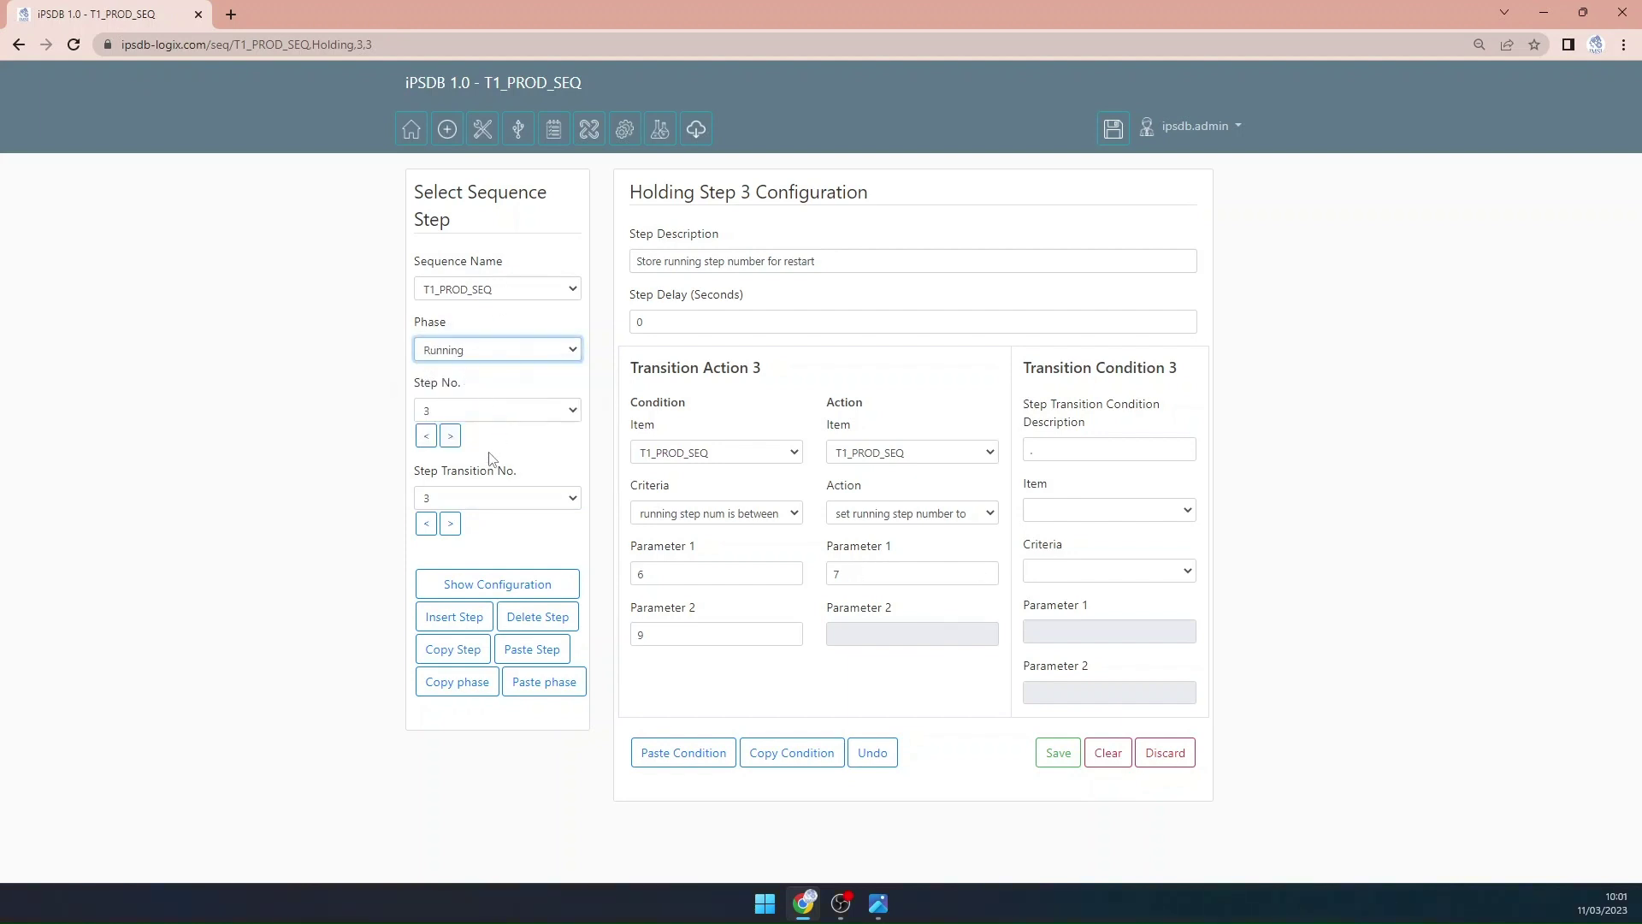
pyautogui.click(495, 411)
pyautogui.click(475, 554)
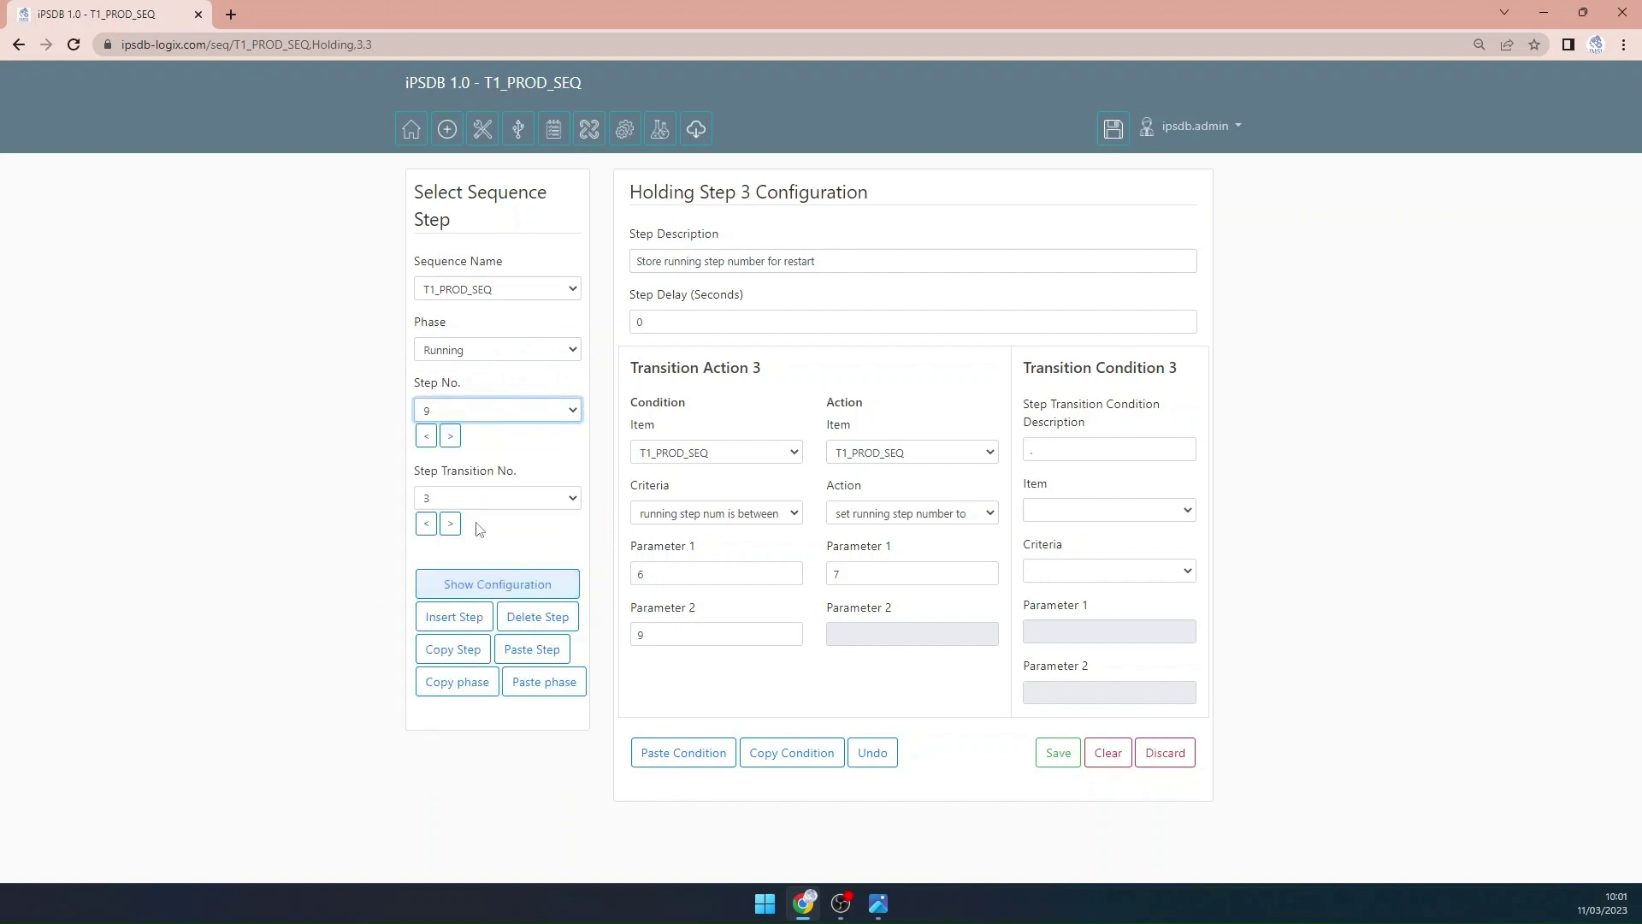
pyautogui.click(481, 498)
pyautogui.click(473, 516)
pyautogui.click(472, 585)
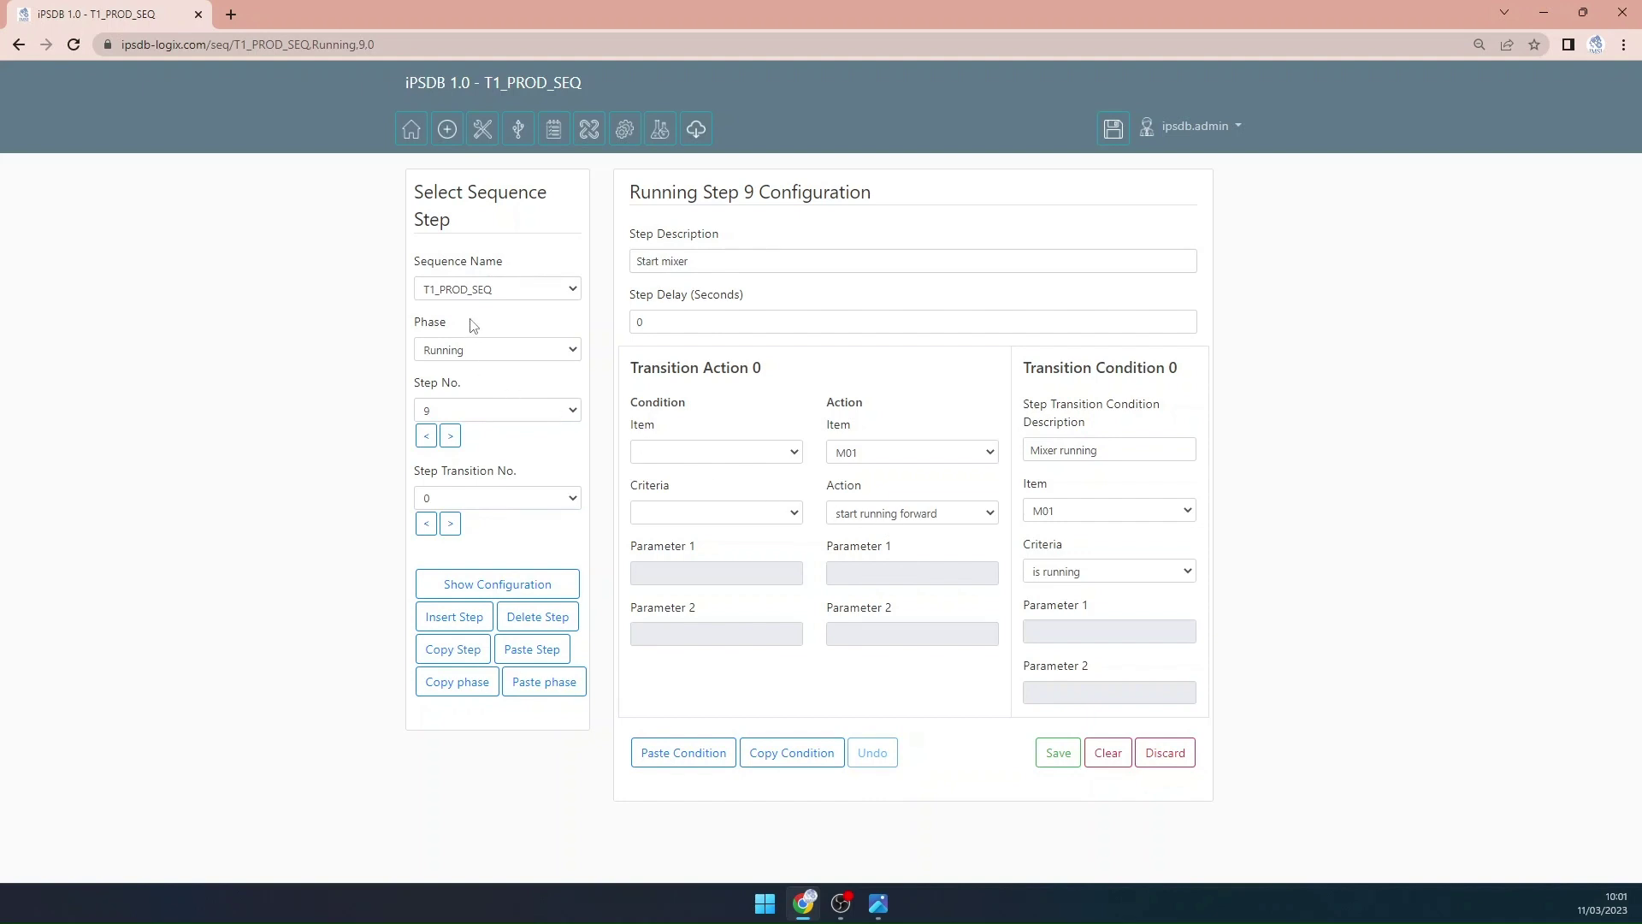
# Step: Show the configuration of Running step 13 and check its step description
pyautogui.click(494, 405)
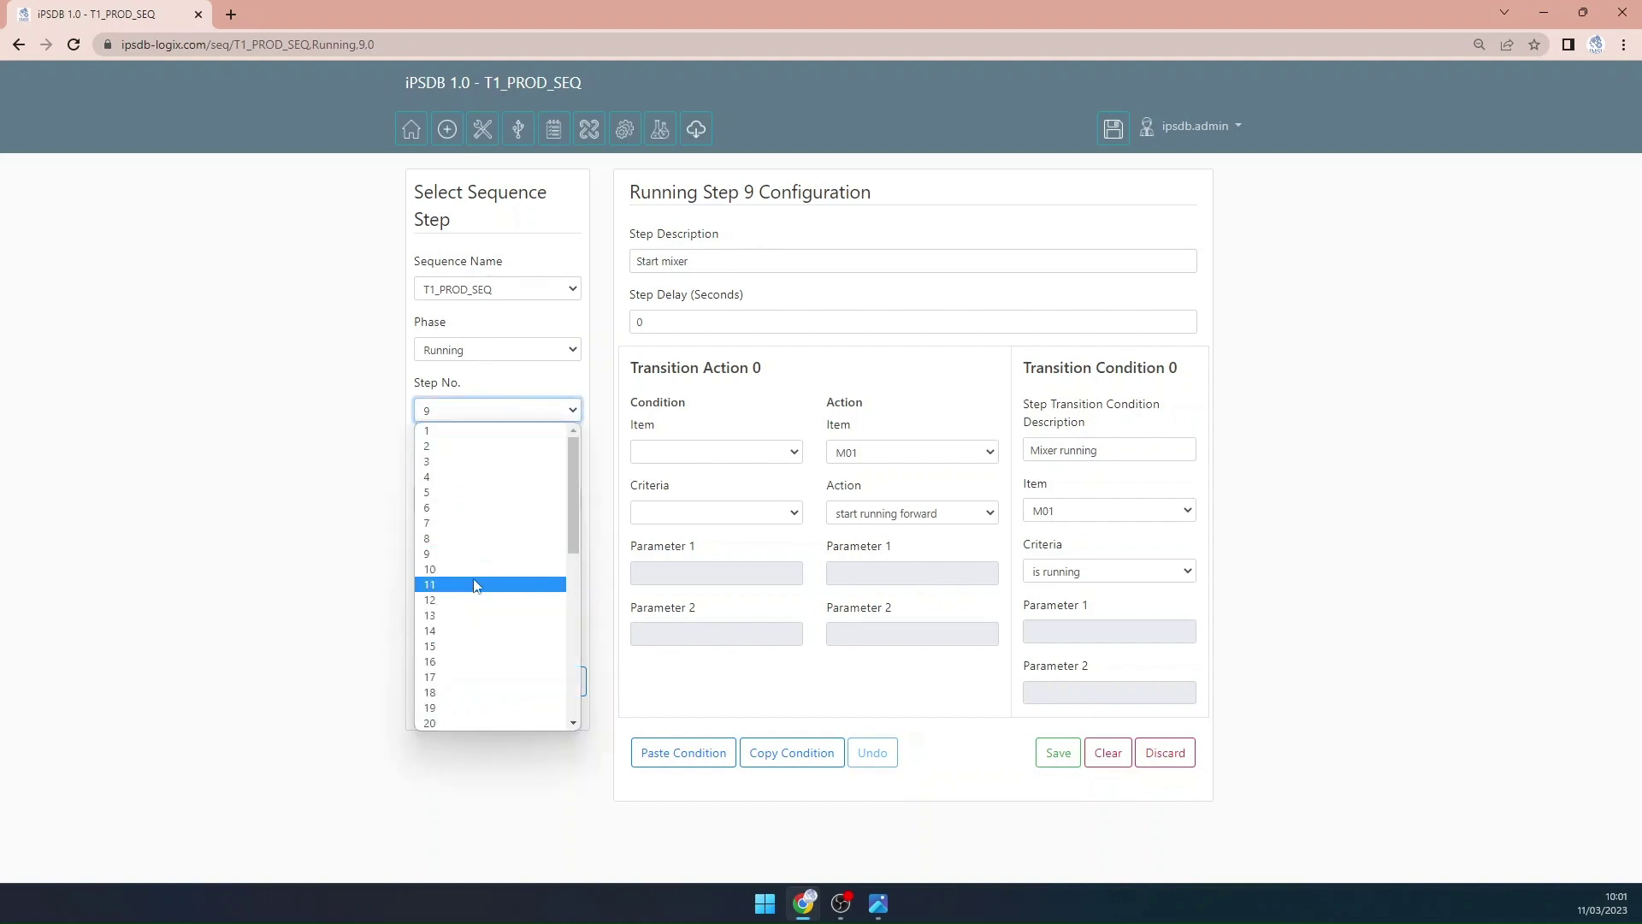
pyautogui.click(468, 615)
pyautogui.click(454, 588)
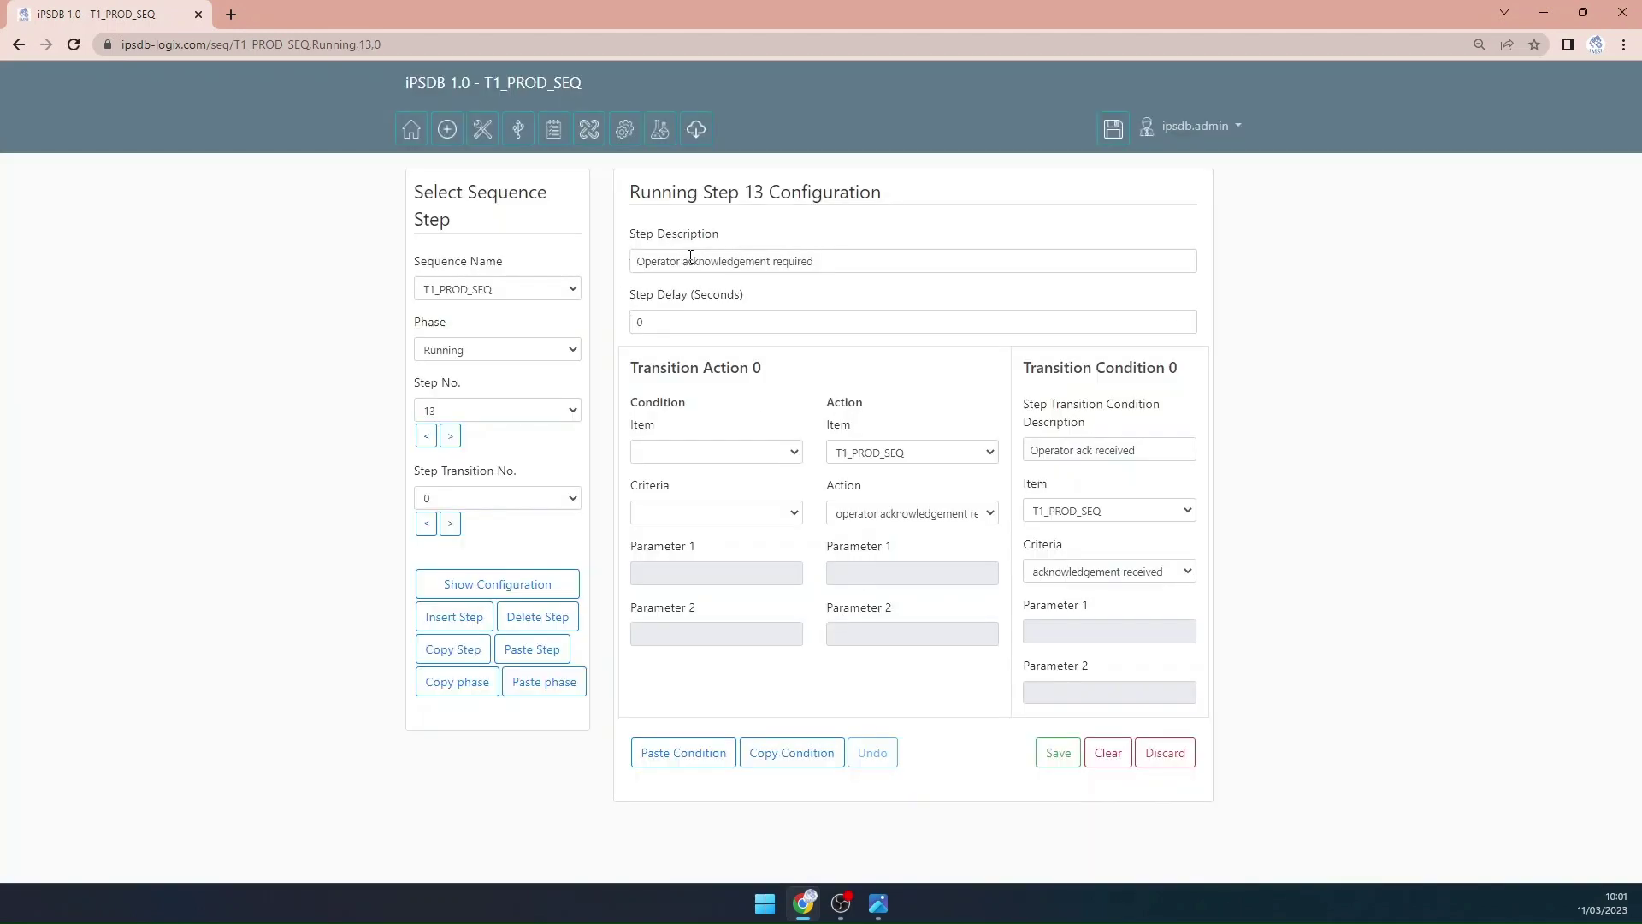
pyautogui.moveTo(634, 260); pyautogui.dragTo(843, 282)
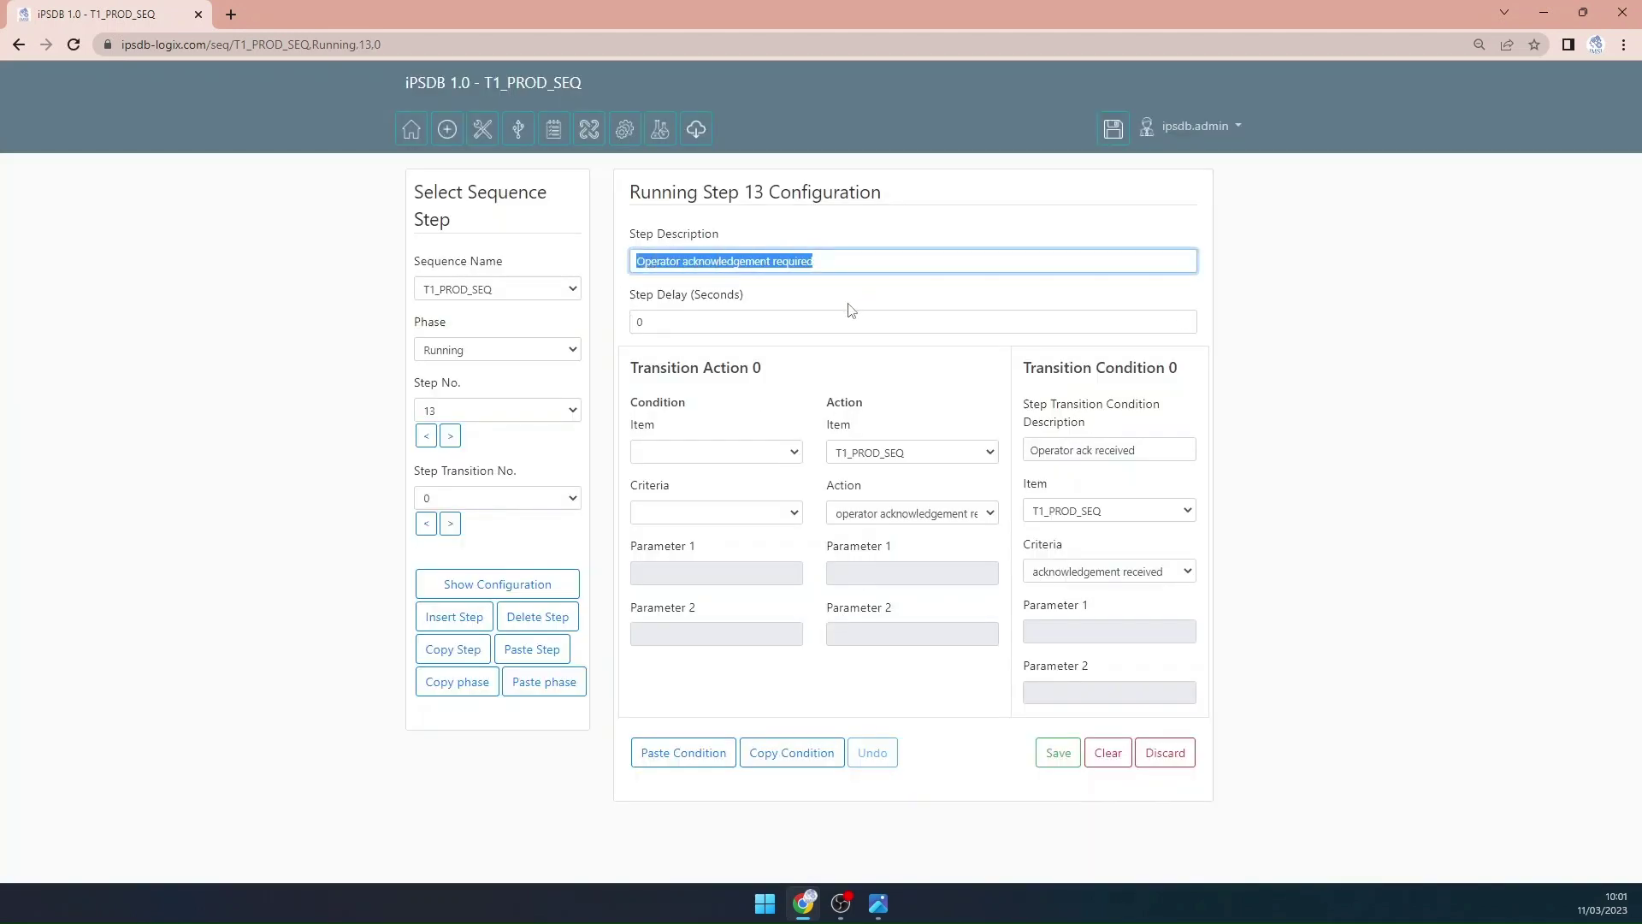
pyautogui.click(814, 292)
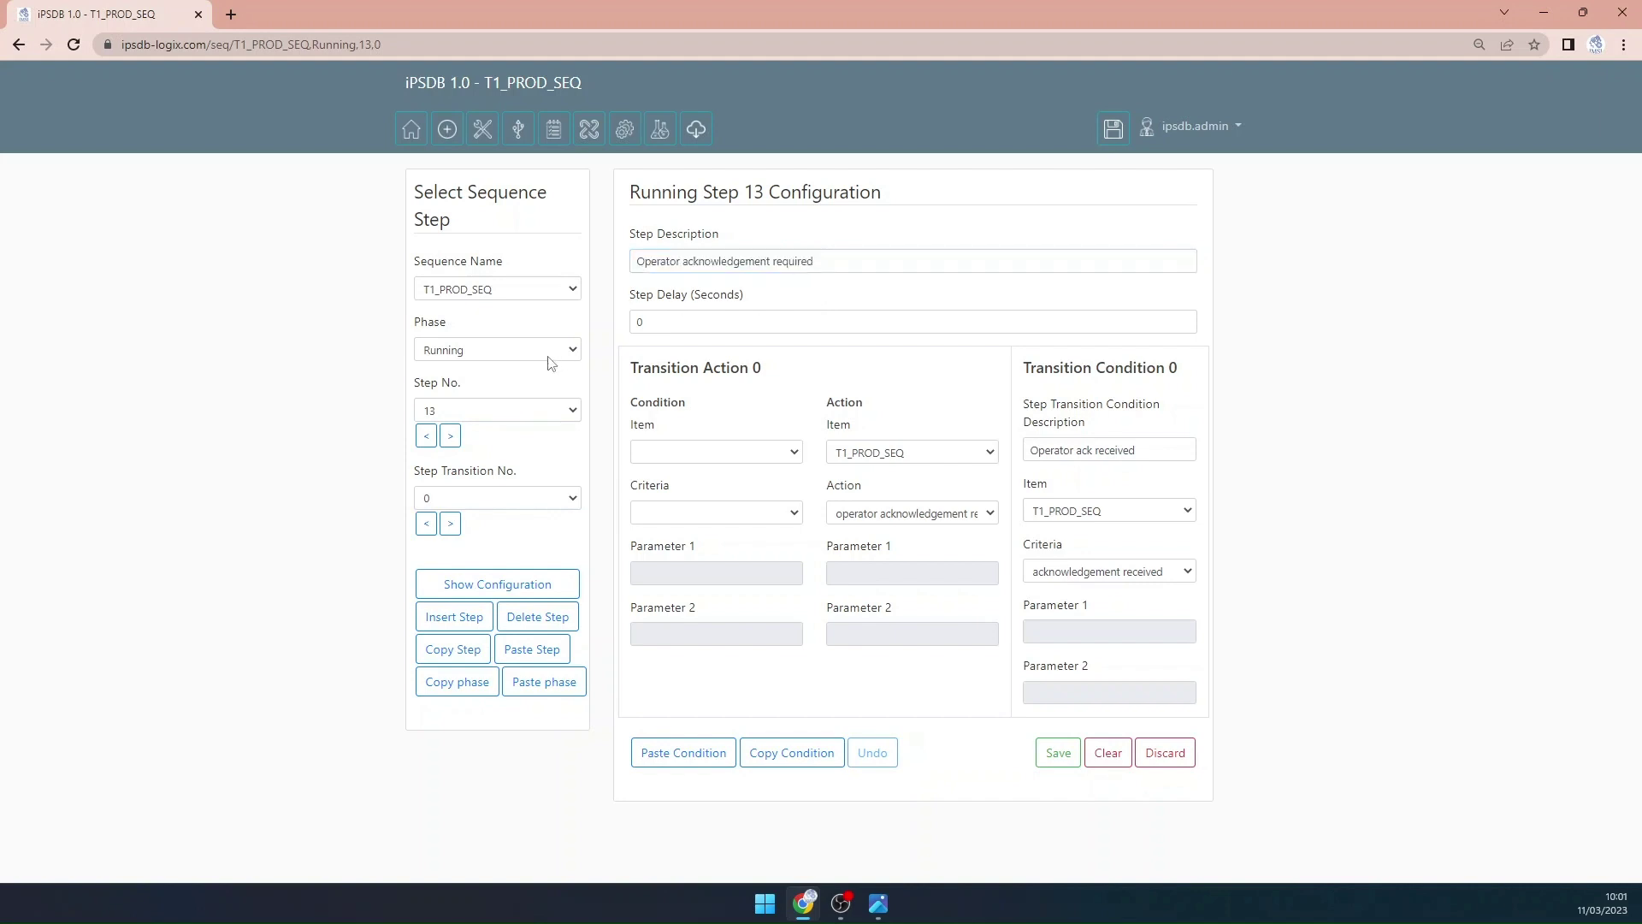
# Step: Return to the Holding step 3 configuration and review its transitions from 0 onward, ending on transition 3
pyautogui.click(503, 349)
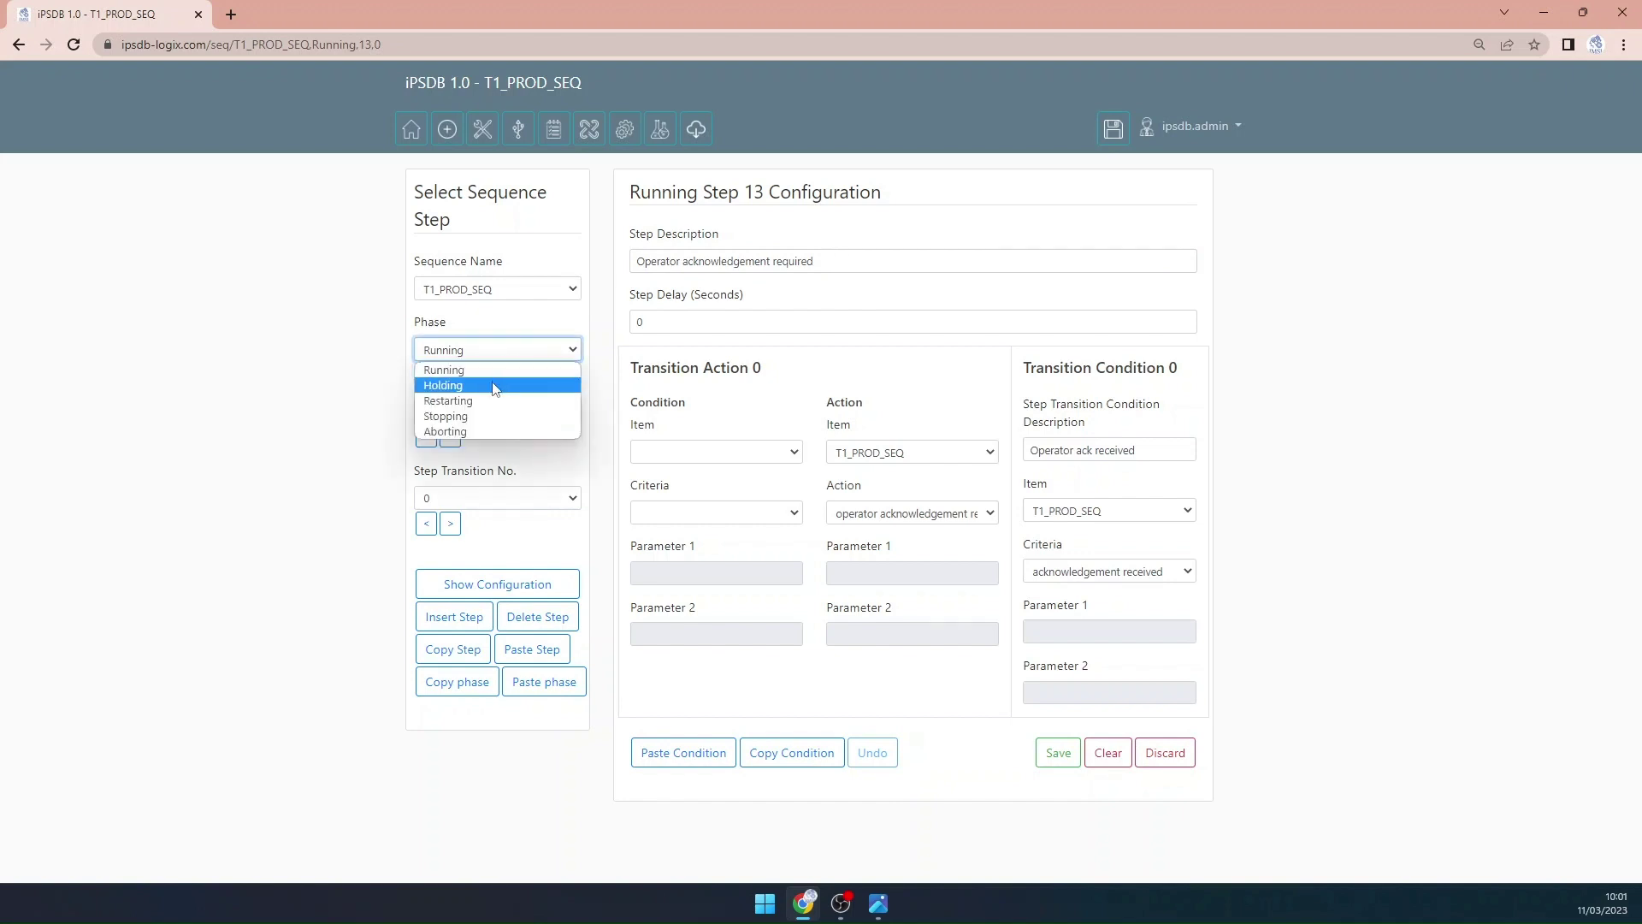
pyautogui.click(493, 386)
pyautogui.click(493, 413)
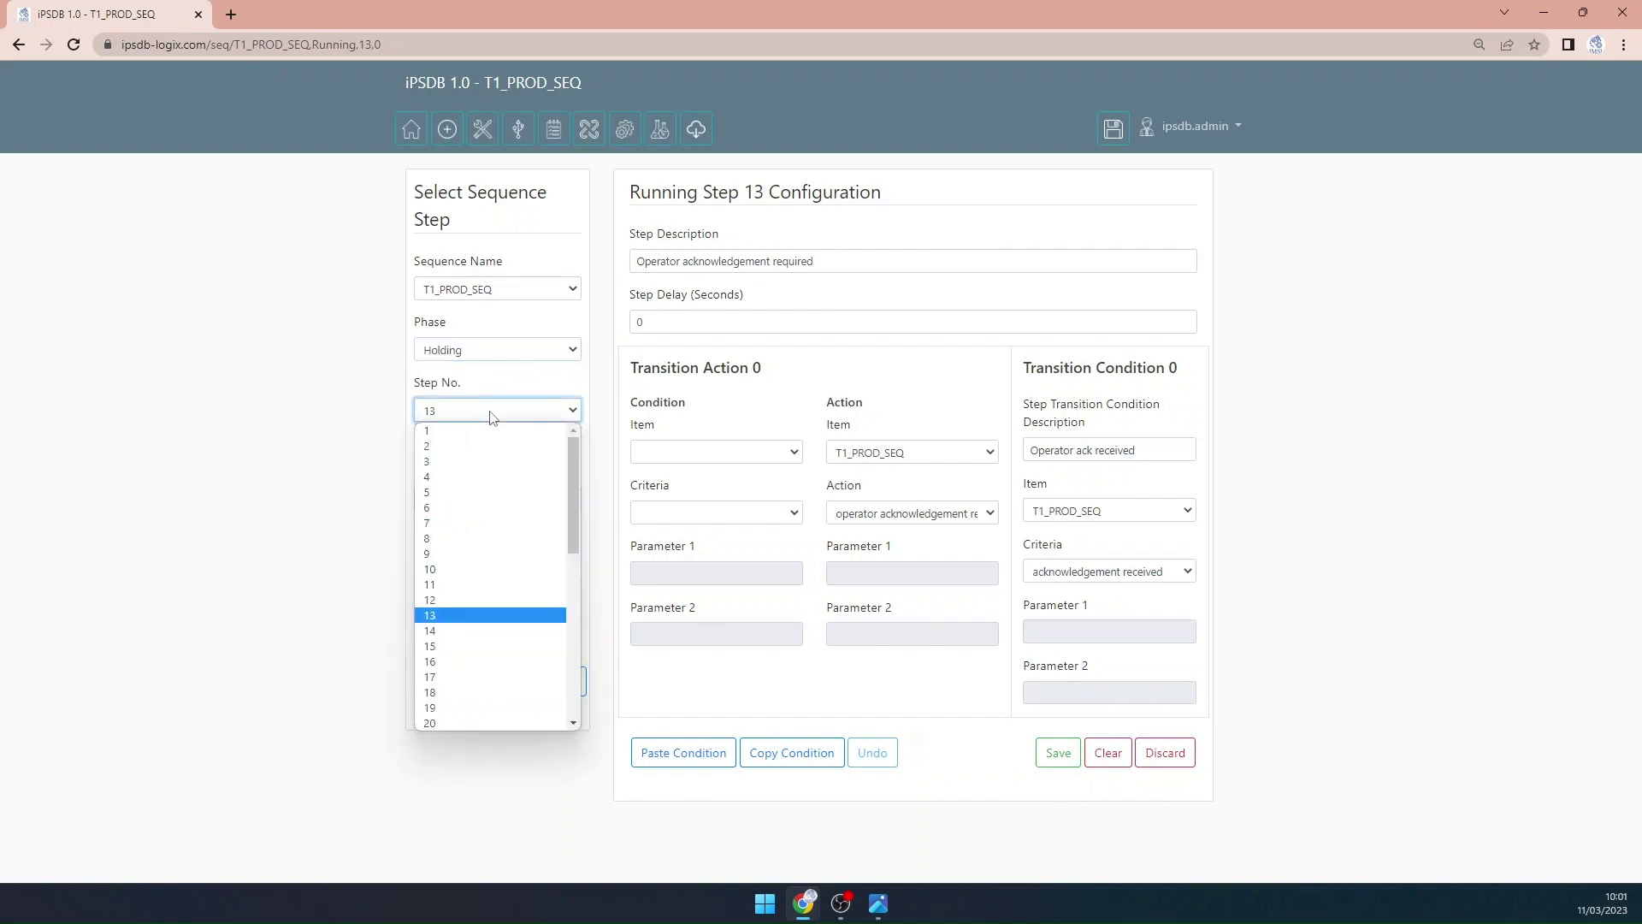
pyautogui.click(481, 467)
pyautogui.click(497, 583)
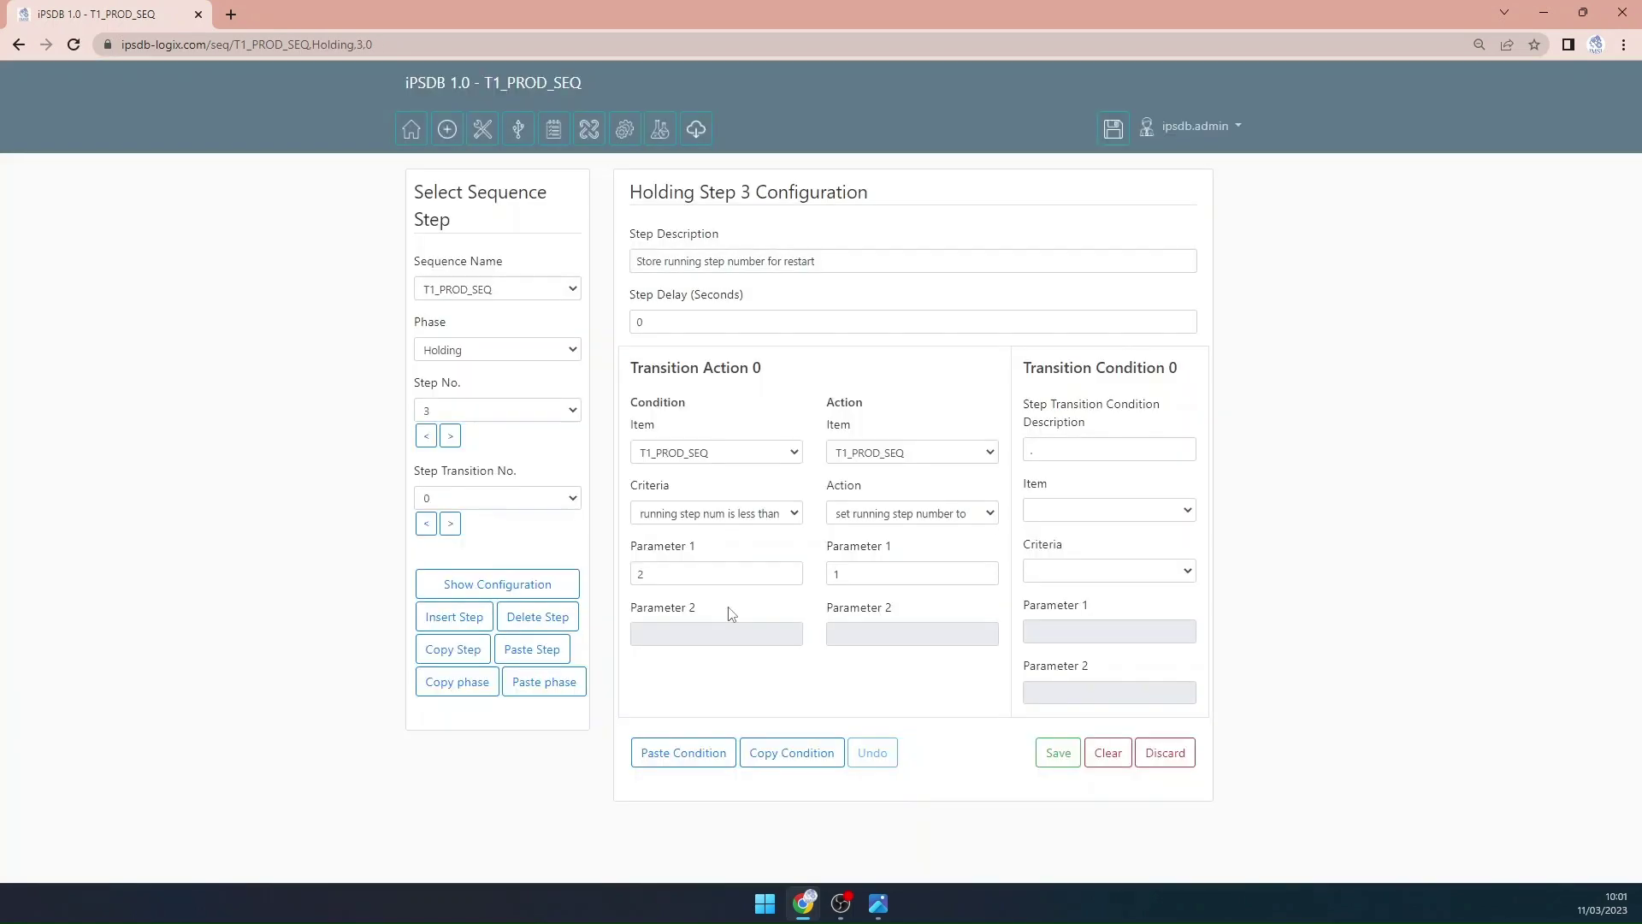
pyautogui.click(451, 523)
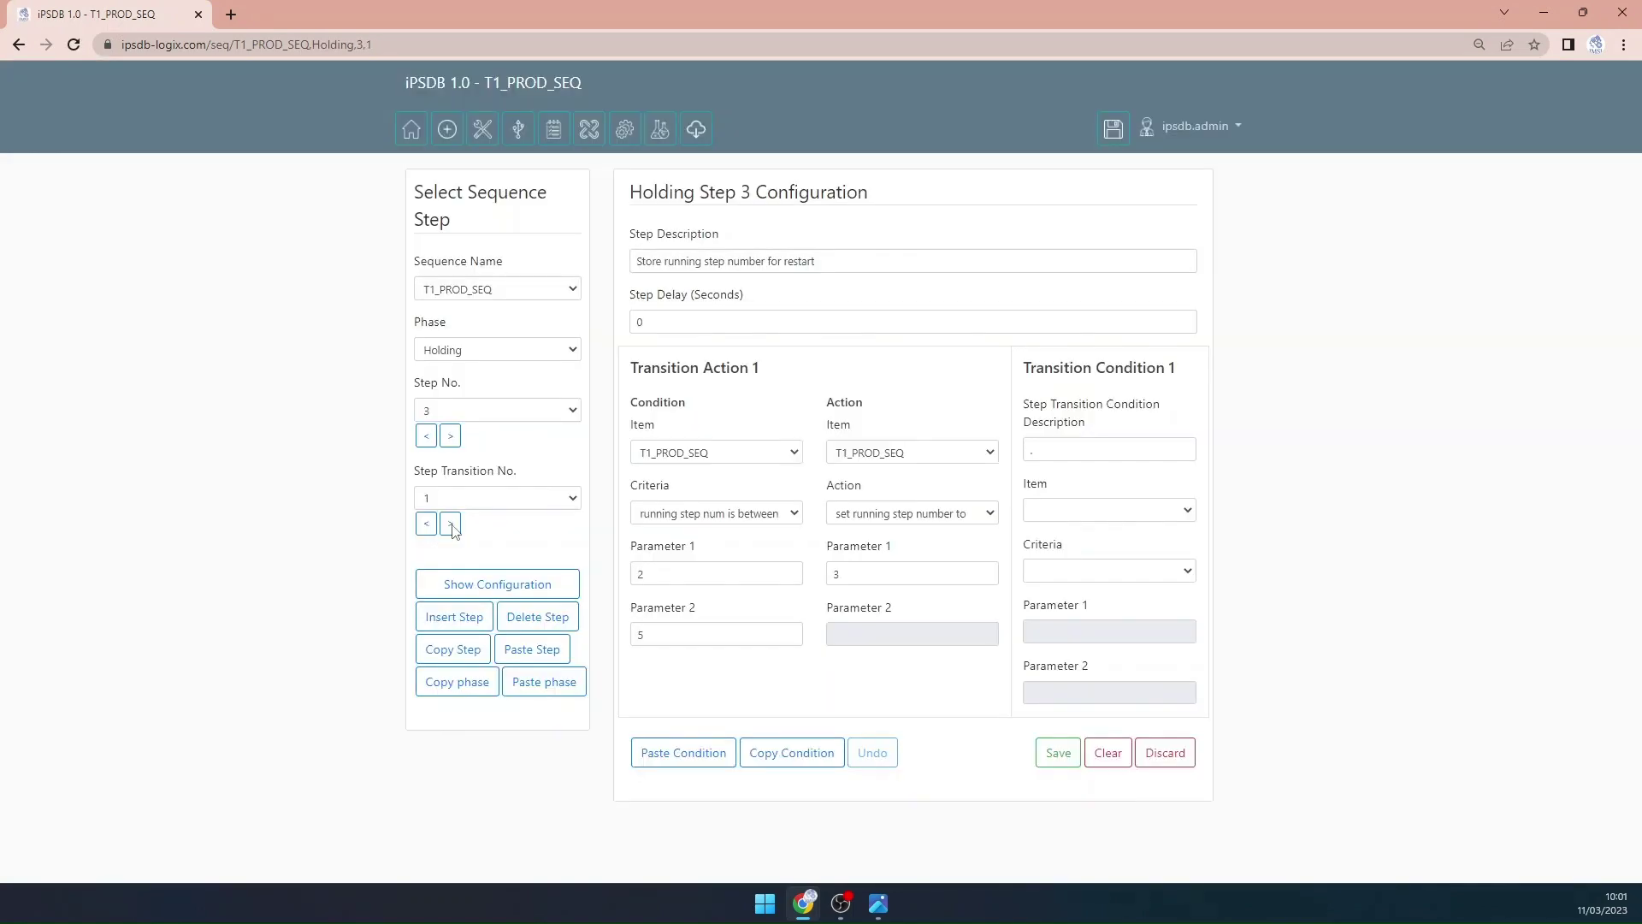
pyautogui.click(451, 523)
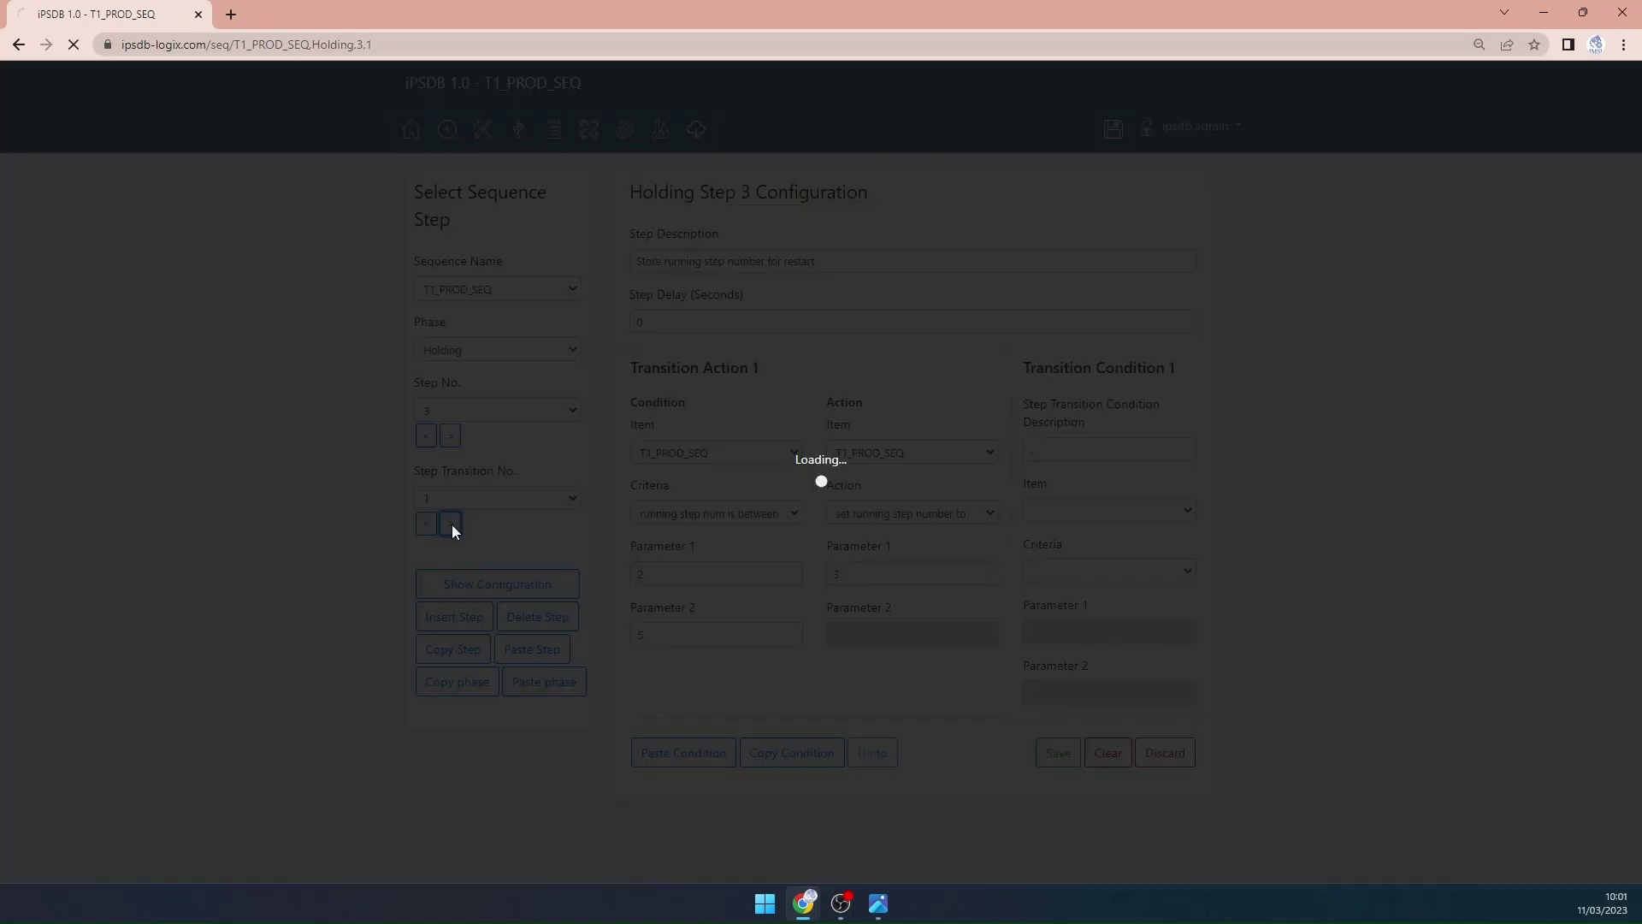
pyautogui.click(451, 525)
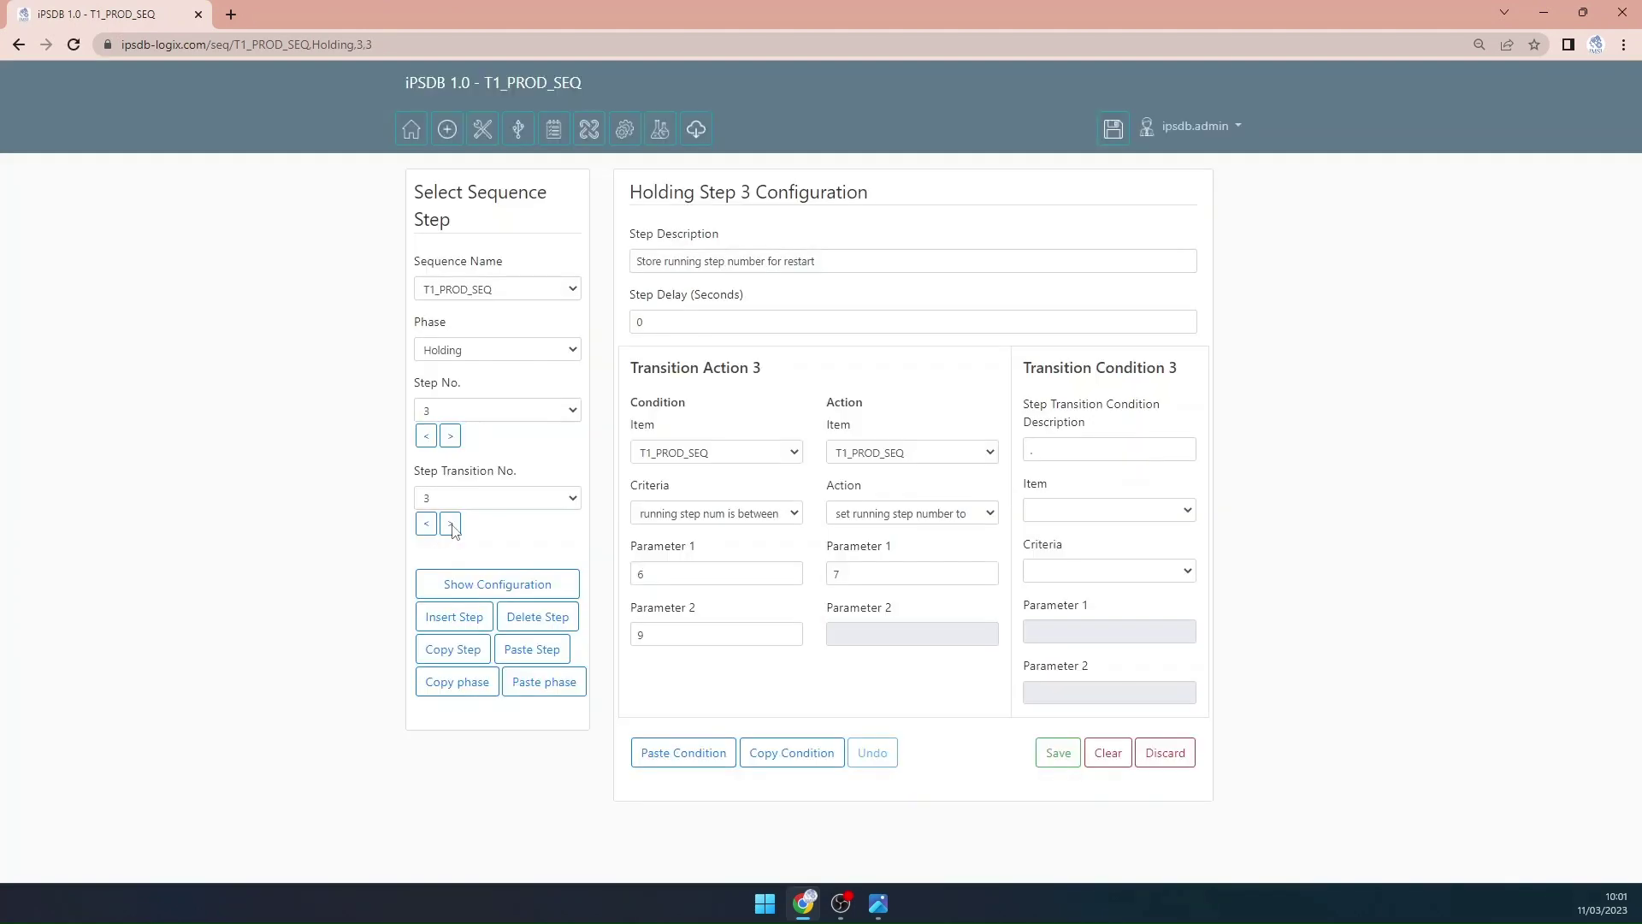
pyautogui.click(451, 524)
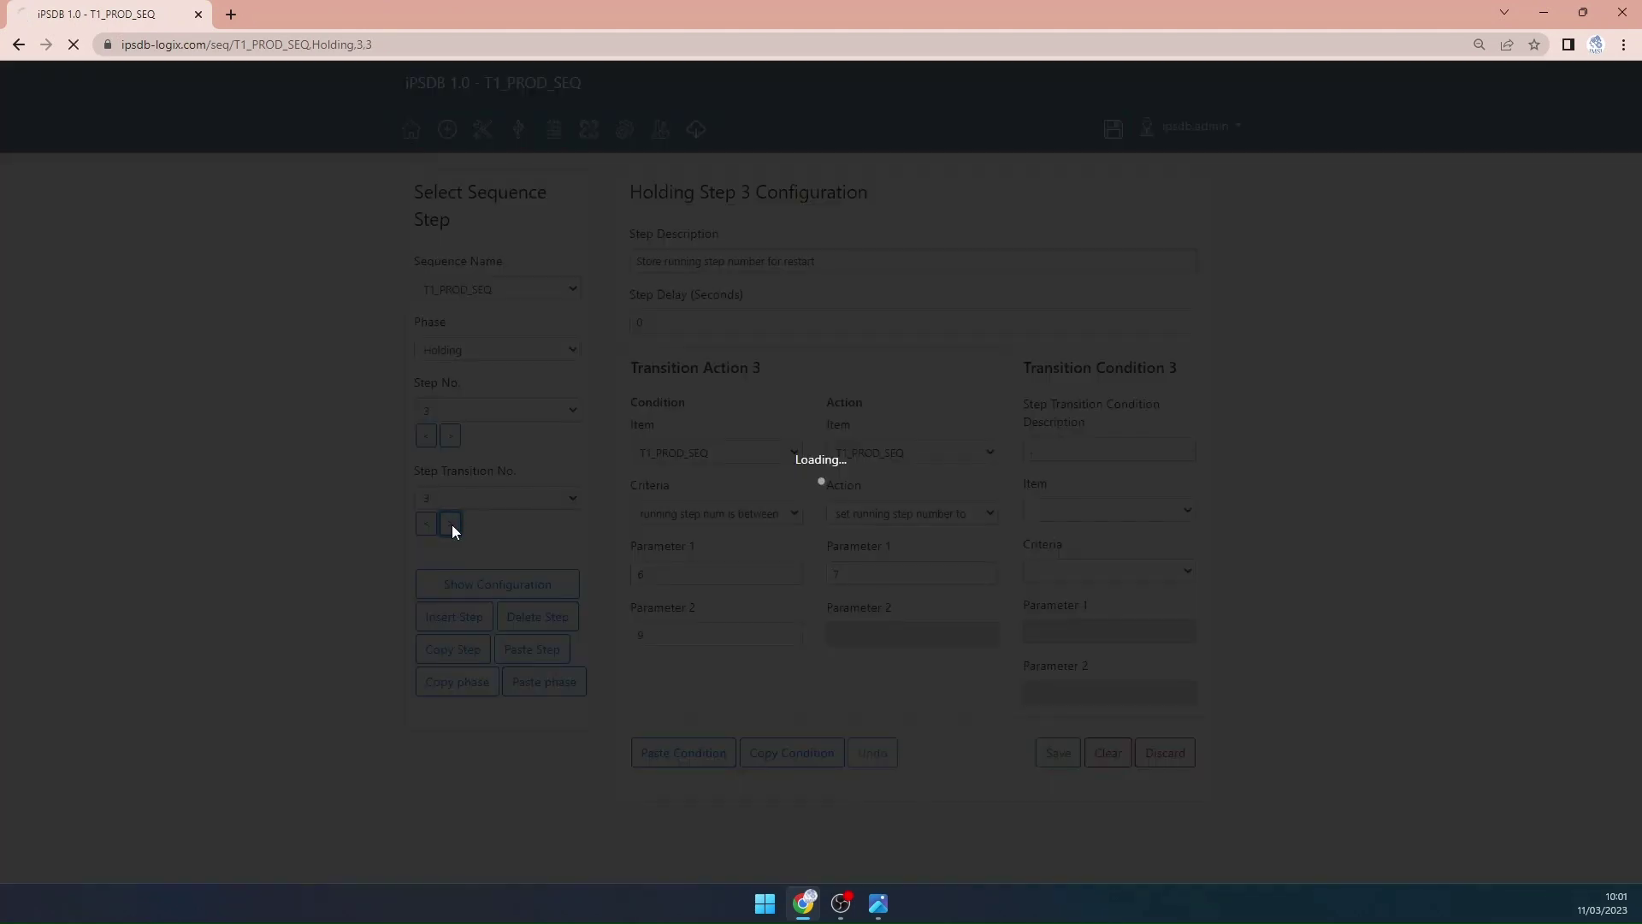
pyautogui.click(426, 524)
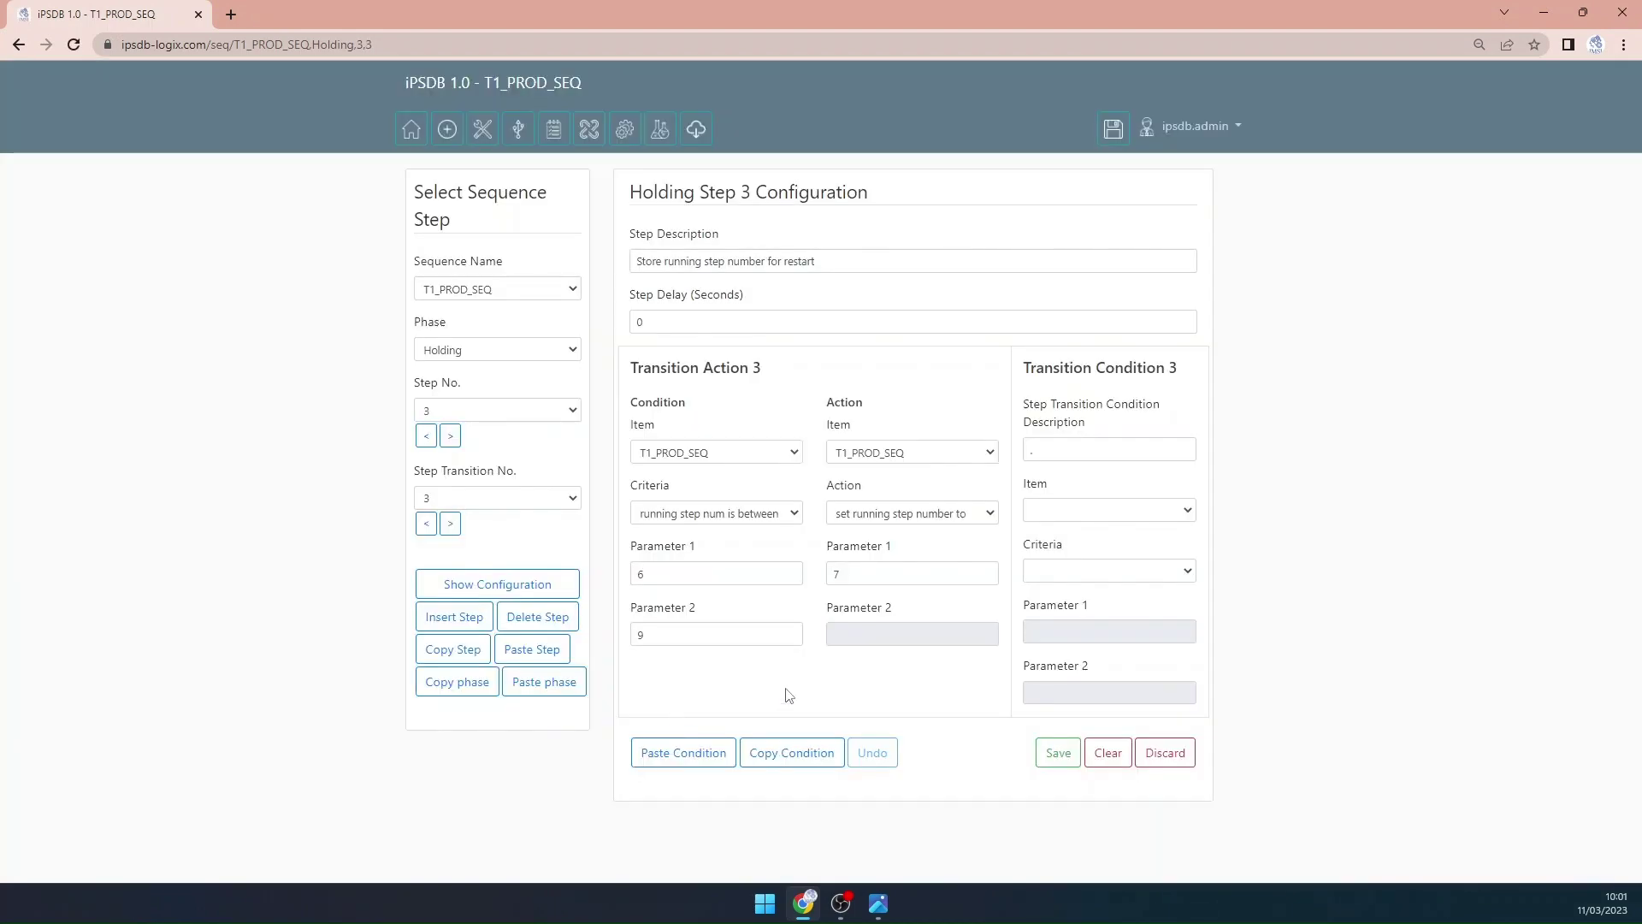
# Step: Copy transition 3 of Holding step 3 and paste it into transition 4
pyautogui.click(799, 753)
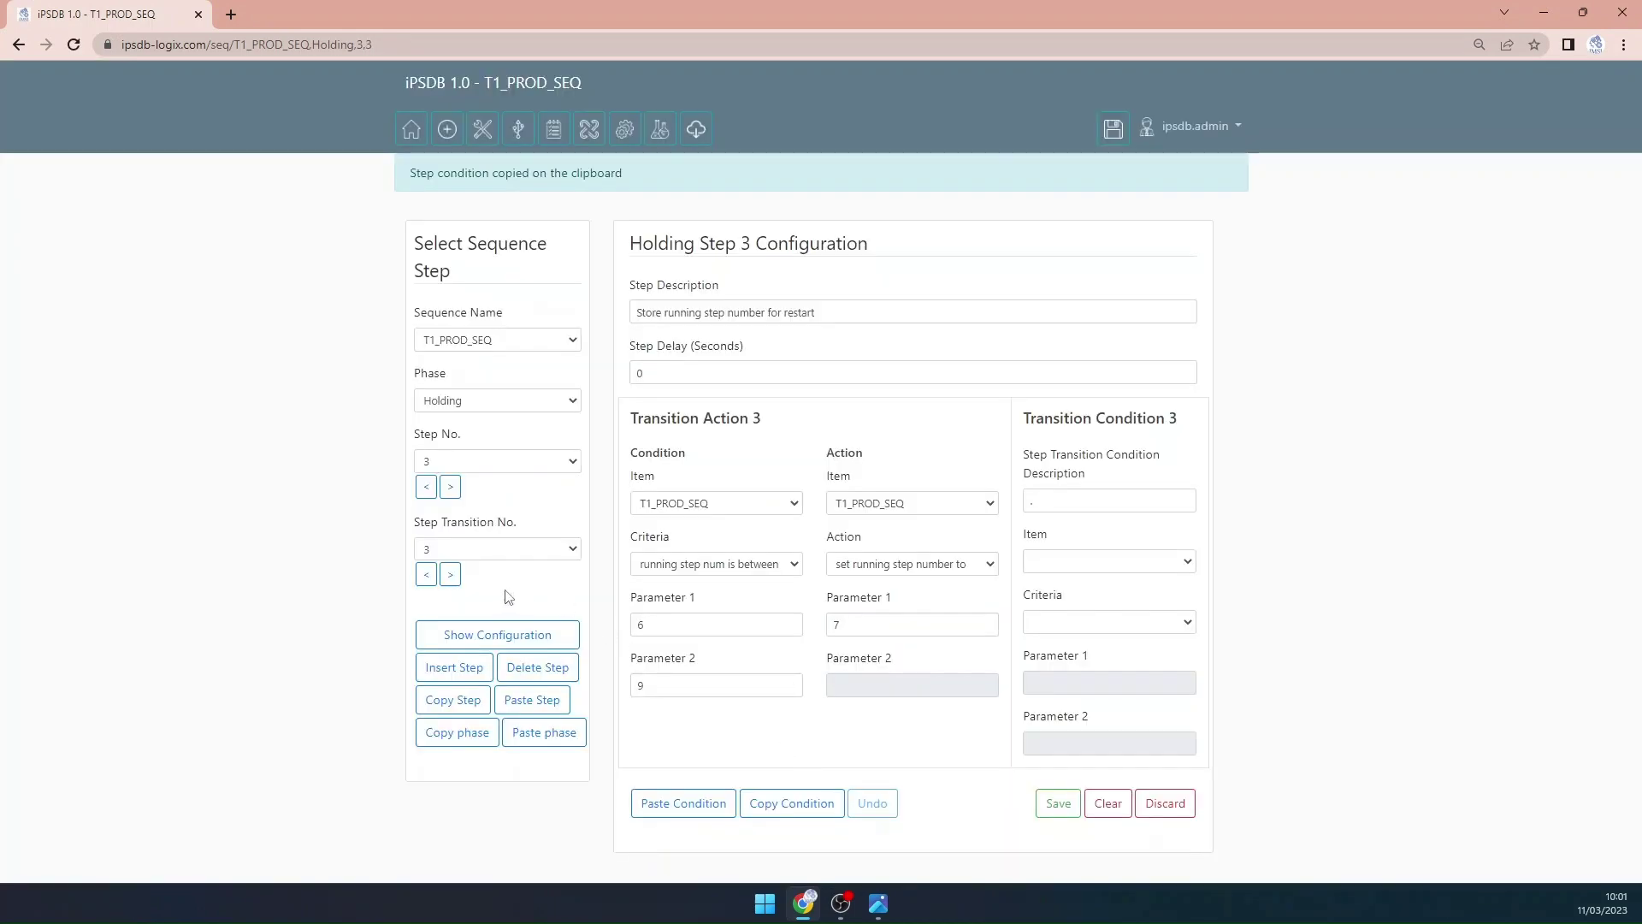
pyautogui.click(451, 574)
pyautogui.click(692, 753)
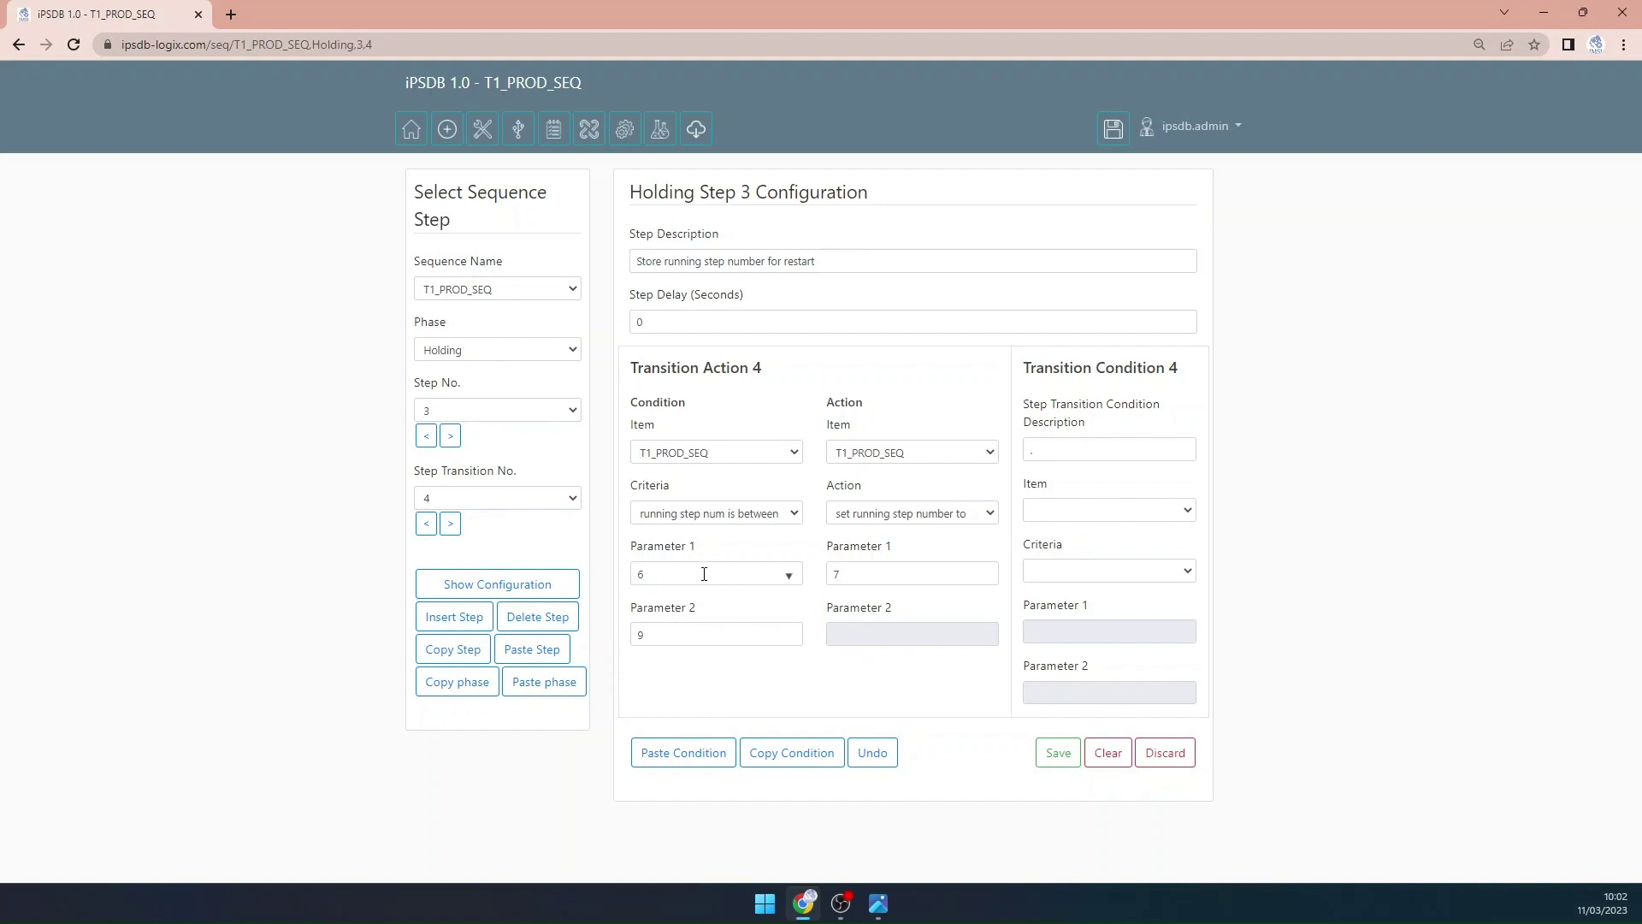
# Step: Set transition action 4 to check for a running step number between 8 and 14 and assign 9, and save the transition
pyautogui.doubleClick(879, 582)
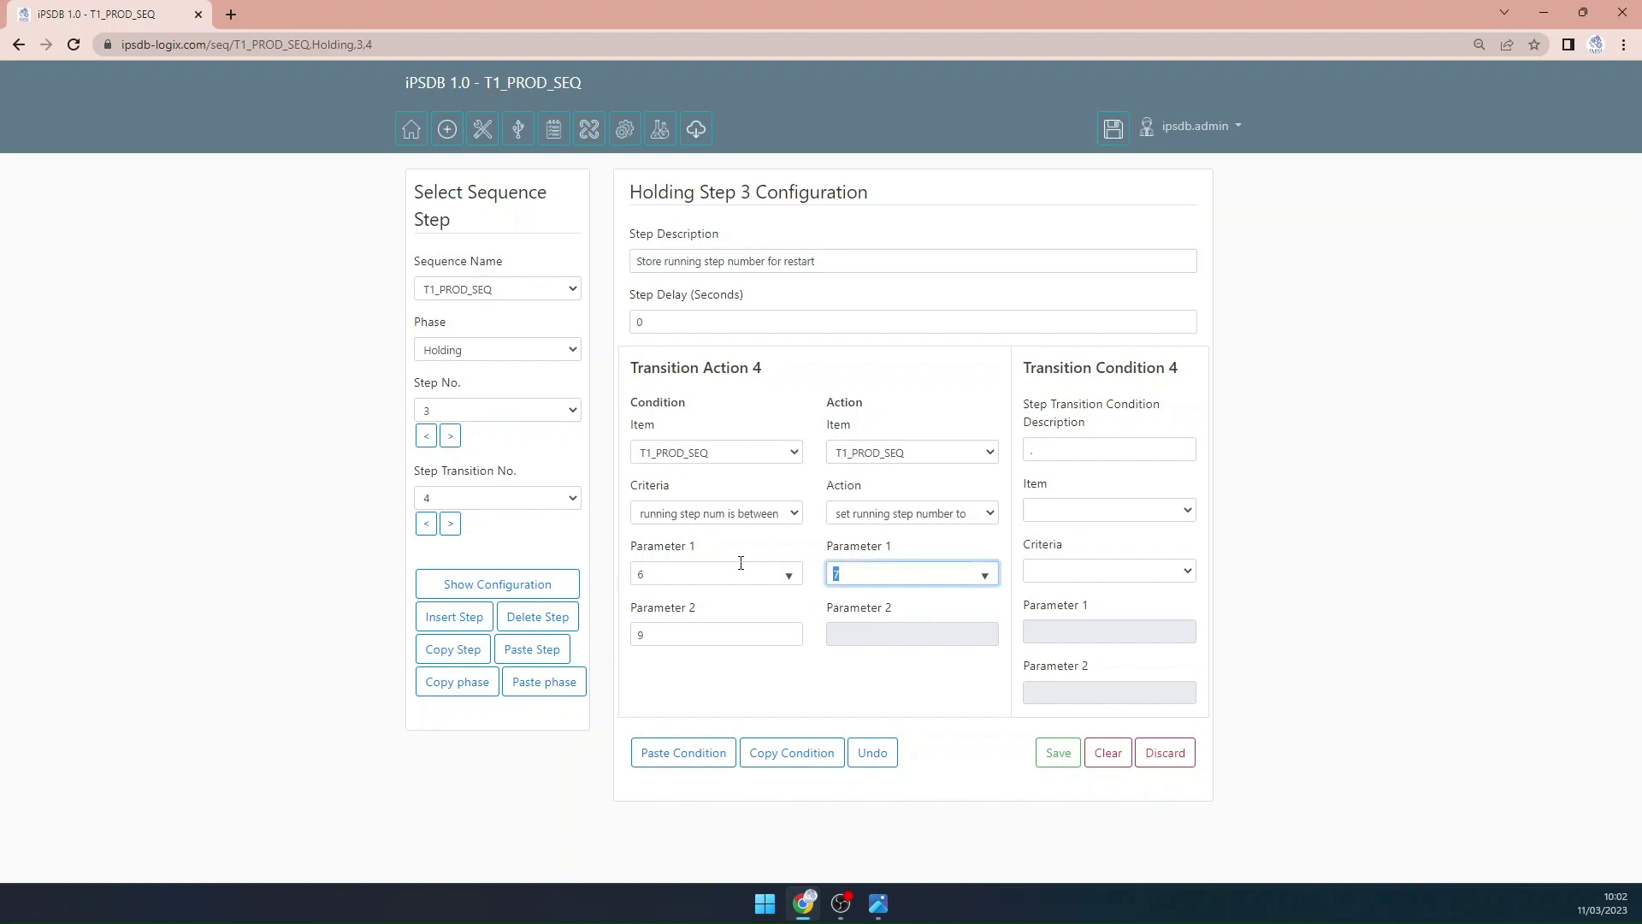
pyautogui.doubleClick(690, 568)
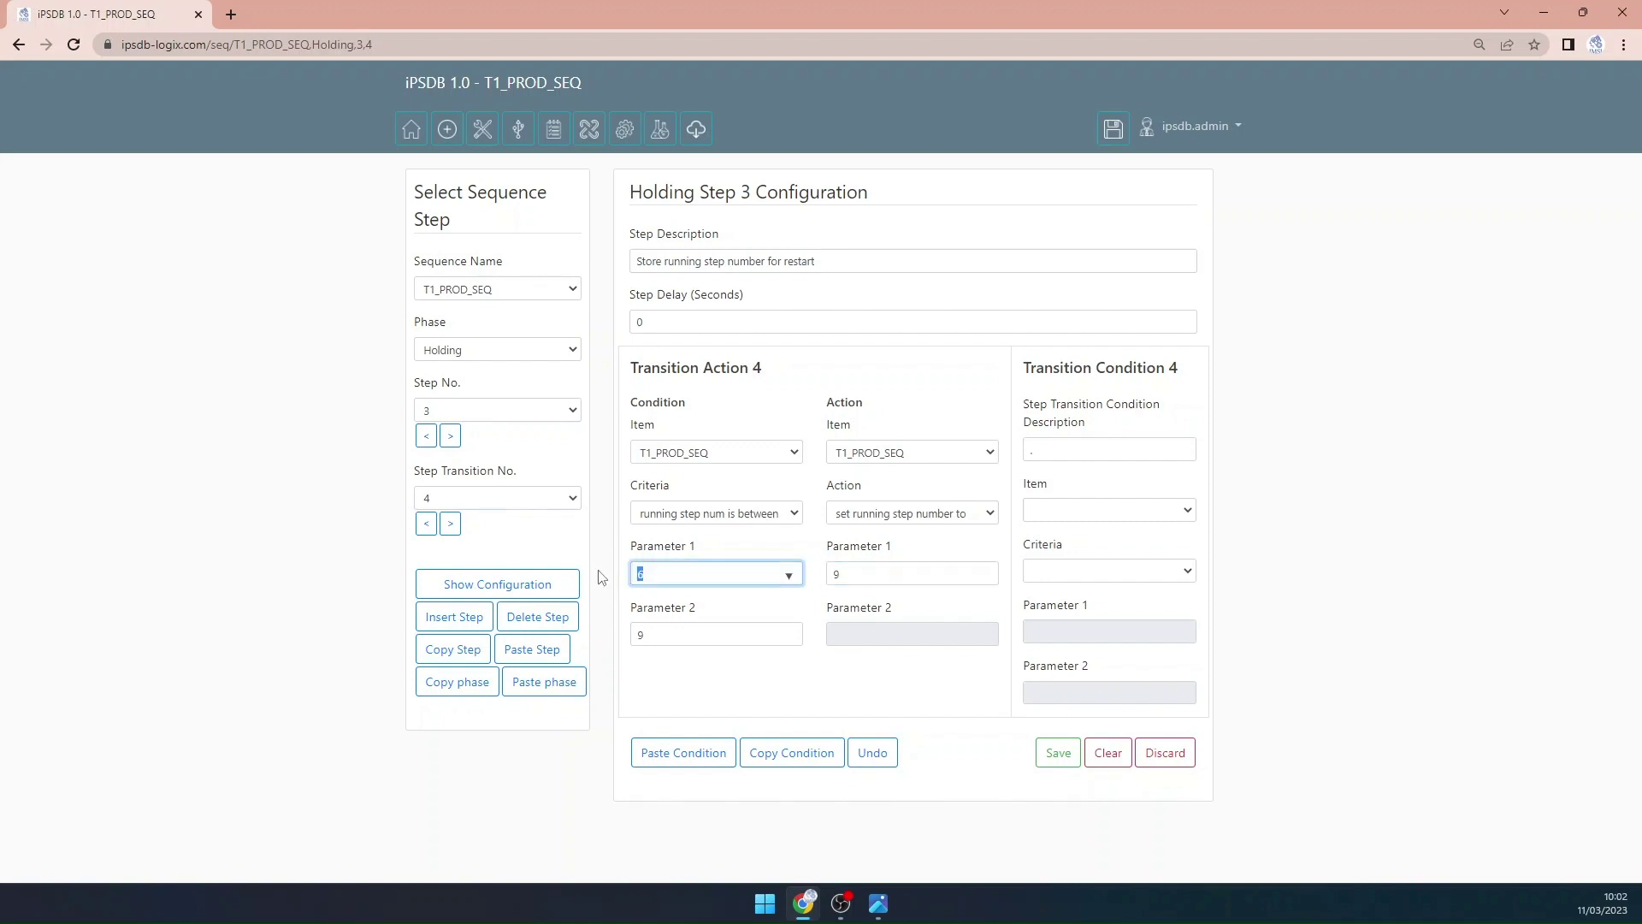
pyautogui.doubleClick(646, 634)
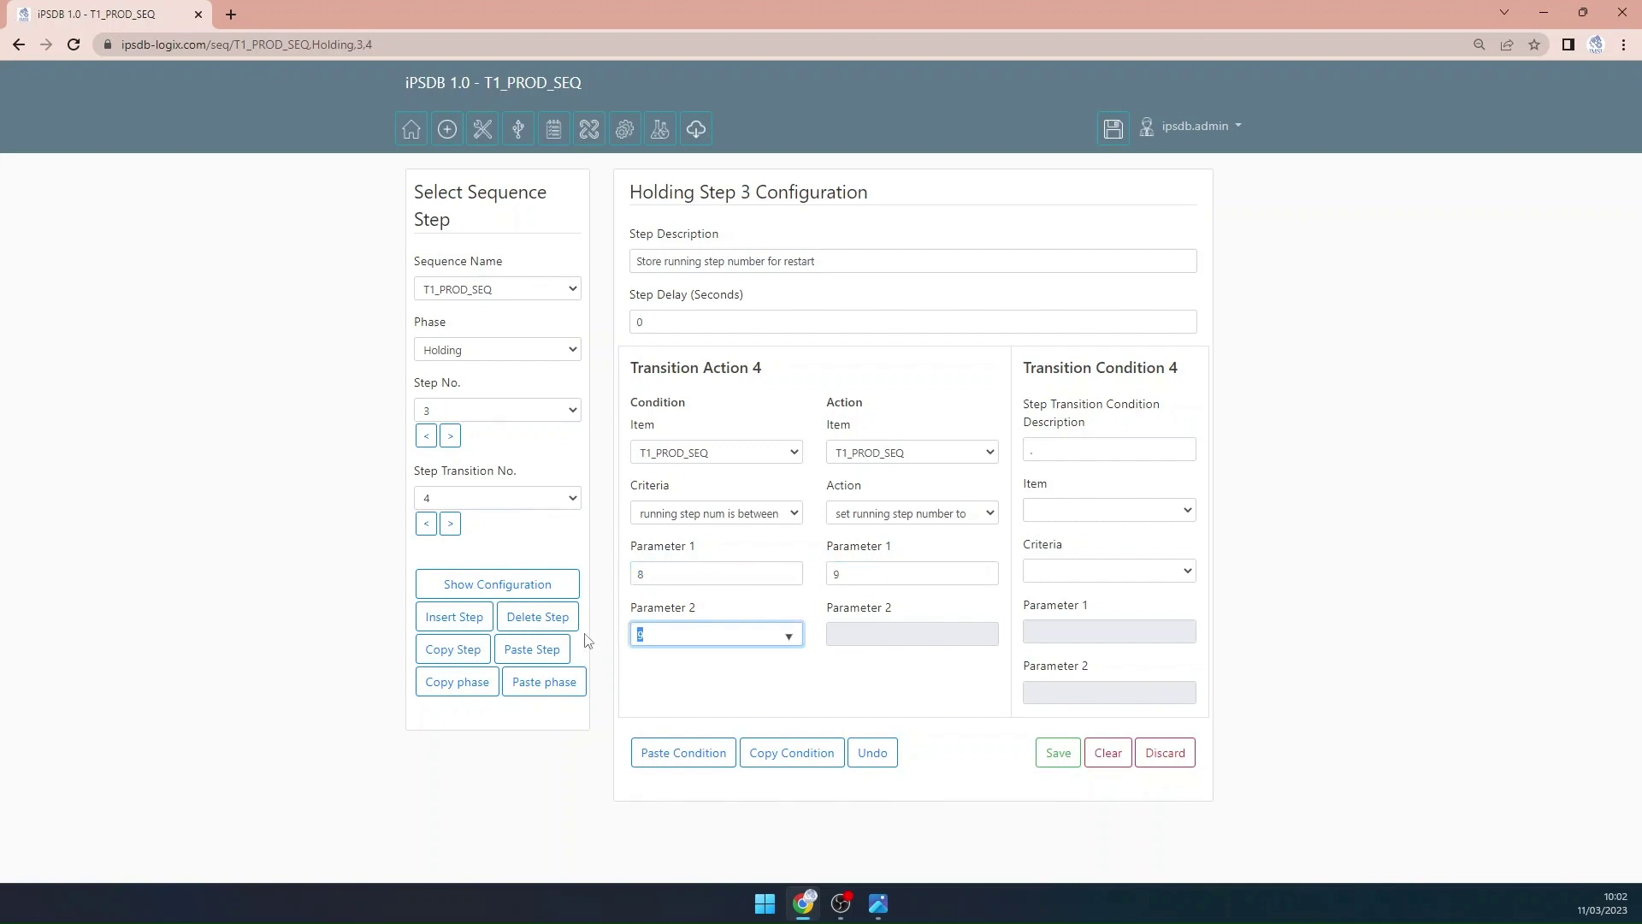
pyautogui.write('14')
pyautogui.click(1057, 755)
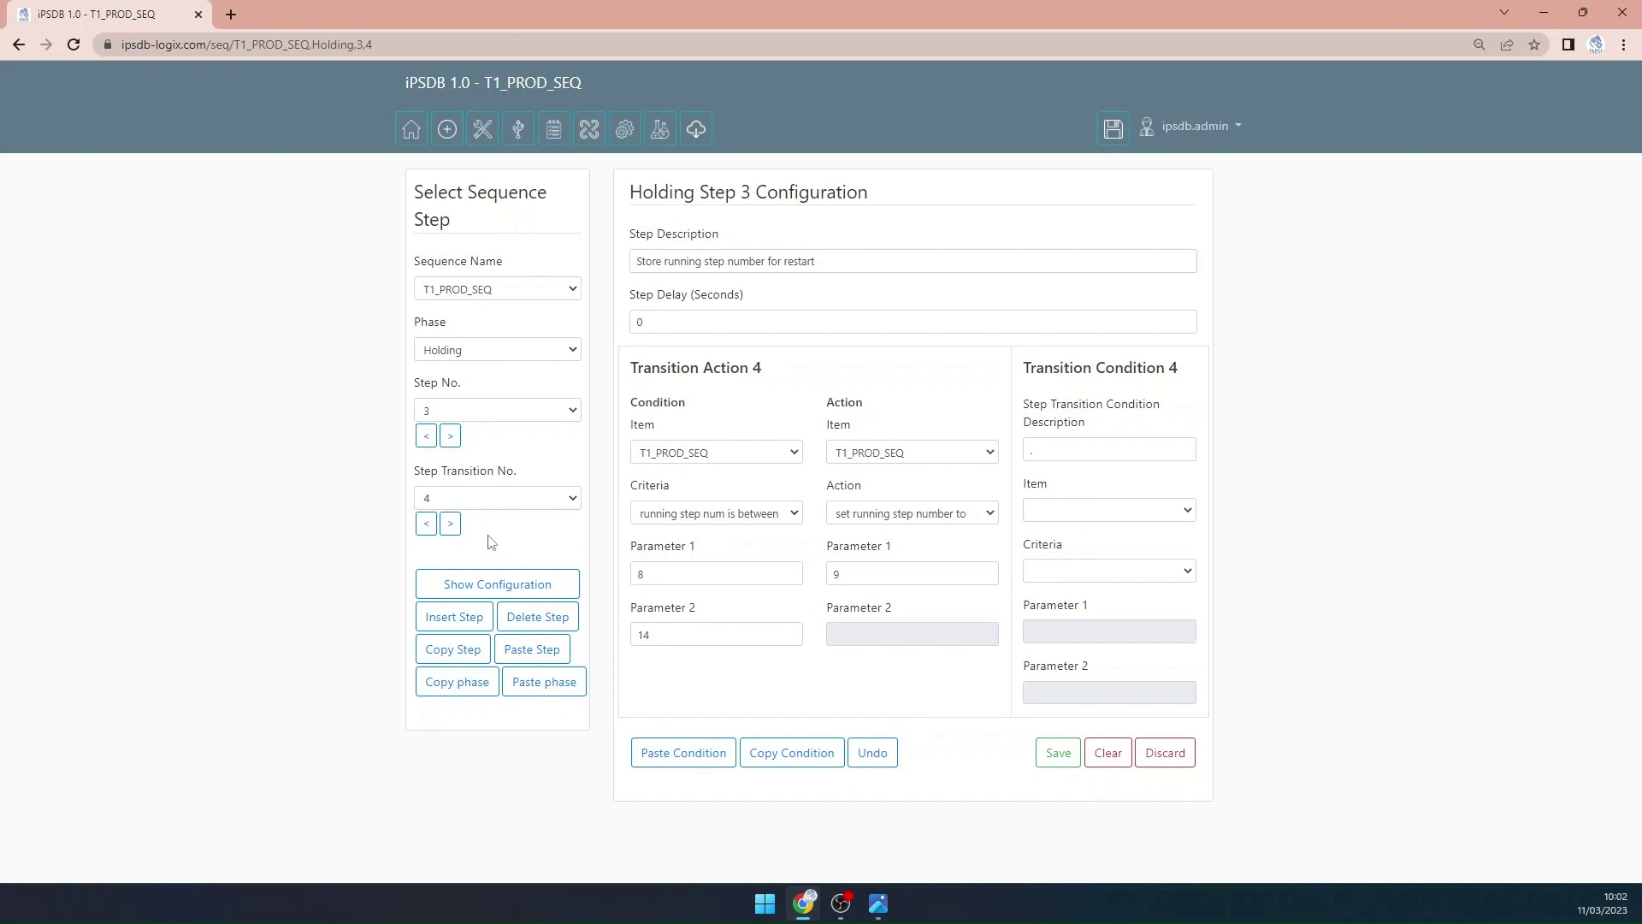
# Step: Copy transition 4 of Holding step 3 and paste it into transition 5
pyautogui.click(795, 754)
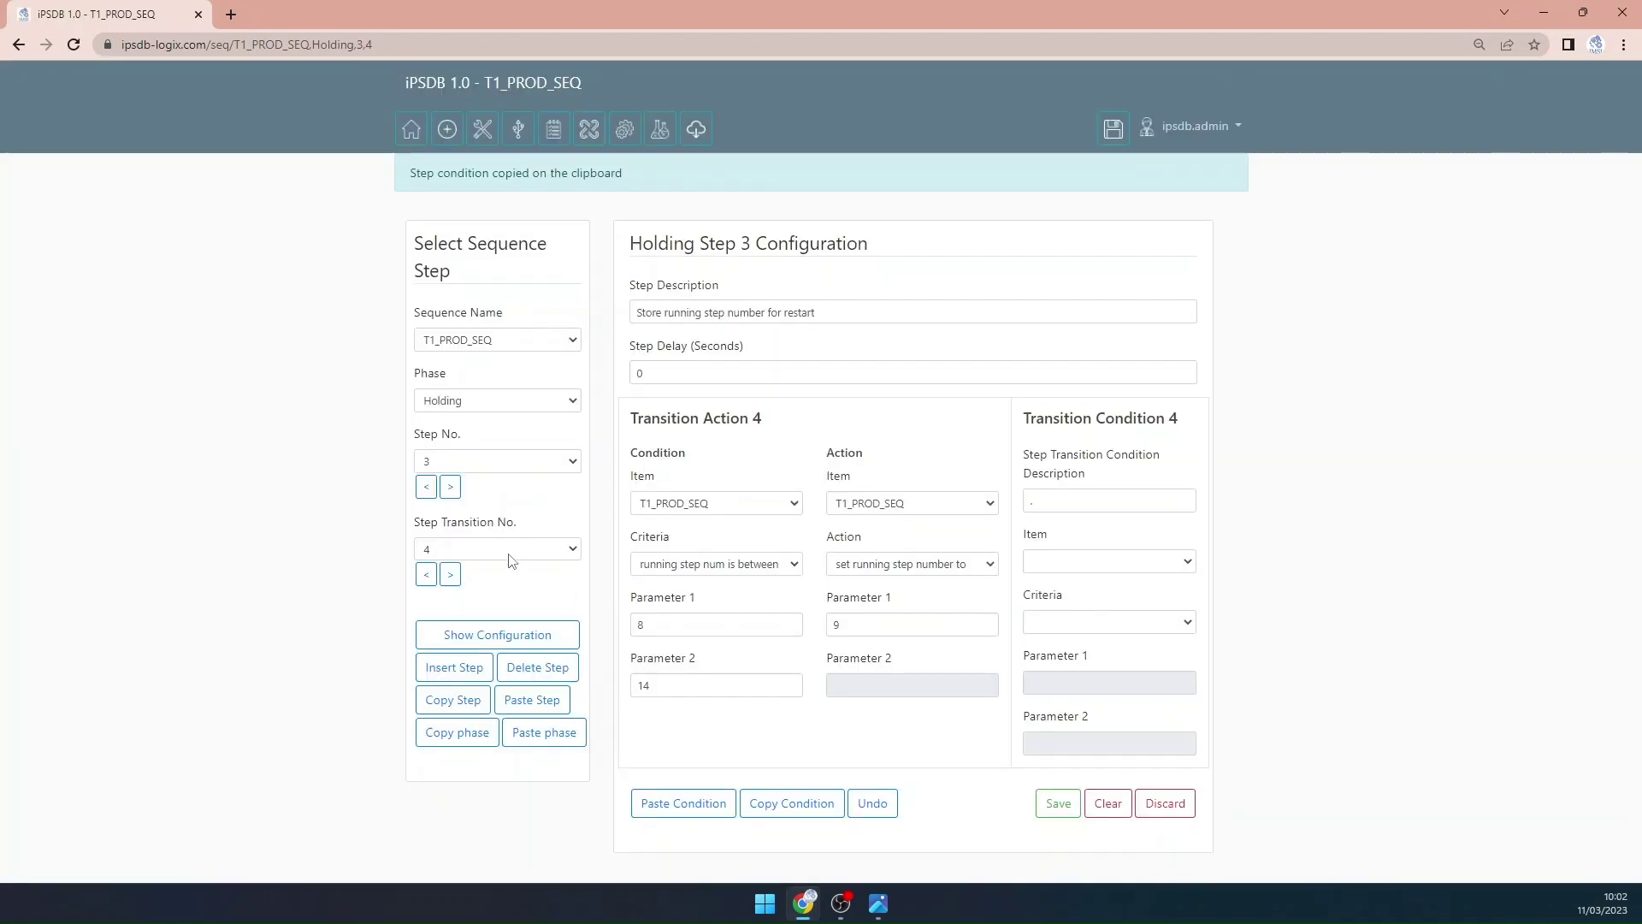
pyautogui.click(450, 574)
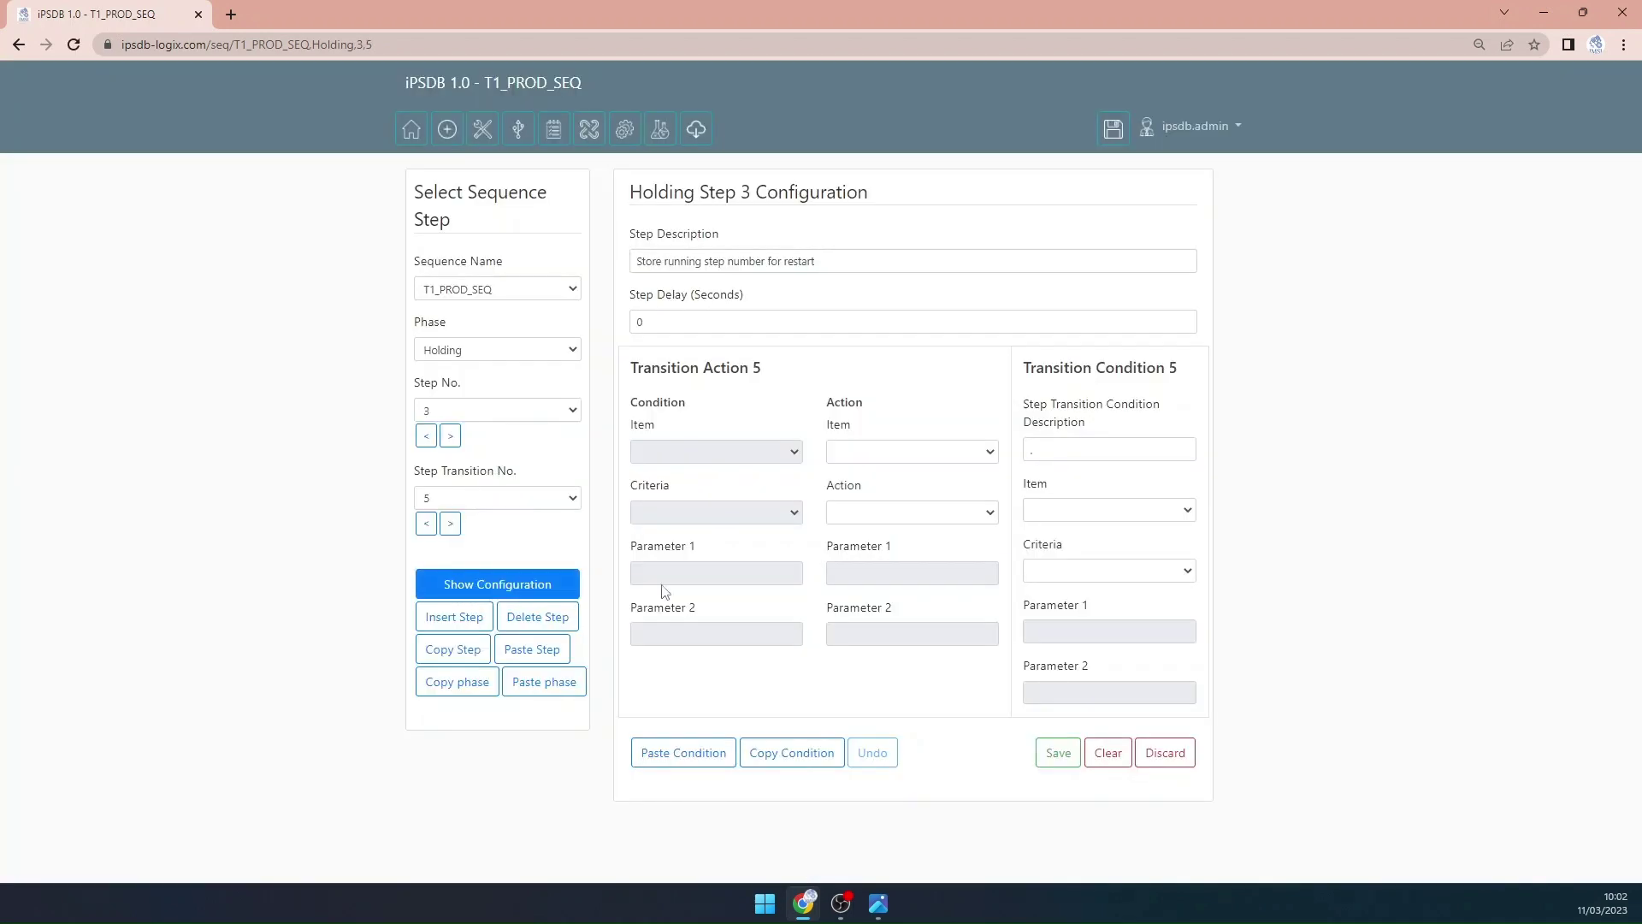
pyautogui.click(712, 750)
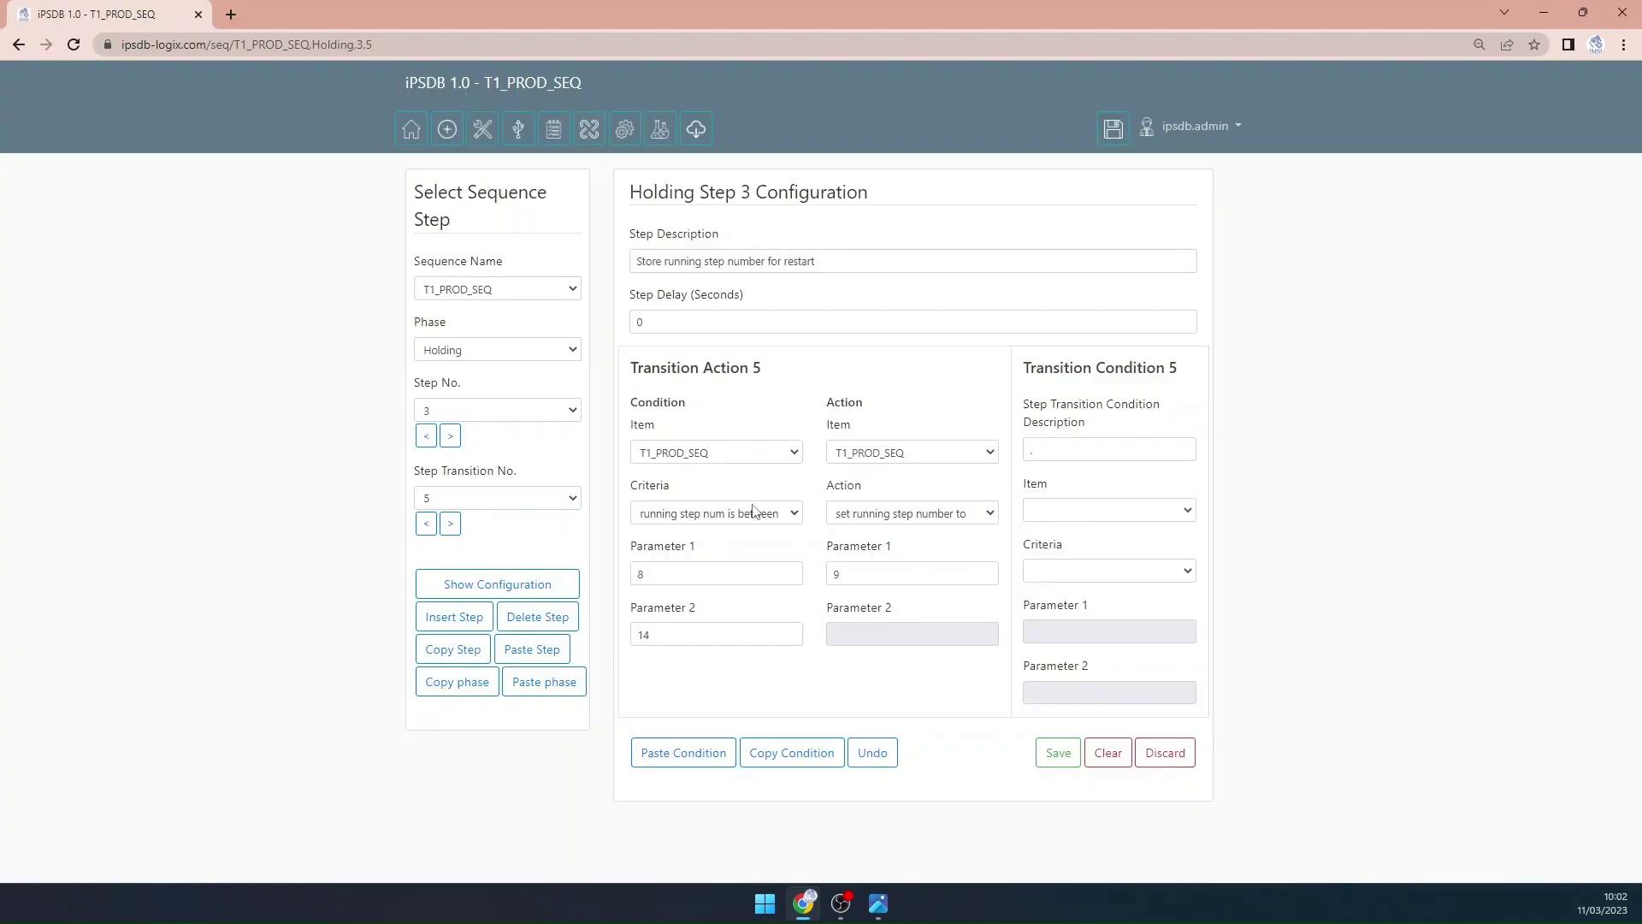
# Step: Set transition action 5 to check for a running step number greater than or equal to 14 and assign 14, and save the transition
pyautogui.click(755, 514)
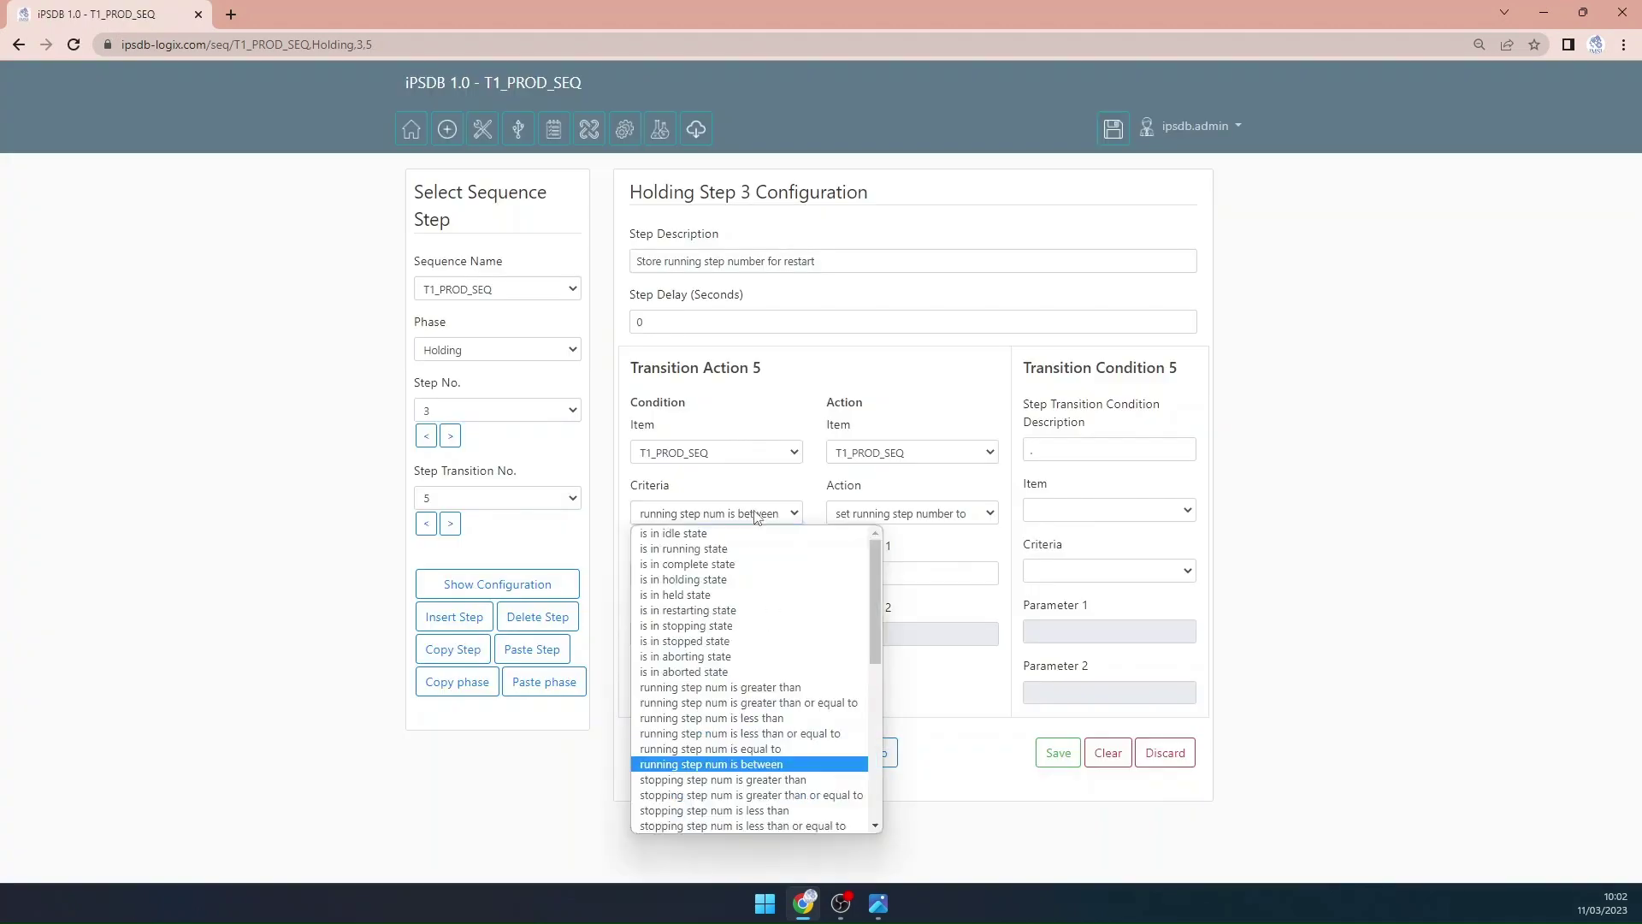
pyautogui.click(807, 702)
pyautogui.press('Tab')
pyautogui.write('14')
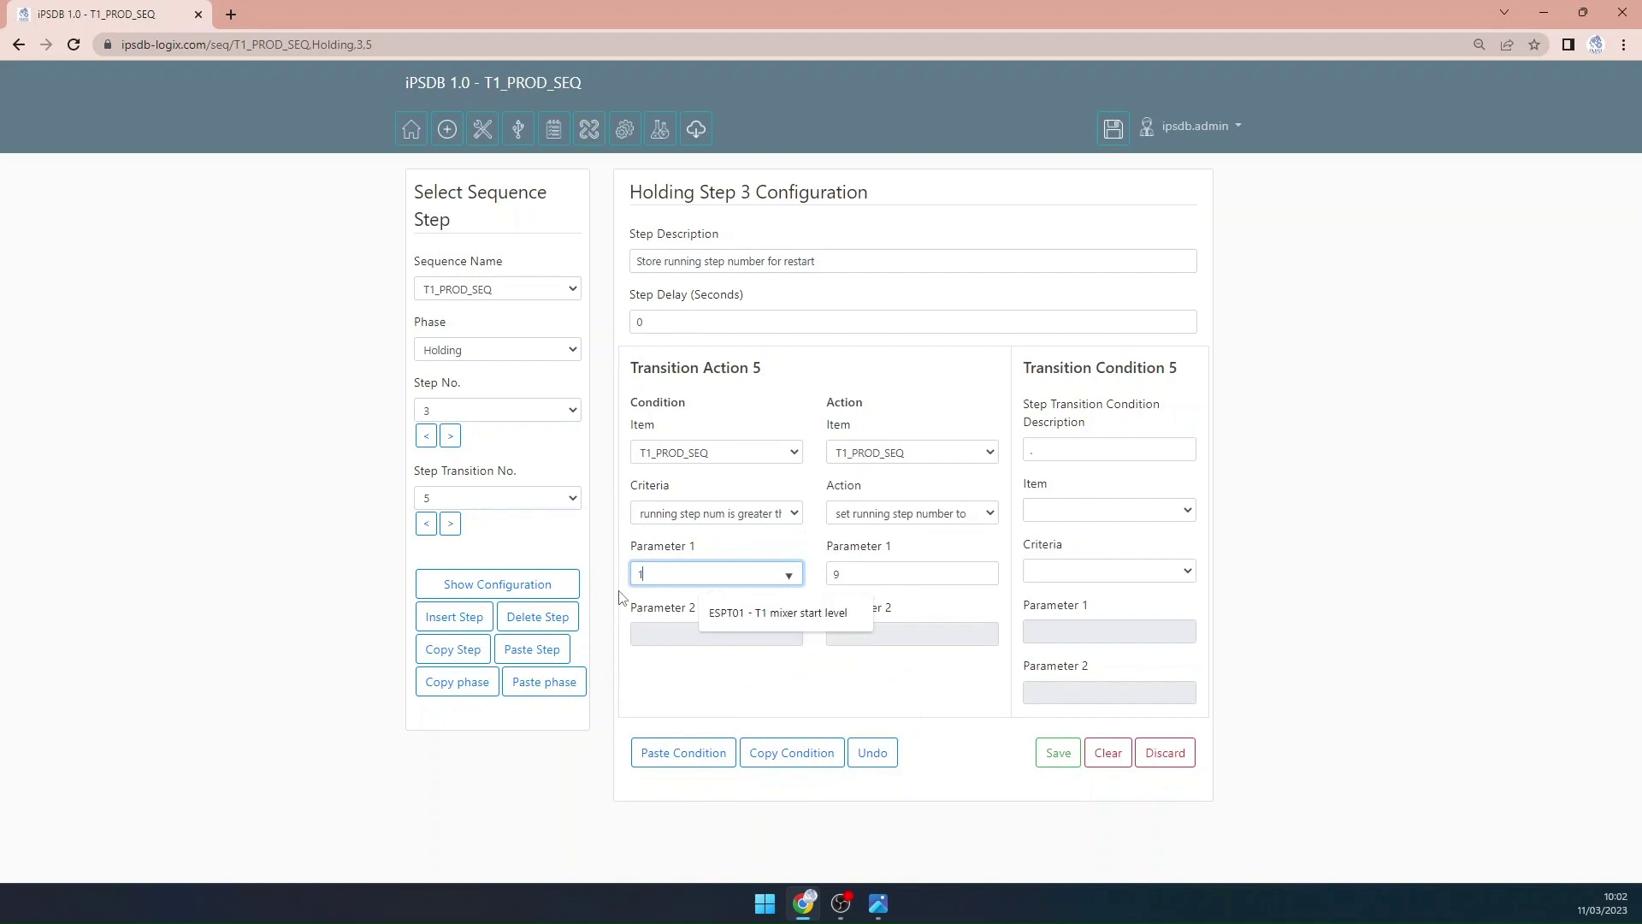
pyautogui.doubleClick(864, 577)
pyautogui.write('14')
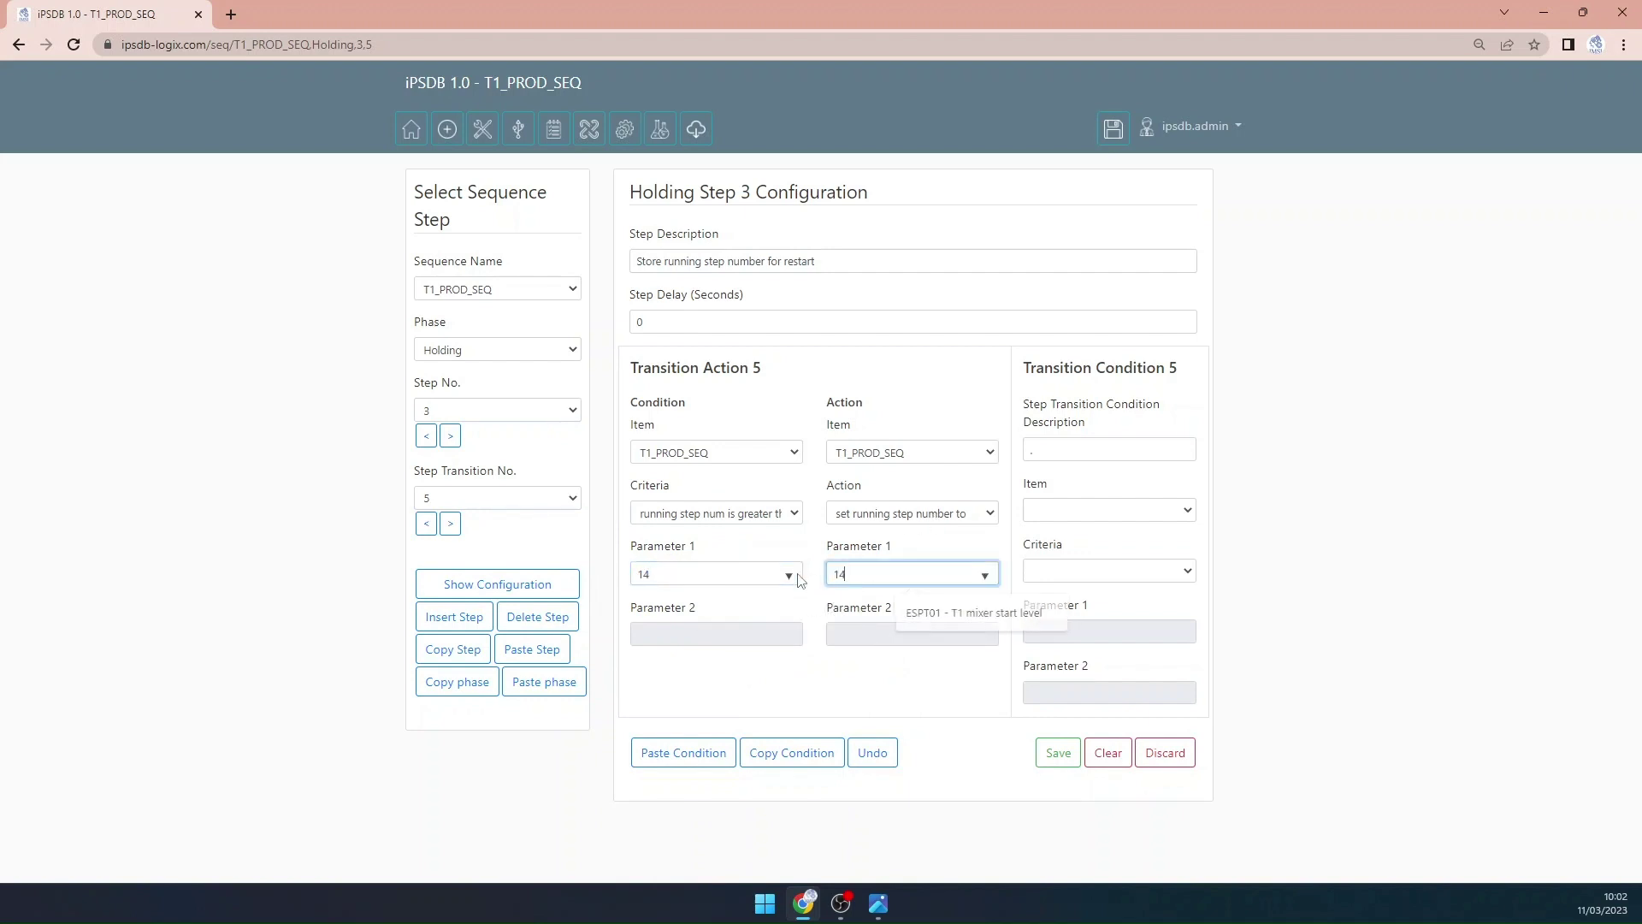
pyautogui.click(1050, 750)
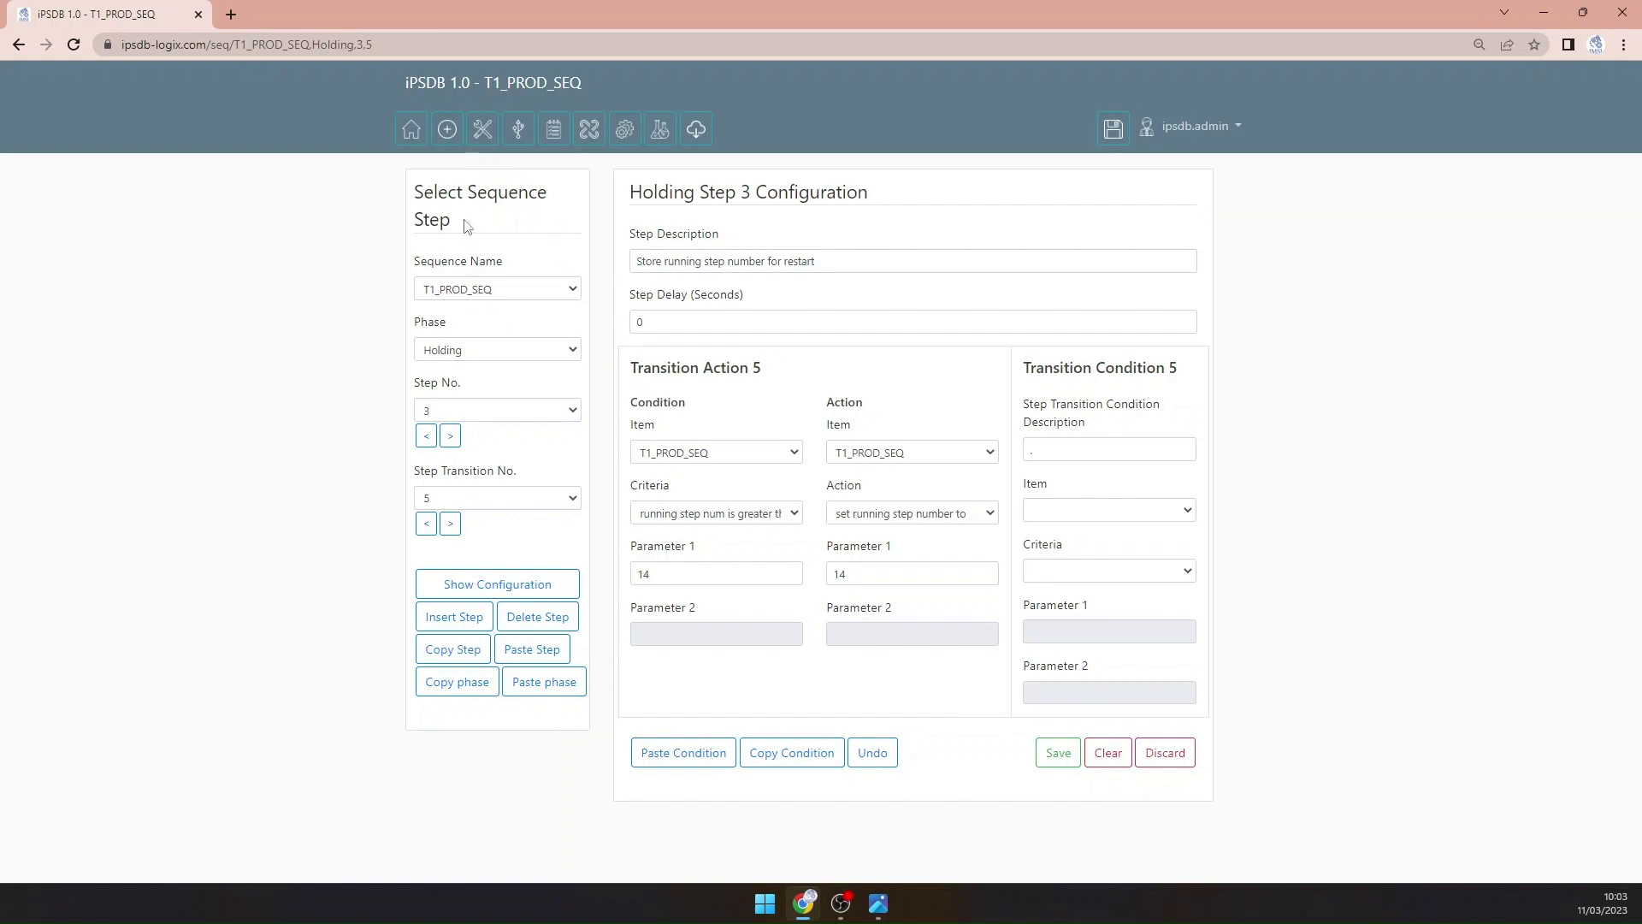
# Step: Go to the items list and load T1_PW_SEQ into the item editor as the basis for a new item
pyautogui.click(445, 130)
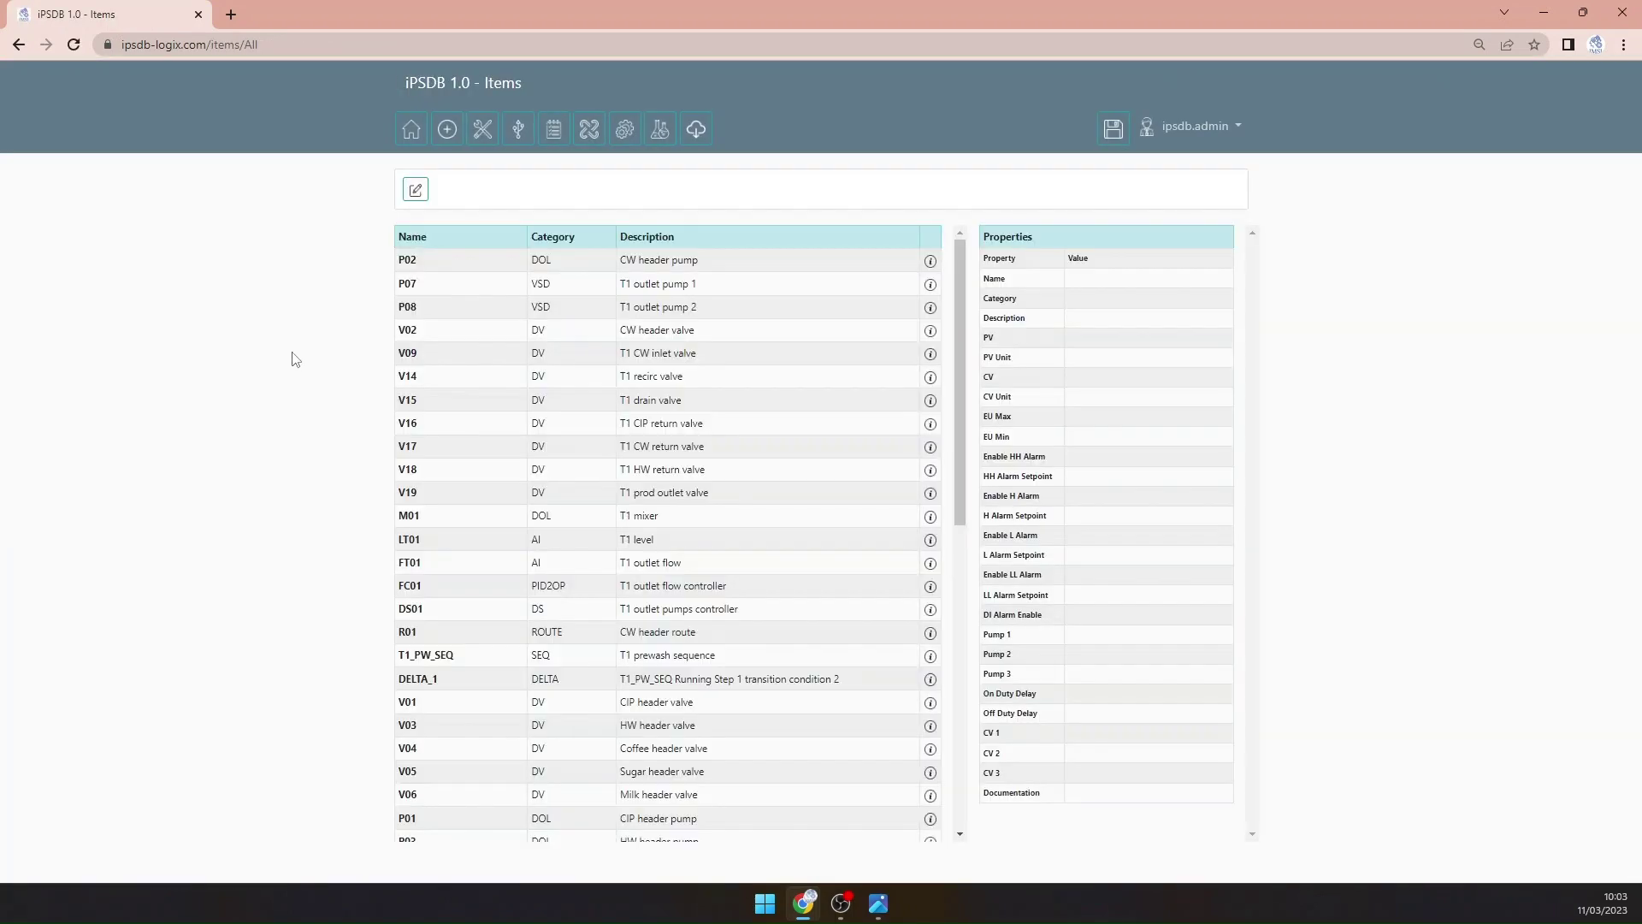
pyautogui.scroll(-8, 725, 366)
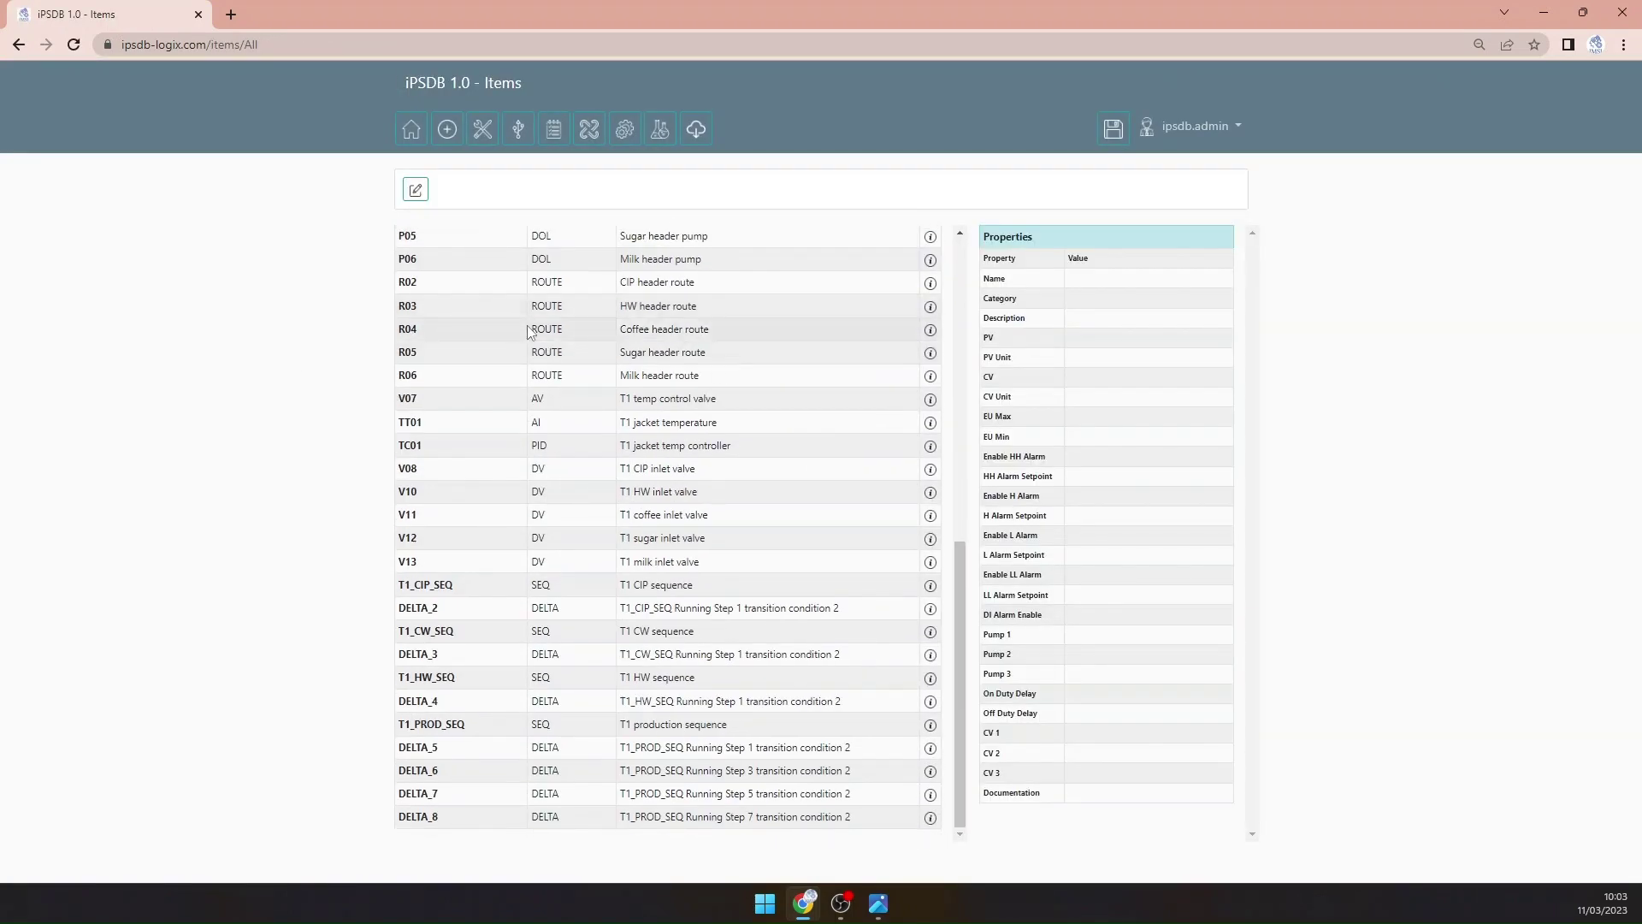
pyautogui.scroll(10, 539, 507)
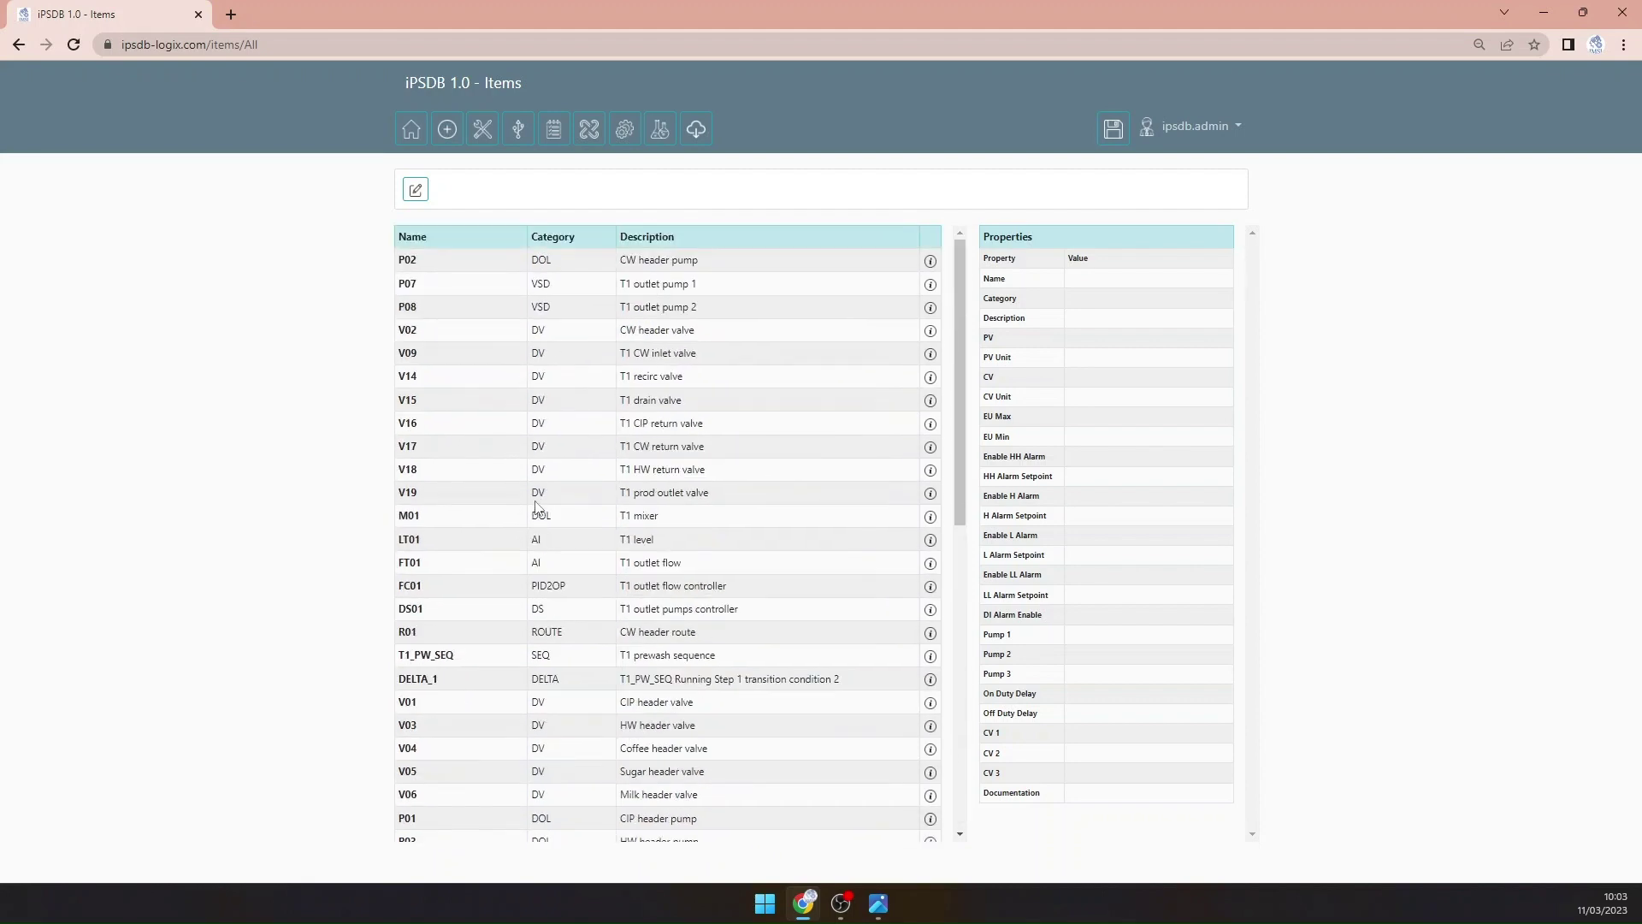
pyautogui.click(416, 189)
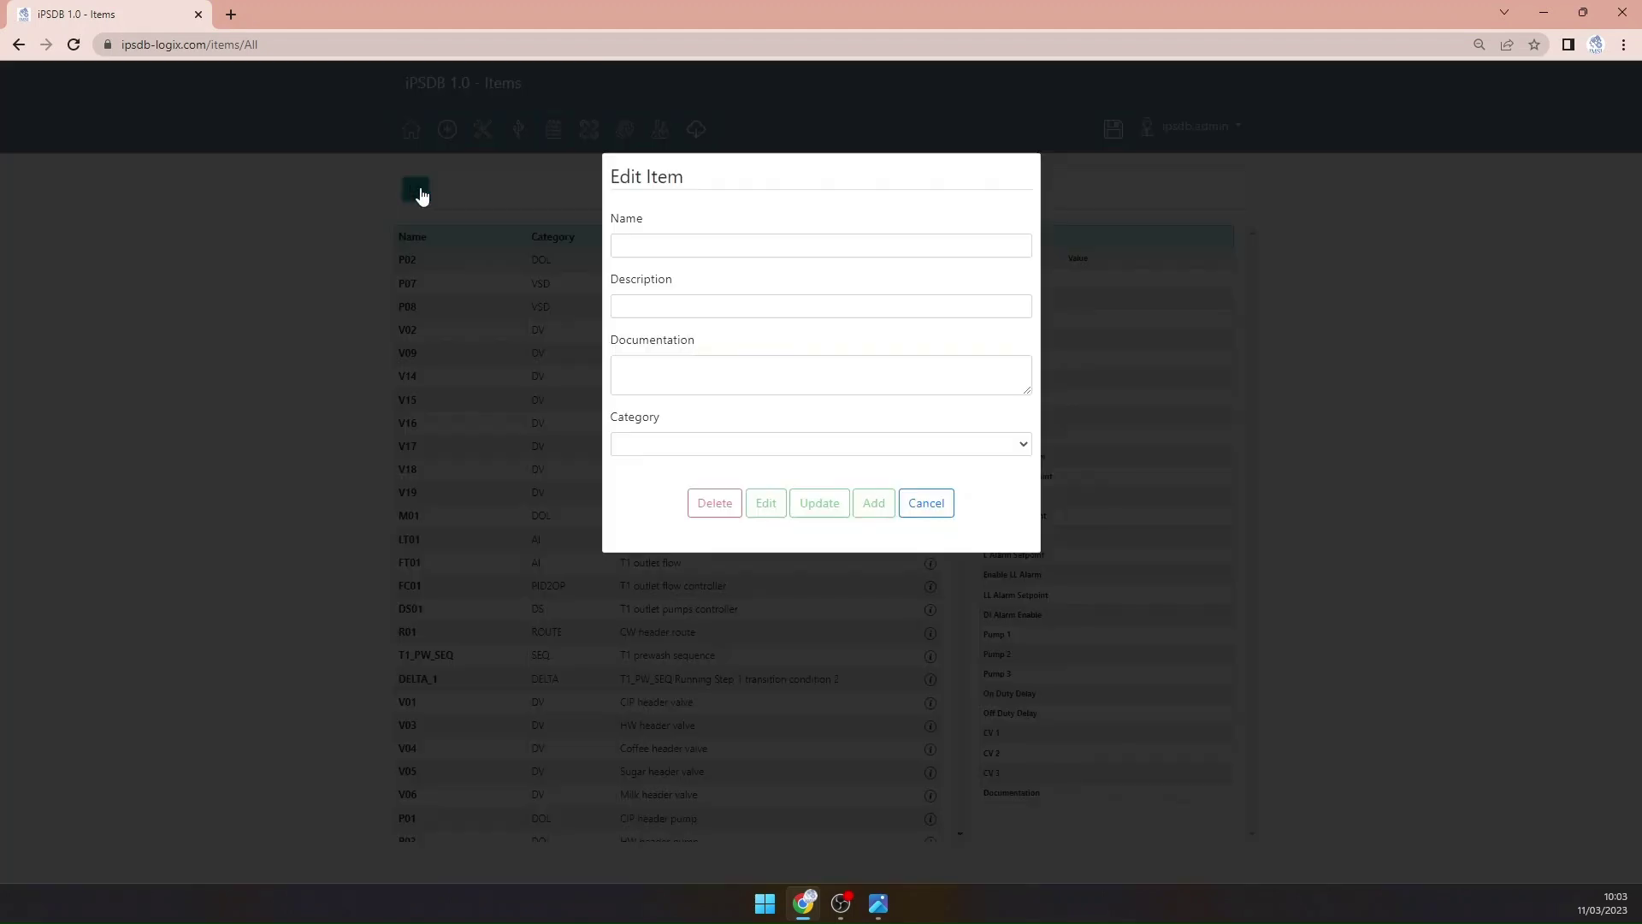
pyautogui.click(680, 240)
pyautogui.press('Escape')
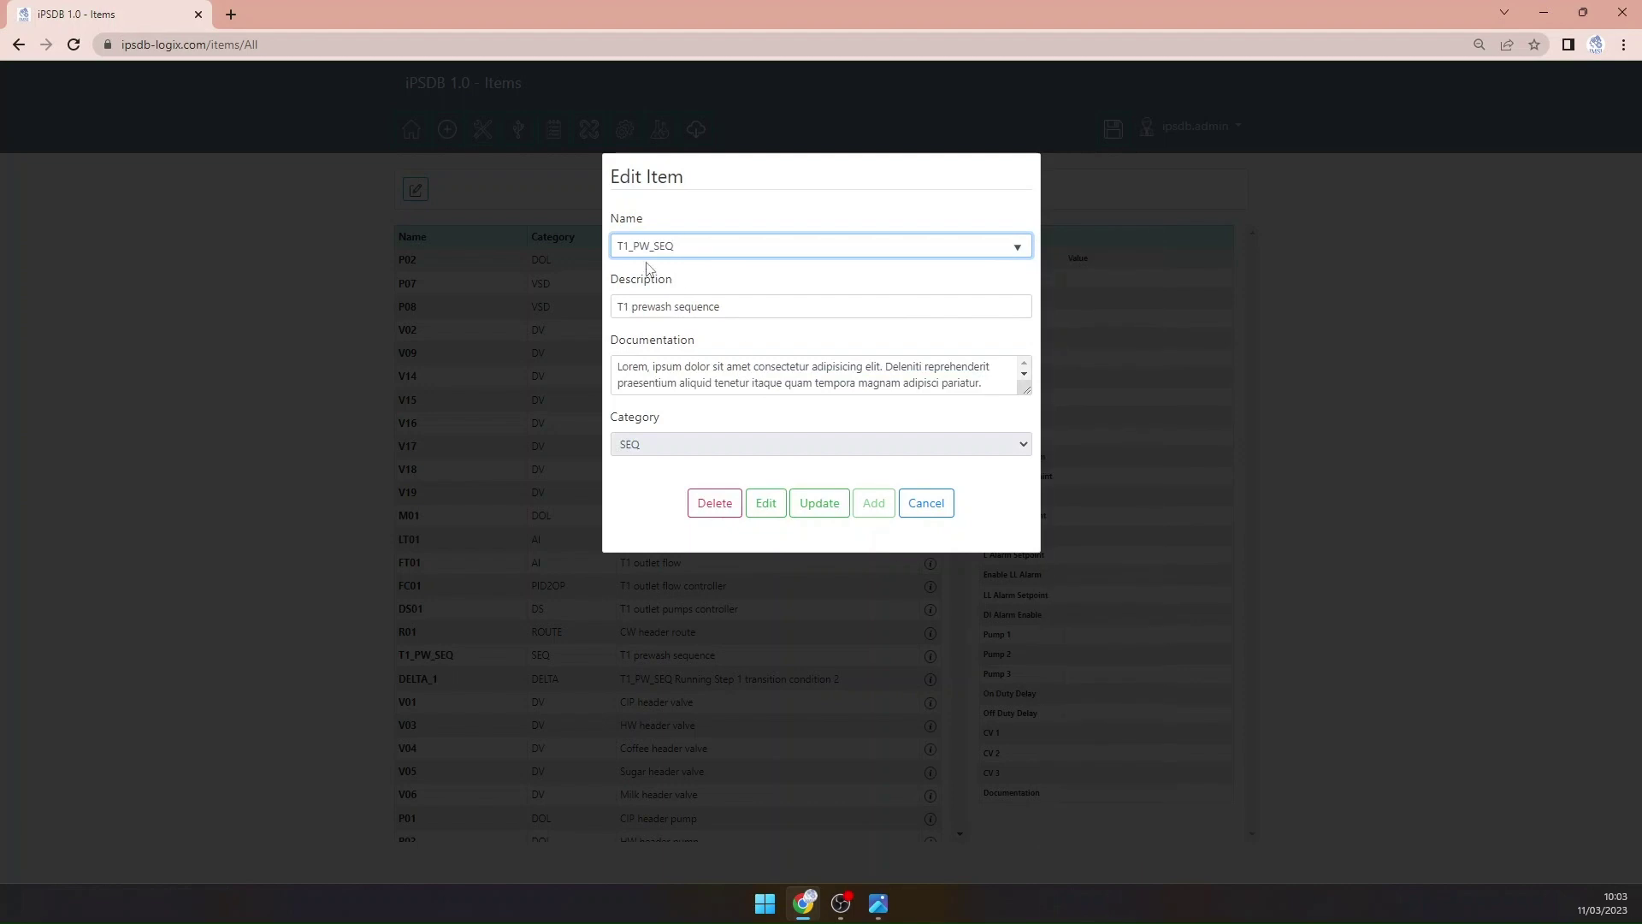
# Step: Add a new SEQ item named T1_BATCH_SEQ with the description "T1 batch sequence"
pyautogui.moveTo(635, 246); pyautogui.dragTo(649, 247)
pyautogui.write('BATCH')
pyautogui.doubleClick(654, 306)
pyautogui.write('batch')
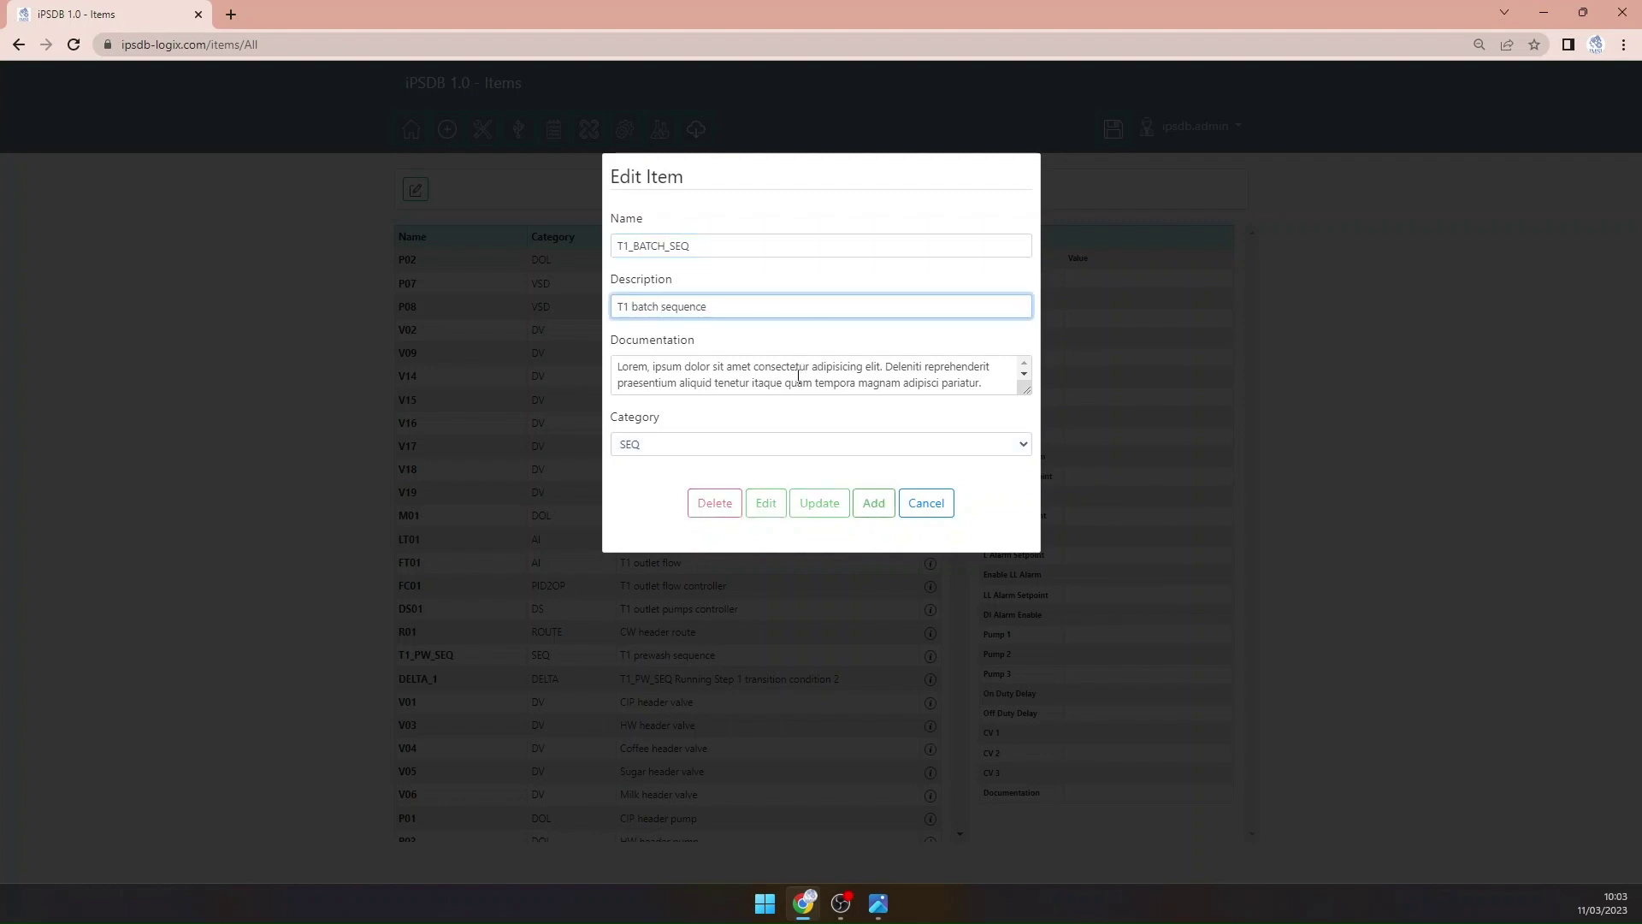
pyautogui.click(873, 503)
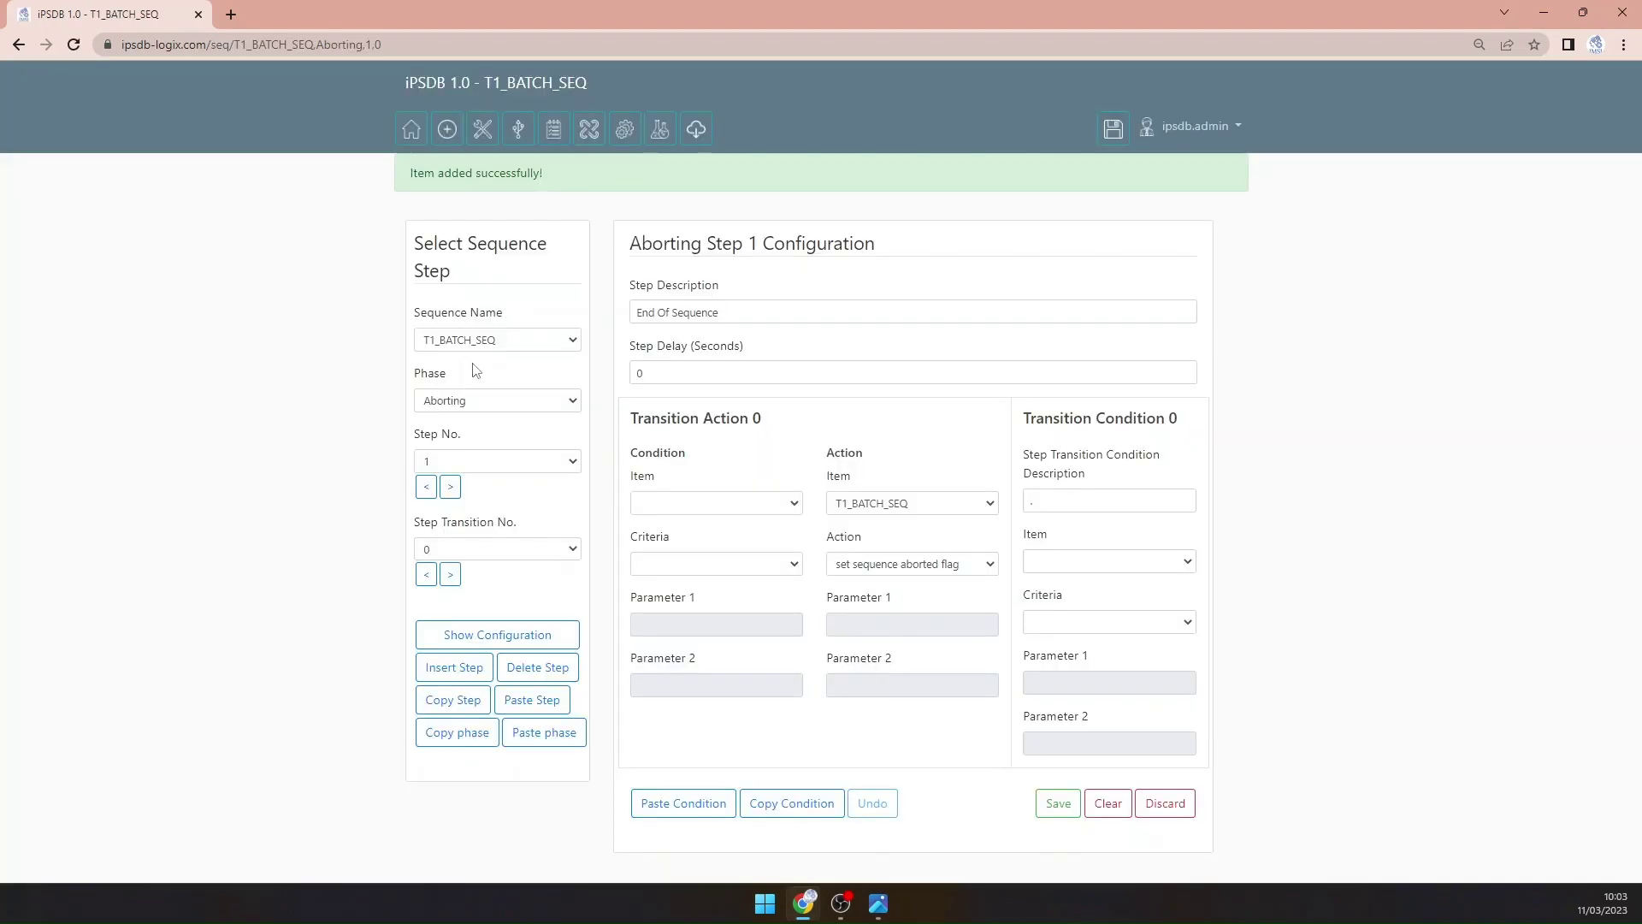
# Step: Show the configuration of Running step 1 of T1_BATCH_SEQ and set its step description to "Run T1 prewash"
pyautogui.click(477, 400)
pyautogui.click(473, 421)
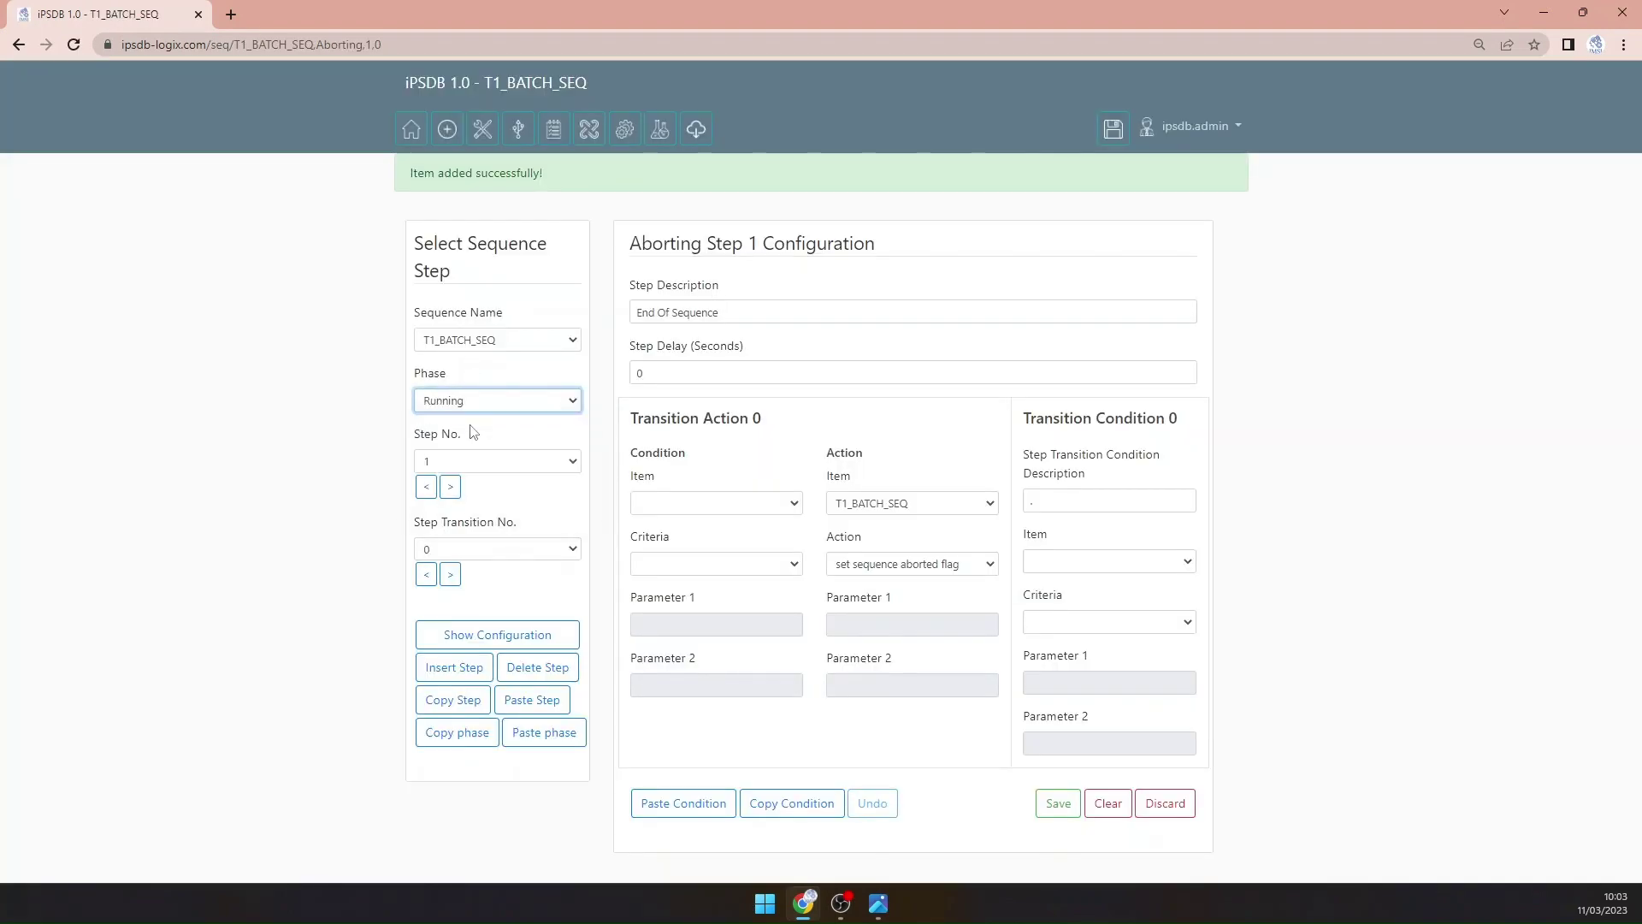
pyautogui.click(507, 638)
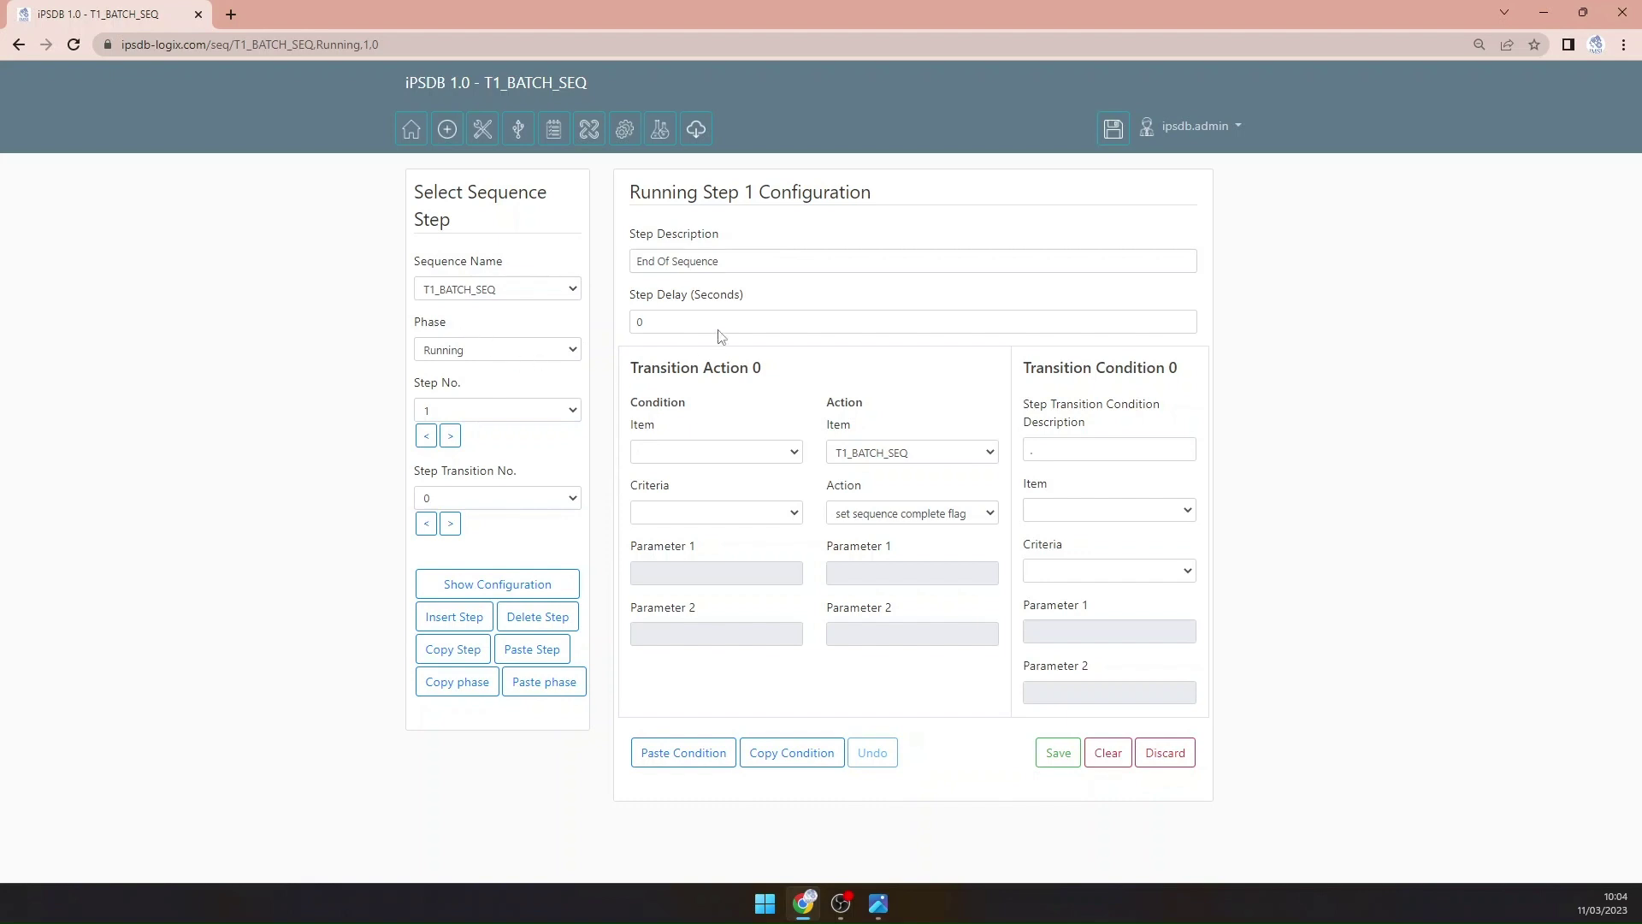
pyautogui.moveTo(794, 262); pyautogui.dragTo(594, 264)
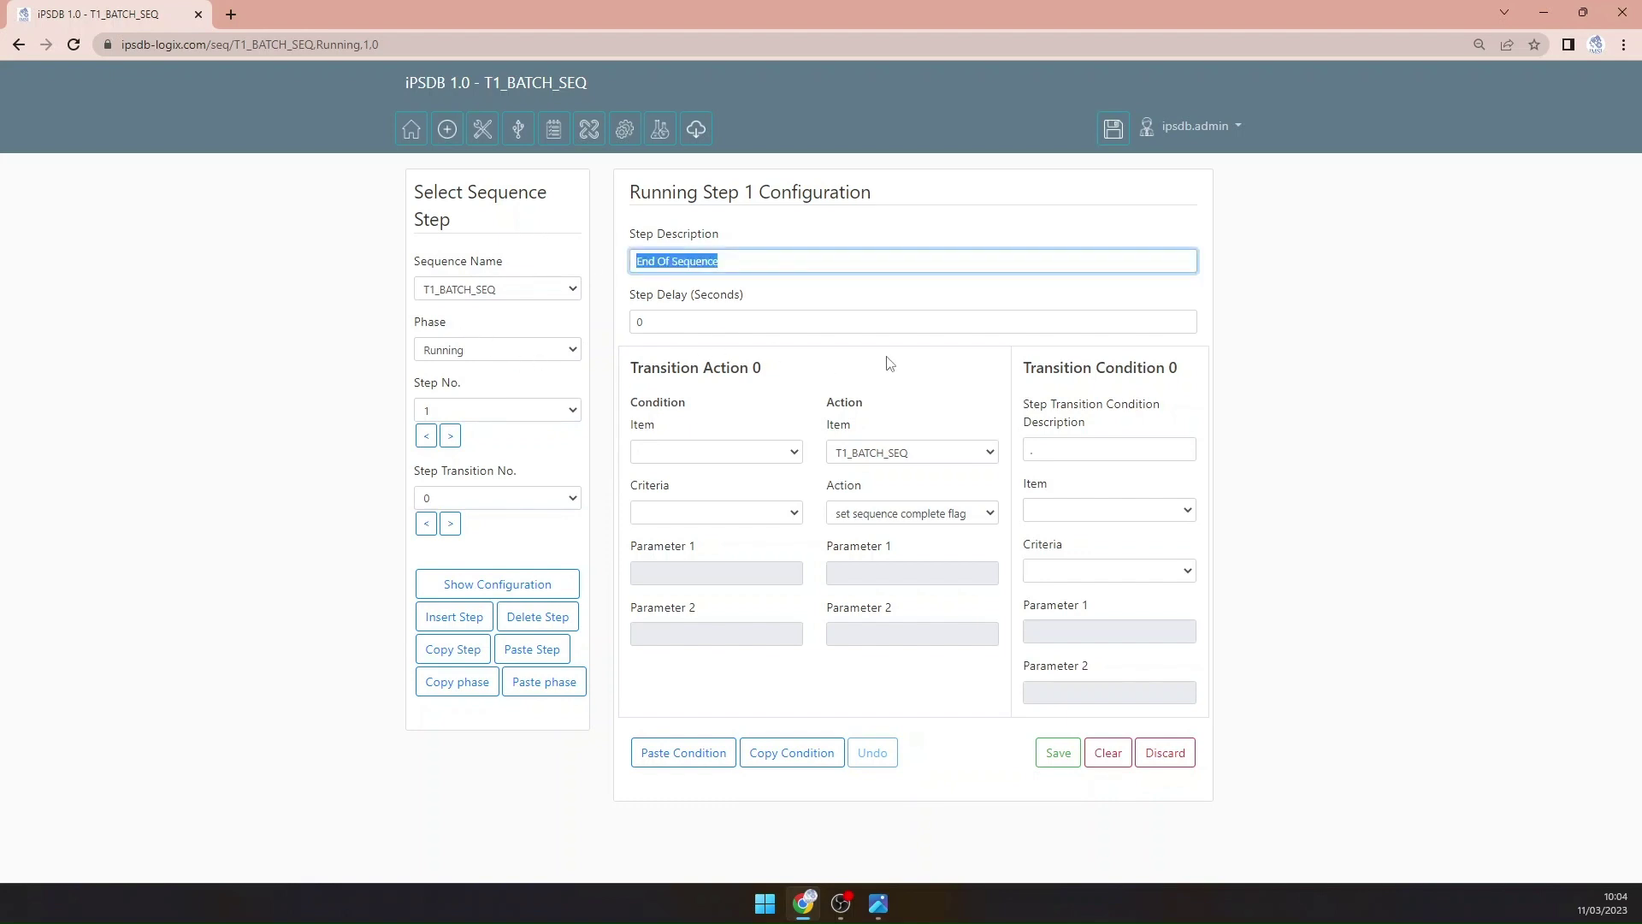
pyautogui.write('Run T1 prewash')
# Step: Set transition action 0 of Running step 1 to start sequence on T1_PW_SEQ
pyautogui.click(931, 453)
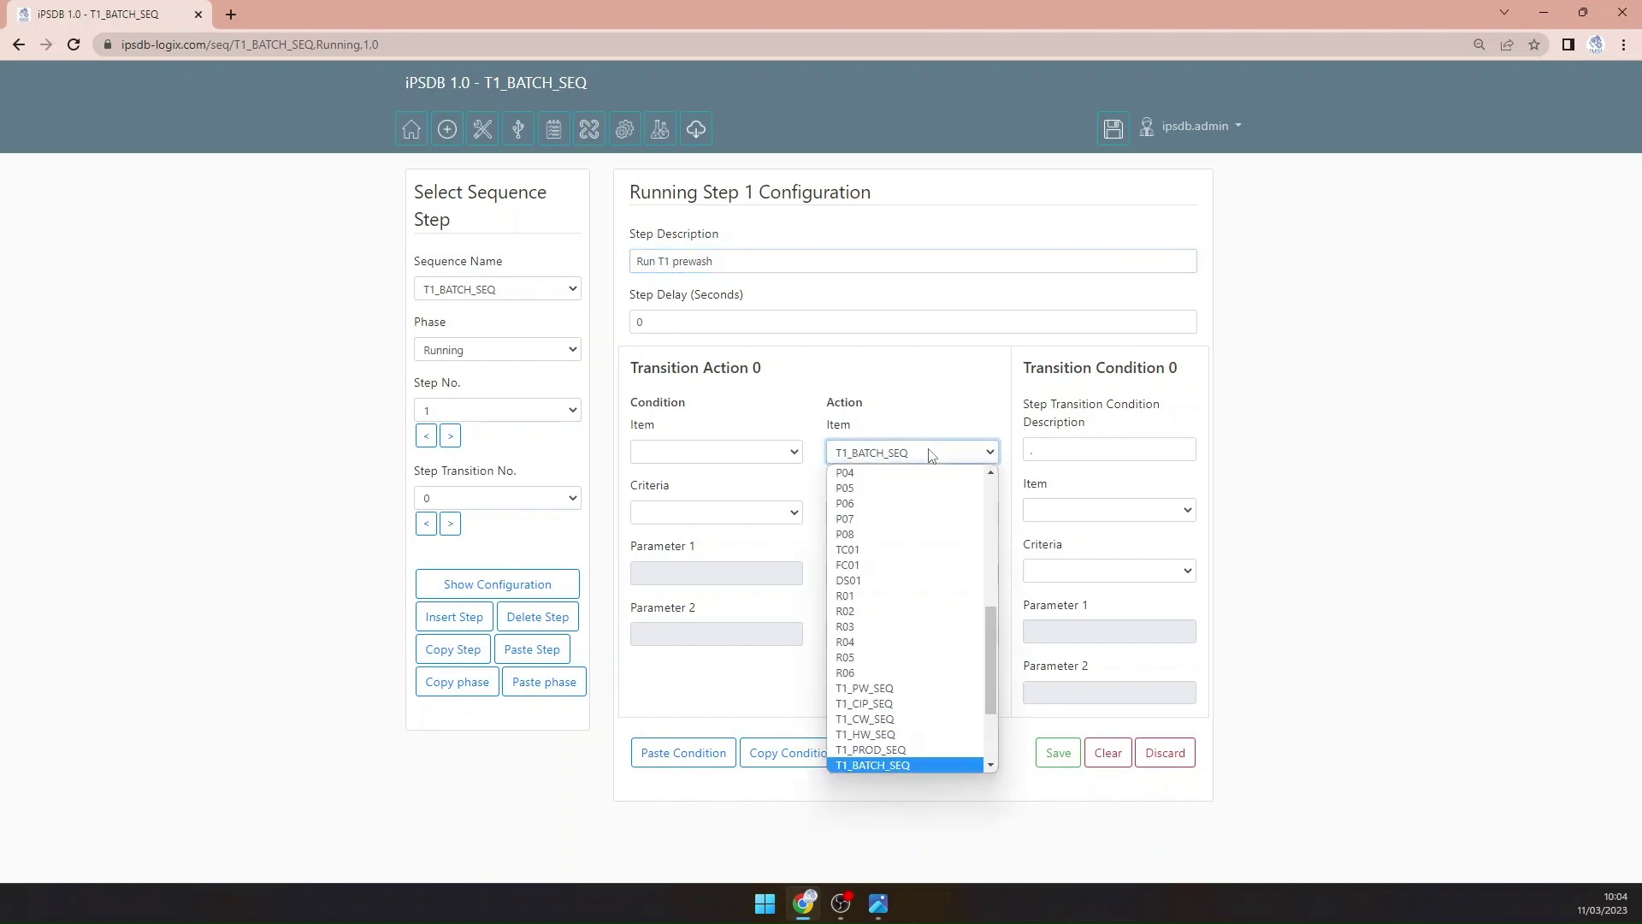
pyautogui.click(932, 688)
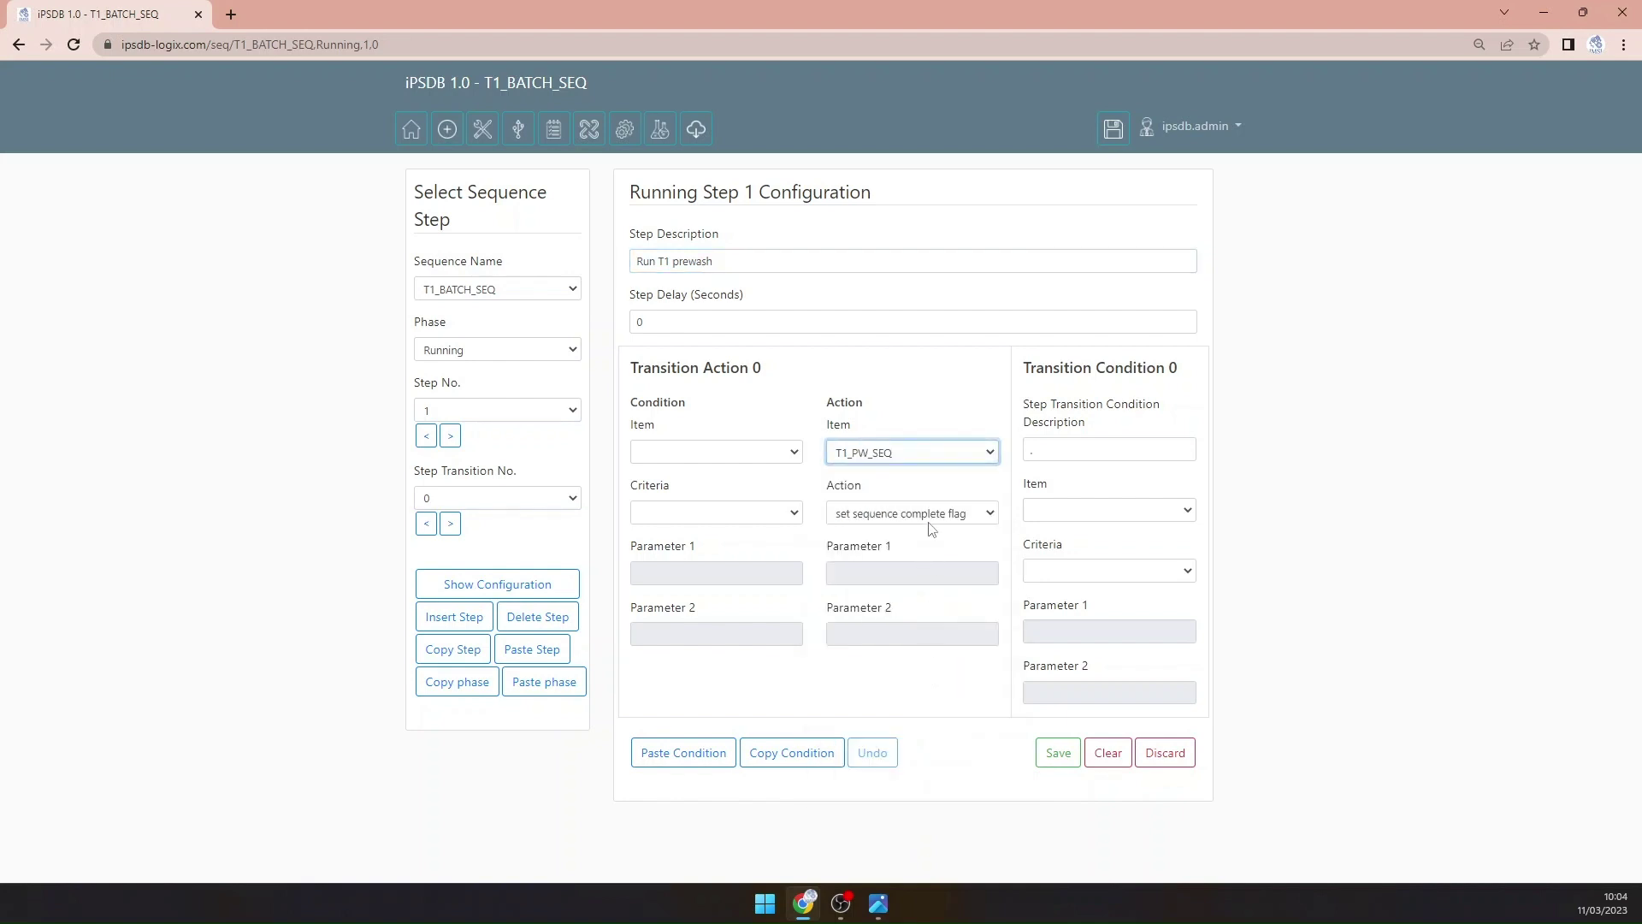
pyautogui.click(931, 517)
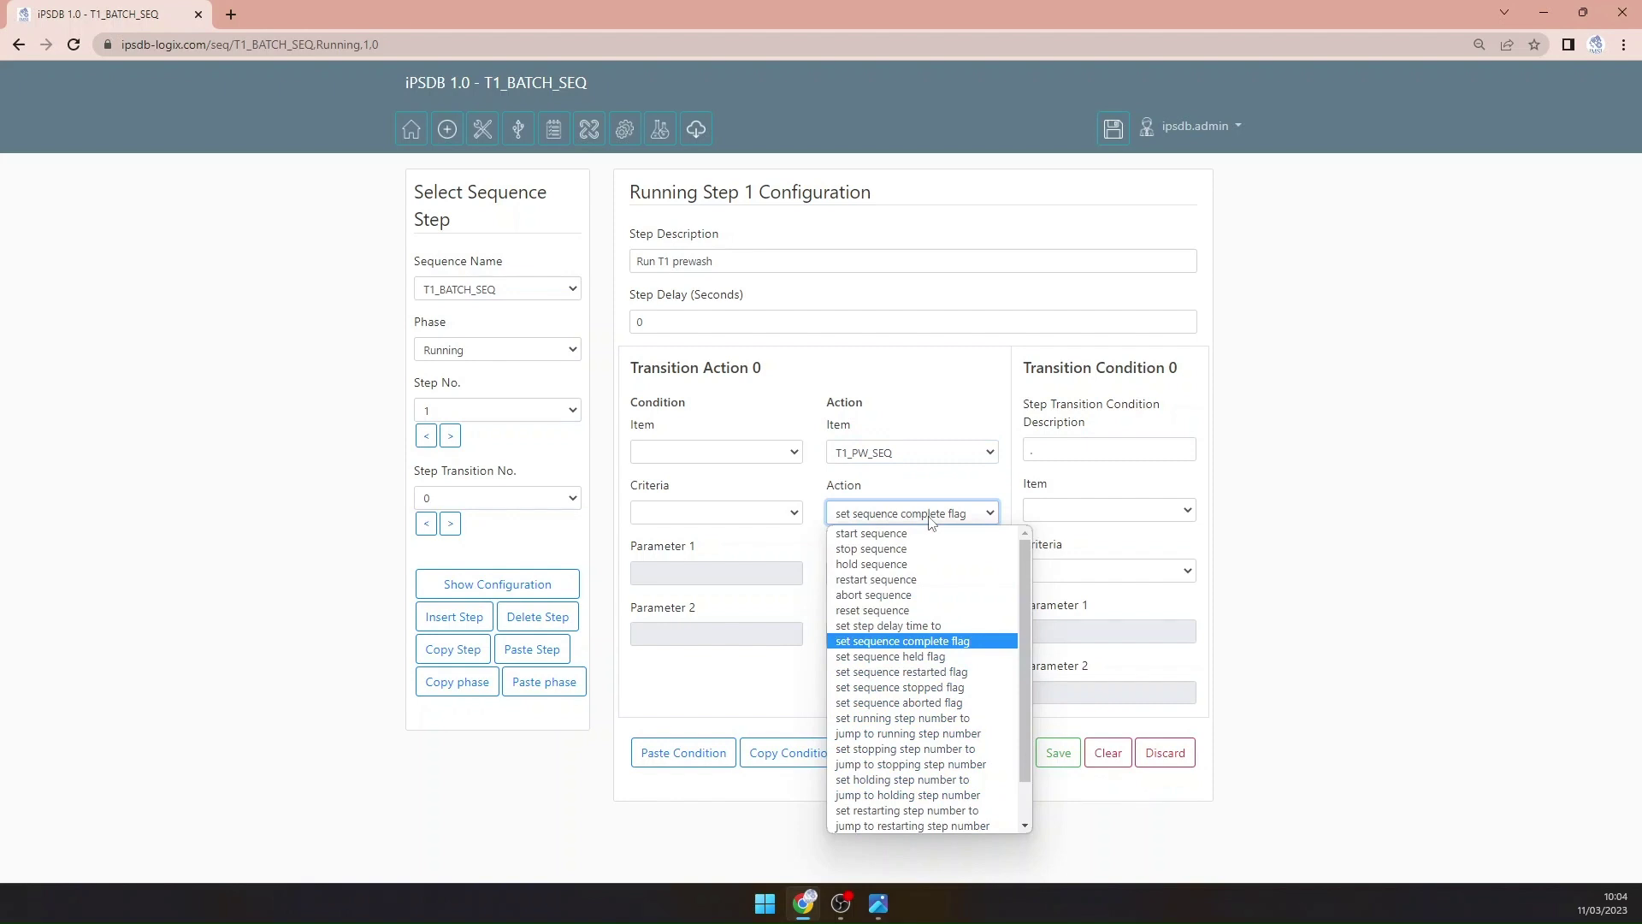
pyautogui.click(926, 534)
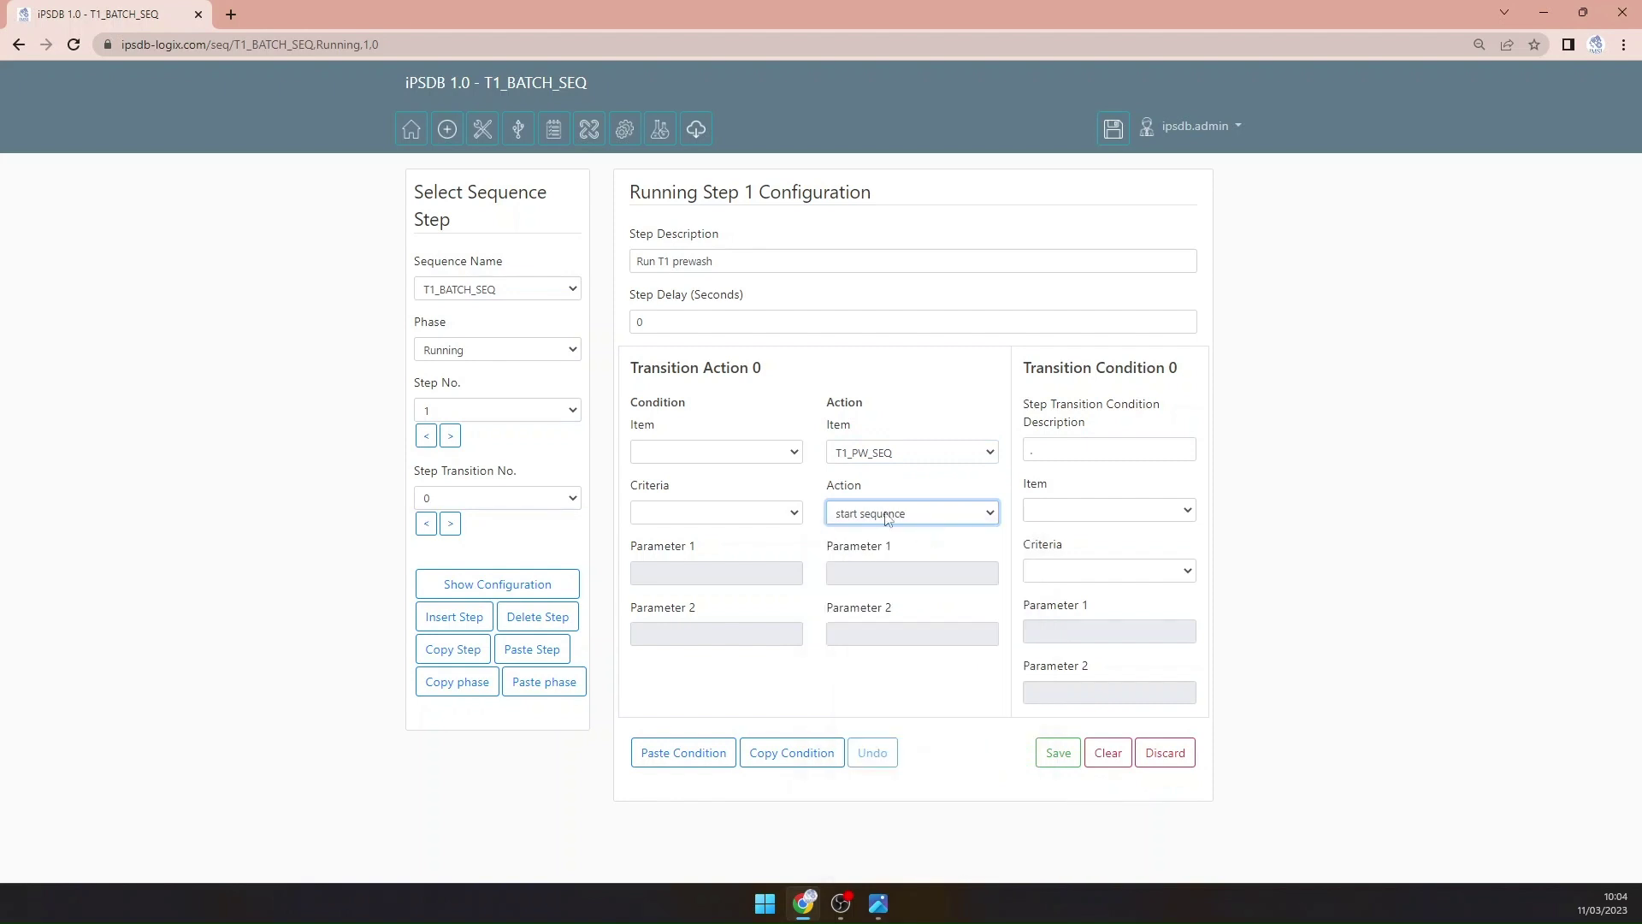
# Step: Set transition condition 0 to T1_PW_SEQ is in complete state, describe it as "PW sequence complete", and save the transition
pyautogui.click(1095, 511)
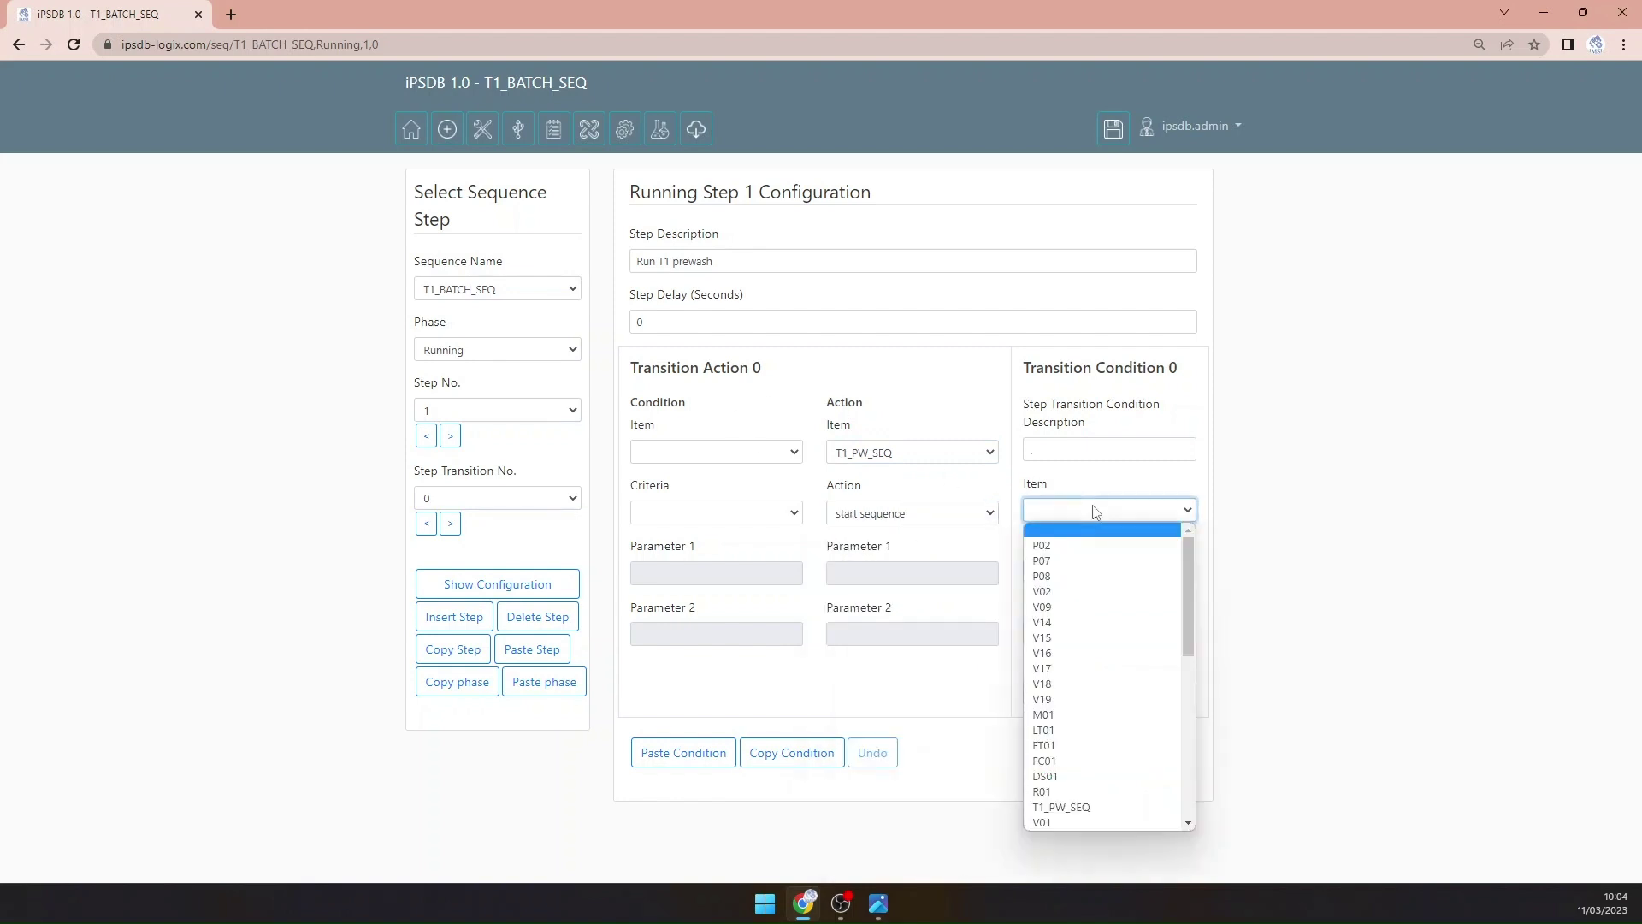
pyautogui.click(1119, 807)
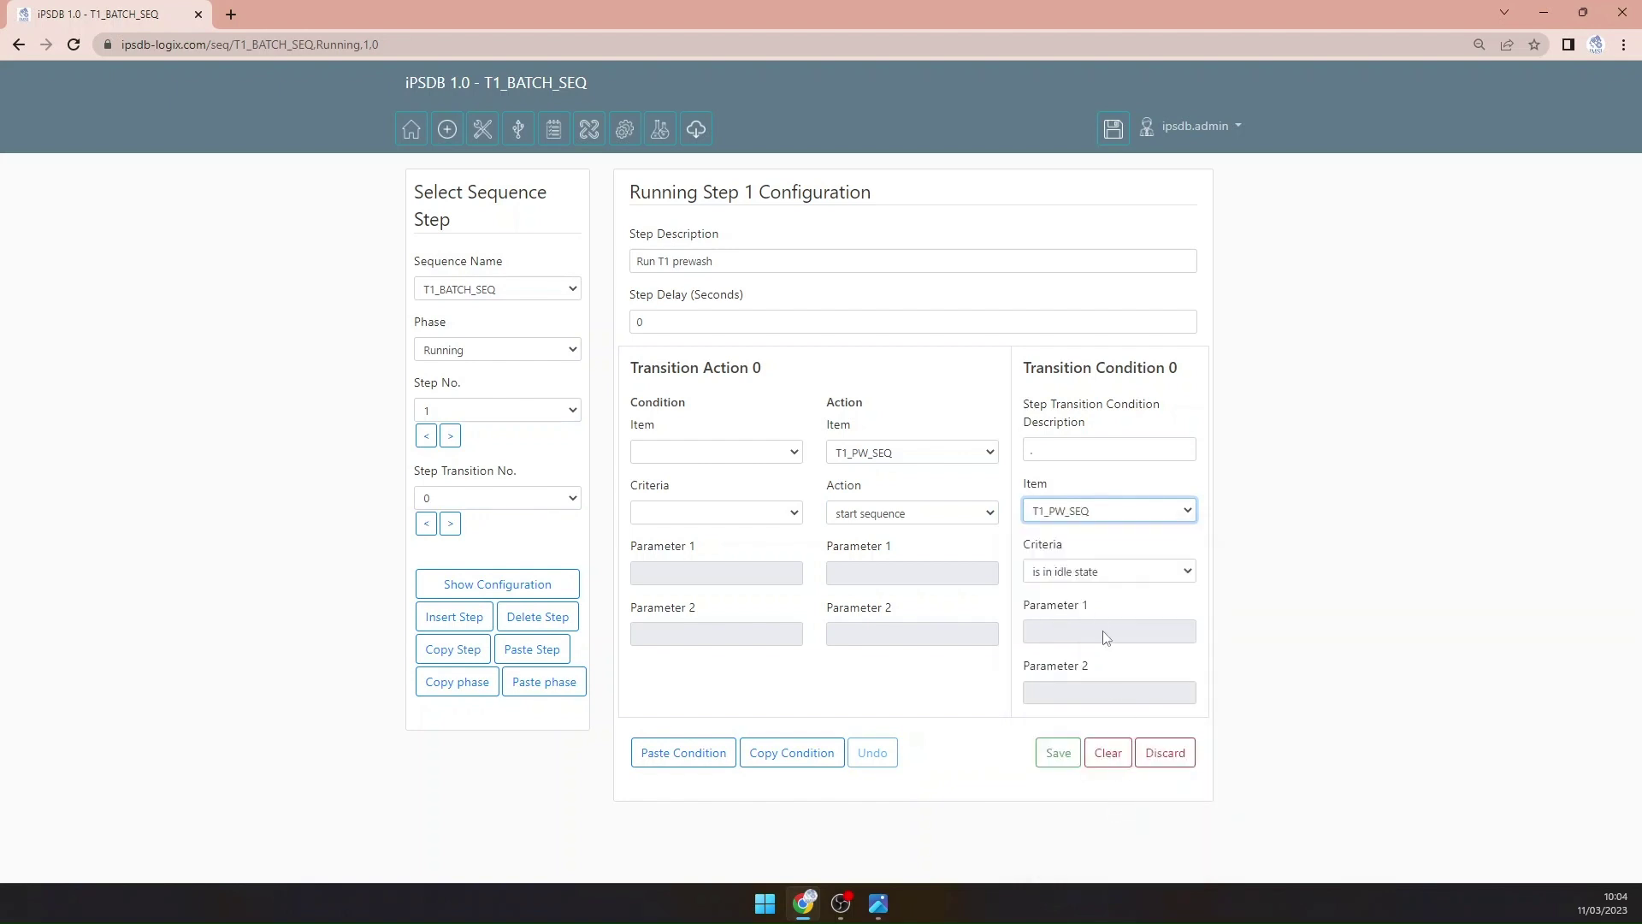
pyautogui.click(1100, 575)
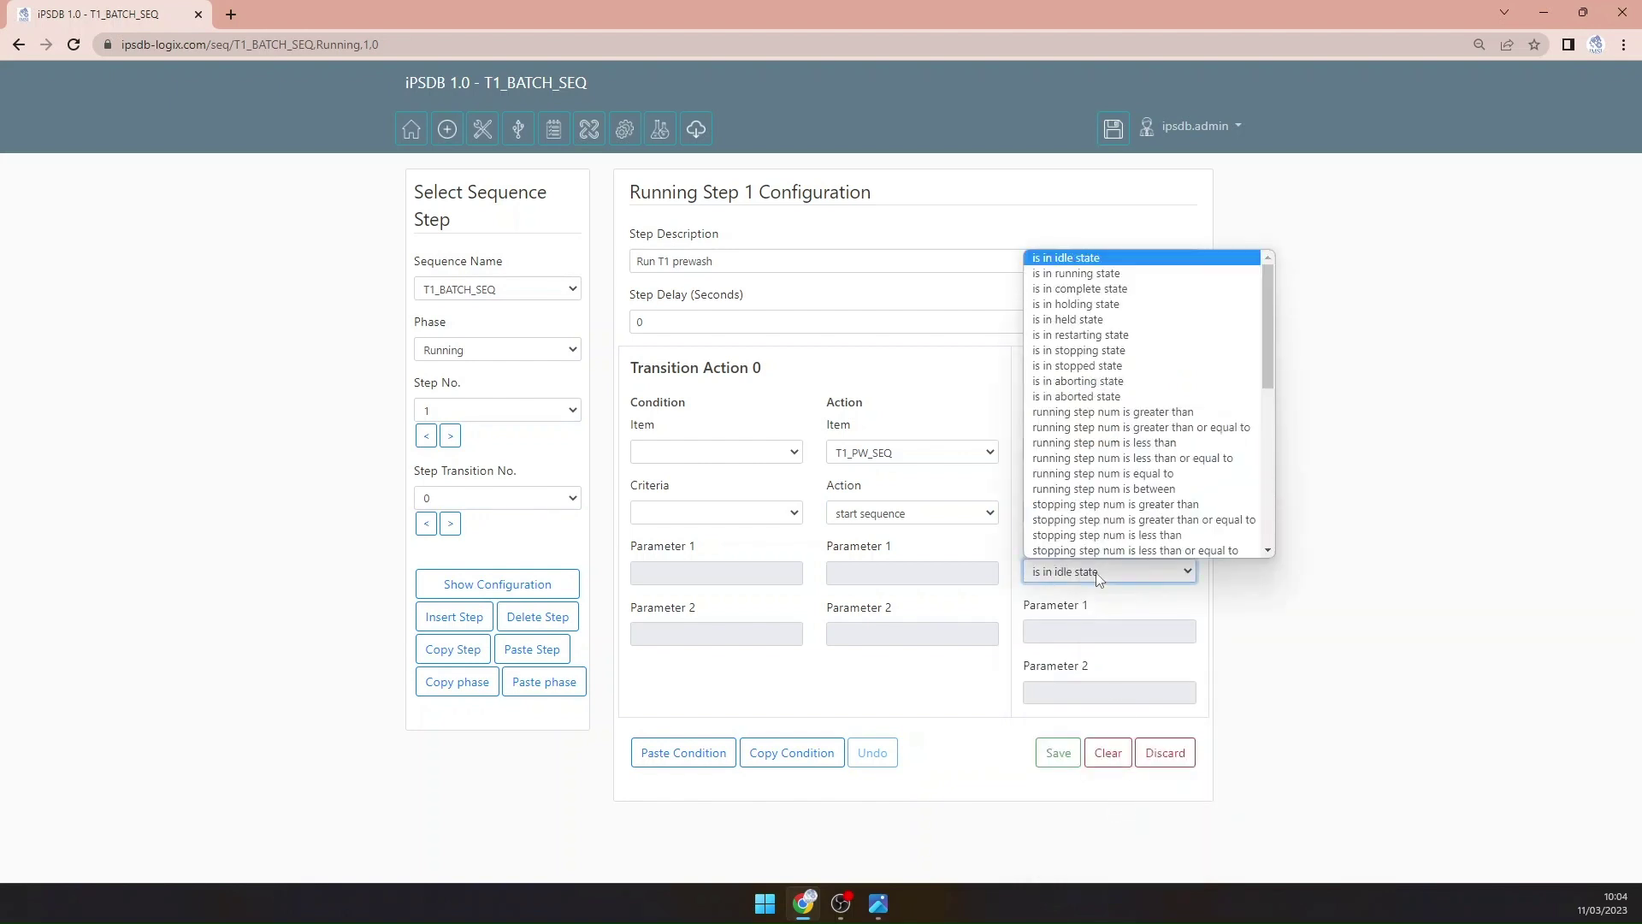
pyautogui.click(1129, 291)
pyautogui.click(1075, 450)
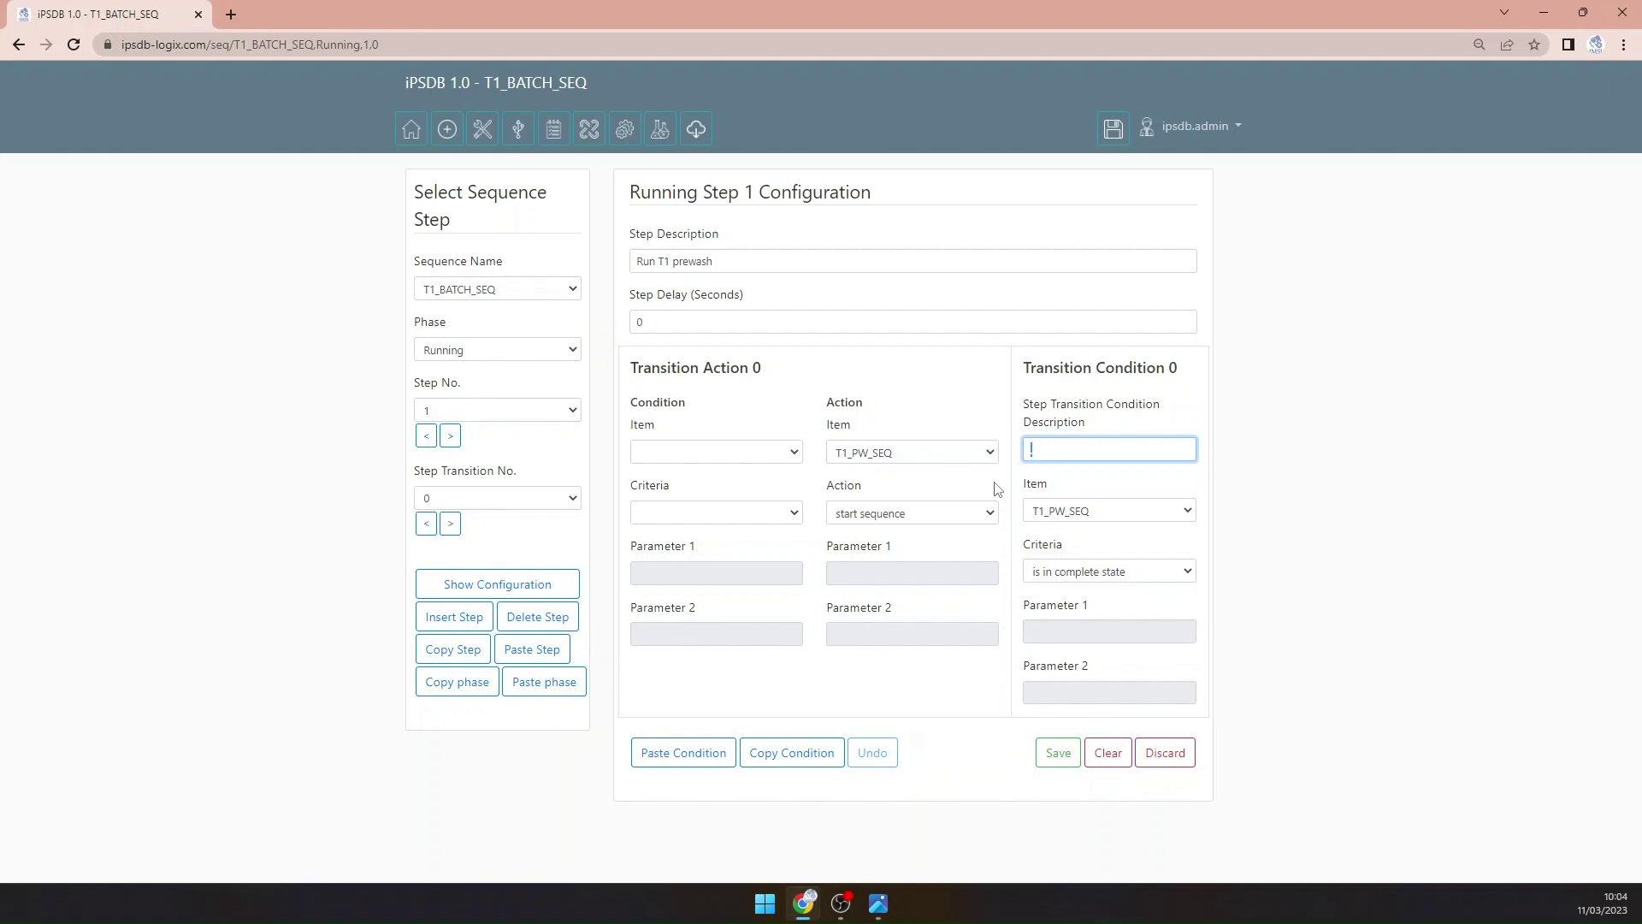
pyautogui.write('P')
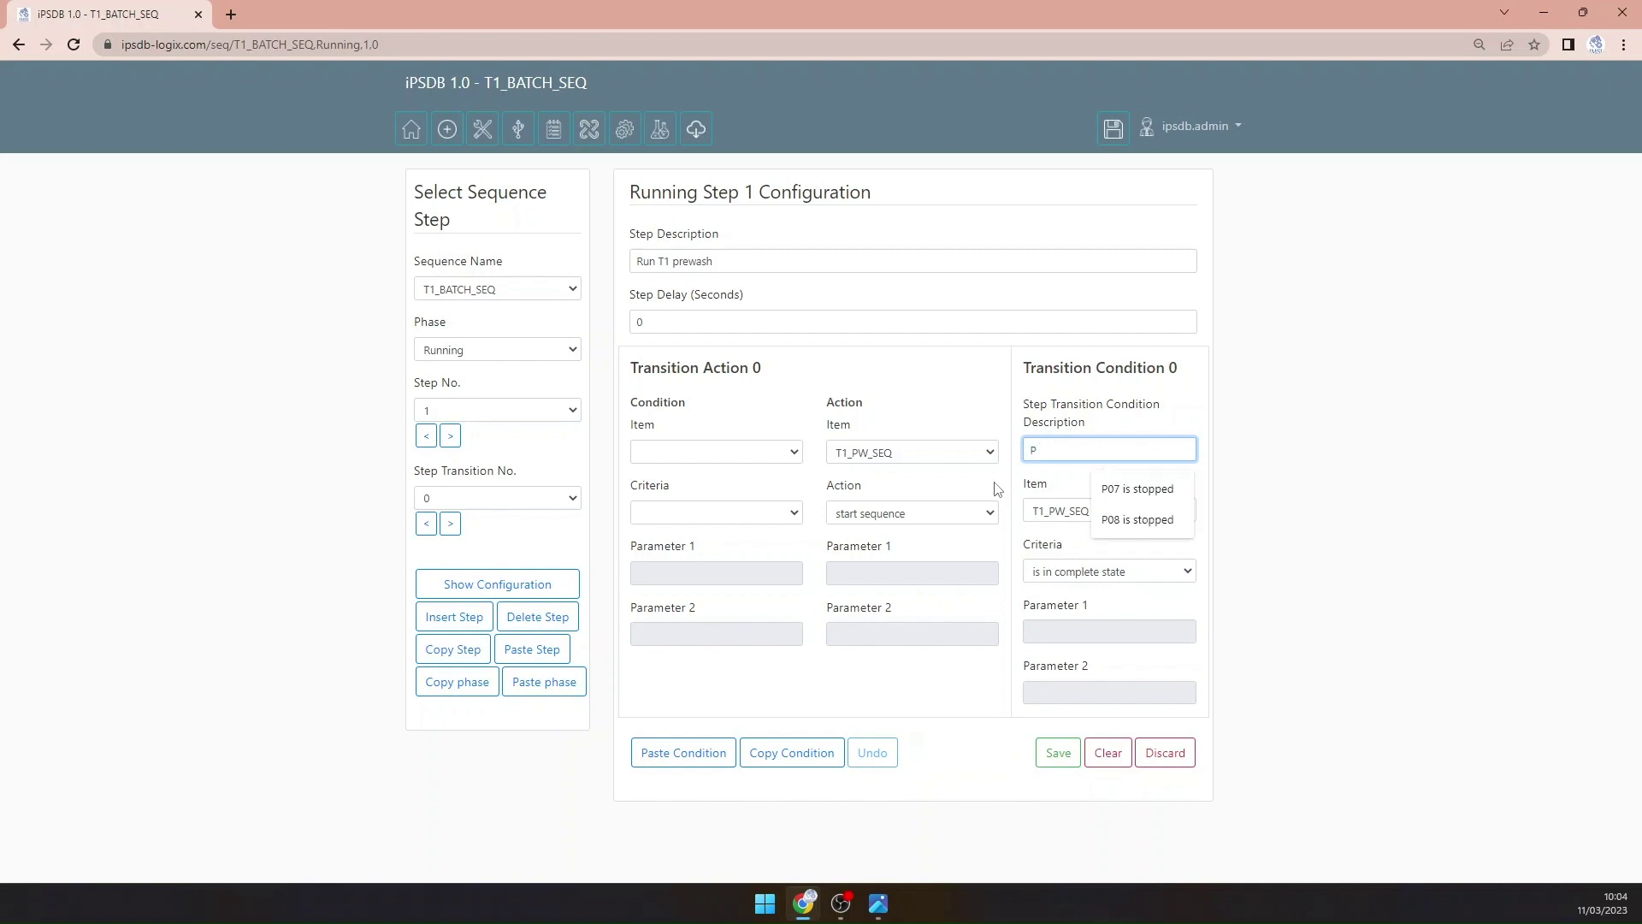
pyautogui.write('W ')
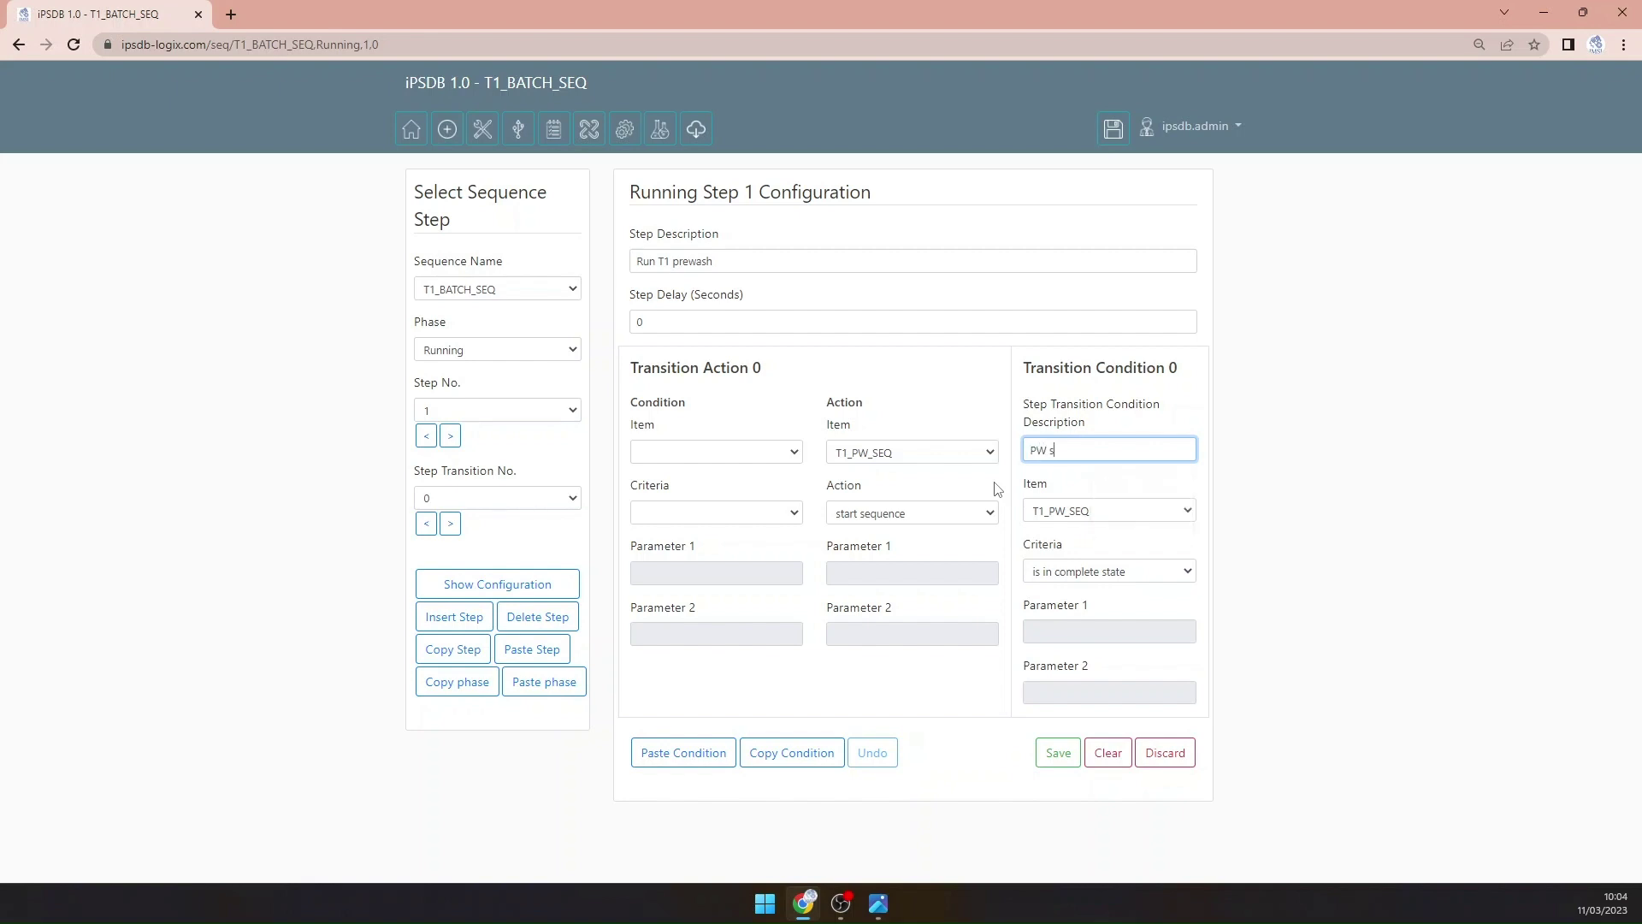
pyautogui.write('sequence complete')
pyautogui.click(1060, 754)
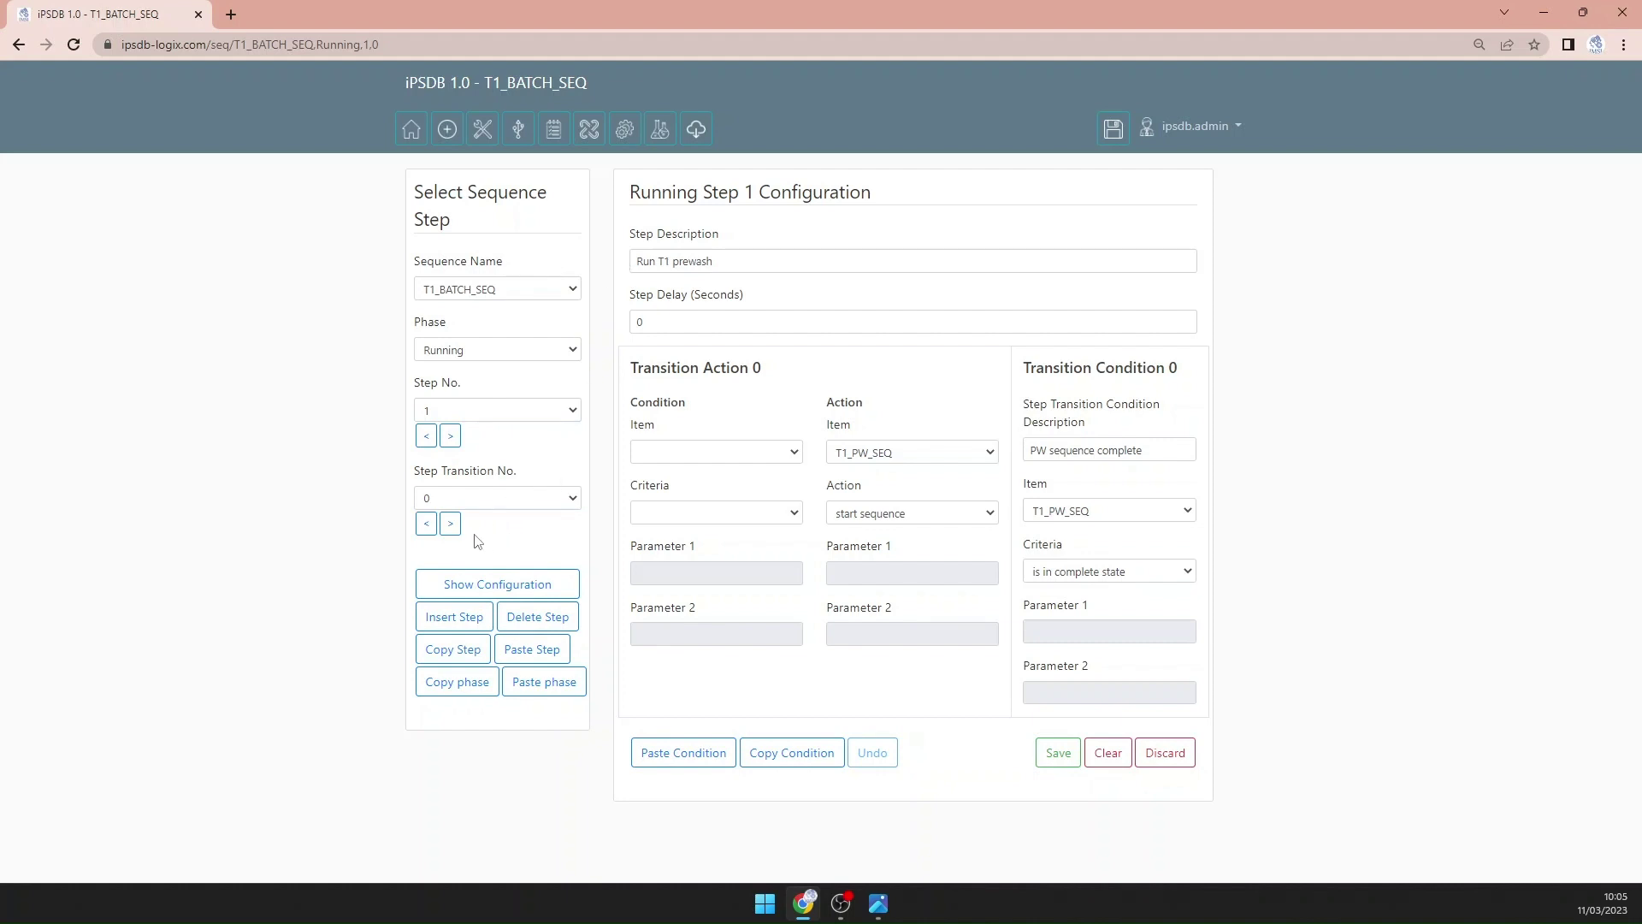
# Step: Advance to Running step 2 and set its step description to "Run production sequence"
pyautogui.click(450, 436)
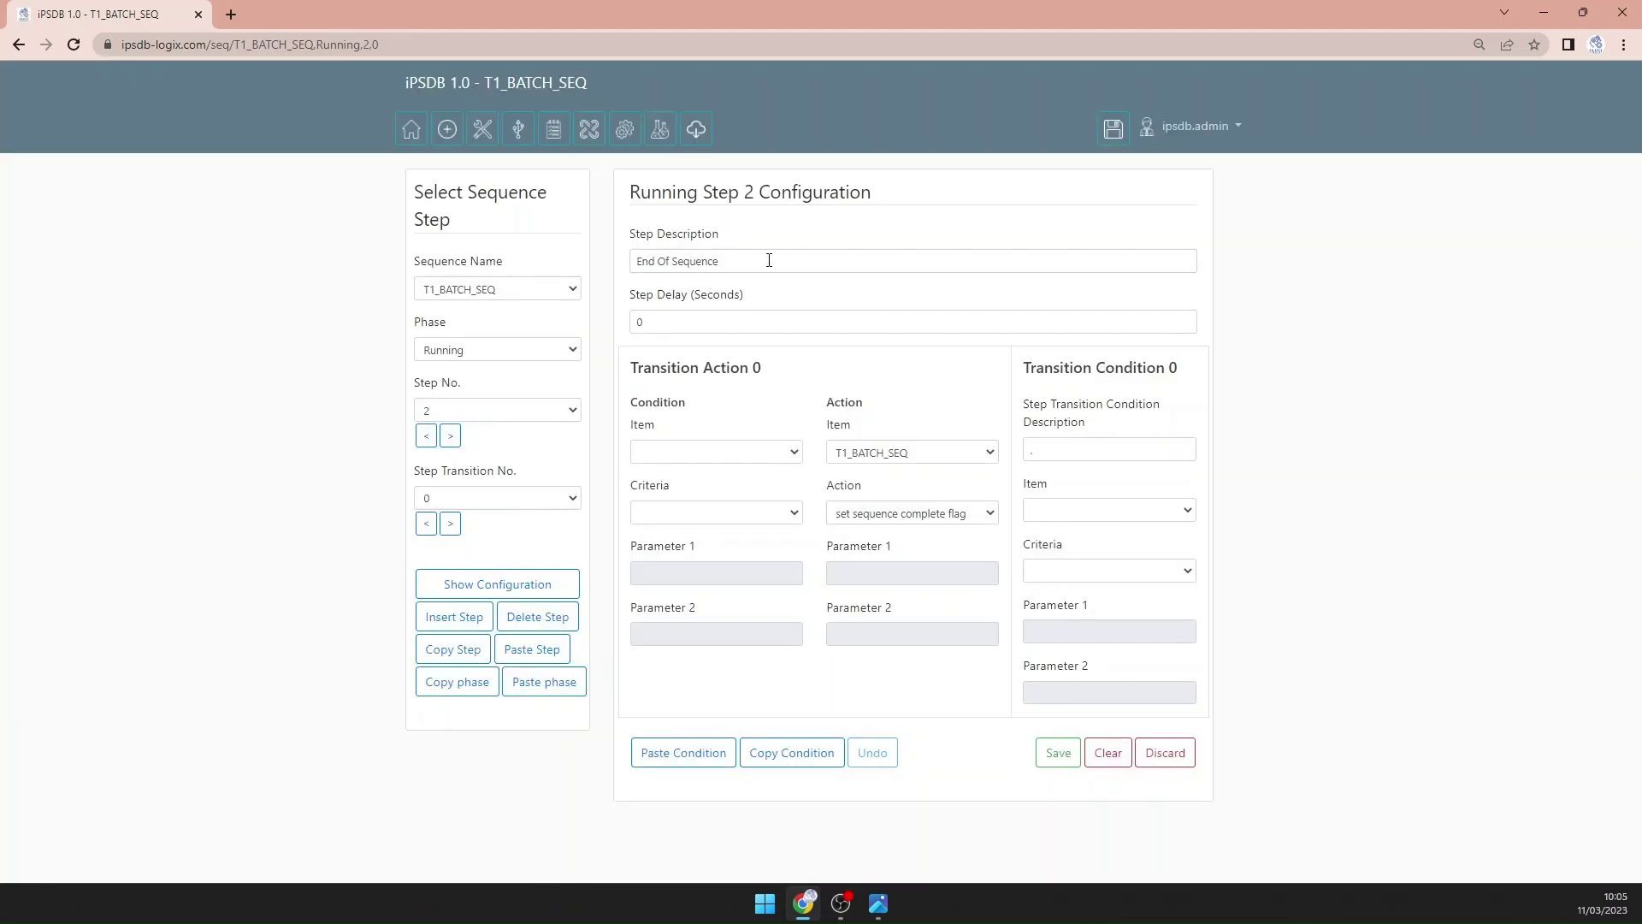
pyautogui.tripleClick(659, 253)
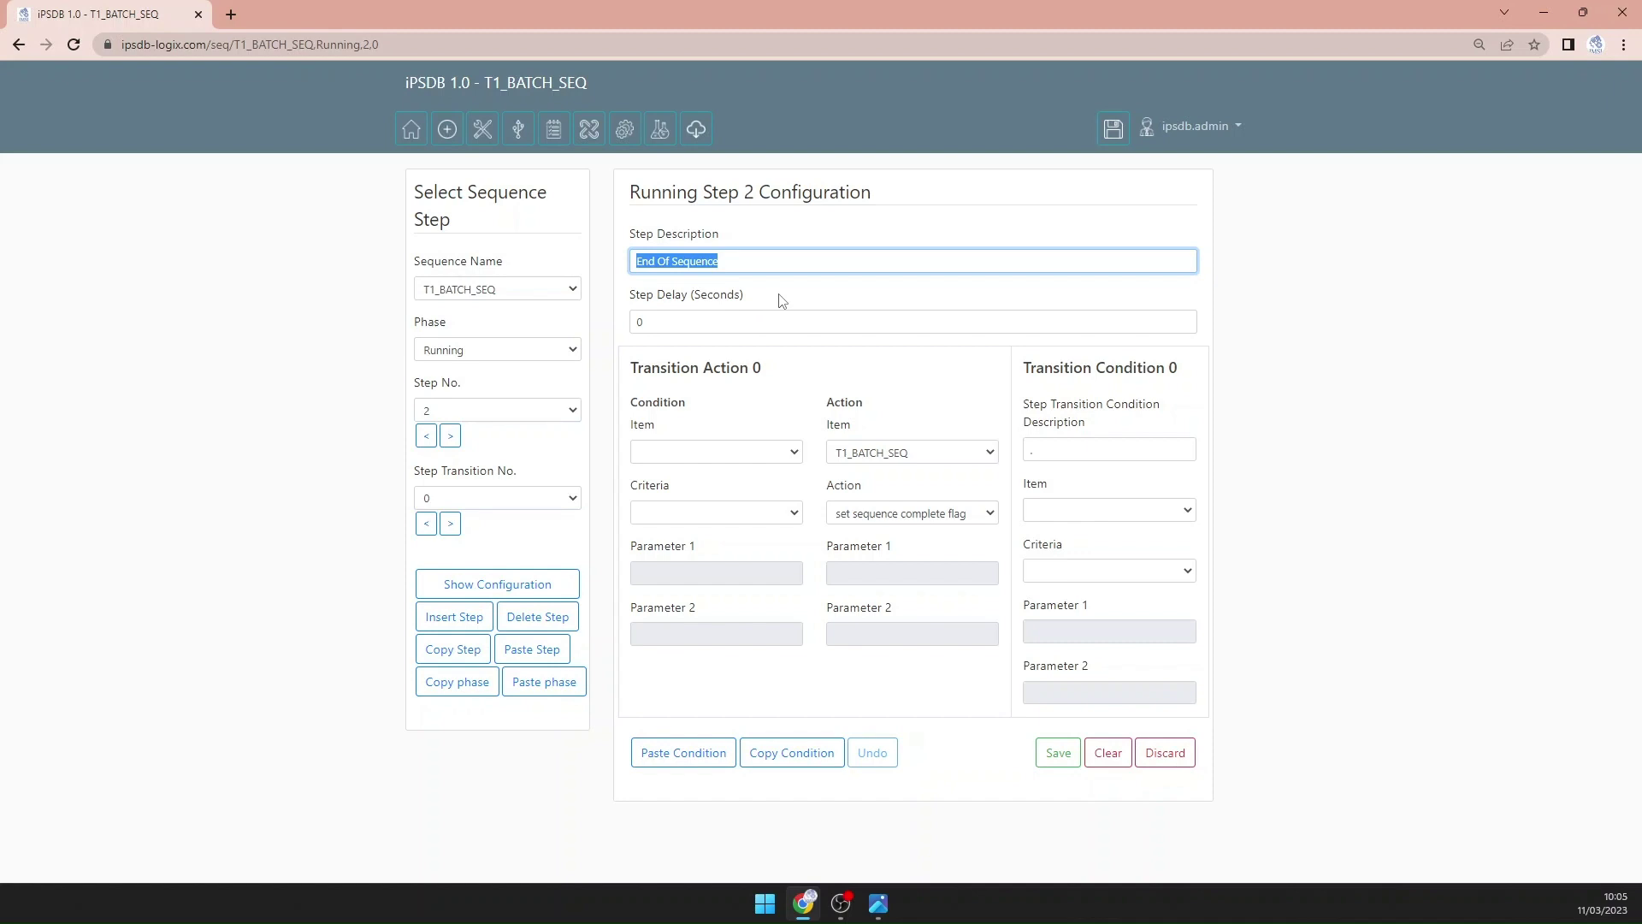
pyautogui.write('Start')
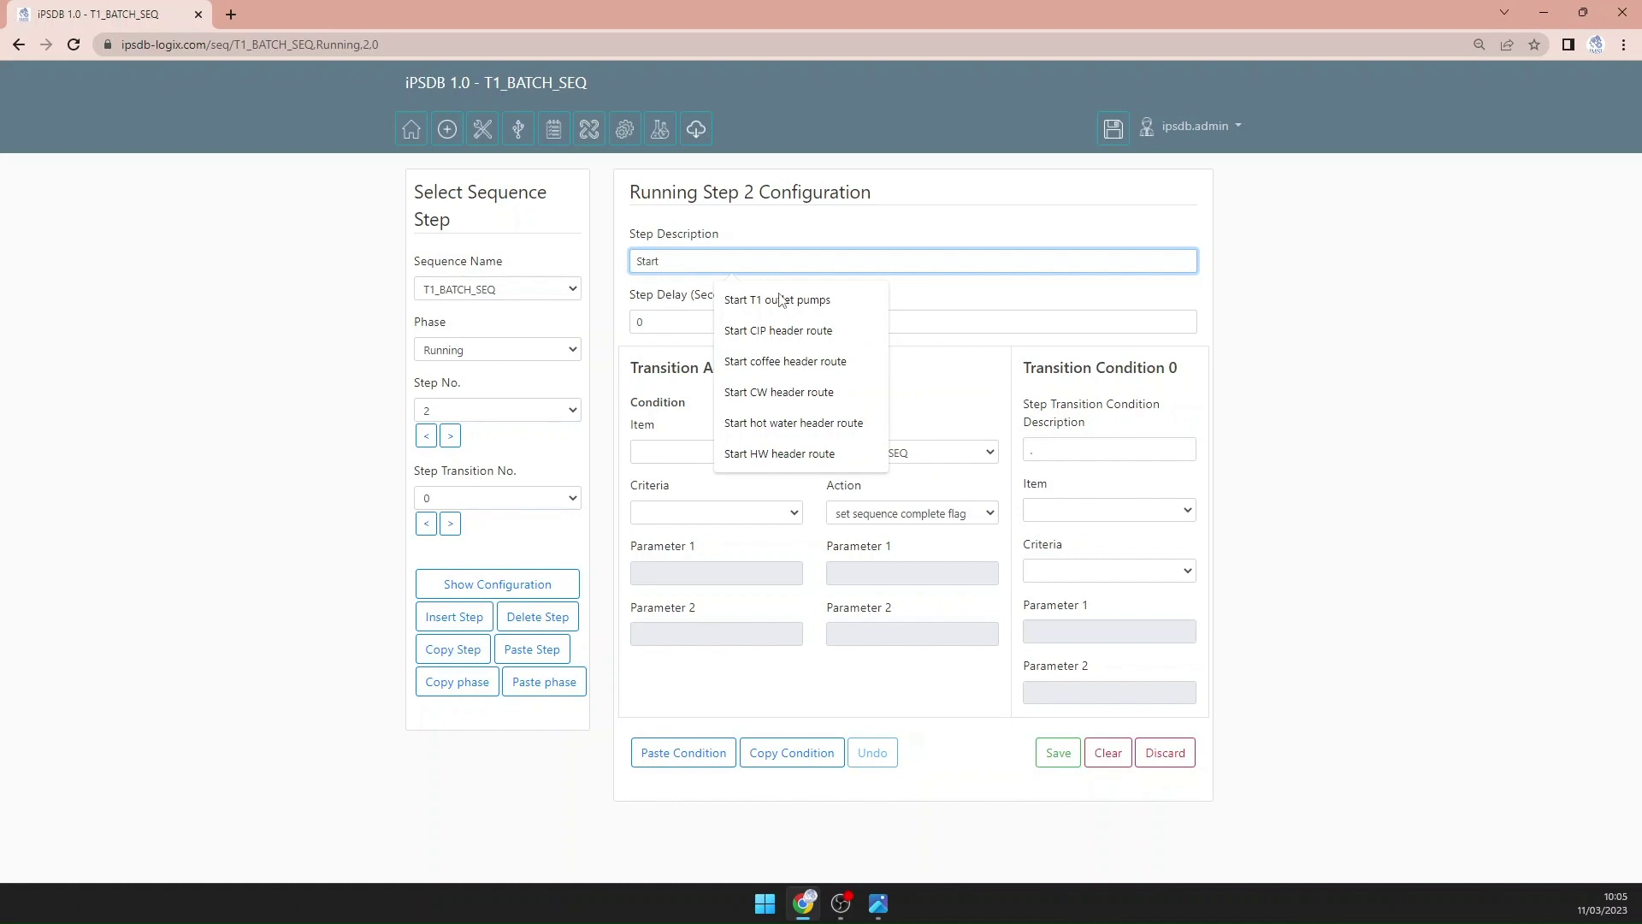
pyautogui.write(' pro')
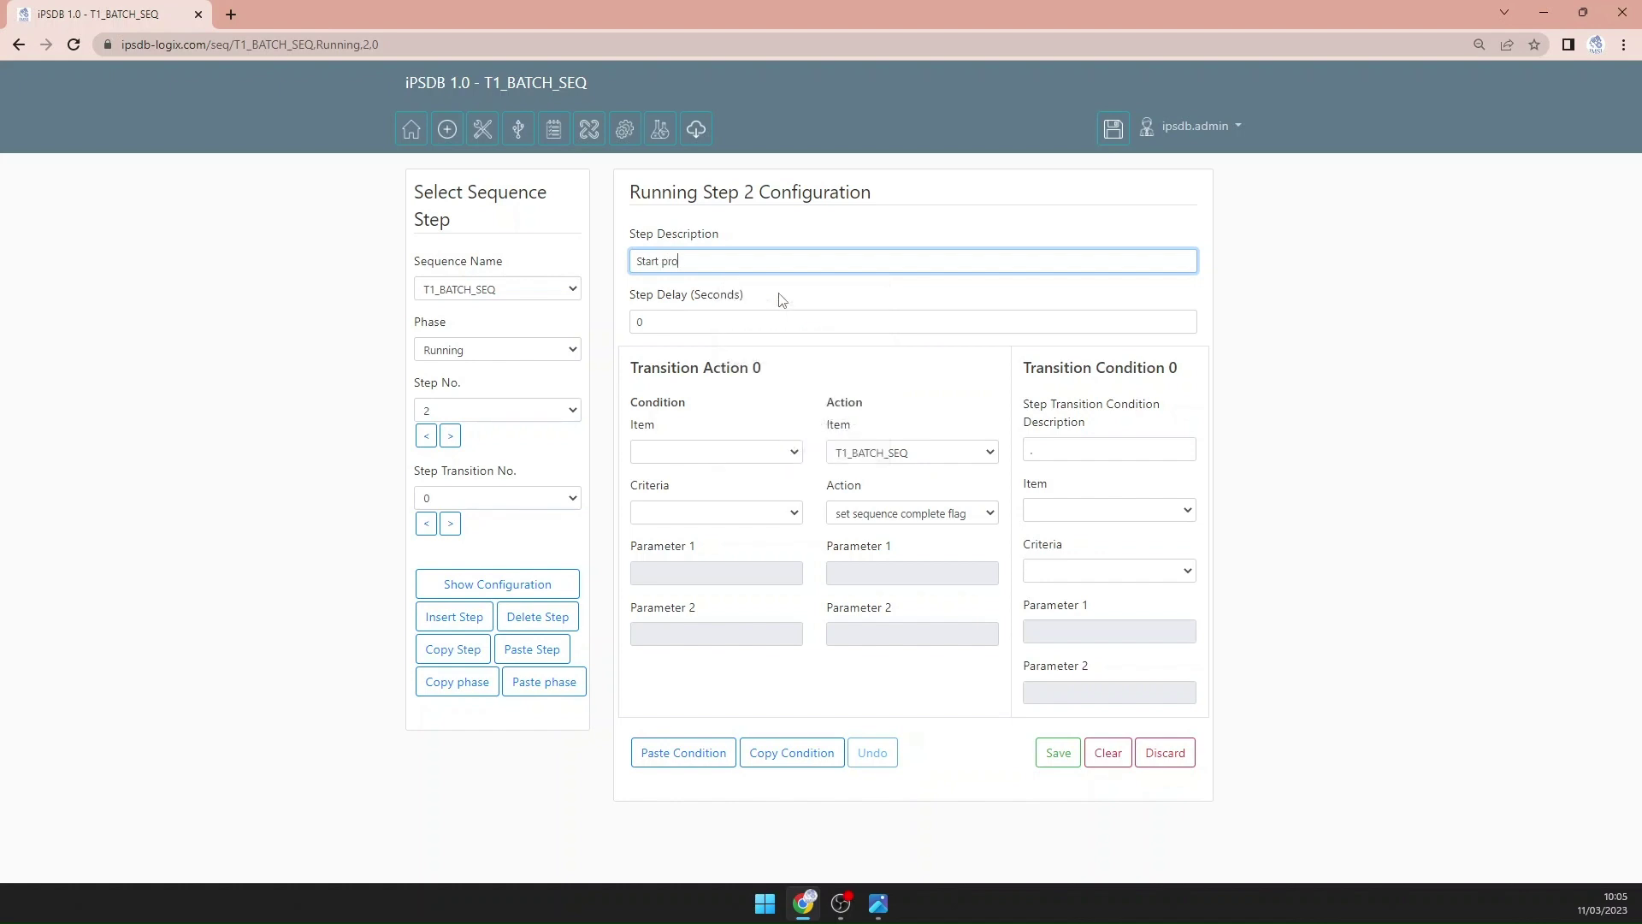
pyautogui.write('duction sequence')
pyautogui.doubleClick(643, 261)
pyautogui.write('Run')
# Step: Set transition action 0 of Running step 2 to start sequence on T1_PROD_SEQ
pyautogui.click(955, 460)
pyautogui.click(917, 750)
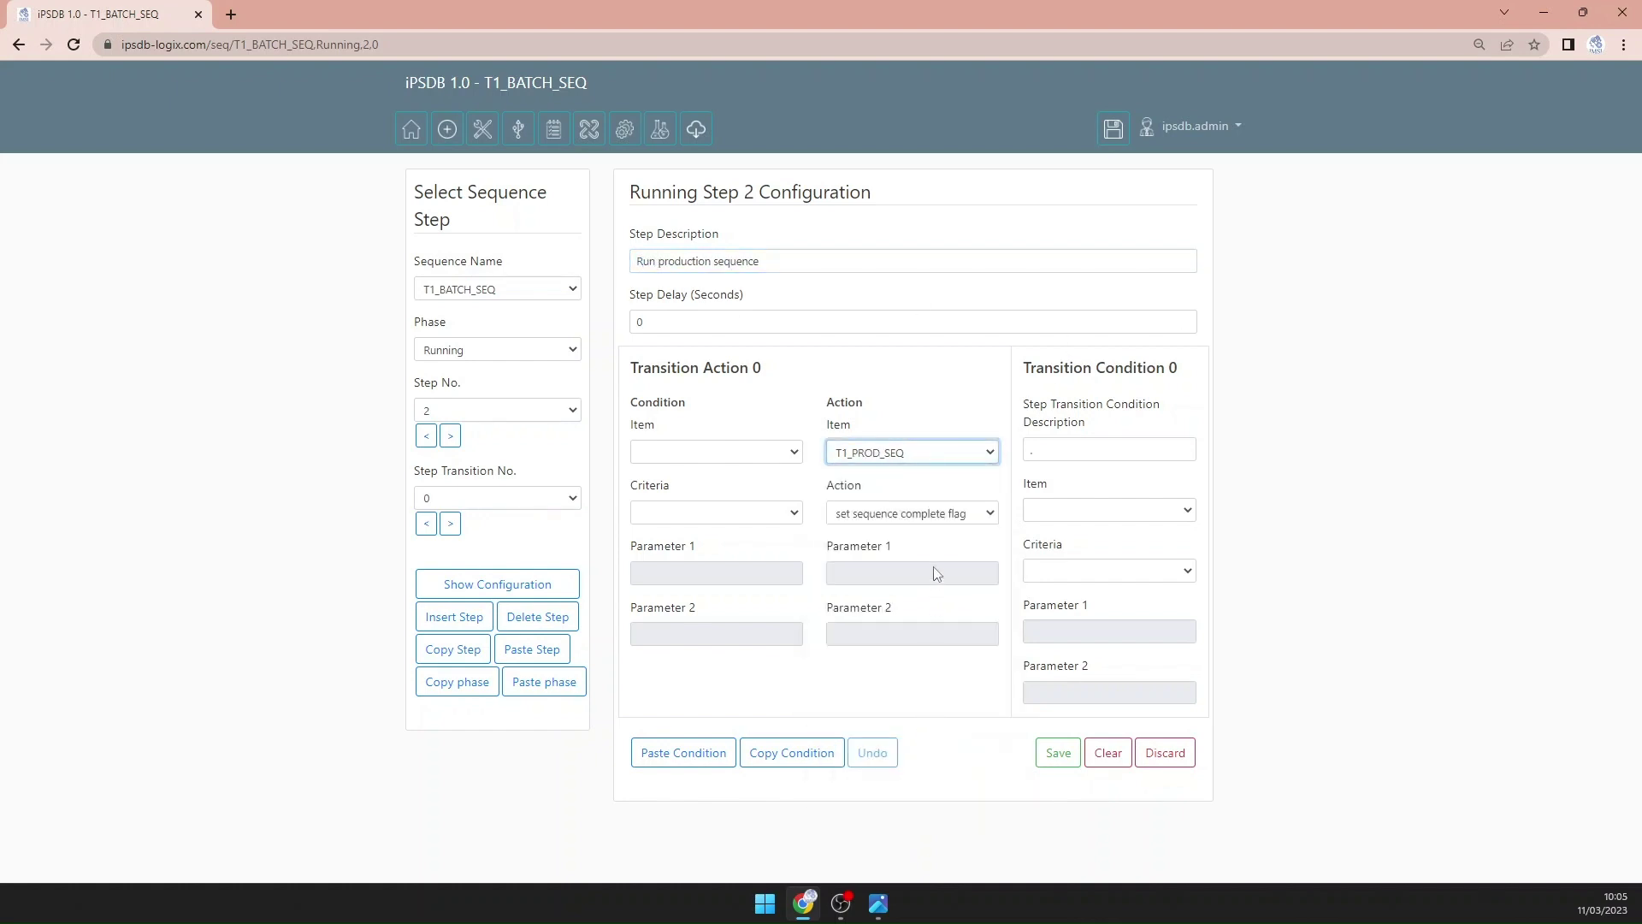
pyautogui.click(941, 515)
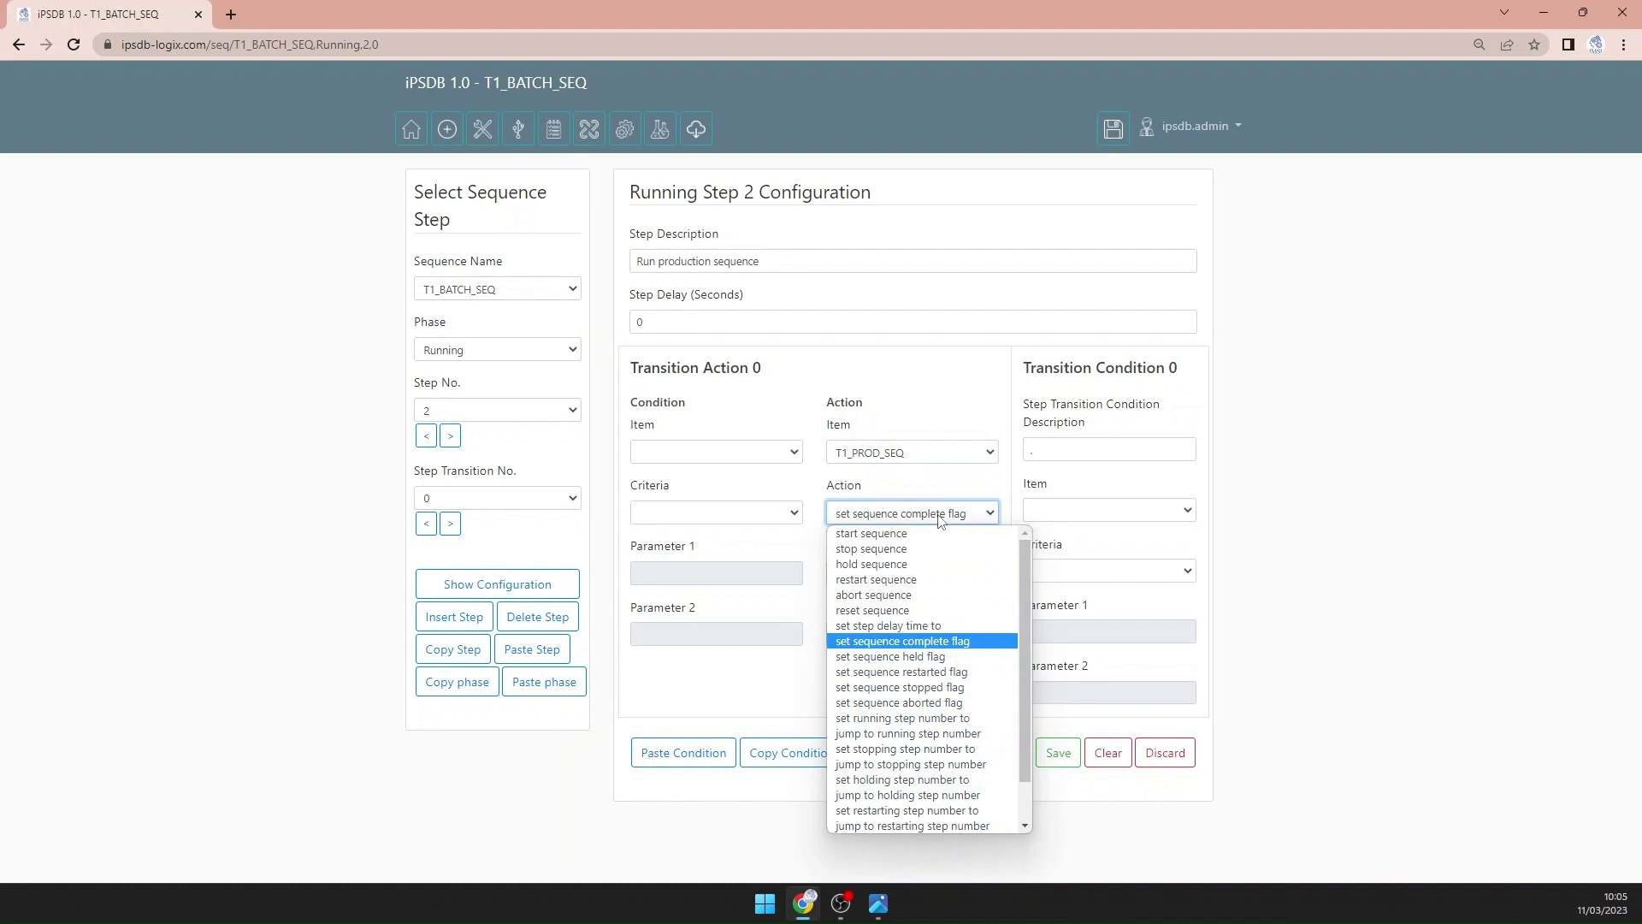
pyautogui.click(933, 534)
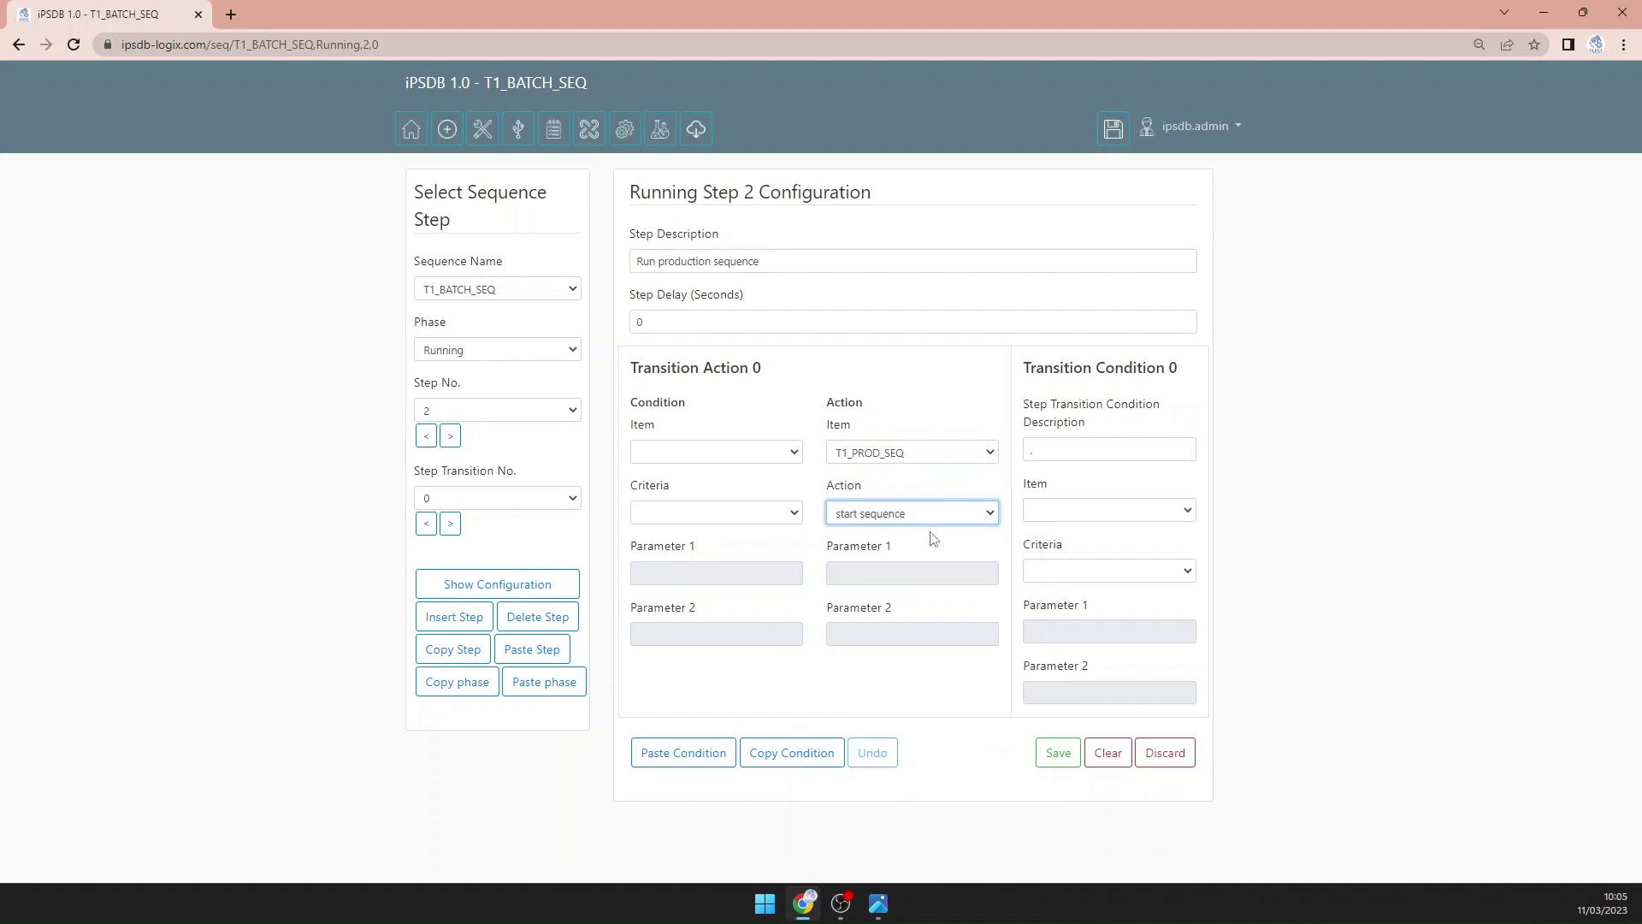
# Step: Copy Running step 1 of T1_BATCH_SEQ and paste it into Running step 2
pyautogui.click(426, 436)
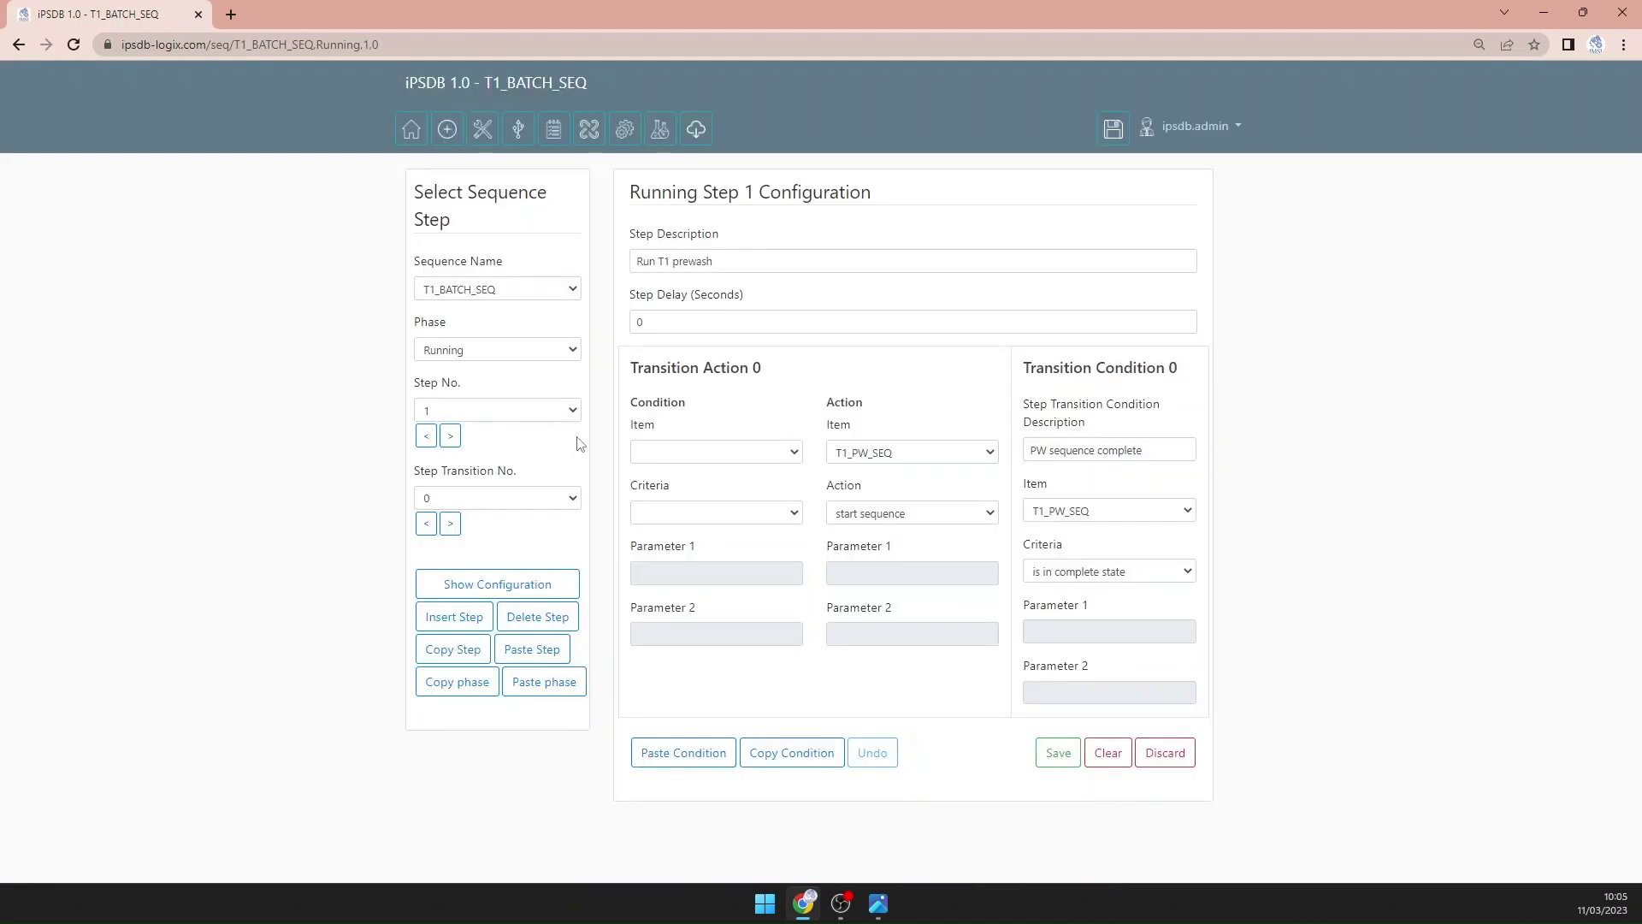
pyautogui.click(452, 651)
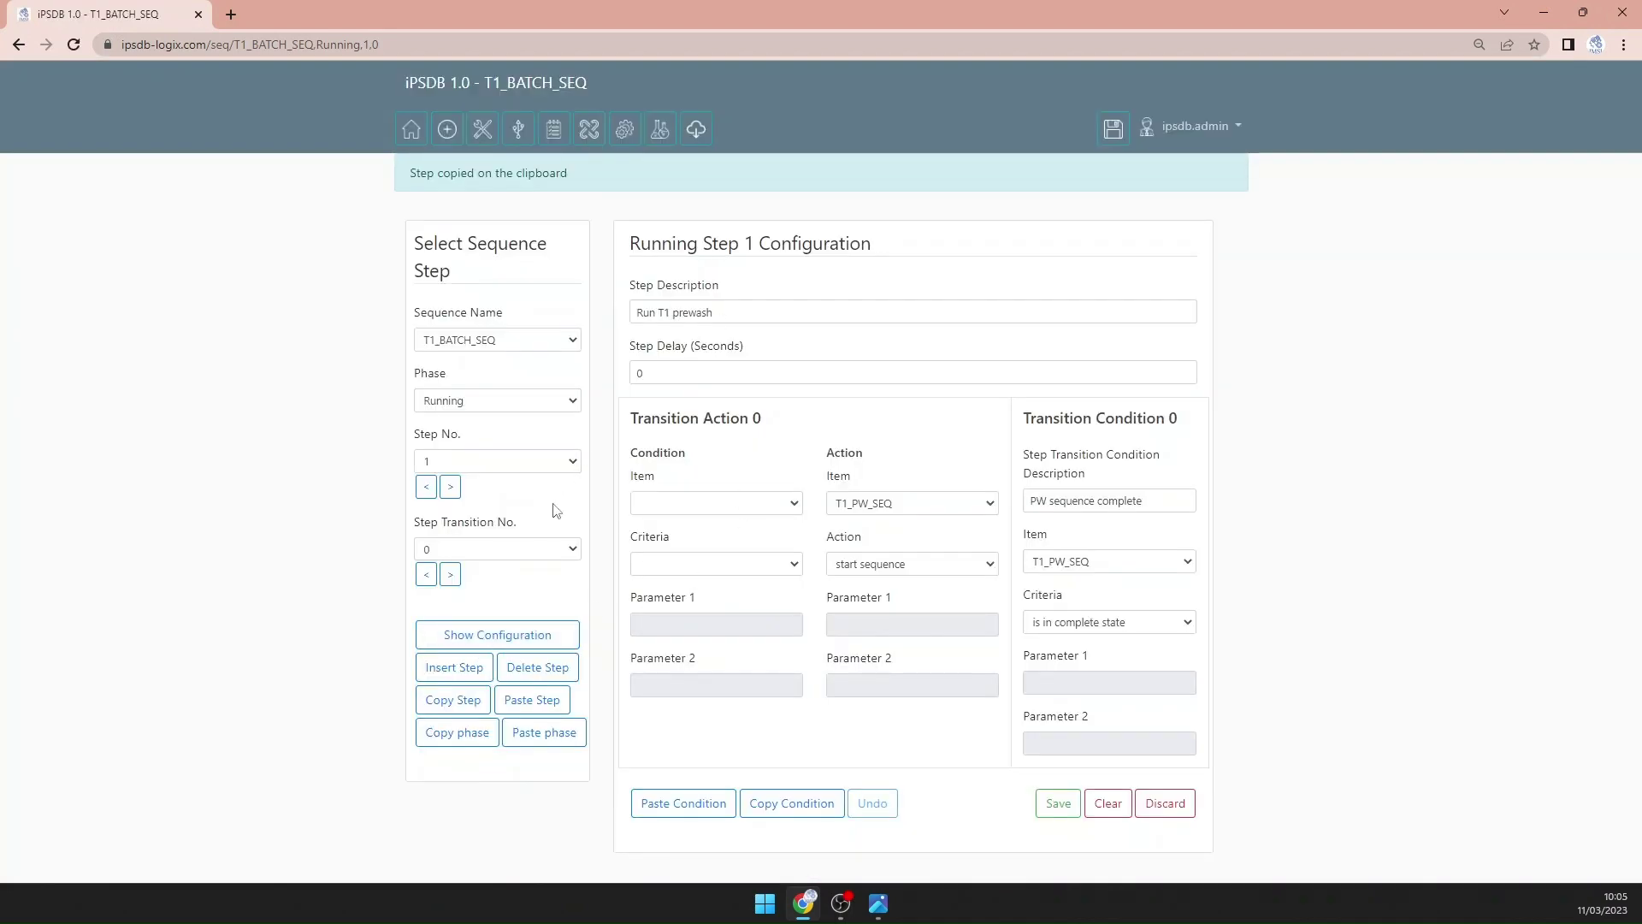
pyautogui.click(455, 492)
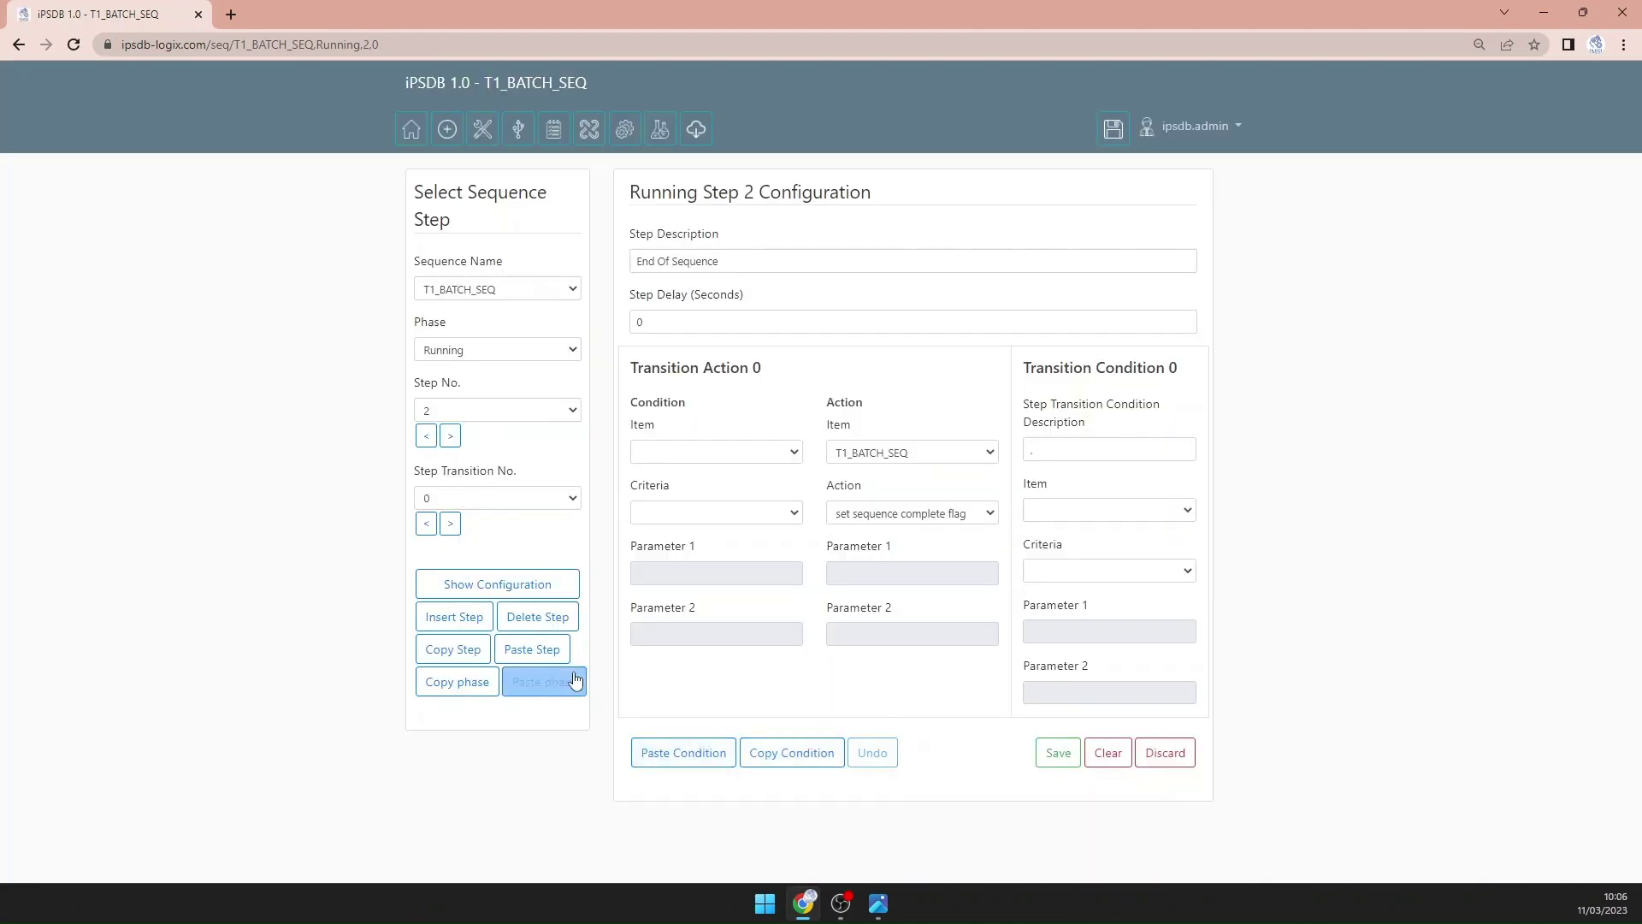
pyautogui.click(533, 648)
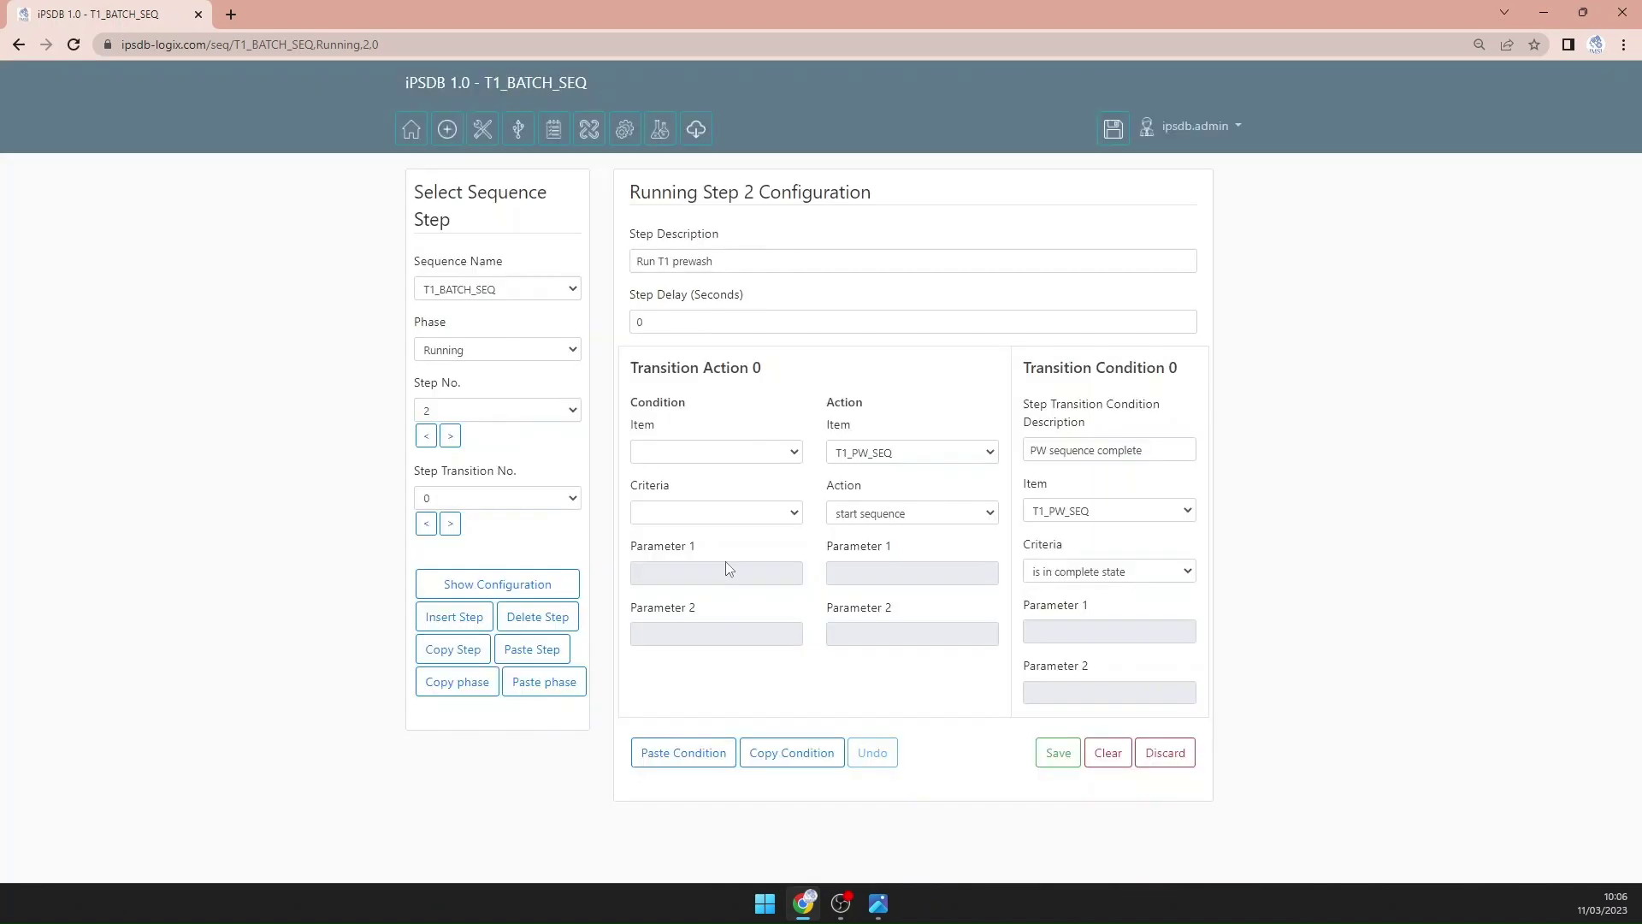
# Step: Change Running step 2's description to "Run production prewash" and its transition action item to T1_PROD_SEQ
pyautogui.doubleClick(664, 260)
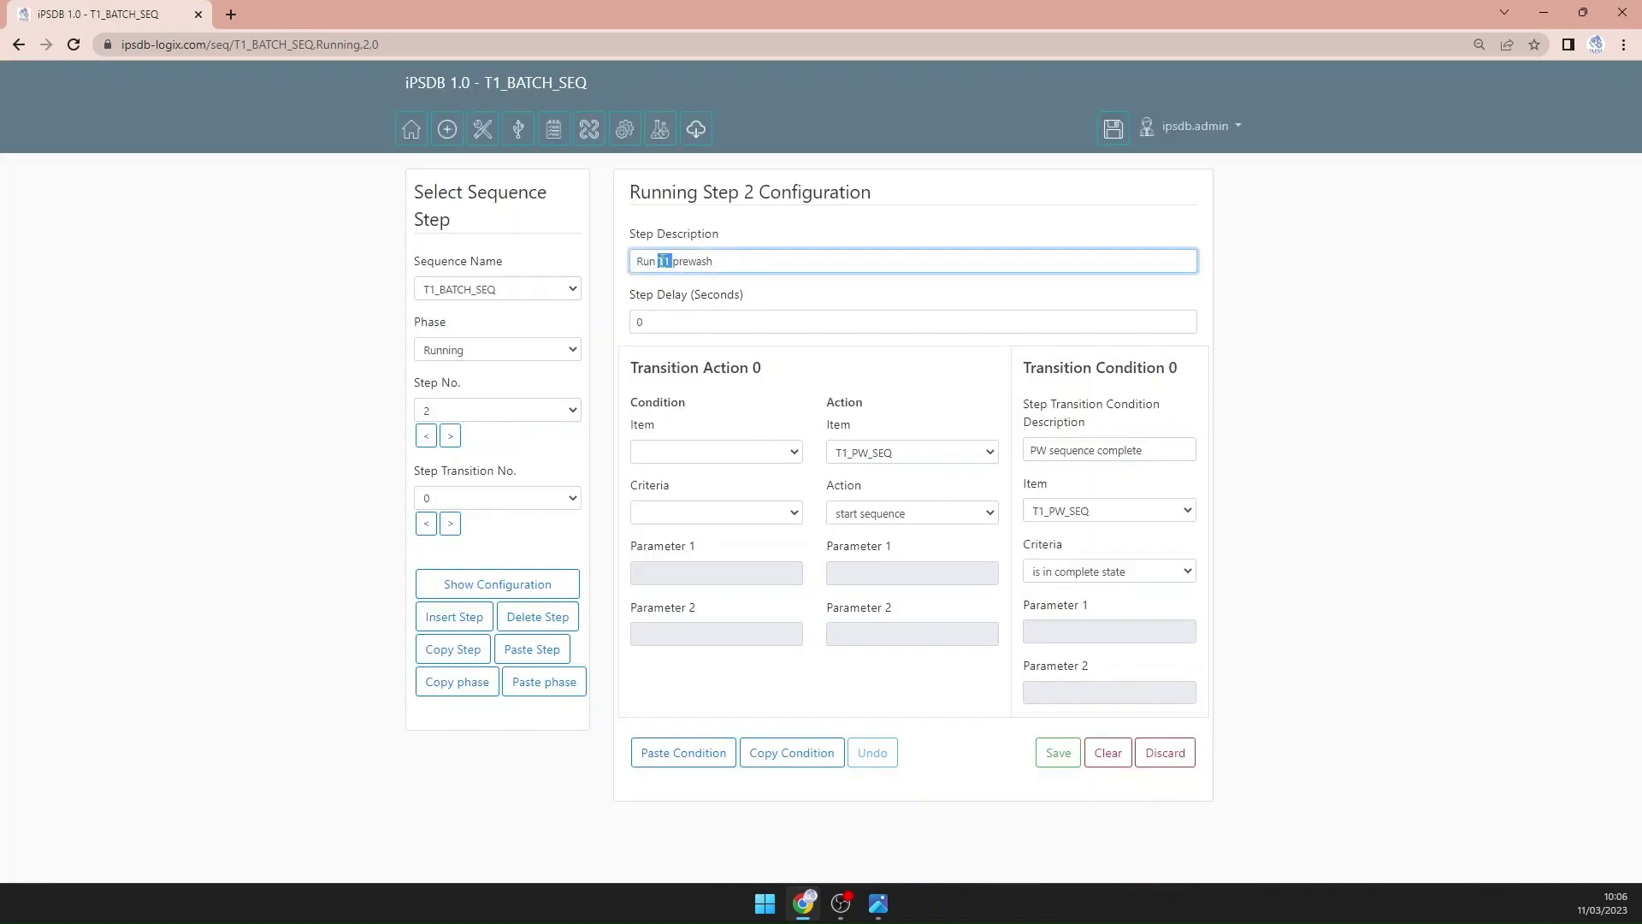
pyautogui.write('production')
pyautogui.click(902, 455)
pyautogui.scroll(-3, 927, 550)
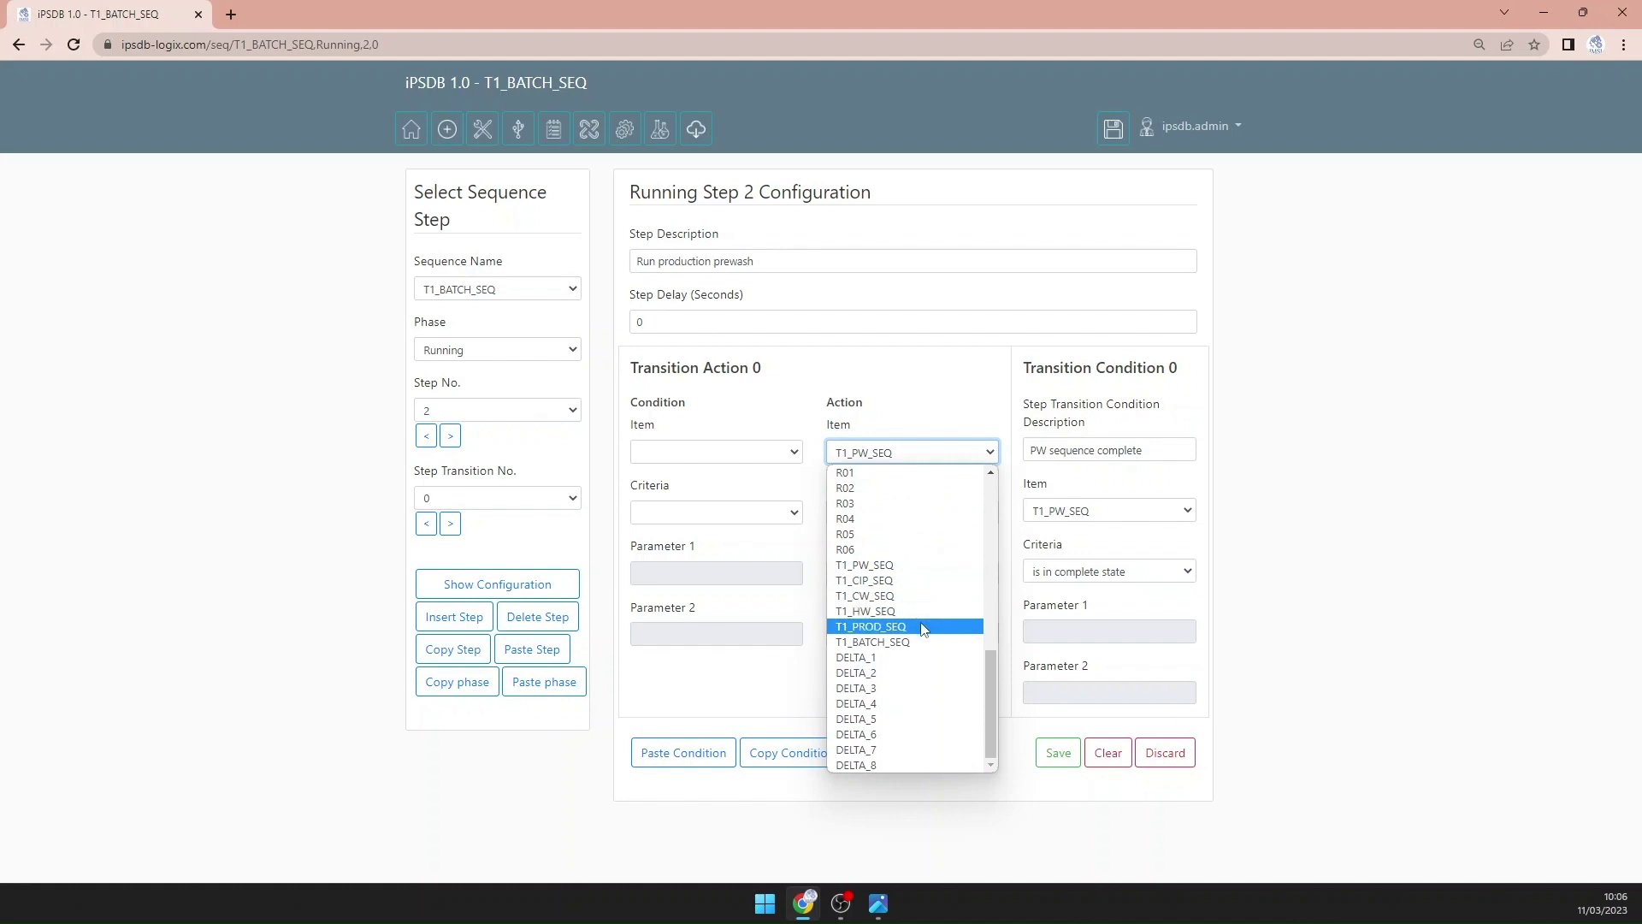
pyautogui.click(927, 624)
# Step: Set transition condition 0 of Running step 2 to item T1_PROD_SEQ, describe it as "Production sequence complete", and save
pyautogui.click(1087, 511)
pyautogui.scroll(-5, 1099, 692)
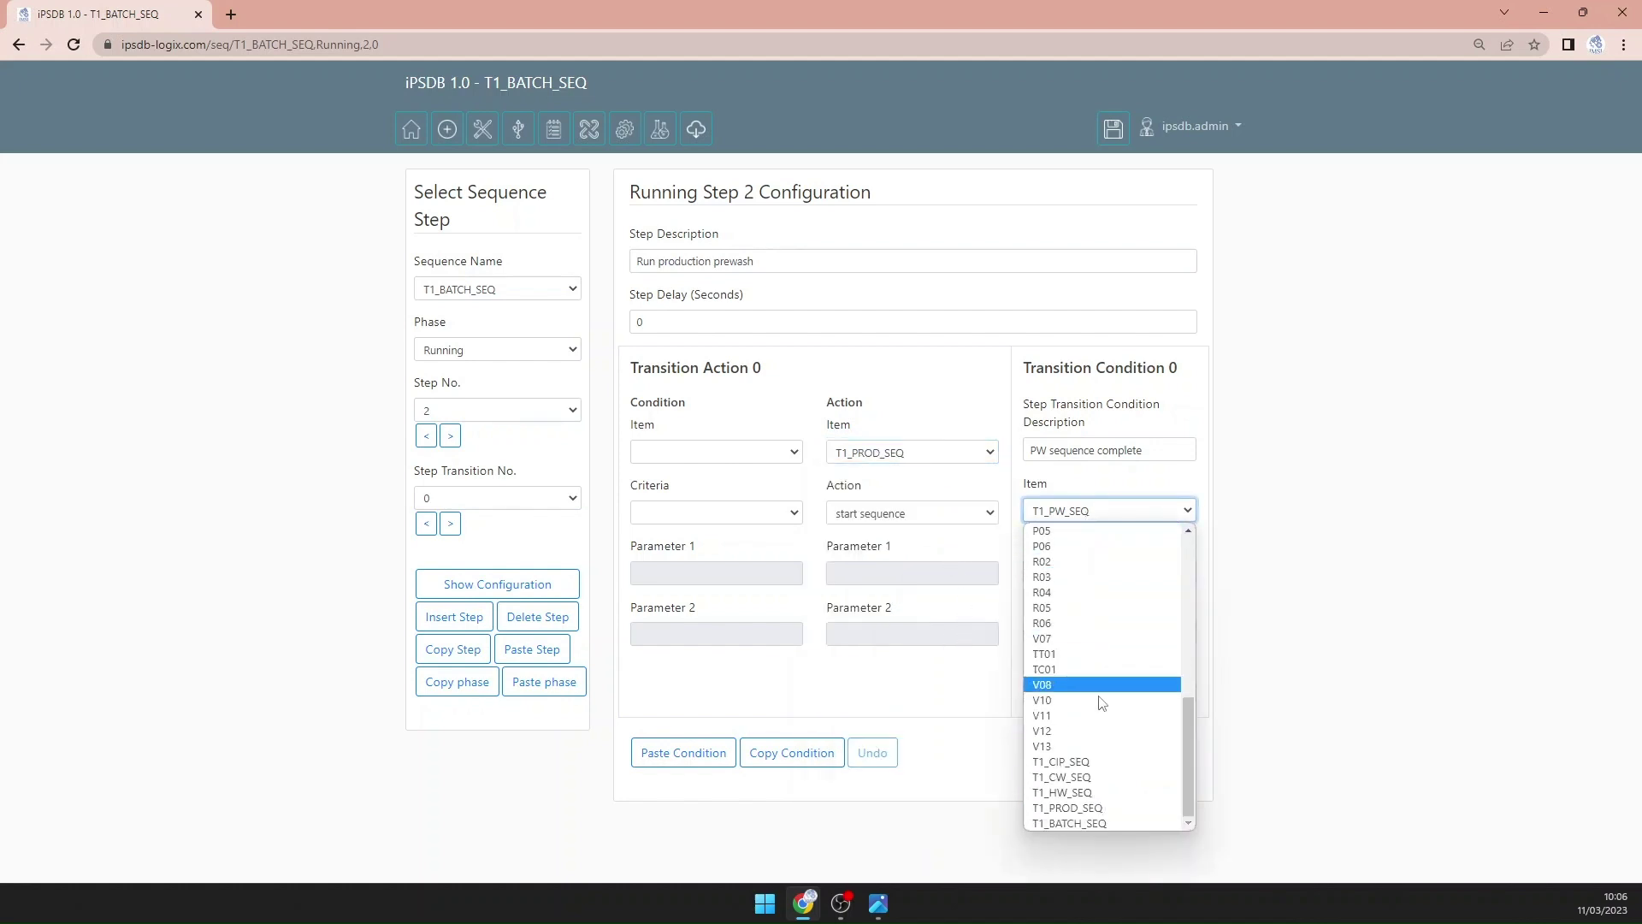
pyautogui.click(1096, 809)
pyautogui.doubleClick(1040, 450)
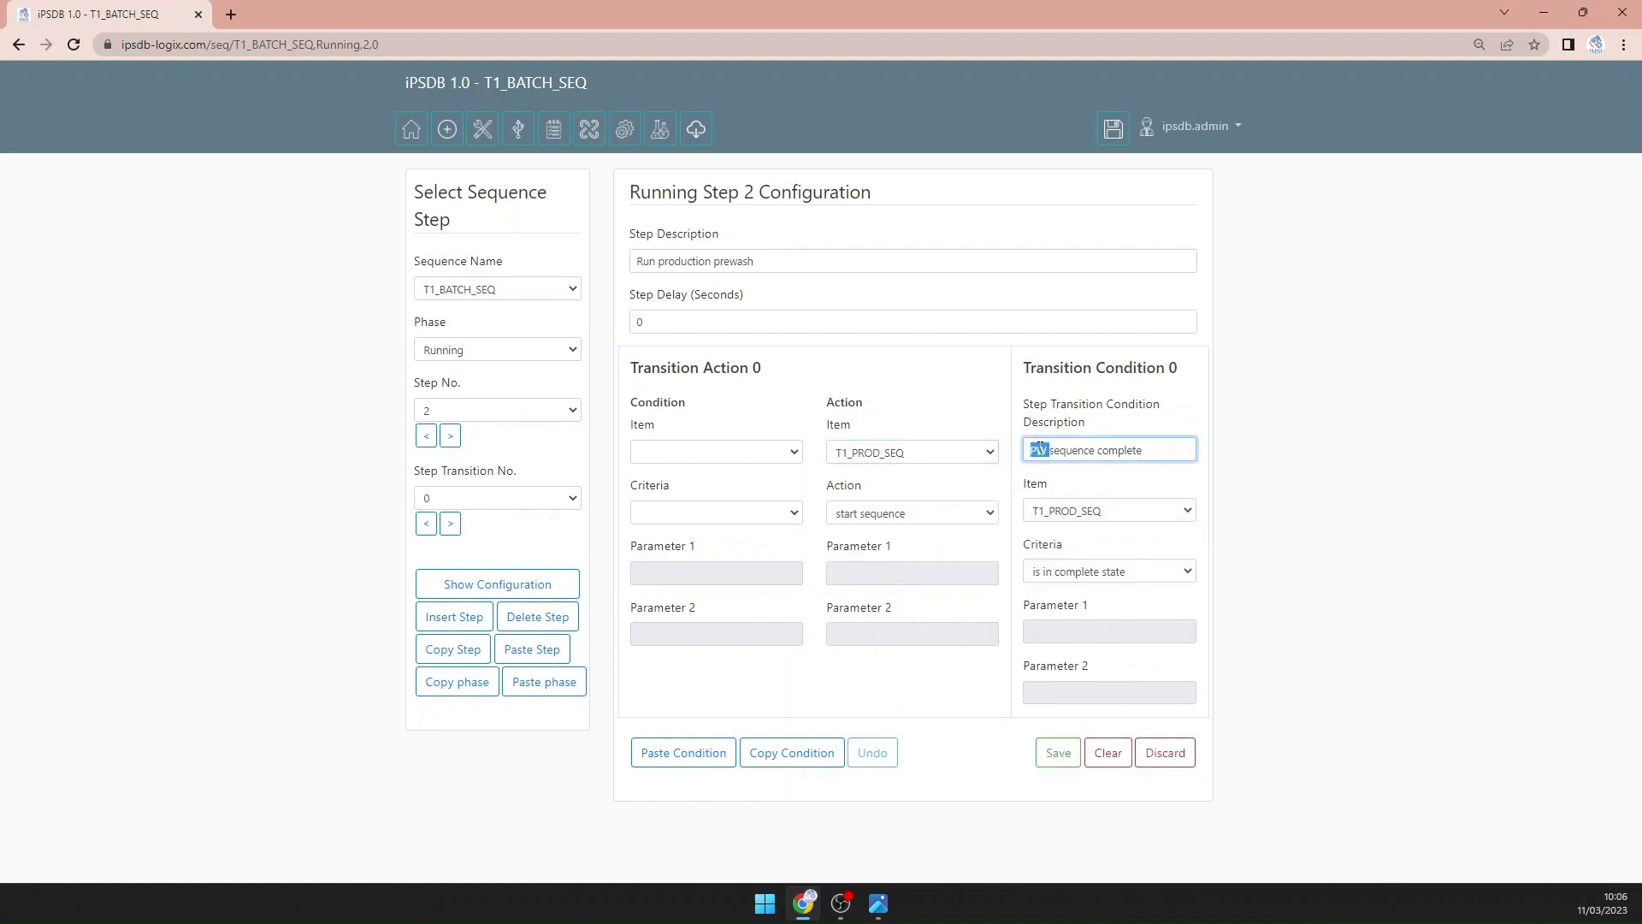
pyautogui.write('Production')
pyautogui.click(1057, 753)
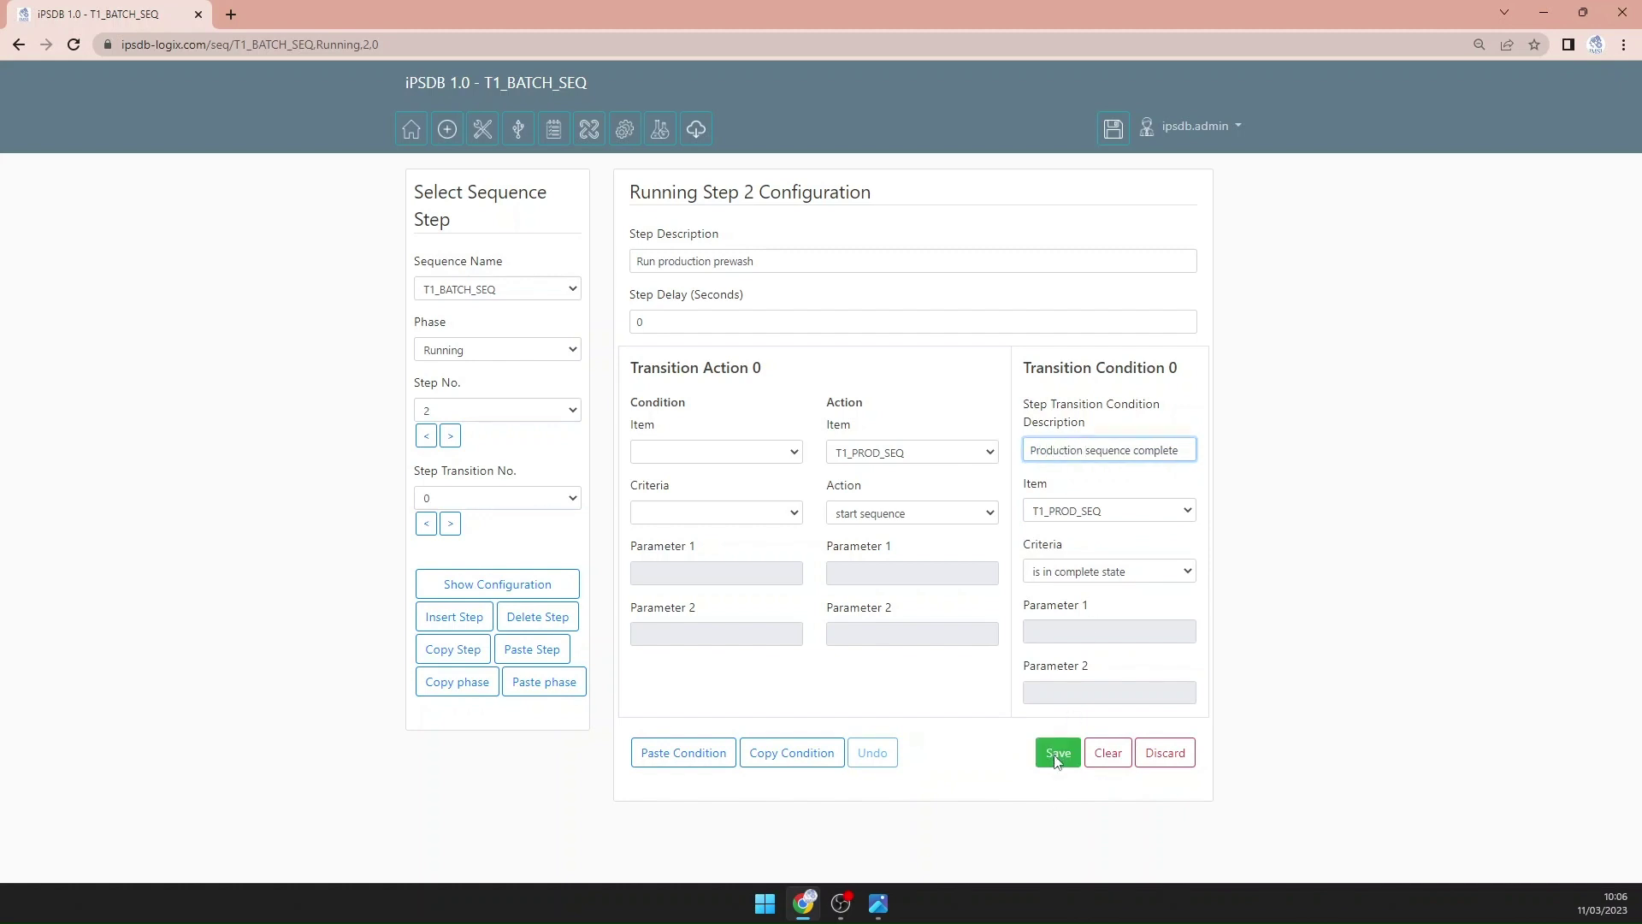
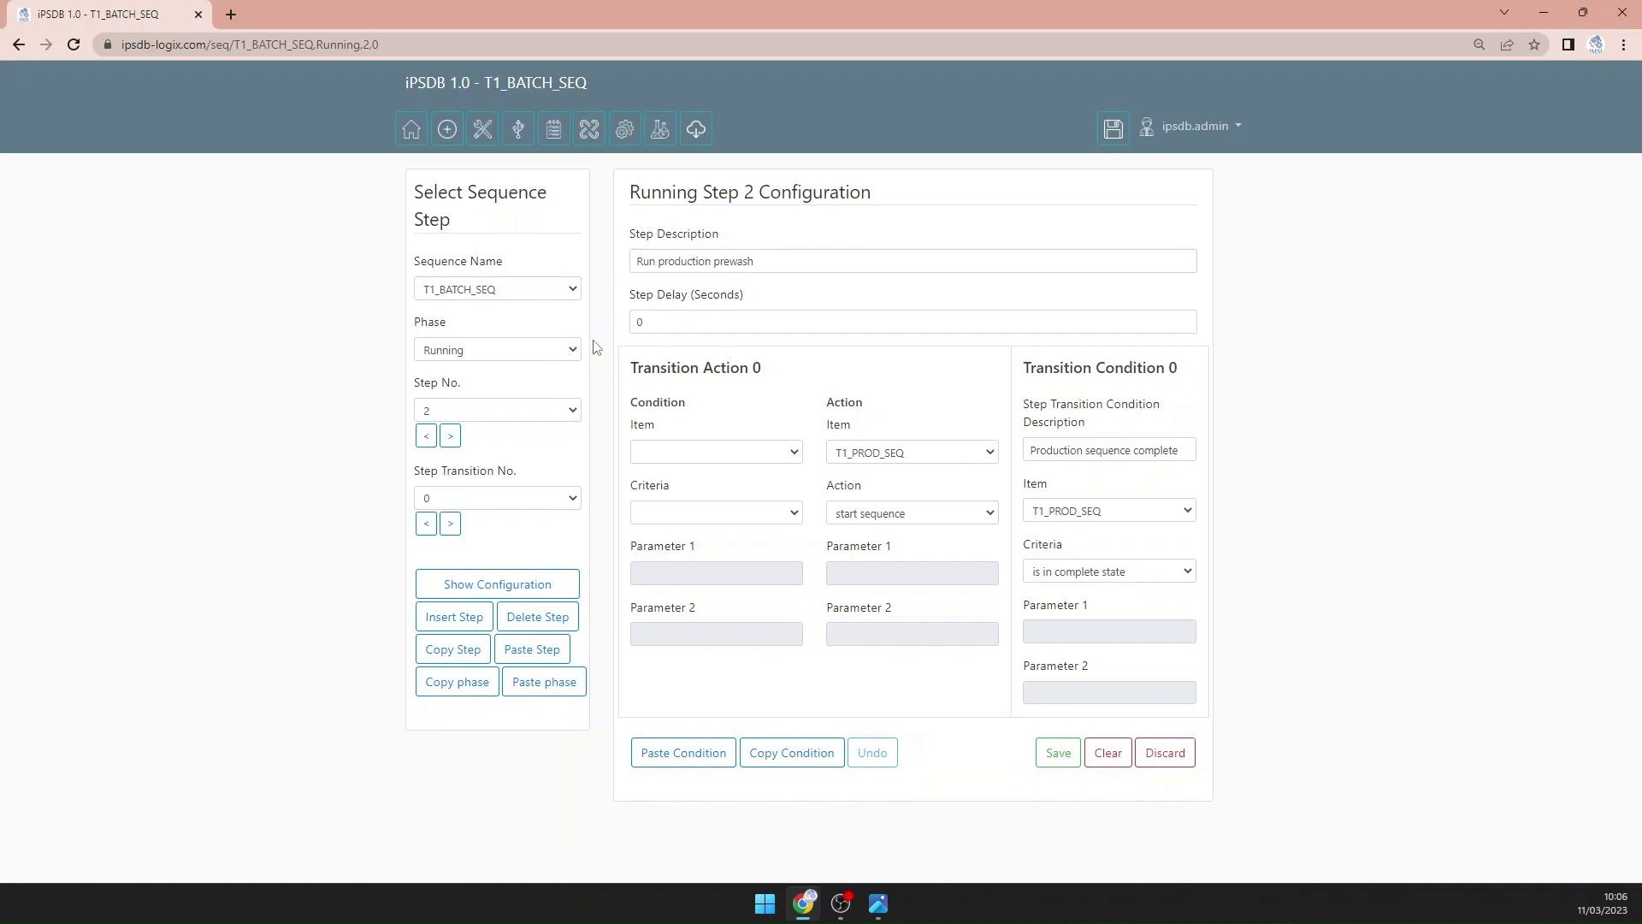
# Step: Copy Running step 2 and paste it into Running step 3
pyautogui.click(469, 648)
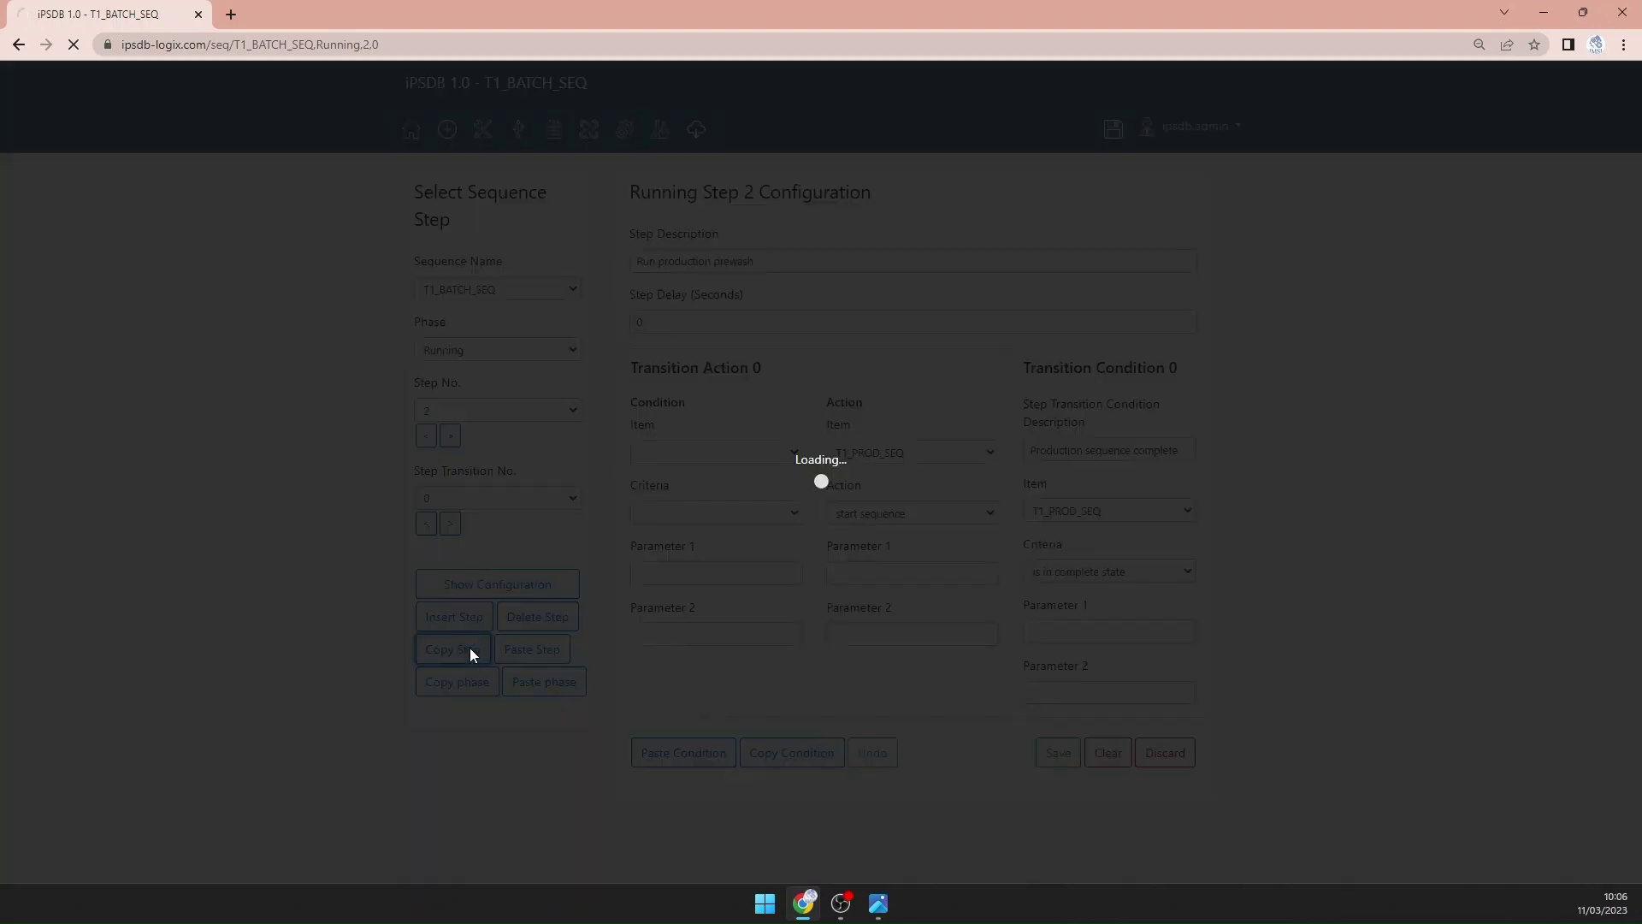
pyautogui.click(450, 487)
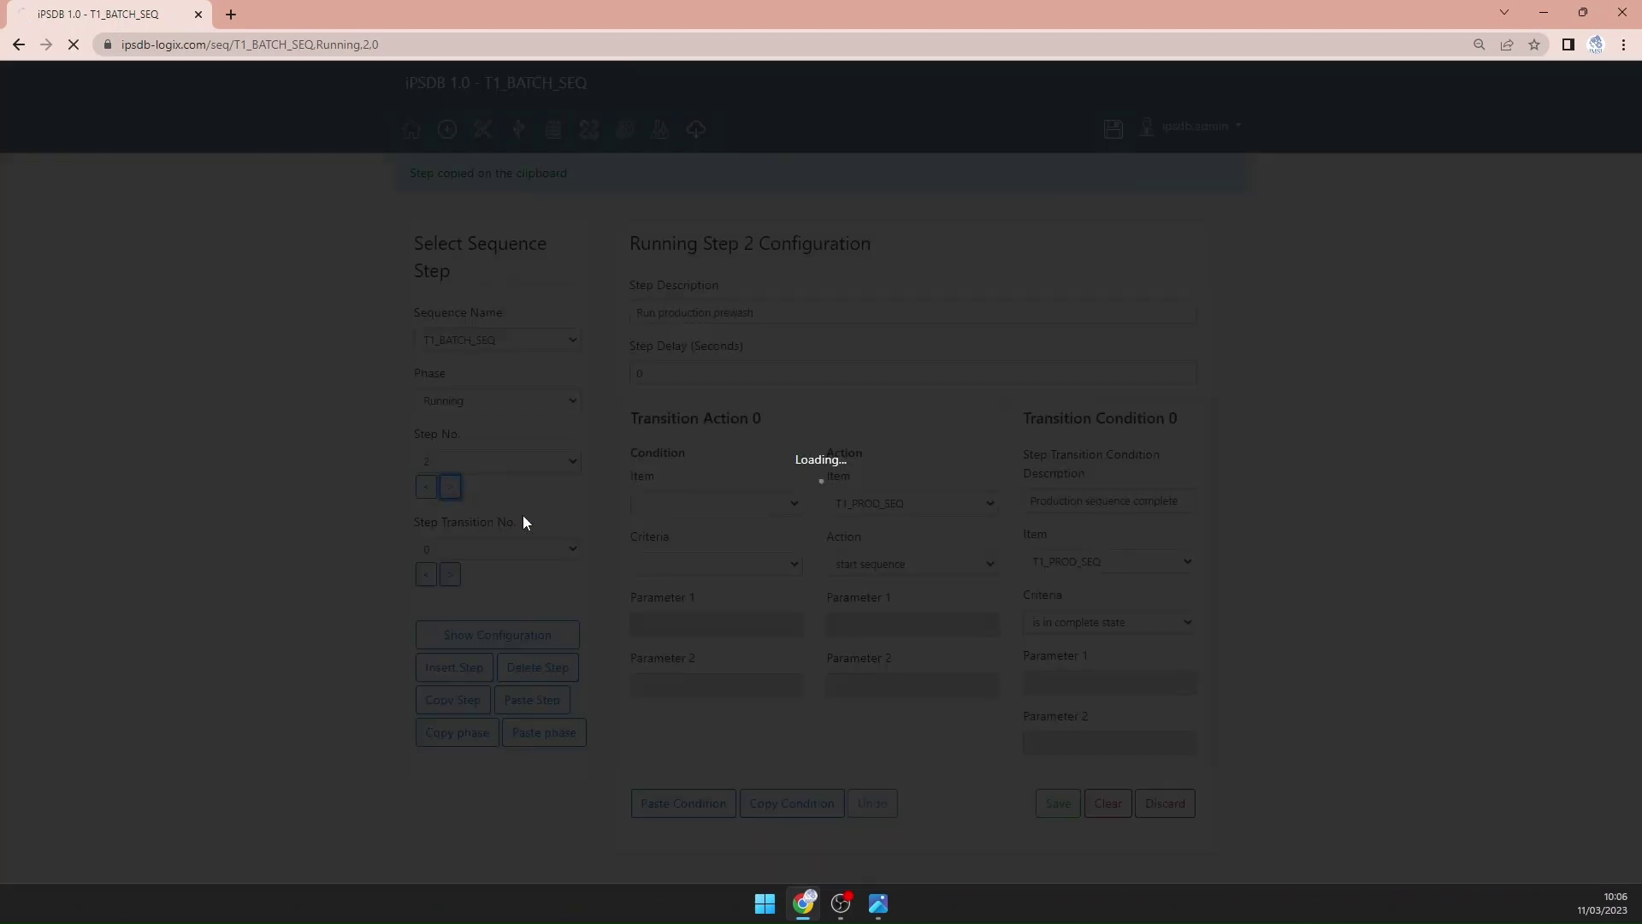
pyautogui.click(532, 649)
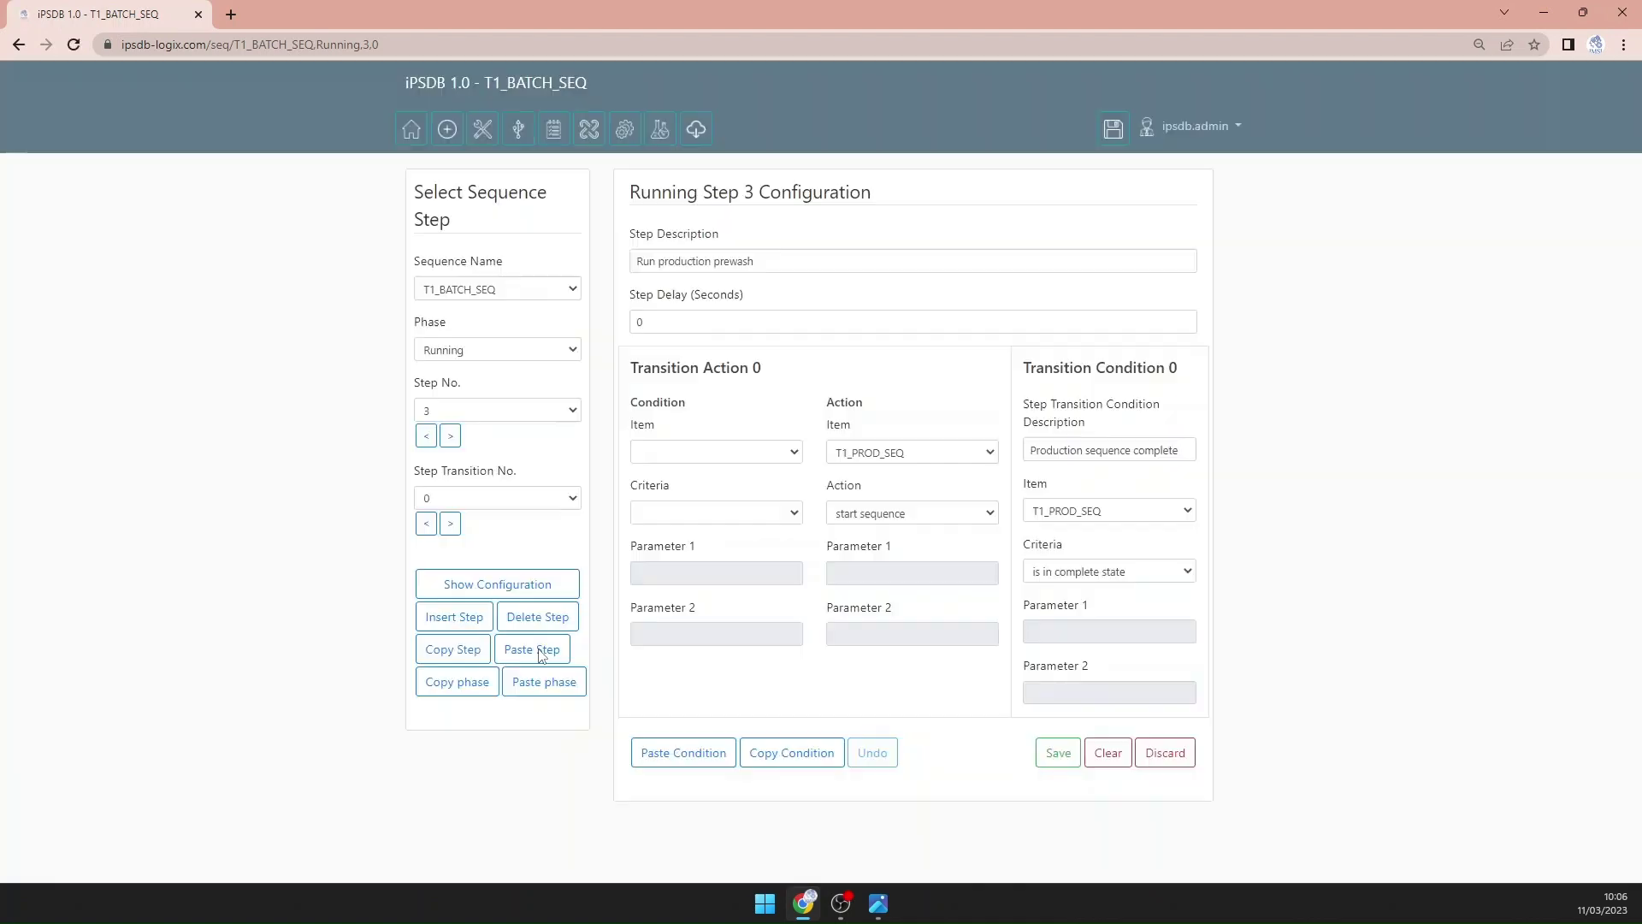
# Step: Change Running step 3's description to "Run CW prewash" and its transition action item to T1_CW_SEQ
pyautogui.doubleClick(687, 260)
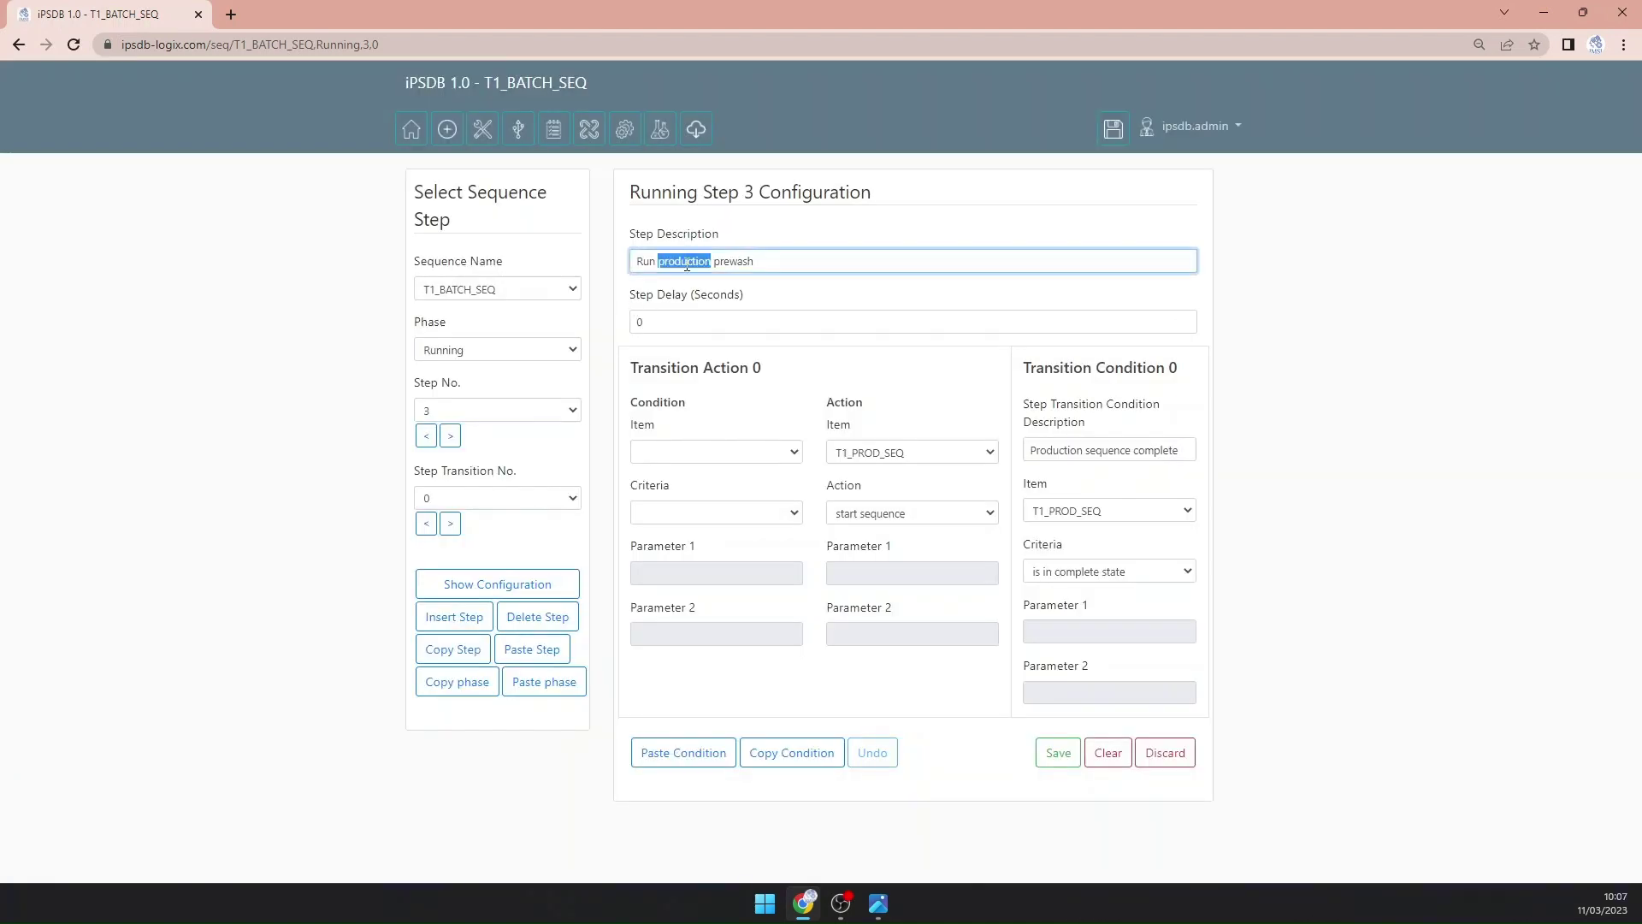
pyautogui.write('CW')
pyautogui.click(911, 453)
pyautogui.click(893, 734)
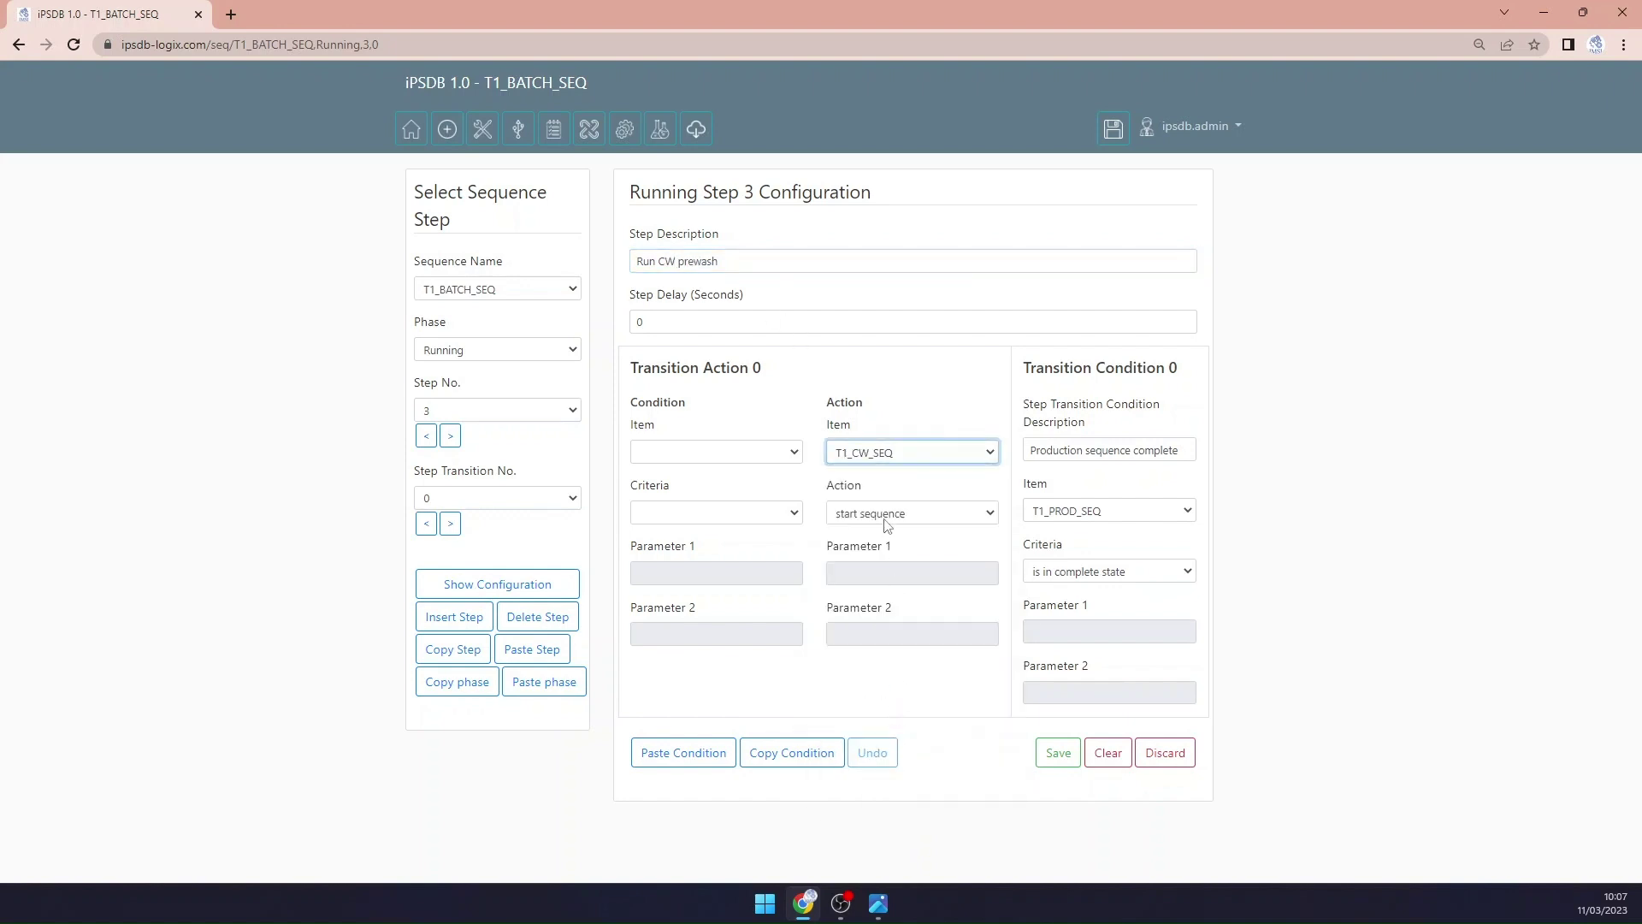
# Step: Set transition condition 0 of Running step 3 to item T1_CW_SEQ, describe it as "CW sequence complete", and save
pyautogui.click(1075, 510)
pyautogui.click(1094, 792)
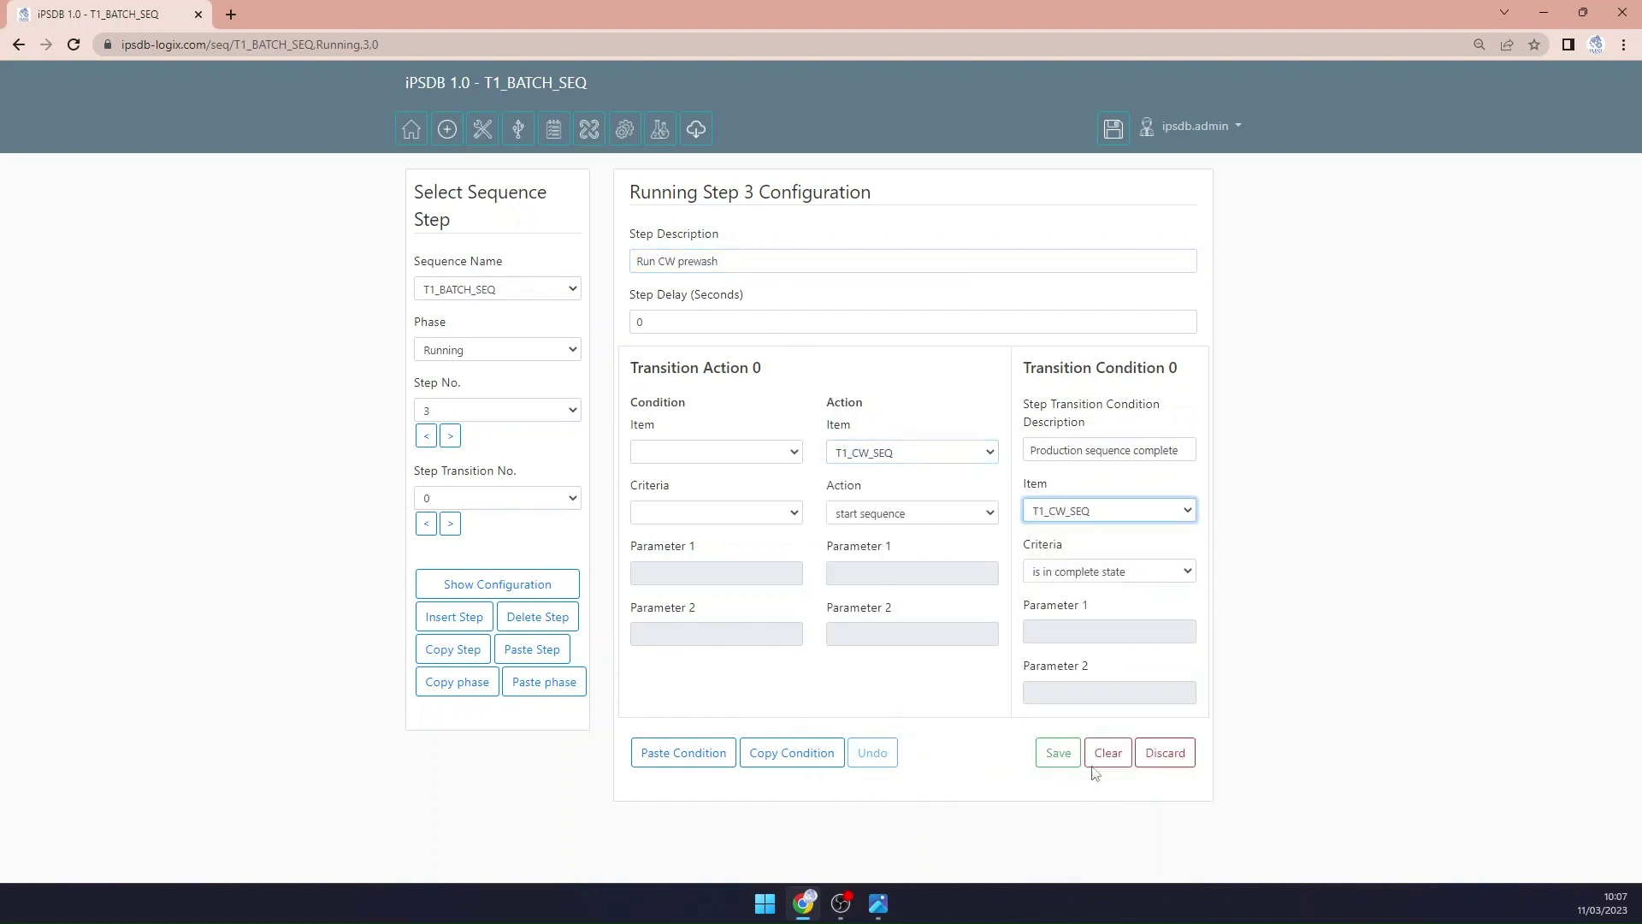
pyautogui.doubleClick(1054, 451)
pyautogui.write('CW')
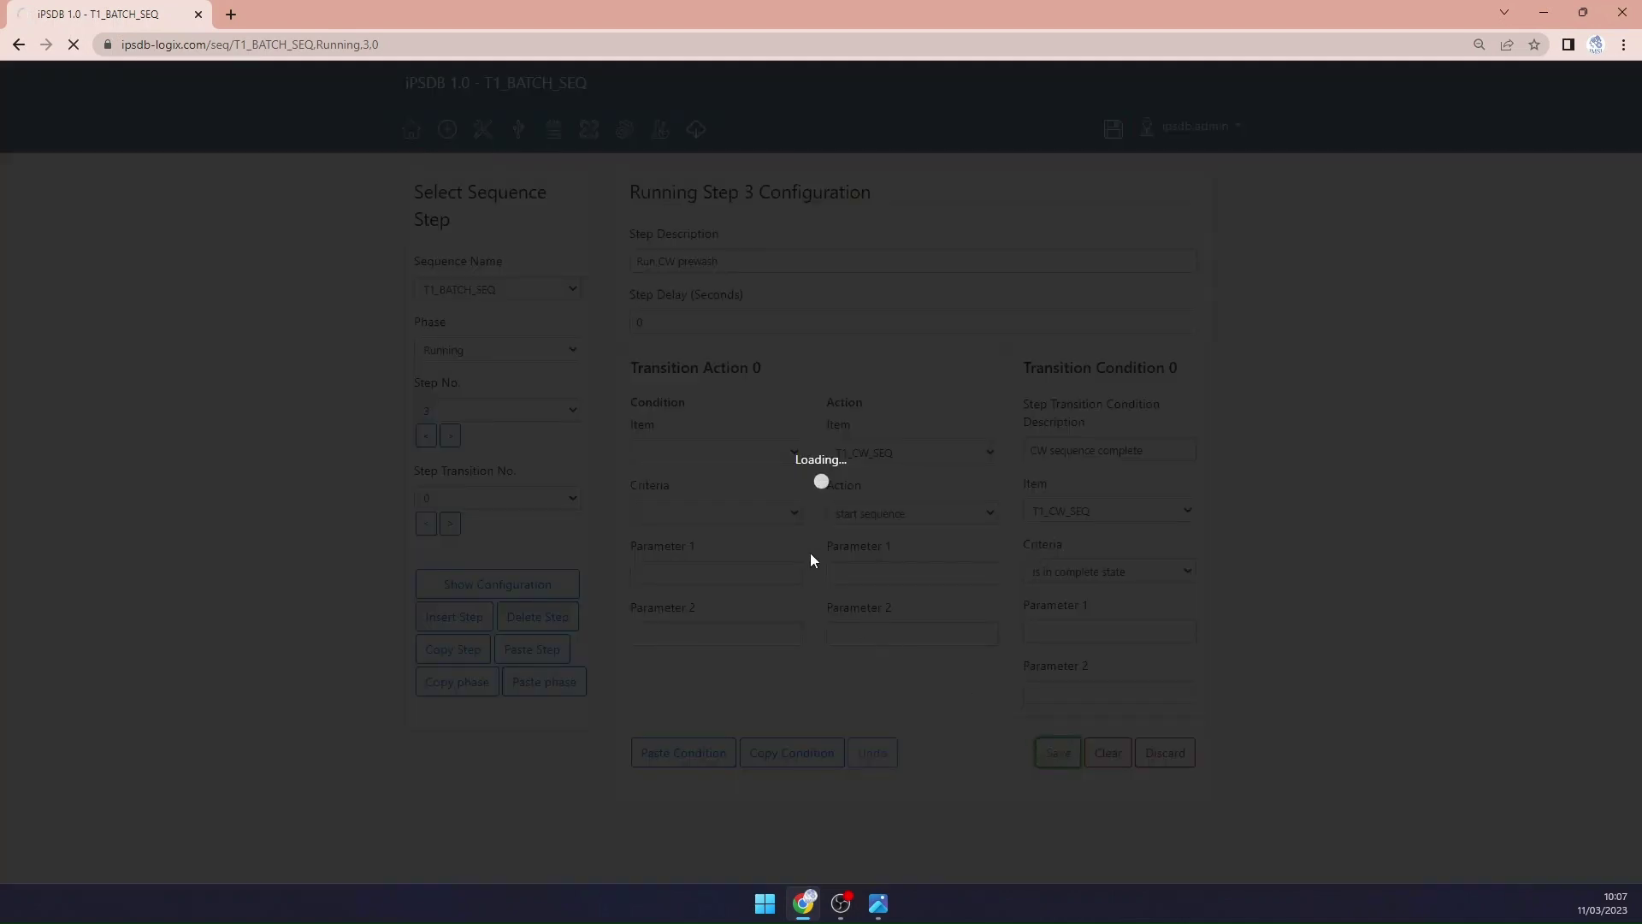
pyautogui.click(1058, 753)
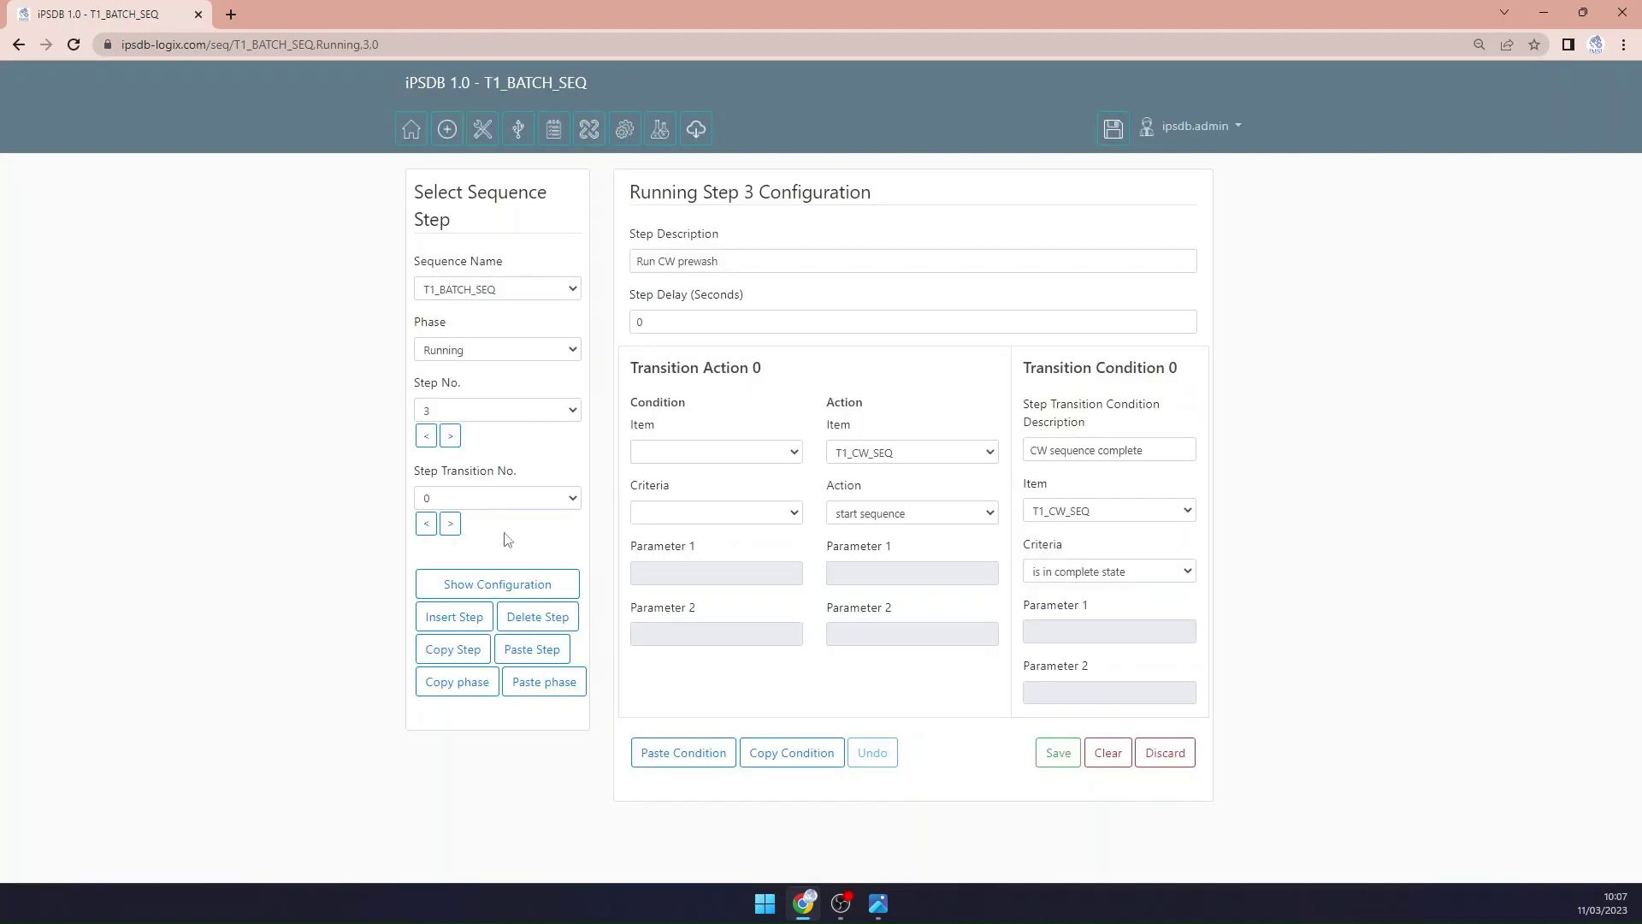
pyautogui.click(792, 758)
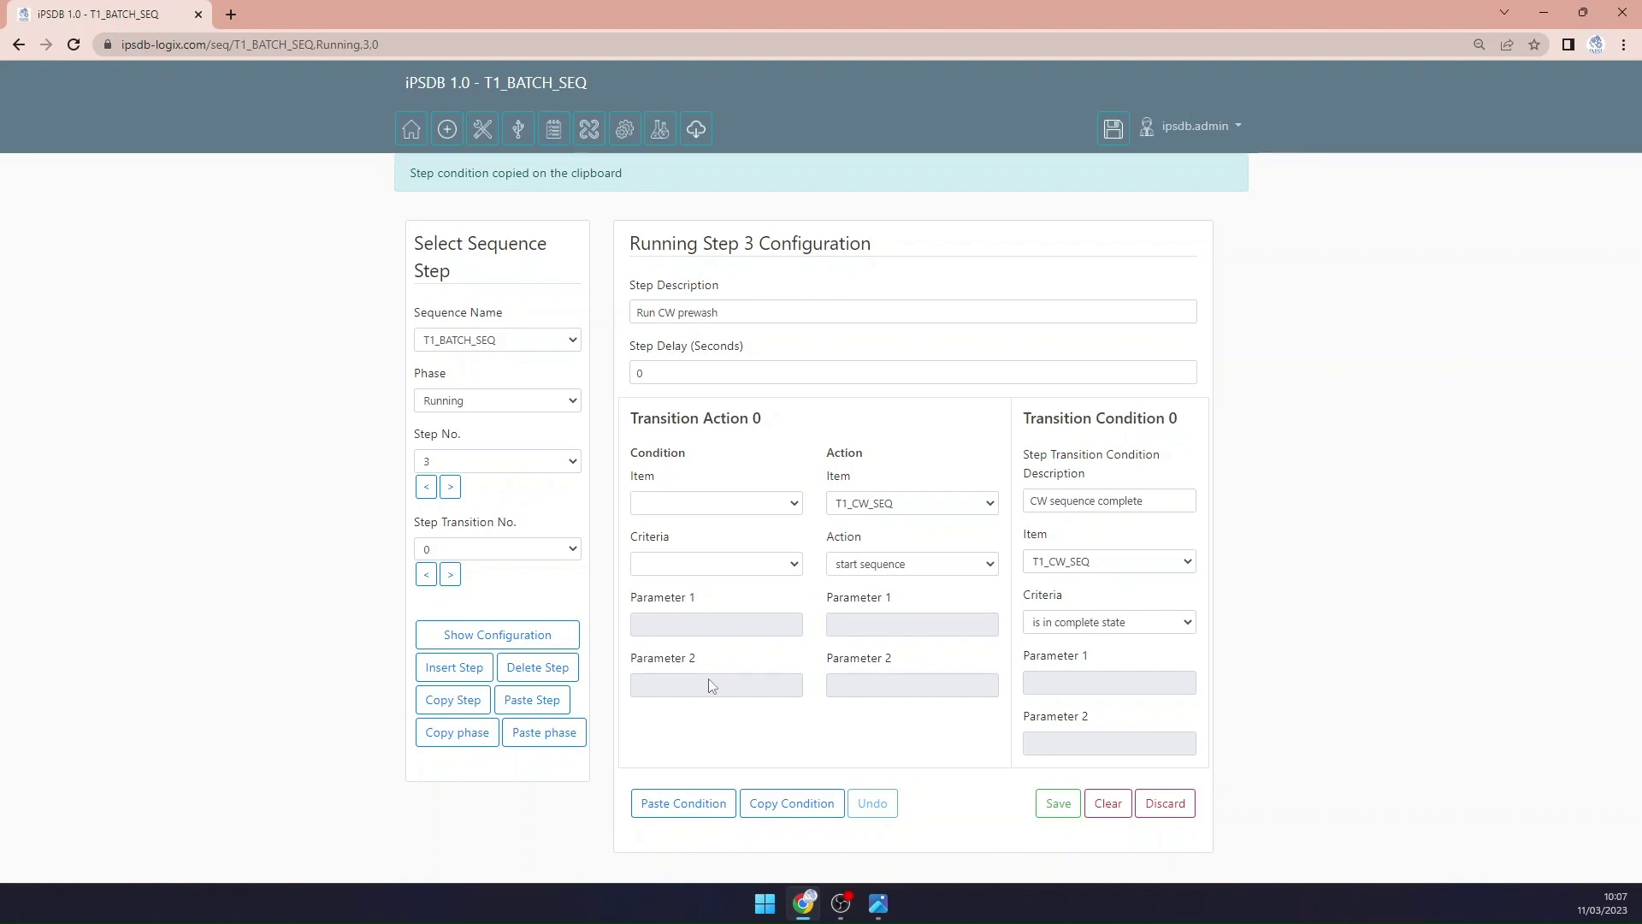
pyautogui.click(452, 489)
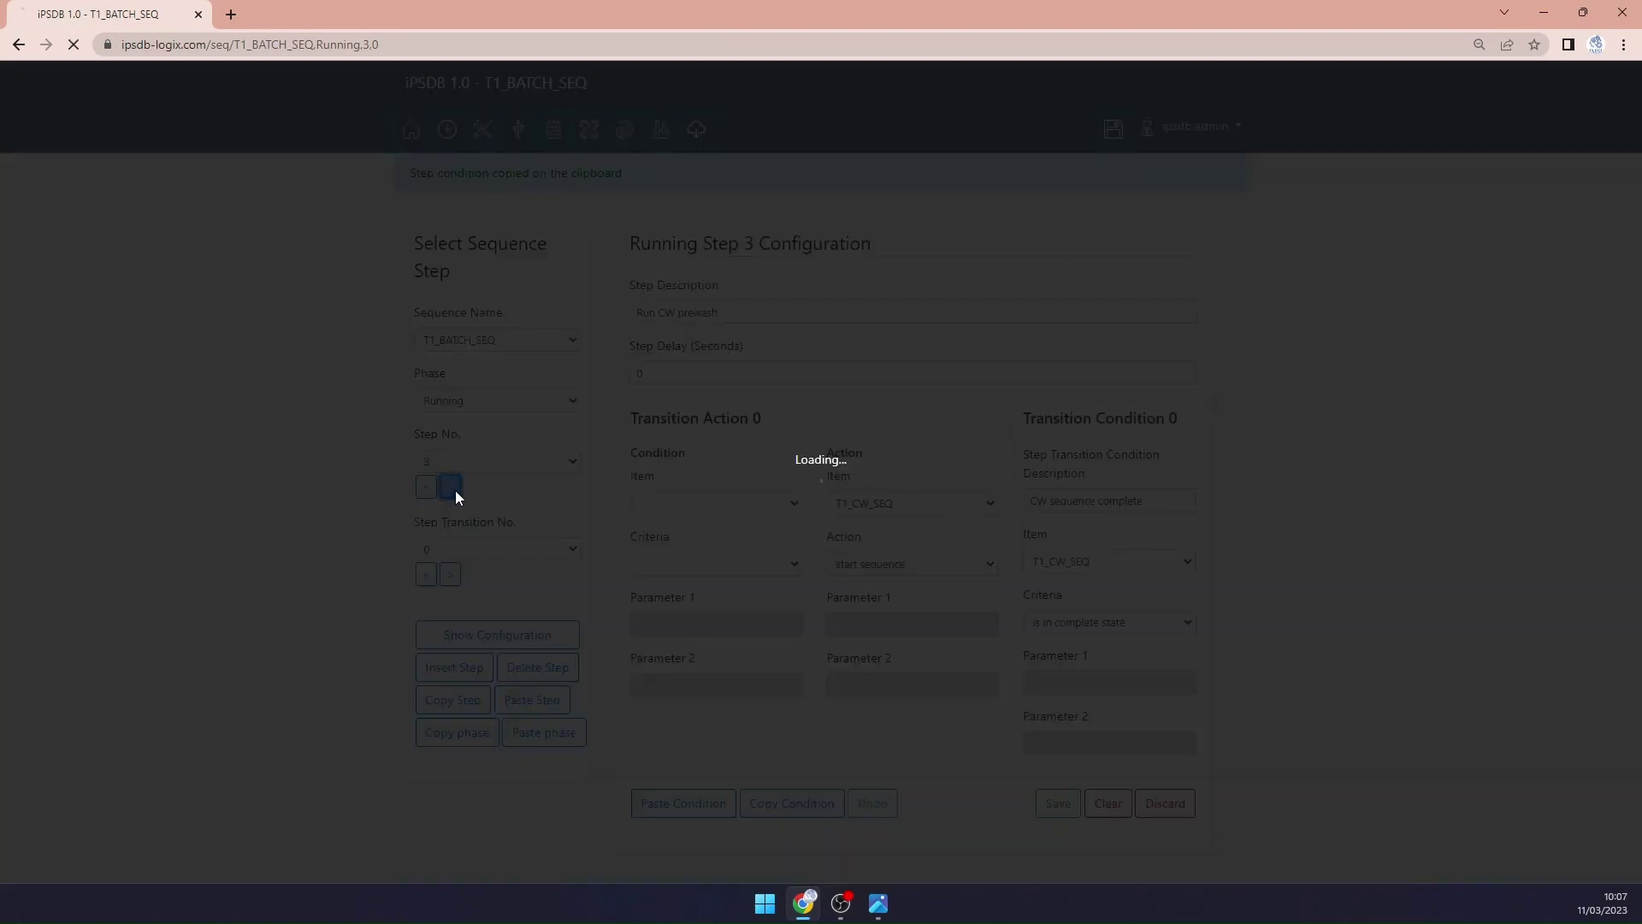
pyautogui.click(706, 751)
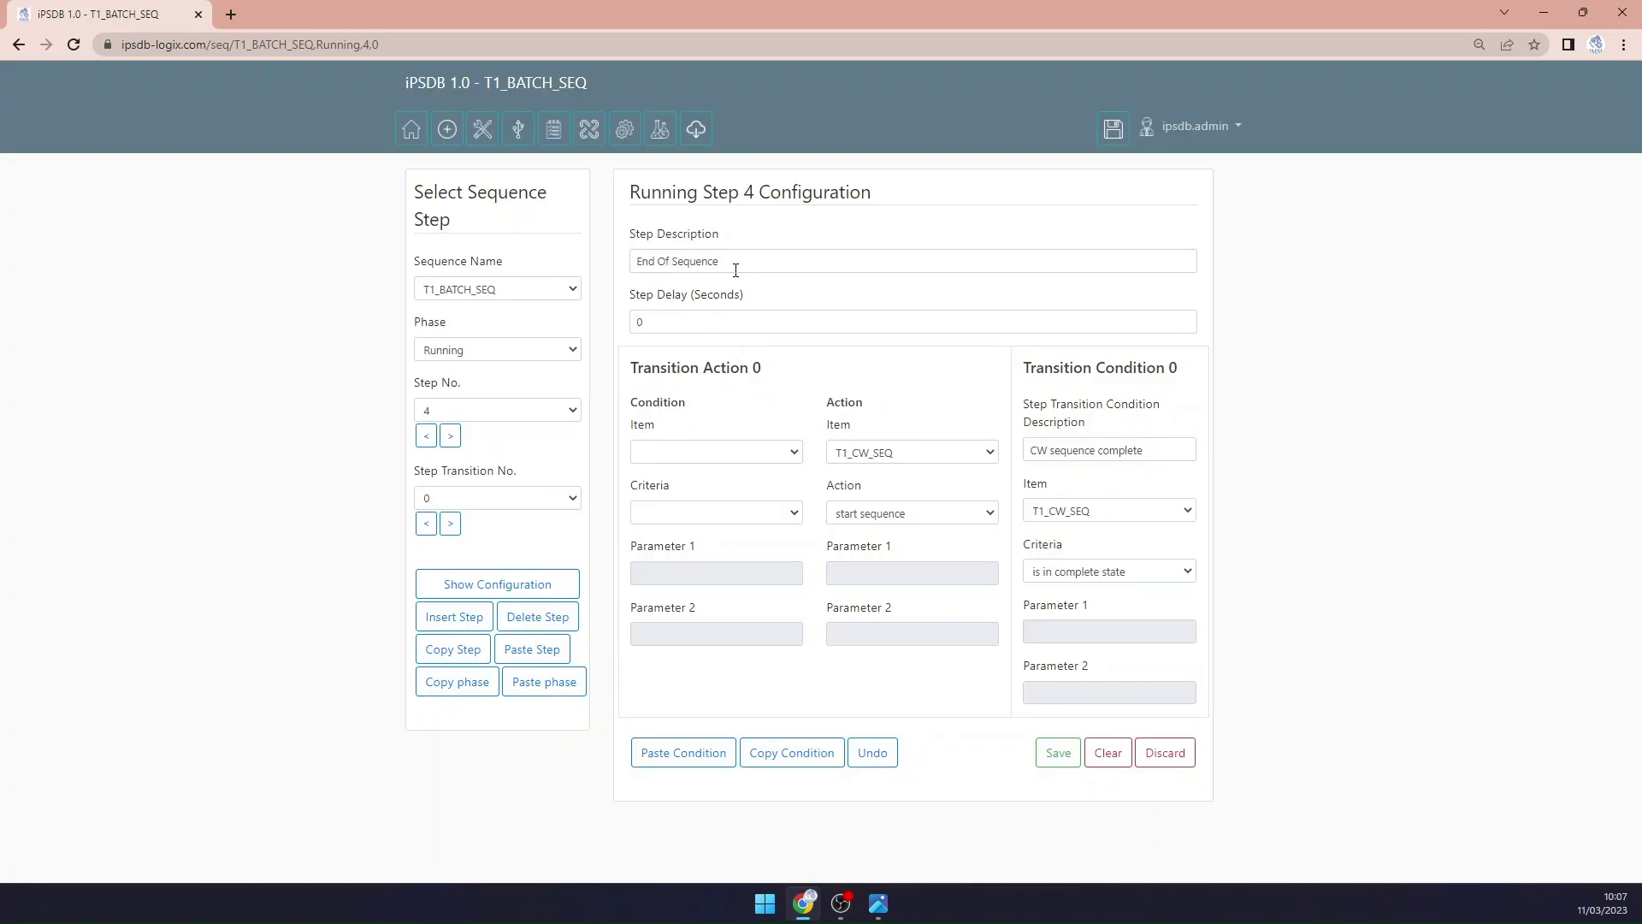
pyautogui.click(689, 739)
pyautogui.click(432, 436)
pyautogui.click(803, 756)
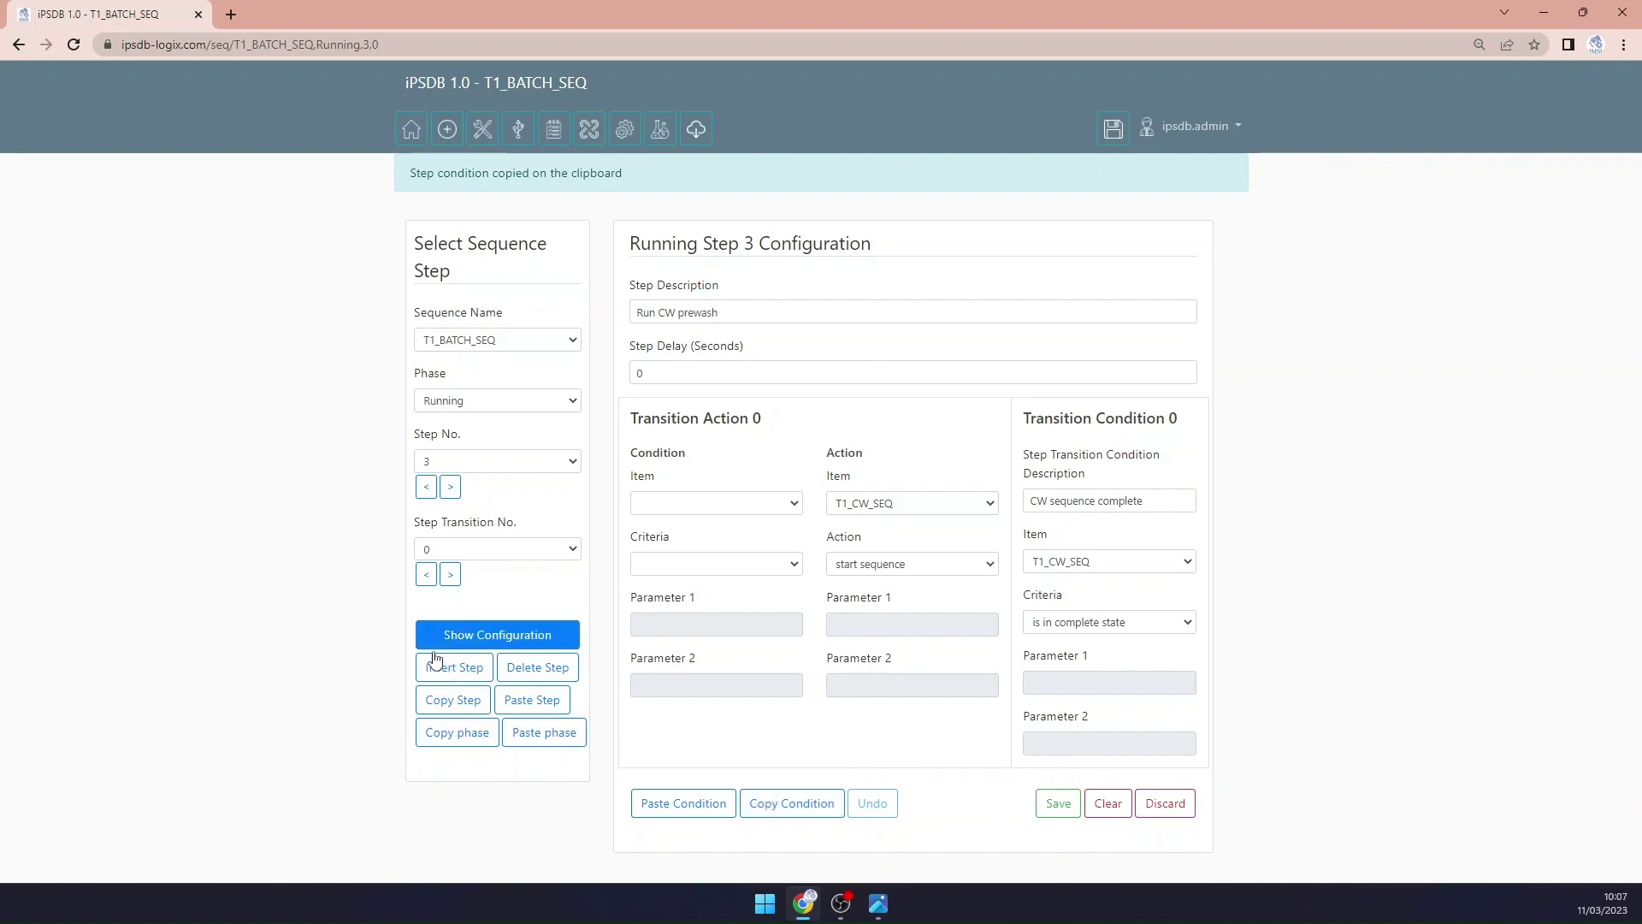
# Step: Copy the whole of Running step 3 and paste it into Running step 4
pyautogui.click(453, 699)
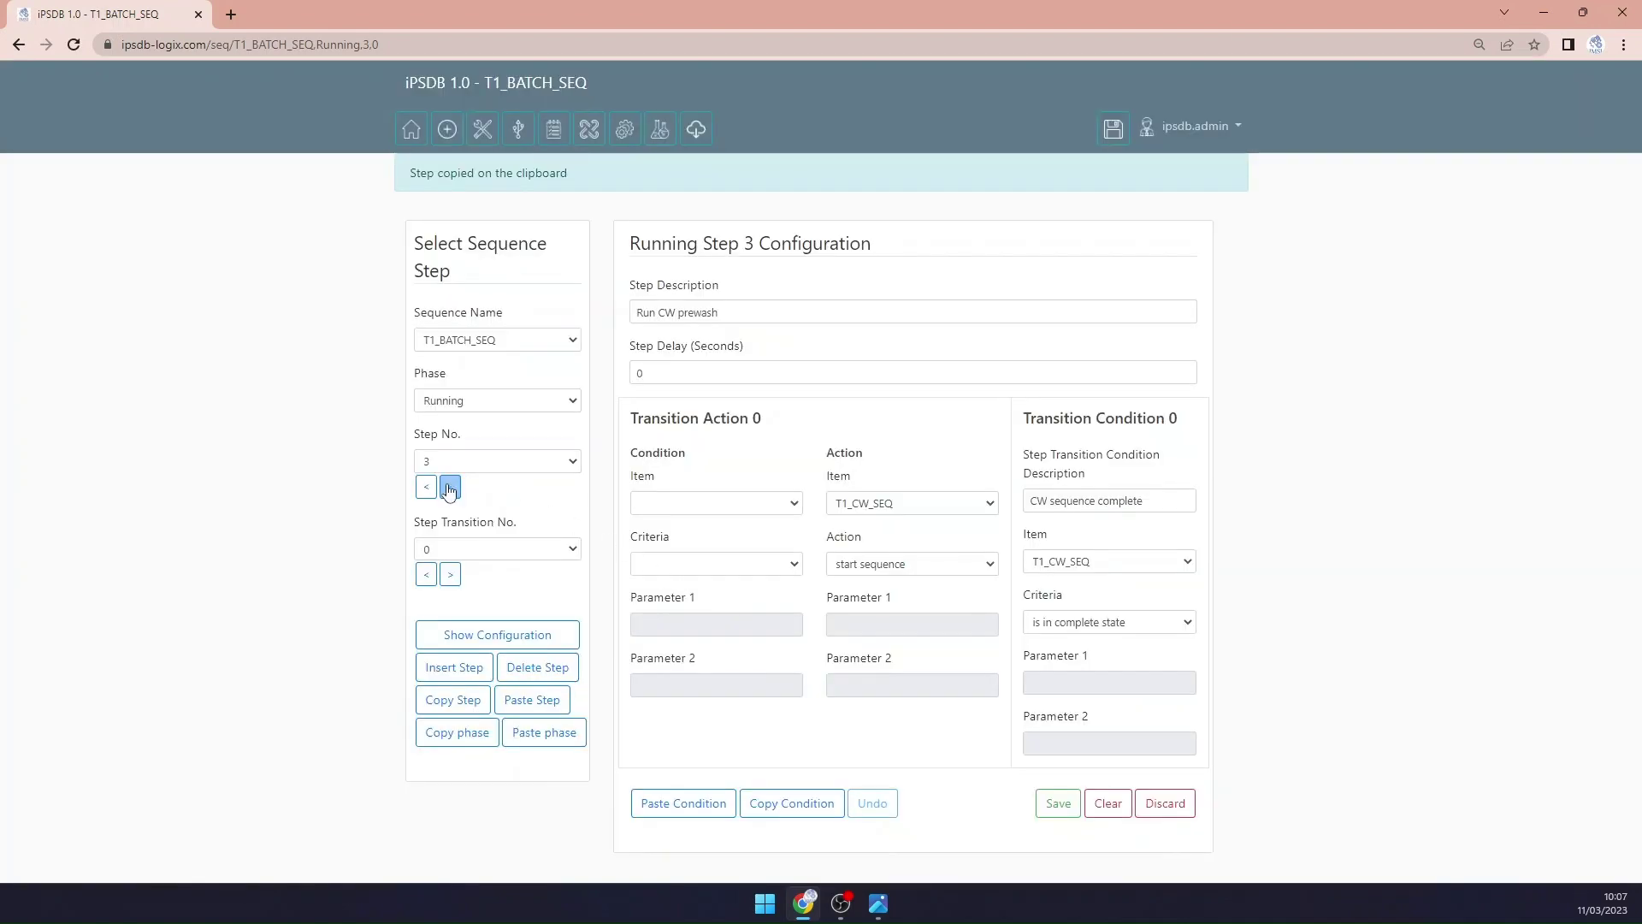
pyautogui.click(449, 486)
pyautogui.click(531, 651)
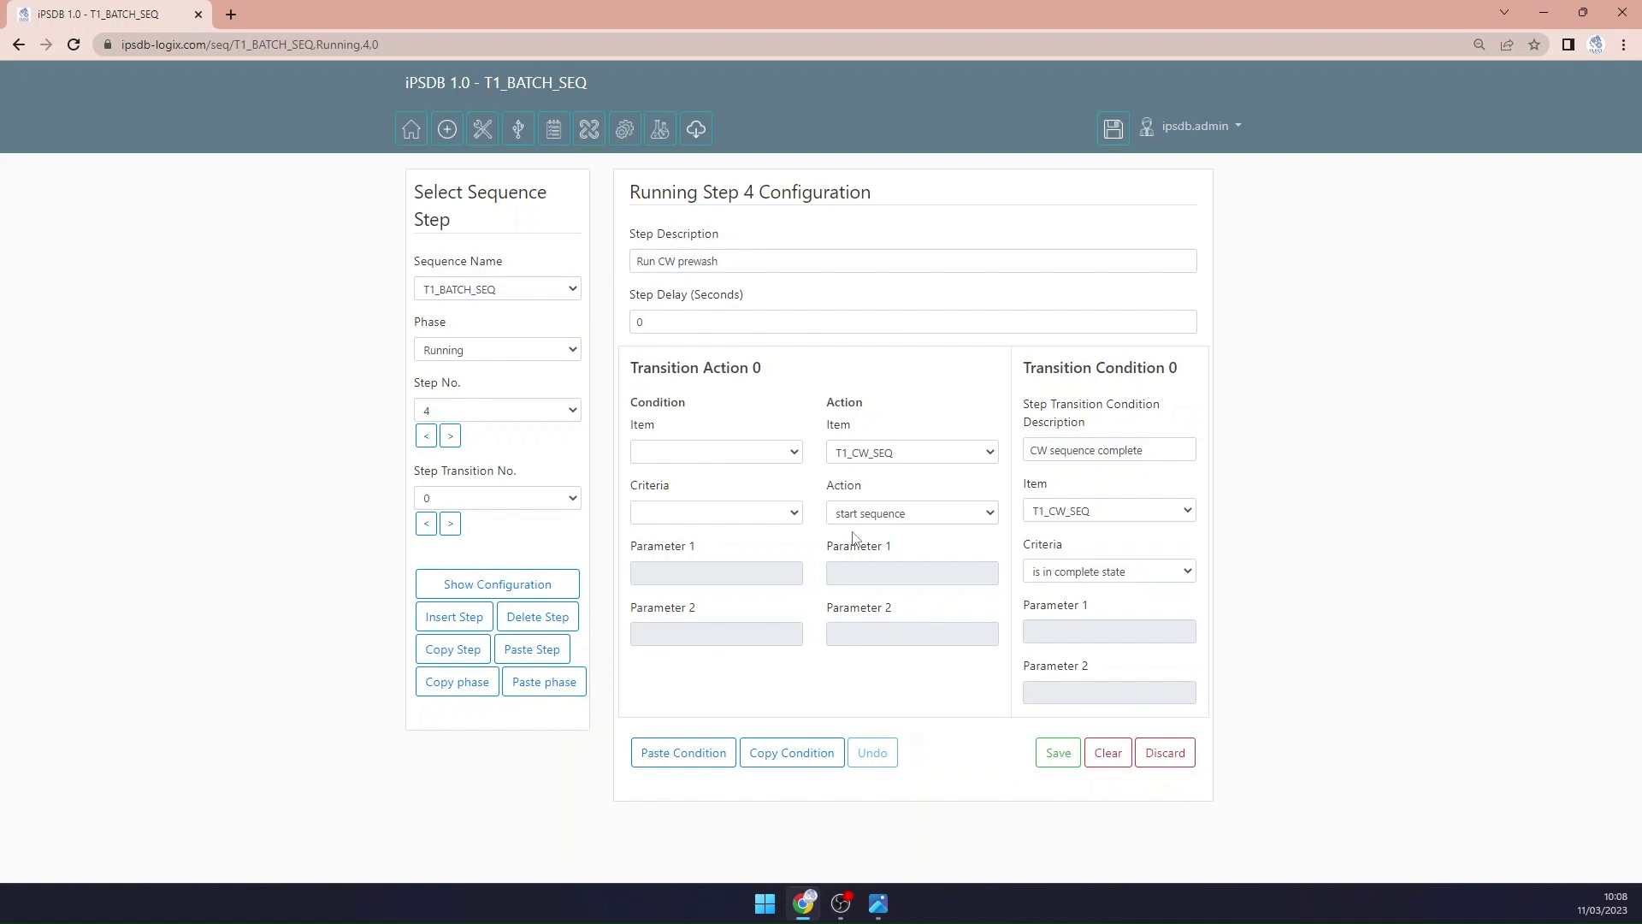
# Step: Change Running step 4's description to "Run CIP prewash" and its transition action item to T1_CIP_SEQ
pyautogui.doubleClick(668, 260)
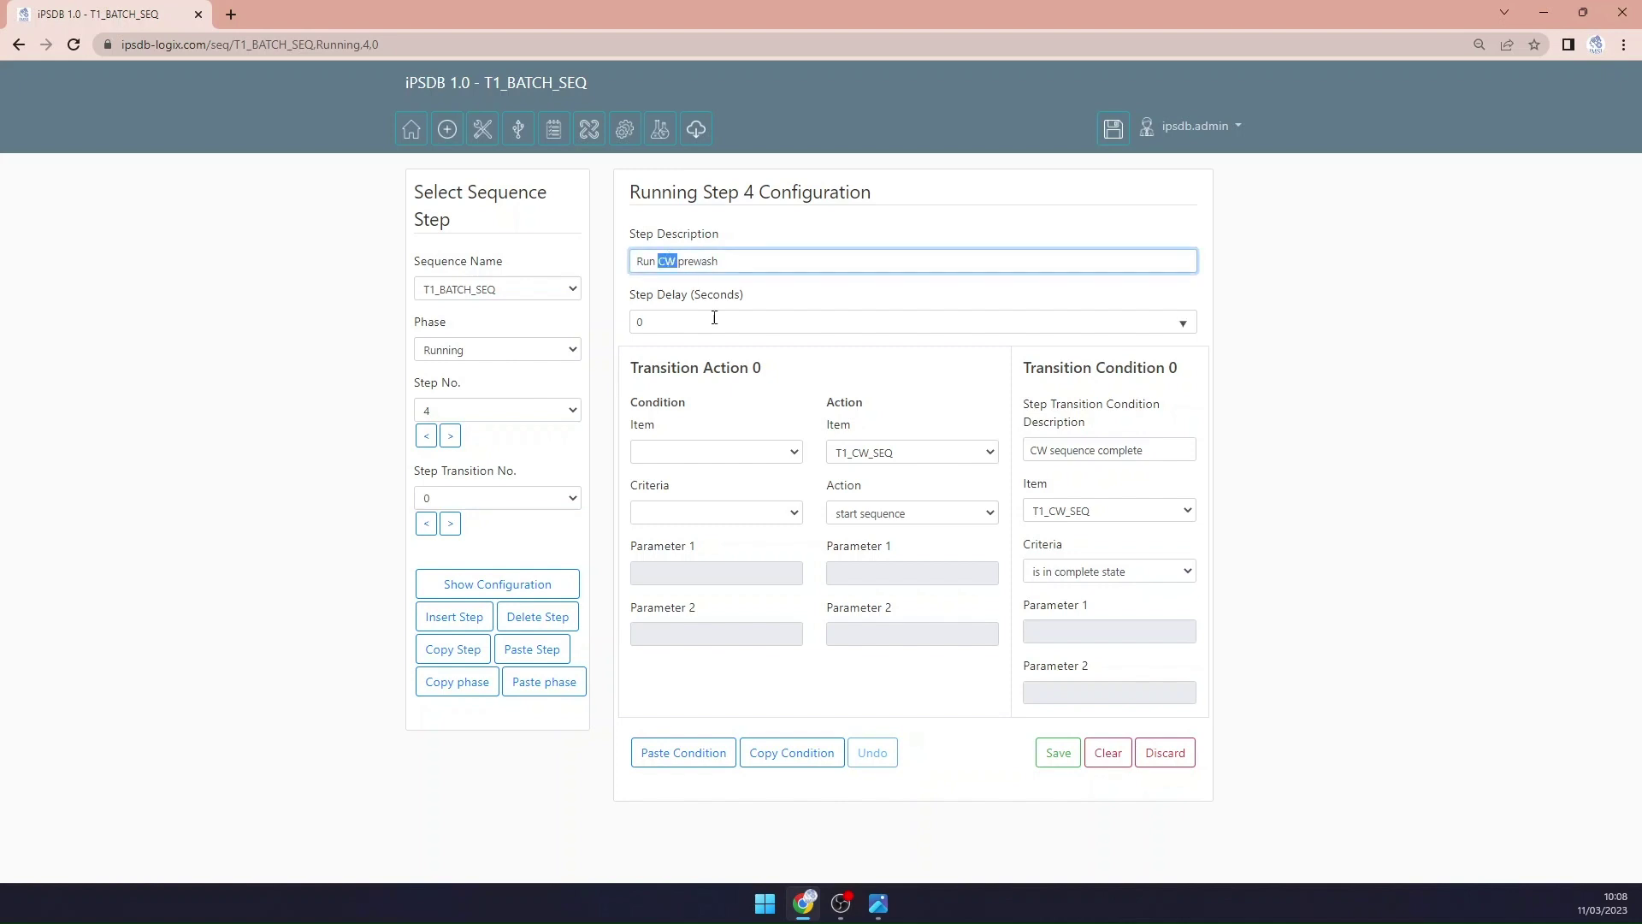
pyautogui.write('CIP')
pyautogui.click(866, 462)
pyautogui.click(879, 749)
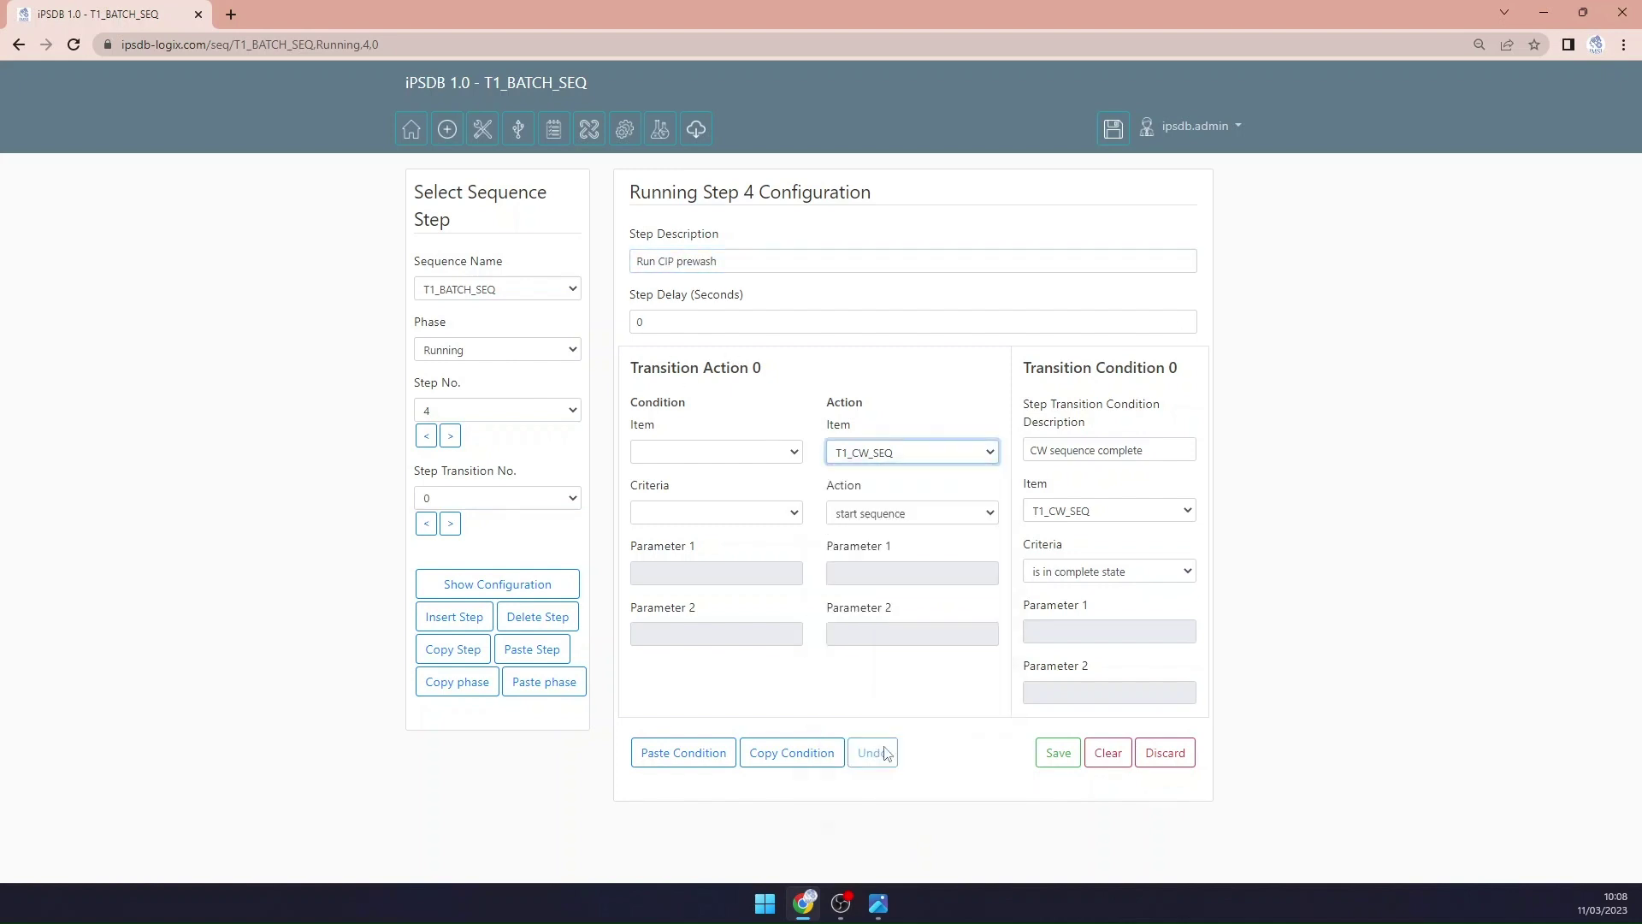
# Step: Set transition condition 0 of Running step 4 to item T1_CIP_SEQ, describe it as "CIP sequence complete", and save
pyautogui.click(1116, 511)
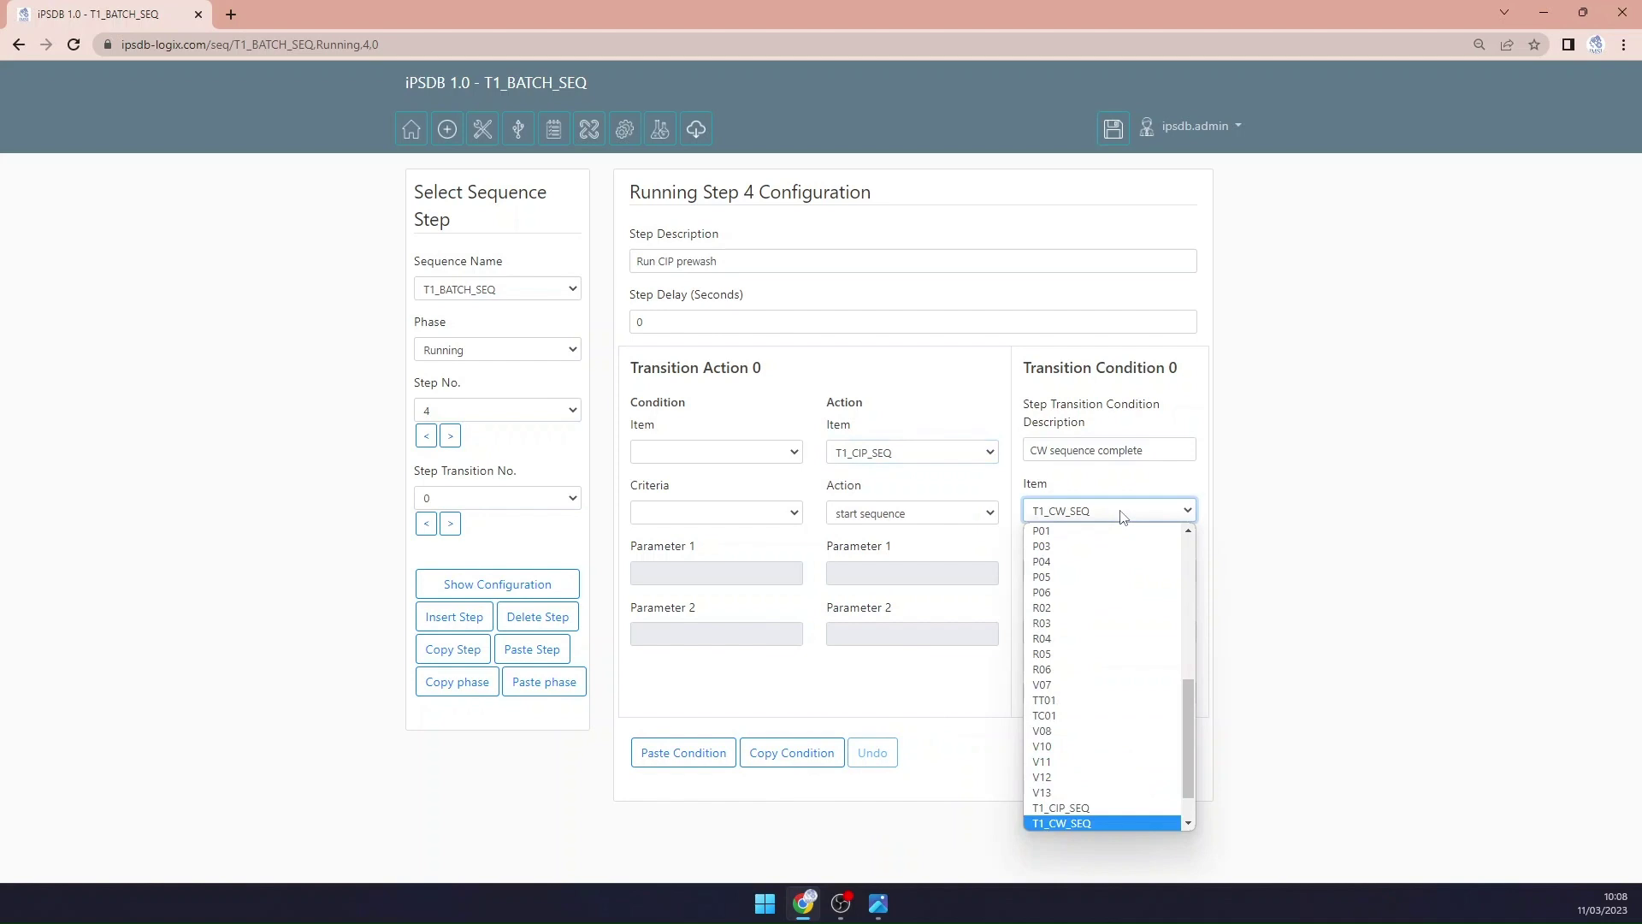
pyautogui.click(1104, 802)
pyautogui.doubleClick(1036, 450)
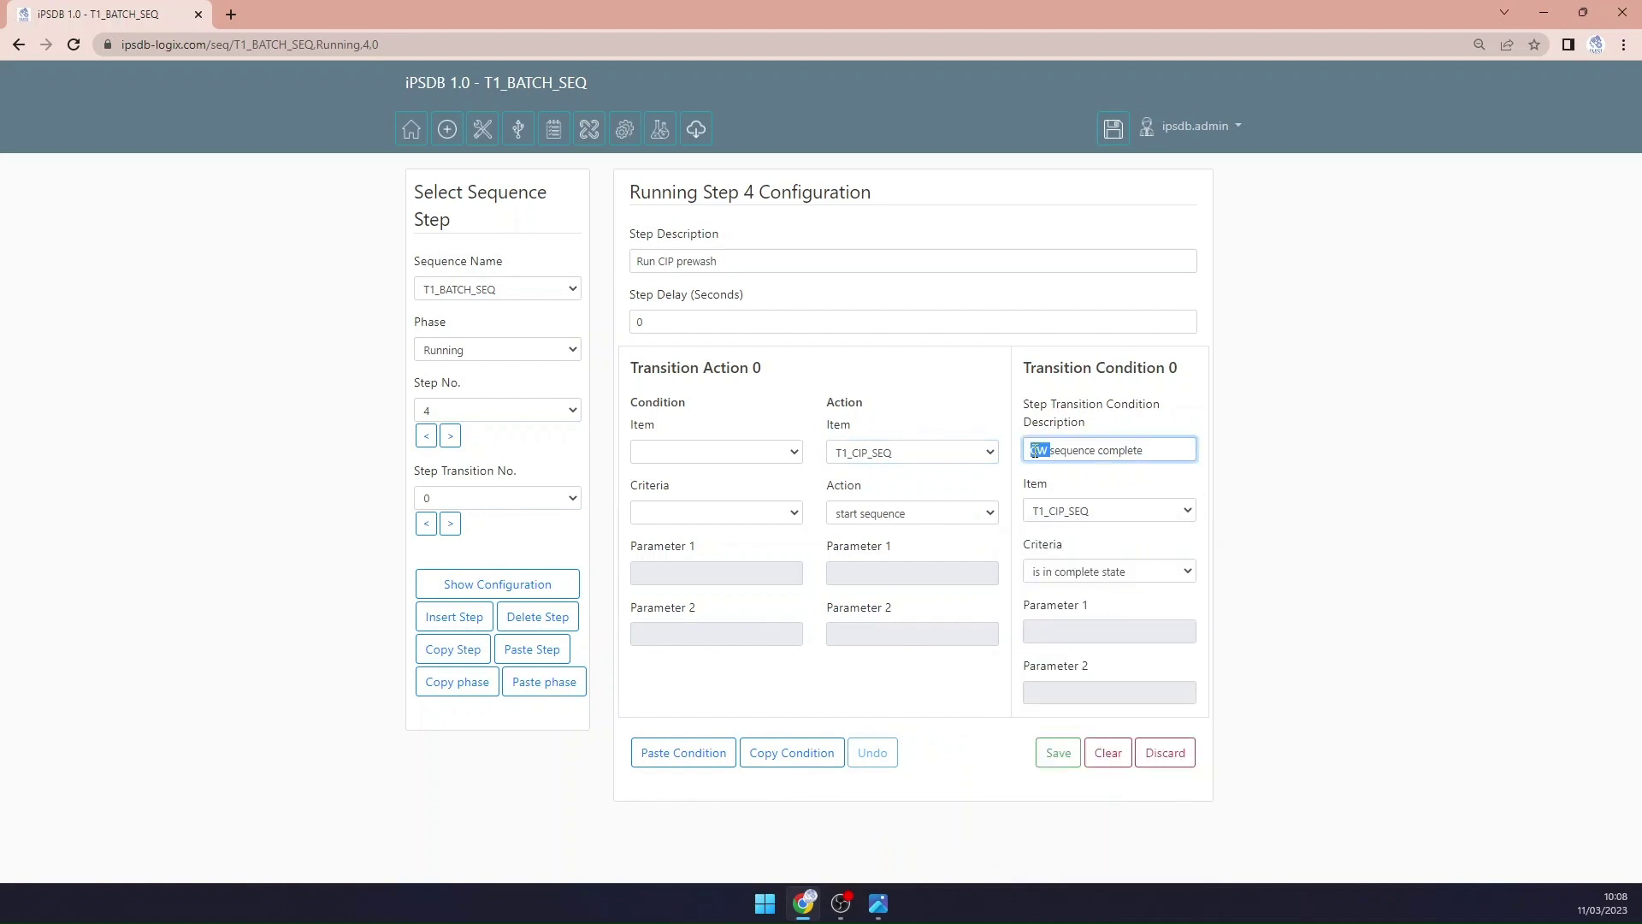
pyautogui.write('CIP')
pyautogui.click(1058, 752)
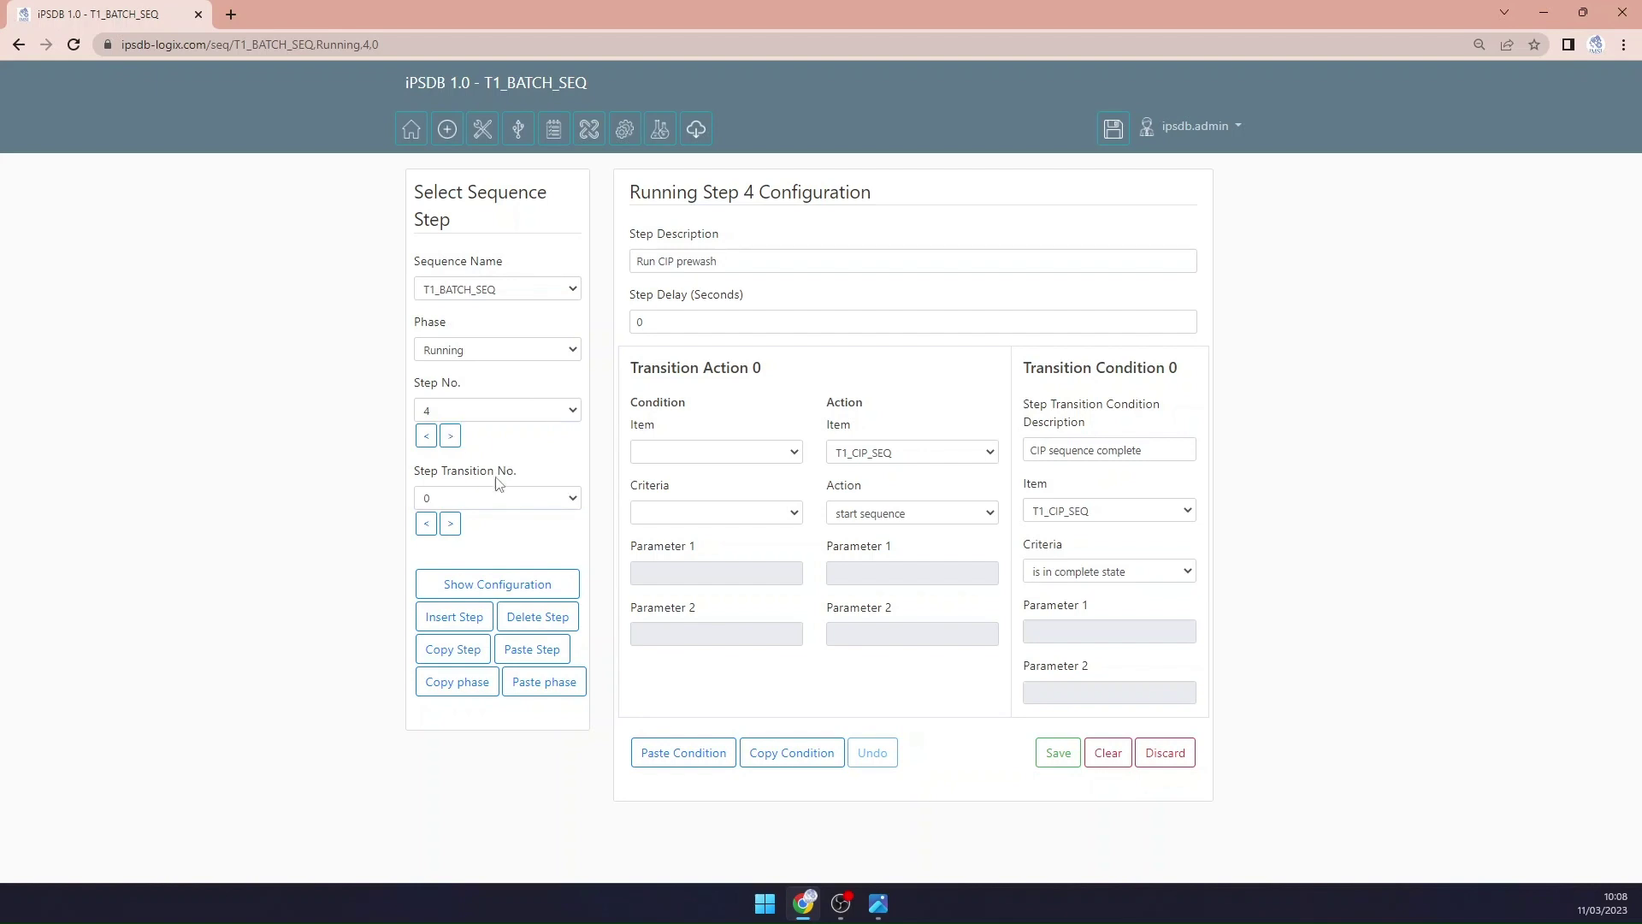
# Step: Copy Running step 4 and paste it into Running step 5
pyautogui.click(466, 652)
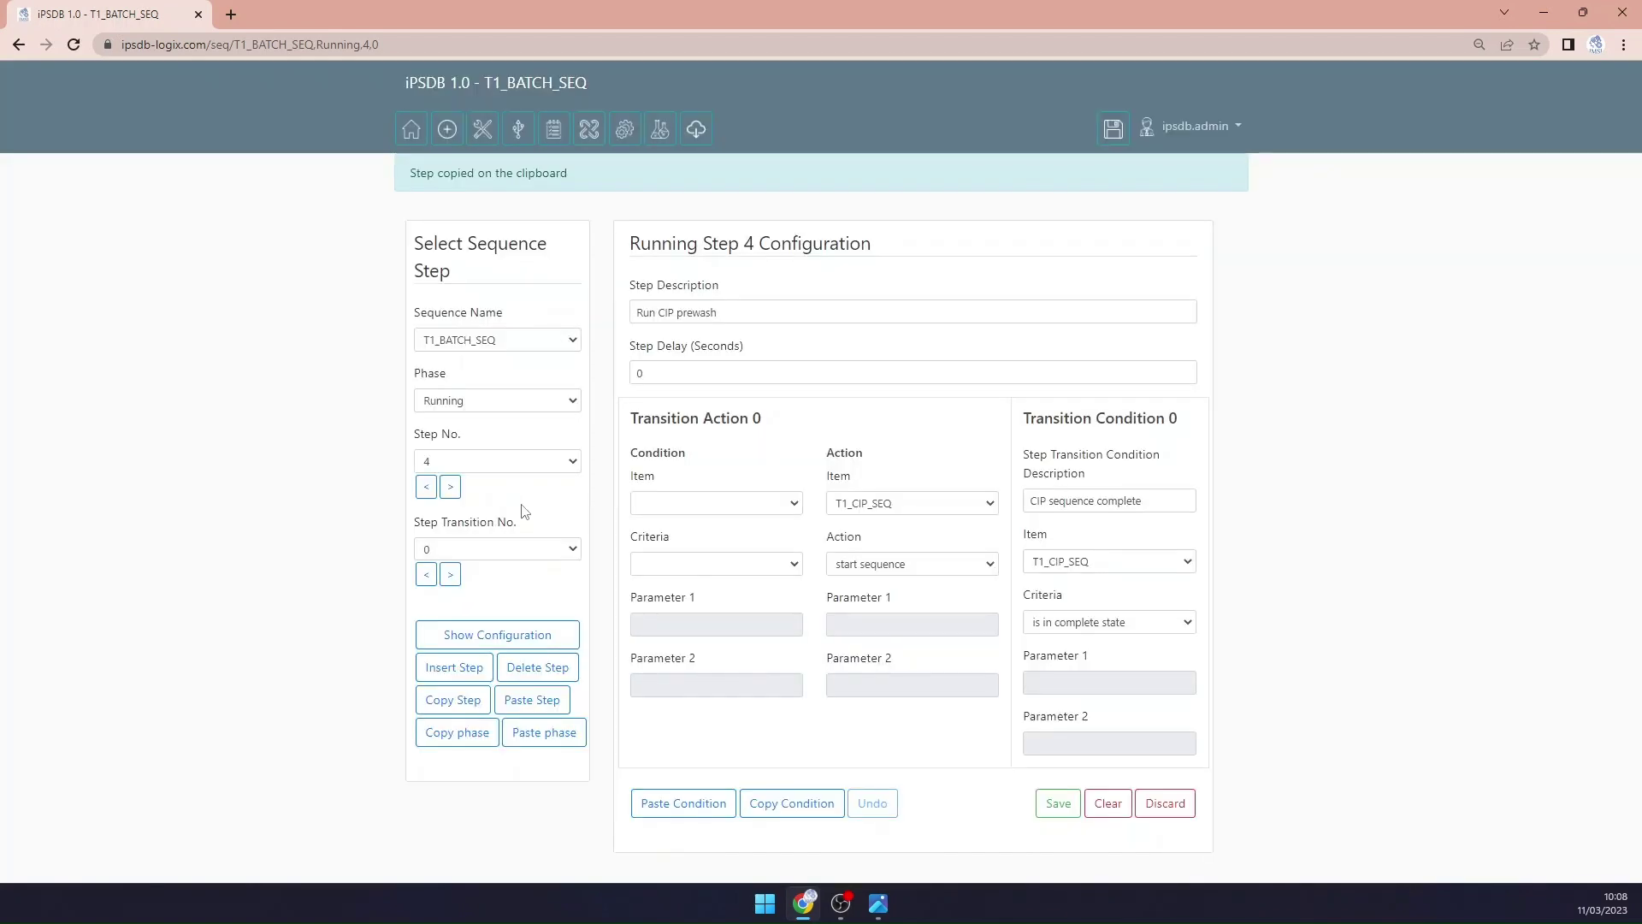
pyautogui.click(450, 487)
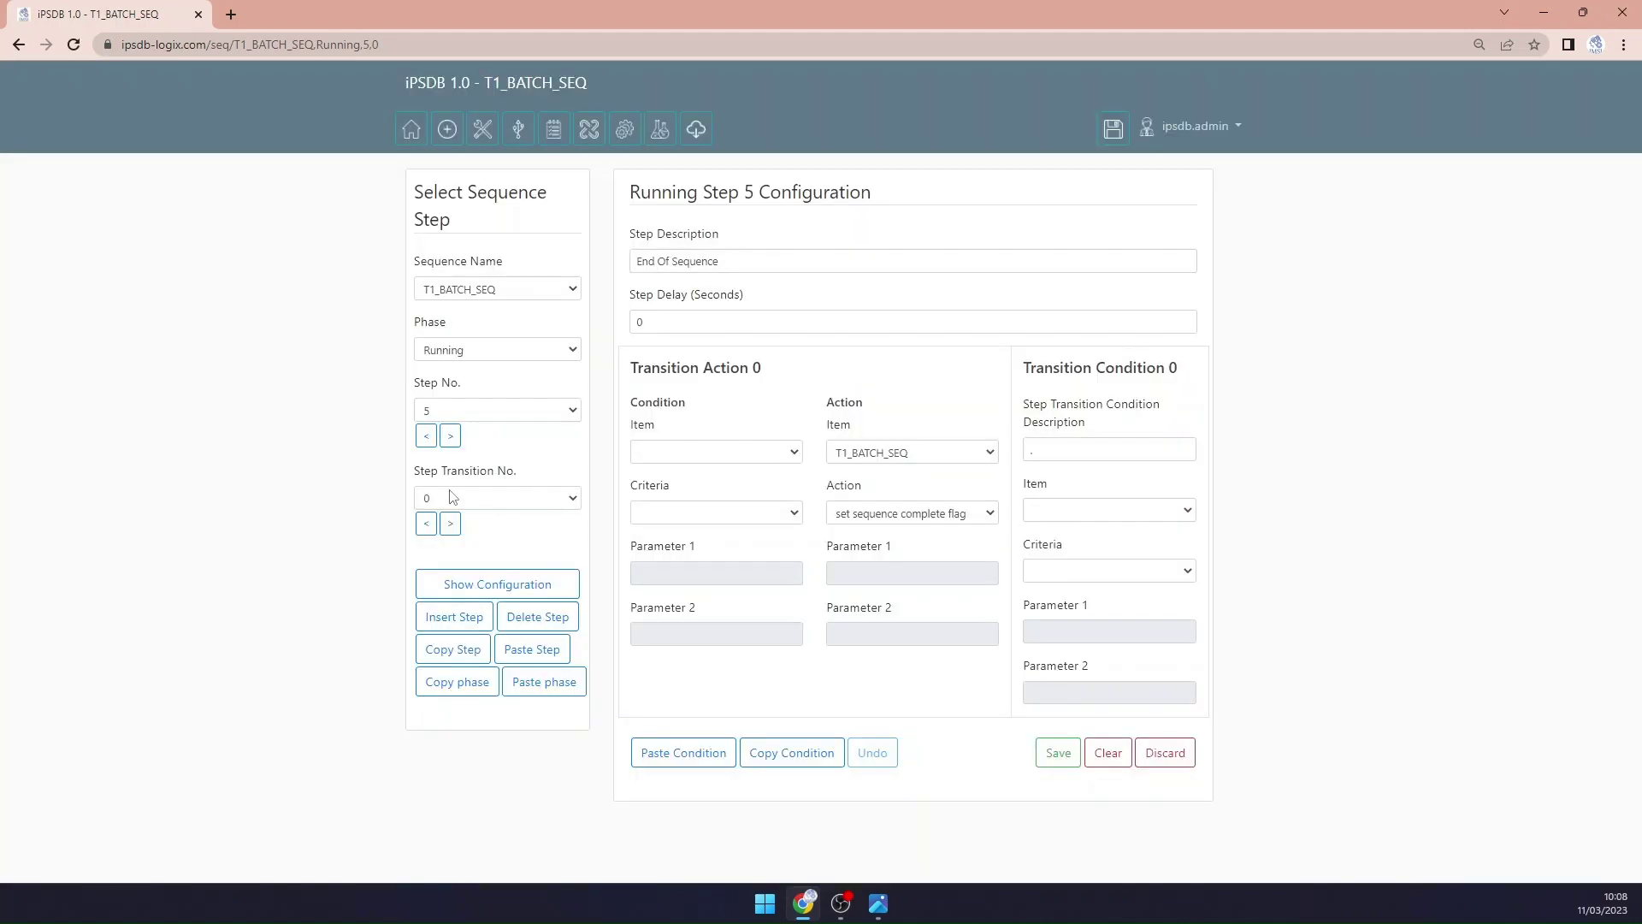
pyautogui.click(543, 646)
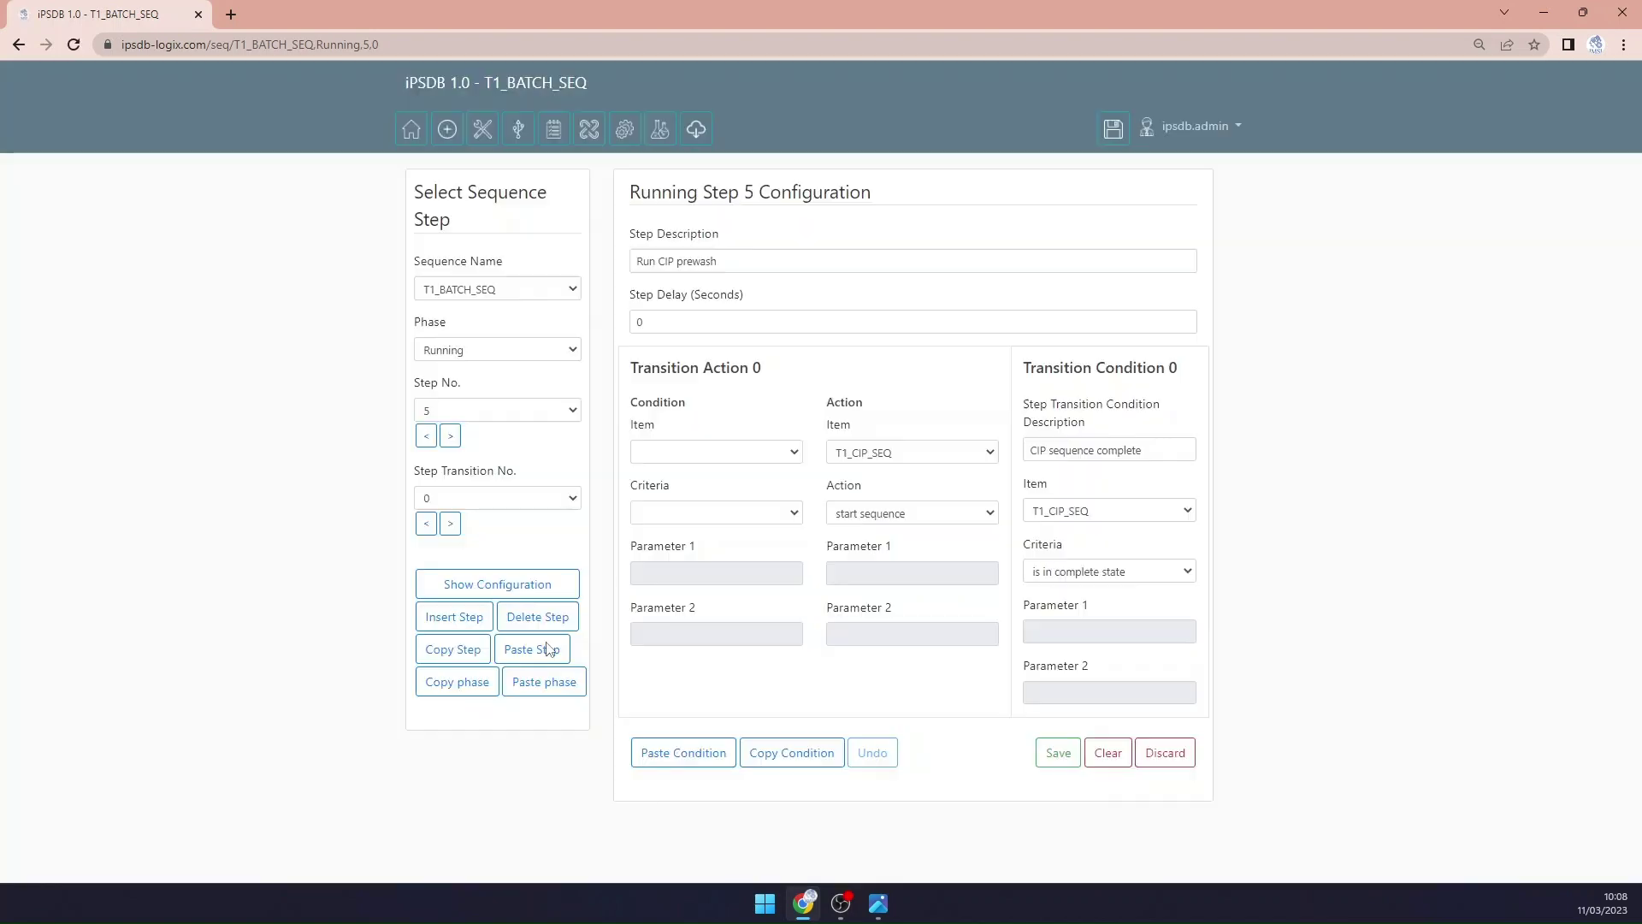
# Step: Change Running step 5's description to "Run HW prewash" and its transition action item to T1_HW_SEQ
pyautogui.doubleClick(664, 262)
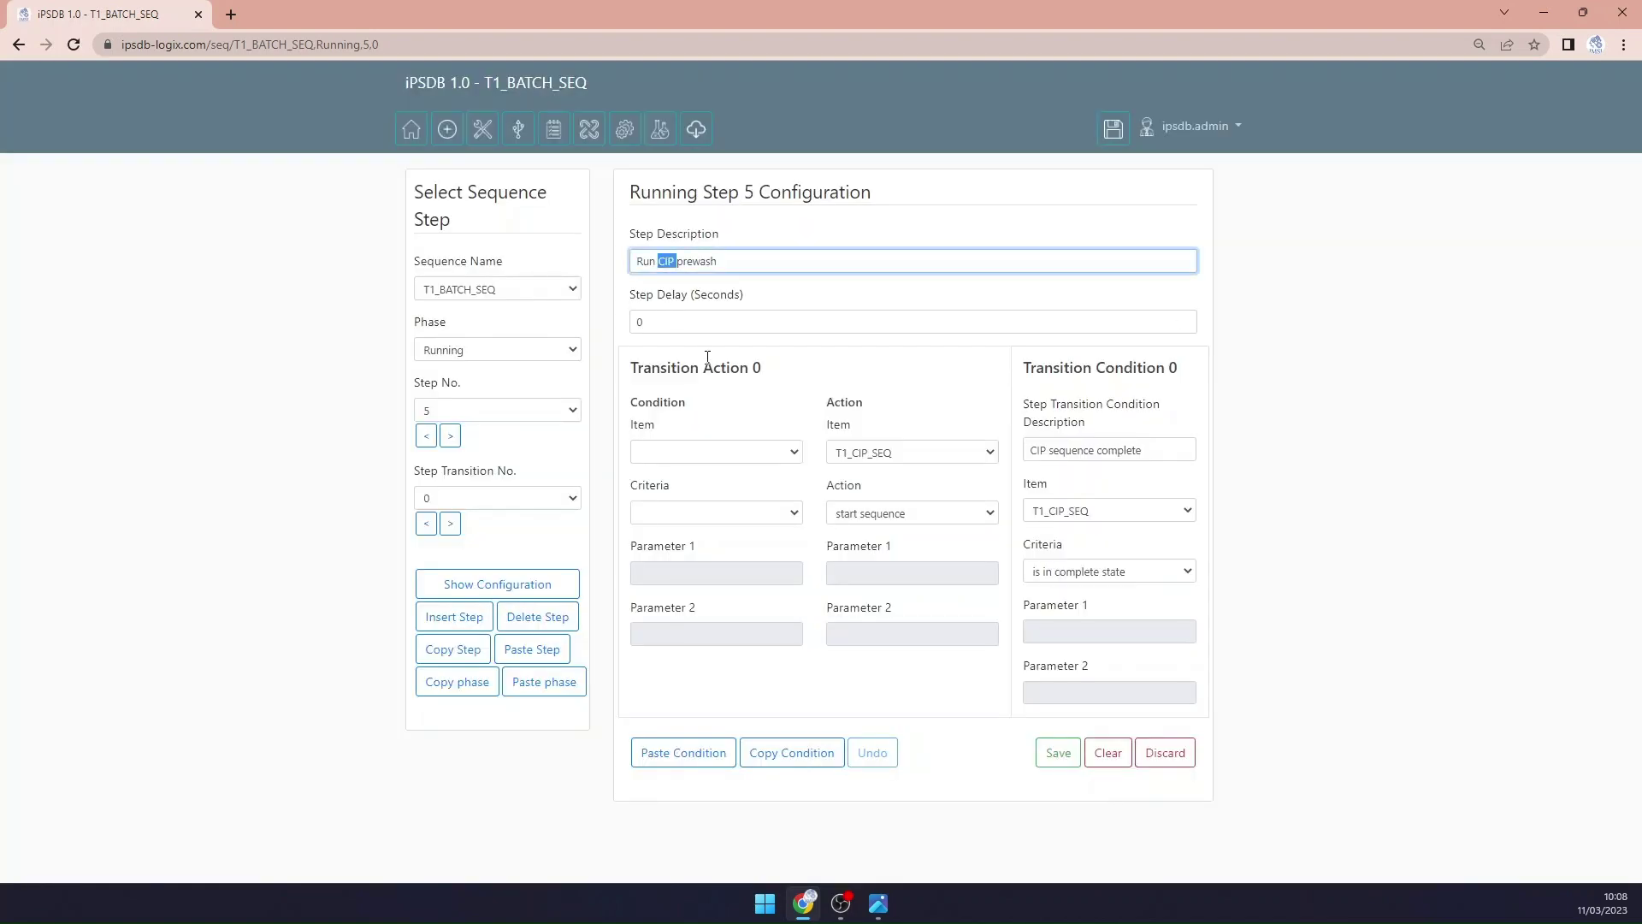
pyautogui.write('HW')
pyautogui.click(969, 453)
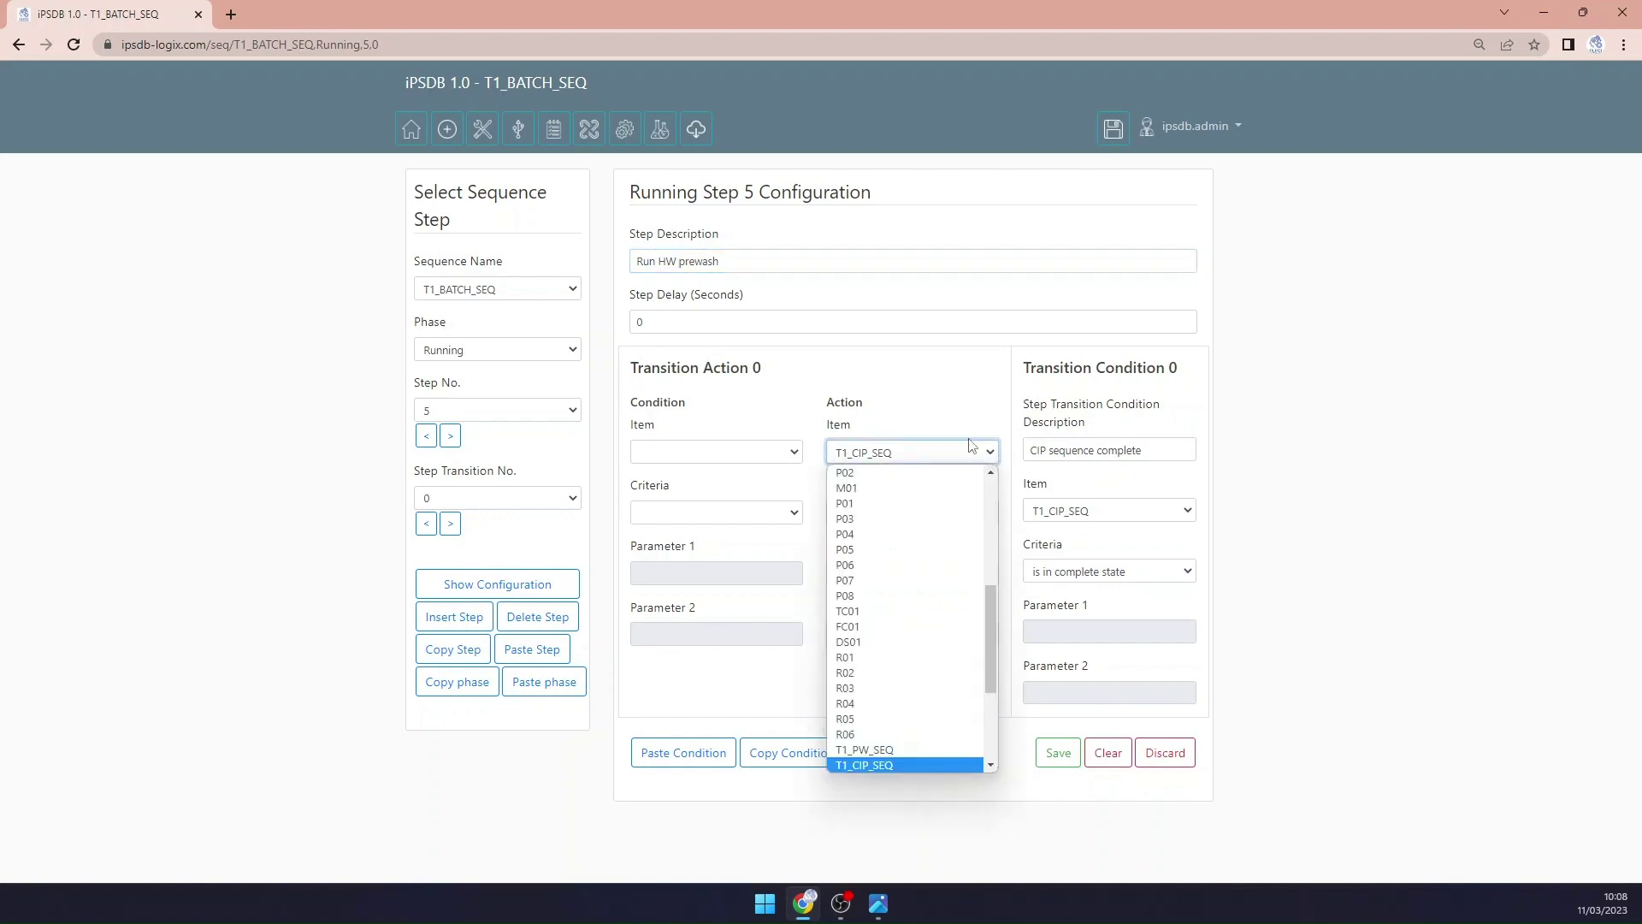
pyautogui.scroll(-3, 876, 684)
pyautogui.click(868, 624)
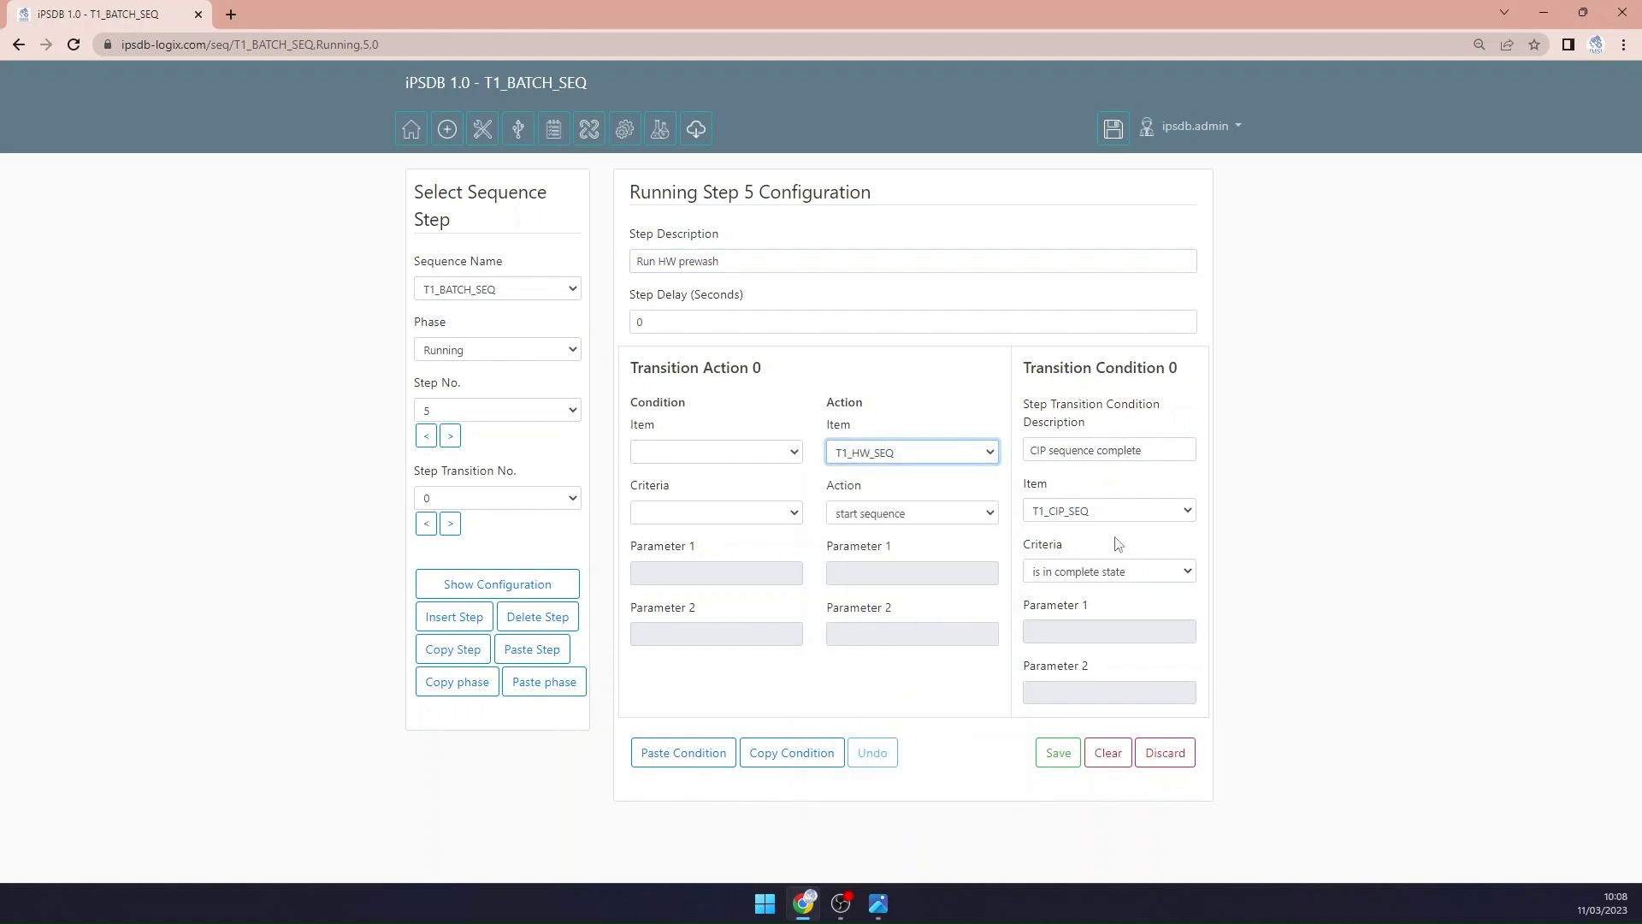
# Step: Set transition condition 0 of Running step 5 to item T1_HW_SEQ, describe it as "HW sequence complete", and save
pyautogui.click(1121, 511)
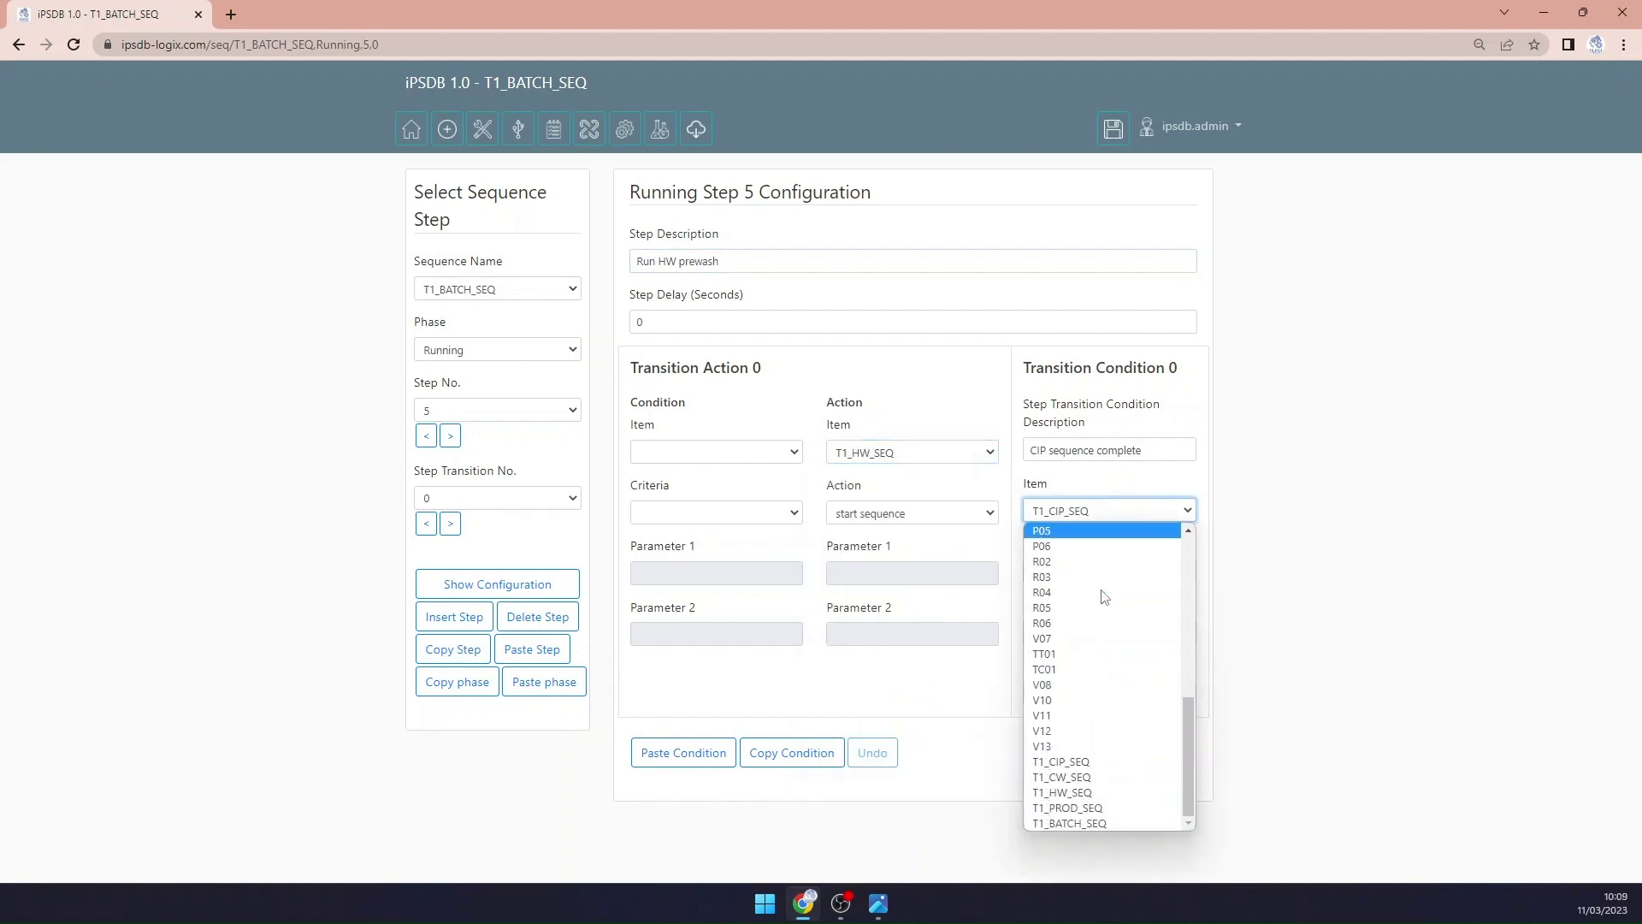
pyautogui.click(1099, 792)
pyautogui.doubleClick(1033, 451)
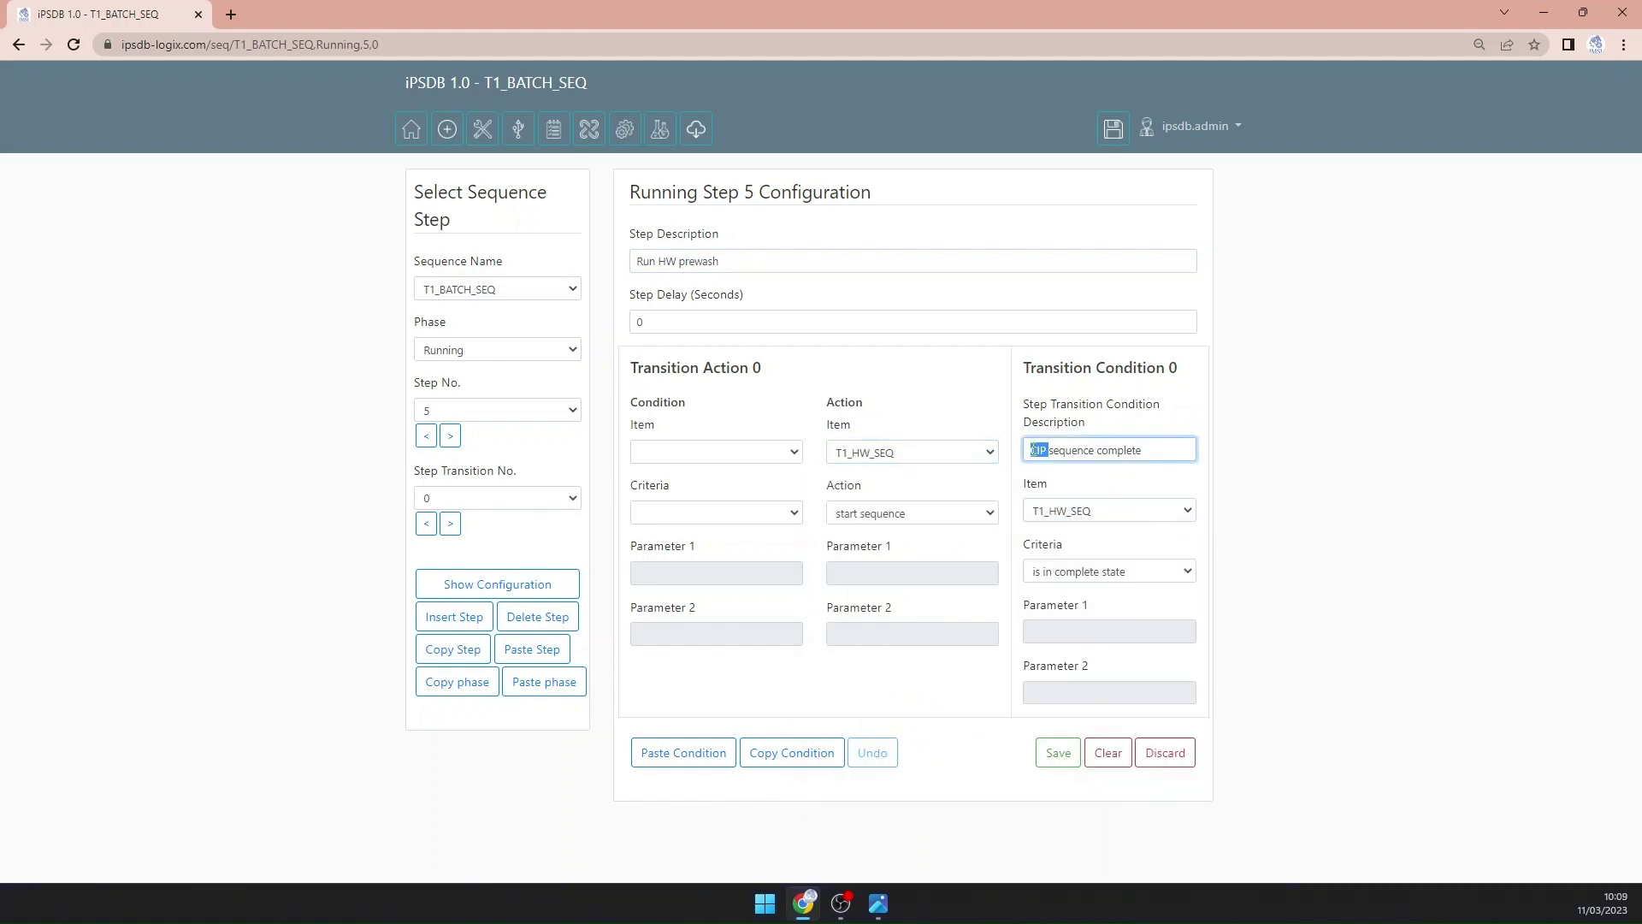
pyautogui.write('HW')
pyautogui.click(1058, 753)
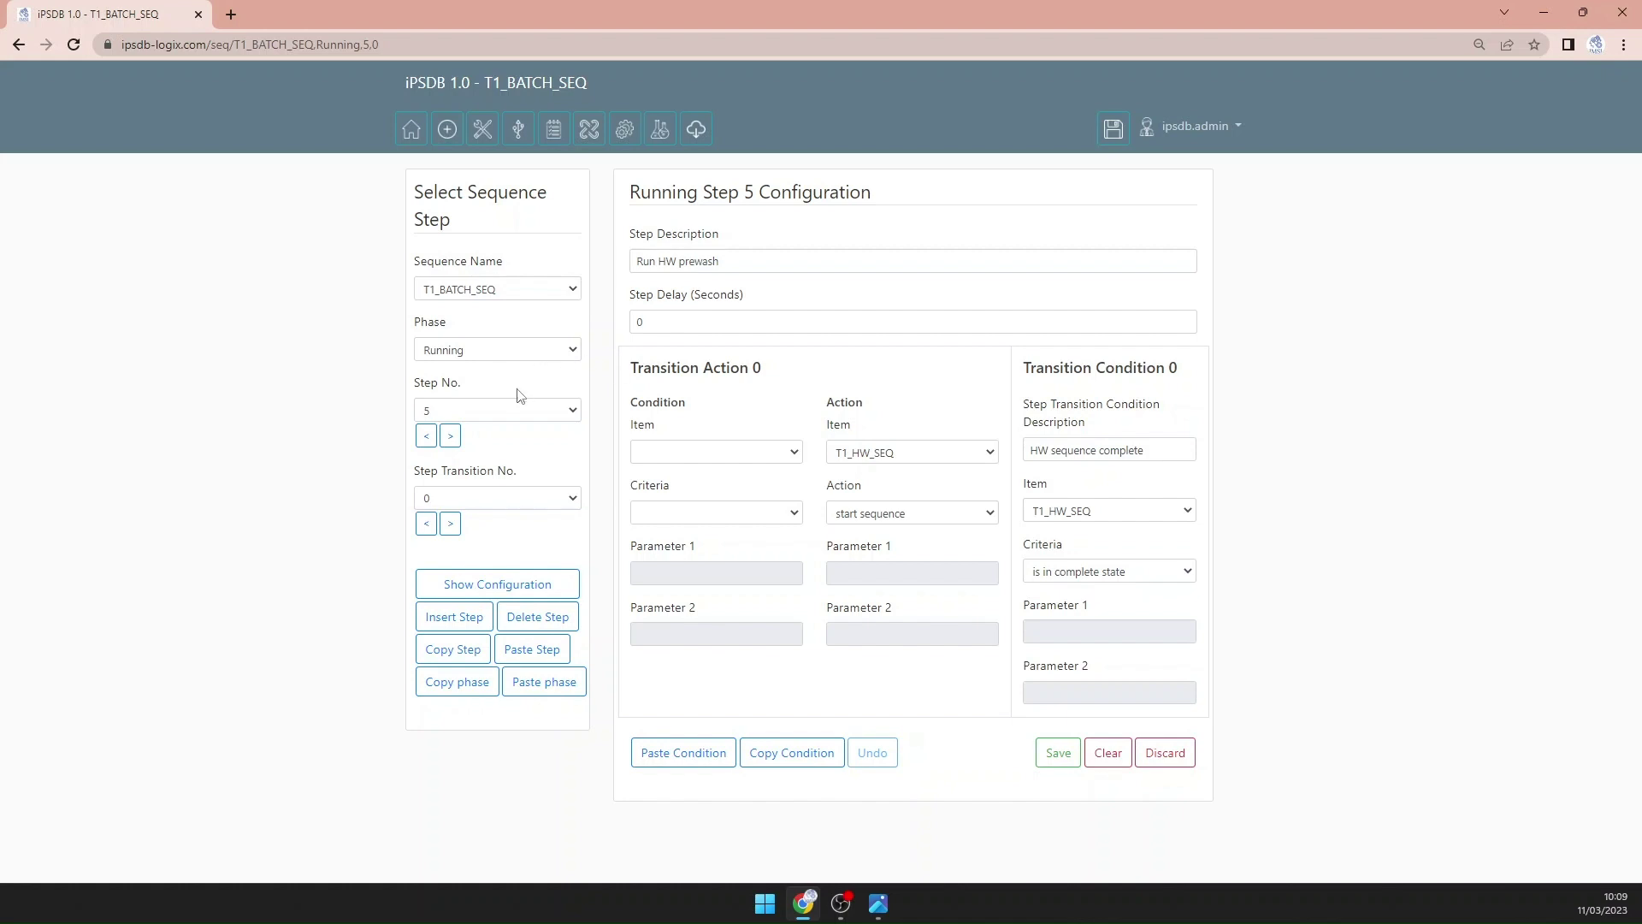
# Step: Describe Running step 6 as "Reset all the sequences" and set its transition action 0 to reset sequence on T1_PW_SEQ
pyautogui.click(451, 437)
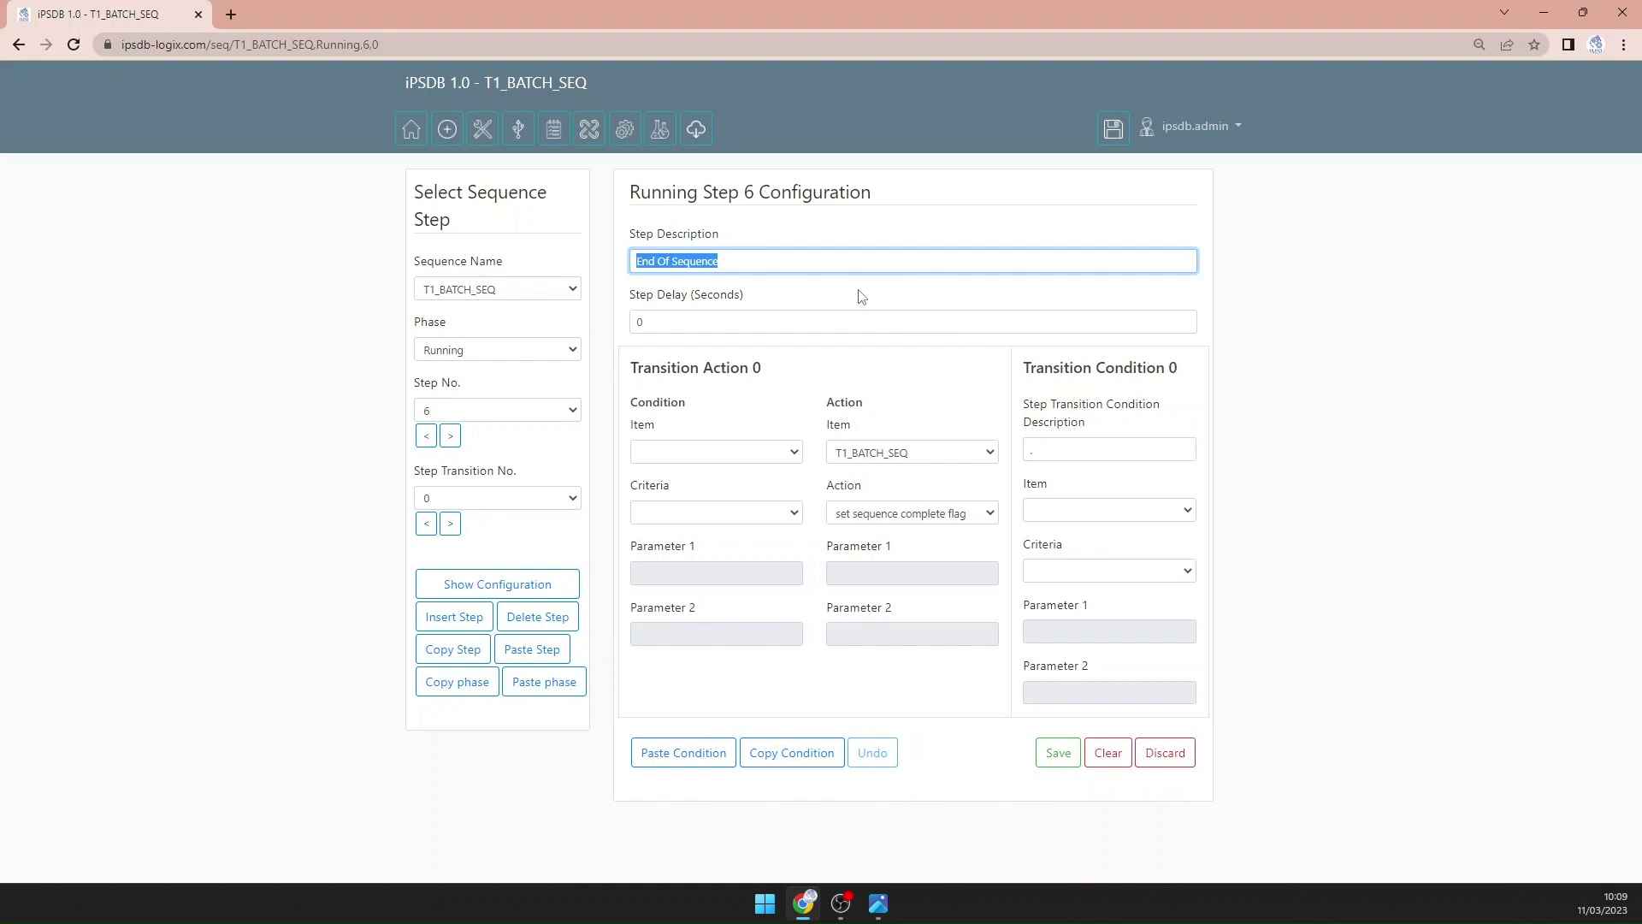
pyautogui.write('Res')
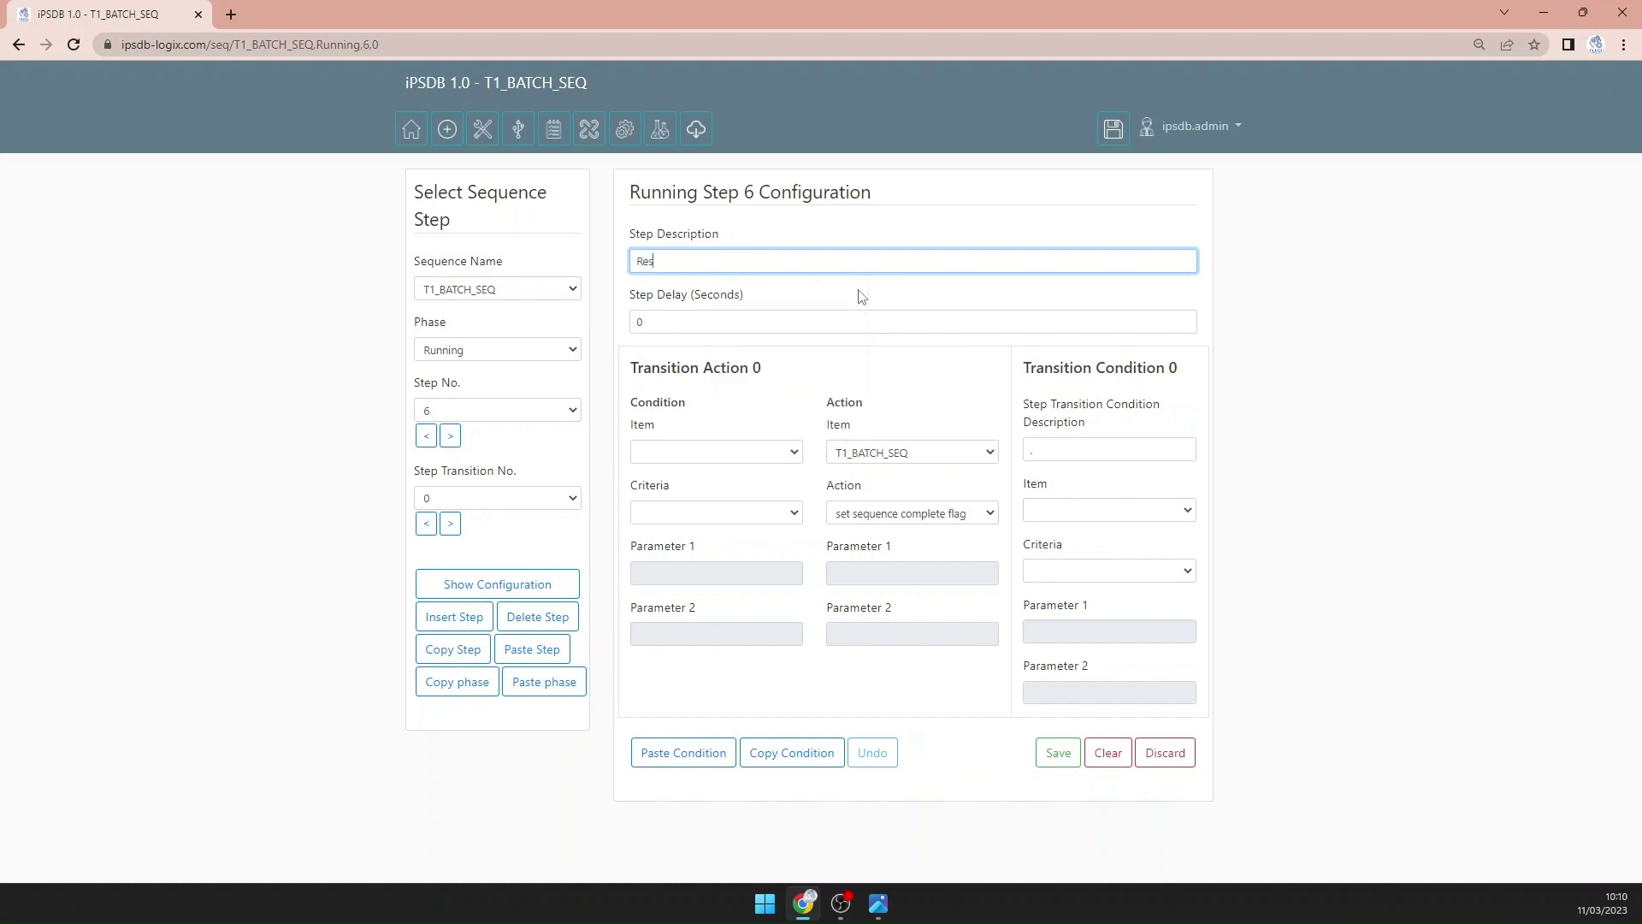
pyautogui.write('et all the sequences')
pyautogui.click(942, 458)
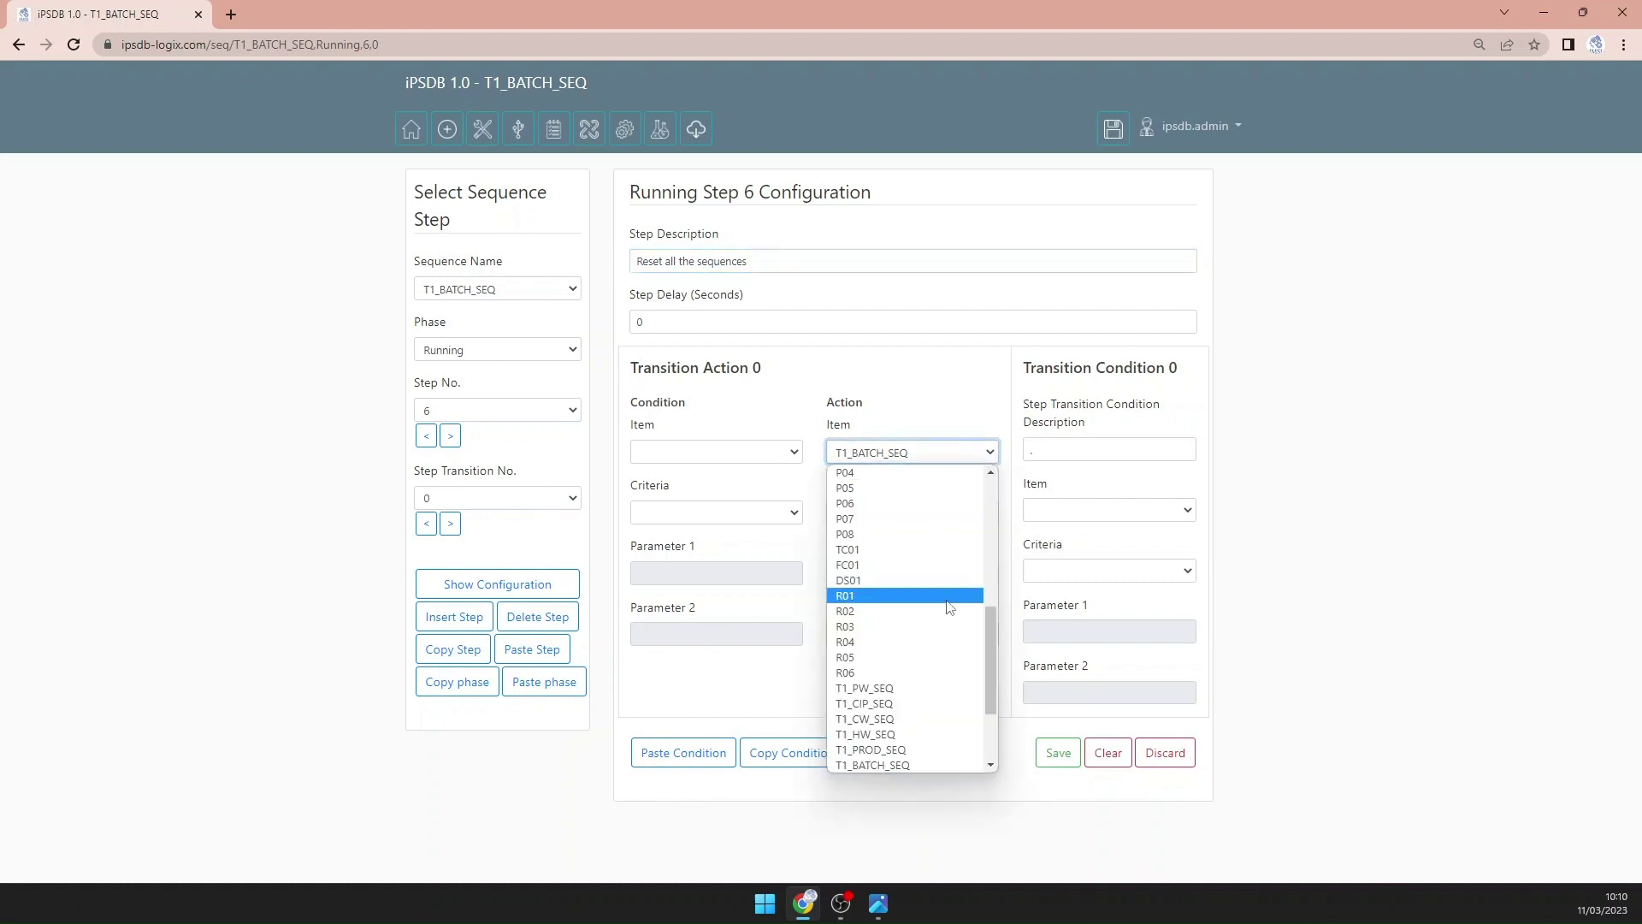
pyautogui.click(918, 690)
pyautogui.click(933, 517)
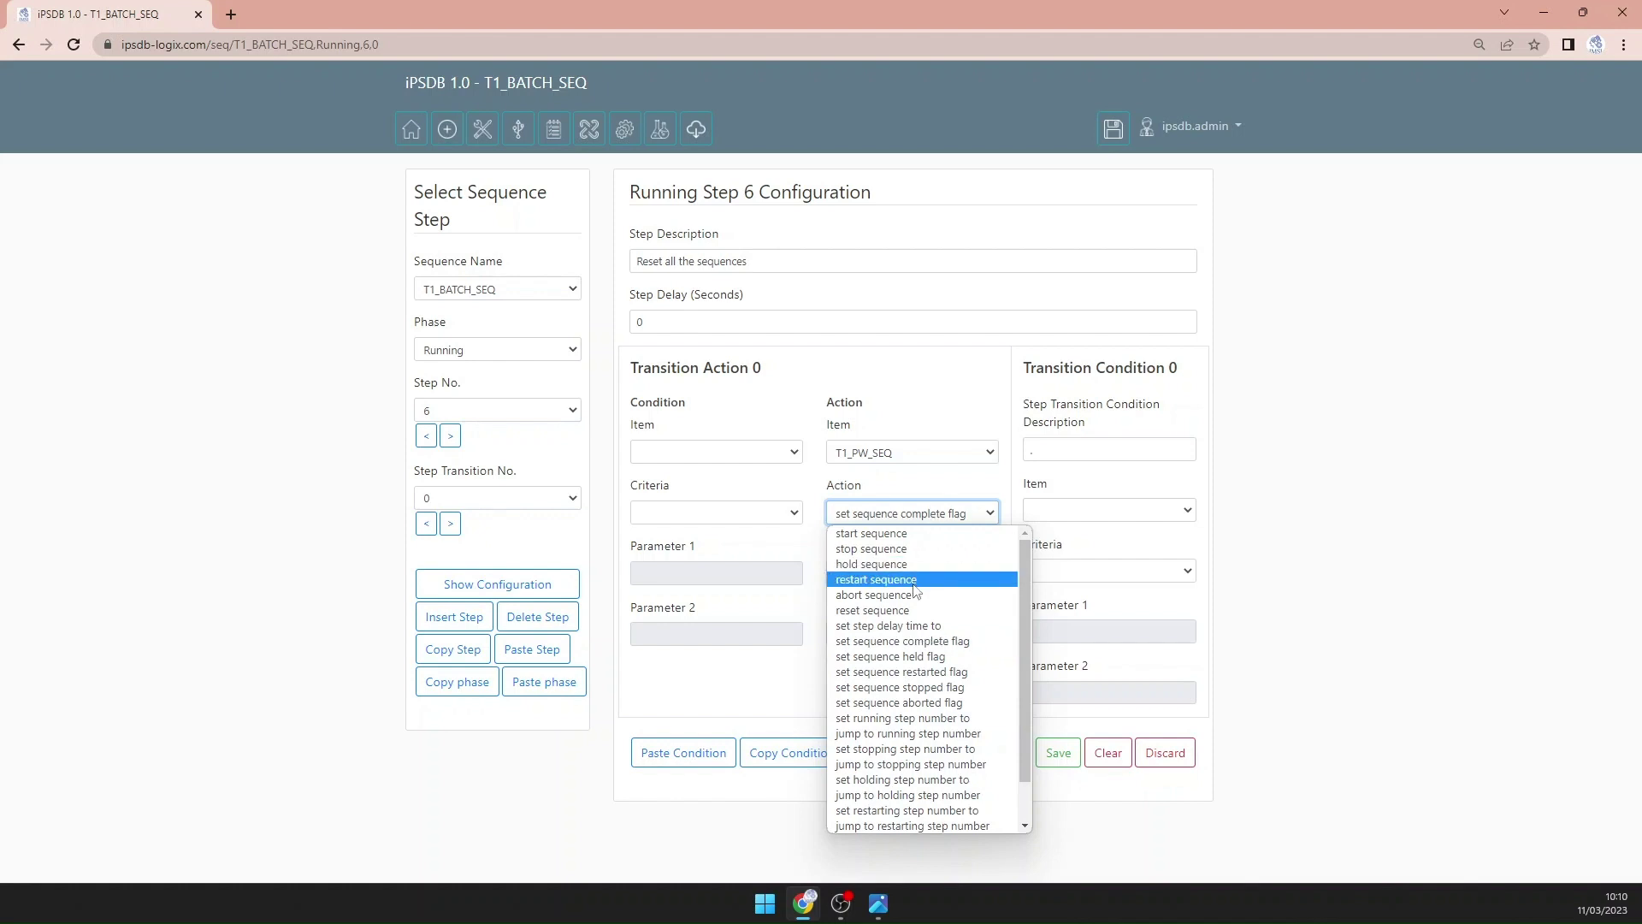
pyautogui.click(915, 610)
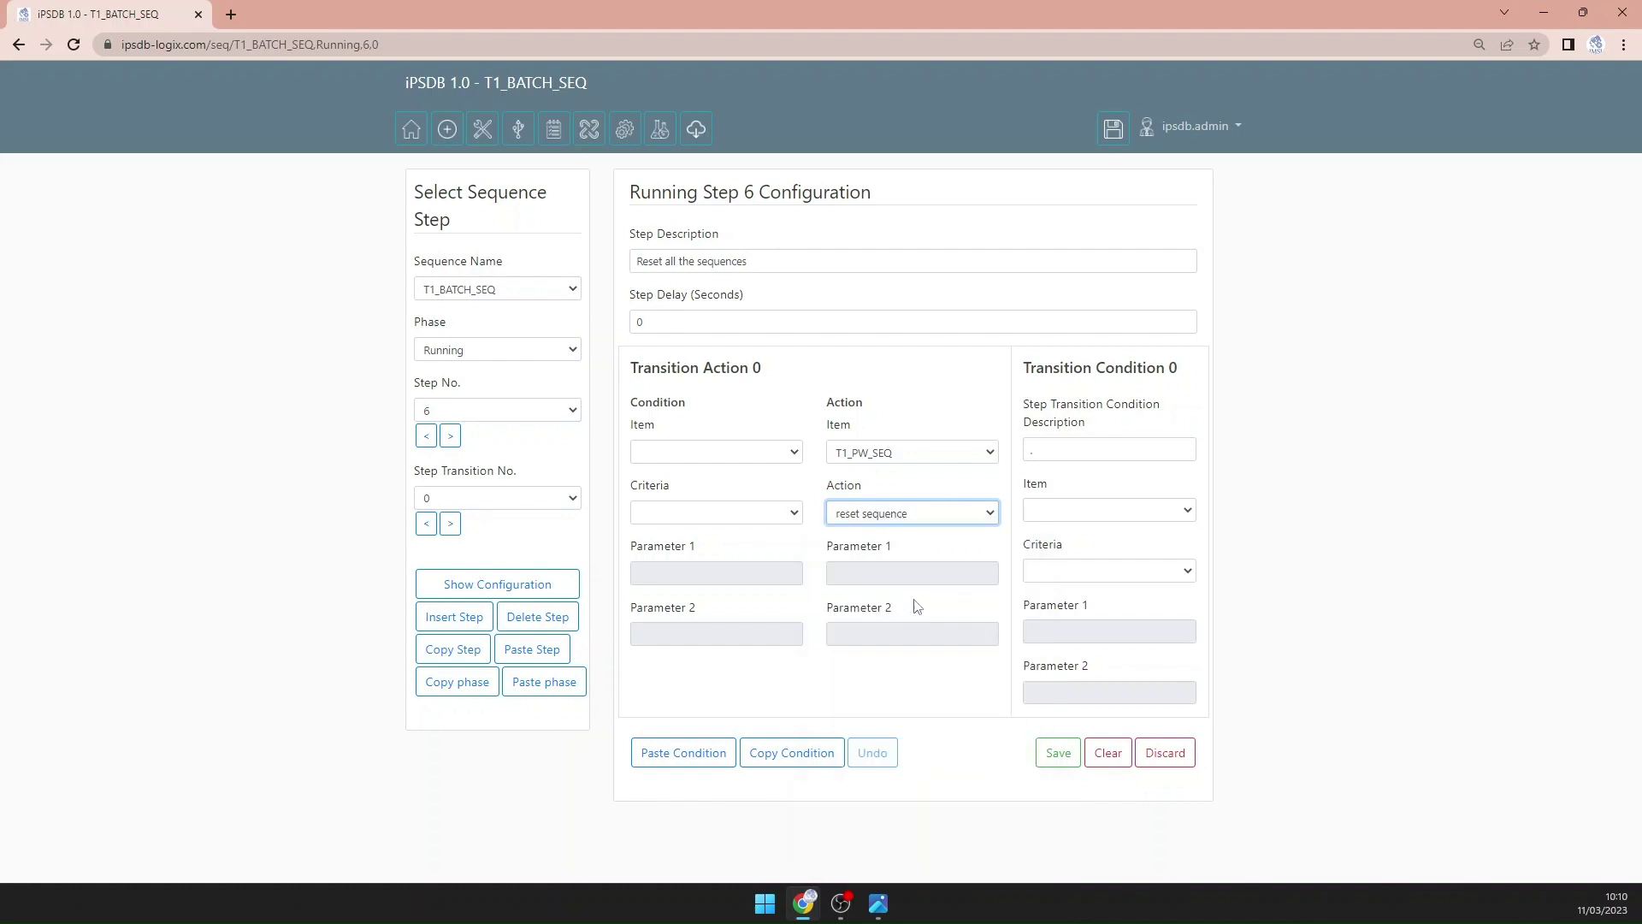
# Step: Set transition condition 0 of Running step 6 to T1_PW_SEQ is in idle state, describe it as "PW sequence is idle", and save
pyautogui.click(1085, 514)
pyautogui.click(1103, 807)
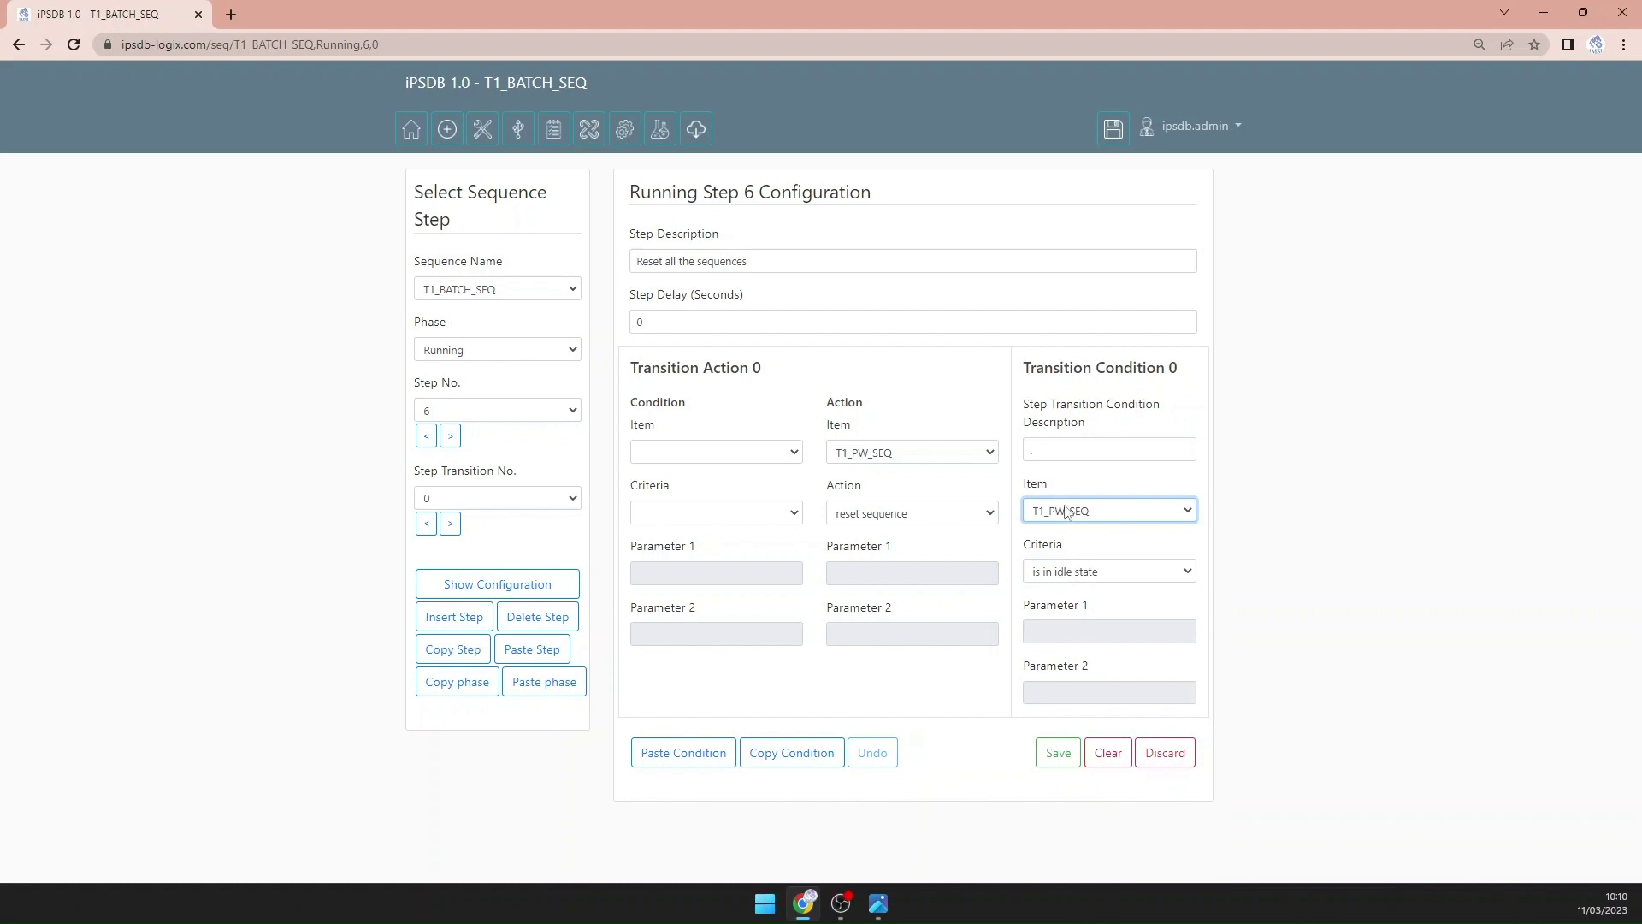
pyautogui.hotkey('shift', 'Tab')
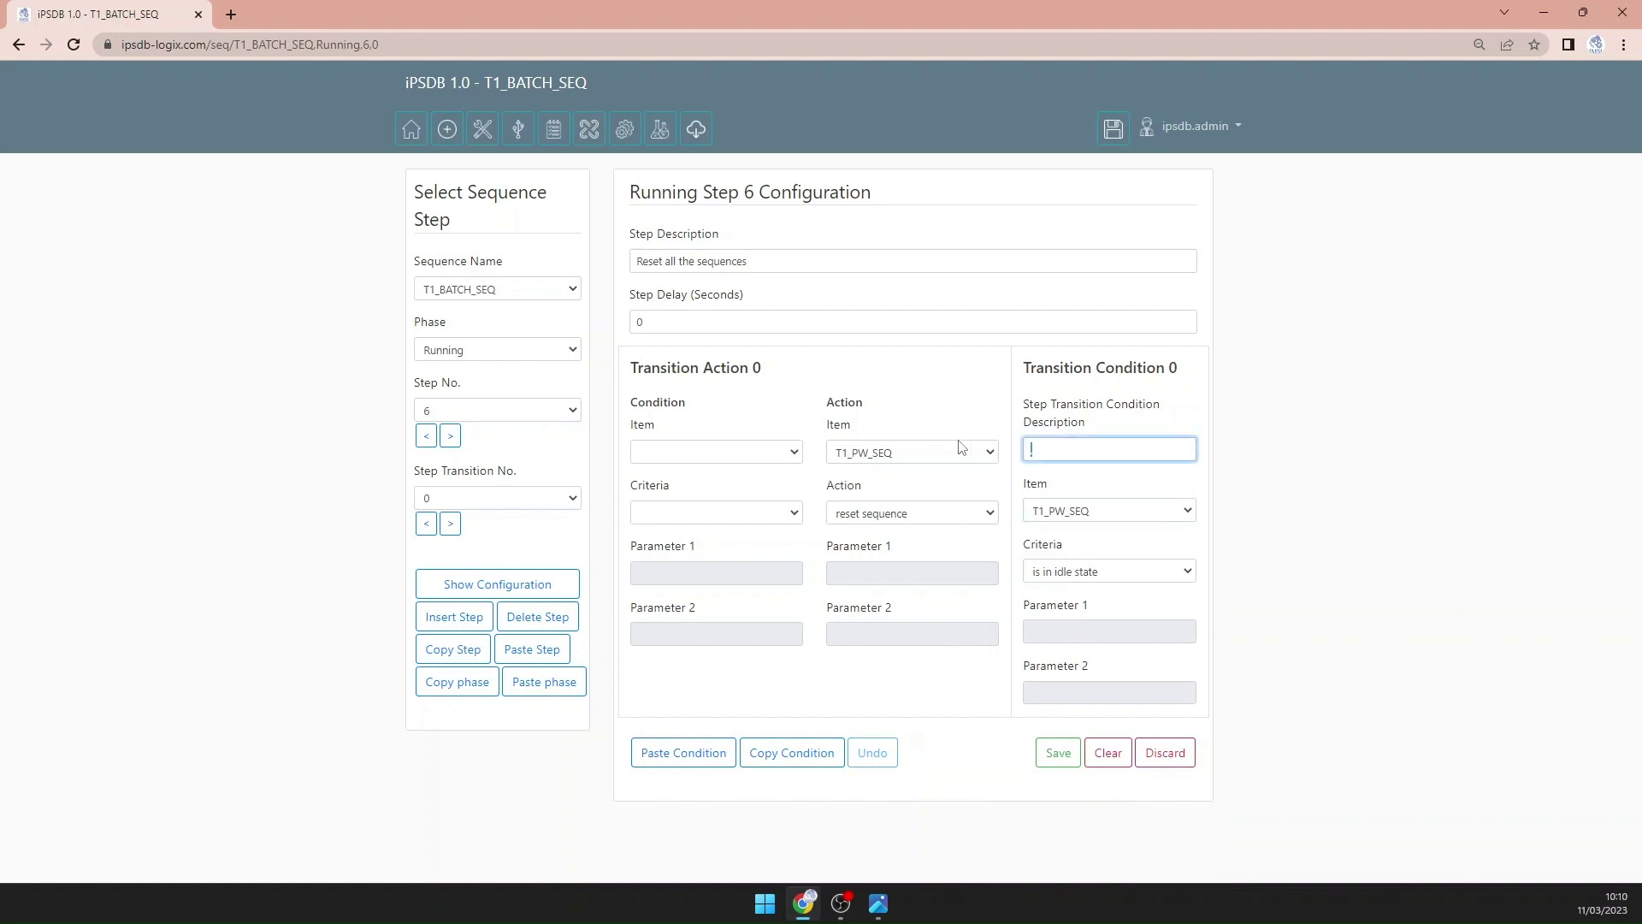
pyautogui.write('PW sequence complete')
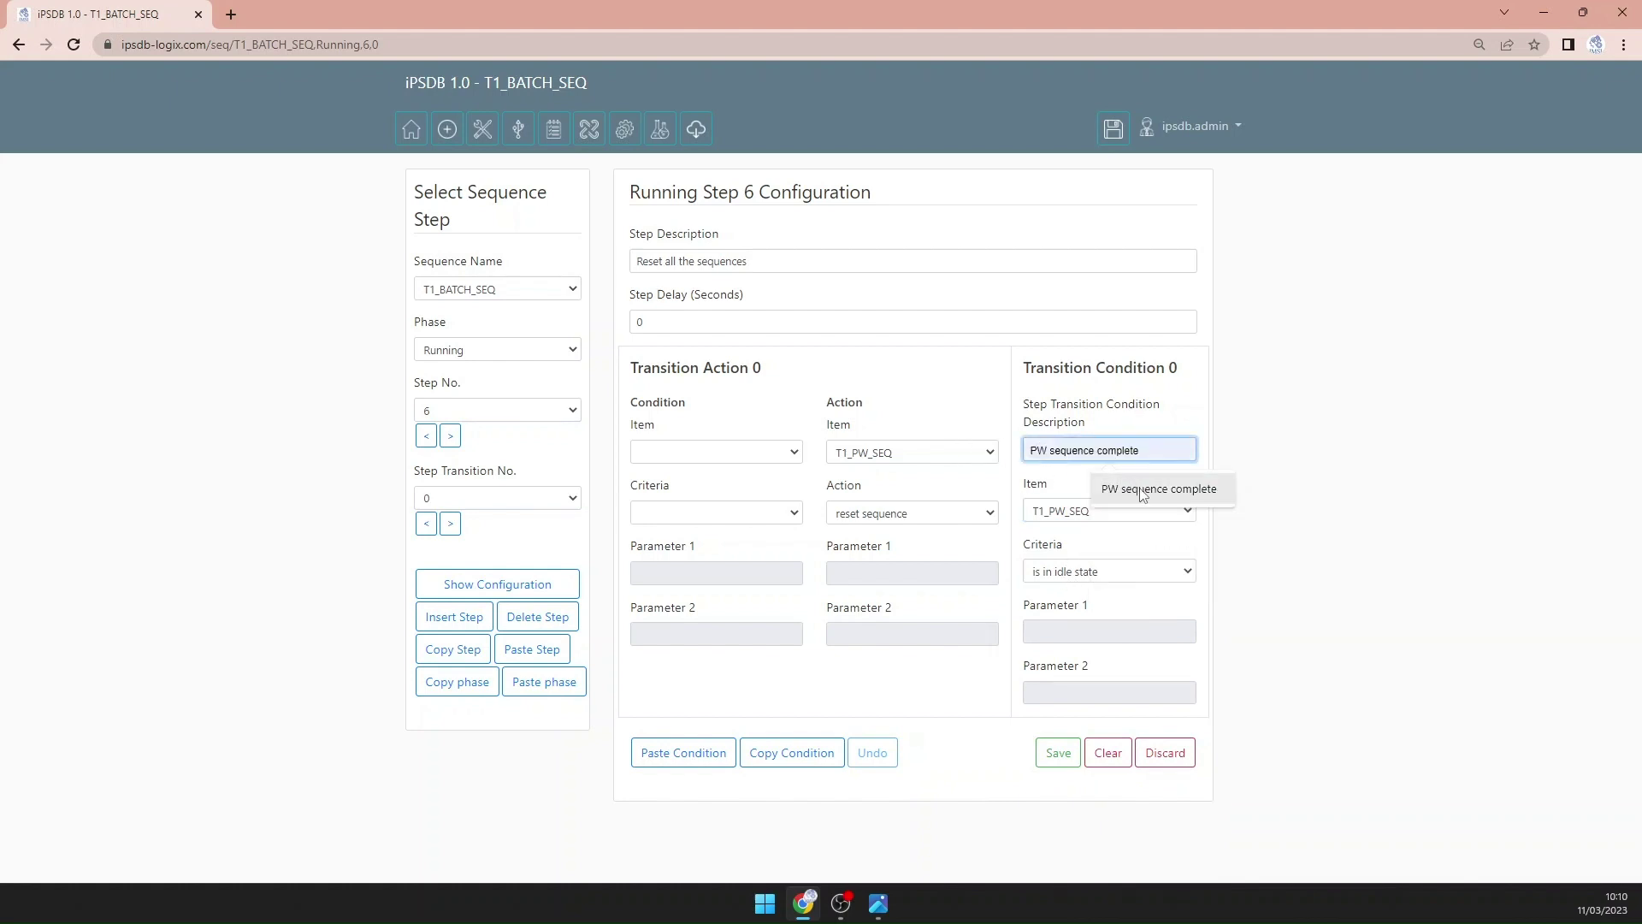
pyautogui.click(1141, 492)
pyautogui.doubleClick(1114, 451)
pyautogui.write('in id')
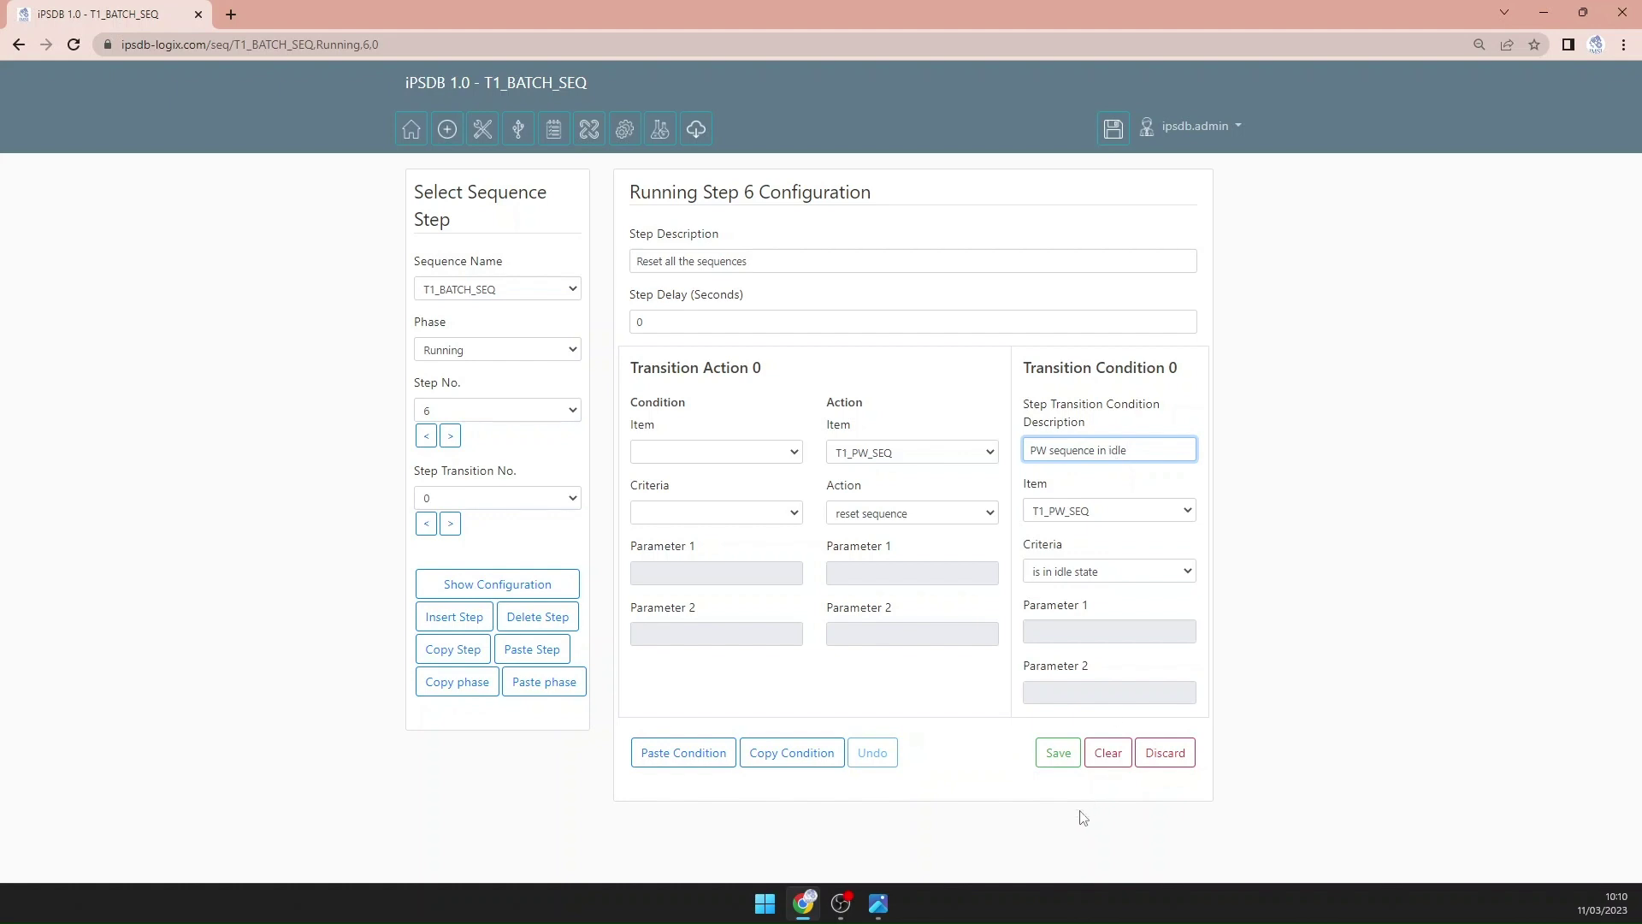
pyautogui.doubleClick(1102, 448)
pyautogui.write('is')
pyautogui.click(1057, 753)
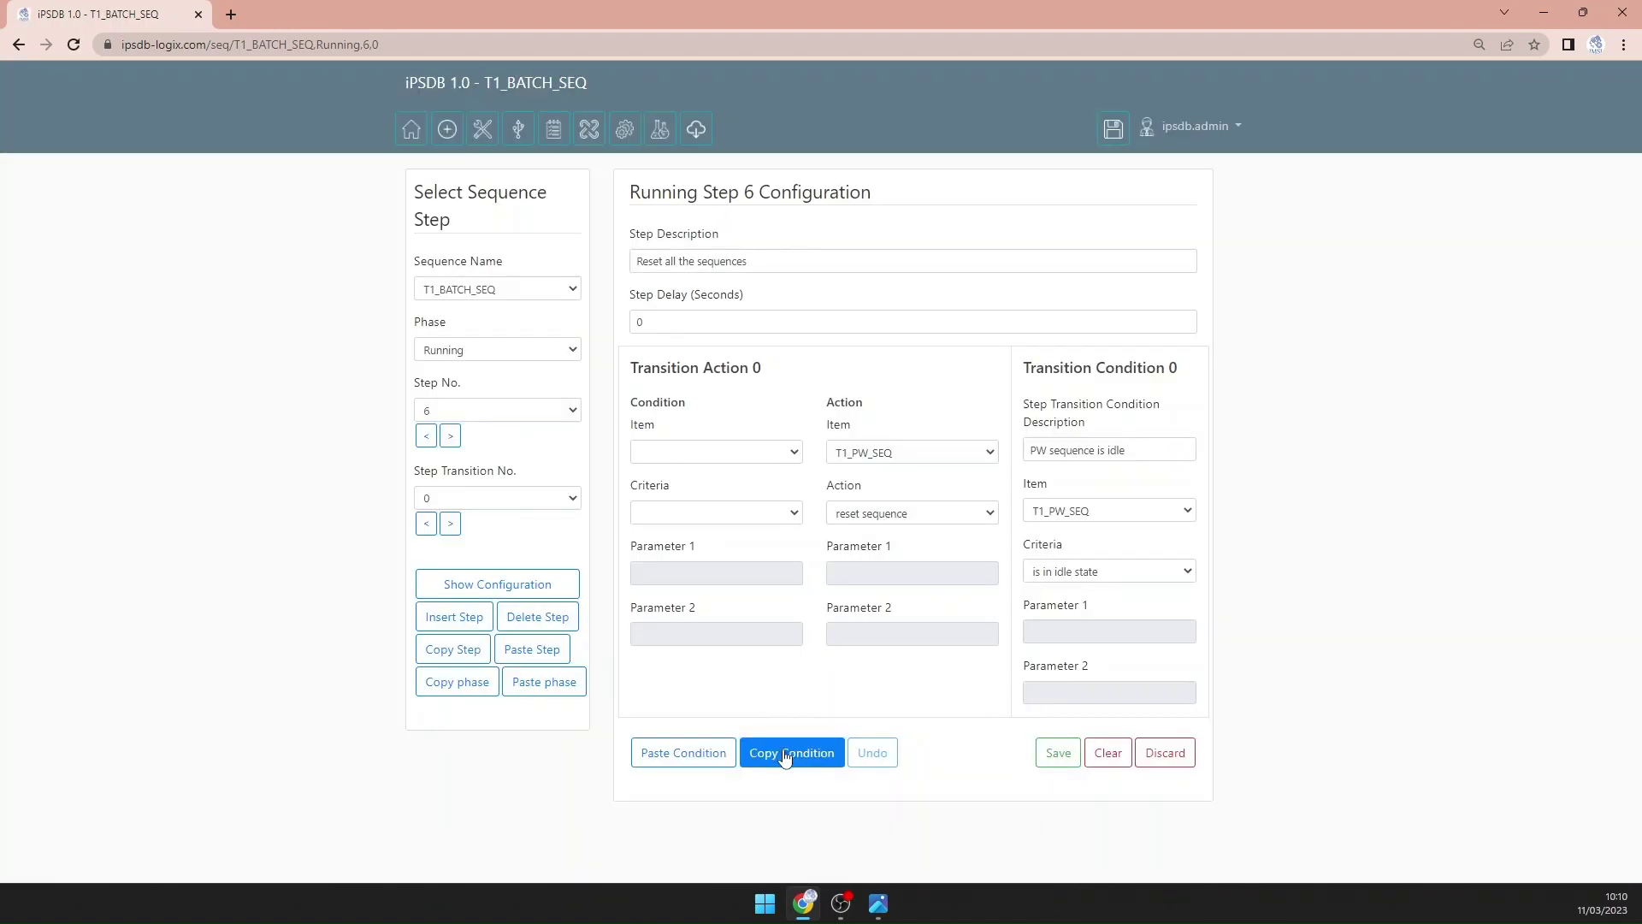
# Step: Copy Running step 6's transition 0 condition into transition 1 and change the action item to T1_PROD_SEQ
pyautogui.click(785, 752)
pyautogui.click(450, 574)
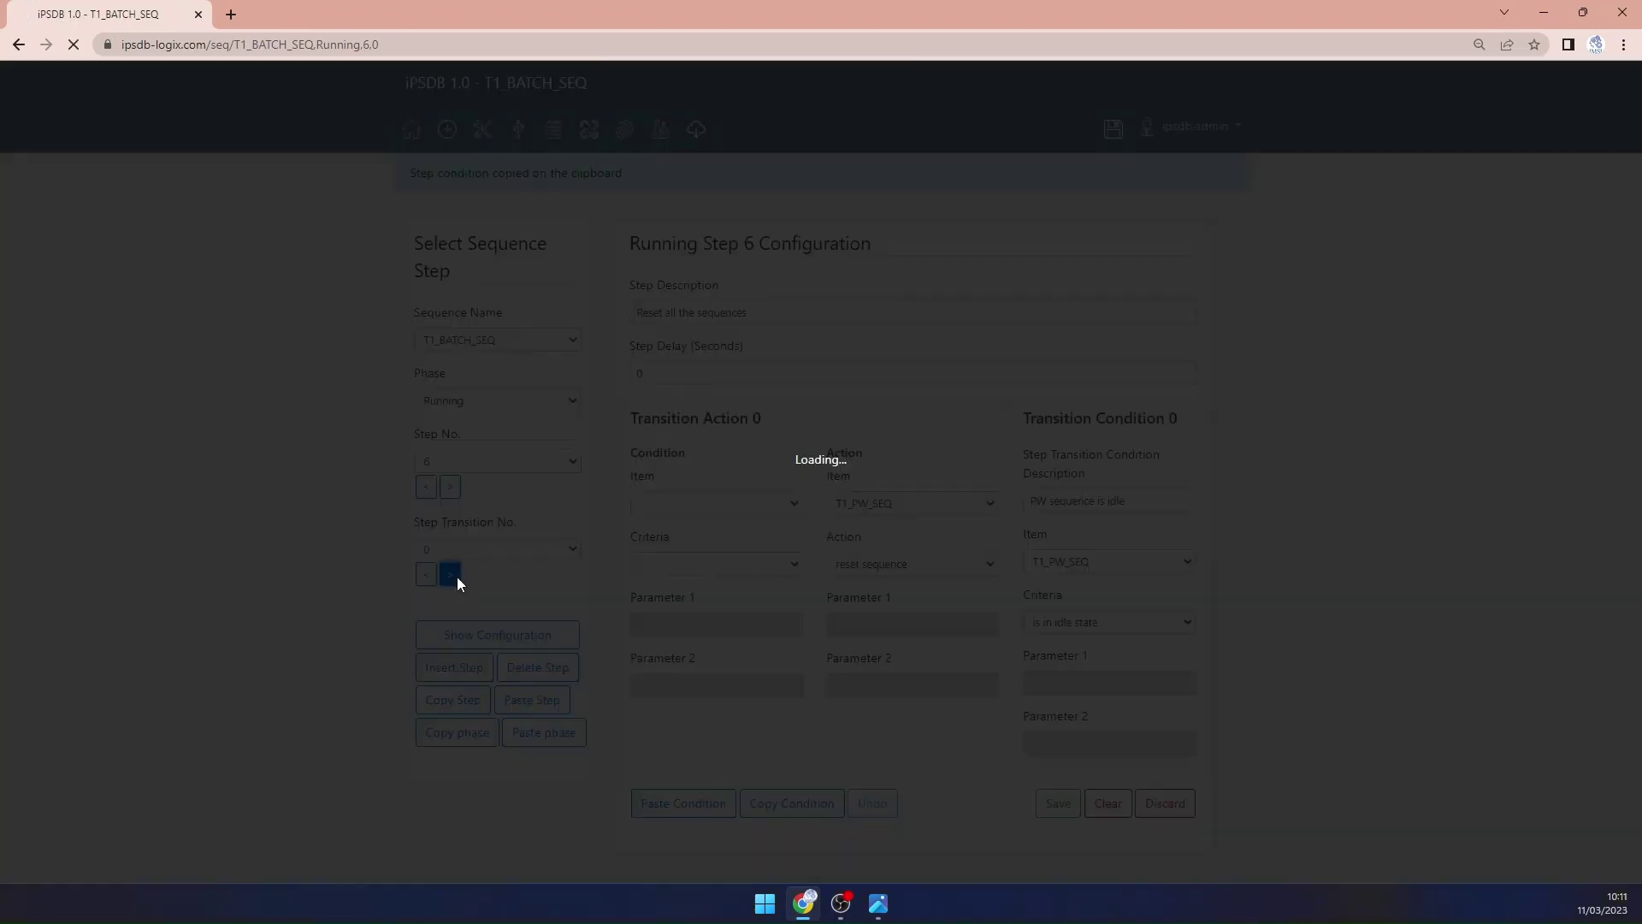
pyautogui.click(693, 751)
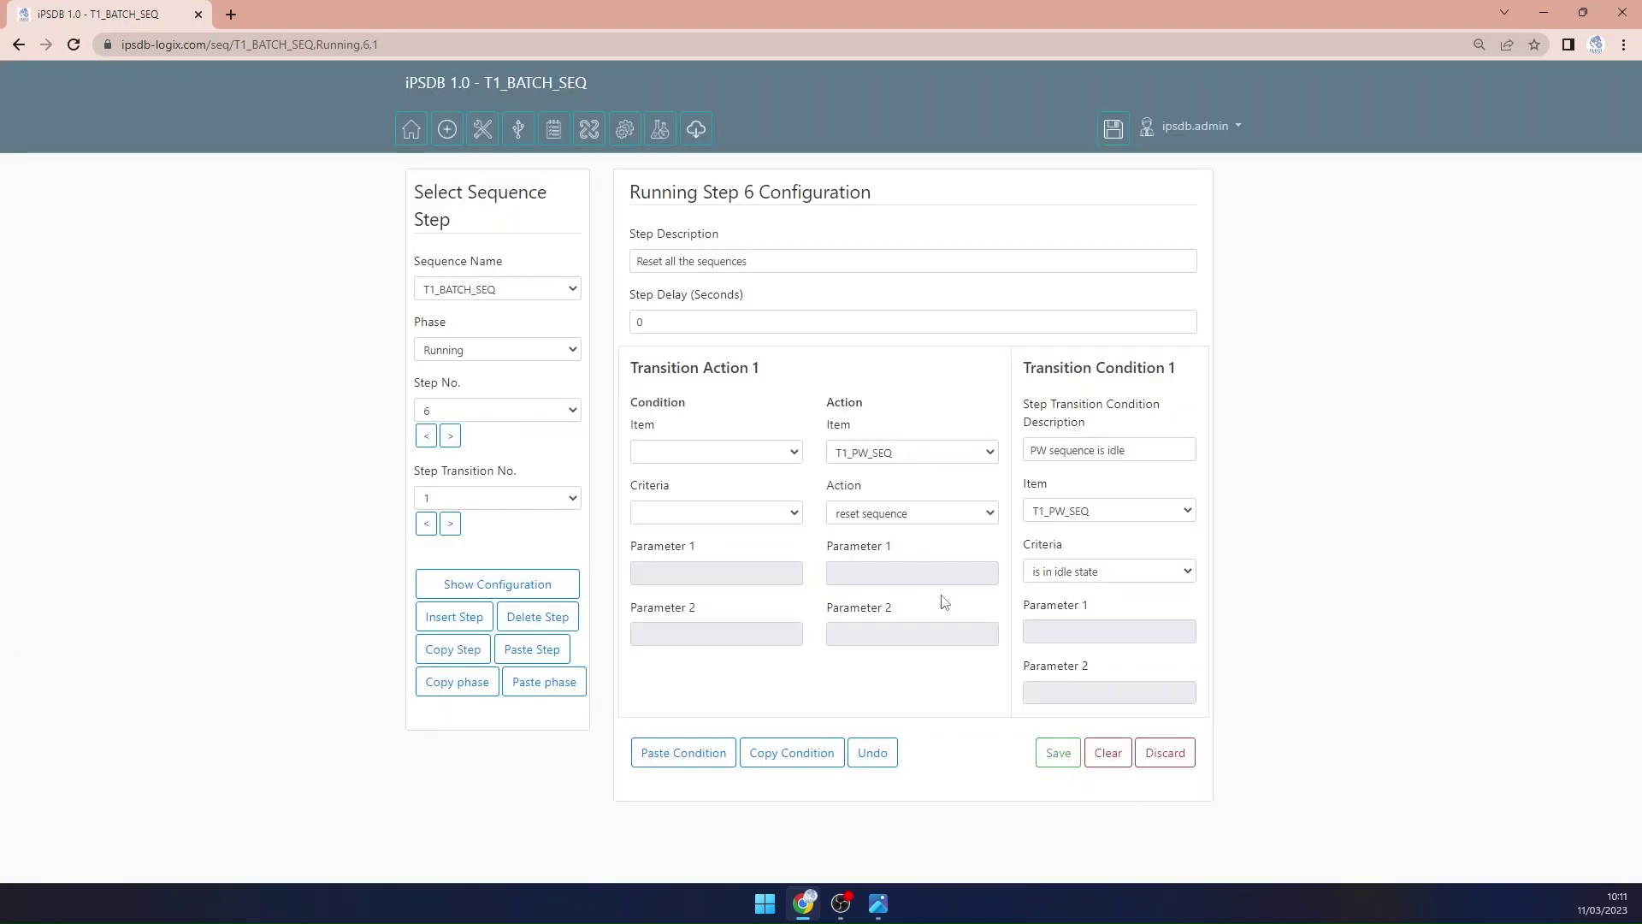
pyautogui.click(909, 457)
pyautogui.scroll(-2, 913, 513)
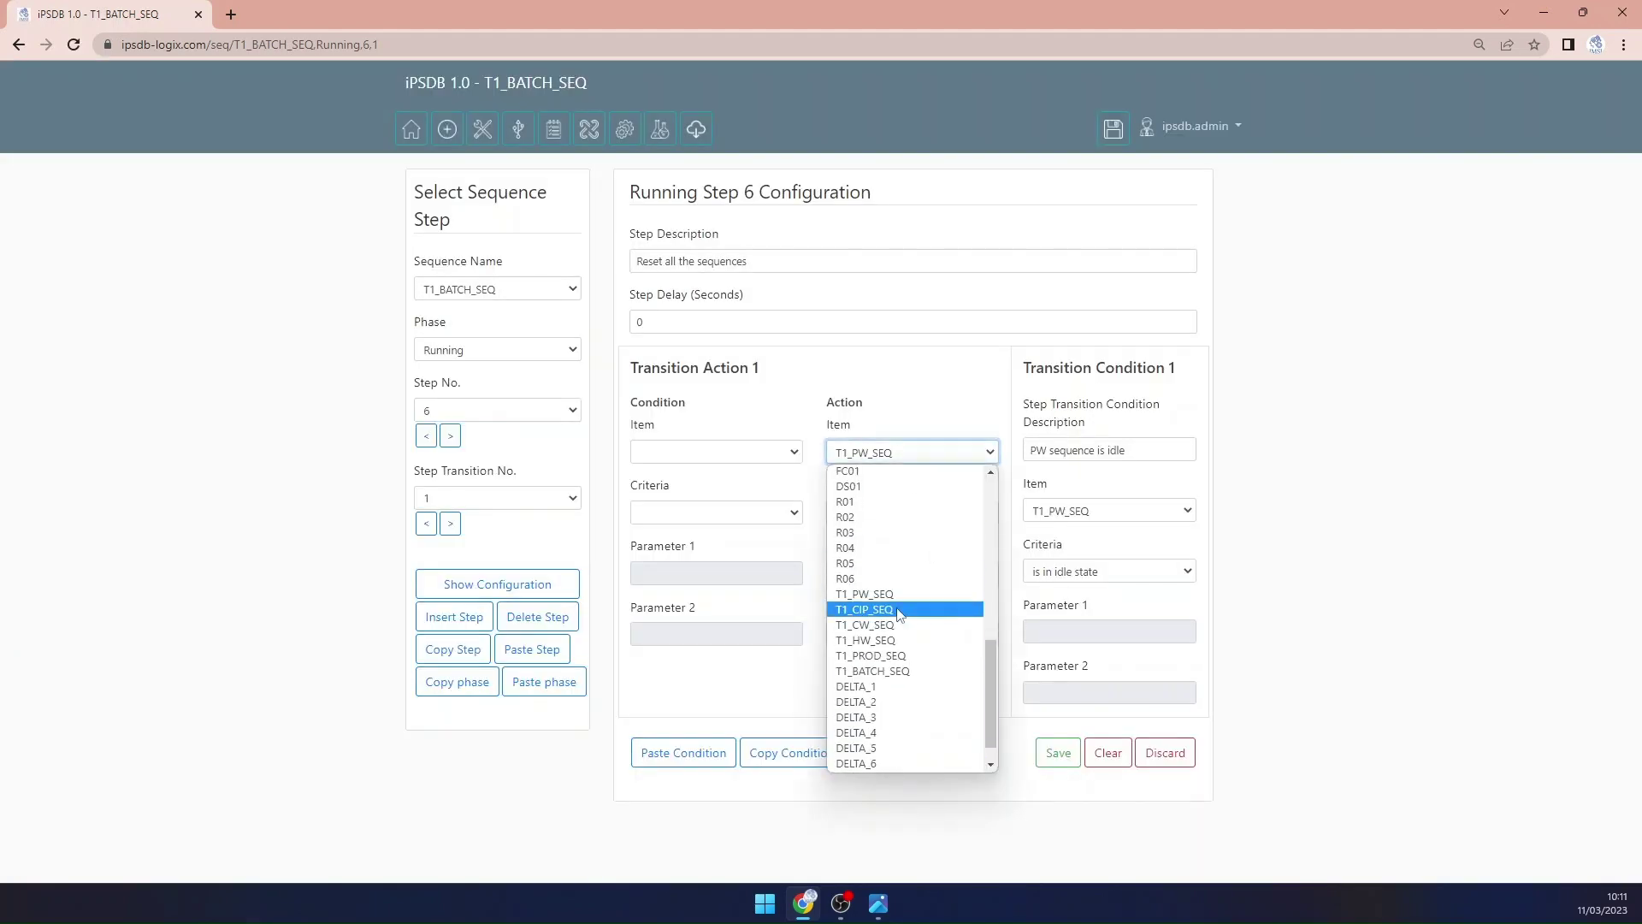
pyautogui.click(898, 656)
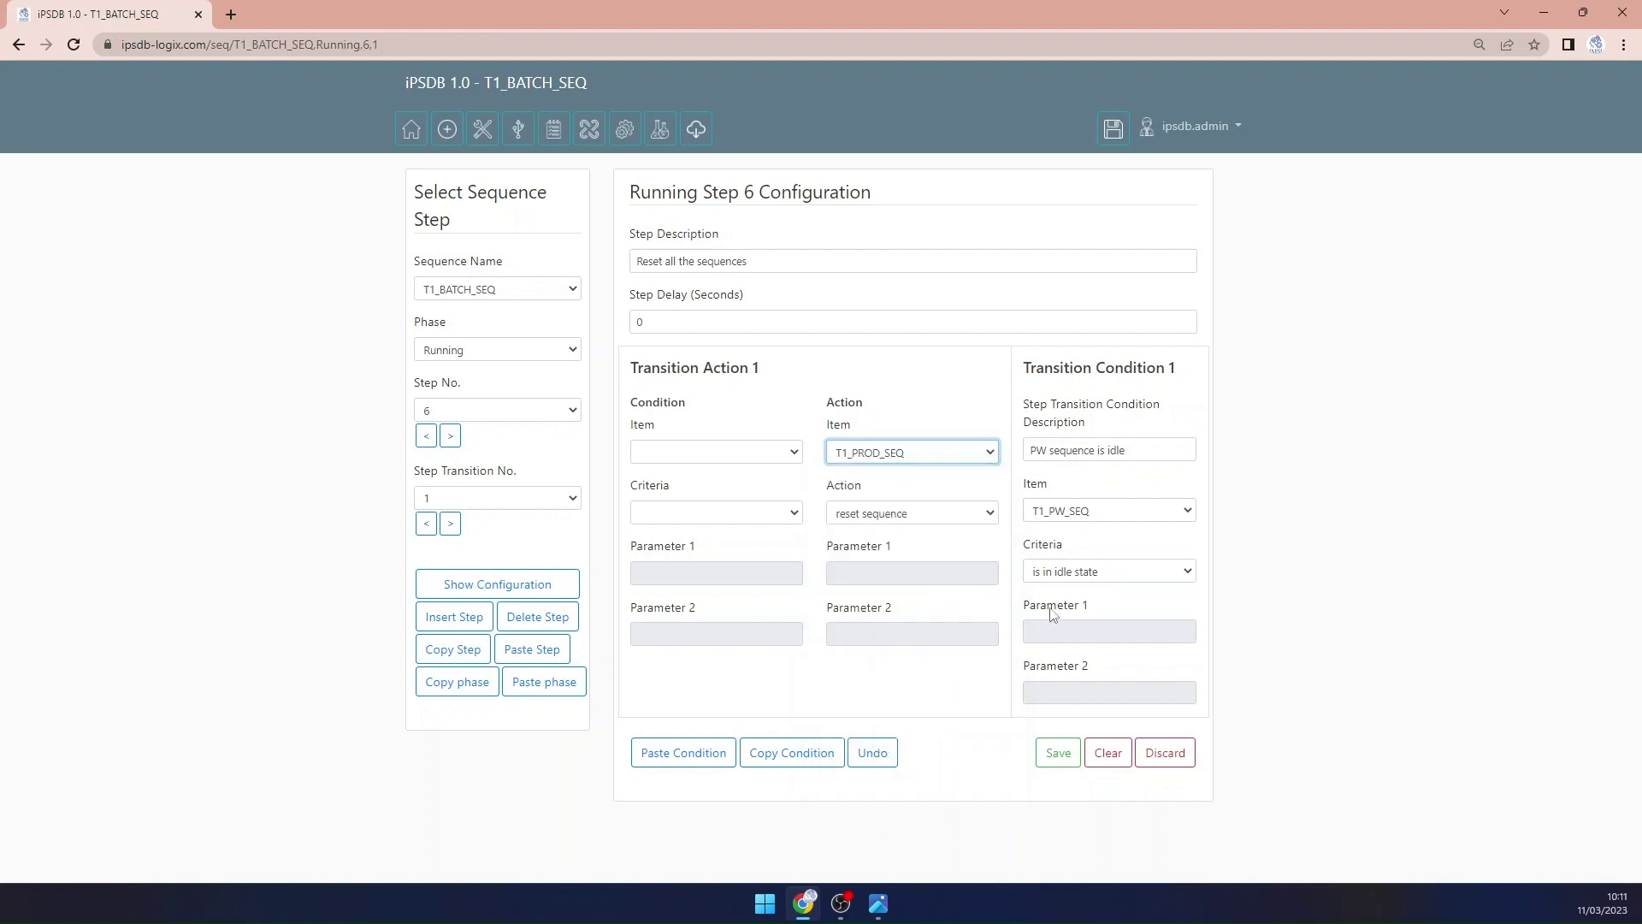
# Step: Set transition condition 1 of Running step 6 to item T1_PROD_SEQ, describe it as "Production sequence is idle", and save
pyautogui.click(1102, 518)
pyautogui.scroll(-3, 1051, 587)
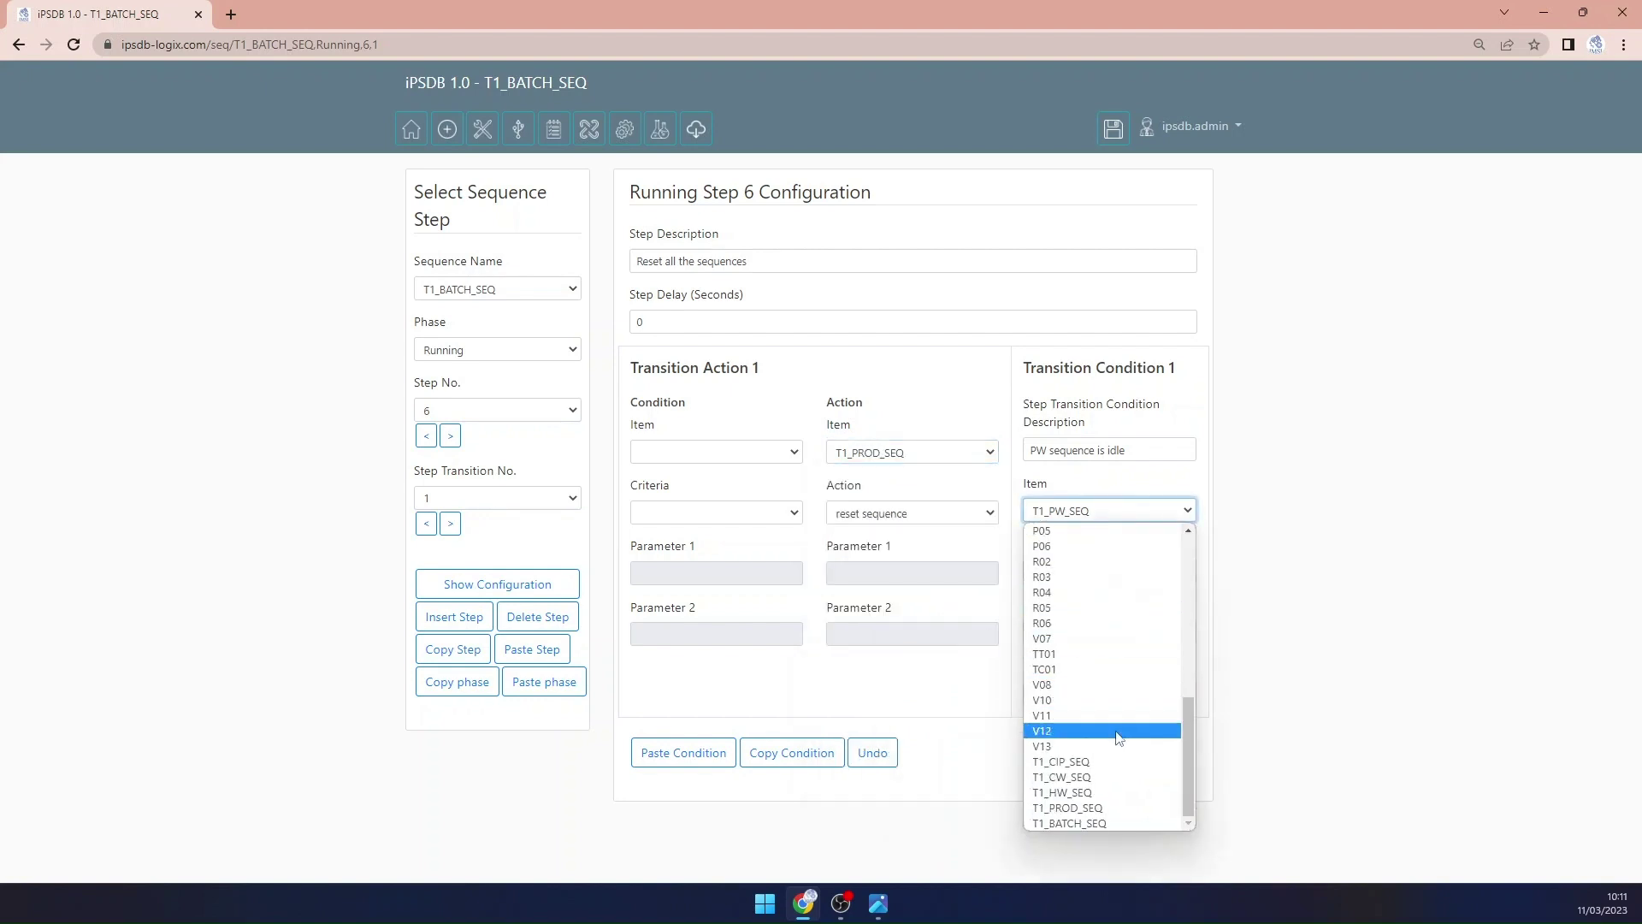
pyautogui.click(1108, 806)
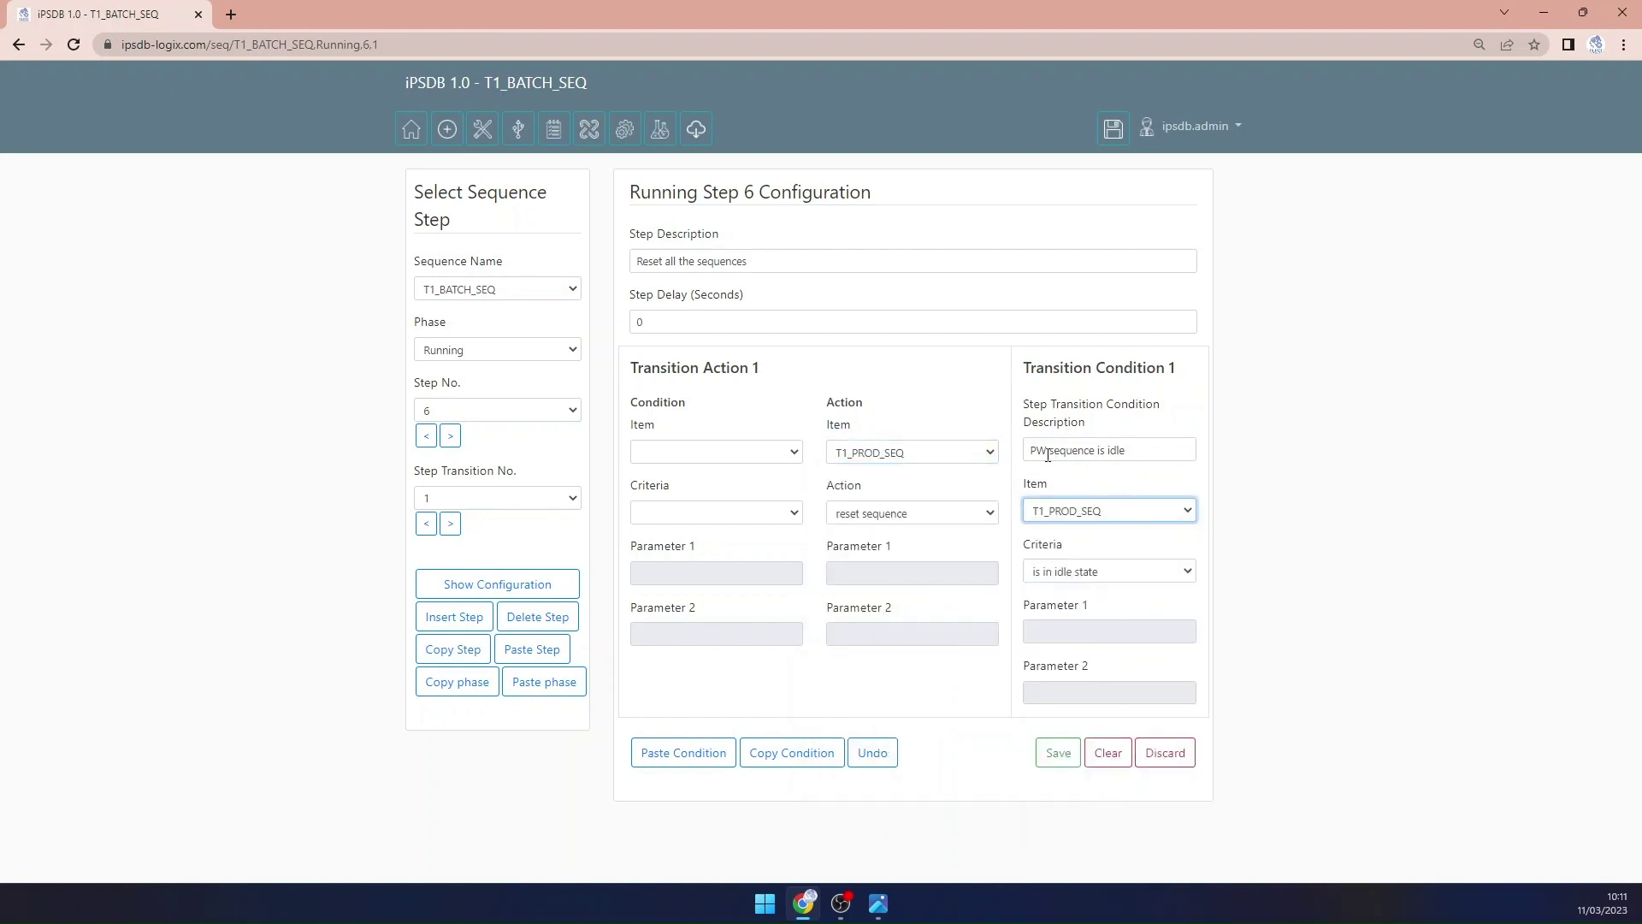
pyautogui.moveTo(1047, 451); pyautogui.dragTo(992, 455)
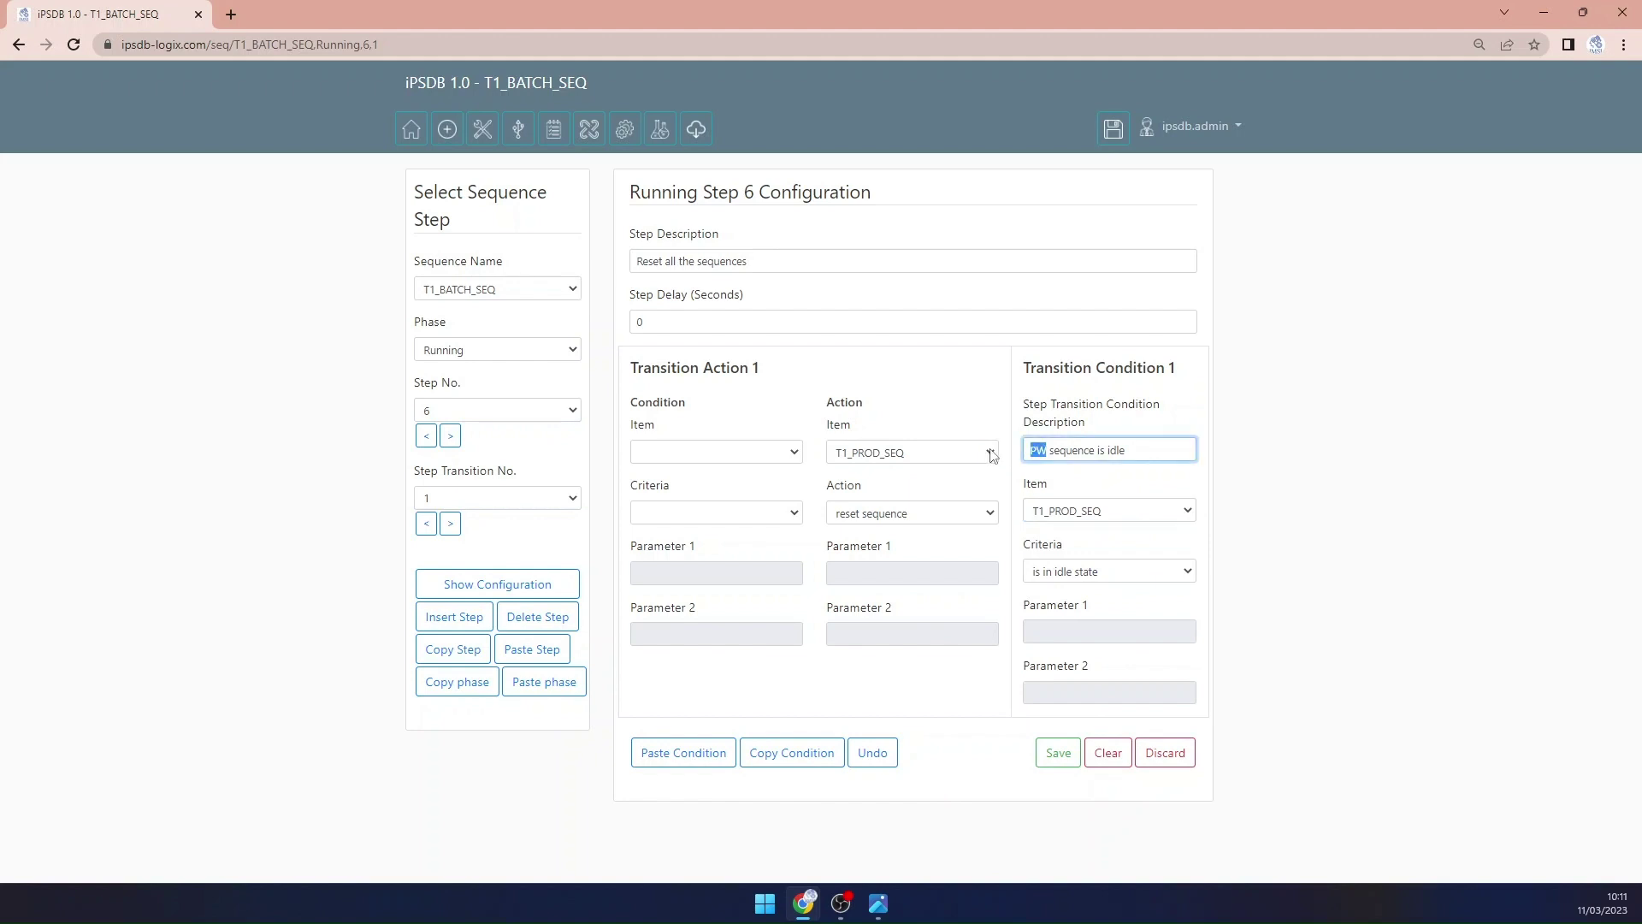
pyautogui.write('Production')
pyautogui.click(1055, 756)
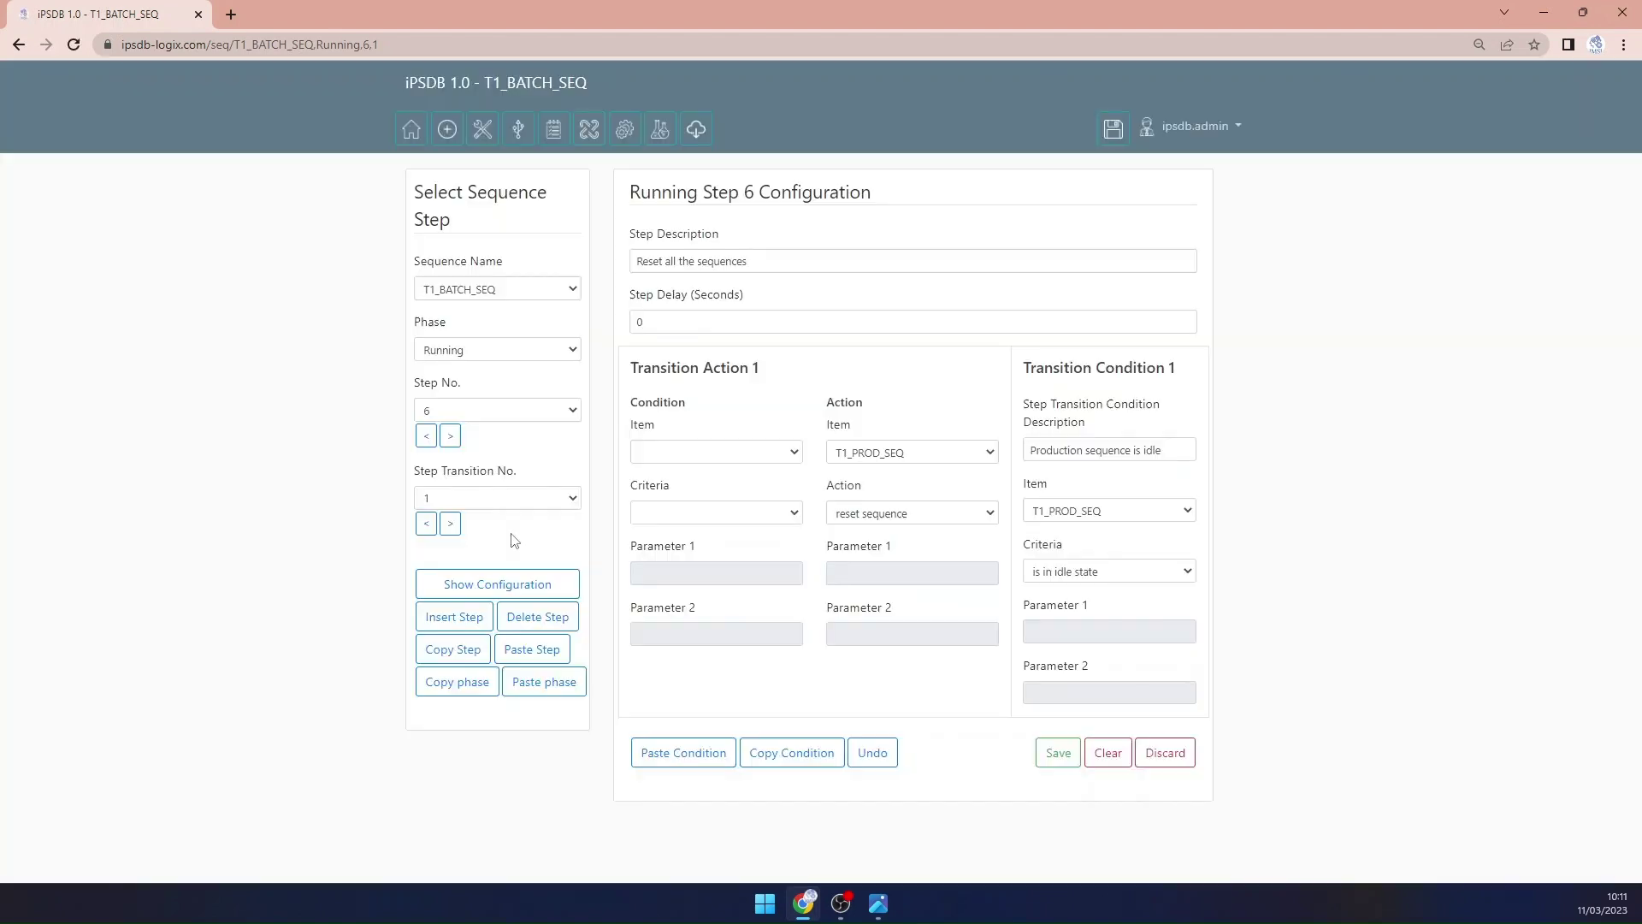
# Step: Paste the copied condition into transition 2 of Running step 6 and change its action item to T1_CW_SEQ
pyautogui.click(450, 524)
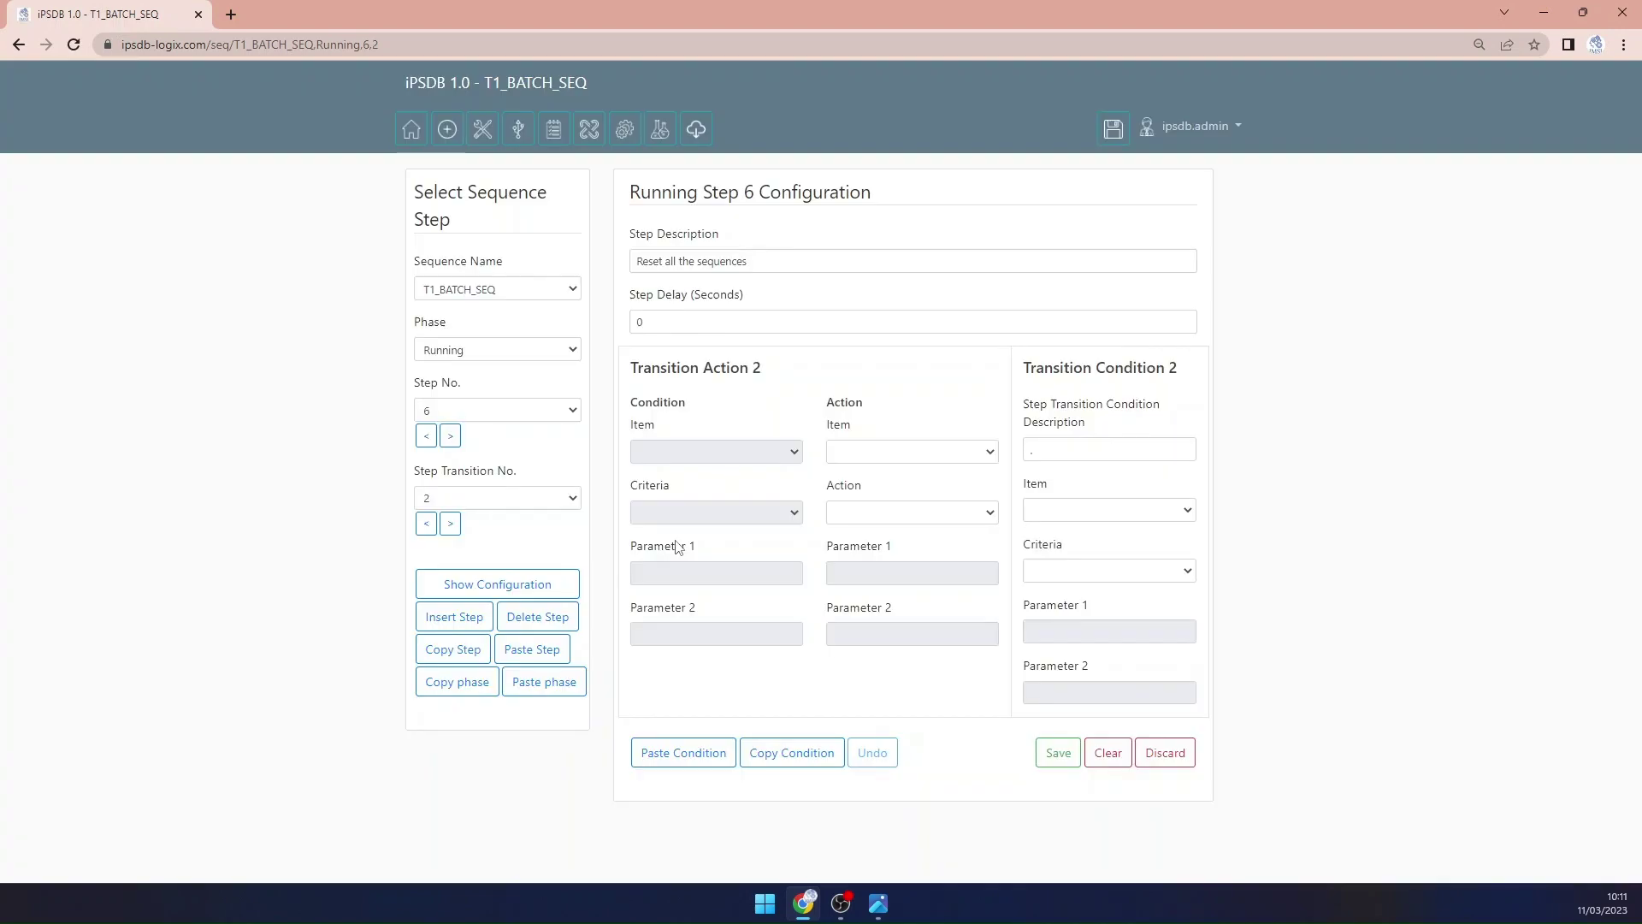
pyautogui.click(706, 752)
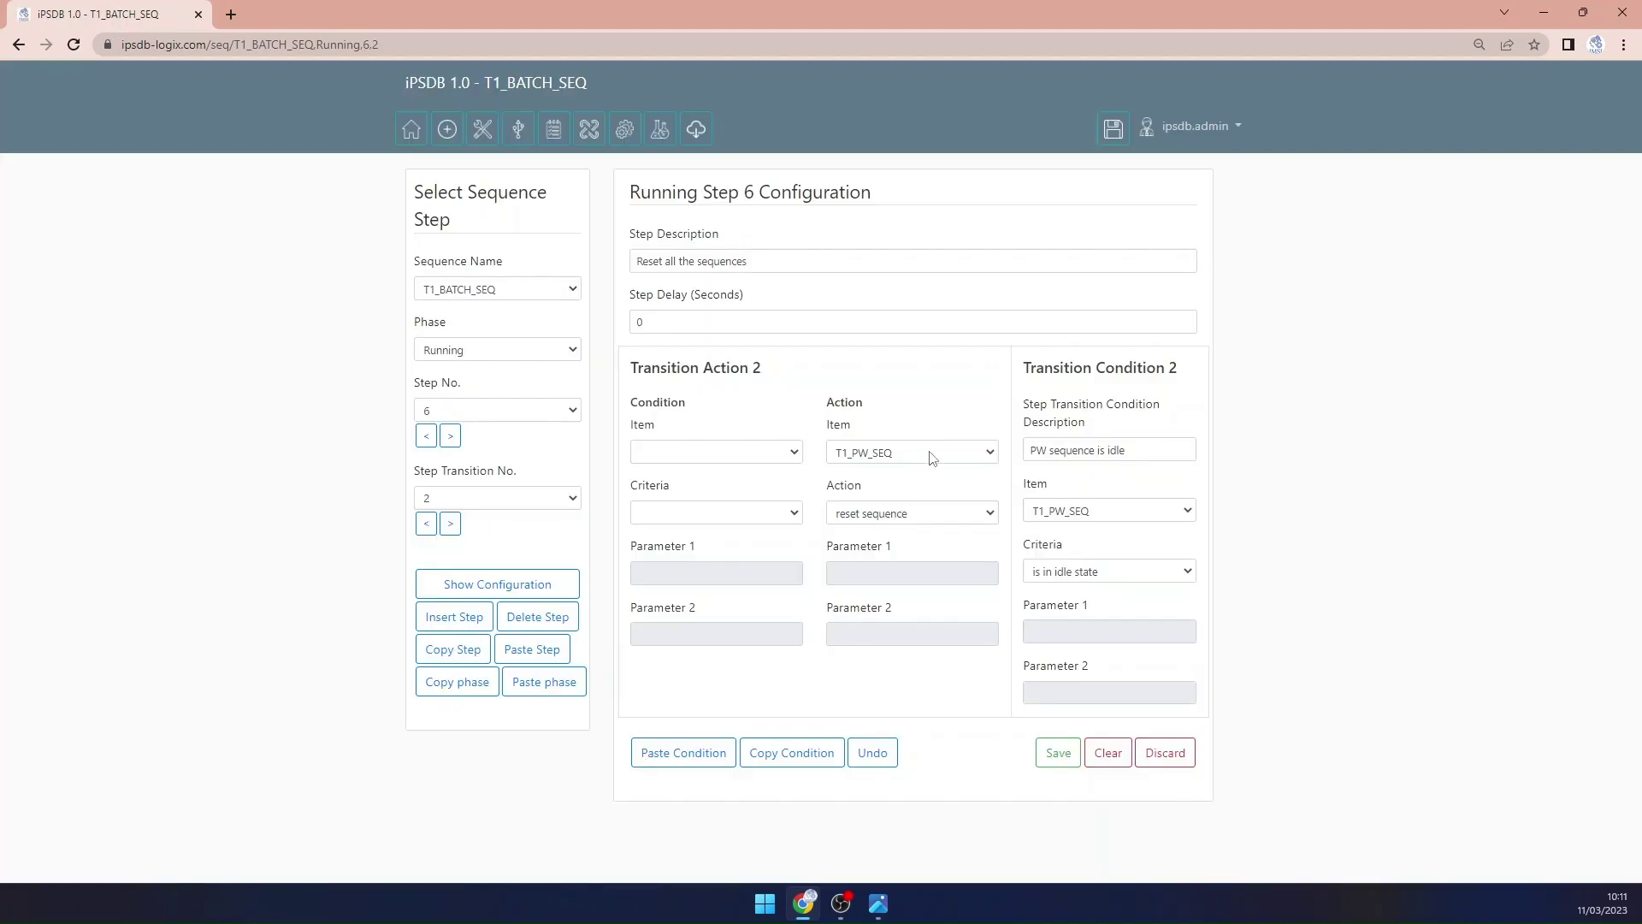
pyautogui.click(932, 458)
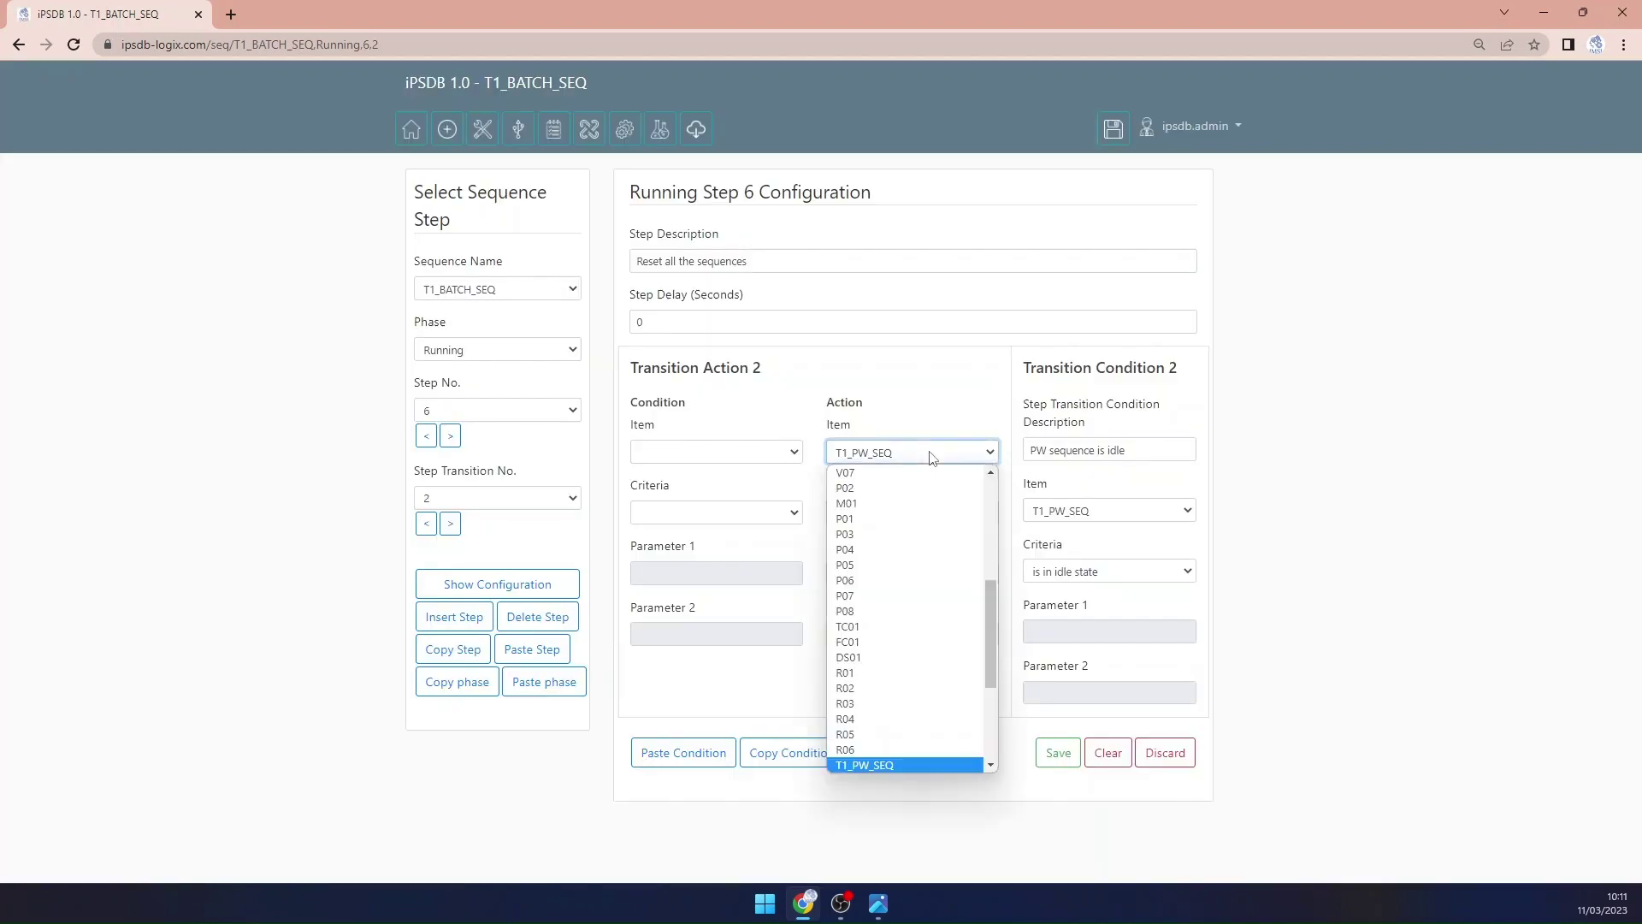
pyautogui.scroll(-3, 938, 590)
pyautogui.click(901, 632)
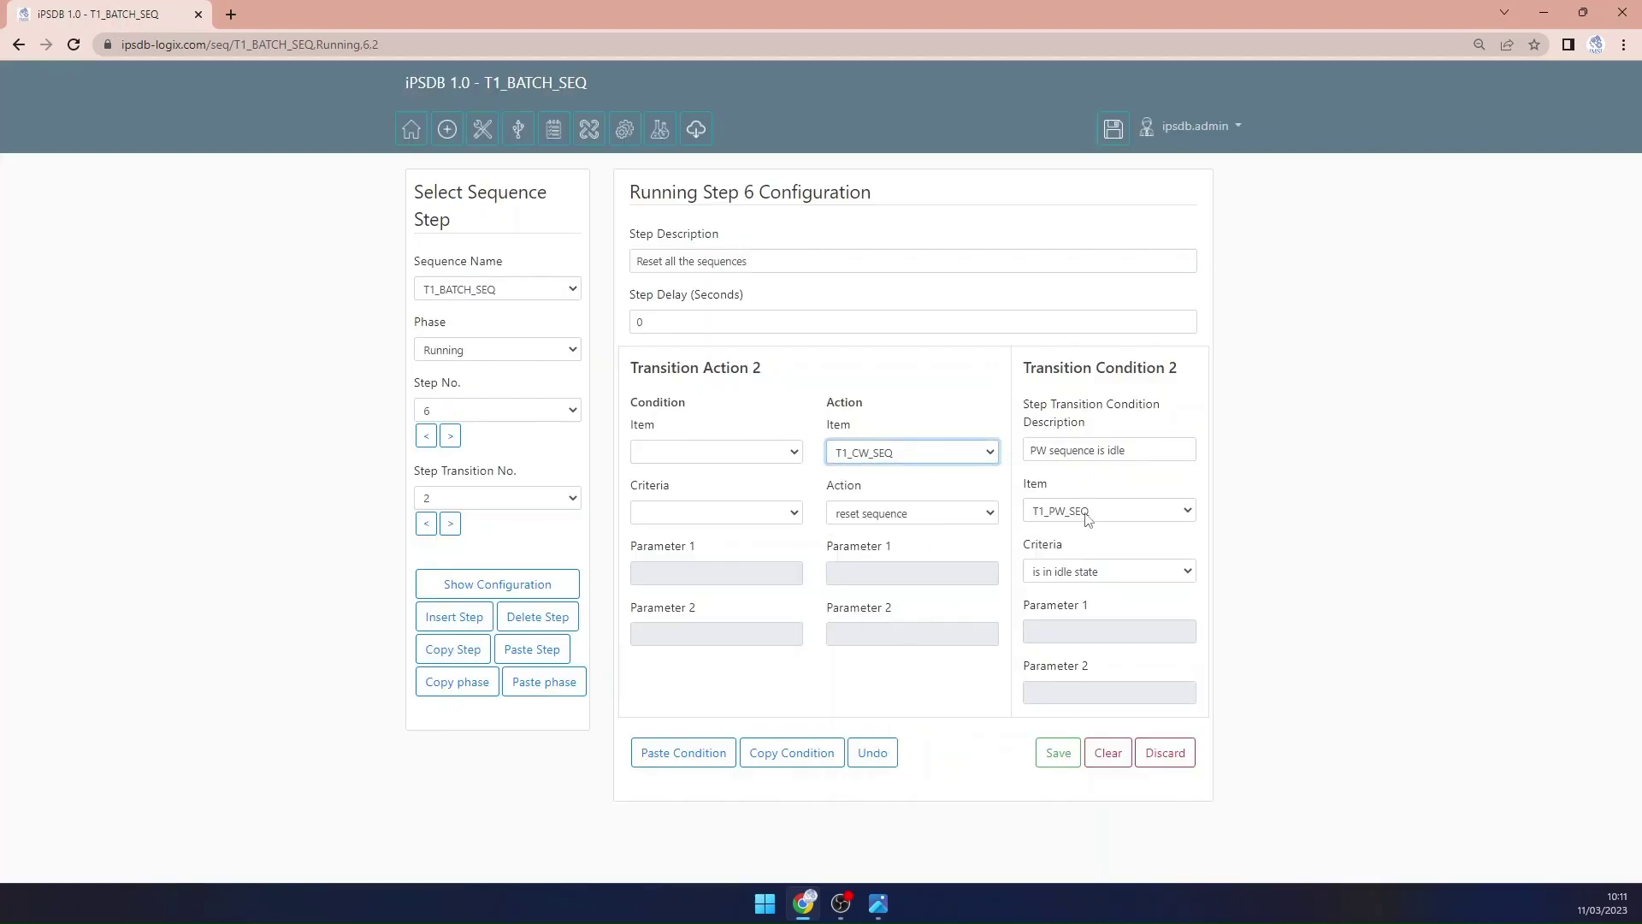
# Step: Set transition condition 2 of Running step 6 to item T1_CW_SEQ, describe it as "CW sequence is idle", and save
pyautogui.click(1089, 512)
pyautogui.scroll(-5, 1100, 642)
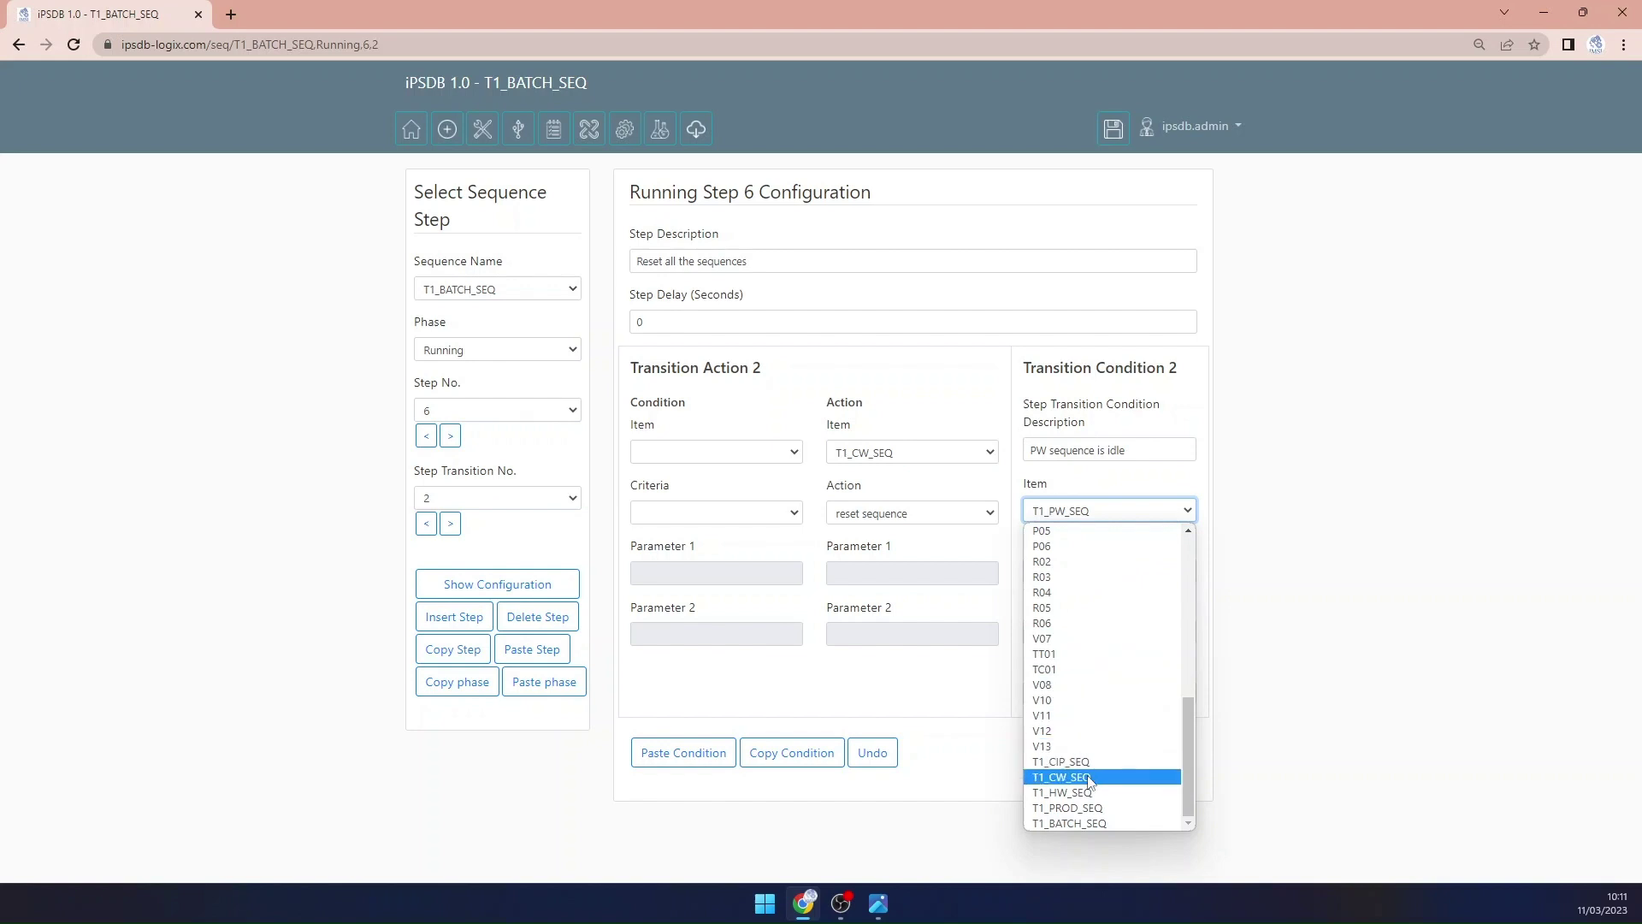
pyautogui.click(1065, 776)
pyautogui.click(1033, 450)
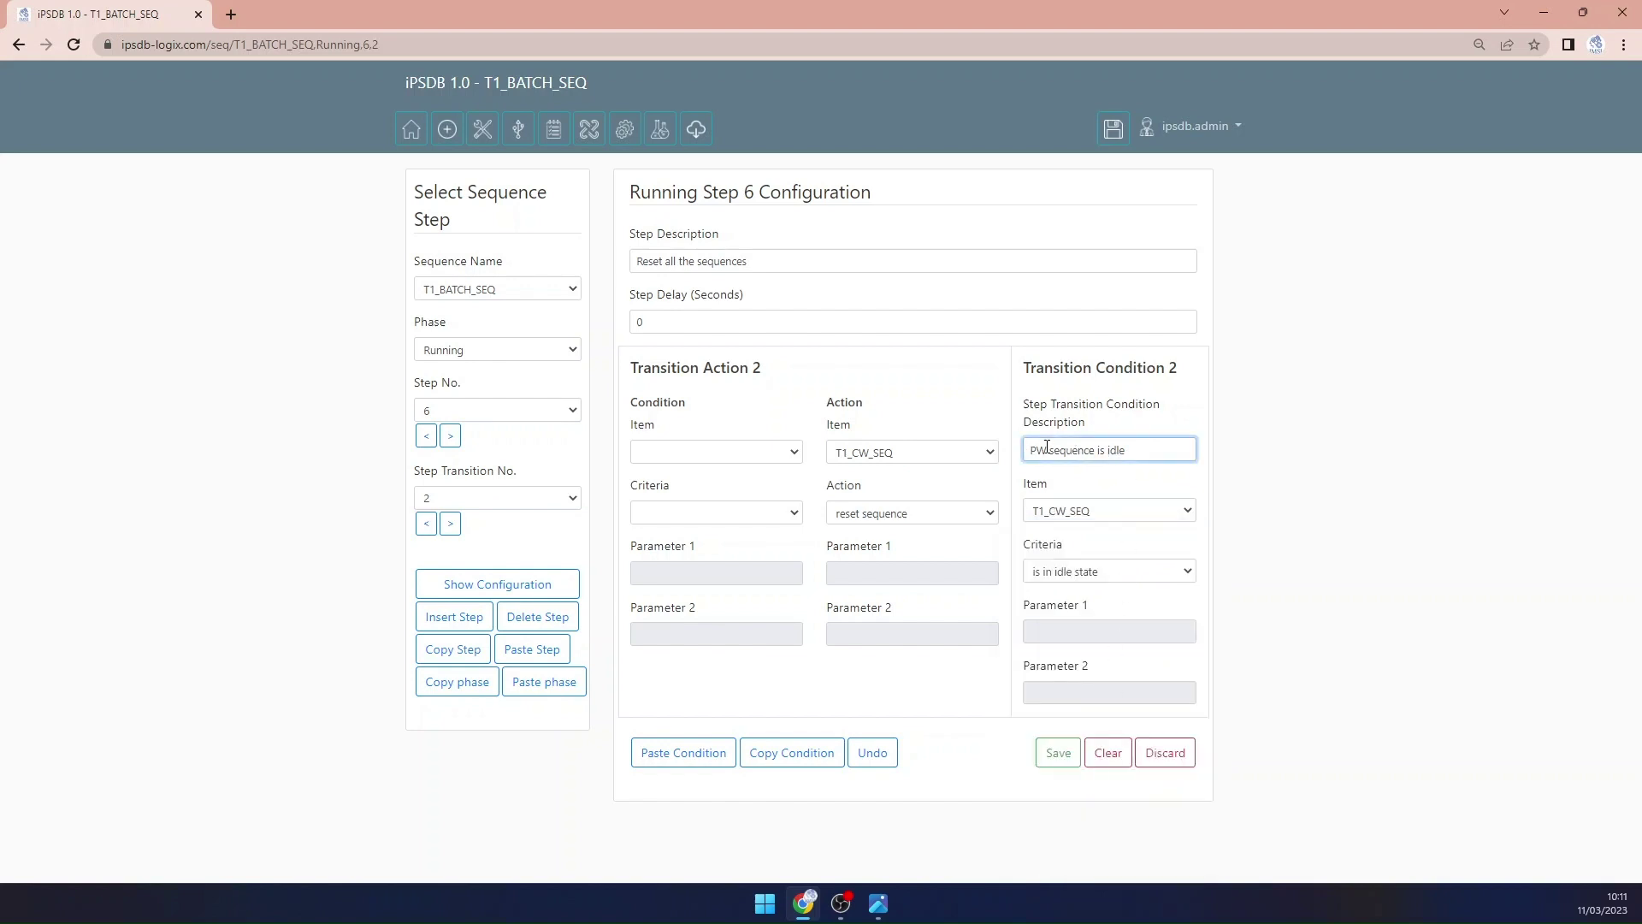
pyautogui.press('BackSpace')
pyautogui.press('BackSpace')
pyautogui.write('CW')
pyautogui.click(1051, 752)
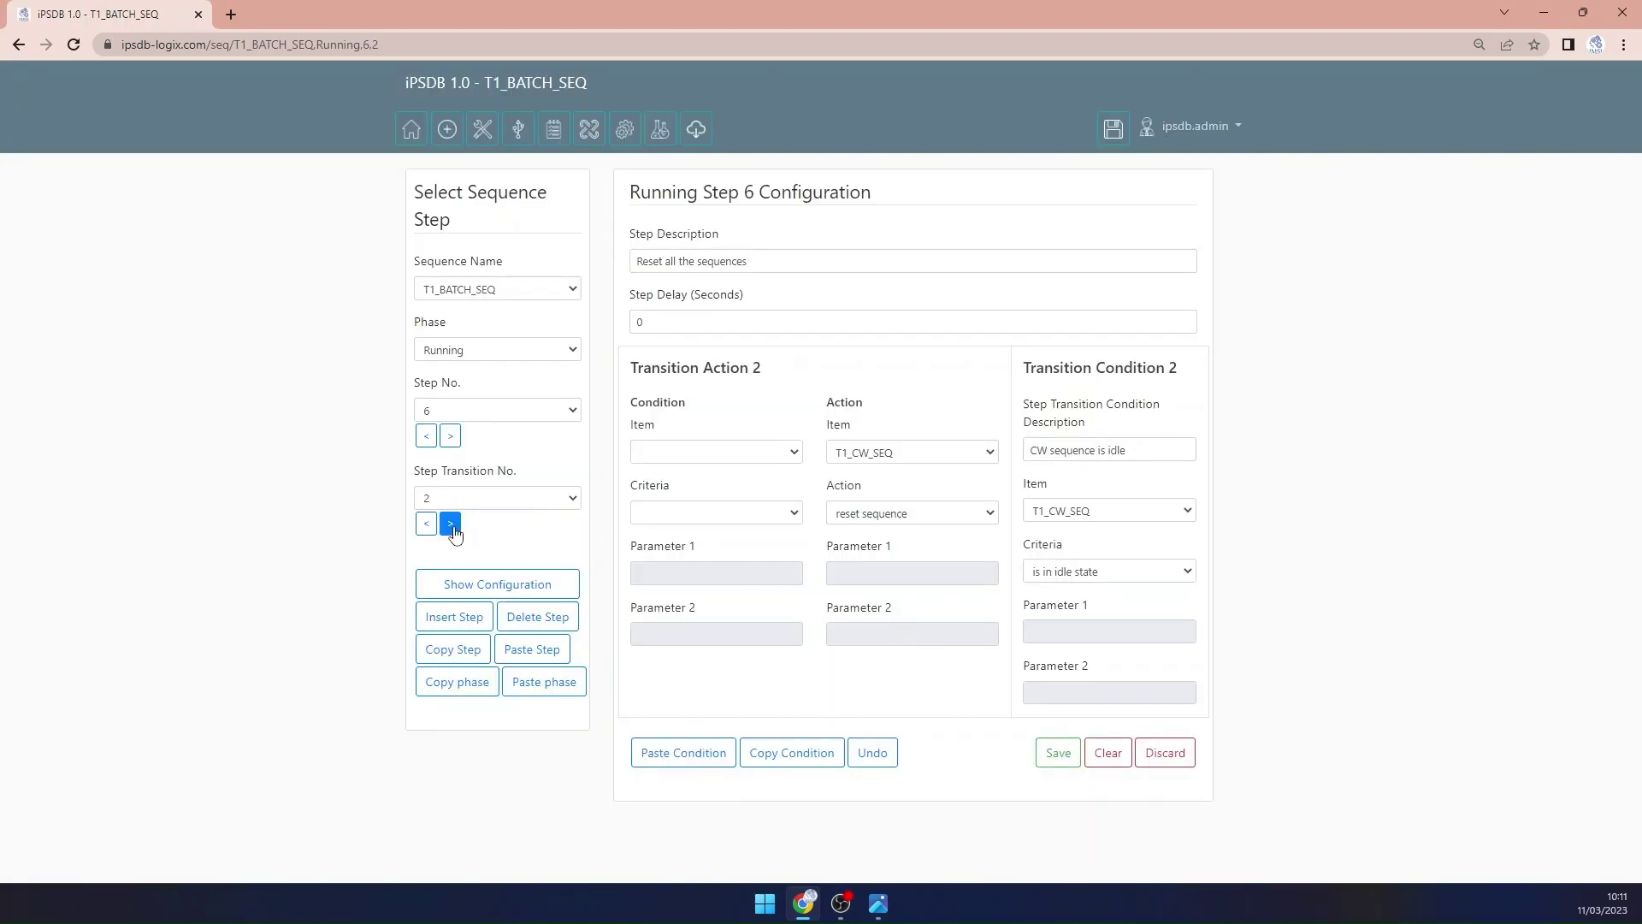
# Step: Paste the copied condition into transition 3 of Running step 6 and change its action item to T1_CIP_SEQ
pyautogui.click(451, 524)
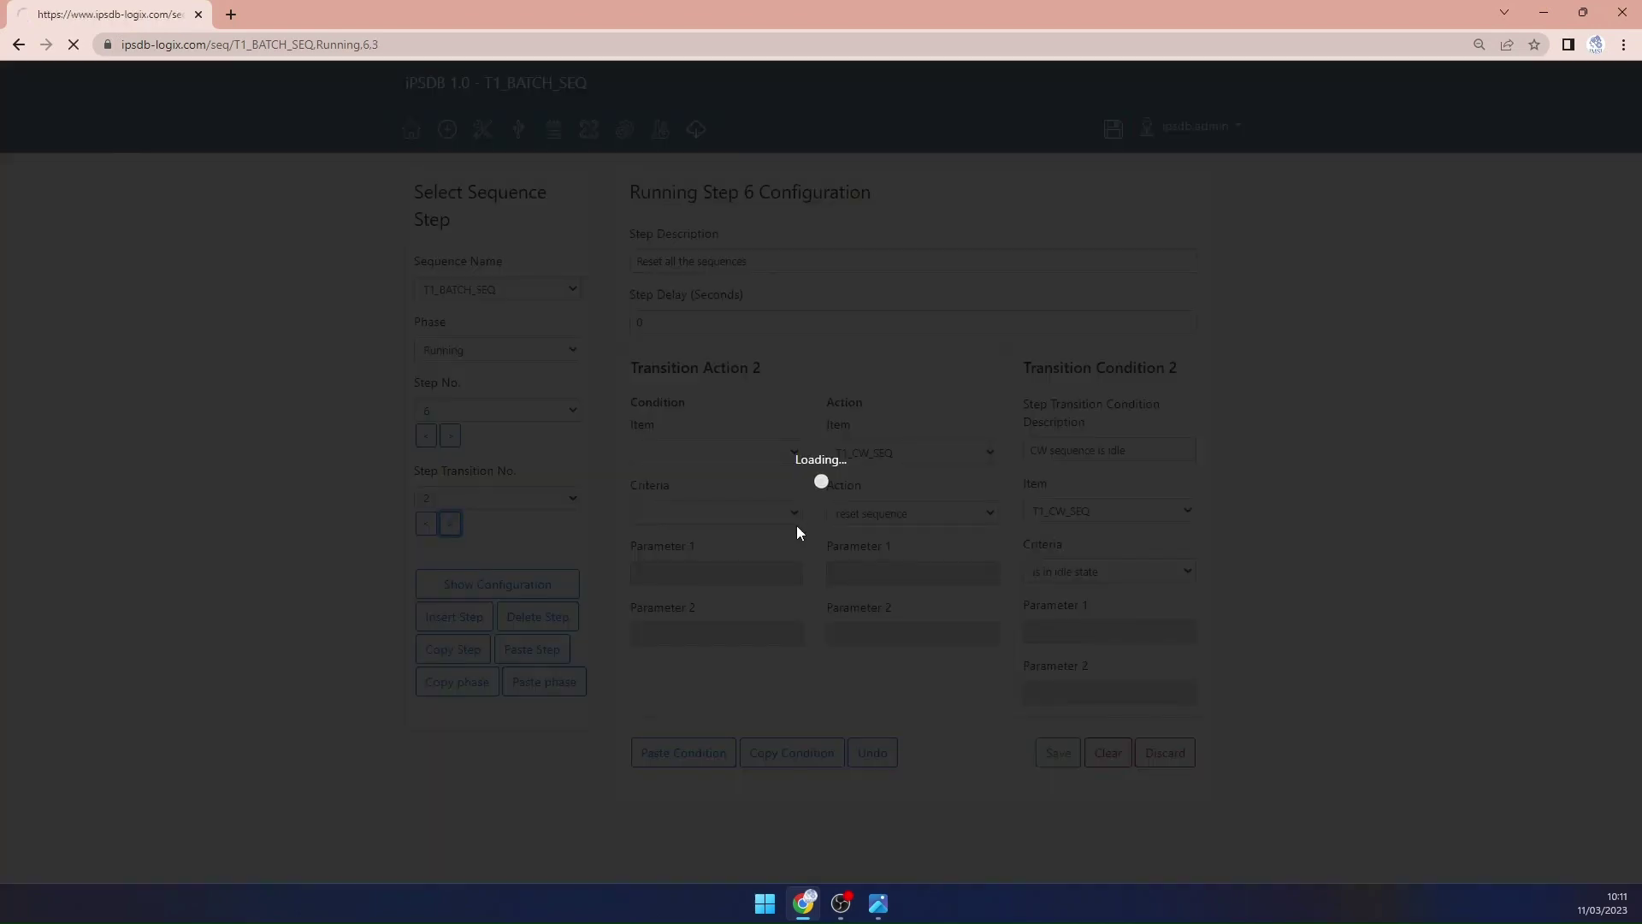
pyautogui.click(696, 752)
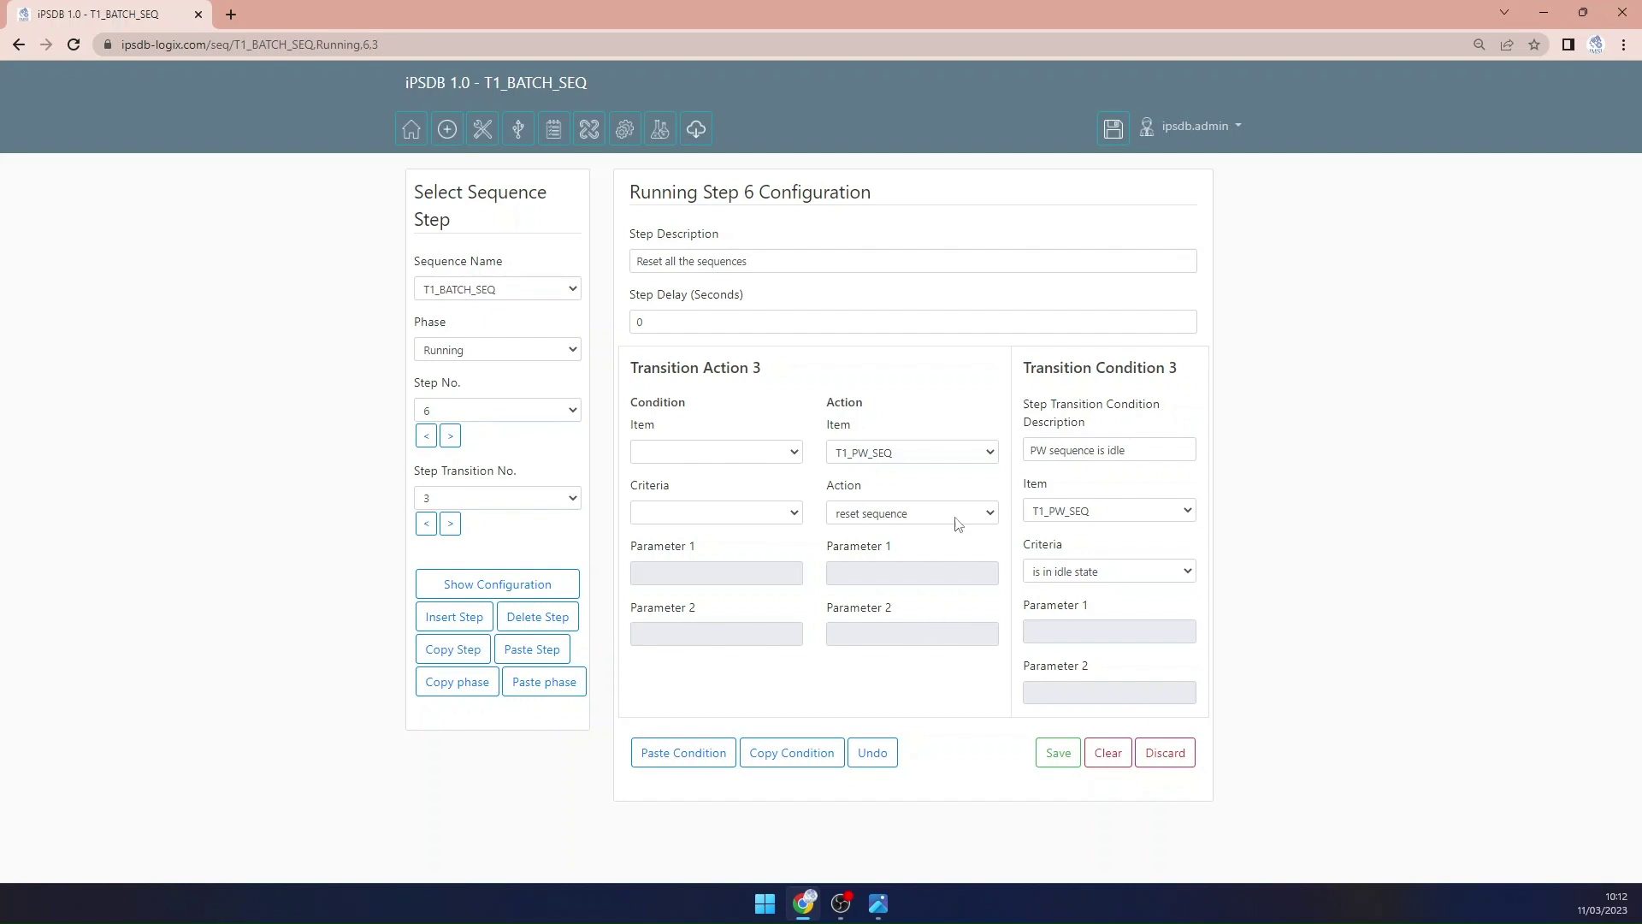
pyautogui.click(975, 453)
pyautogui.scroll(-3, 957, 631)
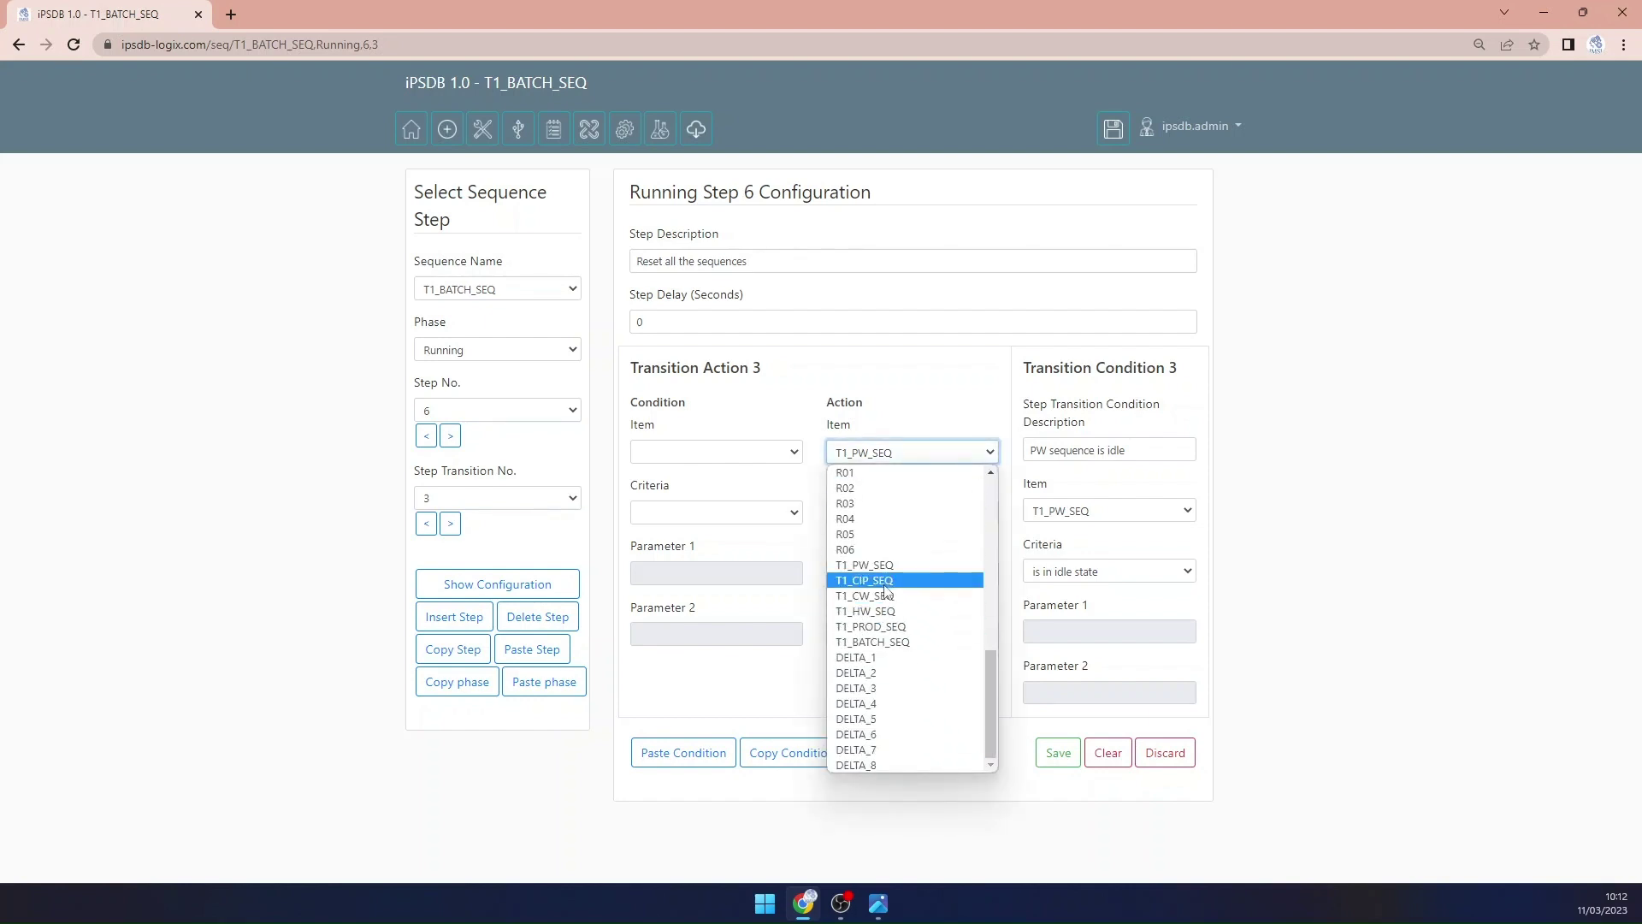
pyautogui.click(885, 582)
# Step: Set transition condition 3 of Running step 6 to item T1_CIP_SEQ, describe it as "CIP sequence is idle", and save
pyautogui.click(1145, 512)
pyautogui.scroll(1, 1088, 626)
pyautogui.scroll(-4, 1088, 626)
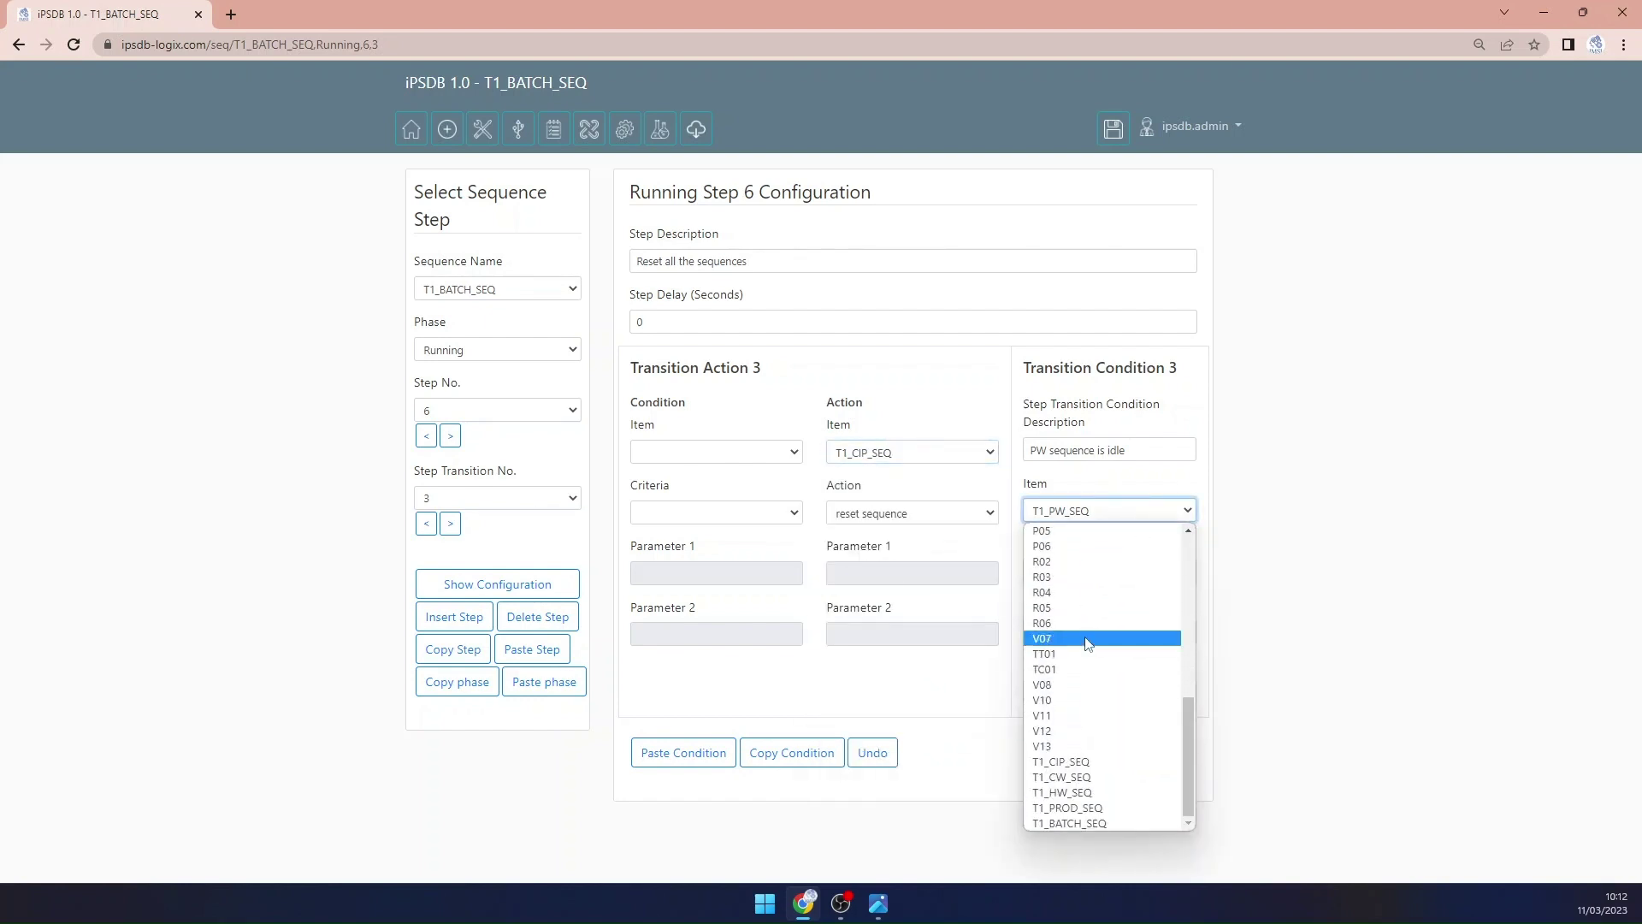
pyautogui.click(1108, 764)
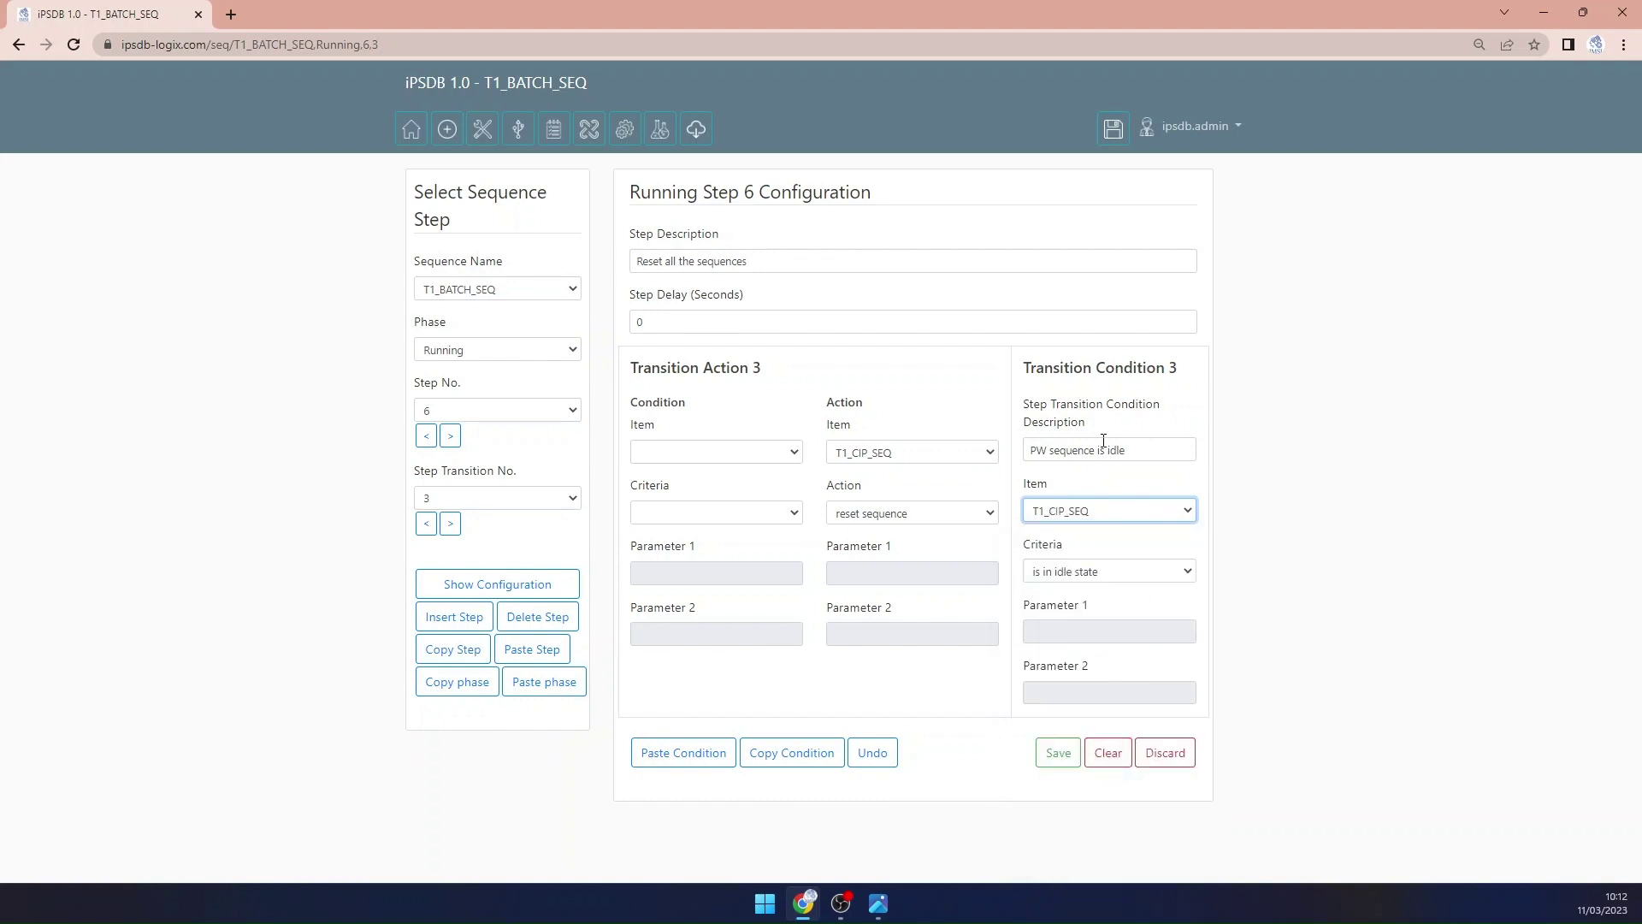
pyautogui.doubleClick(1035, 451)
pyautogui.press('BackSpace')
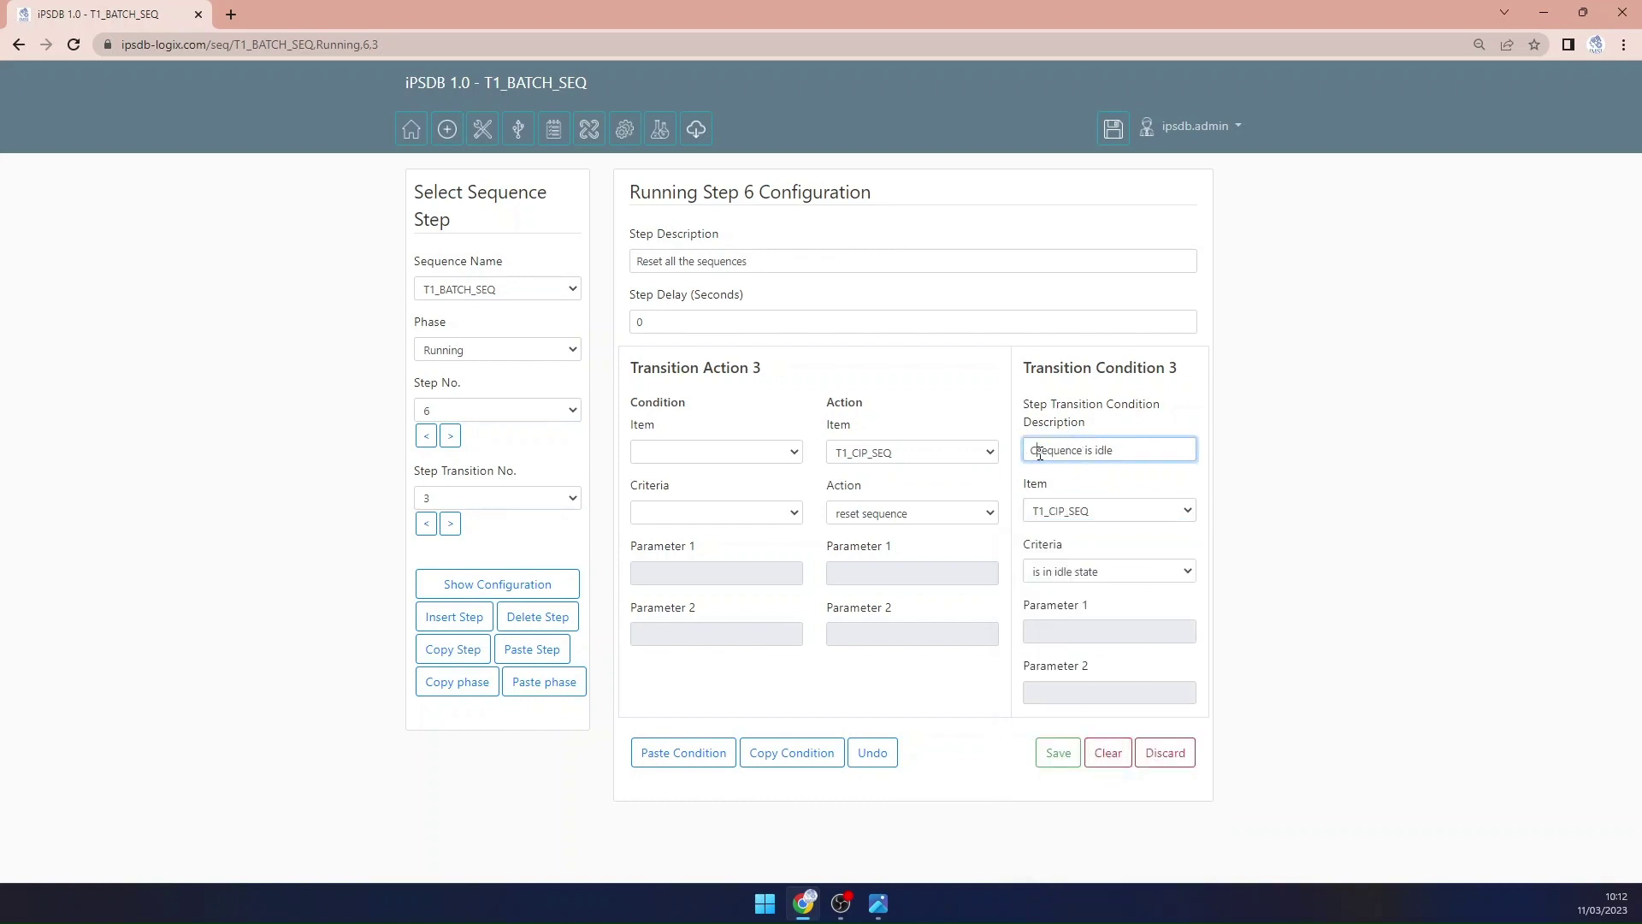
pyautogui.write('CIP s')
pyautogui.click(1057, 752)
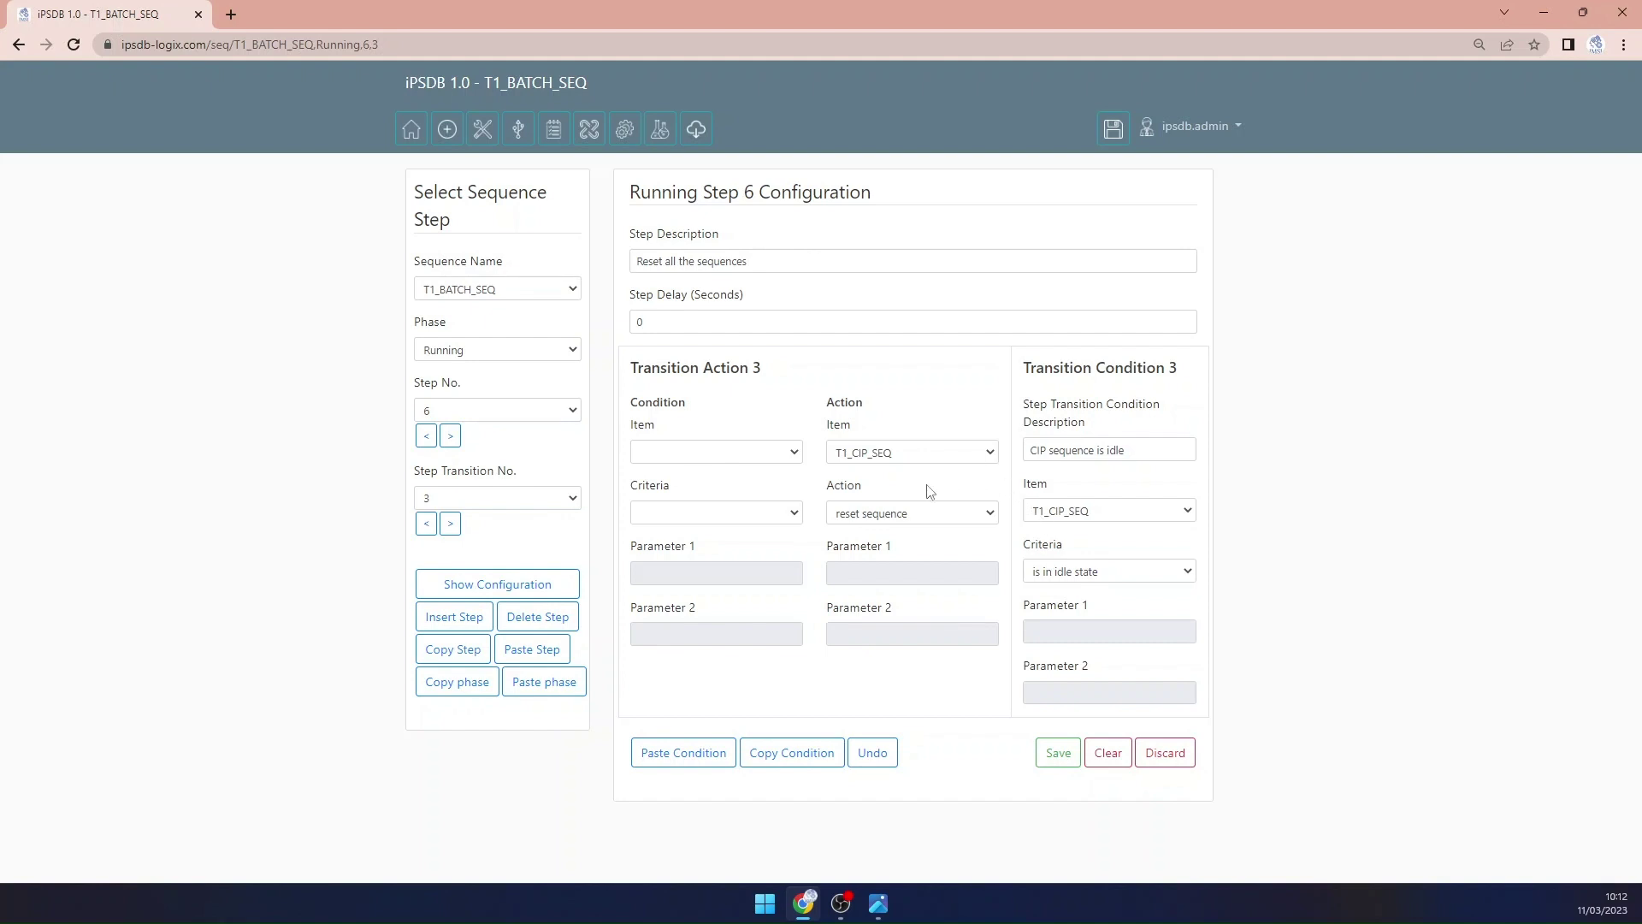
# Step: Paste the copied condition into transition 4 of Running step 6 and change its action item to T1_HW_SEQ
pyautogui.click(450, 523)
pyautogui.click(681, 753)
pyautogui.click(935, 444)
pyautogui.scroll(-5, 928, 548)
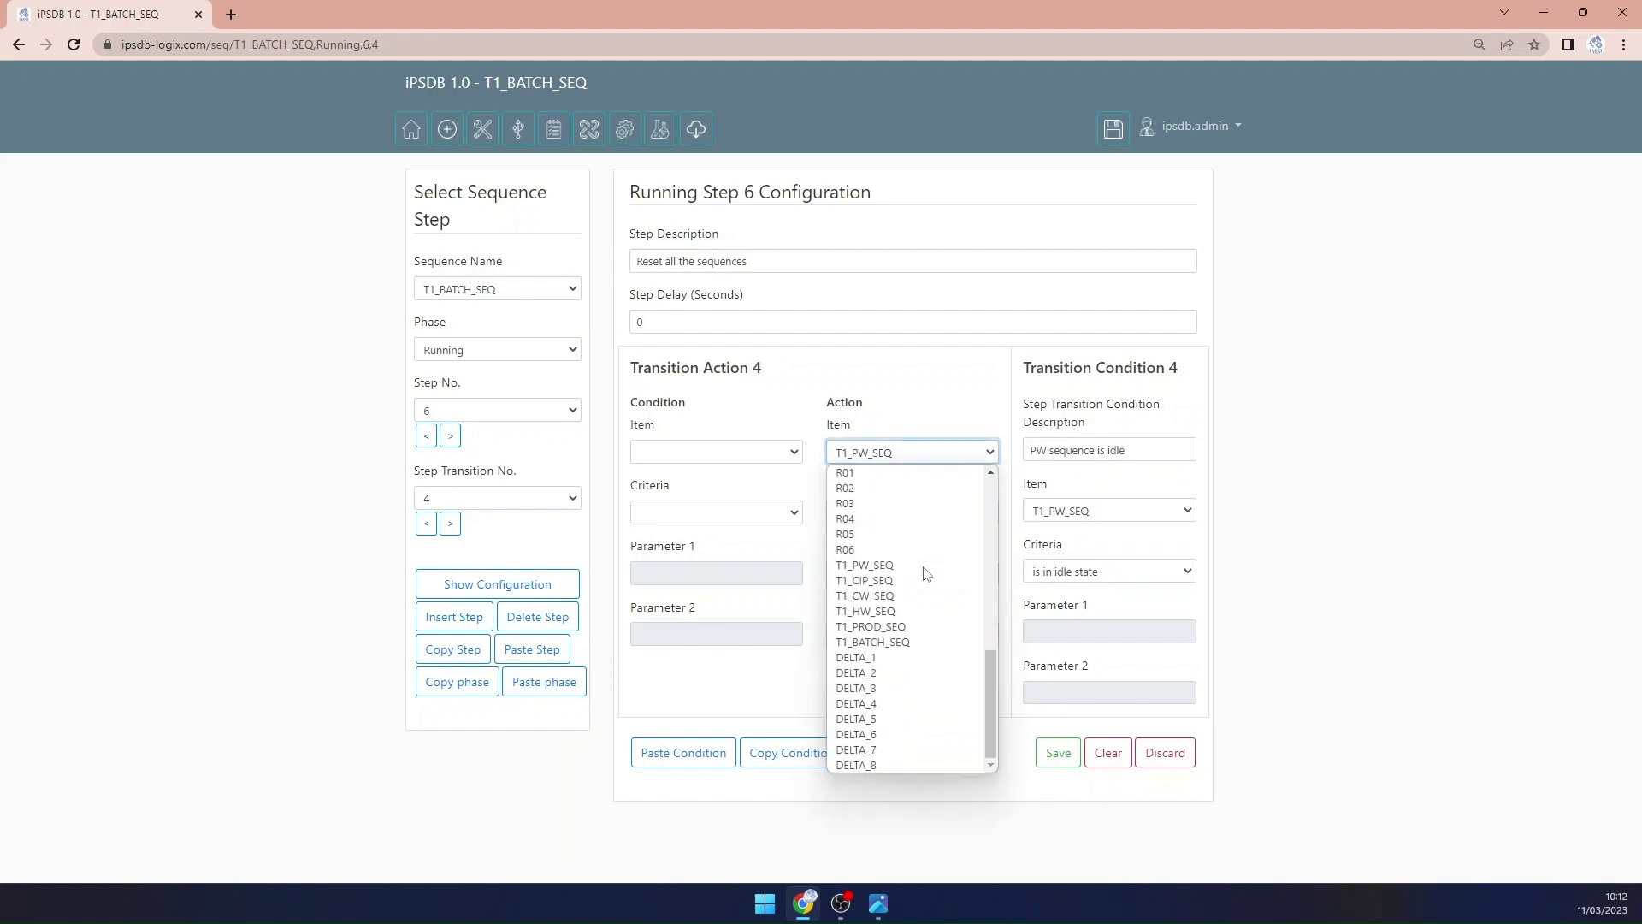
pyautogui.click(898, 610)
# Step: Set transition condition 4 of Running step 6 to item T1_HW_SEQ, describe it as "HW sequence is idle", and save
pyautogui.click(1101, 513)
pyautogui.scroll(-3, 1116, 590)
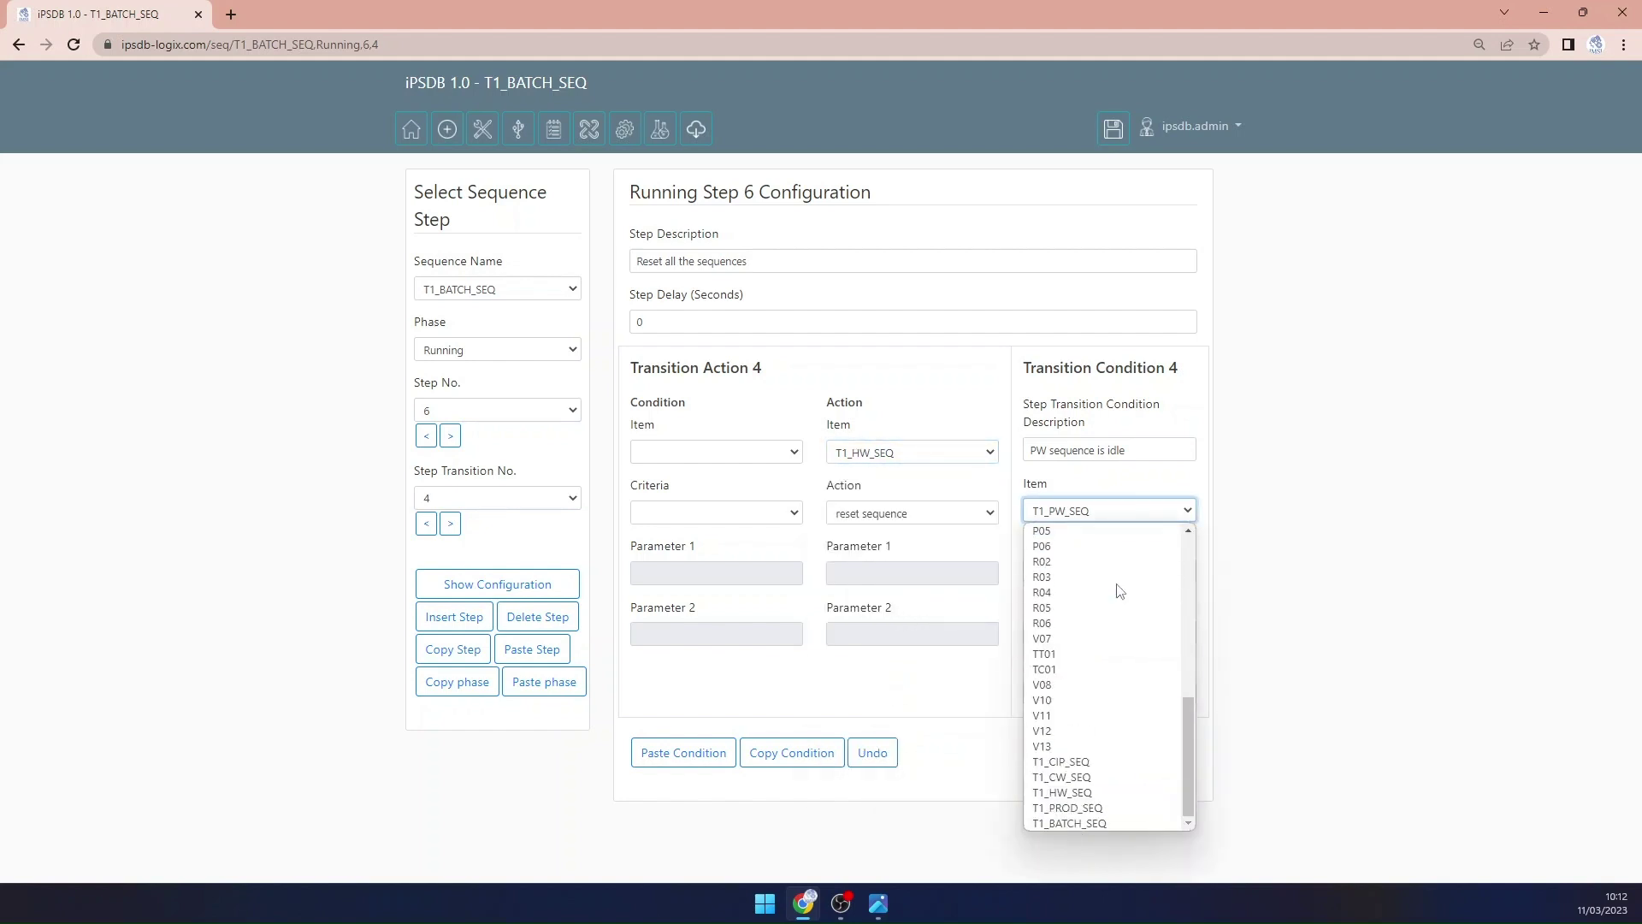
pyautogui.click(1116, 792)
pyautogui.click(1036, 451)
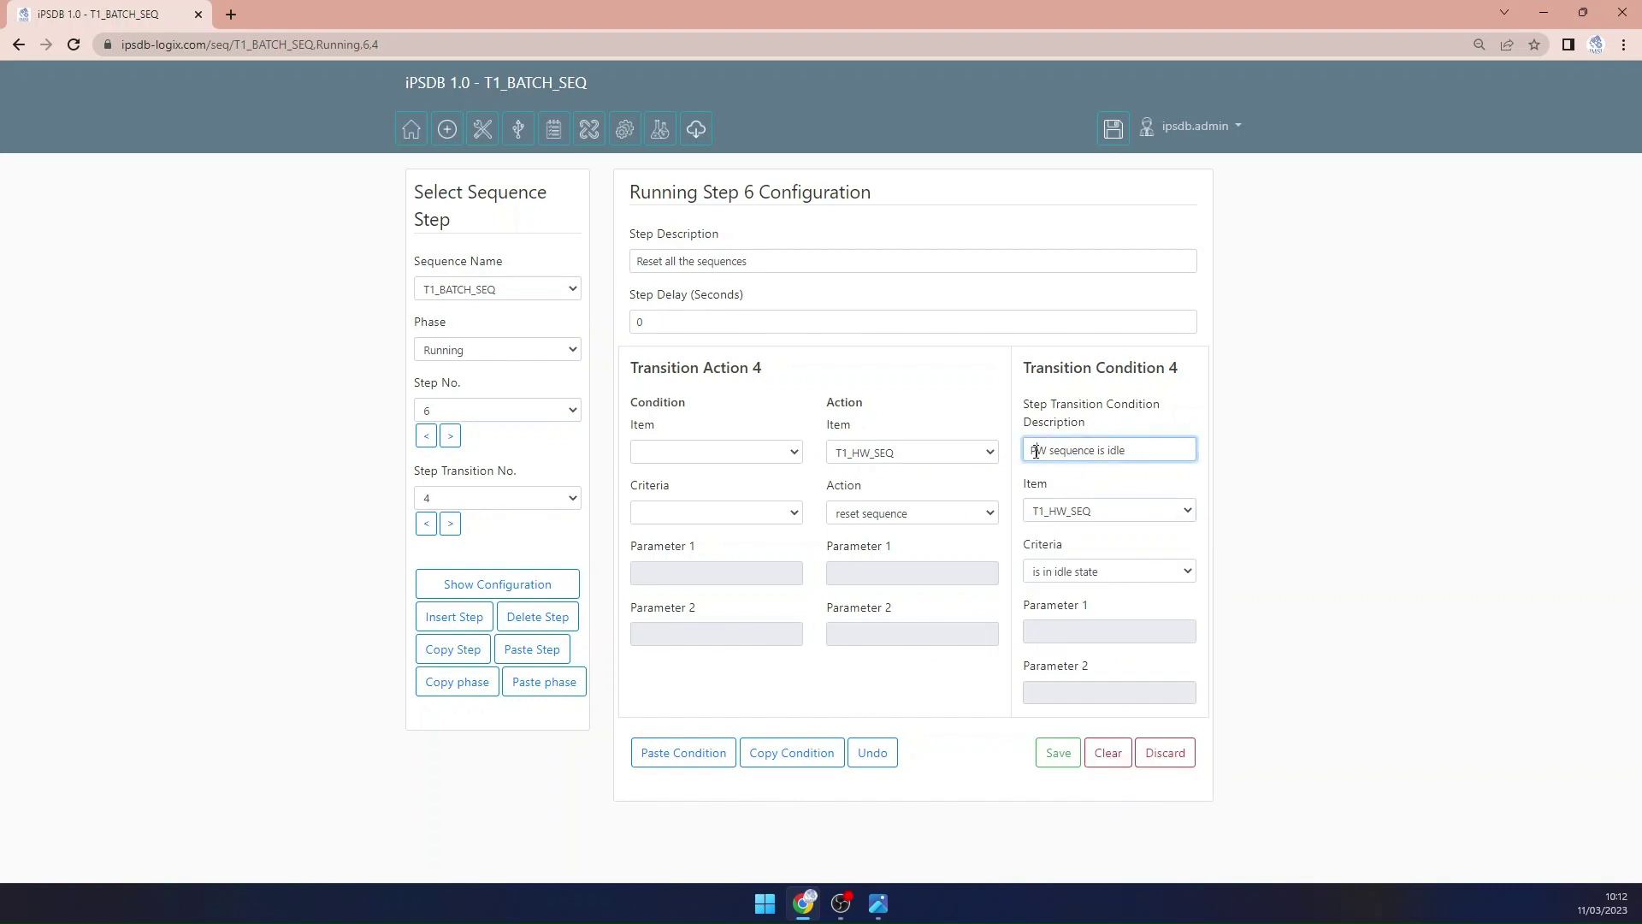
pyautogui.press('BackSpace')
pyautogui.write('H')
pyautogui.click(1057, 751)
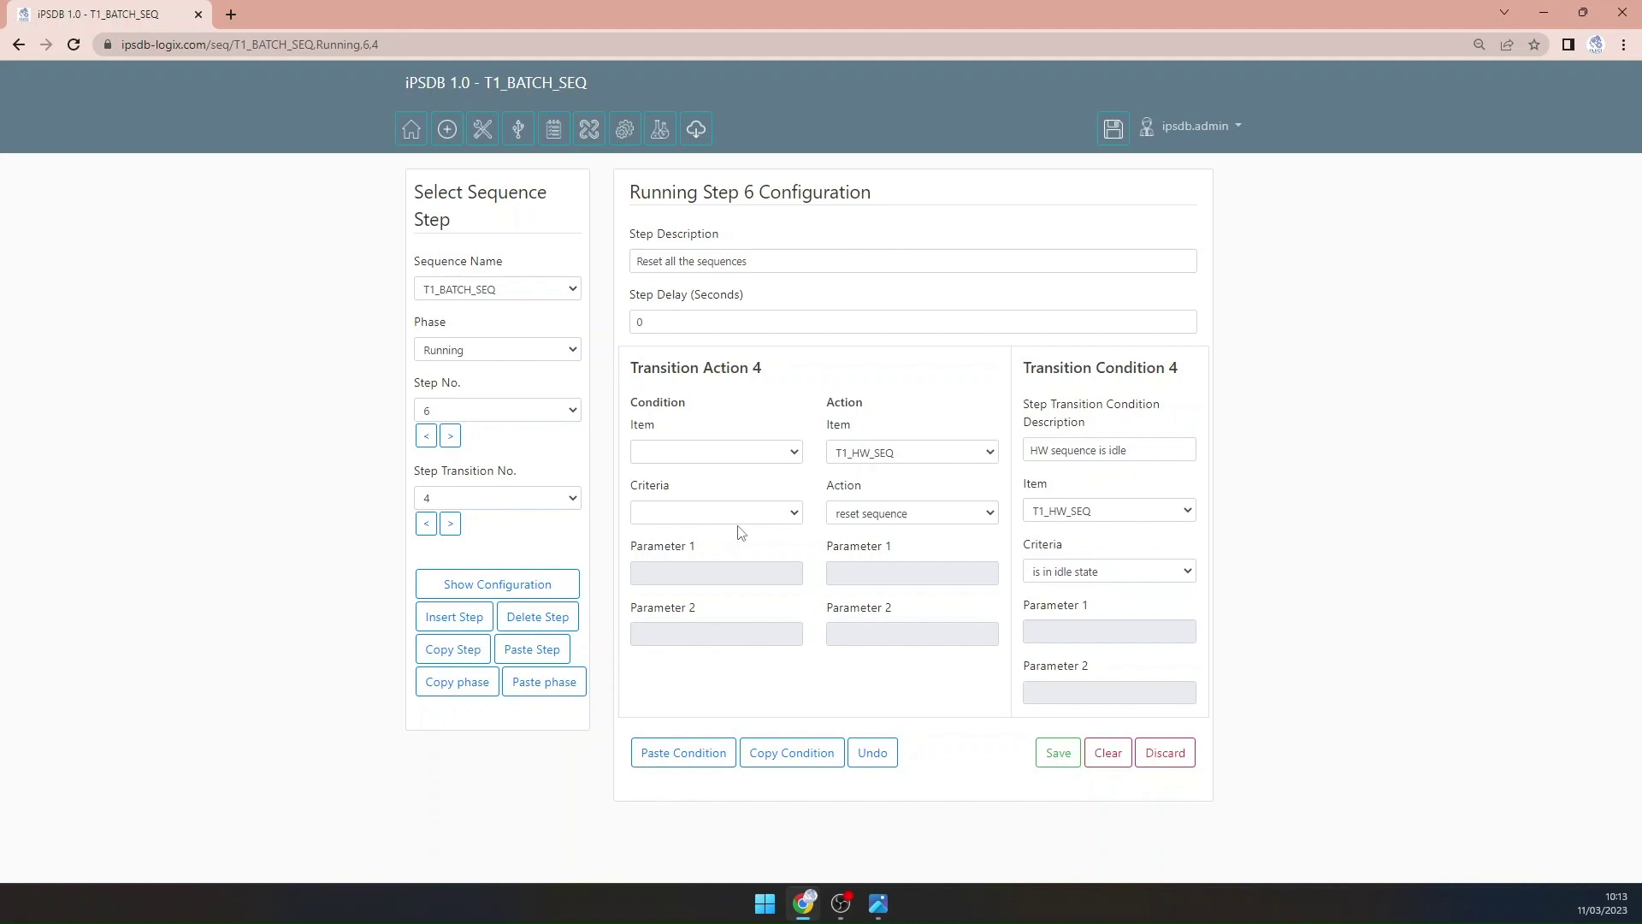
# Step: Show the configuration of transition 0 in Running step 1 to check the prewash action and condition
pyautogui.hotkey('alt', 'Tab')
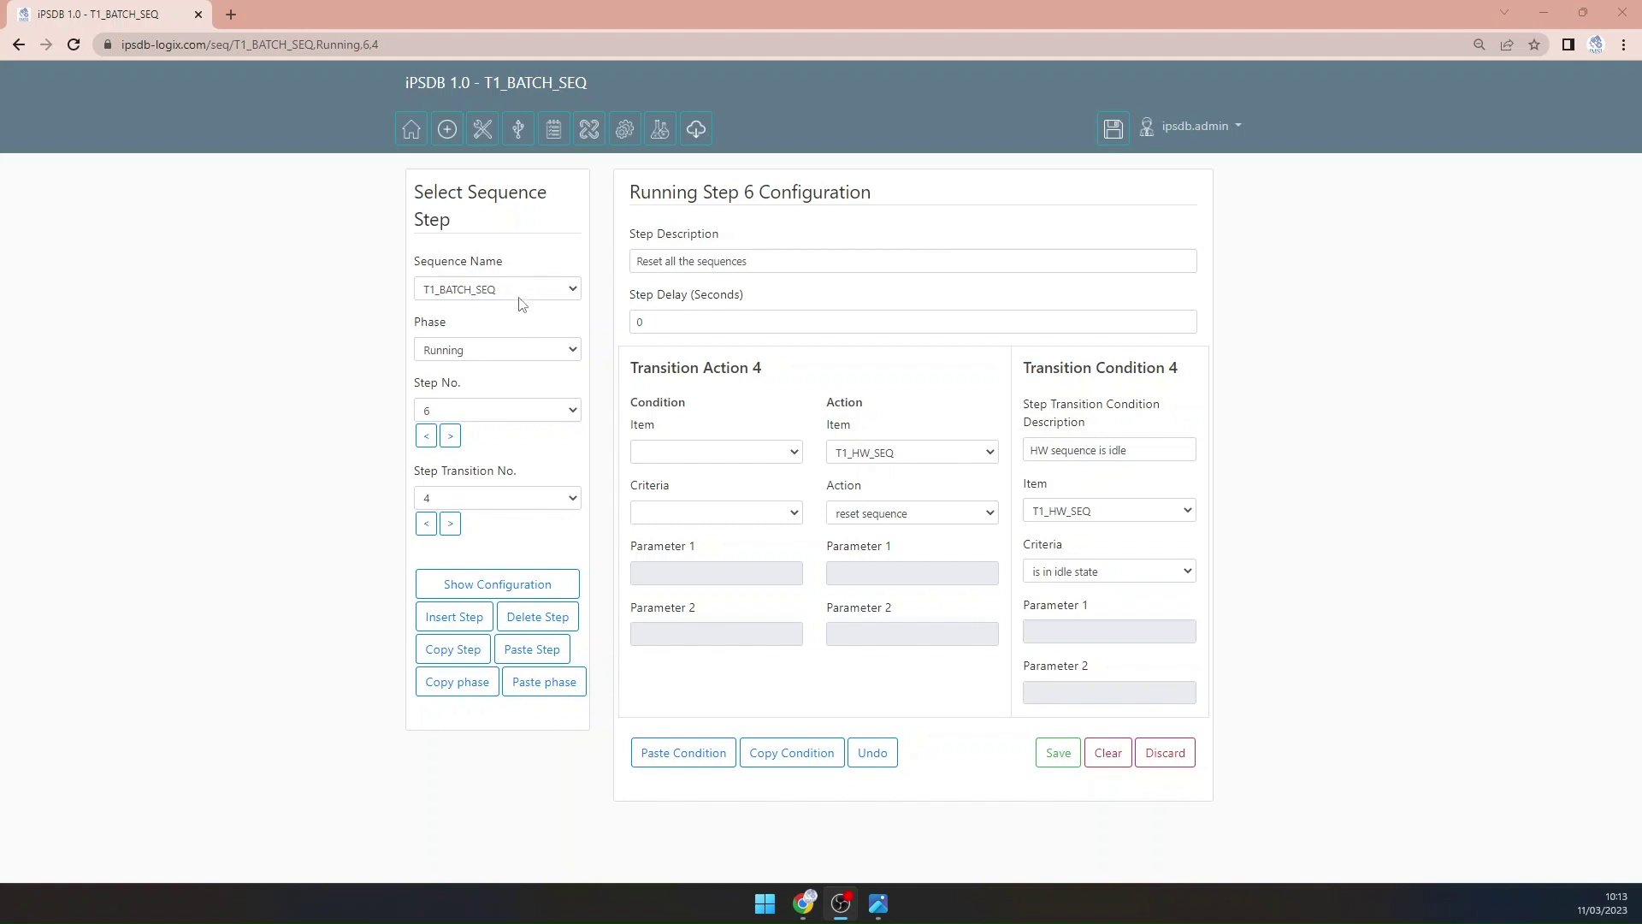
pyautogui.click(455, 419)
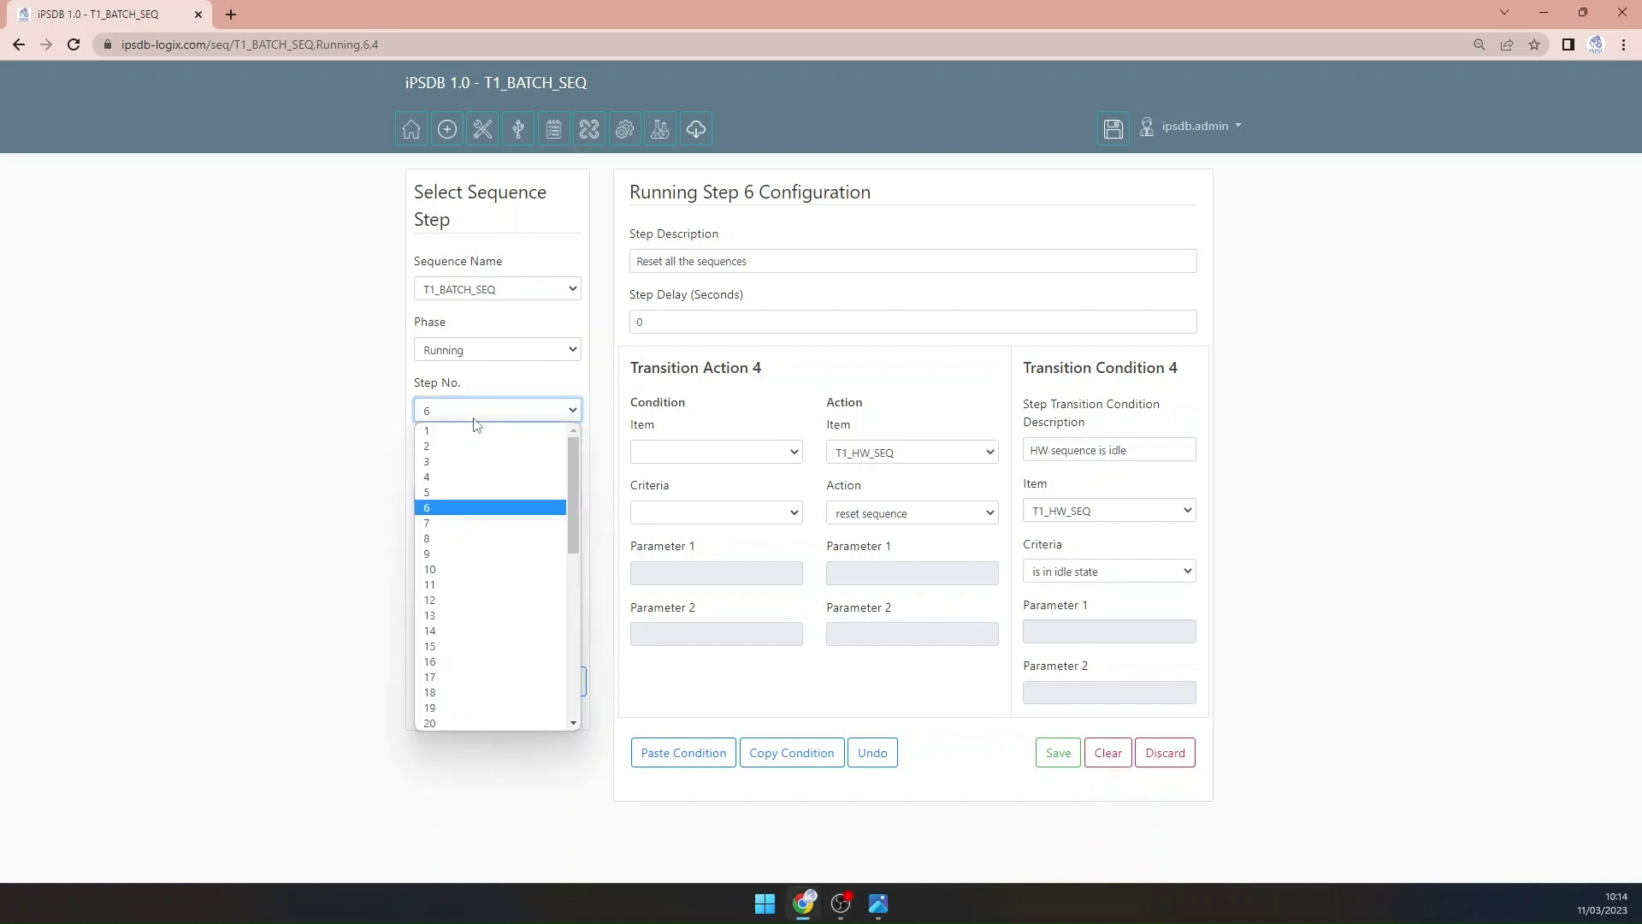
pyautogui.click(456, 434)
pyautogui.click(501, 585)
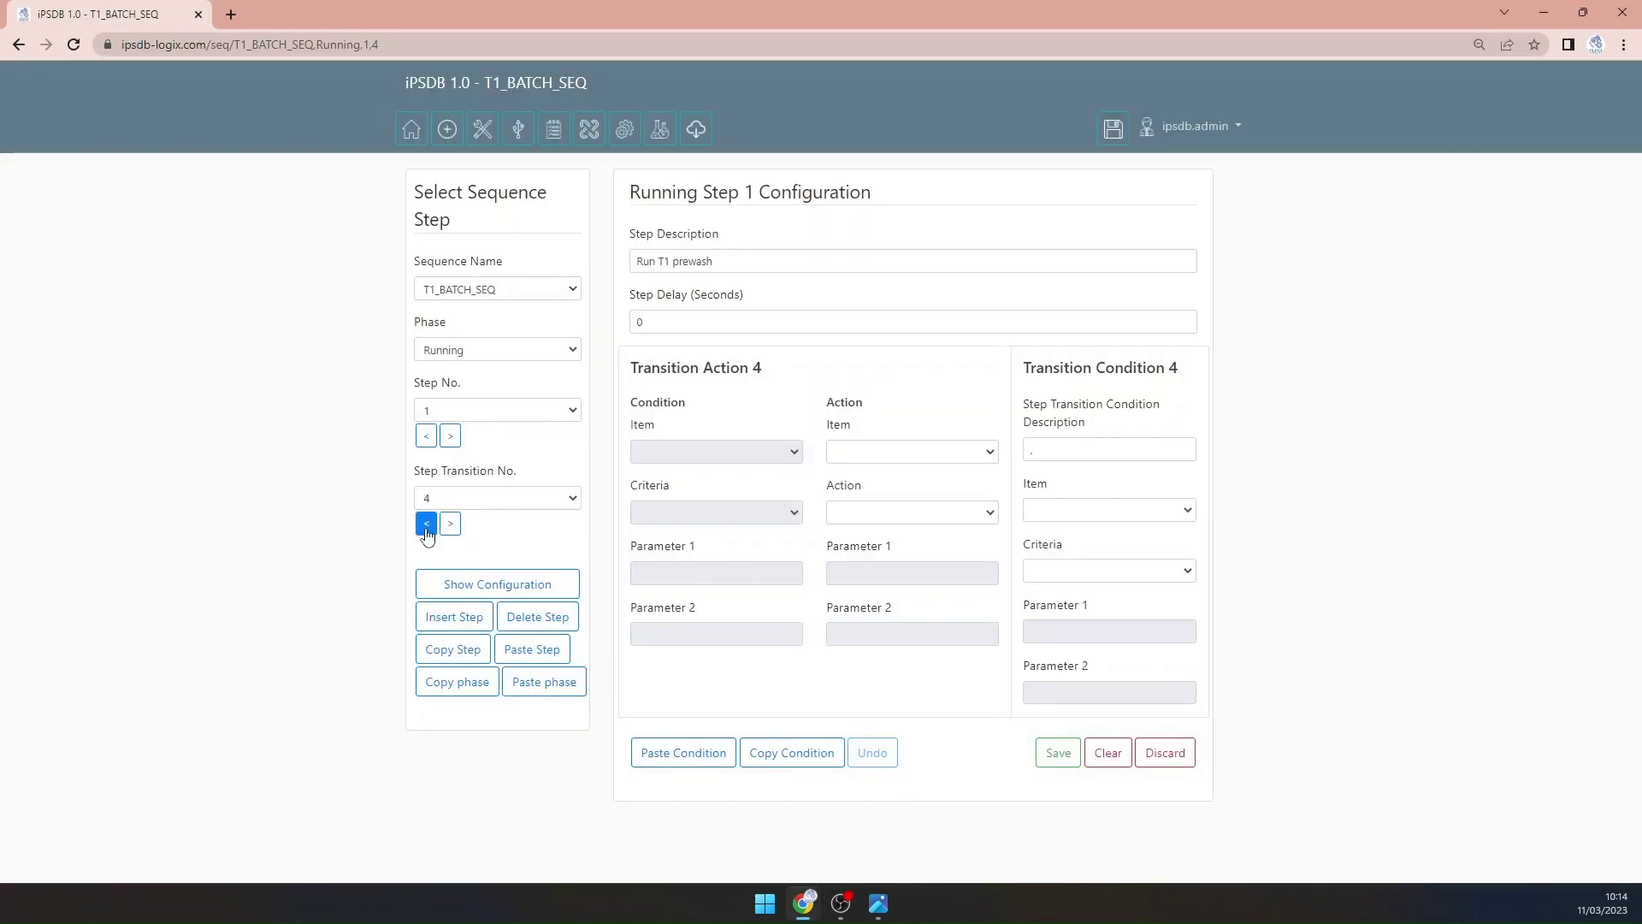
pyautogui.click(426, 523)
pyautogui.click(461, 500)
pyautogui.click(466, 514)
pyautogui.click(514, 580)
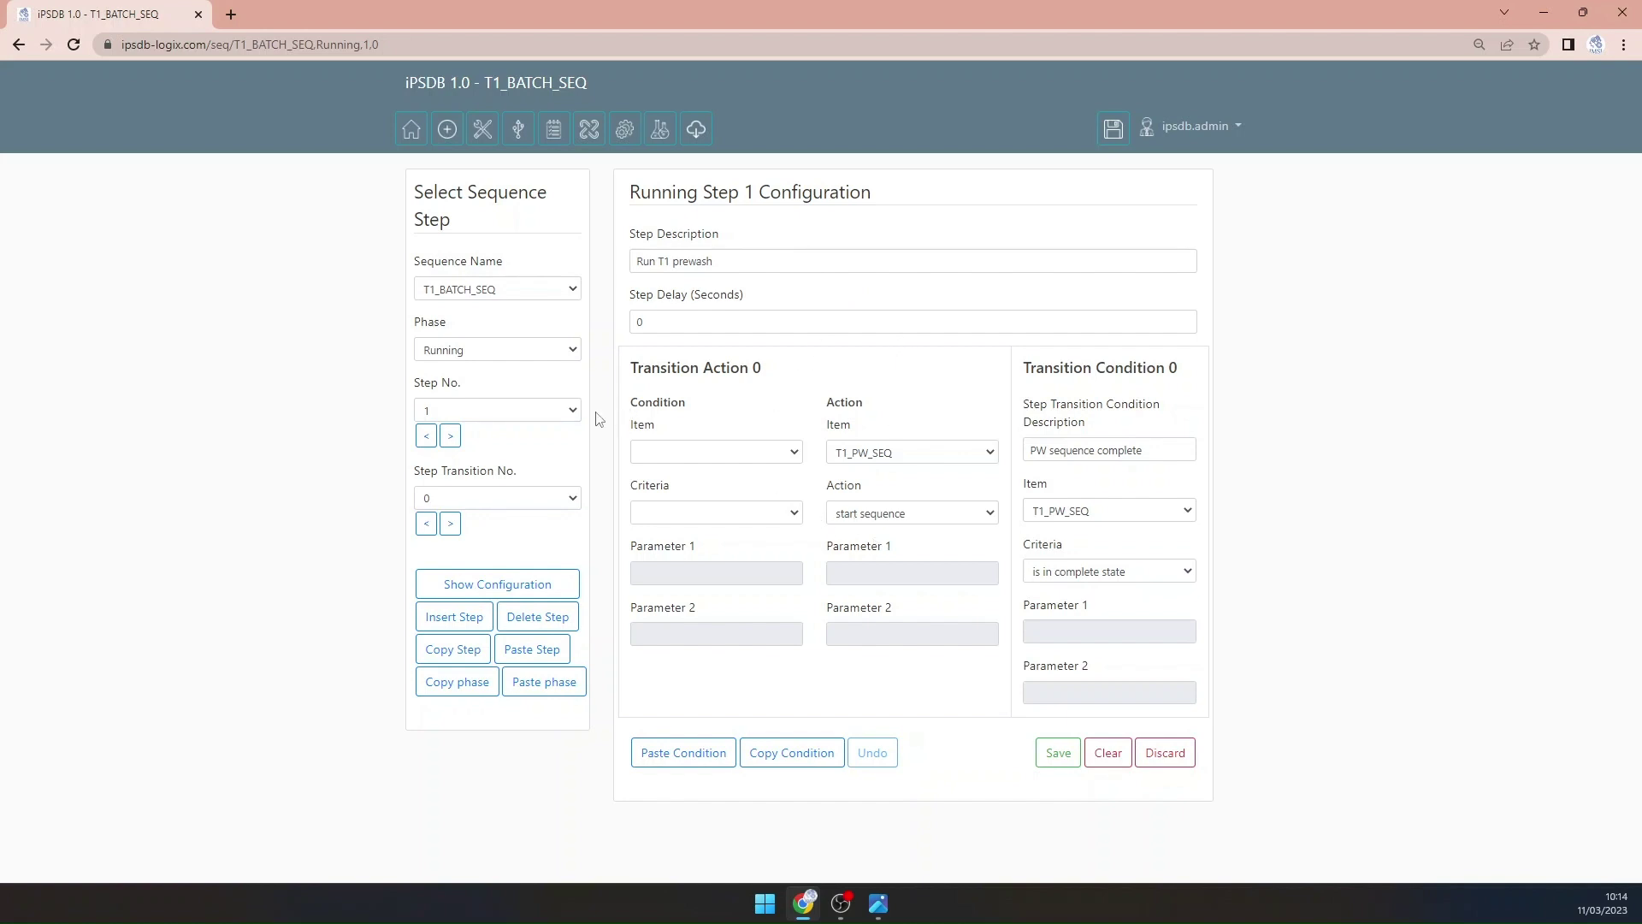
# Step: Review the transition 0 actions and conditions of Running steps 2 through 5 one after another
pyautogui.click(451, 437)
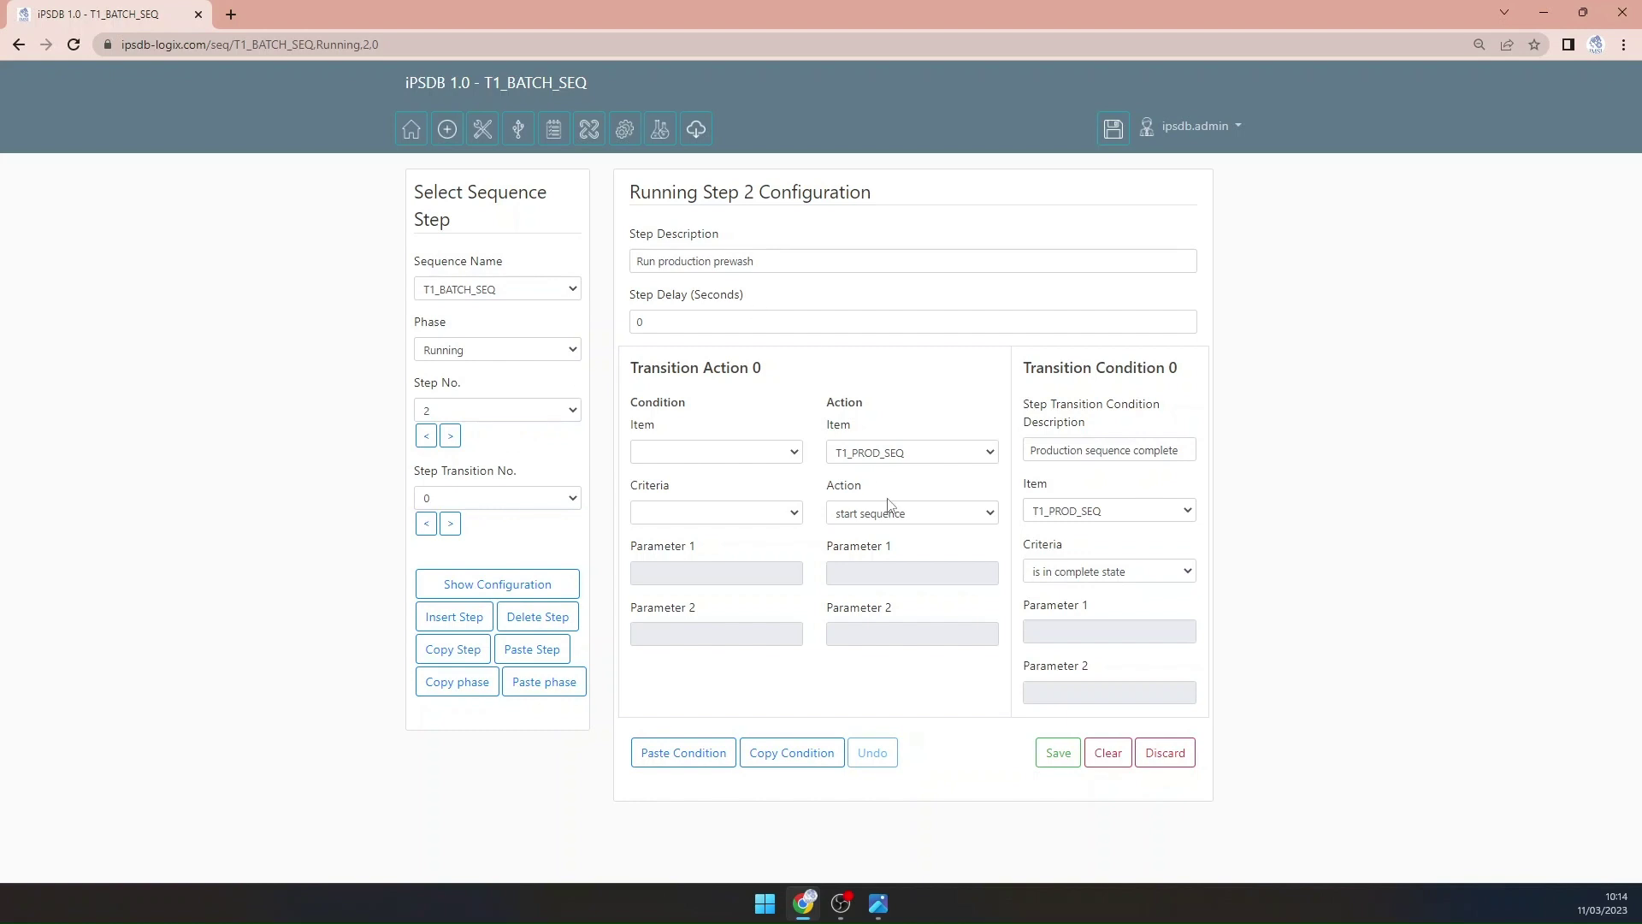
pyautogui.click(426, 436)
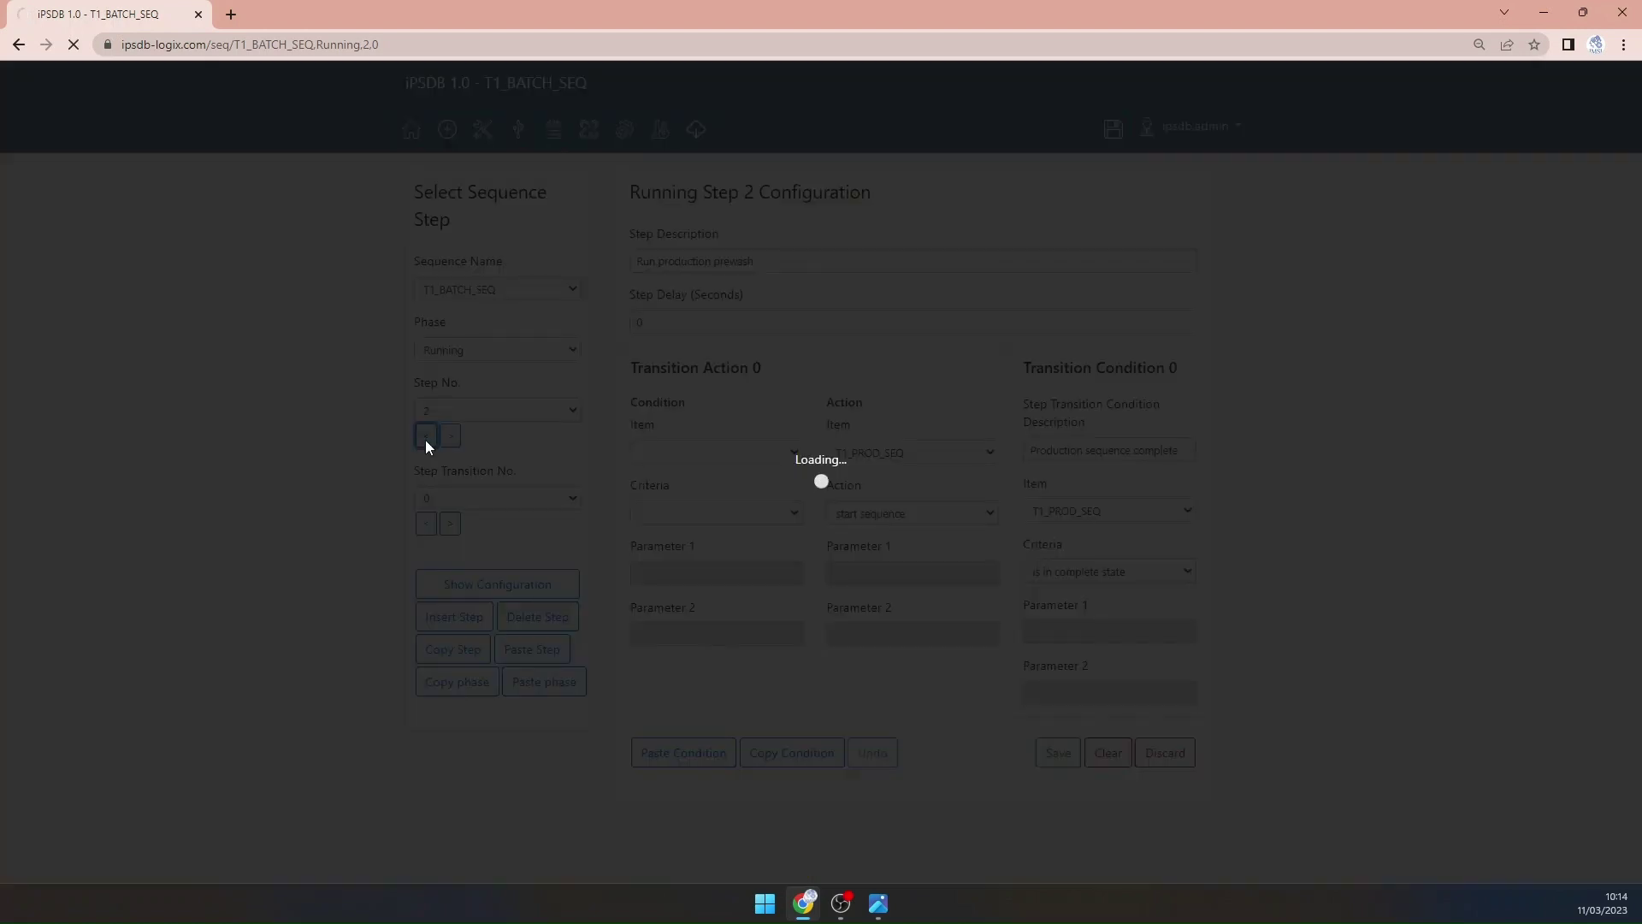
pyautogui.click(450, 438)
pyautogui.click(450, 437)
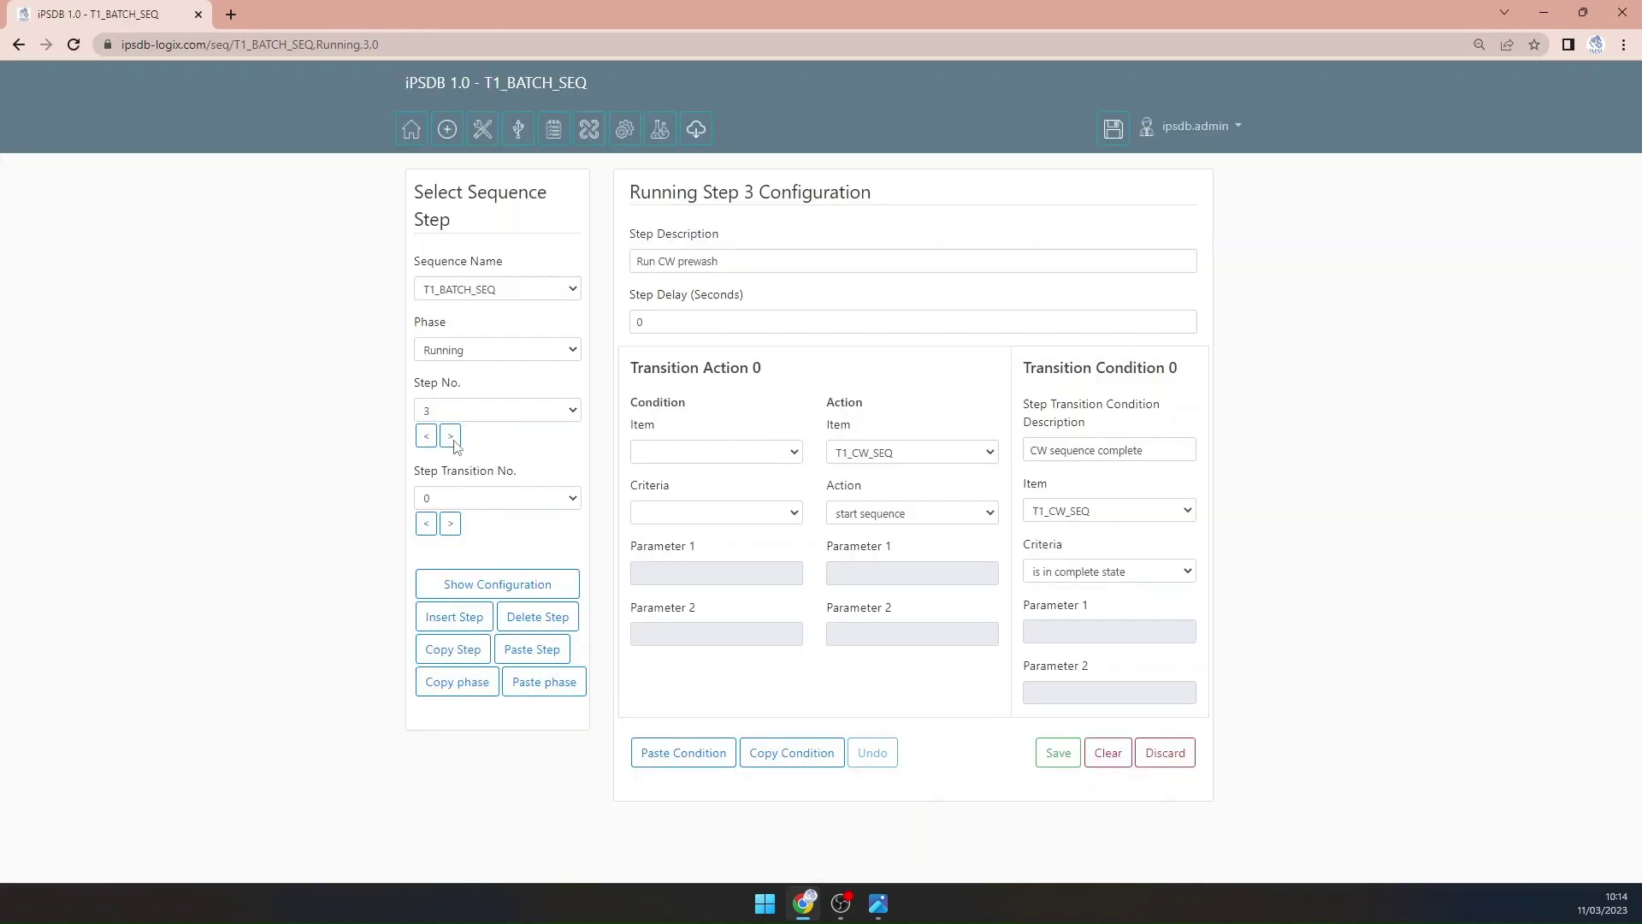
pyautogui.click(451, 437)
pyautogui.click(451, 437)
# Step: Show the Holding phase configuration of T1_BATCH_SEQ and select step 1, transition 0
pyautogui.click(505, 350)
pyautogui.click(500, 396)
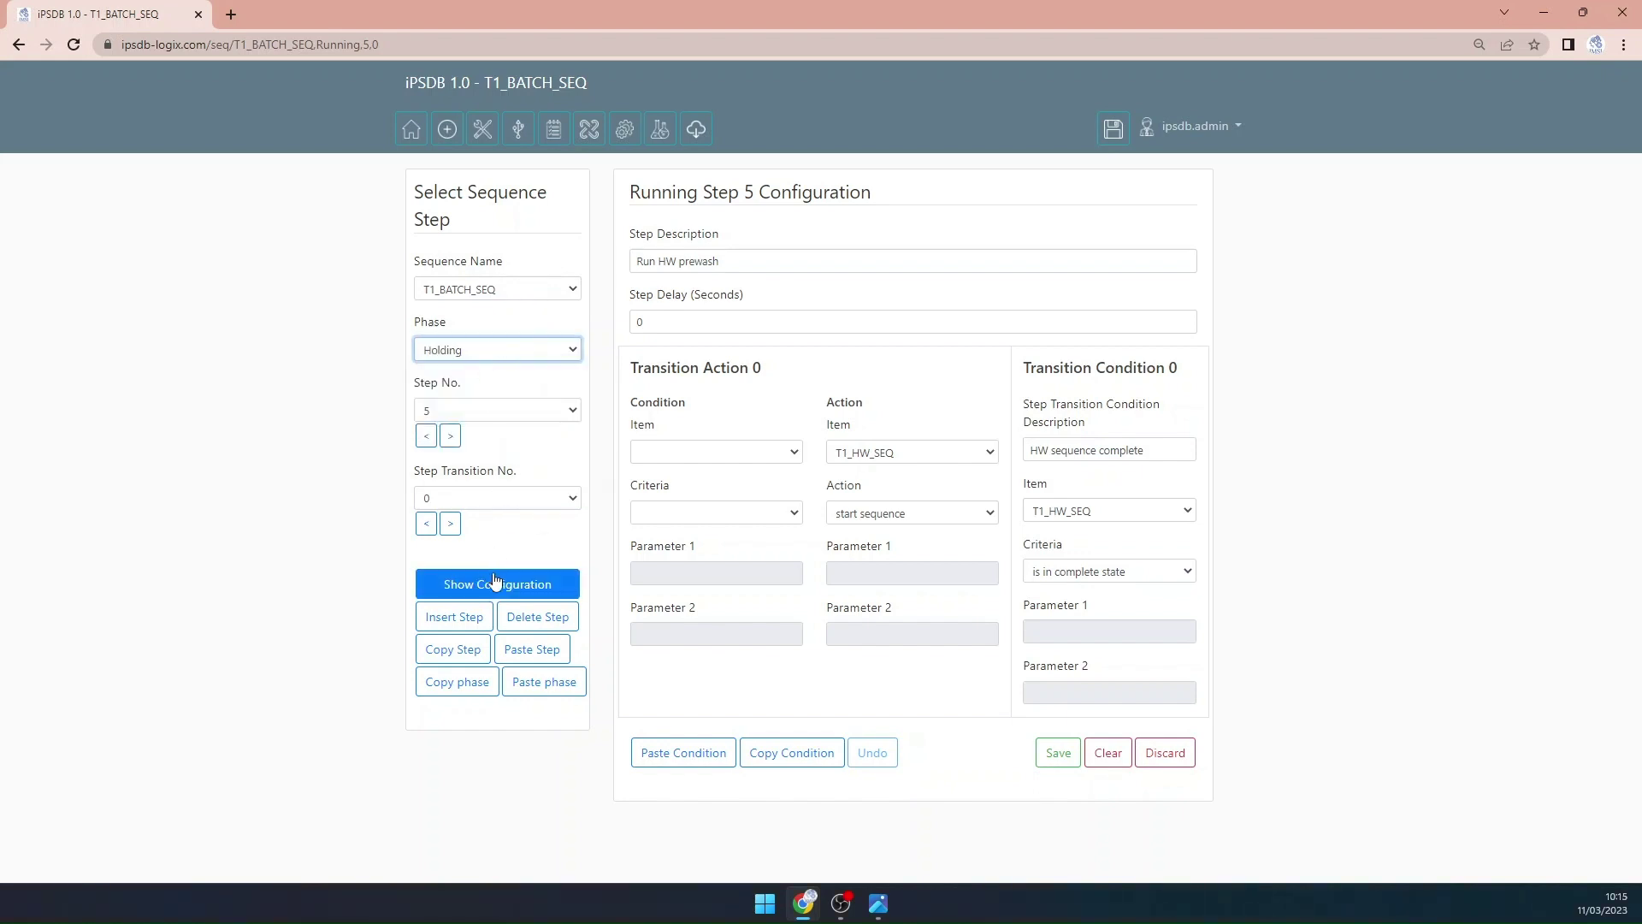
pyautogui.click(494, 583)
pyautogui.click(478, 415)
pyautogui.click(477, 430)
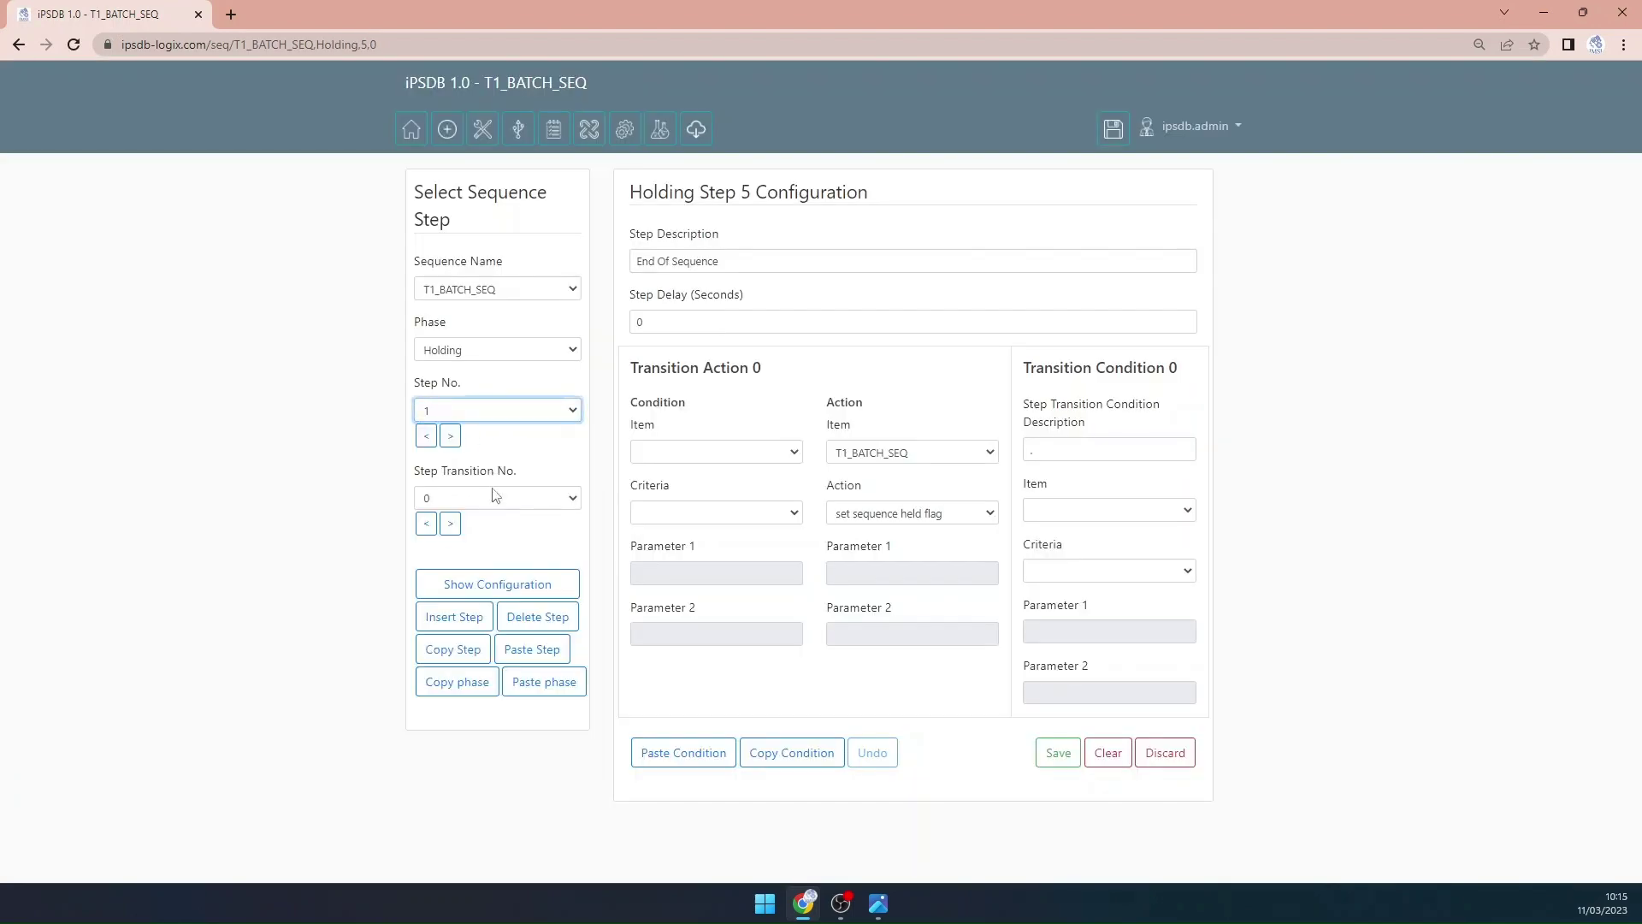
# Step: Show the configuration of Holding step 1 and set its description to "Store running step number for restart"
pyautogui.click(495, 582)
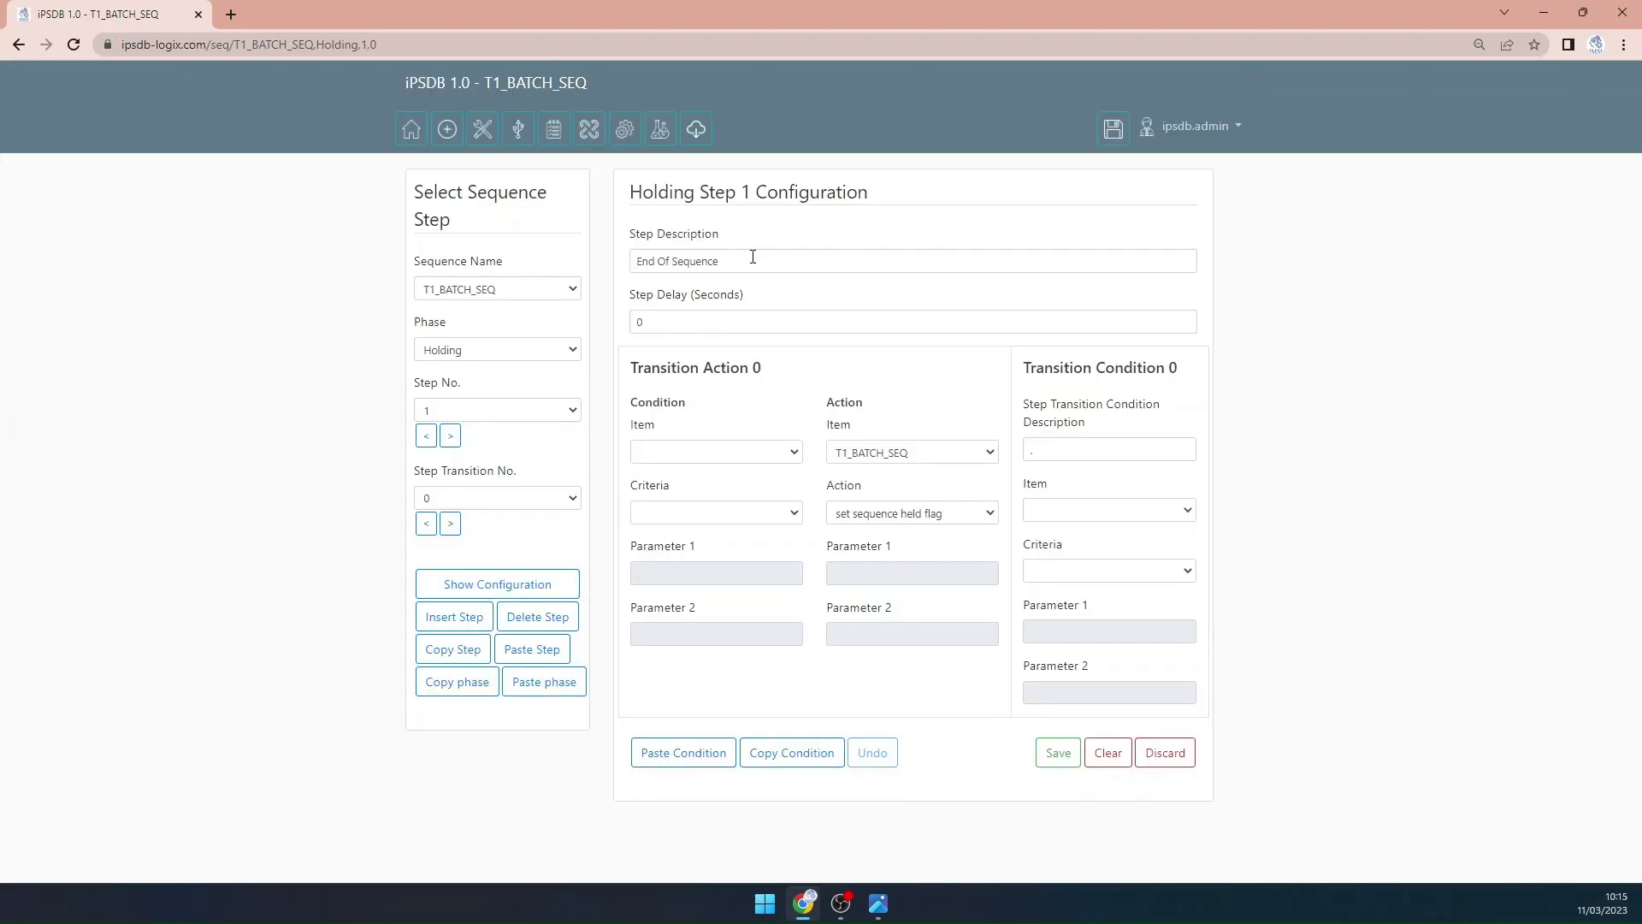
pyautogui.moveTo(753, 257); pyautogui.dragTo(506, 233)
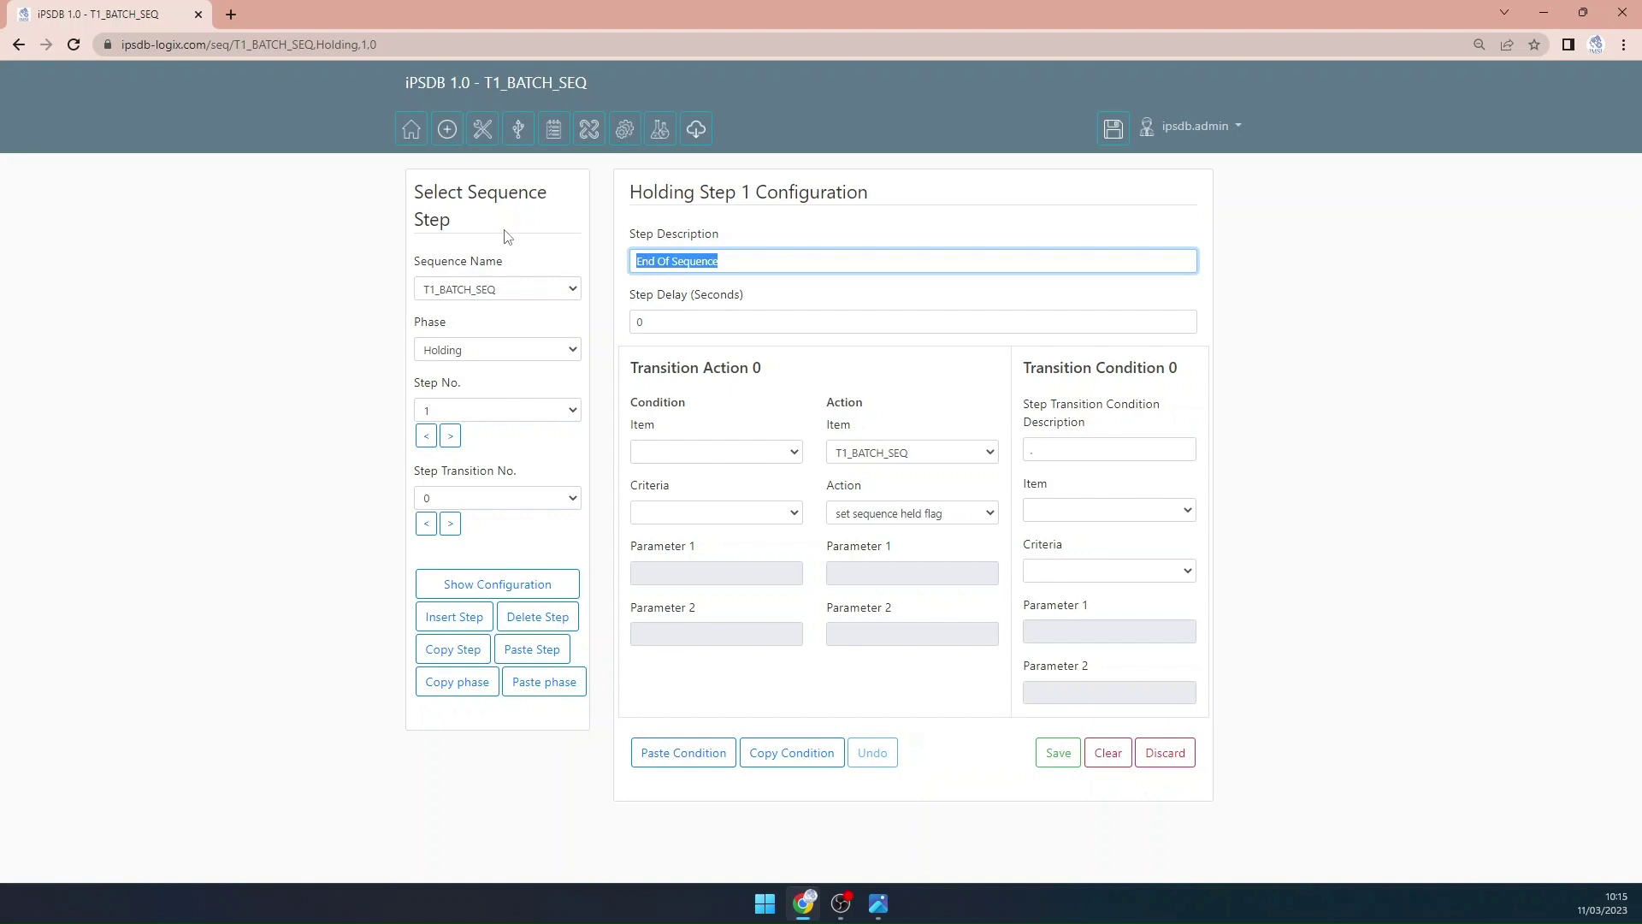
pyautogui.write('St')
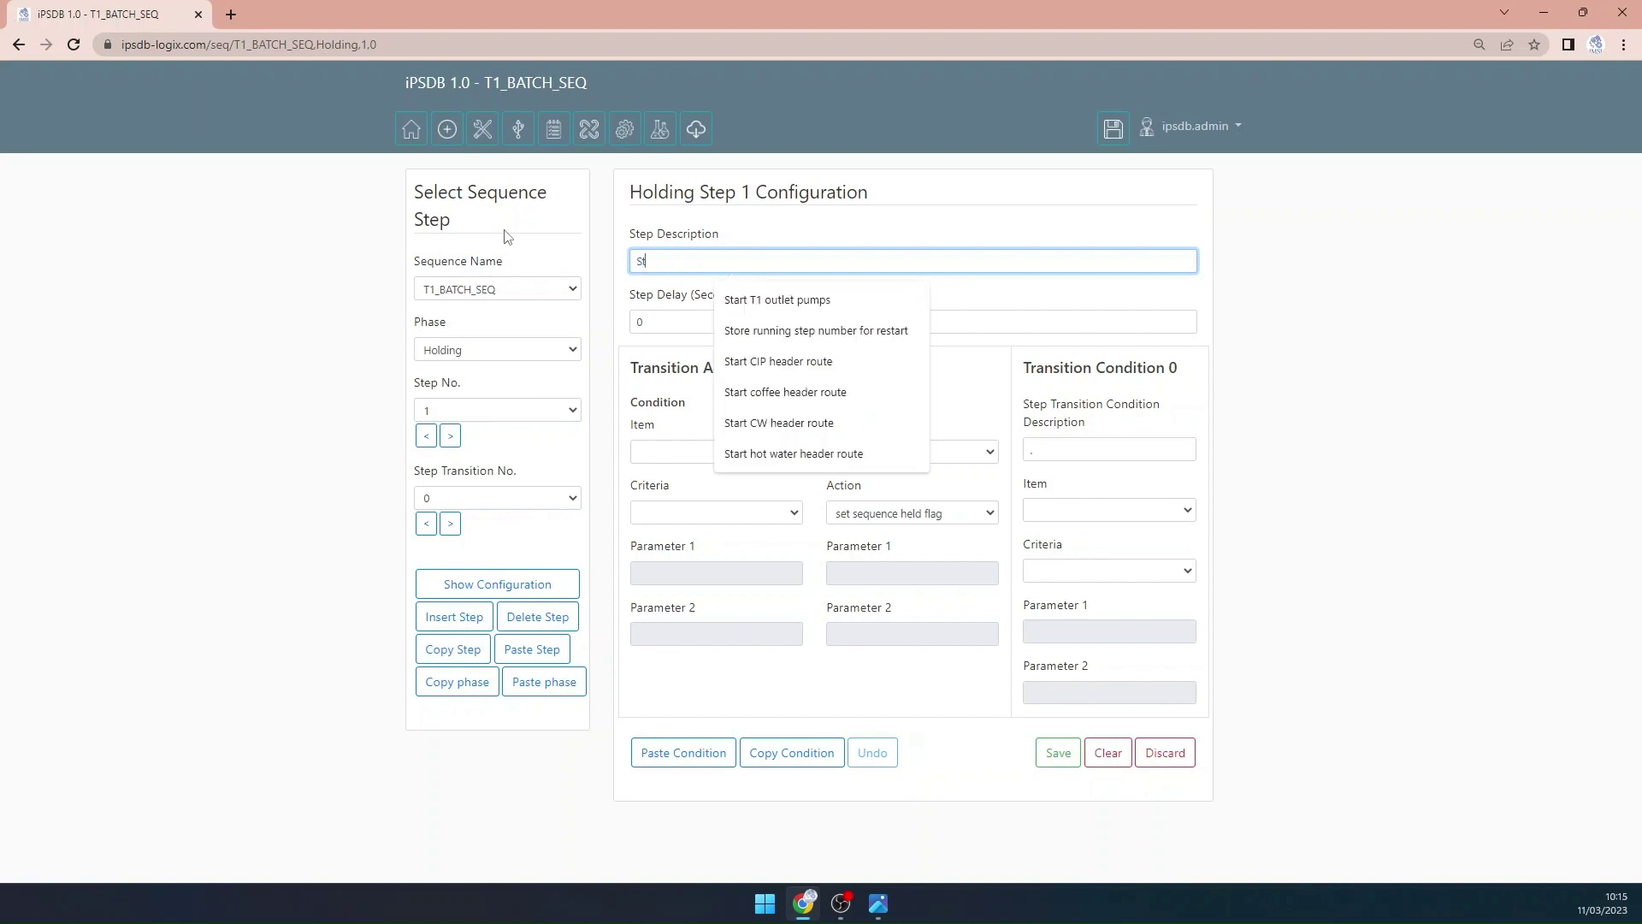
pyautogui.write('ore')
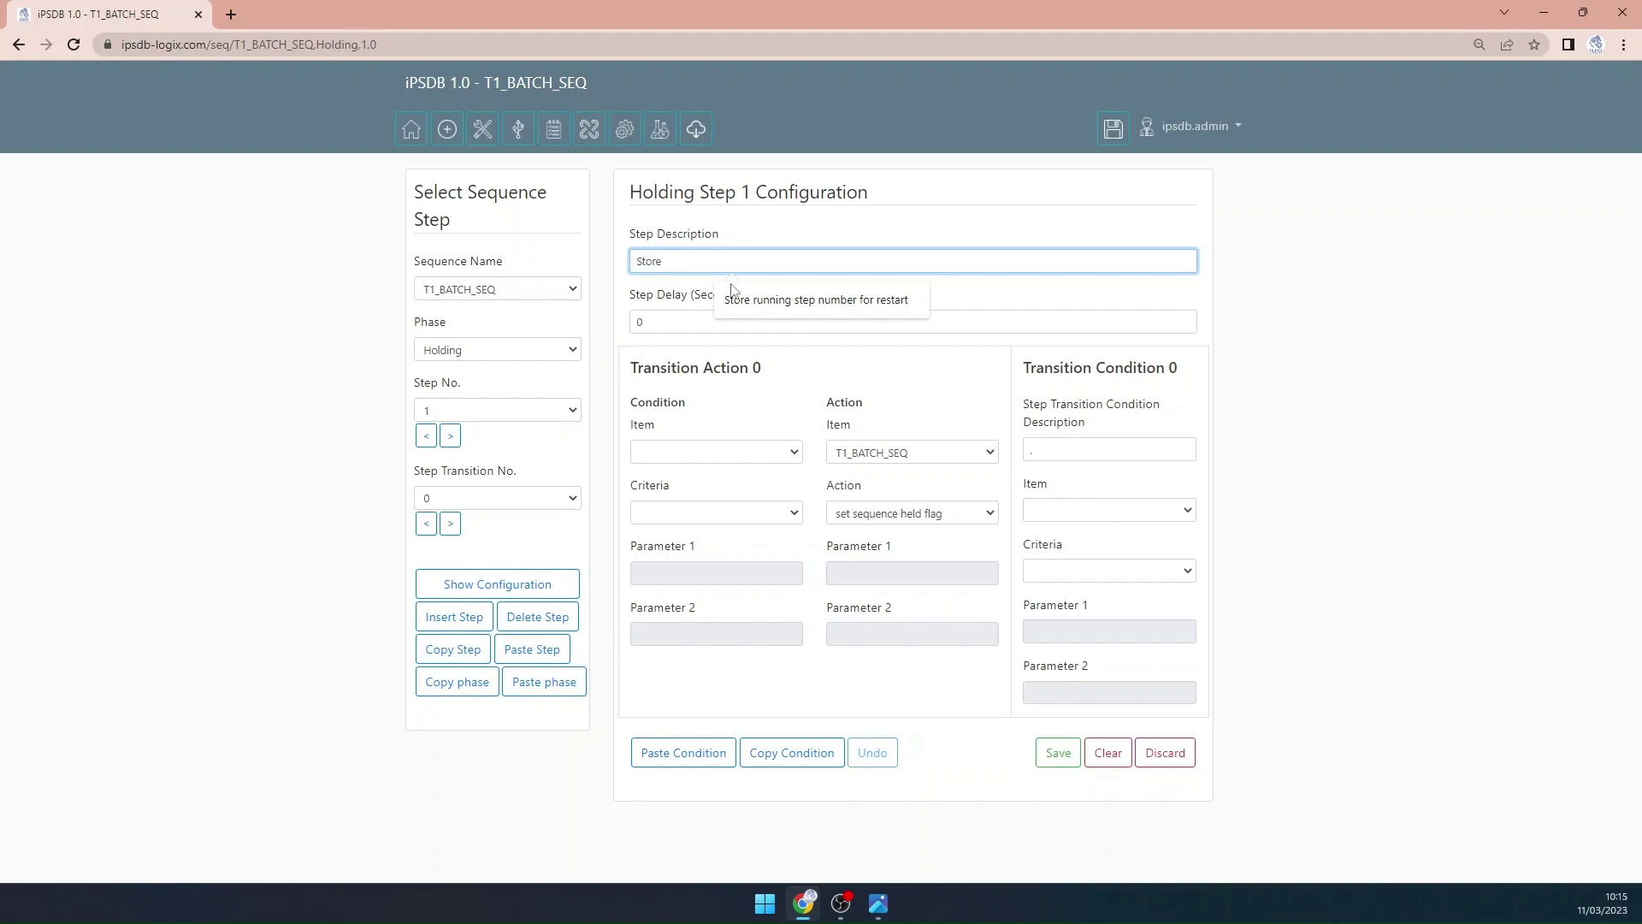
pyautogui.click(774, 300)
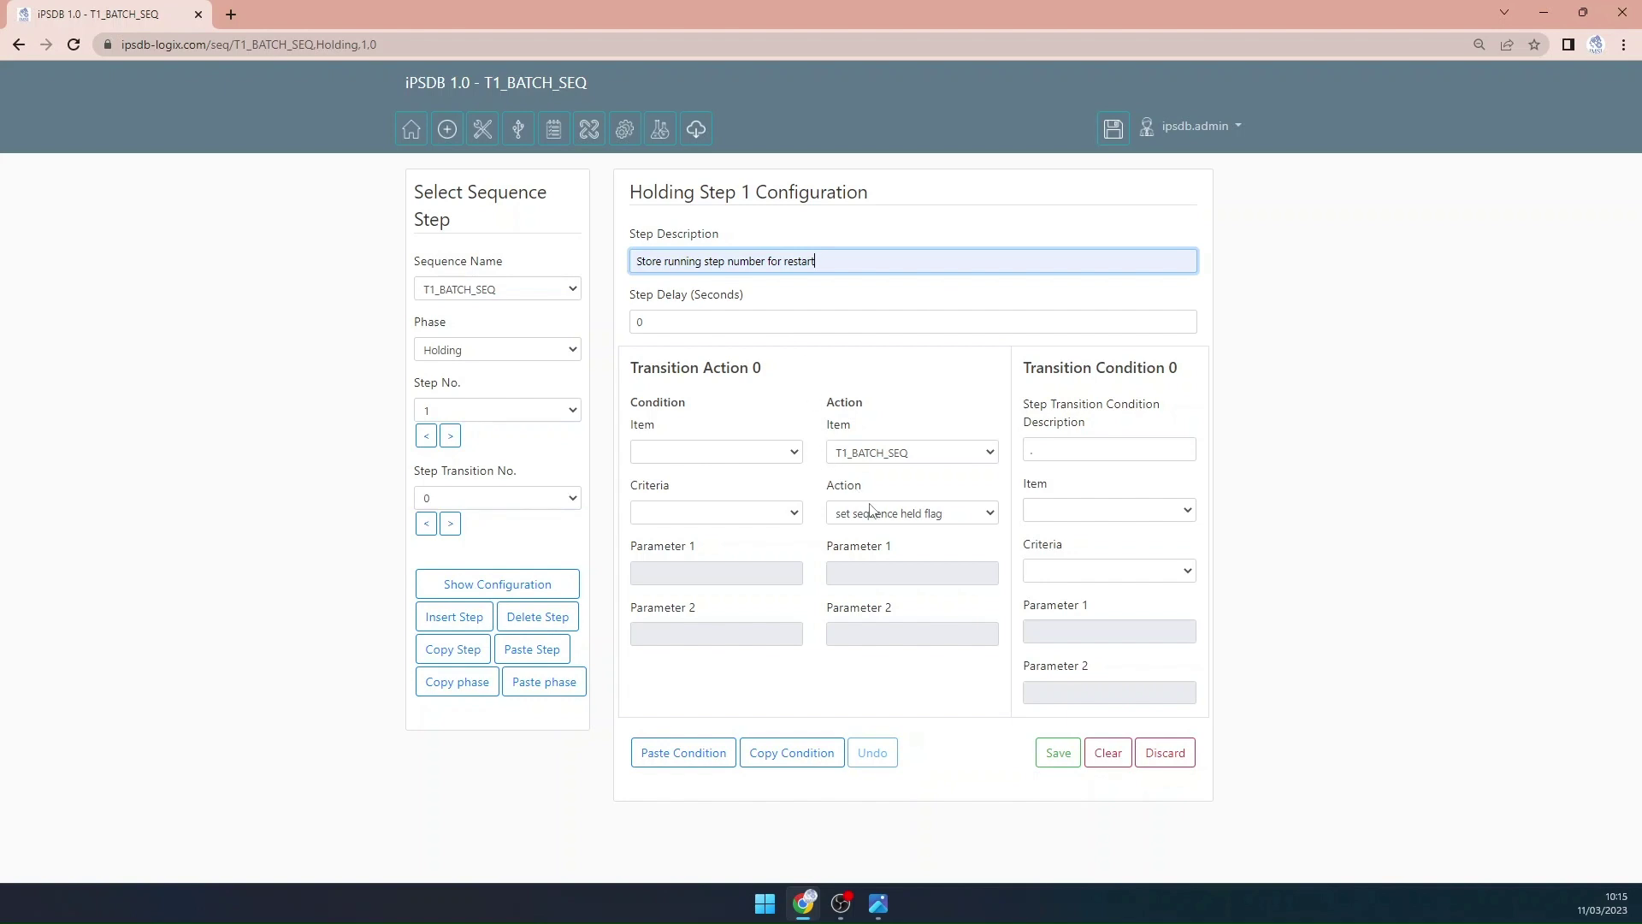
# Step: Change the transition 0 action for T1_BATCH_SEQ to "set running step number to" with Parameter 1 set to 1
pyautogui.click(898, 515)
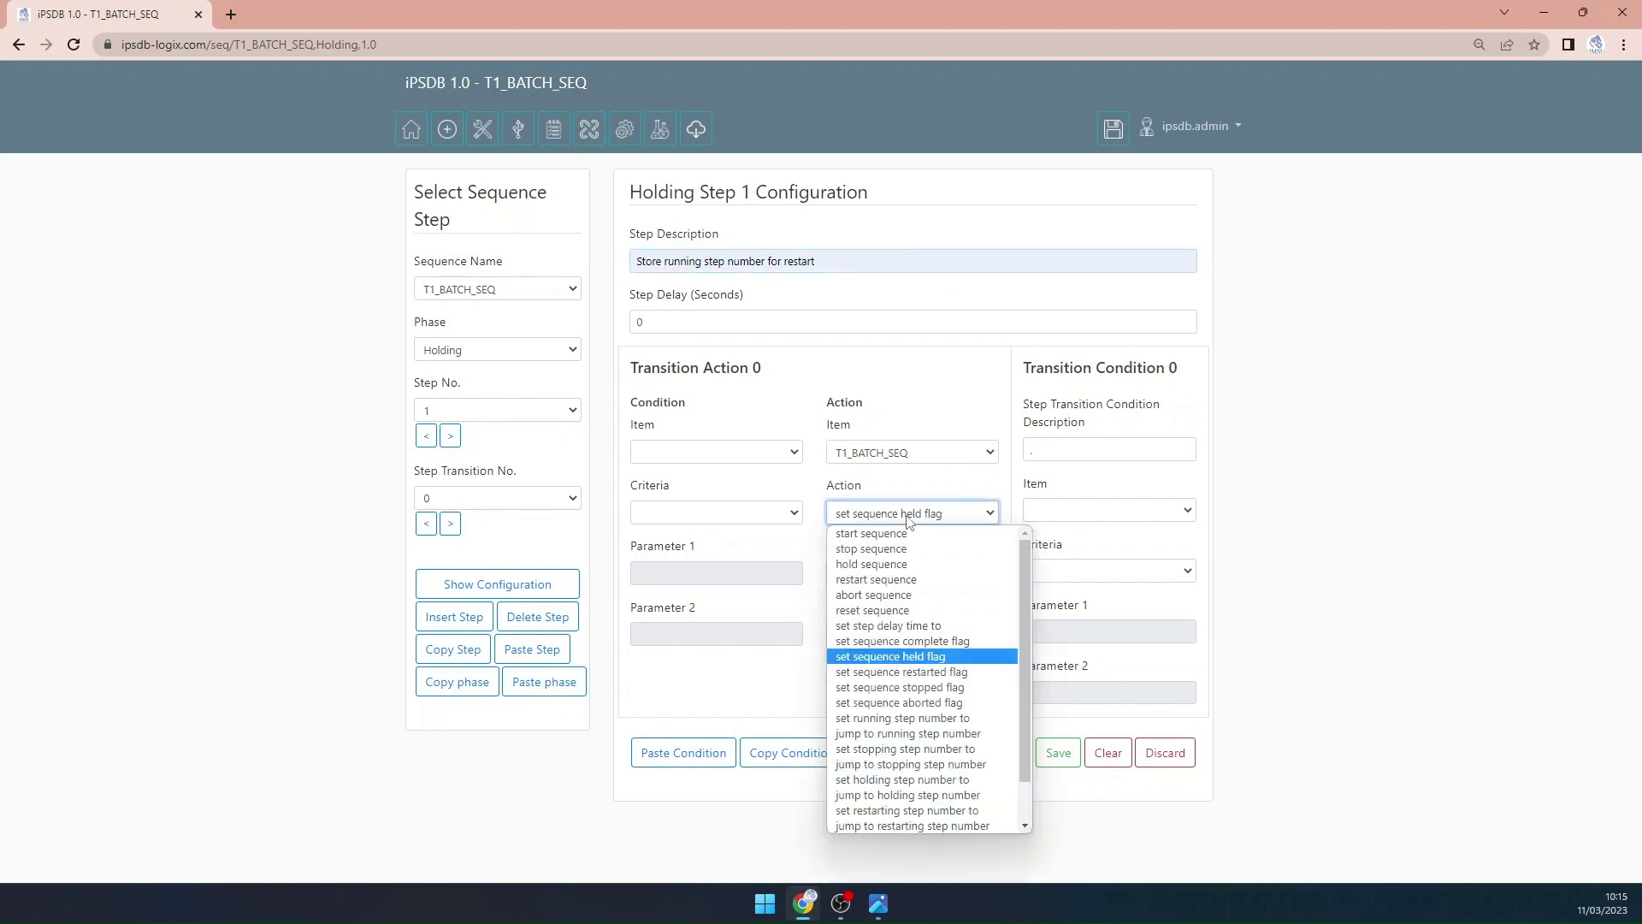
pyautogui.click(914, 718)
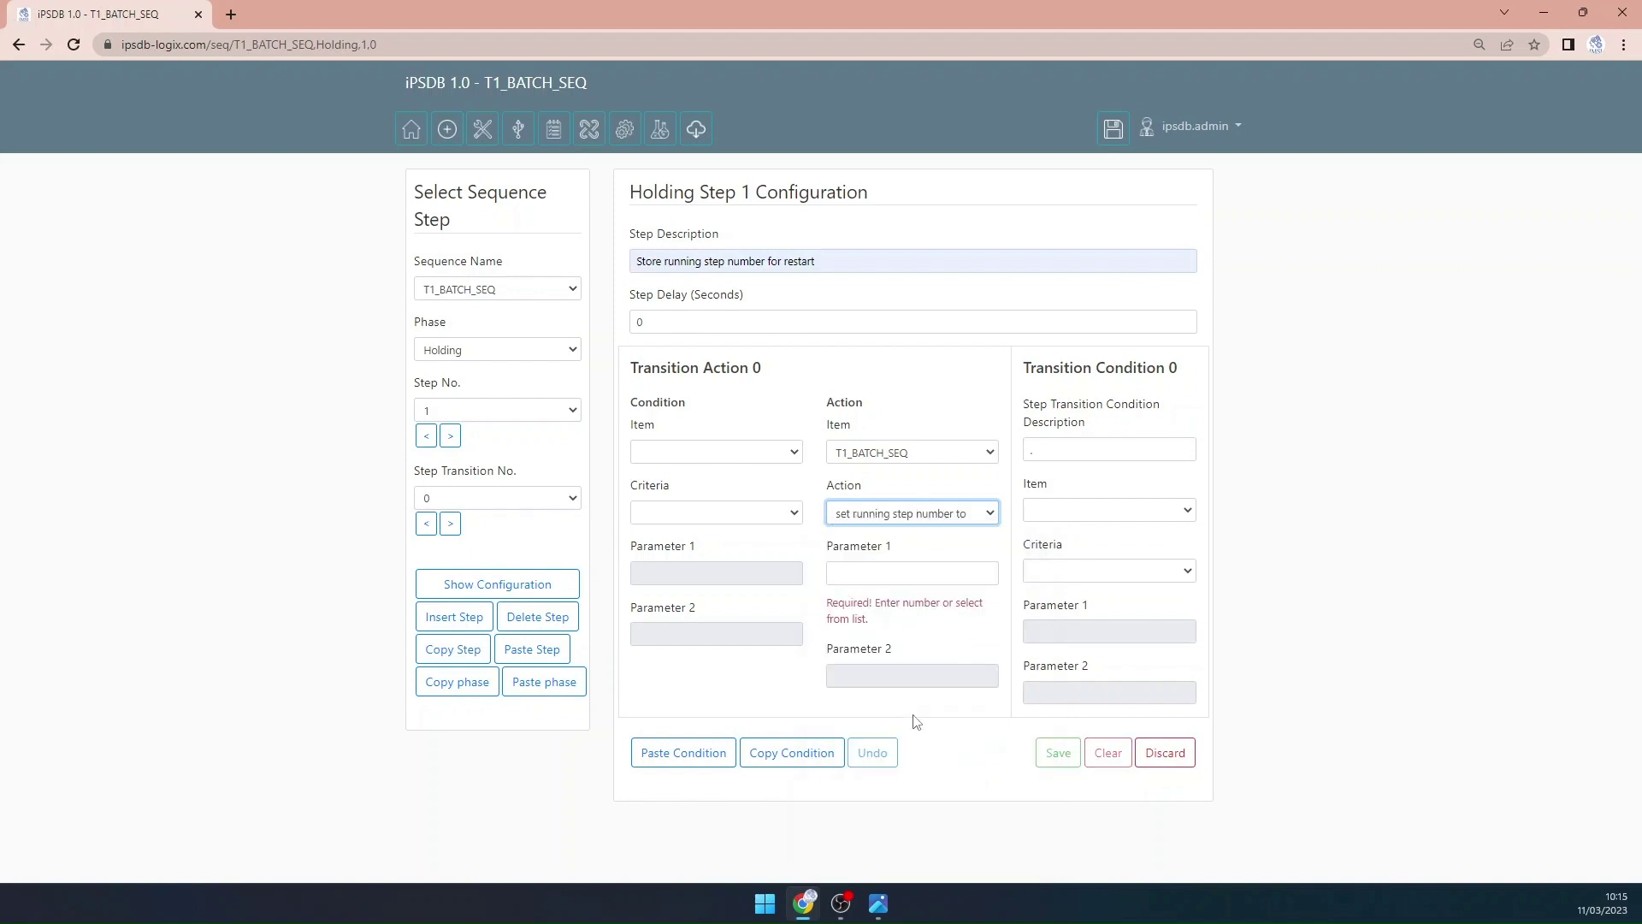
pyautogui.click(872, 578)
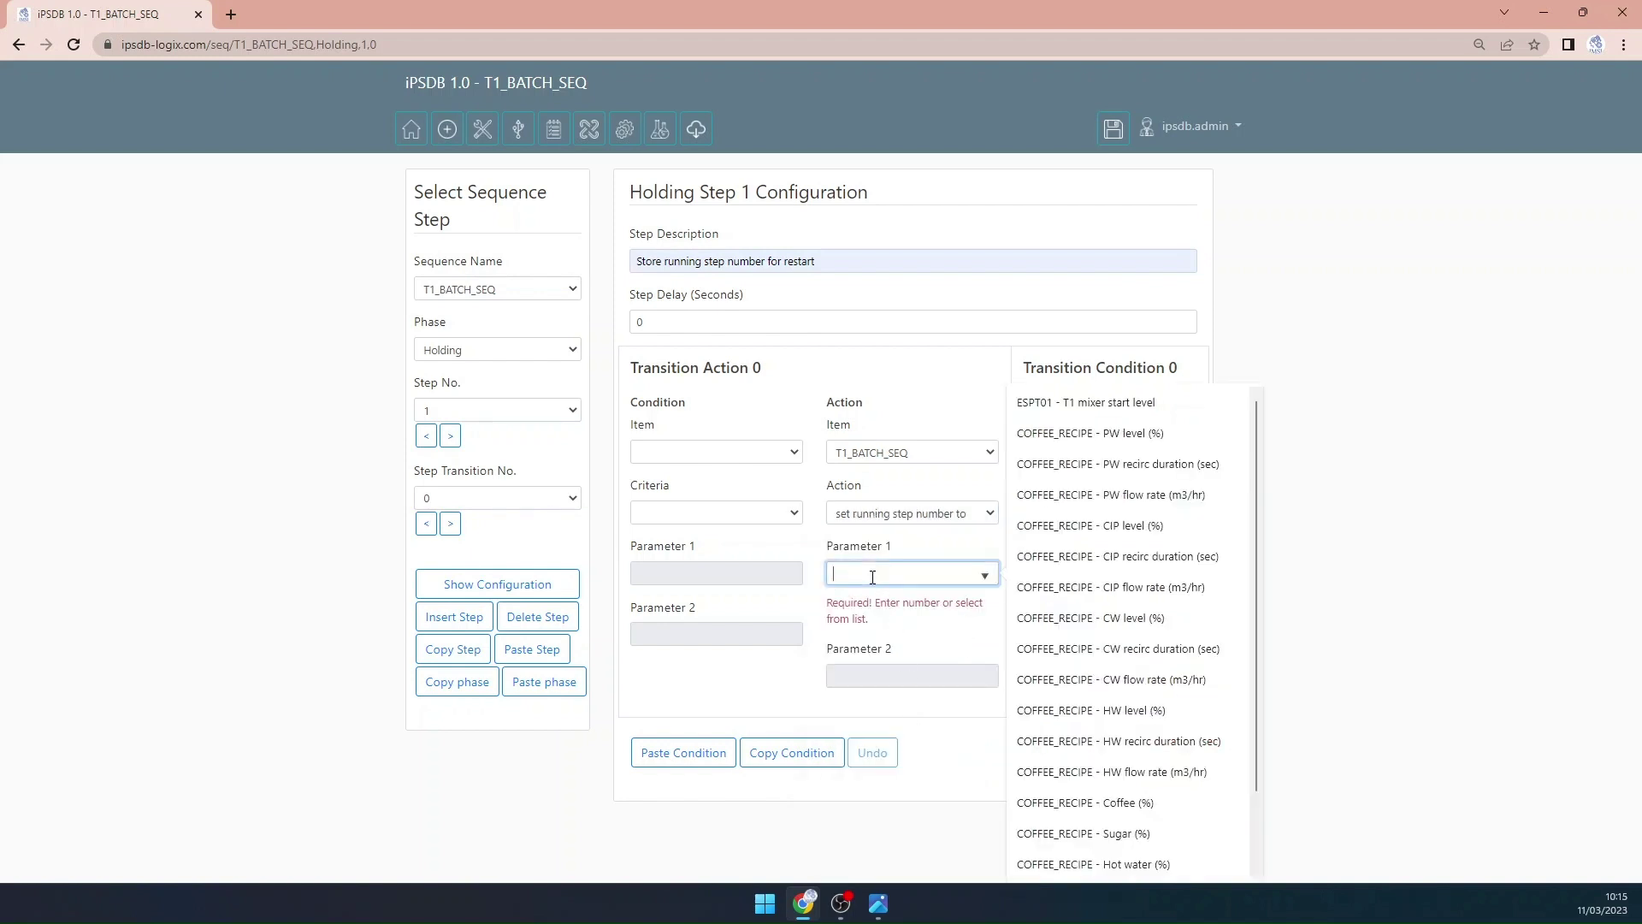
pyautogui.write('1')
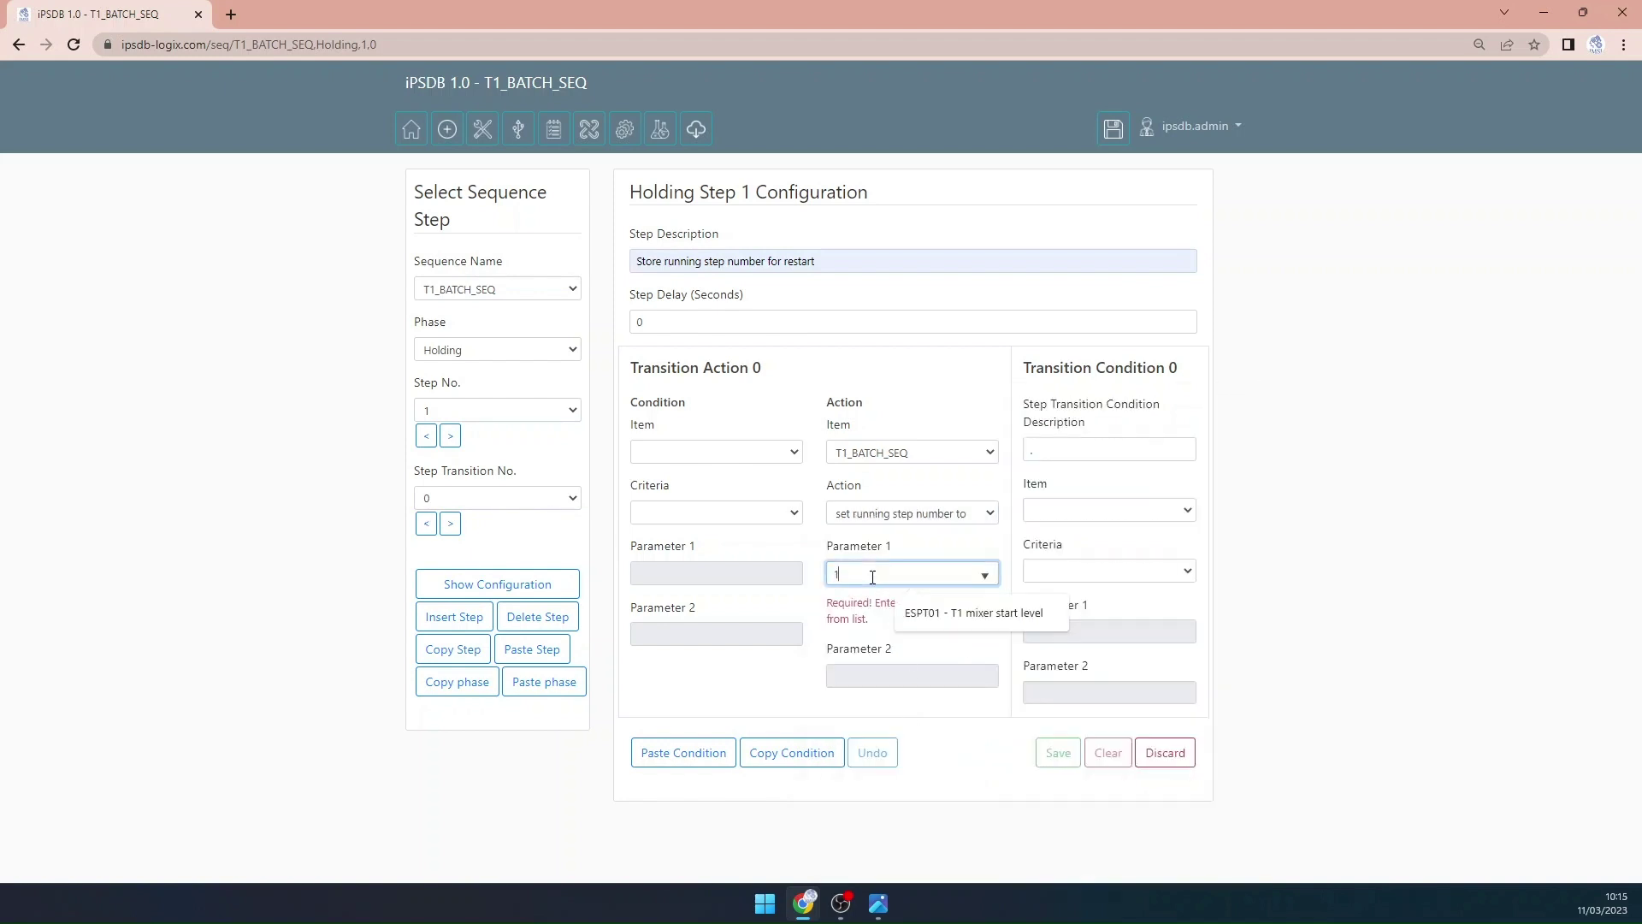
# Step: Make the transition 0 action conditional on T1_BATCH_SEQ "running step num is equal to" 1, and save it
pyautogui.click(718, 451)
pyautogui.scroll(-3, 719, 632)
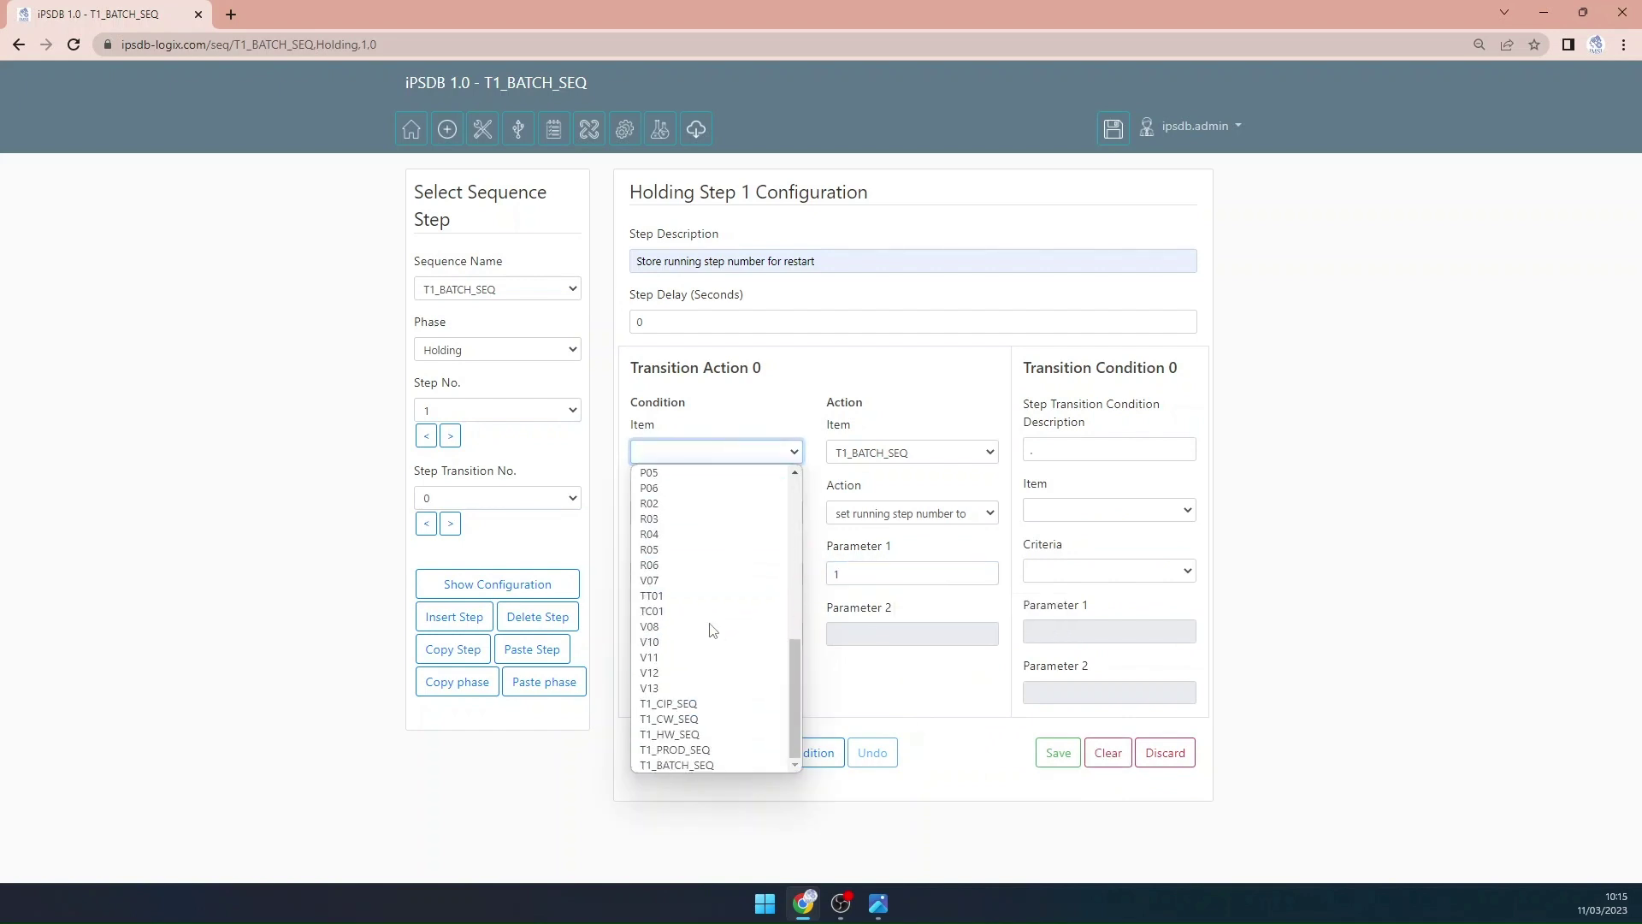
pyautogui.click(680, 764)
pyautogui.click(731, 513)
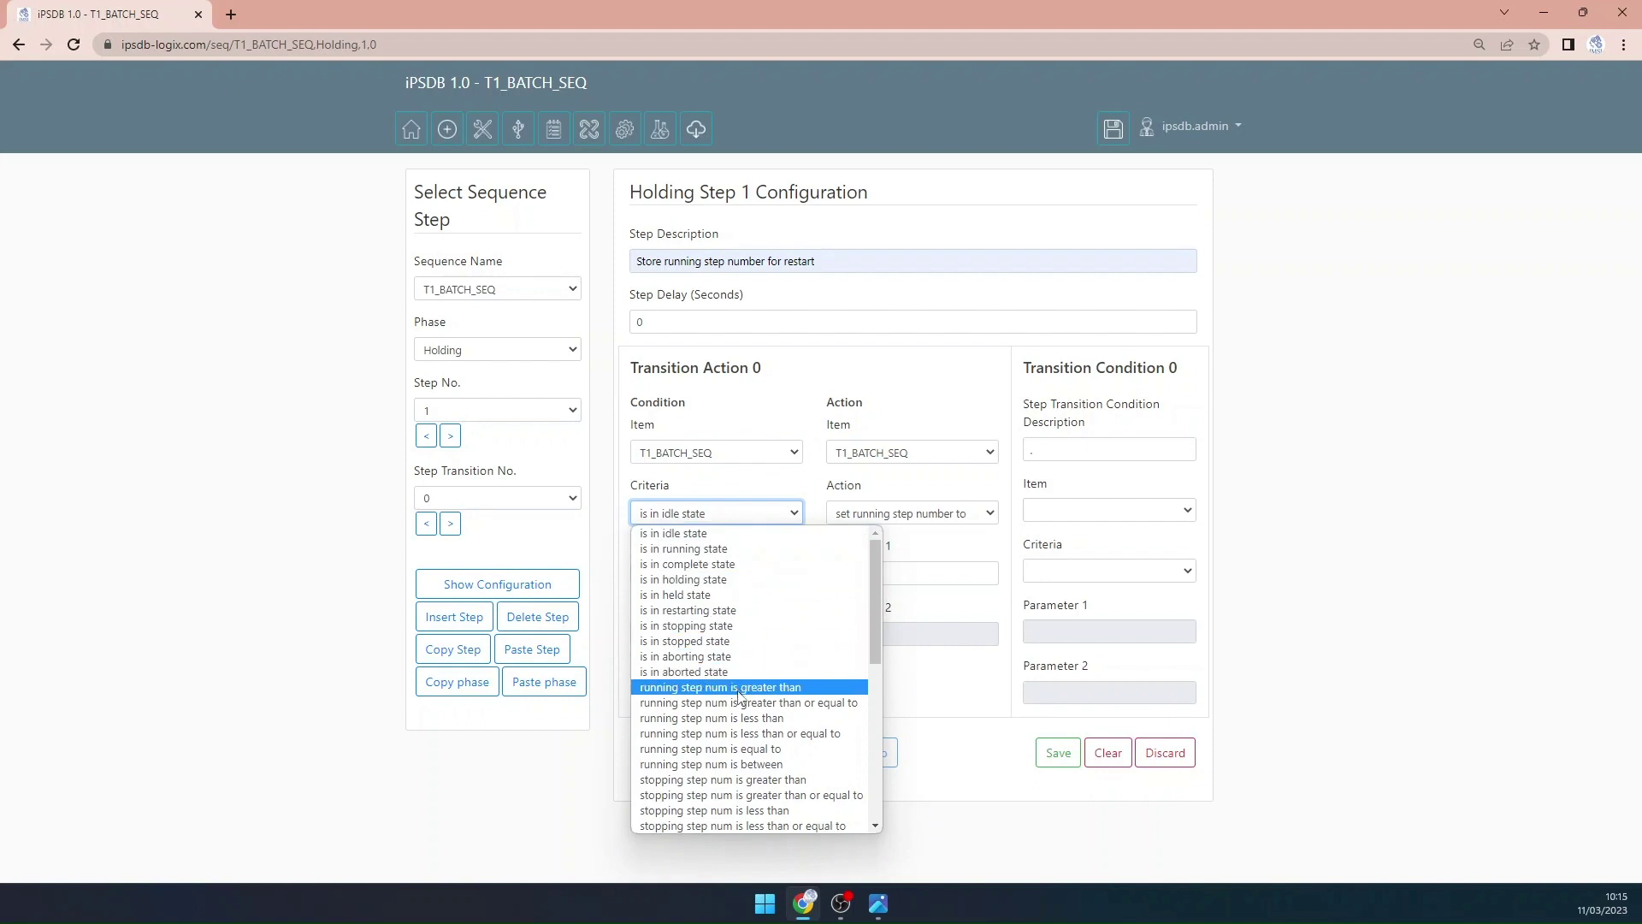
pyautogui.click(755, 750)
pyautogui.click(696, 573)
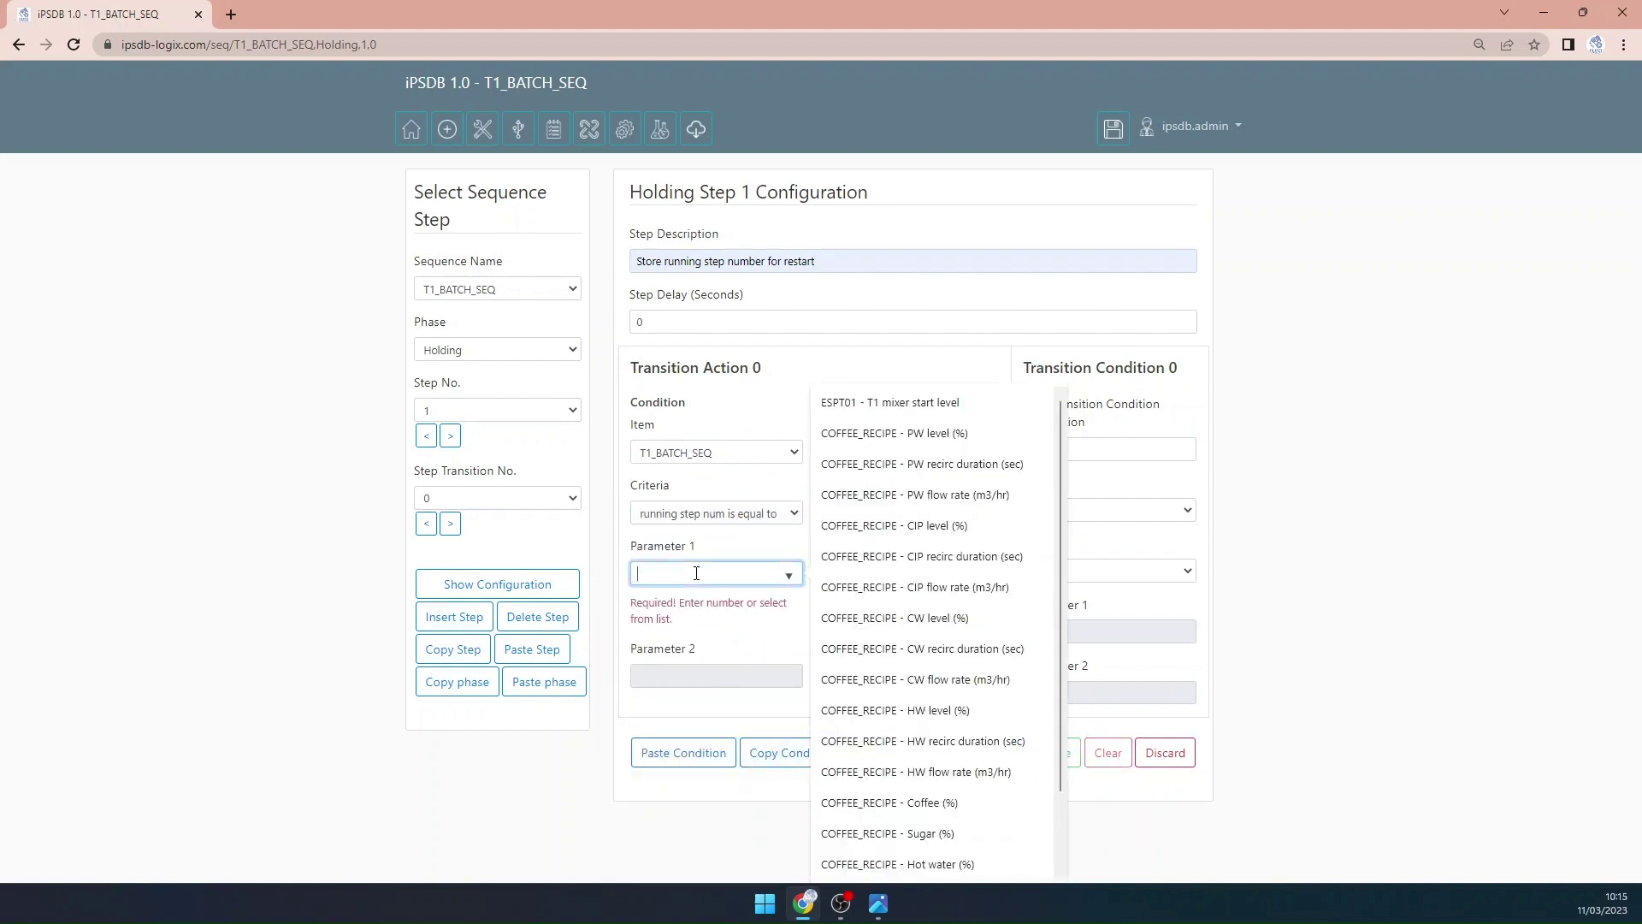
pyautogui.write('1')
pyautogui.click(753, 557)
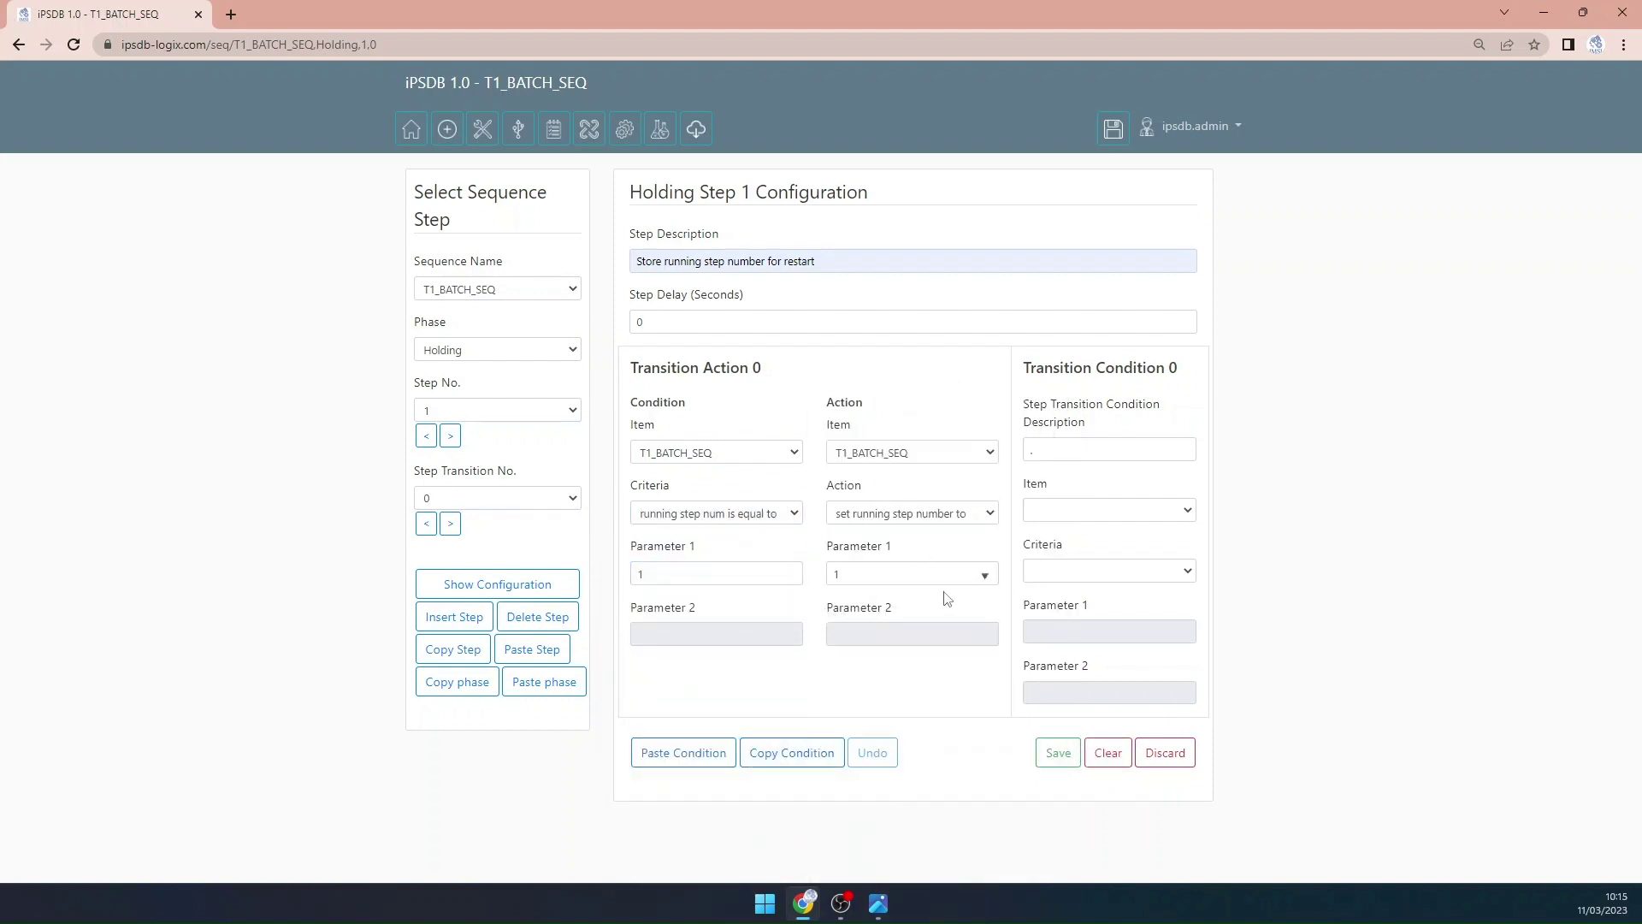
pyautogui.click(1055, 754)
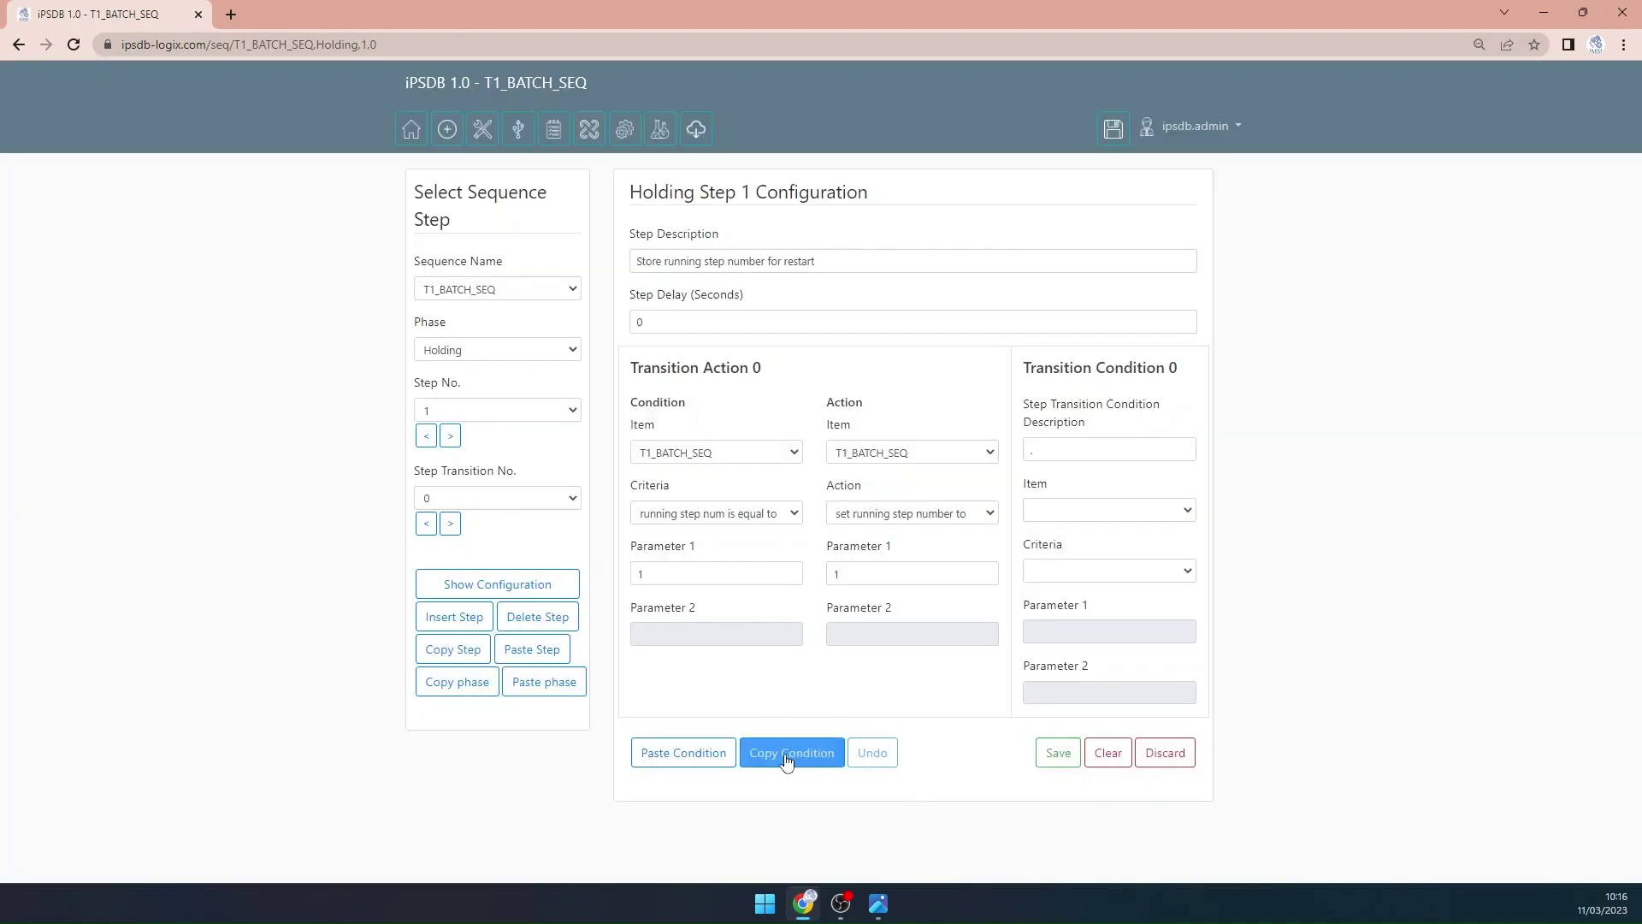
# Step: Copy the transition 0 condition and action into transition 1 with both Parameter 1 values set to 2, and save
pyautogui.click(783, 753)
pyautogui.click(450, 573)
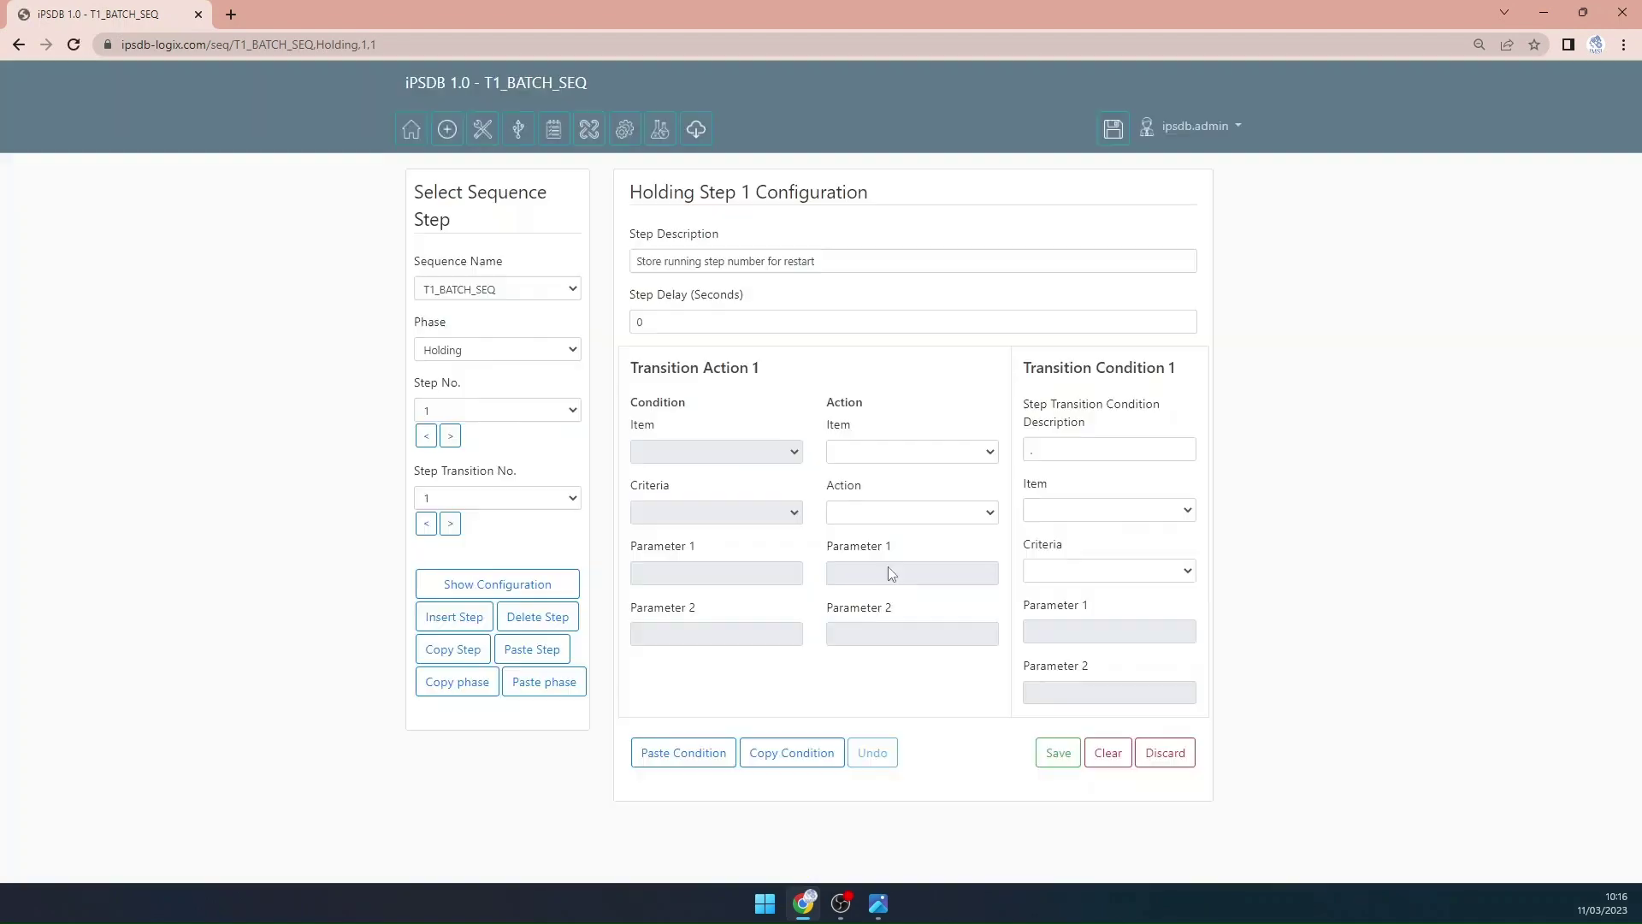
pyautogui.click(693, 744)
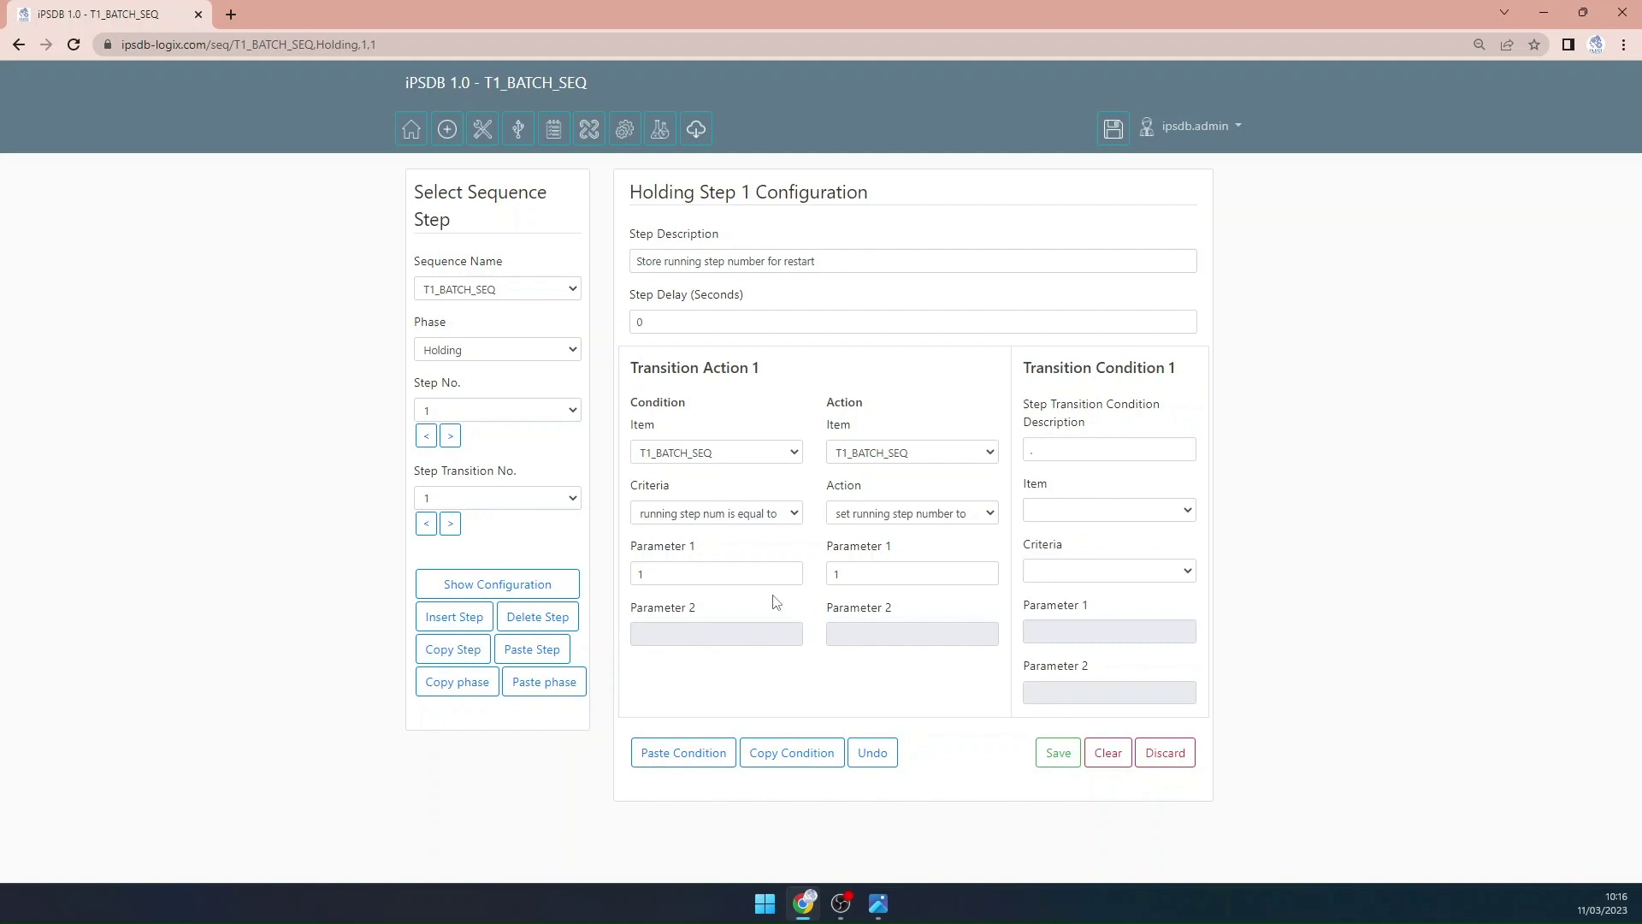
pyautogui.click(707, 571)
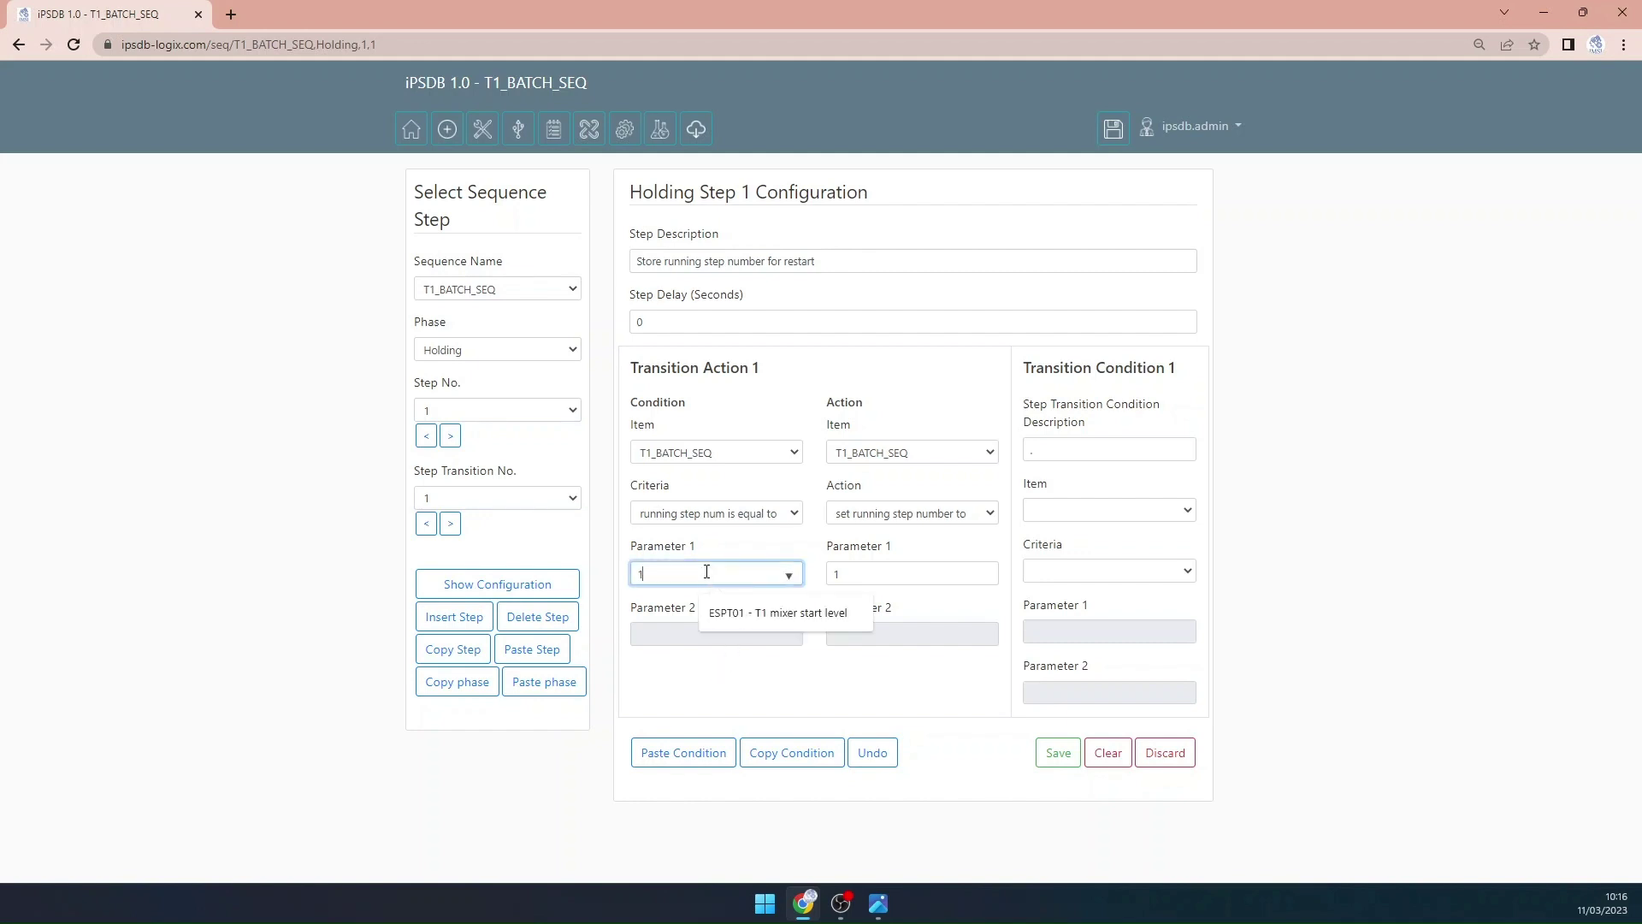
pyautogui.press('BackSpace')
pyautogui.write('2')
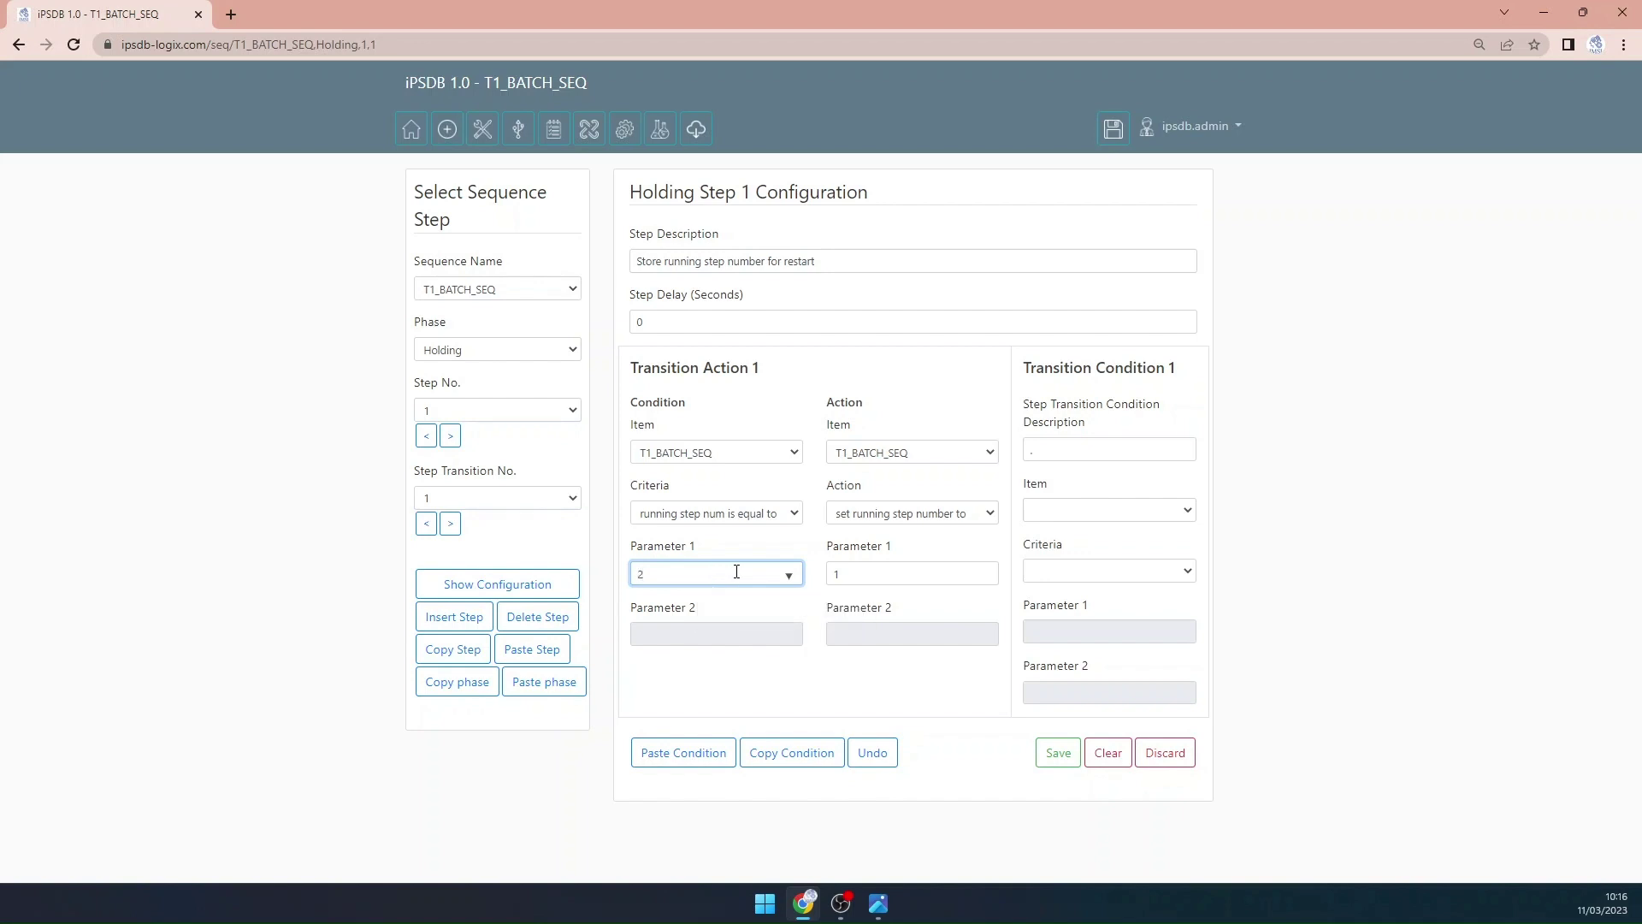
pyautogui.press('Tab')
pyautogui.write('2')
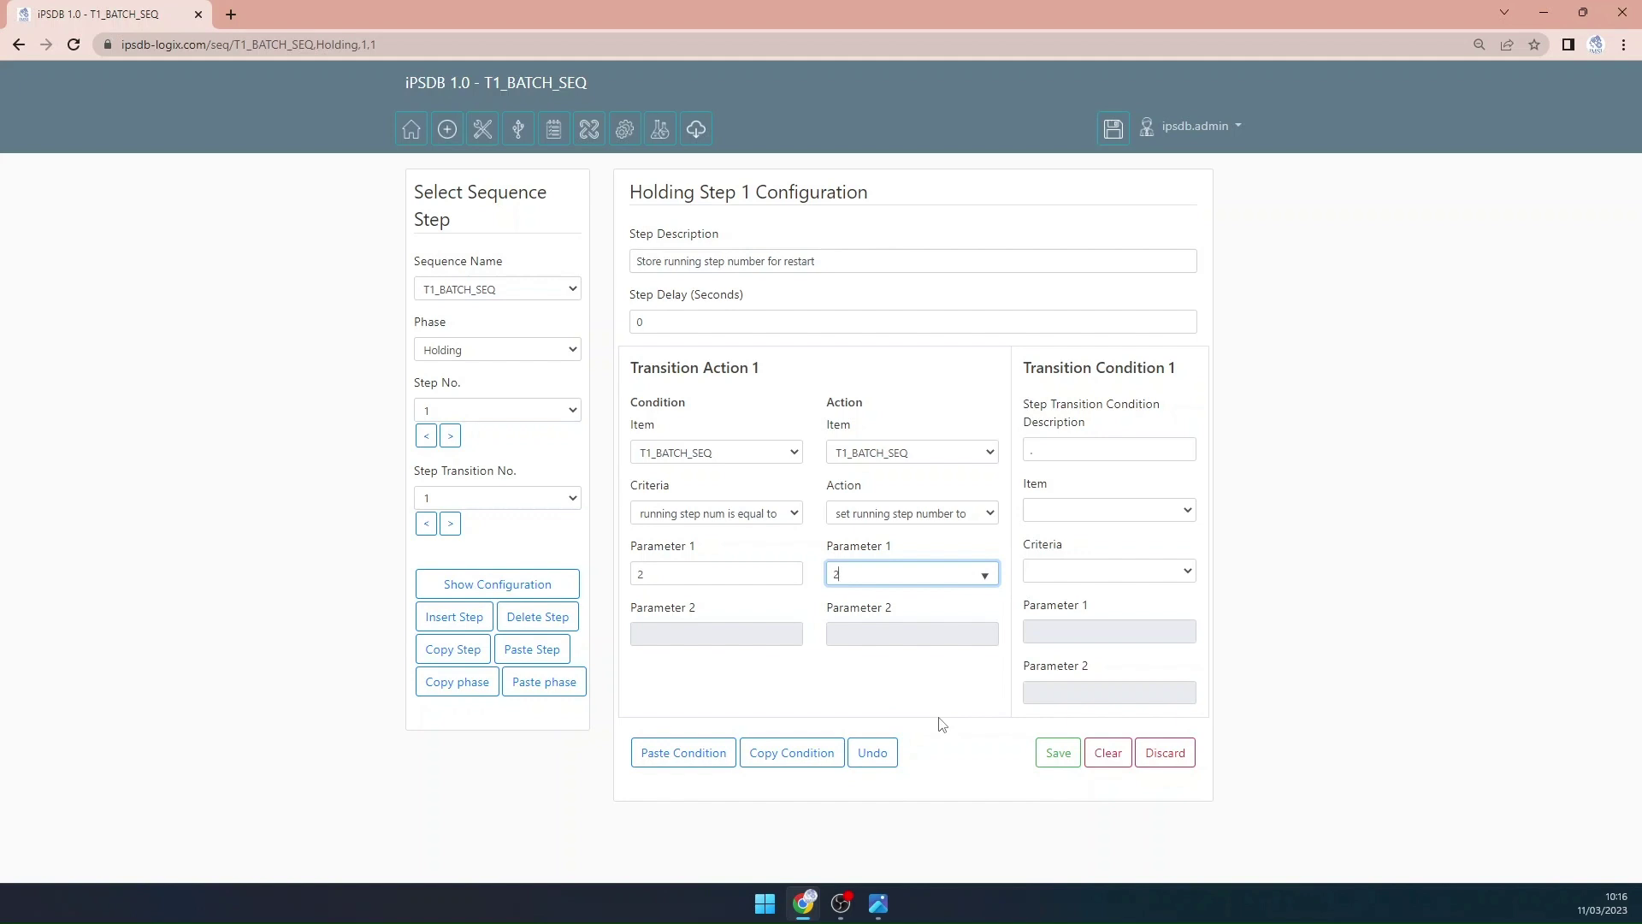
pyautogui.click(1043, 752)
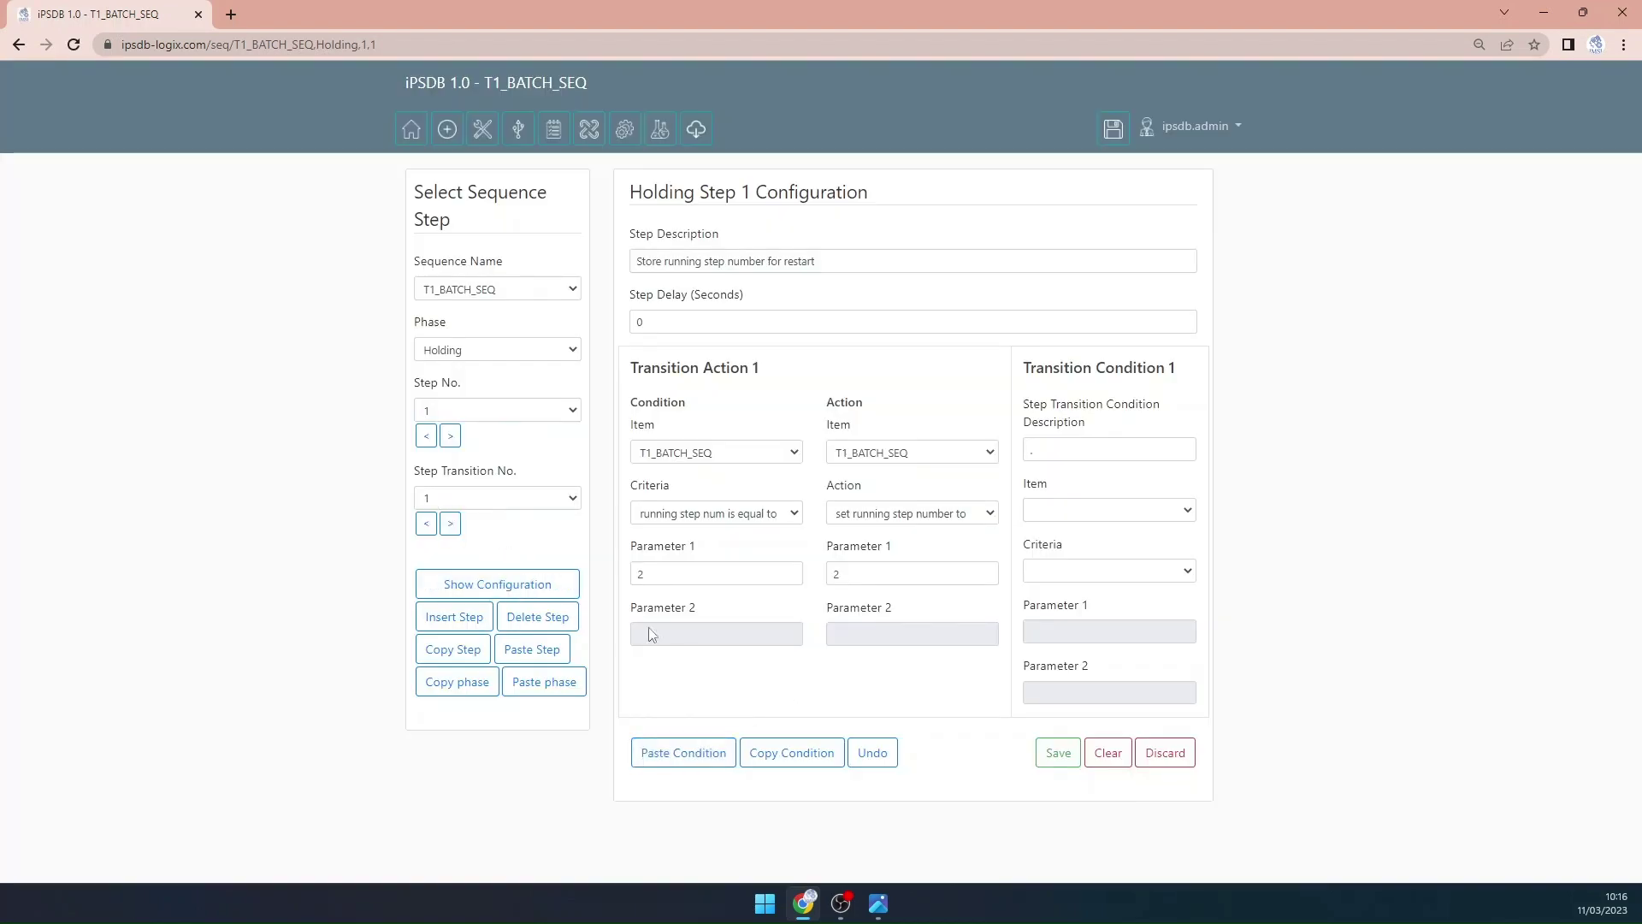
# Step: Paste the copied condition into transition 2 with Parameter 1 set to 3 for both condition and action, and save
pyautogui.click(450, 524)
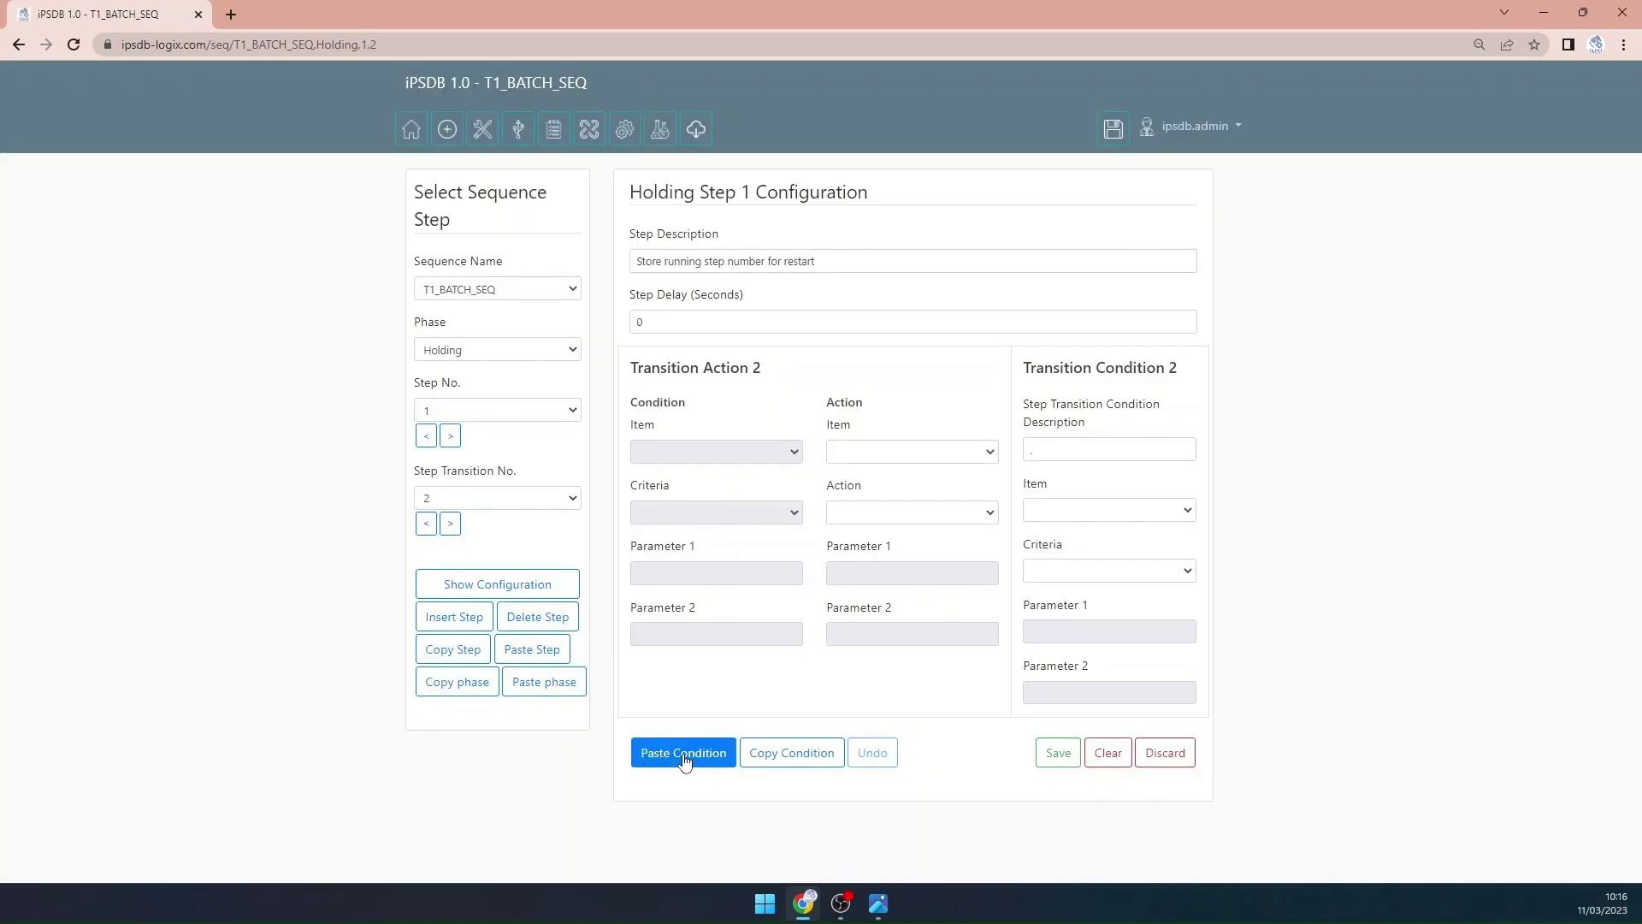
pyautogui.click(684, 759)
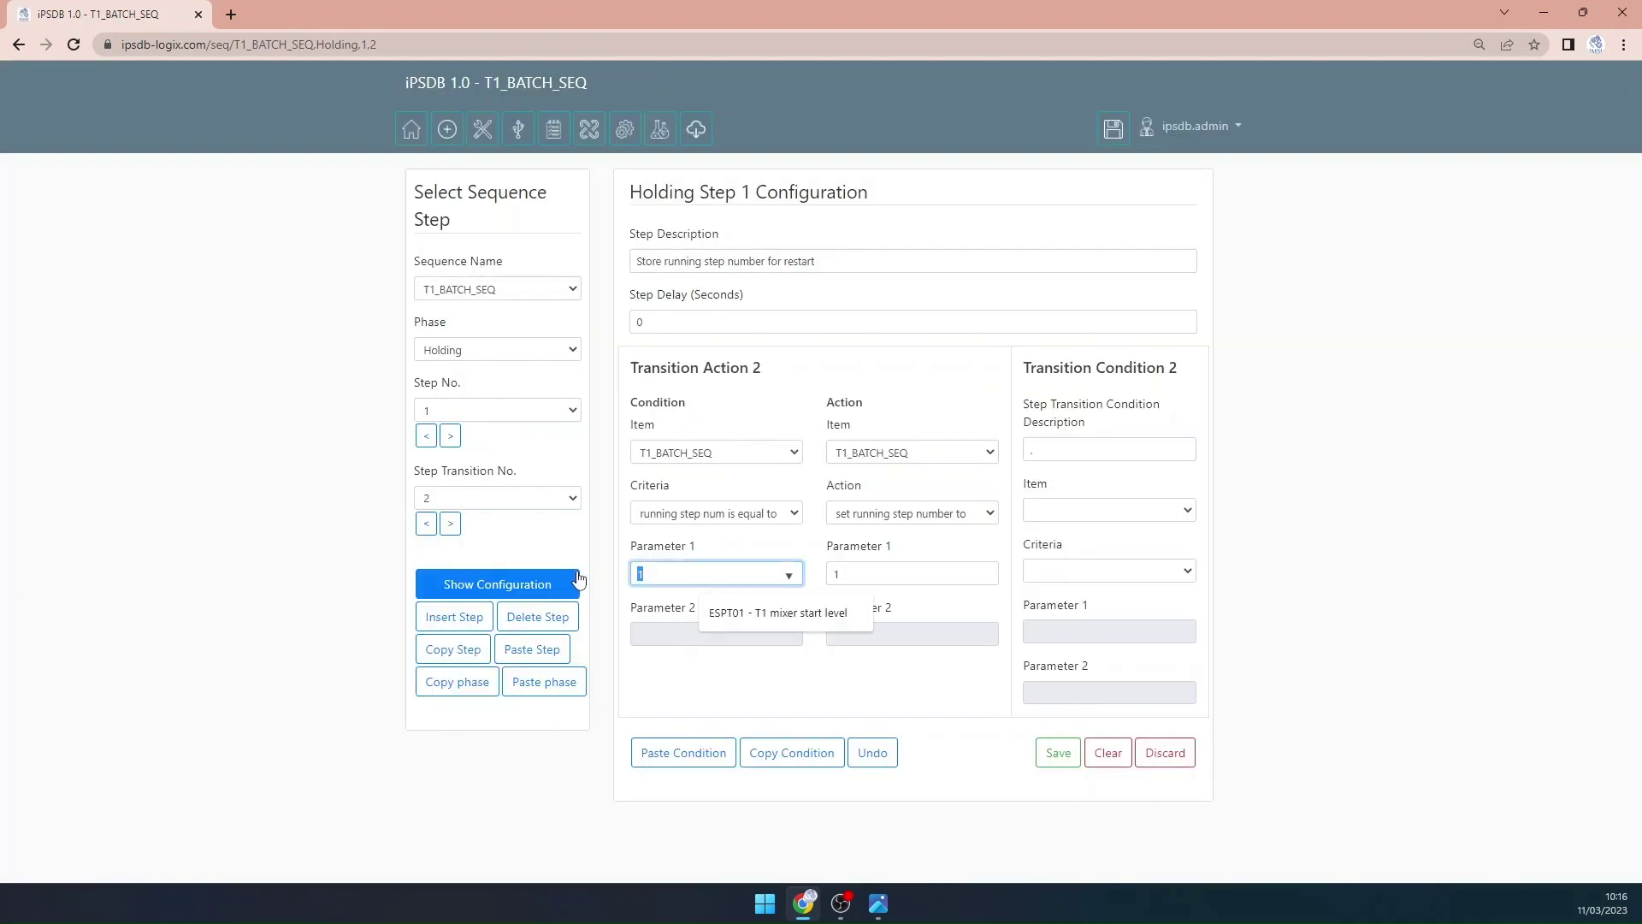
pyautogui.write('3')
pyautogui.doubleClick(890, 574)
pyautogui.write('3')
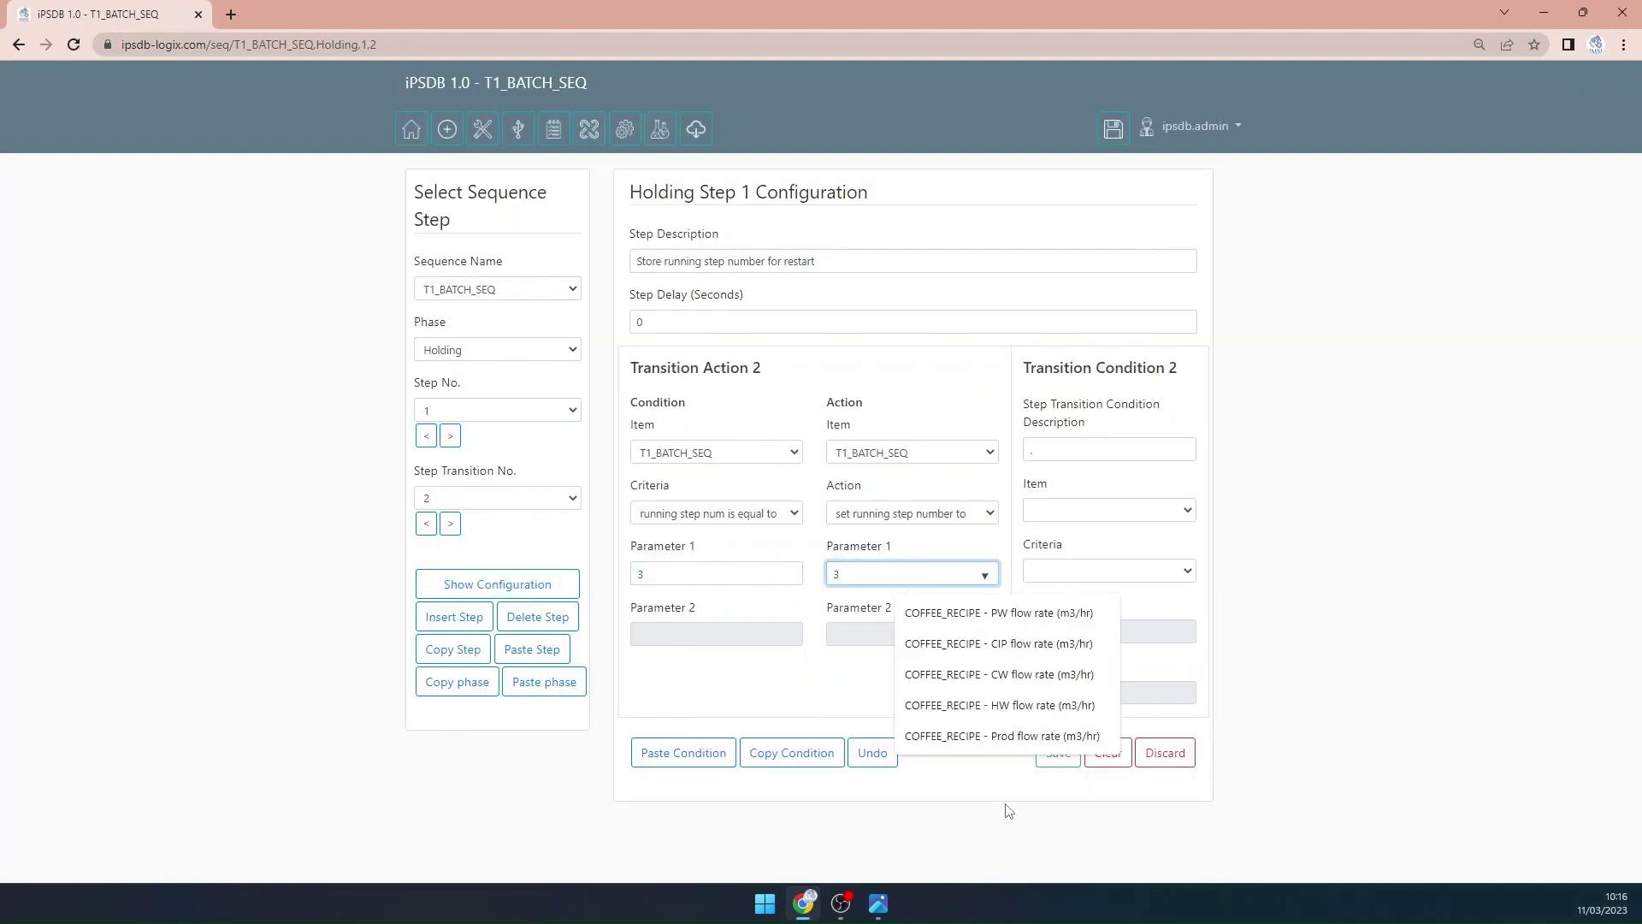
pyautogui.click(1058, 752)
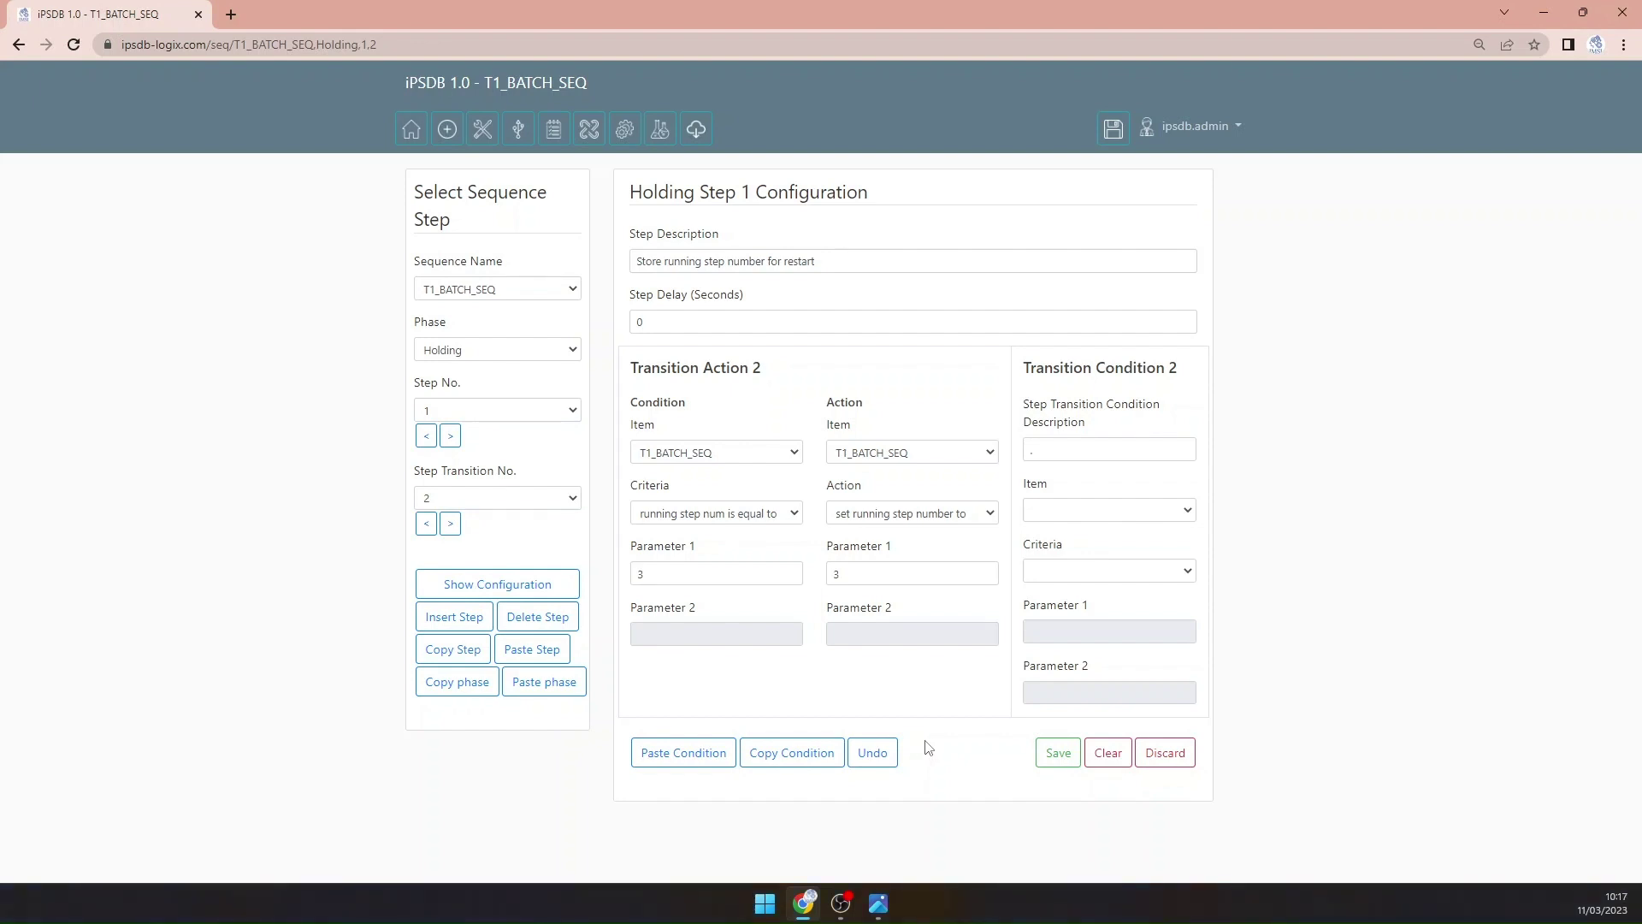
# Step: Paste the copied condition into transition 3 with Parameter 1 set to 4 for both condition and action, and save
pyautogui.click(450, 523)
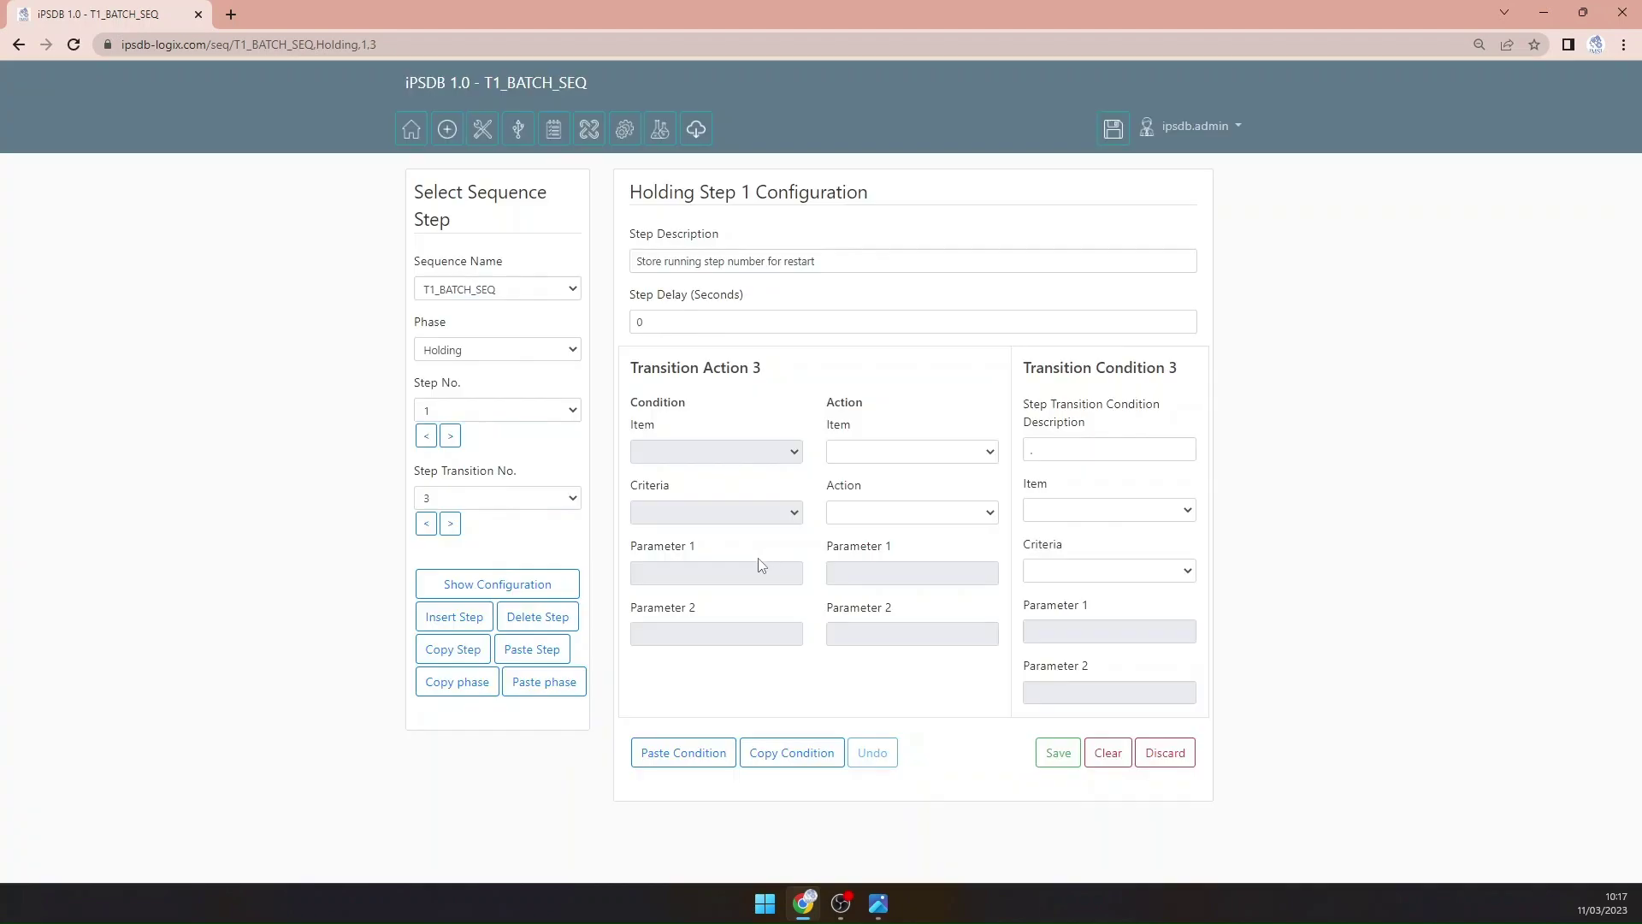
pyautogui.click(708, 751)
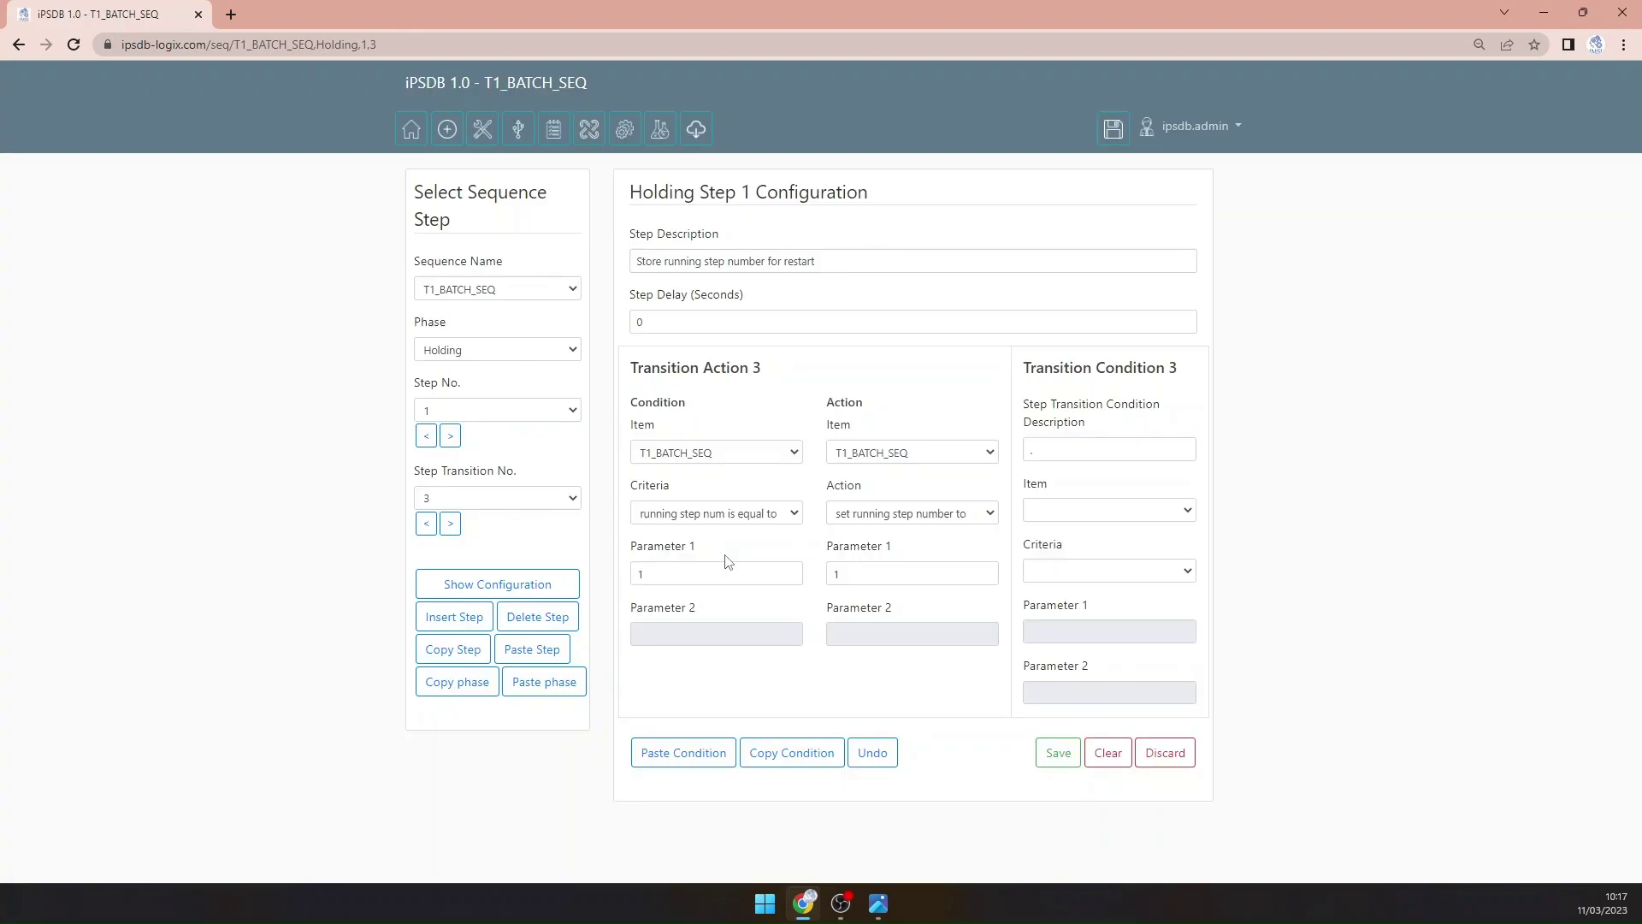
pyautogui.click(684, 573)
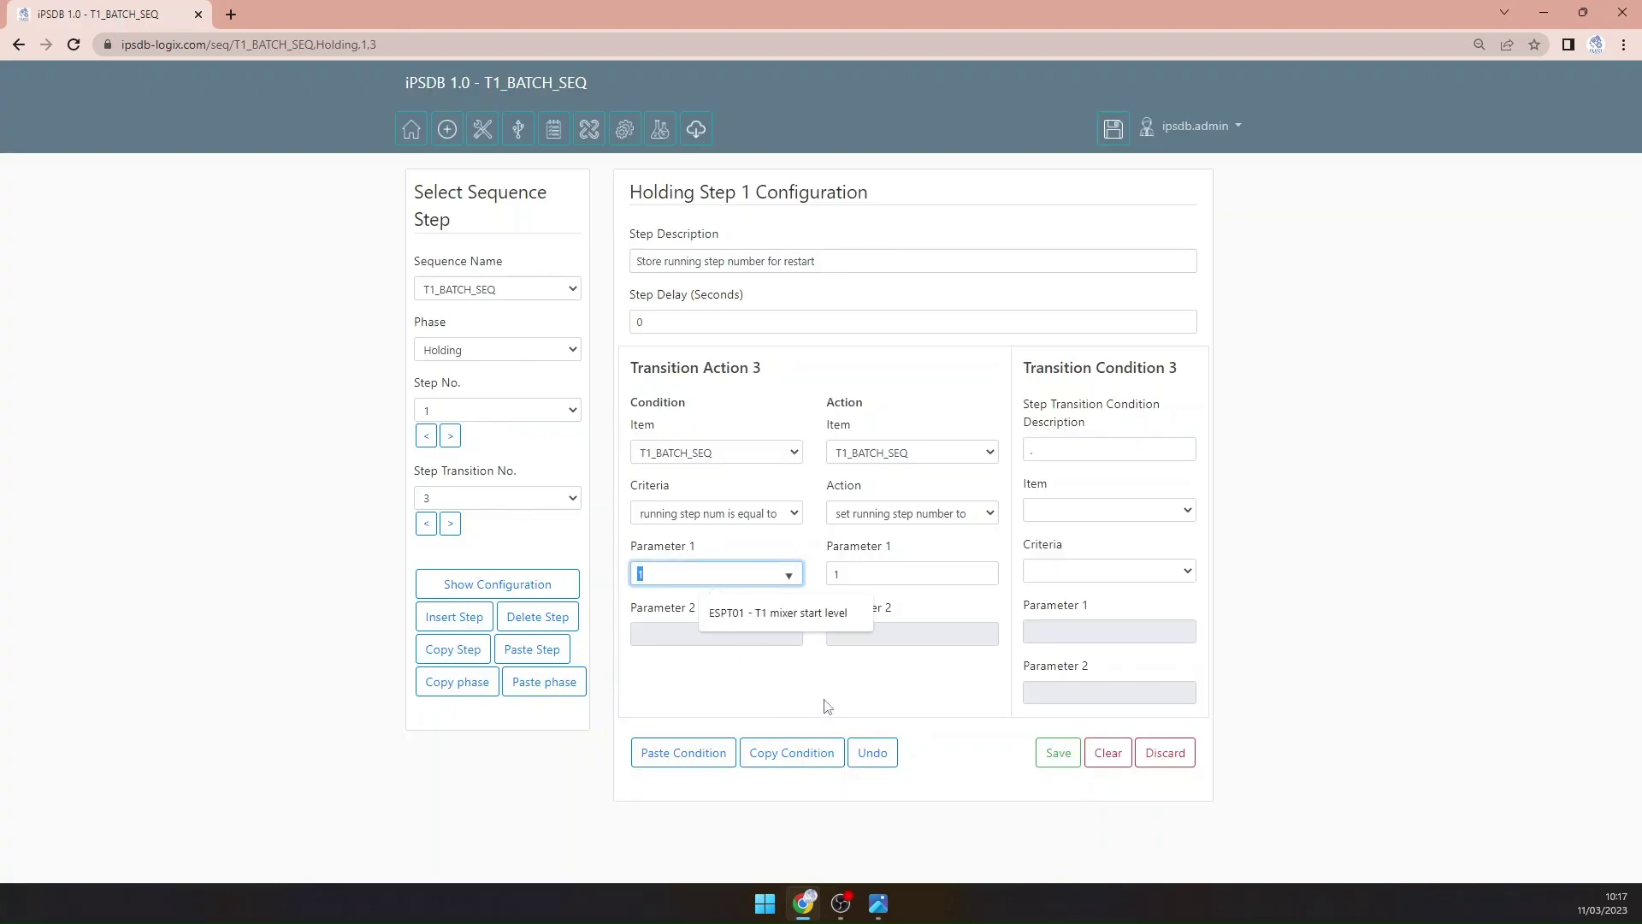
pyautogui.write('4')
pyautogui.click(836, 577)
pyautogui.write('4')
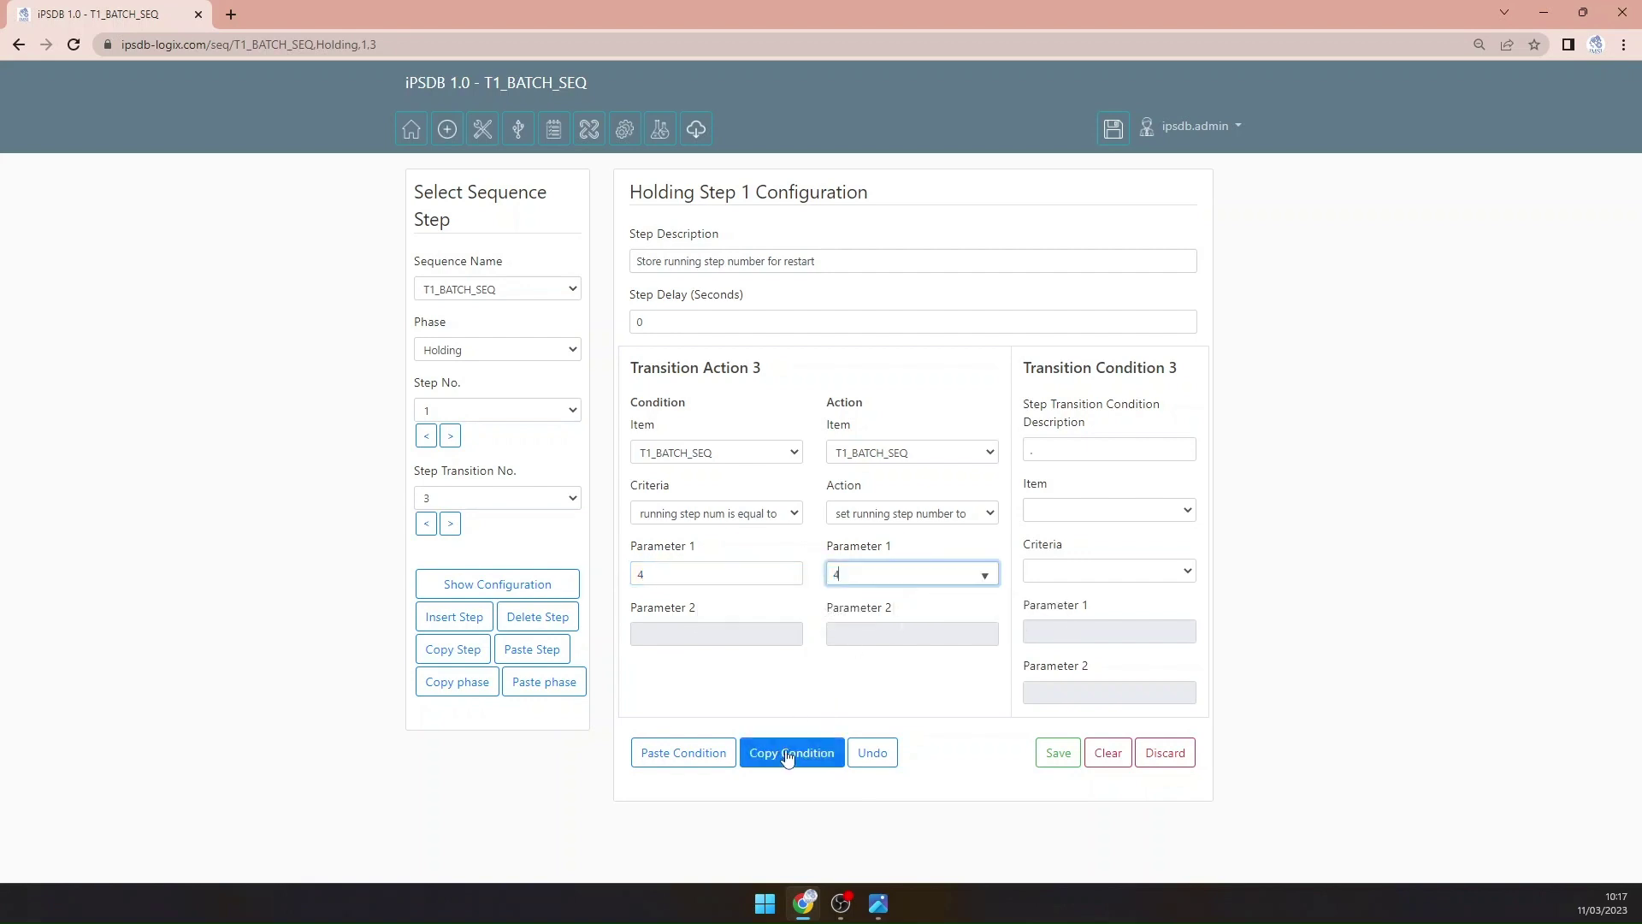
pyautogui.click(1055, 759)
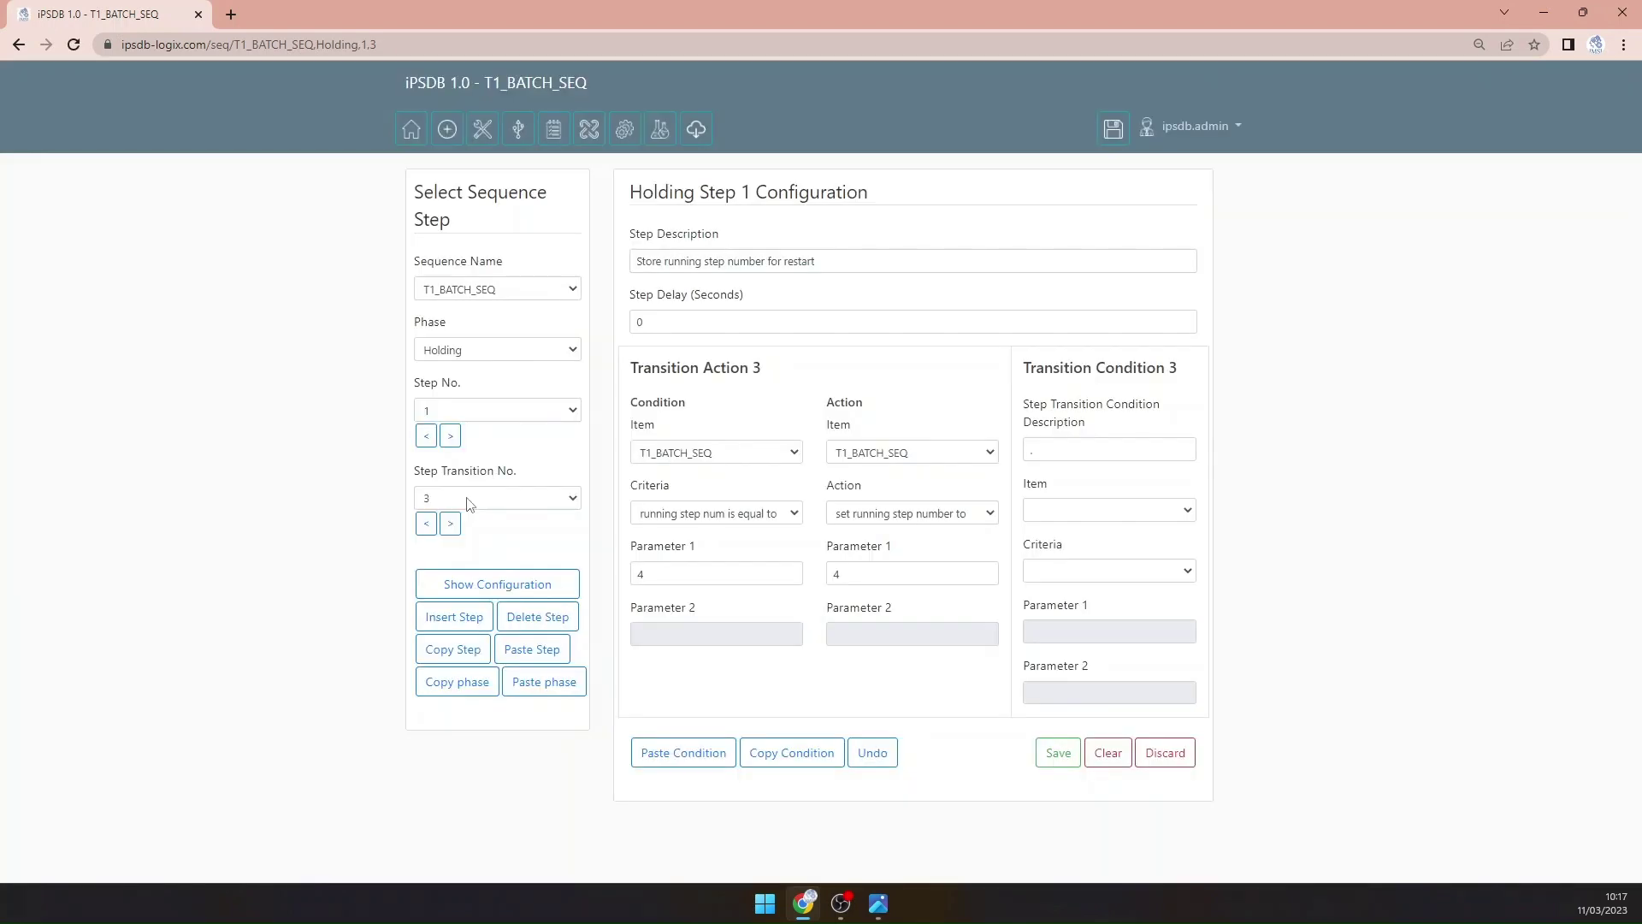
# Step: Paste the copied condition into transition 4 with Parameter 1 set to 5 for both condition and action, and save
pyautogui.click(451, 523)
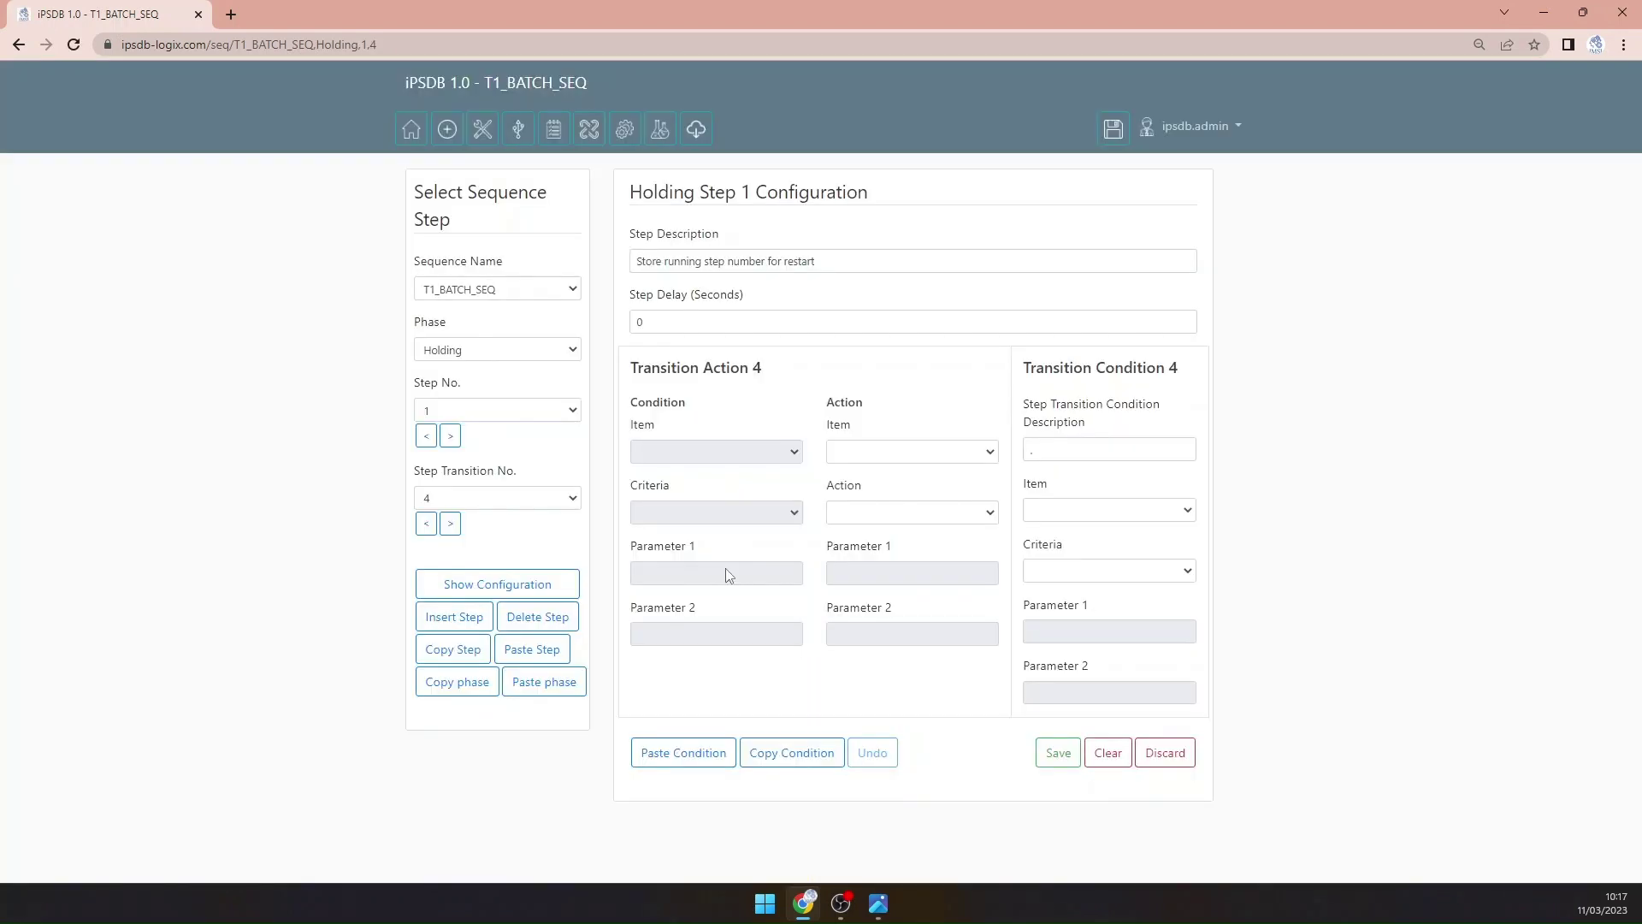
pyautogui.click(715, 744)
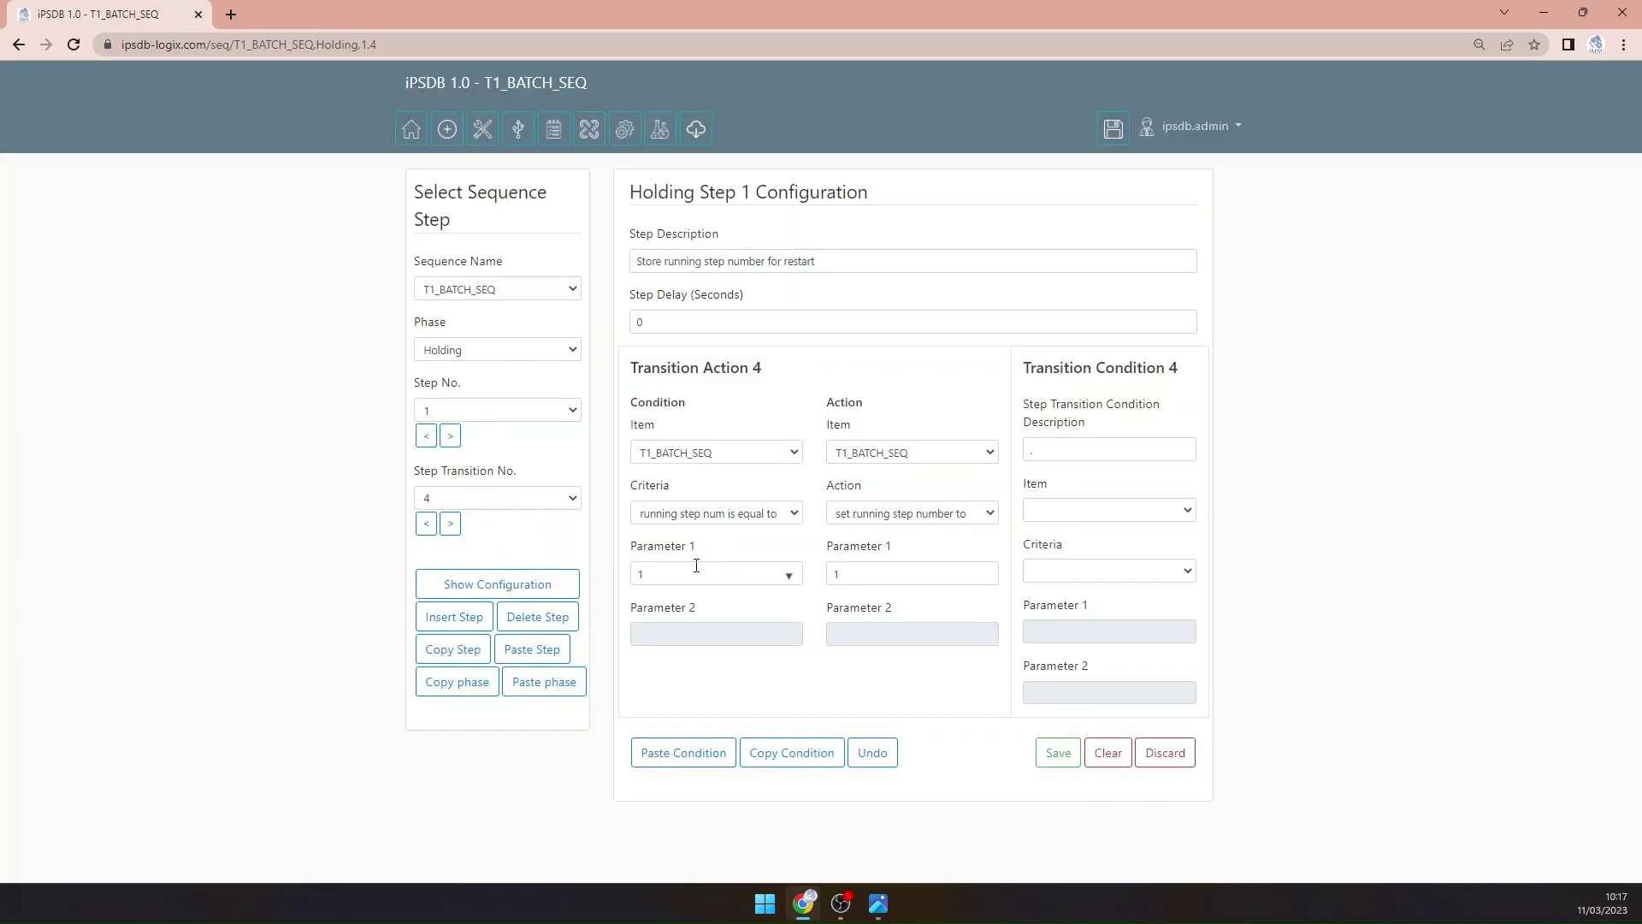
pyautogui.moveTo(696, 572); pyautogui.dragTo(580, 581)
pyautogui.write('5')
pyautogui.press('Tab')
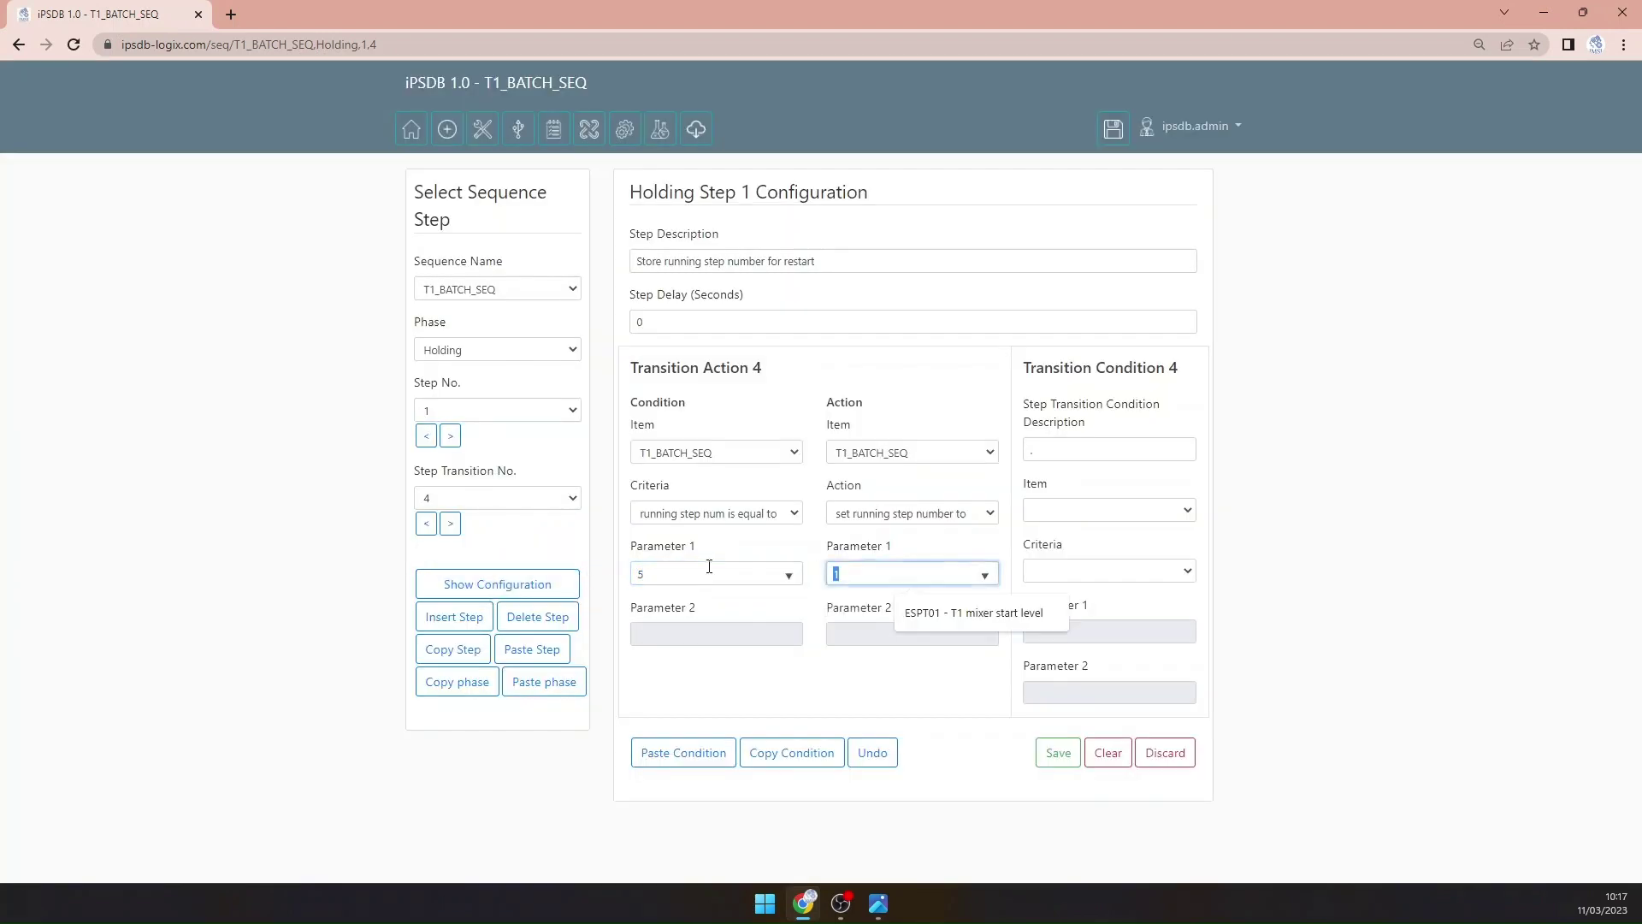
pyautogui.write('5')
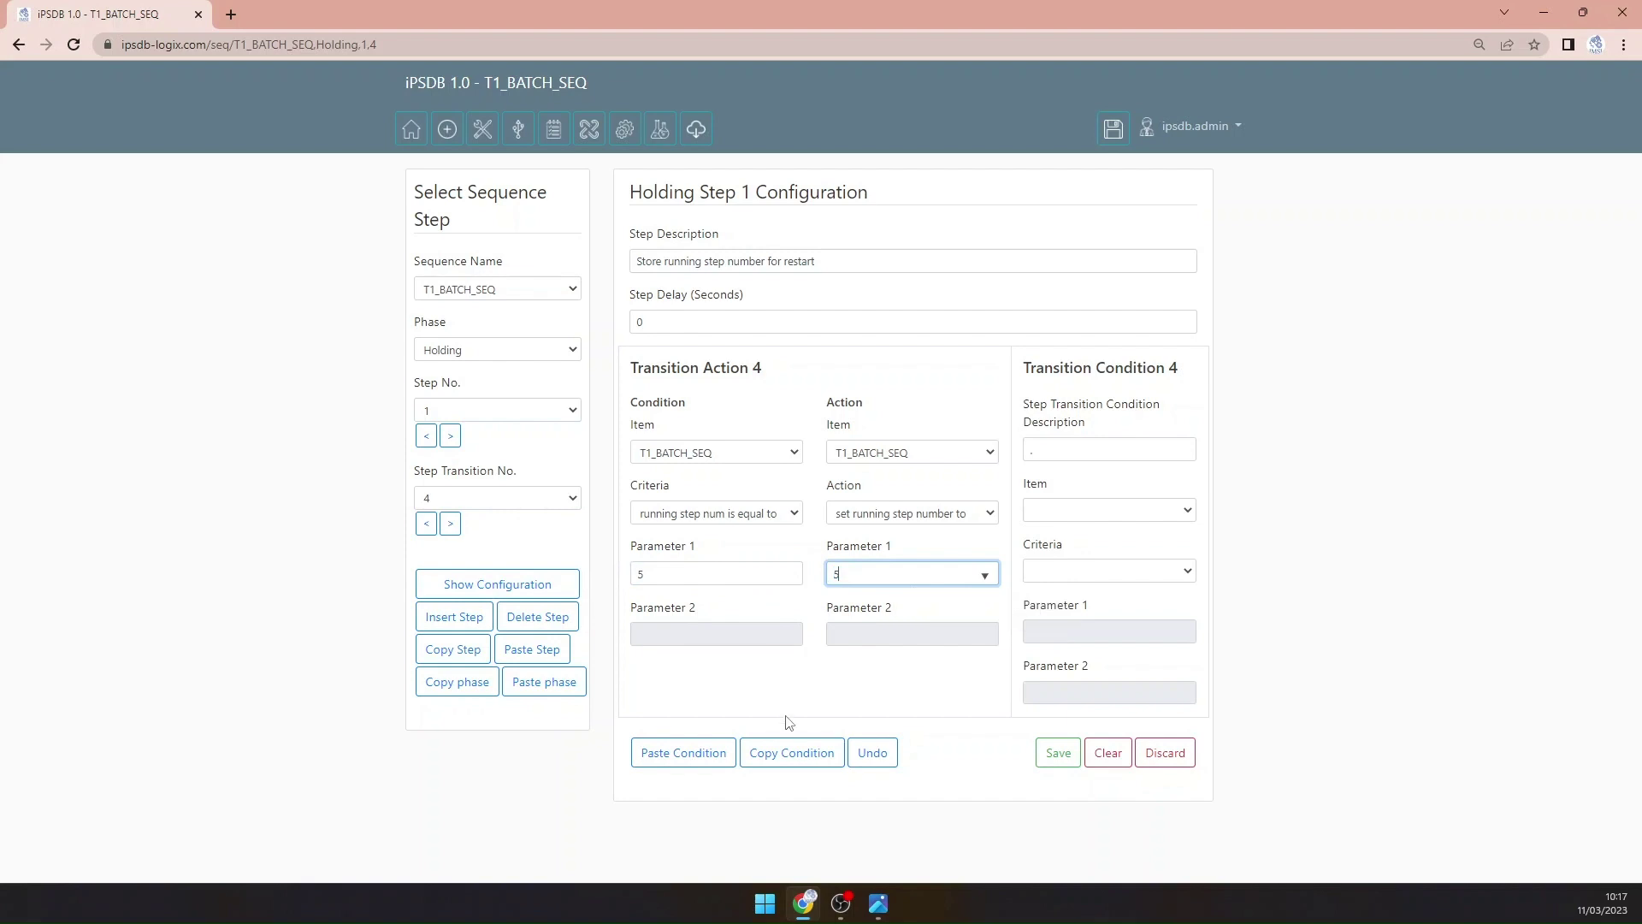
pyautogui.click(1051, 749)
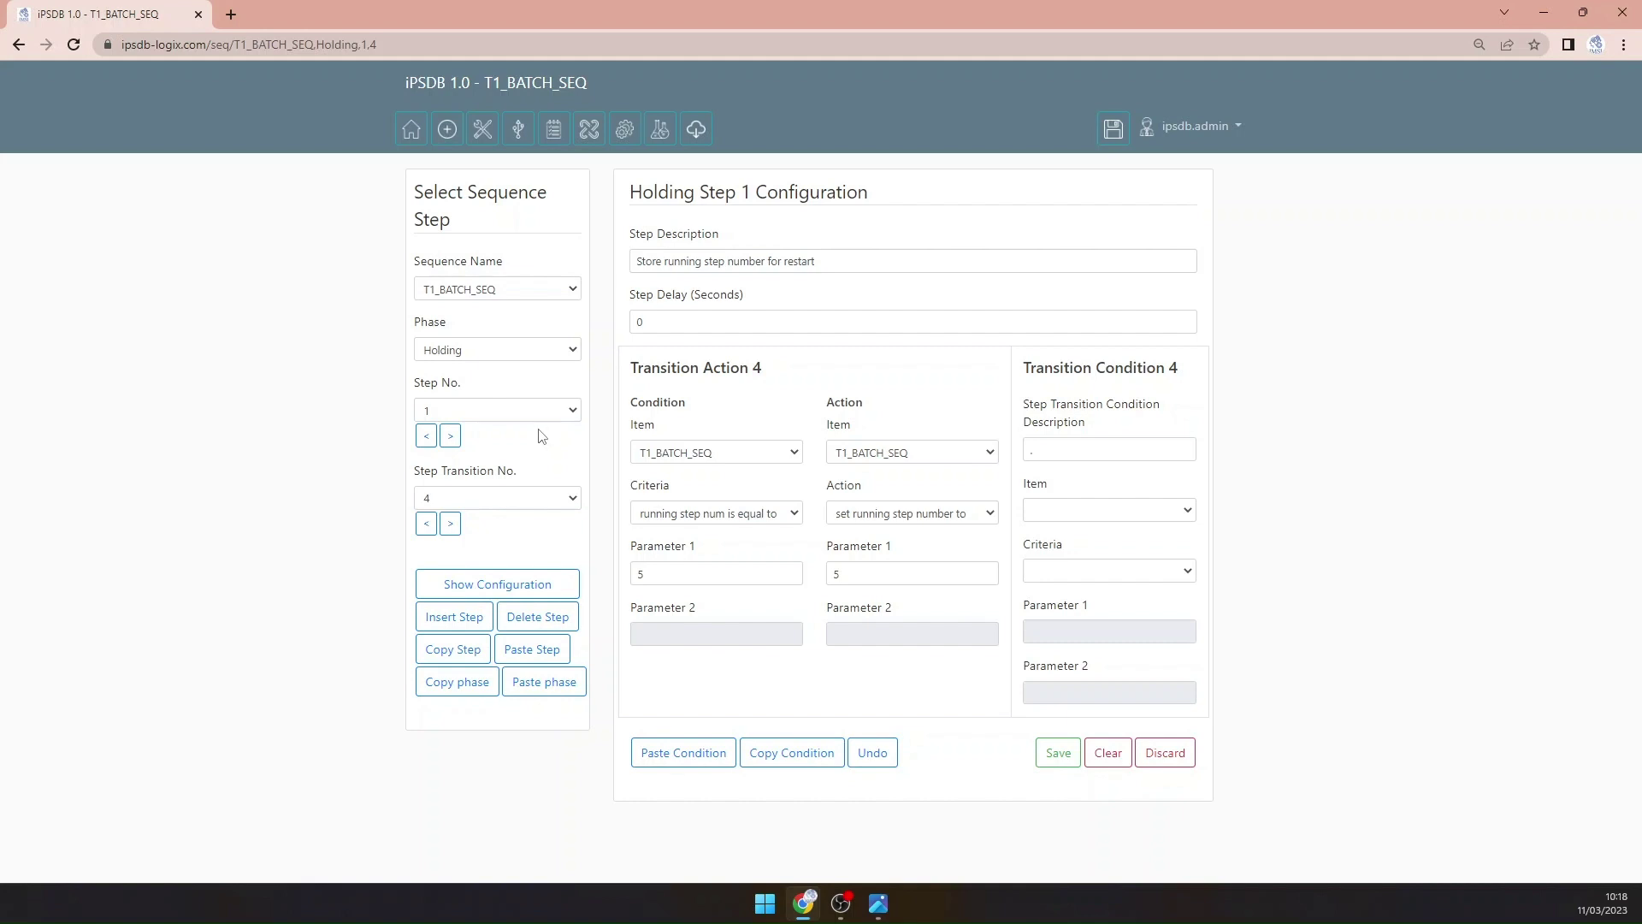
# Step: Paste the copied condition into transition 5, using criteria "running step num is greater than or equal to" and both Parameter 1 values 6, and save
pyautogui.click(449, 523)
pyautogui.click(652, 742)
pyautogui.click(737, 516)
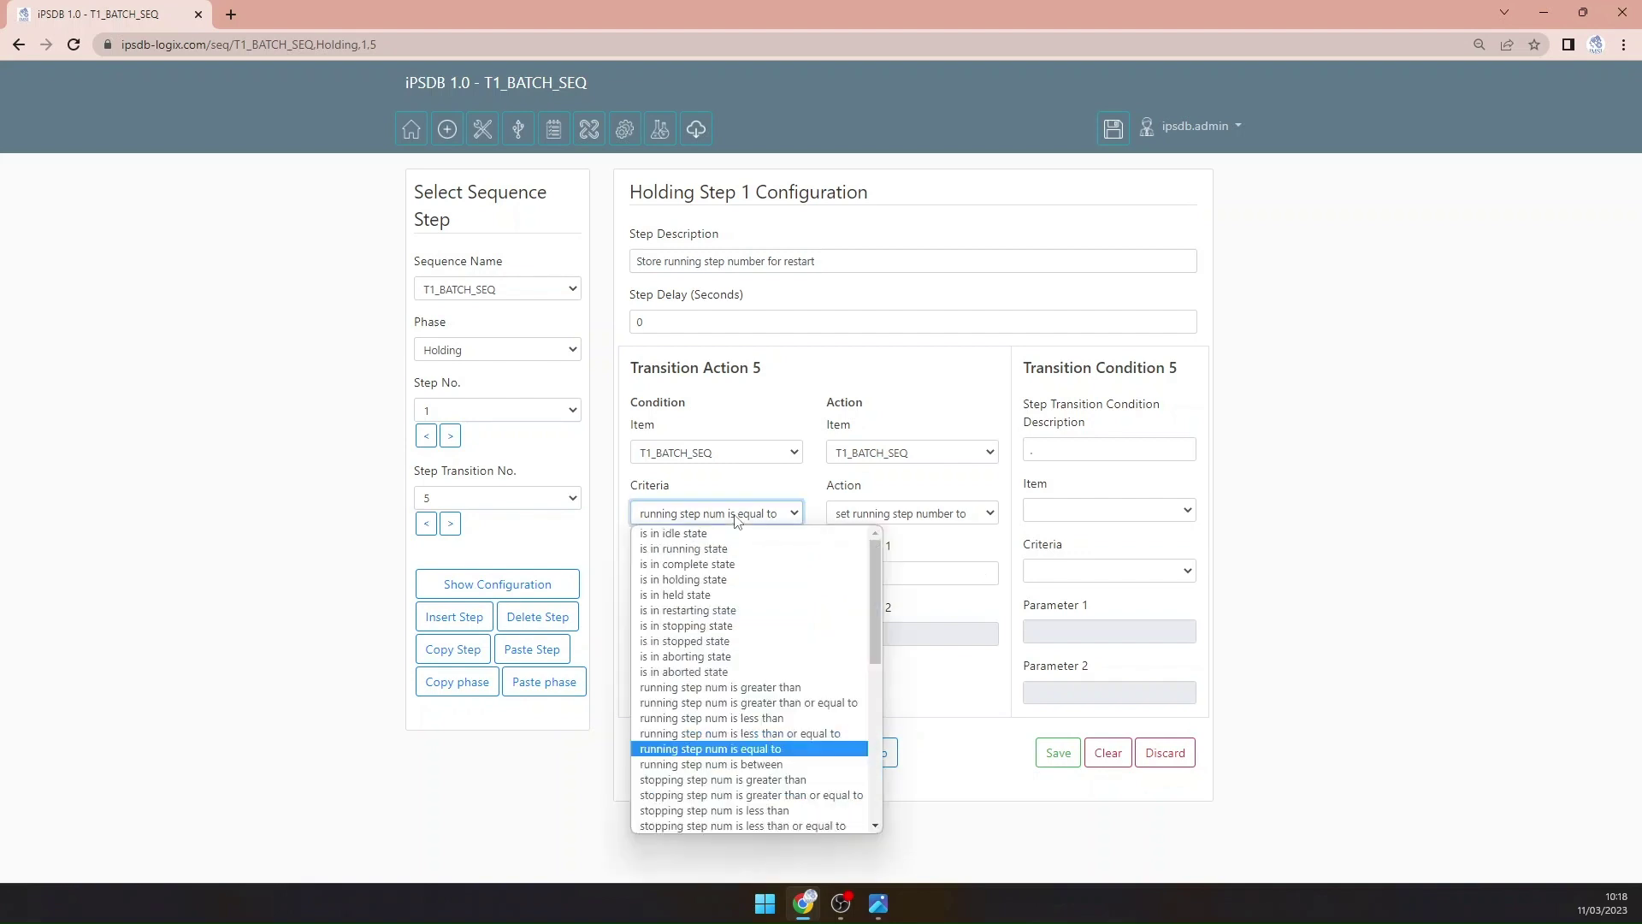
pyautogui.click(742, 702)
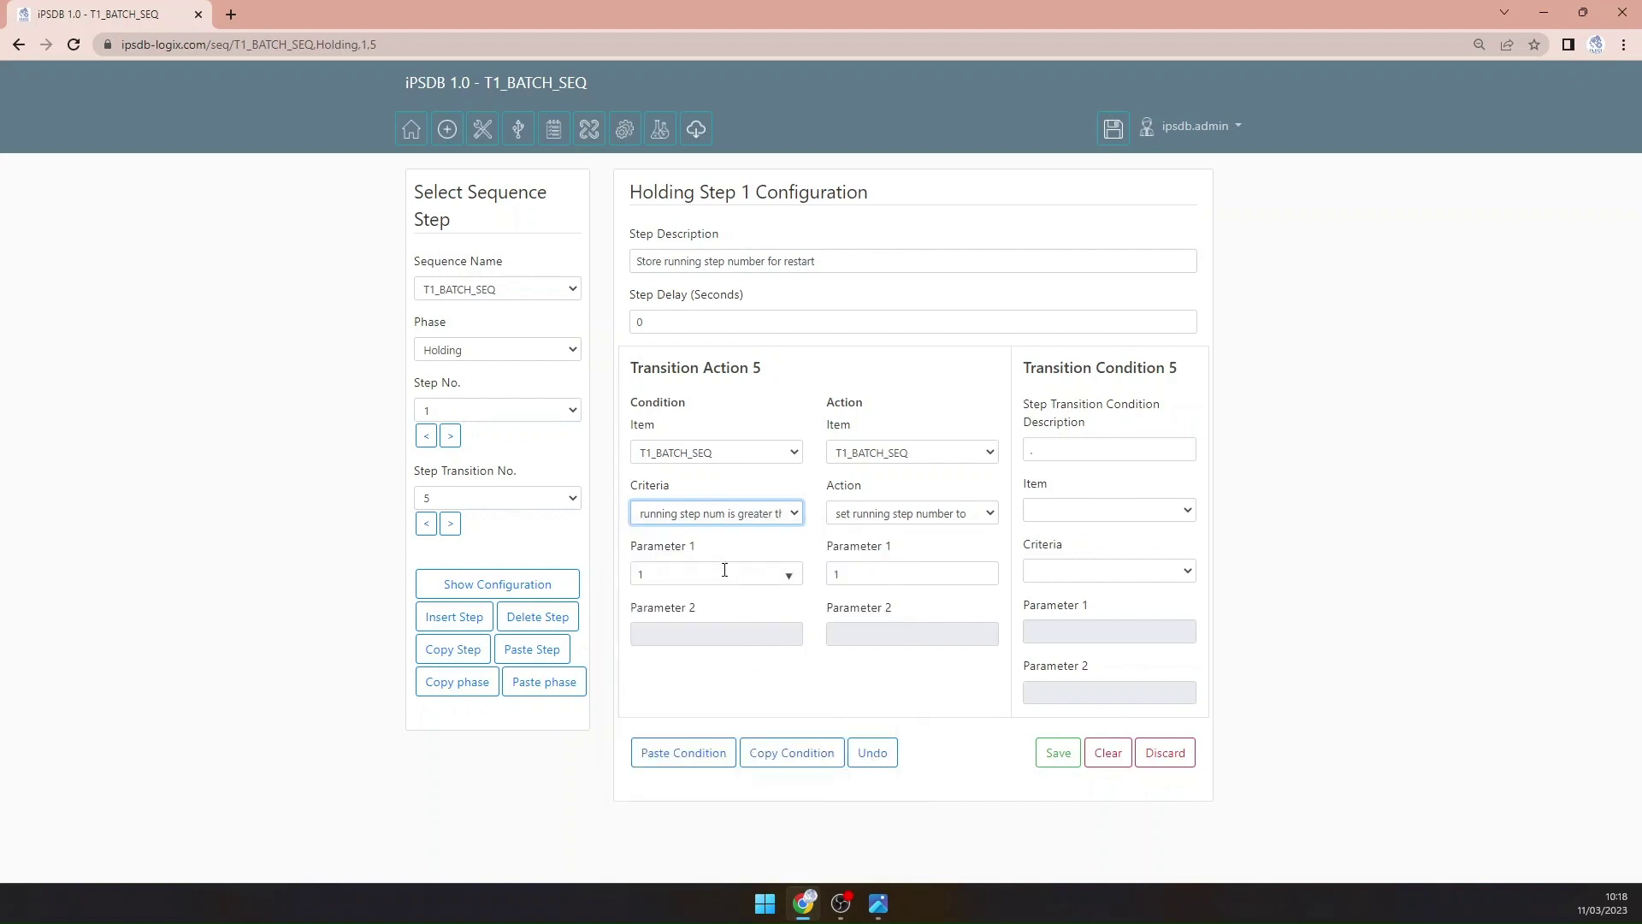
pyautogui.moveTo(737, 572); pyautogui.dragTo(617, 574)
pyautogui.write('6')
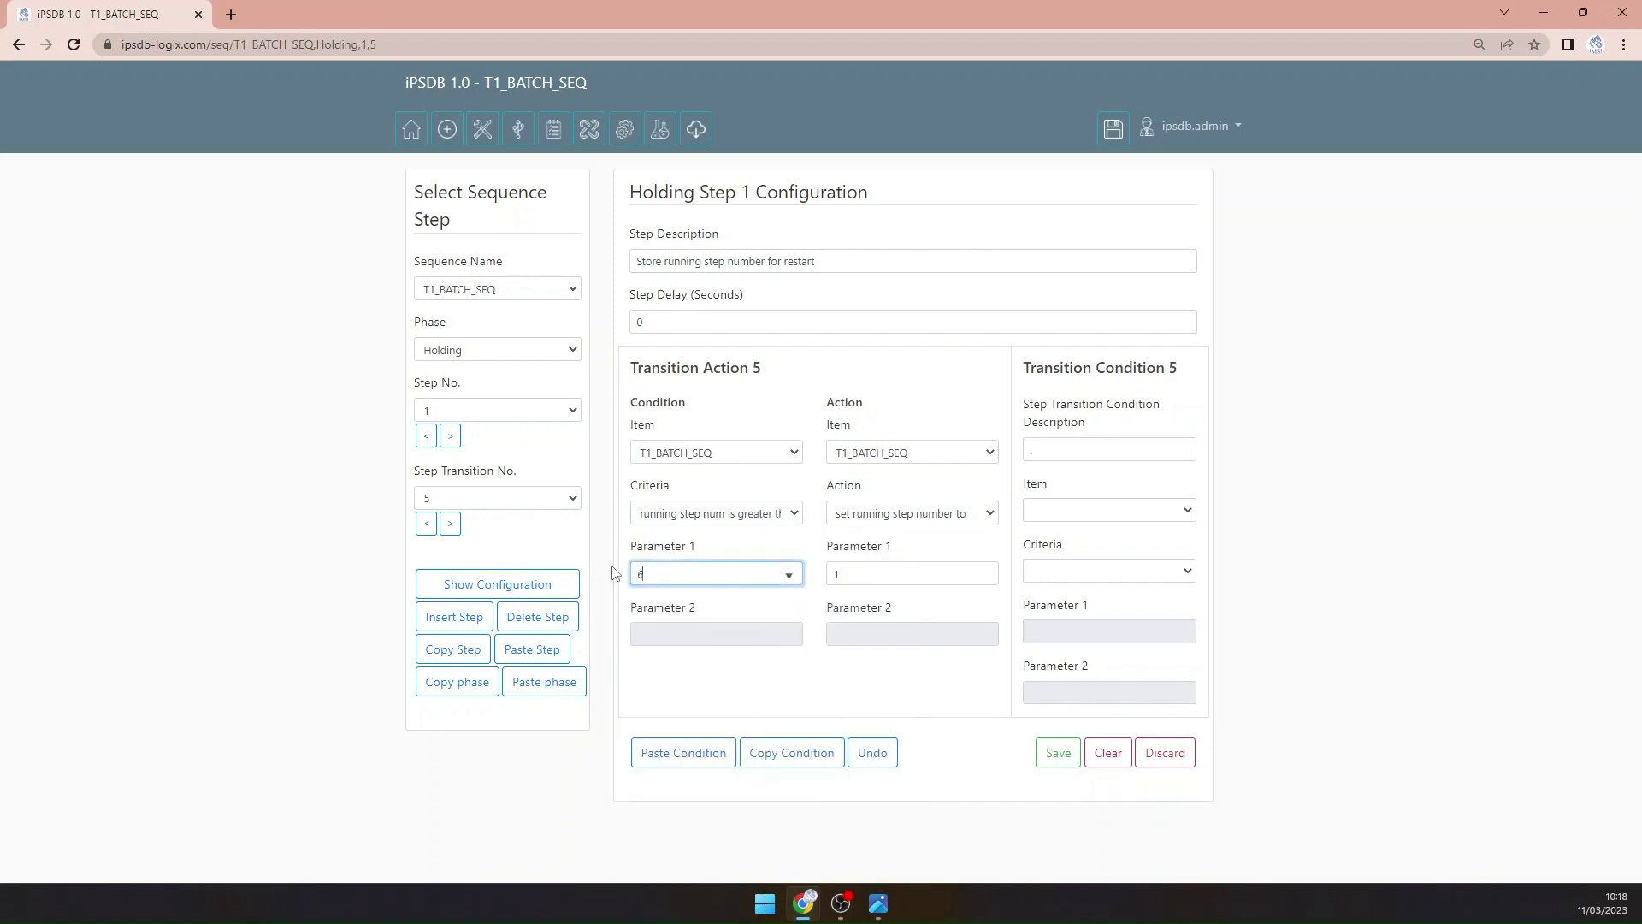
pyautogui.click(892, 571)
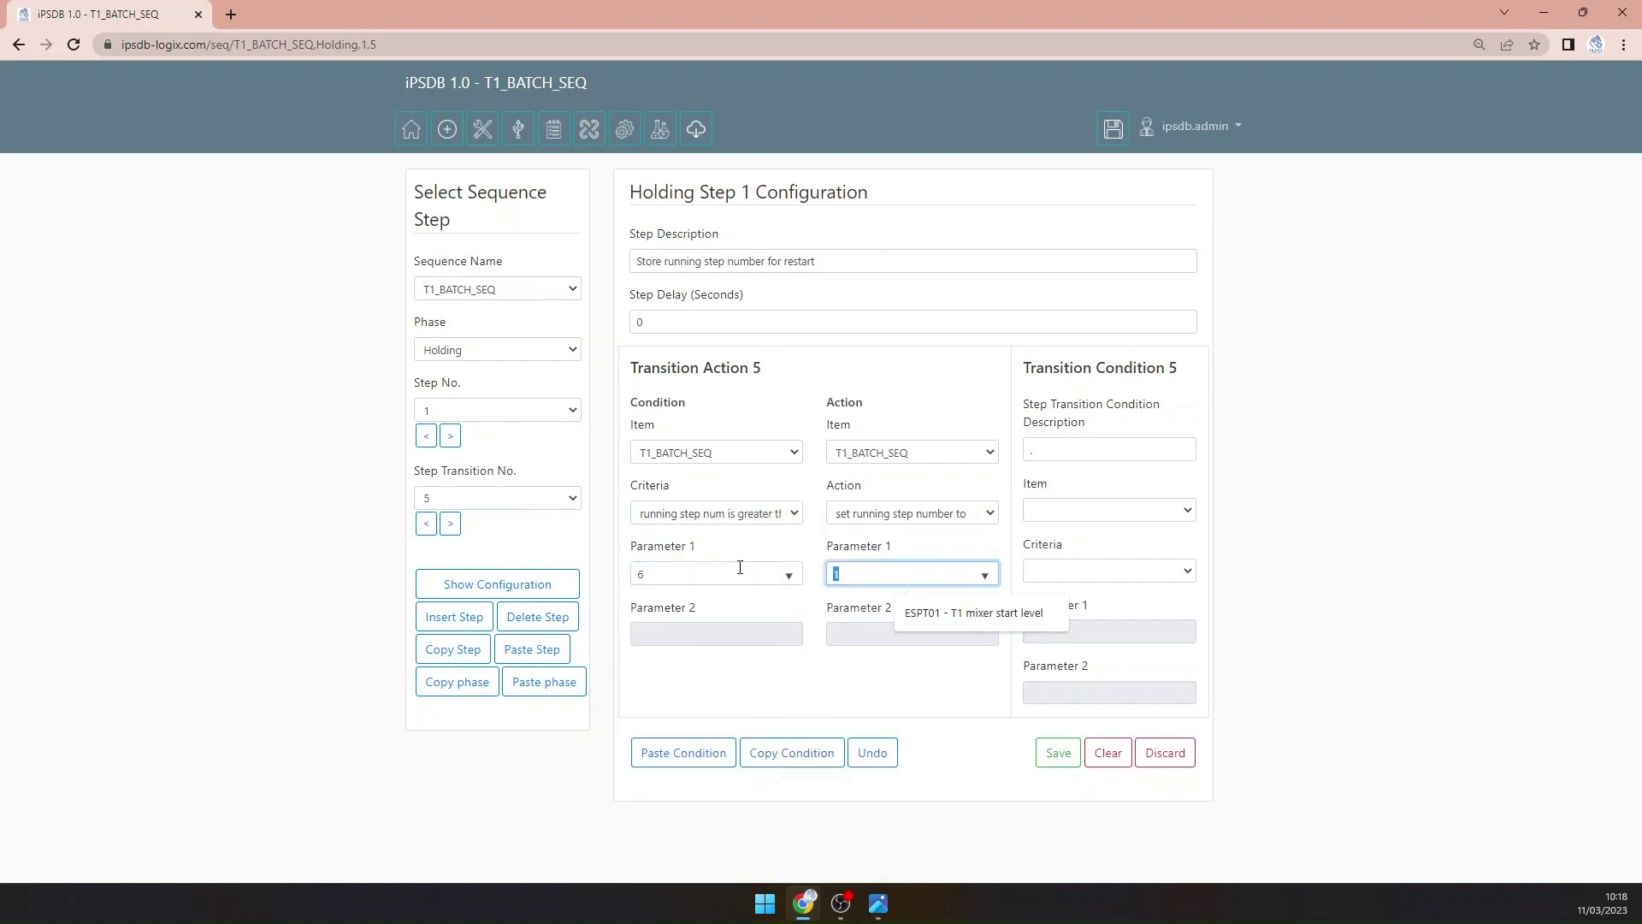
pyautogui.write('6')
pyautogui.click(1057, 754)
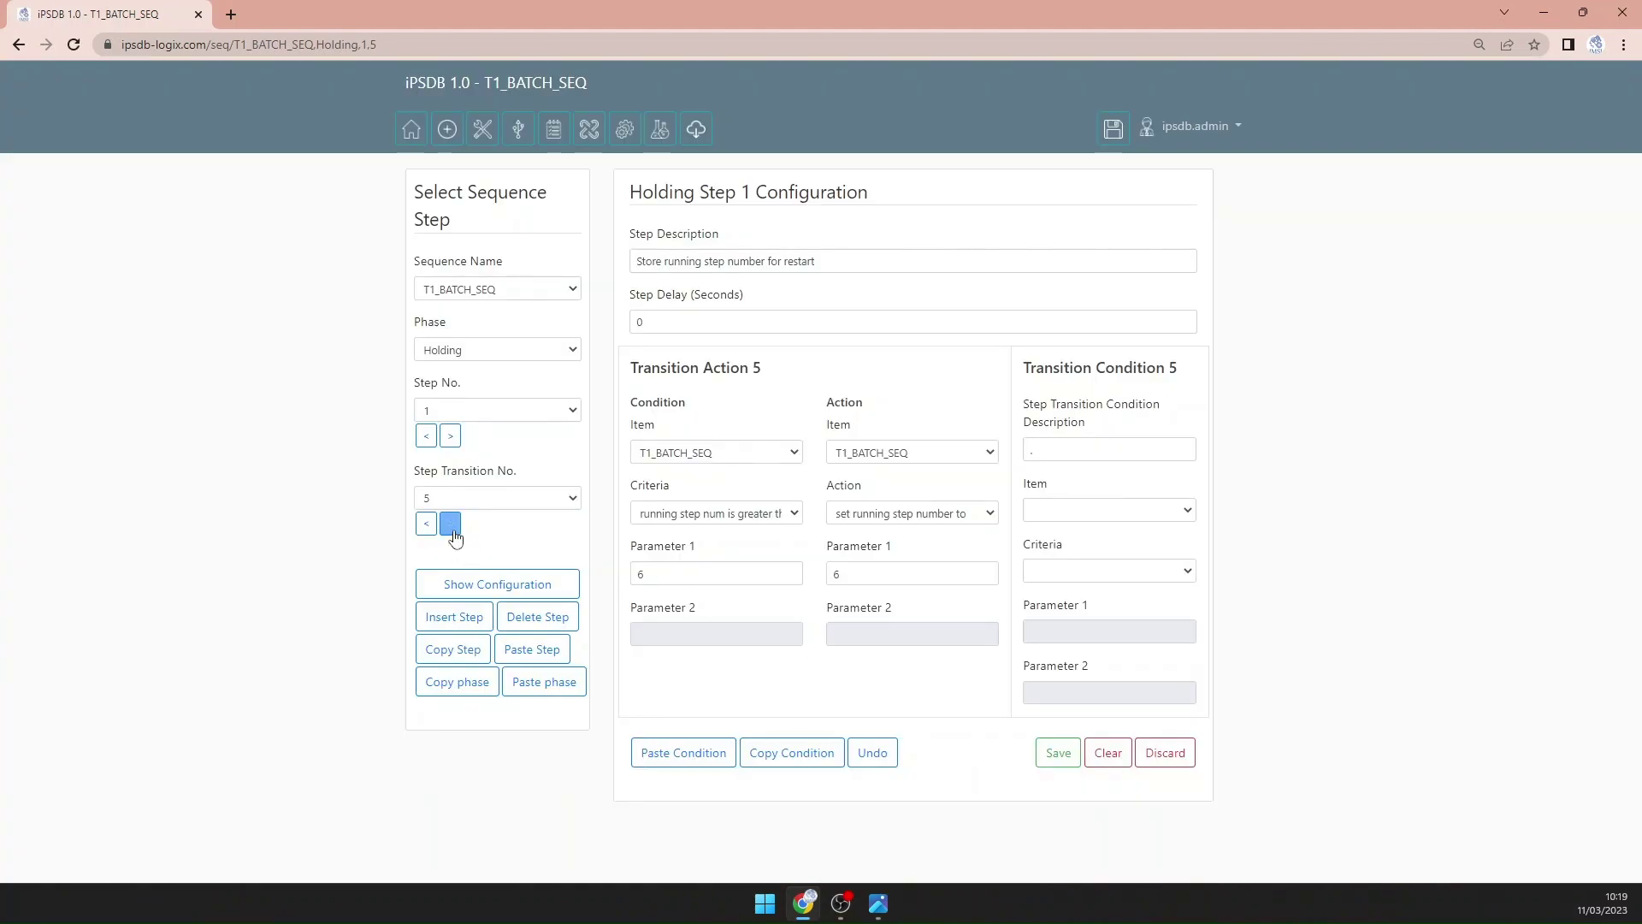
# Step: Go to Holding step 2 and replace its step description with "Put the subsequences in hold"
pyautogui.click(451, 525)
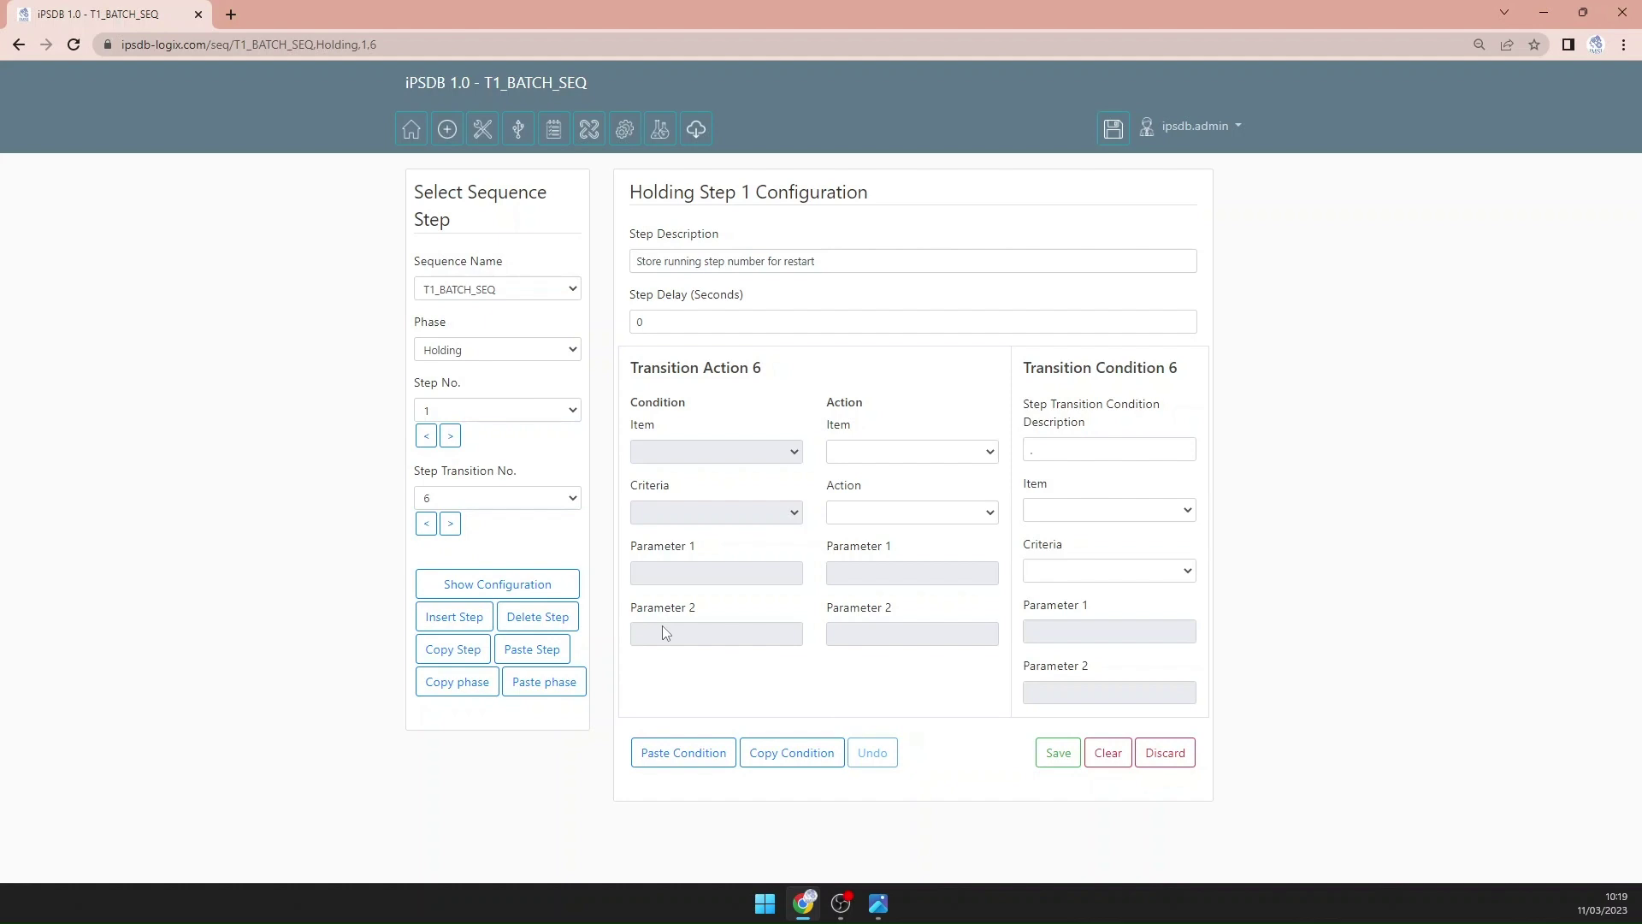
pyautogui.click(450, 435)
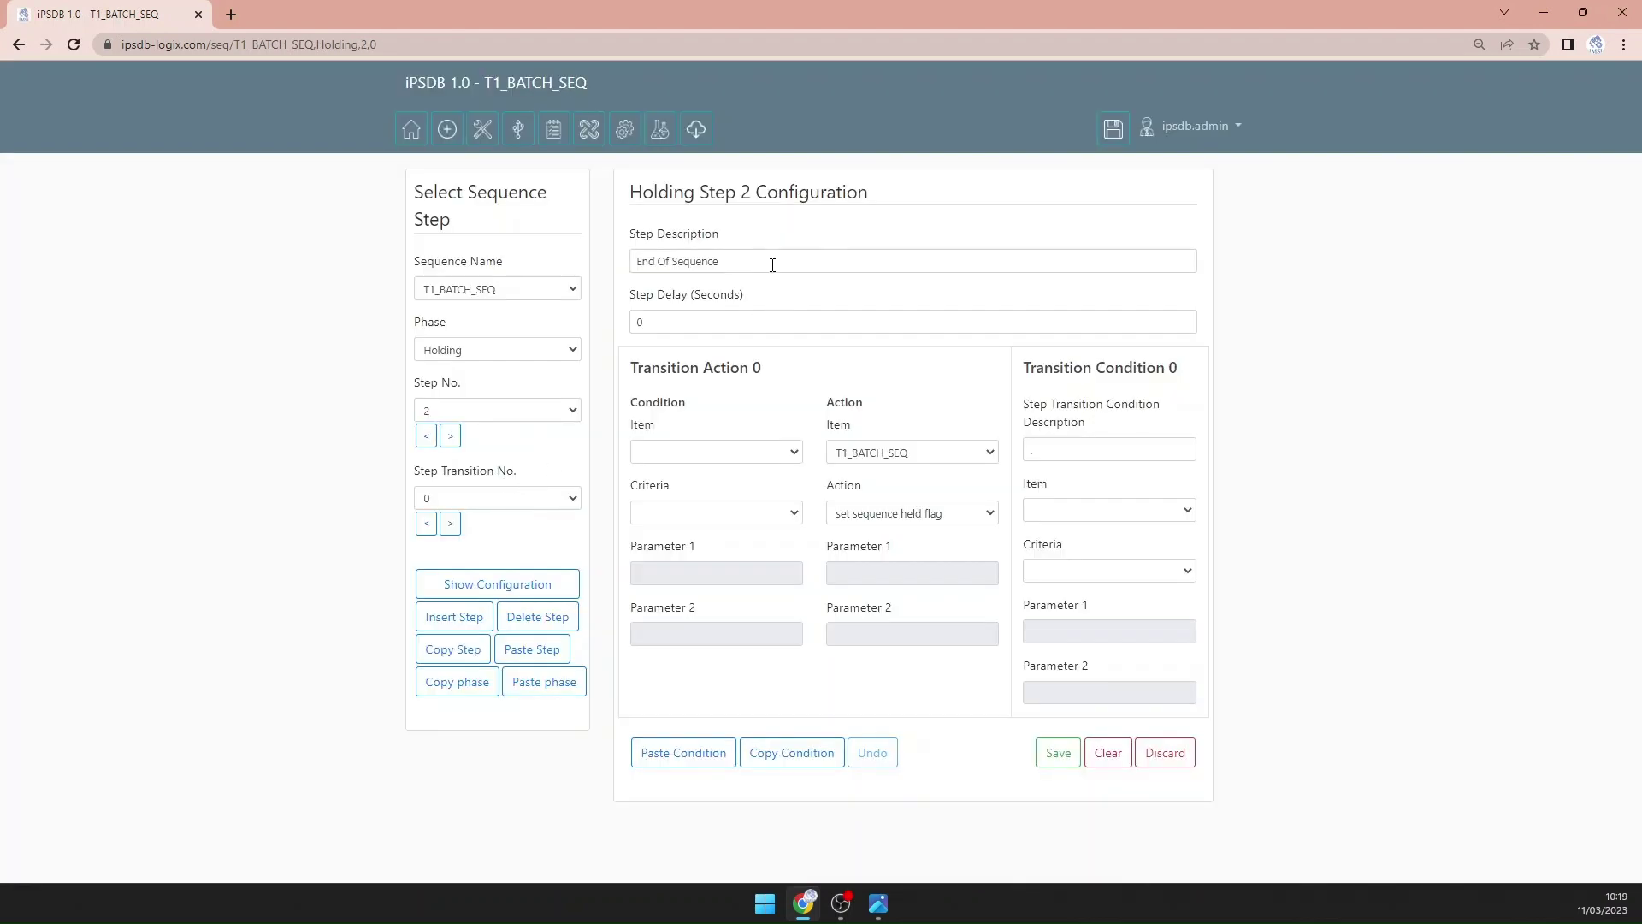
pyautogui.moveTo(772, 265); pyautogui.dragTo(596, 262)
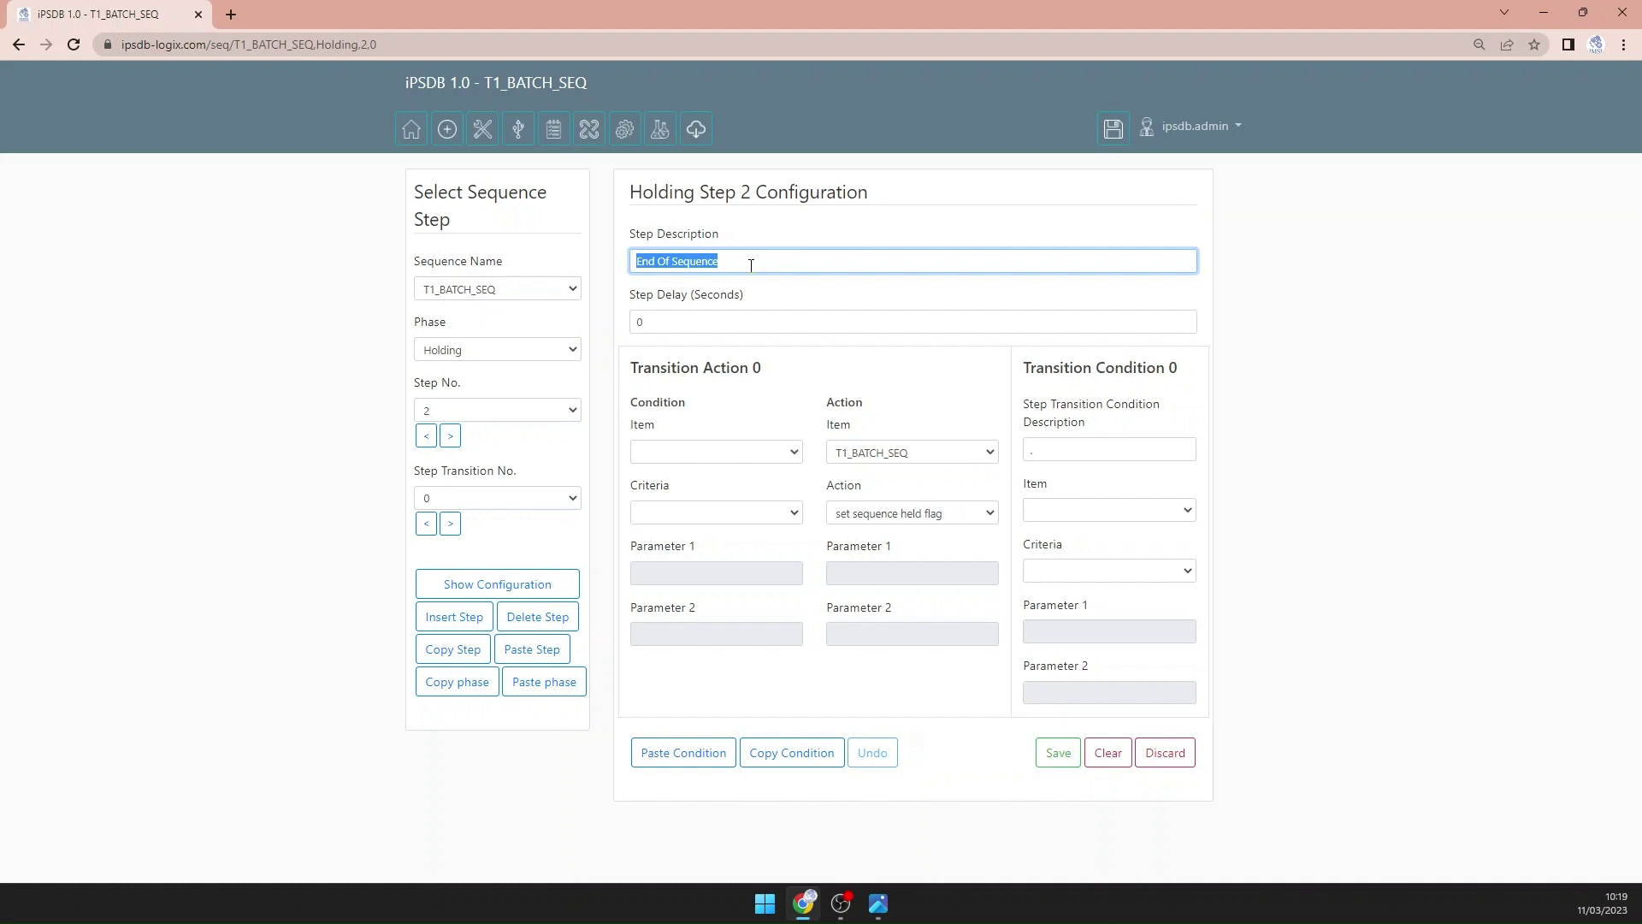
pyautogui.write('Put the subsequence')
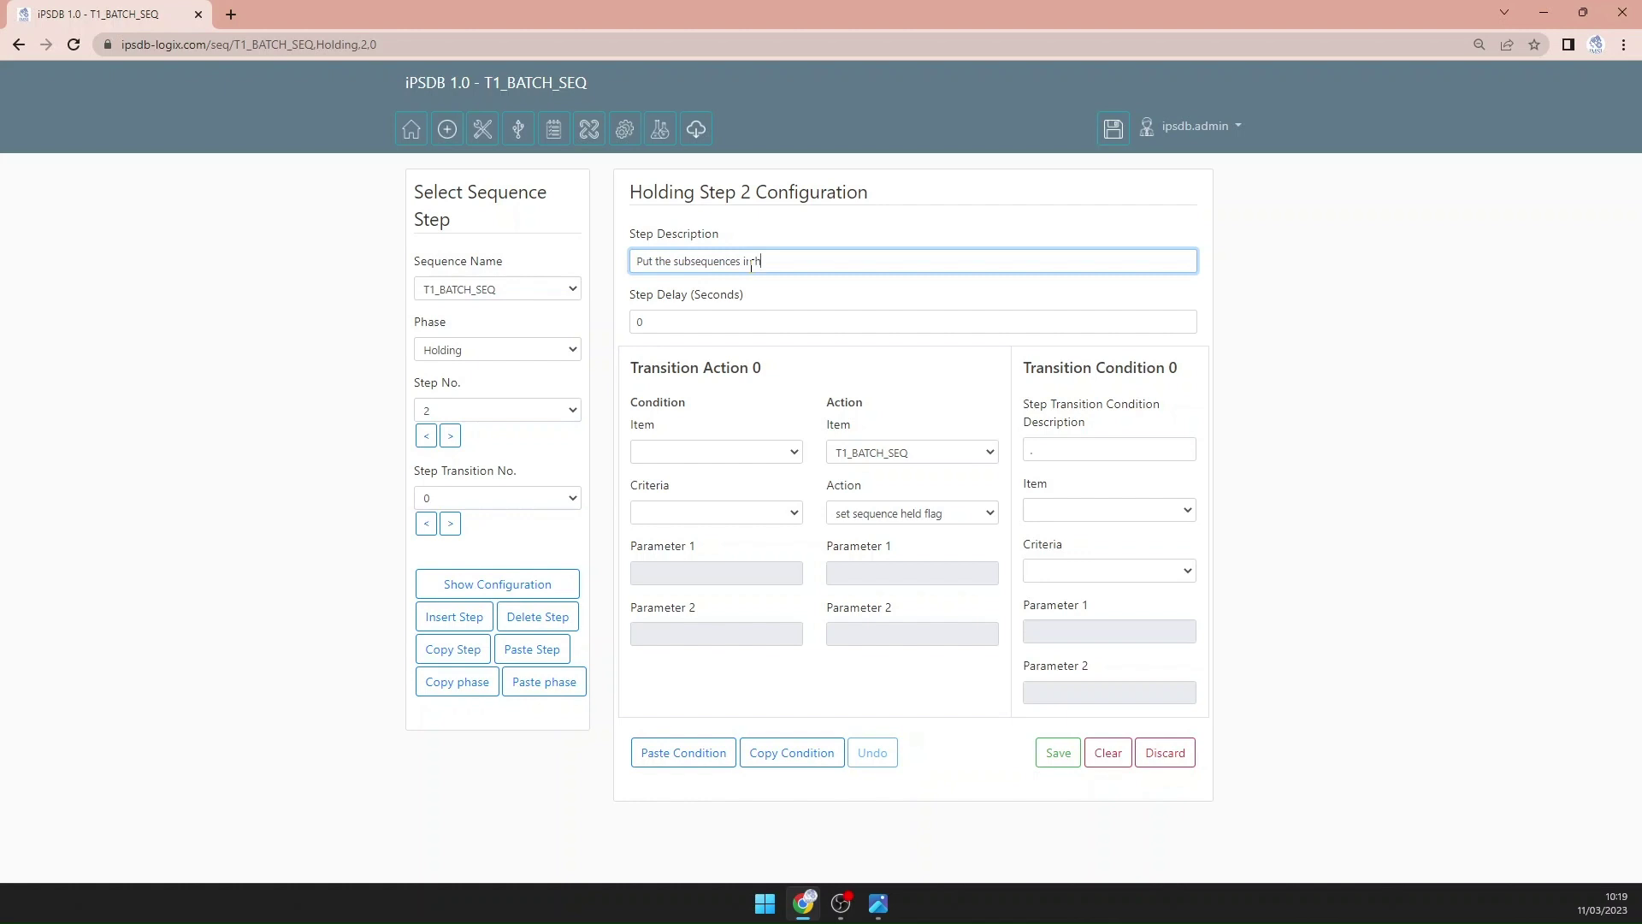
pyautogui.write('old')
# Step: Set the transition 0 action of Holding step 2 to "hold sequence" on T1_PW_SEQ
pyautogui.click(923, 460)
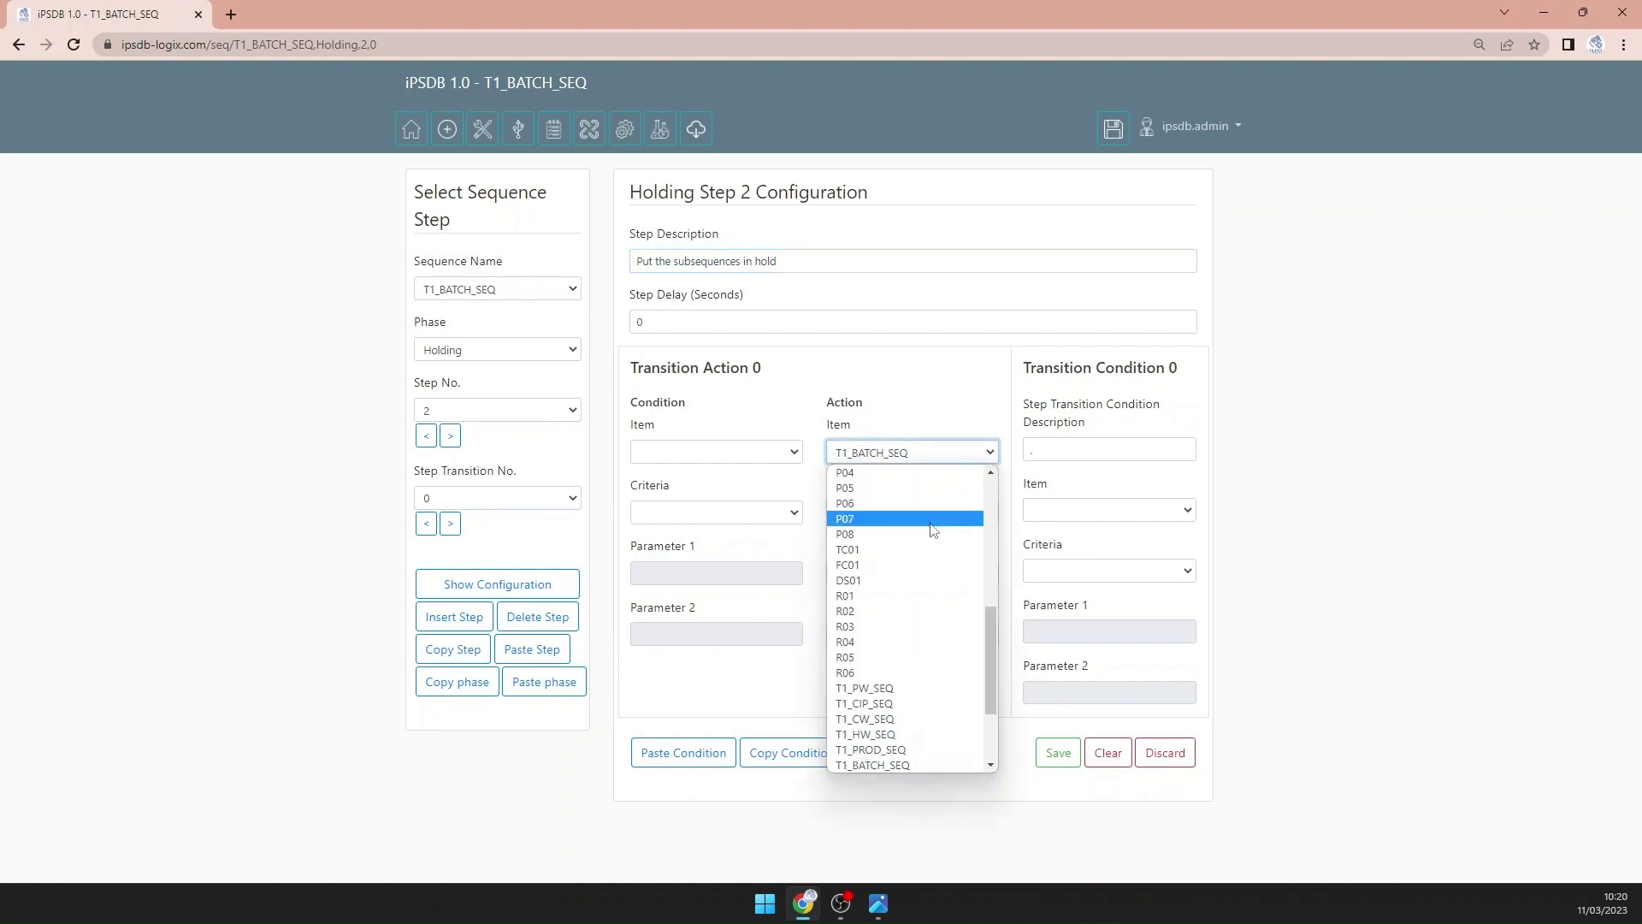
pyautogui.click(922, 618)
pyautogui.click(922, 516)
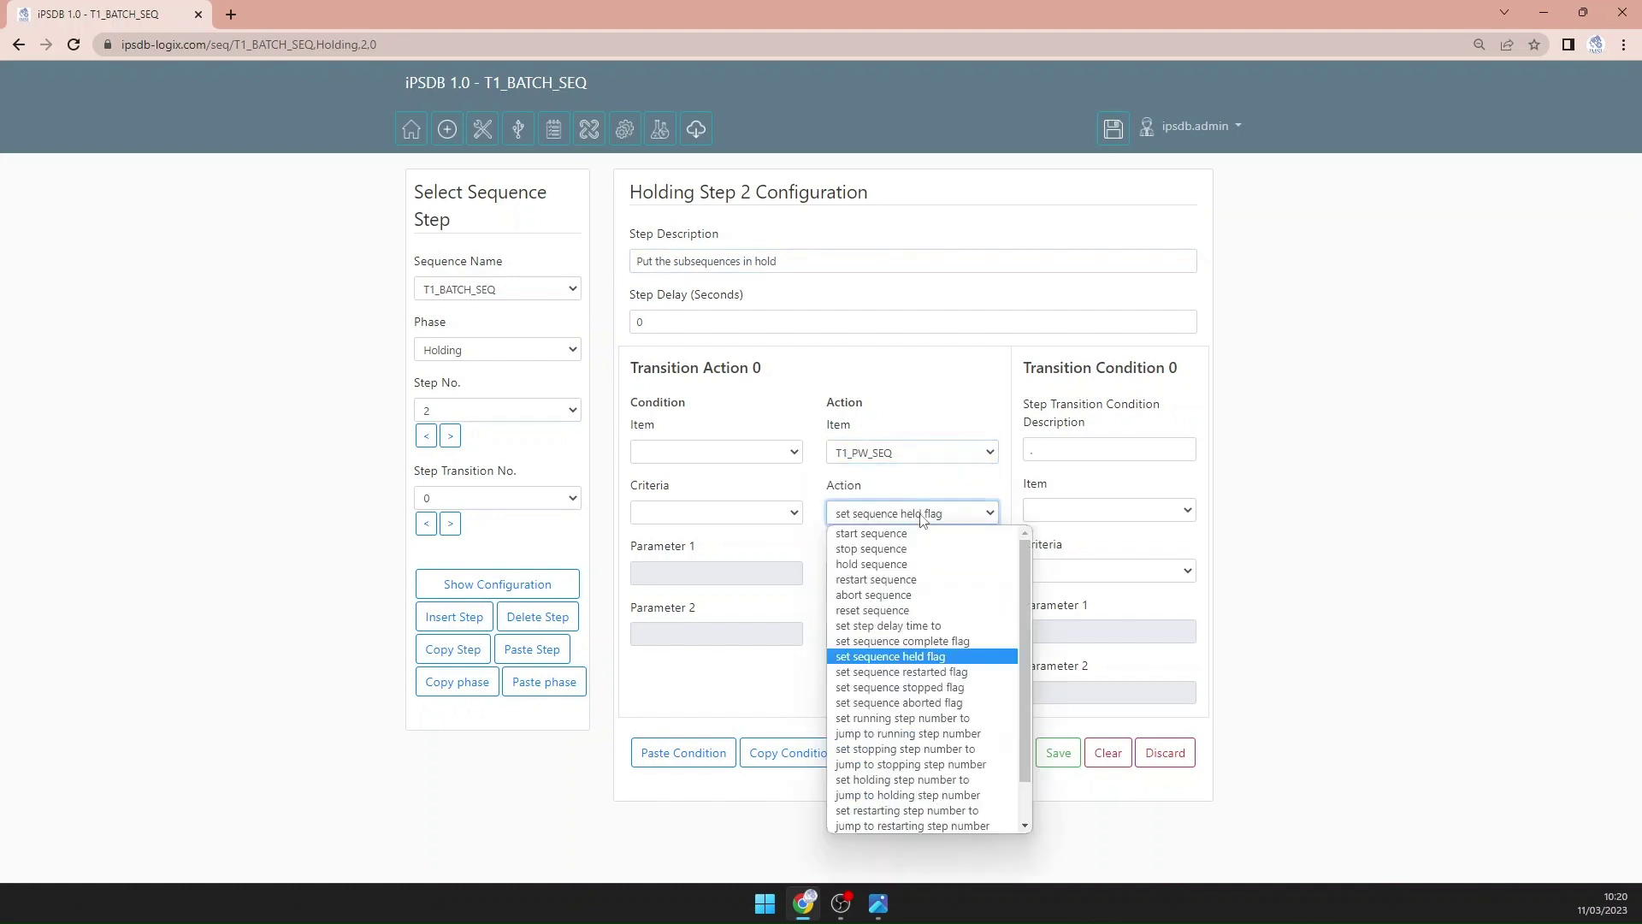
pyautogui.click(905, 564)
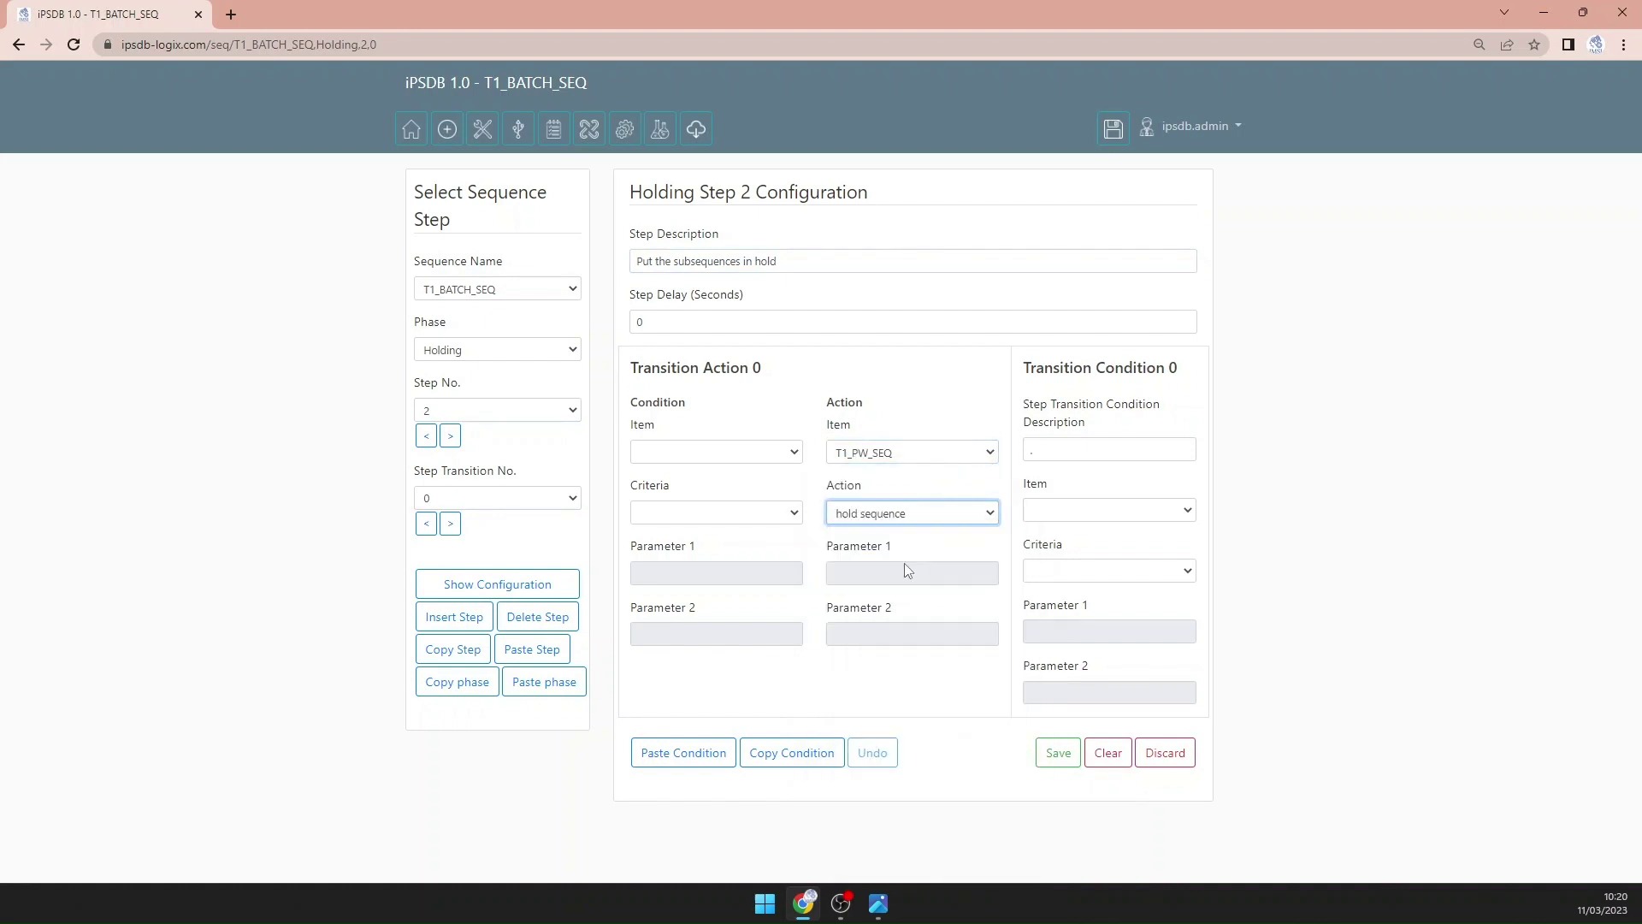
# Step: Add the transition 0 action condition that T1_BATCH_SEQ "running step num is equal to" 1, and save
pyautogui.click(700, 454)
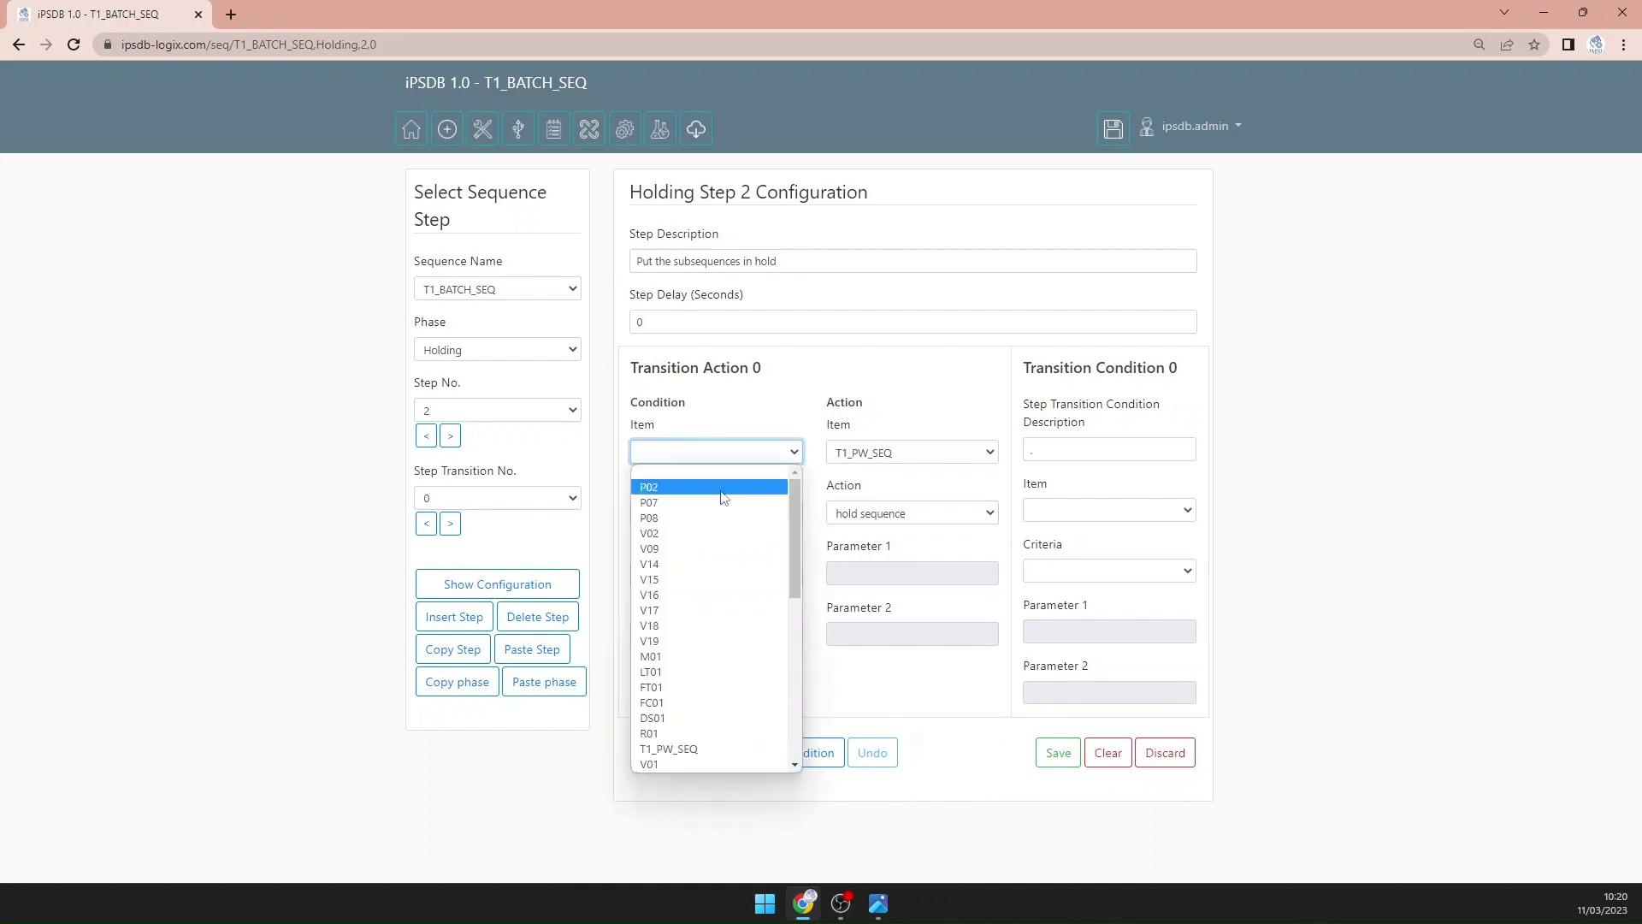
pyautogui.scroll(-5, 732, 541)
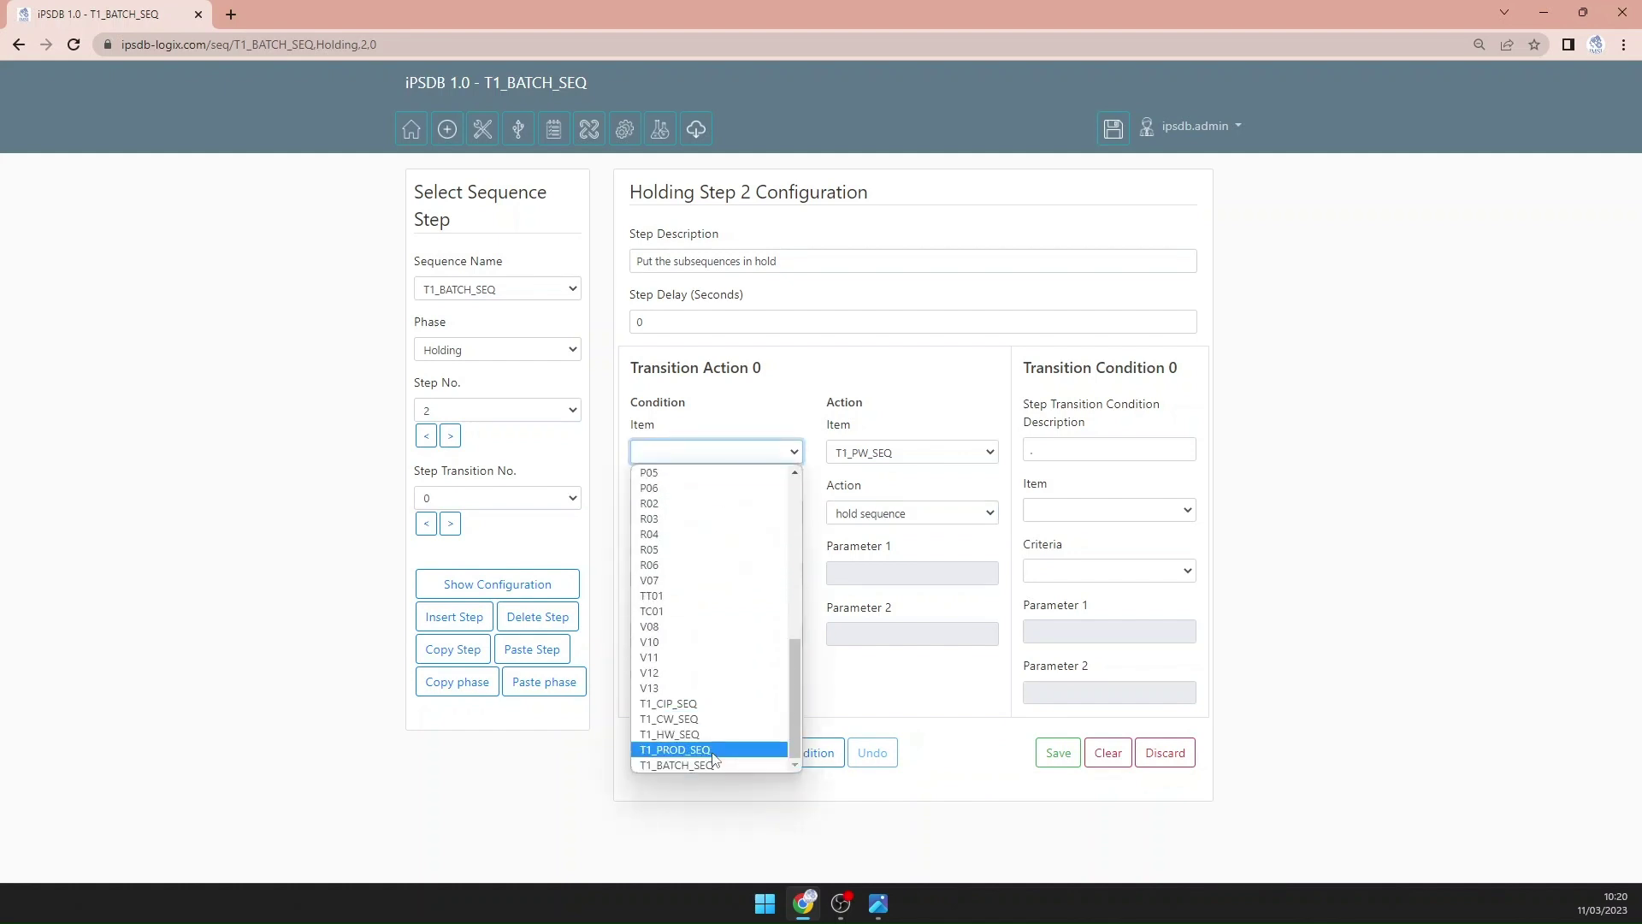
pyautogui.click(711, 764)
pyautogui.click(731, 513)
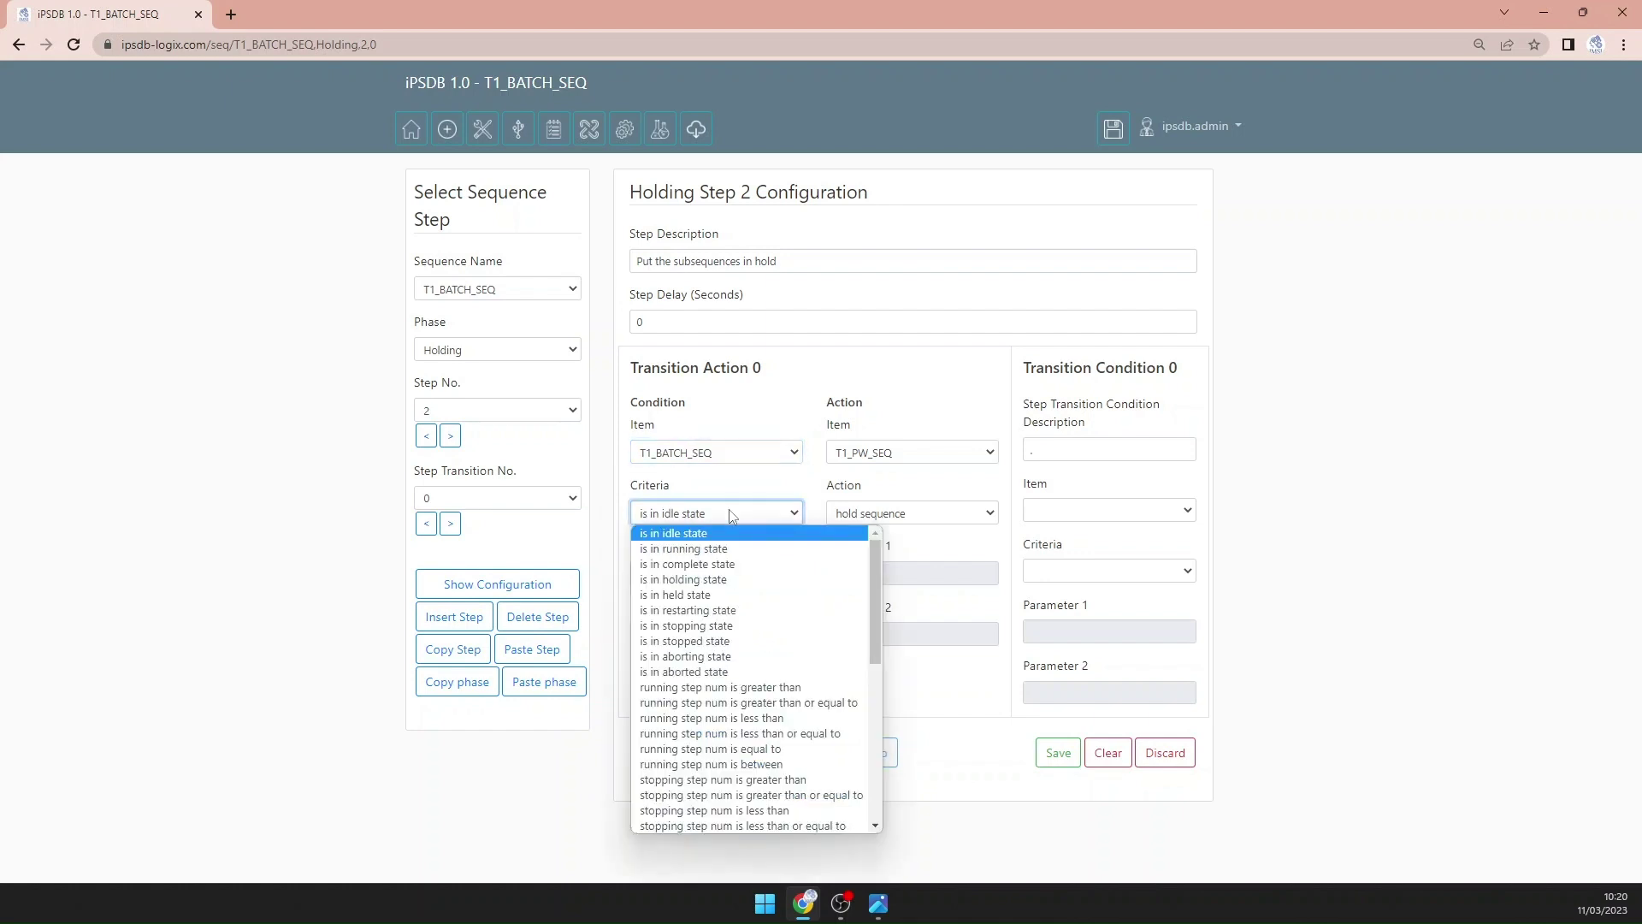
pyautogui.click(735, 750)
pyautogui.click(692, 580)
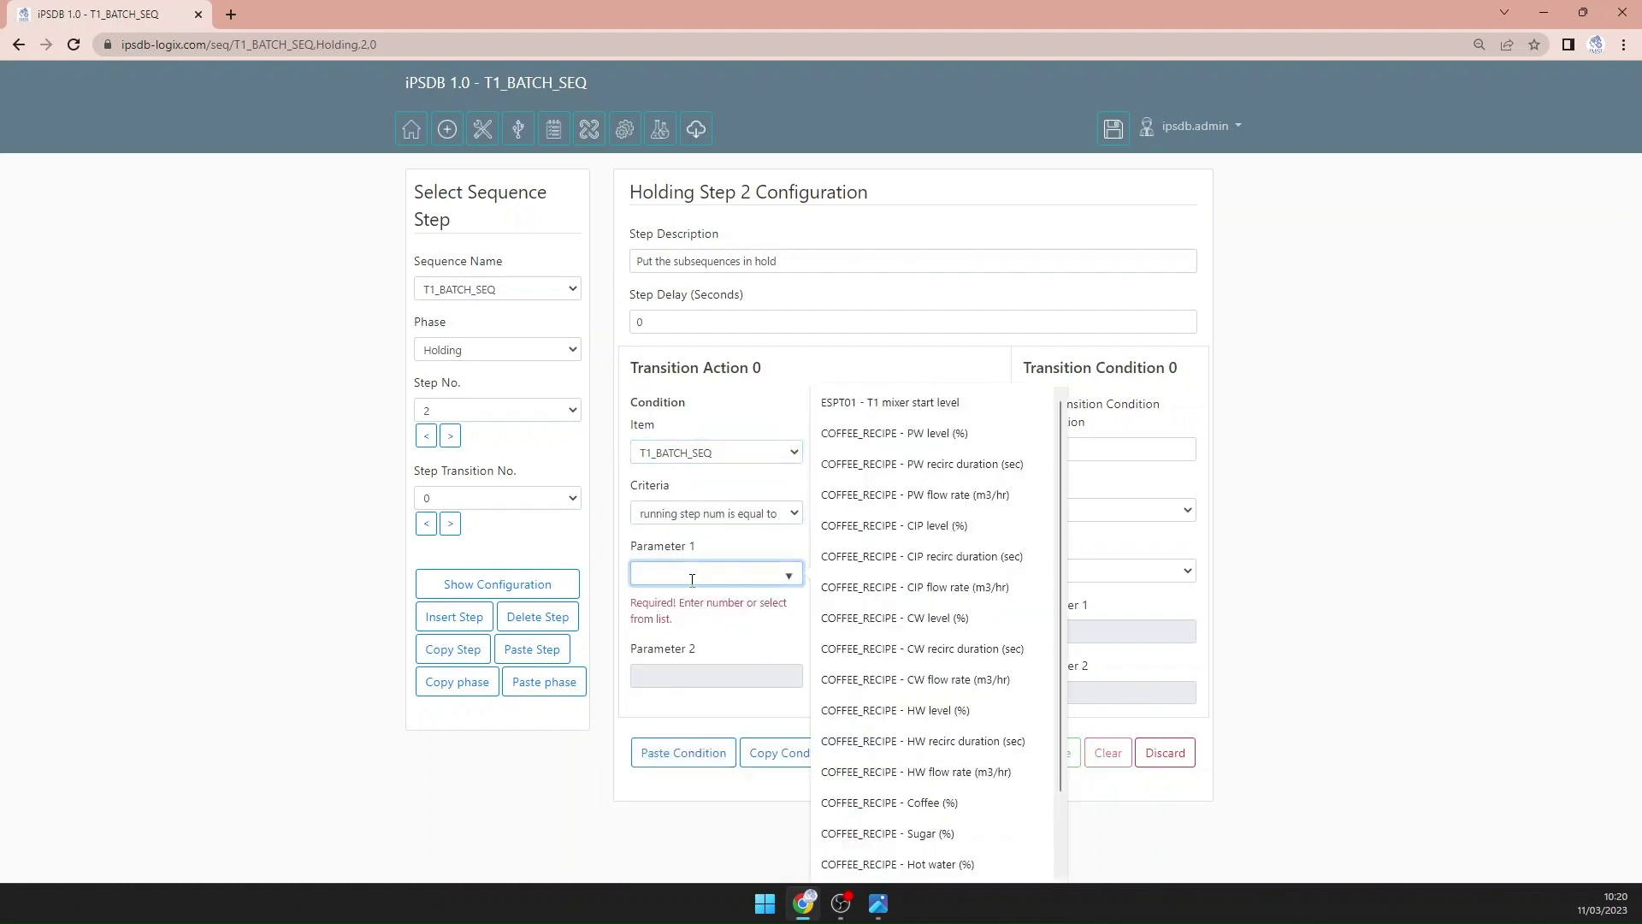
pyautogui.write('1')
pyautogui.click(785, 552)
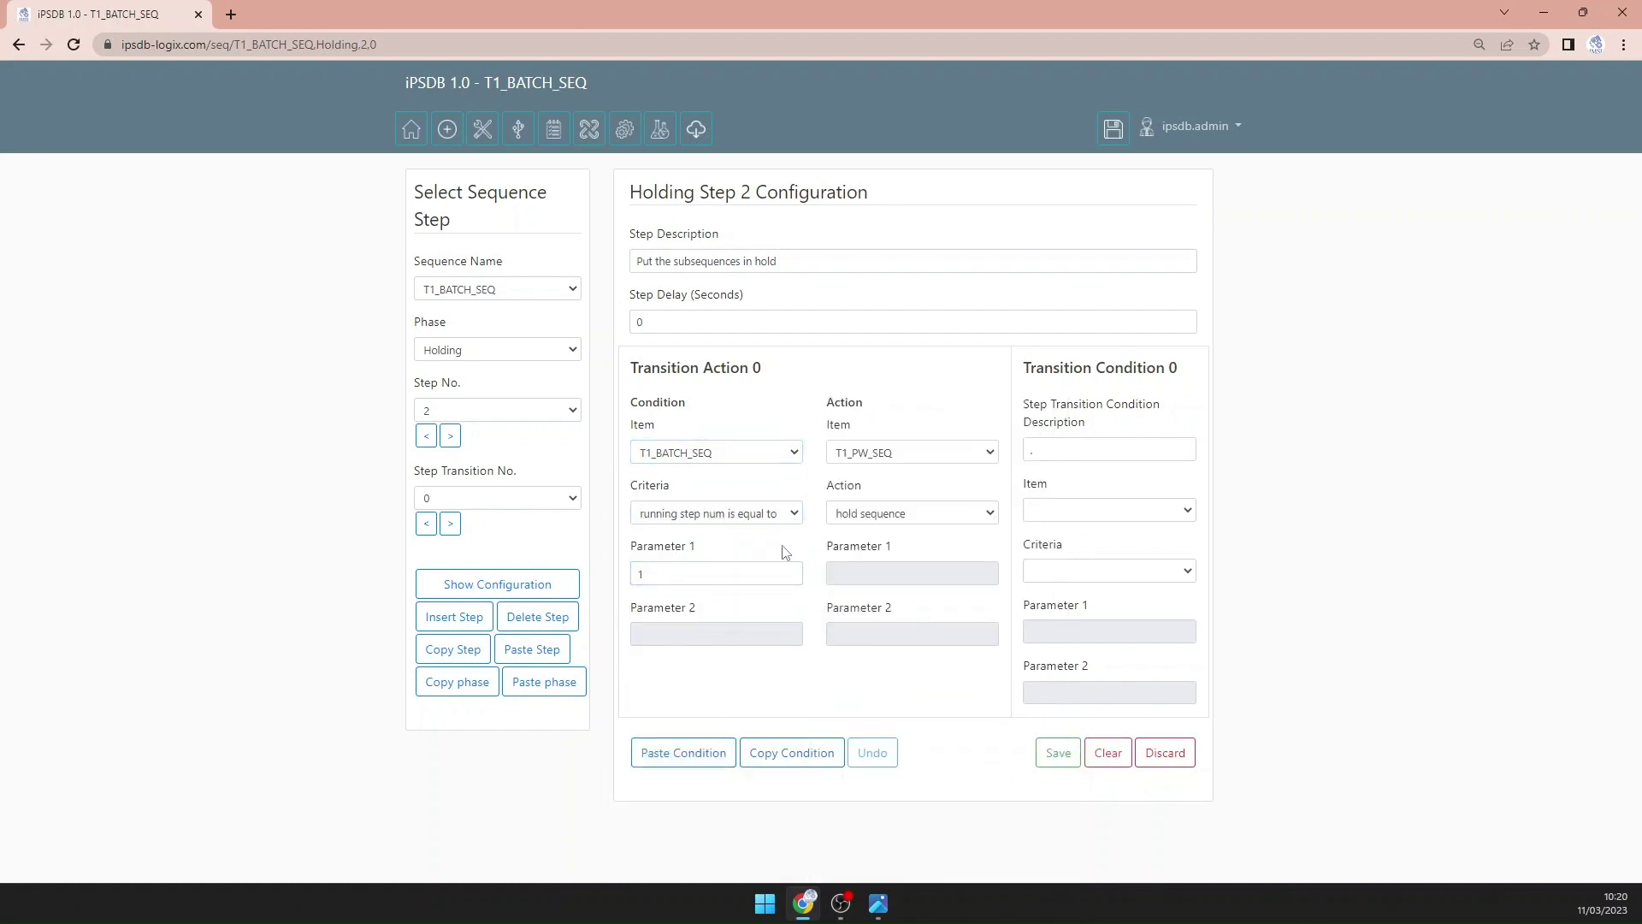
pyautogui.click(1057, 753)
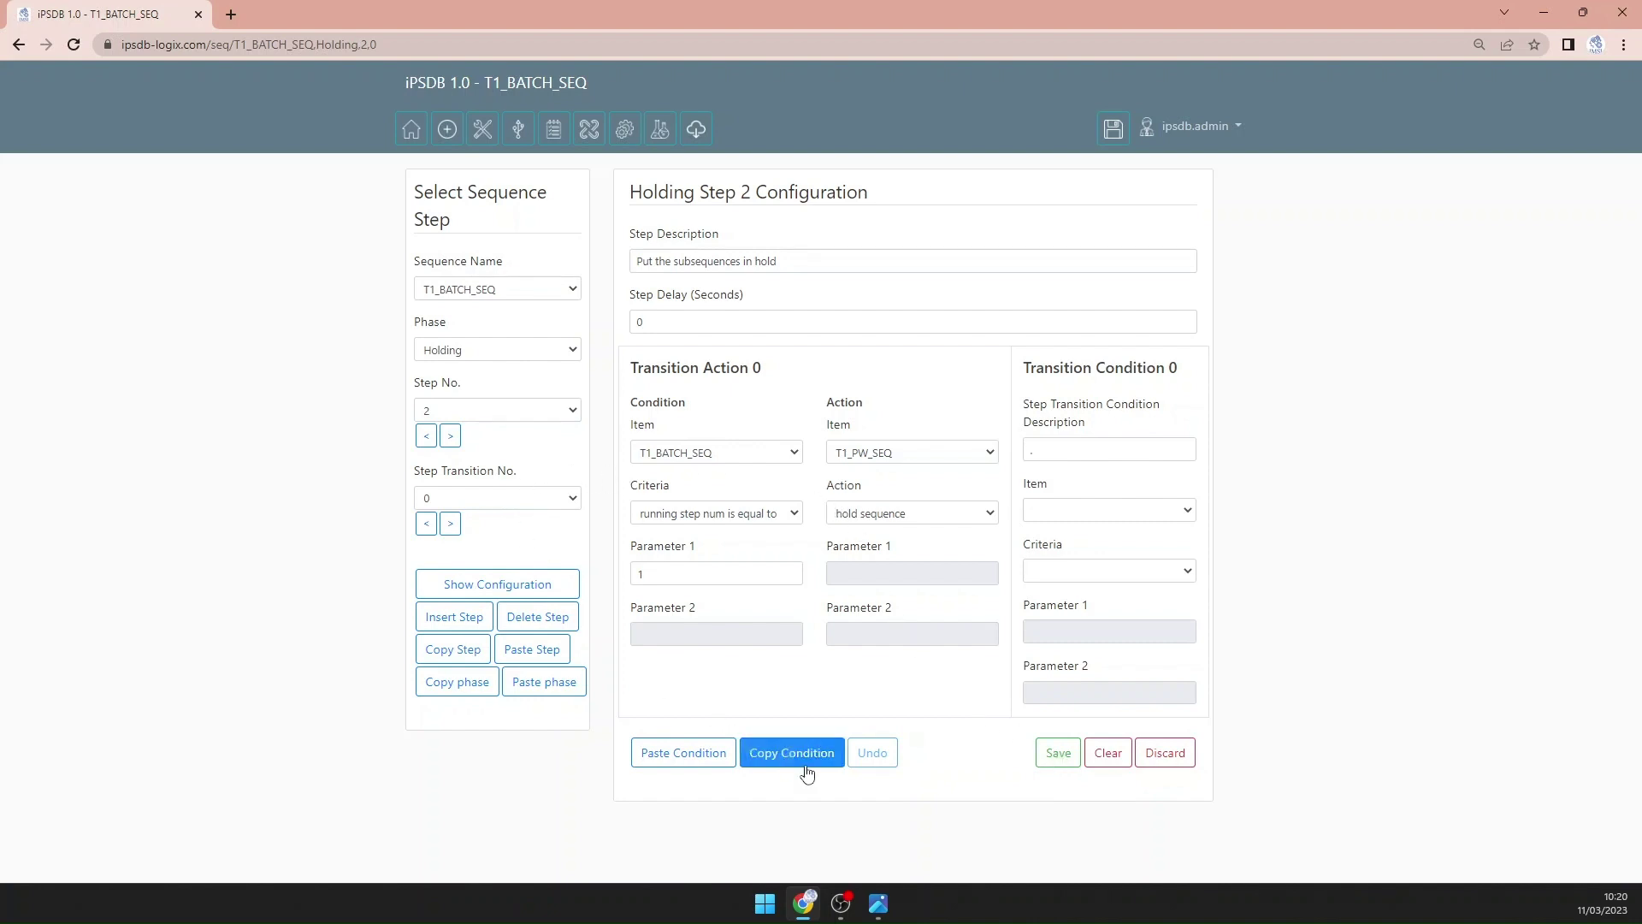
# Step: Copy the transition 0 condition into transition 1 with condition Parameter 1 set to 2 and action item T1_PROD_SEQ, and save
pyautogui.click(807, 772)
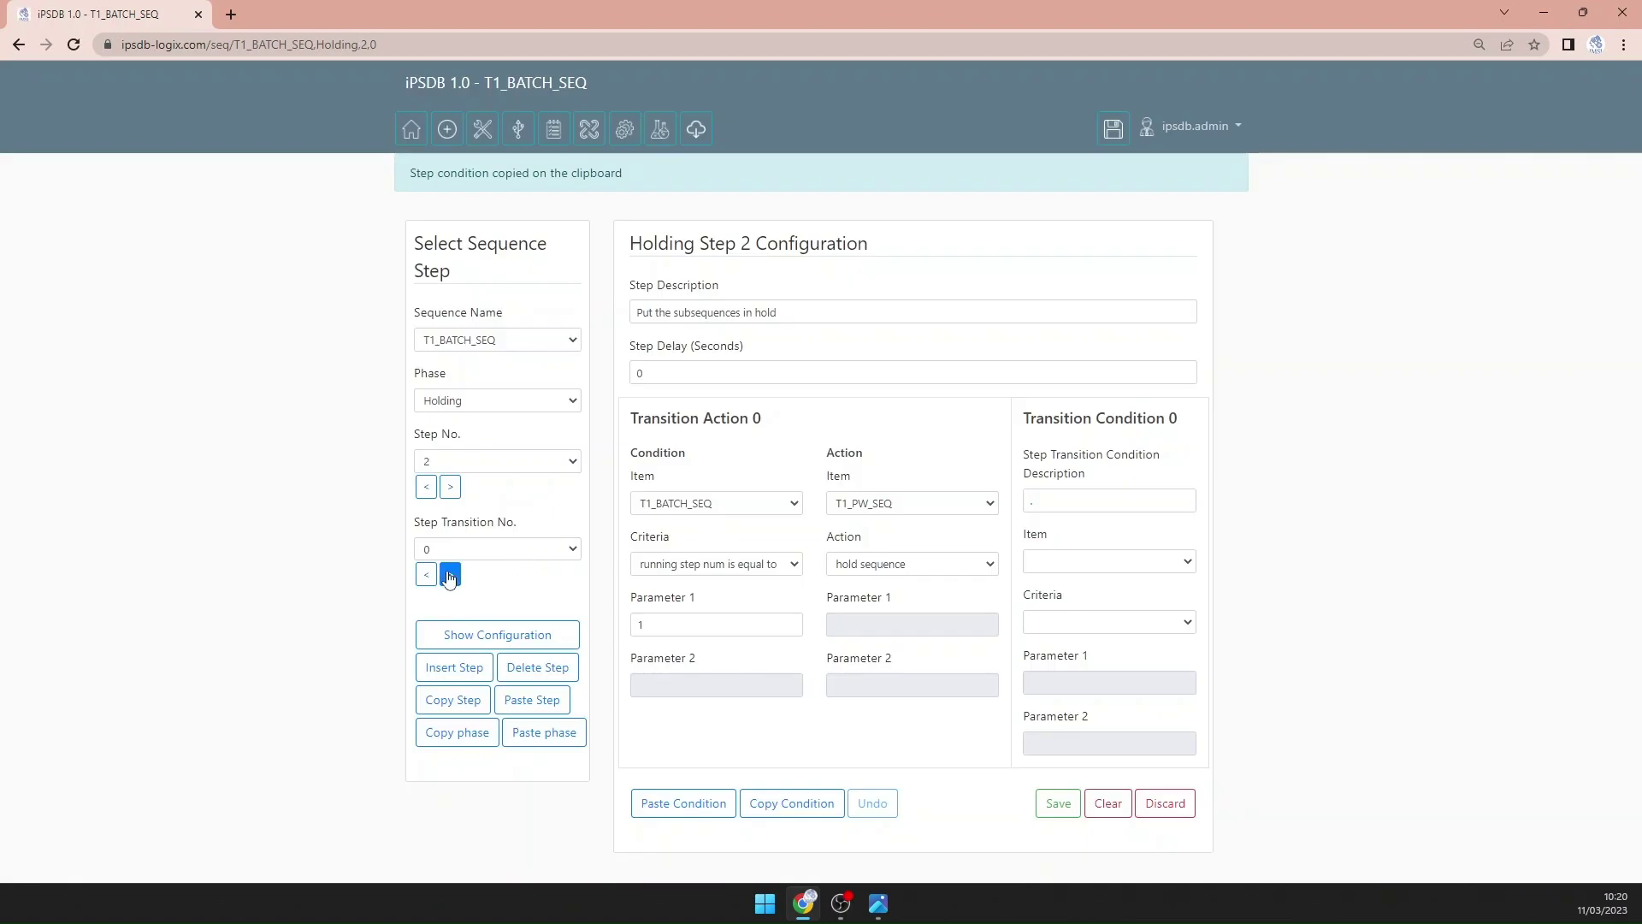
pyautogui.click(449, 574)
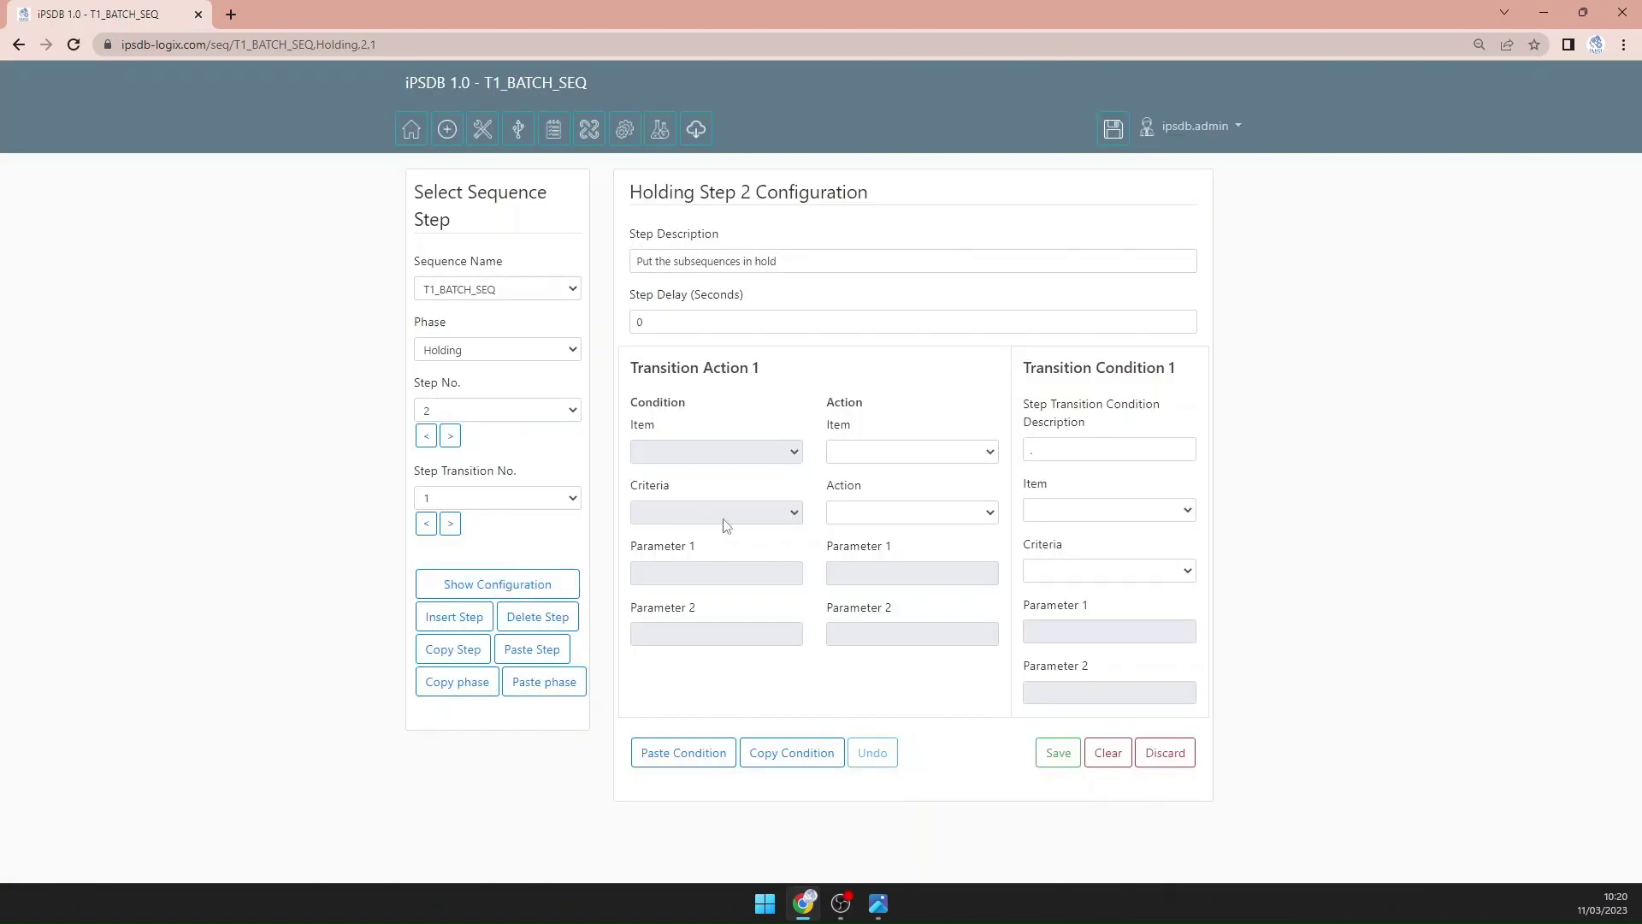
pyautogui.click(680, 755)
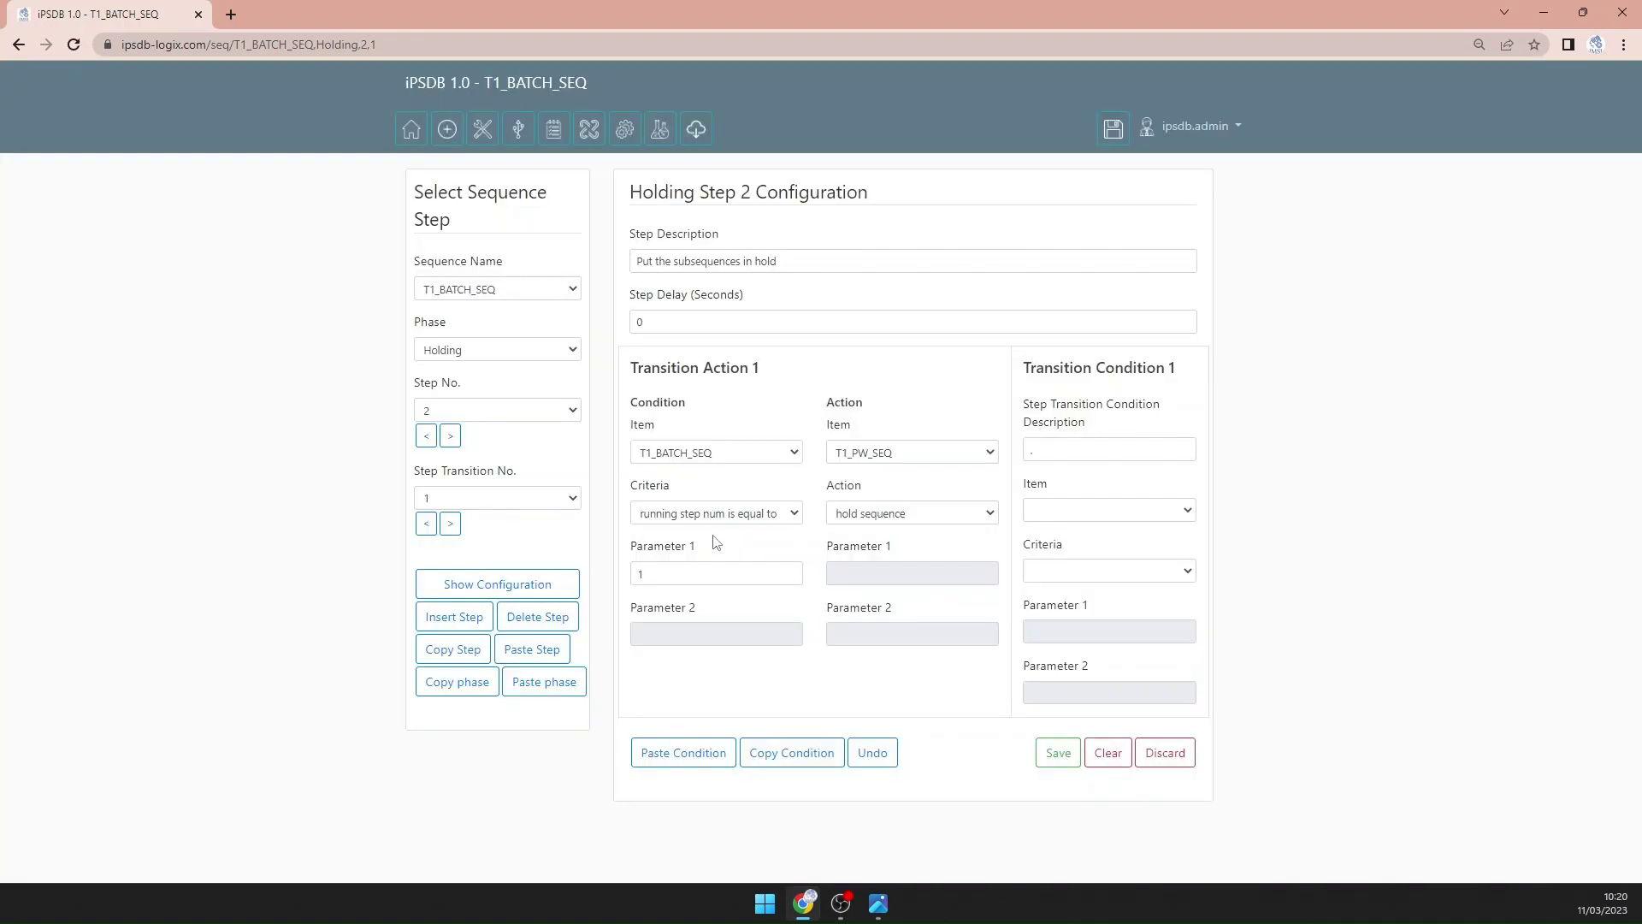
pyautogui.doubleClick(678, 574)
pyautogui.write('2')
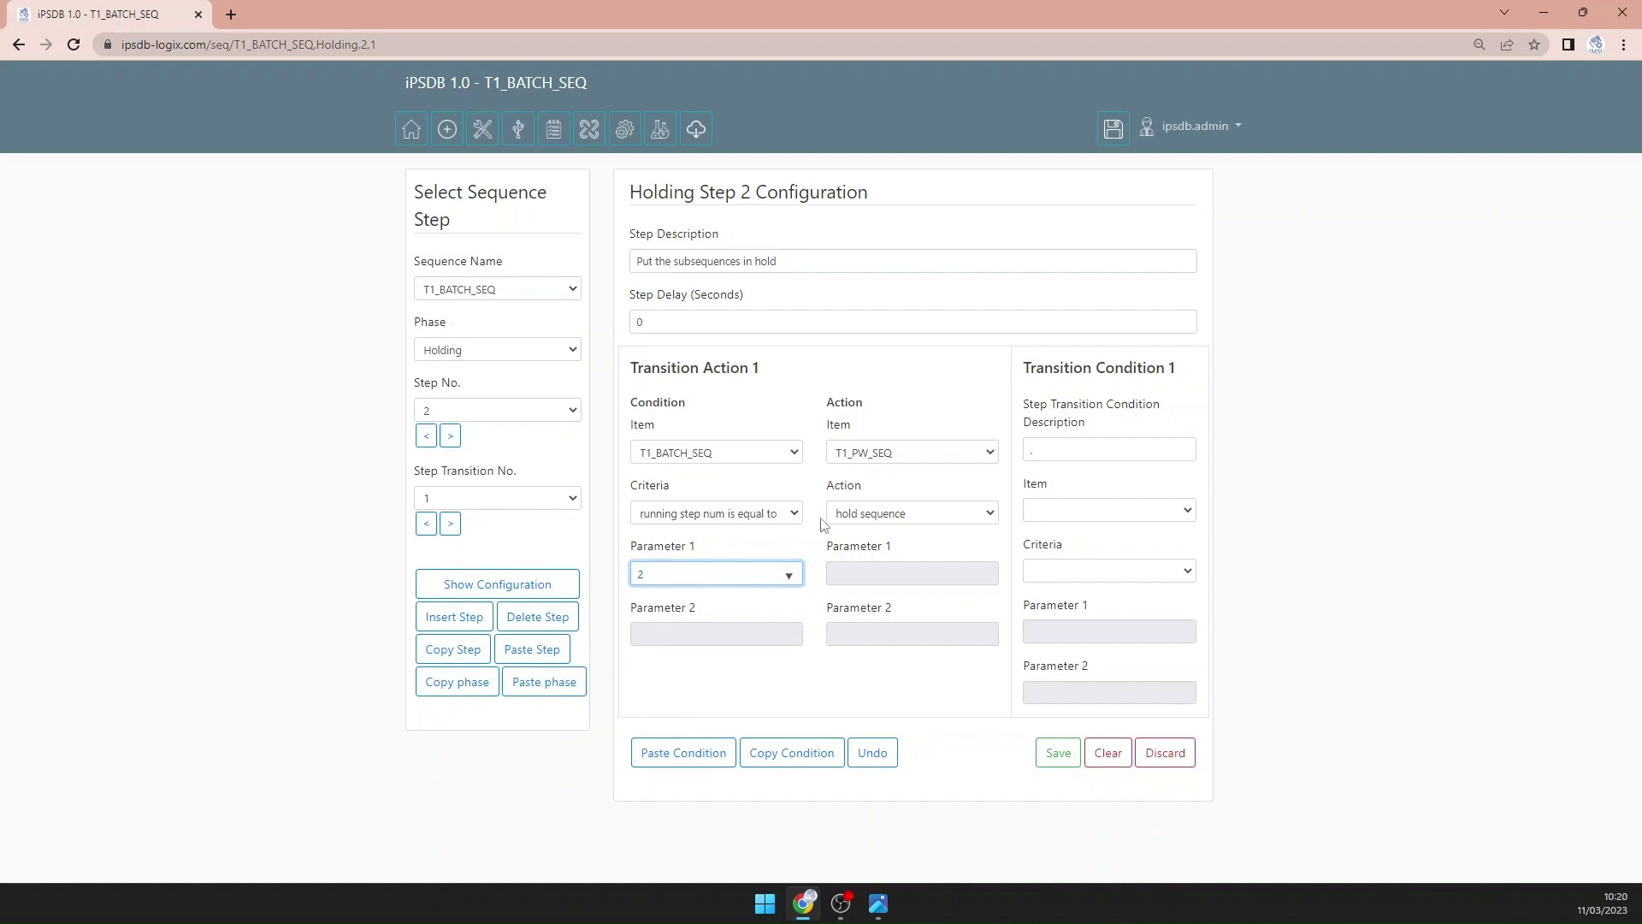
pyautogui.click(932, 454)
pyautogui.scroll(-2, 982, 599)
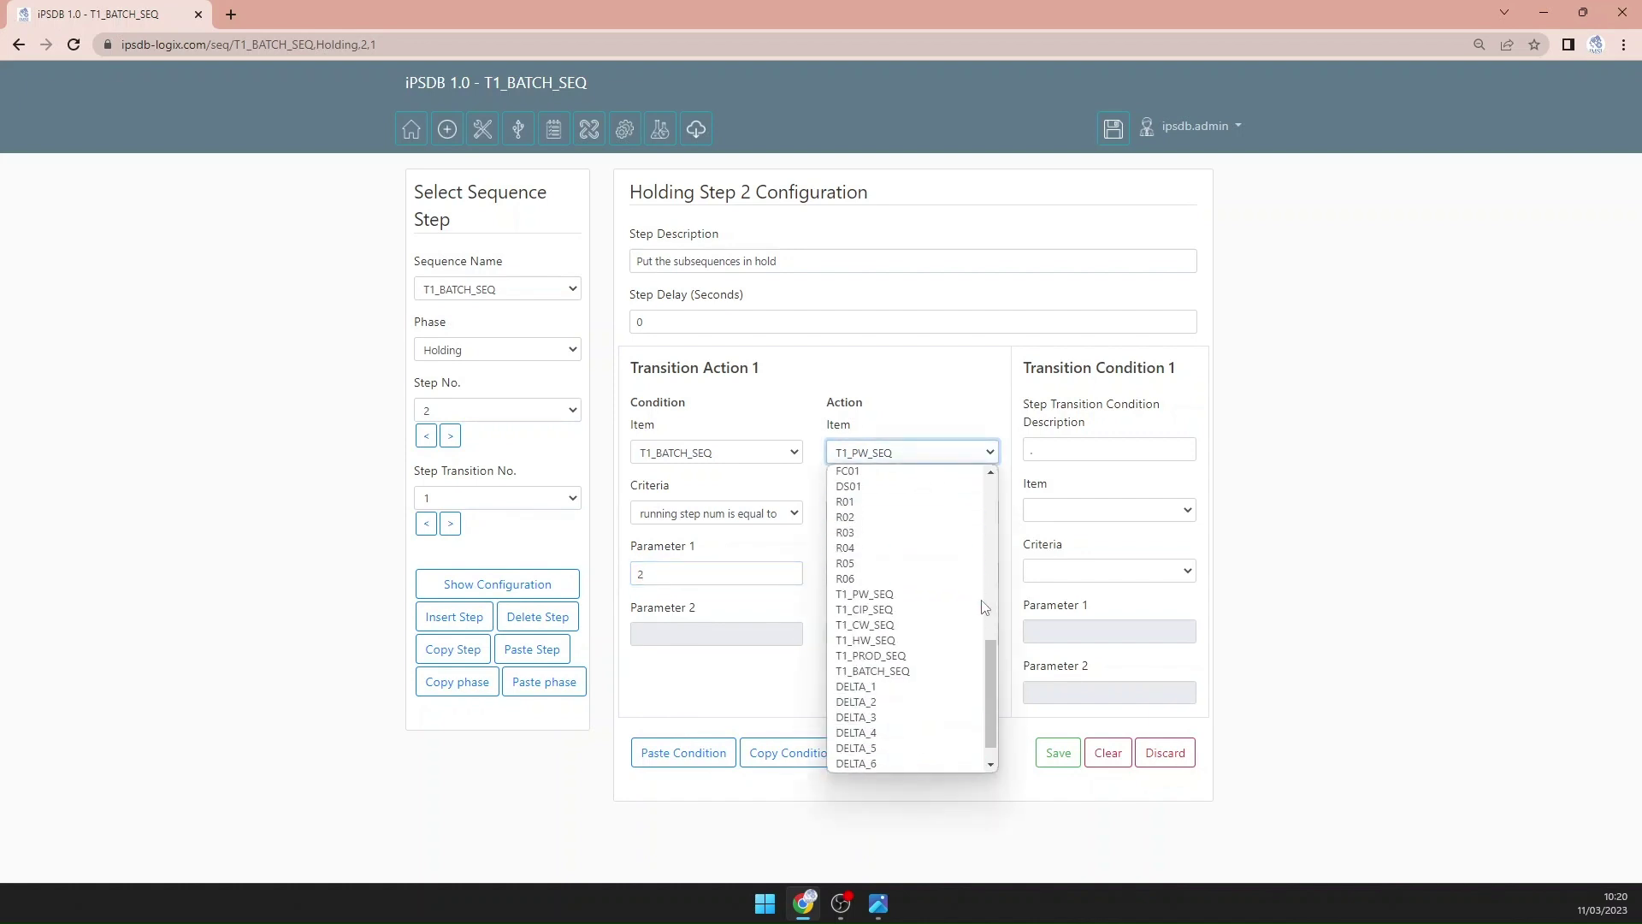
pyautogui.click(901, 659)
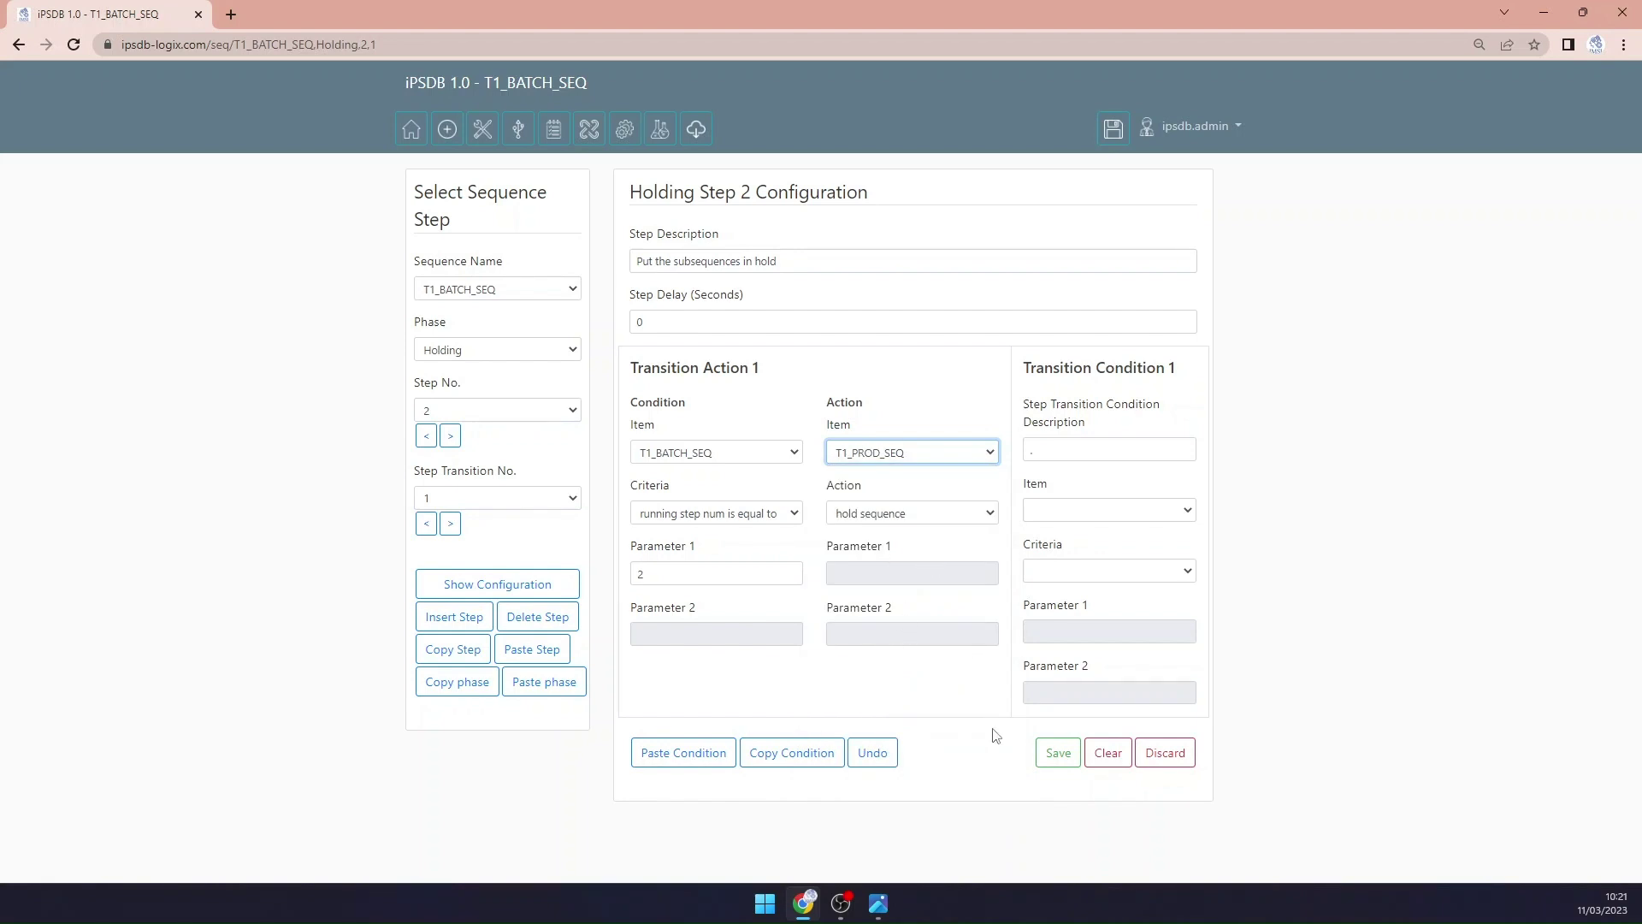
pyautogui.click(1039, 757)
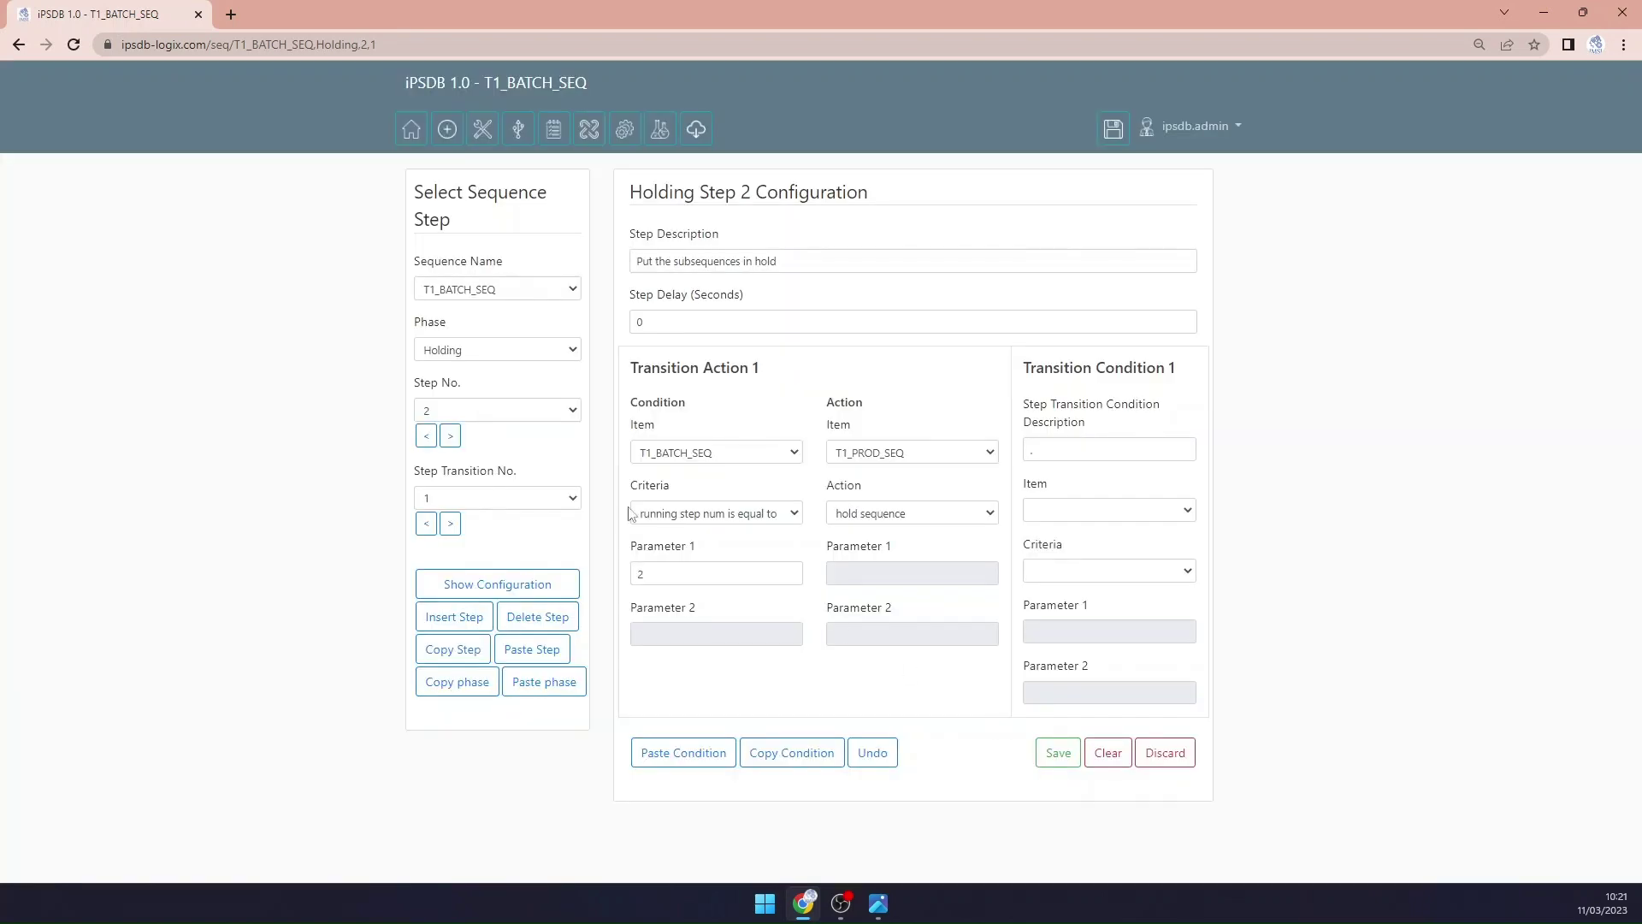
# Step: Paste the copied condition into transition 2 with condition Parameter 1 set to 3 and action item T1_CW_SEQ, and save
pyautogui.click(460, 527)
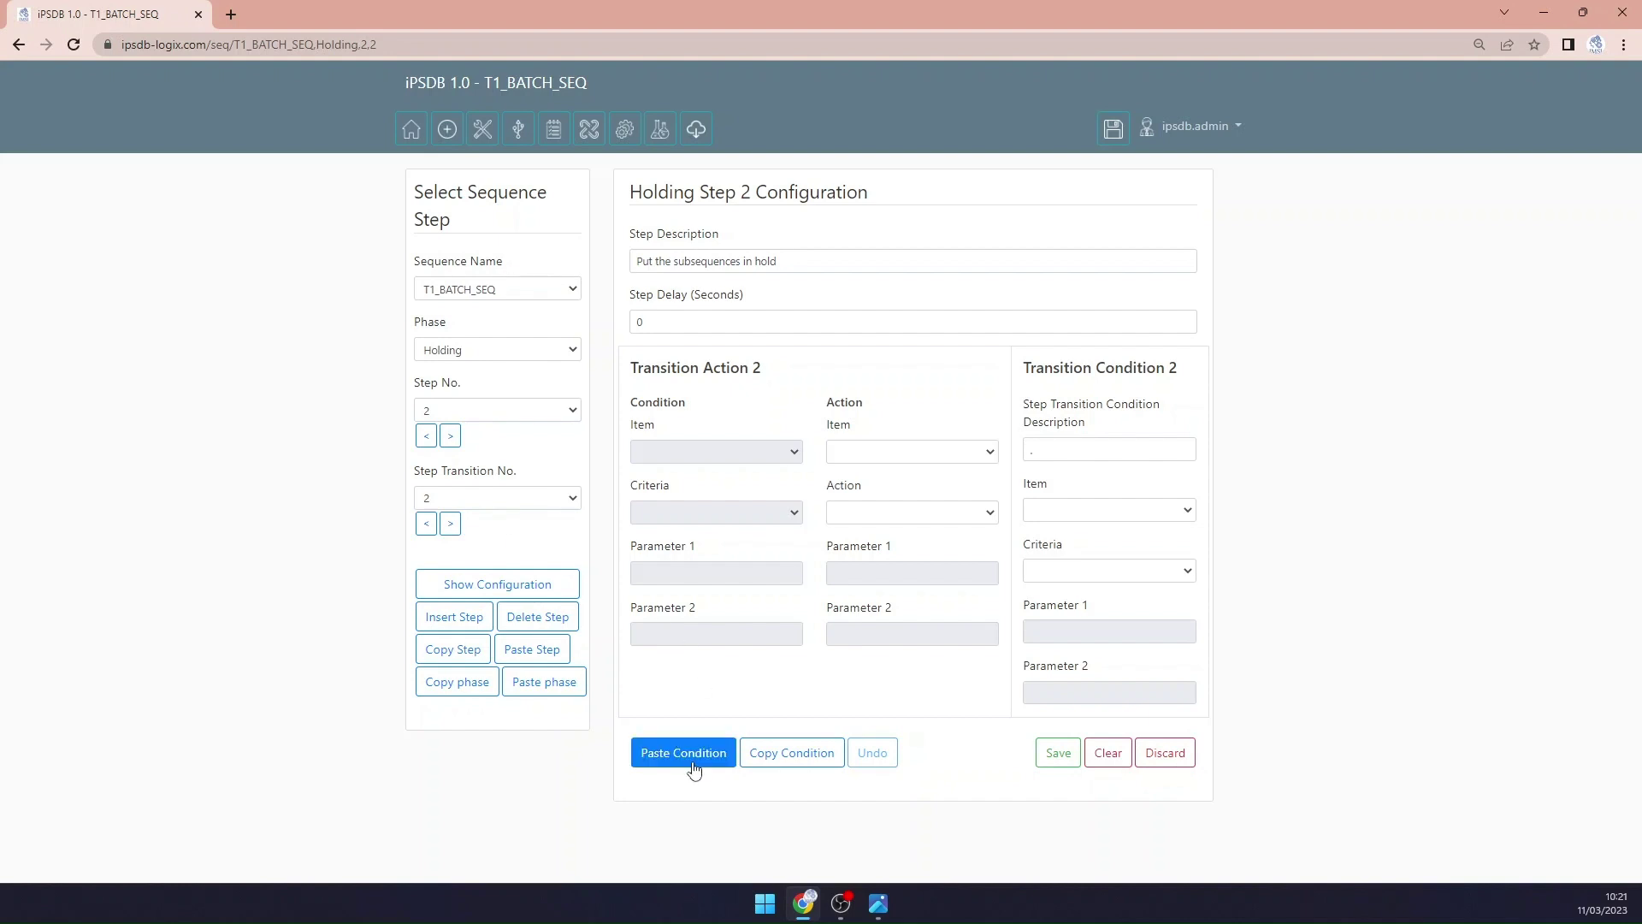
pyautogui.click(703, 744)
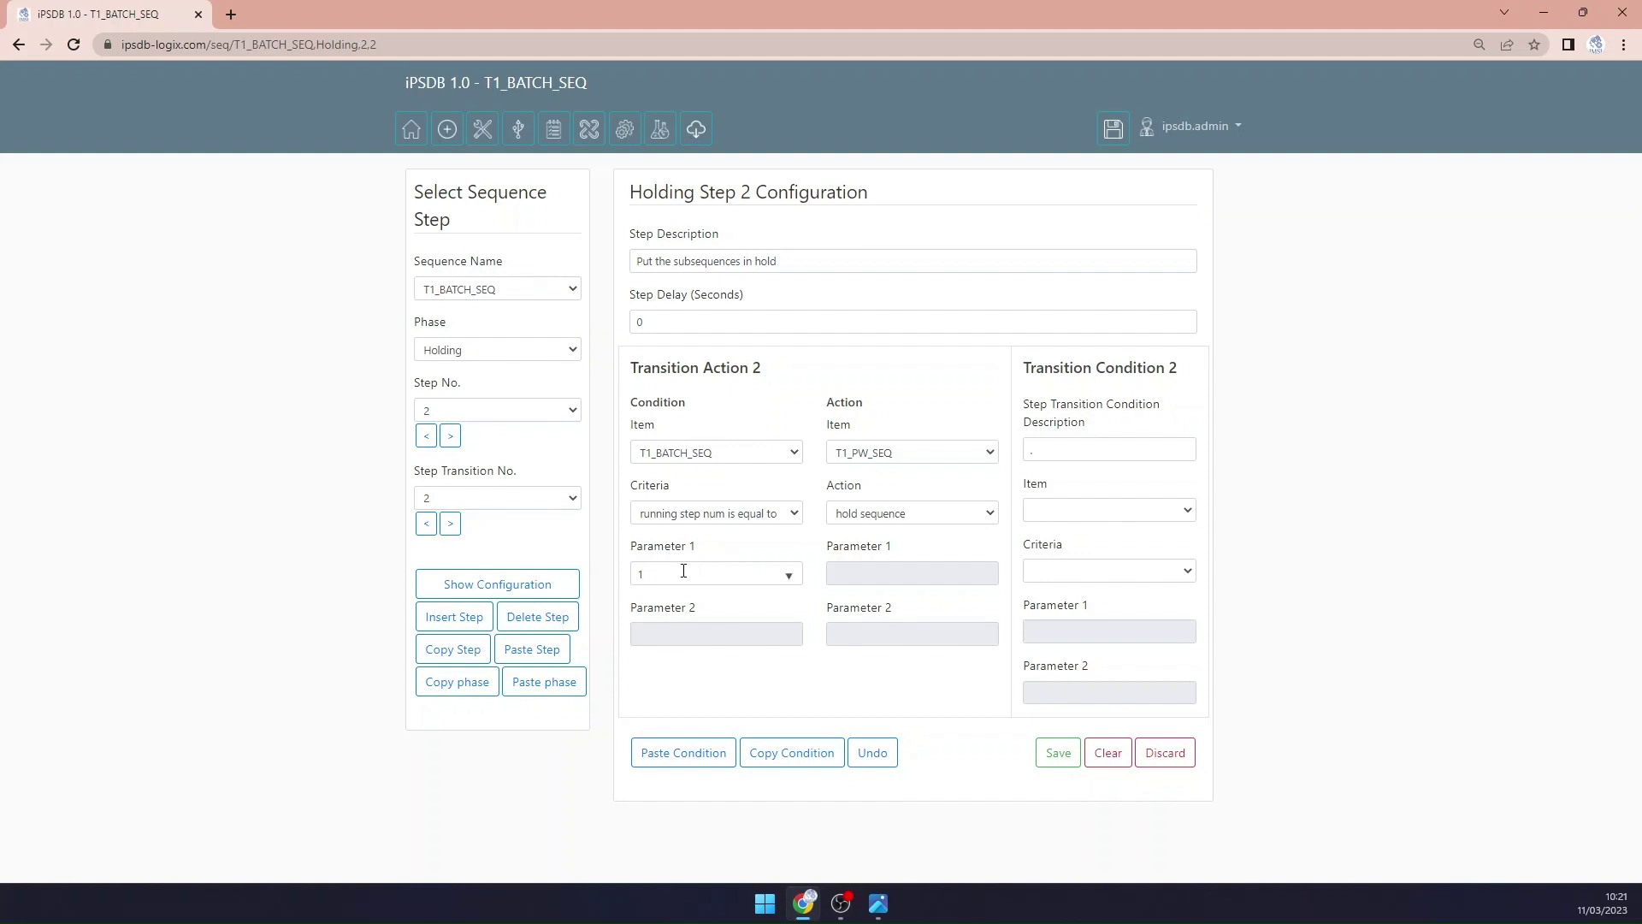
pyautogui.click(658, 572)
pyautogui.press('BackSpace')
pyautogui.write('3')
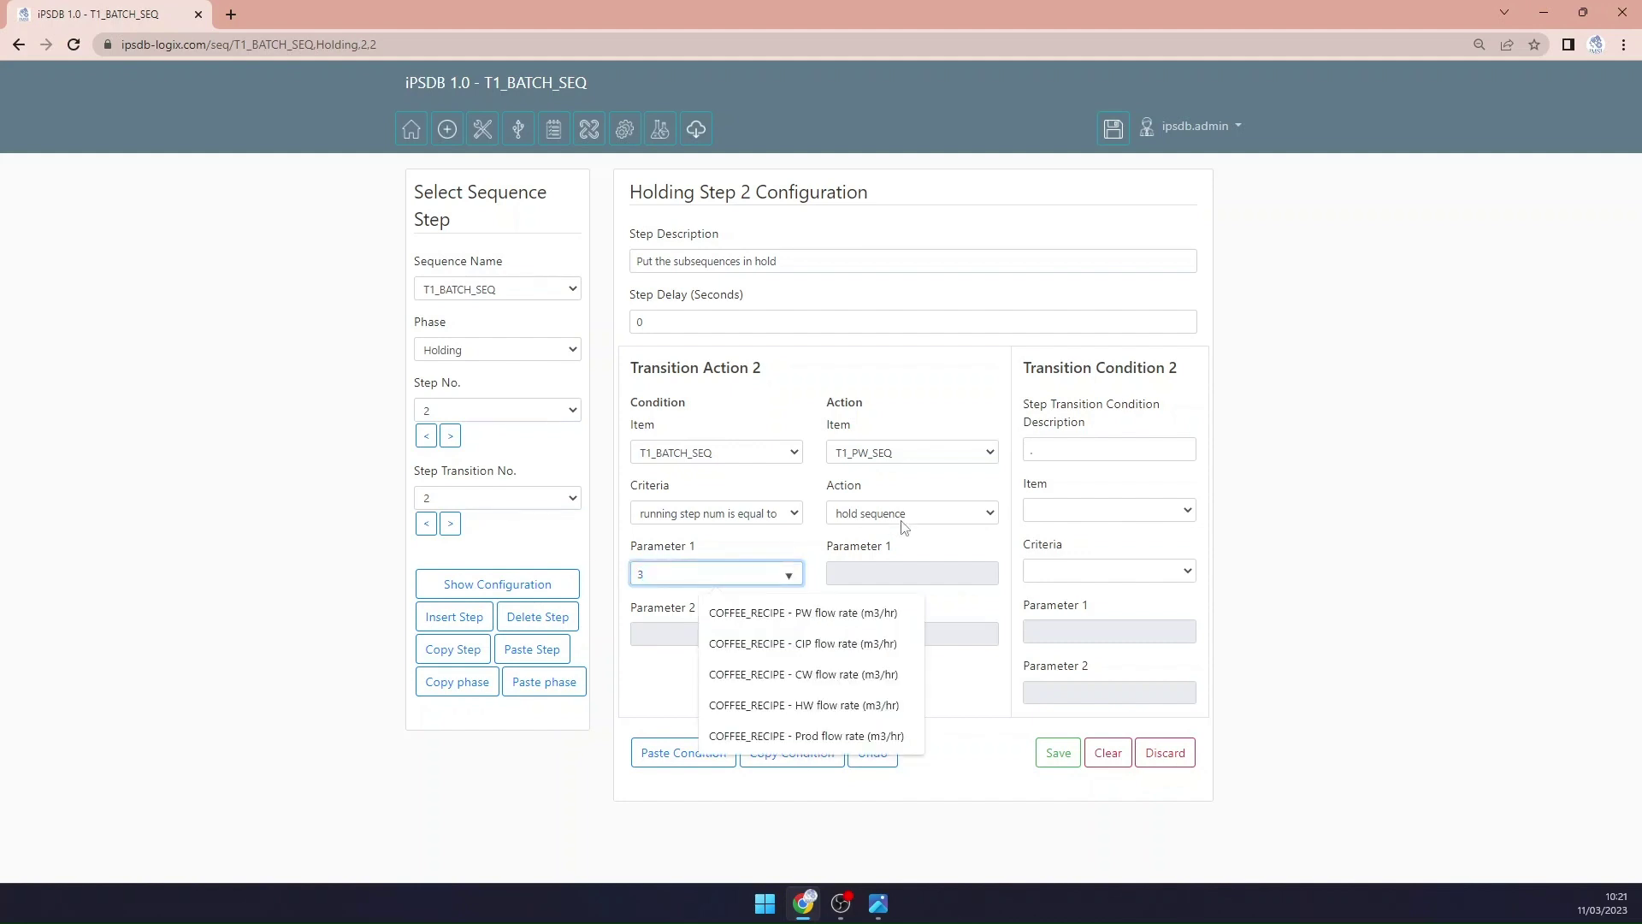
pyautogui.click(930, 454)
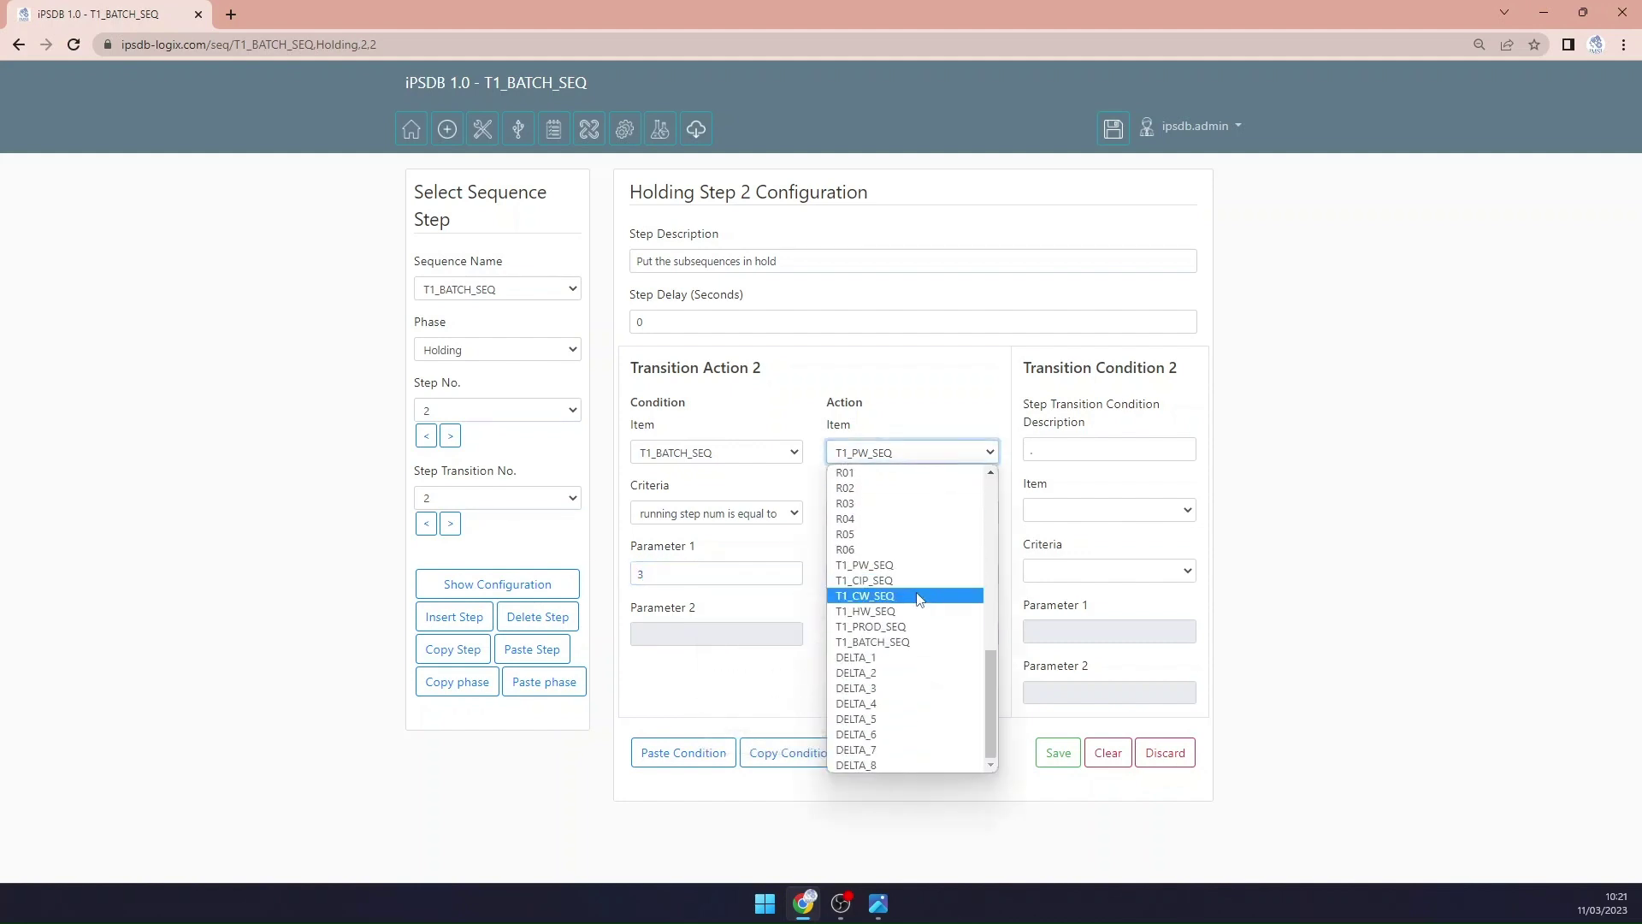
pyautogui.click(941, 596)
pyautogui.click(1056, 751)
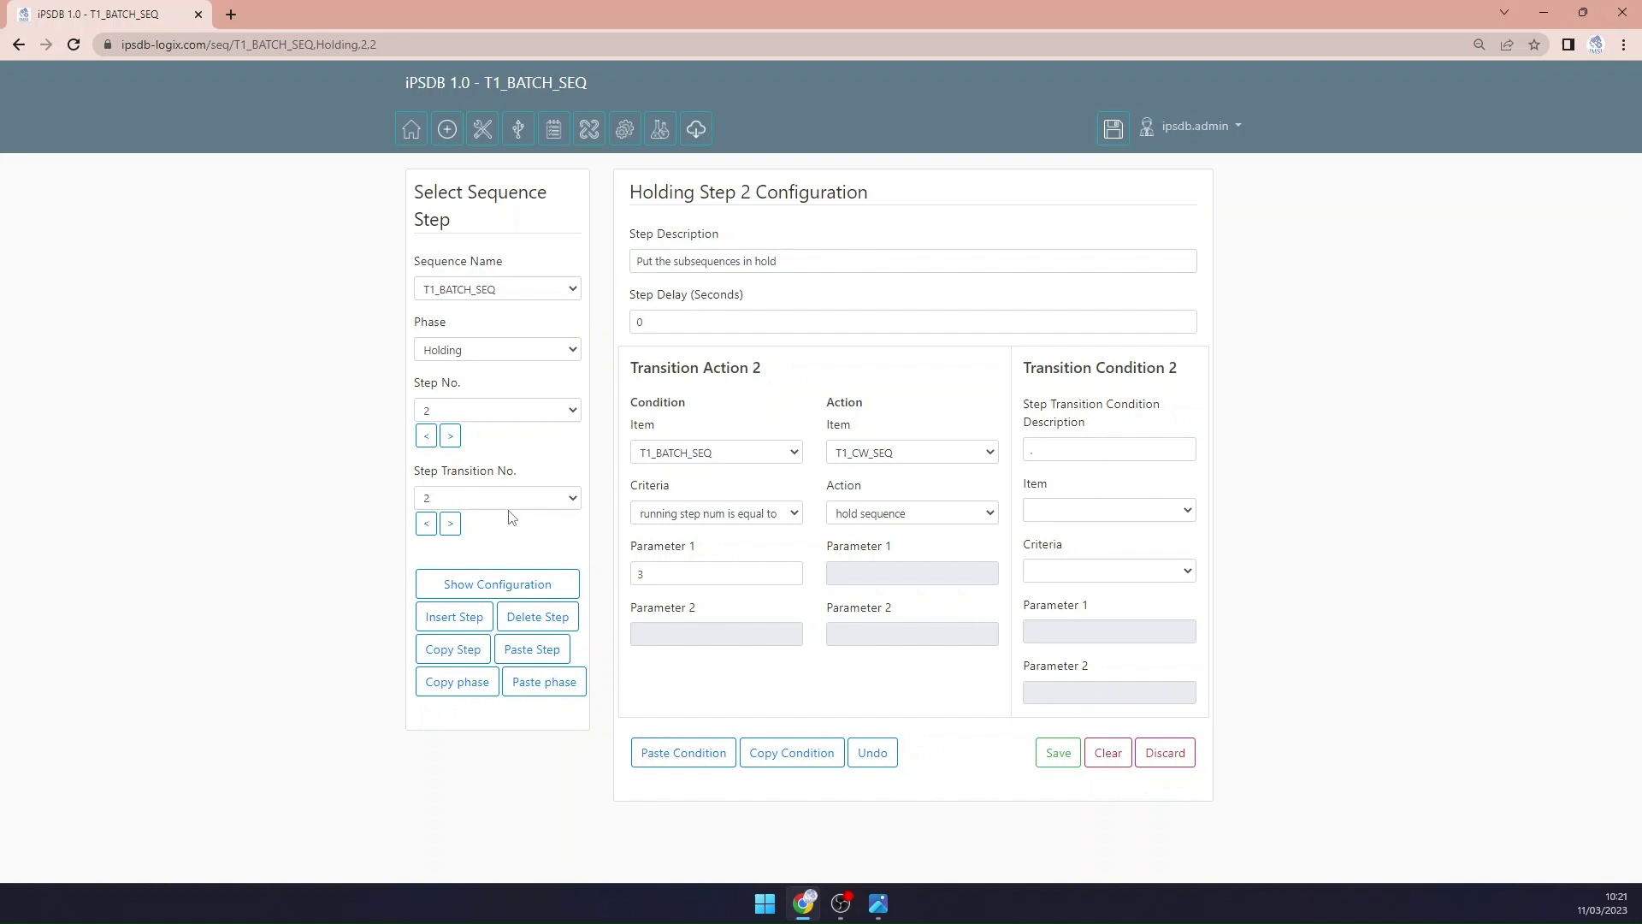
# Step: Paste the copied condition into transition 3 with condition Parameter 1 set to 4 and action item T1_CIP_SEQ, and save
pyautogui.click(450, 522)
pyautogui.click(691, 739)
pyautogui.click(665, 581)
pyautogui.press('BackSpace')
pyautogui.write('4')
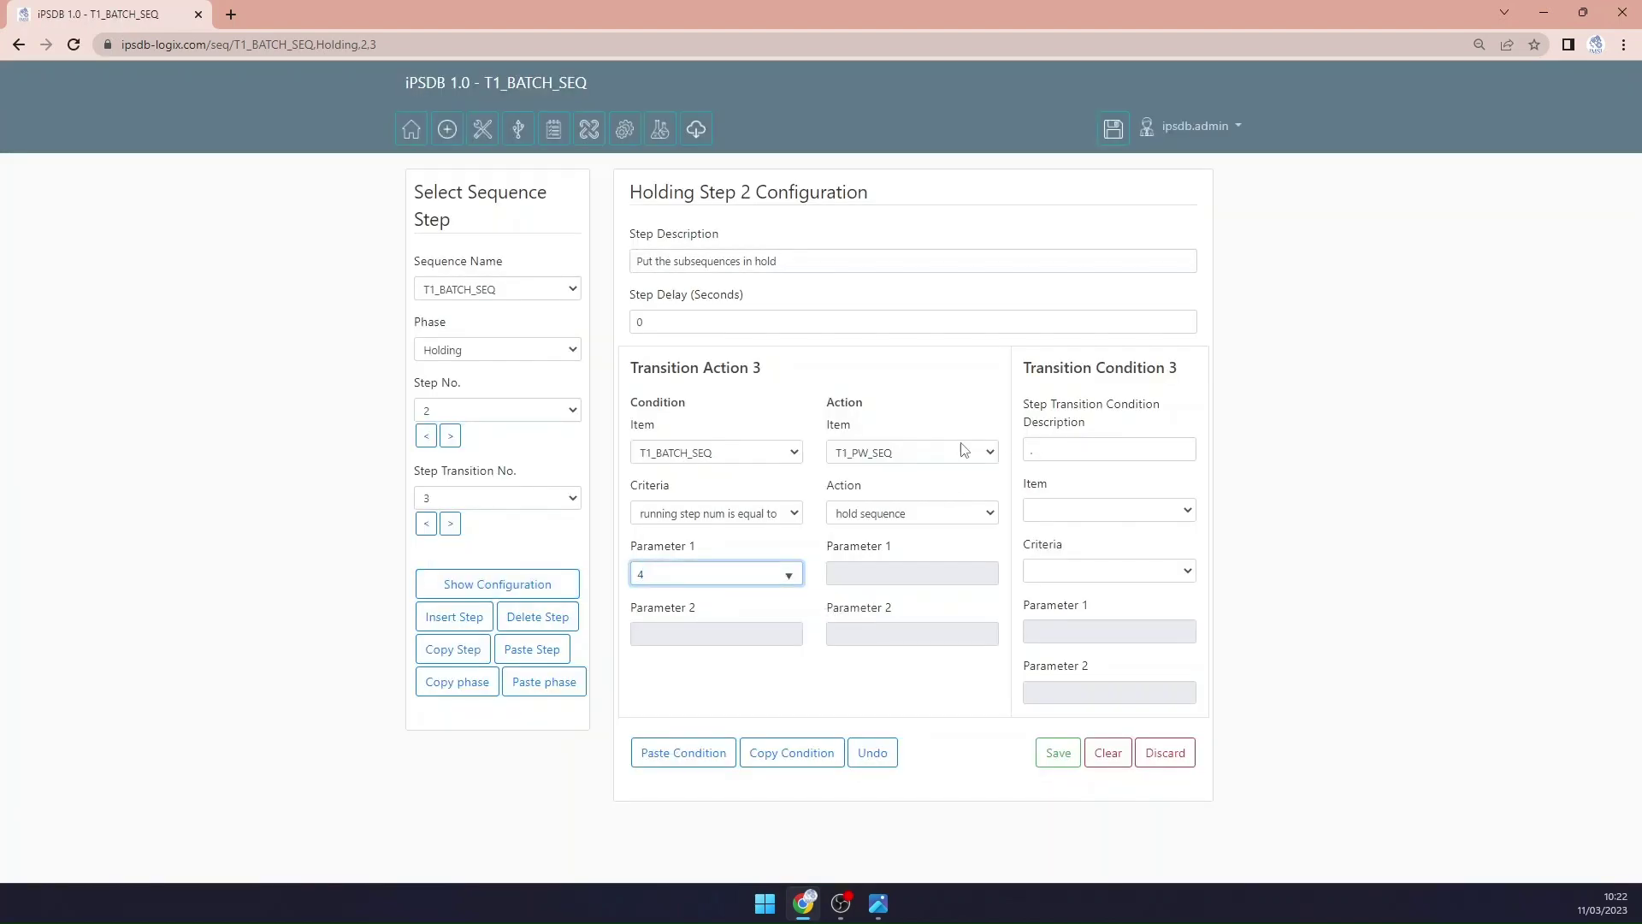
pyautogui.click(913, 455)
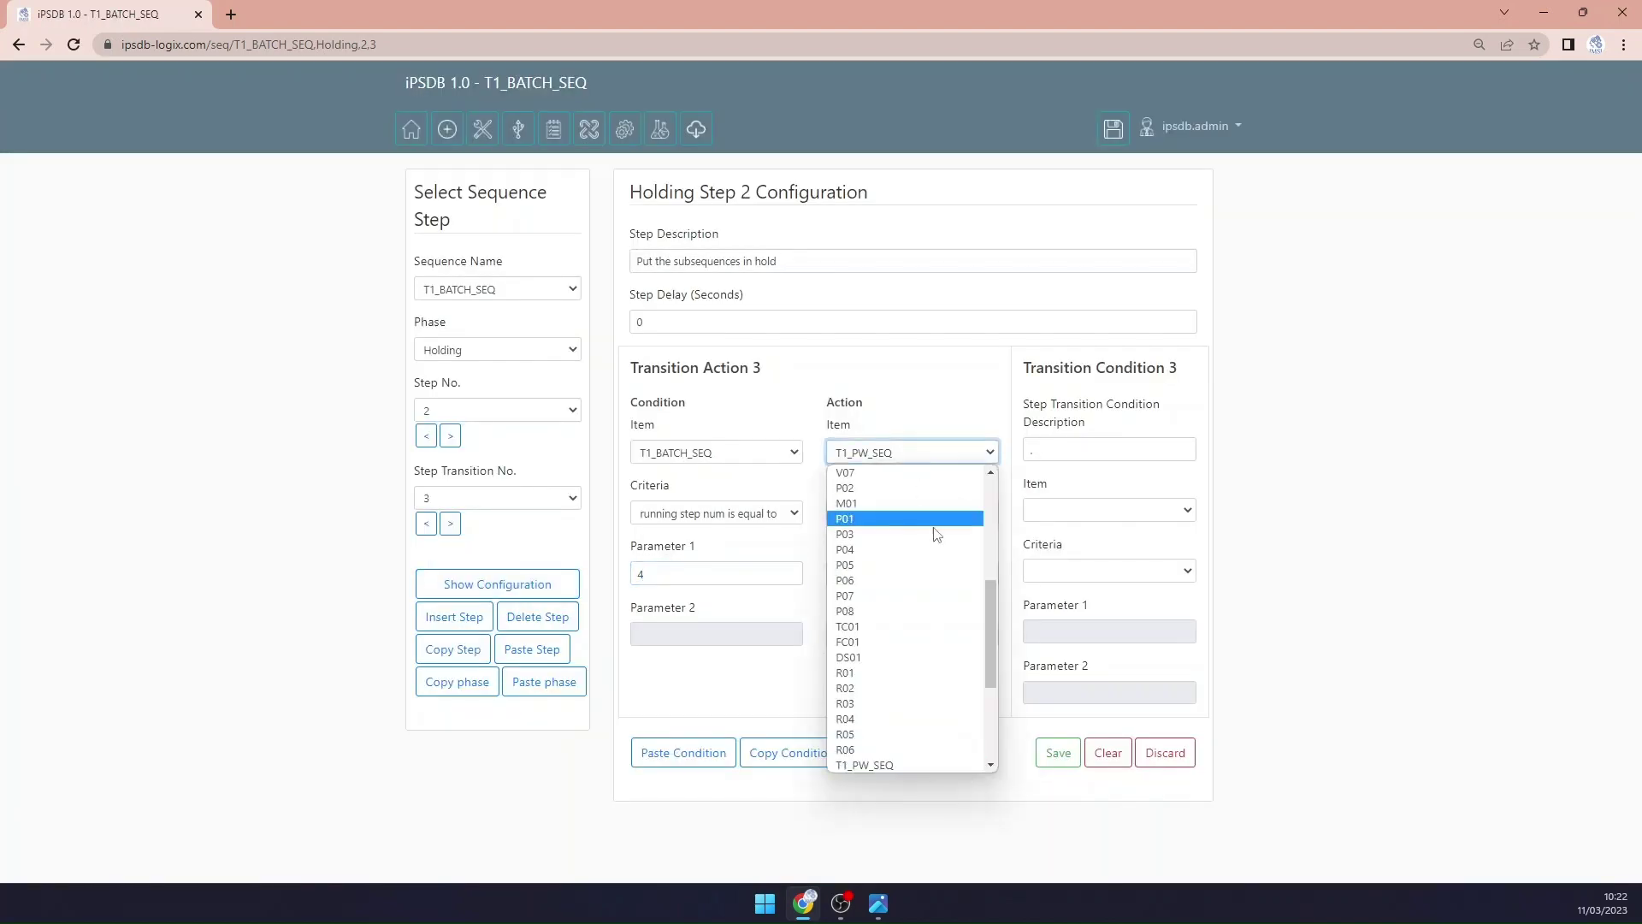
pyautogui.scroll(-2, 940, 565)
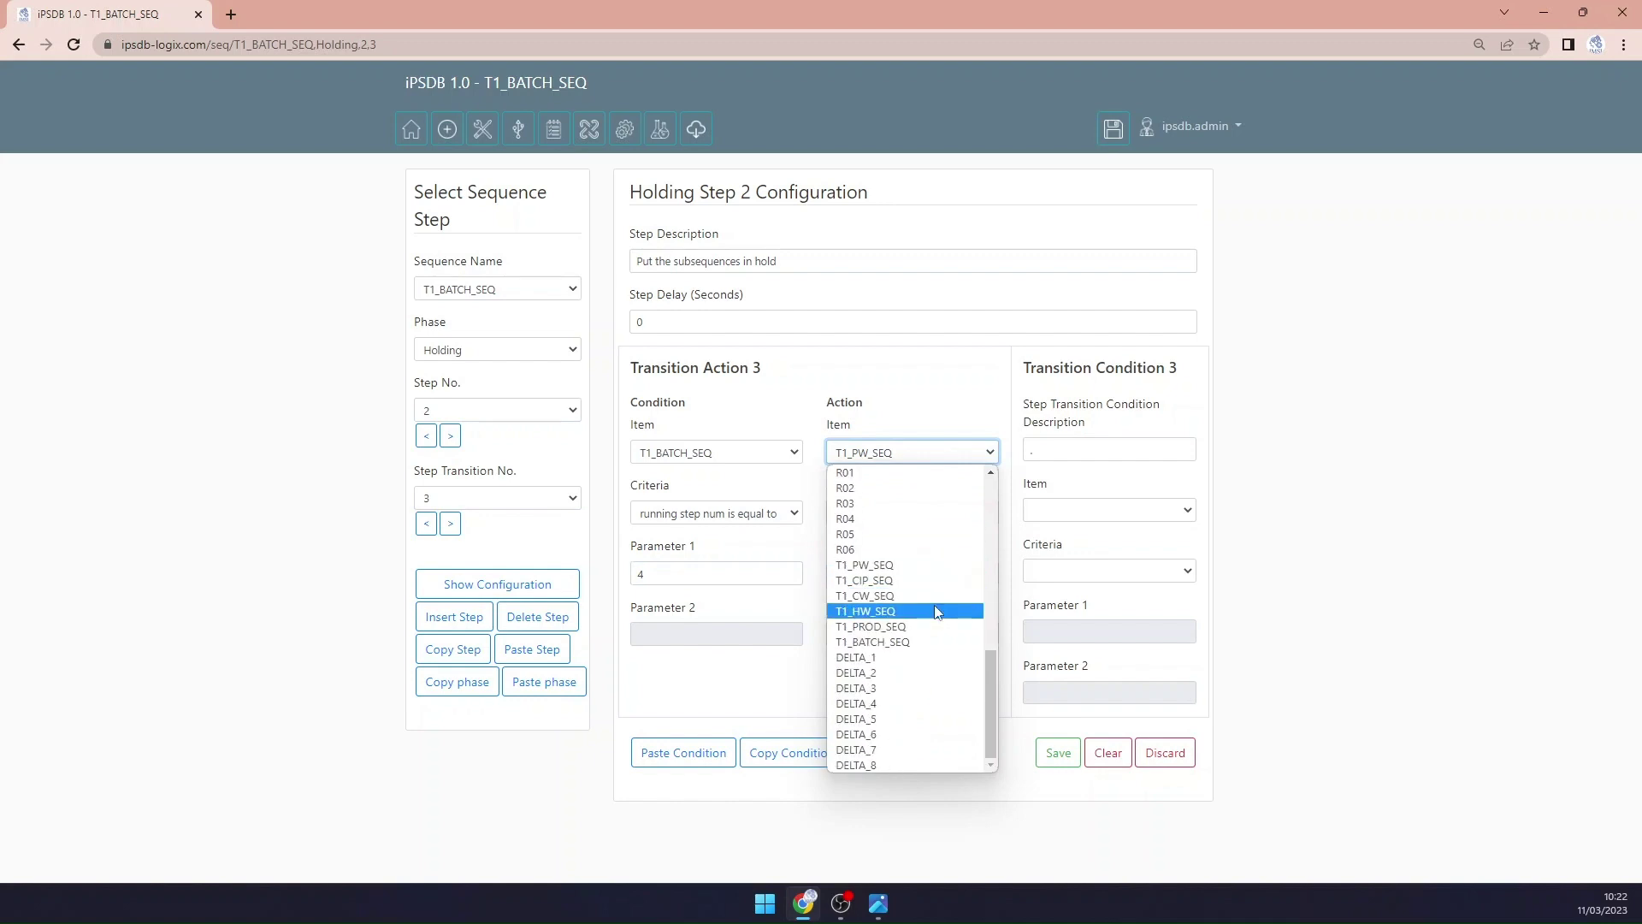
pyautogui.click(866, 580)
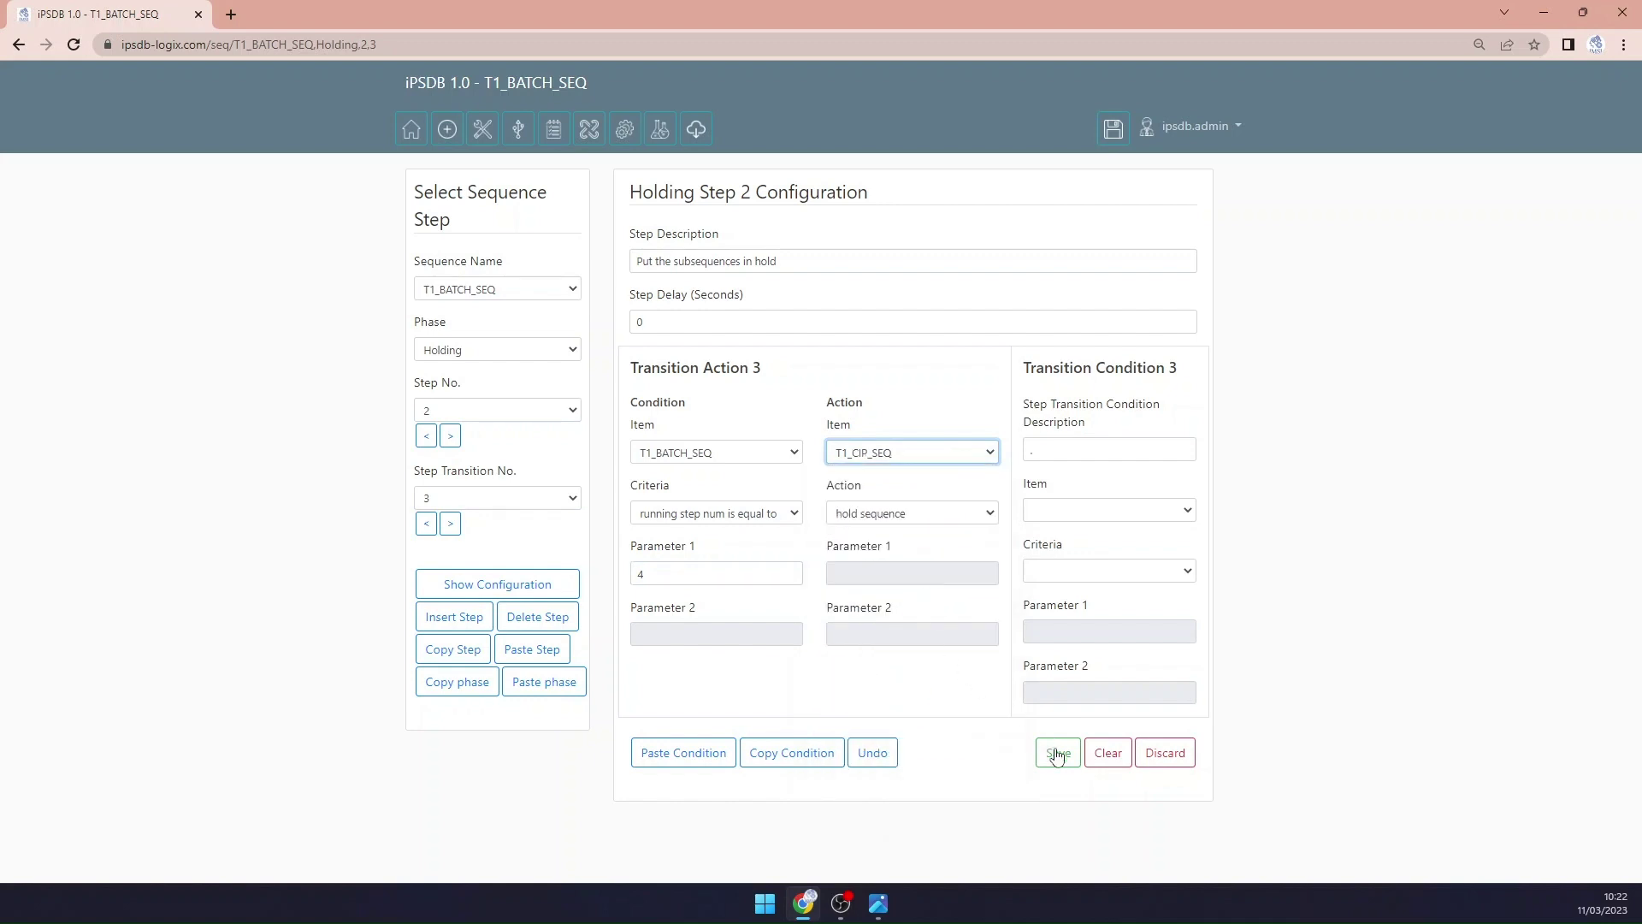
pyautogui.click(1048, 751)
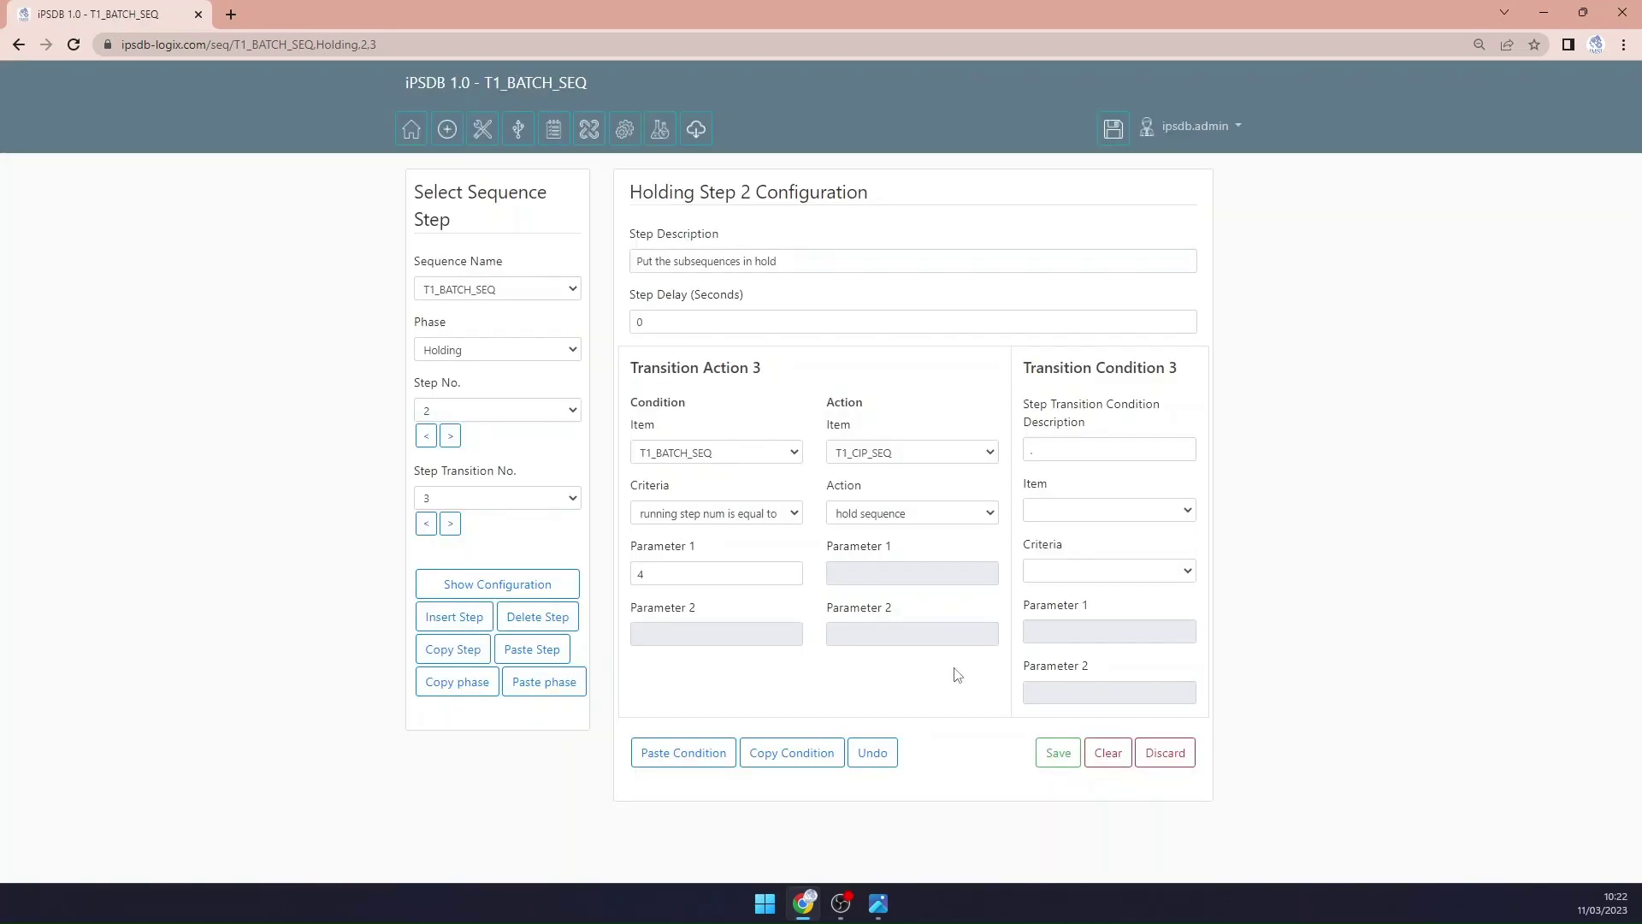
# Step: Paste the copied condition into transition 4 with condition Parameter 1 set to 5 and action item T1_HW_SEQ, and save
pyautogui.click(451, 524)
pyautogui.click(689, 744)
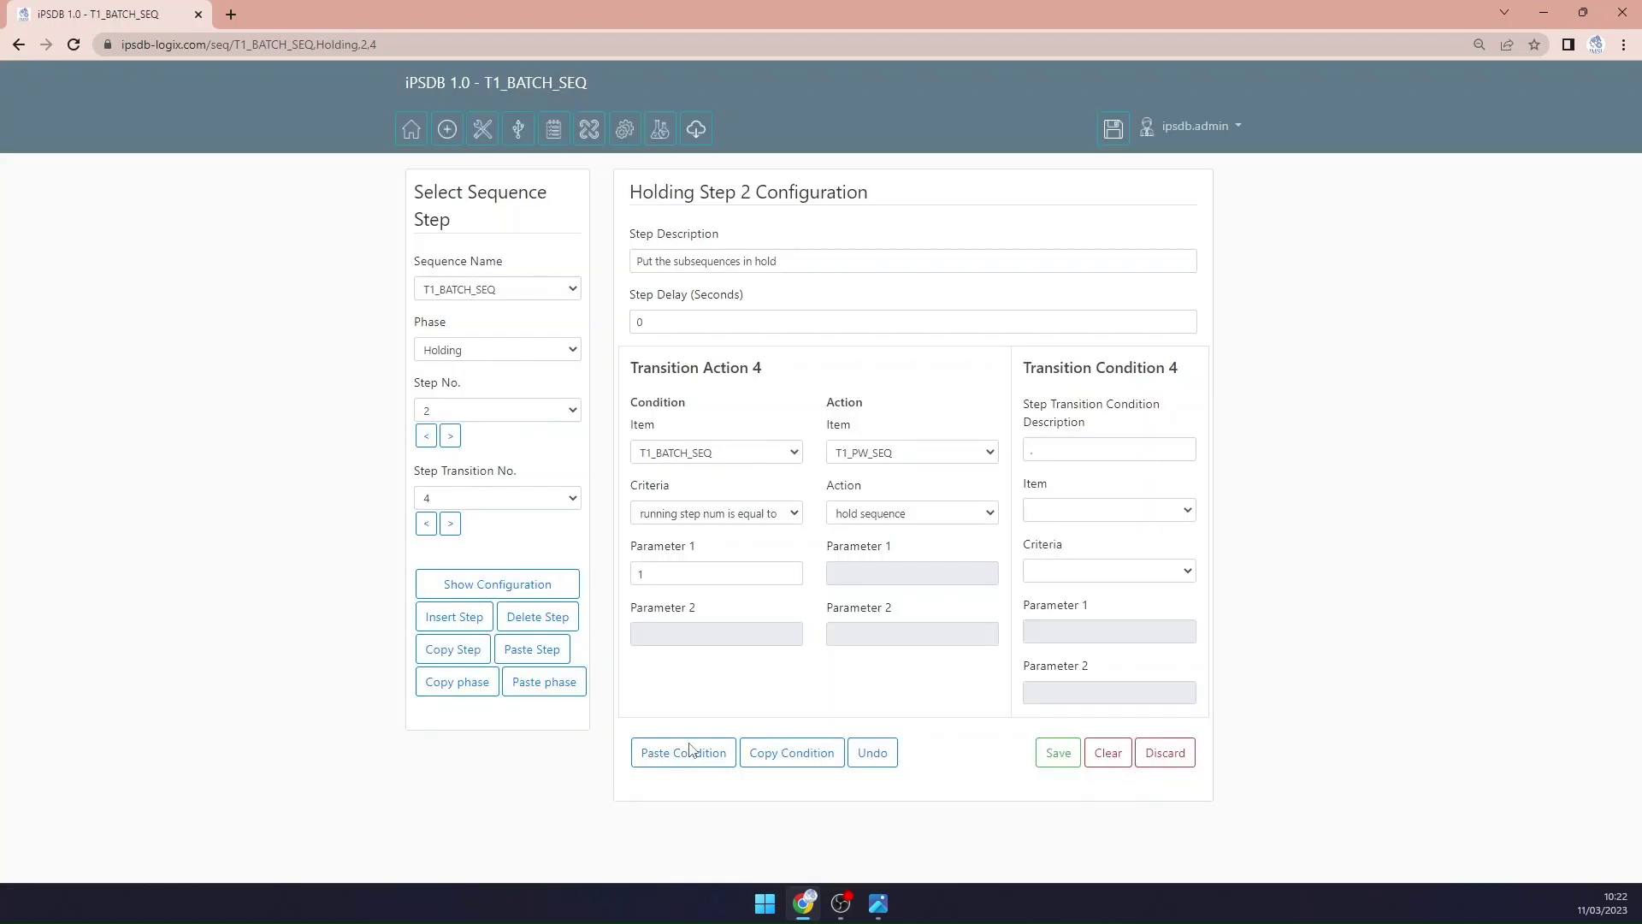
pyautogui.moveTo(673, 575); pyautogui.dragTo(609, 569)
pyautogui.write('5')
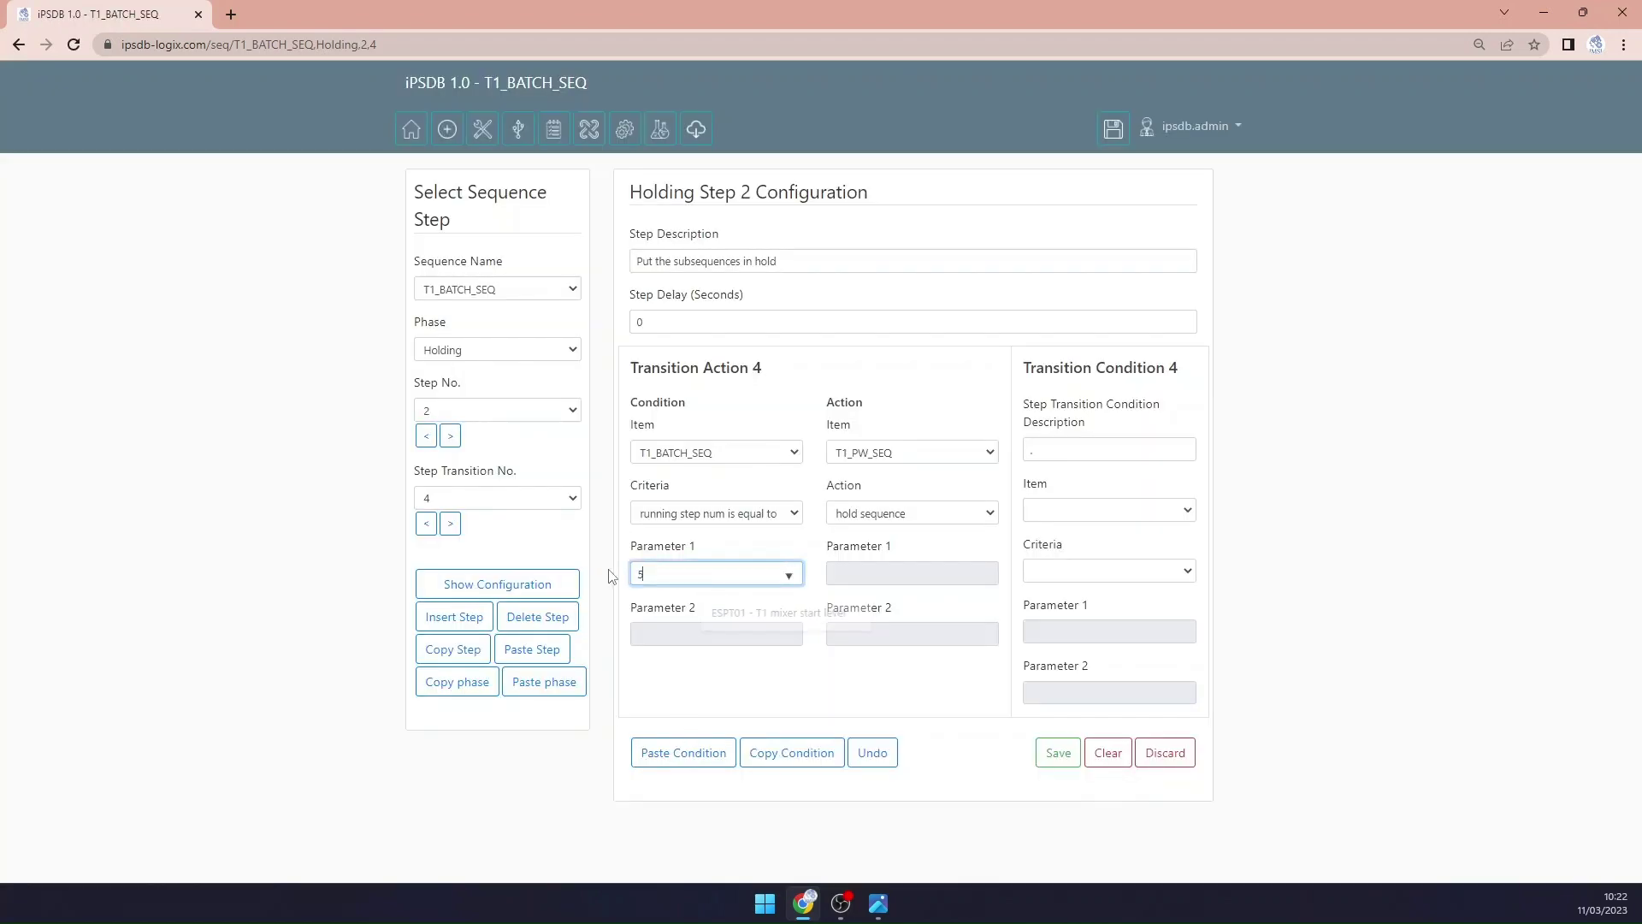
pyautogui.click(938, 452)
pyautogui.scroll(-5, 937, 547)
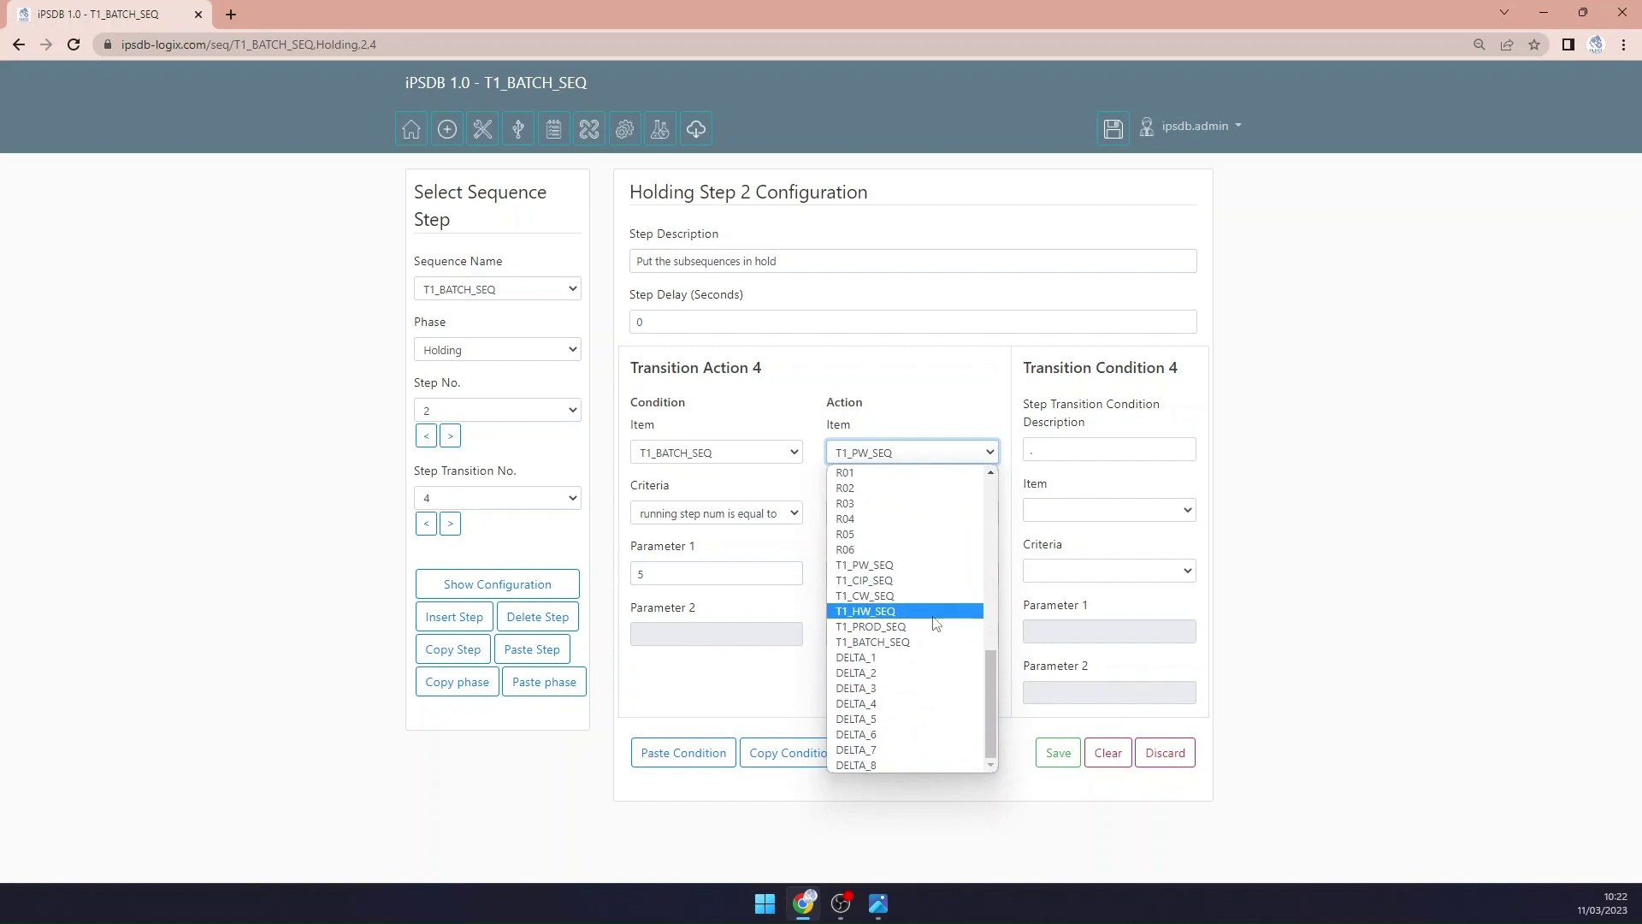
pyautogui.click(930, 616)
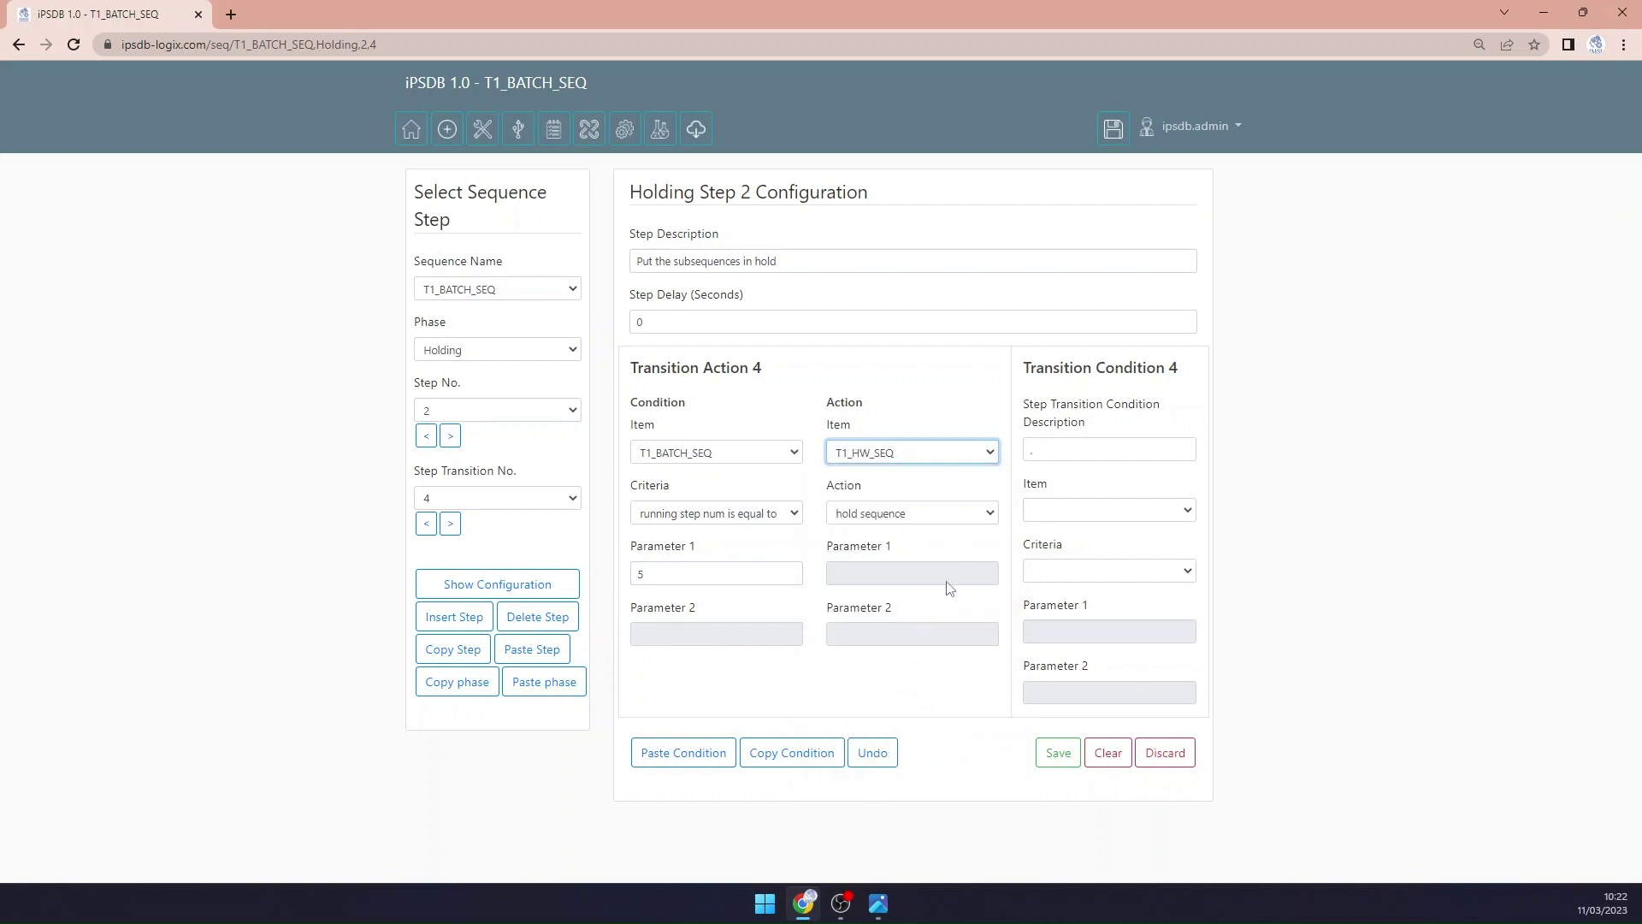
pyautogui.click(1045, 758)
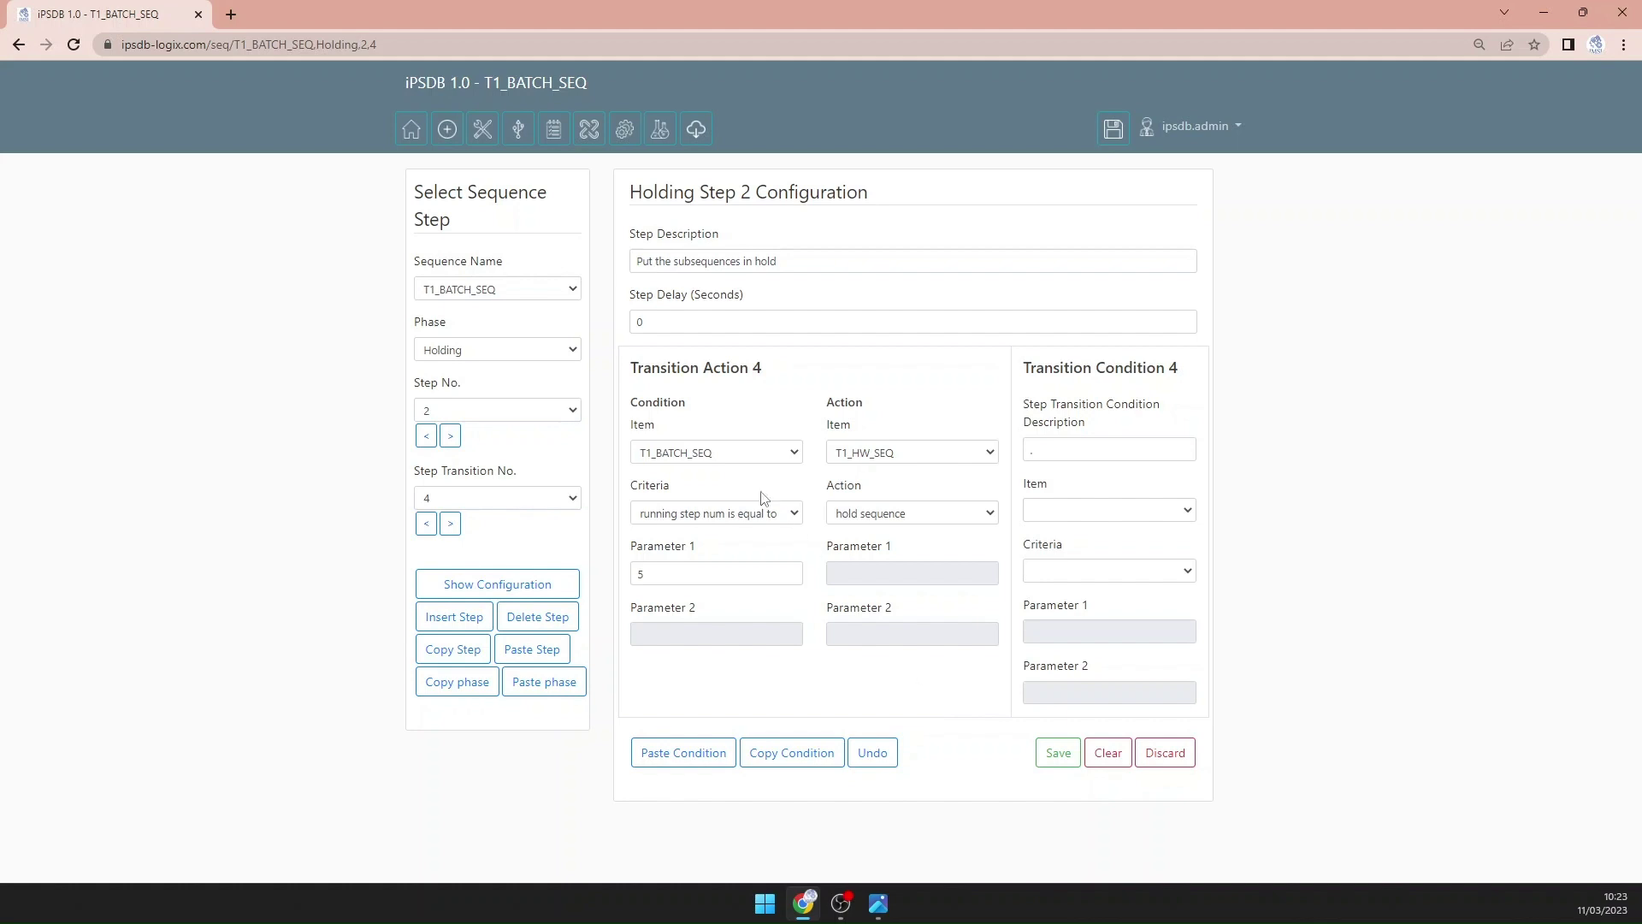
# Step: Copy the whole Holding phase of T1_BATCH_SEQ and paste it into the Restarting phase
pyautogui.click(510, 357)
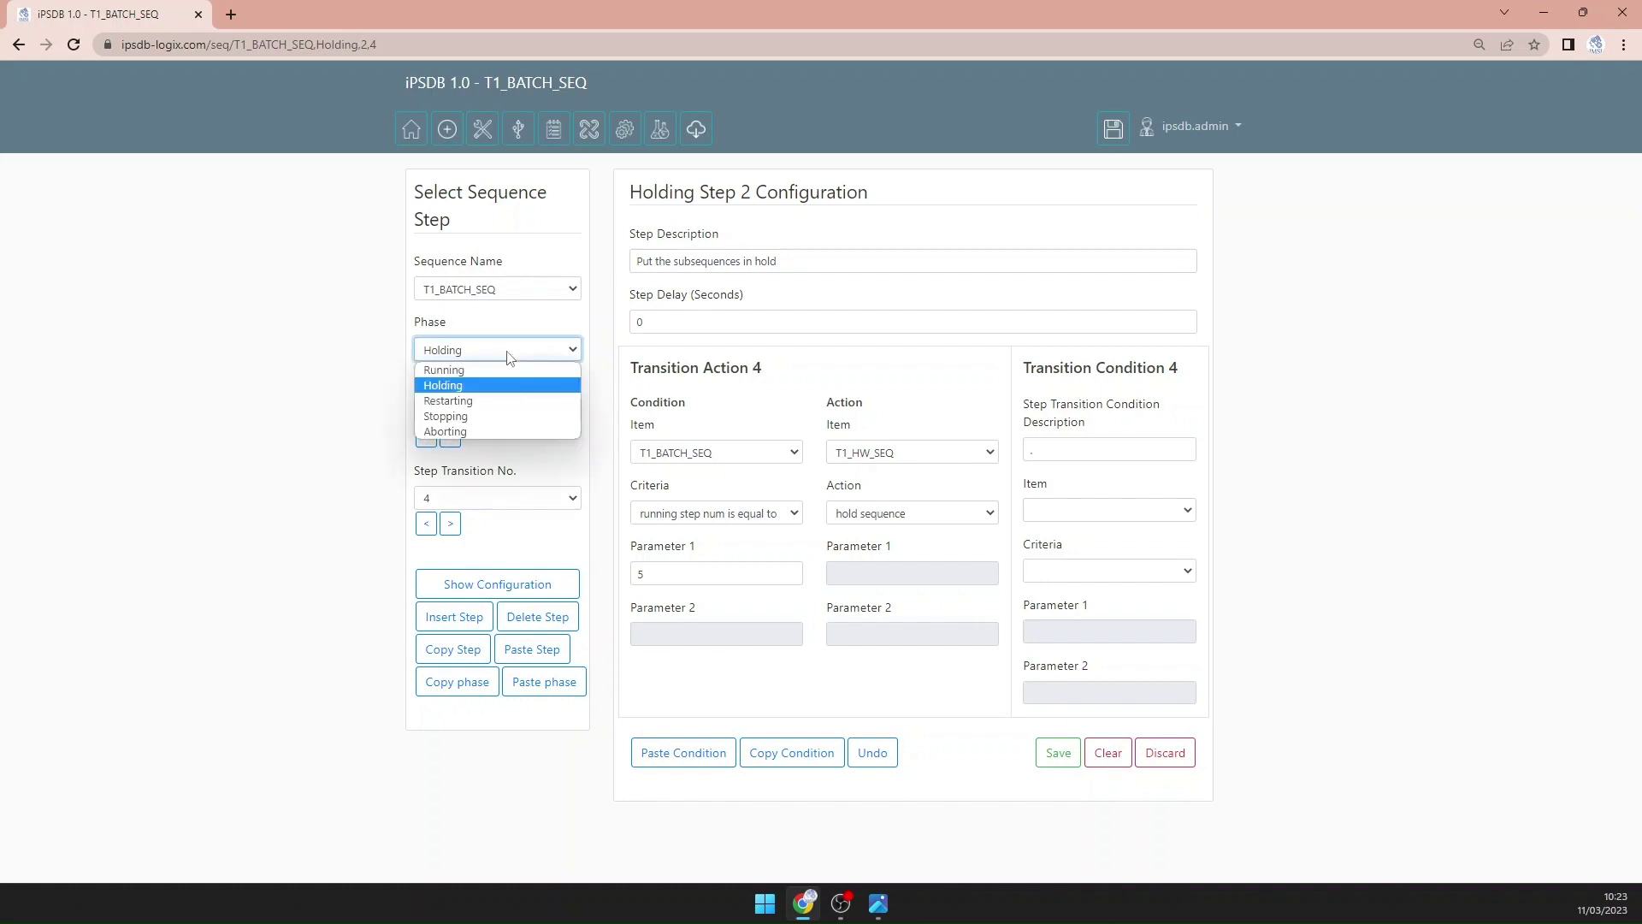
pyautogui.click(494, 402)
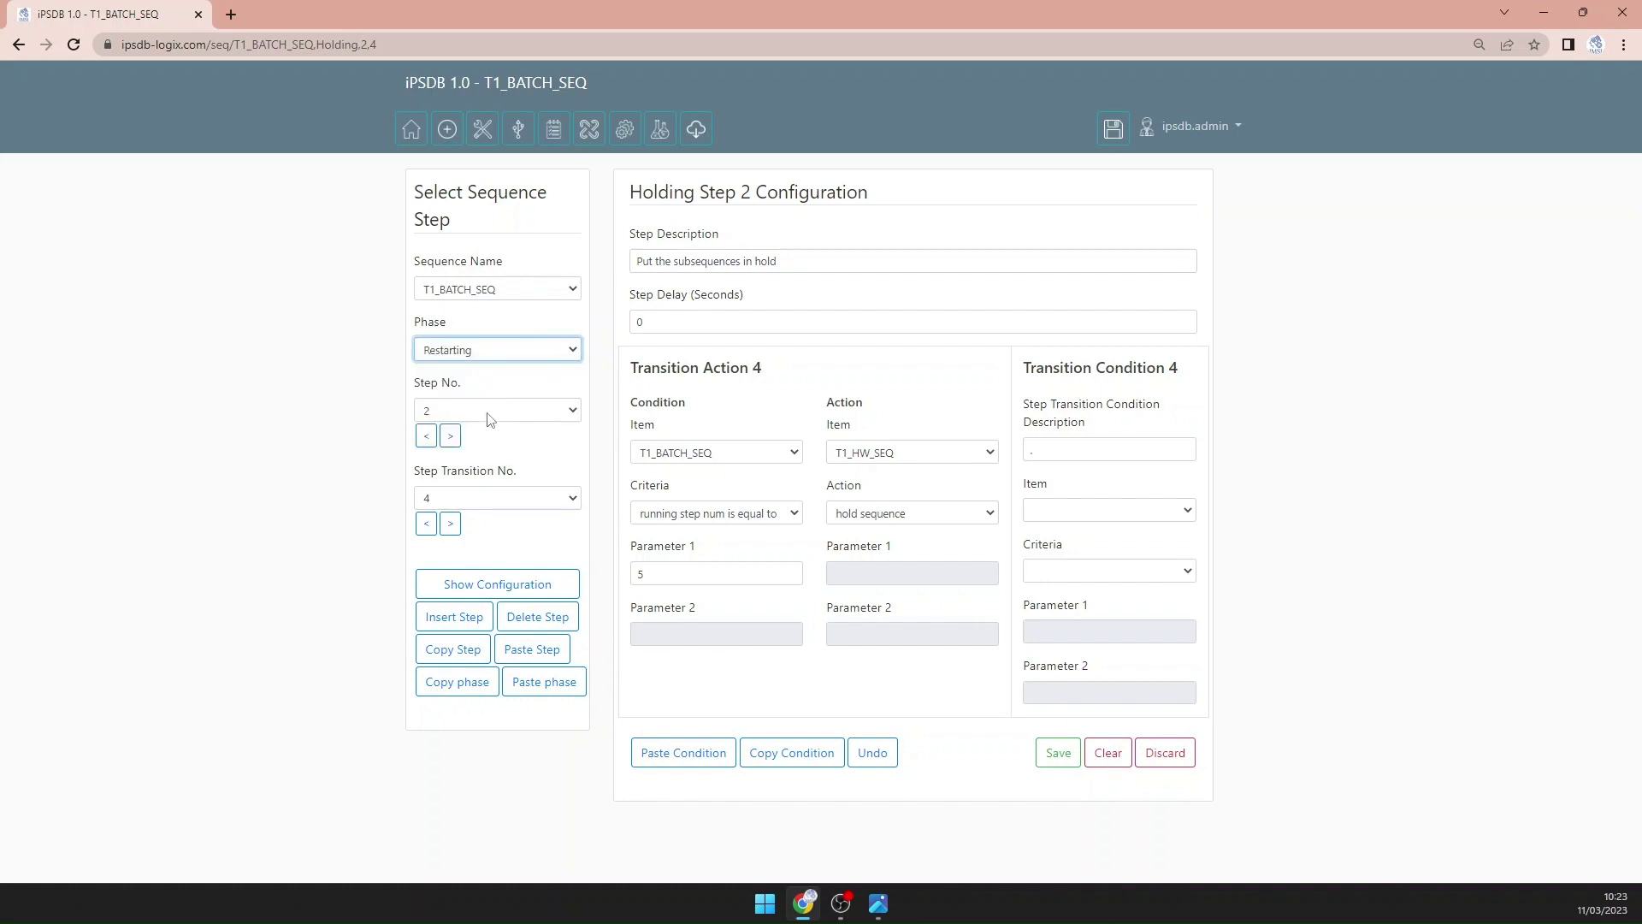
pyautogui.click(498, 352)
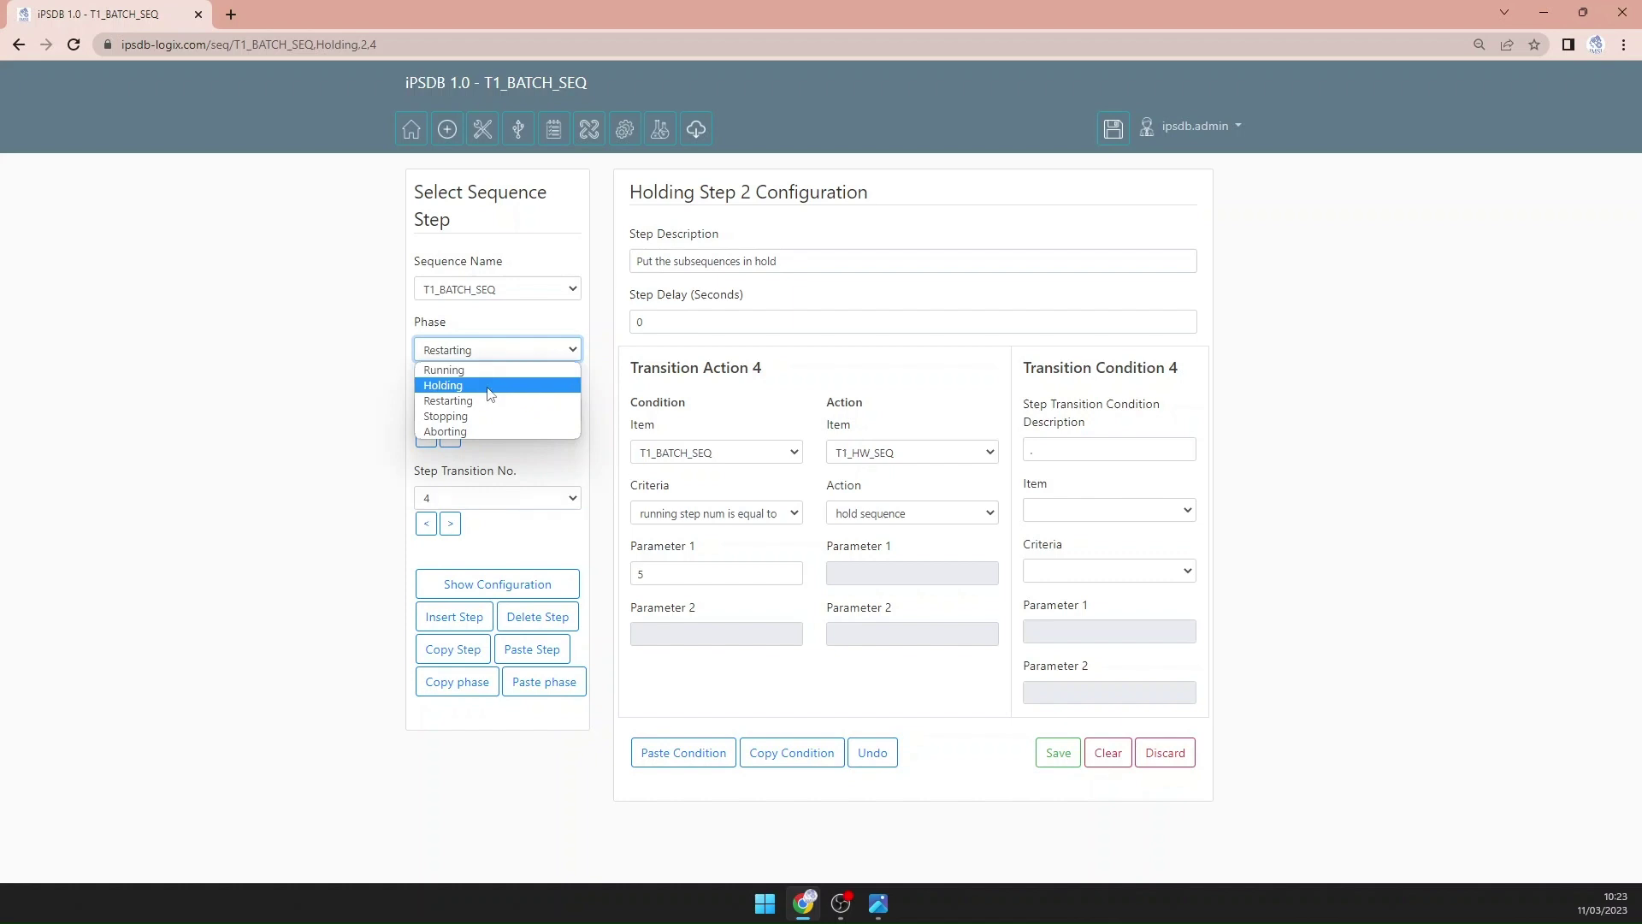
pyautogui.click(491, 387)
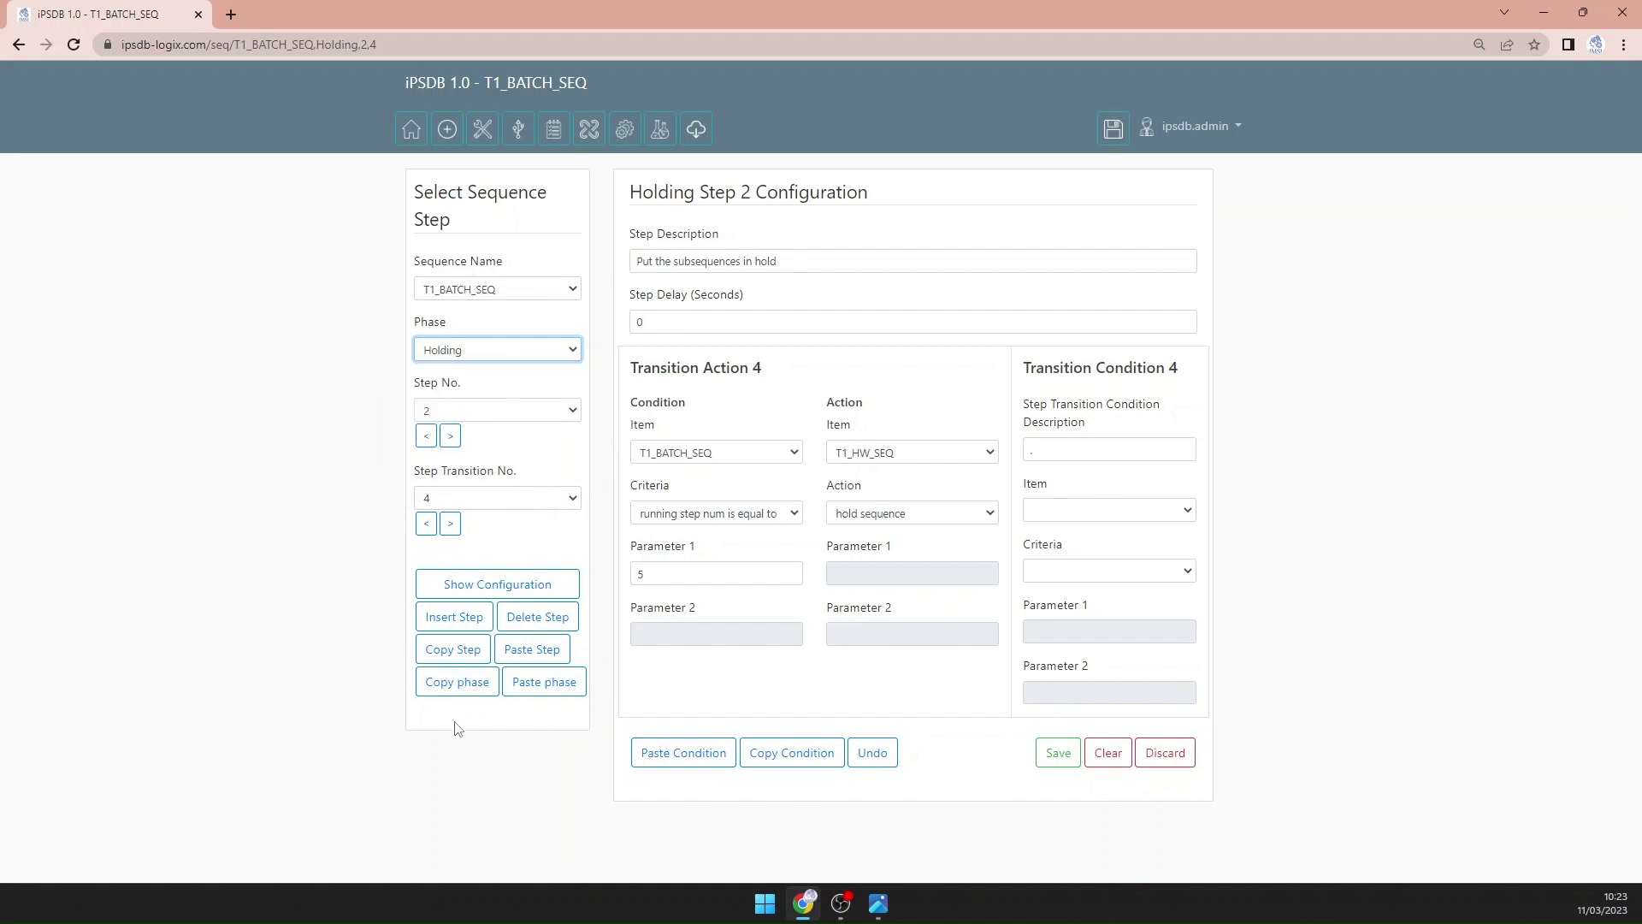
pyautogui.click(454, 692)
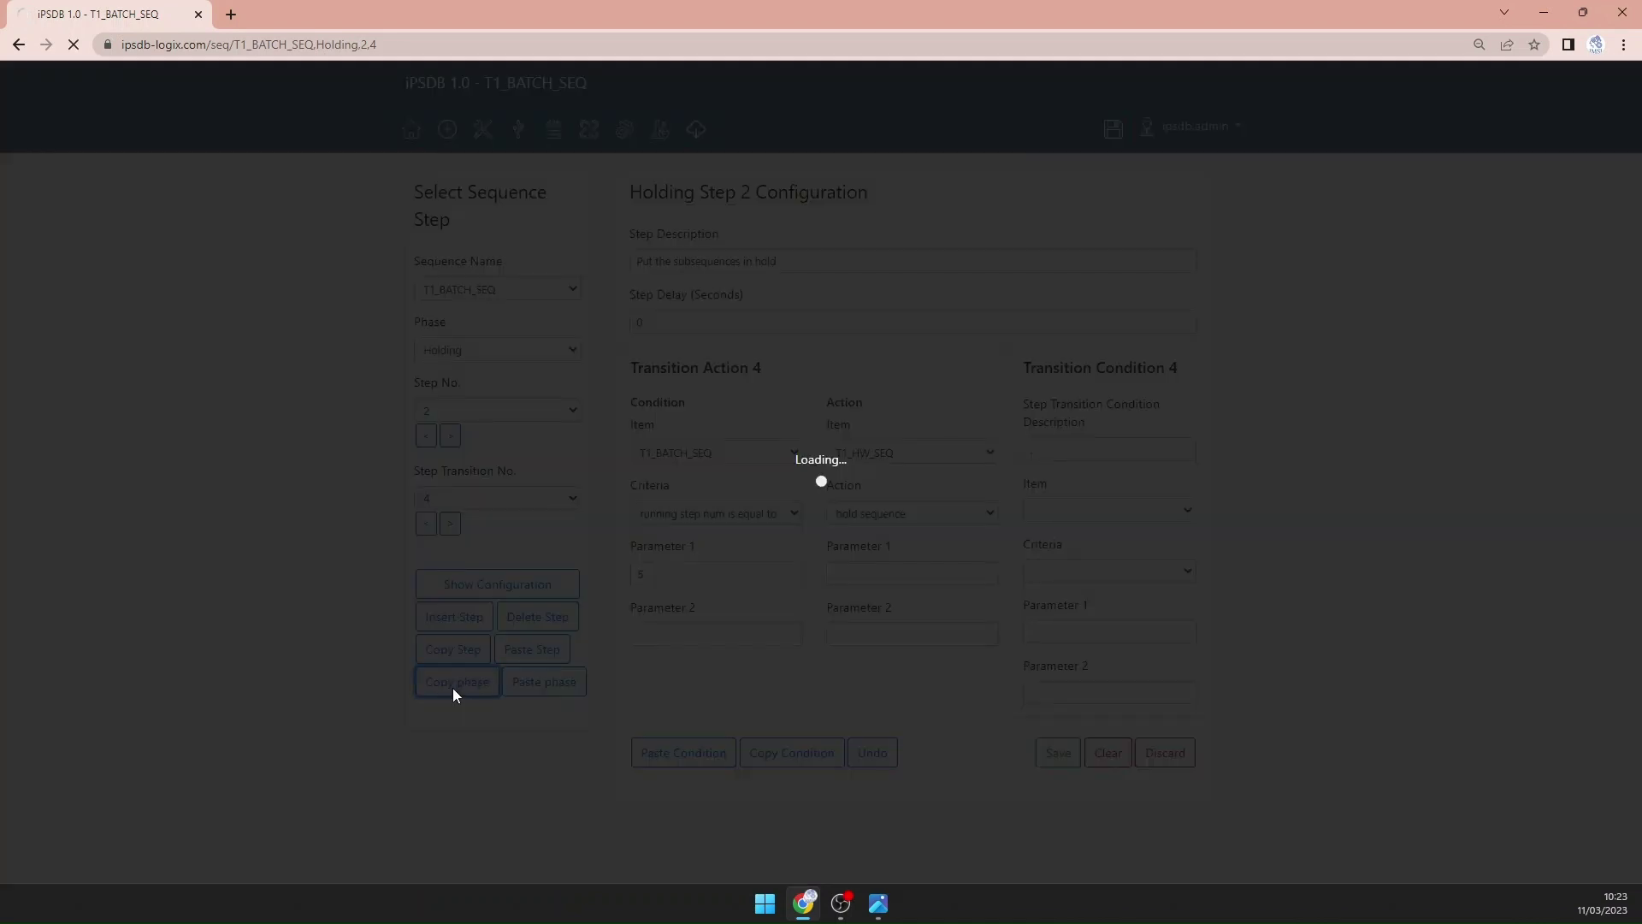
pyautogui.click(500, 400)
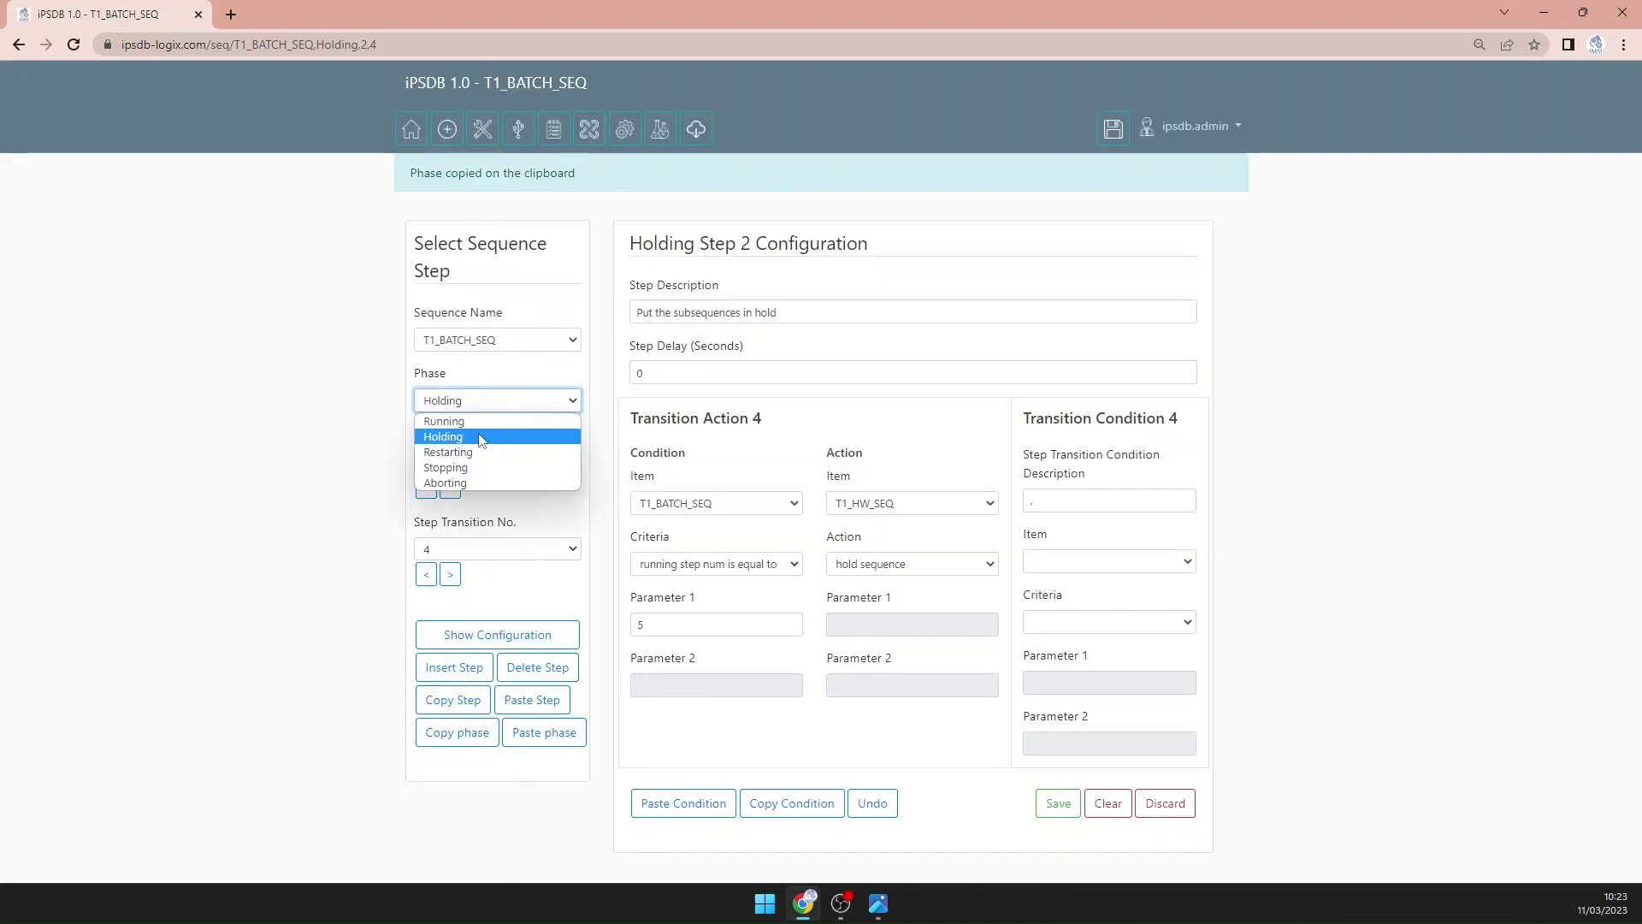
pyautogui.click(462, 450)
pyautogui.click(547, 732)
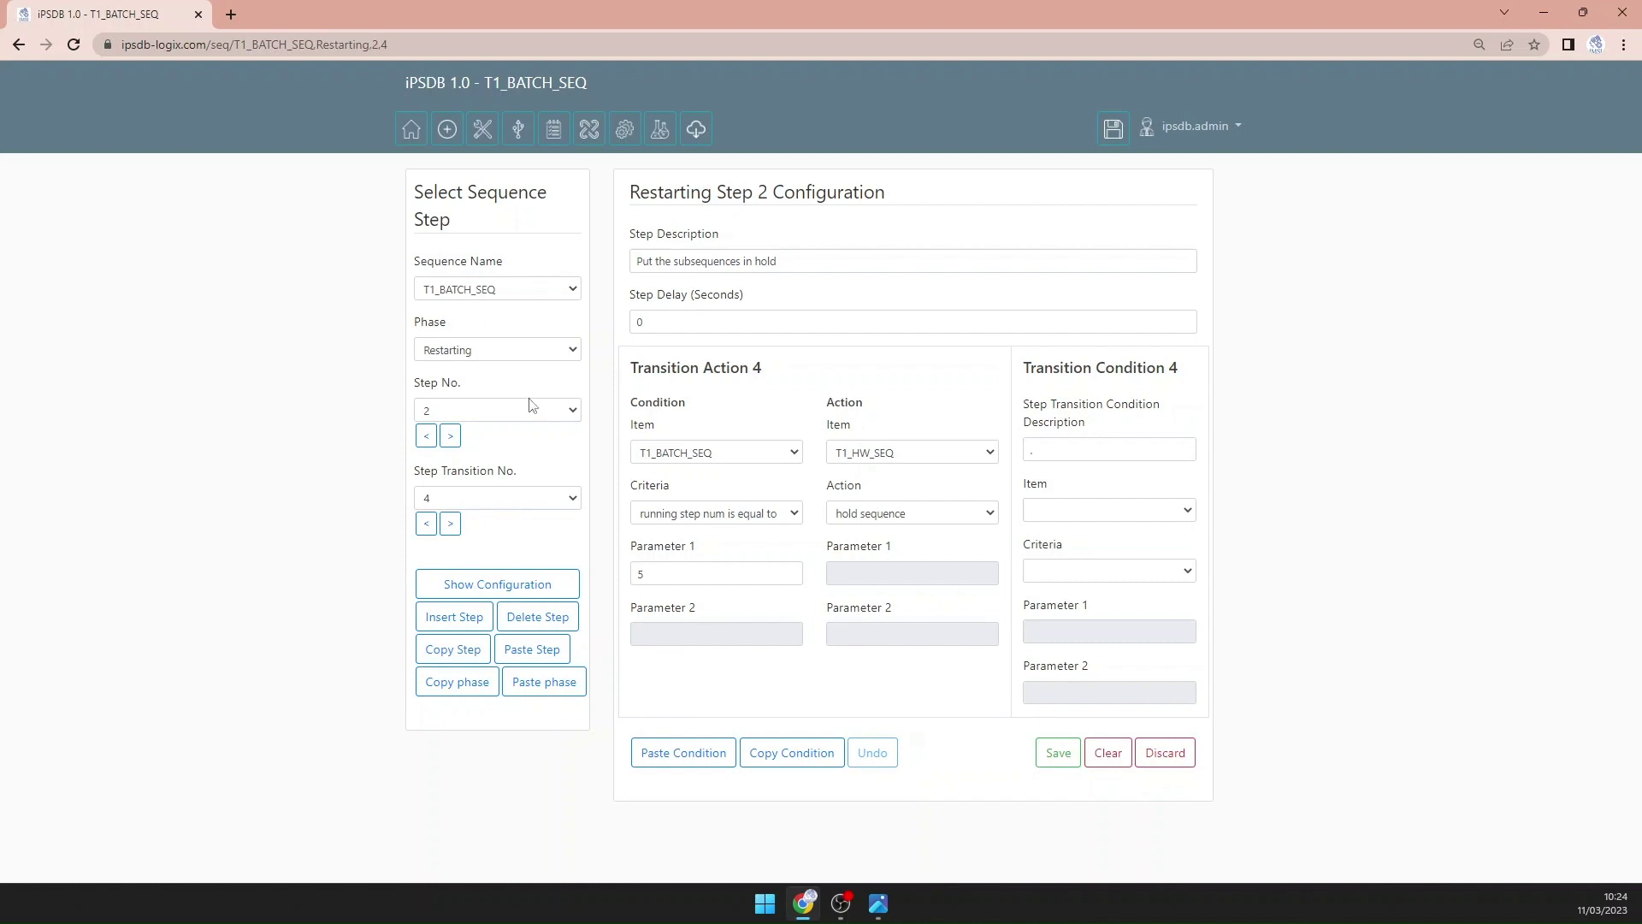
# Step: Delete Restarting step 1 "Store running step number for restart", then set the new step 1's transition 0 action to "restart sequence" and save
pyautogui.click(422, 438)
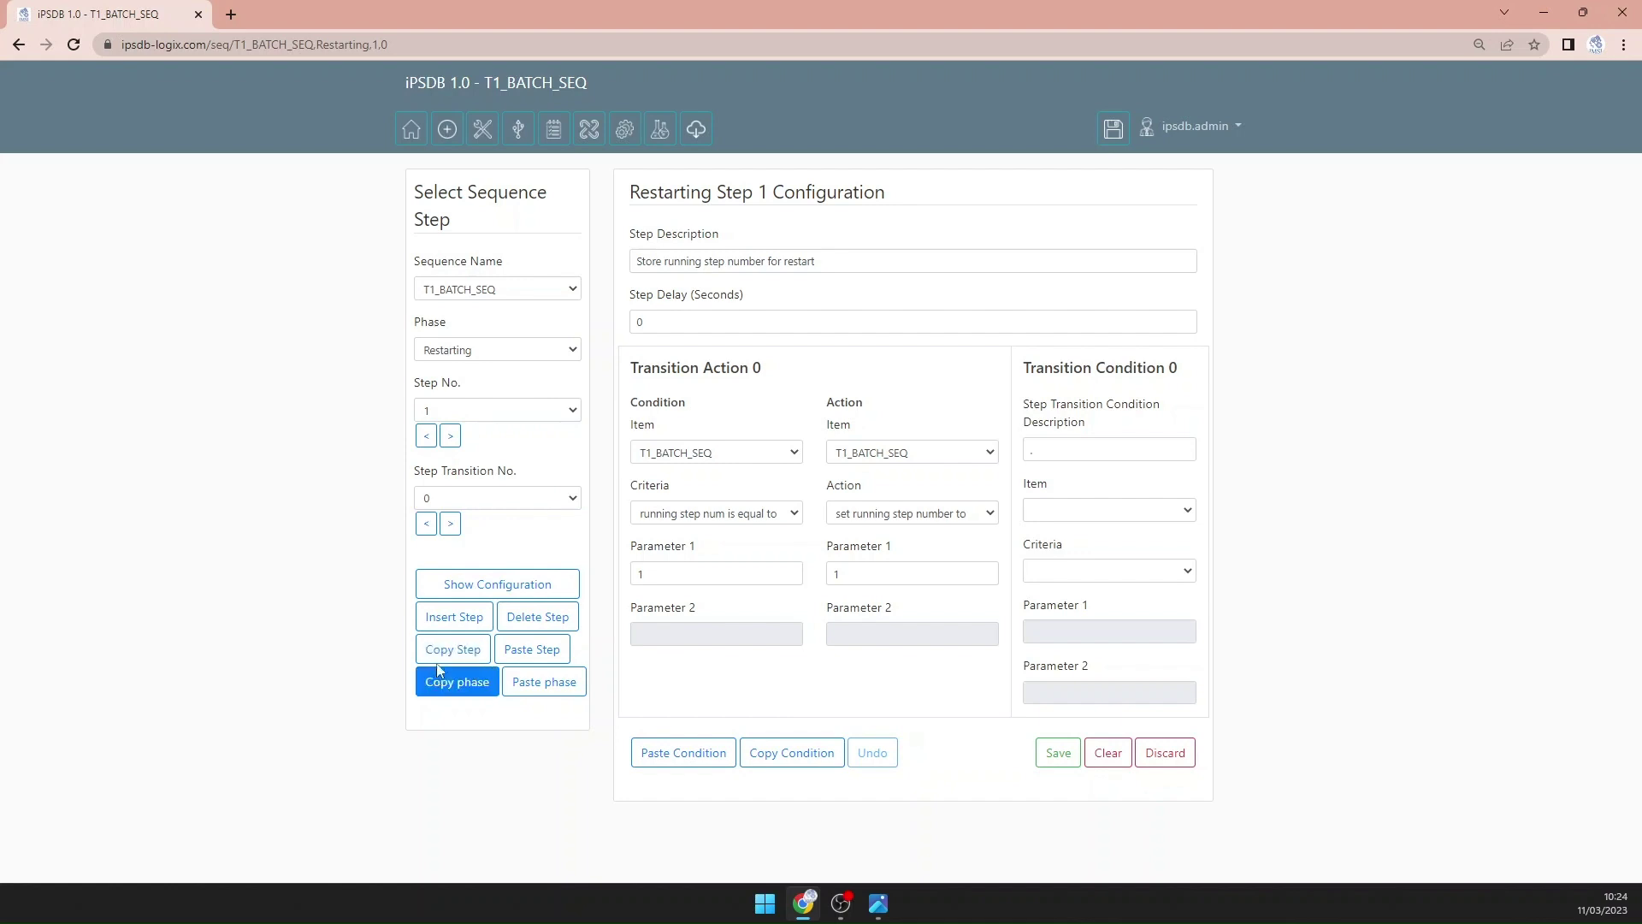
pyautogui.click(551, 618)
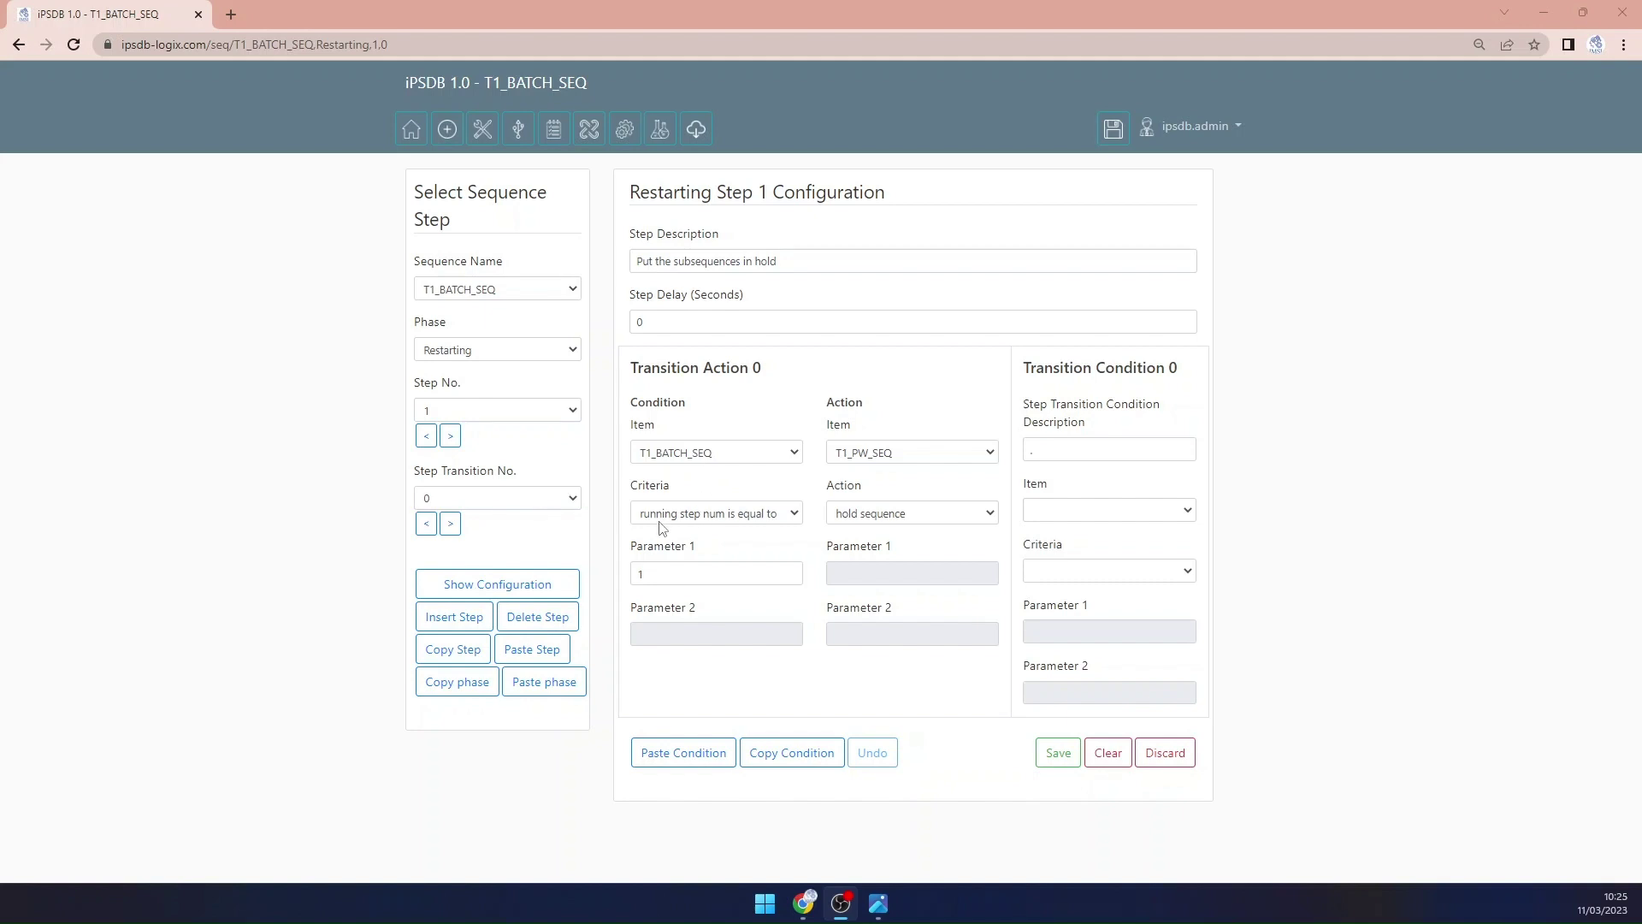
pyautogui.click(935, 518)
pyautogui.click(917, 582)
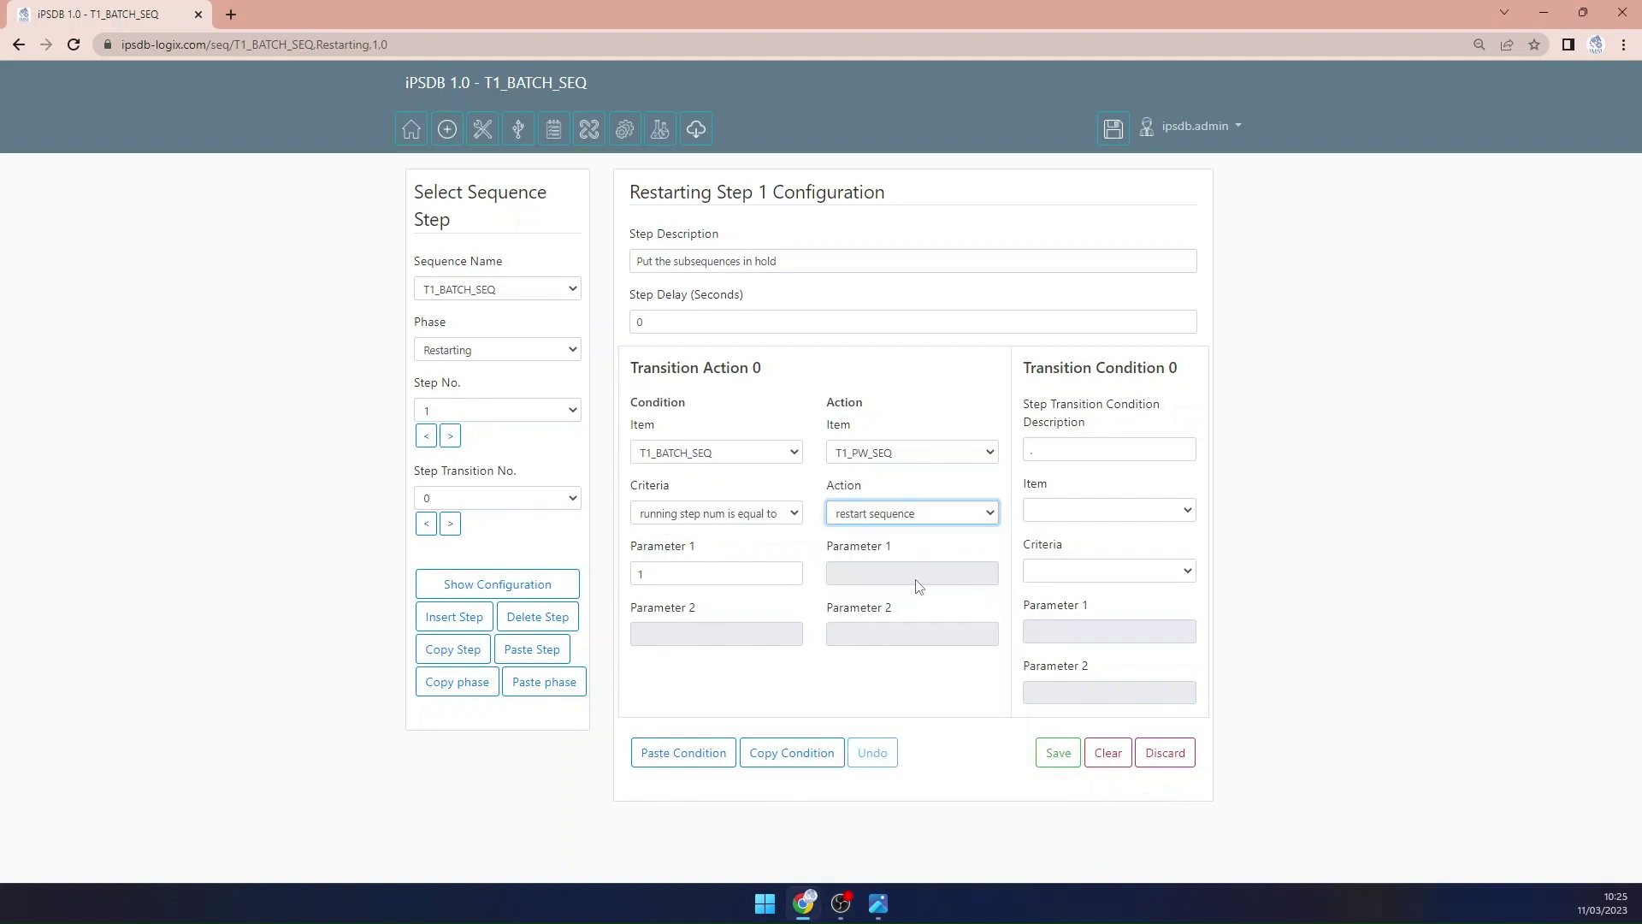
pyautogui.click(1044, 754)
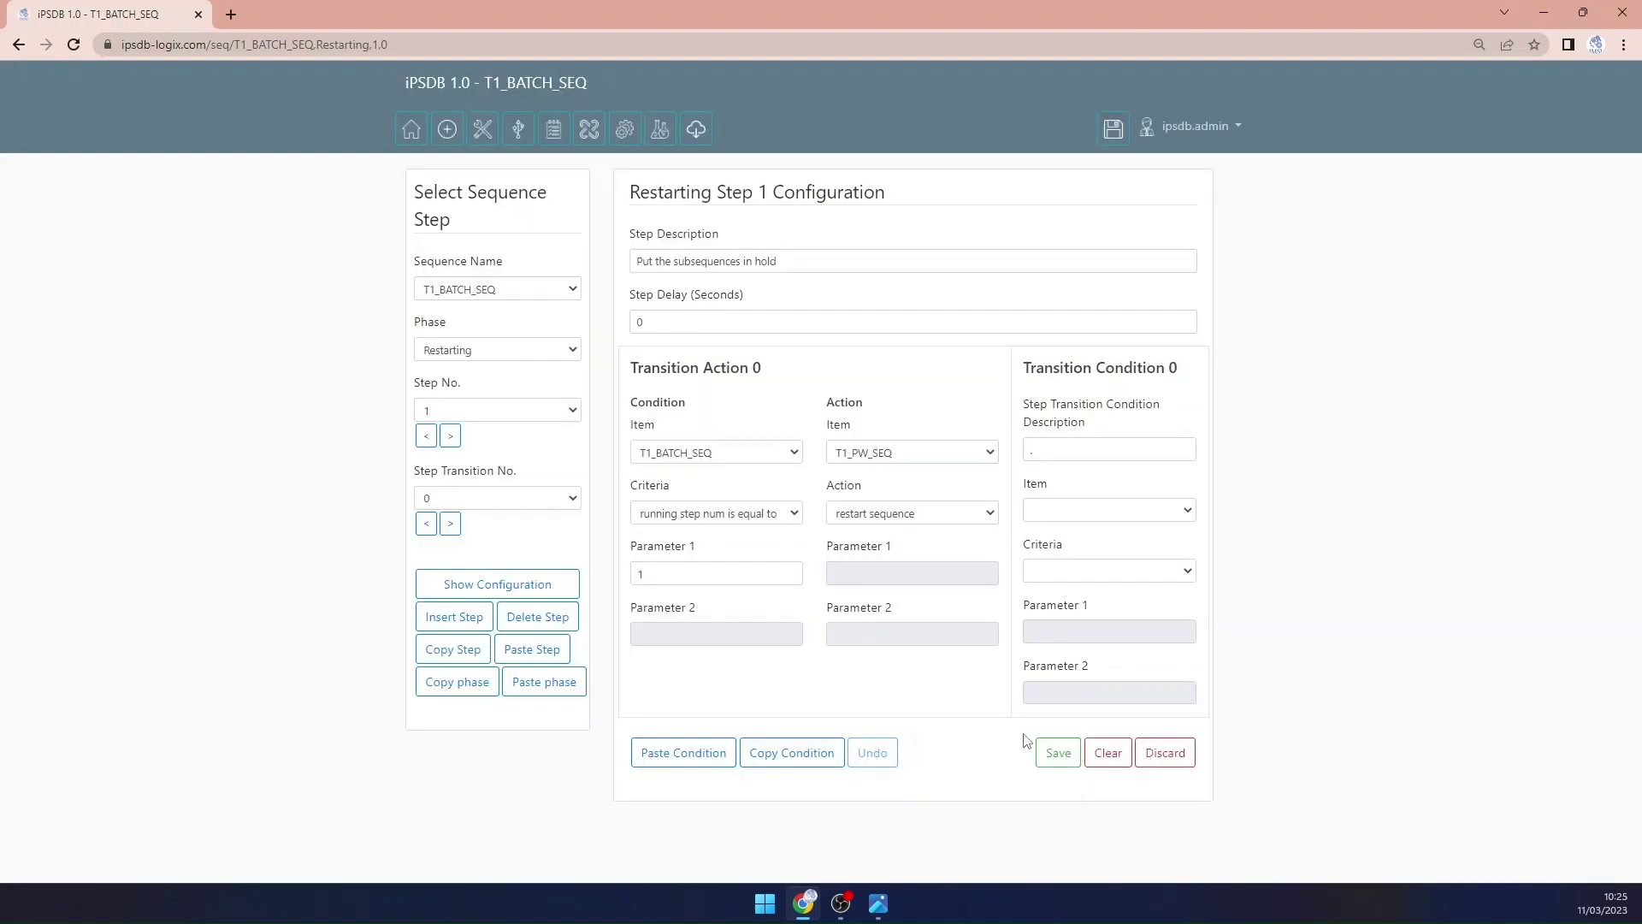
# Step: In transition 1, change the step description to "Restart subsequence" and the T1_PROD_SEQ action to "restart sequence", and save
pyautogui.click(453, 528)
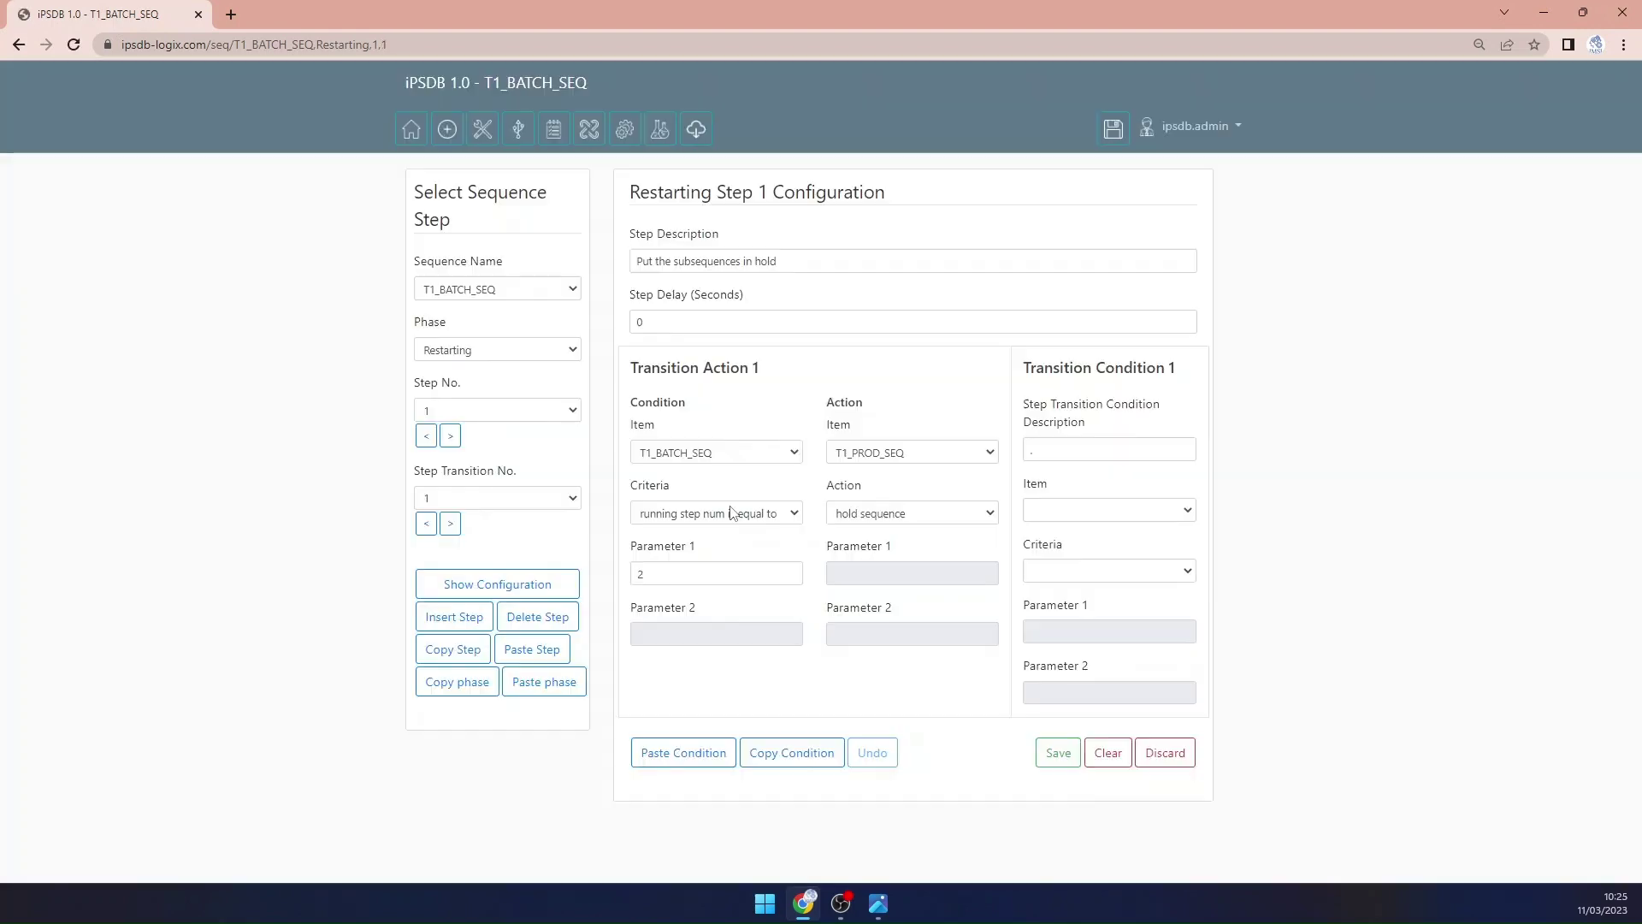
pyautogui.moveTo(755, 260); pyautogui.dragTo(857, 266)
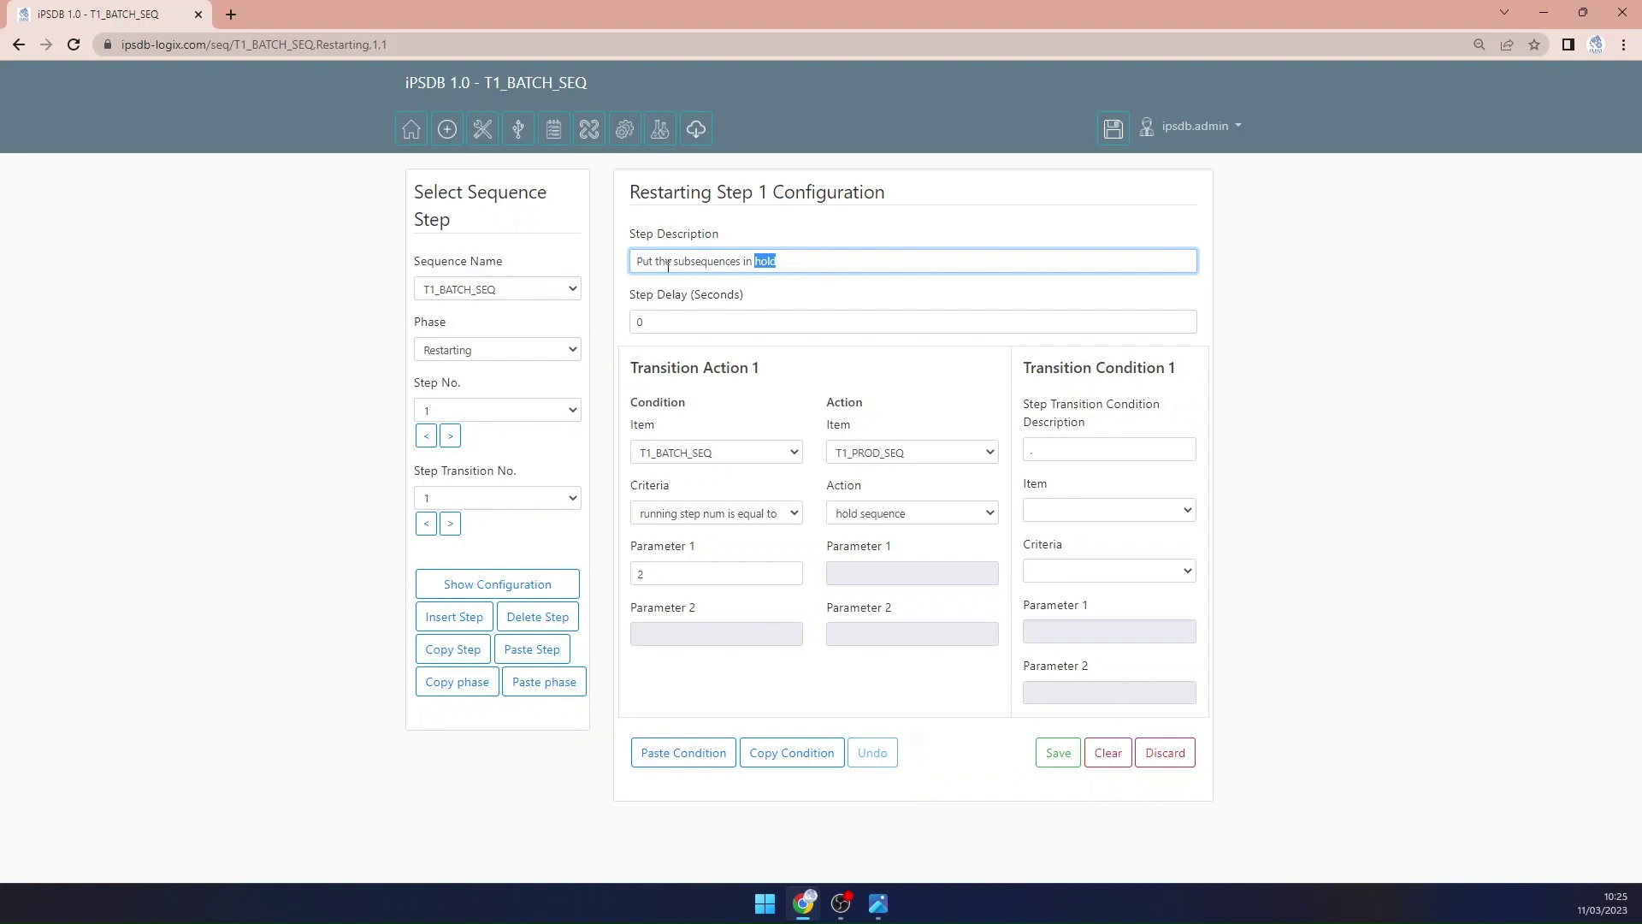
pyautogui.moveTo(786, 259); pyautogui.dragTo(591, 266)
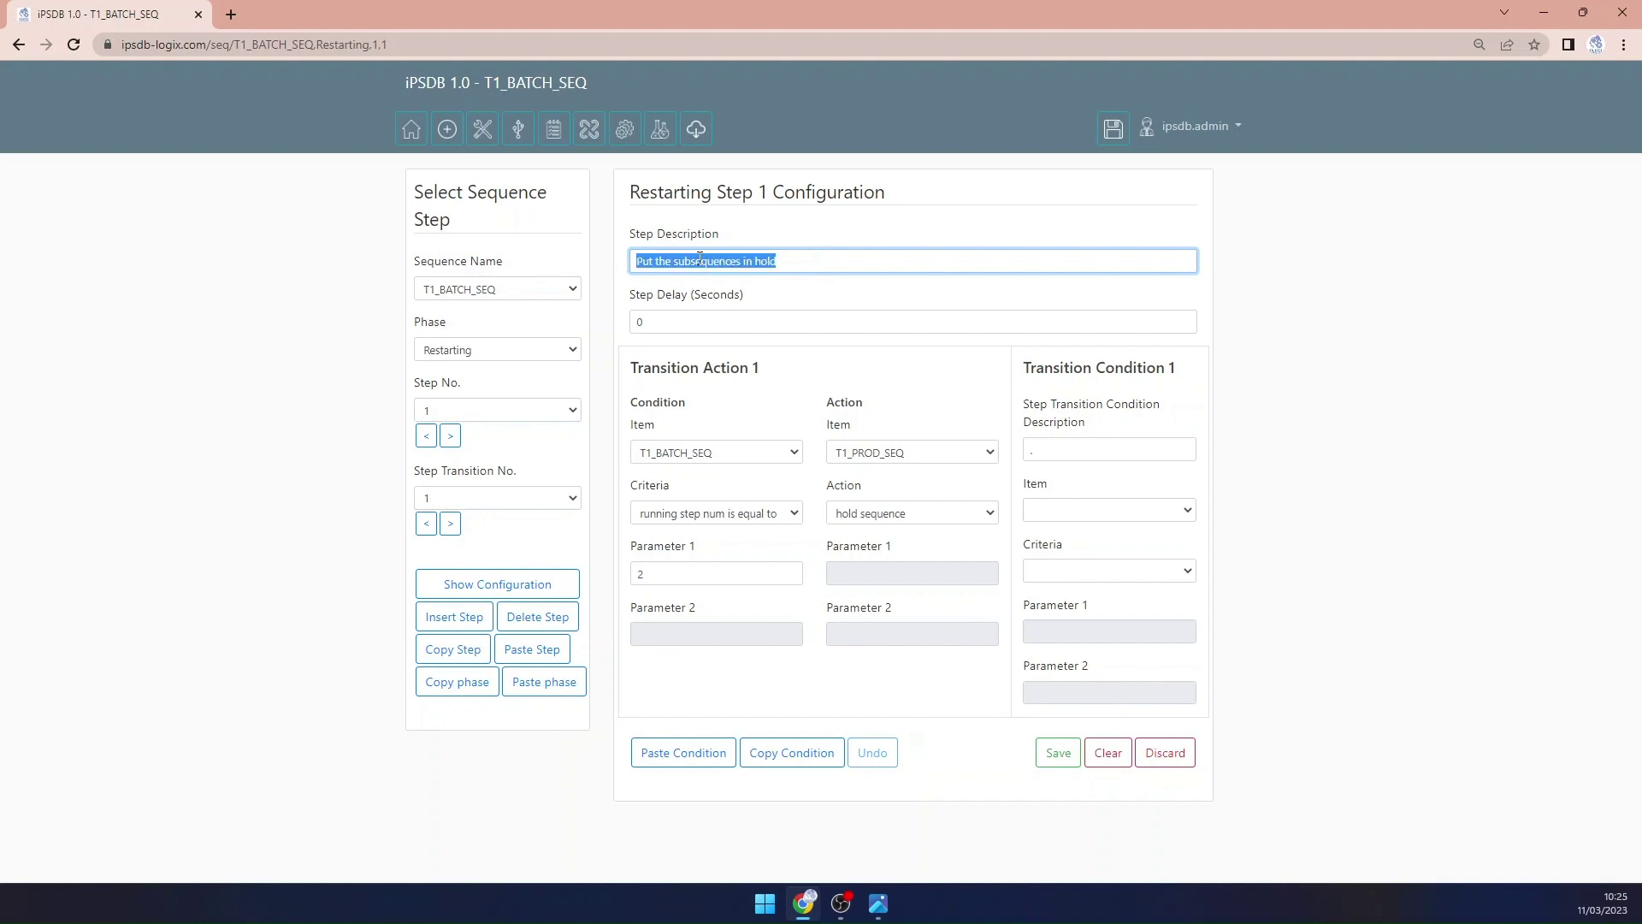
pyautogui.write('Res')
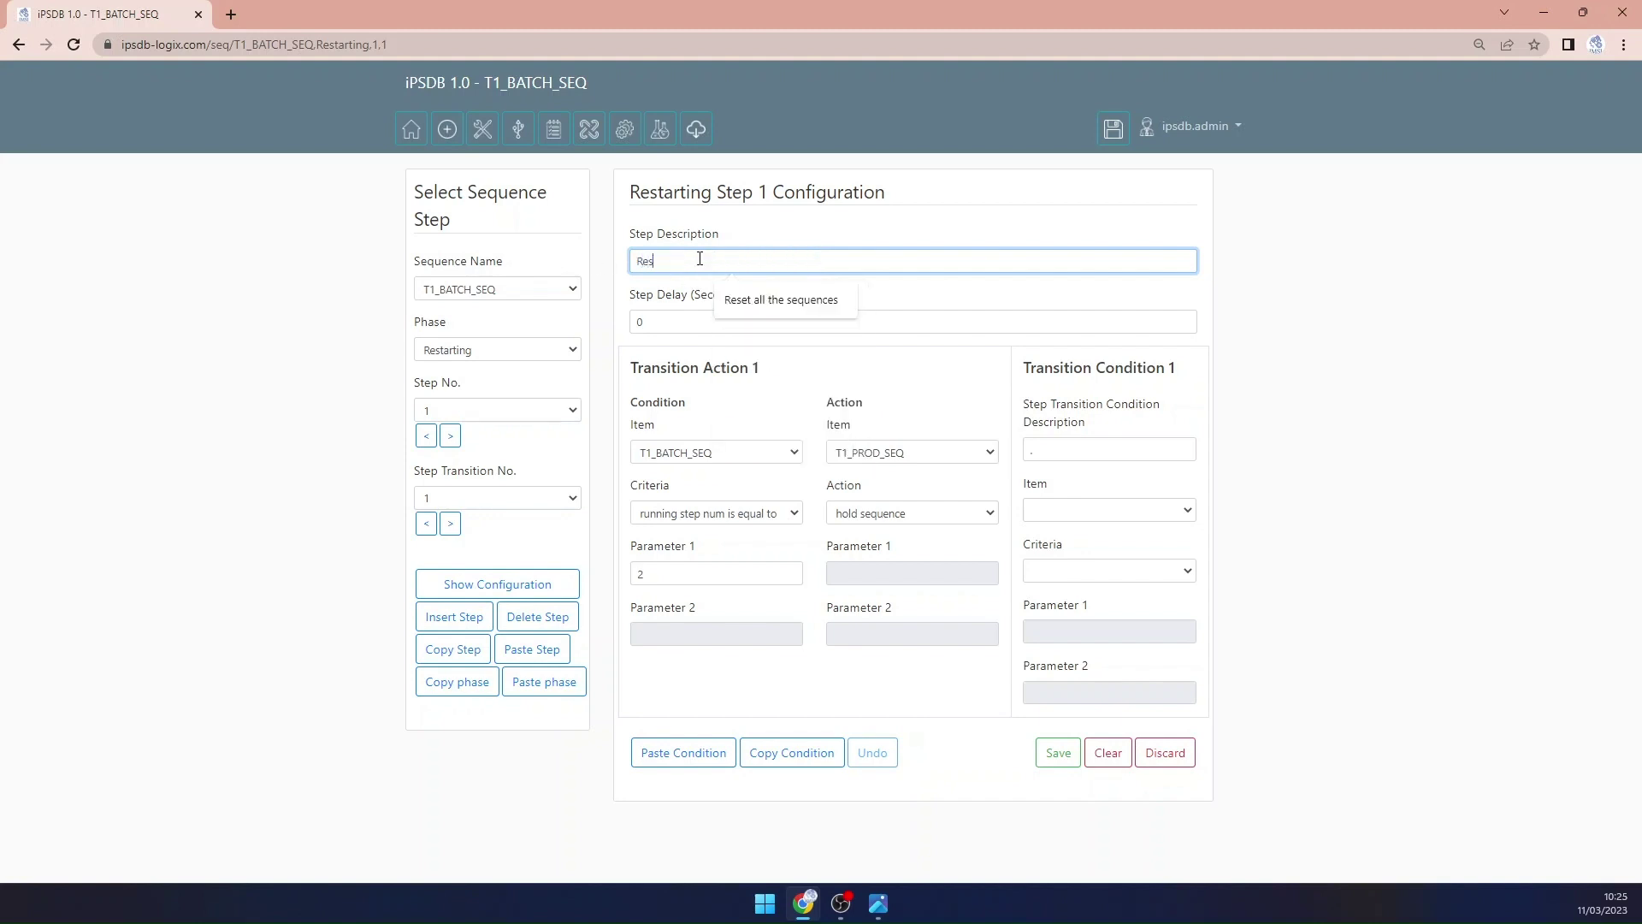
pyautogui.write('tart sub')
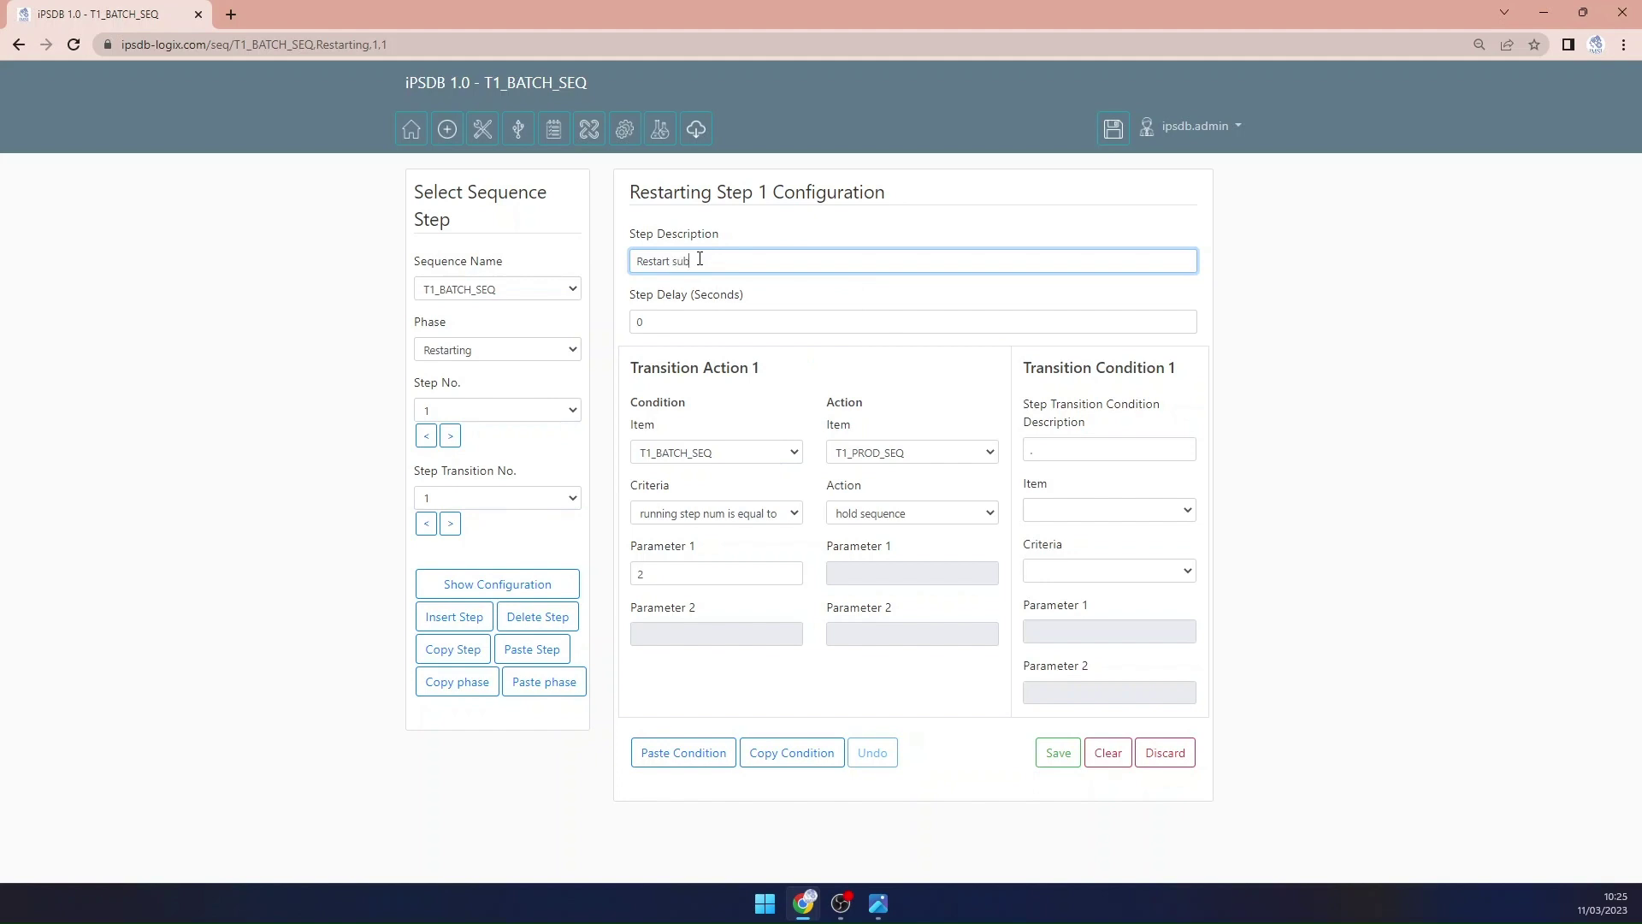
pyautogui.write('sequence')
pyautogui.click(928, 513)
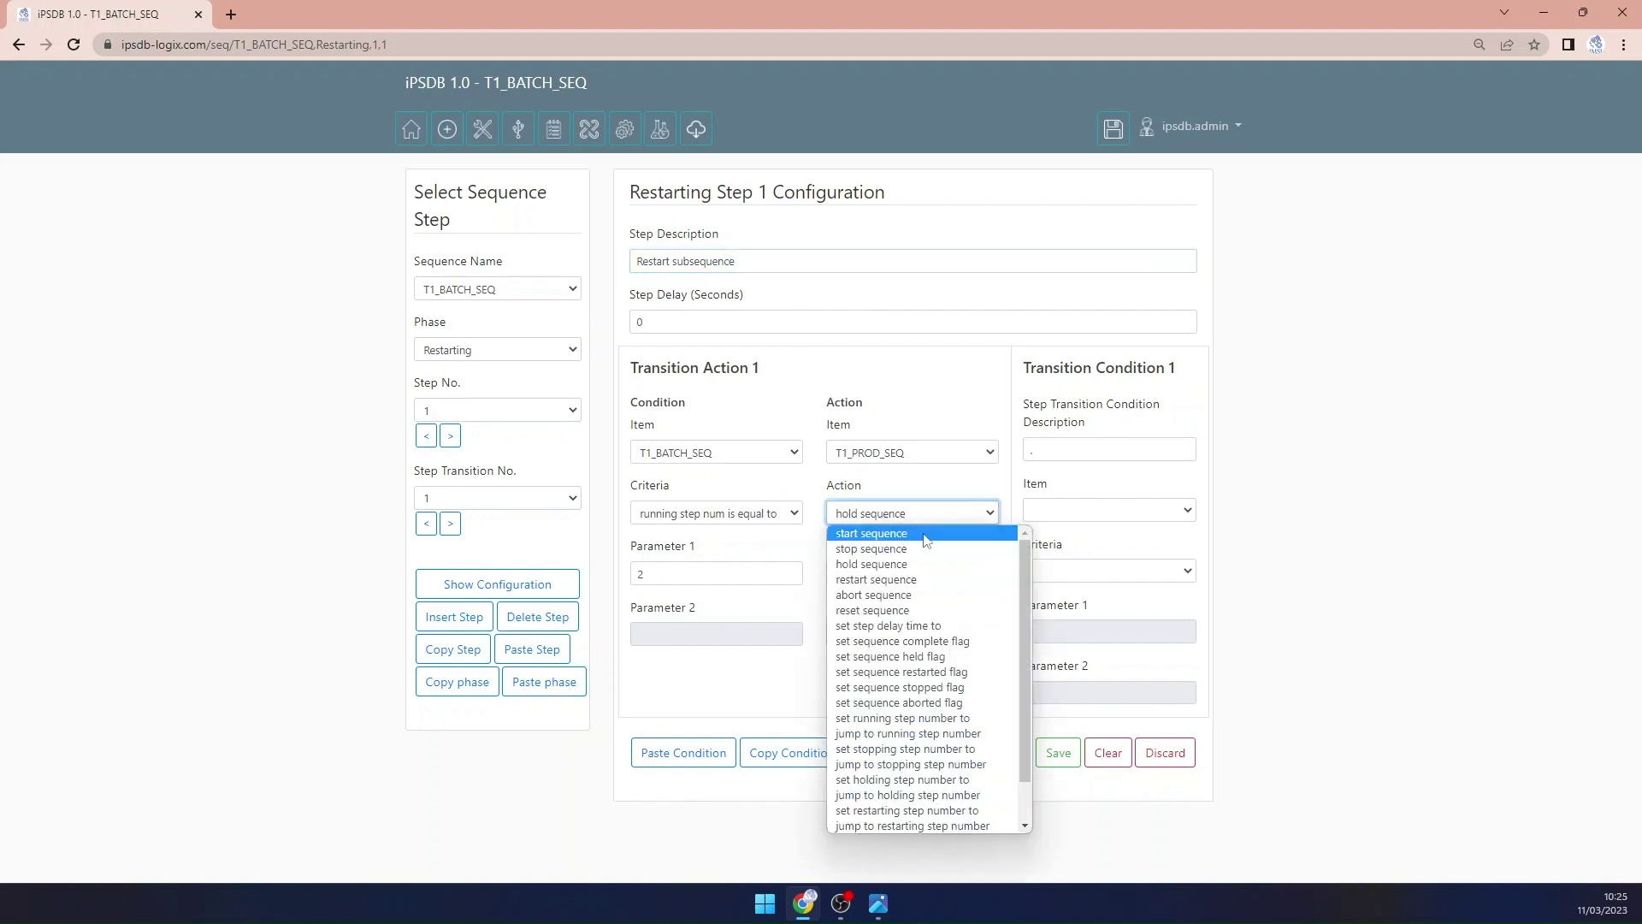
pyautogui.click(941, 575)
pyautogui.click(1058, 752)
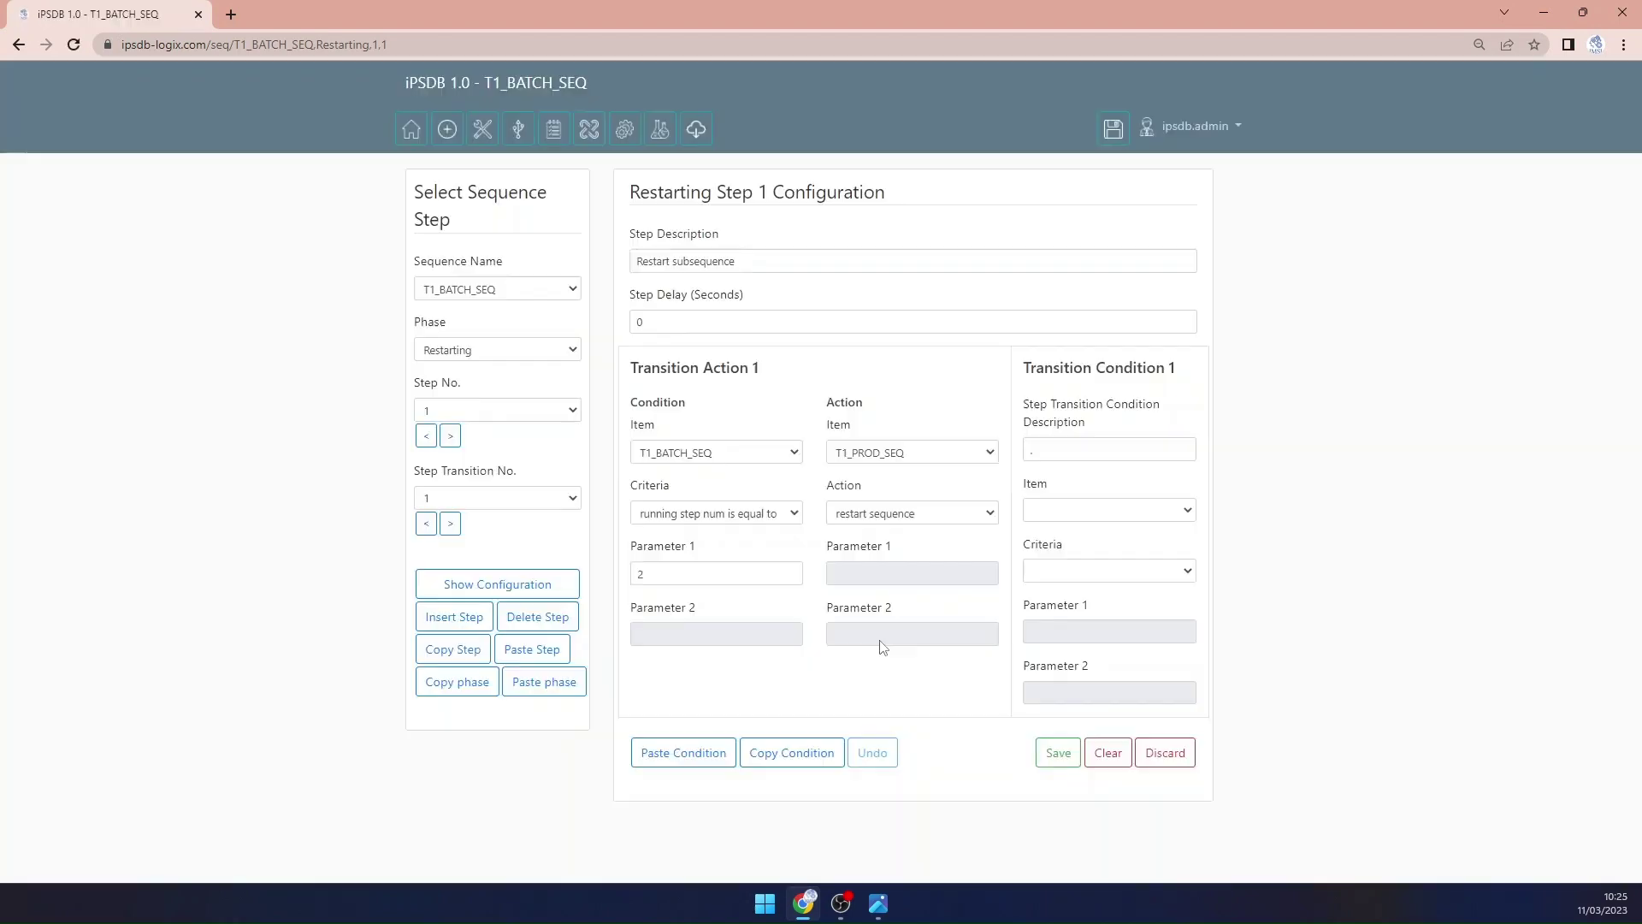
# Step: Change the transition 2 action for T1_CW_SEQ to "restart sequence" and save
pyautogui.click(451, 523)
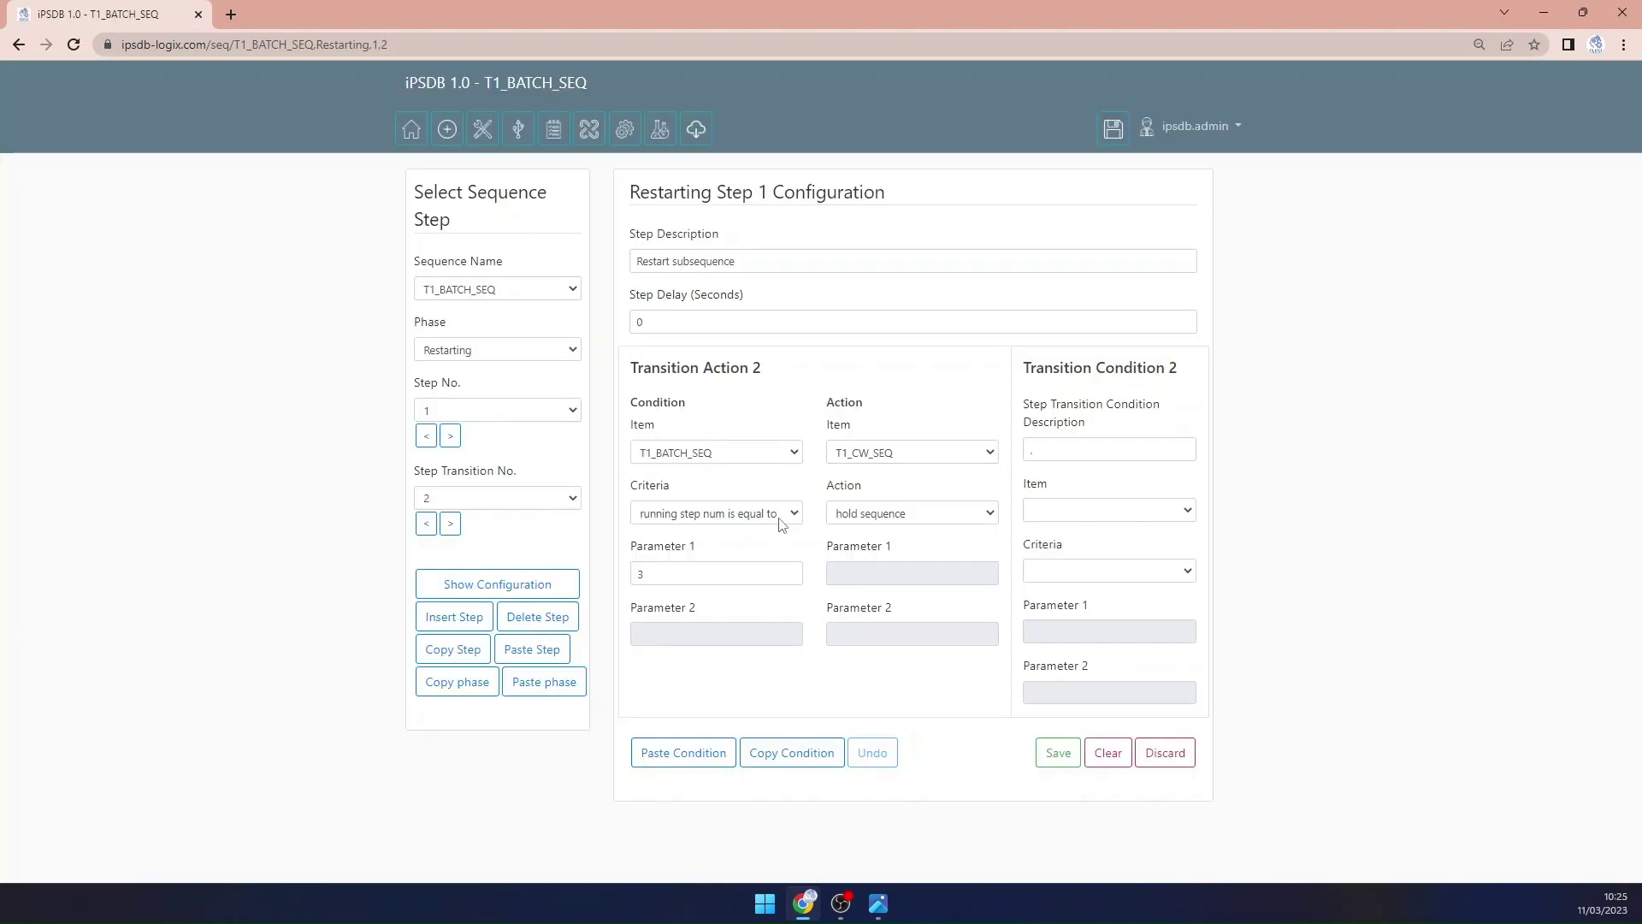
pyautogui.click(939, 517)
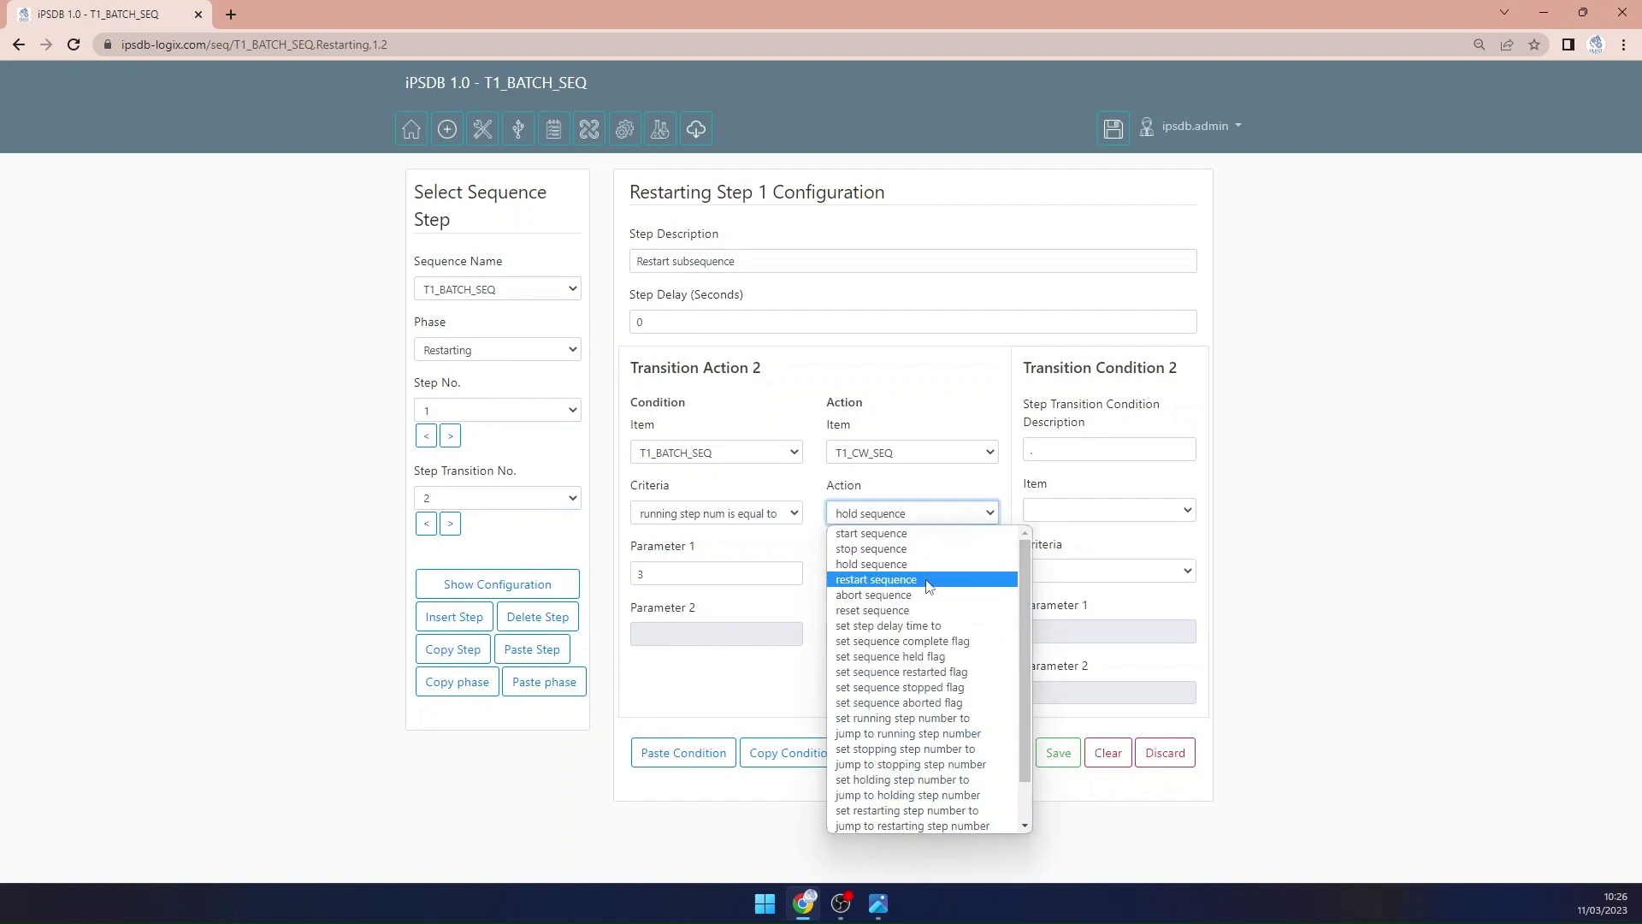
pyautogui.click(930, 587)
pyautogui.click(1050, 766)
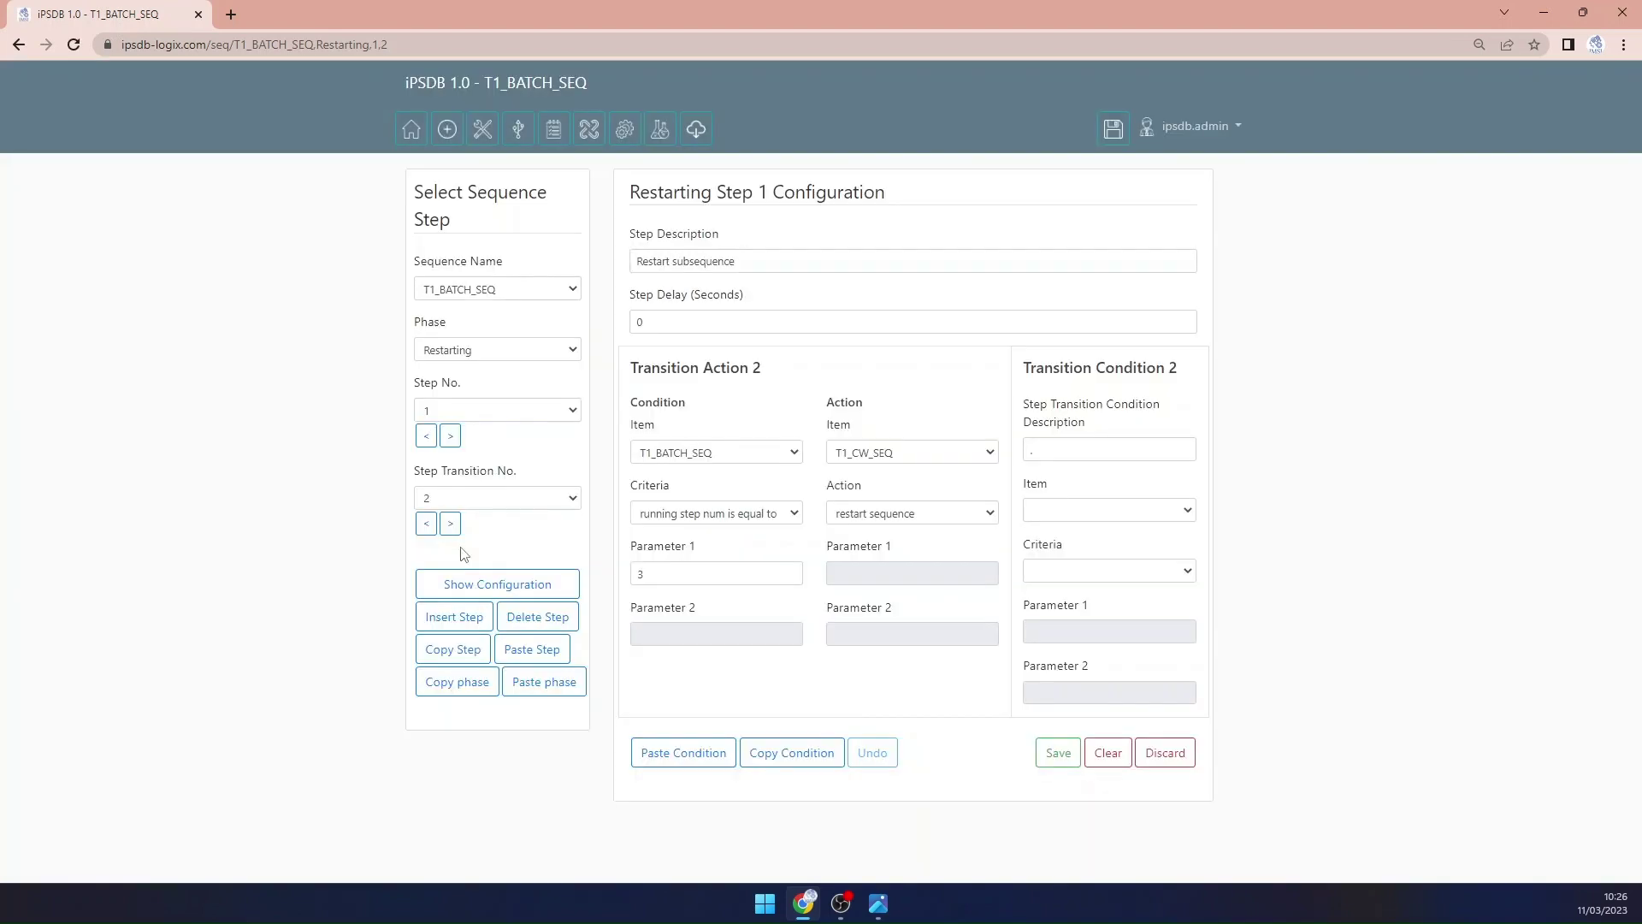
# Step: Change the transition 3 action for T1_CIP_SEQ to "restart sequence" and save
pyautogui.click(450, 523)
pyautogui.click(922, 513)
pyautogui.click(906, 576)
pyautogui.click(1041, 753)
# Step: Change the transition 4 action for T1_HW_SEQ to "restart sequence" and save
pyautogui.click(450, 524)
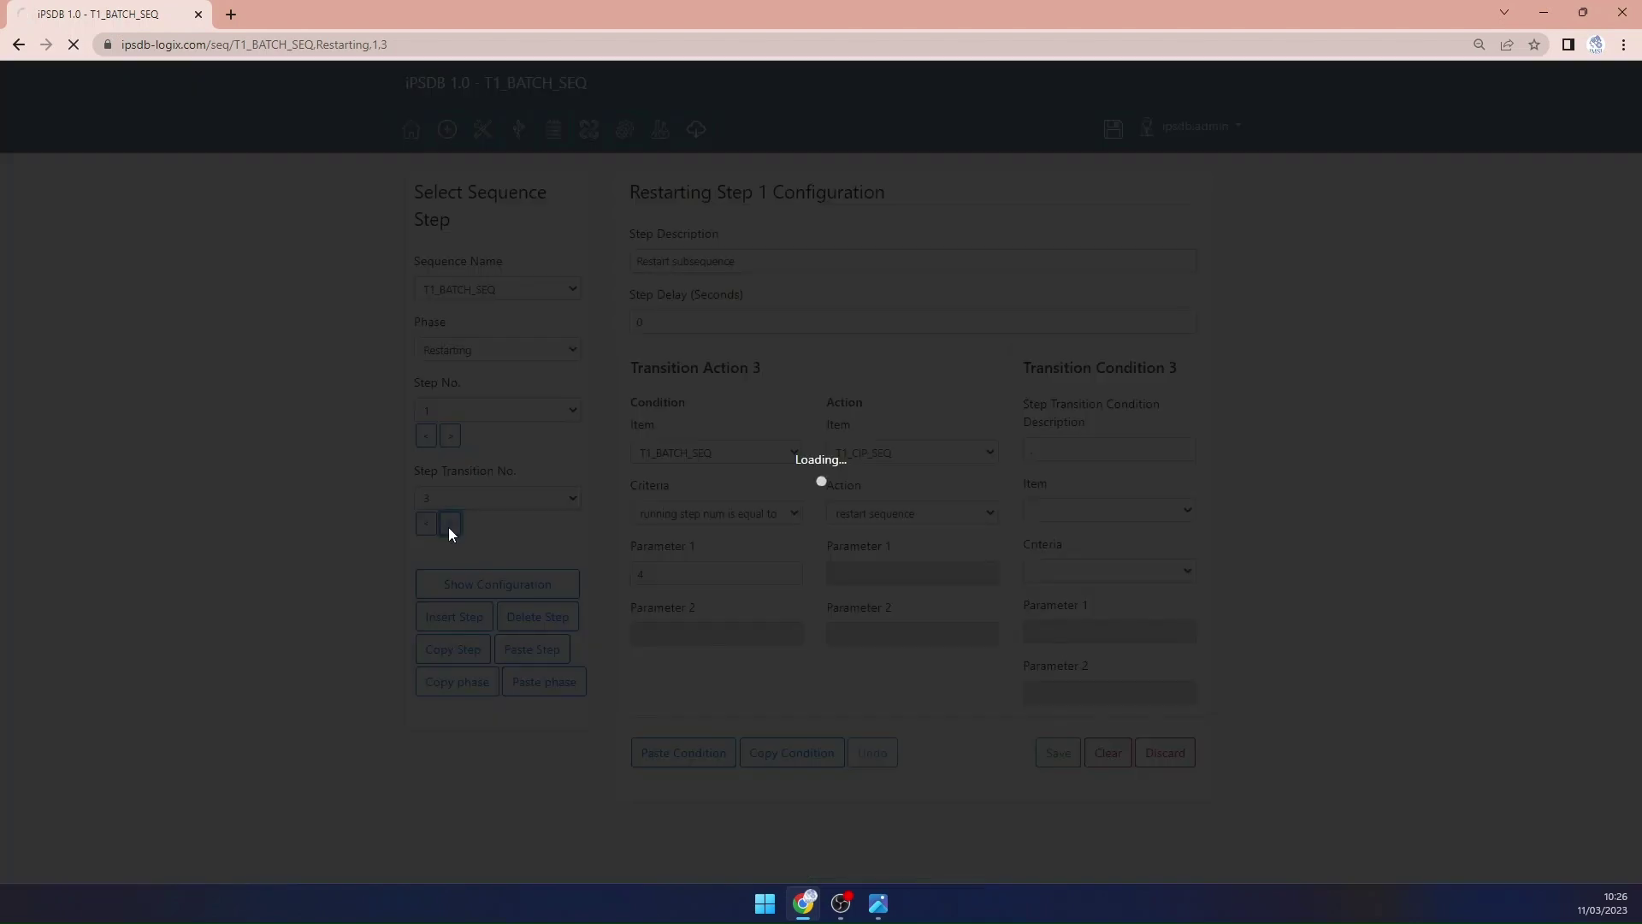
pyautogui.click(859, 517)
pyautogui.click(889, 580)
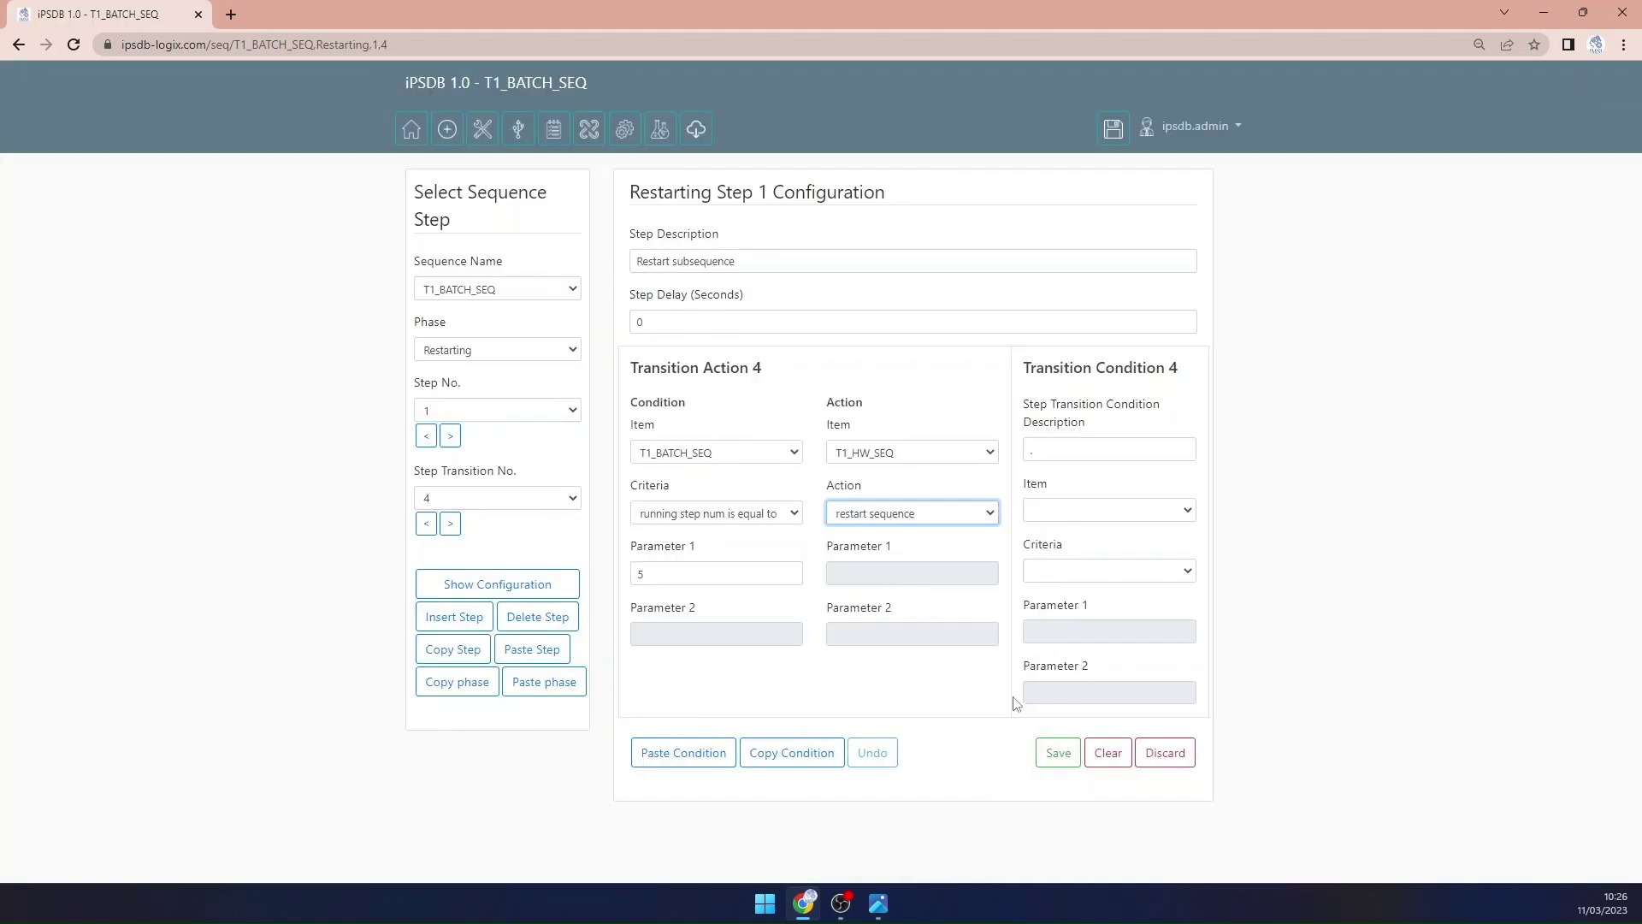
pyautogui.click(1056, 749)
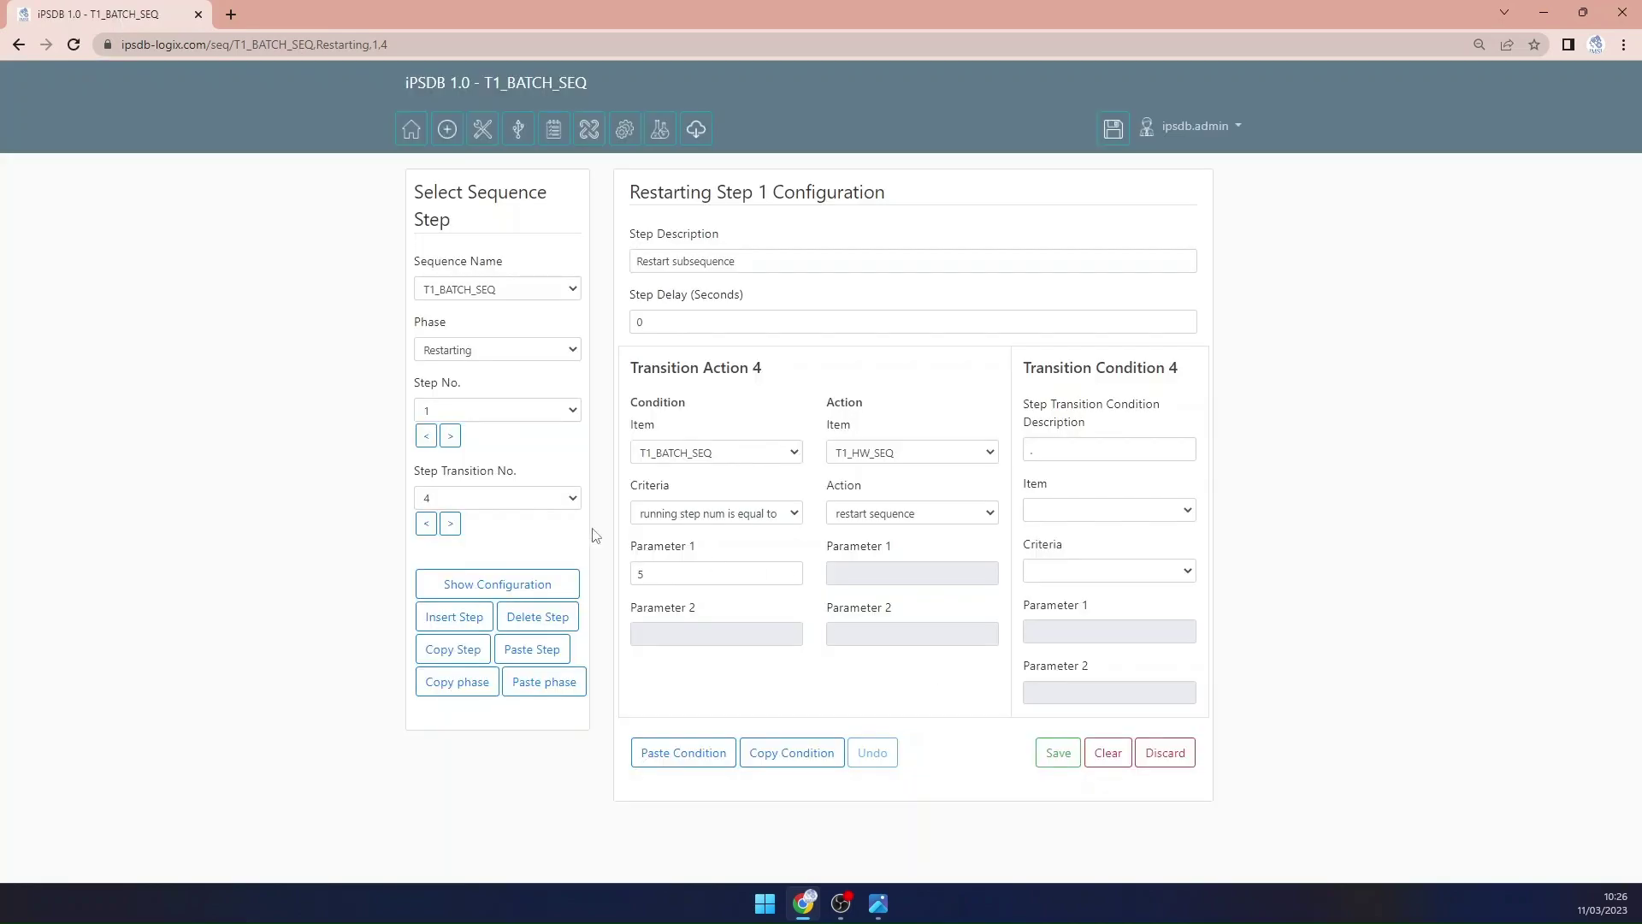
# Step: Review the conditions and actions of Restarting step 1 across transitions 0 to 5
pyautogui.click(450, 524)
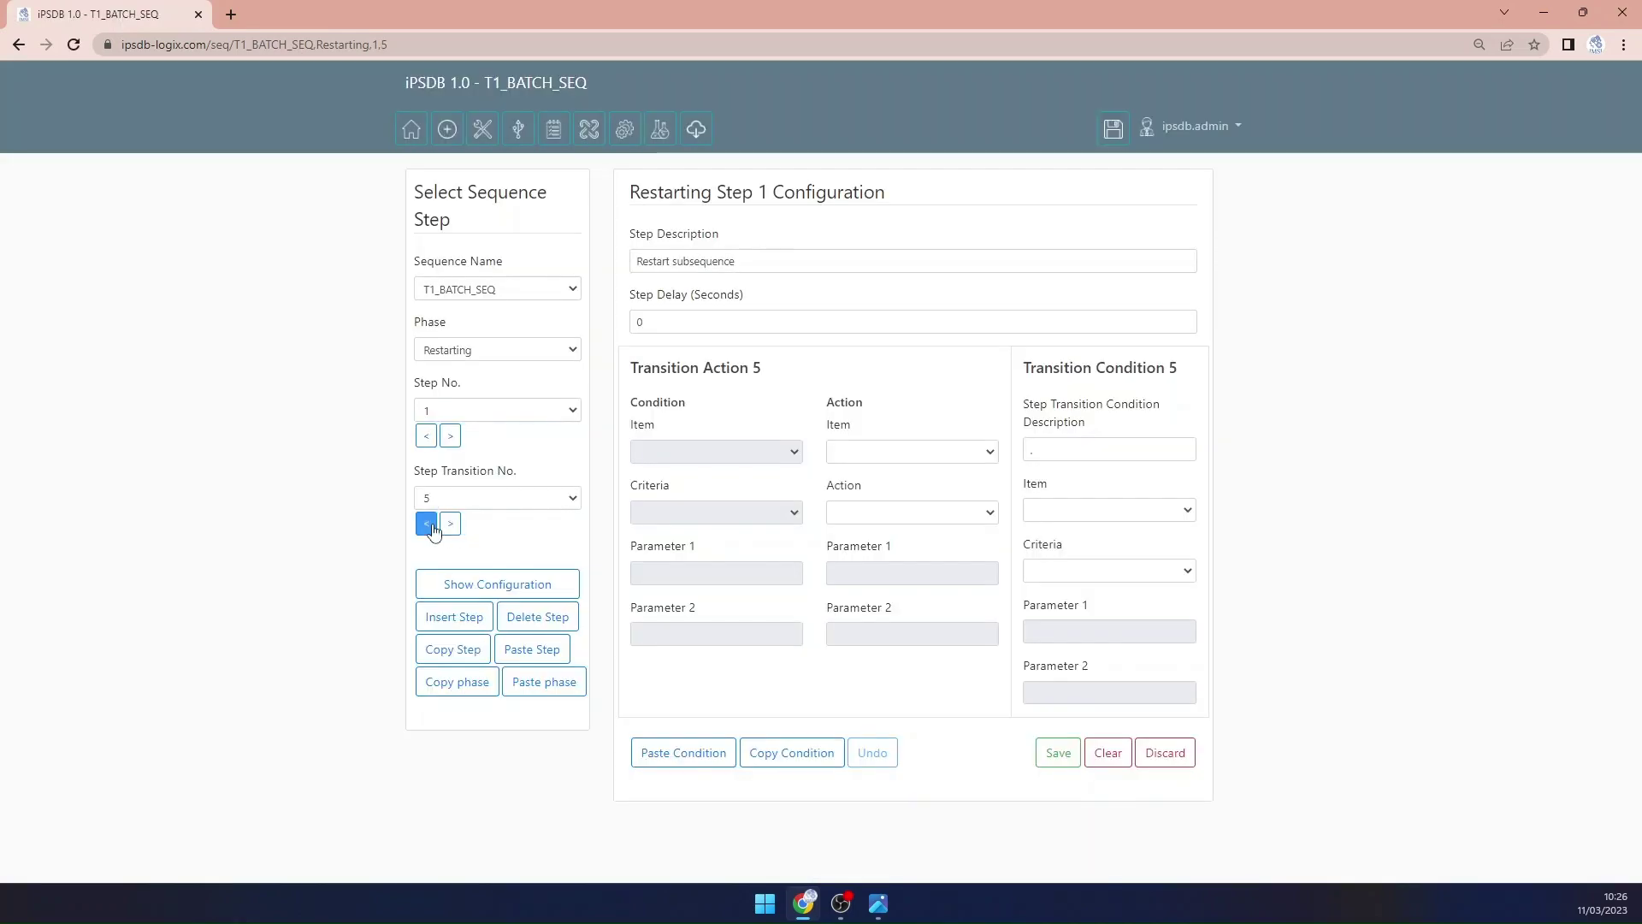
pyautogui.click(427, 524)
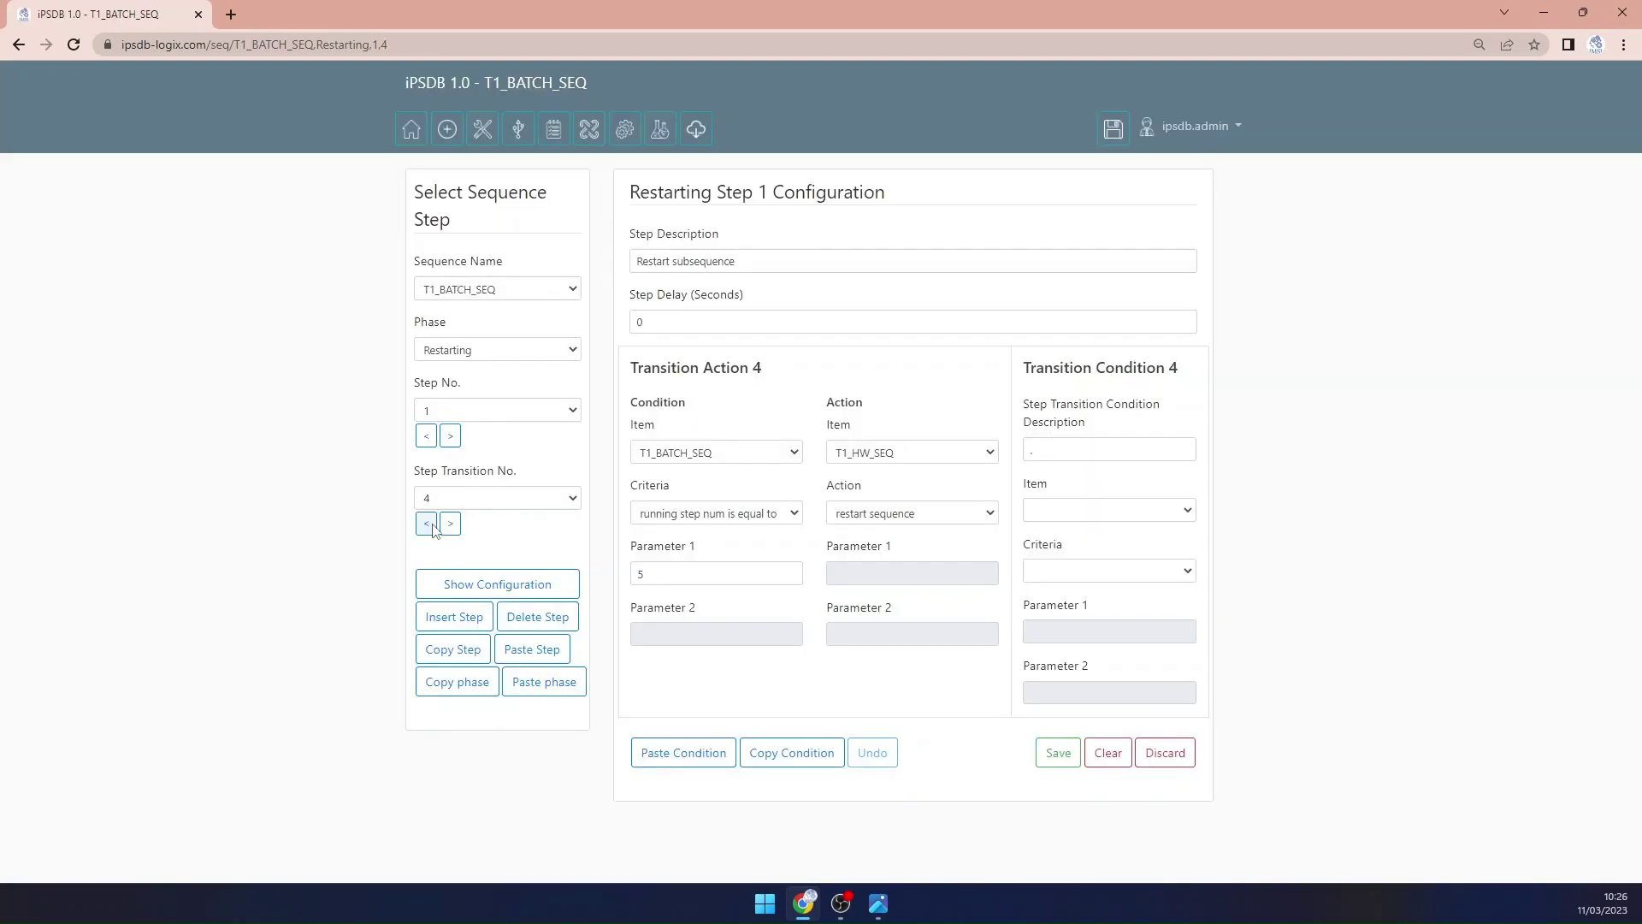
pyautogui.click(431, 526)
pyautogui.click(426, 524)
pyautogui.click(427, 524)
pyautogui.click(426, 524)
pyautogui.click(451, 524)
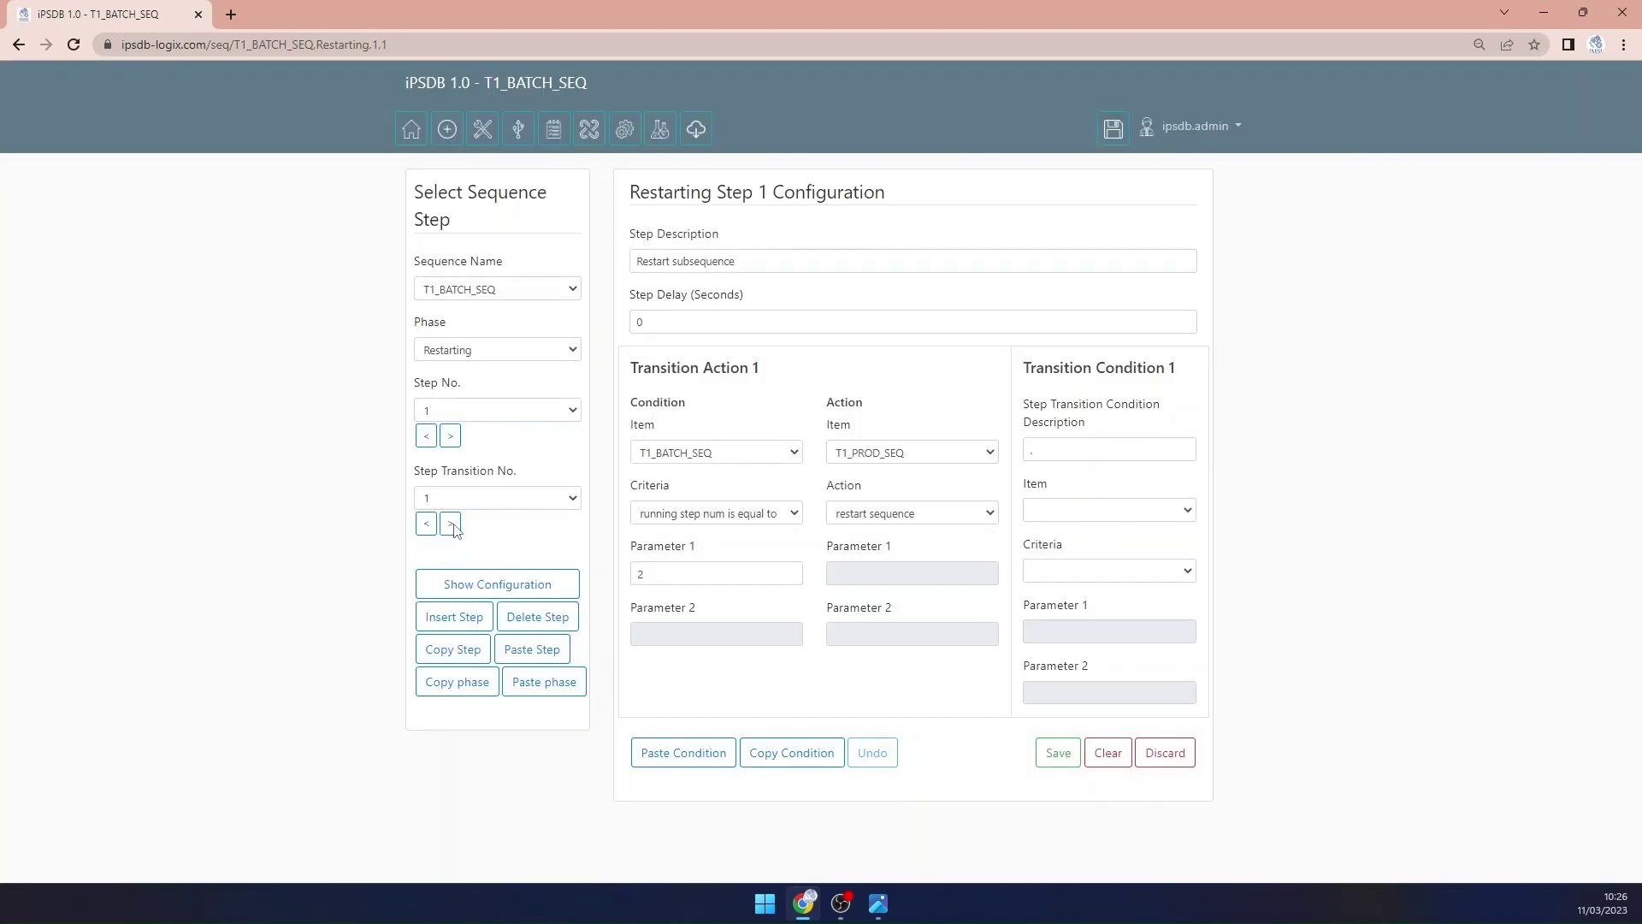
pyautogui.click(452, 524)
pyautogui.click(452, 524)
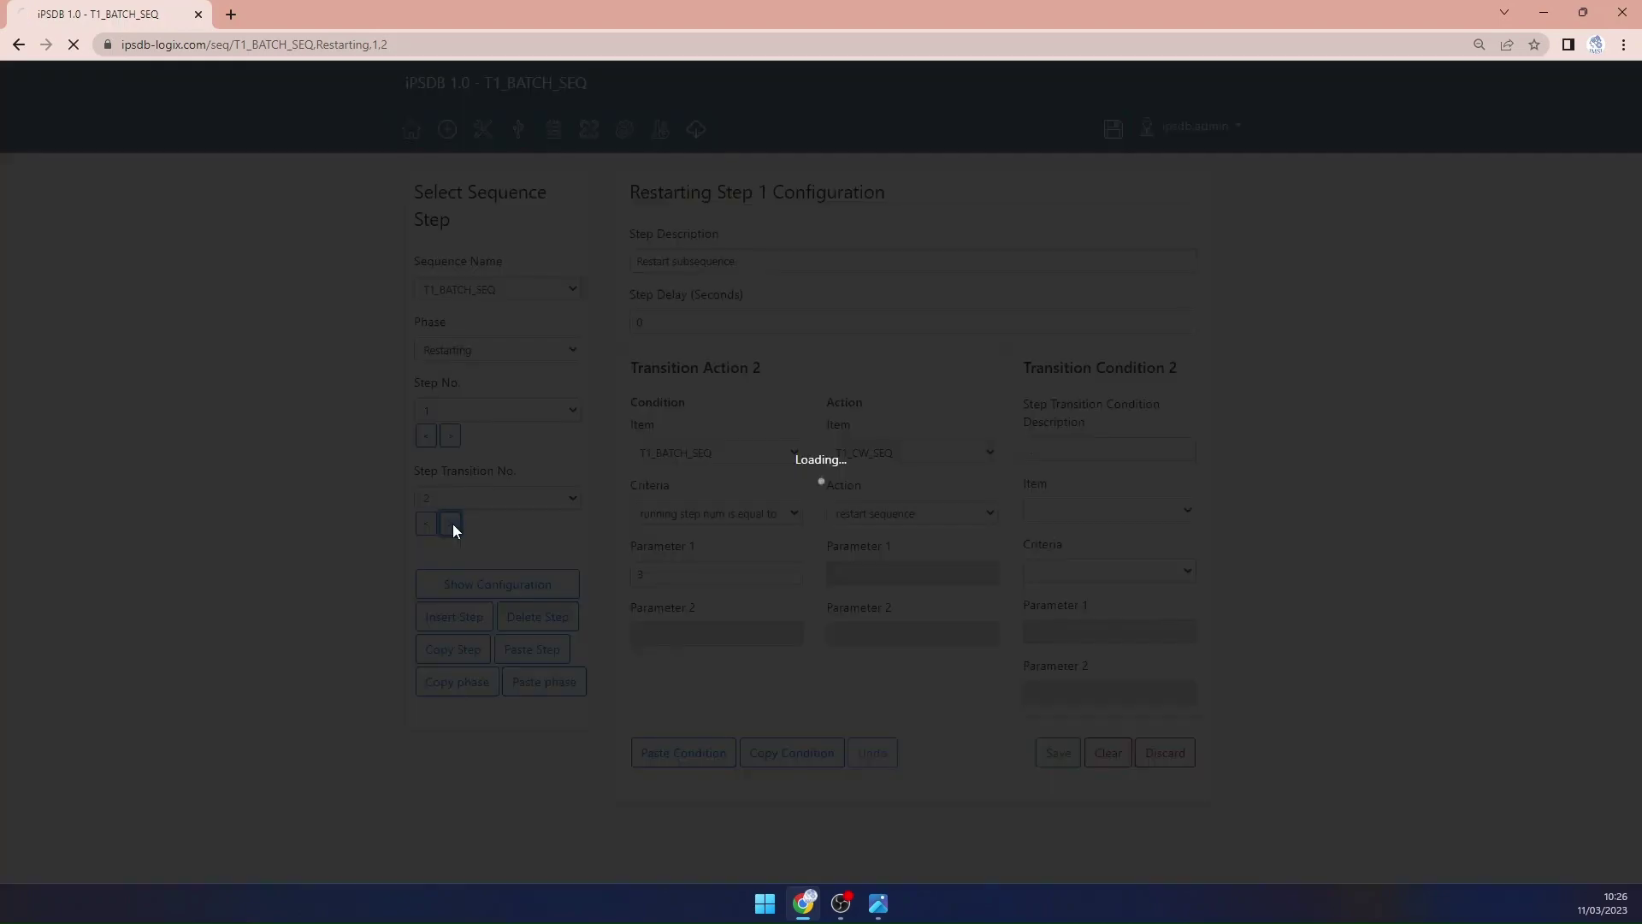
pyautogui.click(451, 525)
pyautogui.click(452, 524)
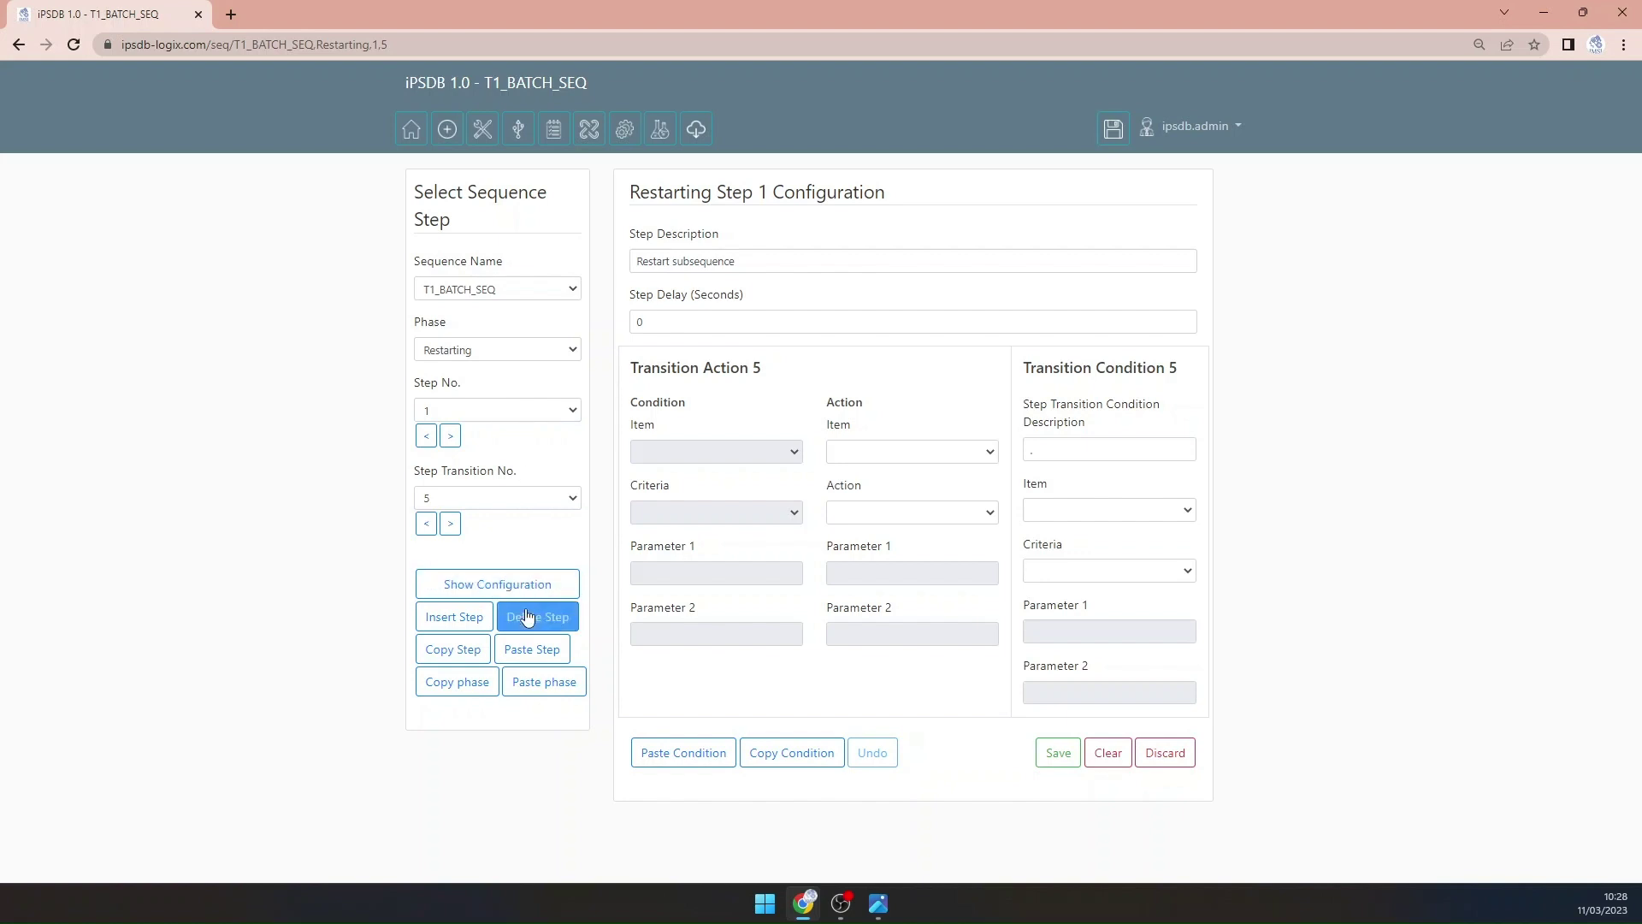
# Step: Copy the Restarting phase of T1_BATCH_SEQ and paste it into the Stopping phase
pyautogui.click(458, 689)
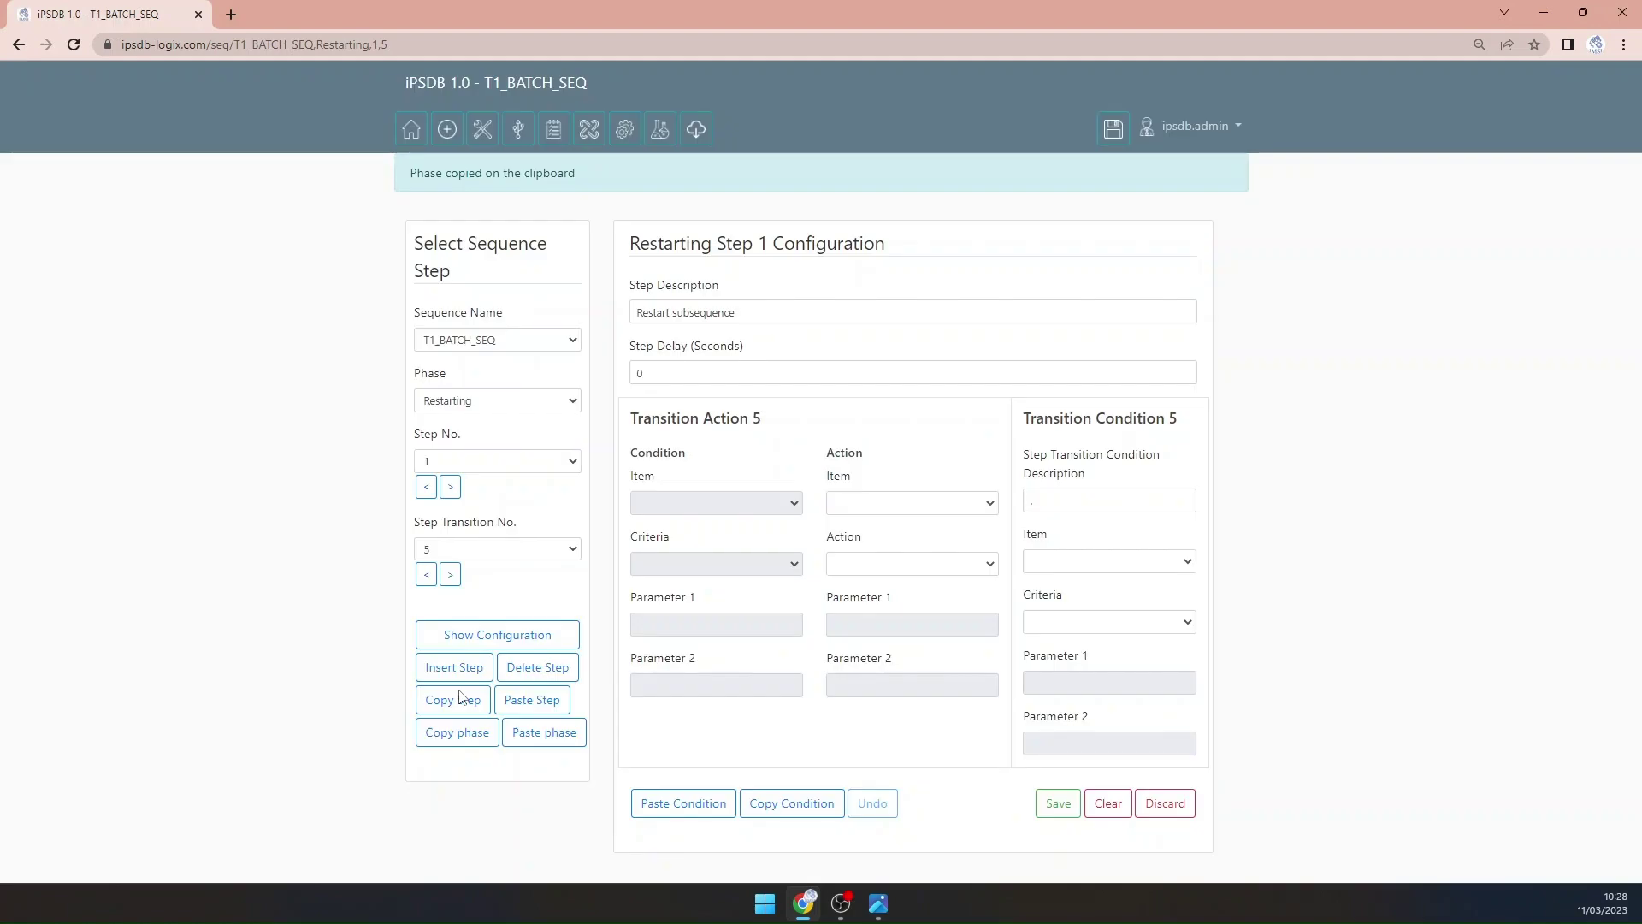
pyautogui.click(517, 400)
pyautogui.click(506, 467)
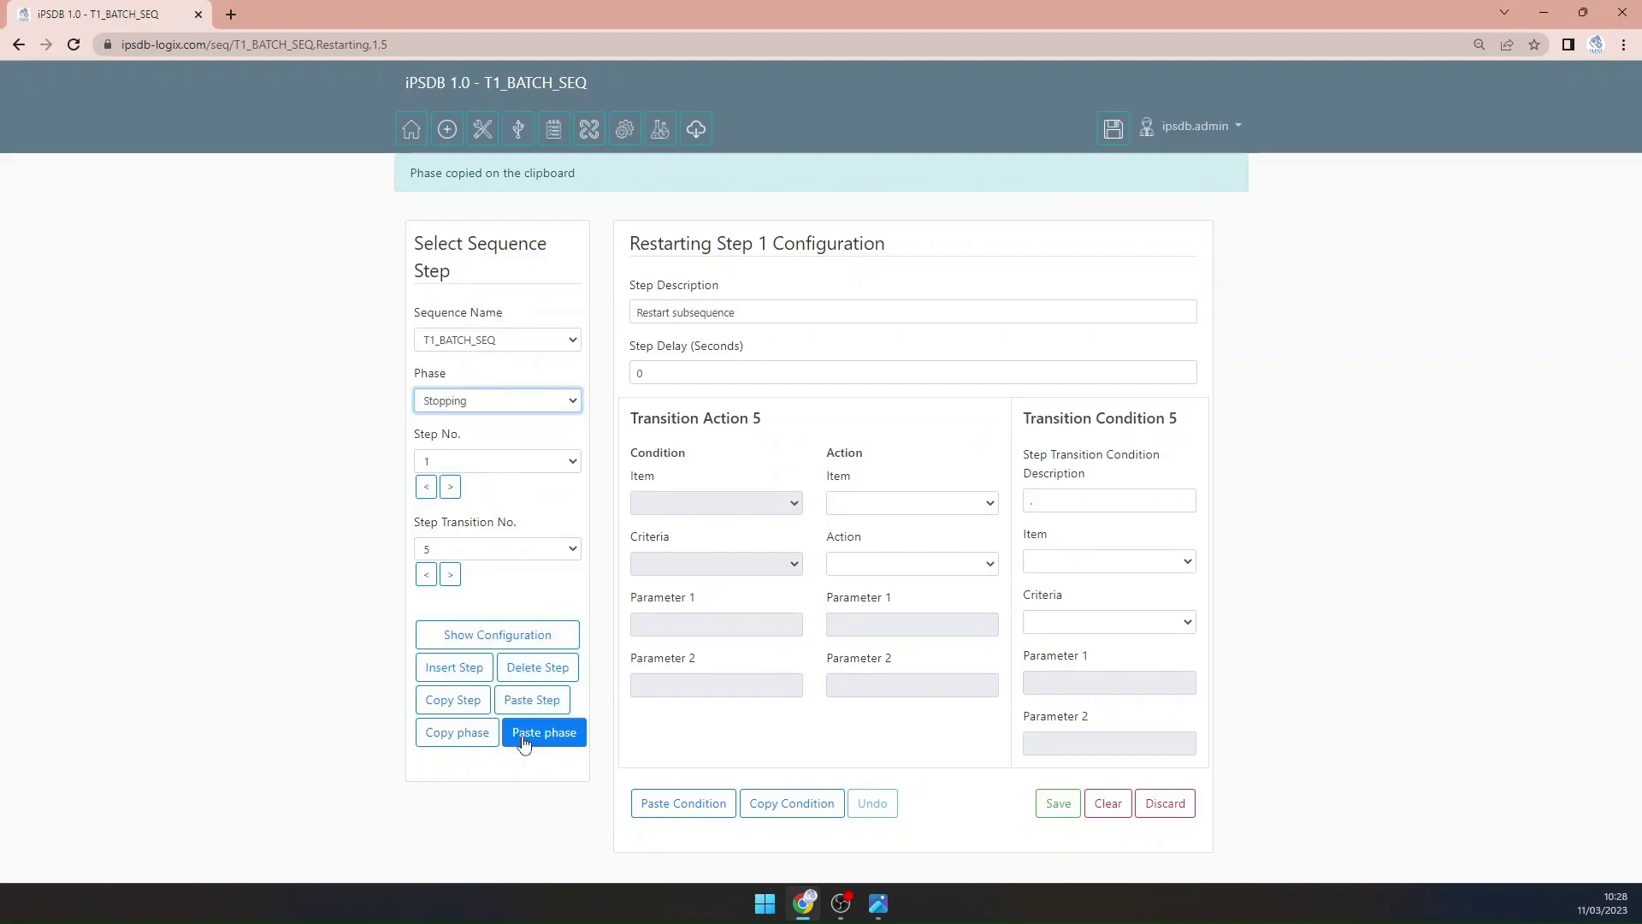
pyautogui.click(525, 737)
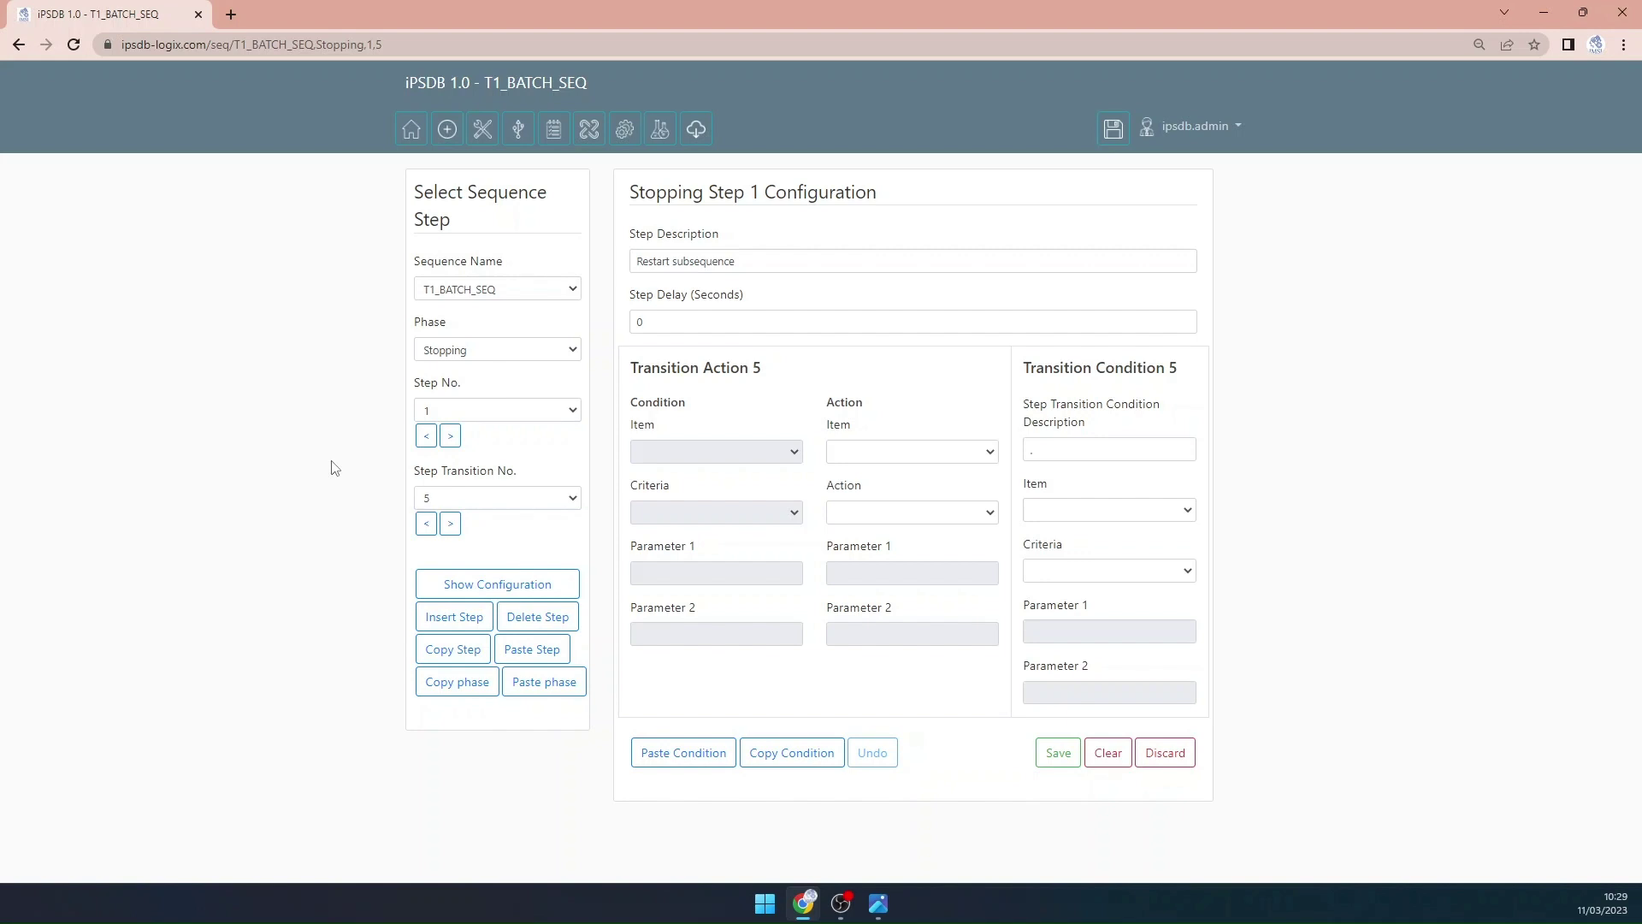
# Step: In Stopping step 1, set the description to "Stop subsequence" and the transition 0 action for T1_PW_SEQ to "stop sequence", and save
pyautogui.click(426, 524)
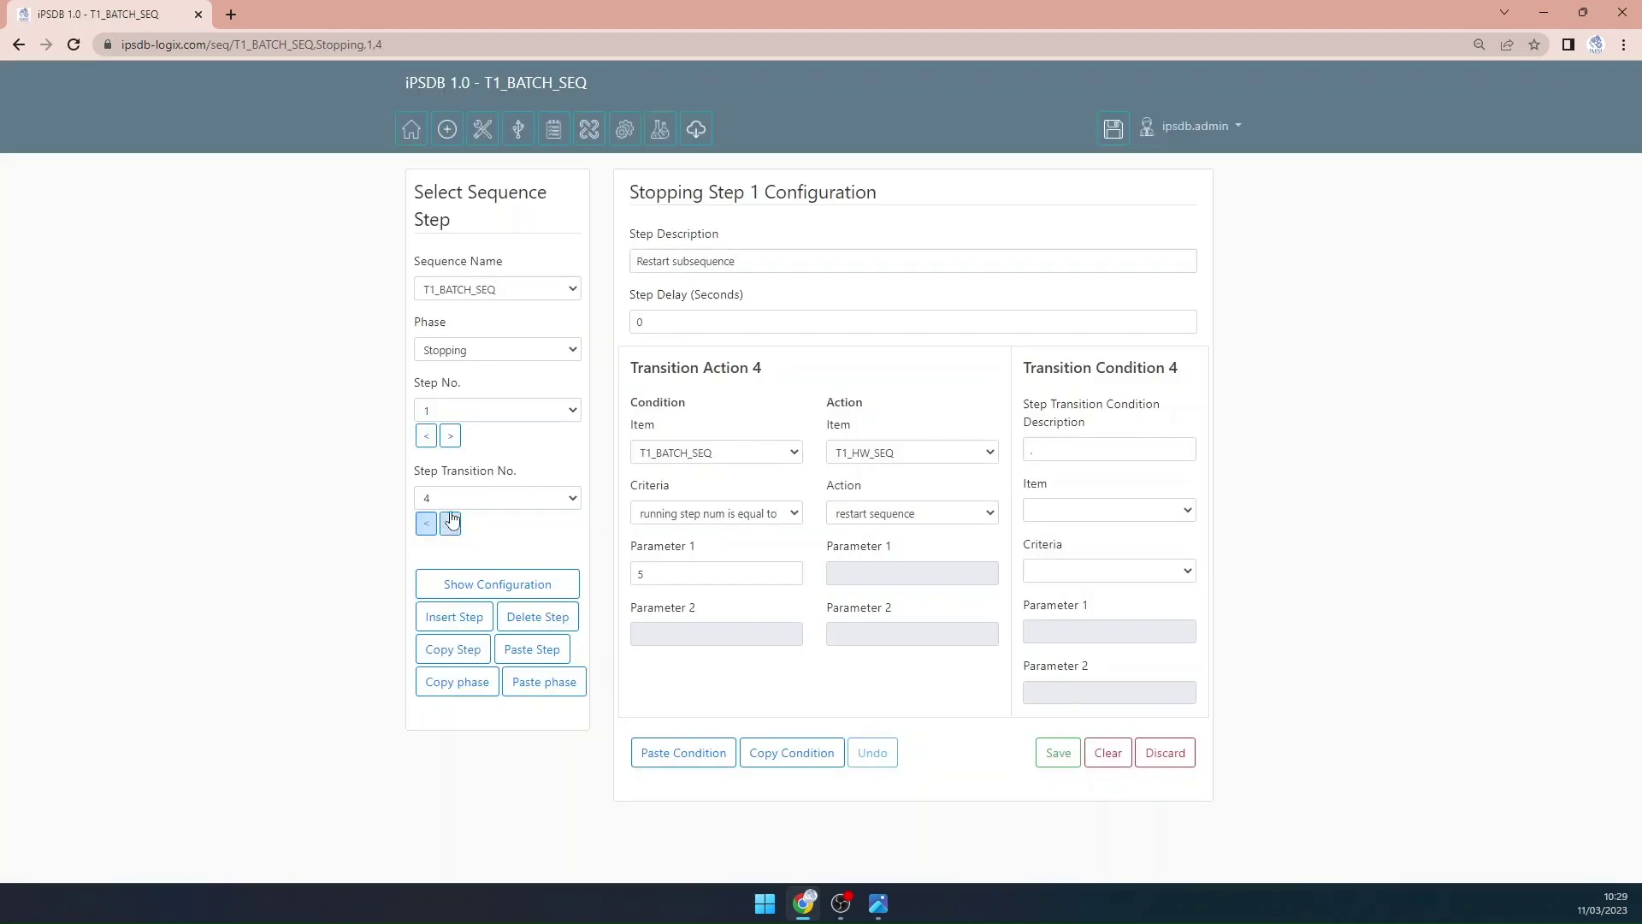
pyautogui.click(497, 498)
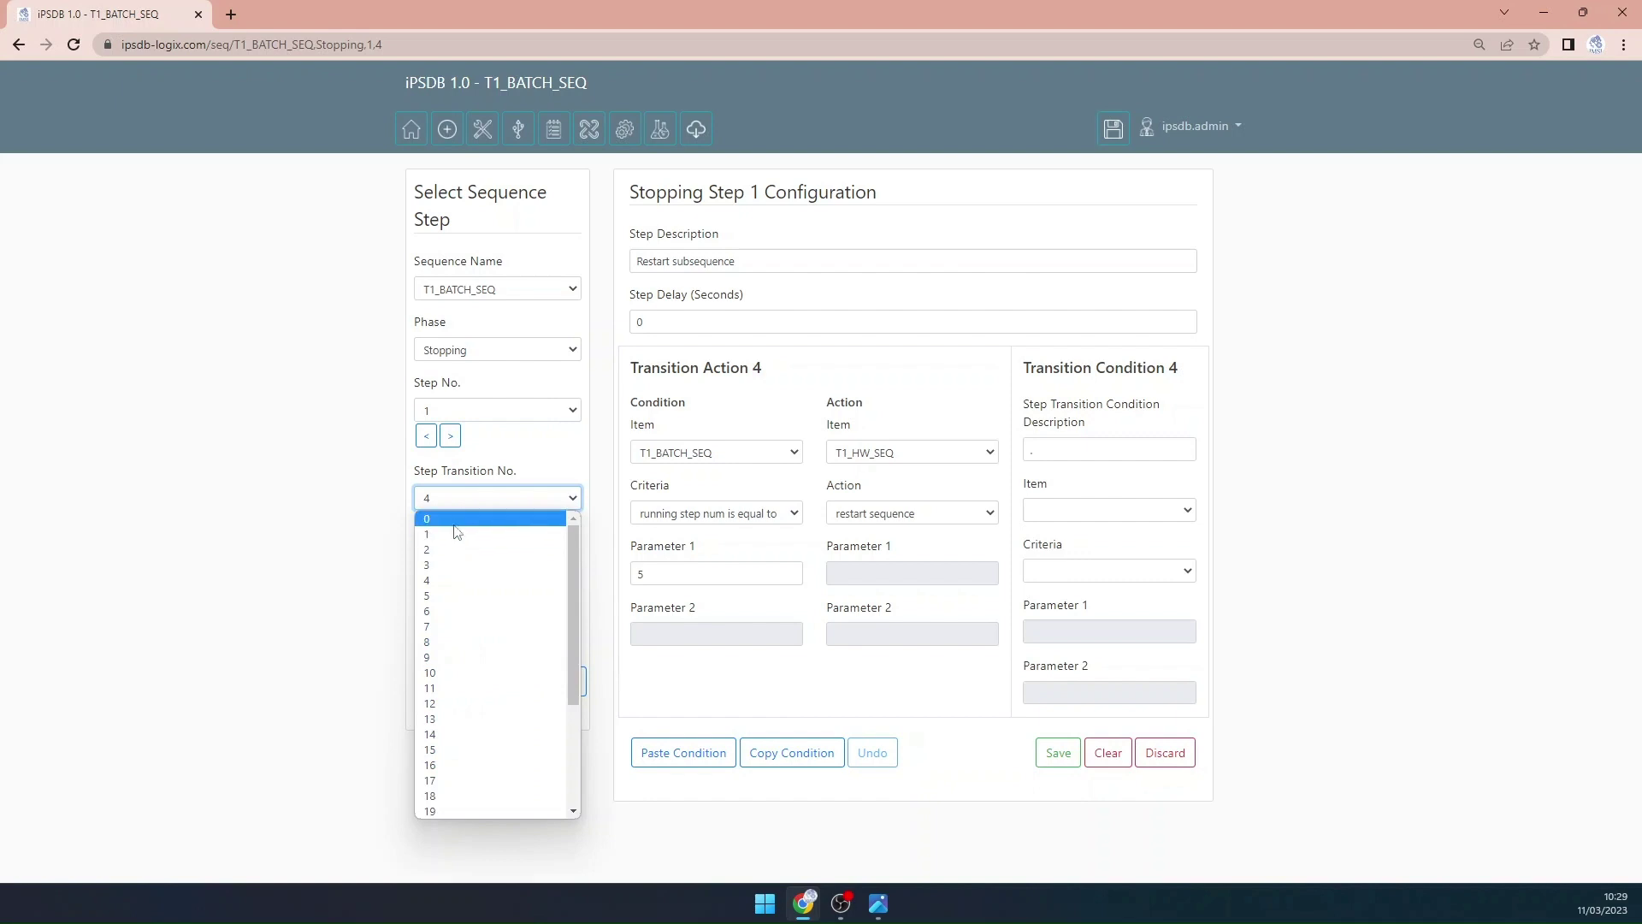
pyautogui.click(462, 514)
pyautogui.click(491, 590)
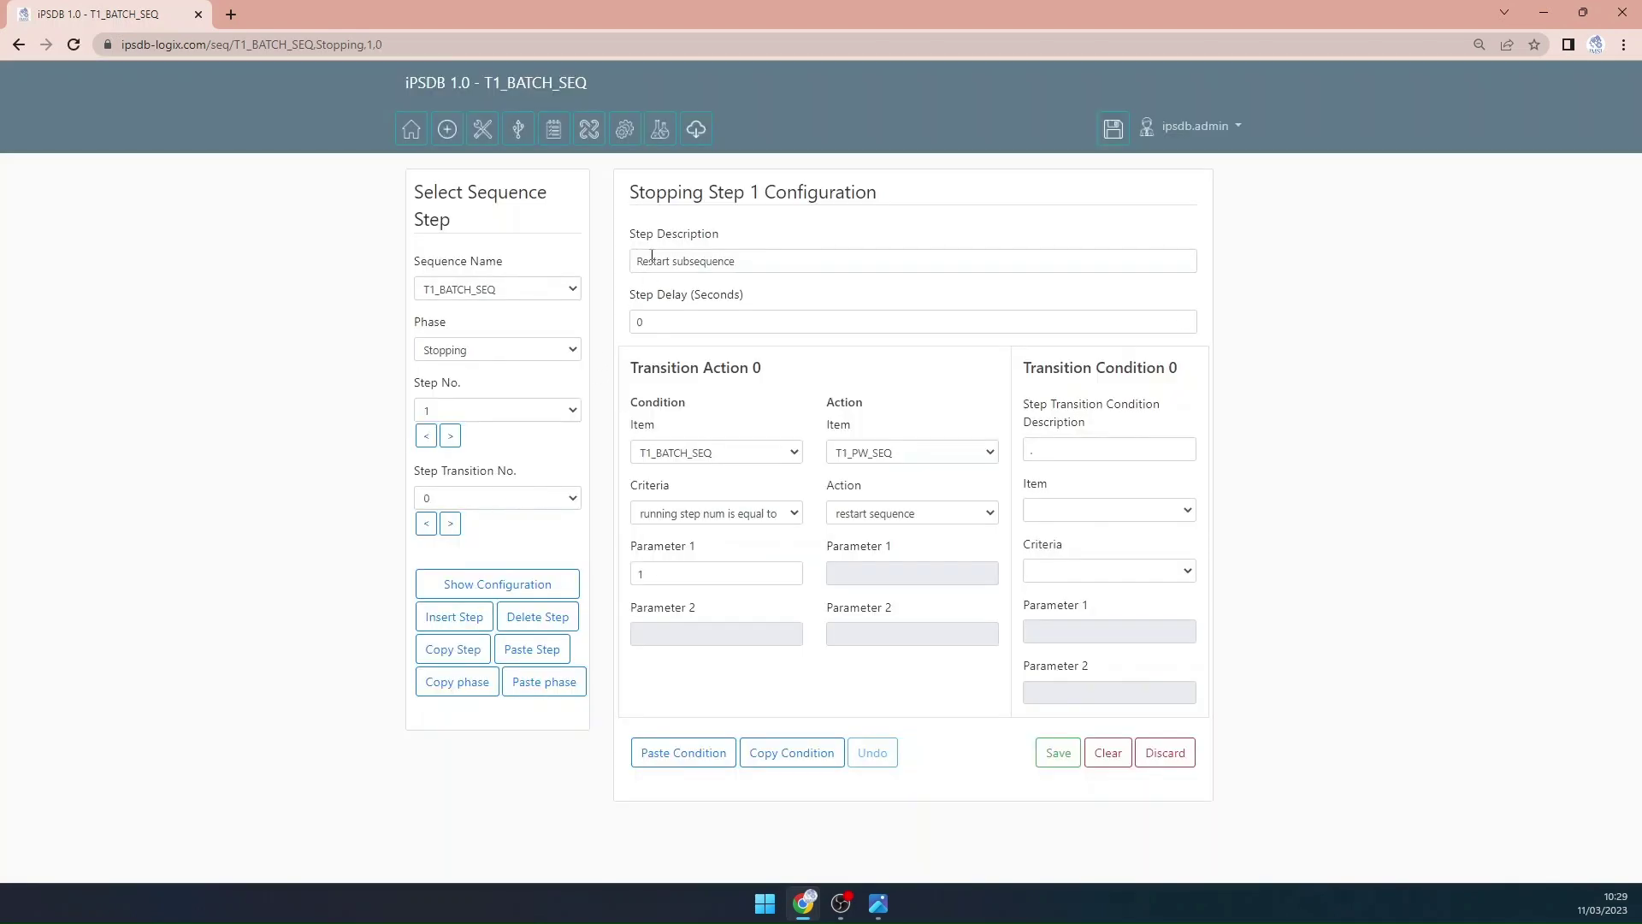
pyautogui.doubleClick(652, 262)
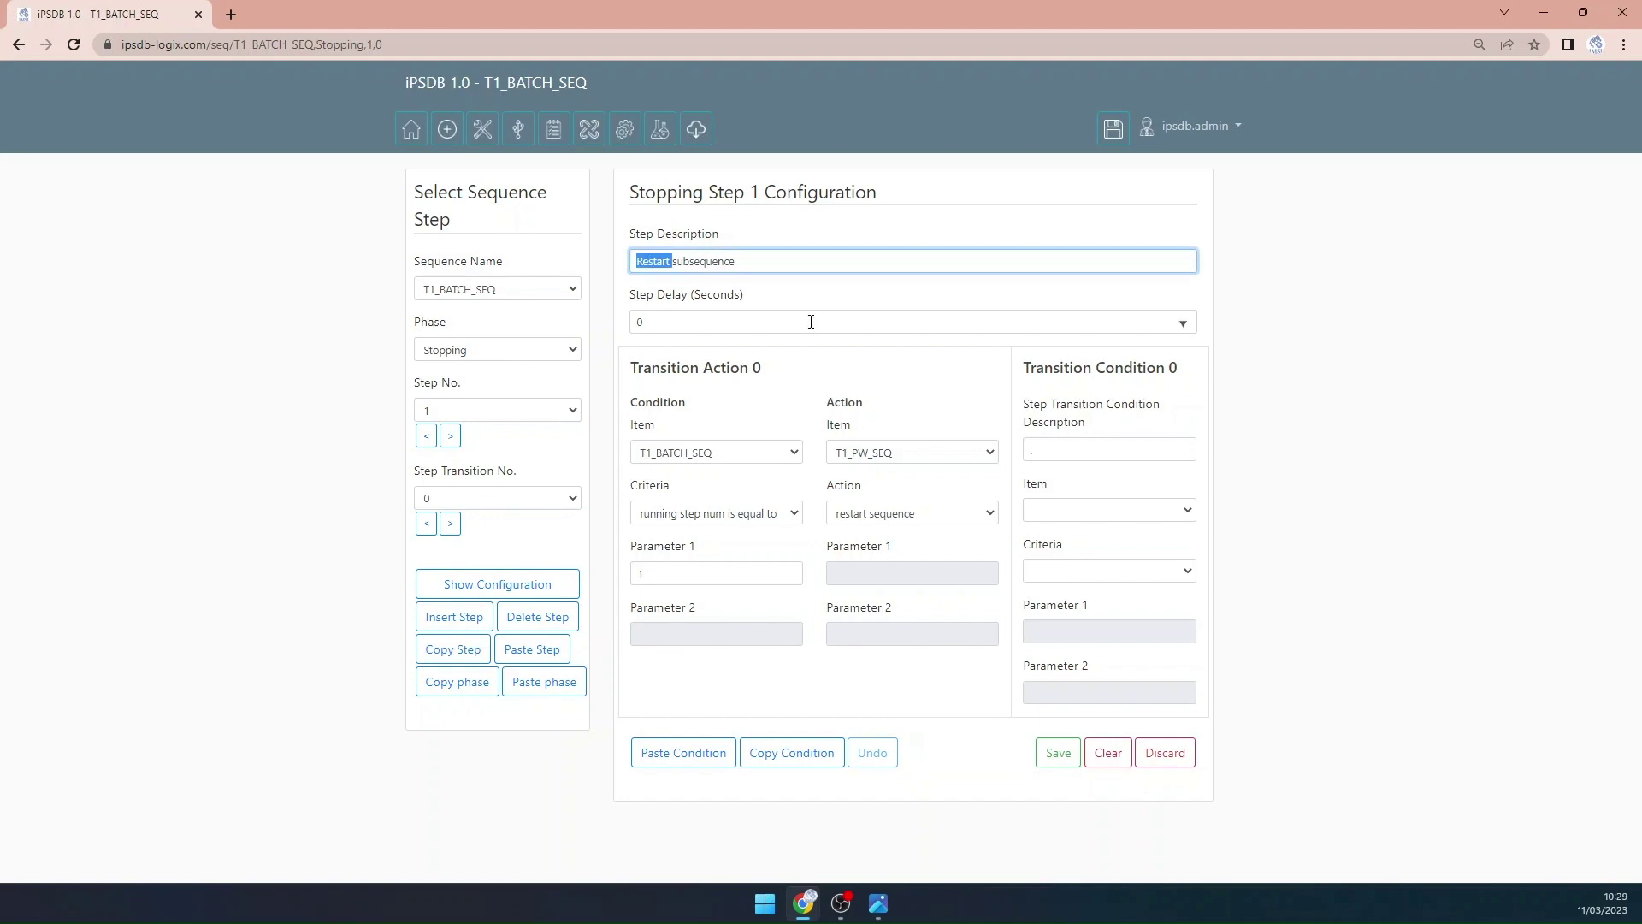
pyautogui.write('Stop')
pyautogui.click(904, 516)
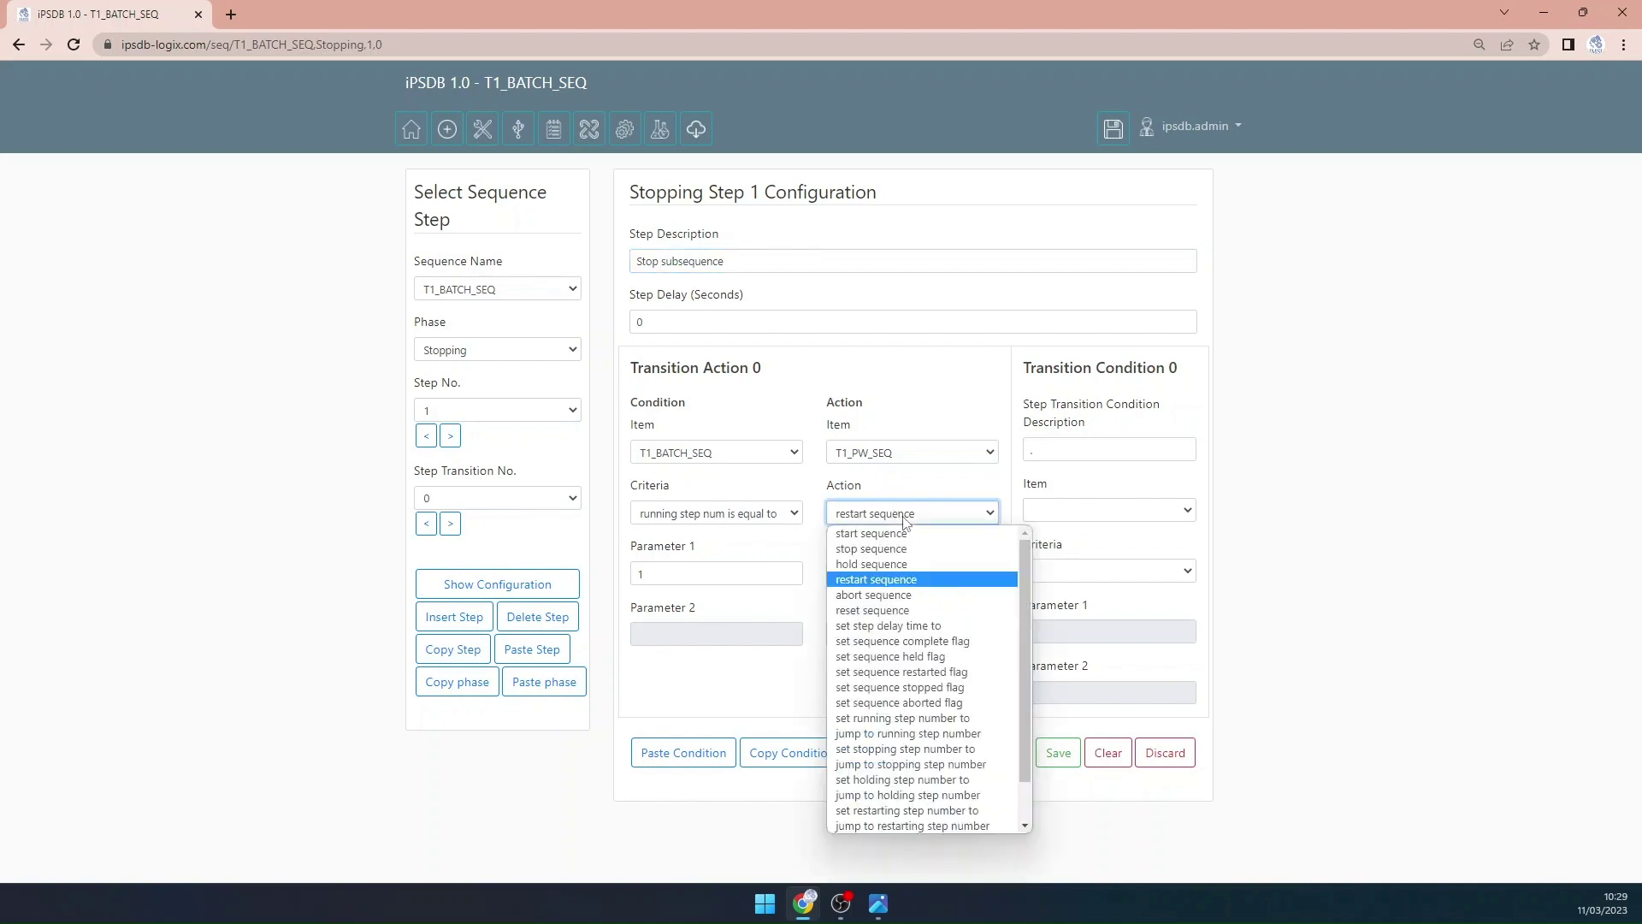
pyautogui.click(898, 549)
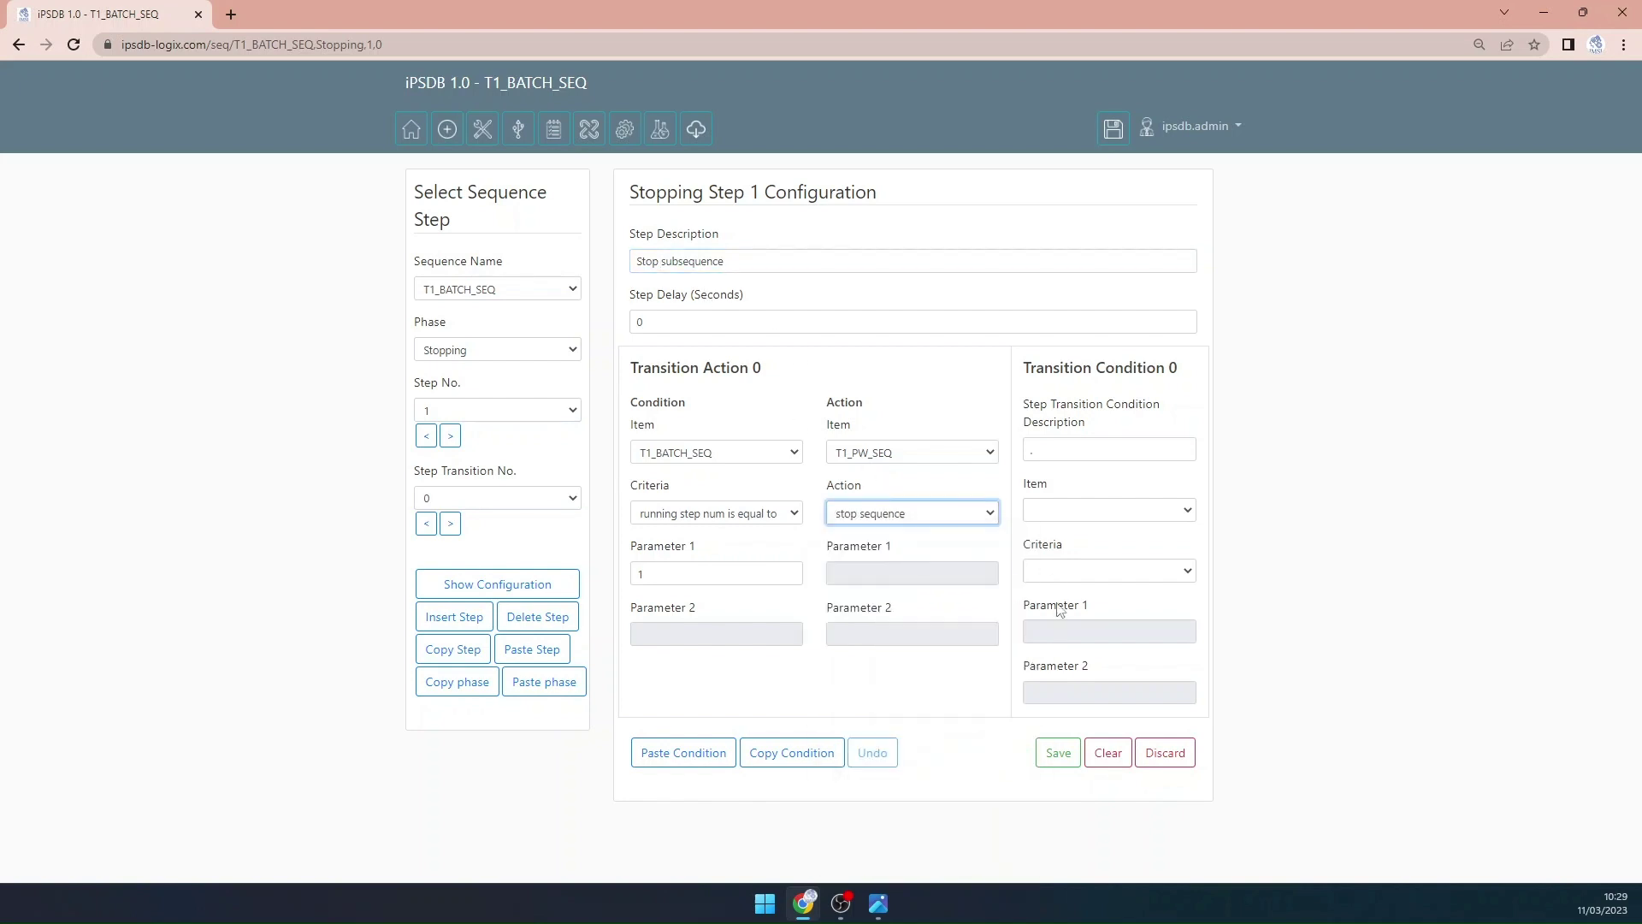
pyautogui.click(1065, 761)
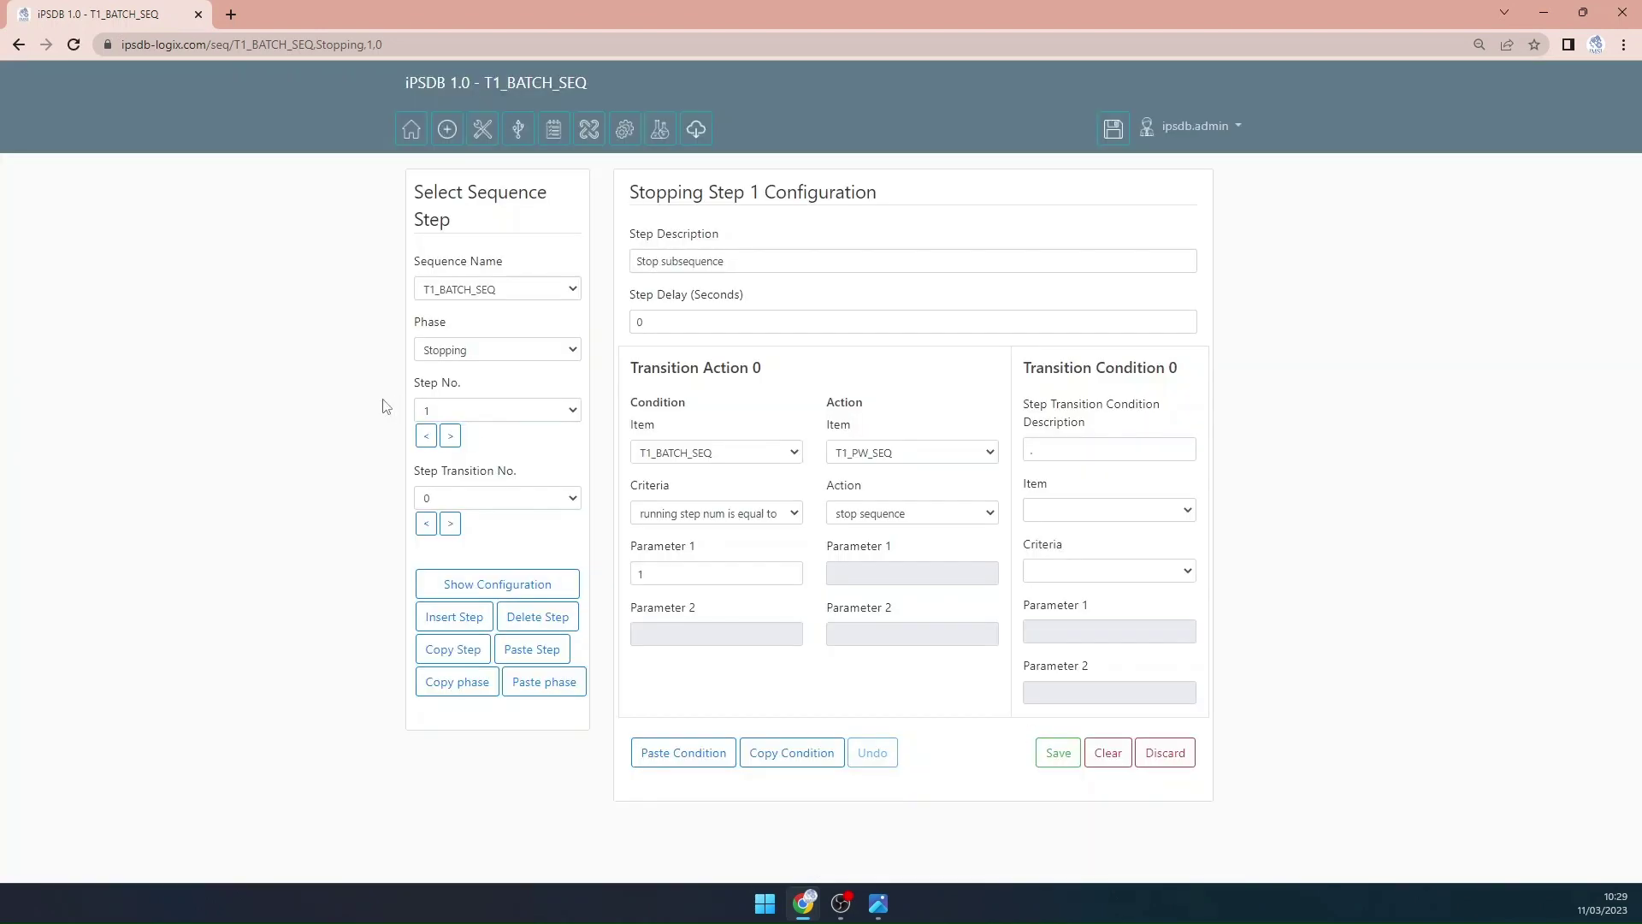
# Step: Change the Stopping step 1 transition 1 action for T1_PROD_SEQ to "stop sequence" and save
pyautogui.click(451, 524)
pyautogui.click(885, 516)
pyautogui.click(886, 552)
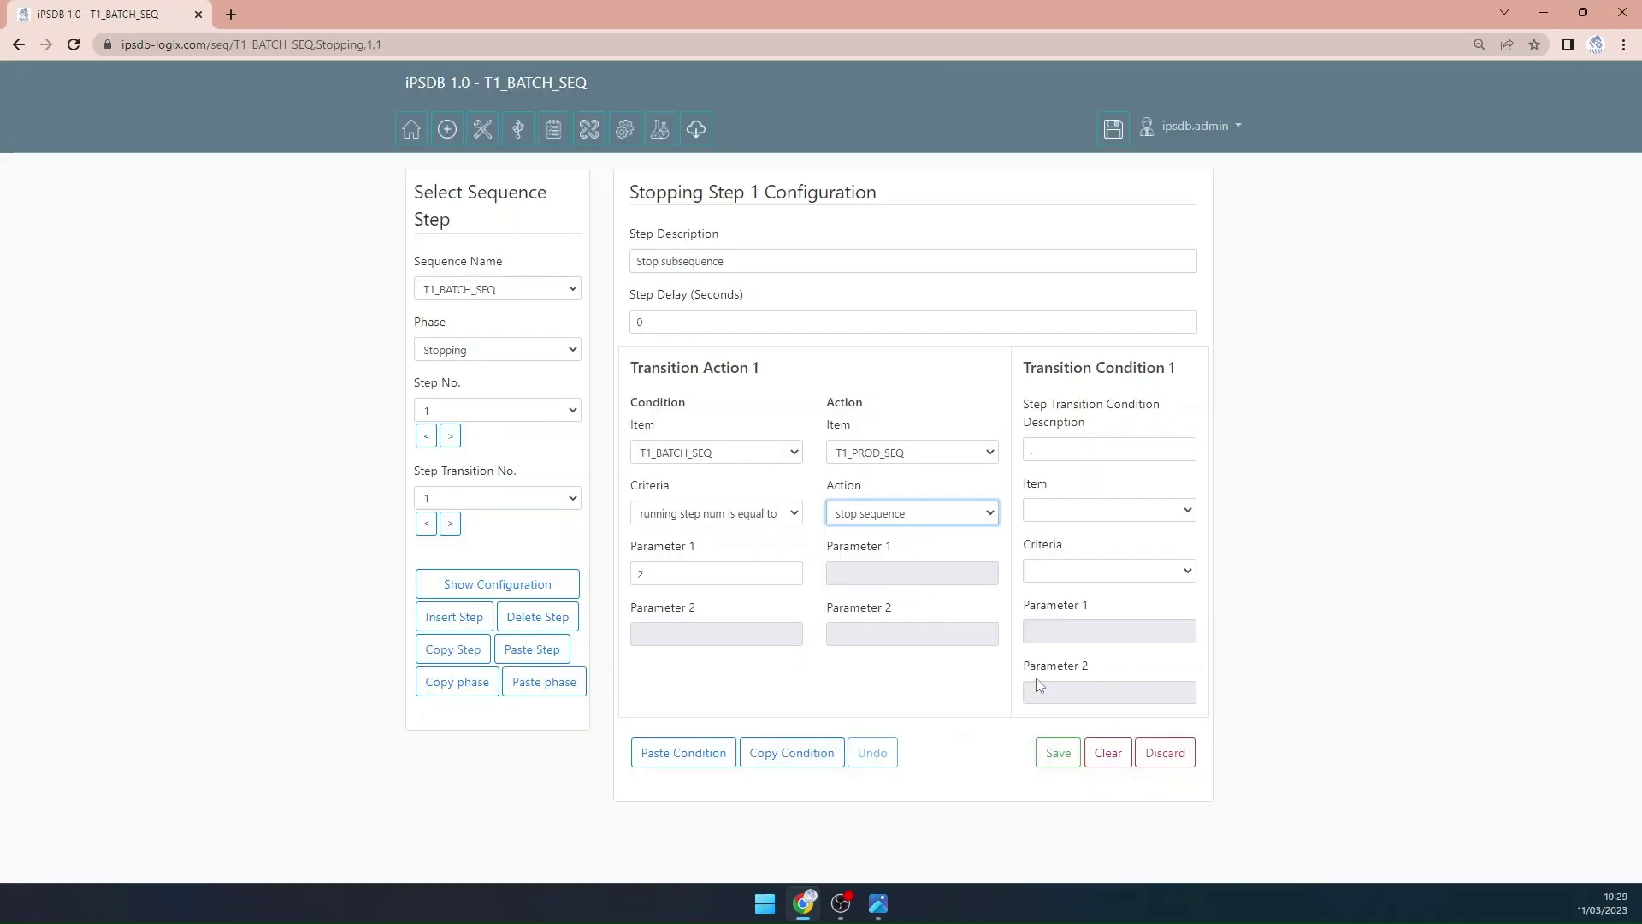
pyautogui.click(1057, 755)
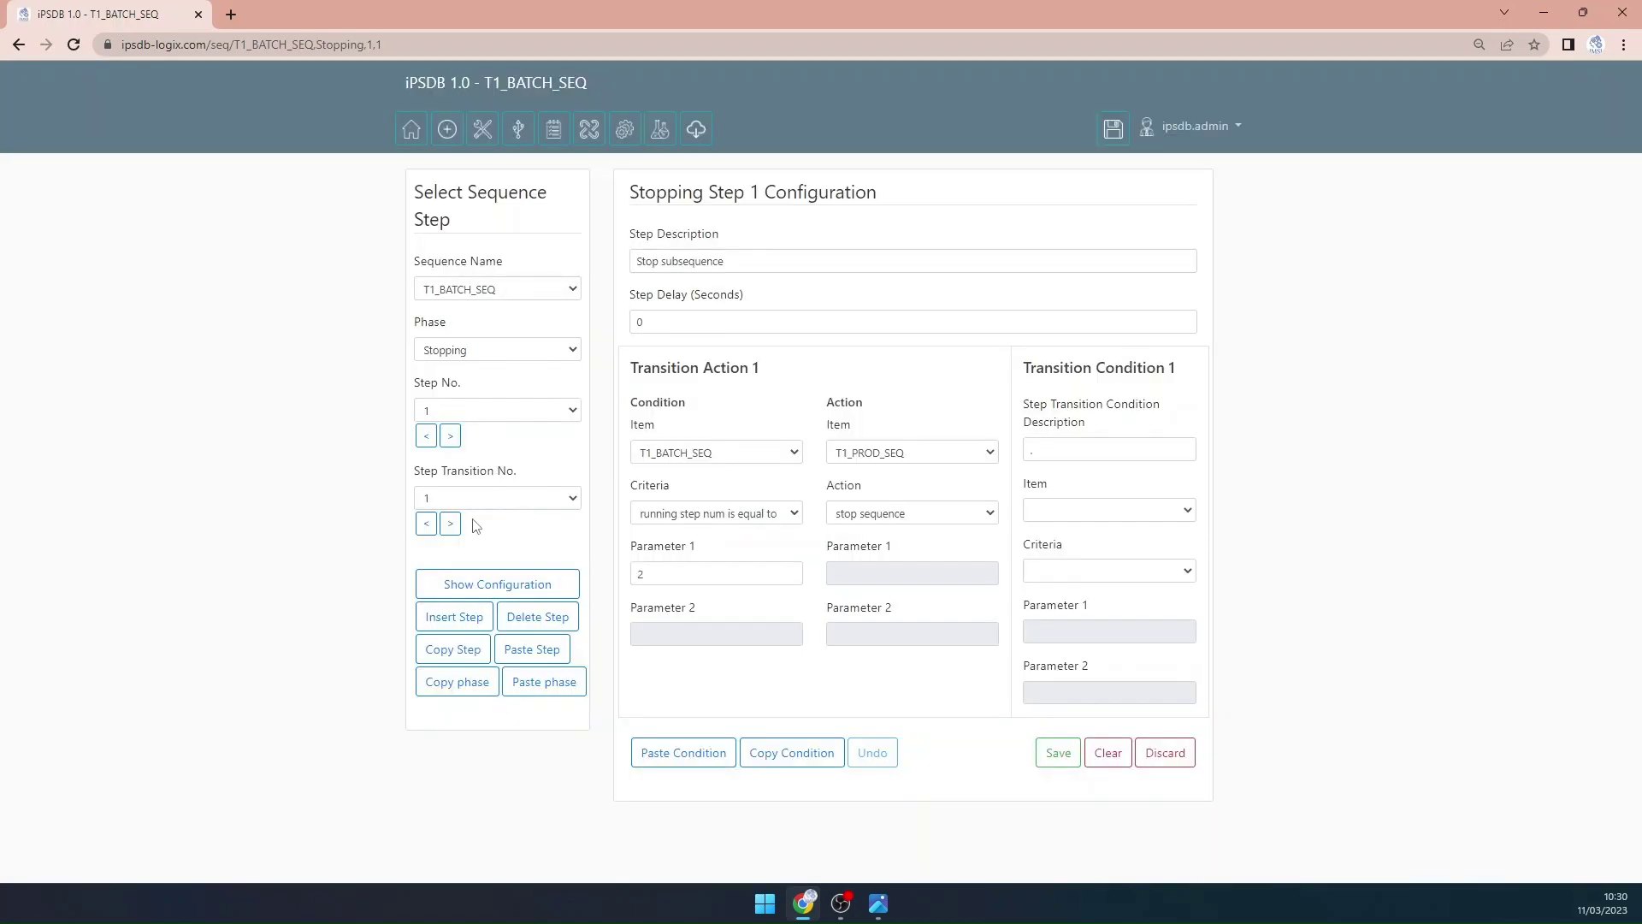
# Step: Change the Stopping step 1 transition 2 action for T1_CW_SEQ to "stop sequence" and save
pyautogui.click(450, 523)
pyautogui.click(881, 514)
pyautogui.click(871, 548)
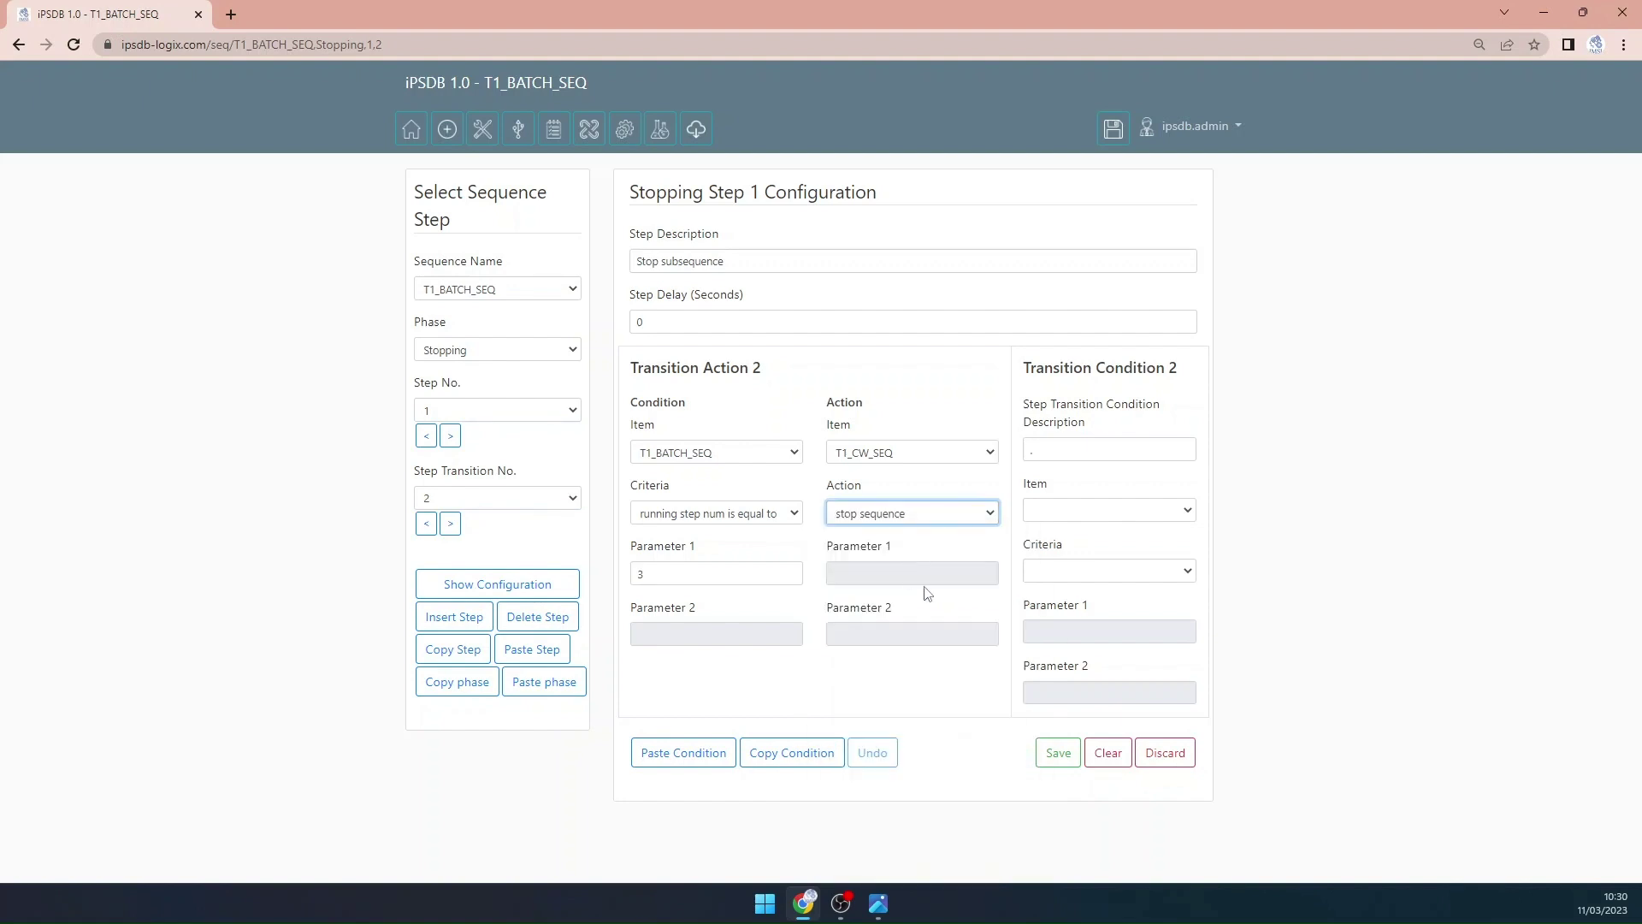
pyautogui.click(1058, 752)
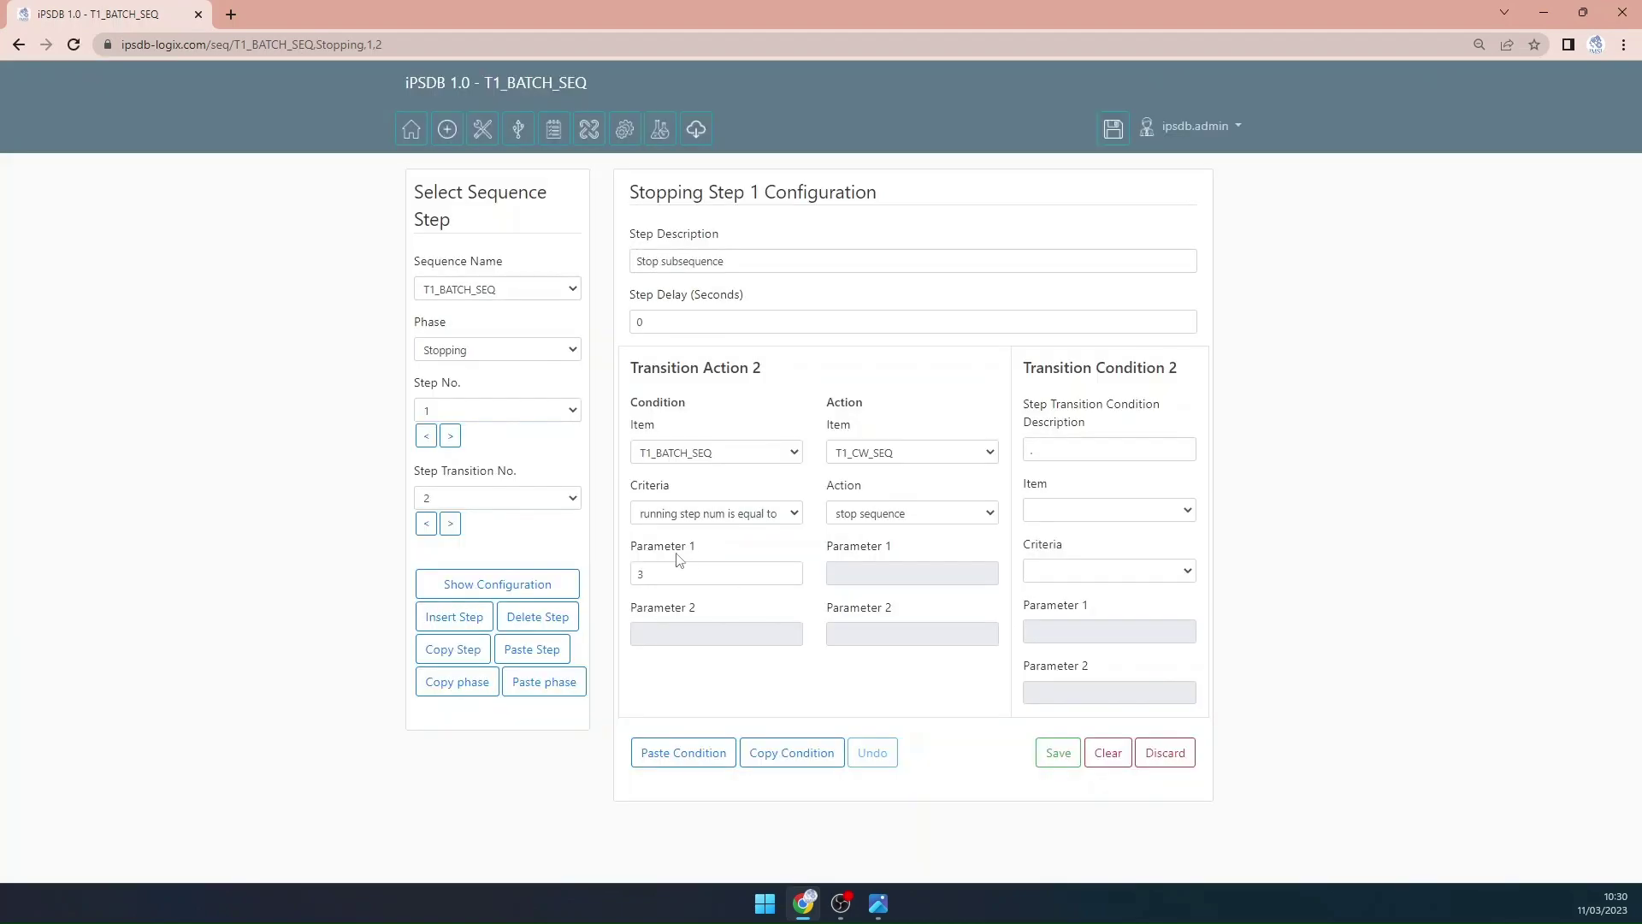
# Step: Change the Stopping step 1 transition 3 action for T1_CIP_SEQ to "stop sequence" and save
pyautogui.click(450, 522)
pyautogui.click(895, 516)
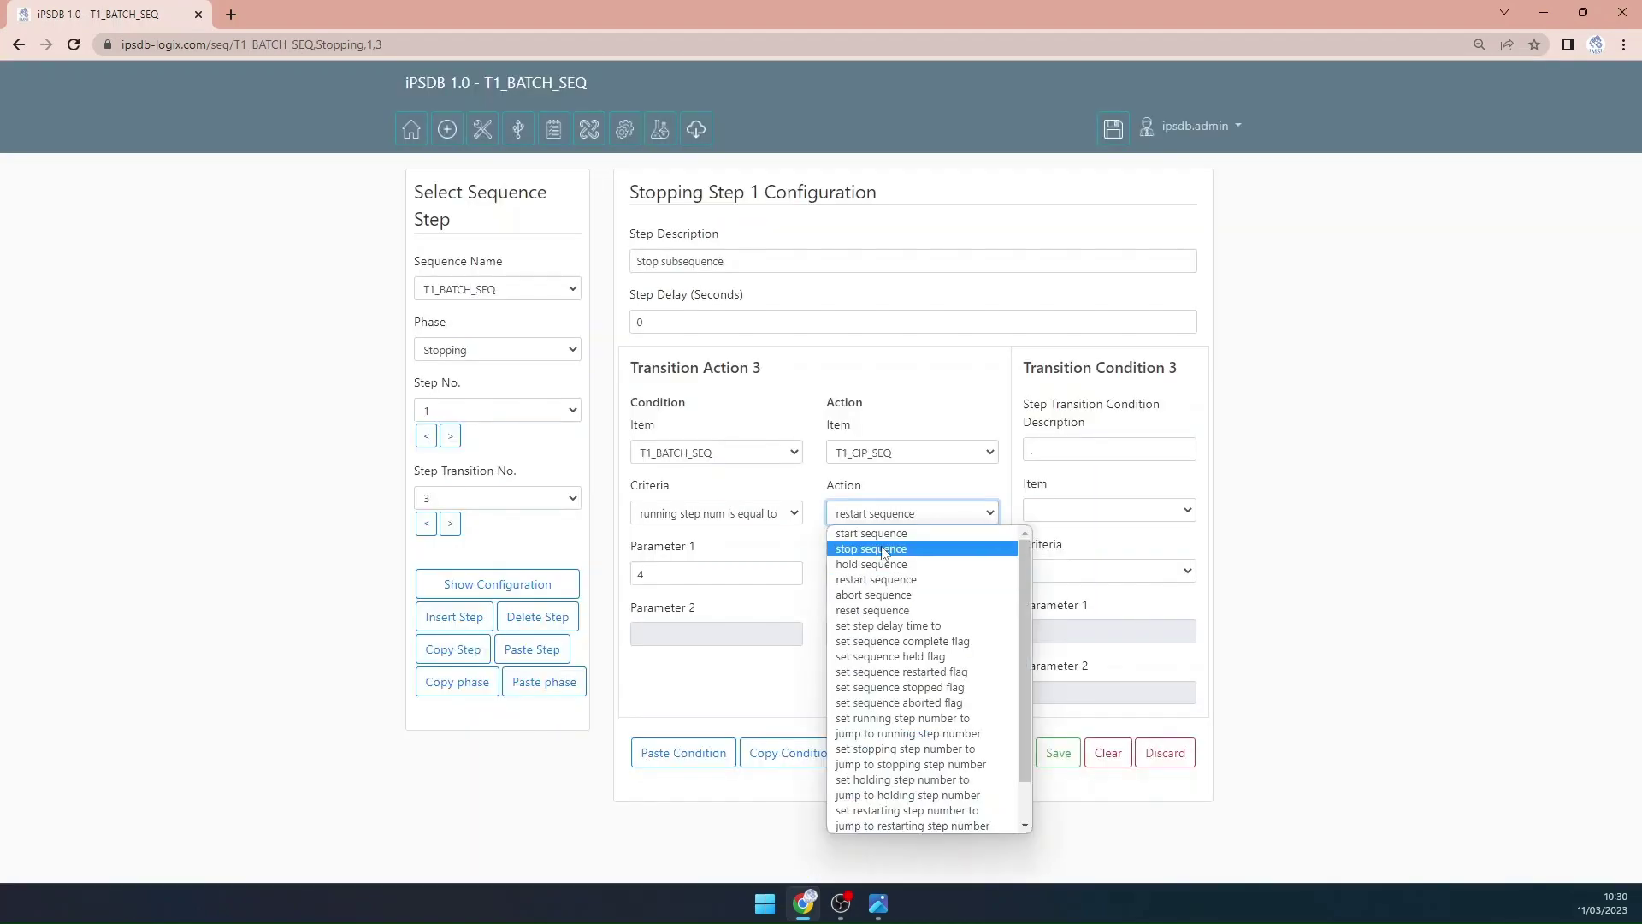
pyautogui.click(894, 550)
pyautogui.click(1058, 751)
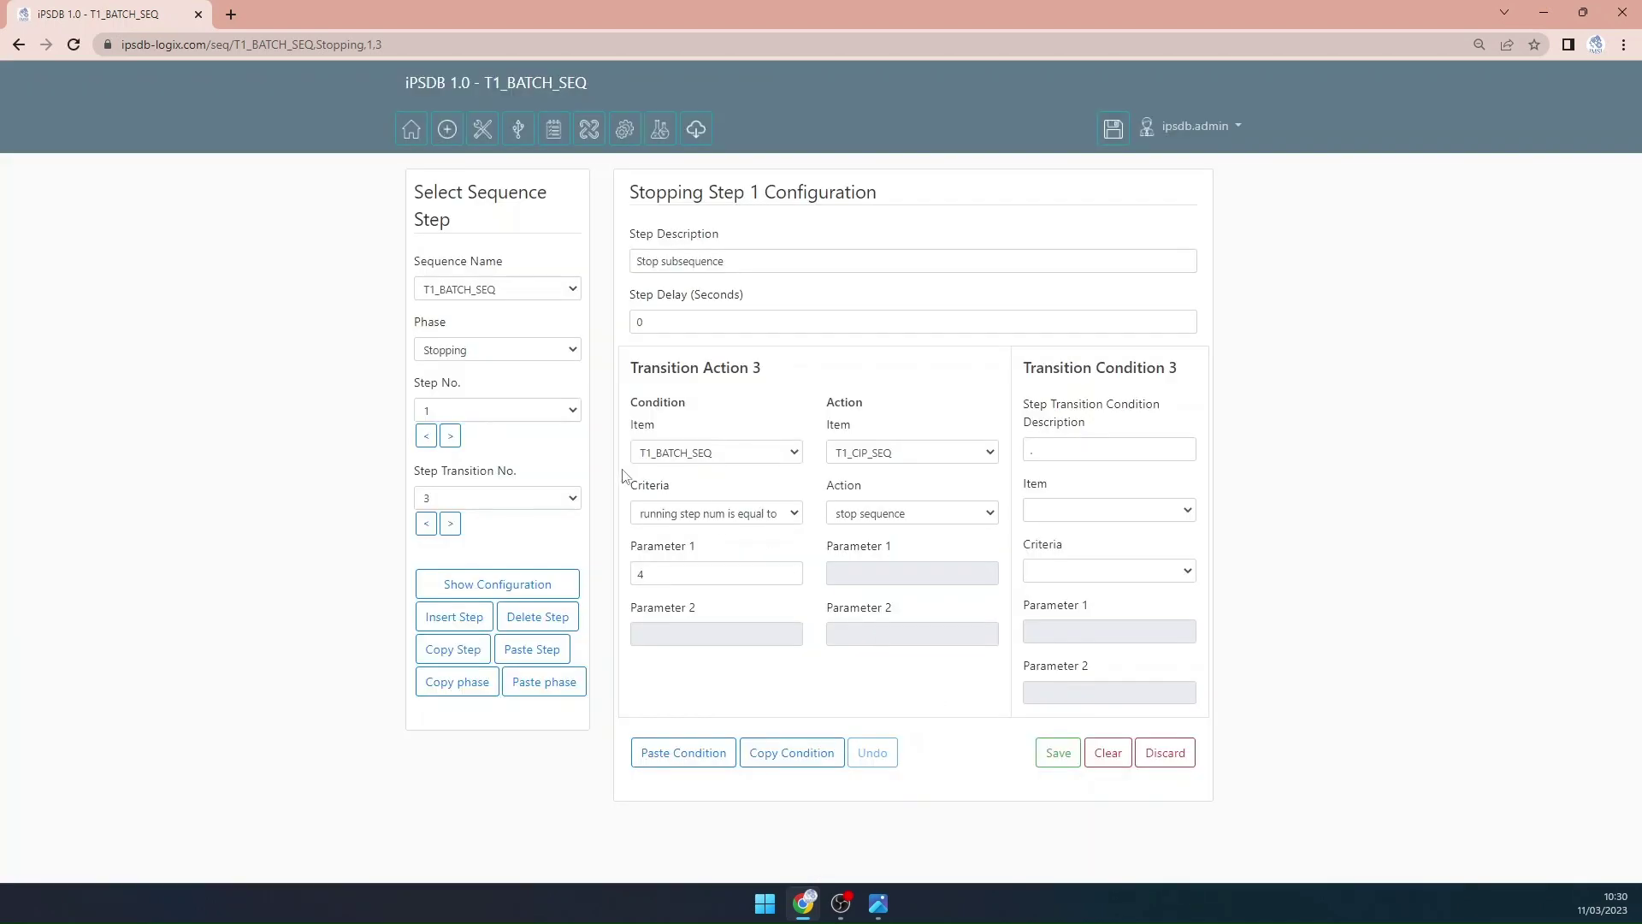
# Step: Change the Stopping step 1 transition 4 action for T1_HW_SEQ to "stop sequence" and save
pyautogui.click(451, 526)
pyautogui.click(451, 525)
pyautogui.click(874, 513)
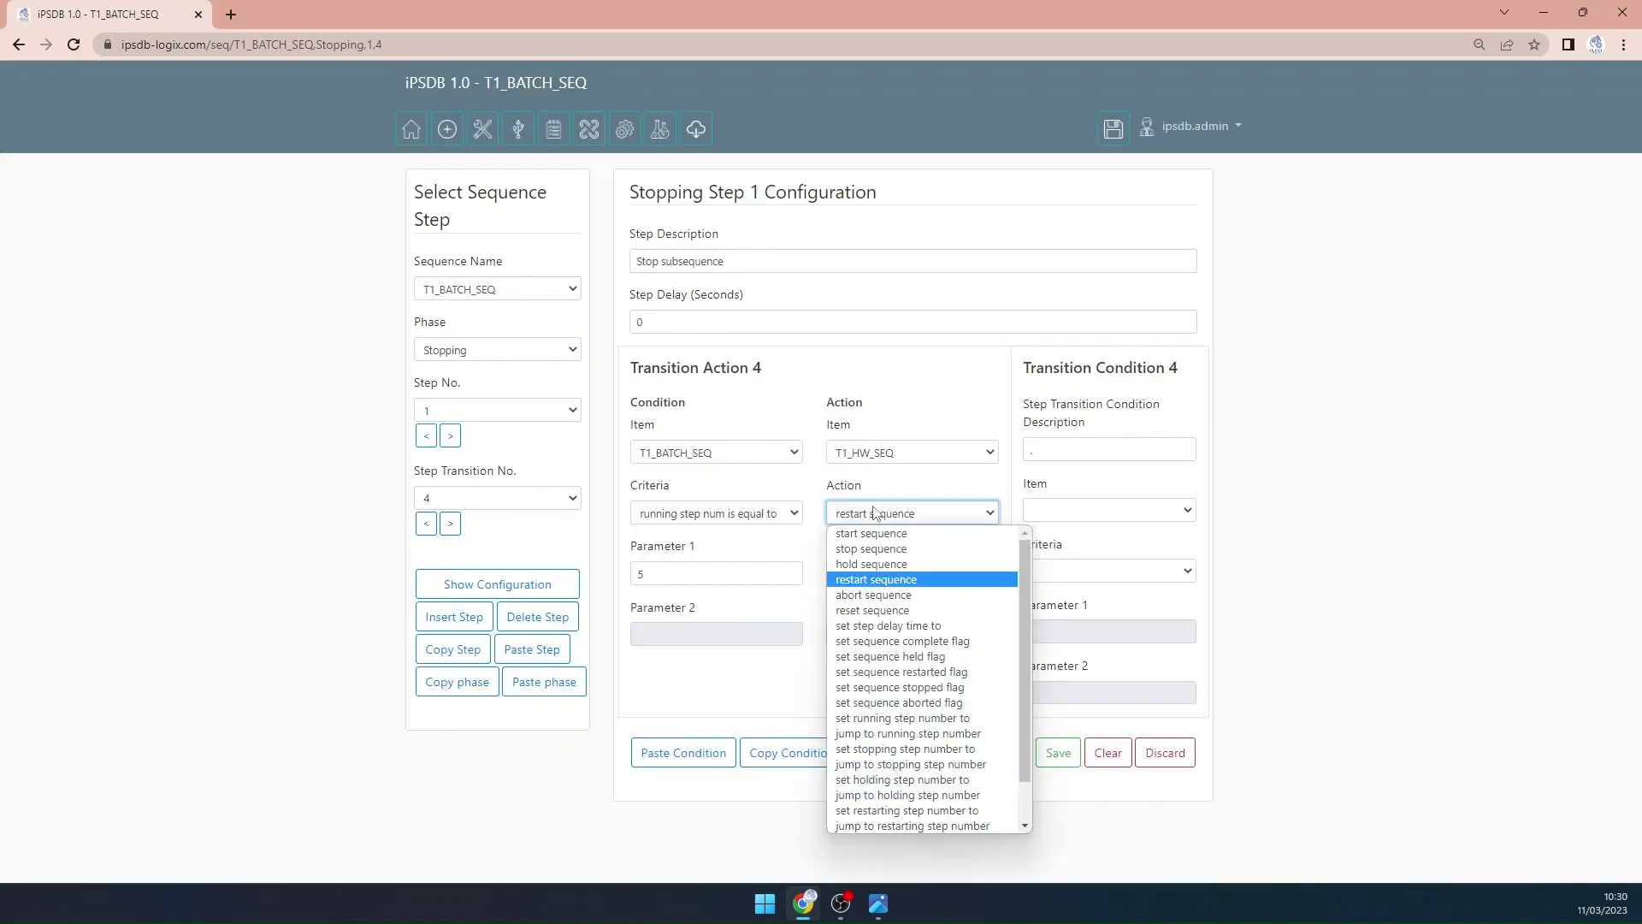
pyautogui.click(871, 548)
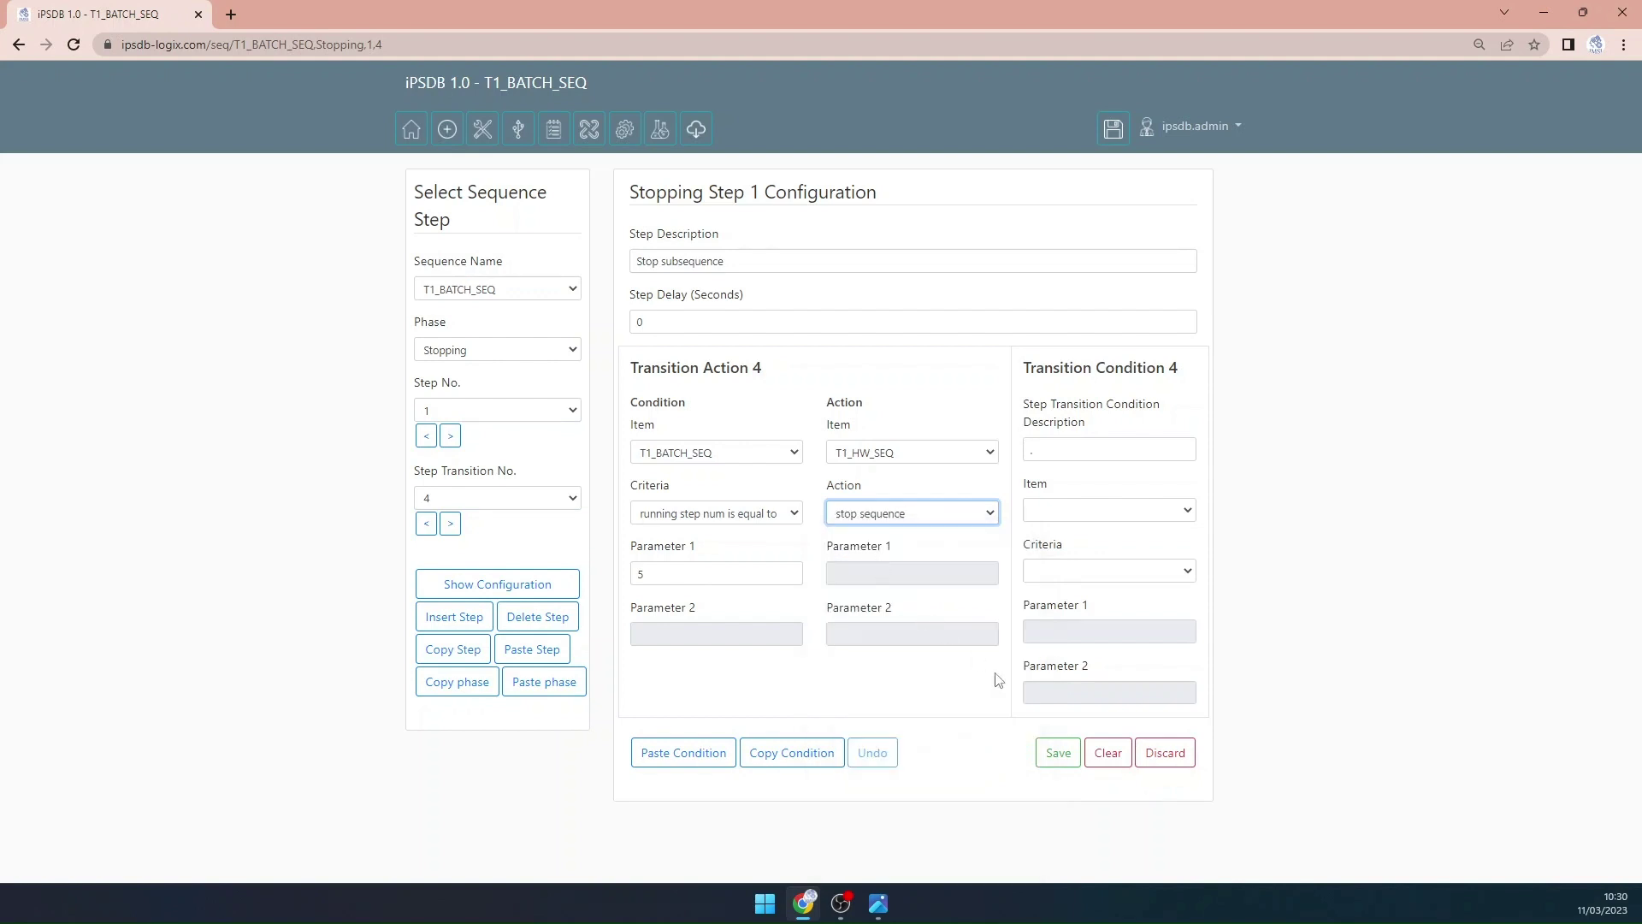
pyautogui.click(1057, 751)
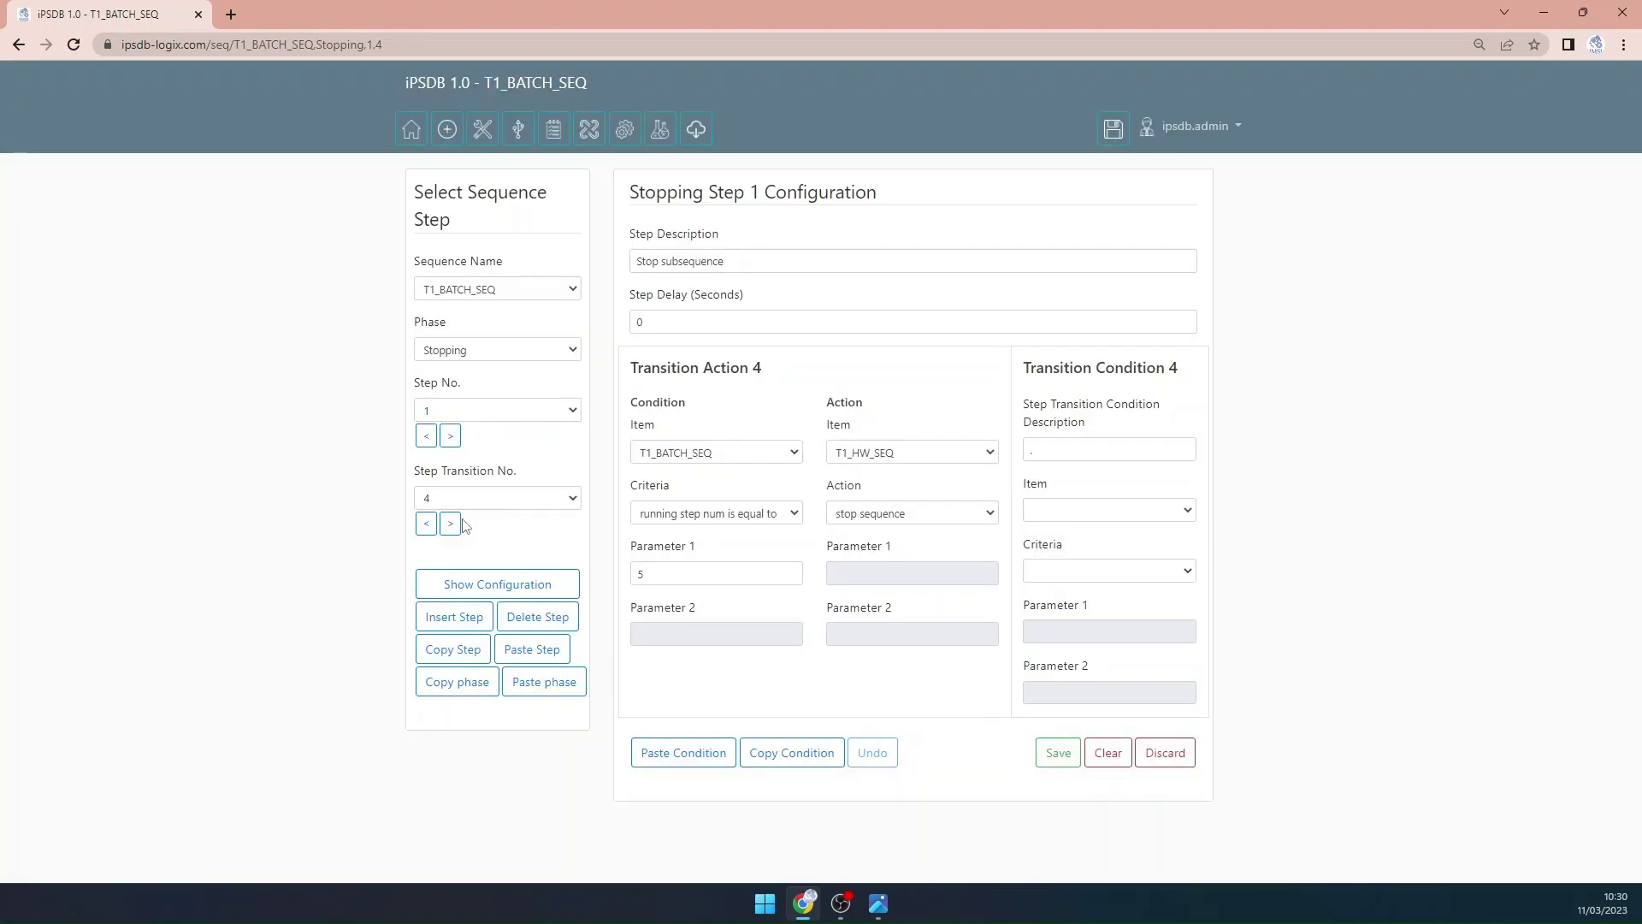
# Step: Copy the Stopping phase of T1_BATCH_SEQ and paste it into the Aborting phase
pyautogui.click(451, 523)
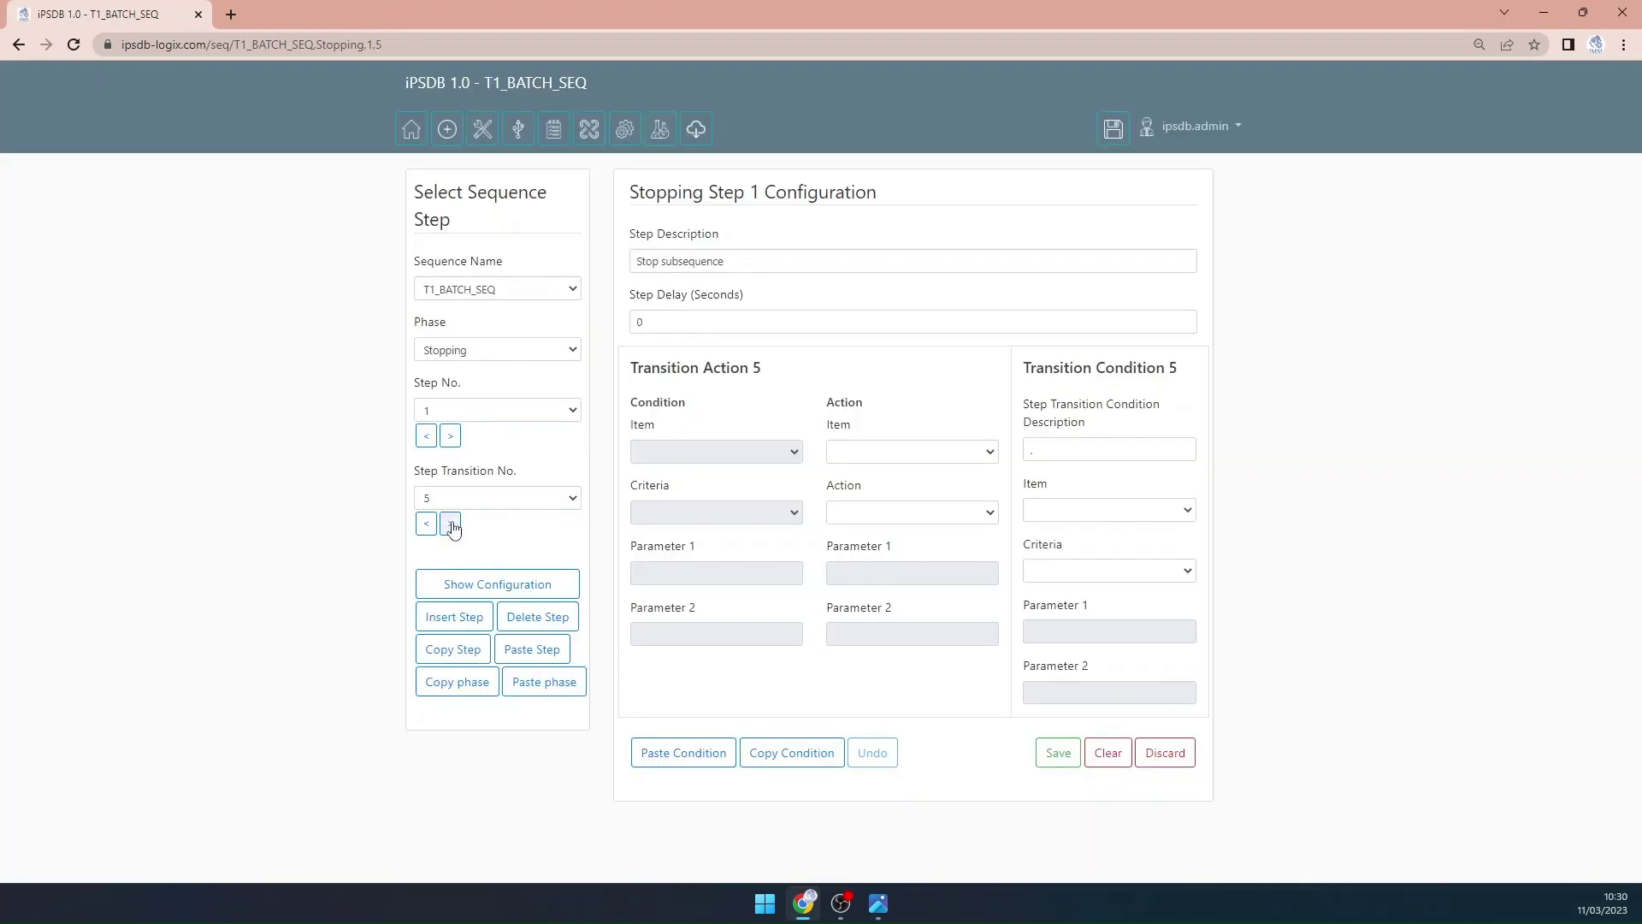
pyautogui.click(426, 524)
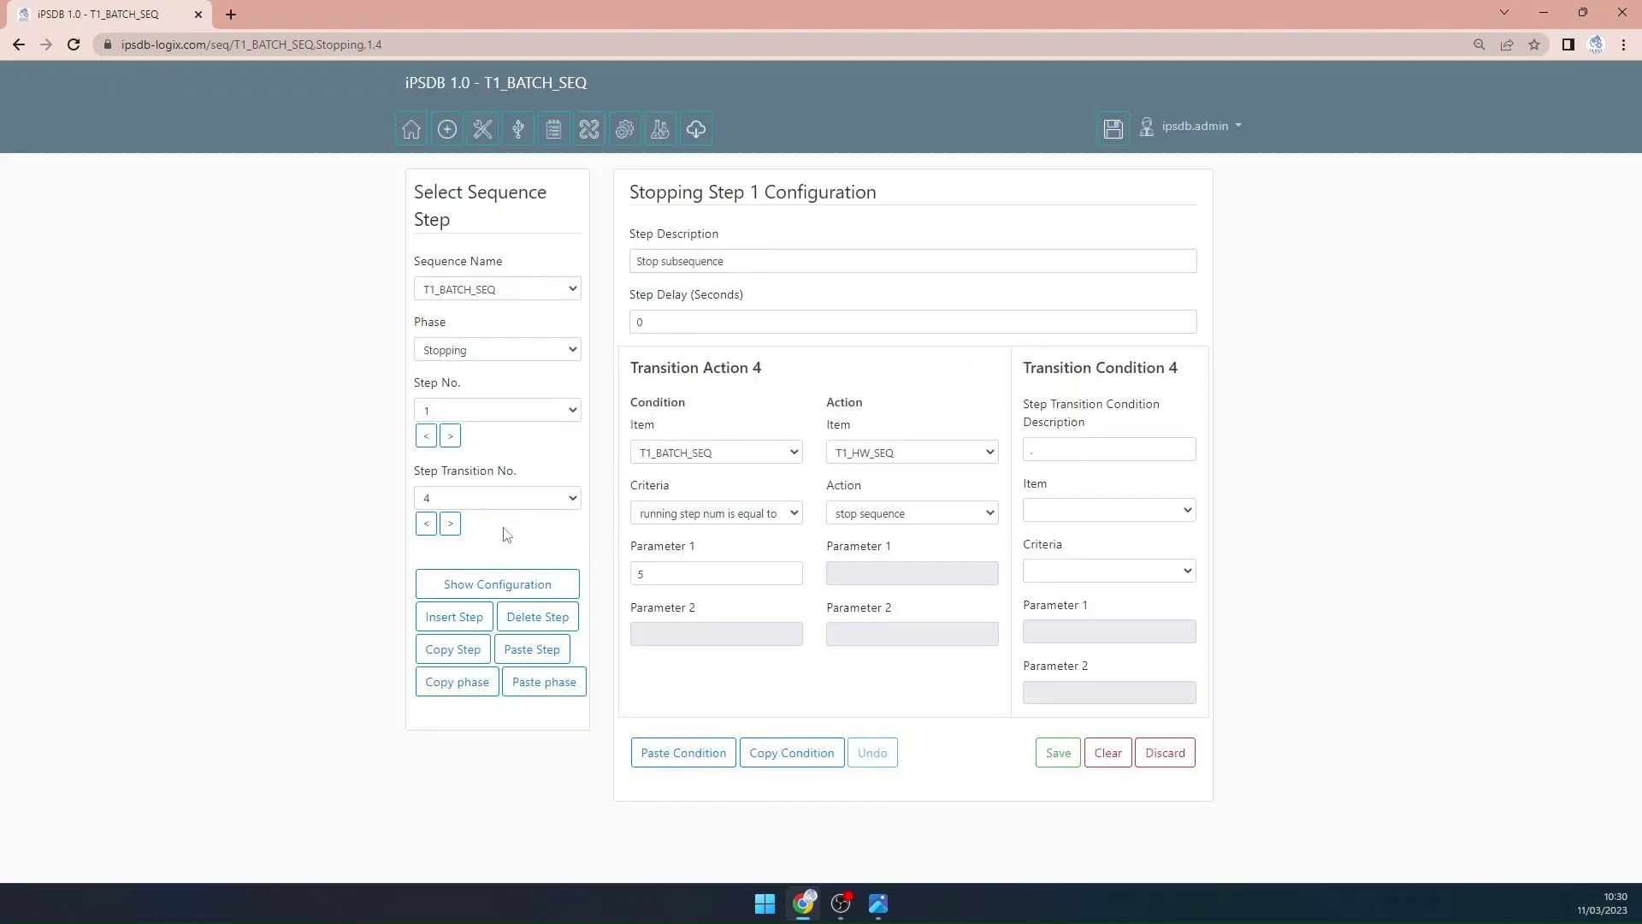
pyautogui.click(468, 691)
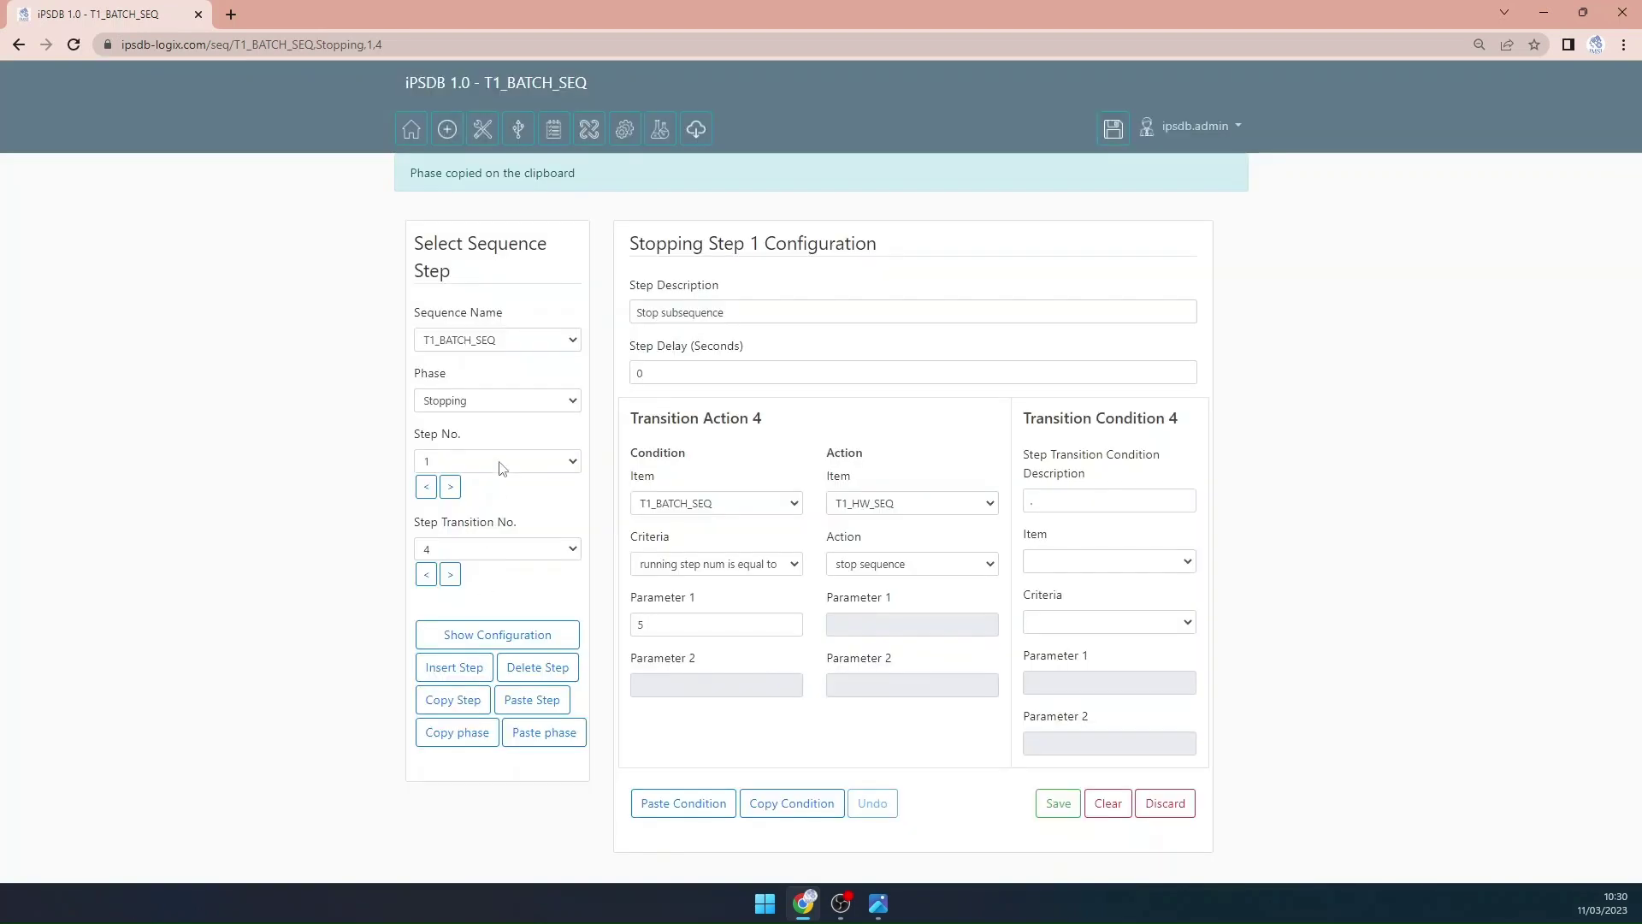
pyautogui.click(504, 402)
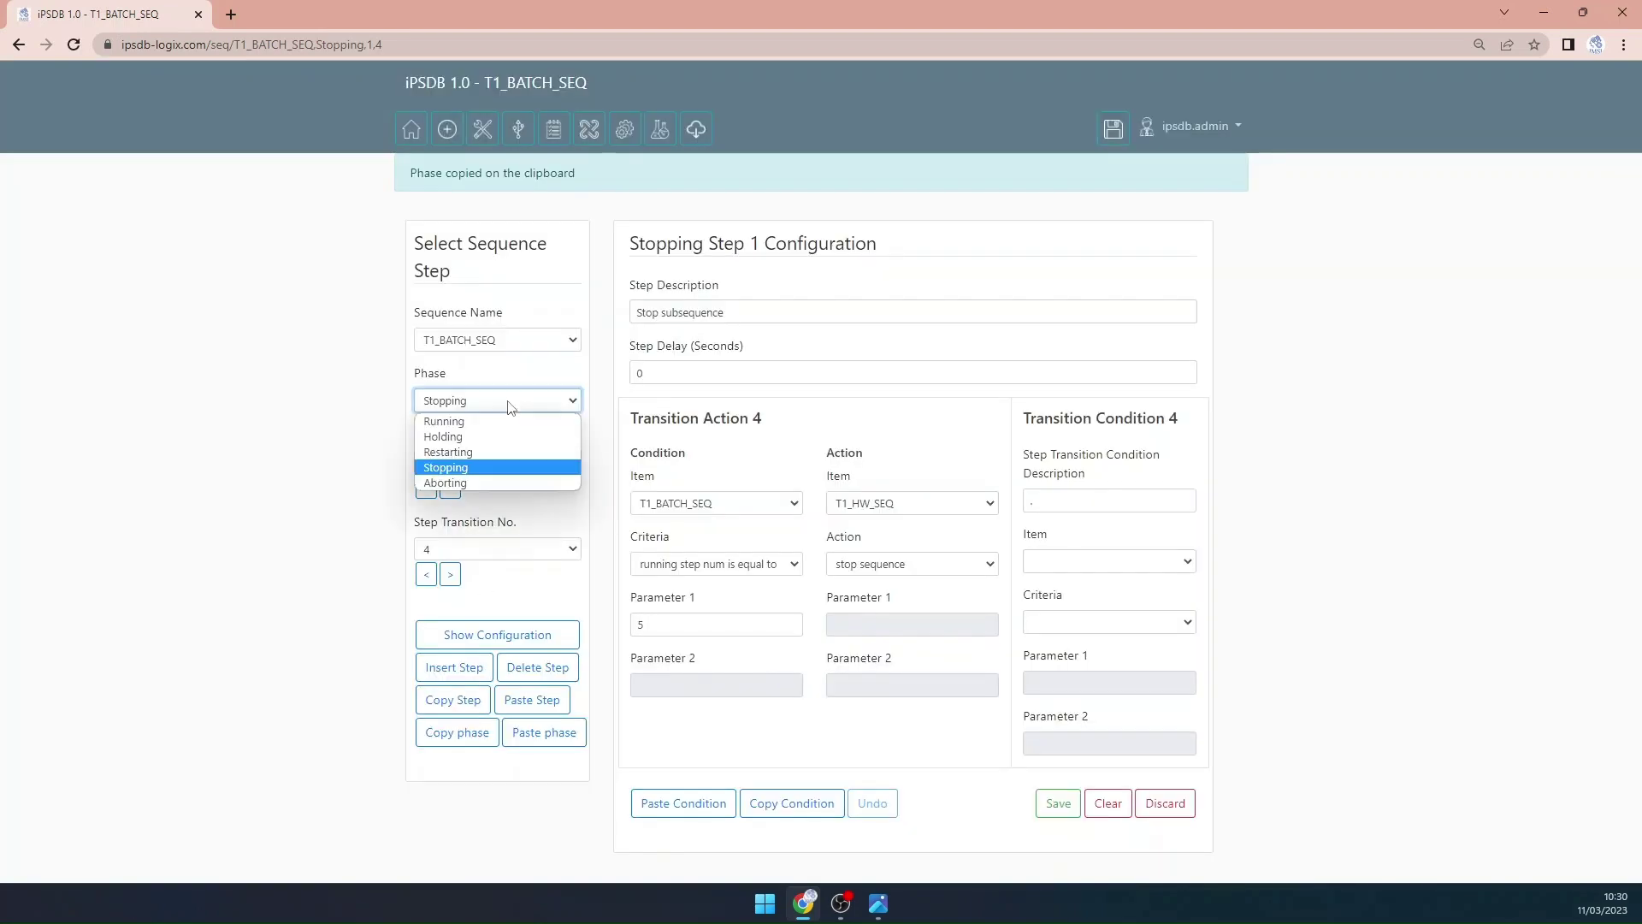
pyautogui.click(501, 482)
pyautogui.click(542, 731)
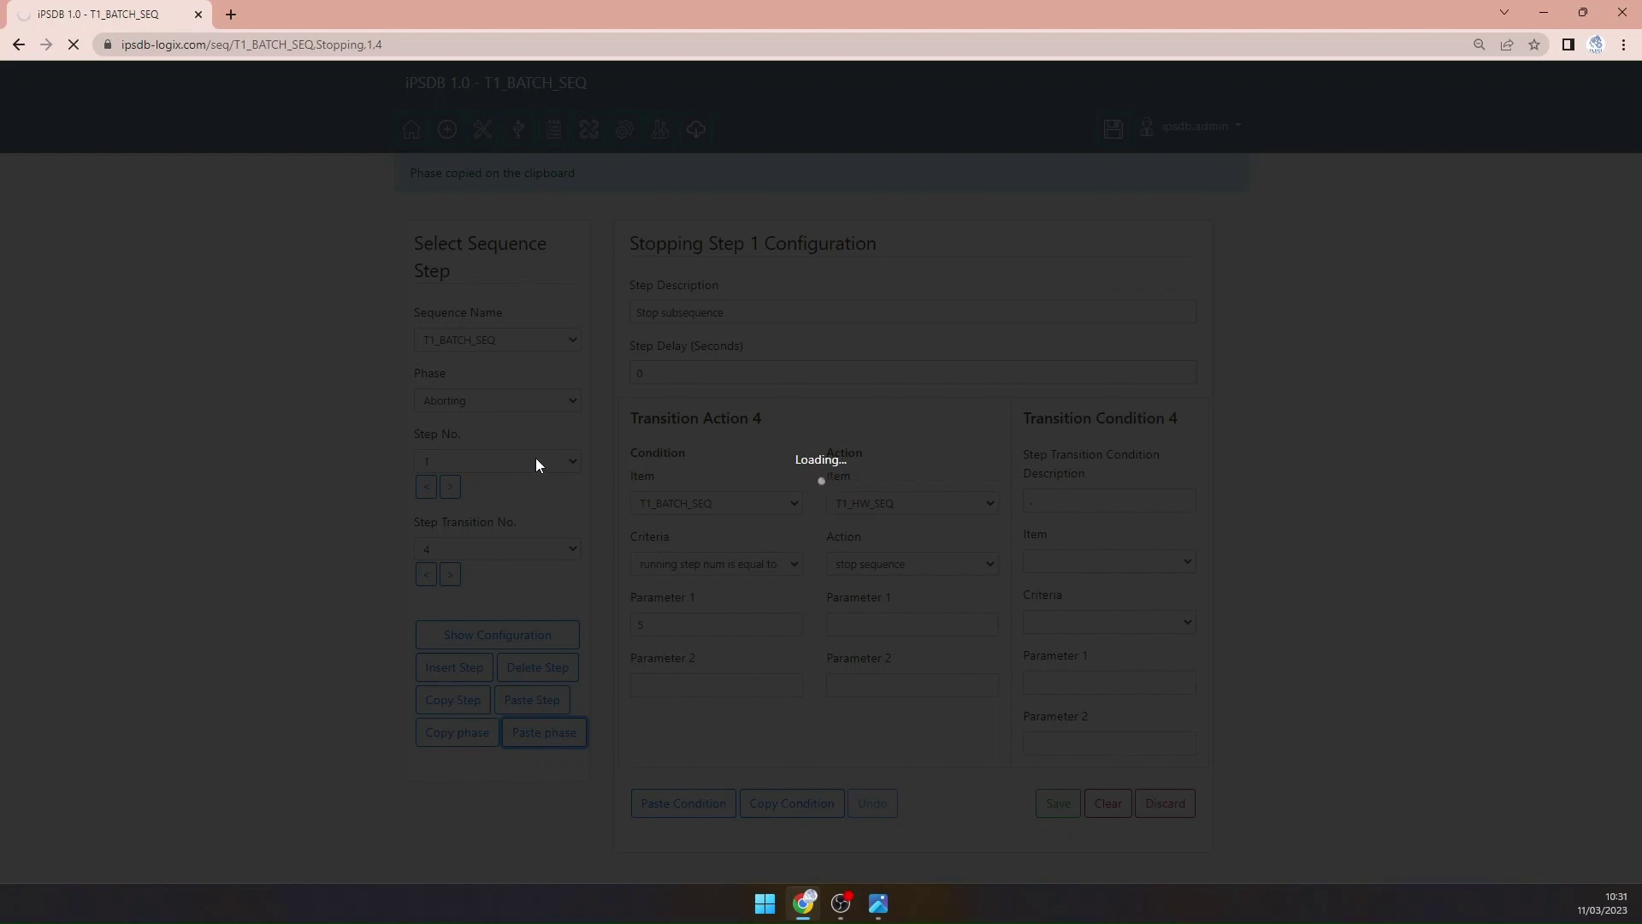
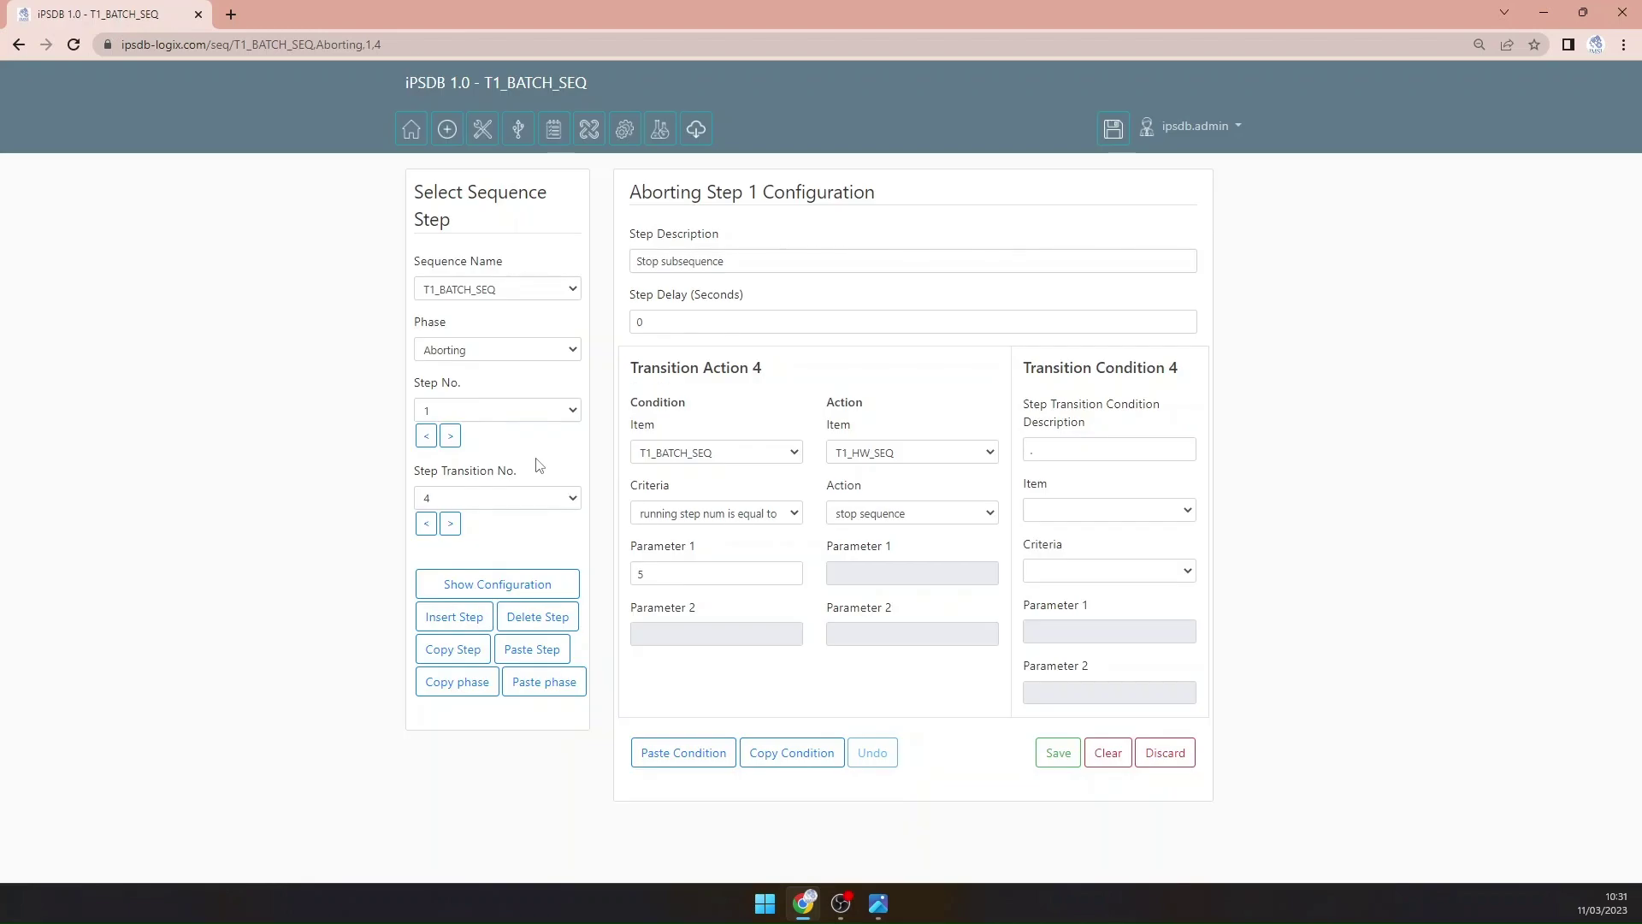
# Step: In Aborting step 1, set the transition 0 action for T1_PW_SEQ to "abort sequence" and the description to "Abort subsequence", and save
pyautogui.click(484, 500)
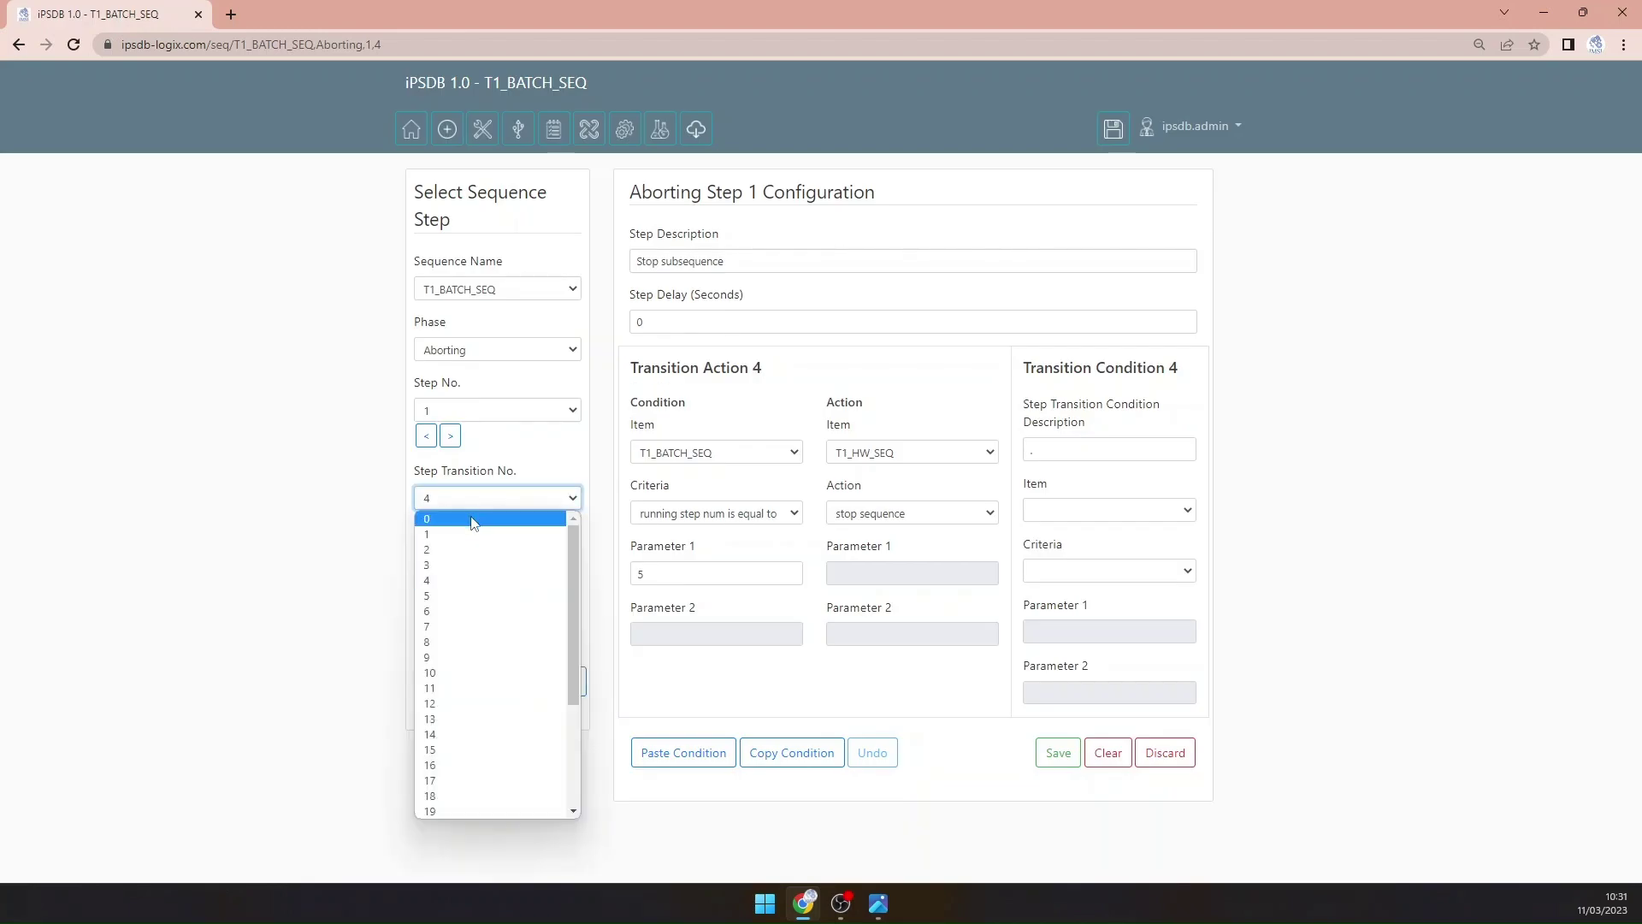
pyautogui.click(473, 516)
pyautogui.click(463, 585)
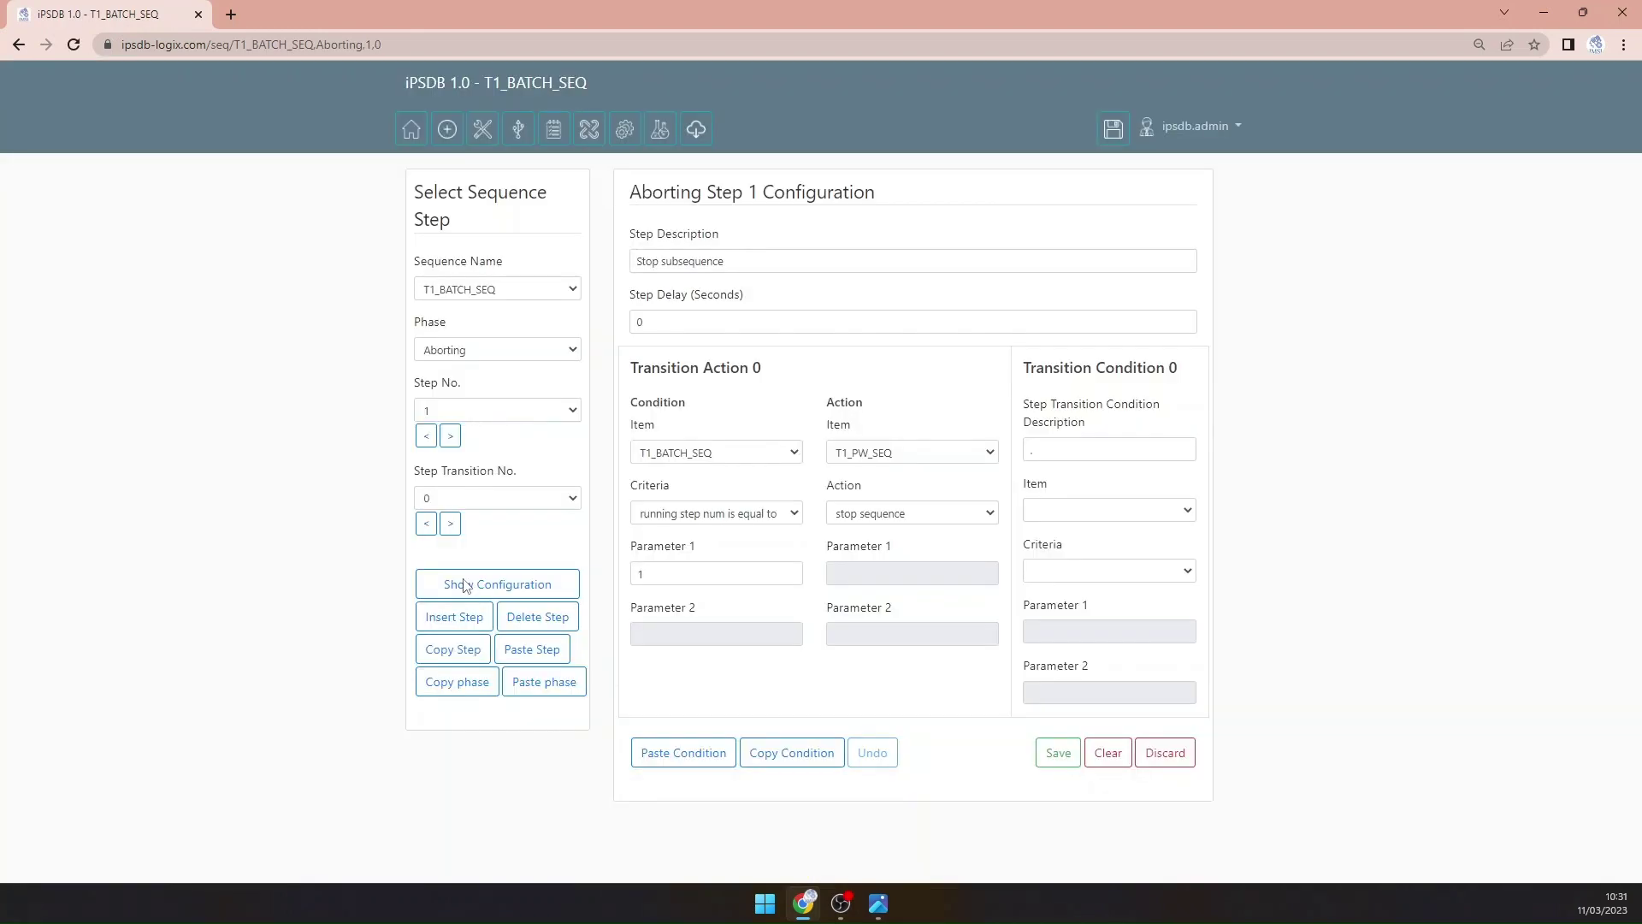
pyautogui.click(925, 514)
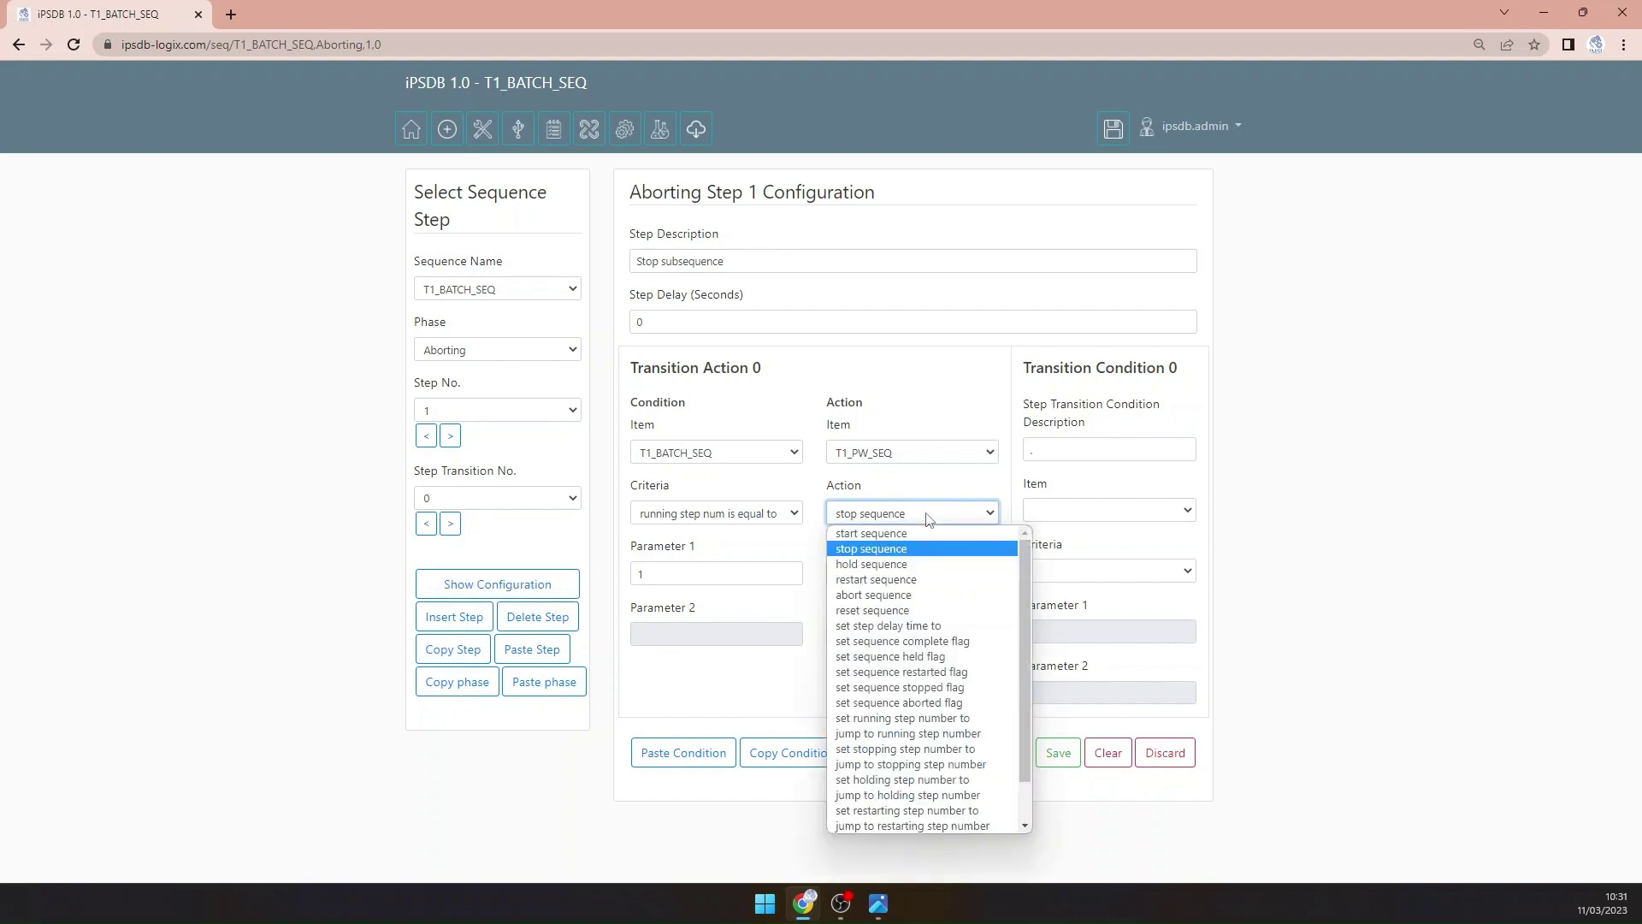
pyautogui.click(906, 596)
pyautogui.doubleClick(648, 260)
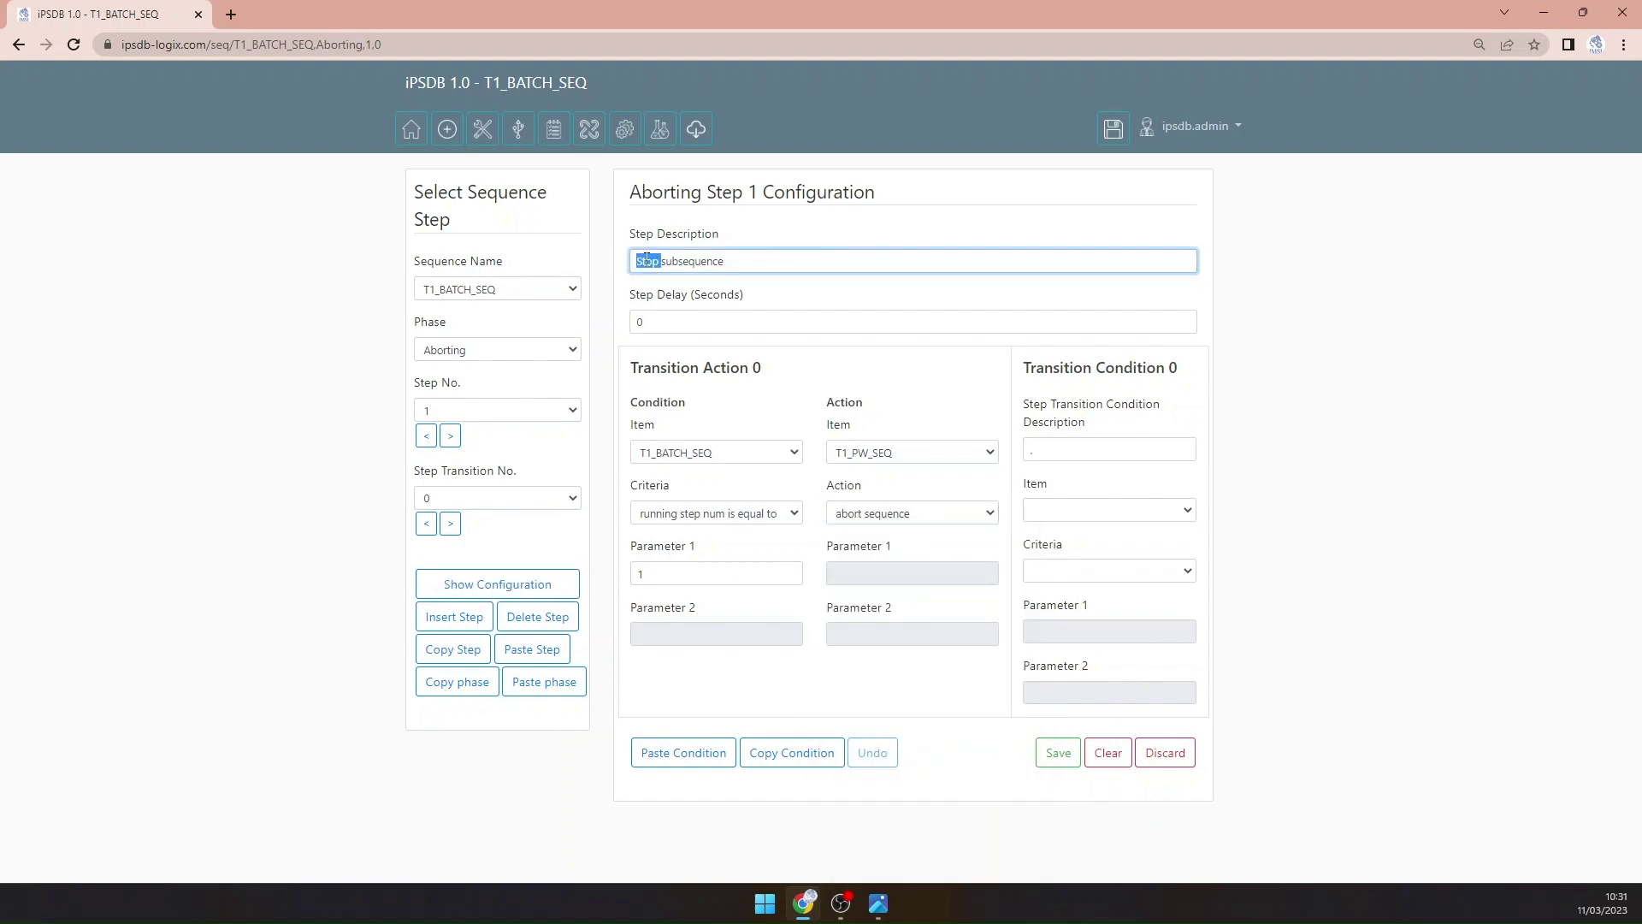
pyautogui.write('Abort')
pyautogui.click(1058, 753)
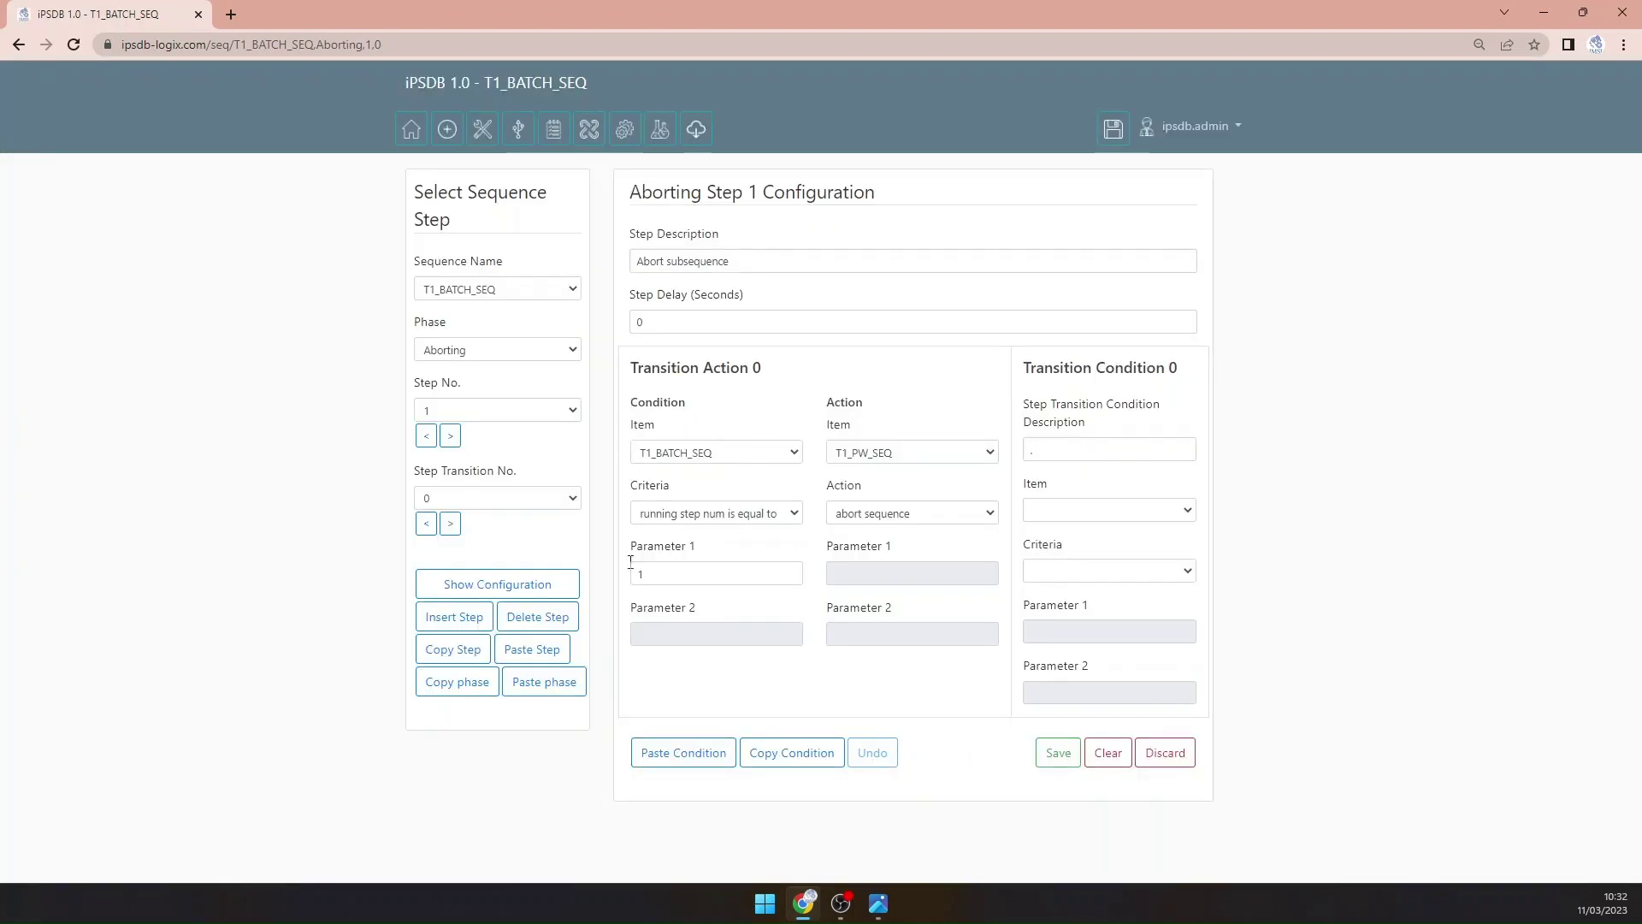
# Step: Change the Aborting step 1 transition 1 action for T1_PROD_SEQ to "abort sequence" and save
pyautogui.click(450, 524)
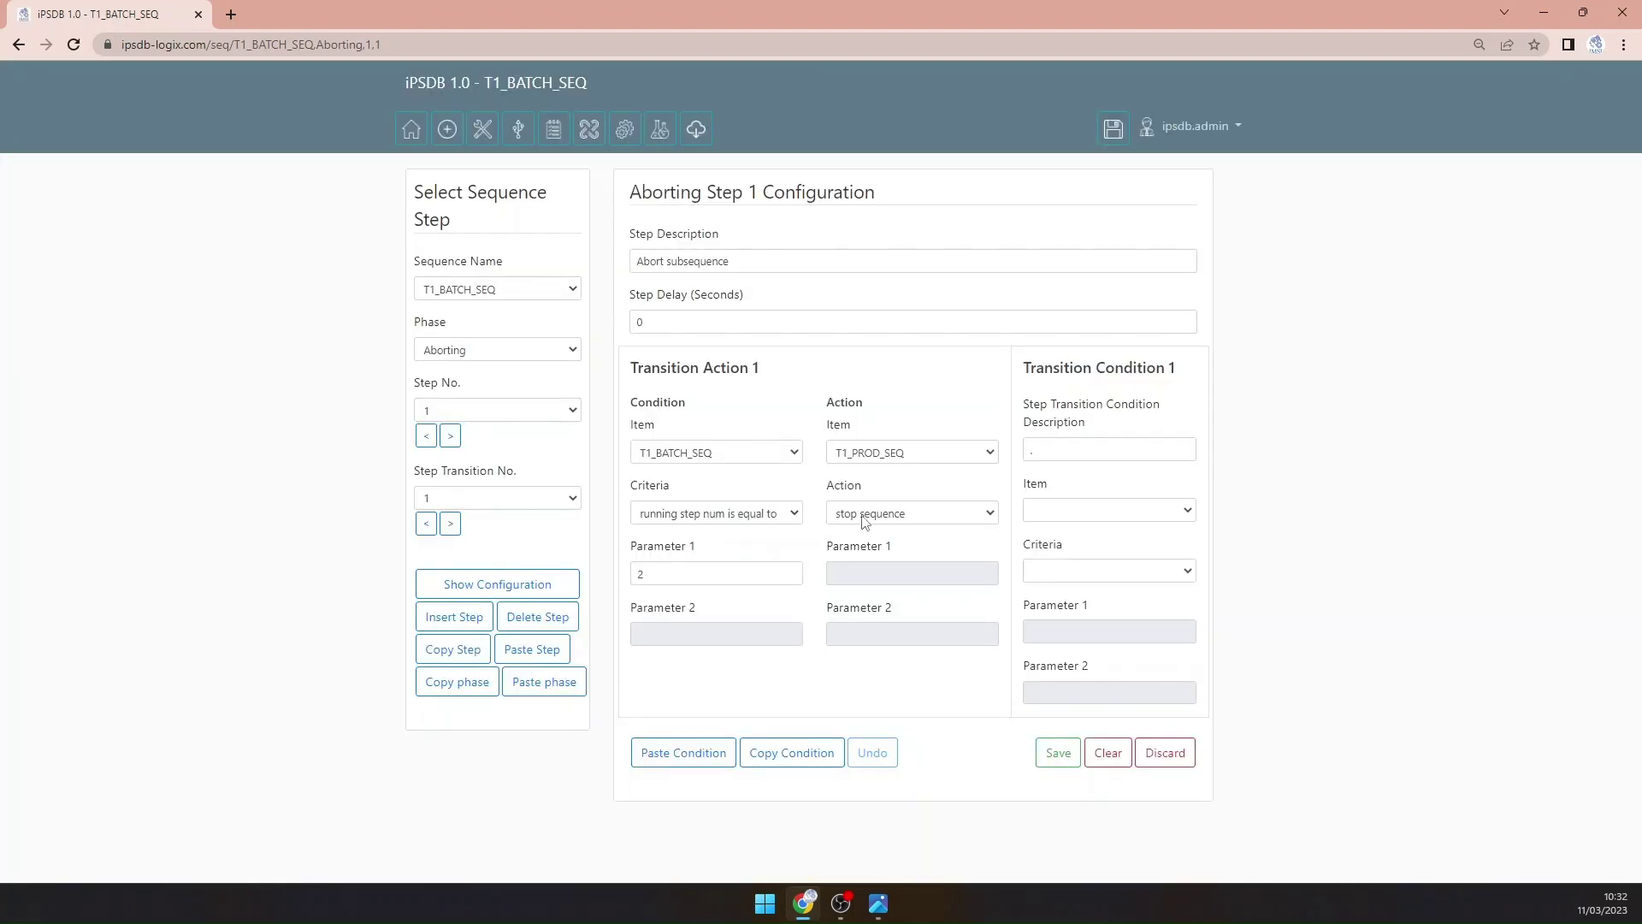
pyautogui.click(867, 516)
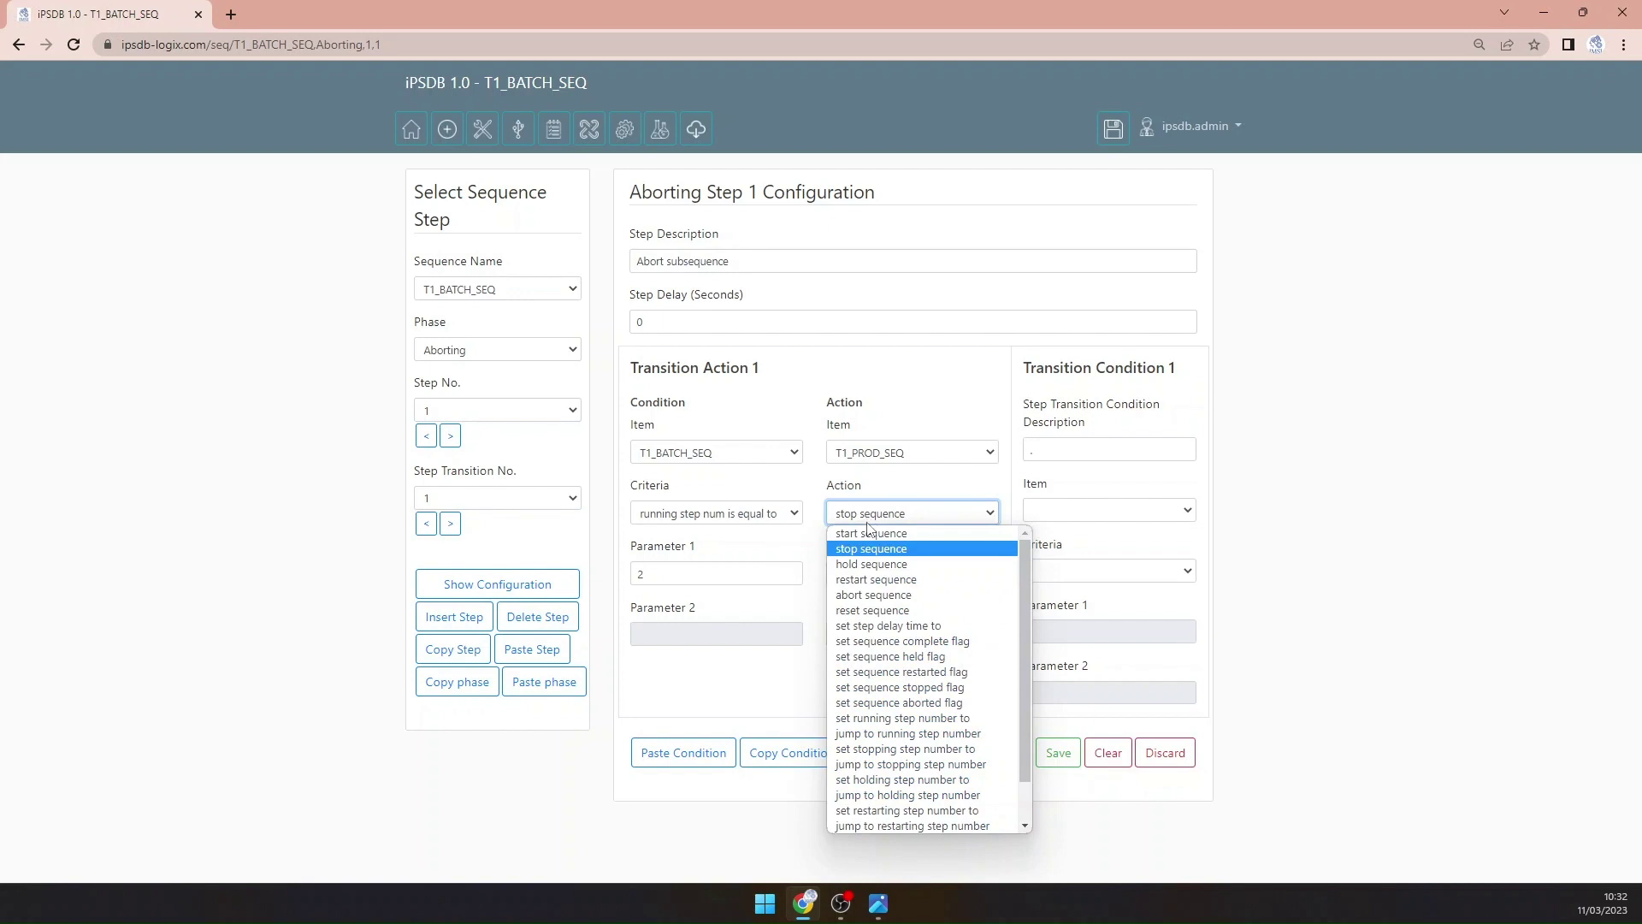
pyautogui.click(873, 594)
pyautogui.click(1042, 753)
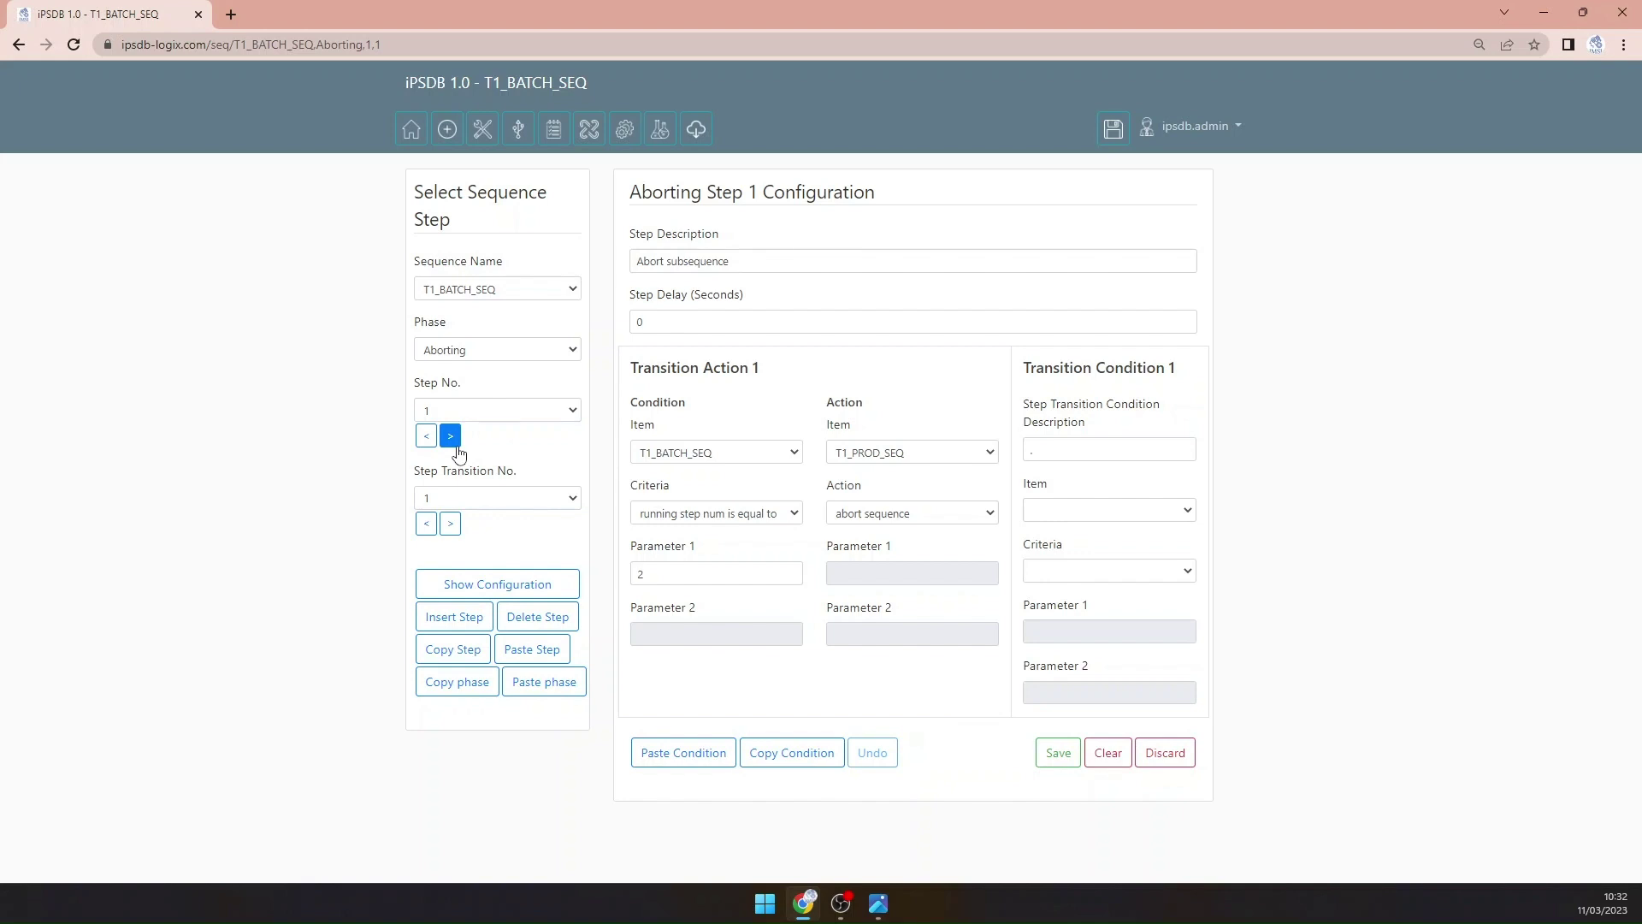
# Step: Change the Aborting step 1 transition 2 action for T1_CW_SEQ to "abort sequence" and save
pyautogui.click(450, 523)
pyautogui.click(874, 516)
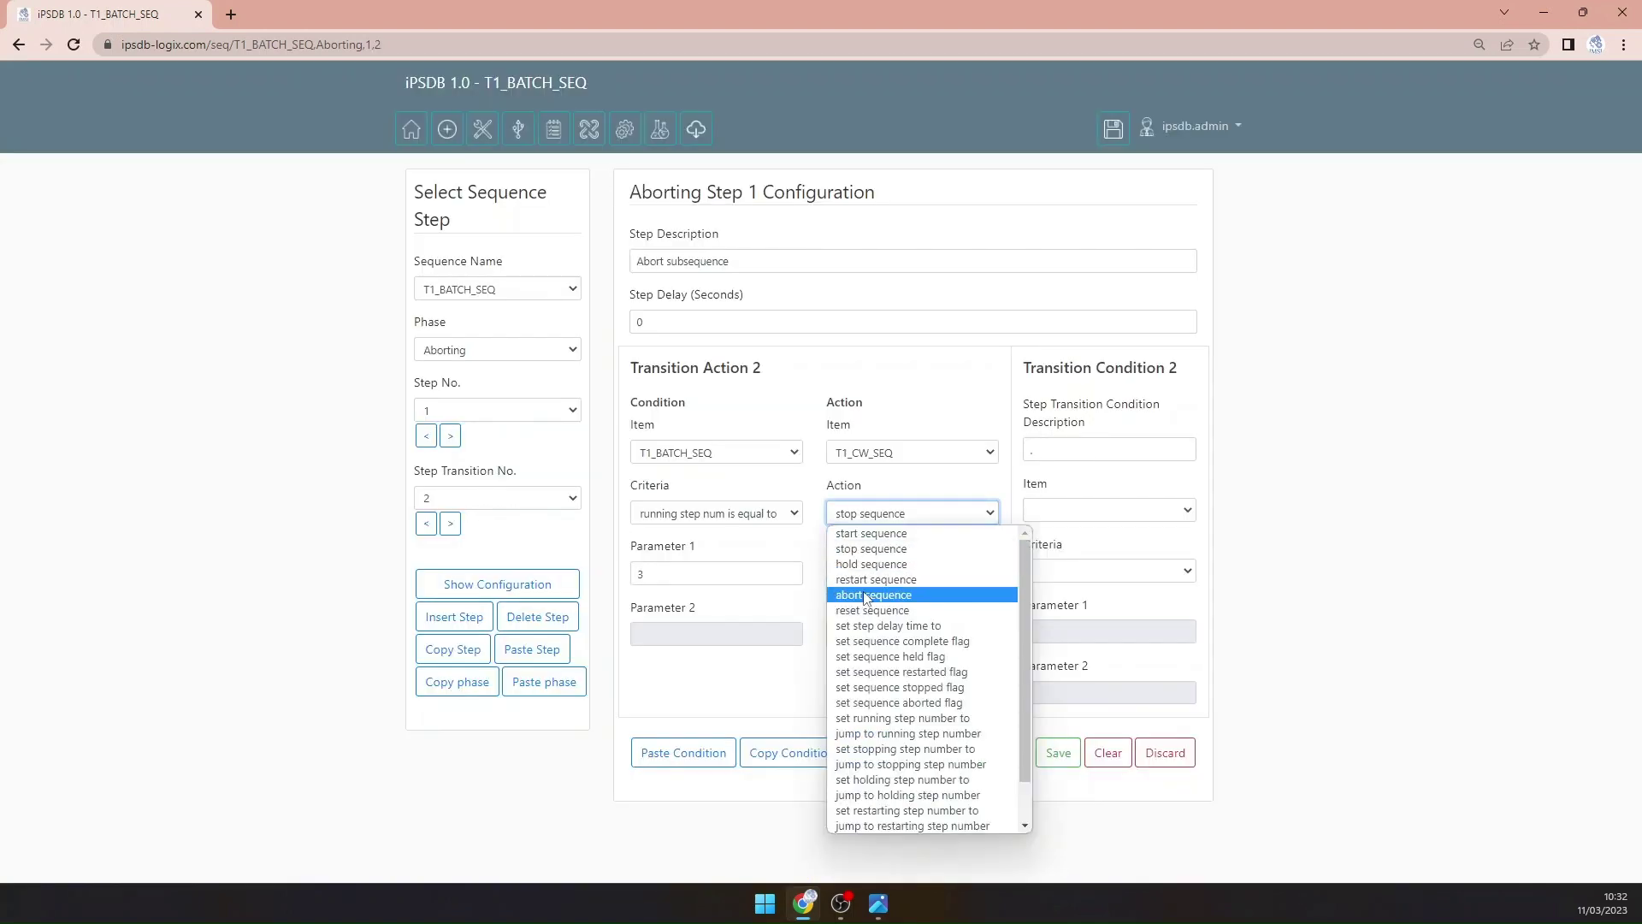
pyautogui.click(873, 595)
pyautogui.click(1058, 753)
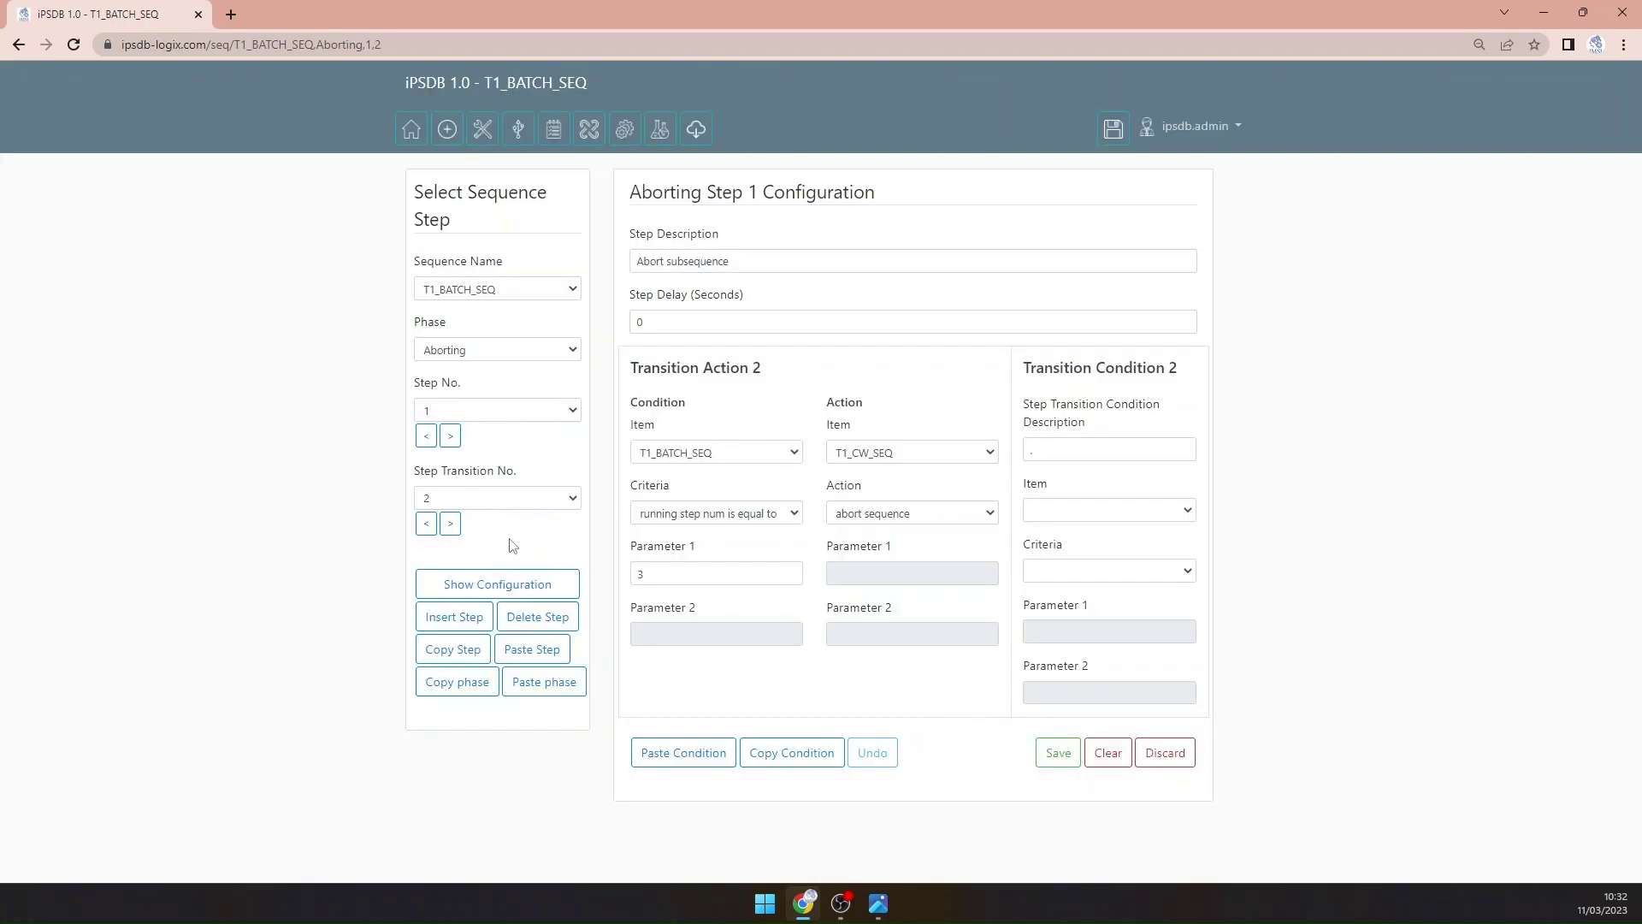
# Step: Change the Aborting step 1 transition 3 action for T1_CIP_SEQ to "abort sequence" and save
pyautogui.click(450, 525)
pyautogui.click(898, 513)
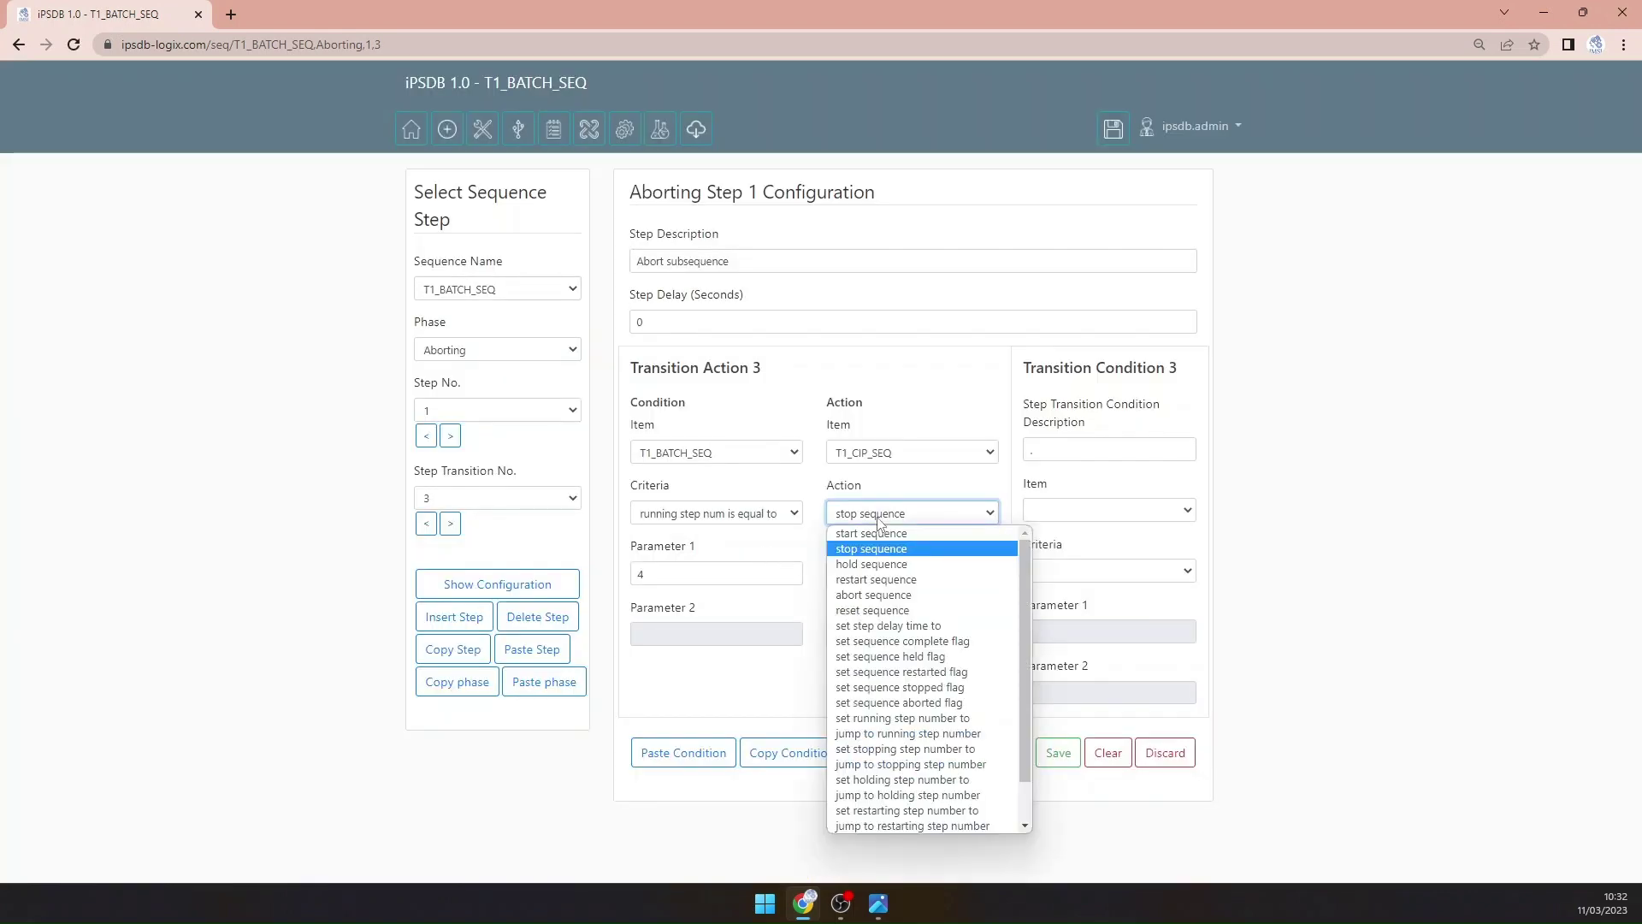
pyautogui.click(881, 585)
pyautogui.click(1051, 752)
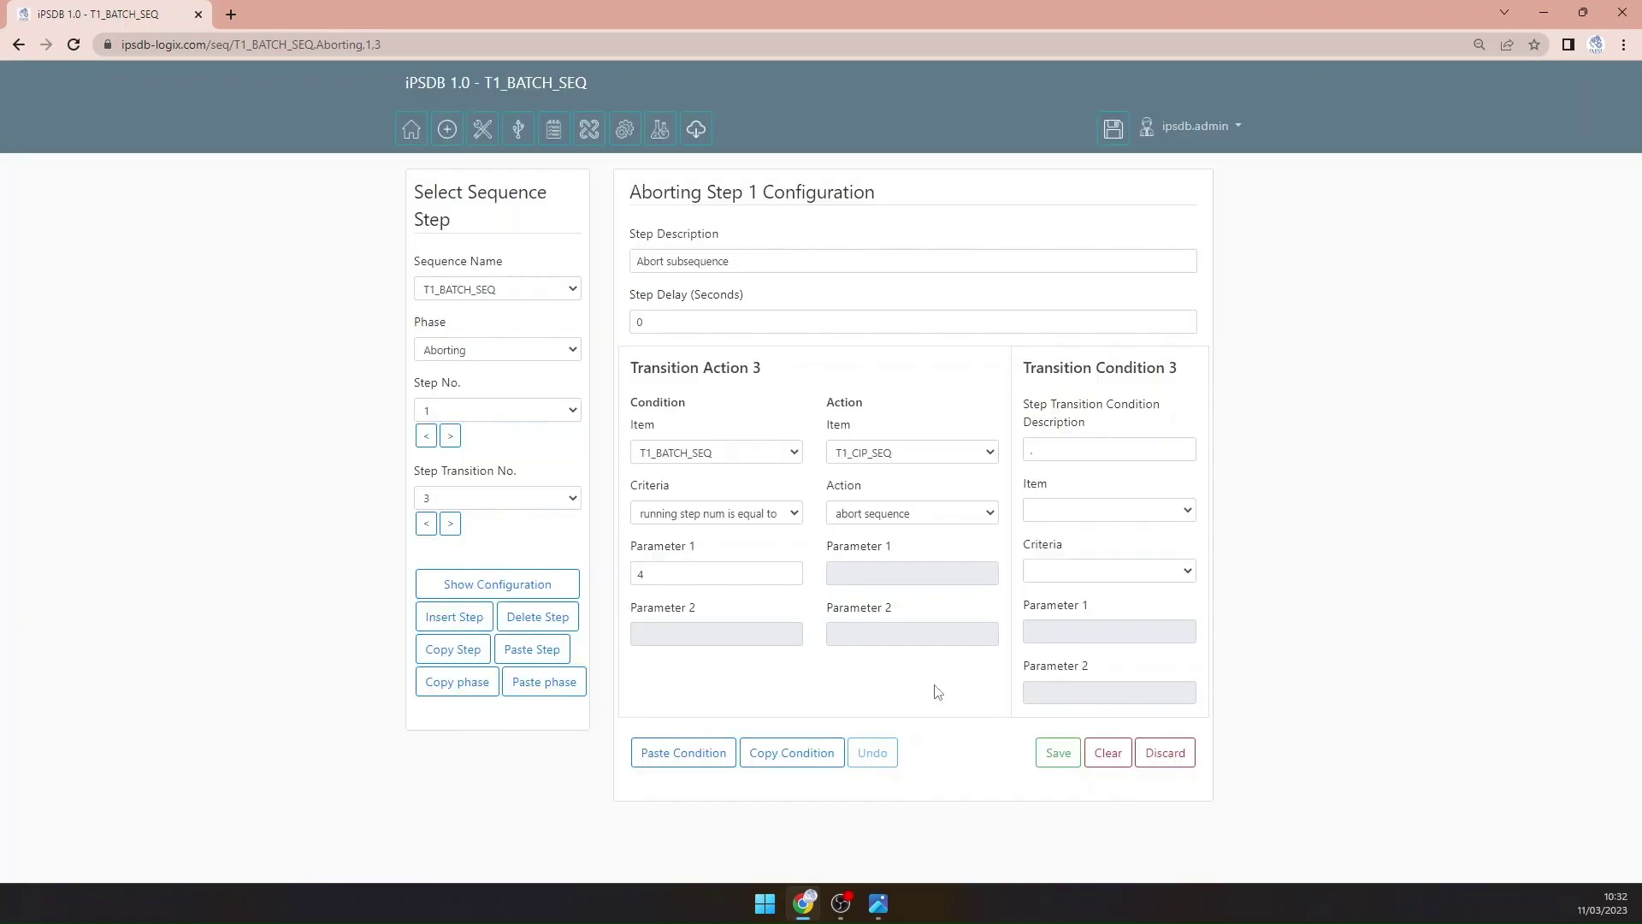
# Step: Change the Aborting step 1 transition 4 action for T1_HW_SEQ to "abort sequence" and save
pyautogui.click(450, 523)
pyautogui.click(869, 516)
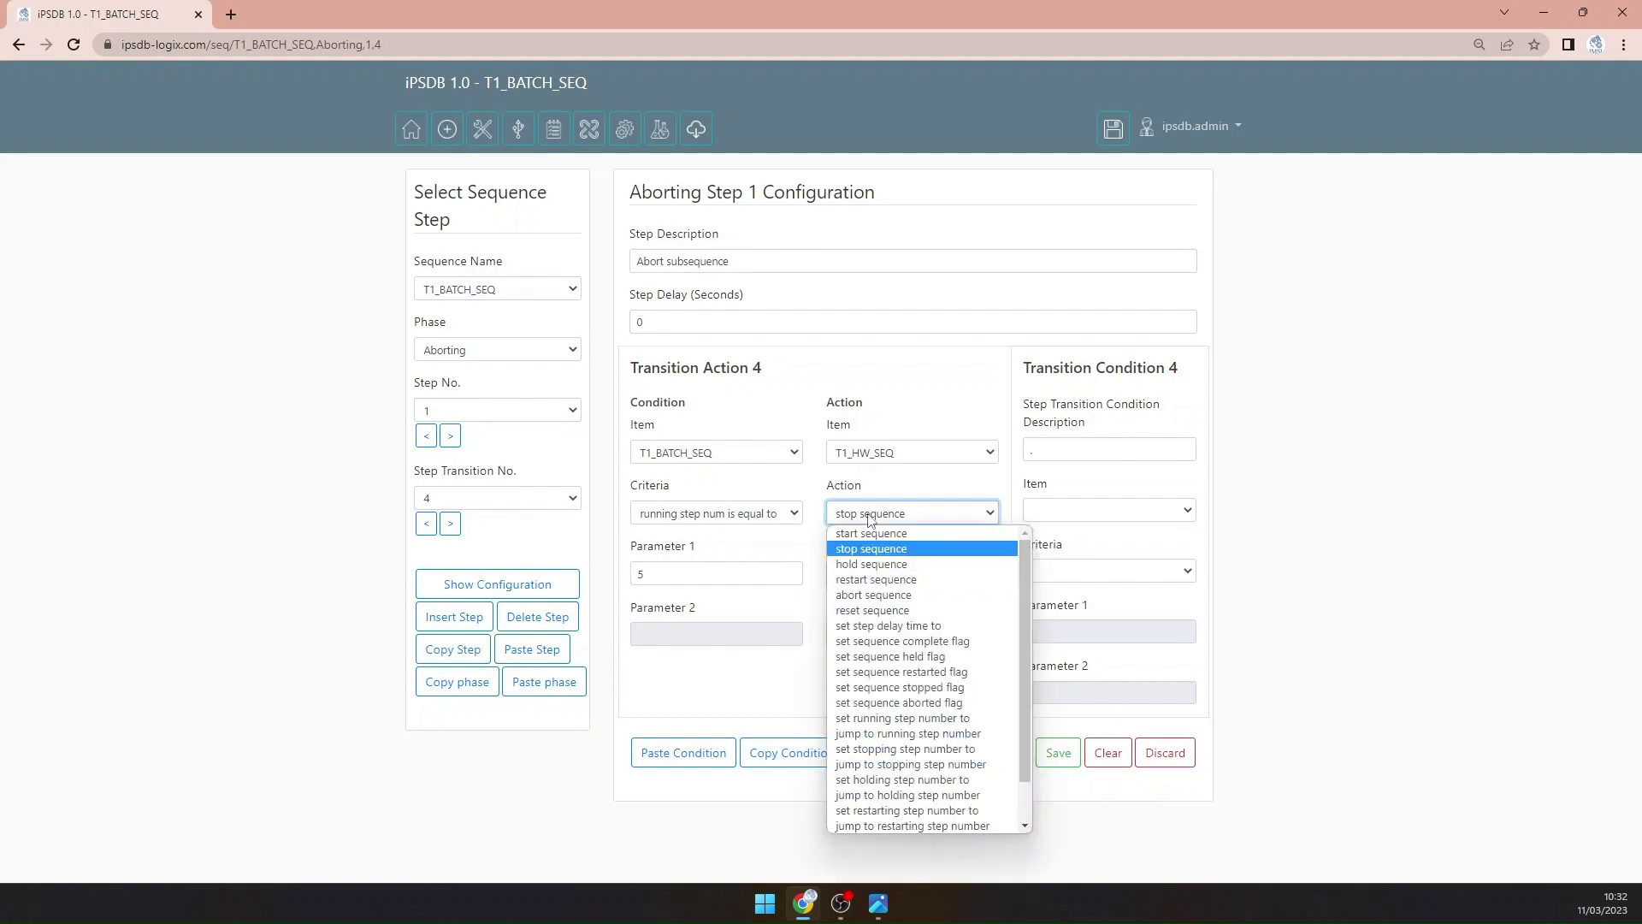
pyautogui.click(874, 594)
pyautogui.click(1056, 753)
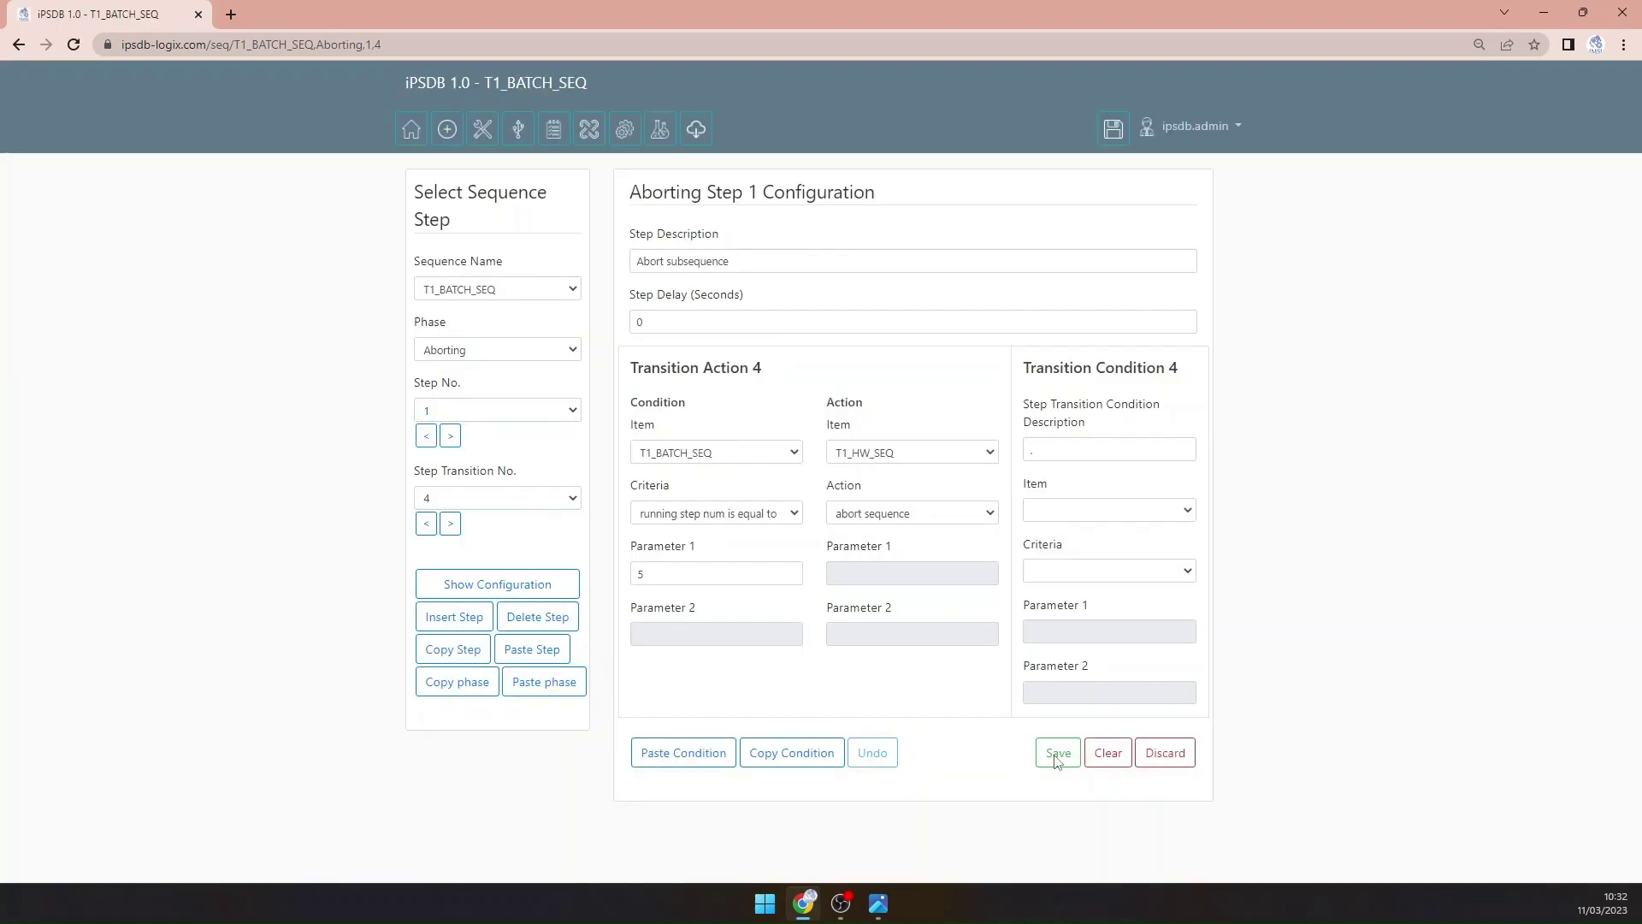
pyautogui.click(453, 524)
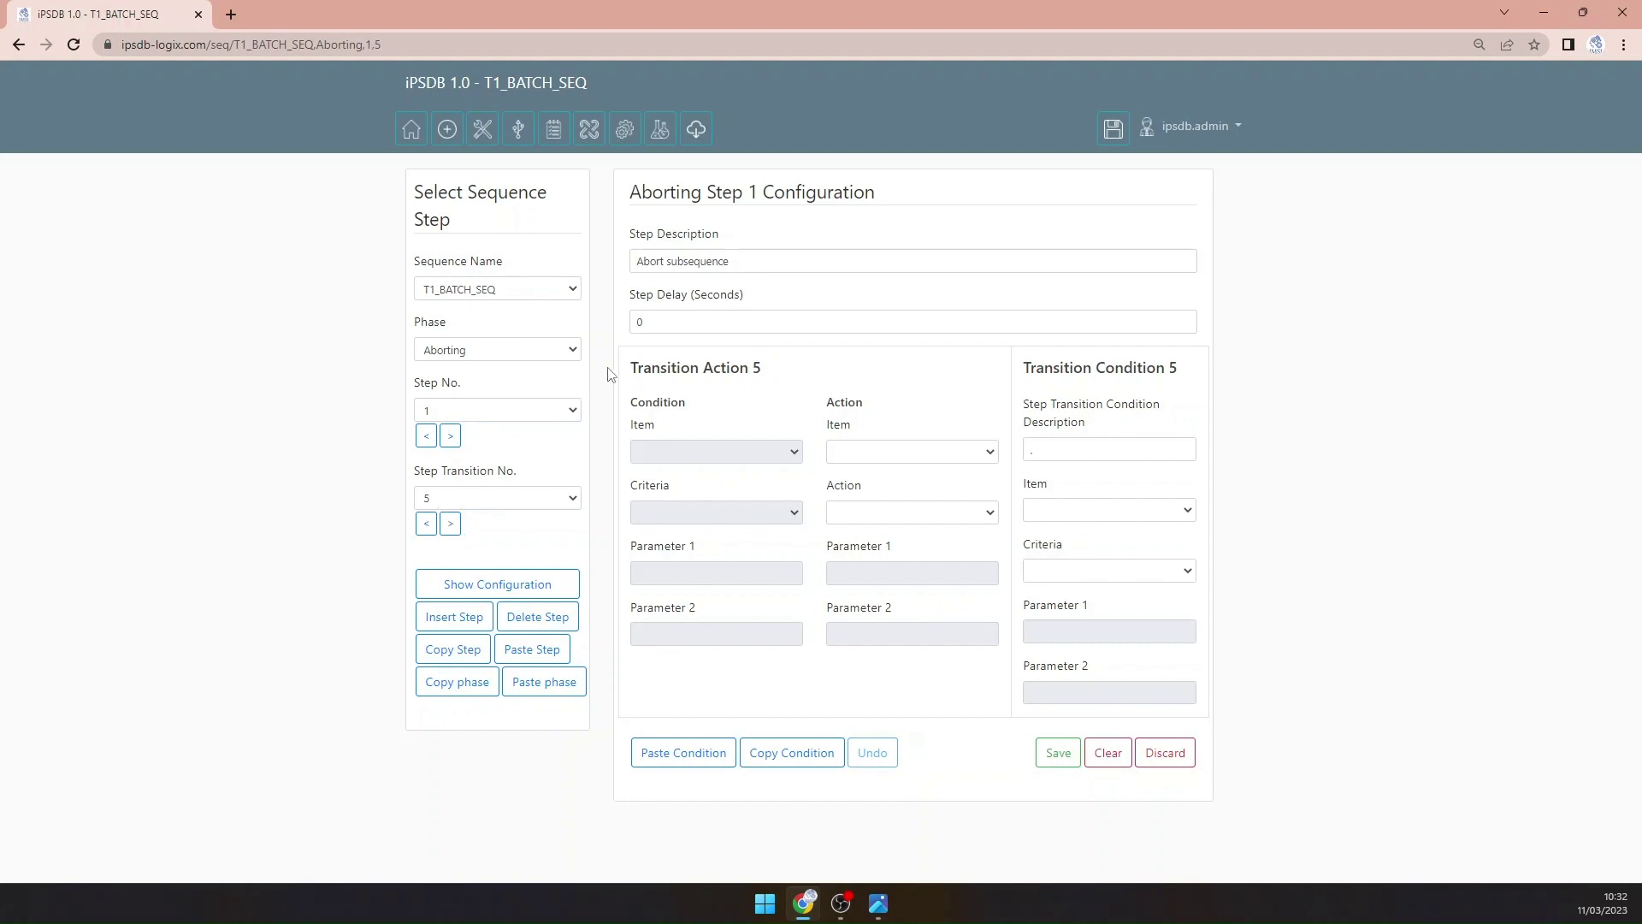
pyautogui.click(559, 350)
pyautogui.click(560, 349)
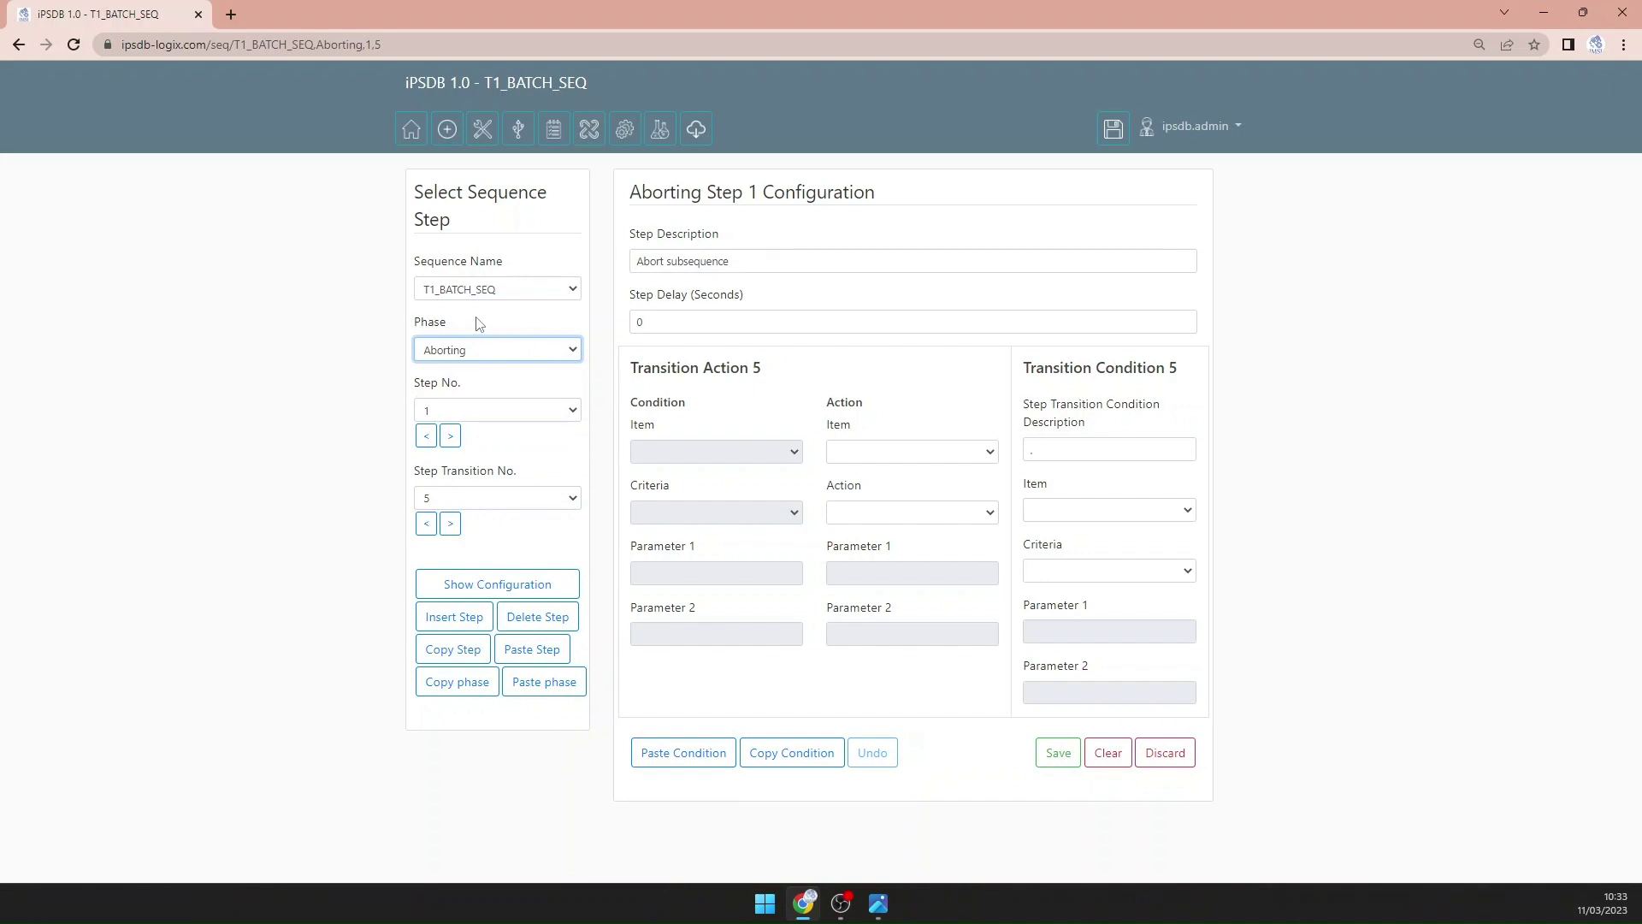
# Step: Open the items page, save the project as the workbook 1_T08.xlsx and reload the page
pyautogui.click(443, 131)
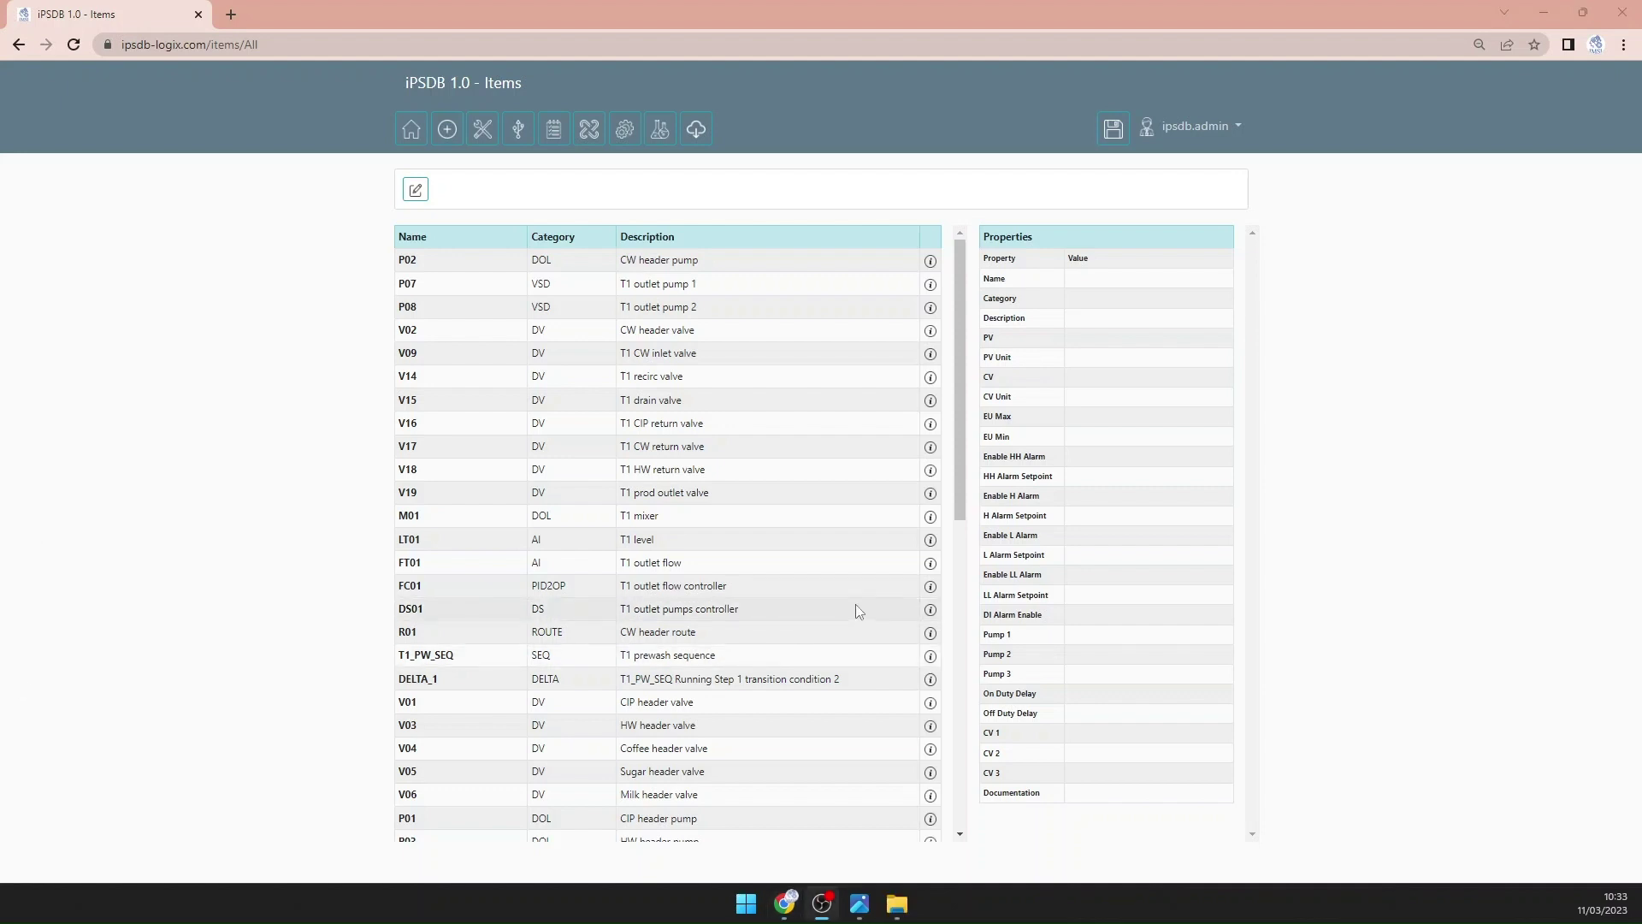
pyautogui.click(1113, 133)
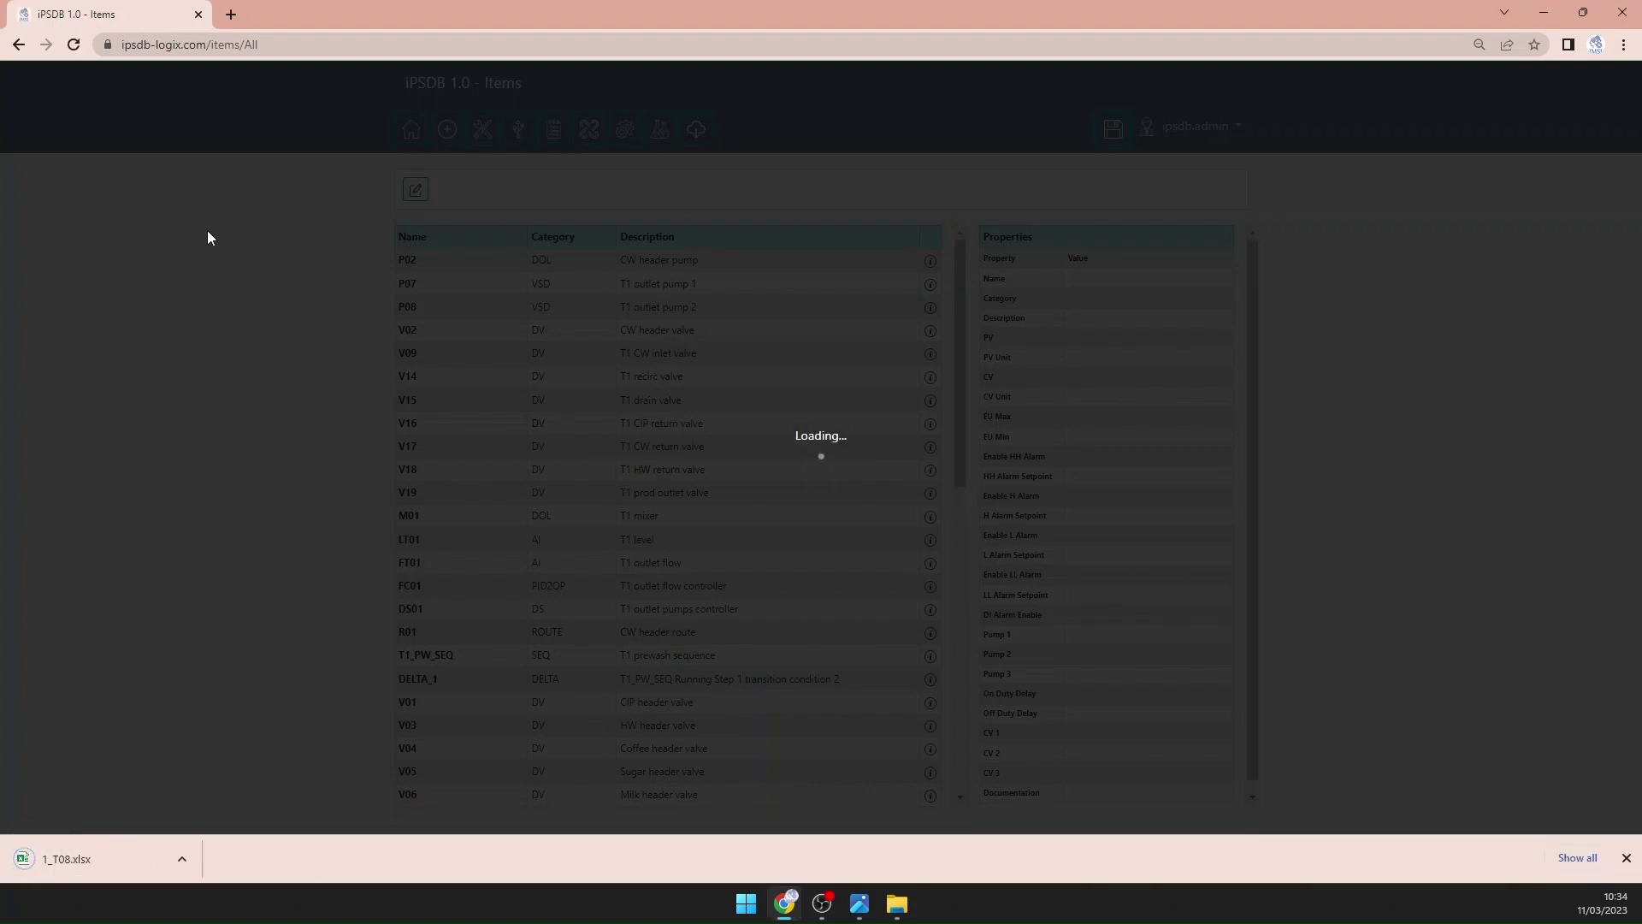
pyautogui.click(74, 44)
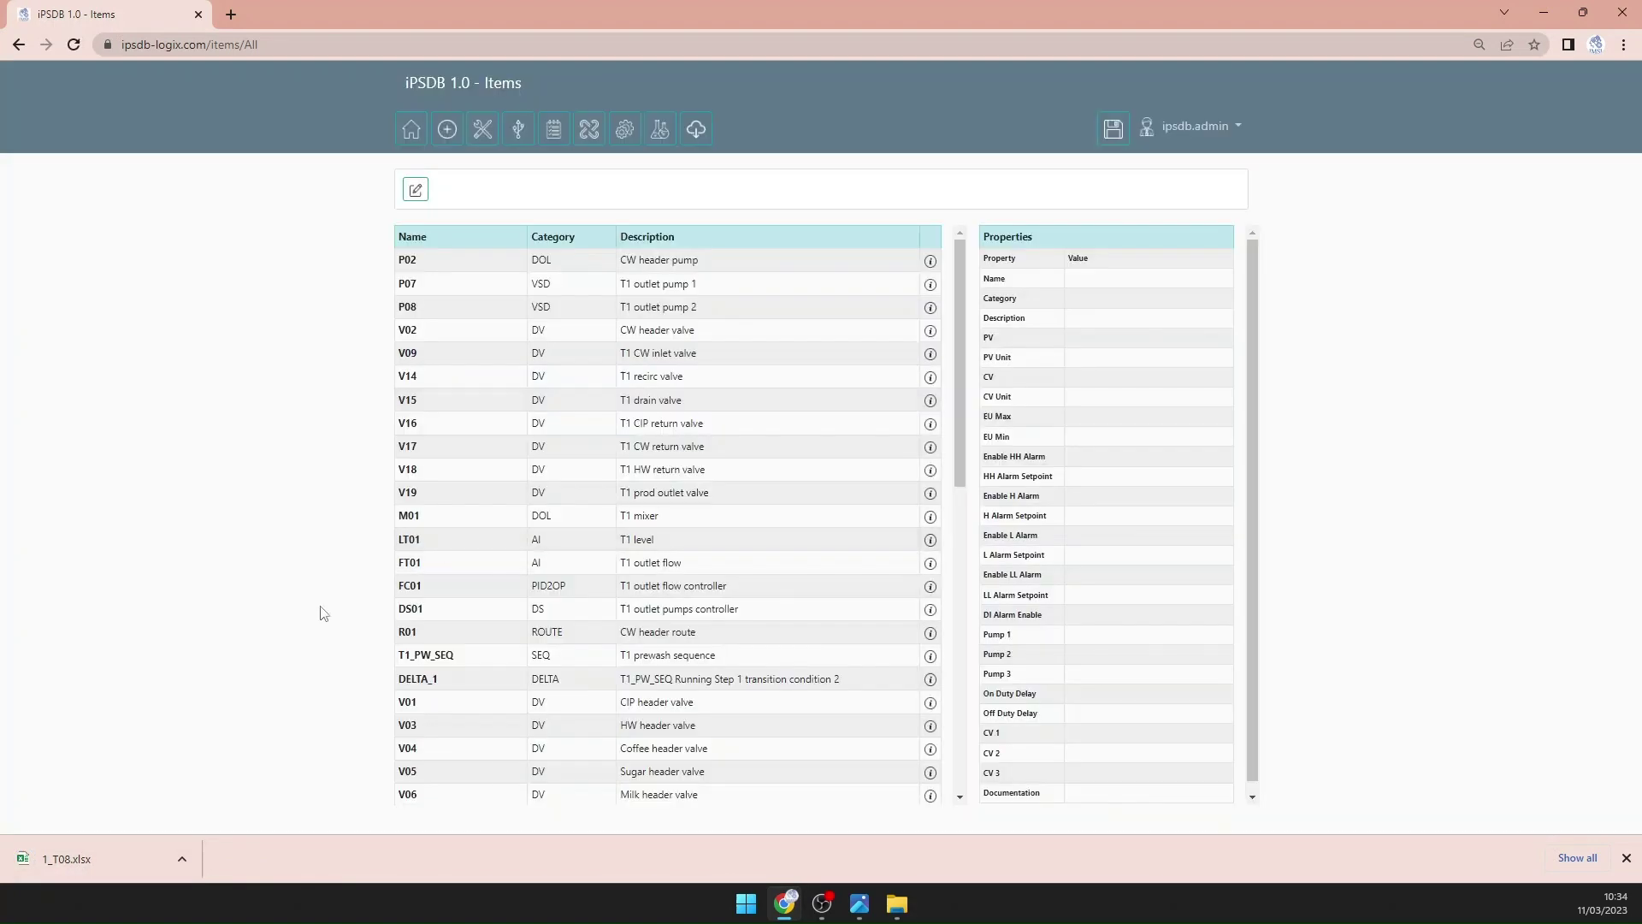
# Step: Show the downloaded 1_T08.xlsx in its folder and minimize the folder window
pyautogui.click(185, 860)
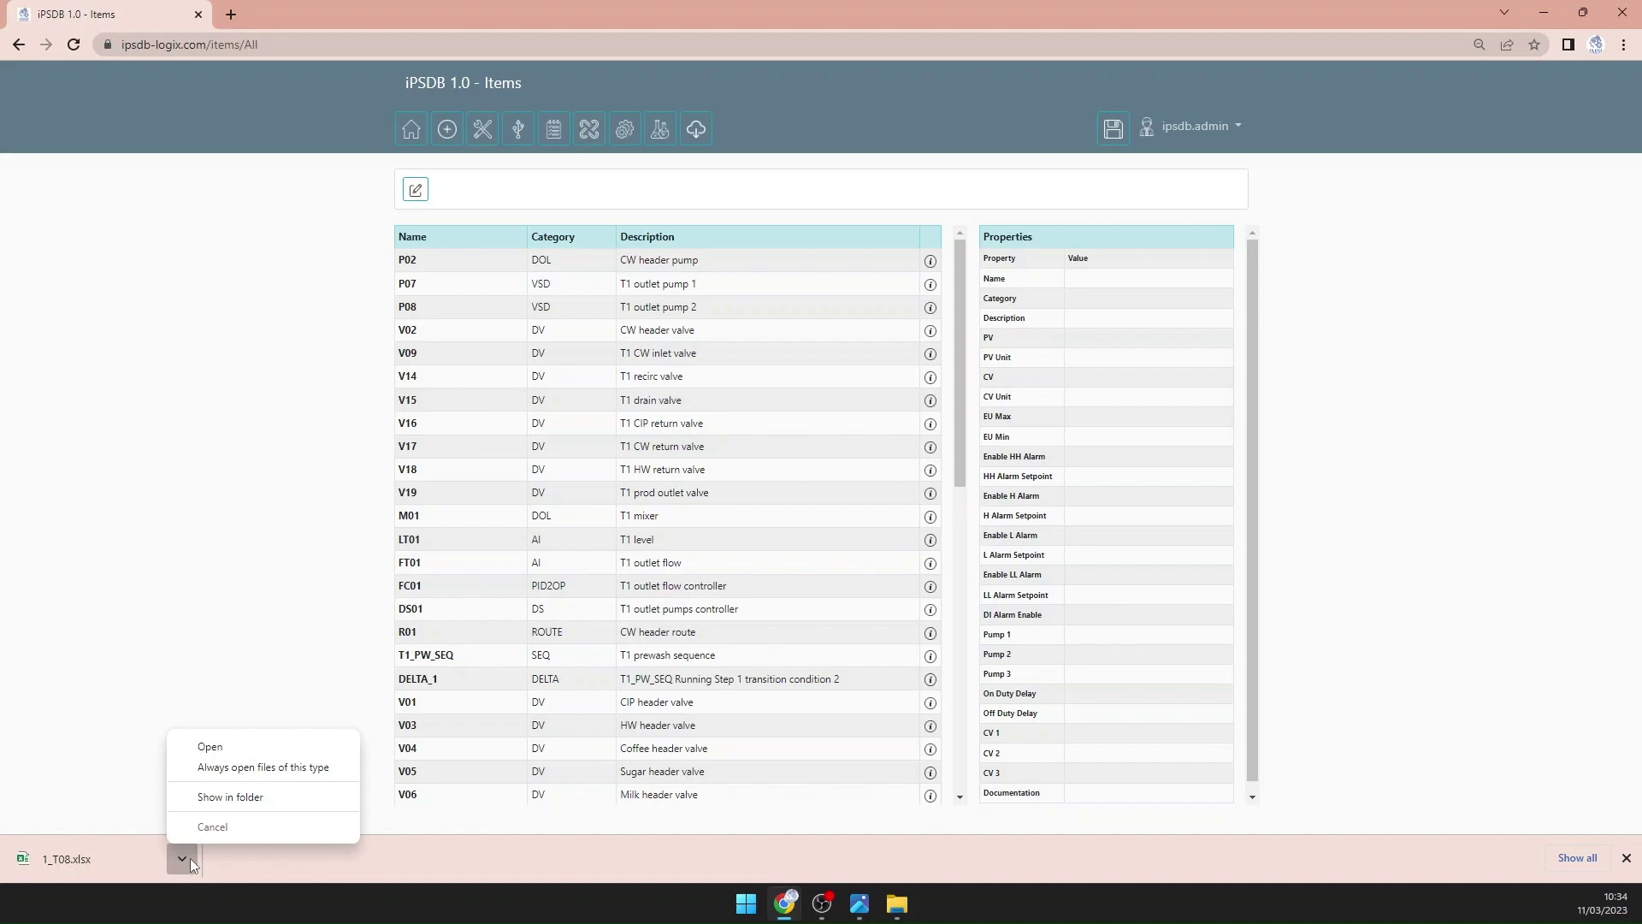
pyautogui.click(224, 796)
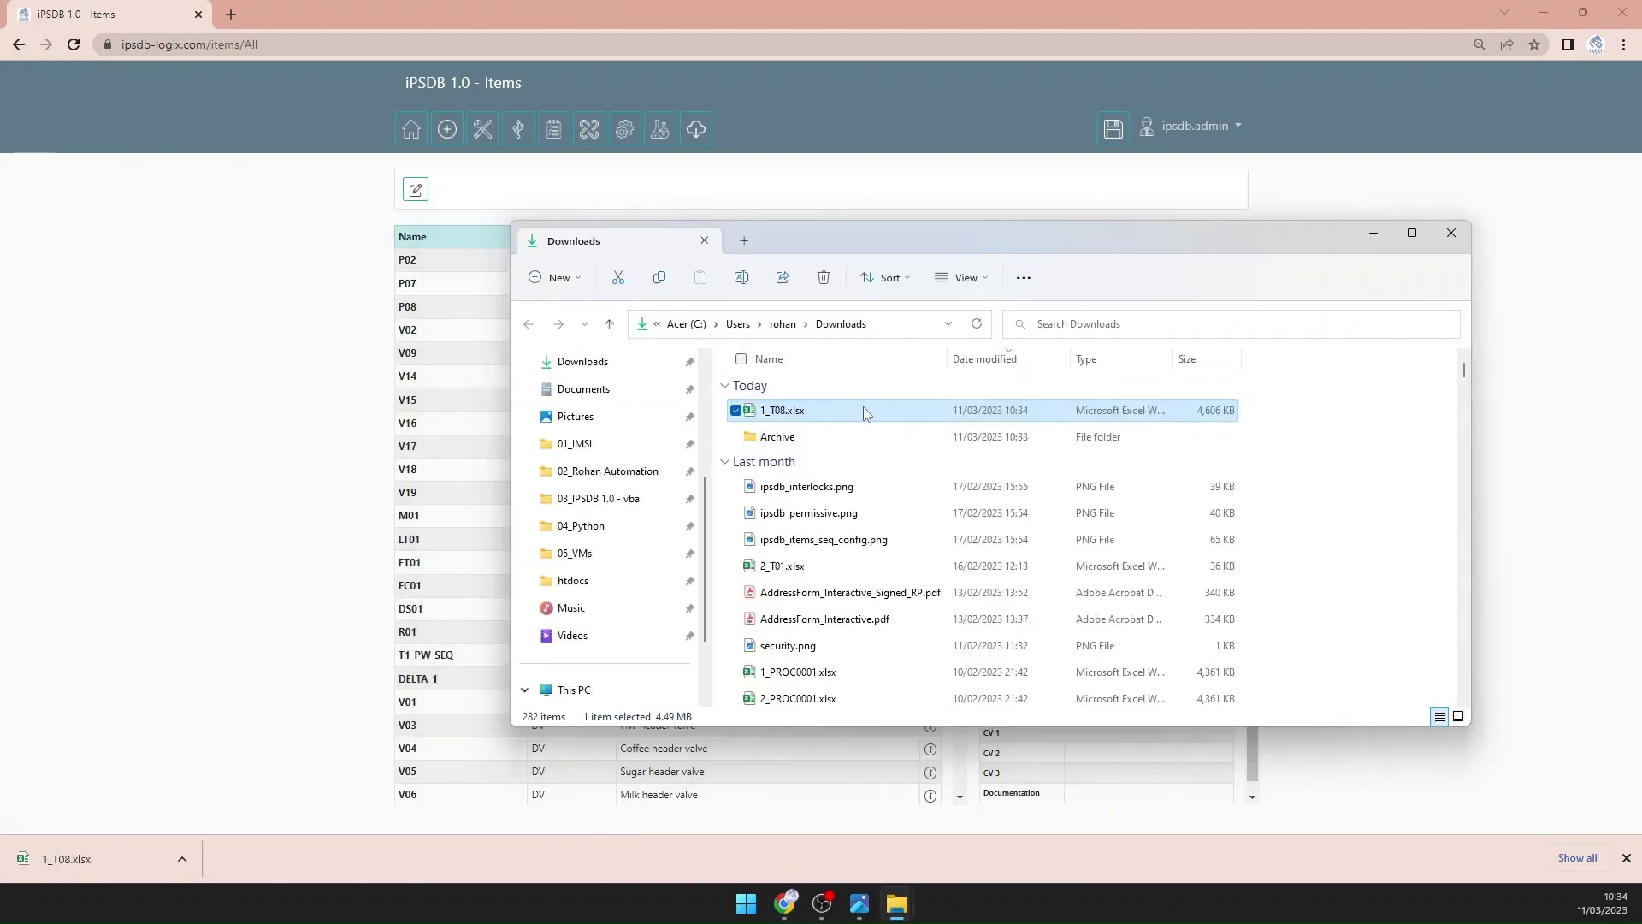
pyautogui.click(1376, 241)
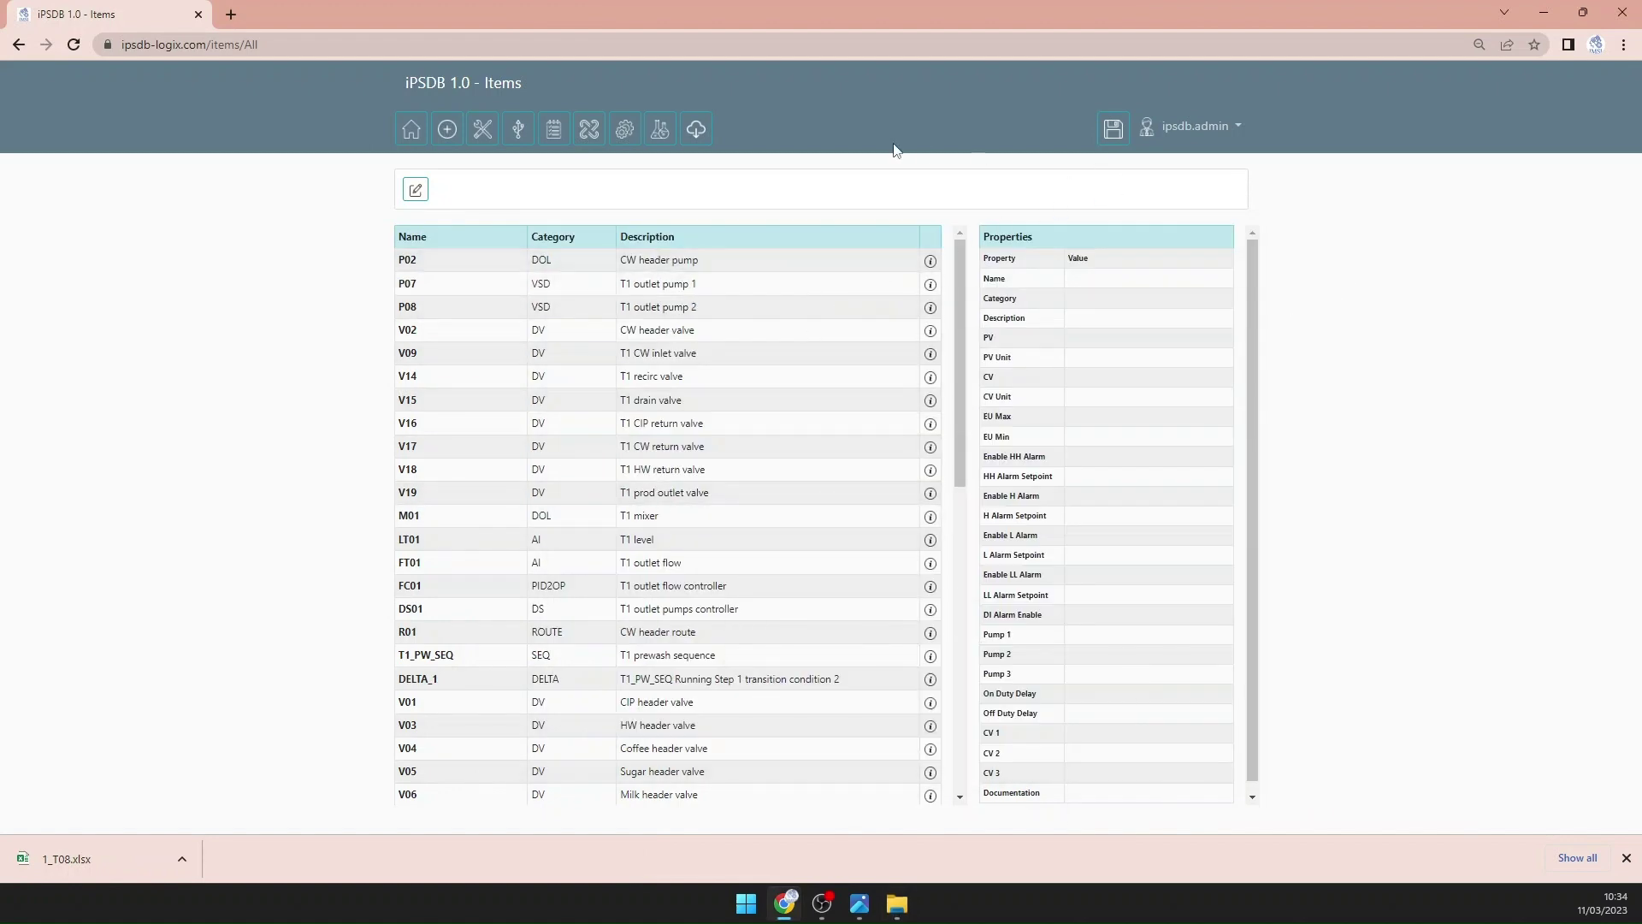
# Step: Download the FDS document, open 1_T08_FDS.docx in Word from its folder and enable editing
pyautogui.click(697, 130)
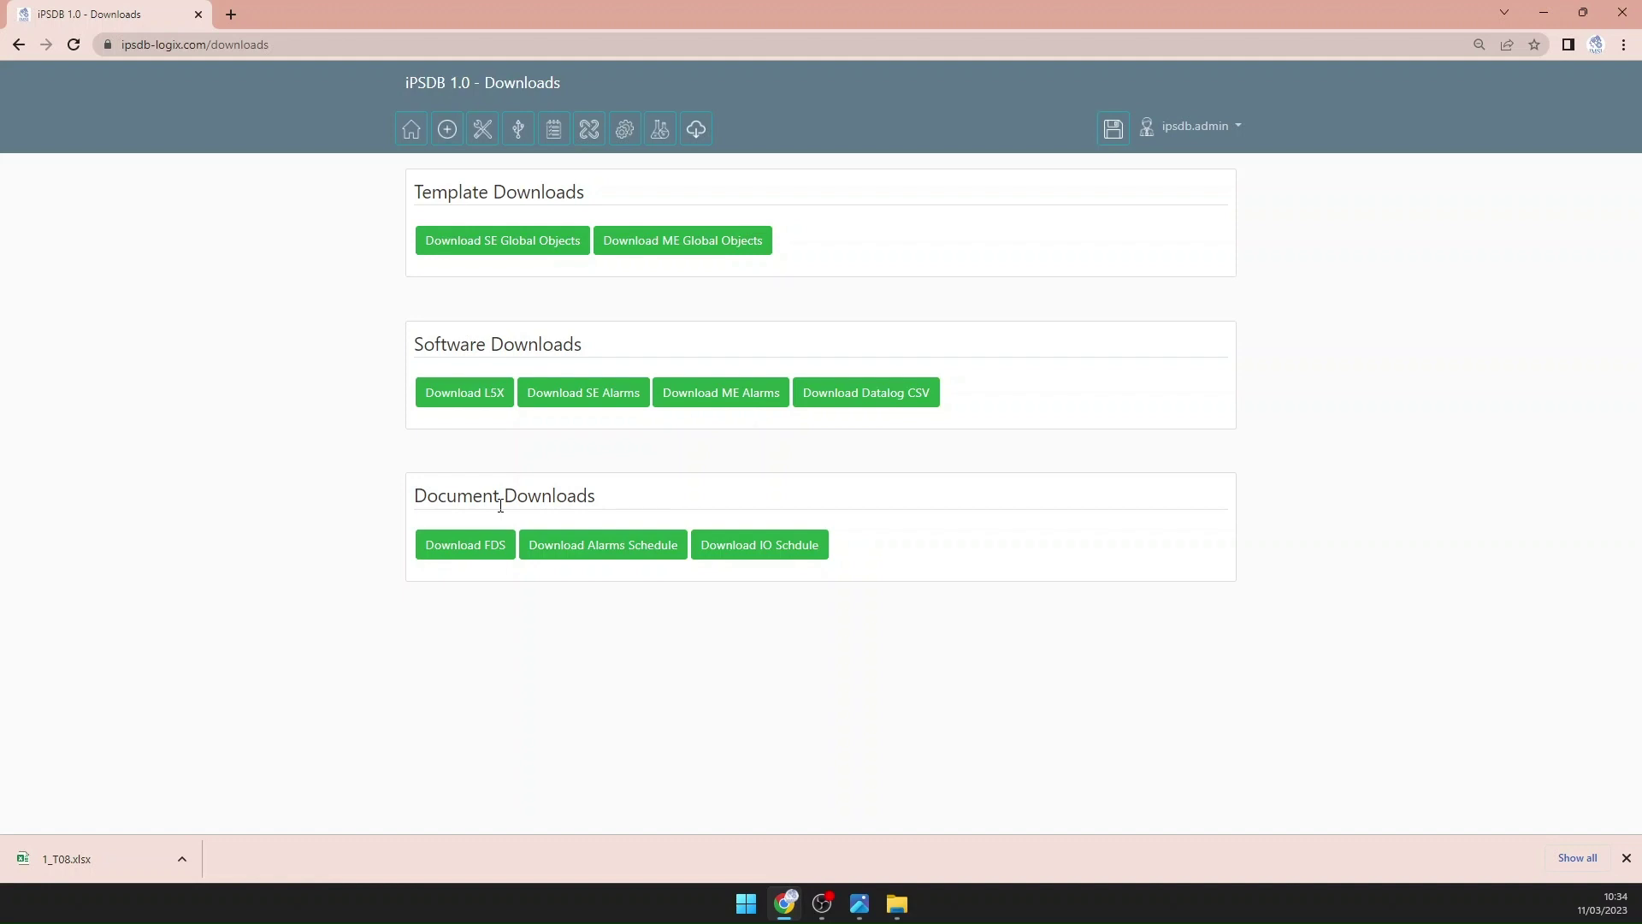
pyautogui.click(456, 547)
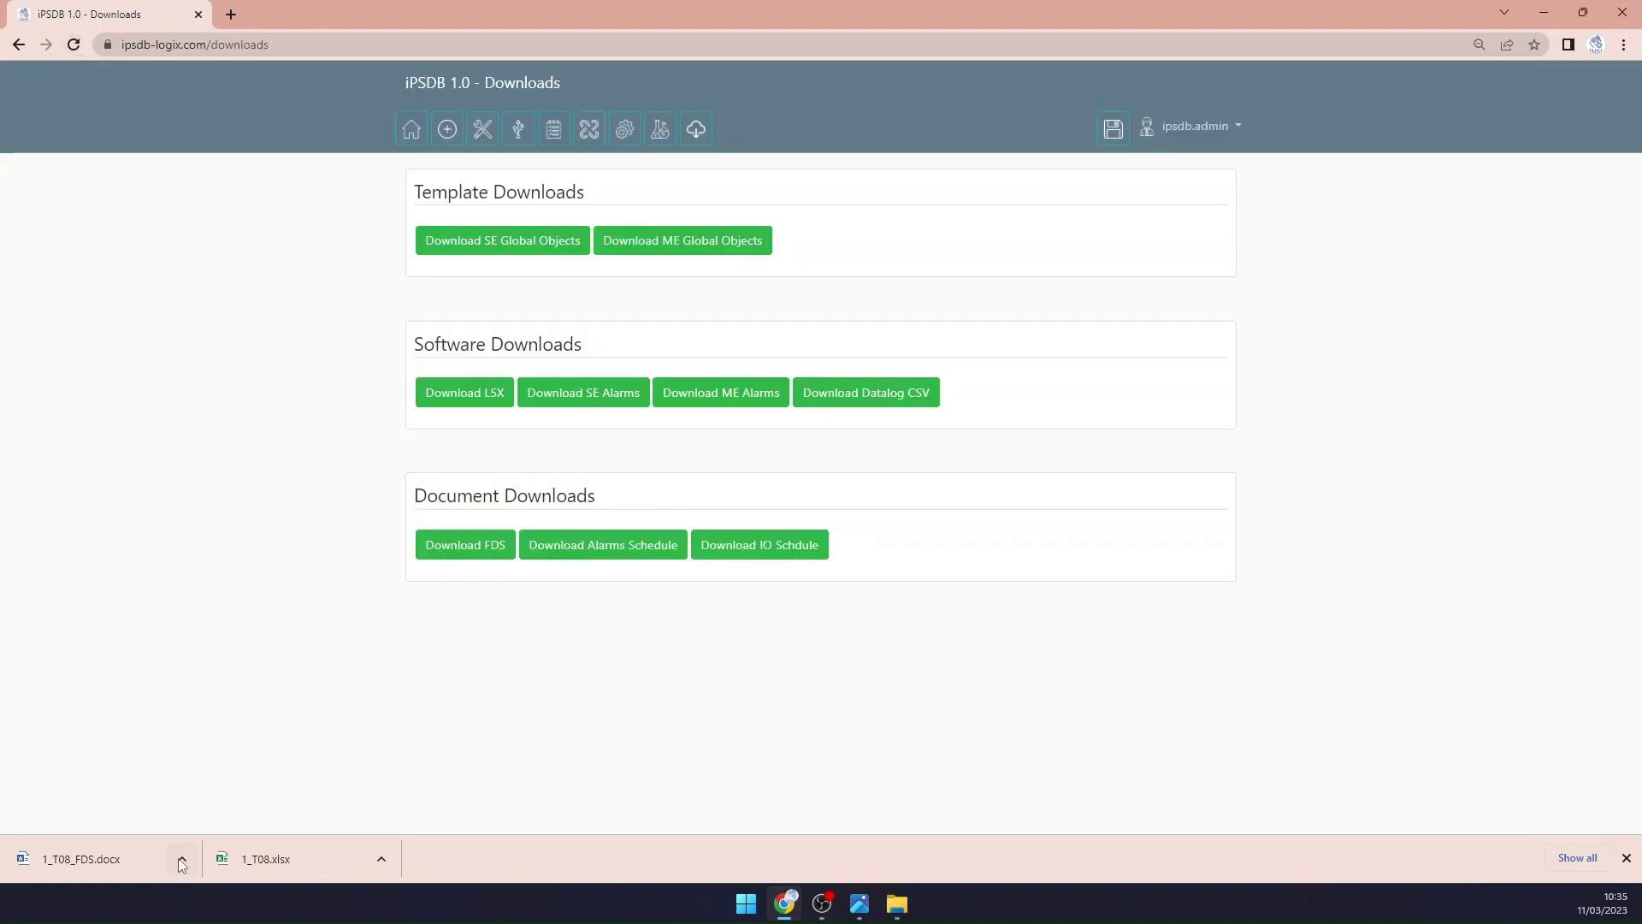
pyautogui.click(182, 858)
pyautogui.click(213, 798)
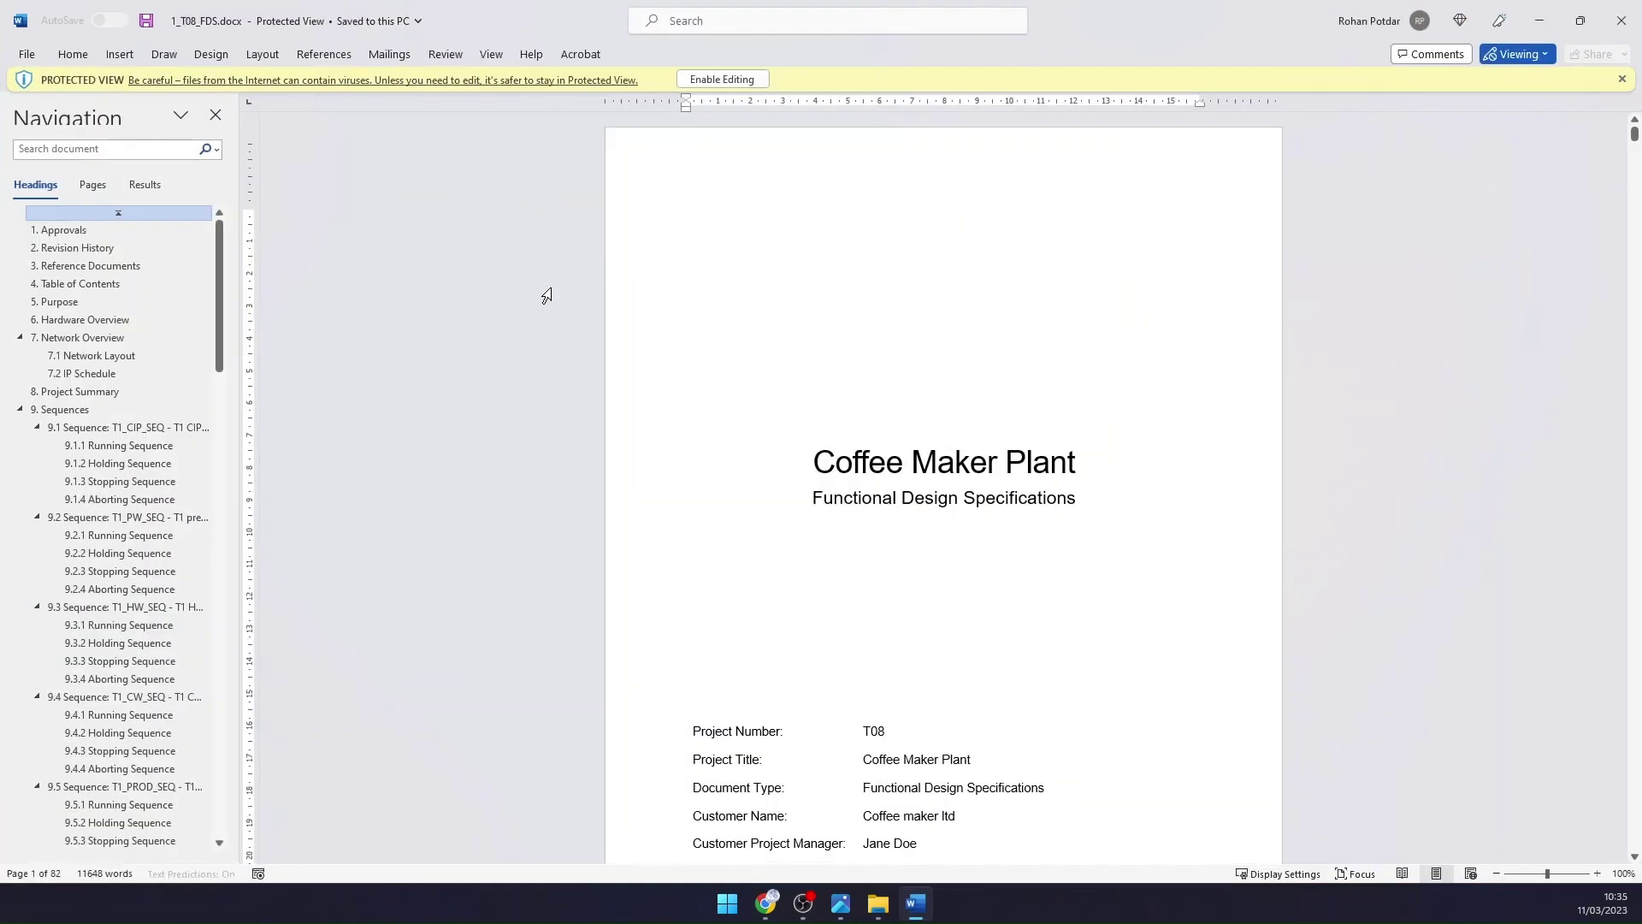
pyautogui.click(717, 80)
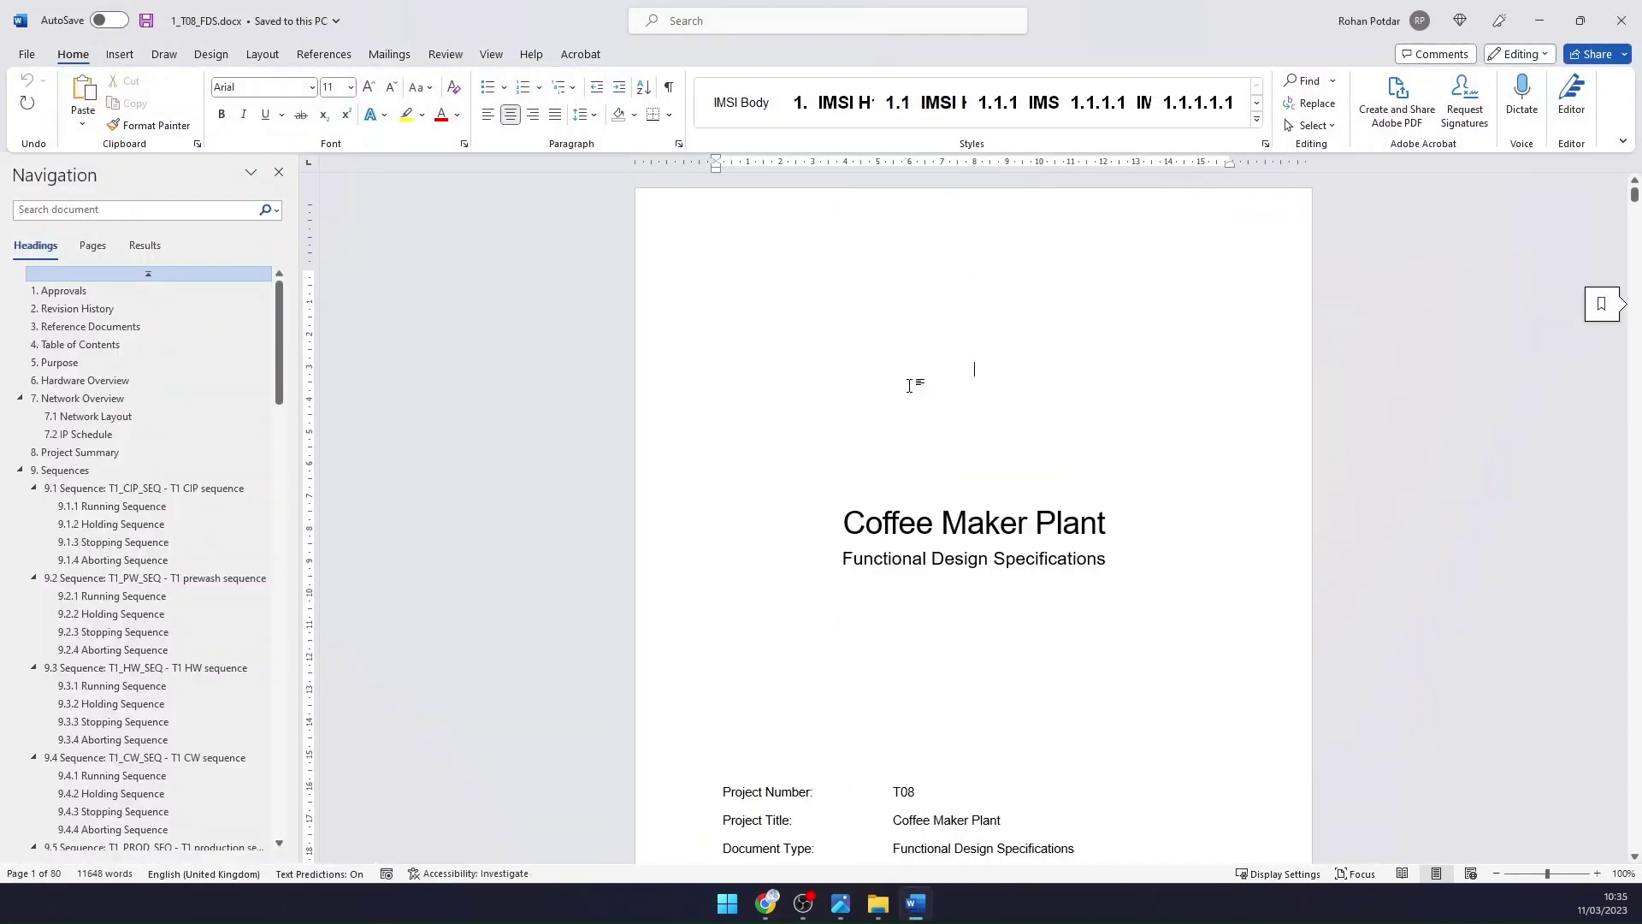
# Step: Select the whole FDS document and update all of its fields
pyautogui.hotkey('ctrl', 'a')
pyautogui.rightClick(970, 530)
pyautogui.click(1035, 696)
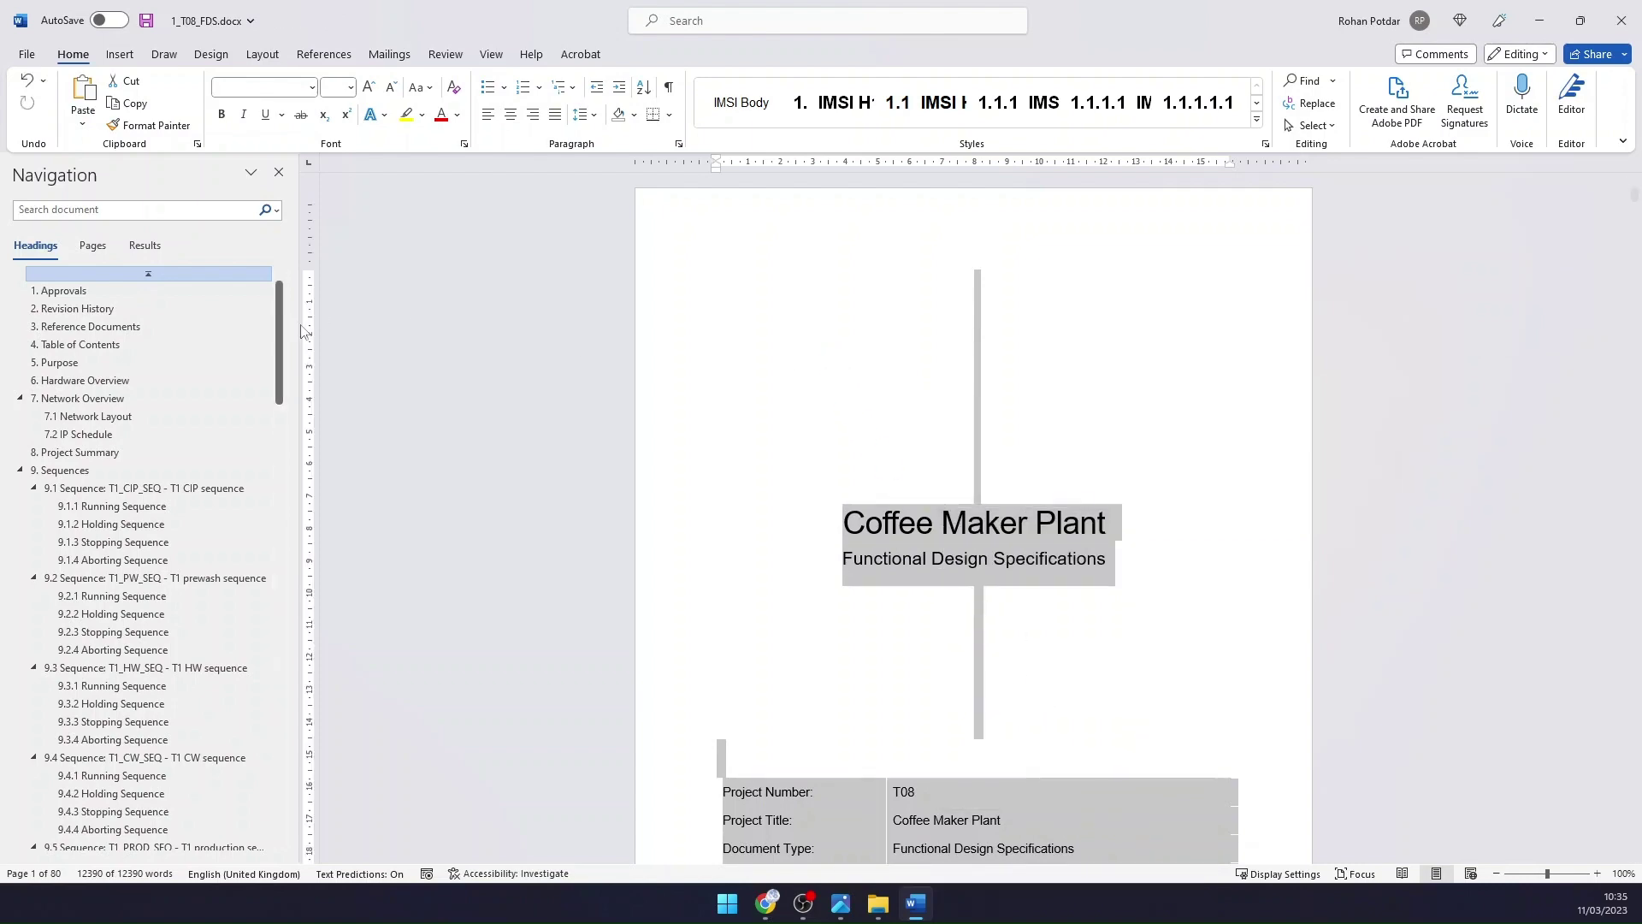
# Step: Update the fields in the page header above the Approvals section and close the header
pyautogui.scroll(-8, 818, 359)
pyautogui.scroll(1, 911, 521)
pyautogui.doubleClick(914, 517)
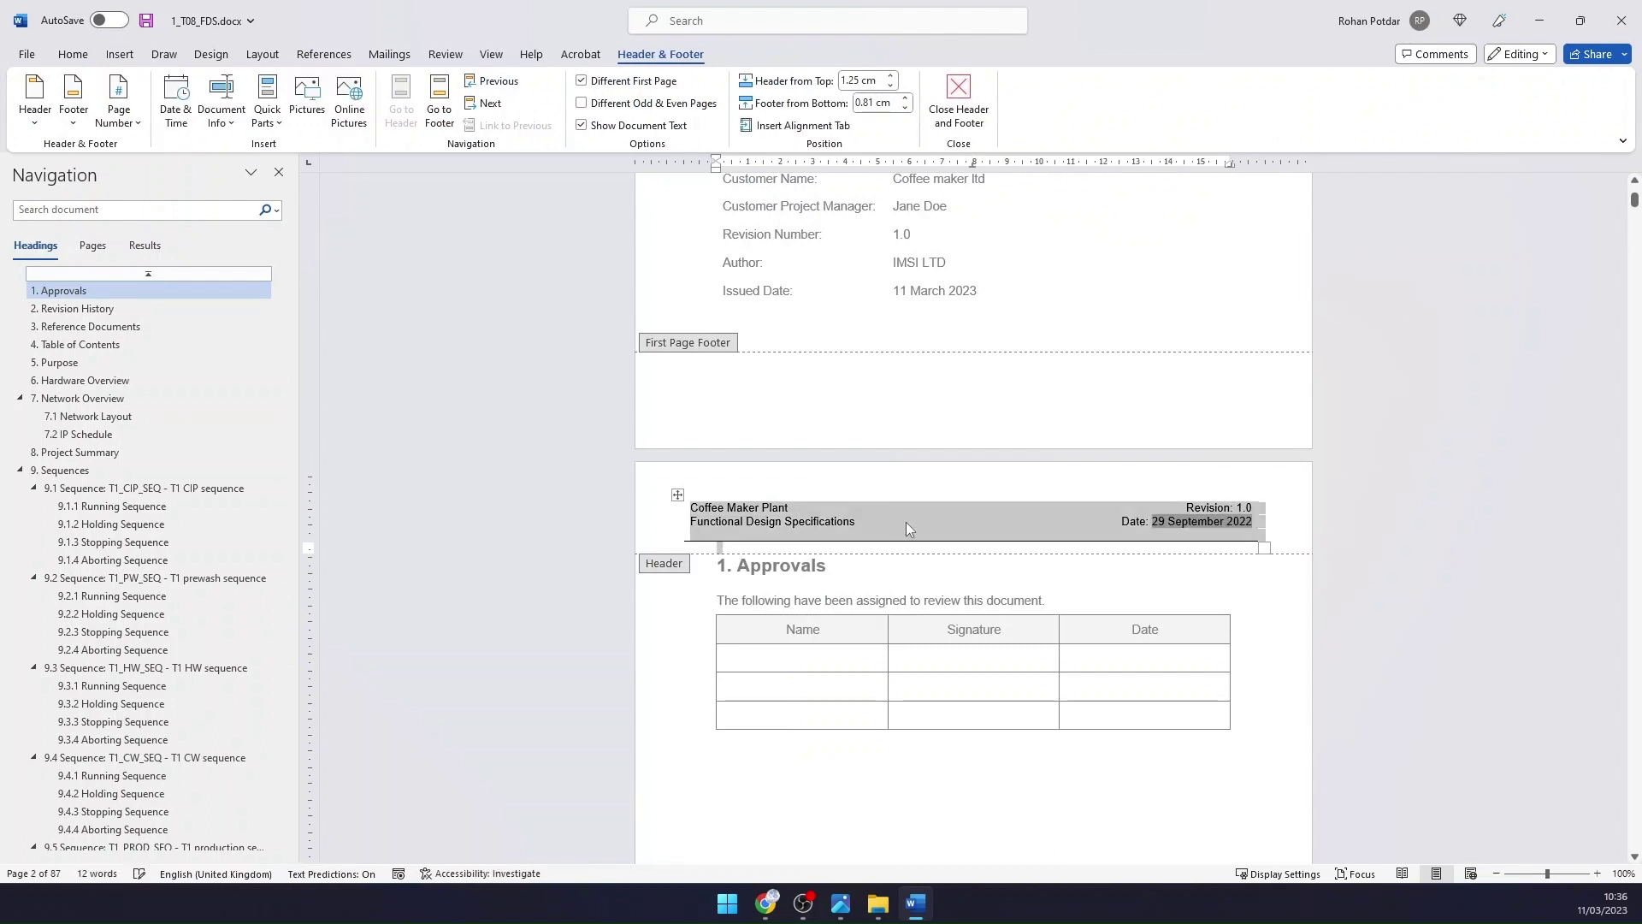
pyautogui.rightClick(907, 521)
pyautogui.click(975, 695)
pyautogui.click(959, 101)
# Step: Review the document sections from Approvals to Project Summary, including the IP schedule and the placeholder summary text
pyautogui.scroll(-15, 792, 311)
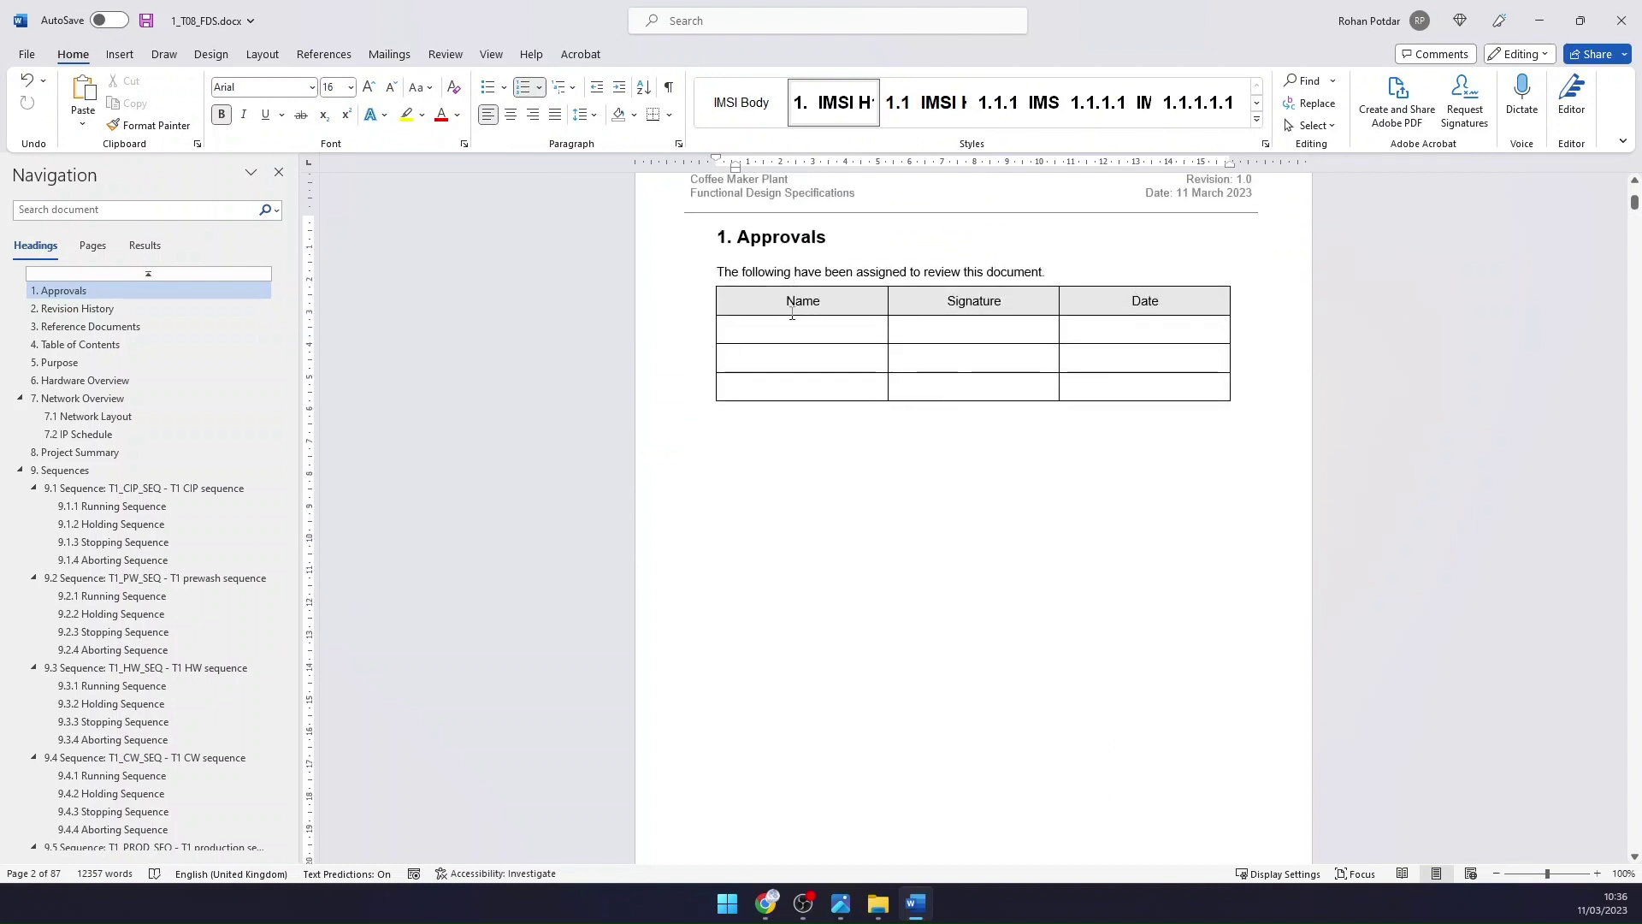
pyautogui.scroll(-13, 777, 301)
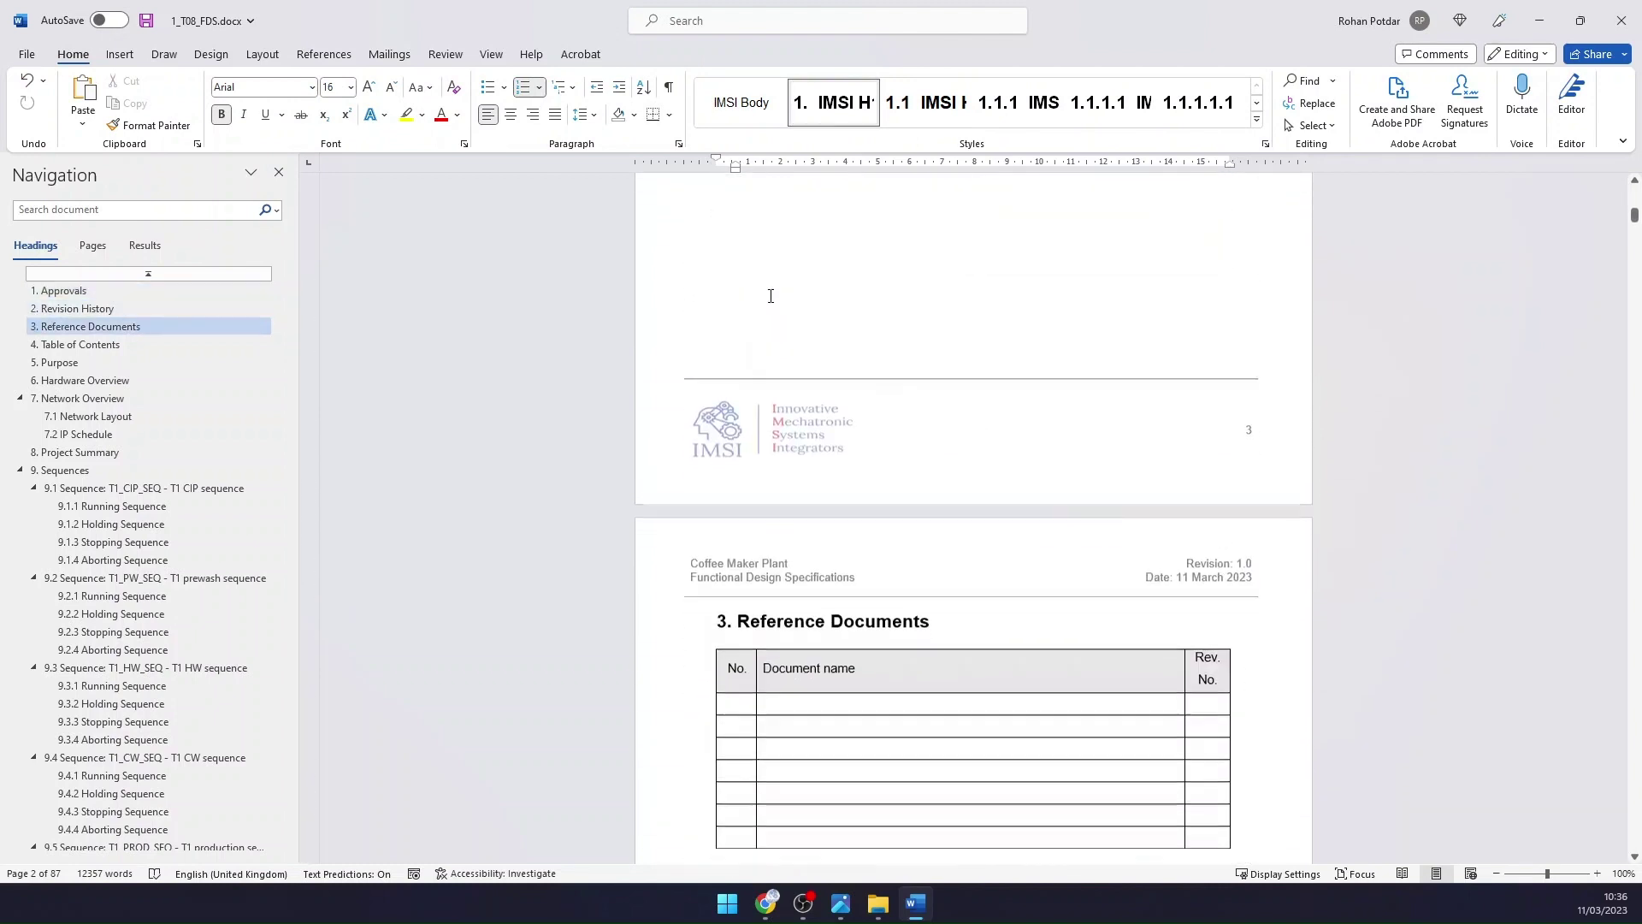
pyautogui.scroll(-1, 181, 331)
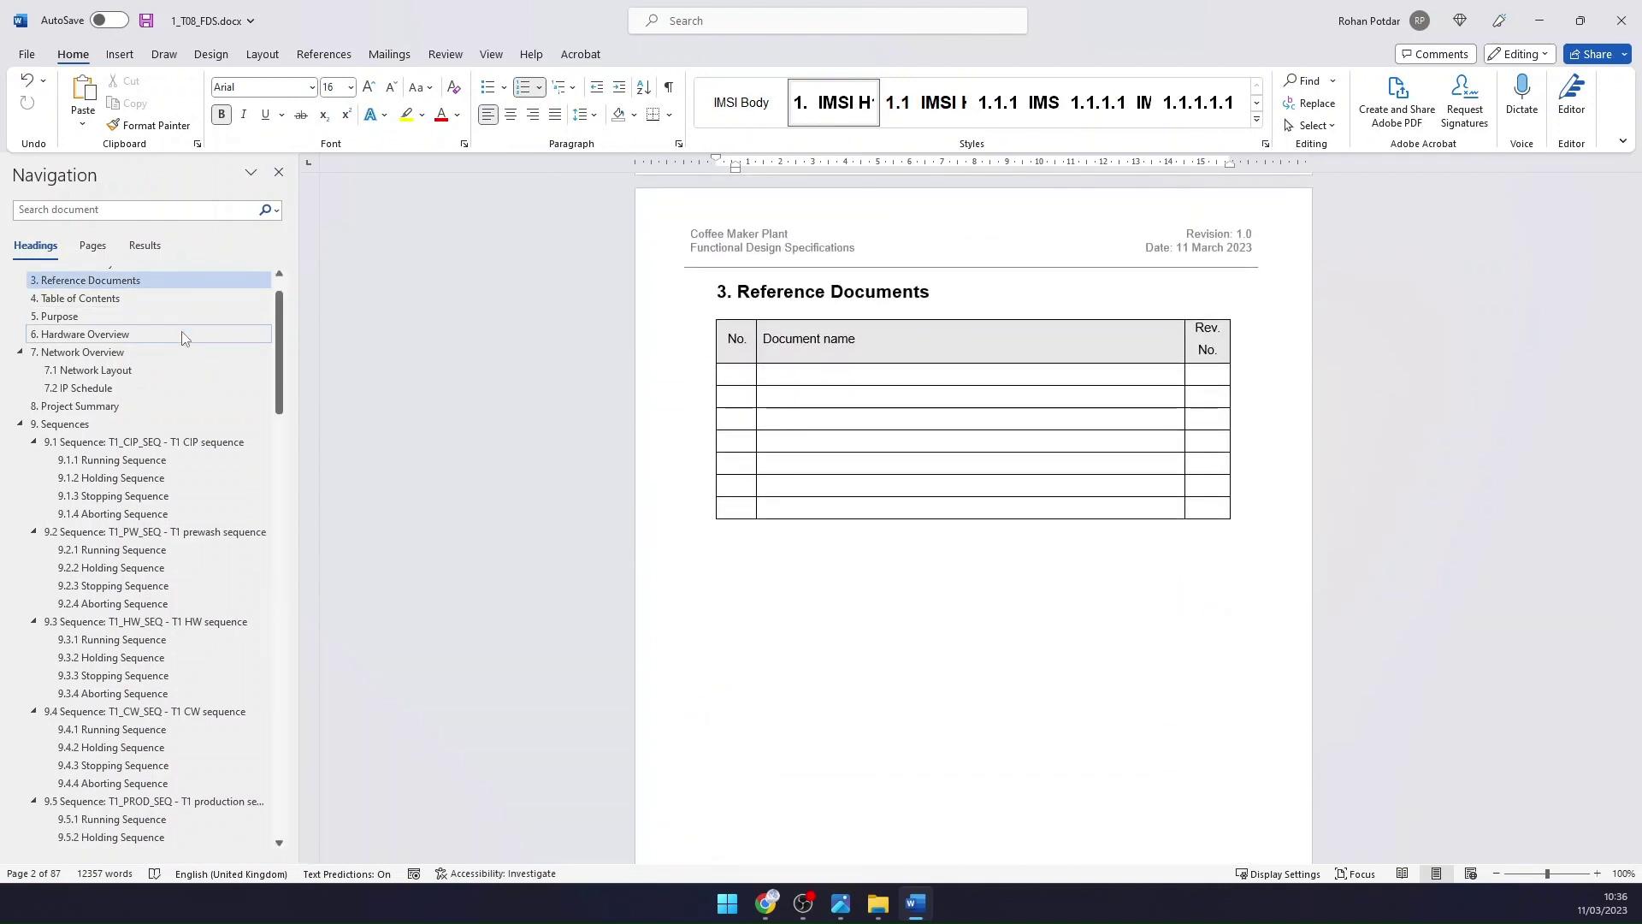
pyautogui.click(174, 298)
pyautogui.click(168, 317)
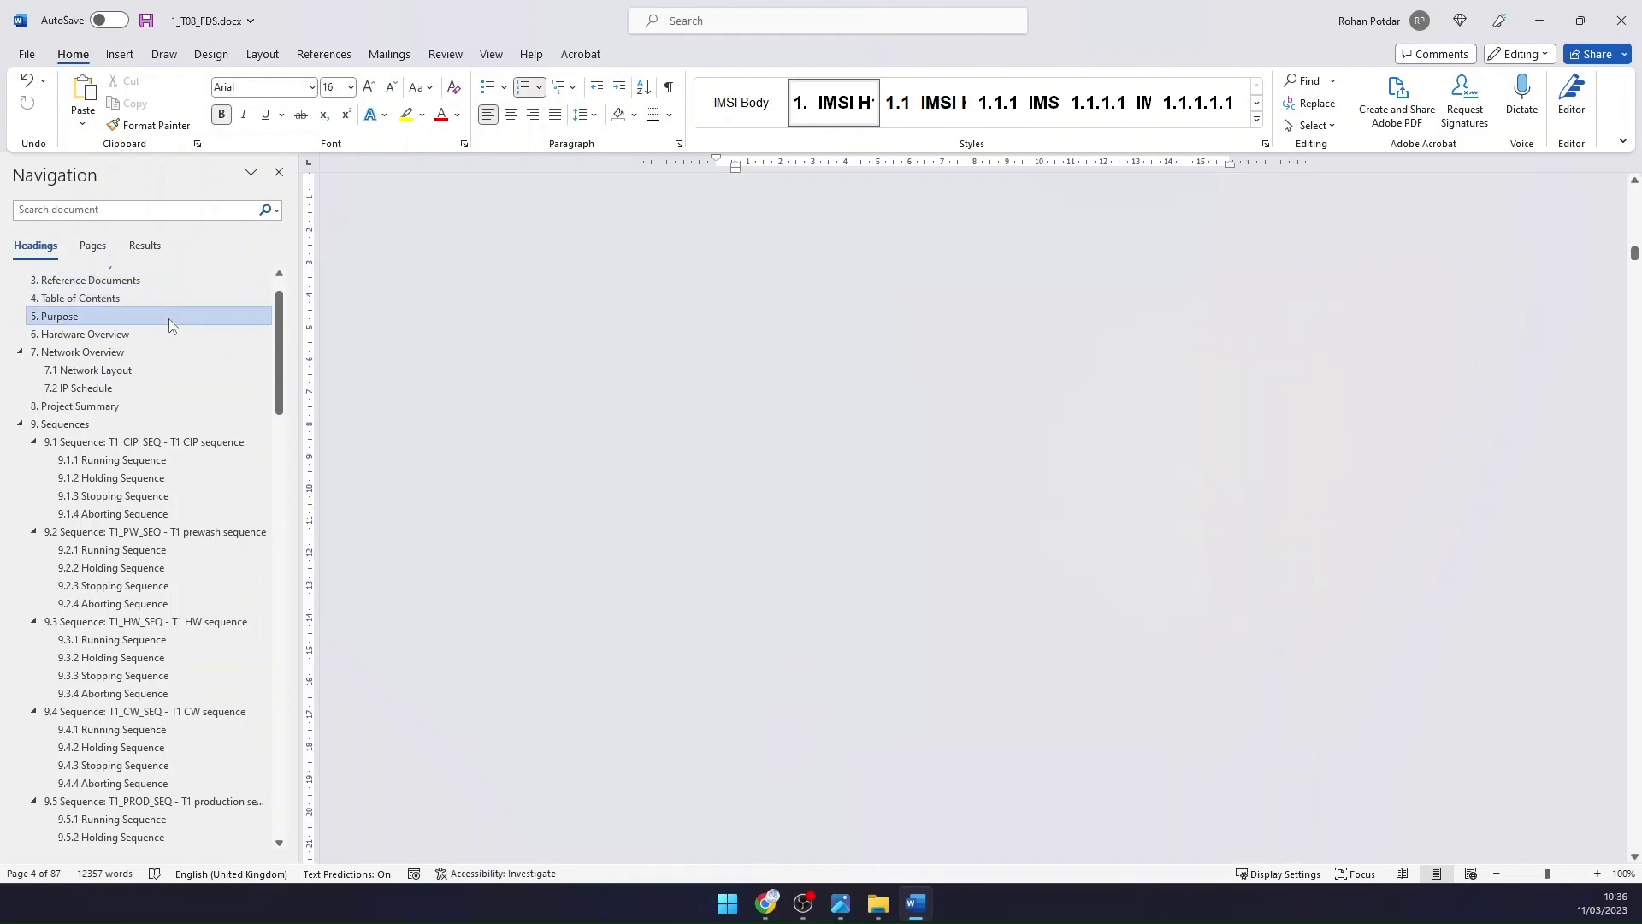
pyautogui.click(167, 336)
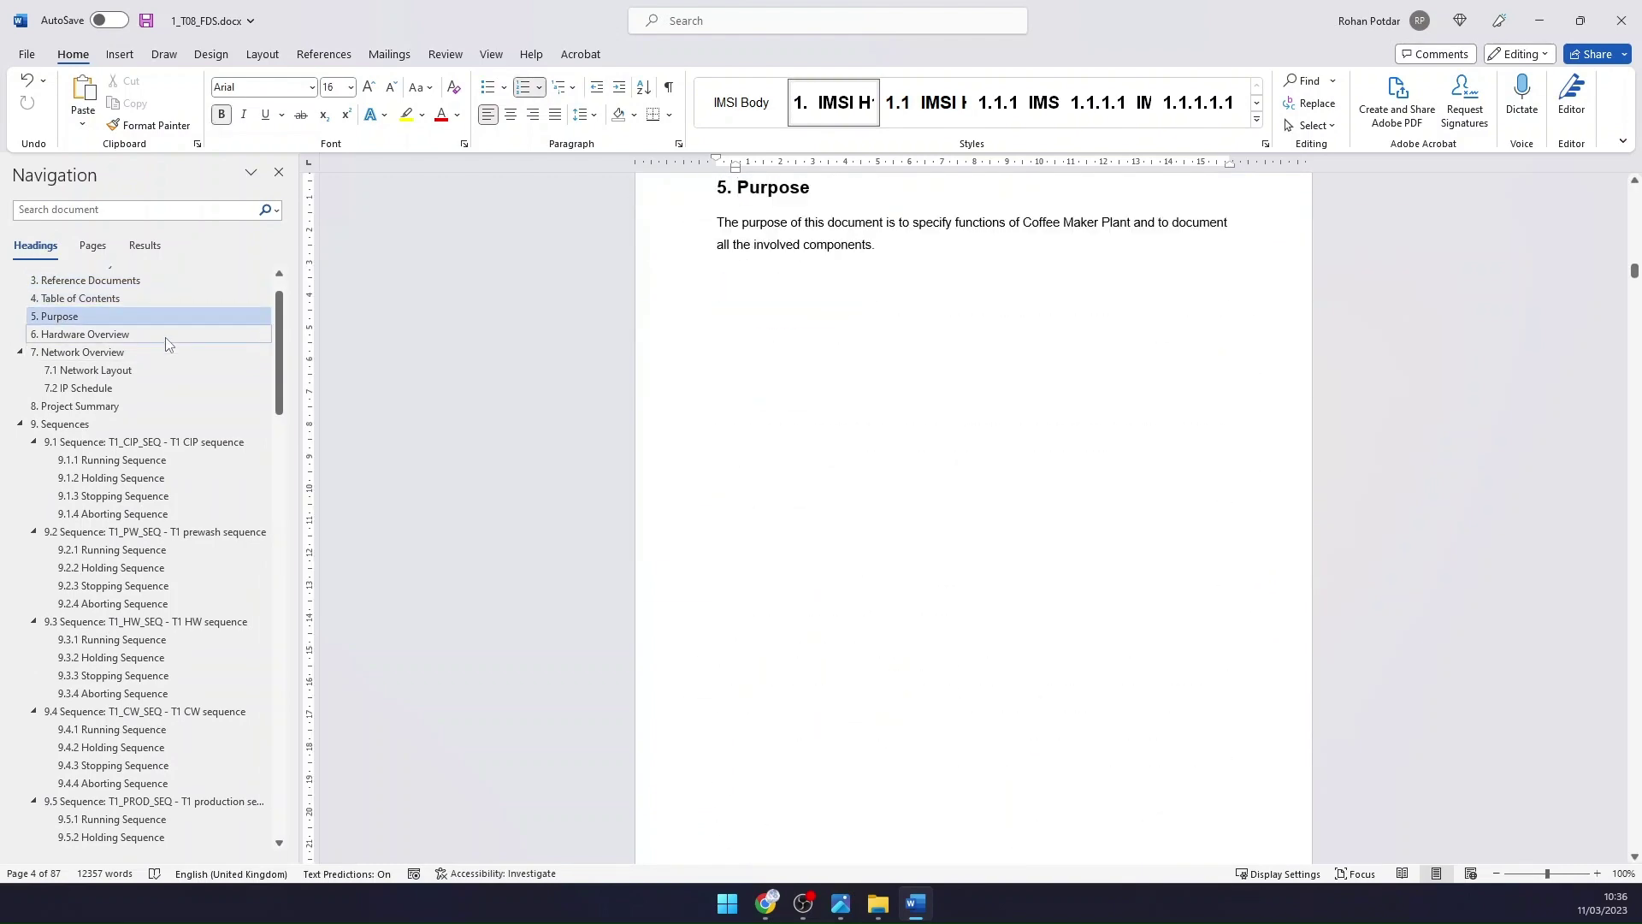
pyautogui.click(166, 353)
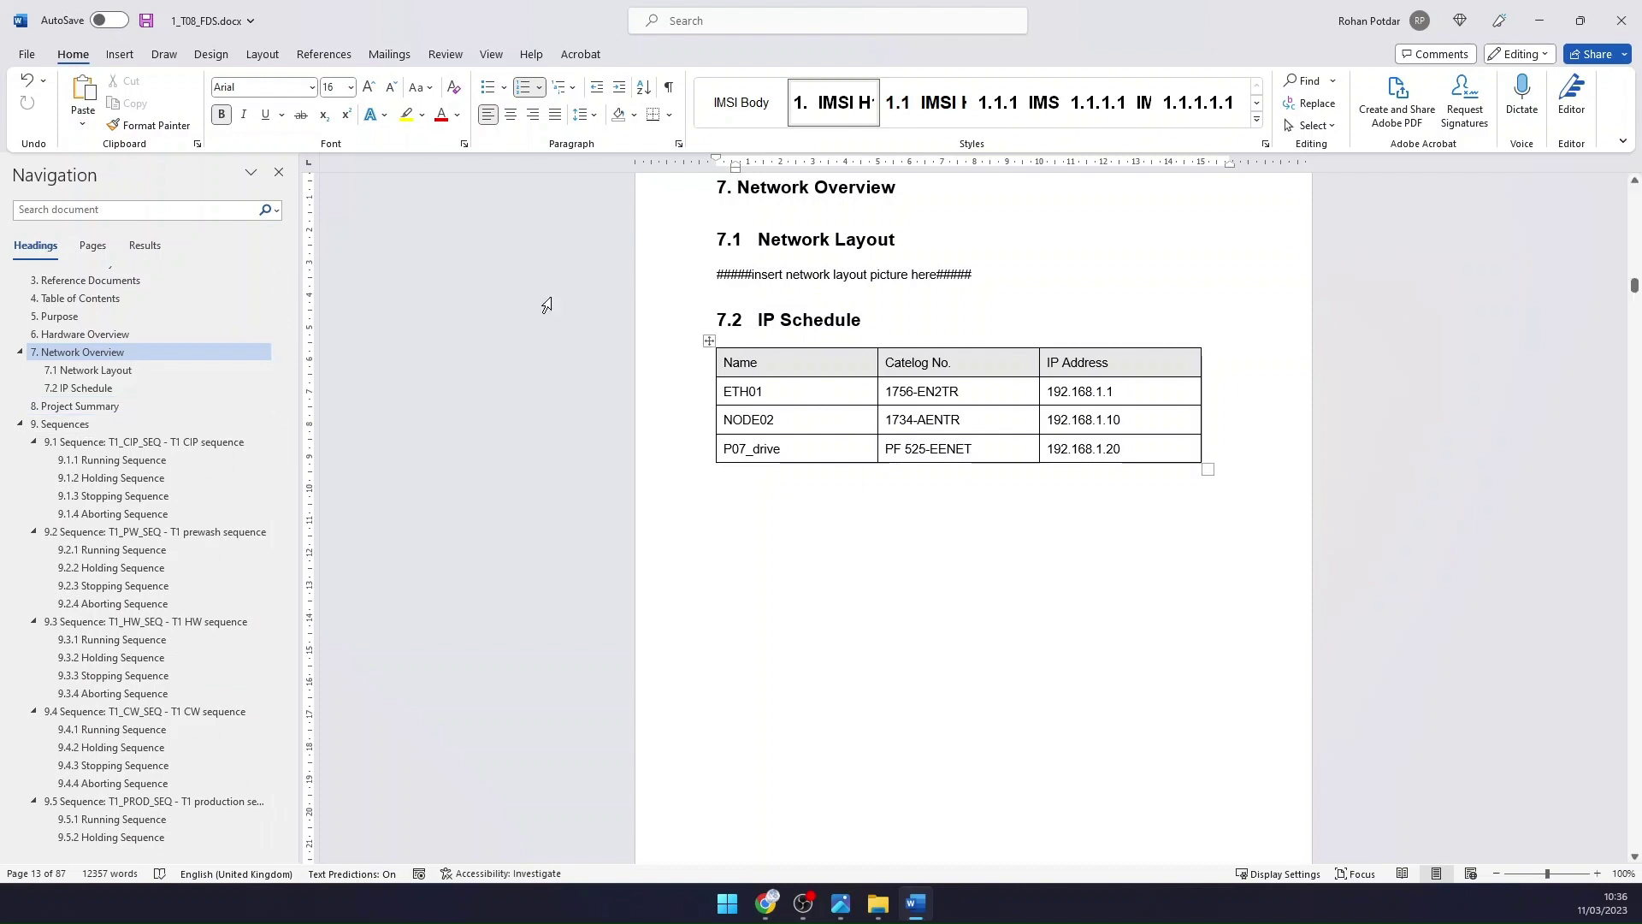
pyautogui.click(144, 414)
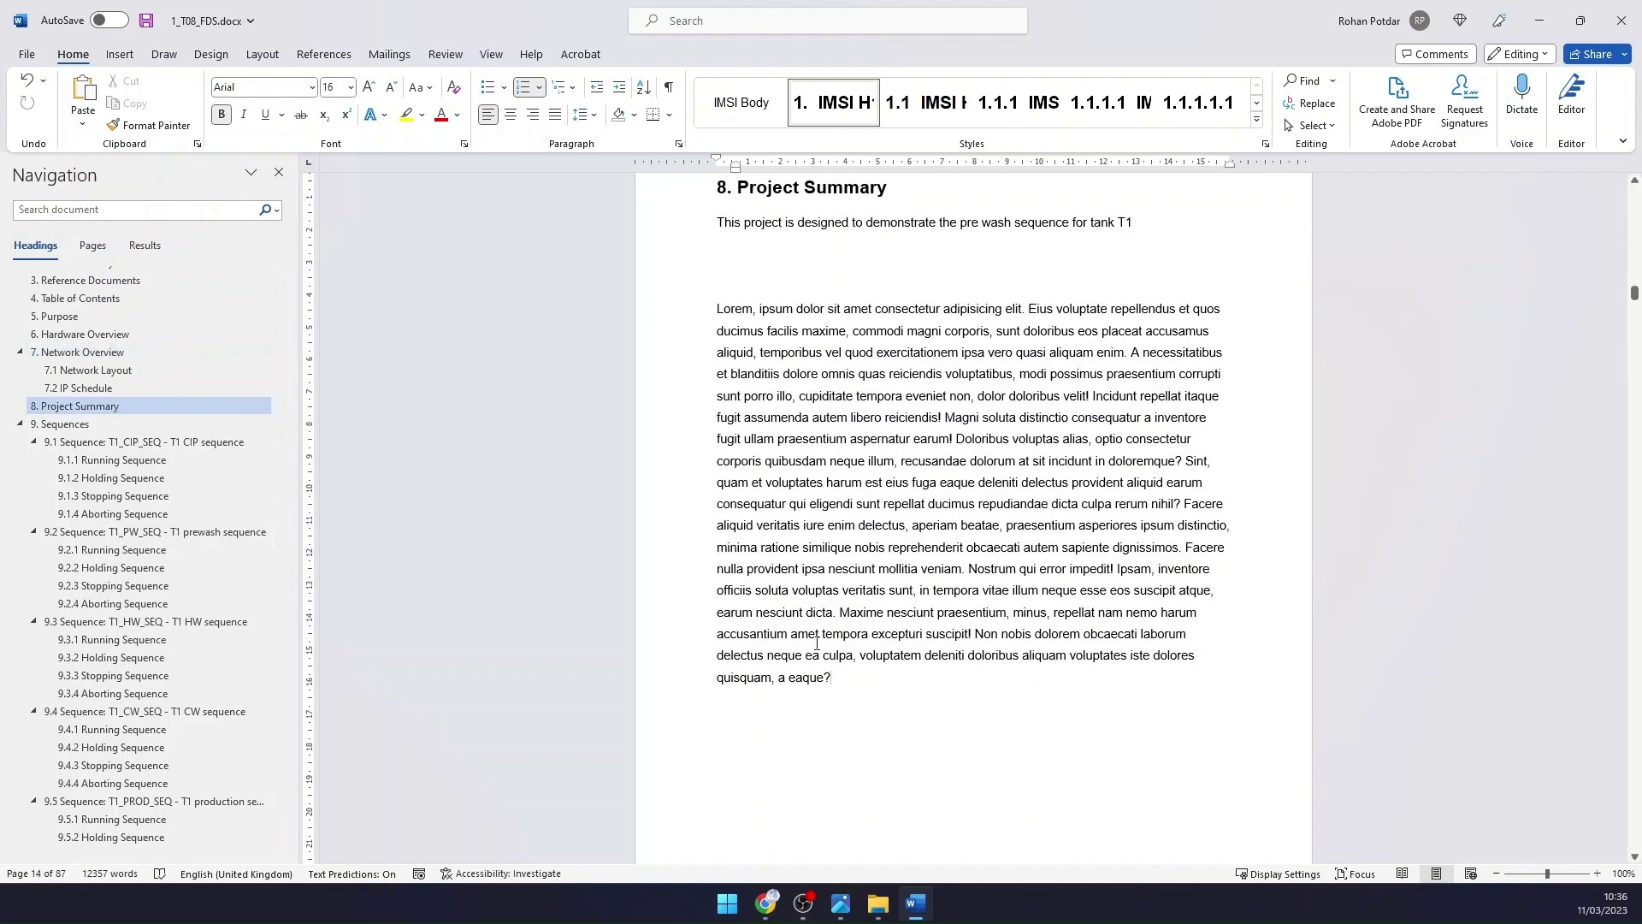
pyautogui.moveTo(831, 678); pyautogui.dragTo(715, 315)
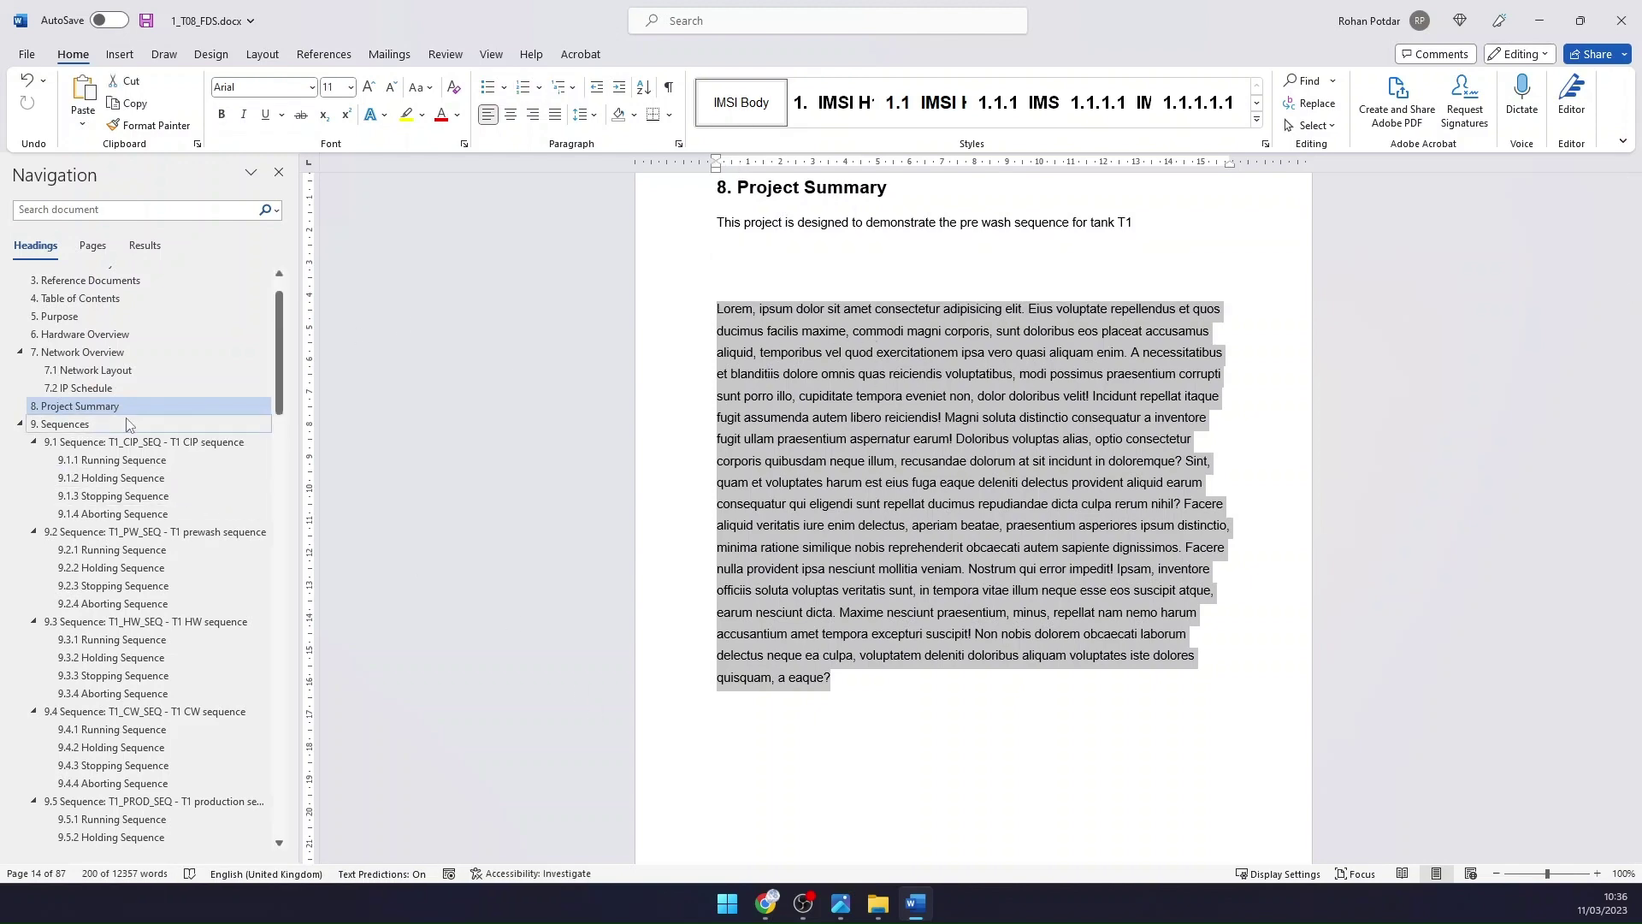
# Step: Examine the T1_CIP_SEQ placeholder description and Running Sequence table in the Sequences section
pyautogui.click(126, 423)
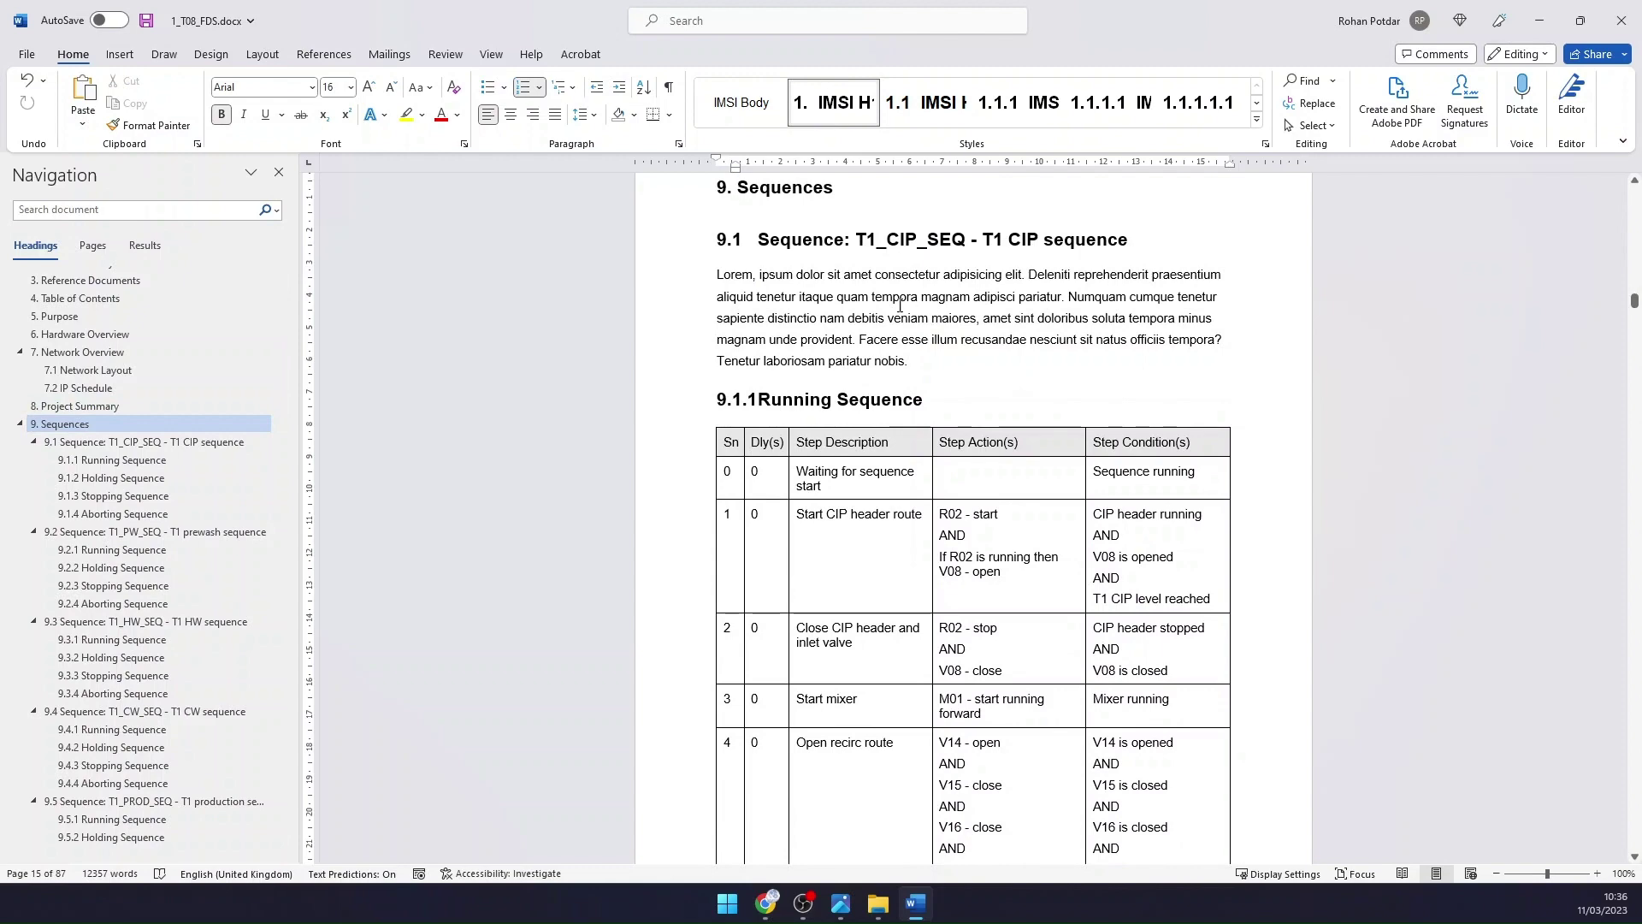
pyautogui.moveTo(828, 275); pyautogui.dragTo(1063, 401)
pyautogui.scroll(-4, 1043, 399)
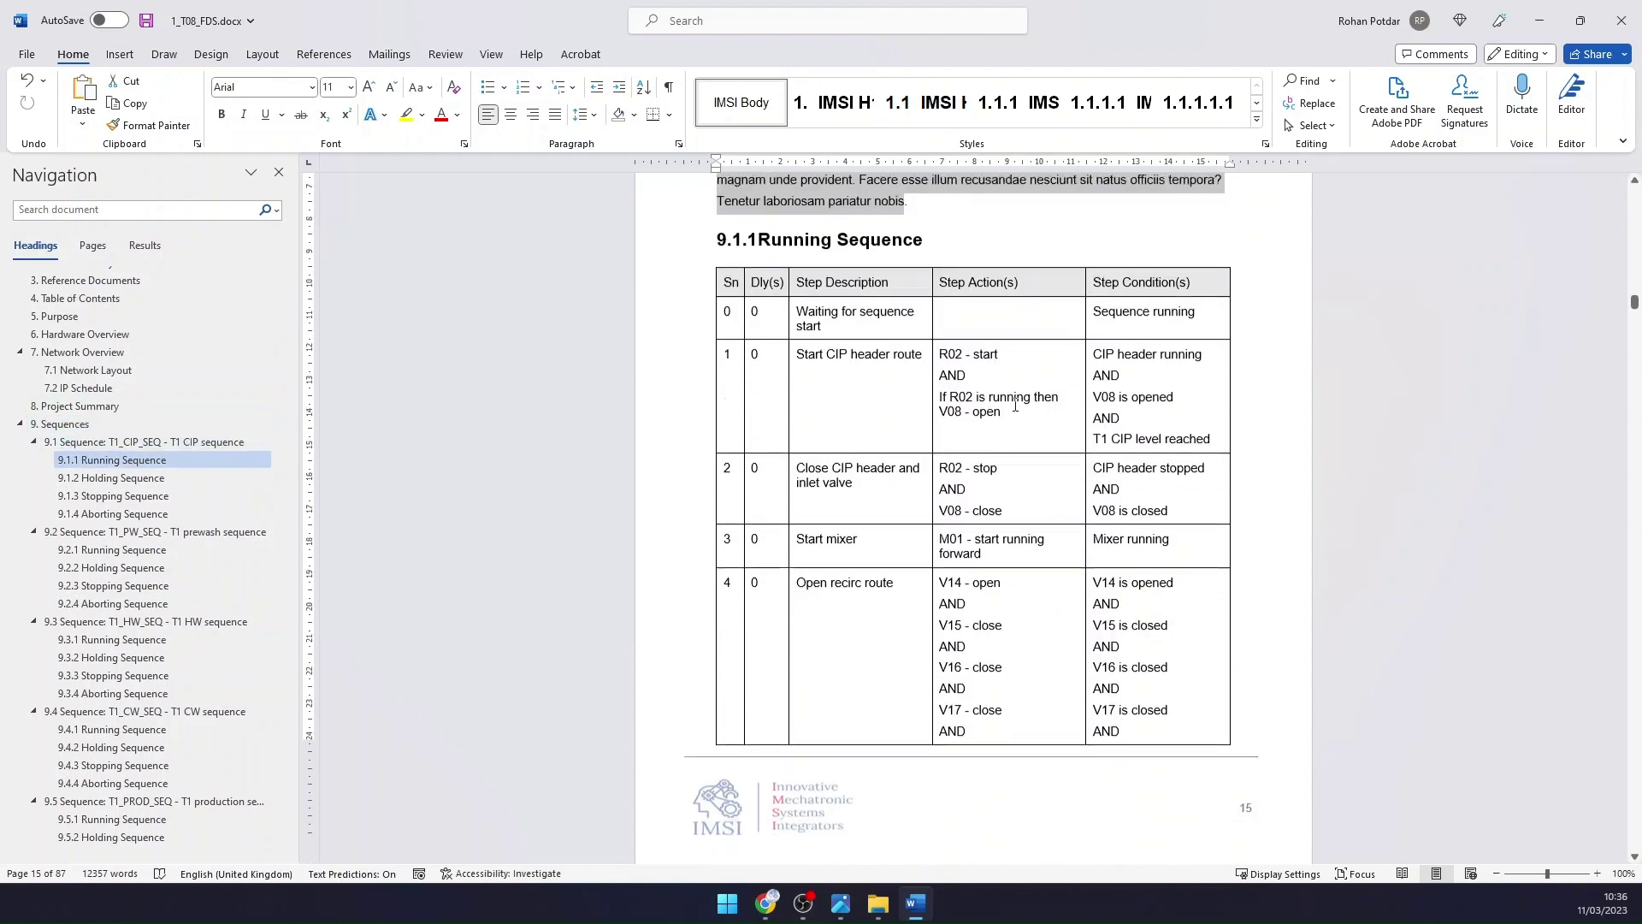
pyautogui.scroll(4, 1010, 399)
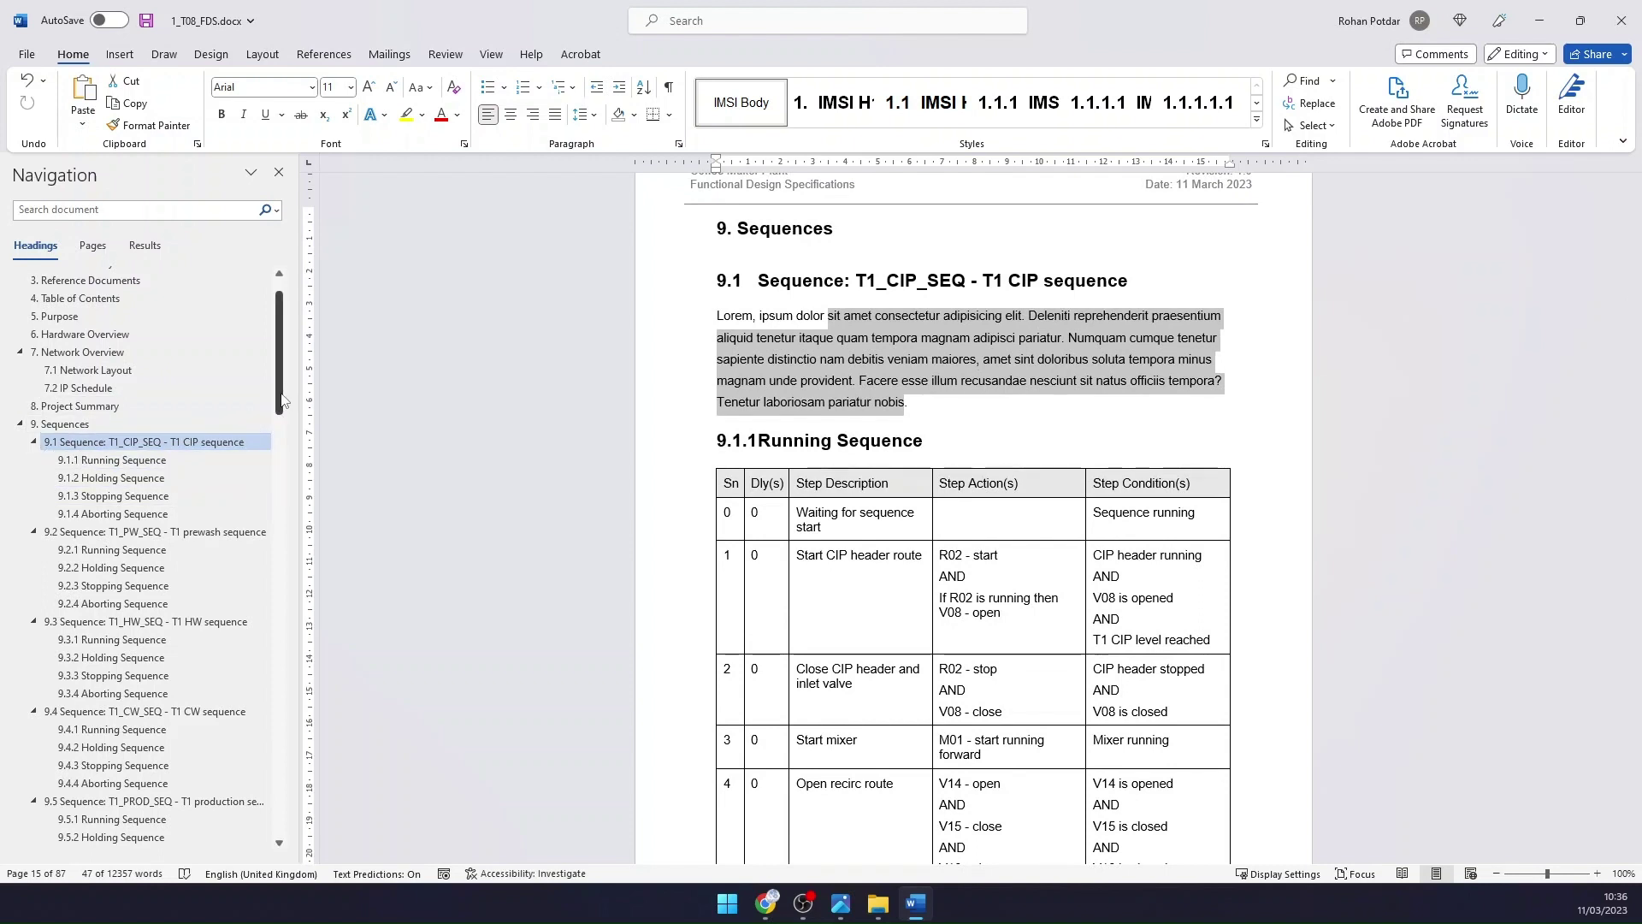
# Step: Collapse the six sequence headings 9.1 to 9.6 in the document outline
pyautogui.click(34, 443)
pyautogui.click(35, 461)
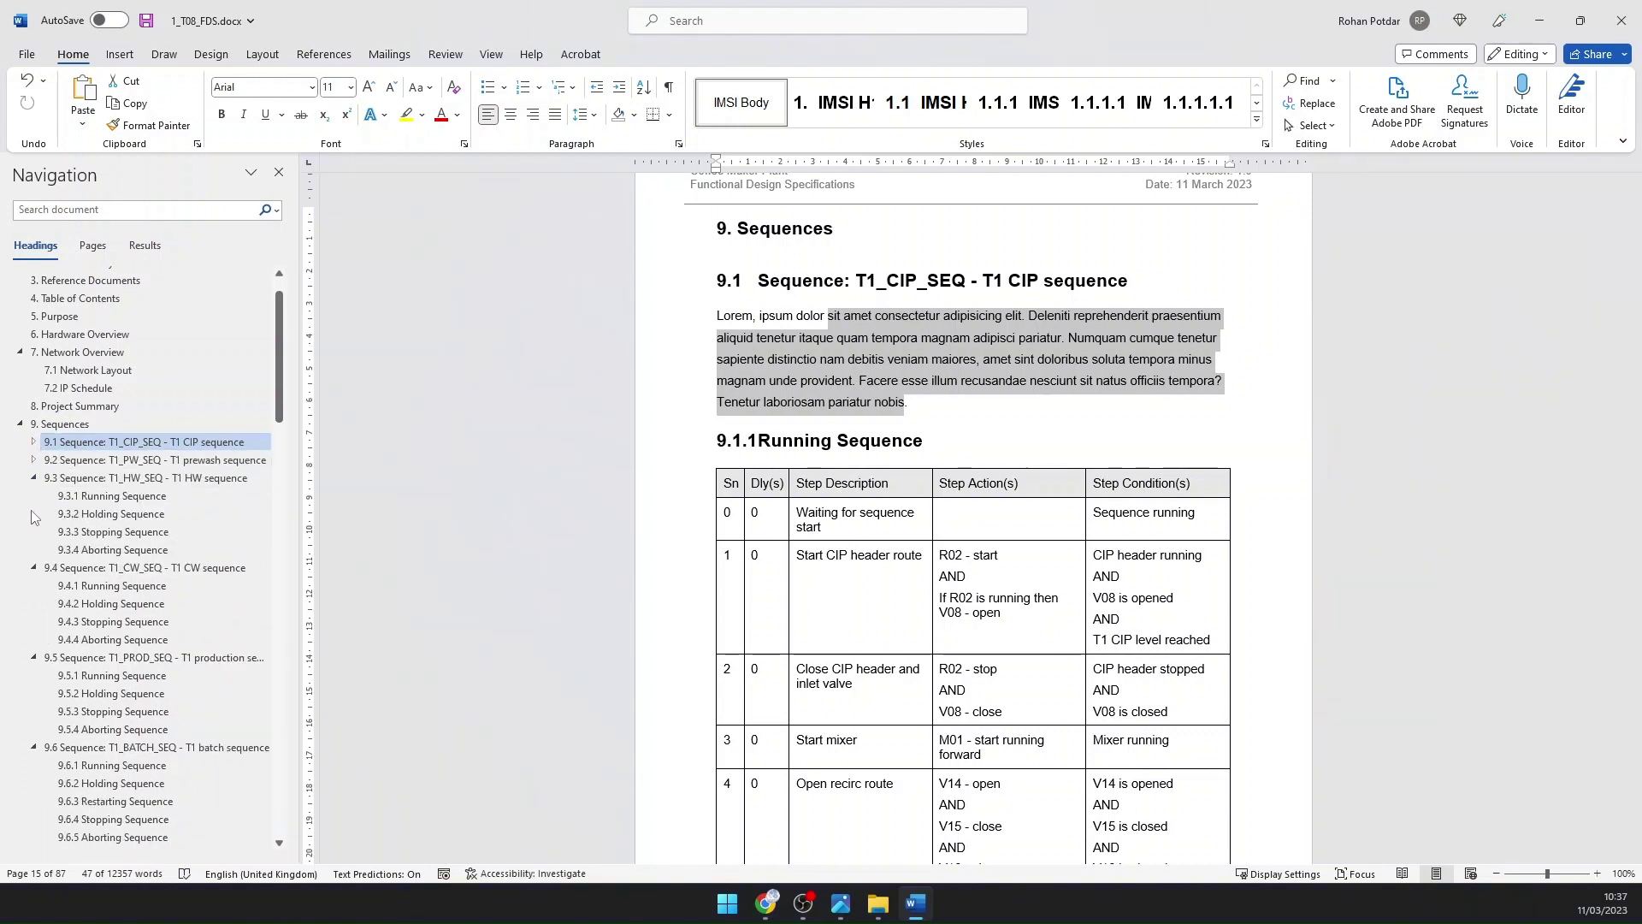
pyautogui.click(34, 479)
pyautogui.click(35, 497)
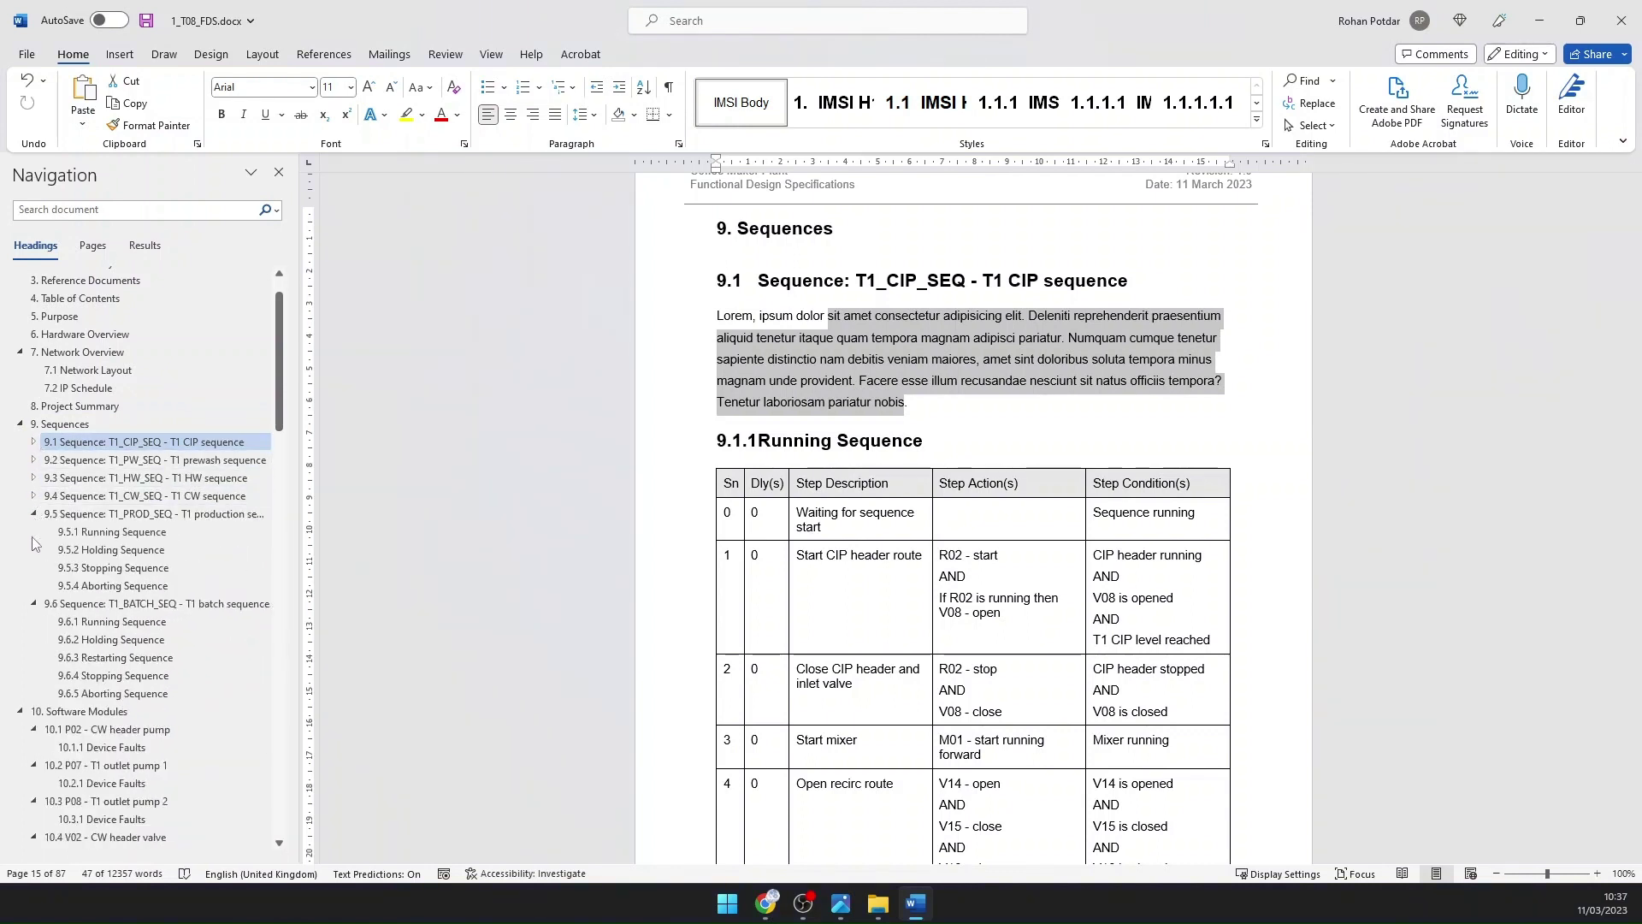
pyautogui.click(34, 515)
pyautogui.click(34, 533)
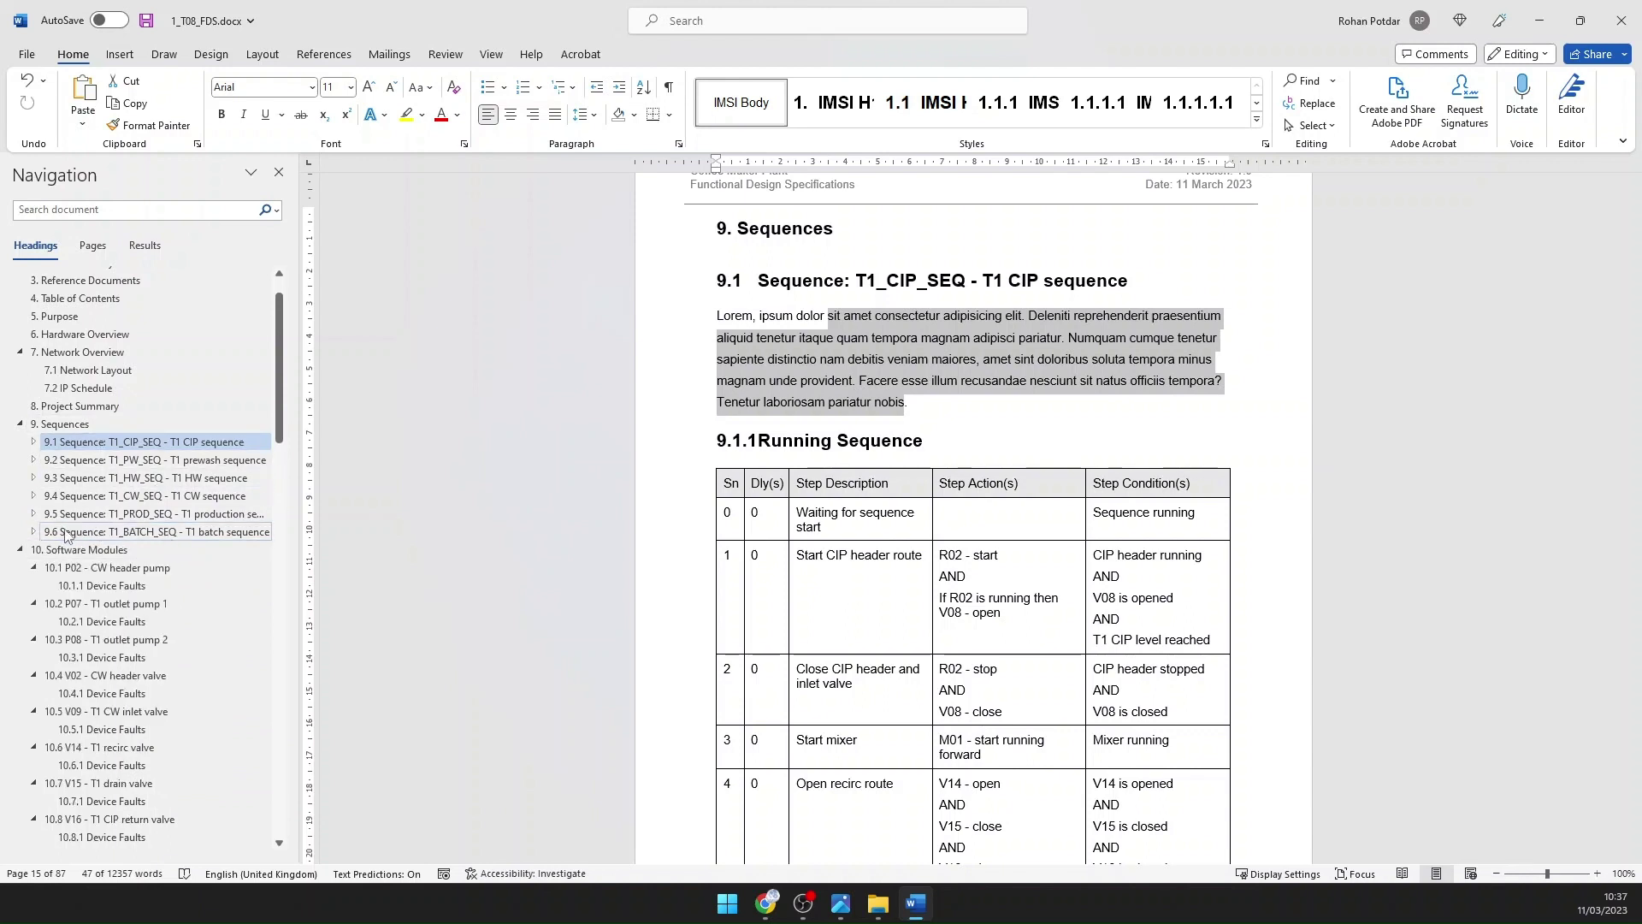
# Step: Move the T1_BATCH_SEQ section to first place in chapter 9 and T1_PW_SEQ to second, and collapse the T1_PW_SEQ heading
pyautogui.moveTo(66, 534); pyautogui.dragTo(76, 442)
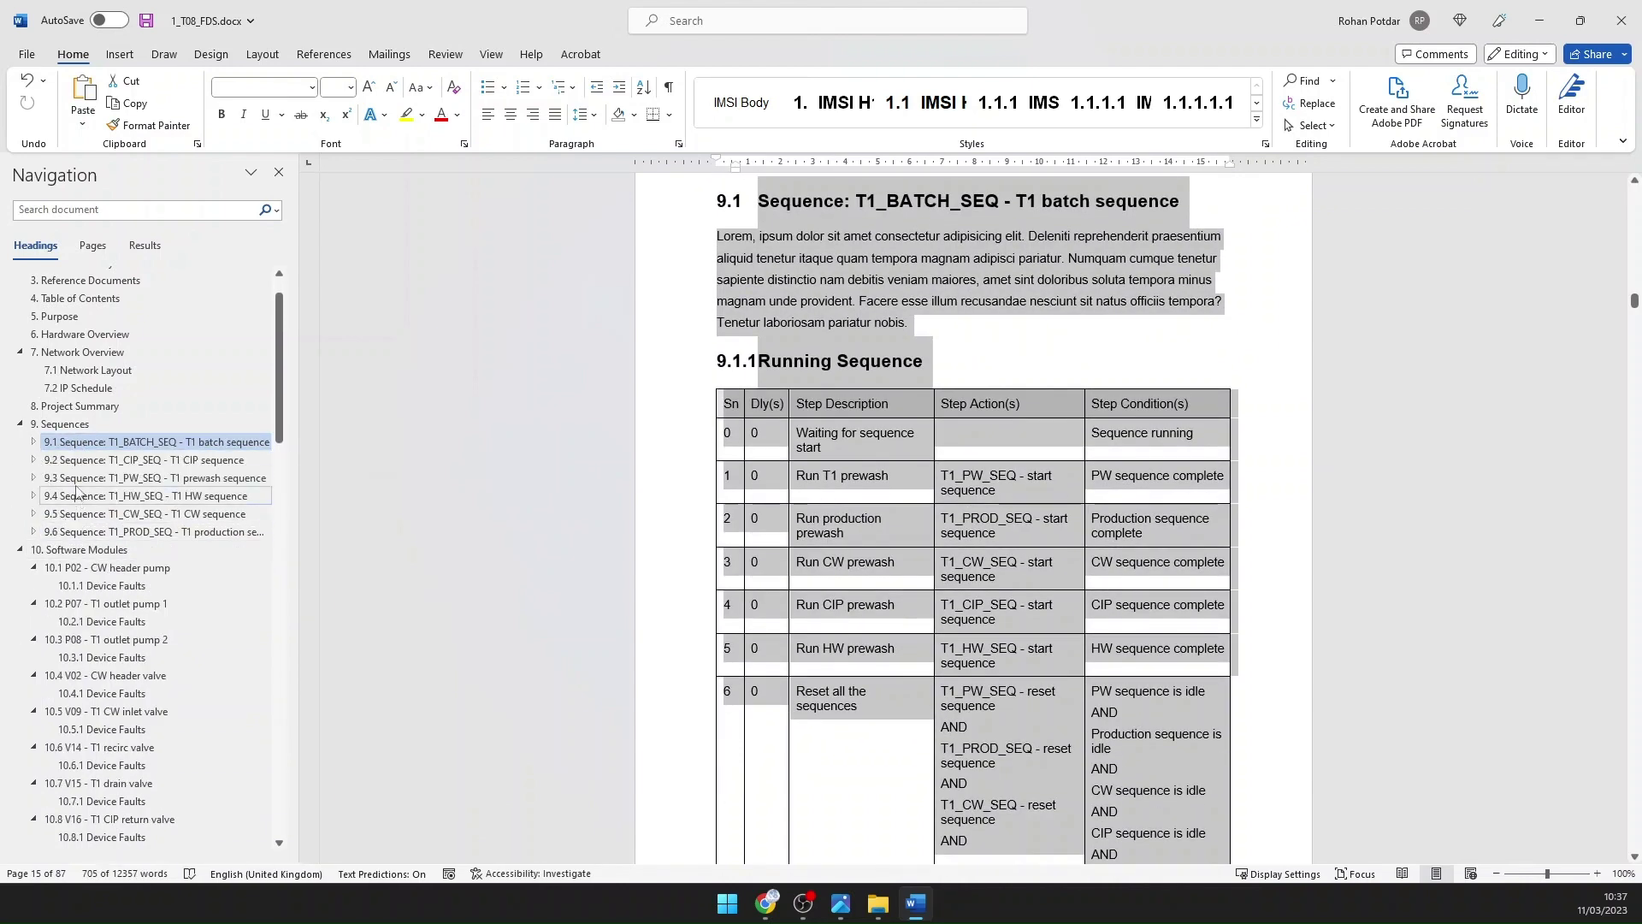
pyautogui.moveTo(75, 481)
pyautogui.mouseDown()
pyautogui.moveTo(77, 453)
pyautogui.moveTo(49, 462)
pyautogui.mouseUp()
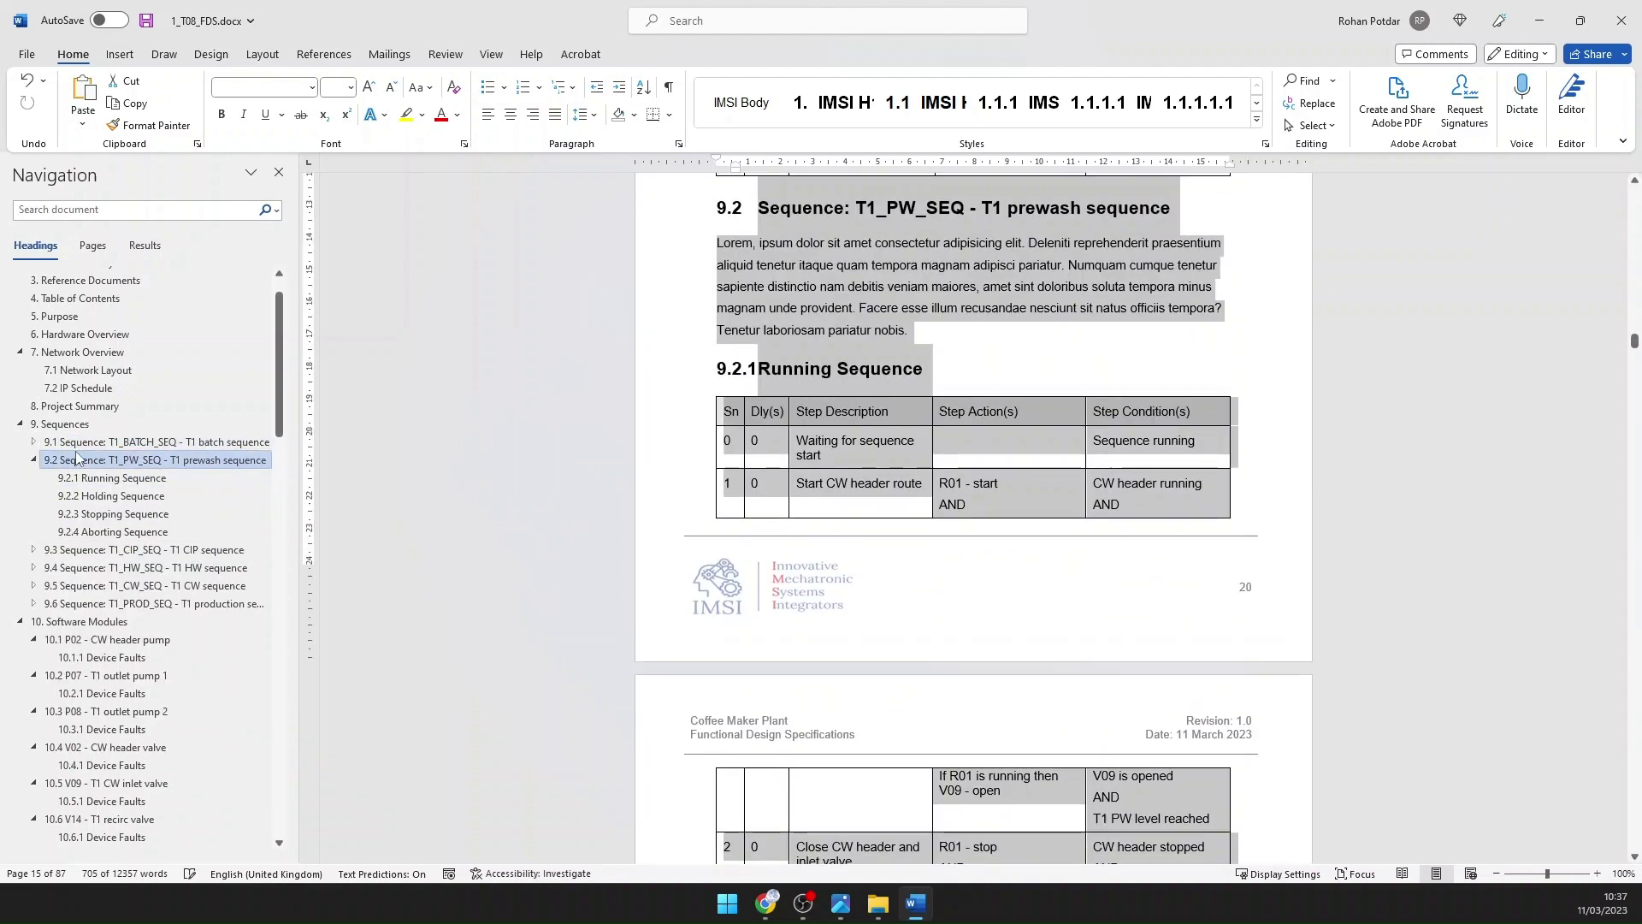
pyautogui.click(34, 460)
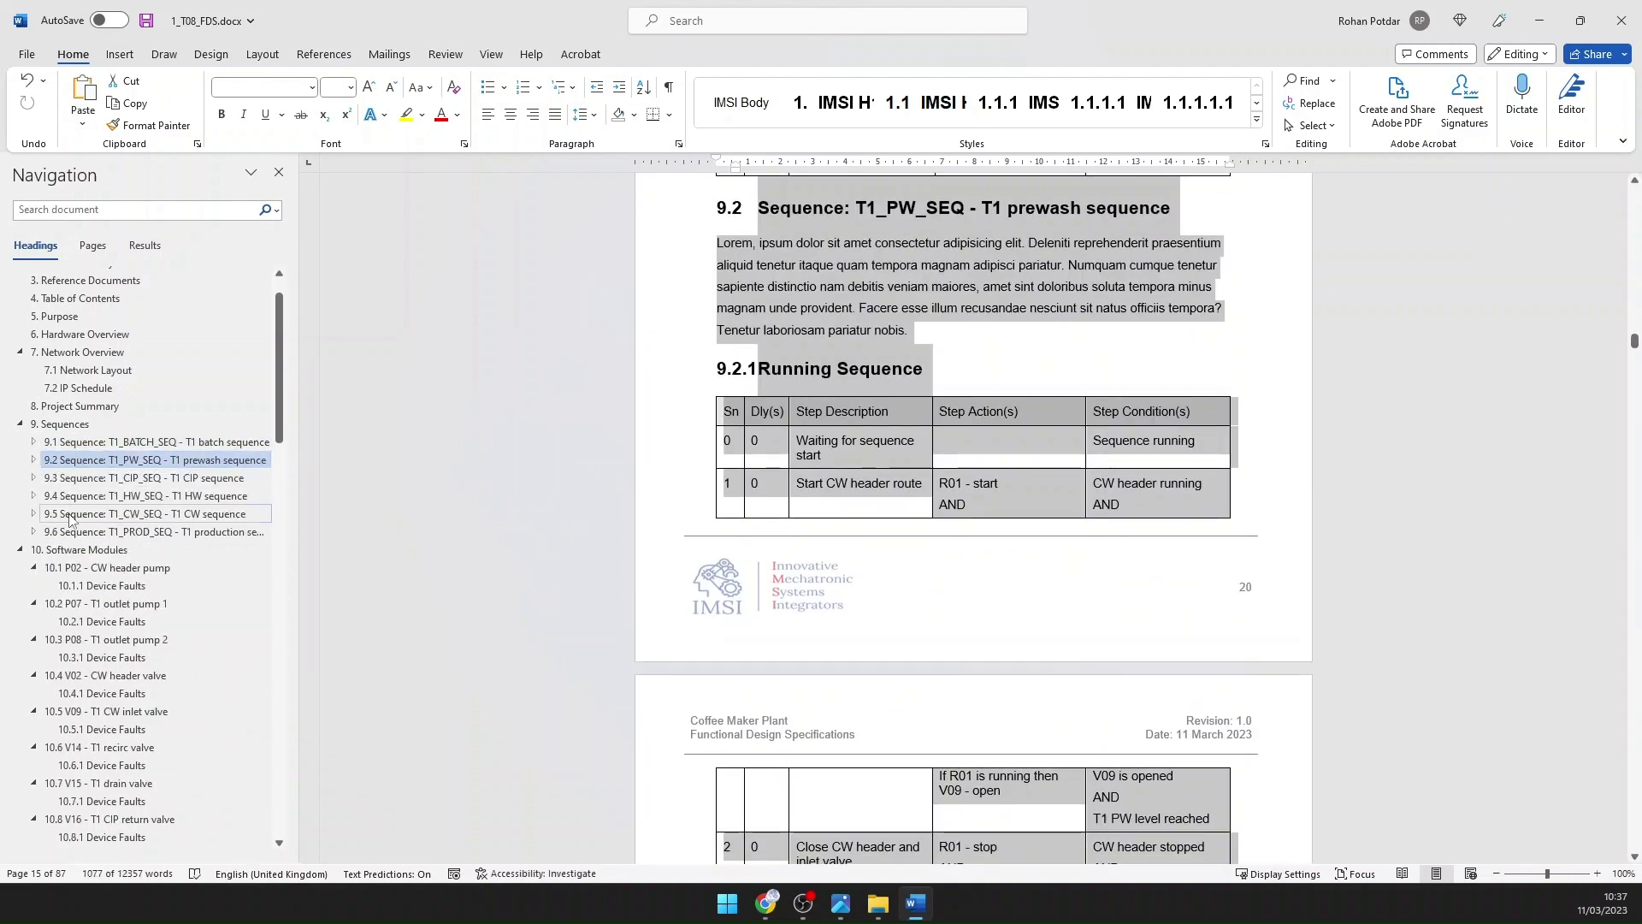
# Step: Move the T1_PROD_SEQ section to third place in chapter 9 and T1_CW_SEQ to fourth, with the T1_PROD_SEQ heading collapsed
pyautogui.moveTo(72, 531); pyautogui.dragTo(68, 485)
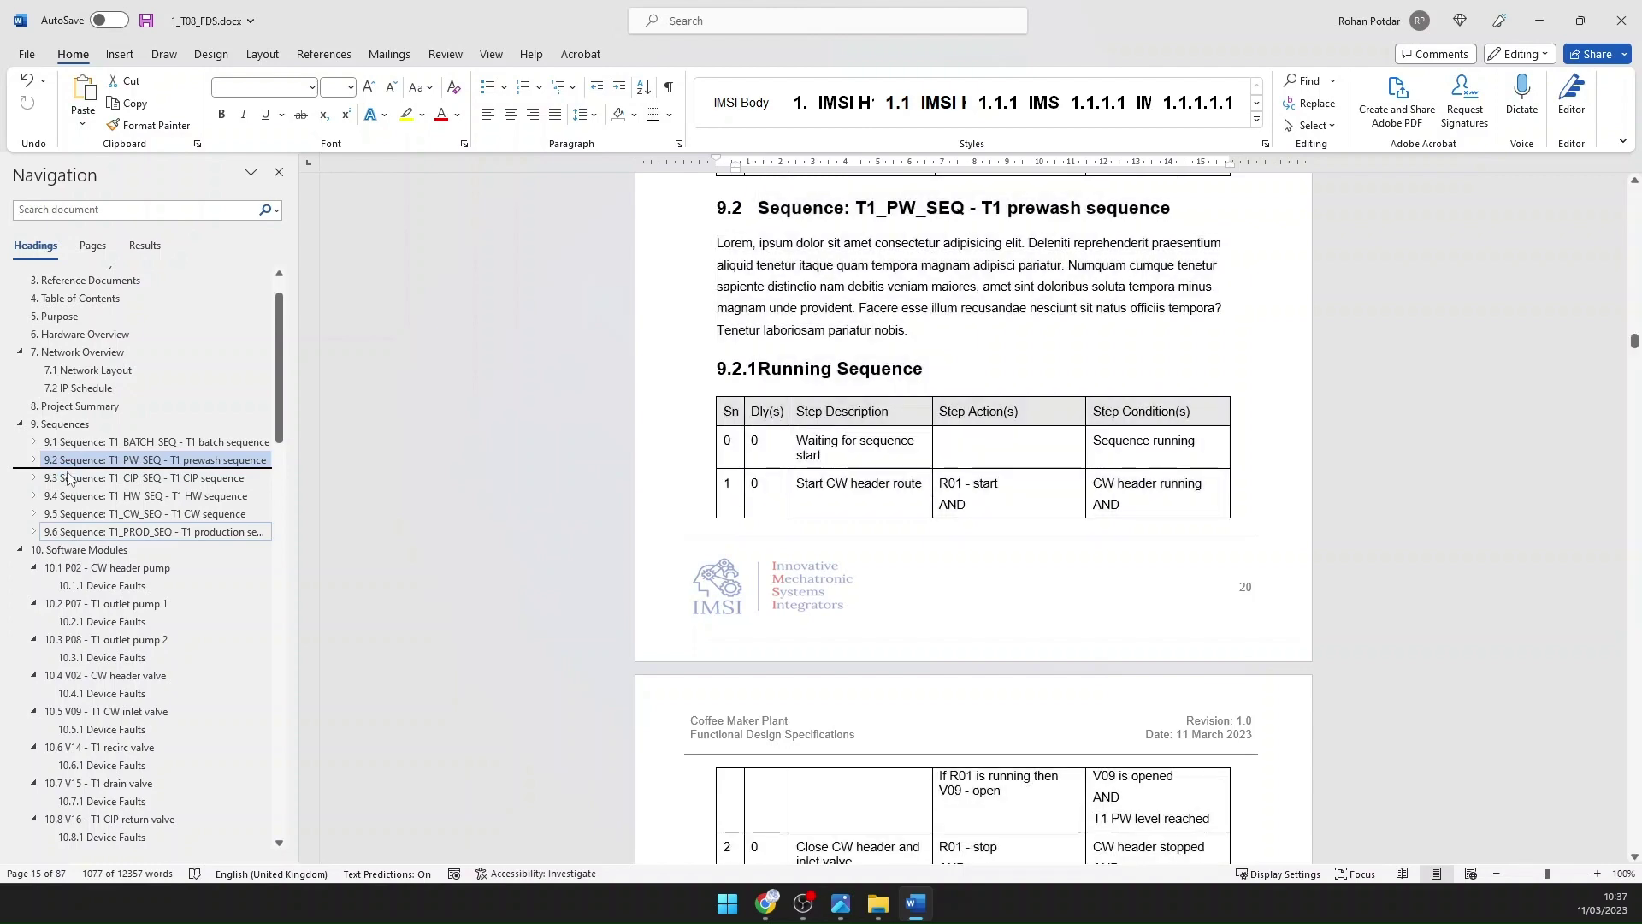
pyautogui.click(34, 478)
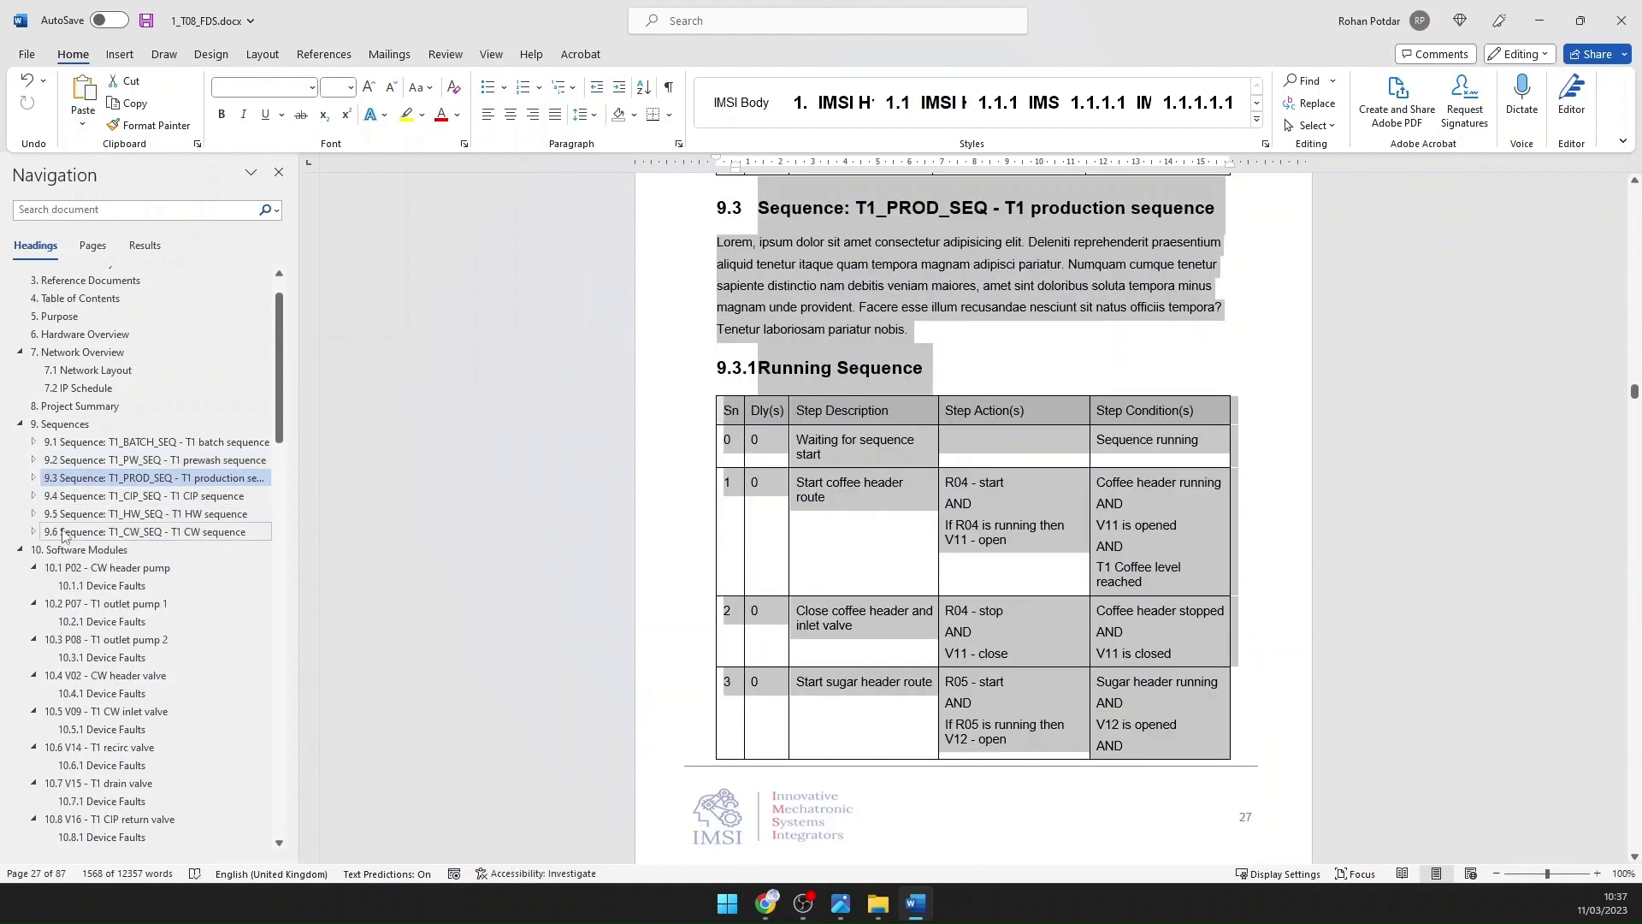
pyautogui.moveTo(62, 535); pyautogui.dragTo(67, 499)
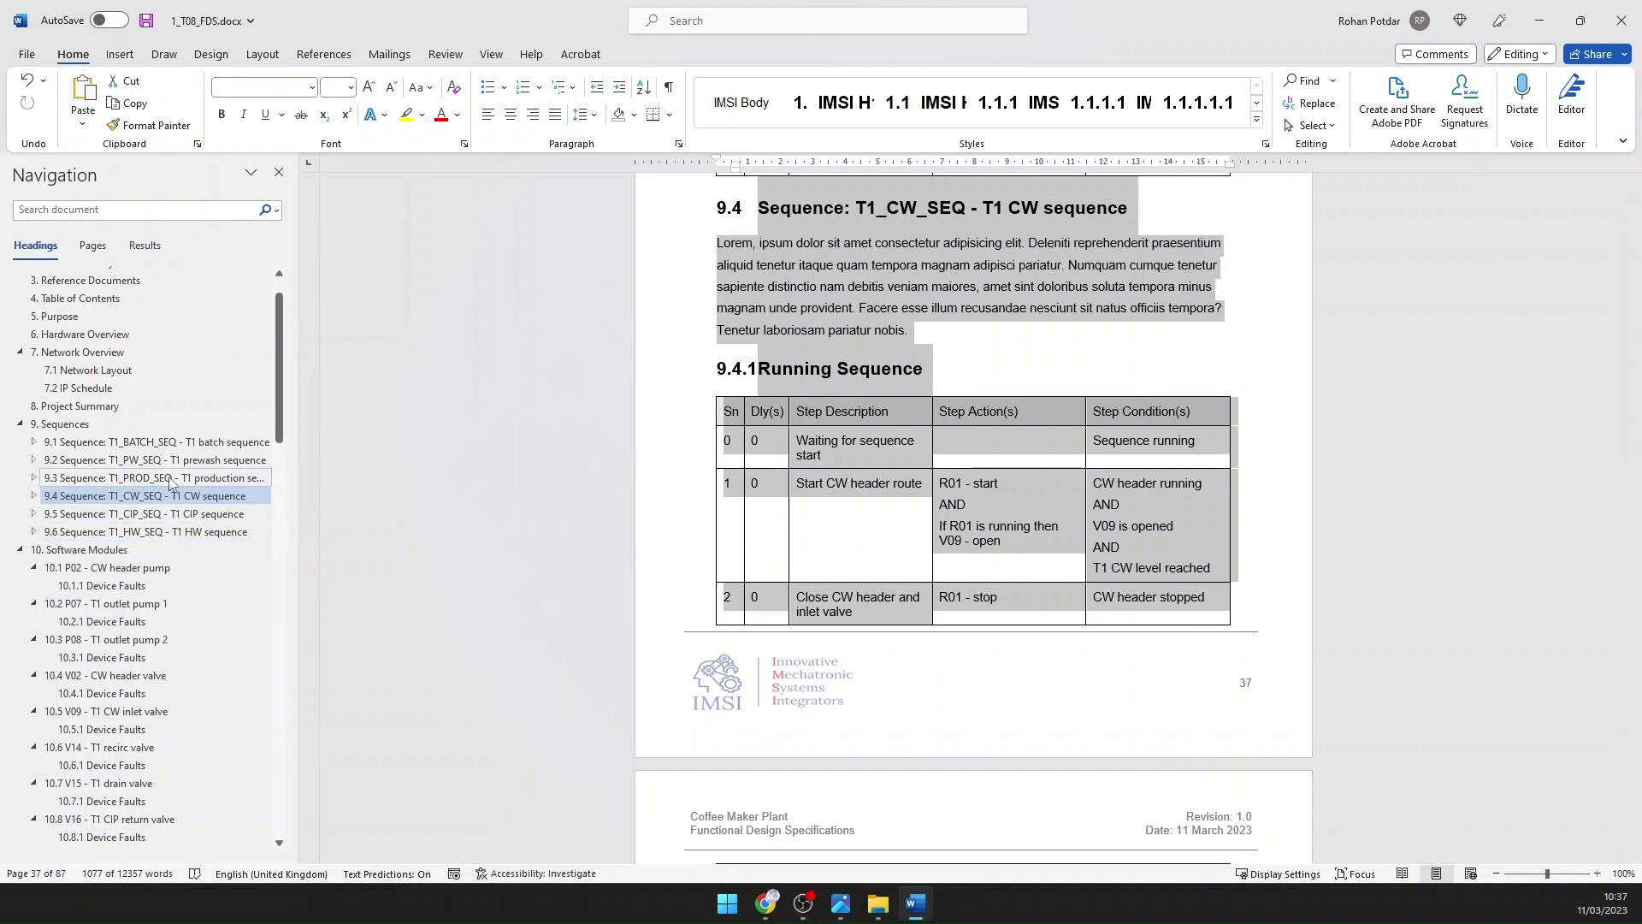
# Step: Review the T1_BATCH_SEQ Running Sequence table, comparing each subsequence's start and reset actions with its step conditions
pyautogui.click(150, 442)
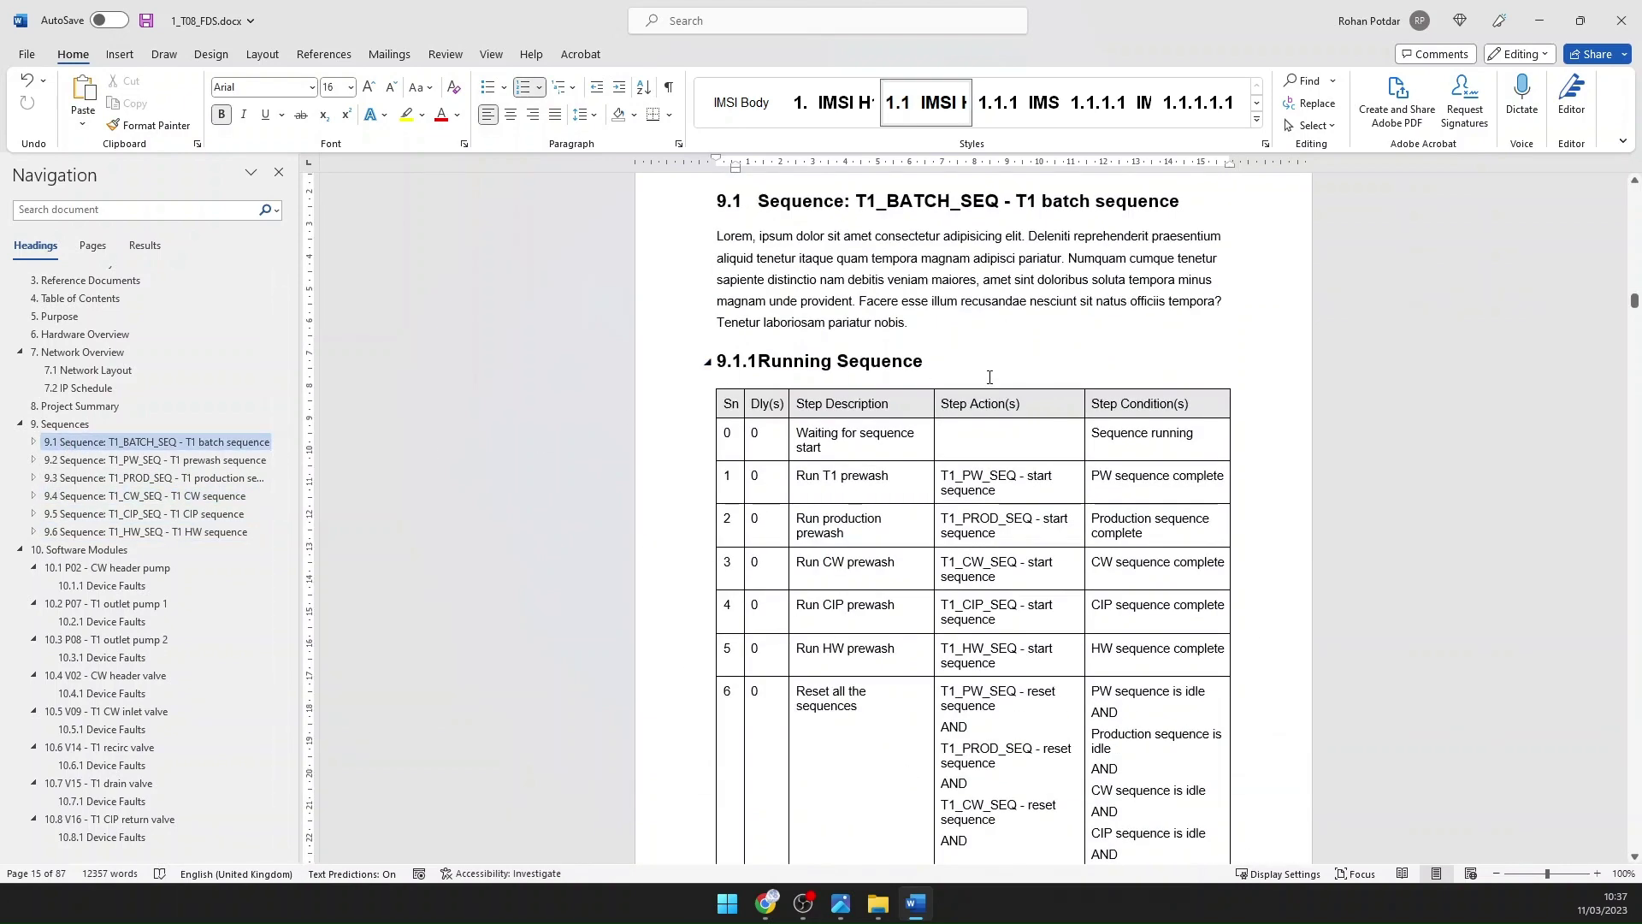
pyautogui.scroll(-5, 941, 368)
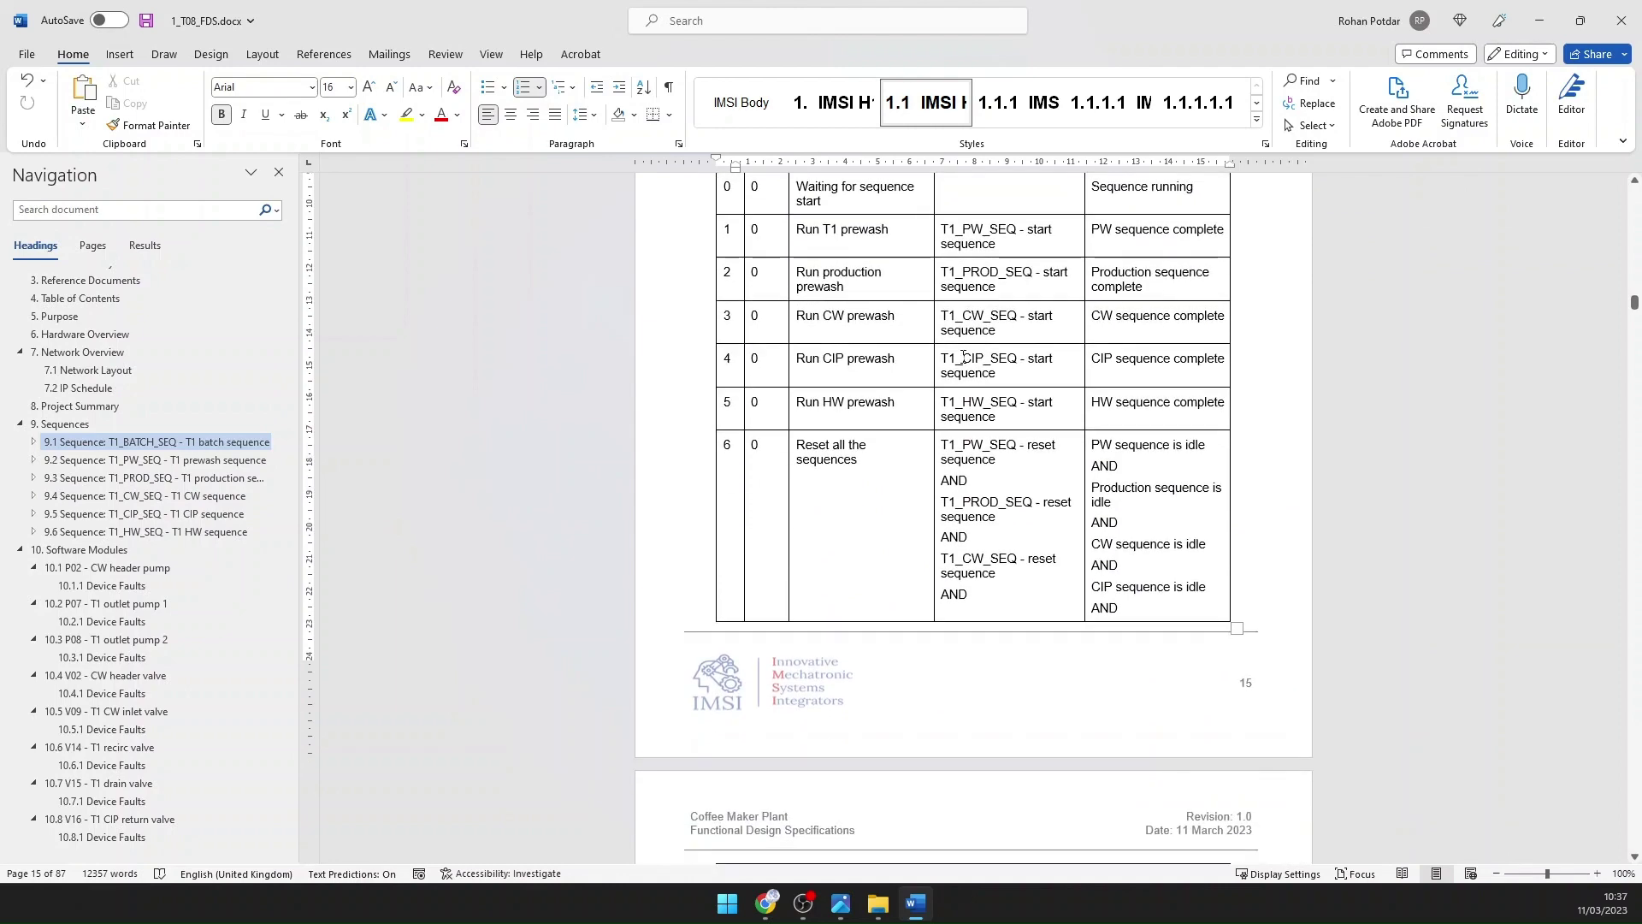
pyautogui.scroll(2, 821, 325)
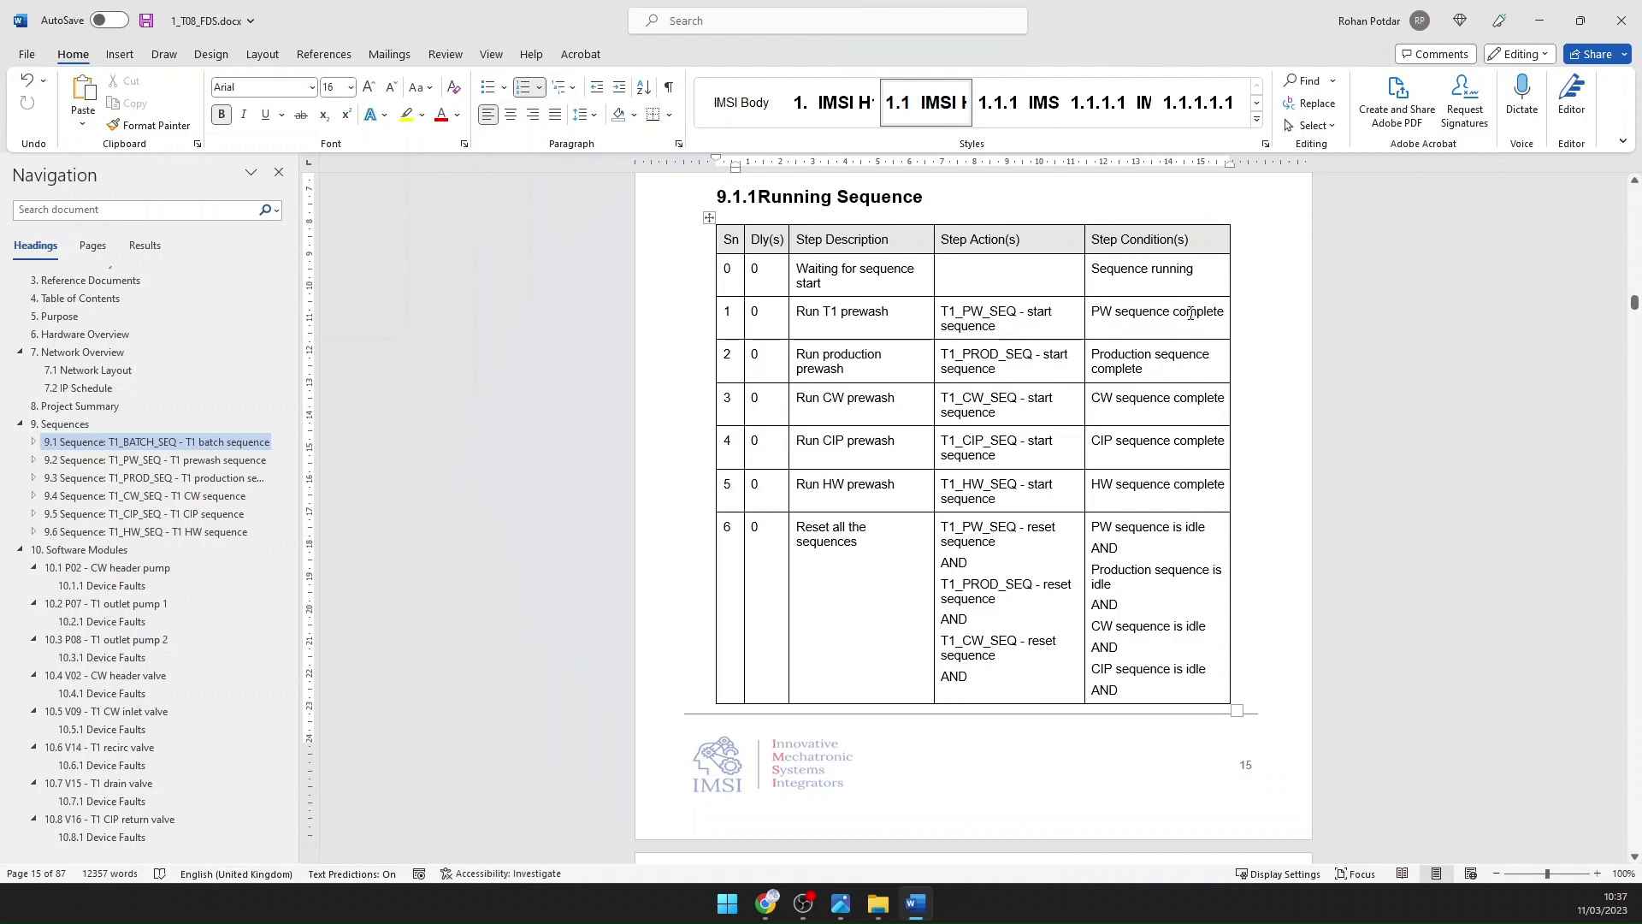
pyautogui.moveTo(1115, 315); pyautogui.dragTo(1205, 315)
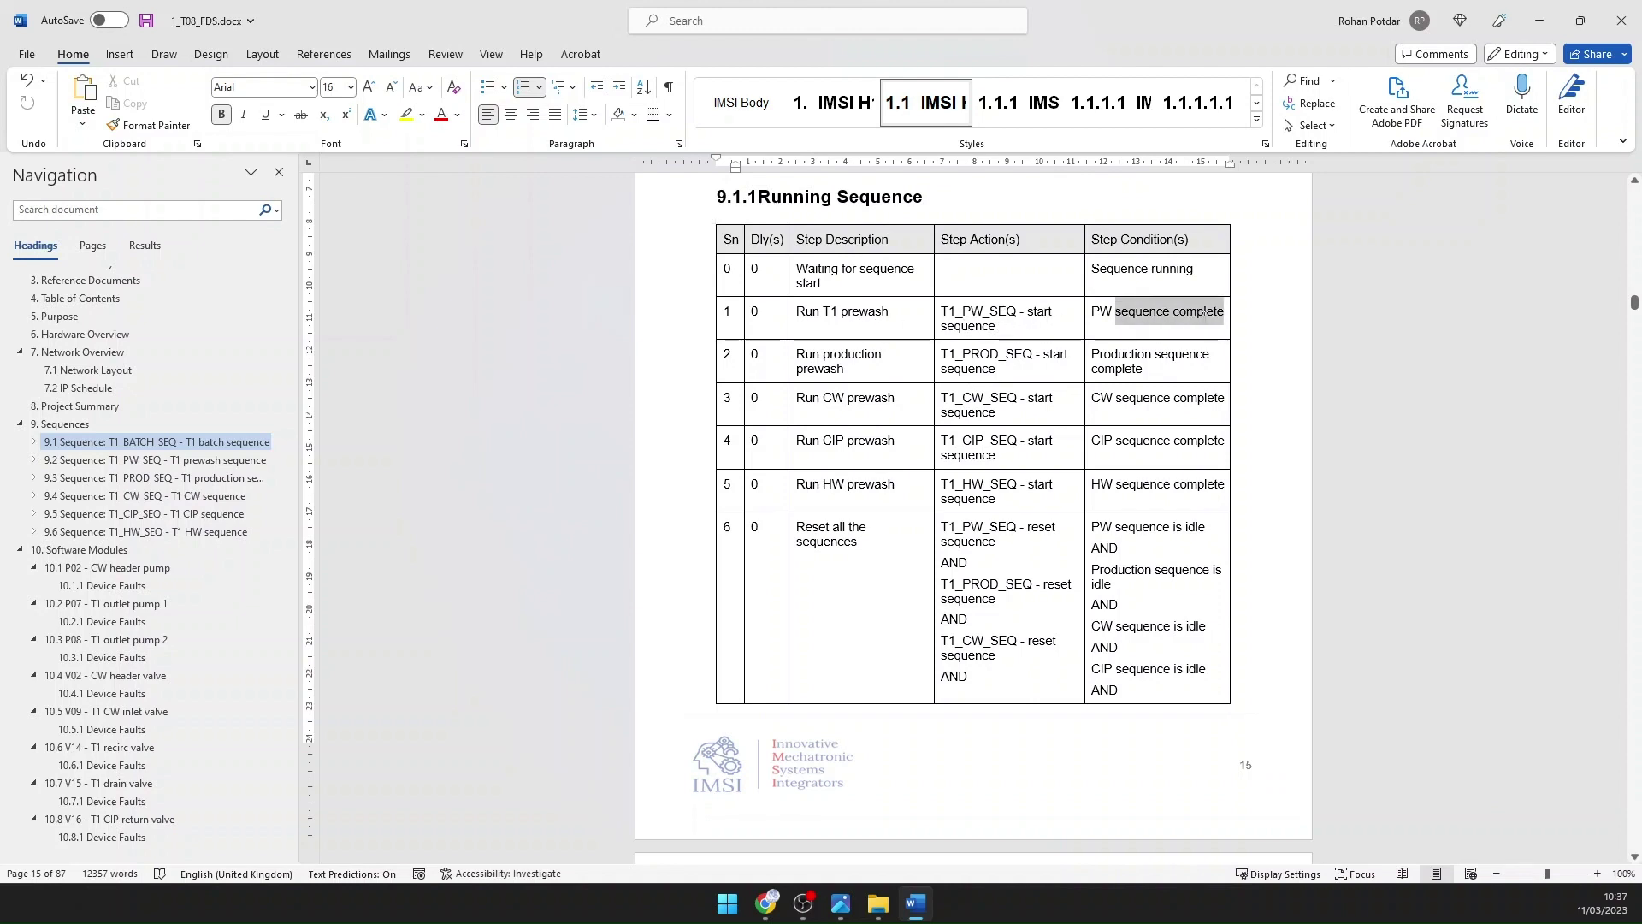
pyautogui.click(982, 357)
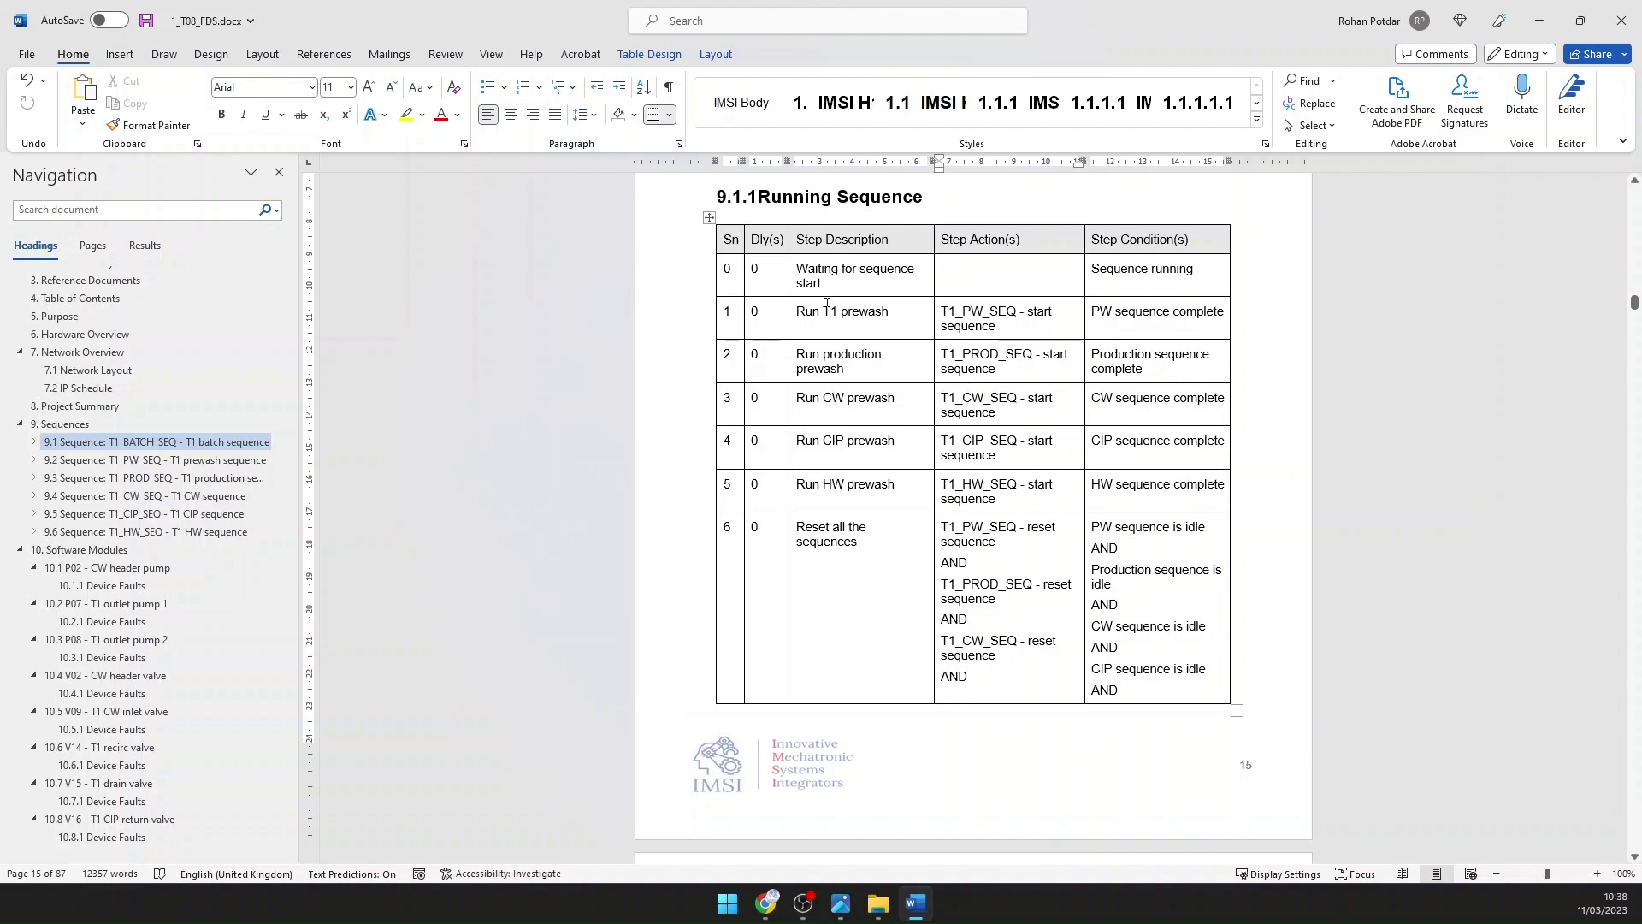
pyautogui.scroll(-1, 805, 339)
pyautogui.scroll(-1, 806, 339)
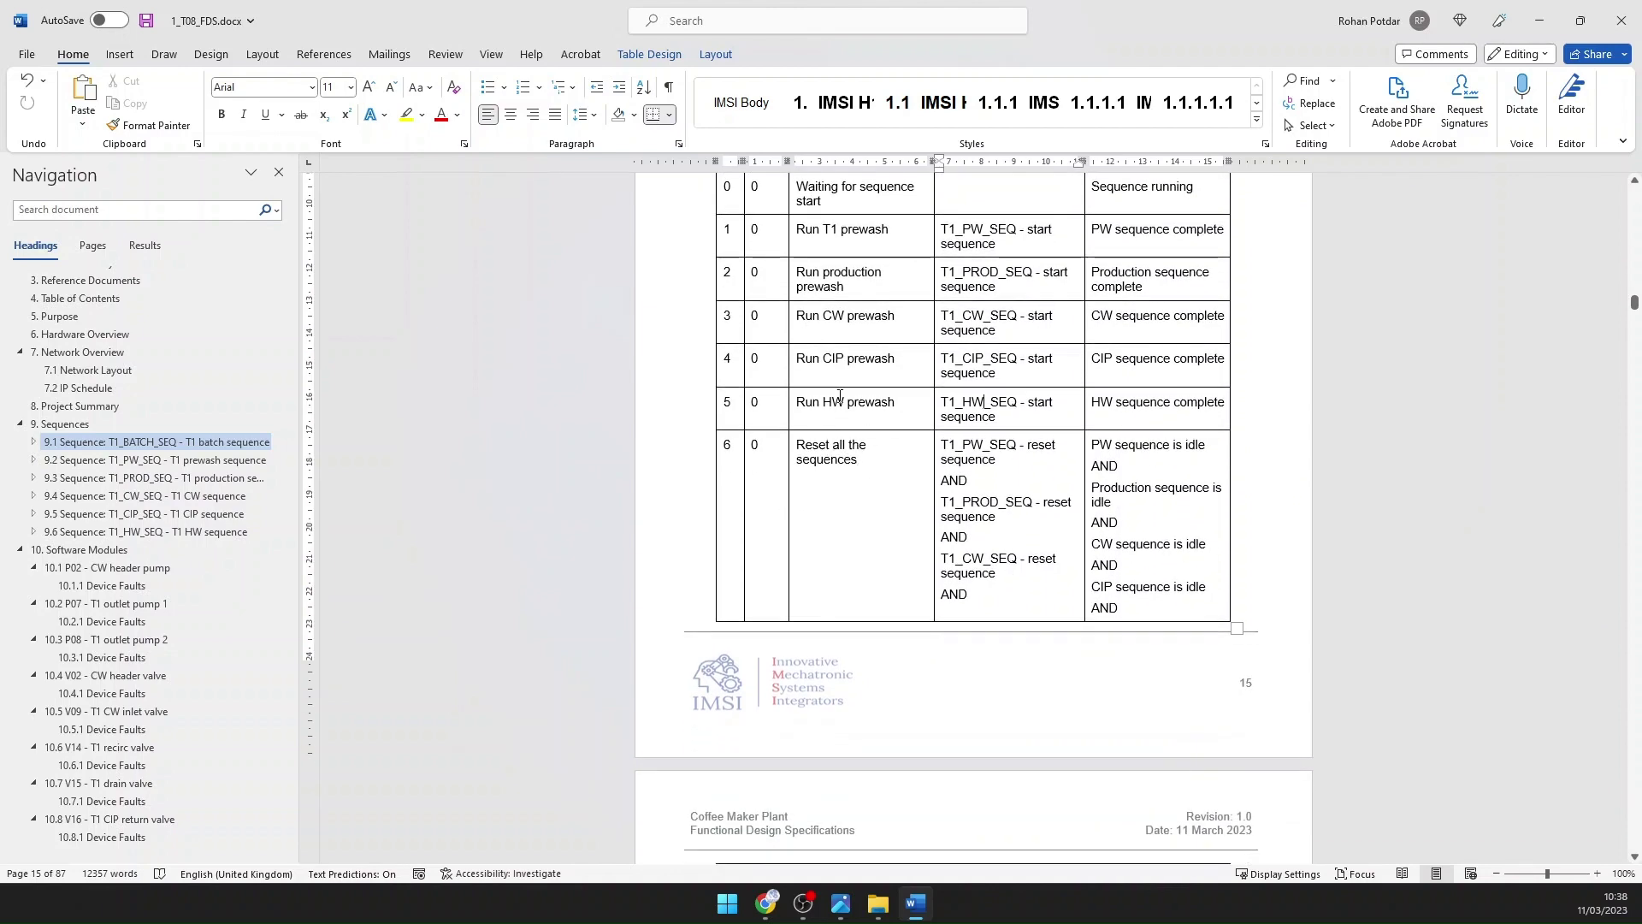
pyautogui.scroll(-5, 873, 427)
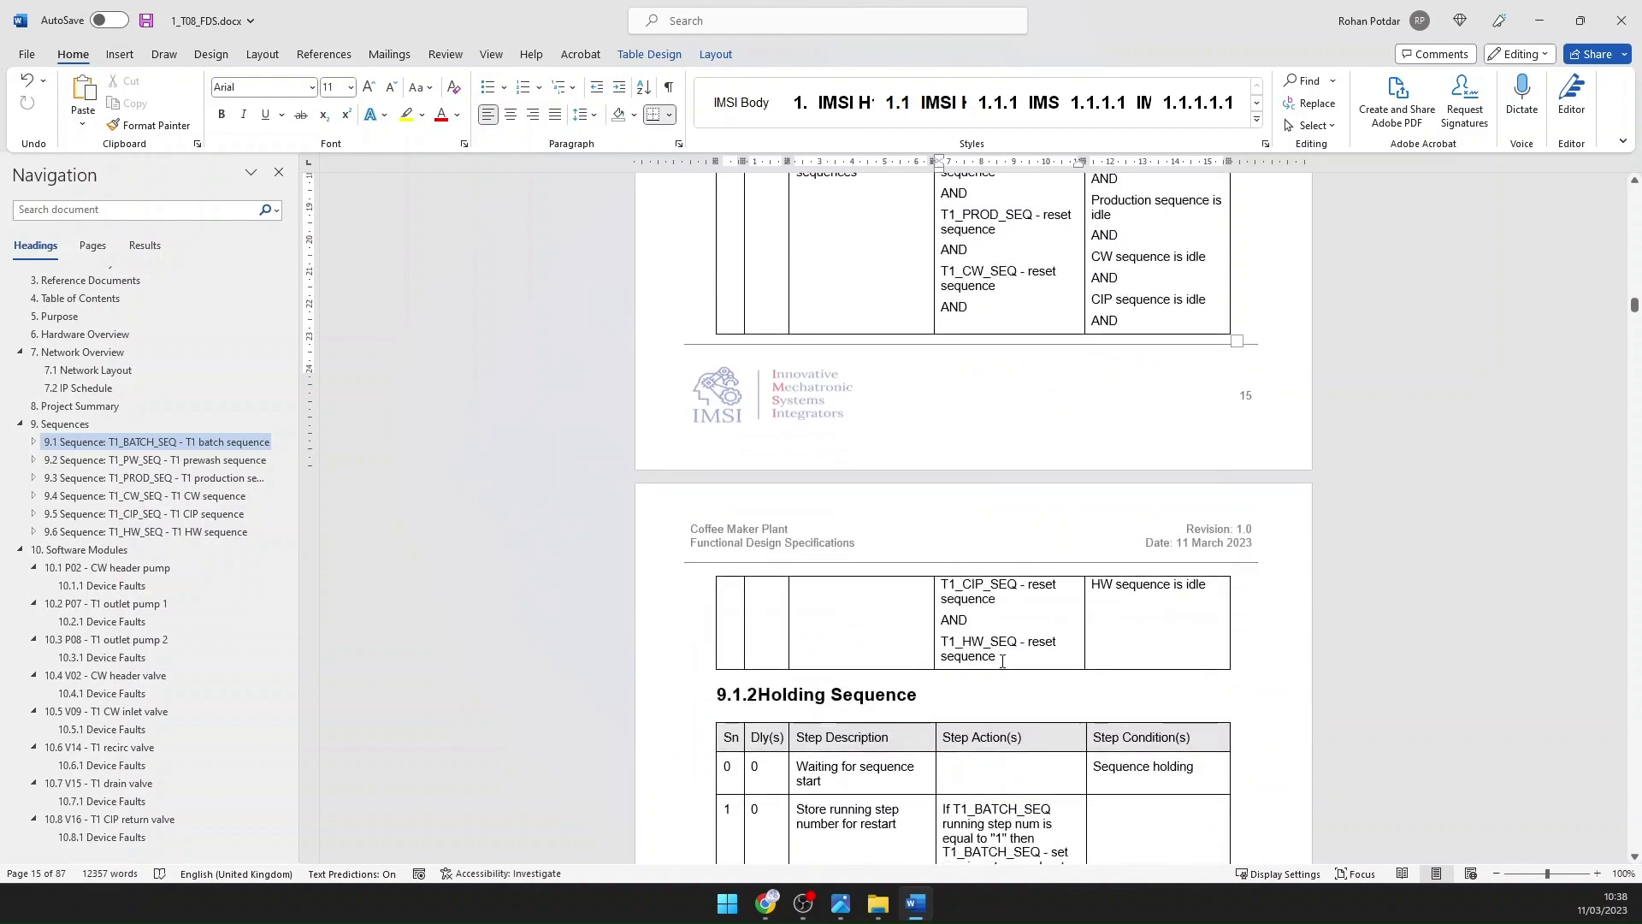
pyautogui.scroll(3, 919, 428)
# Step: Examine step 1 of the T1_BATCH_SEQ Holding Sequence, which stores the running step number for restart
pyautogui.scroll(-10, 906, 419)
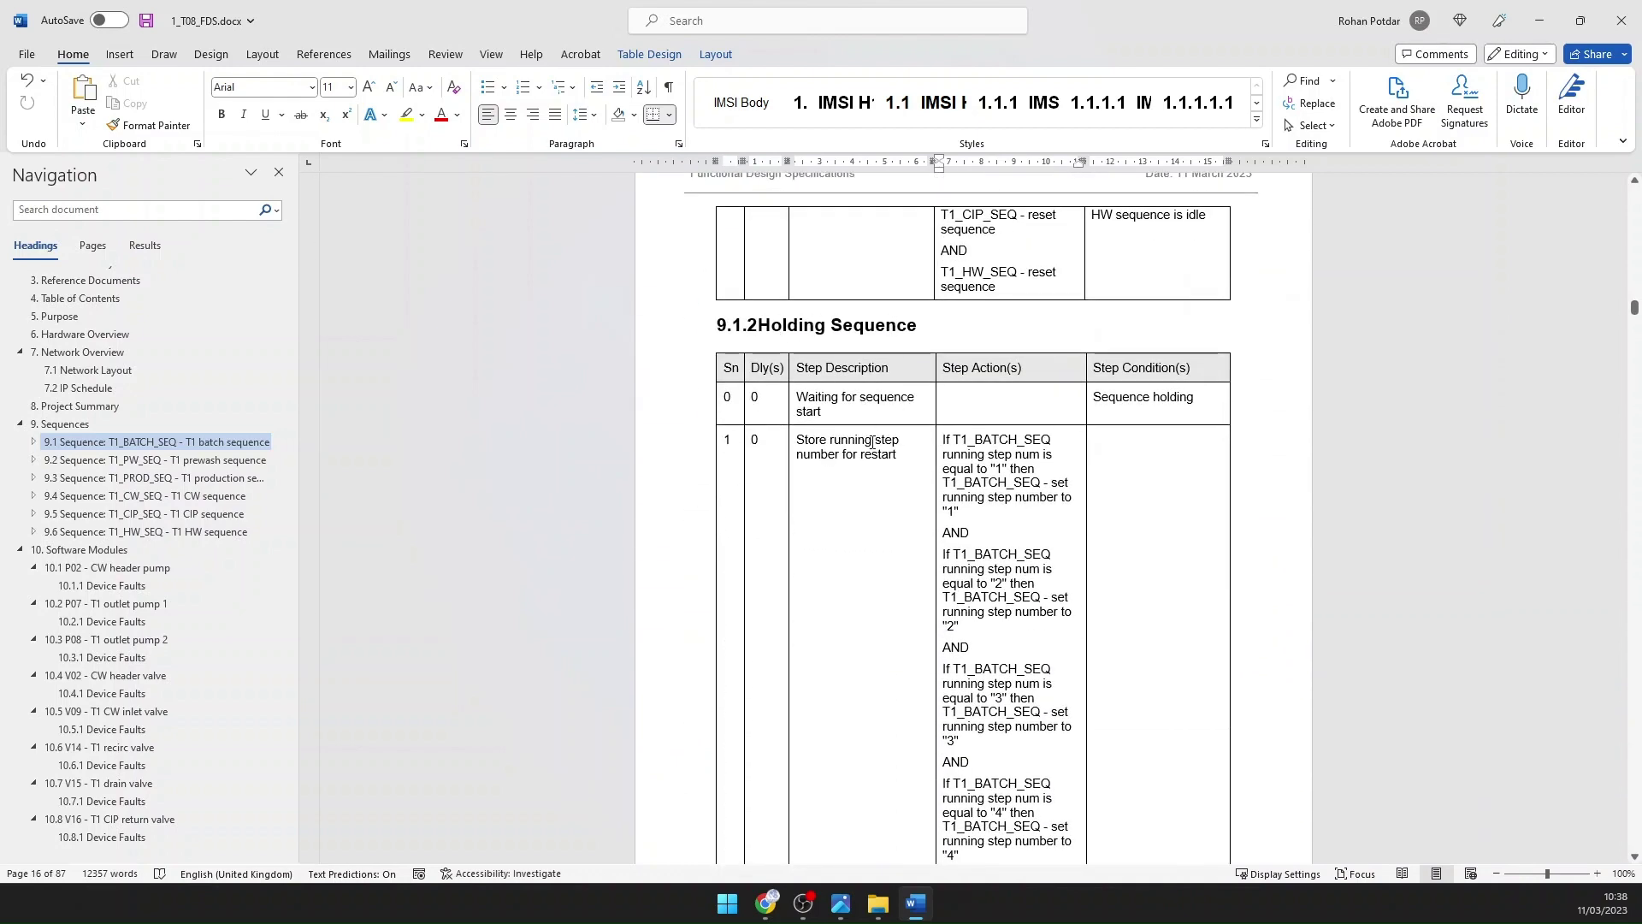
pyautogui.scroll(-1, 881, 511)
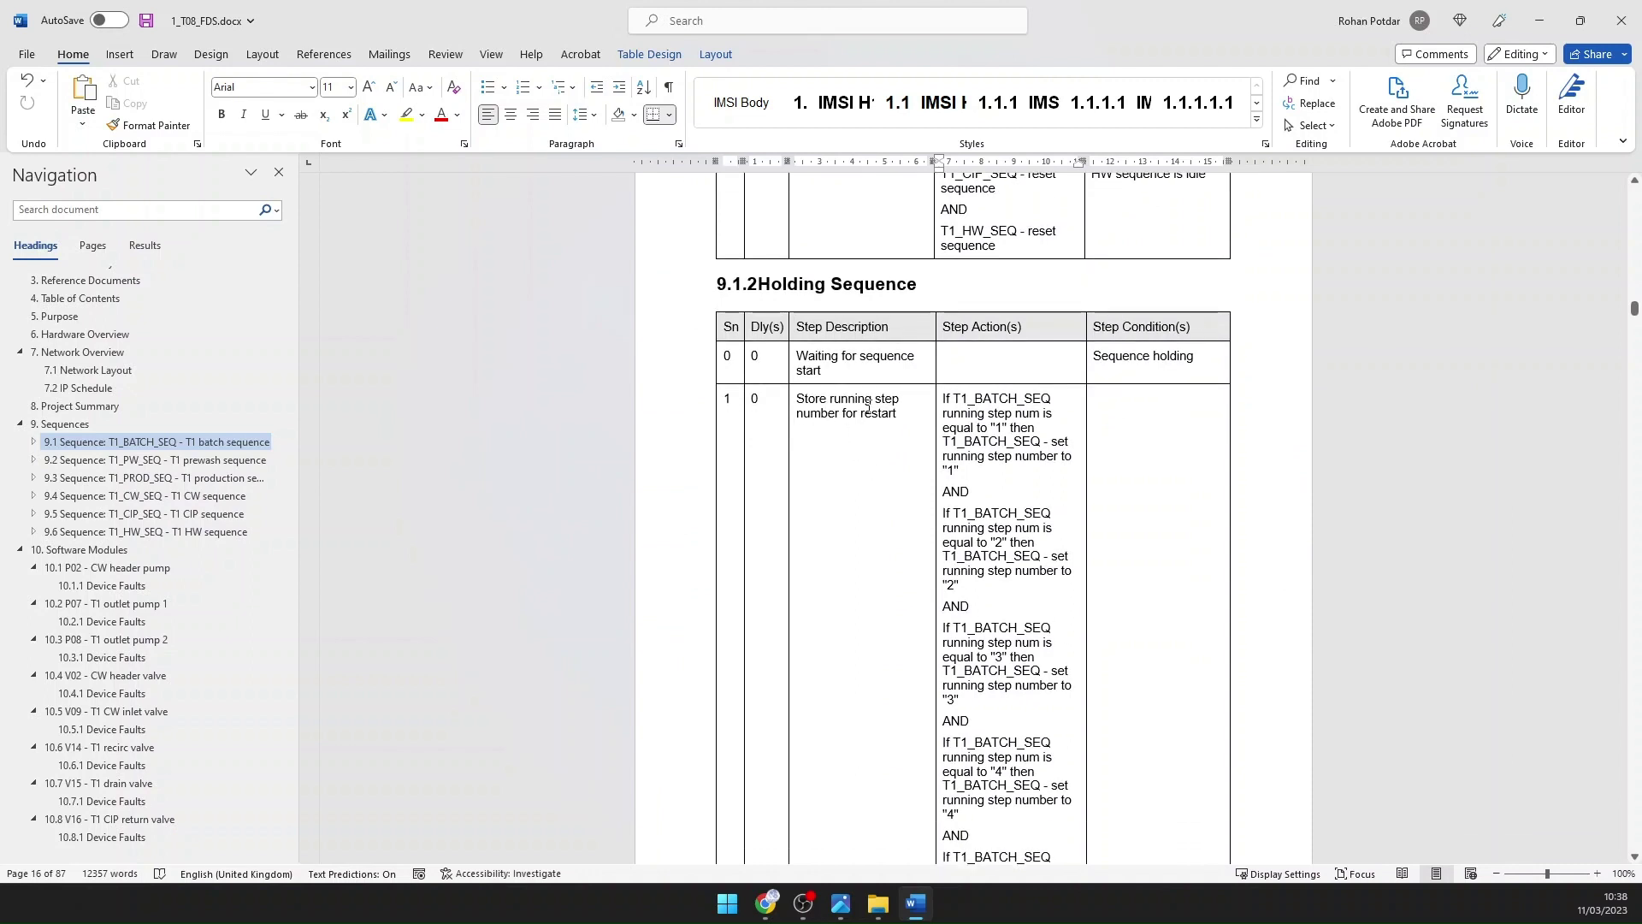
pyautogui.scroll(-1, 869, 454)
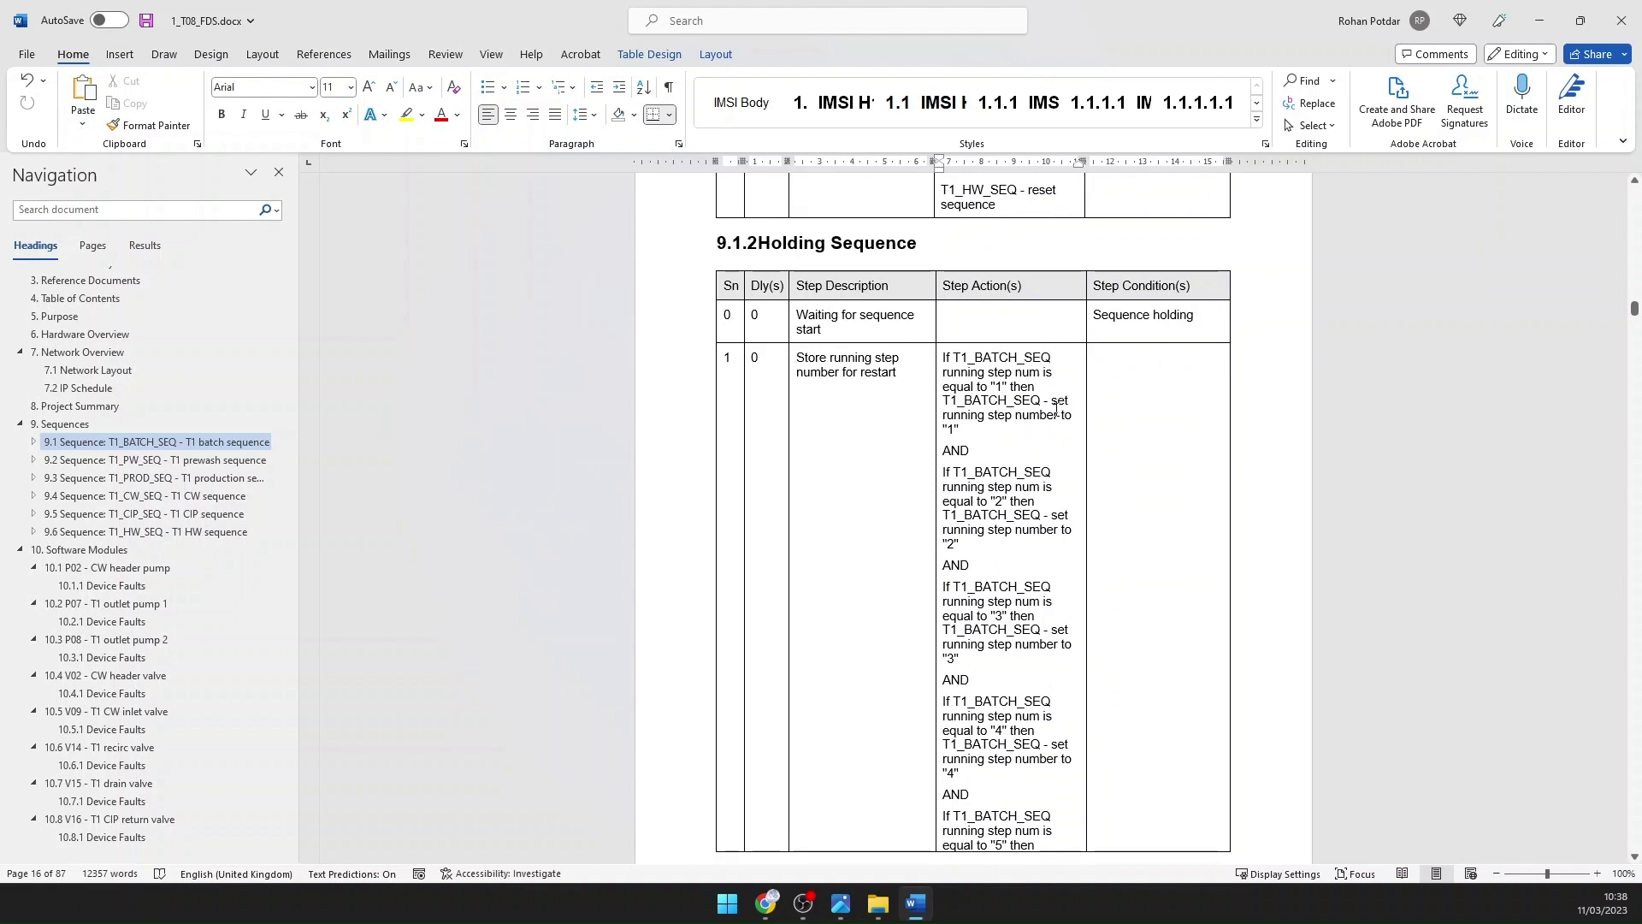
pyautogui.click(952, 429)
pyautogui.doubleClick(949, 429)
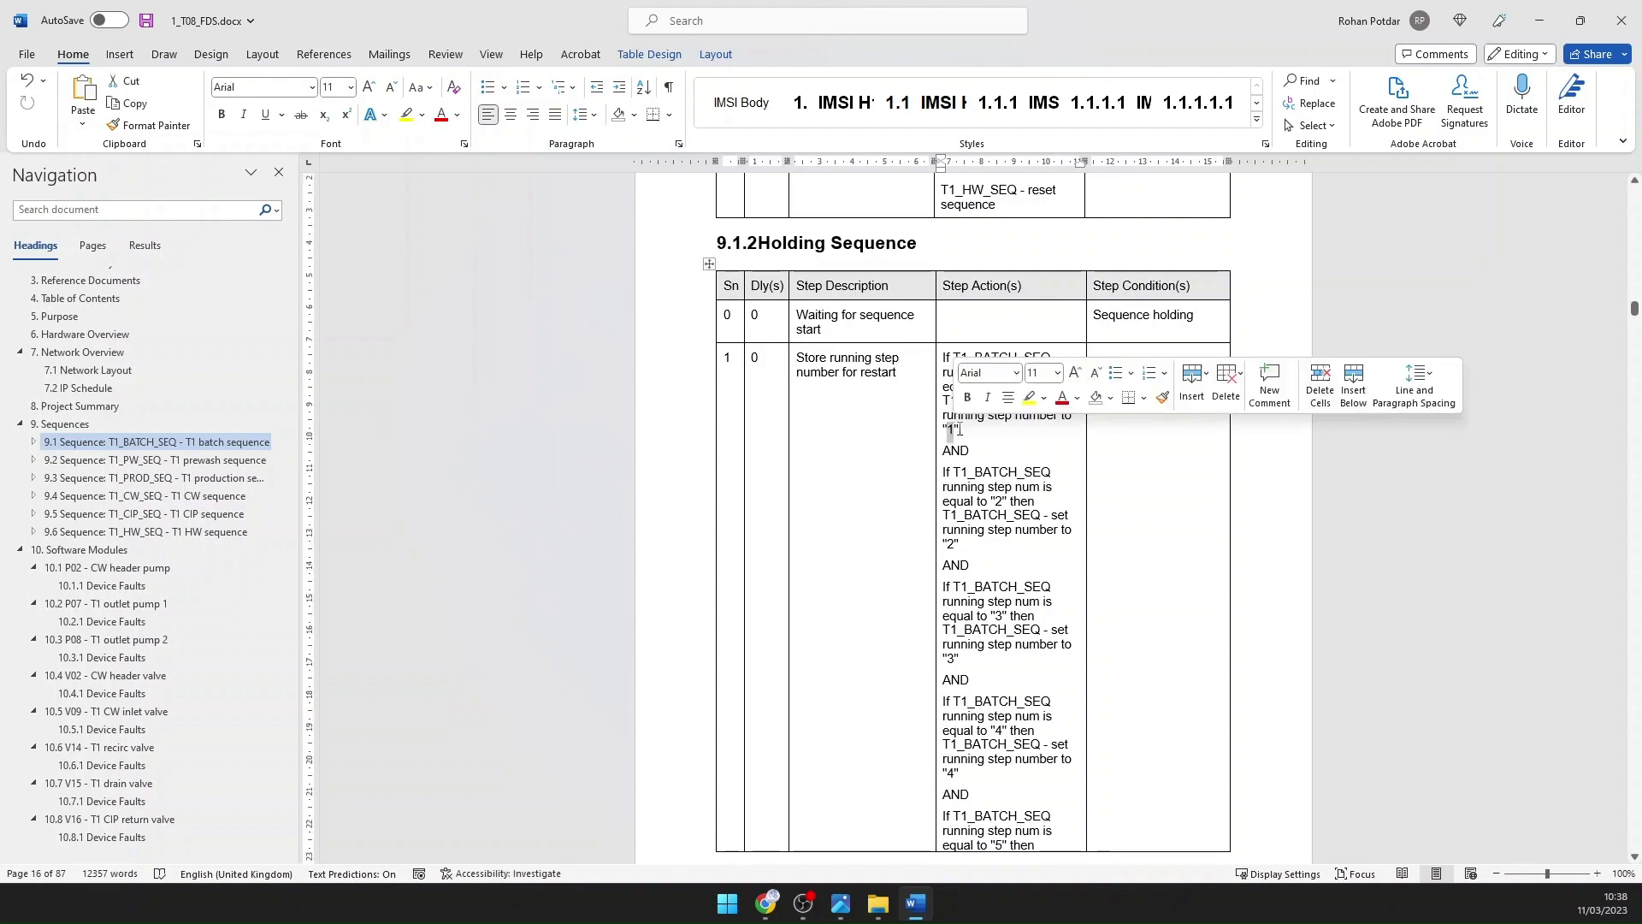
pyautogui.scroll(-1, 1161, 428)
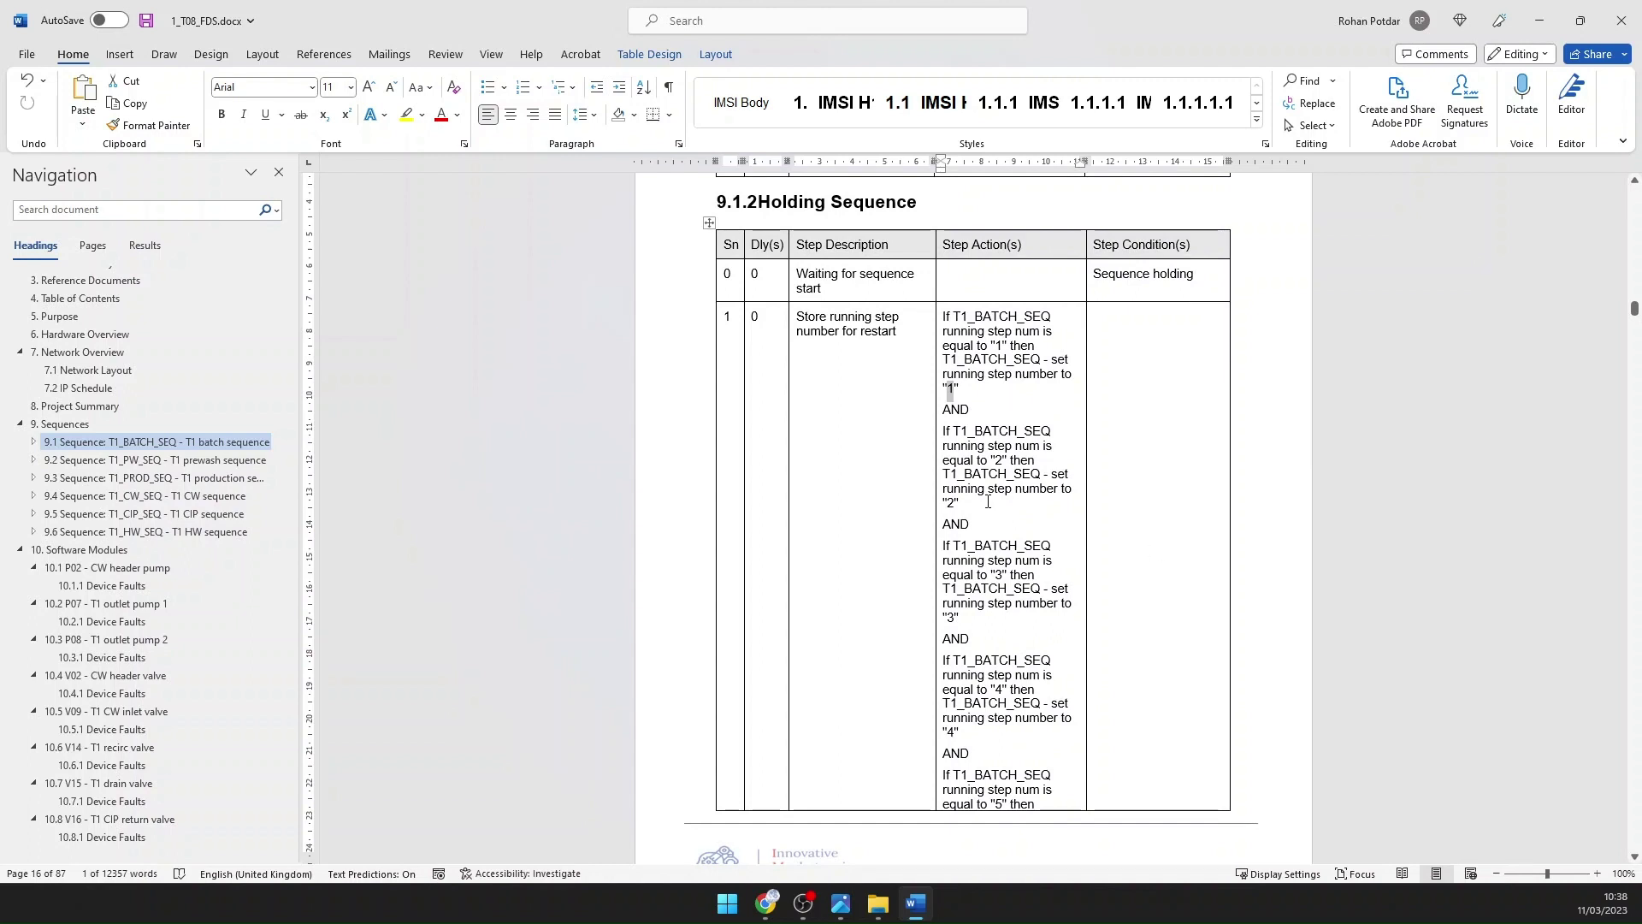
pyautogui.click(1006, 445)
pyautogui.click(995, 459)
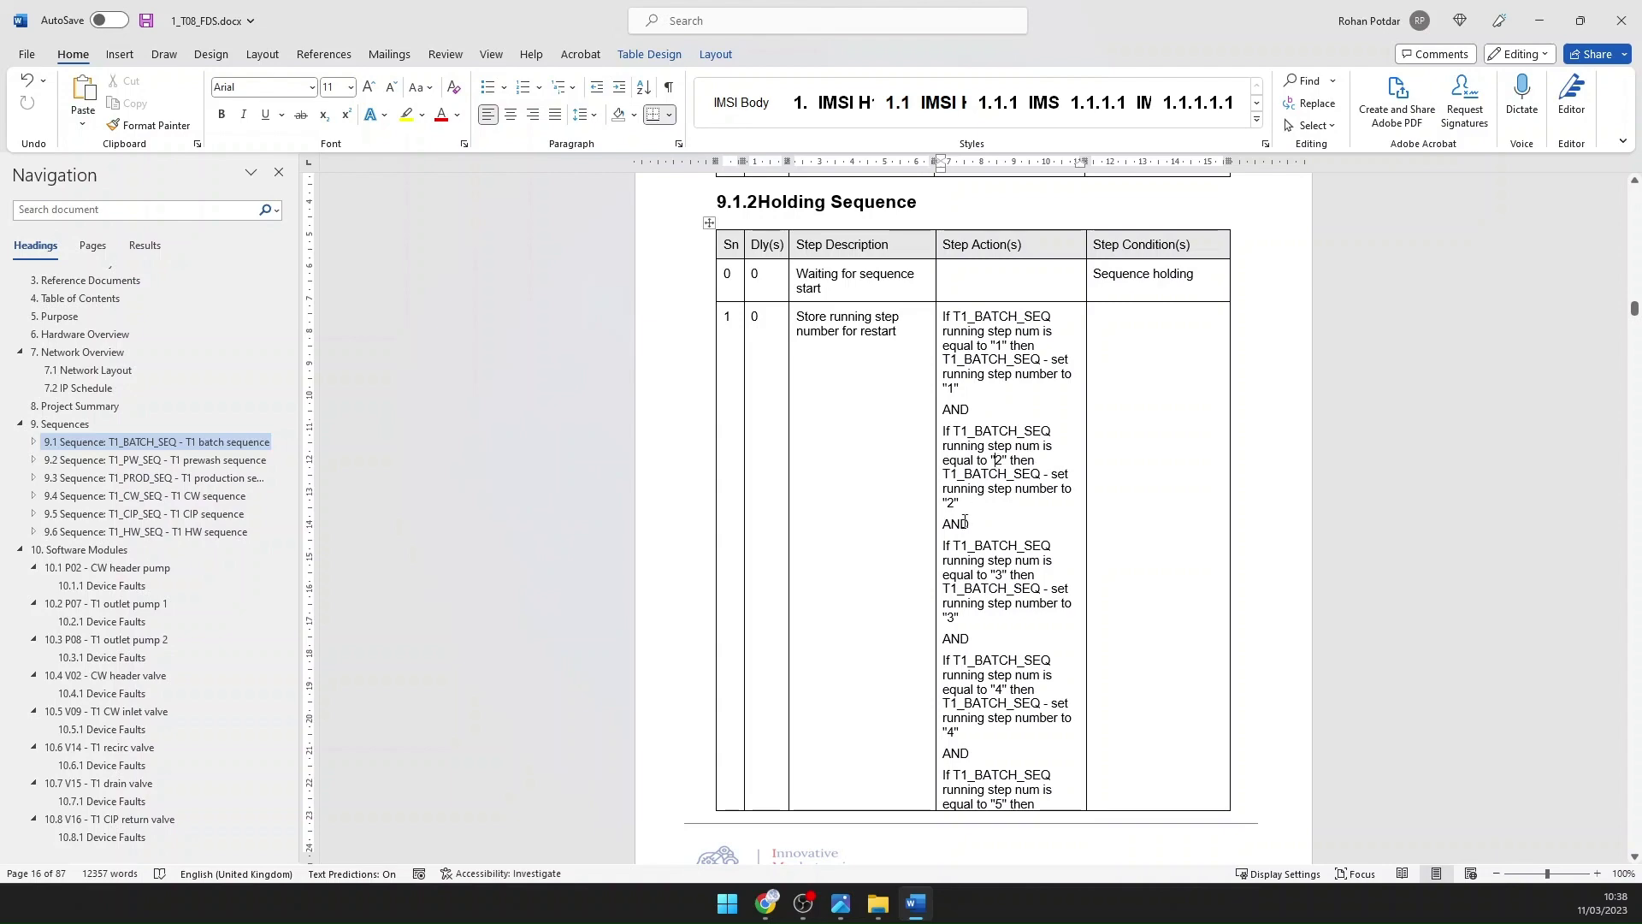
pyautogui.scroll(-6, 1008, 612)
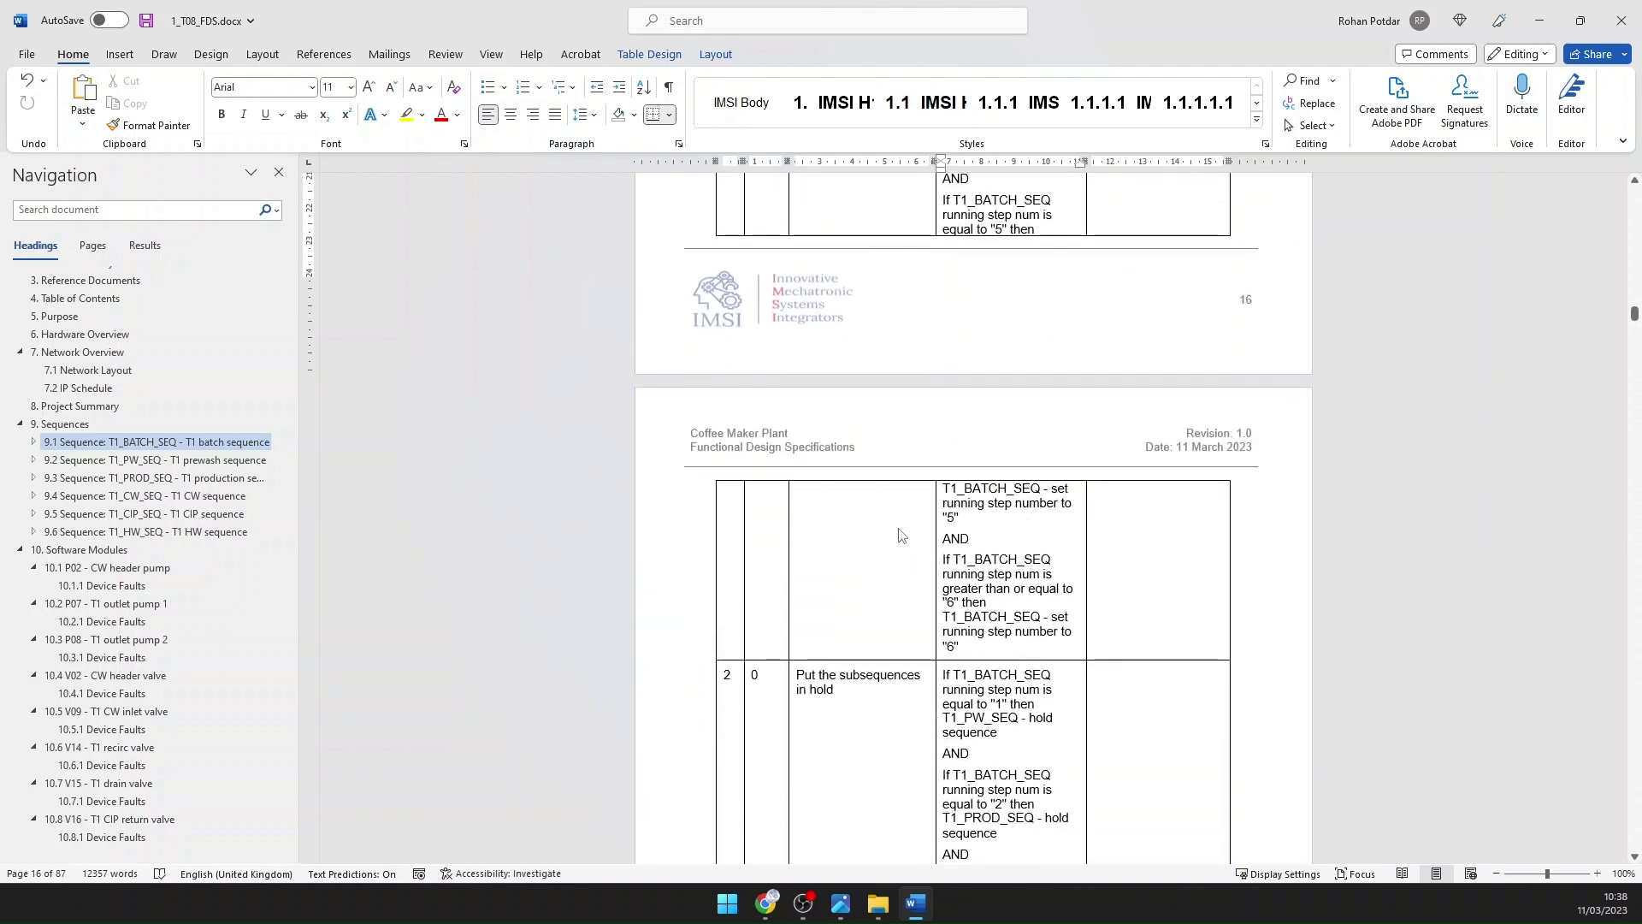
# Step: Examine the conditional hold actions for the subsequences in step 2 of the T1_BATCH_SEQ Holding Sequence
pyautogui.scroll(-2, 901, 537)
pyautogui.scroll(-2, 898, 533)
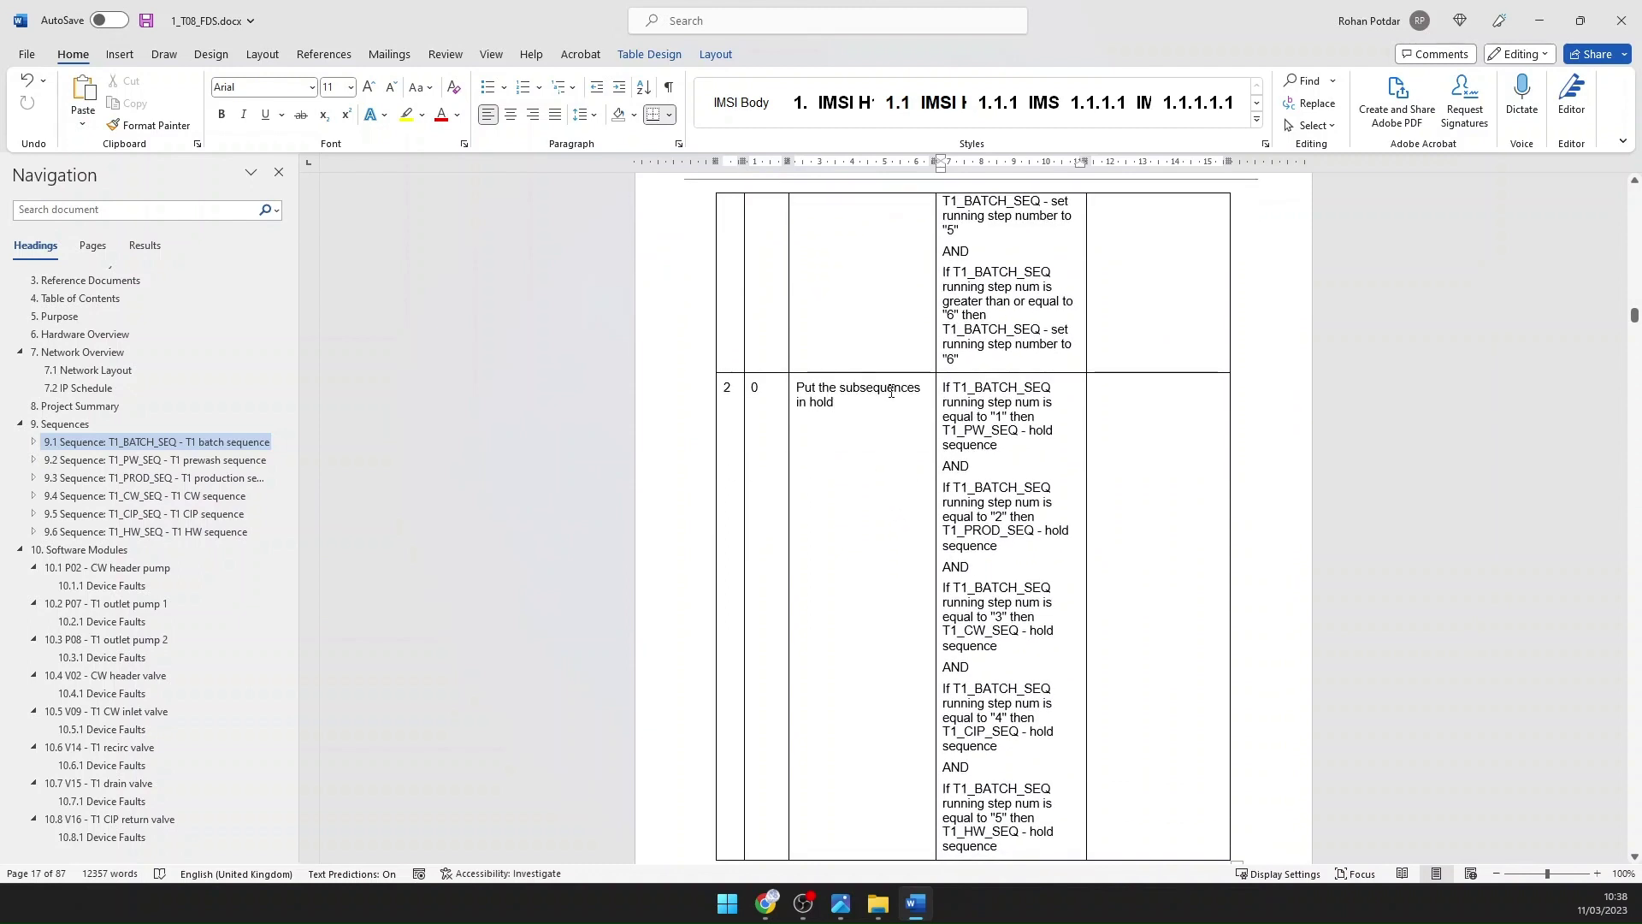
pyautogui.doubleClick(891, 391)
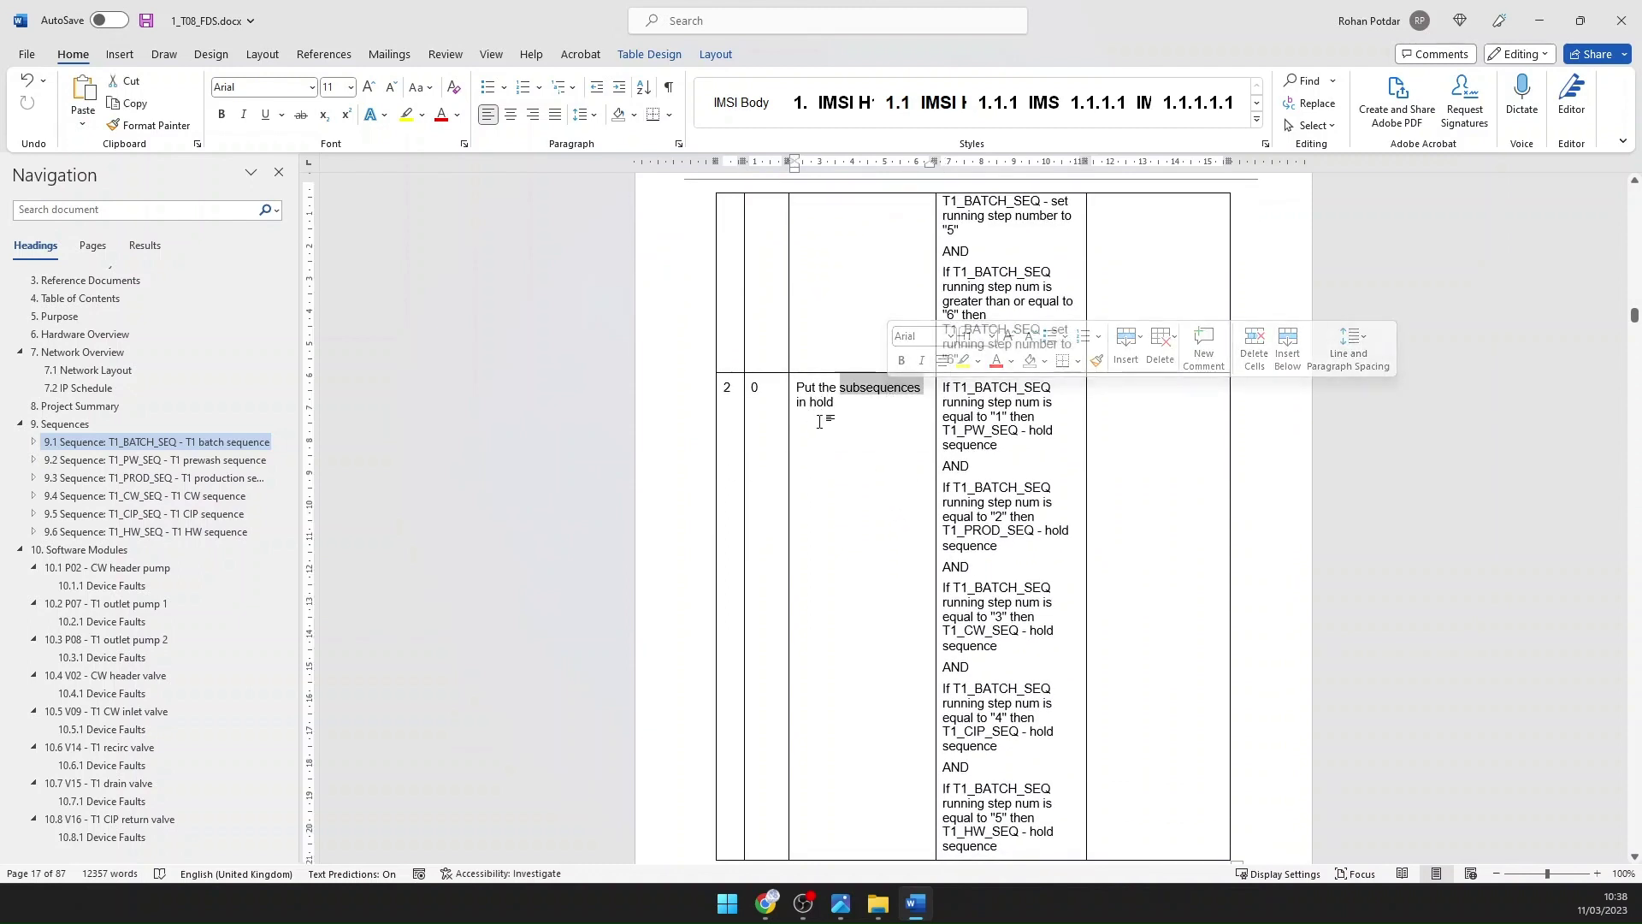
pyautogui.scroll(-1, 1008, 445)
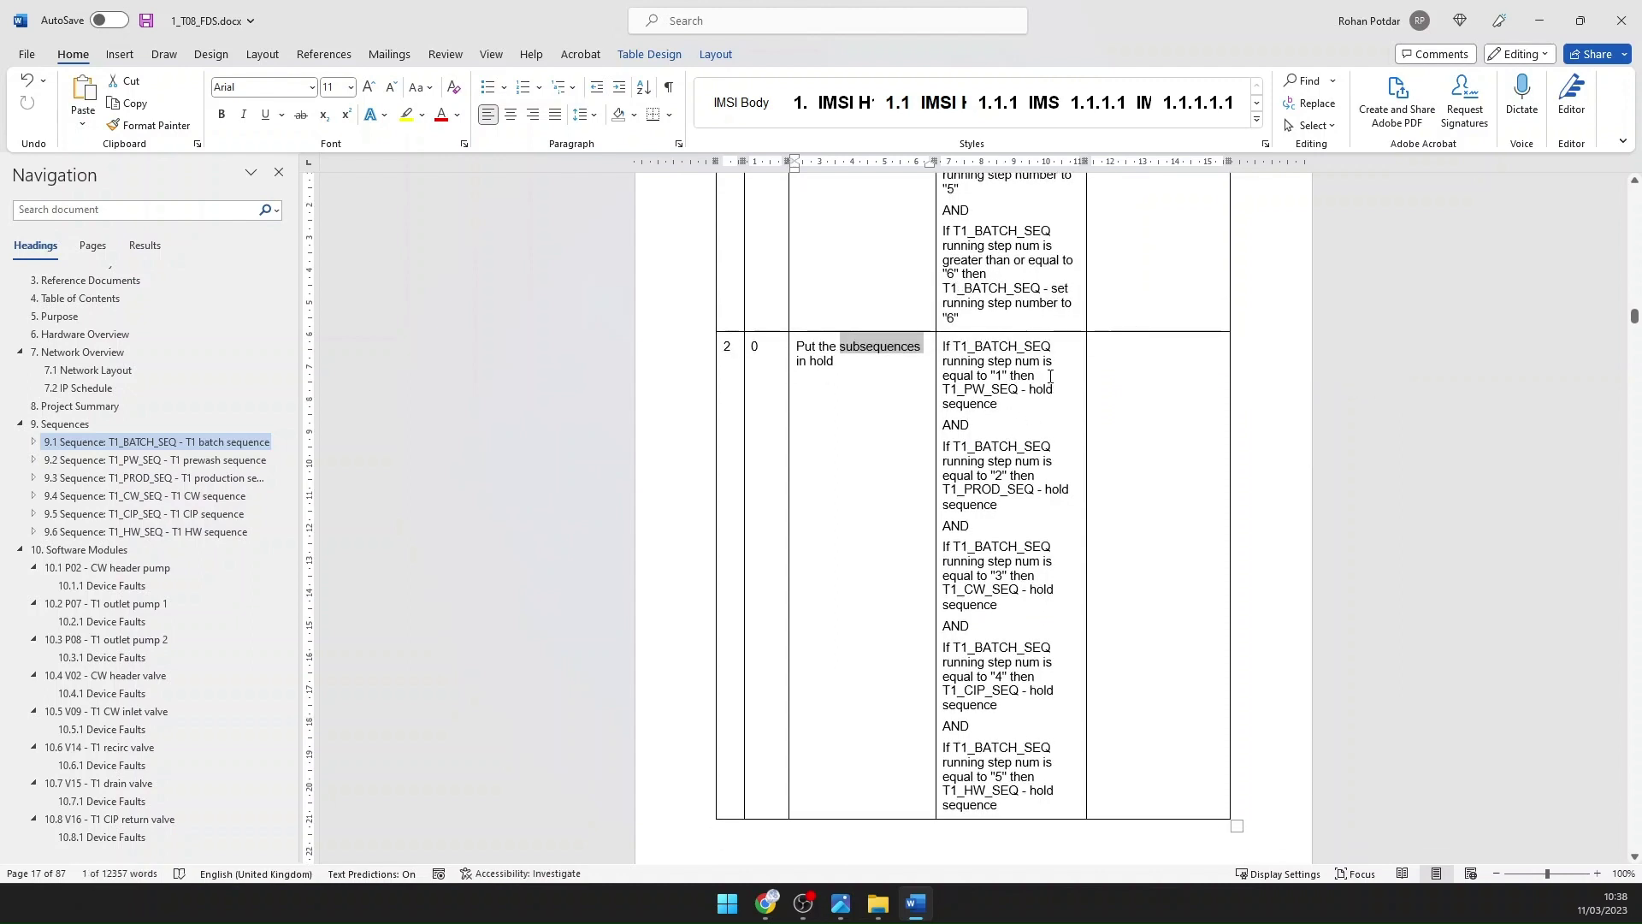
pyautogui.click(1009, 346)
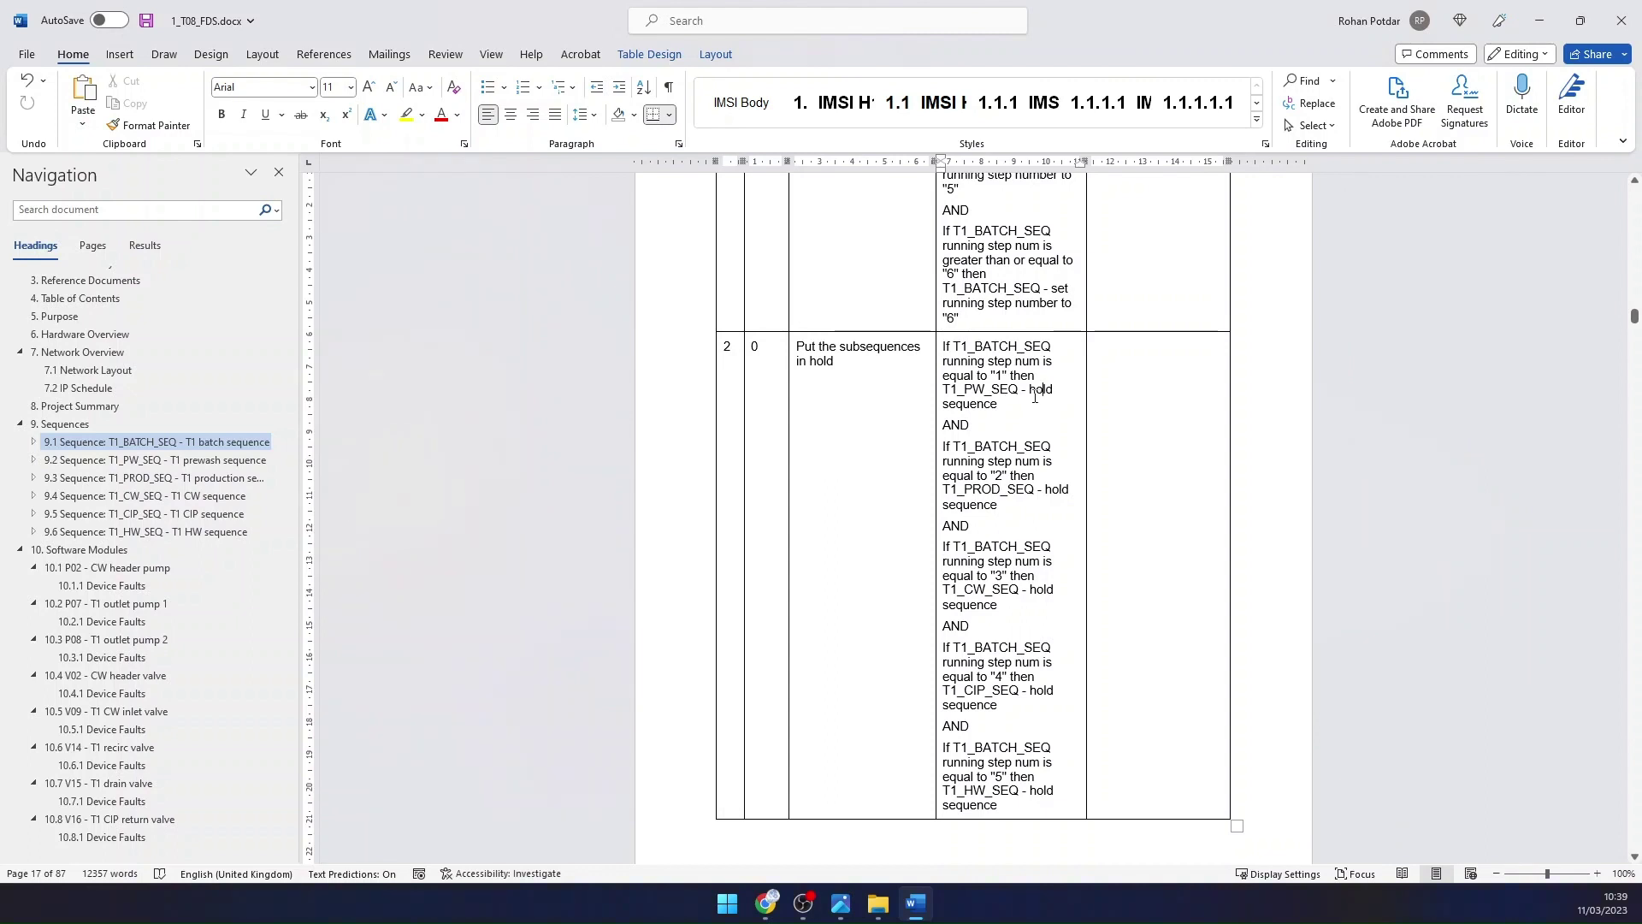
pyautogui.doubleClick(979, 404)
pyautogui.scroll(-3, 1050, 404)
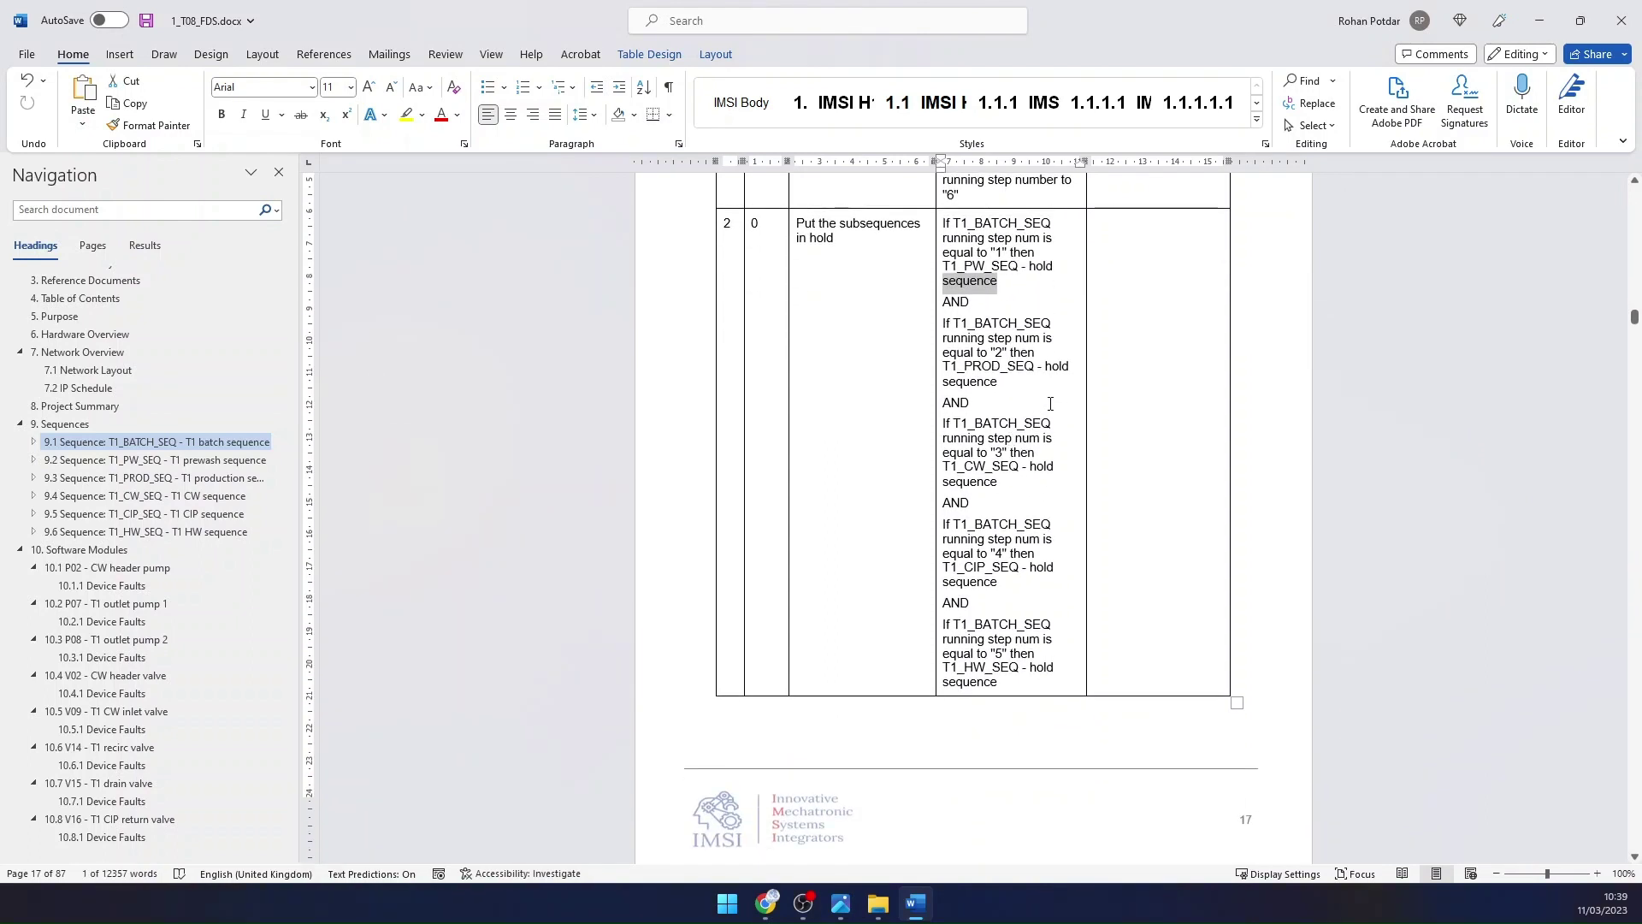
pyautogui.click(1059, 366)
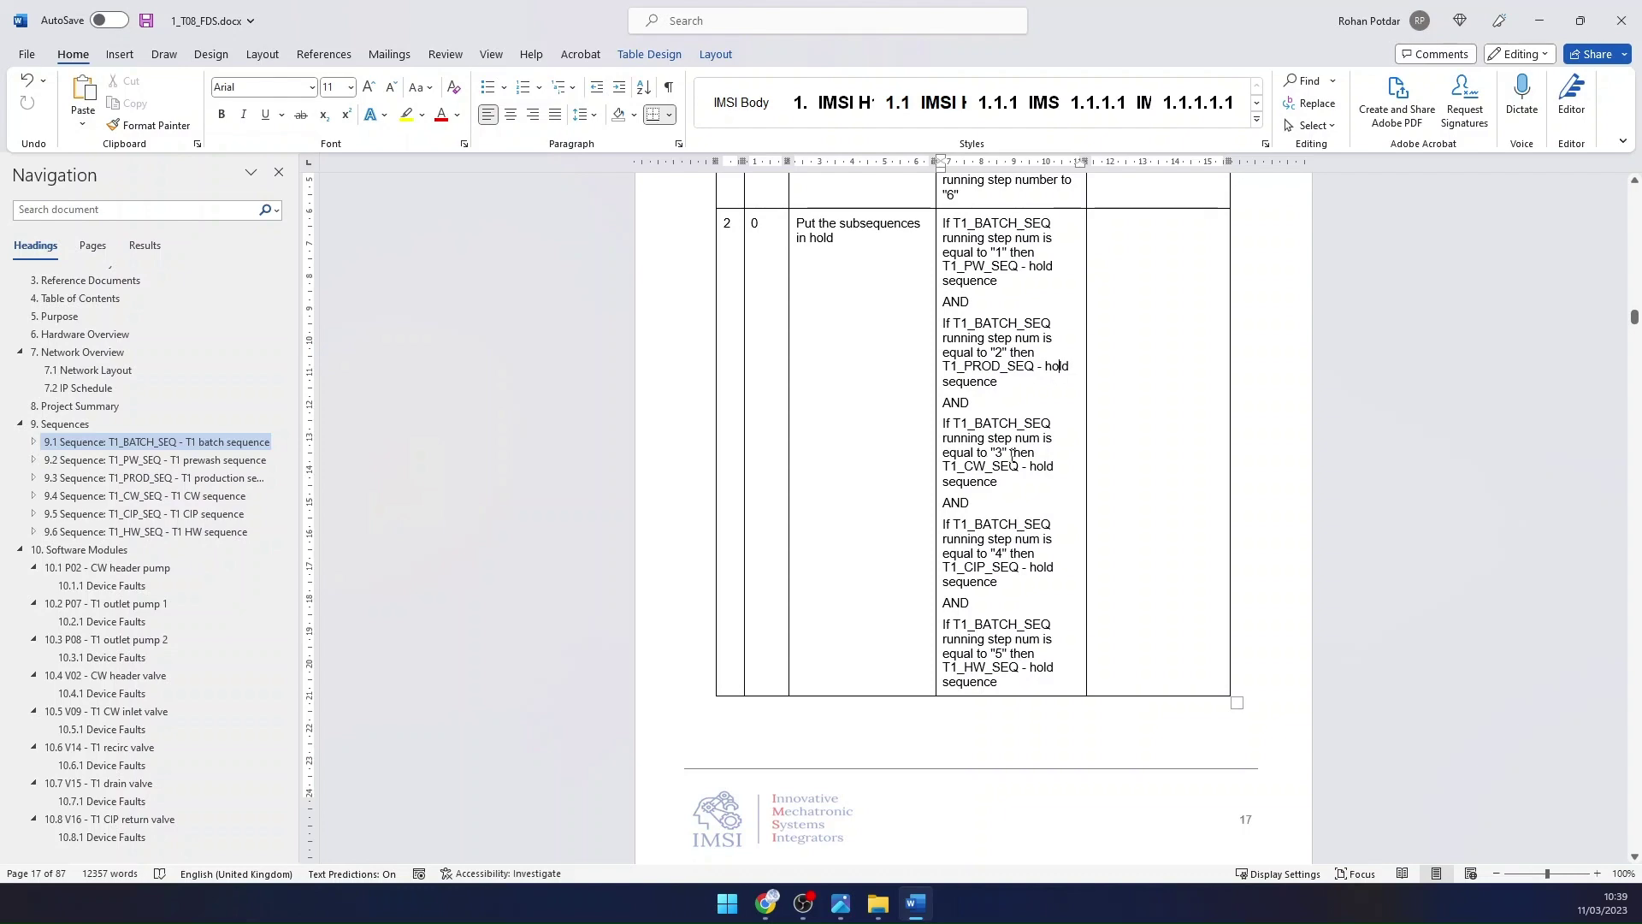
# Step: Review the T1_BATCH_SEQ Restarting Sequence table and its conditional subsequence restart actions
pyautogui.scroll(-5, 1019, 534)
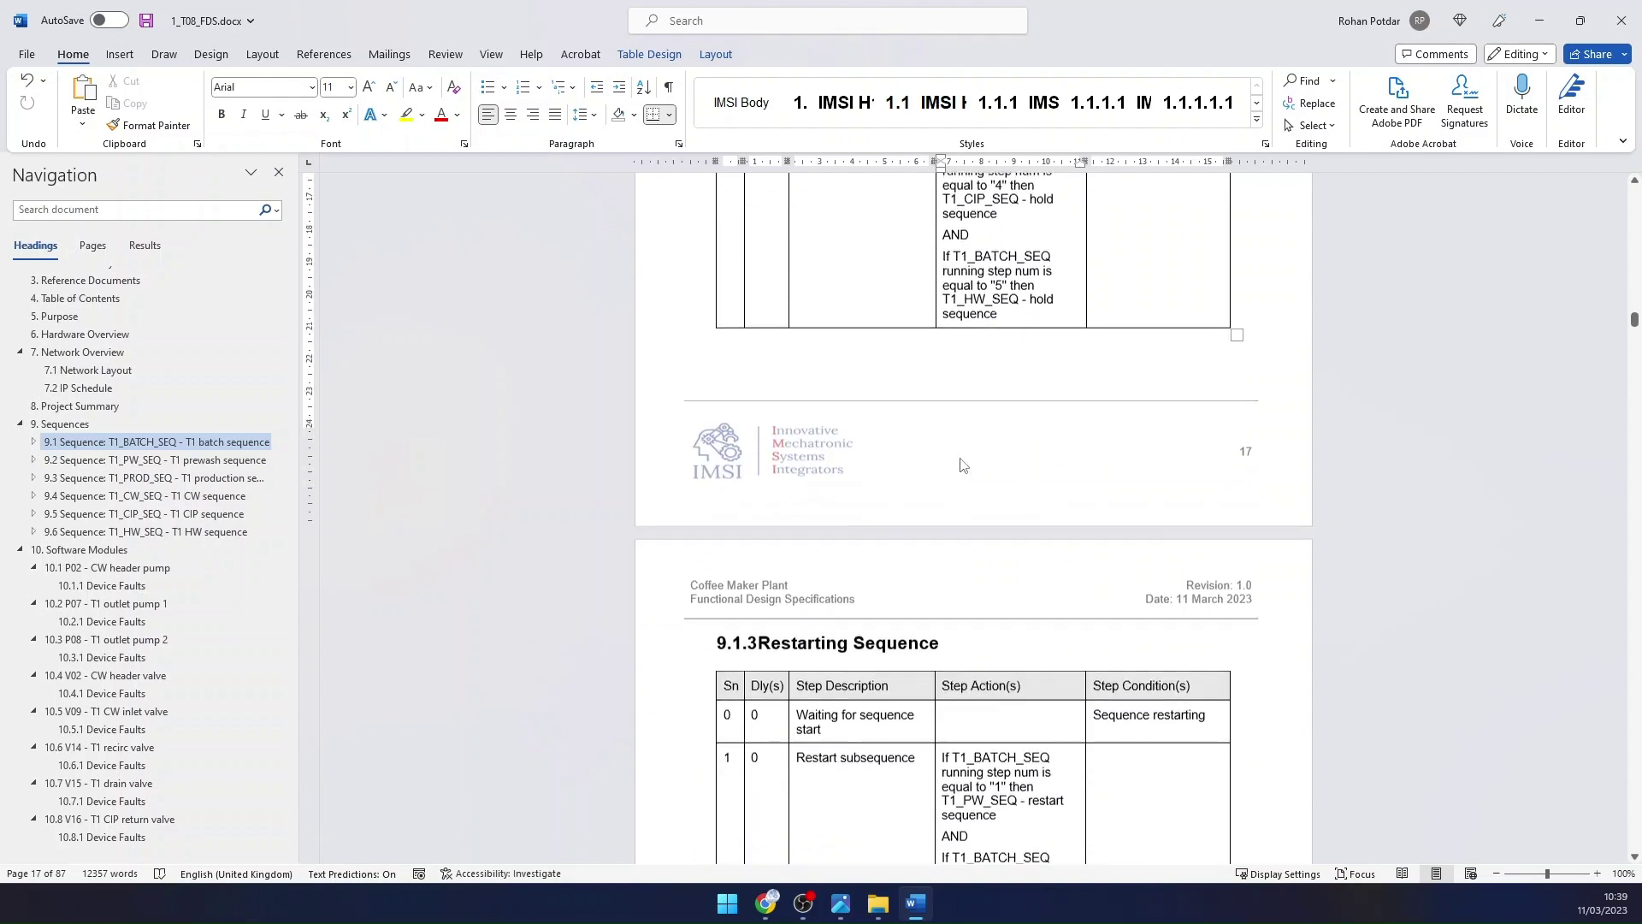
pyautogui.scroll(-4, 940, 445)
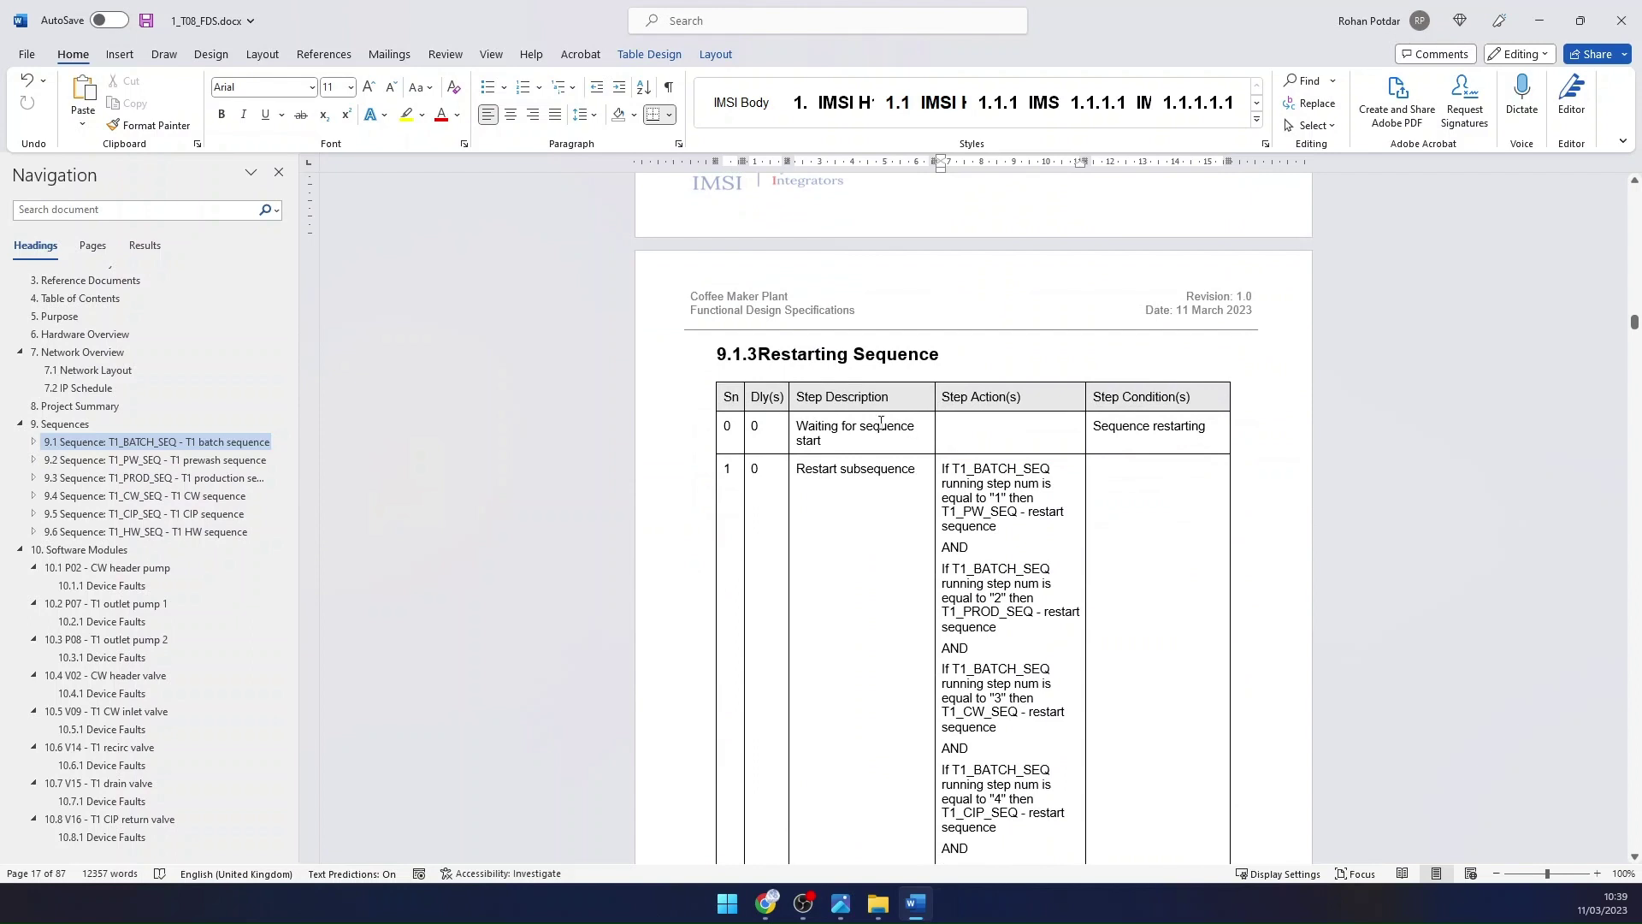
pyautogui.scroll(-2, 871, 487)
pyautogui.click(823, 350)
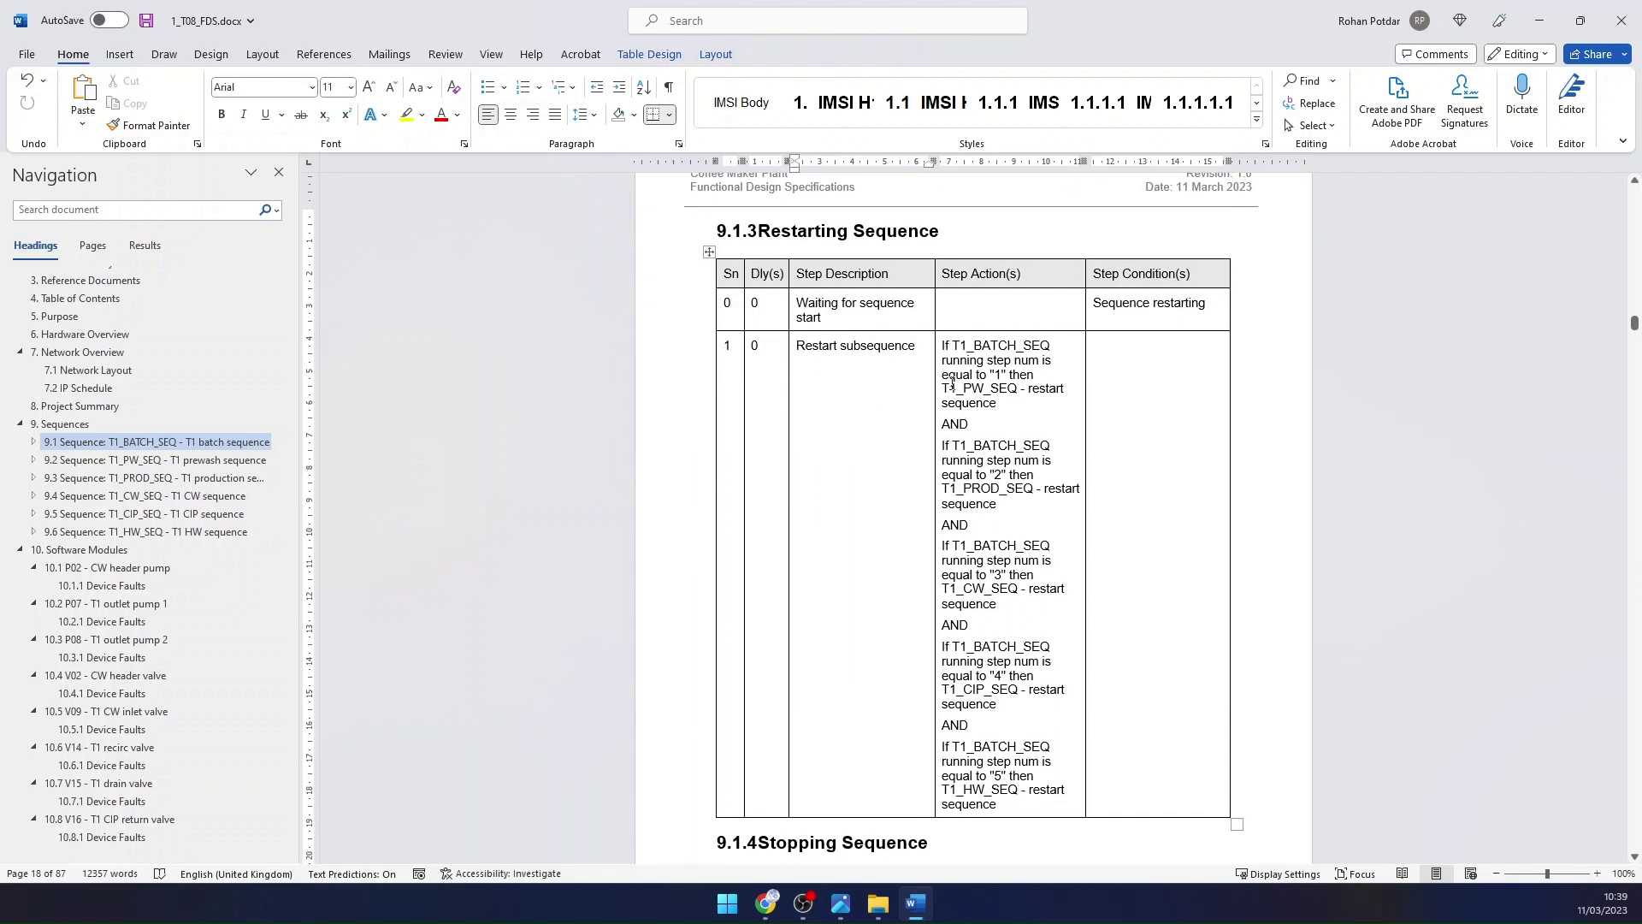
pyautogui.doubleClick(1045, 388)
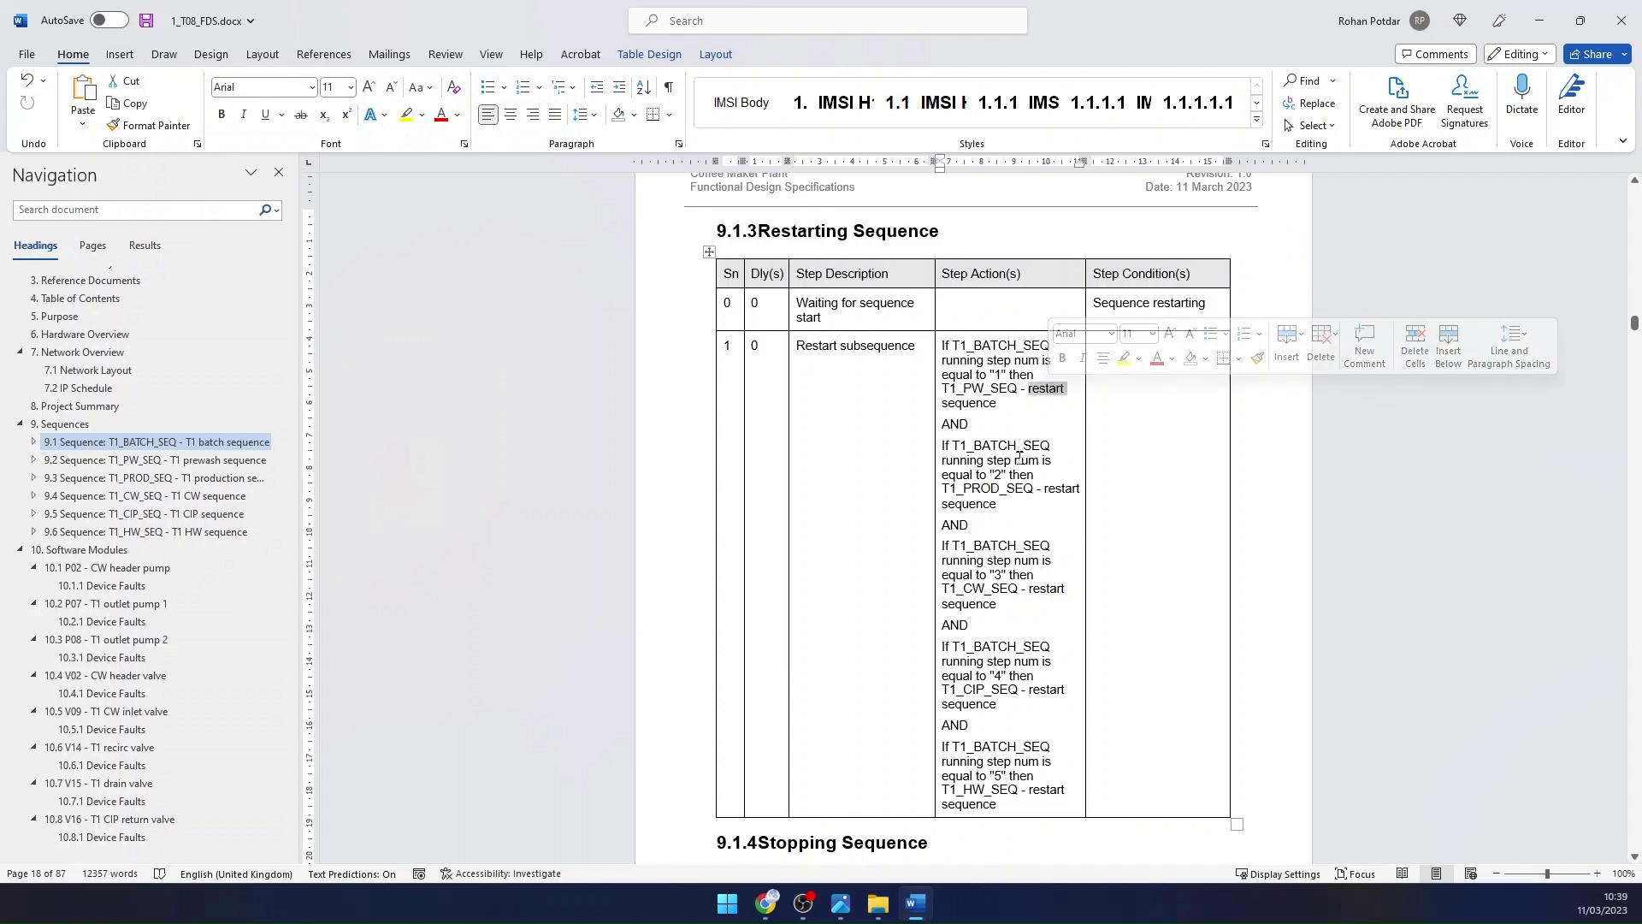
pyautogui.scroll(-2, 823, 419)
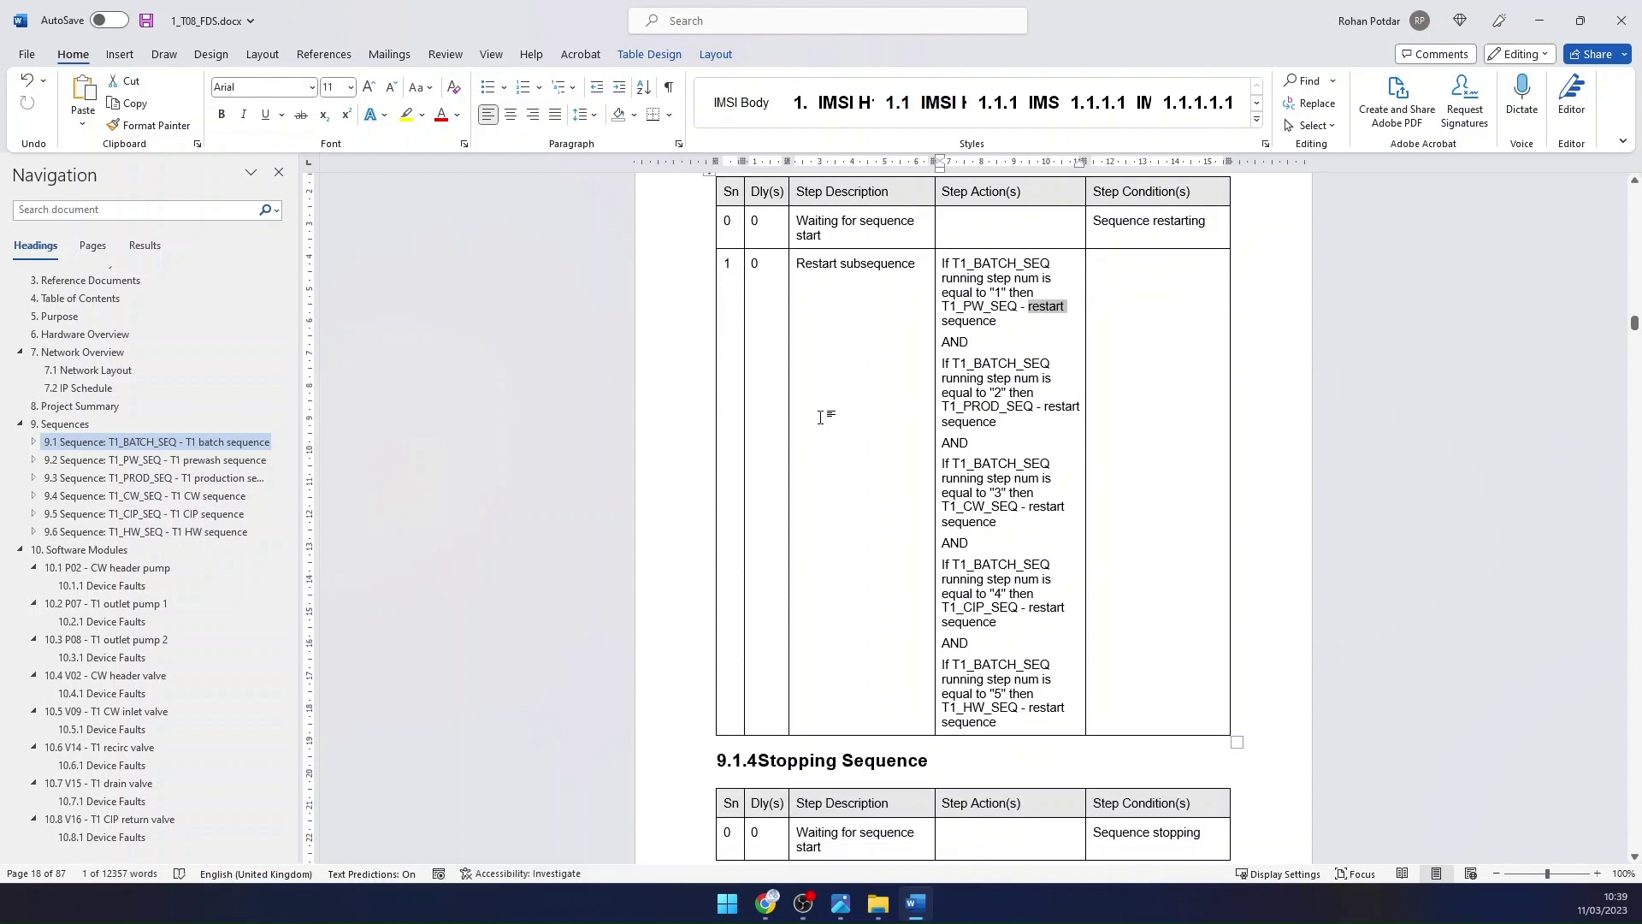
# Step: Review the stop and abort actions in the T1_BATCH_SEQ Stopping and Aborting Sequence tables
pyautogui.scroll(-12, 847, 419)
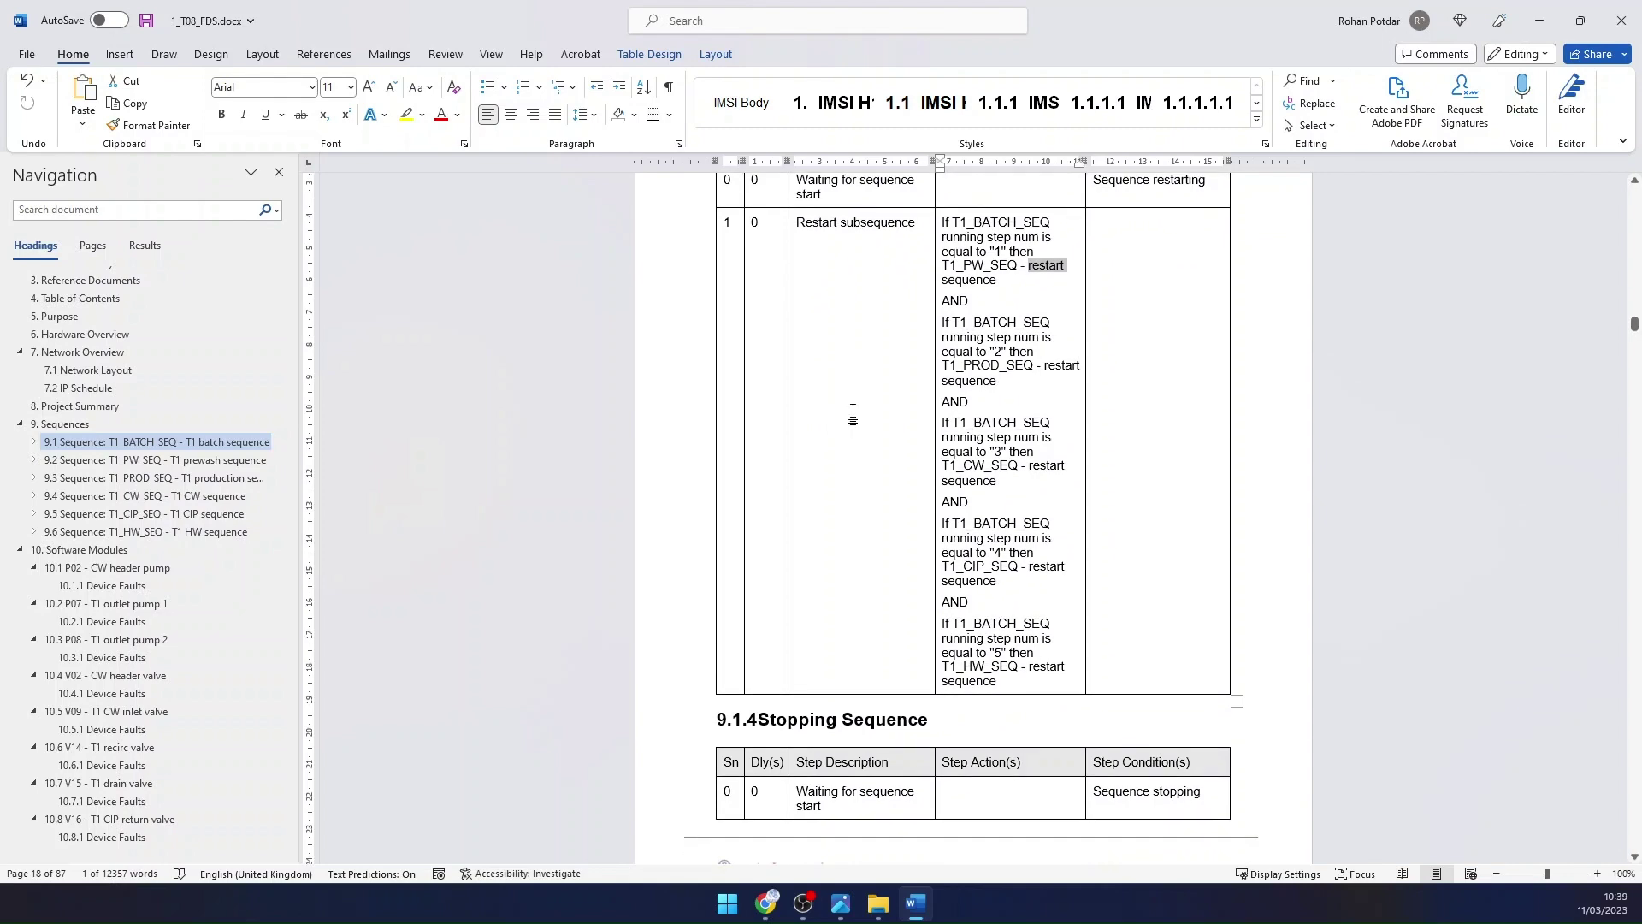
pyautogui.scroll(-6, 872, 472)
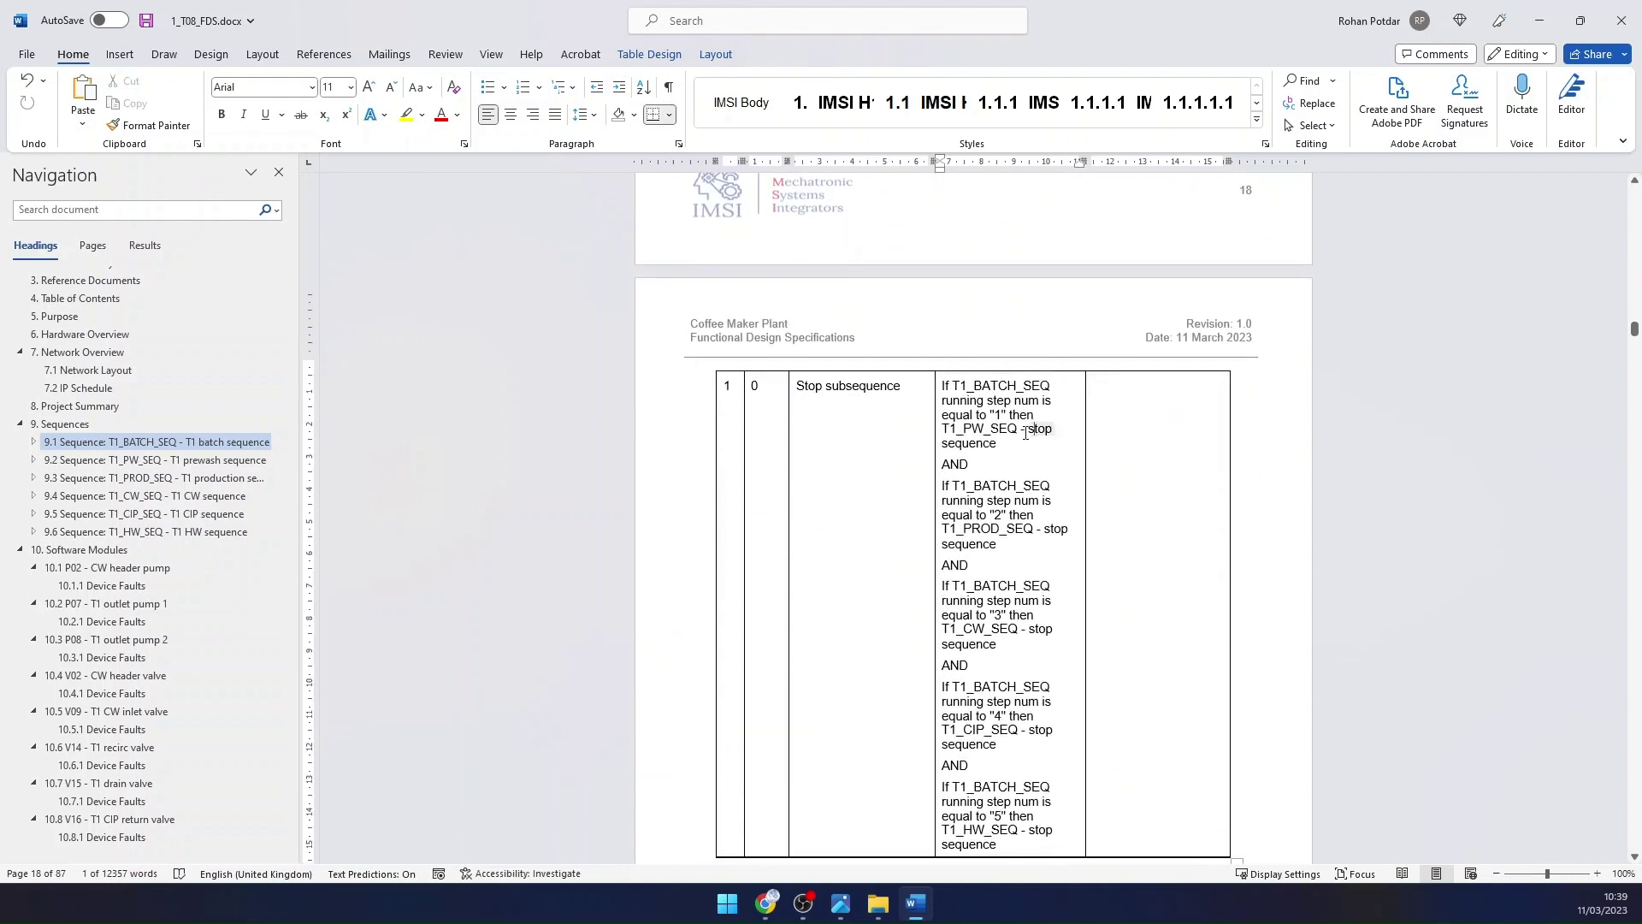
pyautogui.scroll(-10, 834, 440)
pyautogui.scroll(-6, 830, 441)
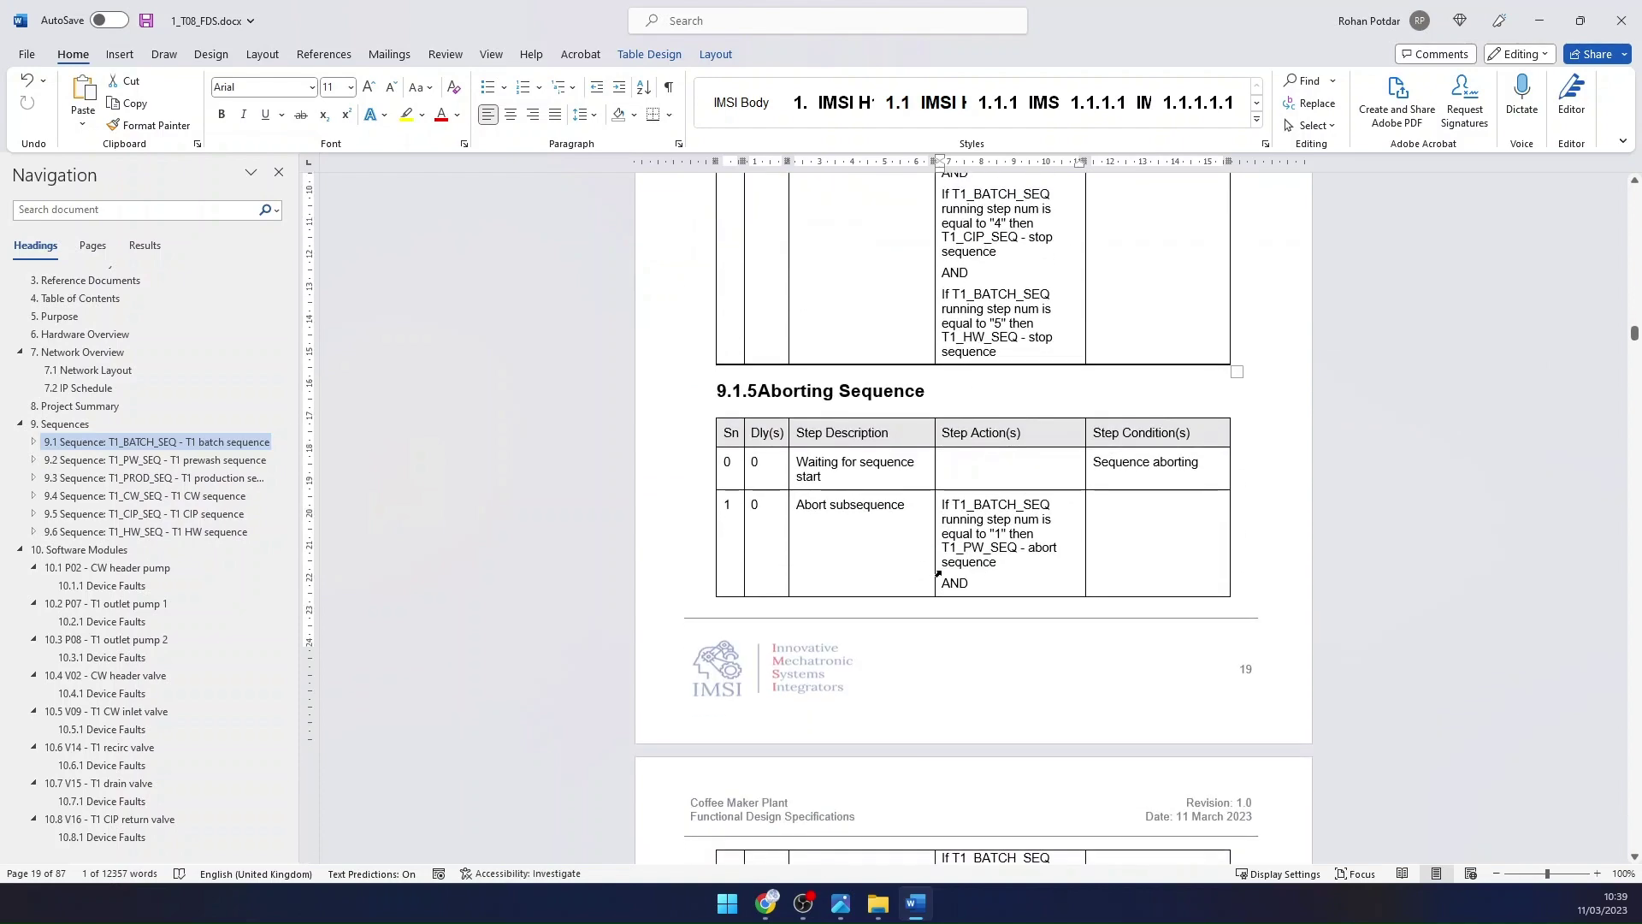
pyautogui.click(834, 485)
pyautogui.scroll(-13, 834, 486)
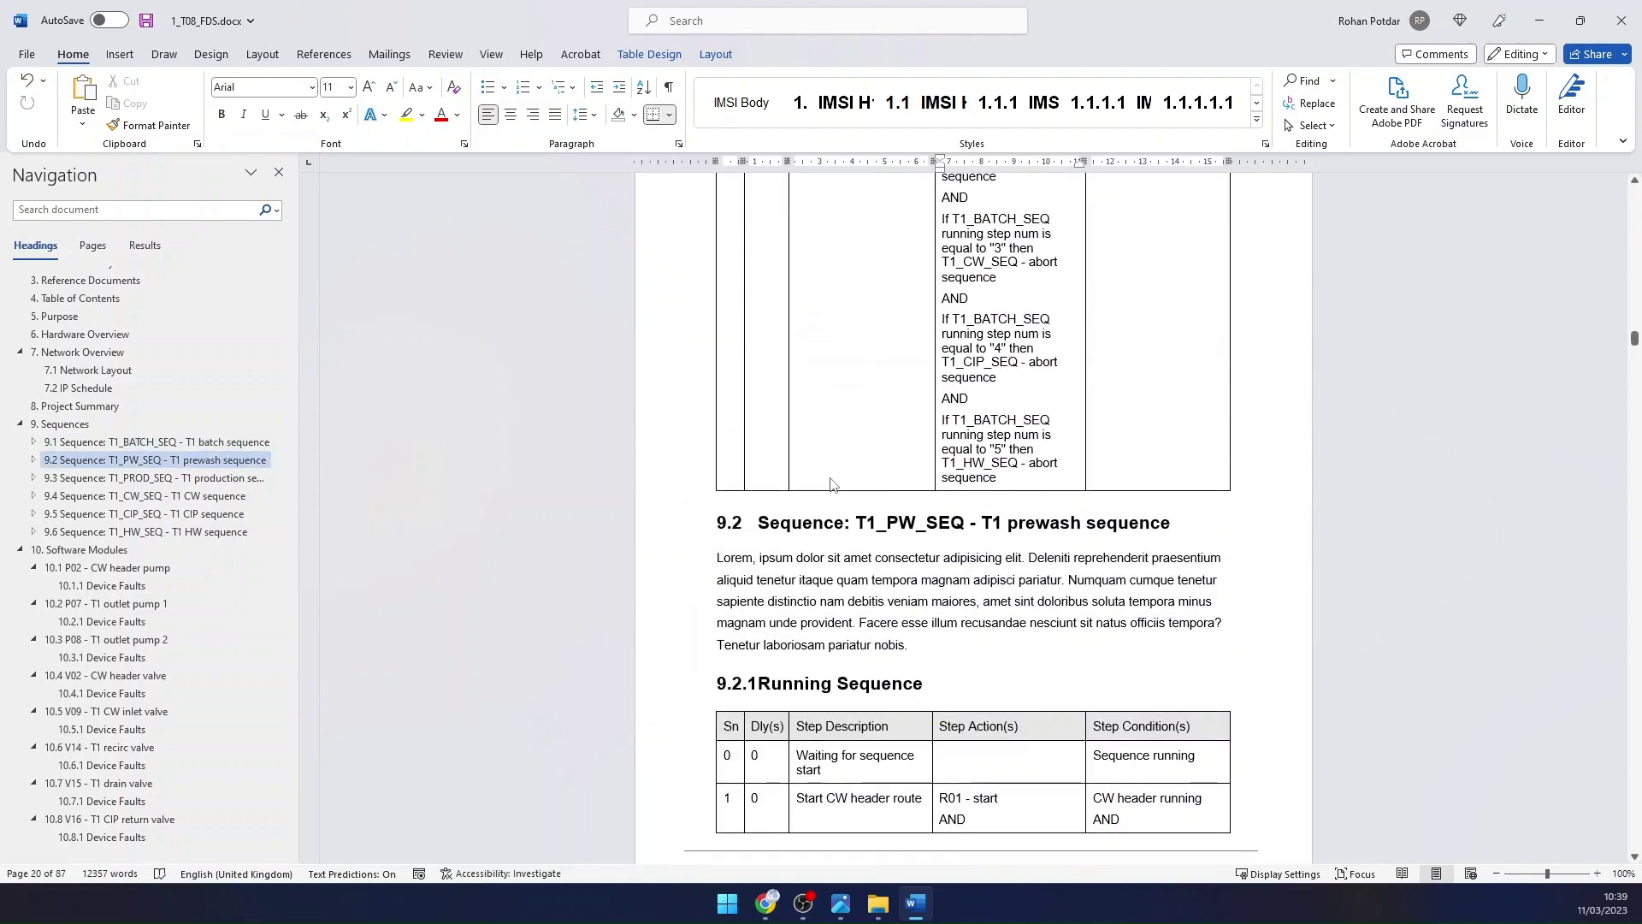
# Step: Review the step descriptions, actions and conditions in the T1_PW_SEQ Running Sequence table
pyautogui.scroll(-6, 833, 466)
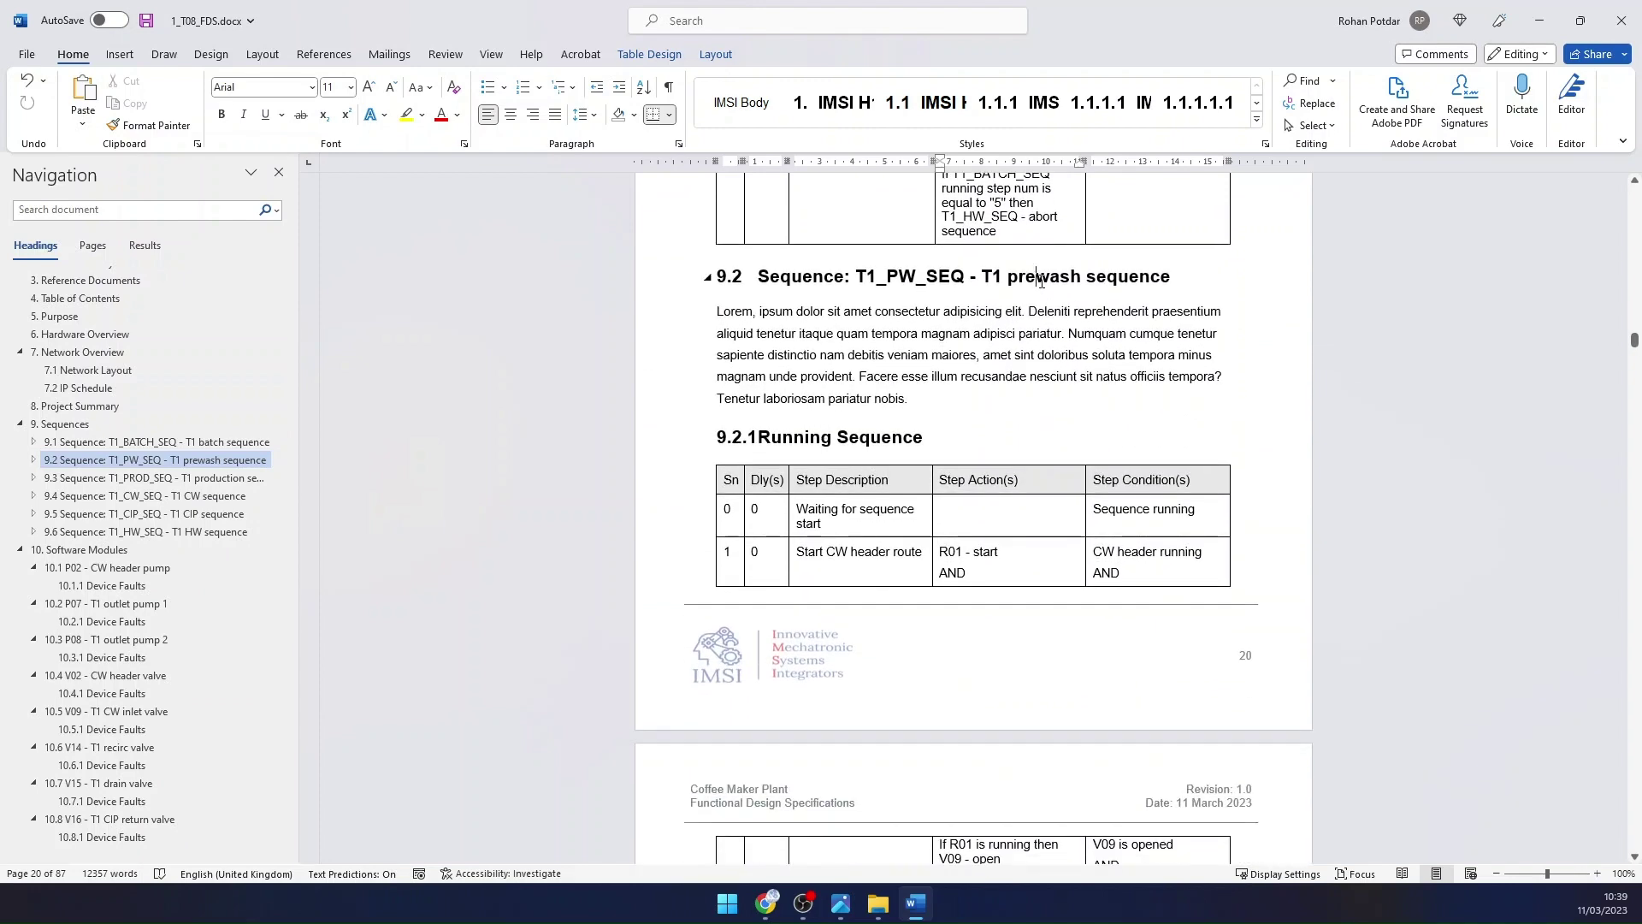
pyautogui.doubleClick(1041, 277)
pyautogui.scroll(-4, 844, 396)
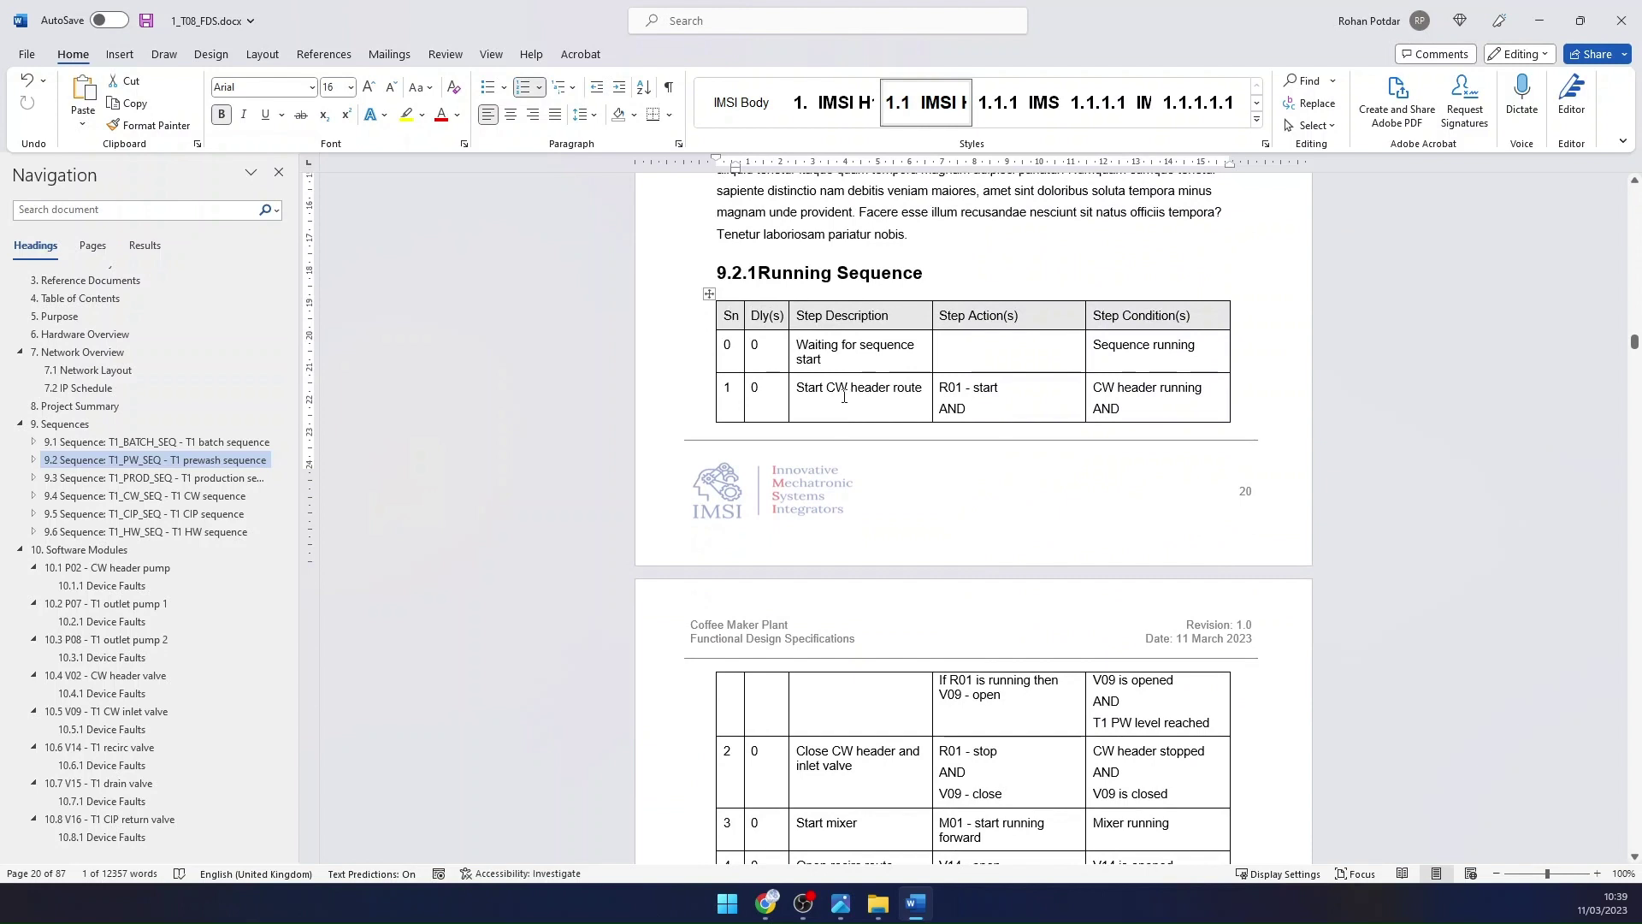
pyautogui.doubleClick(844, 396)
pyautogui.click(1014, 408)
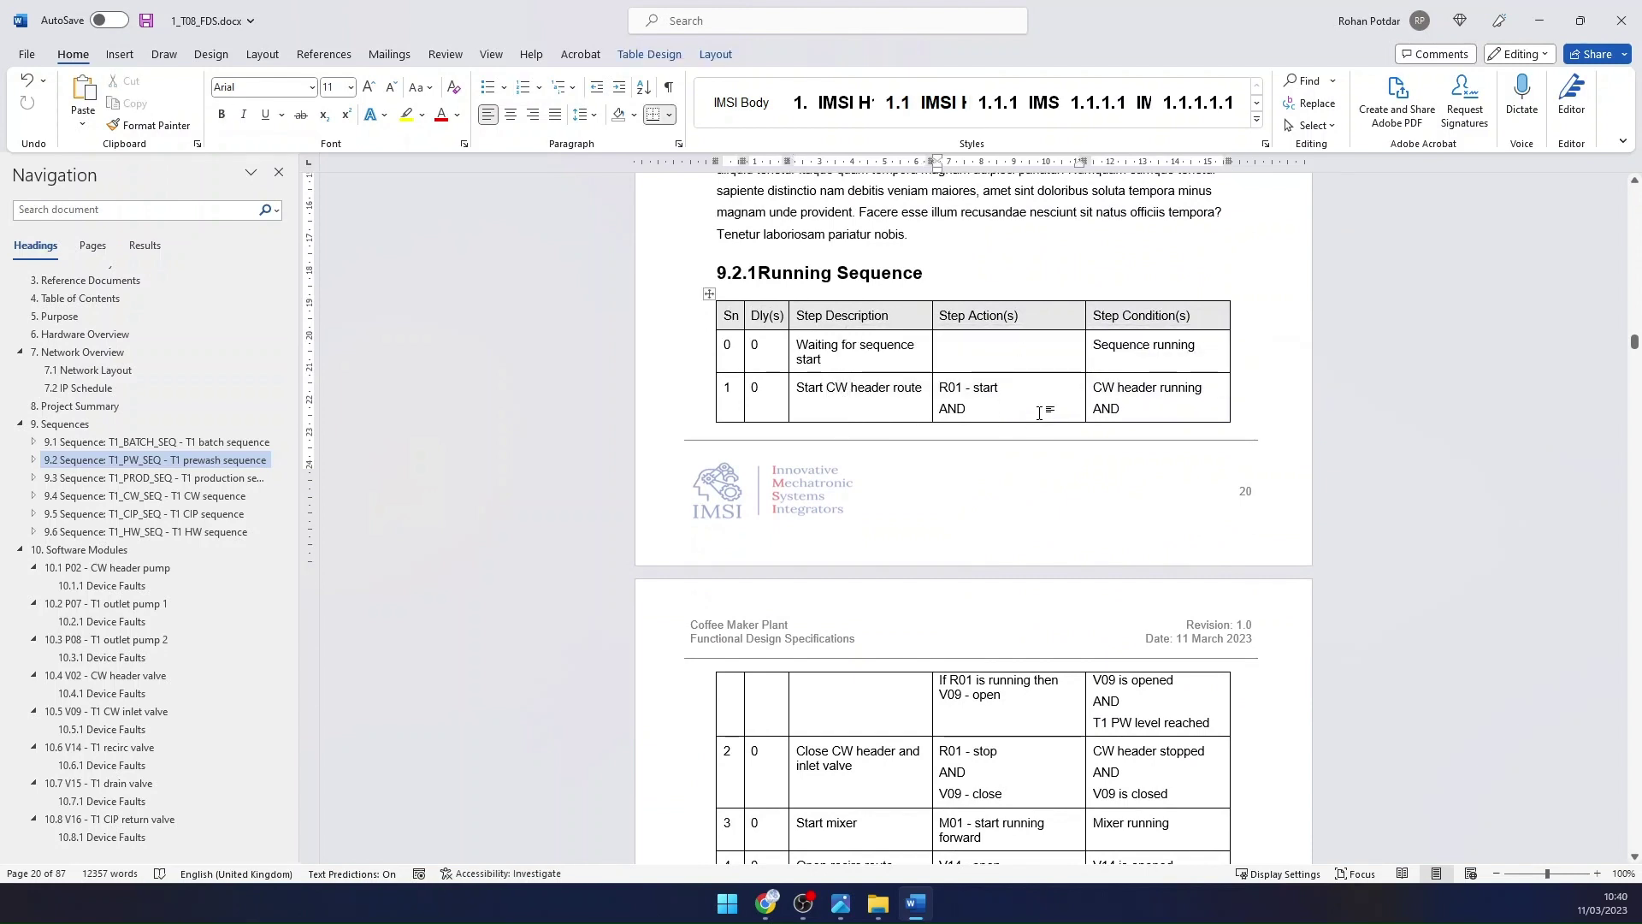
pyautogui.scroll(-1, 1041, 419)
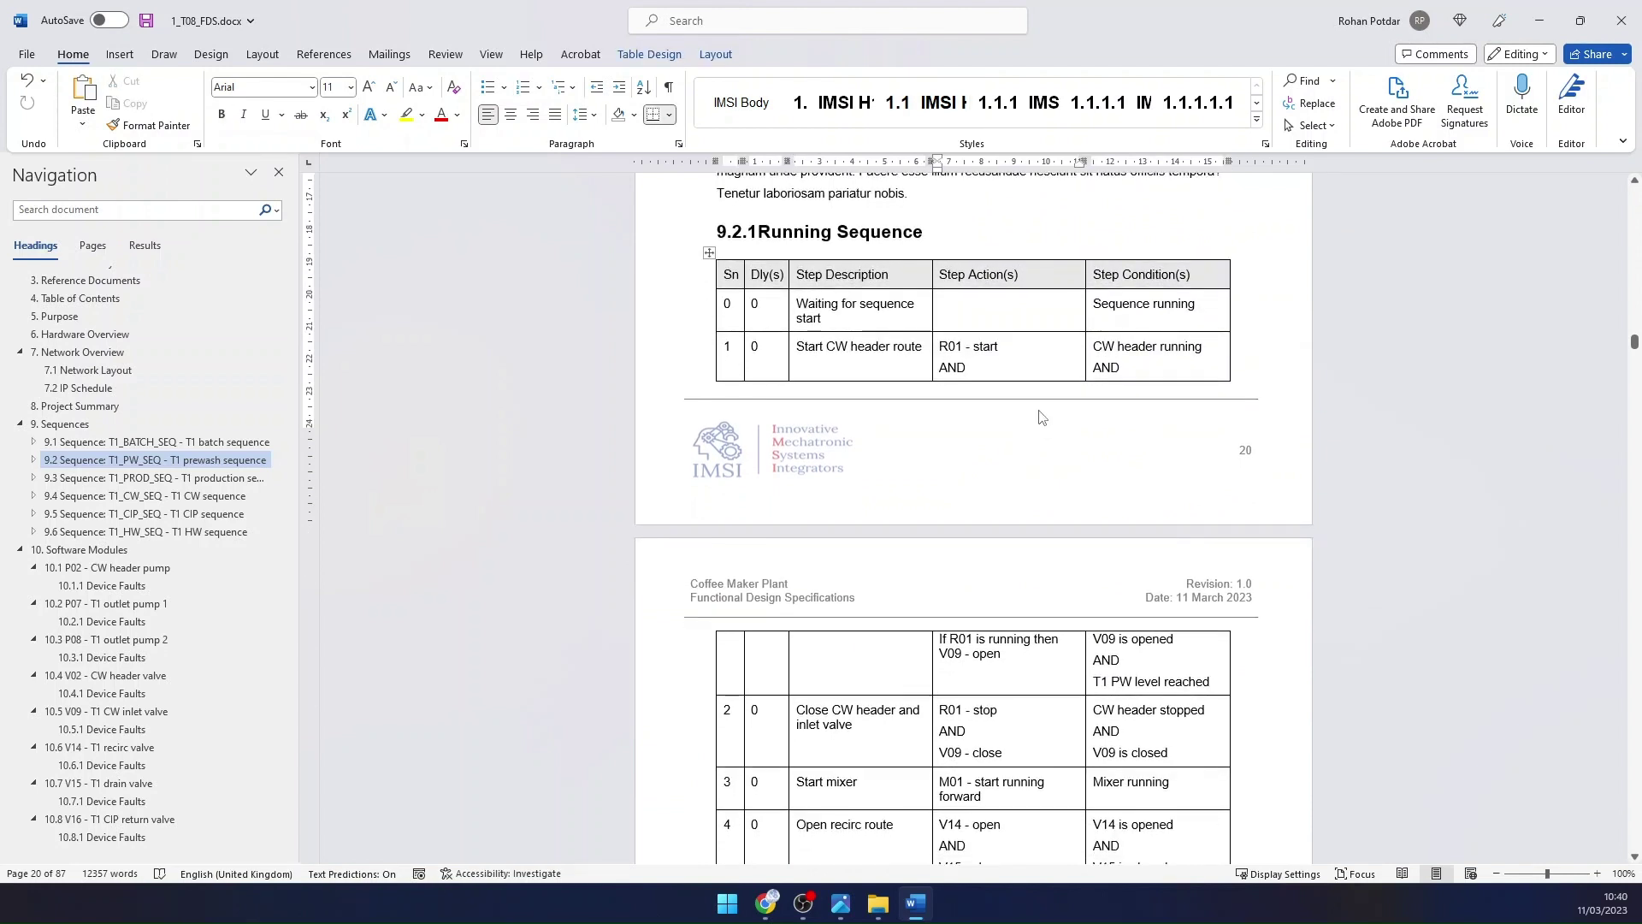
pyautogui.scroll(-12, 1040, 414)
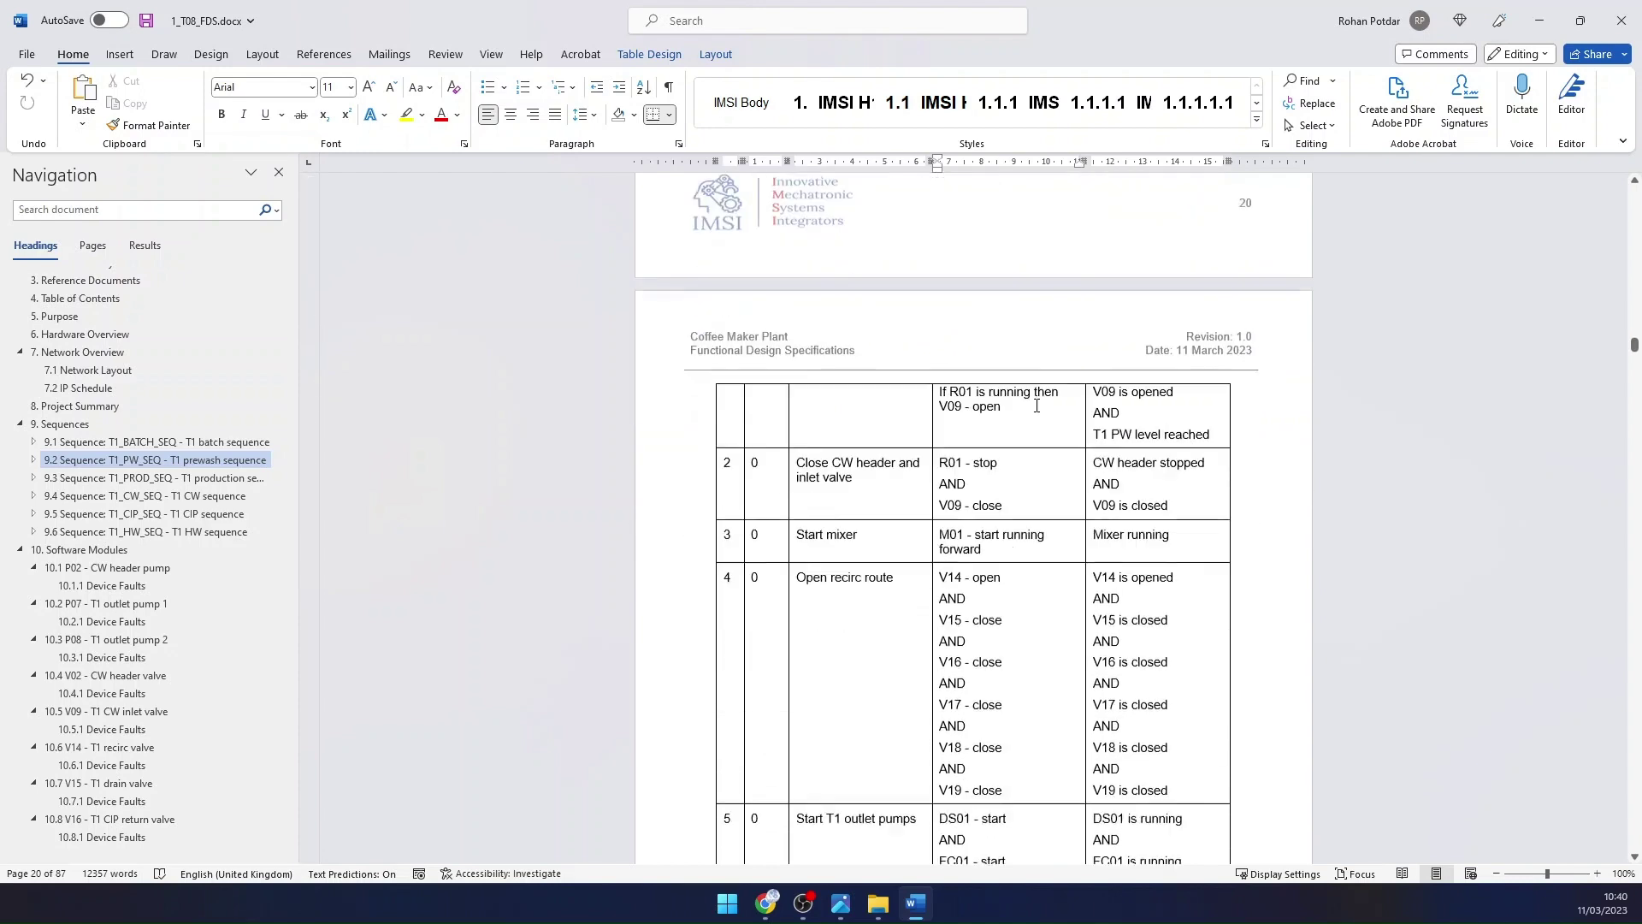
pyautogui.scroll(-13, 1036, 404)
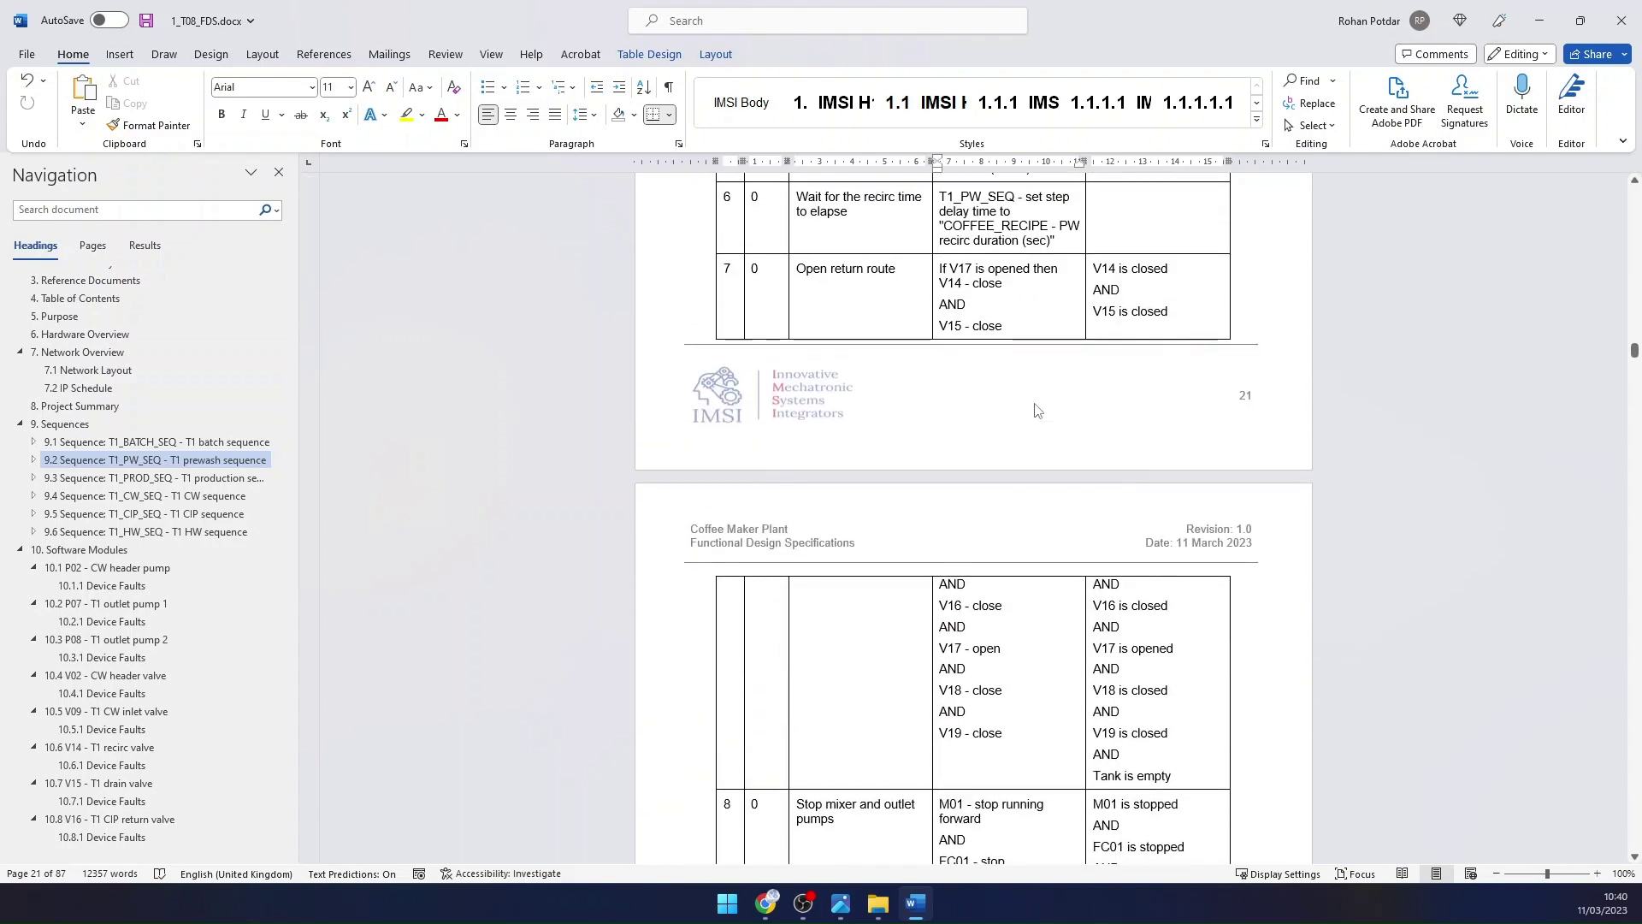
pyautogui.scroll(-5, 1035, 404)
pyautogui.scroll(-20, 1035, 404)
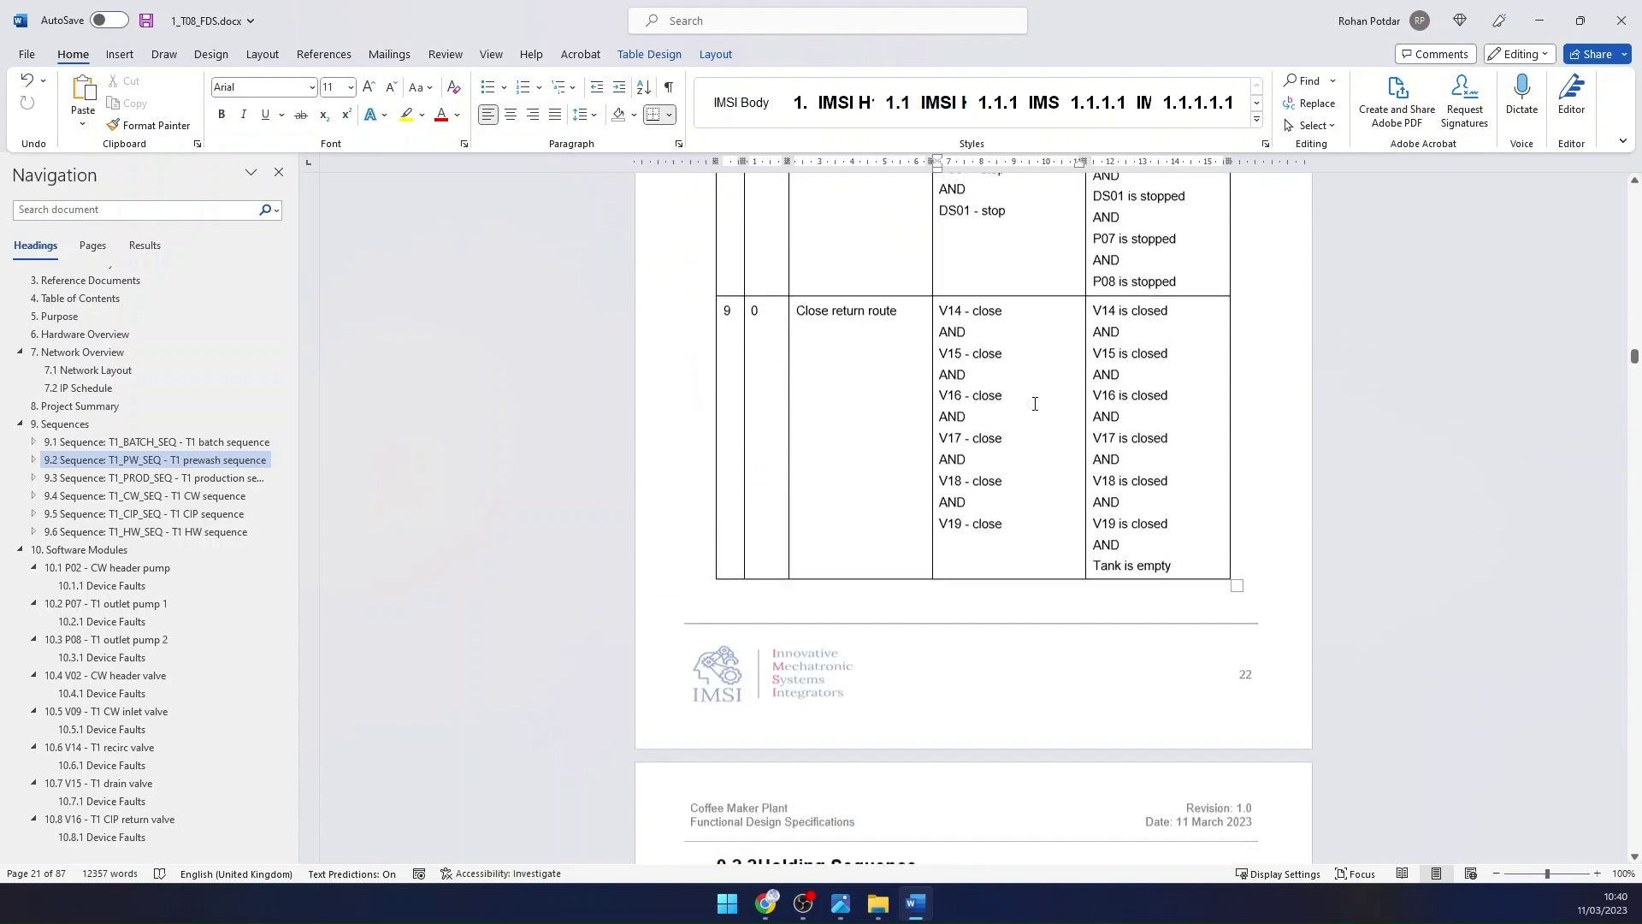
# Step: Examine the actions and conditions for closing routes, pumps and valves in step 1 of the T1_PW_SEQ Holding Sequence
pyautogui.scroll(-7, 1033, 407)
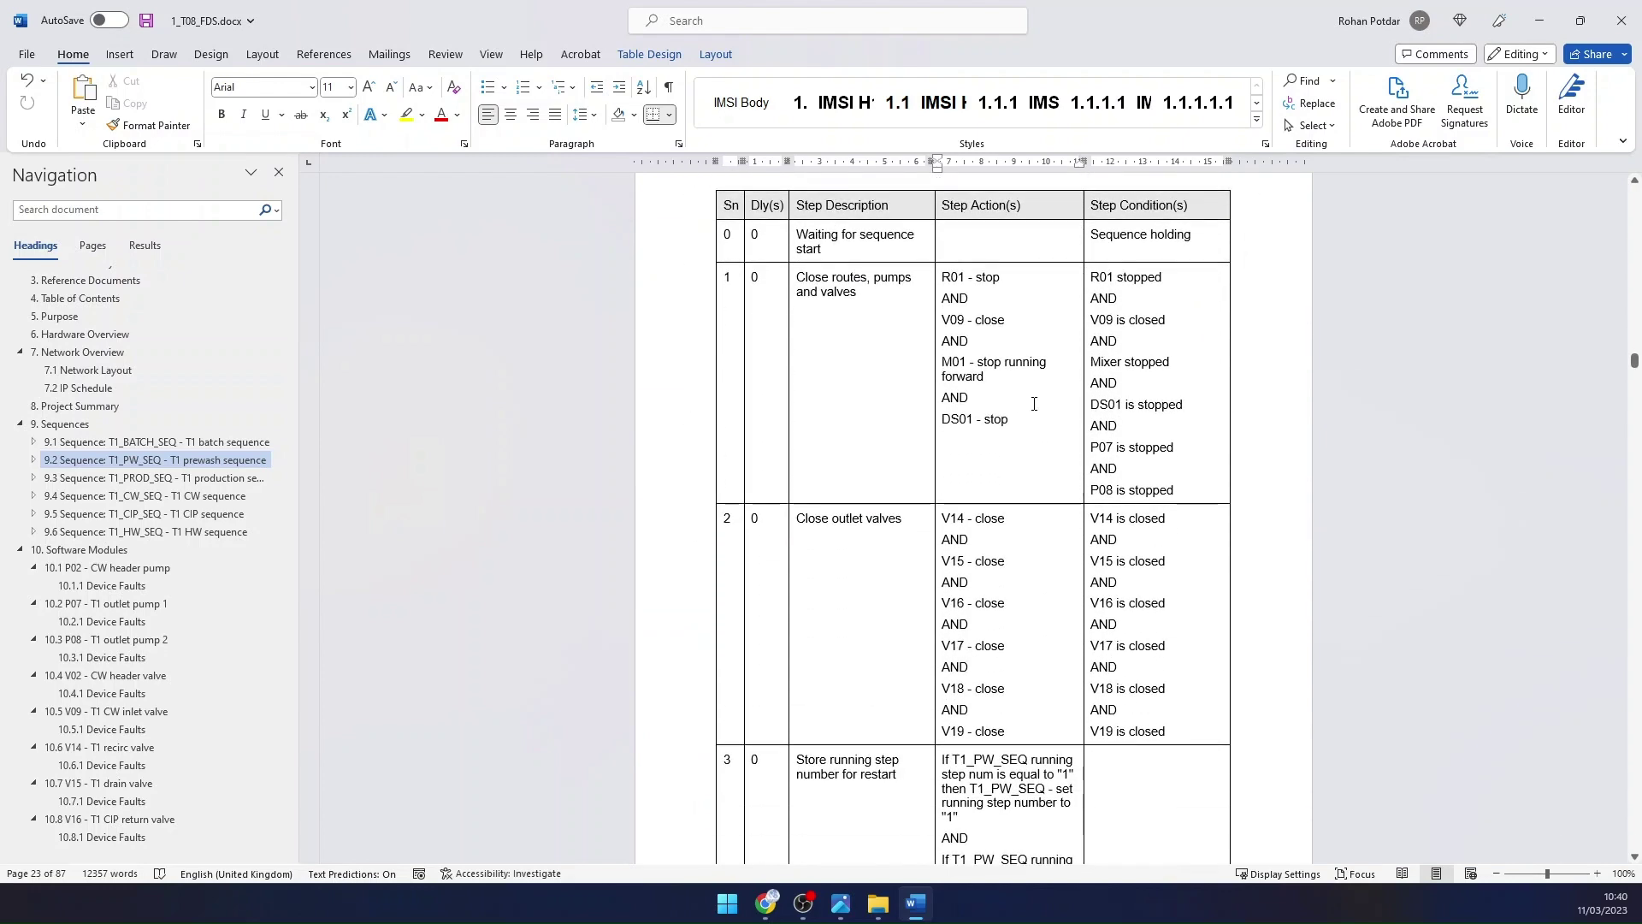
pyautogui.moveTo(804, 276); pyautogui.dragTo(843, 291)
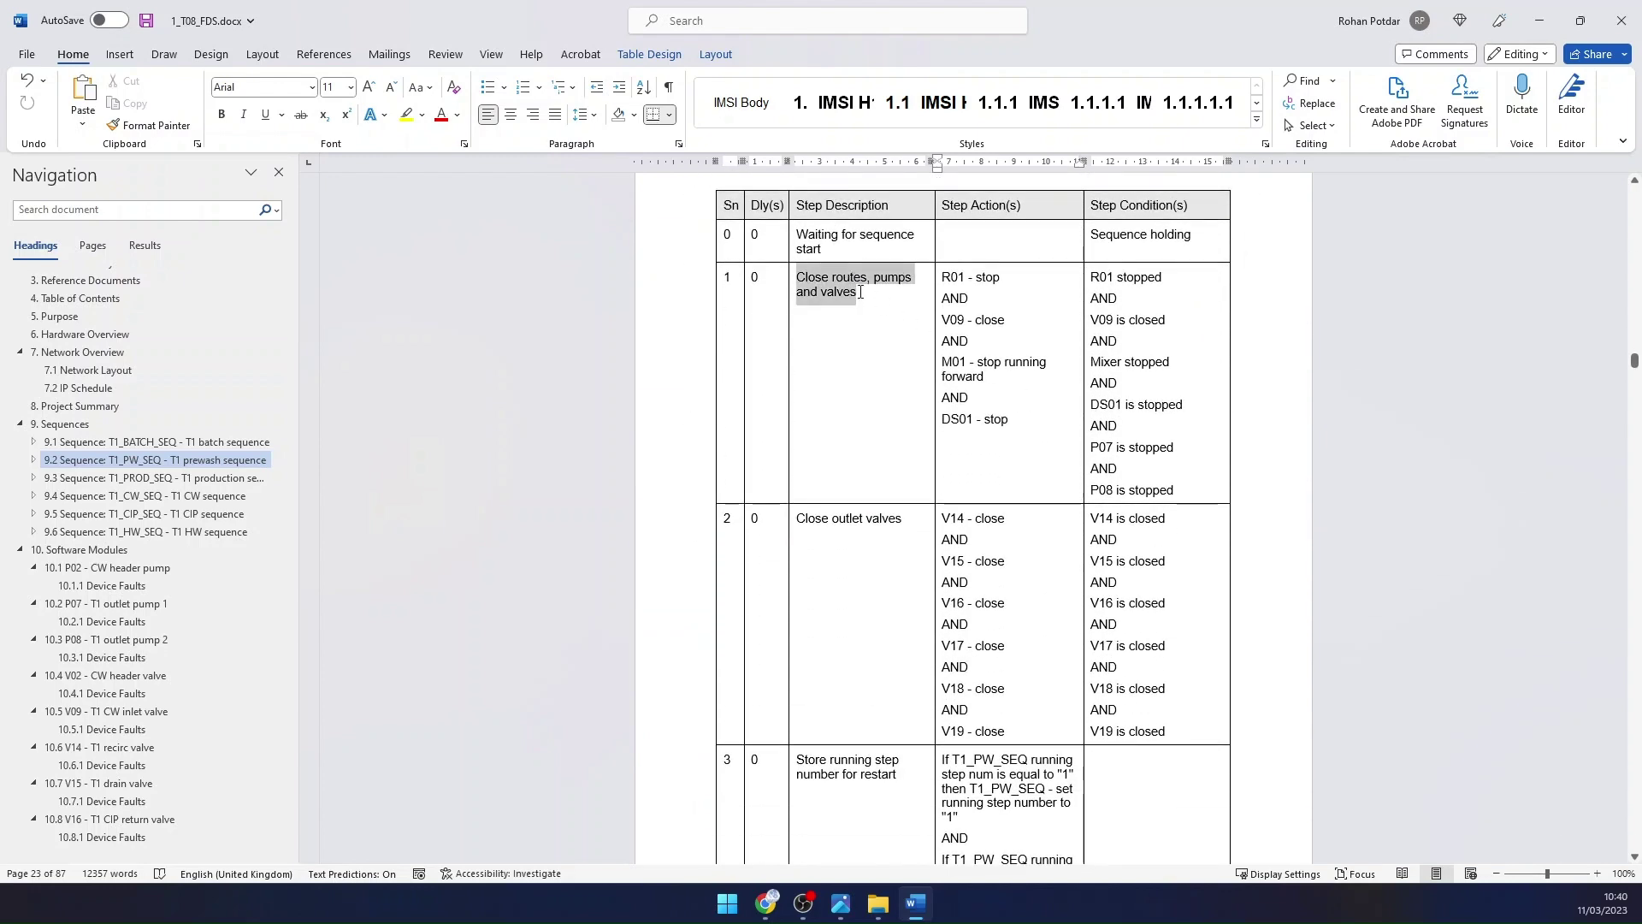
pyautogui.click(805, 277)
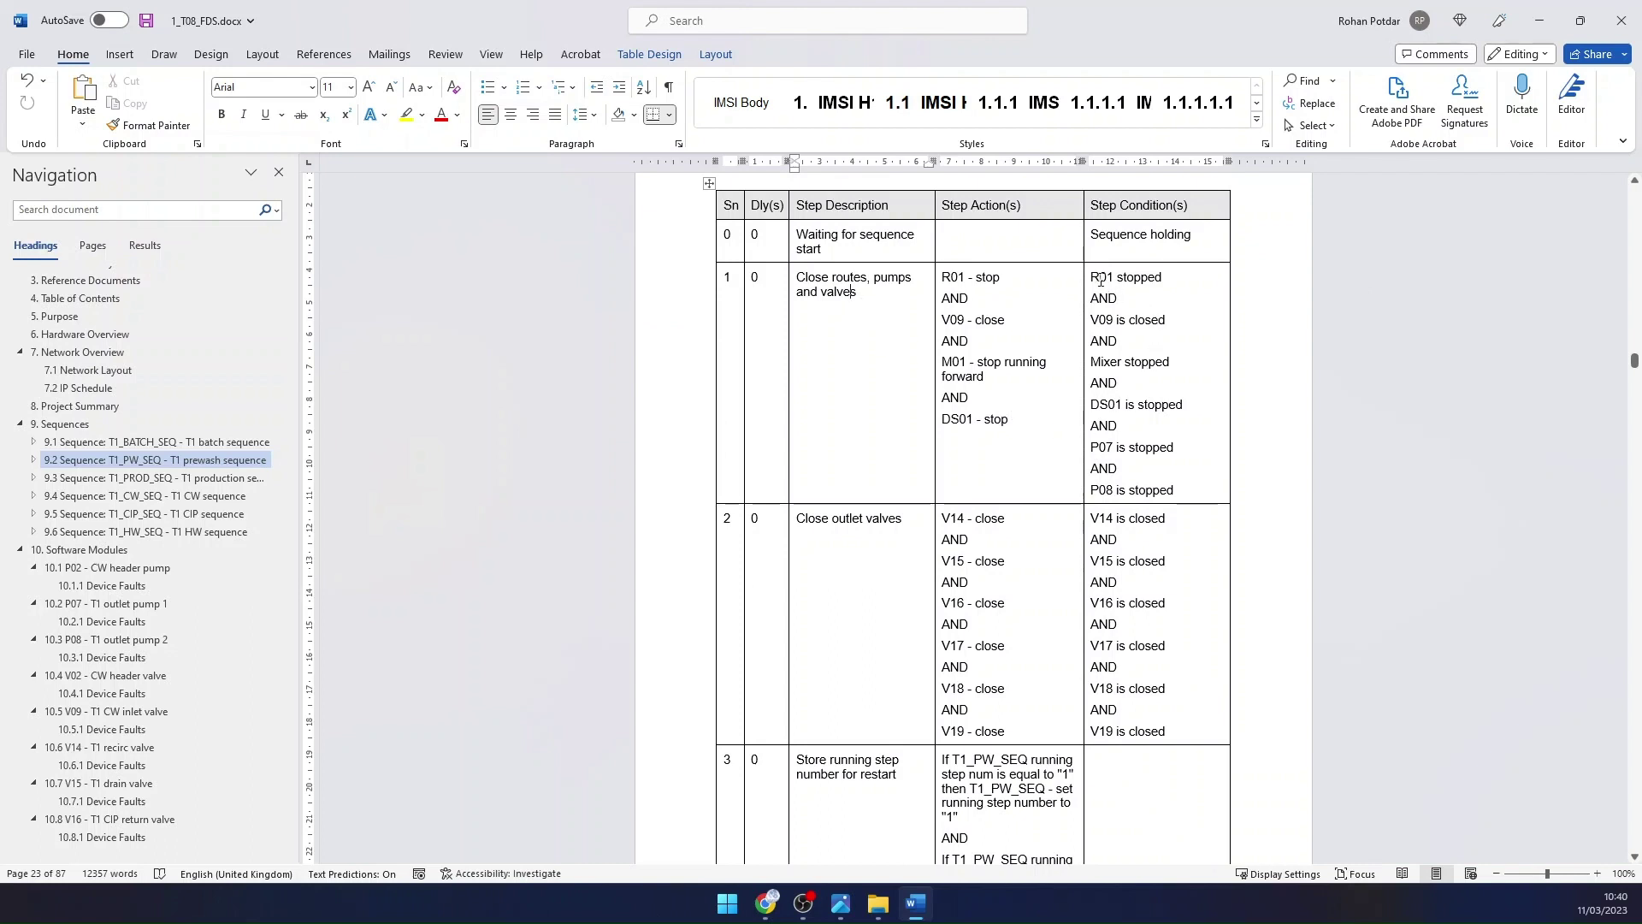
pyautogui.moveTo(1094, 276); pyautogui.dragTo(1167, 278)
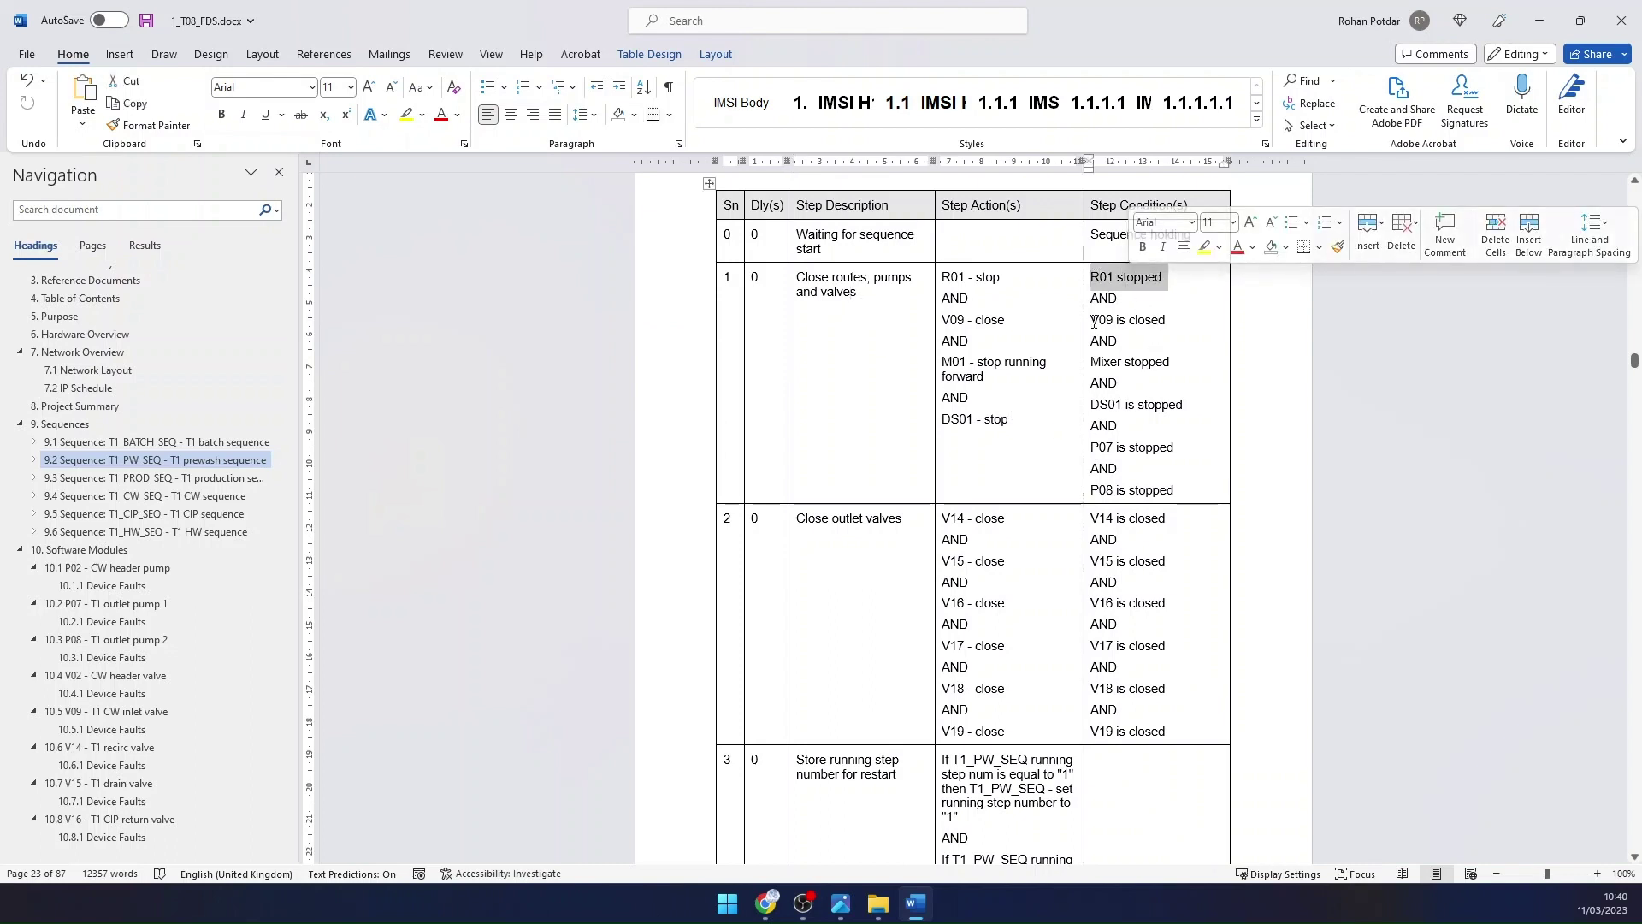
pyautogui.moveTo(1092, 320); pyautogui.dragTo(1174, 322)
pyautogui.click(1080, 405)
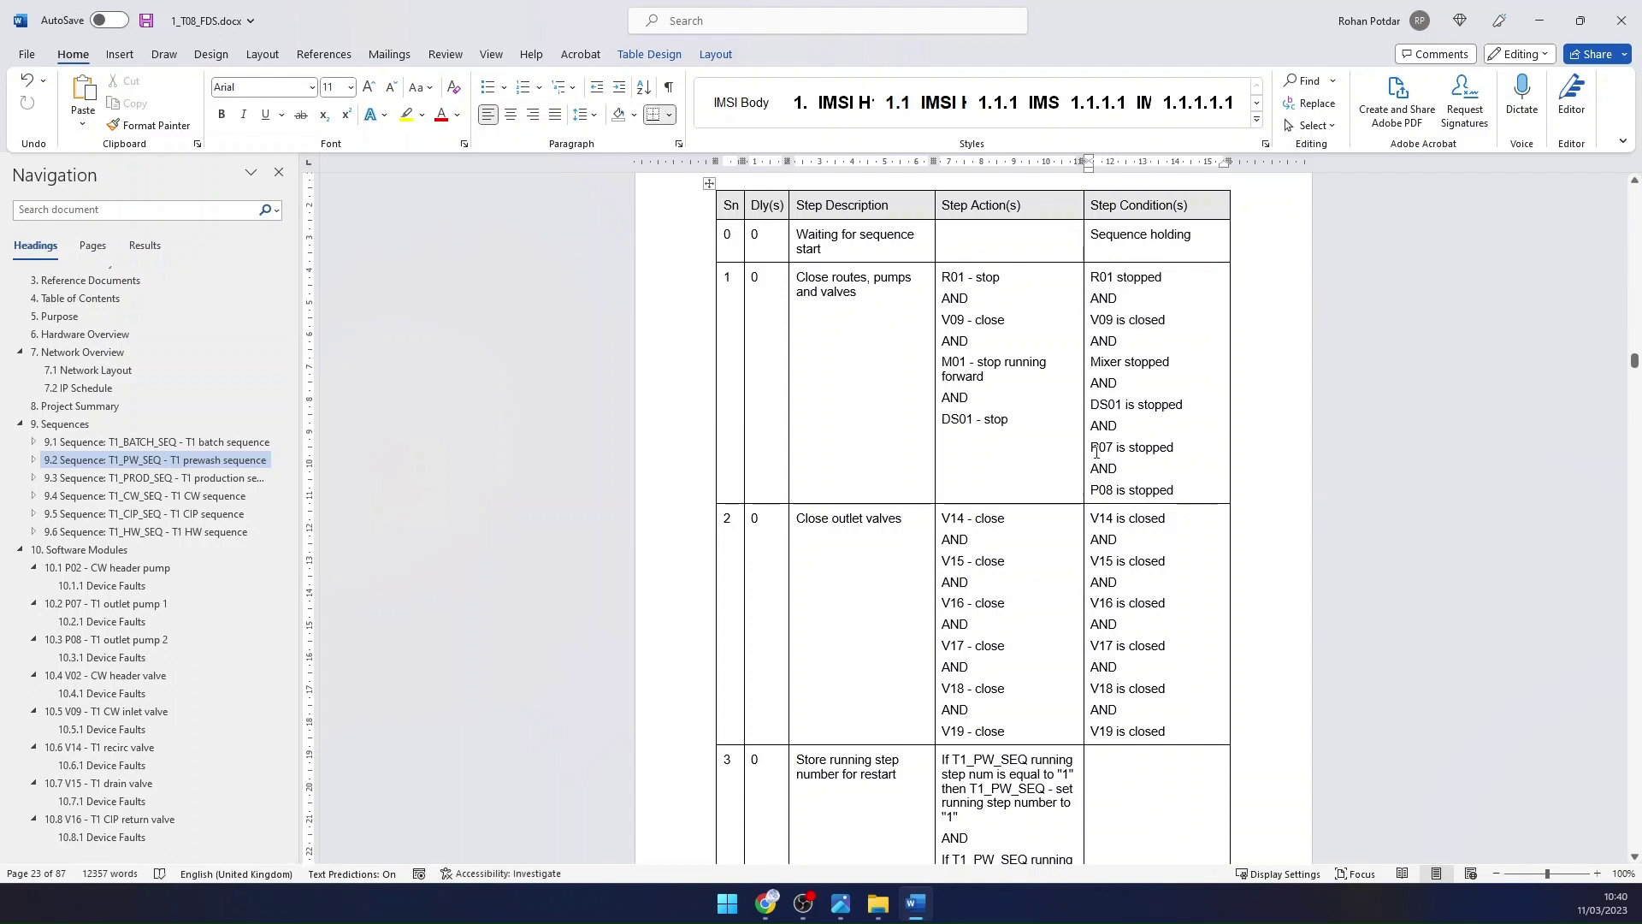
pyautogui.moveTo(1092, 447); pyautogui.dragTo(1173, 448)
pyautogui.moveTo(1091, 490); pyautogui.dragTo(1173, 491)
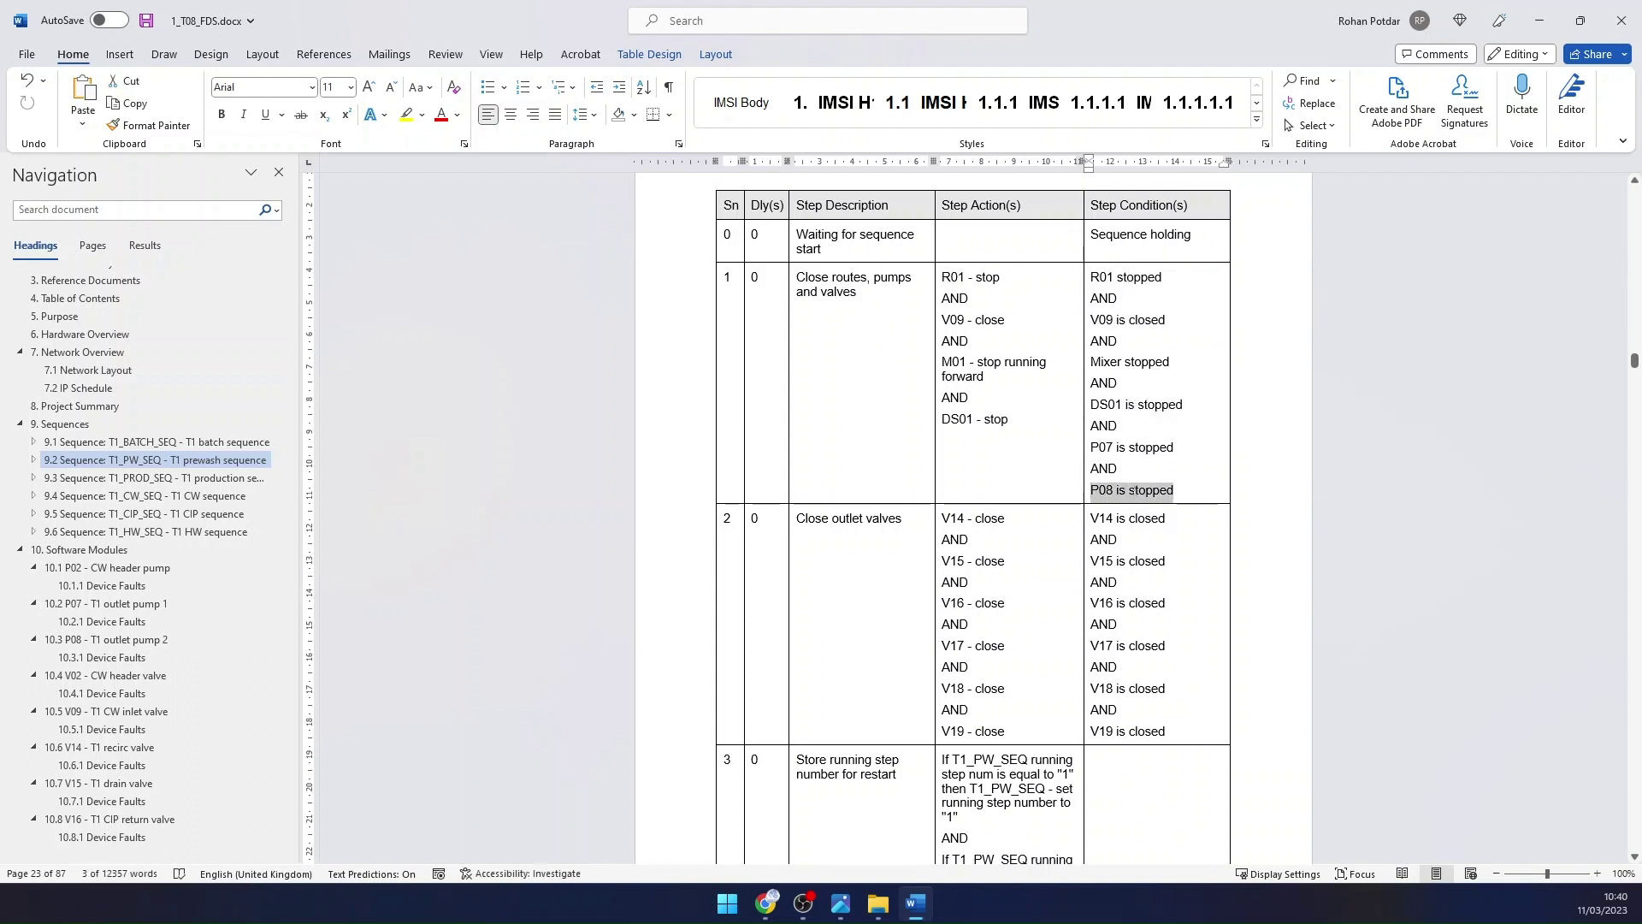
# Step: Examine the outlet valve actions and conditions in step 2 of the T1_PW_SEQ Holding Sequence
pyautogui.scroll(-2, 956, 312)
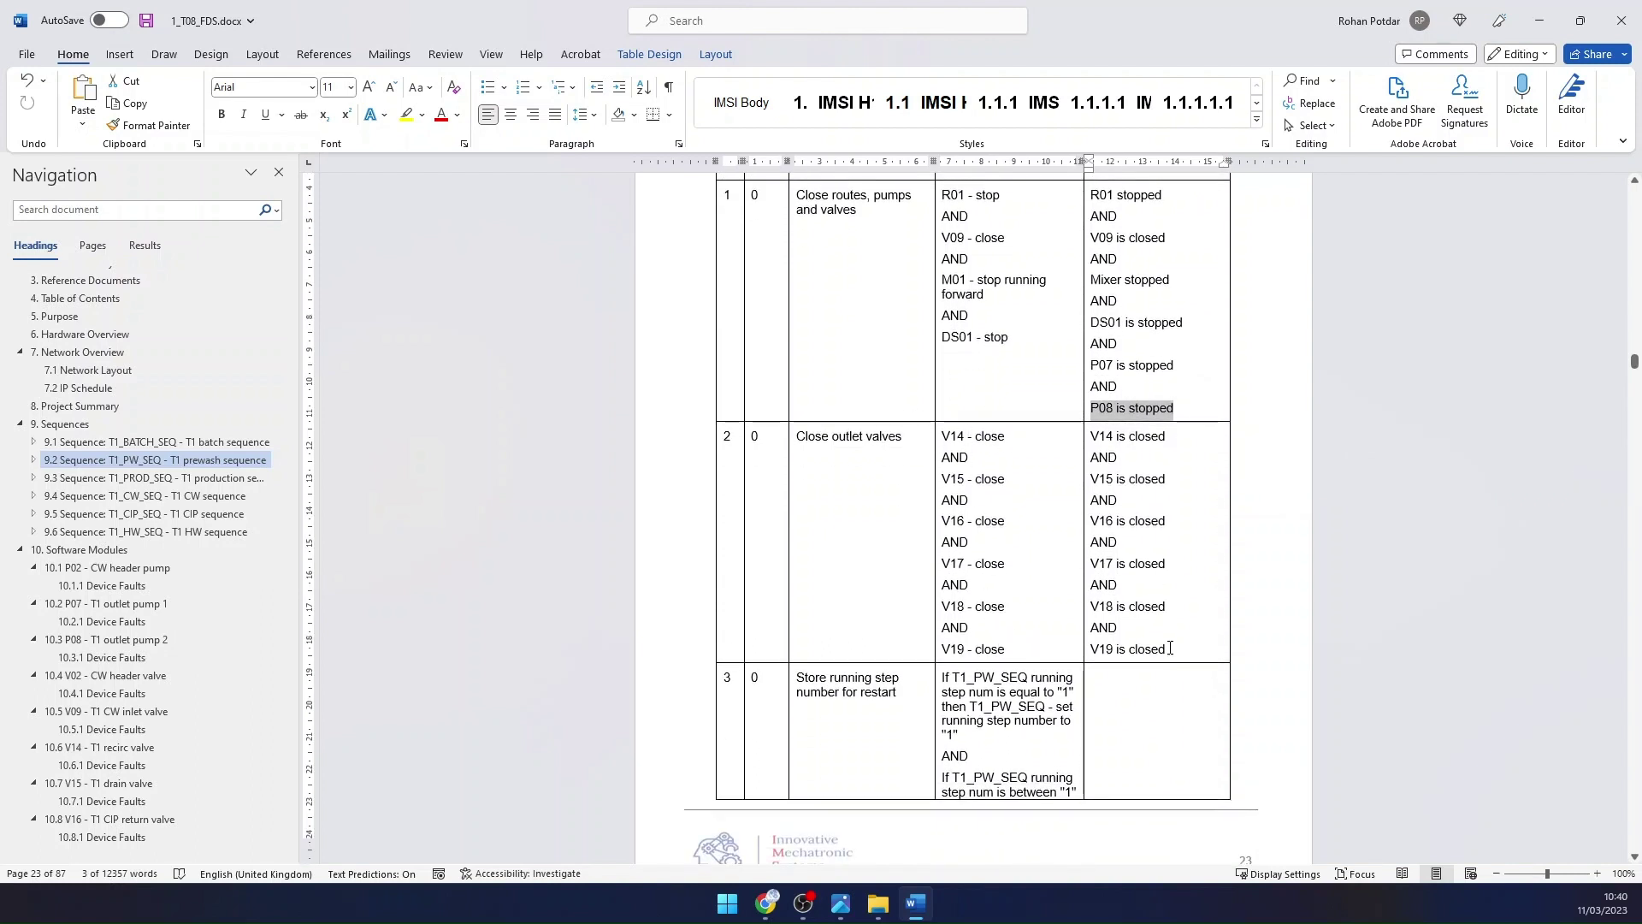
pyautogui.moveTo(1170, 633); pyautogui.dragTo(945, 440)
pyautogui.scroll(-4, 844, 460)
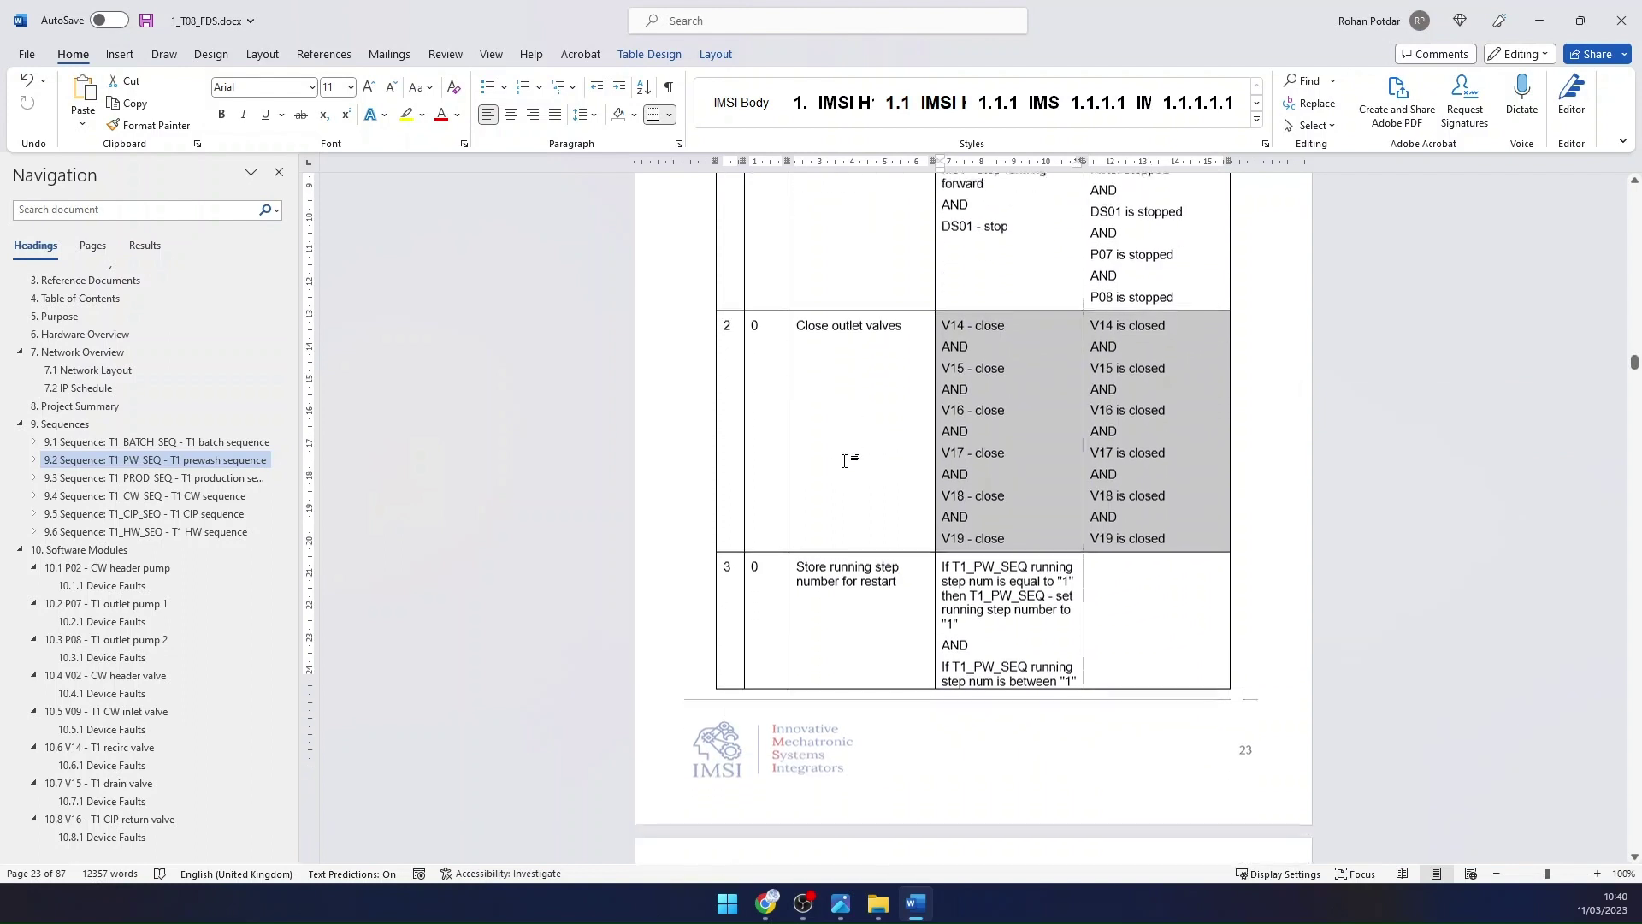
pyautogui.click(1014, 434)
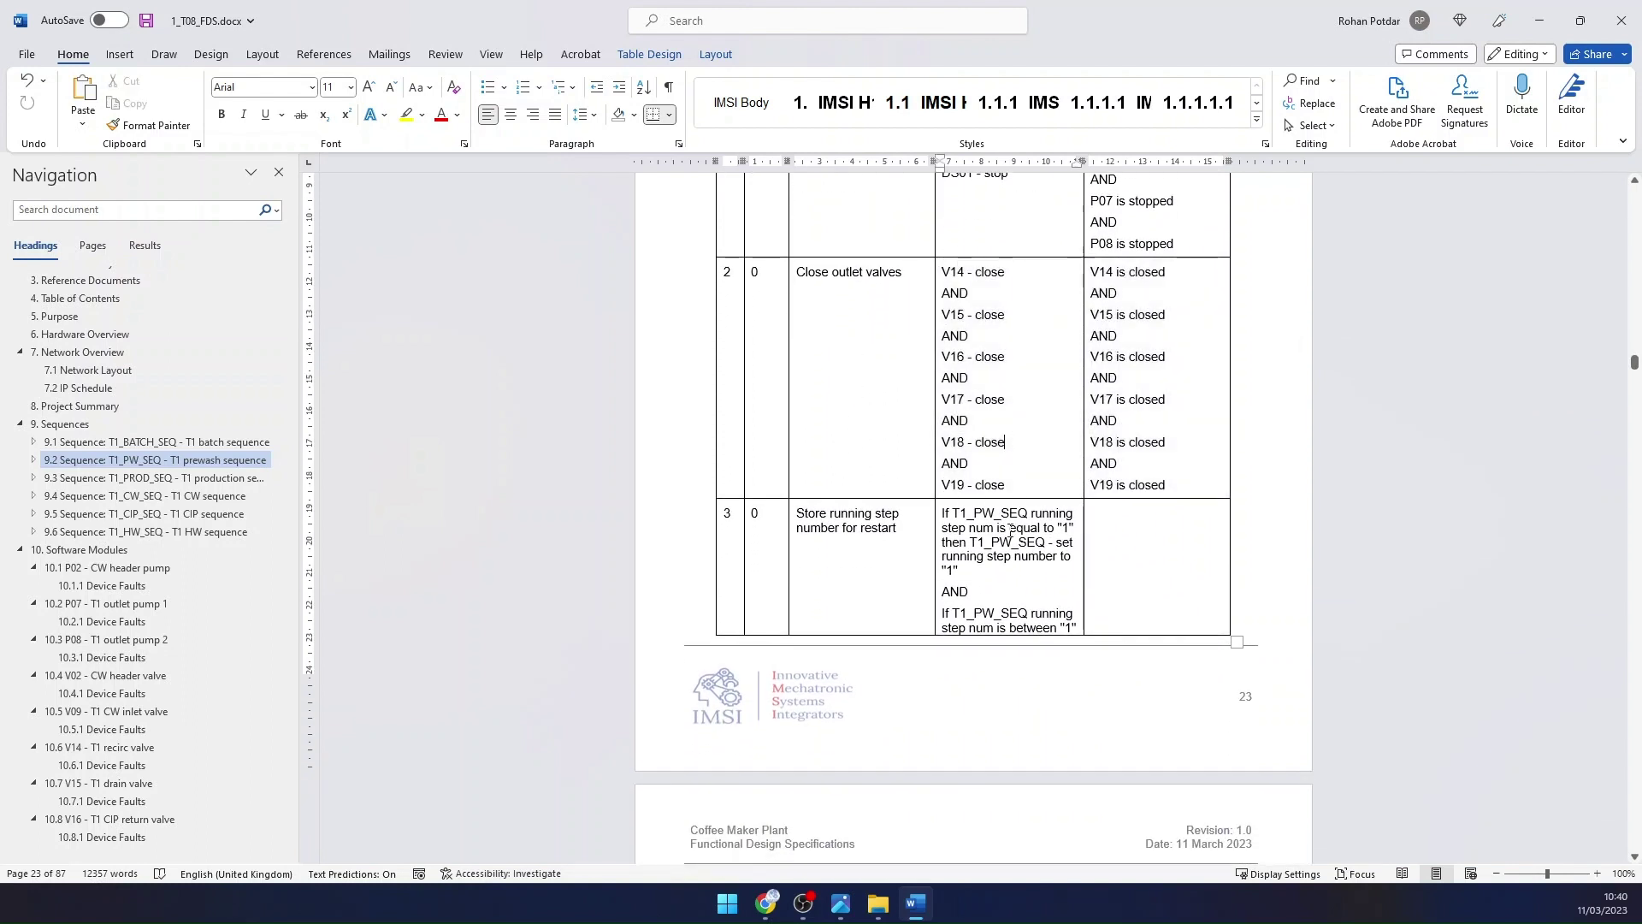
# Step: Examine the conditional actions that store the running step number for restart in step 3 of the T1_PW_SEQ Holding Sequence
pyautogui.click(813, 512)
pyautogui.scroll(-3, 814, 512)
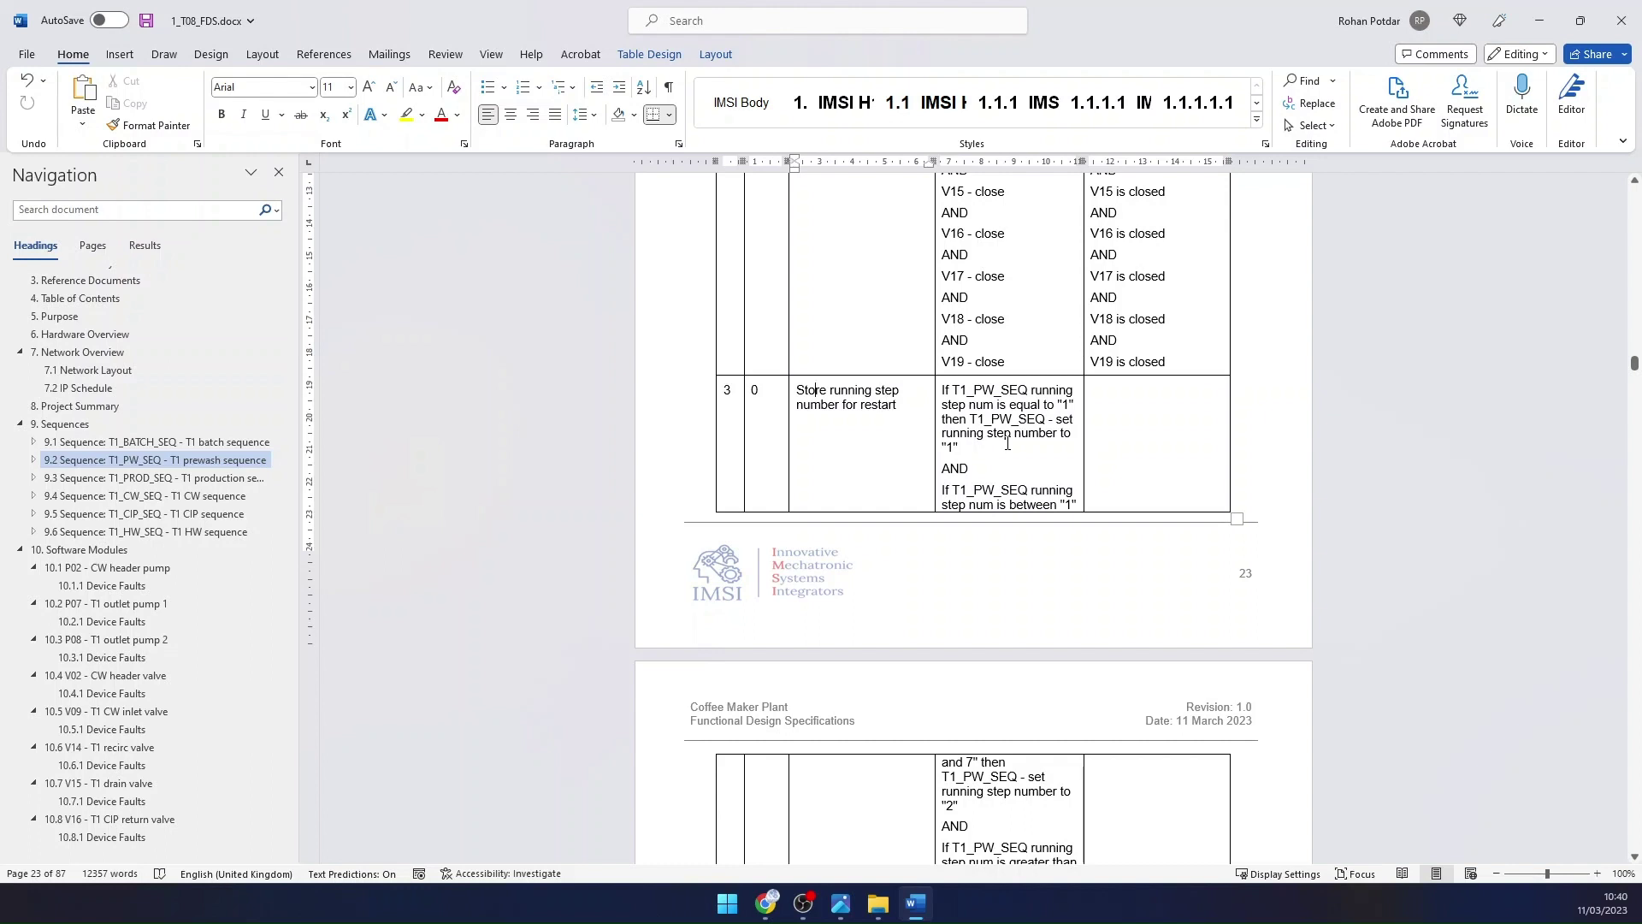
pyautogui.click(1002, 391)
pyautogui.scroll(-3, 872, 428)
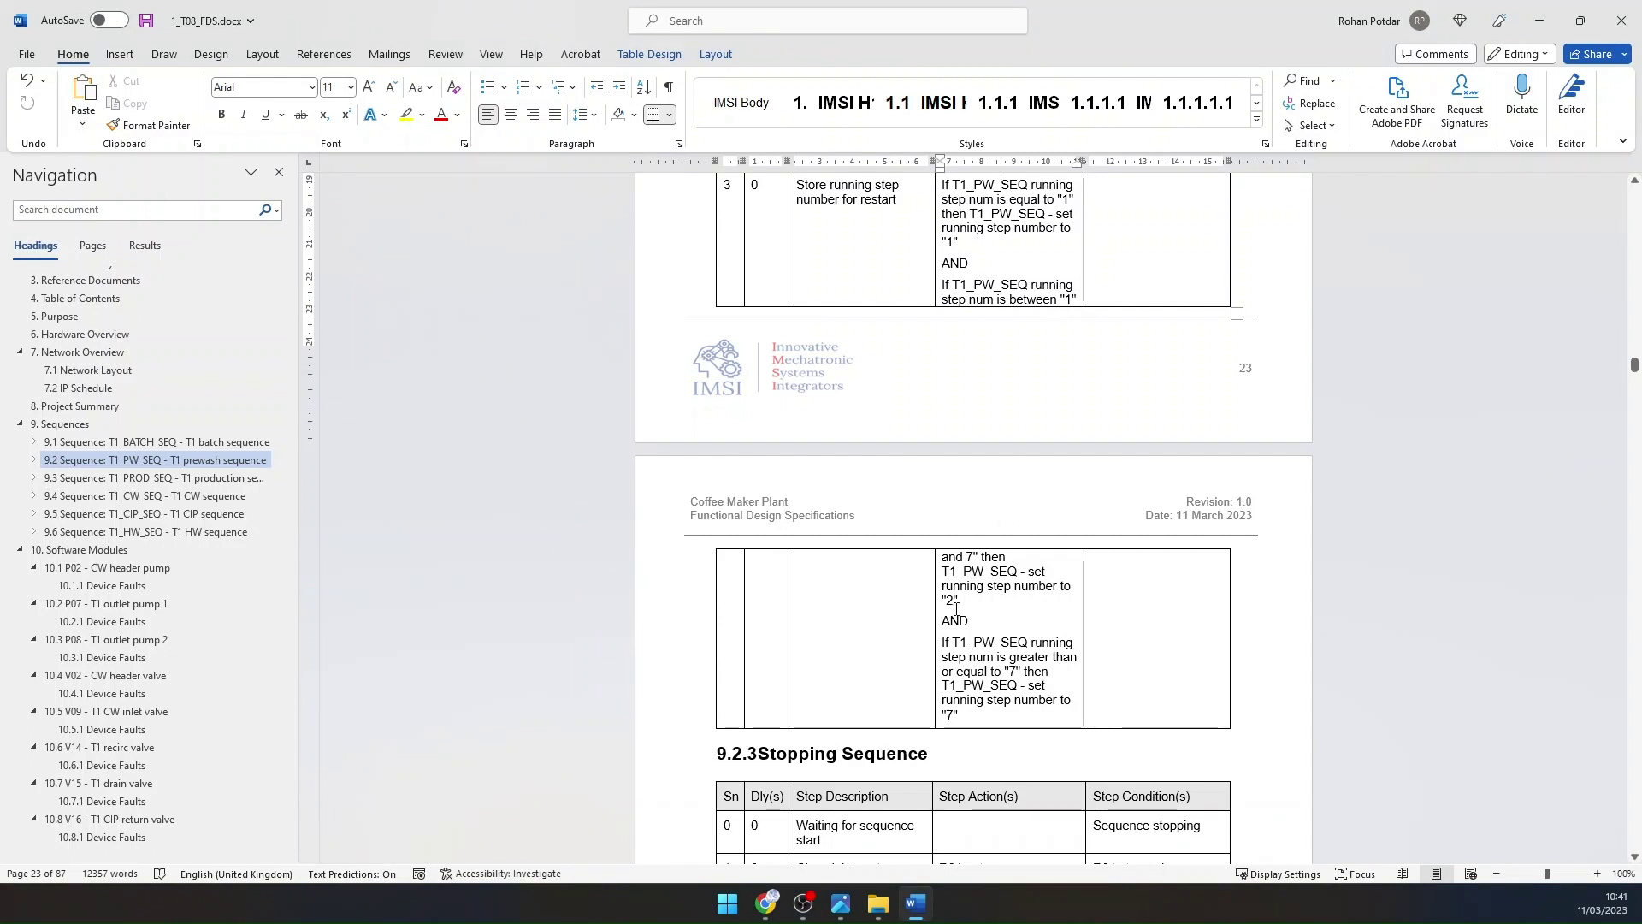
pyautogui.click(976, 559)
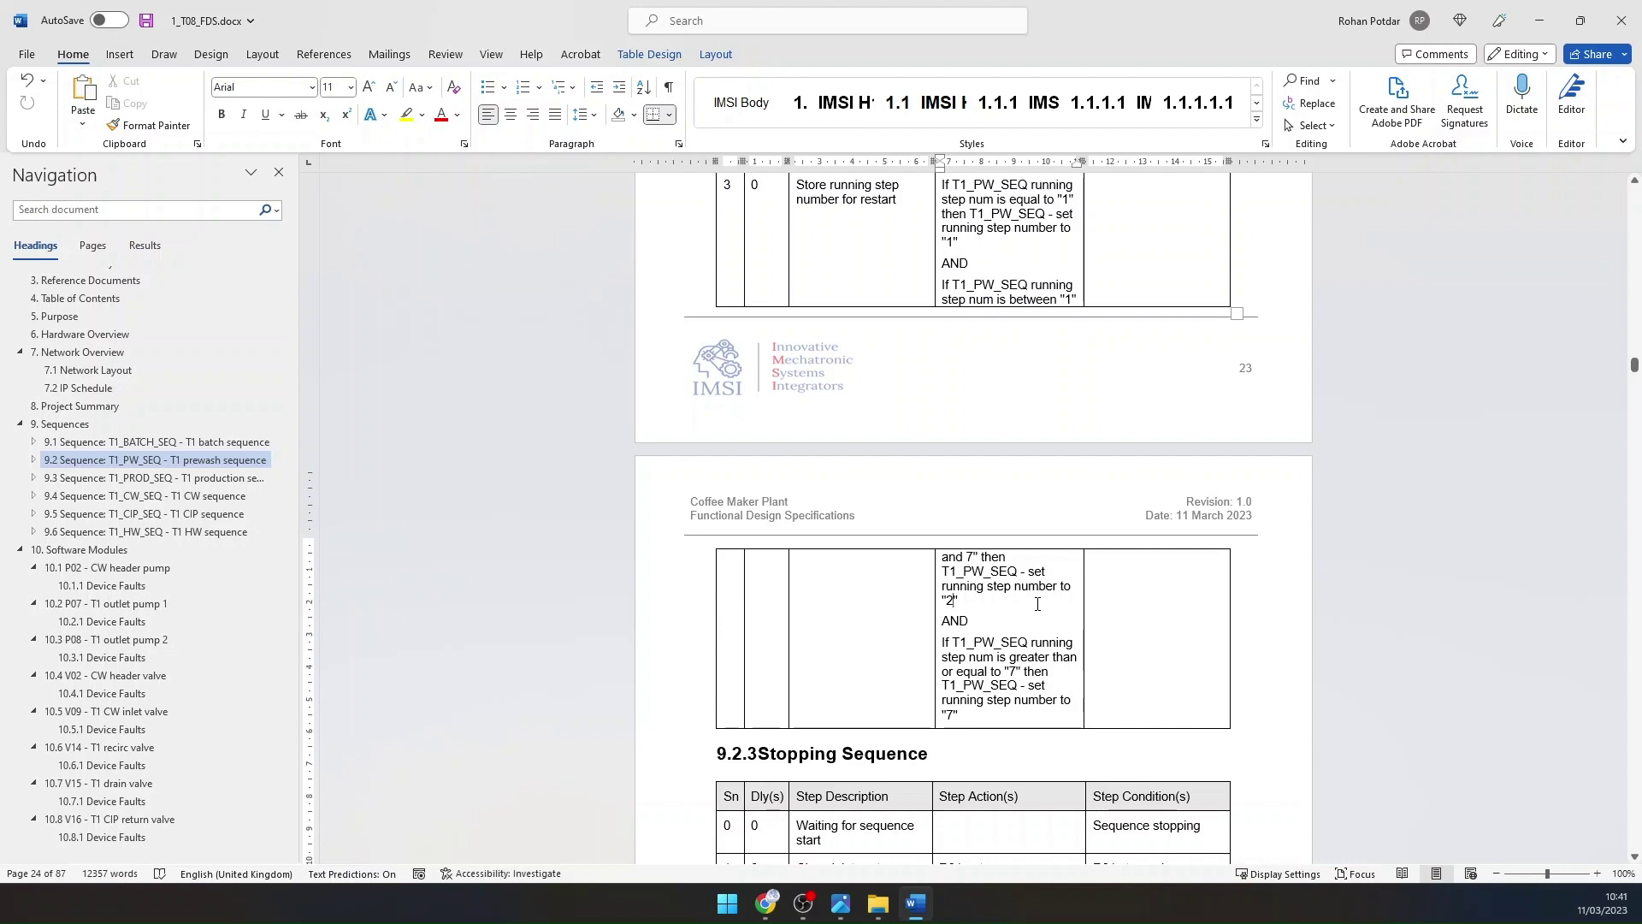
# Step: Review the T1_PW_SEQ Stopping Sequence table, from closing the inlet routes to closing the outlet valves
pyautogui.scroll(-3, 1037, 604)
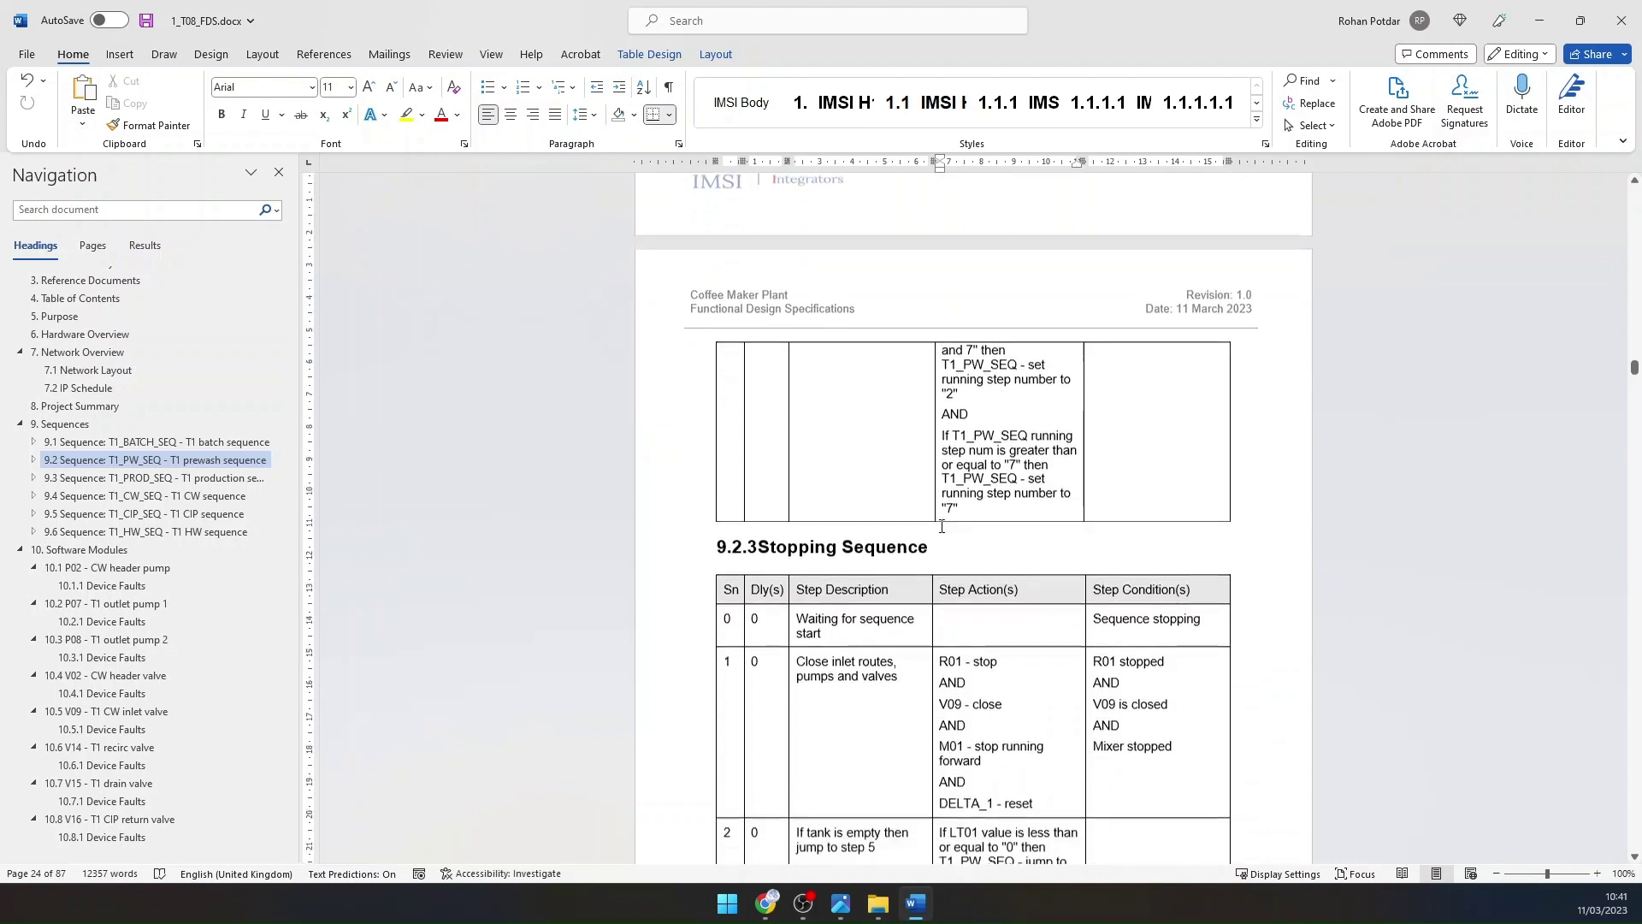
pyautogui.scroll(-6, 942, 526)
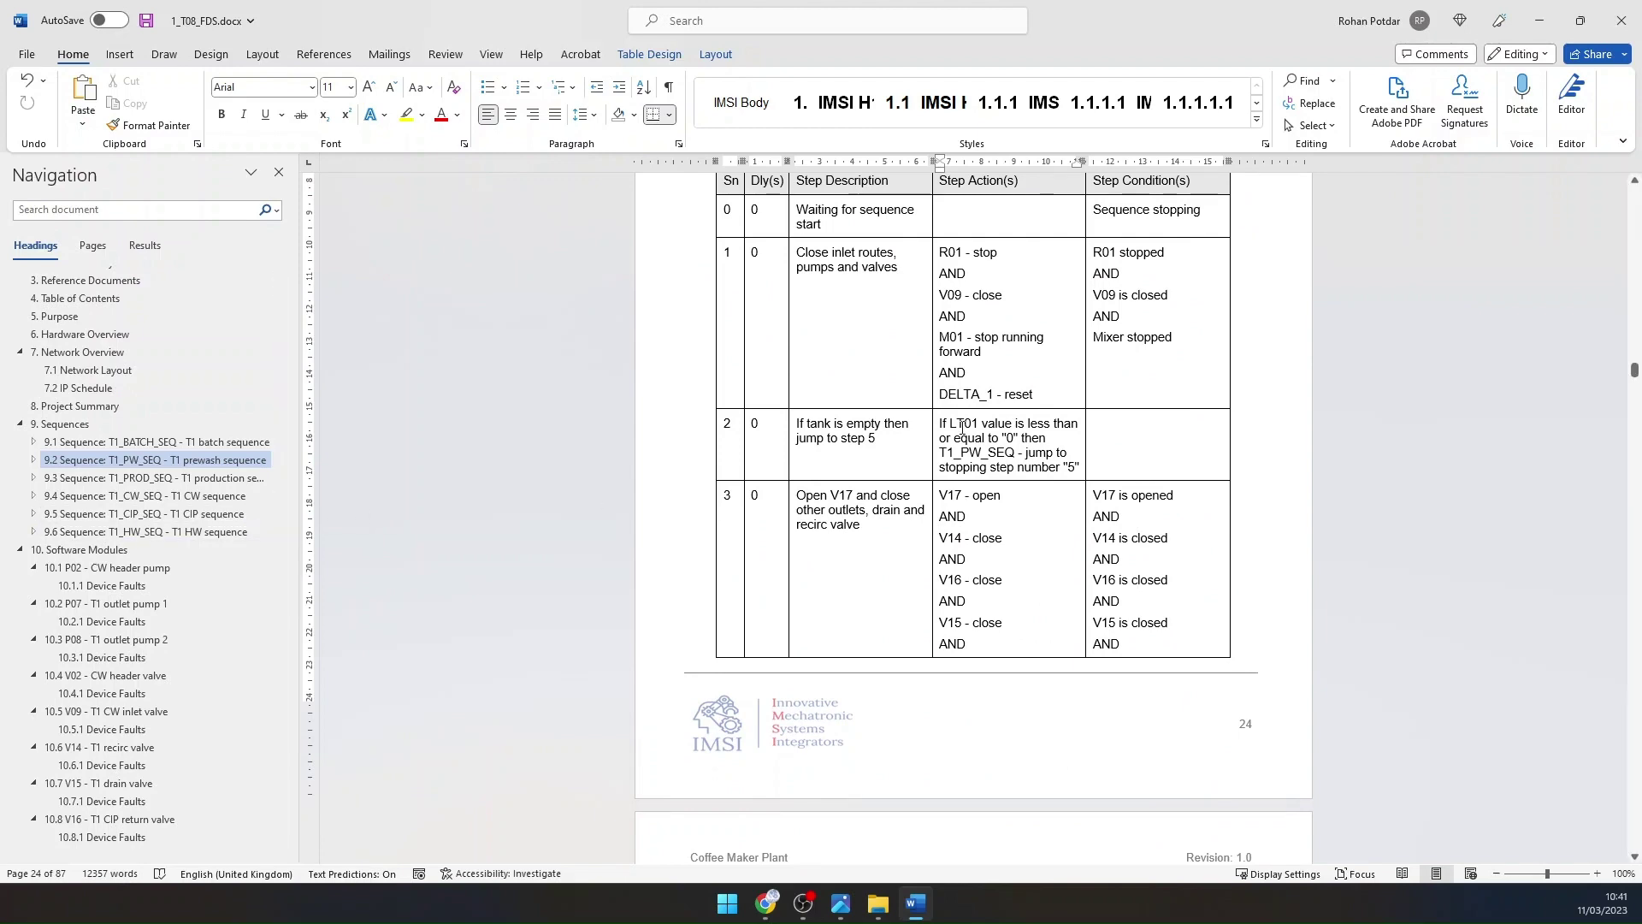
pyautogui.scroll(-5, 962, 433)
pyautogui.scroll(-4, 909, 554)
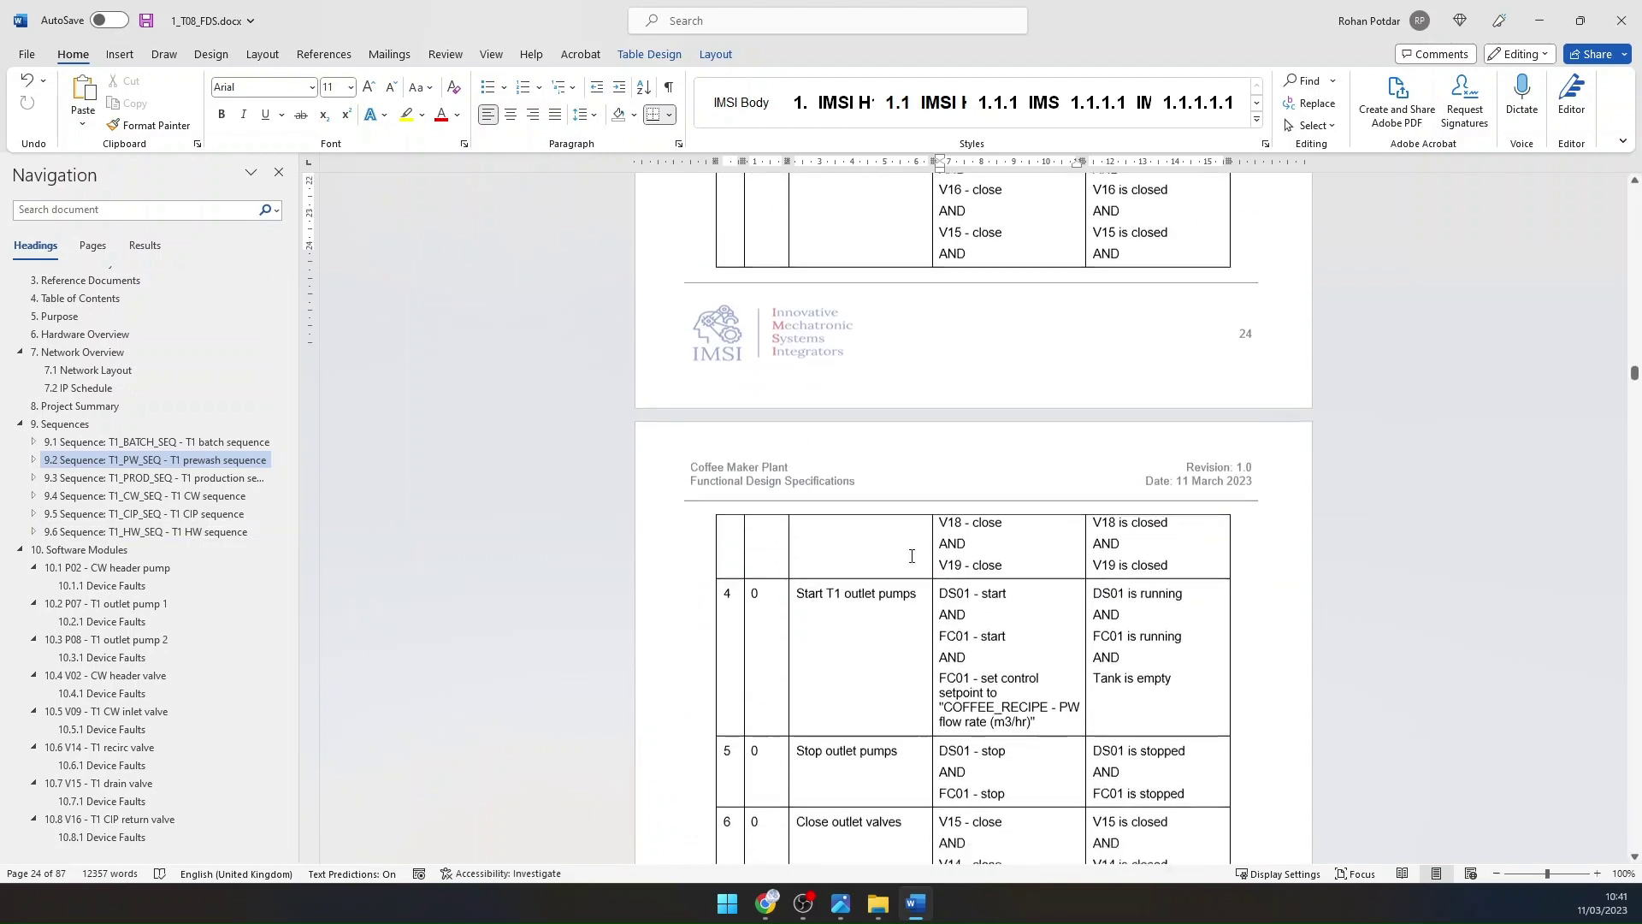
pyautogui.scroll(-6, 77, 376)
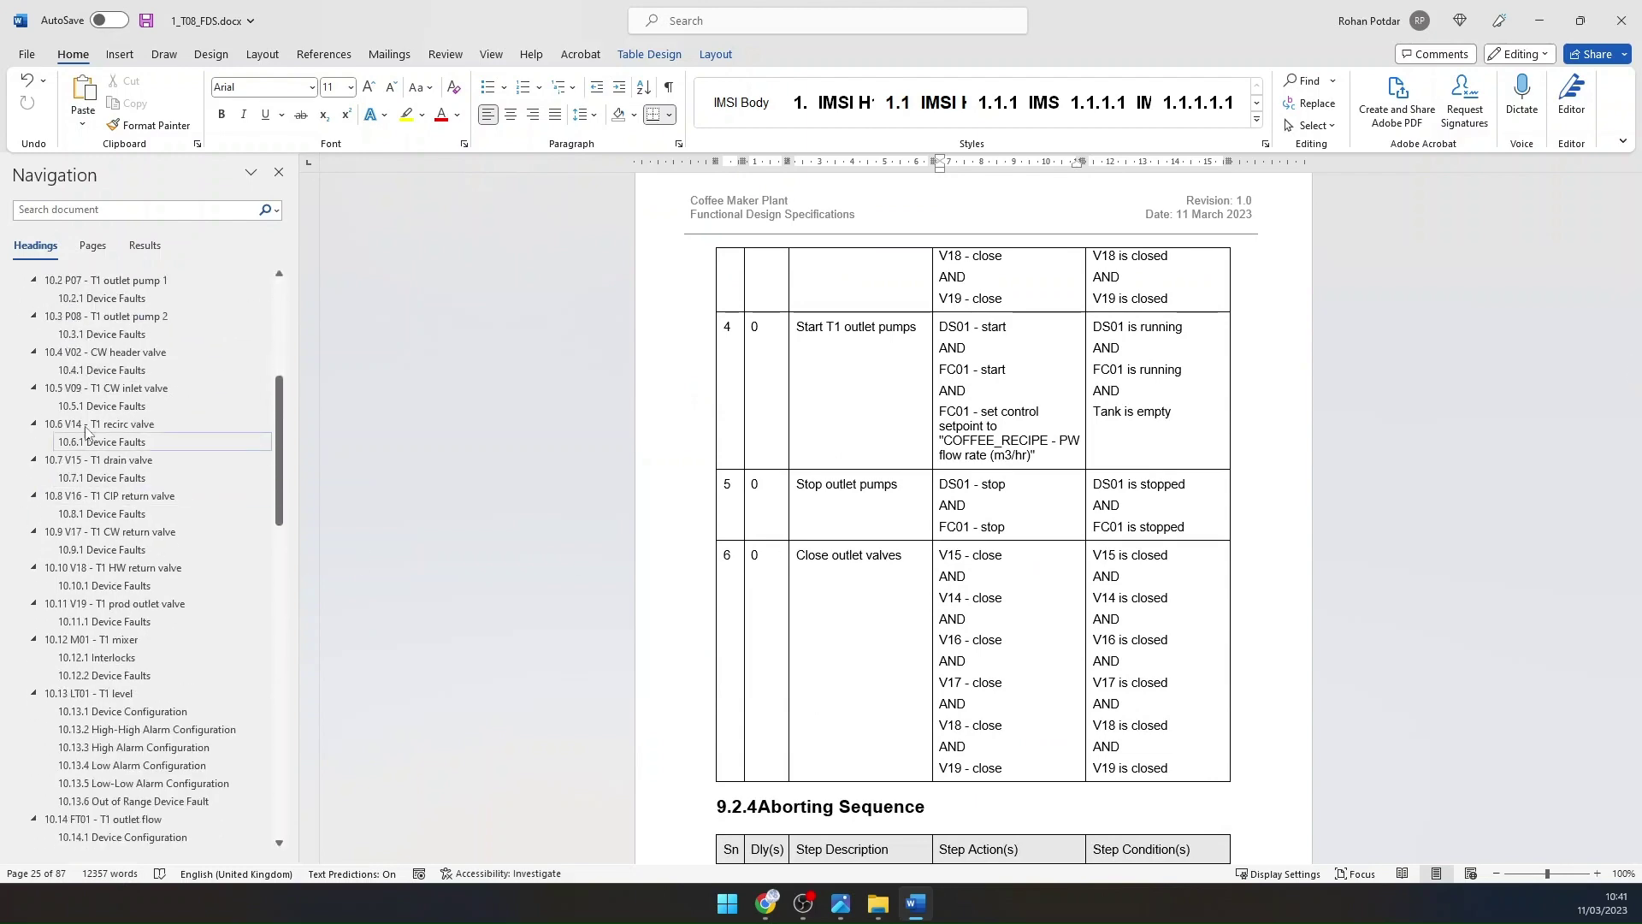
# Step: Go to chapter 10, Software Modules, and review the Device Faults tables of the pumps
pyautogui.scroll(3, 77, 377)
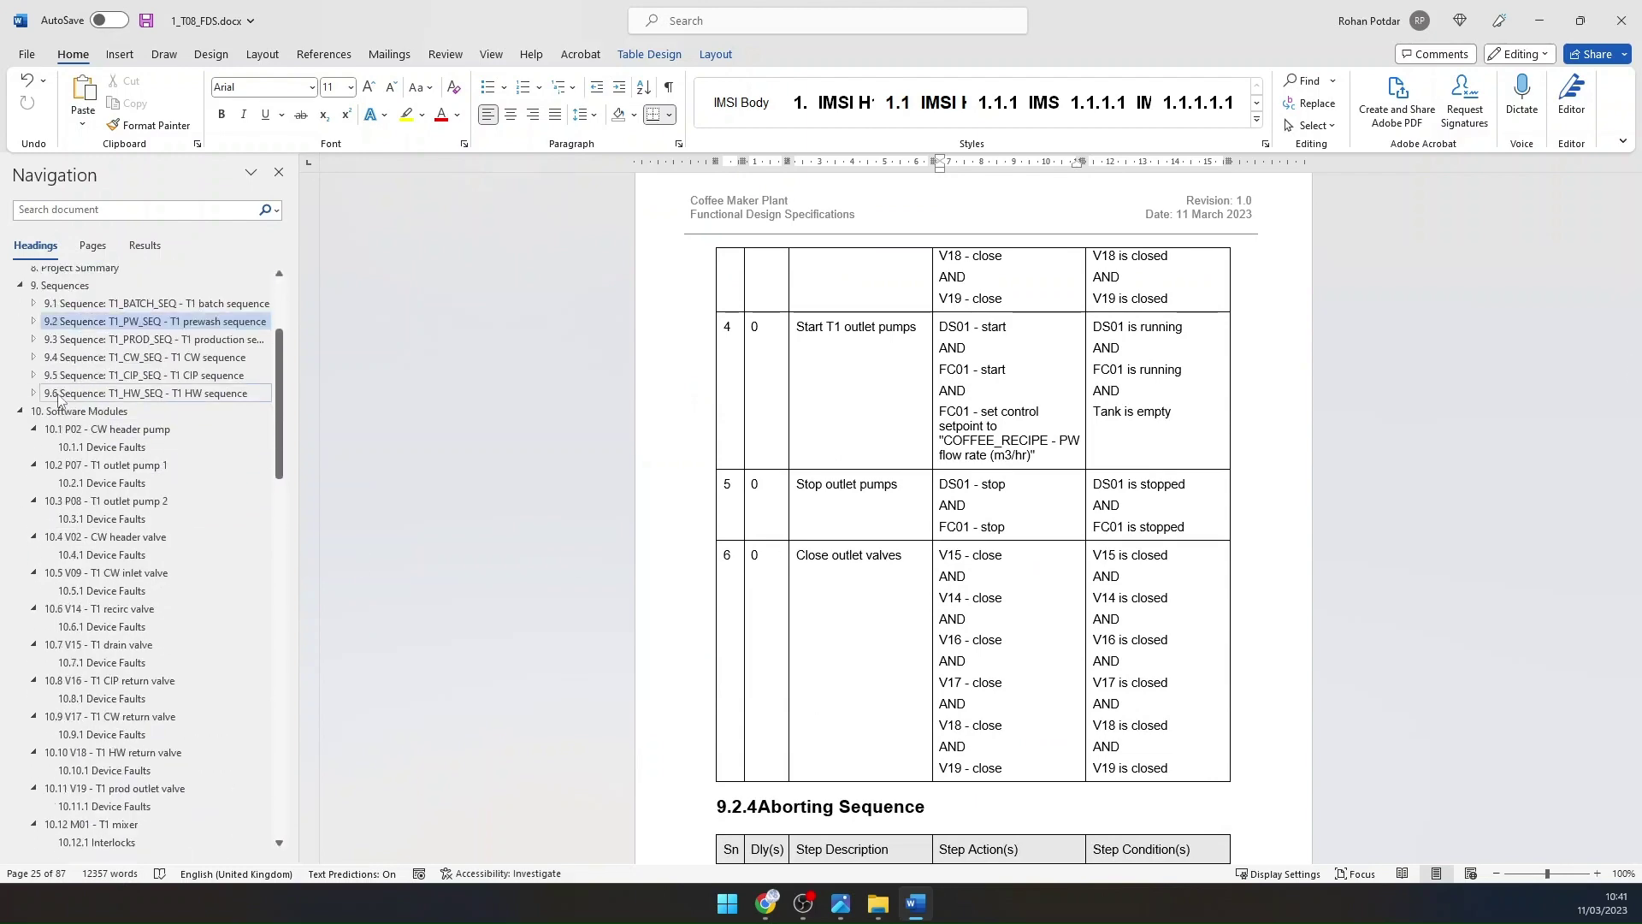
pyautogui.click(122, 412)
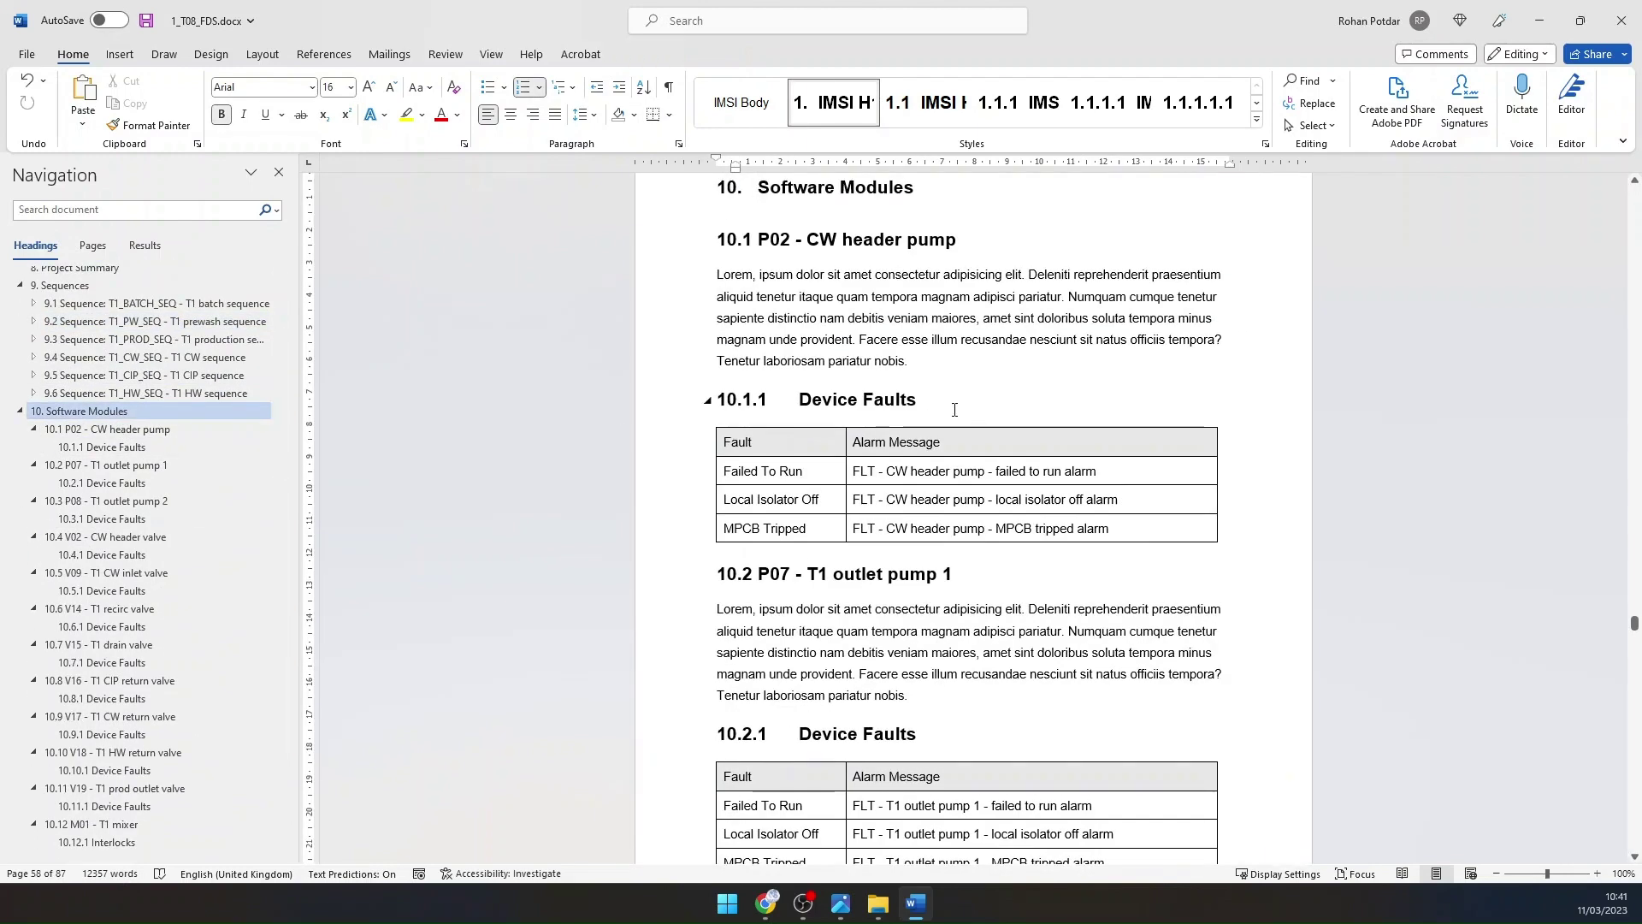
pyautogui.scroll(-8, 953, 408)
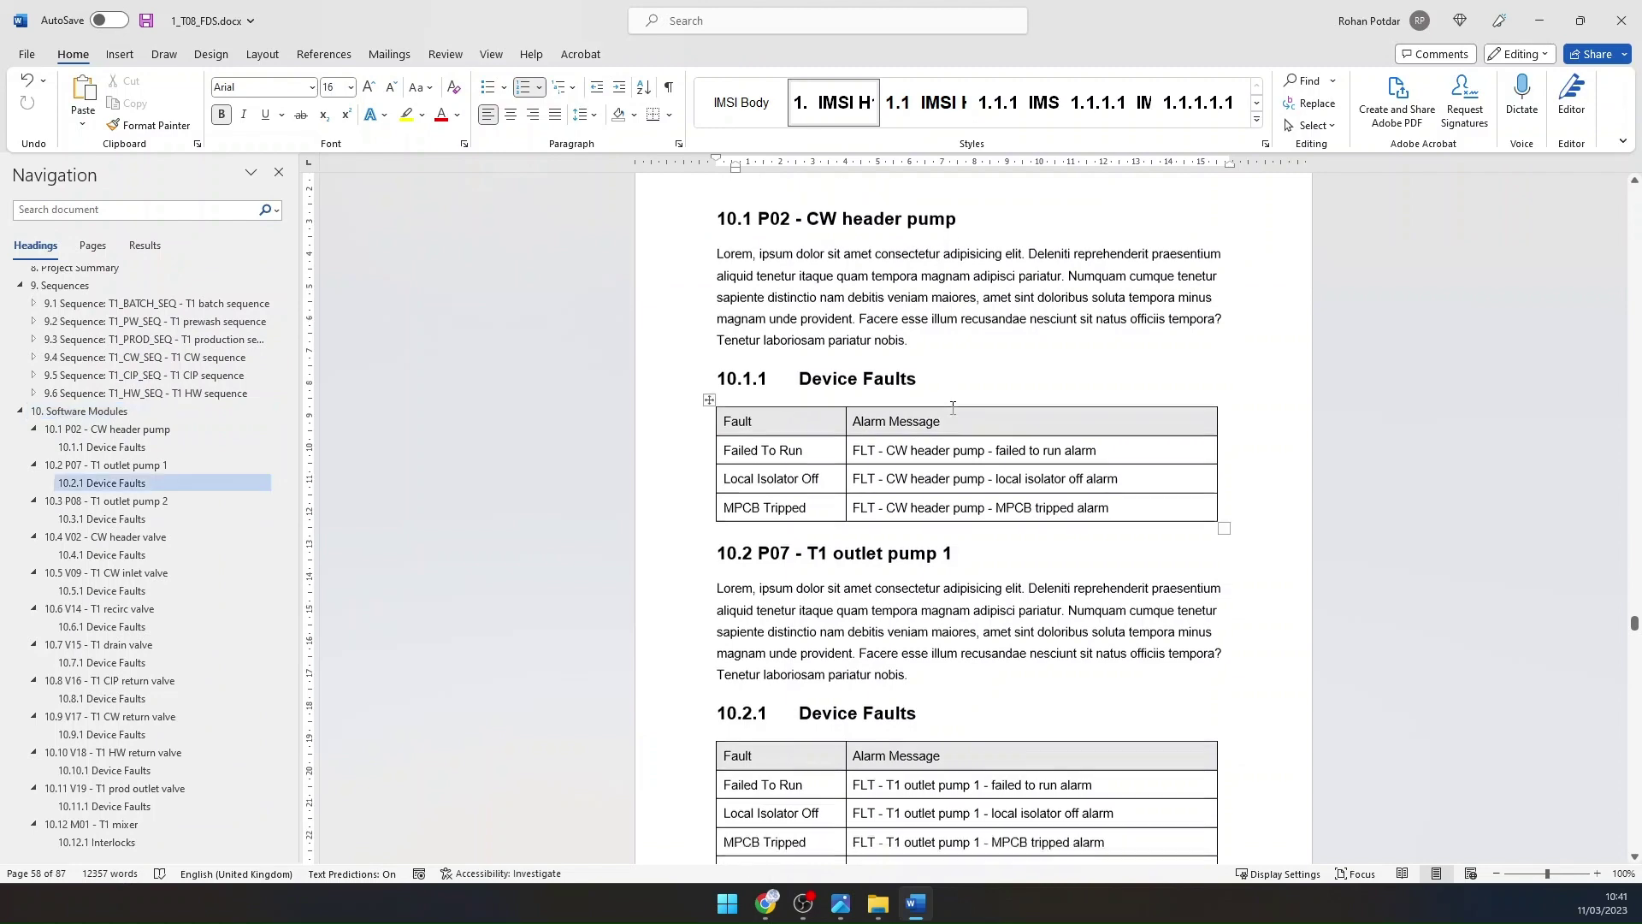
pyautogui.scroll(-6, 953, 408)
pyautogui.scroll(-7, 97, 537)
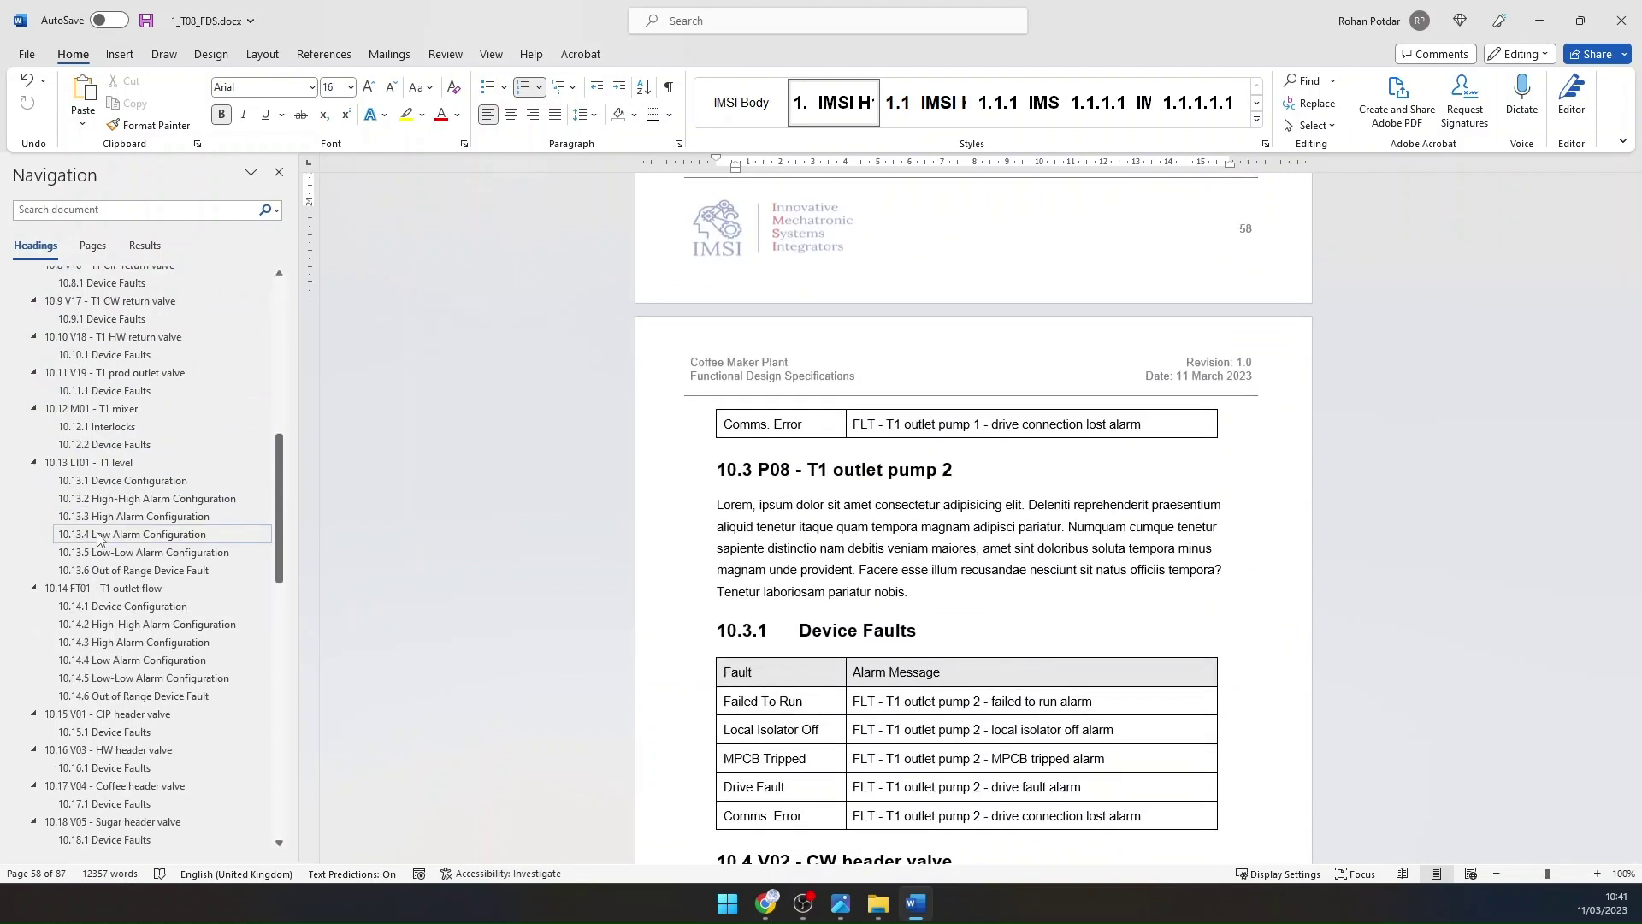
# Step: Go to chapter 11, Routes, and review the descriptions and valve state tables of the header routes, starting with R01
pyautogui.scroll(-5, 111, 472)
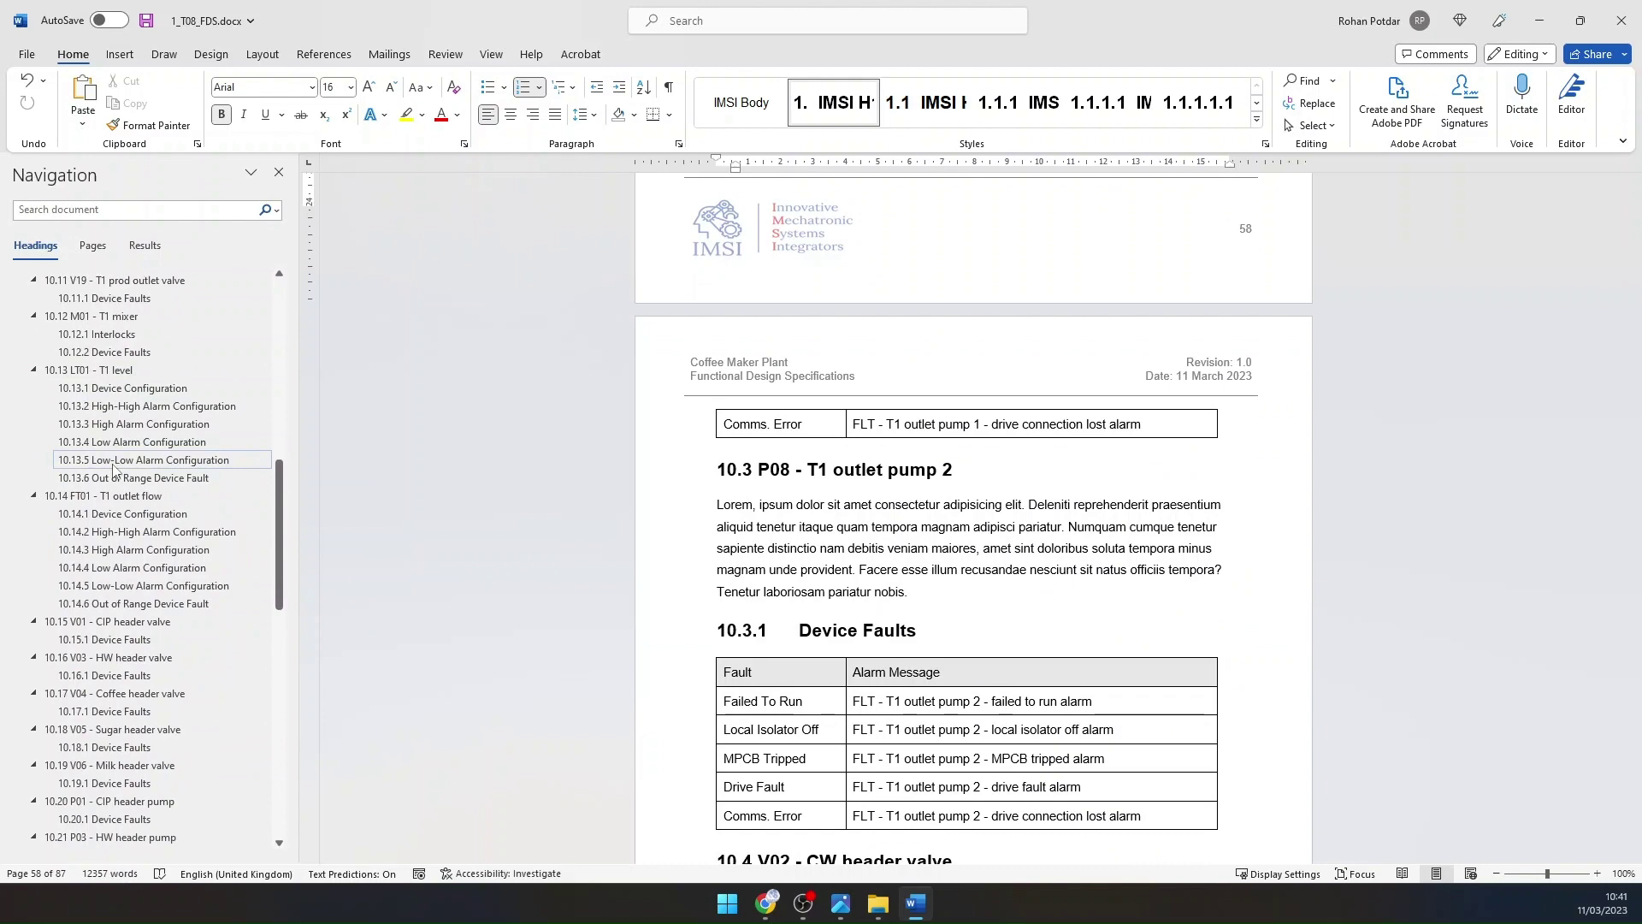
pyautogui.scroll(-5, 112, 472)
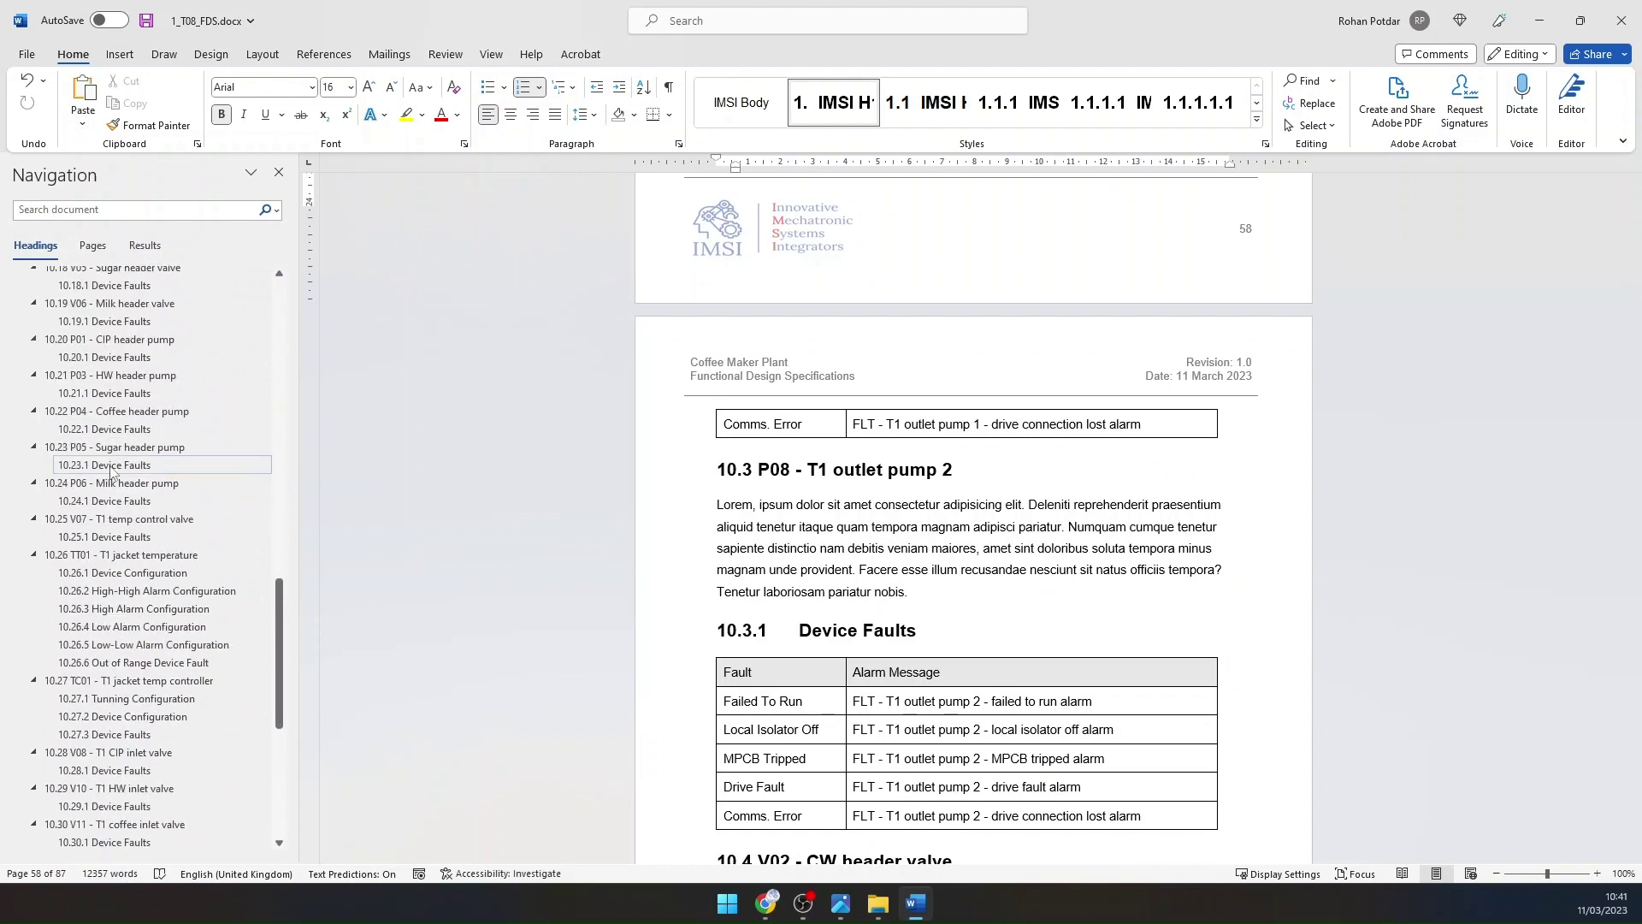
pyautogui.scroll(-6, 112, 471)
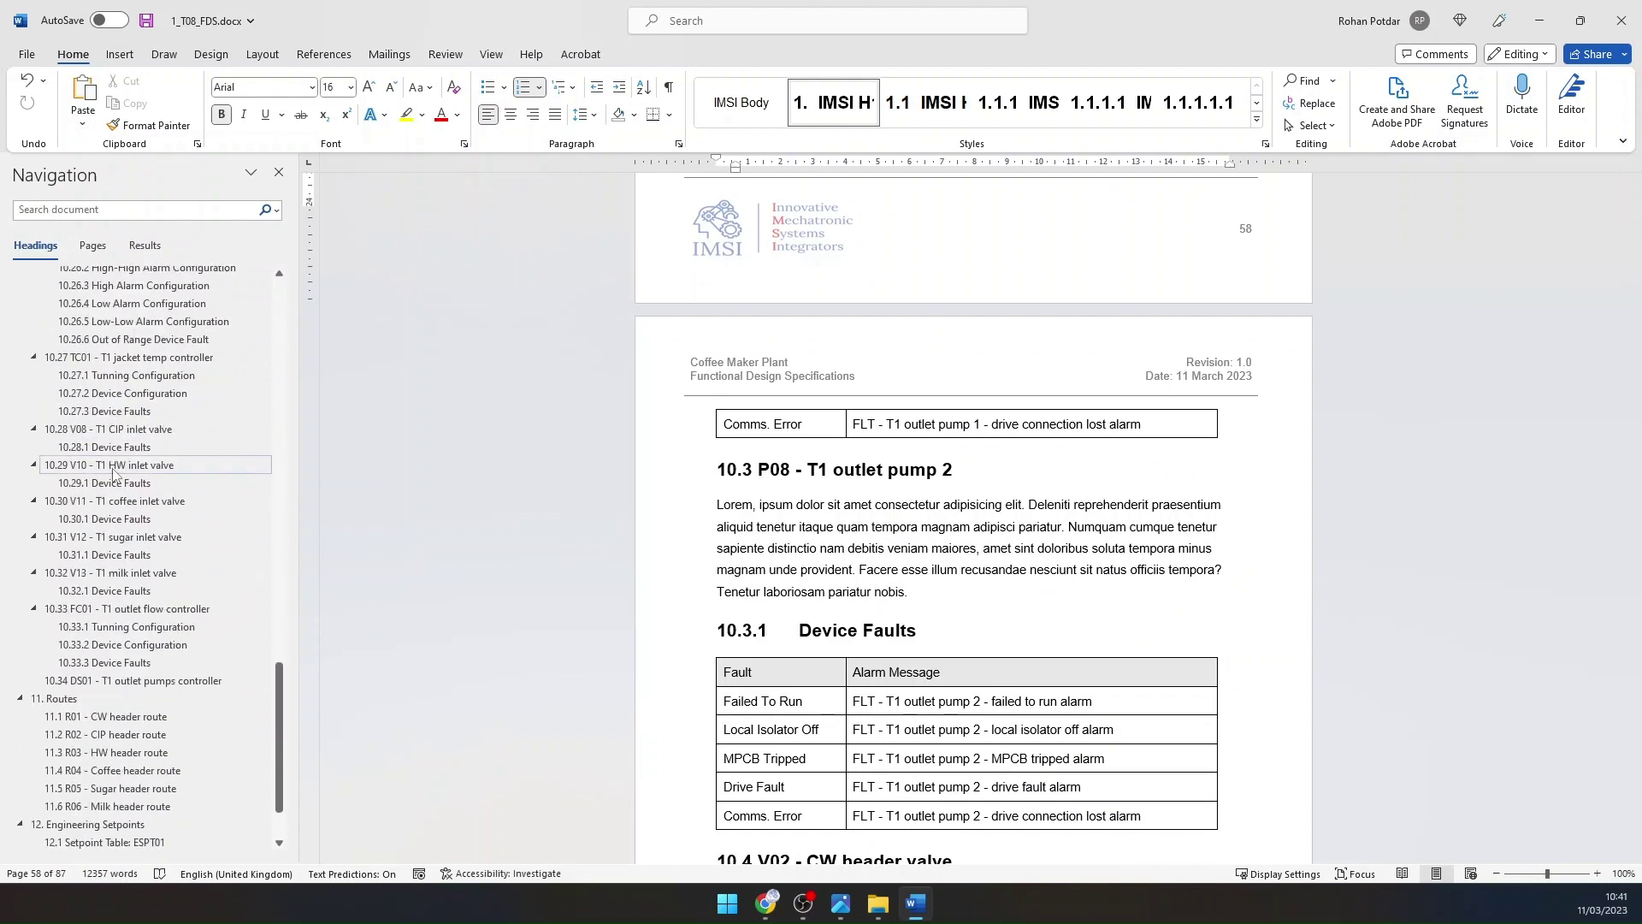
pyautogui.click(84, 700)
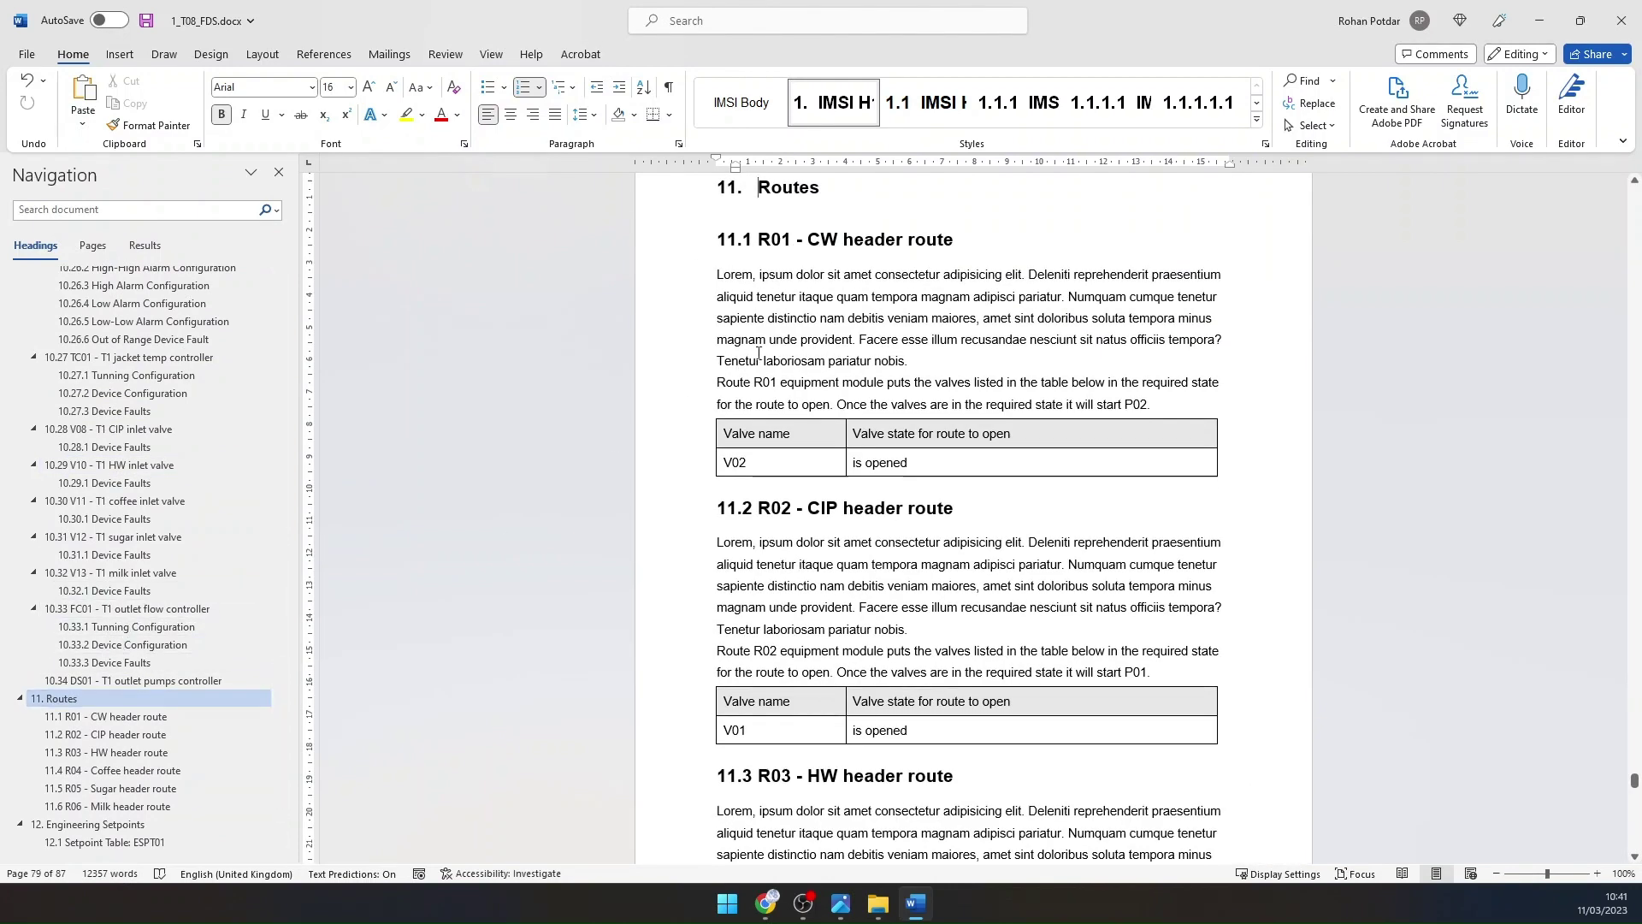
pyautogui.moveTo(925, 359); pyautogui.dragTo(1157, 324)
pyautogui.scroll(-1, 912, 369)
pyautogui.scroll(-1, 912, 369)
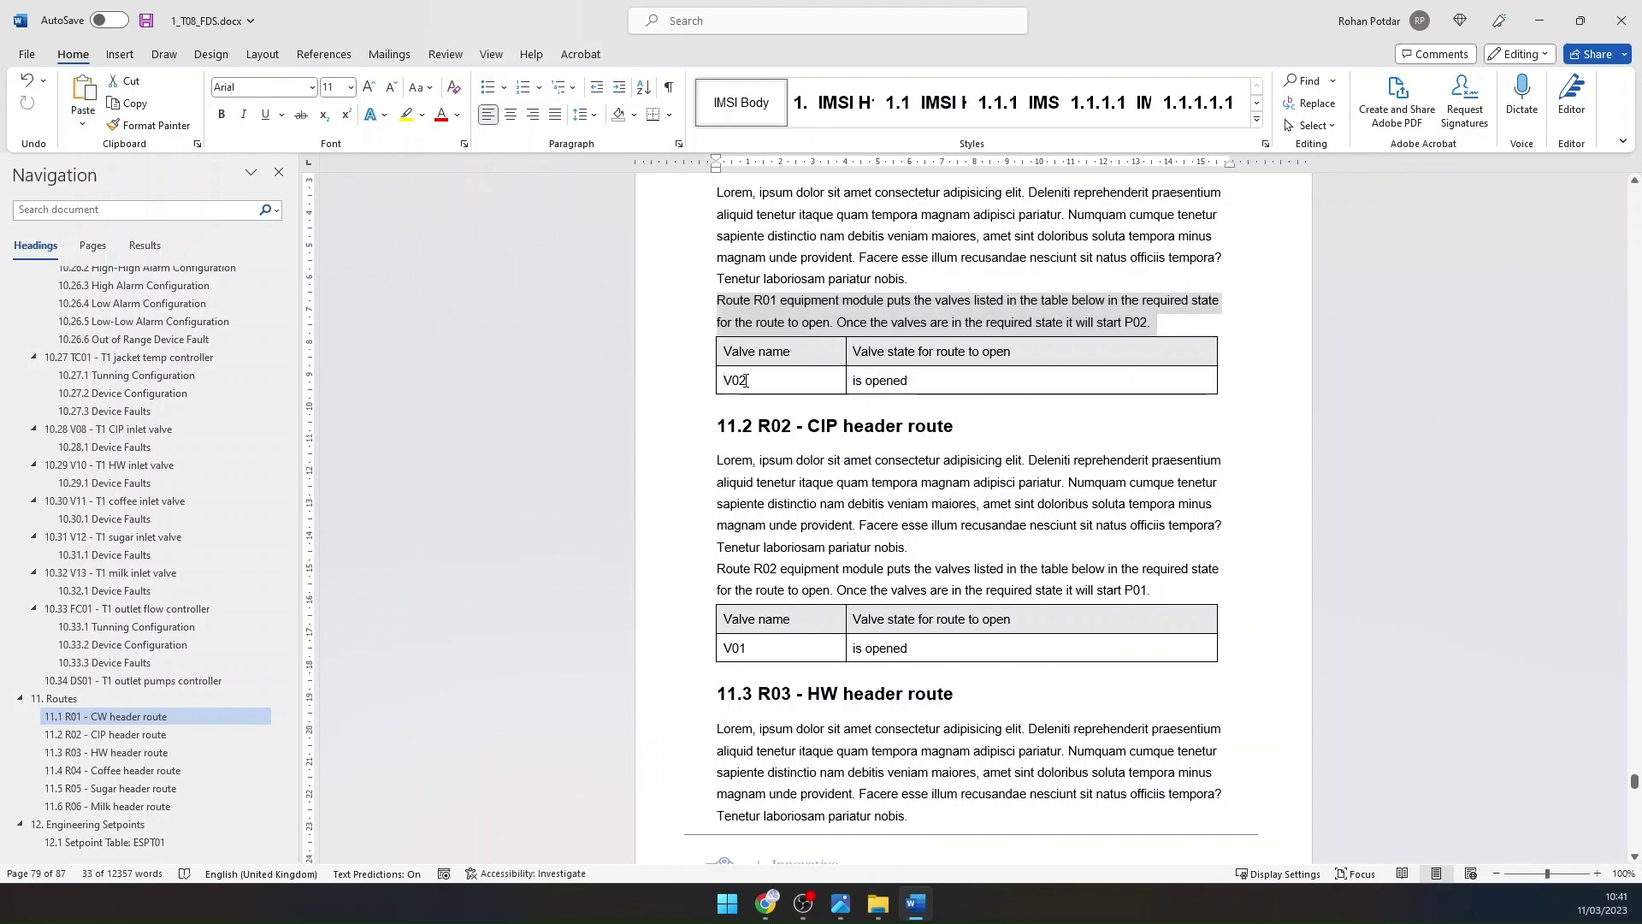
pyautogui.click(717, 387)
pyautogui.click(1092, 429)
pyautogui.scroll(-3, 1092, 428)
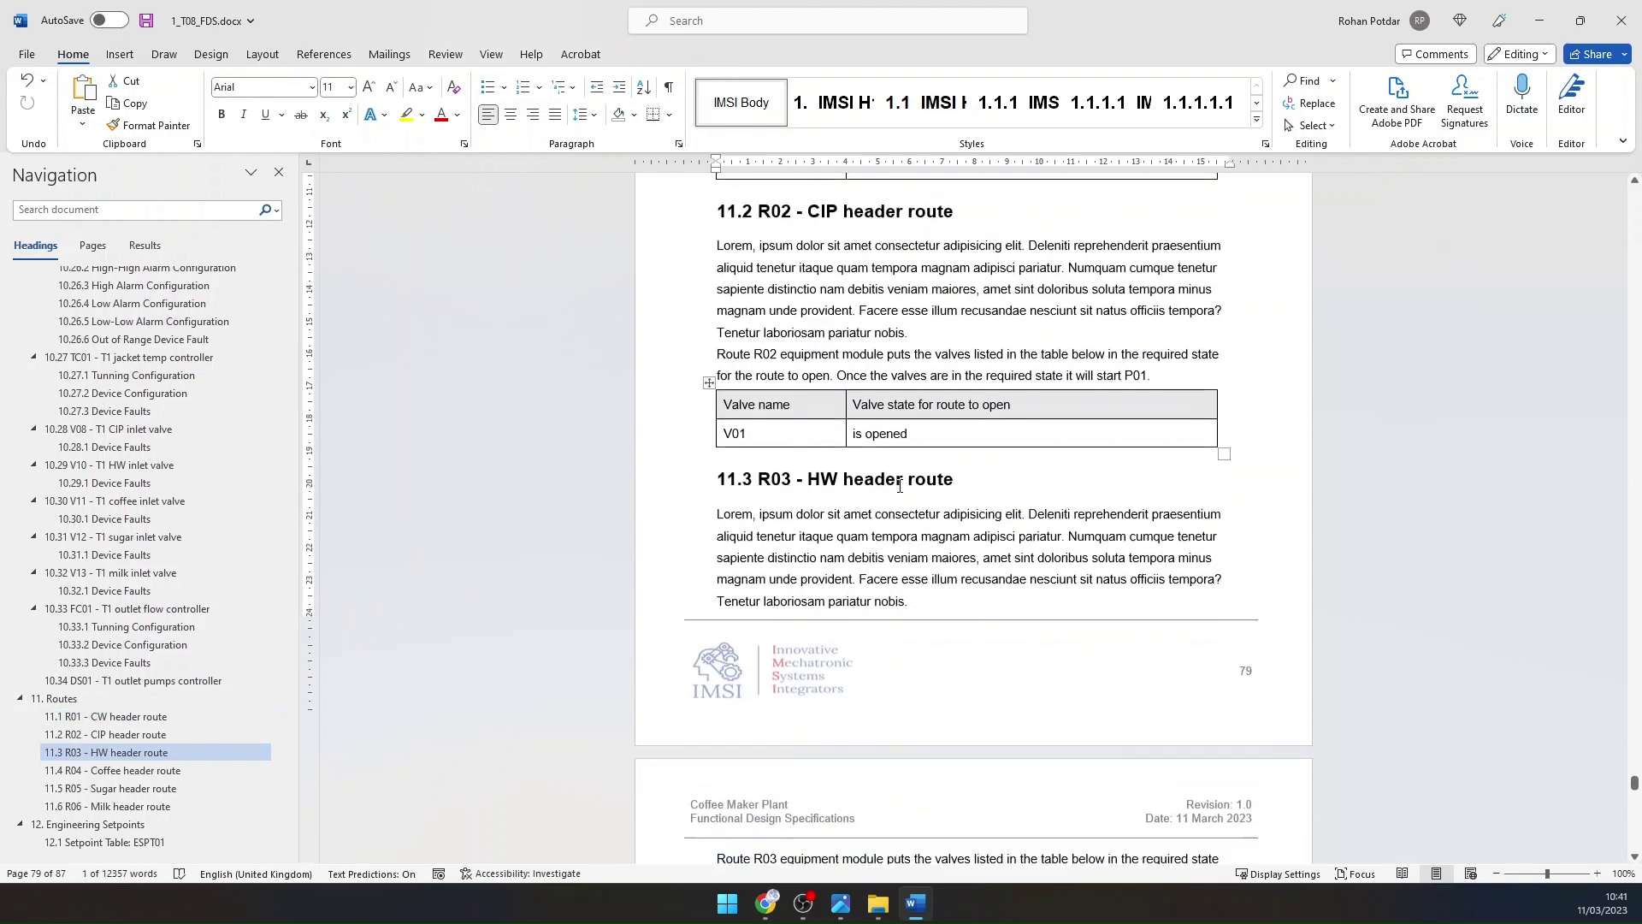
# Step: Go to chapter 12, Engineering Setpoints, to view the ESPT01 setpoint table
pyautogui.scroll(-2, 134, 675)
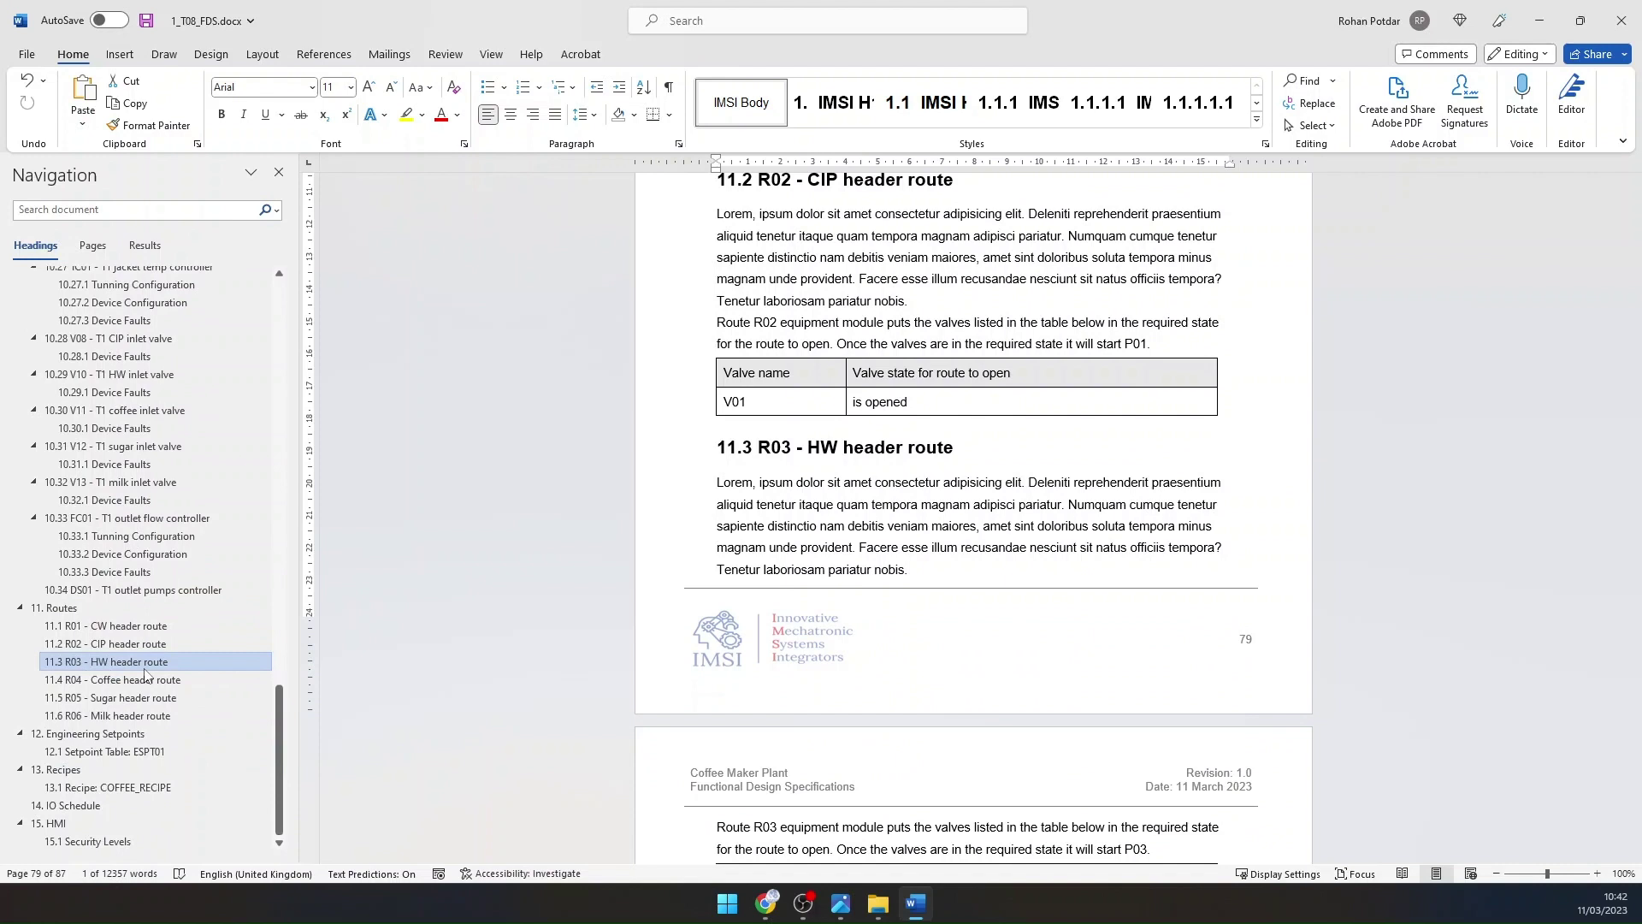
pyautogui.click(120, 734)
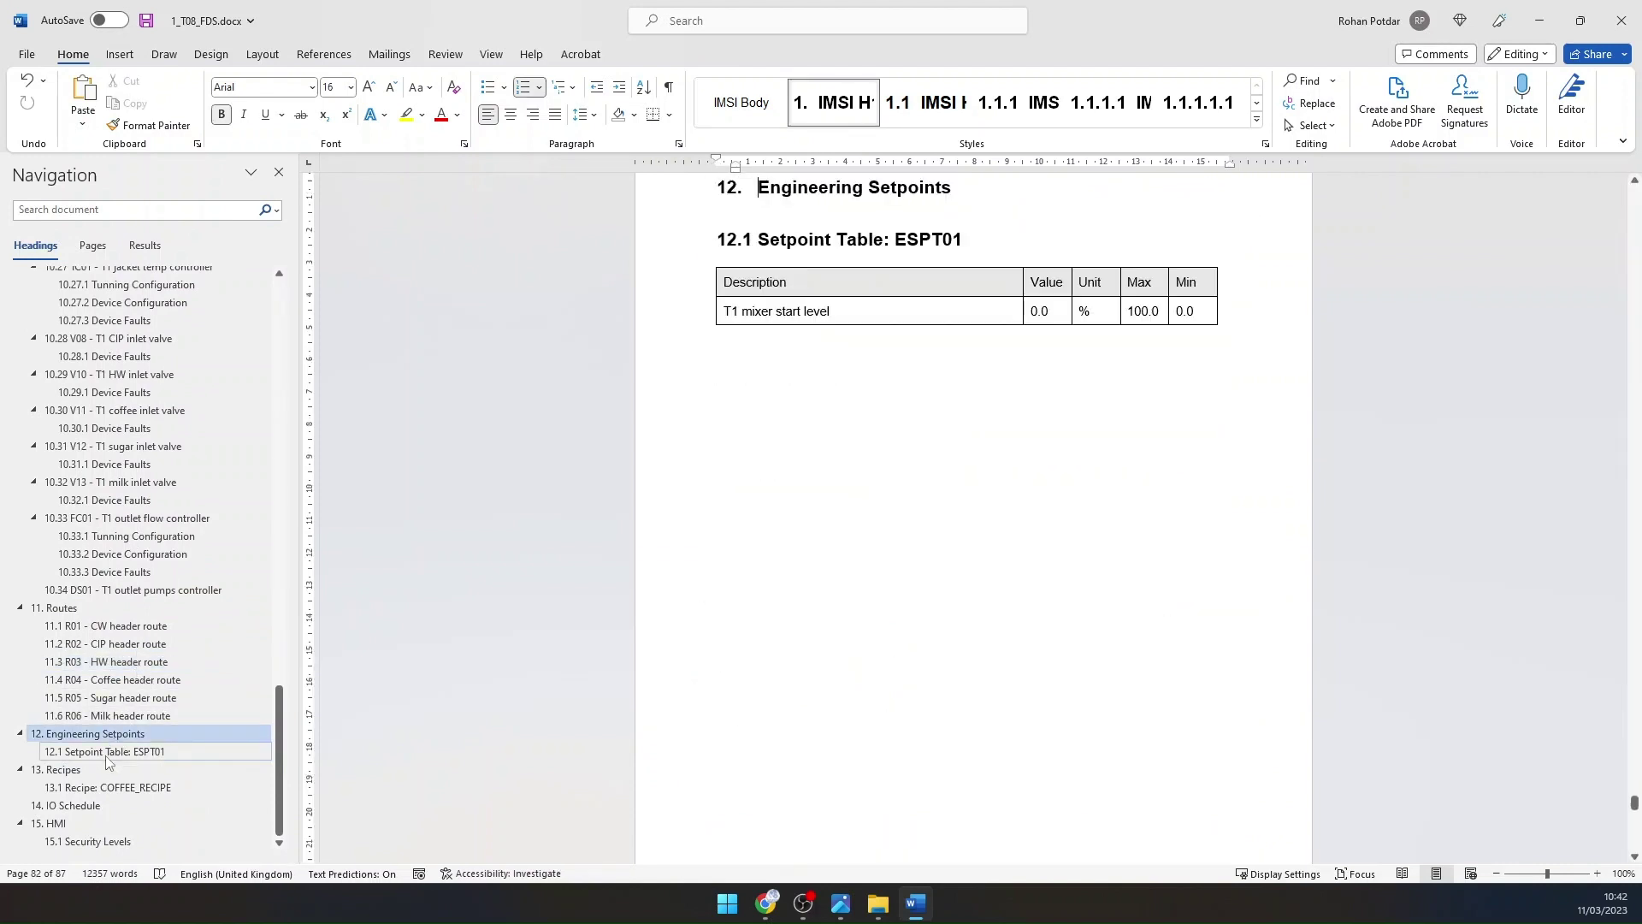
# Step: Review the ESPT01 setpoint table and the values of the COFFEE_RECIPE table in chapter 13, Recipes
pyautogui.click(106, 752)
pyautogui.scroll(-1, 901, 326)
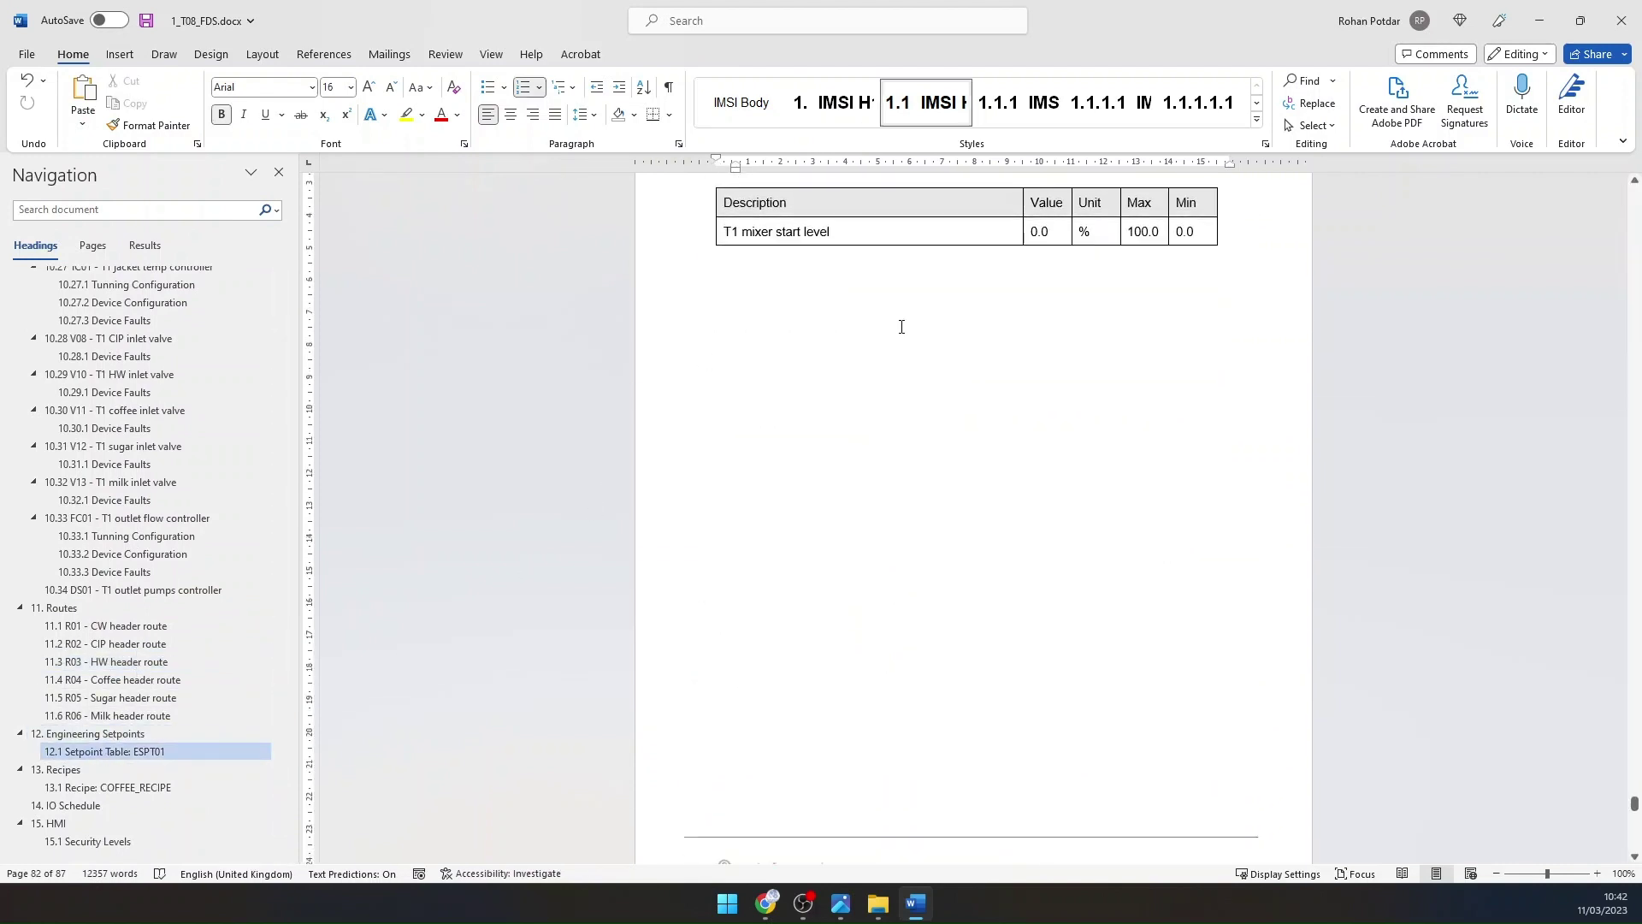
pyautogui.click(85, 791)
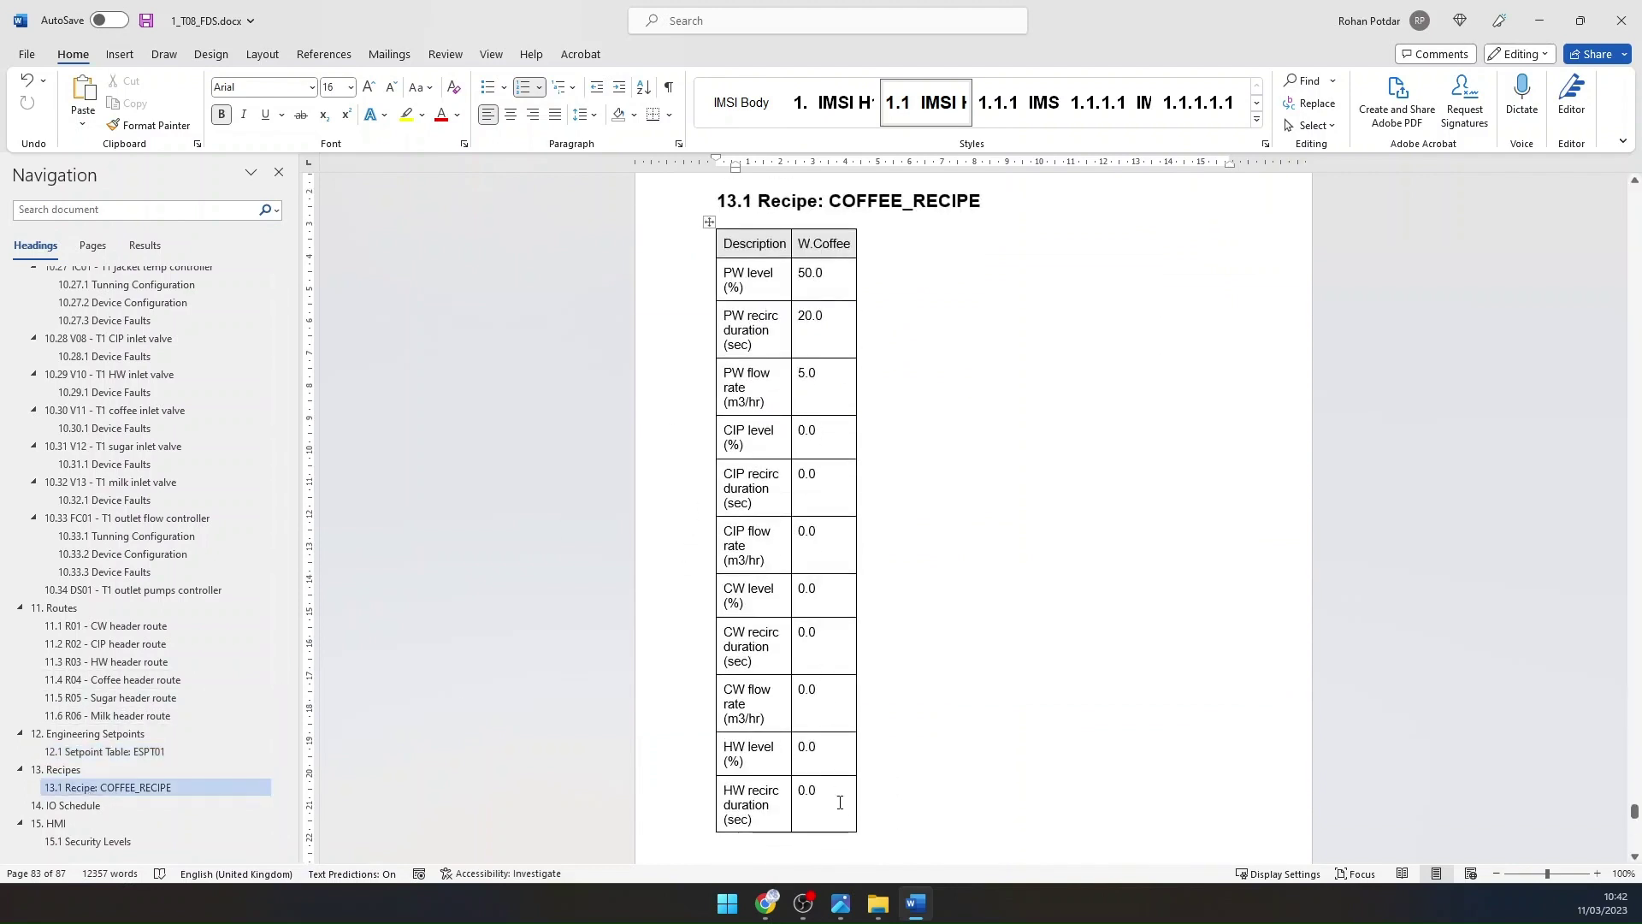
pyautogui.moveTo(830, 744); pyautogui.dragTo(814, 443)
pyautogui.scroll(-6, 816, 474)
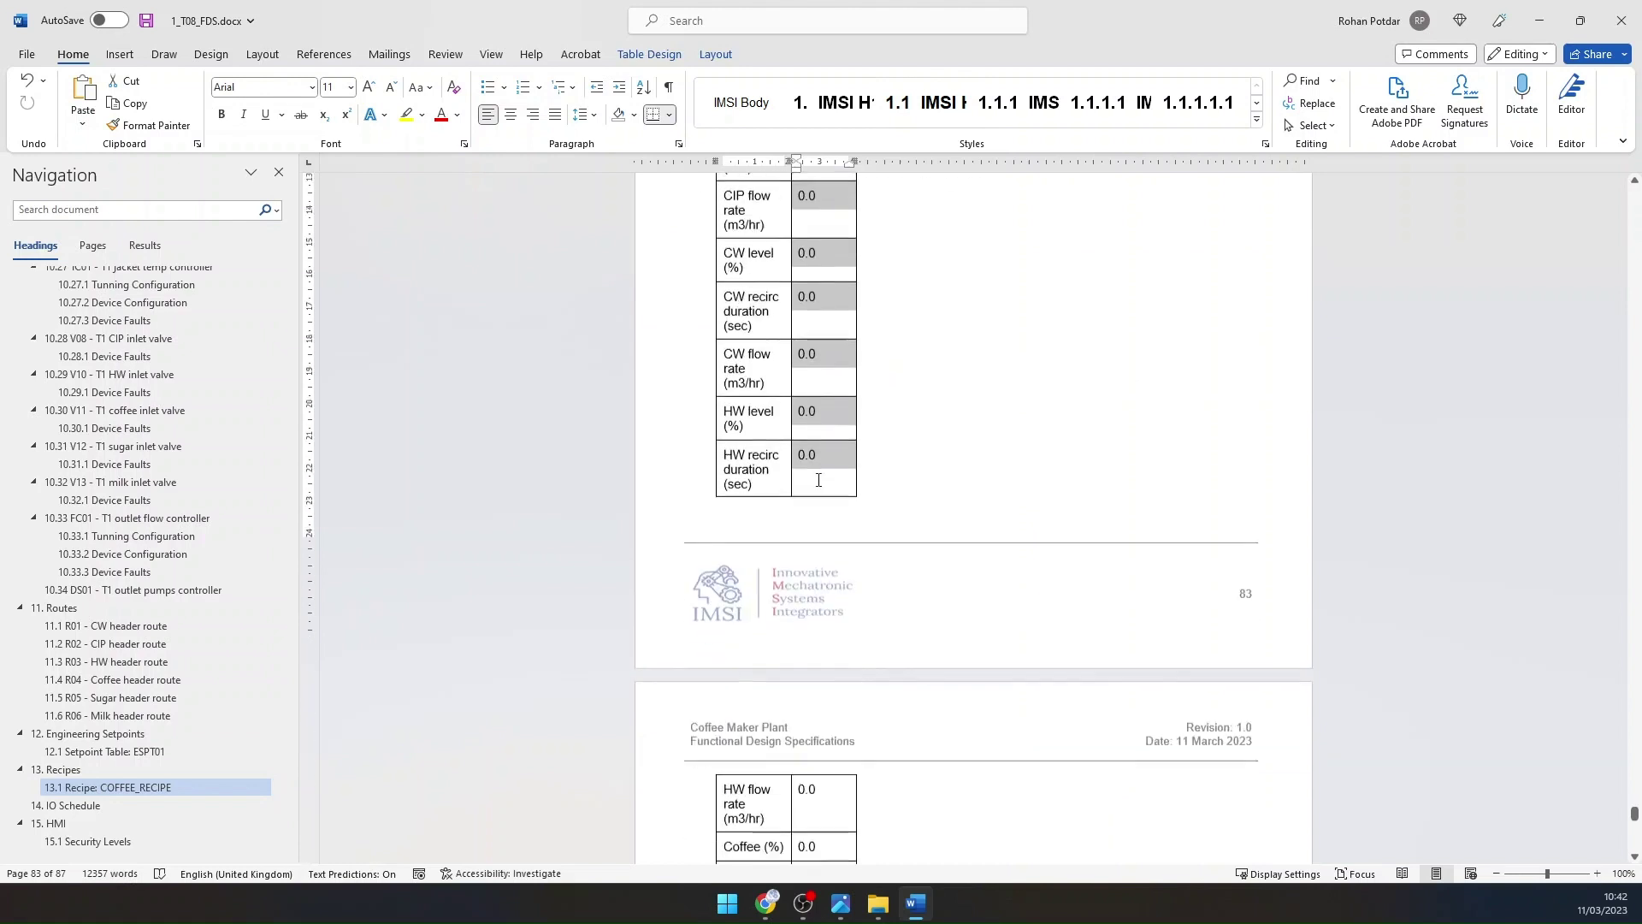
pyautogui.scroll(-4, 817, 496)
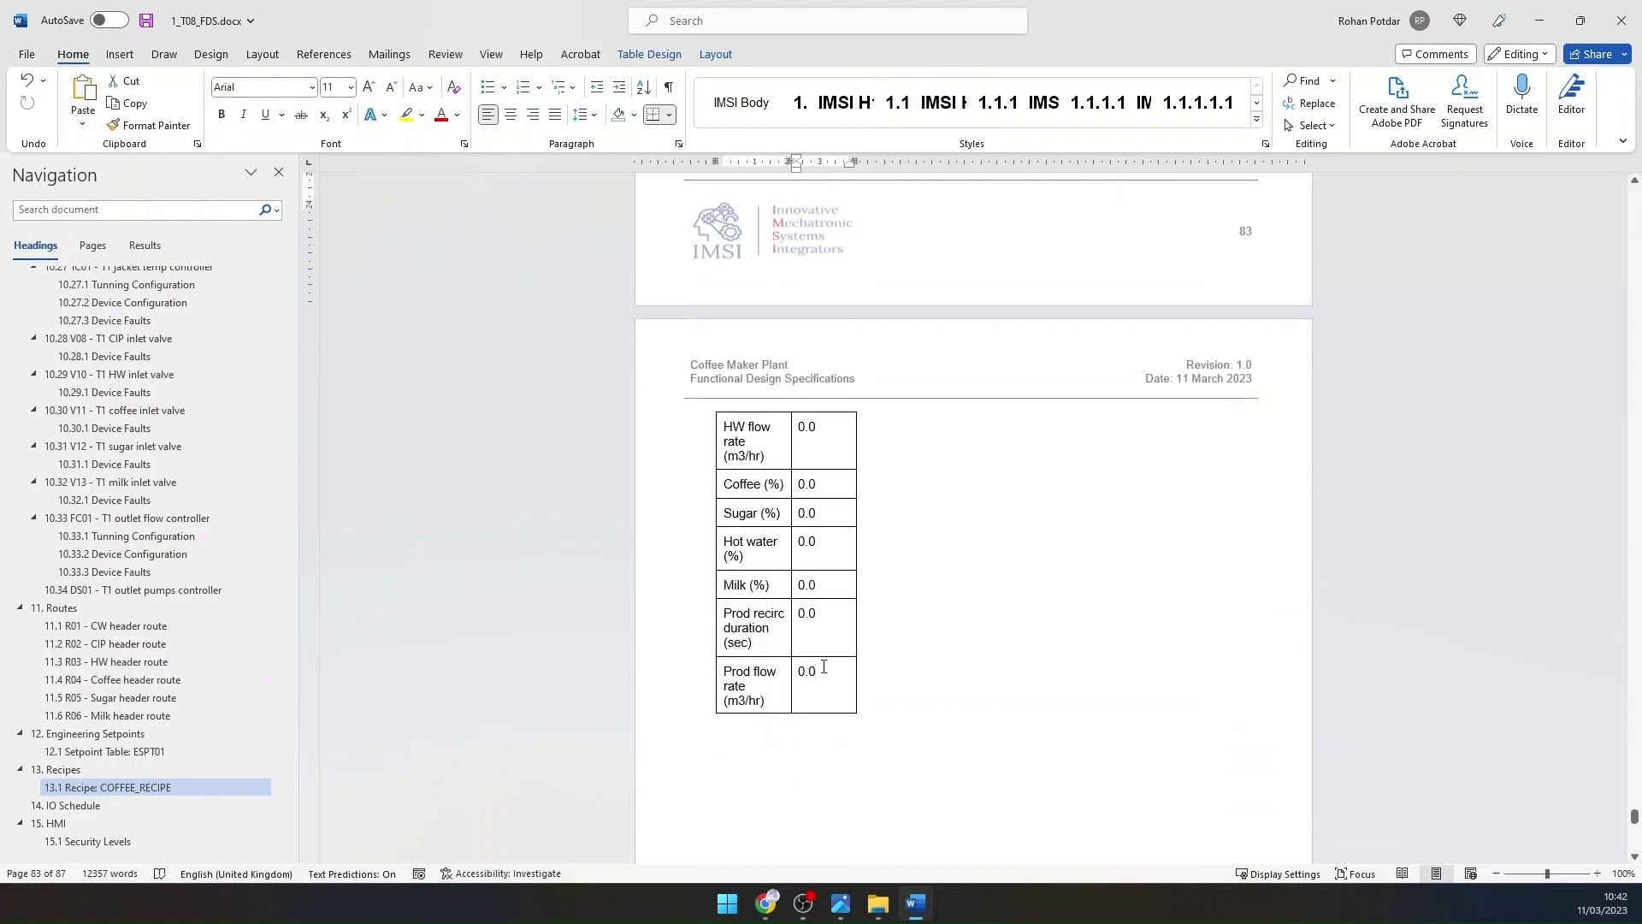
pyautogui.moveTo(824, 667); pyautogui.dragTo(792, 433)
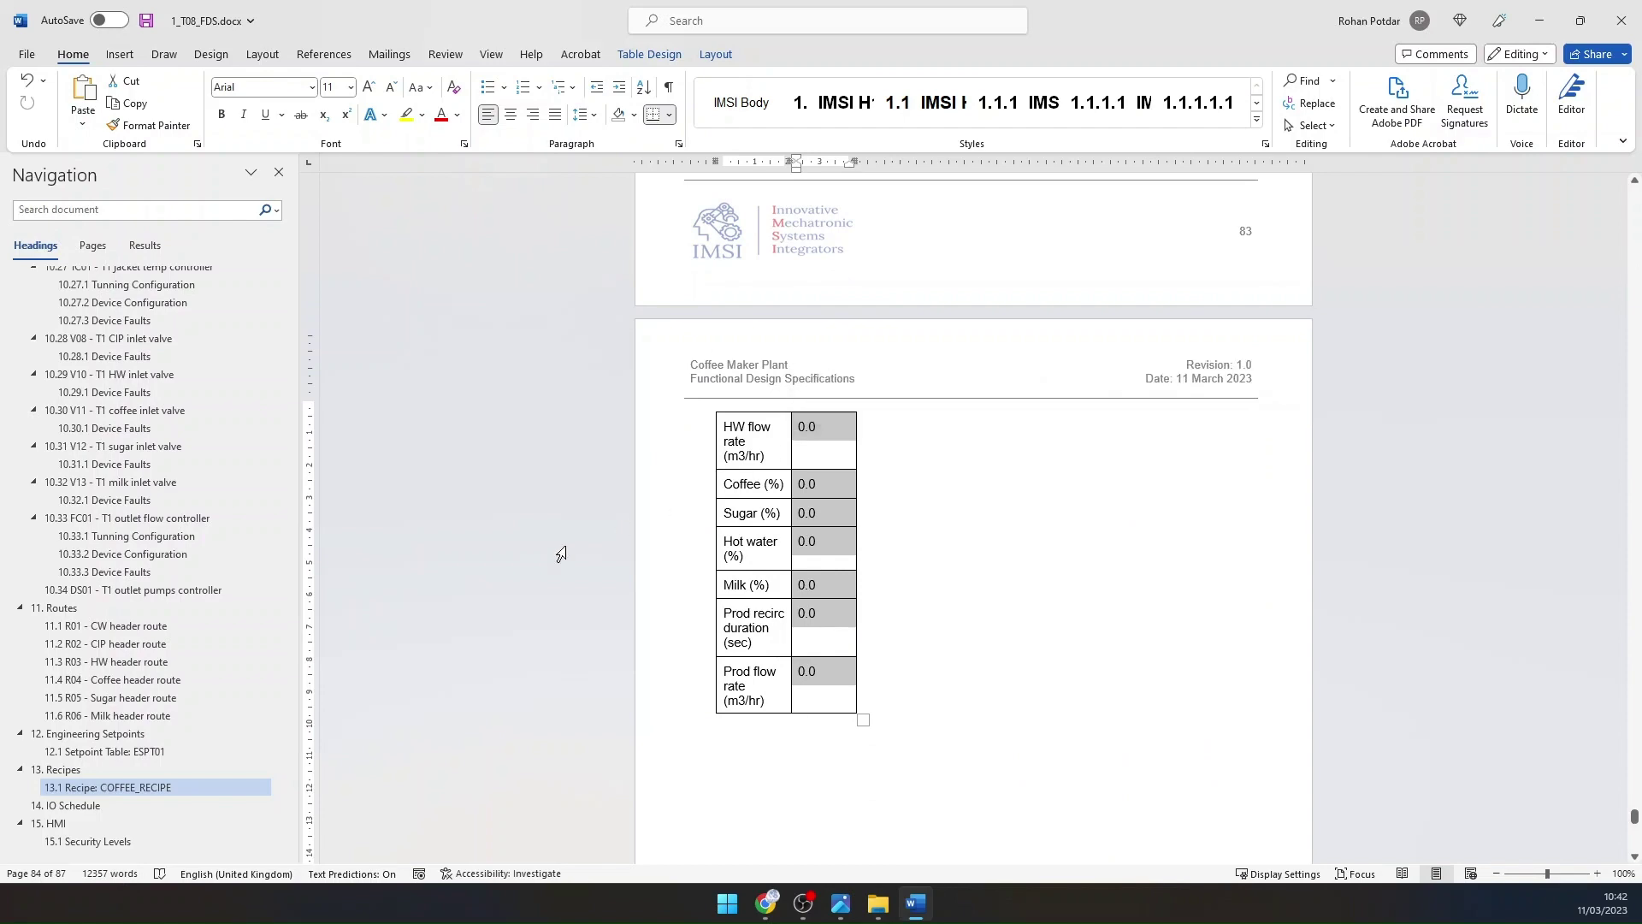
# Step: Review the chapter 14 IO Schedule table and recheck the unset CIP, CW and HW values in the COFFEE_RECIPE table
pyautogui.click(69, 805)
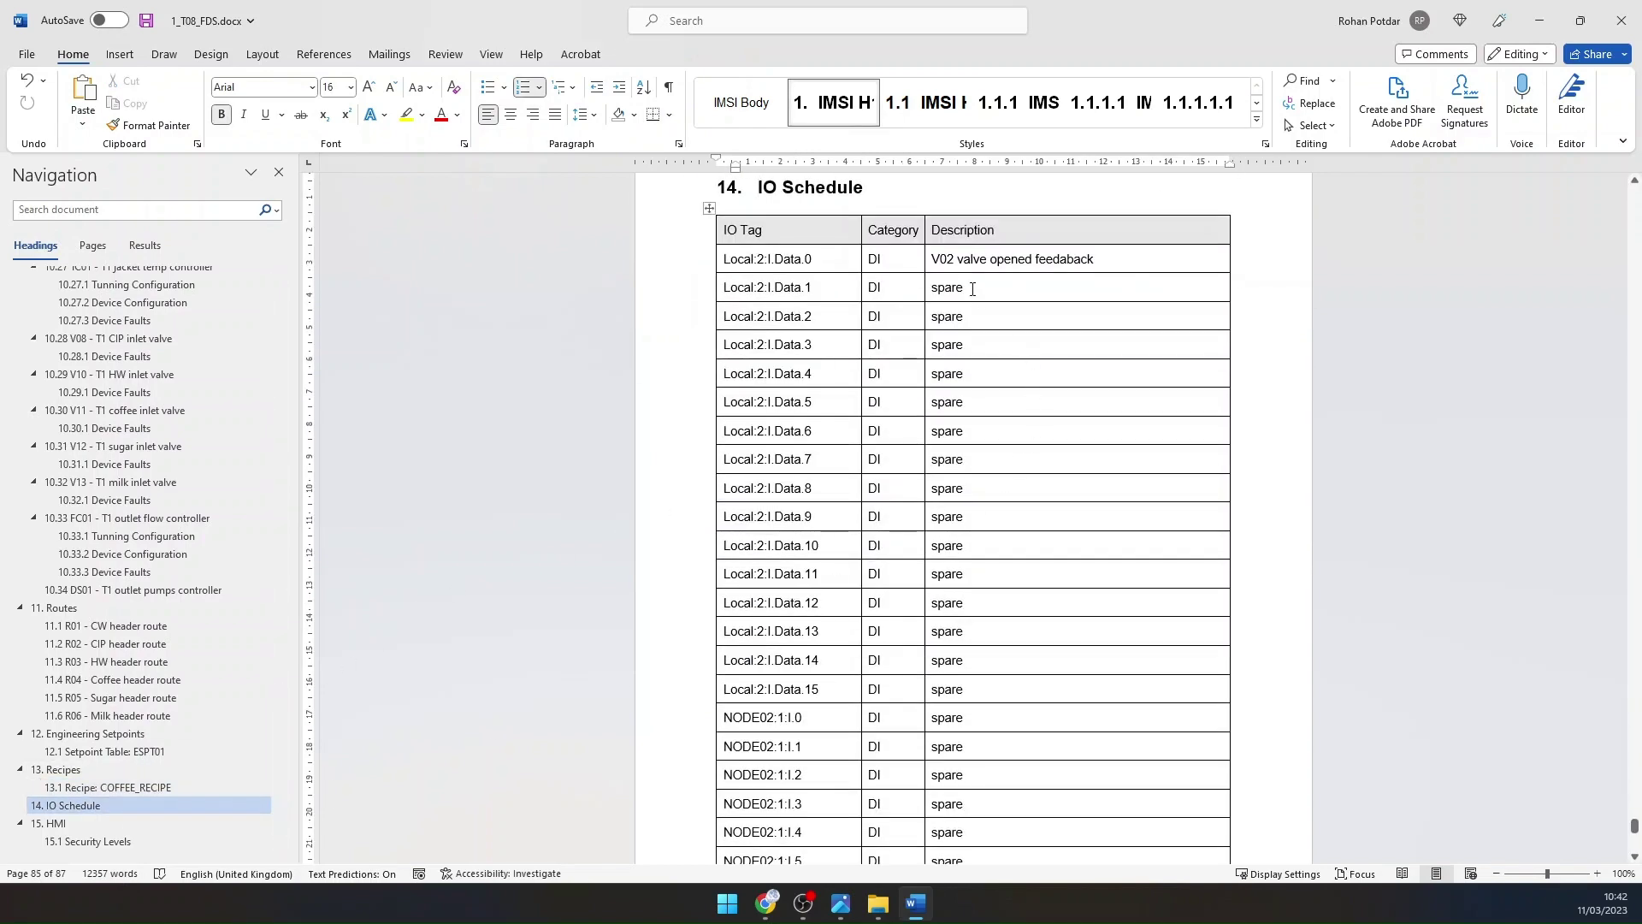
pyautogui.moveTo(972, 288); pyautogui.dragTo(1082, 737)
pyautogui.scroll(-3, 1083, 737)
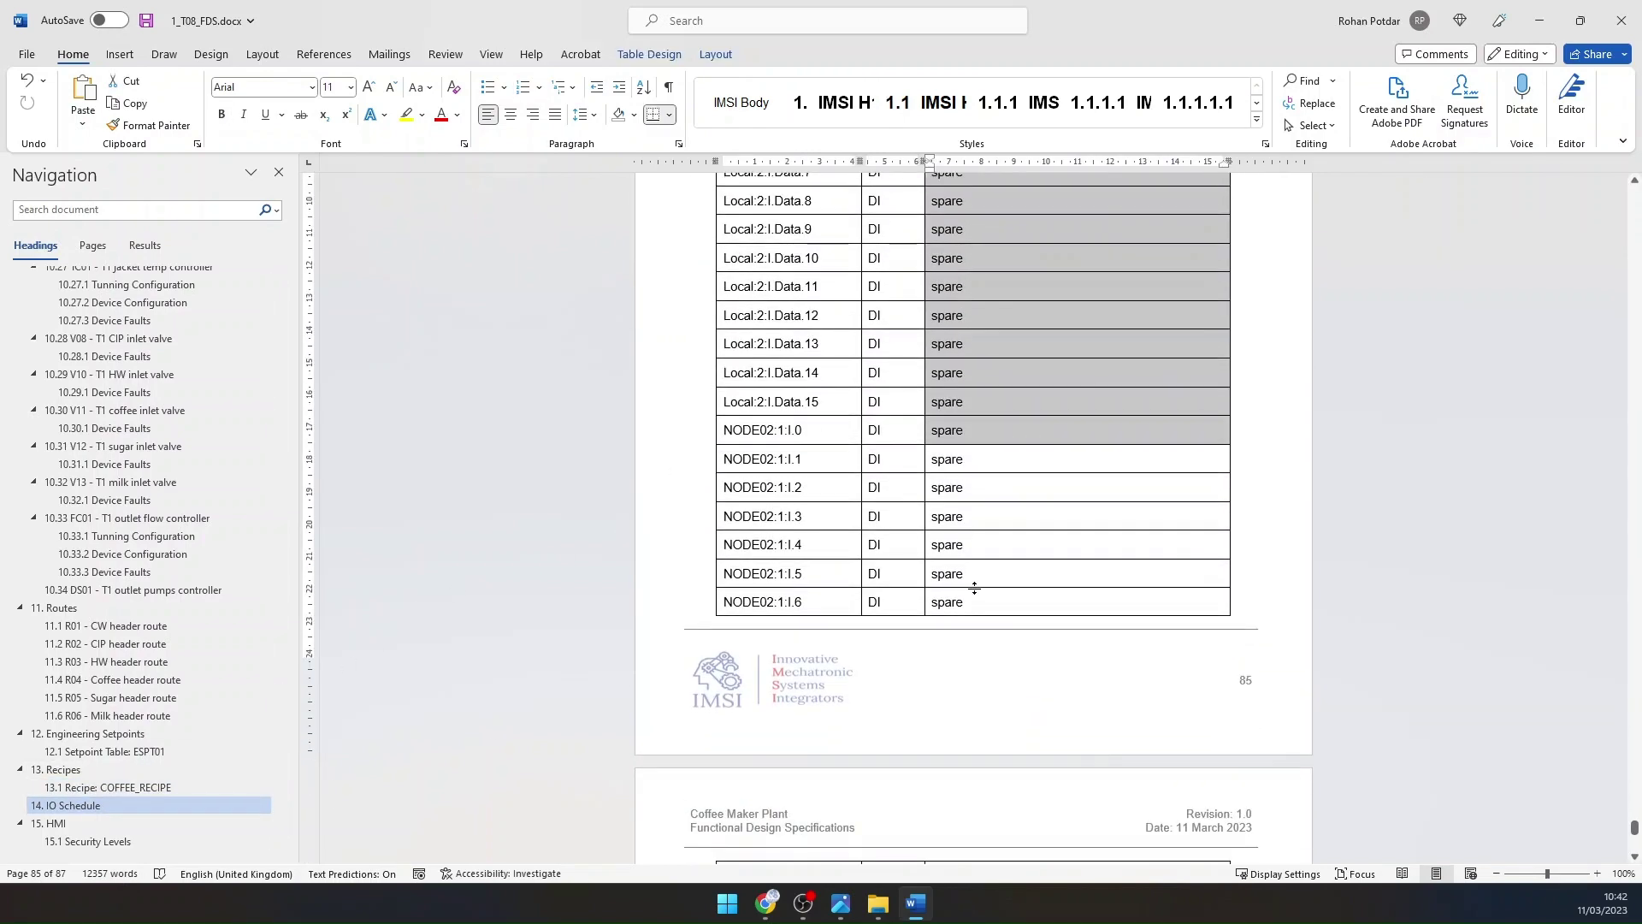
pyautogui.click(86, 787)
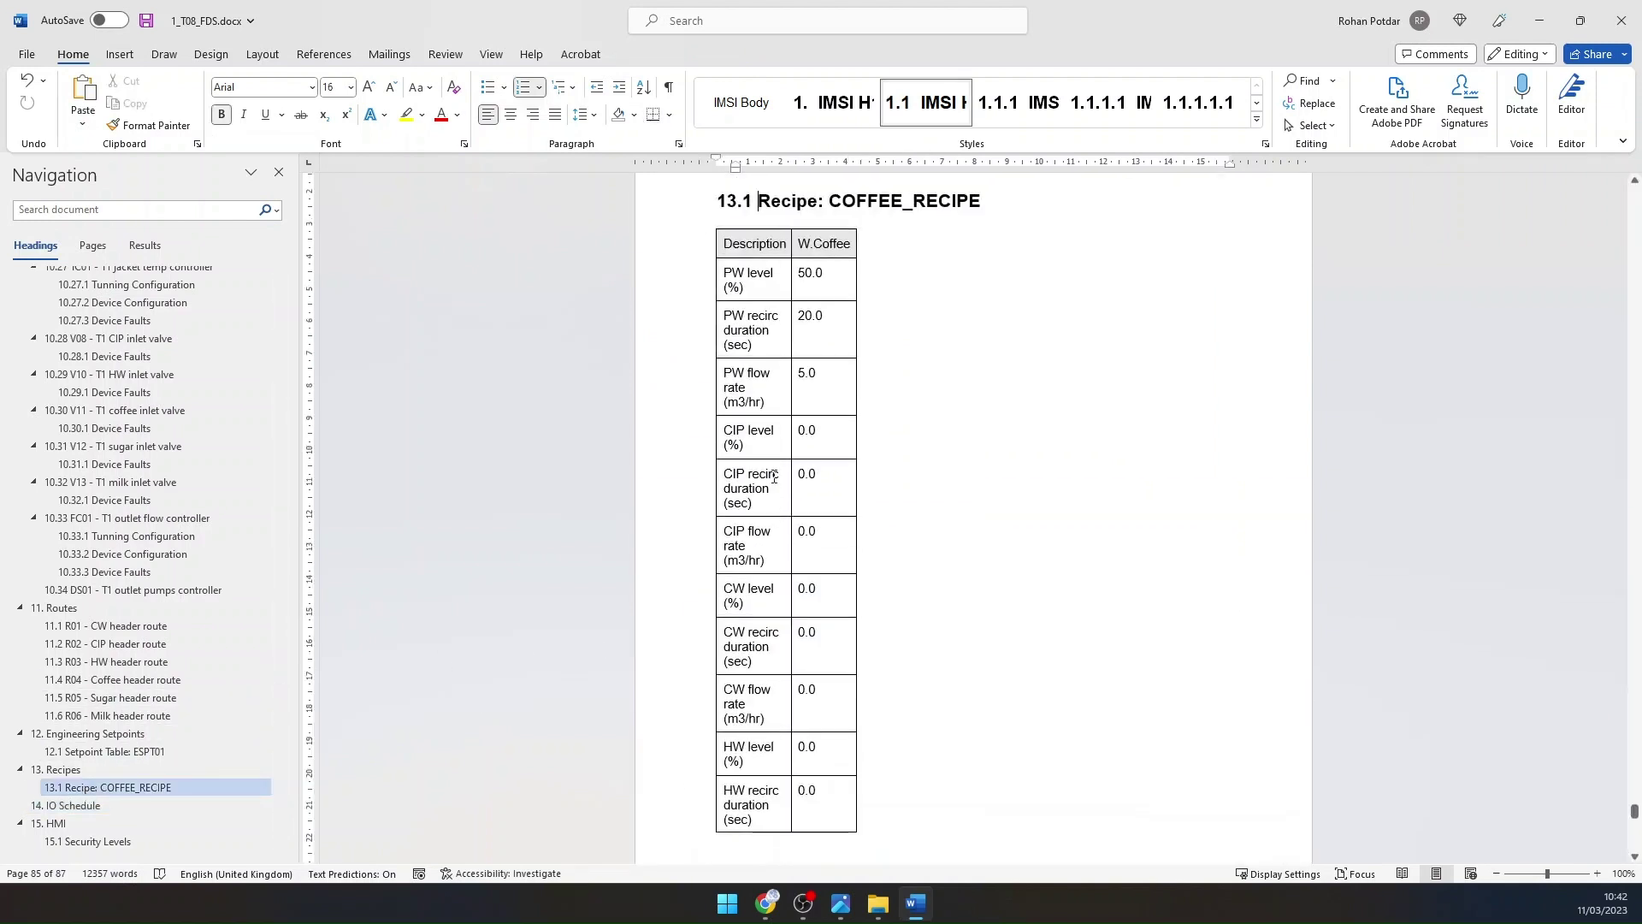
pyautogui.scroll(-2, 774, 477)
pyautogui.moveTo(801, 264); pyautogui.dragTo(821, 644)
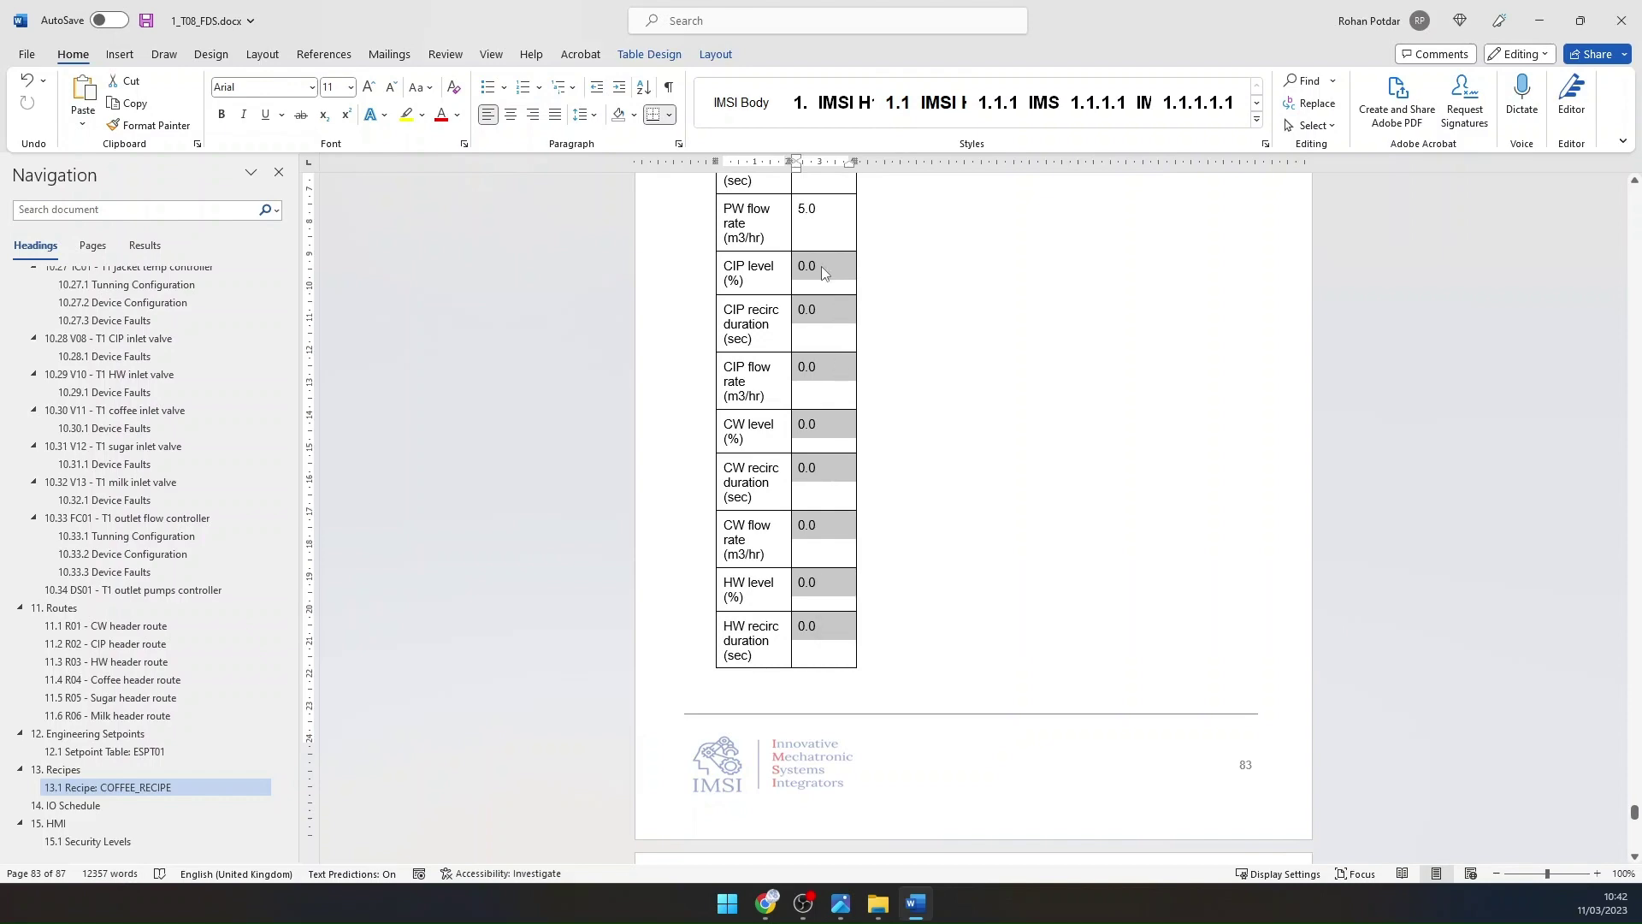
pyautogui.click(65, 805)
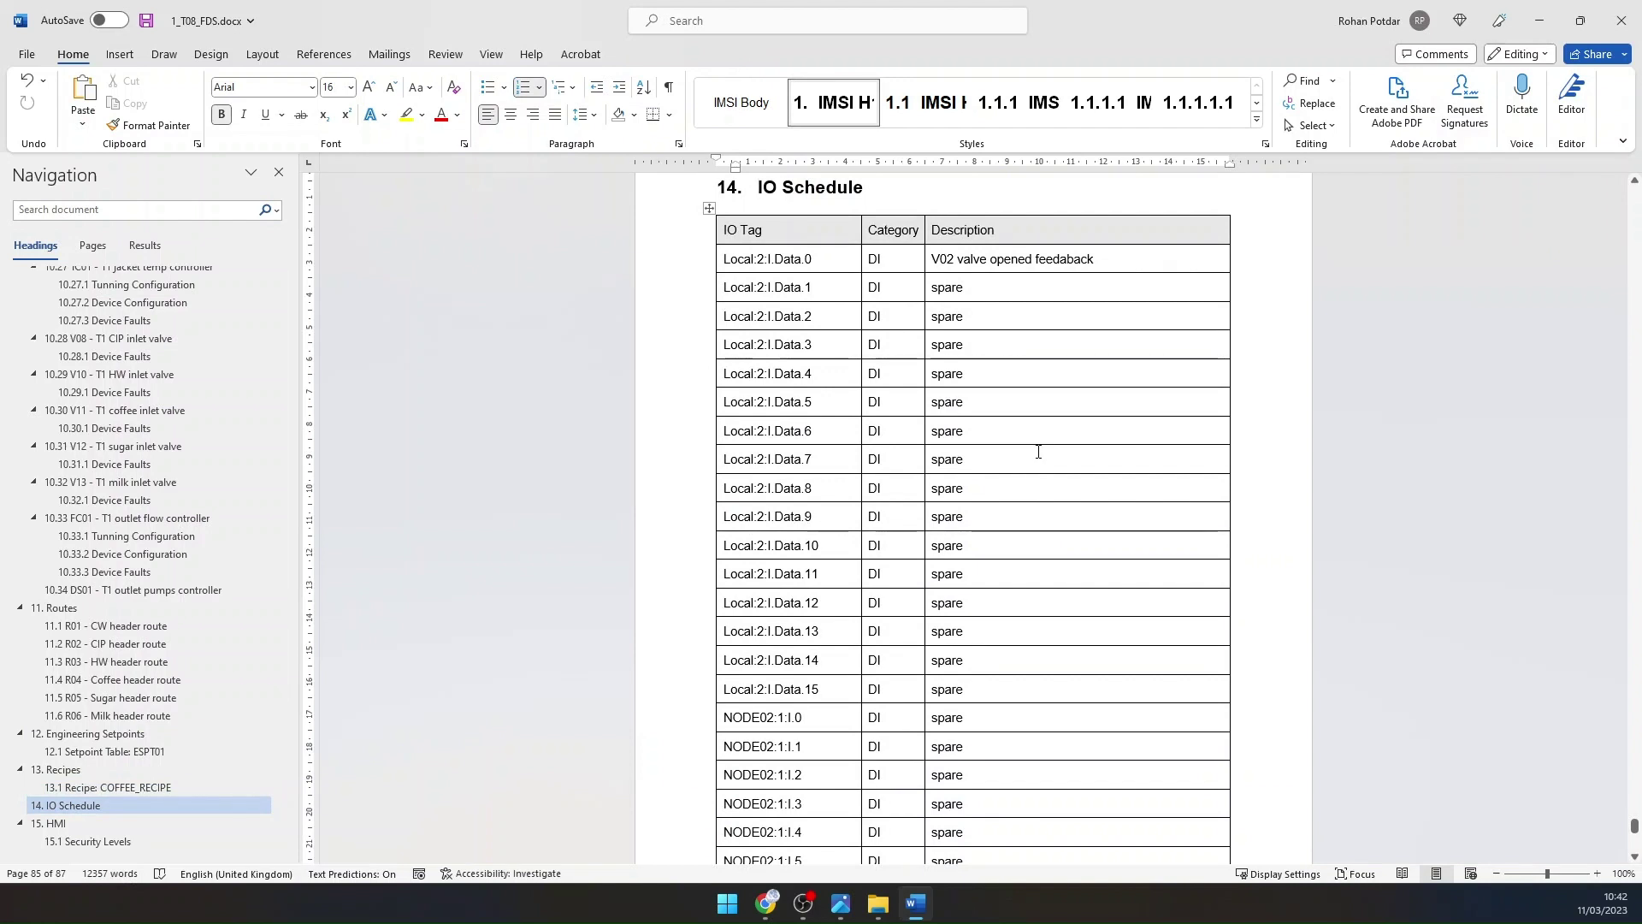
# Step: Close the FDS document without saving and delete 1_T08_FDS.docx and 1_T08.xlsx from the Downloads folder
pyautogui.click(1620, 19)
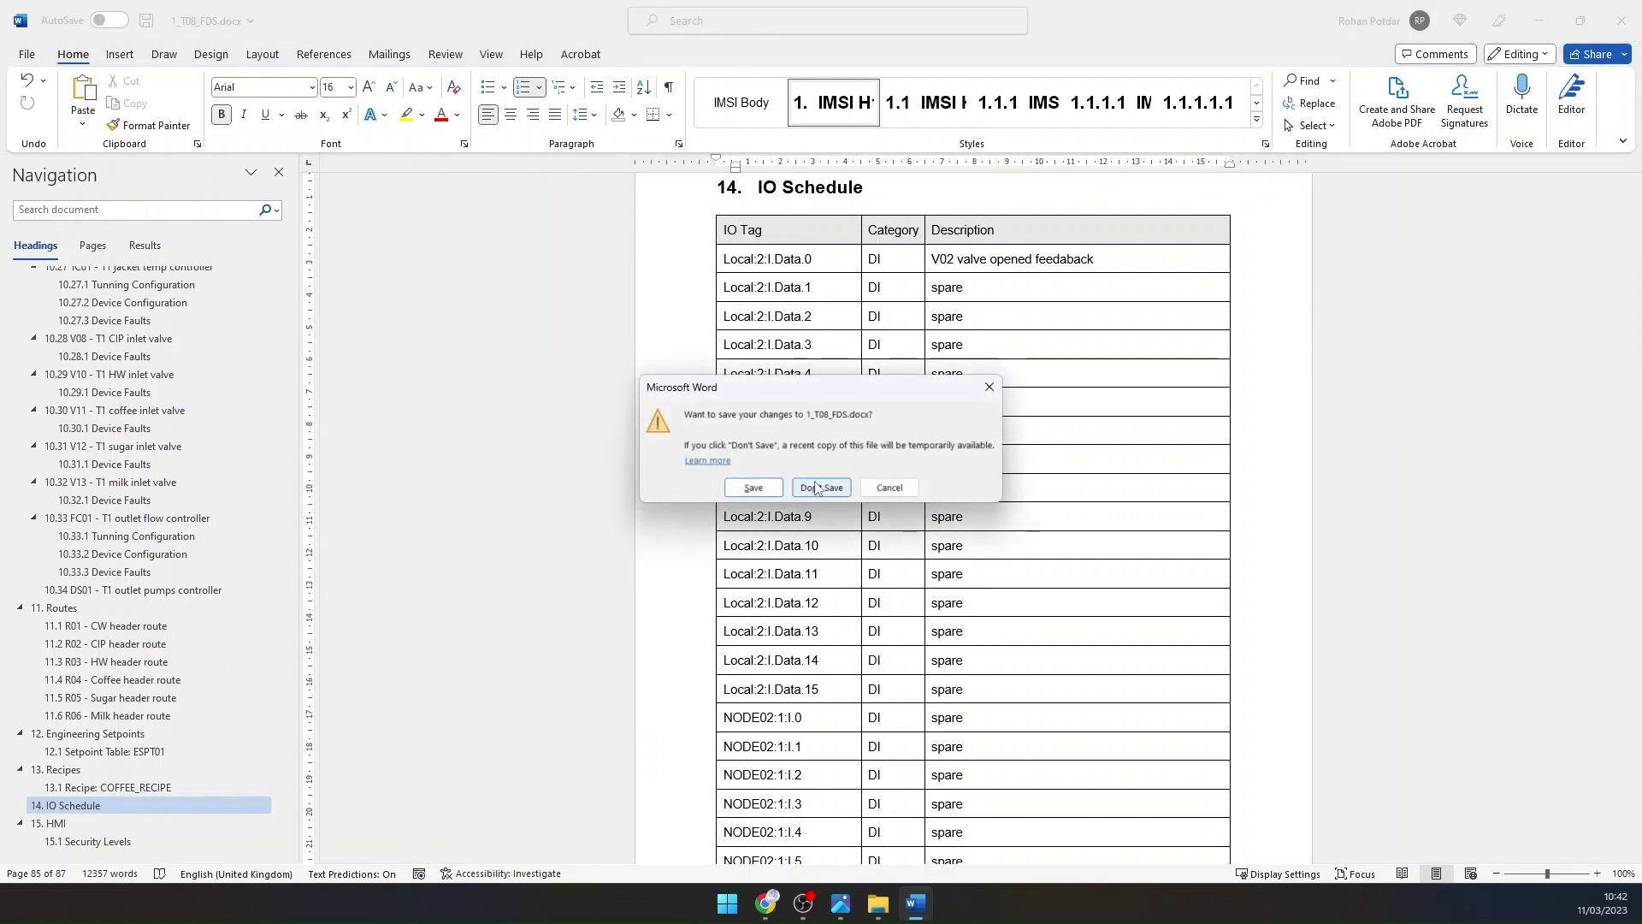
pyautogui.click(820, 487)
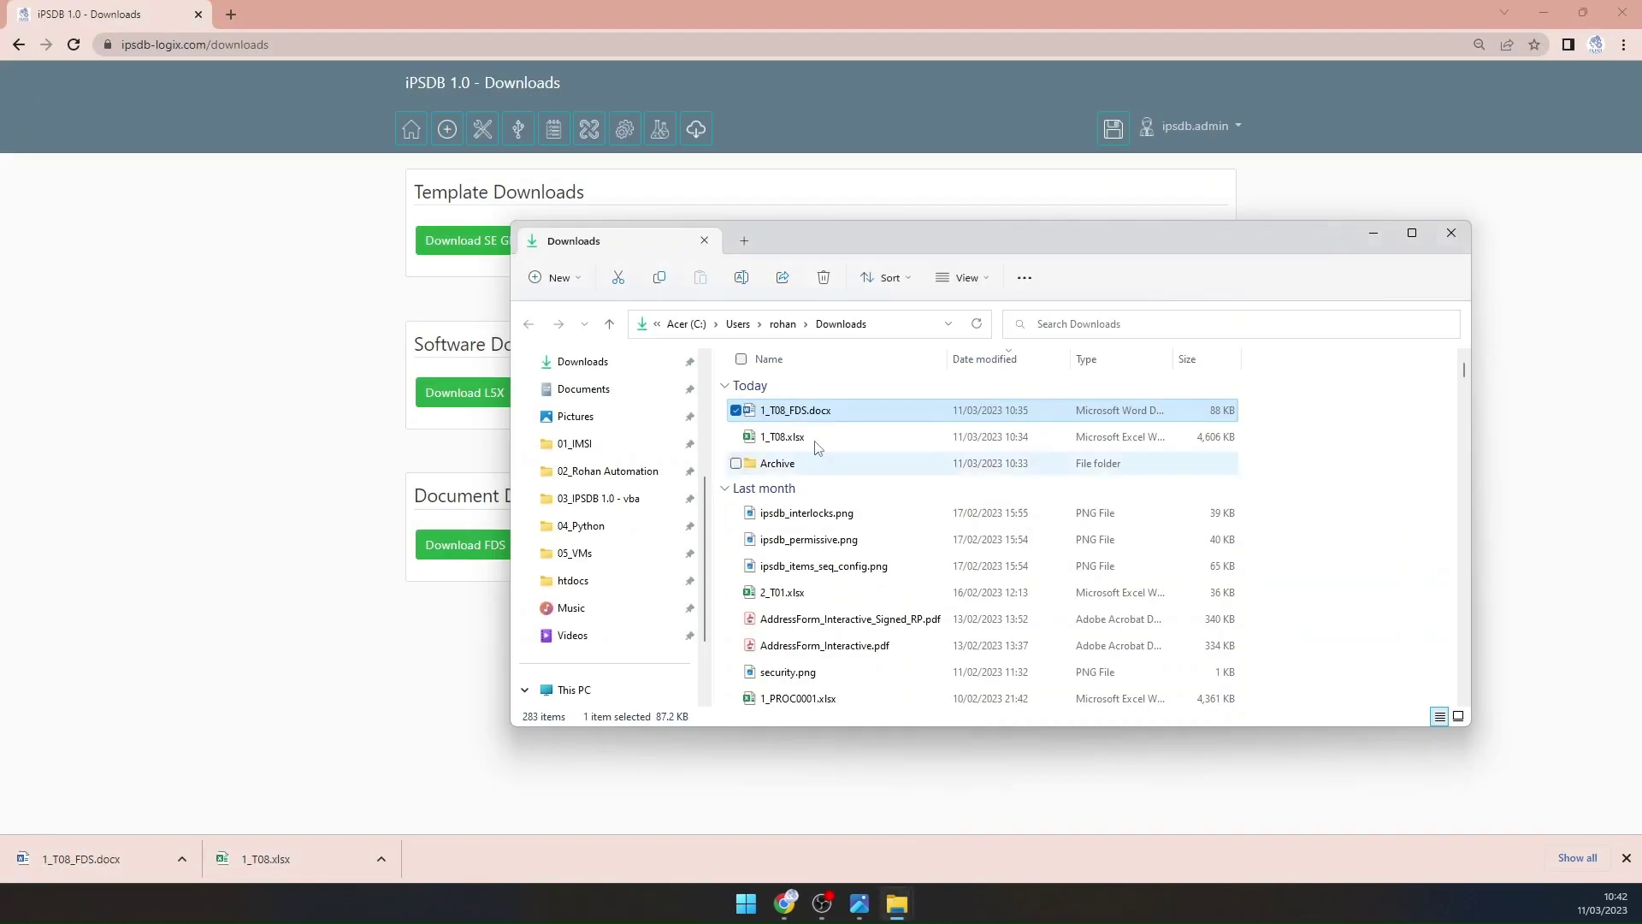
pyautogui.click(824, 277)
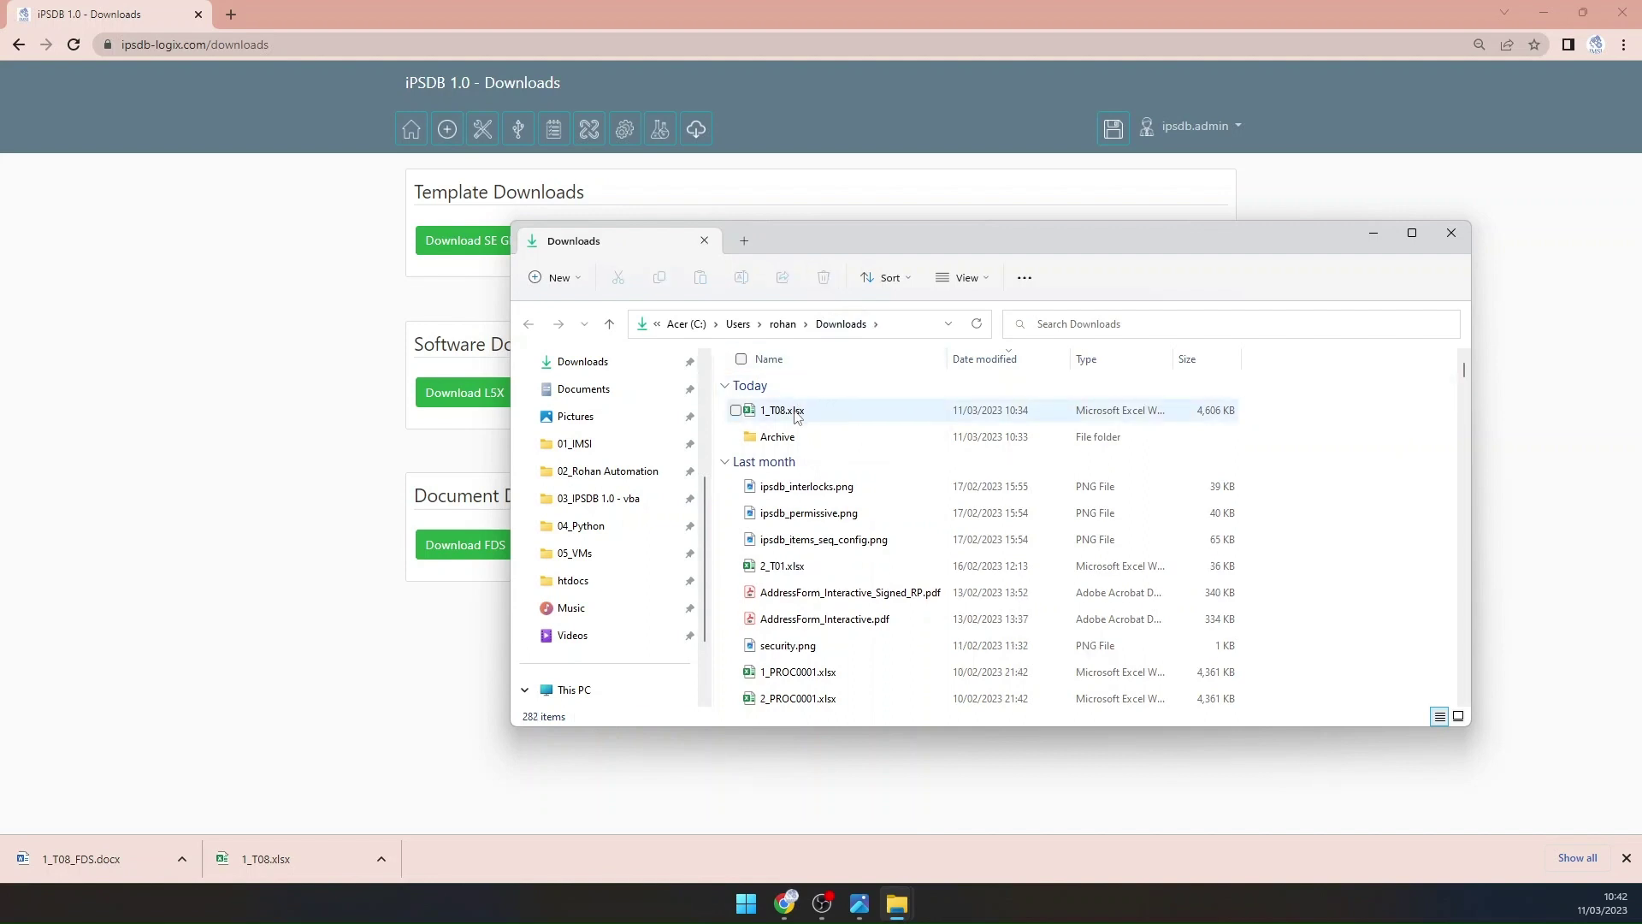
pyautogui.click(825, 279)
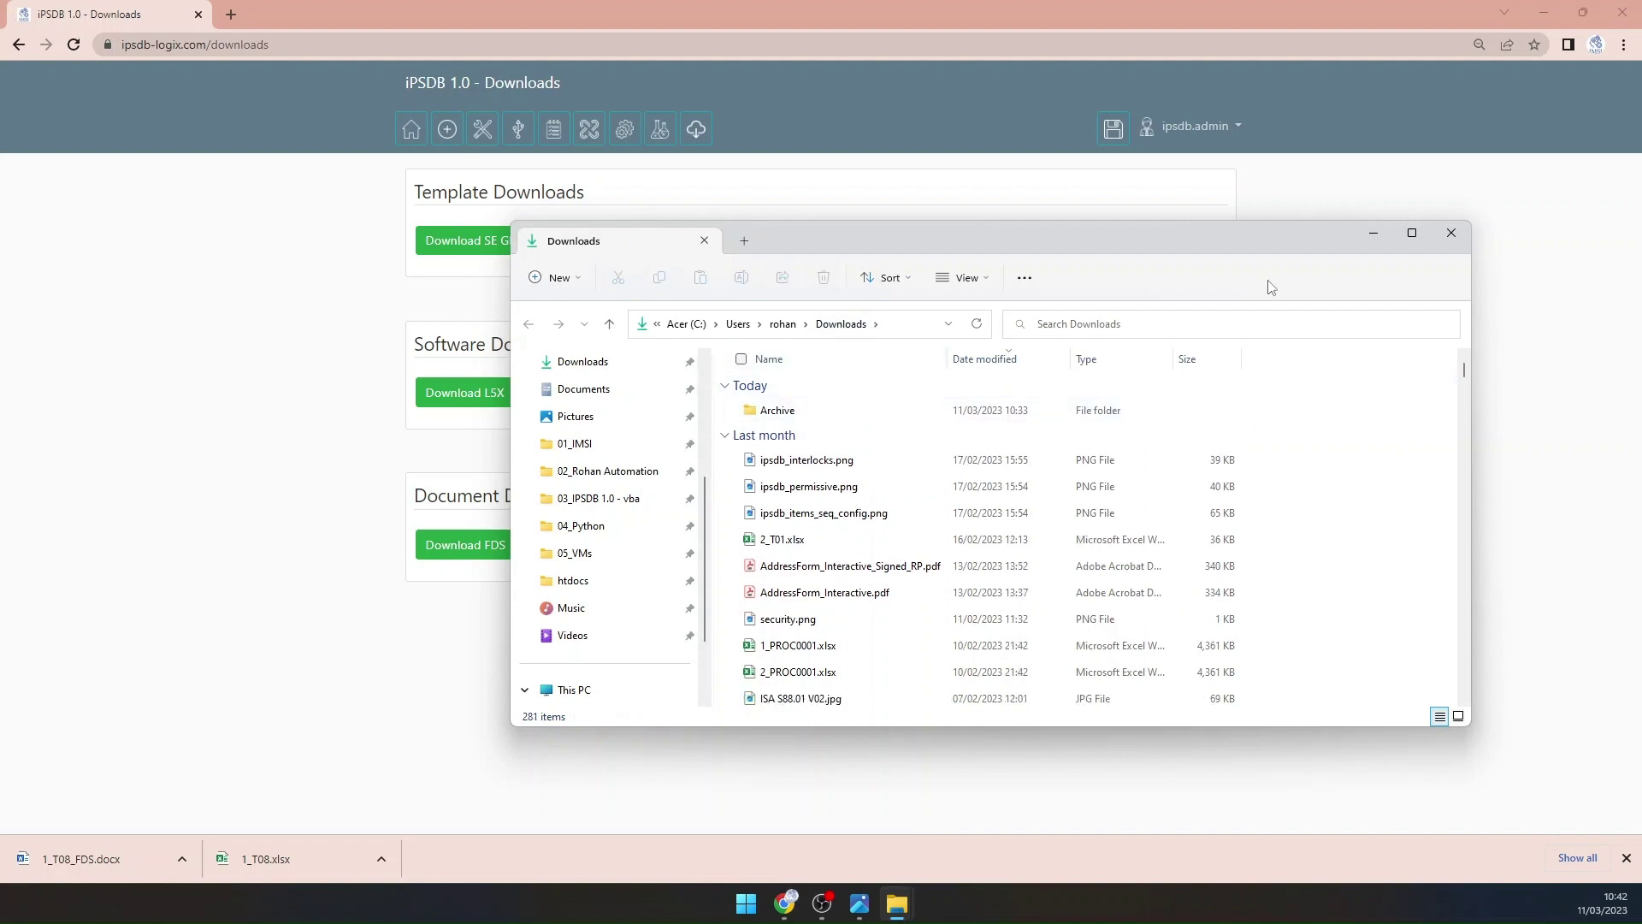
pyautogui.click(1370, 240)
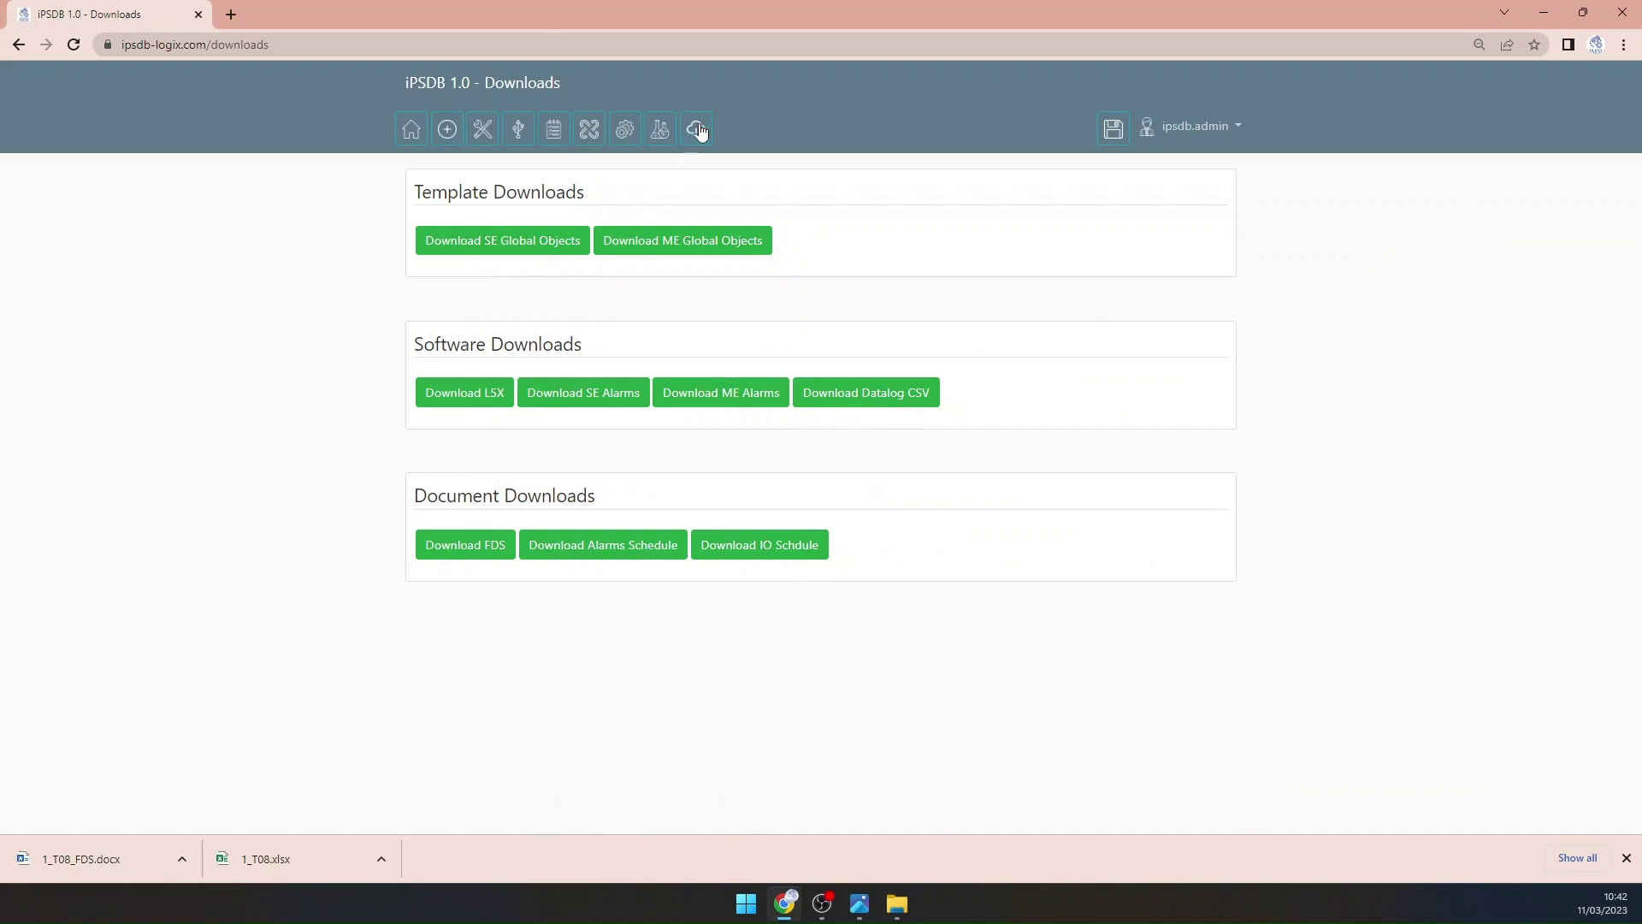
# Step: Go to the Recipe Manager in iPSDB and open the configuration of COFFEE_RECIPE
pyautogui.click(661, 130)
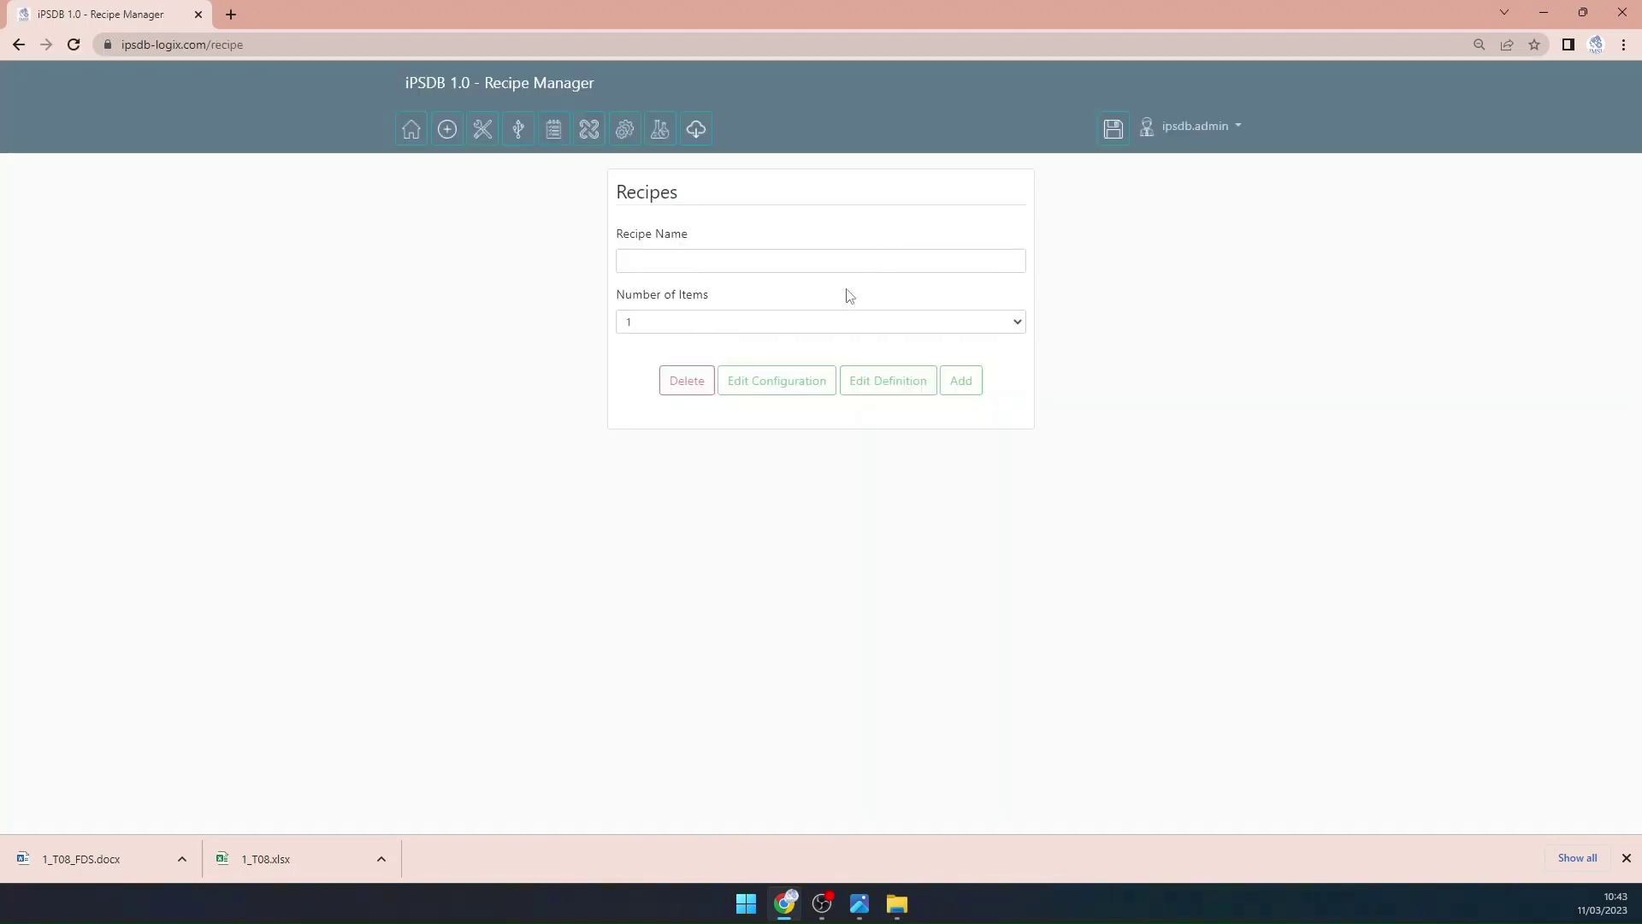
pyautogui.click(853, 261)
pyautogui.click(774, 301)
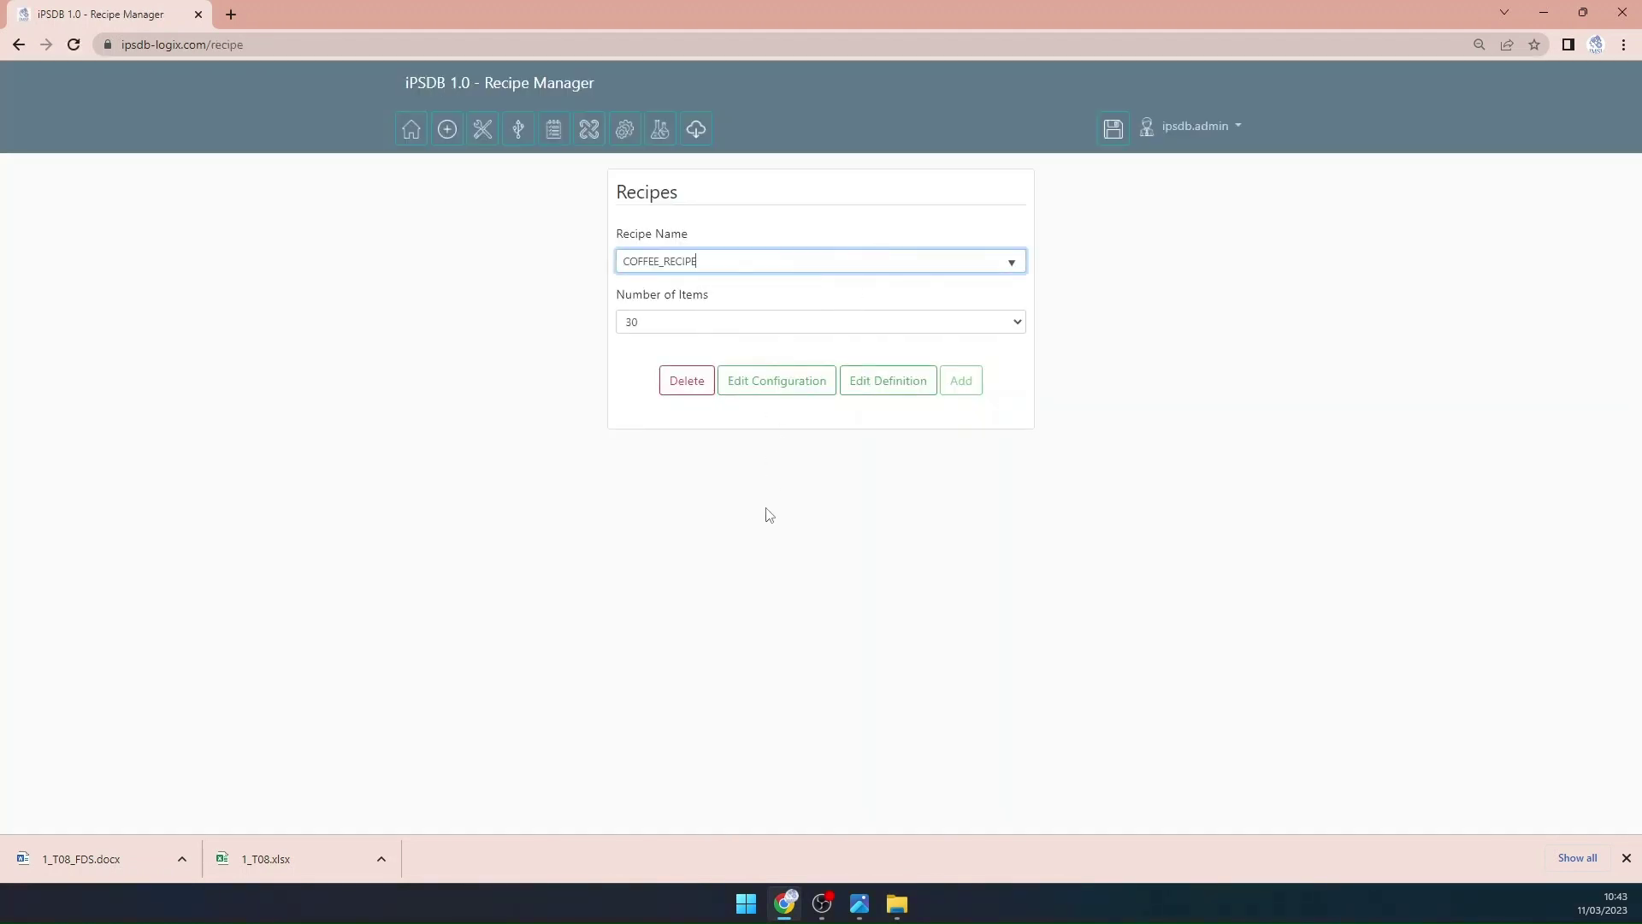
pyautogui.click(762, 383)
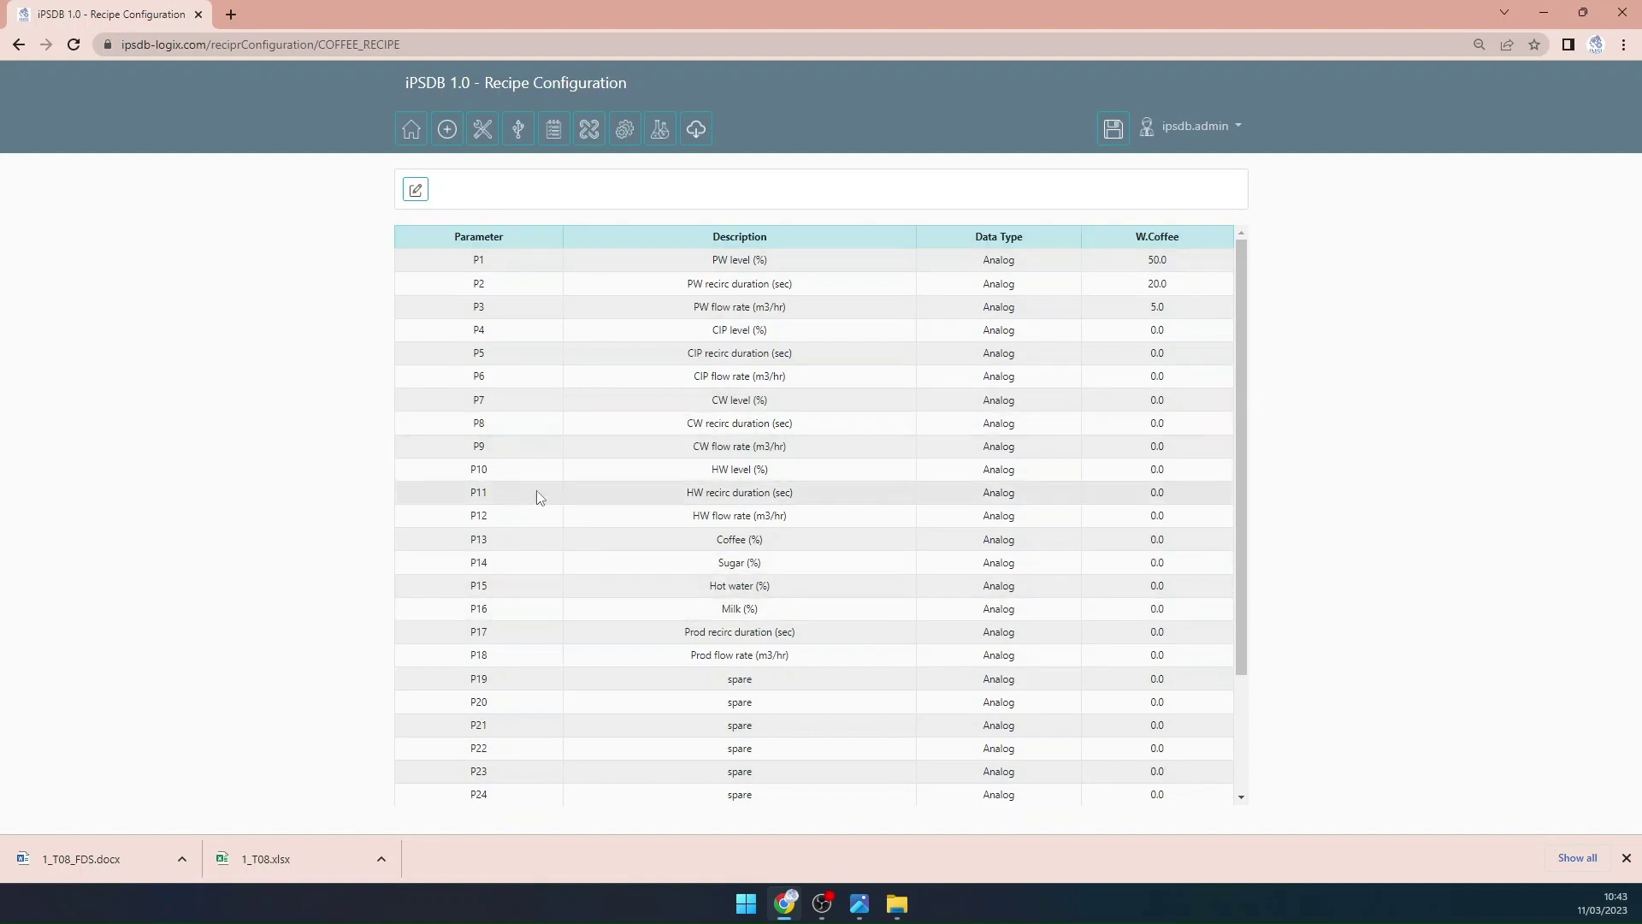
# Step: Open the W.Coffee recipe for editing and set the level parameters P4, P7 and P10 to 50.0
pyautogui.click(415, 189)
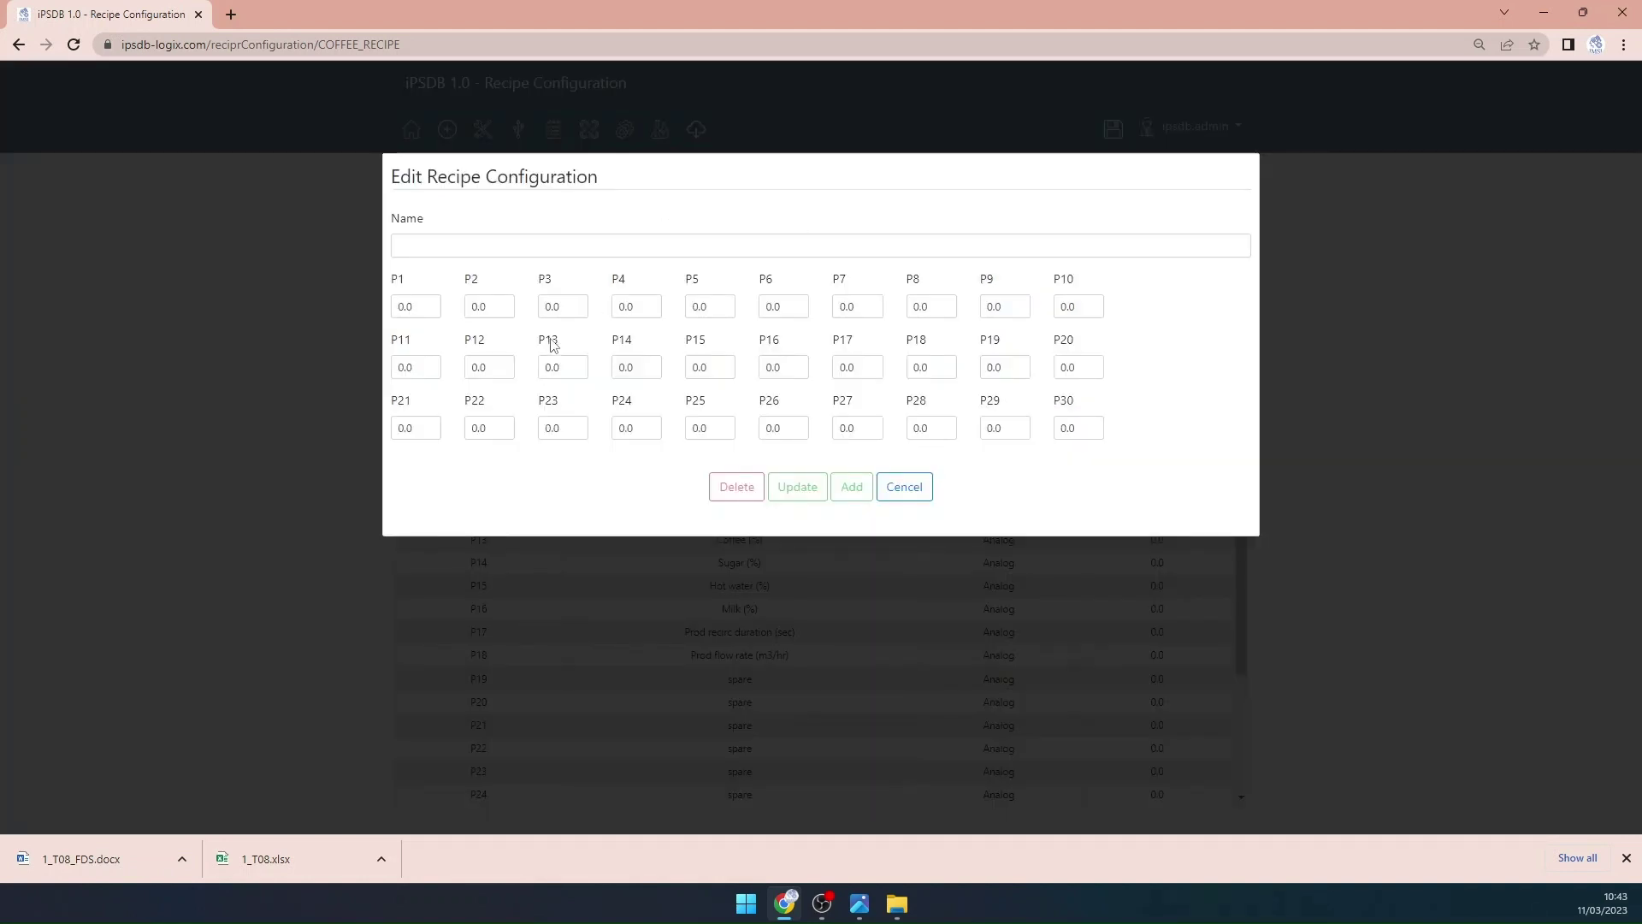
pyautogui.click(530, 243)
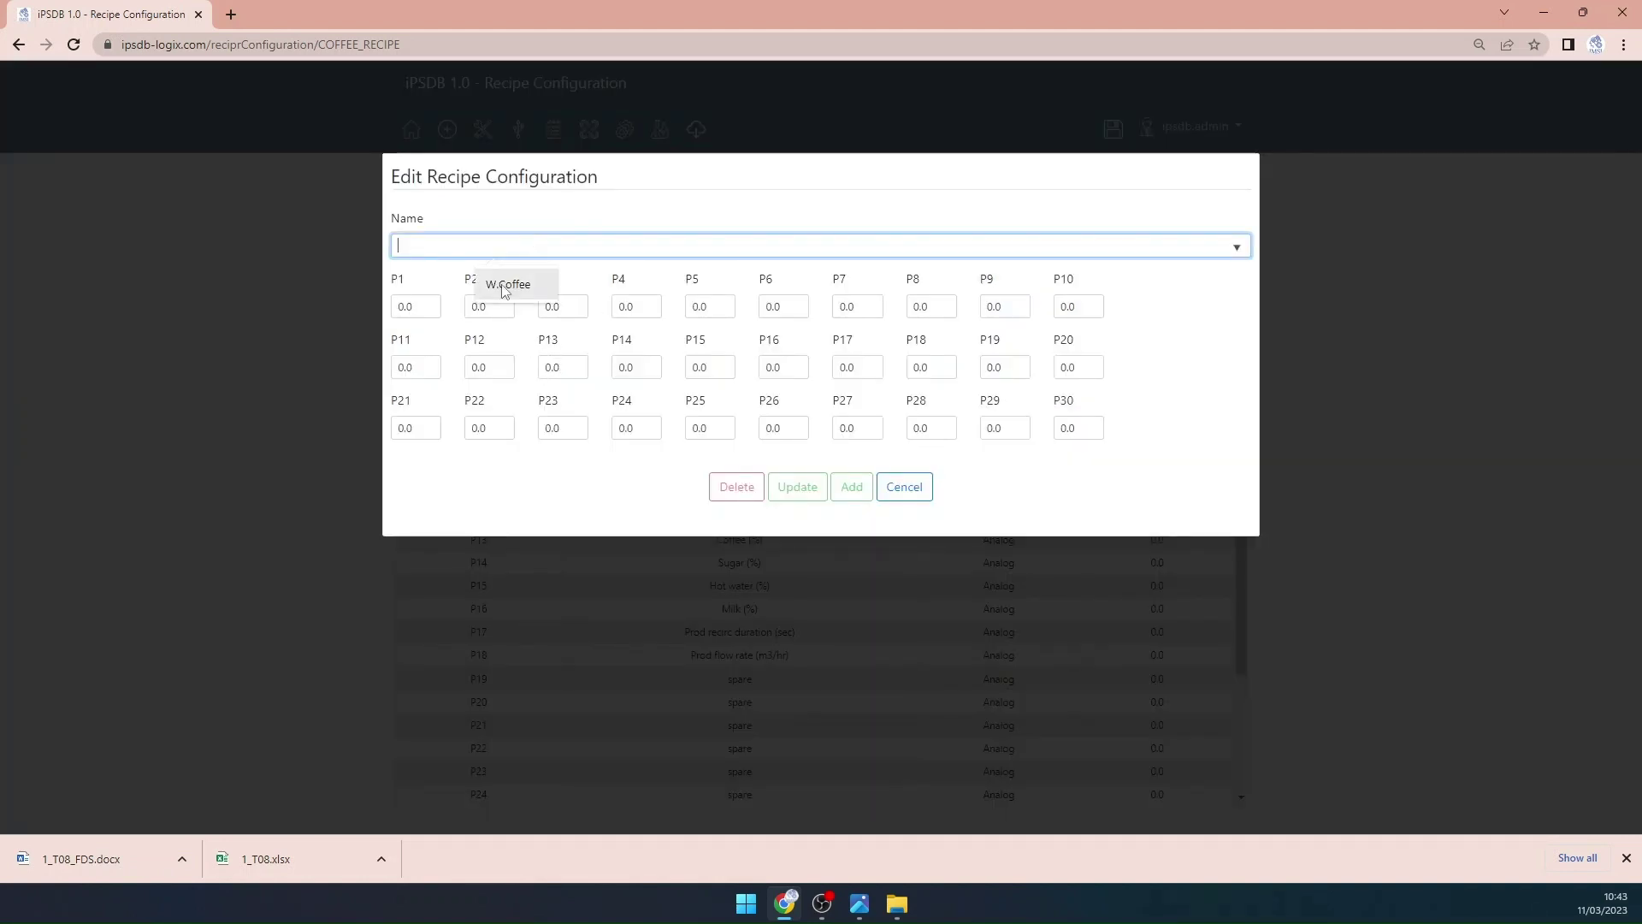
pyautogui.click(513, 284)
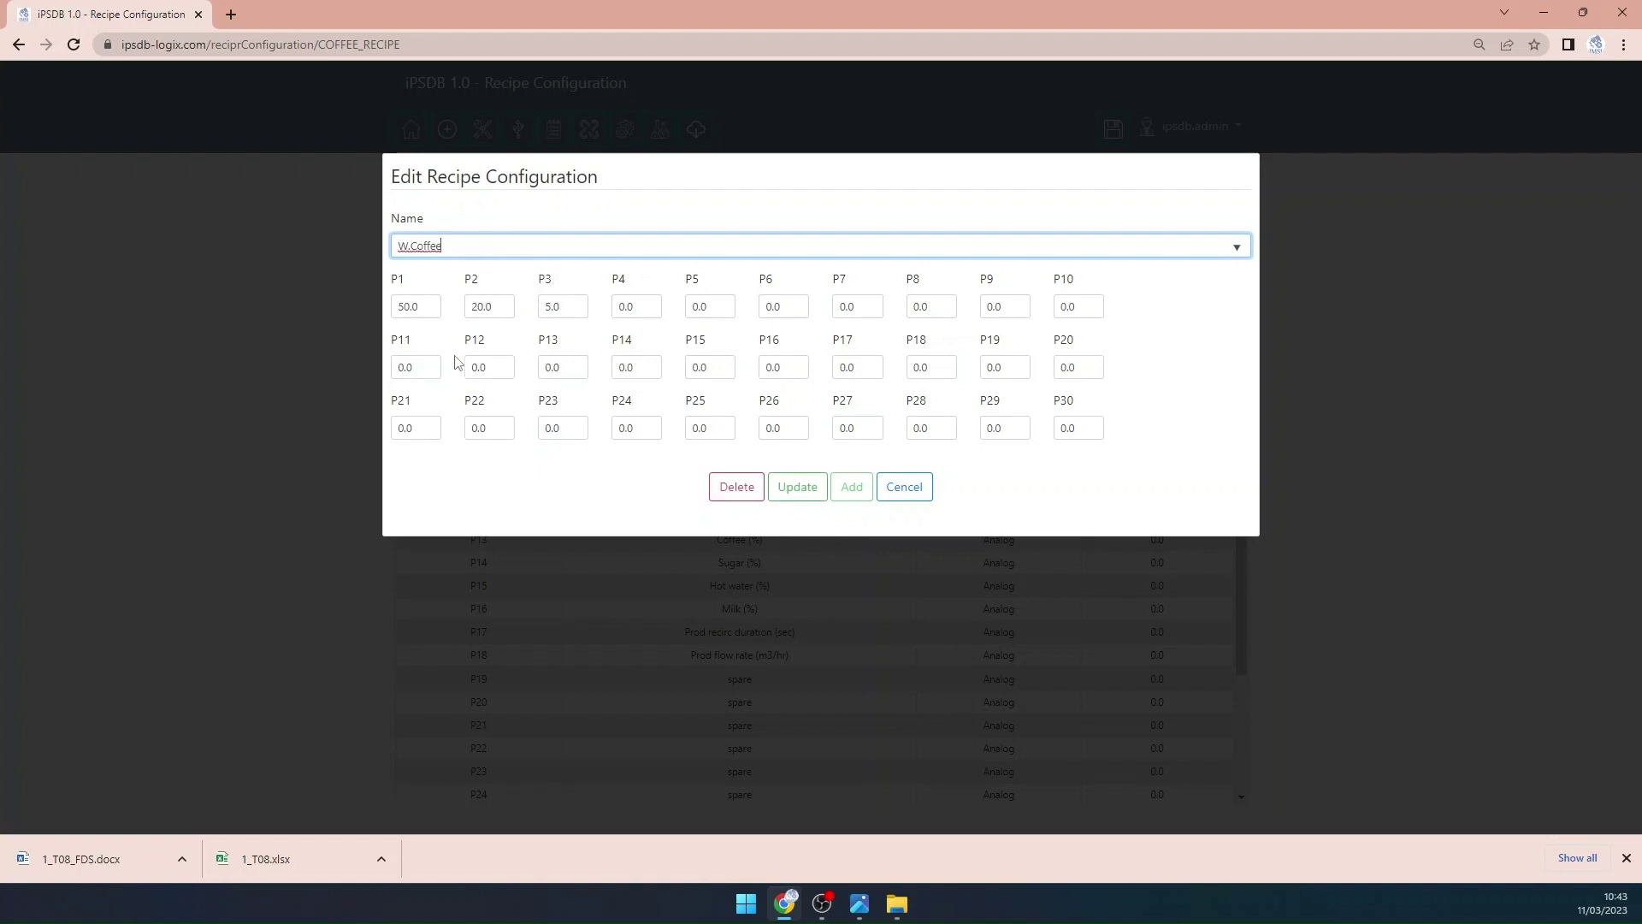
pyautogui.doubleClick(642, 307)
pyautogui.write('50')
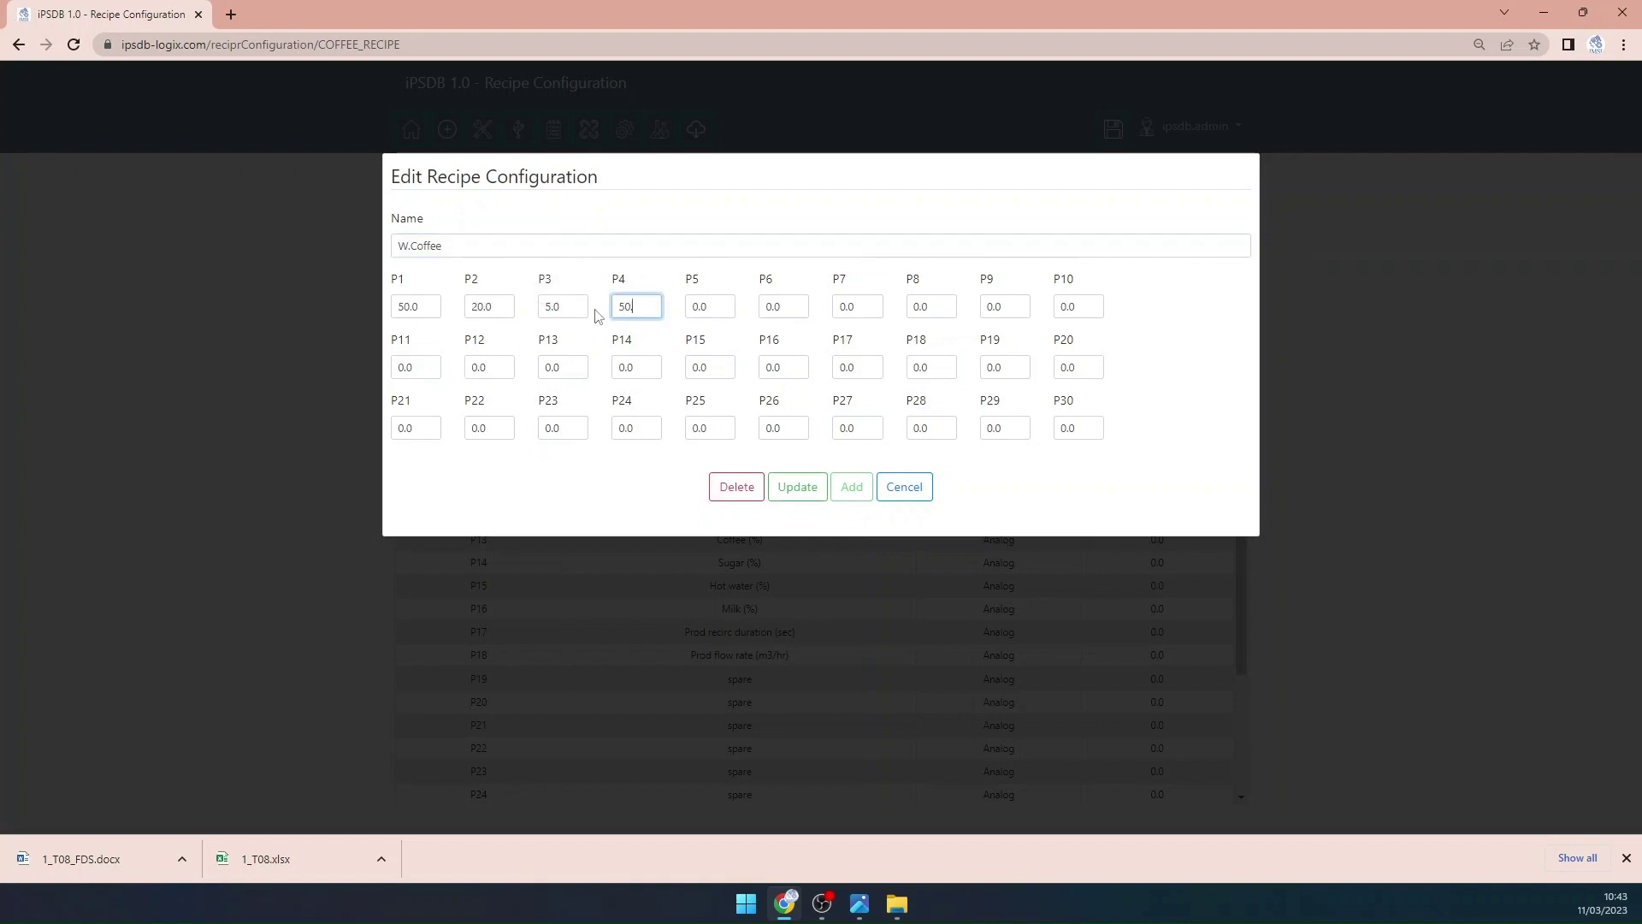
pyautogui.hotkey('ctrl', 'a')
pyautogui.doubleClick(845, 306)
pyautogui.write('50')
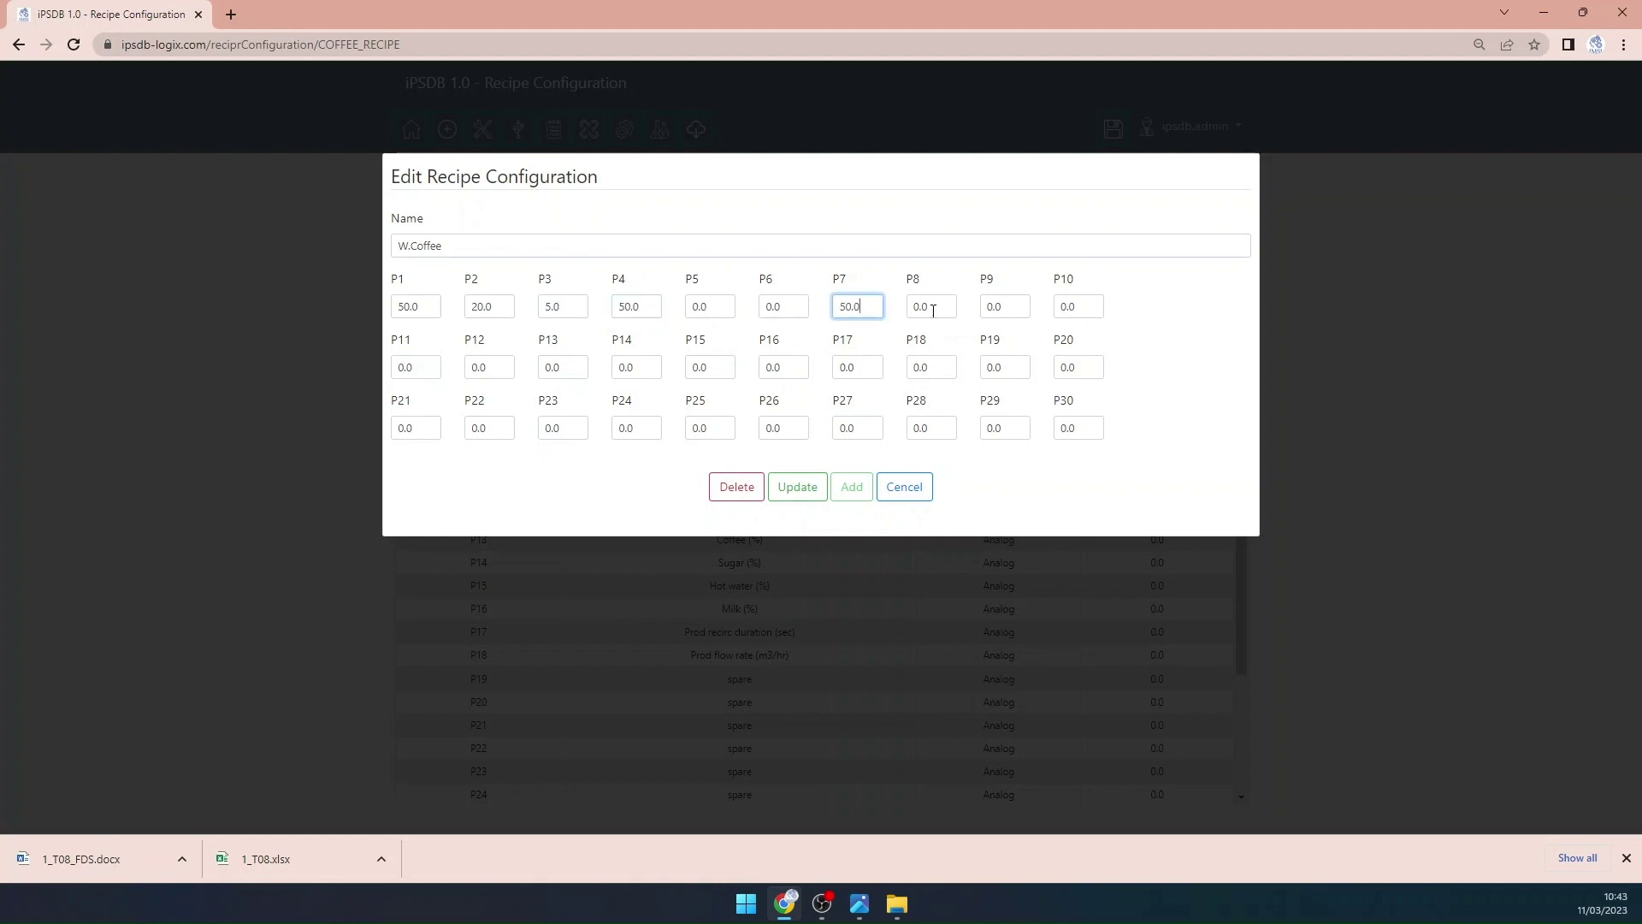
pyautogui.doubleClick(1073, 315)
pyautogui.write('50.0')
# Step: Copy the P2 recirculation duration of 20.0 into P5, P8 and P11 of the W.Coffee recipe
pyautogui.doubleClick(506, 309)
pyautogui.hotkey('ctrl', 'c')
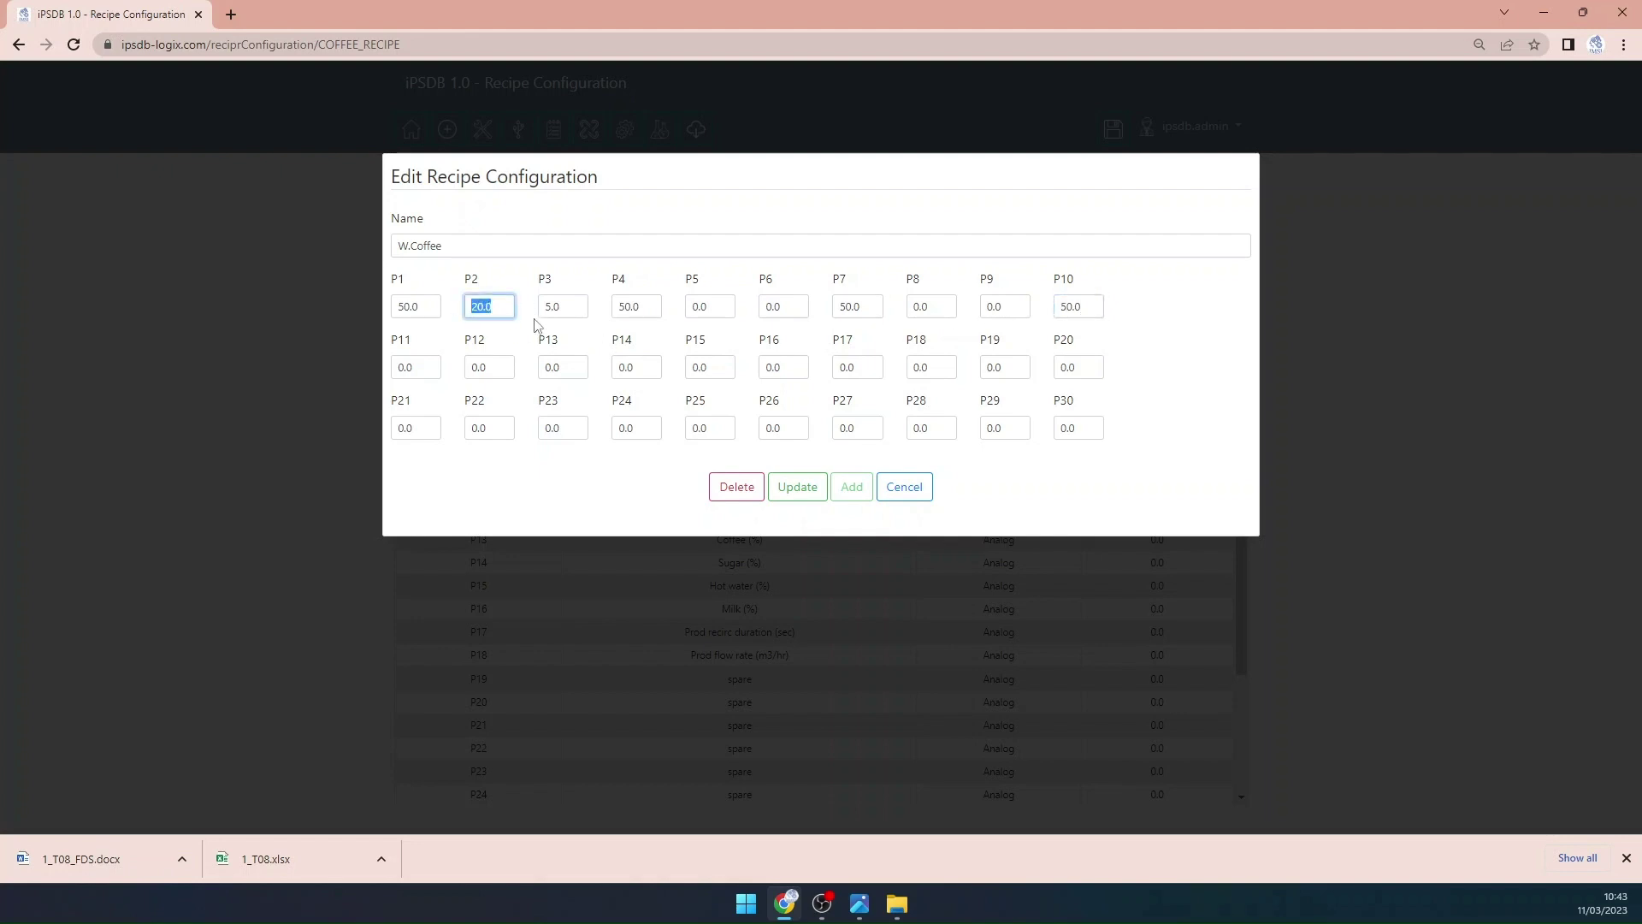
pyautogui.doubleClick(729, 310)
pyautogui.hotkey('ctrl', 'v')
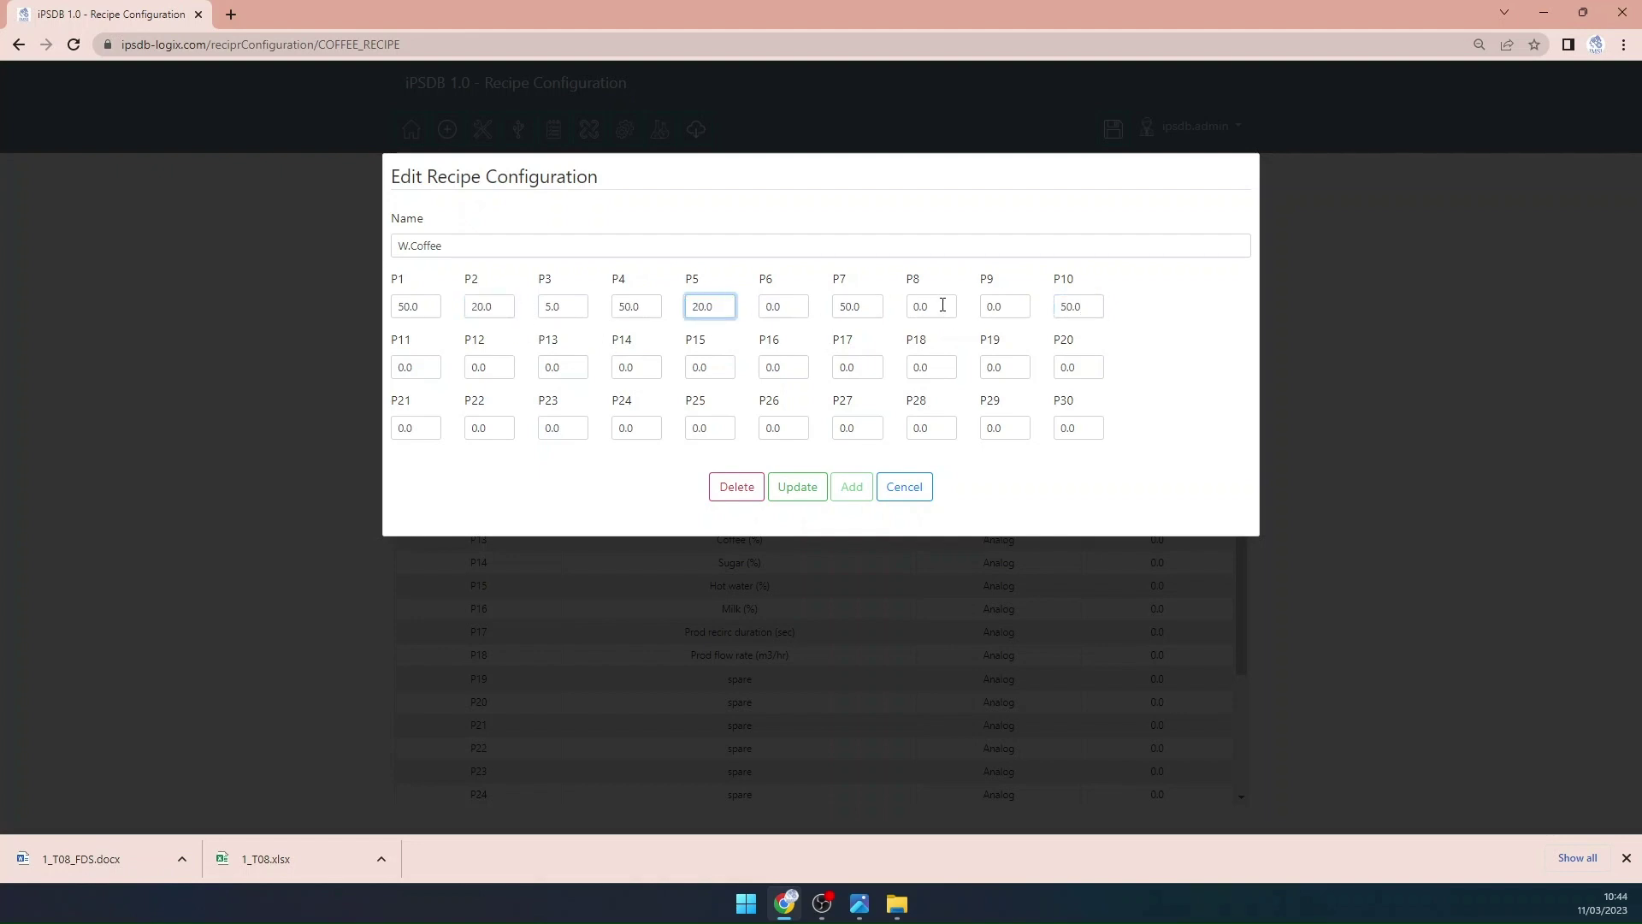
pyautogui.doubleClick(942, 305)
pyautogui.hotkey('ctrl', 'v')
pyautogui.doubleClick(426, 369)
pyautogui.hotkey('ctrl', 'v')
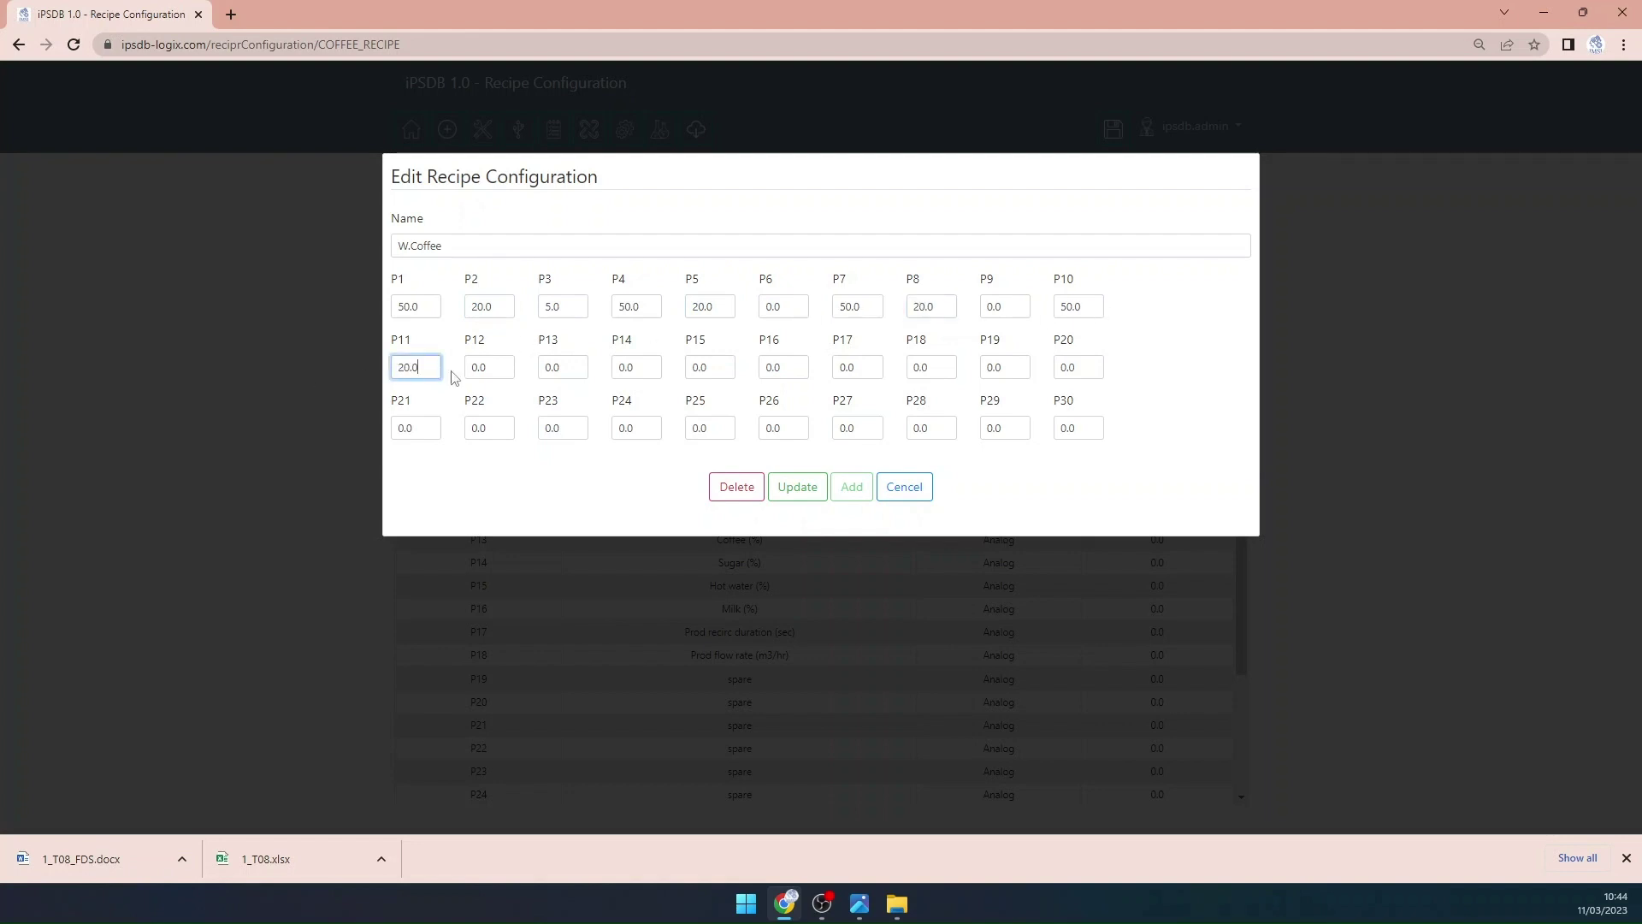
# Step: Set the flow rate parameters P6, P9 and P12 to 5.0 and update the W.Coffee recipe
pyautogui.doubleClick(557, 308)
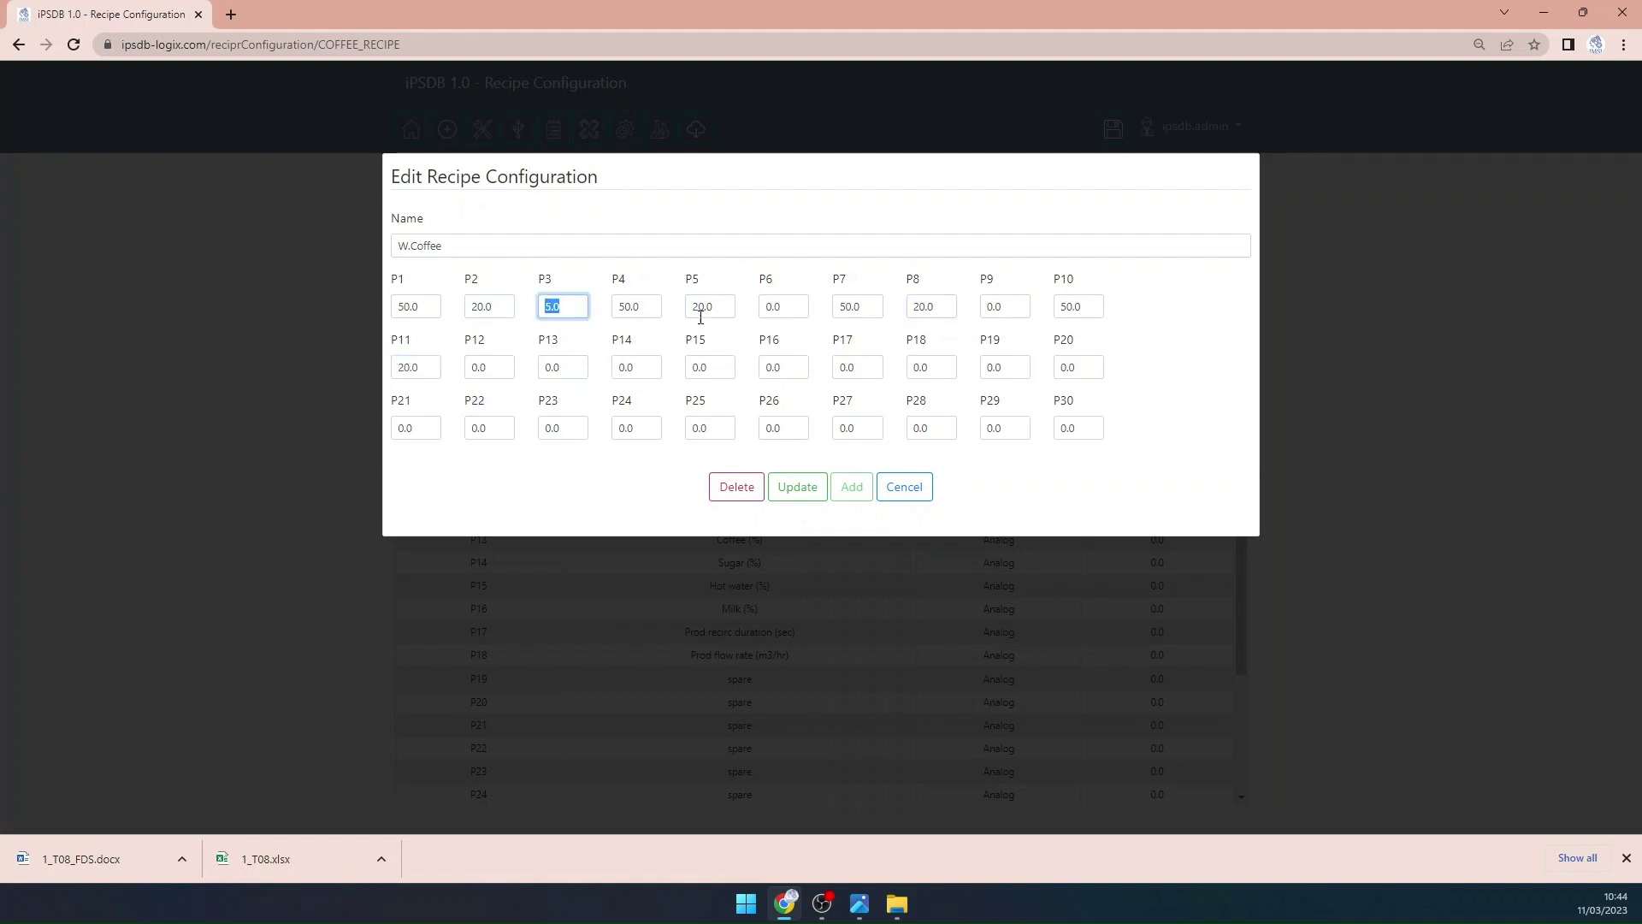
pyautogui.doubleClick(789, 310)
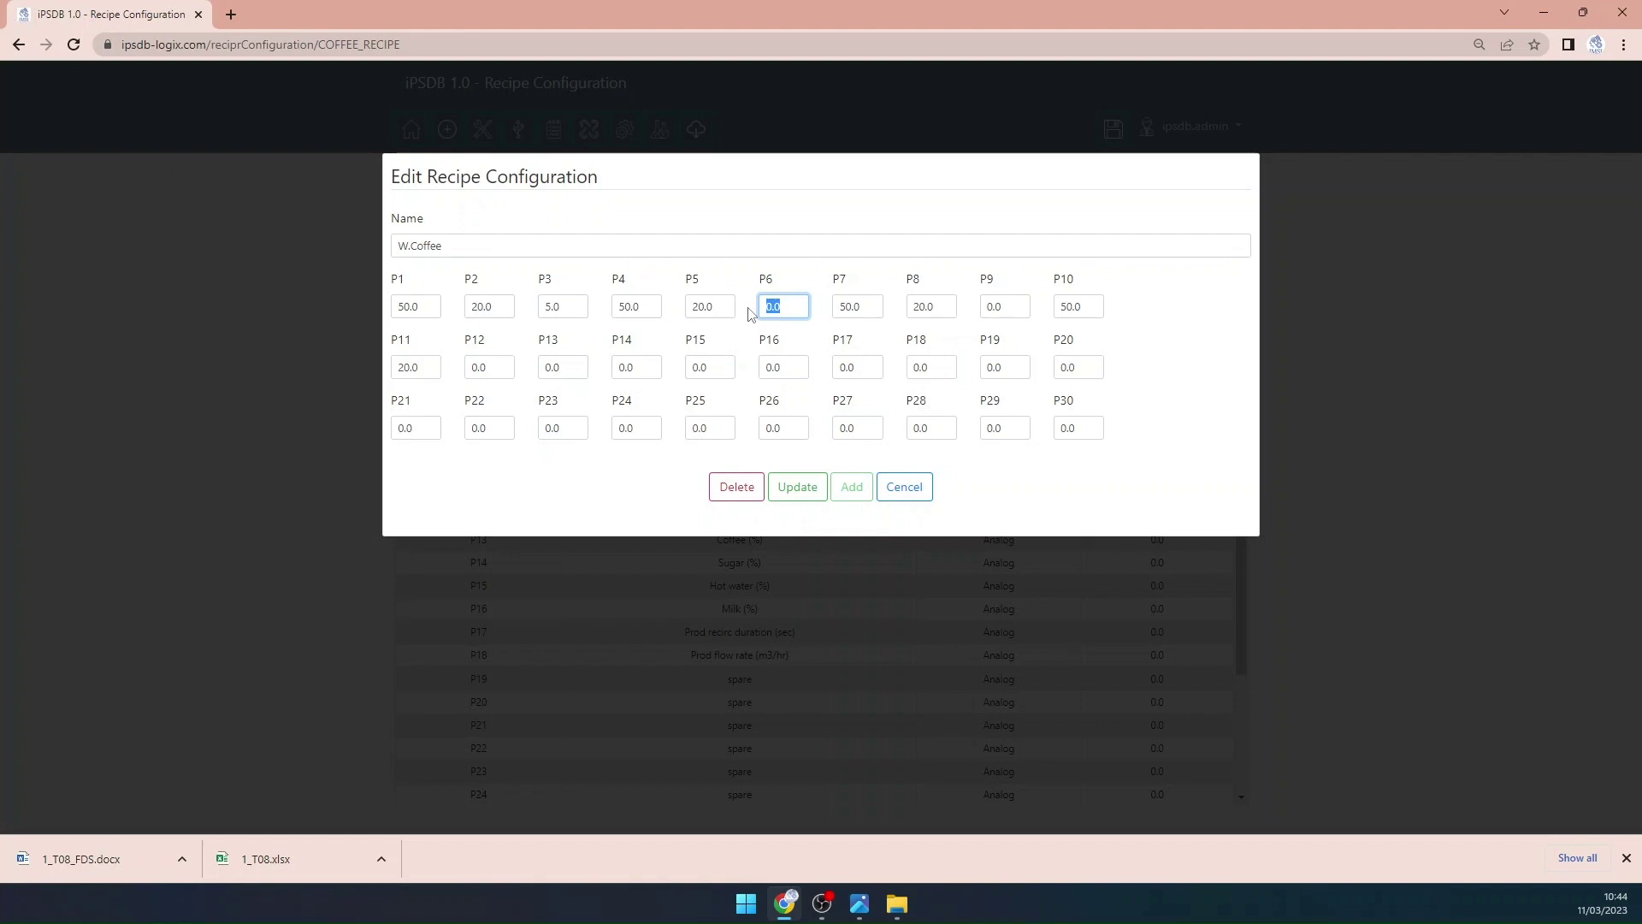
pyautogui.write('5.0')
pyautogui.doubleClick(994, 308)
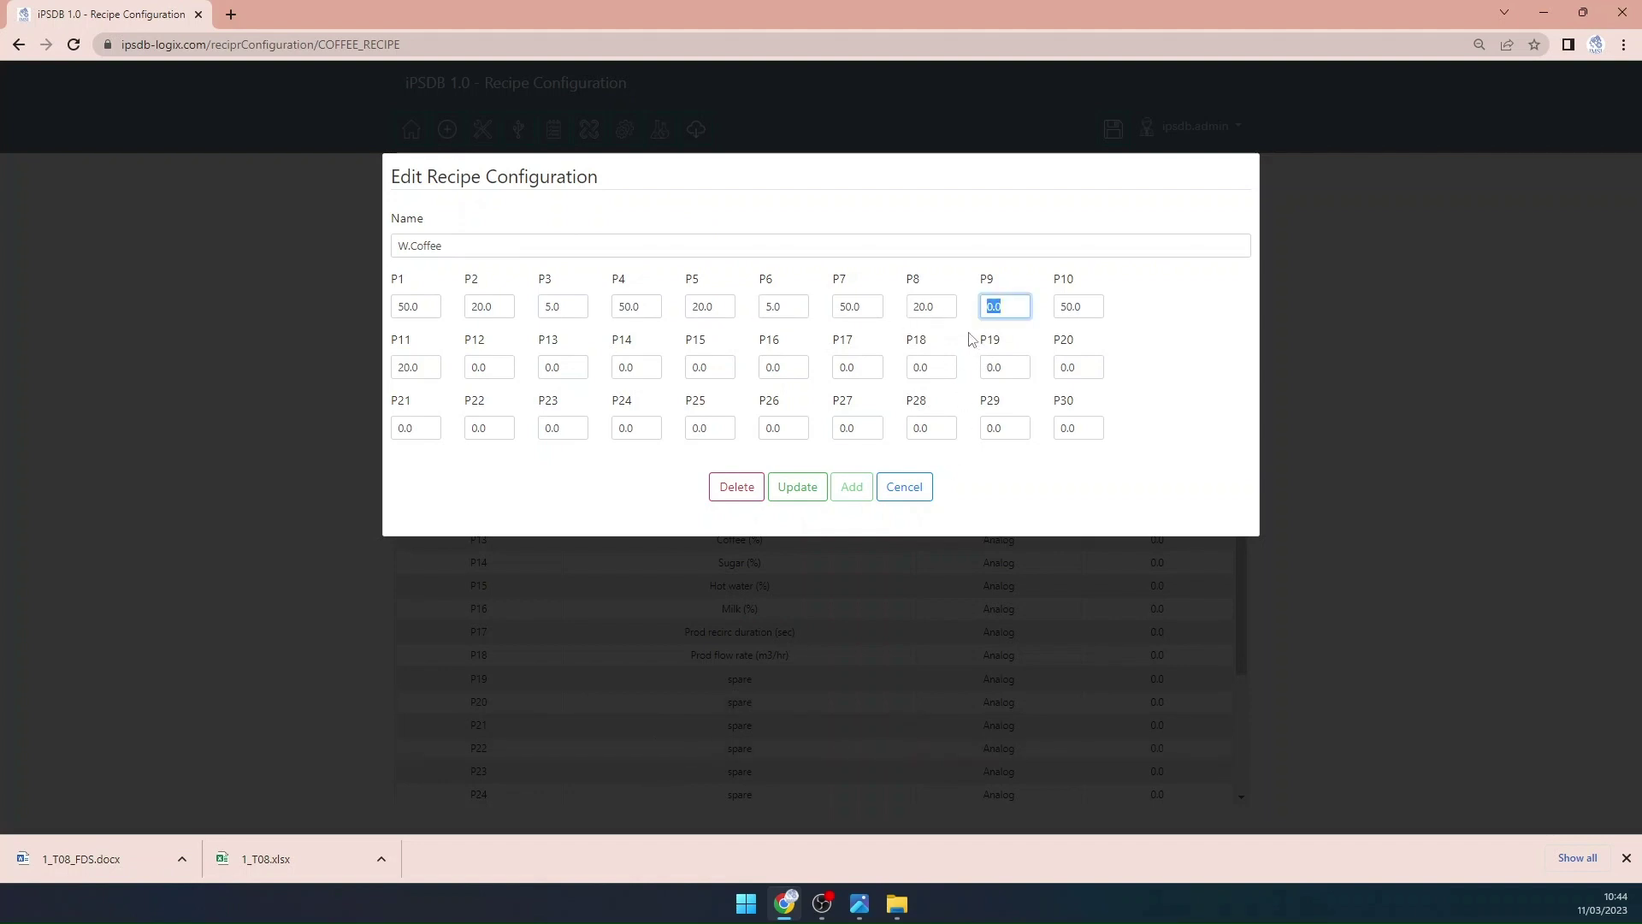
pyautogui.write('5.0')
pyautogui.doubleClick(508, 369)
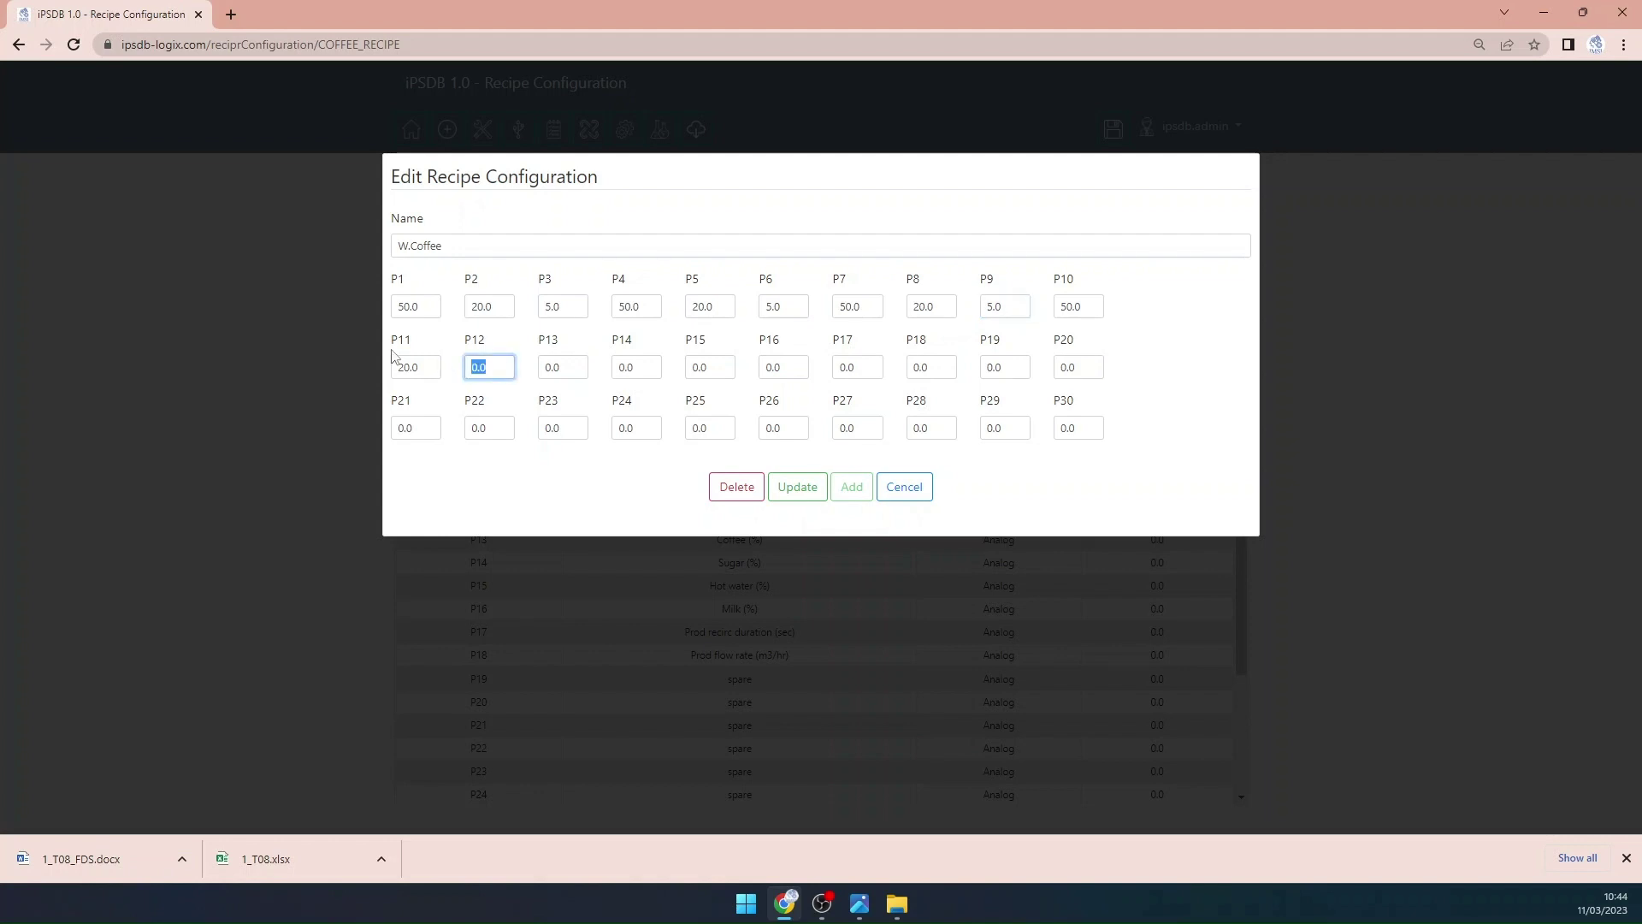
pyautogui.write('5.0')
pyautogui.click(791, 485)
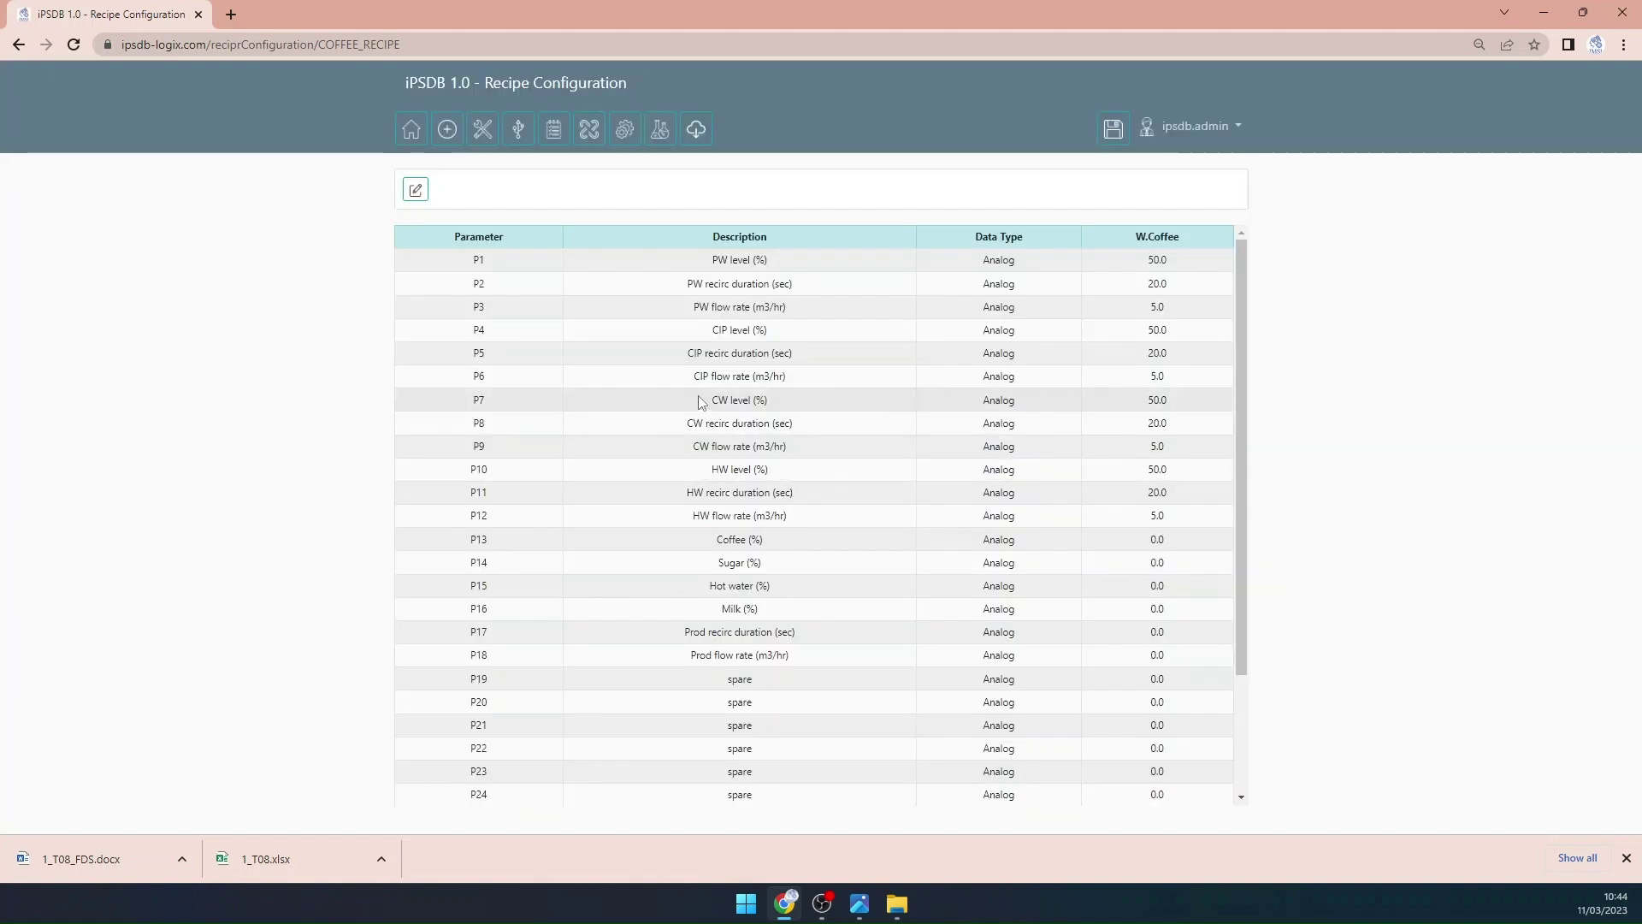
# Step: Open the W.Coffee recipe for editing and set the production recirculation duration P17 to 20.0 and flow rate P18 to 5.0
pyautogui.scroll(-2, 659, 348)
pyautogui.scroll(1, 660, 348)
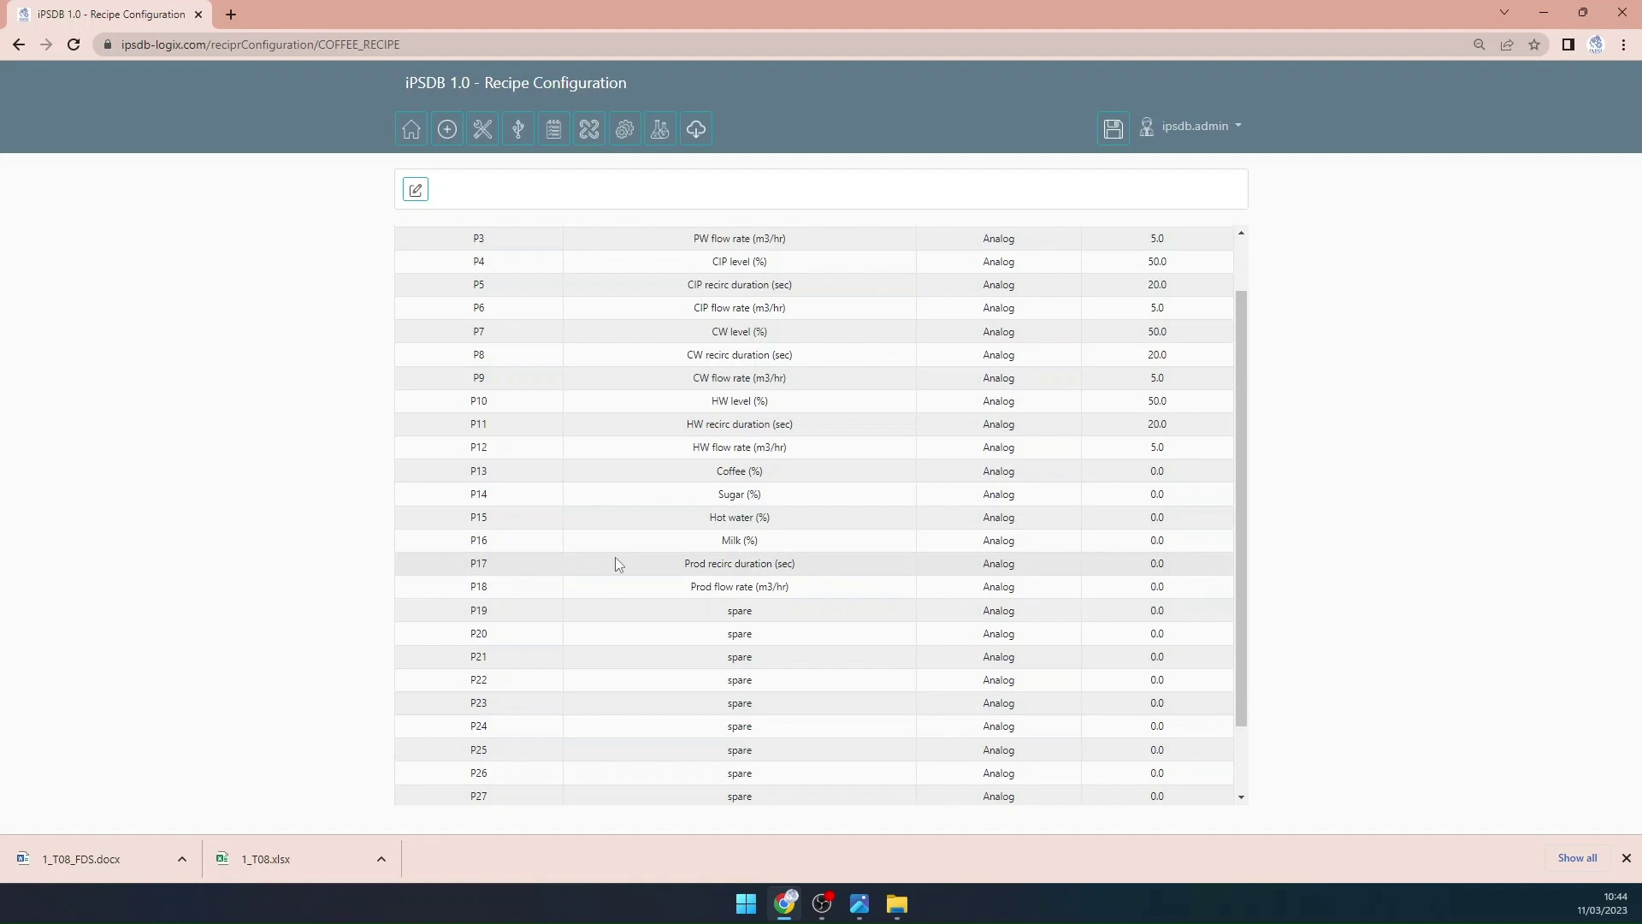
pyautogui.click(416, 190)
pyautogui.click(534, 248)
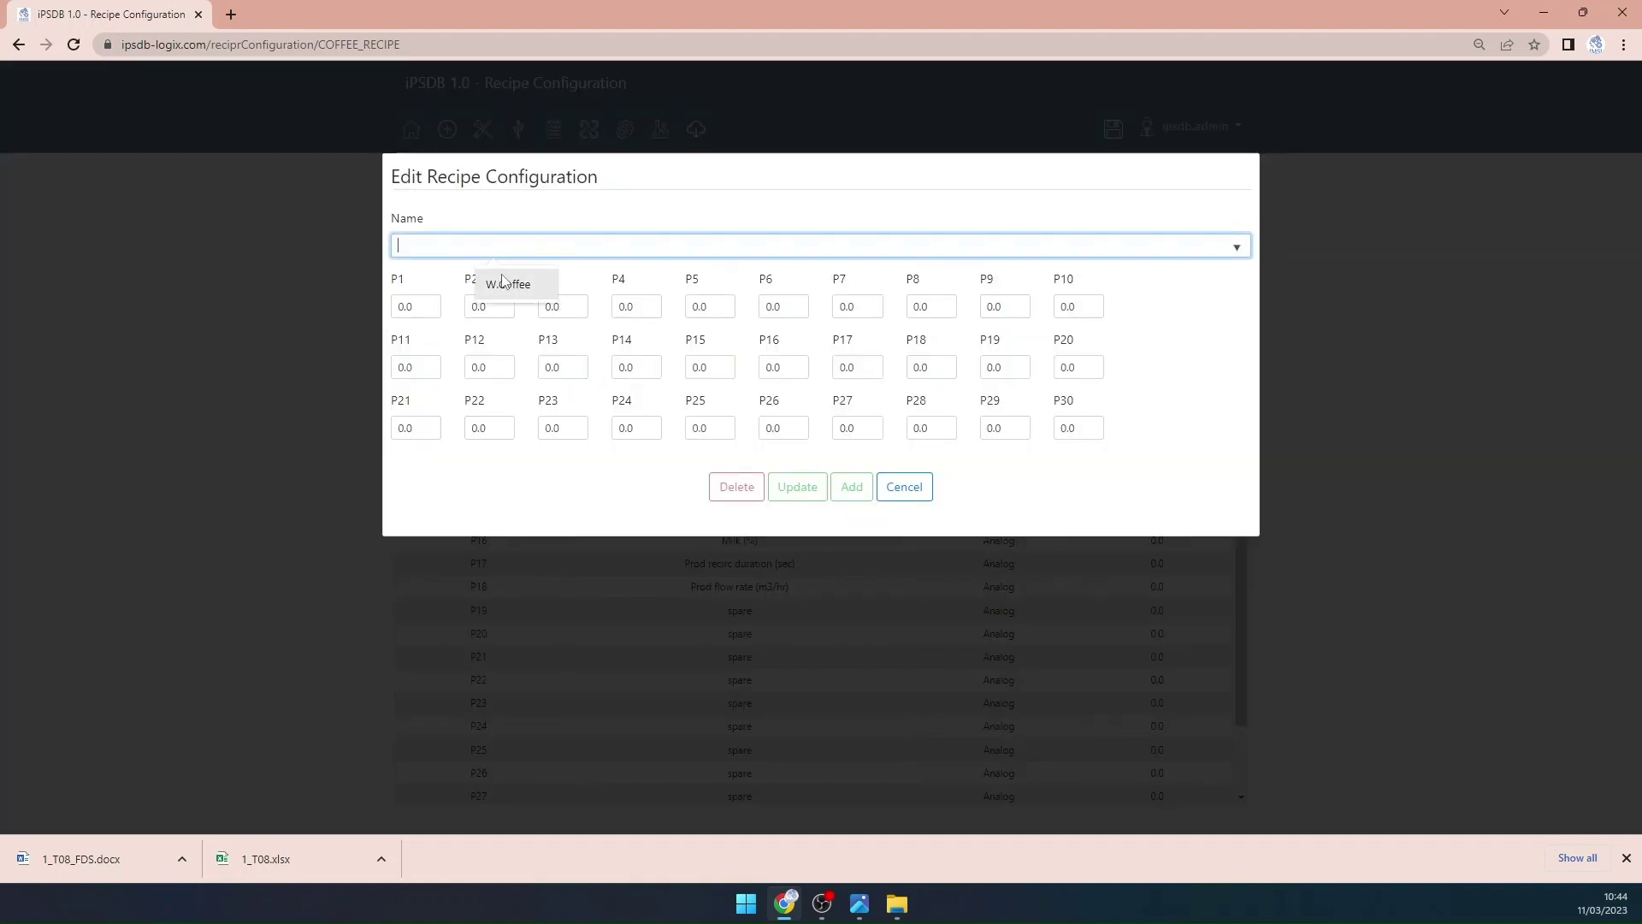
pyautogui.click(507, 286)
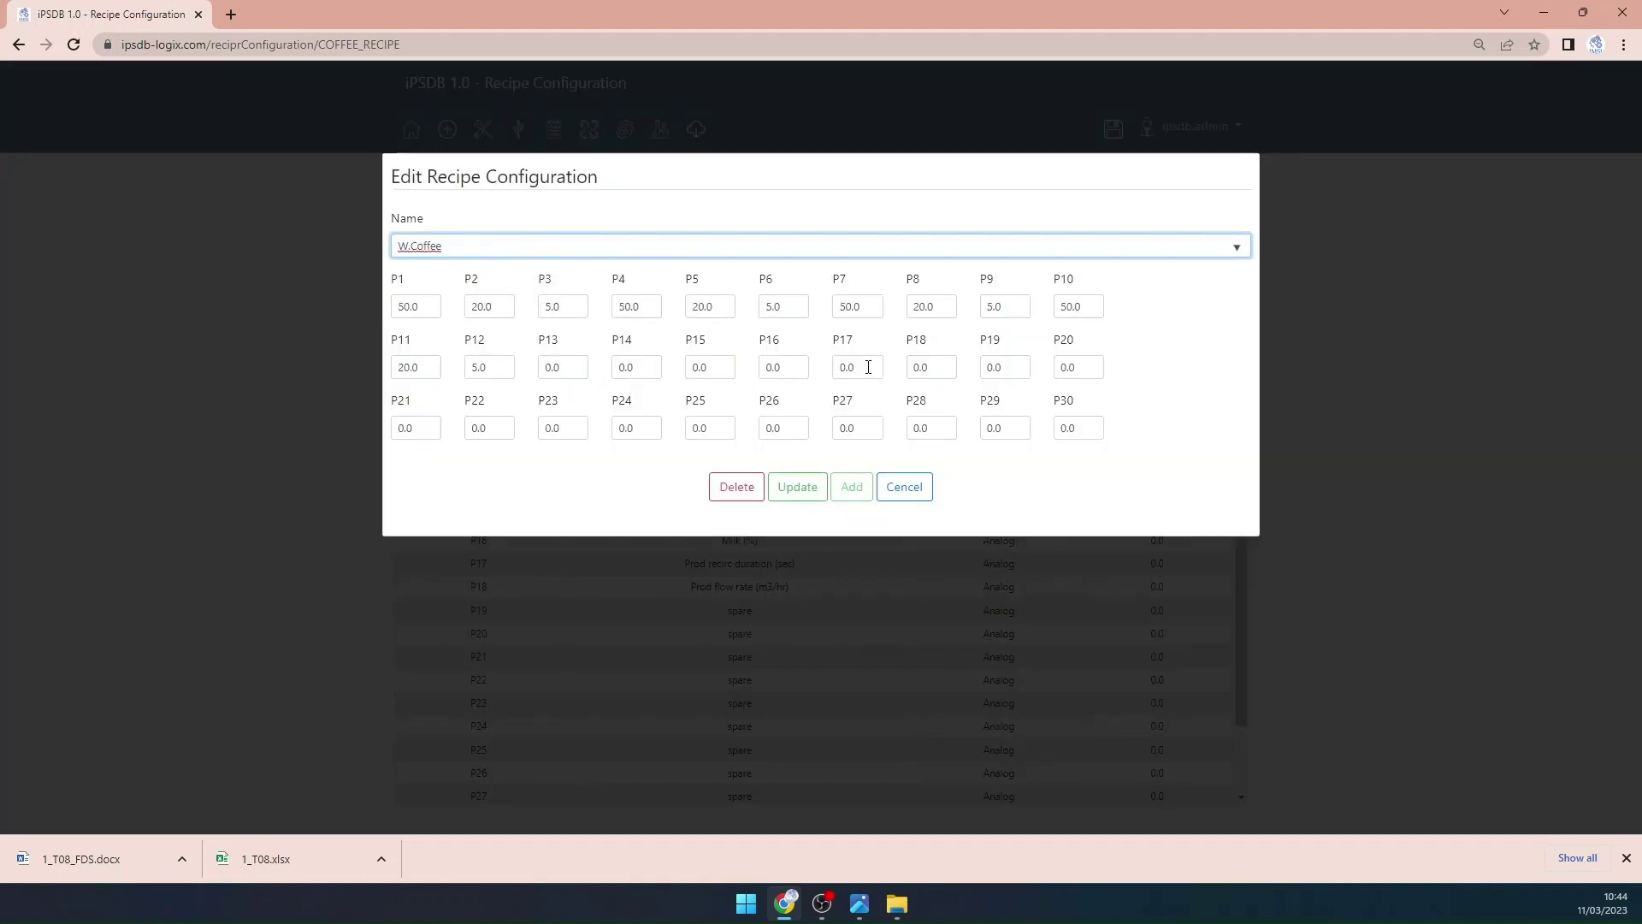
pyautogui.doubleClick(858, 367)
pyautogui.write('20.0')
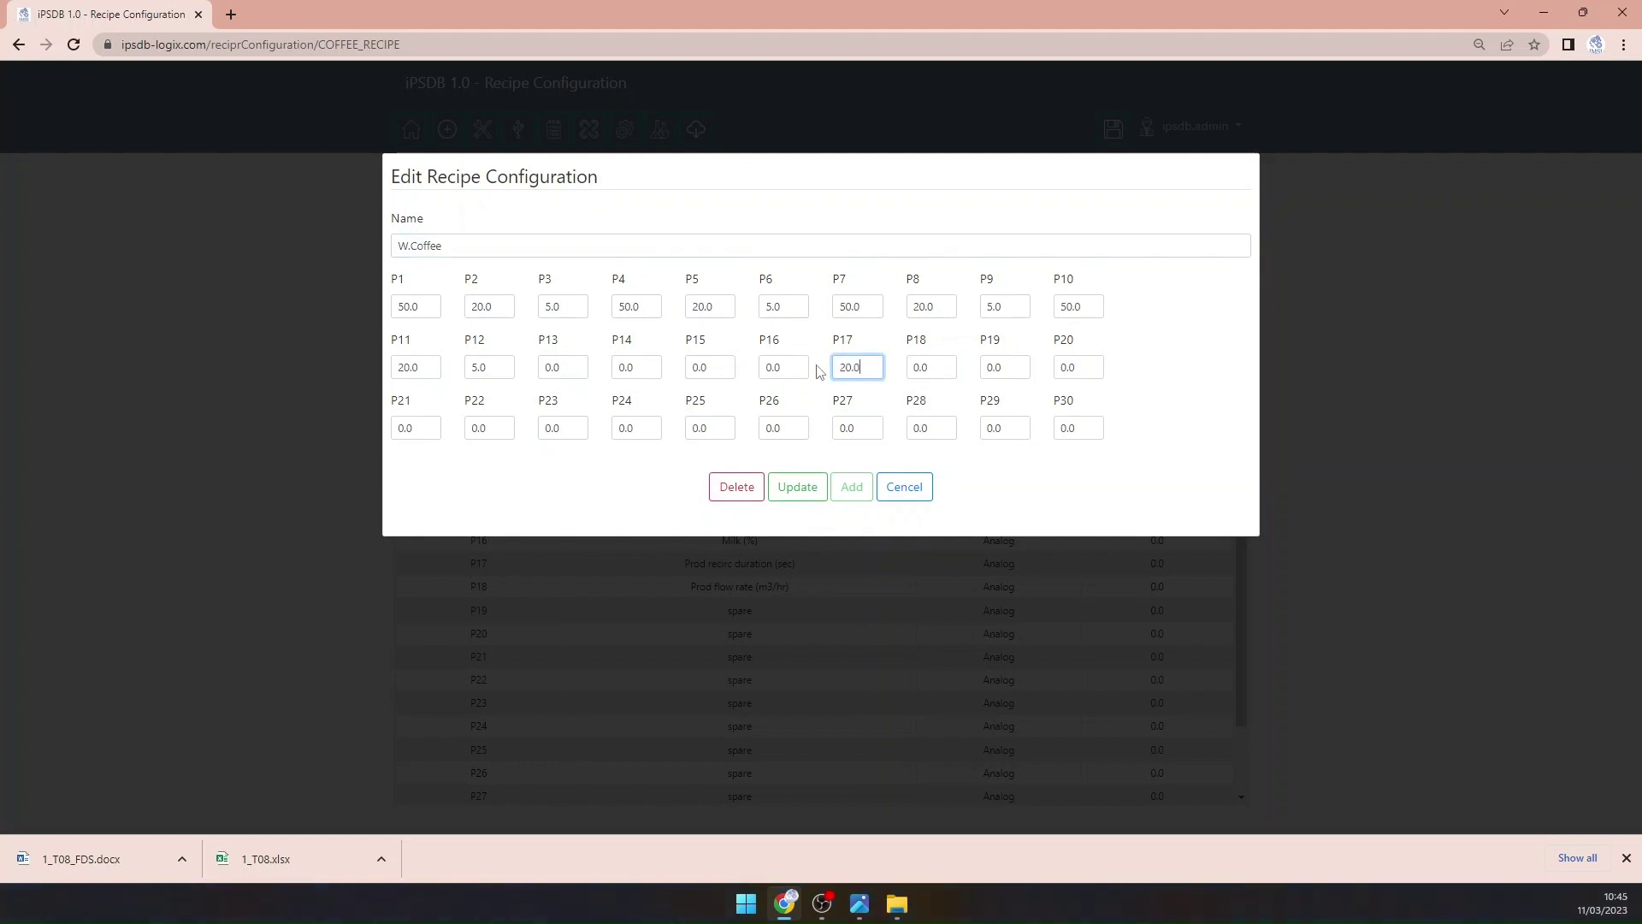
pyautogui.press('Tab')
pyautogui.write('50.')
pyautogui.write('0')
# Step: Set the ingredient parameters P13, P14 and P16 to 10.0 and P15 to 50.0, and update the W.Coffee recipe
pyautogui.moveTo(544, 367); pyautogui.dragTo(590, 362)
pyautogui.write('10.0')
pyautogui.press('Tab')
pyautogui.write('10.0')
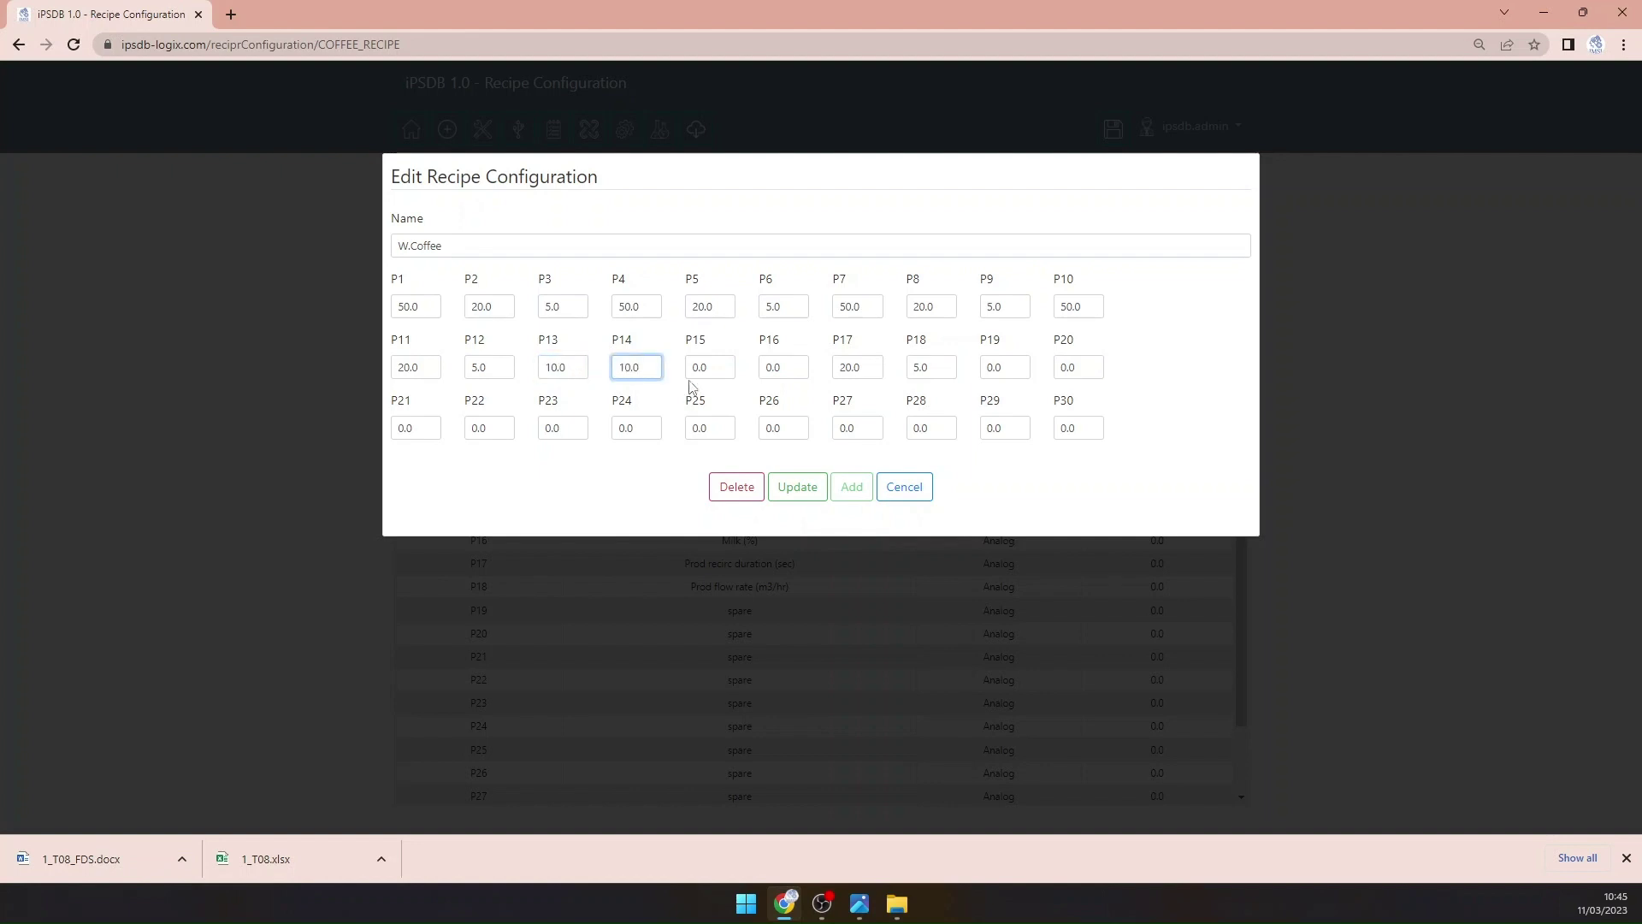
pyautogui.press('Tab')
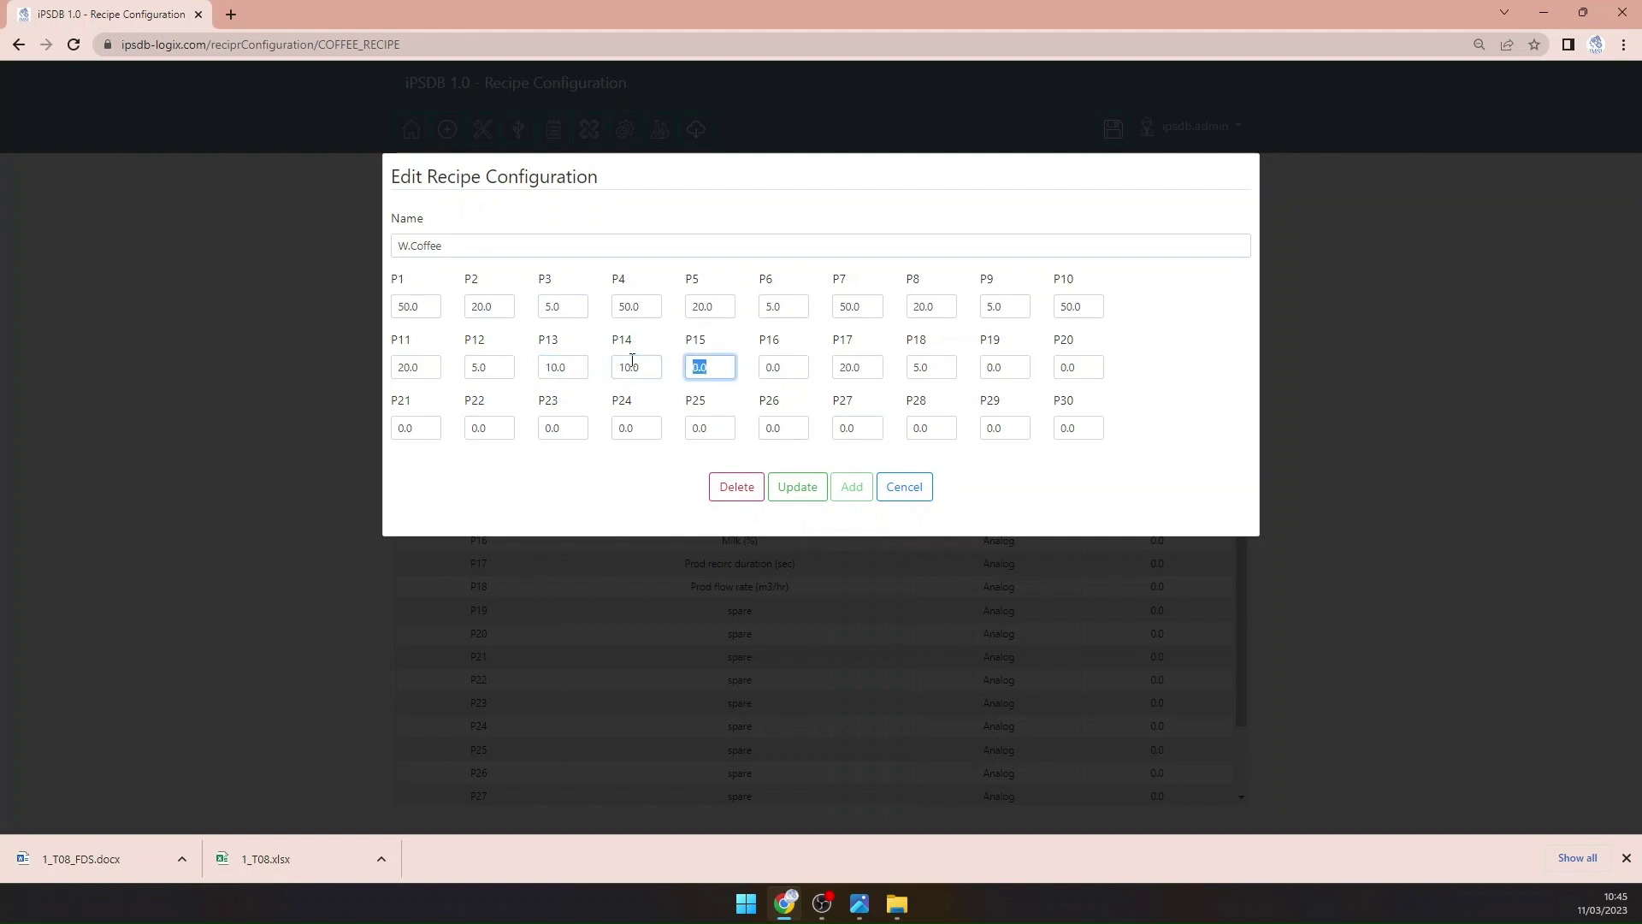
pyautogui.write('50.0')
pyautogui.press('Tab')
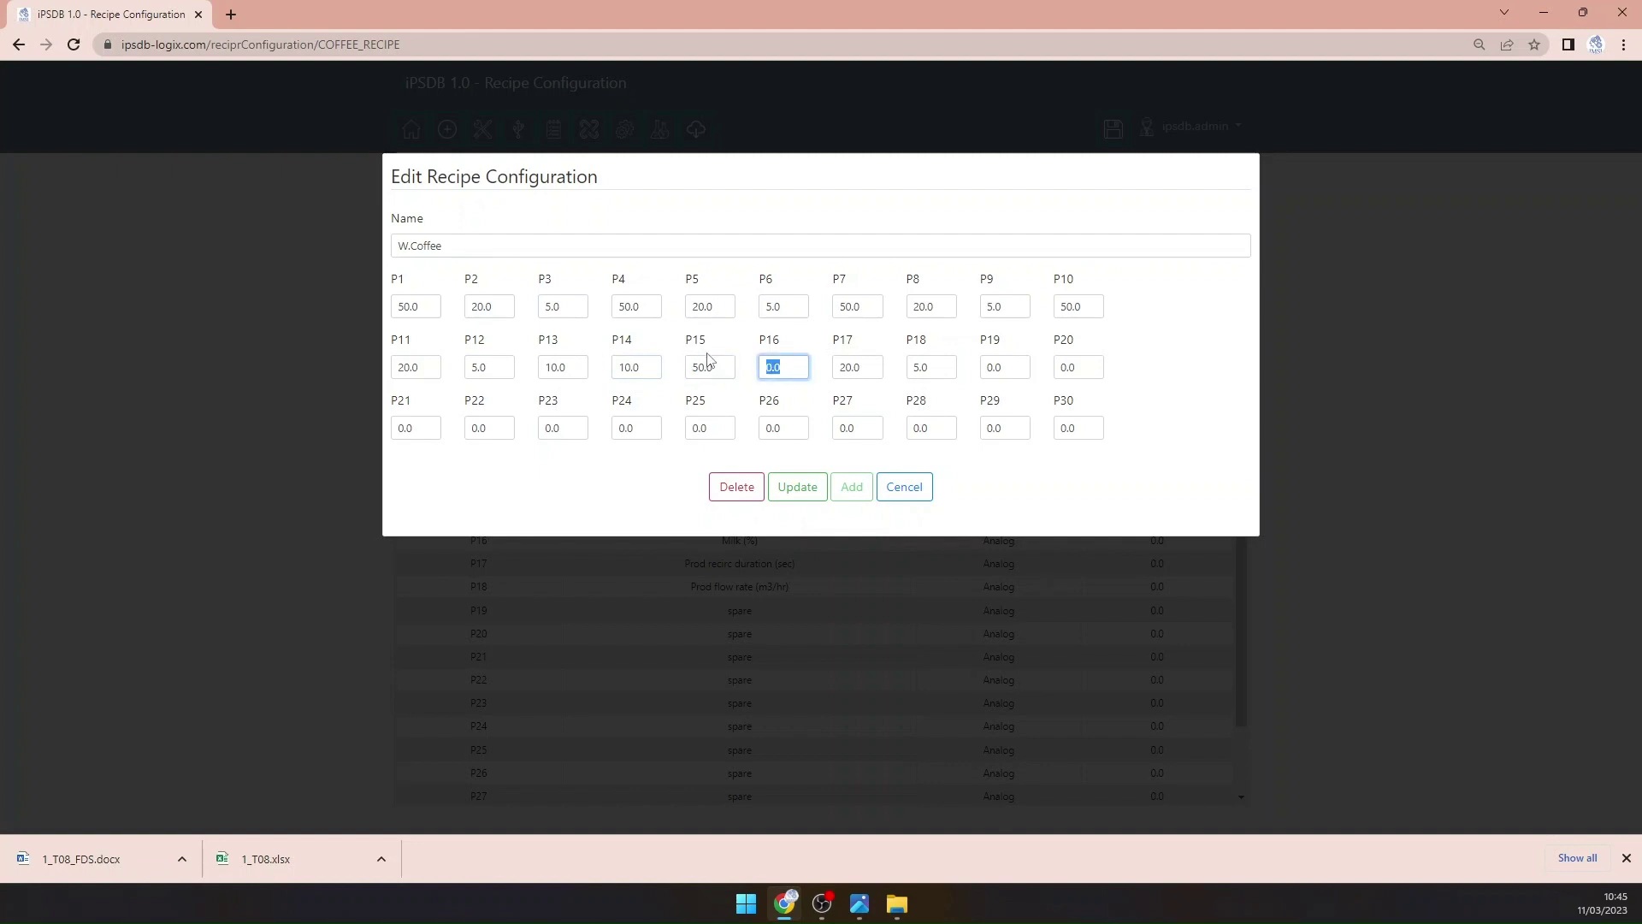
pyautogui.write('10.0')
pyautogui.click(793, 488)
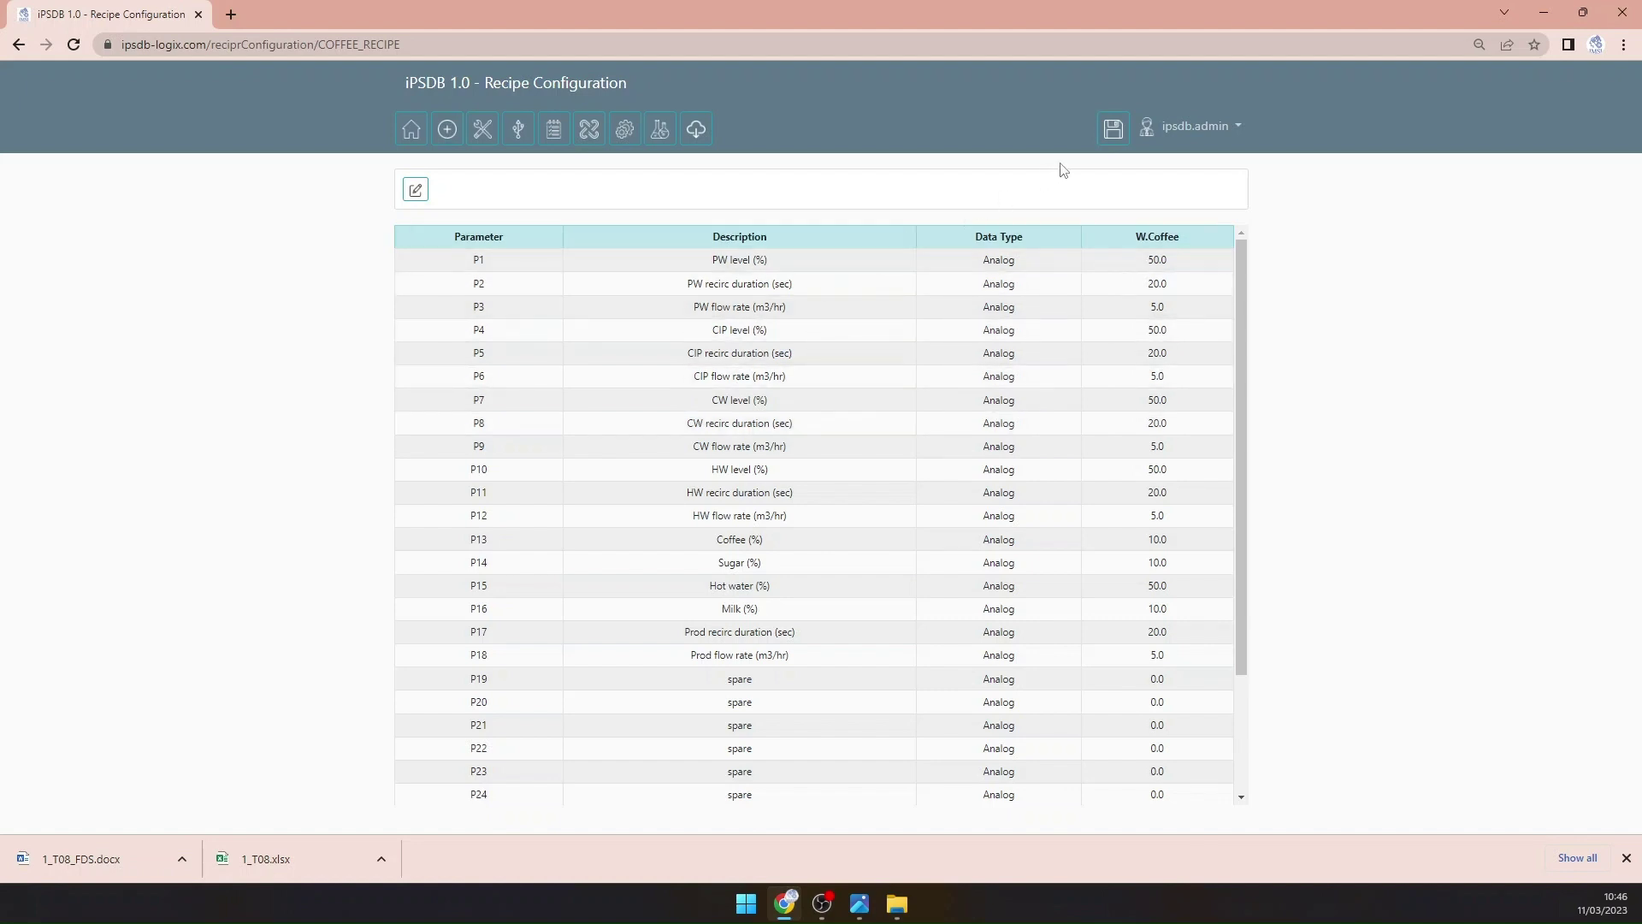
# Step: Save the iPSDB project and close the duplicate Downloads folder window
pyautogui.click(1112, 130)
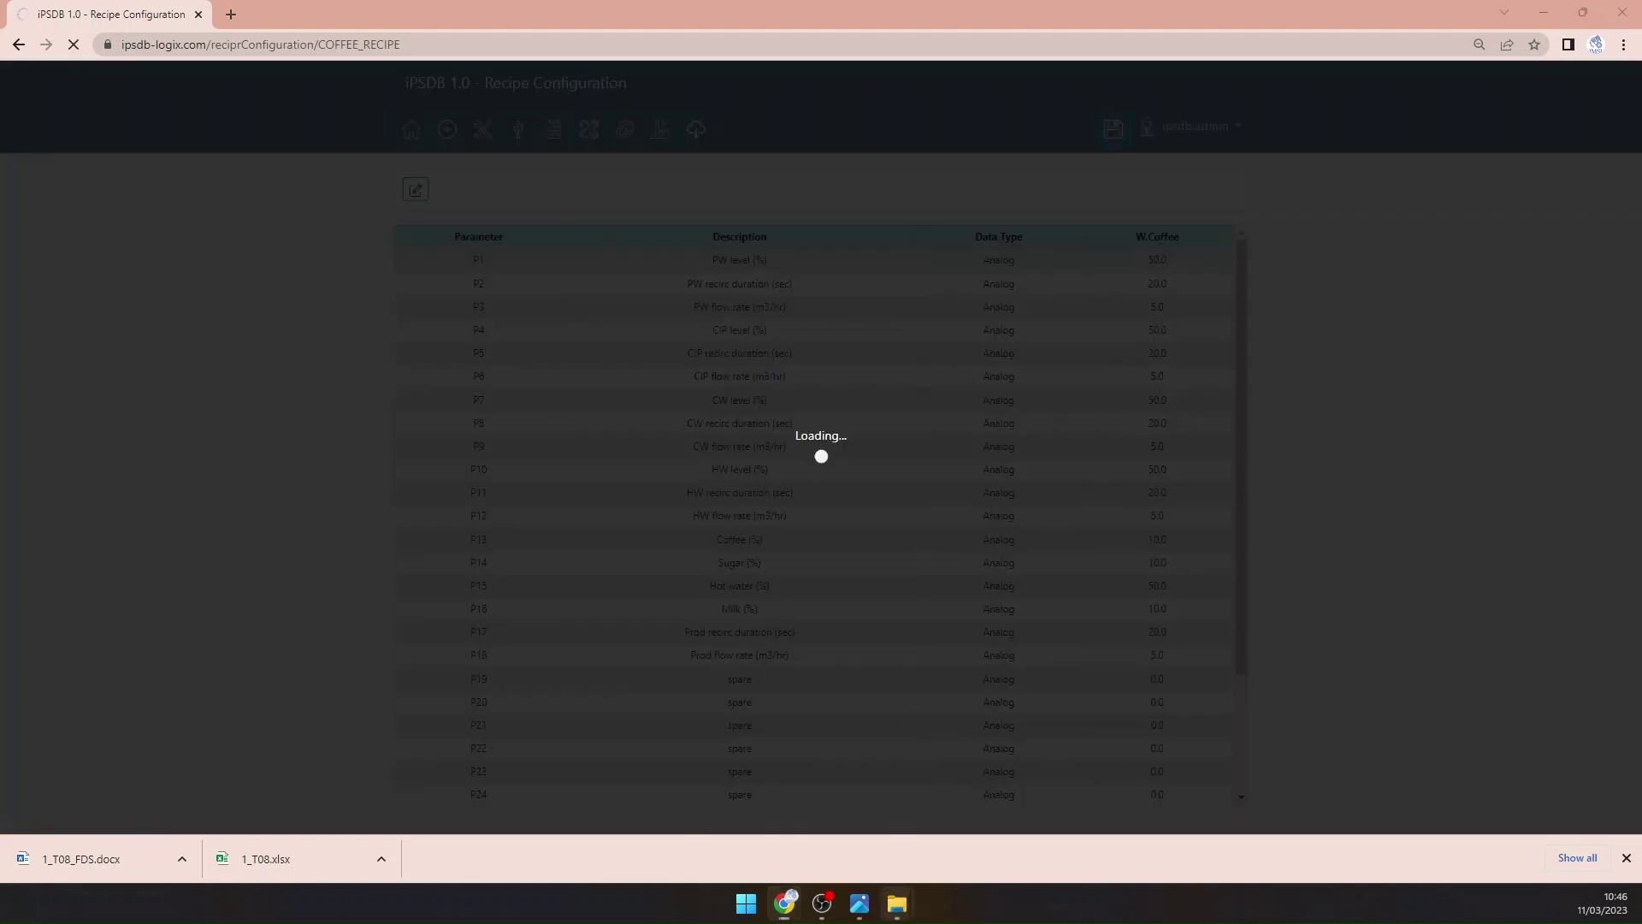
pyautogui.moveTo(896, 904)
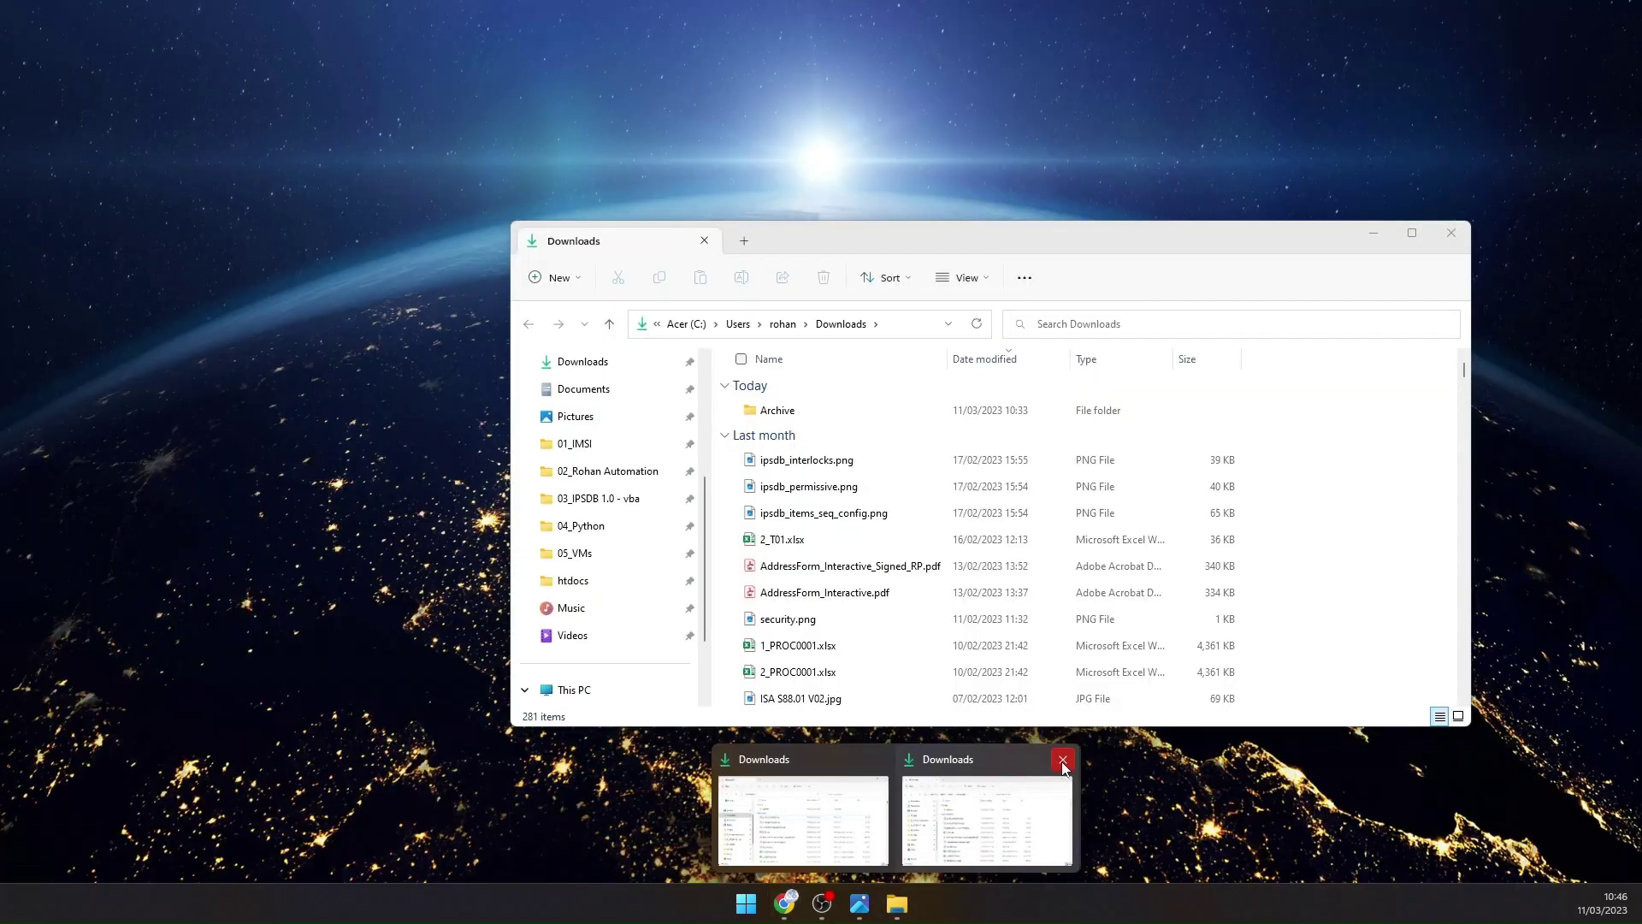
pyautogui.click(1063, 760)
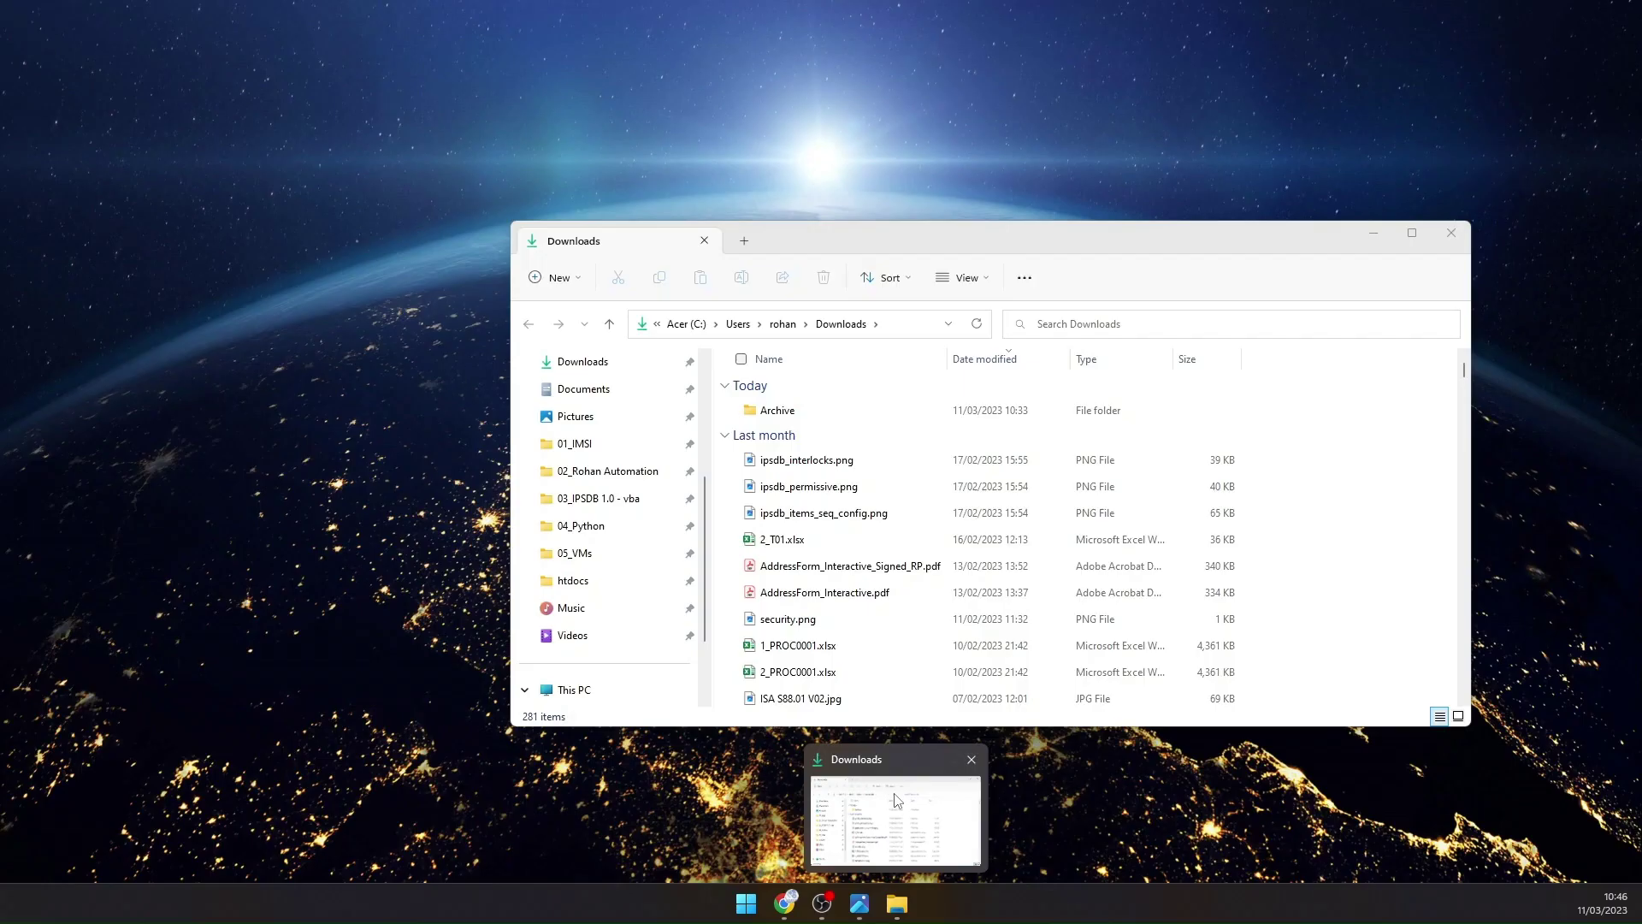
pyautogui.click(896, 799)
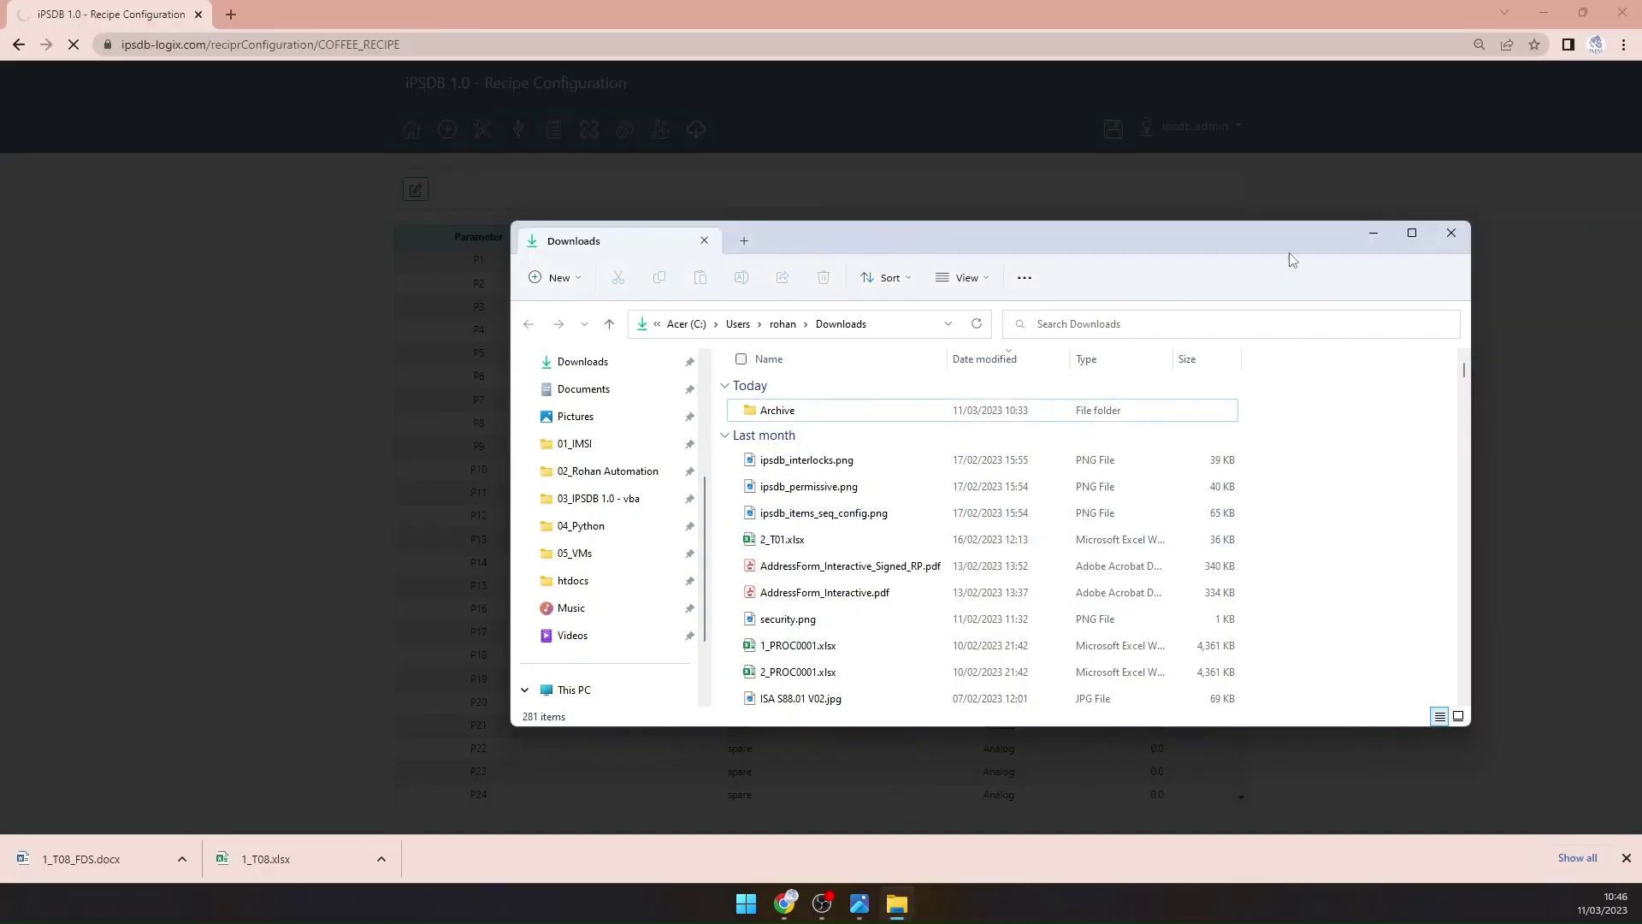
pyautogui.click(1374, 233)
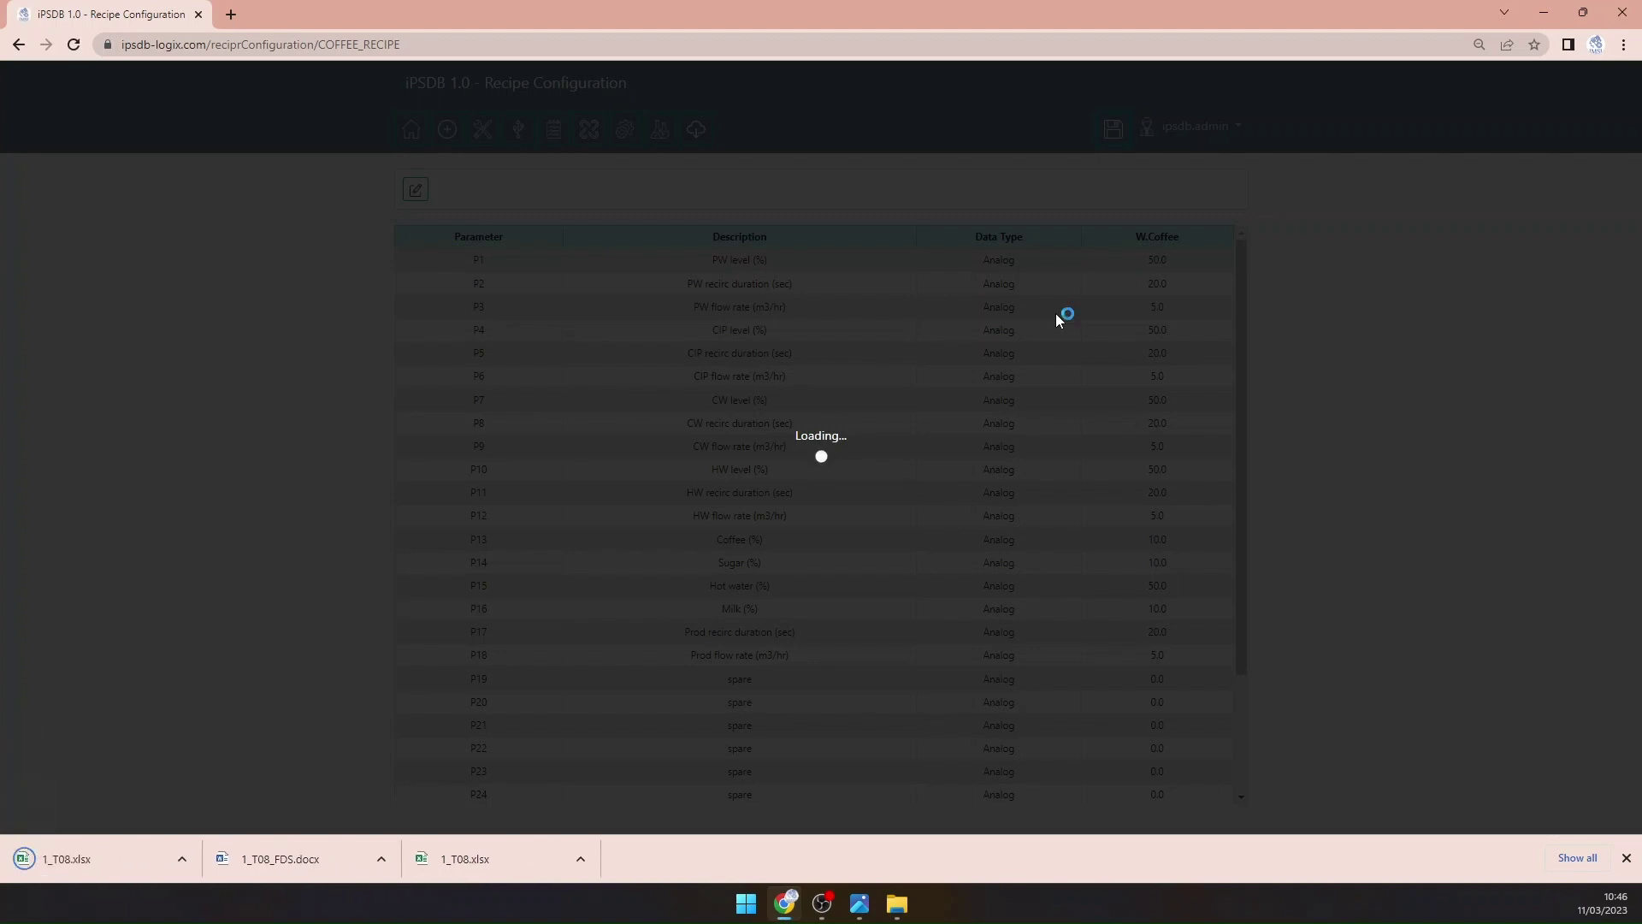
# Step: Check the Downloads folder in File Explorer for the saved 1_T08.xlsx workbook
pyautogui.click(904, 911)
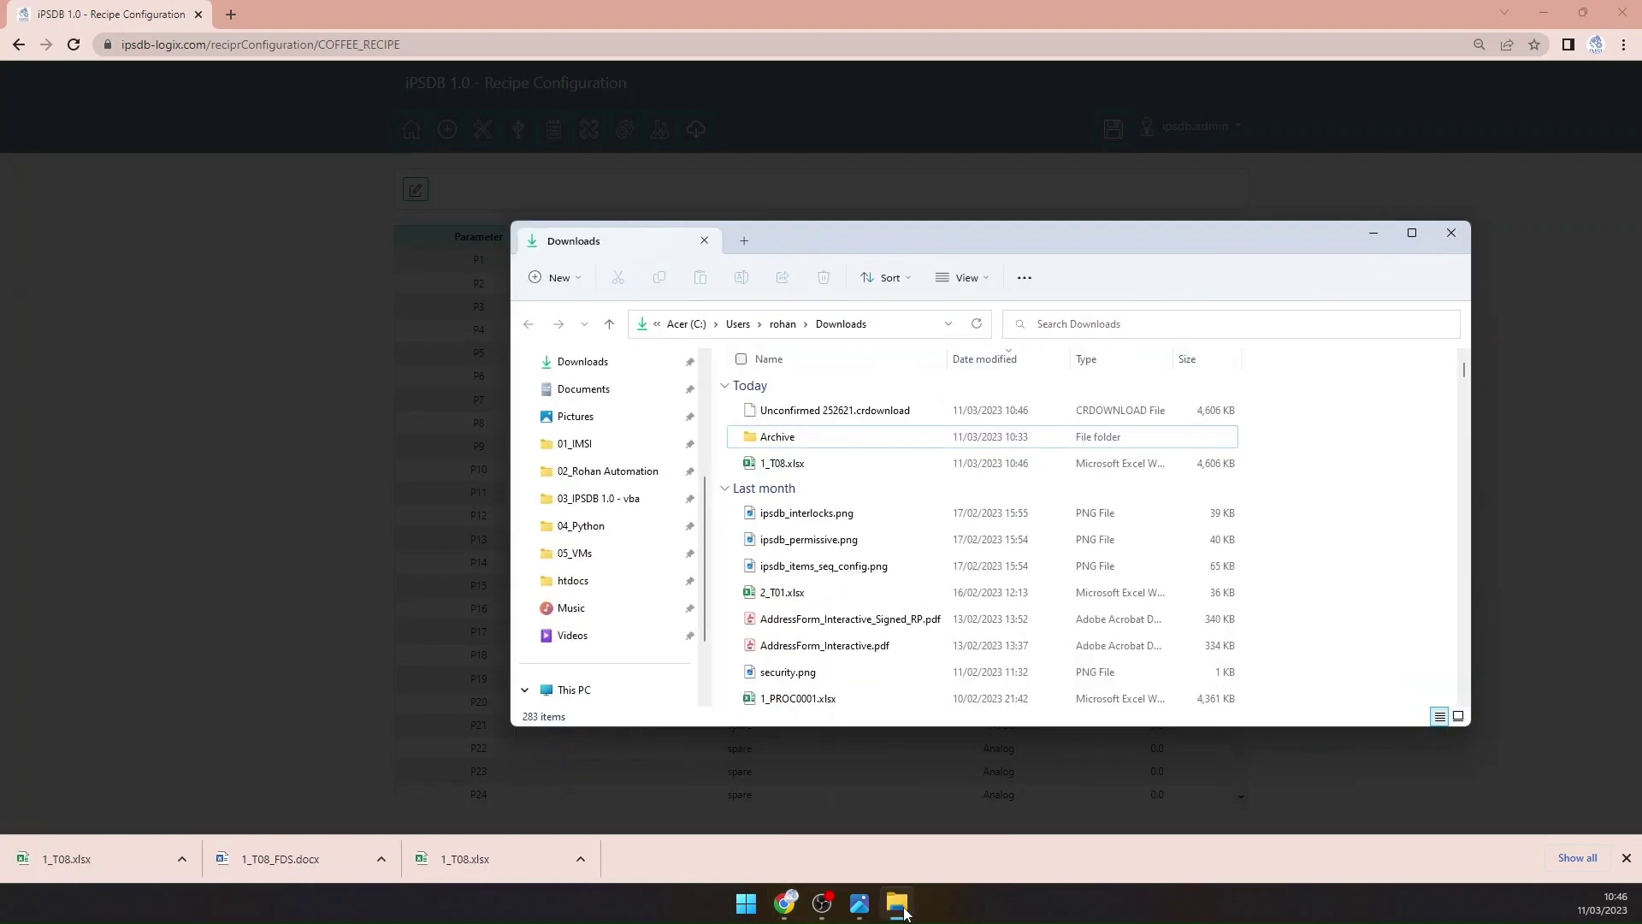
pyautogui.click(819, 464)
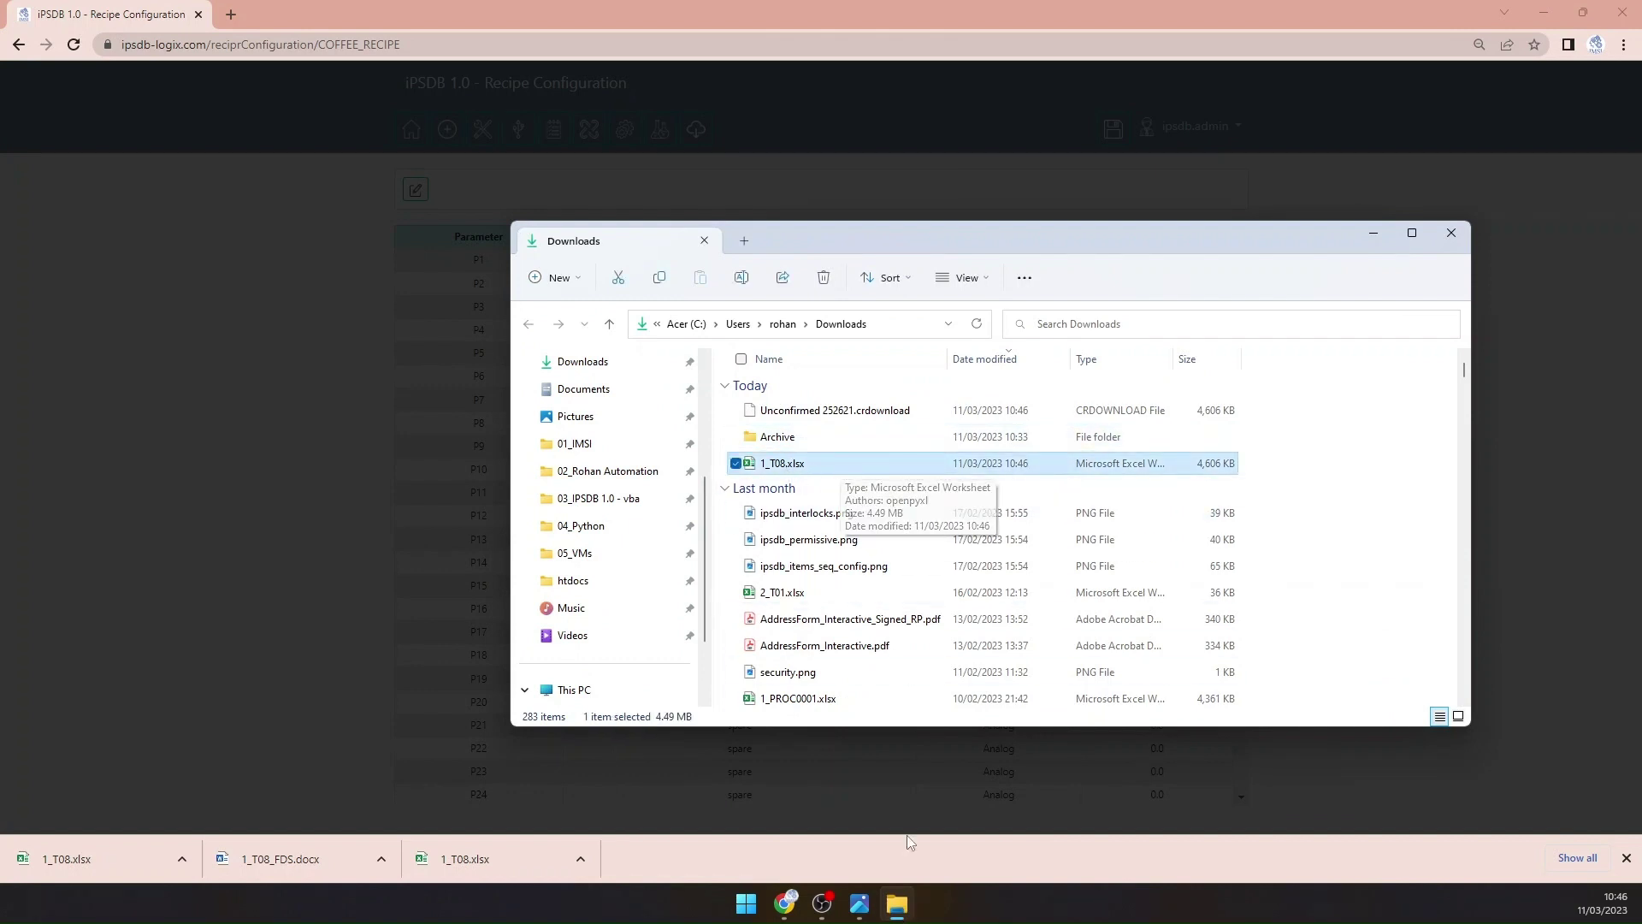
pyautogui.click(897, 904)
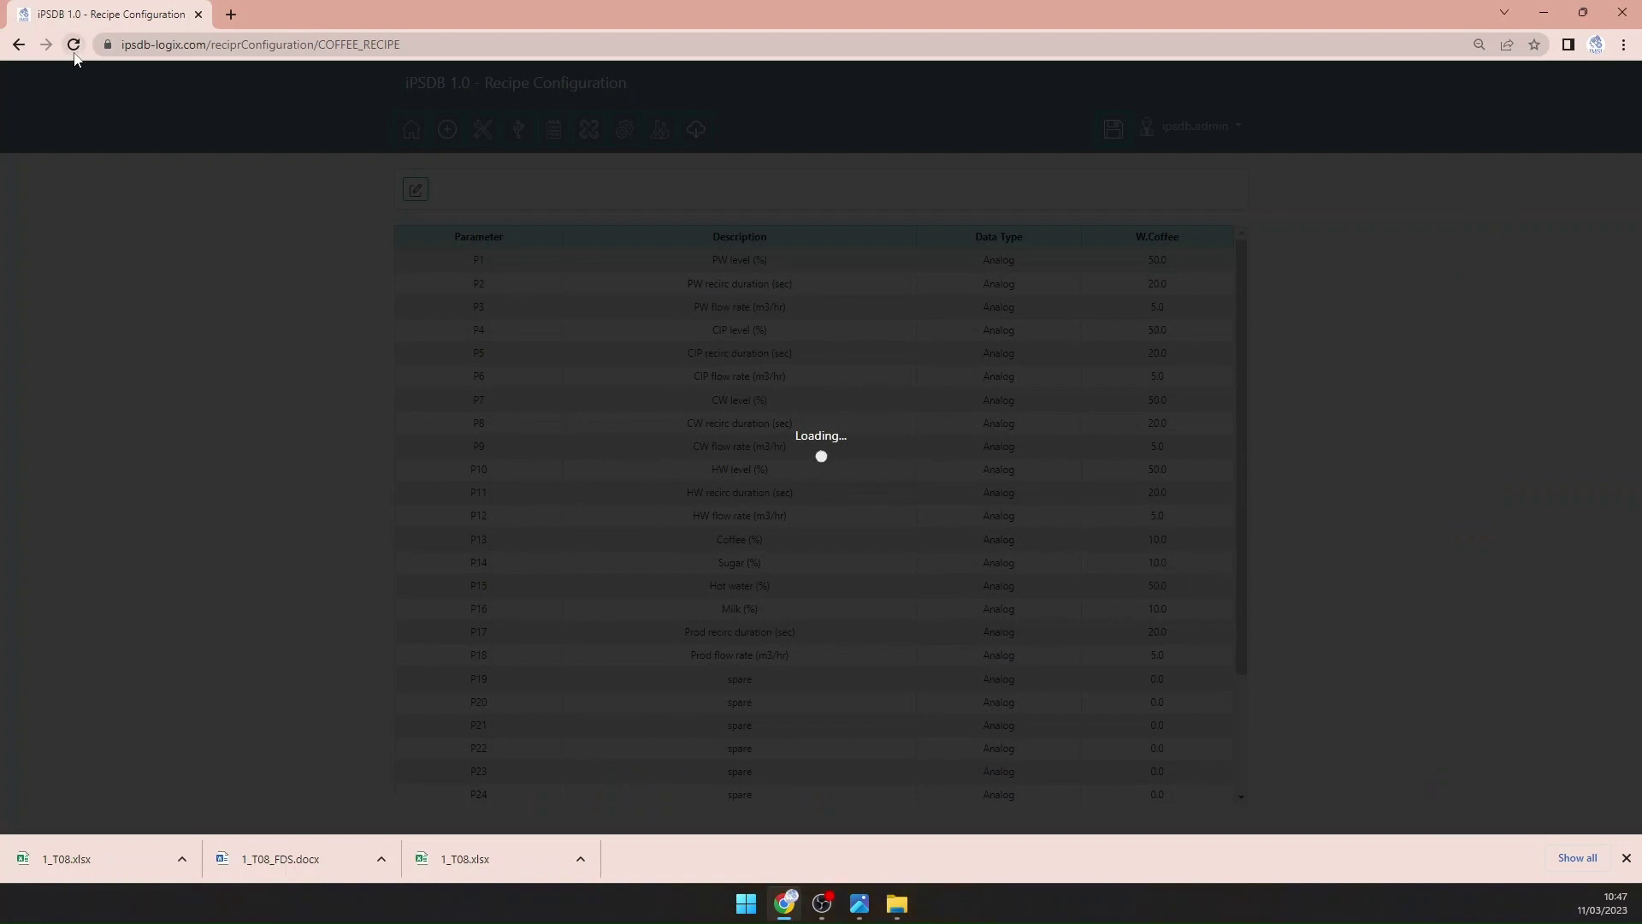
# Step: Reload iPSDB, download the FDS document from its Downloads page, and refresh the page once the file has arrived
pyautogui.click(73, 44)
pyautogui.click(694, 128)
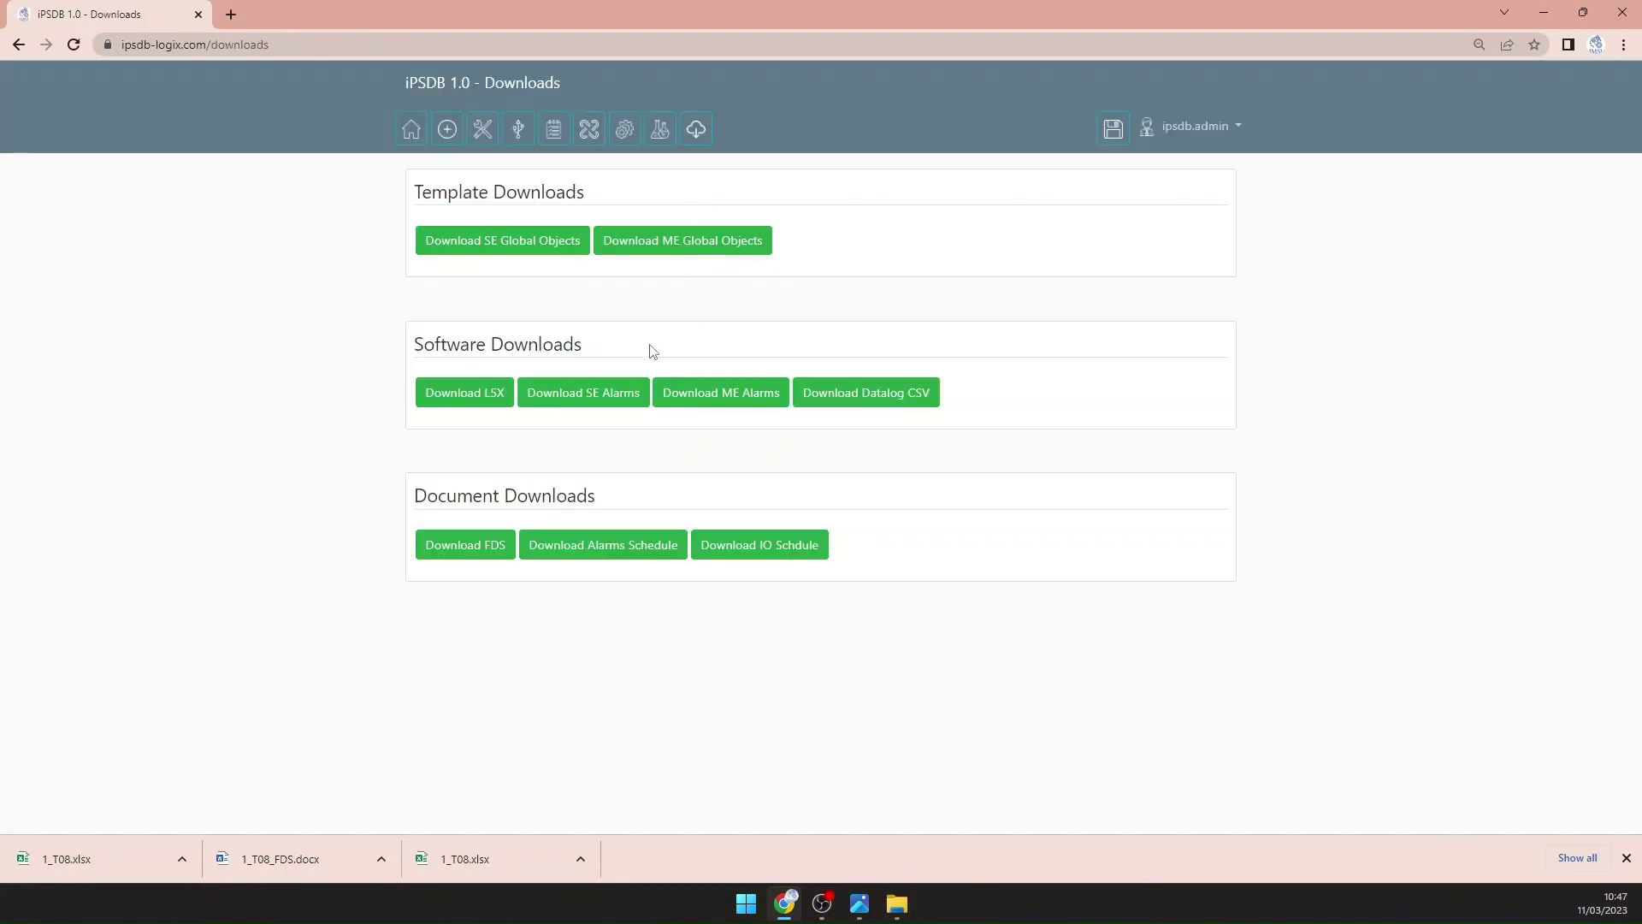
pyautogui.click(459, 558)
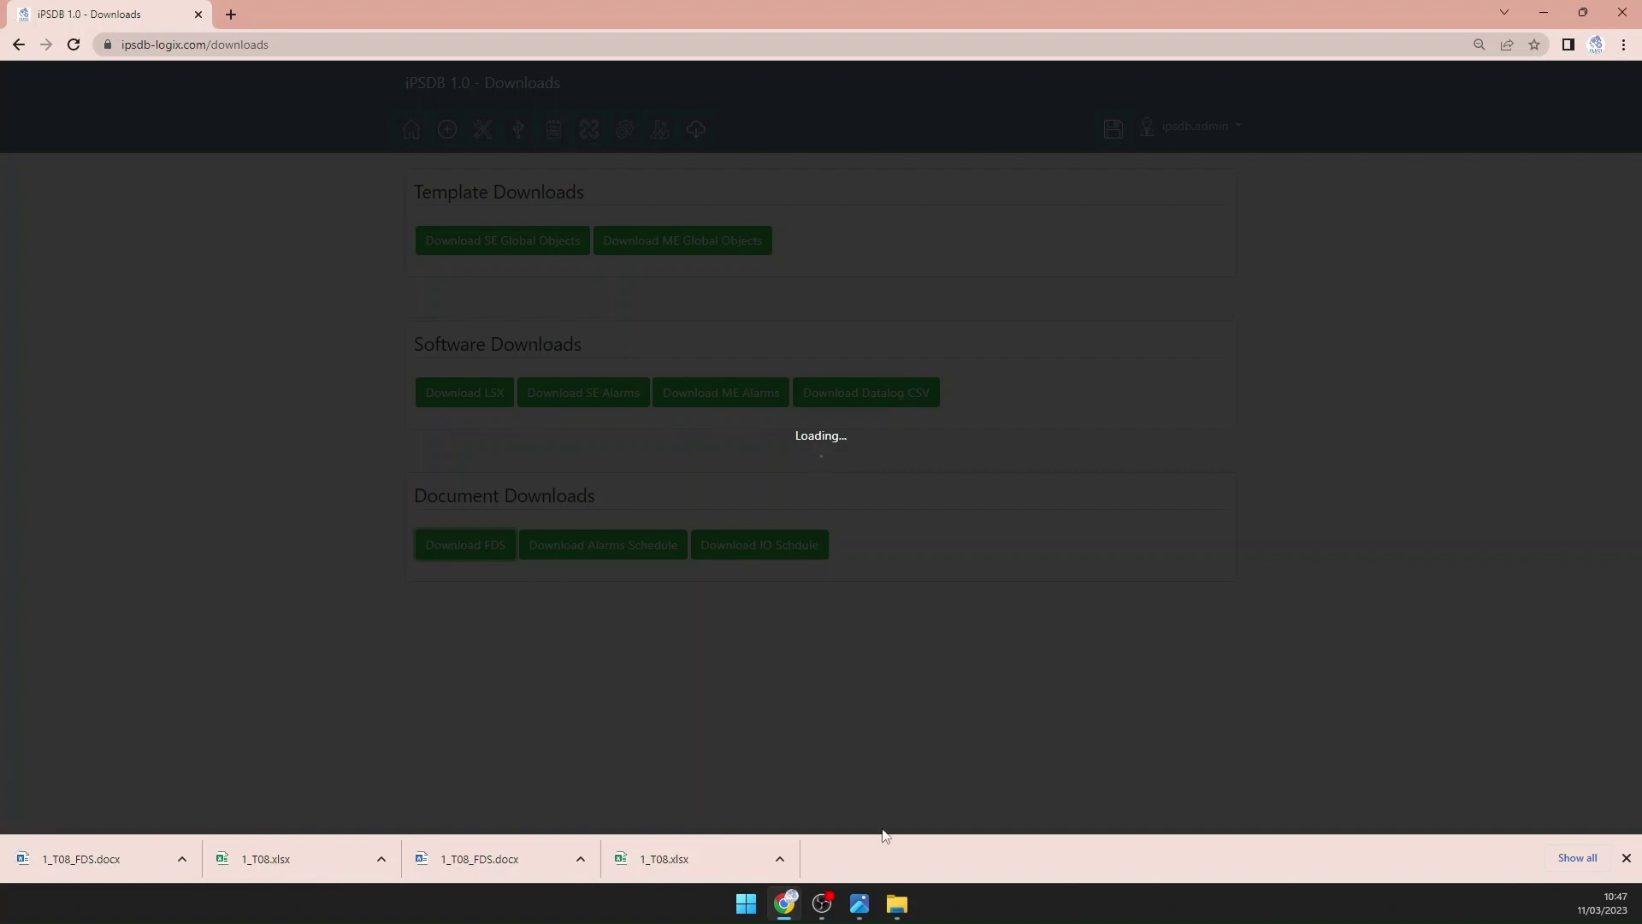
pyautogui.click(75, 46)
# Step: Open the downloaded 1_T08_FDS.docx in Word, enable editing, and update all fields in the document body
pyautogui.click(897, 907)
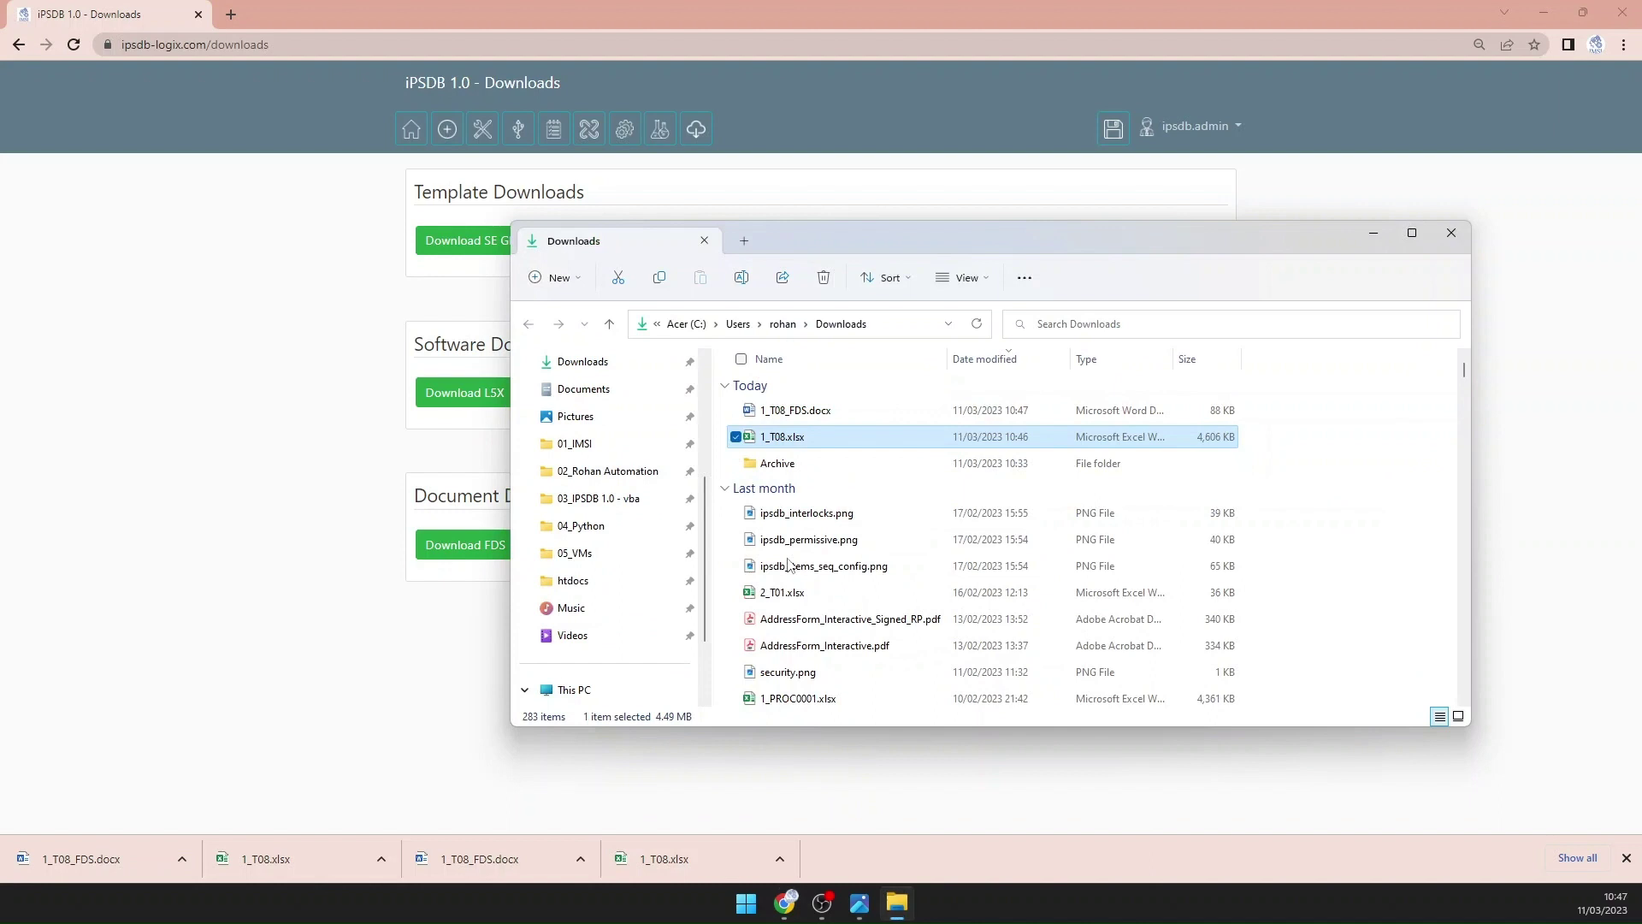
pyautogui.doubleClick(806, 411)
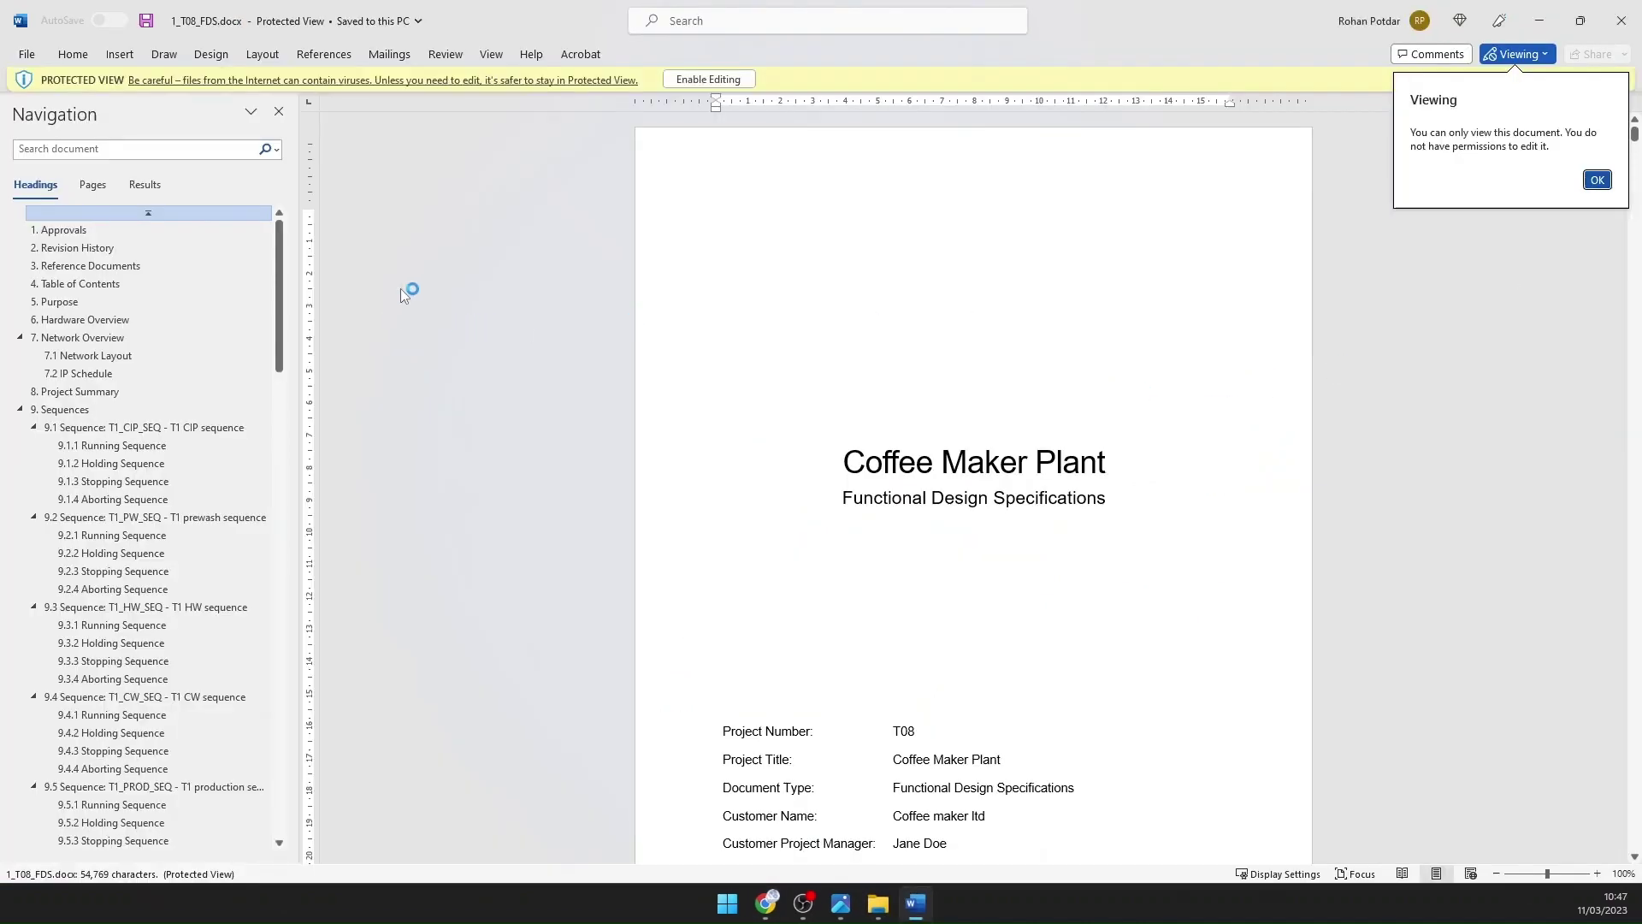
pyautogui.click(720, 79)
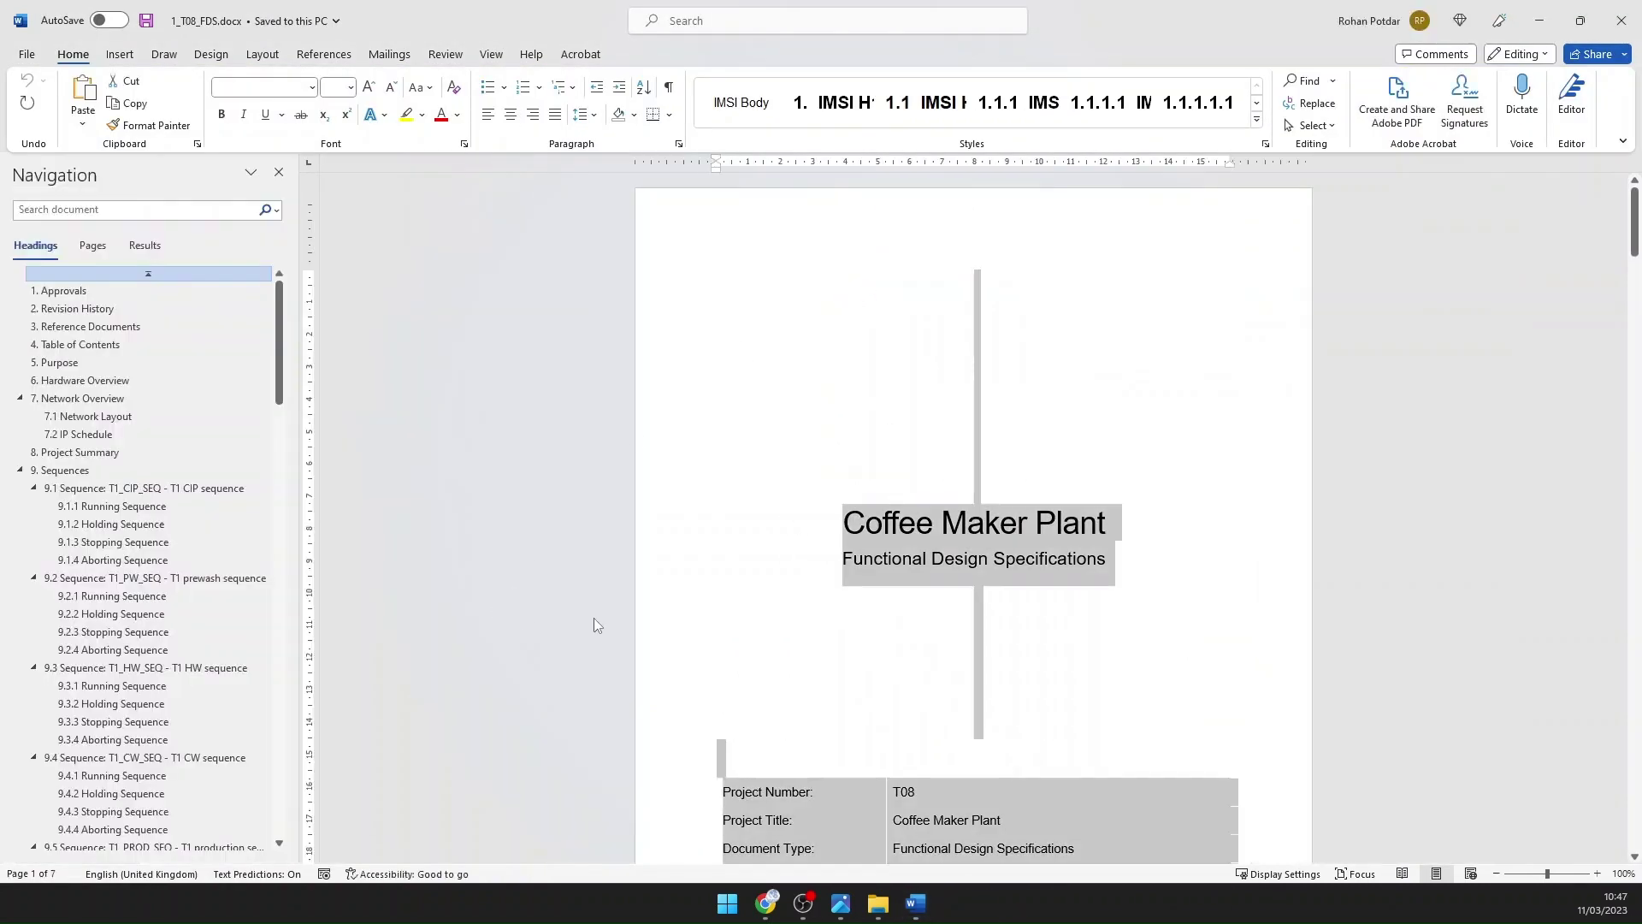
pyautogui.rightClick(846, 534)
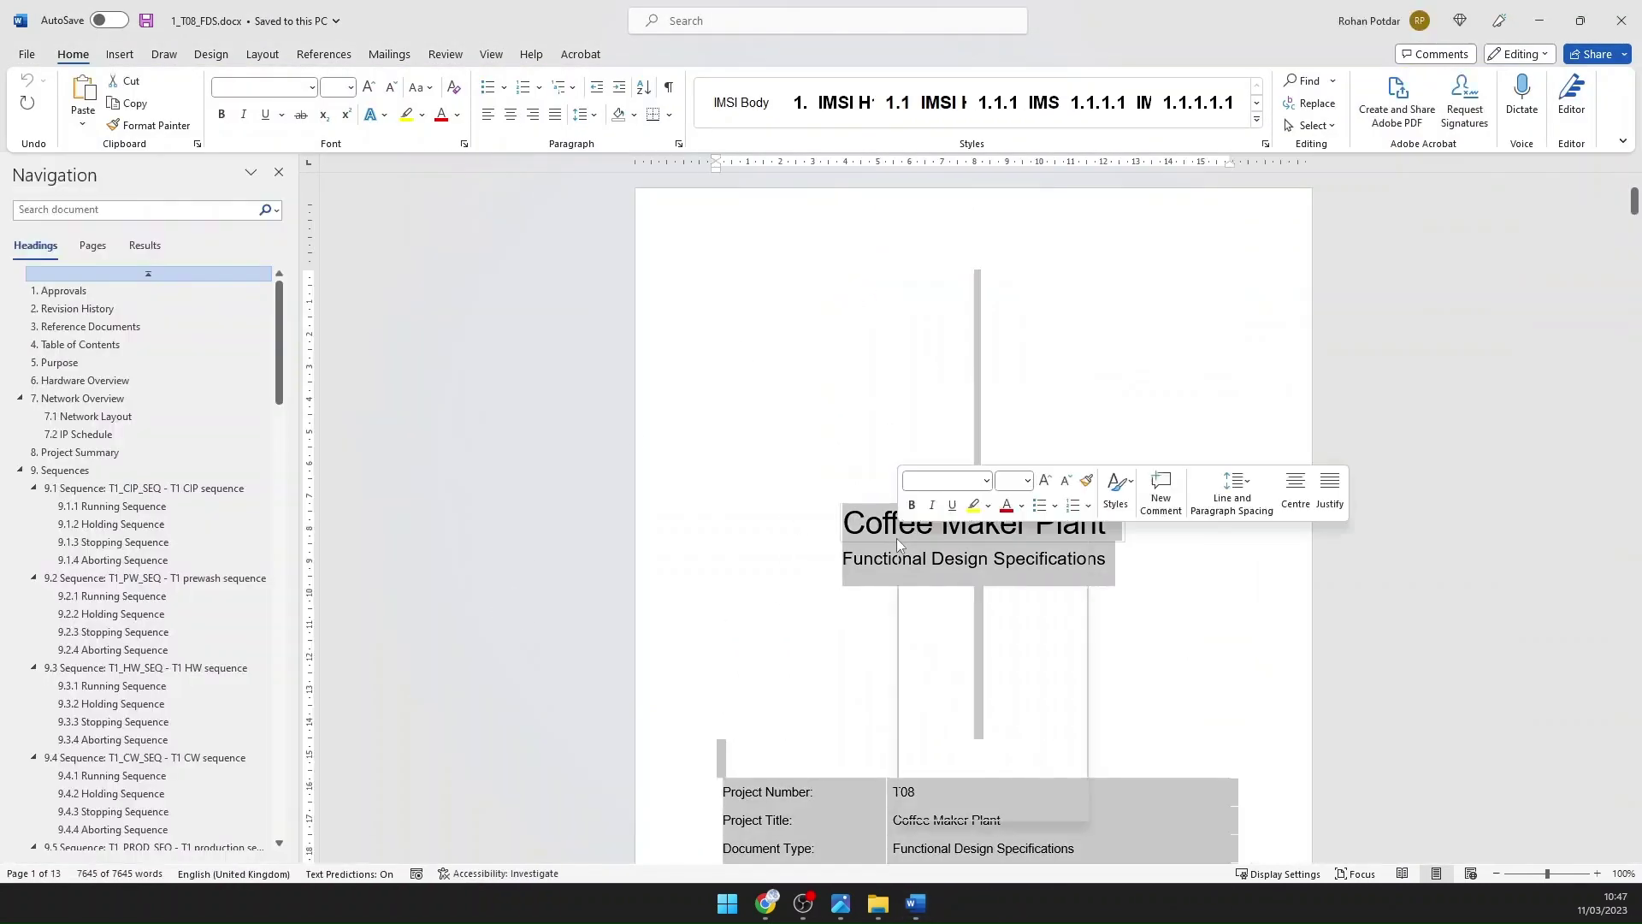
pyautogui.click(958, 707)
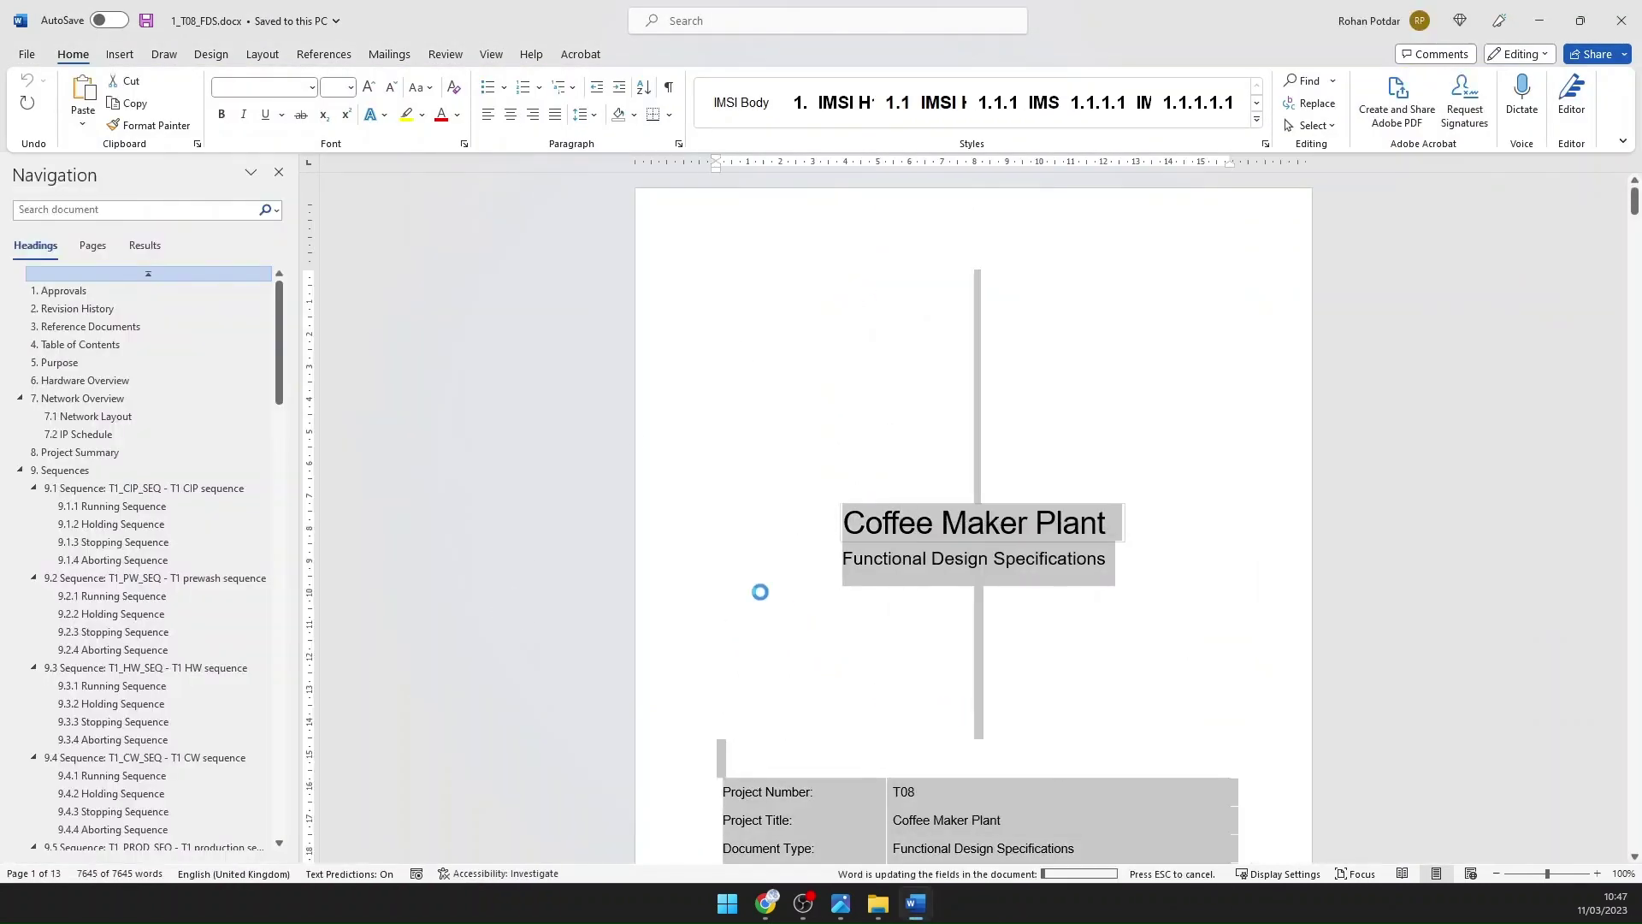
# Step: Update the fields in the page header above the Approvals section, leave header editing, and save the document
pyautogui.scroll(-3, 731, 455)
pyautogui.scroll(-3, 725, 457)
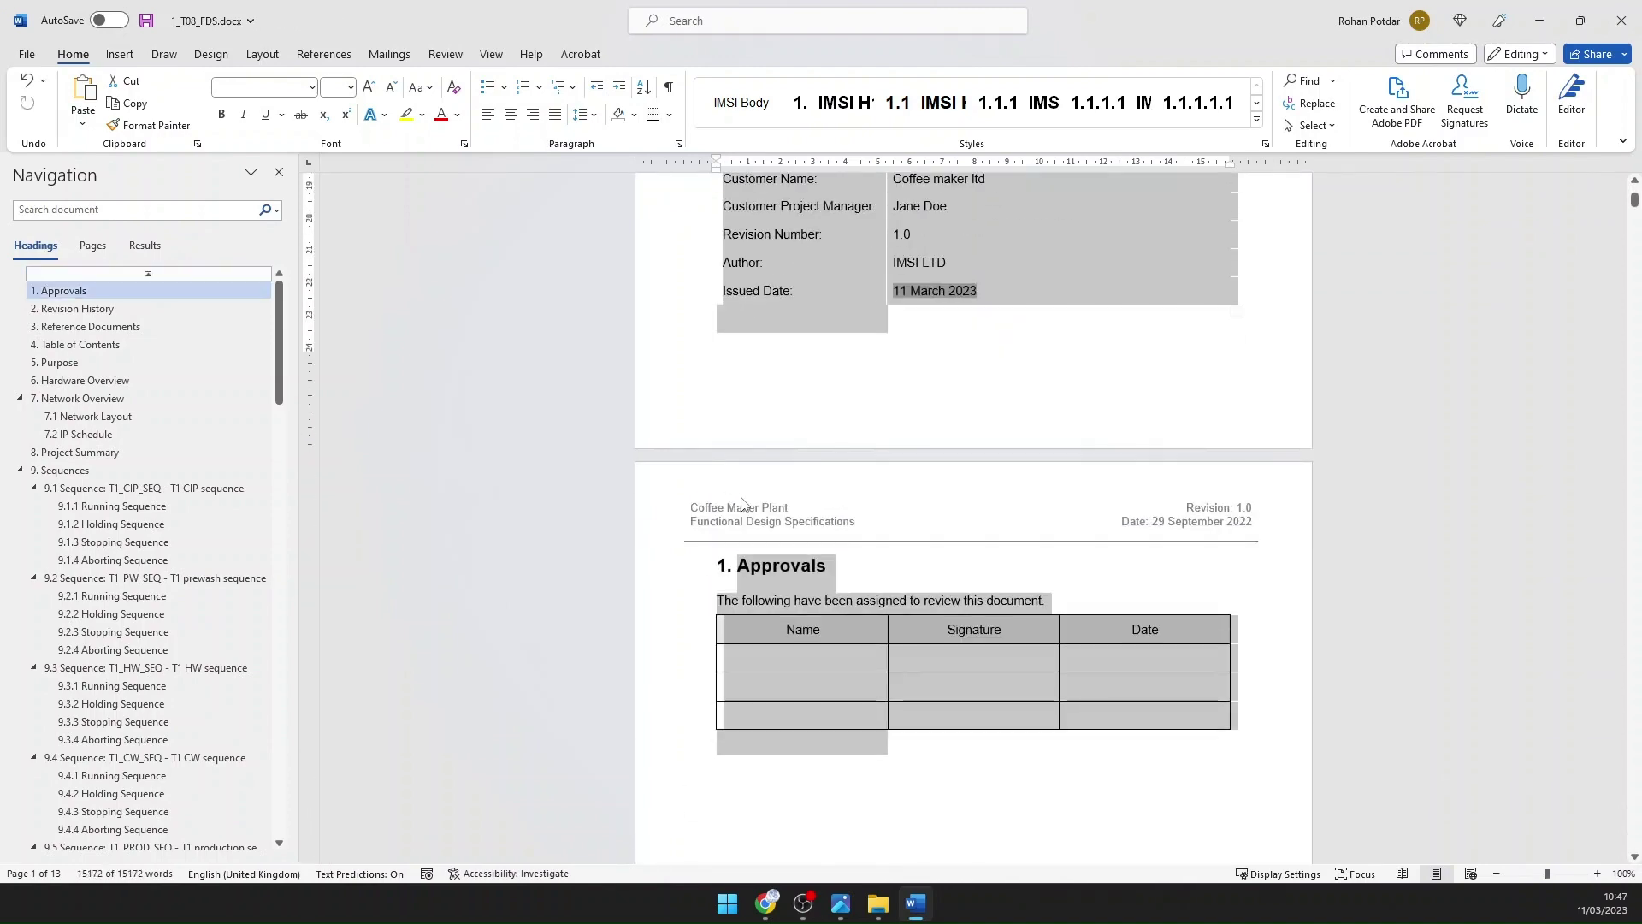
pyautogui.doubleClick(747, 501)
pyautogui.rightClick(780, 534)
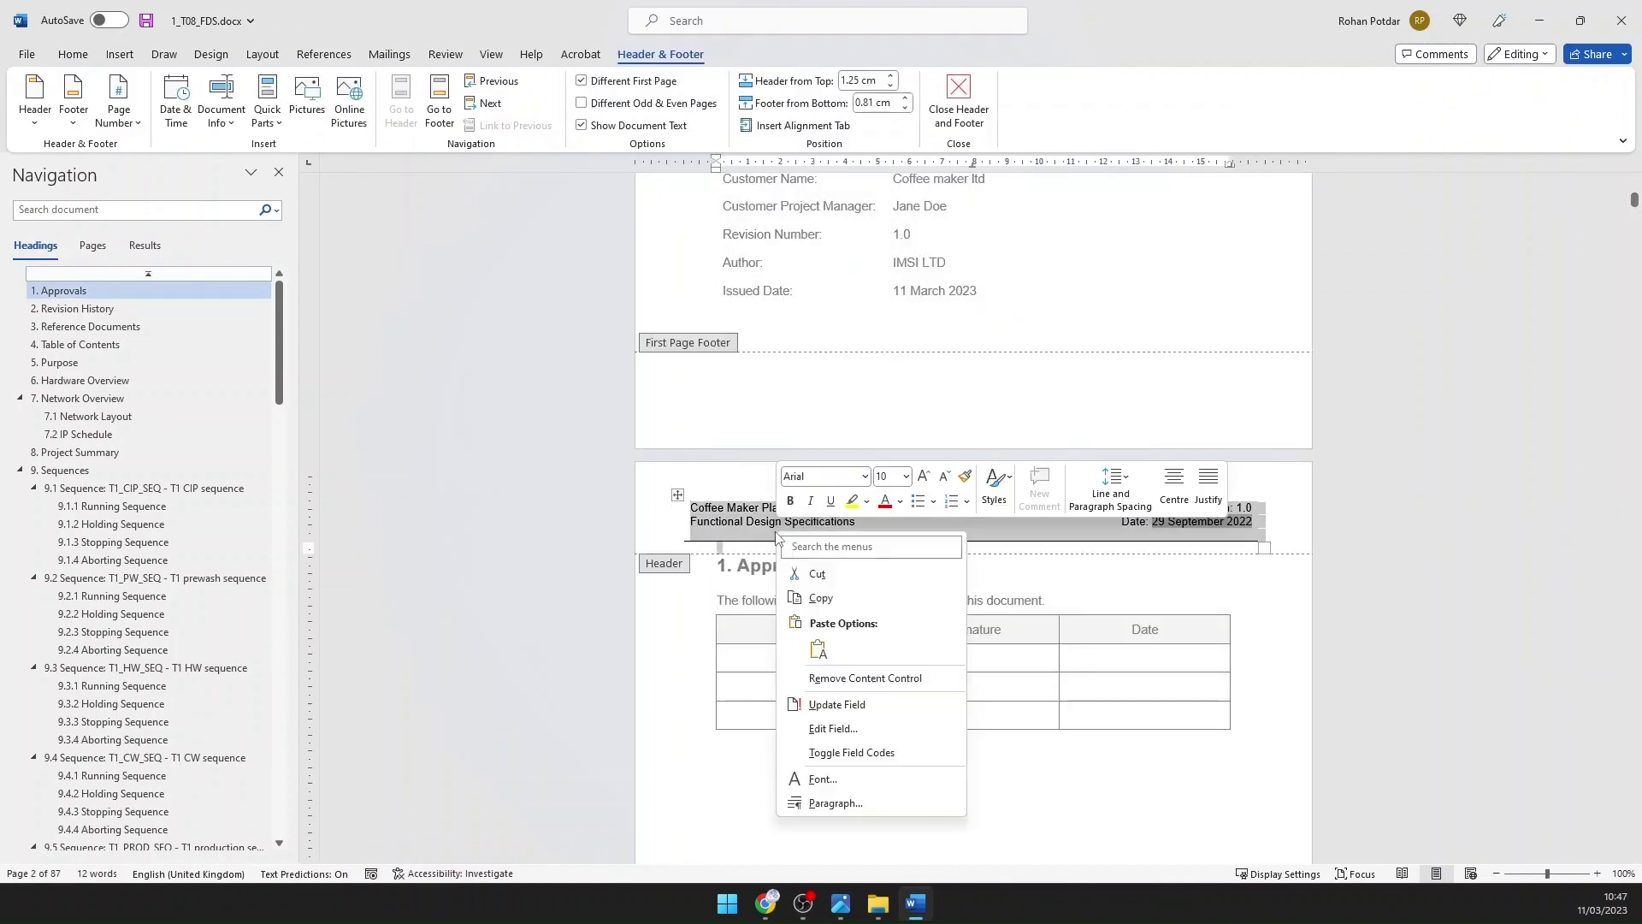
pyautogui.click(858, 700)
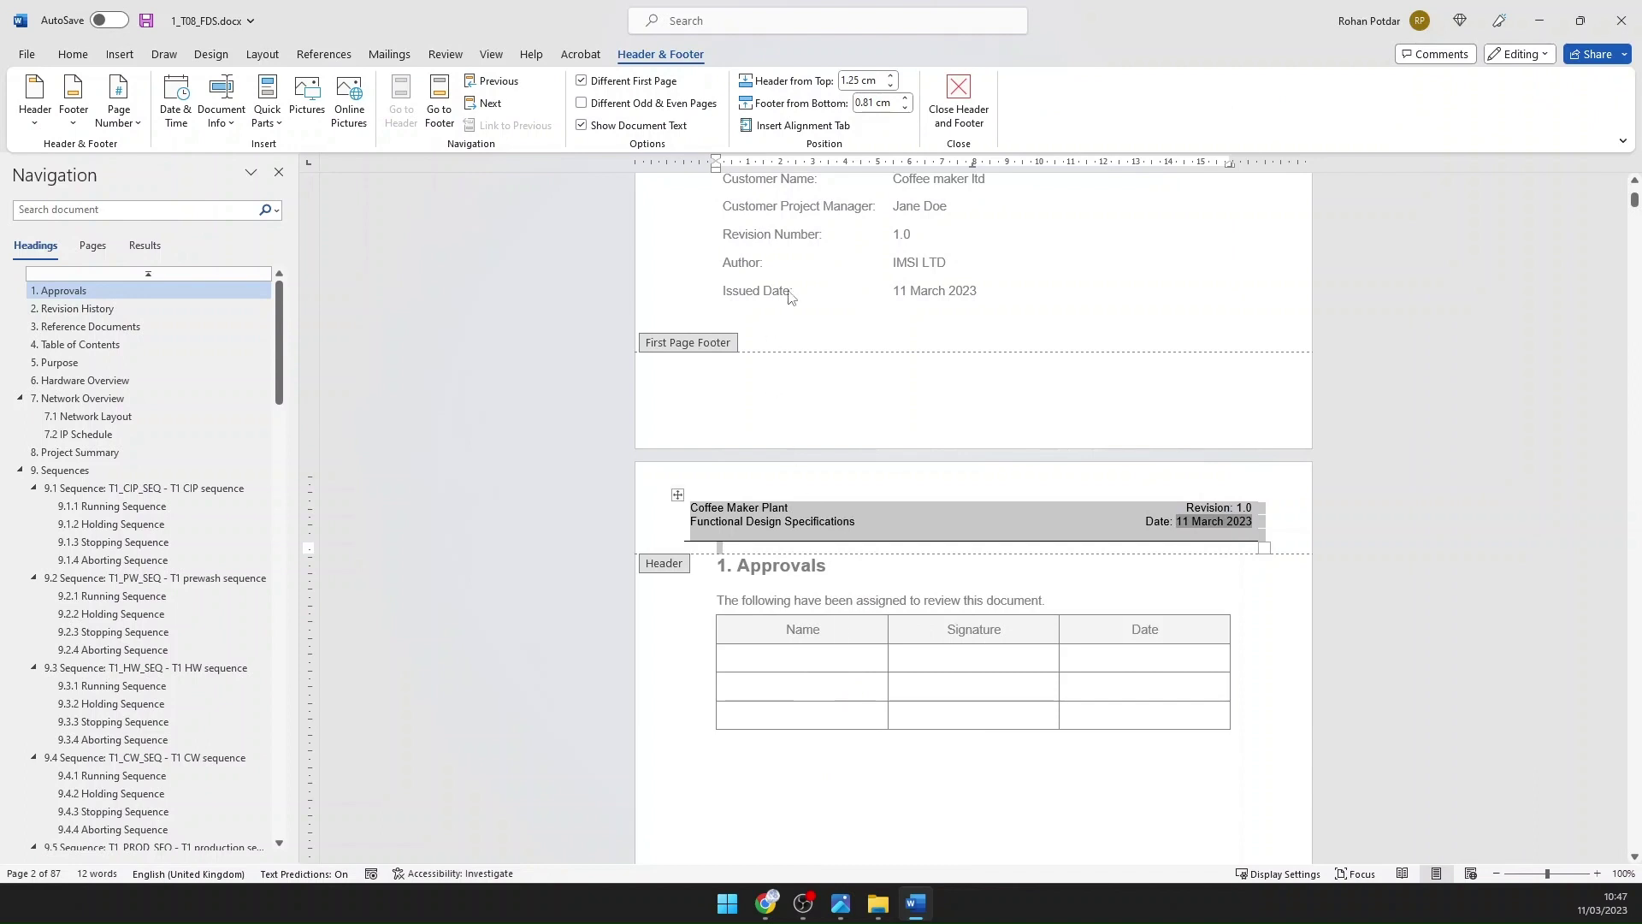
pyautogui.click(951, 128)
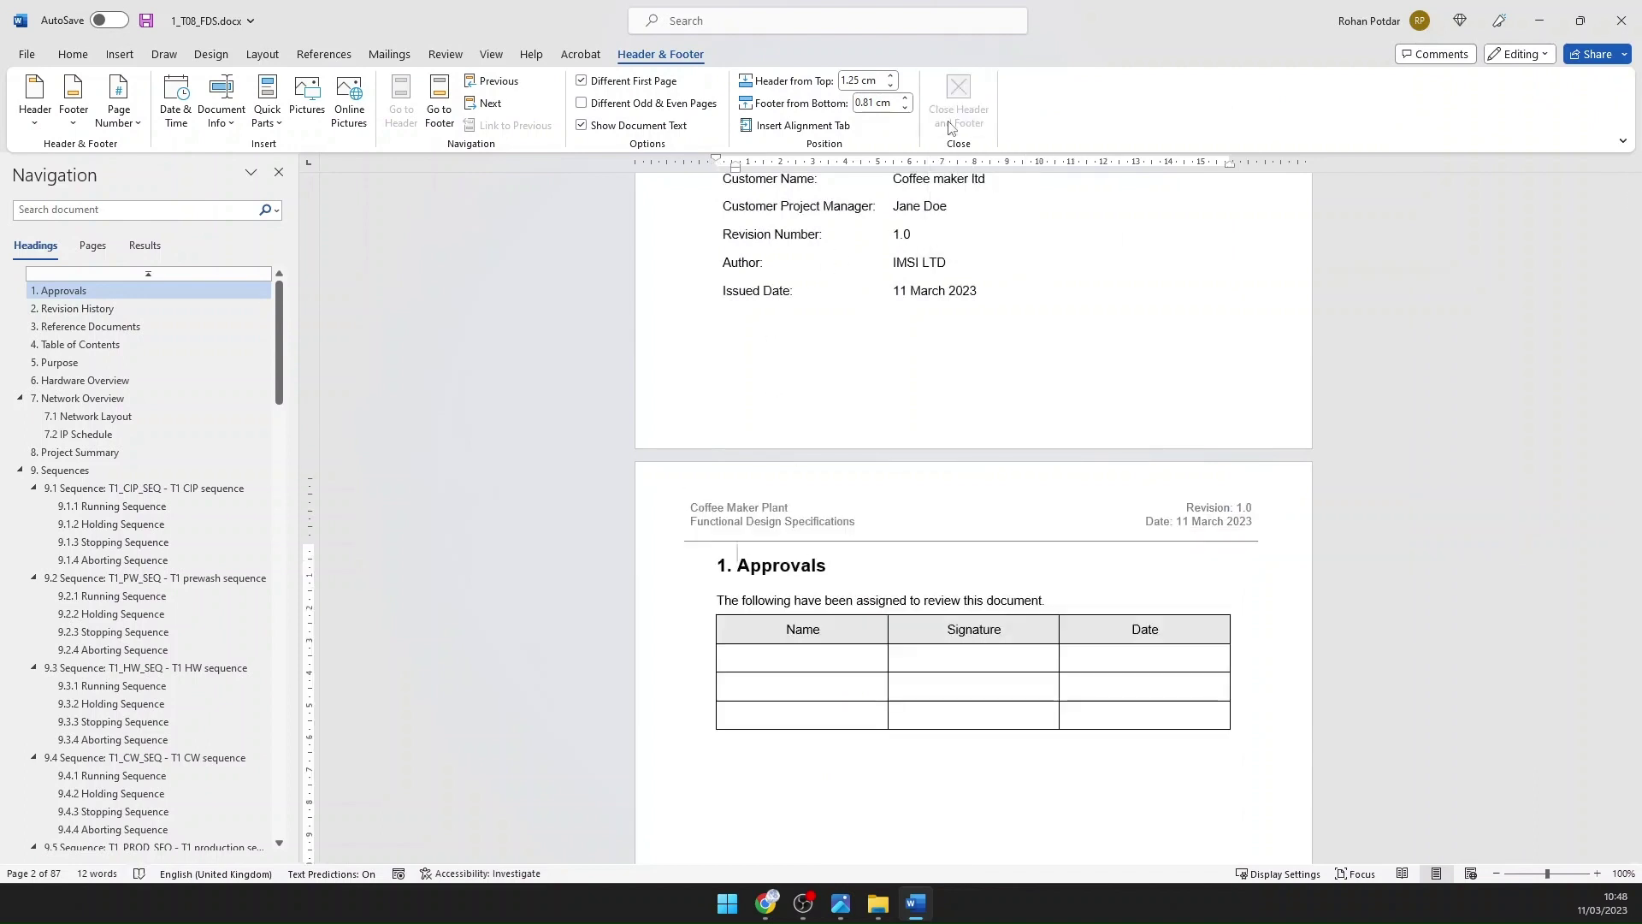
pyautogui.click(148, 22)
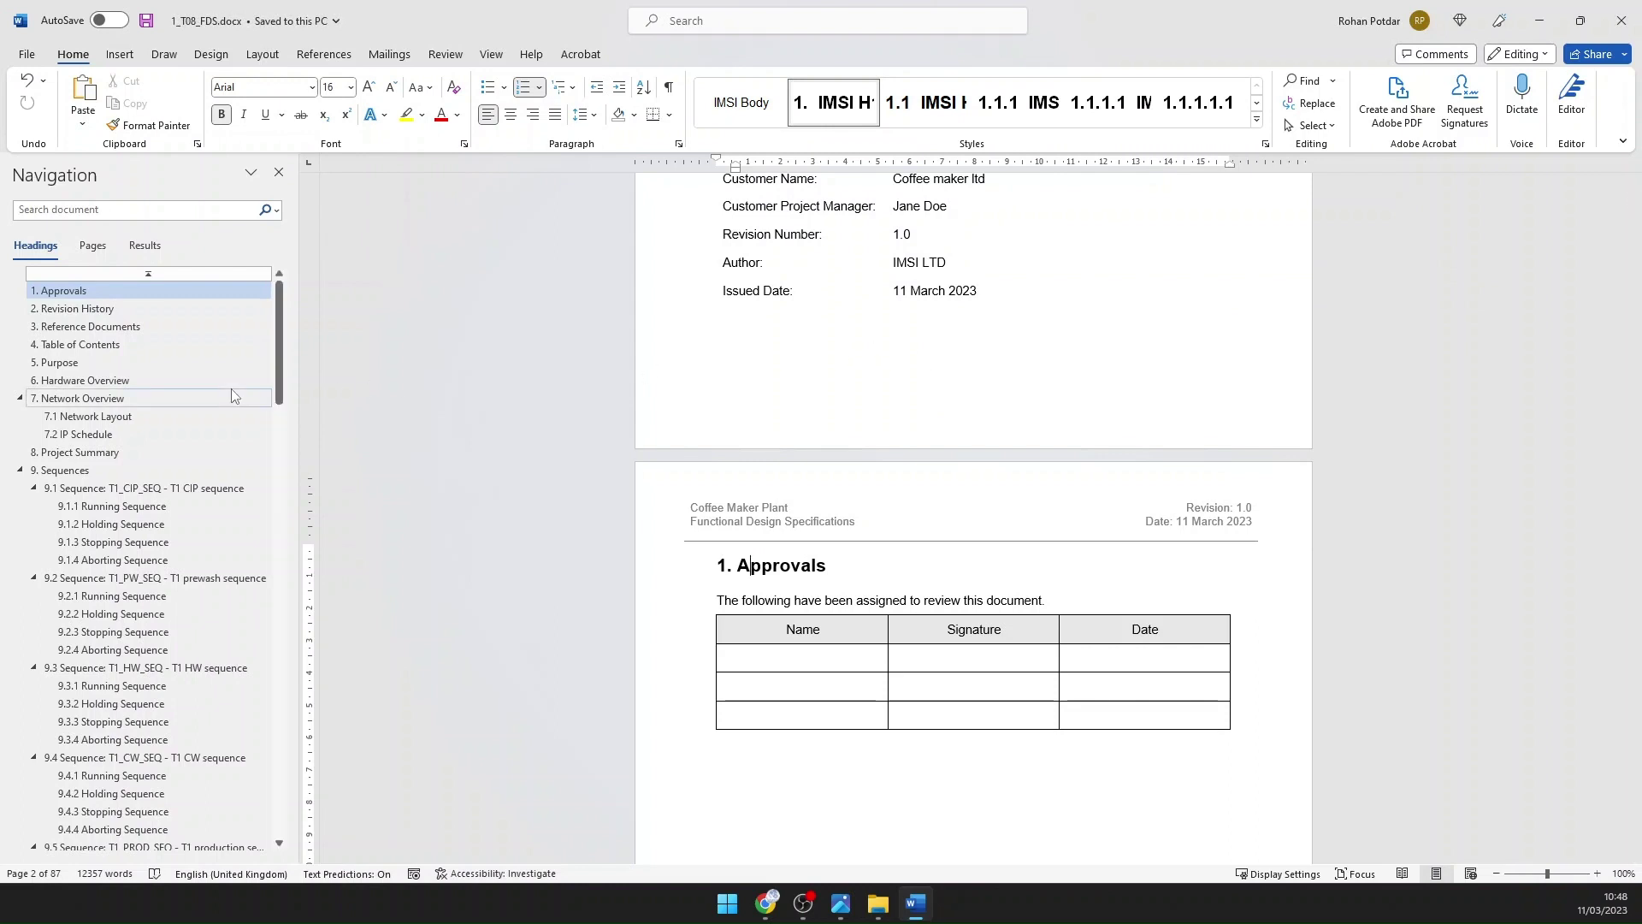
# Step: Collapse the six sequence headings 9.1 to 9.6 in the document's heading outline
pyautogui.scroll(-4, 182, 397)
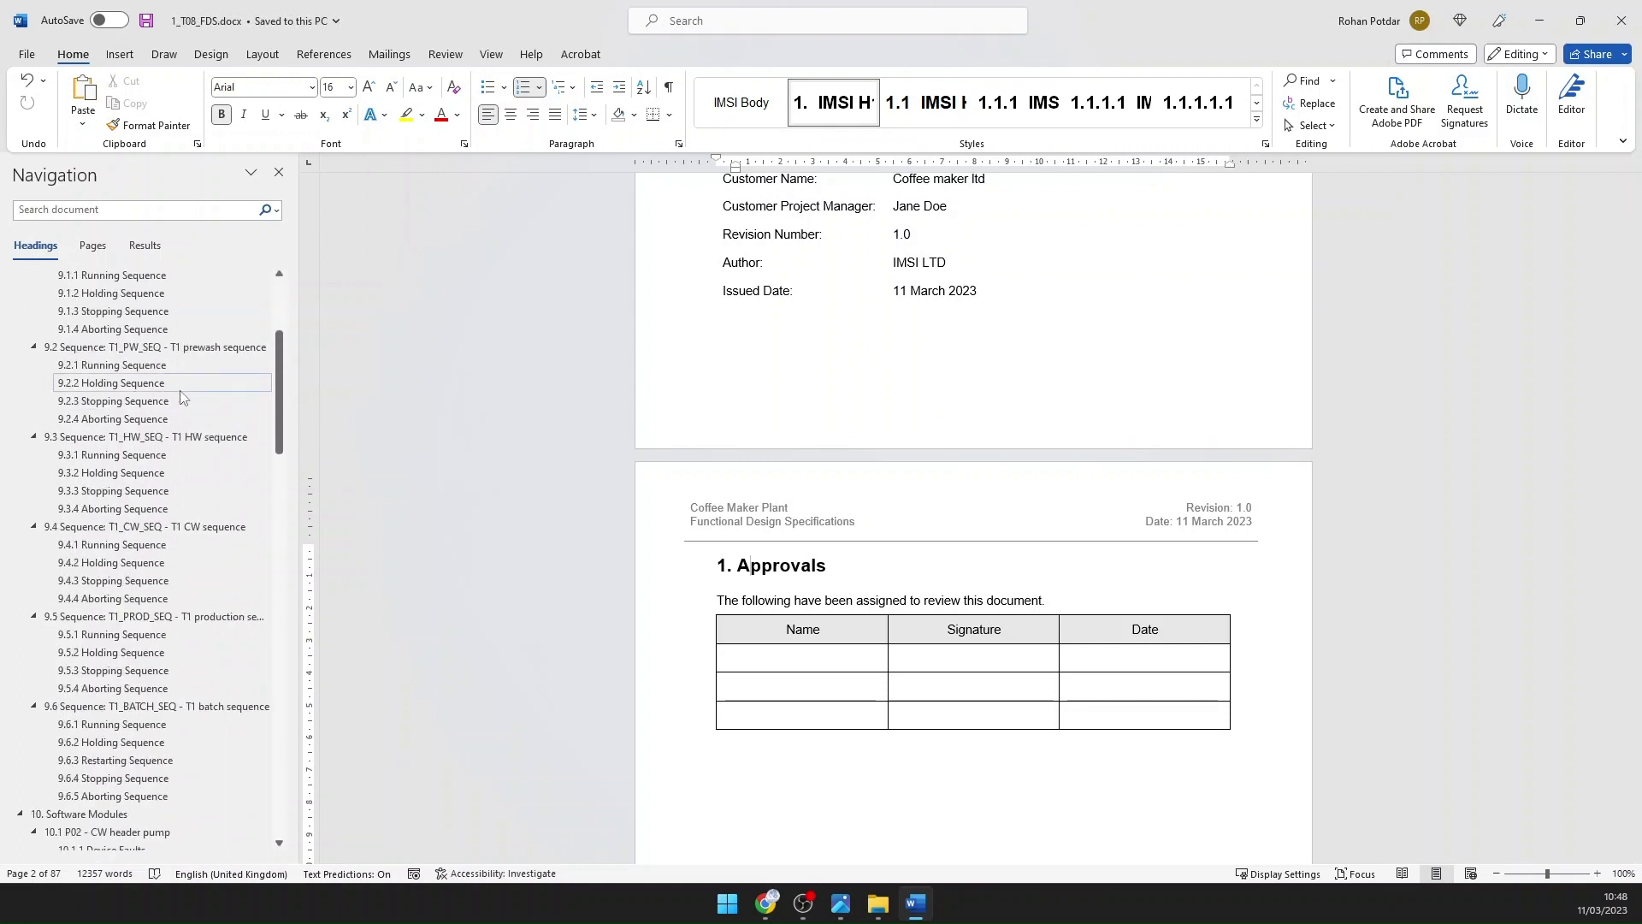
pyautogui.scroll(2, 182, 398)
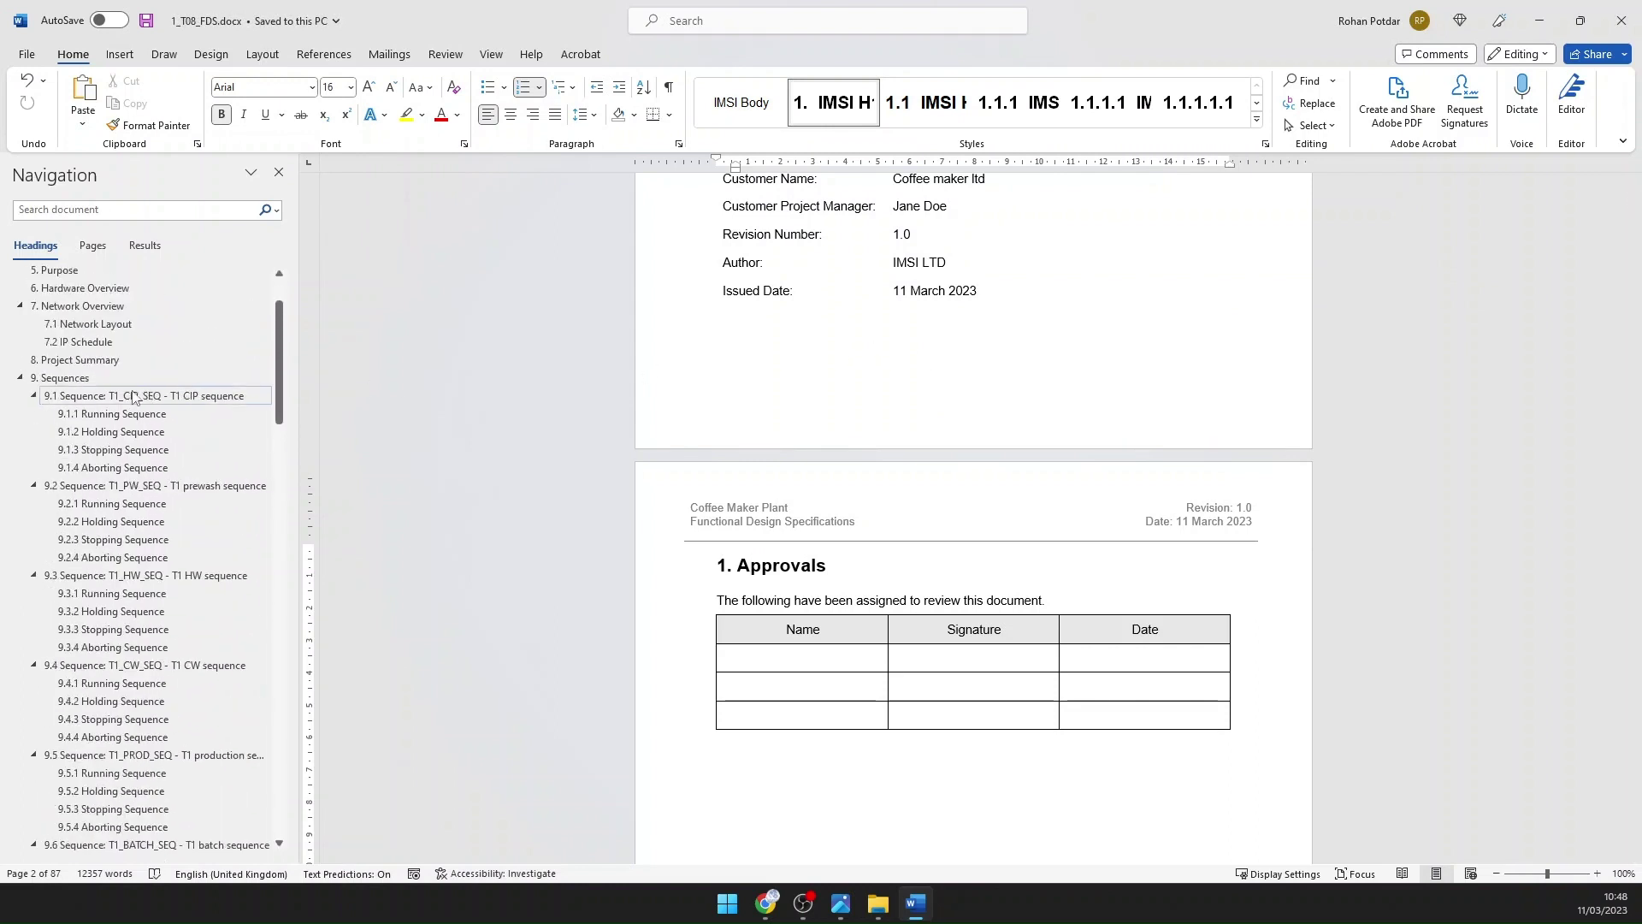
pyautogui.click(34, 396)
pyautogui.click(34, 414)
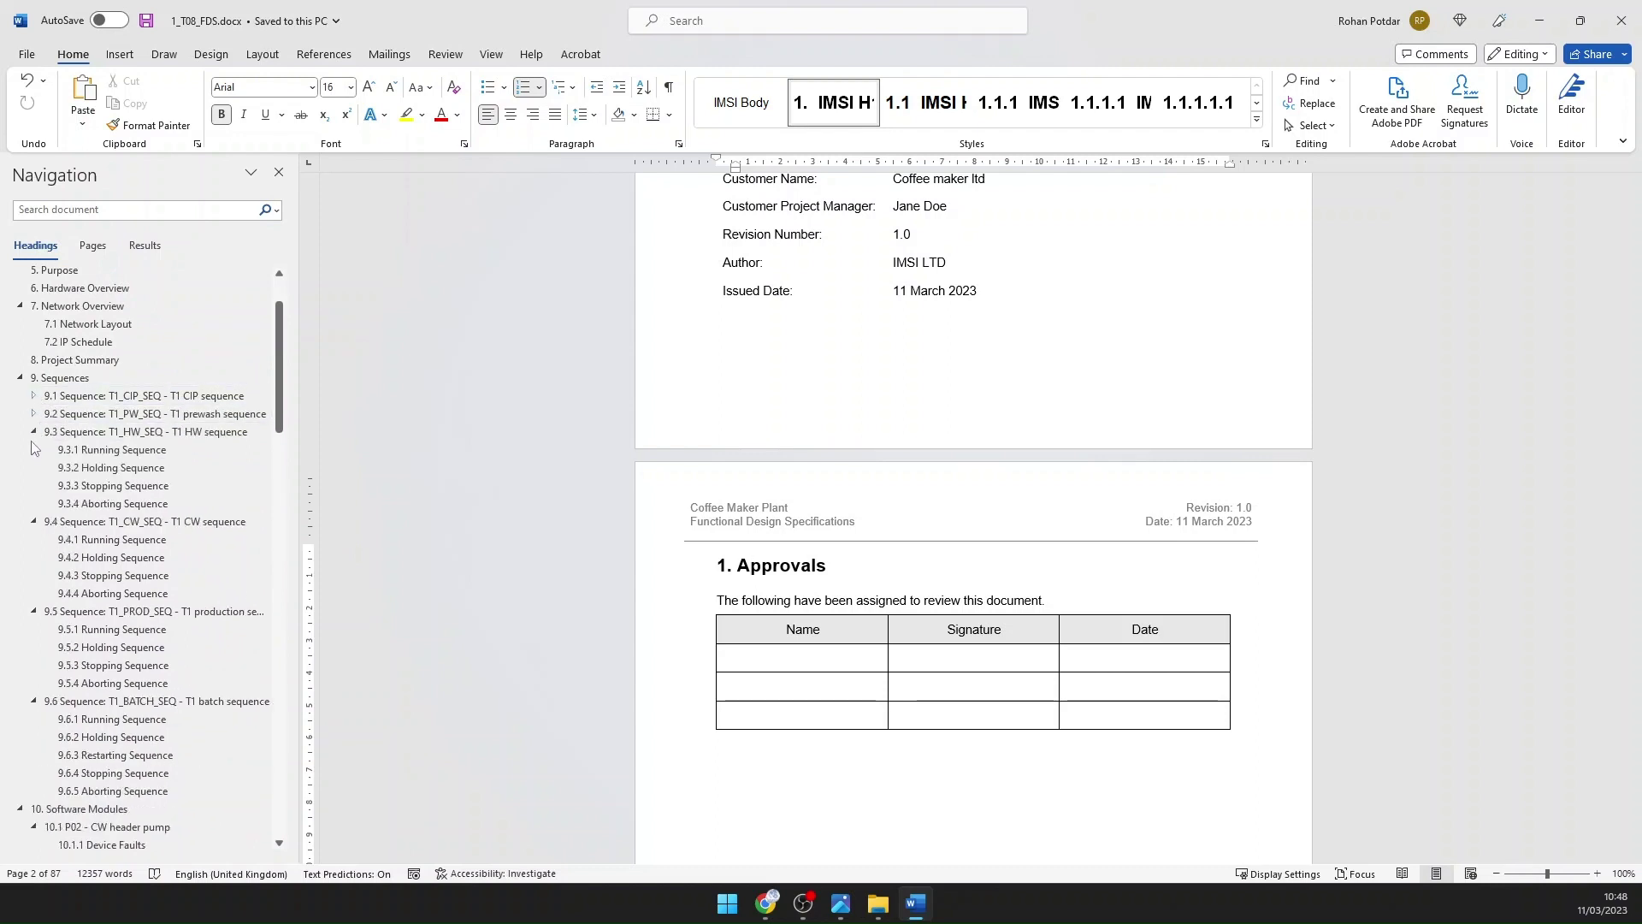
pyautogui.click(34, 432)
pyautogui.click(34, 450)
pyautogui.click(34, 468)
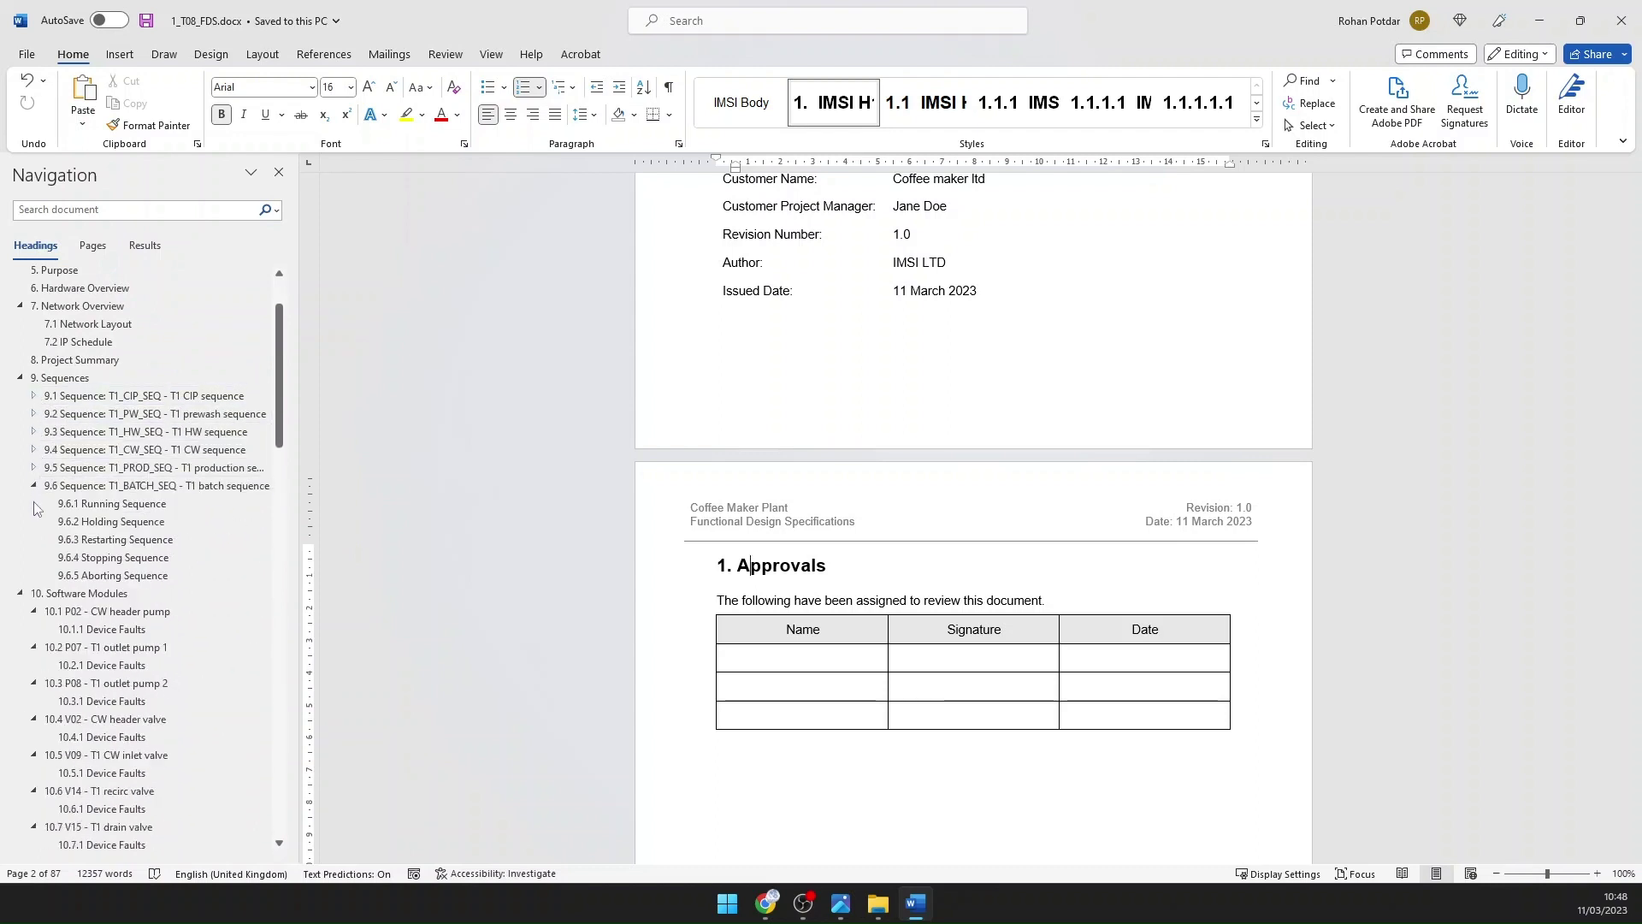
pyautogui.click(34, 486)
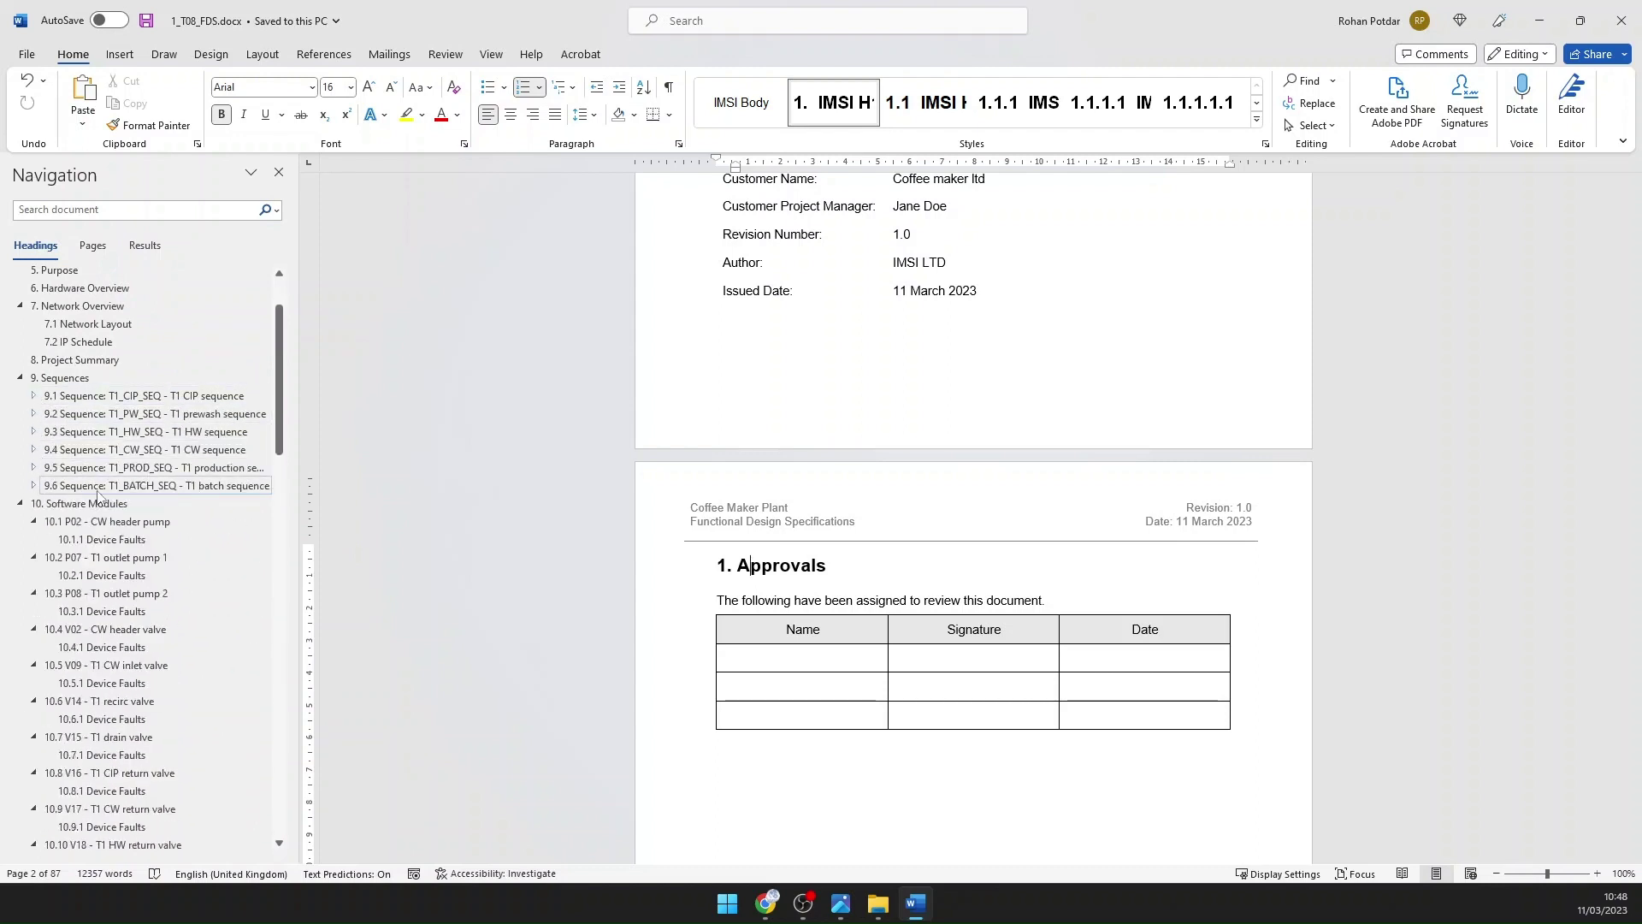
# Step: Reorder the sequence sections under heading 9 to batch, prewash, production, CW, CIP, HW, and save the document
pyautogui.click(117, 397)
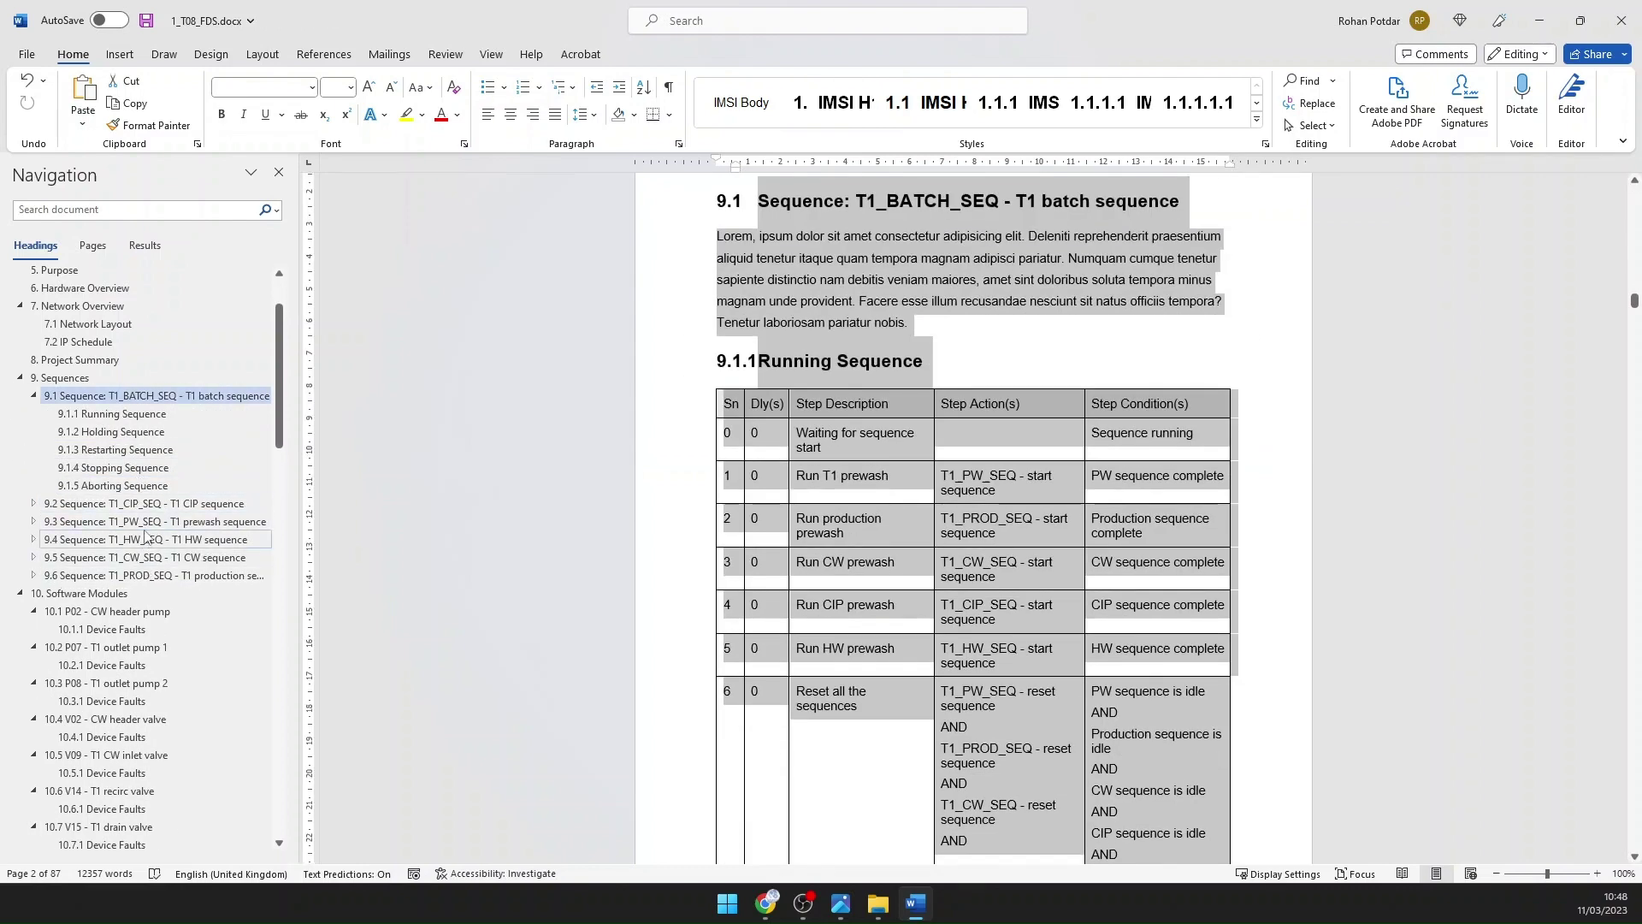
pyautogui.moveTo(149, 575); pyautogui.dragTo(149, 498)
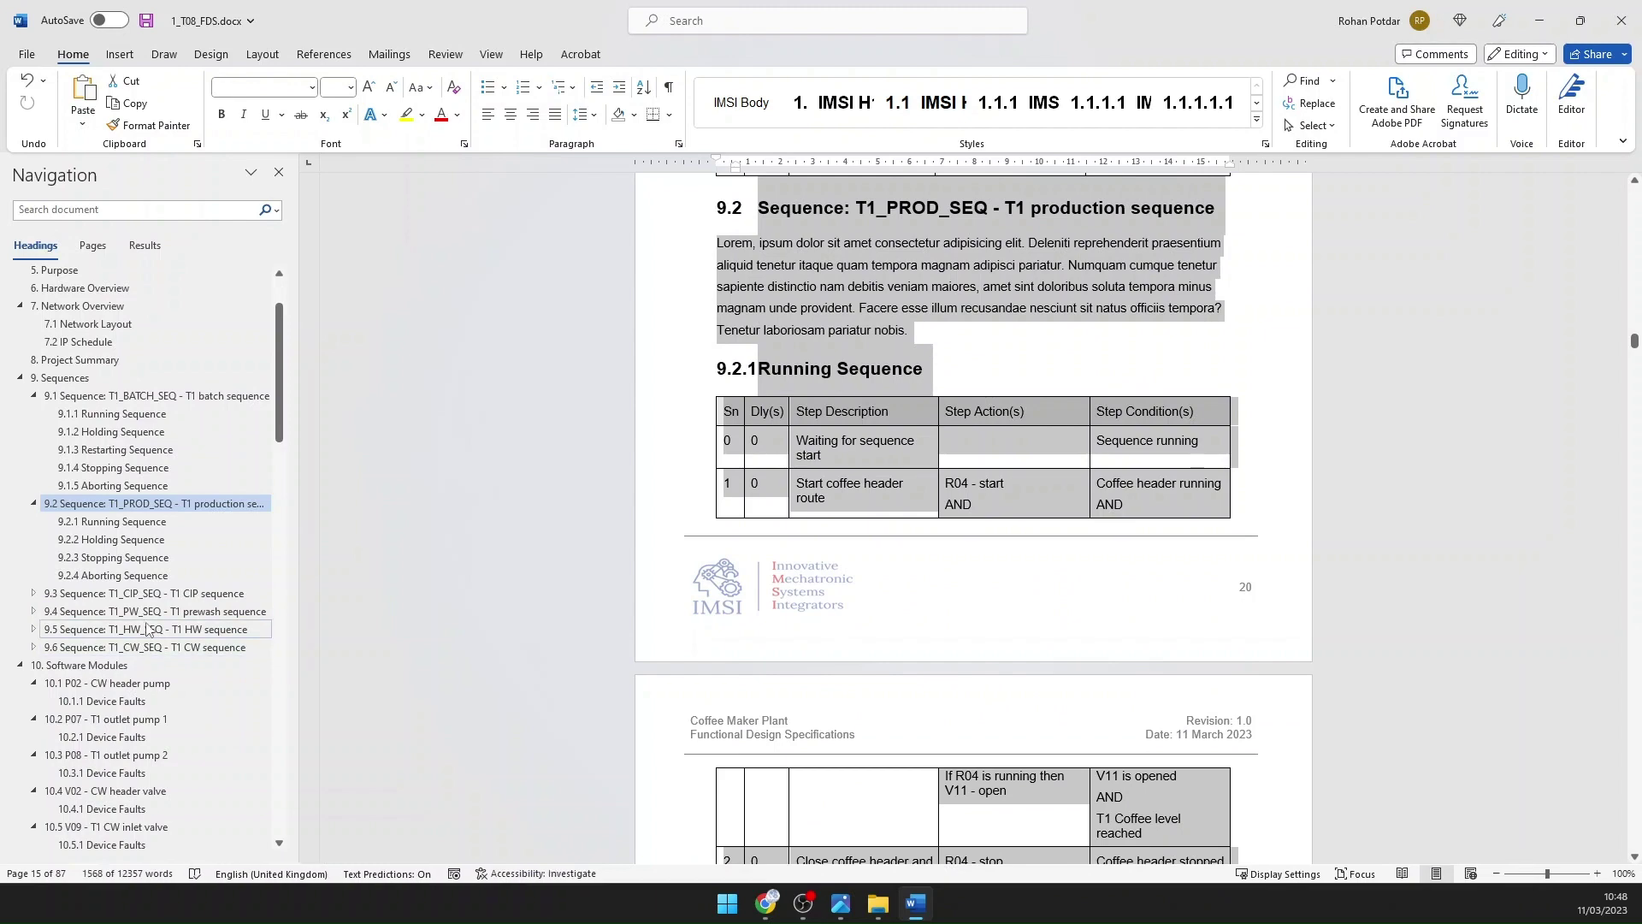
pyautogui.moveTo(135, 648); pyautogui.dragTo(137, 597)
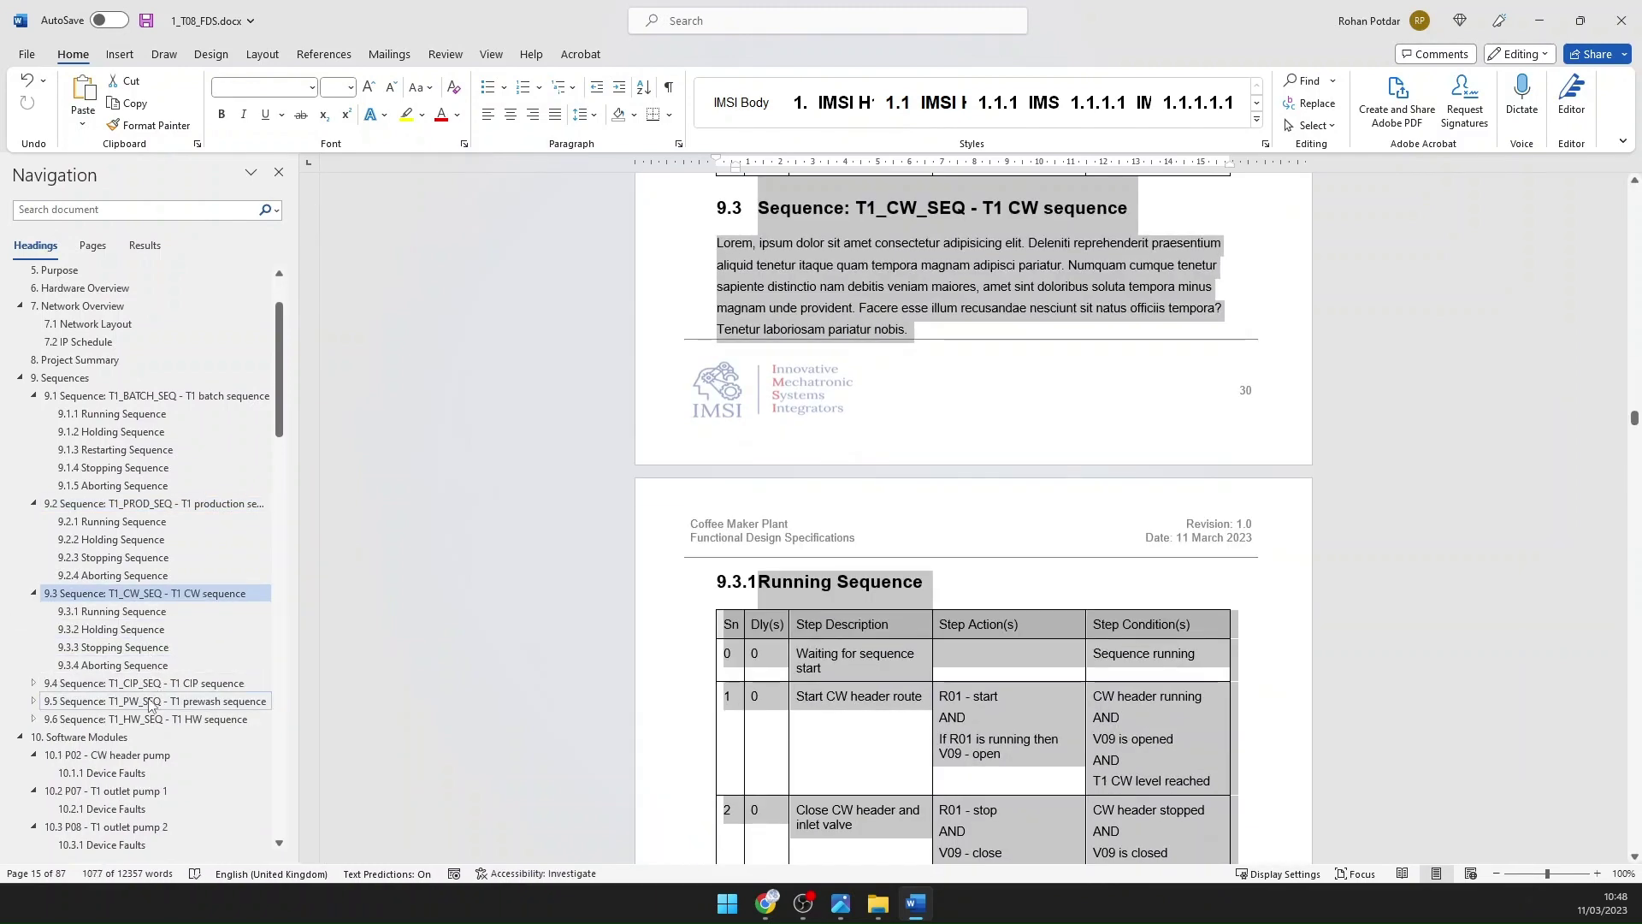
pyautogui.moveTo(149, 703); pyautogui.dragTo(184, 504)
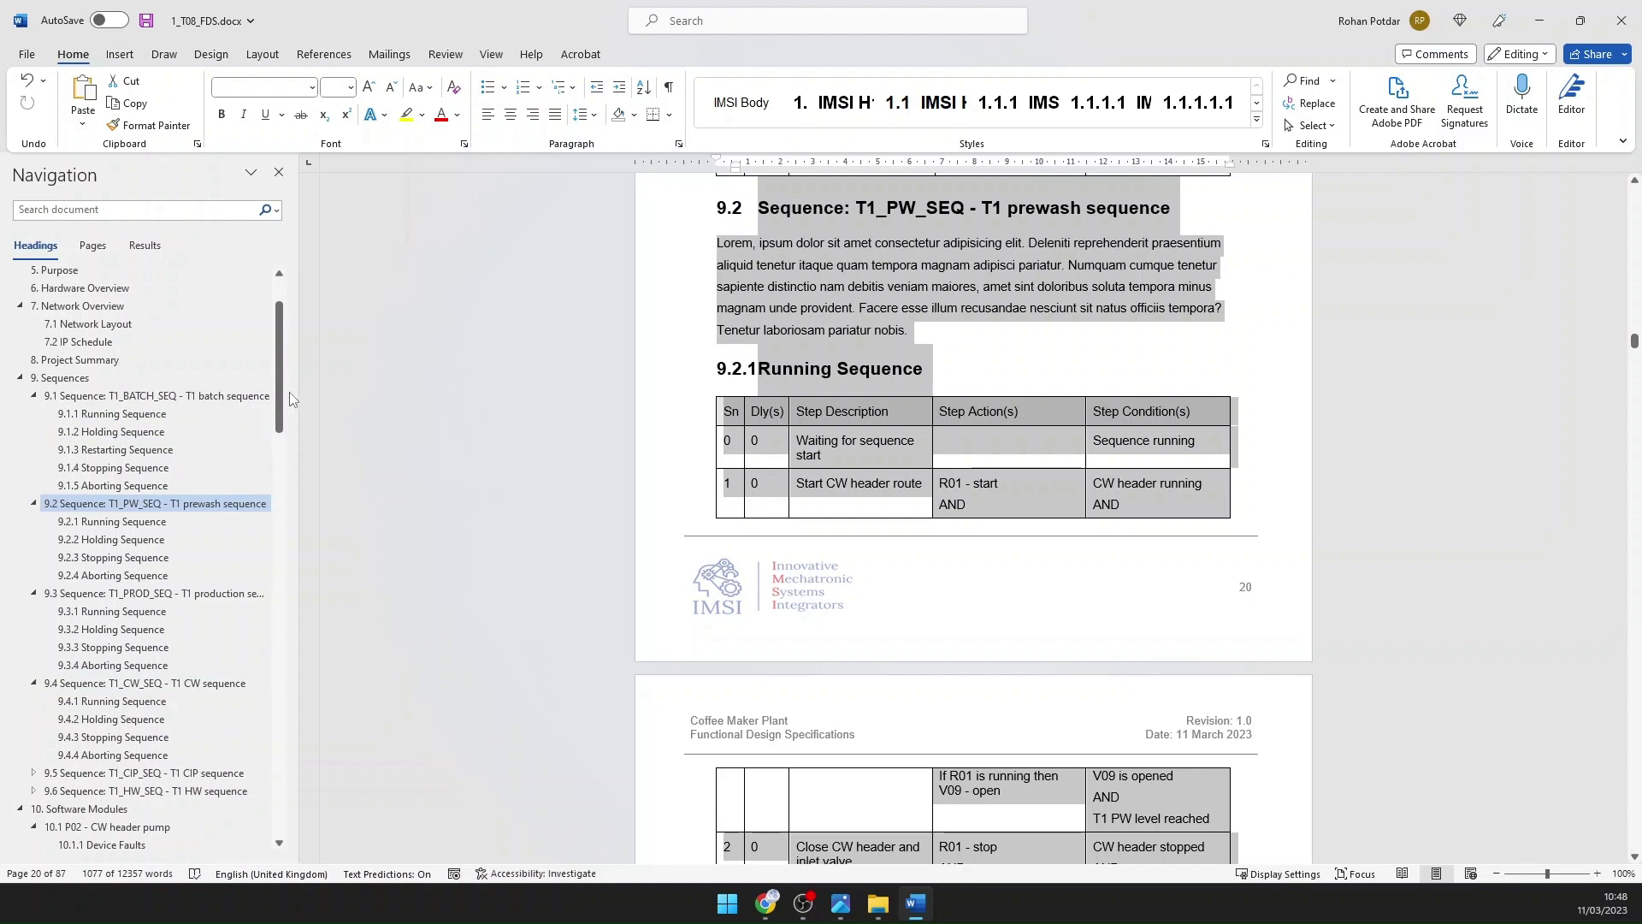
pyautogui.hotkey('ctrl', 's')
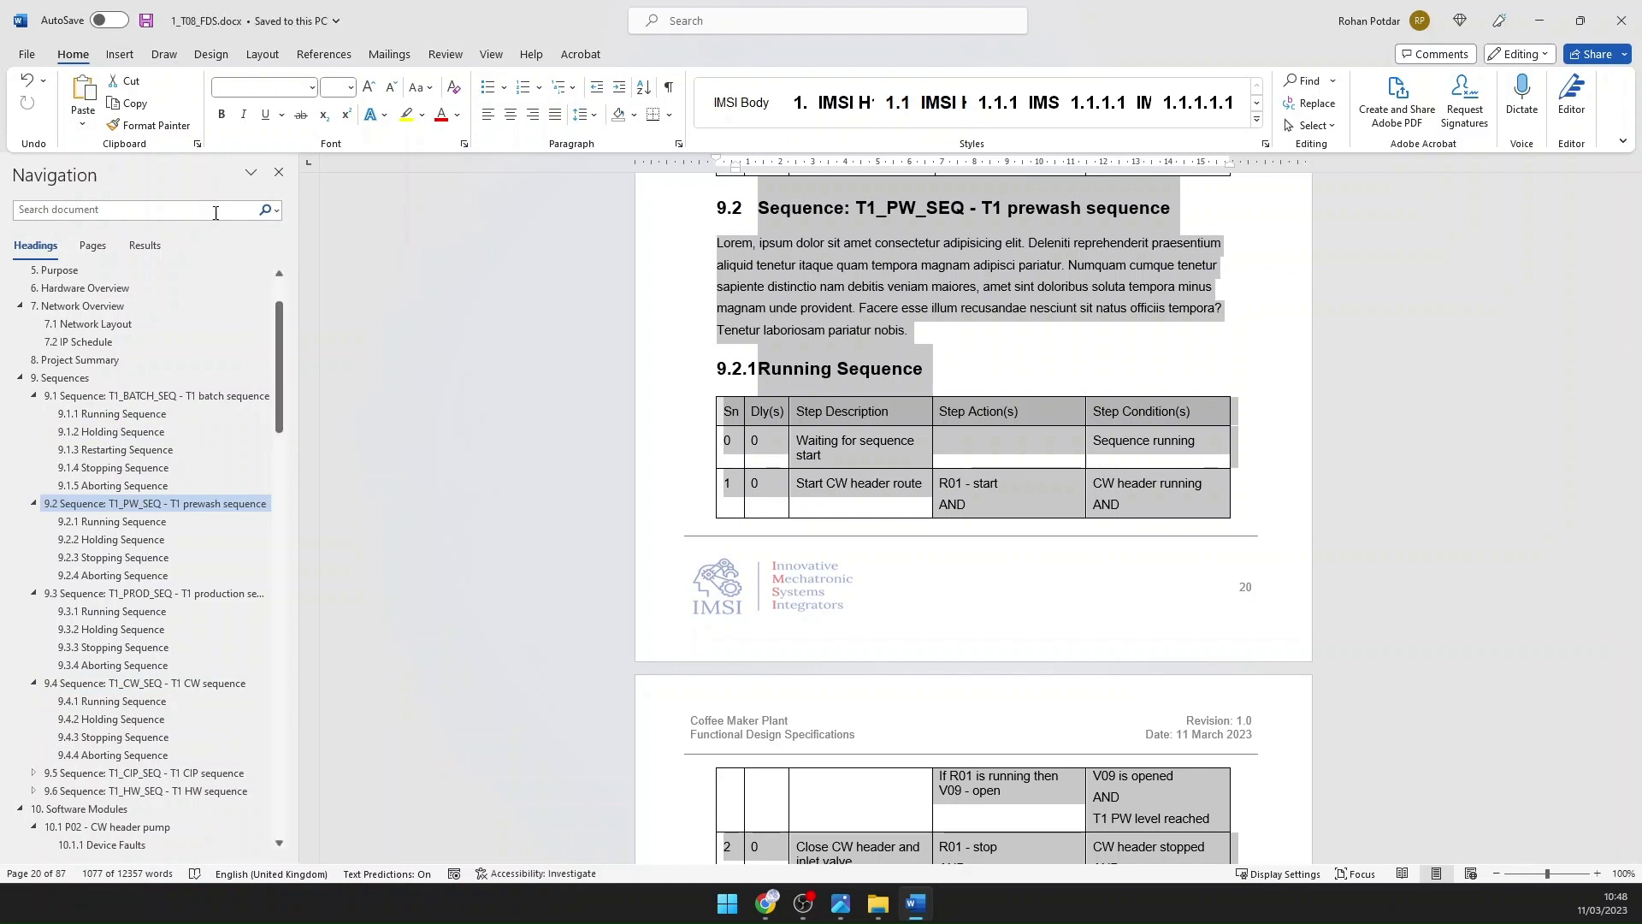
# Step: Review the W.Coffee values in the recipe table of section 13.1 COFFEE_RECIPE
pyautogui.moveTo(282, 359); pyautogui.dragTo(294, 756)
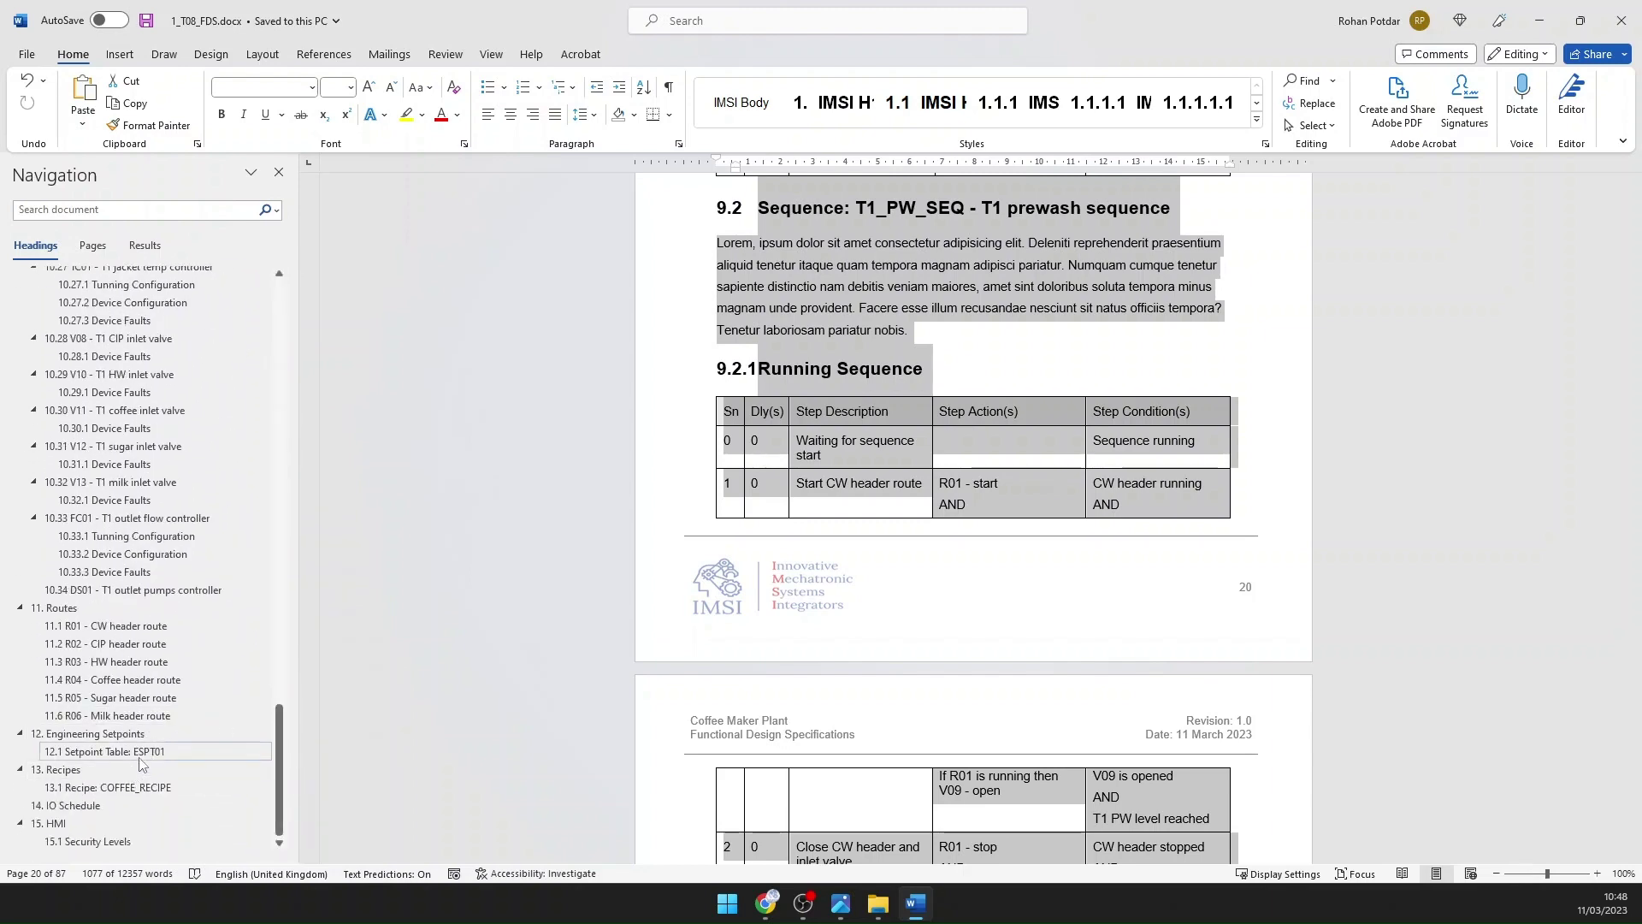
pyautogui.click(132, 788)
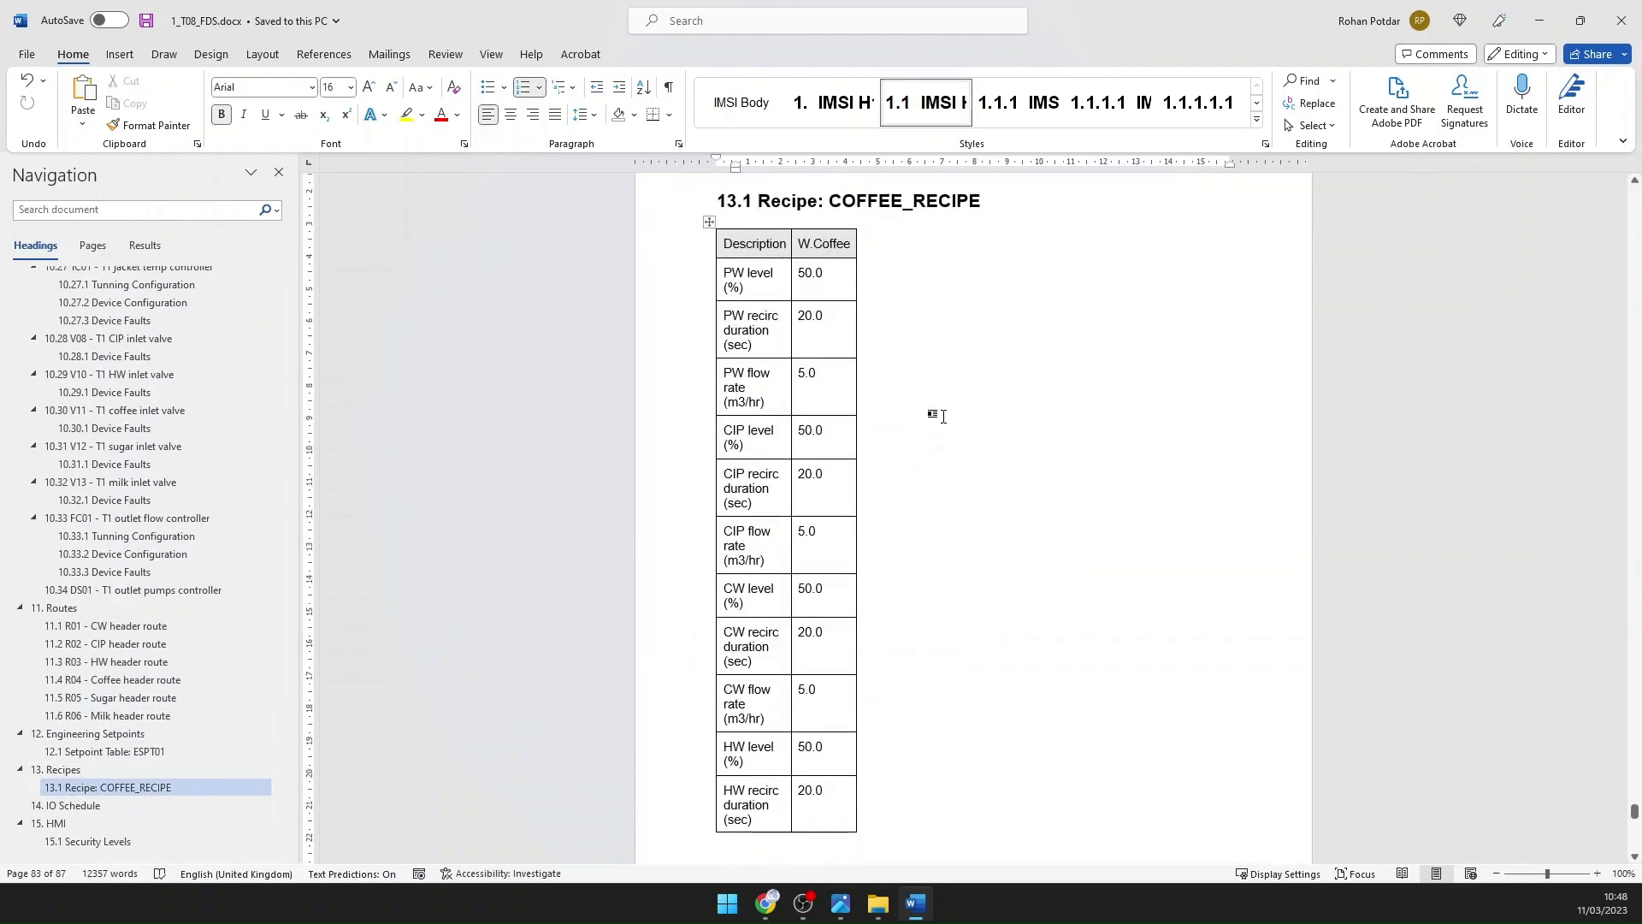
pyautogui.scroll(-5, 863, 400)
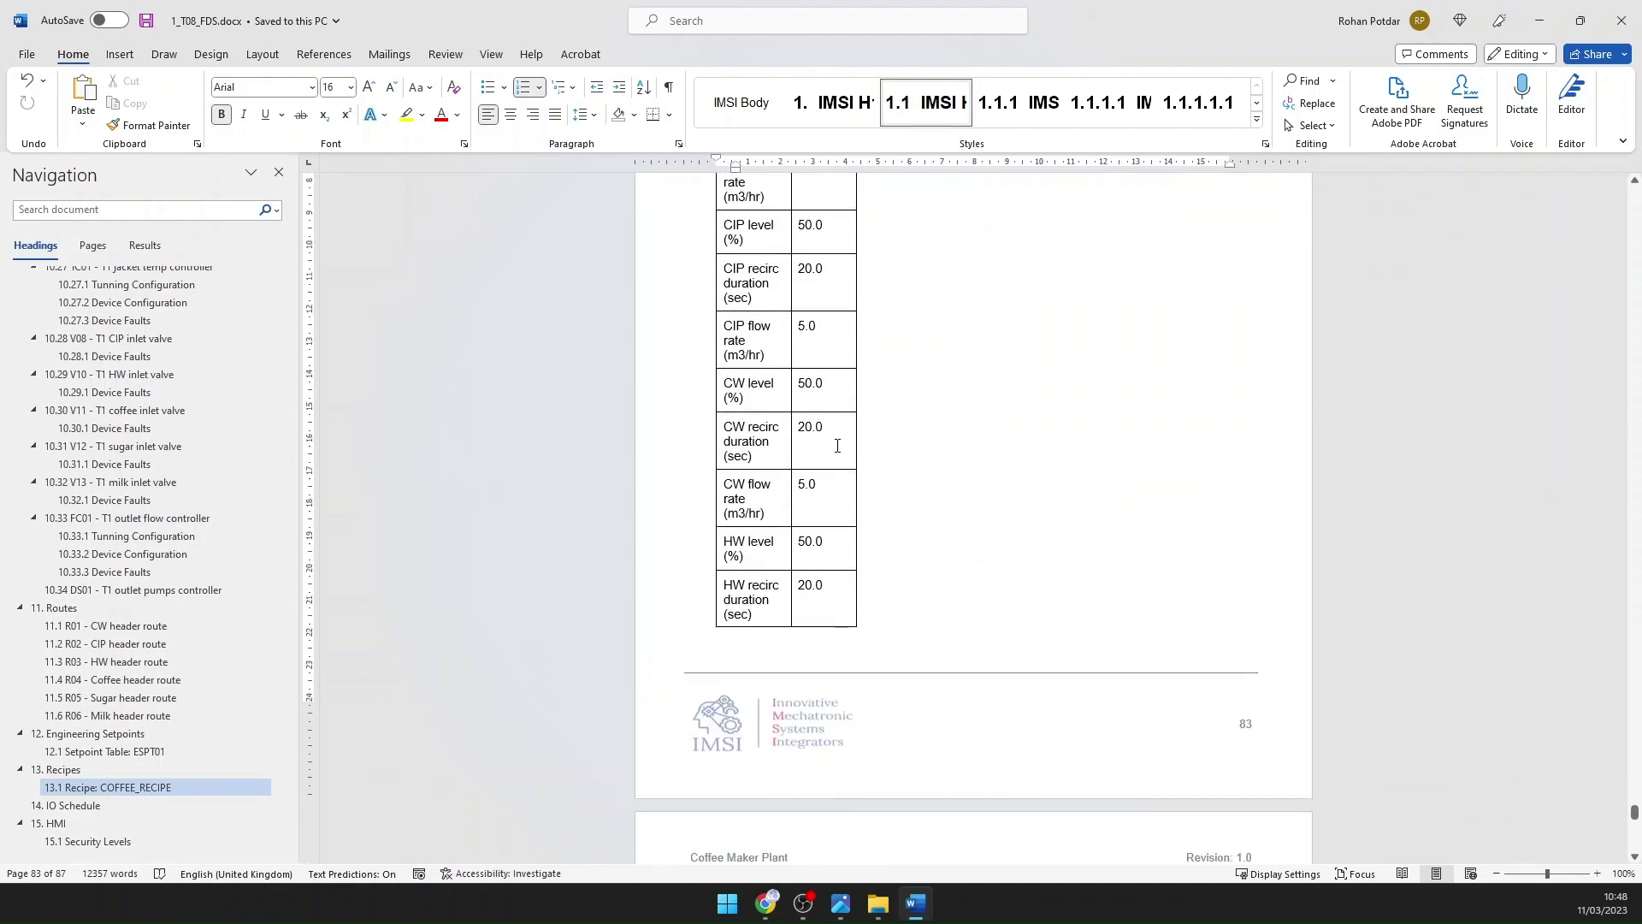
pyautogui.scroll(-6, 824, 575)
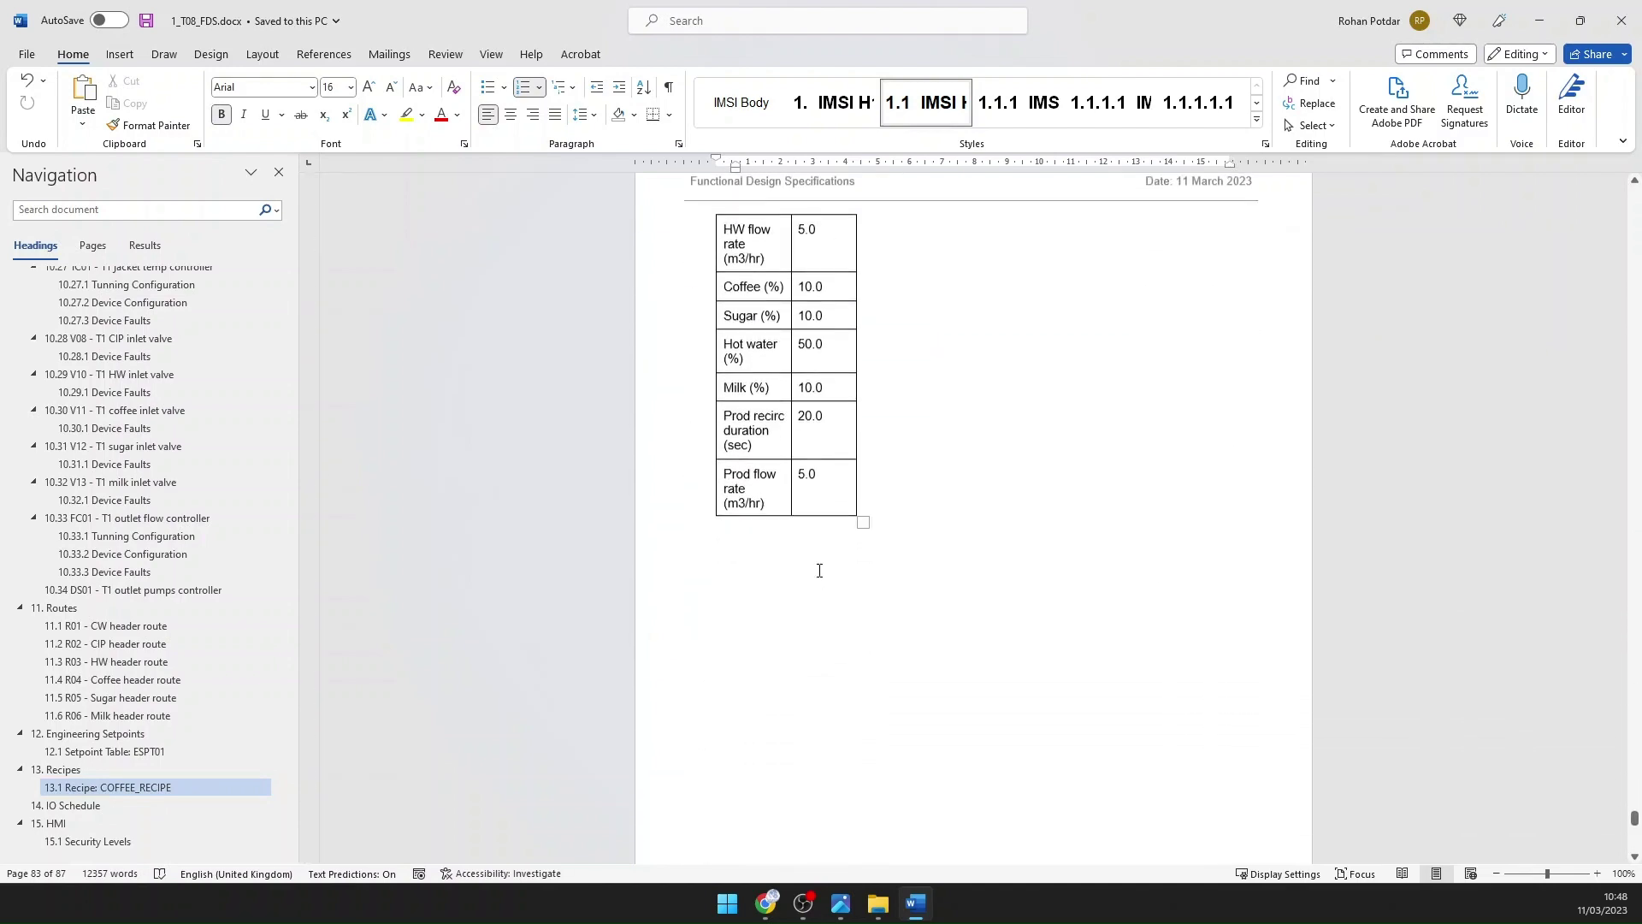
pyautogui.scroll(9, 821, 573)
pyautogui.scroll(4, 819, 571)
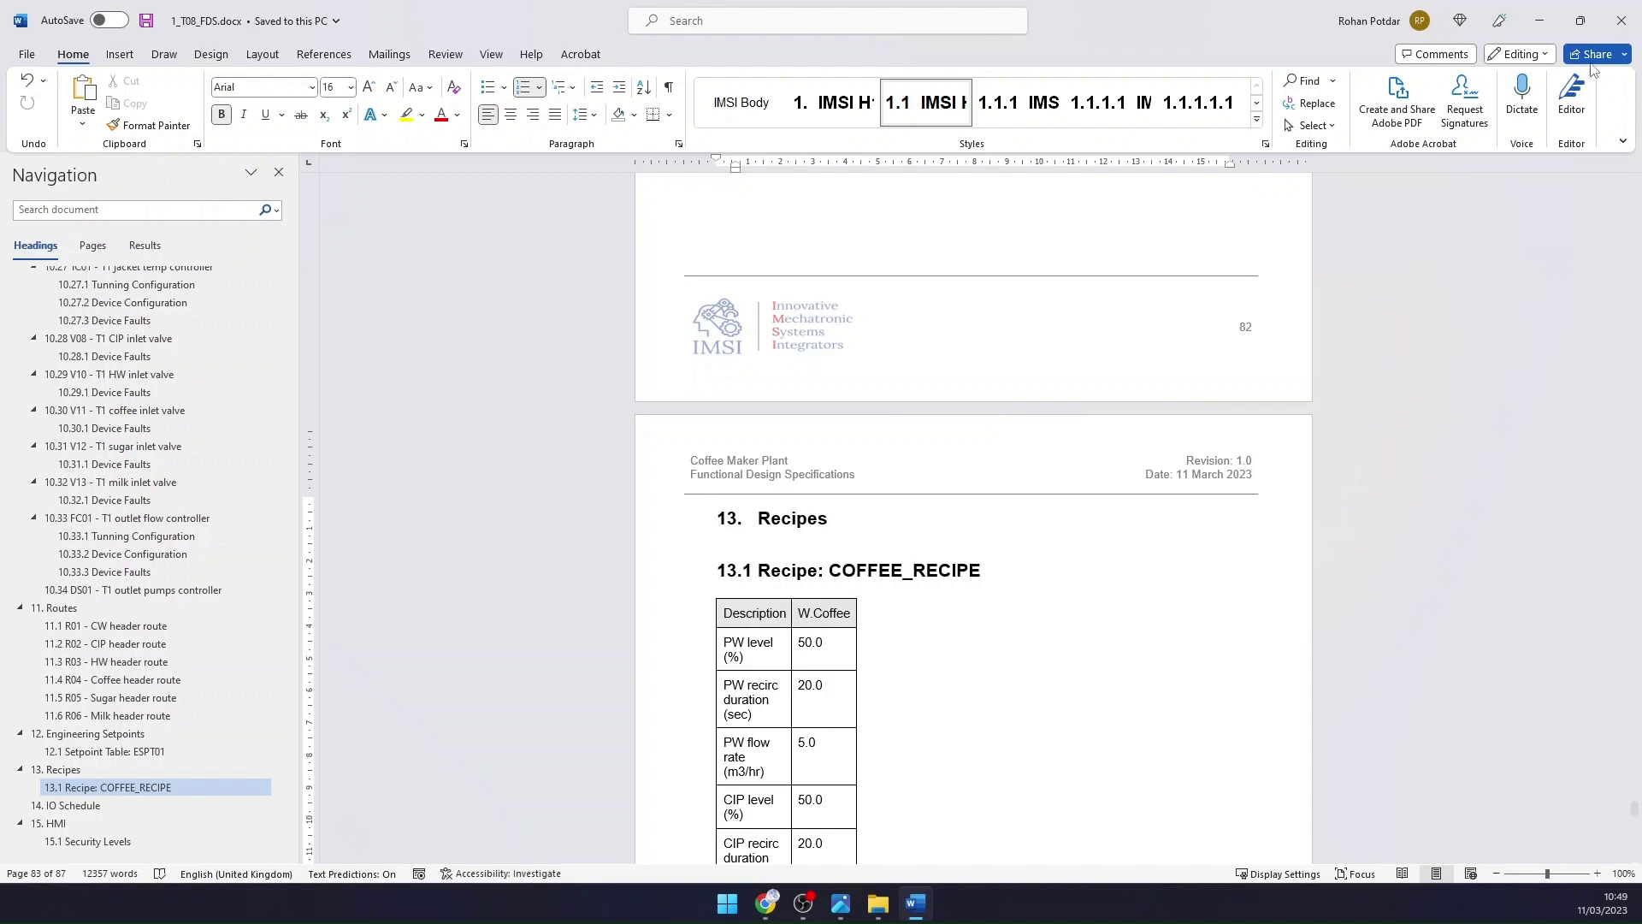
# Step: Switch to the iPSDB Downloads page, download the L5X file, and locate 1_T08_PLC_1_0.L5X in the Downloads folder
pyautogui.click(1550, 26)
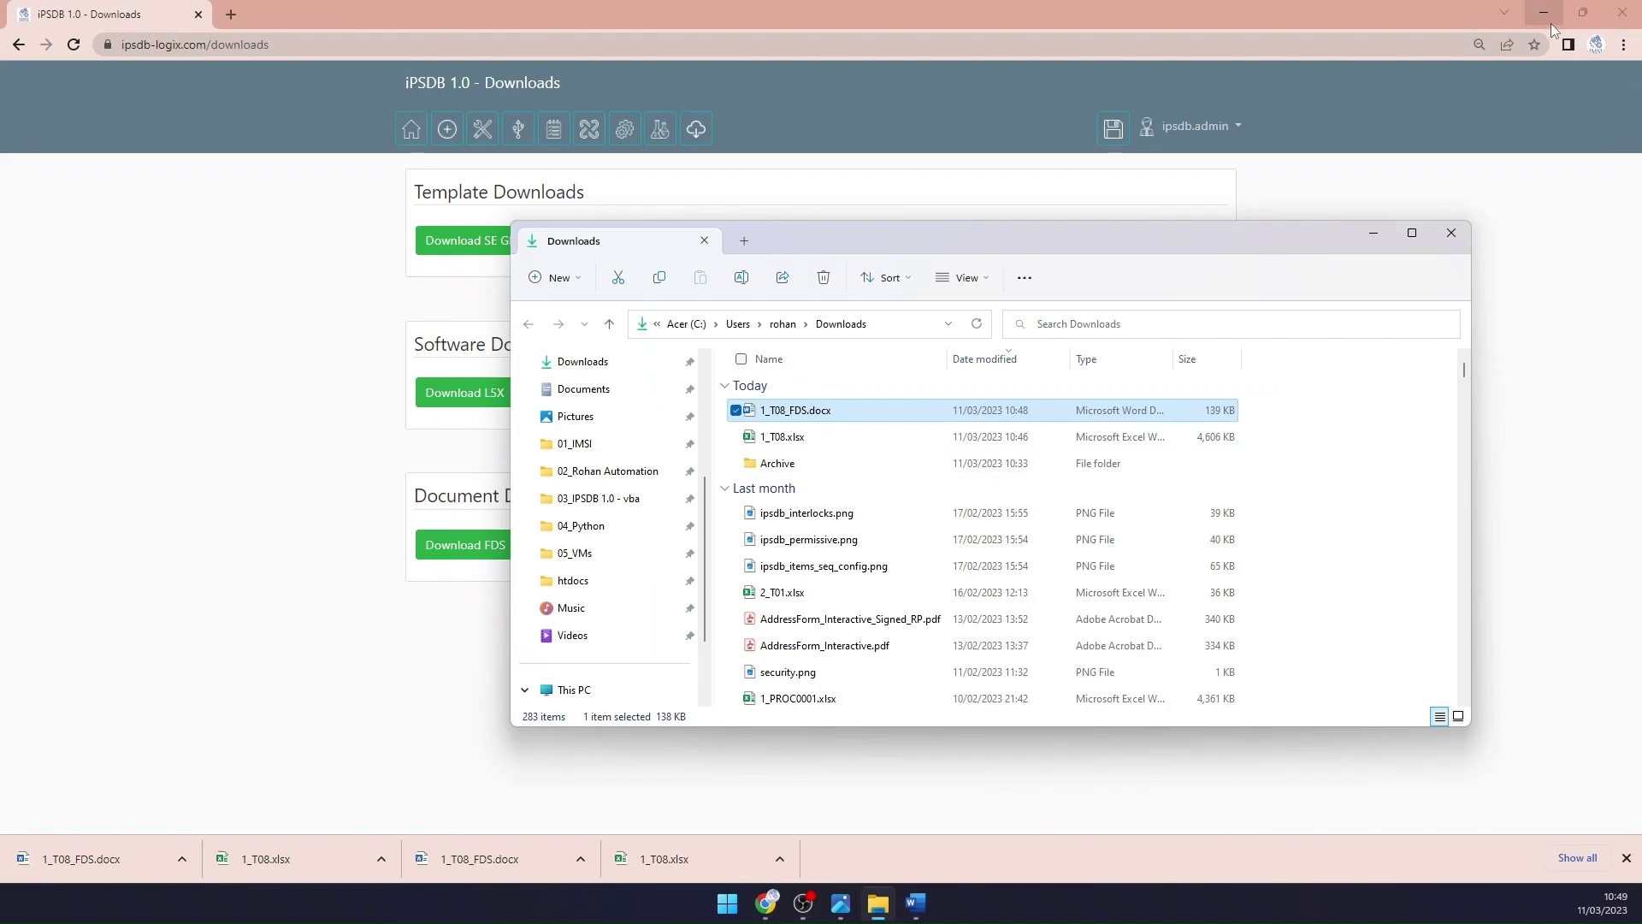
pyautogui.click(1372, 233)
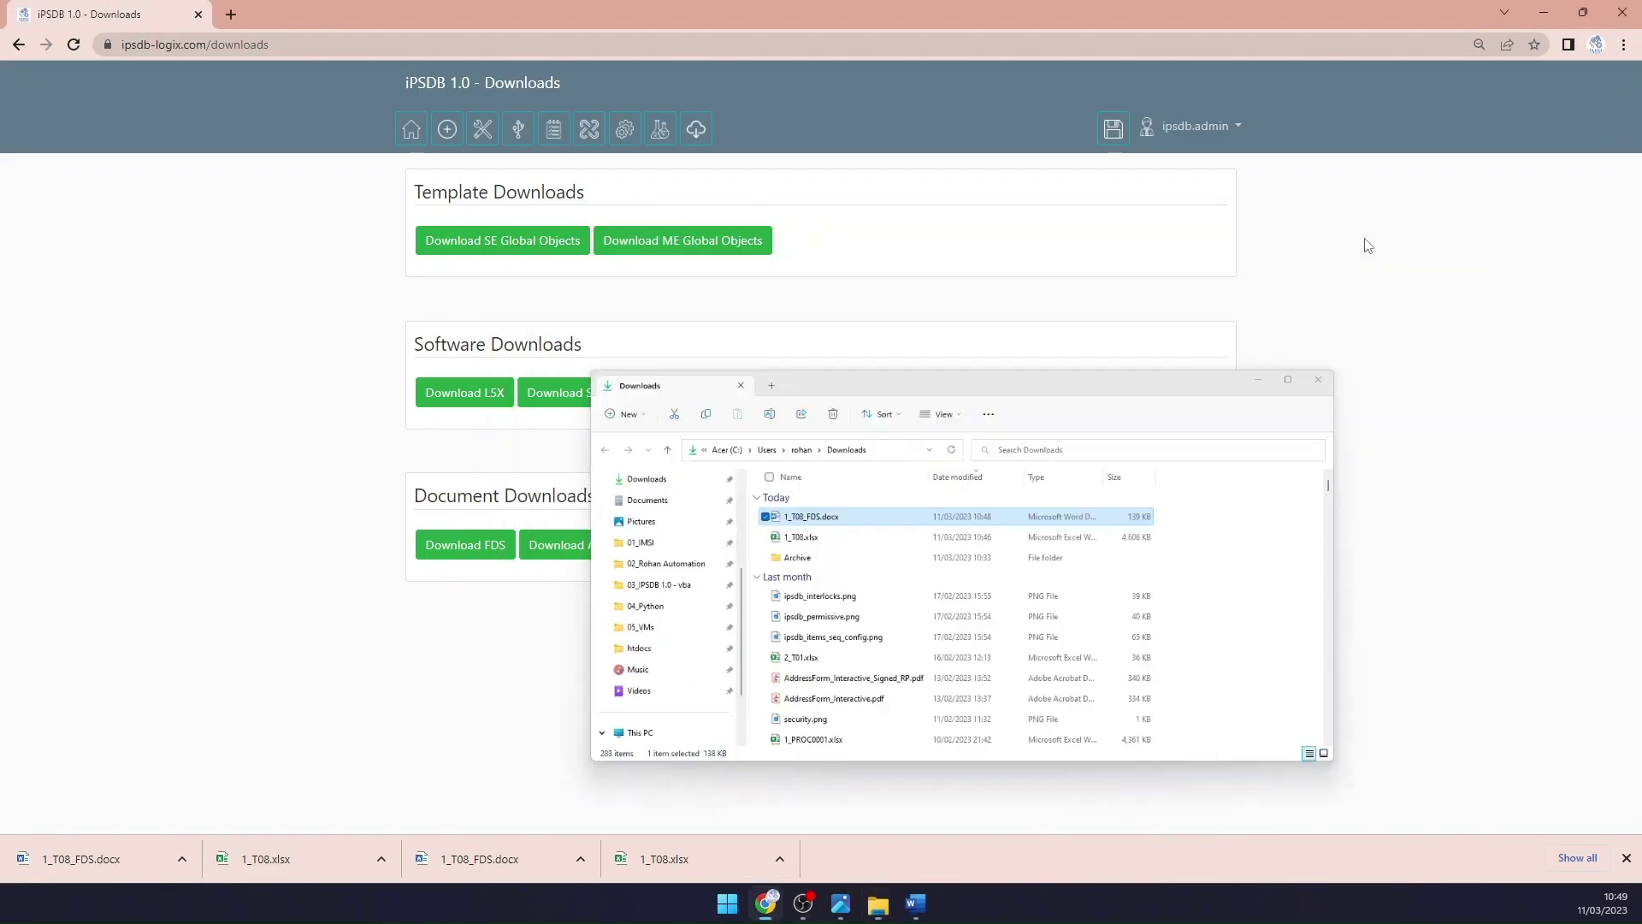
pyautogui.click(451, 399)
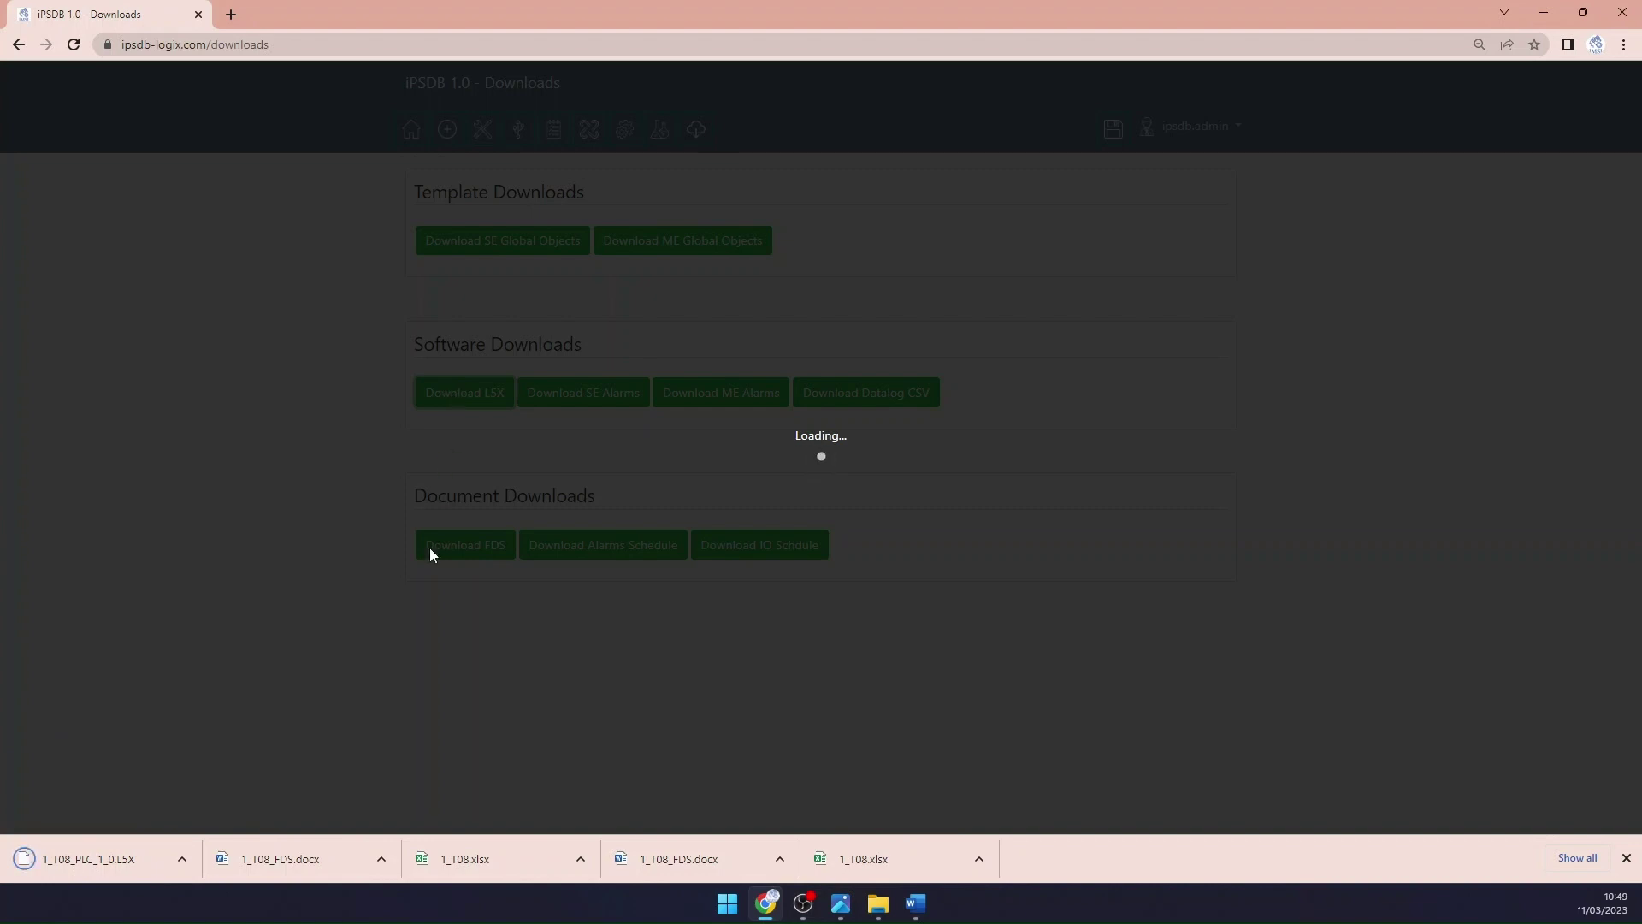
pyautogui.click(880, 905)
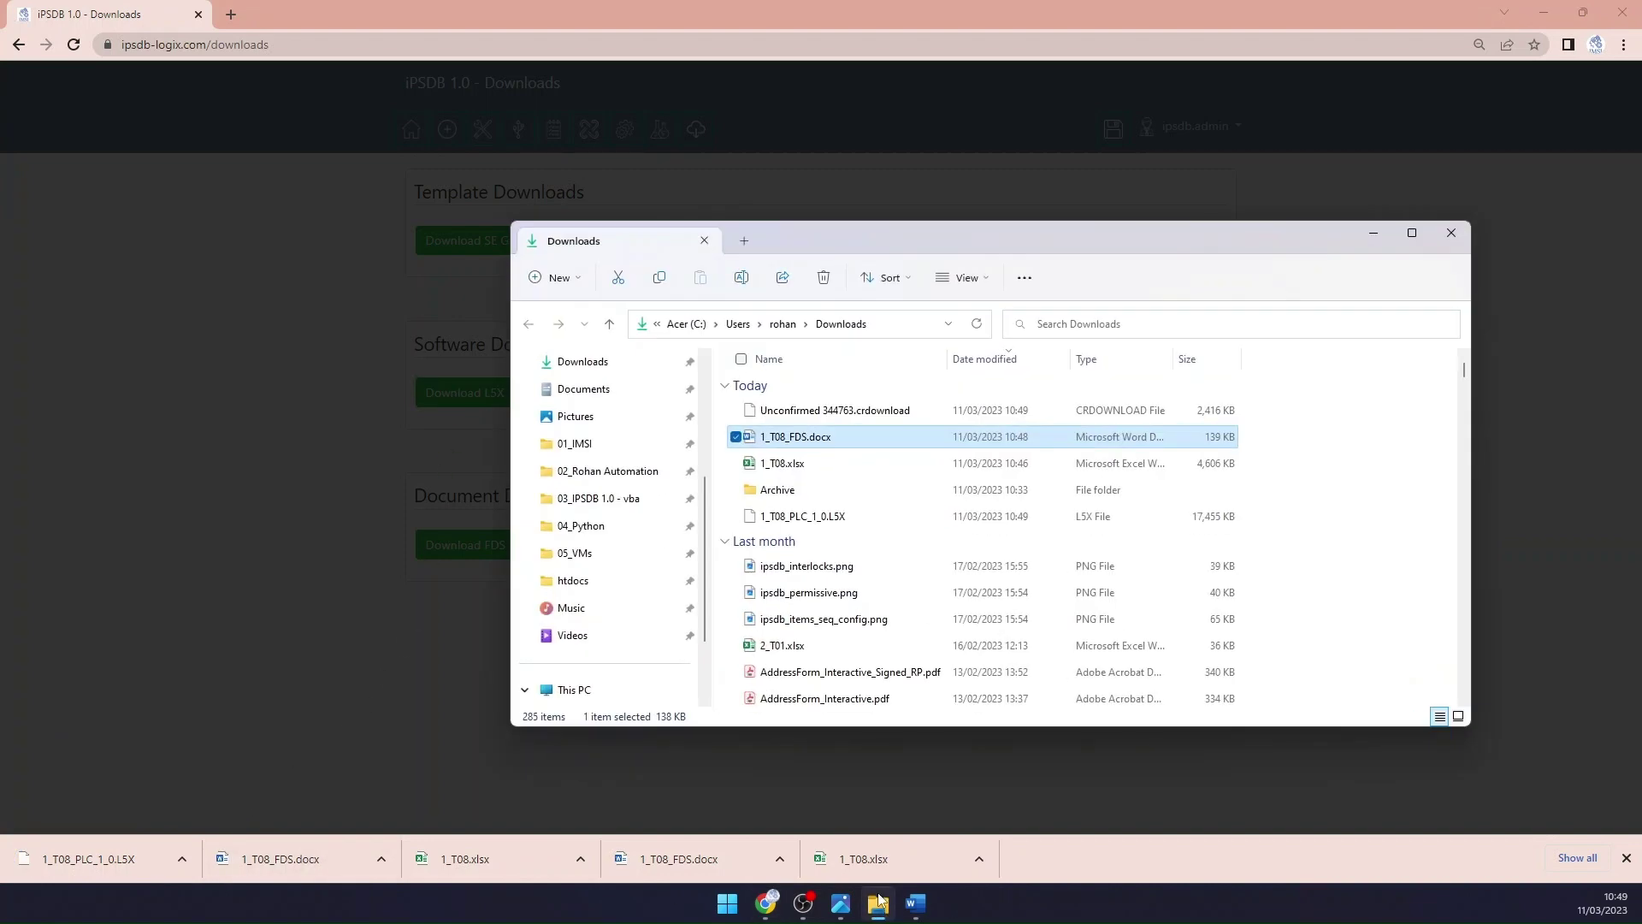
pyautogui.click(808, 517)
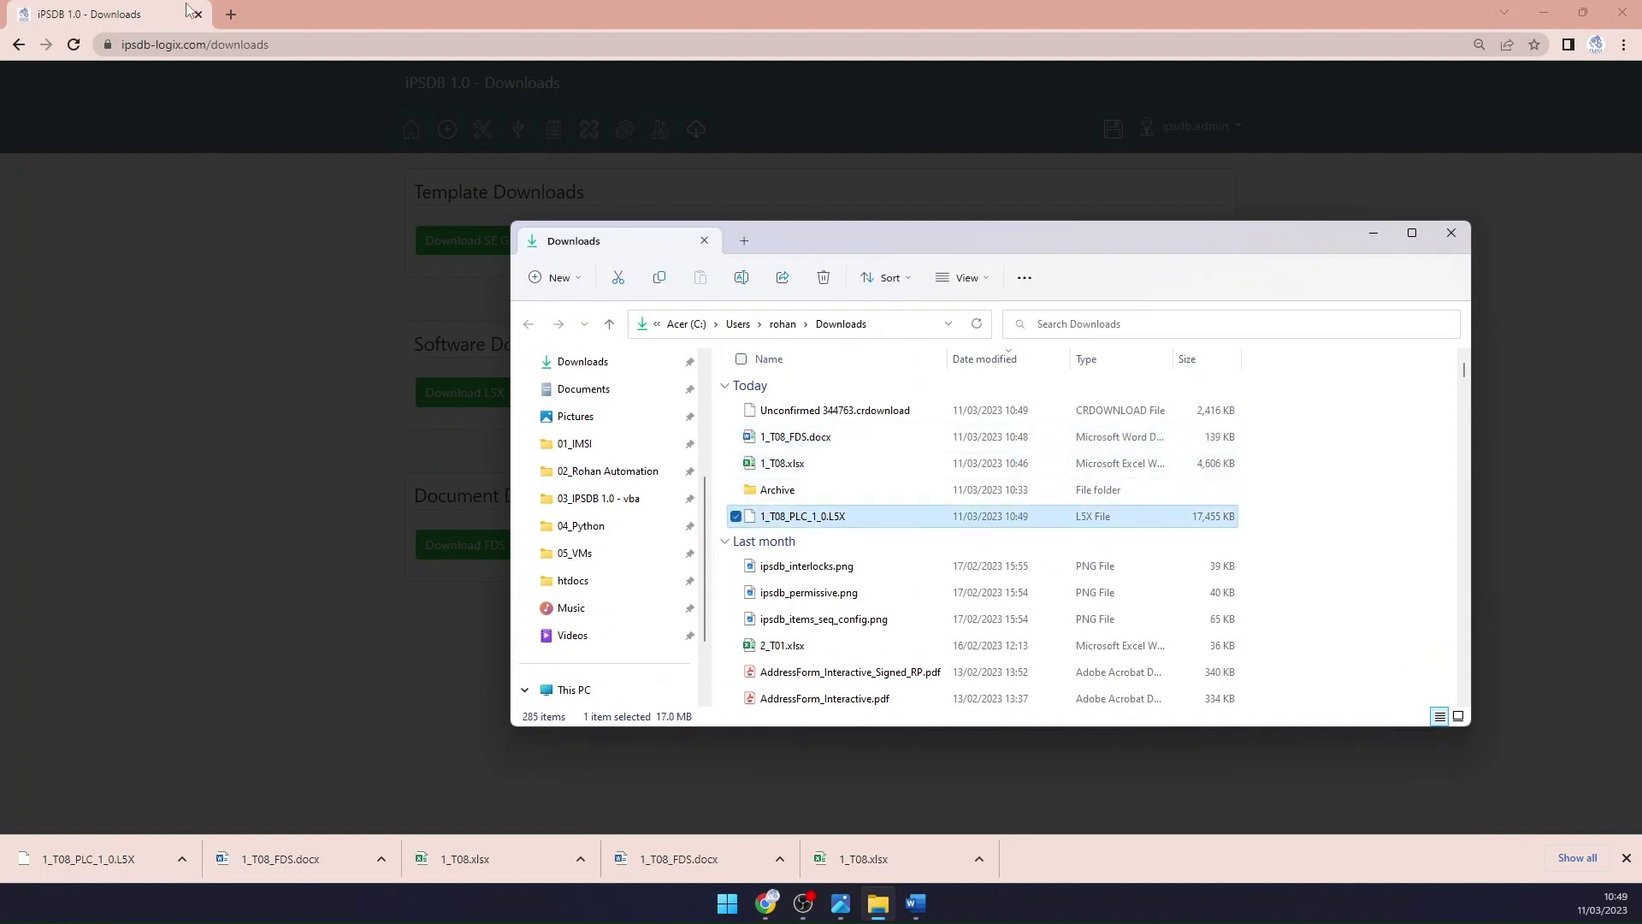
pyautogui.click(312, 231)
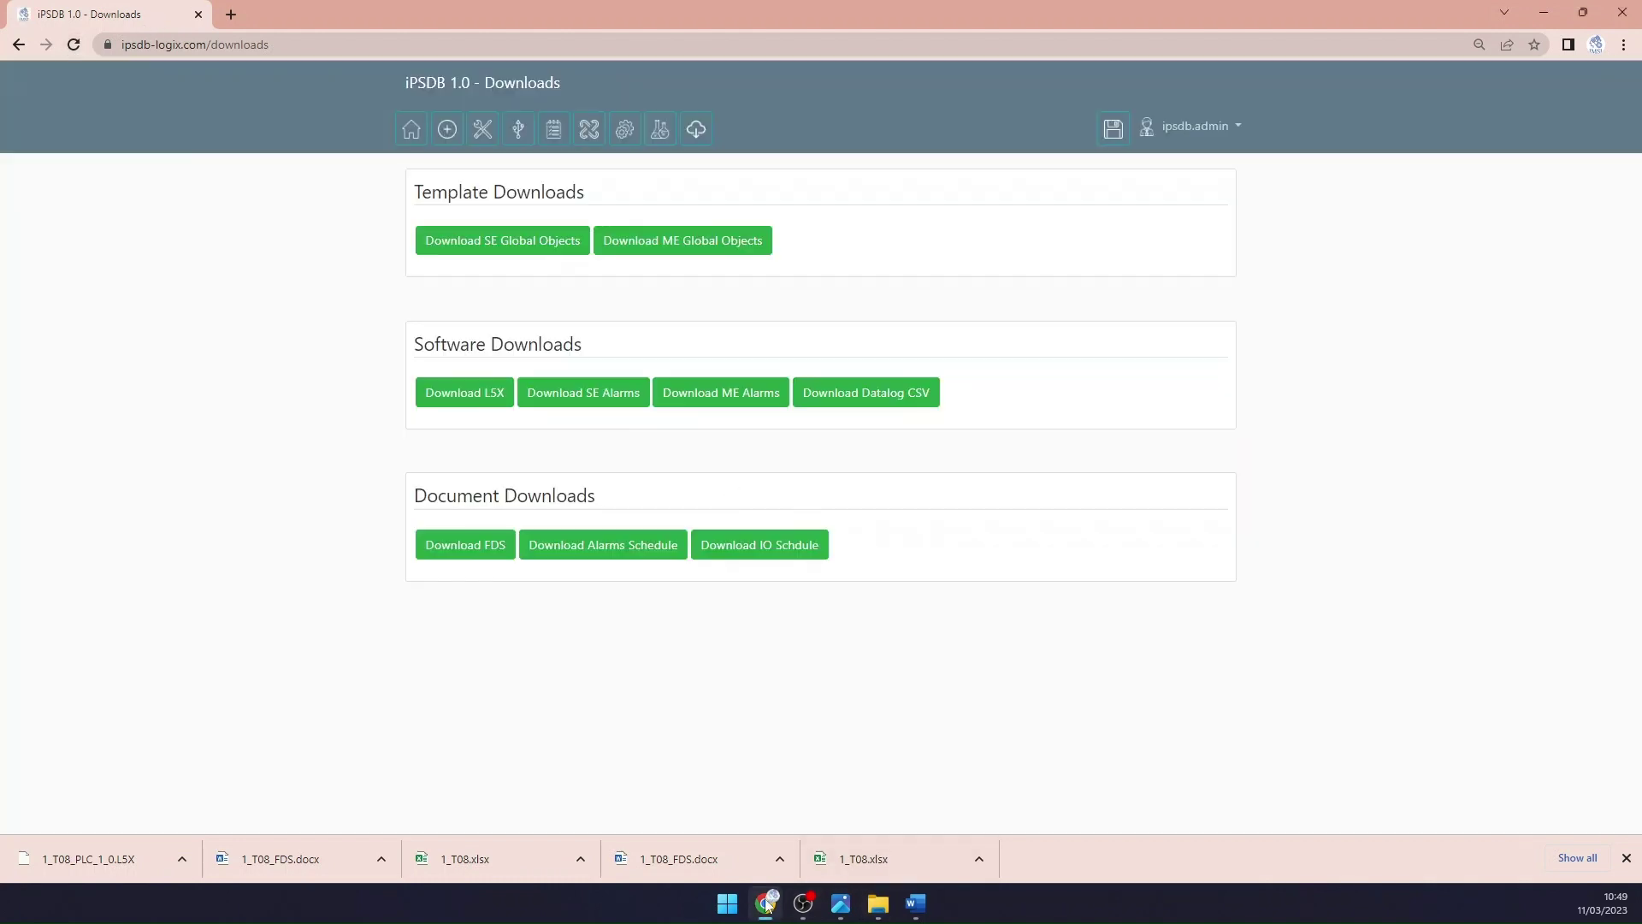
# Step: Switch to the VMware virtual machine and move the old 1_T07_PLC file from its desktop to the Recycle Bin
pyautogui.click(728, 904)
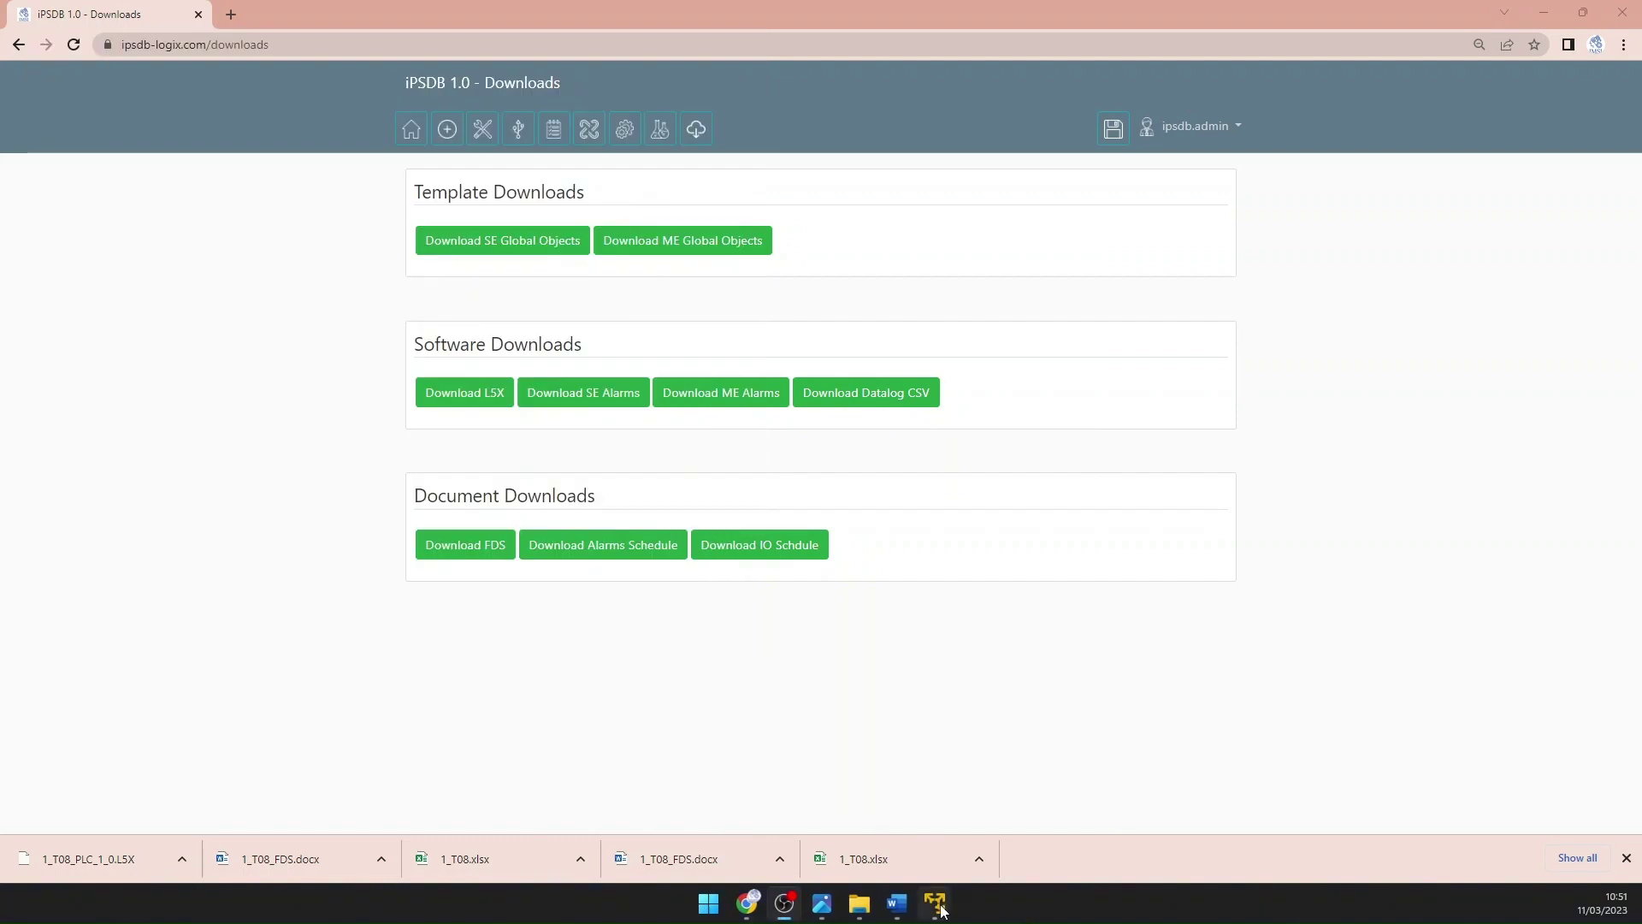
pyautogui.click(936, 903)
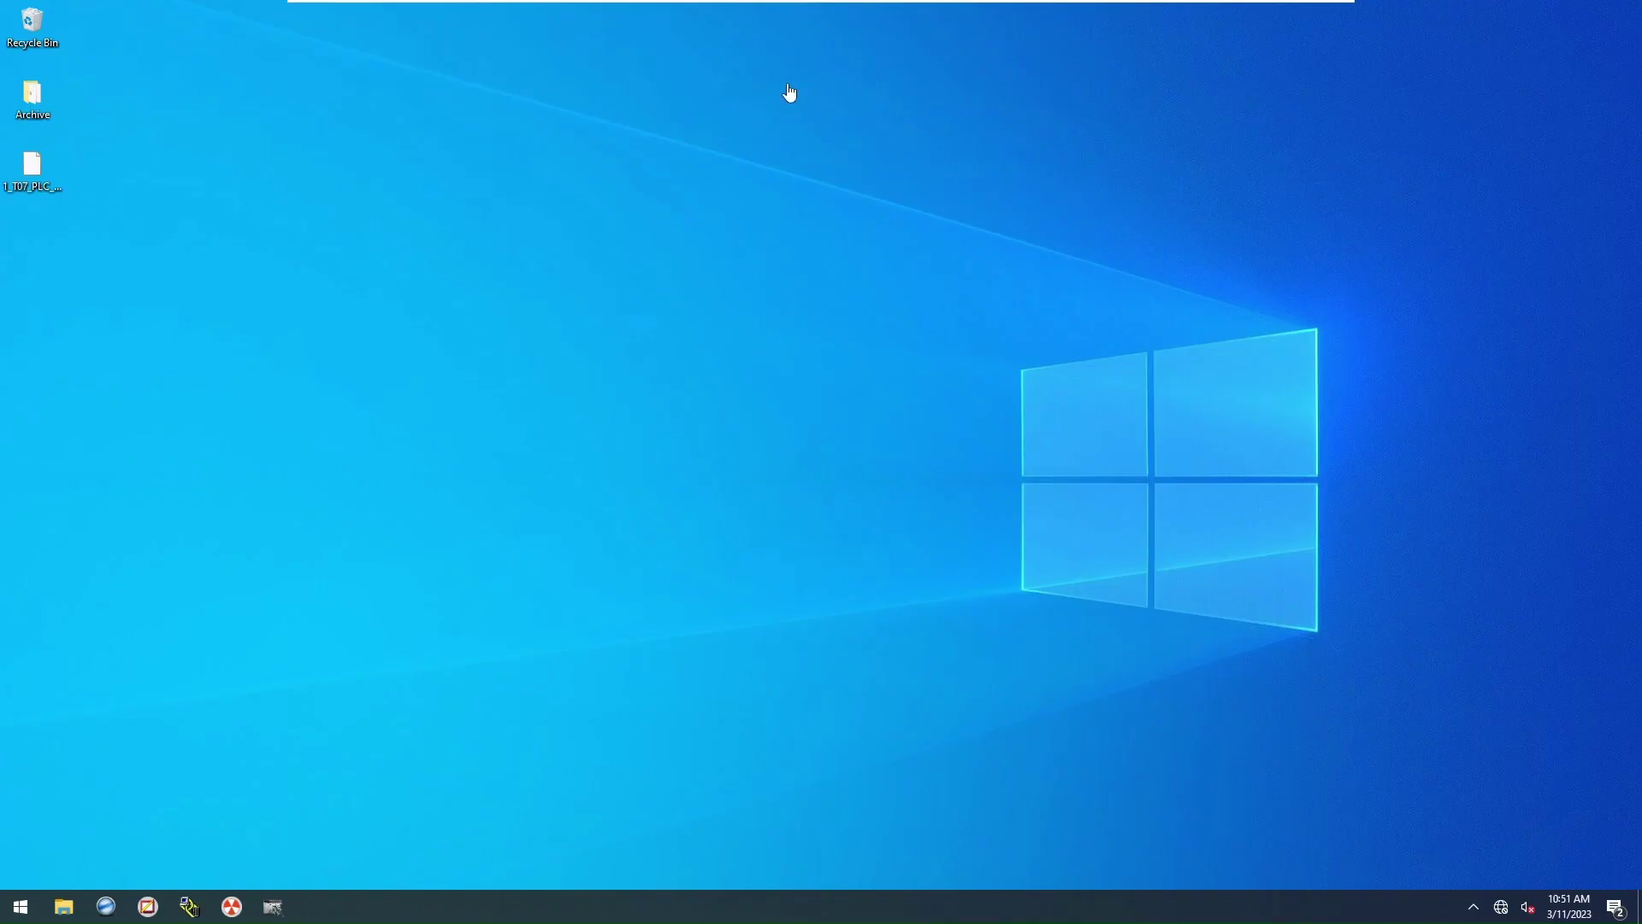
pyautogui.moveTo(30, 186); pyautogui.dragTo(31, 28)
# Step: Arrange the virtual machine beside the Downloads folder, copy 1_T08_PLC_1_0.L5X onto its desktop, and return it to full screen
pyautogui.moveTo(917, 4)
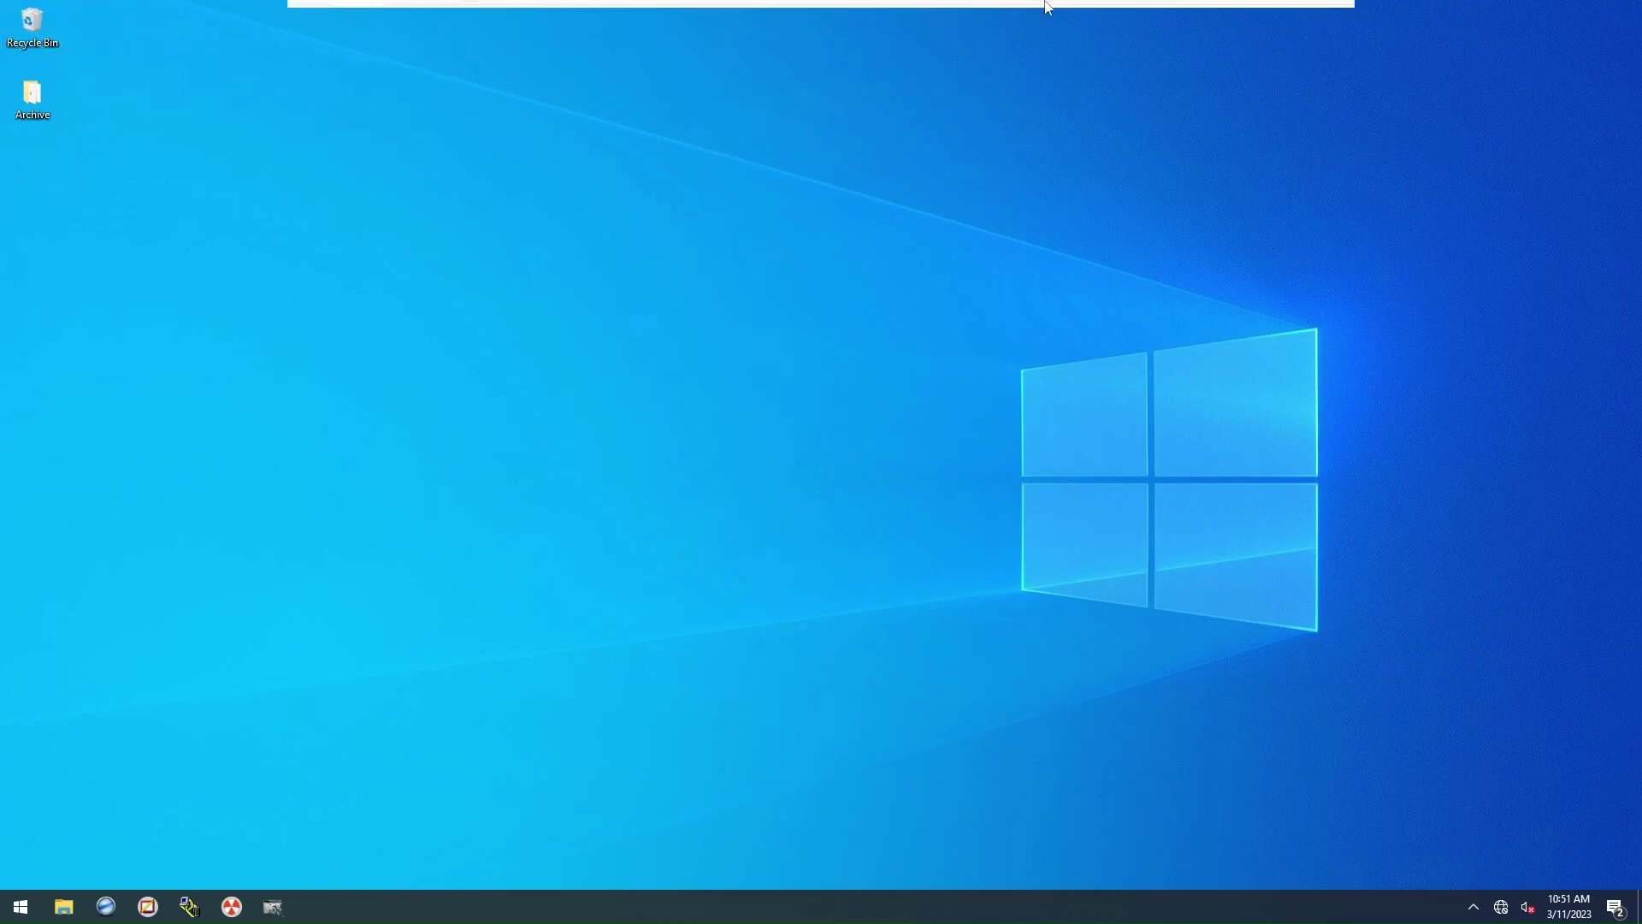
pyautogui.click(1314, 11)
pyautogui.moveTo(314, 41); pyautogui.dragTo(1040, 168)
pyautogui.click(861, 902)
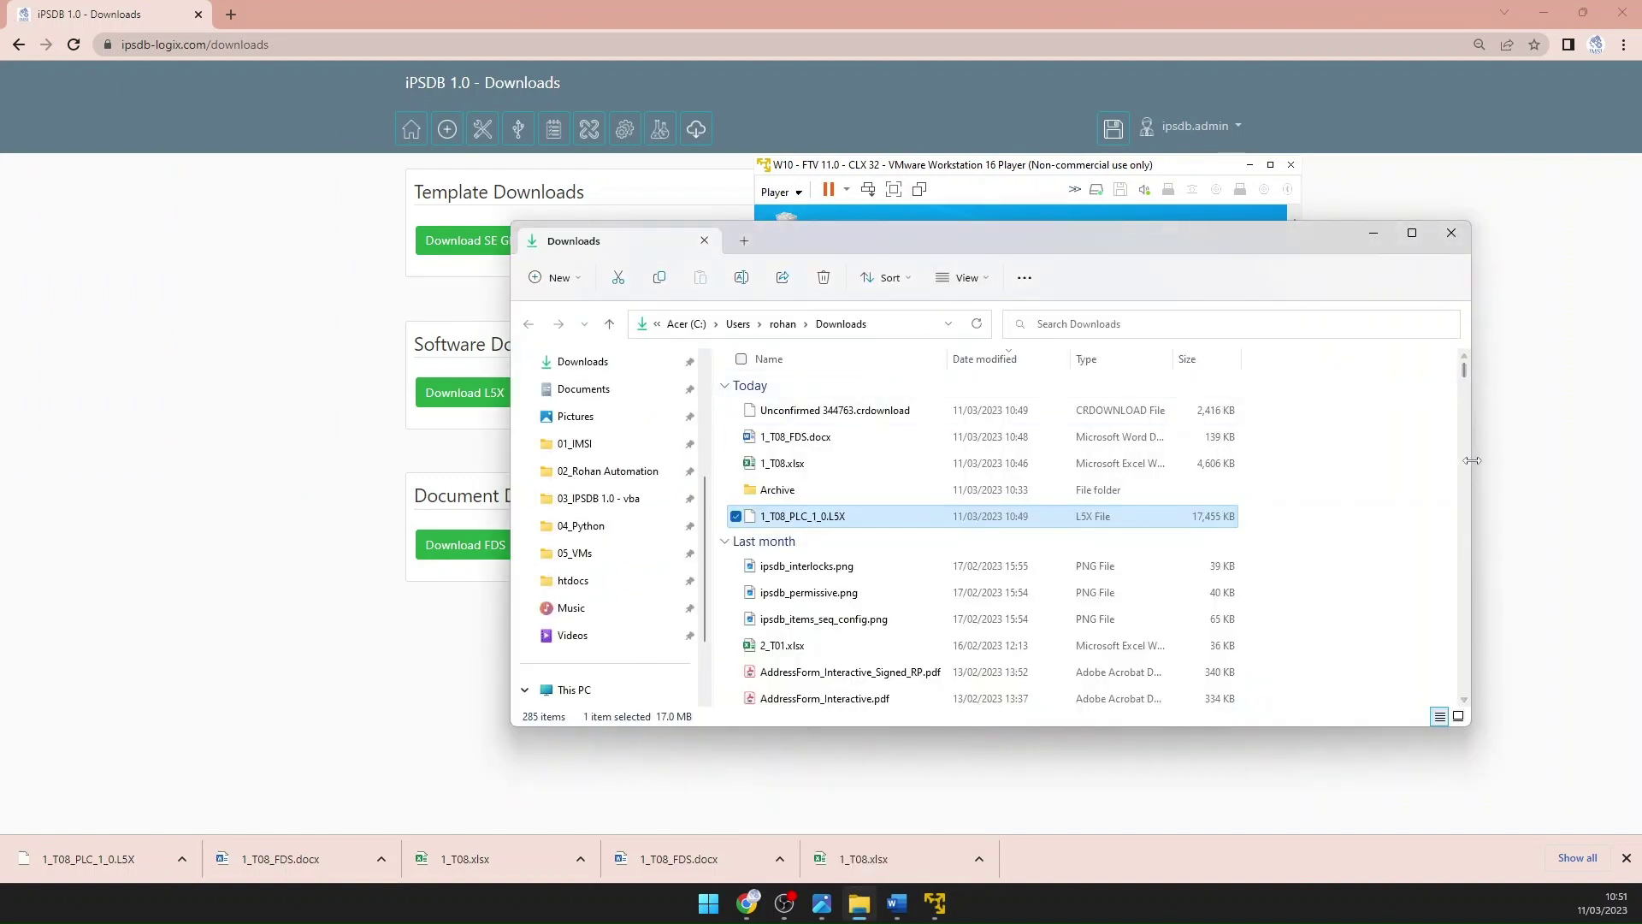
pyautogui.moveTo(1469, 460); pyautogui.dragTo(1077, 435)
pyautogui.moveTo(773, 238); pyautogui.dragTo(382, 181)
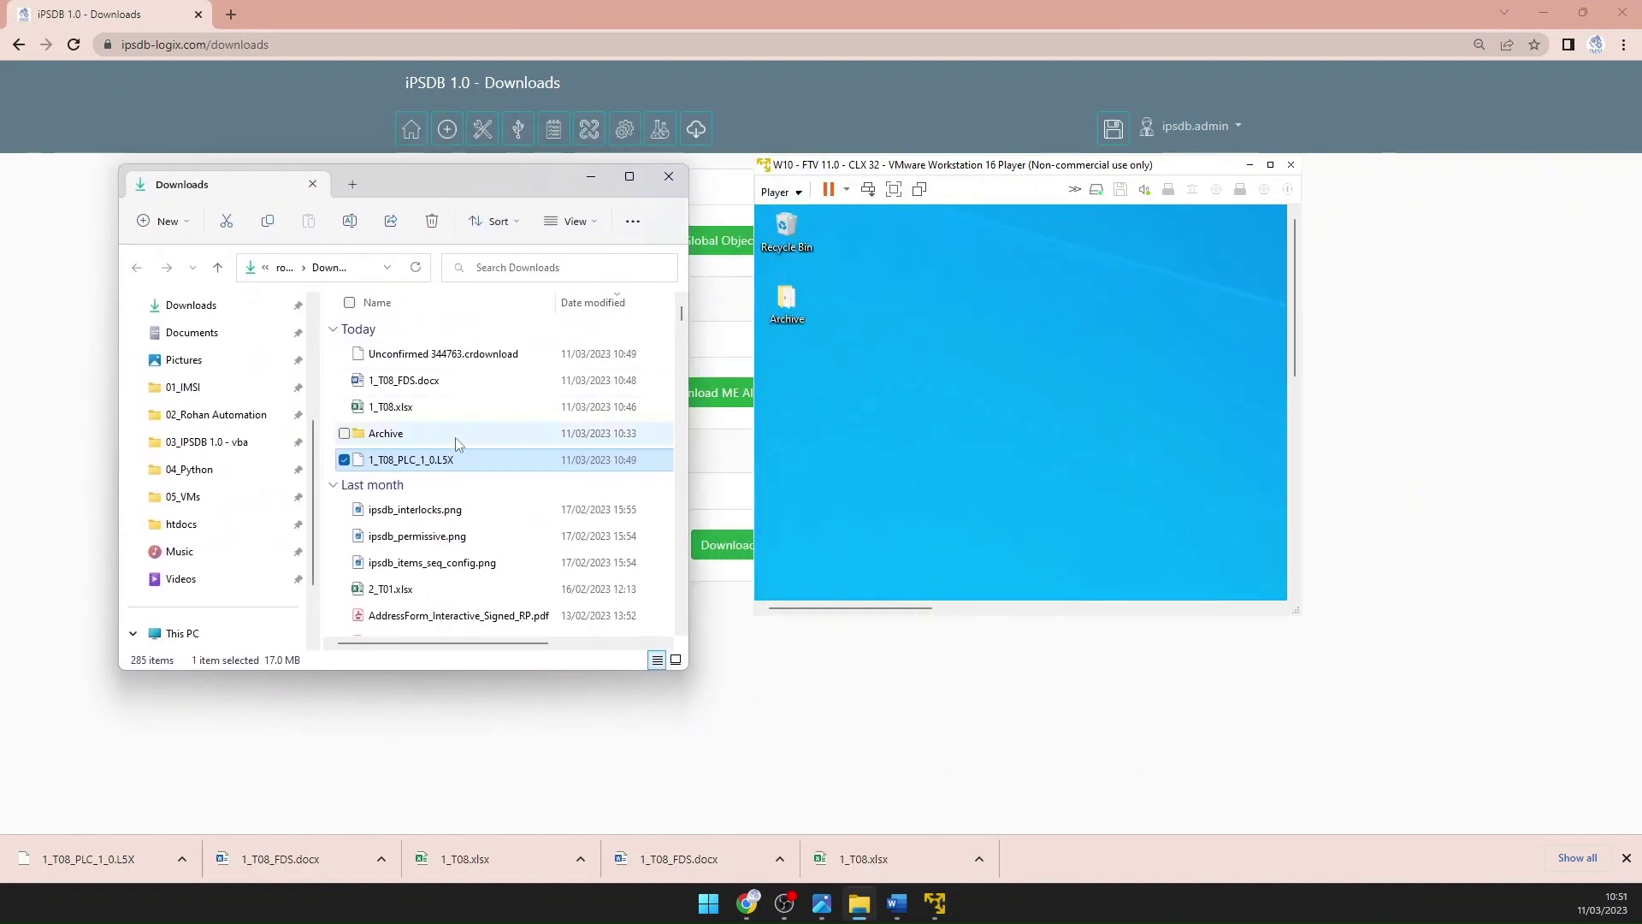
pyautogui.moveTo(401, 462); pyautogui.dragTo(990, 435)
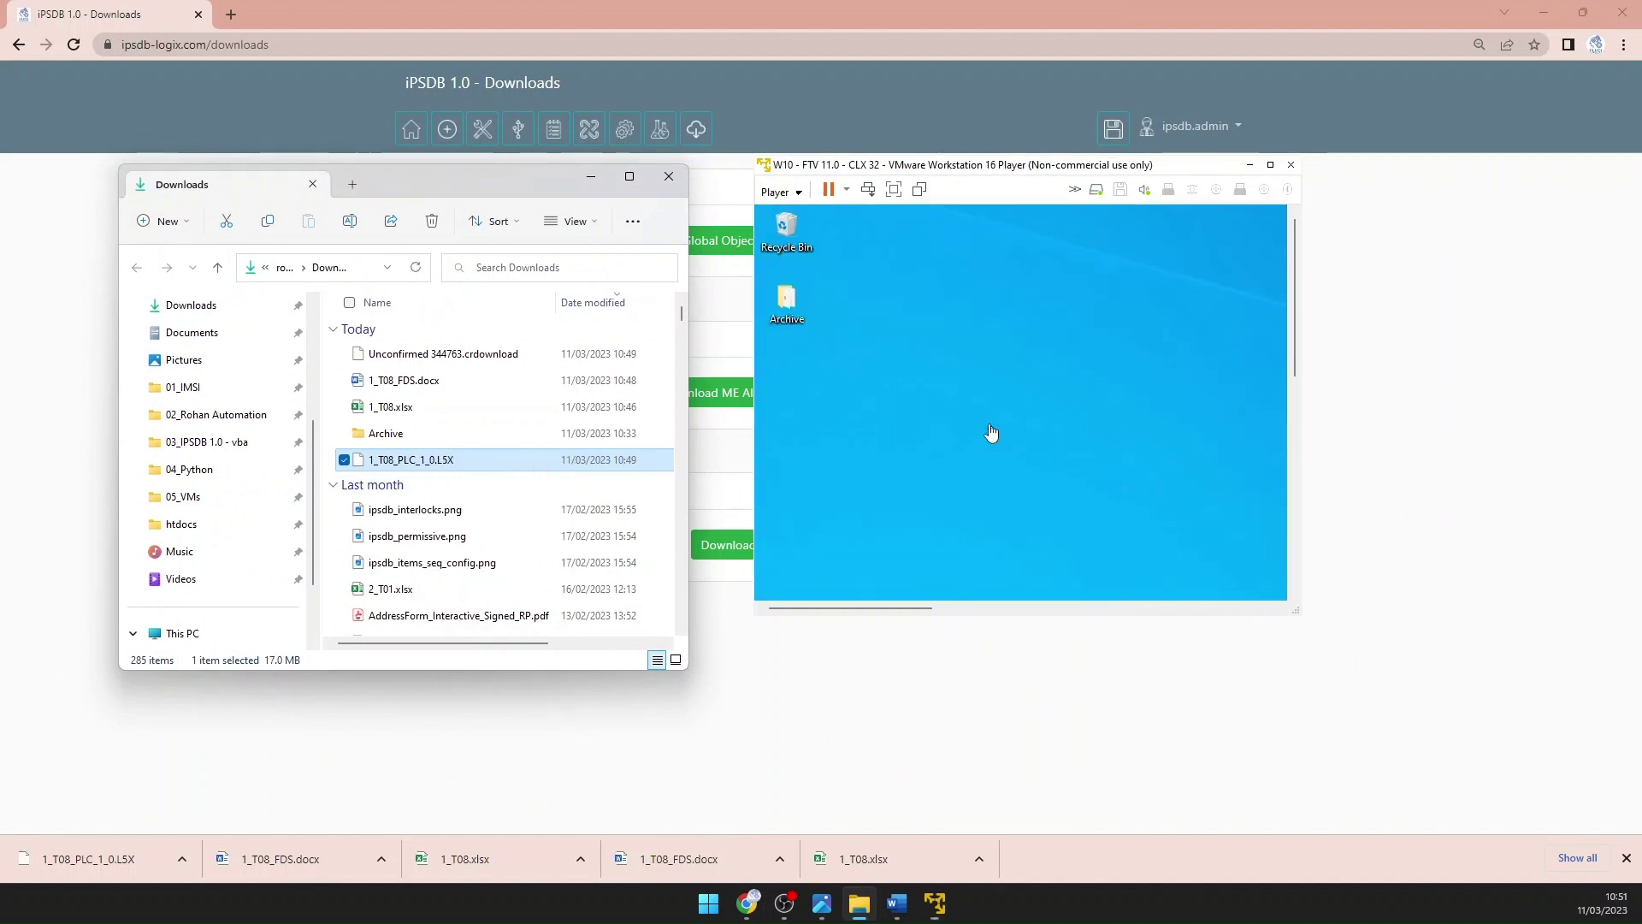
pyautogui.click(894, 189)
pyautogui.click(323, 740)
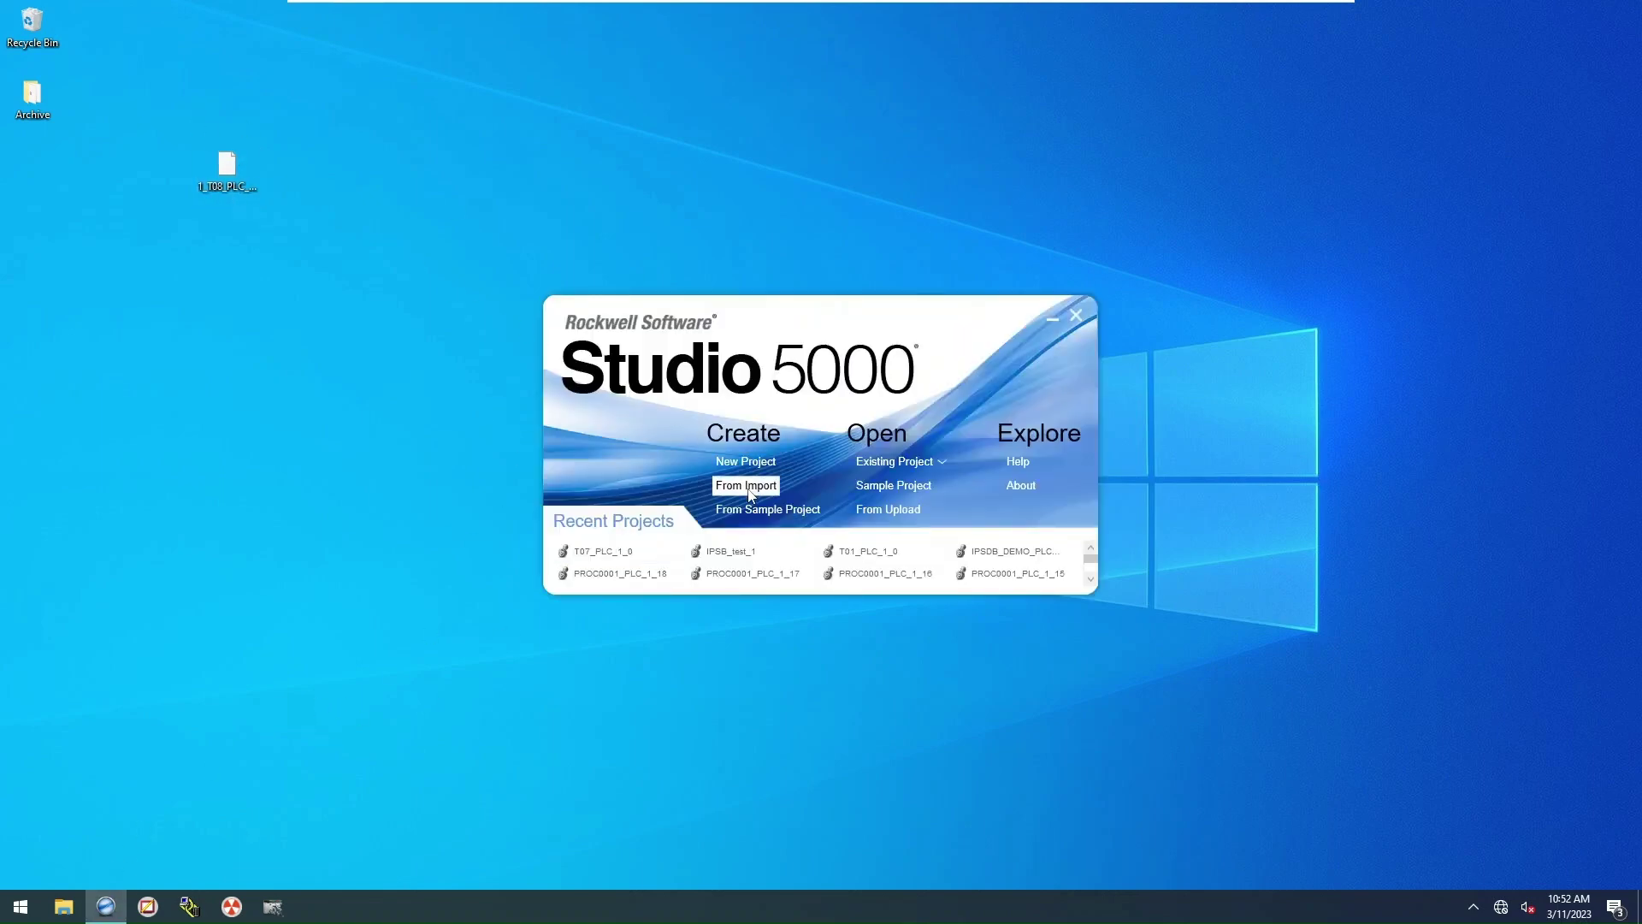
pyautogui.click(750, 493)
pyautogui.click(894, 403)
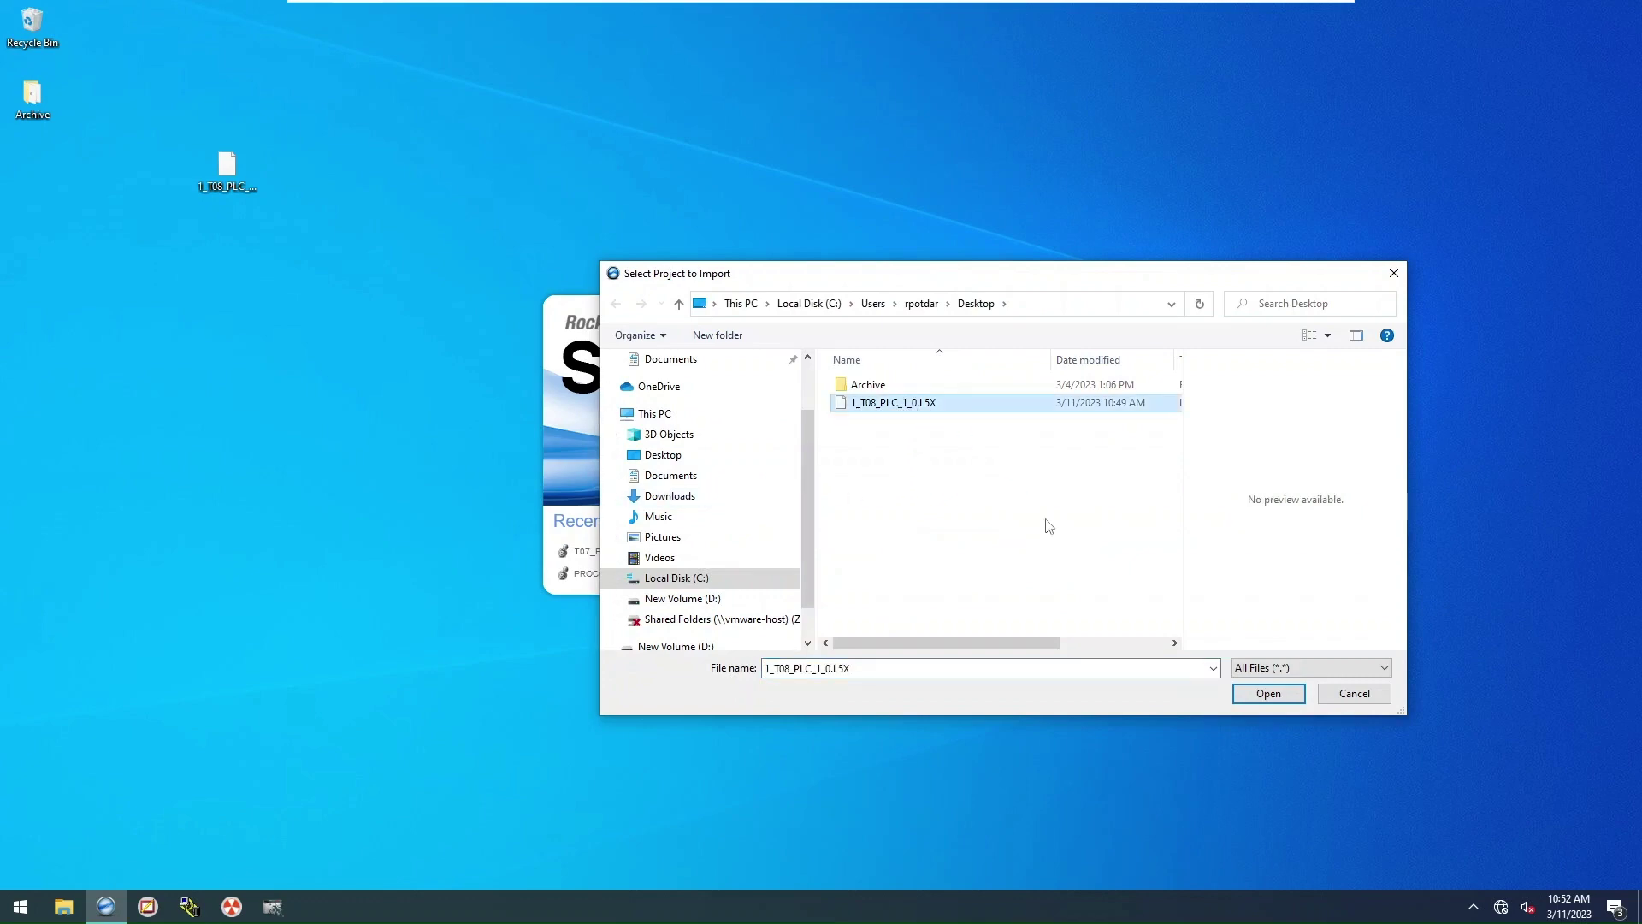
pyautogui.click(1240, 693)
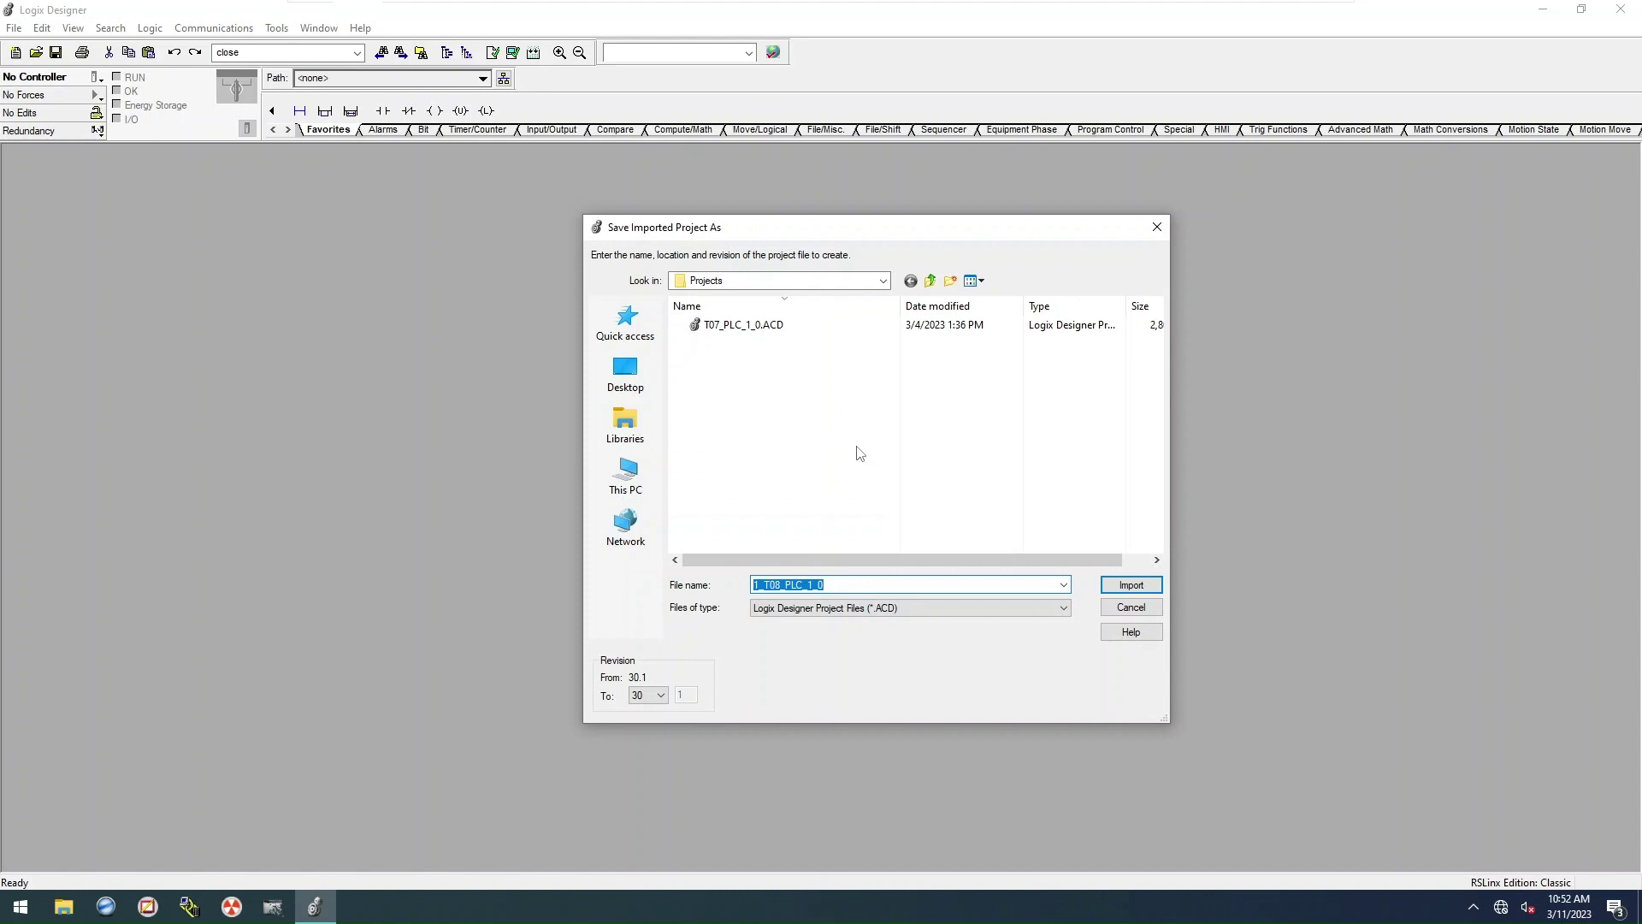
pyautogui.click(625, 372)
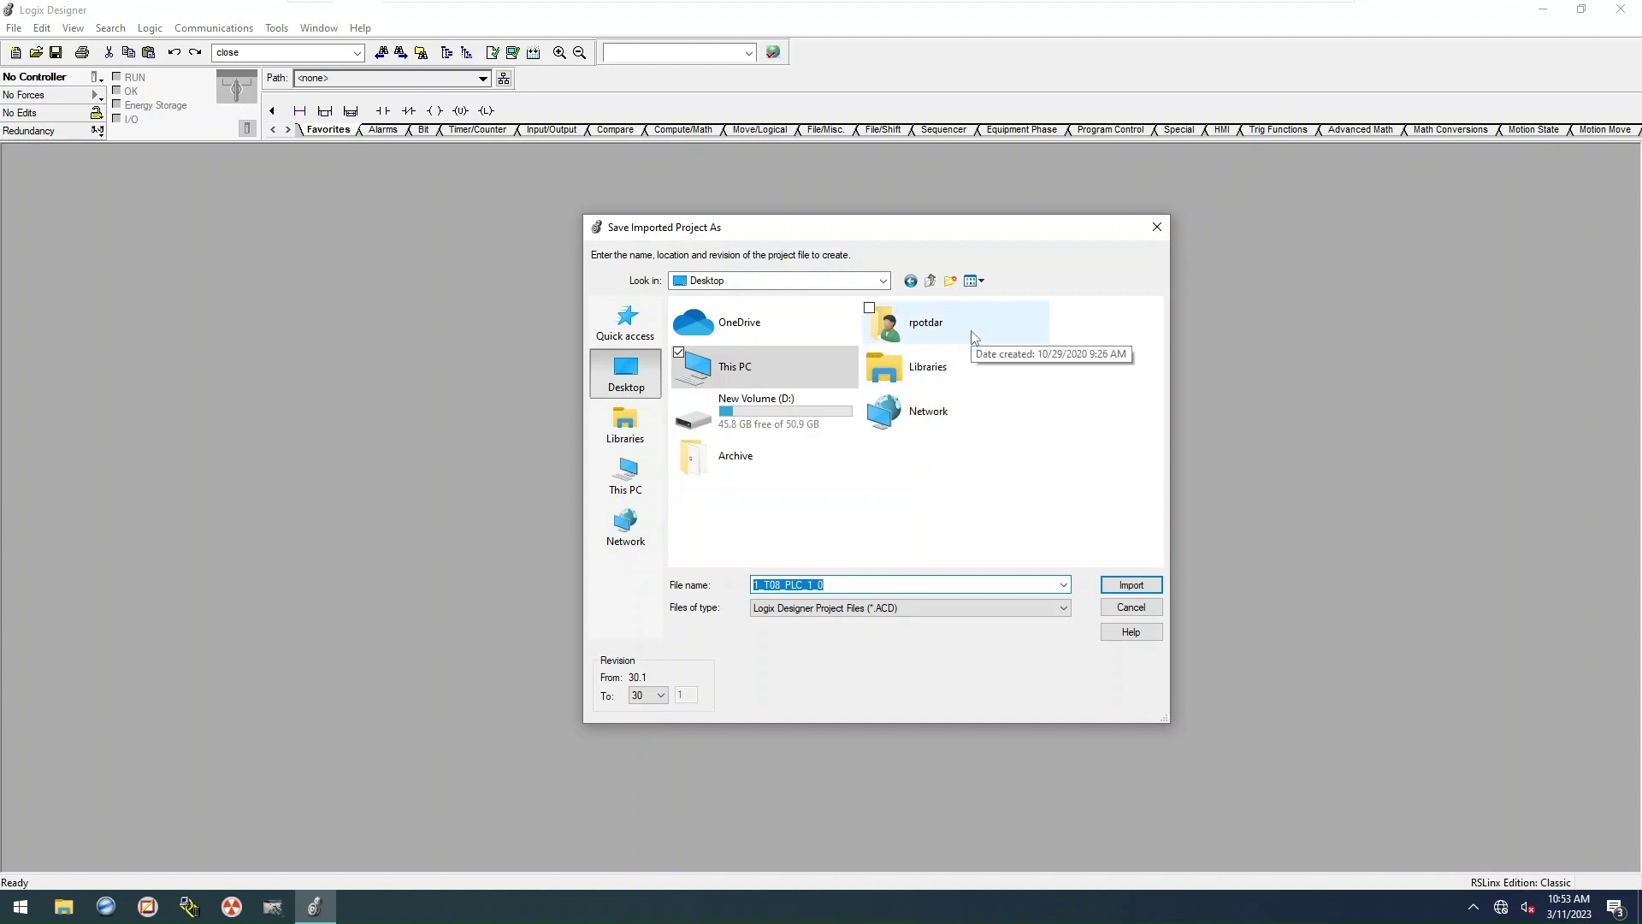
pyautogui.click(1156, 613)
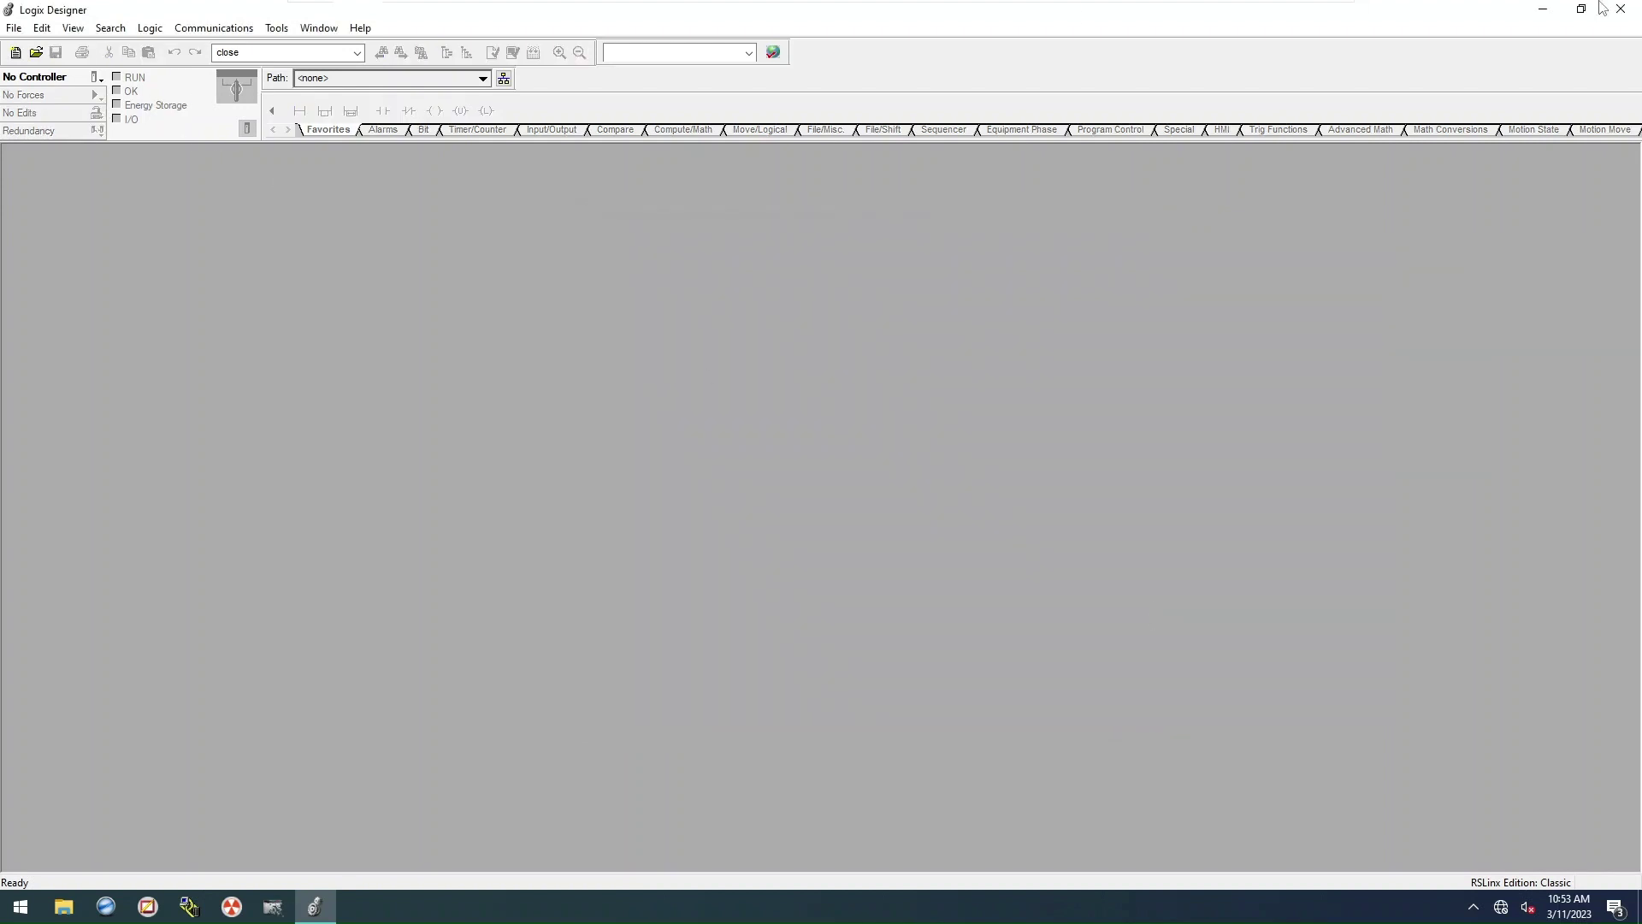
pyautogui.click(1608, 8)
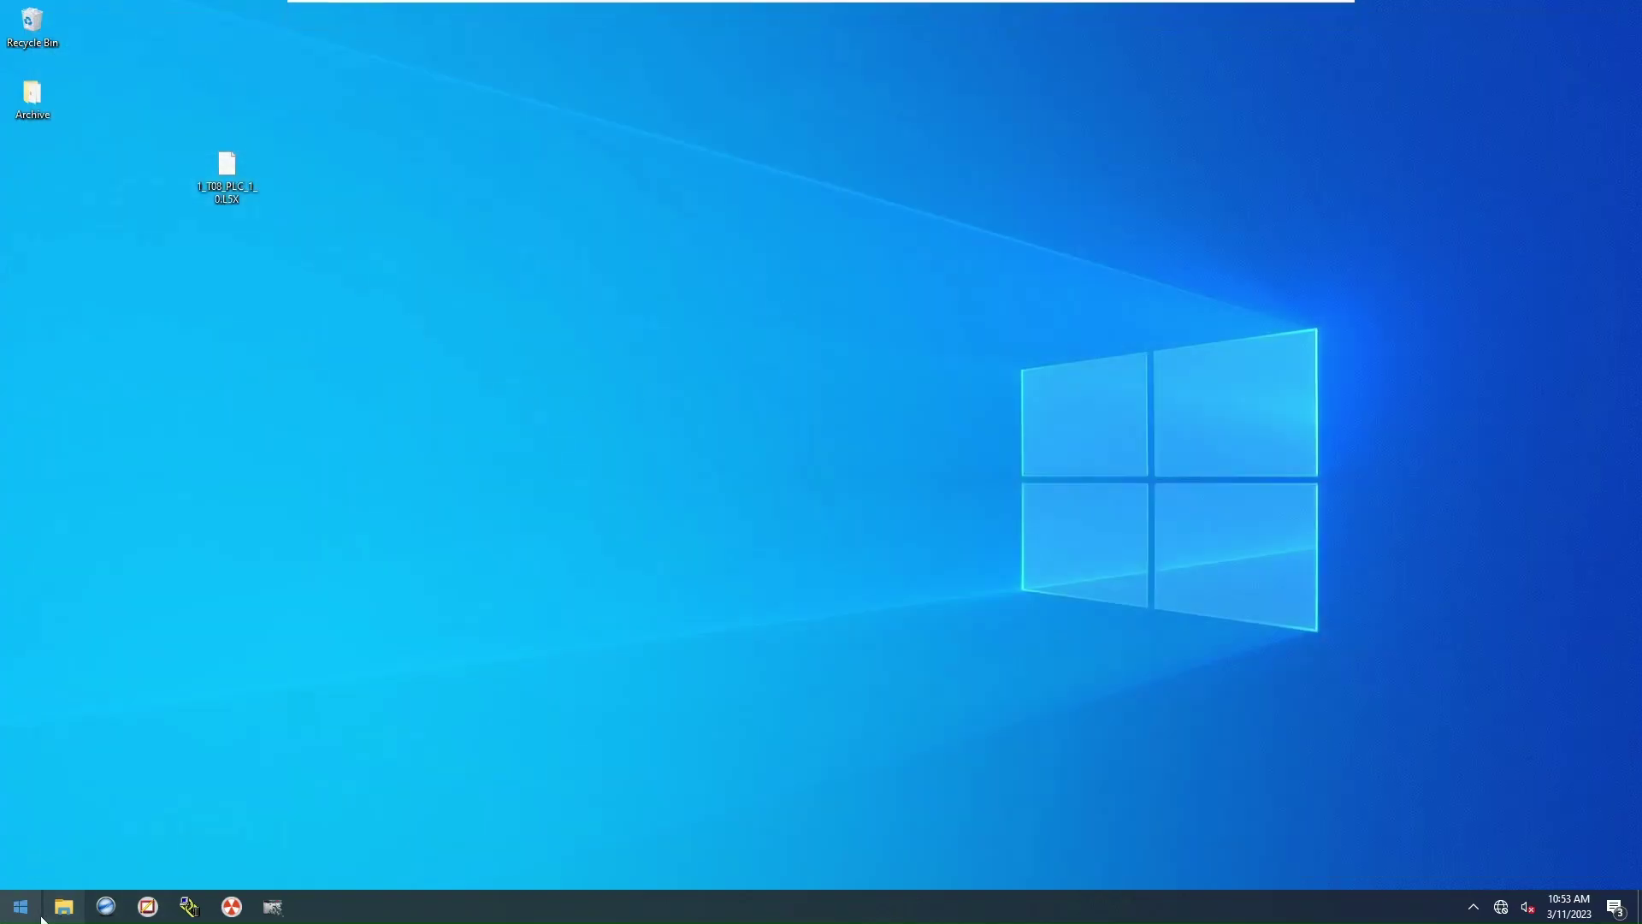
# Step: Import 1_T08_PLC_1_0.L5X in Studio 5000 as project T08_PLC_1_0 in the Projects folder, and verify the controller
pyautogui.click(105, 905)
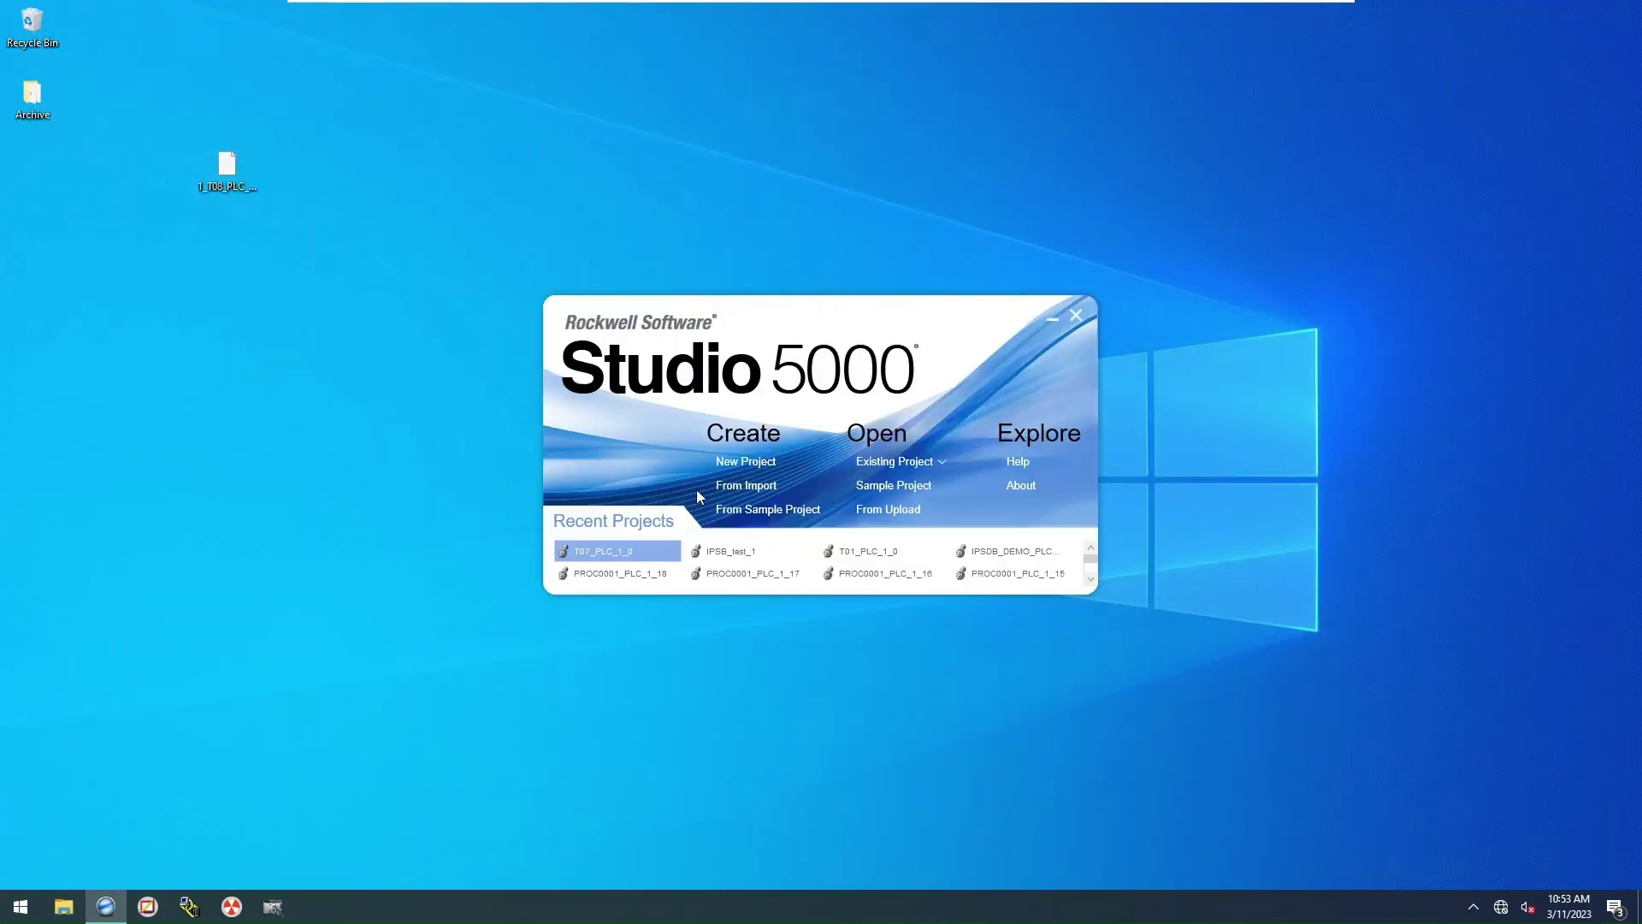
pyautogui.click(745, 485)
pyautogui.click(896, 405)
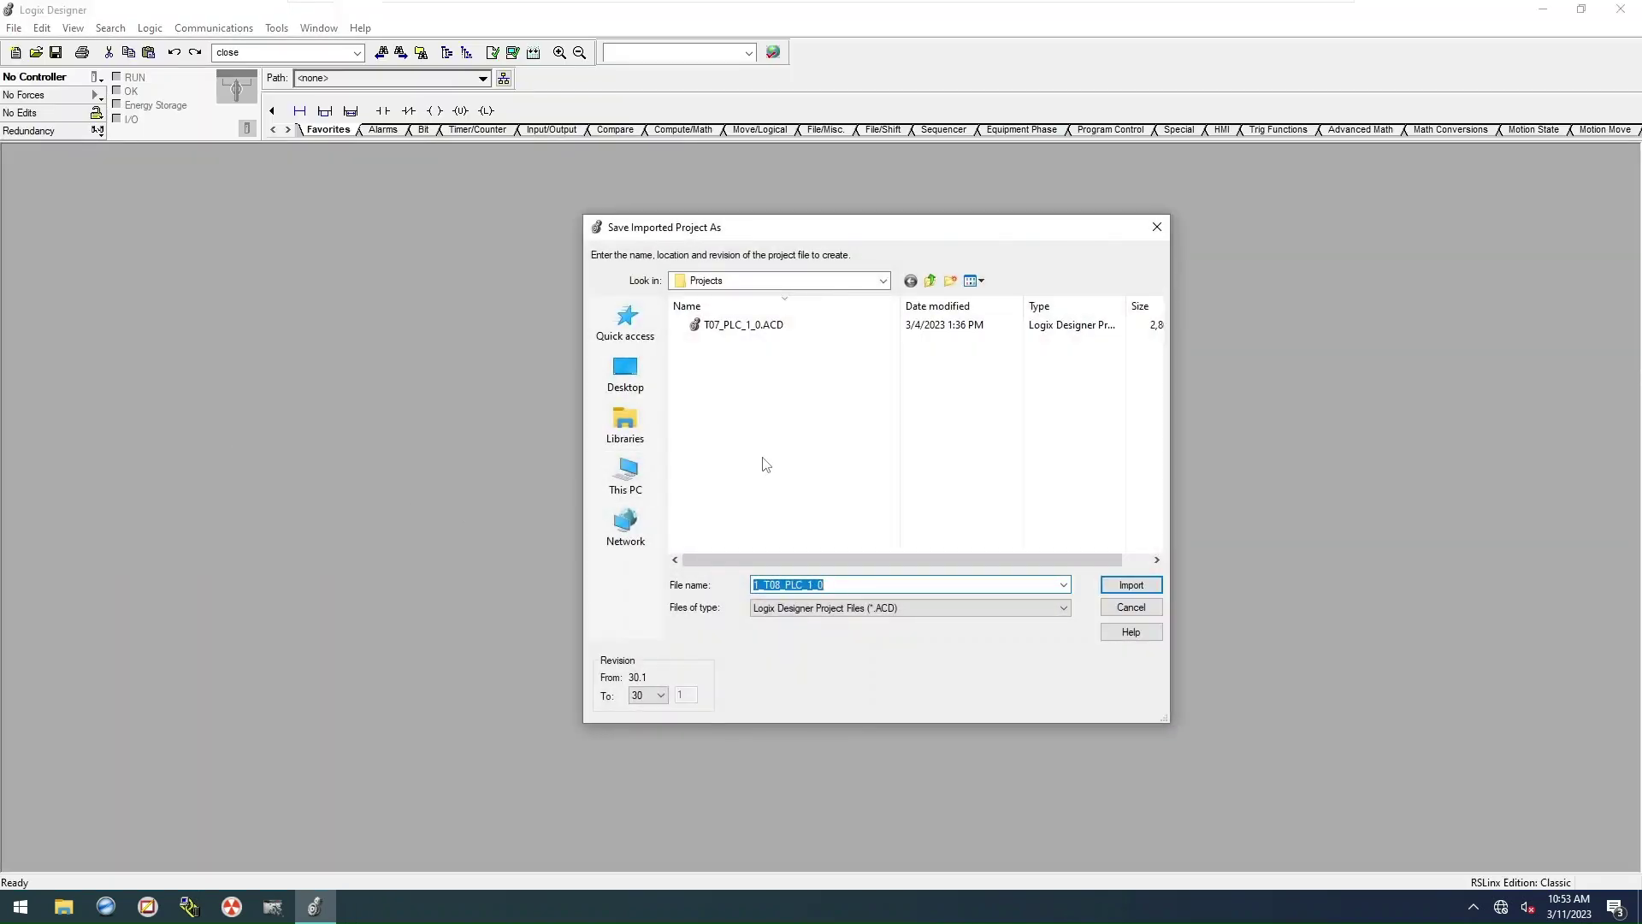
pyautogui.click(756, 584)
pyautogui.press('BackSpace')
pyautogui.press('BackSpace')
pyautogui.click(1133, 585)
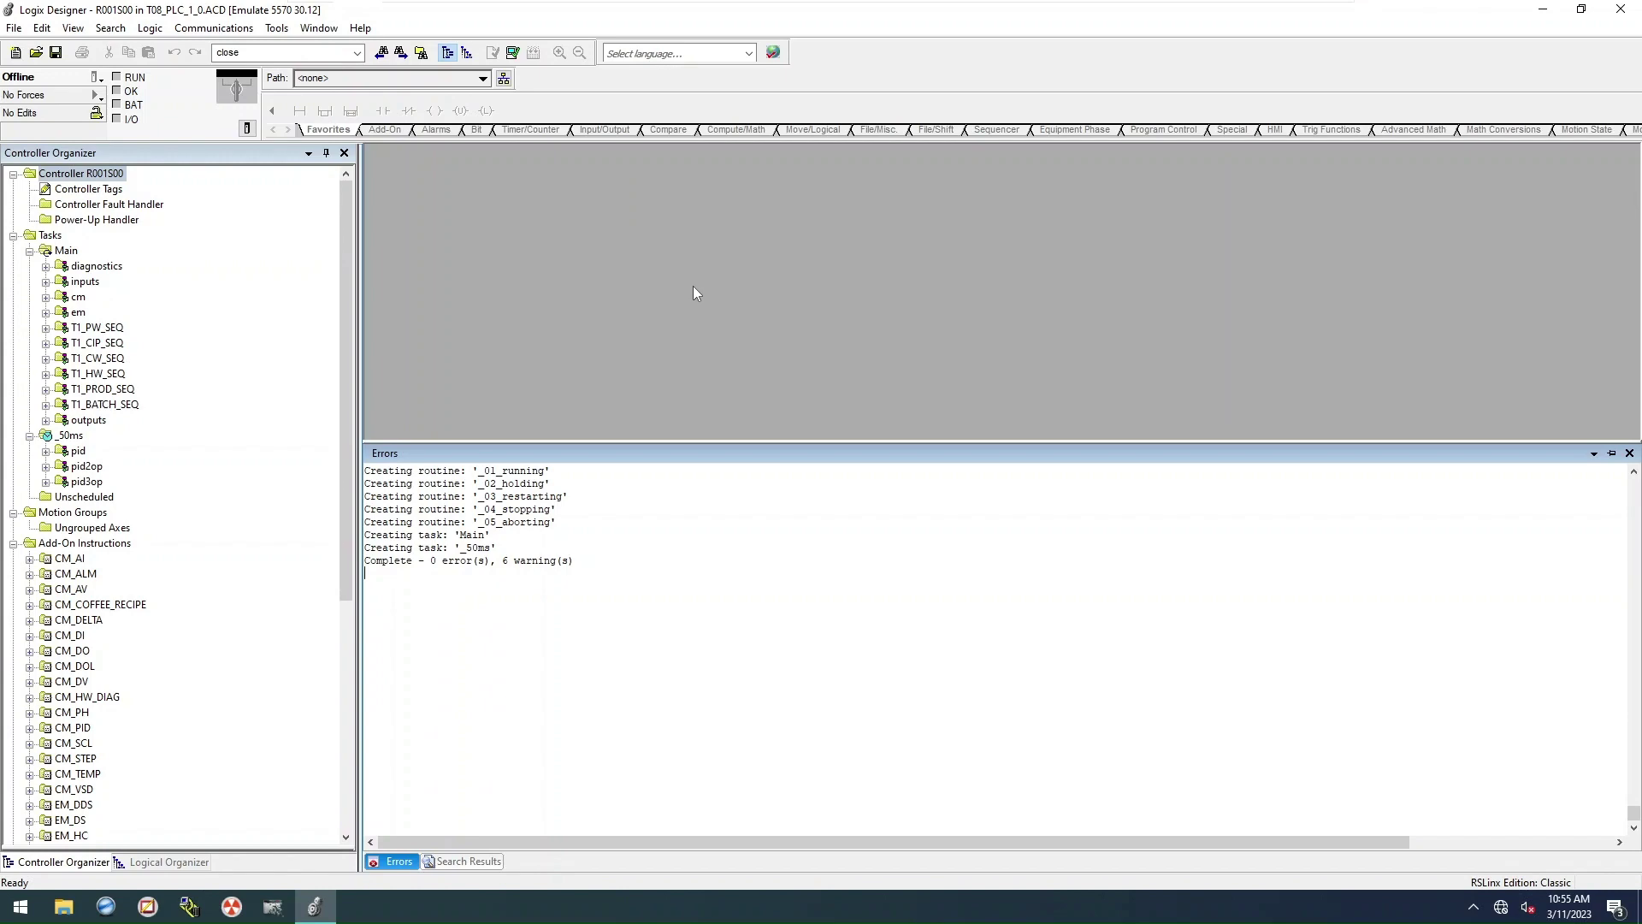
pyautogui.click(512, 52)
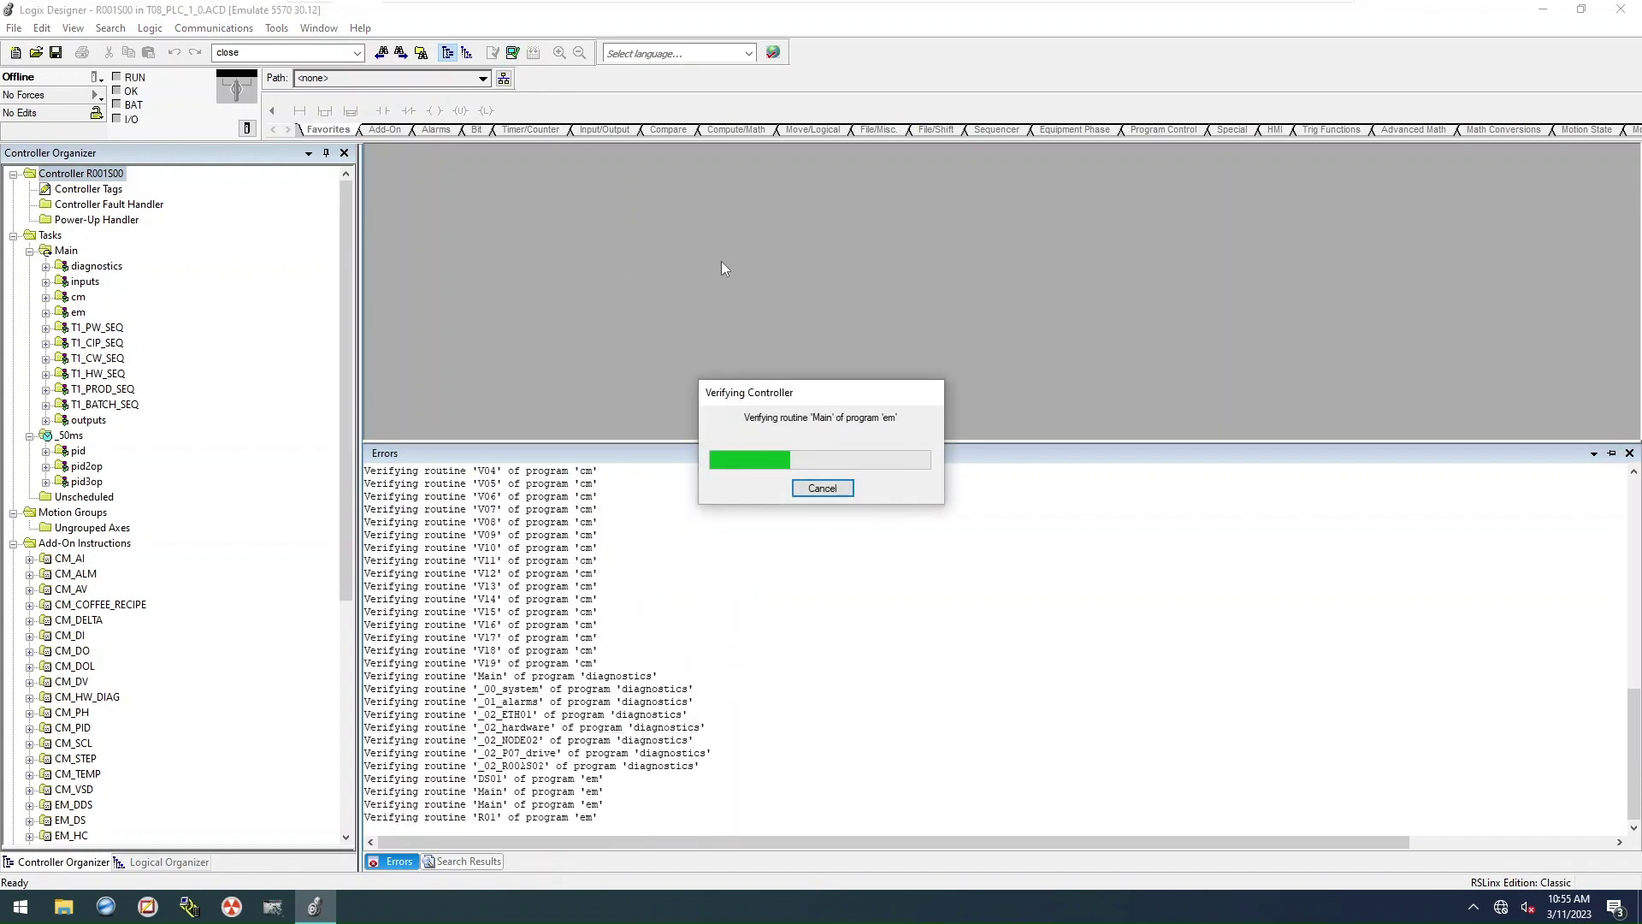
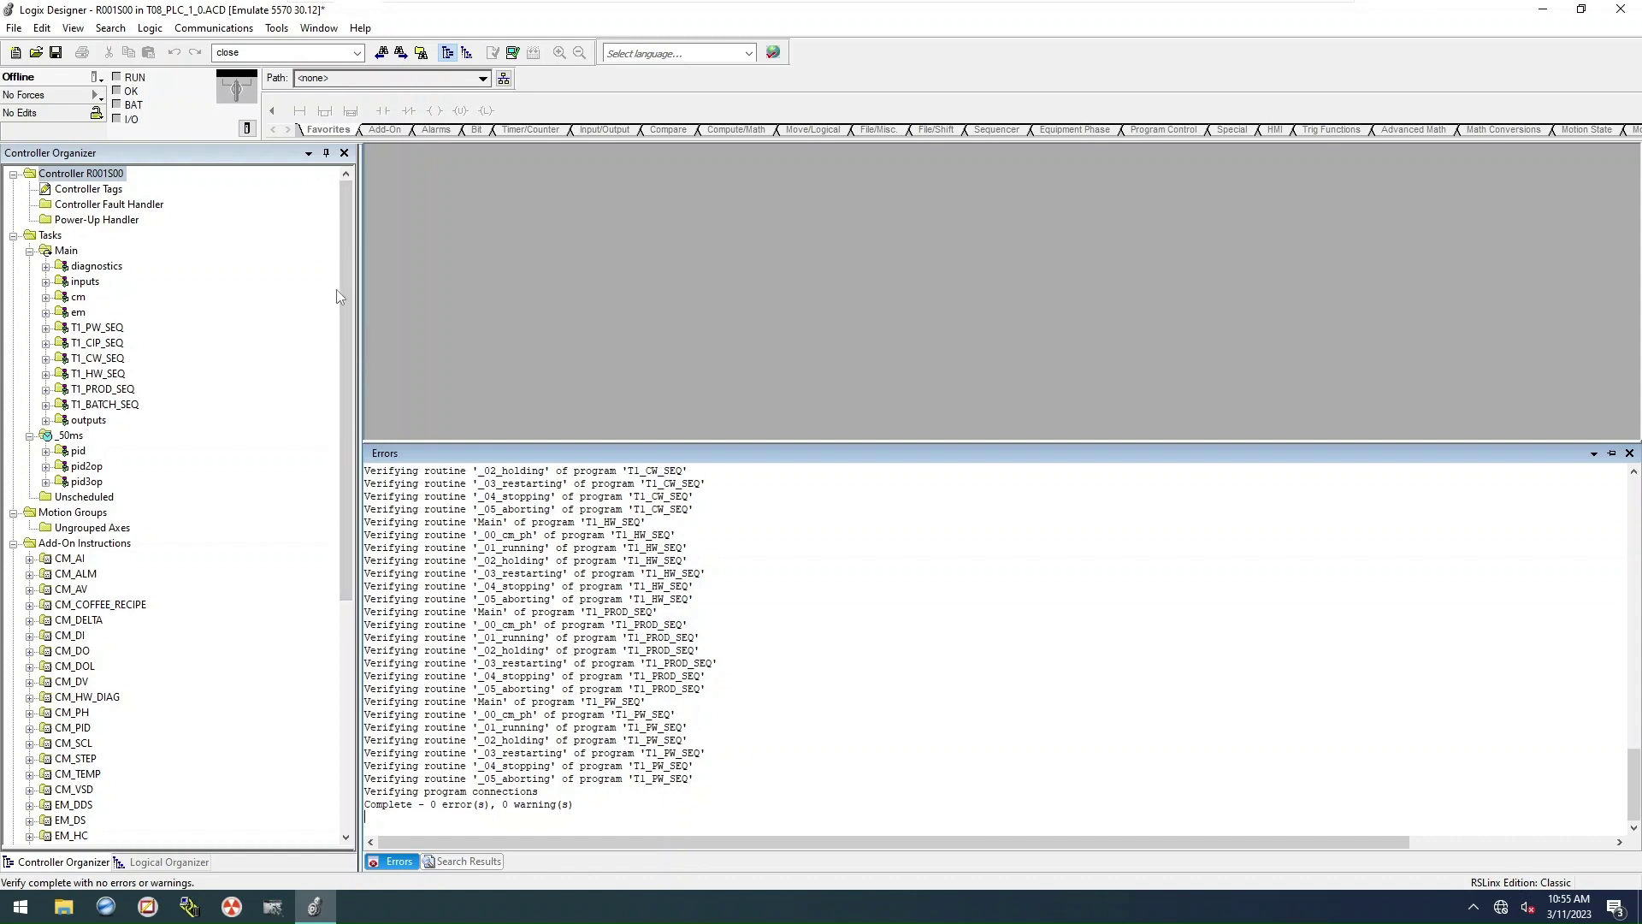
# Step: Toggle the Inhibit Module option in the connection properties of the 1756-IB16 module R001S02 and accept the change
pyautogui.moveTo(342, 289); pyautogui.dragTo(342, 520)
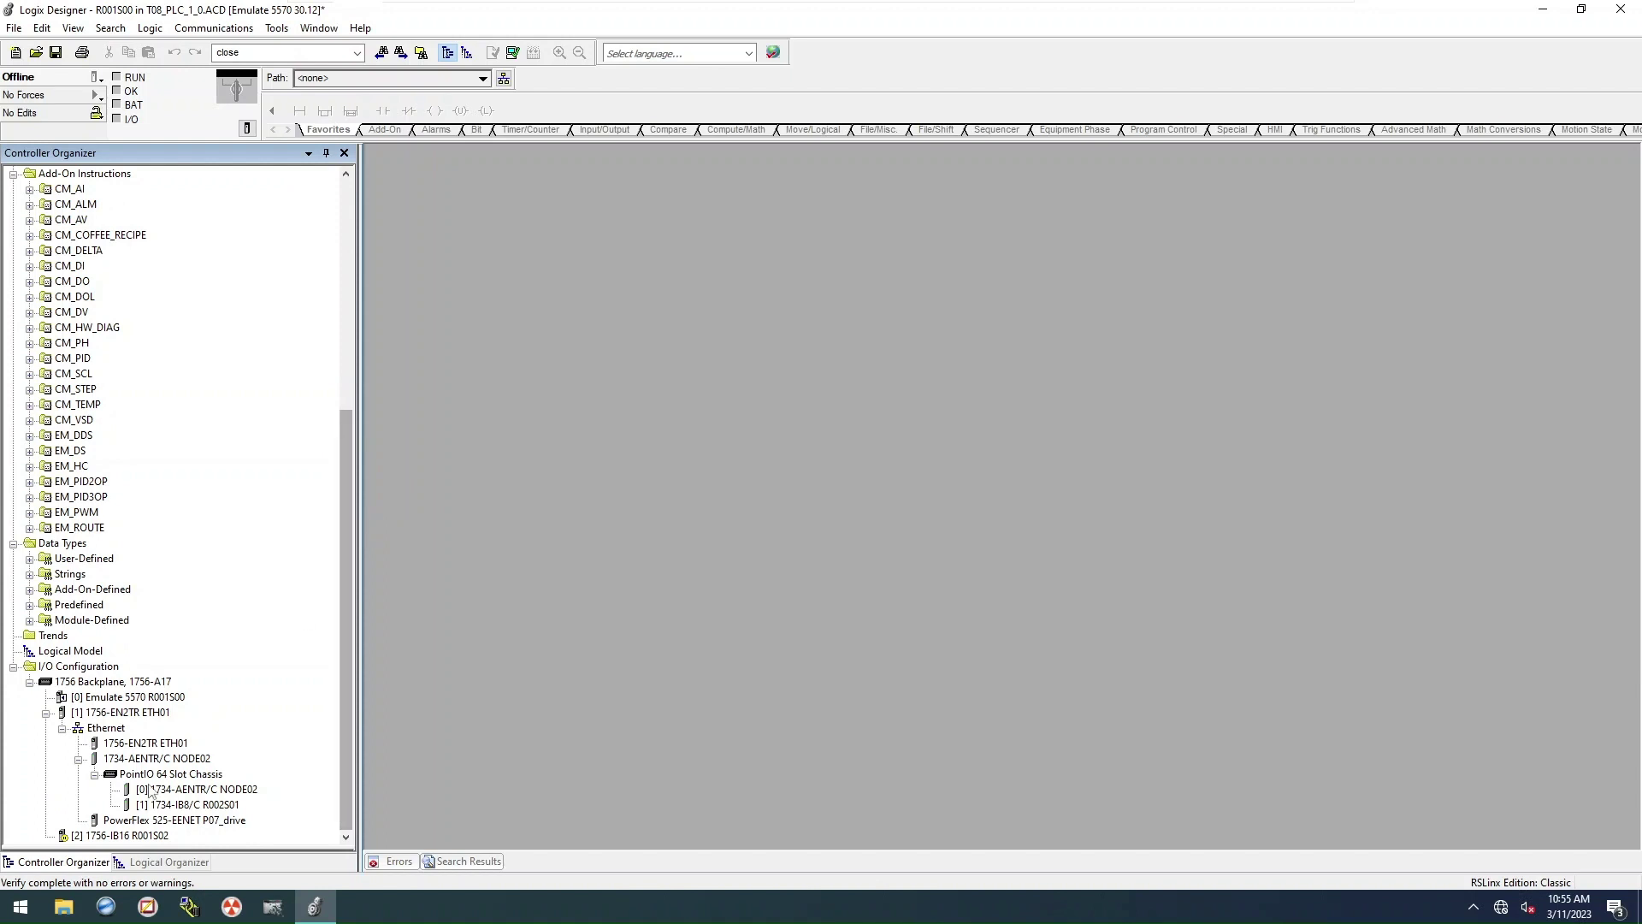
pyautogui.rightClick(106, 835)
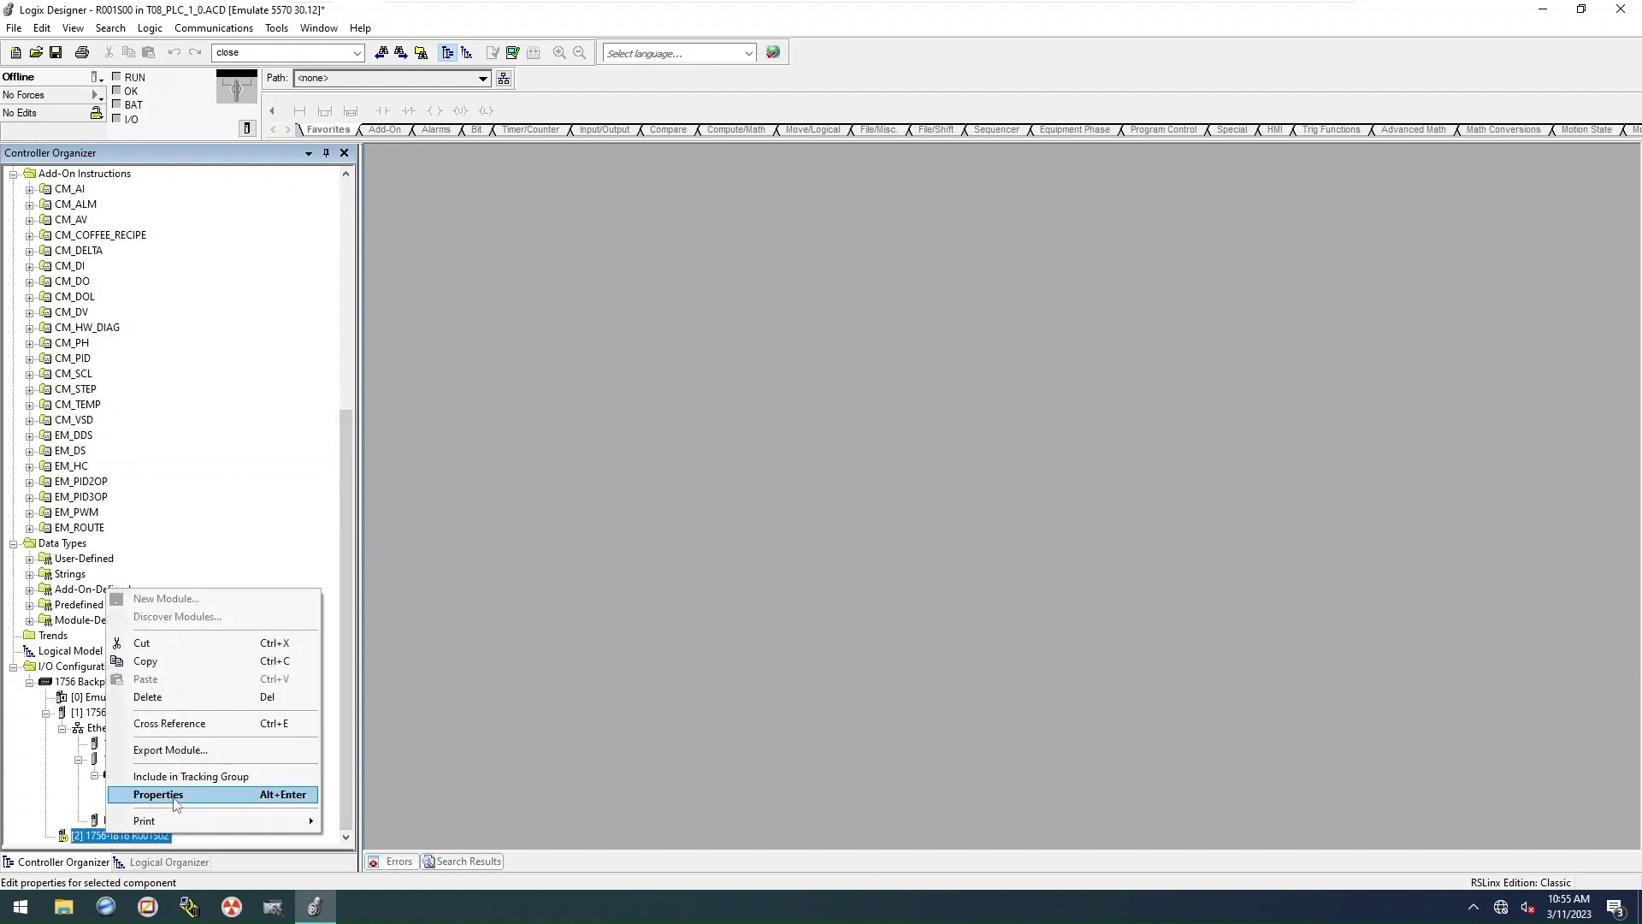
pyautogui.click(159, 794)
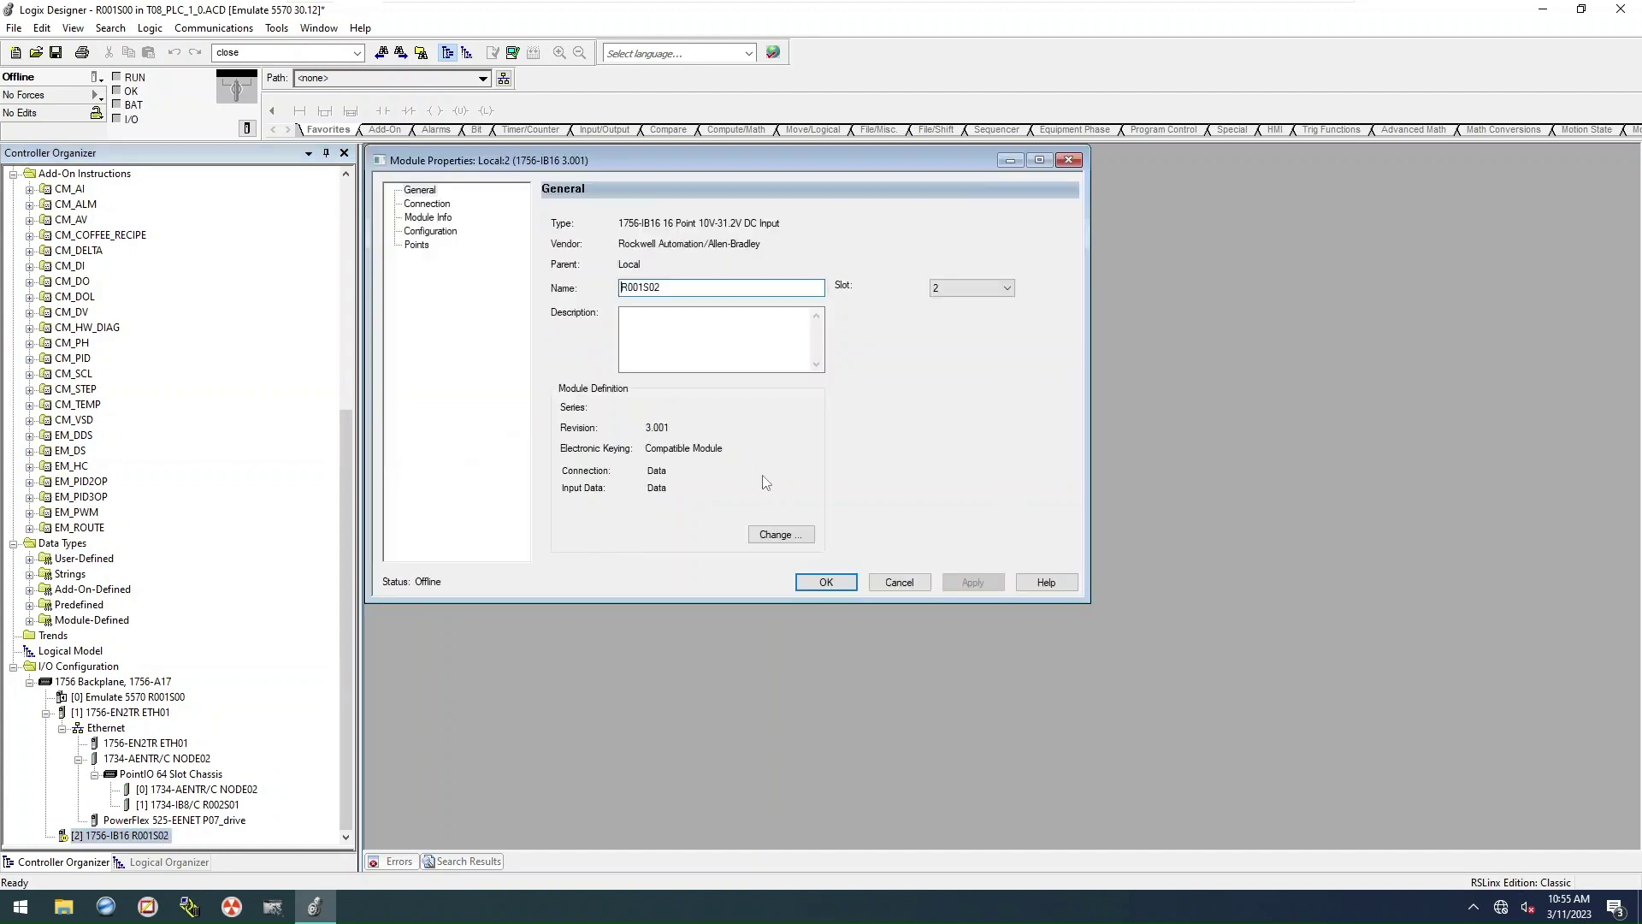
pyautogui.click(427, 205)
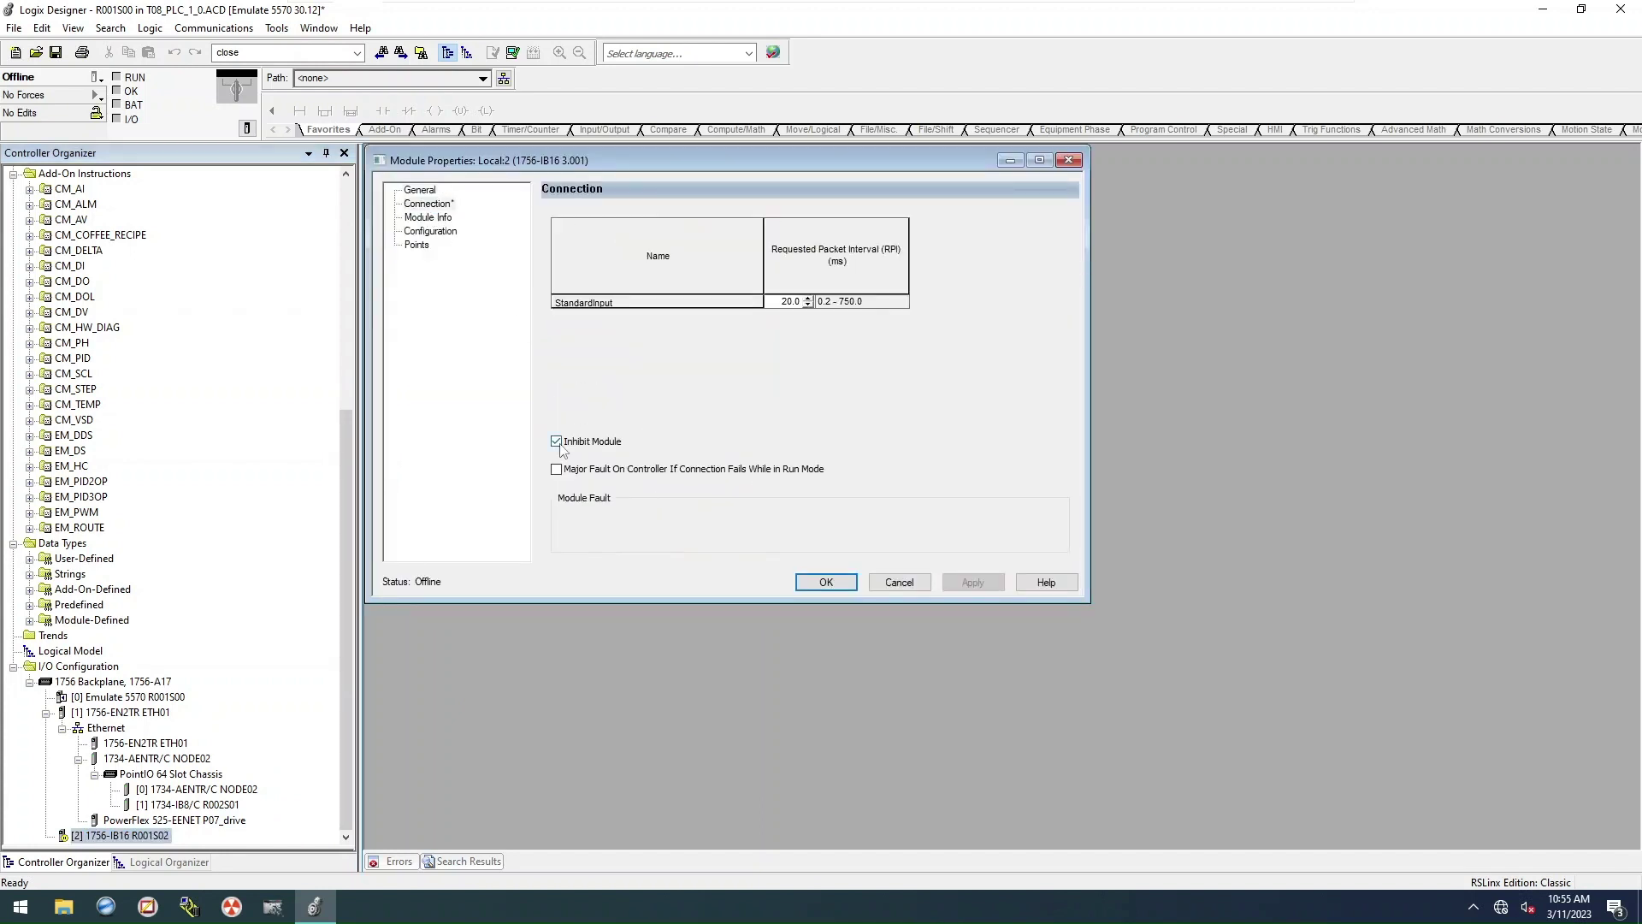
pyautogui.click(826, 581)
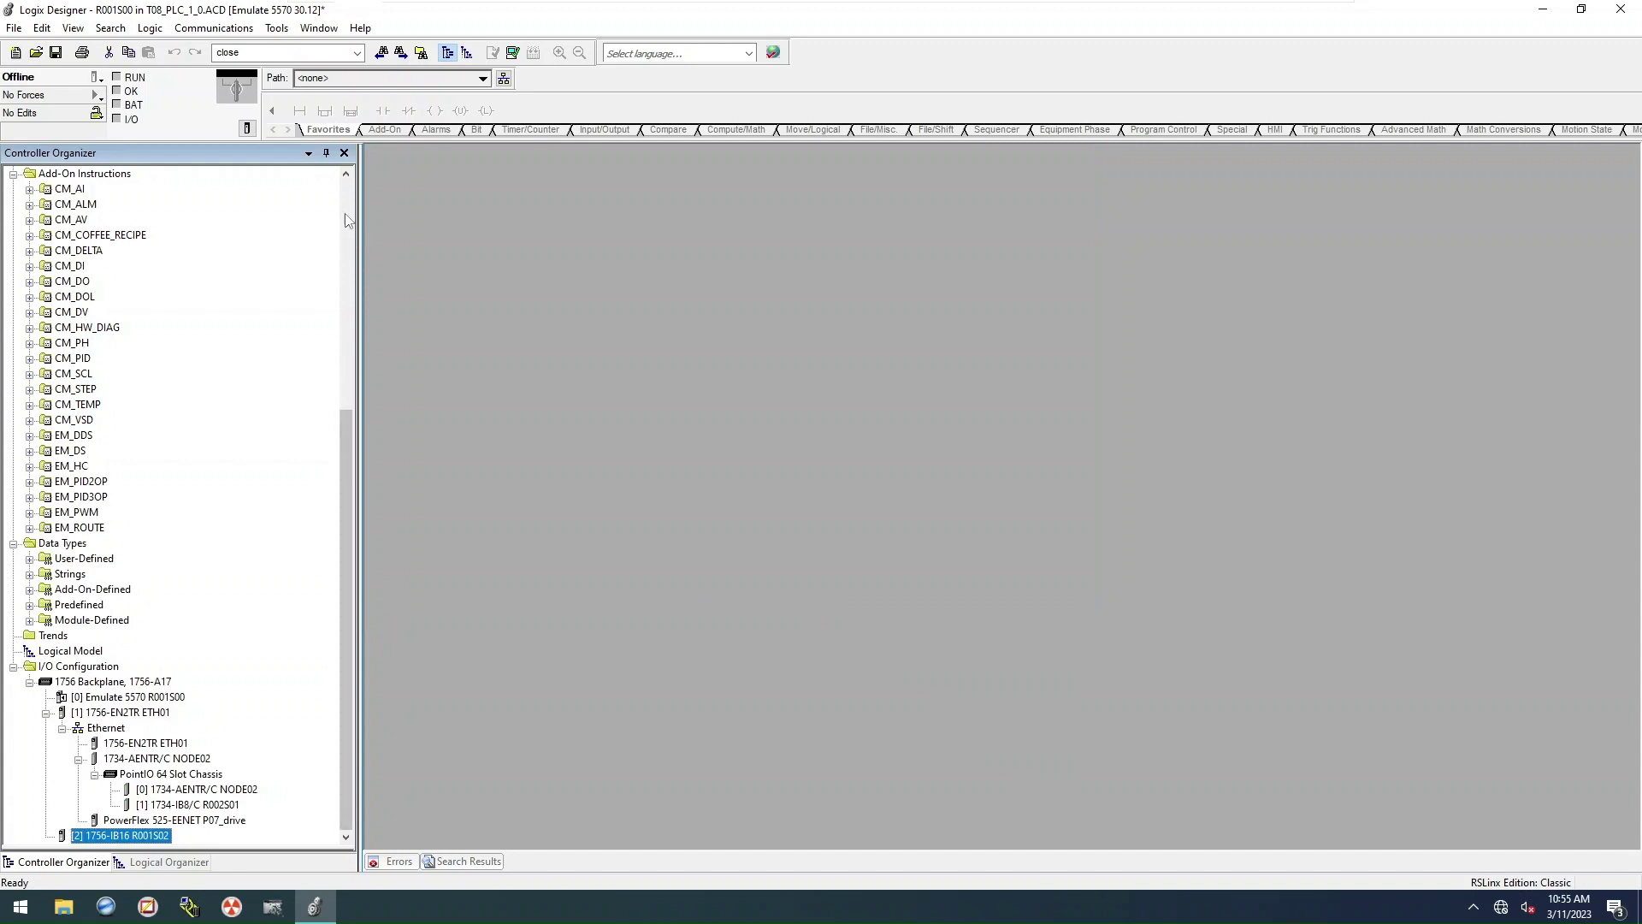
# Step: Review the routines of the diagnostics and cm programs in the Main task
pyautogui.scroll(8, 346, 218)
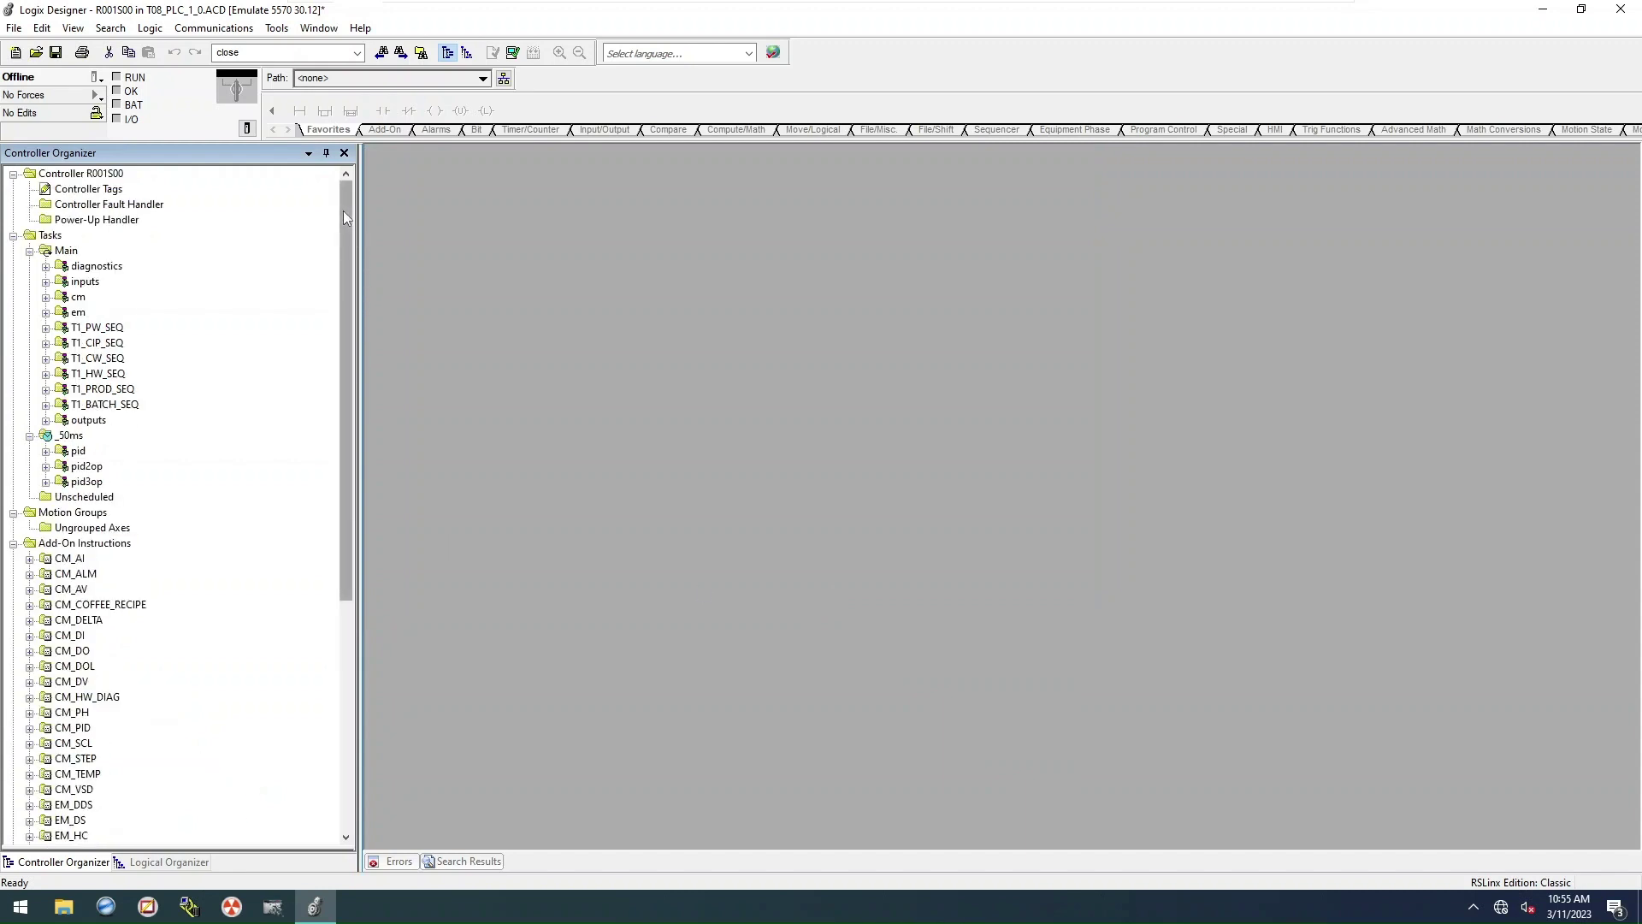
pyautogui.click(45, 266)
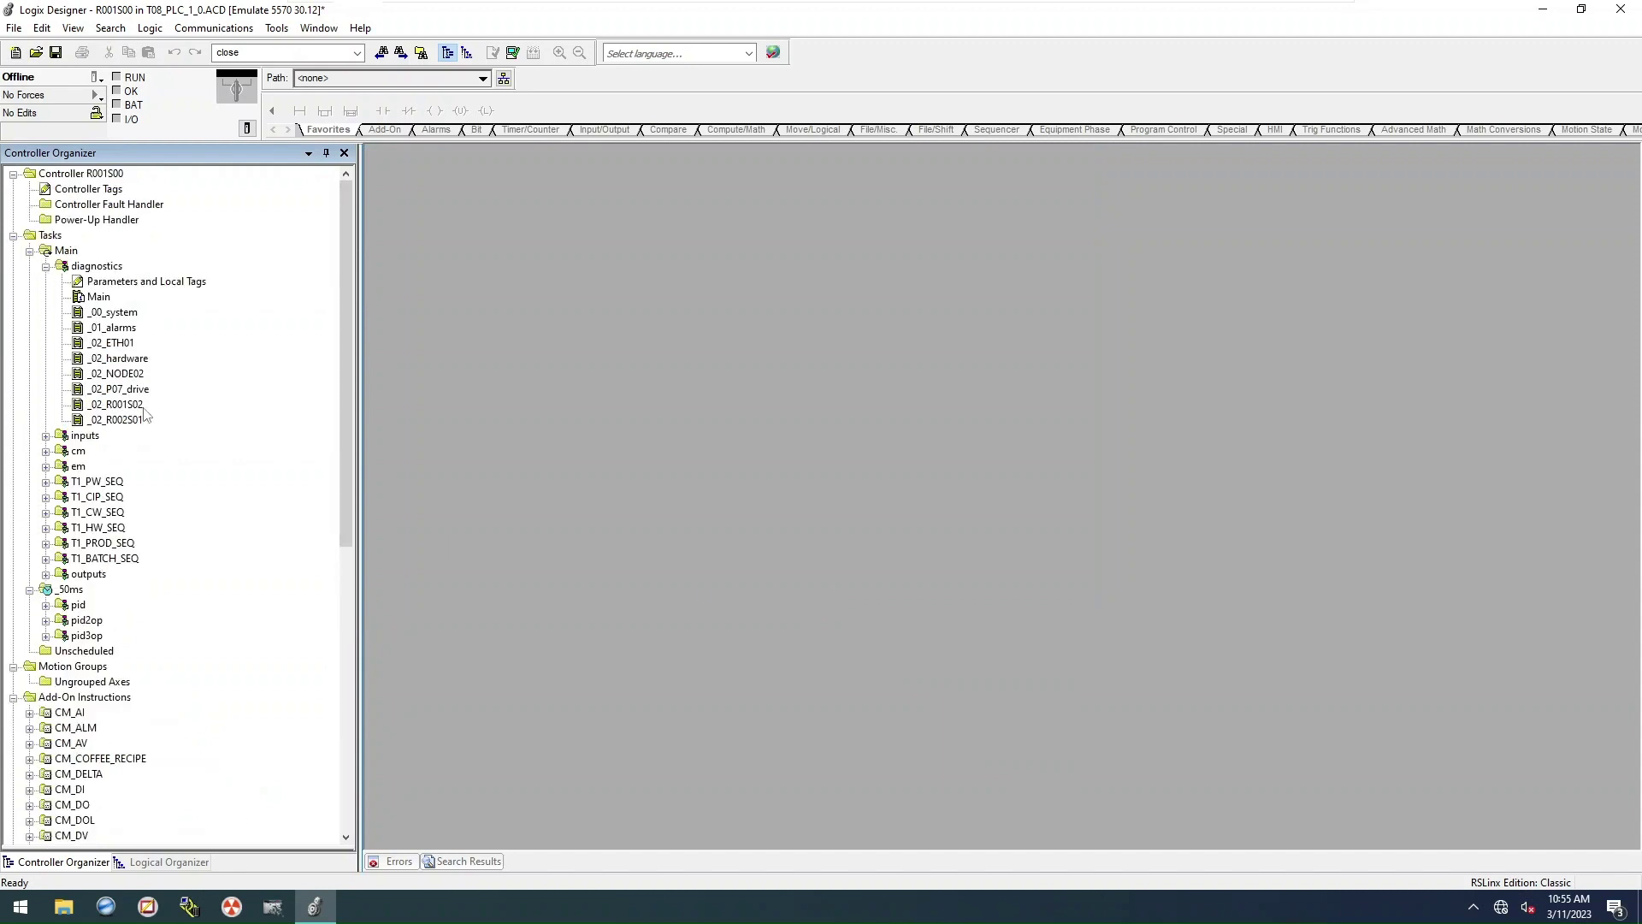
pyautogui.scroll(-2, 276, 368)
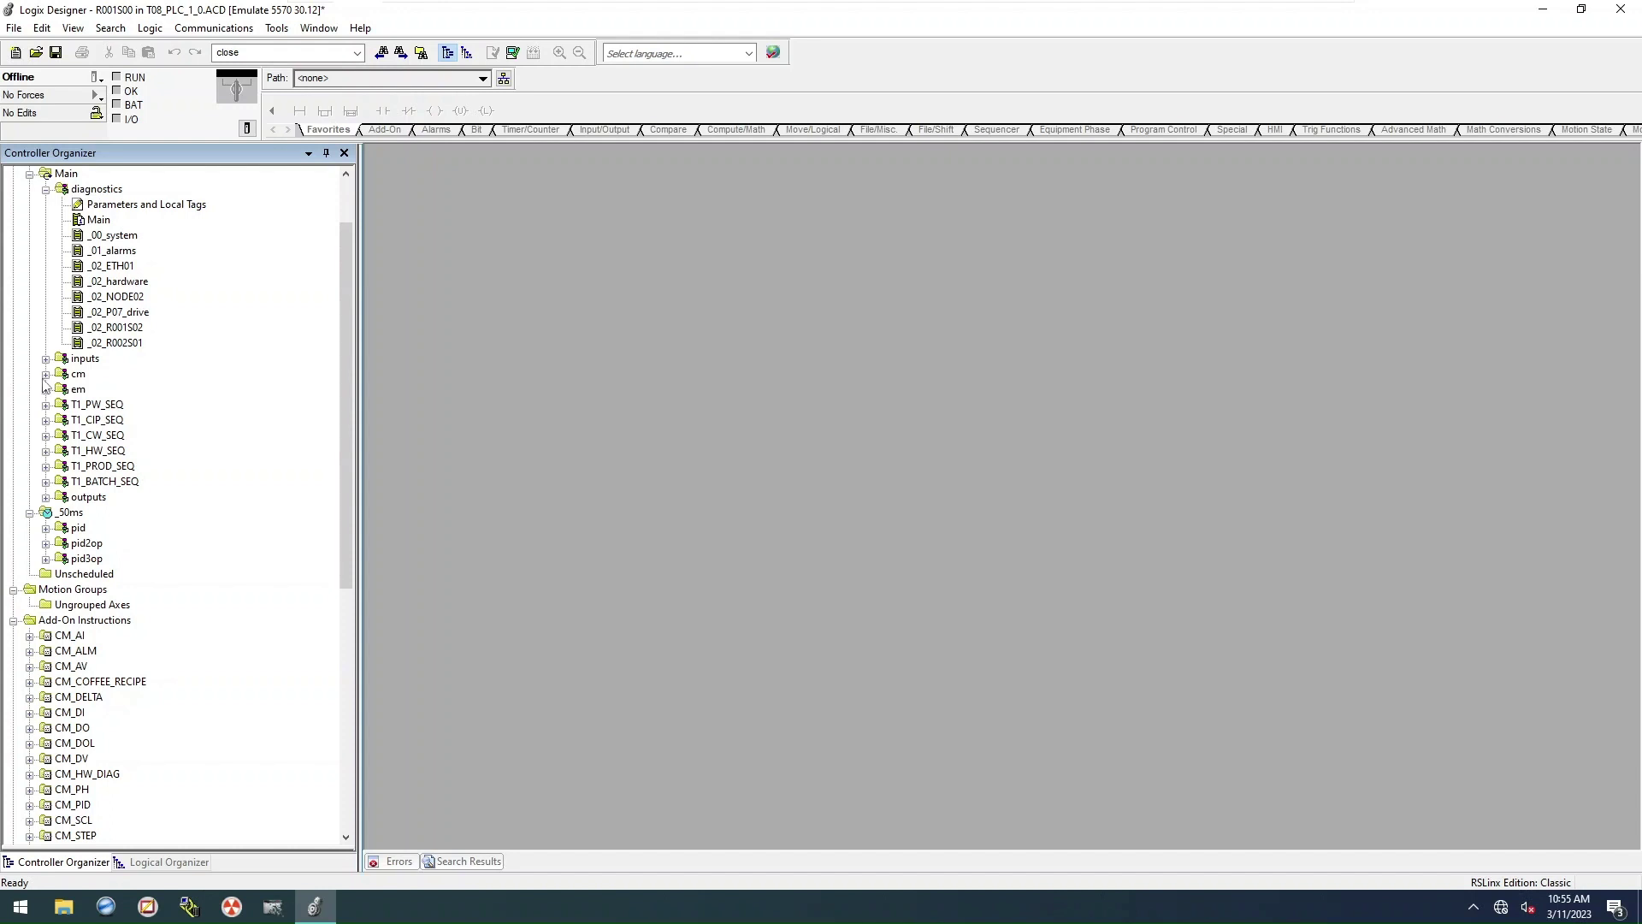
pyautogui.click(45, 376)
pyautogui.moveTo(337, 270); pyautogui.dragTo(352, 308)
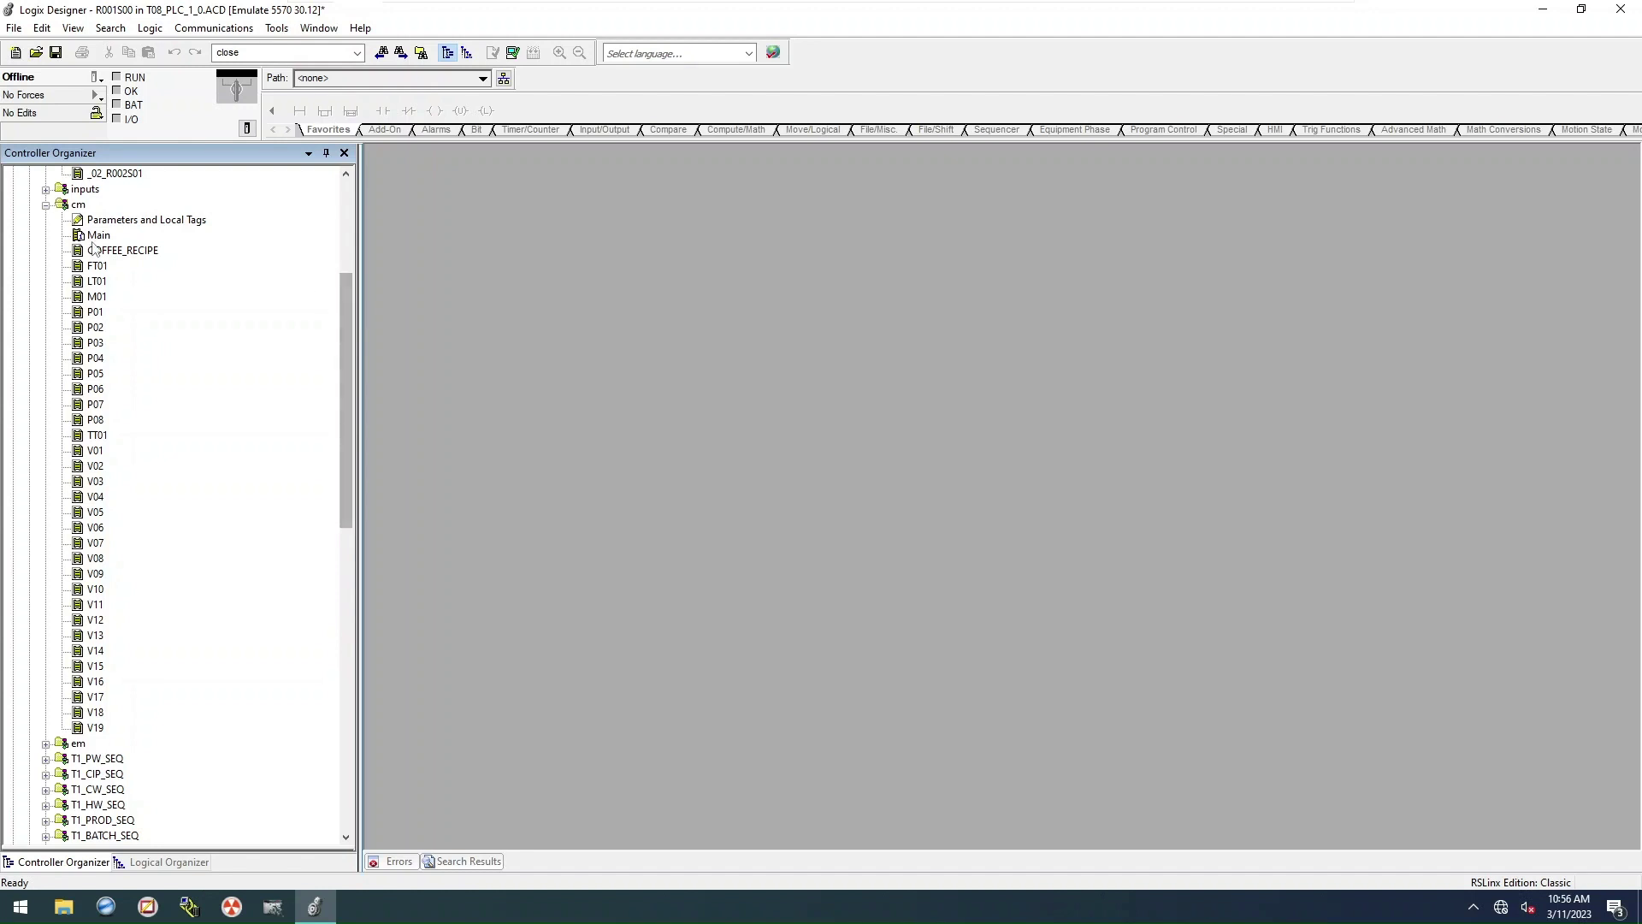
pyautogui.click(45, 204)
# Step: Review the routines of the em and T1_PW_SEQ programs and open T1_PW_SEQ's _01_running routine
pyautogui.click(46, 220)
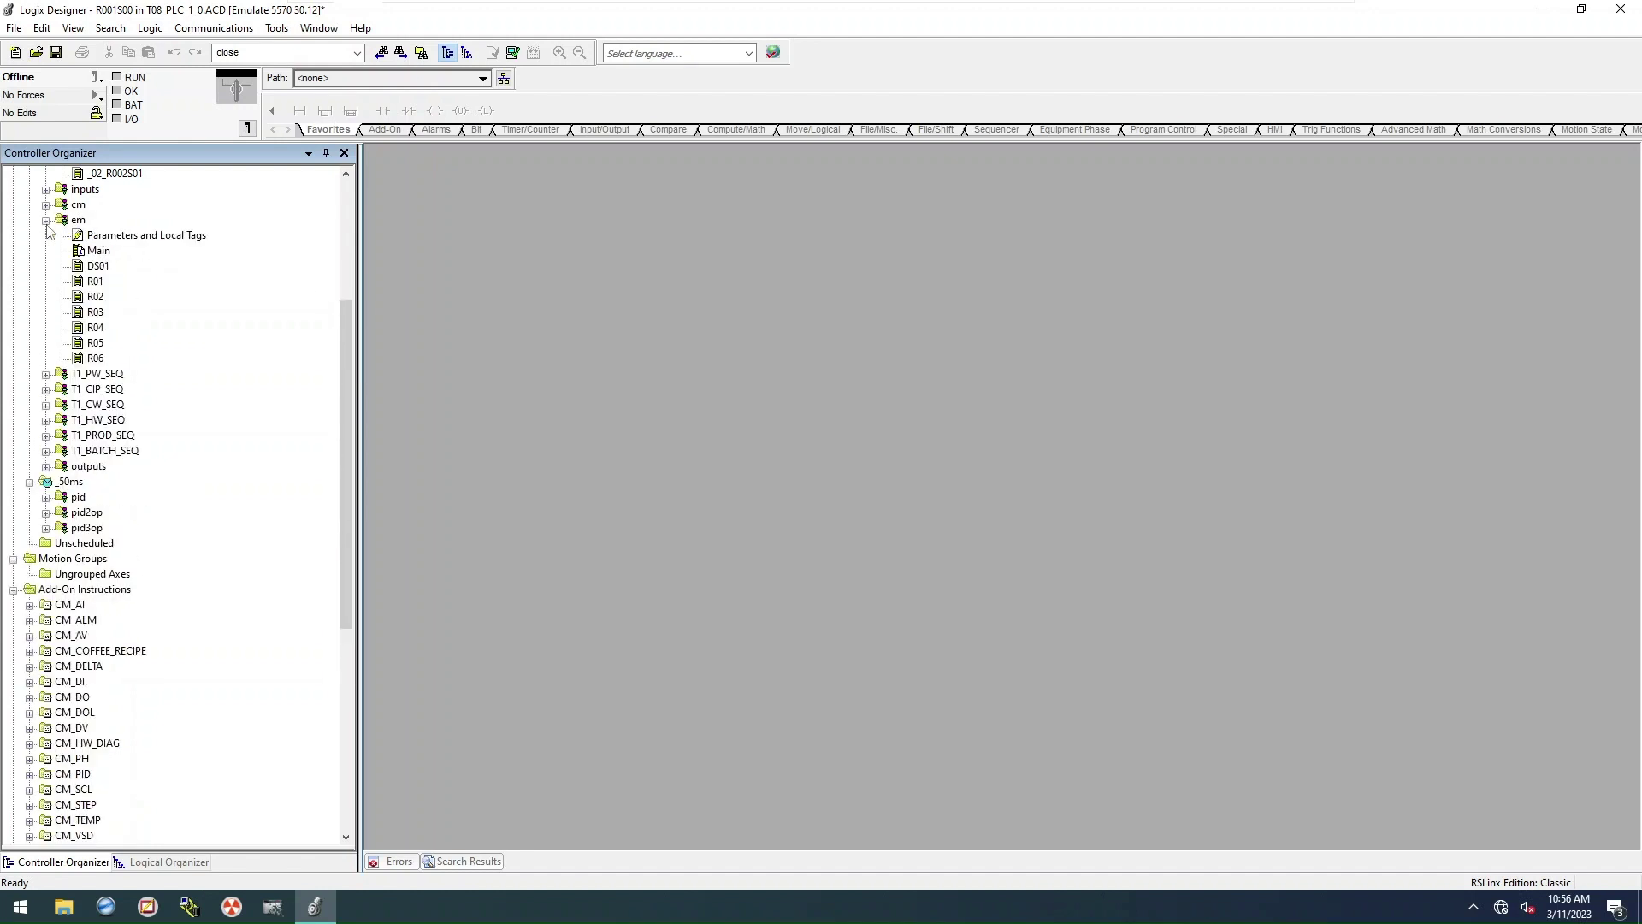
pyautogui.click(100, 267)
pyautogui.click(45, 375)
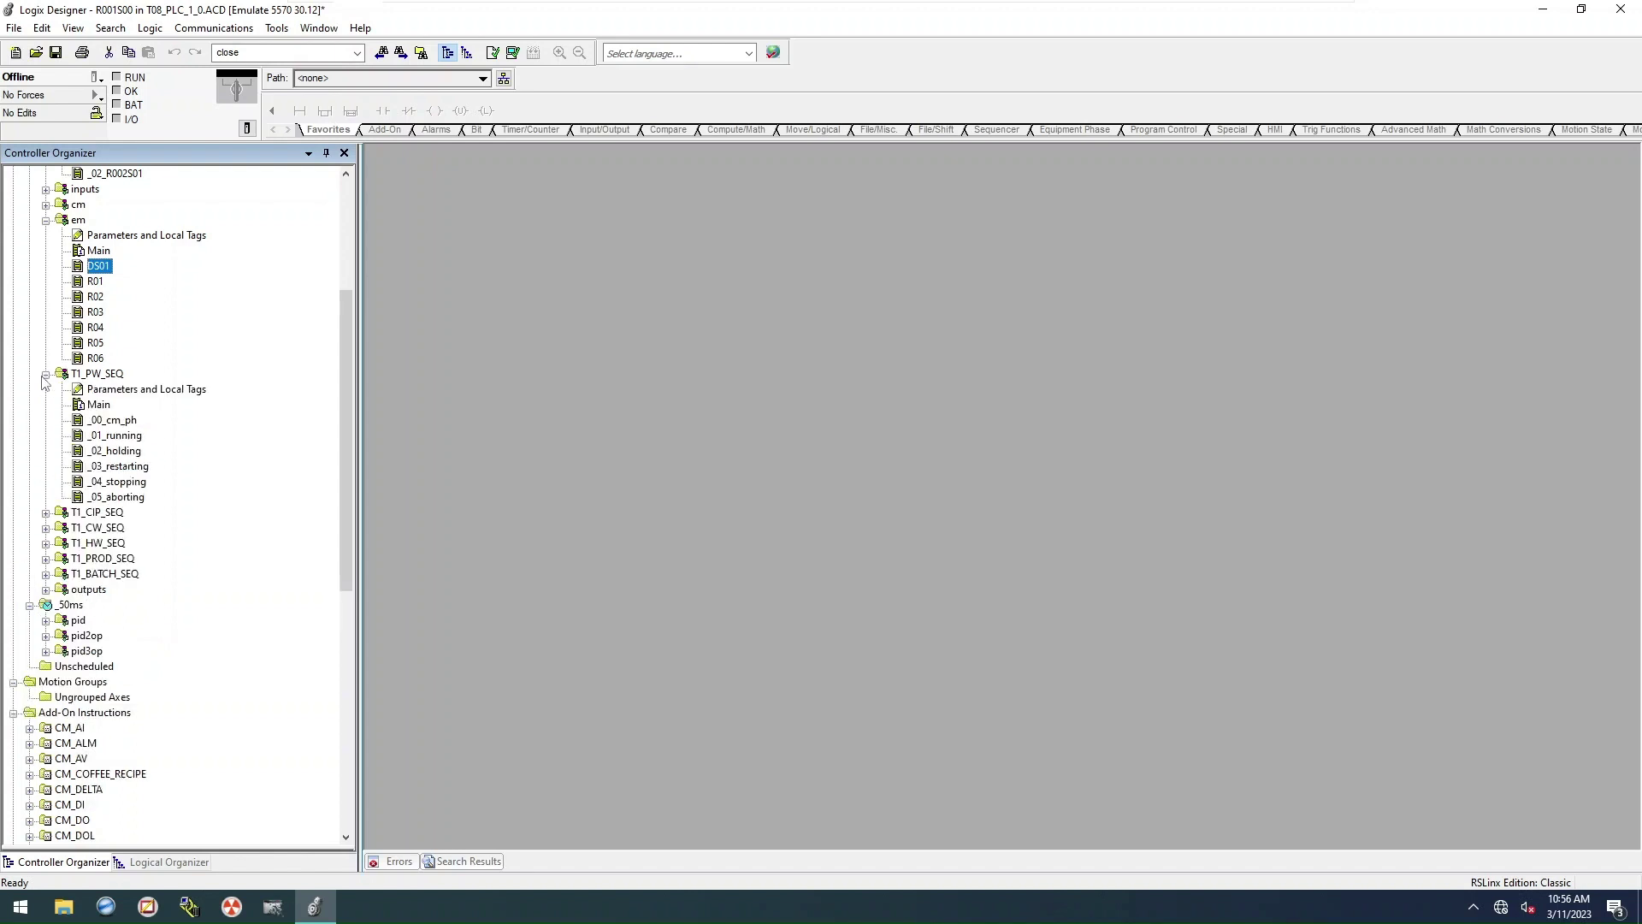
pyautogui.doubleClick(124, 436)
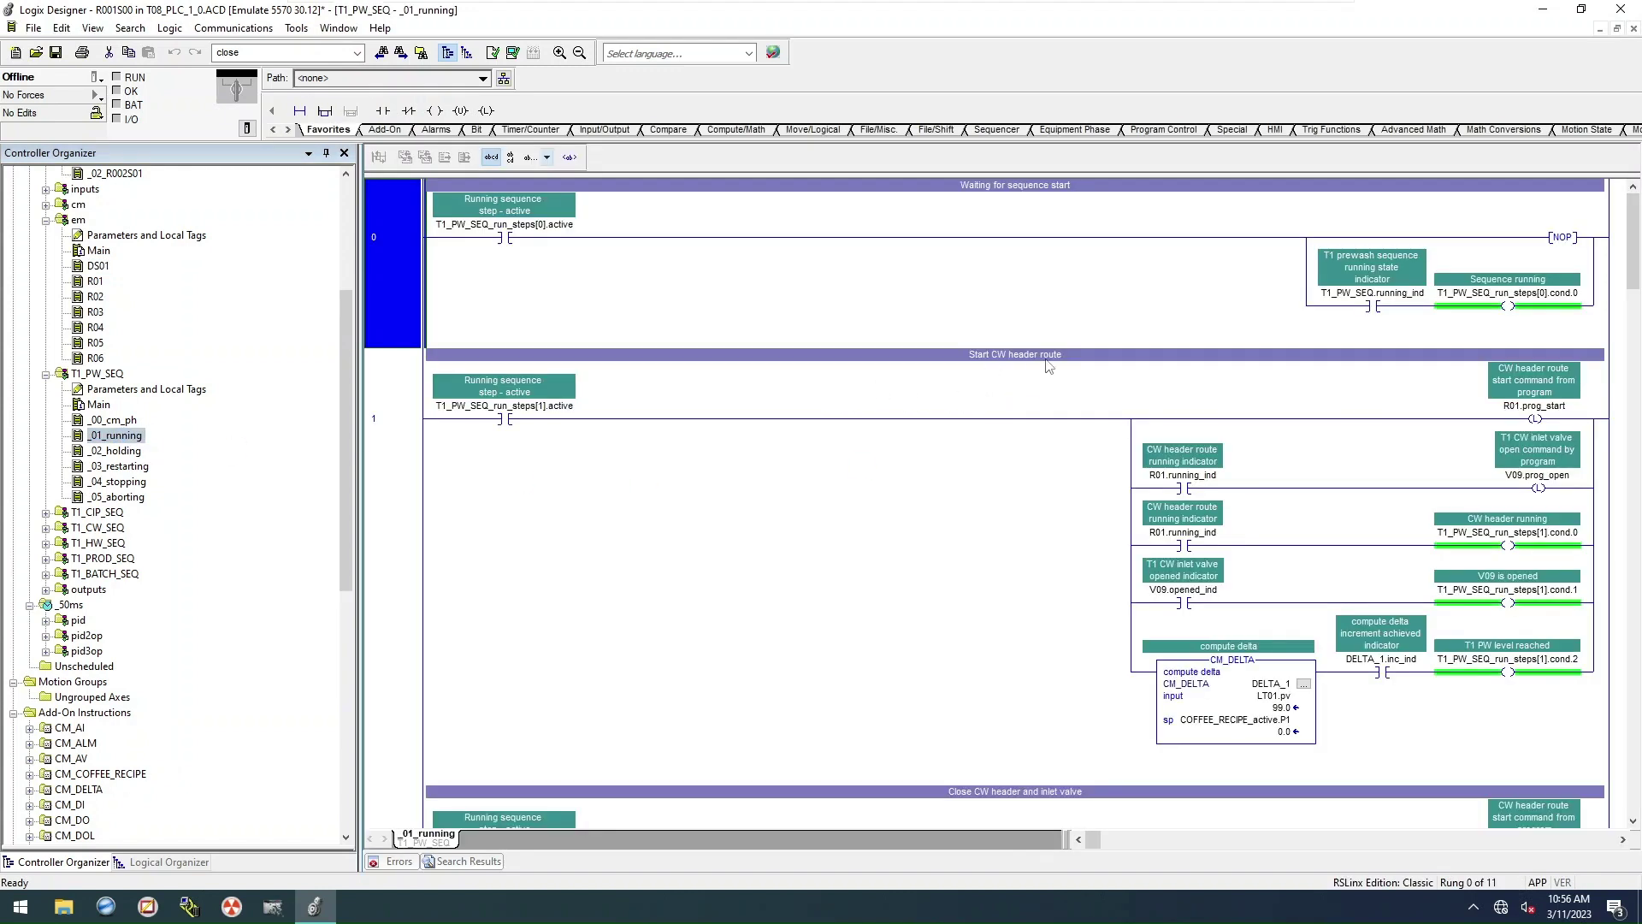
# Step: Examine the R01.prog_start and V09.prog_open commands in the Start CW header route rung
pyautogui.scroll(-1, 927, 447)
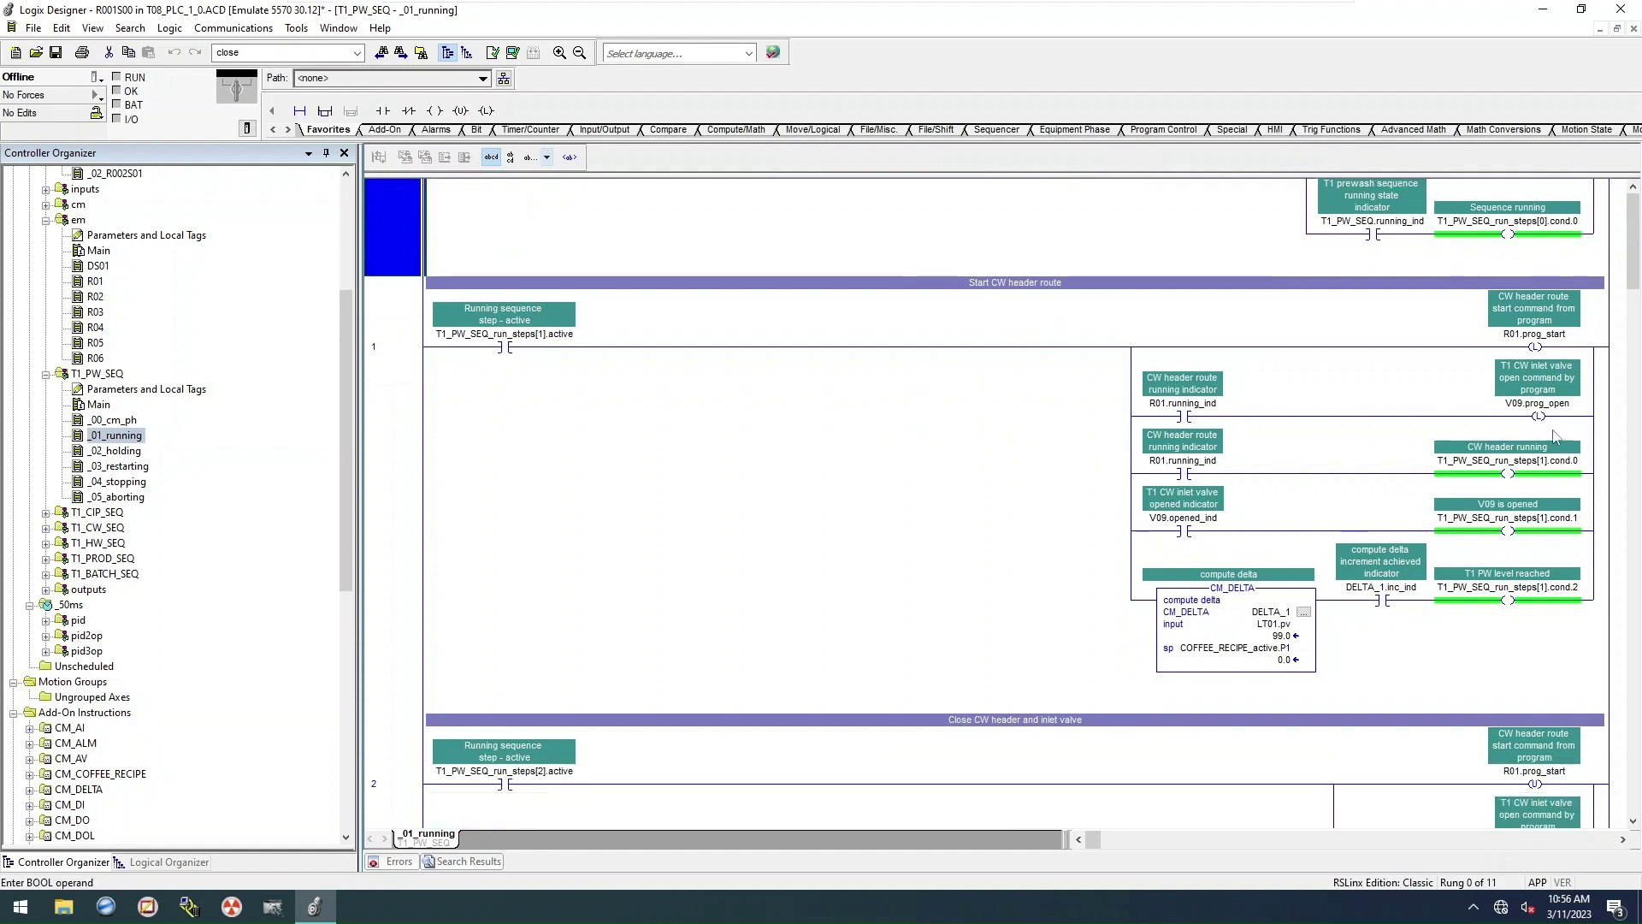
pyautogui.click(1542, 338)
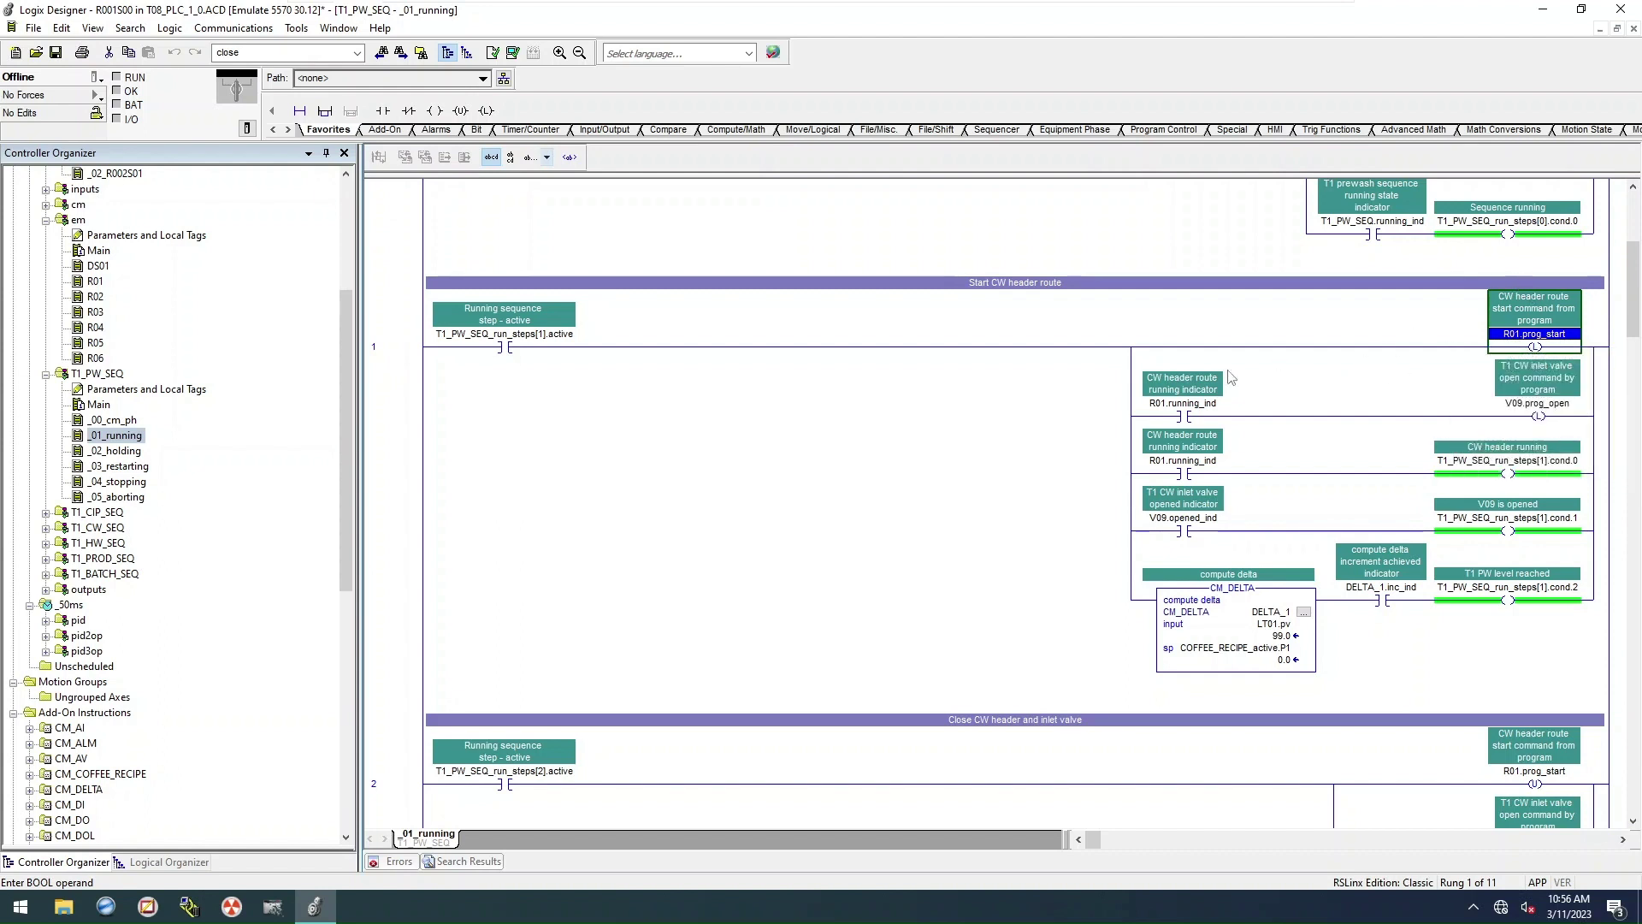
pyautogui.click(1185, 417)
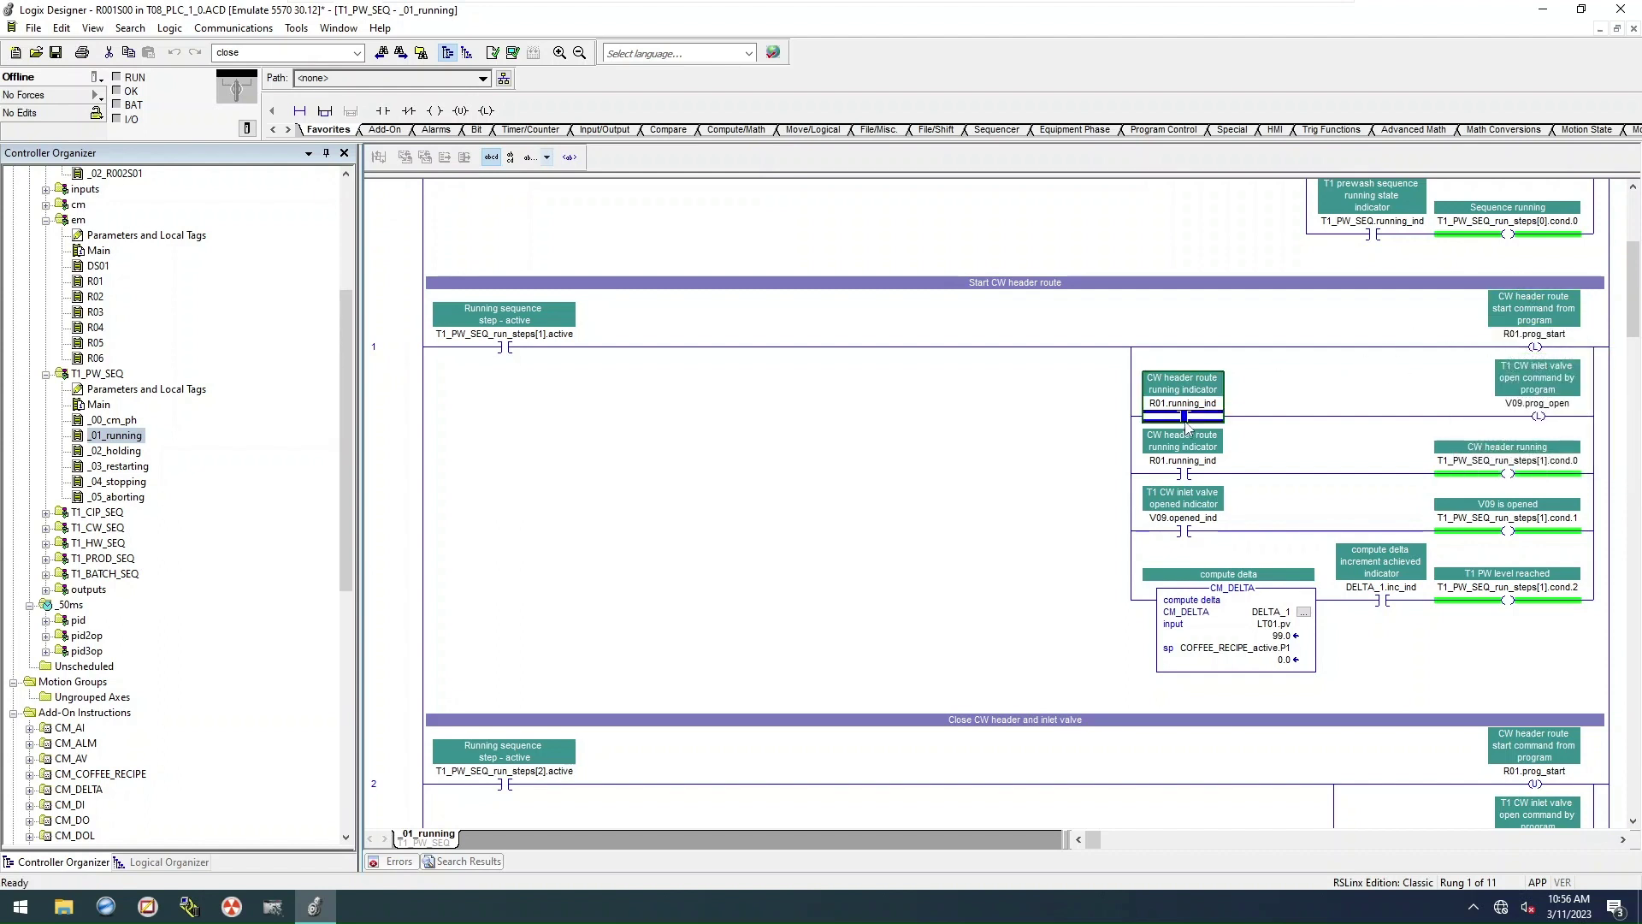
pyautogui.click(1544, 423)
pyautogui.click(1538, 415)
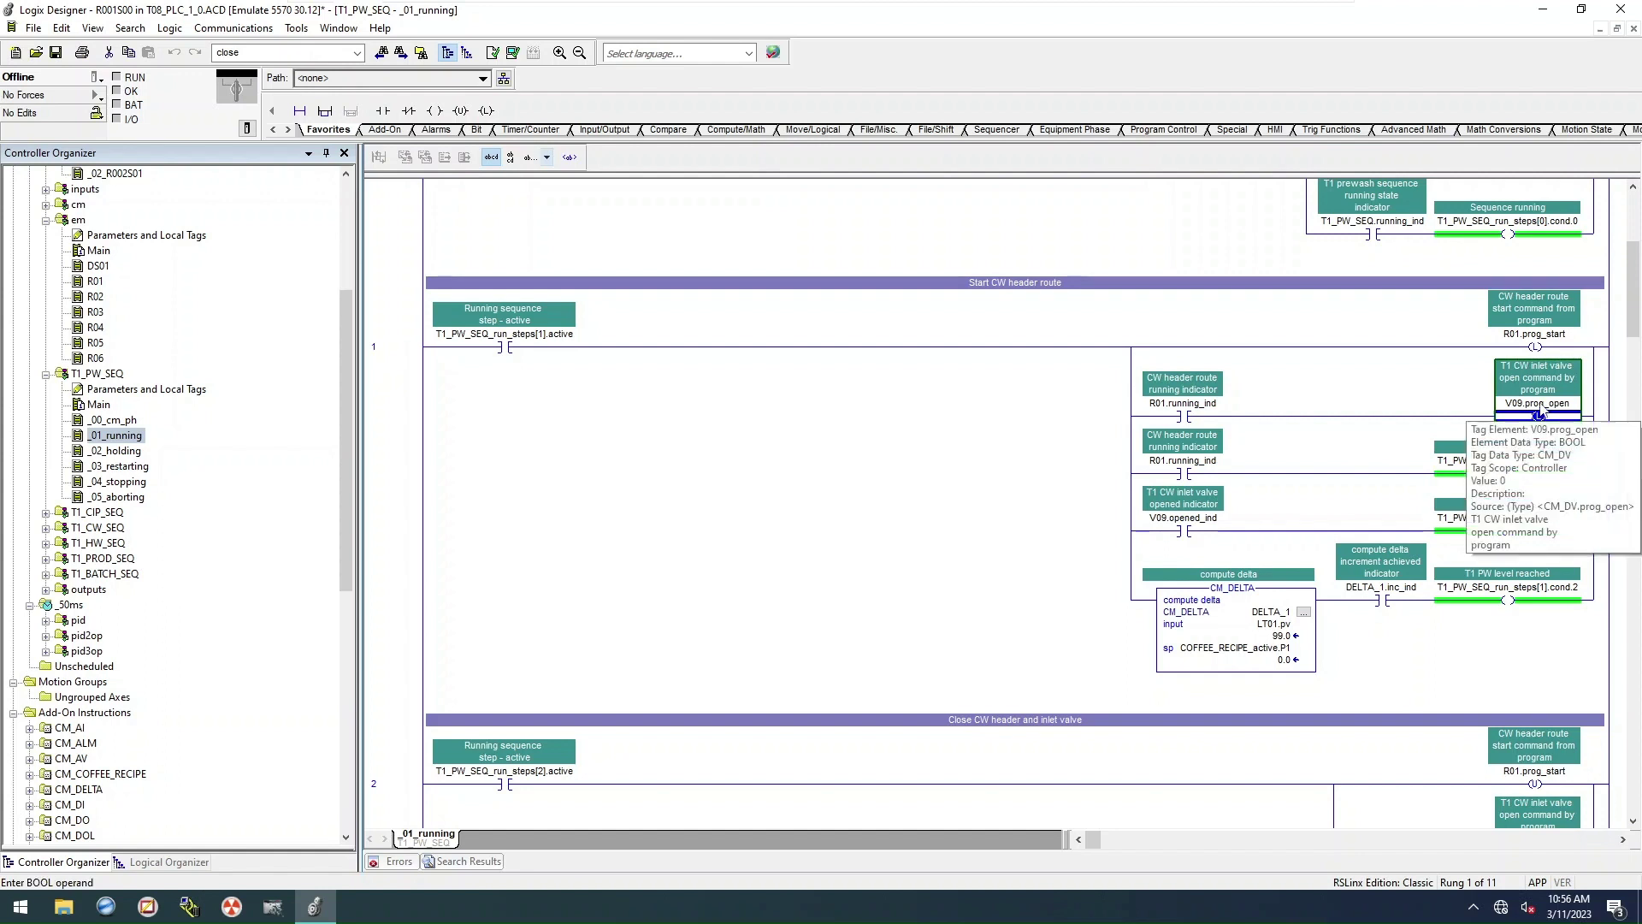
pyautogui.click(1536, 404)
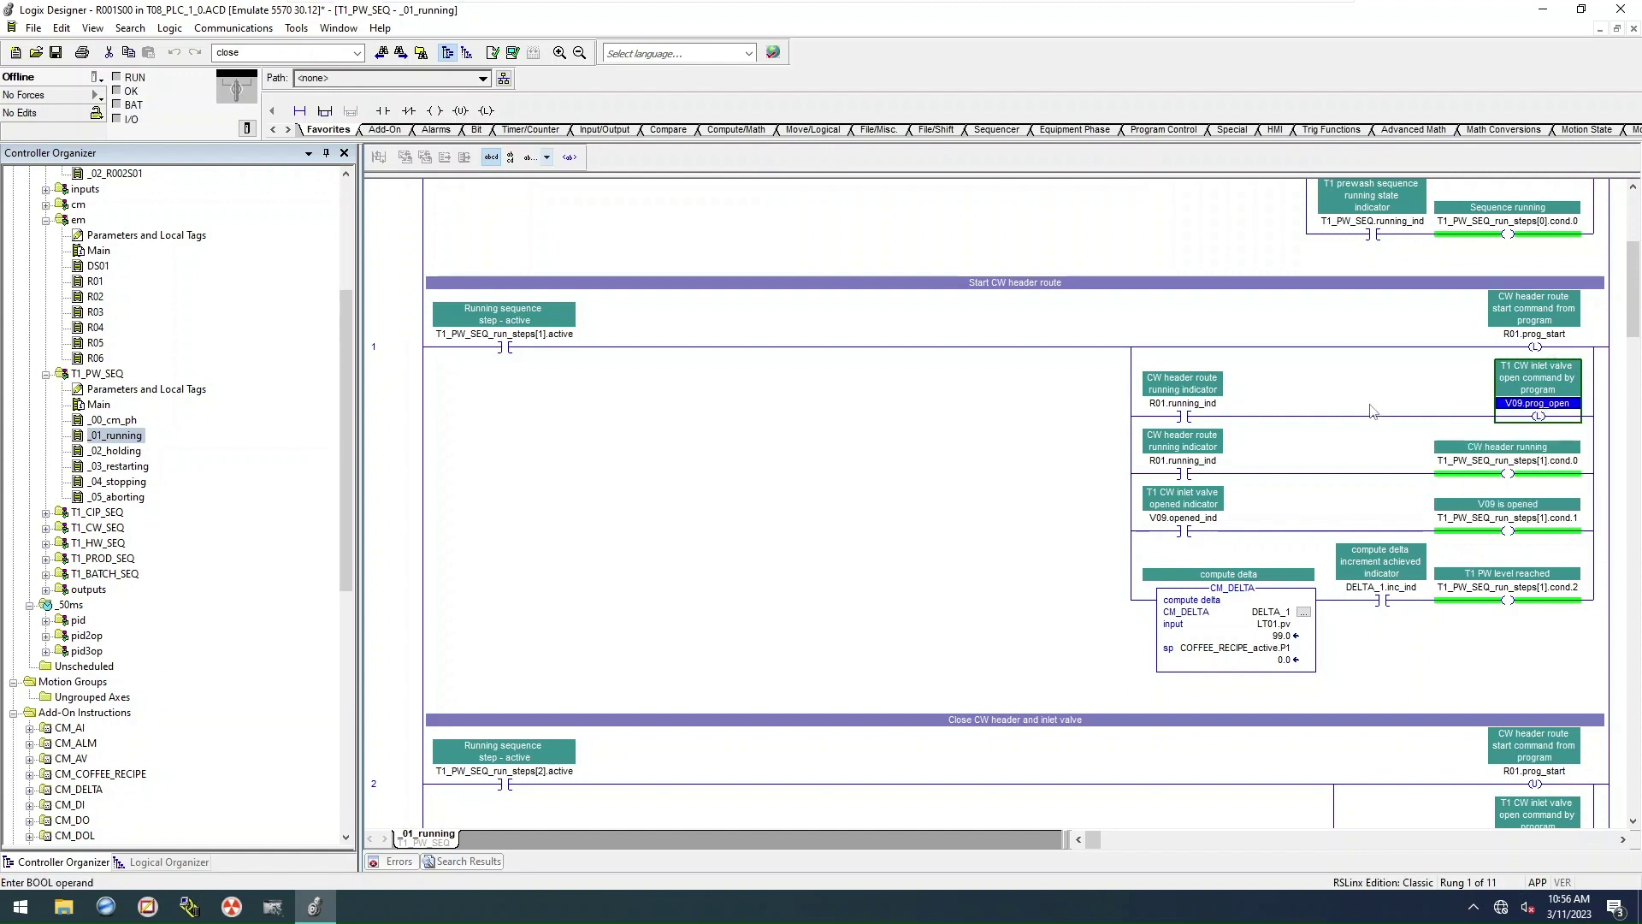
# Step: Examine the Start CW header route rung's step conditions for R01 running, V09 opened and the CM_DELTA prewash level
pyautogui.click(1191, 472)
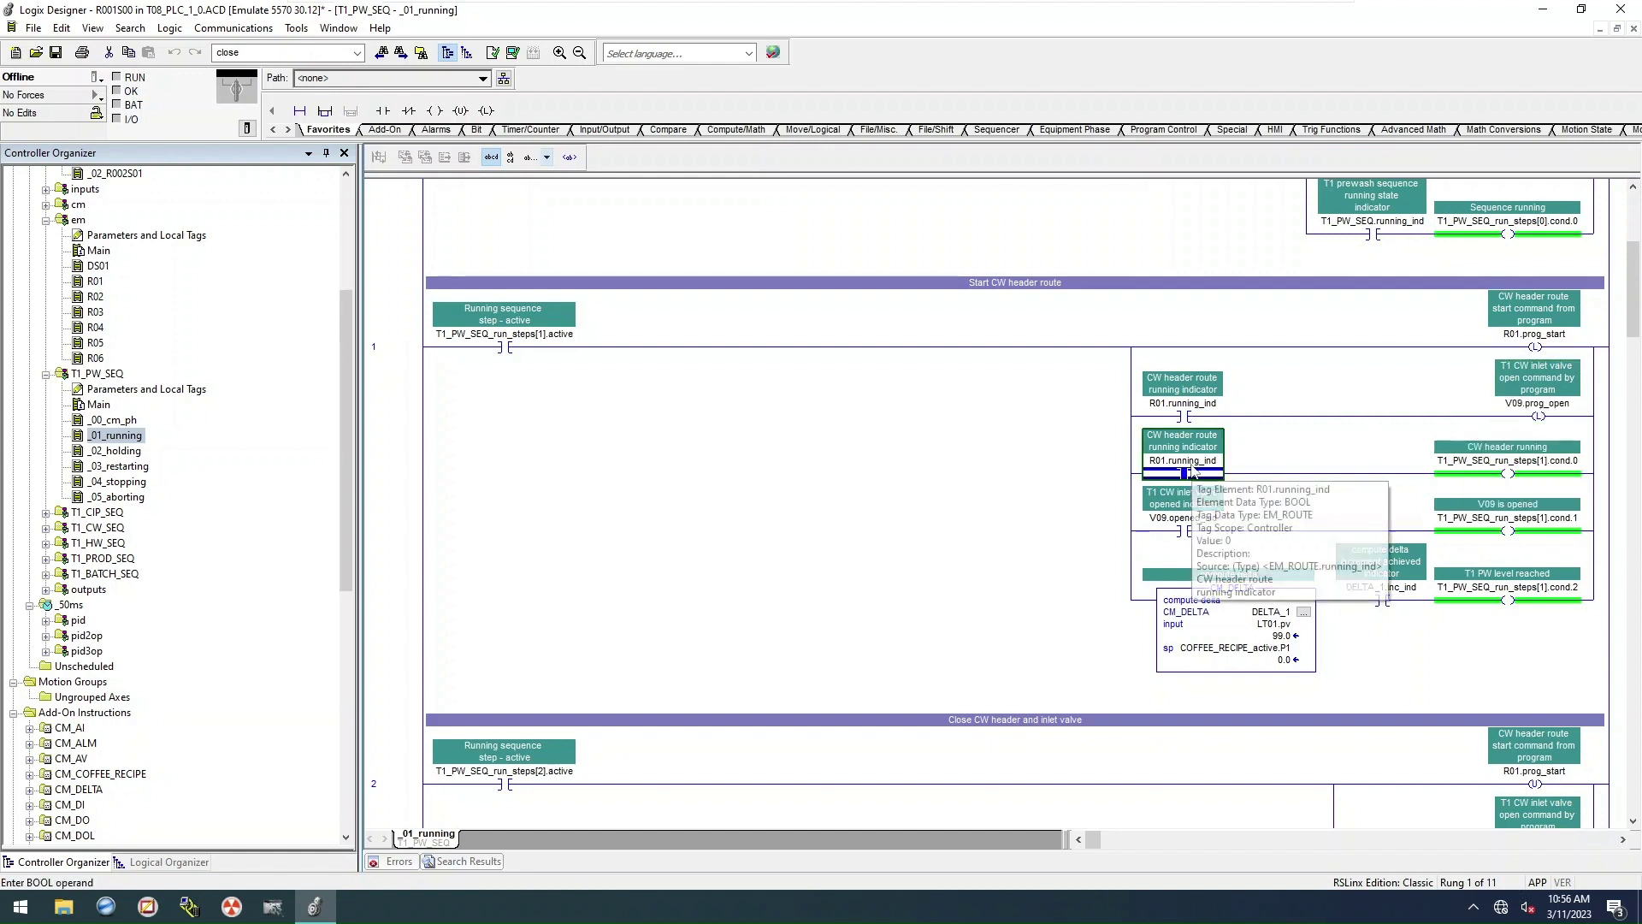
pyautogui.click(1189, 461)
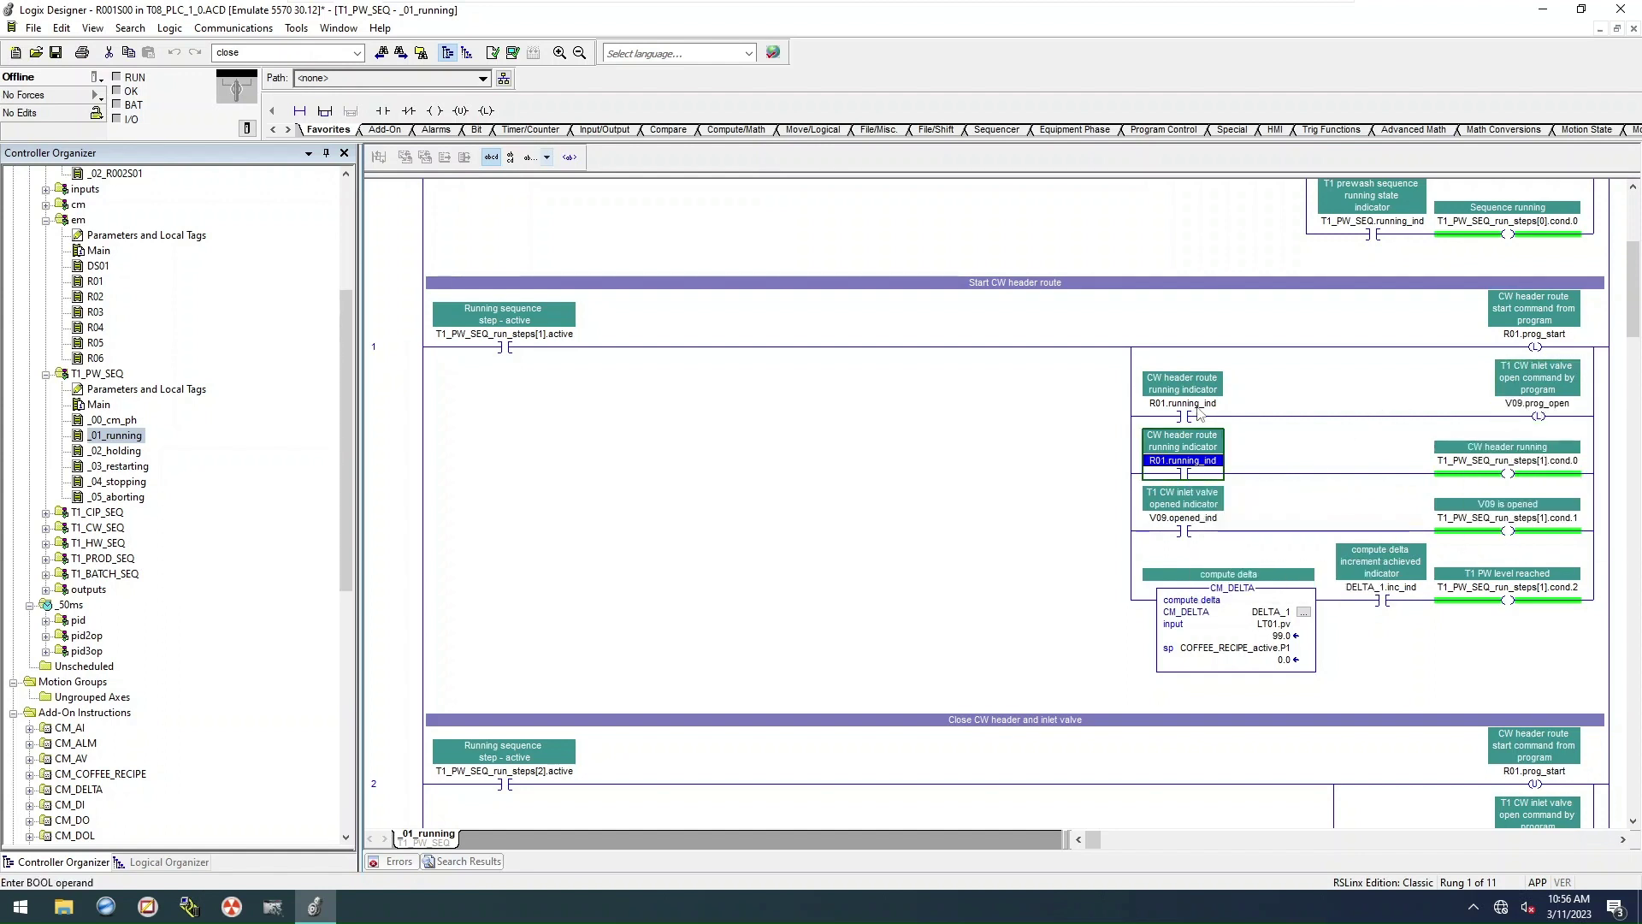
pyautogui.click(1187, 517)
pyautogui.scroll(-1, 989, 439)
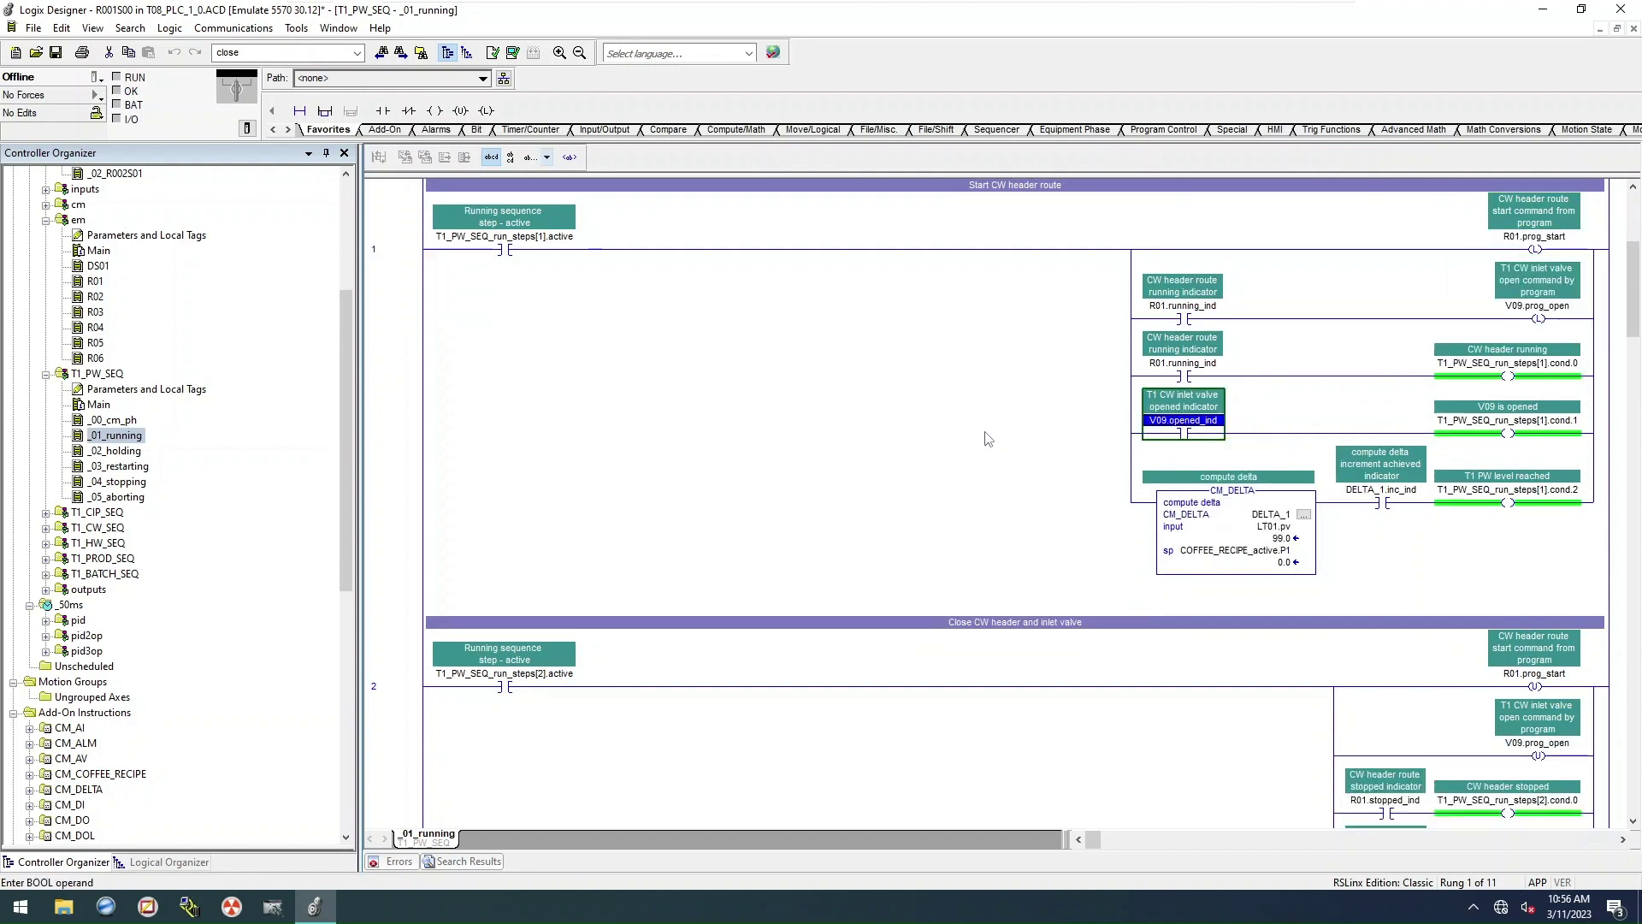
pyautogui.click(1466, 427)
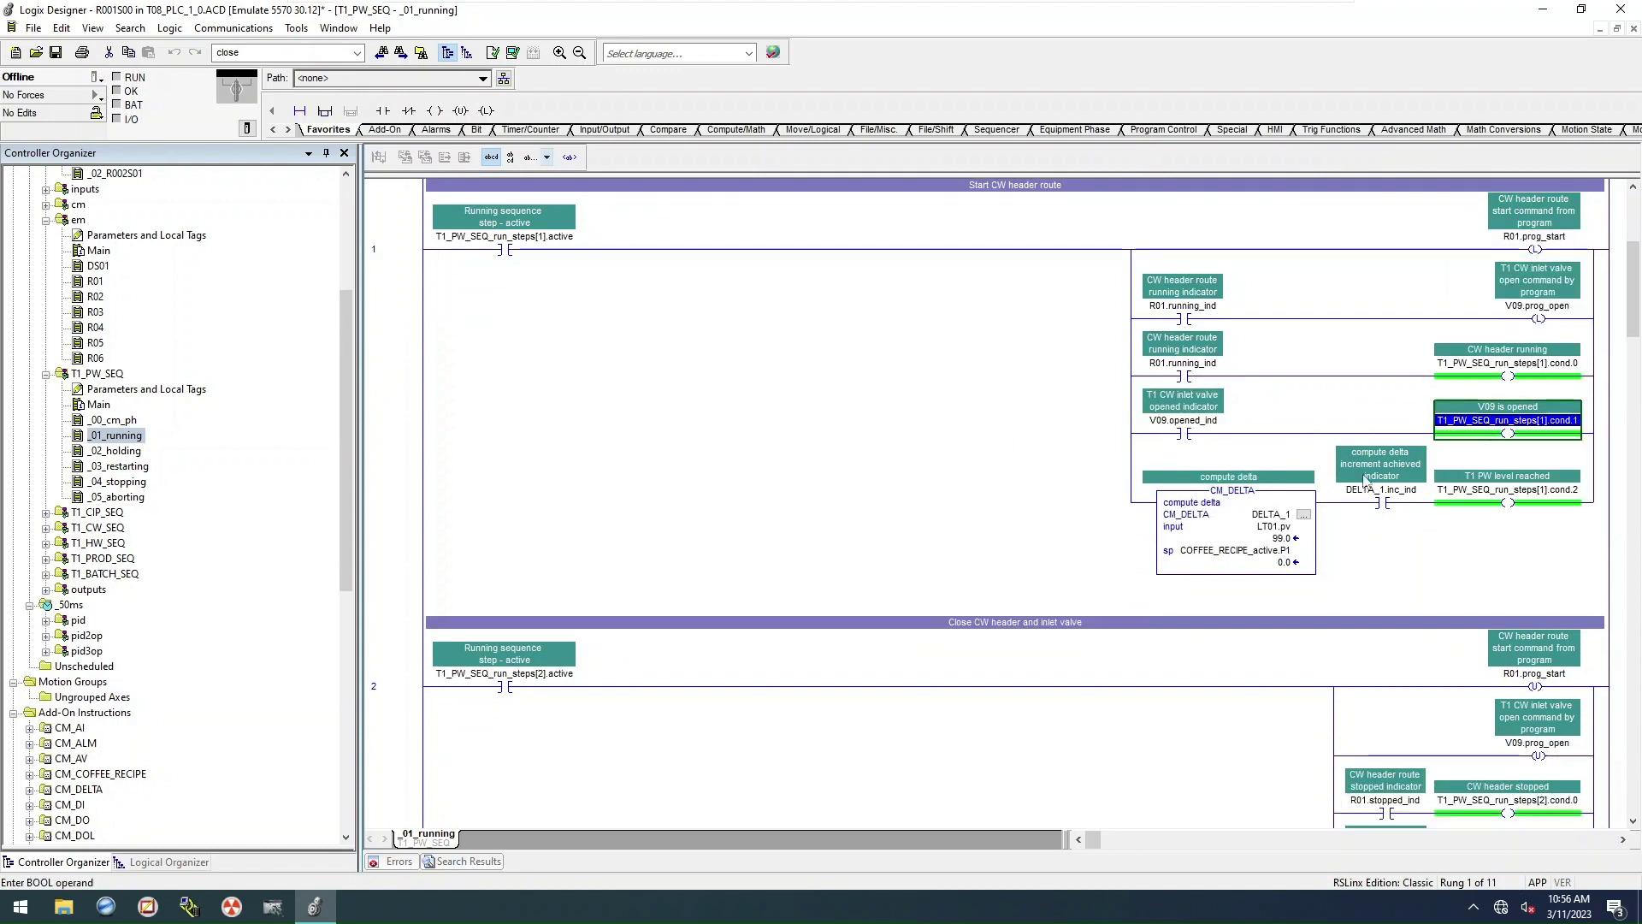
pyautogui.click(1234, 563)
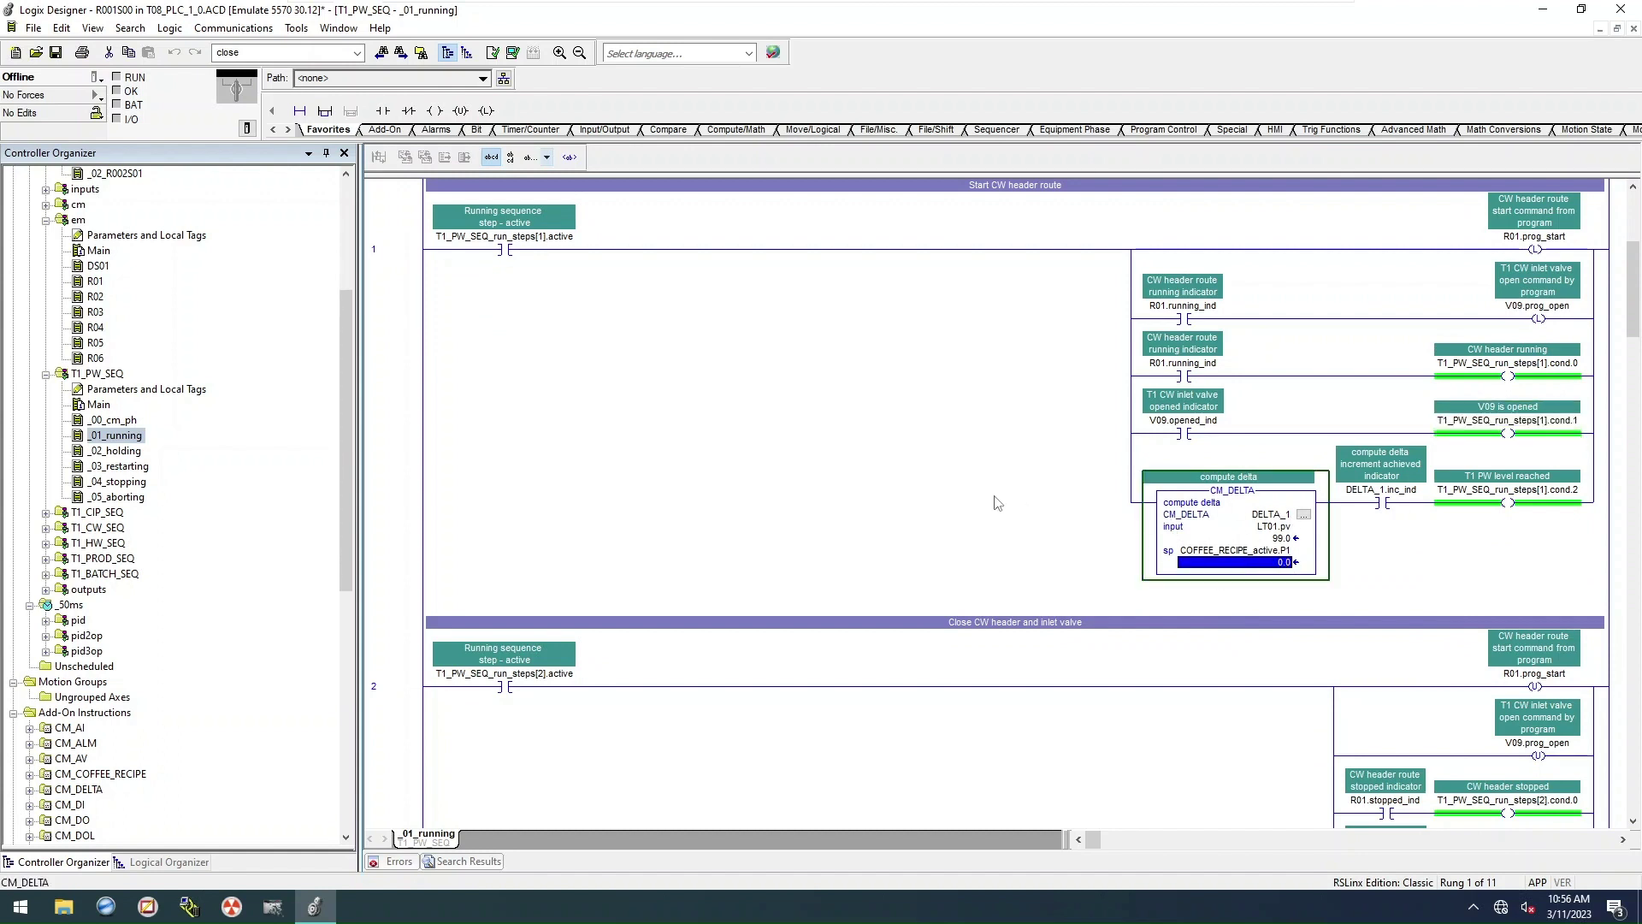
pyautogui.moveTo(1241, 554)
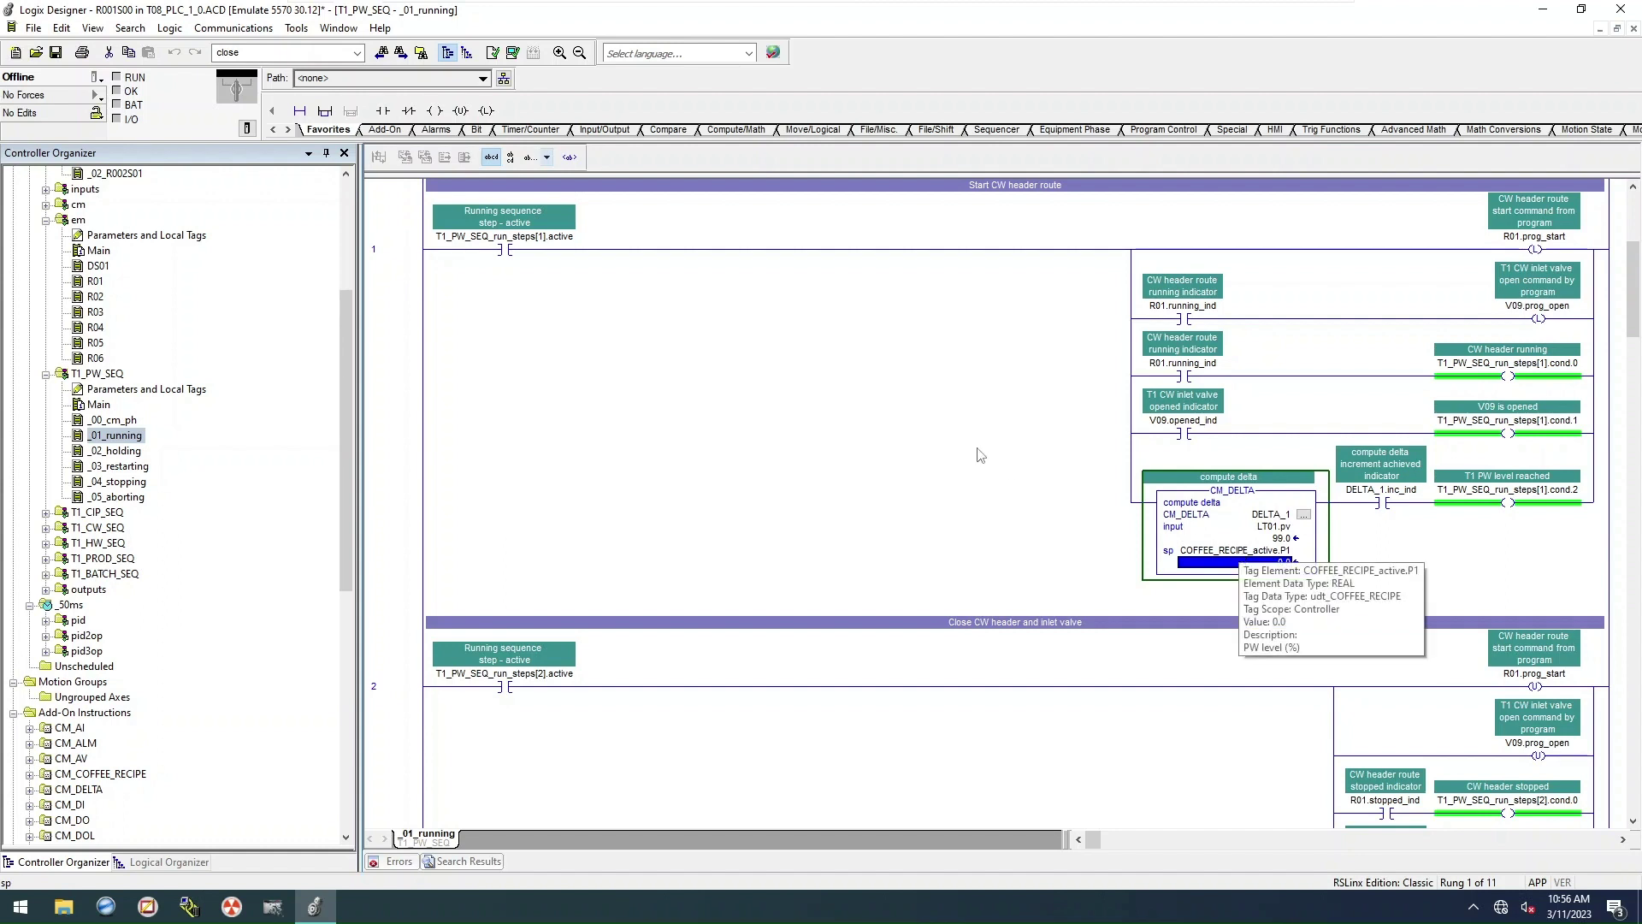
pyautogui.scroll(-3, 953, 437)
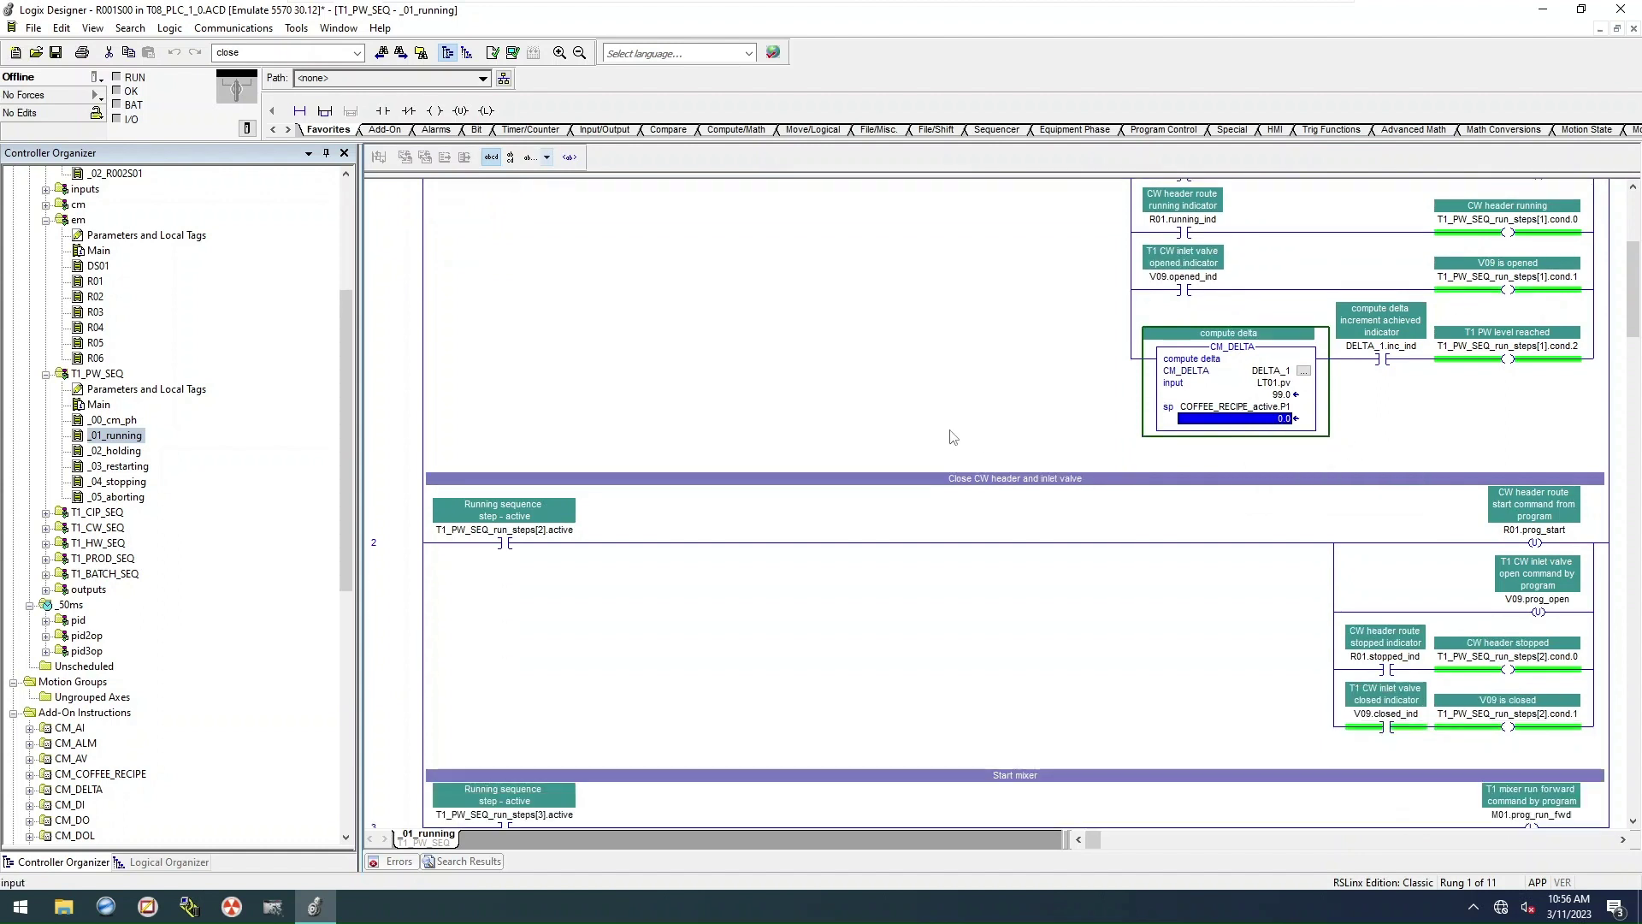
pyautogui.click(1512, 361)
# Step: Examine the rungs that close the CW header and inlet valve and start the mixer
pyautogui.scroll(-4, 855, 391)
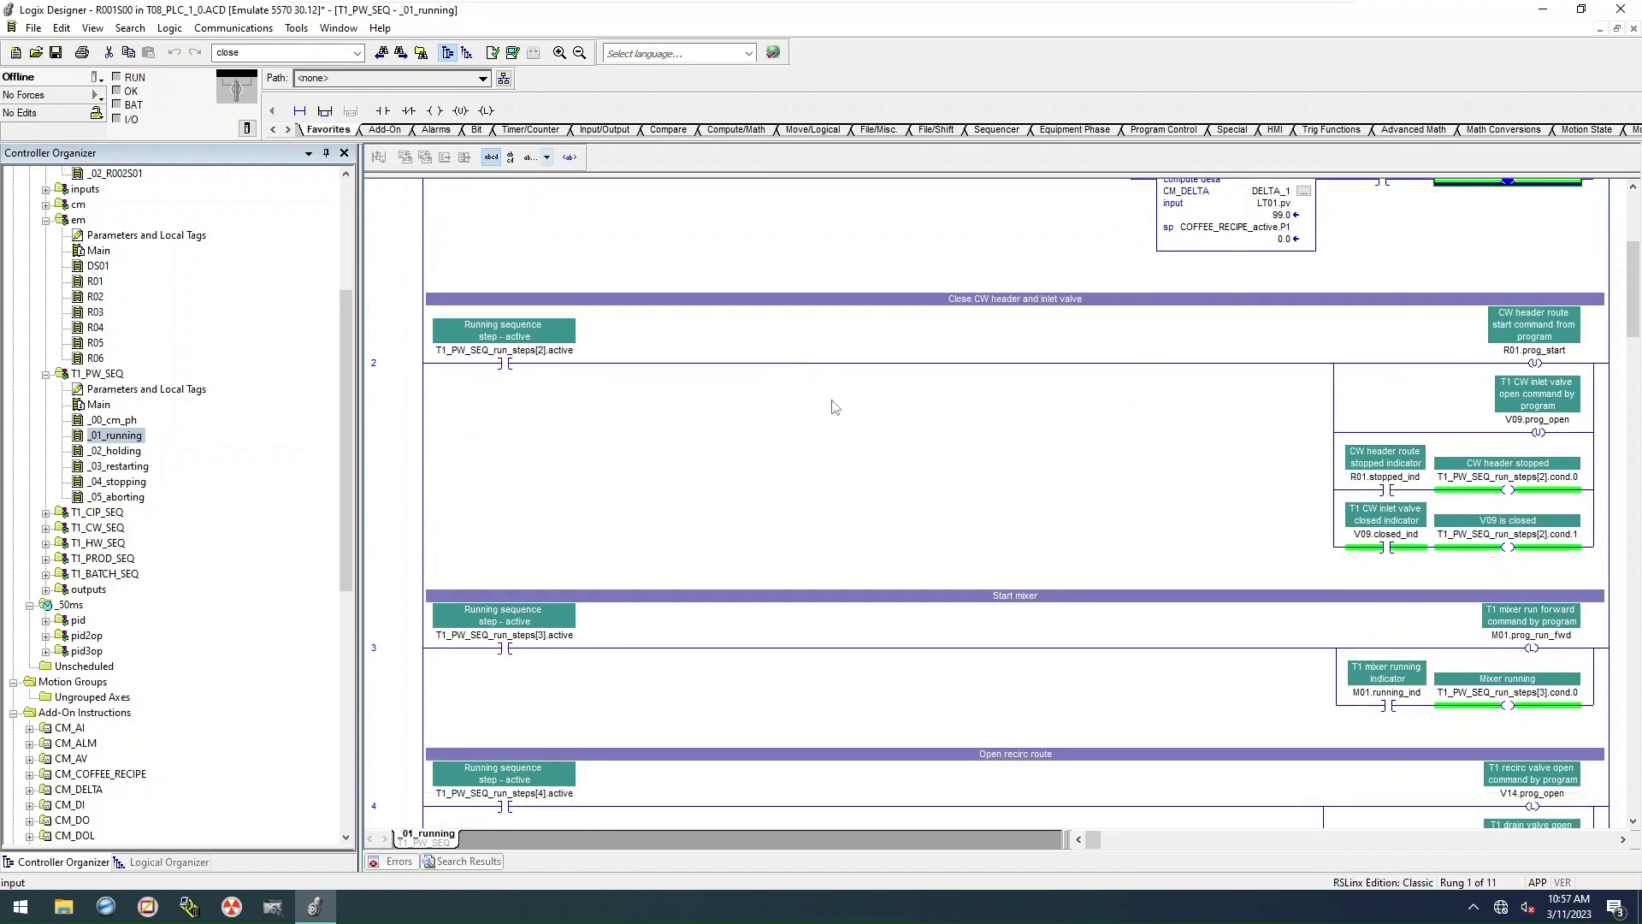
pyautogui.click(1530, 362)
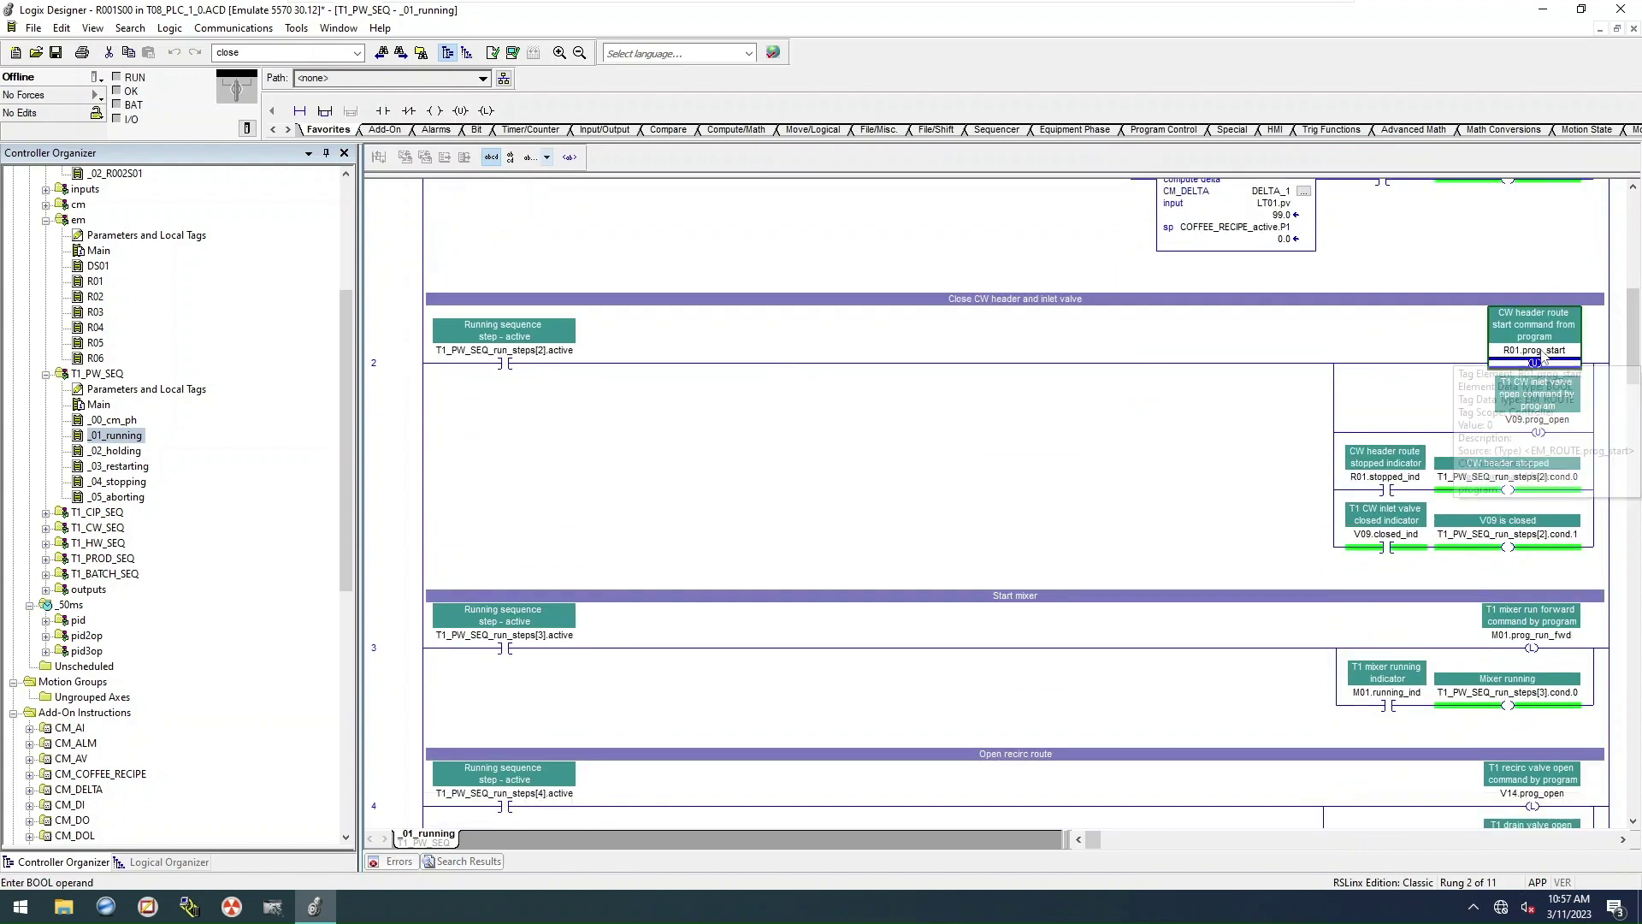
pyautogui.scroll(-5, 855, 441)
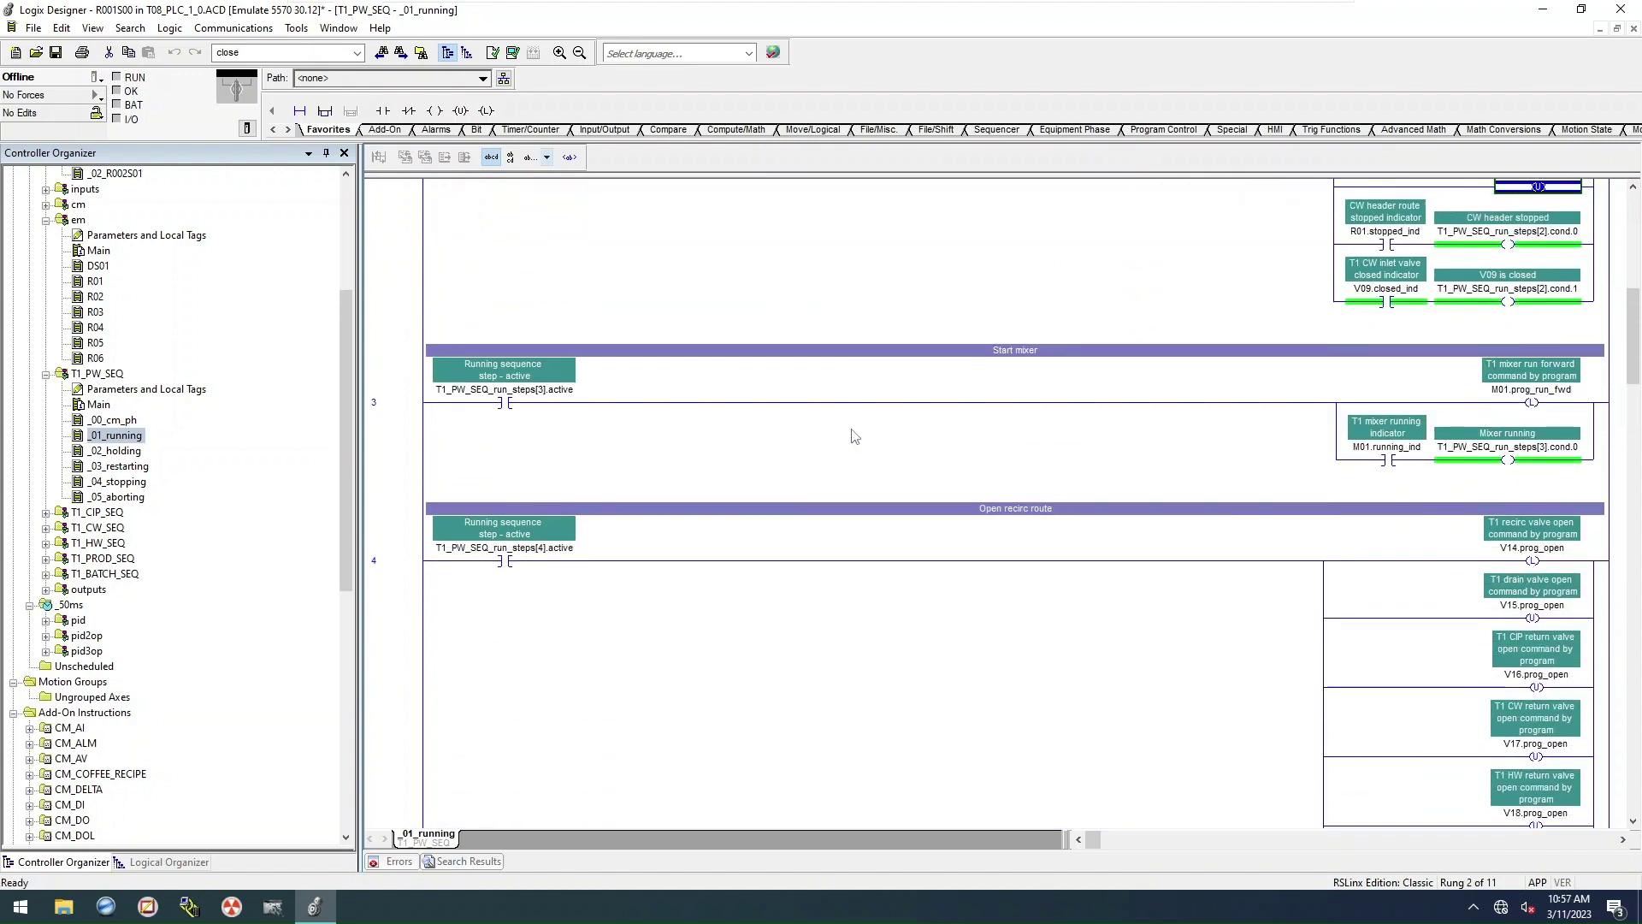
pyautogui.click(505, 403)
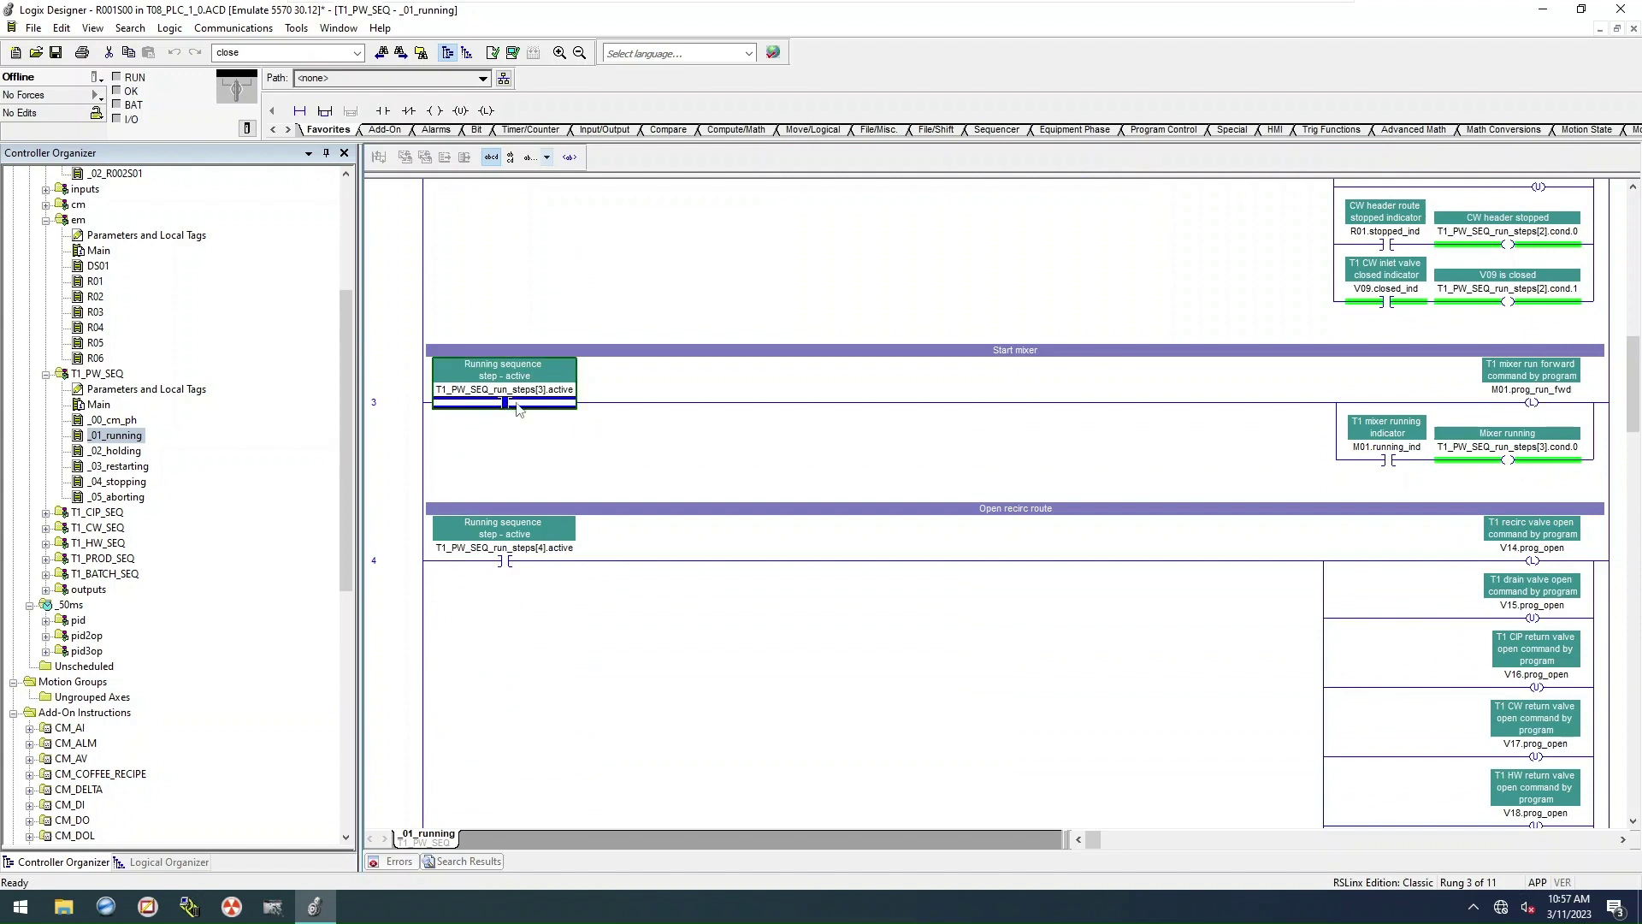
pyautogui.click(1572, 400)
# Step: Examine the Open recirc route rung, including its V14 to V19 valve commands and position conditions
pyautogui.scroll(-4, 971, 461)
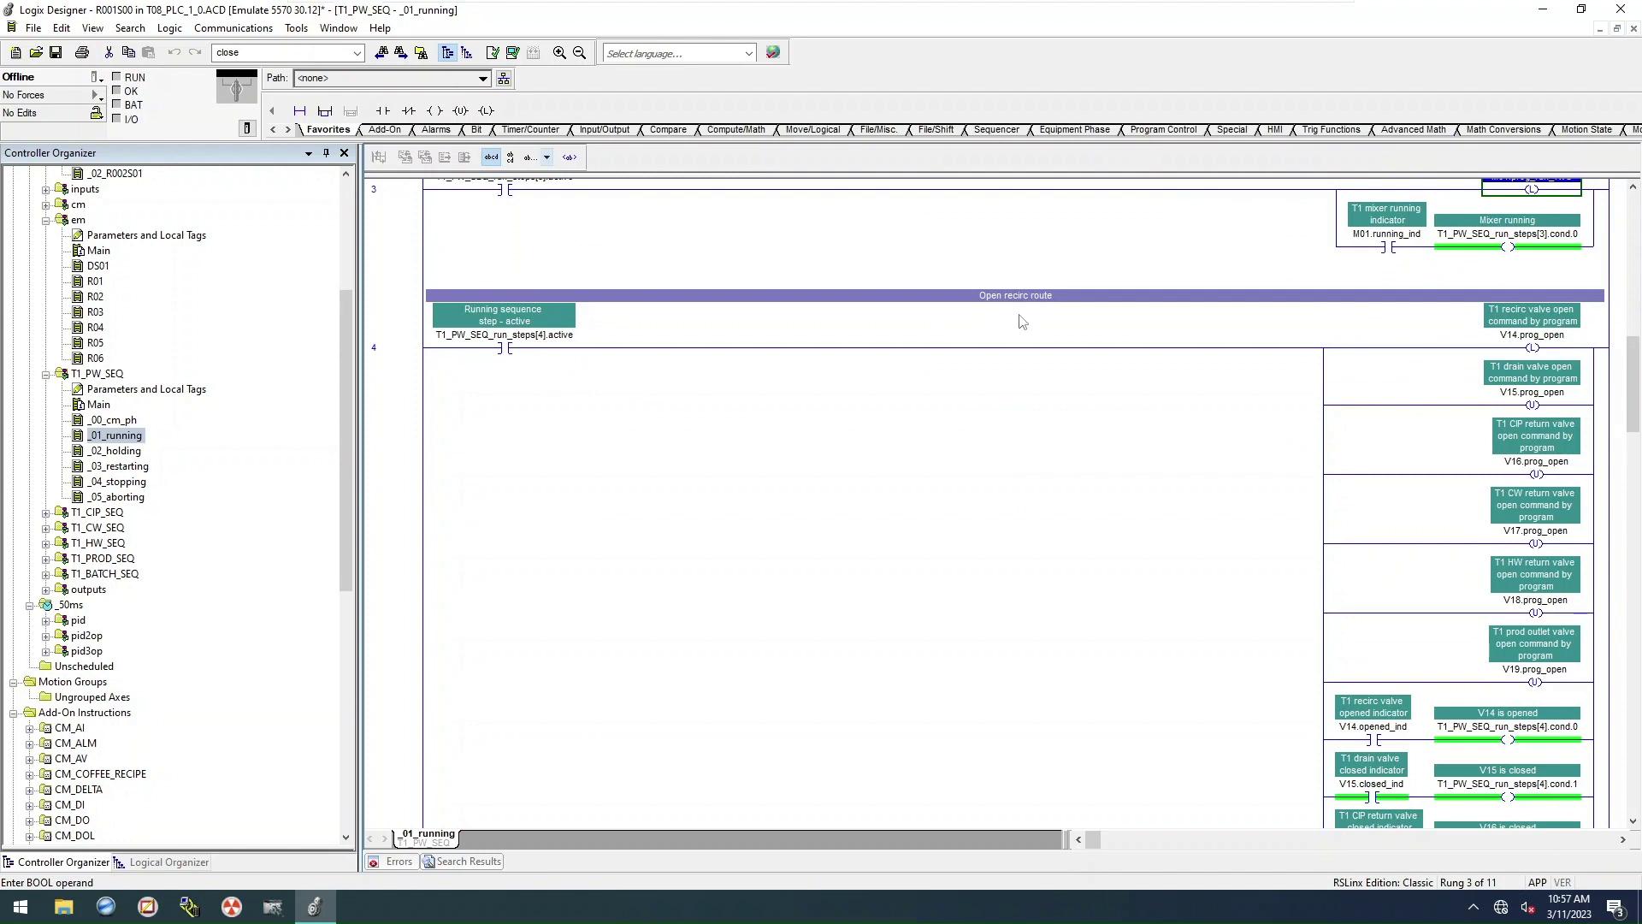
pyautogui.rightClick(1530, 336)
pyautogui.press('Escape')
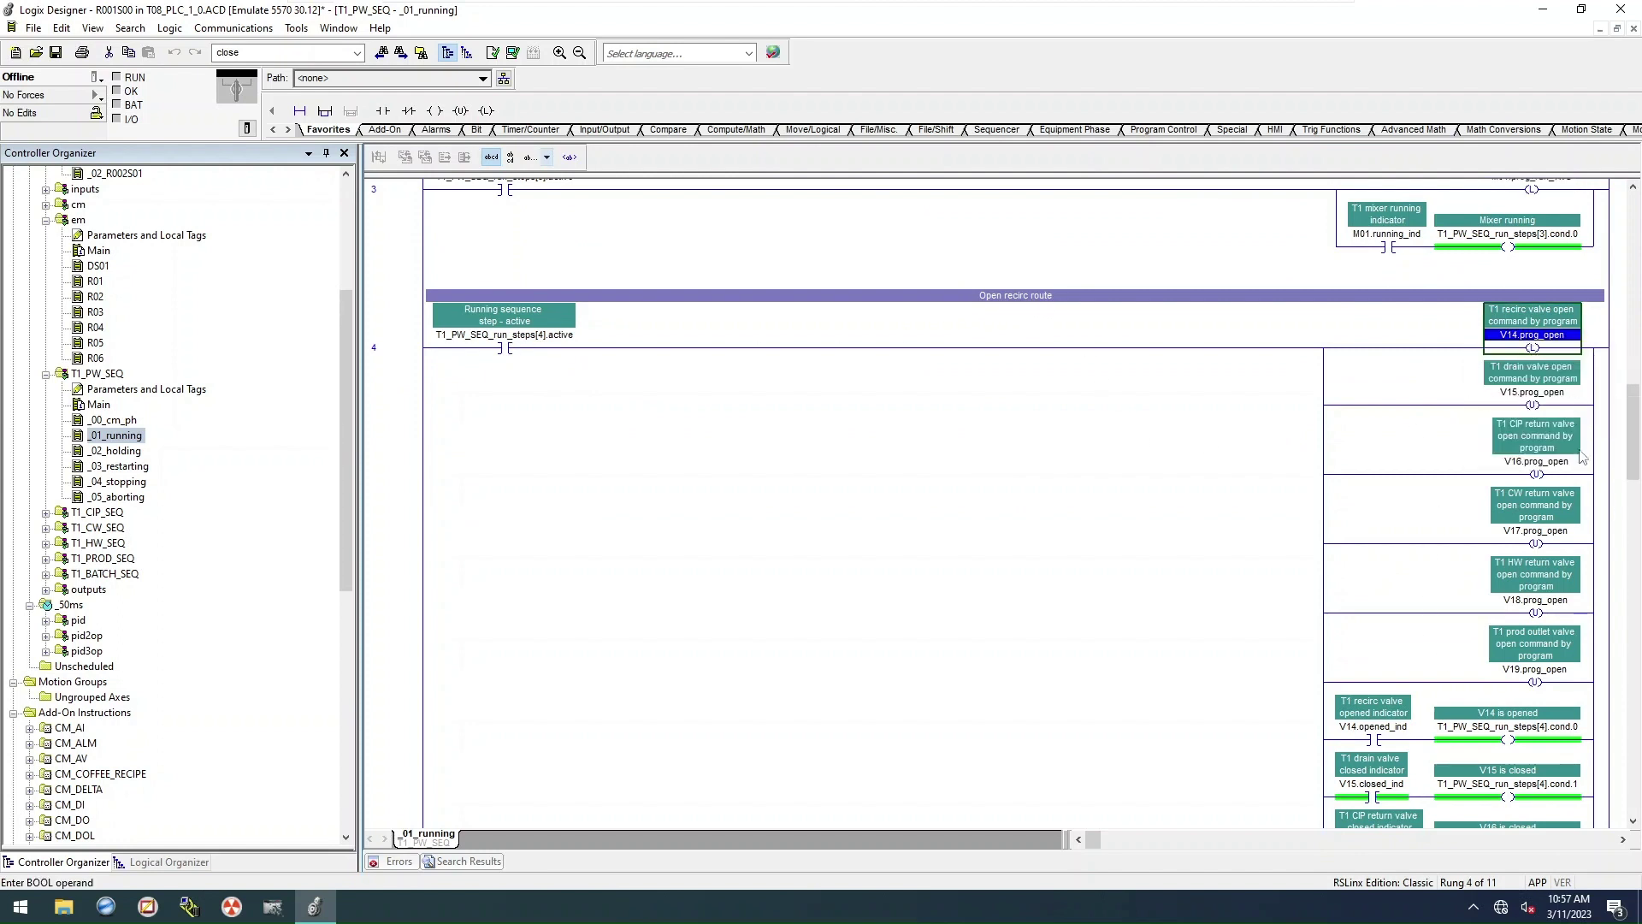
pyautogui.scroll(-5, 1005, 478)
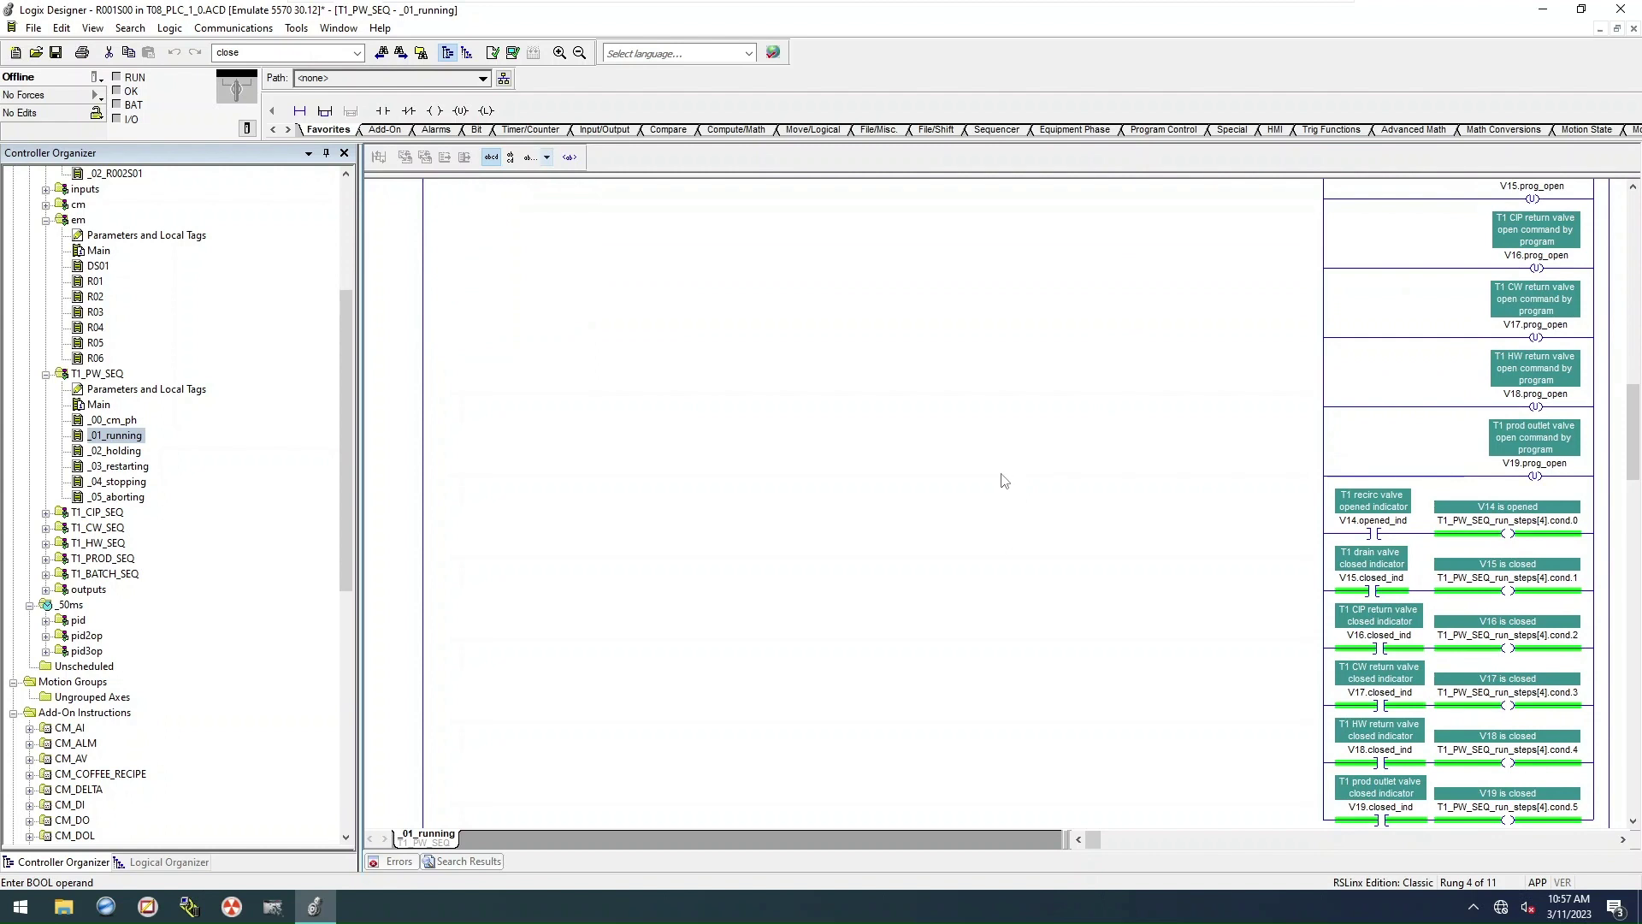
pyautogui.scroll(-6, 1005, 480)
pyautogui.click(1390, 272)
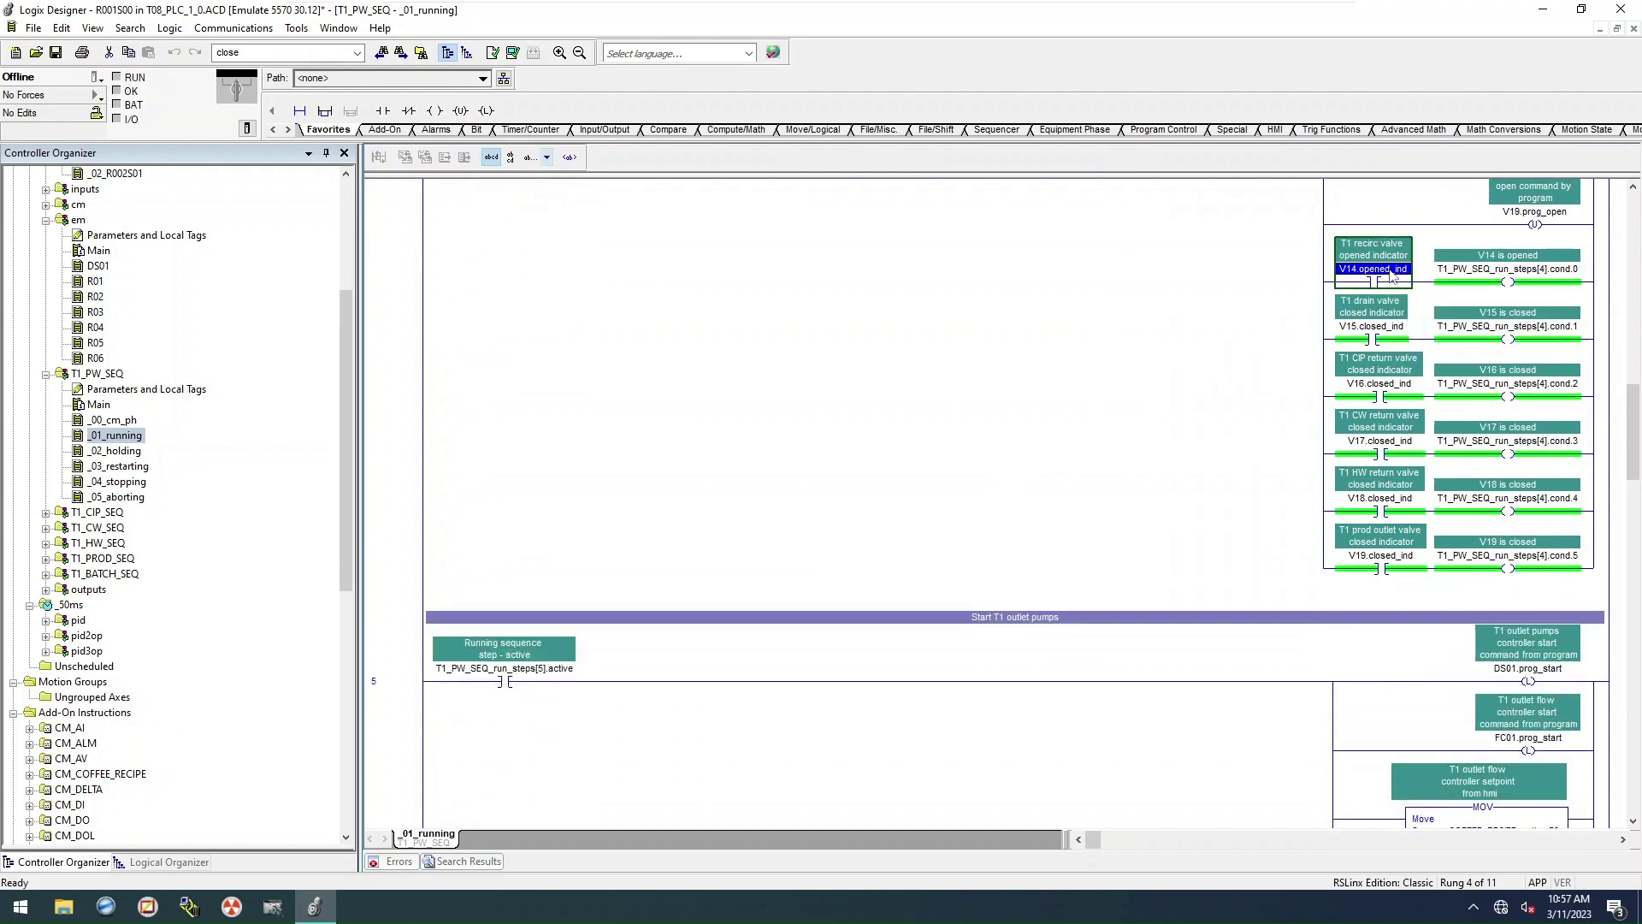
# Step: Examine the Start T1 outlet pumps rung's active-step contact and its DS01.prog_start and FC01.prog_start commands
pyautogui.scroll(-6, 836, 420)
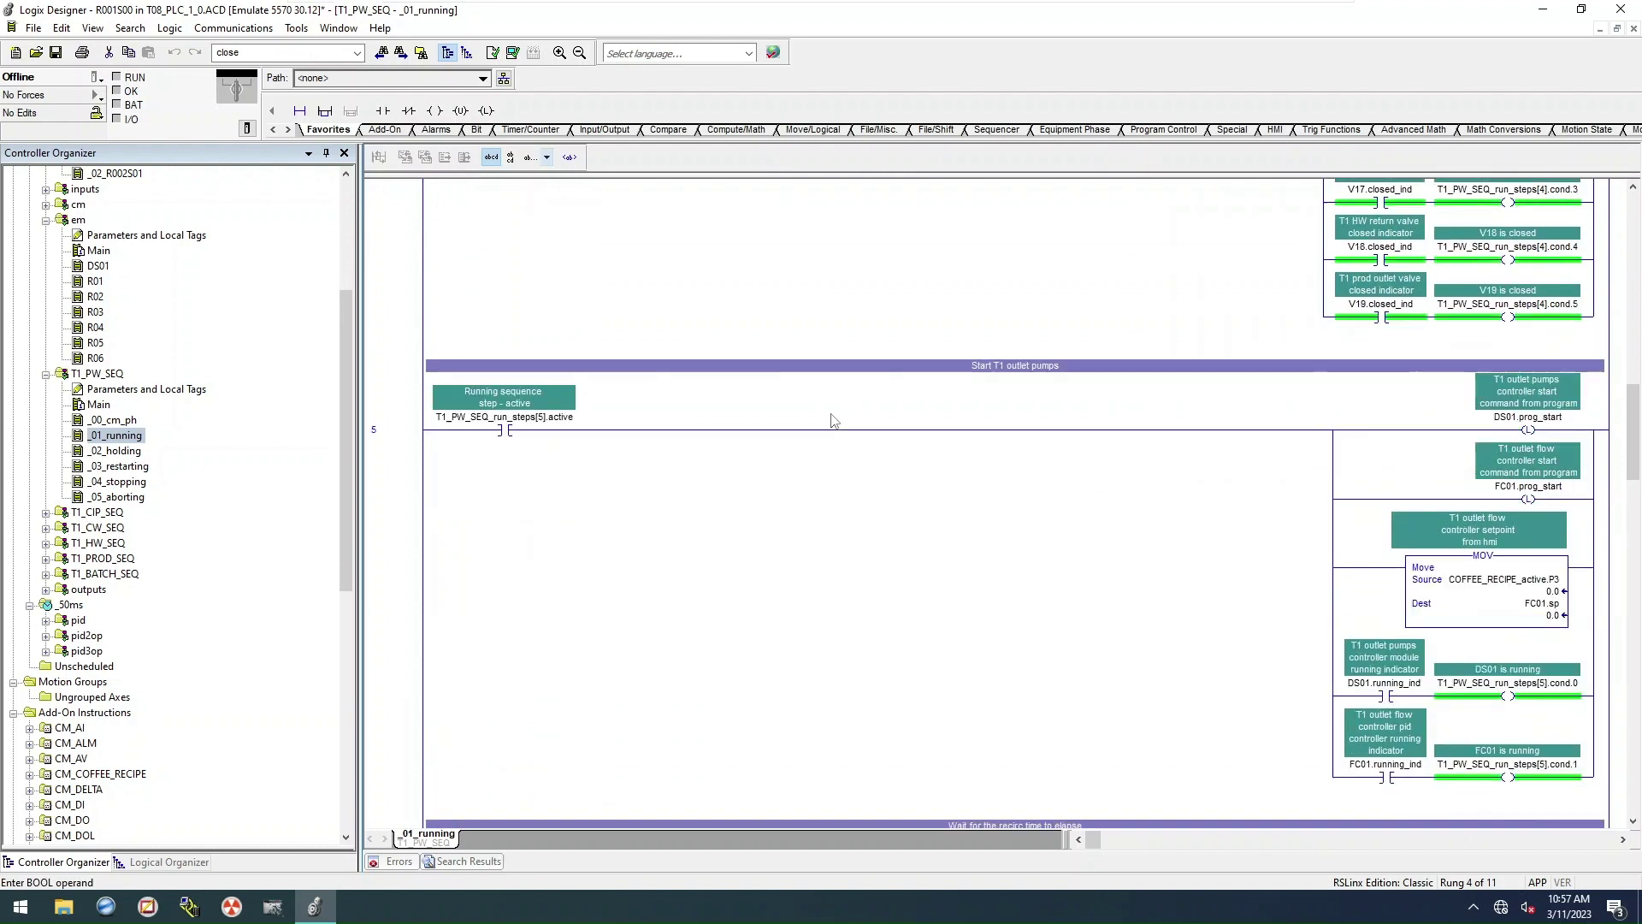
pyautogui.click(513, 417)
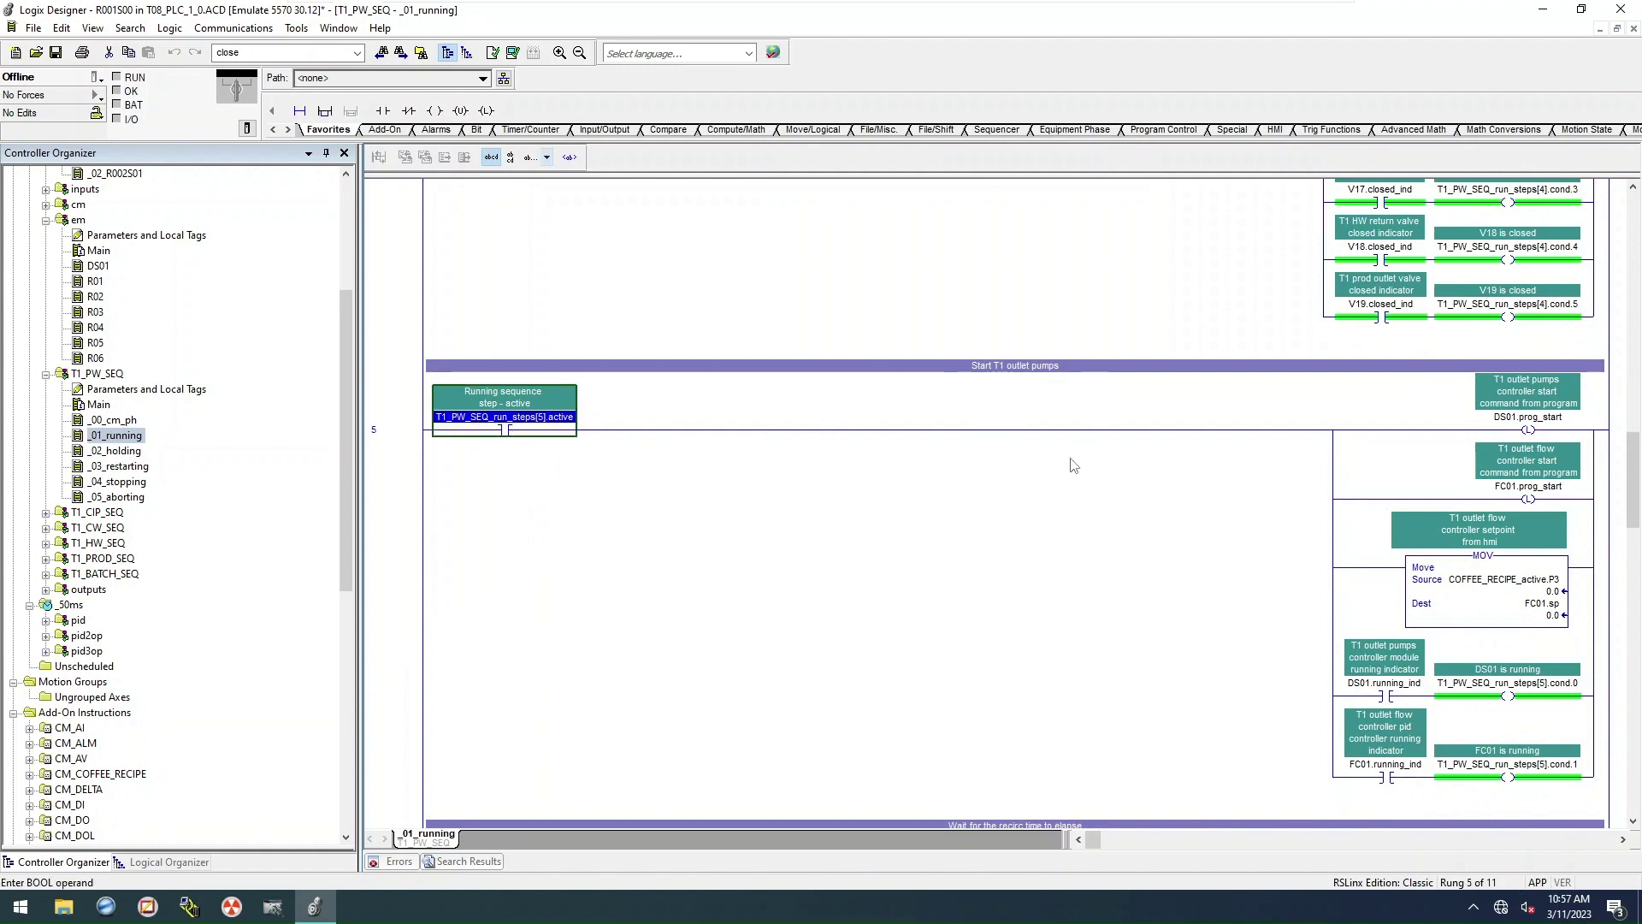
pyautogui.scroll(-3, 1074, 465)
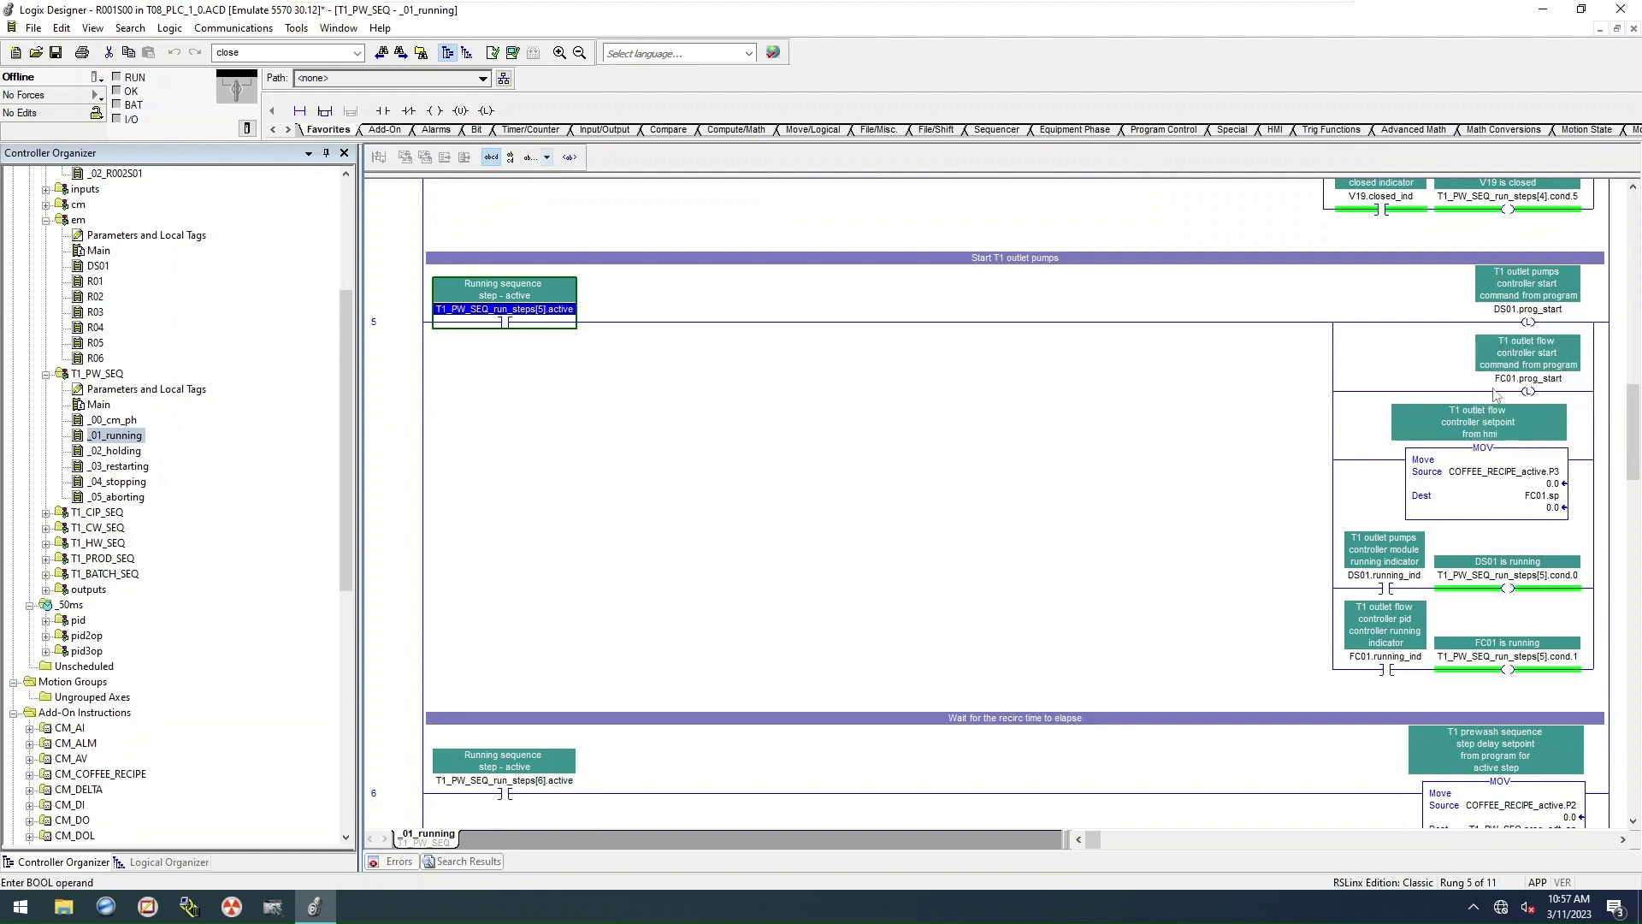
pyautogui.click(1548, 316)
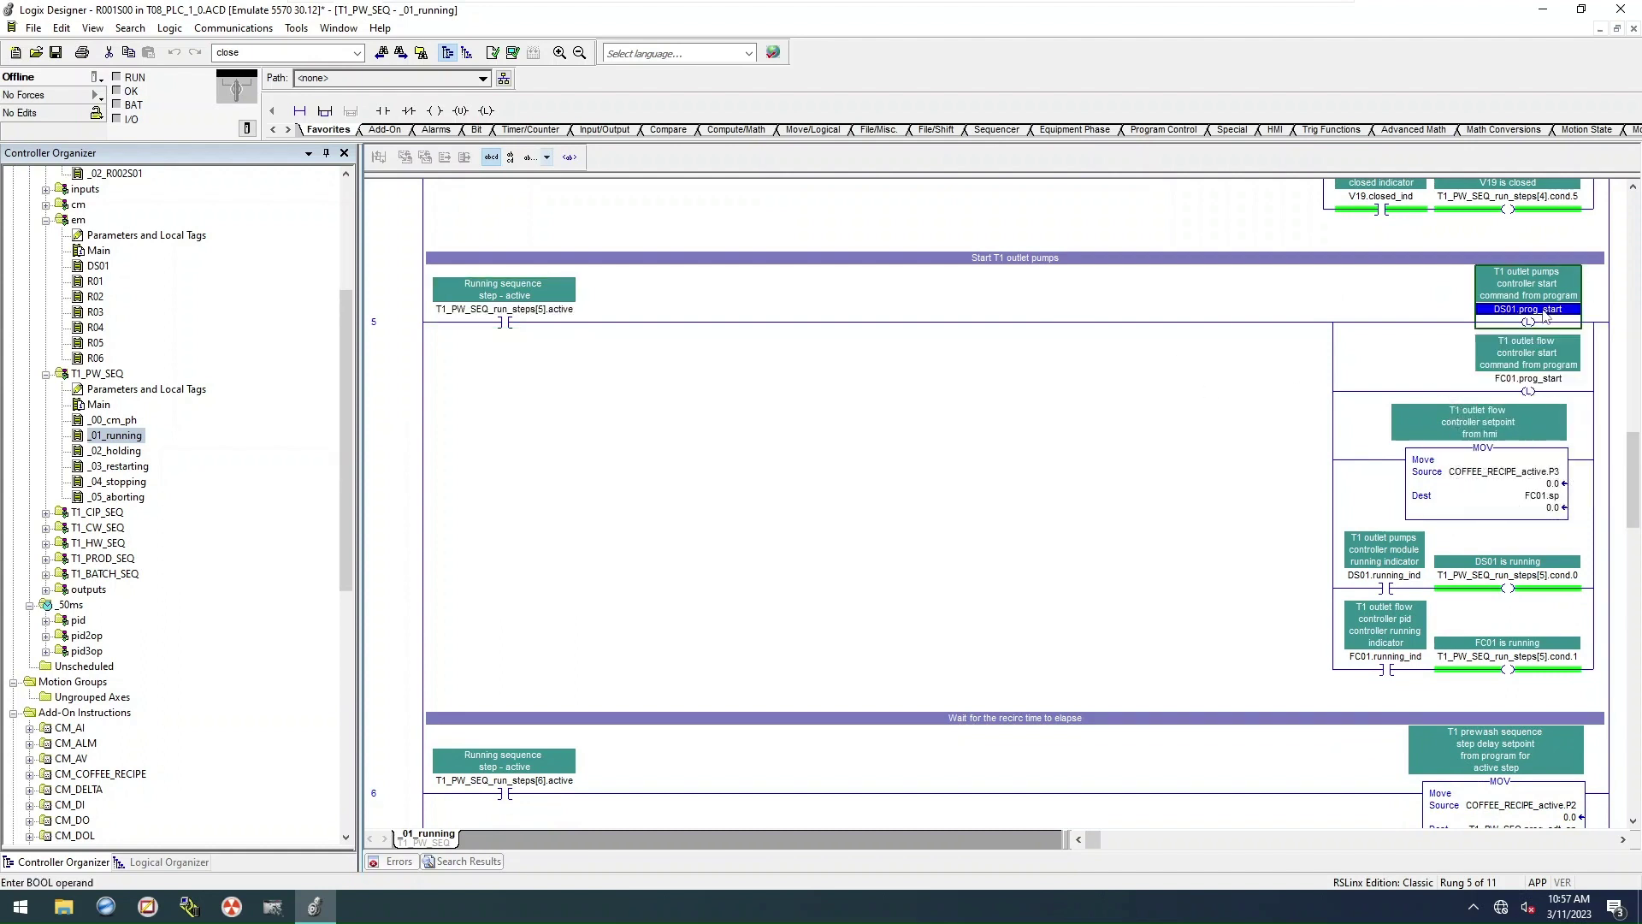
pyautogui.click(1532, 389)
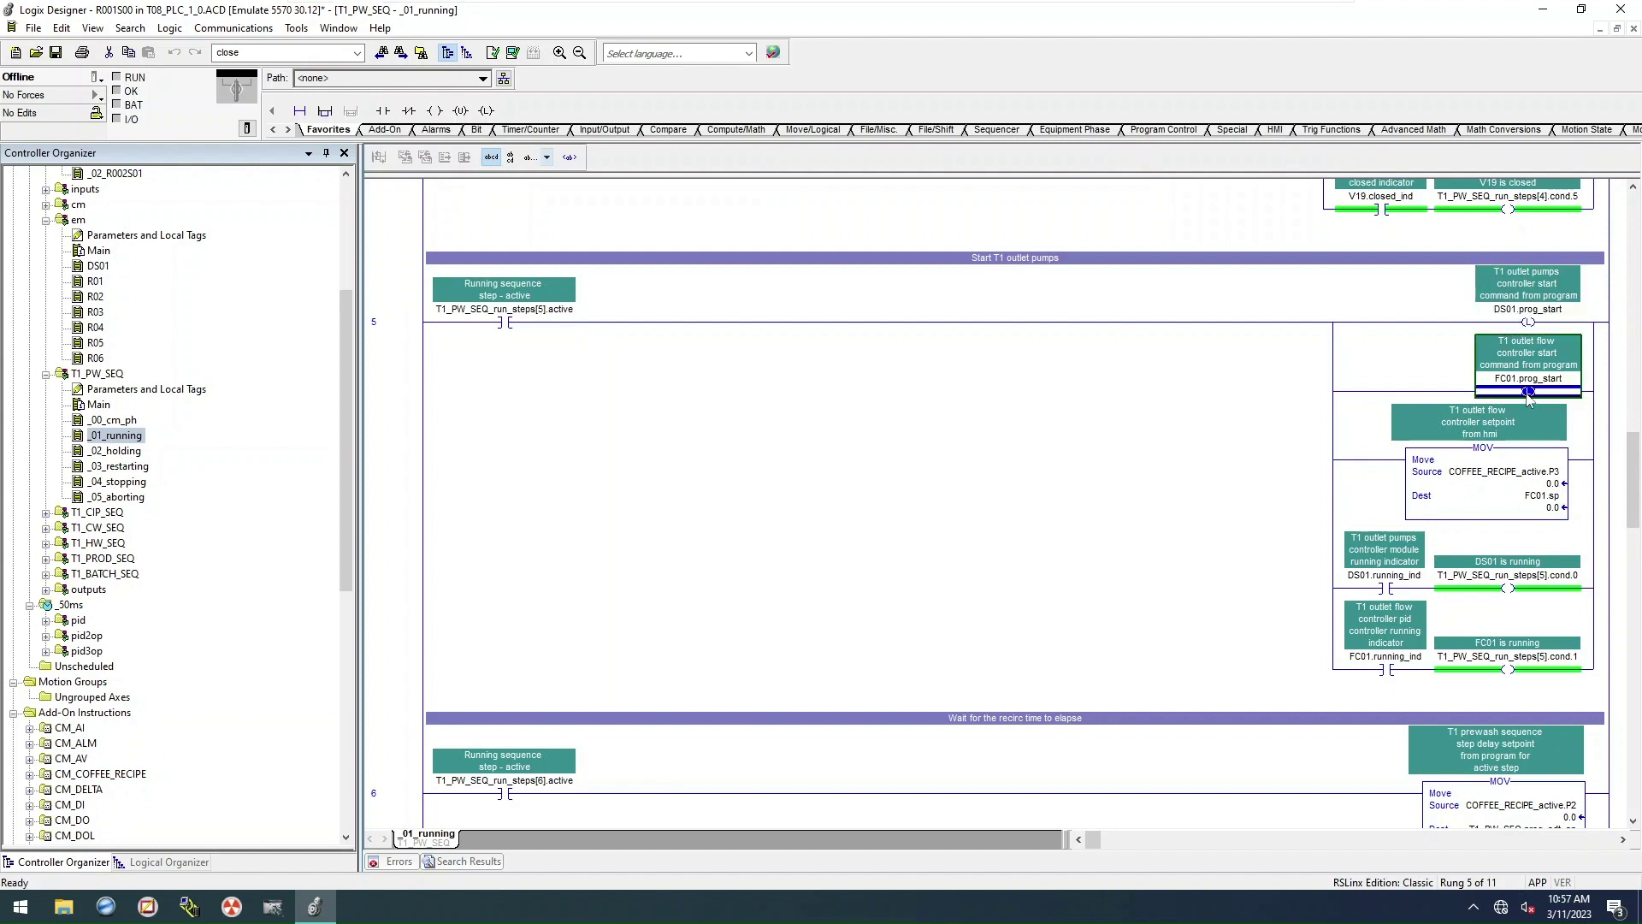
# Step: Examine the Start T1 outlet pumps rung's FC01 setpoint move from COFFEE_RECIPE_active.P3 and its DS01 and FC01 running conditions
pyautogui.scroll(-1, 1193, 389)
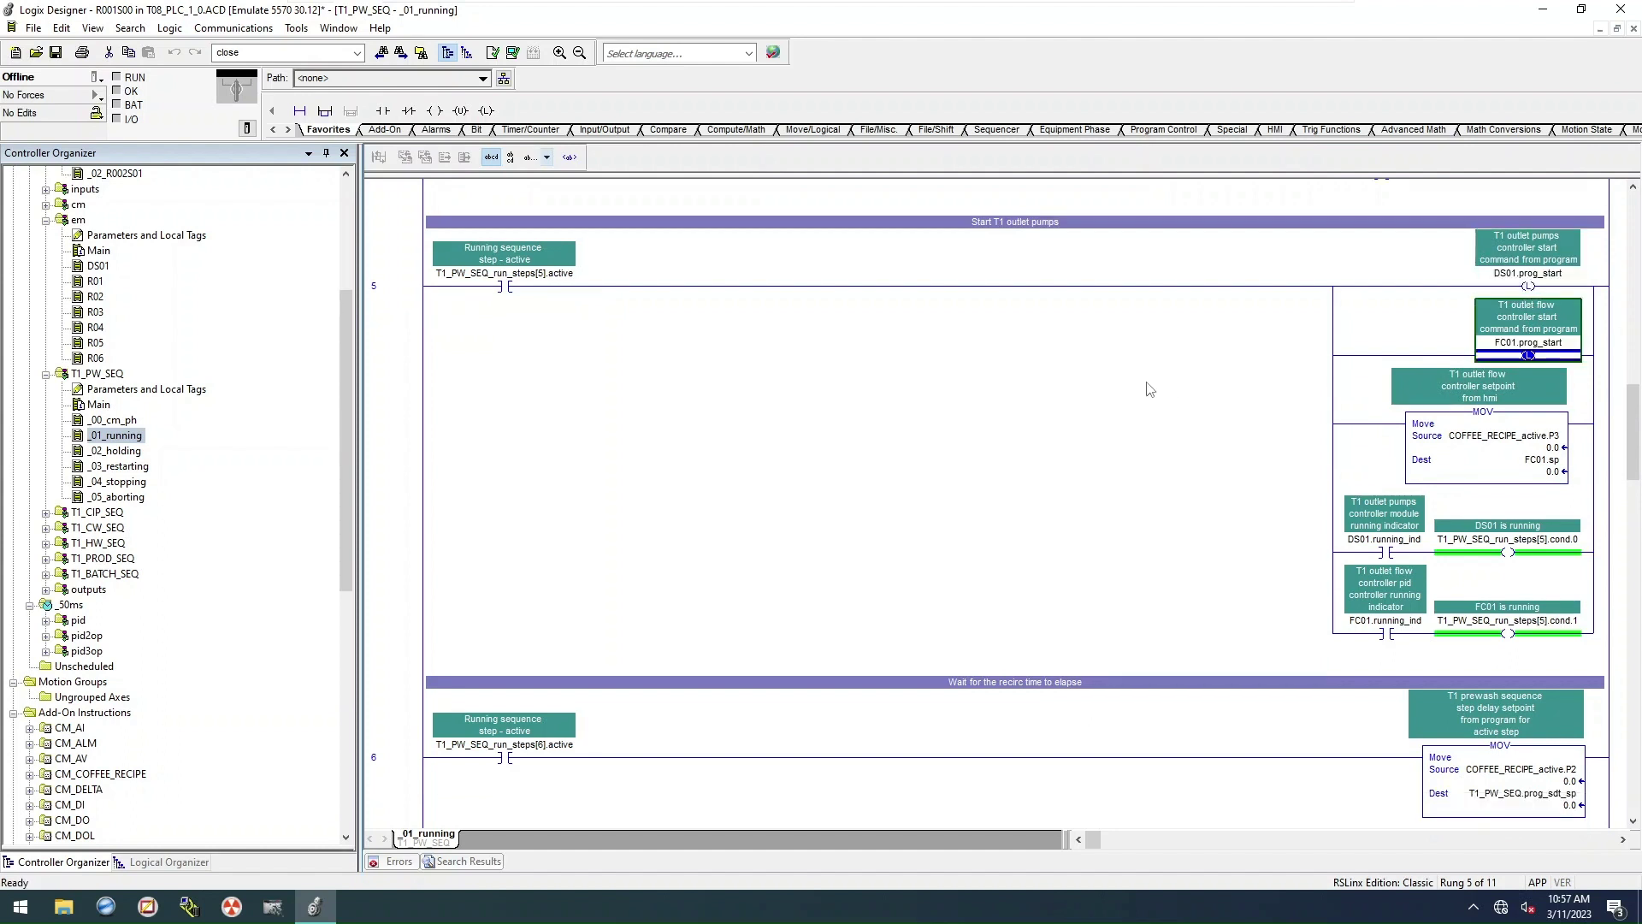
pyautogui.click(1517, 438)
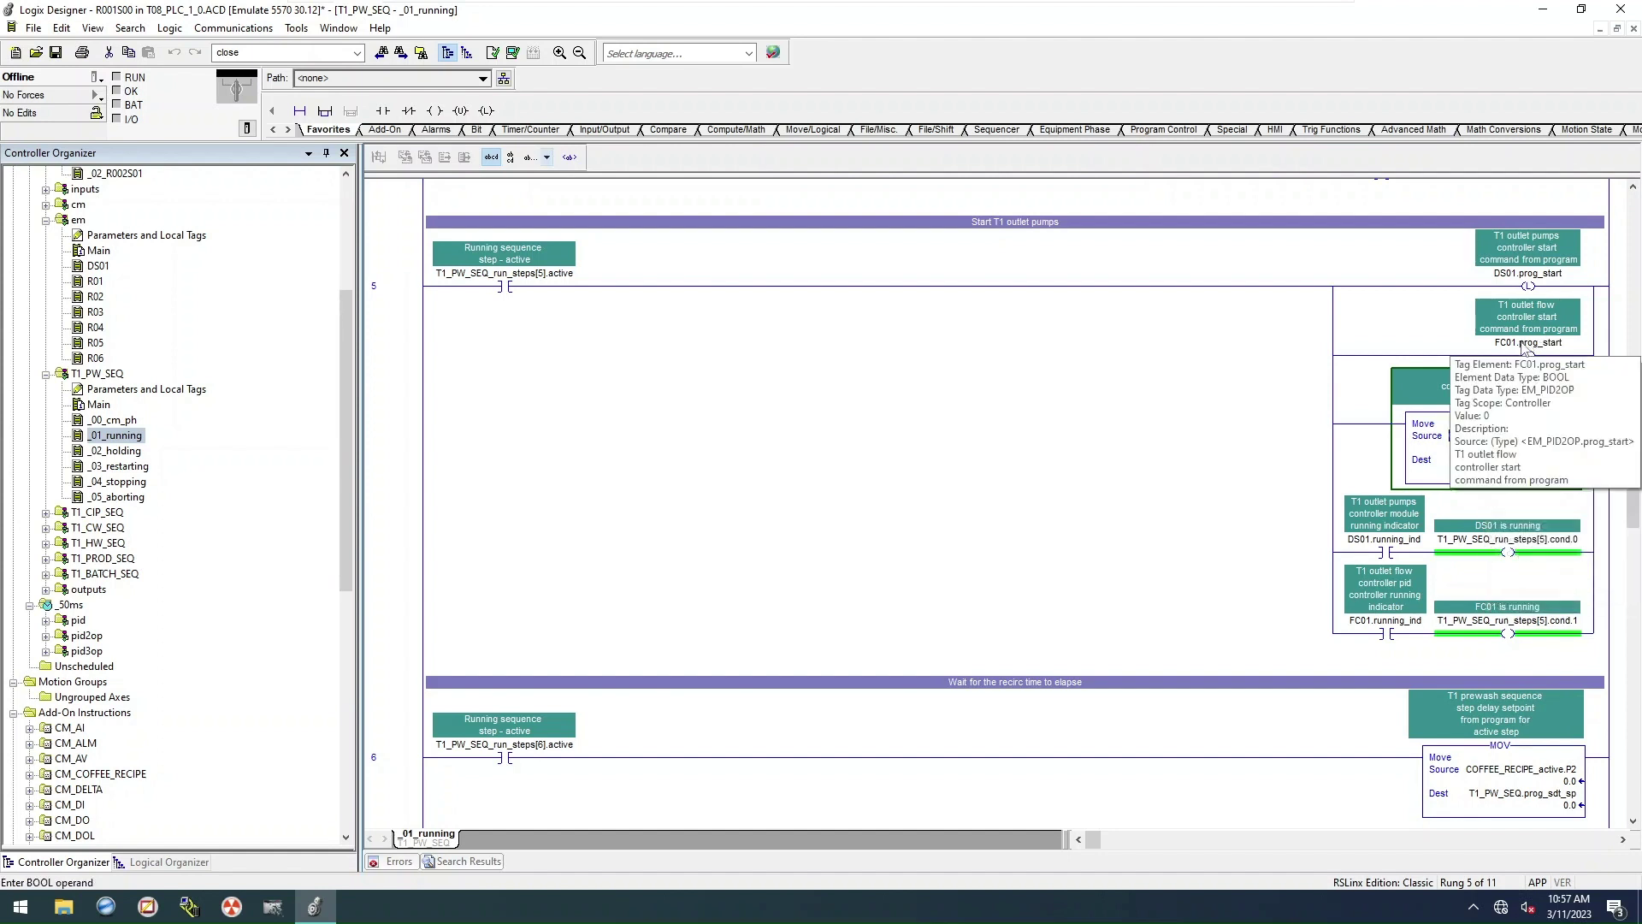
pyautogui.moveTo(1562, 468)
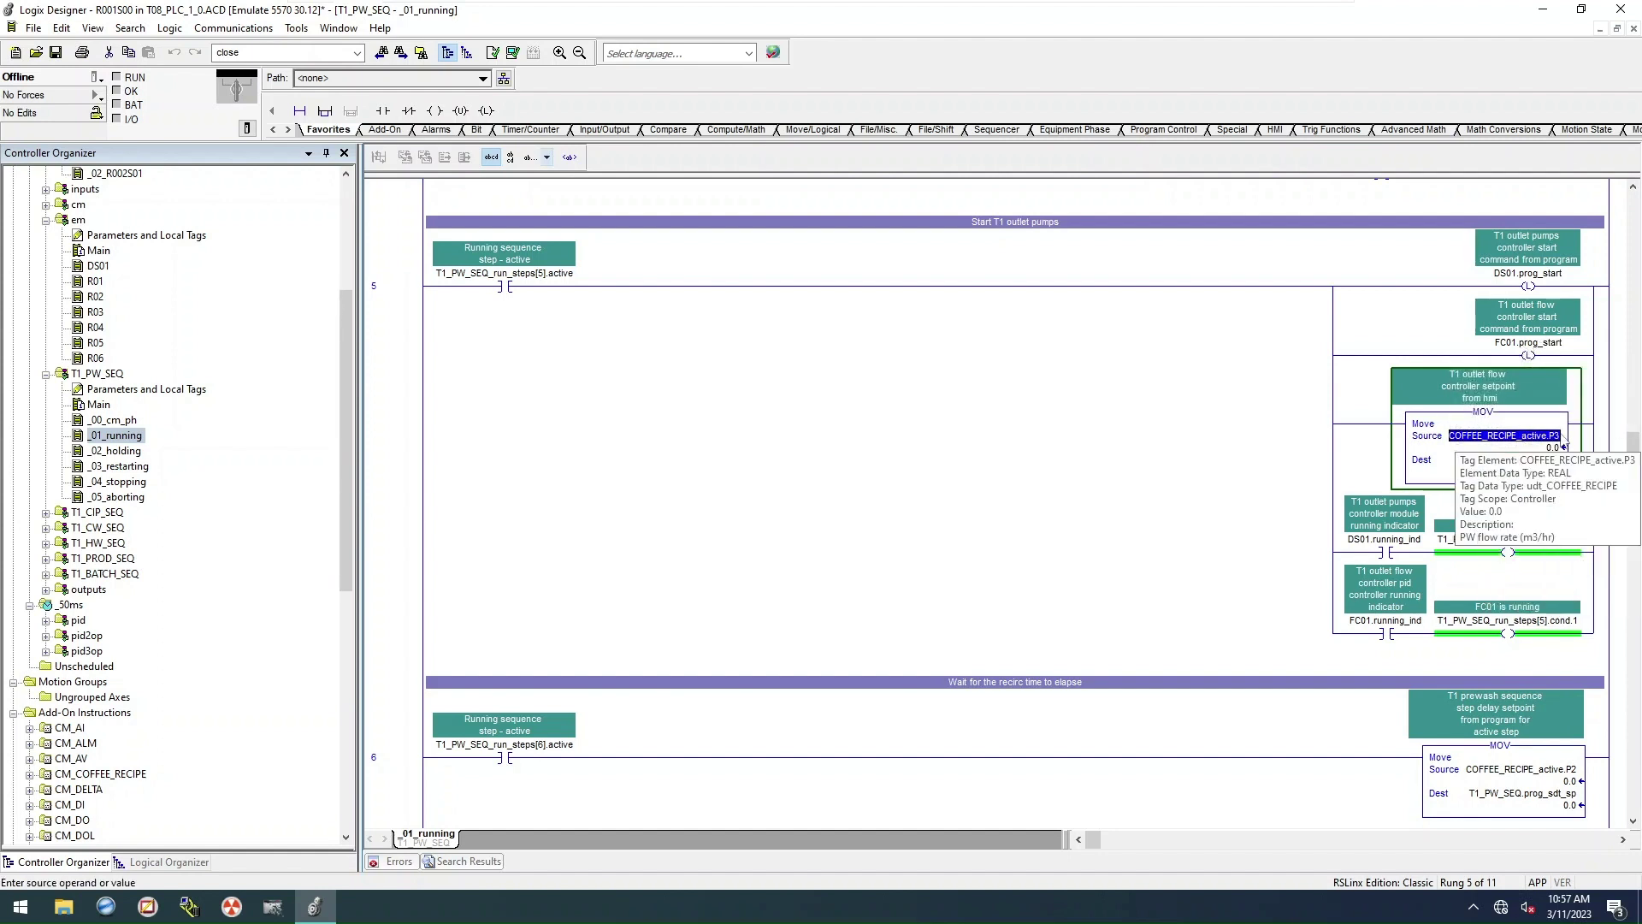
pyautogui.scroll(-3, 969, 419)
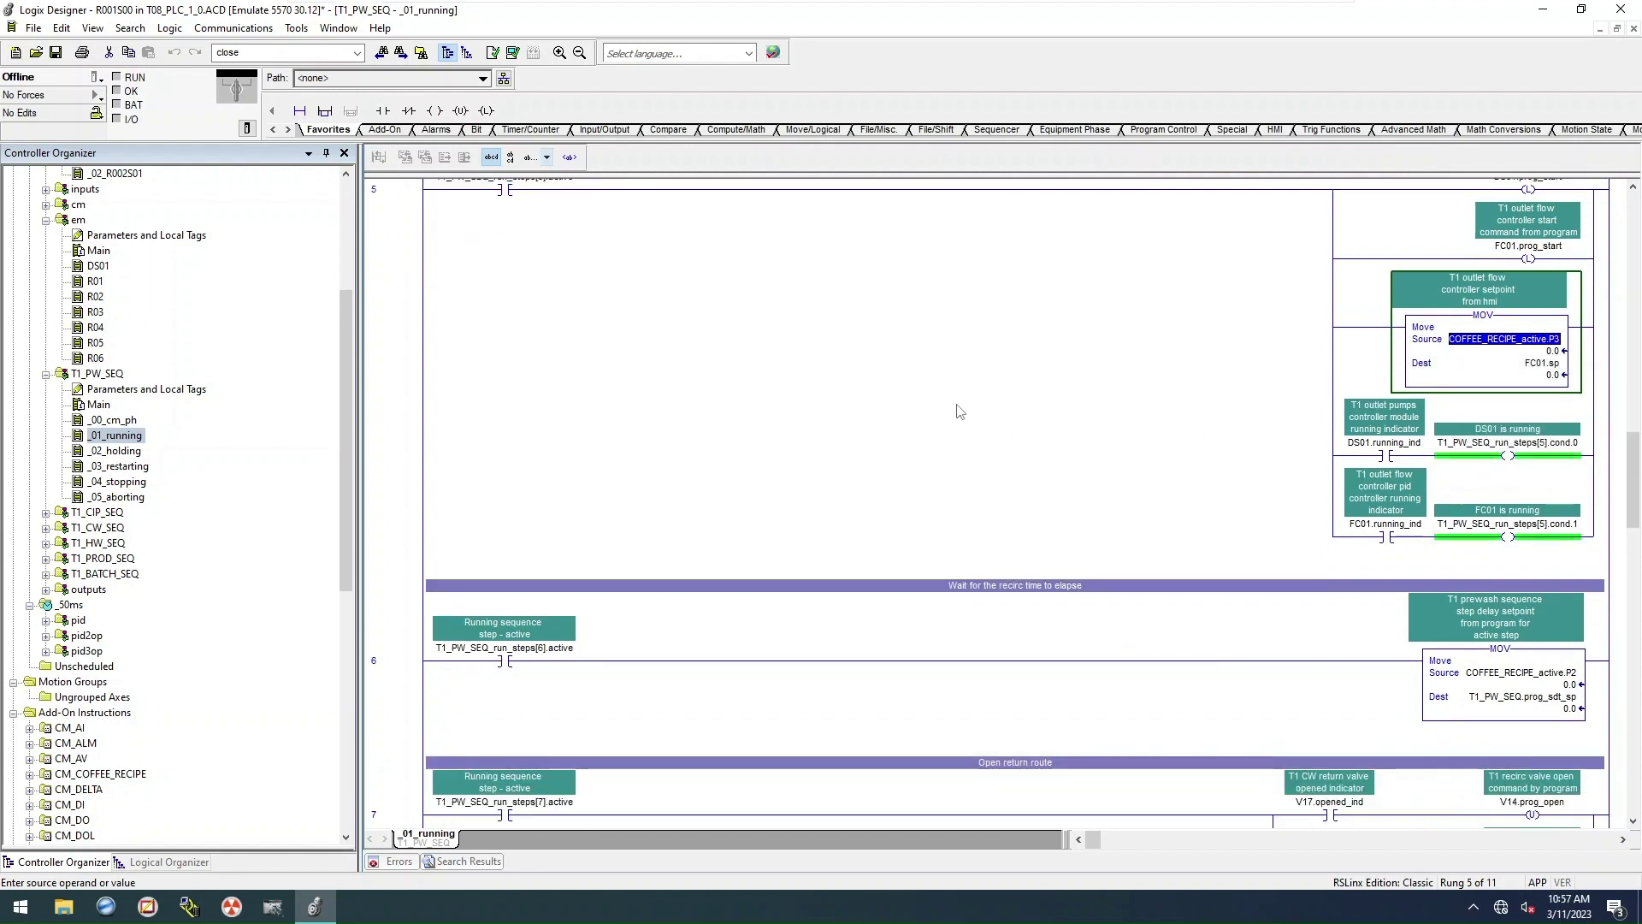
pyautogui.click(1349, 445)
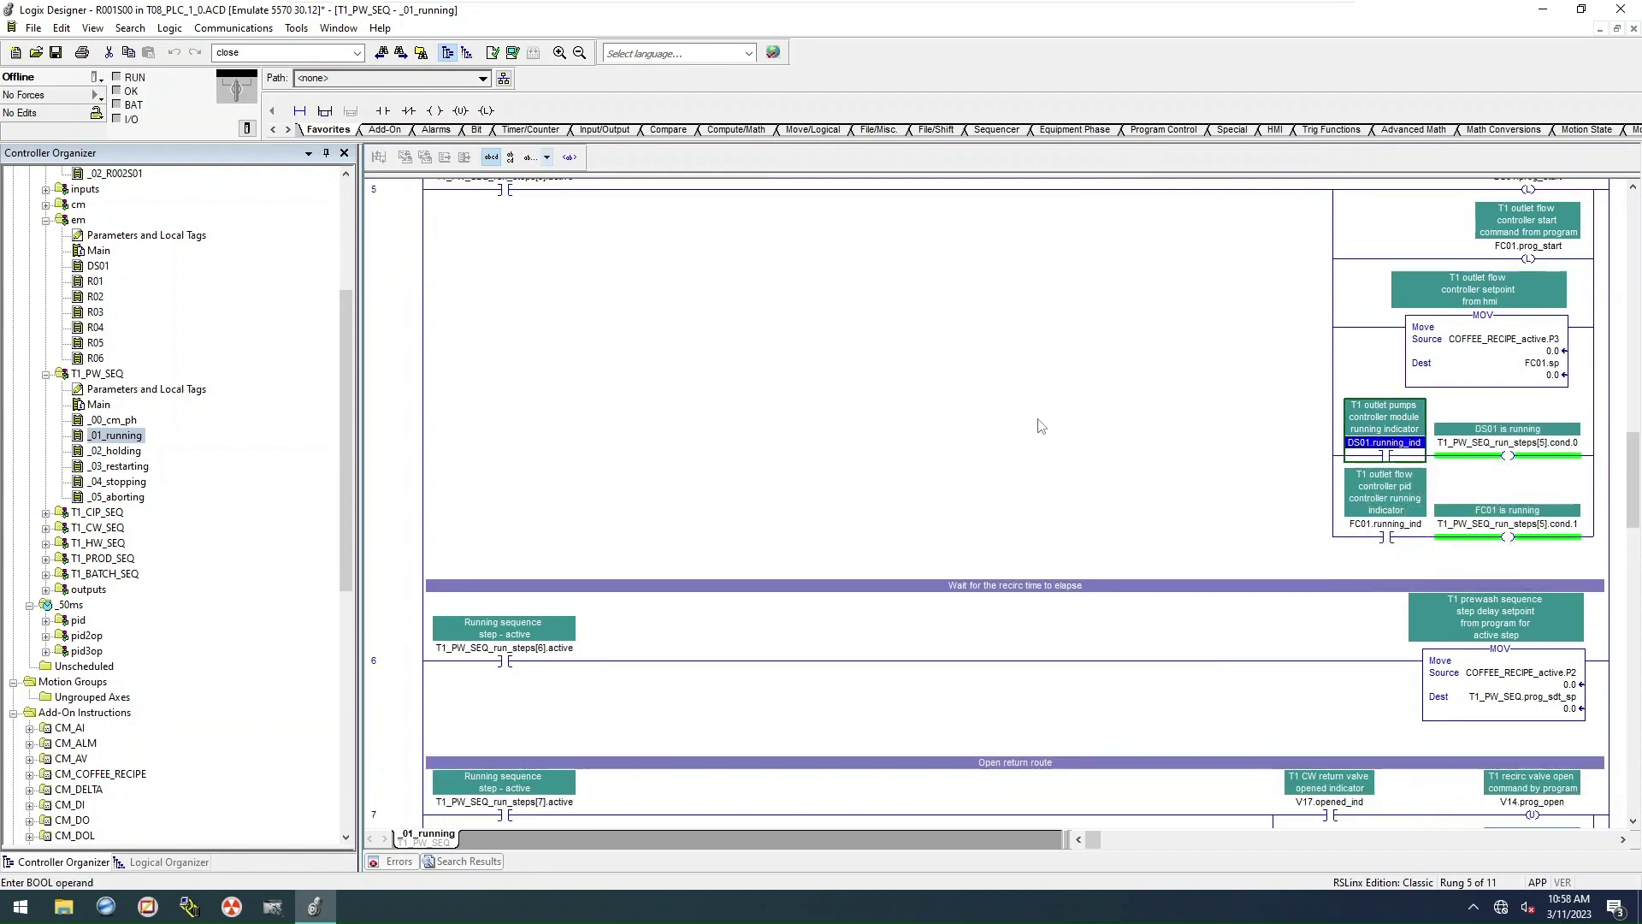
pyautogui.click(1384, 524)
# Step: Examine the recirc time wait rung, including its move from COFFEE_RECIPE_active.P2 to T1_PW_SEQ.prog_sdt_sp
pyautogui.scroll(-8, 834, 404)
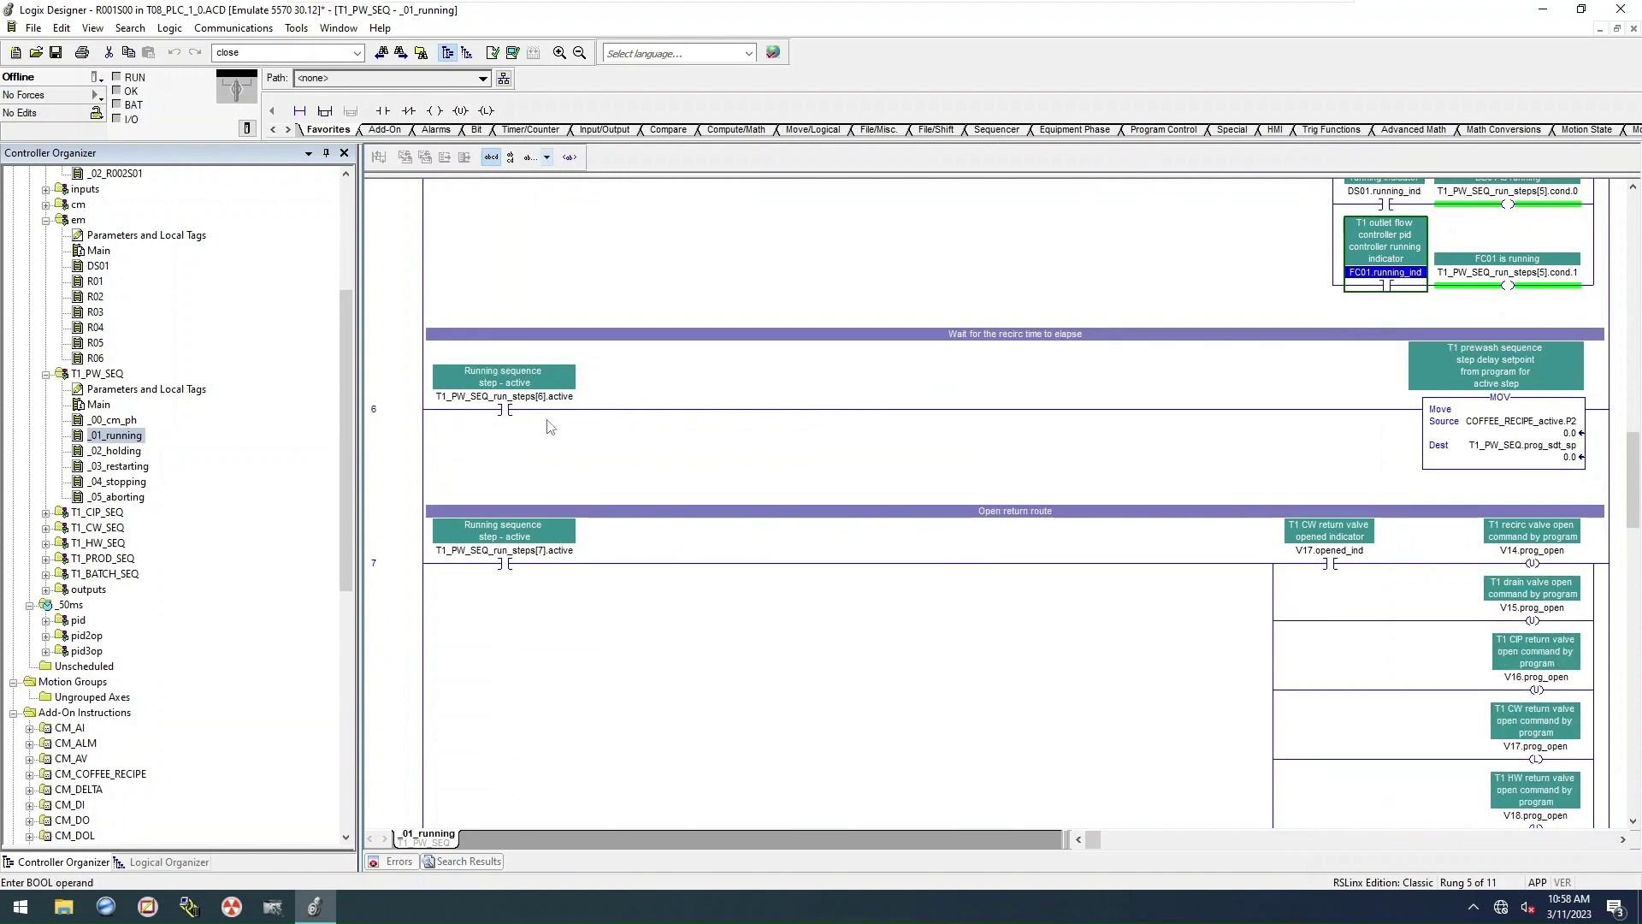
pyautogui.click(1022, 340)
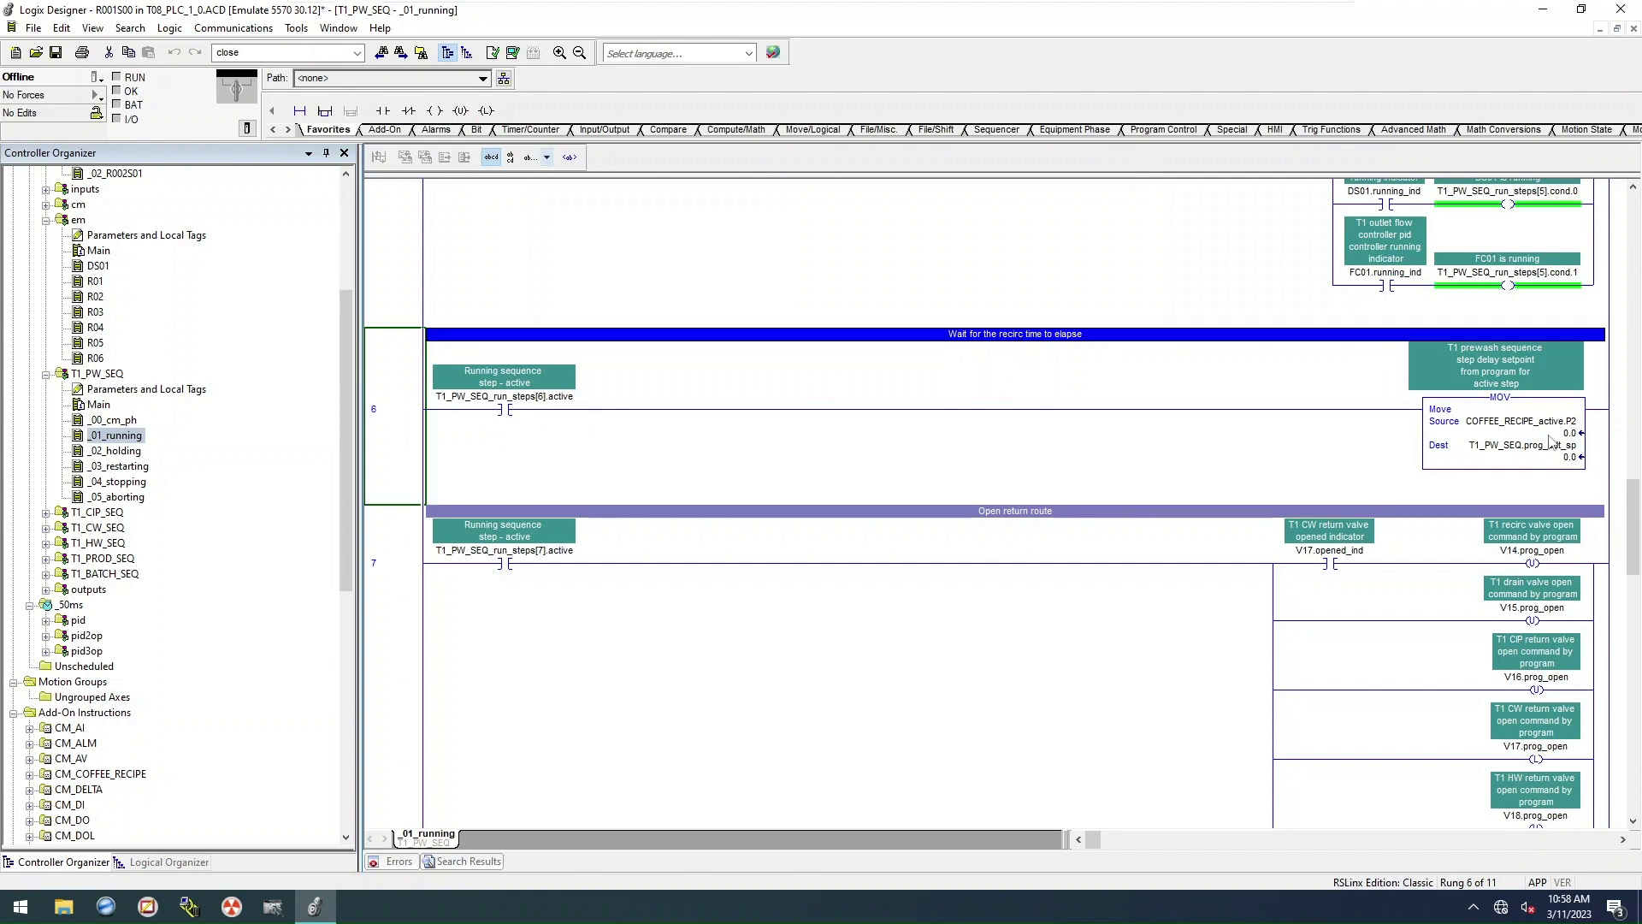
pyautogui.click(1522, 421)
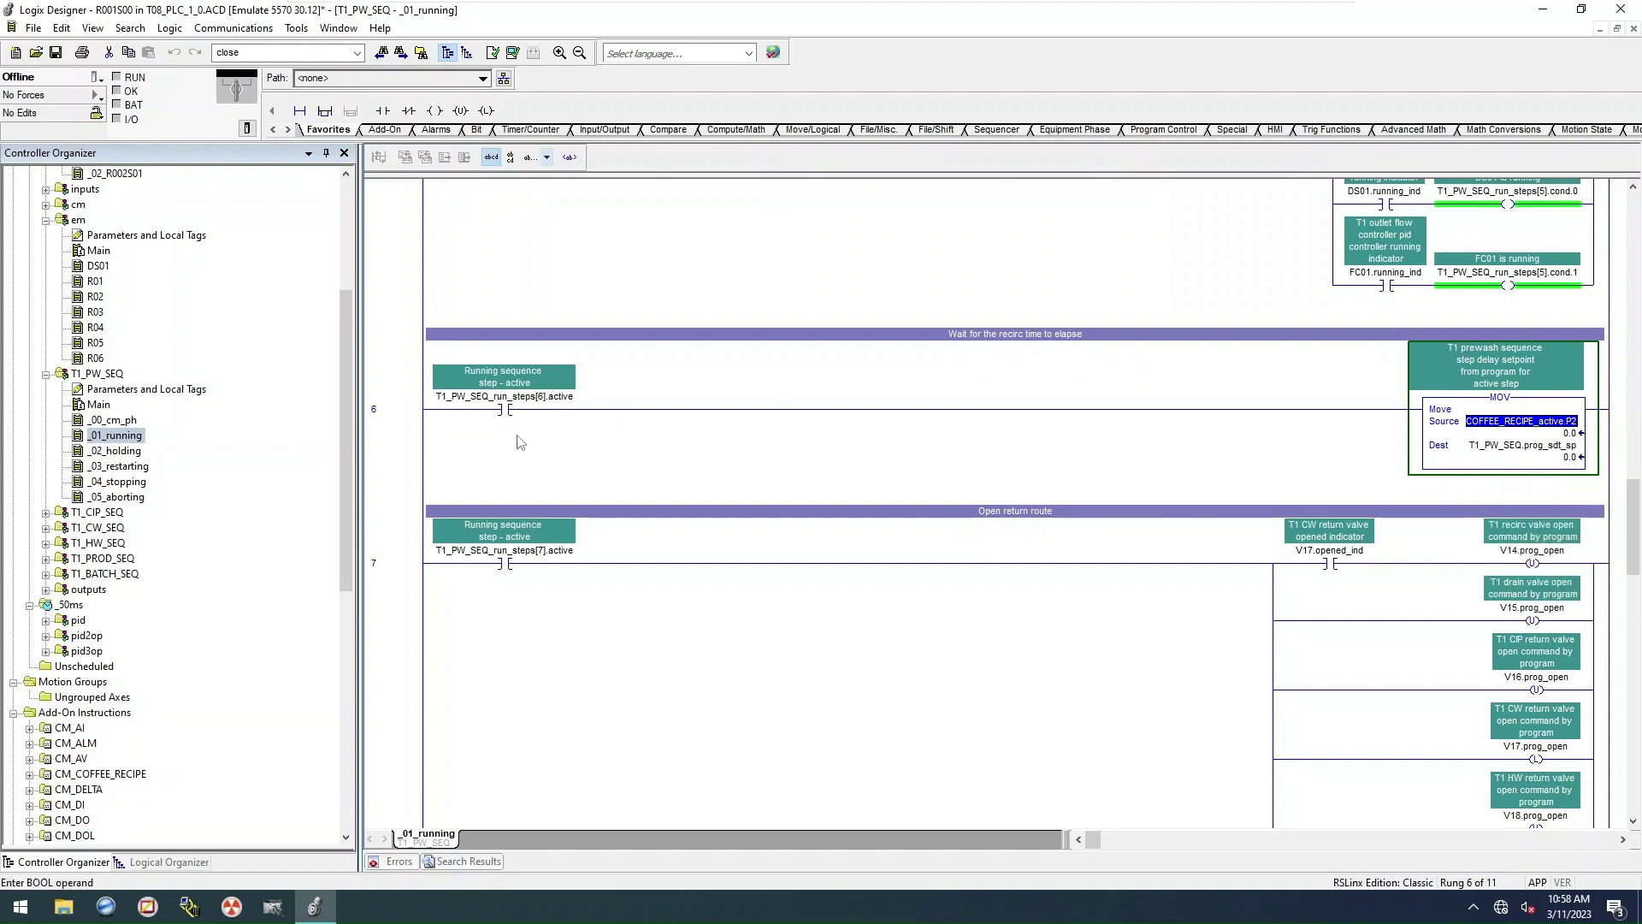
pyautogui.click(1494, 444)
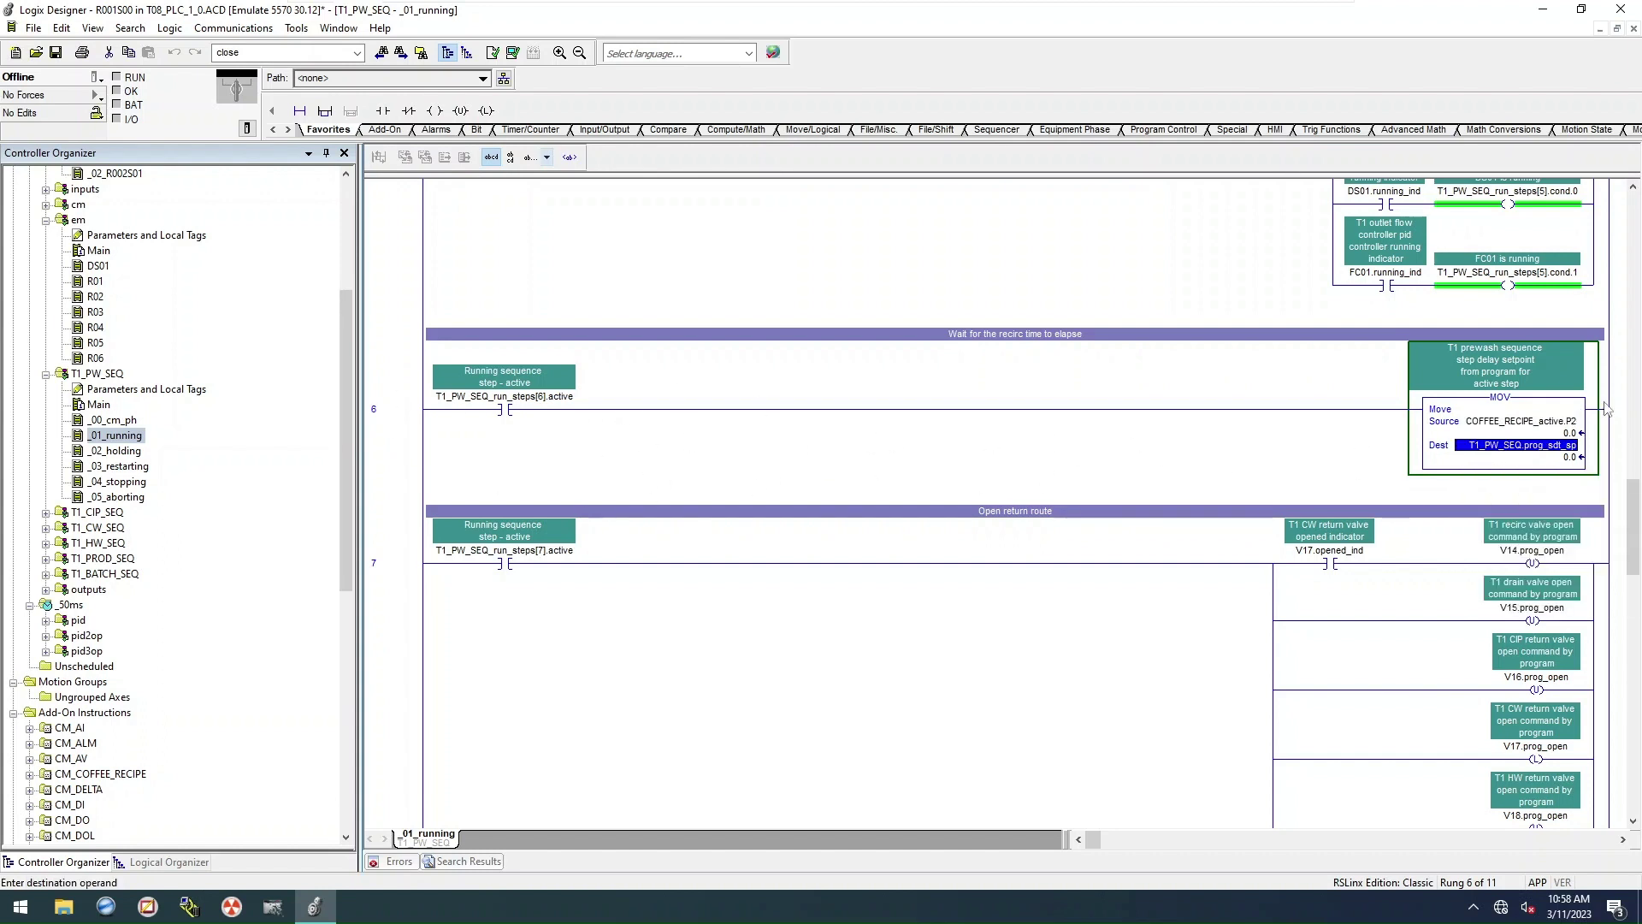
# Step: Examine the "Open return route" rung in the T1_PW_SEQ running routine, including its valve open commands and closed/opened indicator conditions
pyautogui.scroll(-3, 1103, 462)
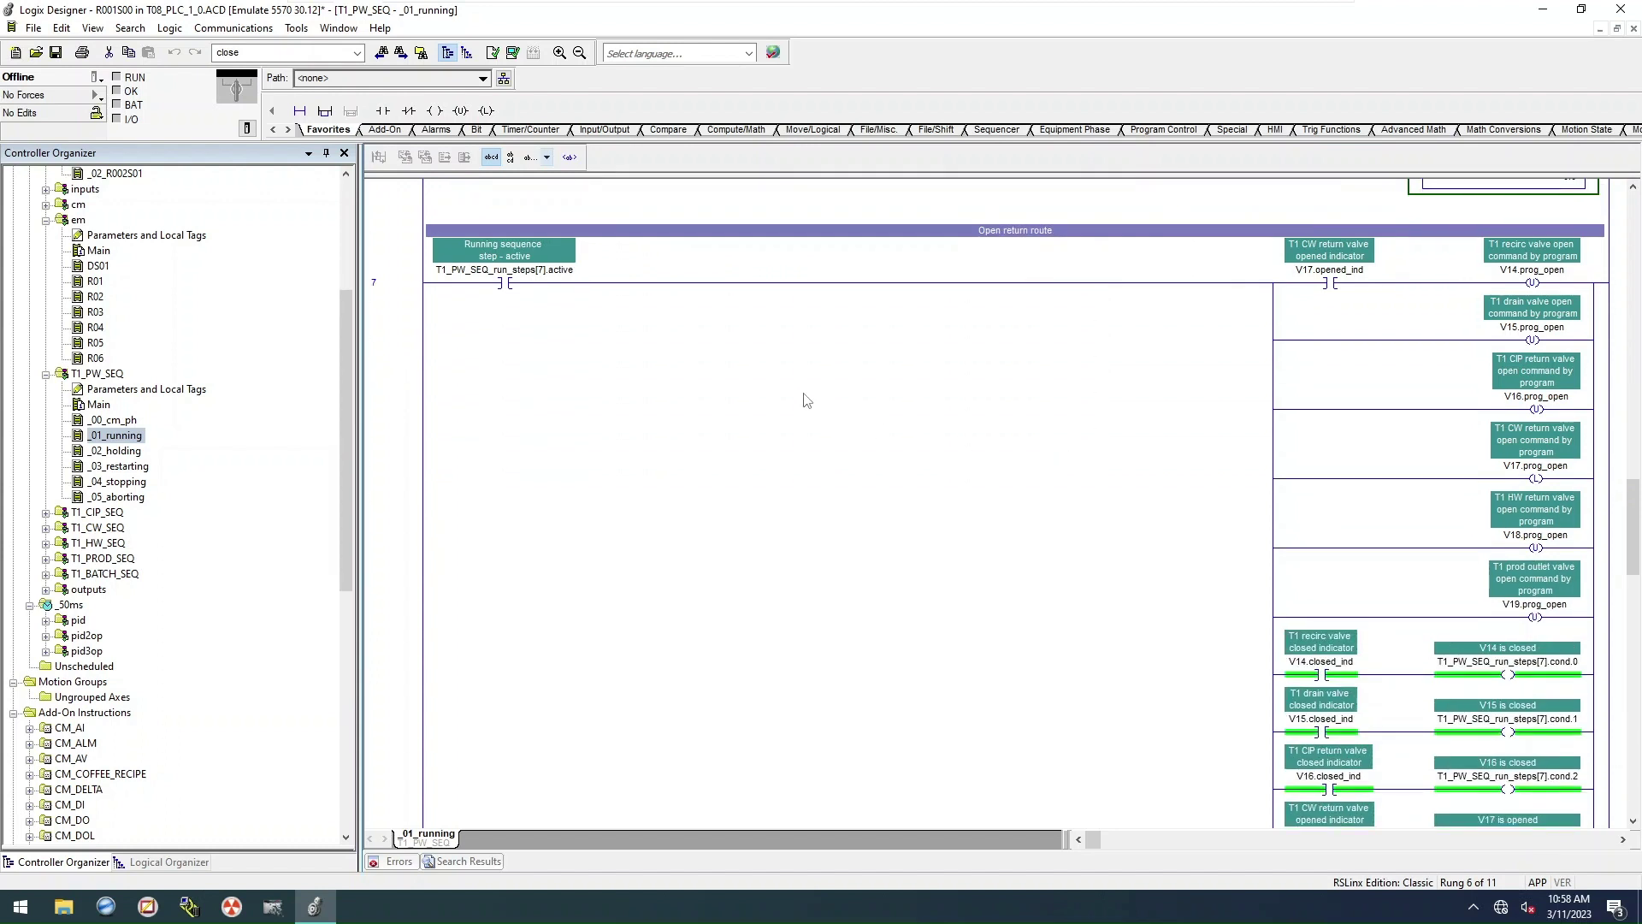
pyautogui.click(506, 284)
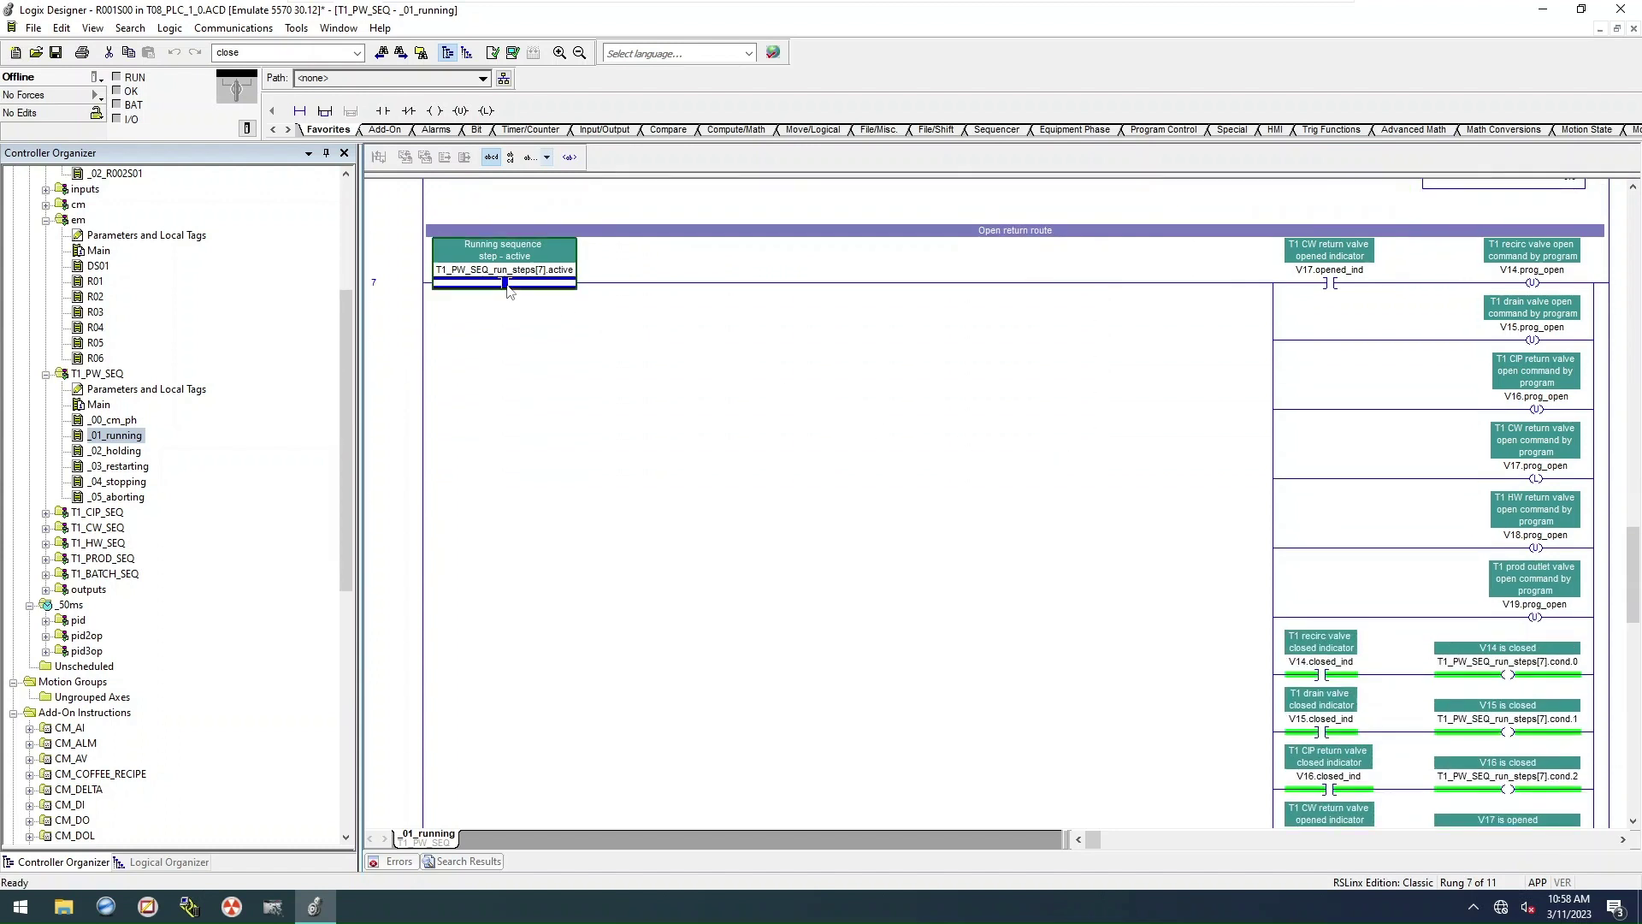
pyautogui.click(1028, 233)
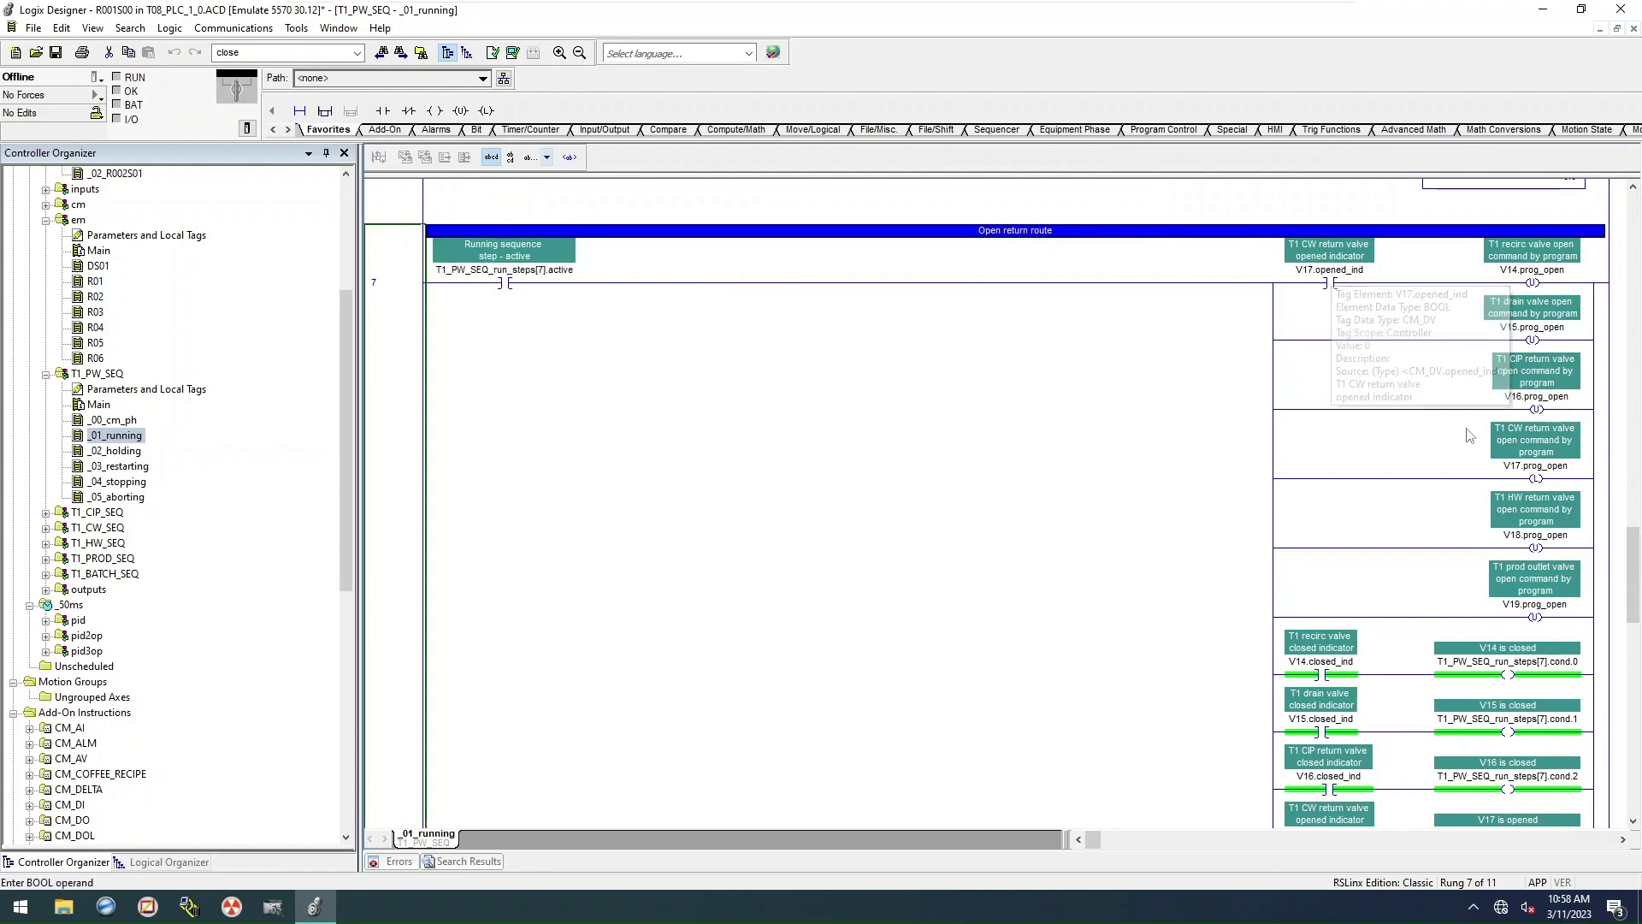
pyautogui.click(1556, 467)
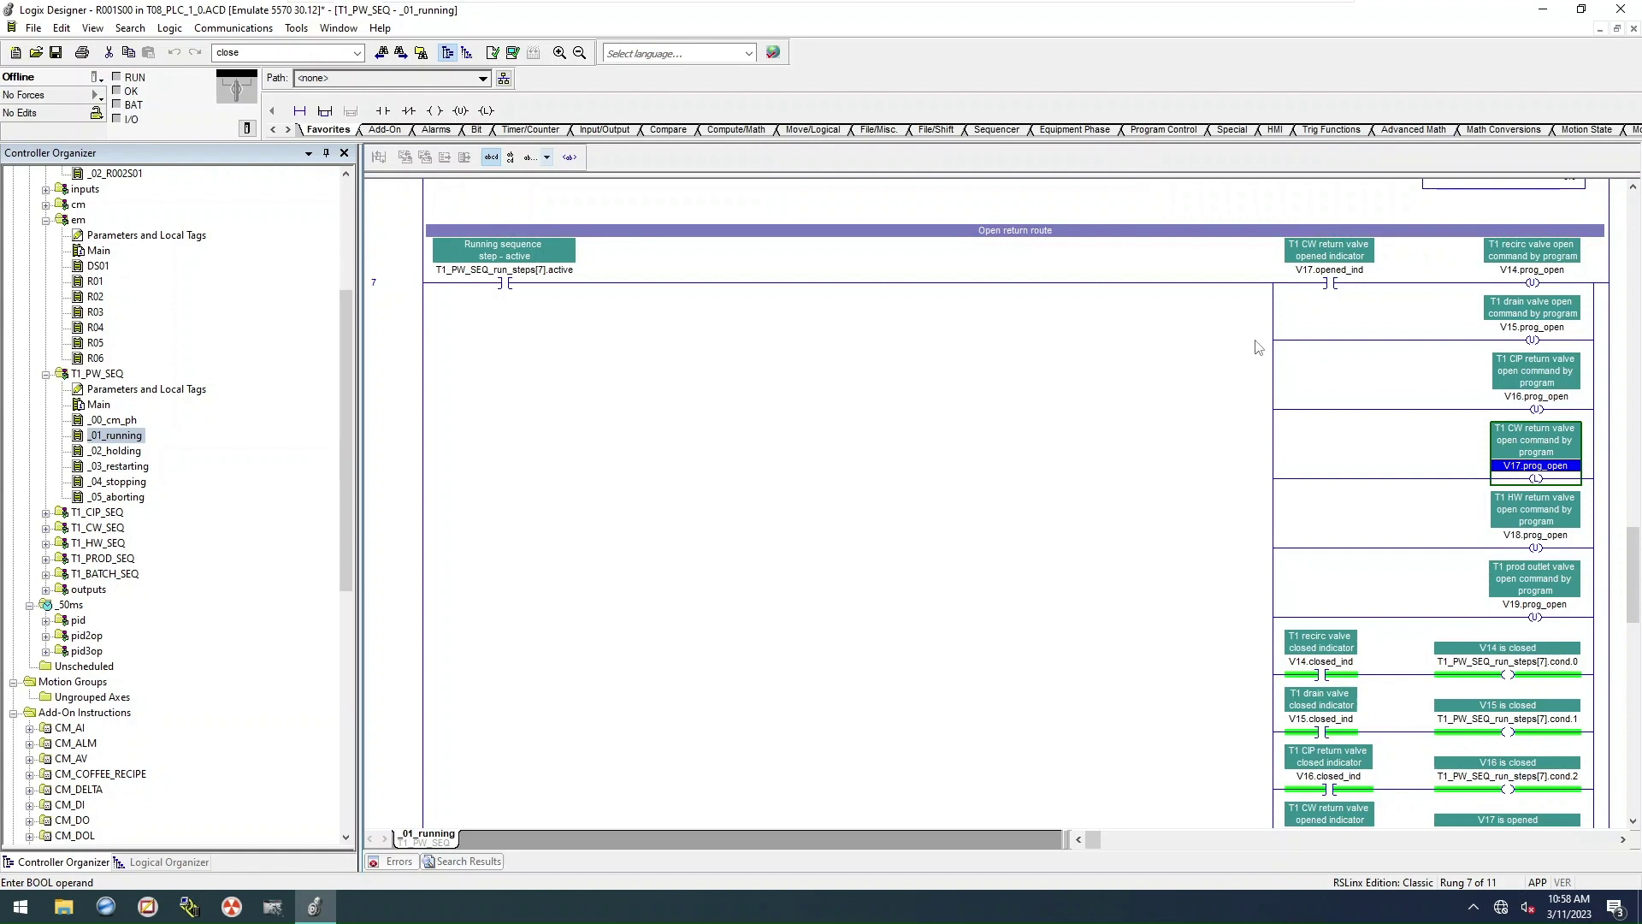
pyautogui.click(1323, 272)
pyautogui.click(1535, 272)
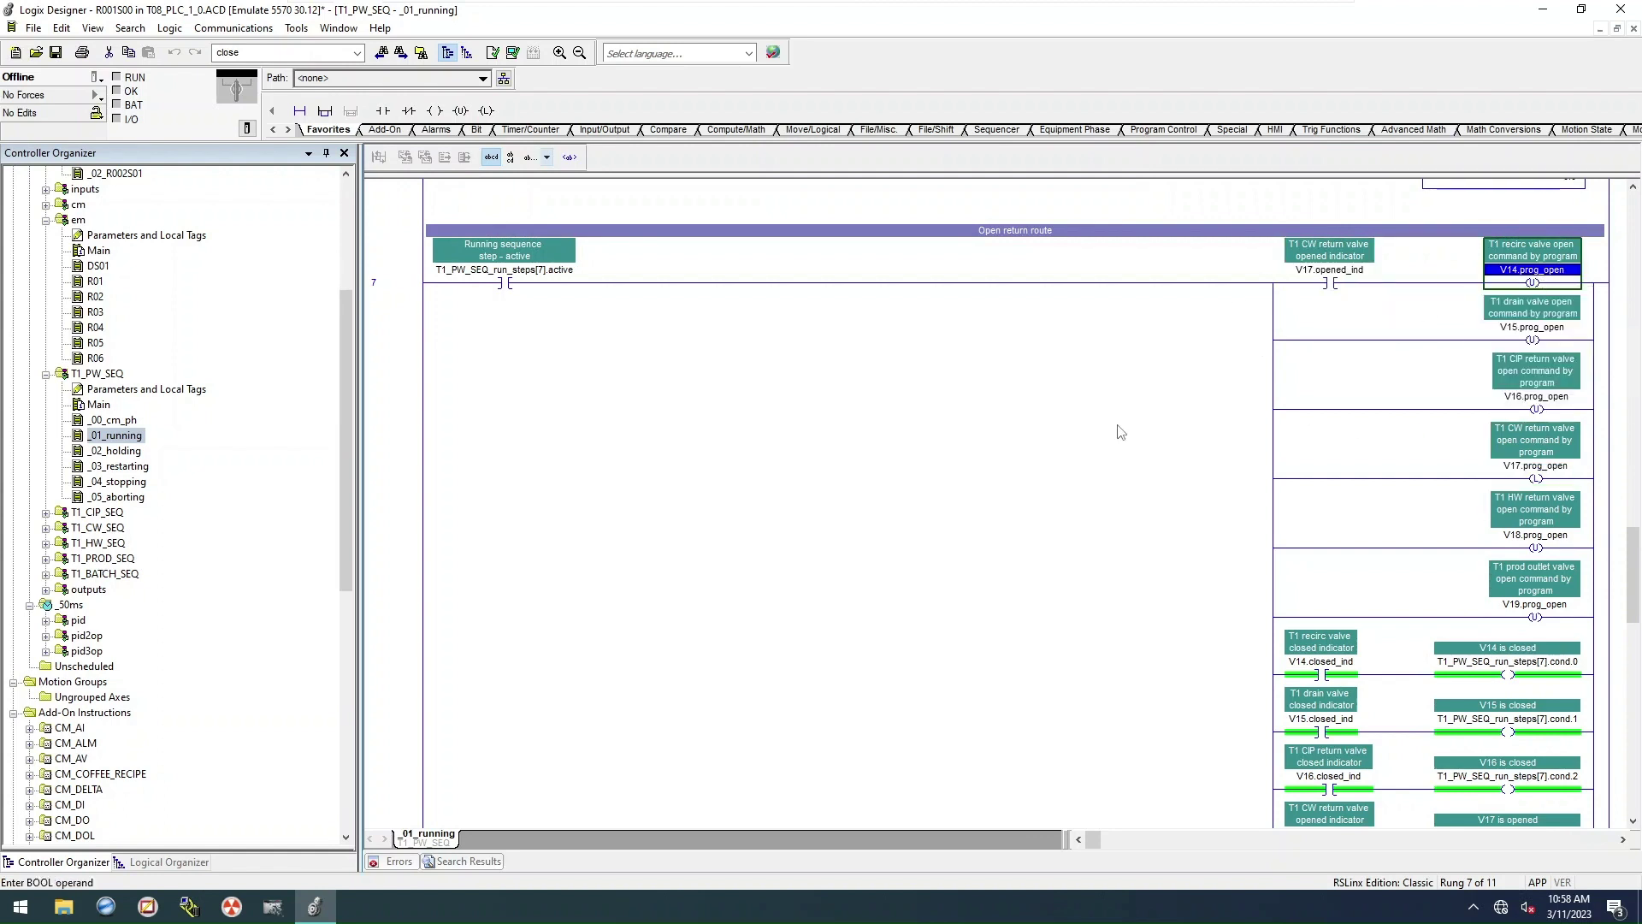
pyautogui.scroll(-1, 1121, 432)
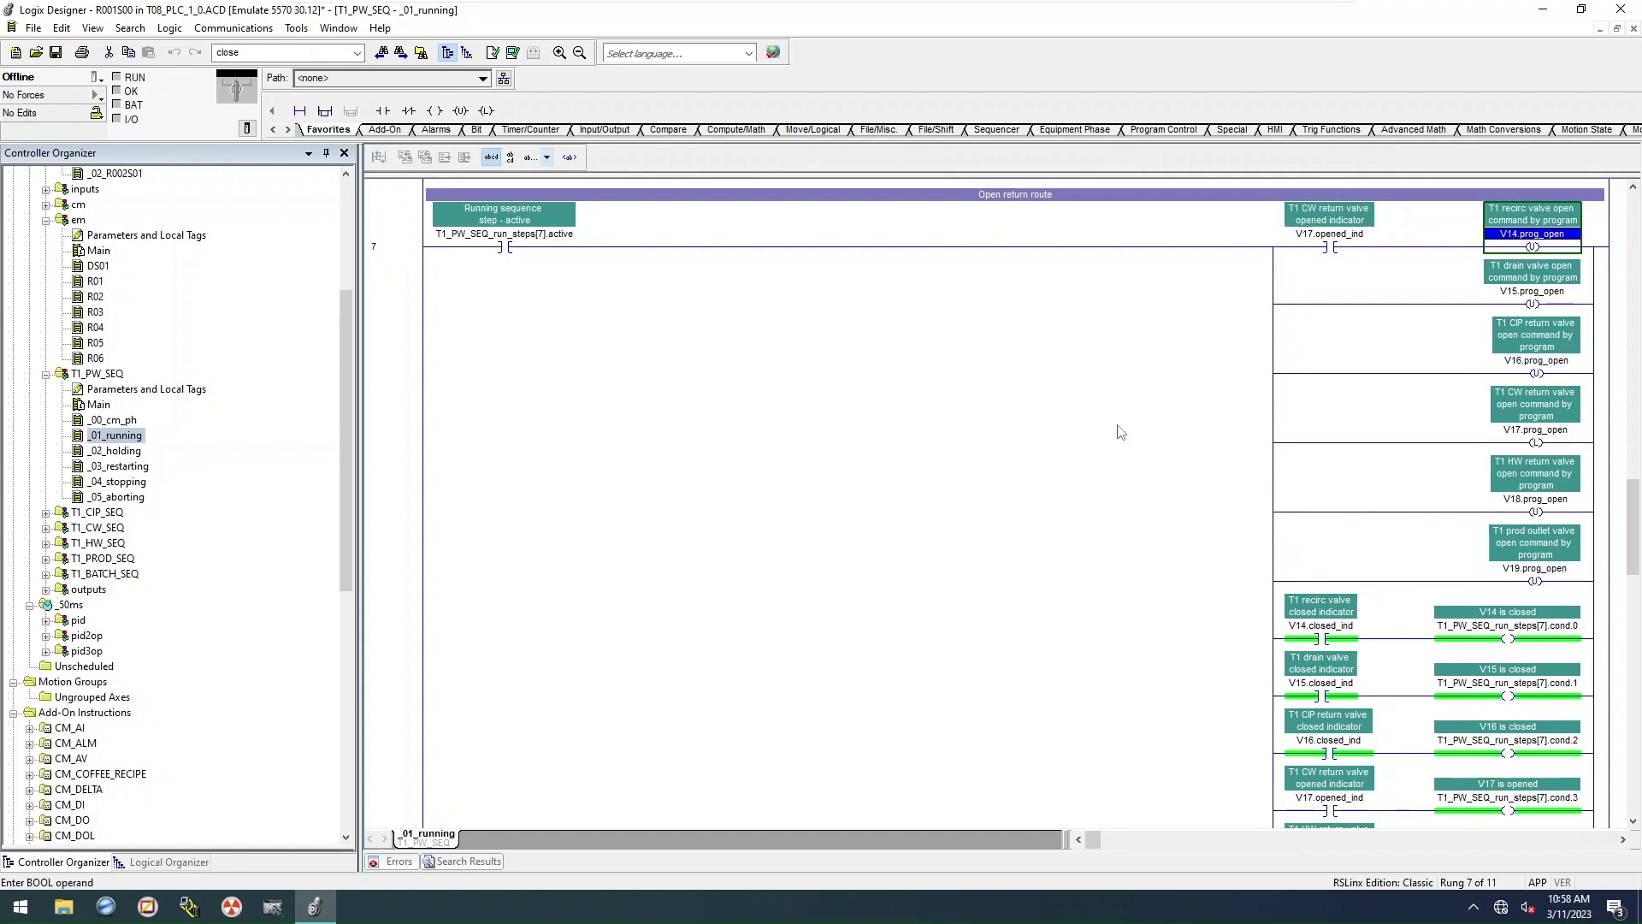
pyautogui.scroll(-5, 1121, 432)
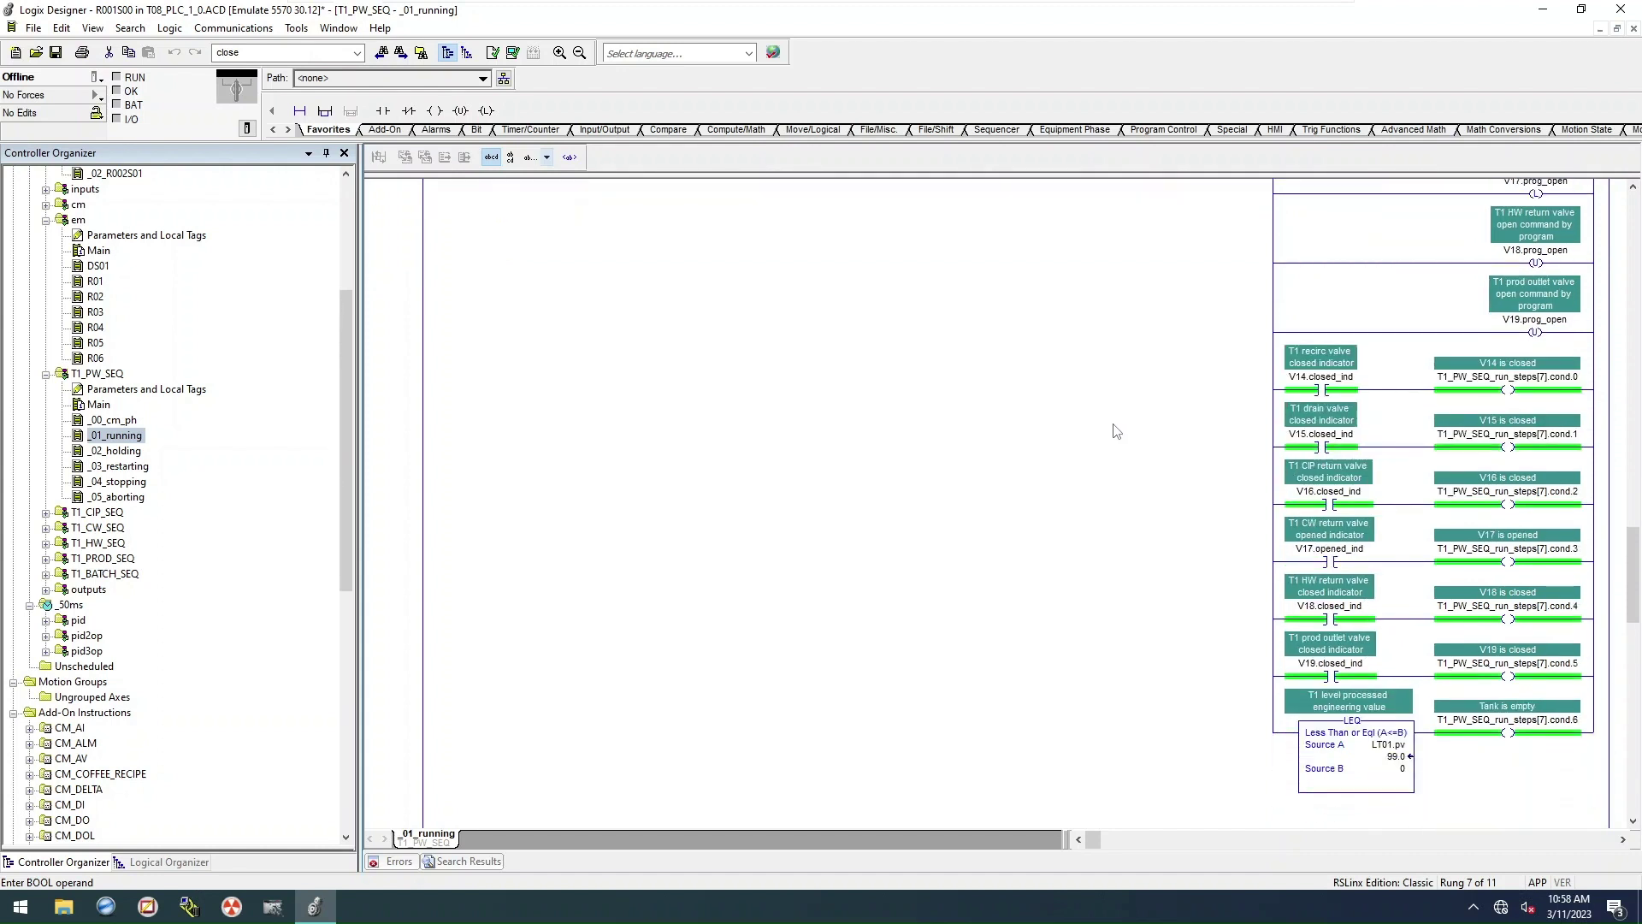
pyautogui.scroll(-4, 1116, 431)
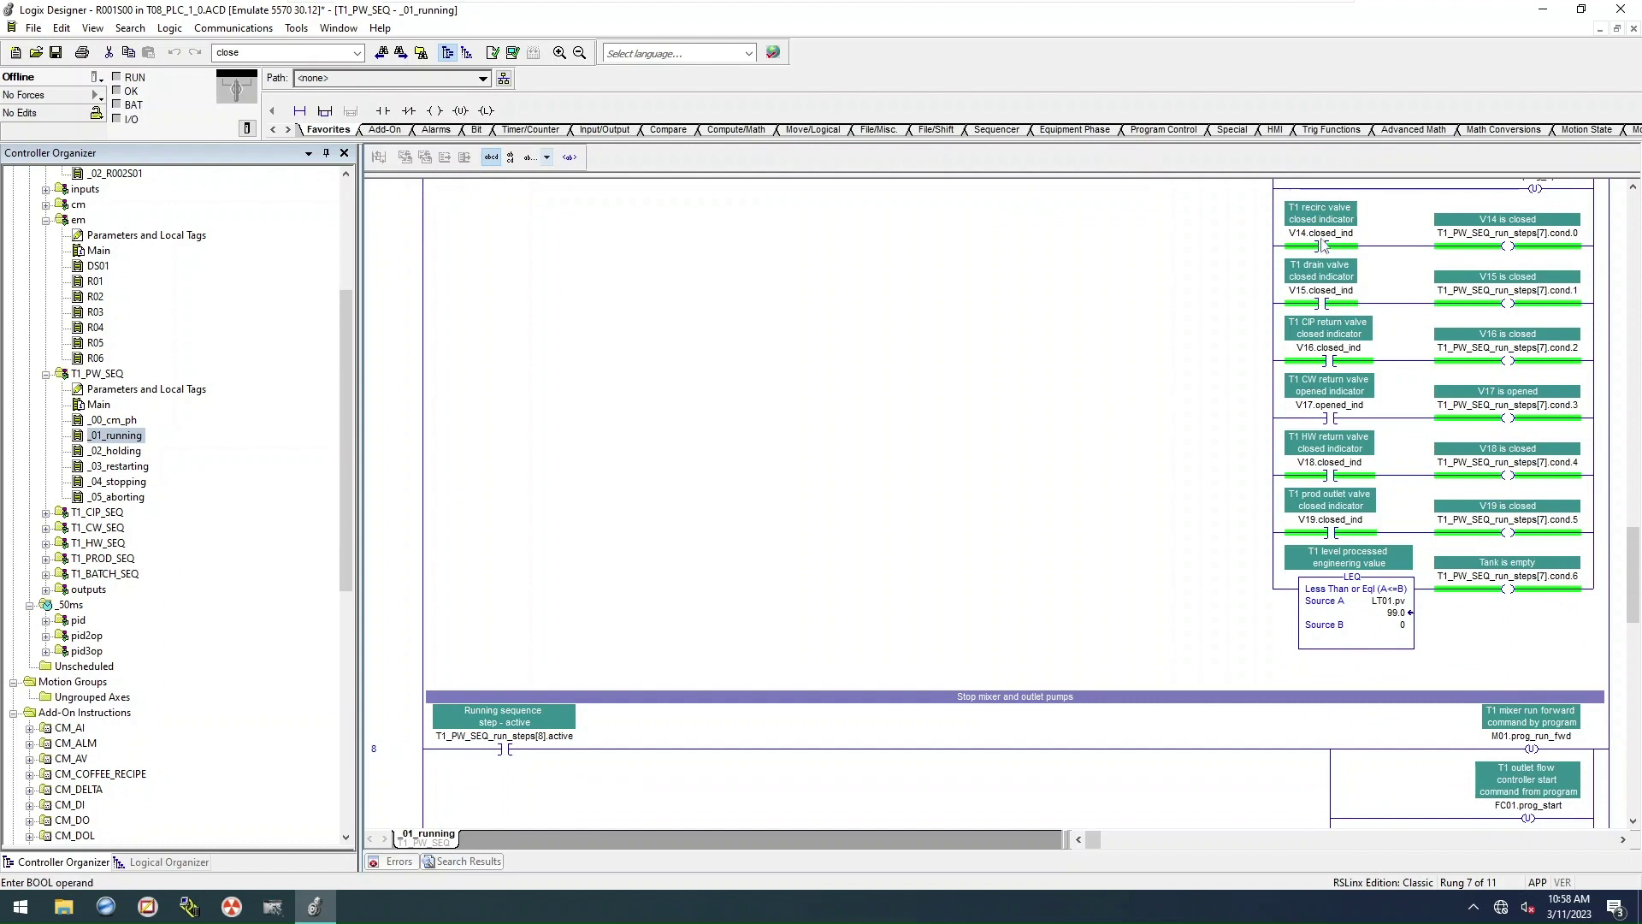
pyautogui.click(1312, 236)
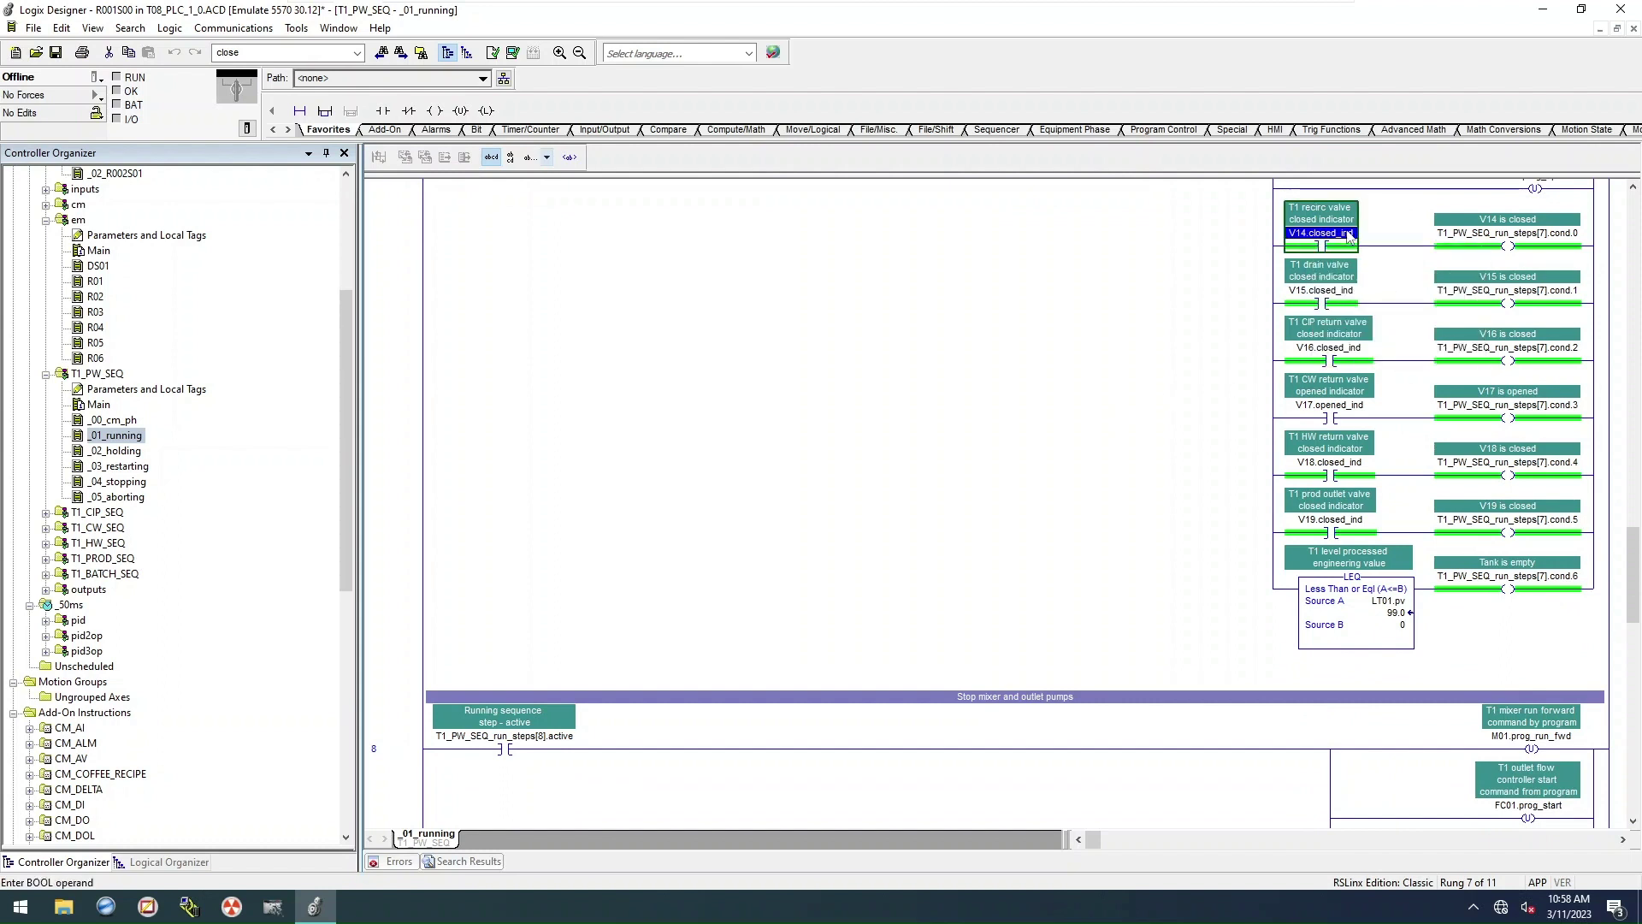
pyautogui.click(1330, 404)
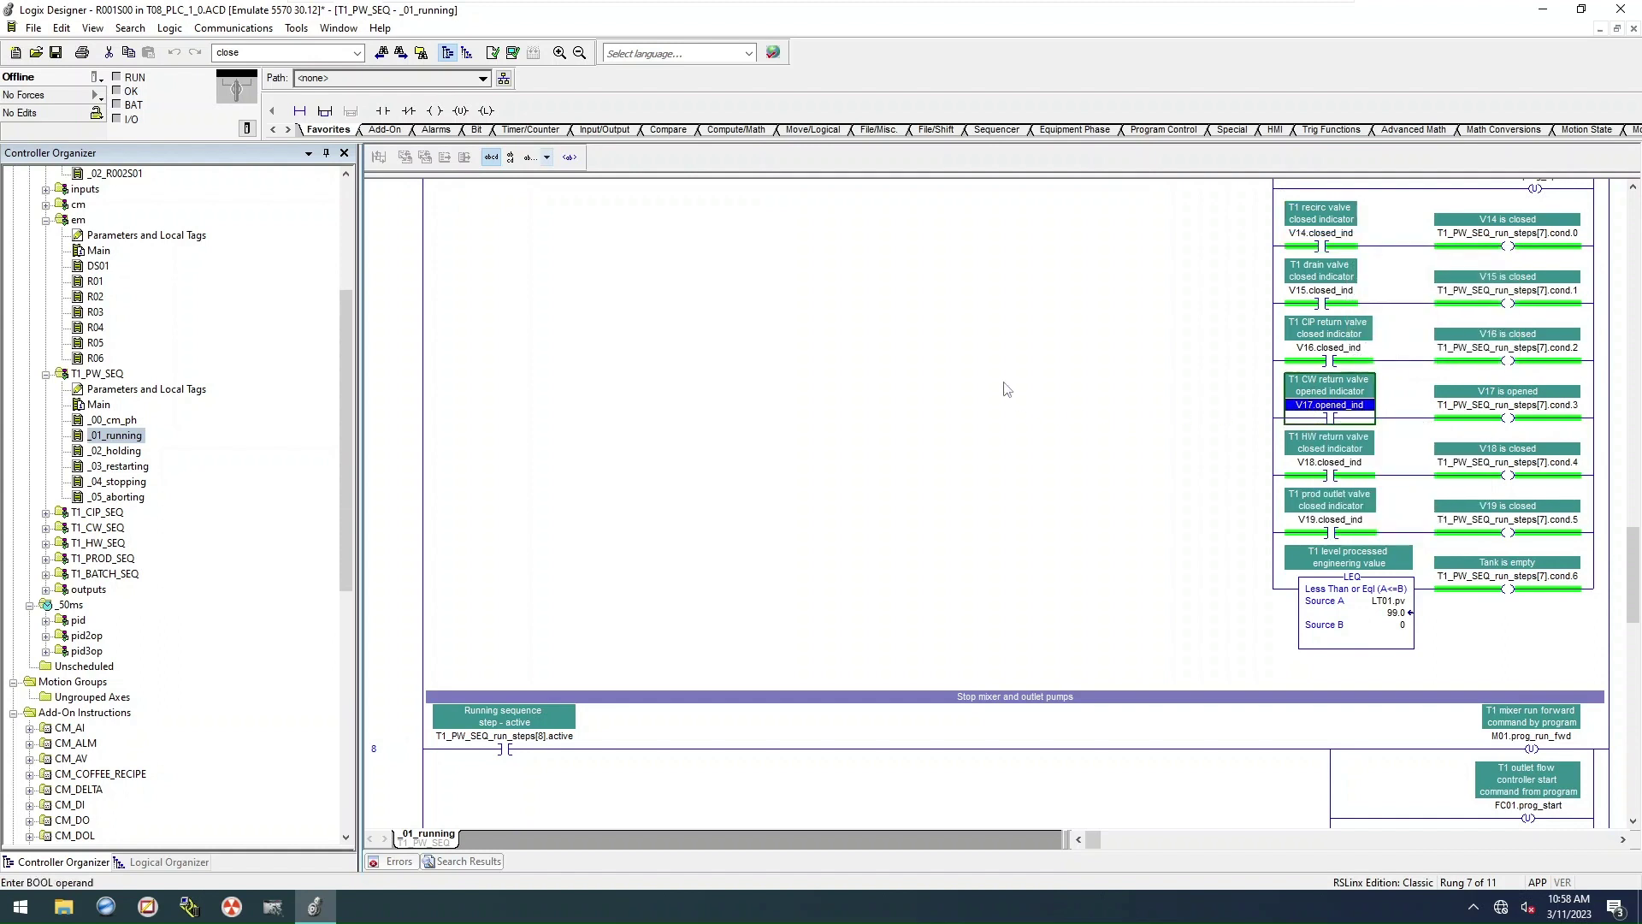
# Step: Examine the "Stop mixer and outlet pumps" rung's M01, FC01 and DS01 unlatch commands, along with the preceding rung's tank-empty comparison
pyautogui.scroll(-5, 992, 415)
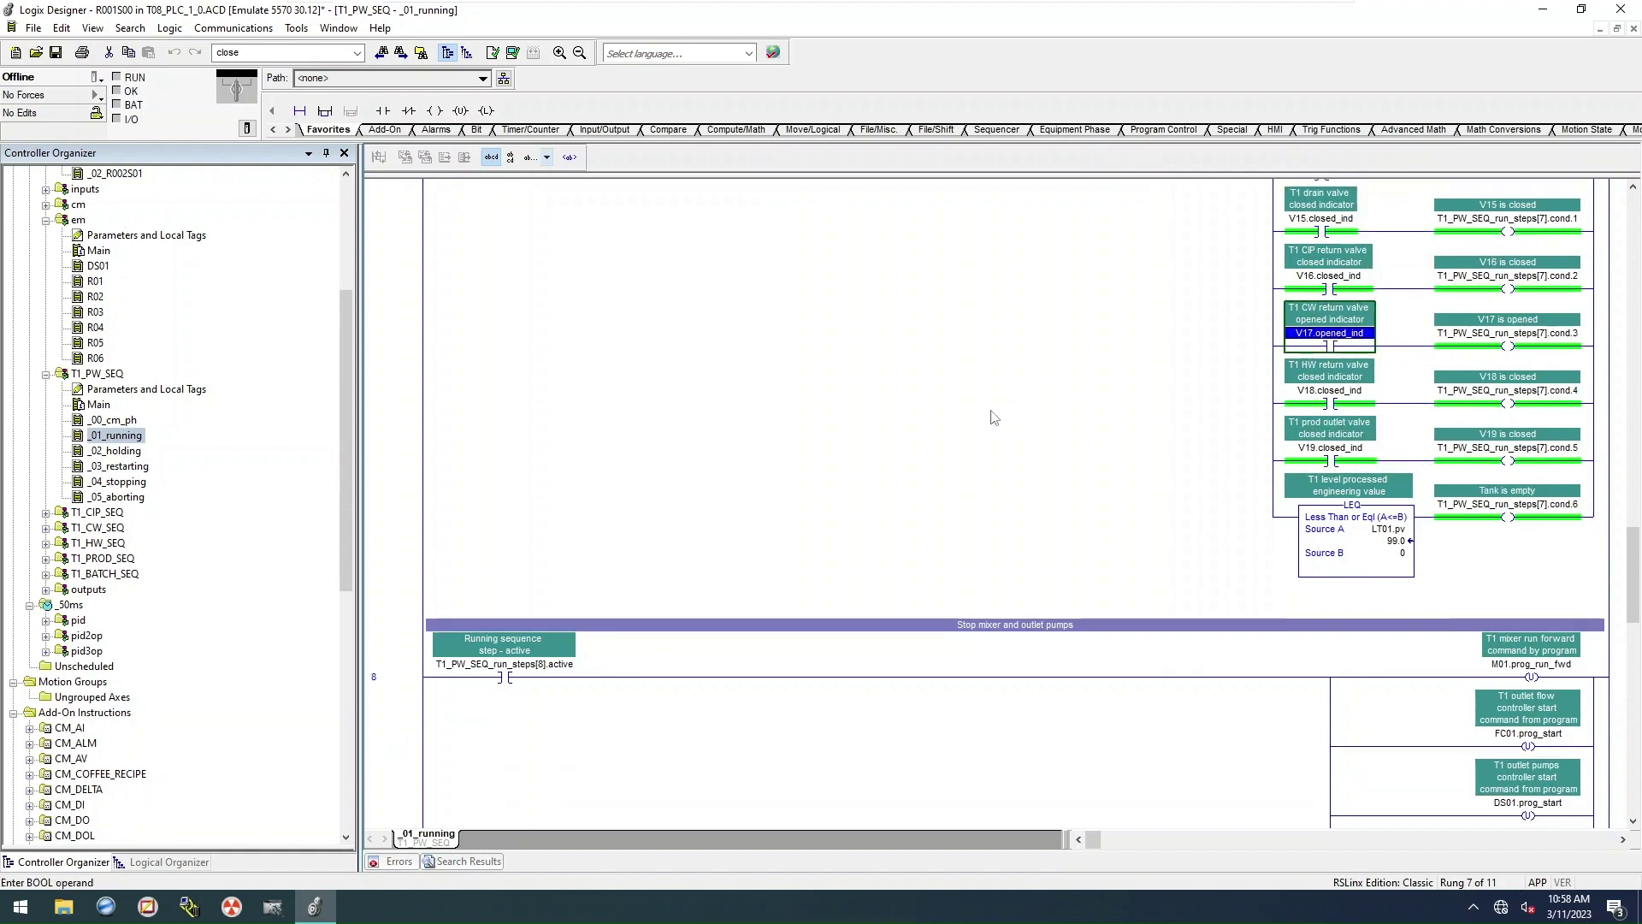
pyautogui.scroll(-2, 599, 508)
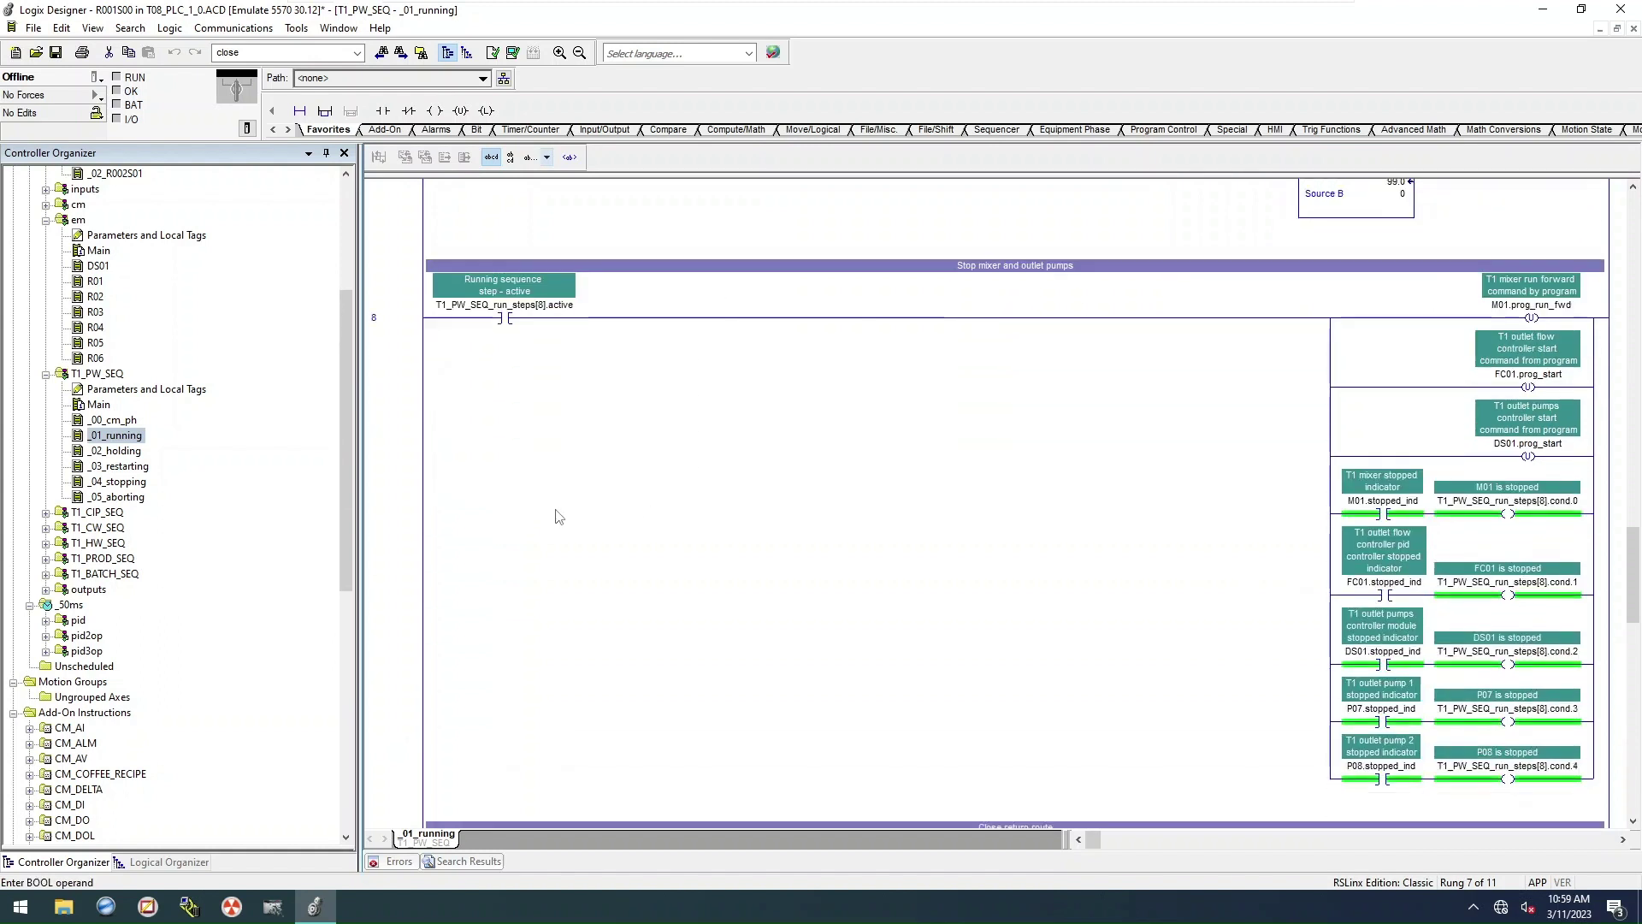
pyautogui.click(508, 308)
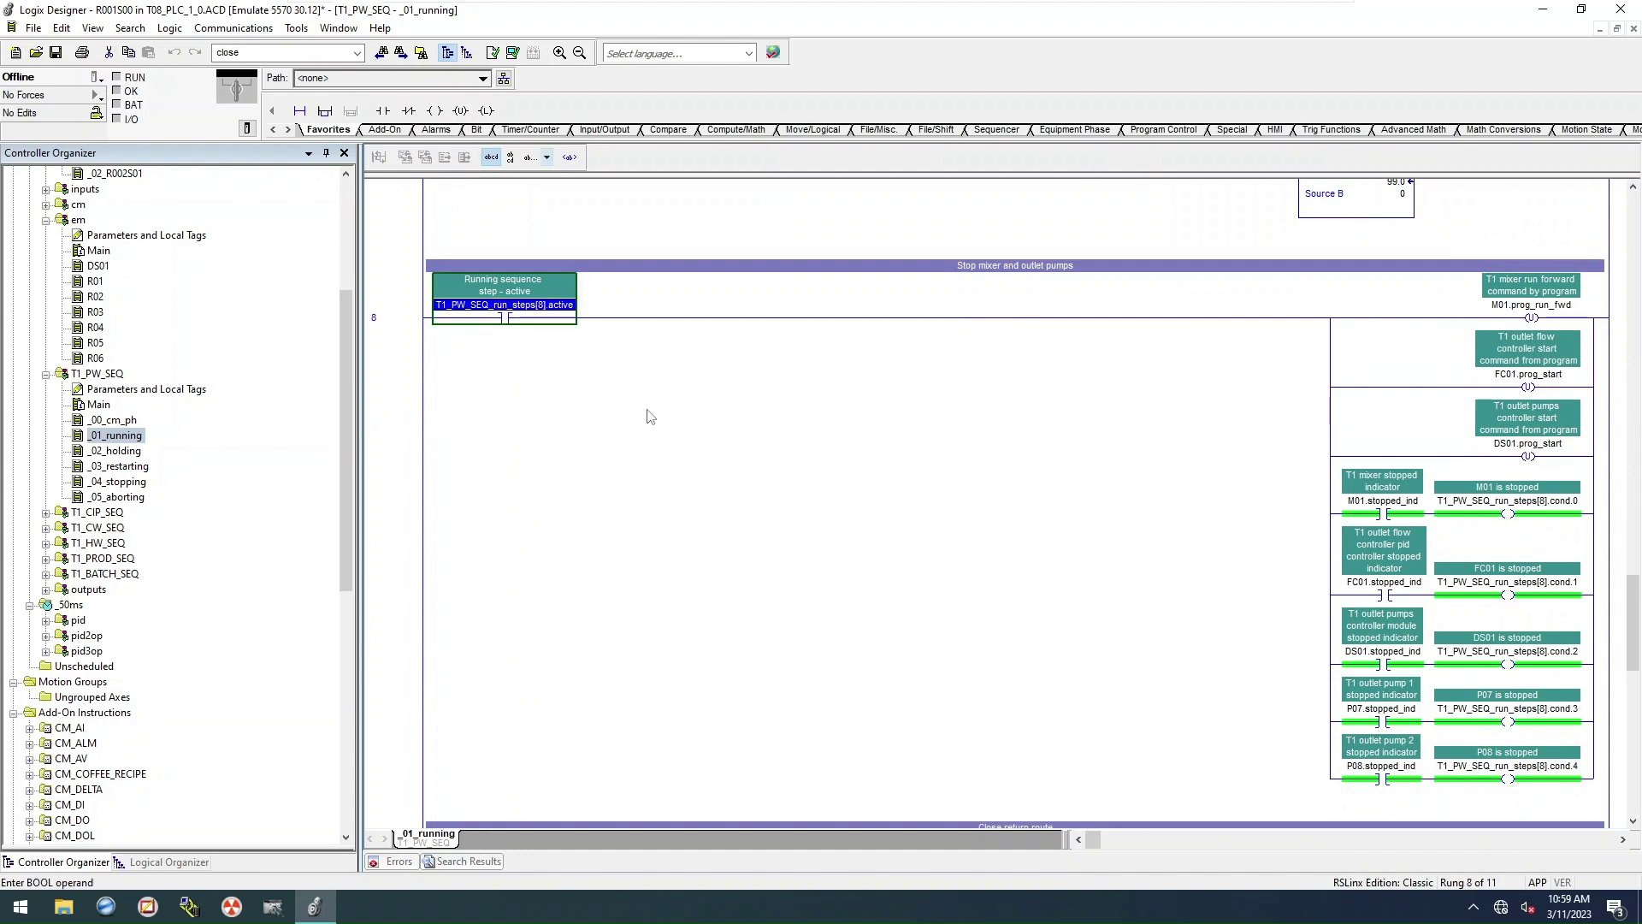
pyautogui.click(981, 270)
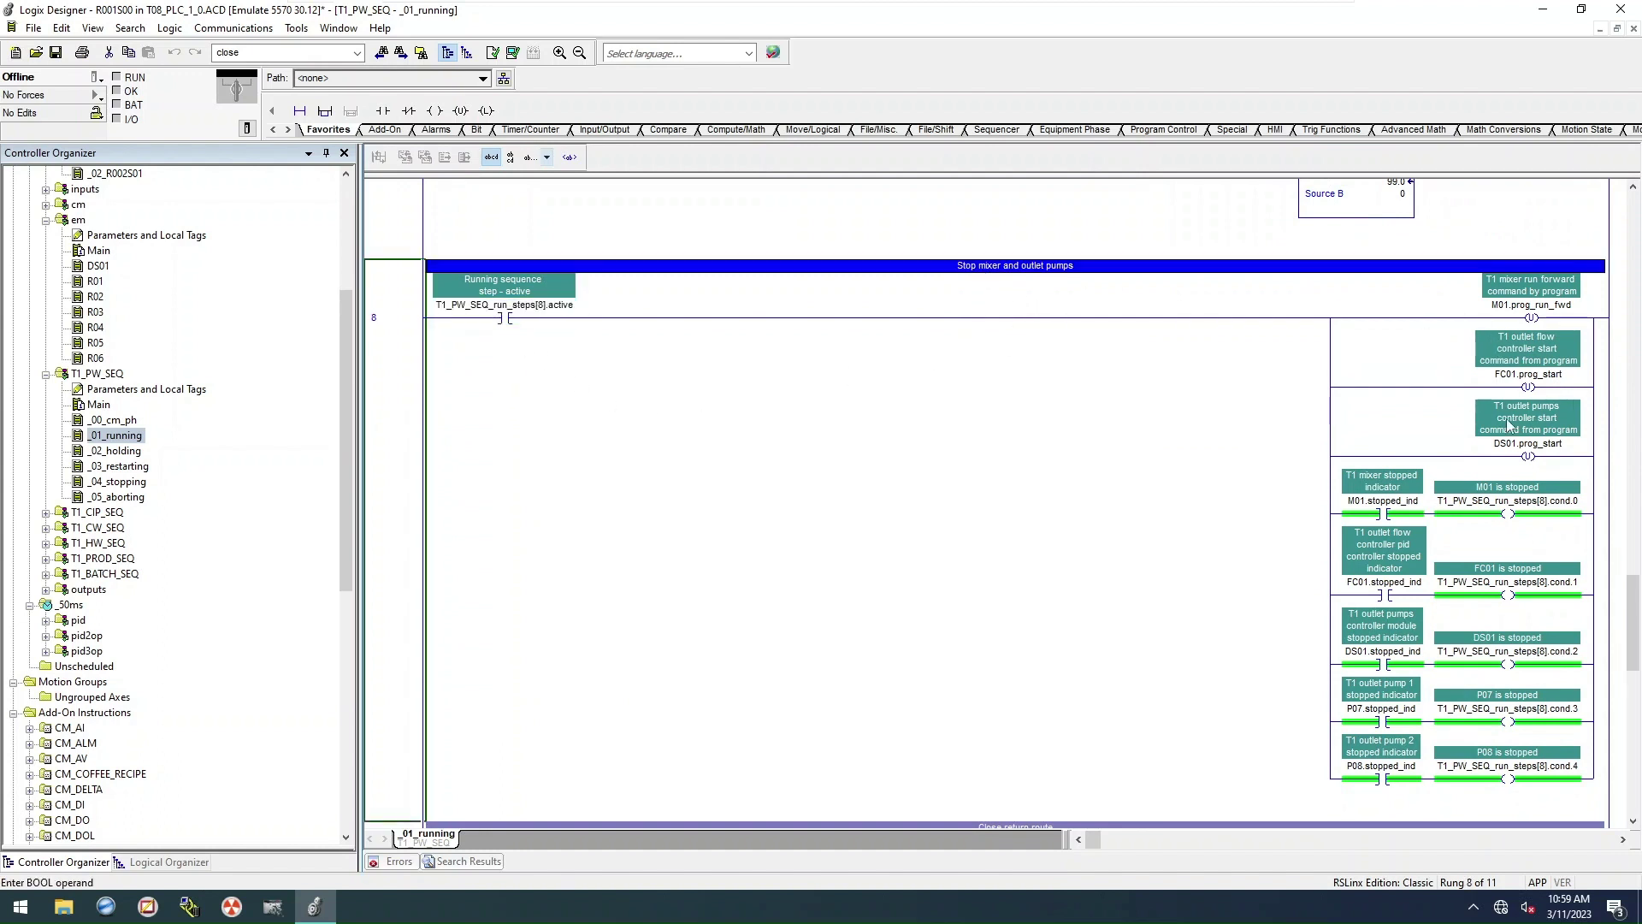
pyautogui.scroll(4, 1123, 453)
pyautogui.click(1378, 409)
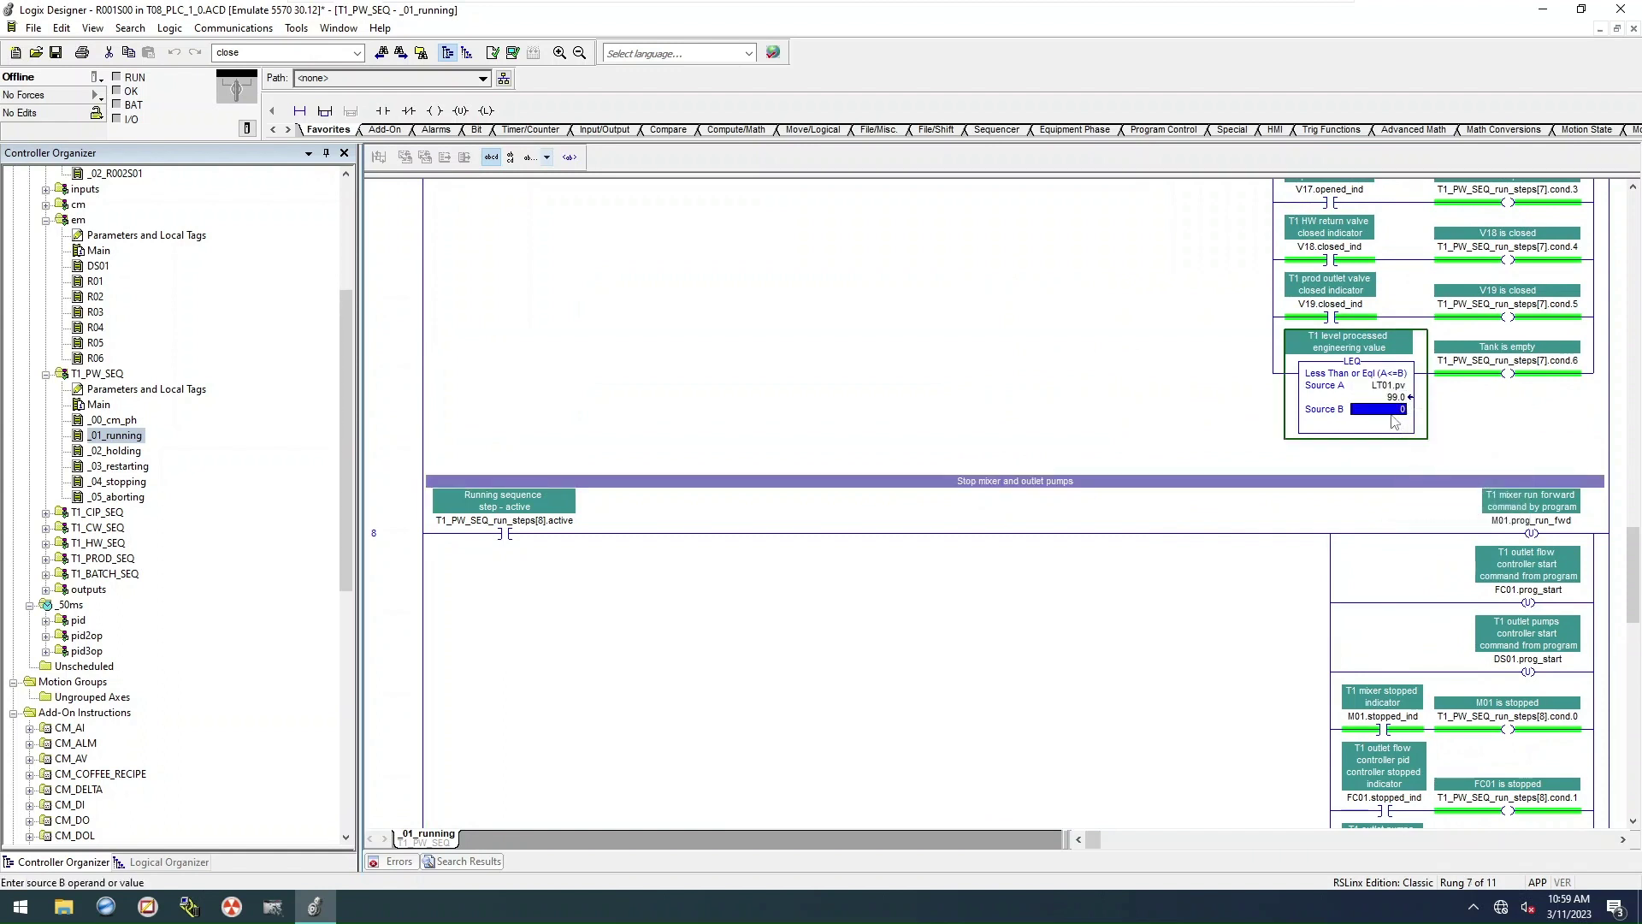
pyautogui.scroll(-4, 1086, 452)
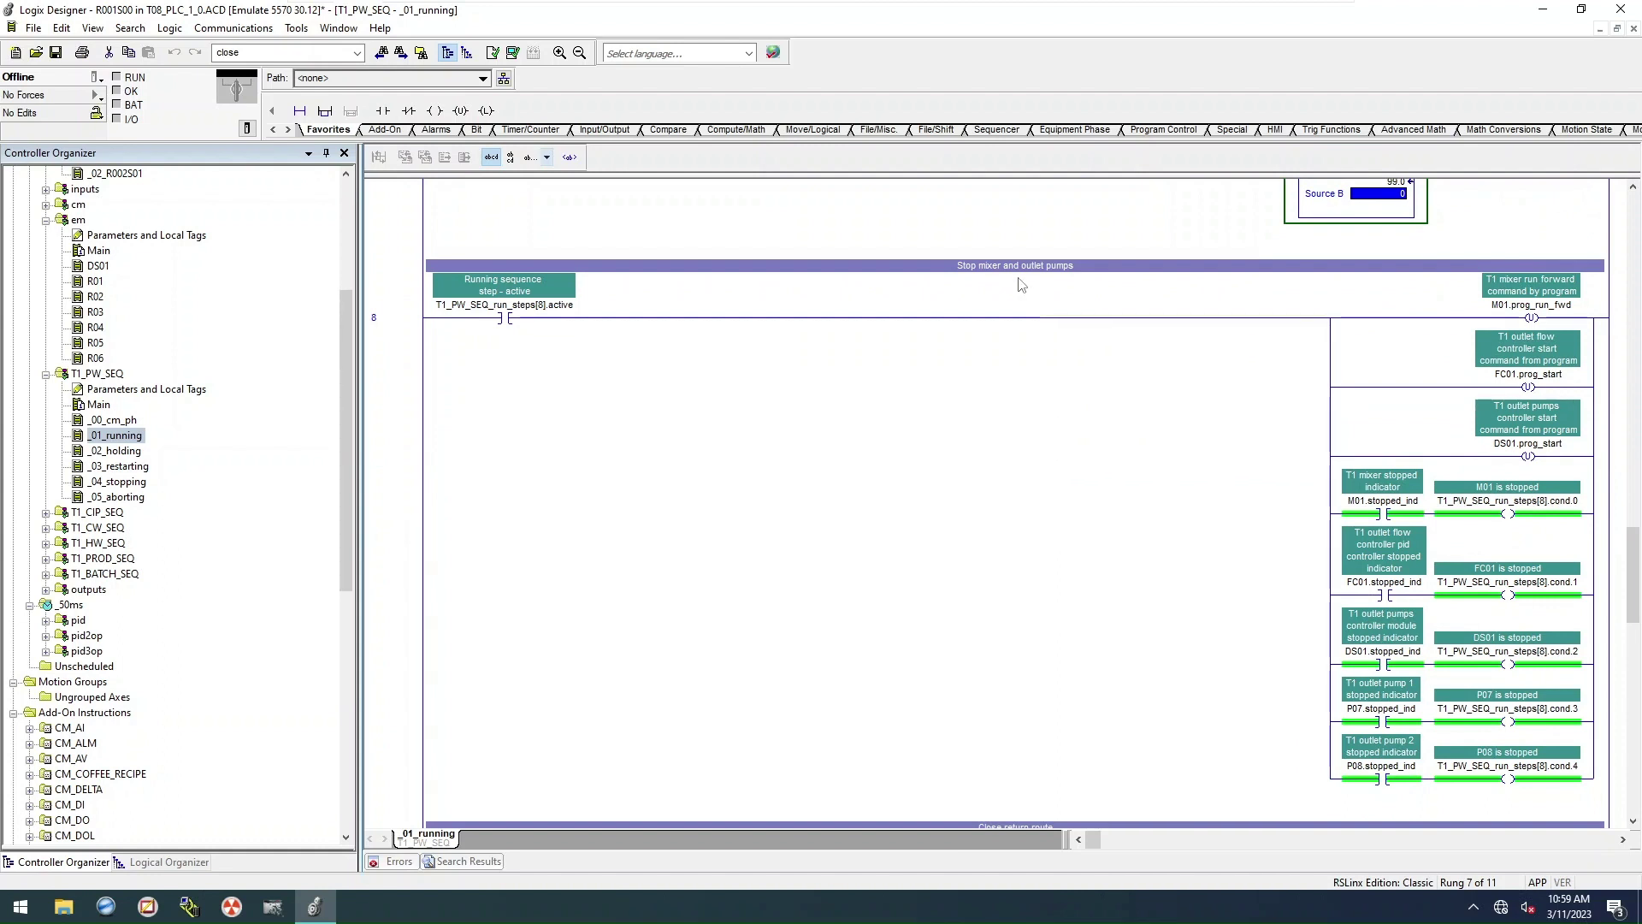
pyautogui.click(1550, 307)
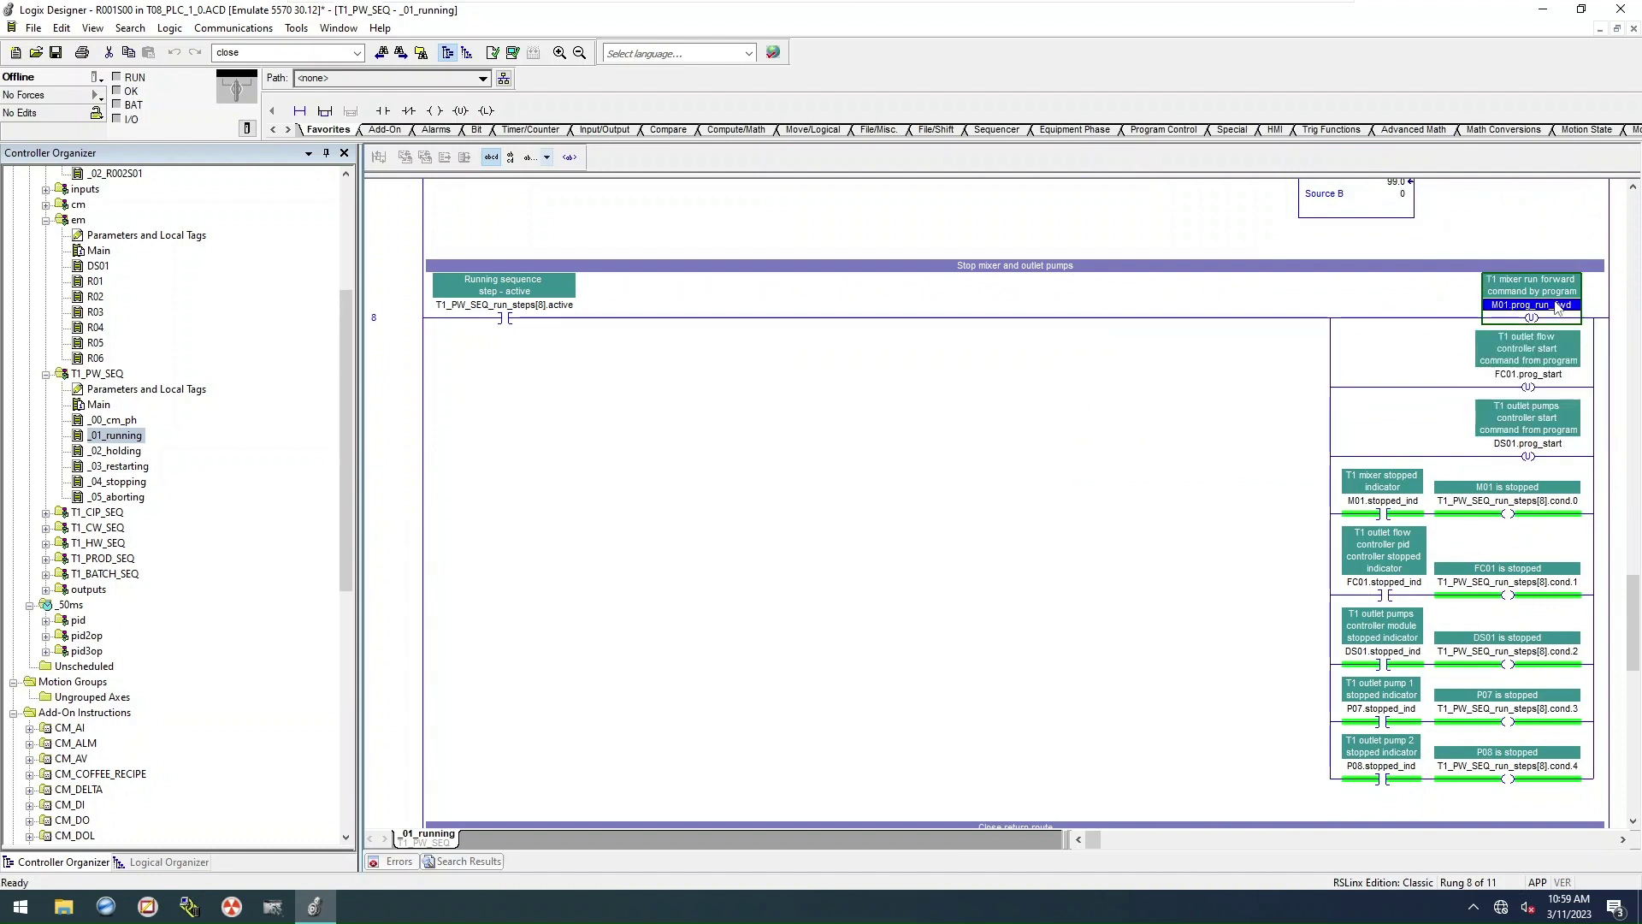
pyautogui.click(1510, 447)
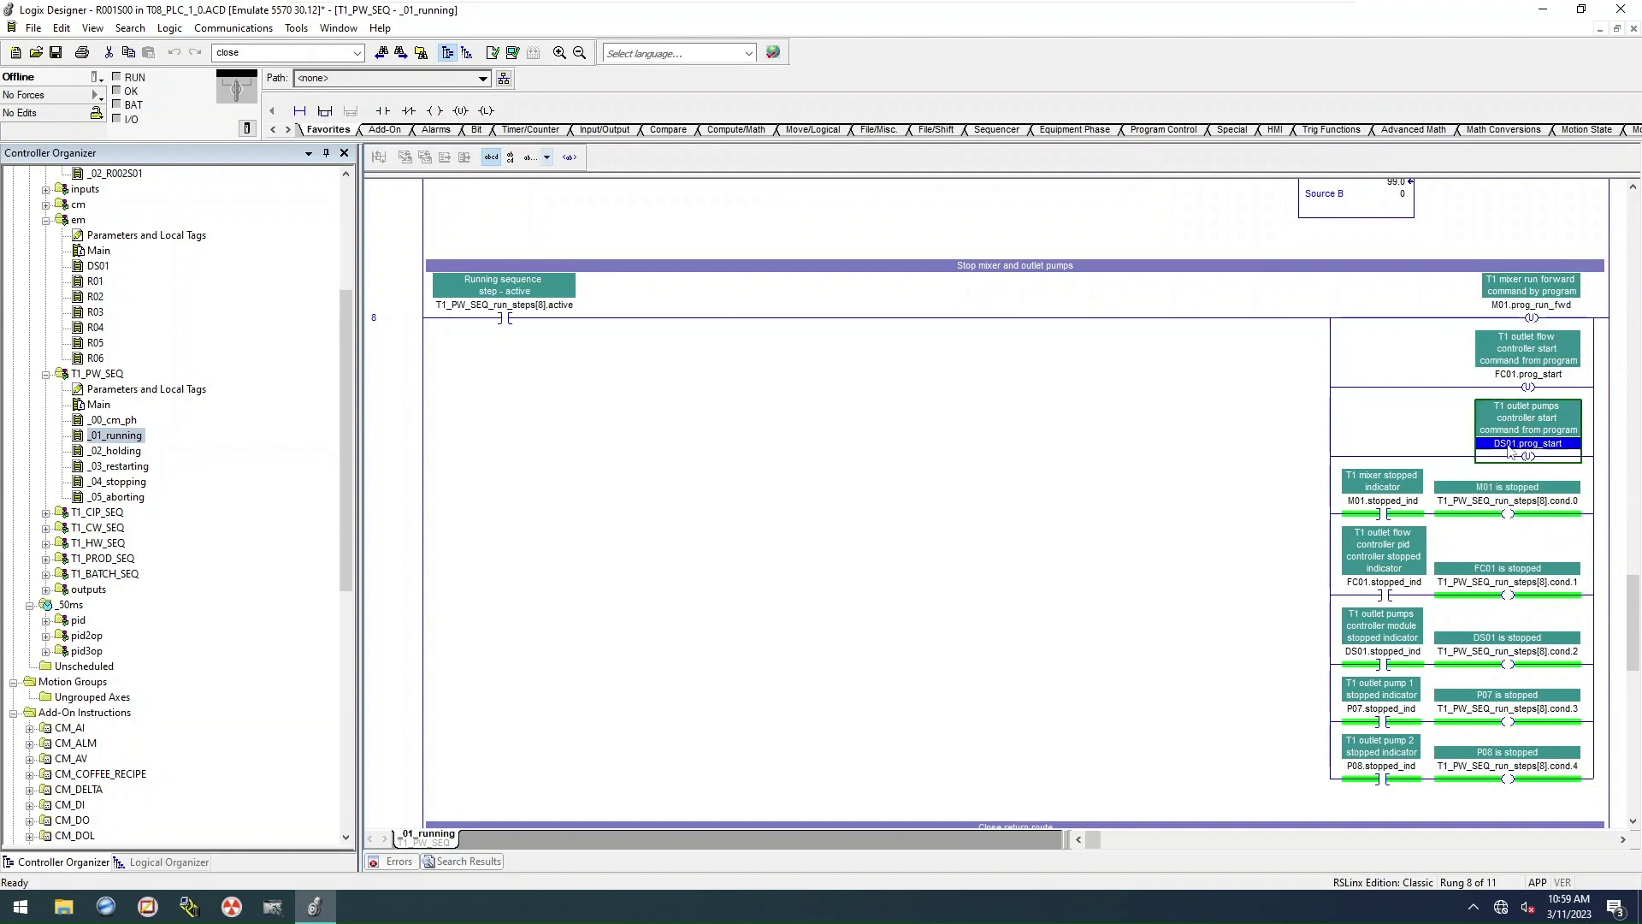
pyautogui.click(1539, 377)
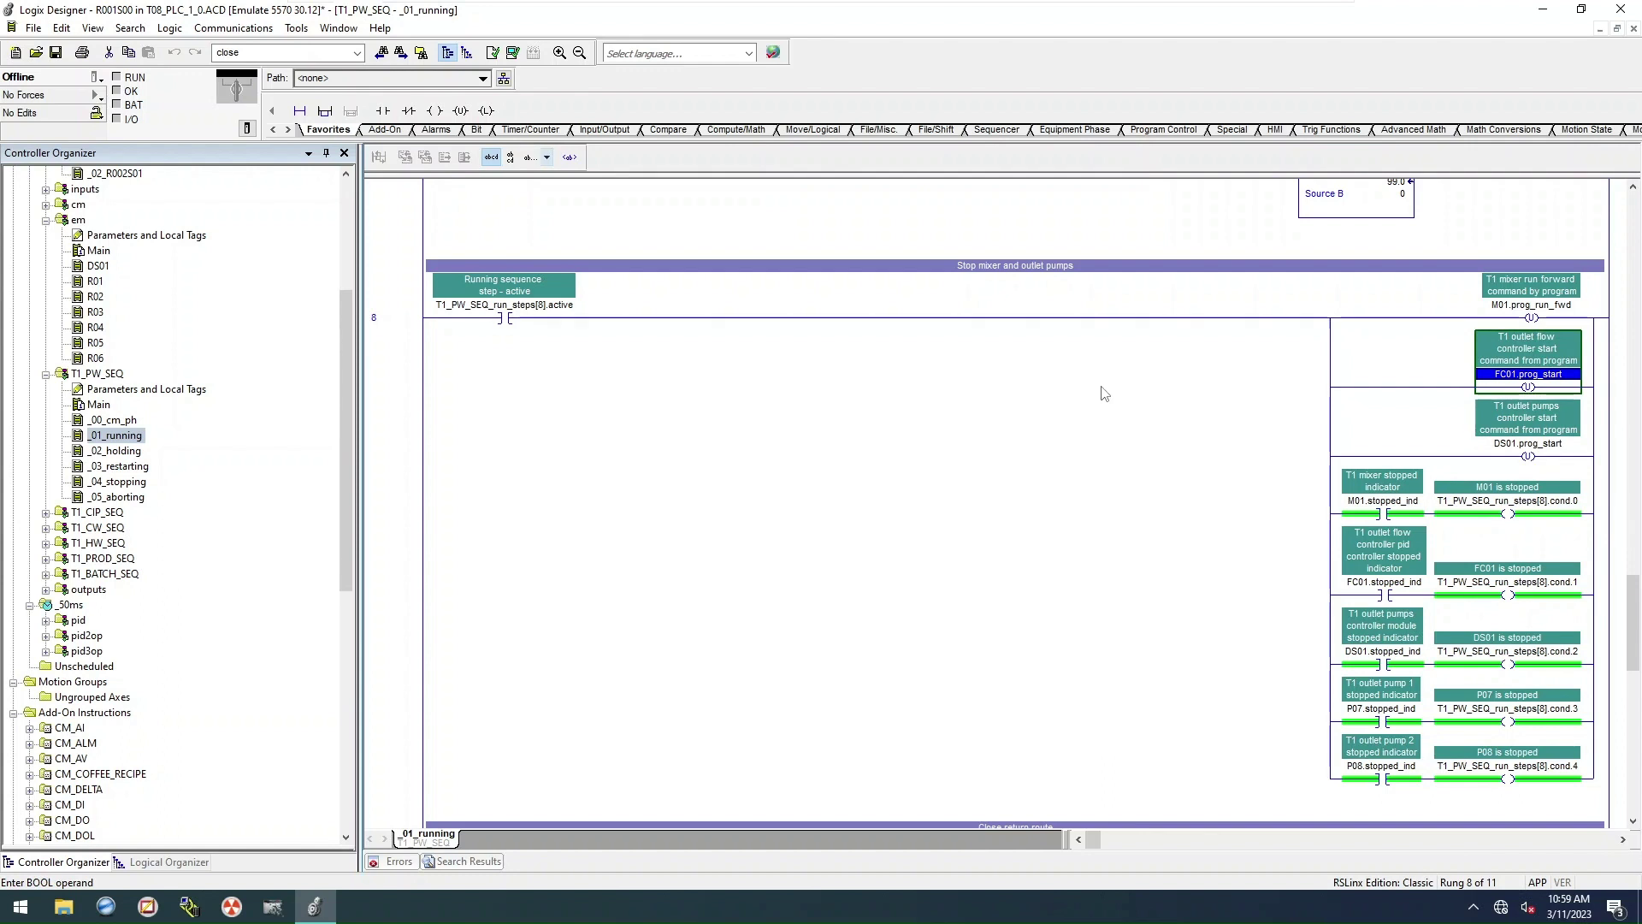
# Step: Examine the "Close return route" and "End Of Sequence" rungs, and look back over the earlier running steps
pyautogui.scroll(-1, 1104, 393)
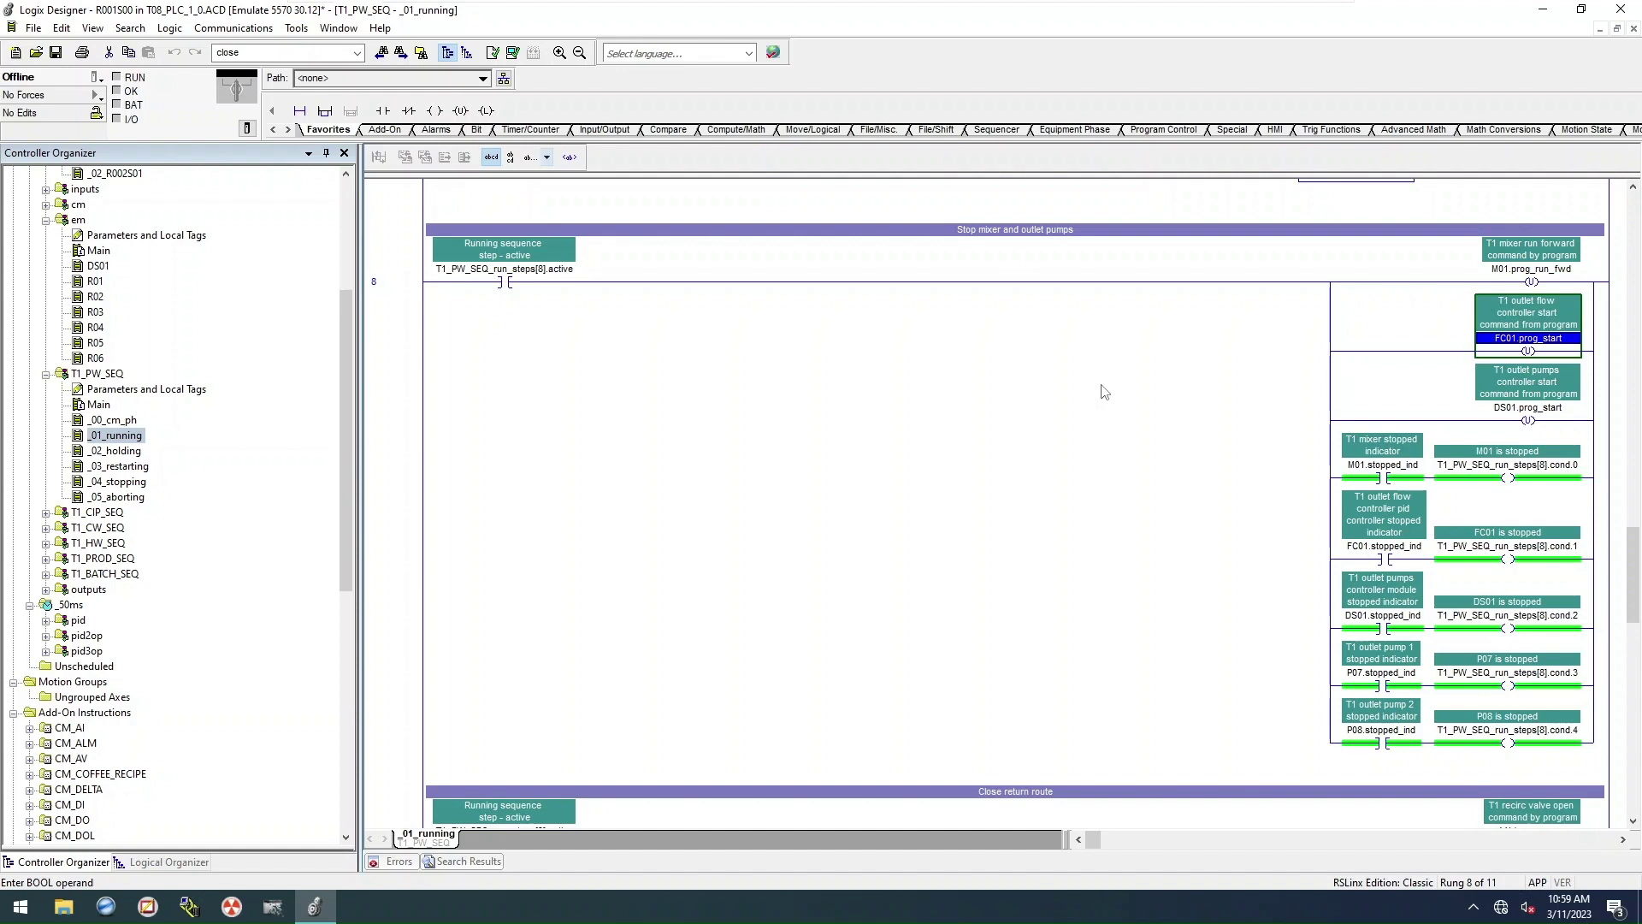
pyautogui.scroll(-5, 1104, 391)
pyautogui.scroll(-1, 1103, 389)
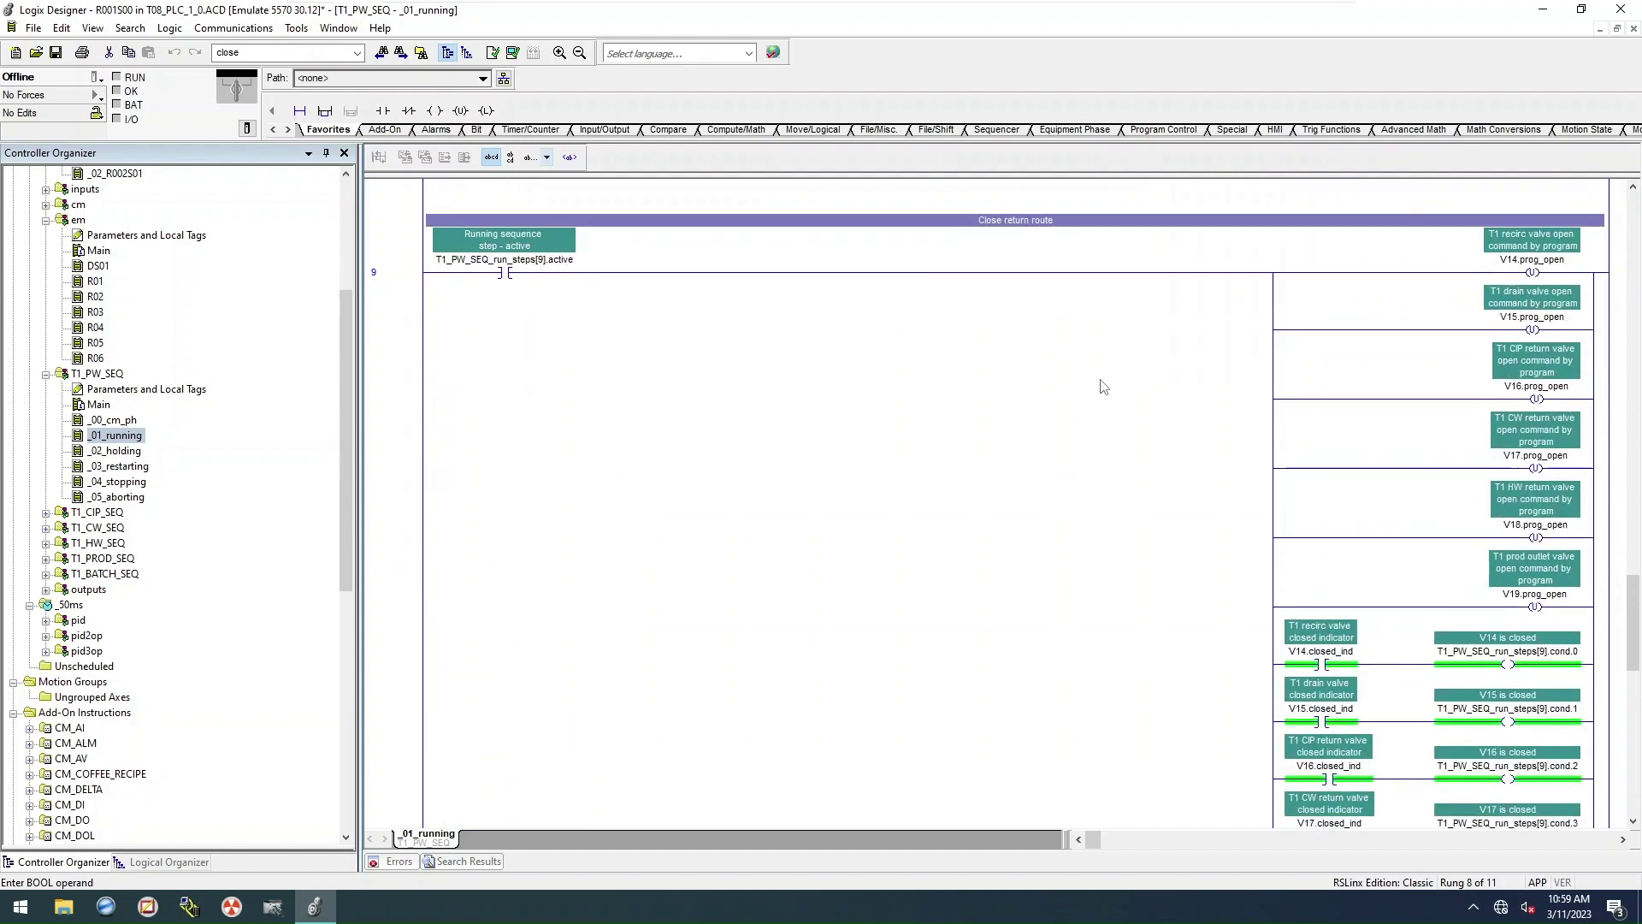
pyautogui.click(502, 272)
pyautogui.scroll(-8, 736, 335)
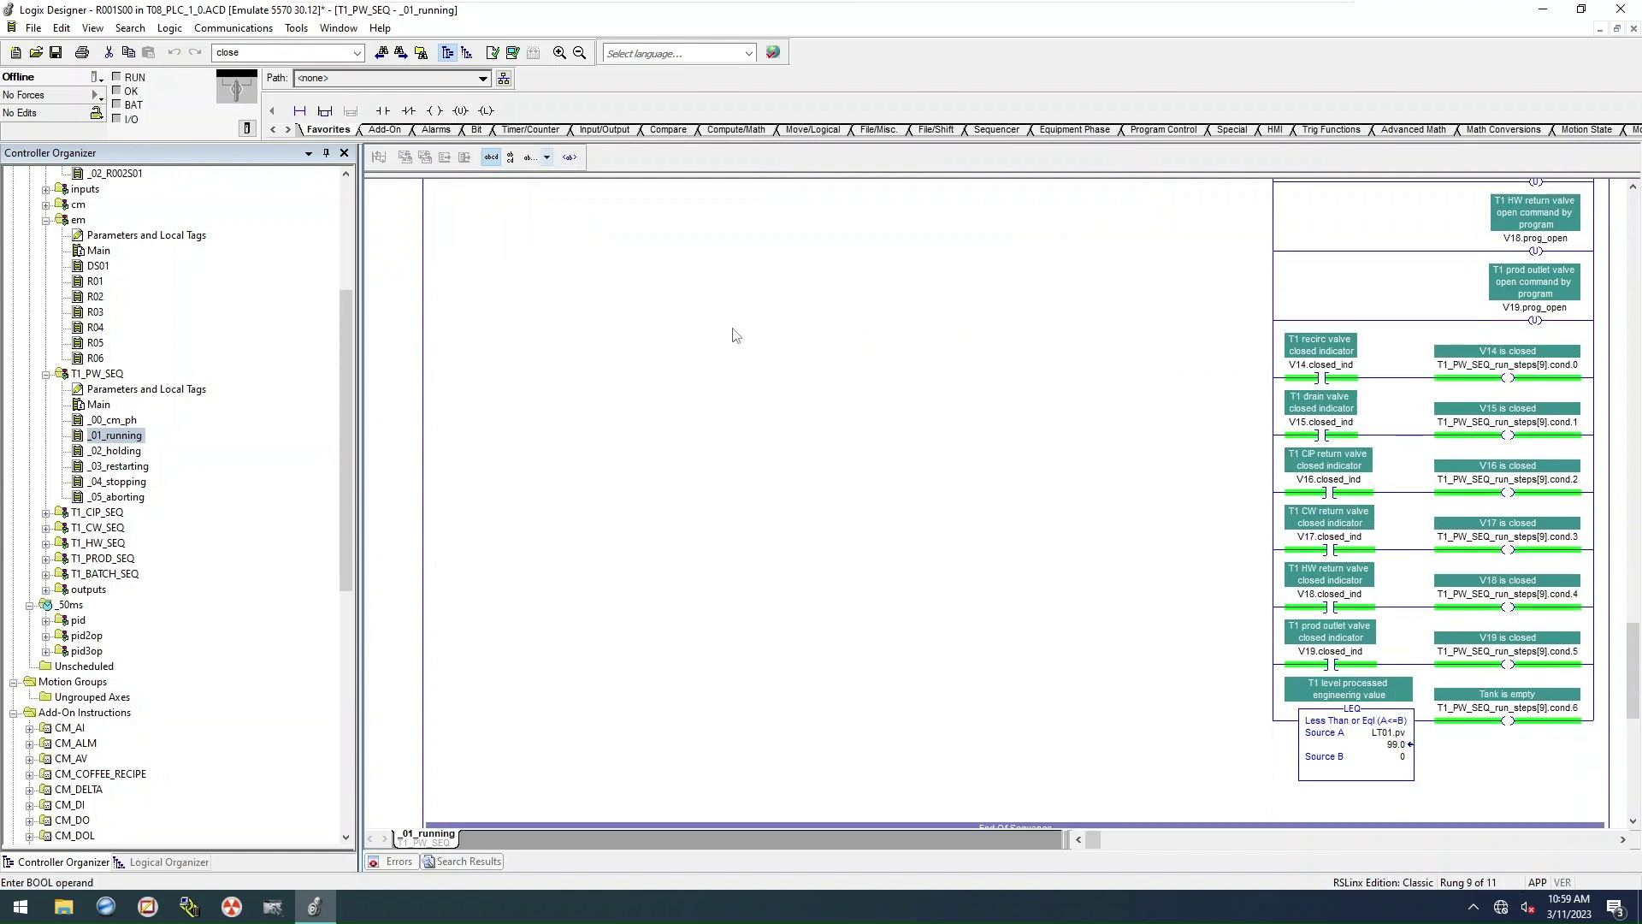
pyautogui.scroll(-9, 735, 335)
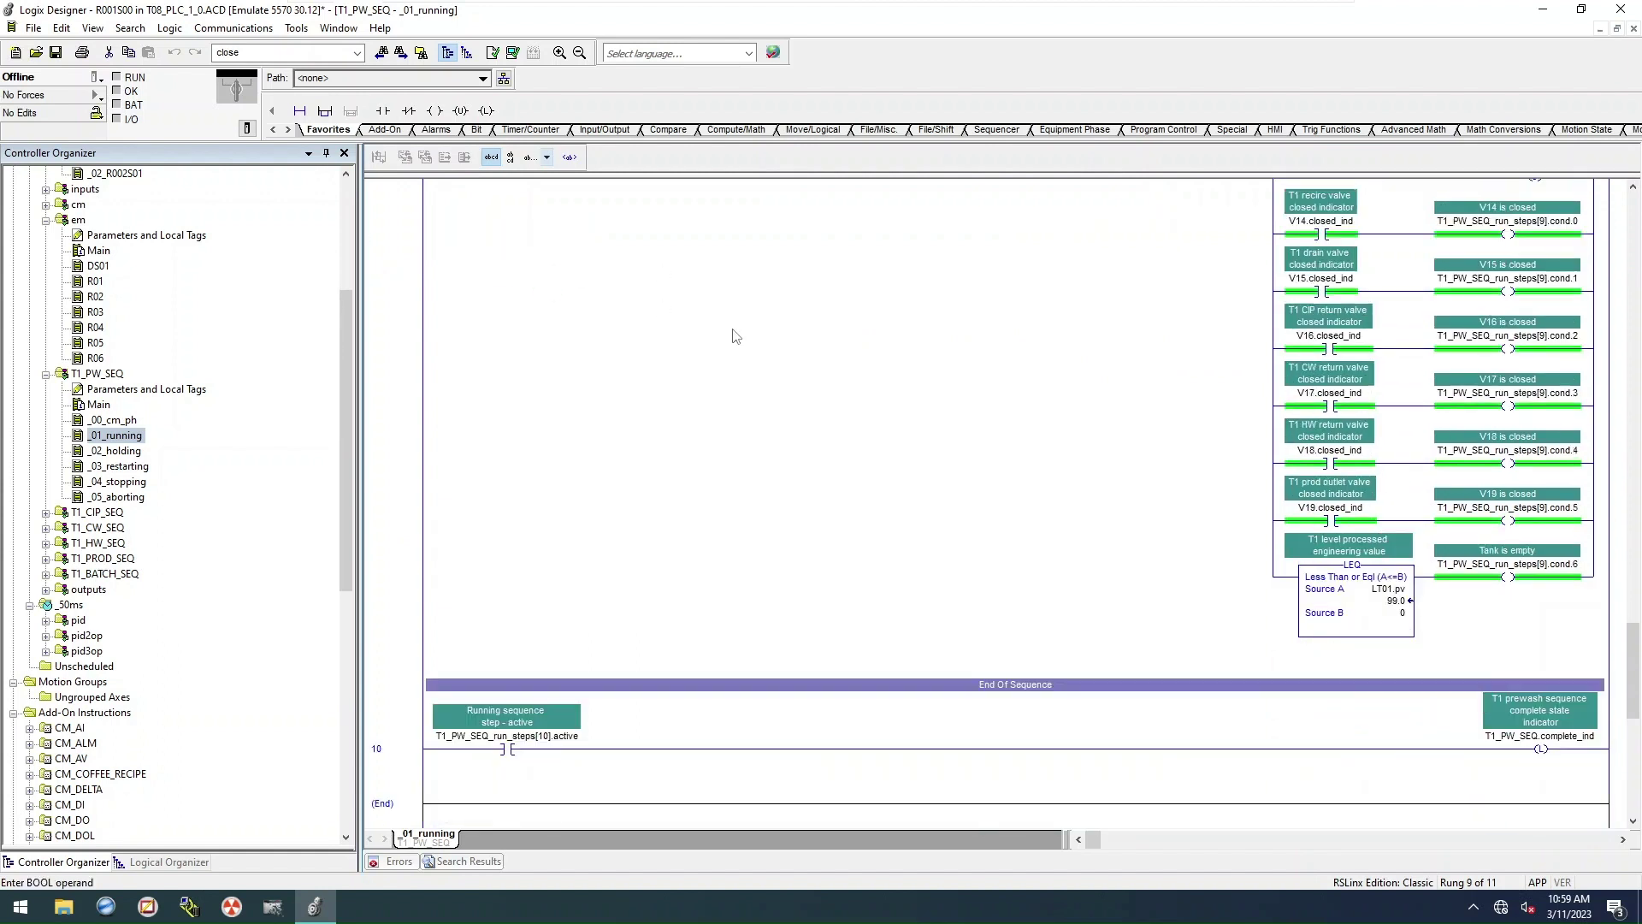
pyautogui.scroll(20, 736, 335)
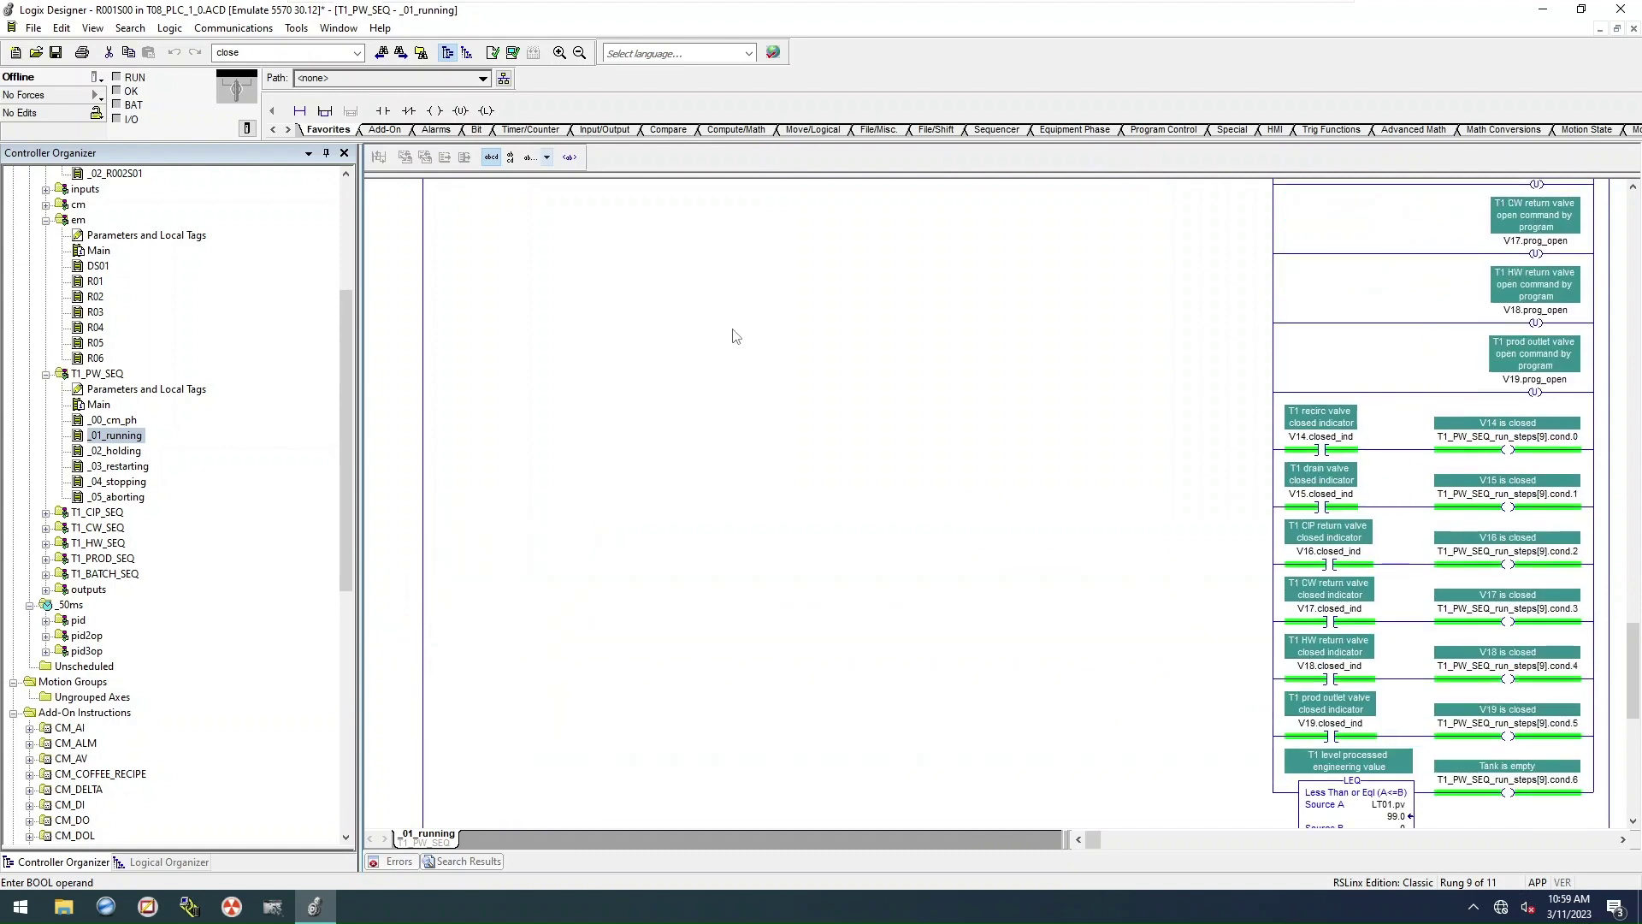
pyautogui.scroll(20, 734, 336)
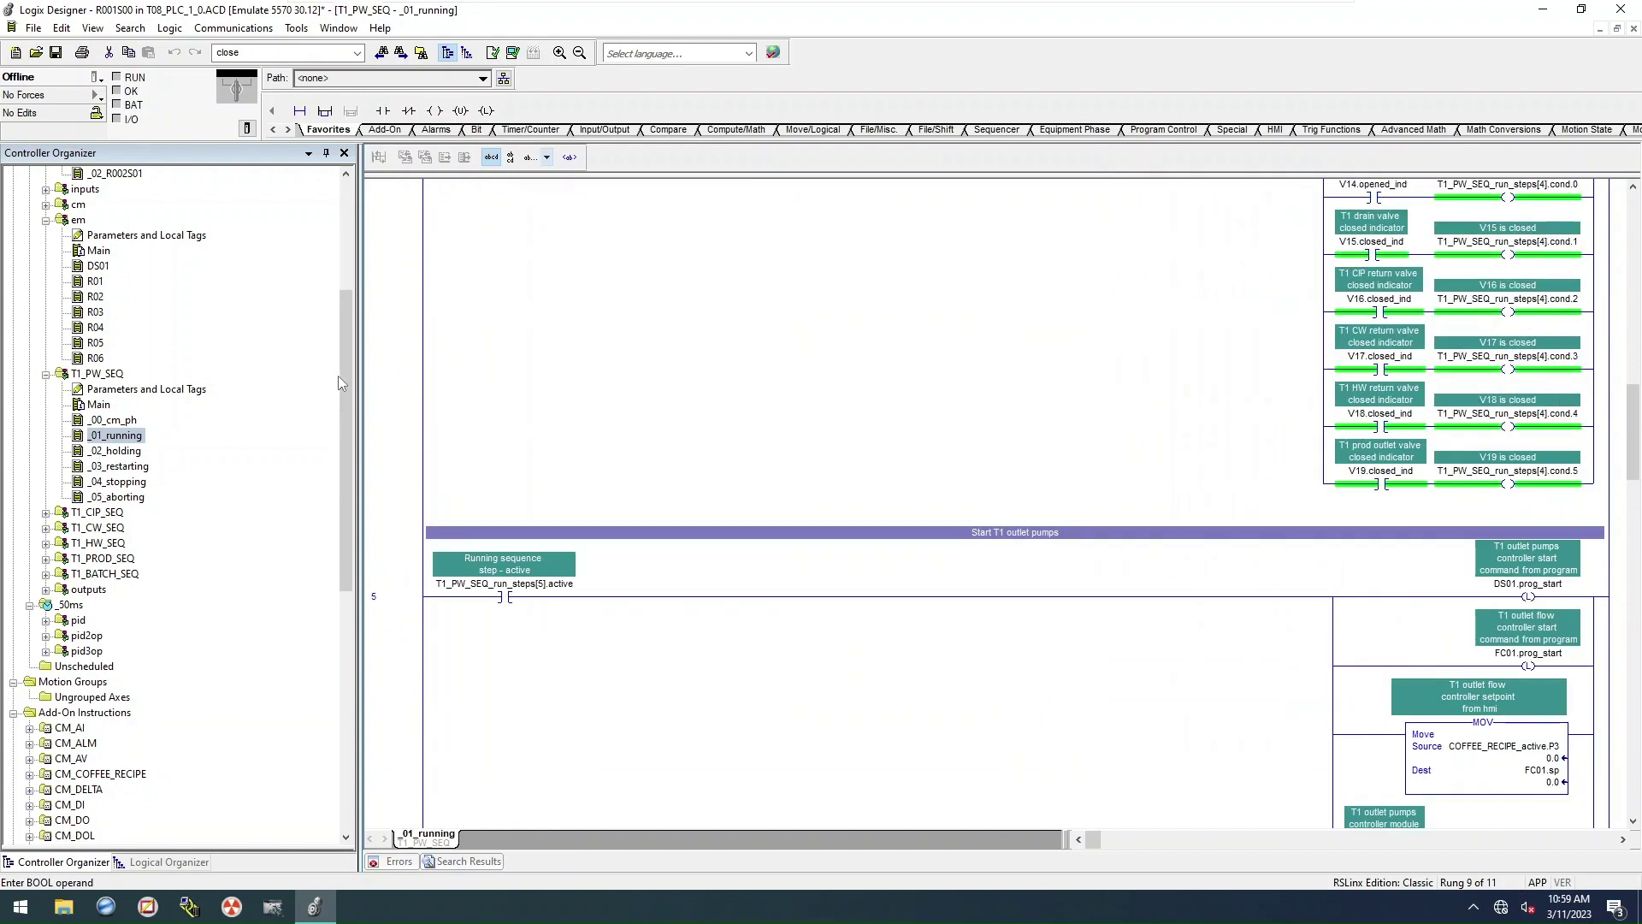
# Step: Open the _02_holding and _03_restarting routines of T1_PW_SEQ and compare their step rungs, including the stored running step number
pyautogui.doubleClick(129, 451)
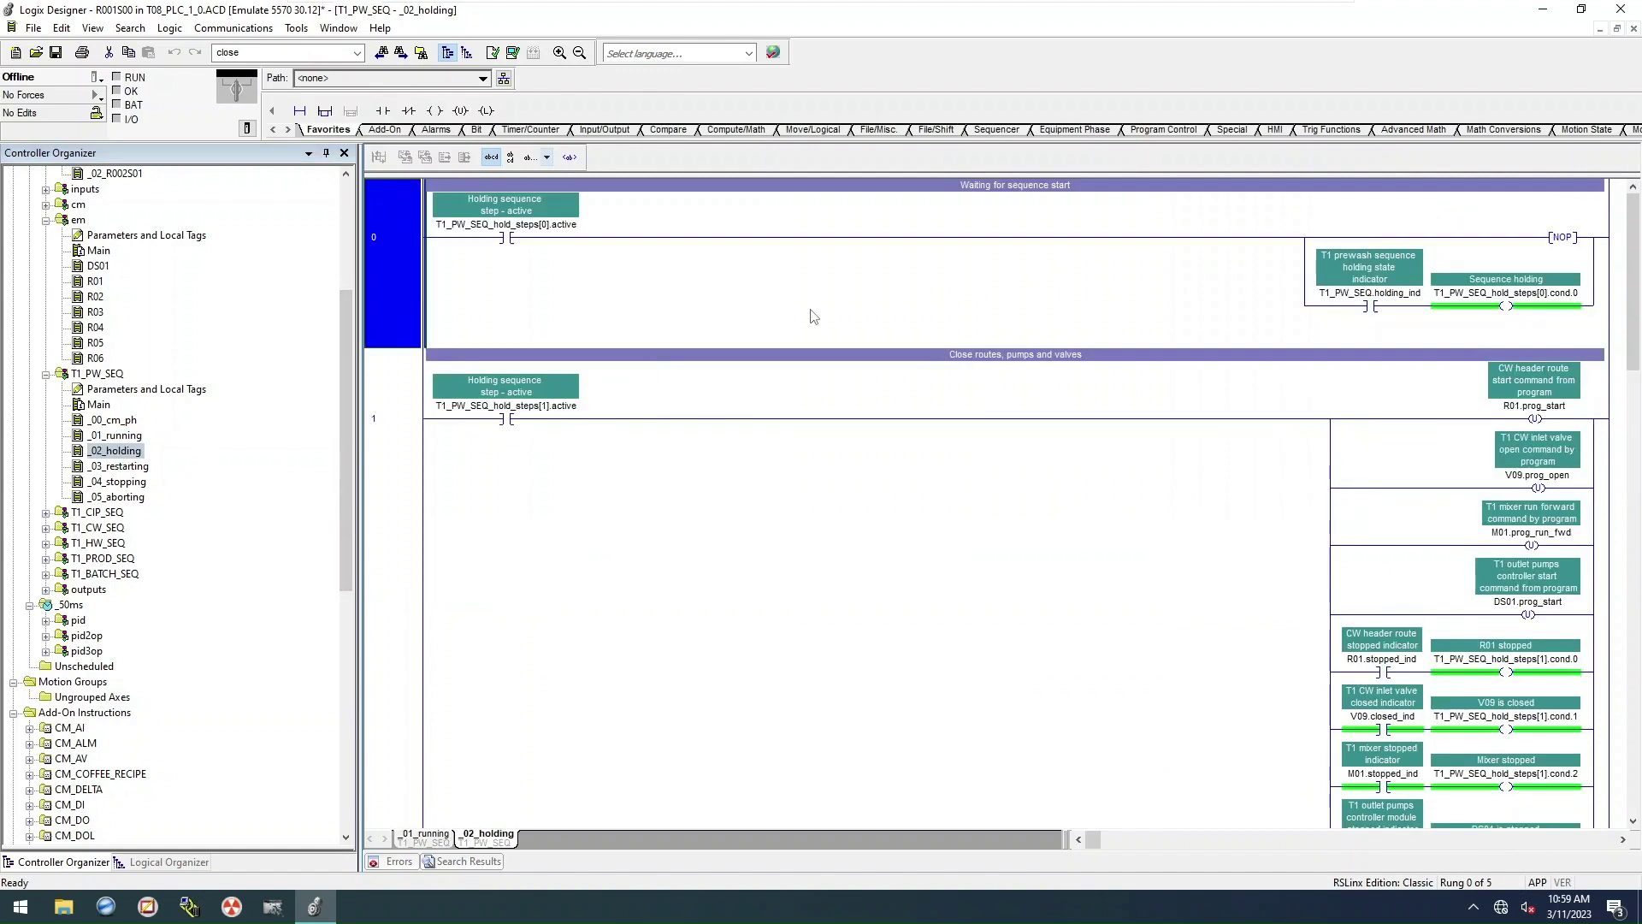
pyautogui.scroll(-15, 813, 317)
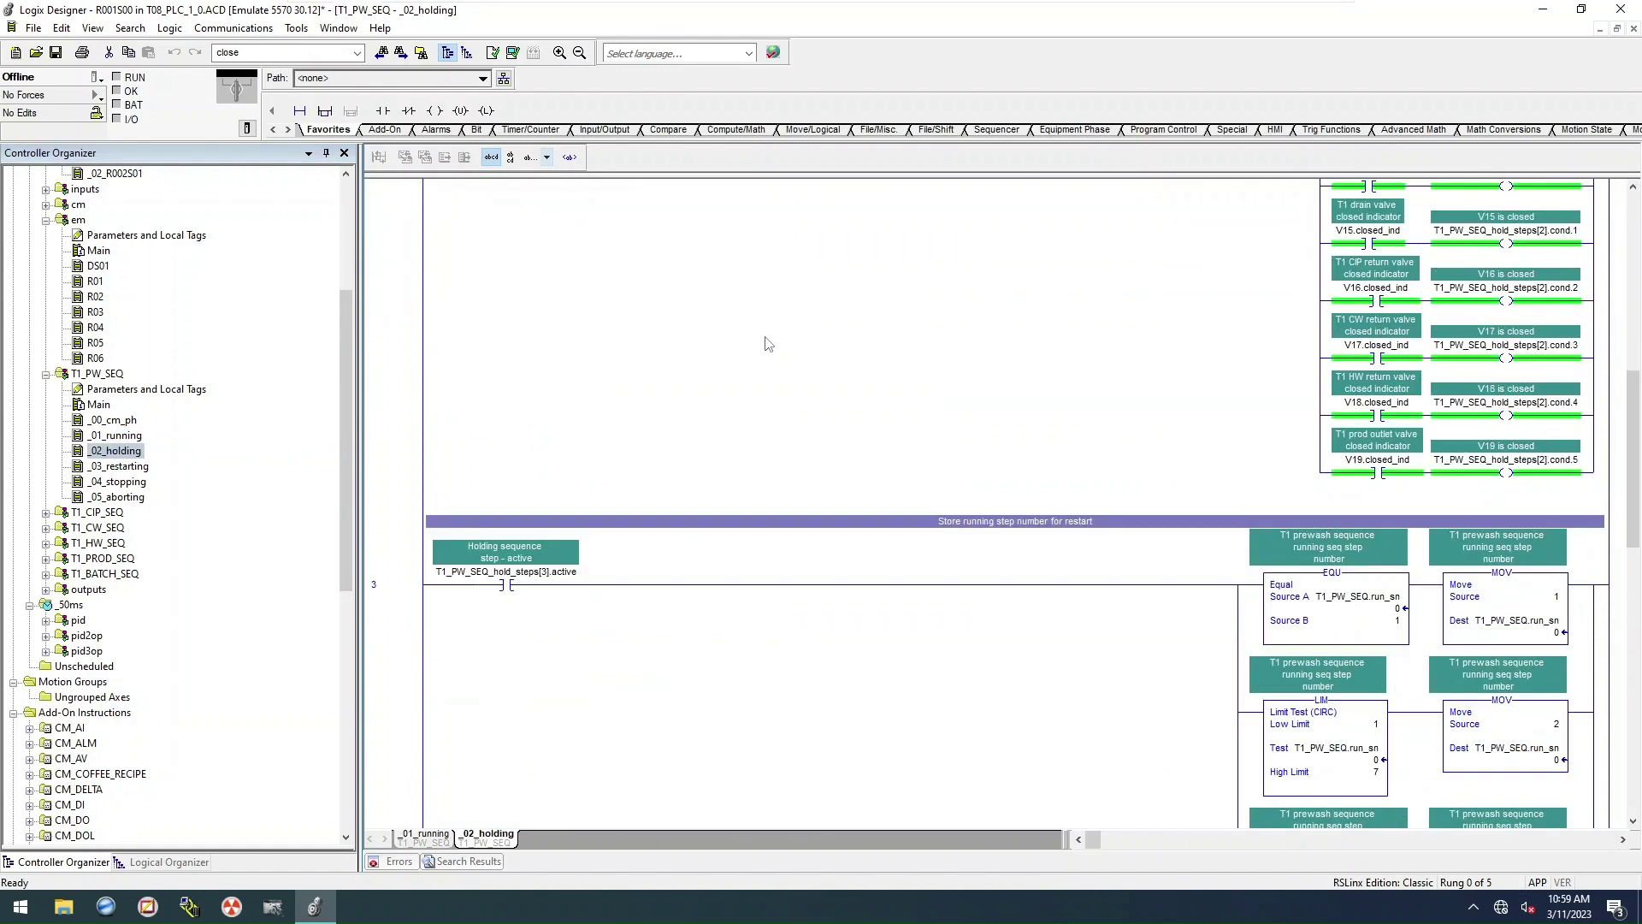
pyautogui.scroll(-5, 767, 343)
pyautogui.doubleClick(121, 466)
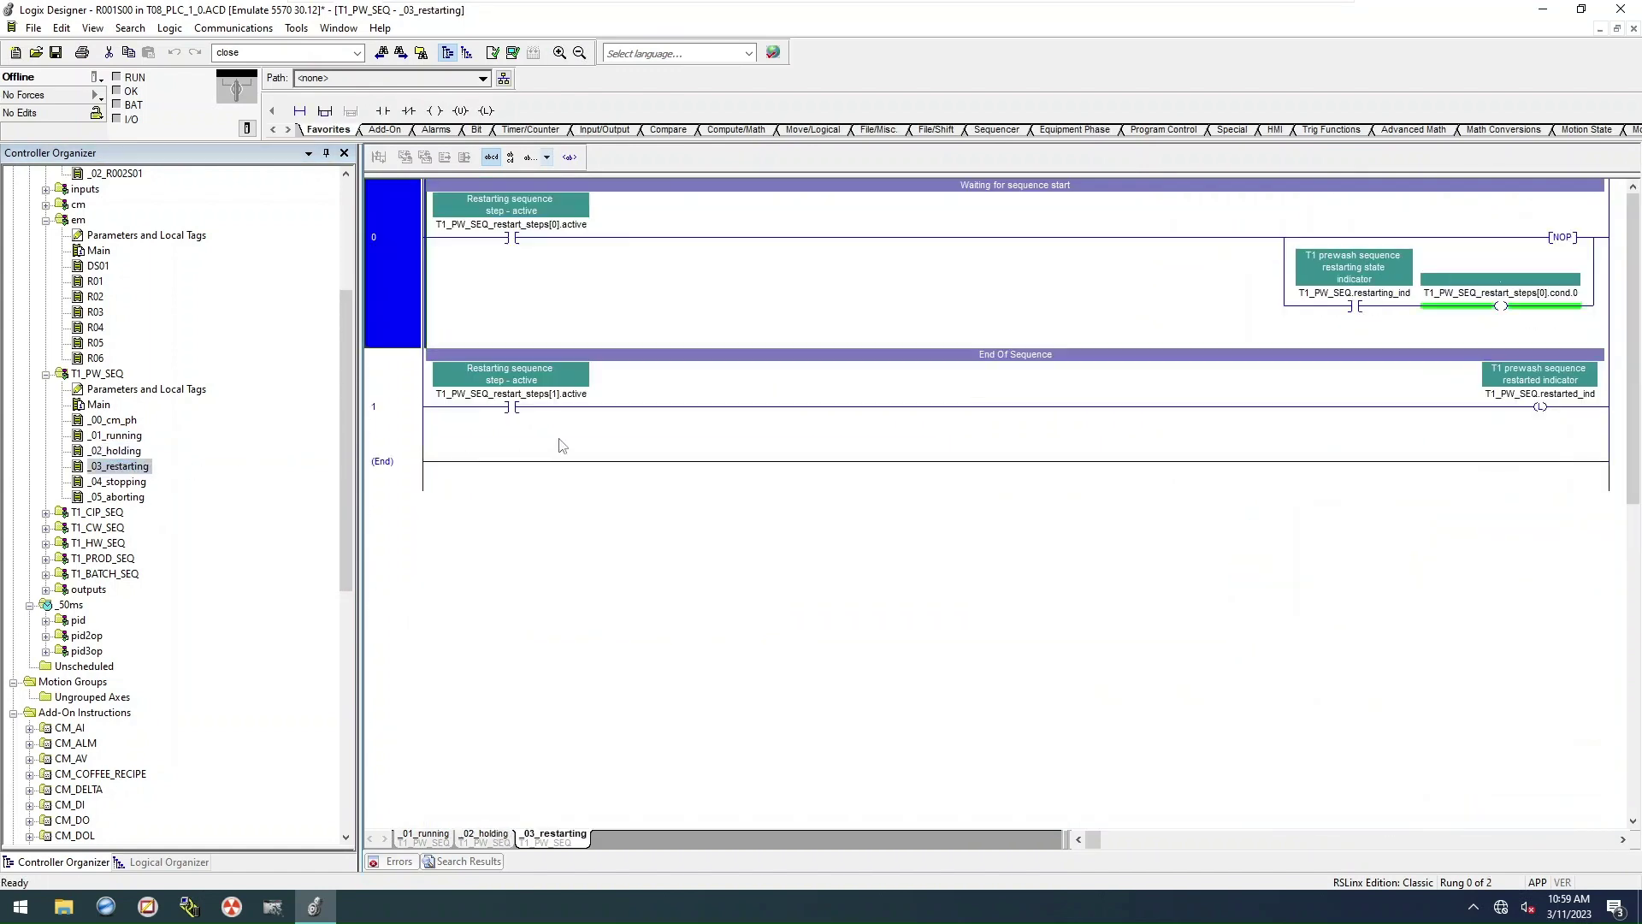
pyautogui.doubleClick(119, 451)
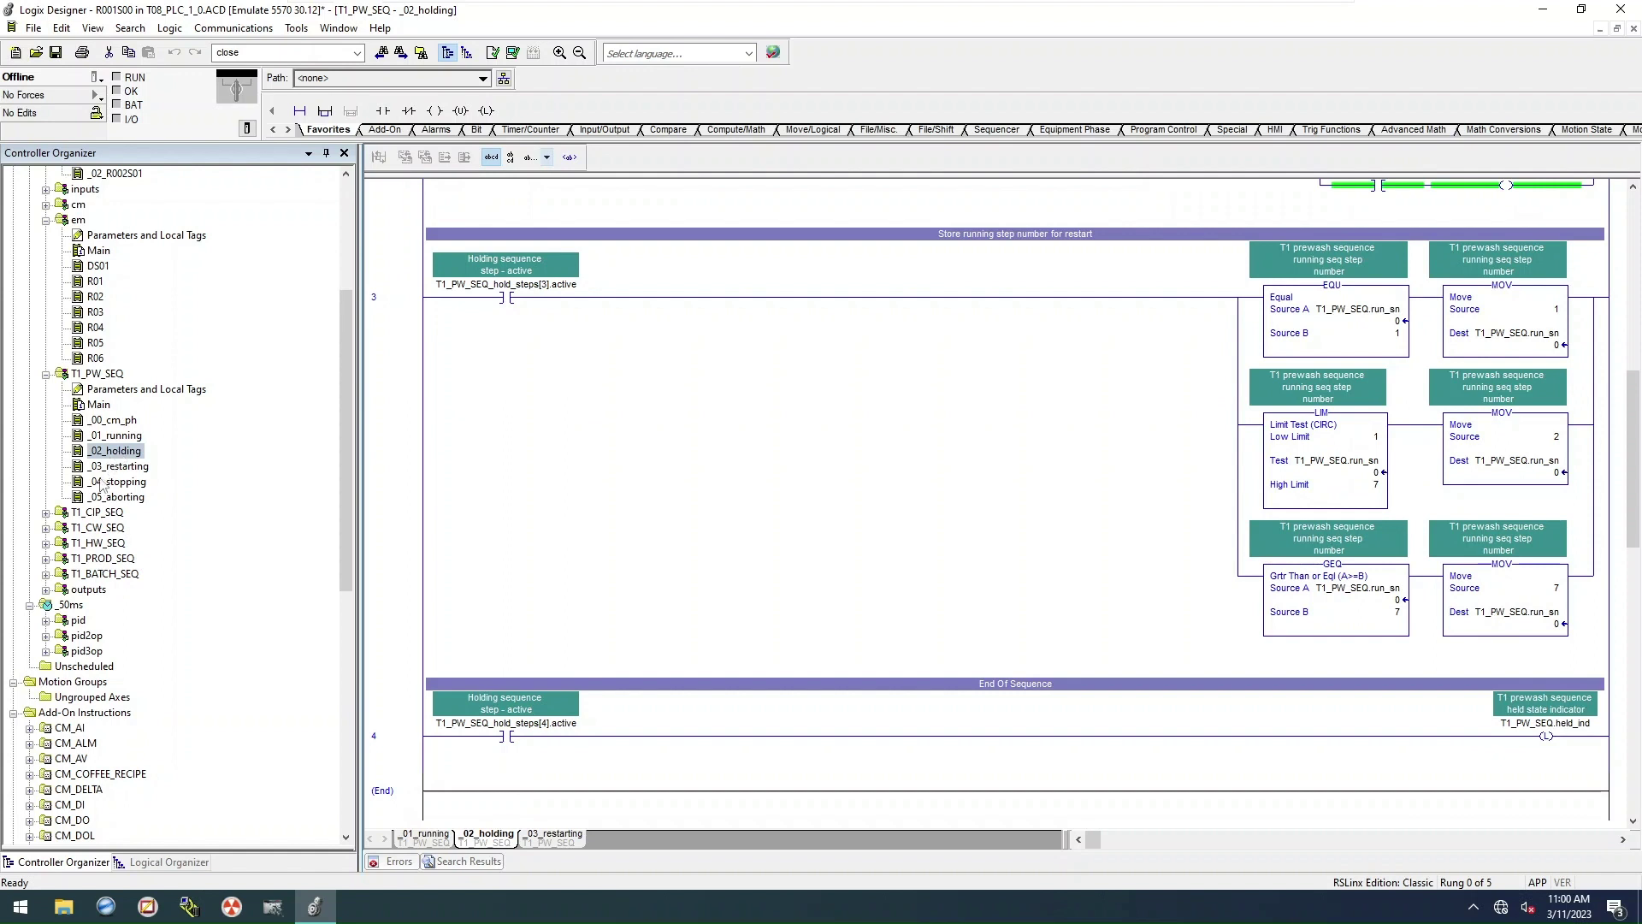
pyautogui.doubleClick(113, 467)
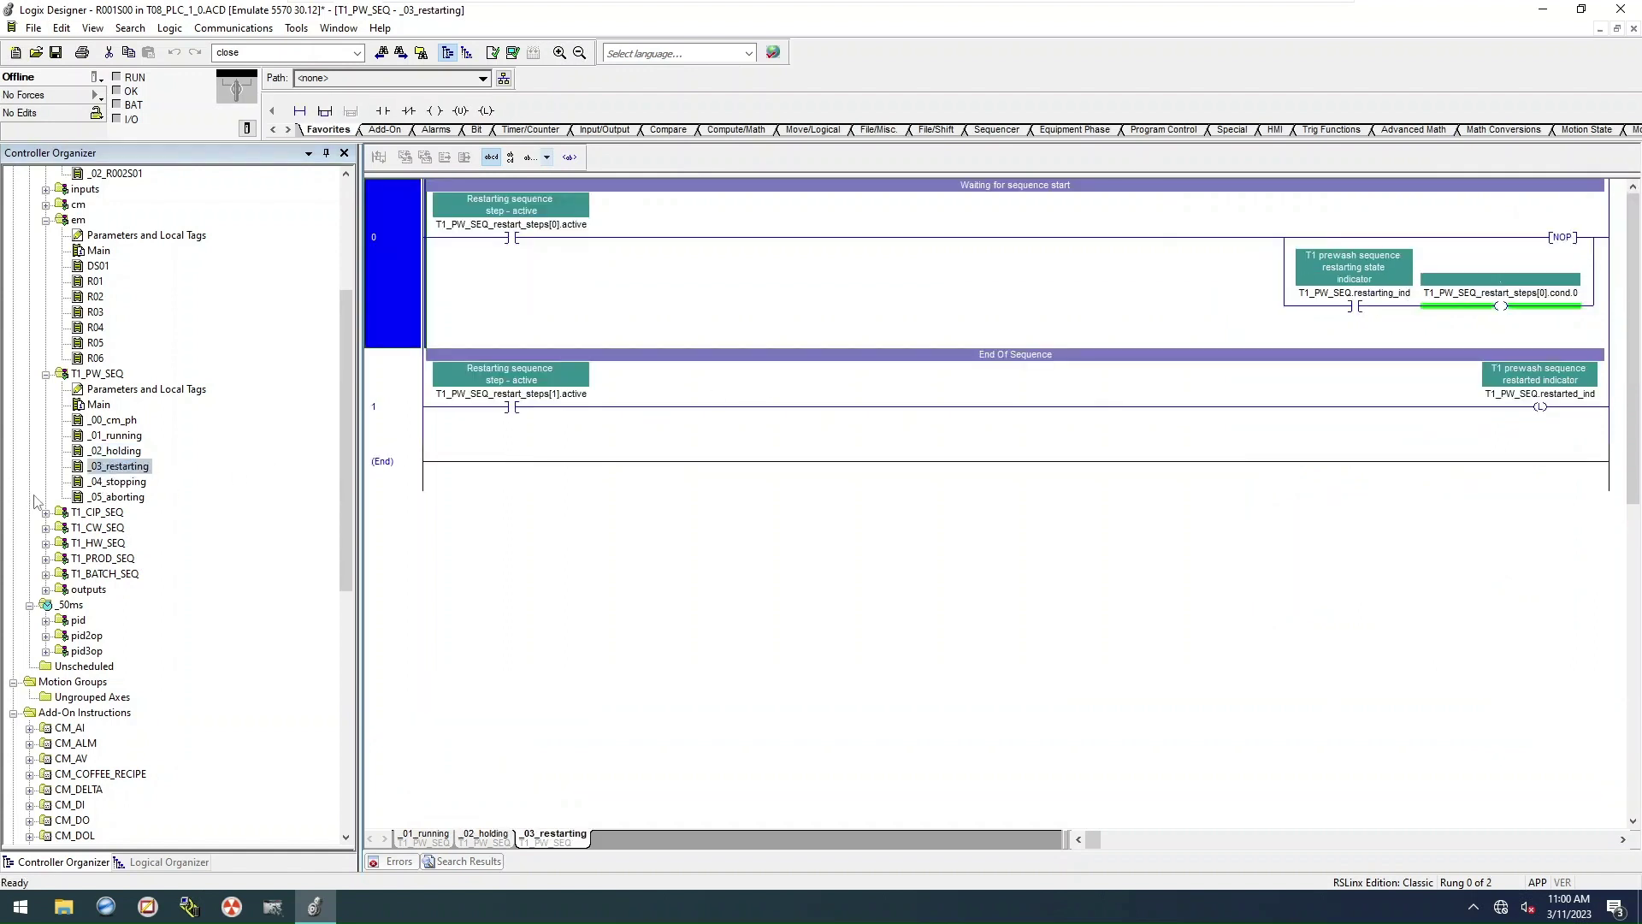
# Step: Open the _04_stopping routine of T1_PW_SEQ and review its stopping step rungs
pyautogui.doubleClick(109, 483)
pyautogui.scroll(-5, 947, 348)
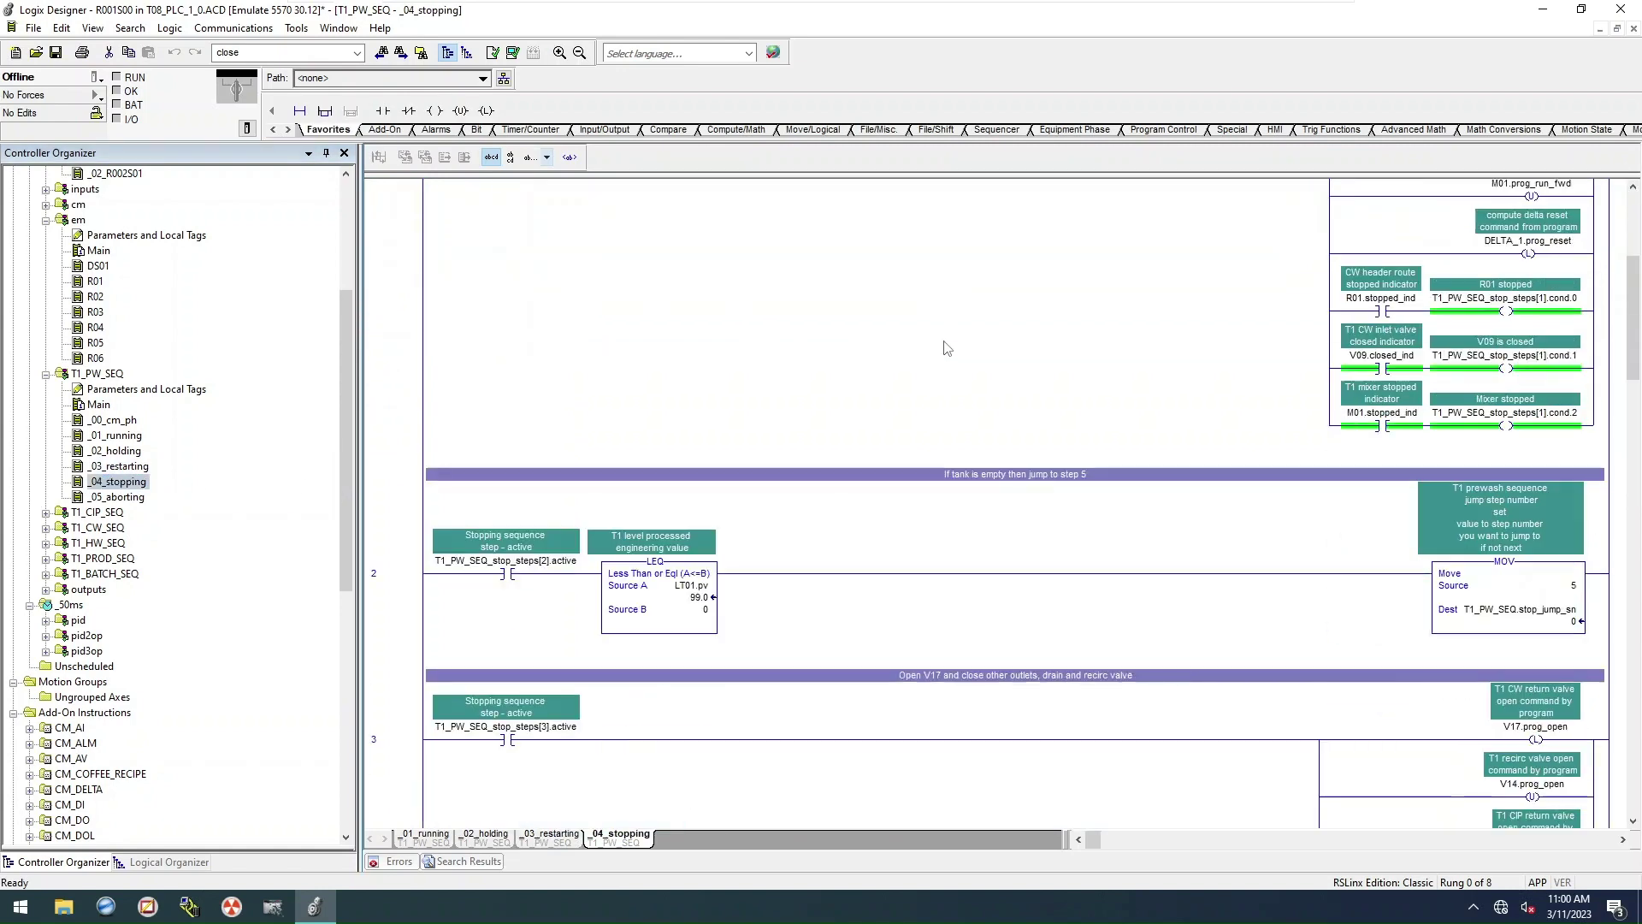
pyautogui.scroll(-8, 941, 348)
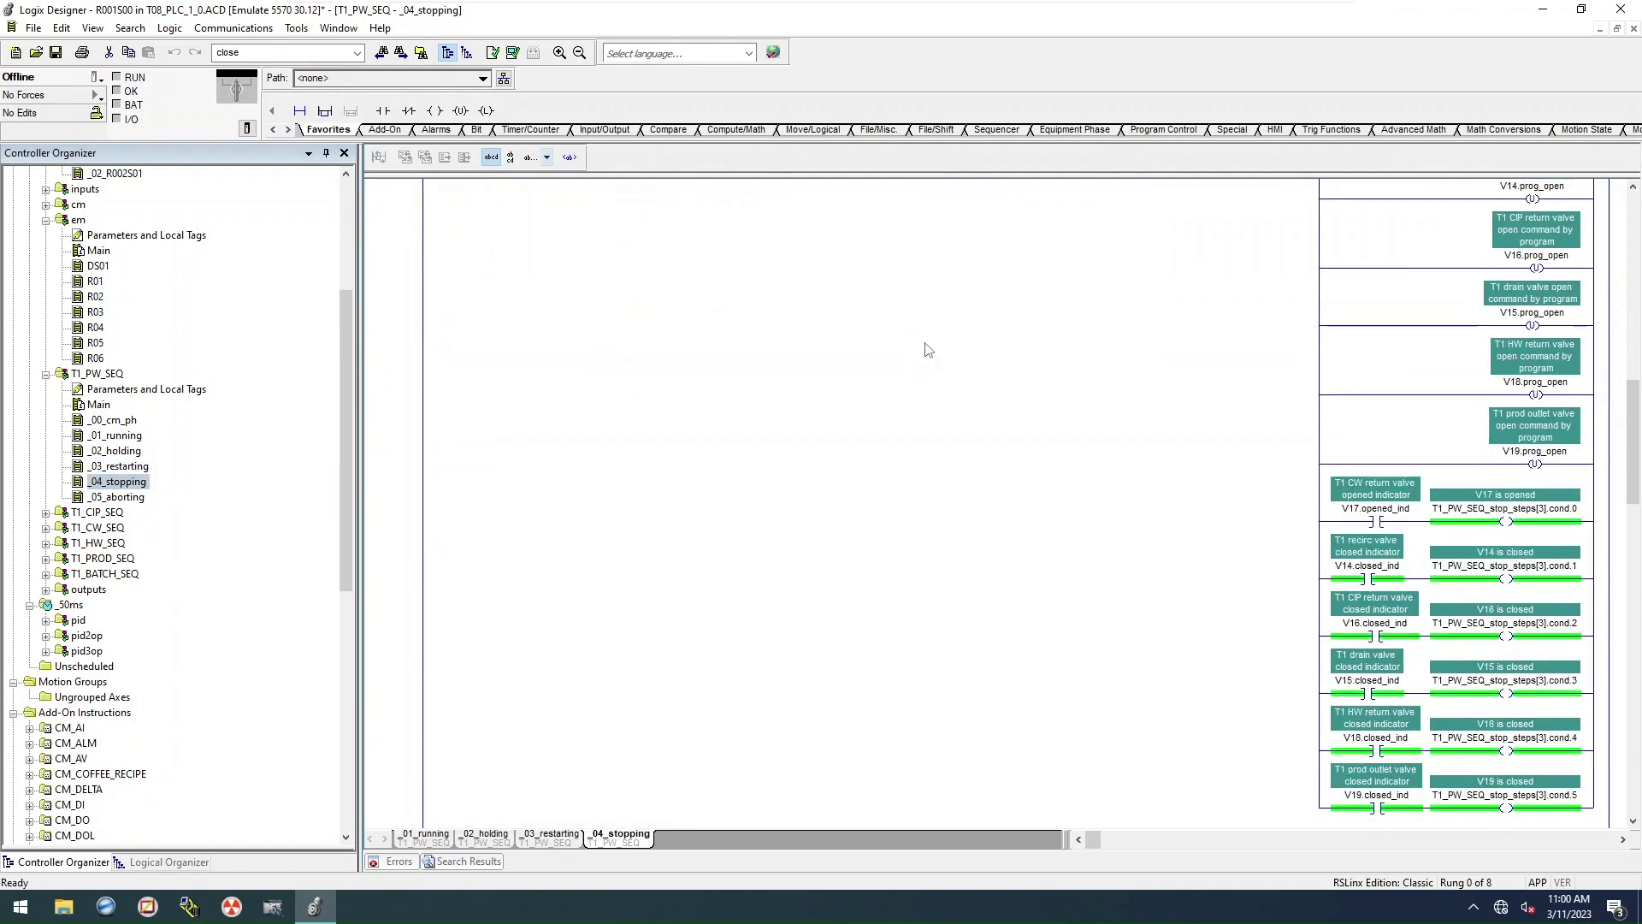
# Step: Review the _05_aborting routine of T1_PW_SEQ and save the project
pyautogui.doubleClick(141, 497)
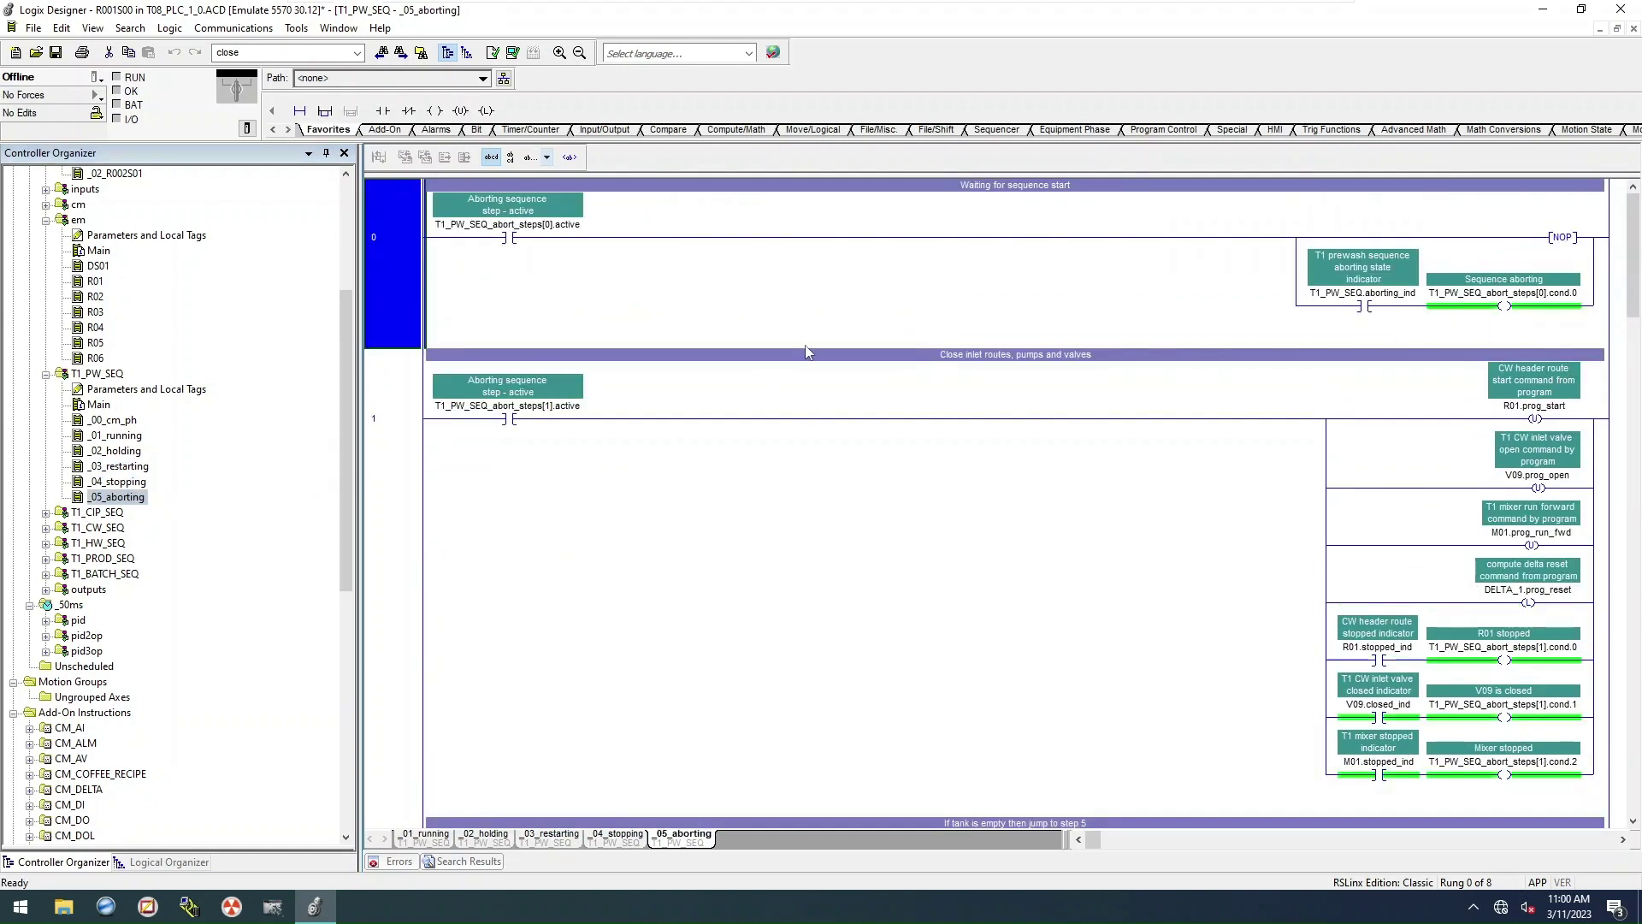
pyautogui.scroll(-5, 803, 355)
pyautogui.scroll(-4, 804, 357)
pyautogui.scroll(-6, 782, 368)
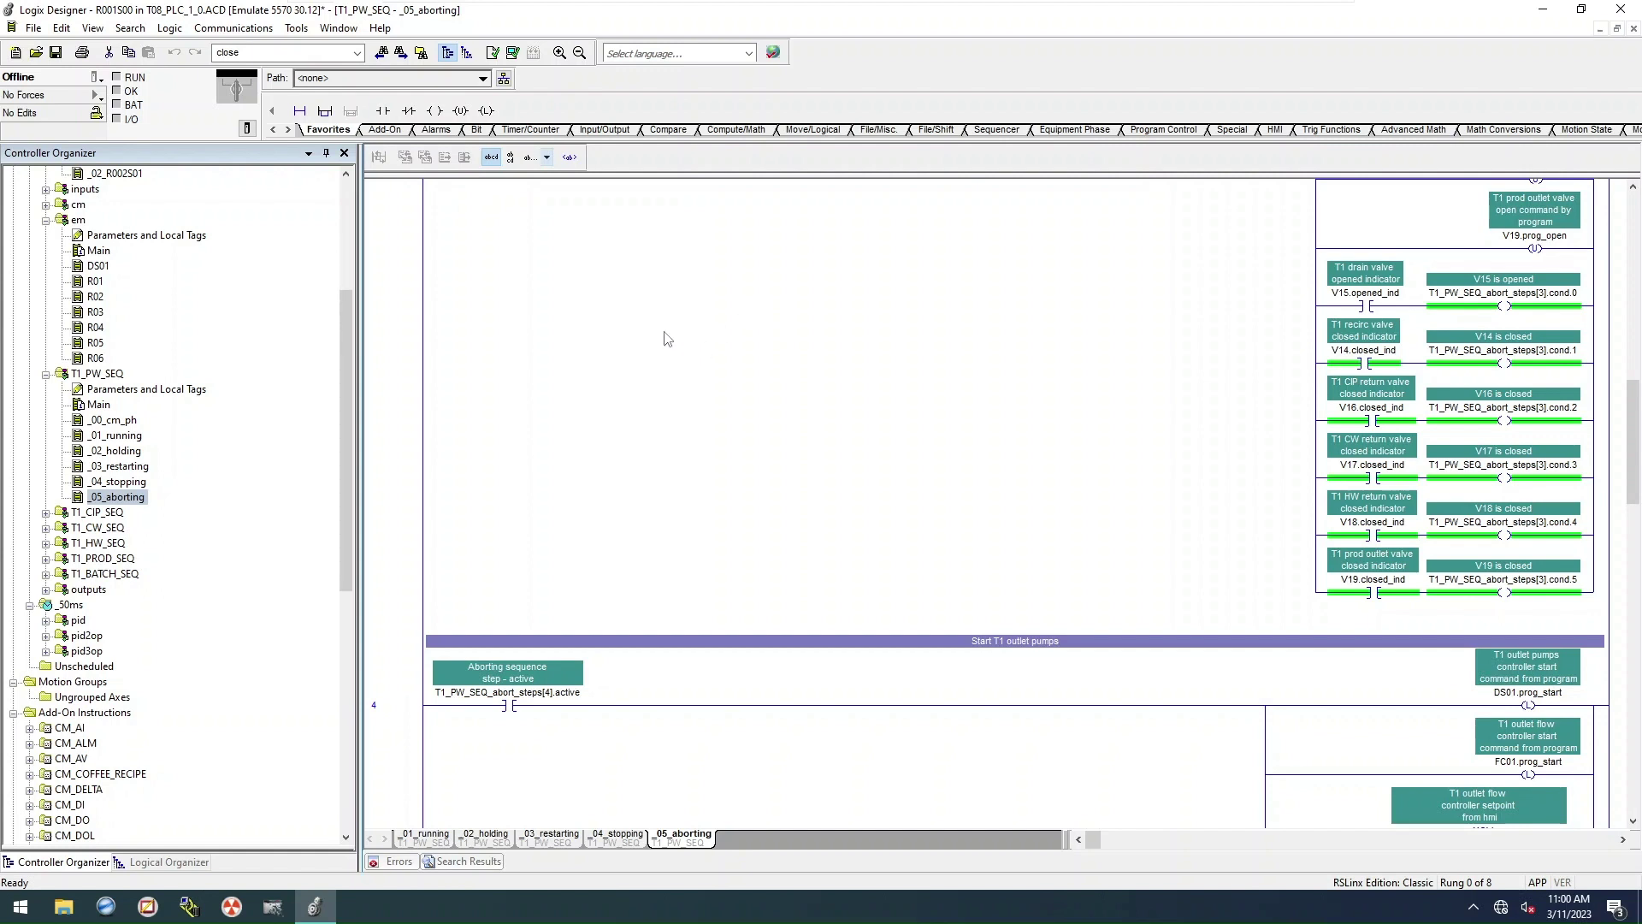
pyautogui.click(54, 53)
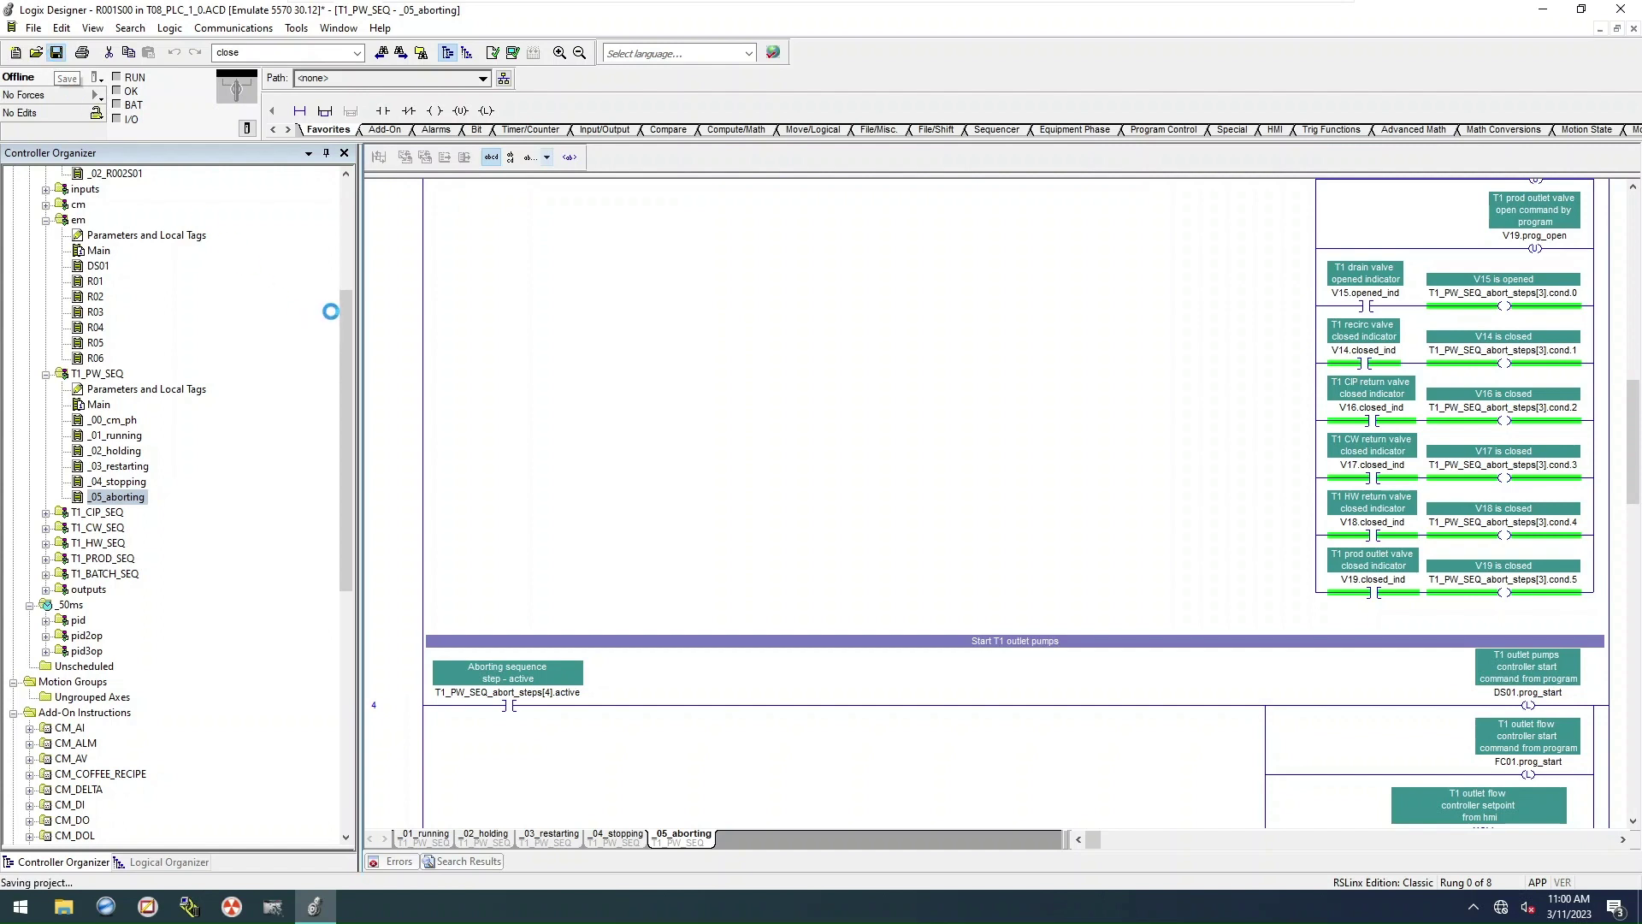
# Step: Change the slot of controller R001S00 in the 1756 Backplane to 10 and save the project
pyautogui.moveTo(346, 308); pyautogui.dragTo(346, 548)
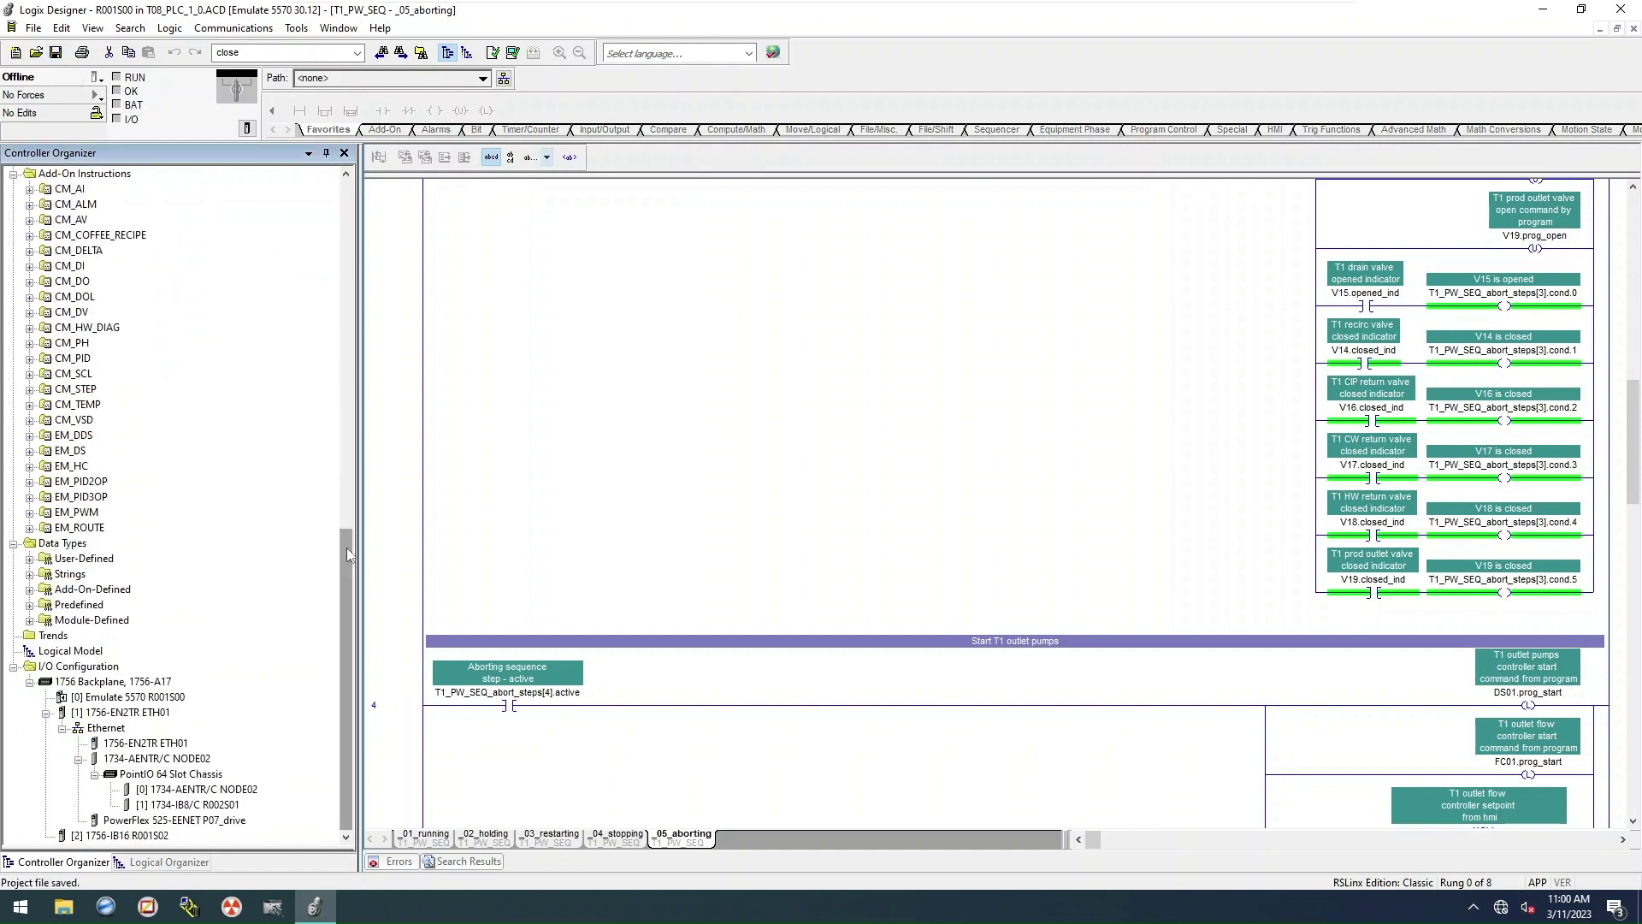
pyautogui.doubleClick(110, 698)
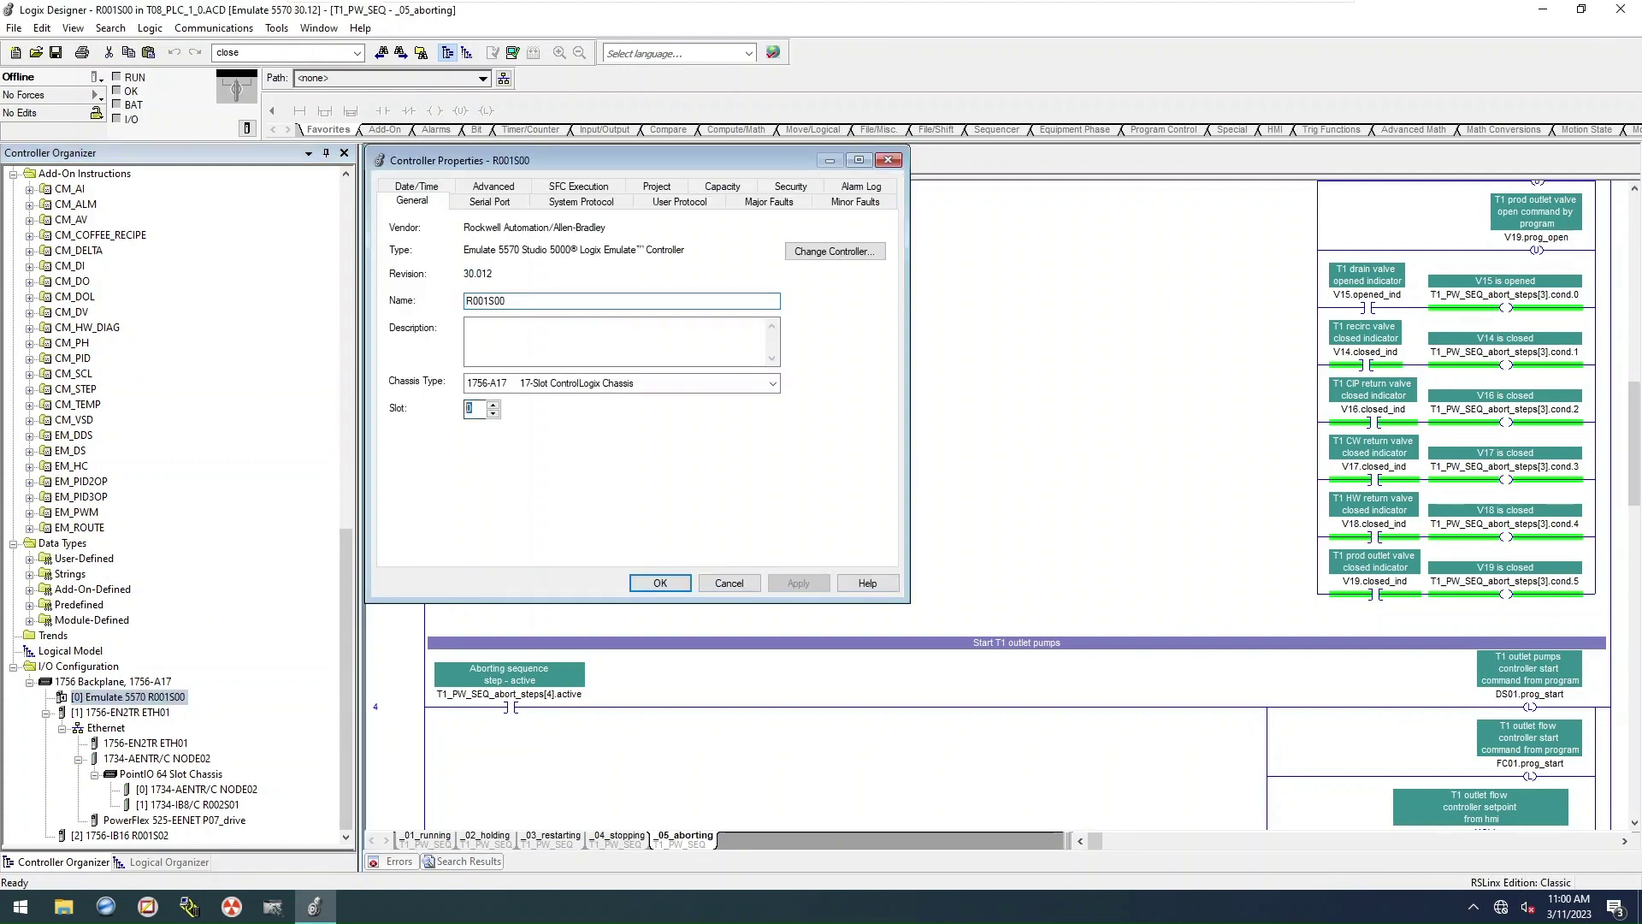
pyautogui.write('10')
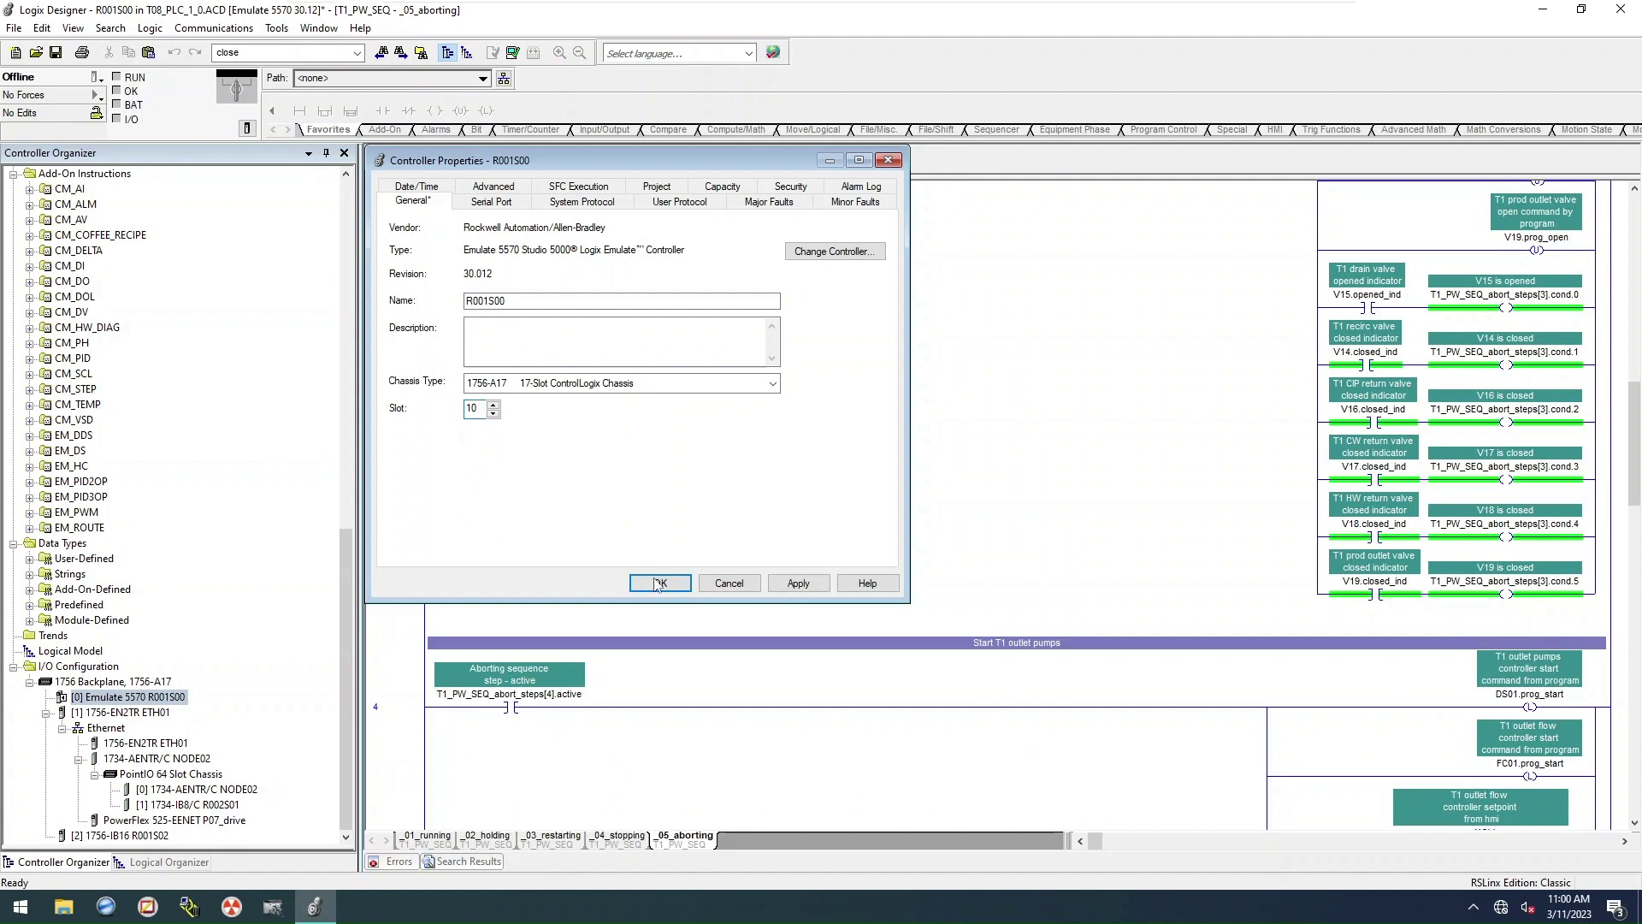
pyautogui.click(658, 584)
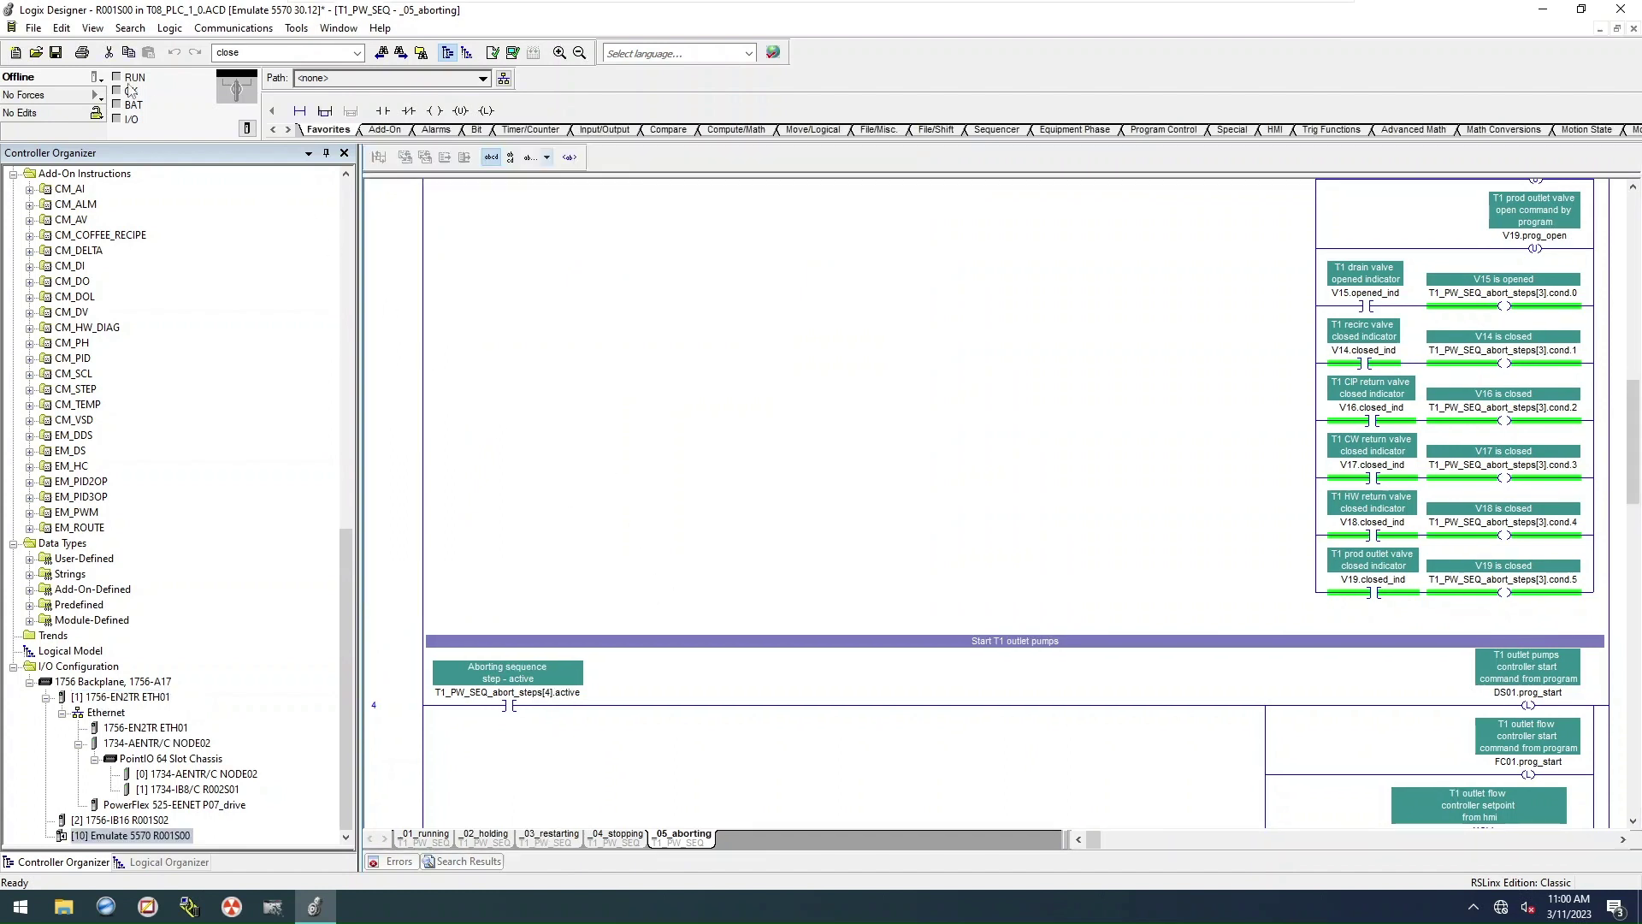
pyautogui.click(55, 52)
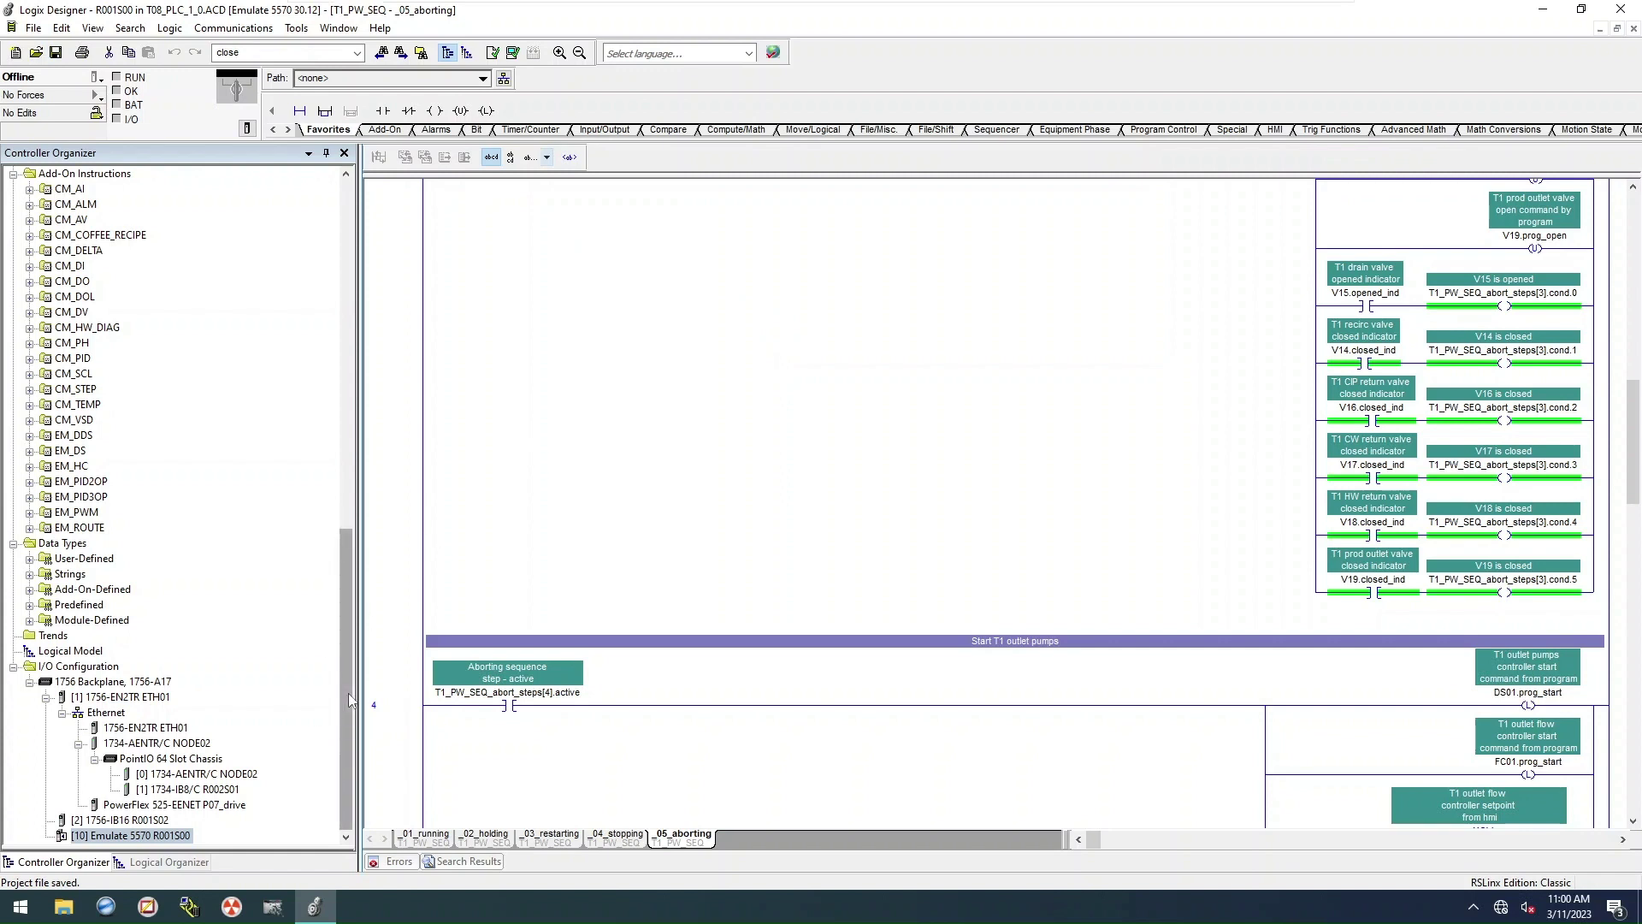
# Step: Switch to the iPSDB Downloads page, download the SE global objects, and select IMSI_STD.zip in the Downloads folder
pyautogui.click(1287, 6)
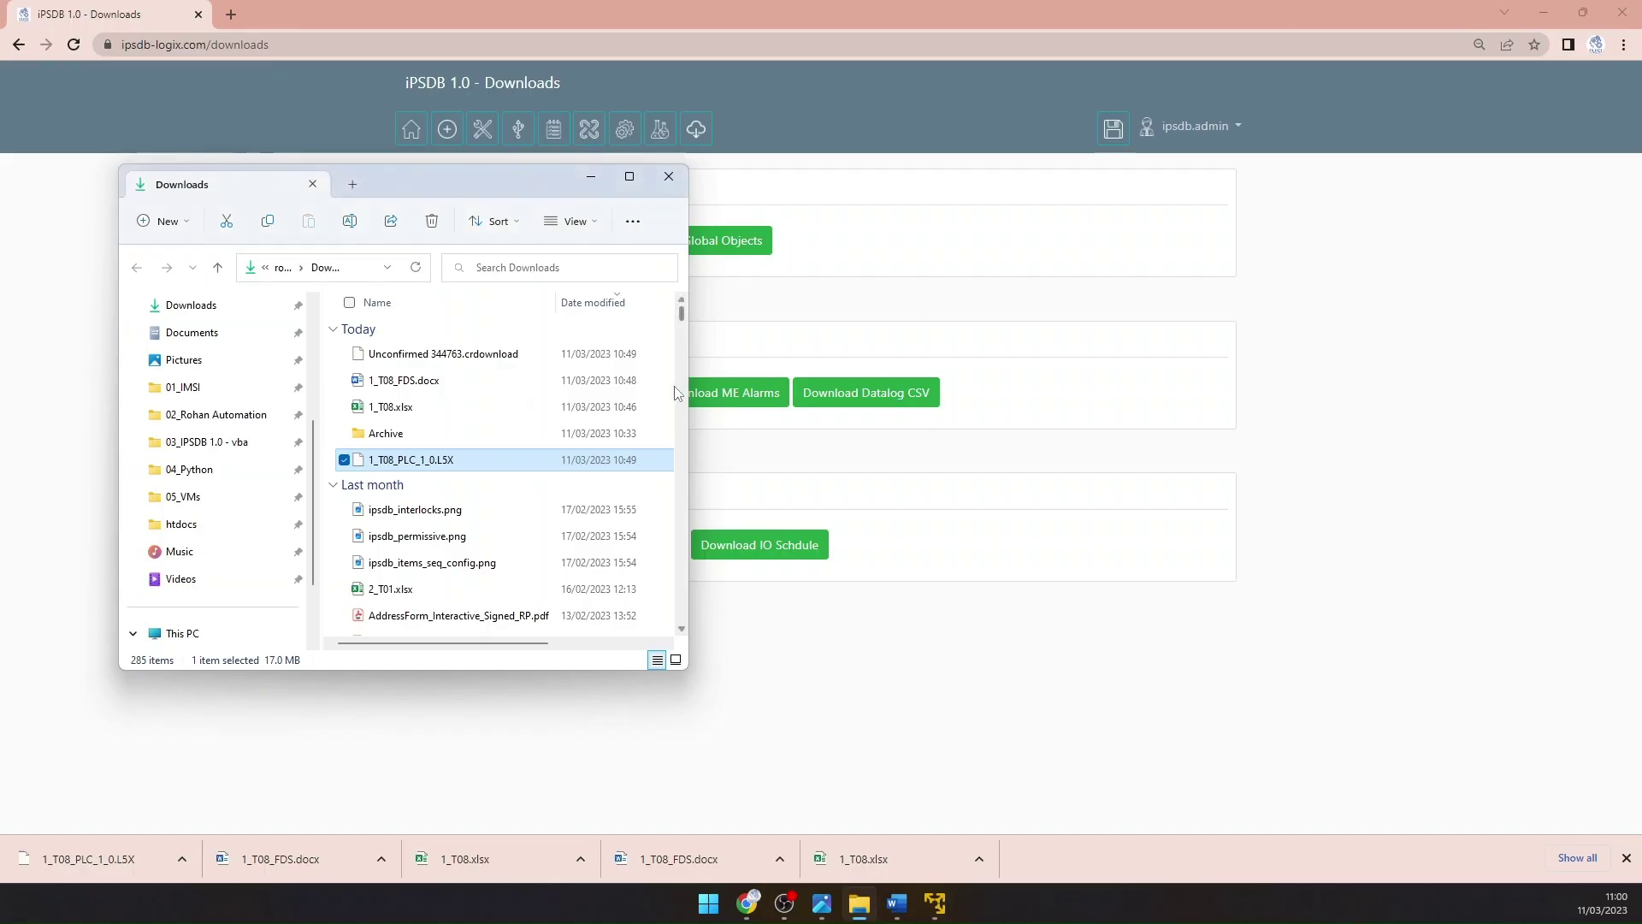
pyautogui.click(599, 183)
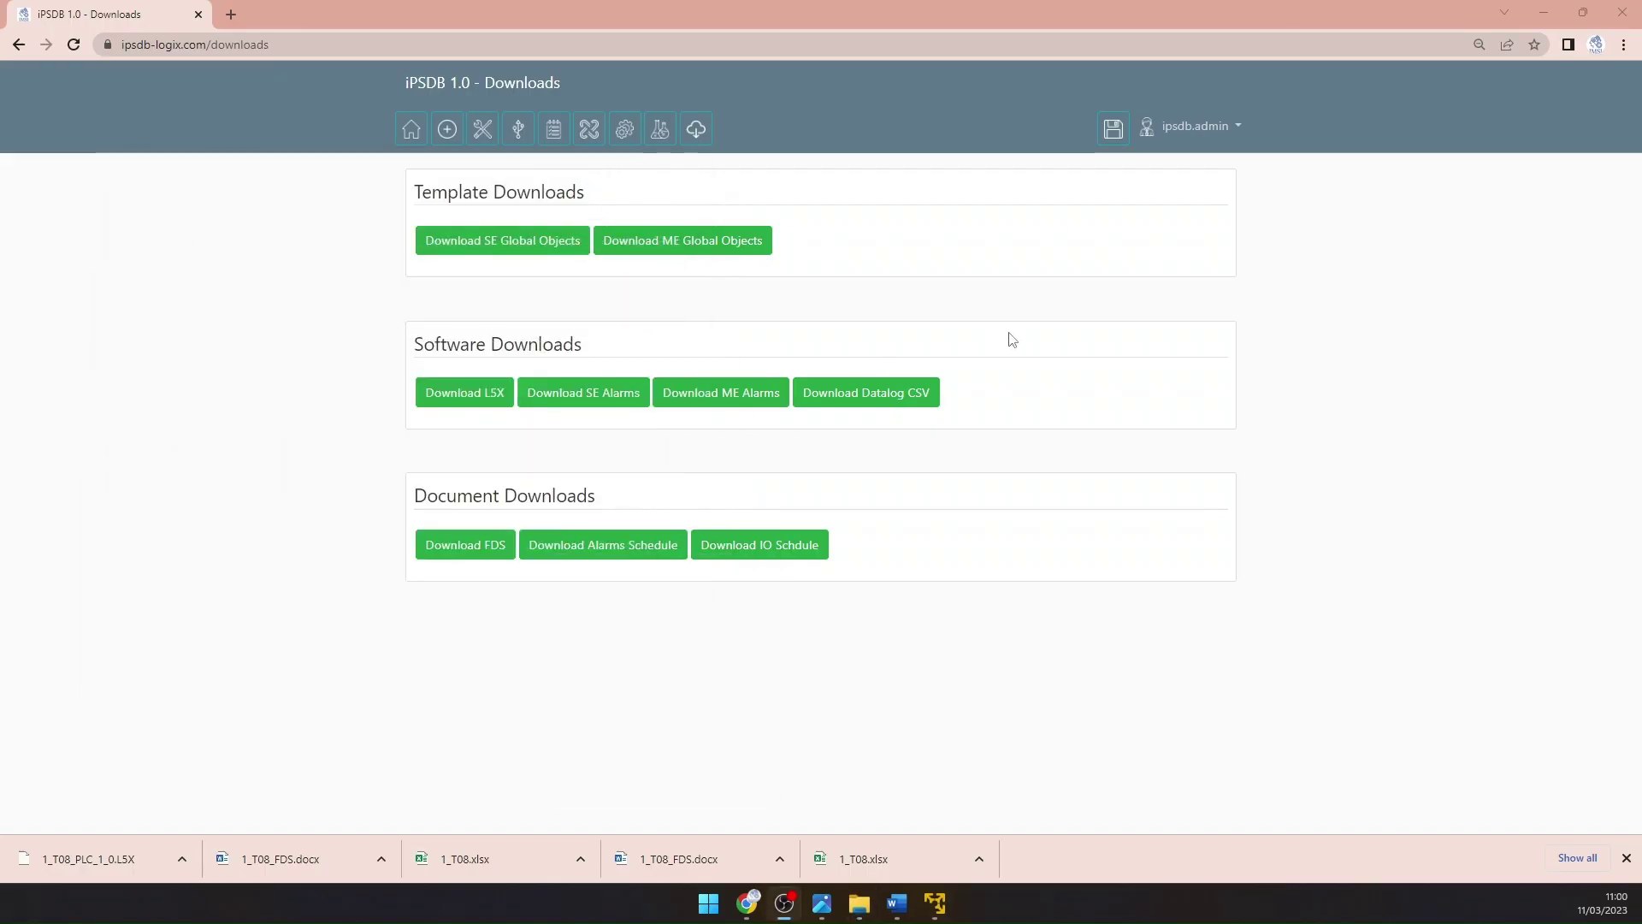
pyautogui.click(506, 242)
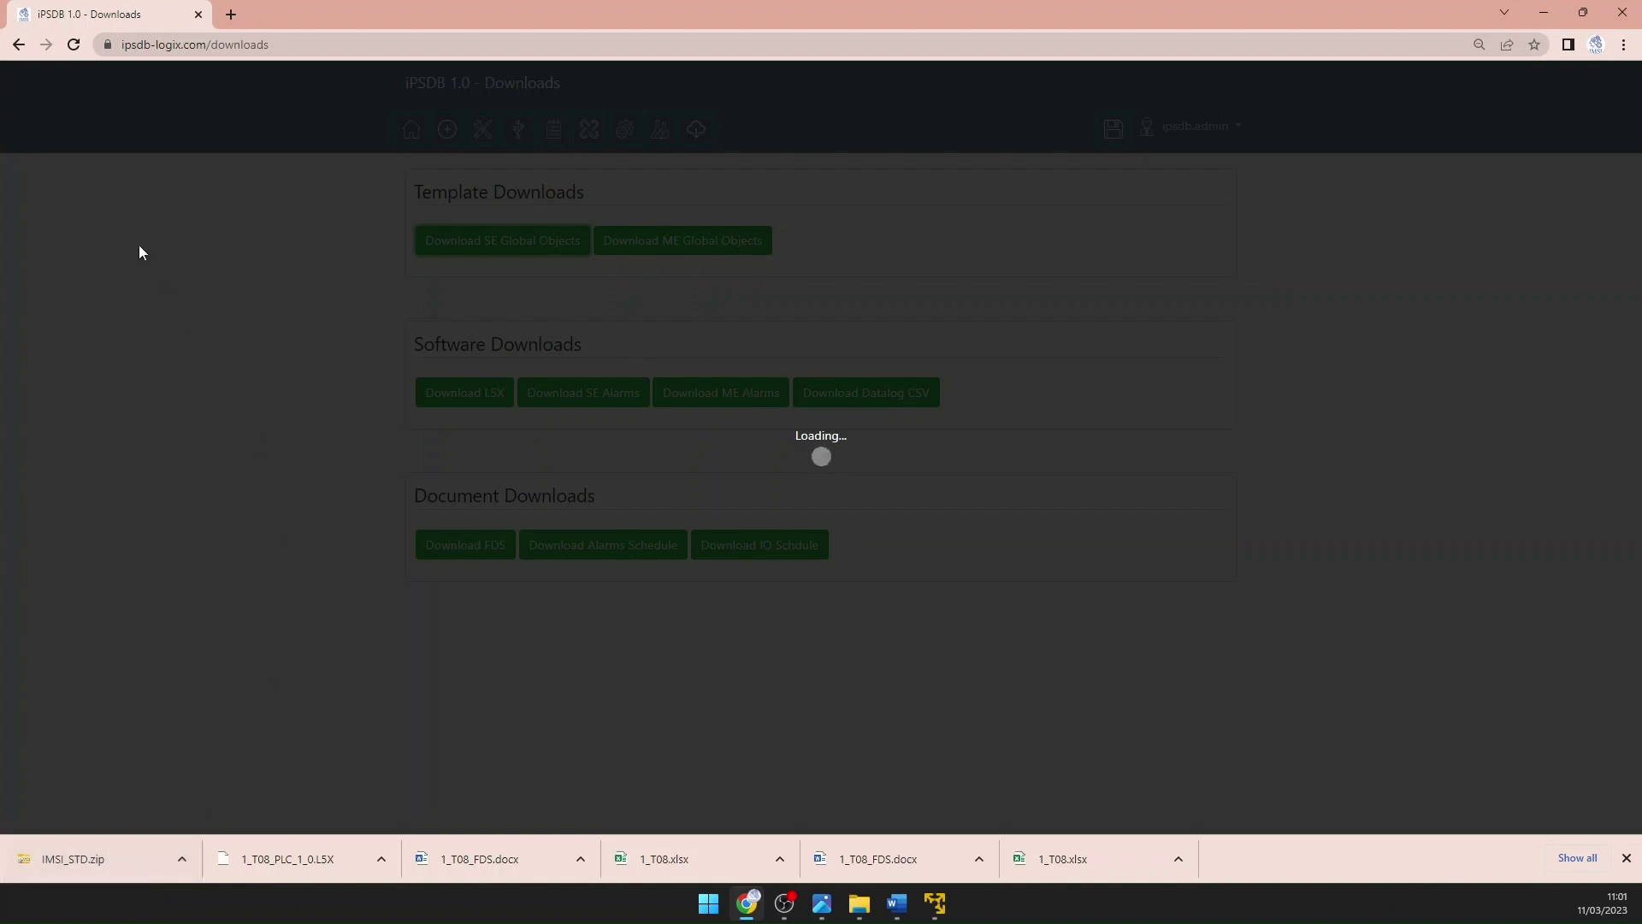
pyautogui.click(74, 45)
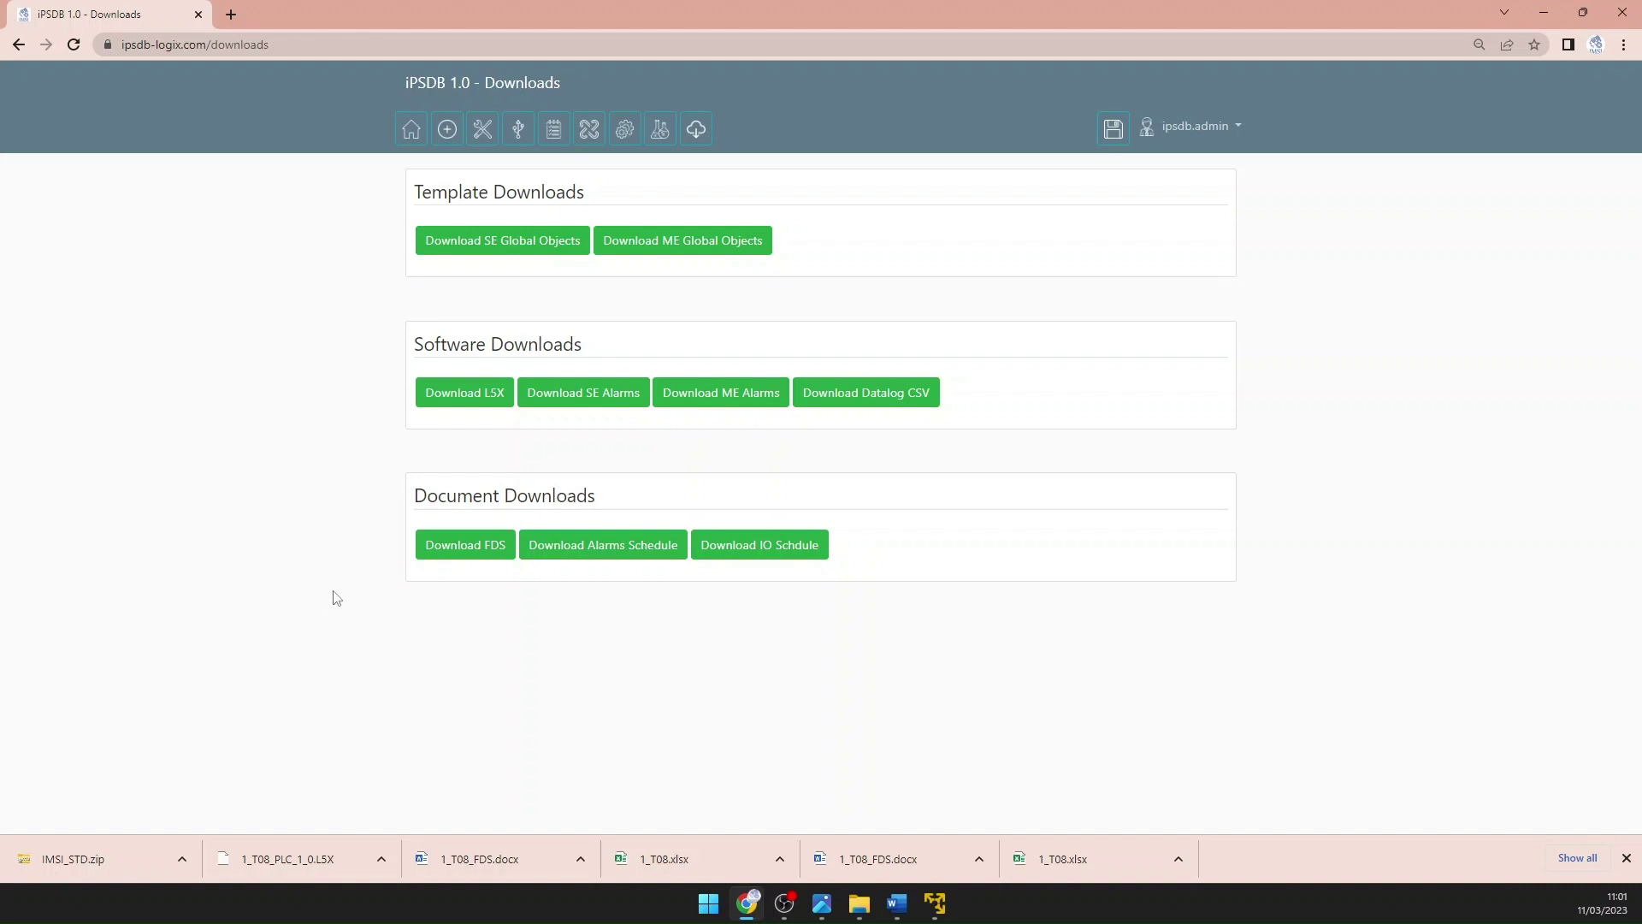
pyautogui.click(183, 860)
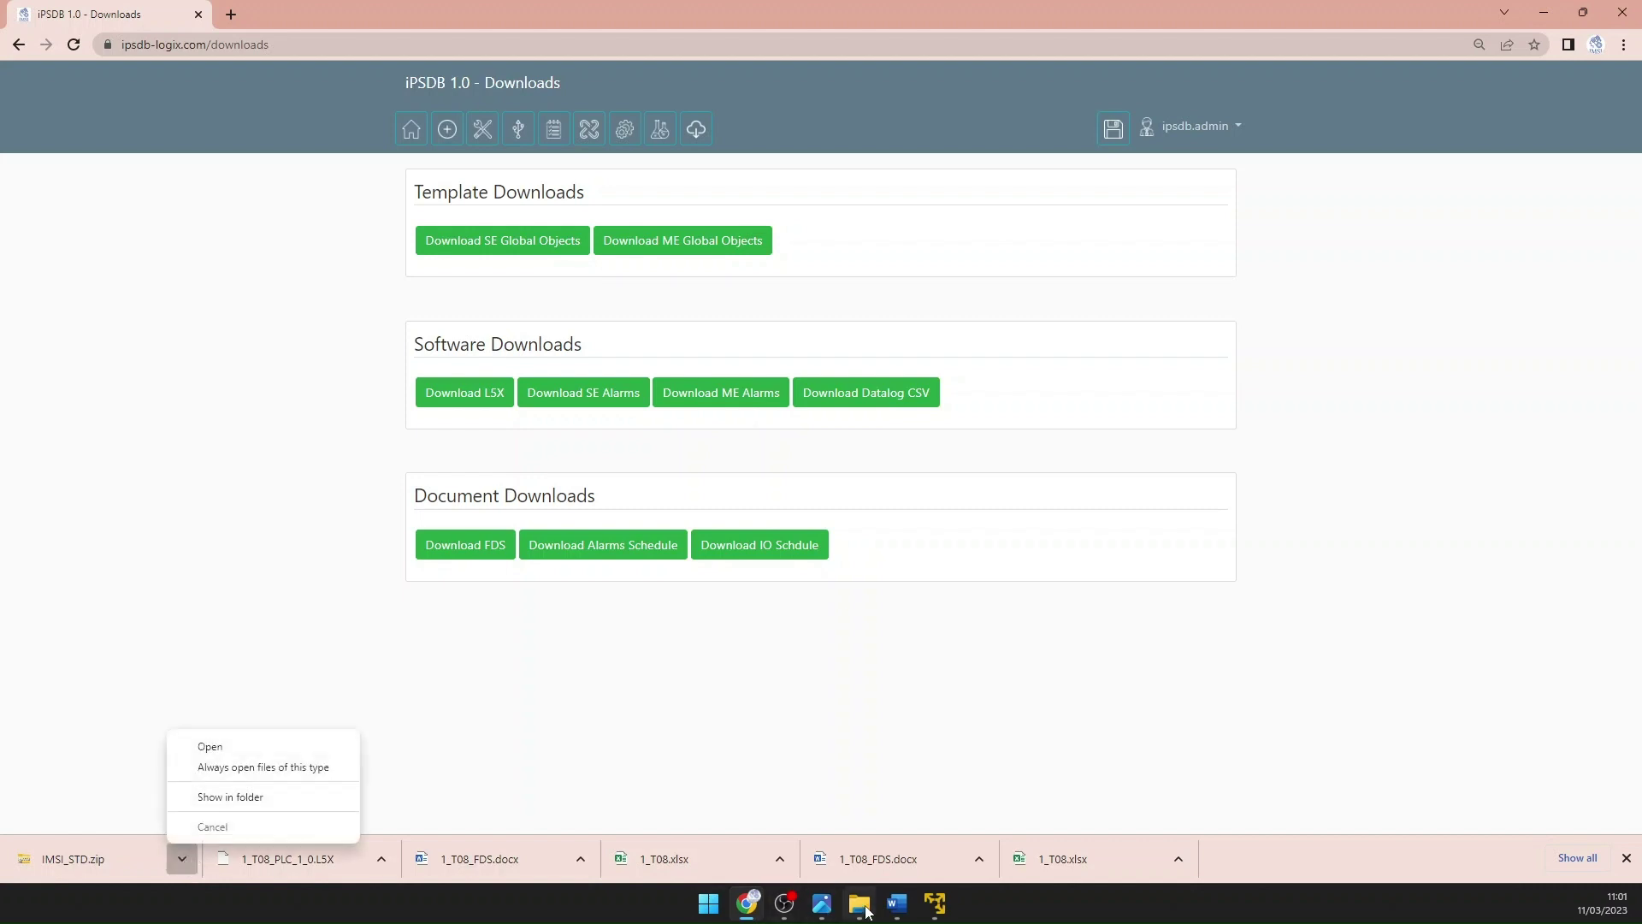
pyautogui.click(216, 795)
pyautogui.click(438, 485)
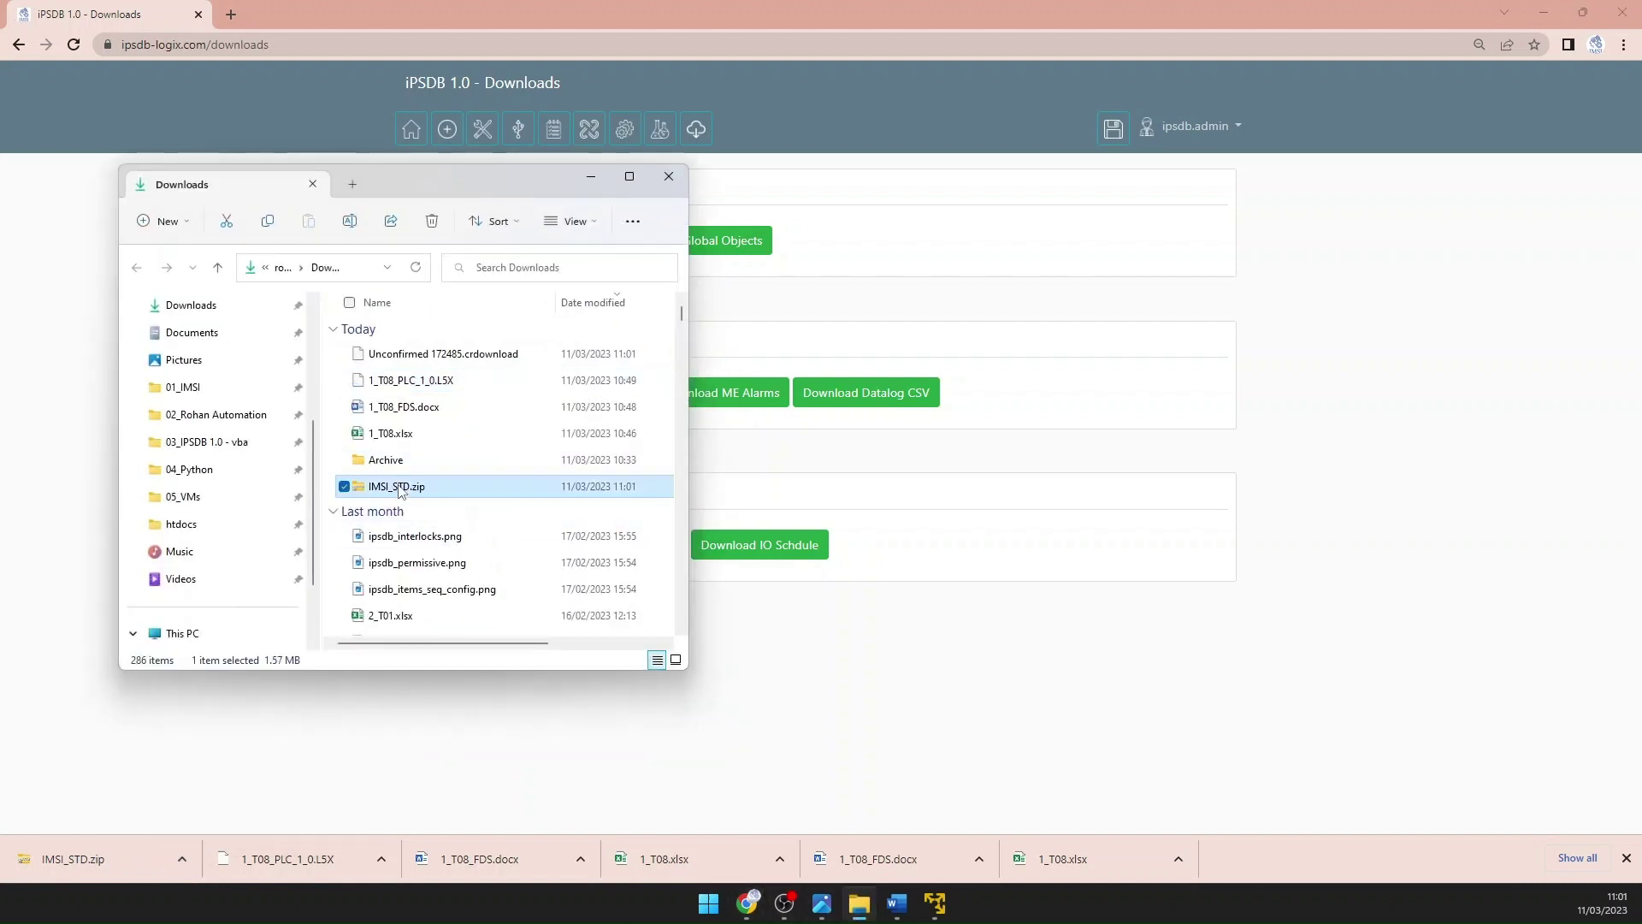
# Step: Copy IMSI_STD.zip from the Downloads folder to the VMware virtual machine's desktop and return the virtual machine to full screen
pyautogui.click(932, 904)
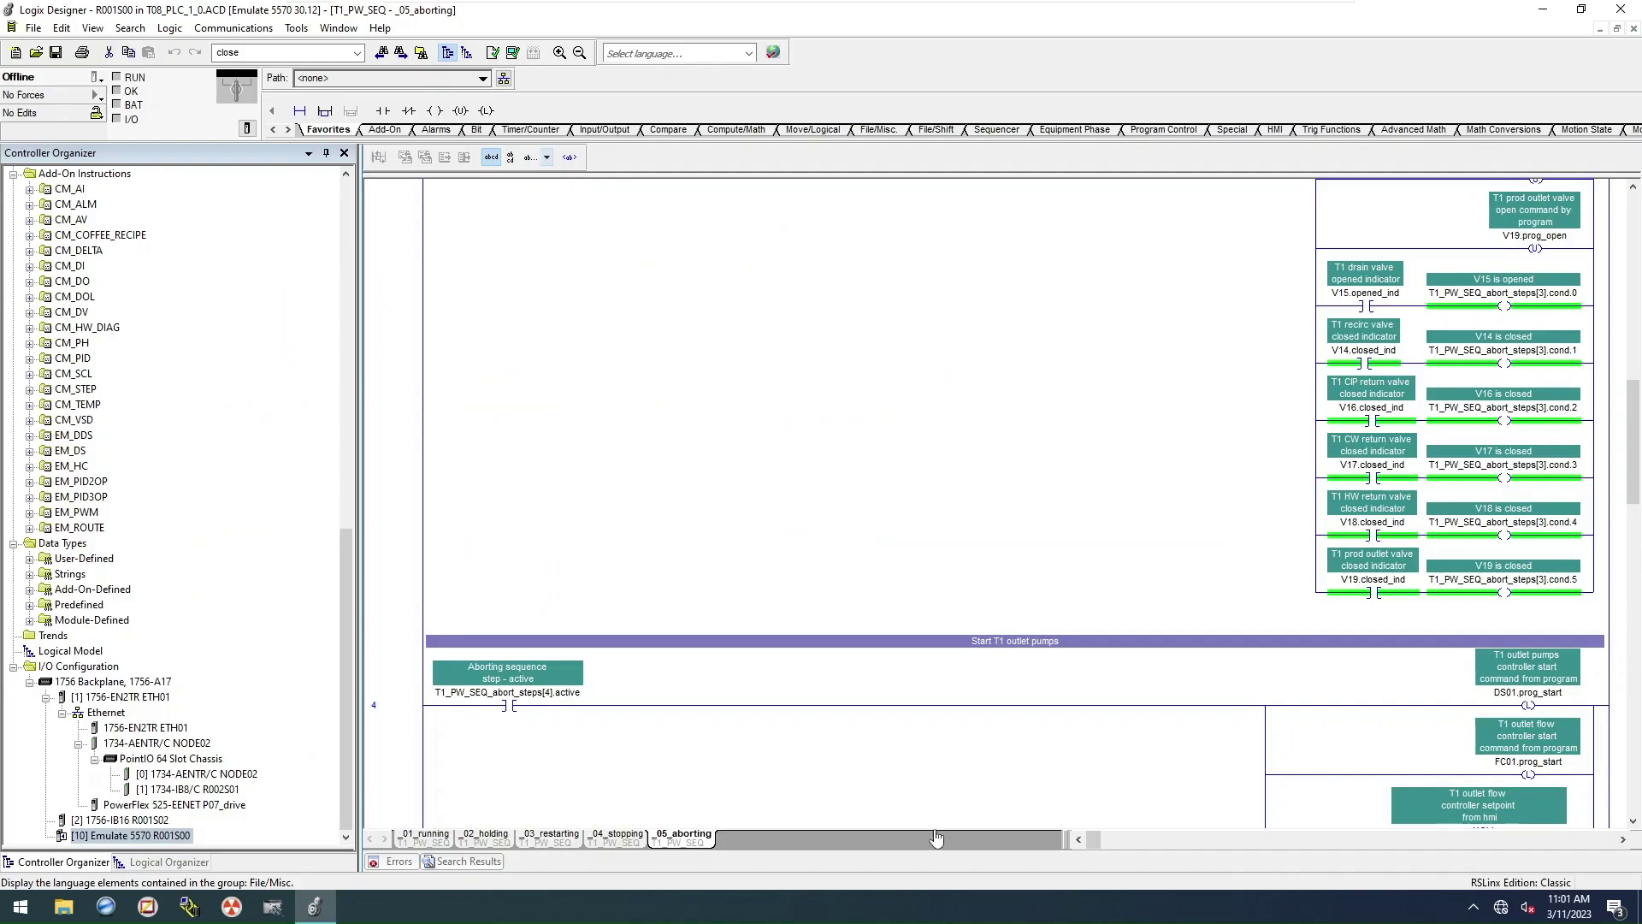
pyautogui.click(1542, 9)
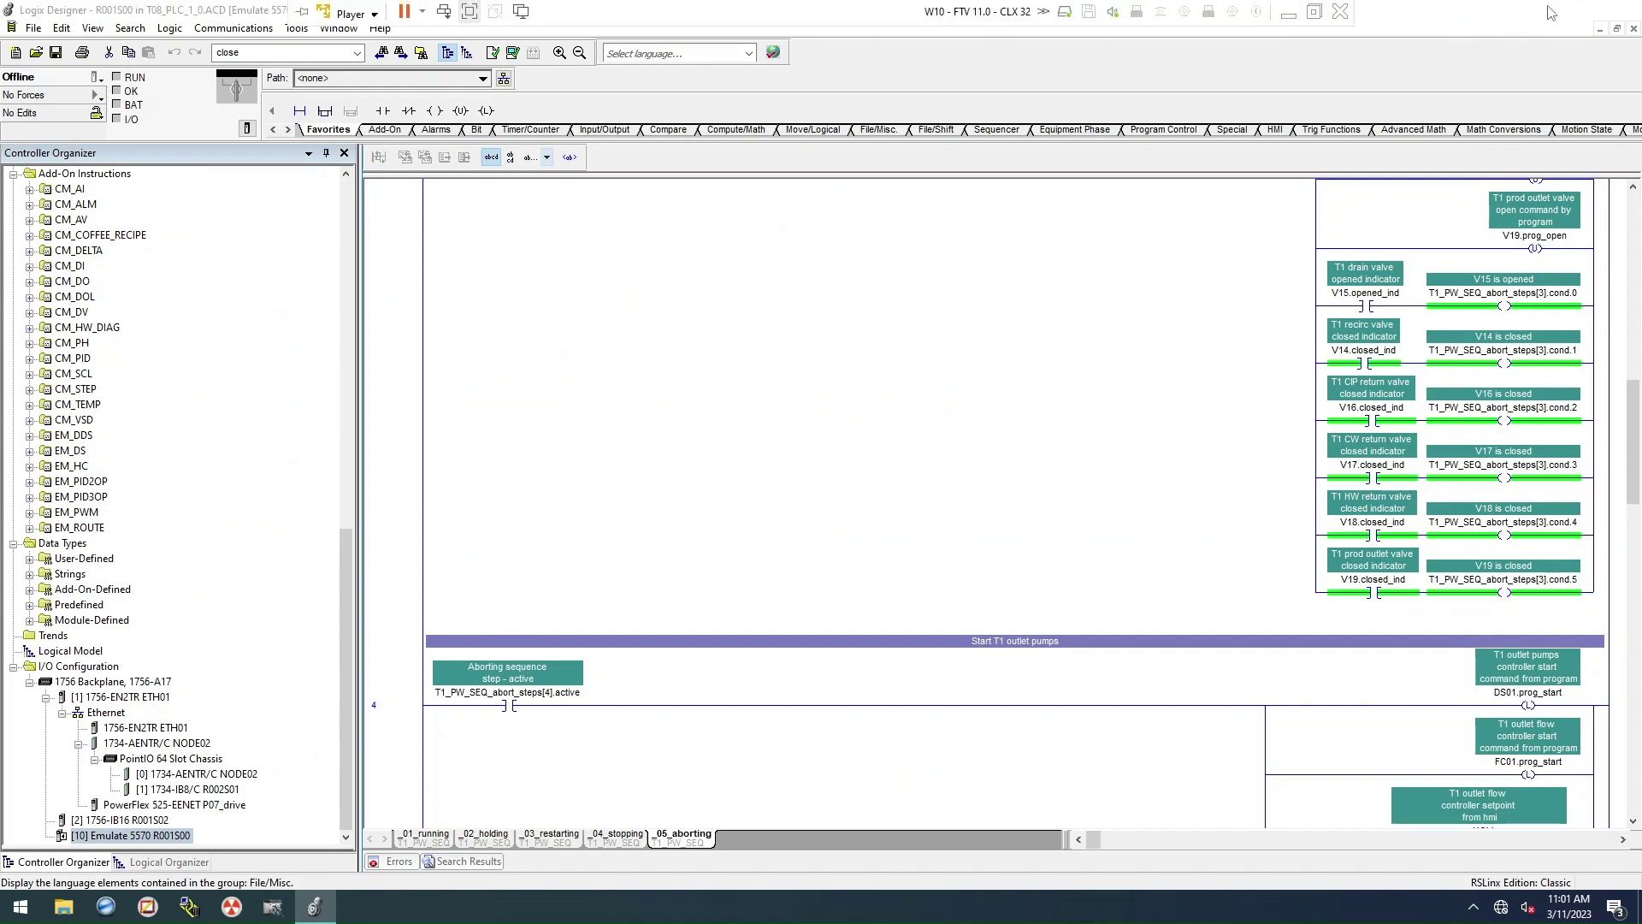
pyautogui.click(1315, 11)
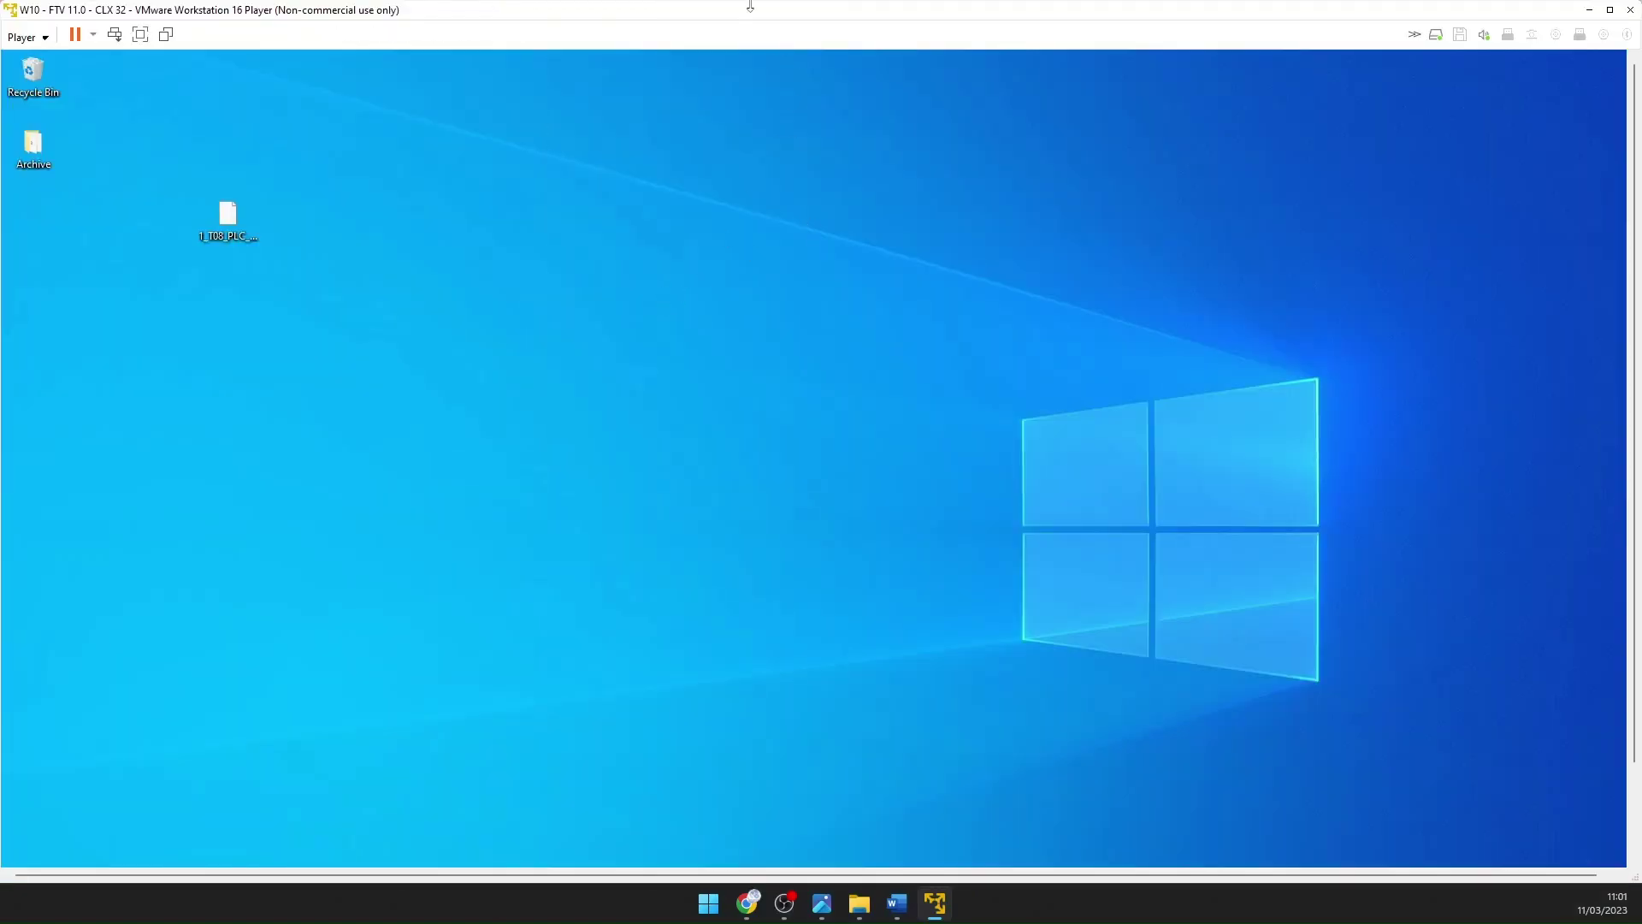
pyautogui.moveTo(750, 6); pyautogui.dragTo(1027, 176)
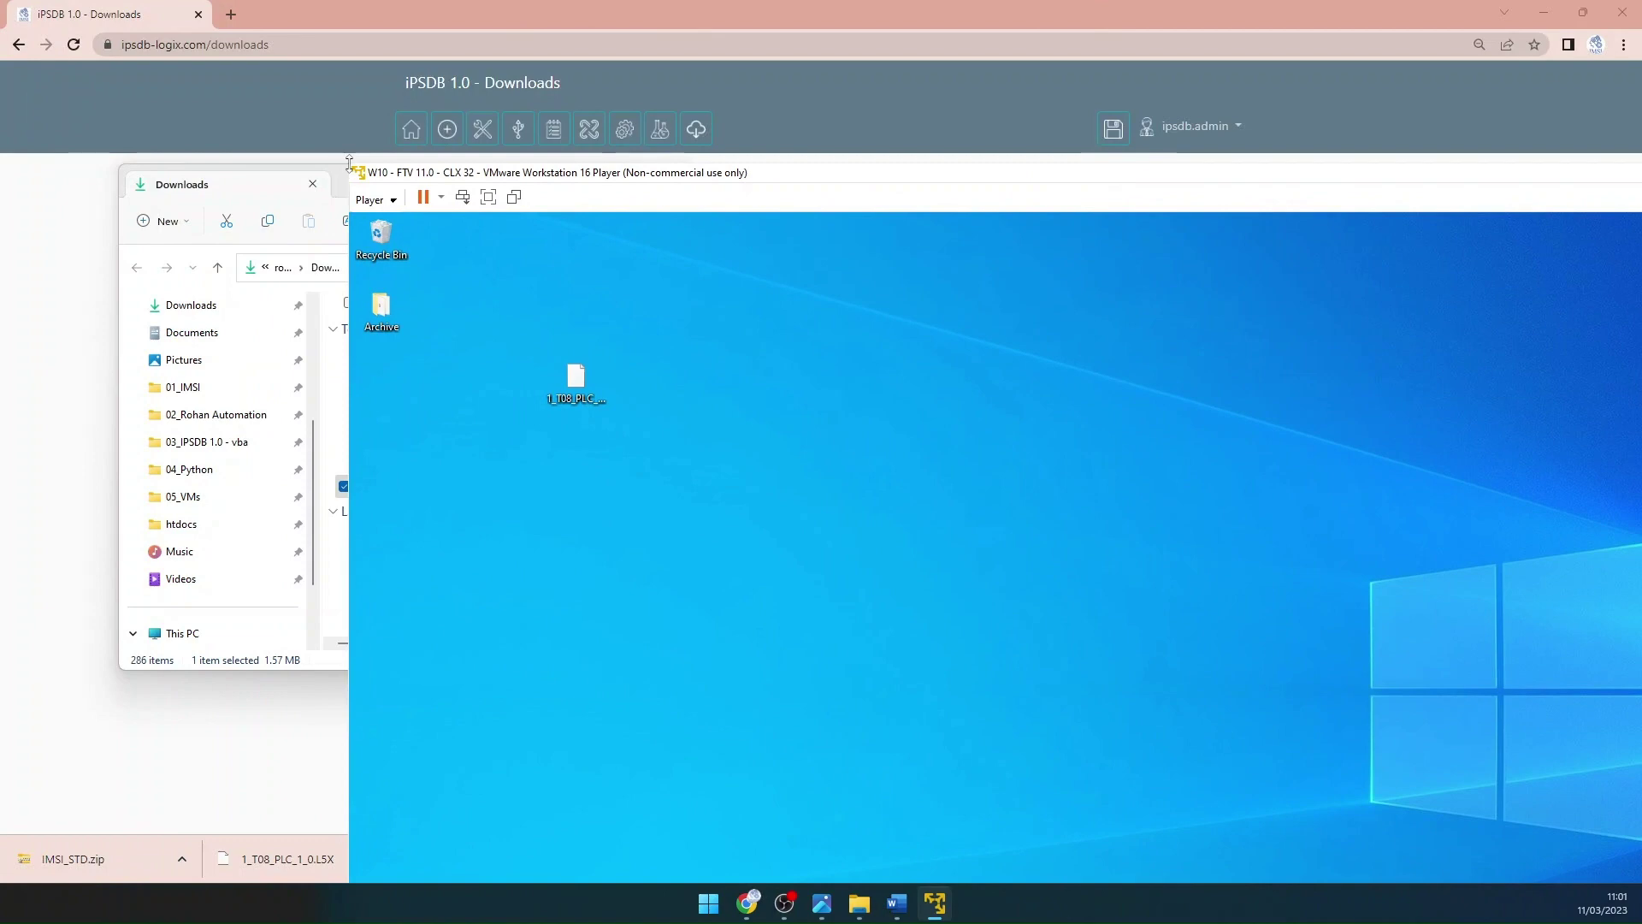
pyautogui.moveTo(351, 161); pyautogui.dragTo(1028, 566)
pyautogui.moveTo(1252, 568); pyautogui.dragTo(802, 160)
pyautogui.moveTo(1277, 475); pyautogui.dragTo(942, 162)
pyautogui.moveTo(396, 486); pyautogui.dragTo(788, 503)
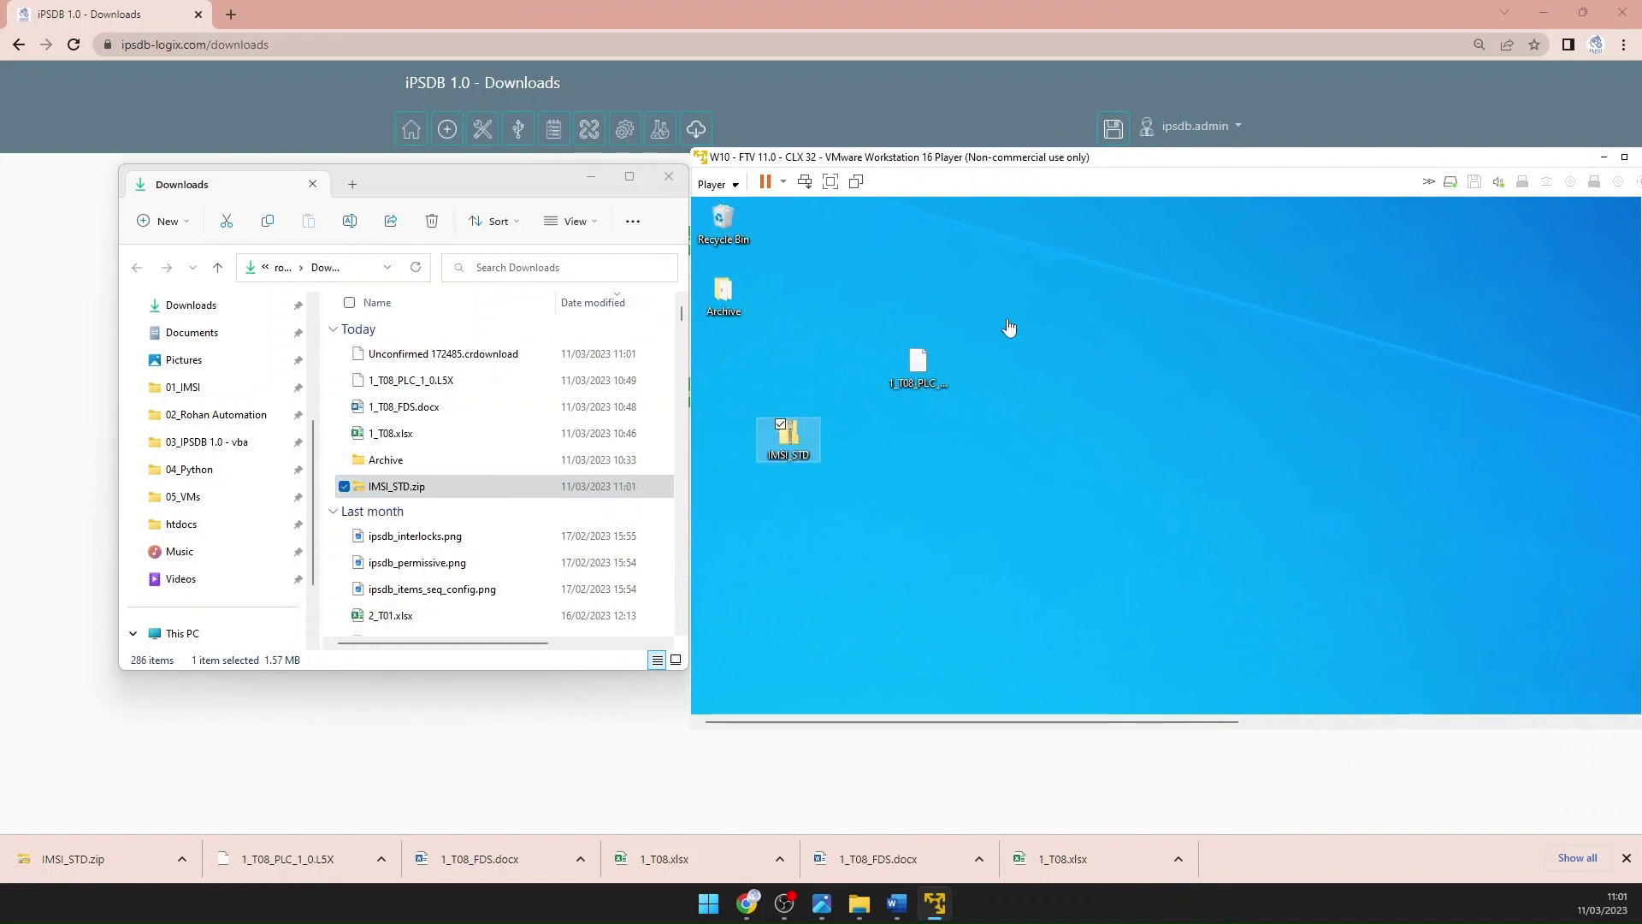
pyautogui.doubleClick(1147, 159)
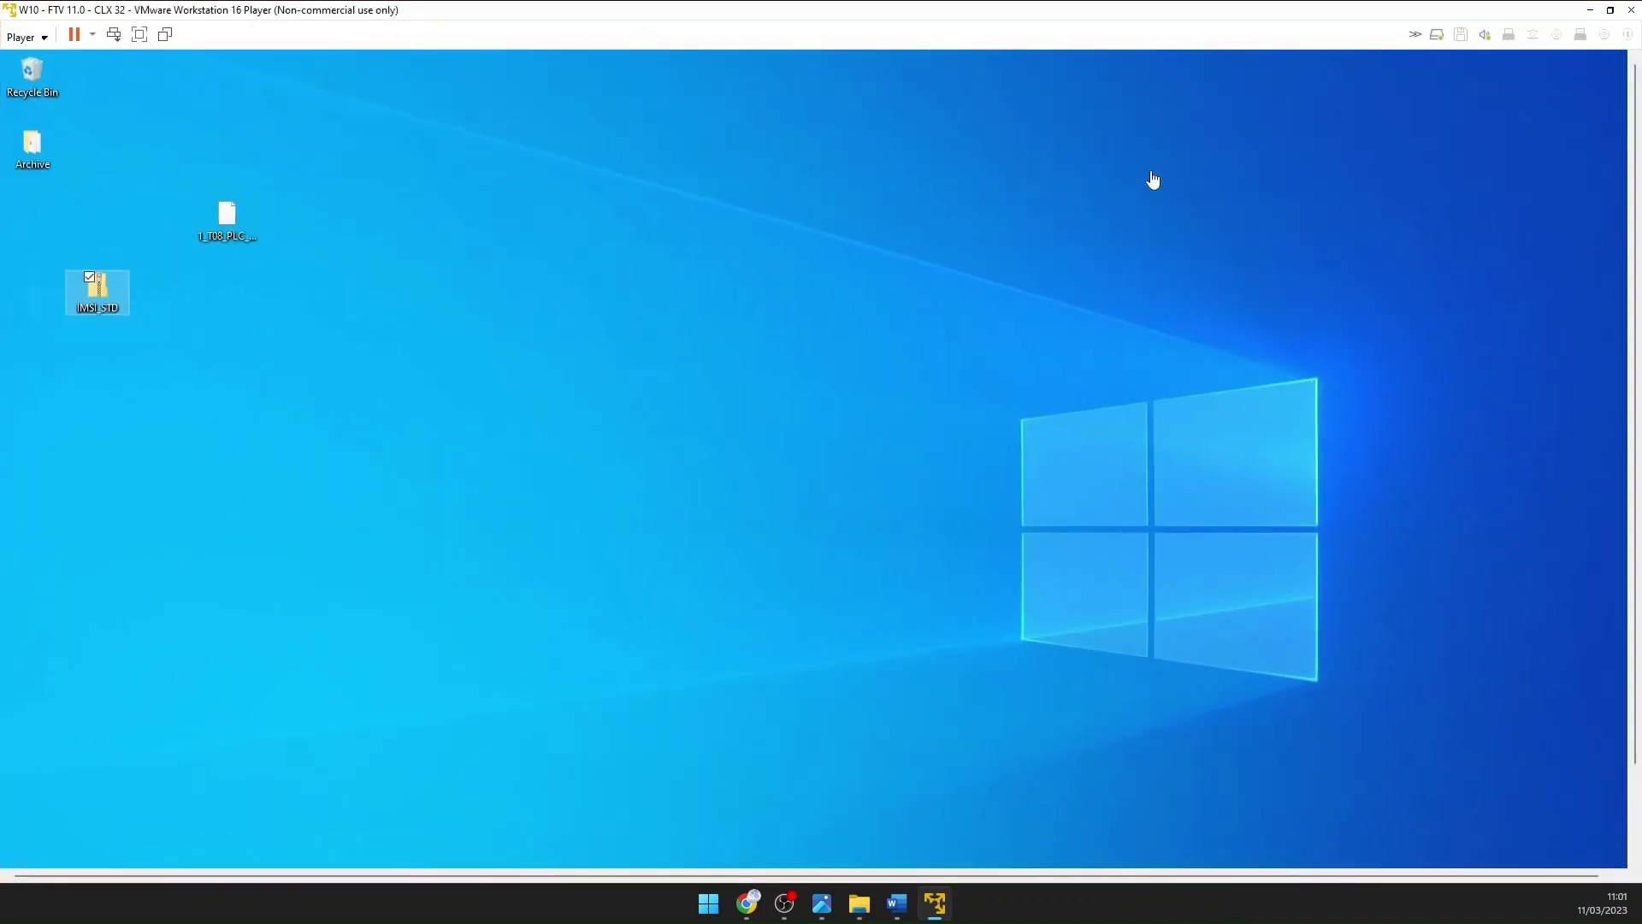
pyautogui.click(140, 35)
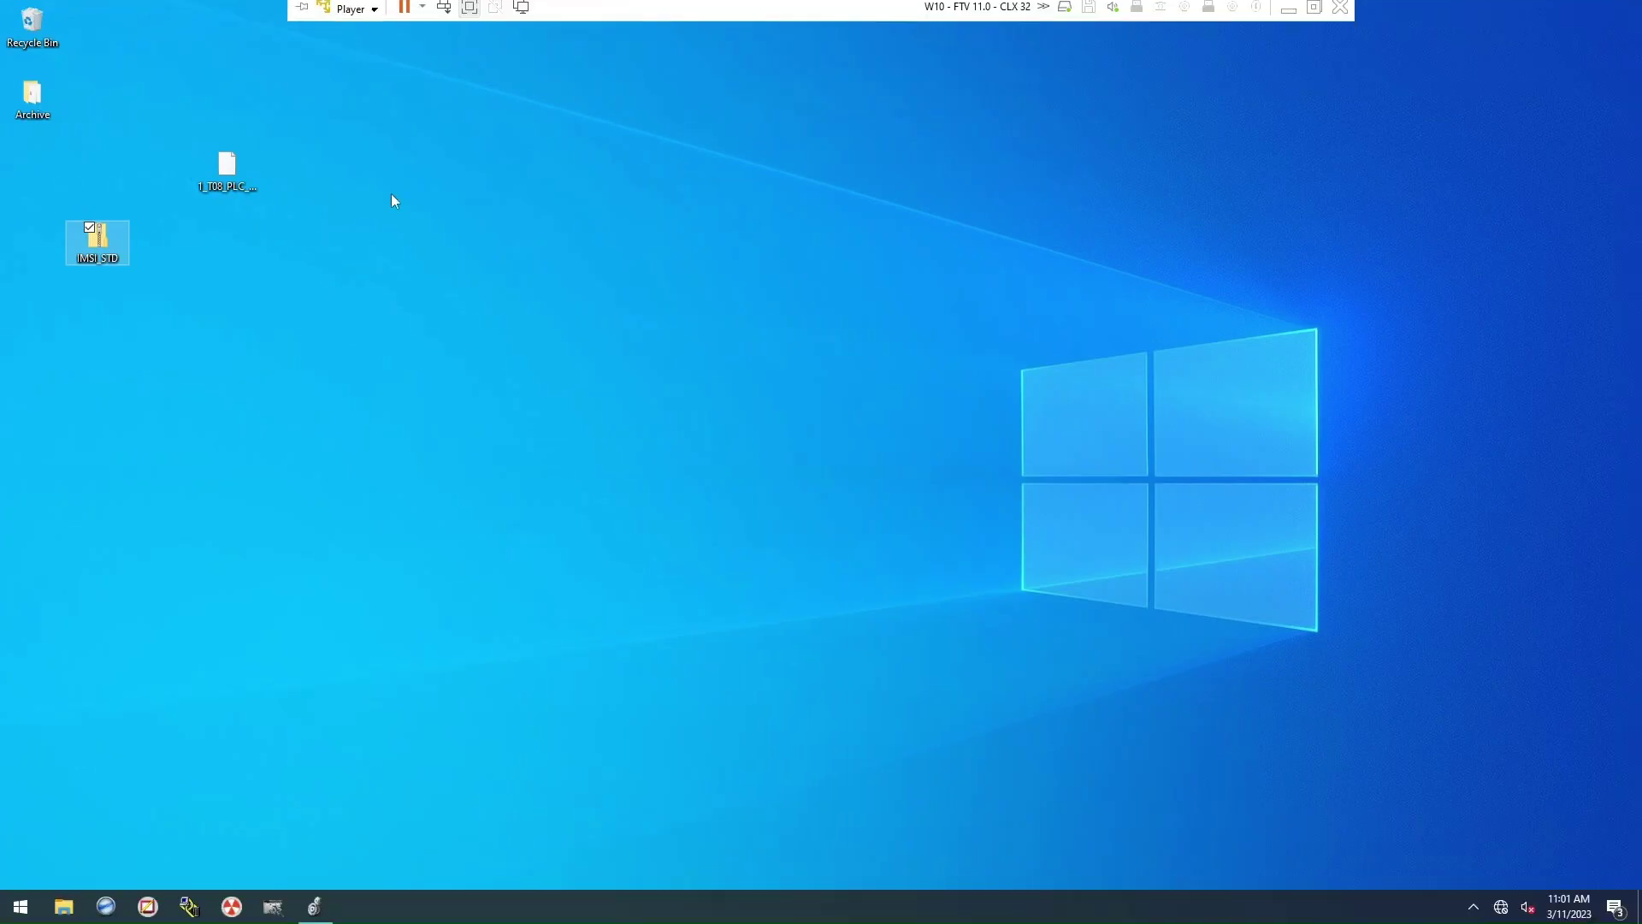
# Step: Open FactoryTalk View Studio and create a View Site Edition (Network Distributed) application named T08
pyautogui.click(145, 908)
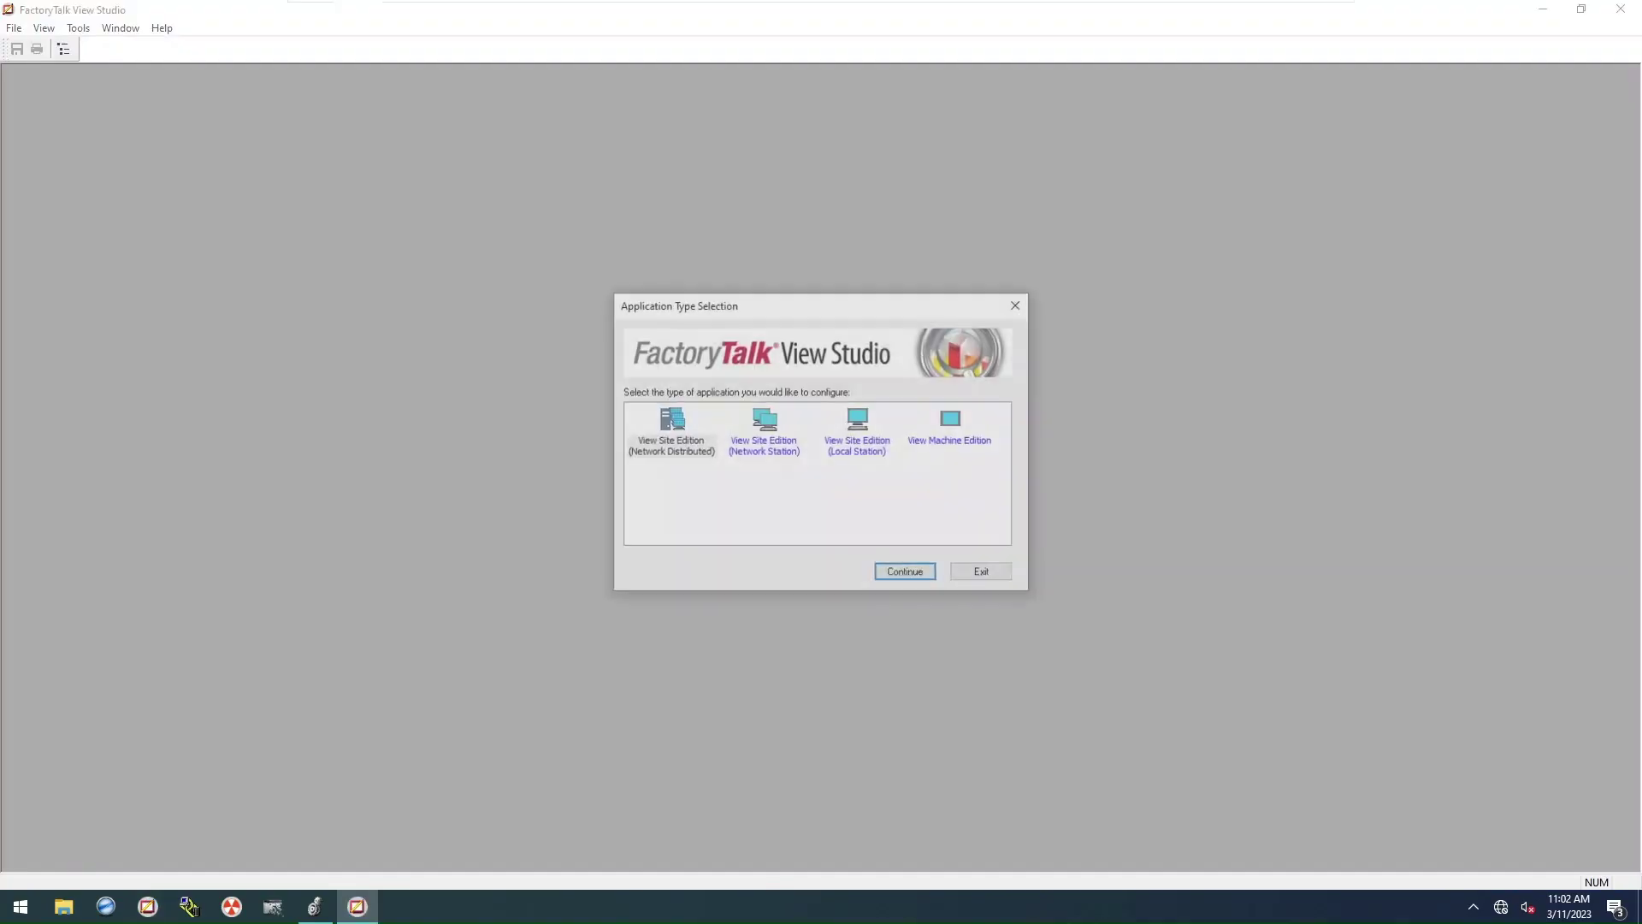
pyautogui.click(682, 453)
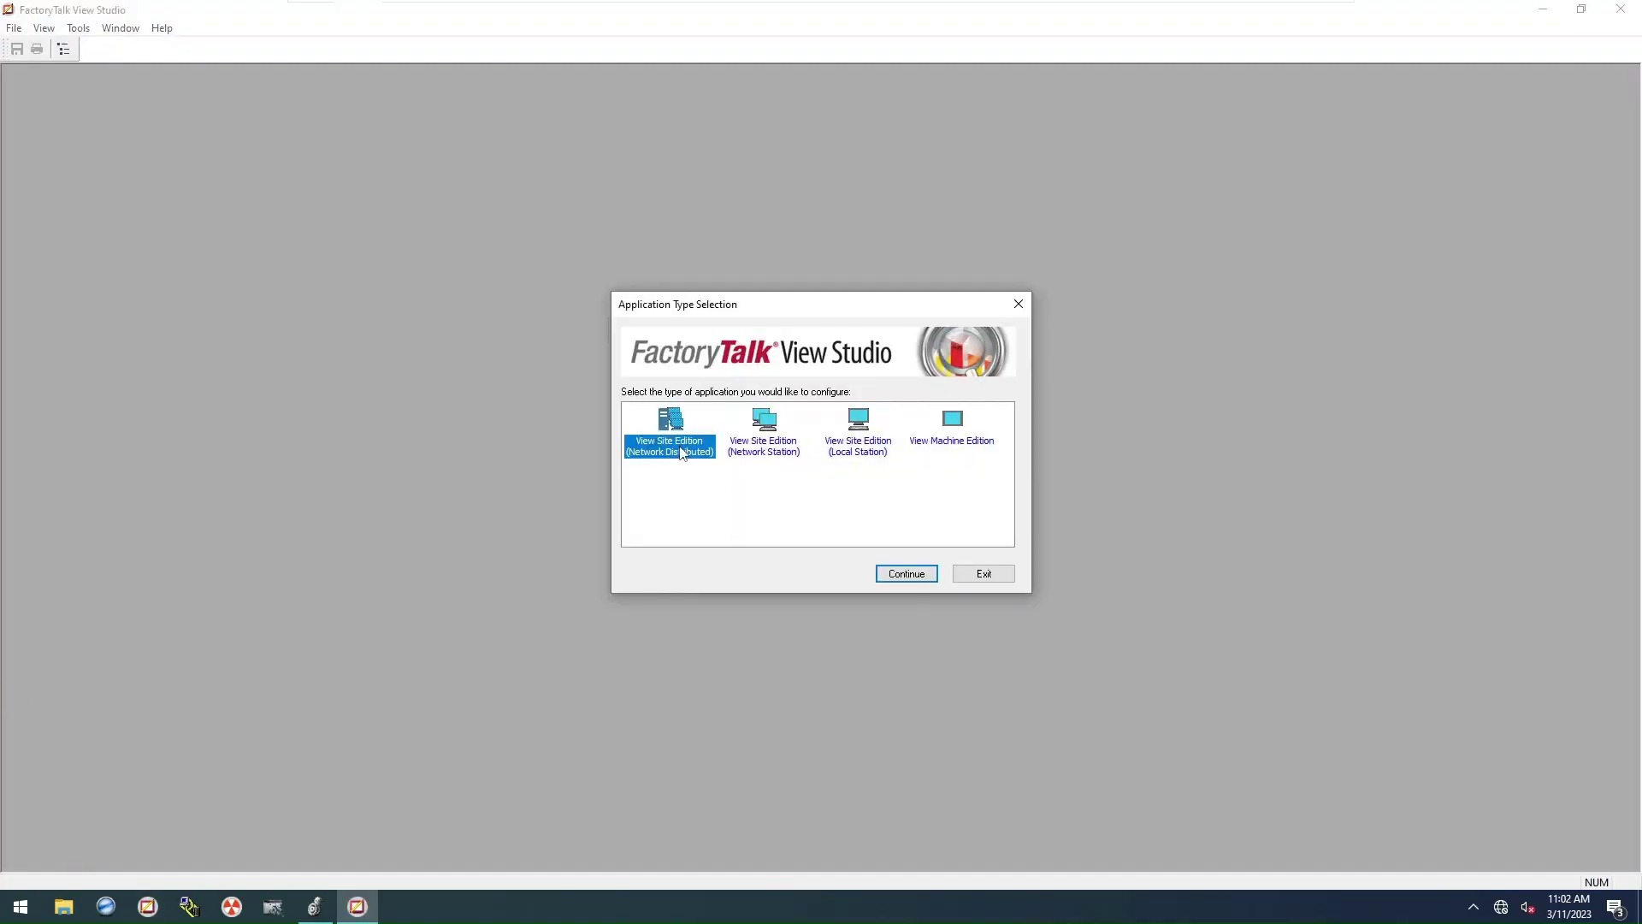
pyautogui.click(905, 574)
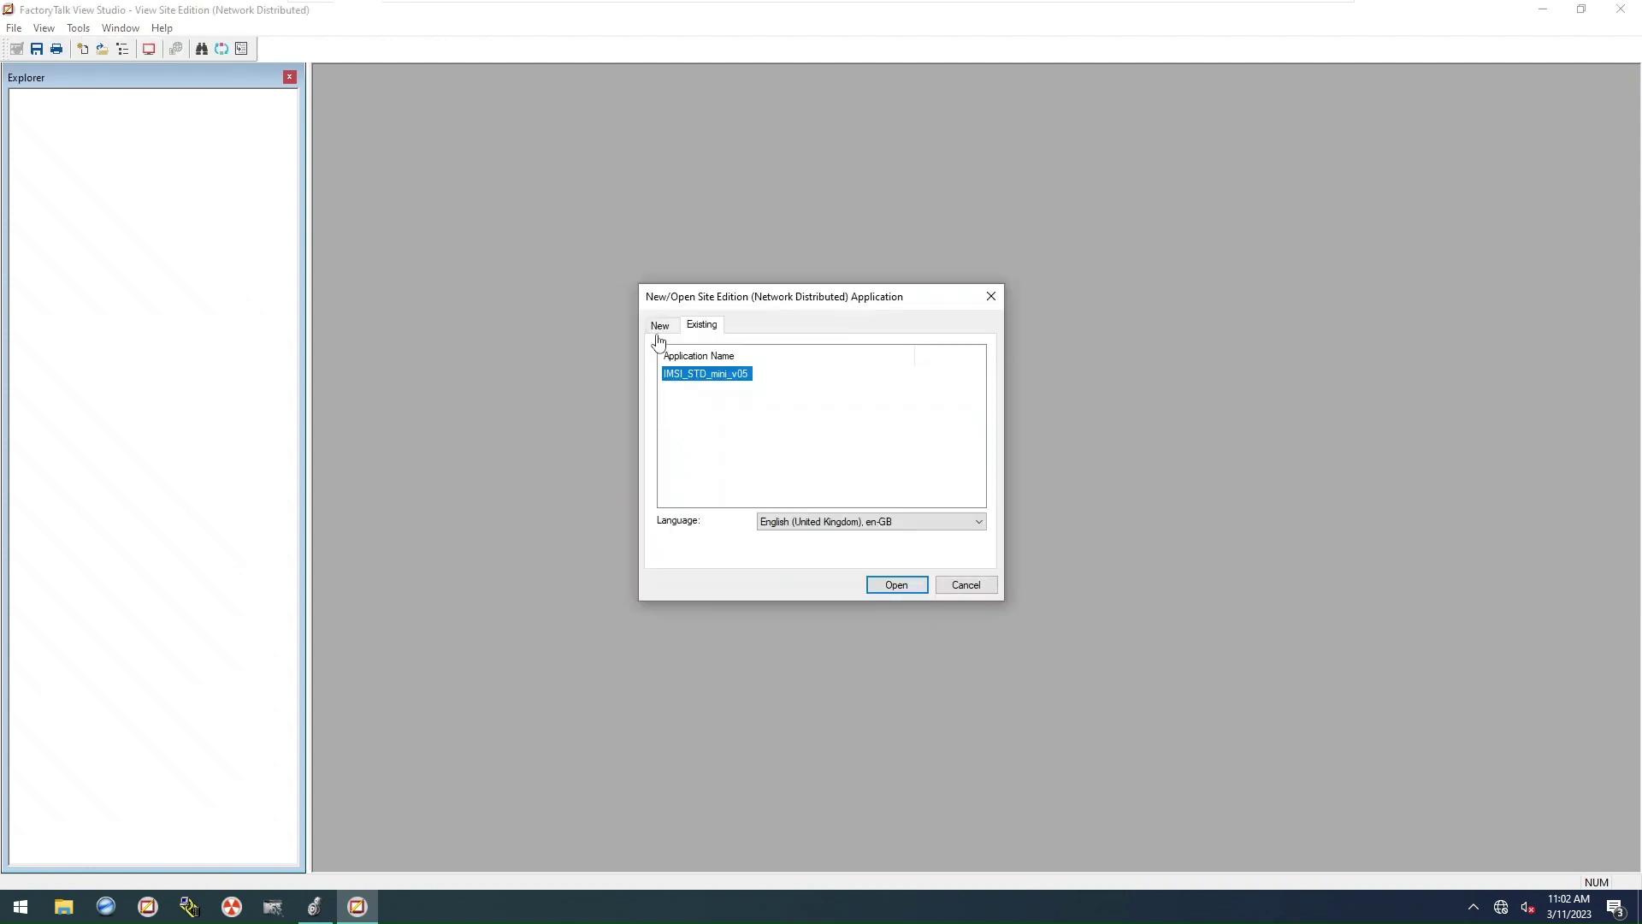
pyautogui.click(661, 330)
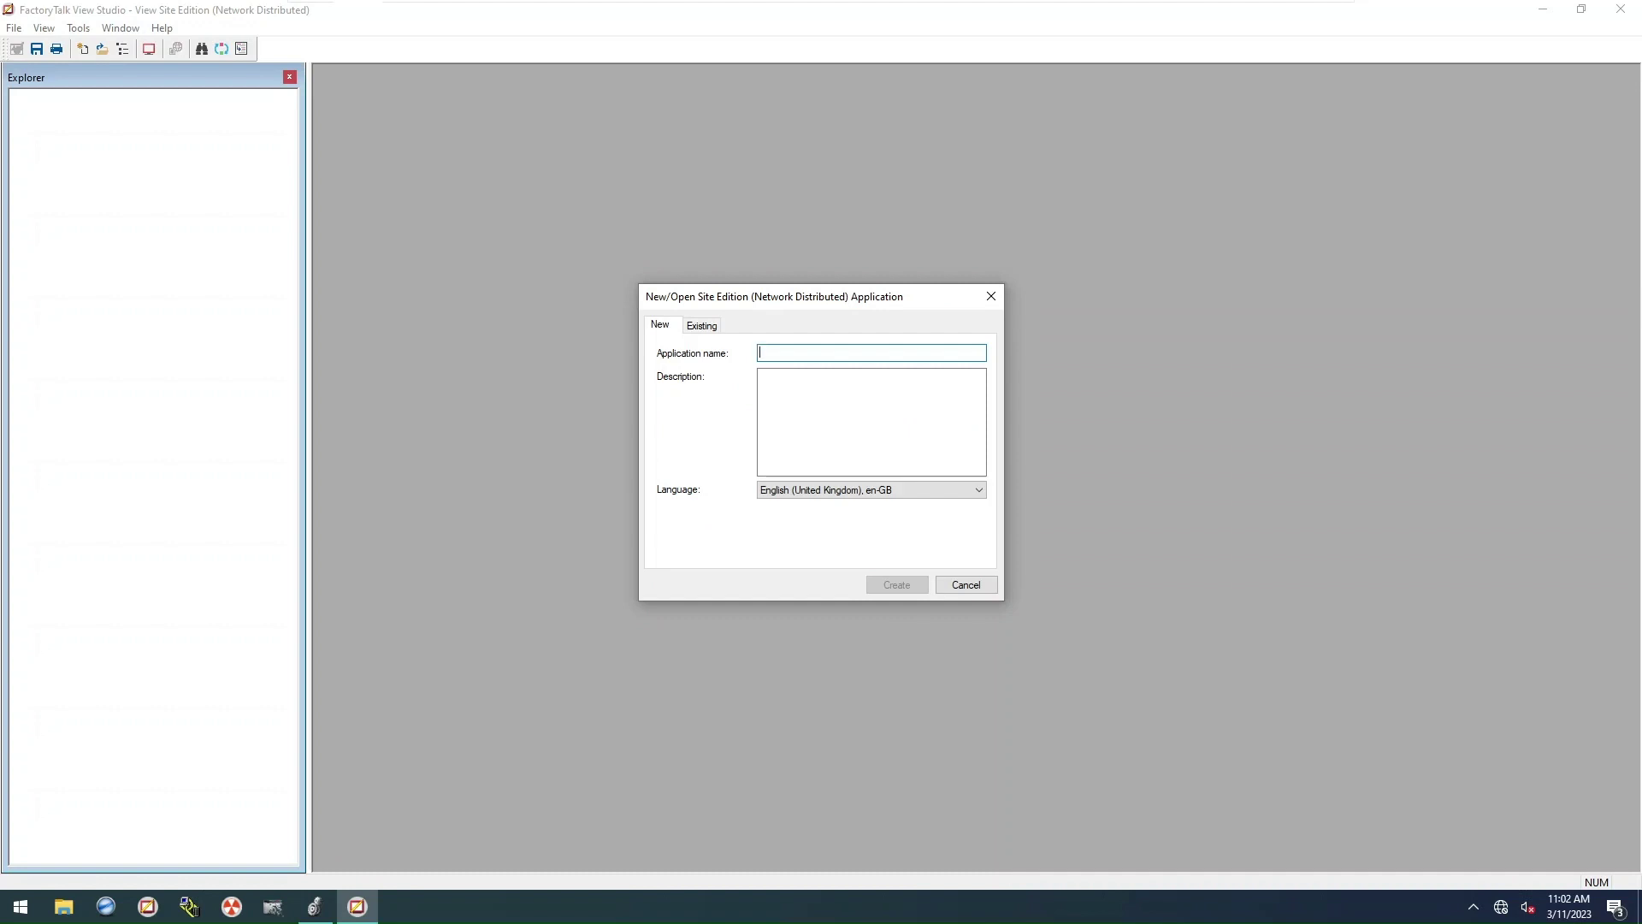
pyautogui.write('T08')
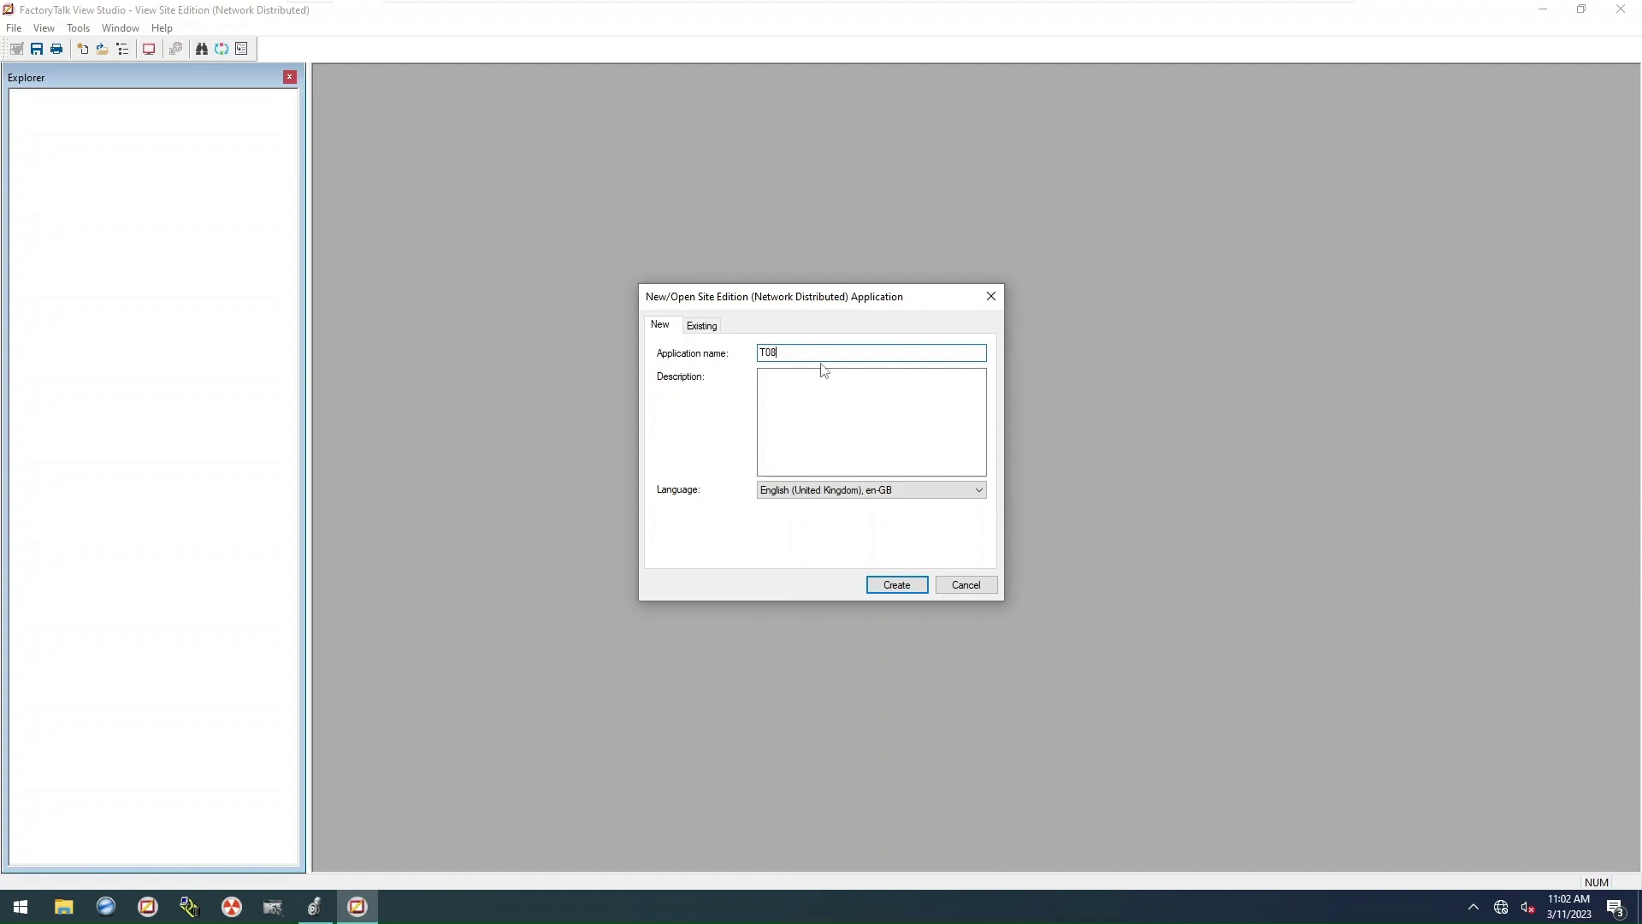
pyautogui.click(904, 592)
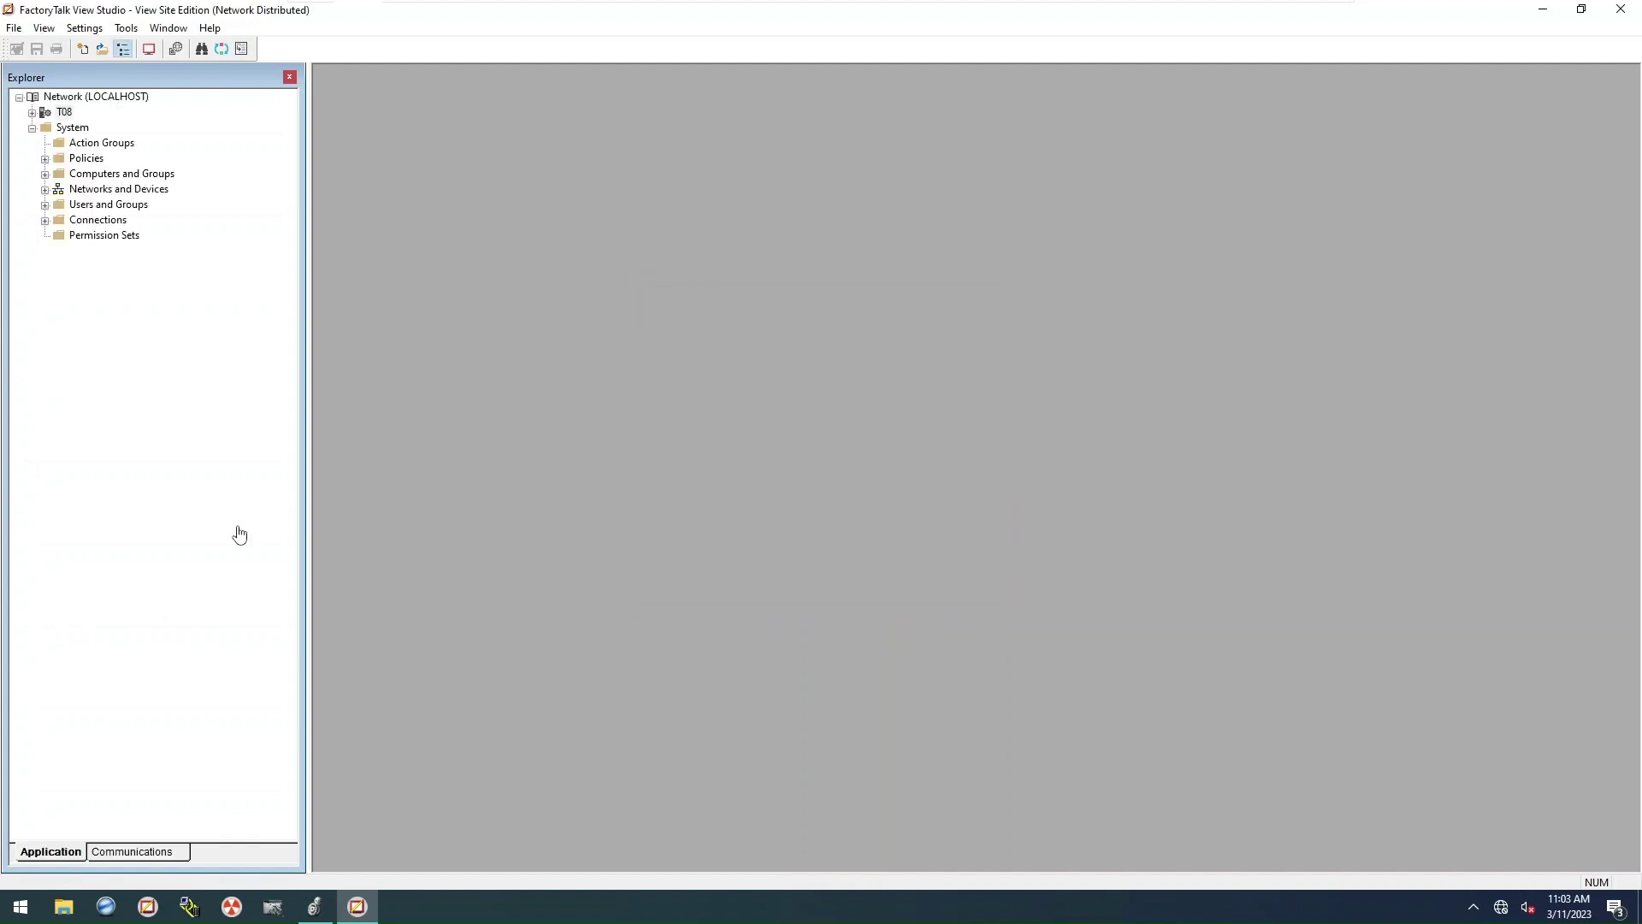
# Step: Start adding an HMI server to the T08 application with the Import a project operation and accept the driver notice
pyautogui.click(31, 113)
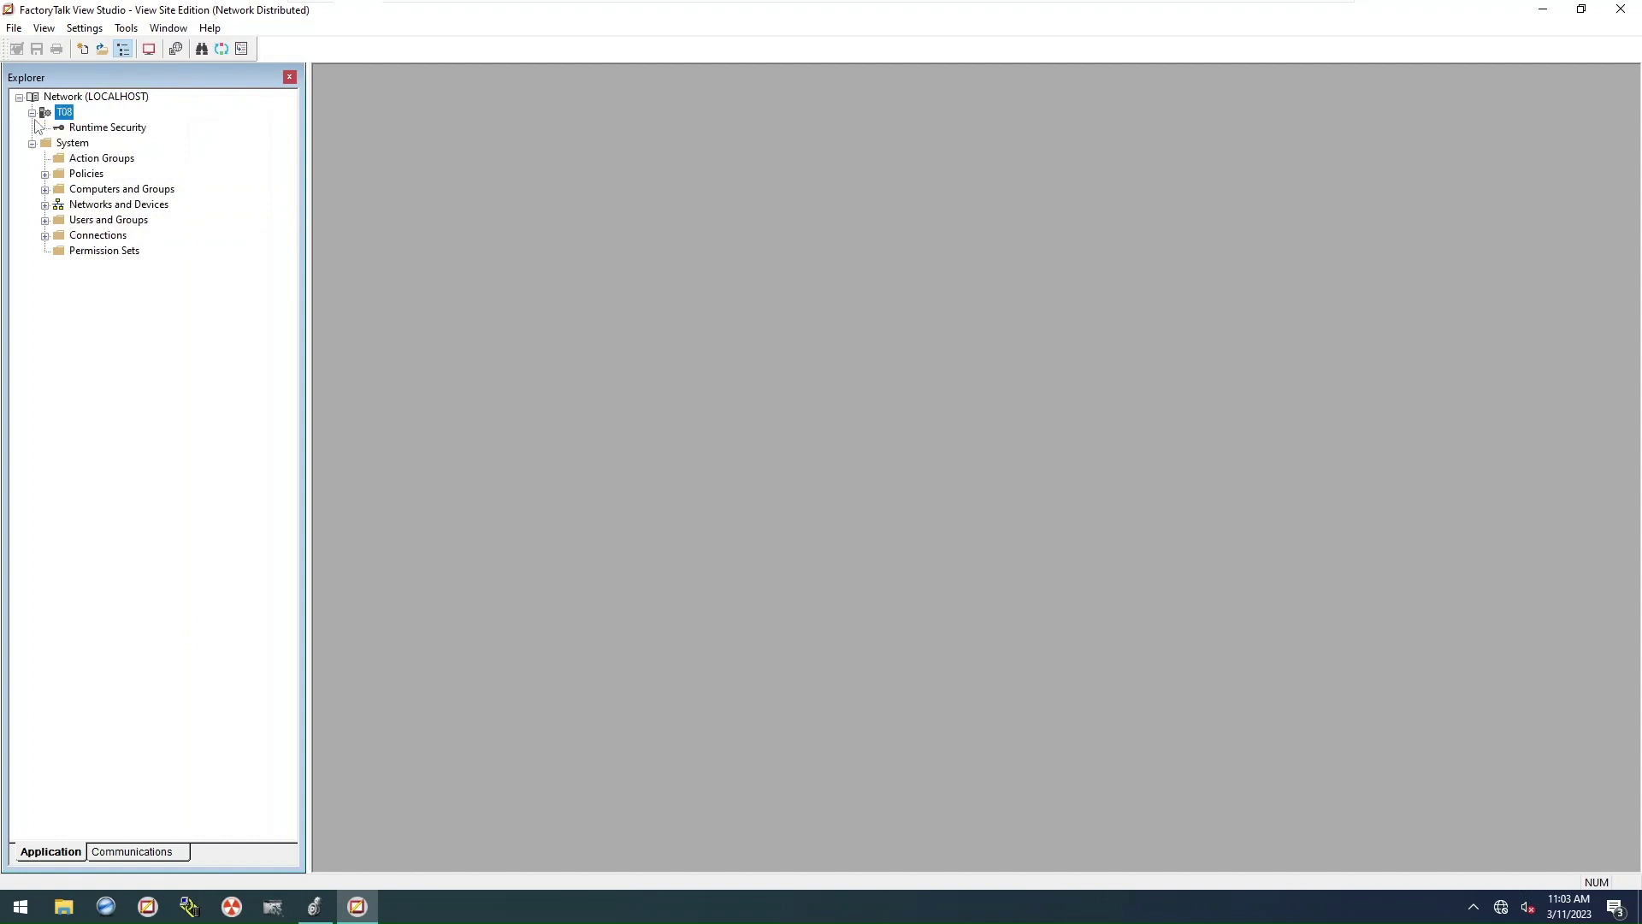
pyautogui.click(97, 128)
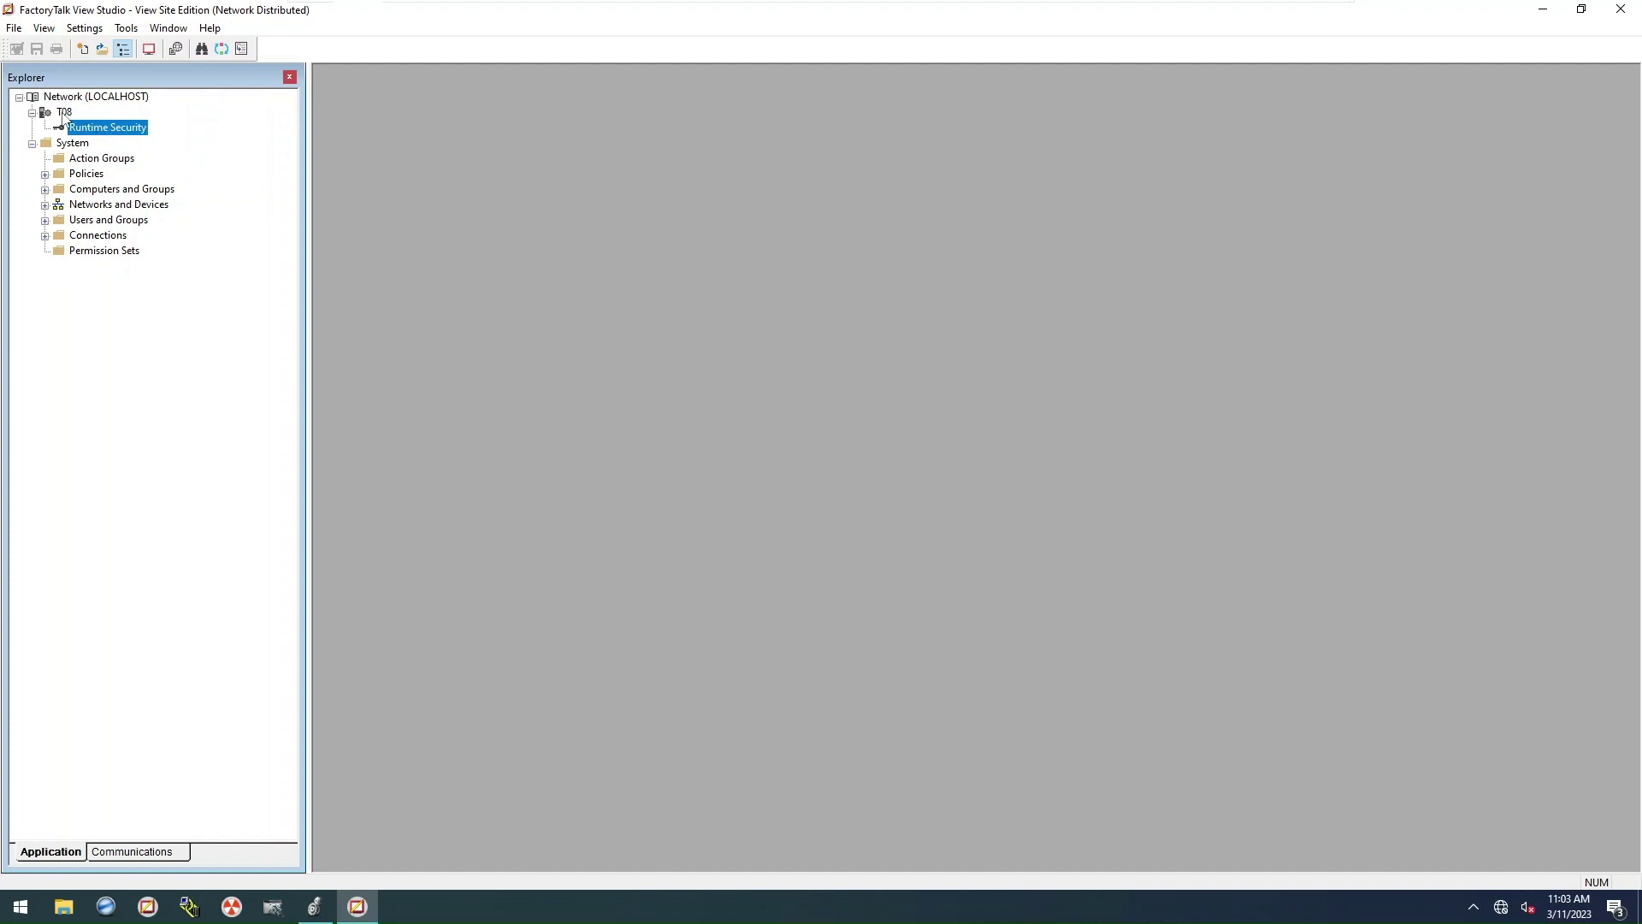
pyautogui.rightClick(61, 116)
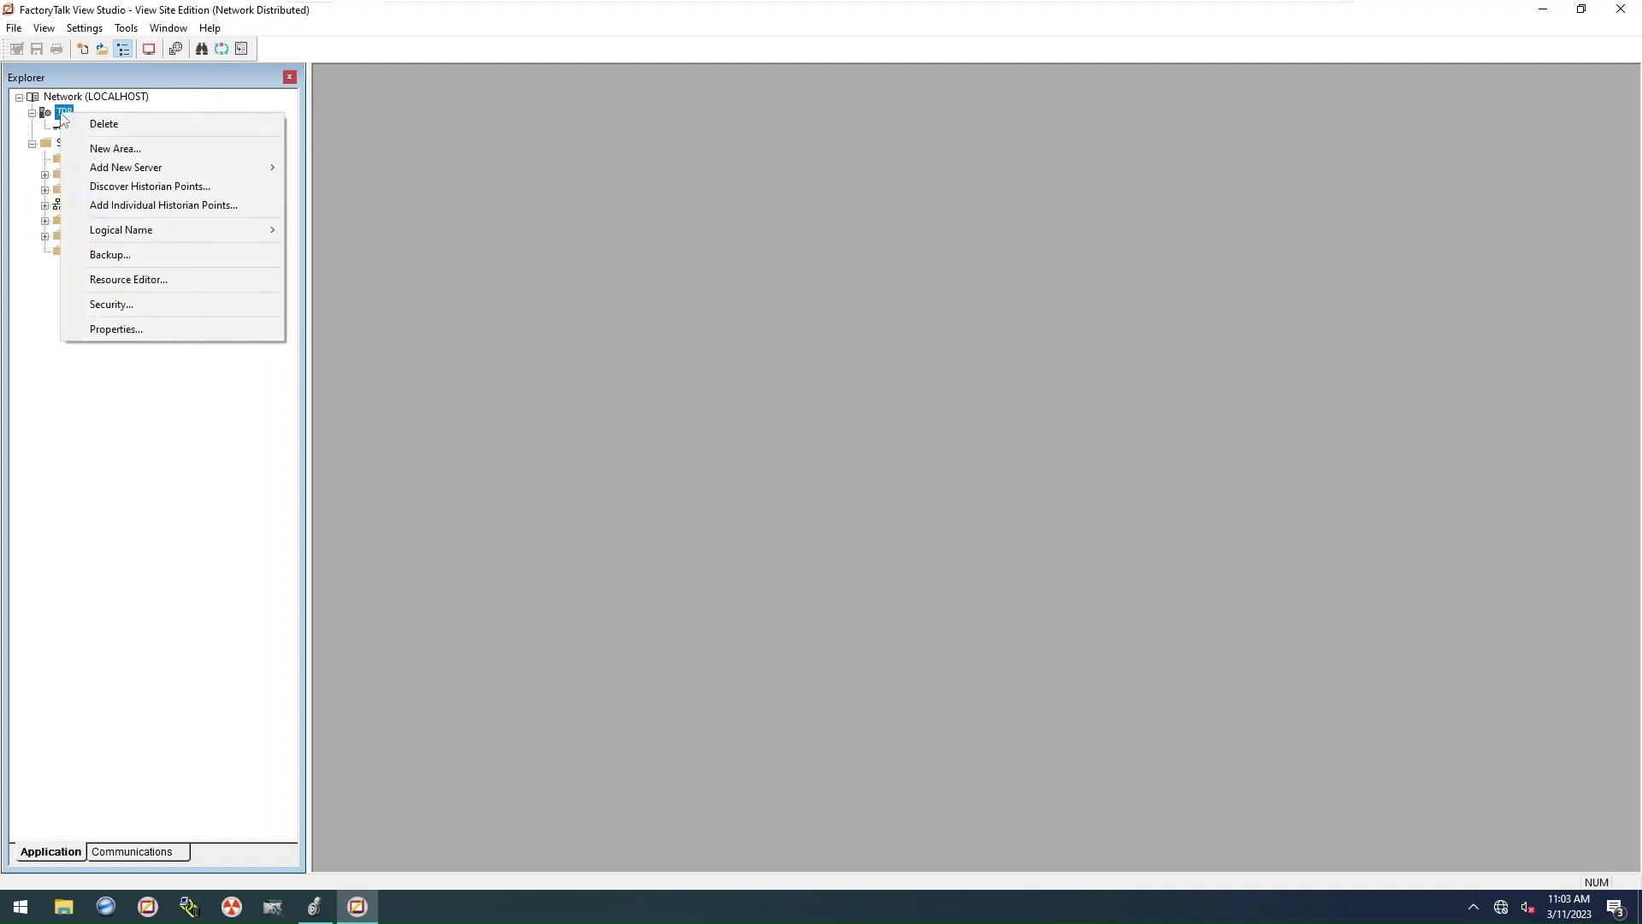
pyautogui.moveTo(205, 169)
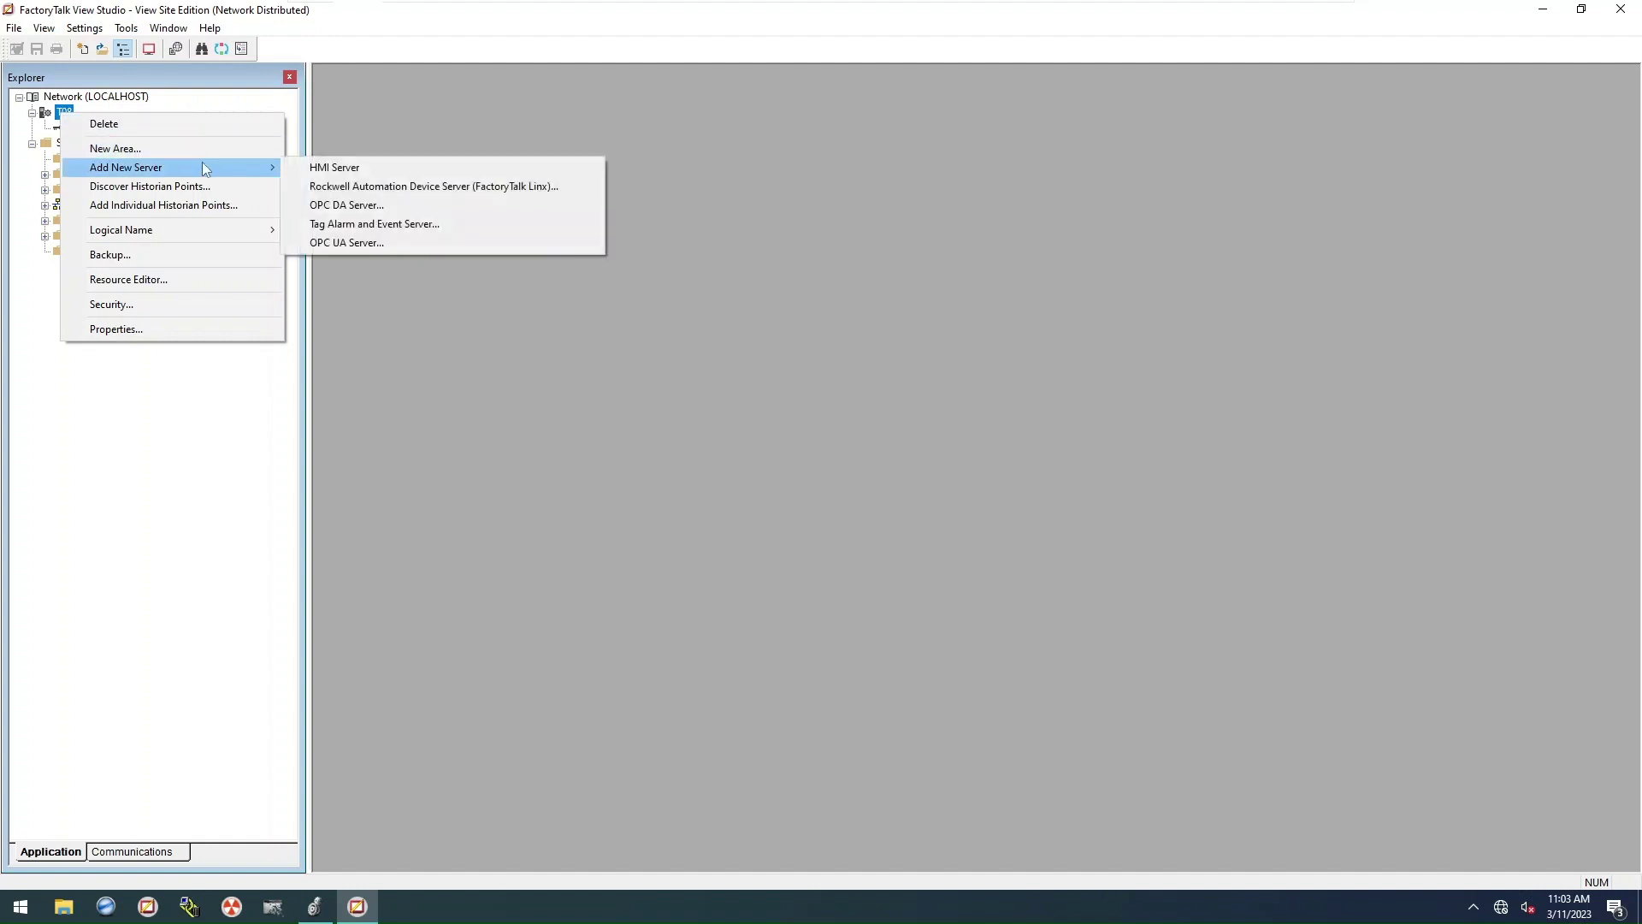
pyautogui.click(381, 168)
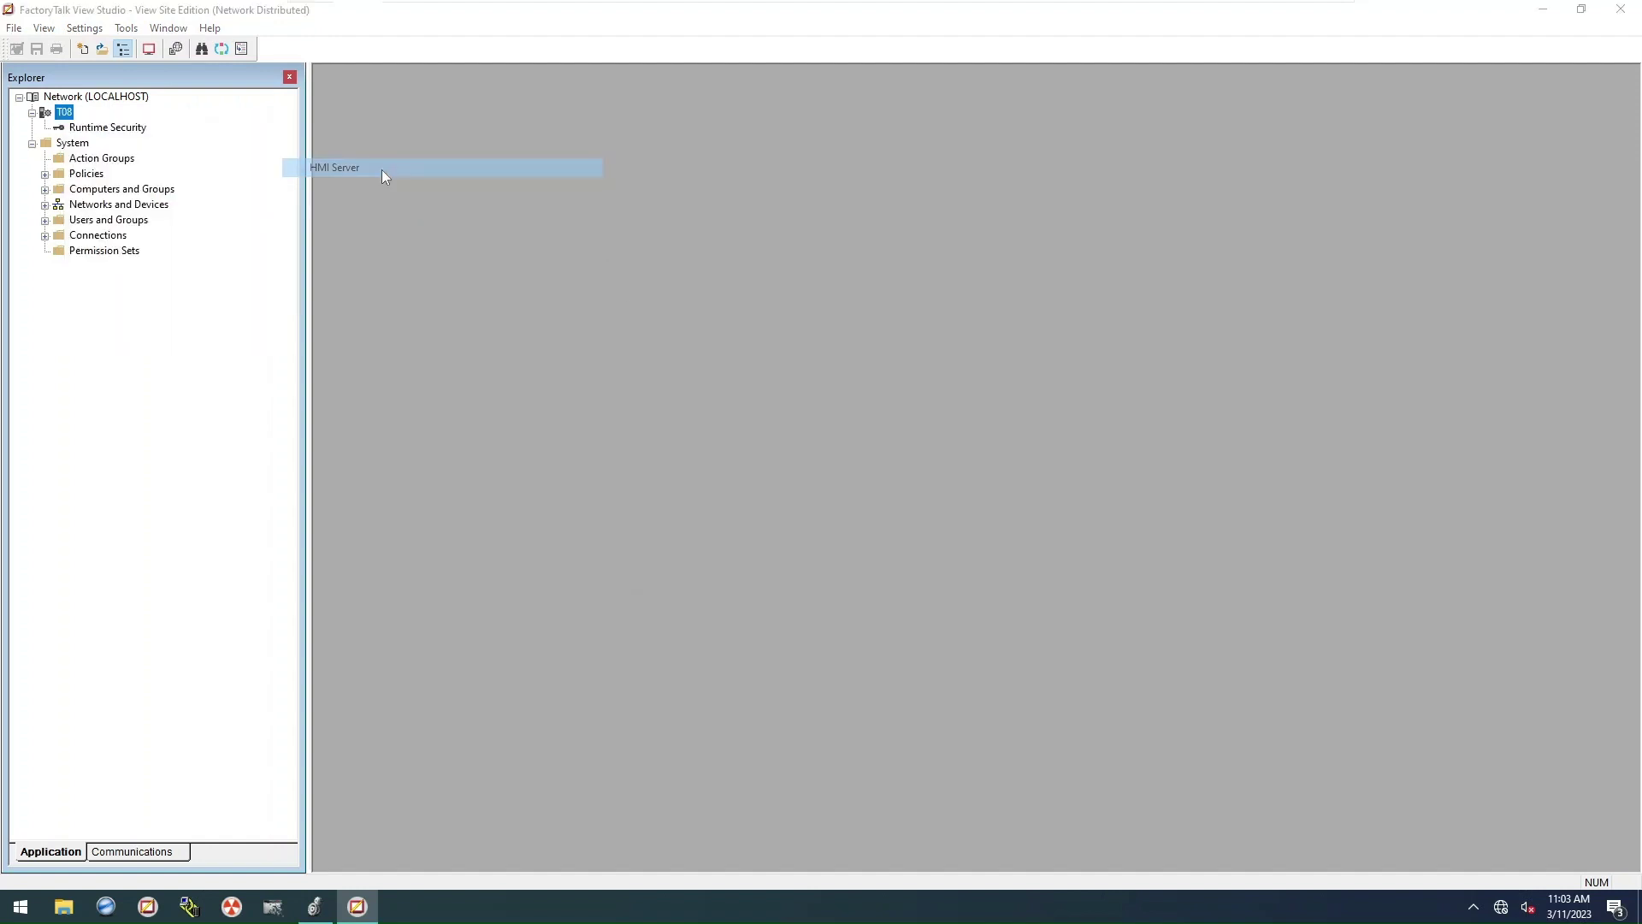
pyautogui.click(691, 420)
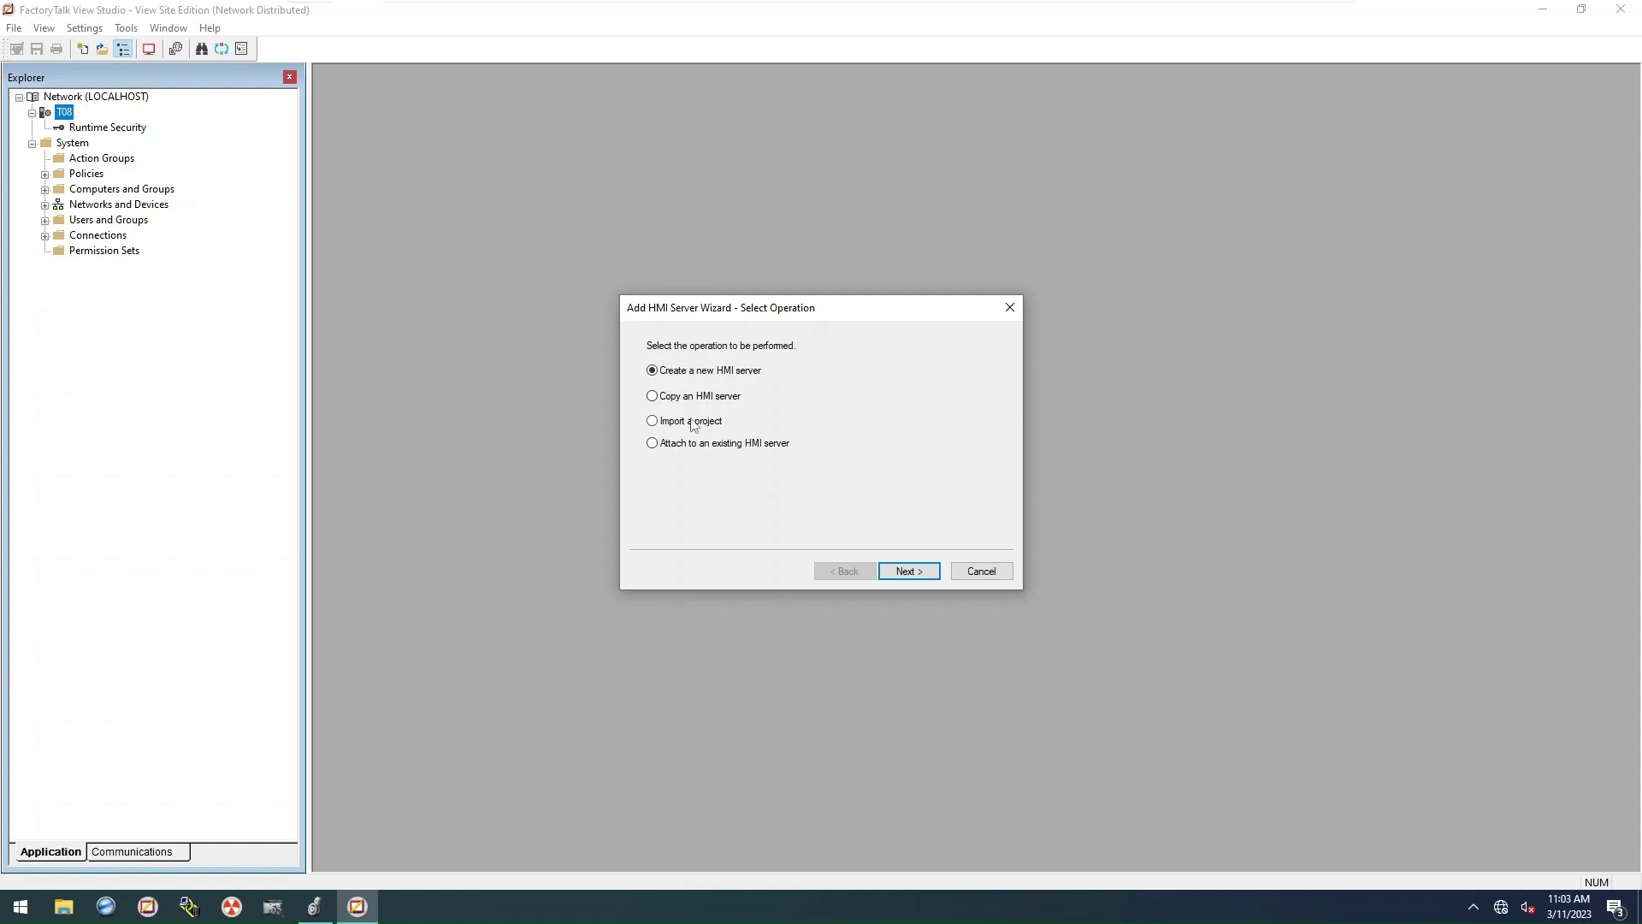
pyautogui.click(909, 575)
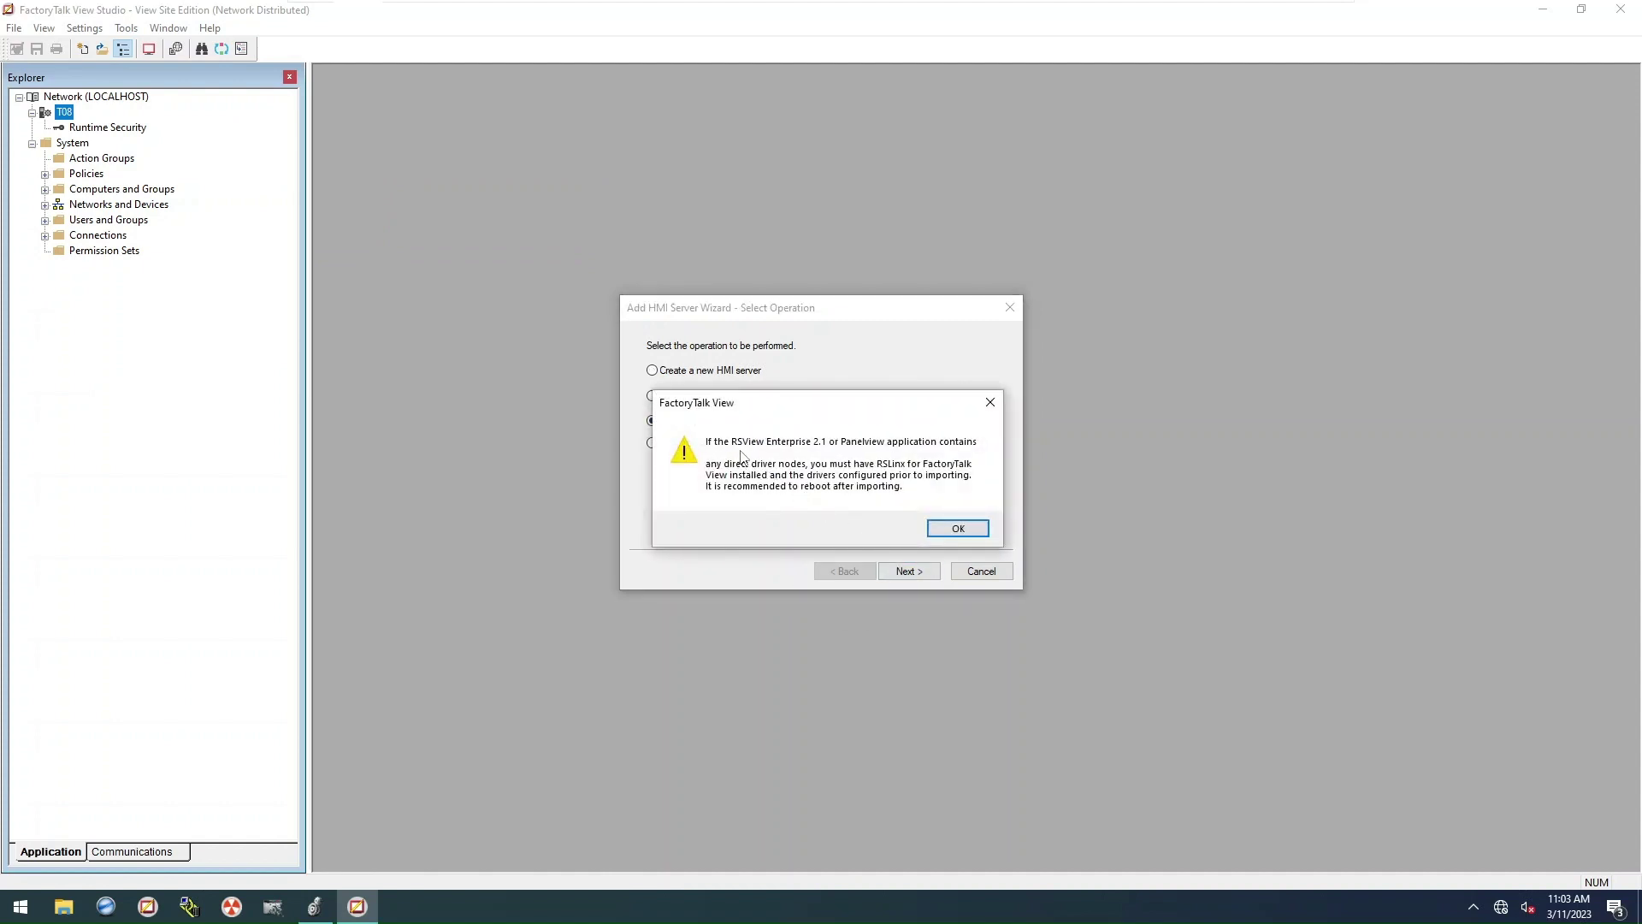
pyautogui.click(959, 529)
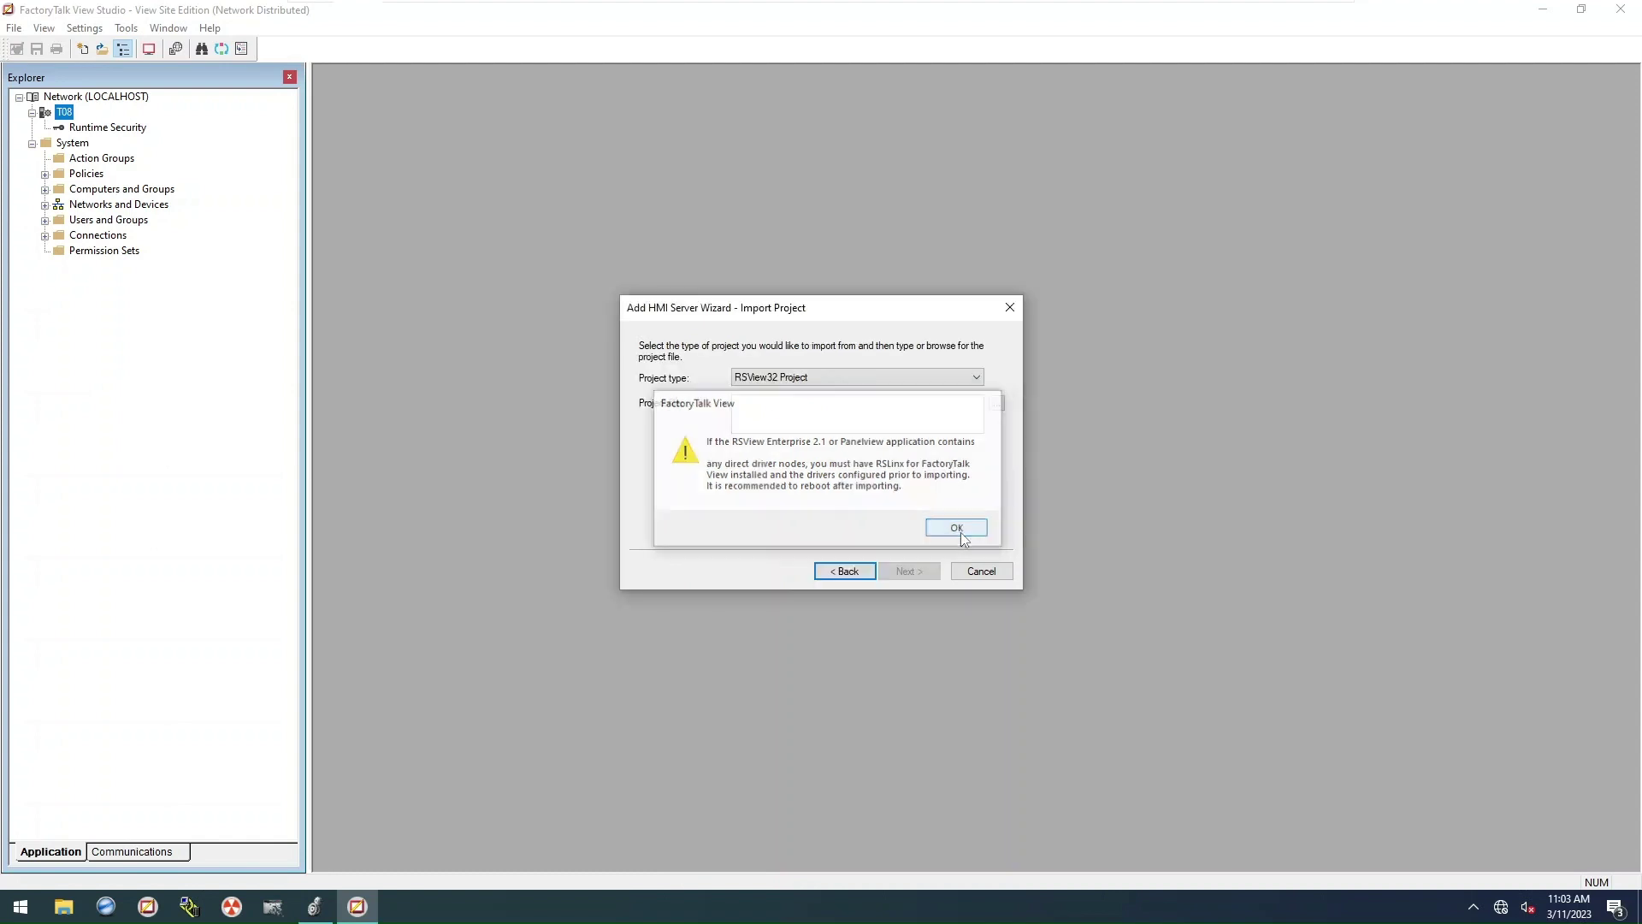
# Step: Set the import's project type to FactoryTalk View Site Edition Project and browse to the Desktop for the project file
pyautogui.click(755, 379)
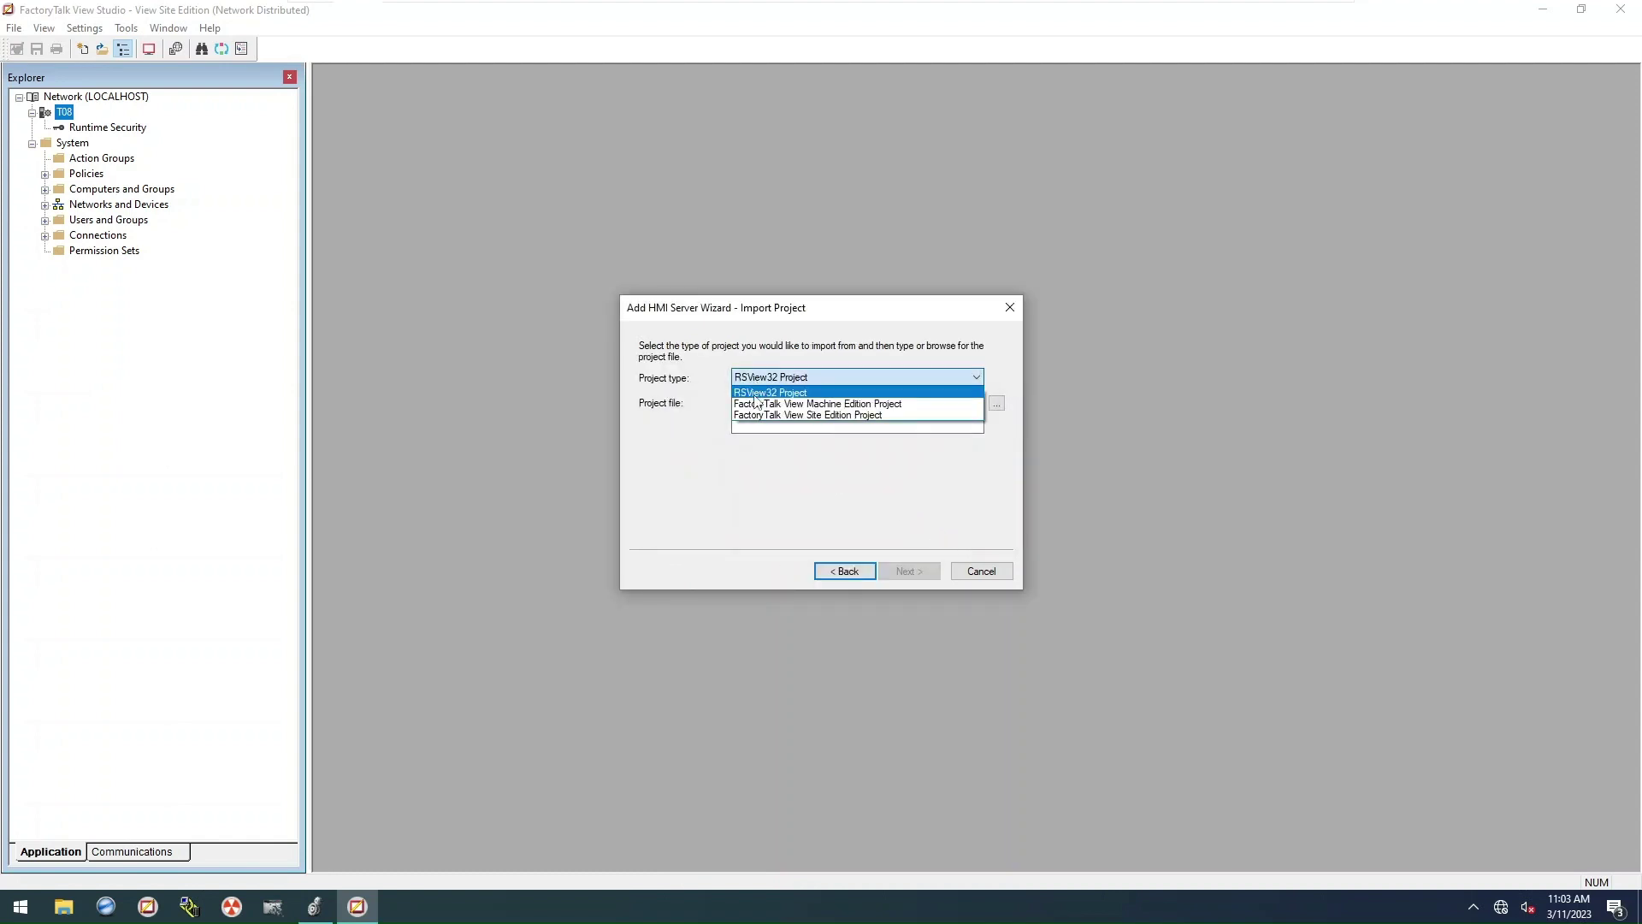
pyautogui.click(770, 414)
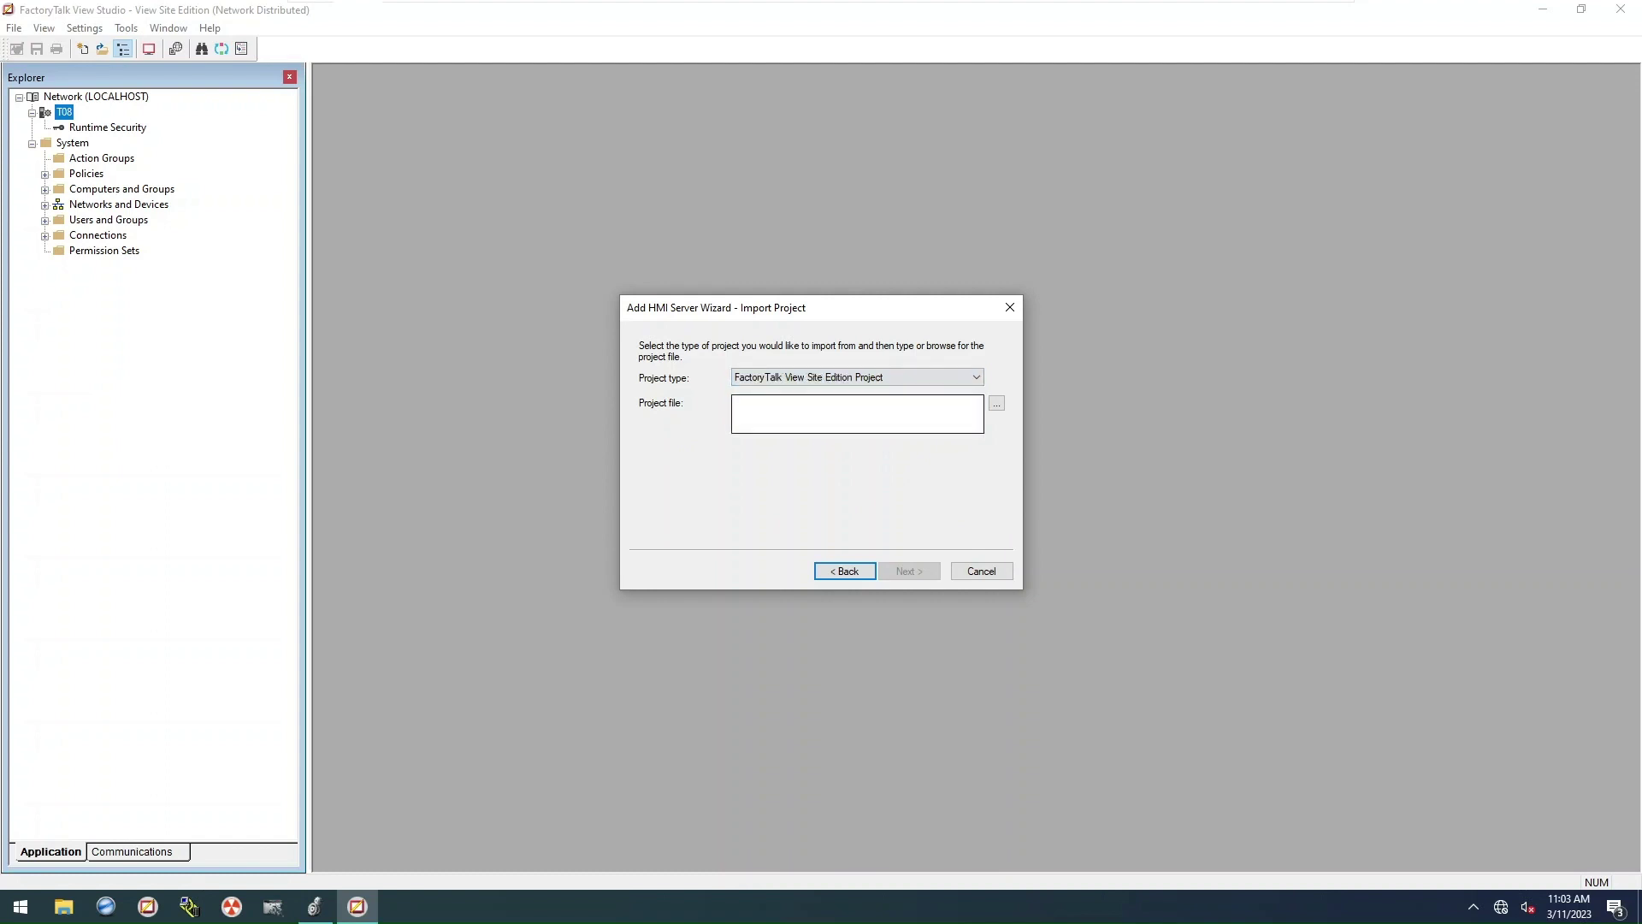
pyautogui.click(996, 402)
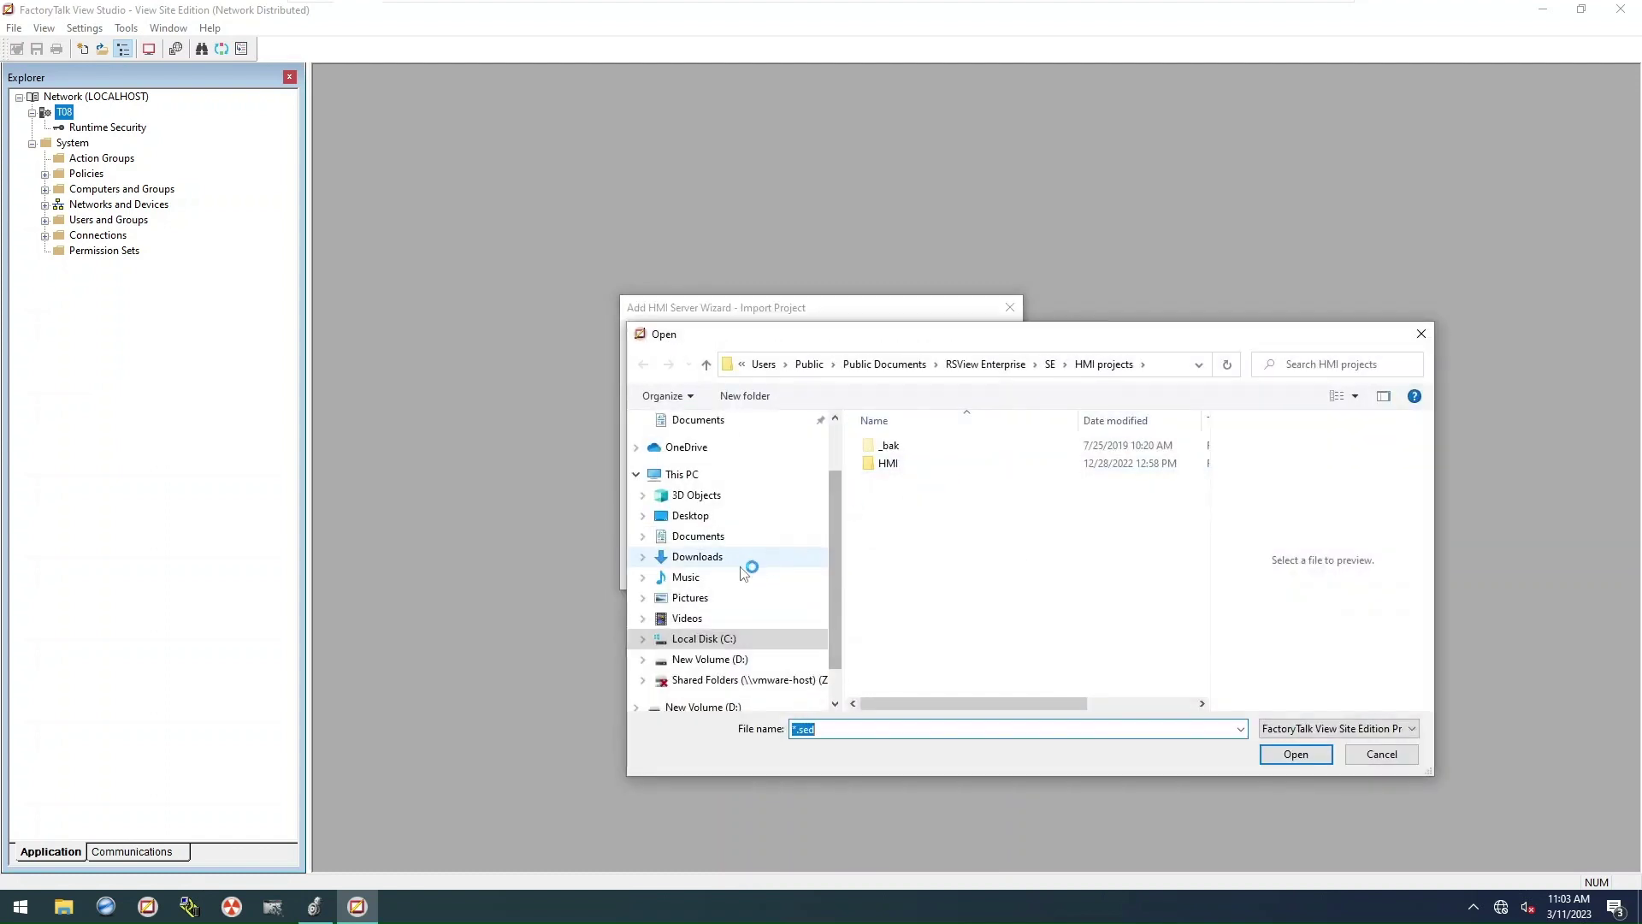
pyautogui.click(691, 515)
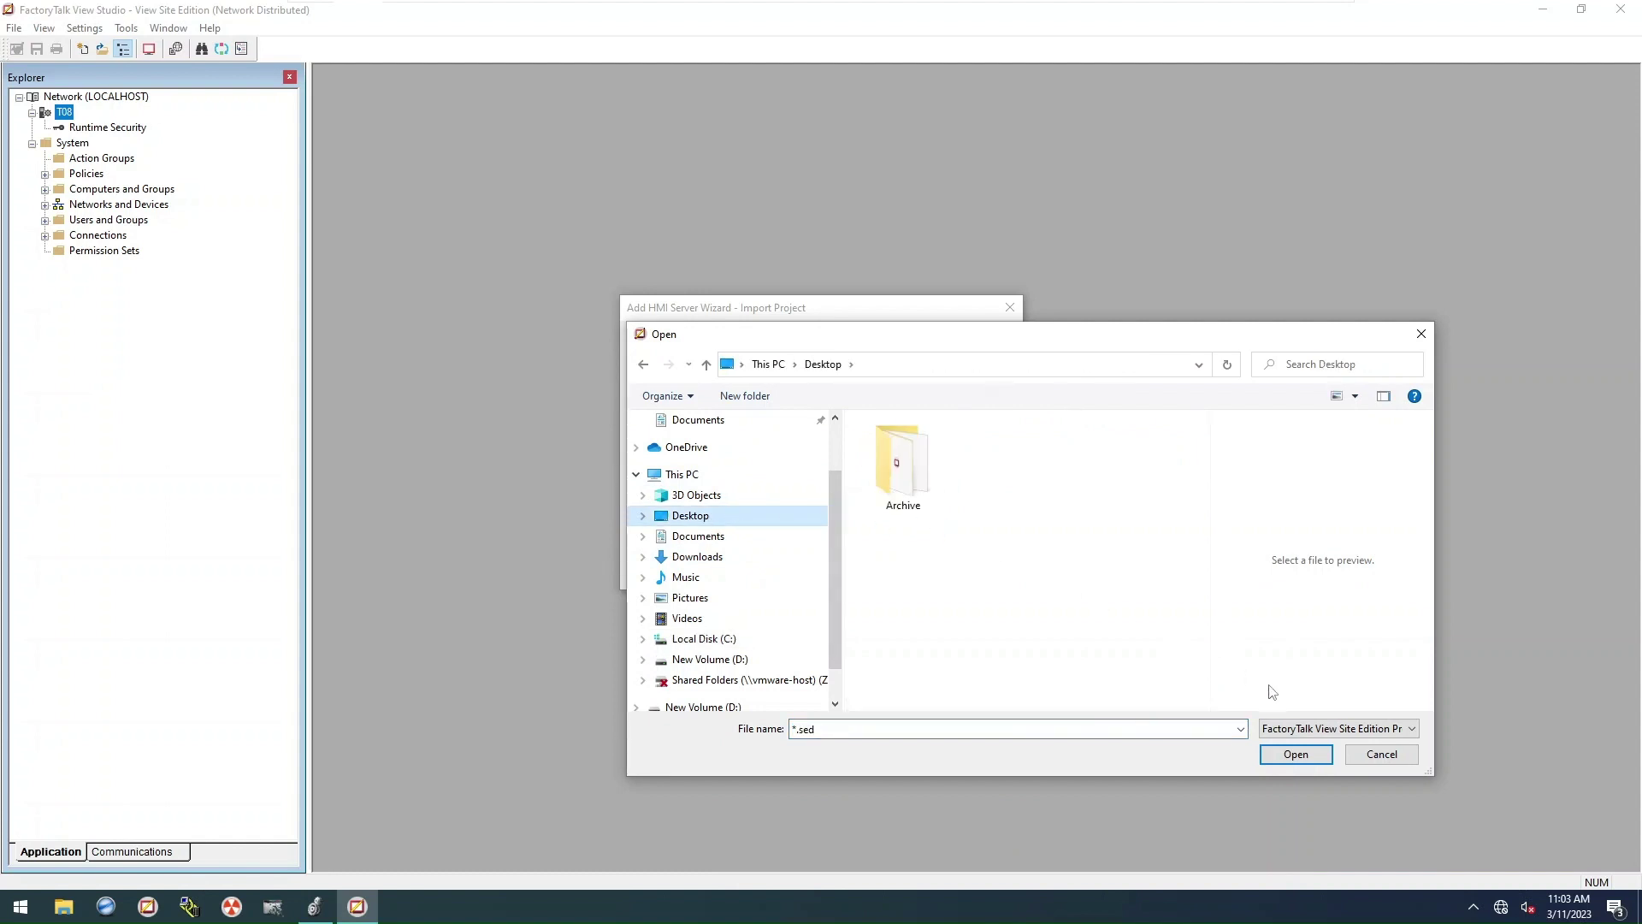
pyautogui.click(1310, 729)
pyautogui.click(1310, 729)
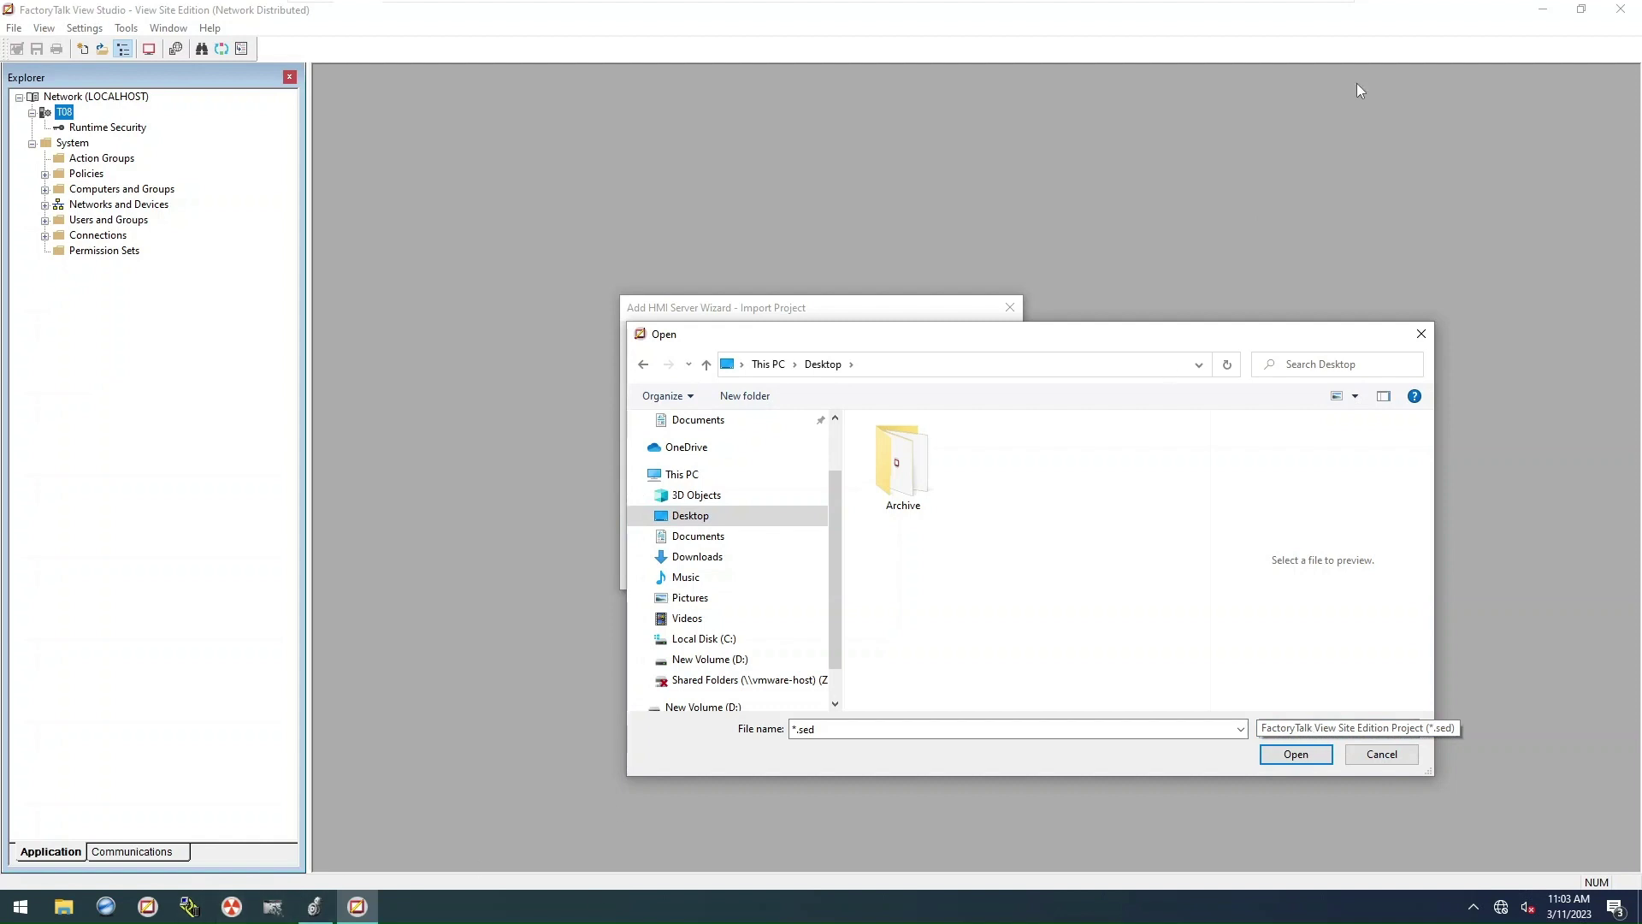
# Step: Extract the IMSI_STD zip archive on the virtual machine's desktop into an IMSI_STD folder
pyautogui.moveTo(1457, 12)
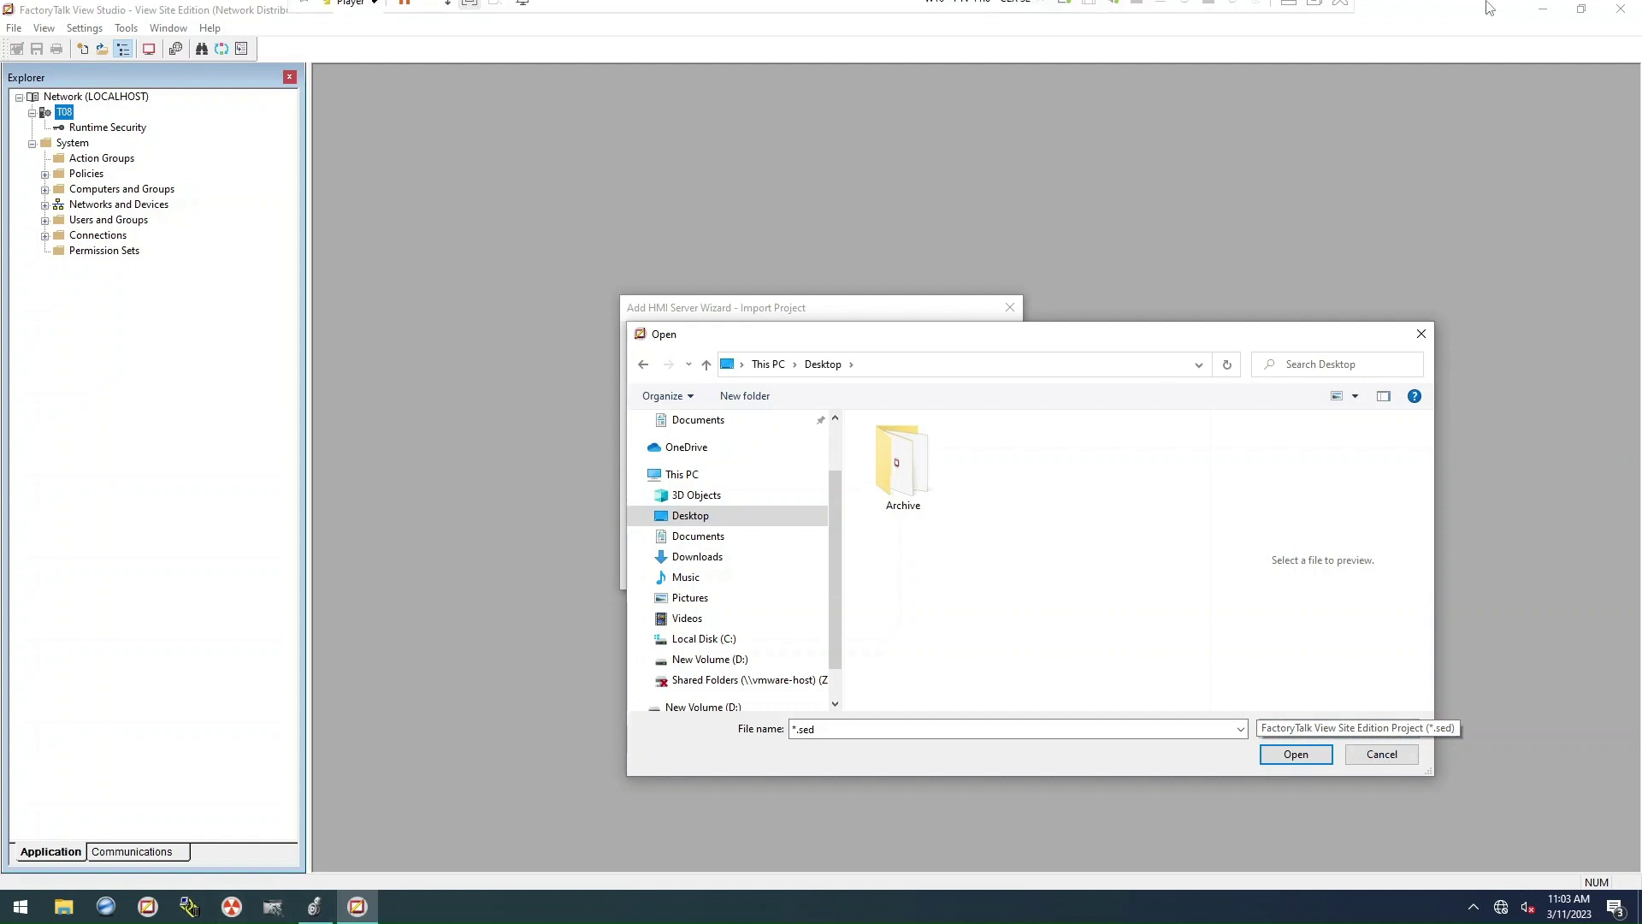
pyautogui.rightClick(715, 914)
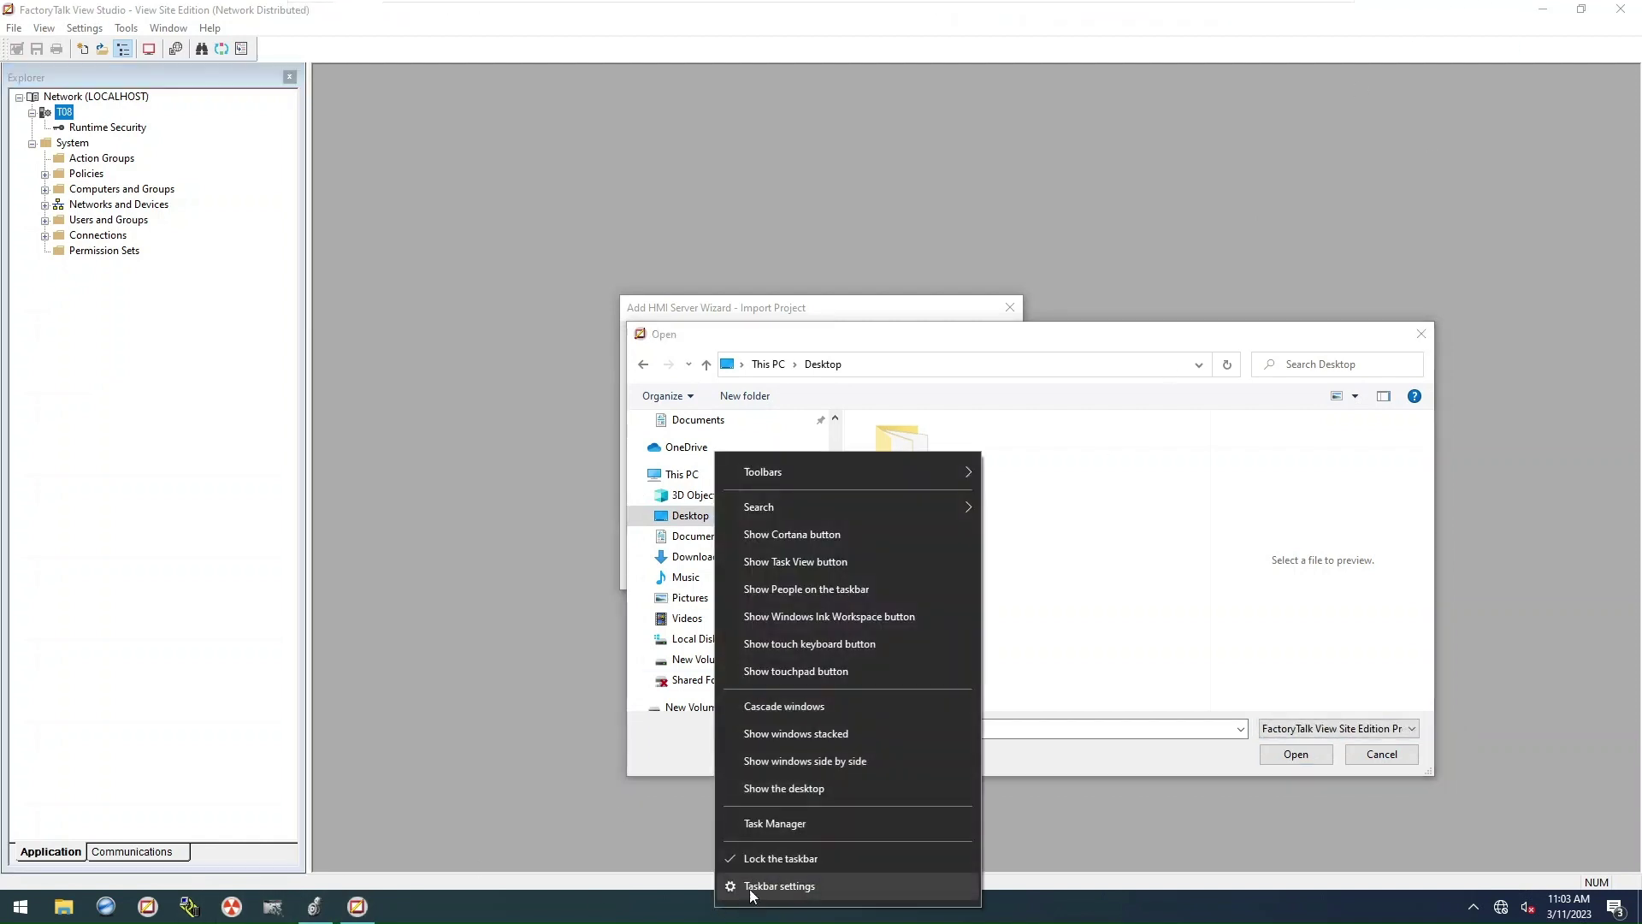
pyautogui.click(793, 788)
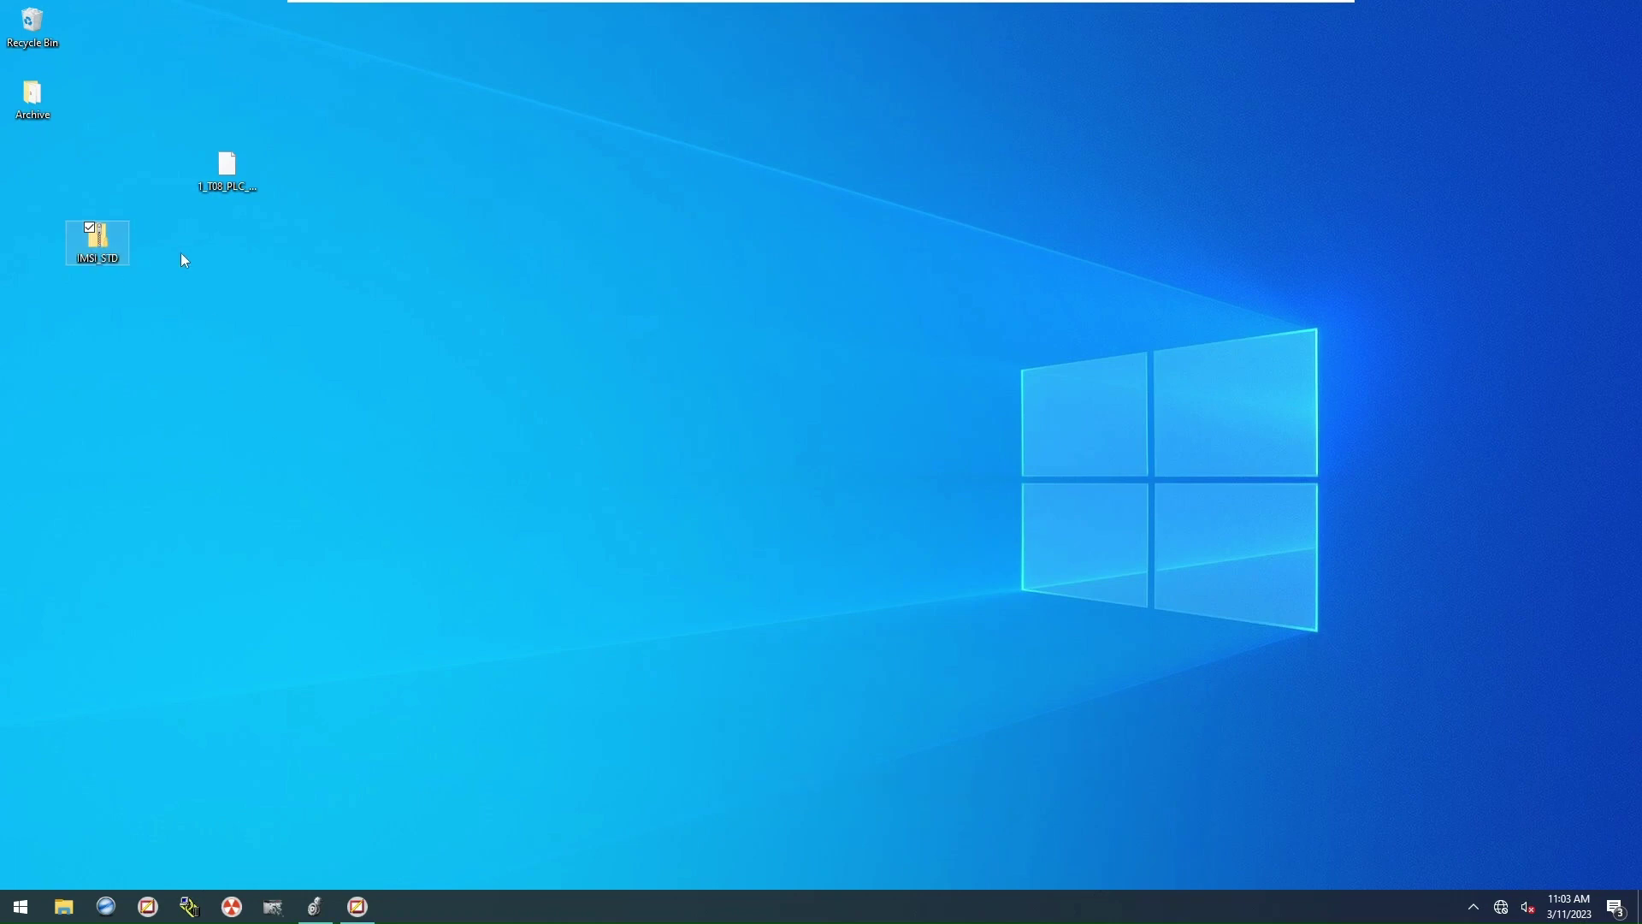
pyautogui.rightClick(110, 250)
pyautogui.click(116, 309)
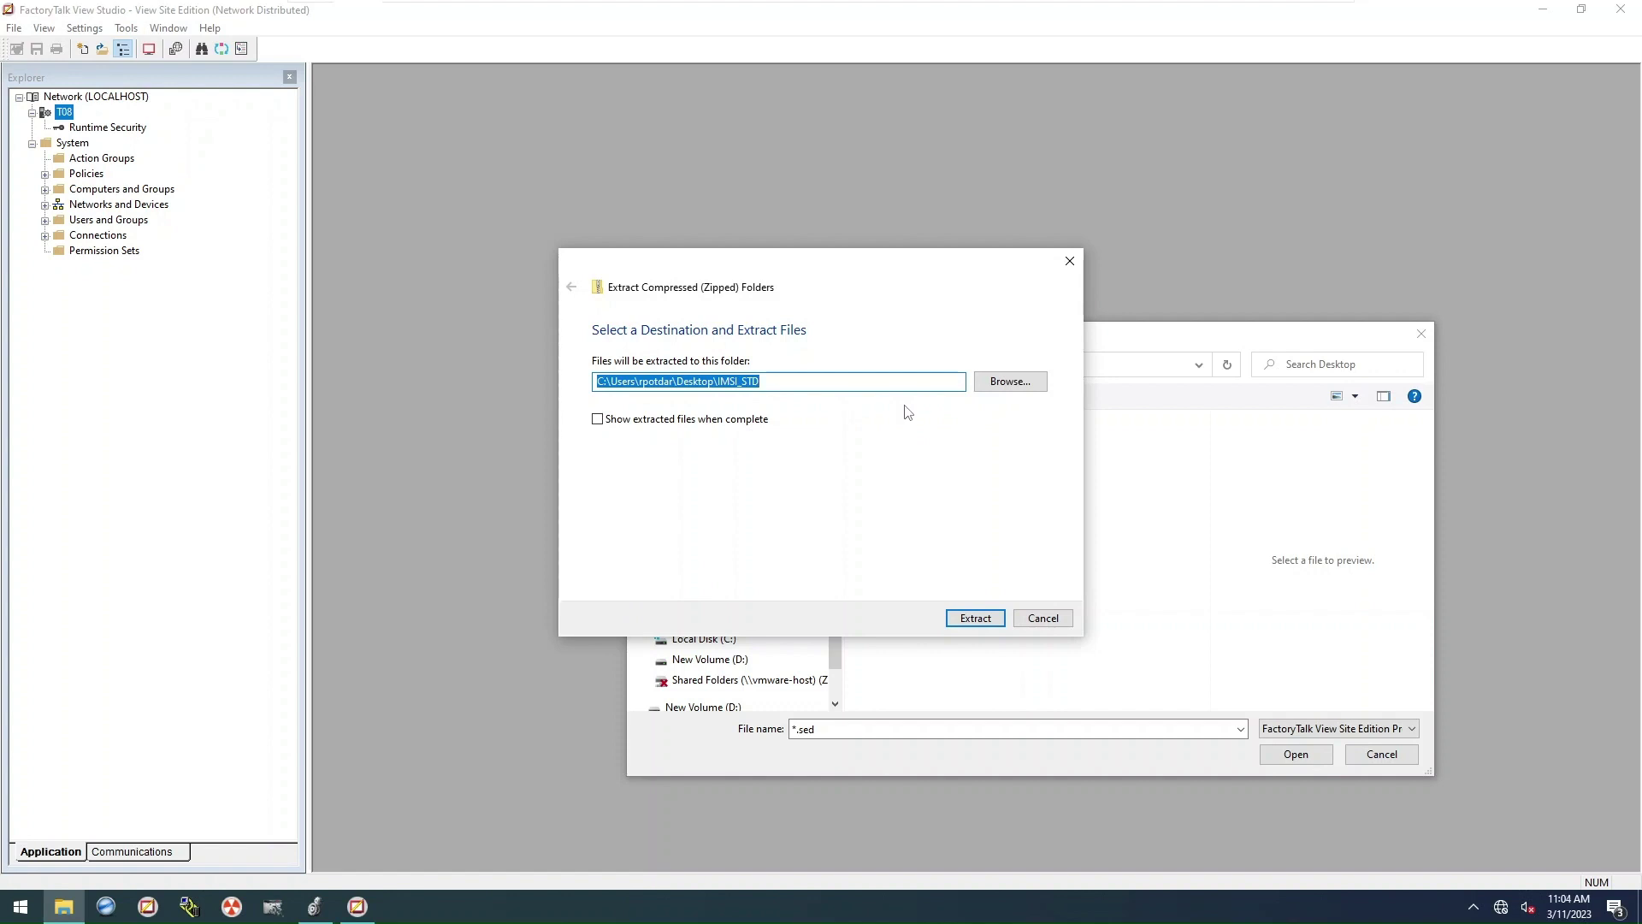
pyautogui.click(975, 617)
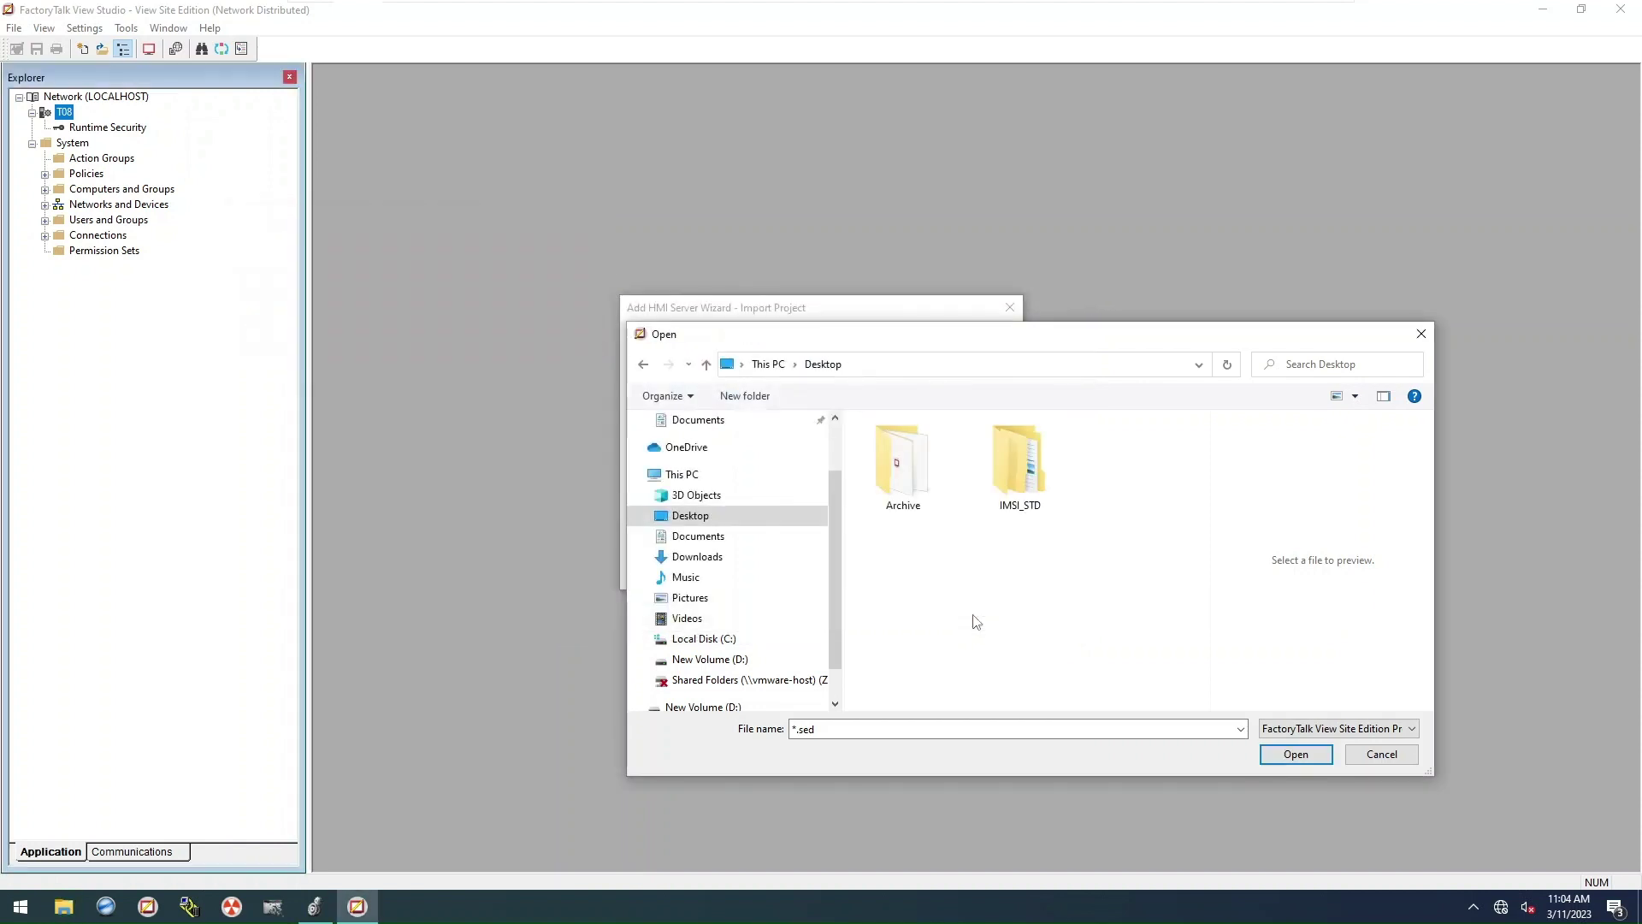
# Step: Choose HMI.sed from the HMI folder inside the extracted IMSI_STD folder as the project file
pyautogui.doubleClick(1029, 488)
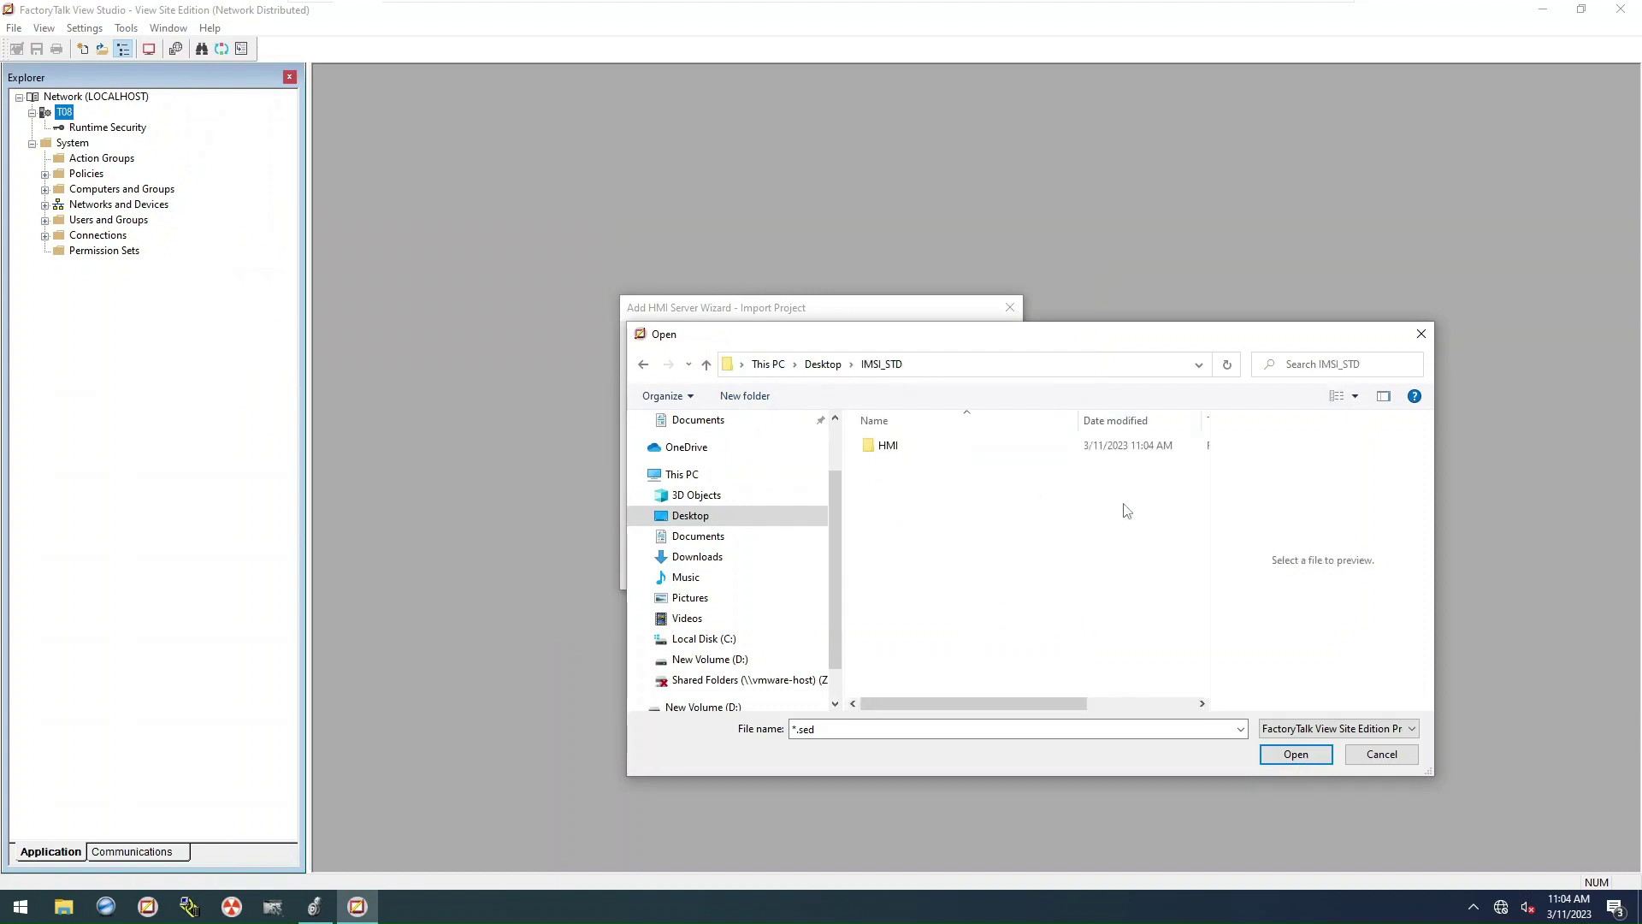
pyautogui.doubleClick(889, 446)
pyautogui.scroll(-2, 958, 556)
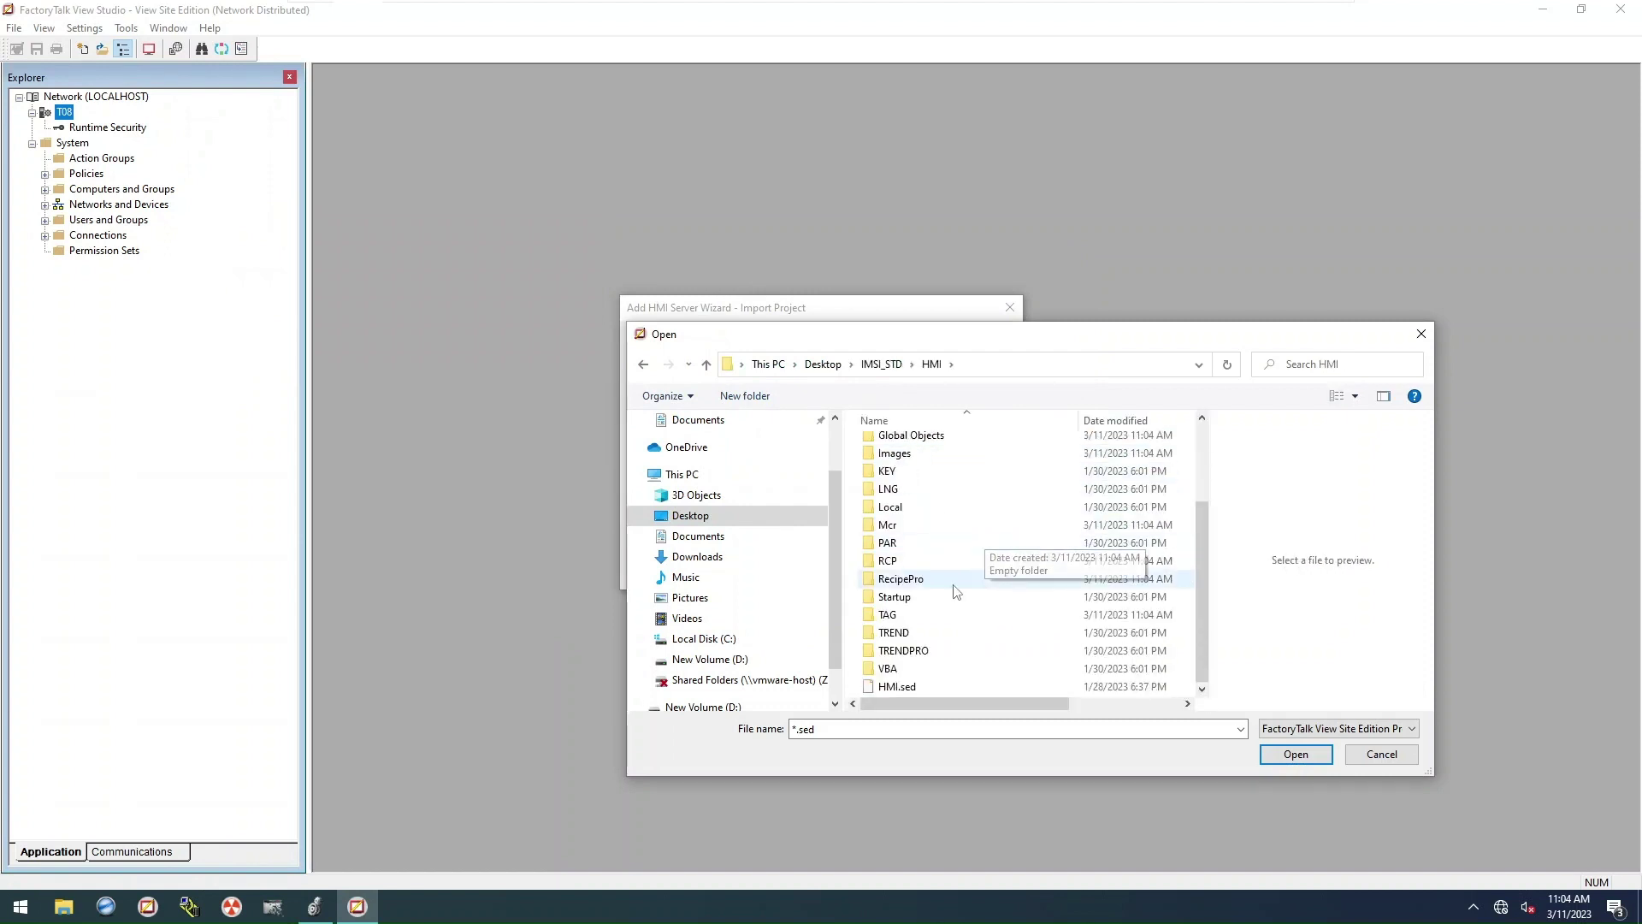
pyautogui.click(897, 685)
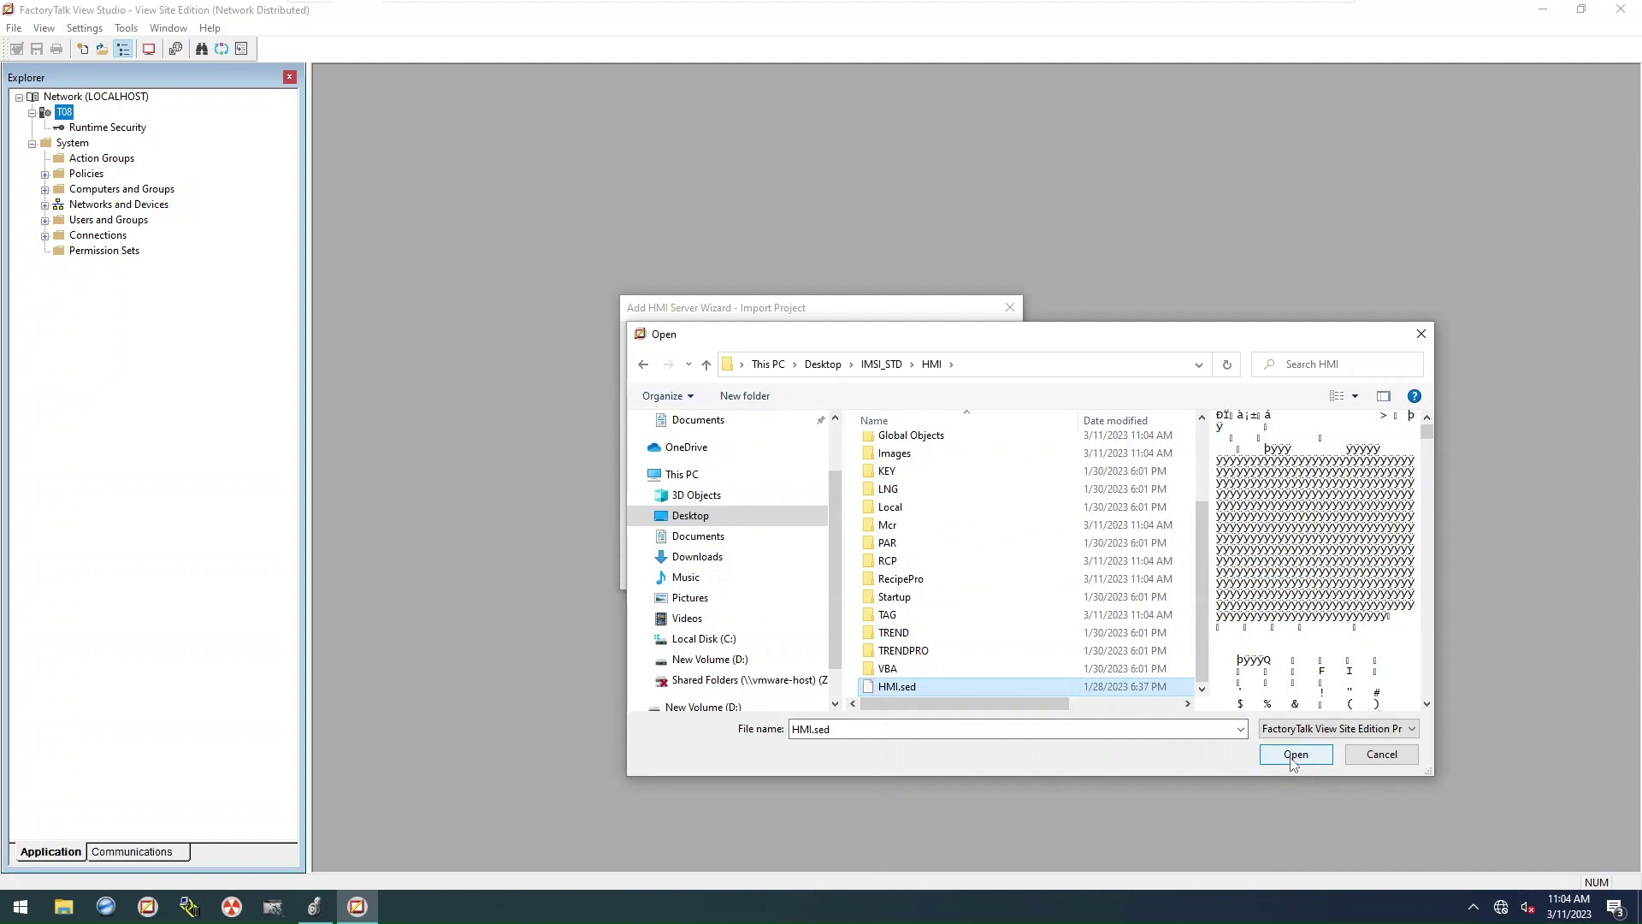
pyautogui.click(1293, 756)
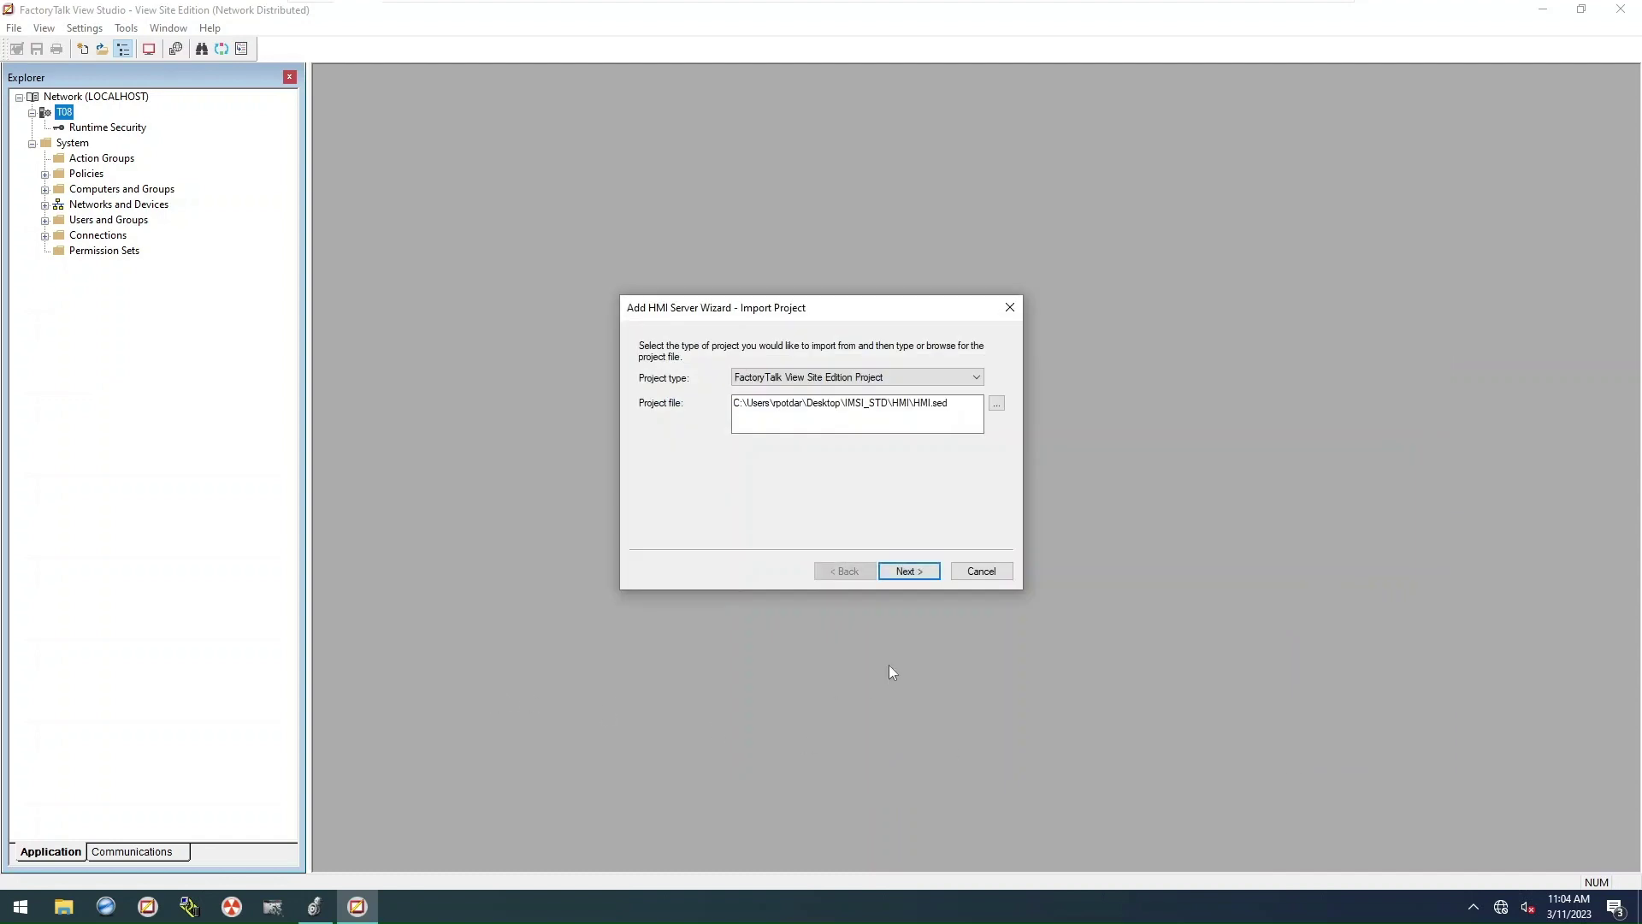
# Step: Name the new HMI server T08_HMI and finish importing the project
pyautogui.click(915, 571)
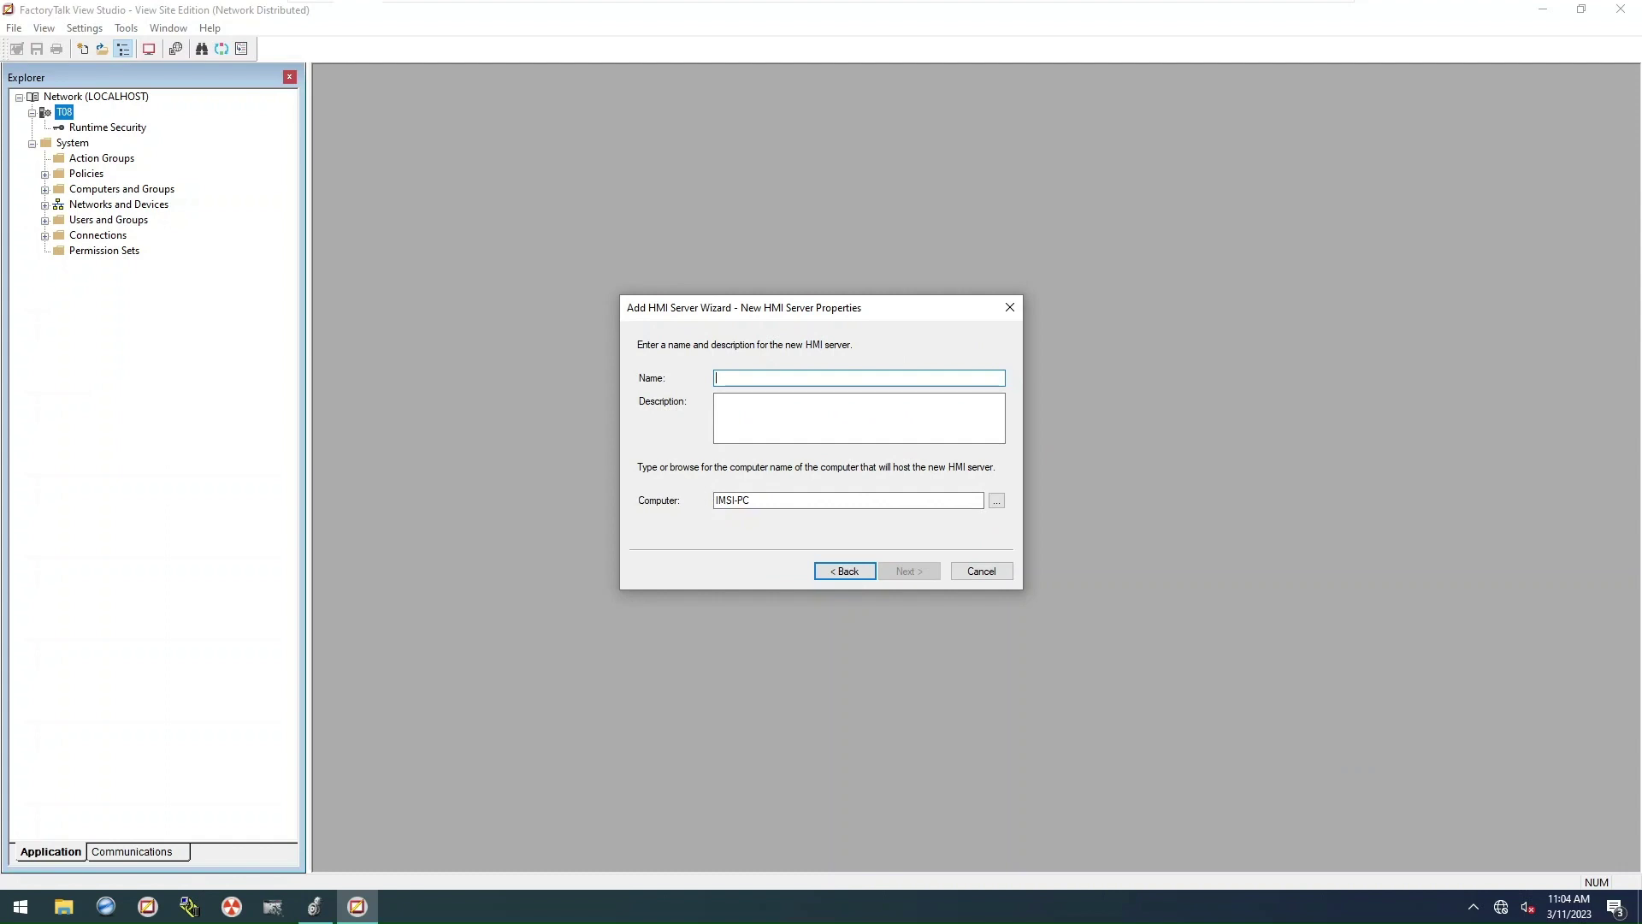
pyautogui.write('T08')
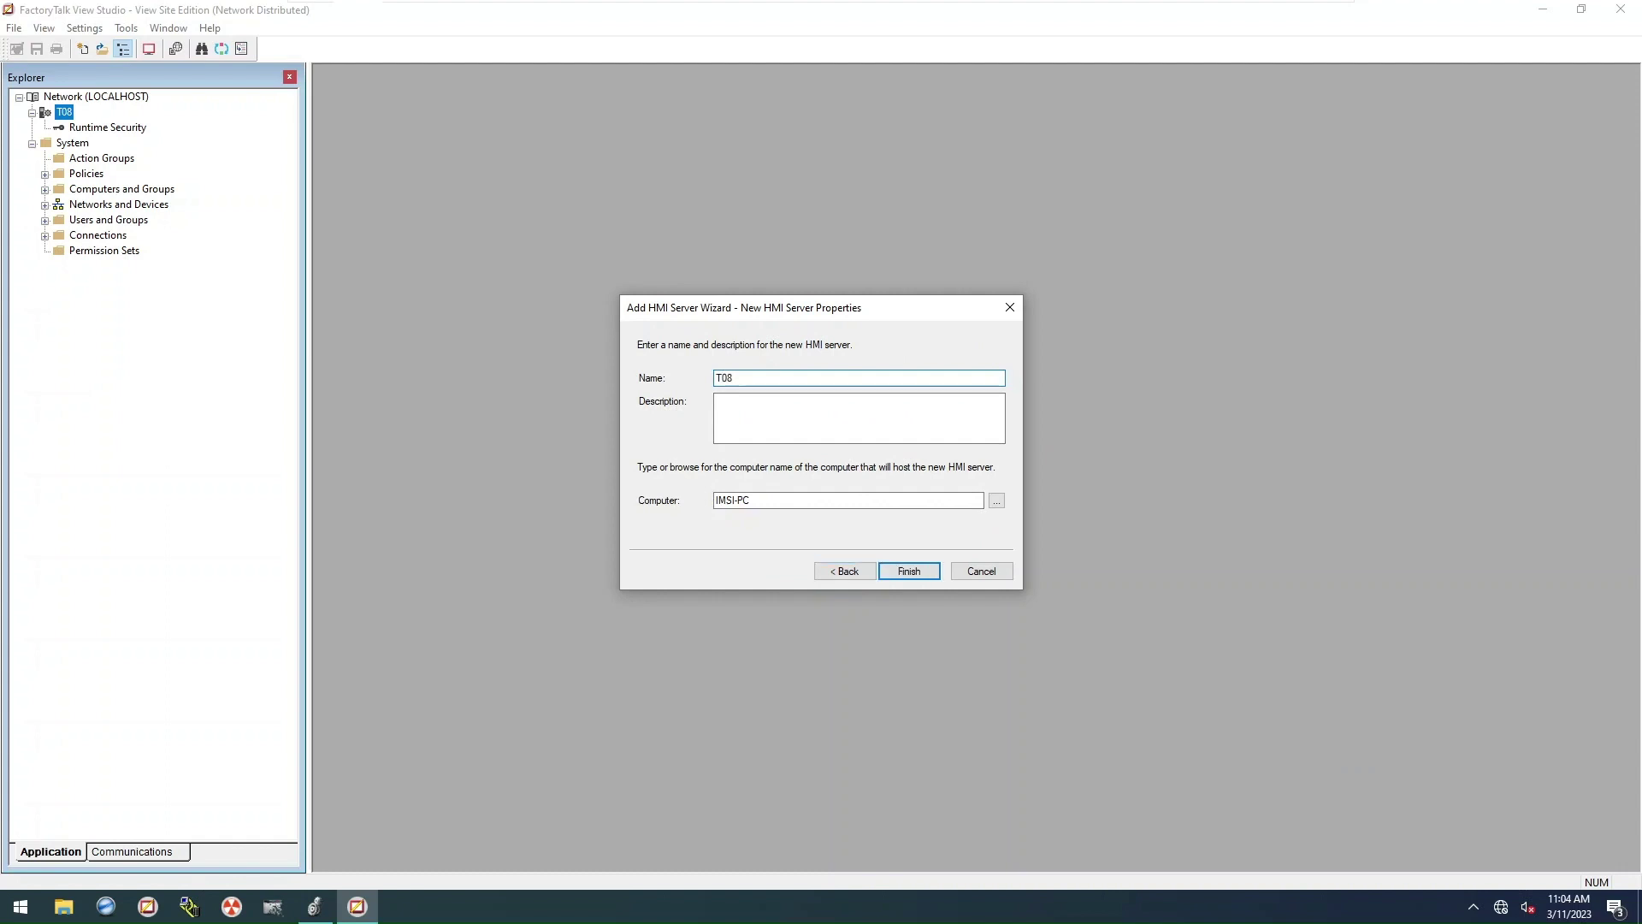
pyautogui.write('_HMI')
pyautogui.press('Tab')
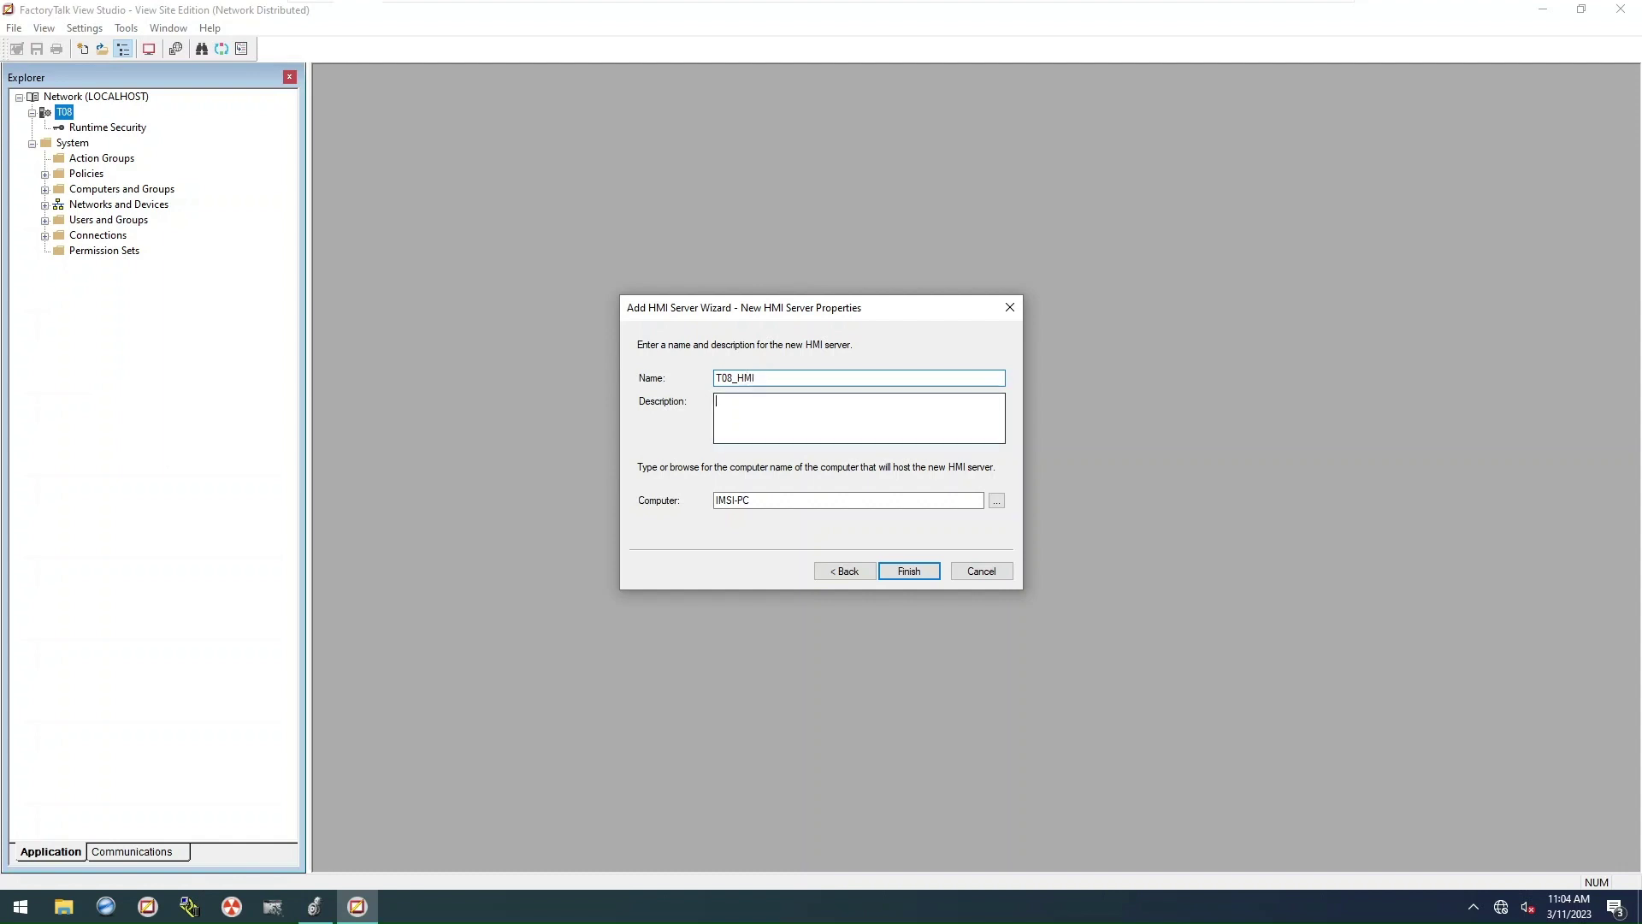
pyautogui.click(909, 571)
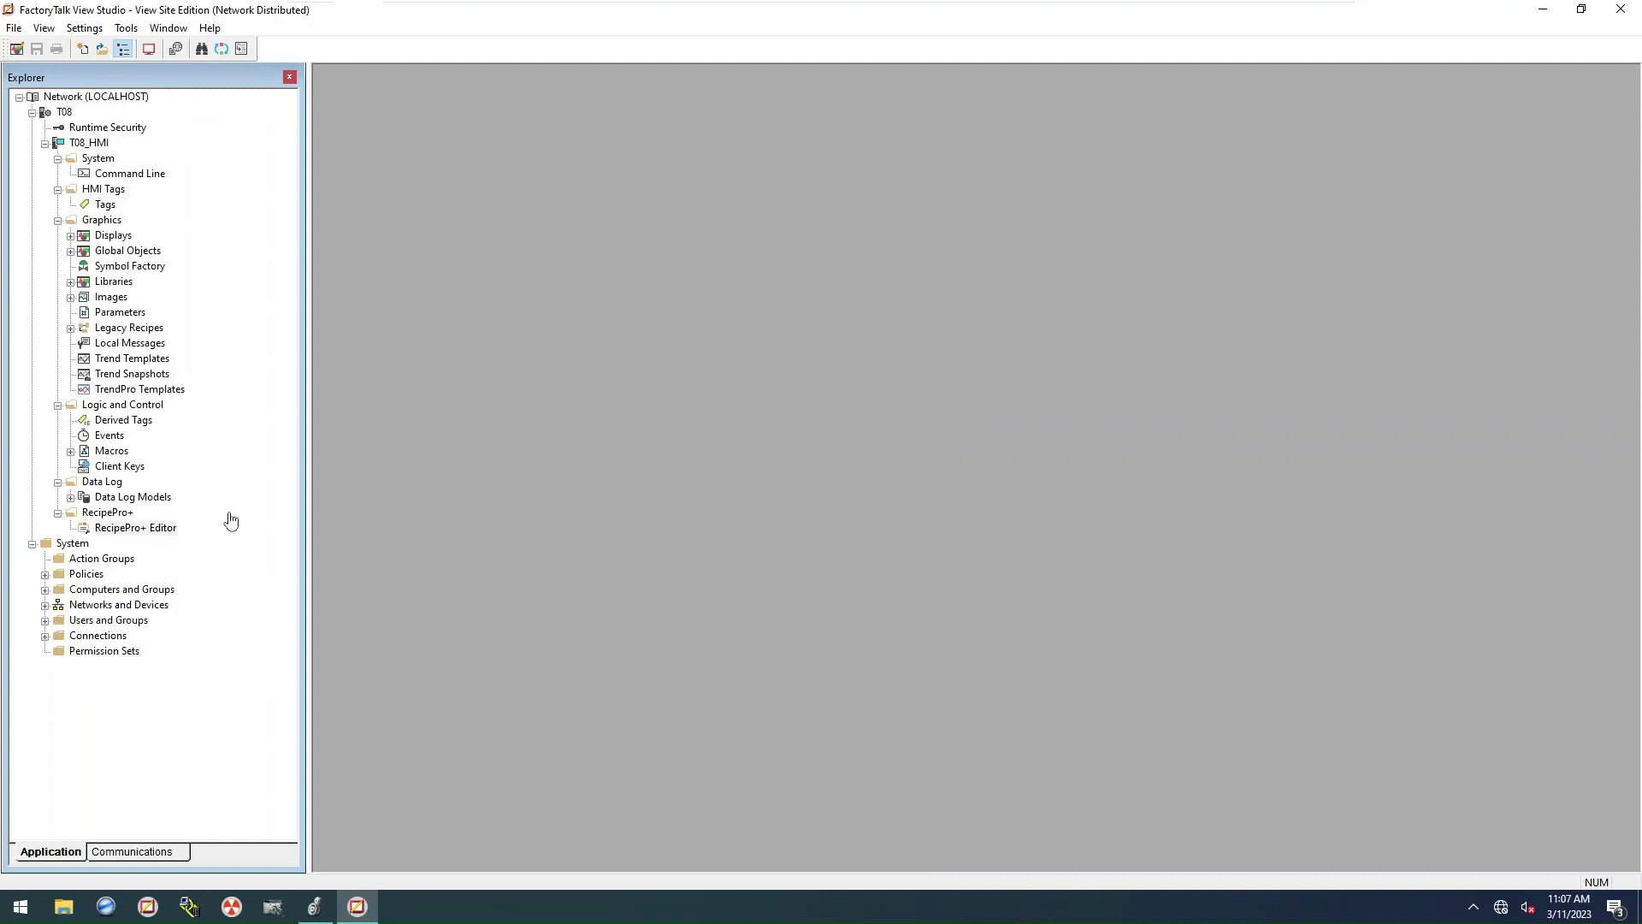
# Step: Examine the imported macros and the Engineers and Operators groups with their Engineer and Operator users
pyautogui.click(70, 450)
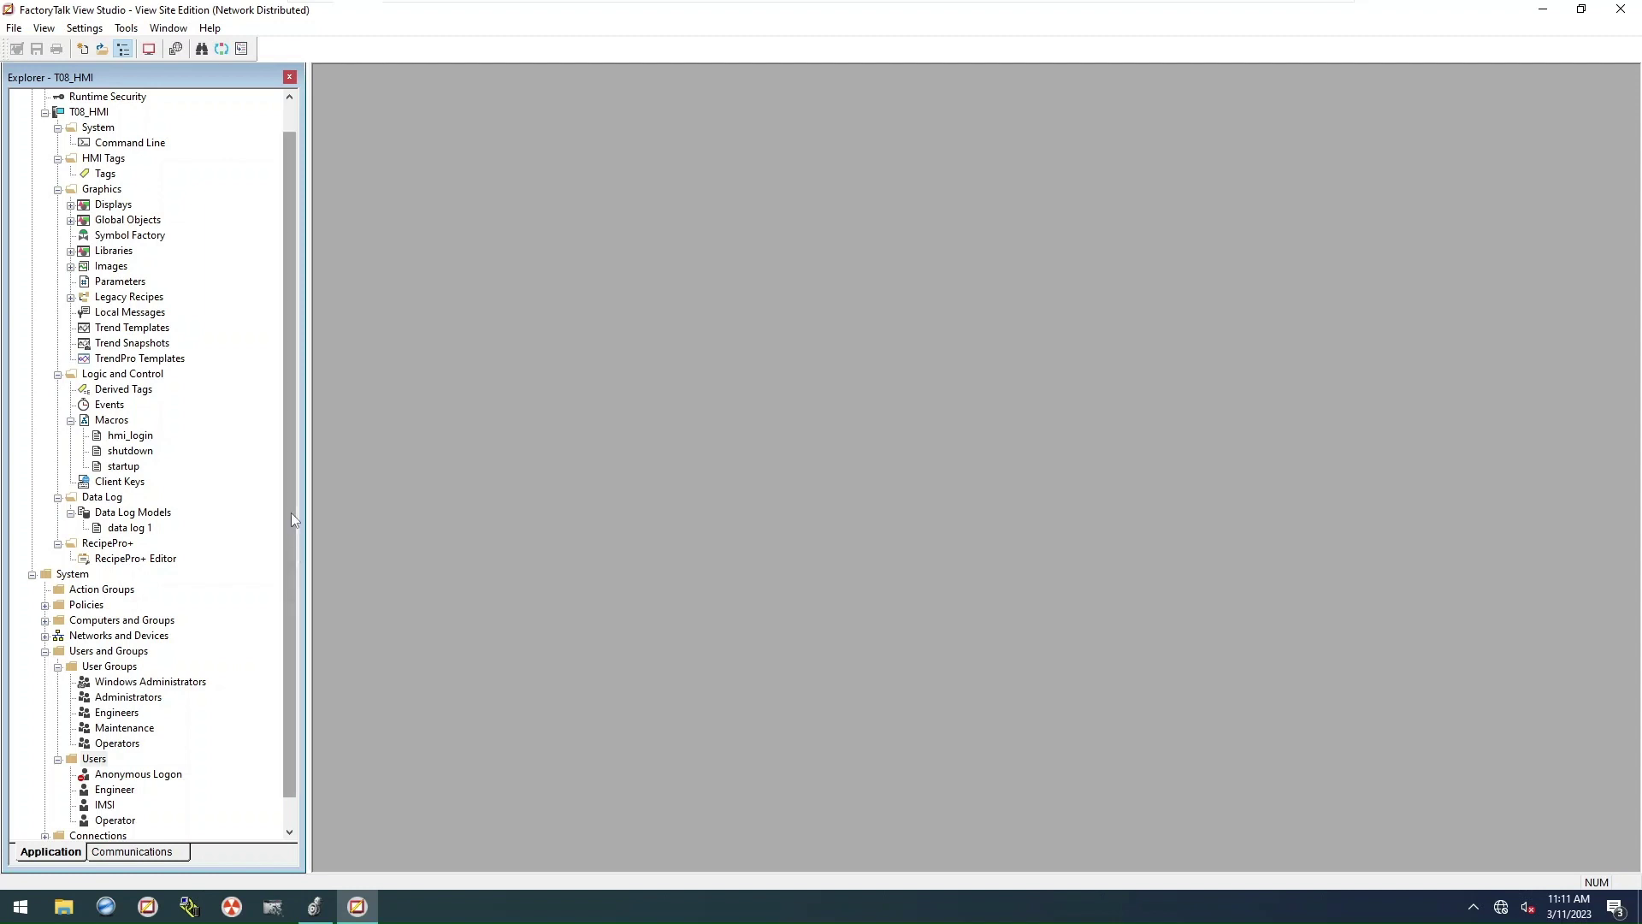
pyautogui.scroll(-1, 291, 519)
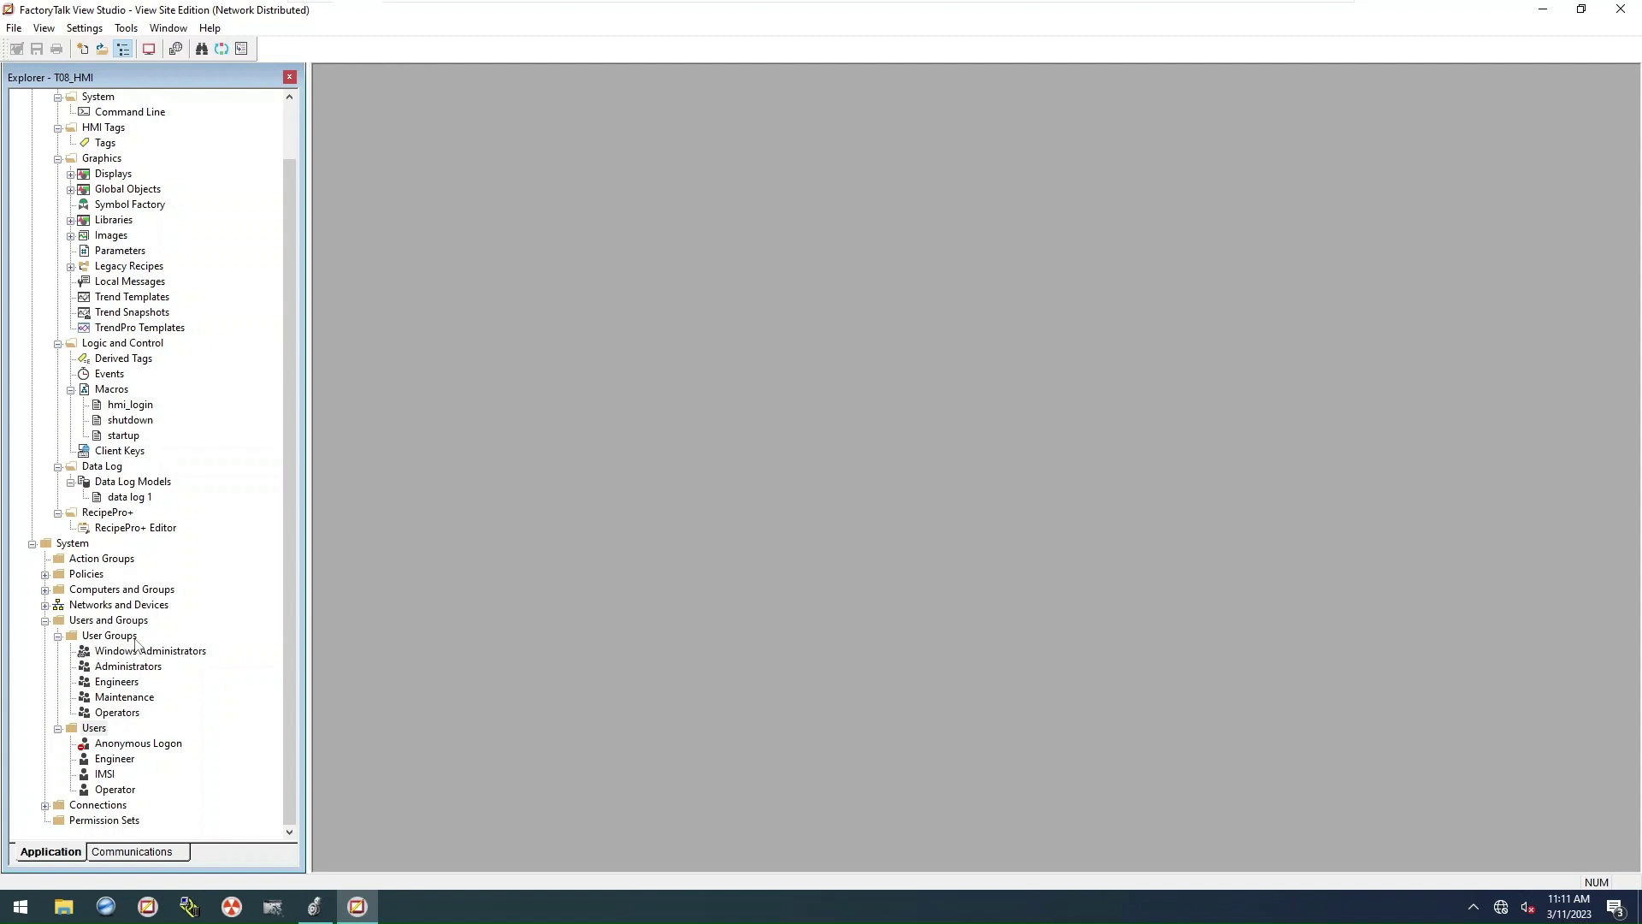
pyautogui.click(121, 684)
pyautogui.click(124, 713)
pyautogui.click(122, 685)
pyautogui.click(124, 714)
pyautogui.click(126, 763)
pyautogui.click(126, 790)
pyautogui.rightClick(96, 729)
pyautogui.moveTo(164, 744)
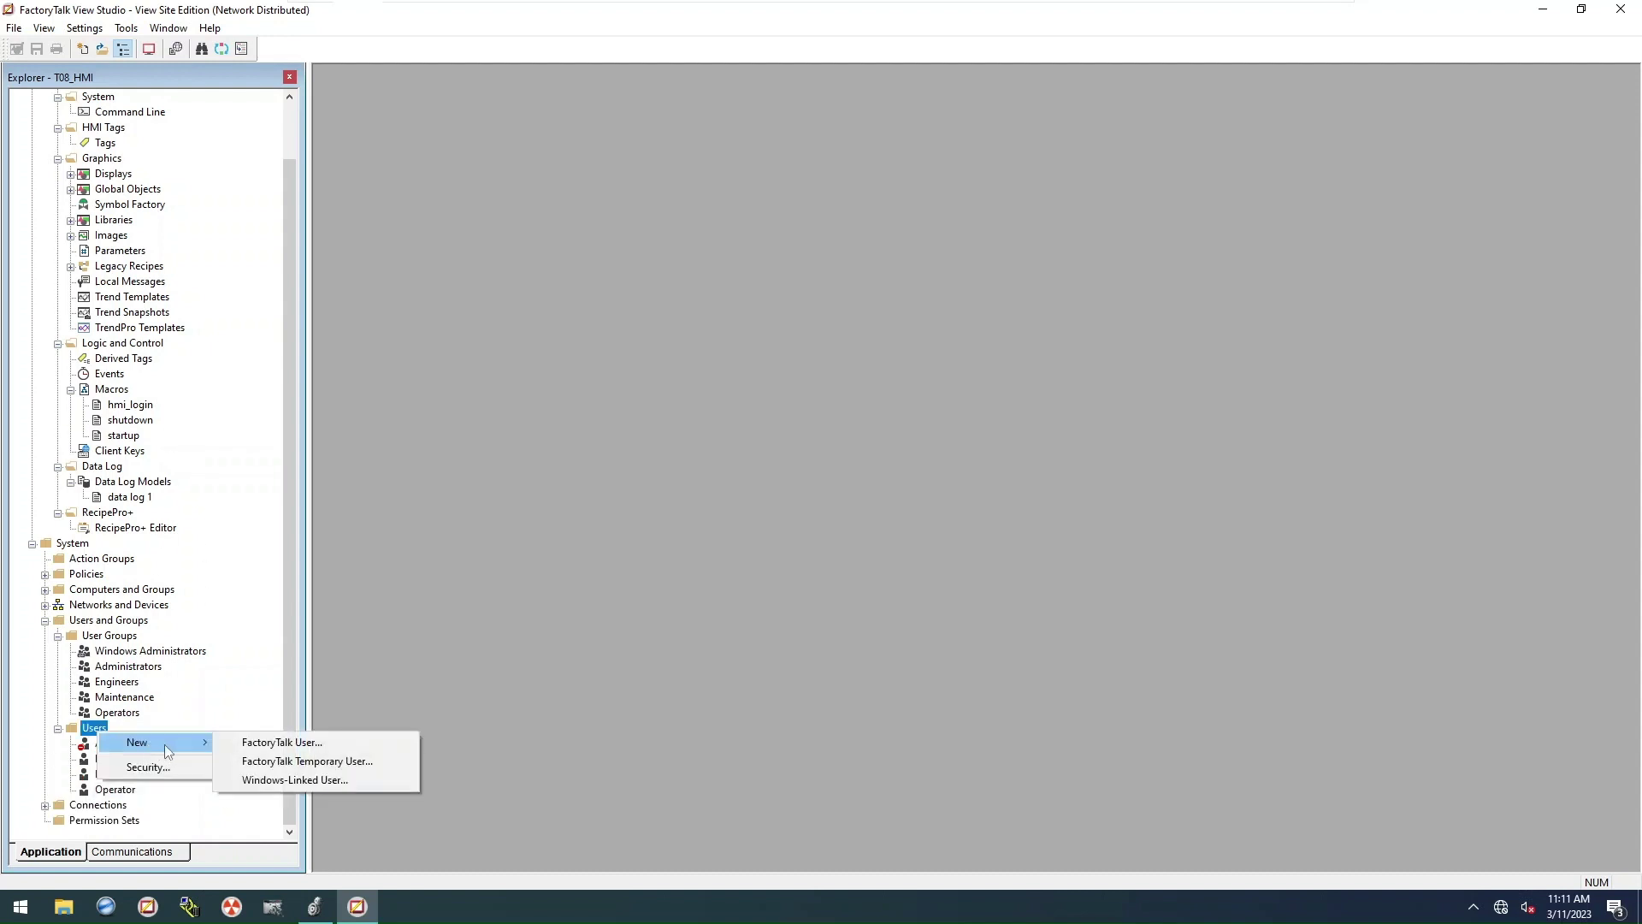
pyautogui.click(274, 744)
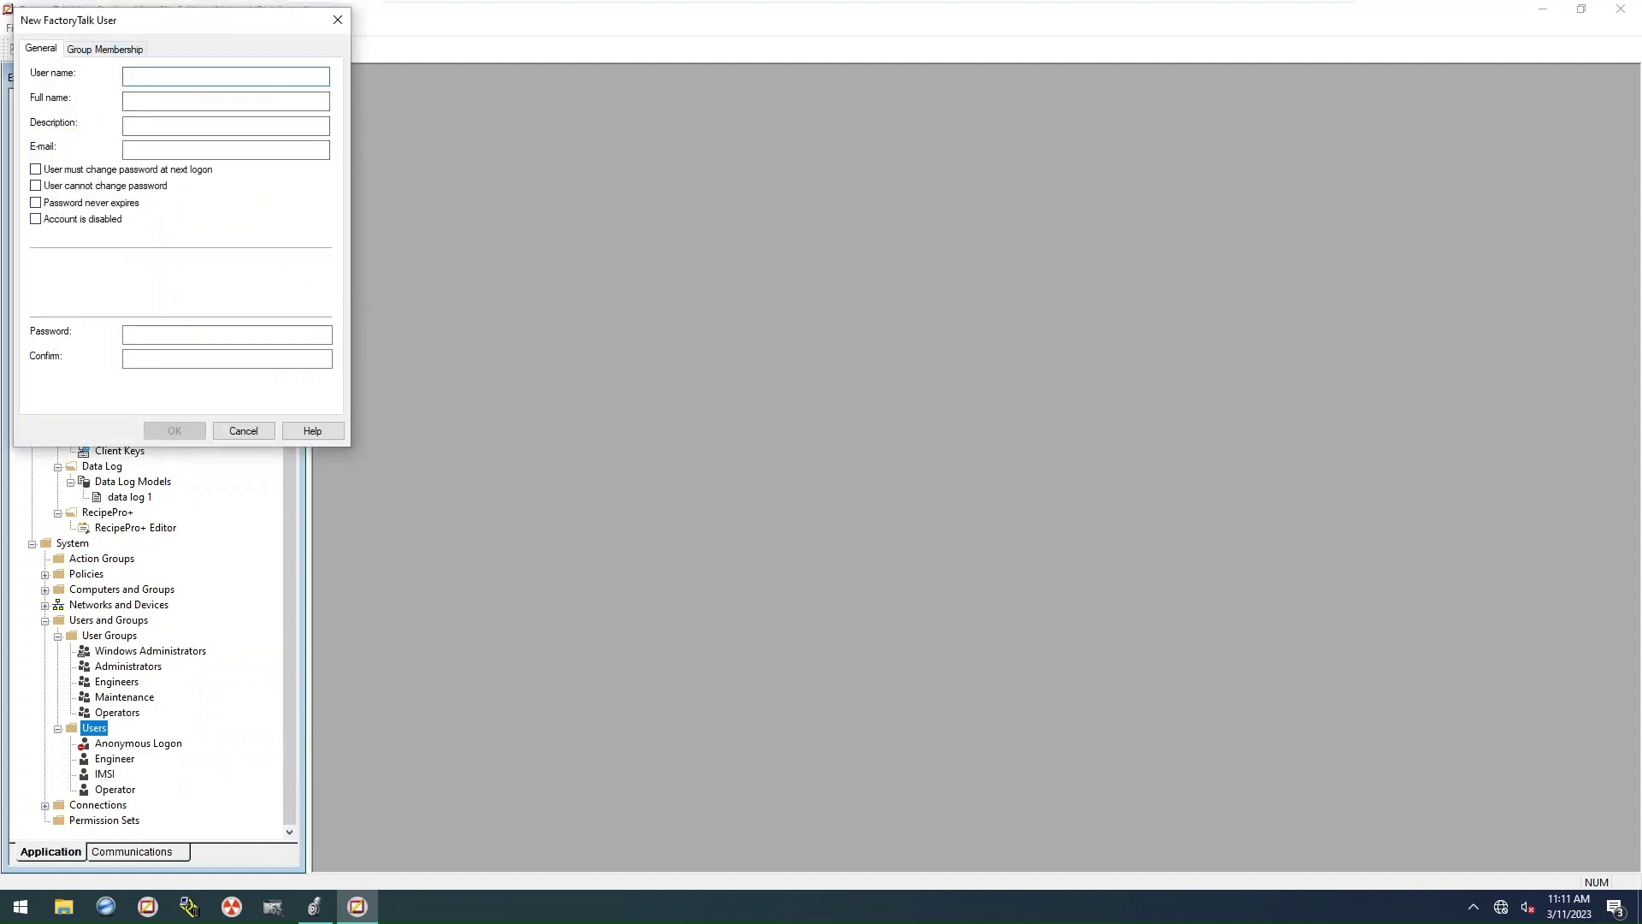
pyautogui.click(248, 431)
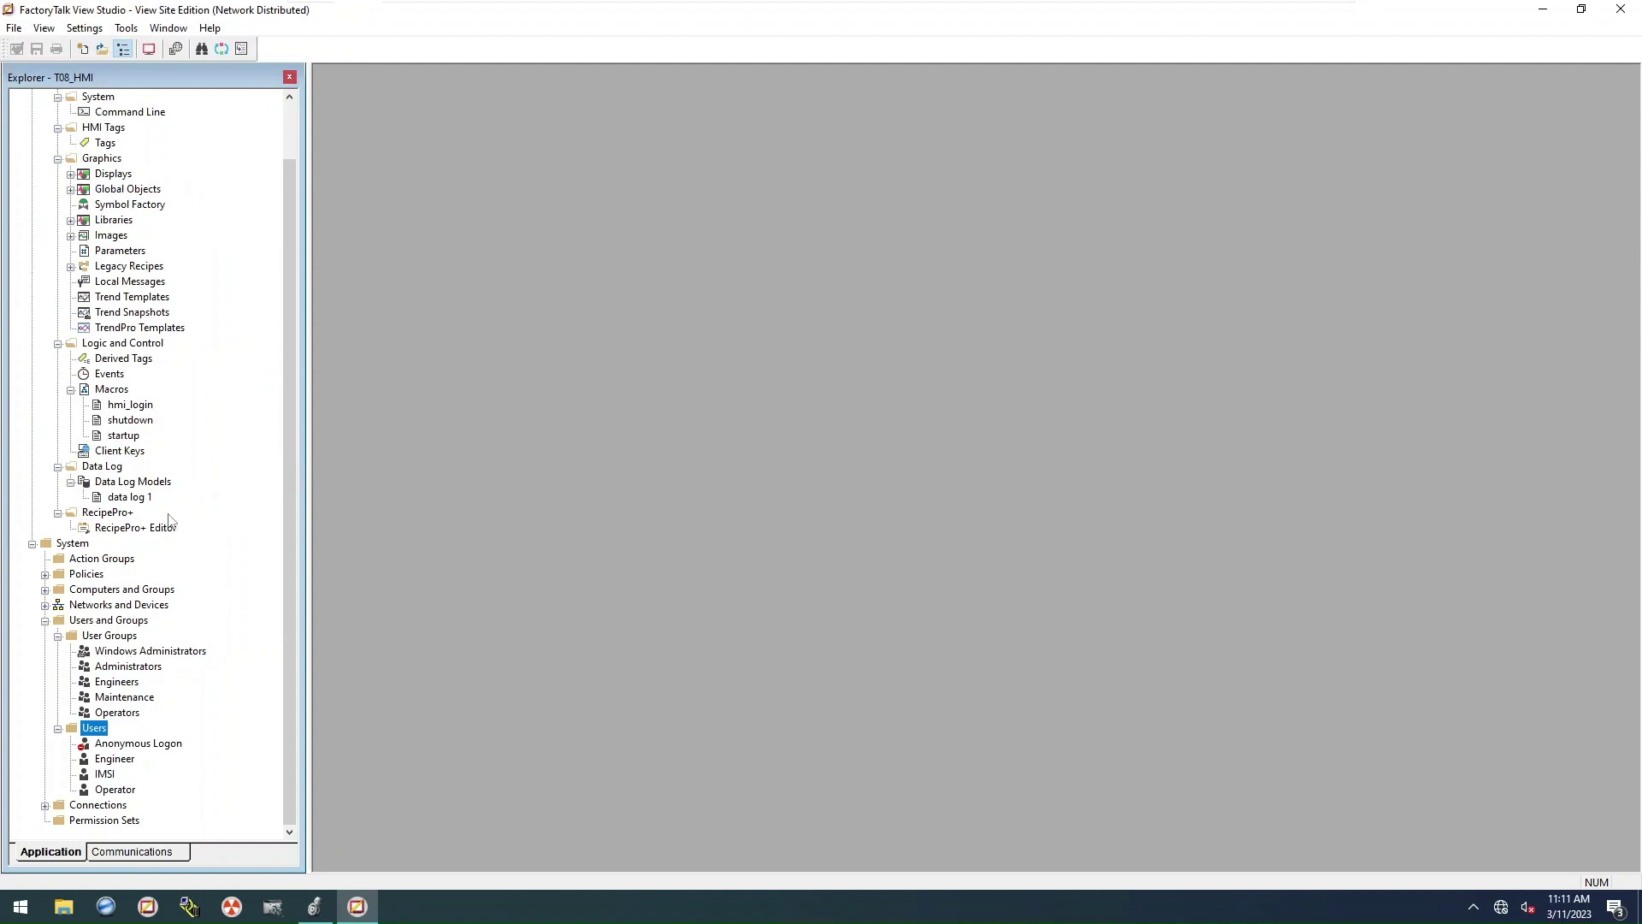
# Step: Add the Engineers group on All Computers to the security accounts in T08's Runtime Security
pyautogui.scroll(2, 174, 463)
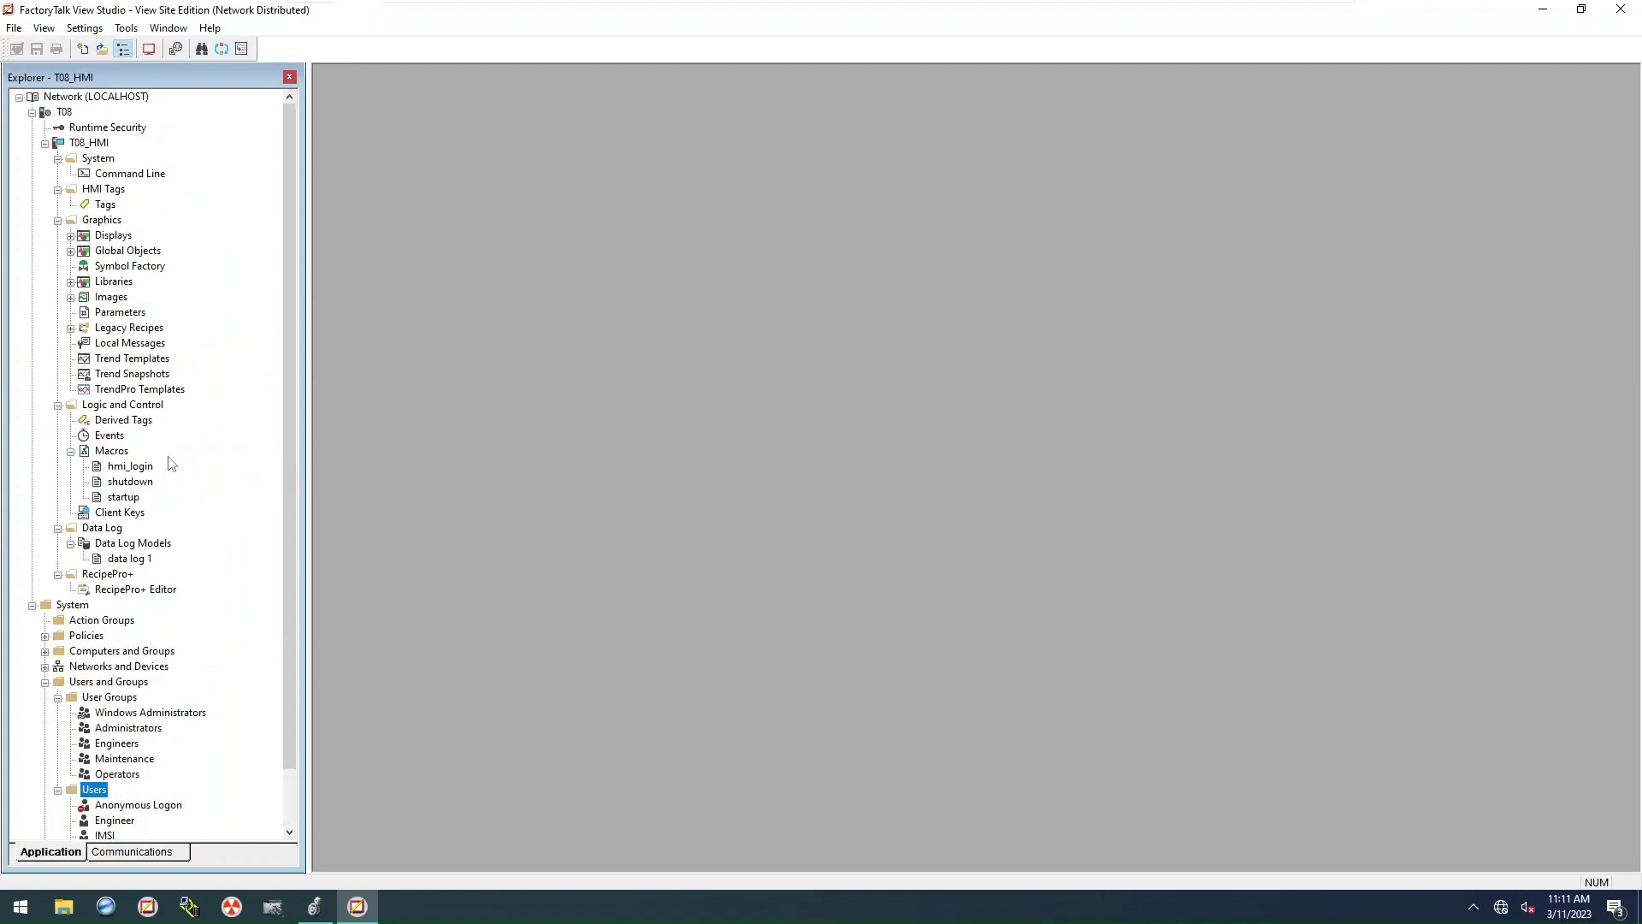
pyautogui.doubleClick(107, 127)
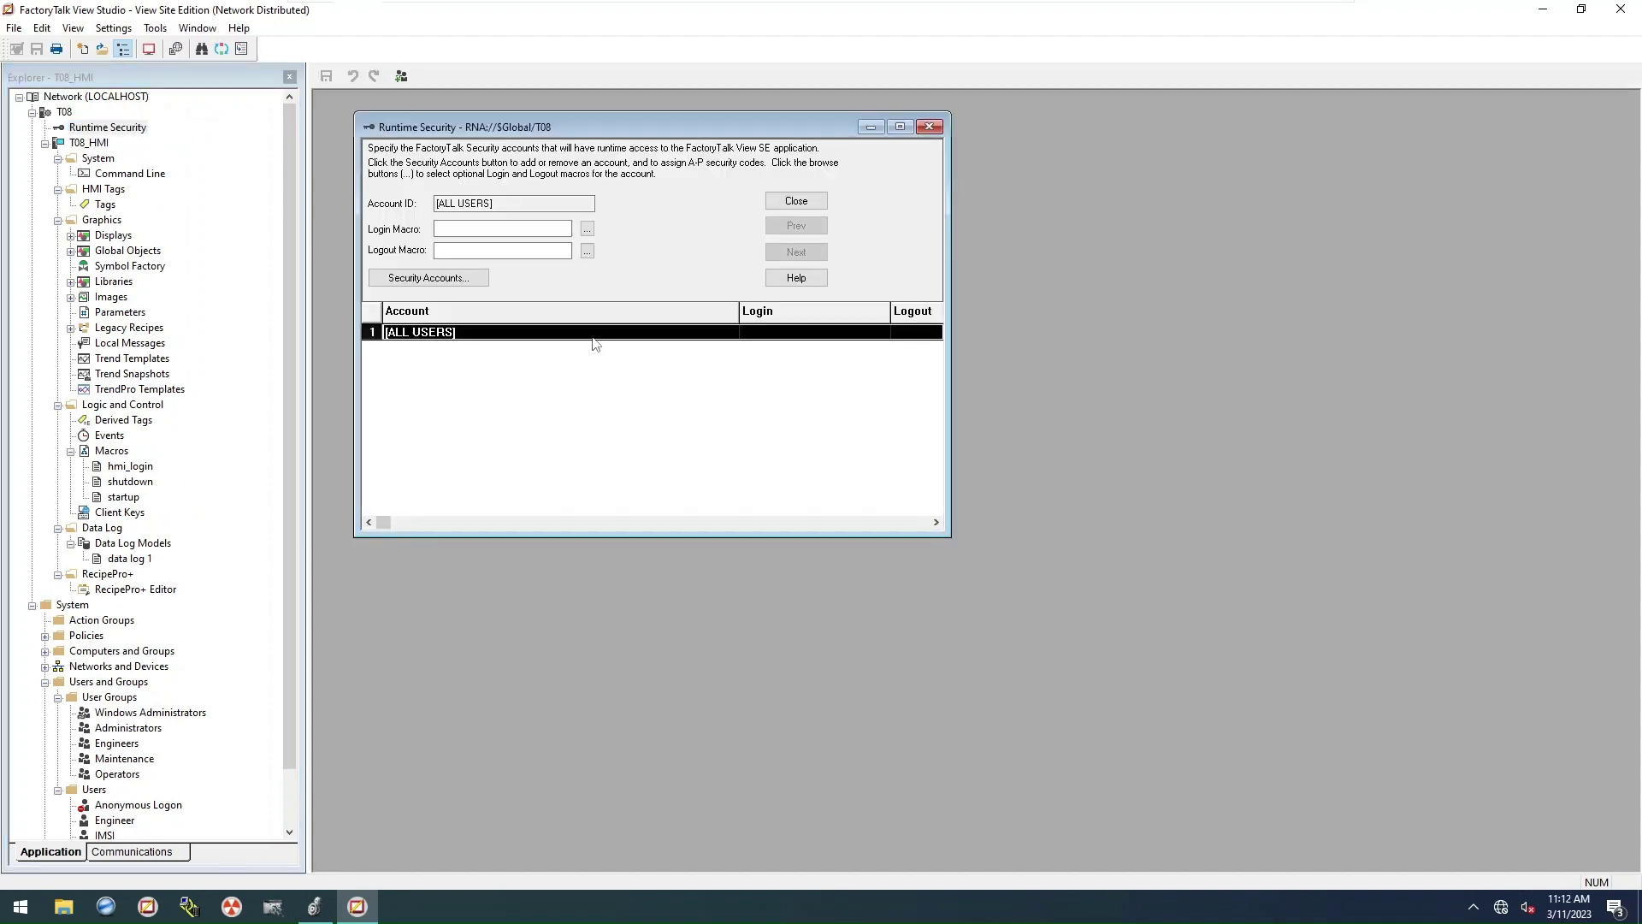
pyautogui.click(464, 282)
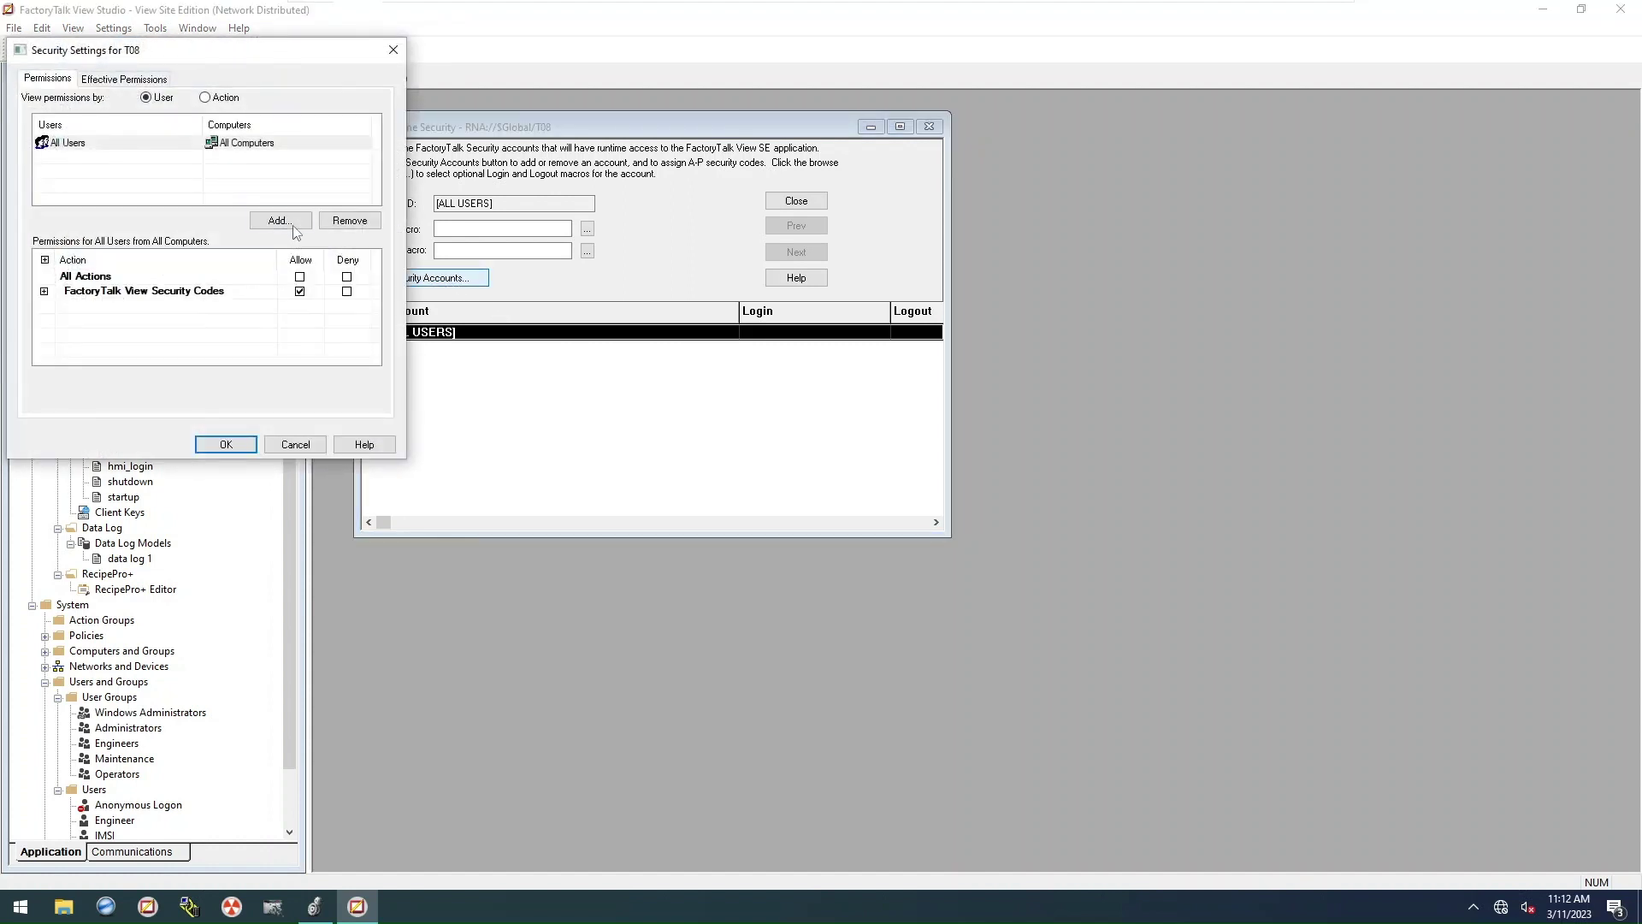
pyautogui.click(283, 221)
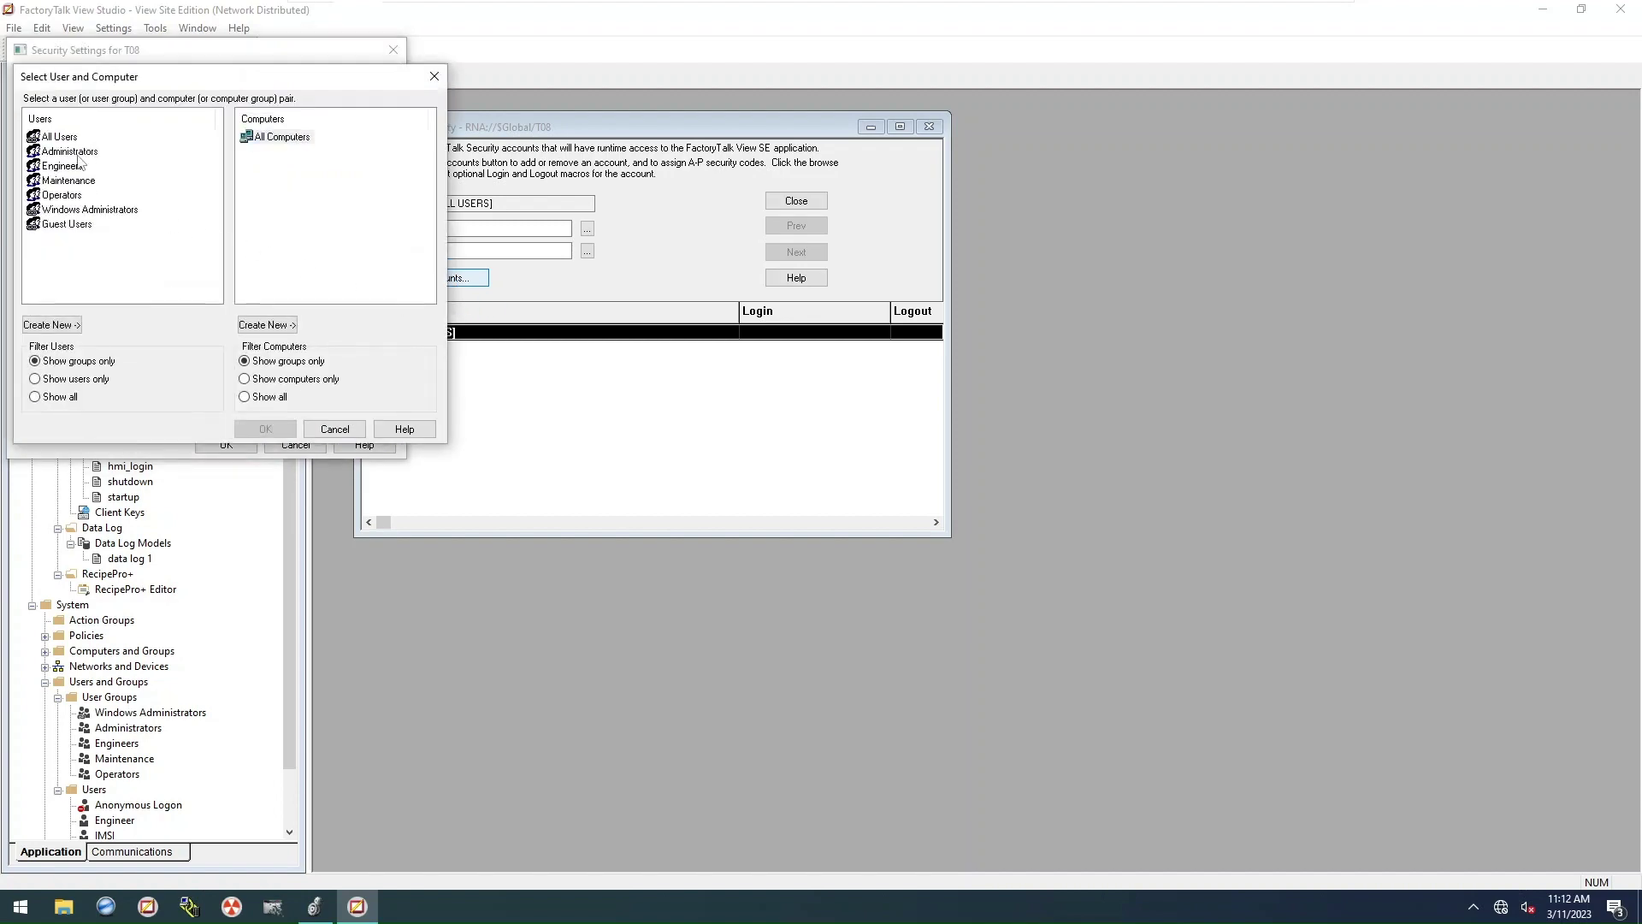
pyautogui.moveTo(226, 86); pyautogui.dragTo(258, 211)
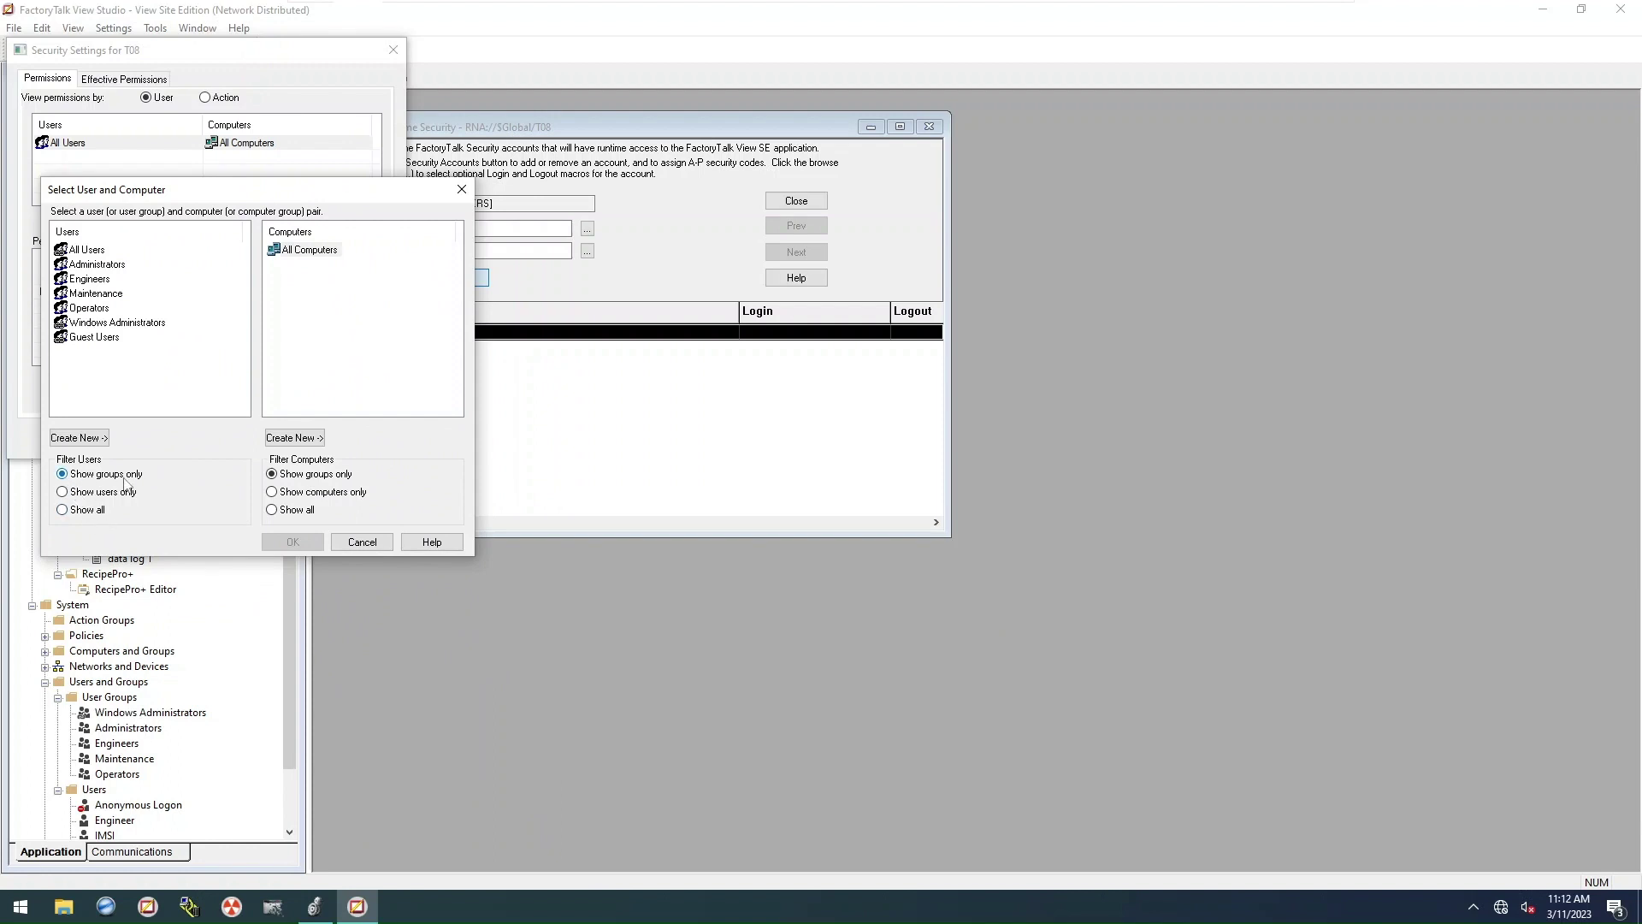
pyautogui.click(92, 280)
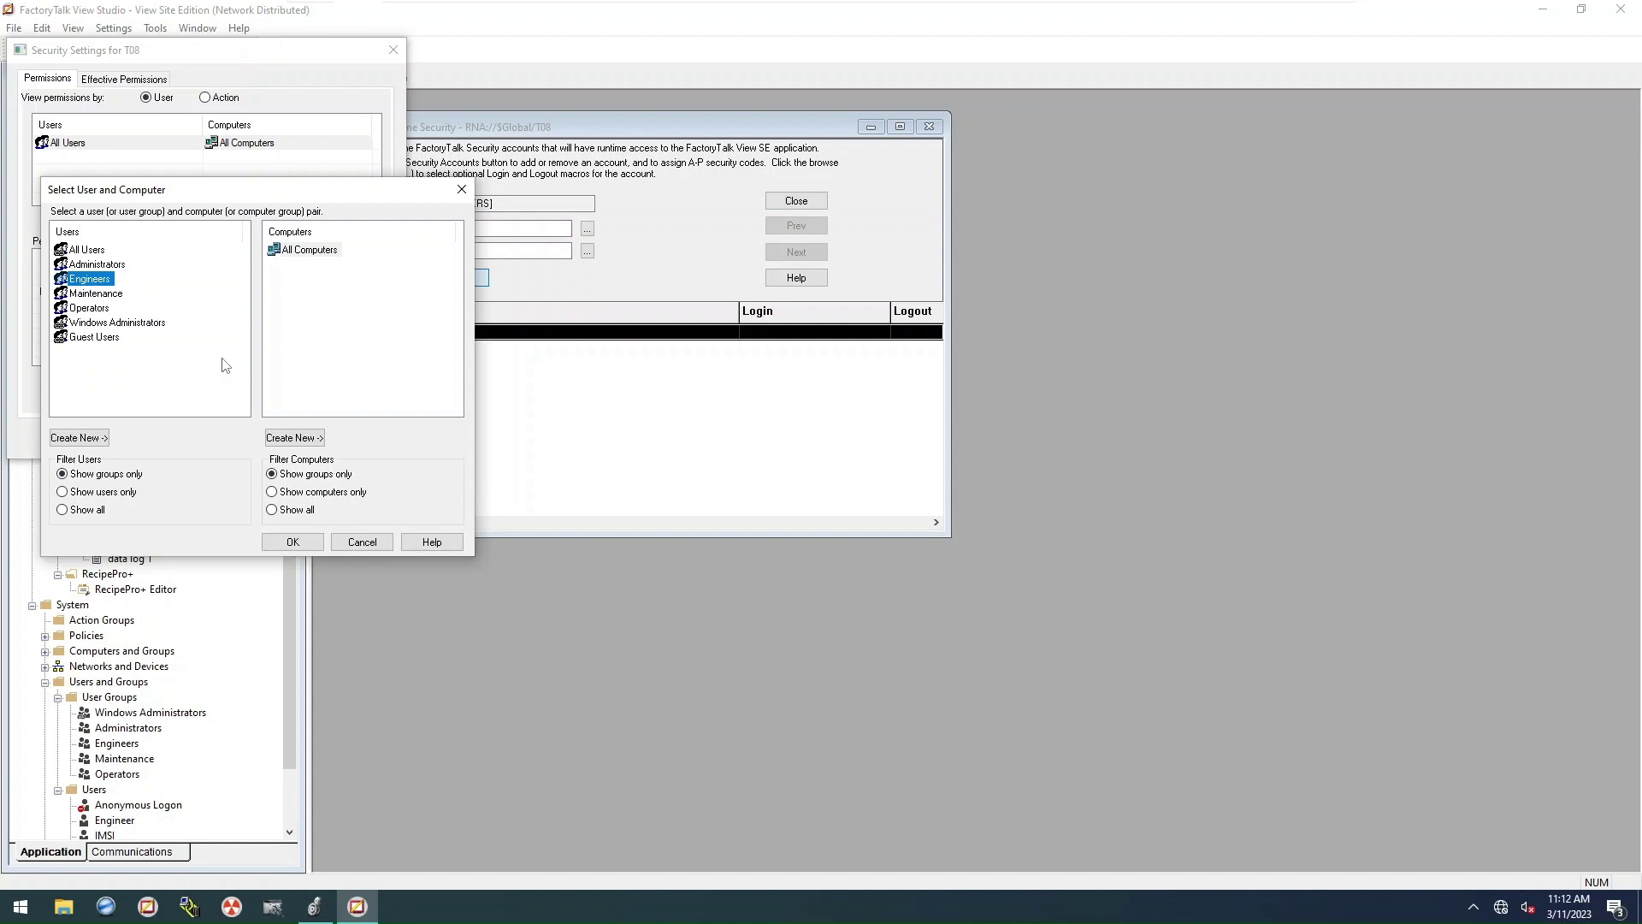
pyautogui.click(103, 309)
pyautogui.click(99, 281)
pyautogui.click(275, 539)
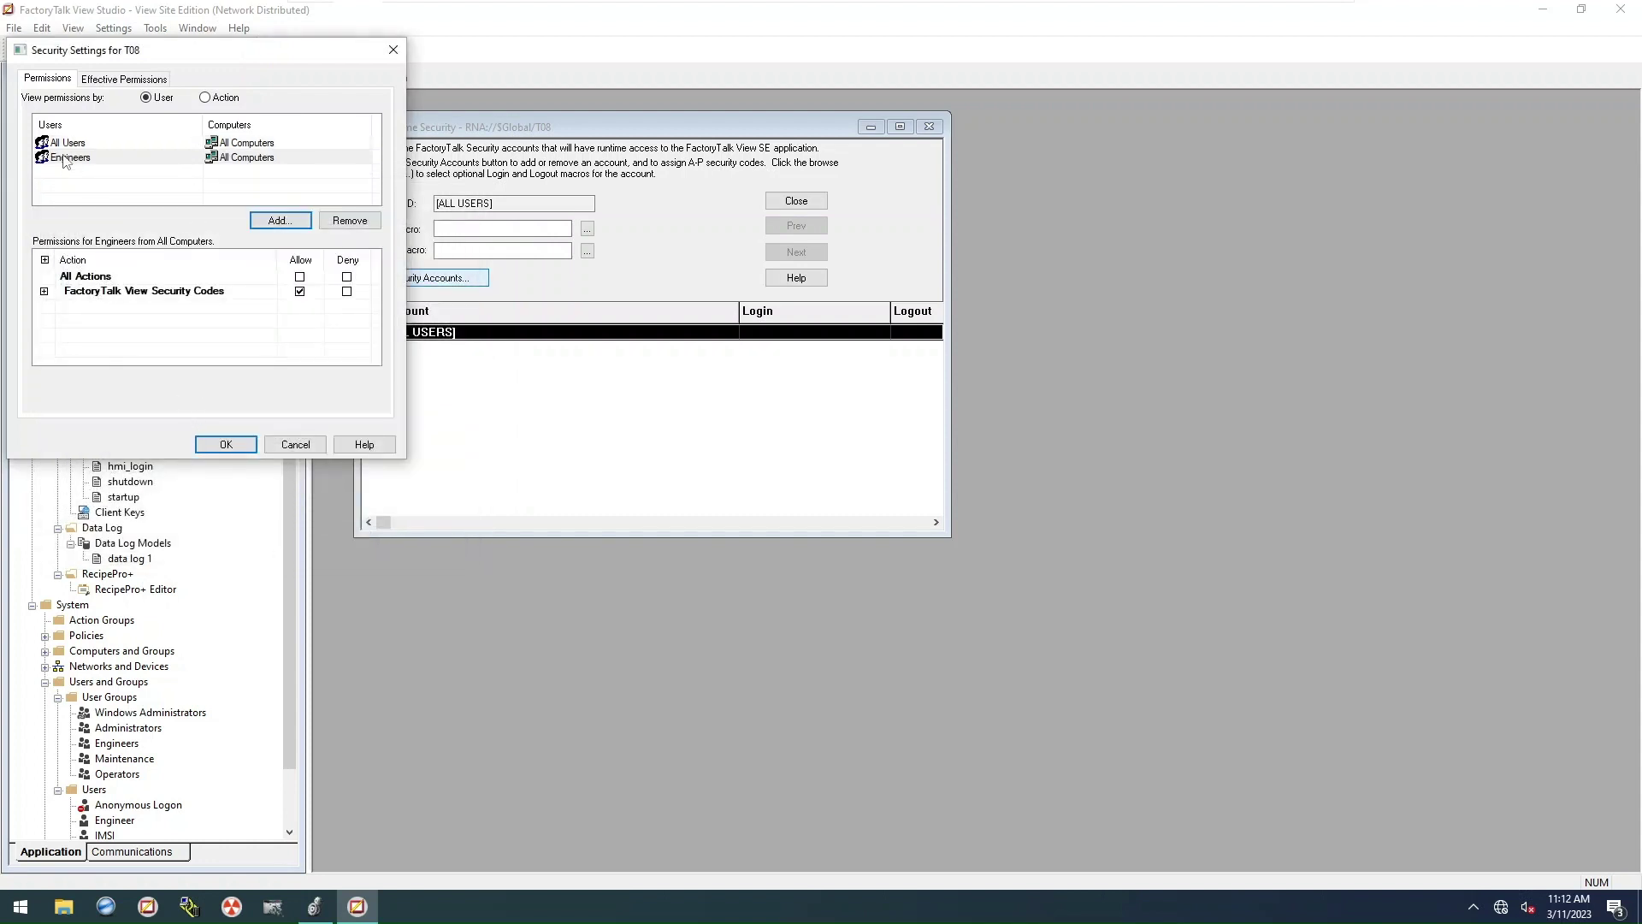
# Step: Remove the Allow permission for FactoryTalk View Security Codes A and B from the Engineers group and apply the security settings
pyautogui.click(44, 292)
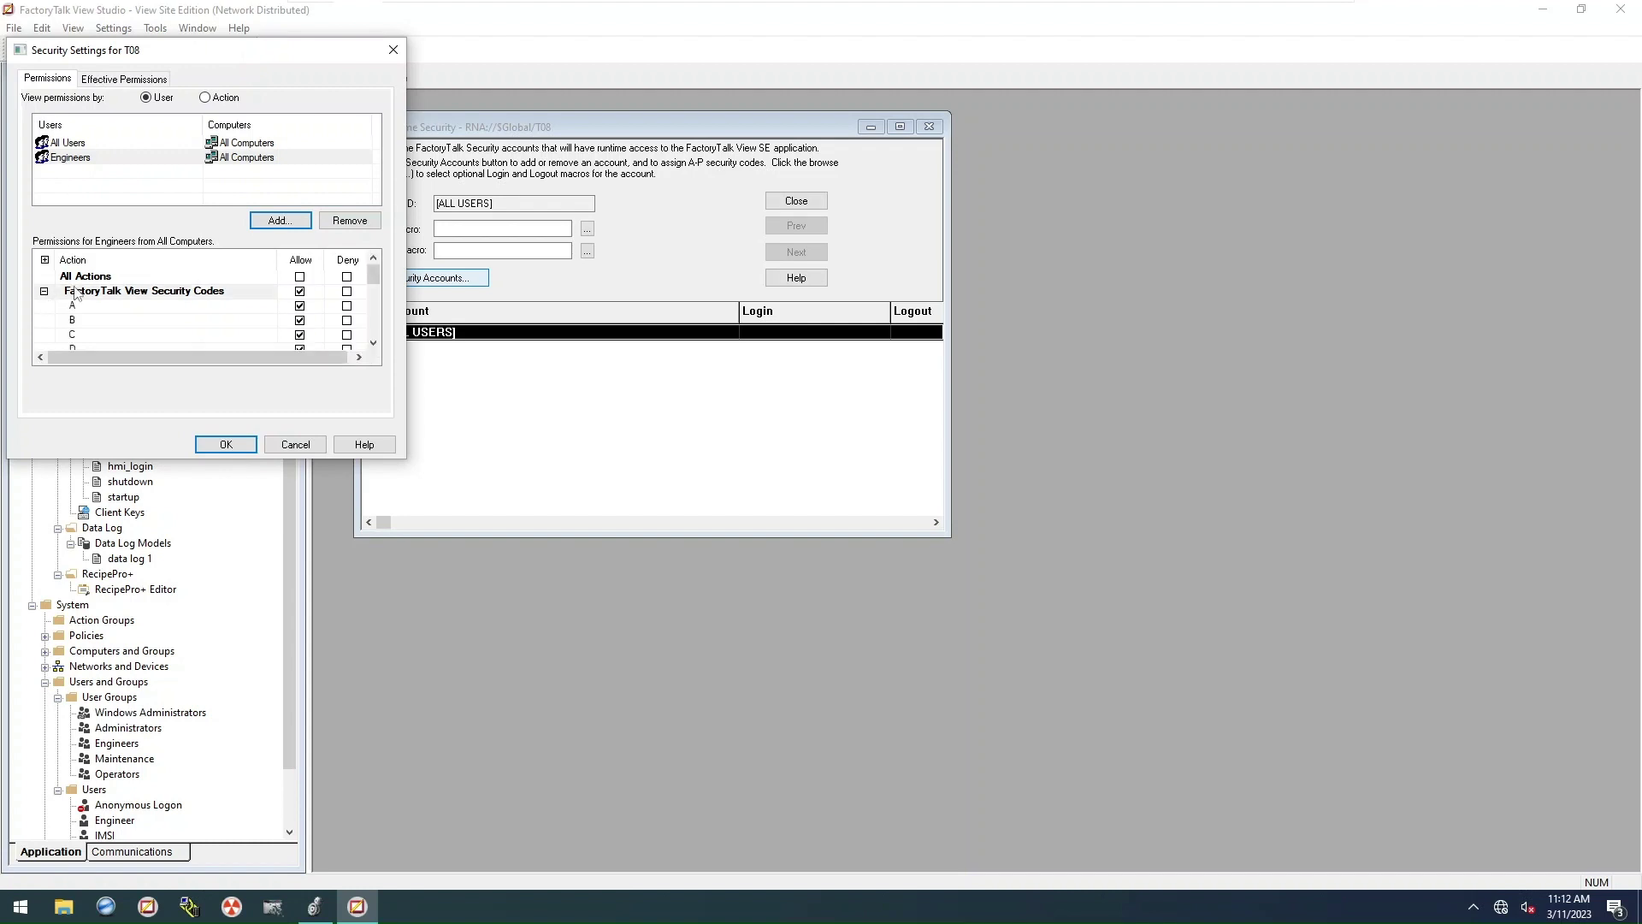
pyautogui.scroll(-1, 189, 295)
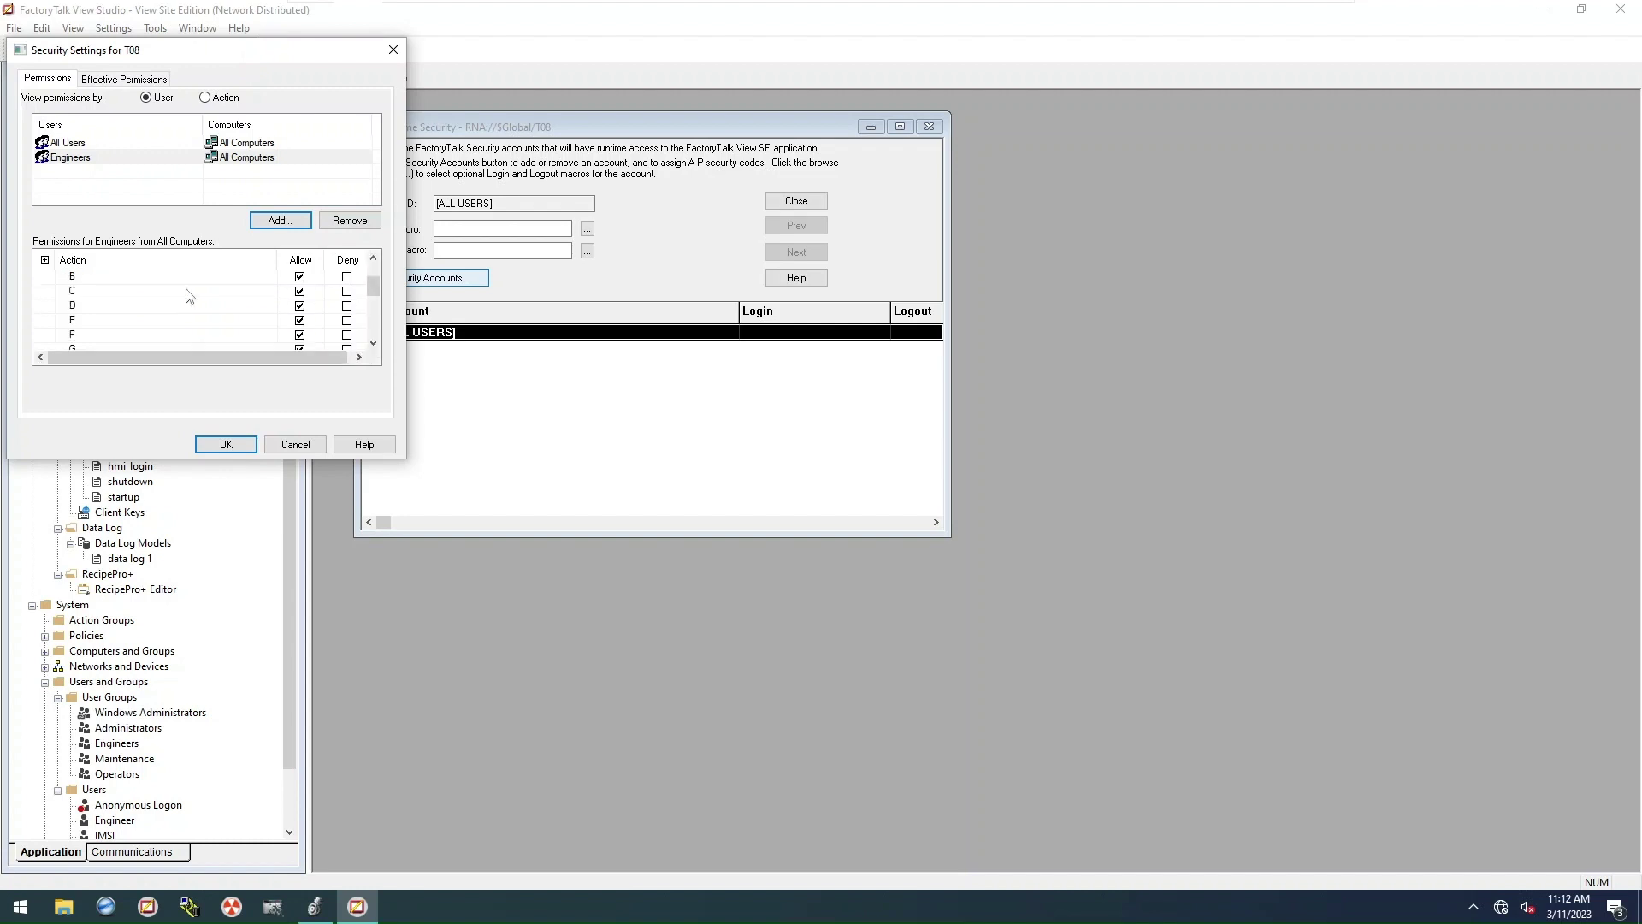
pyautogui.scroll(1, 189, 295)
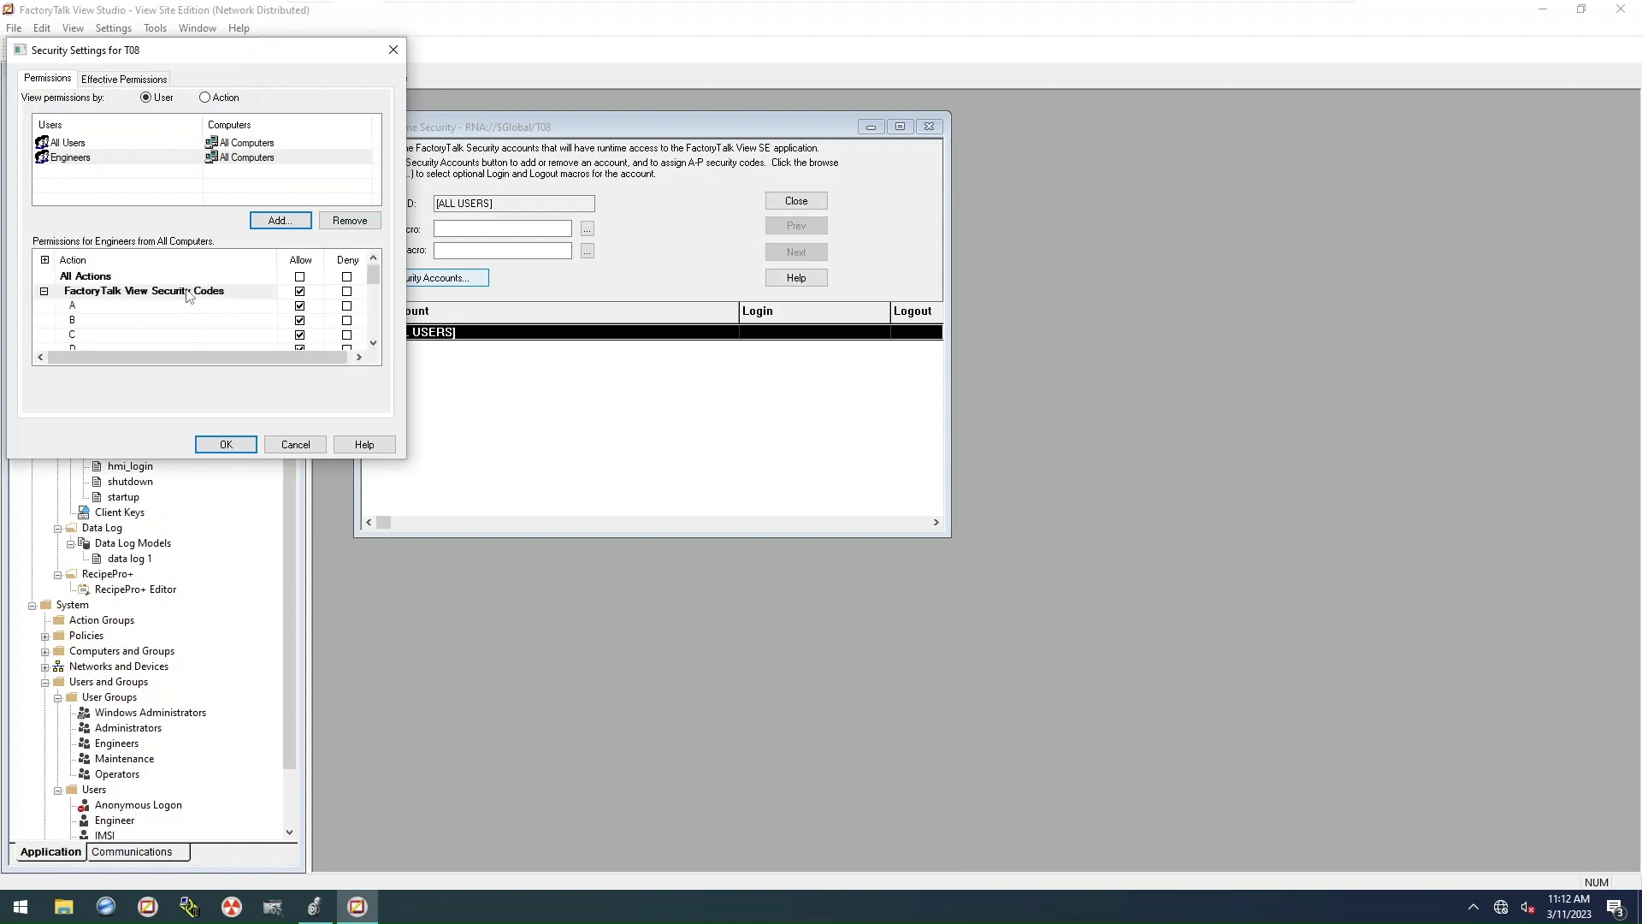
pyautogui.click(300, 308)
pyautogui.click(299, 321)
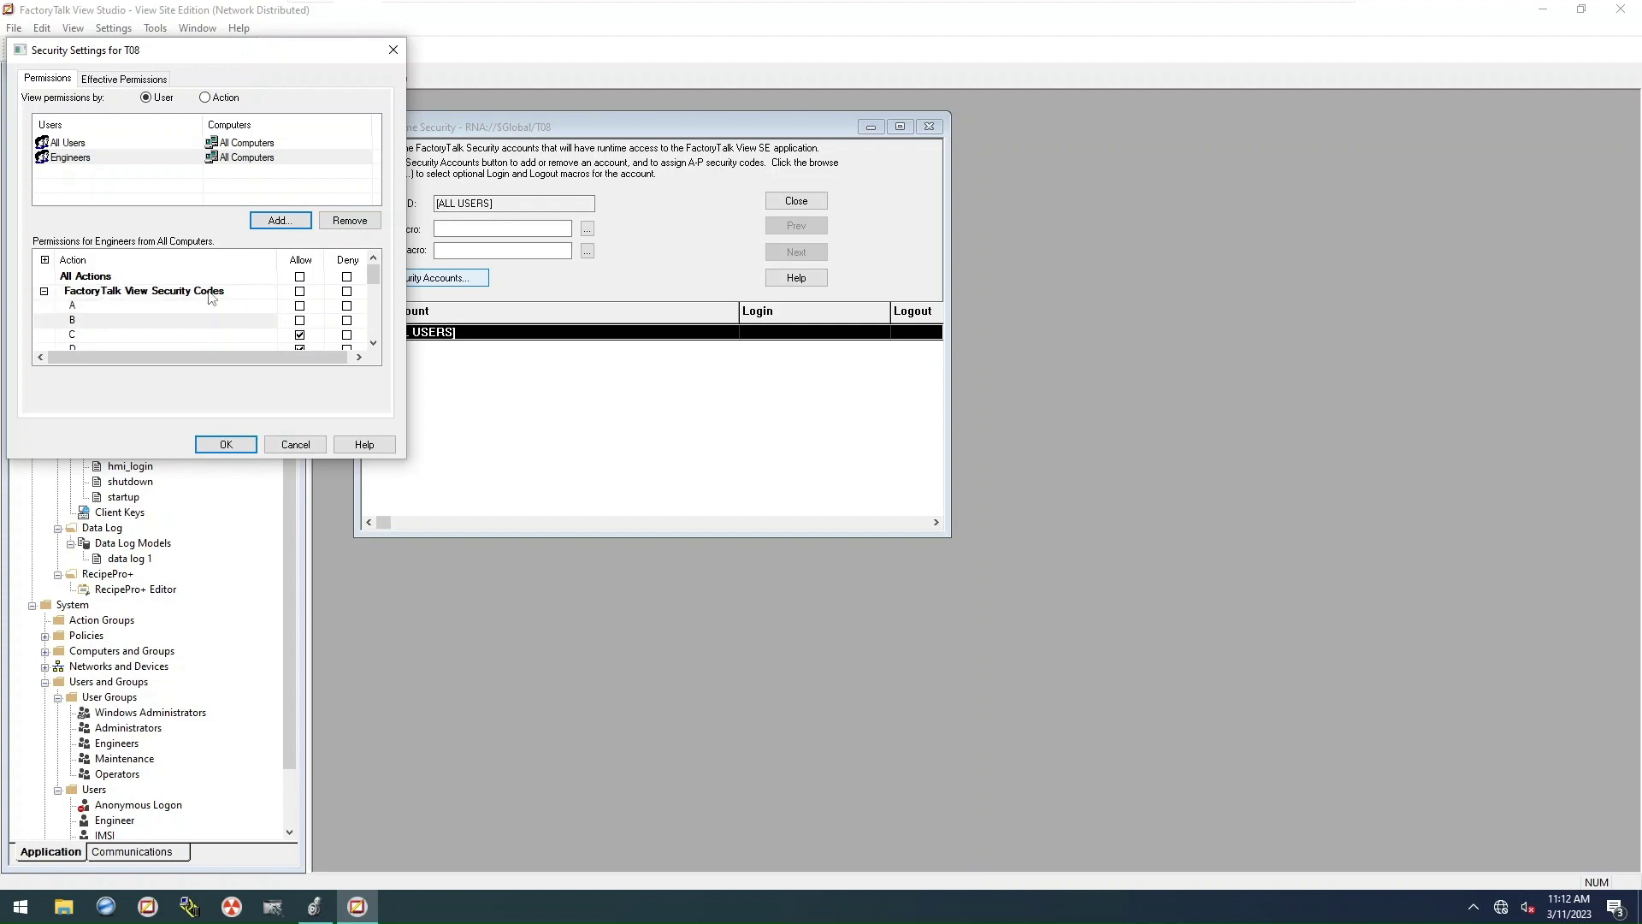
pyautogui.scroll(-1, 209, 296)
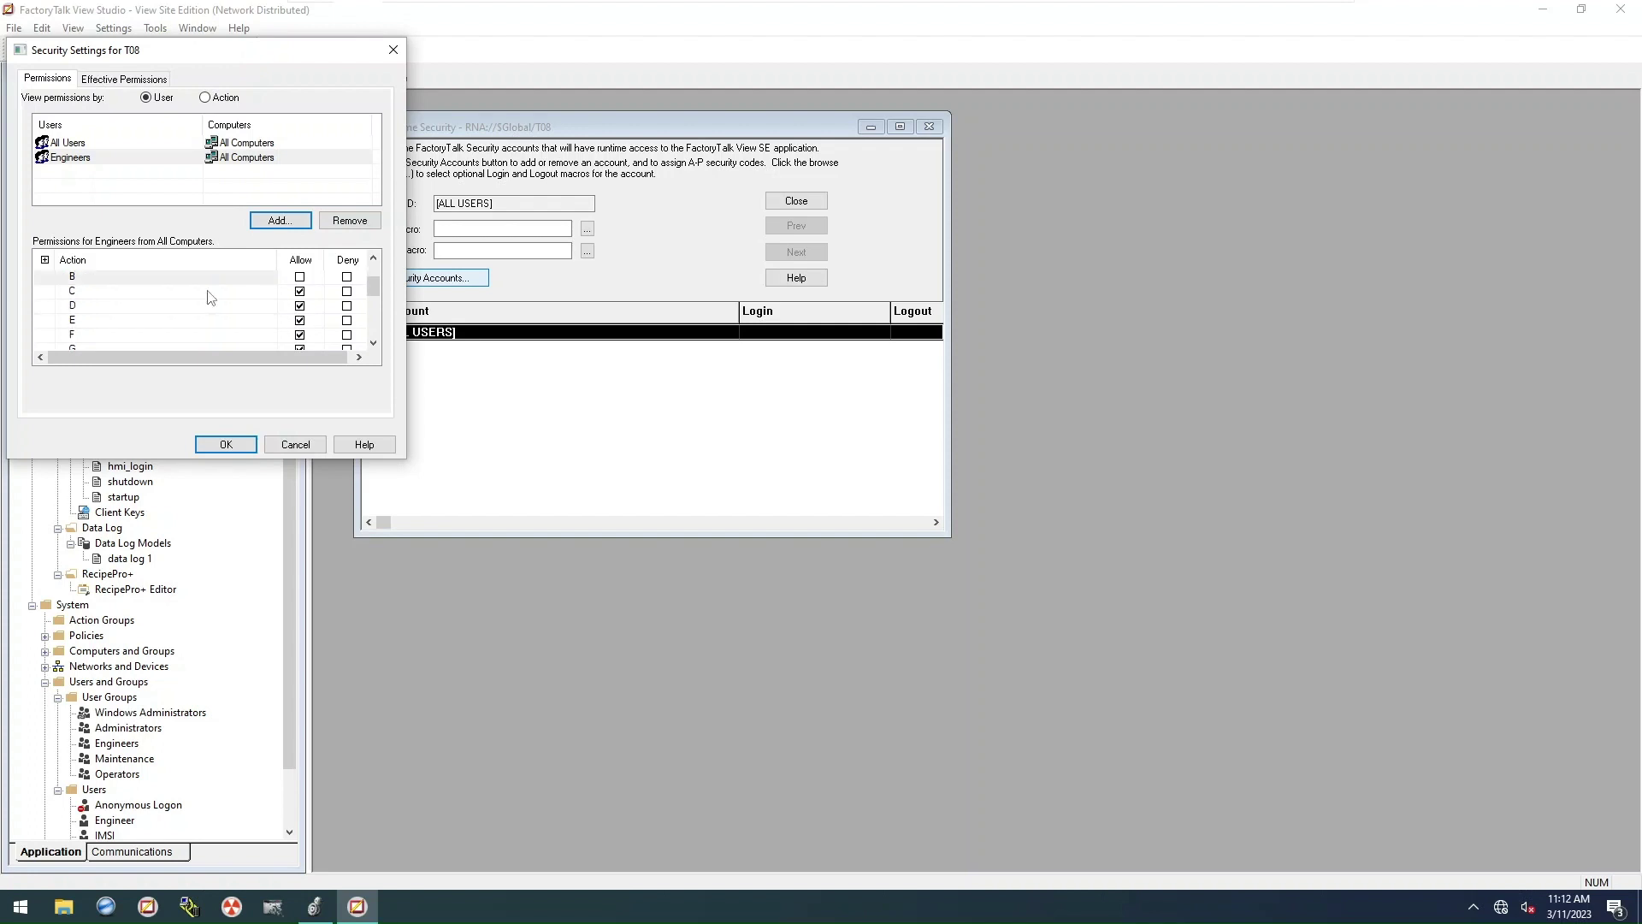
pyautogui.scroll(1, 210, 295)
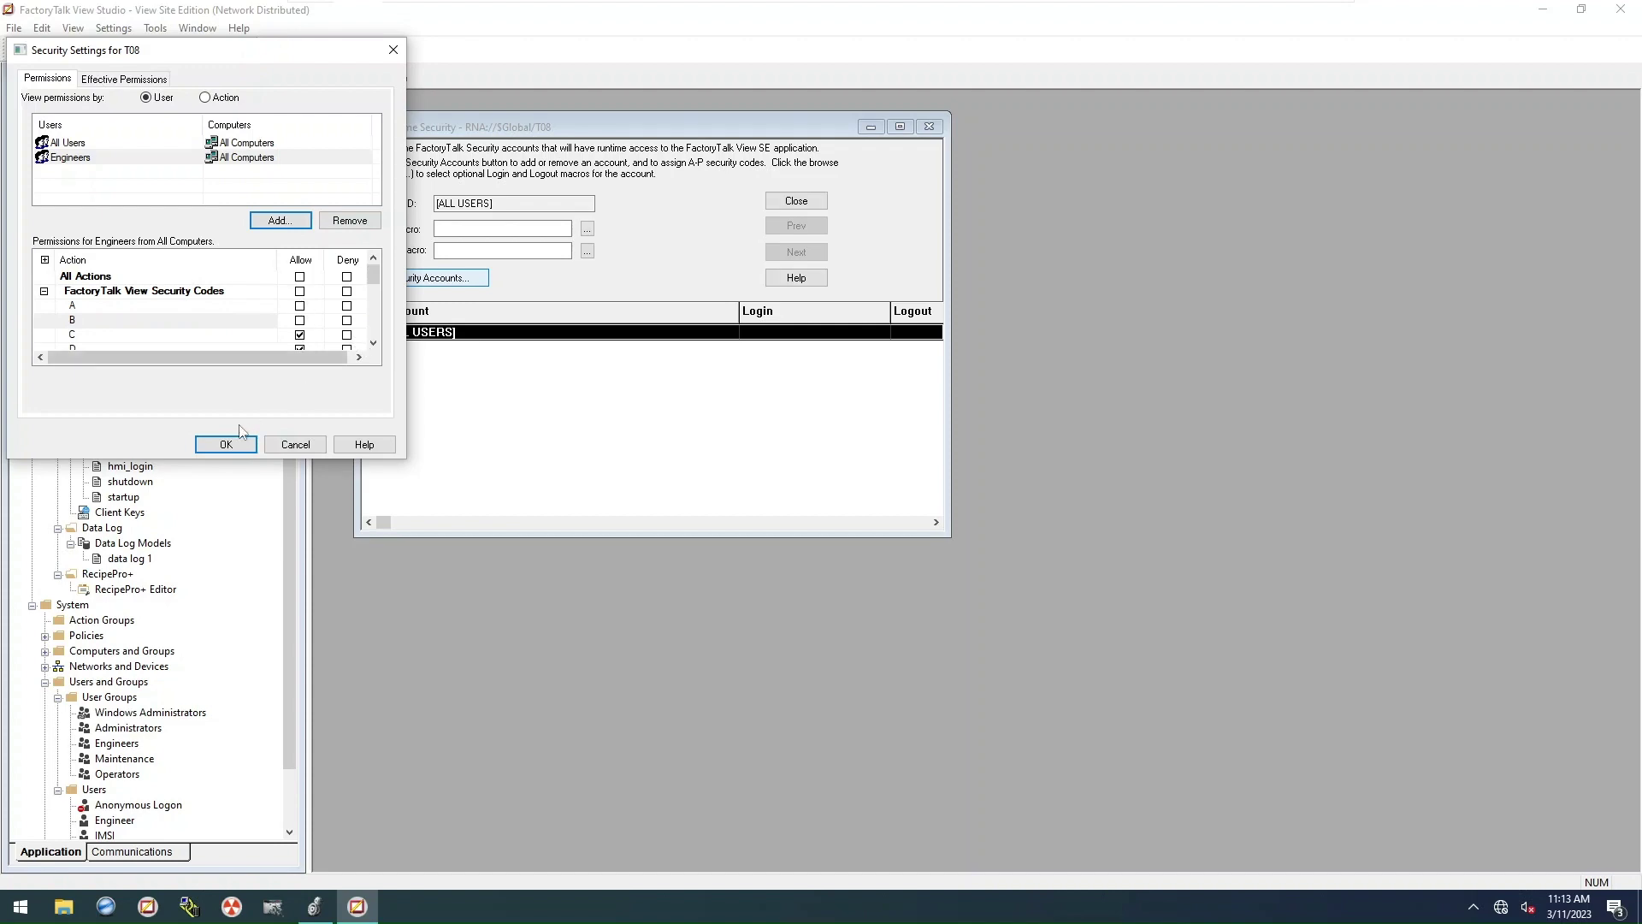
pyautogui.click(226, 444)
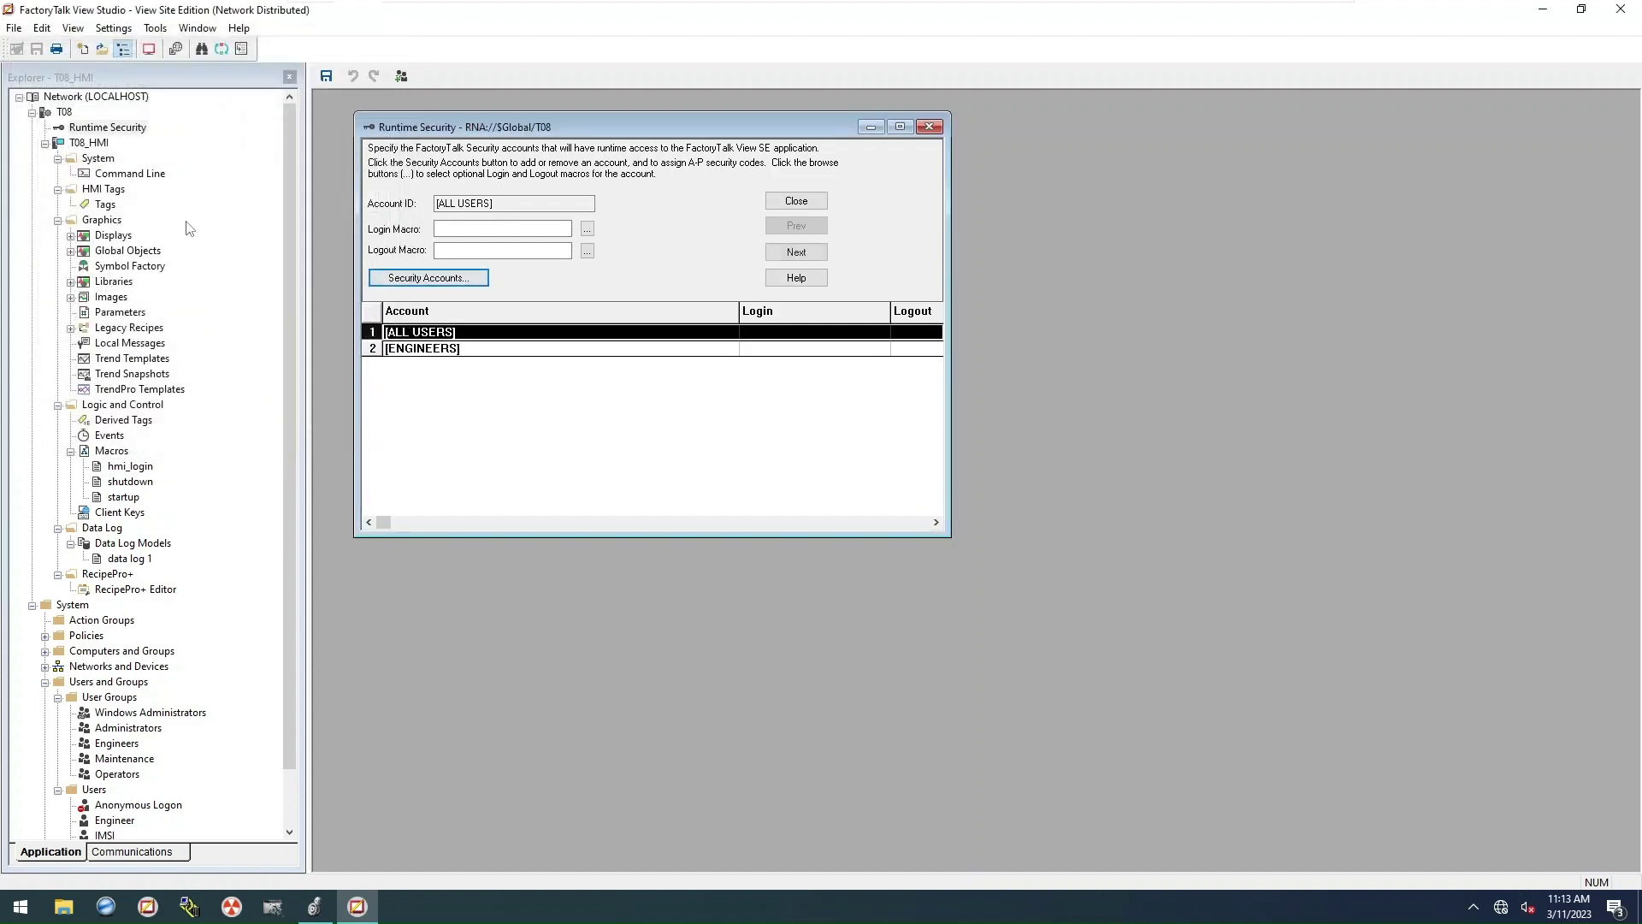
# Step: Add the Operators group on All Computers to T08's runtime security accounts
pyautogui.click(395, 278)
pyautogui.click(278, 221)
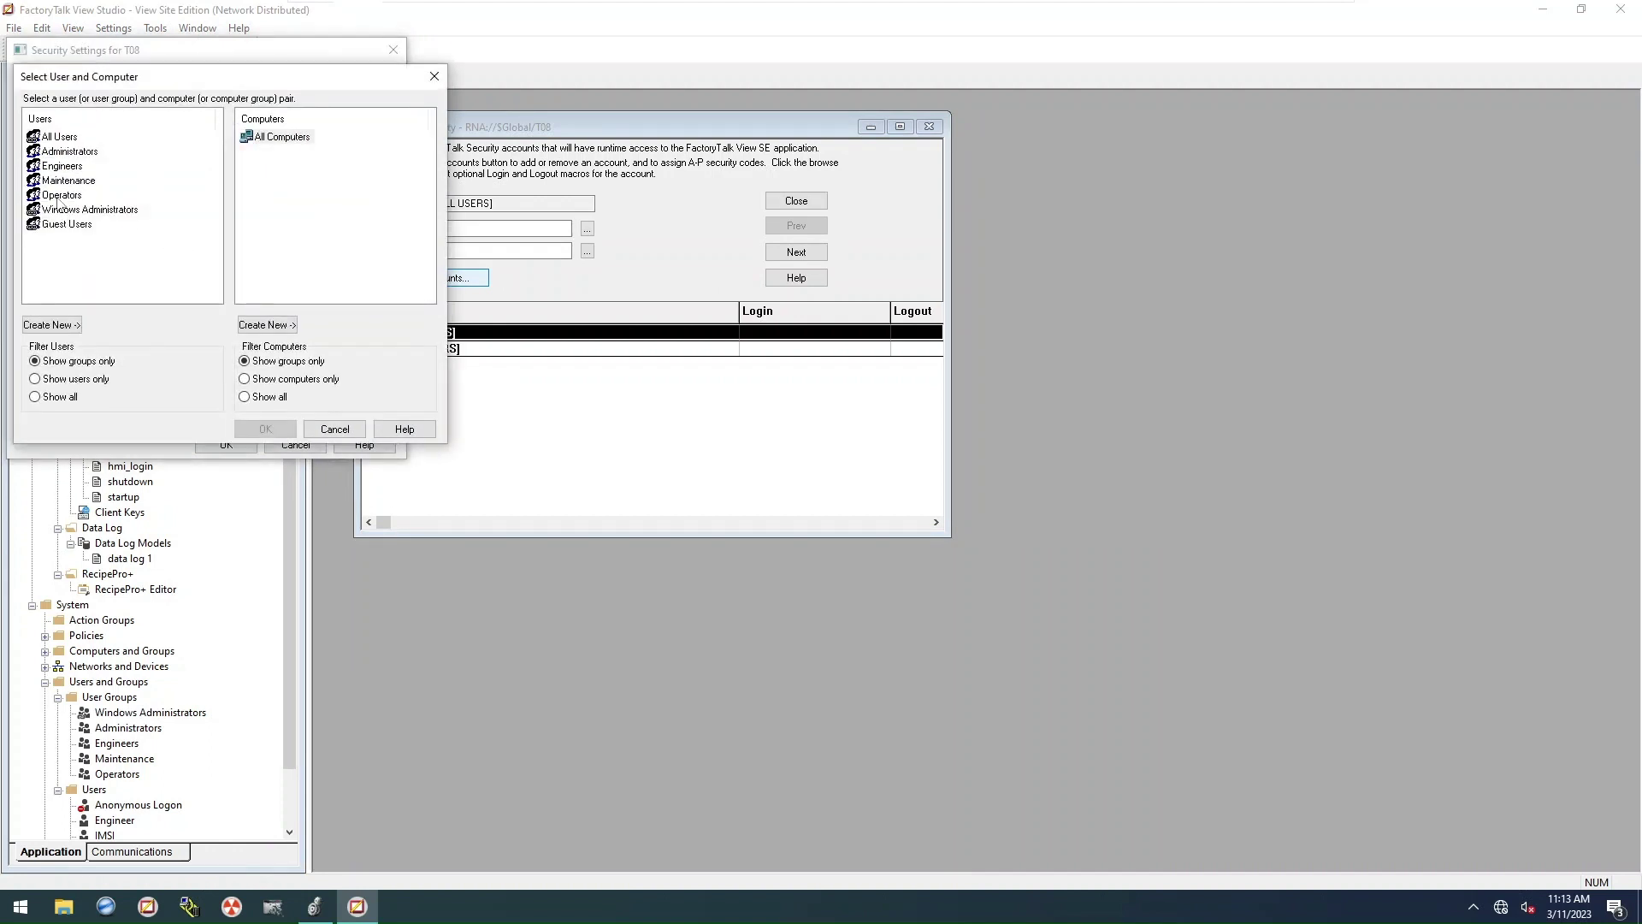
pyautogui.click(57, 197)
pyautogui.click(265, 429)
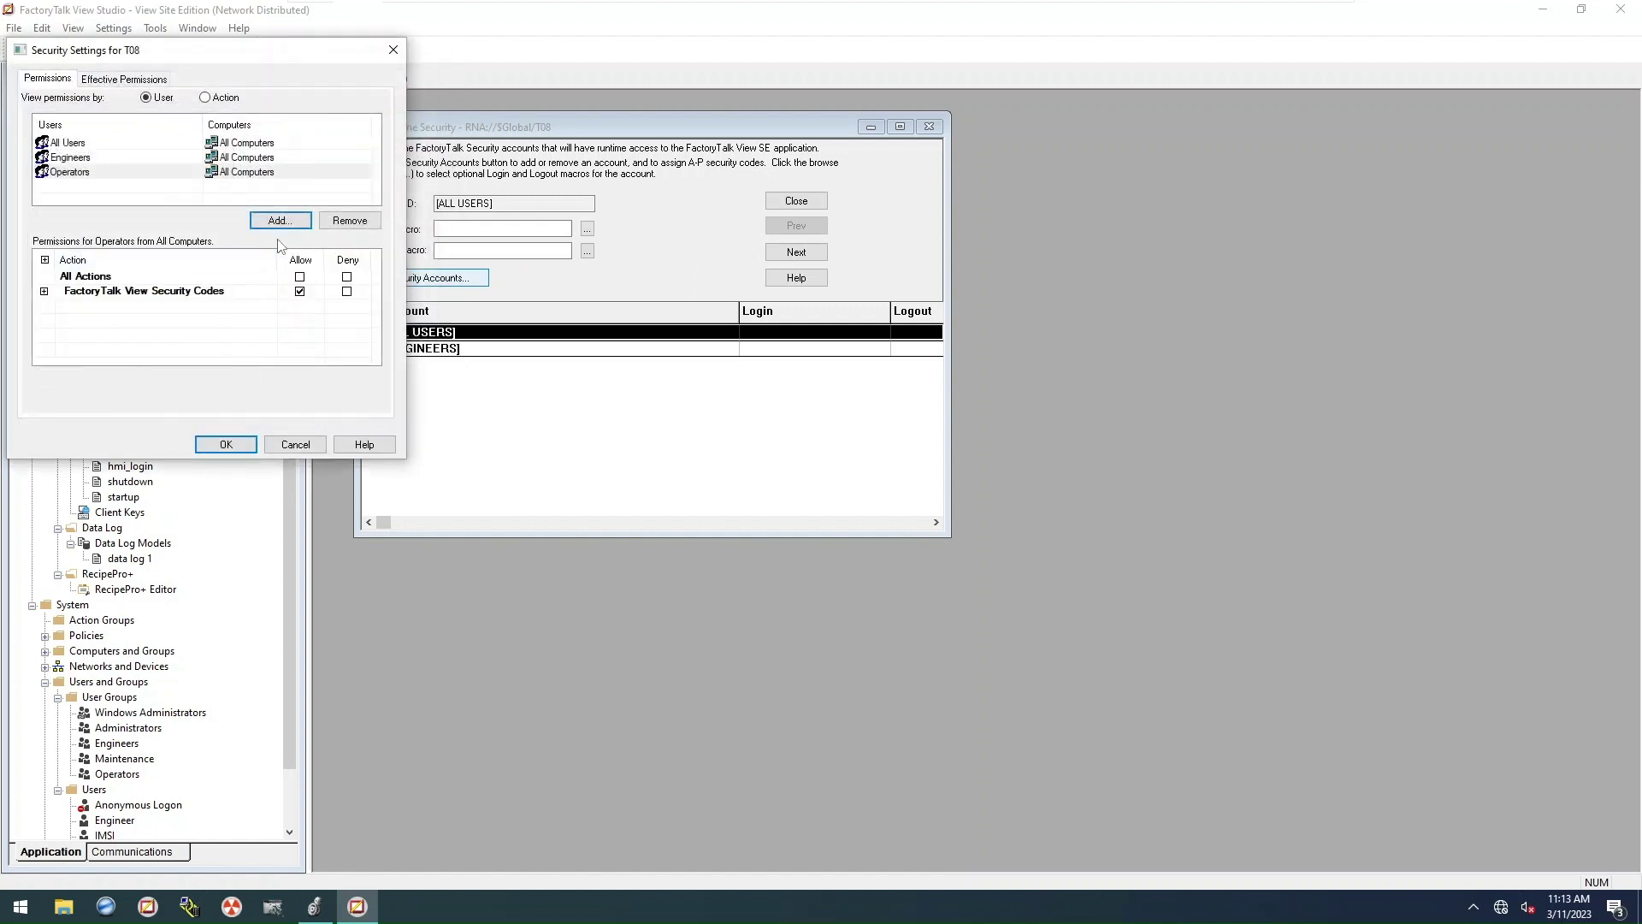
# Step: Remove the Allow permission for FactoryTalk View Security Codes A through H from the Operators group and apply the security settings
pyautogui.click(44, 292)
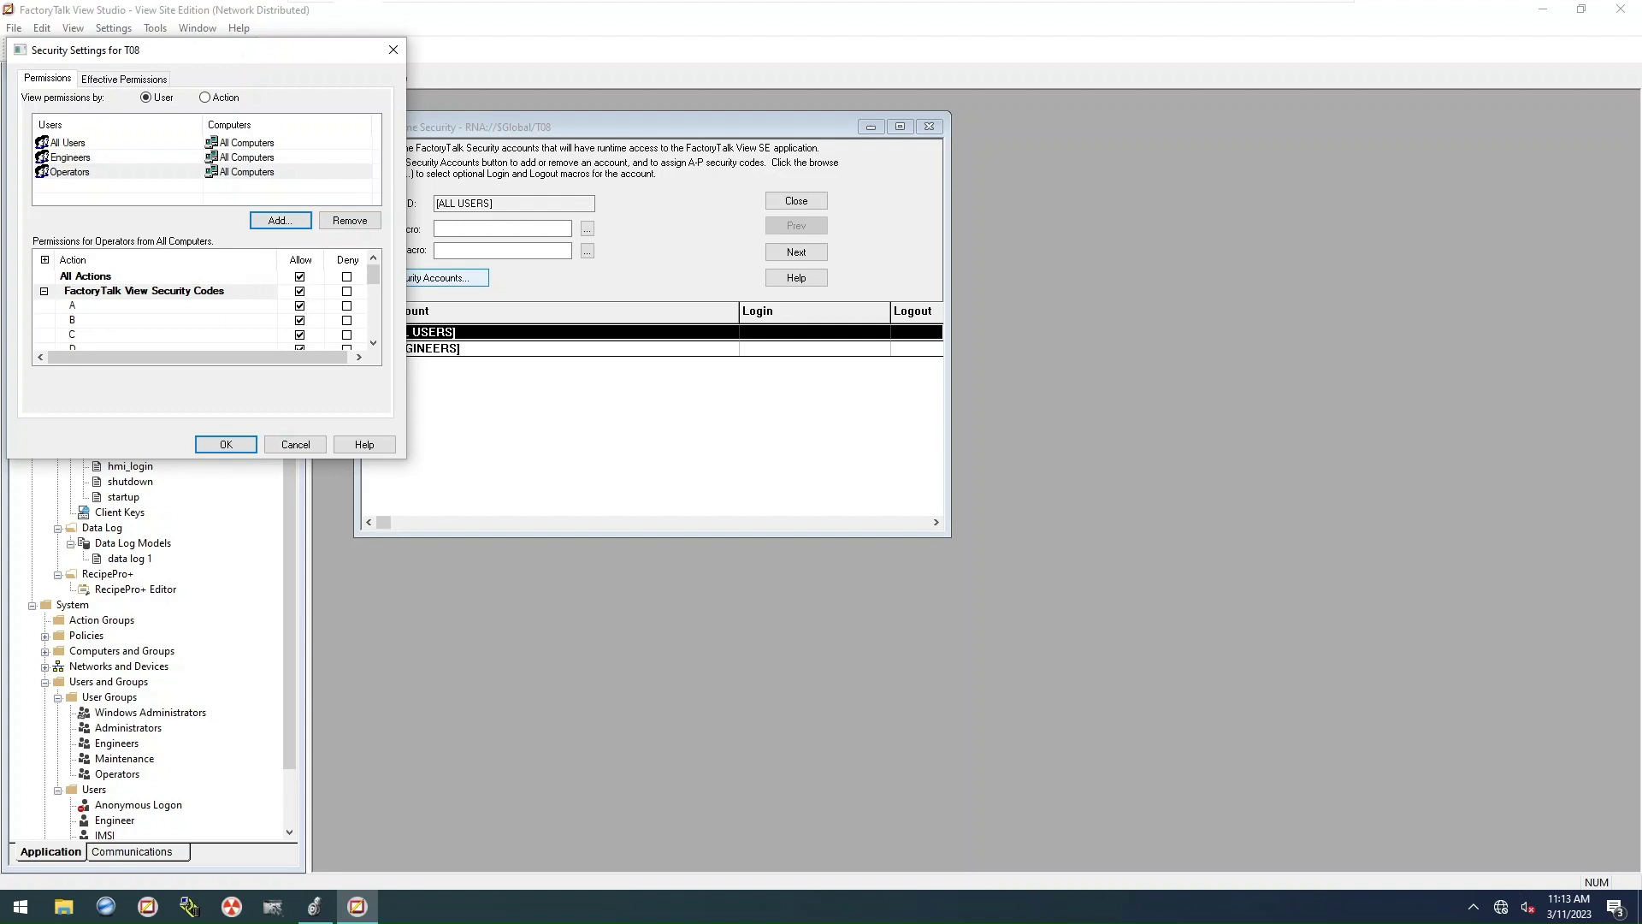
pyautogui.click(300, 306)
pyautogui.click(300, 320)
pyautogui.click(300, 334)
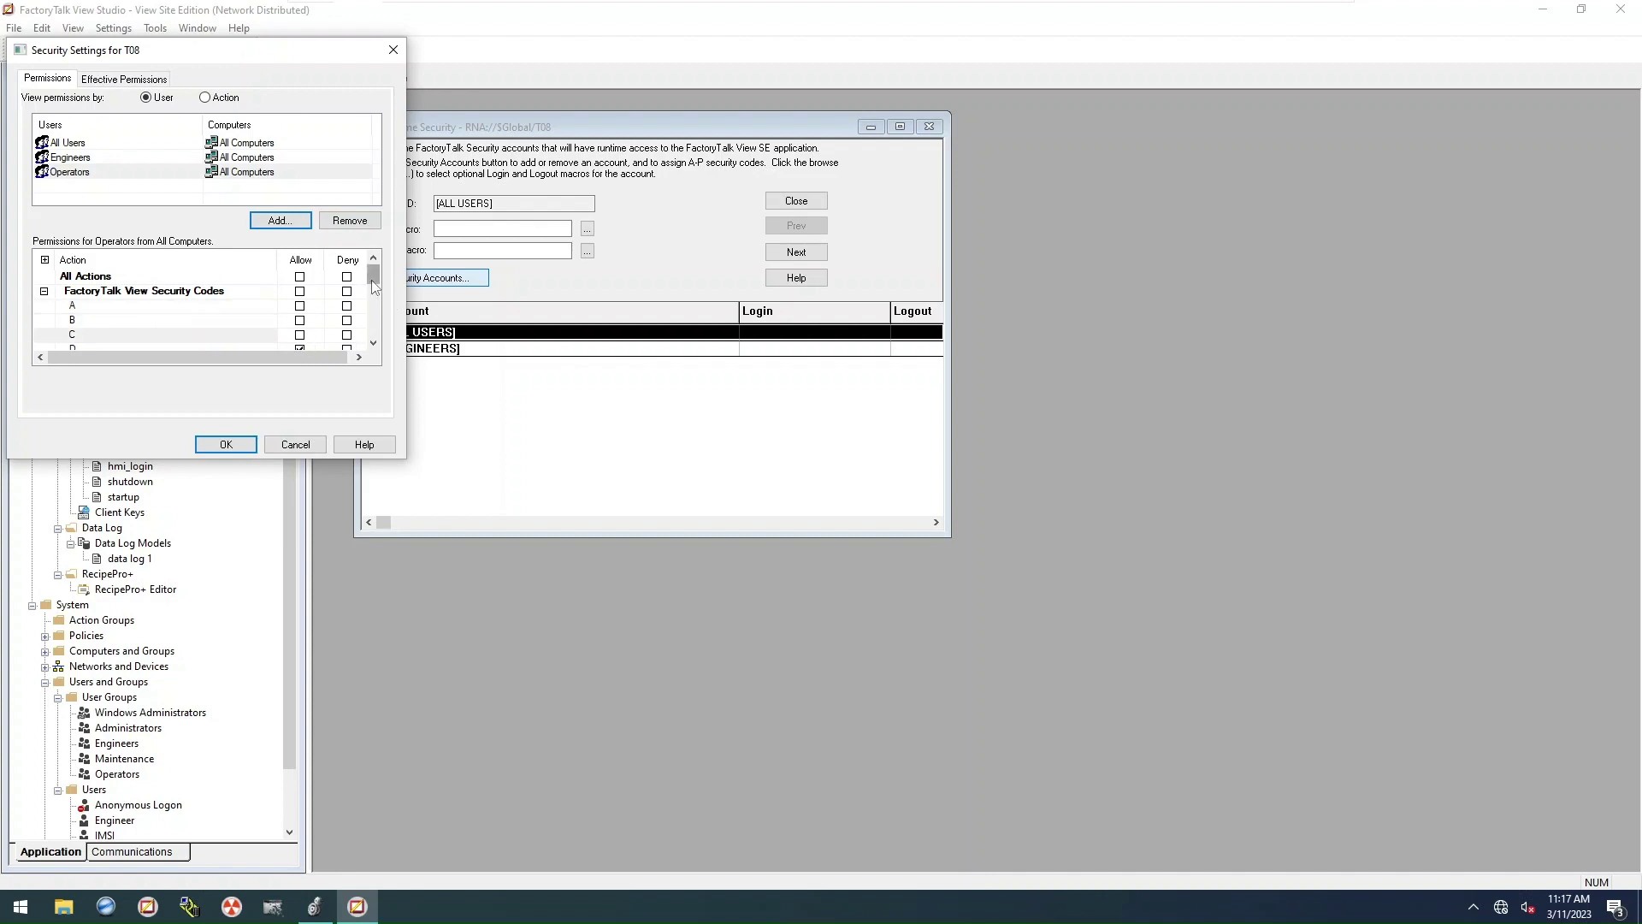
pyautogui.scroll(-1, 374, 286)
pyautogui.click(299, 305)
pyautogui.click(300, 320)
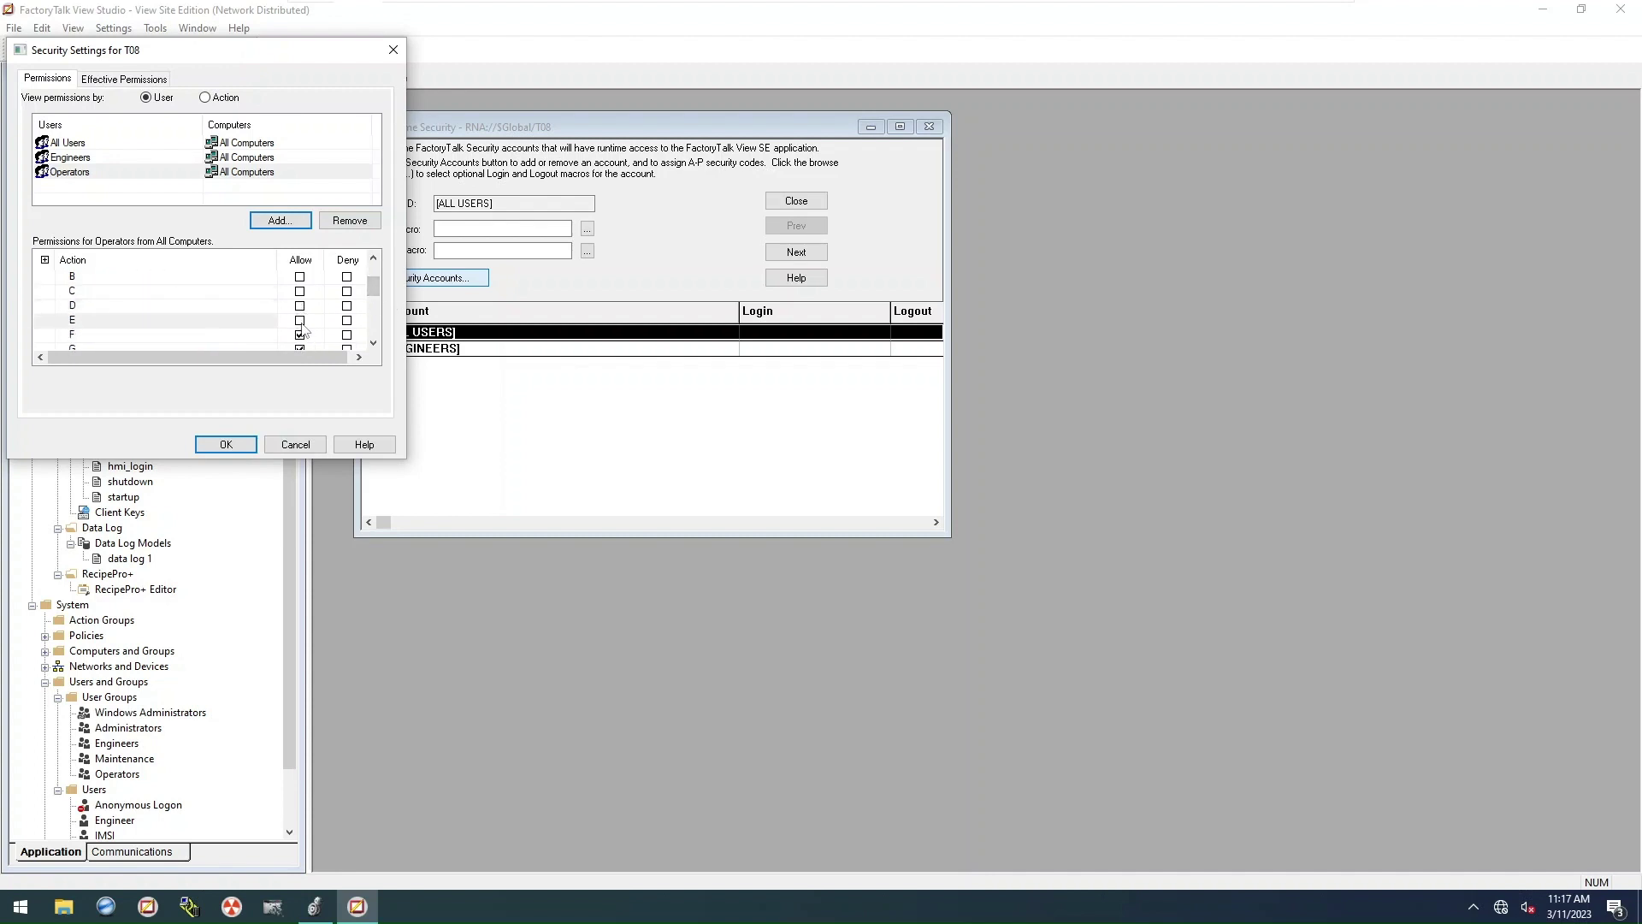
pyautogui.click(299, 334)
pyautogui.scroll(-2, 376, 298)
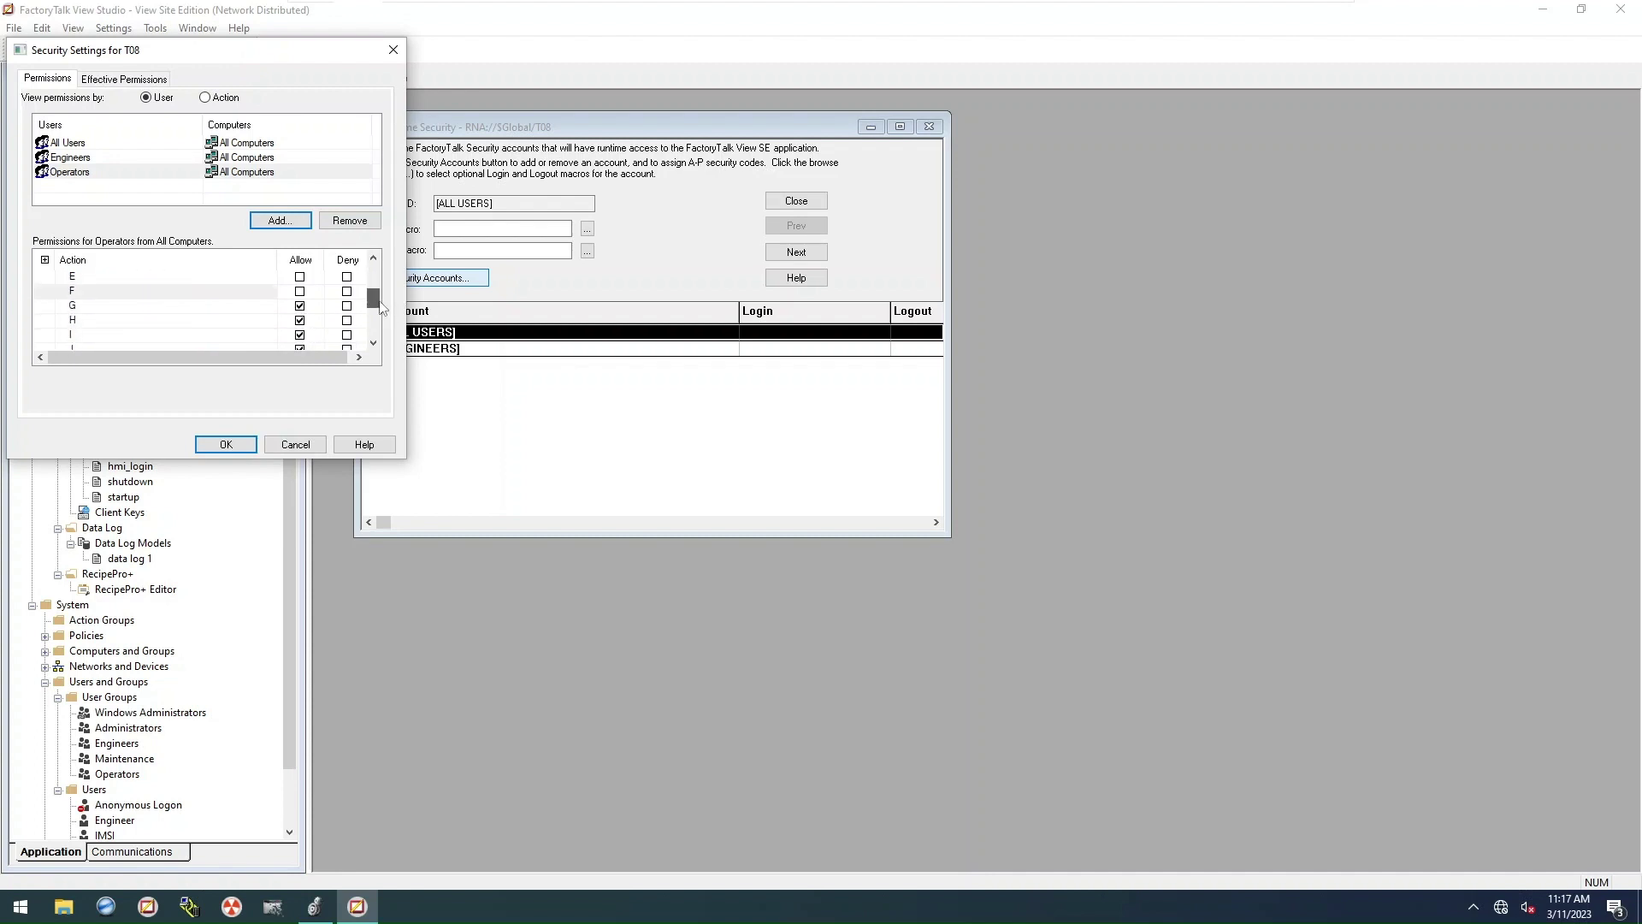
pyautogui.click(299, 305)
pyautogui.click(300, 320)
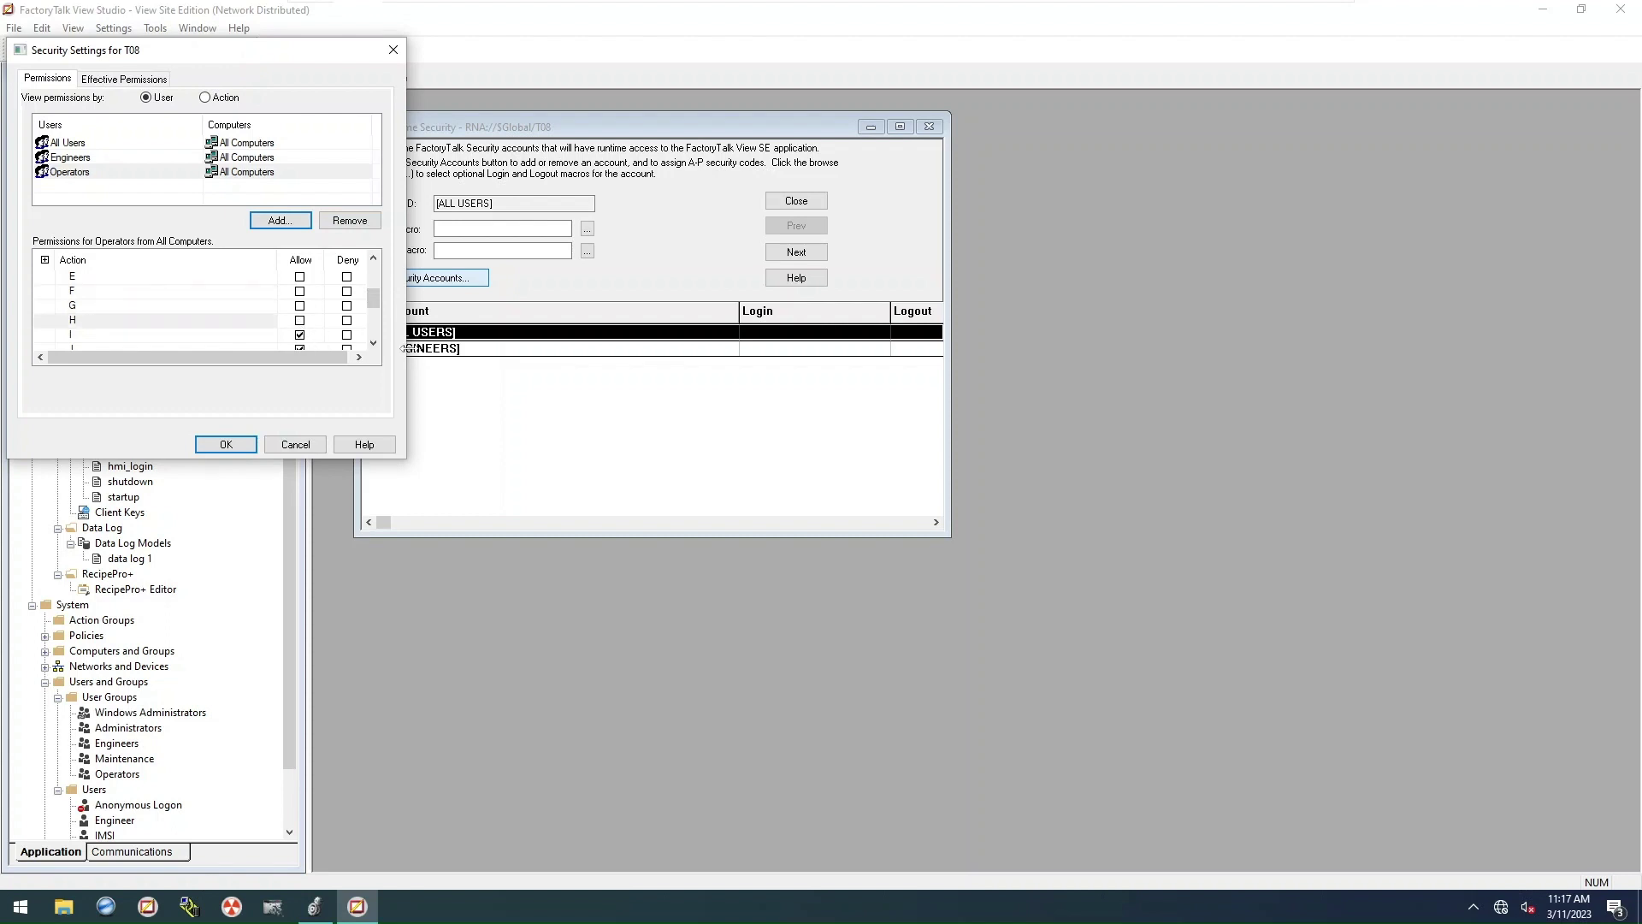
pyautogui.click(231, 444)
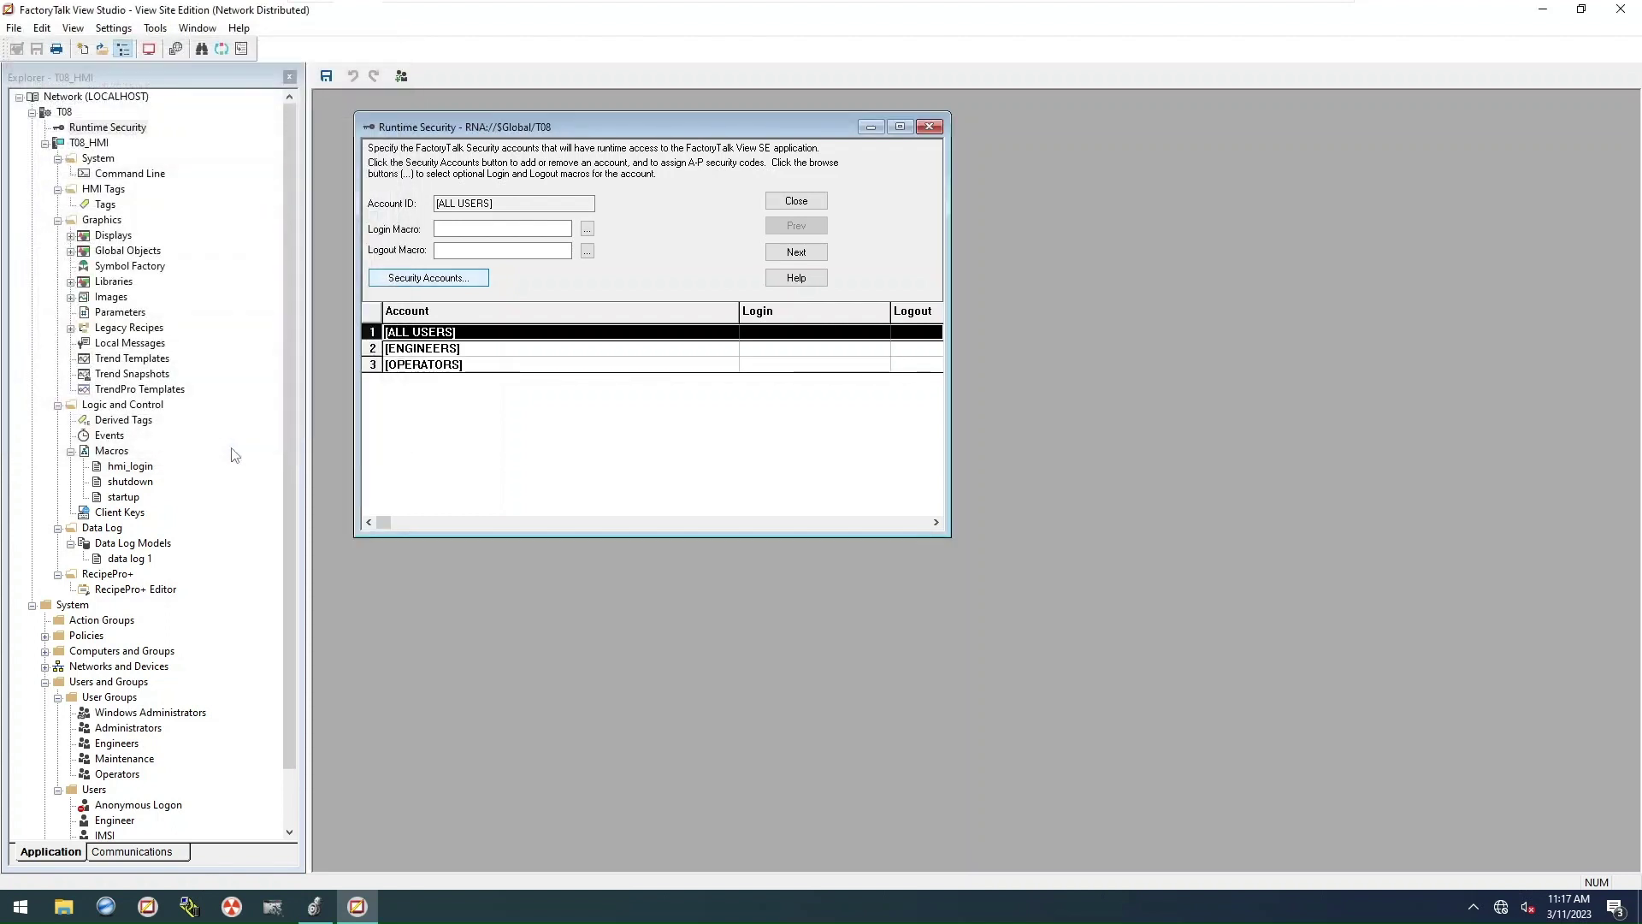
# Step: Start a new FactoryTalk user from T08's security accounts, with user name Developer and a password that never expires
pyautogui.click(457, 283)
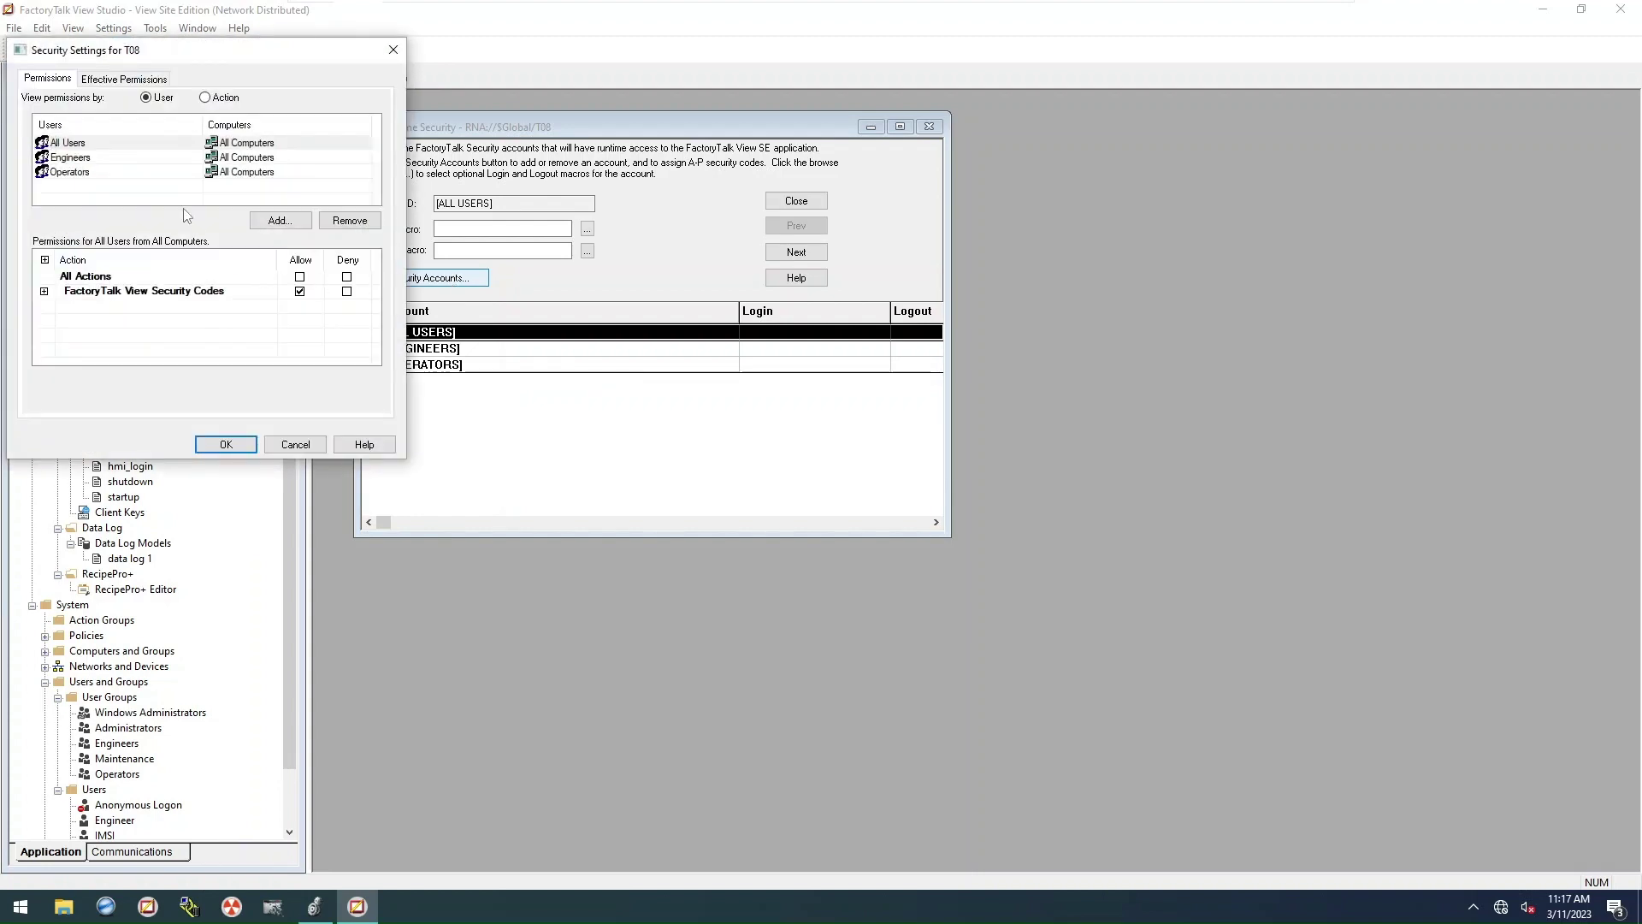
pyautogui.click(280, 221)
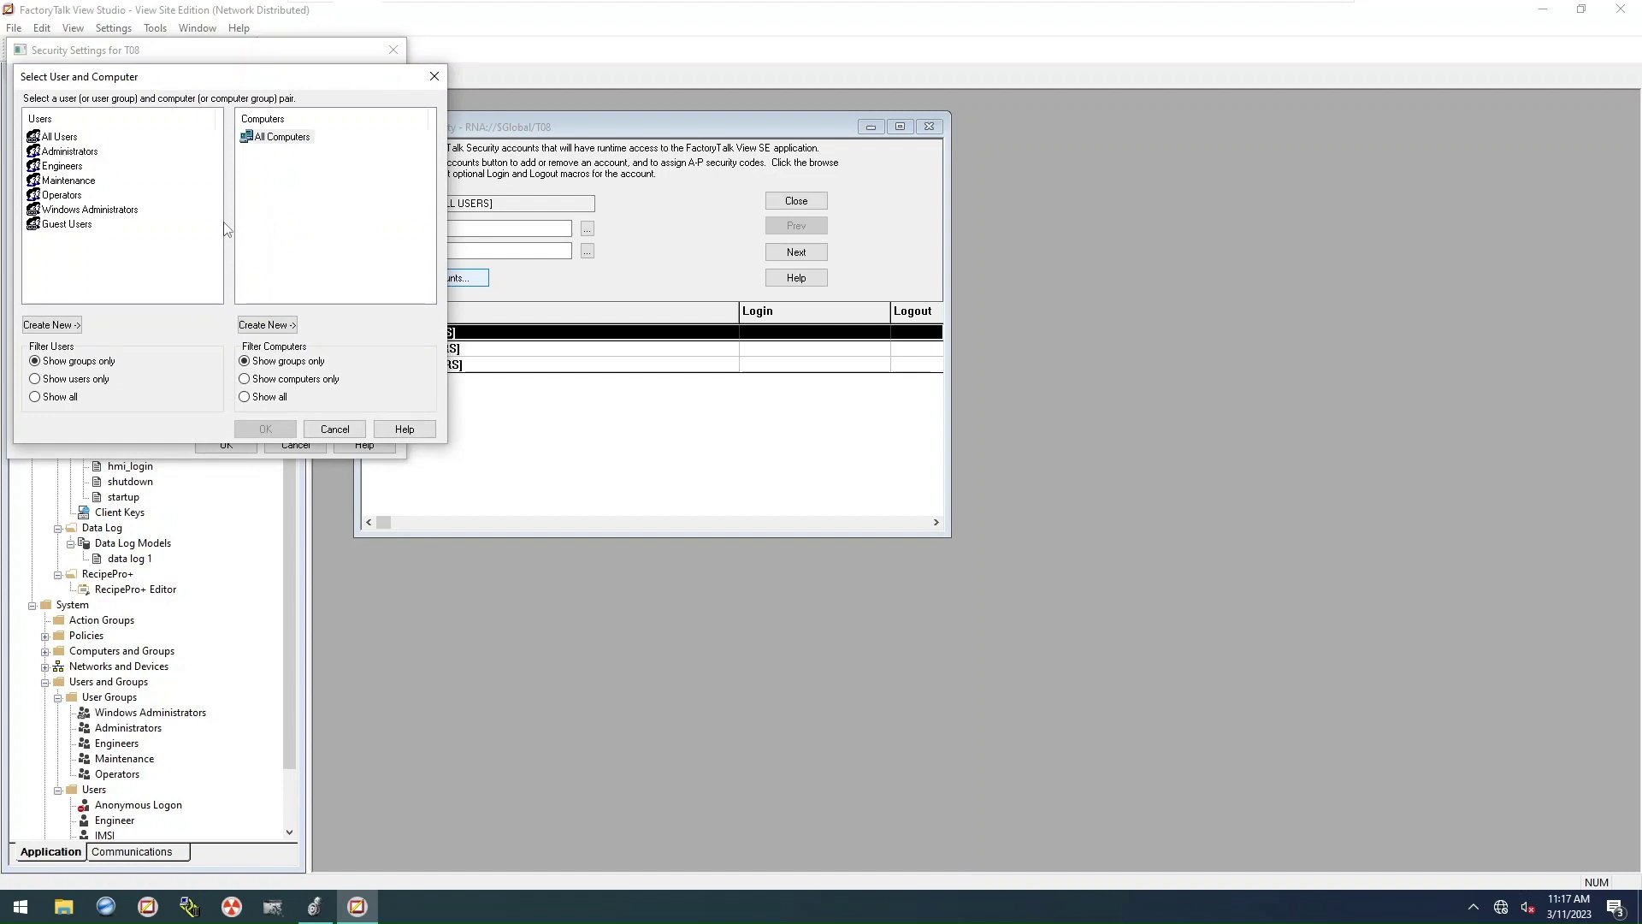
pyautogui.click(64, 379)
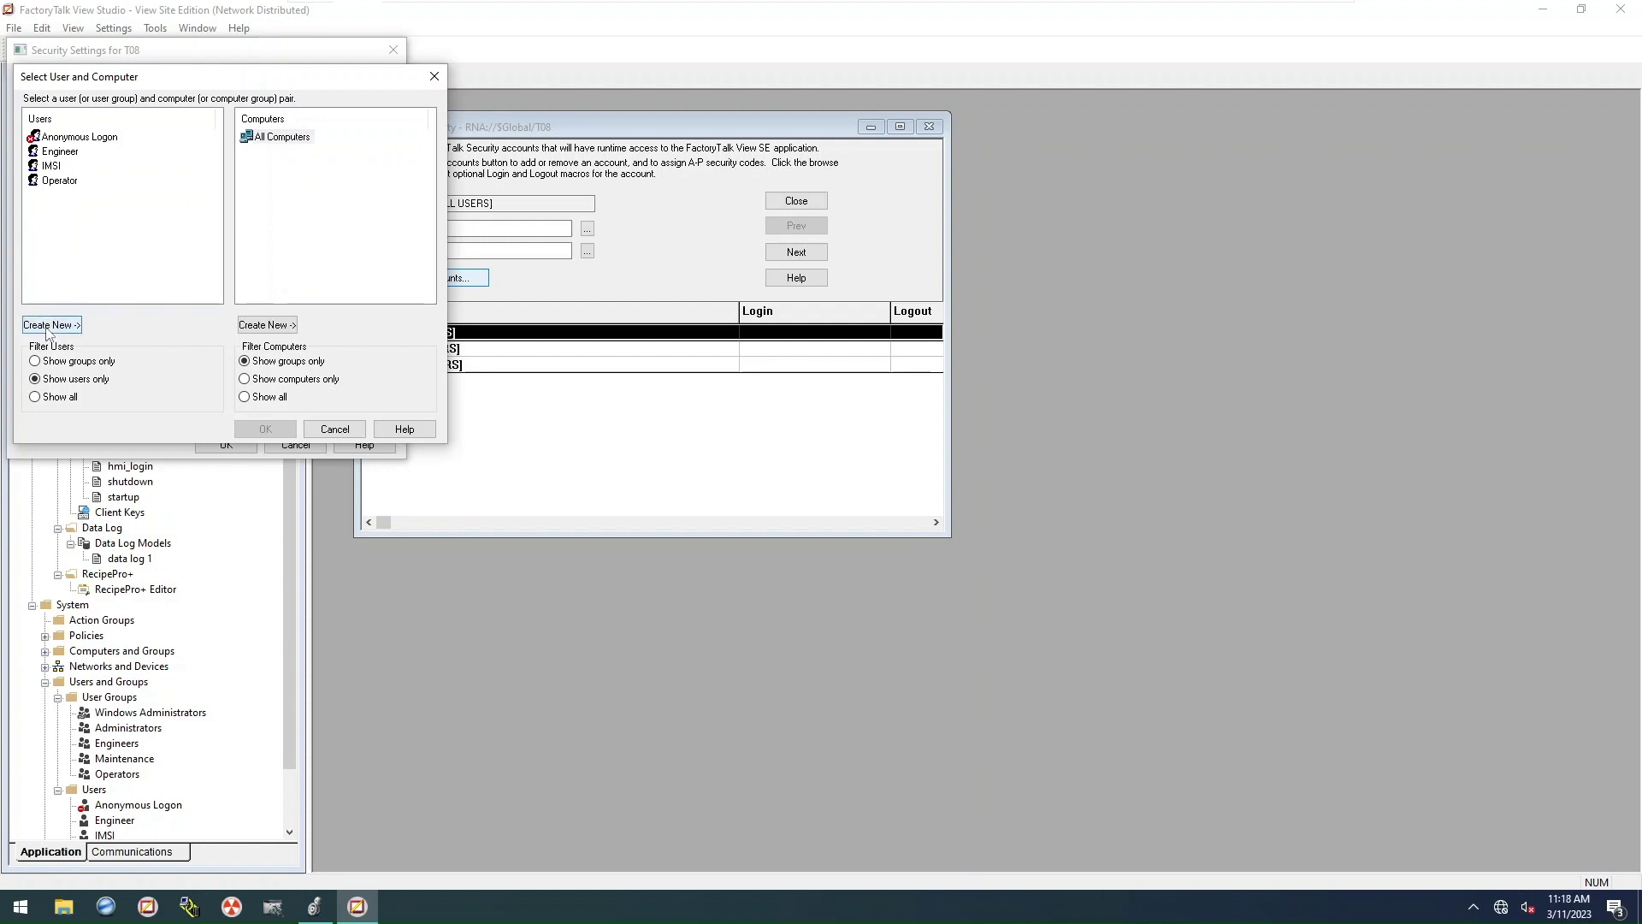
pyautogui.click(49, 166)
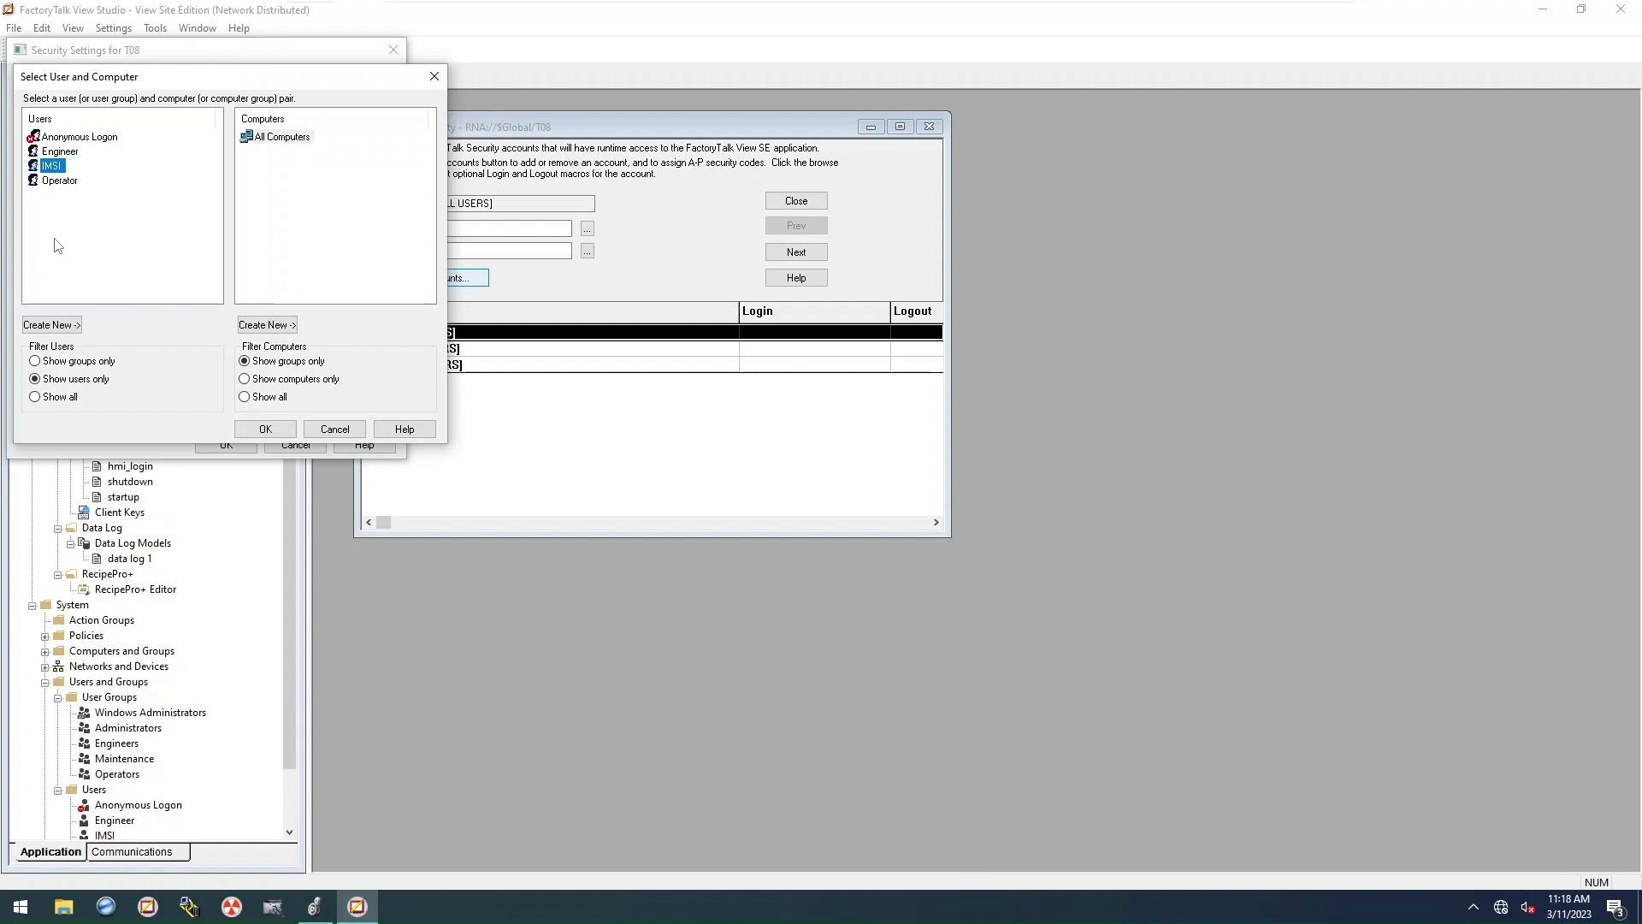
pyautogui.click(62, 326)
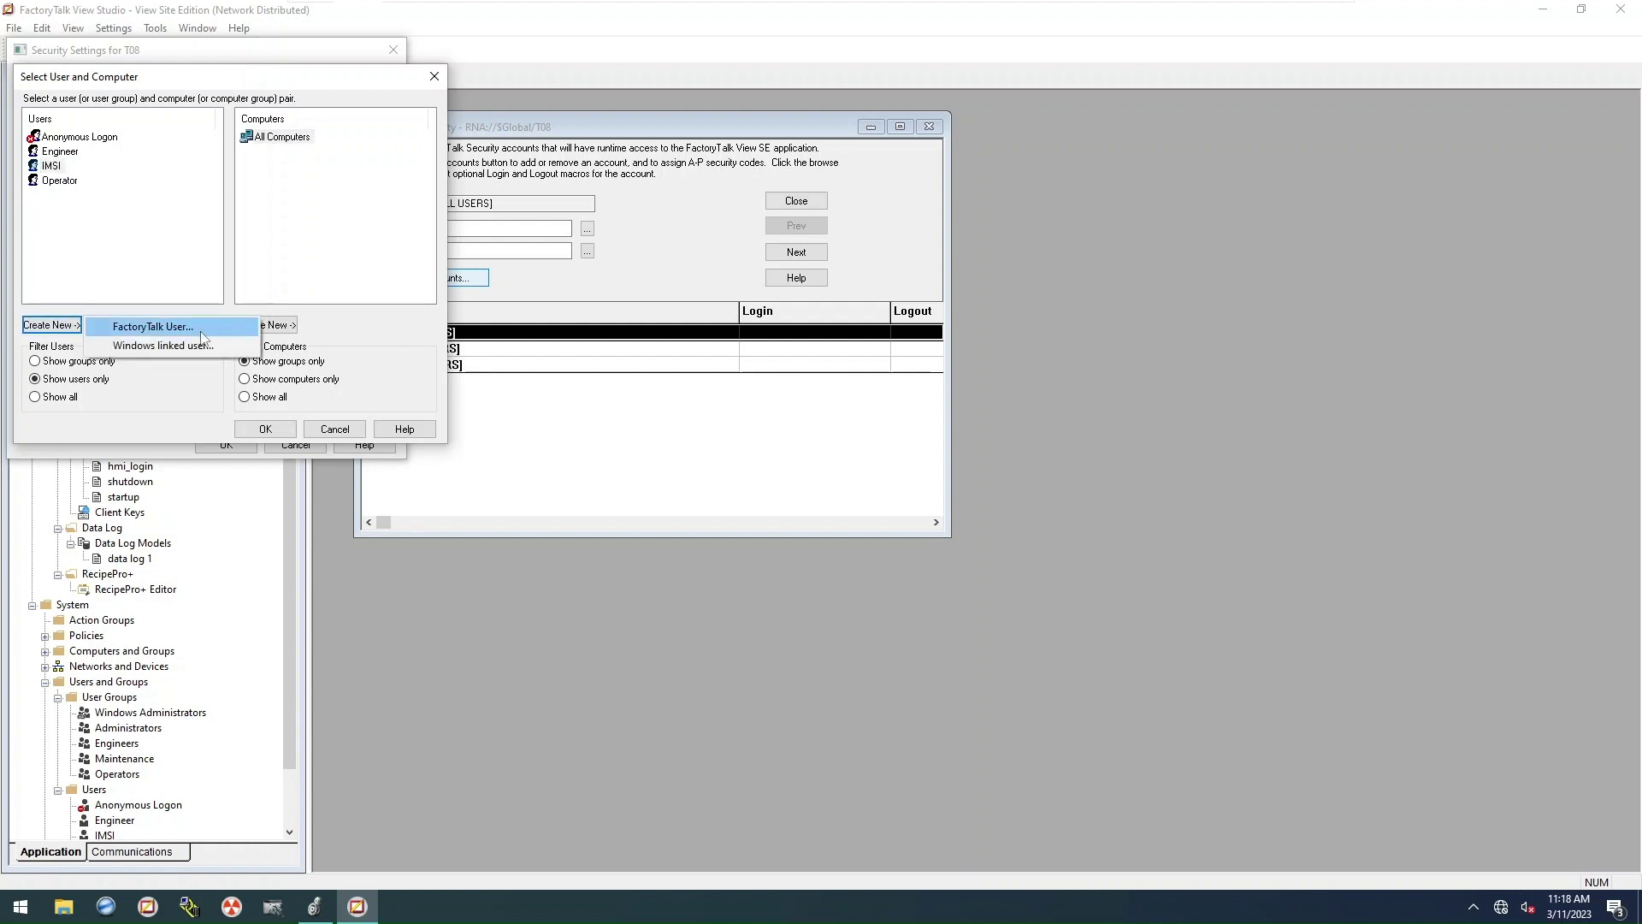
pyautogui.click(147, 324)
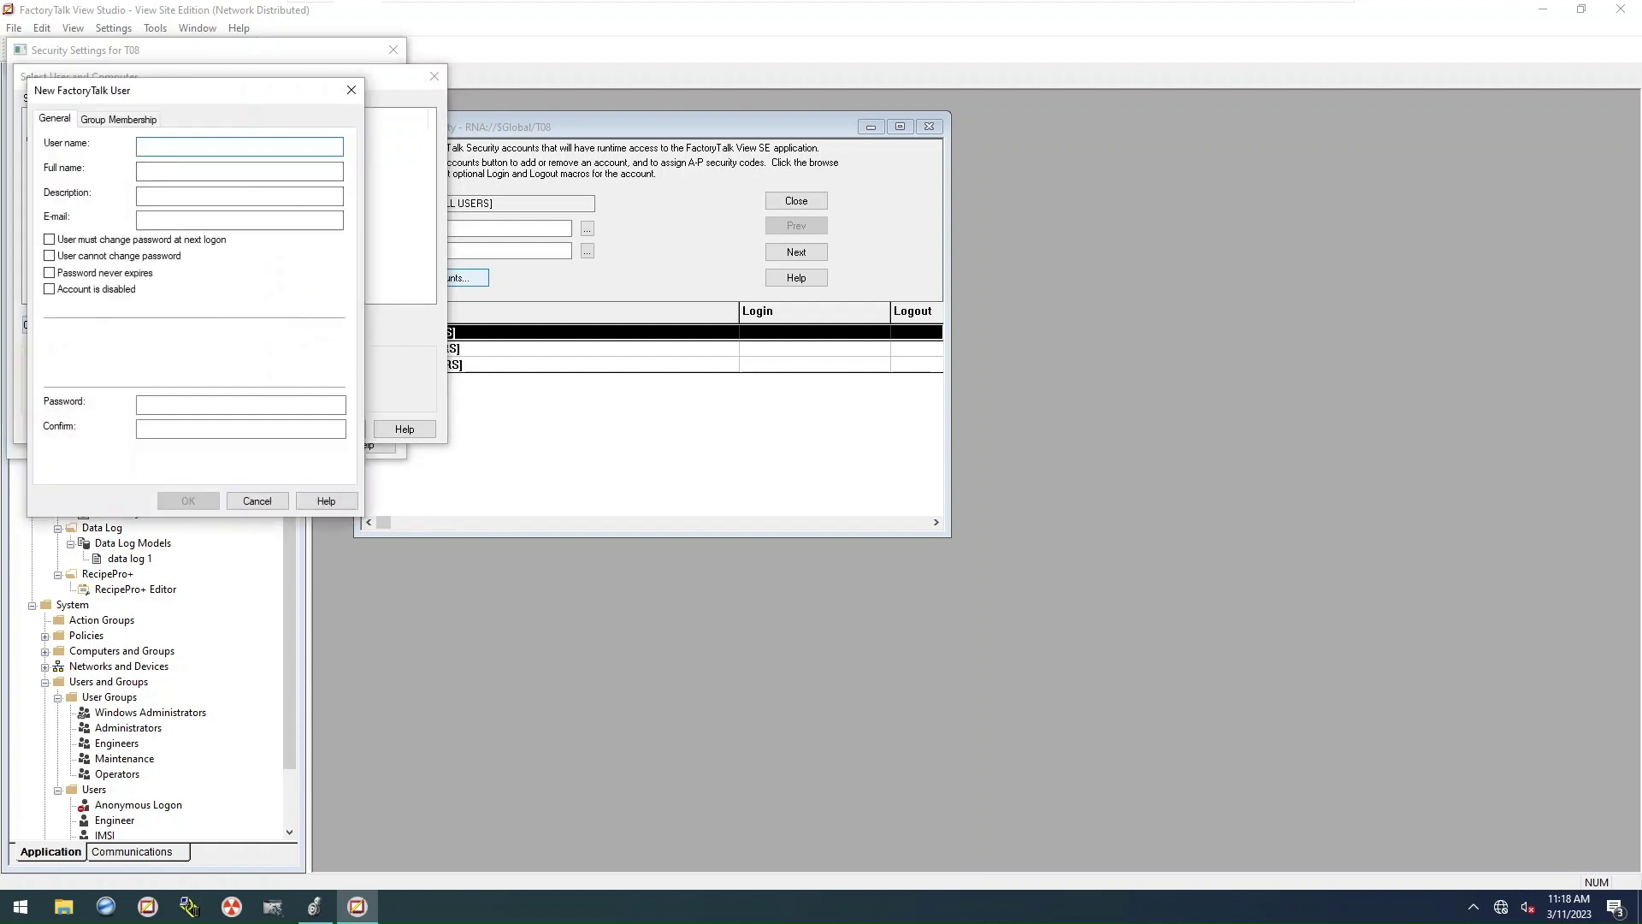
pyautogui.write('De')
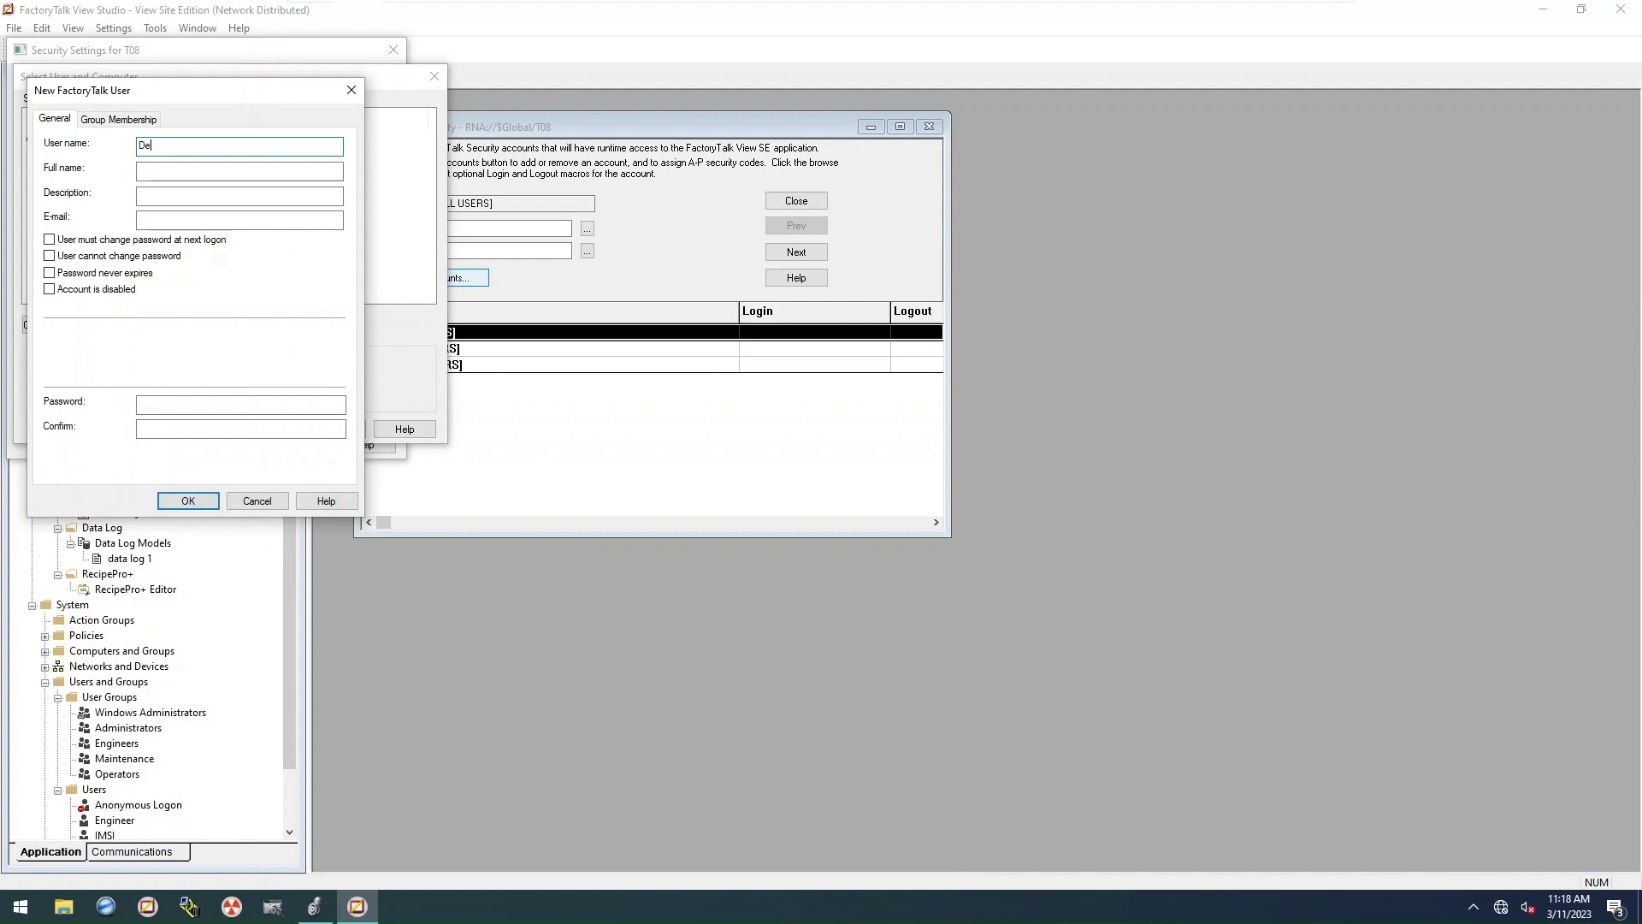
pyautogui.write('veloper')
pyautogui.press('Tab')
pyautogui.click(49, 273)
# Step: Enter and confirm the Developer user's password and create the account
pyautogui.click(141, 404)
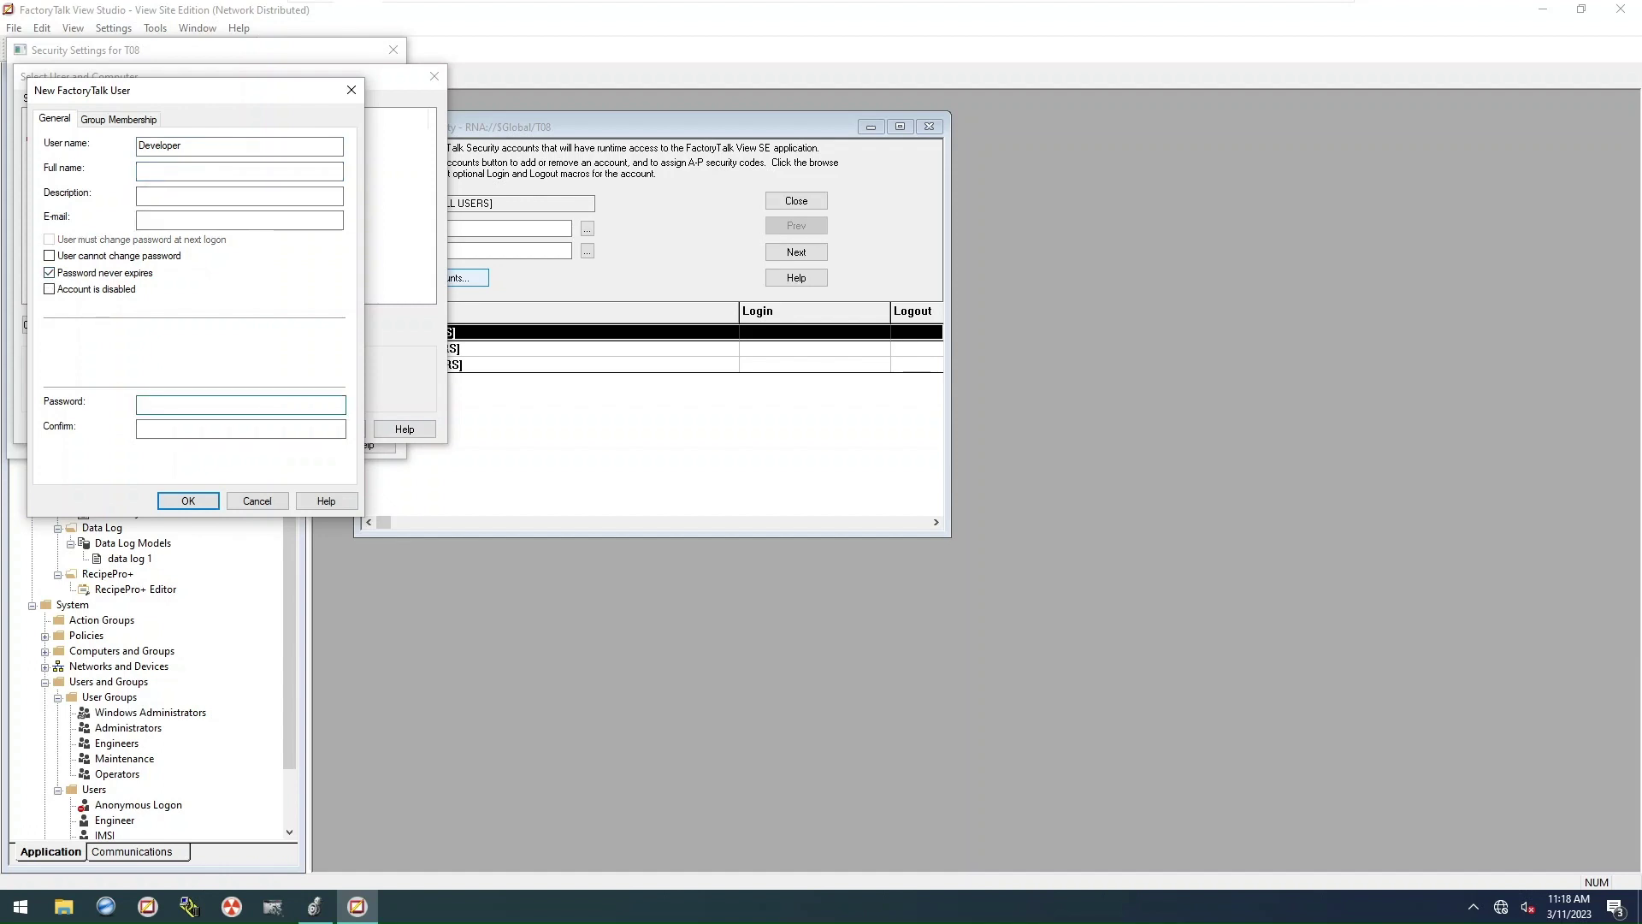
pyautogui.write('•••••••••')
pyautogui.press('Tab')
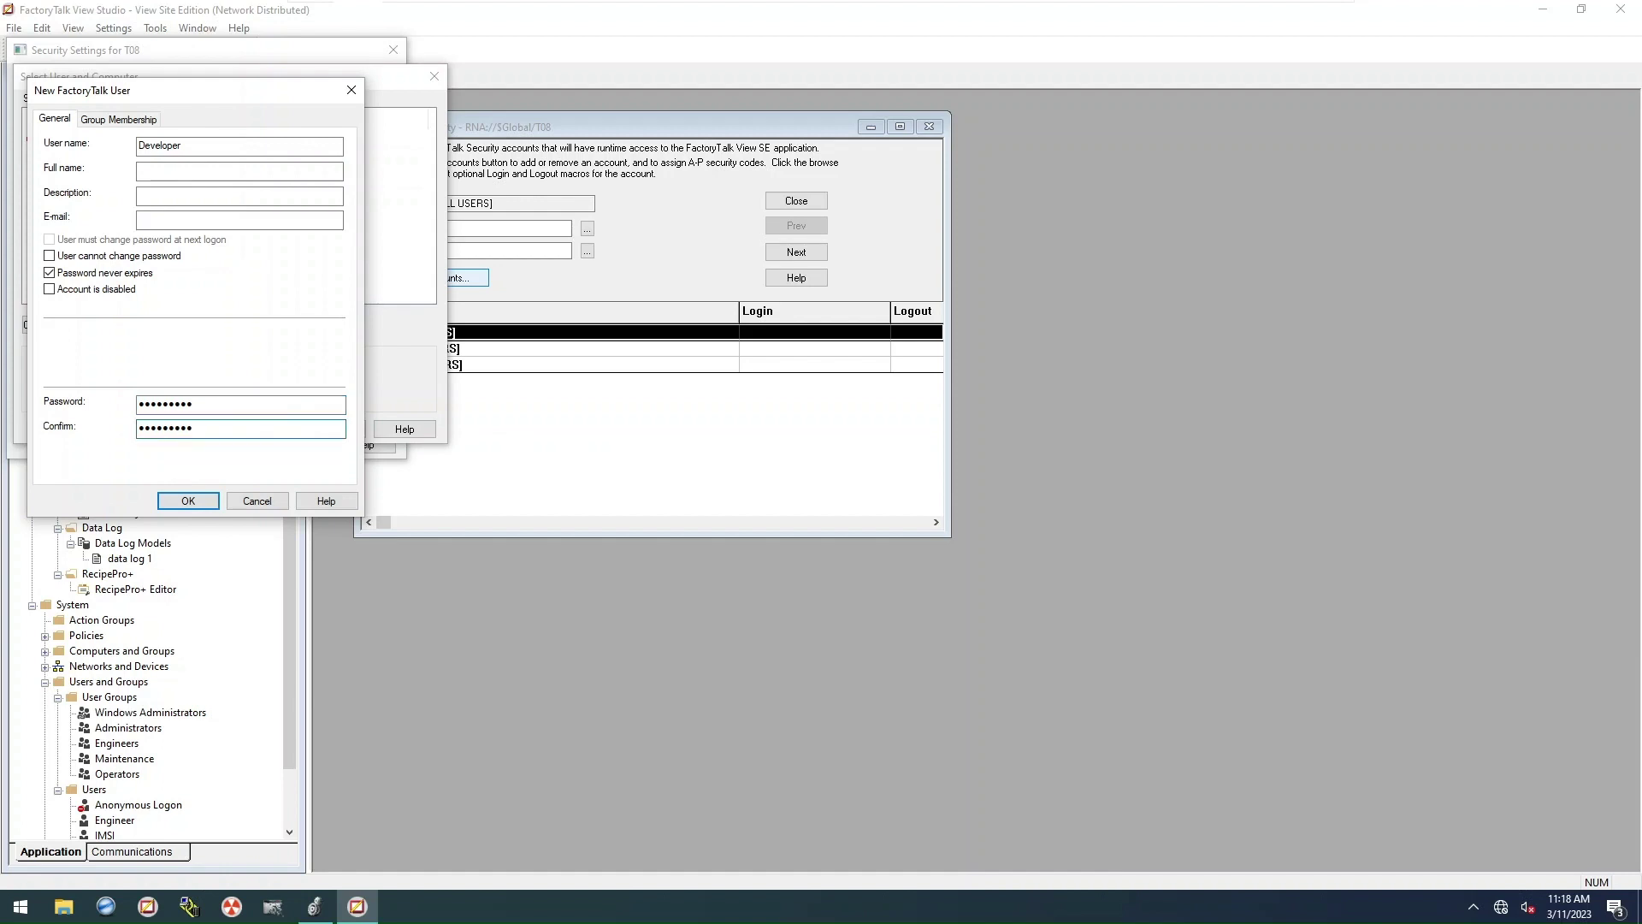
pyautogui.click(180, 502)
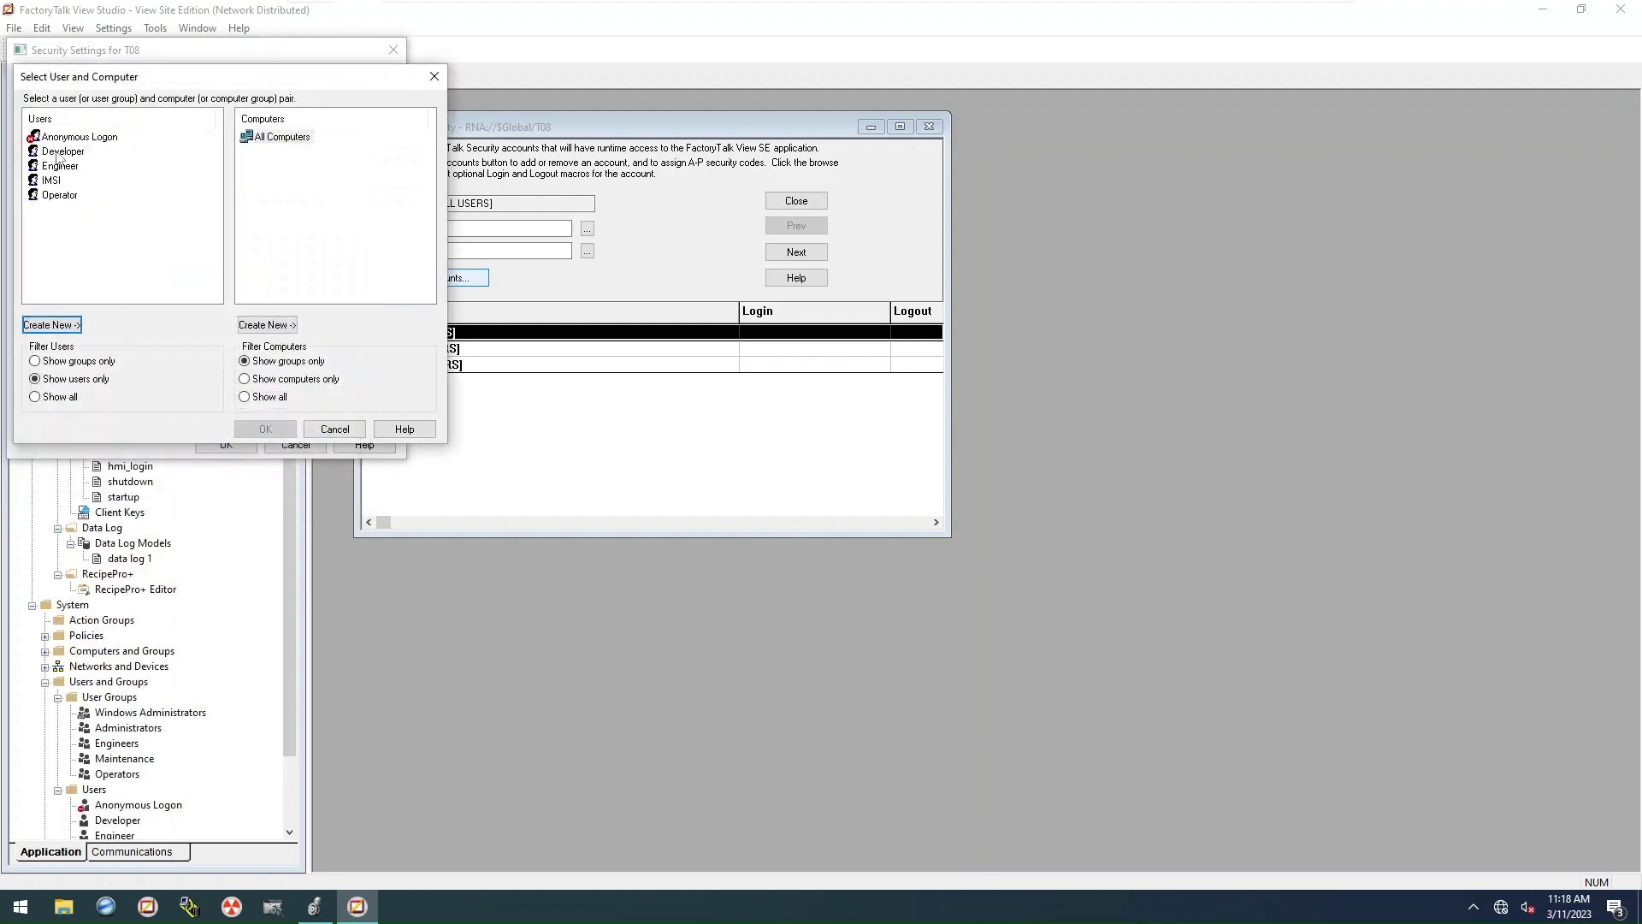
# Step: Add the Developer user on All Computers to T08's security accounts, keeping its default permissions
pyautogui.click(59, 154)
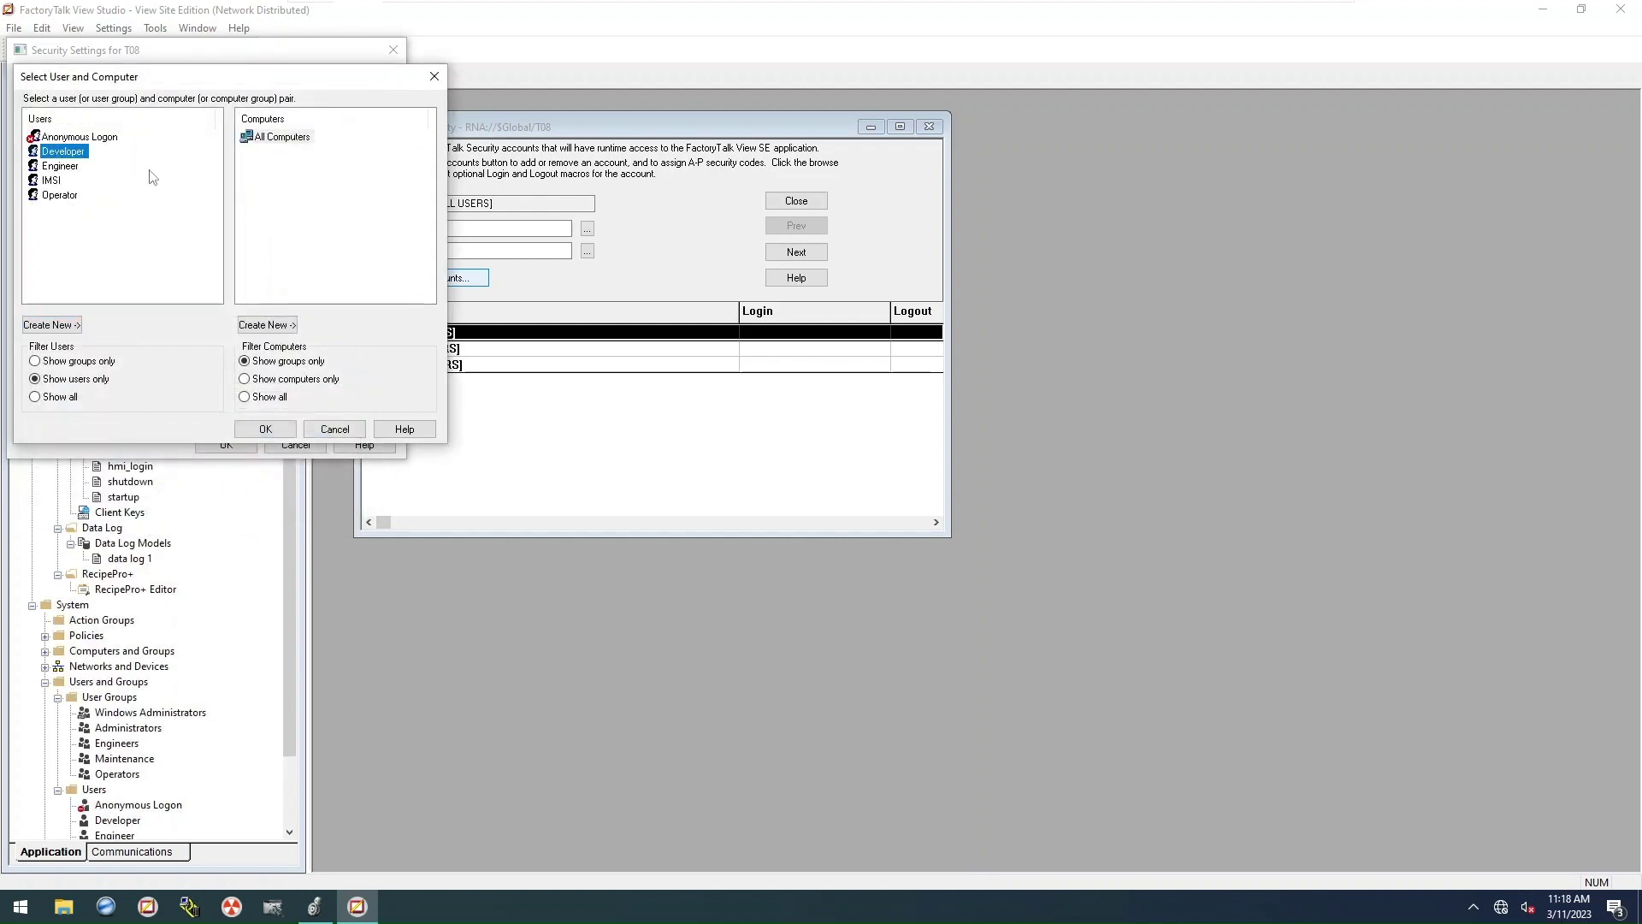
pyautogui.click(265, 430)
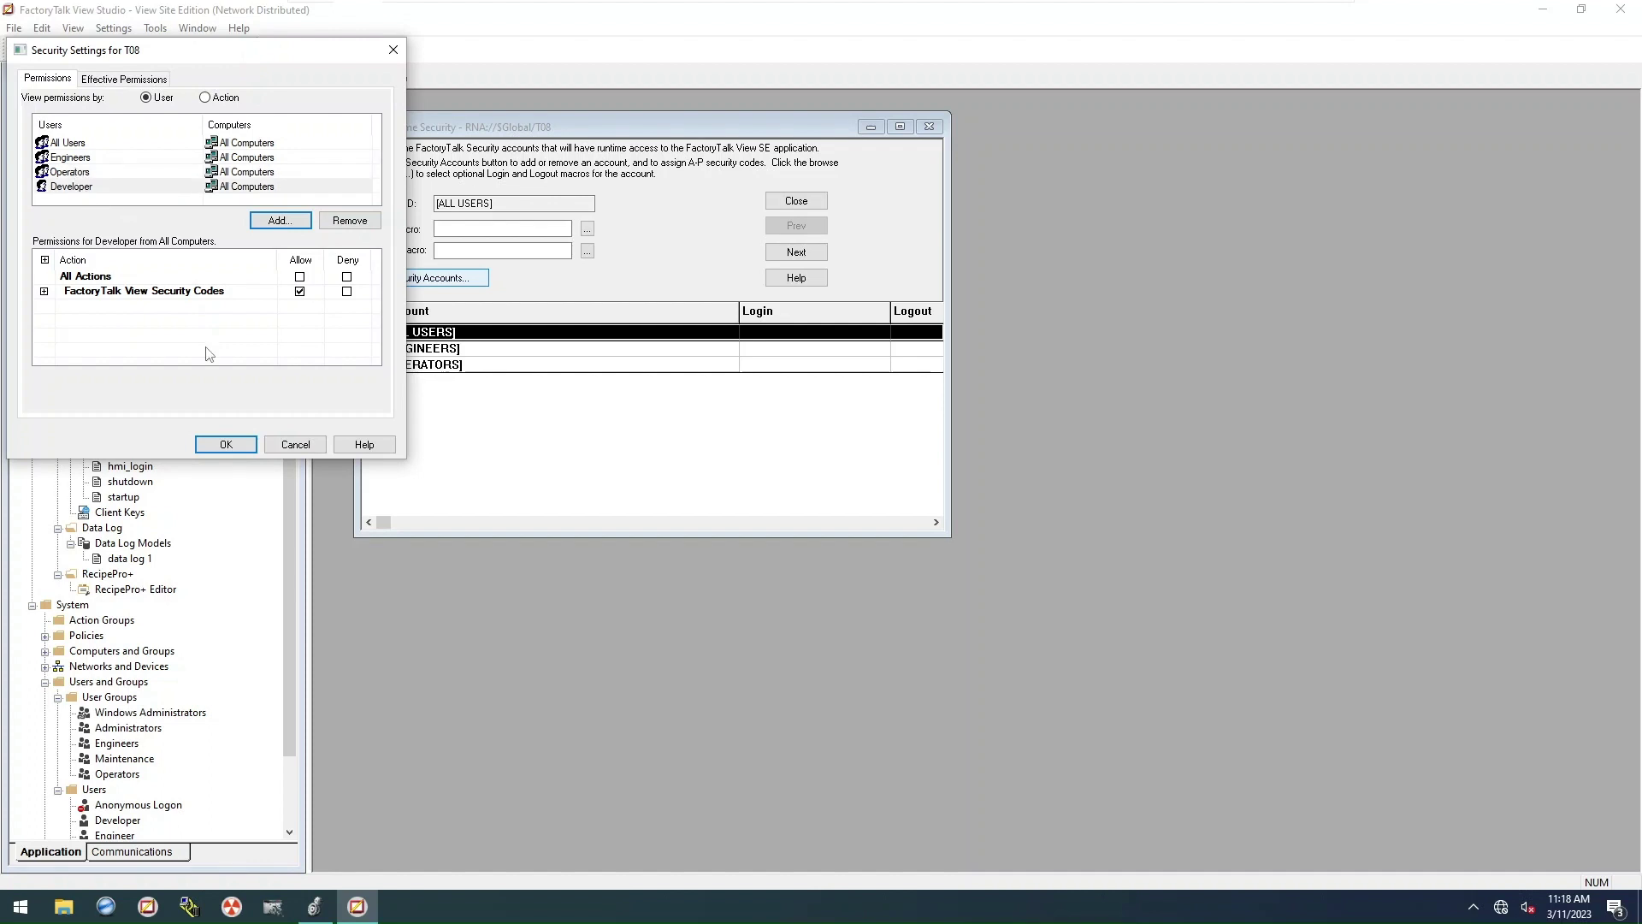
pyautogui.click(226, 445)
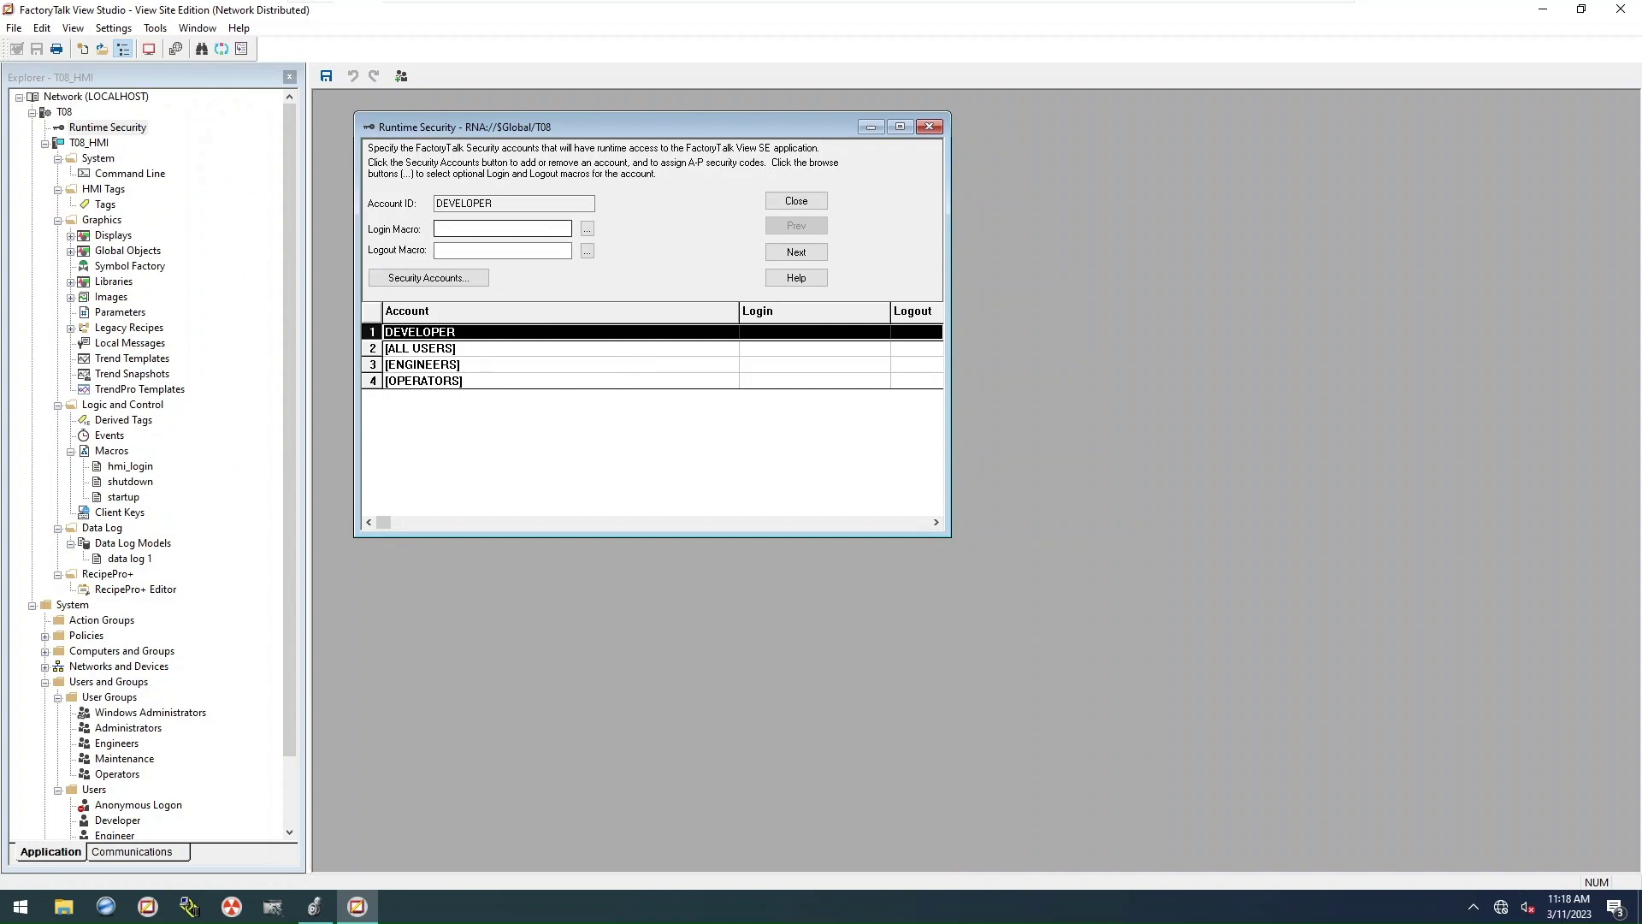
# Step: Assign the hmi_login macro as the login macro of the DEVELOPER account and accept the change
pyautogui.click(586, 229)
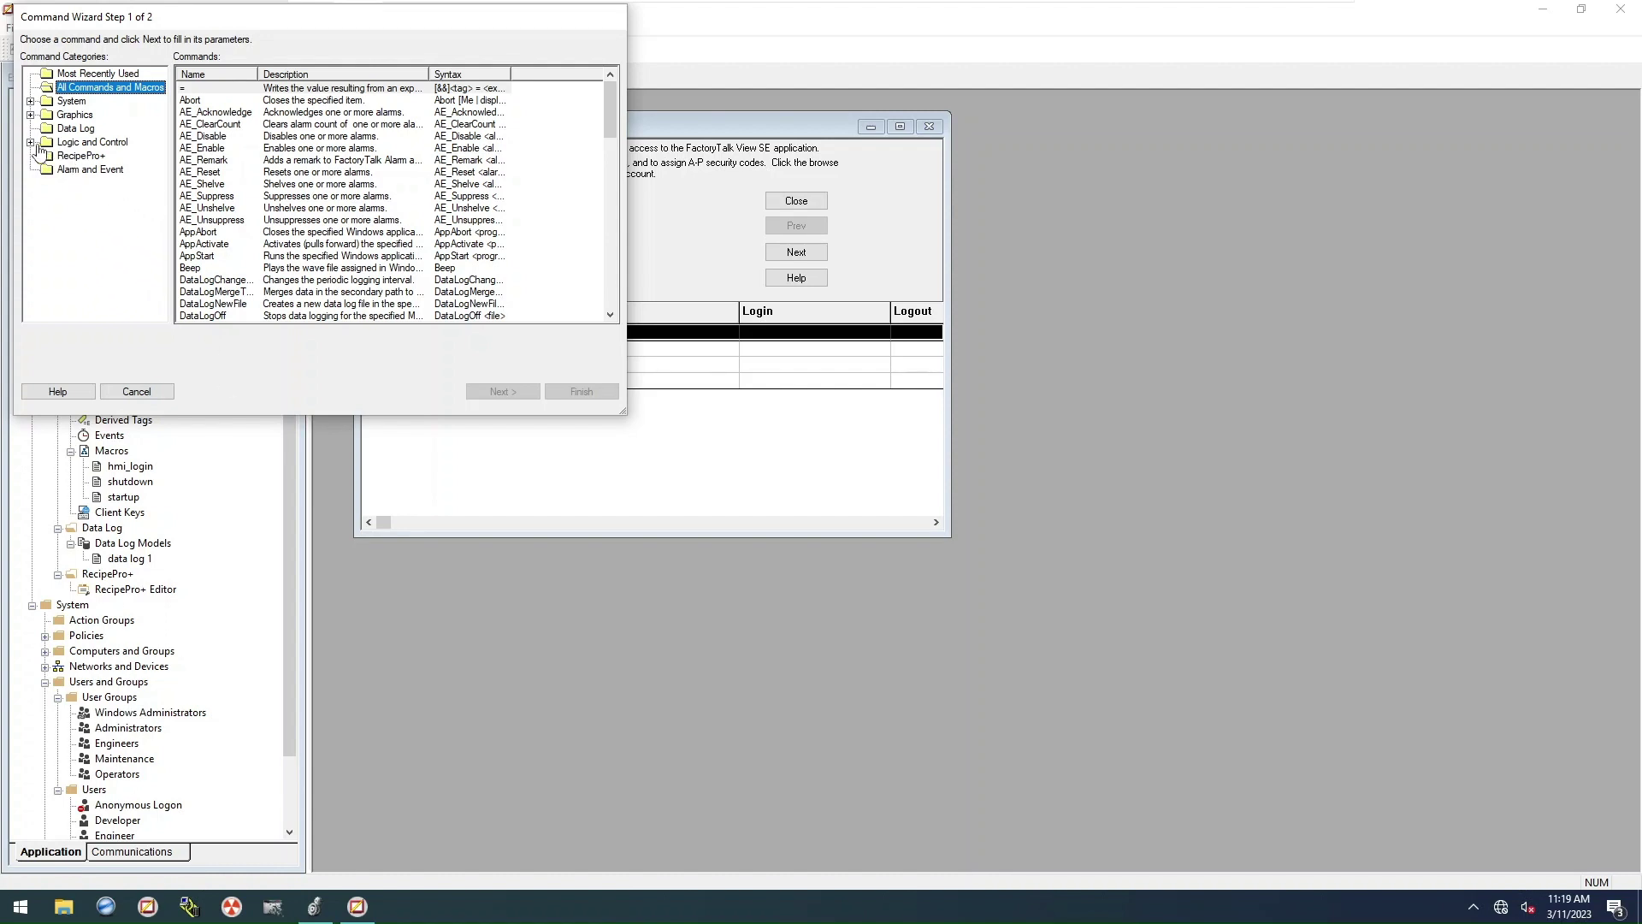
pyautogui.click(31, 142)
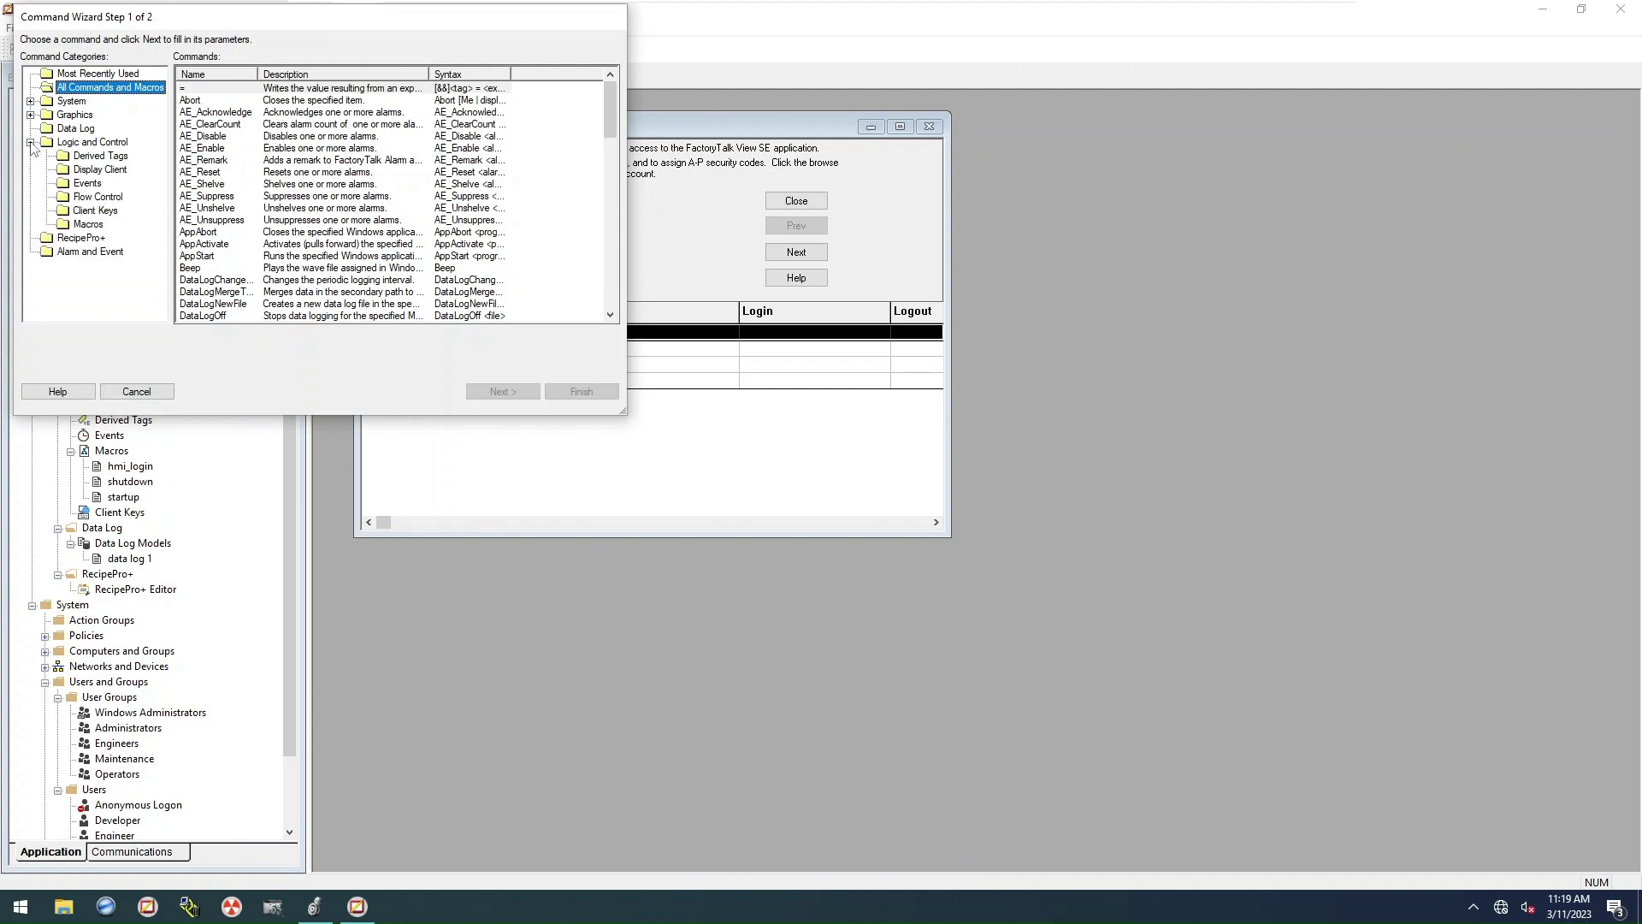
pyautogui.click(88, 224)
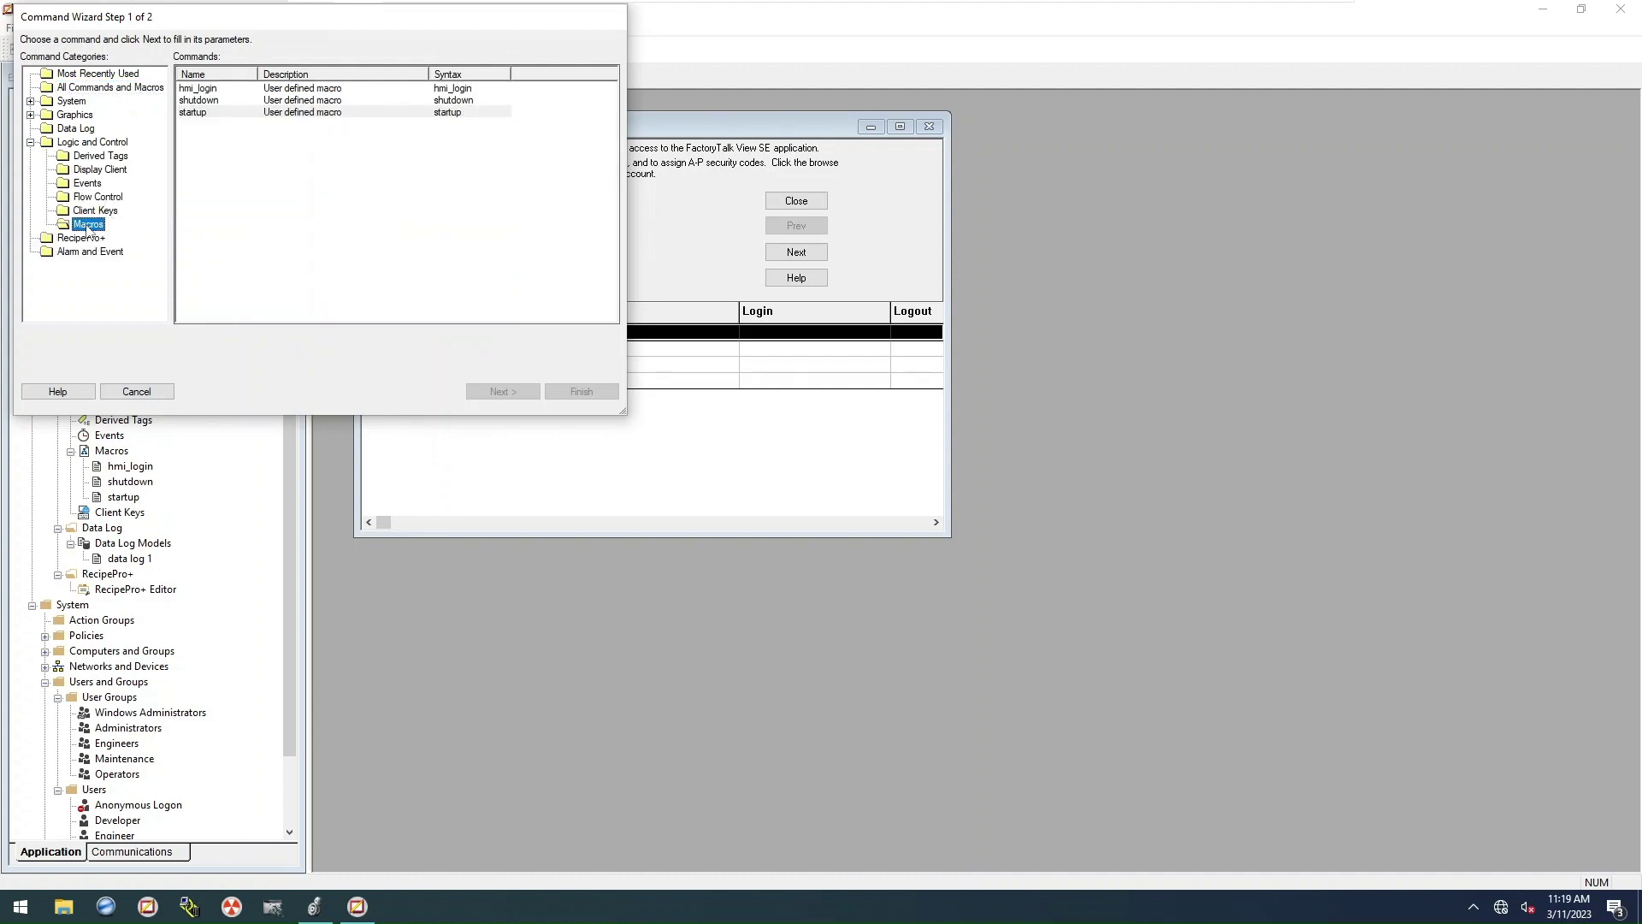
pyautogui.click(211, 94)
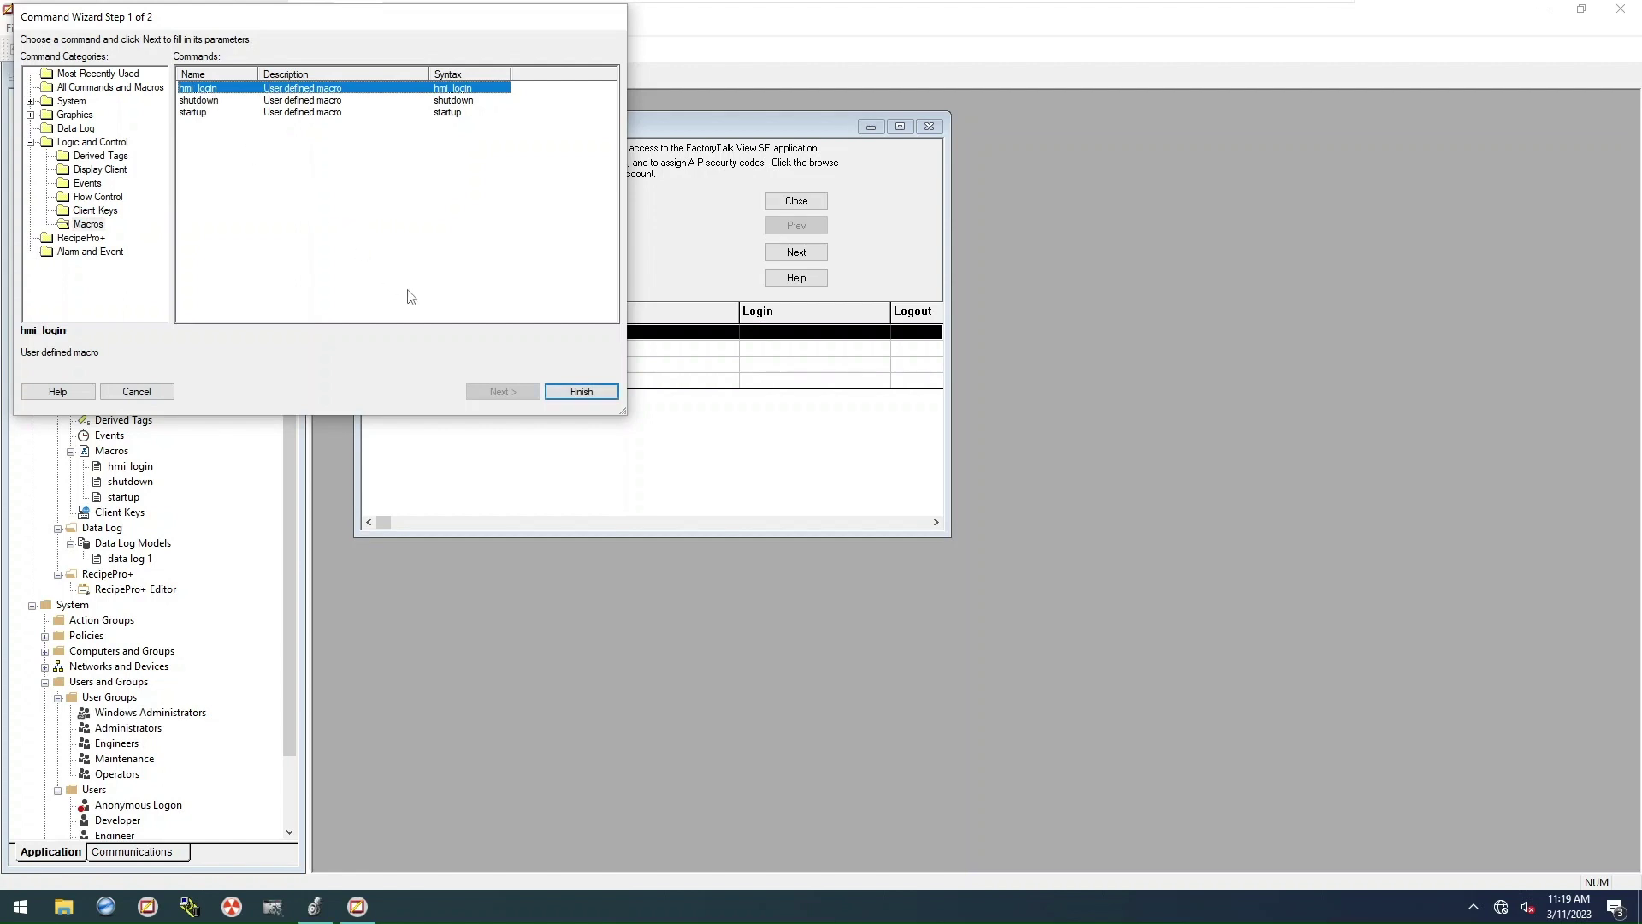
pyautogui.click(581, 390)
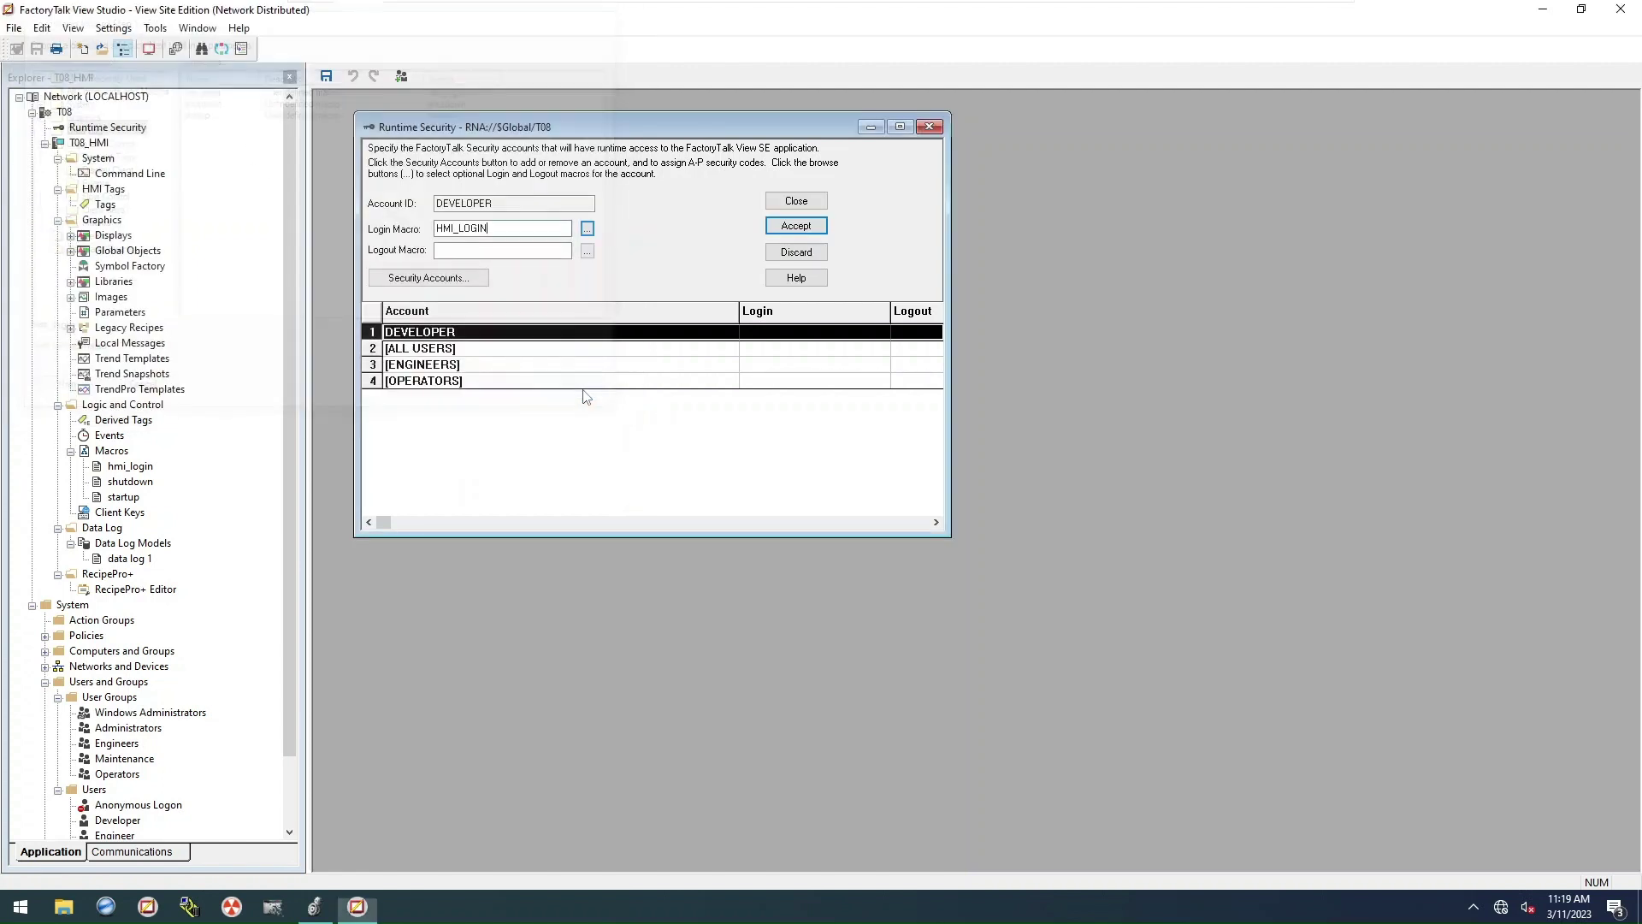
pyautogui.click(797, 226)
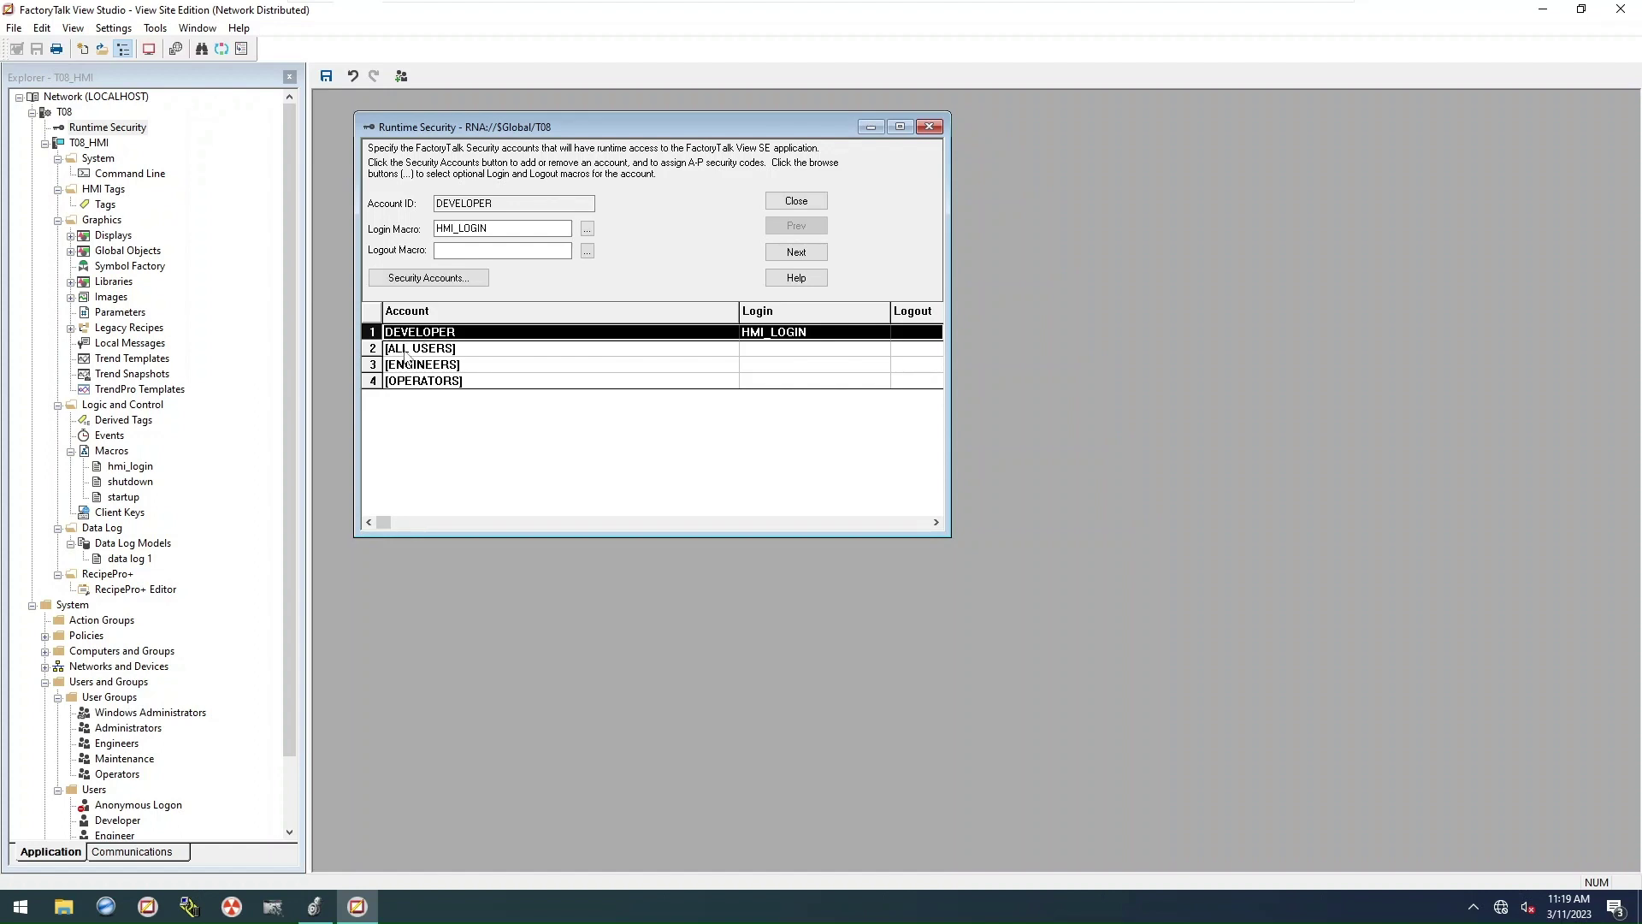
pyautogui.click(406, 361)
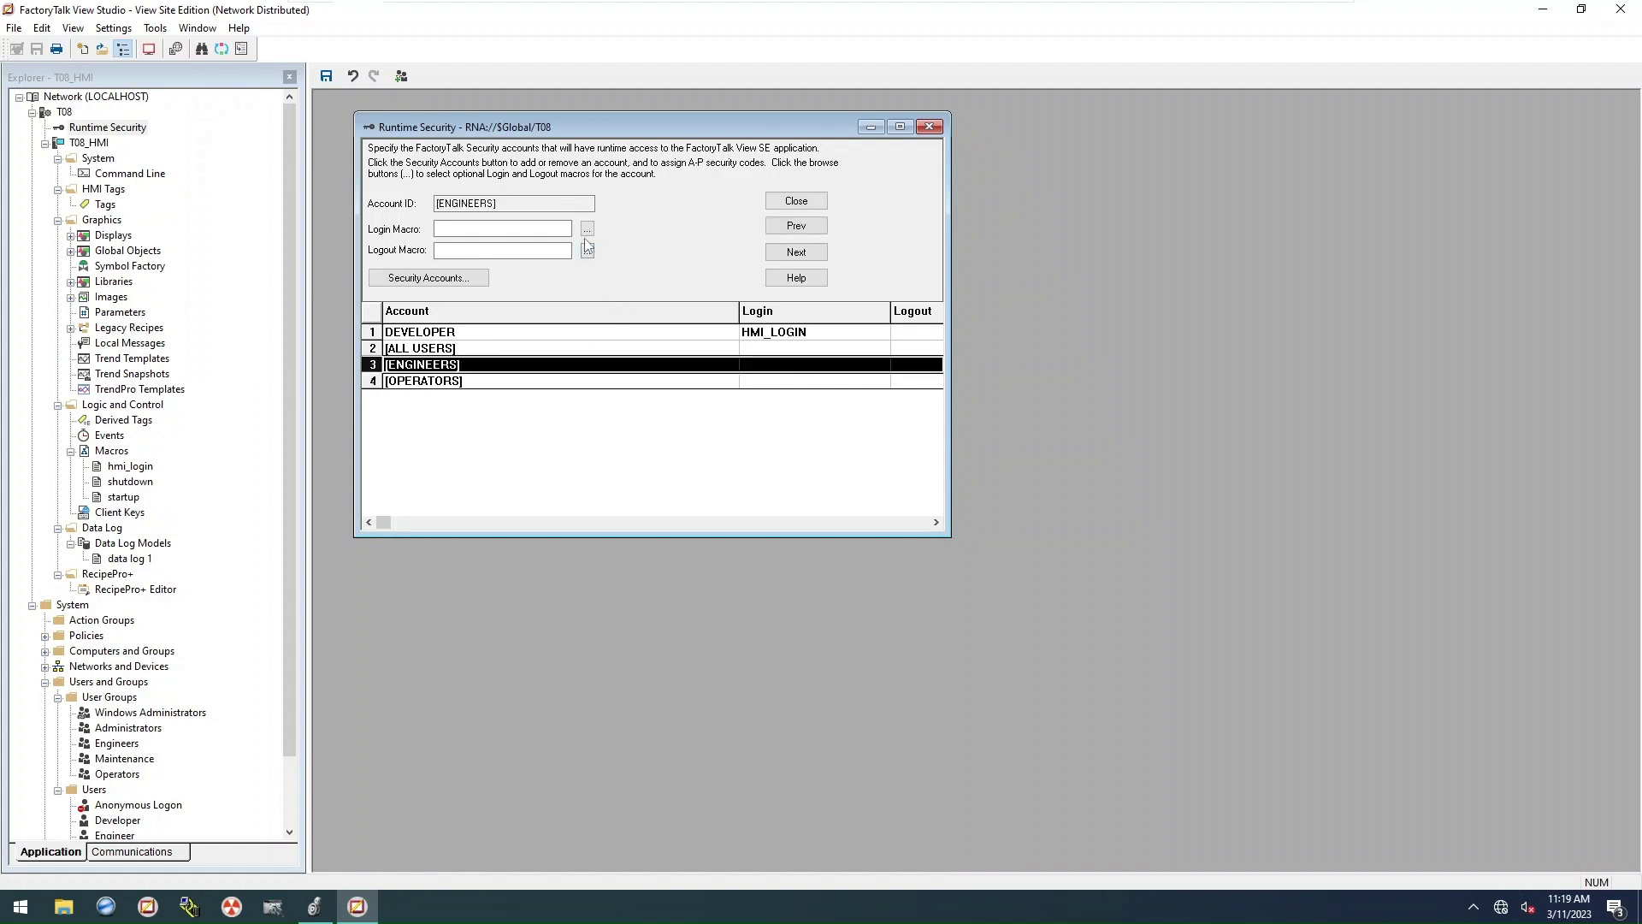
pyautogui.click(504, 350)
pyautogui.click(587, 229)
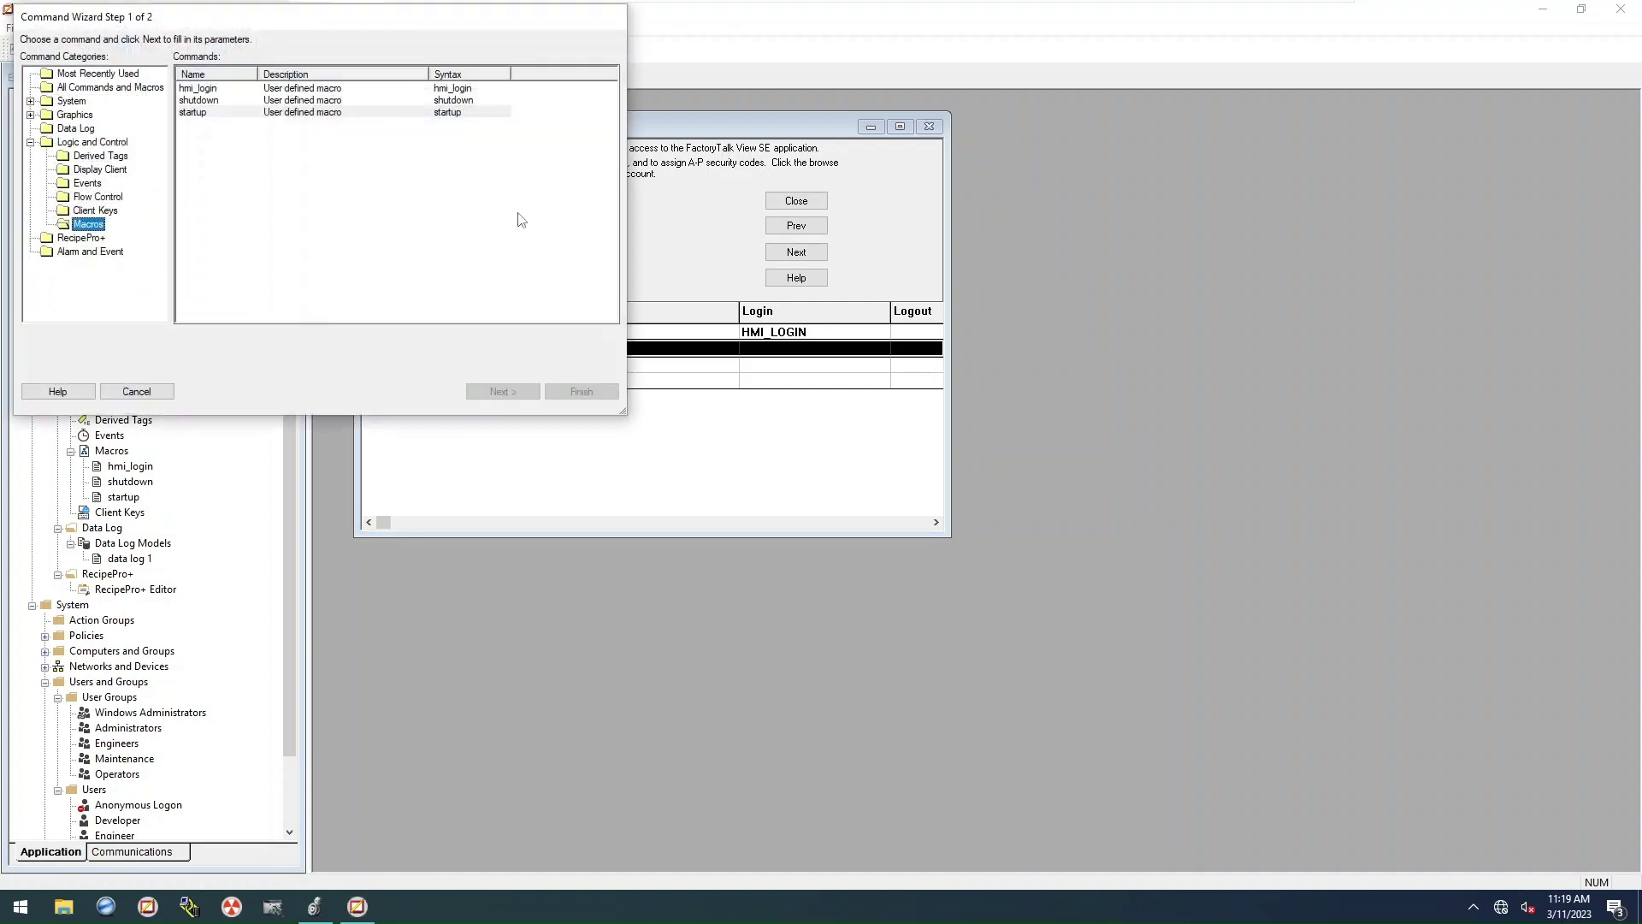
pyautogui.click(205, 89)
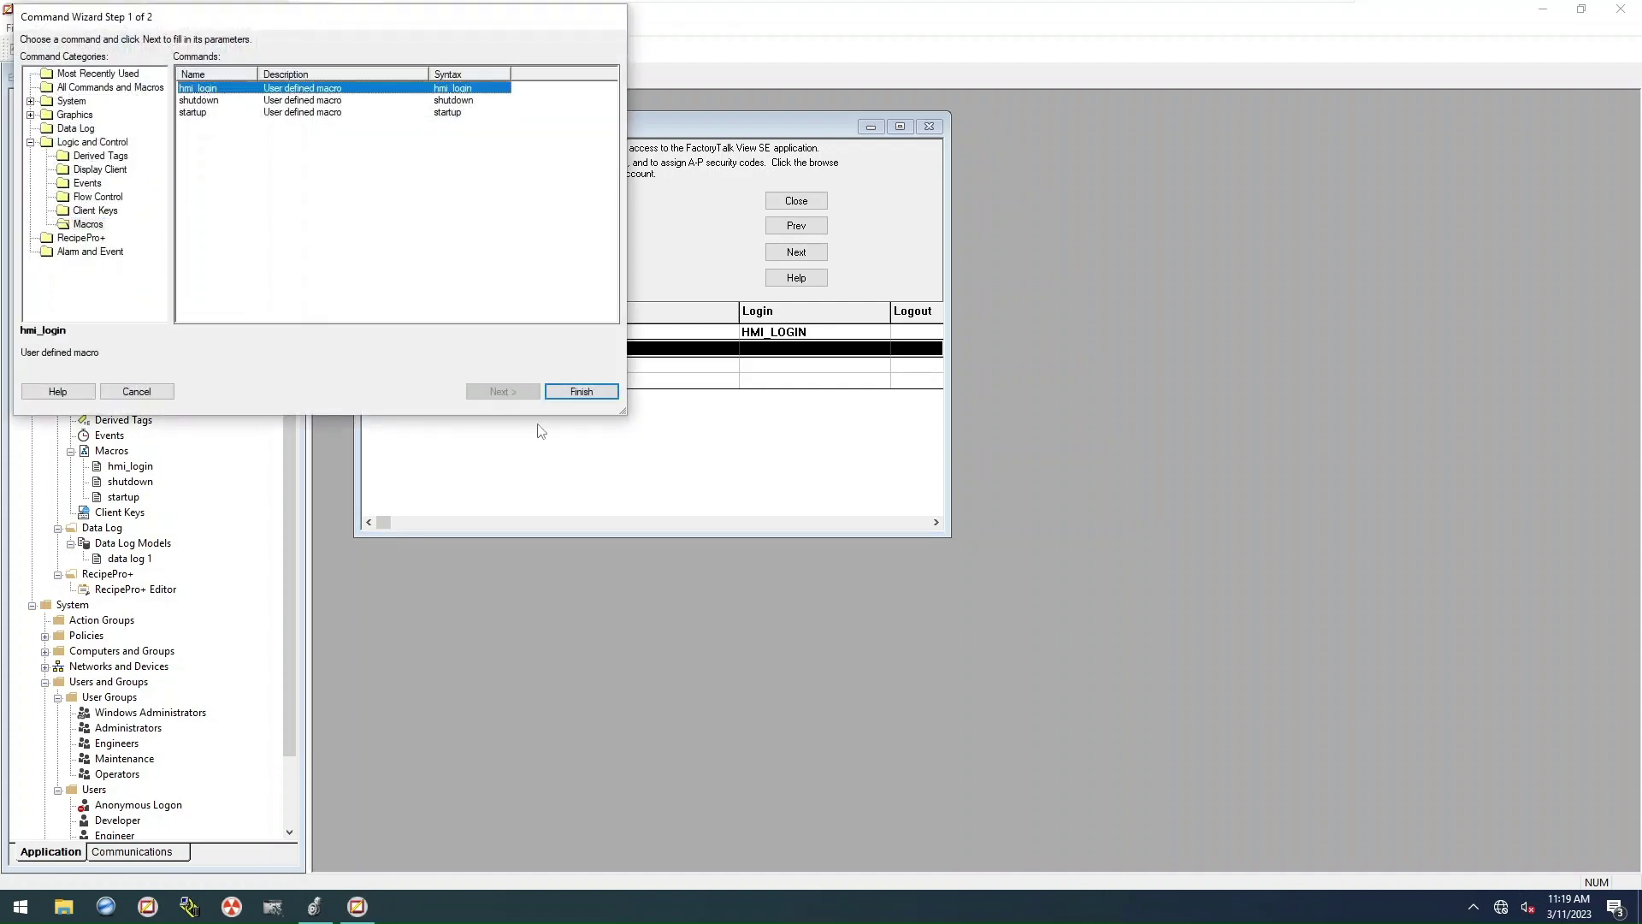
pyautogui.click(577, 391)
pyautogui.click(505, 372)
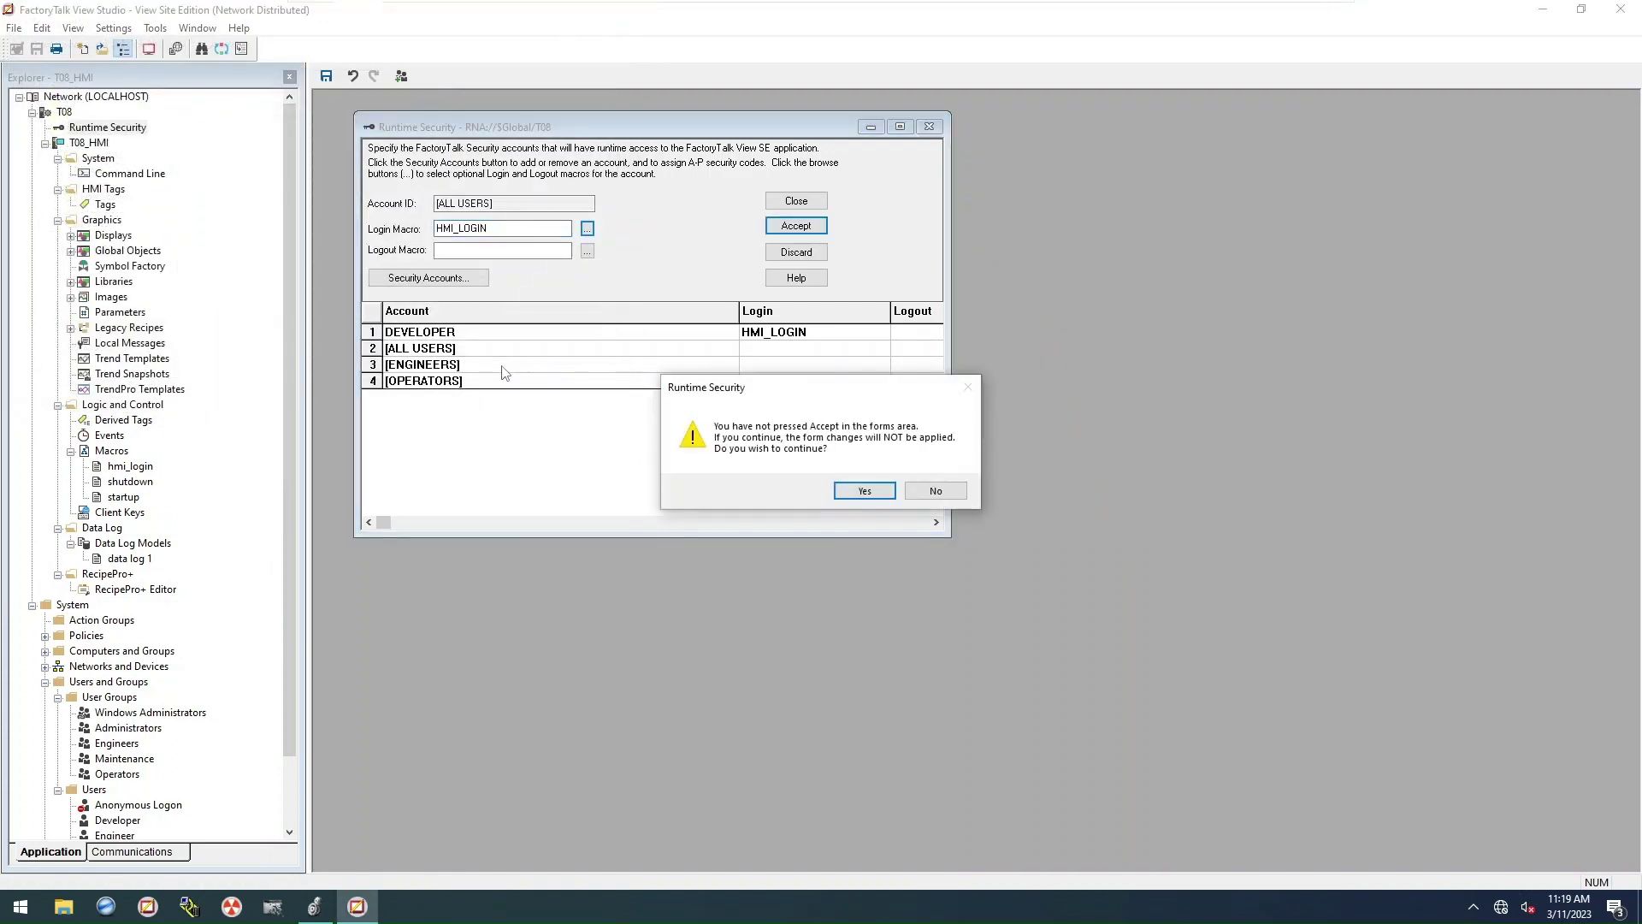
pyautogui.click(864, 490)
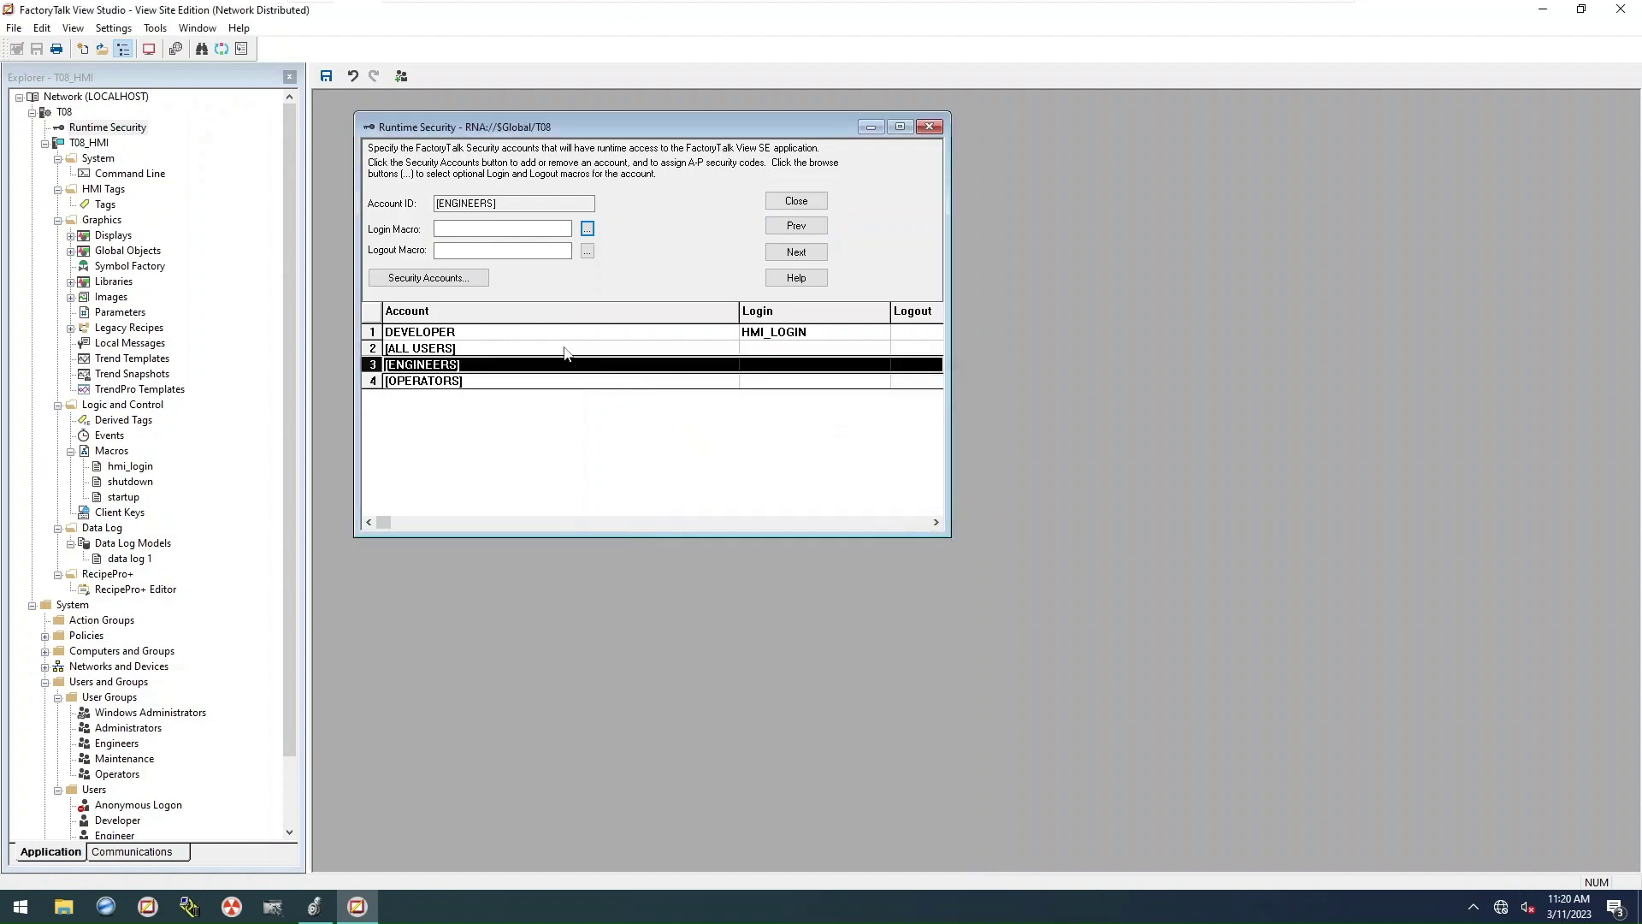
# Step: Assign the hmi_login macro as the login macro of the [ALL USERS] account and accept the change
pyautogui.click(531, 350)
pyautogui.click(586, 231)
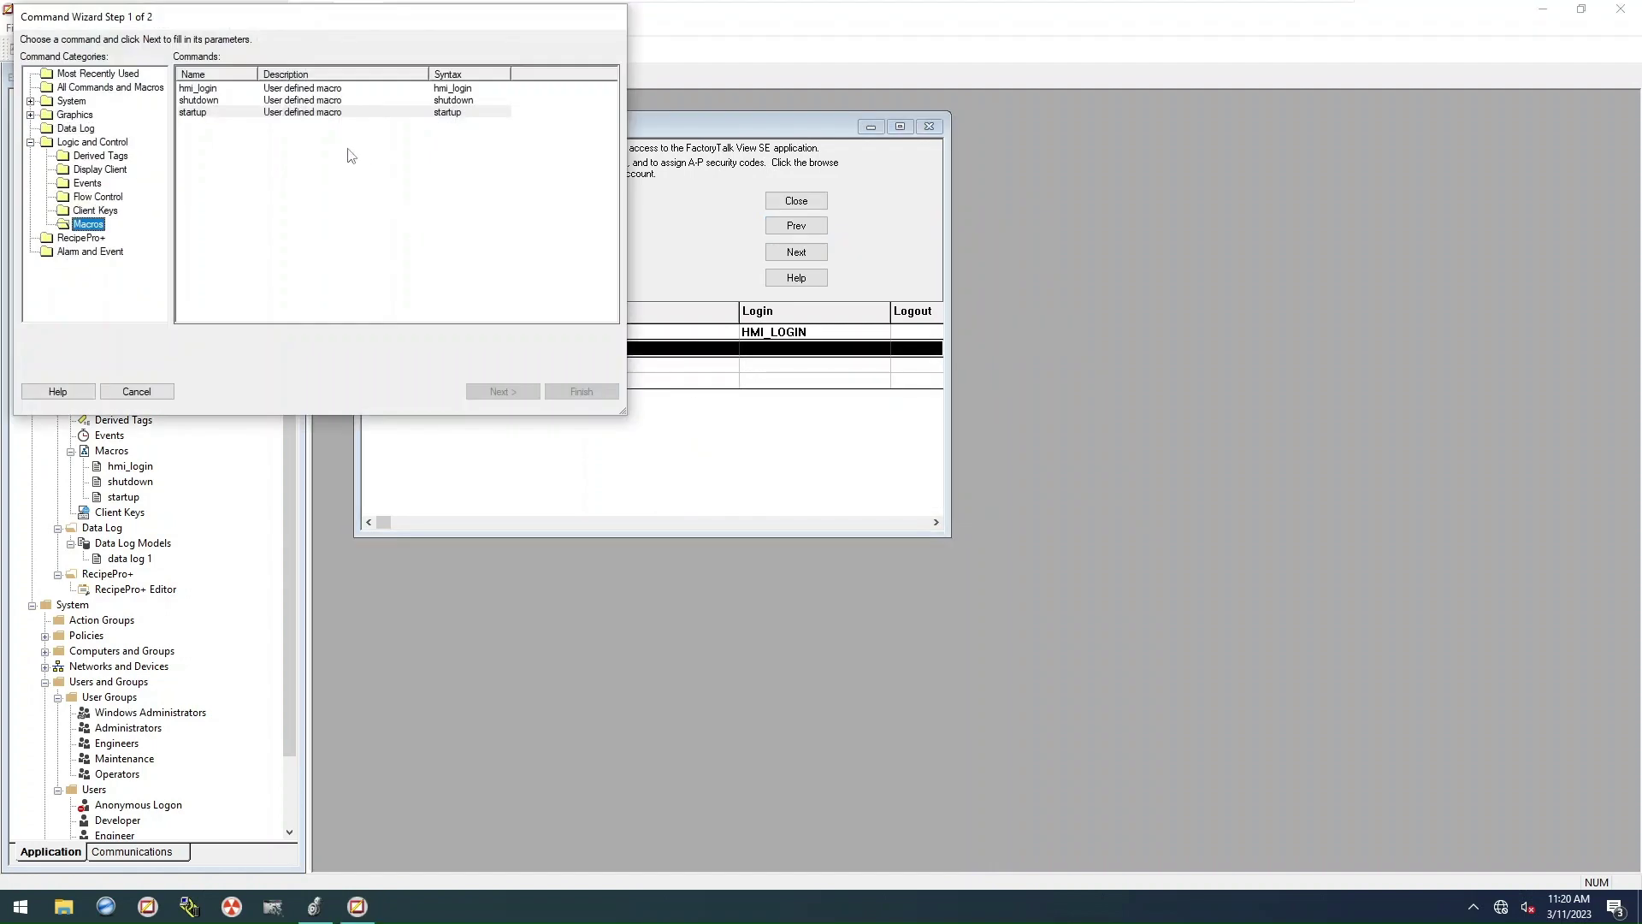
pyautogui.click(214, 89)
pyautogui.click(571, 392)
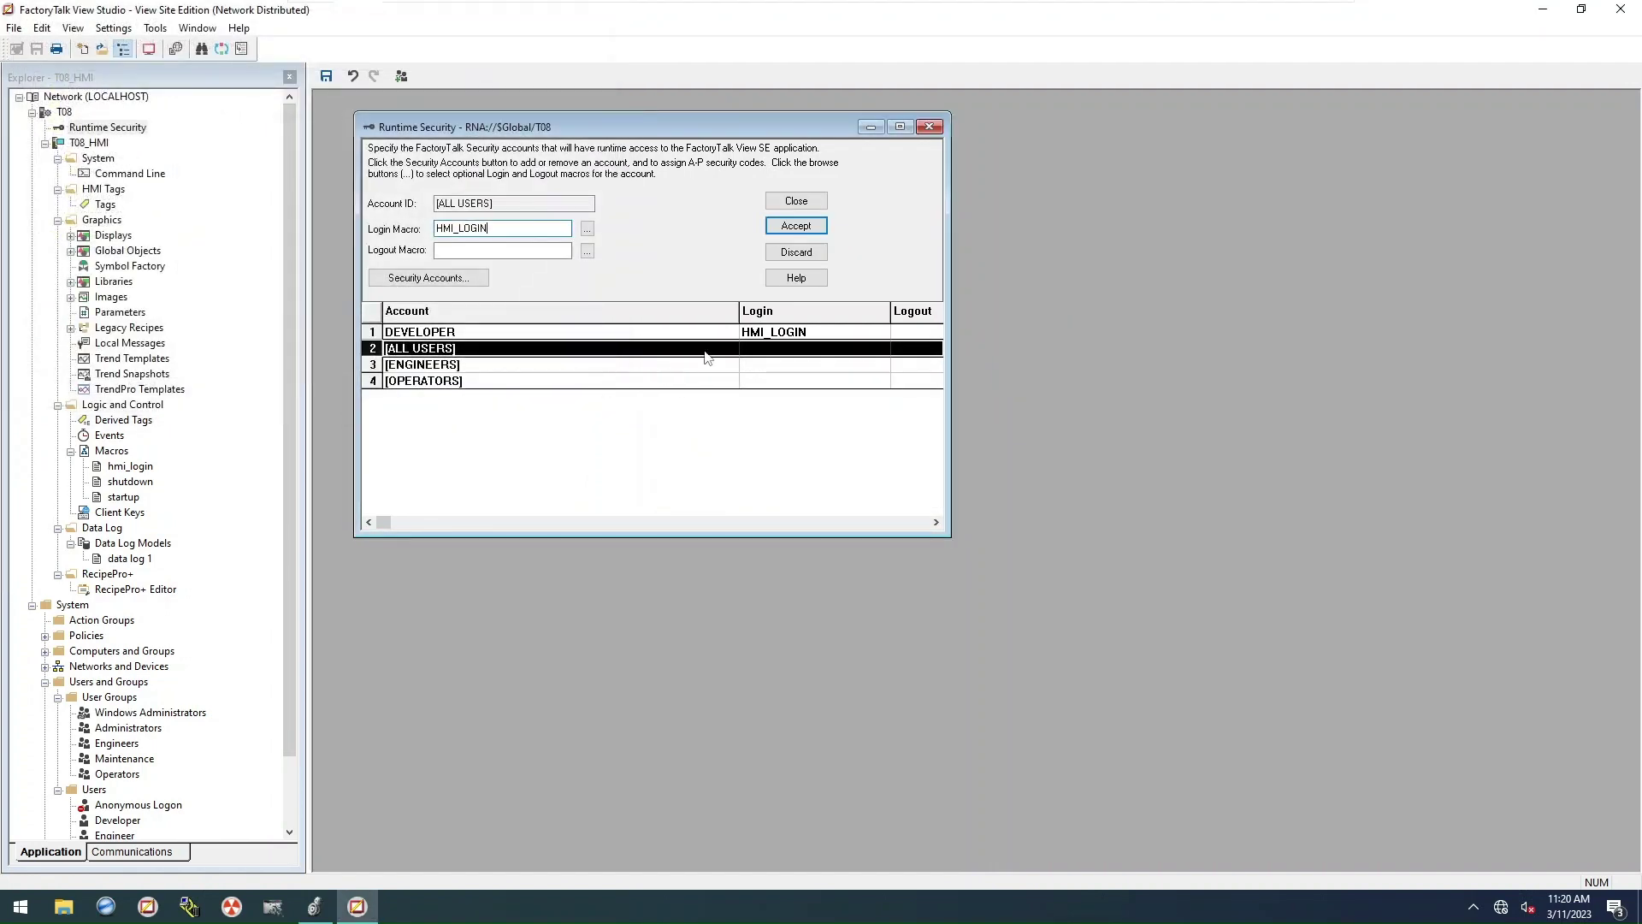
pyautogui.click(803, 227)
# Step: Assign the hmi_login macro as the login macro of the [ENGINEERS] account and accept the change
pyautogui.click(466, 366)
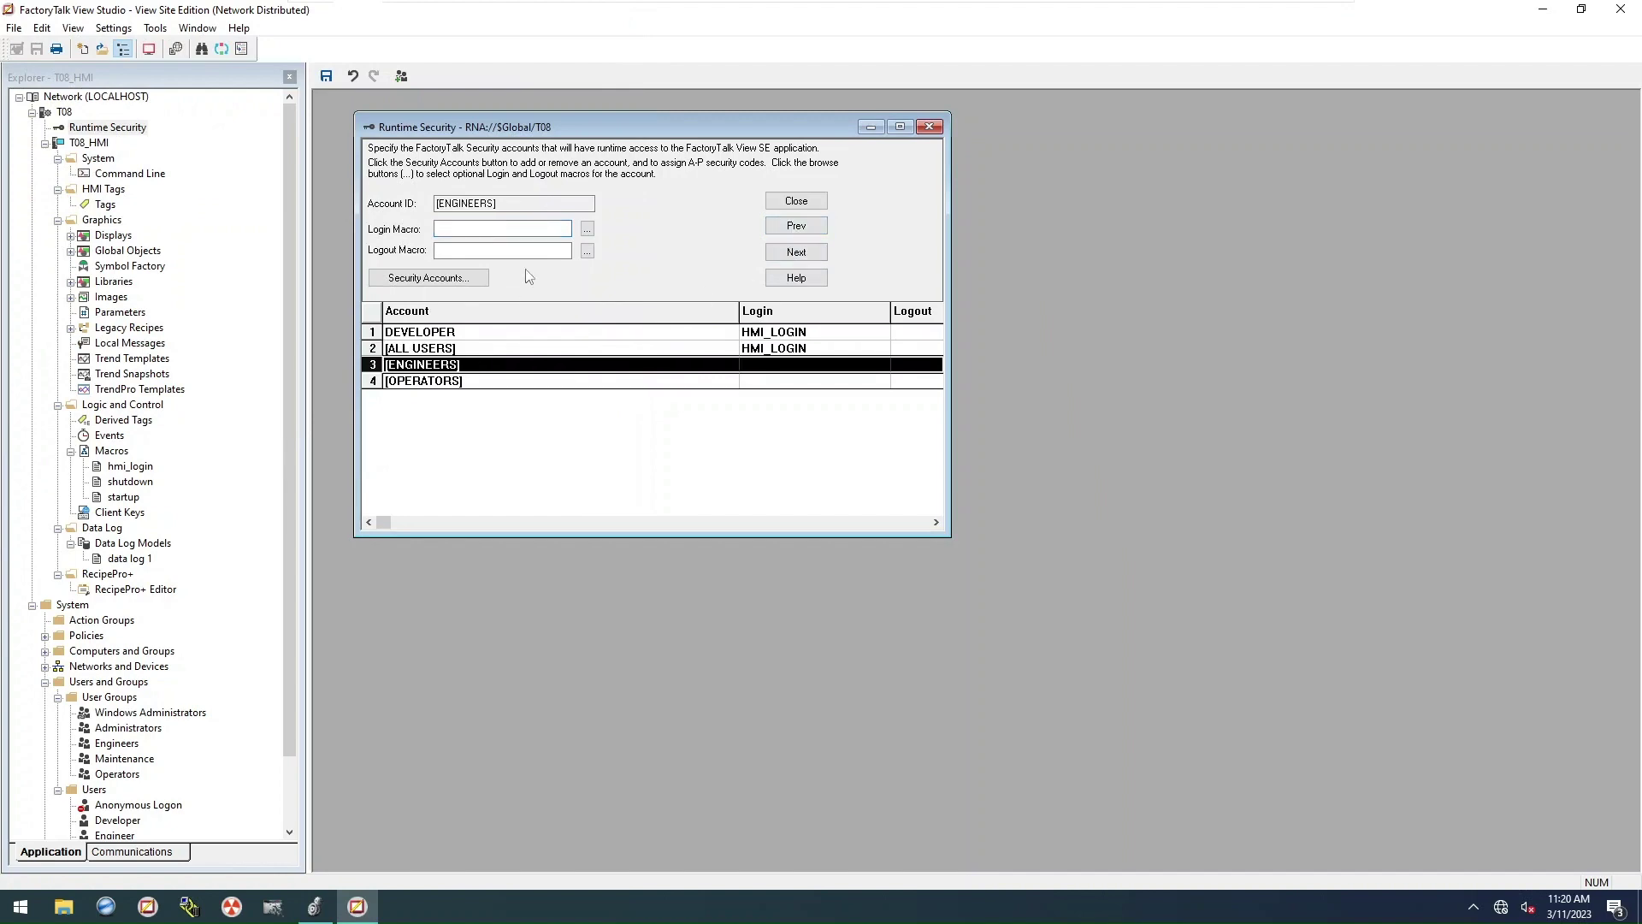
pyautogui.click(586, 229)
pyautogui.click(205, 88)
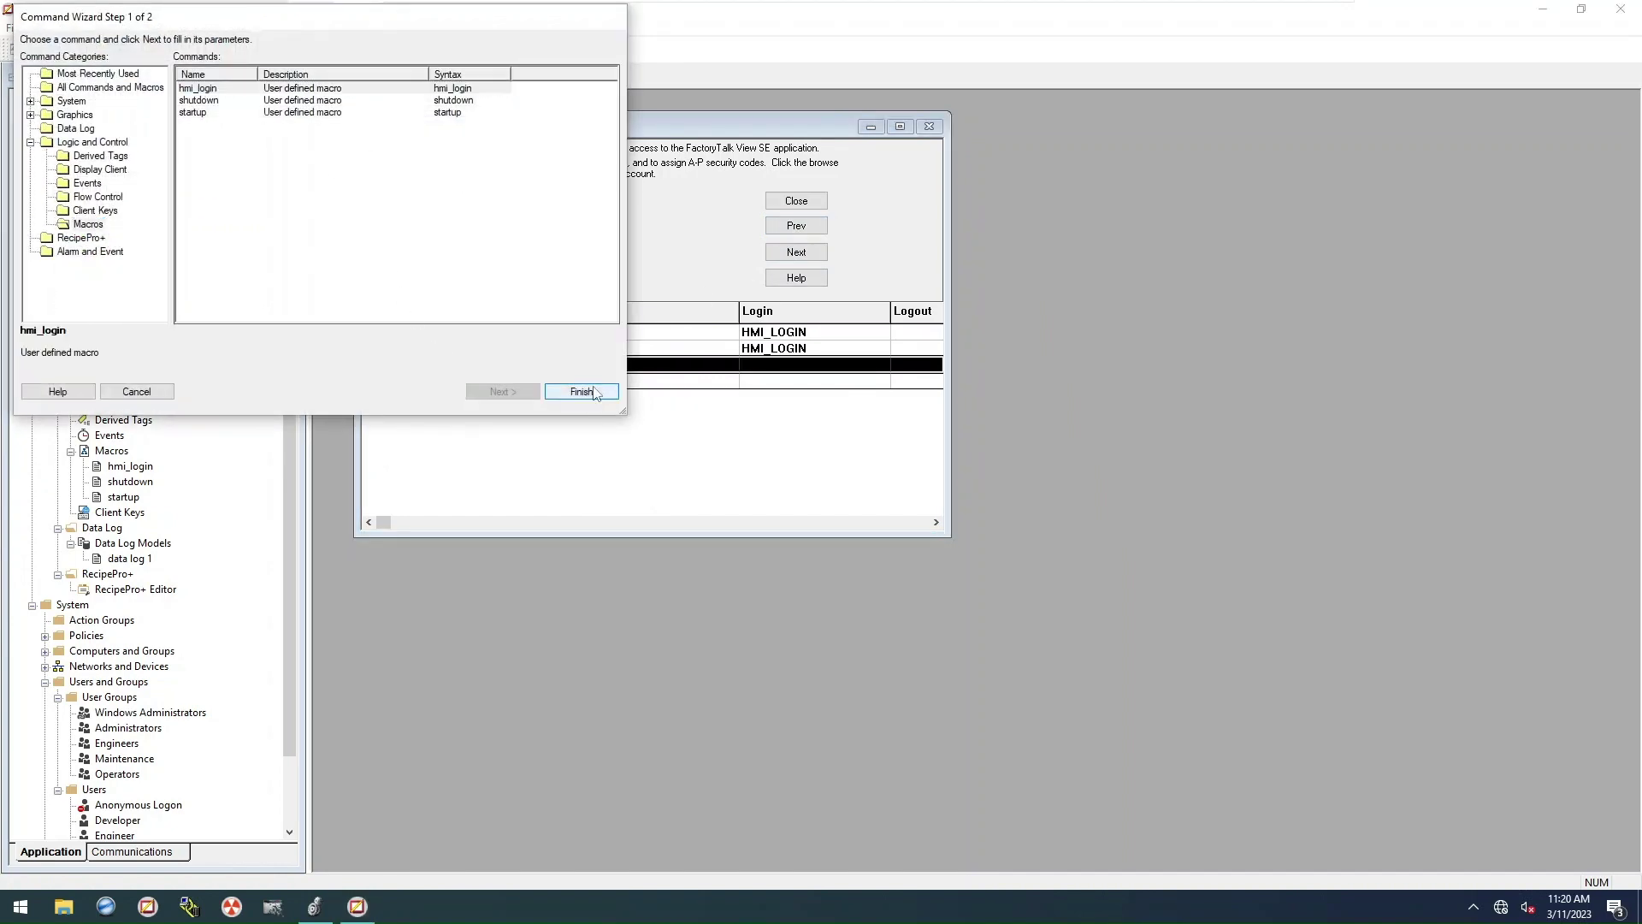
pyautogui.click(580, 391)
pyautogui.click(796, 225)
# Step: Assign the hmi_login macro as the [OPERATORS] account's login macro, accept it, and close Runtime Security saving the changes
pyautogui.click(481, 380)
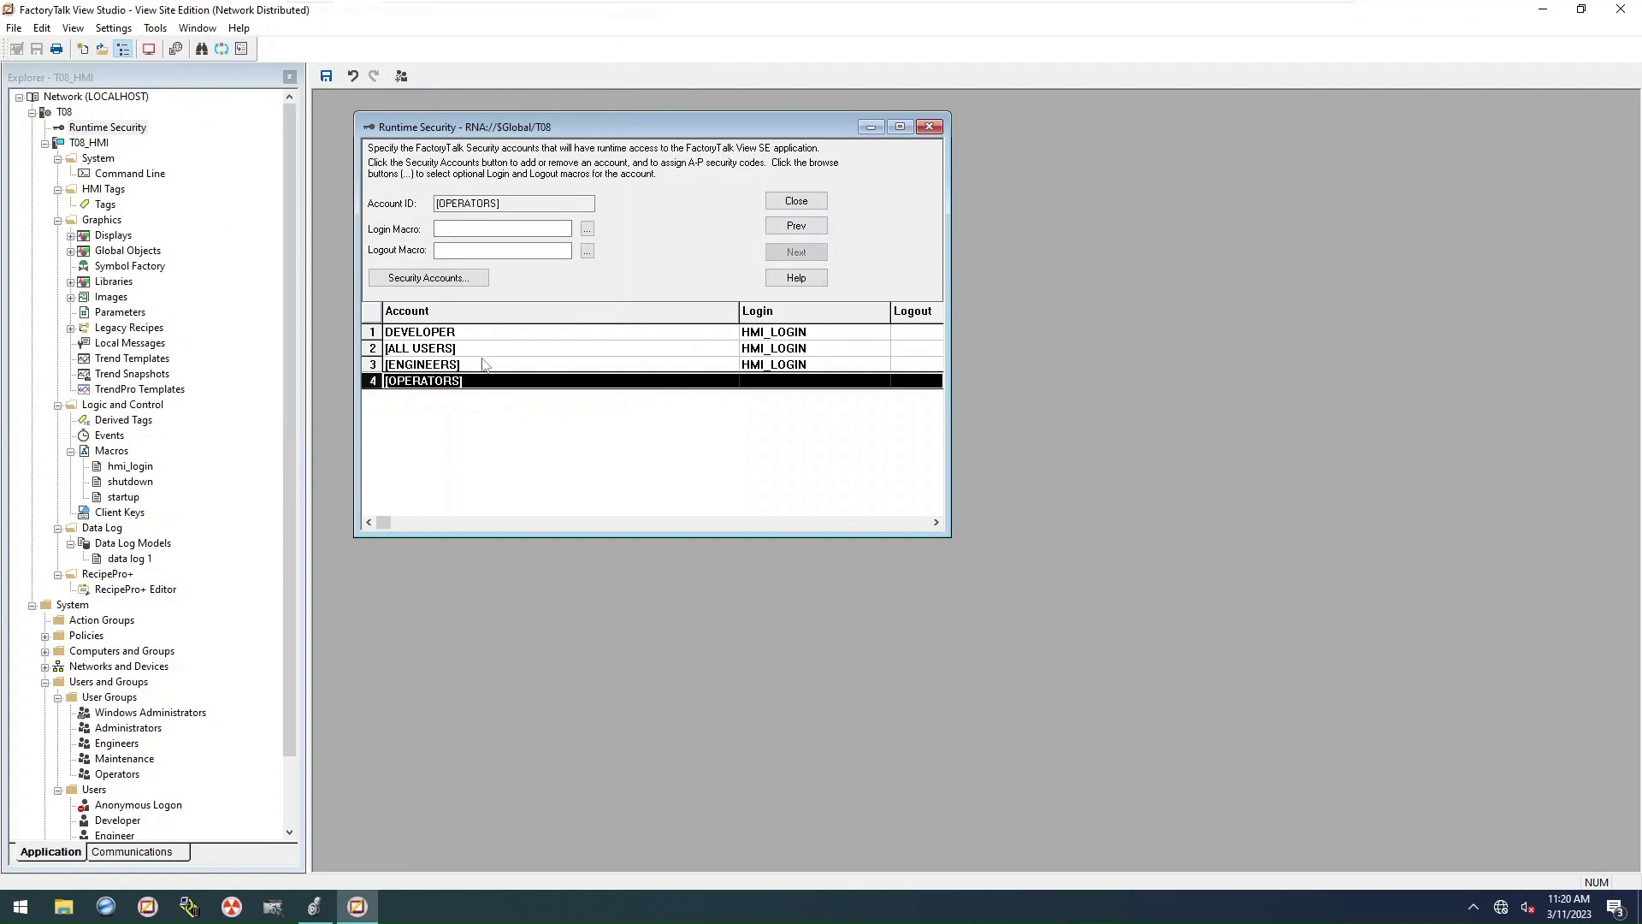
pyautogui.click(587, 228)
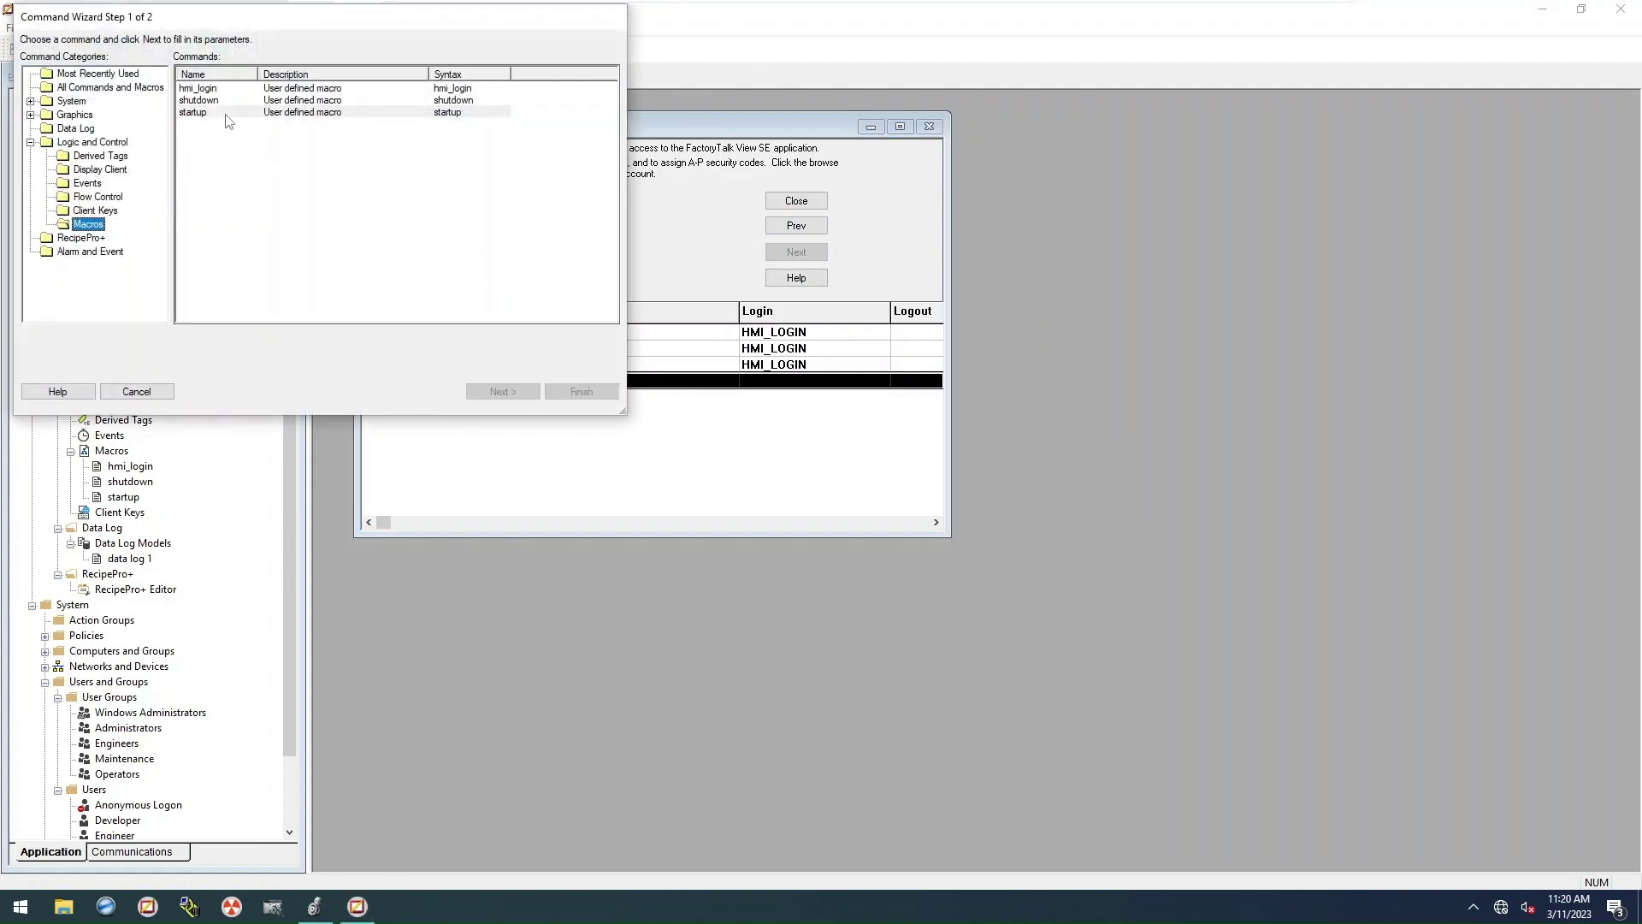
pyautogui.click(206, 89)
pyautogui.click(580, 391)
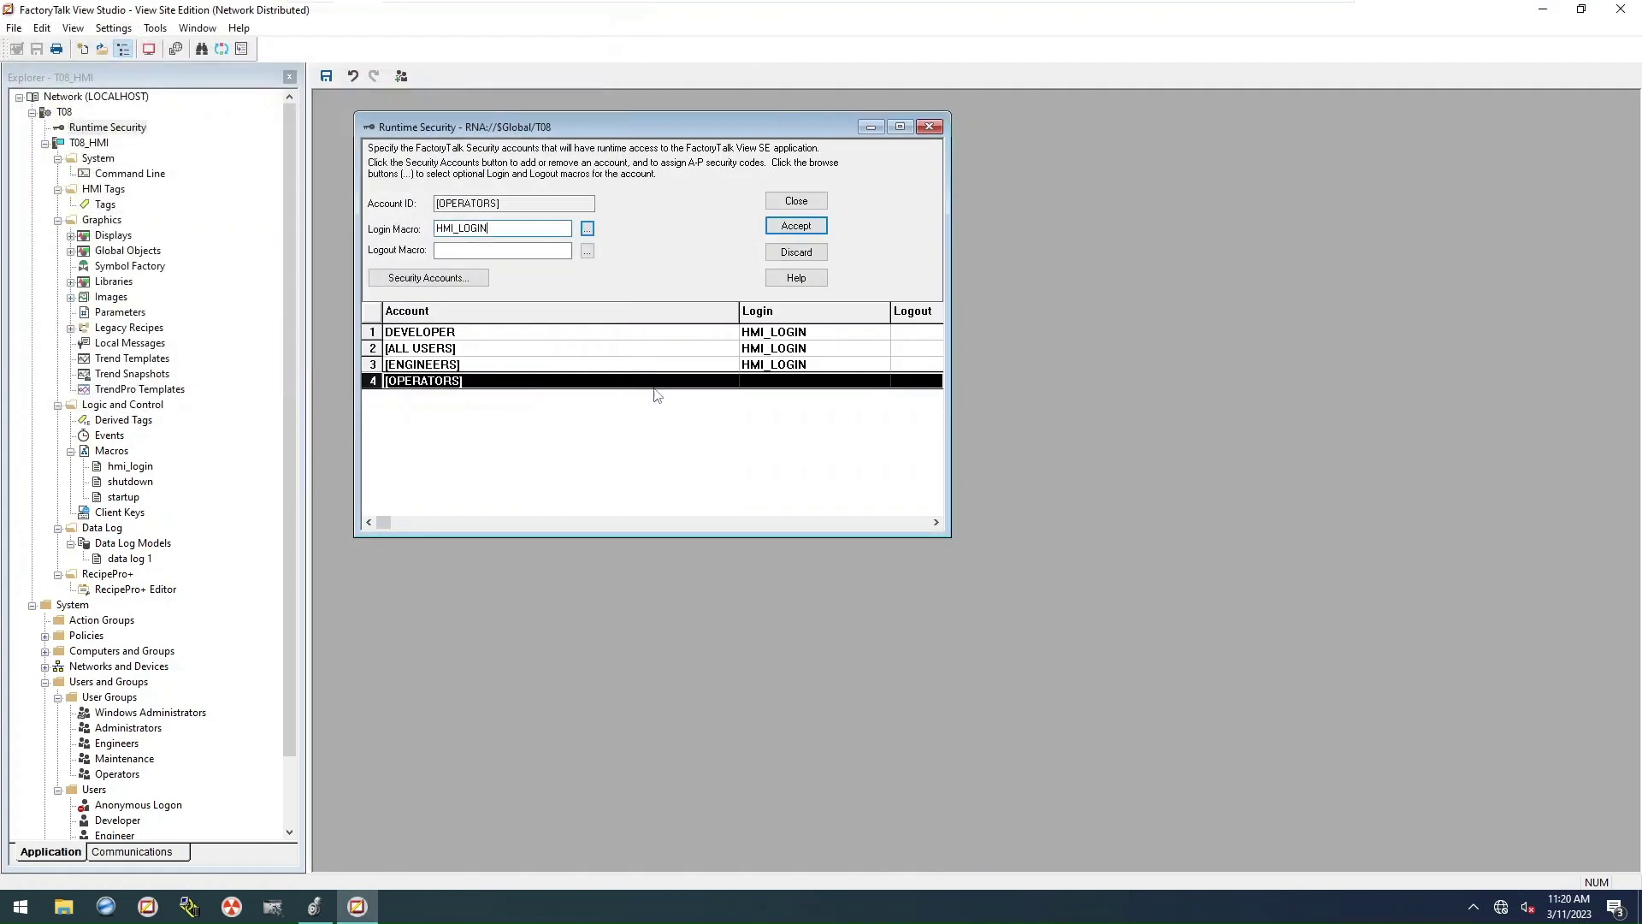
pyautogui.click(803, 232)
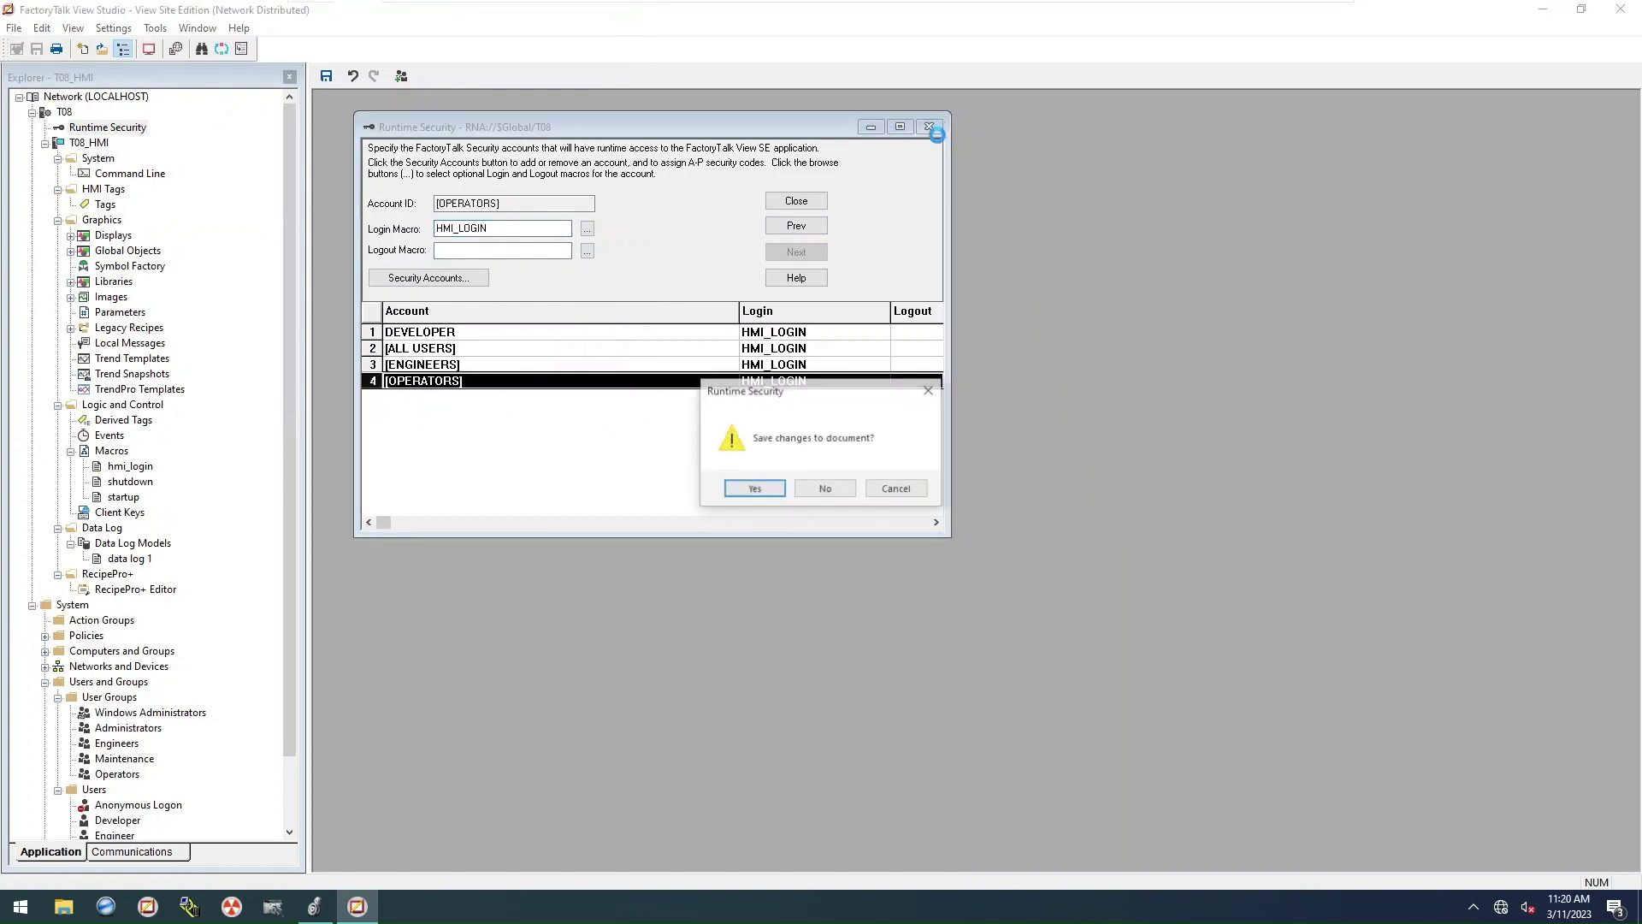
pyautogui.click(930, 128)
pyautogui.click(759, 485)
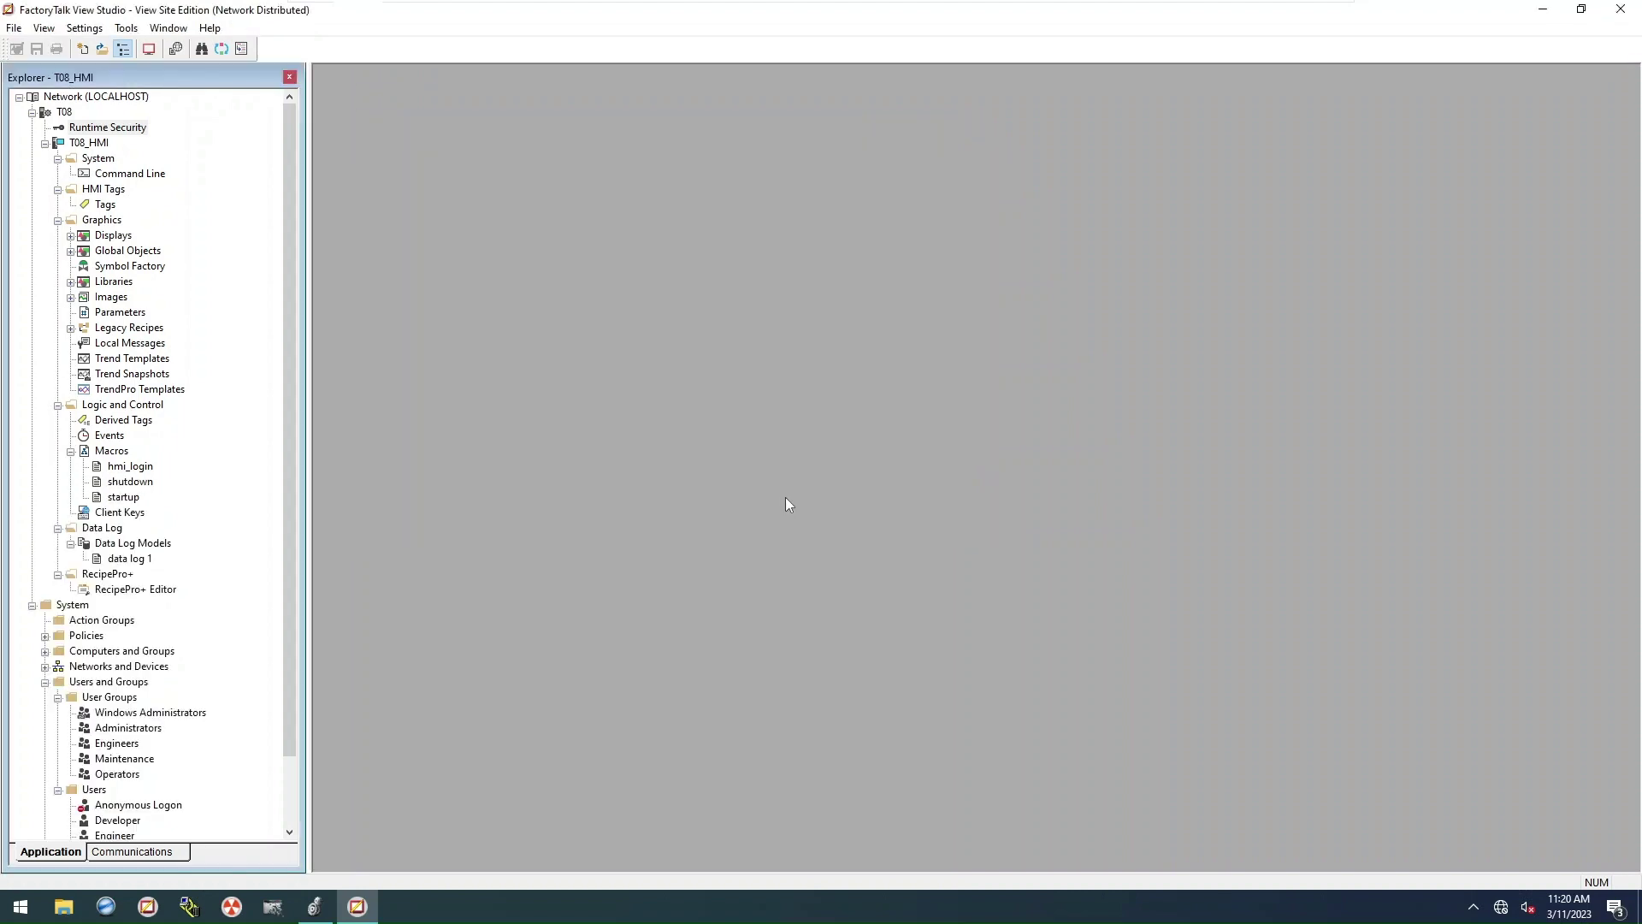
# Step: Open the dev_global global objects display of T08_HMI
pyautogui.click(71, 251)
pyautogui.click(133, 267)
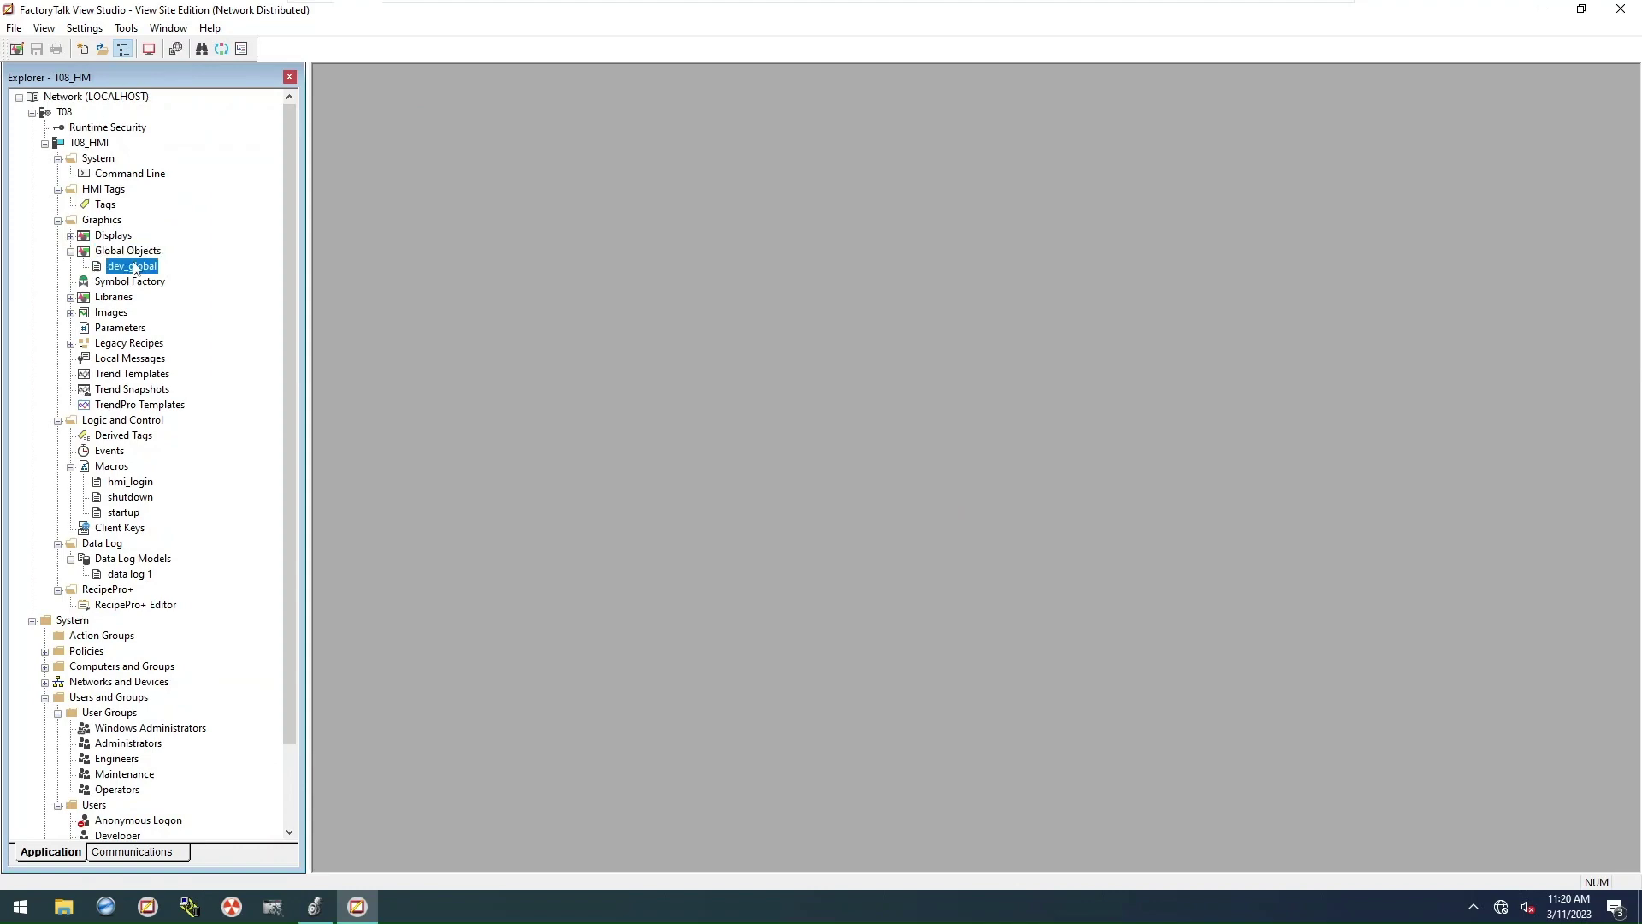
pyautogui.doubleClick(133, 267)
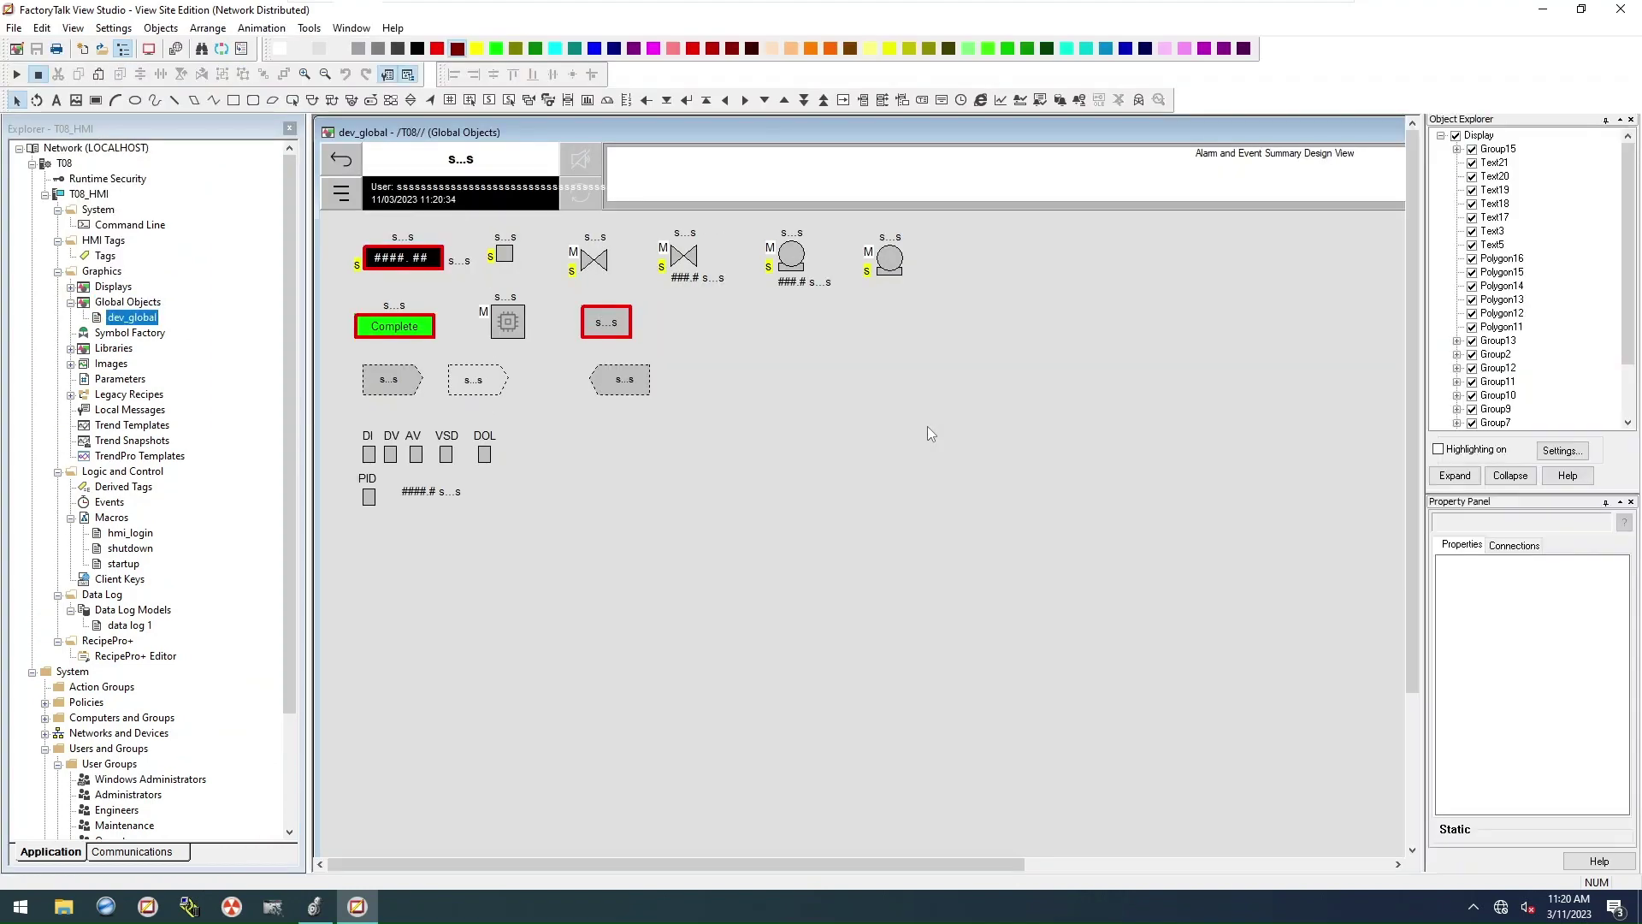
# Step: Look through T08_HMI's list of graphic displays and open the _main_COFFEE_RECIPE display
pyautogui.click(71, 286)
pyautogui.moveTo(281, 227); pyautogui.dragTo(313, 194)
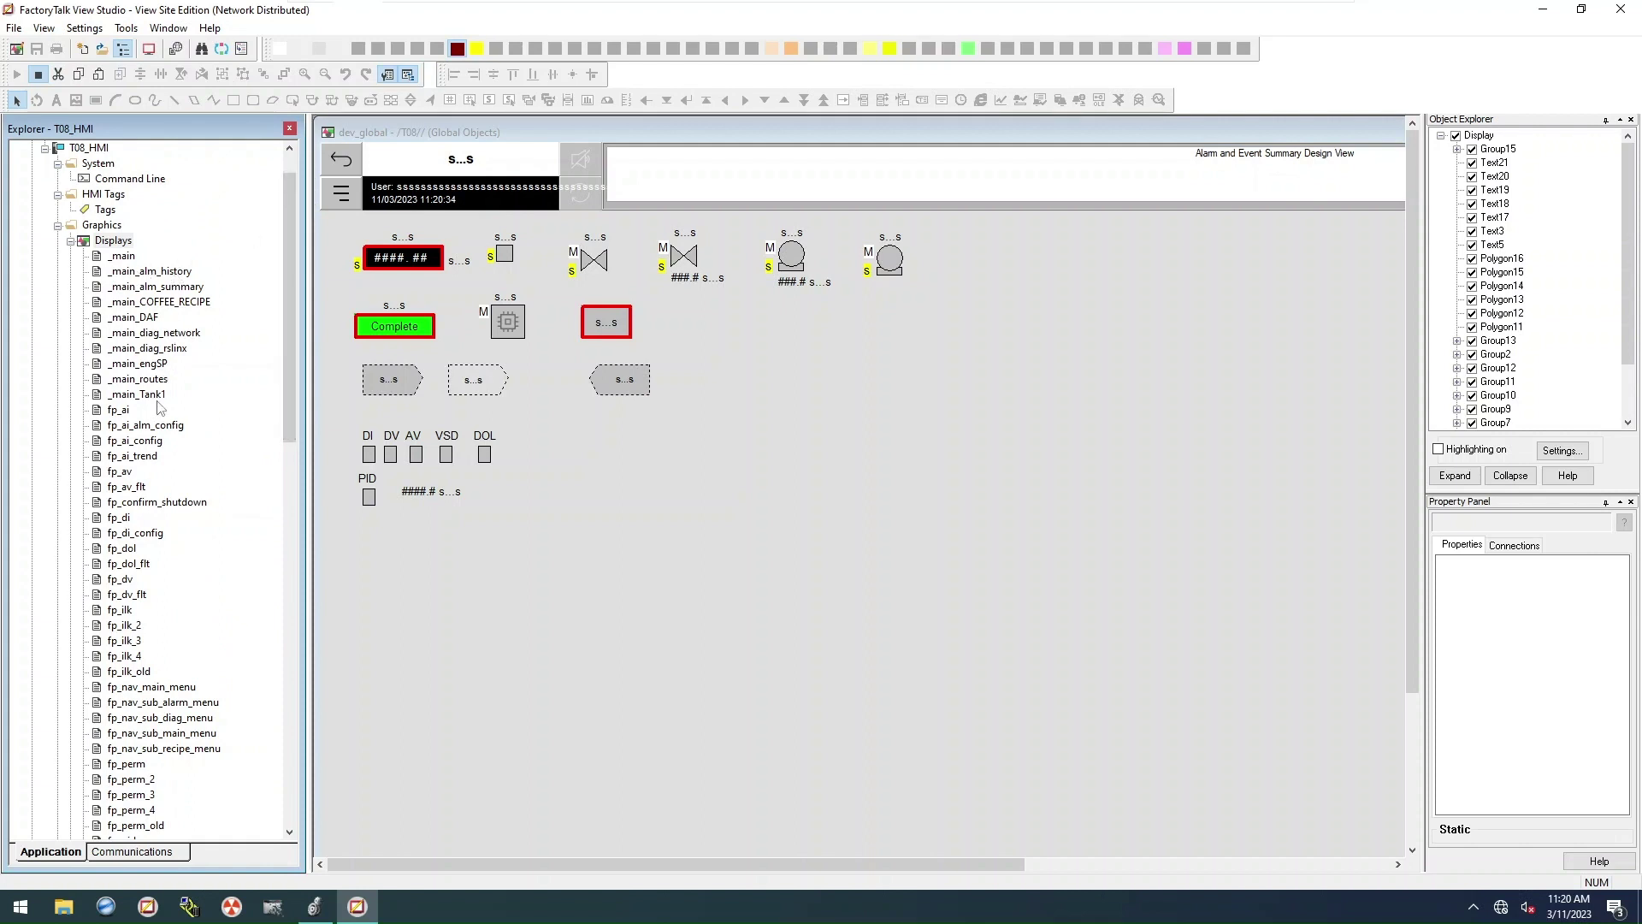
pyautogui.click(169, 272)
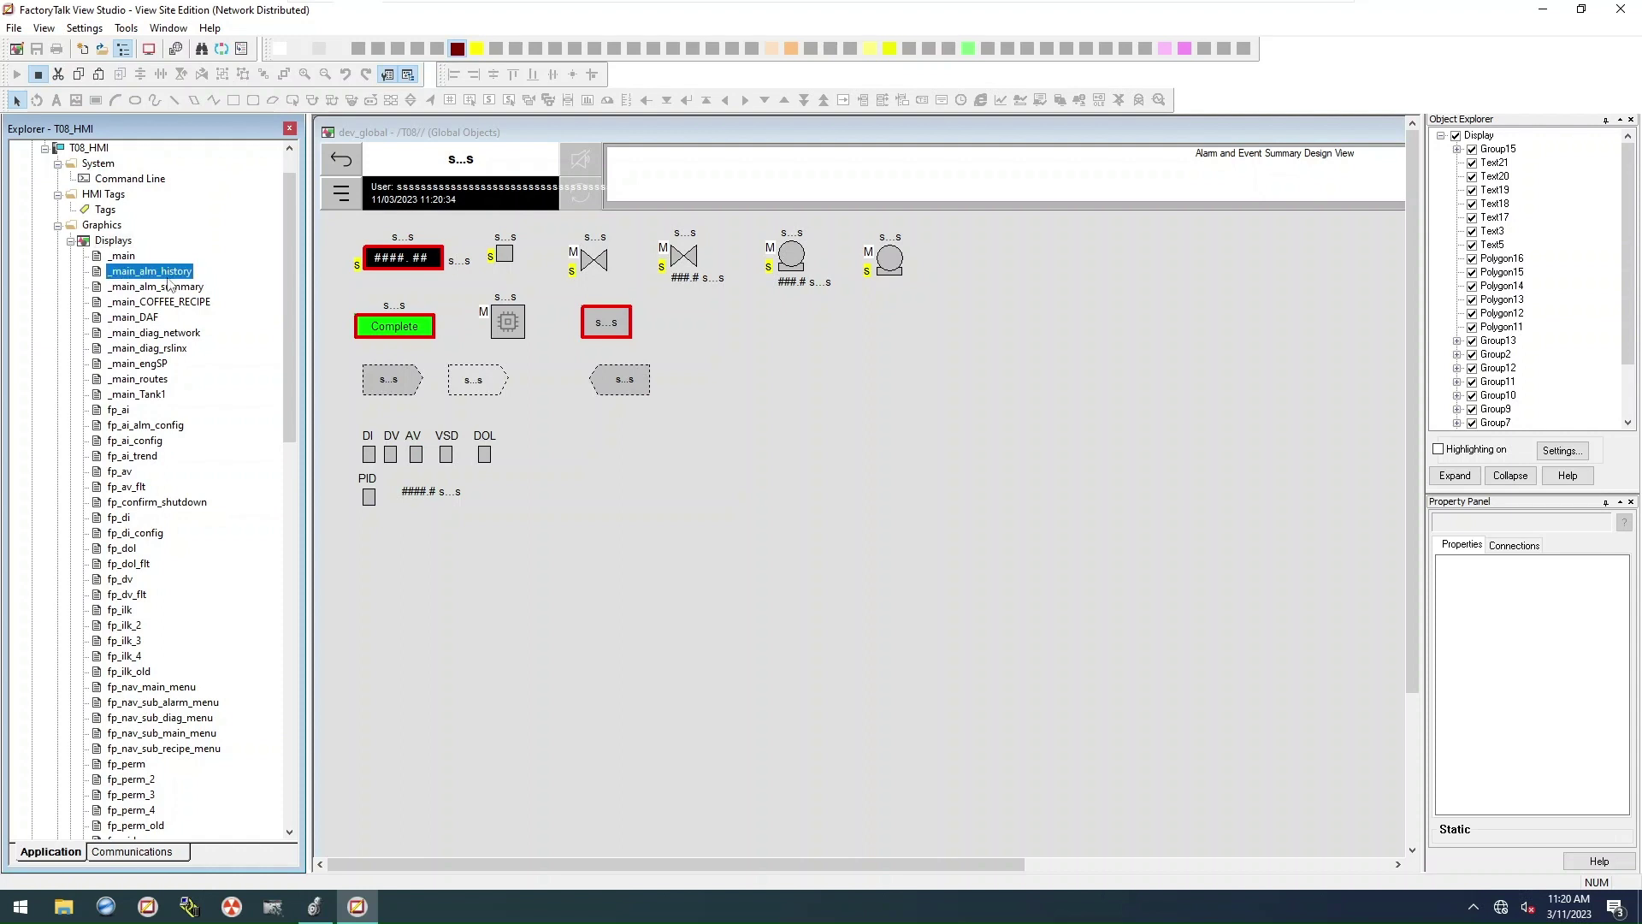
pyautogui.click(178, 288)
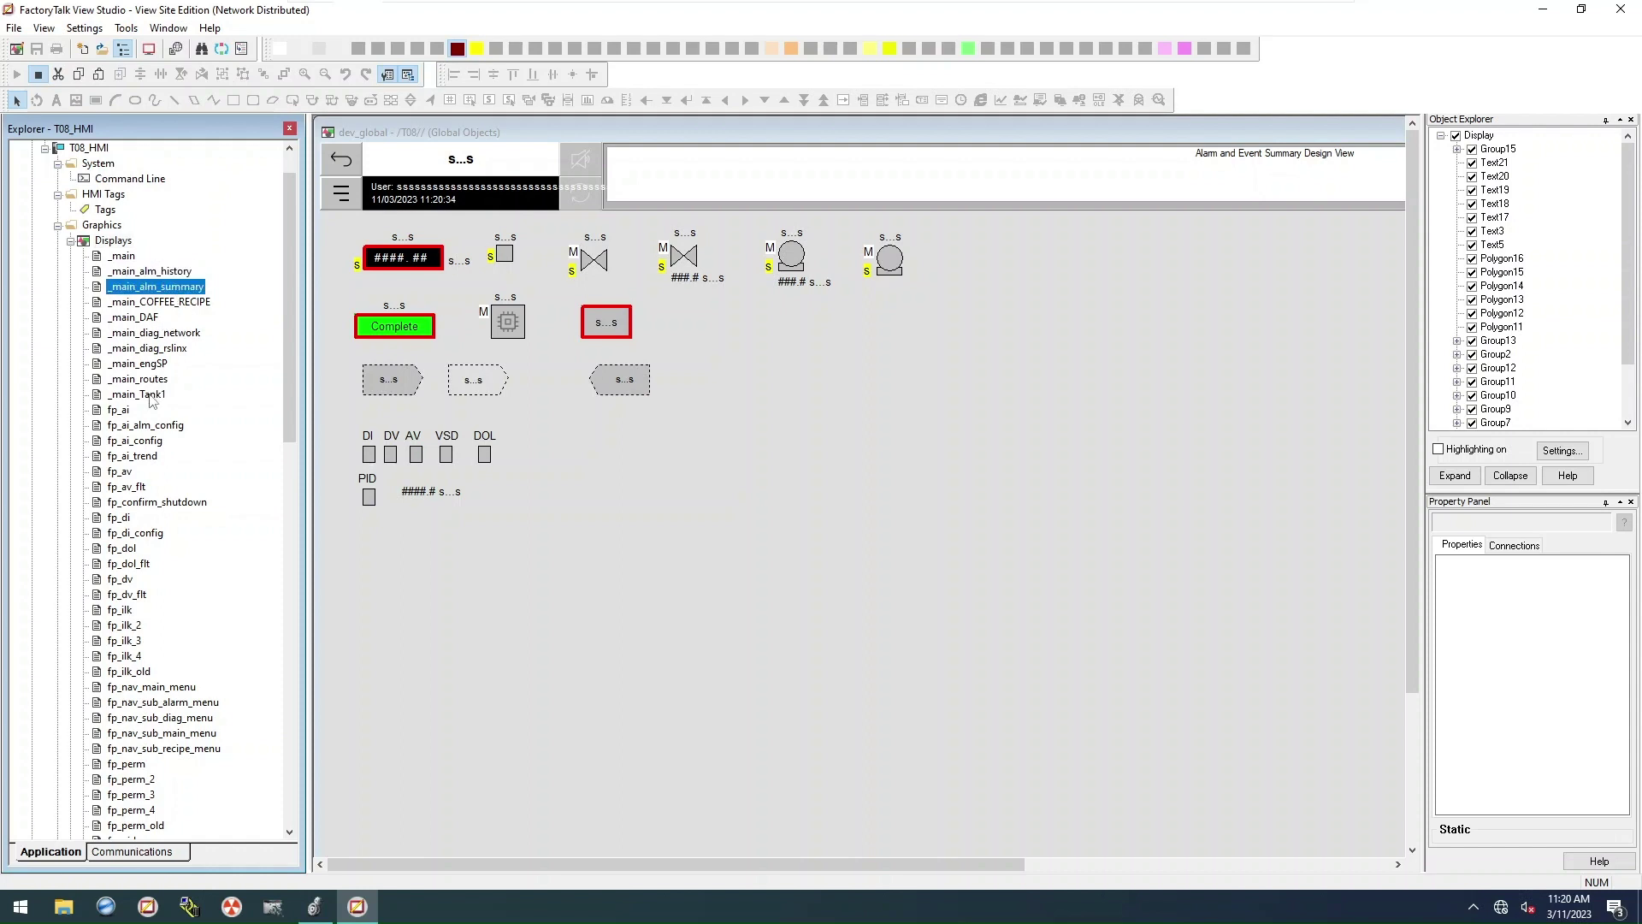
pyautogui.moveTo(282, 289); pyautogui.dragTo(284, 416)
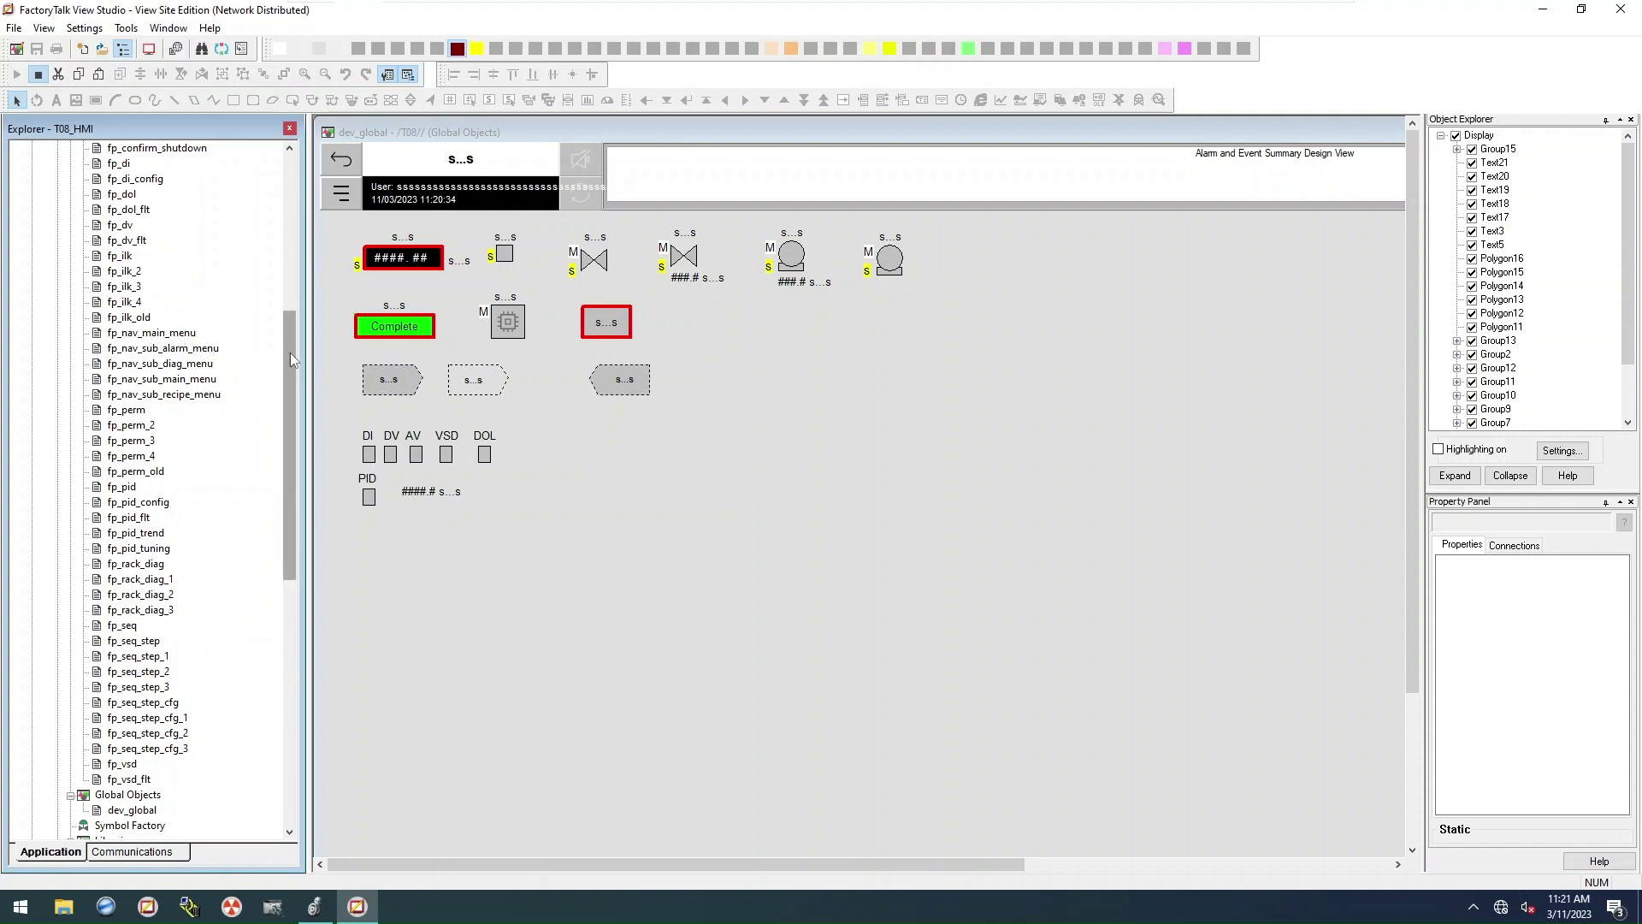
pyautogui.moveTo(290, 352); pyautogui.dragTo(285, 188)
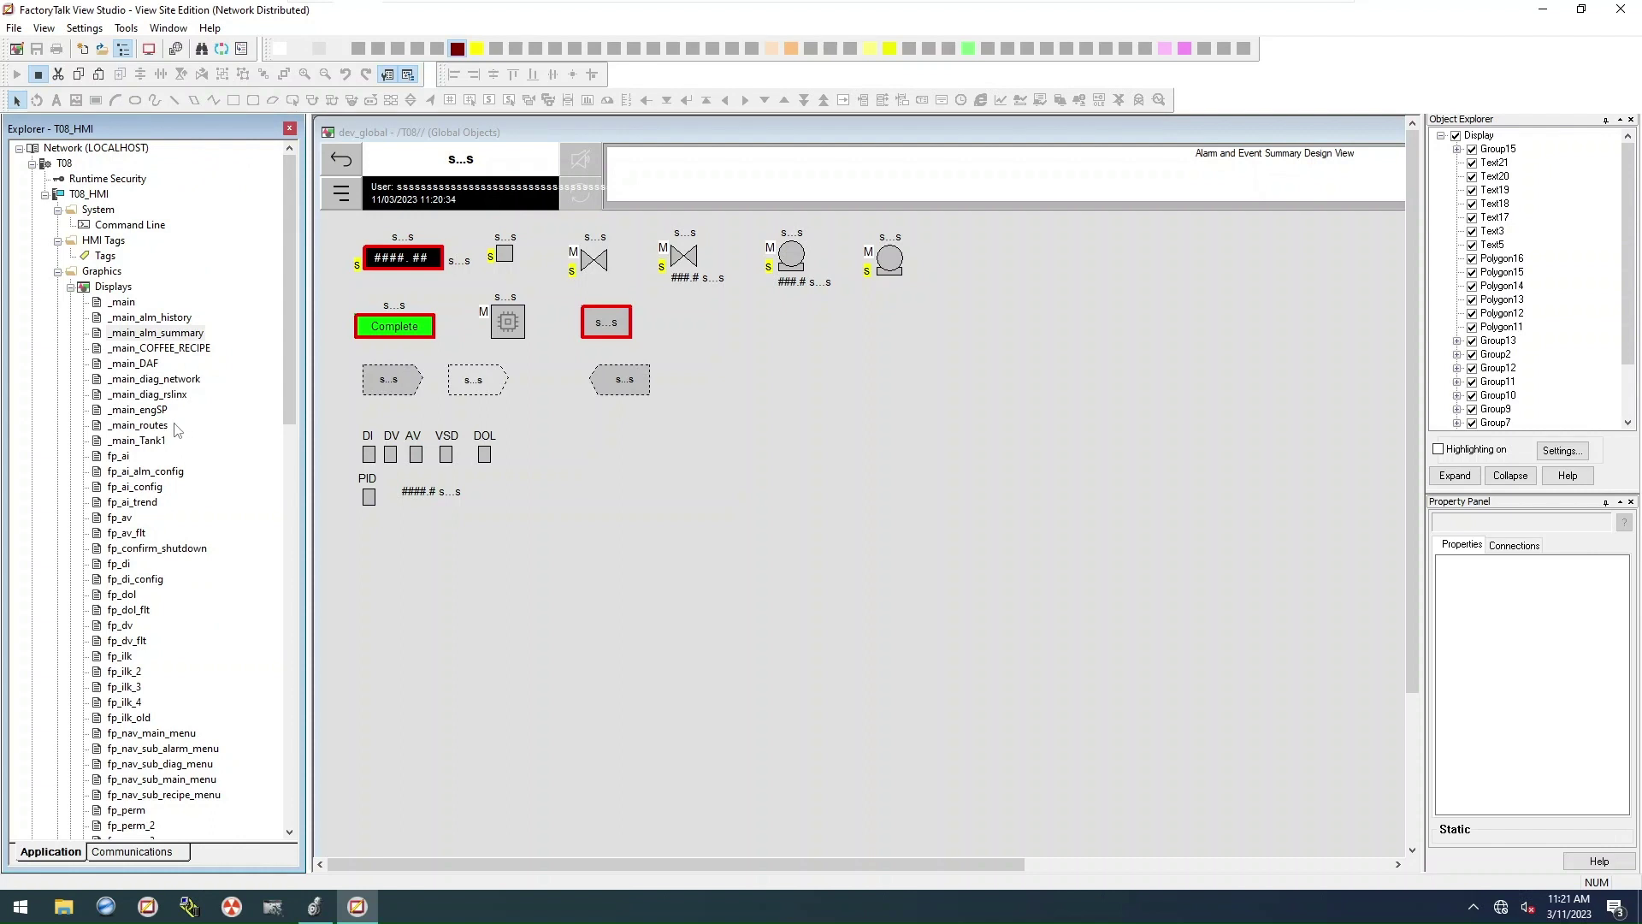
pyautogui.click(184, 347)
pyautogui.doubleClick(184, 348)
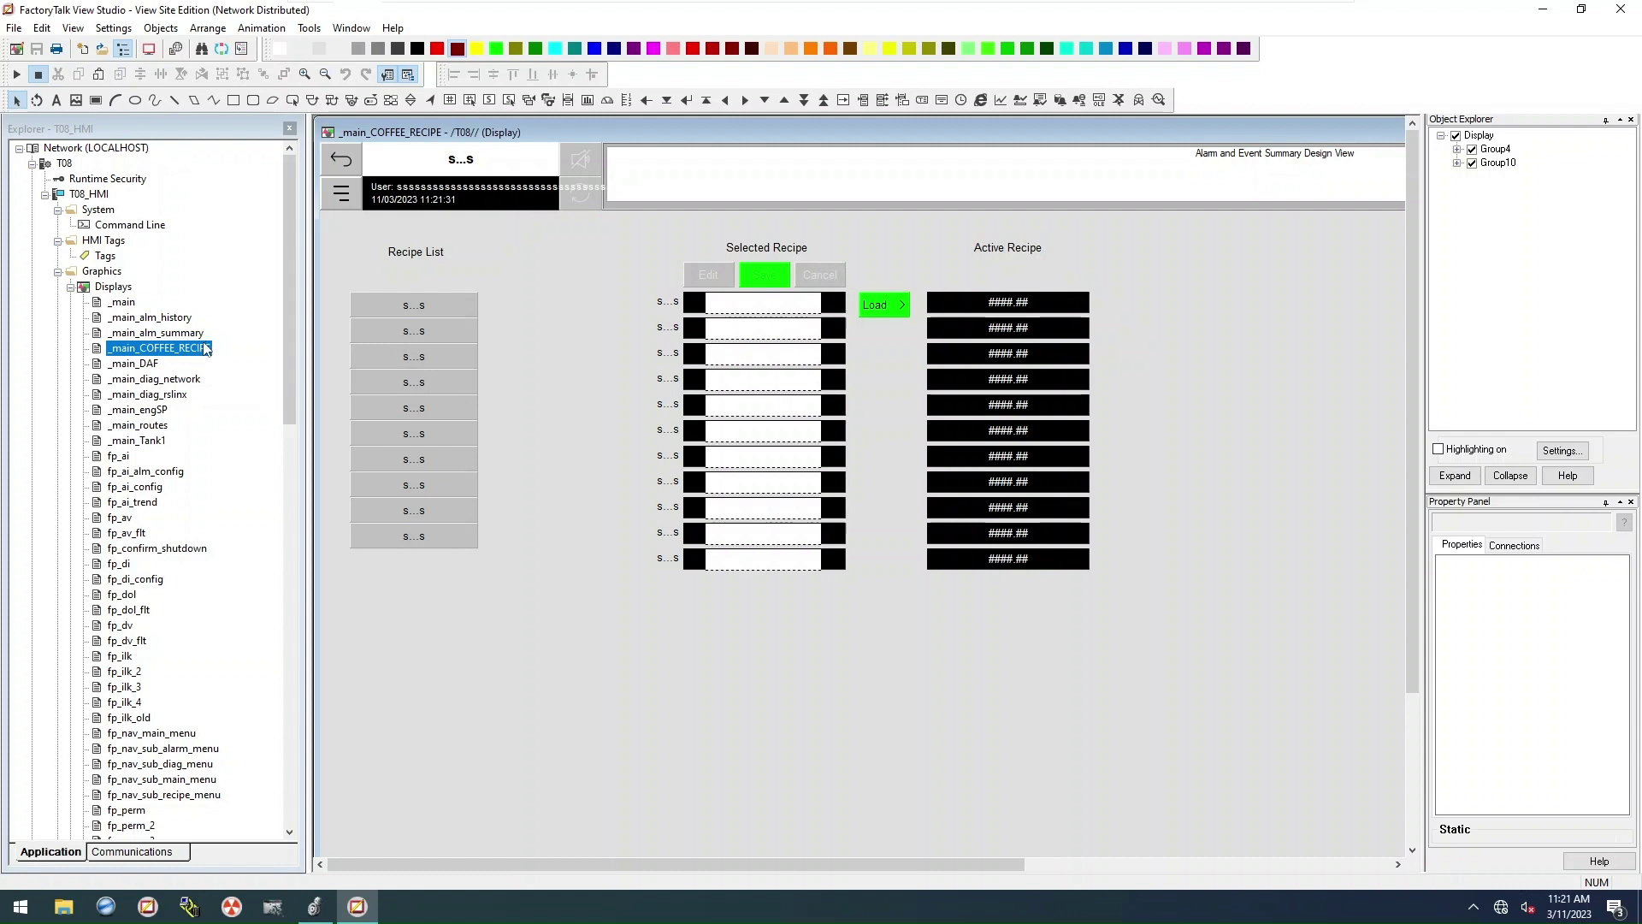
# Step: Open the _main_Tank1 display and go to the base object of the pump on the uppermost supply line
pyautogui.doubleClick(158, 444)
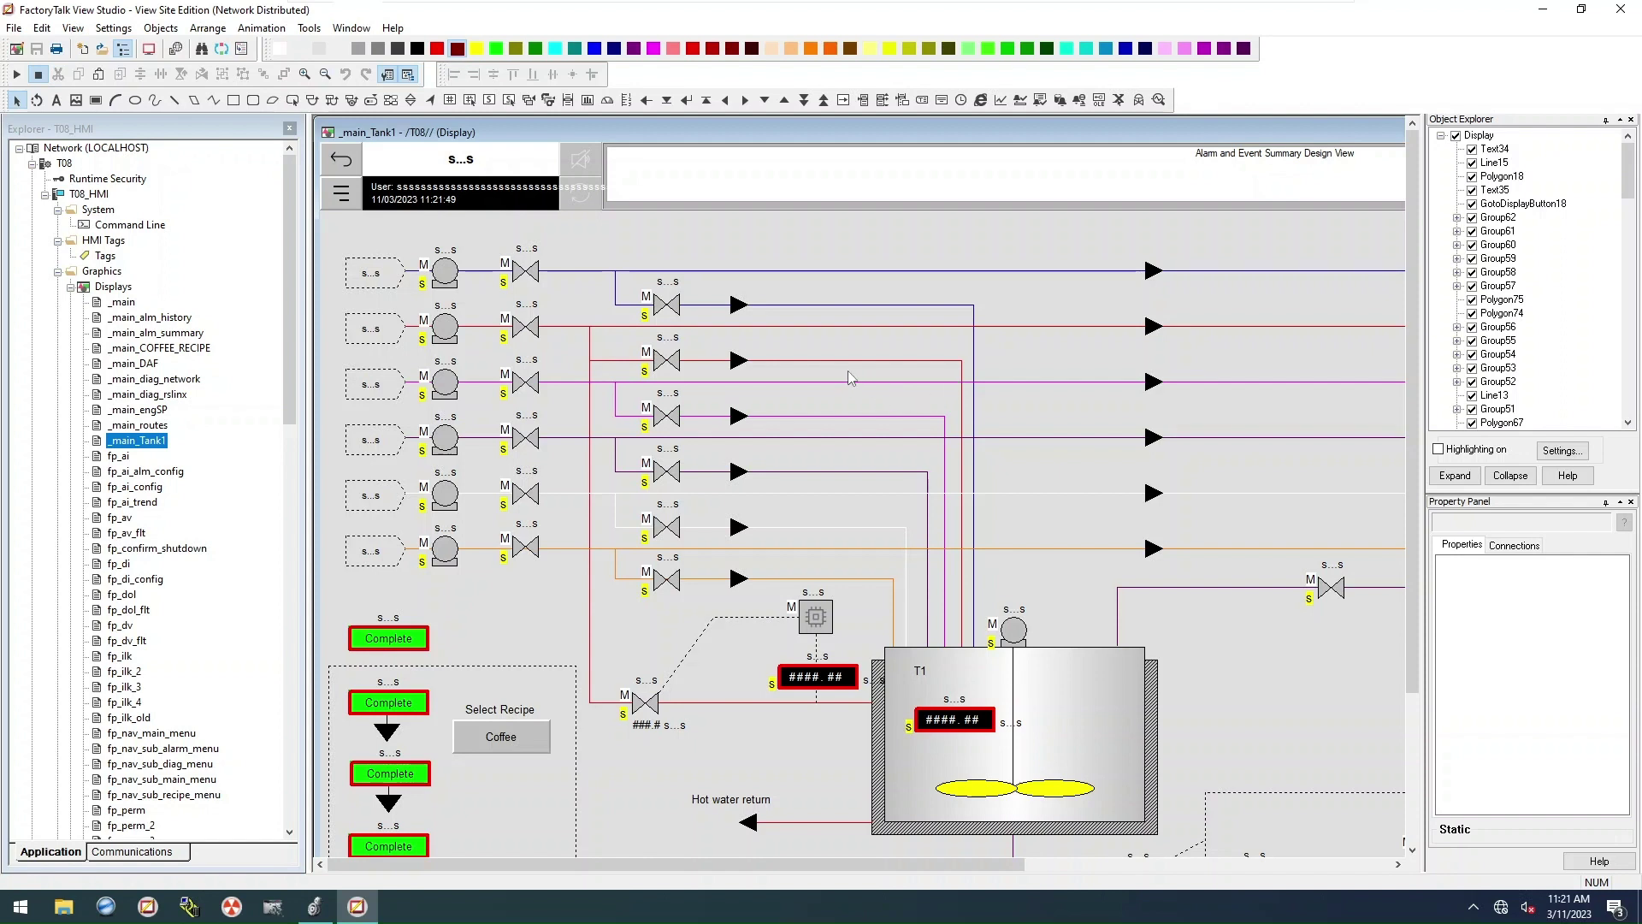
pyautogui.click(453, 278)
pyautogui.rightClick(452, 274)
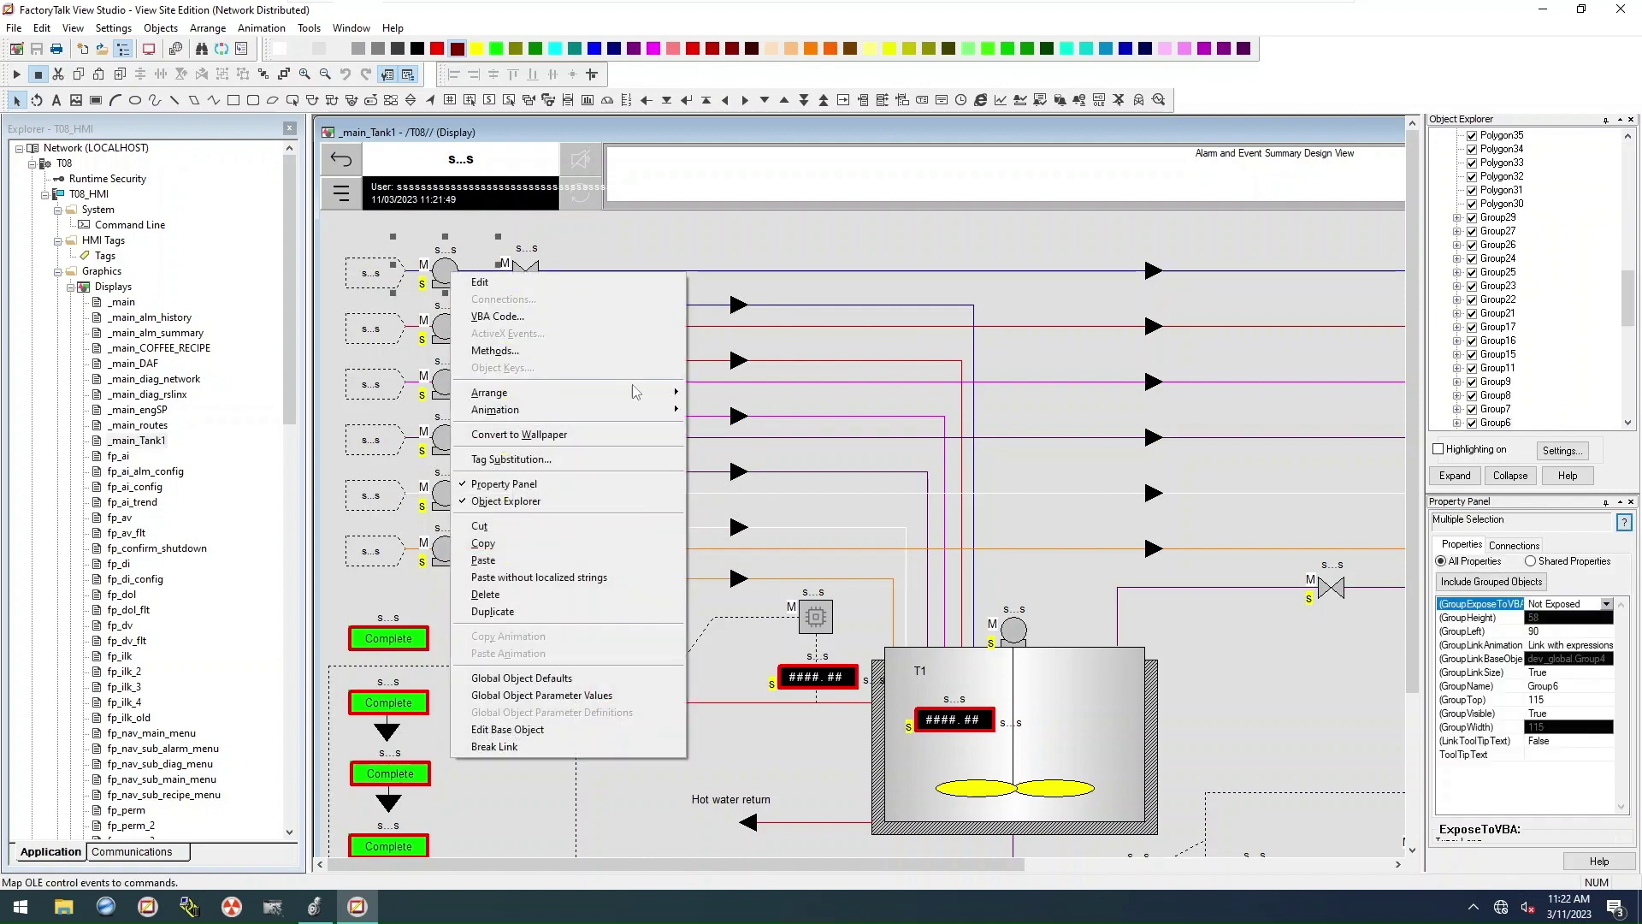
pyautogui.click(573, 732)
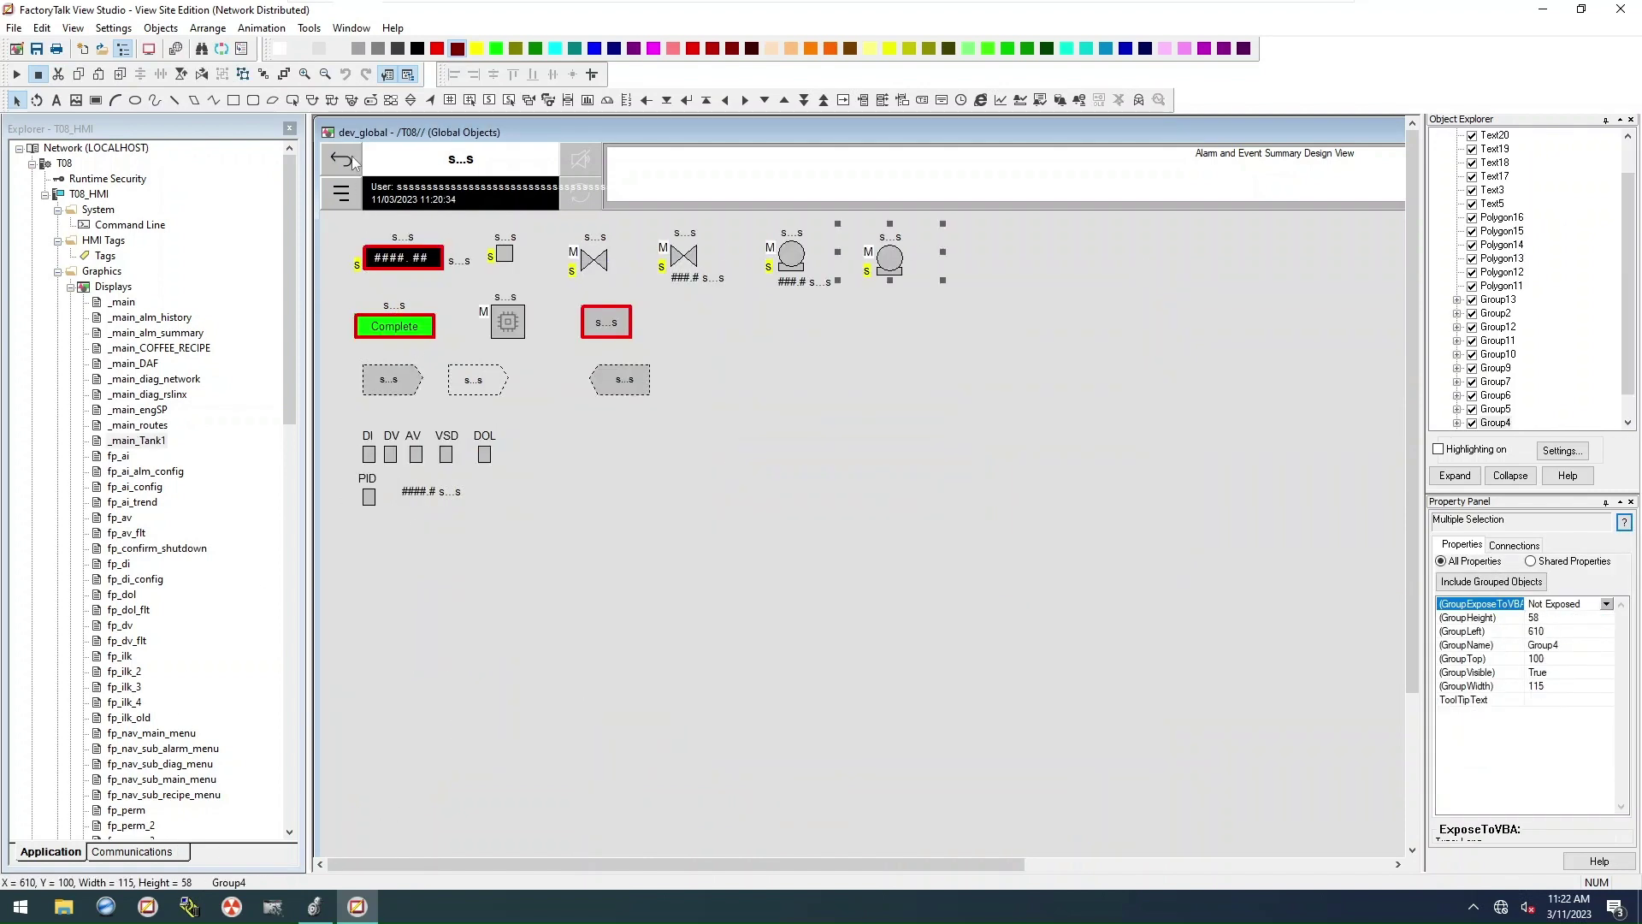
# Step: Close the dev_global global objects display without saving changes
pyautogui.click(327, 133)
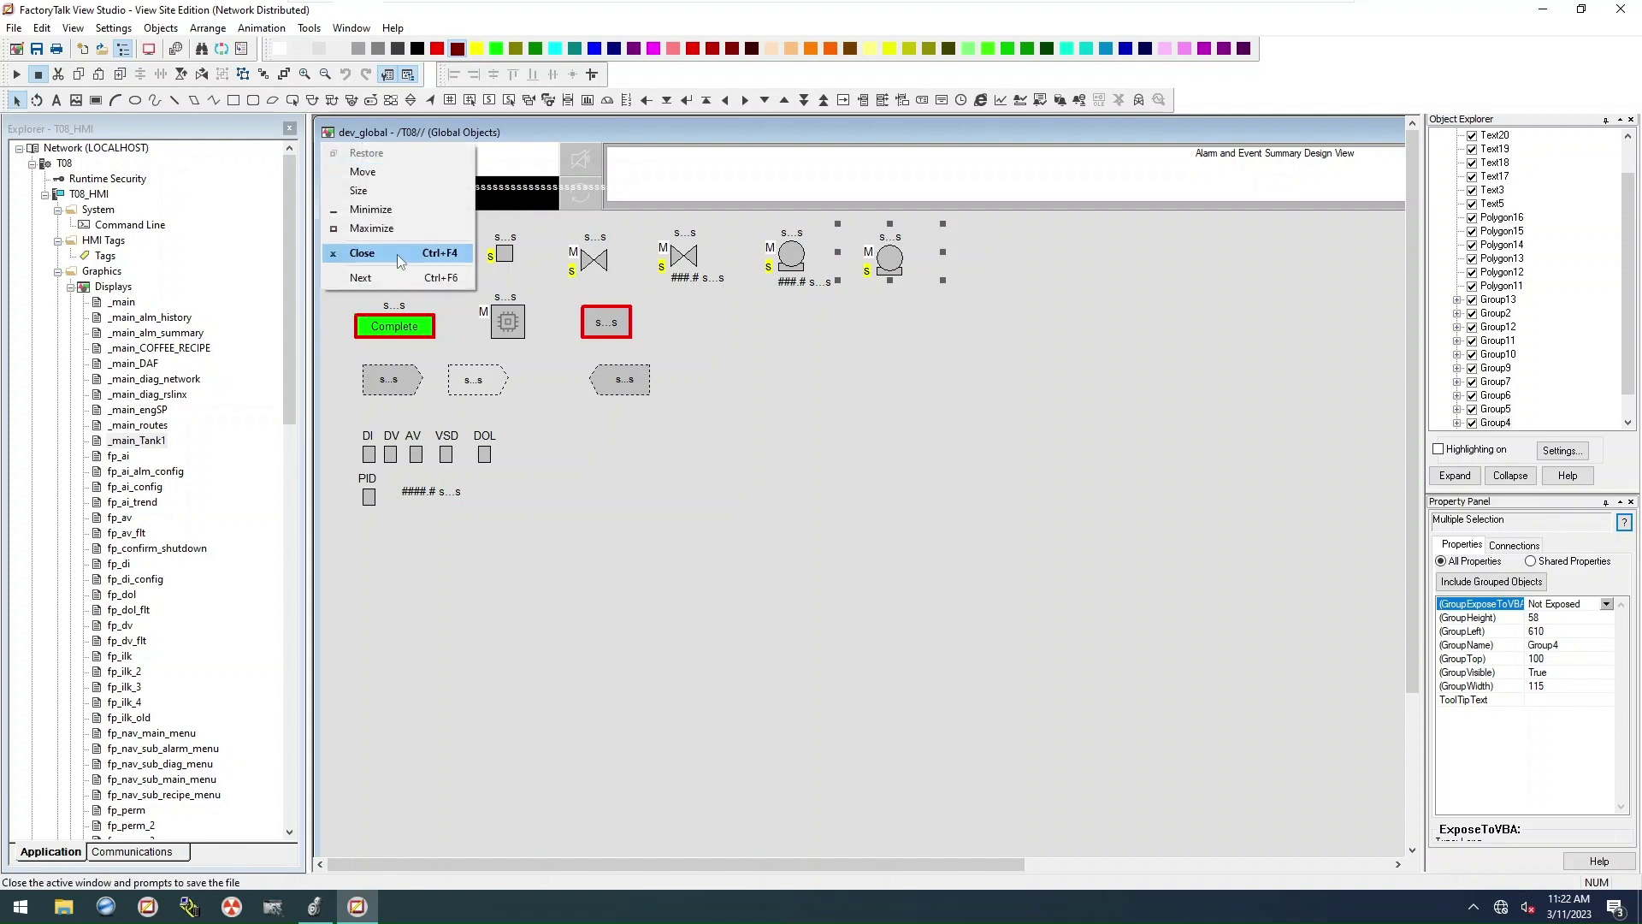
pyautogui.click(370, 253)
pyautogui.click(826, 492)
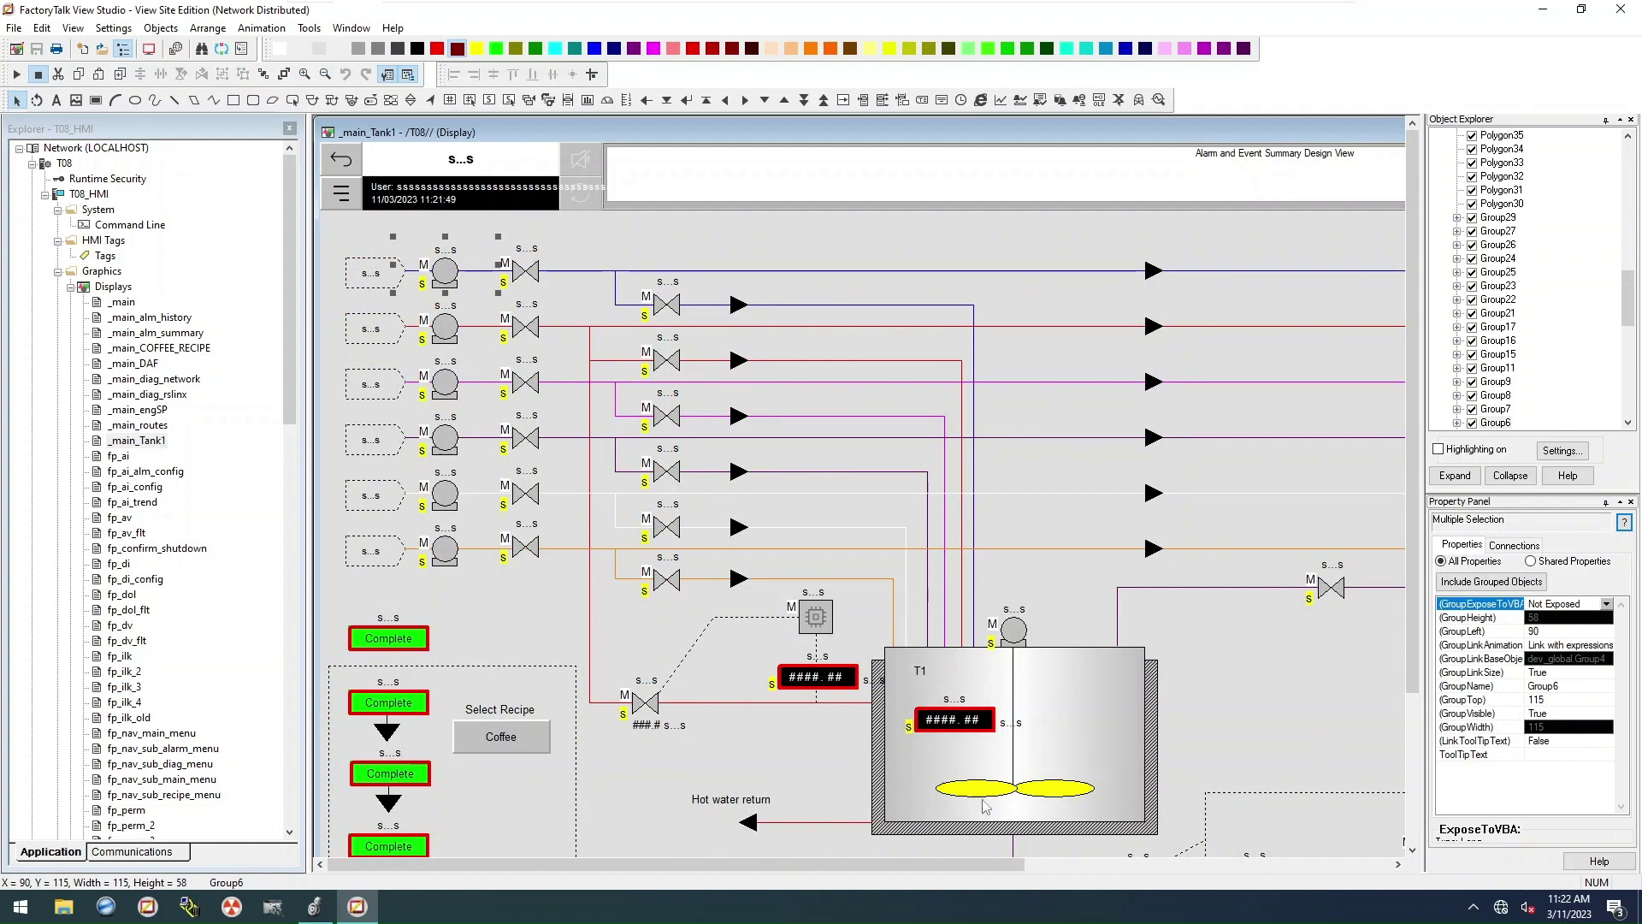
# Step: Examine the rest of the _main_Tank1 display, including the outlet lines, the pumps below the tank and the sequence area
pyautogui.moveTo(990, 883); pyautogui.dragTo(1274, 889)
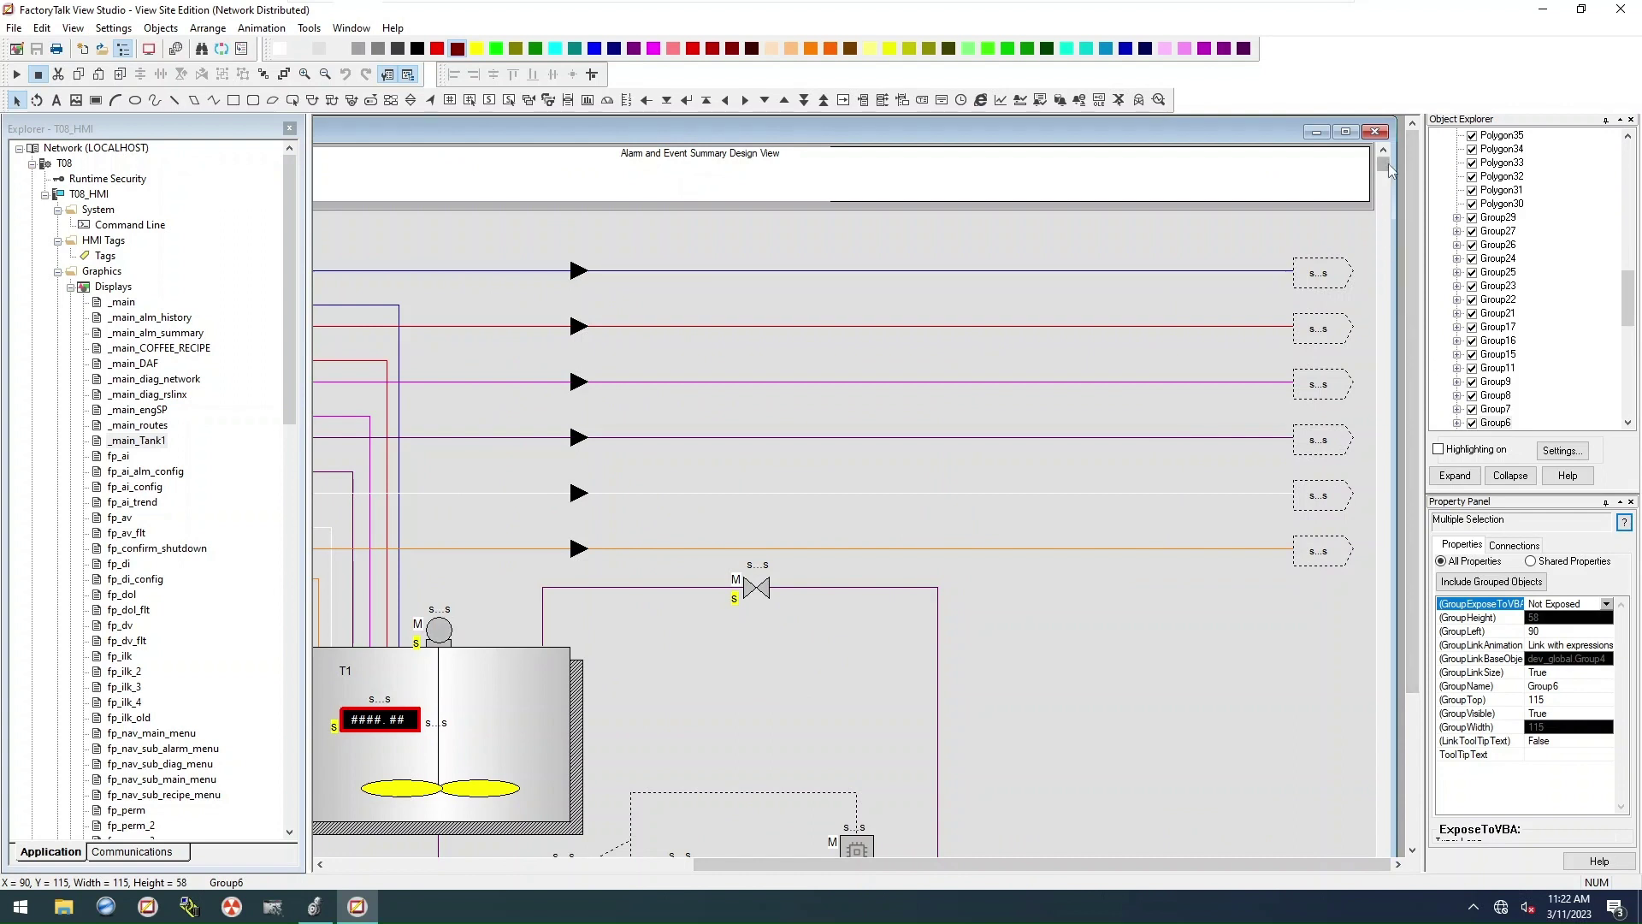
pyautogui.moveTo(1382, 164); pyautogui.dragTo(1411, 864)
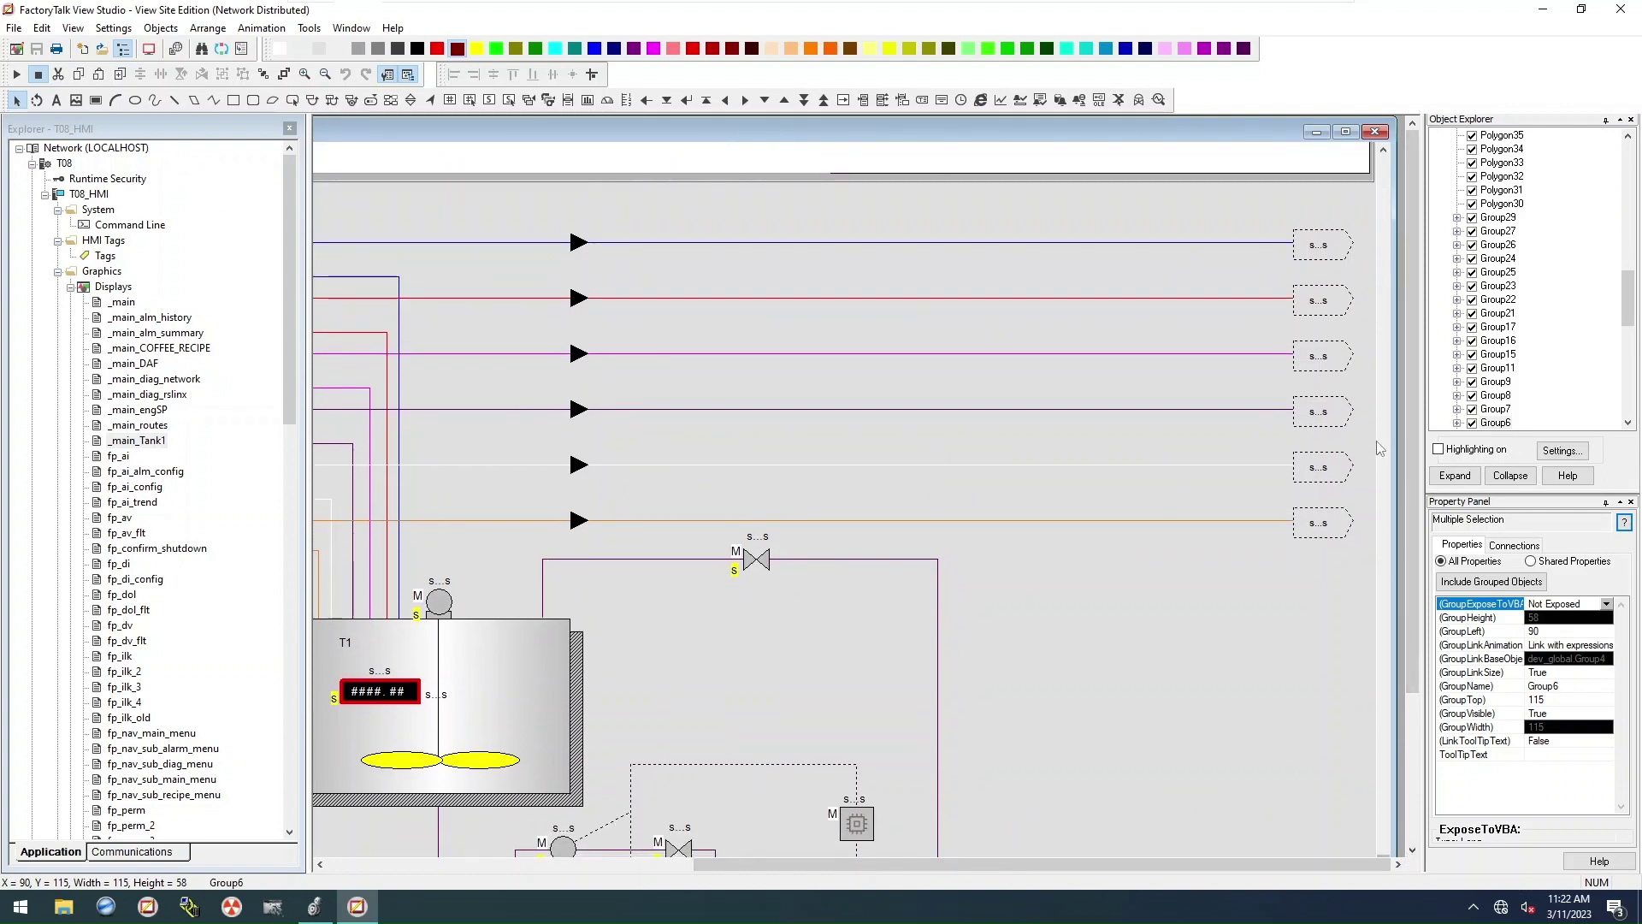
pyautogui.moveTo(1413, 441); pyautogui.dragTo(1424, 633)
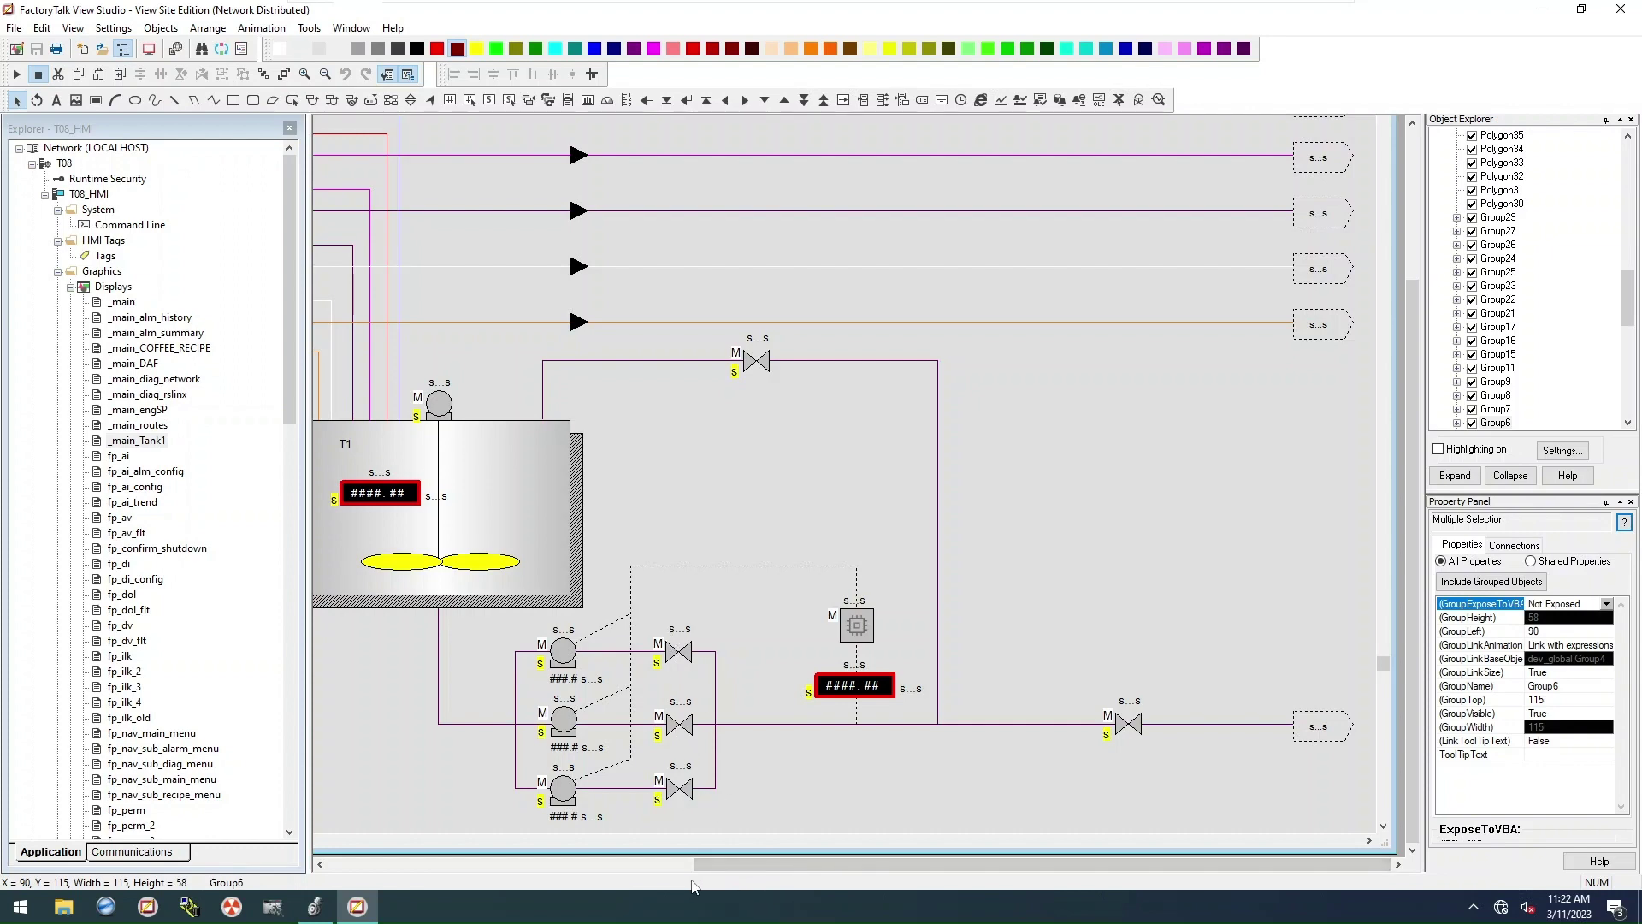
pyautogui.click(341, 865)
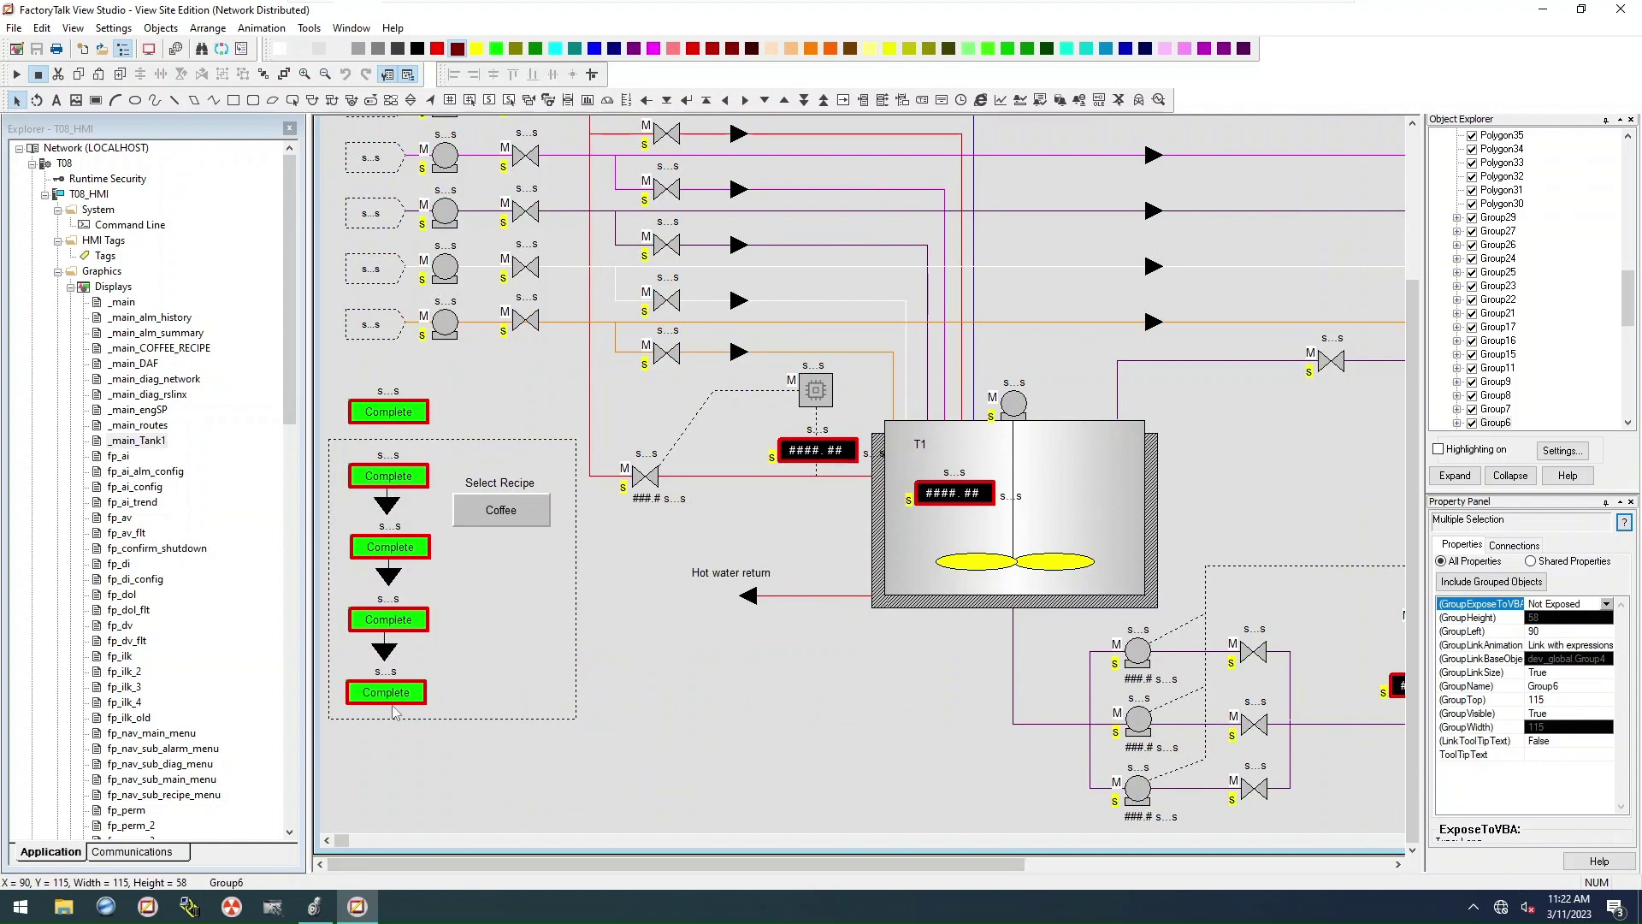
pyautogui.click(1413, 145)
# Step: Maximize the _main_Tank1 display window, and hide the Explorer and show it again down to Users and Groups
pyautogui.doubleClick(1332, 136)
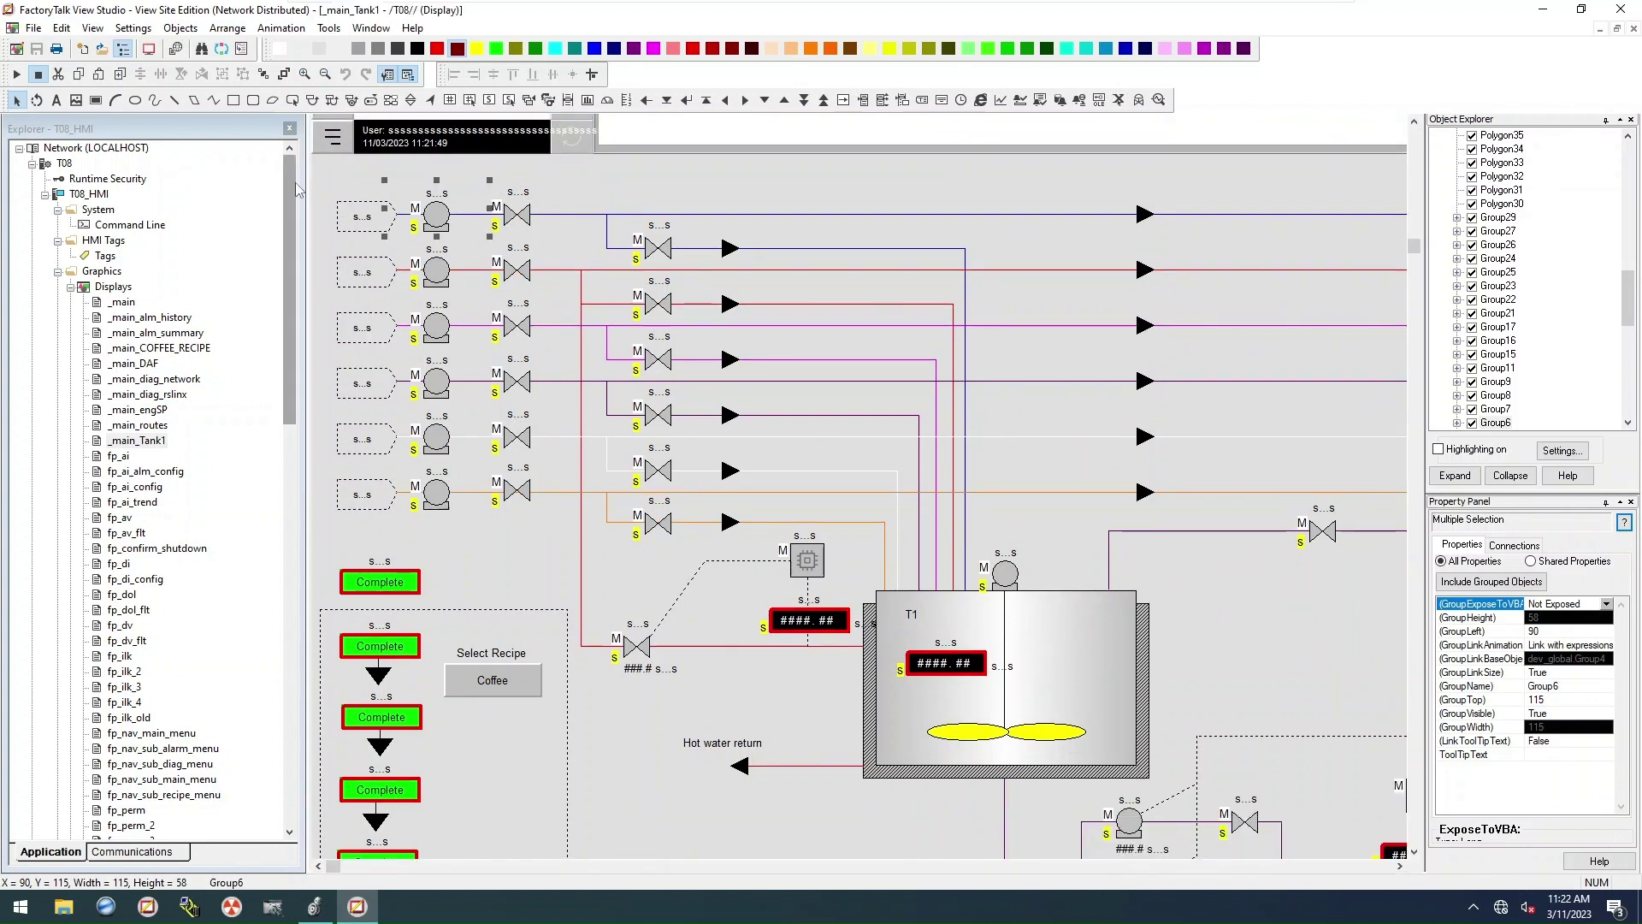
pyautogui.click(289, 130)
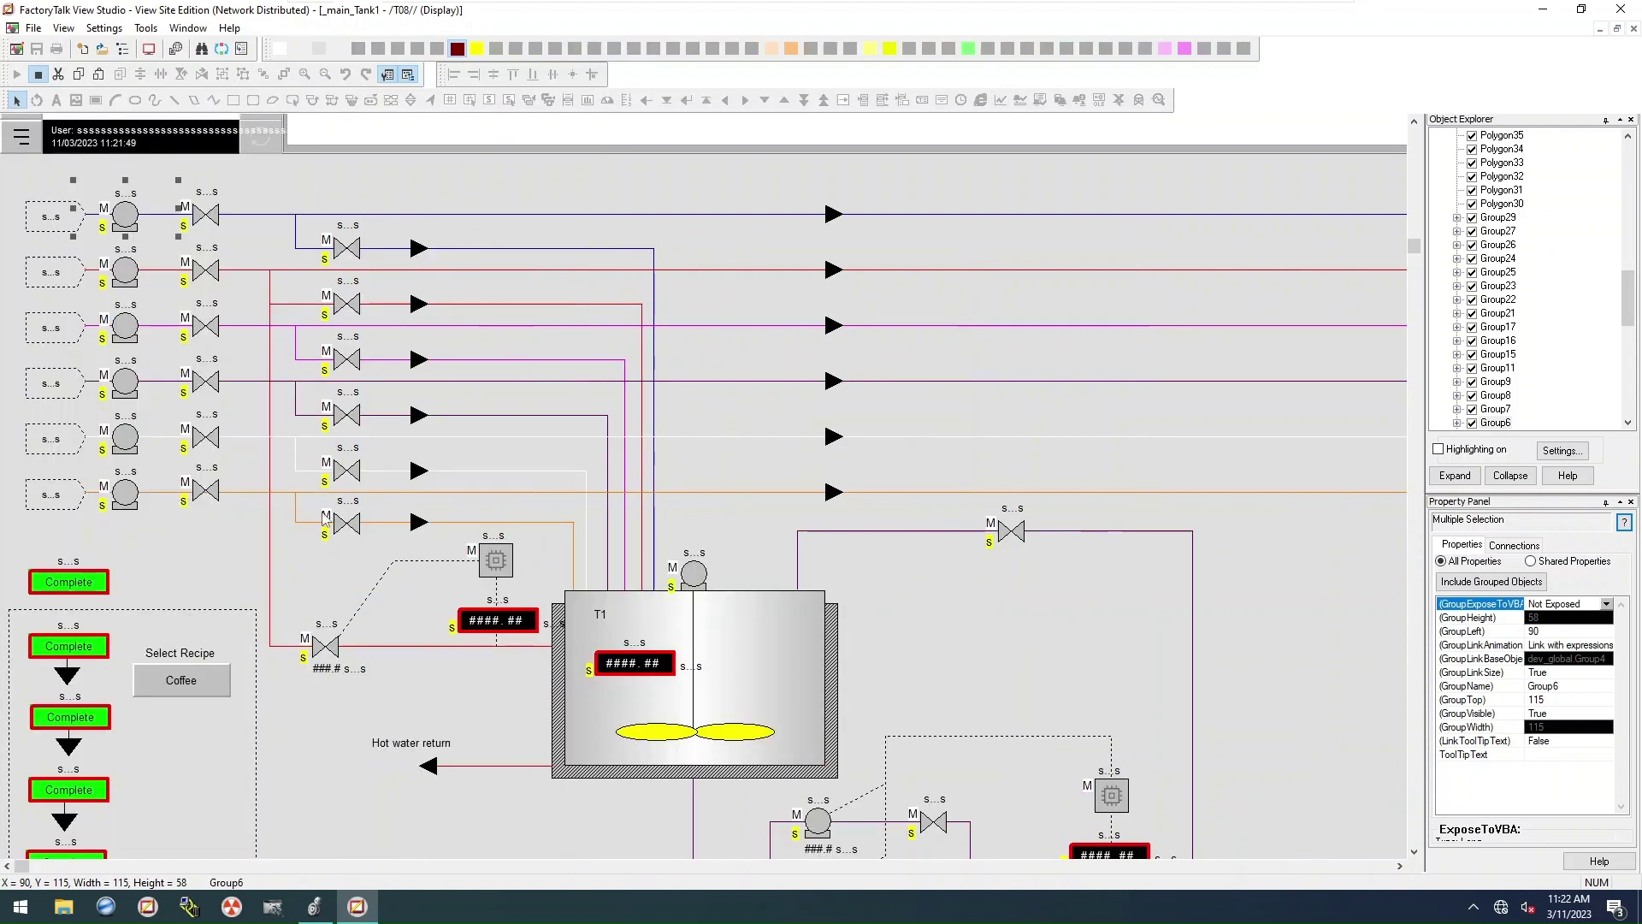
pyautogui.click(122, 49)
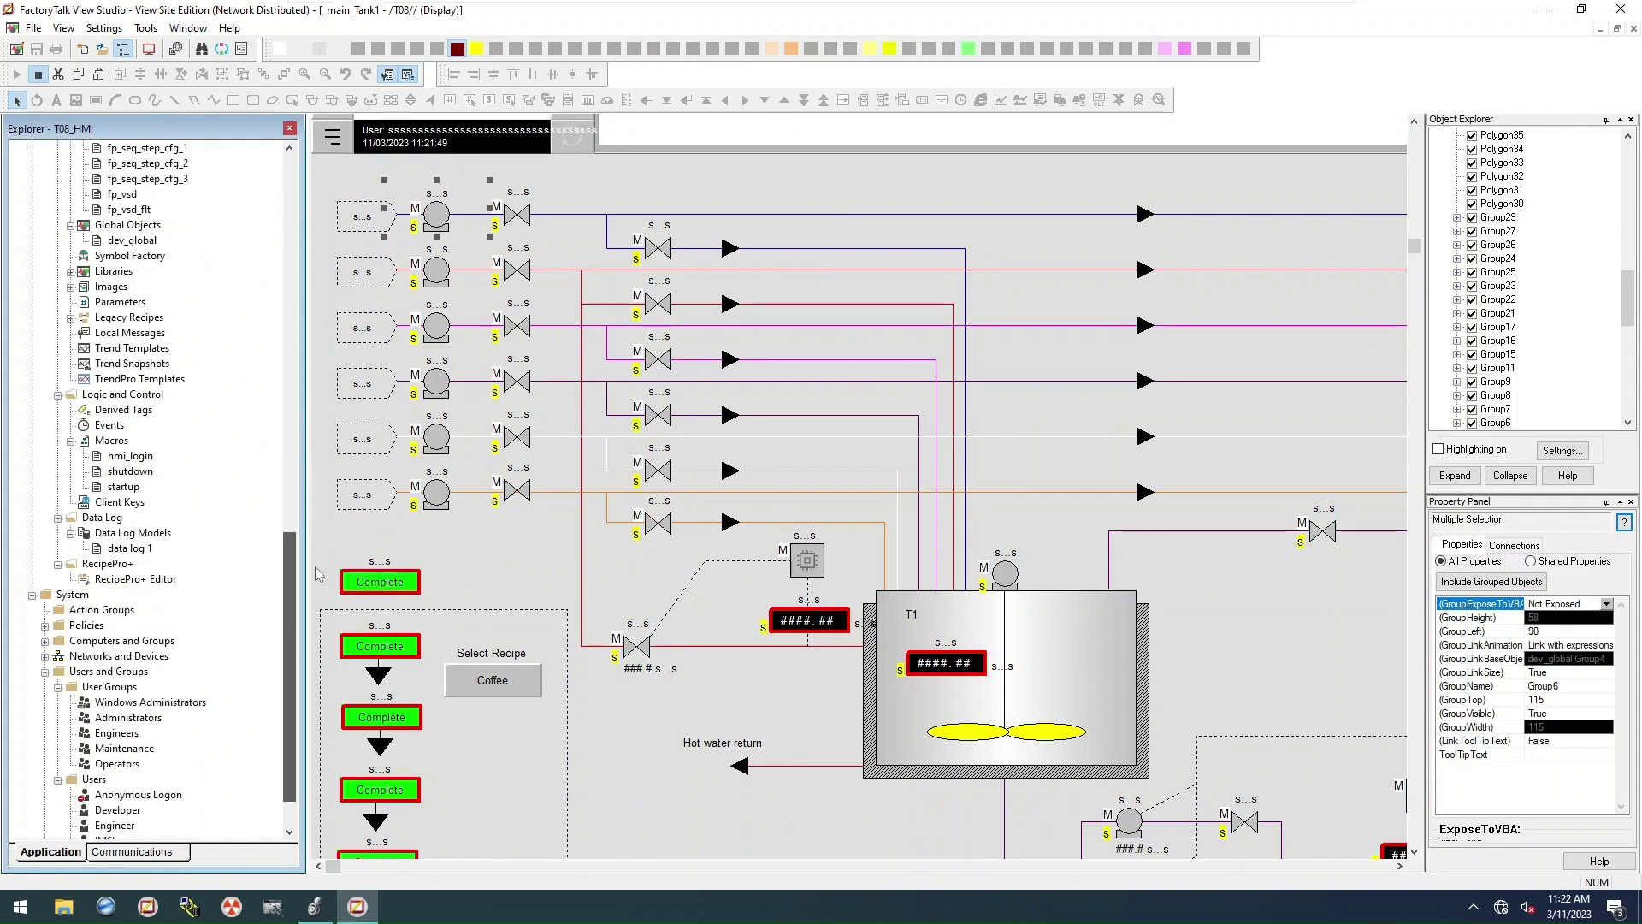
pyautogui.scroll(-2, 300, 608)
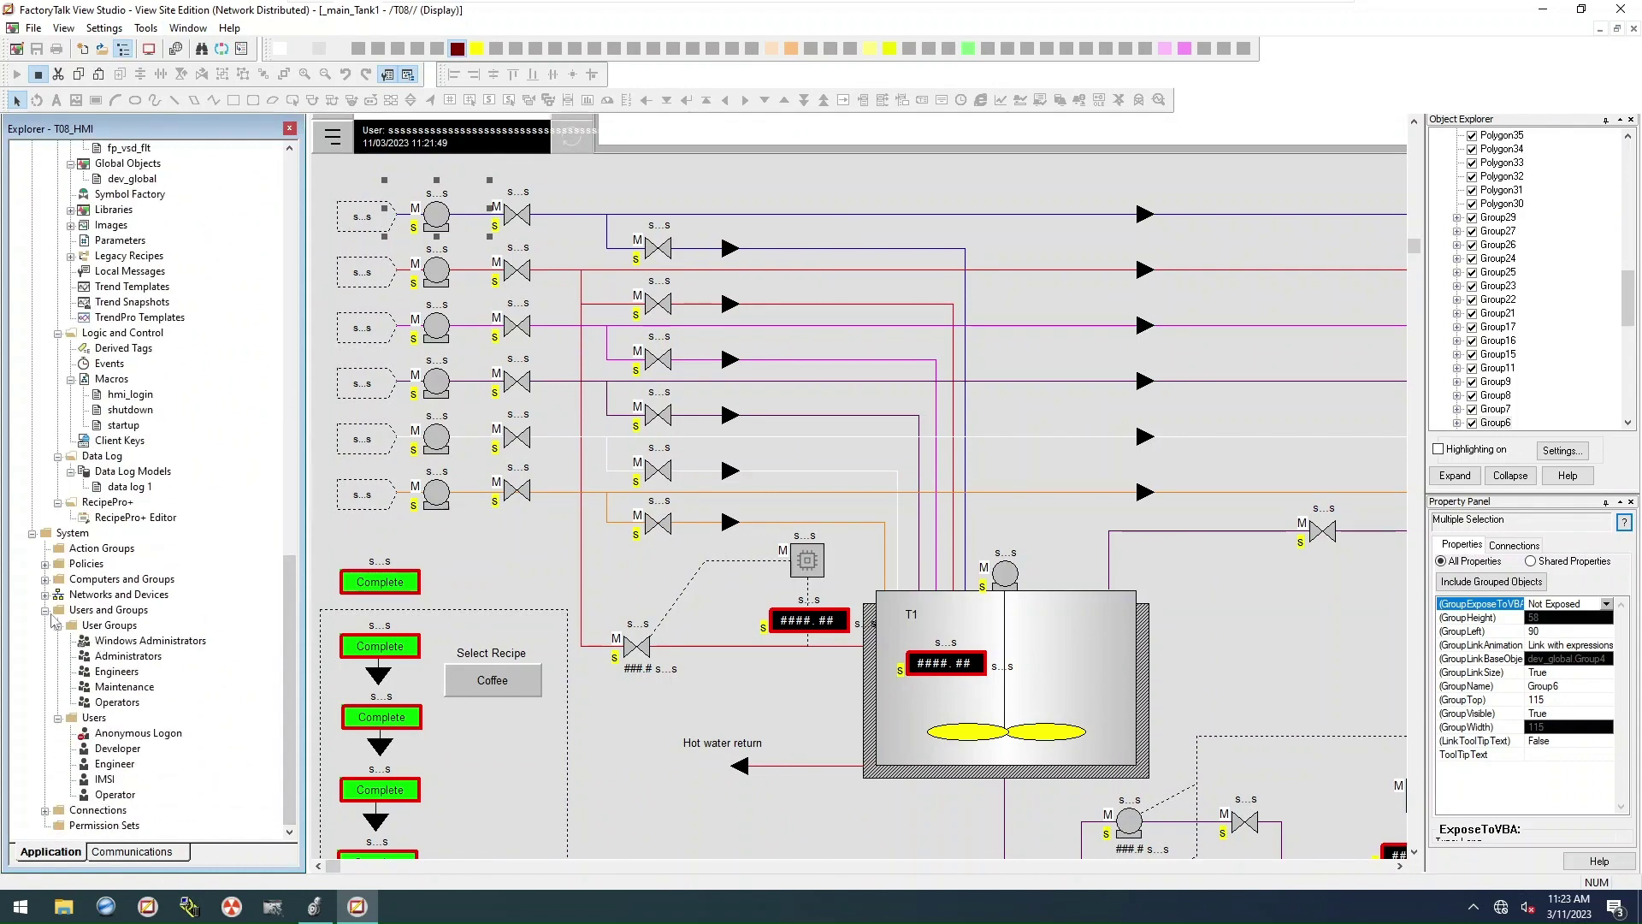
# Step: Collapse the Users and Groups folder in the Explorer and return to the start of the project tree
pyautogui.click(45, 609)
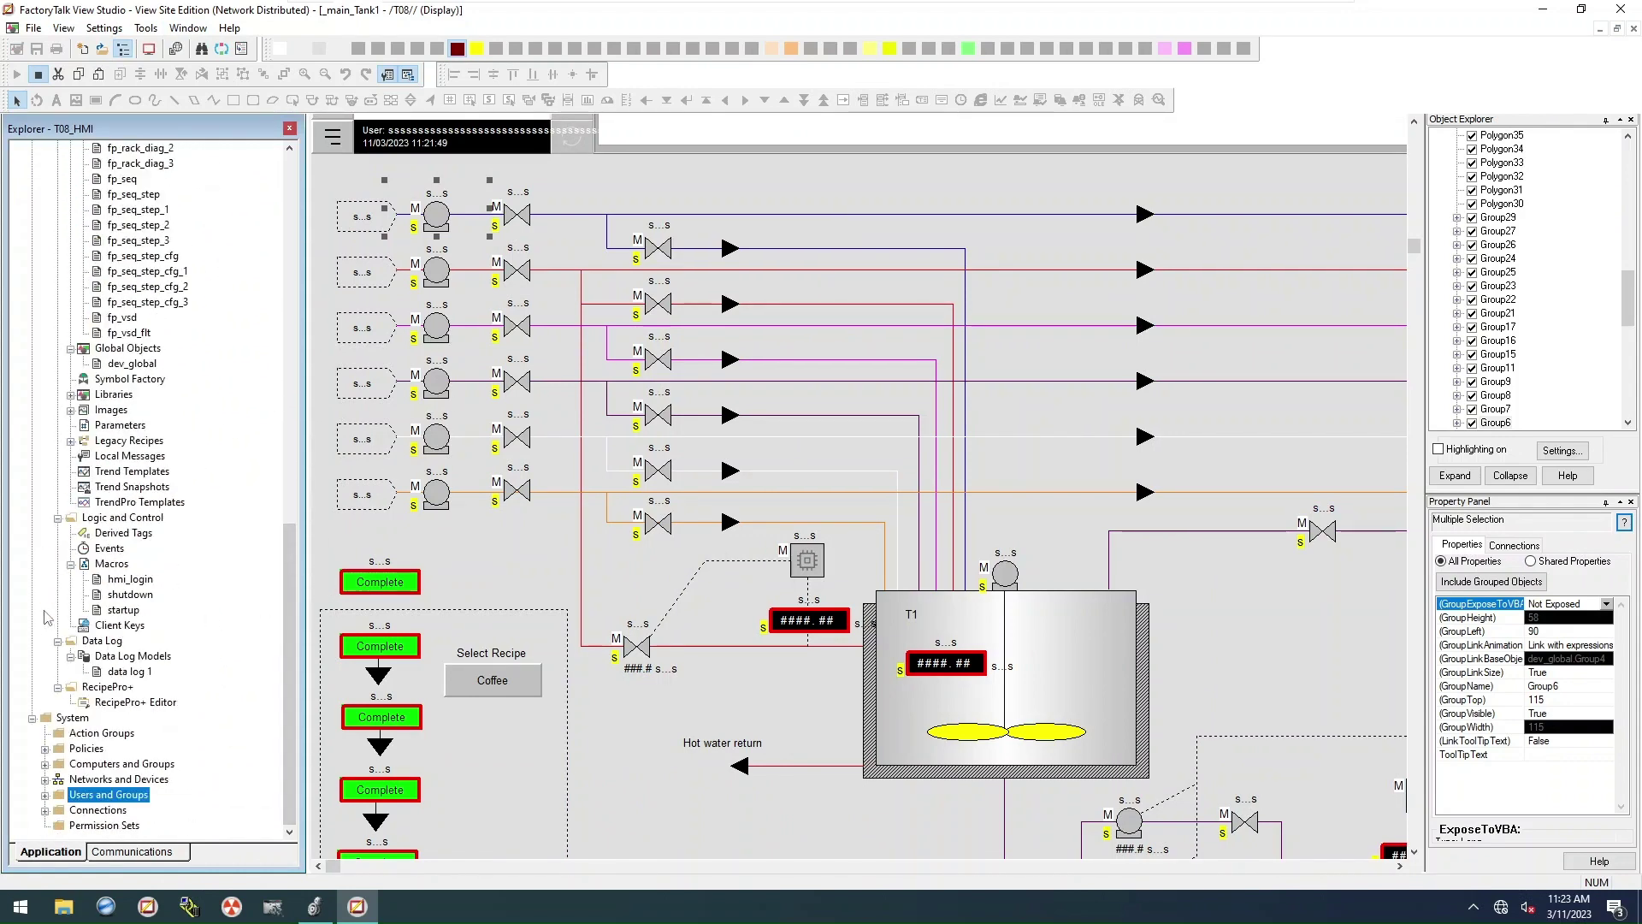
pyautogui.moveTo(291, 598); pyautogui.dragTo(291, 167)
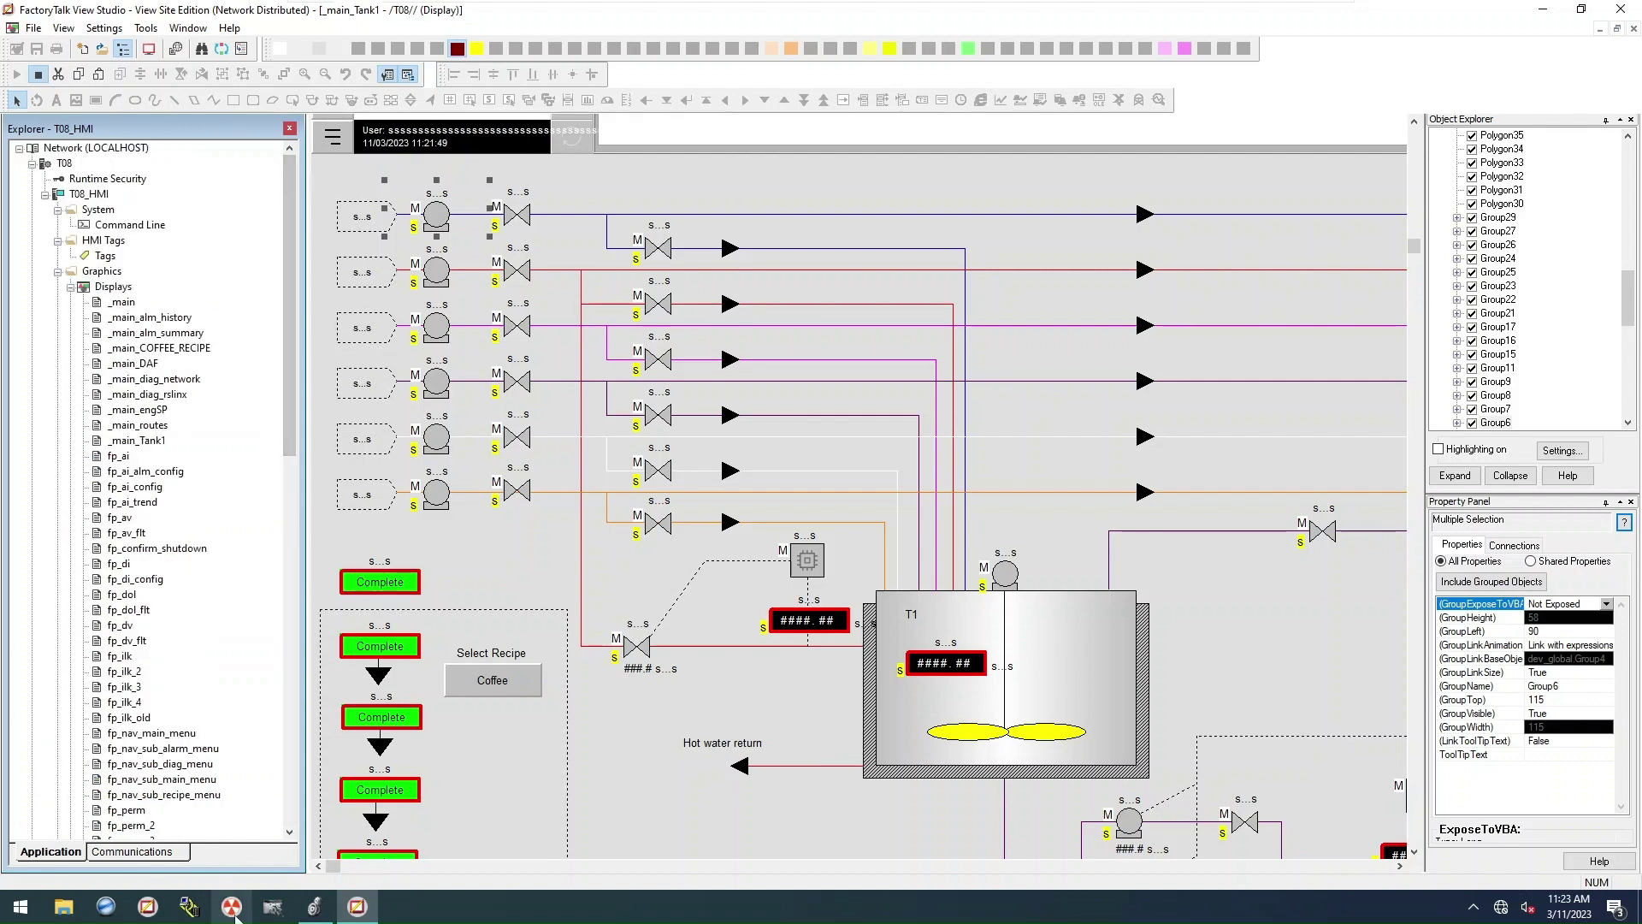
# Step: Switch to Studio 5000 Logix Emulate, check the emulator module in slot 10, and minimize the window
pyautogui.click(272, 917)
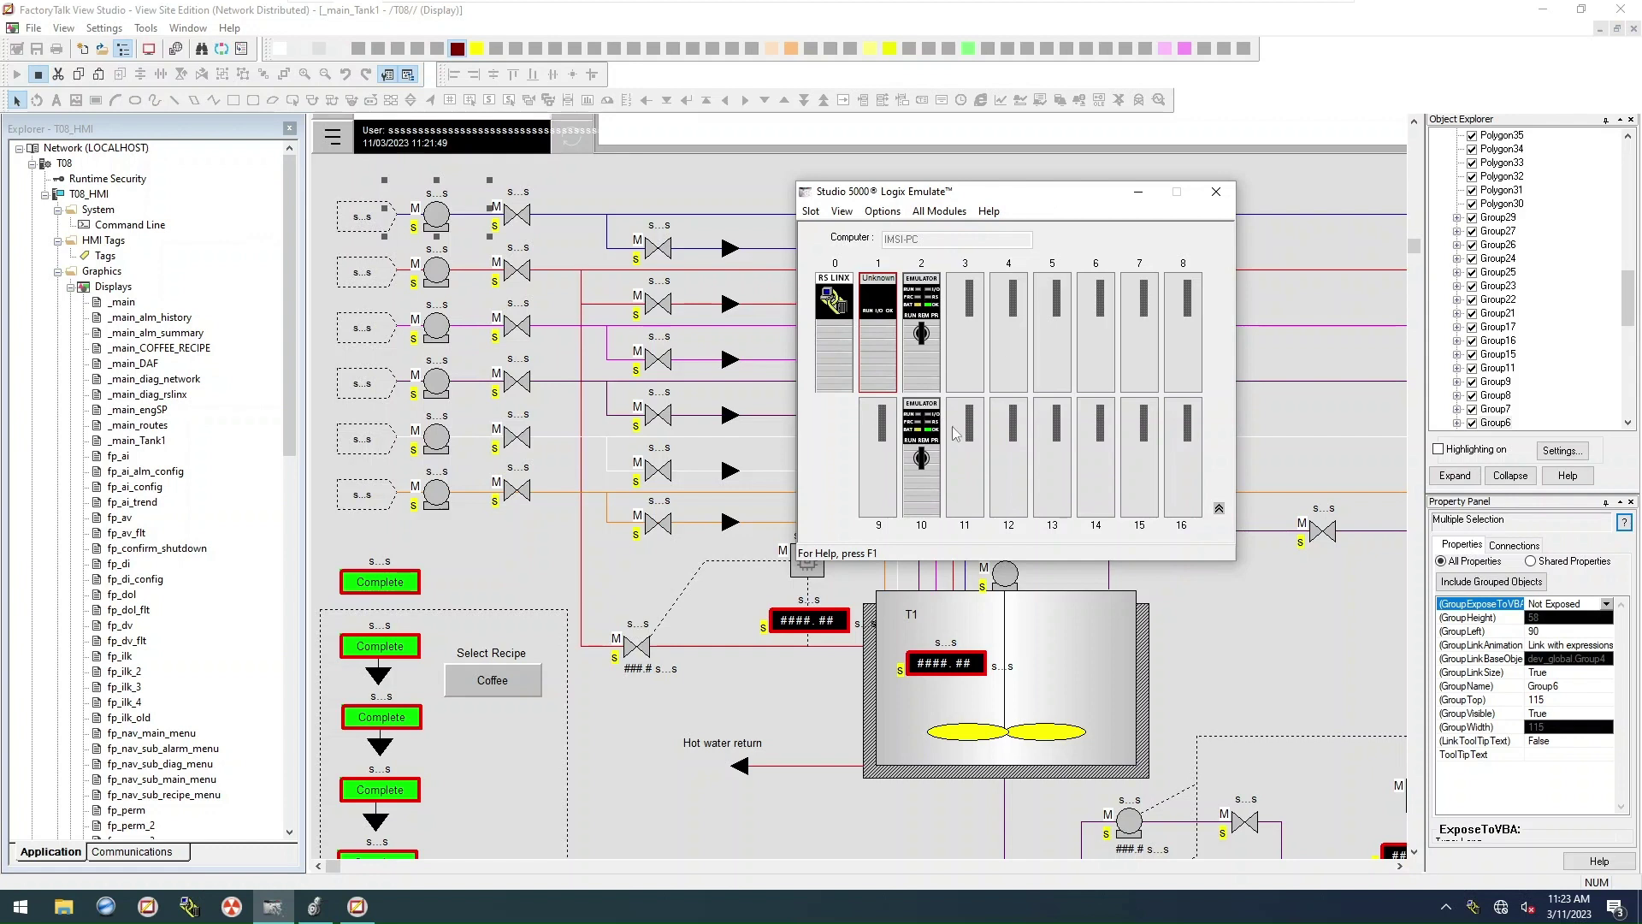
pyautogui.rightClick(915, 451)
pyautogui.click(1184, 419)
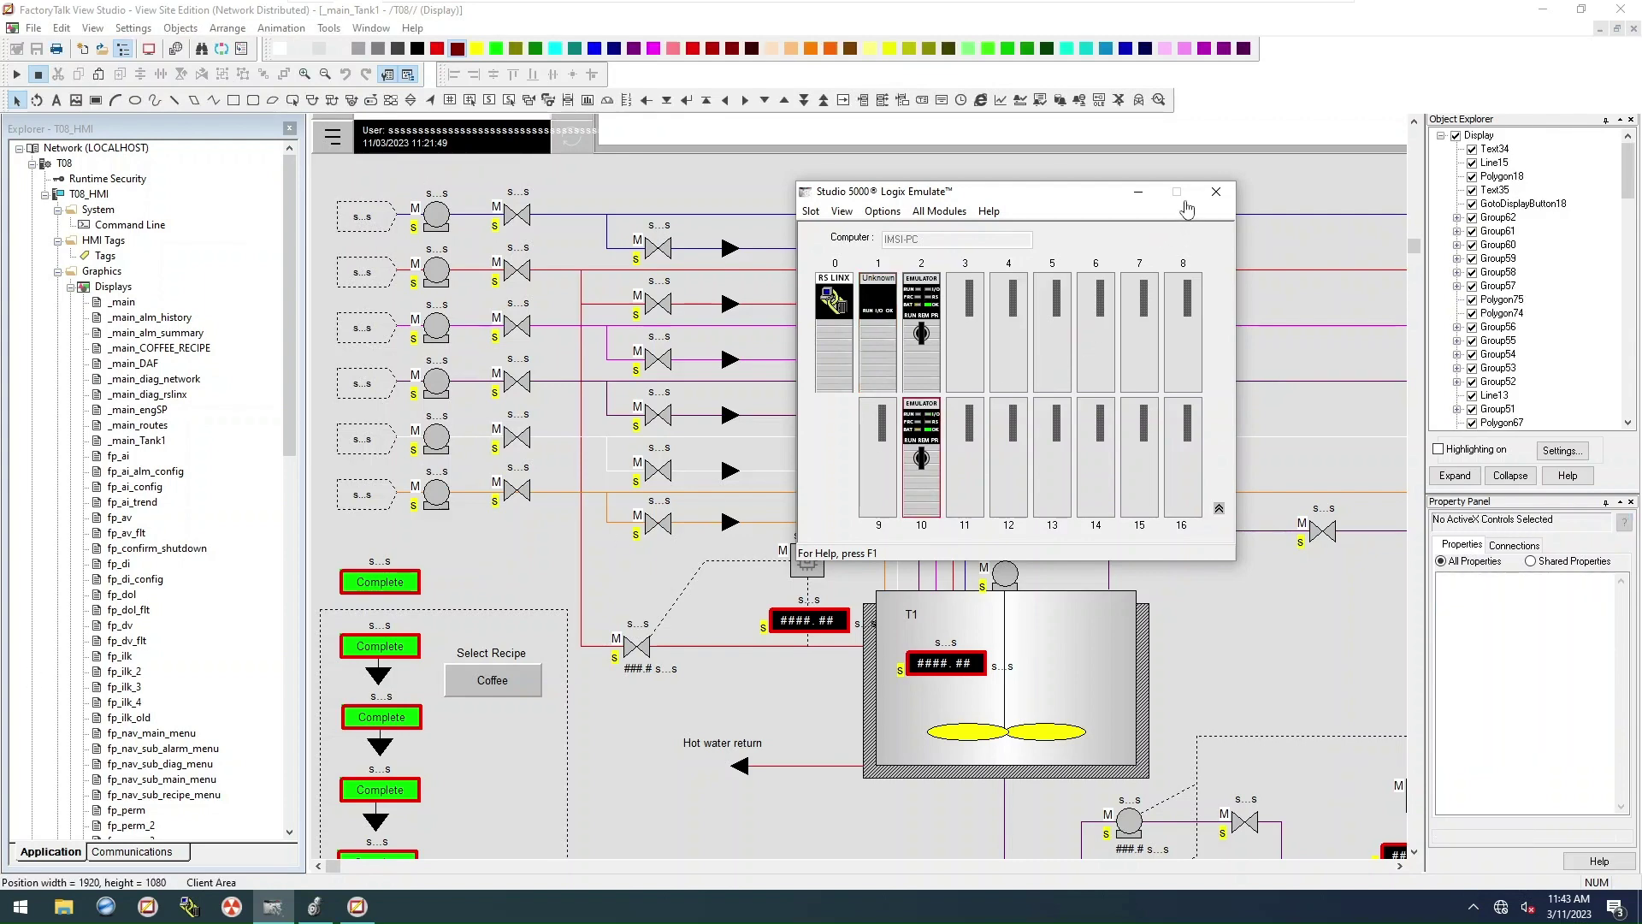
pyautogui.click(1138, 197)
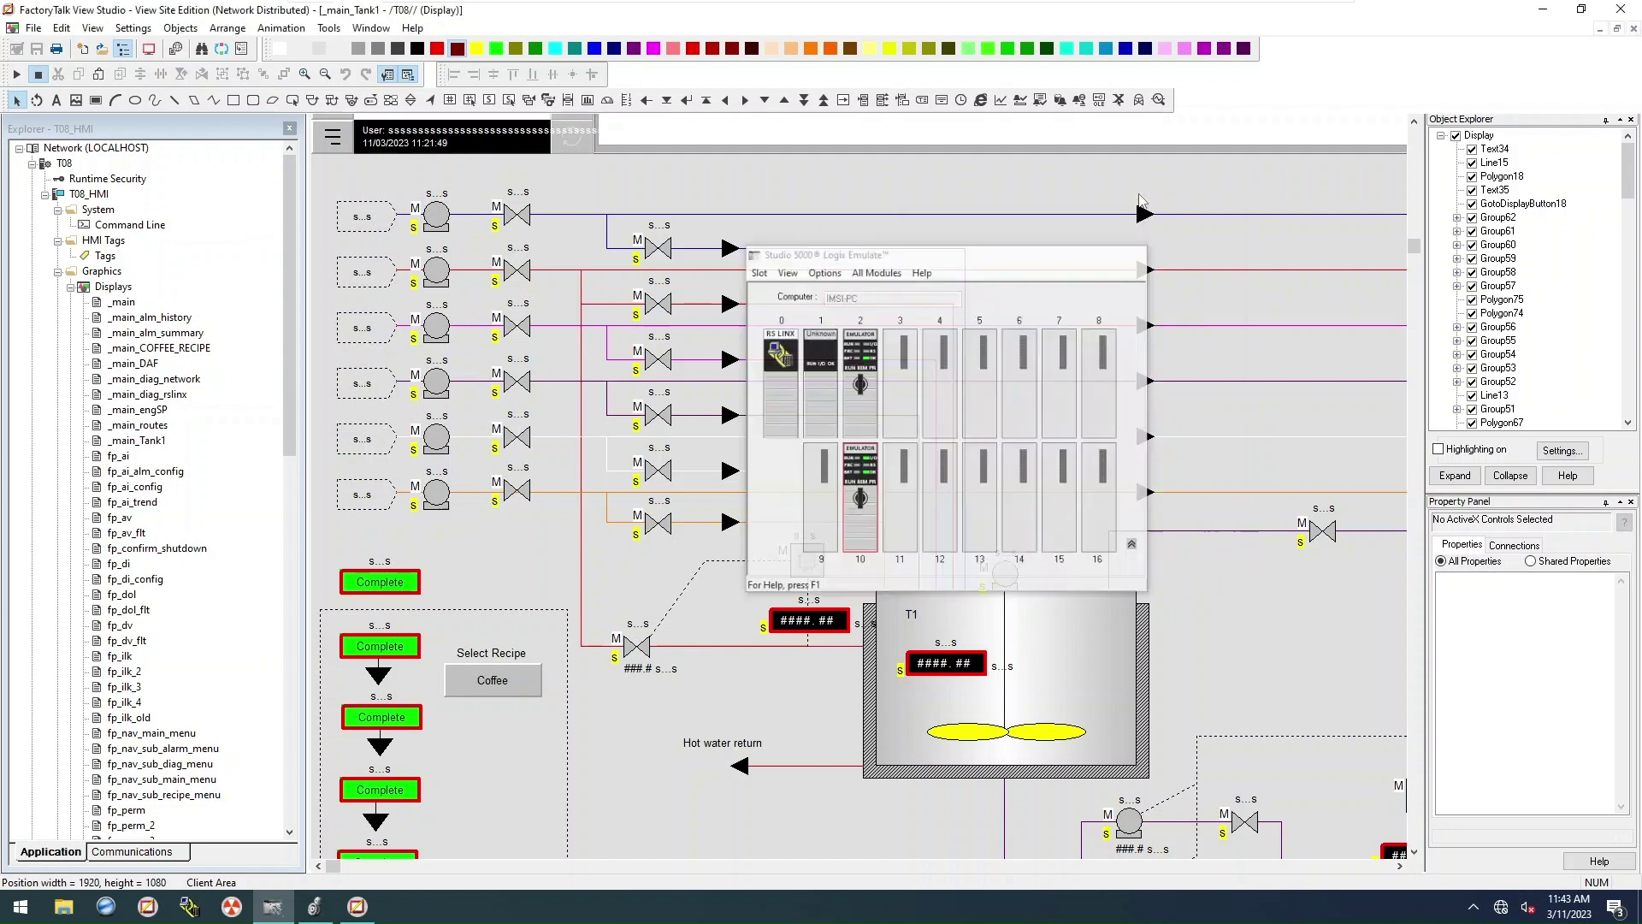
# Step: Switch to Logix Designer and download the R001S00 project to the Logix Emulate controller in slot 10 of the AB_VBP-1 virtual chassis
pyautogui.click(313, 907)
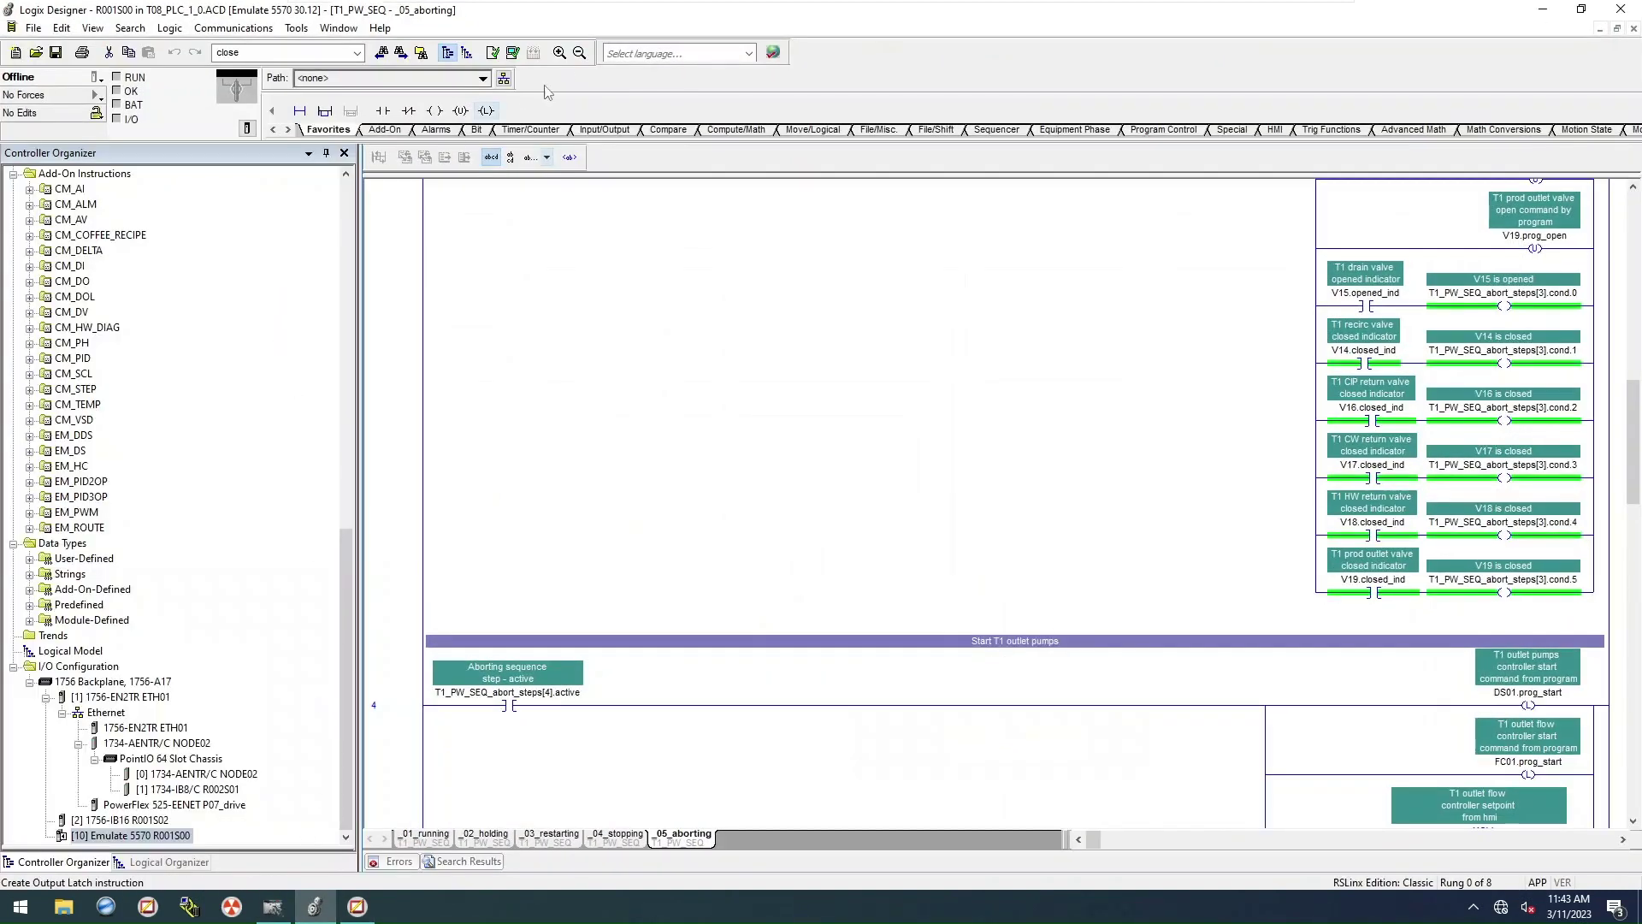
pyautogui.click(504, 79)
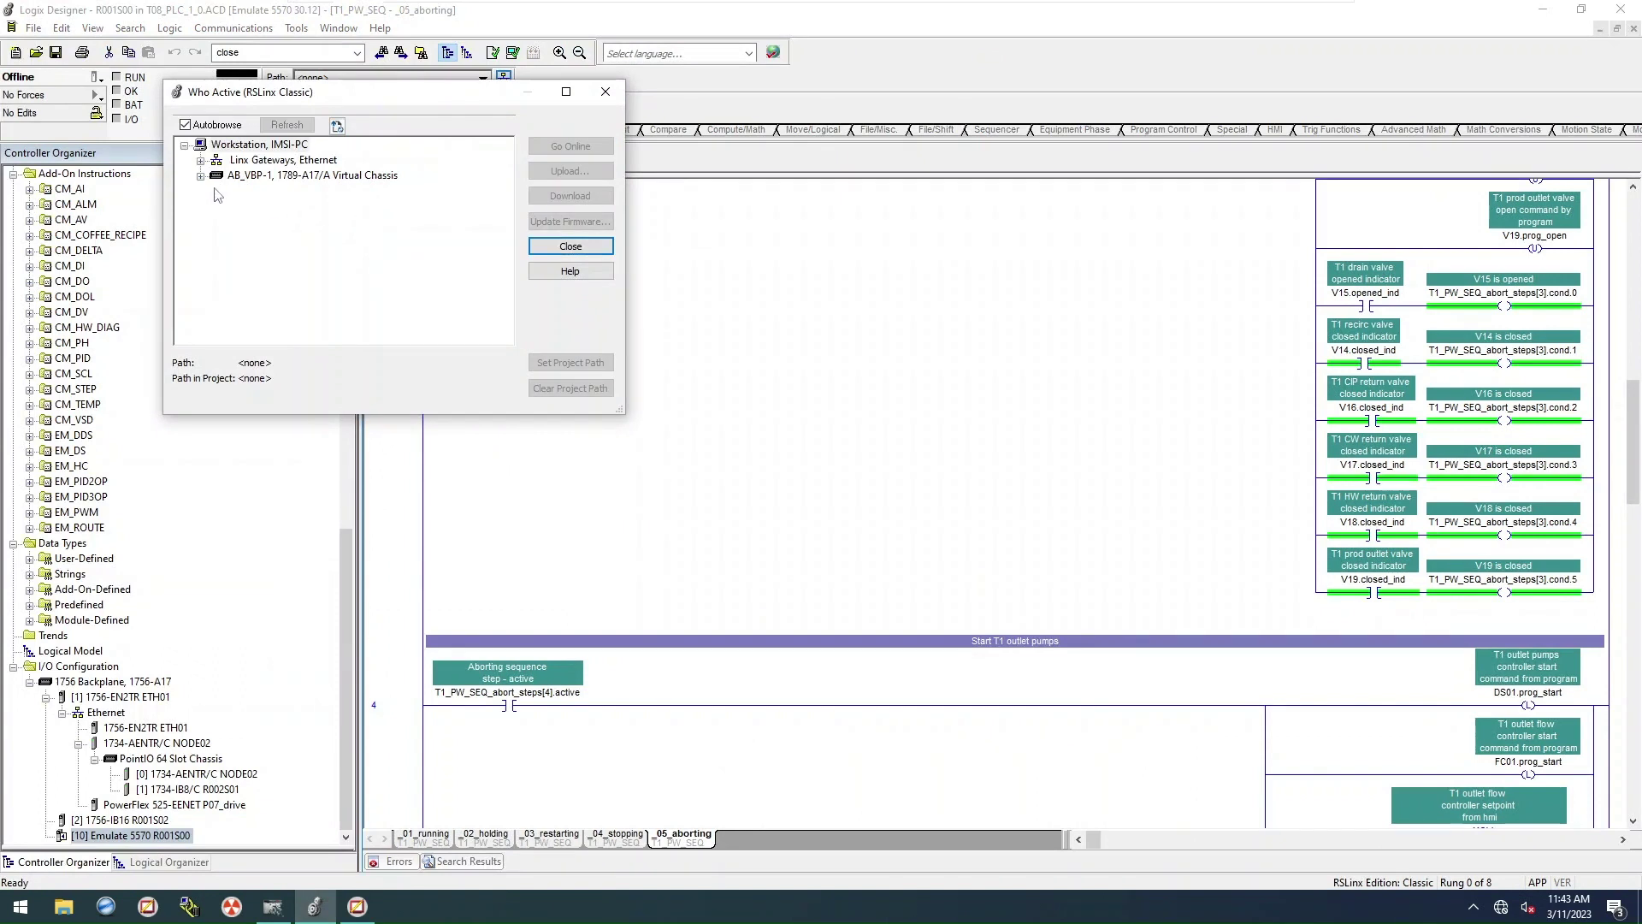
pyautogui.click(200, 175)
pyautogui.click(266, 224)
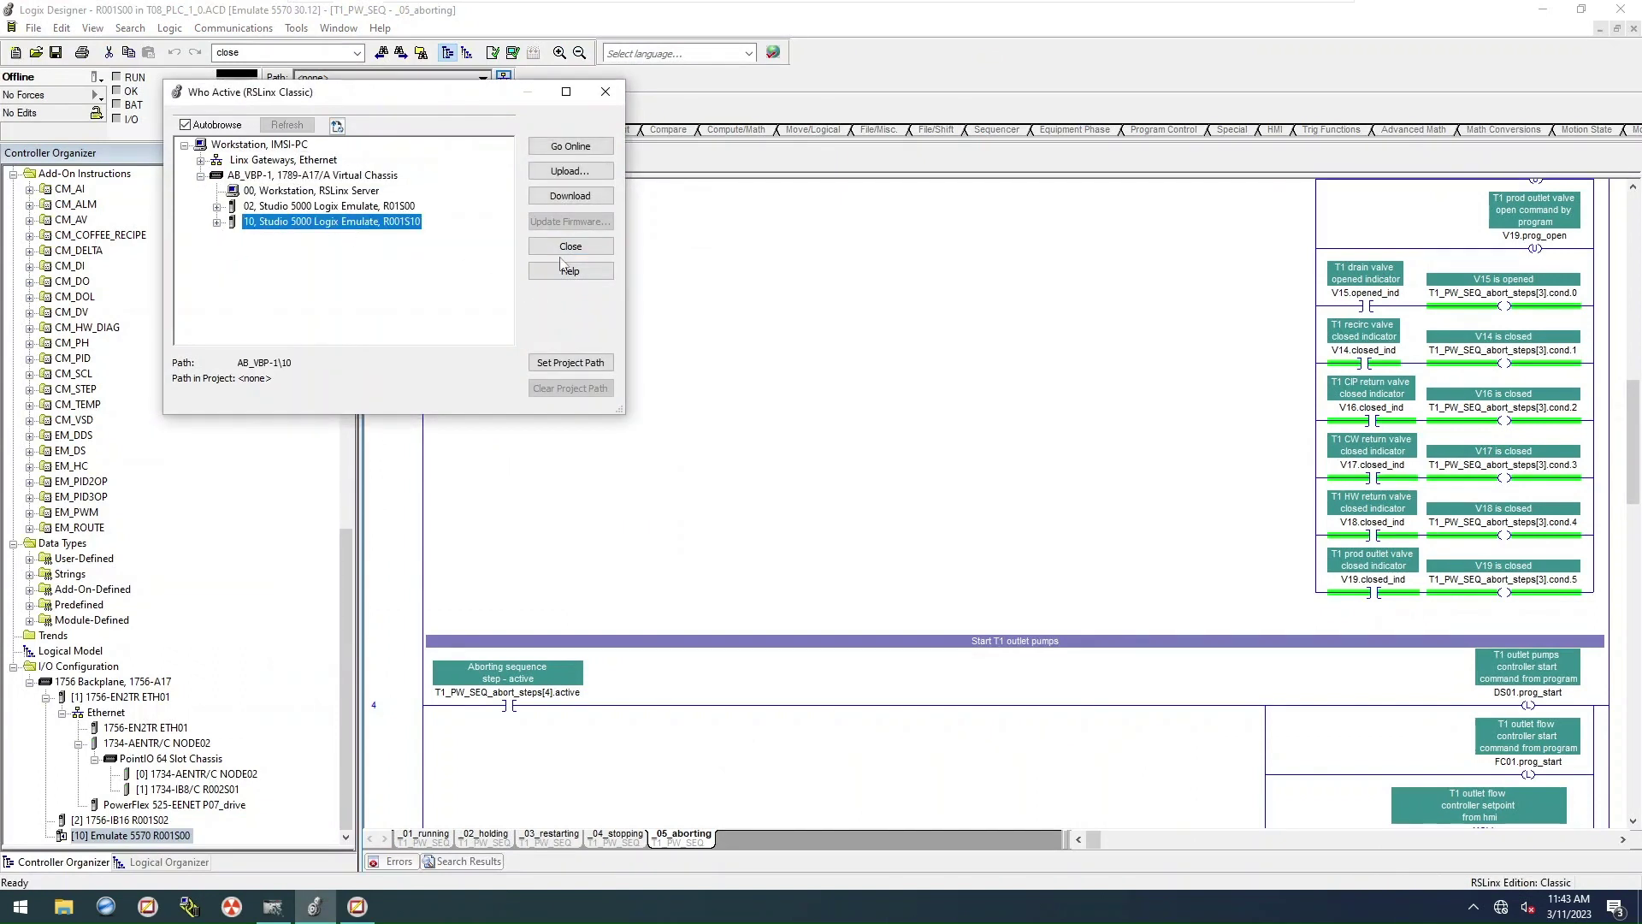
pyautogui.click(570, 195)
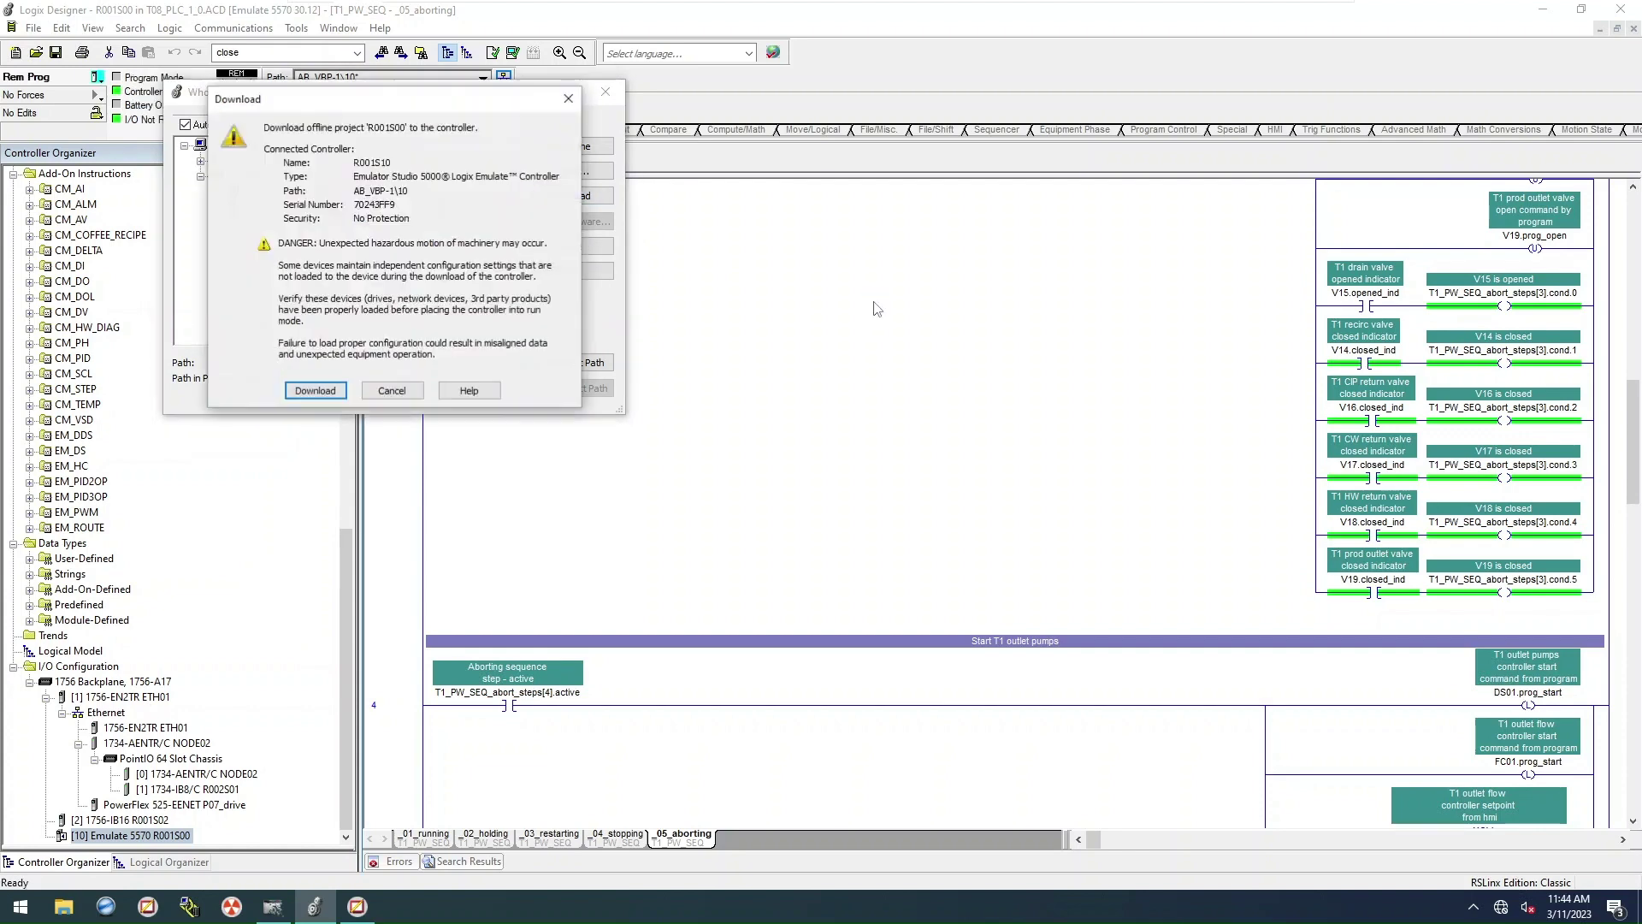
pyautogui.click(315, 391)
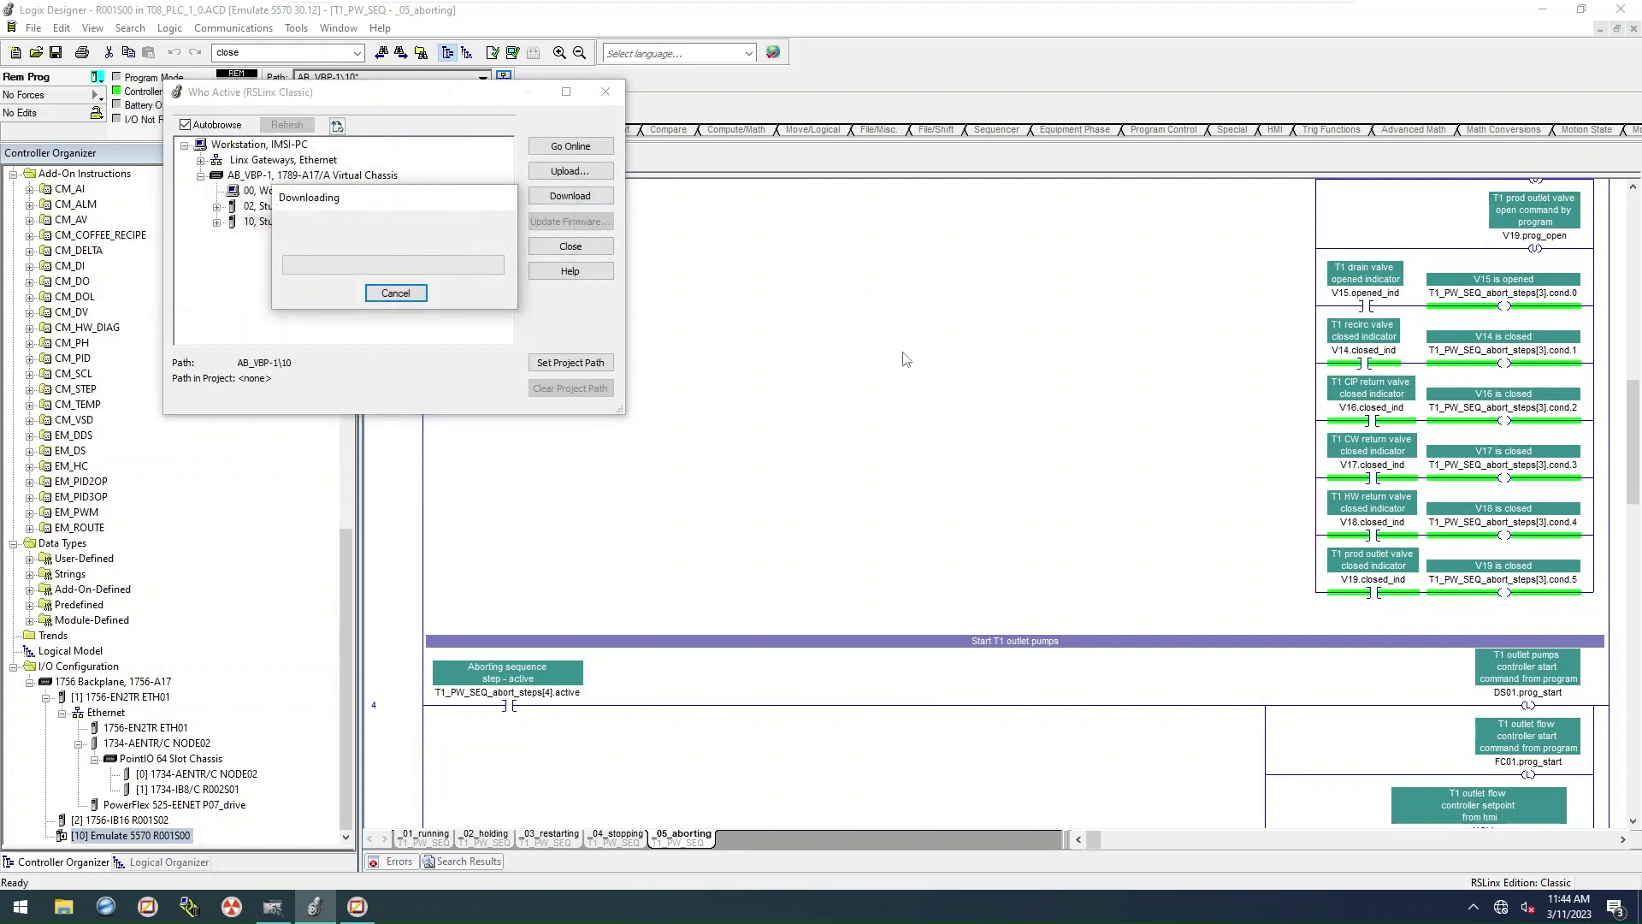
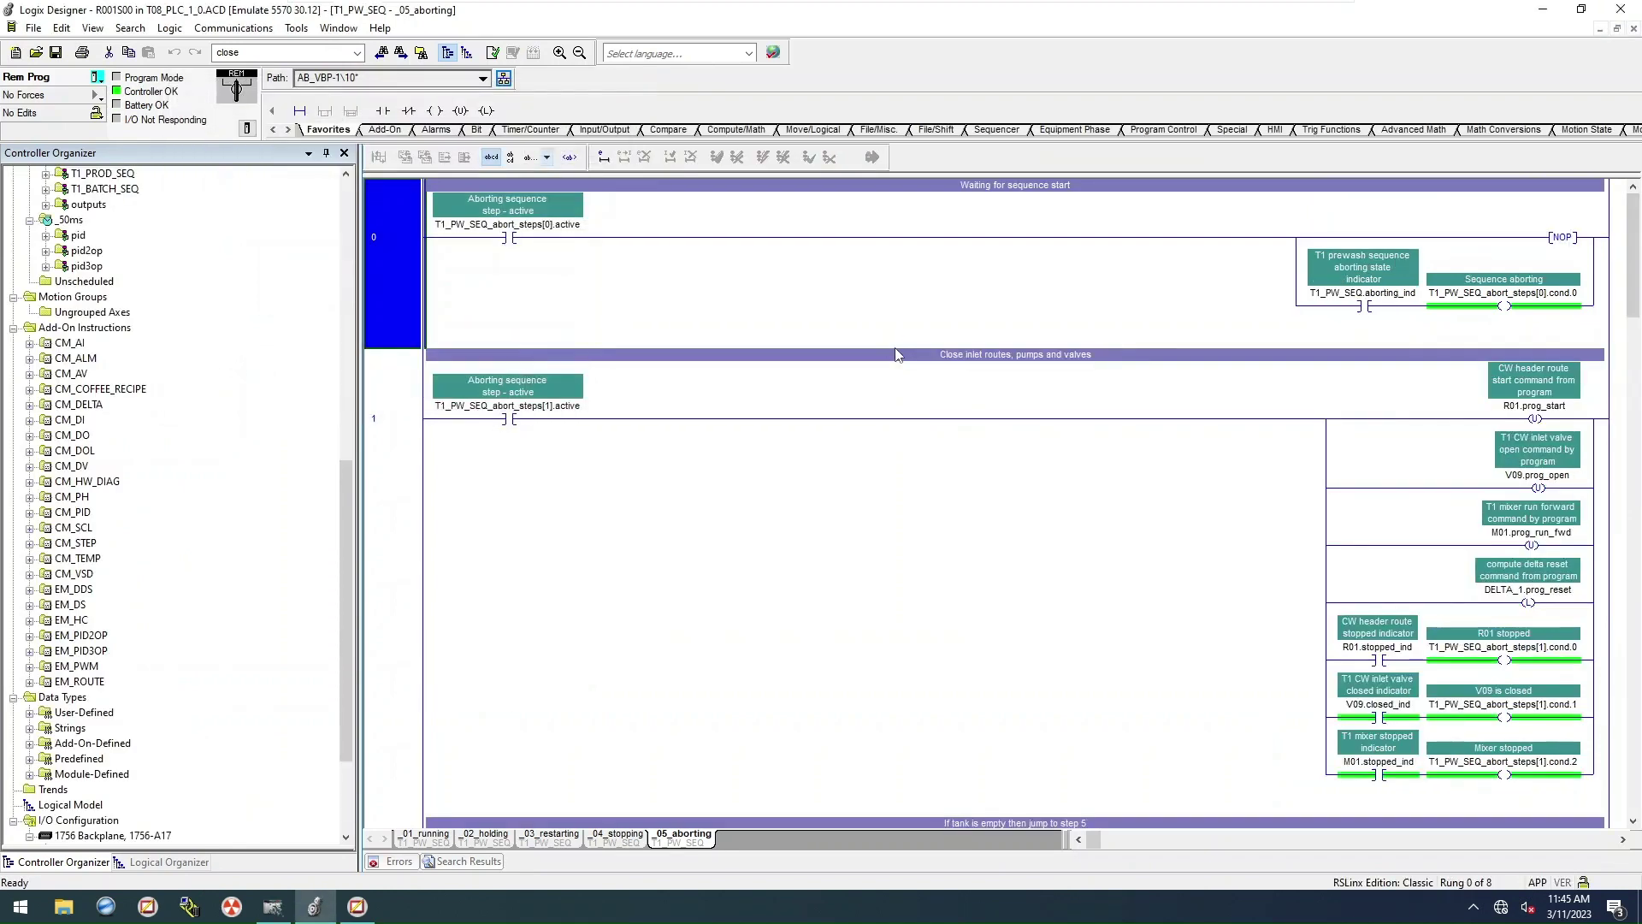
# Step: Change the controller to Remote Run mode and return to the start of the Controller Organizer
pyautogui.click(97, 77)
pyautogui.click(129, 171)
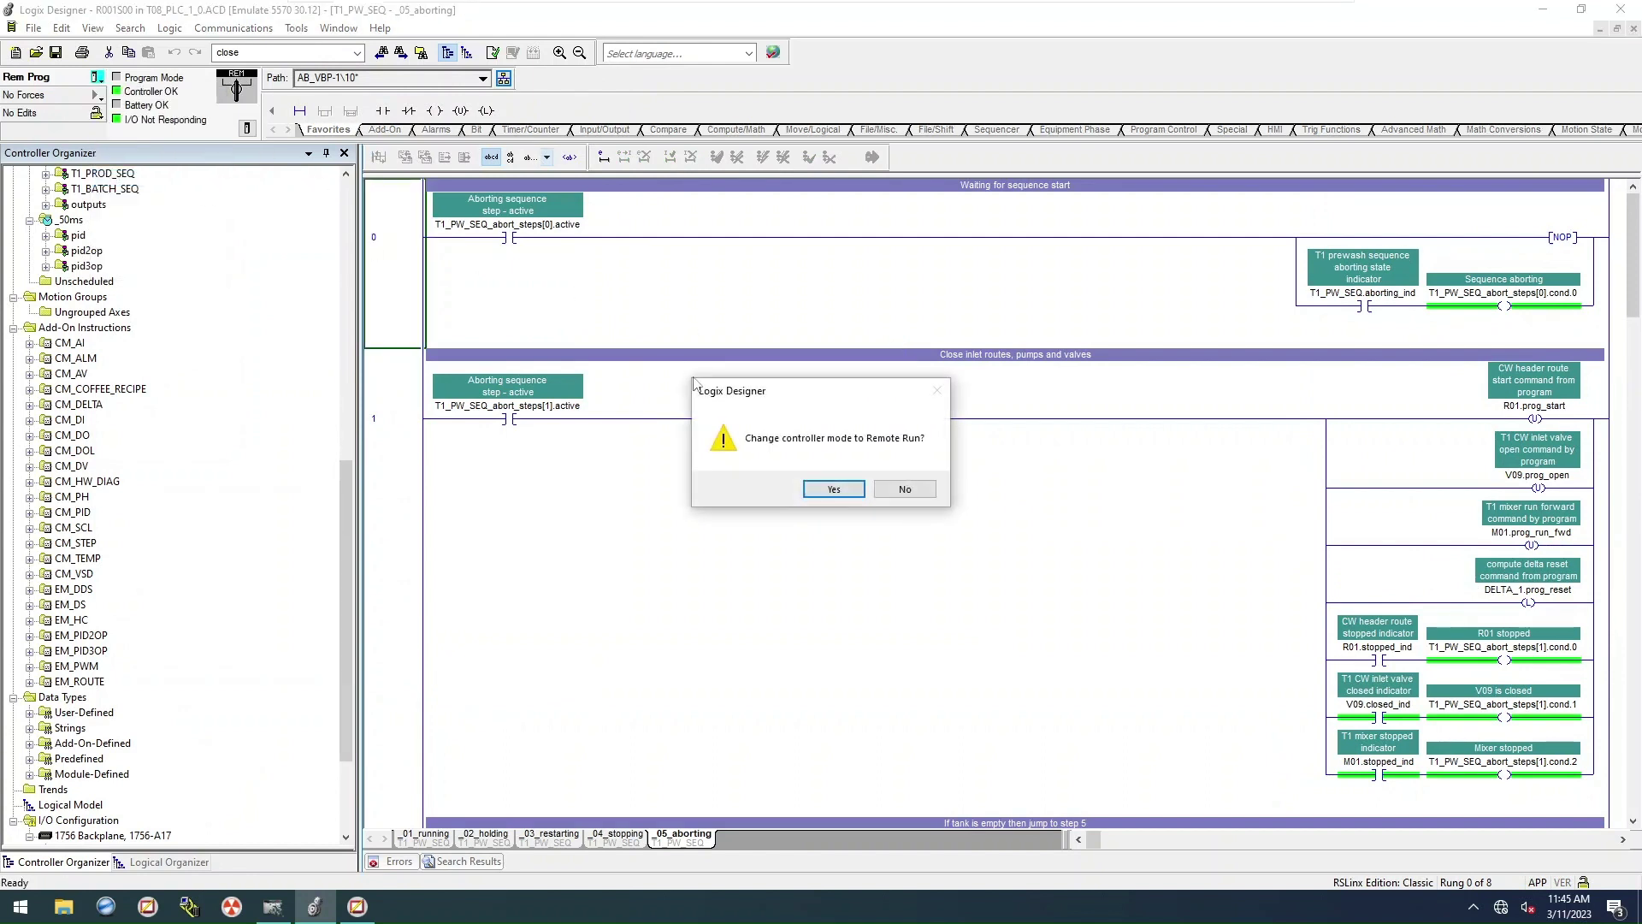
pyautogui.click(830, 489)
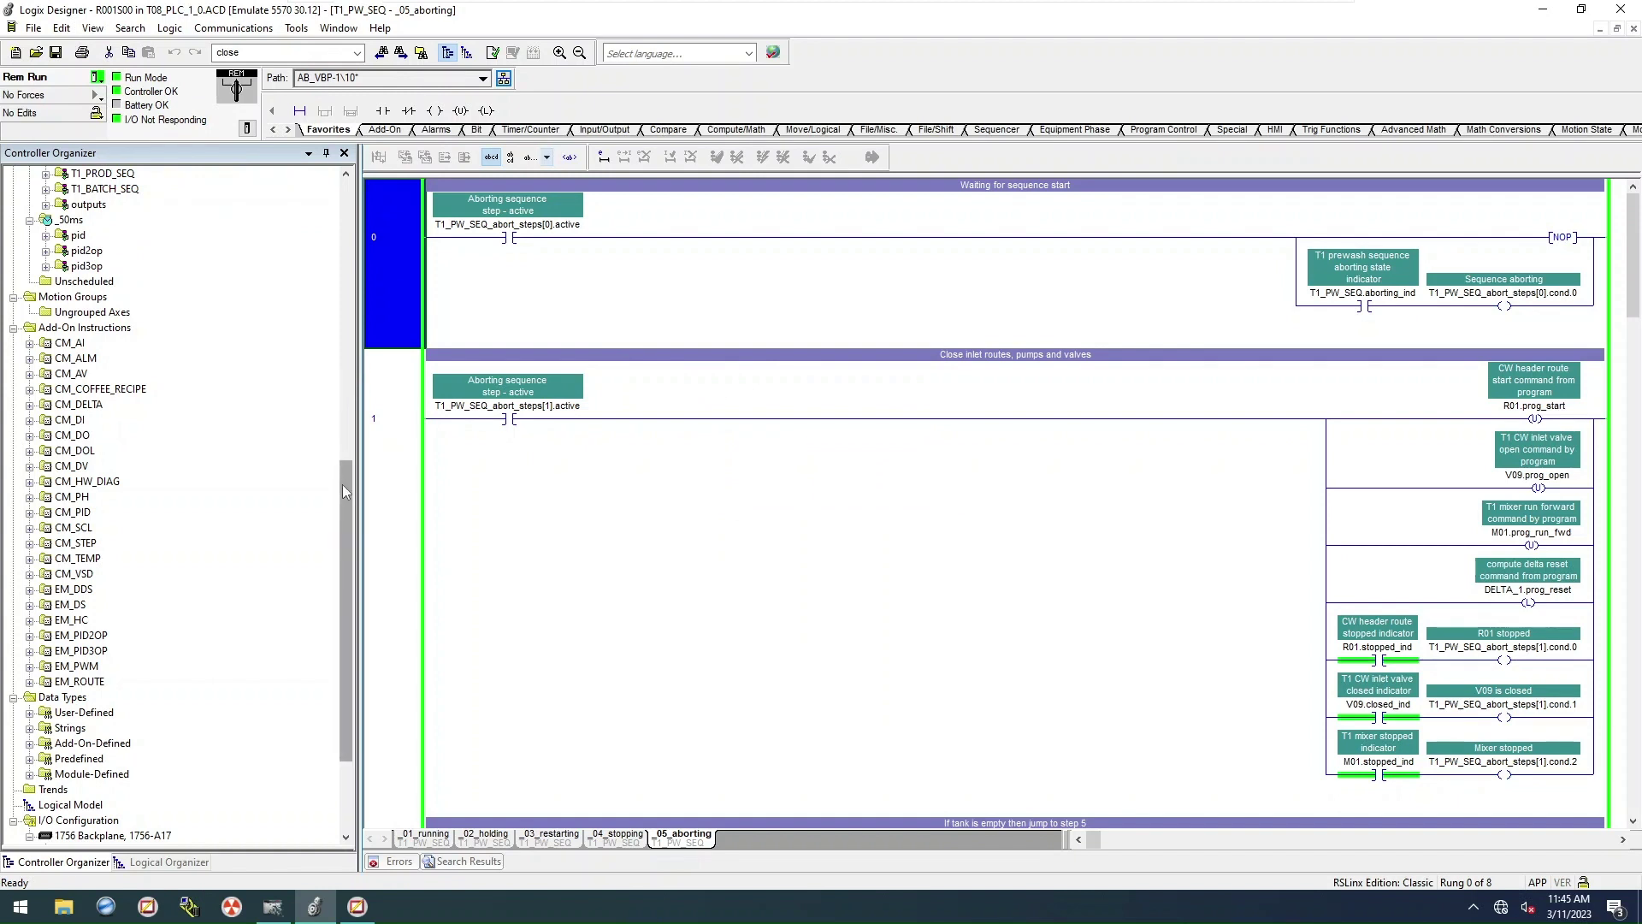
pyautogui.moveTo(345, 486); pyautogui.dragTo(342, 198)
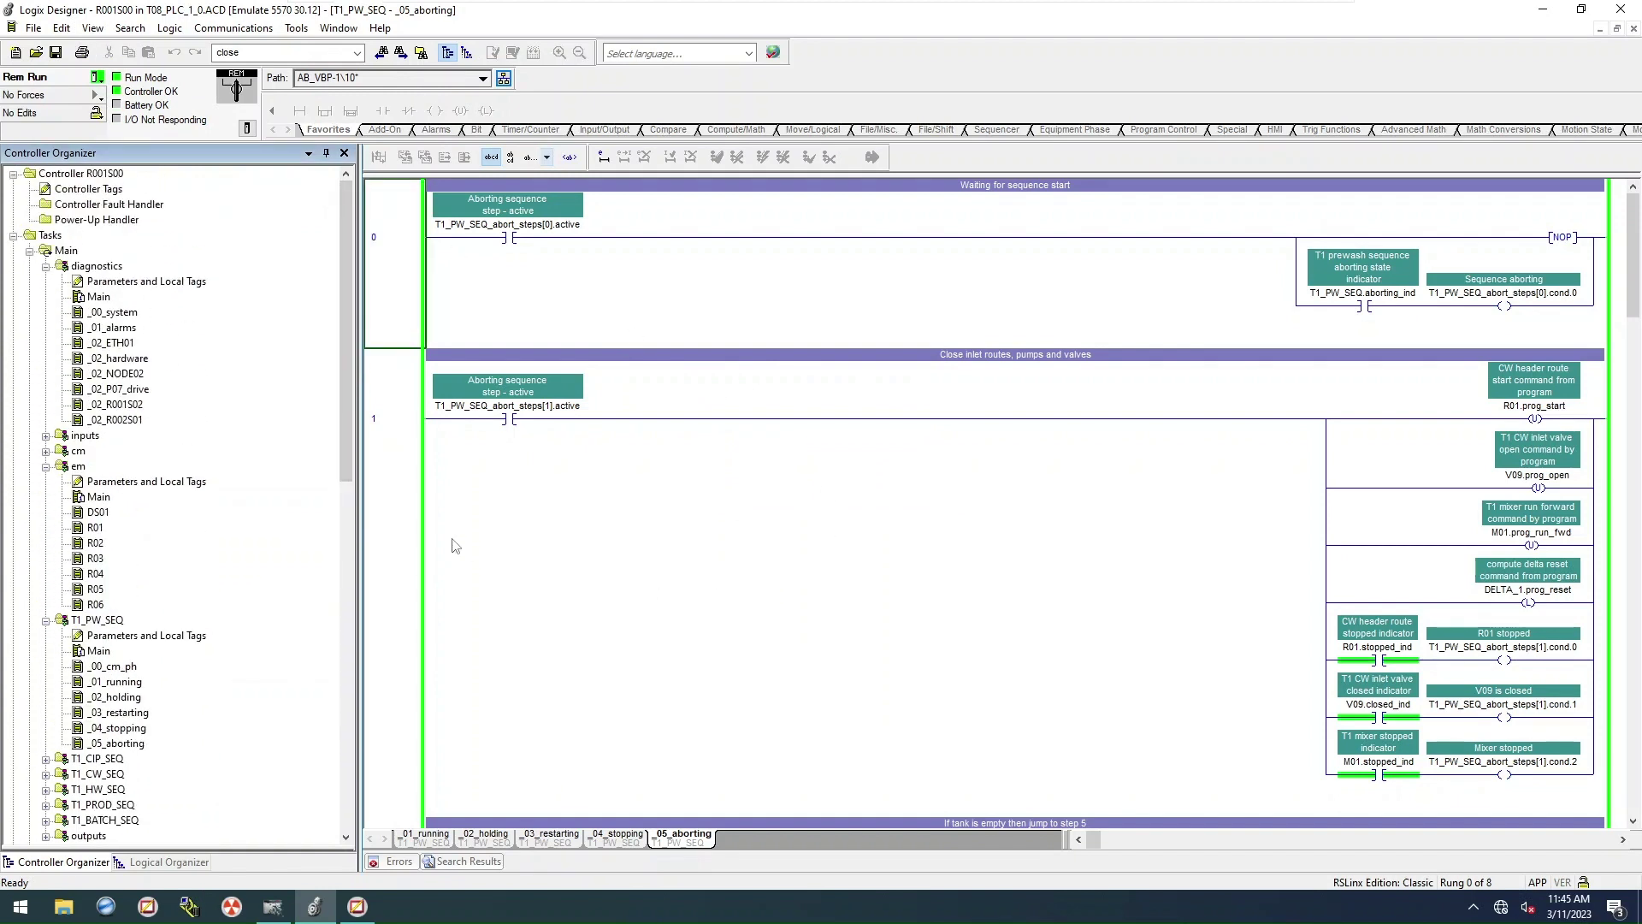
pyautogui.click(413, 537)
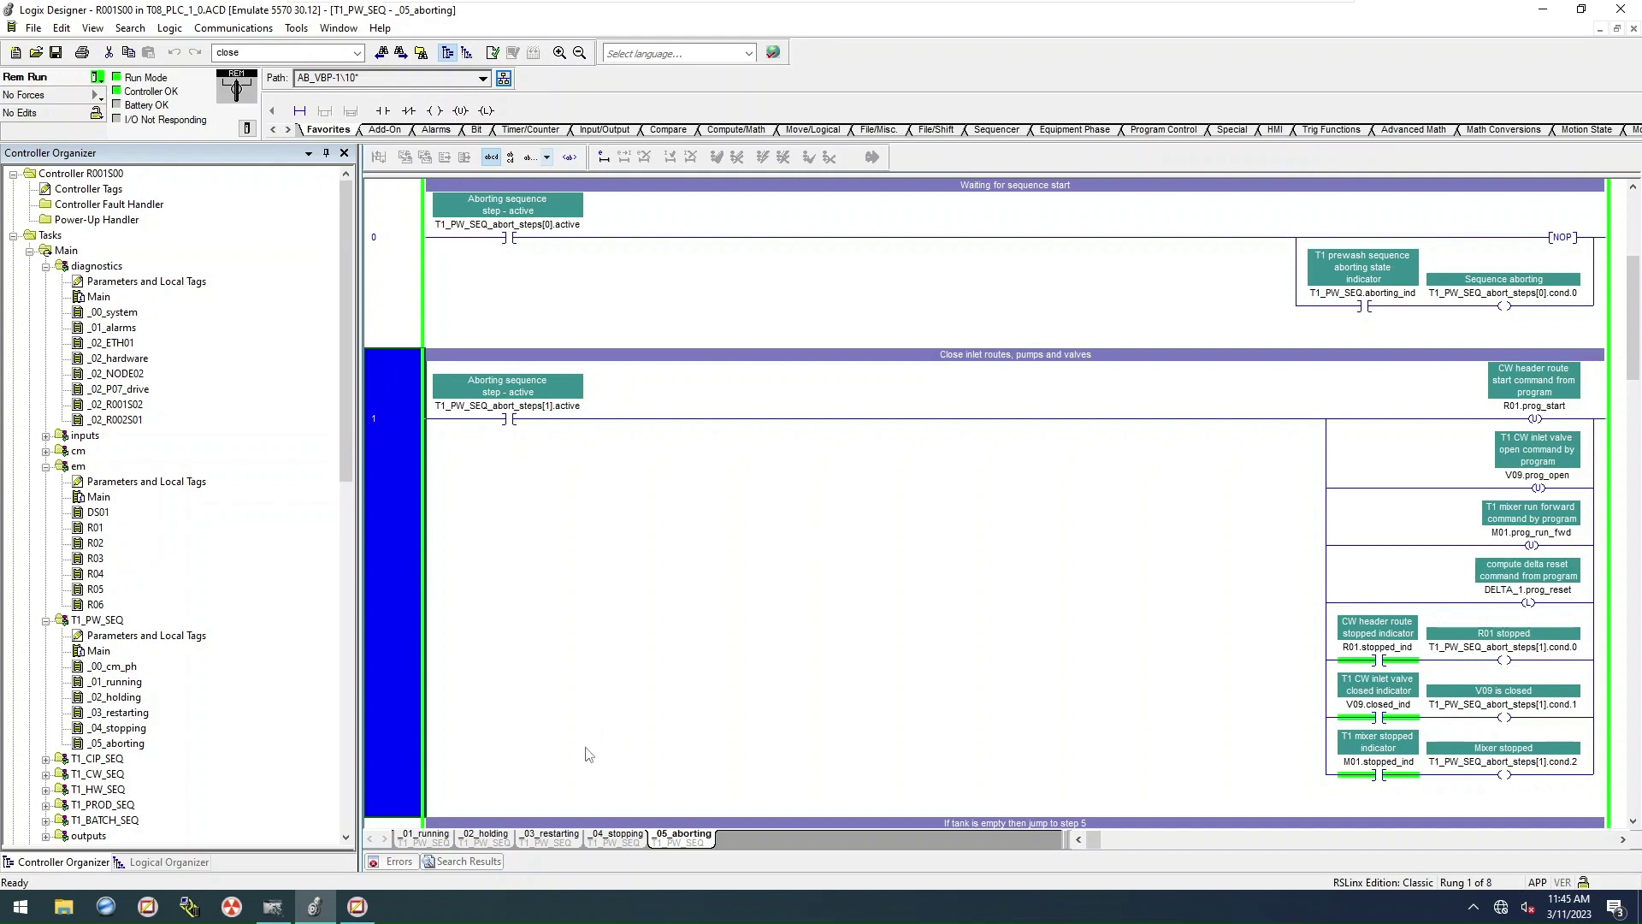
# Step: Switch to FactoryTalk View Studio and add a FactoryTalk Linx device server to the T08 application with its default name and settings
pyautogui.click(357, 914)
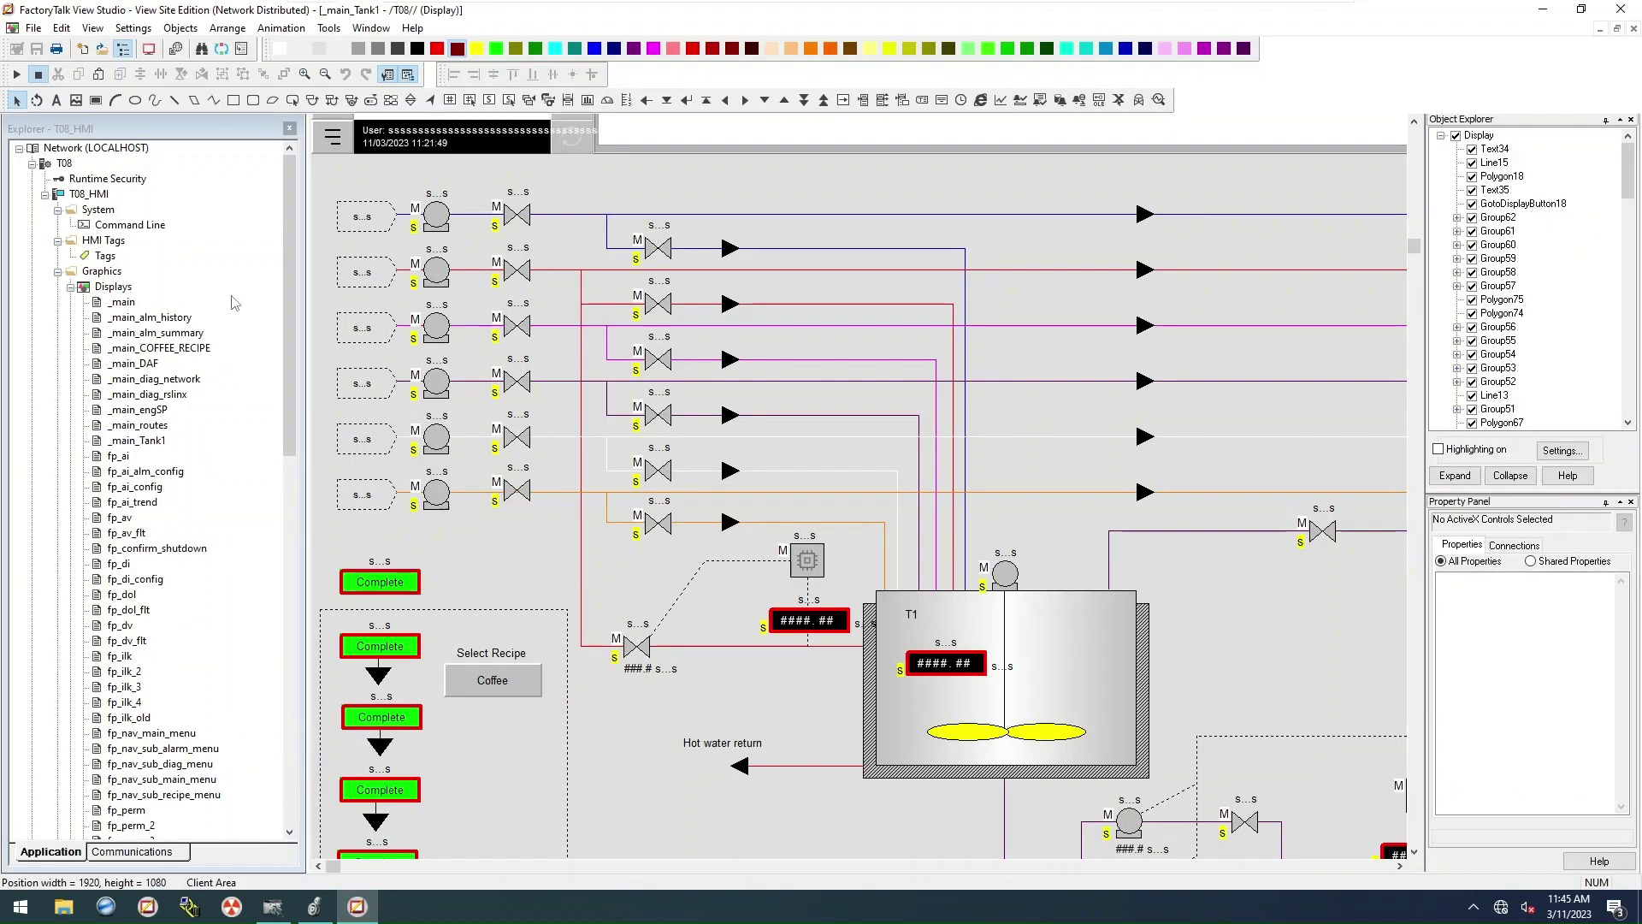
pyautogui.rightClick(62, 166)
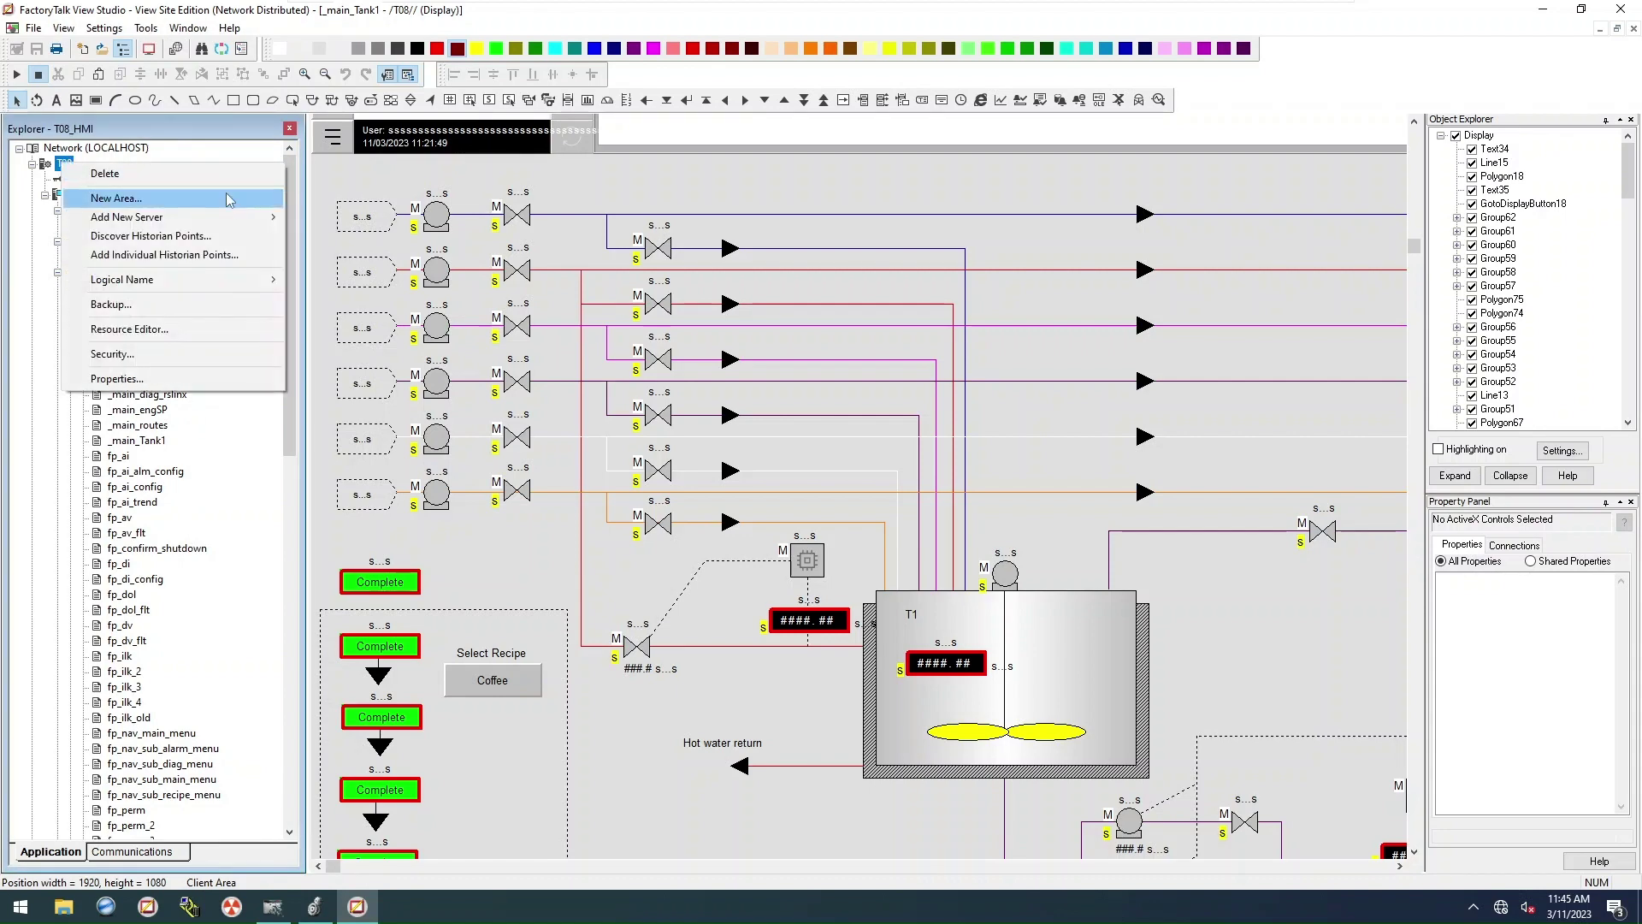
pyautogui.moveTo(242, 217)
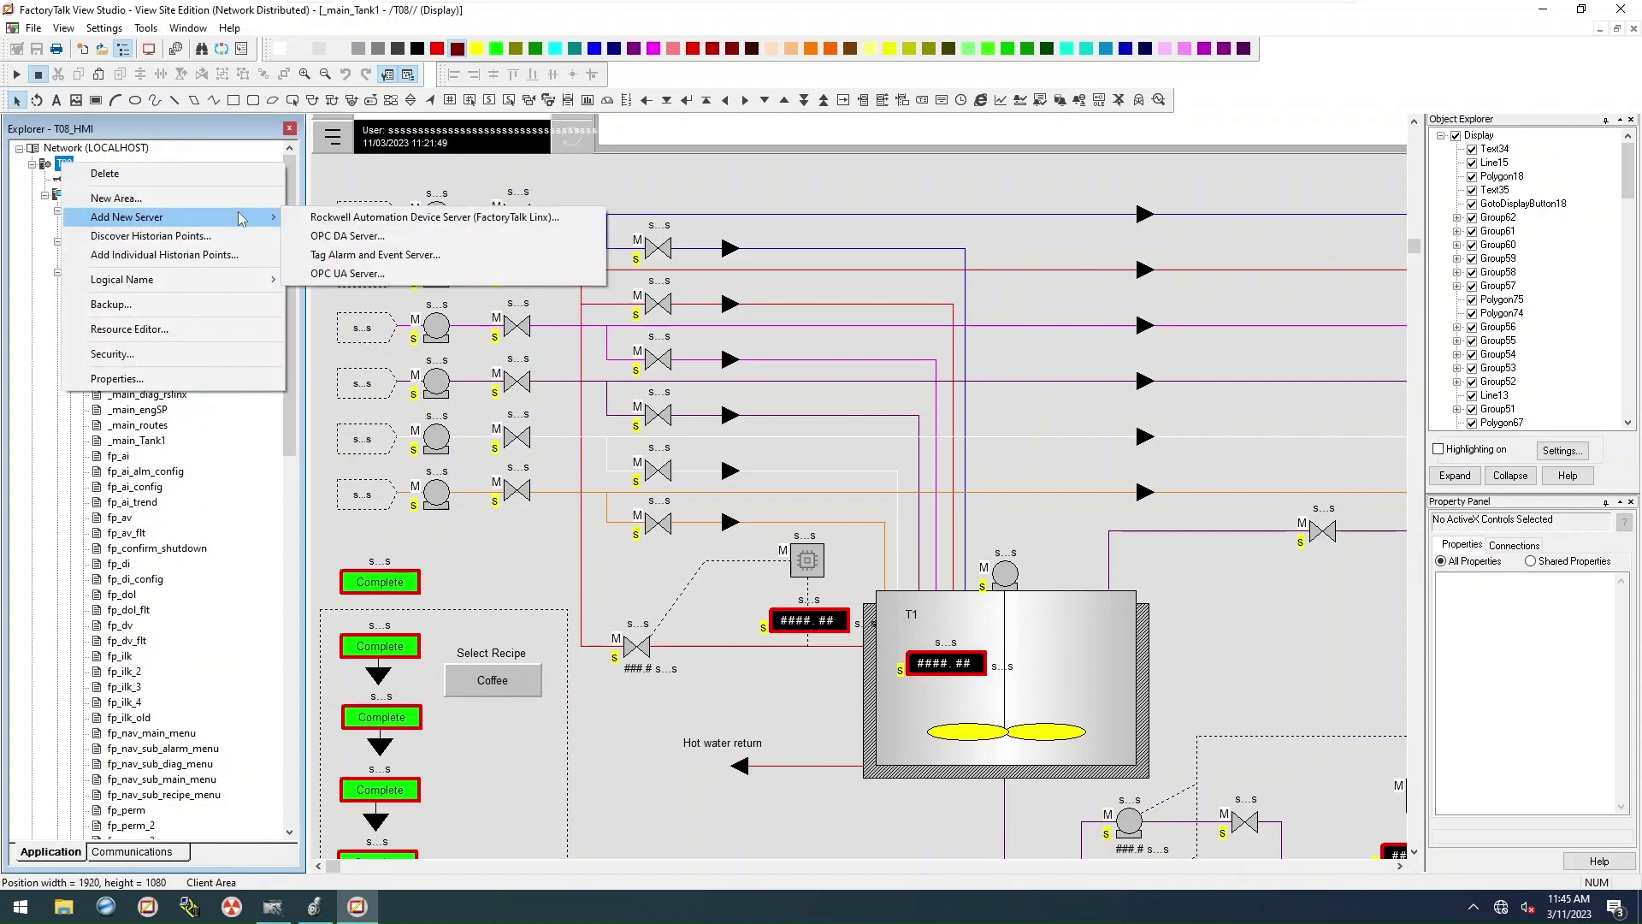
pyautogui.click(460, 219)
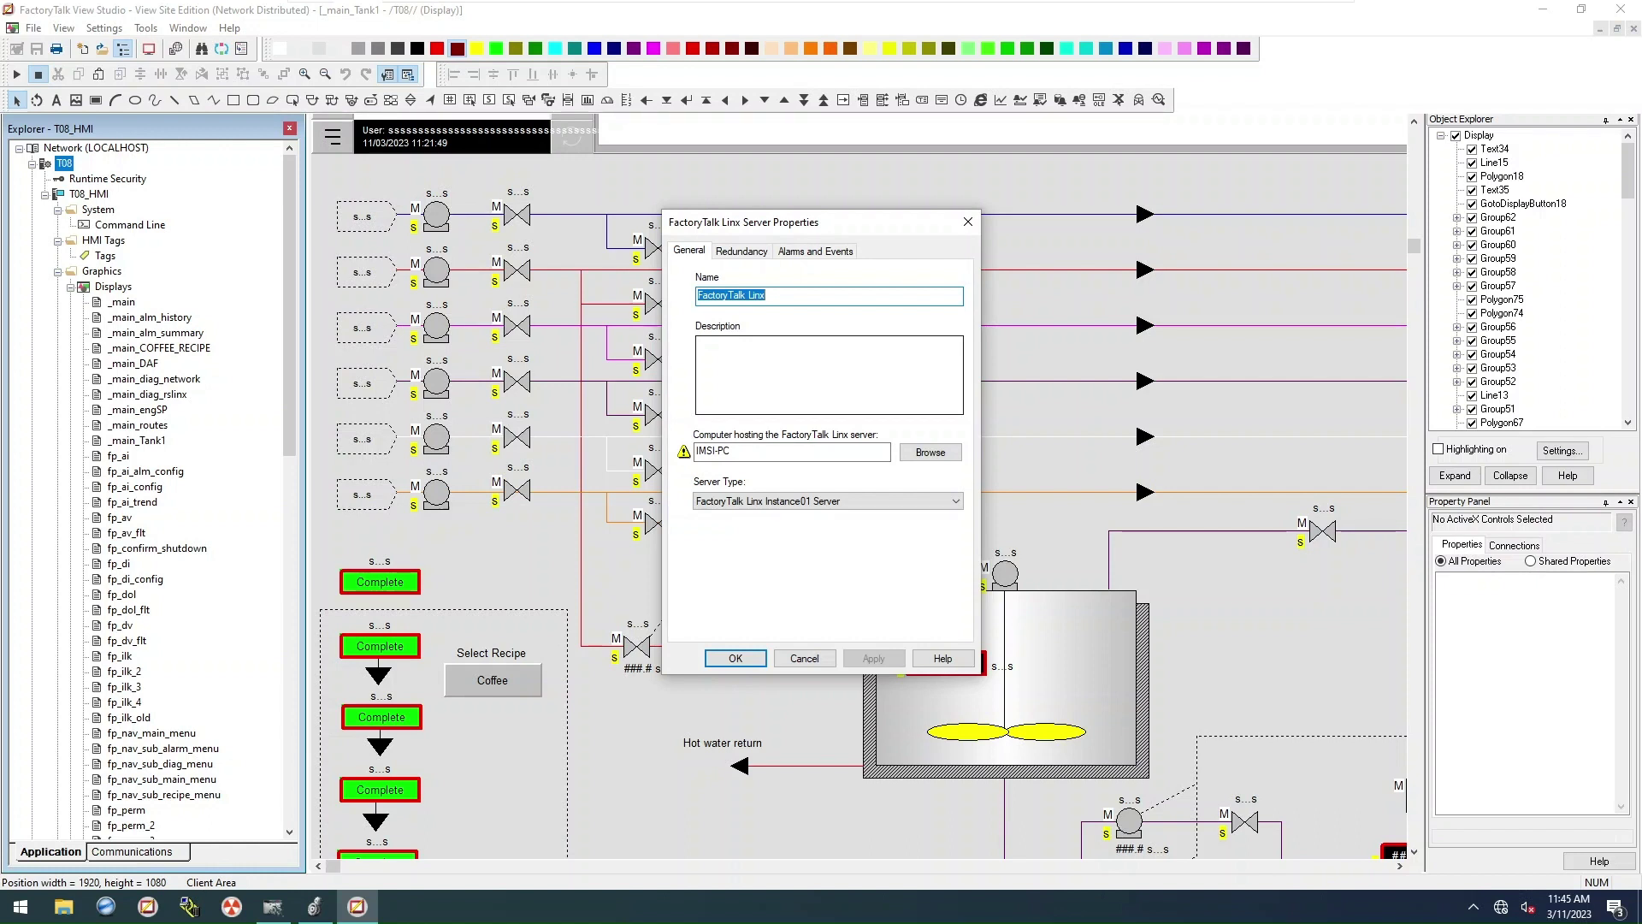
pyautogui.click(734, 658)
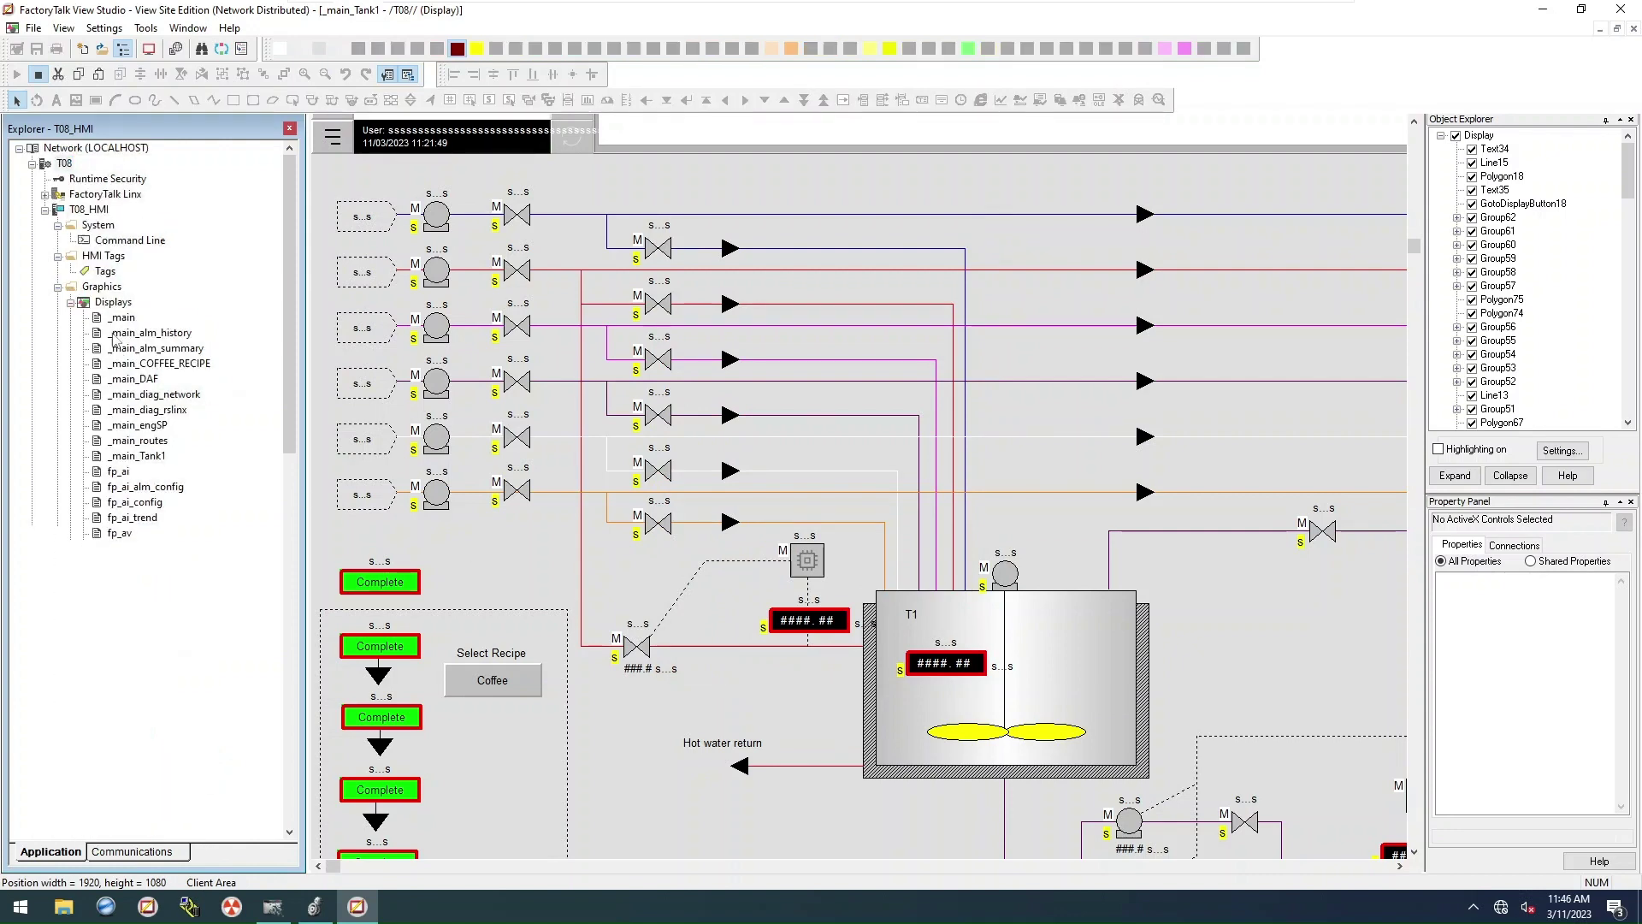
# Step: Open the communication setup of the FactoryTalk Linx server and add a device shortcut named PLC_1
pyautogui.click(44, 195)
pyautogui.doubleClick(147, 212)
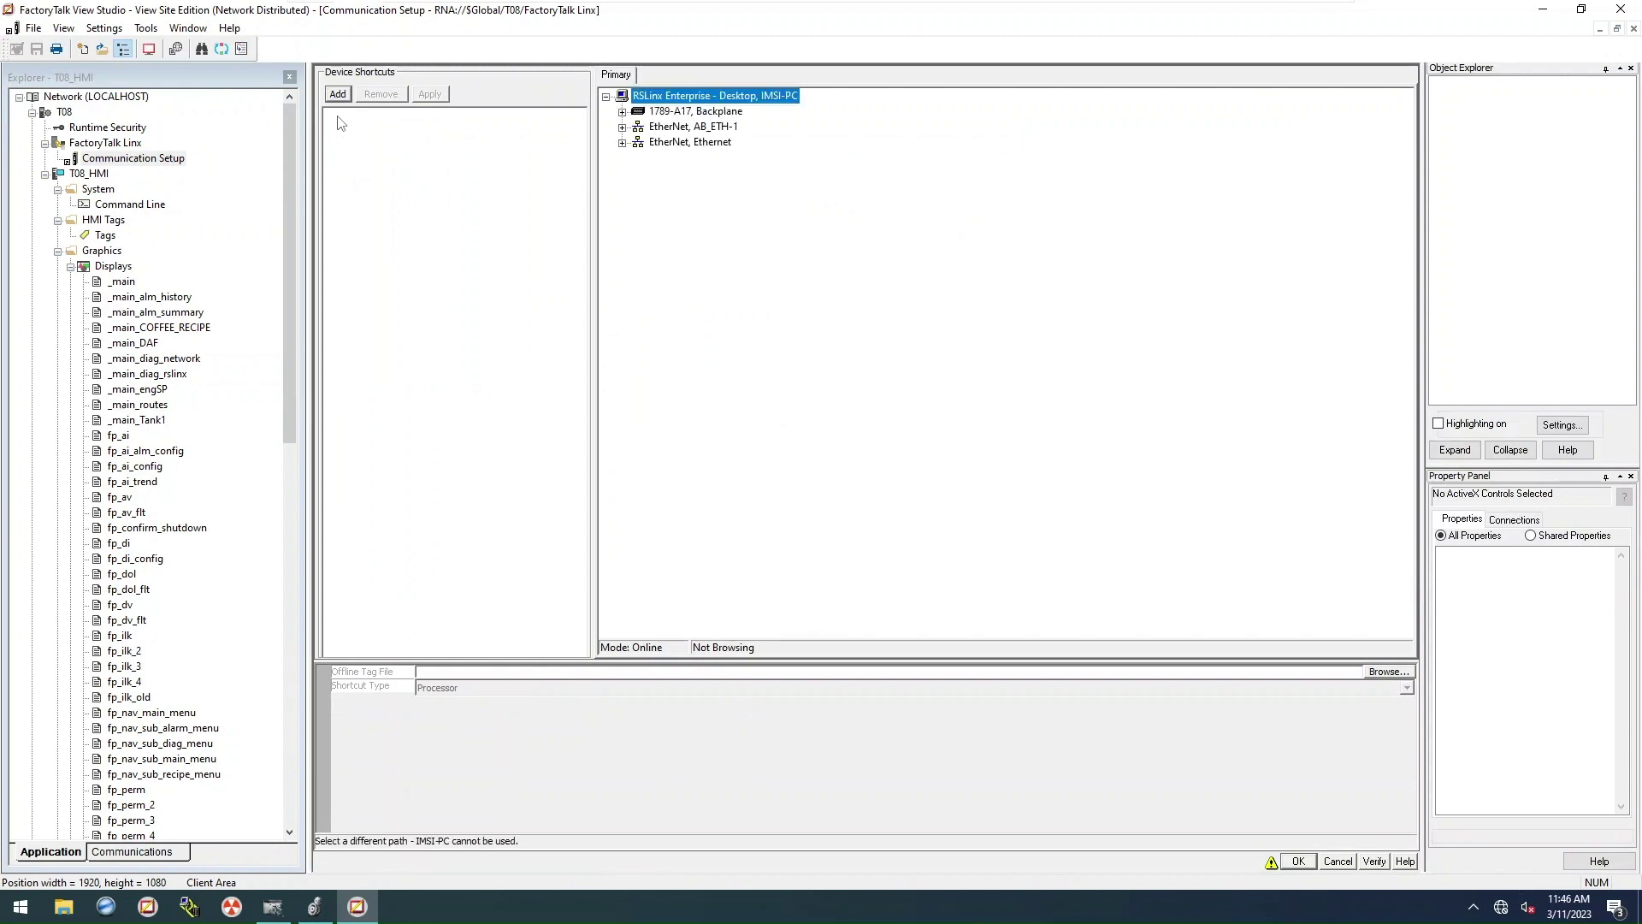
pyautogui.click(338, 95)
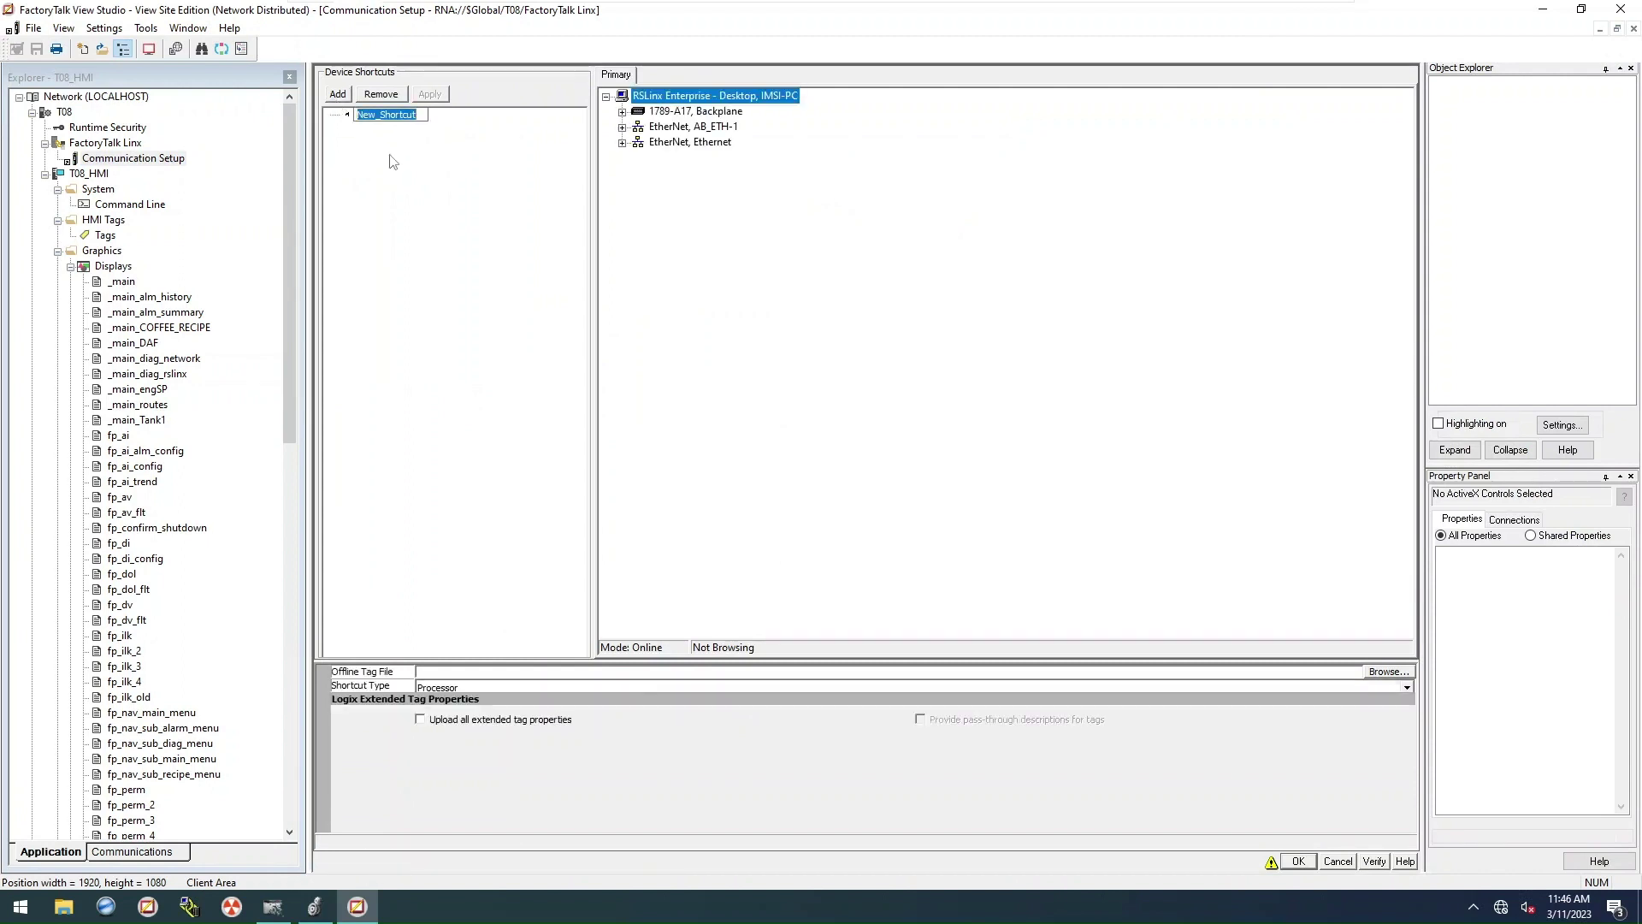
pyautogui.write('PLC_1')
pyautogui.press('Return')
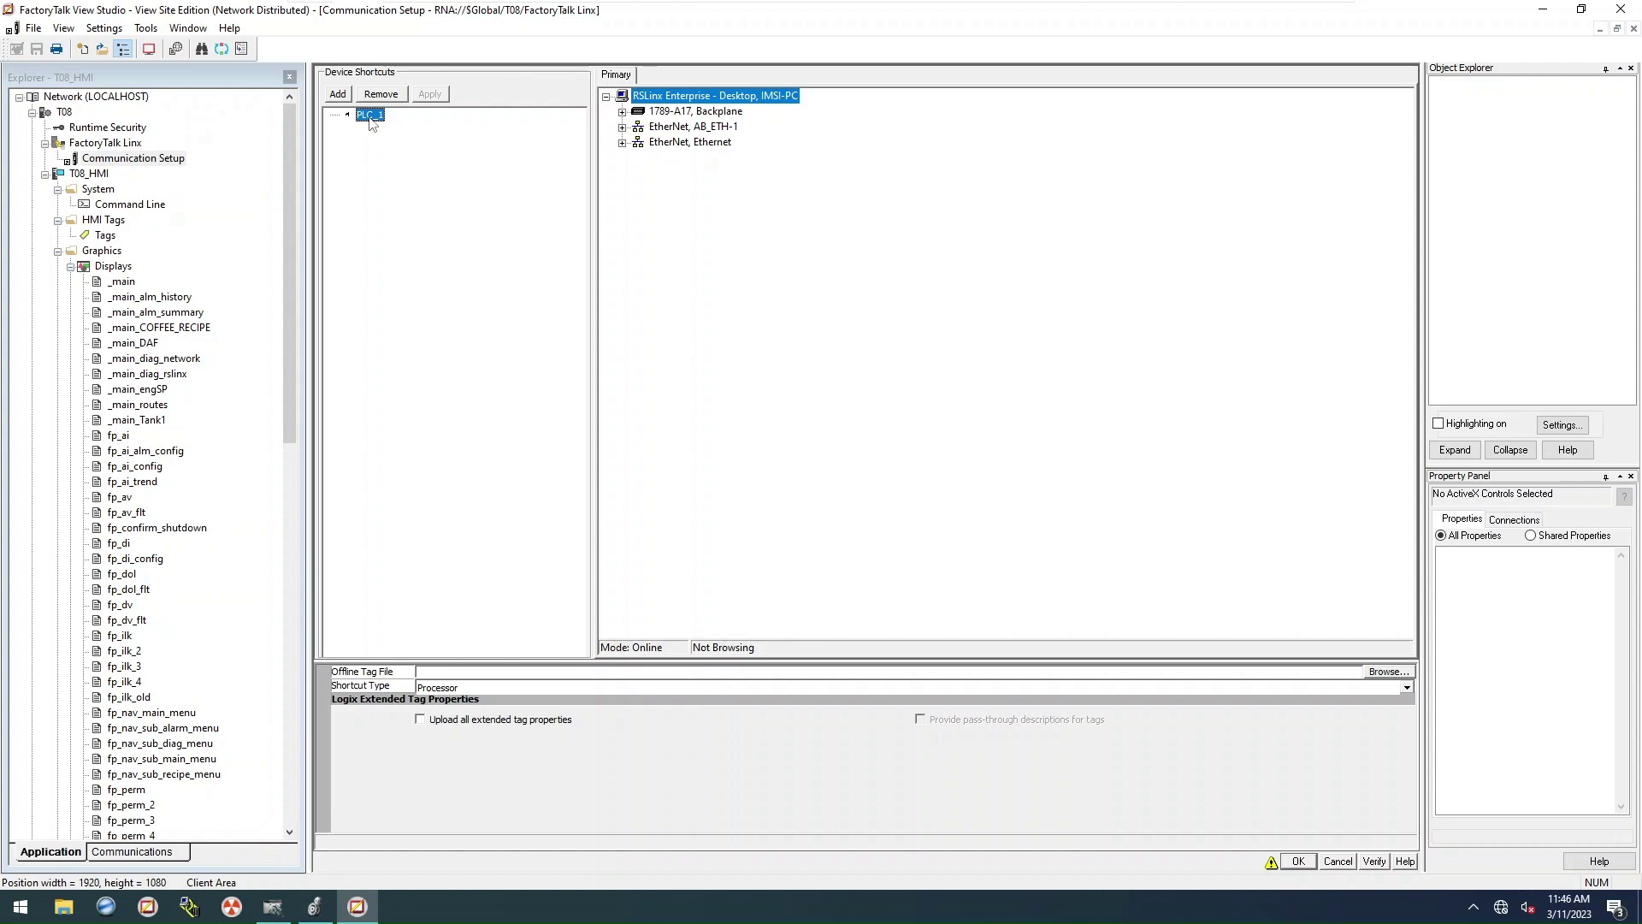
# Step: Assign the PLC_1 shortcut to the slot 10 Logix Emulate controller R01S00 on the 1789-A17 backplane, and save the communication setup
pyautogui.click(622, 112)
pyautogui.click(708, 158)
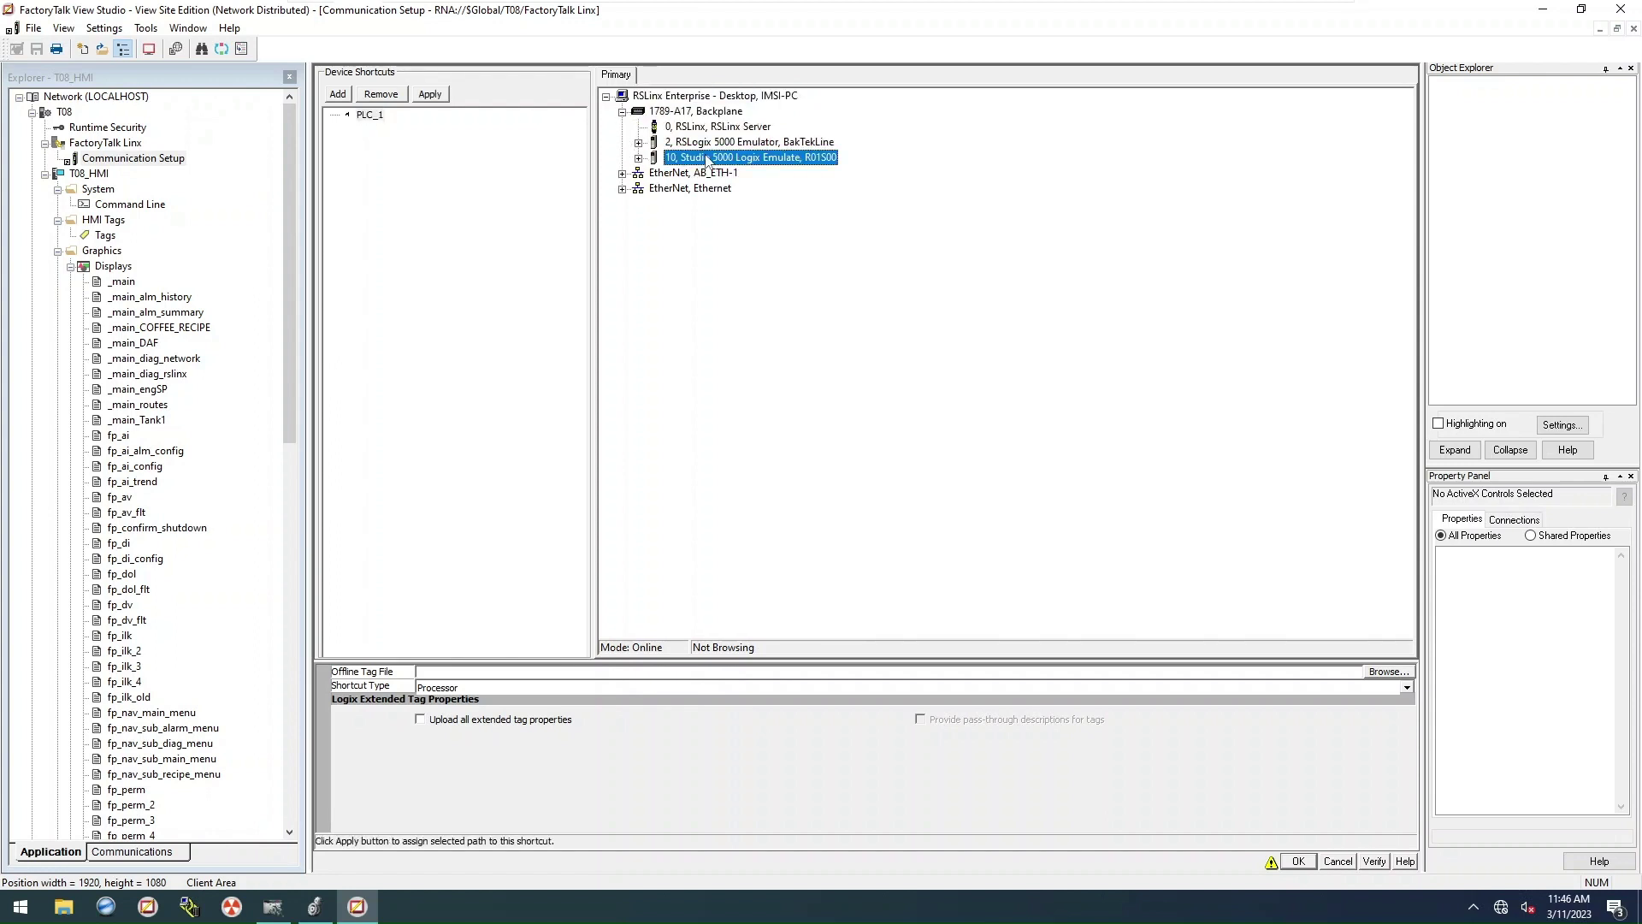
pyautogui.click(374, 118)
pyautogui.click(430, 95)
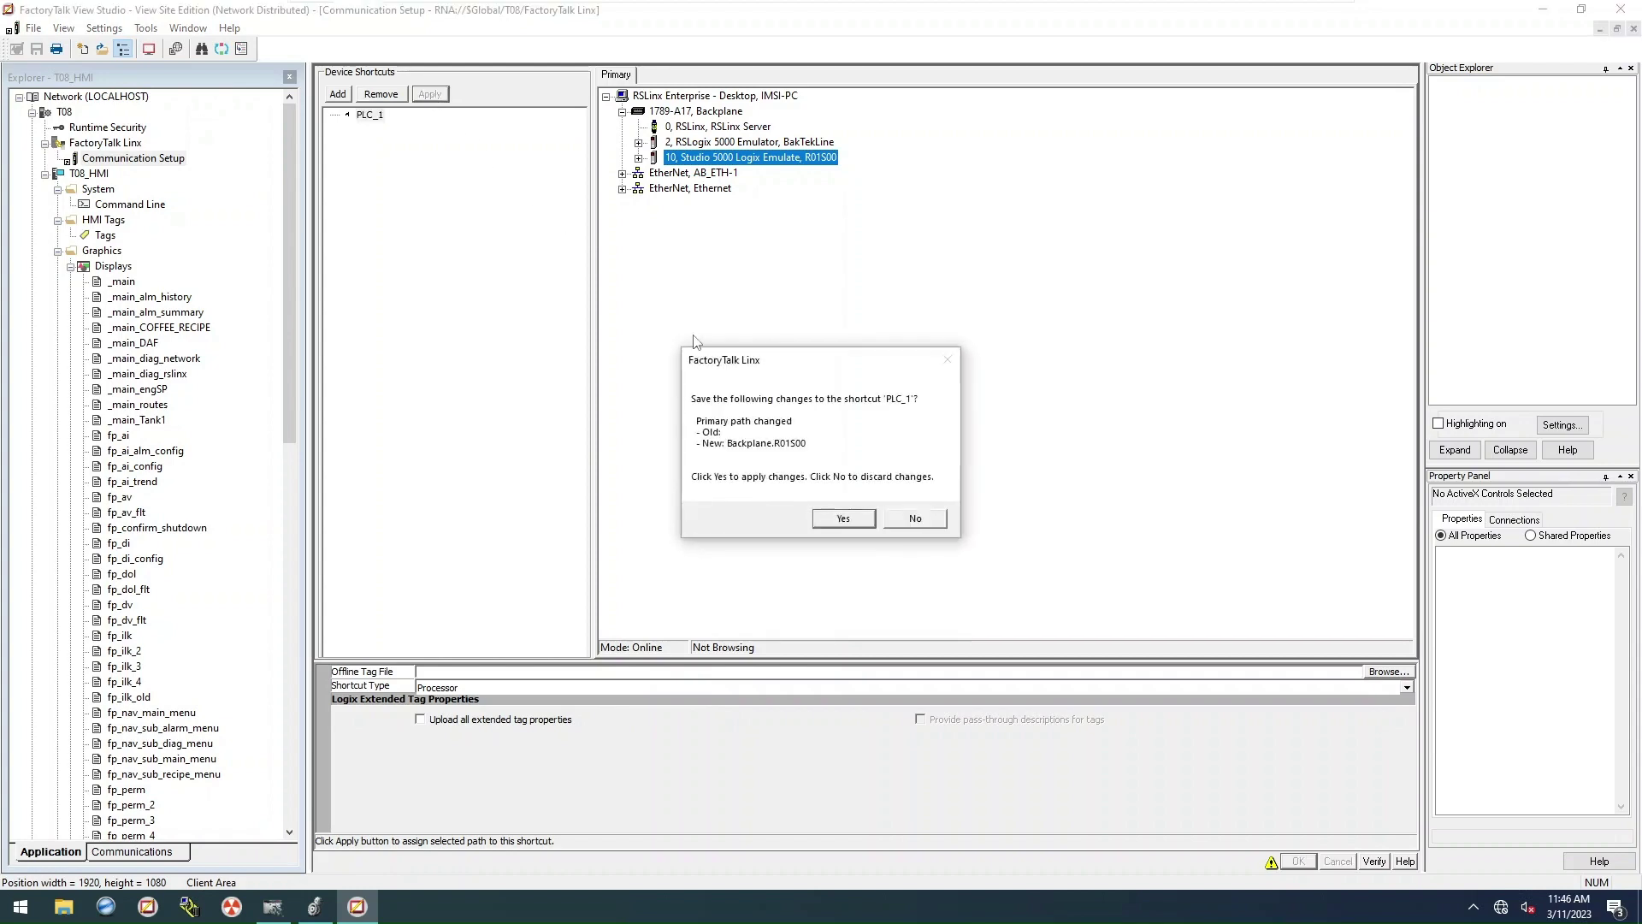
pyautogui.click(828, 520)
pyautogui.click(1293, 864)
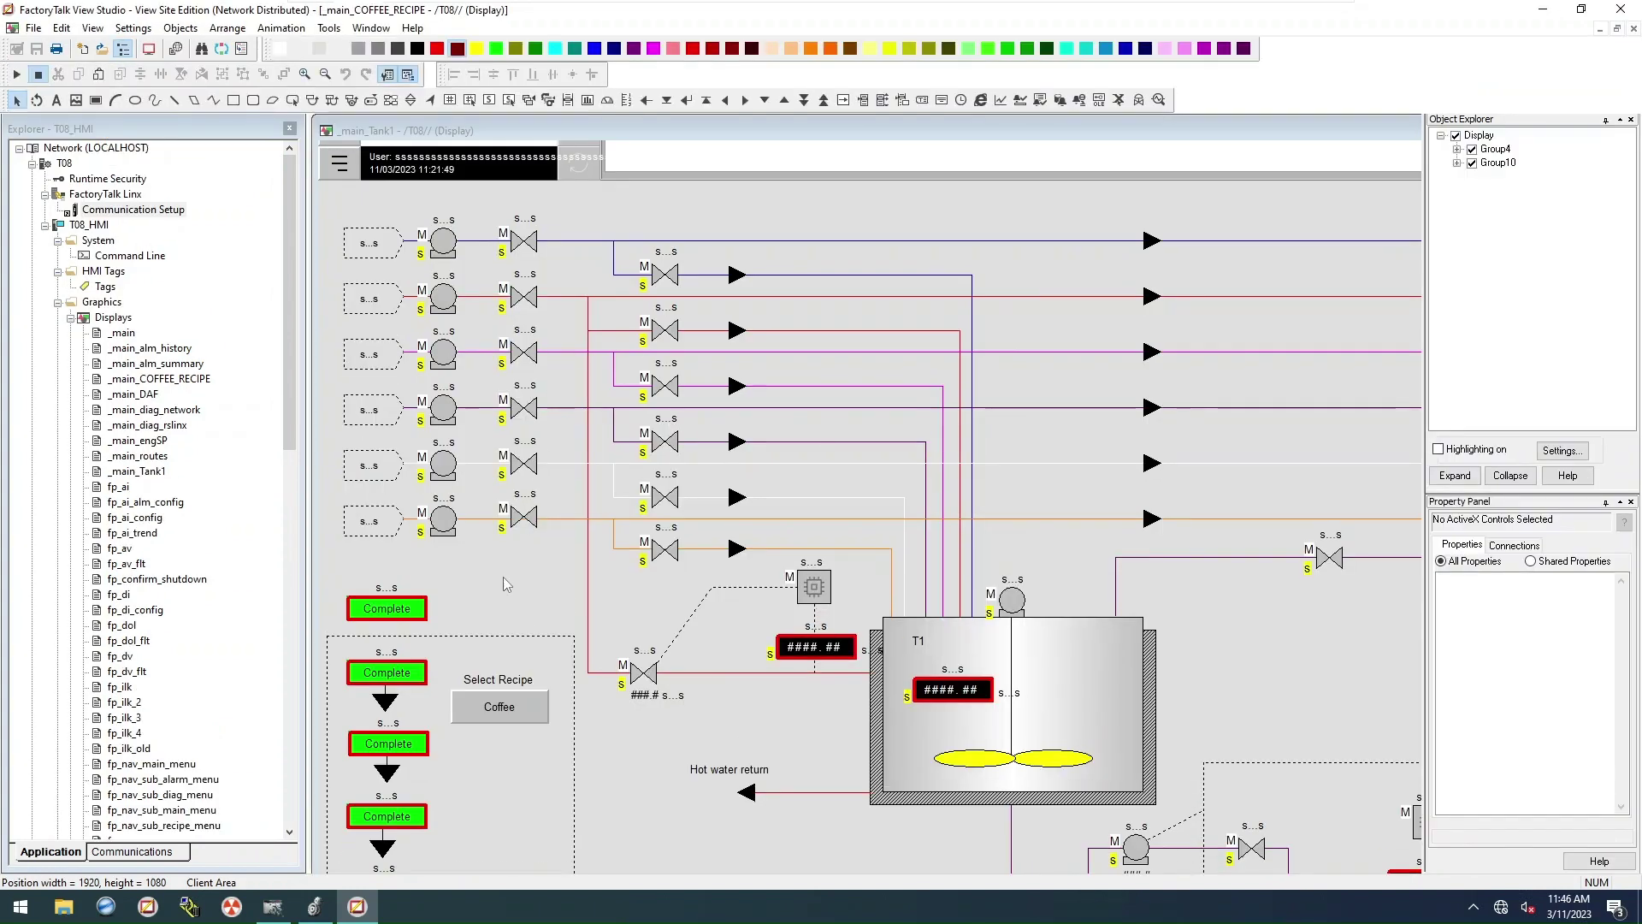
# Step: Browse tags for the top supply-line pump's global object parameter #1, refreshing all folders and expanding the PLC_1 Online folder
pyautogui.moveTo(314, 906)
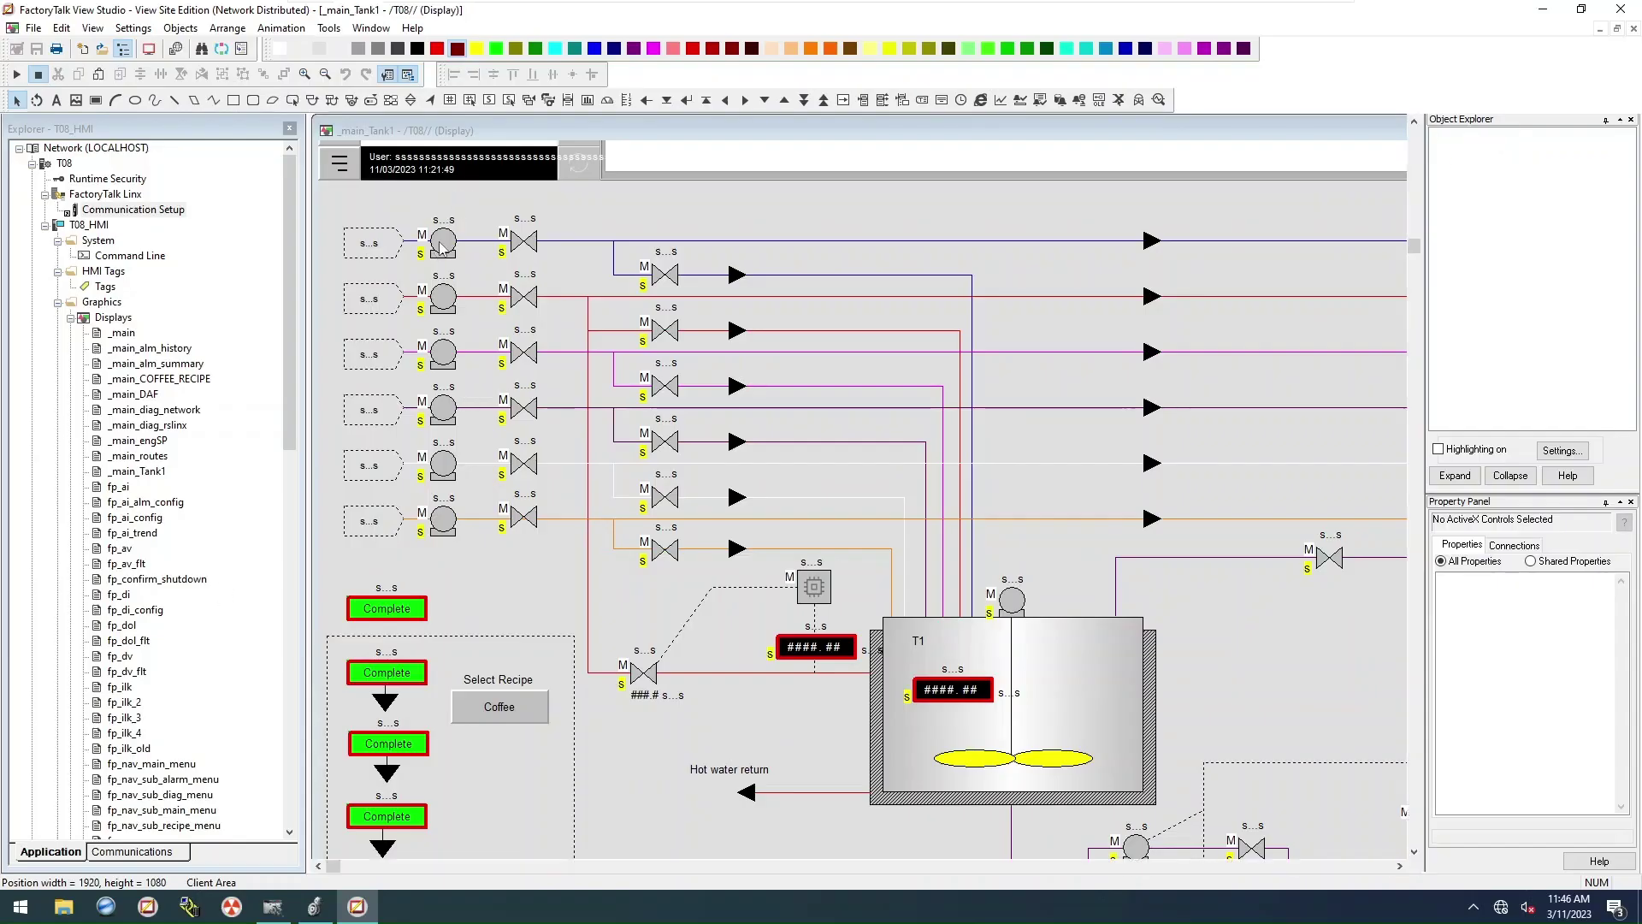
pyautogui.rightClick(441, 248)
pyautogui.rightClick(441, 214)
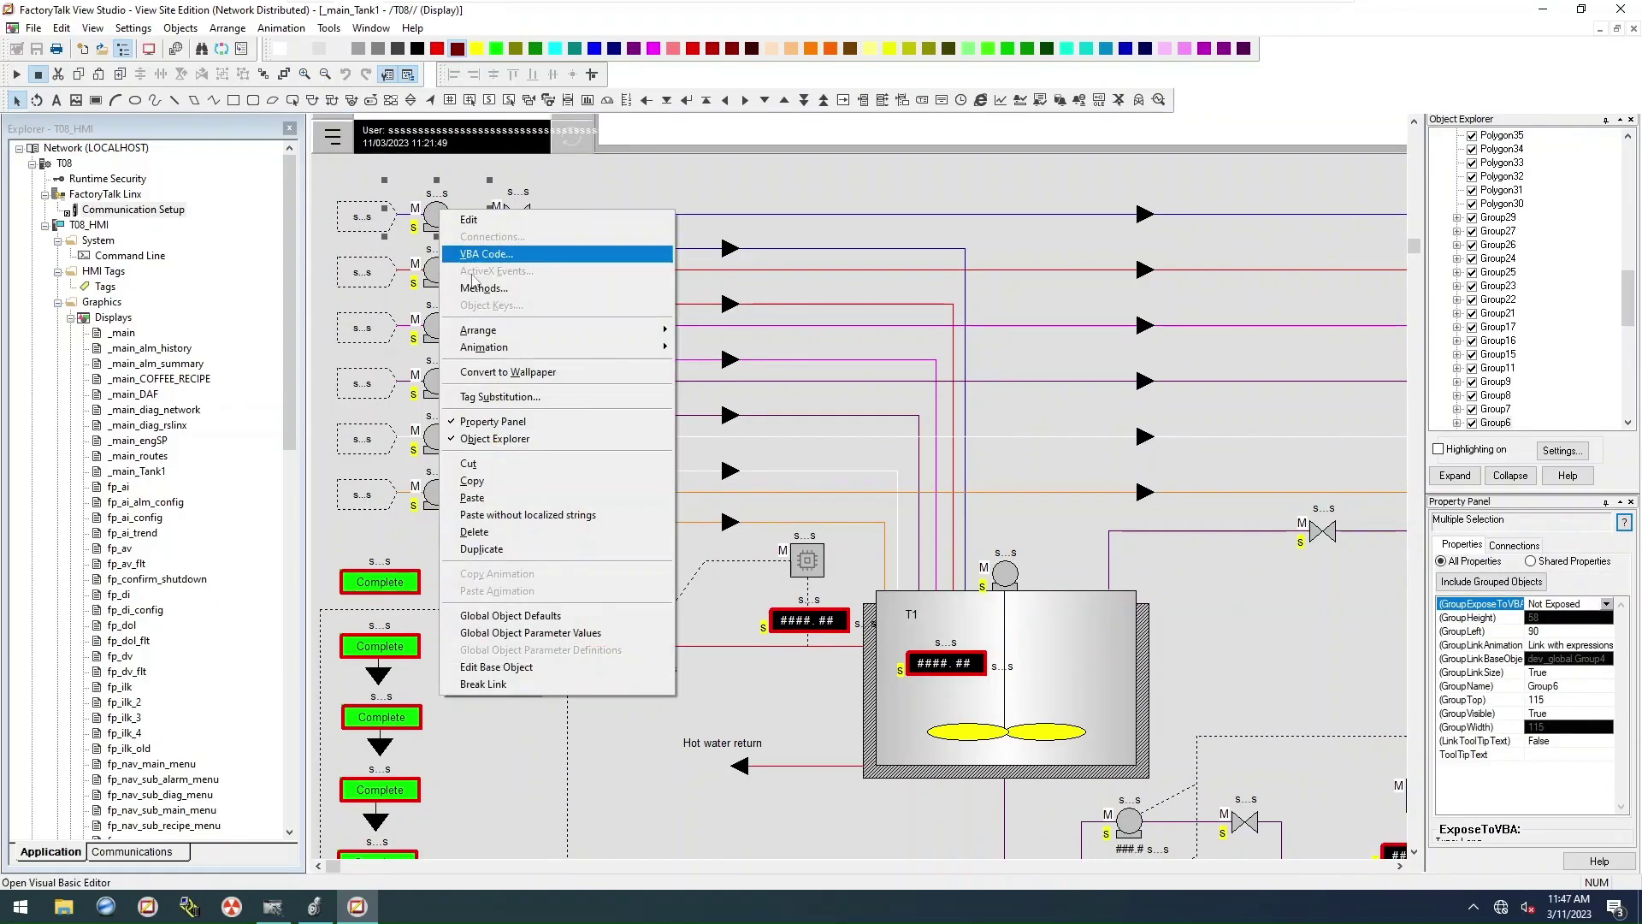
pyautogui.click(530, 633)
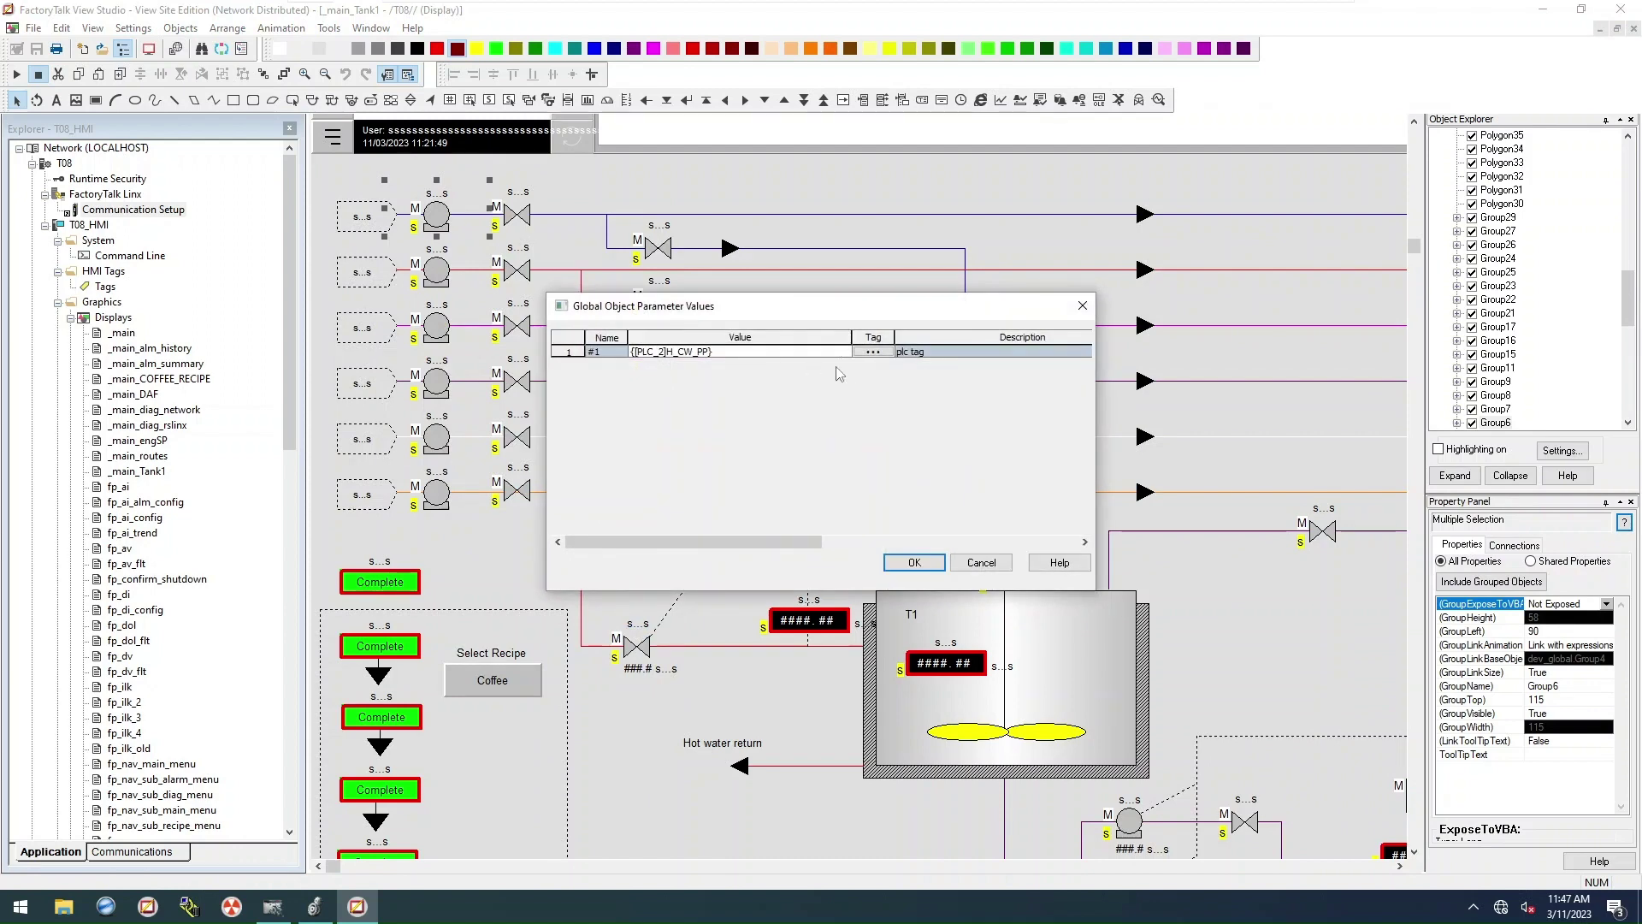
pyautogui.click(873, 352)
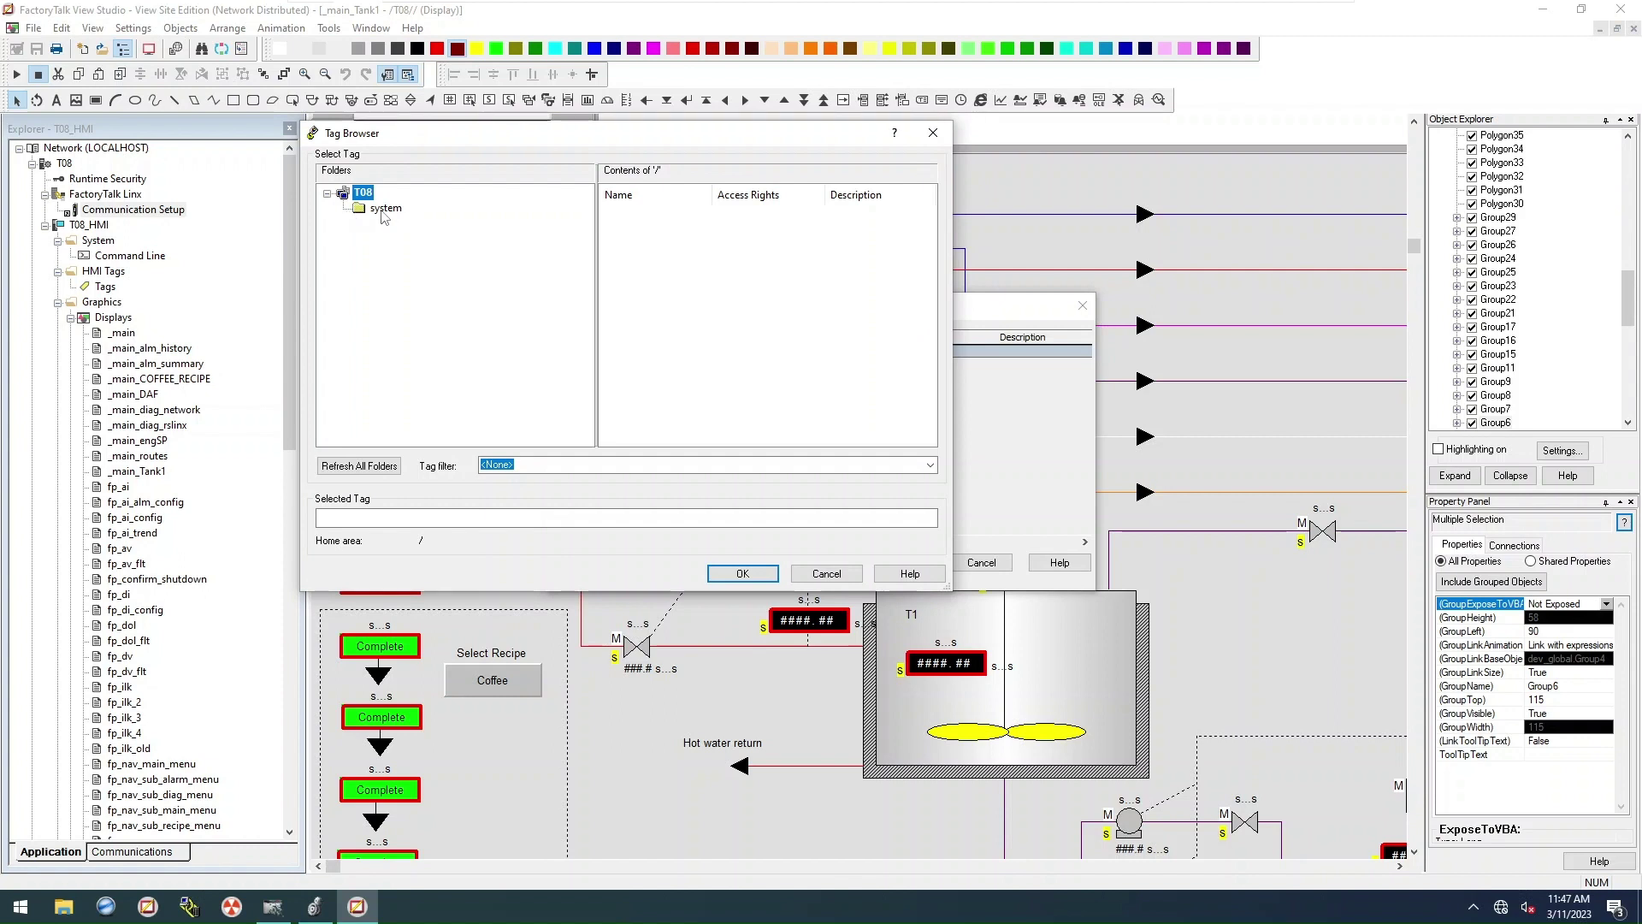
pyautogui.click(357, 465)
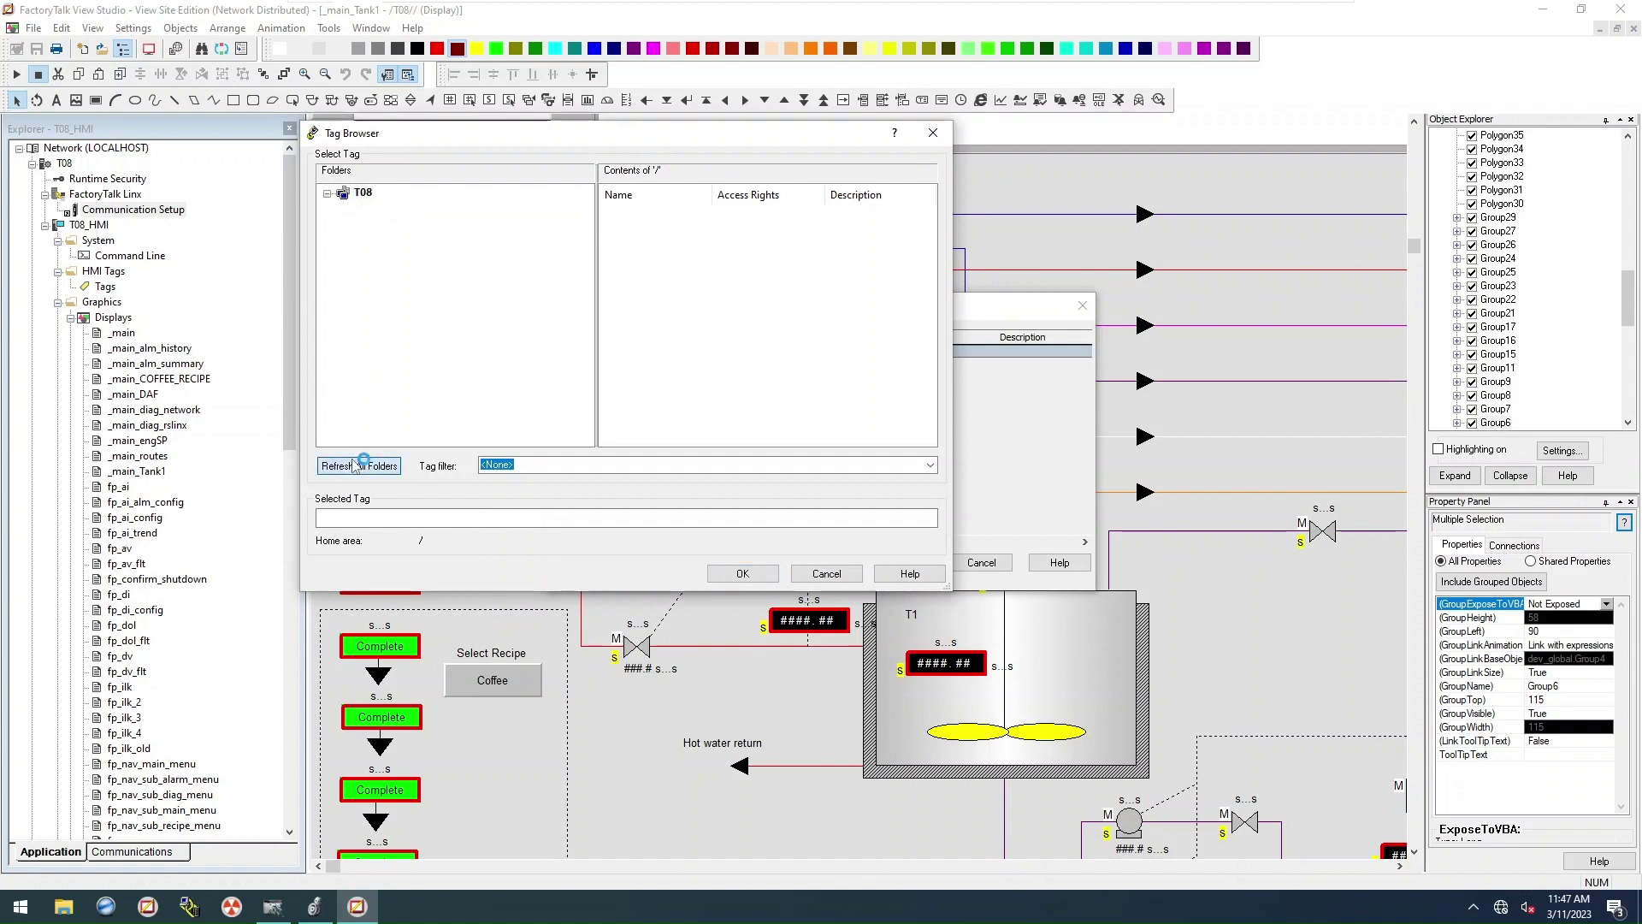
pyautogui.click(343, 208)
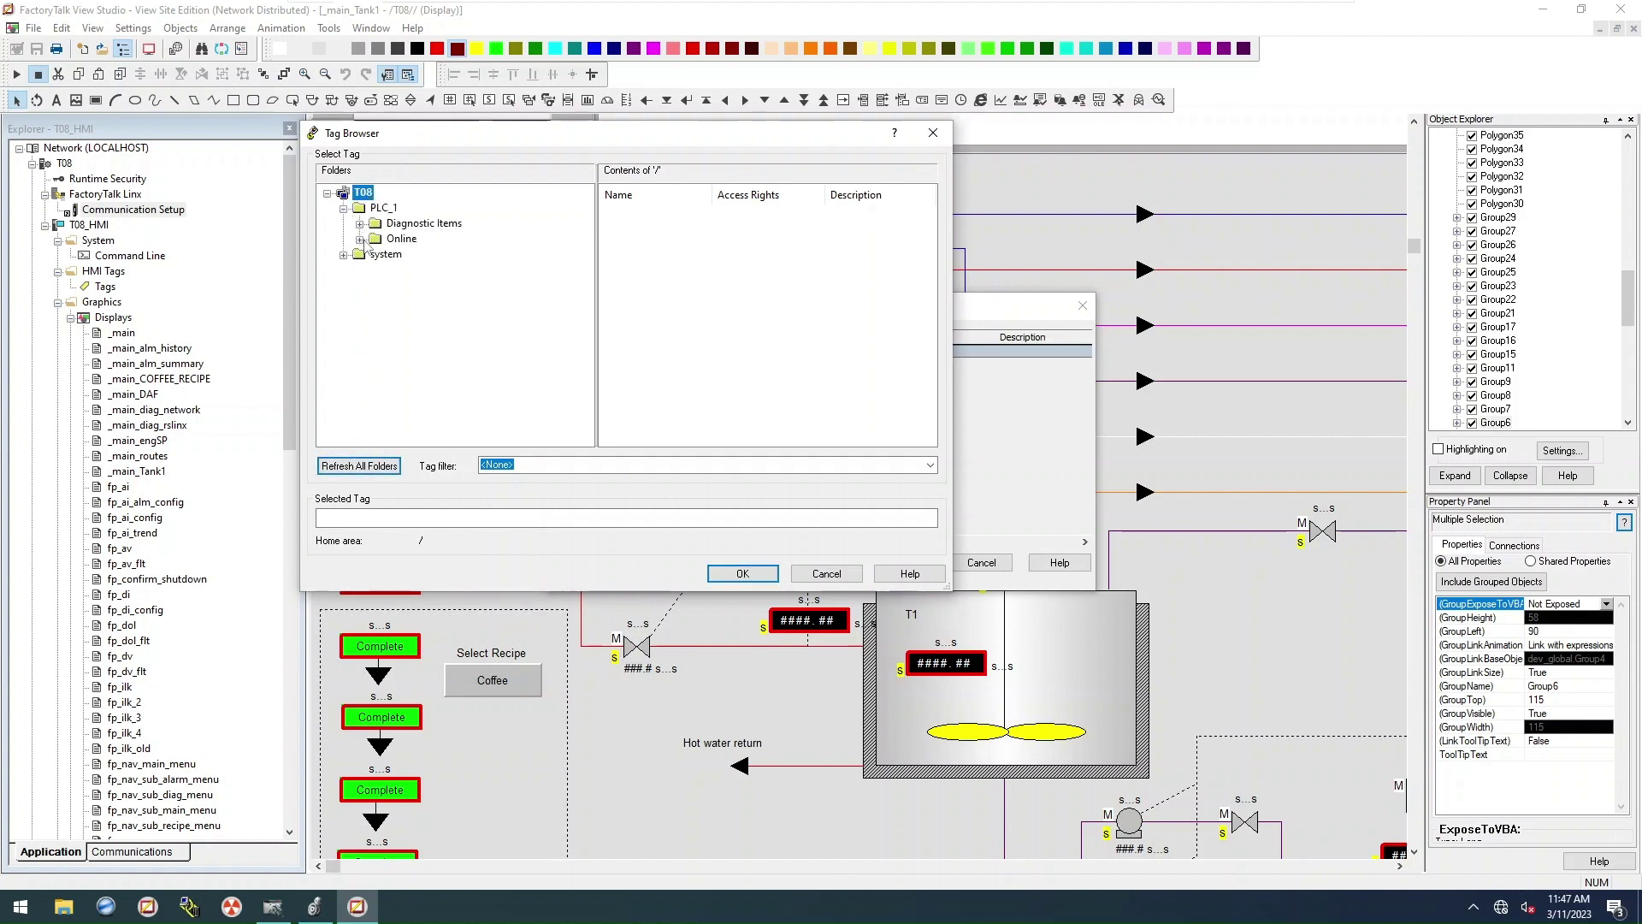
pyautogui.click(360, 238)
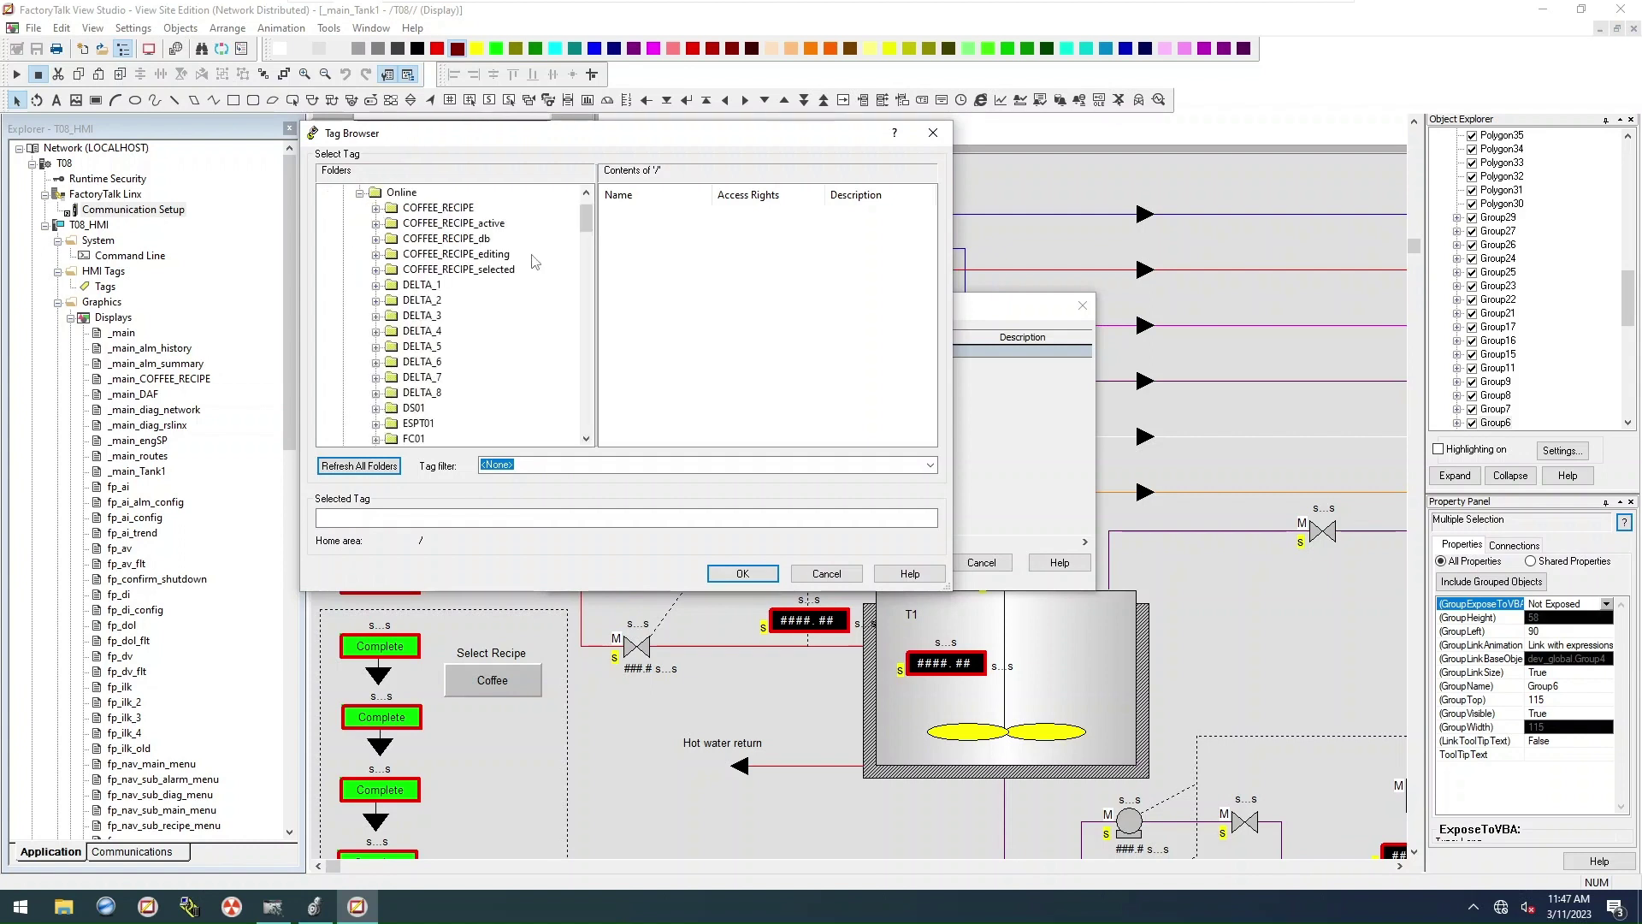
# Step: Assign the tag [PLC_1]P01 to parameter #1 of the top supply-line pump and accept the parameter values
pyautogui.moveTo(588, 215); pyautogui.dragTo(588, 248)
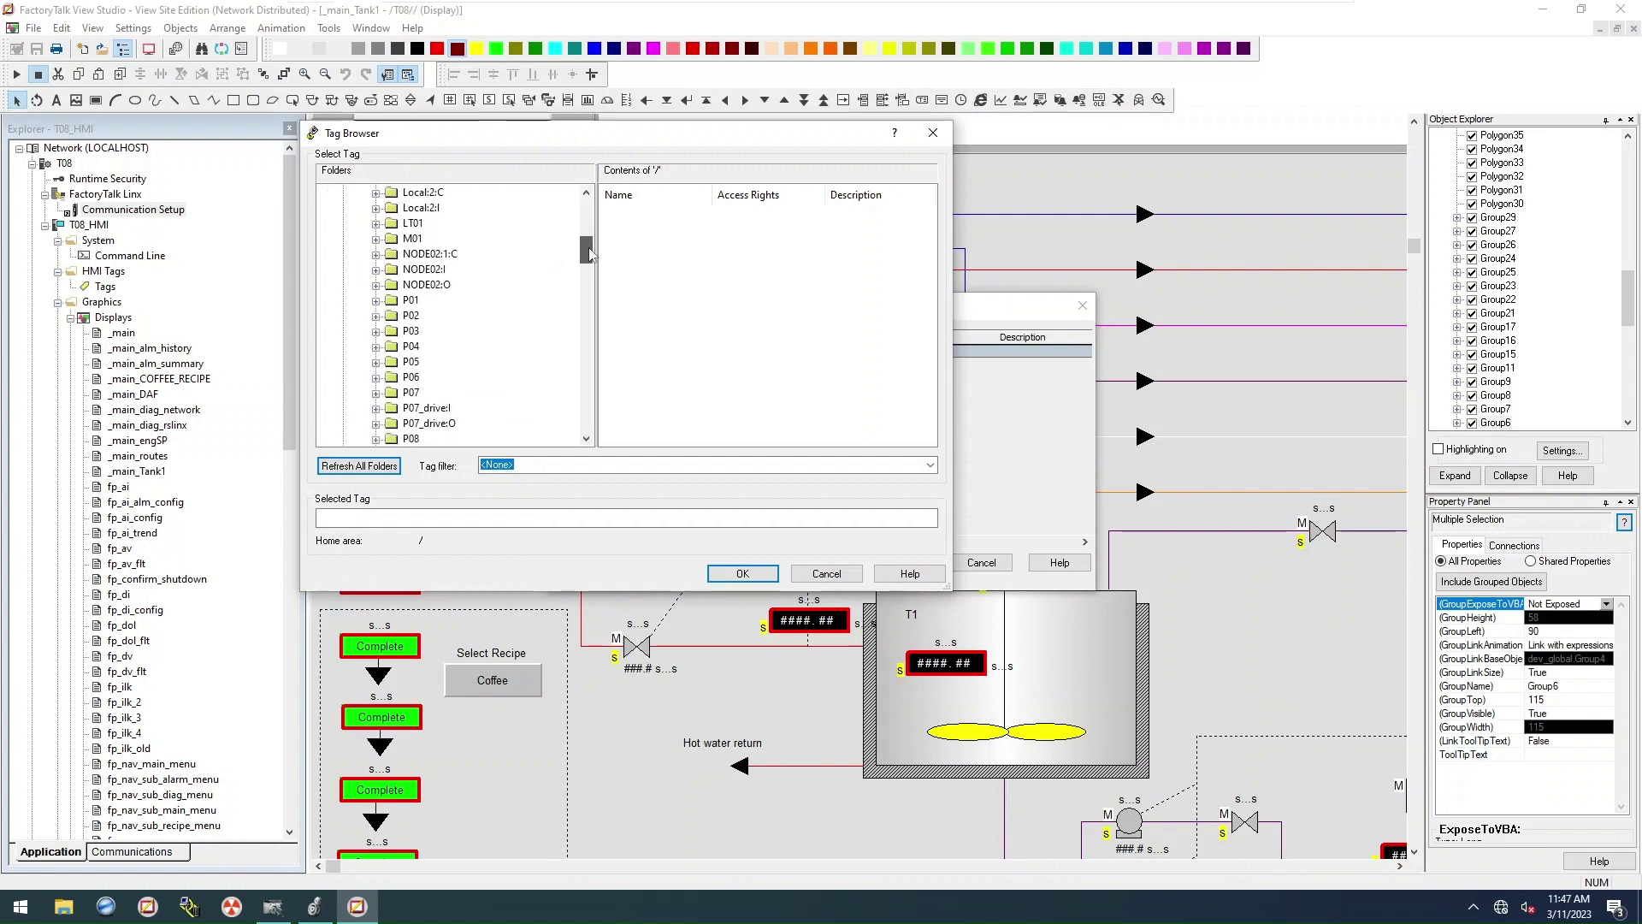
pyautogui.click(410, 300)
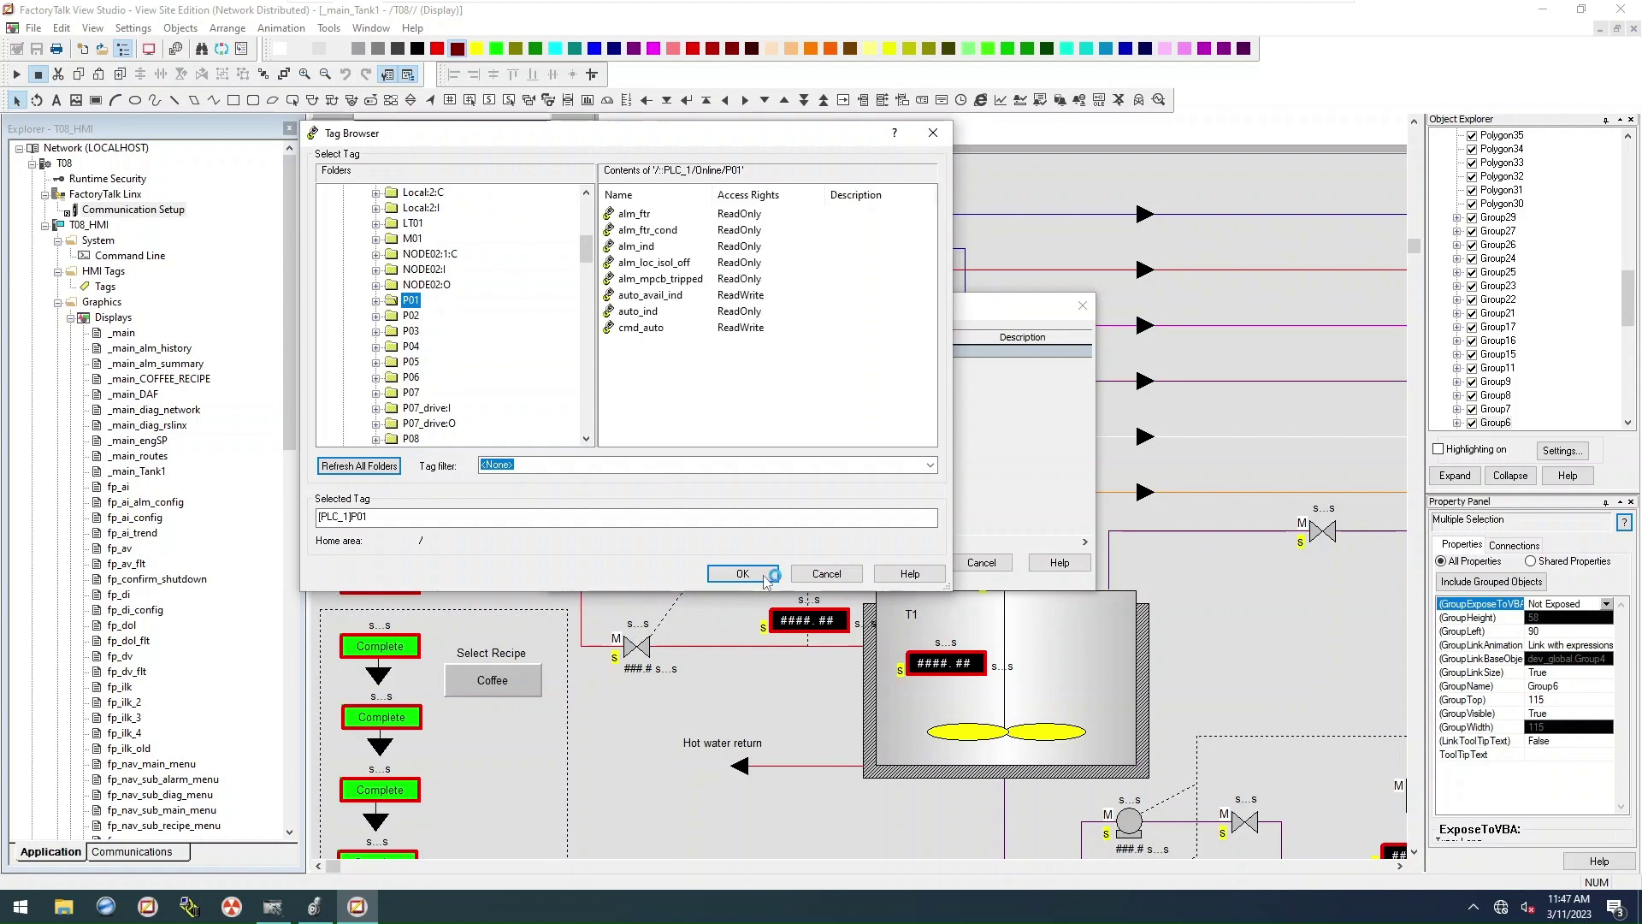
pyautogui.click(766, 580)
pyautogui.click(901, 564)
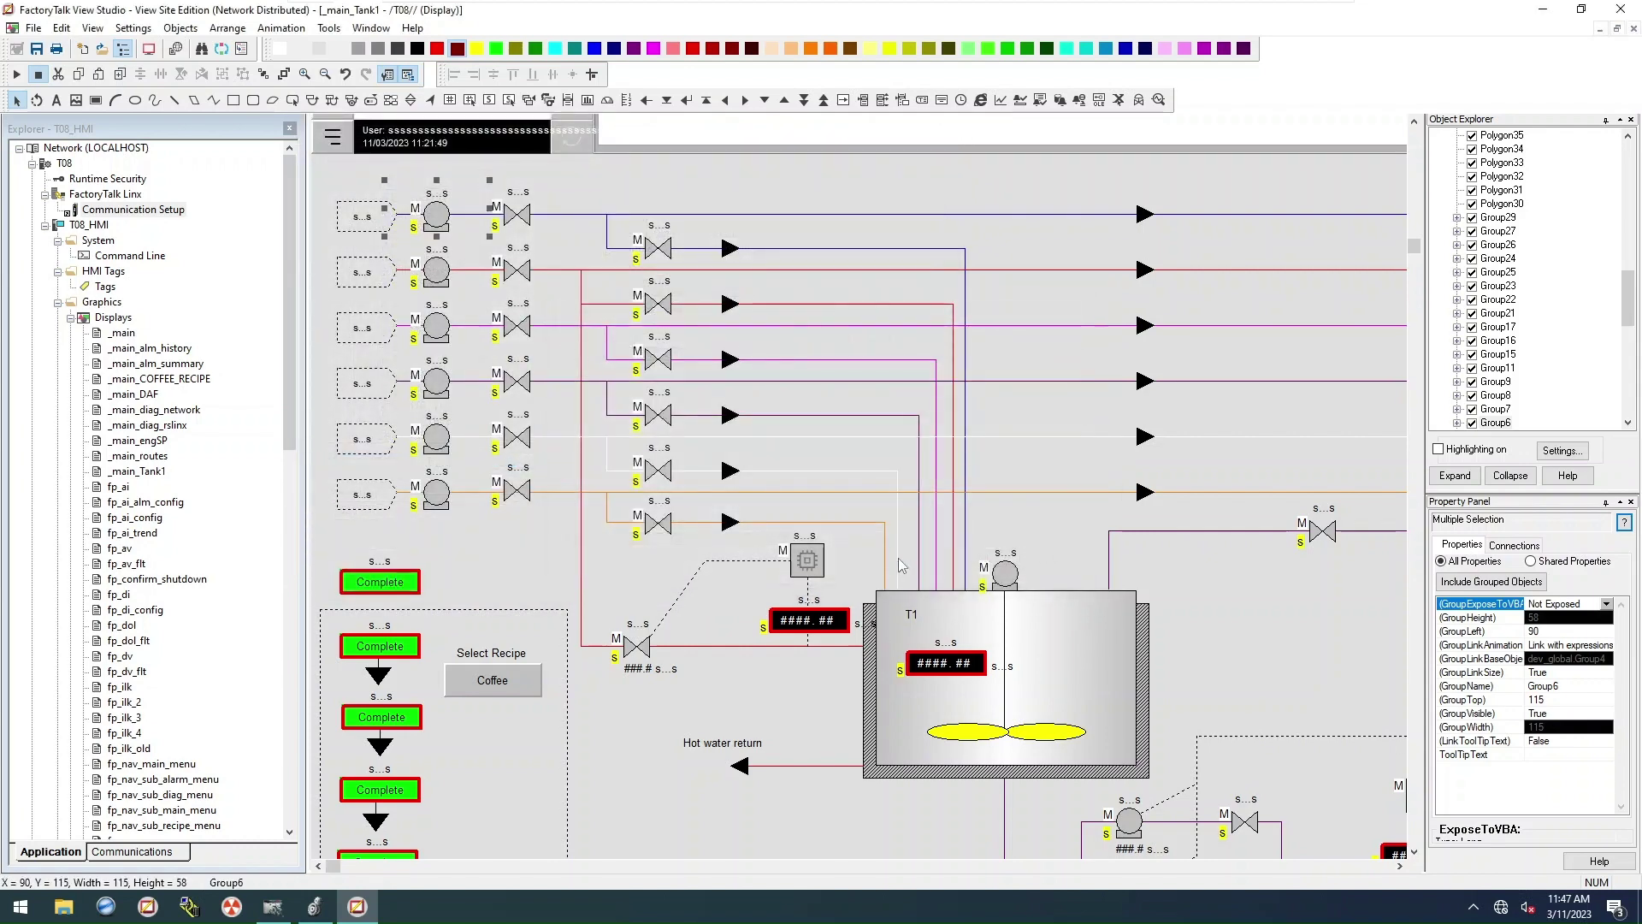
# Step: Set global object parameter #1 of the pump on the second supply line to the tag [PLC_1]P02
pyautogui.rightClick(437, 274)
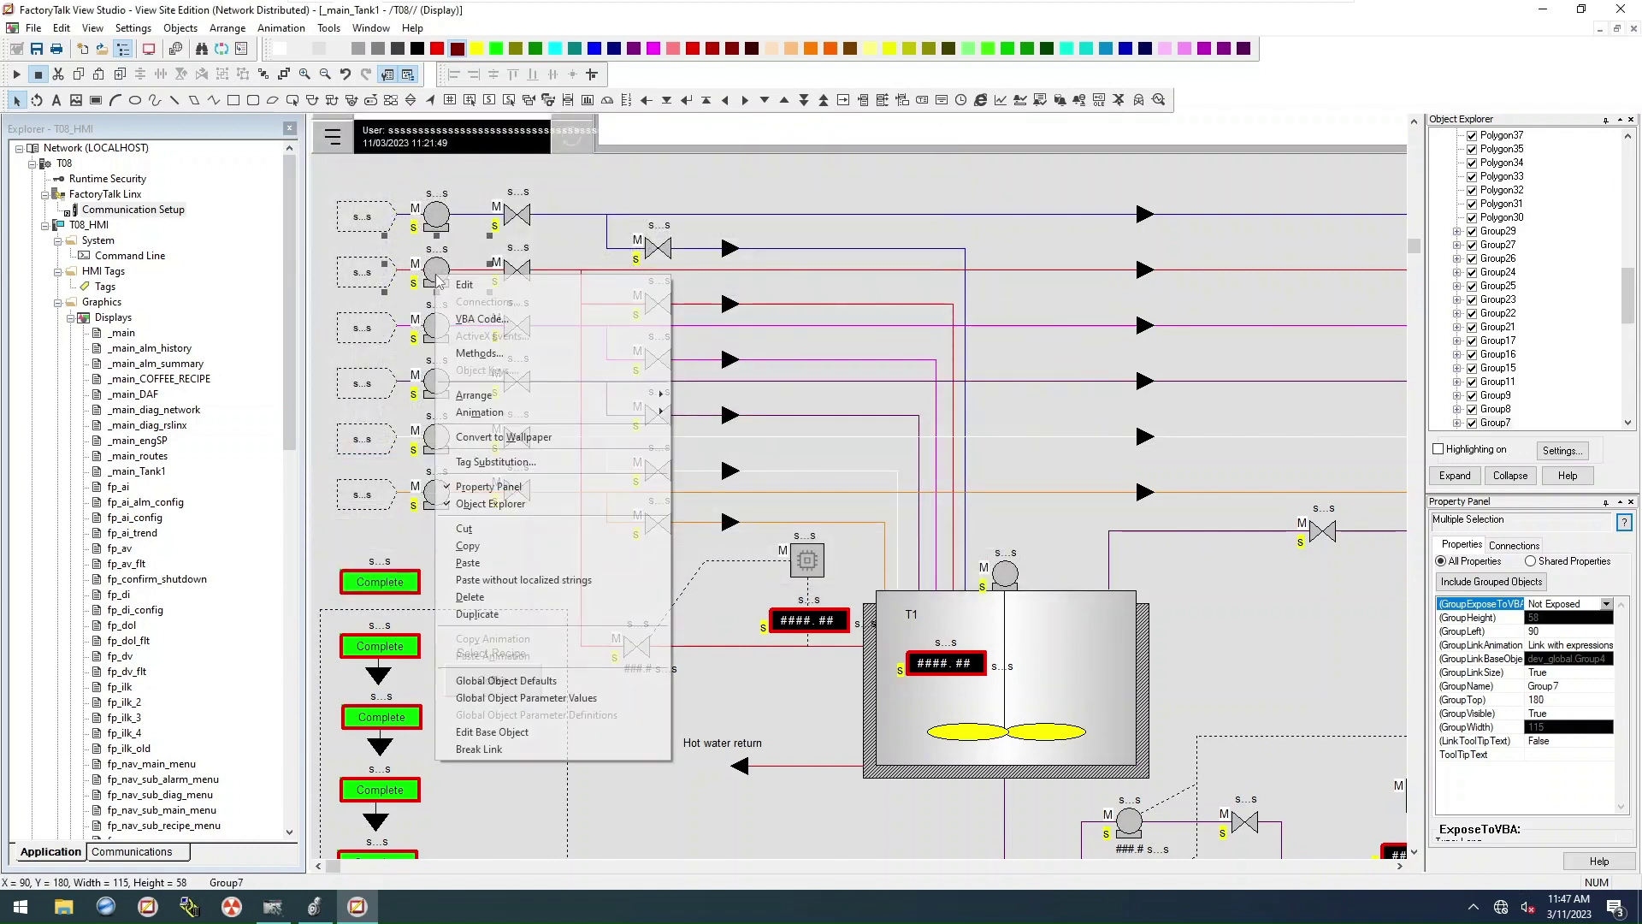
pyautogui.click(530, 697)
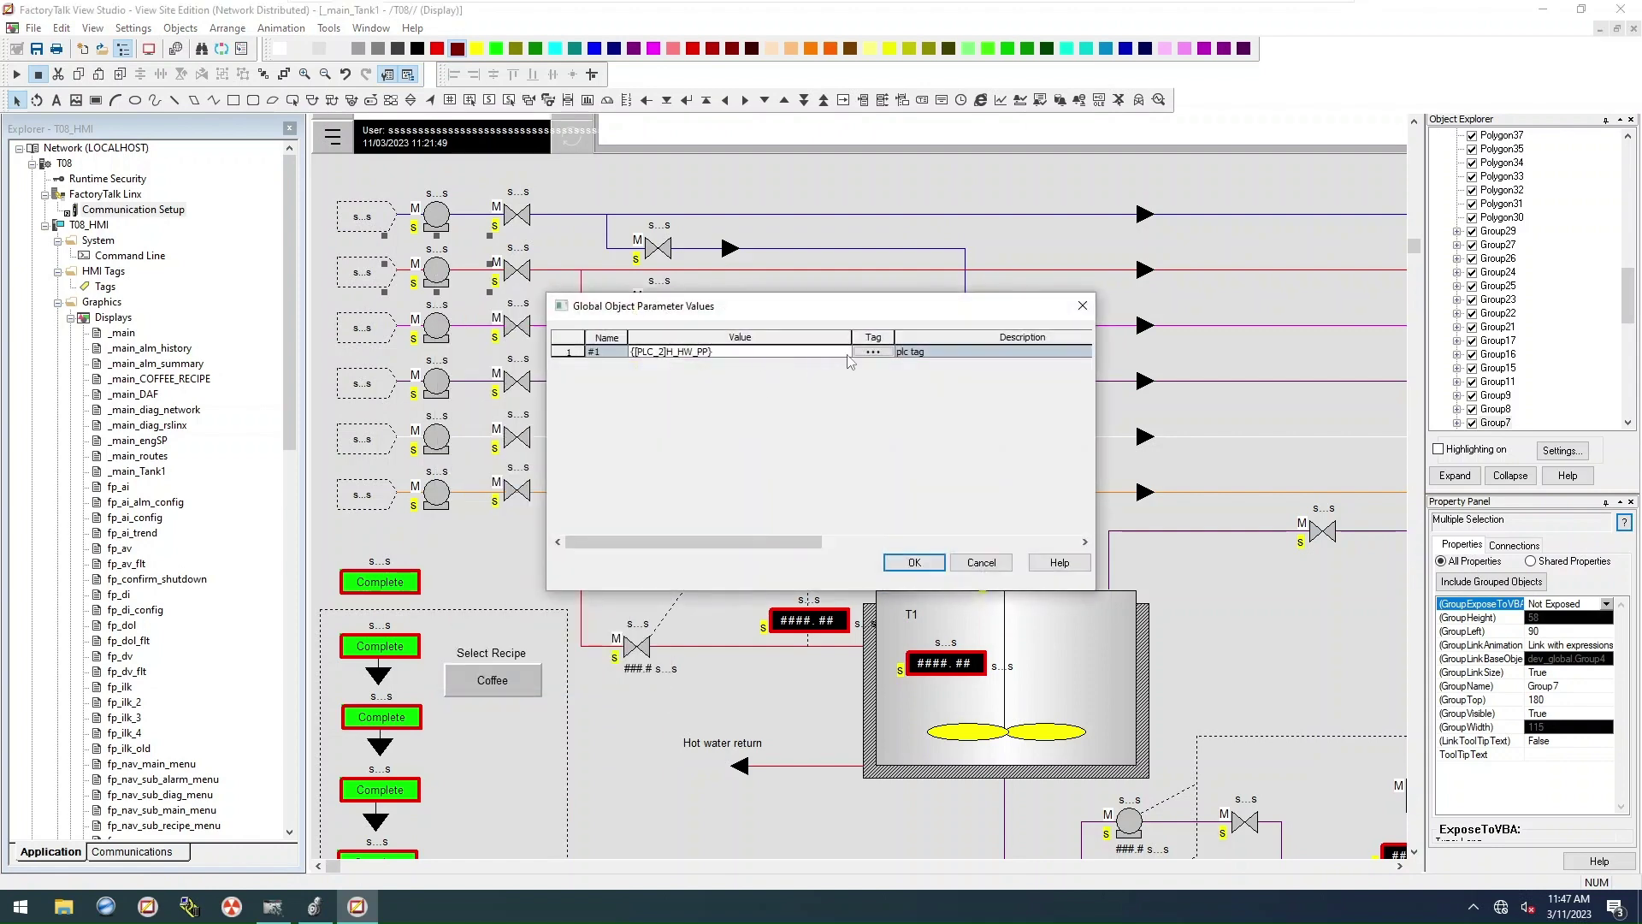
pyautogui.click(869, 353)
pyautogui.click(411, 316)
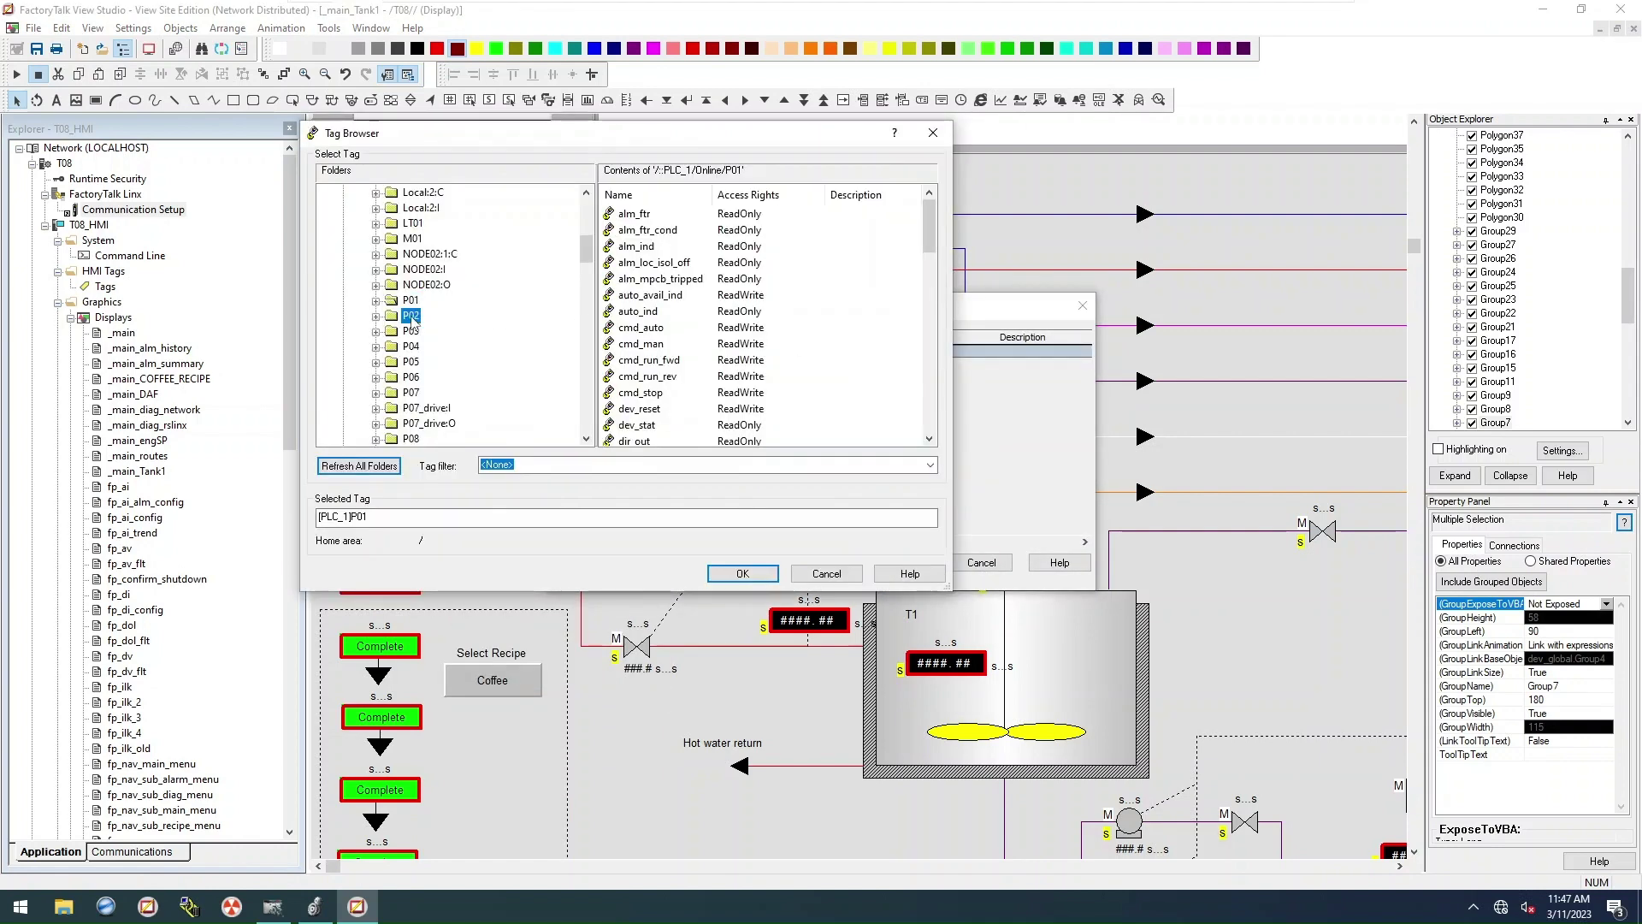
pyautogui.click(743, 573)
pyautogui.click(907, 563)
# Step: Set global object parameter #1 of the pump on the third supply line to the tag [PLC_1]P03
pyautogui.rightClick(441, 331)
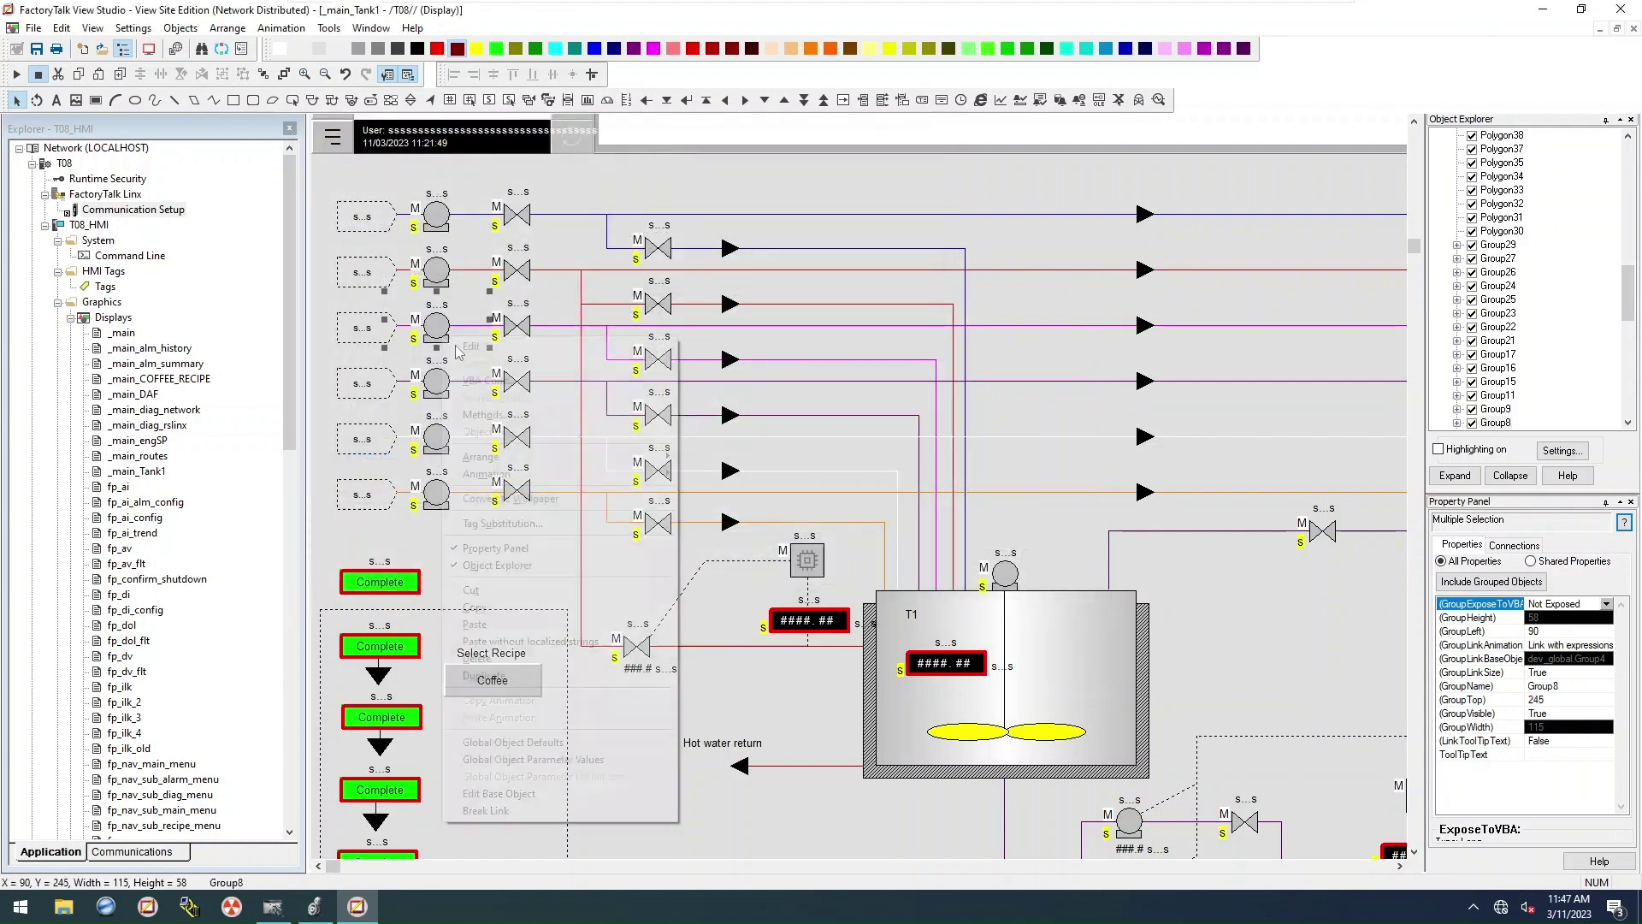
pyautogui.click(530, 758)
pyautogui.click(874, 352)
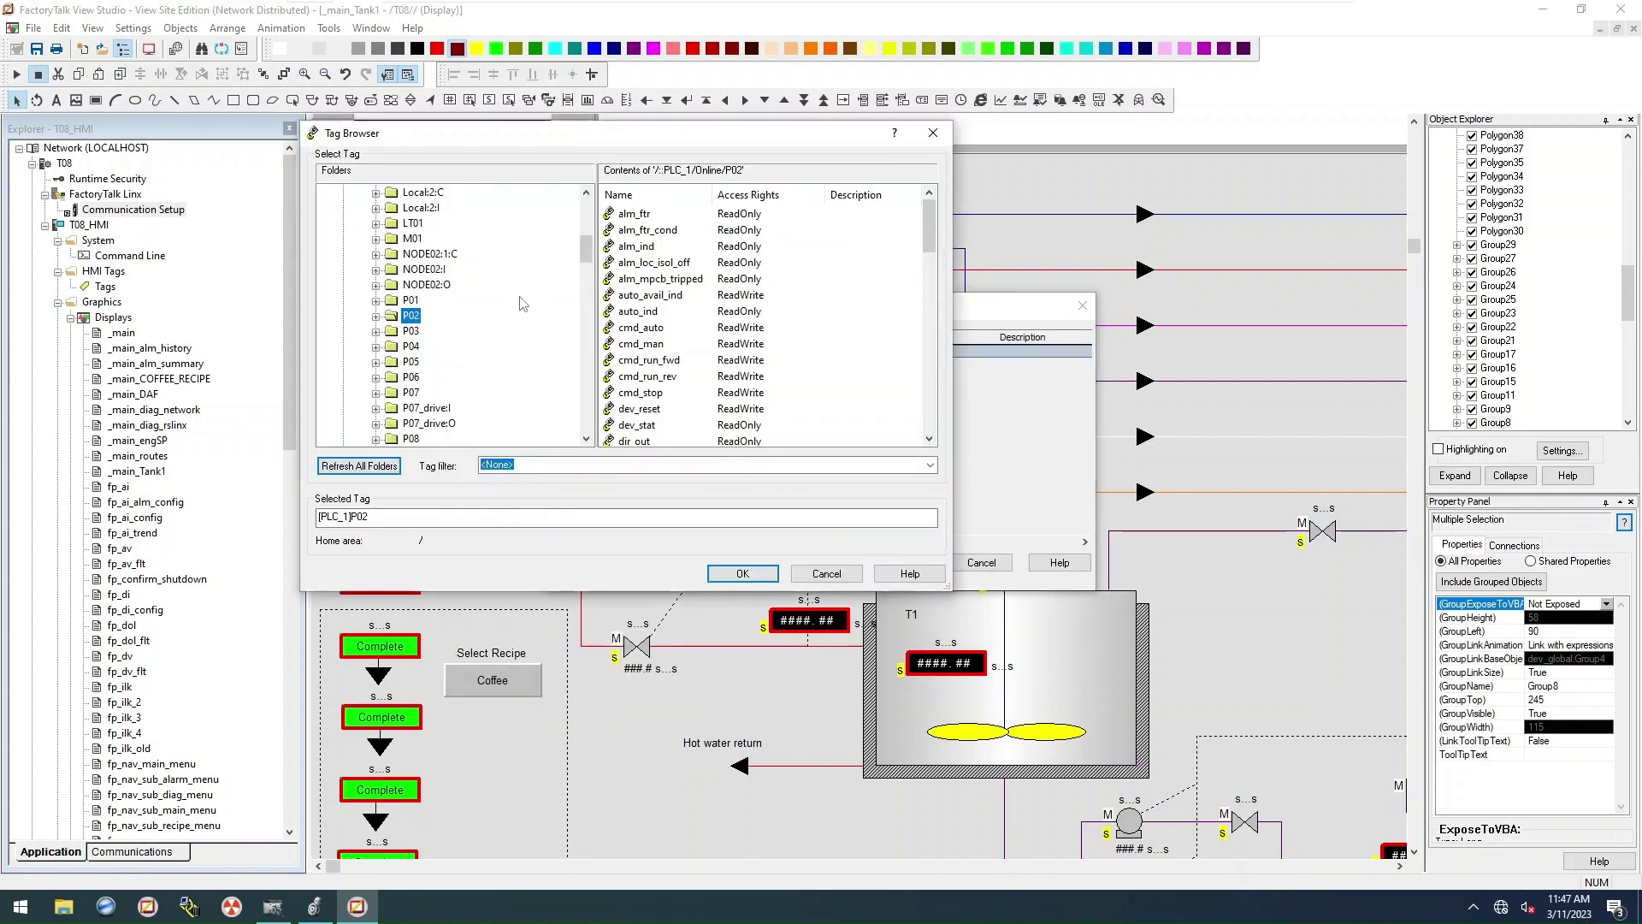
pyautogui.click(412, 331)
pyautogui.click(743, 573)
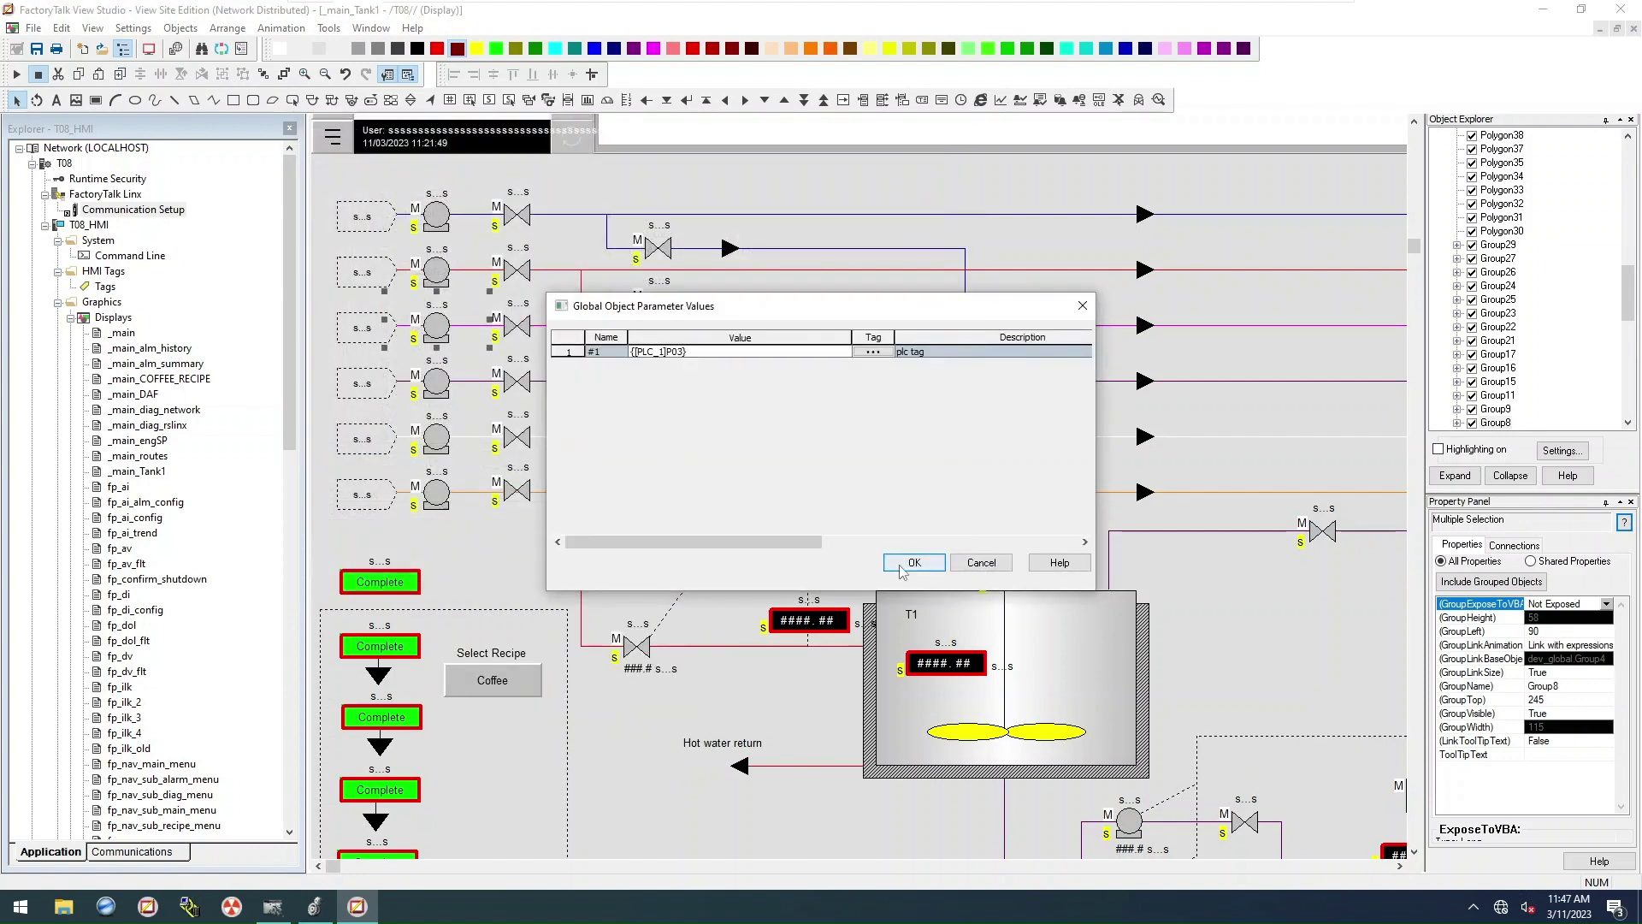
pyautogui.click(906, 563)
# Step: Set global object parameter #1 of the pump on the fourth supply line to the tag [PLC_1]P04
pyautogui.rightClick(437, 390)
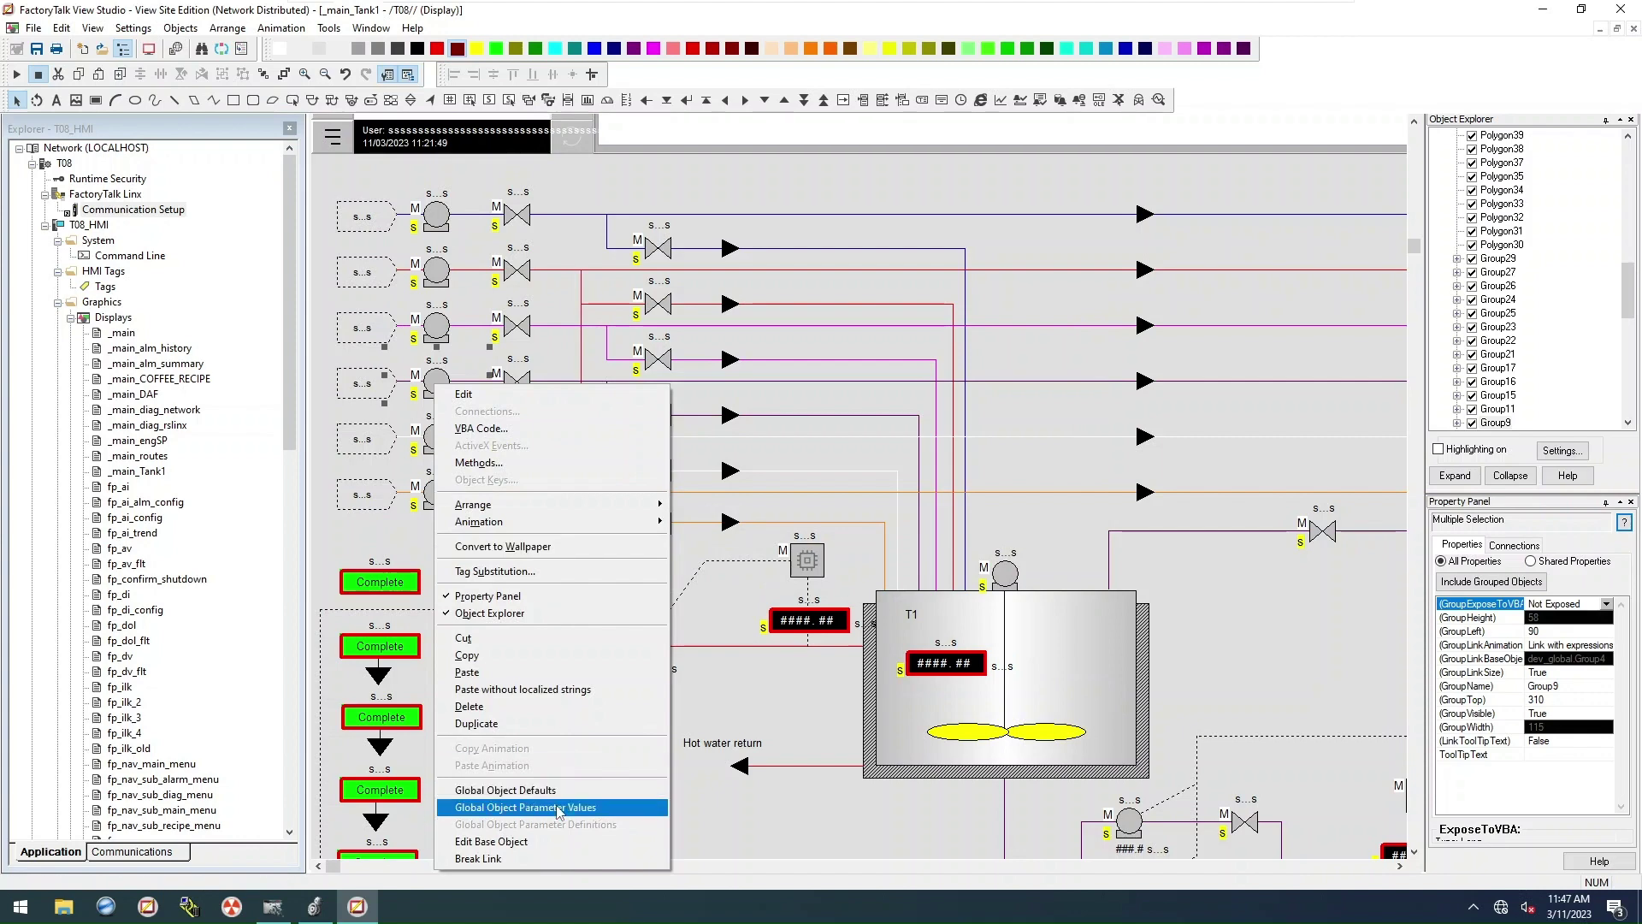
pyautogui.click(531, 807)
pyautogui.click(874, 353)
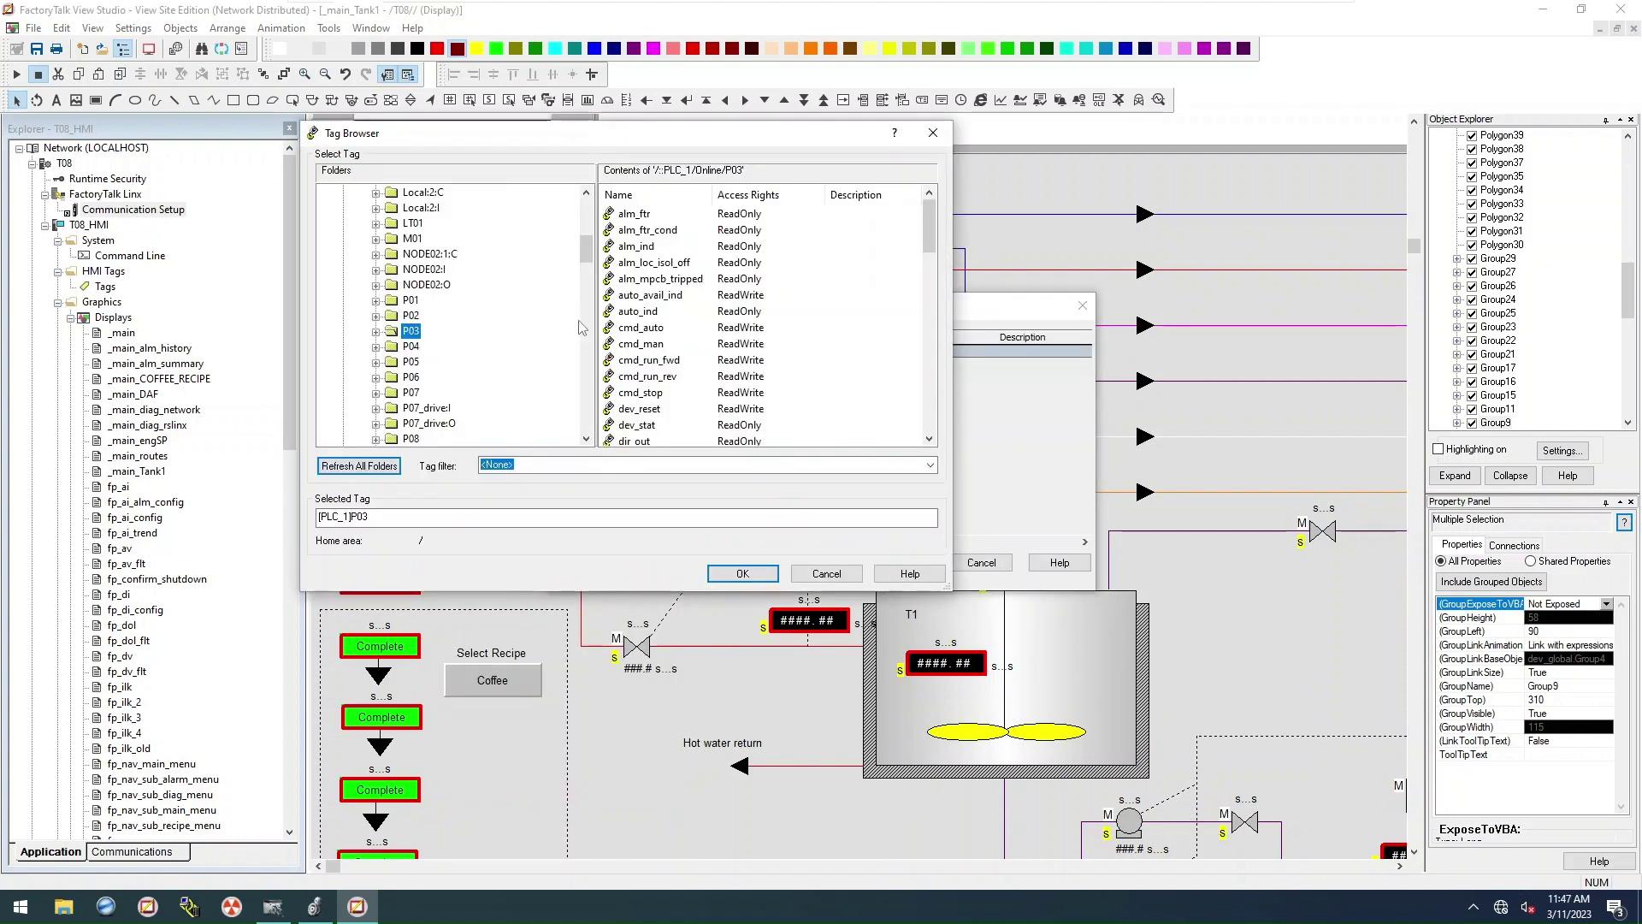
pyautogui.click(412, 347)
pyautogui.click(757, 581)
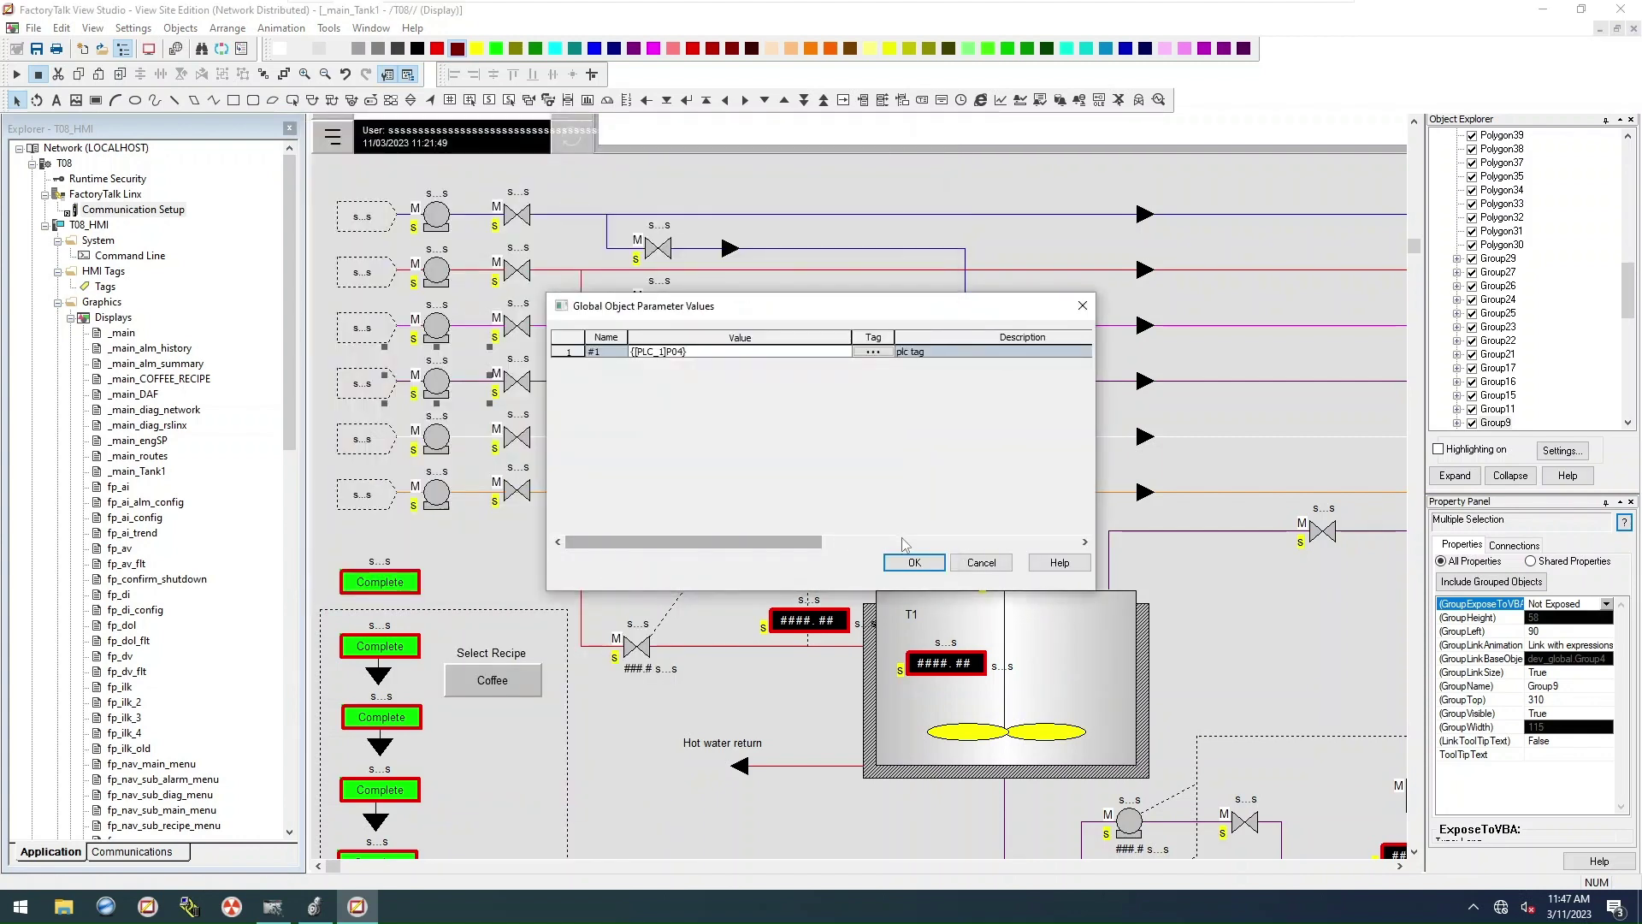
pyautogui.click(907, 563)
# Step: Set global object parameter #1 of the pump on the fifth supply line to the tag [PLC_1]P05
pyautogui.rightClick(443, 442)
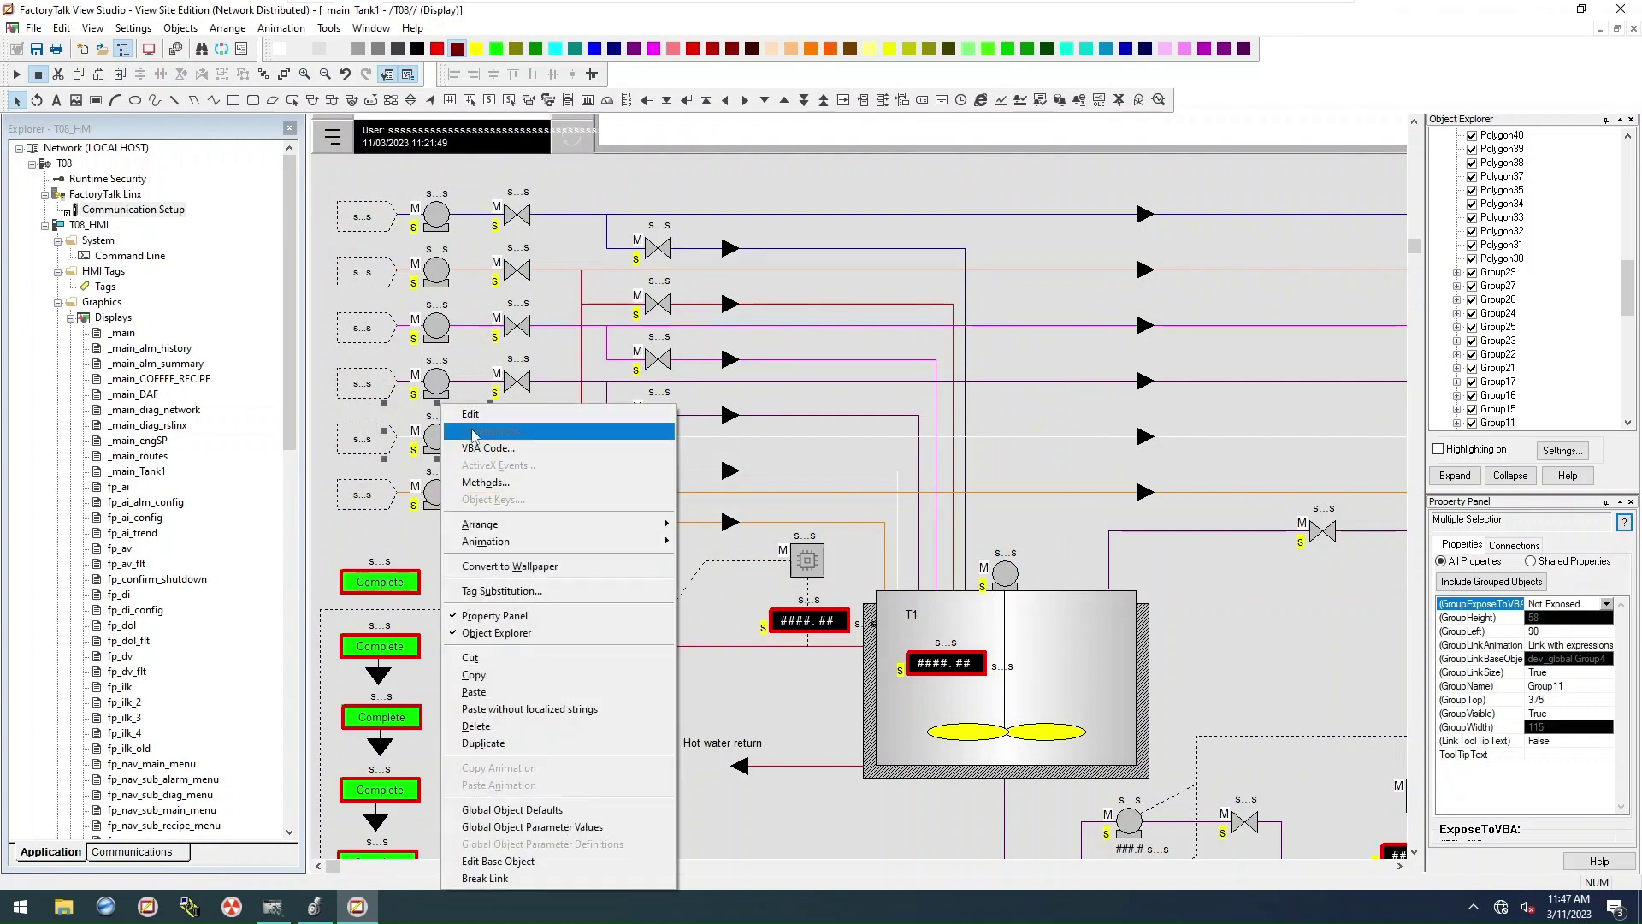
pyautogui.click(564, 807)
pyautogui.click(873, 352)
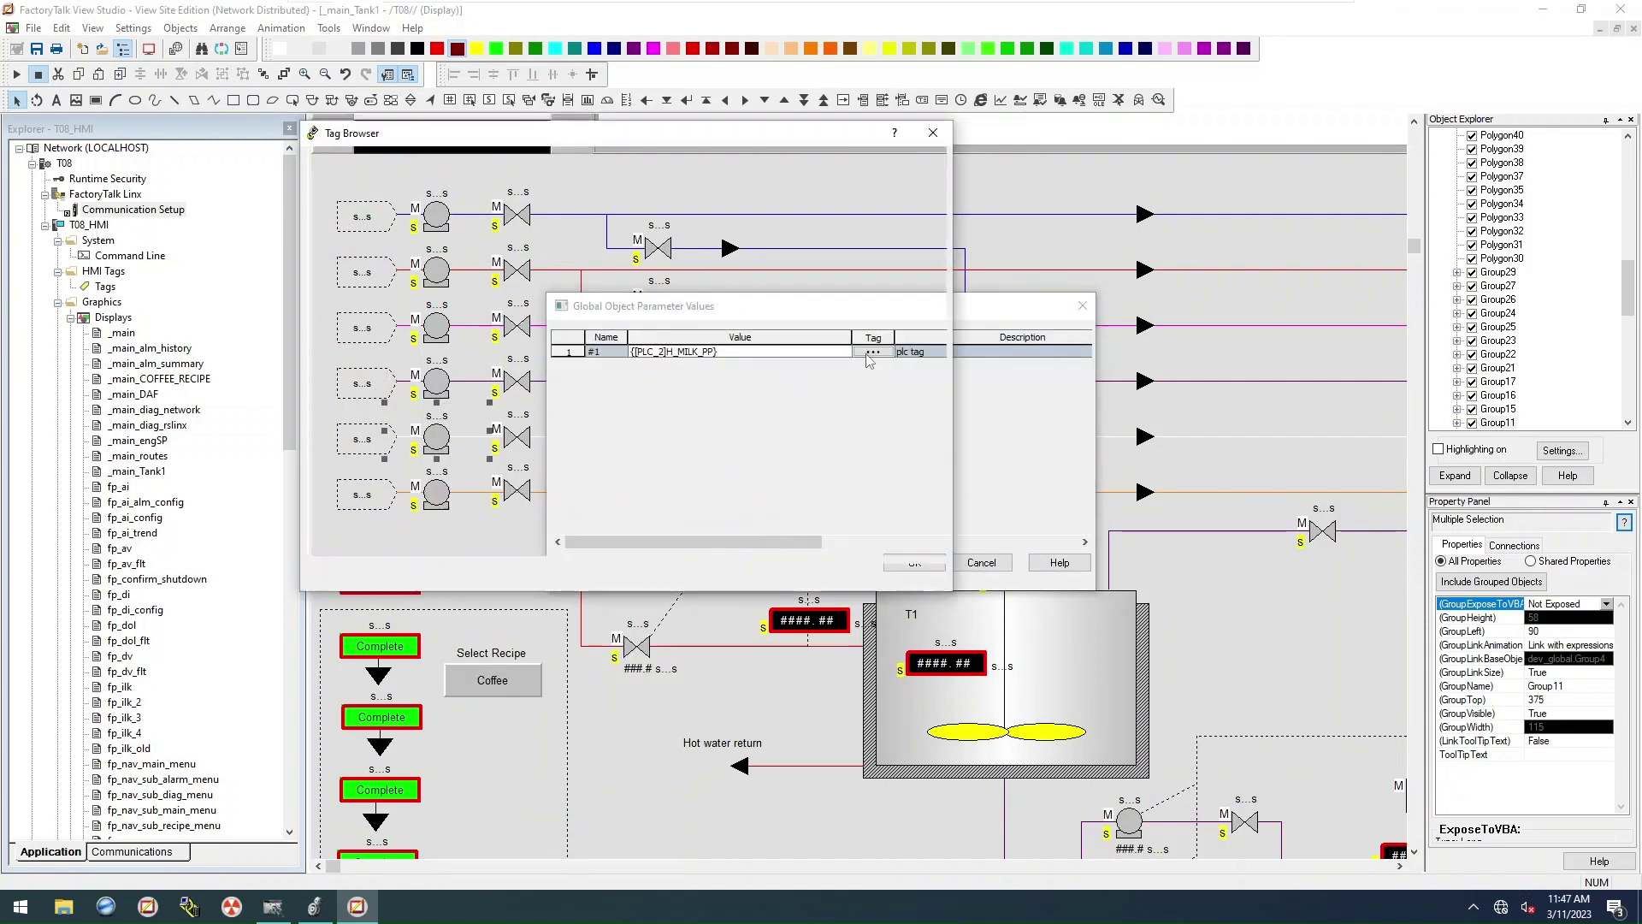
pyautogui.click(415, 363)
pyautogui.click(742, 573)
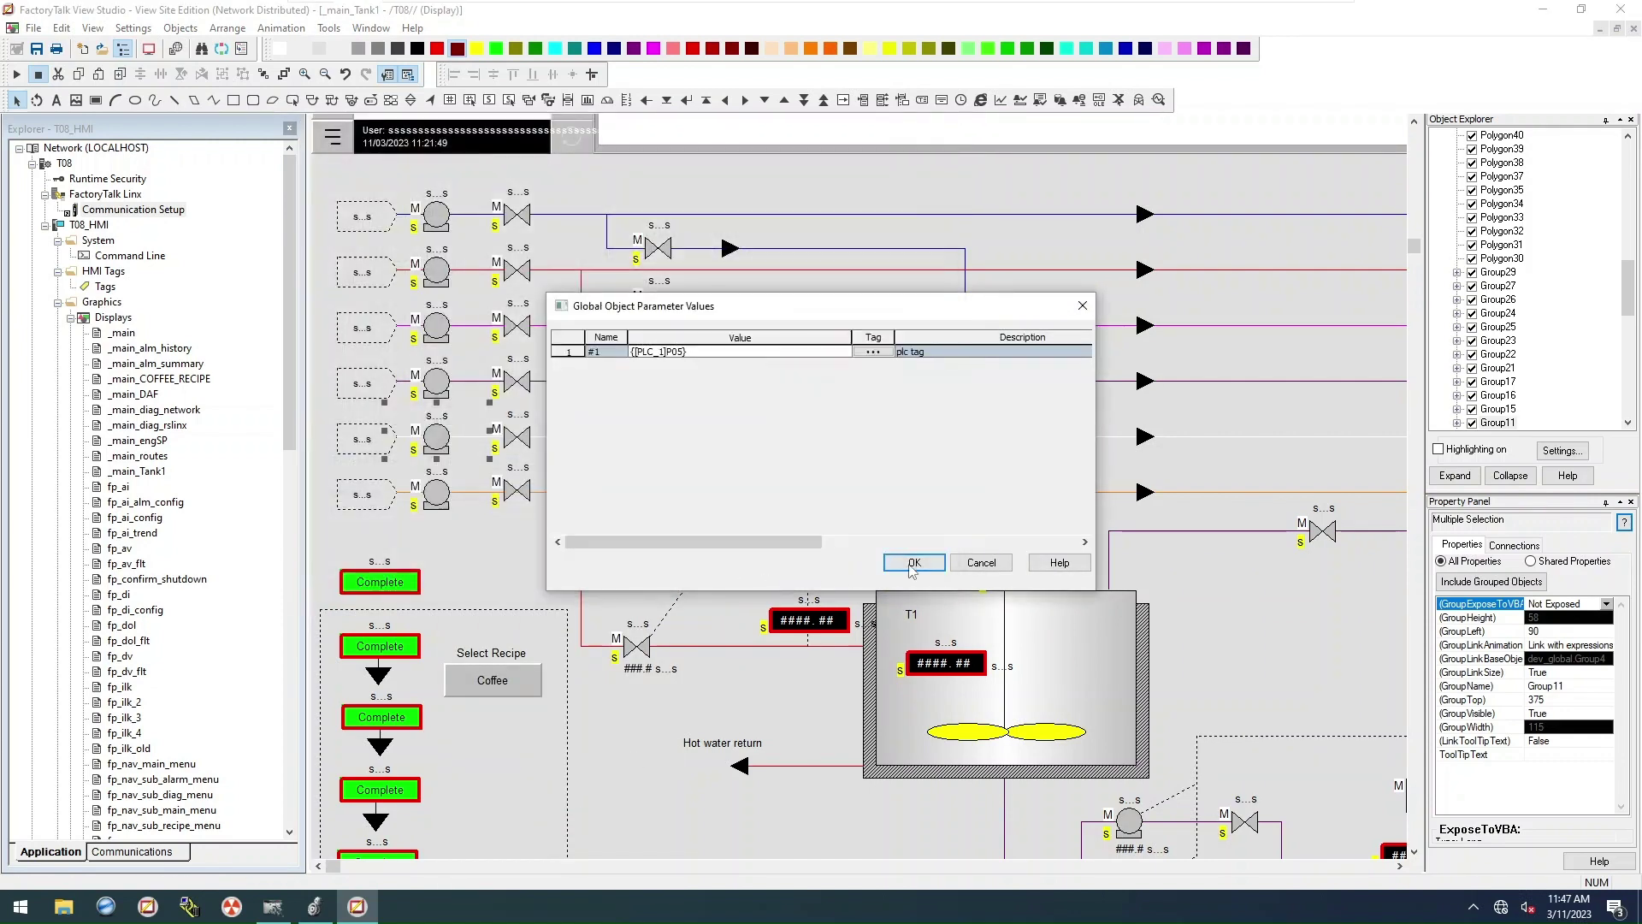
pyautogui.click(906, 562)
# Step: Set global object parameter #1 of the pump on the sixth supply line to the tag [PLC_1]P06
pyautogui.rightClick(425, 504)
pyautogui.click(514, 451)
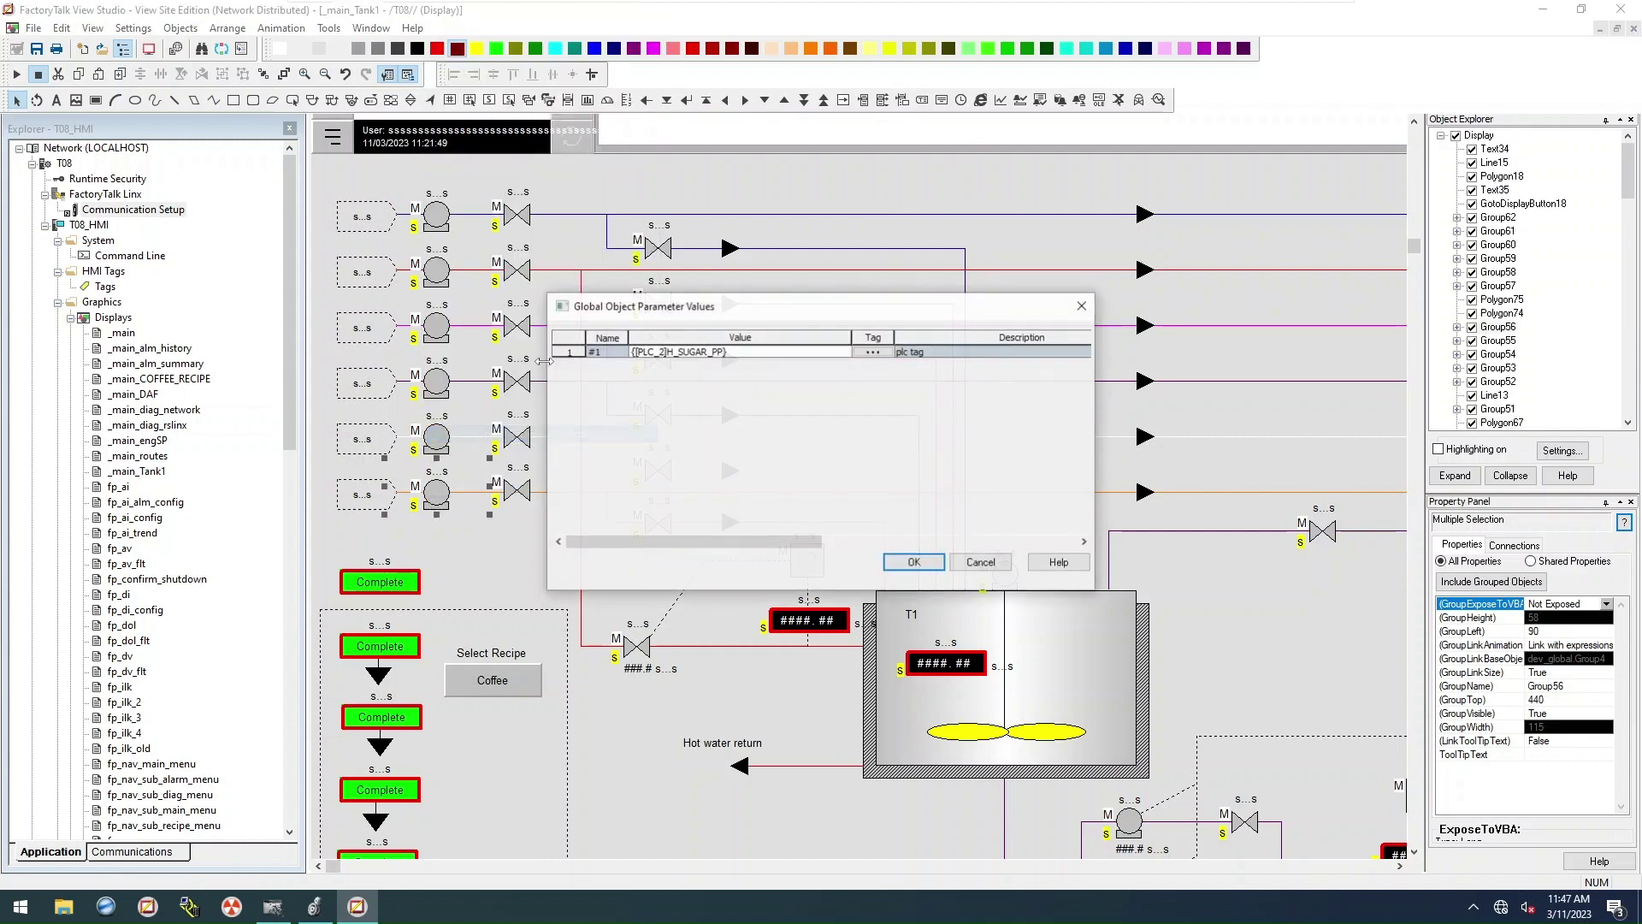
pyautogui.click(873, 351)
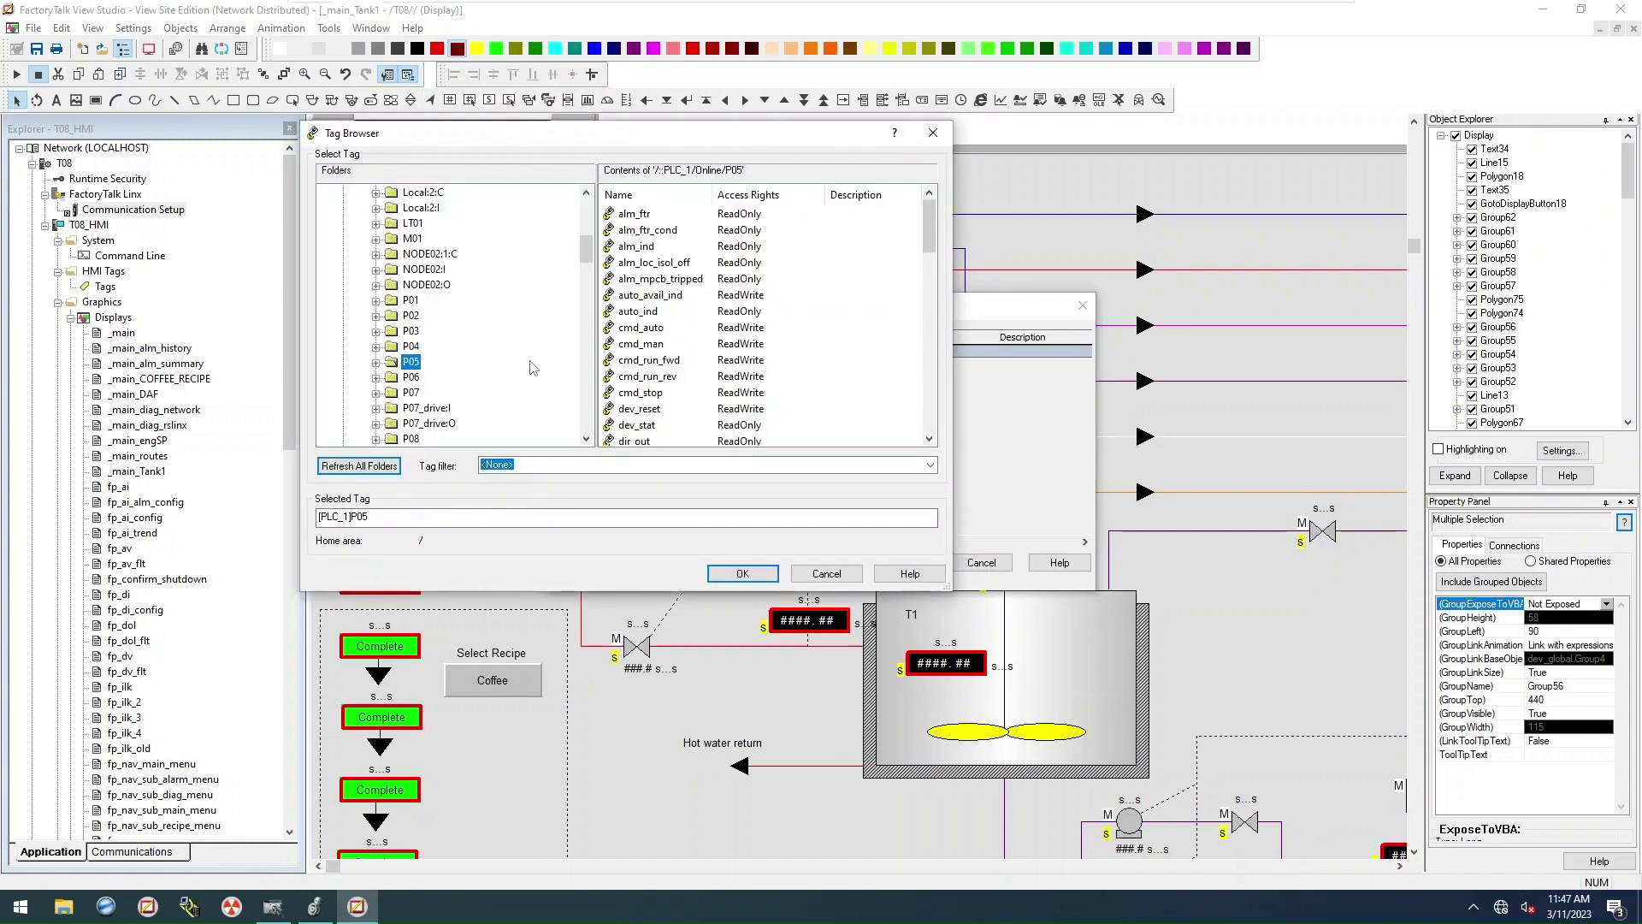
pyautogui.click(411, 377)
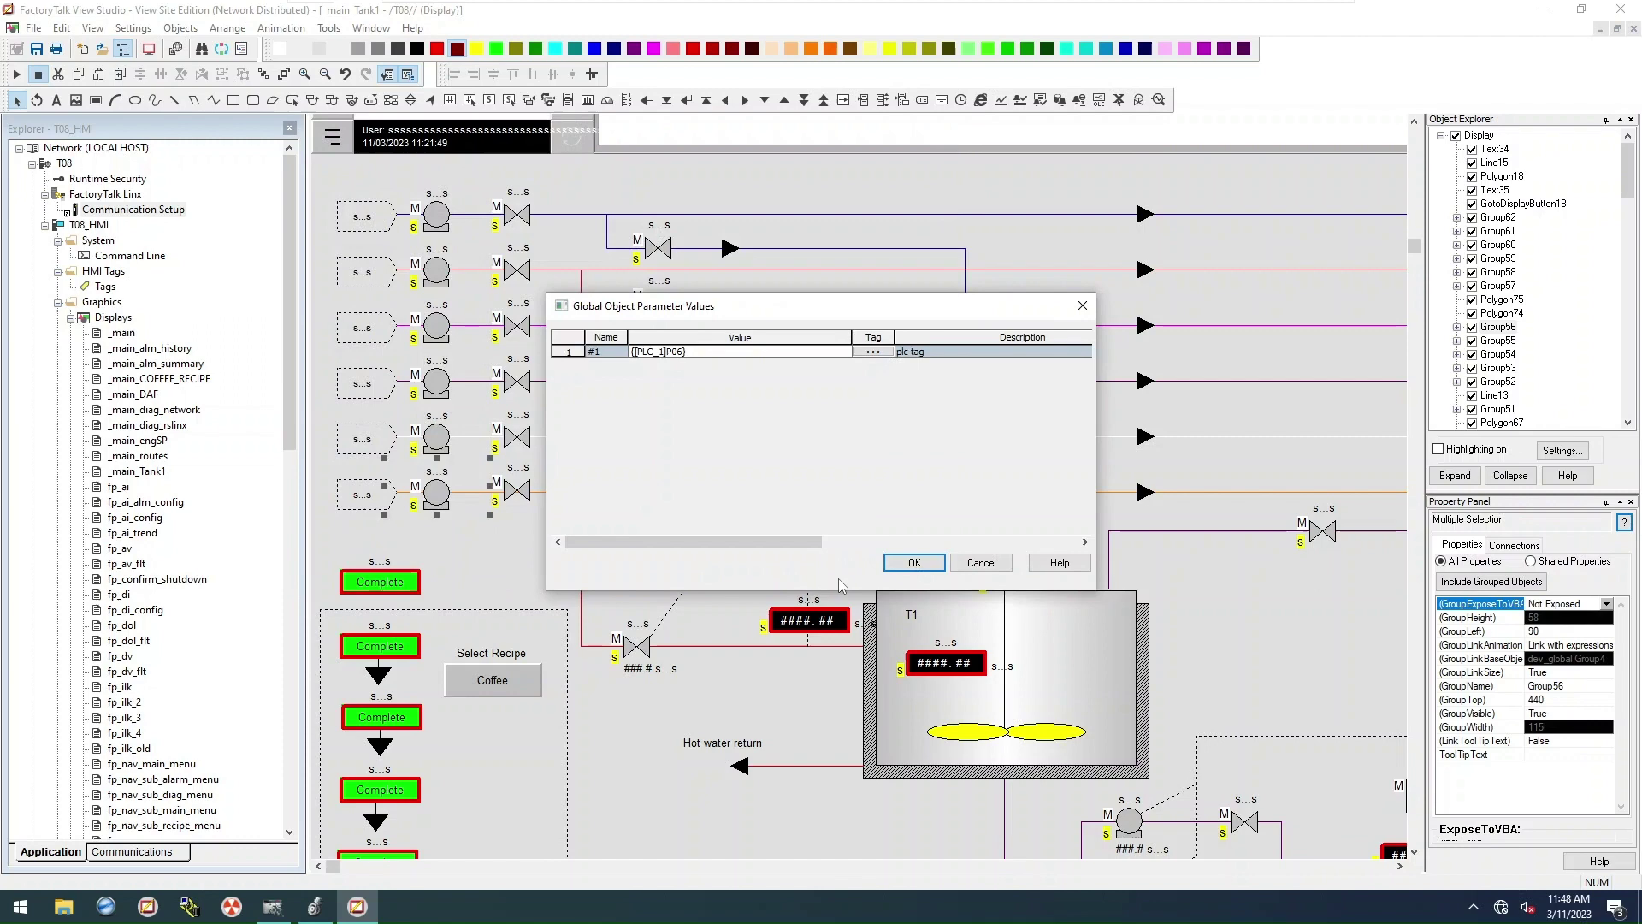
pyautogui.click(912, 563)
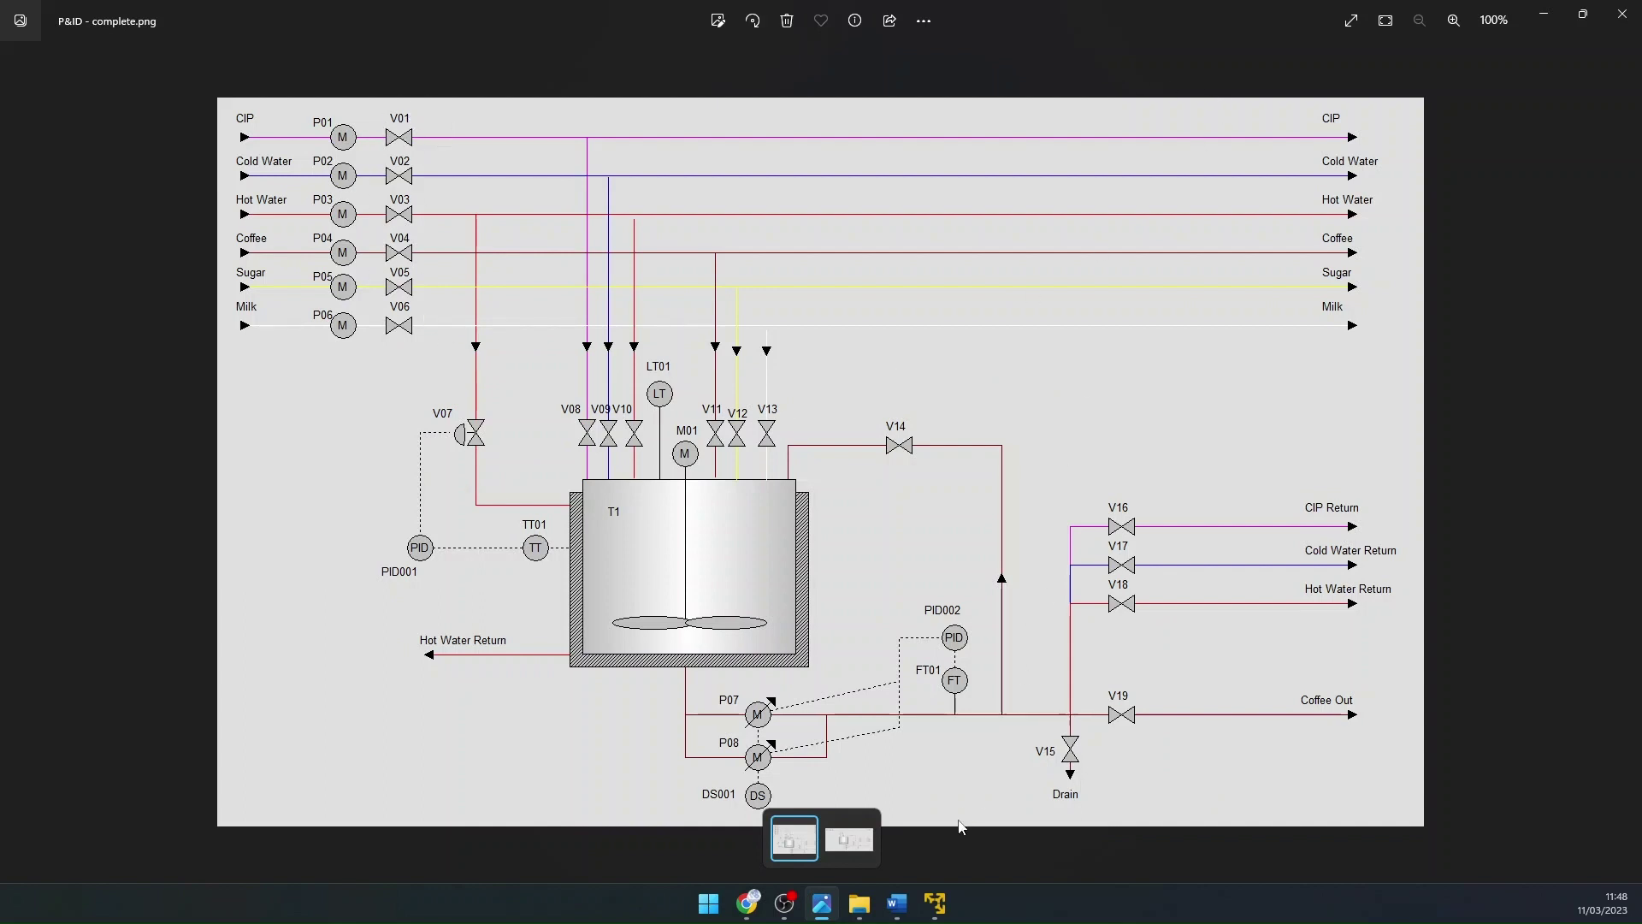
# Step: Return from the P&ID image to FactoryTalk View Studio and set parameter #1 of the valve beside the top supply-line pump to [PLC_1]V01
pyautogui.click(935, 903)
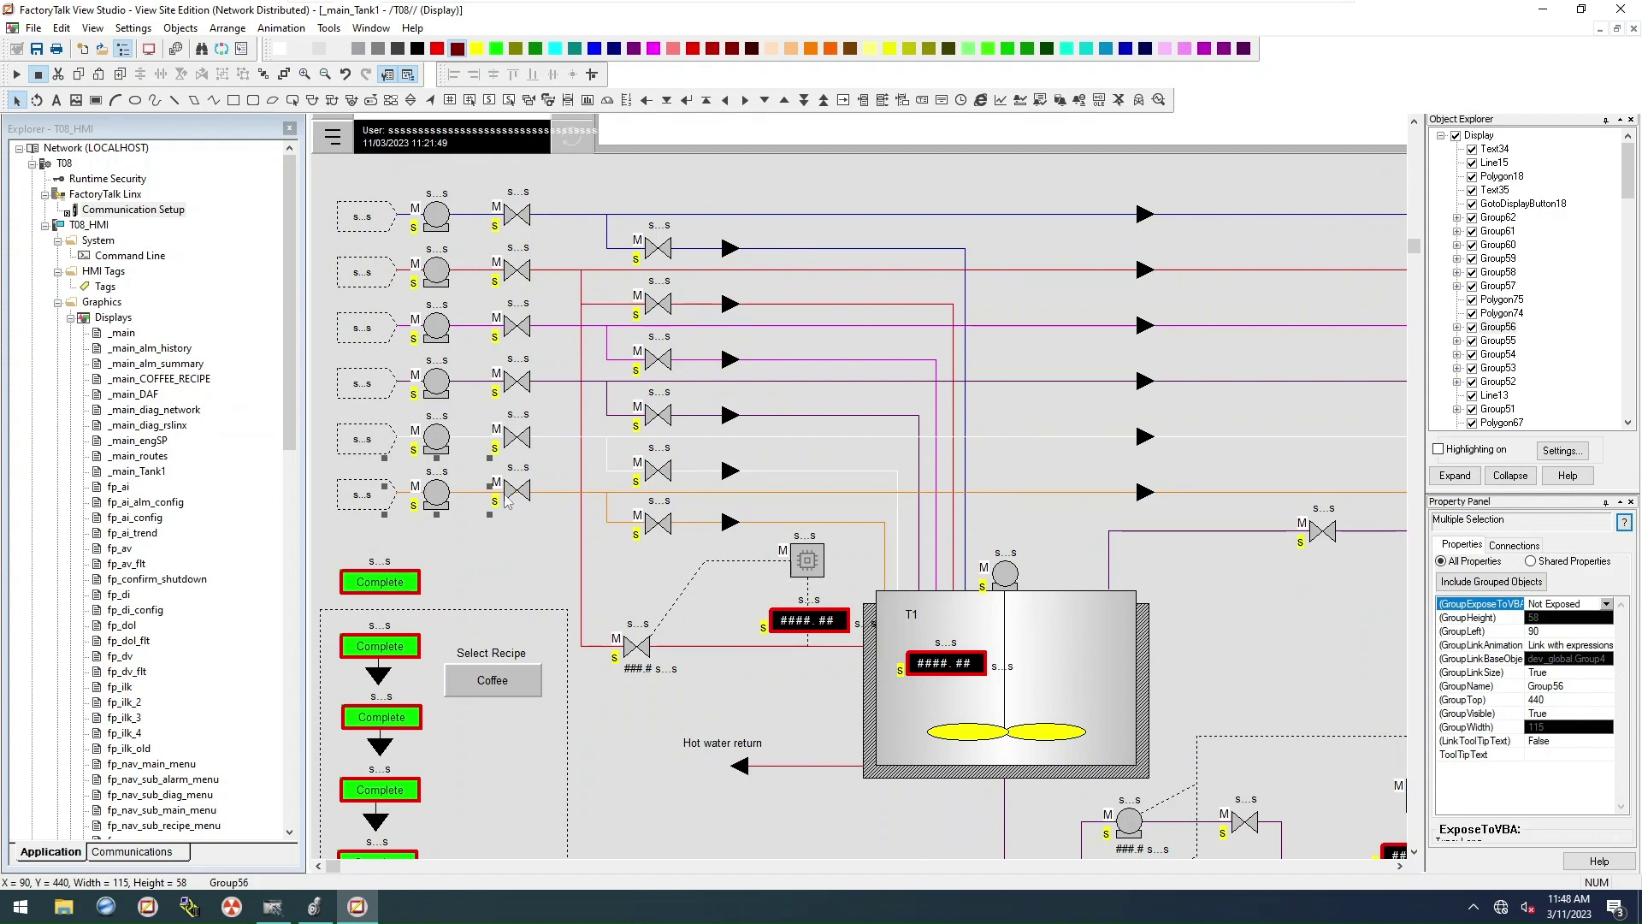
pyautogui.rightClick(520, 214)
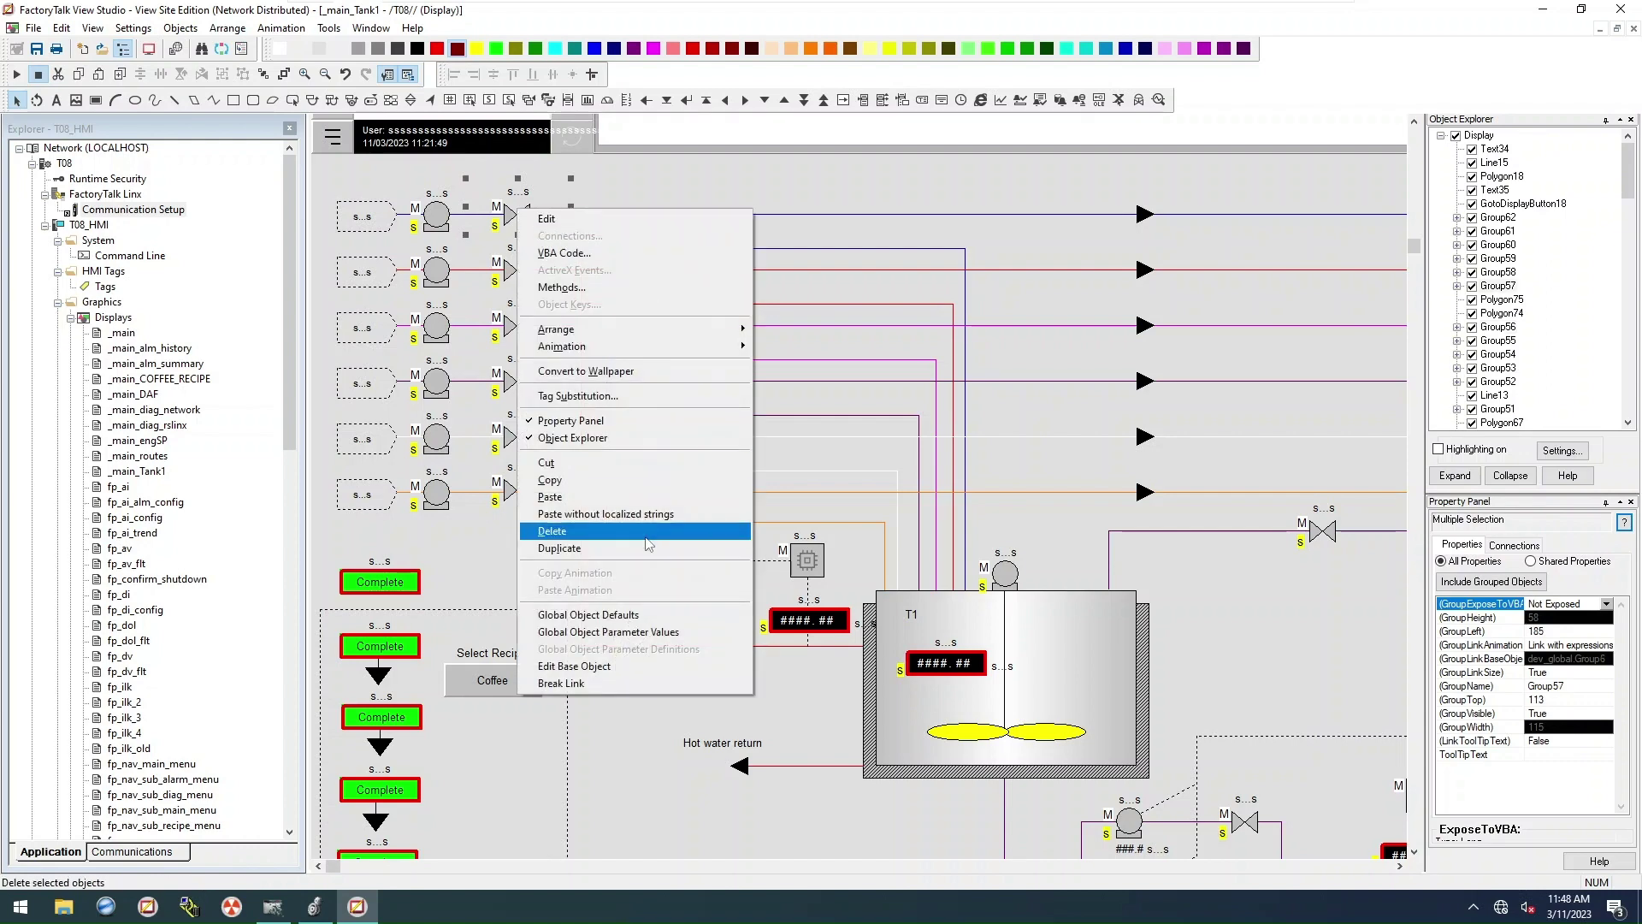
pyautogui.click(650, 630)
pyautogui.click(873, 352)
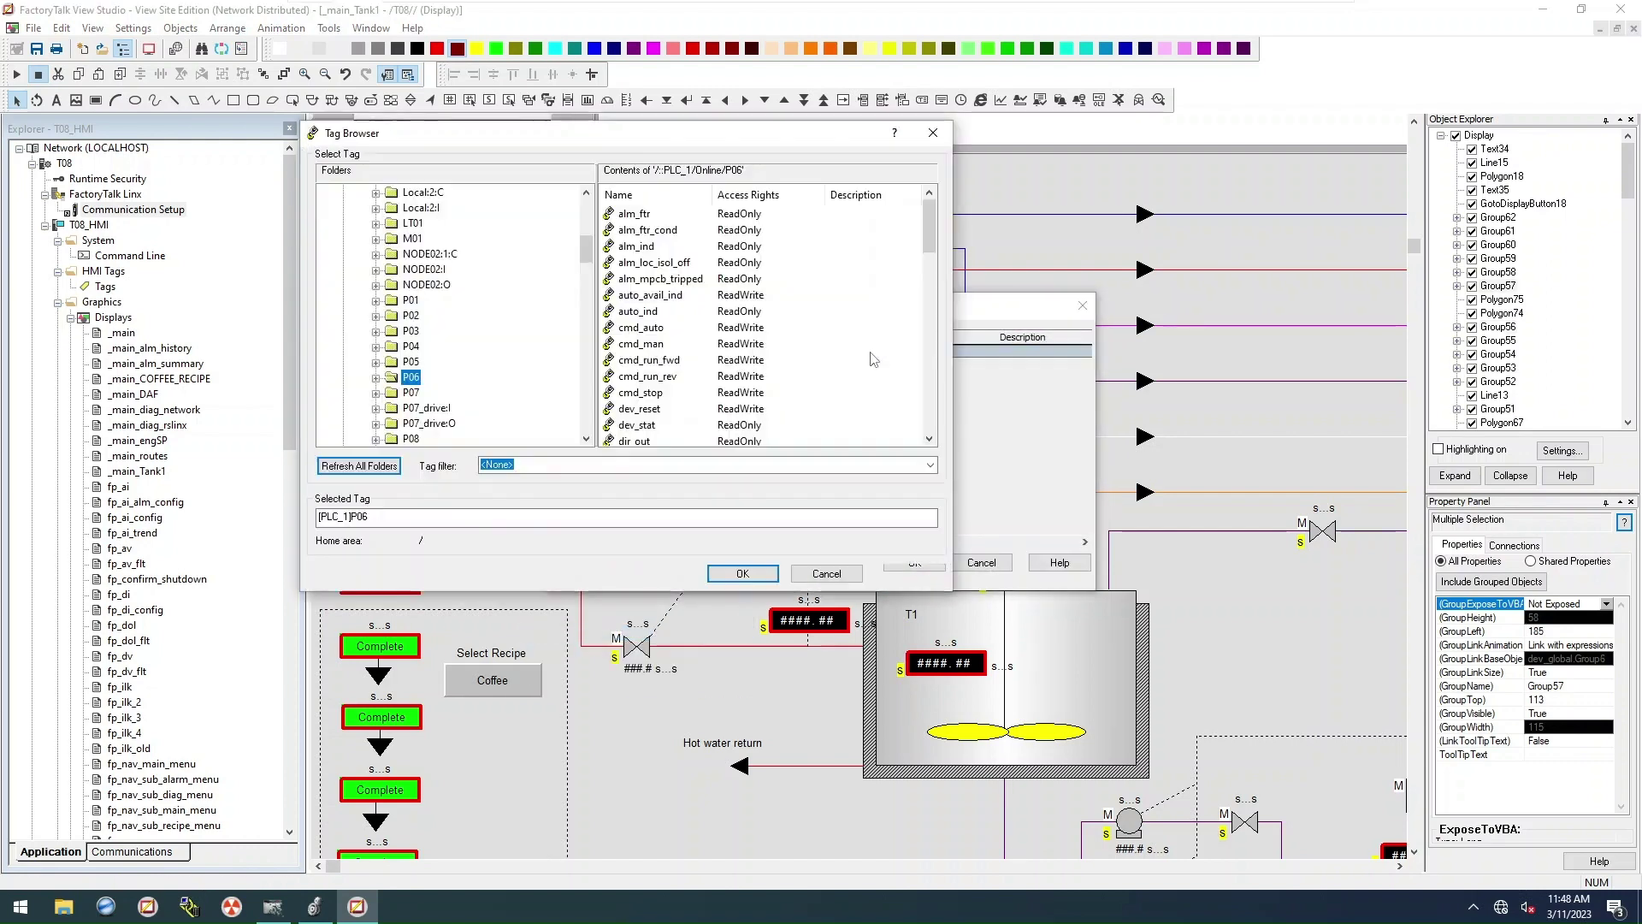
pyautogui.scroll(-10, 463, 289)
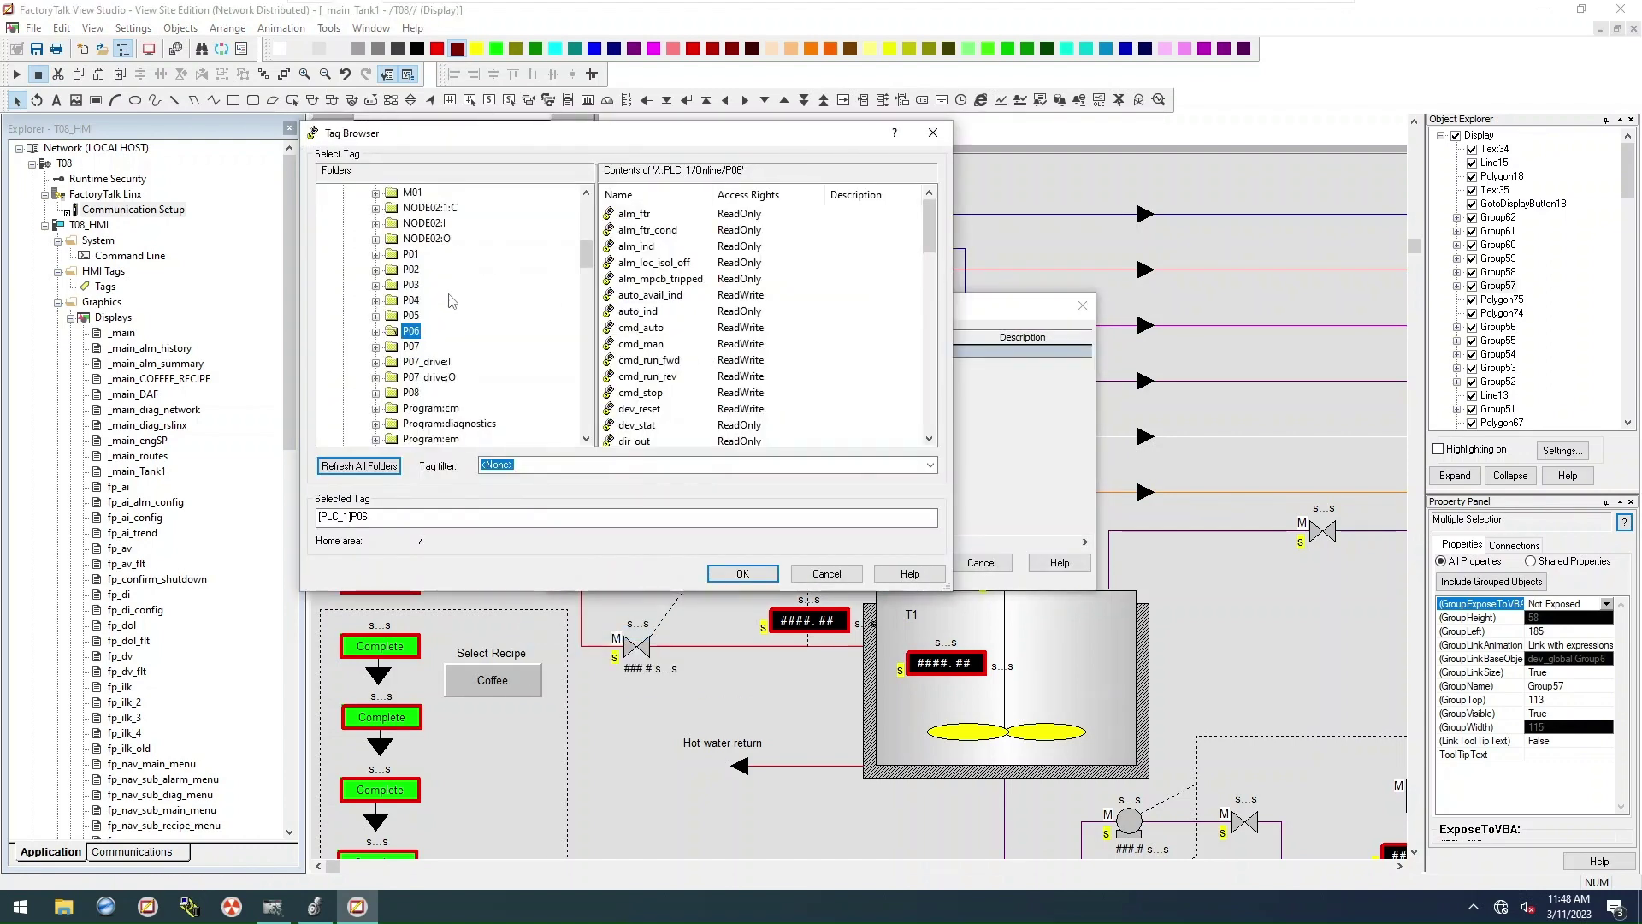
pyautogui.scroll(10, 451, 299)
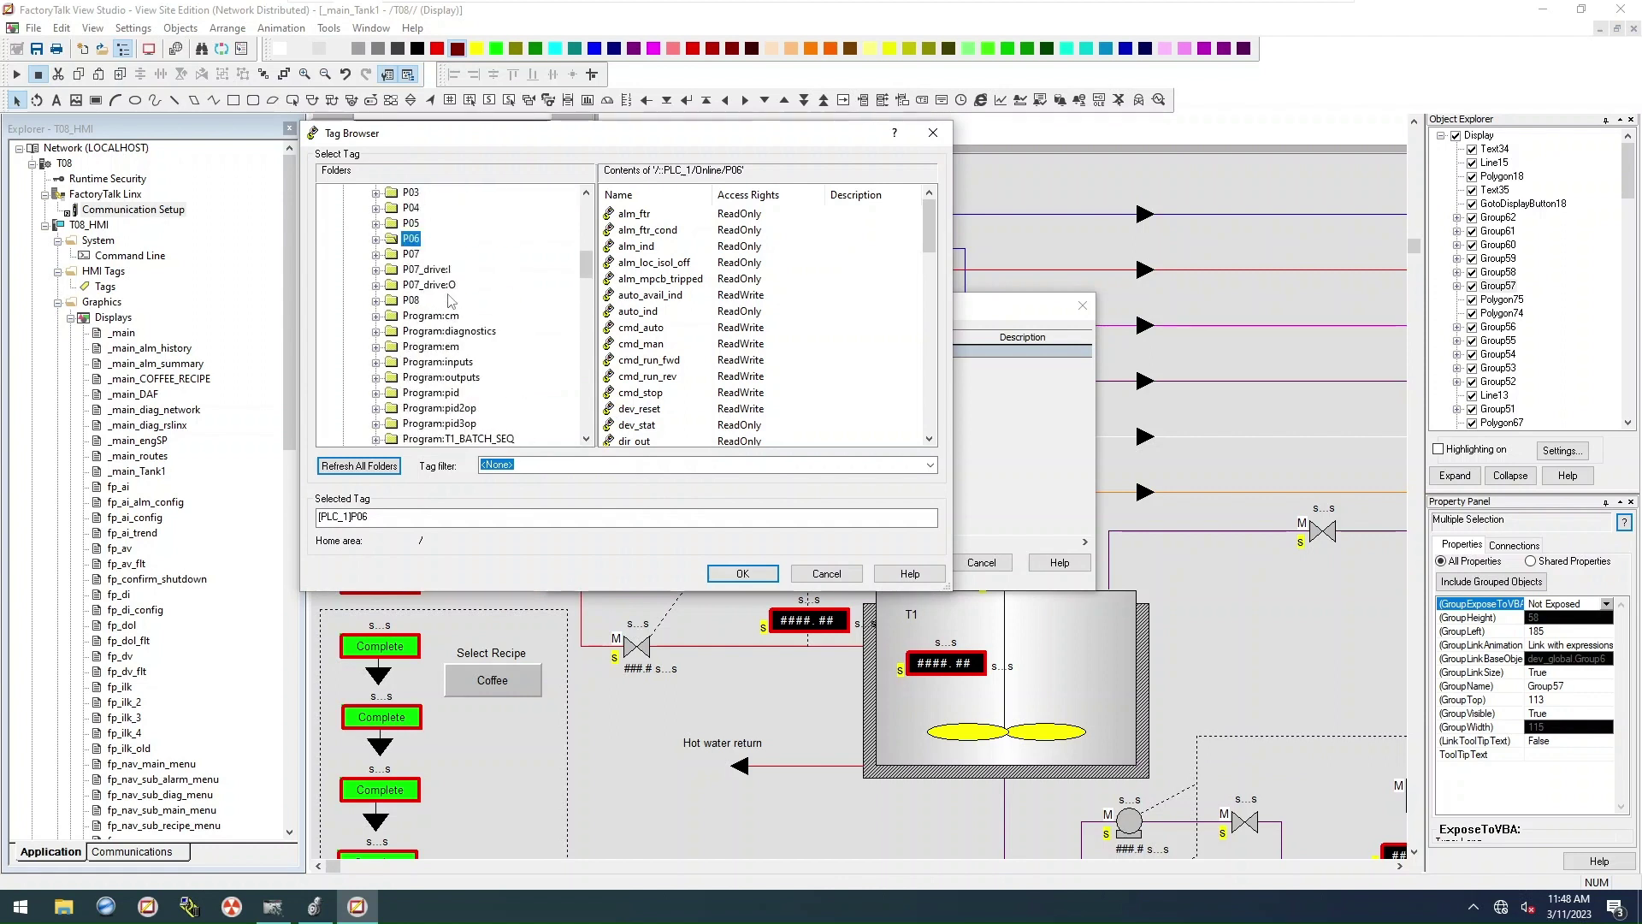
pyautogui.scroll(-12, 451, 299)
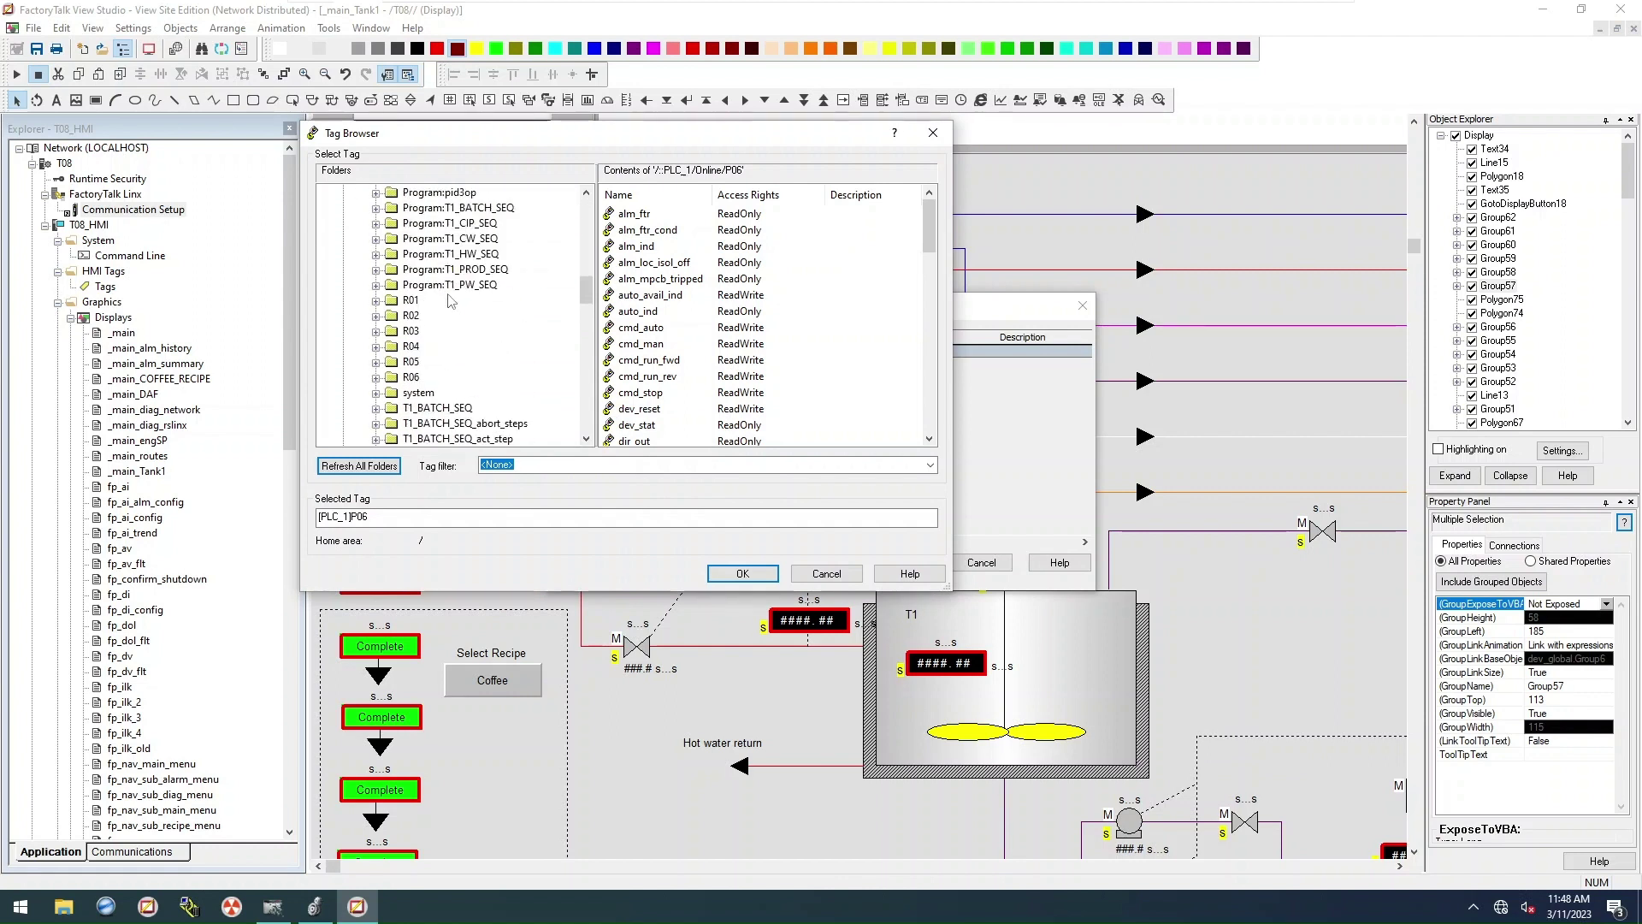
pyautogui.scroll(-10, 451, 299)
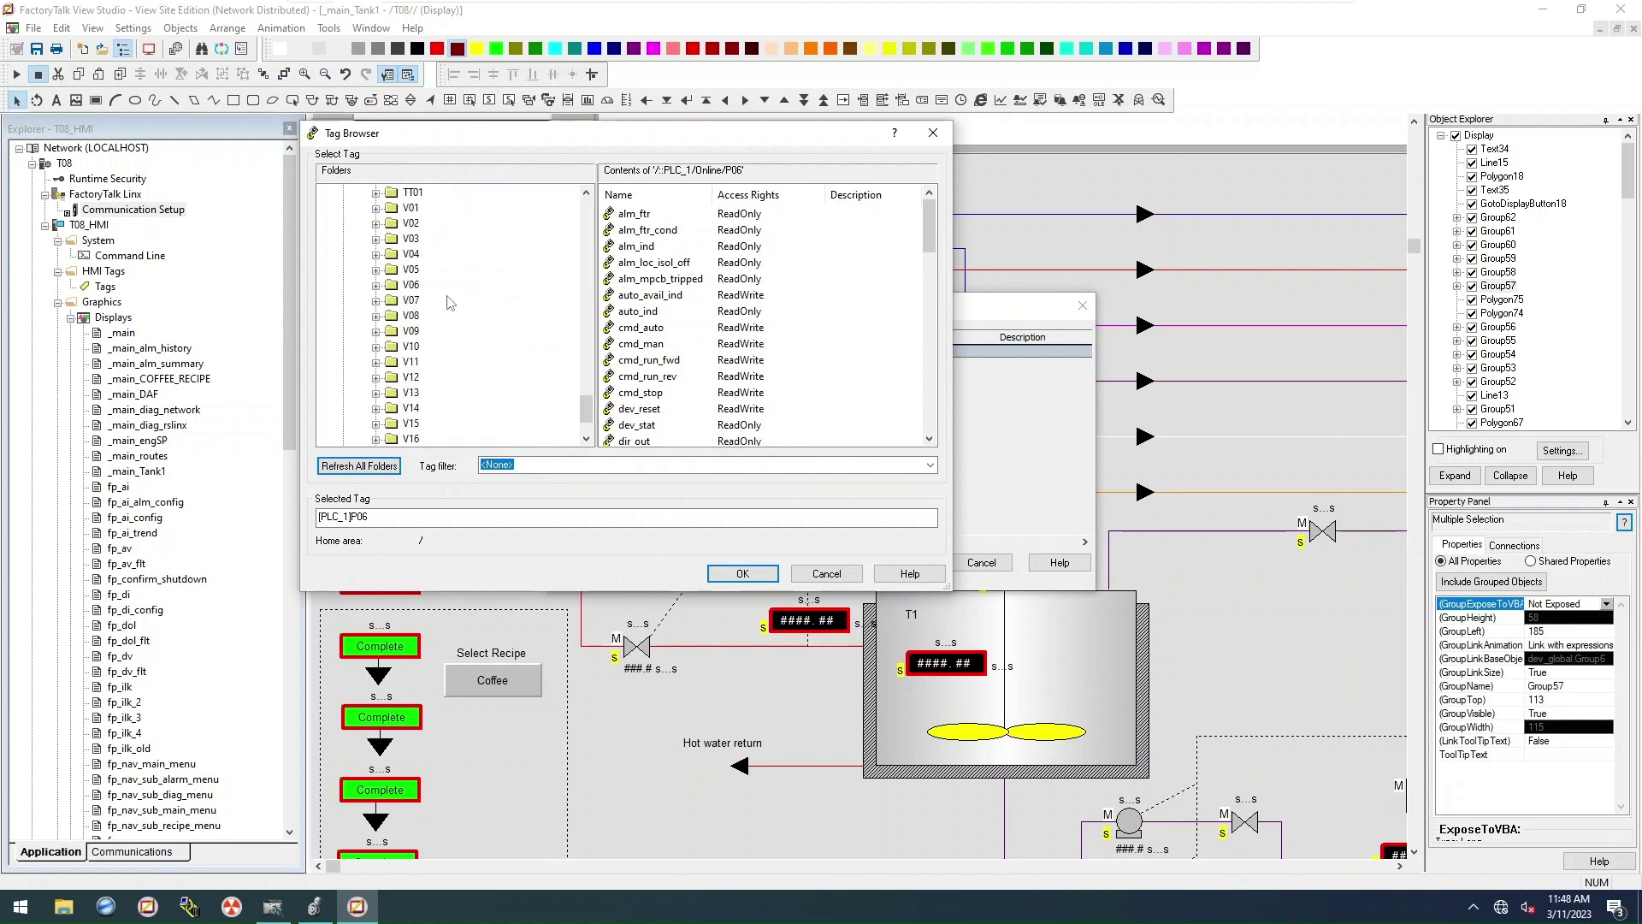
pyautogui.click(411, 208)
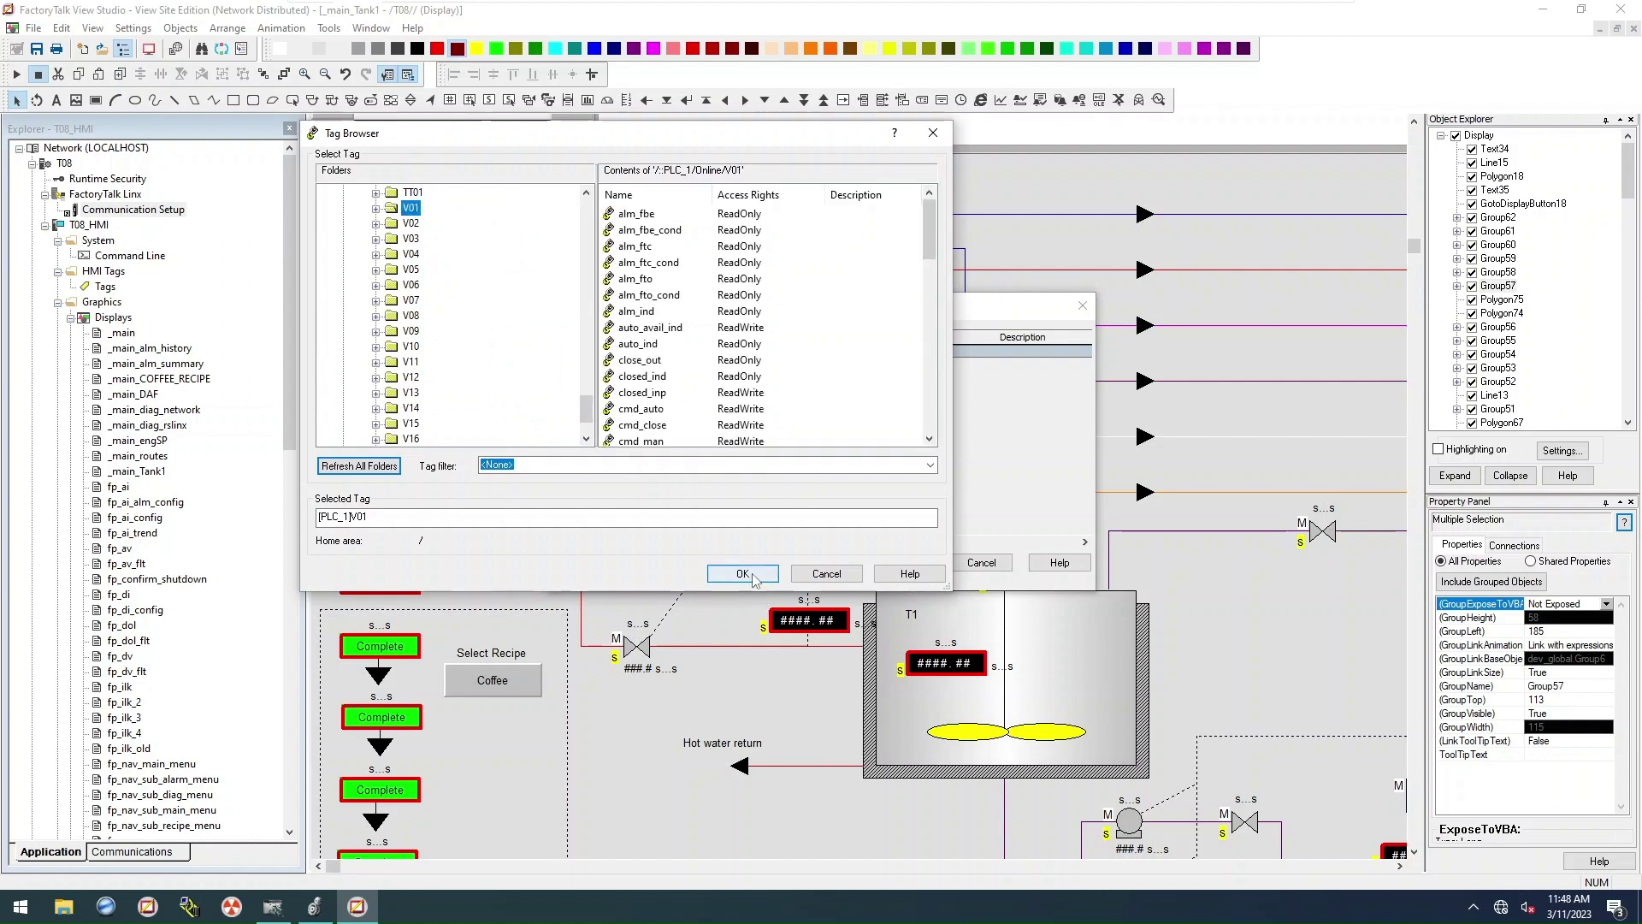
pyautogui.click(742, 573)
pyautogui.click(915, 562)
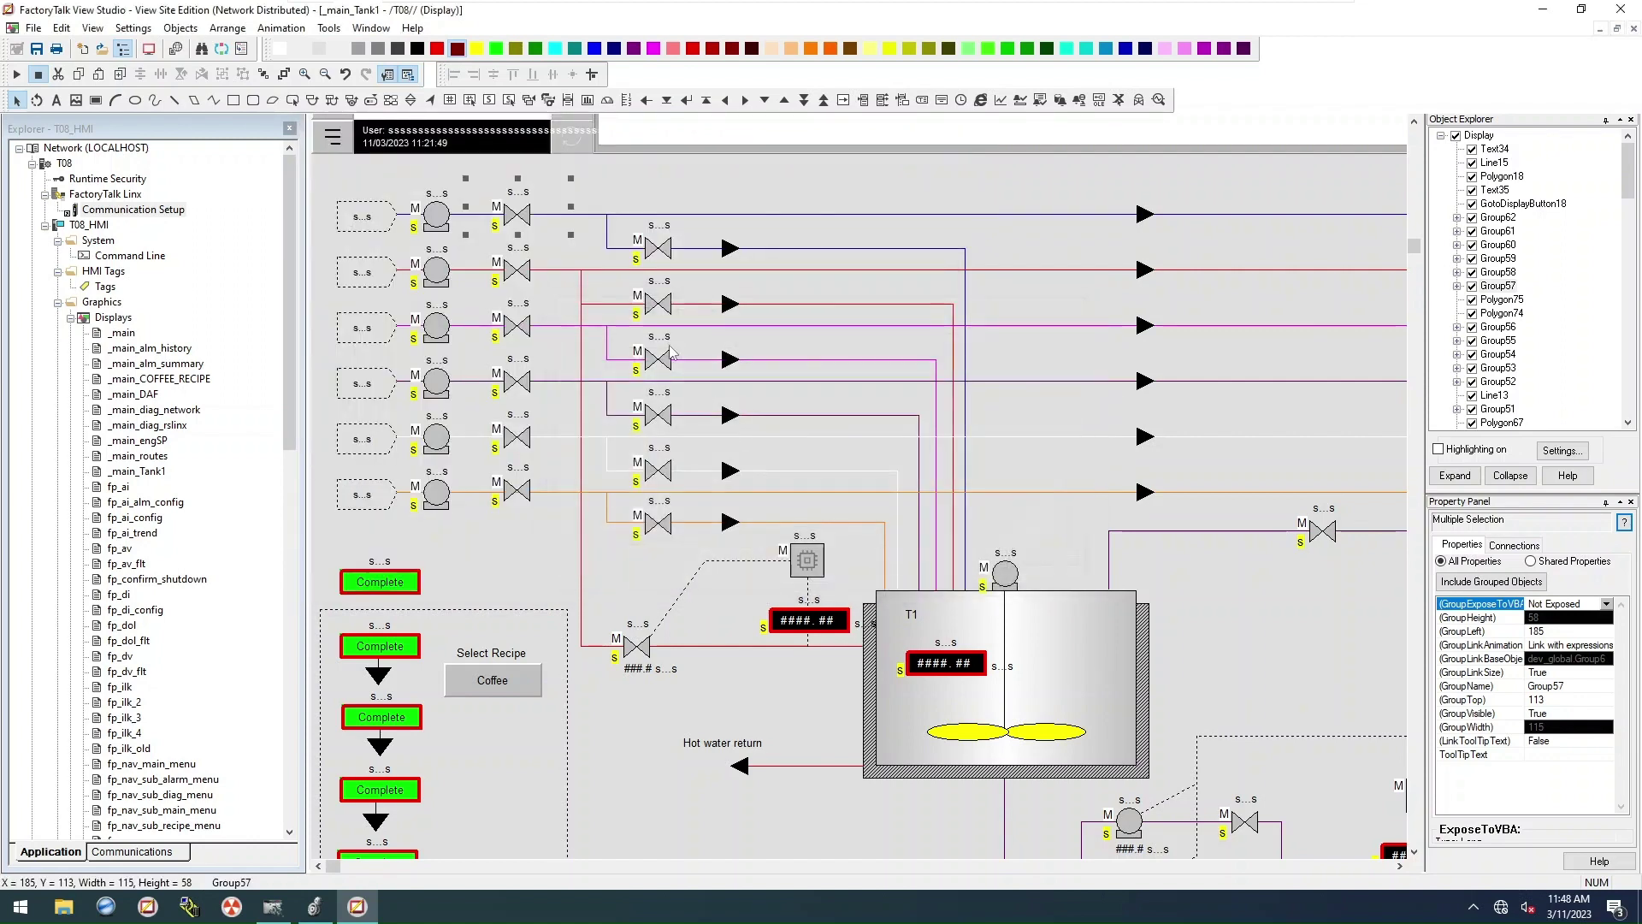
# Step: Set global object parameter #1 of the valve on the second supply line to the tag [PLC_1]V02
pyautogui.rightClick(520, 278)
pyautogui.click(611, 700)
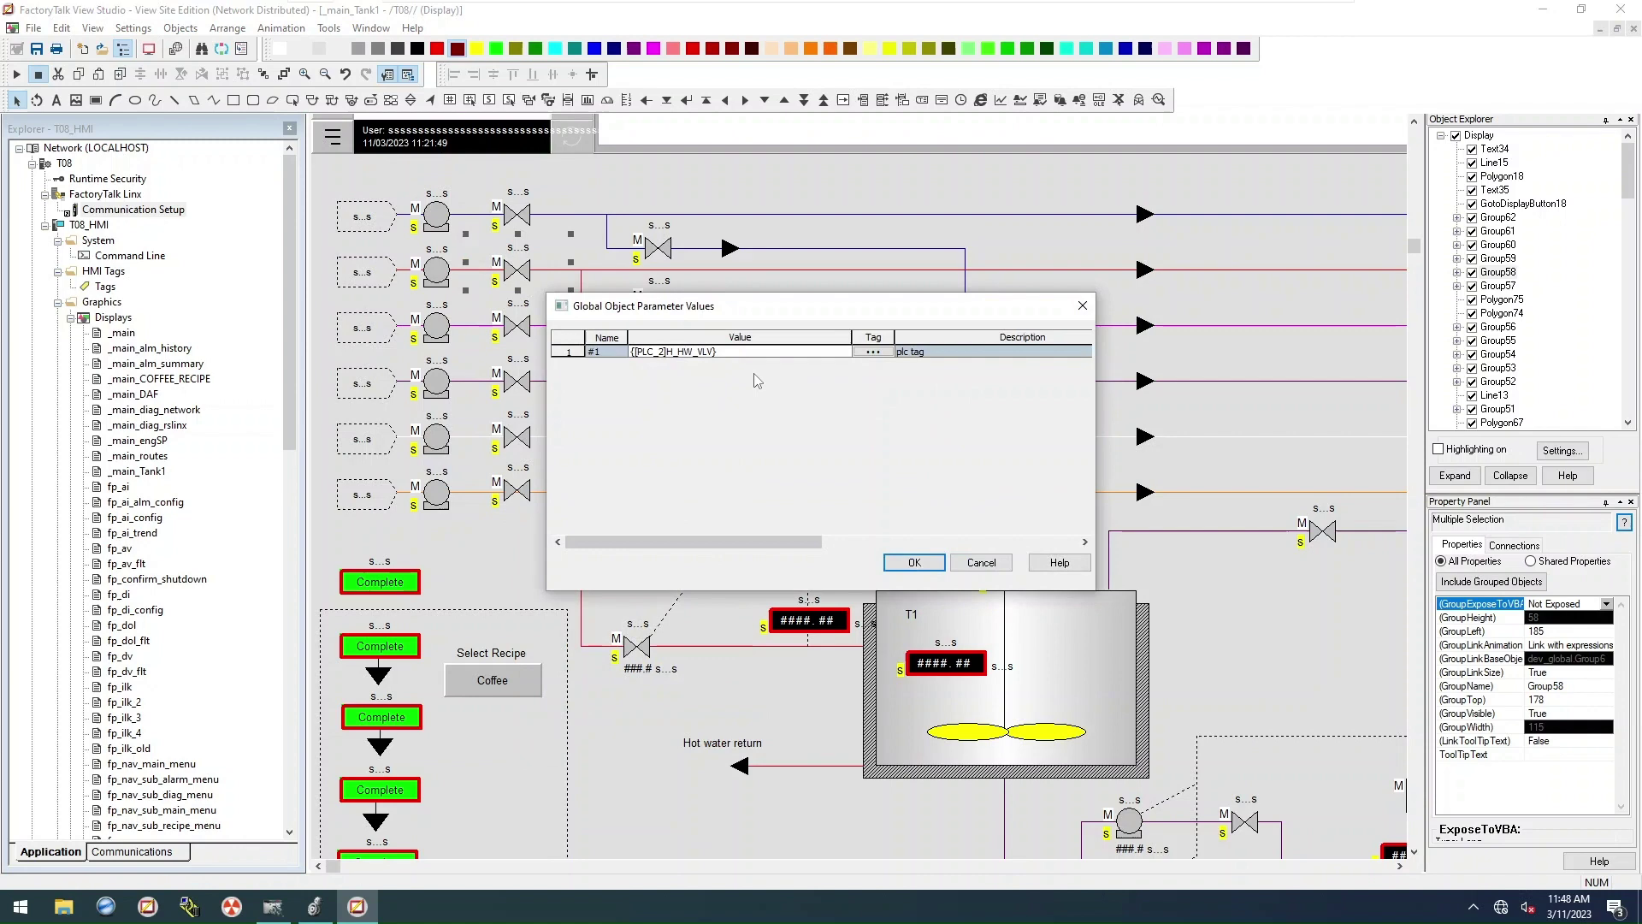
pyautogui.click(865, 352)
pyautogui.click(410, 223)
pyautogui.click(742, 573)
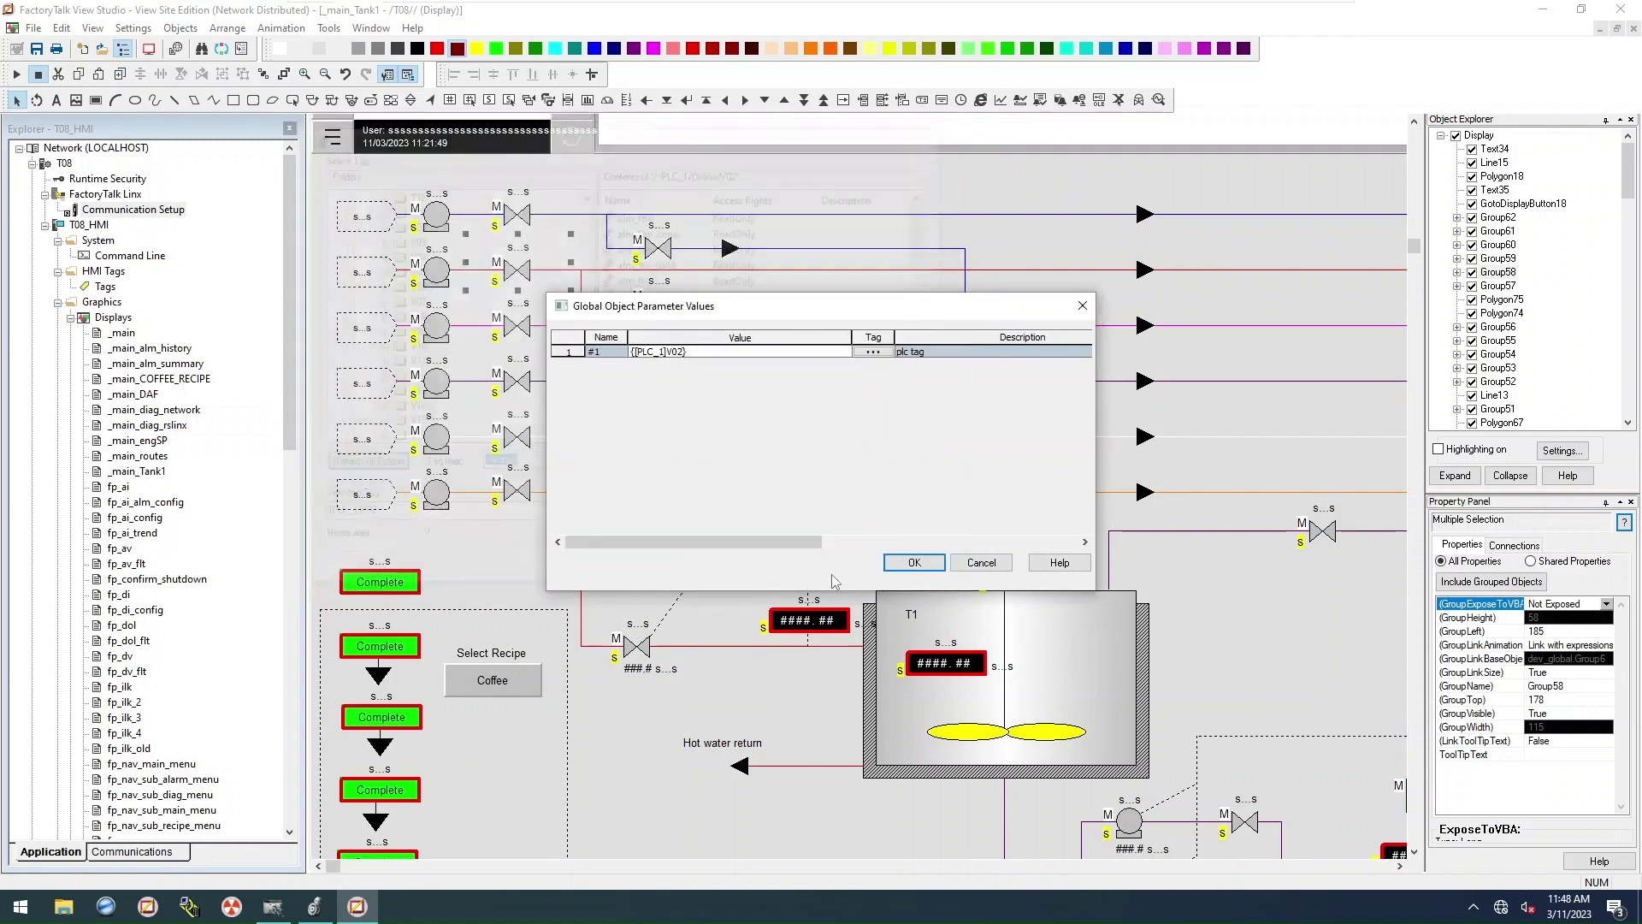
pyautogui.press('Return')
# Step: Set global object parameter #1 of the valve on the third supply line to the tag [PLC_1]V03
pyautogui.rightClick(520, 328)
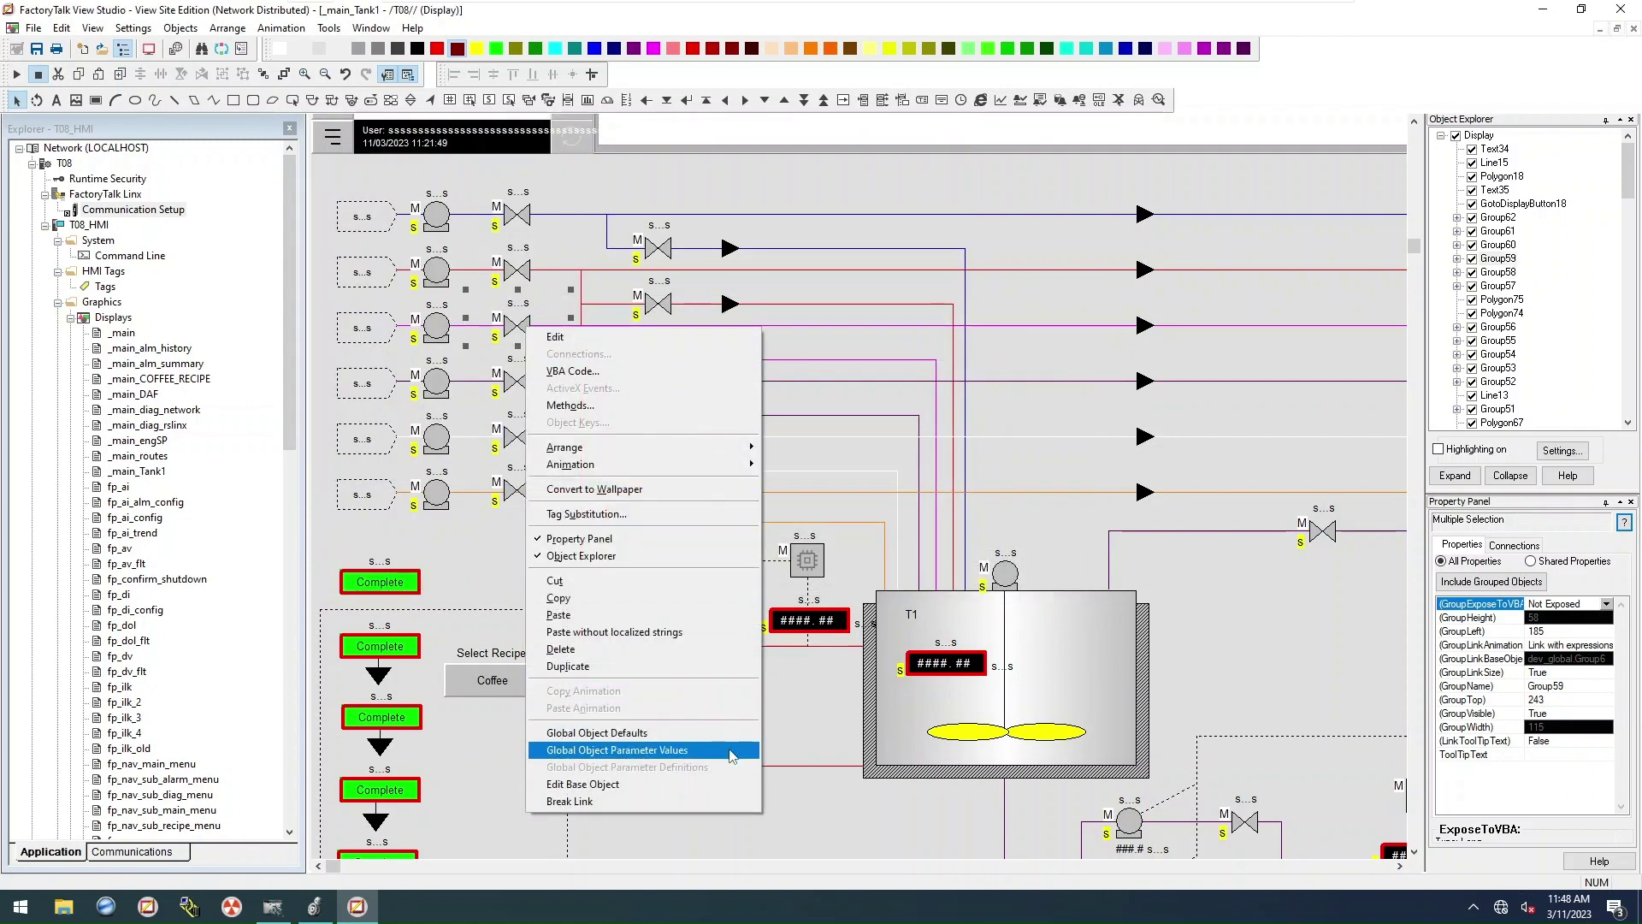
pyautogui.click(611, 748)
pyautogui.click(873, 352)
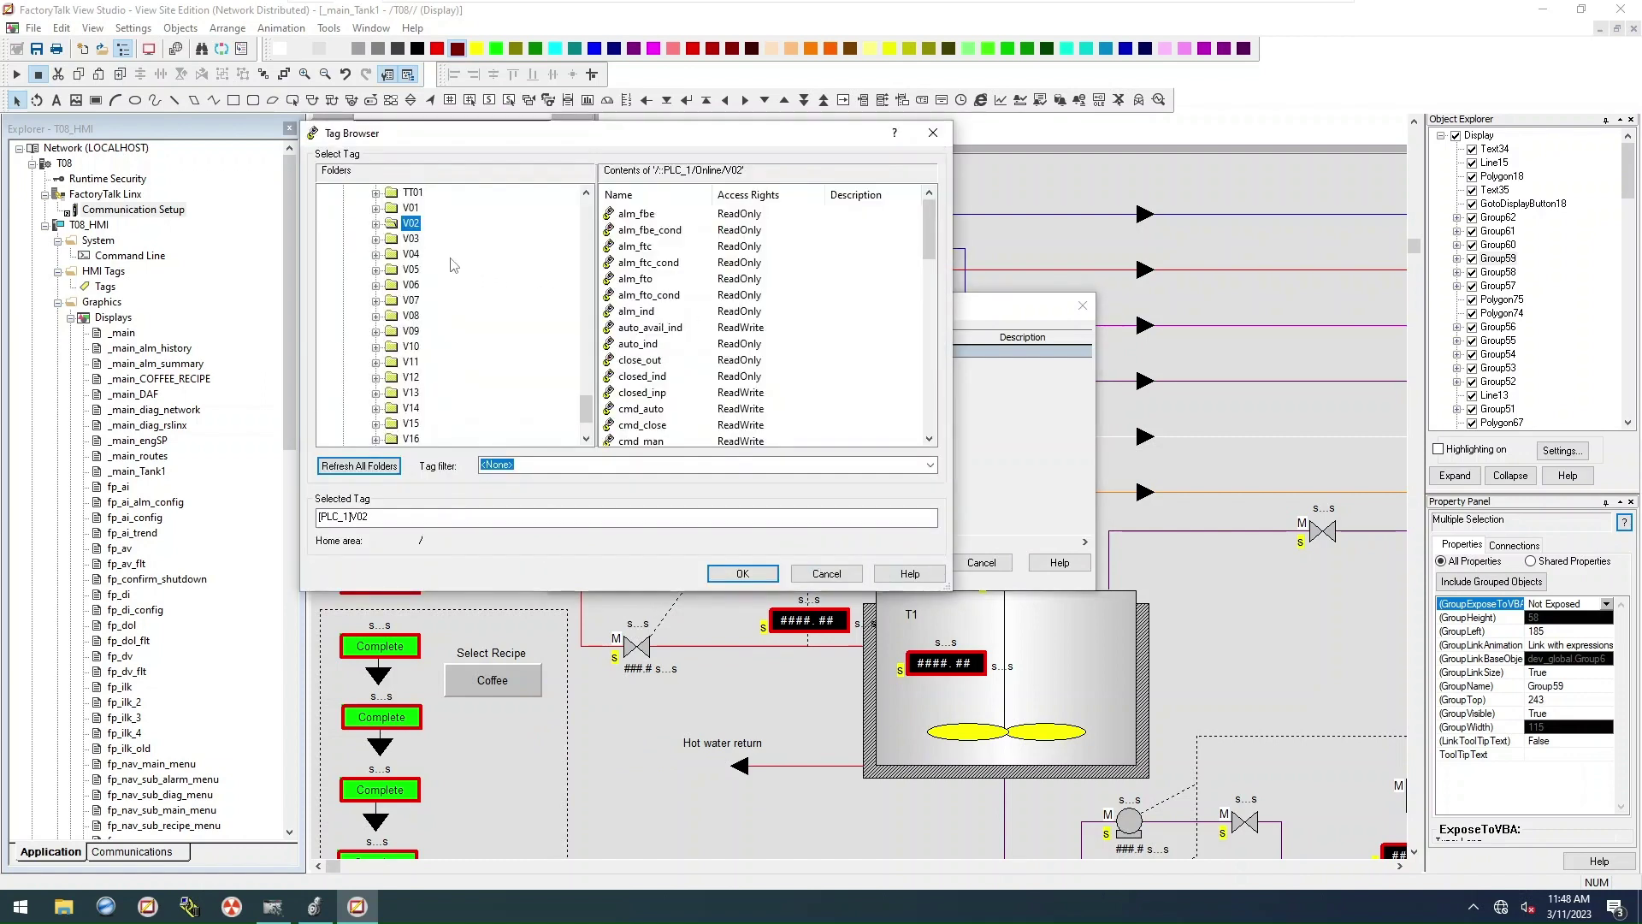
pyautogui.click(410, 238)
pyautogui.click(742, 573)
pyautogui.click(908, 563)
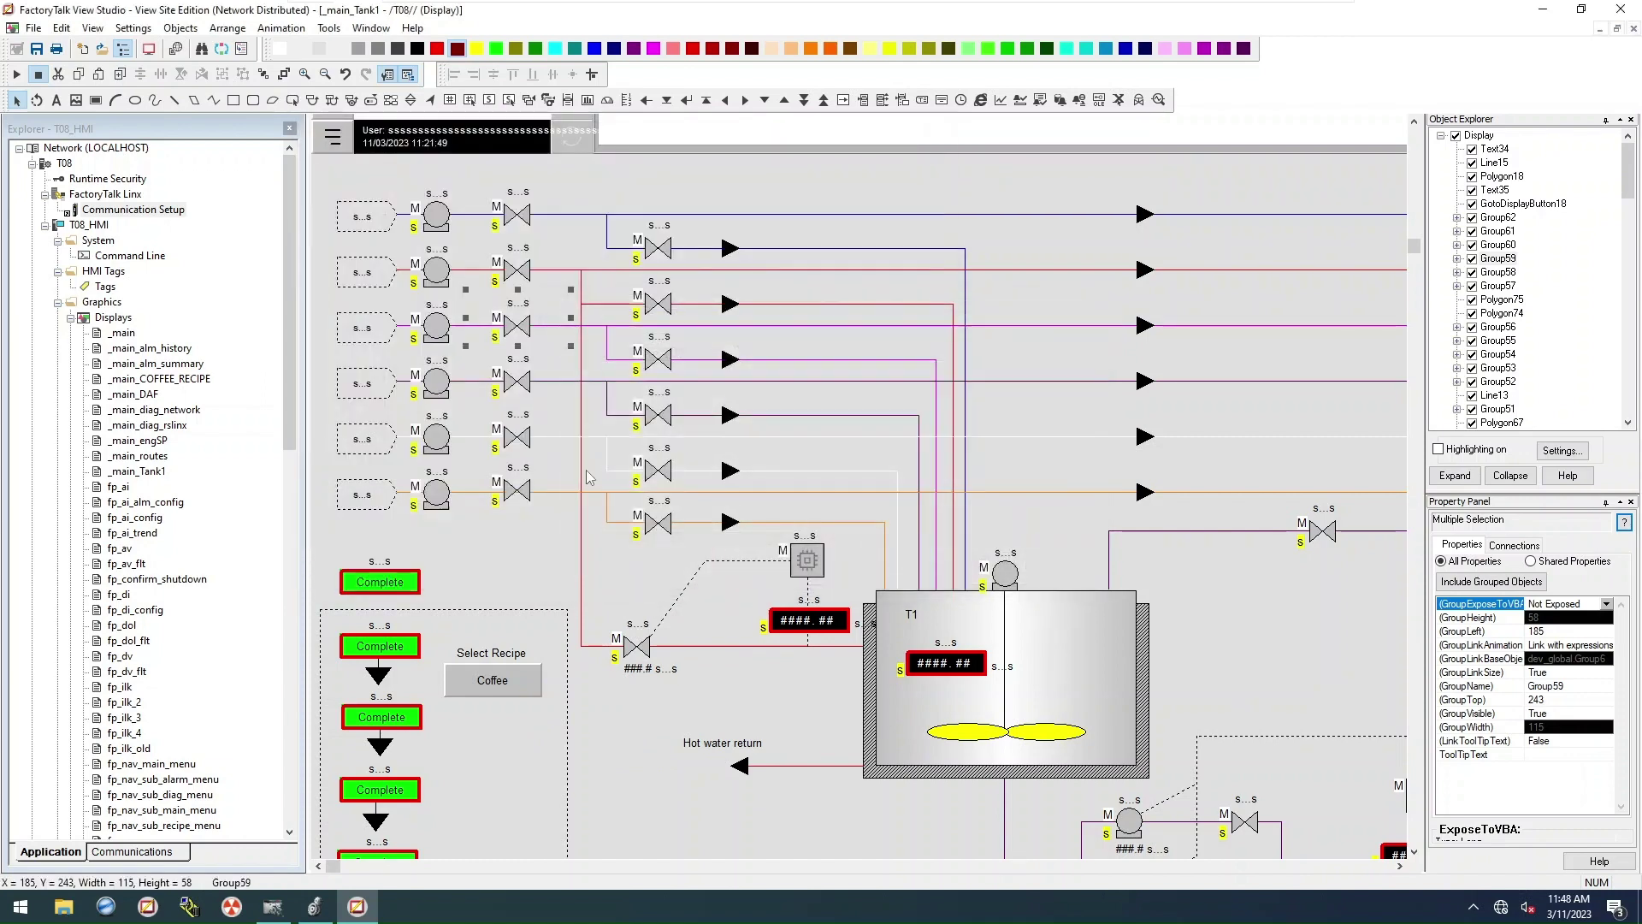
# Step: Set global object parameter #1 of the valve on the fourth supply line to the tag [PLC_1]V04
pyautogui.rightClick(517, 383)
pyautogui.click(611, 800)
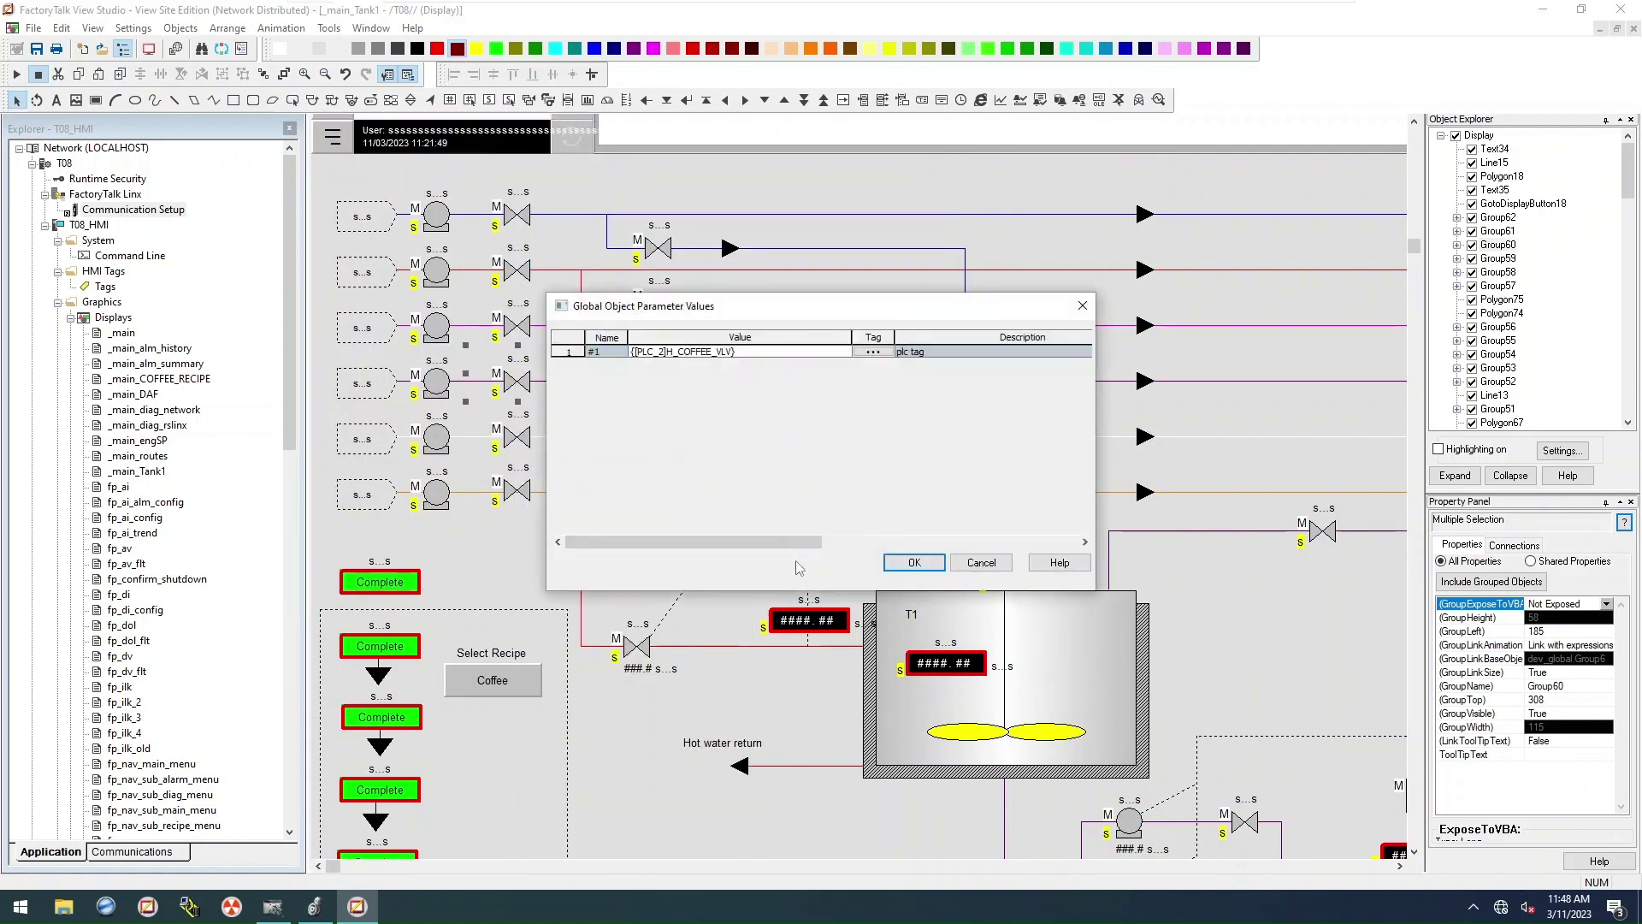
pyautogui.click(873, 351)
pyautogui.click(412, 254)
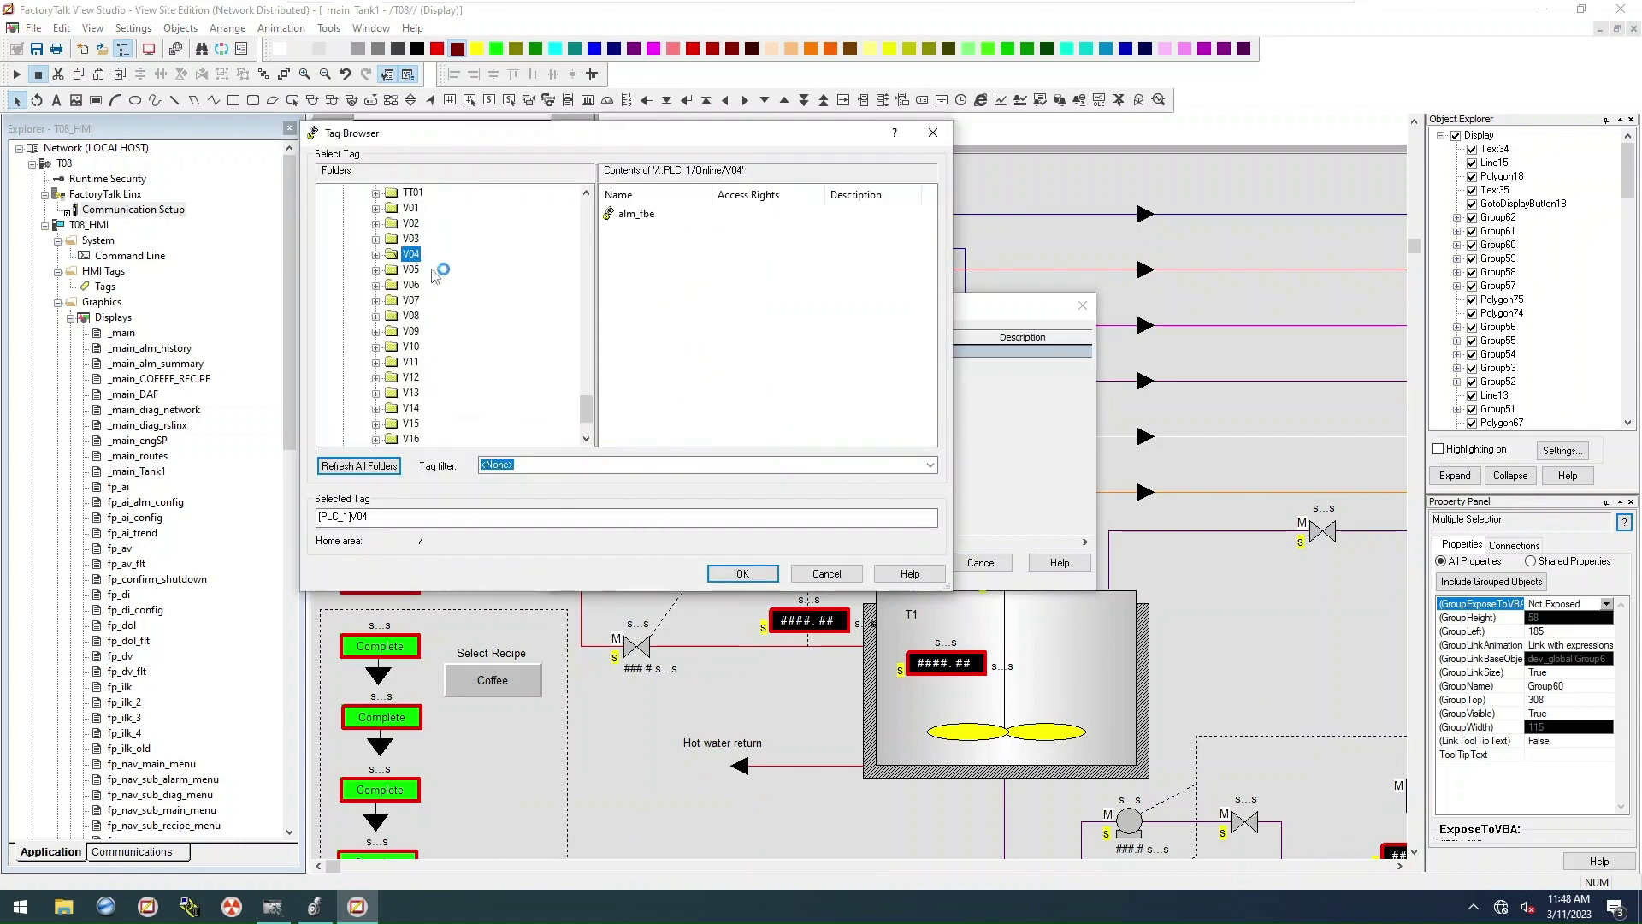
pyautogui.click(761, 574)
pyautogui.click(907, 563)
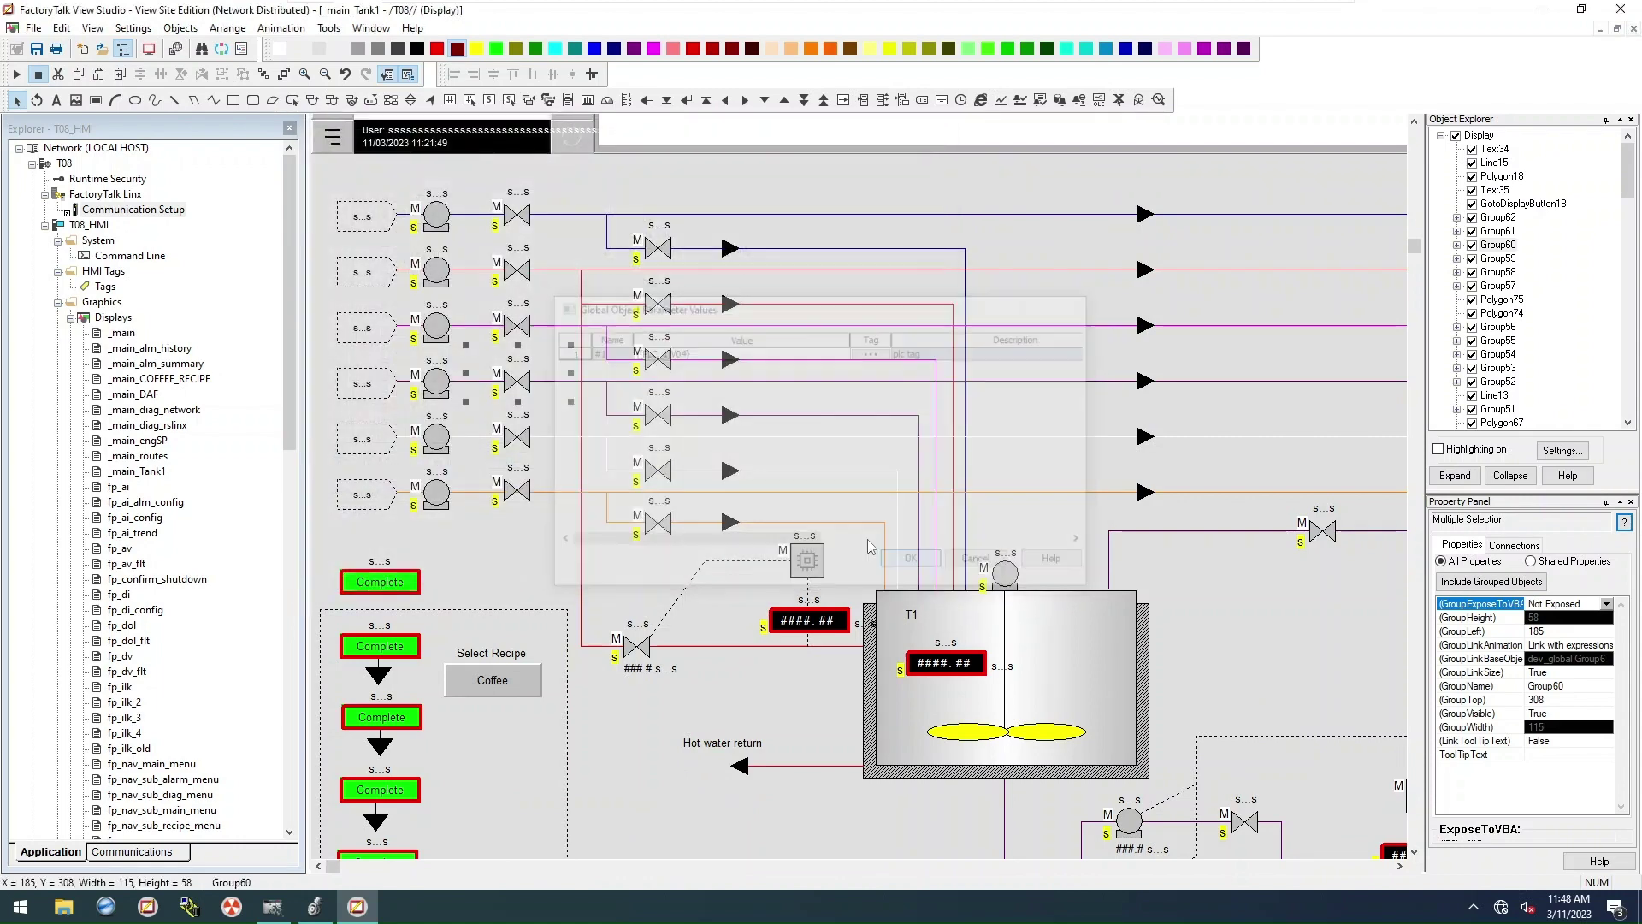
# Step: Set global object parameter #1 of the valve on the fifth supply line to the tag [PLC_1]V05
pyautogui.rightClick(528, 430)
pyautogui.click(611, 828)
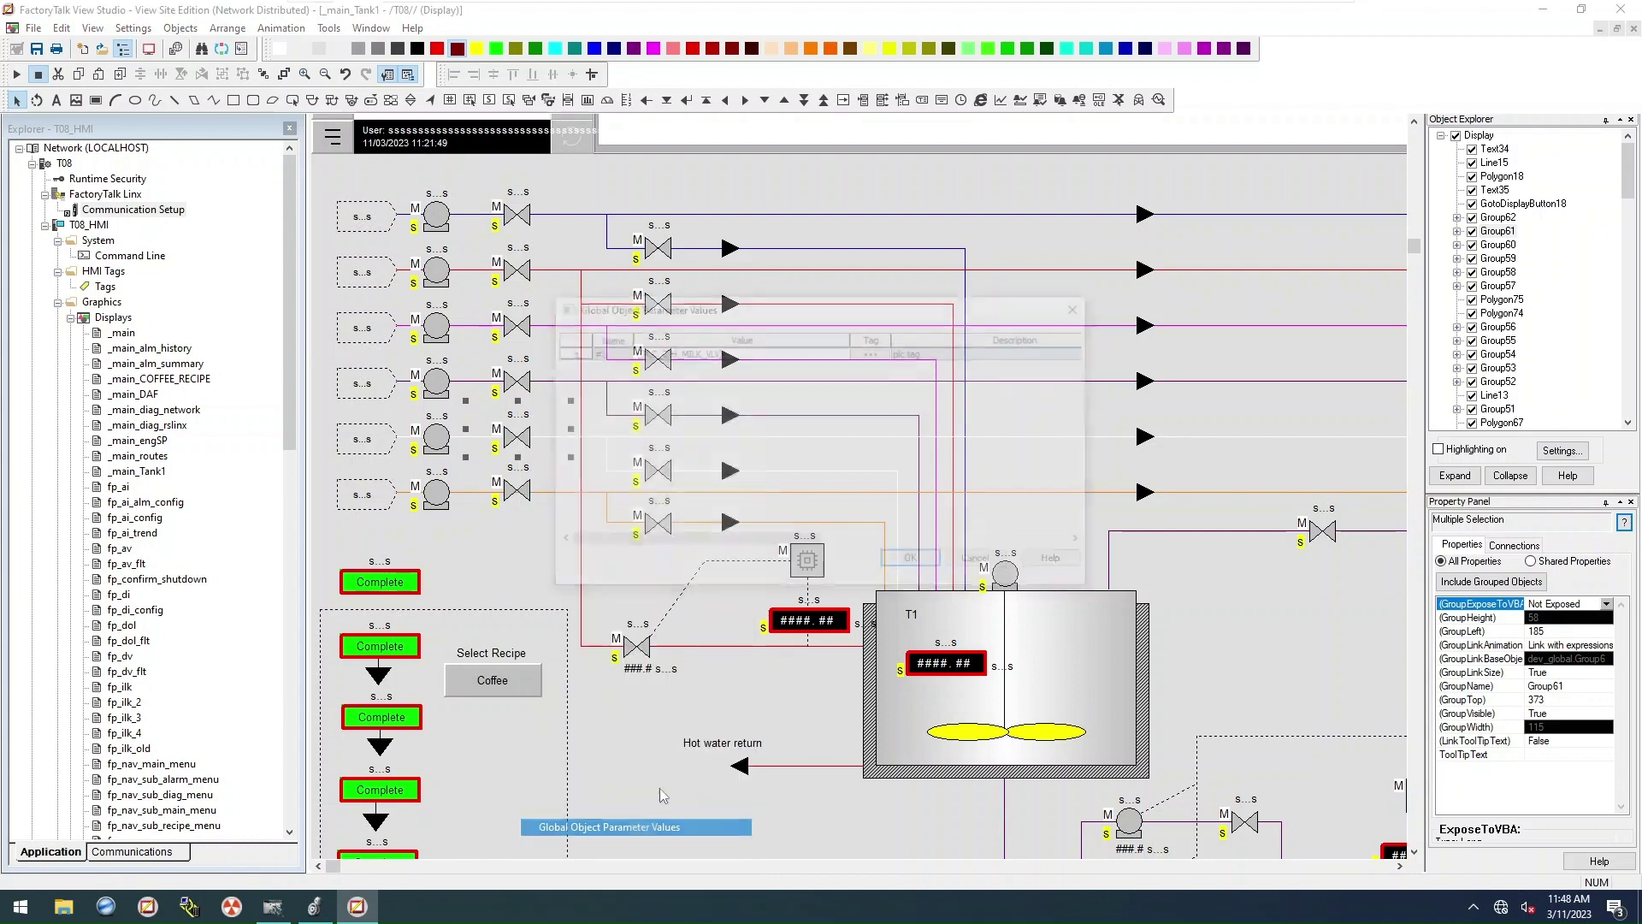
pyautogui.click(872, 352)
pyautogui.click(411, 269)
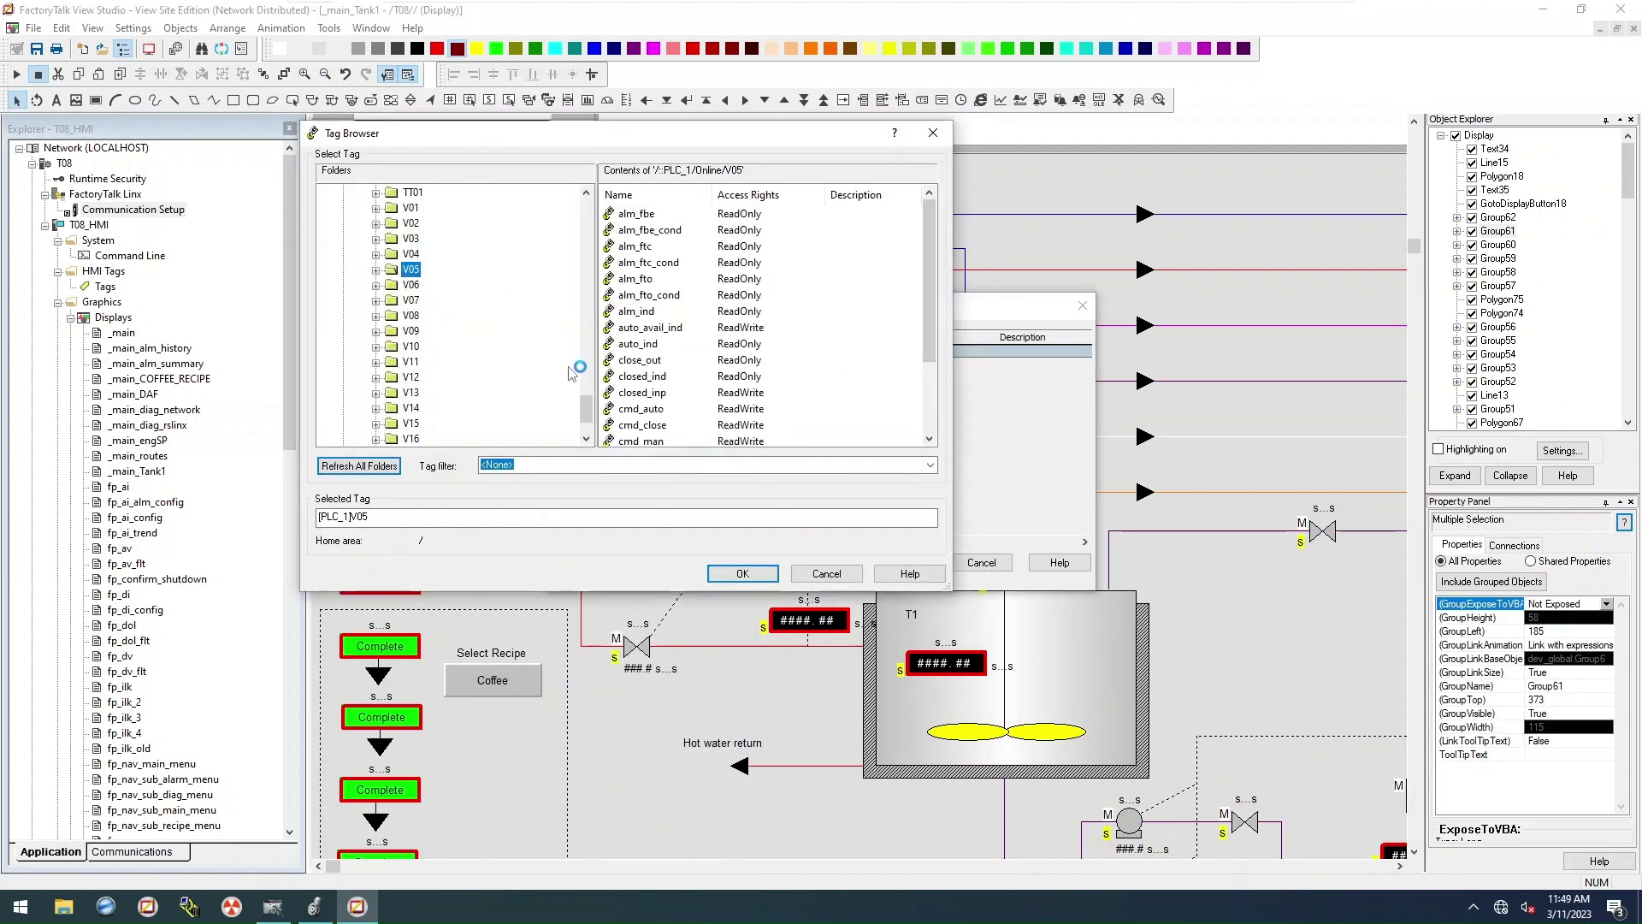
pyautogui.click(741, 573)
pyautogui.click(907, 562)
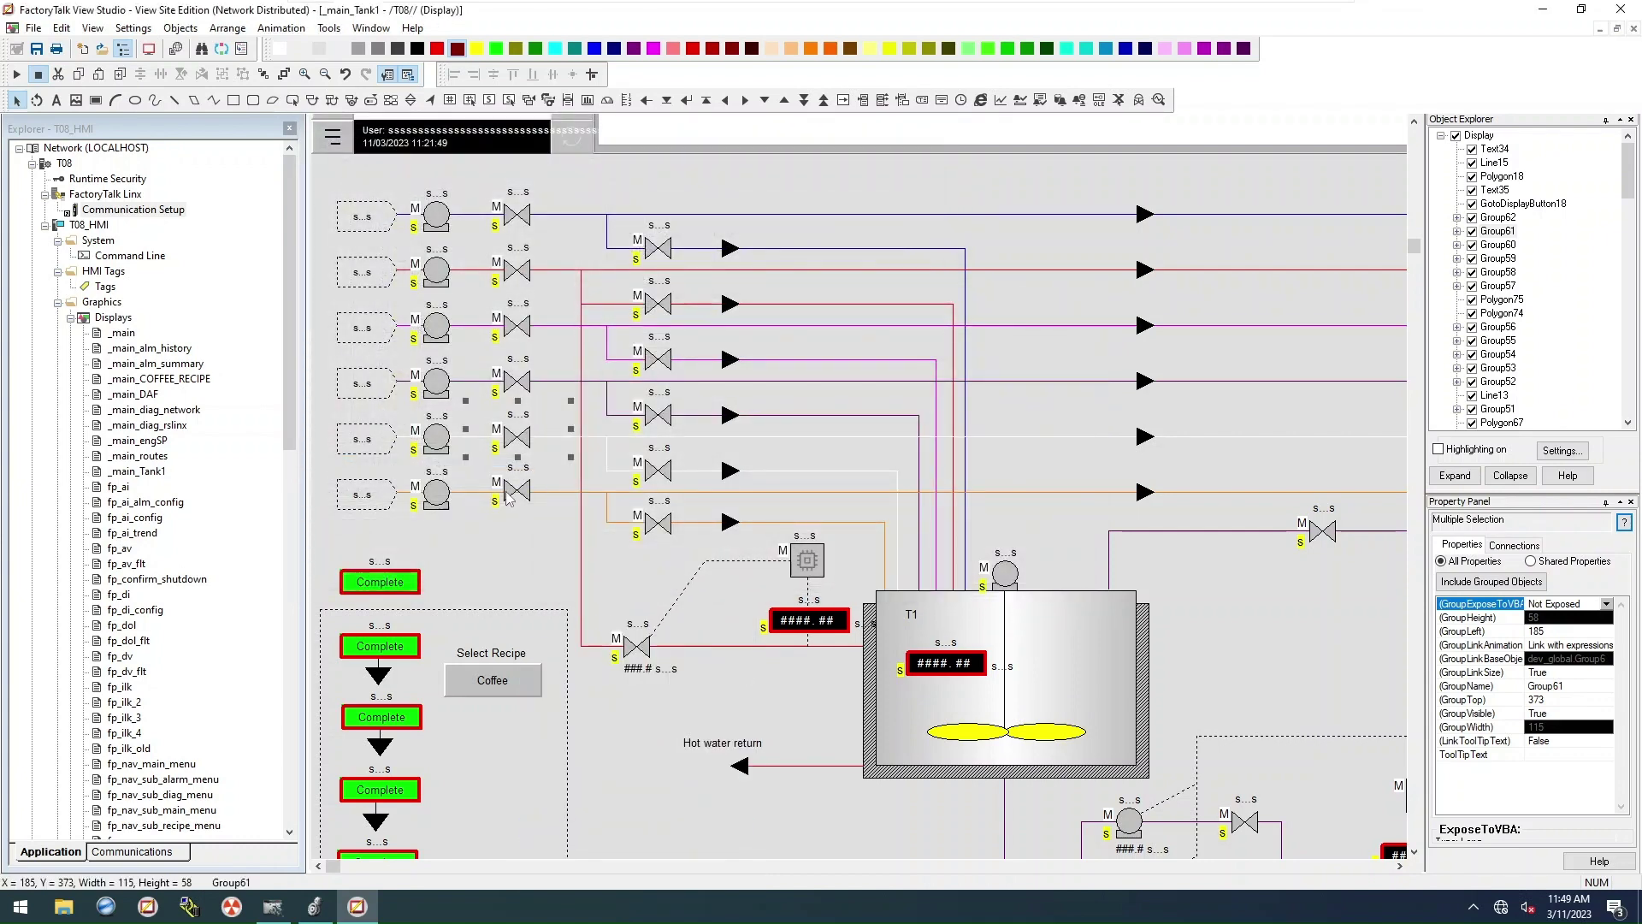
# Step: Set global object parameter #1 of the valve on the sixth supply line to the tag [PLC_1]V06
pyautogui.rightClick(509, 493)
pyautogui.click(597, 428)
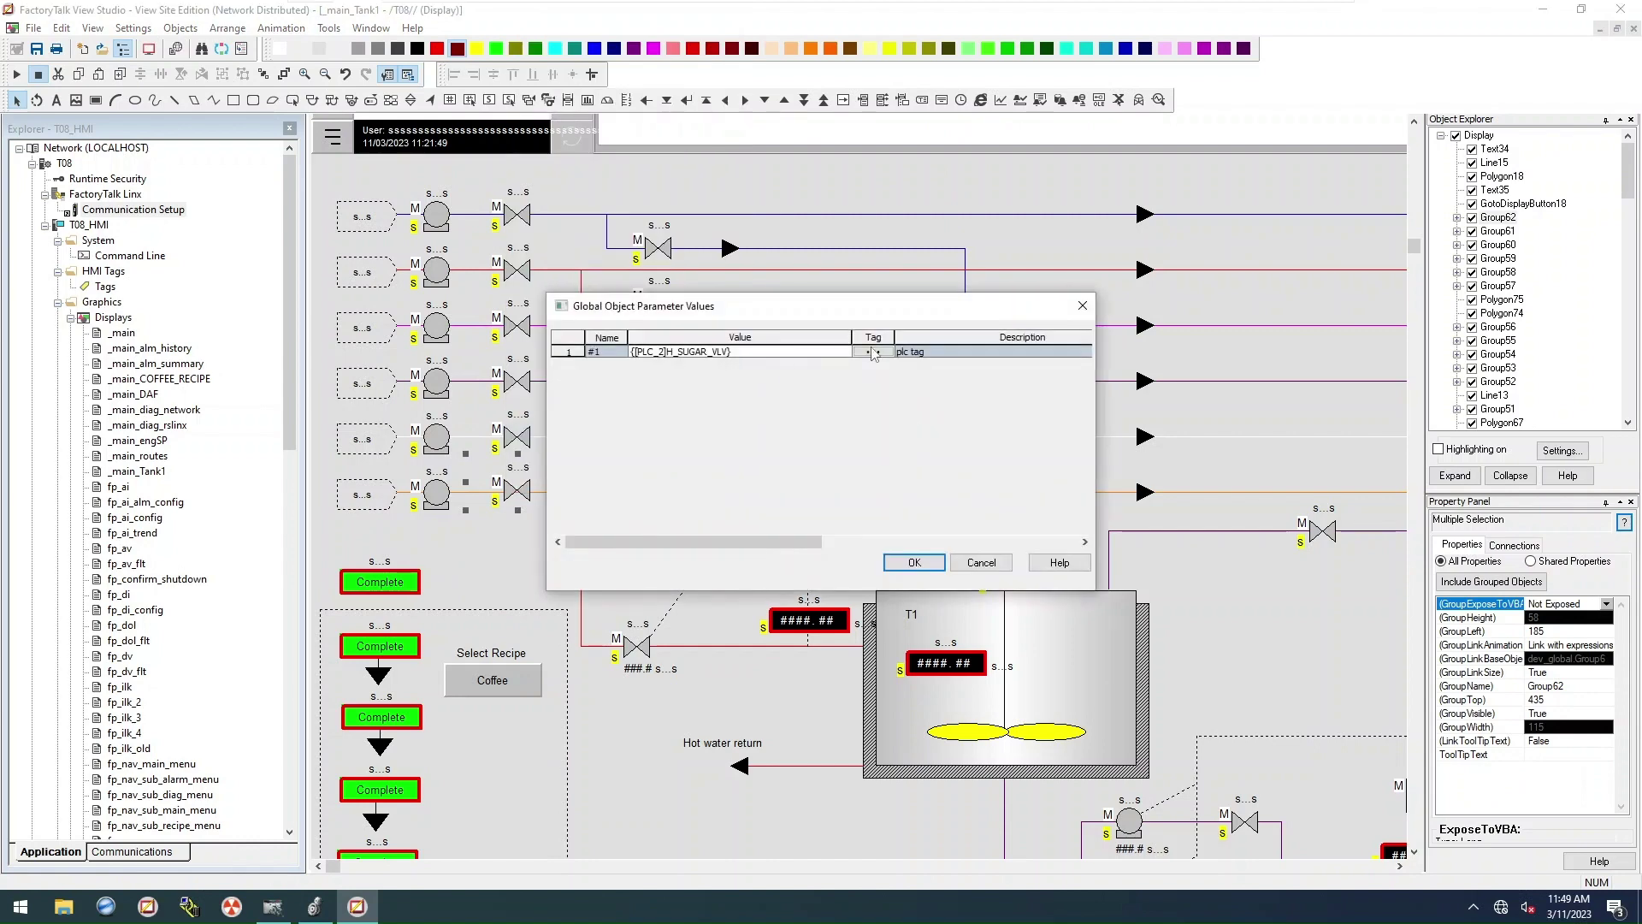
pyautogui.click(873, 354)
pyautogui.click(742, 573)
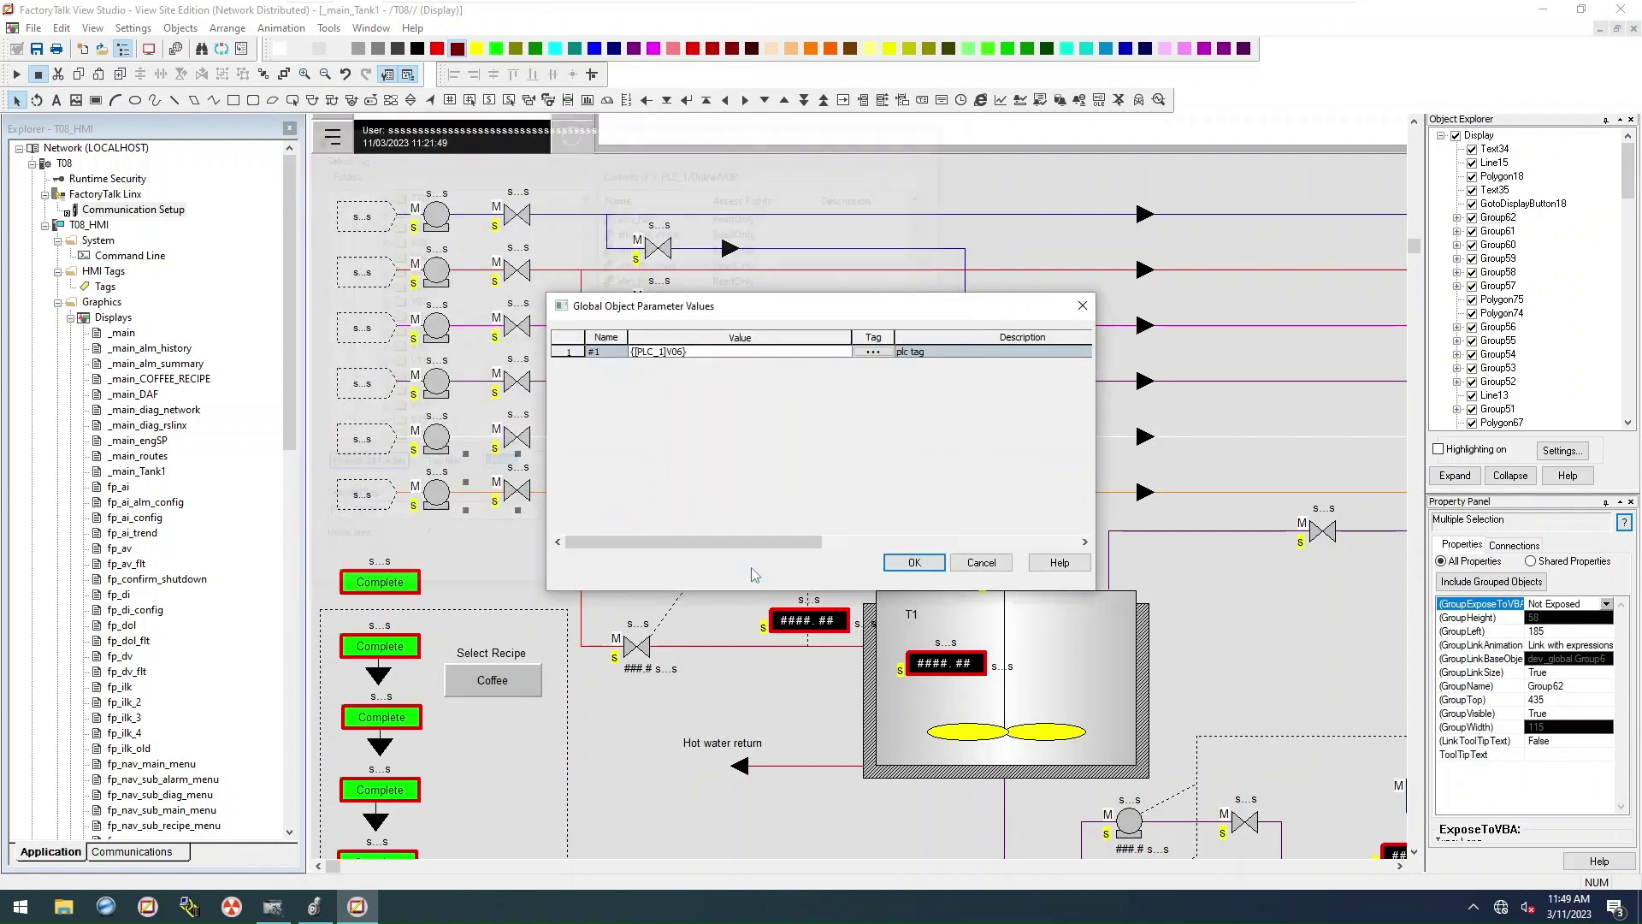
pyautogui.click(906, 562)
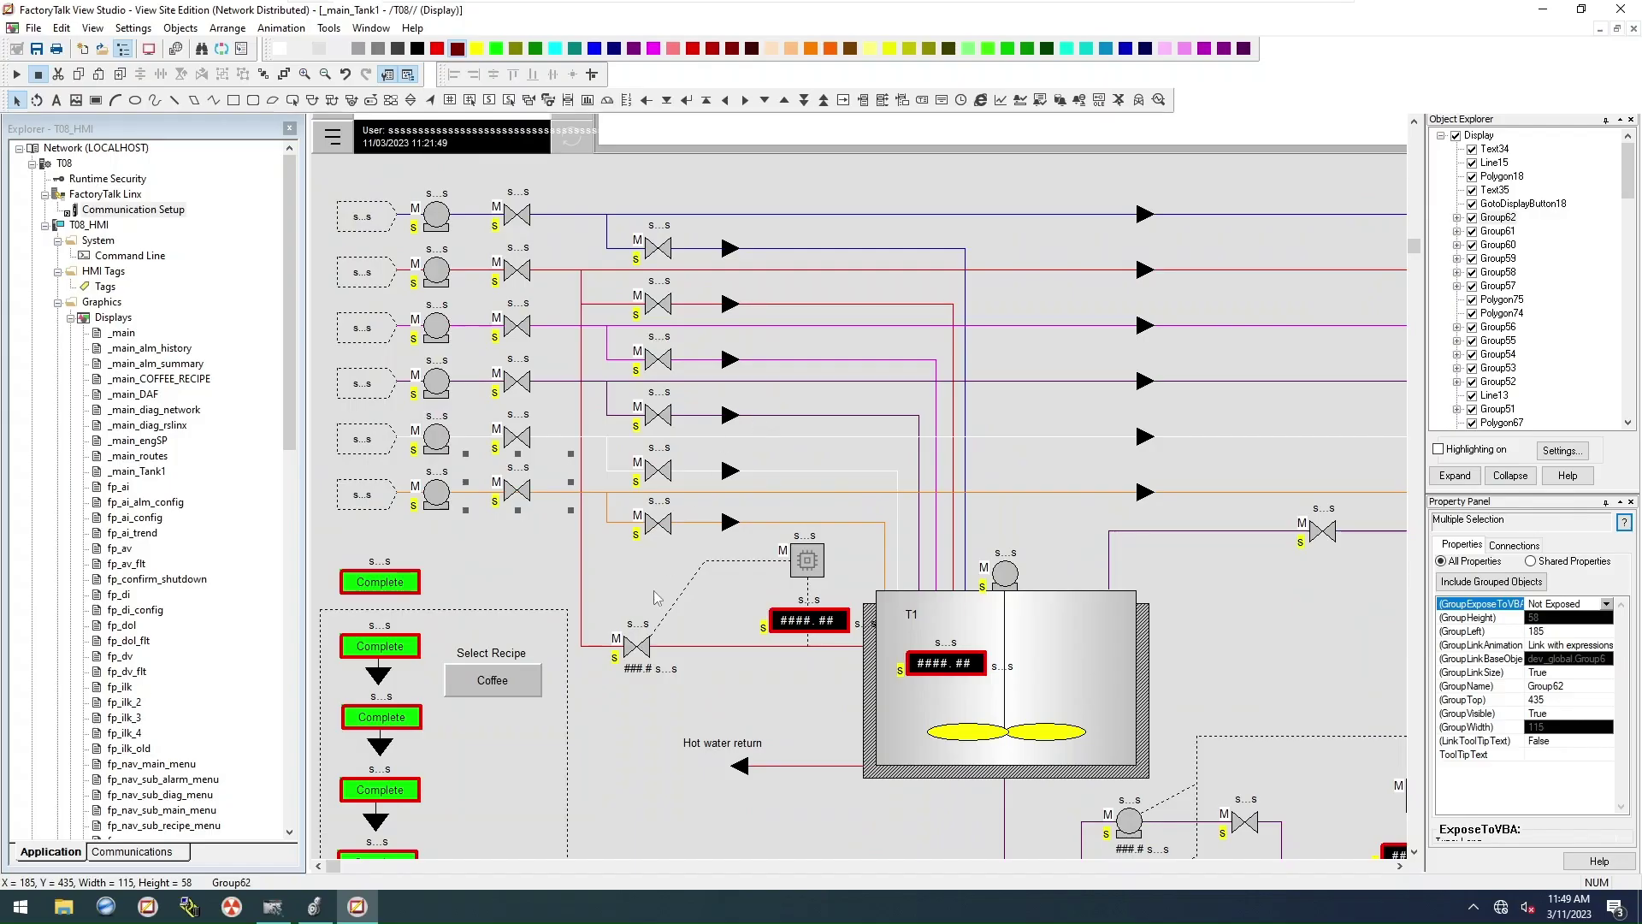
# Step: Set global object parameter #1 of the hot water control valve feeding the tank T1 jacket to the tag [PLC_1]V07
pyautogui.rightClick(633, 652)
pyautogui.click(704, 587)
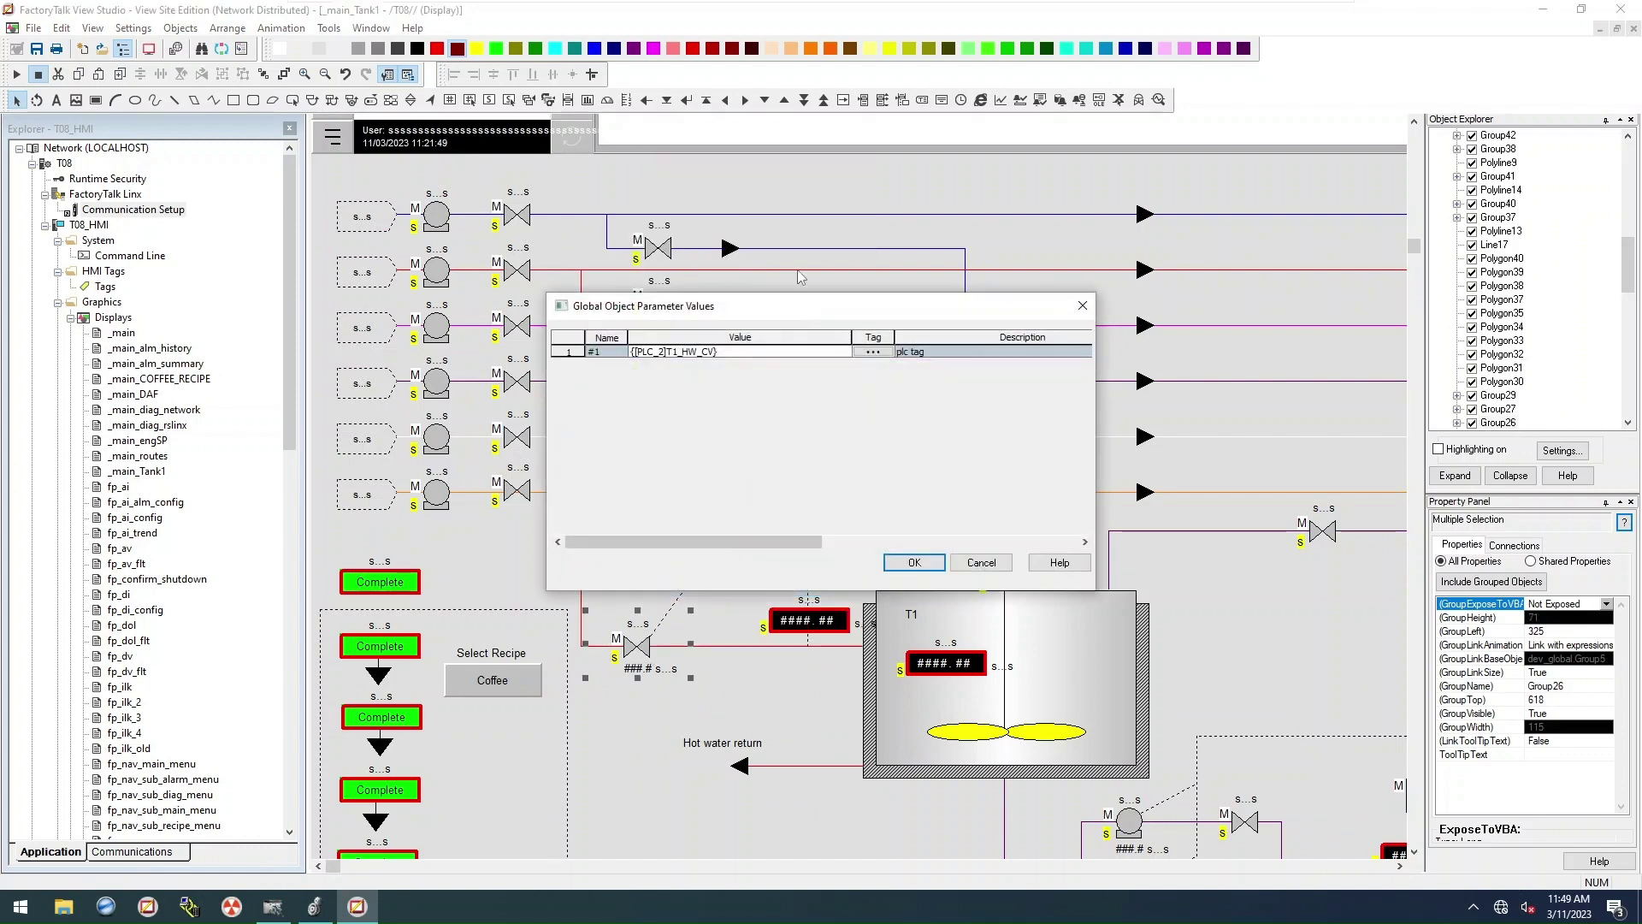
pyautogui.click(873, 351)
pyautogui.click(409, 301)
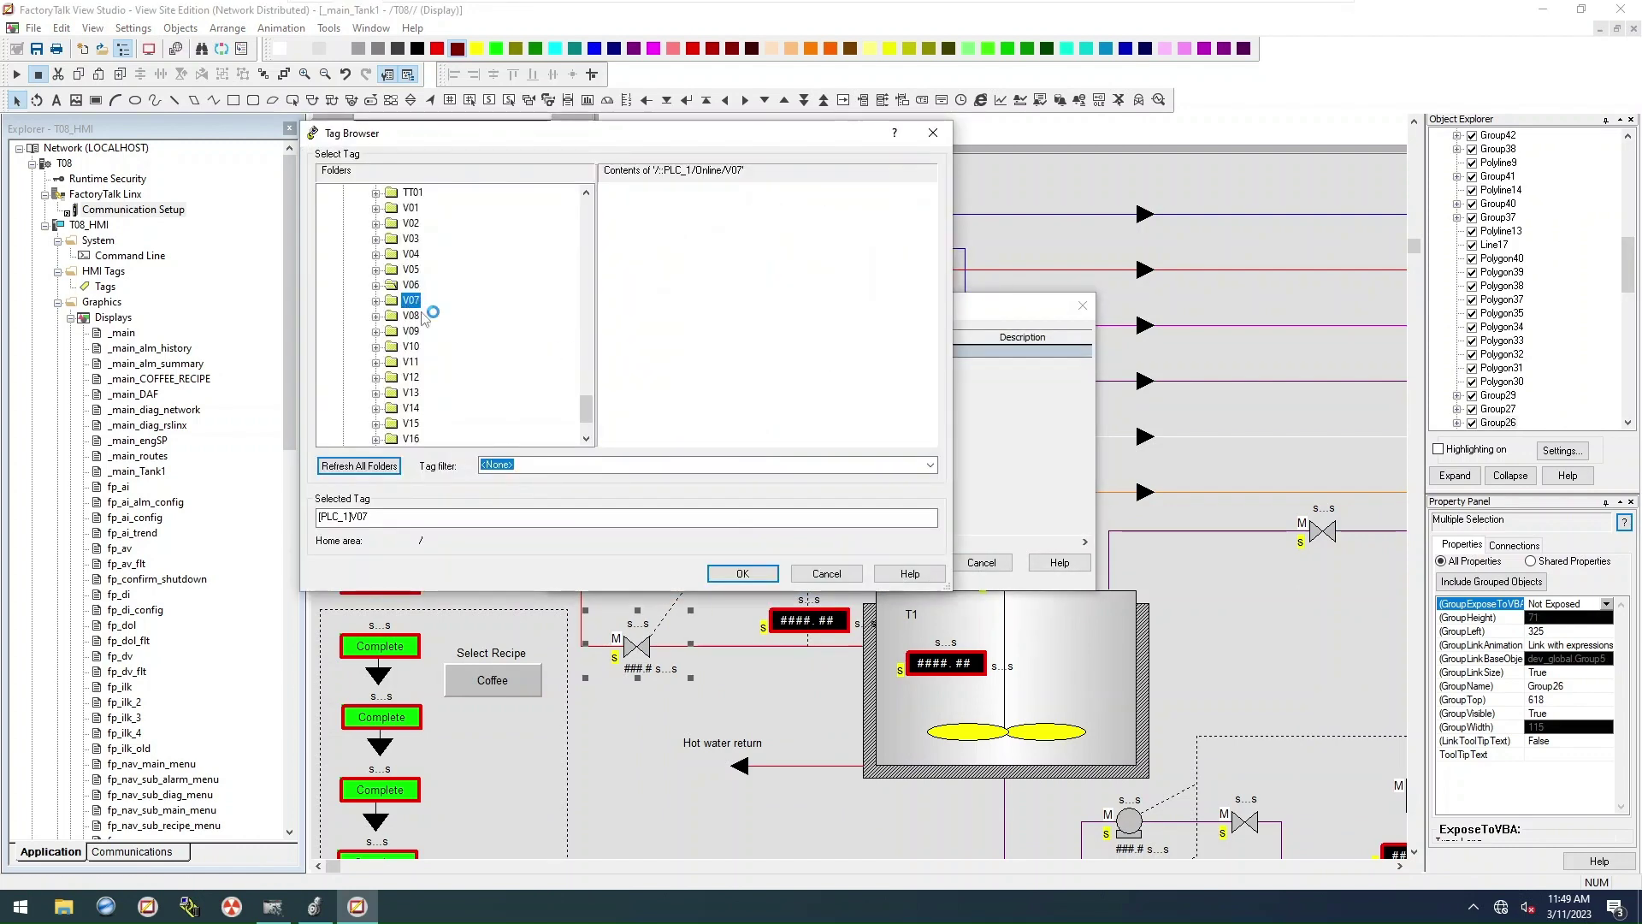
pyautogui.click(742, 574)
pyautogui.click(914, 564)
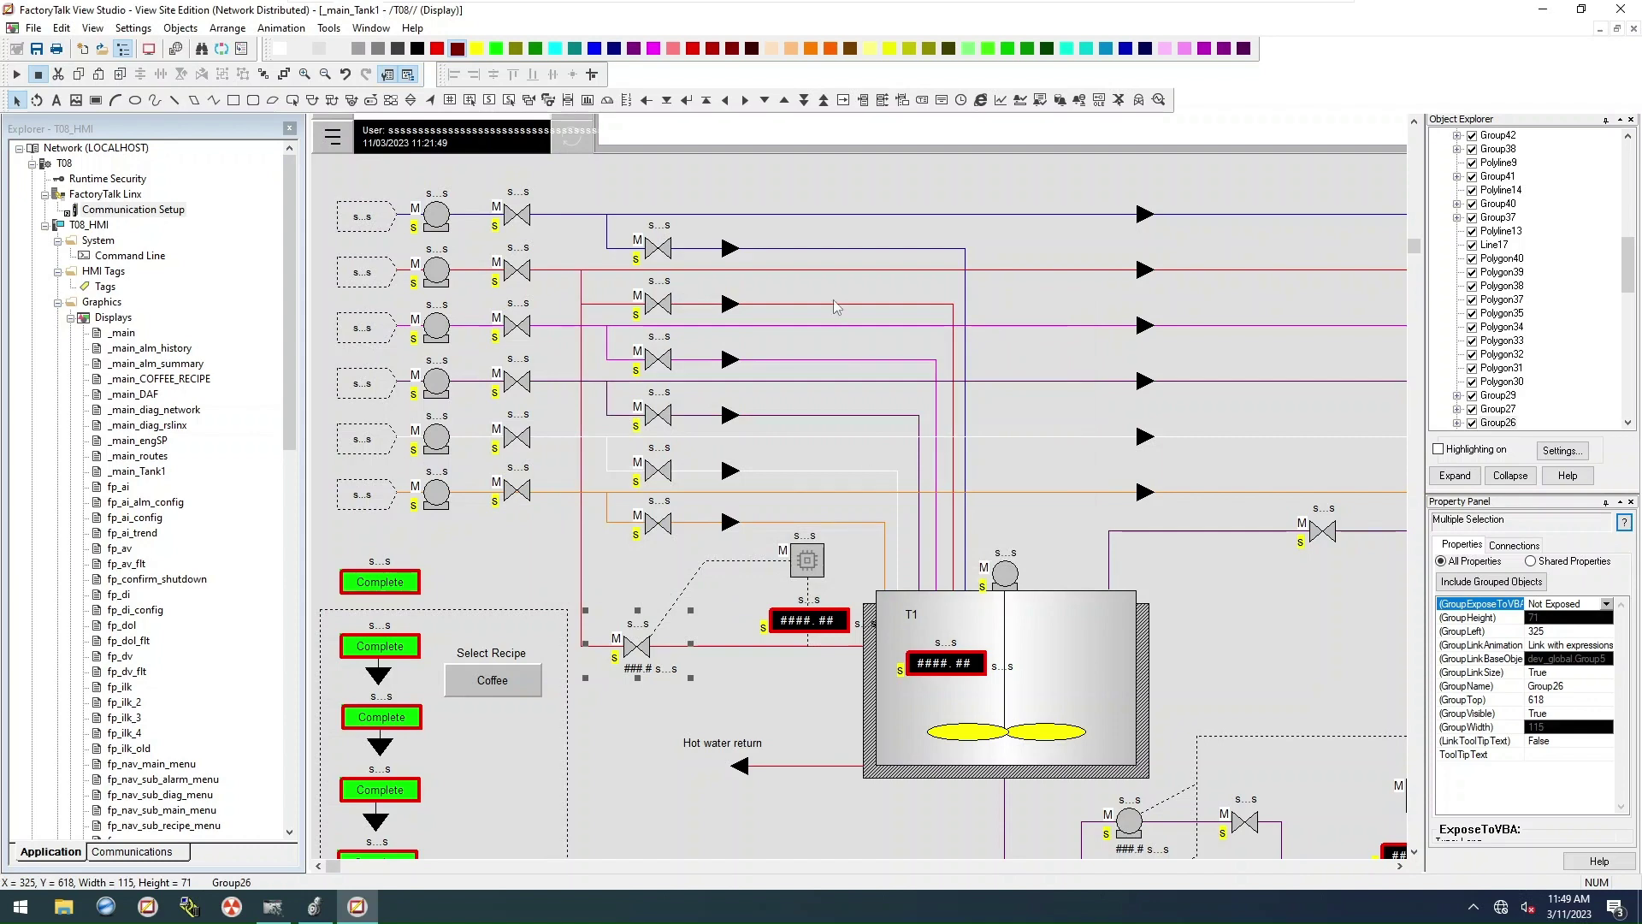
# Step: Set global object parameter #1 of the valve on the first branch line into tank T1 to the tag [PLC_1]V08
pyautogui.rightClick(653, 251)
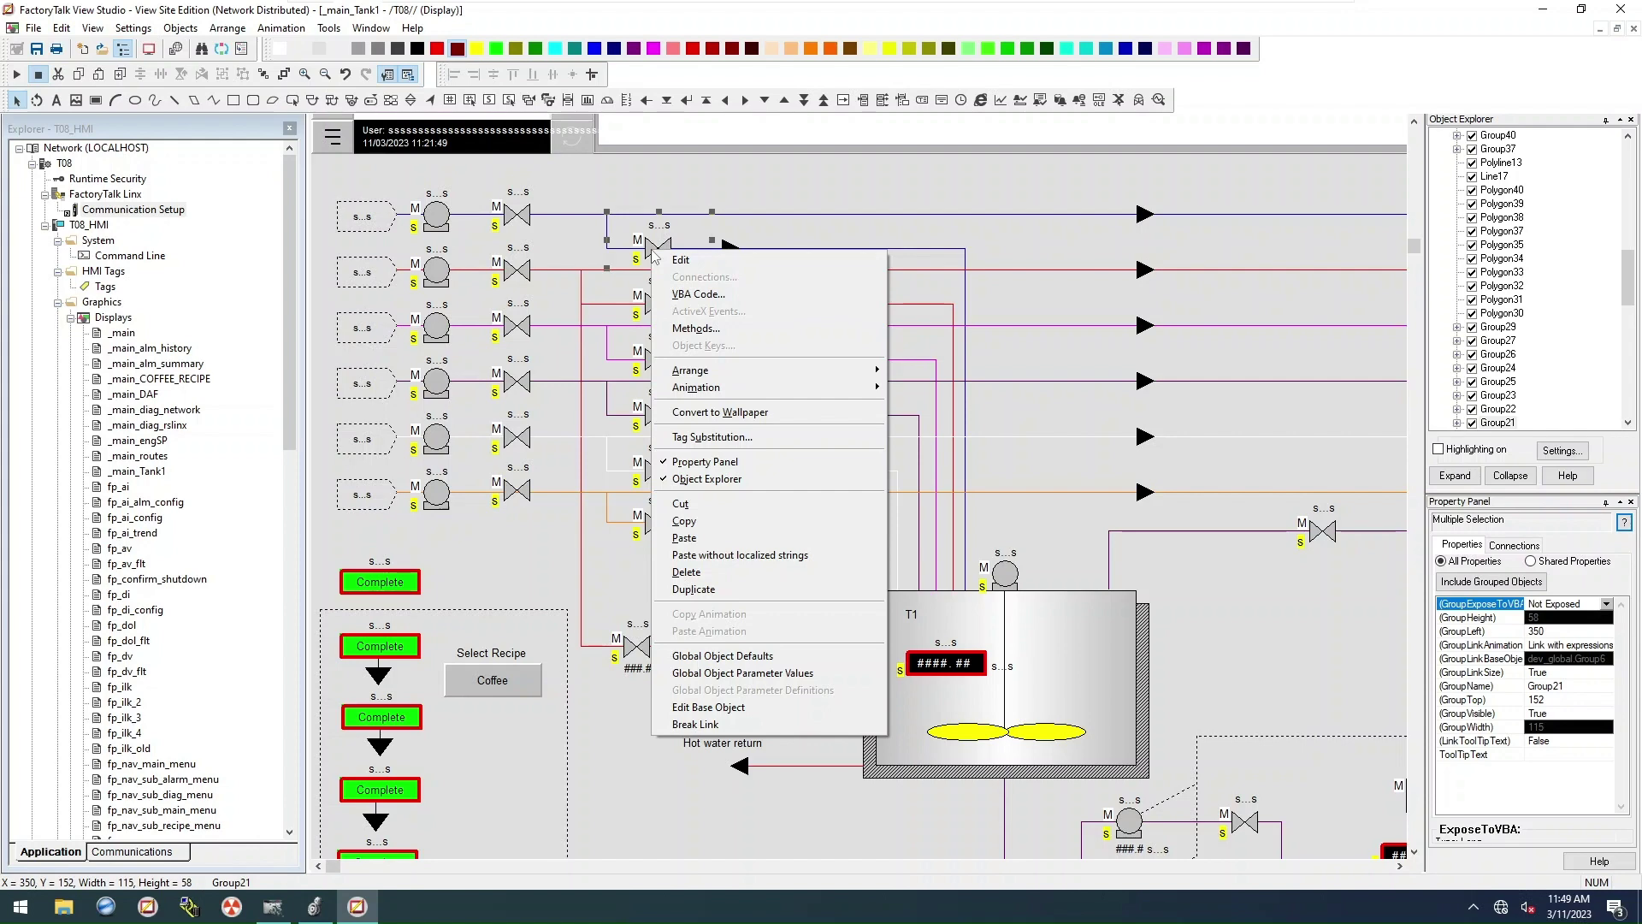
pyautogui.click(743, 673)
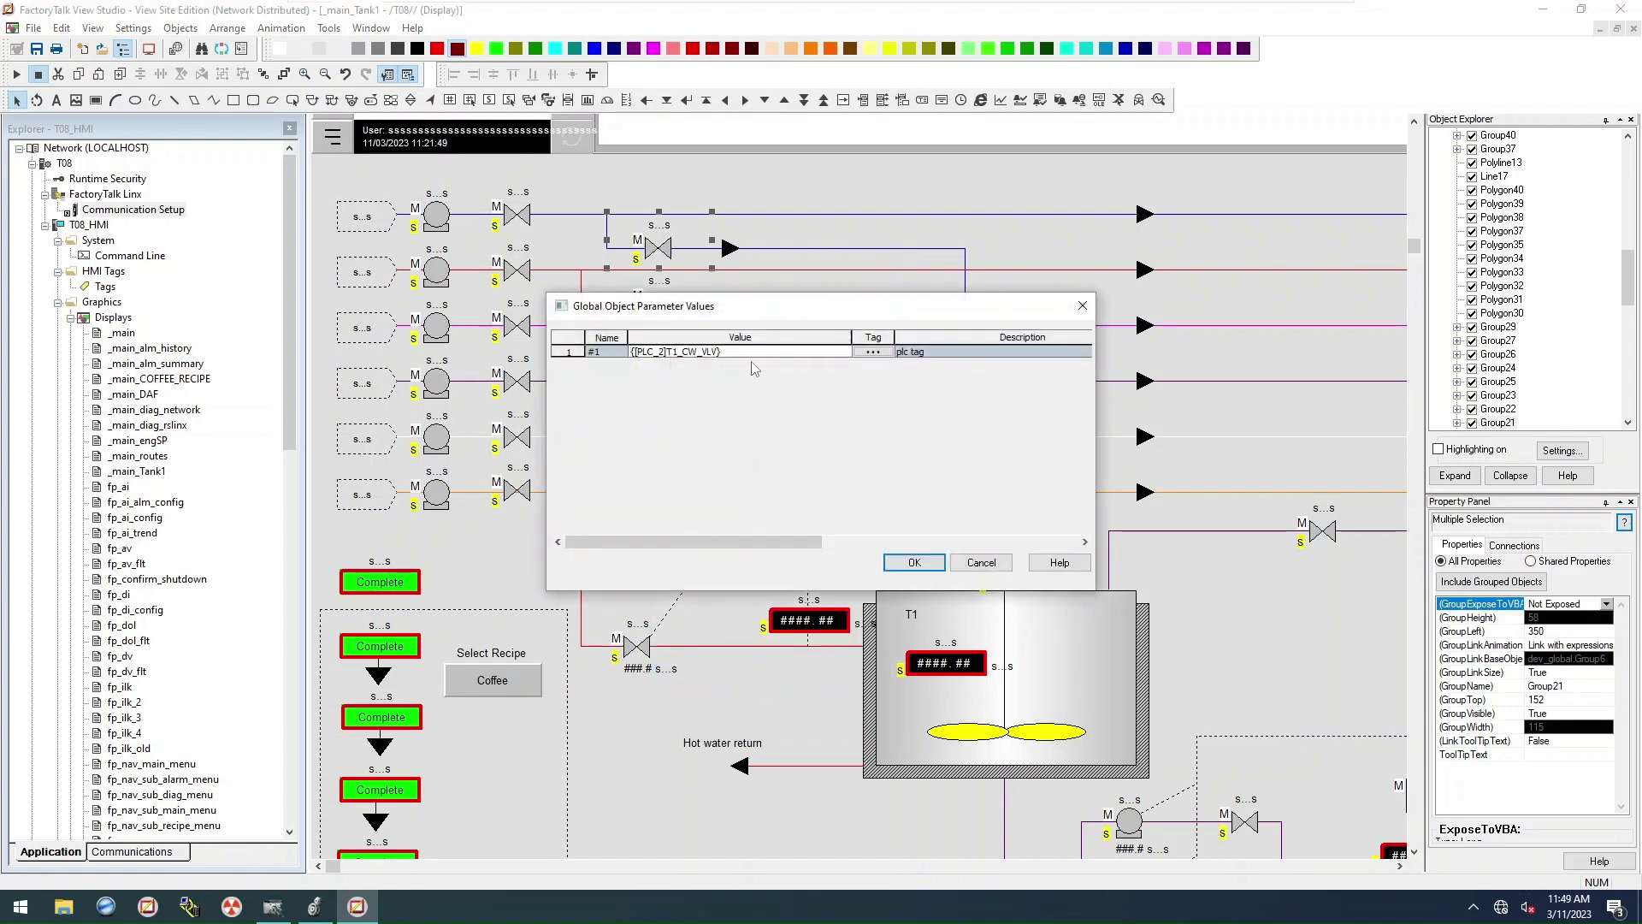
pyautogui.click(872, 351)
pyautogui.click(410, 318)
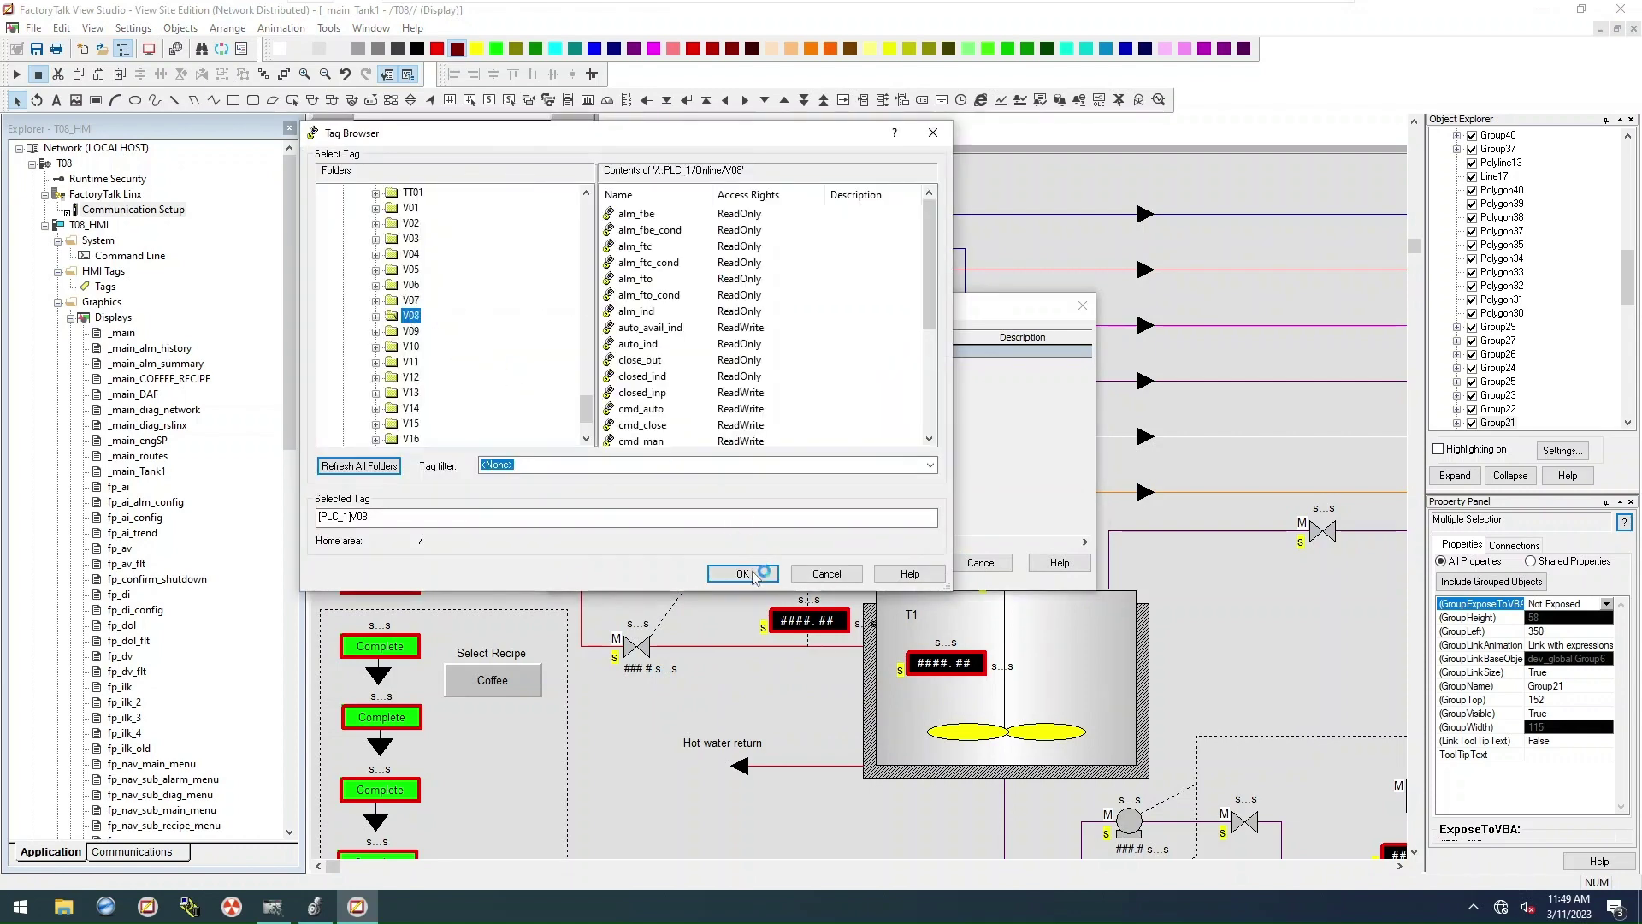
pyautogui.click(750, 573)
pyautogui.click(911, 562)
# Step: Set global object parameter #1 of the valve on the second branch line into tank T1 to the tag [PLC_1]V09
pyautogui.rightClick(665, 315)
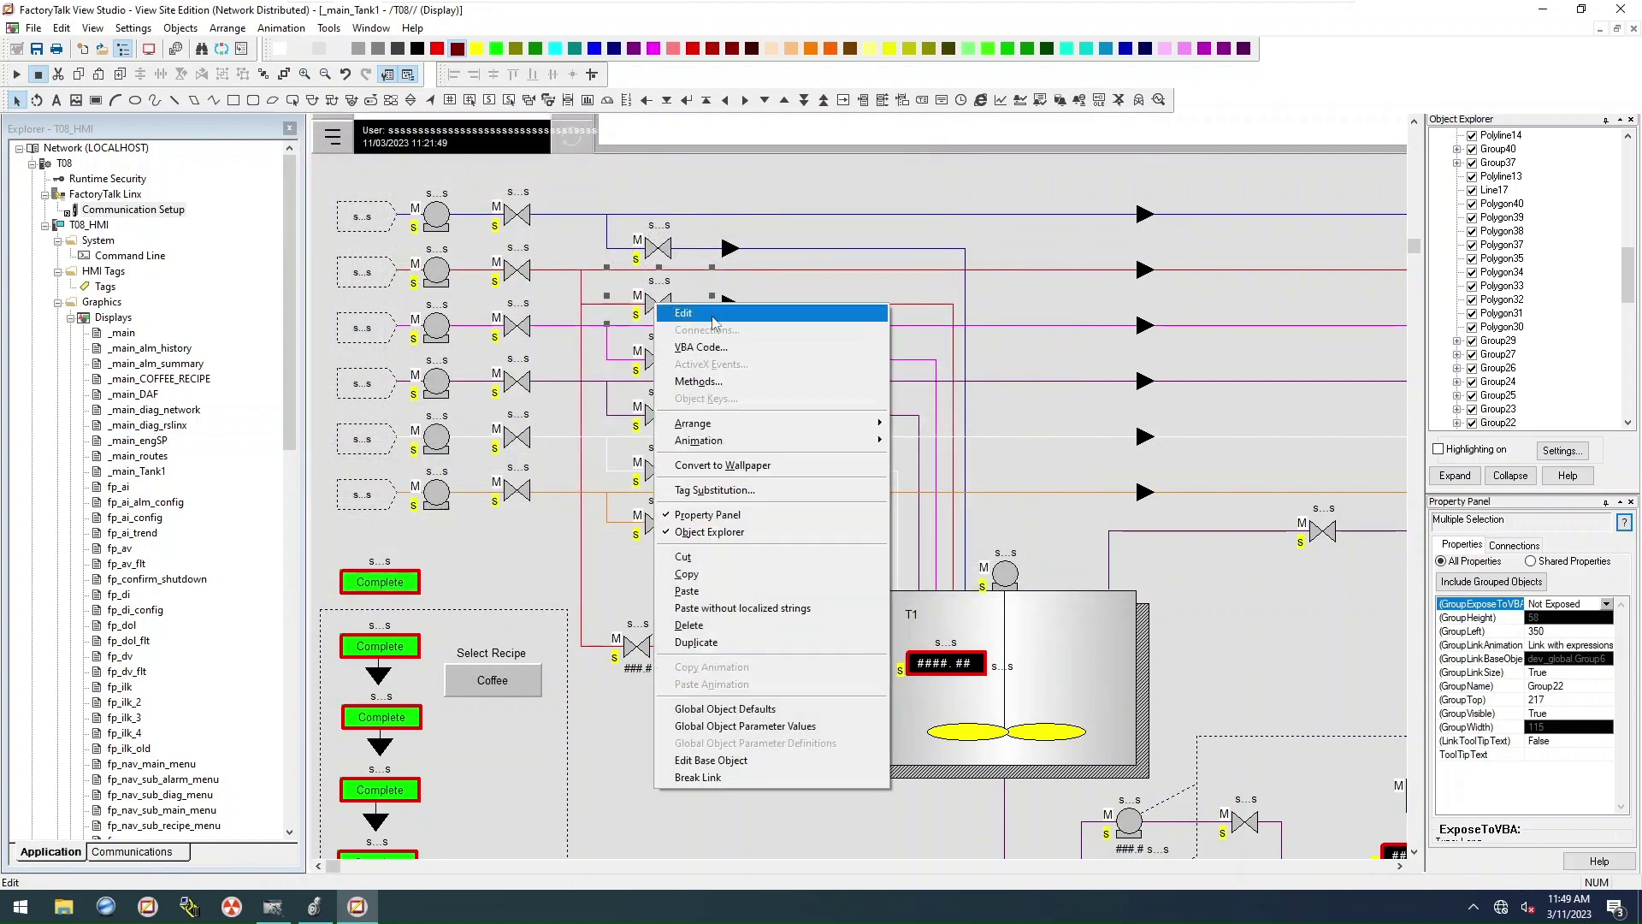
pyautogui.click(776, 725)
pyautogui.click(872, 353)
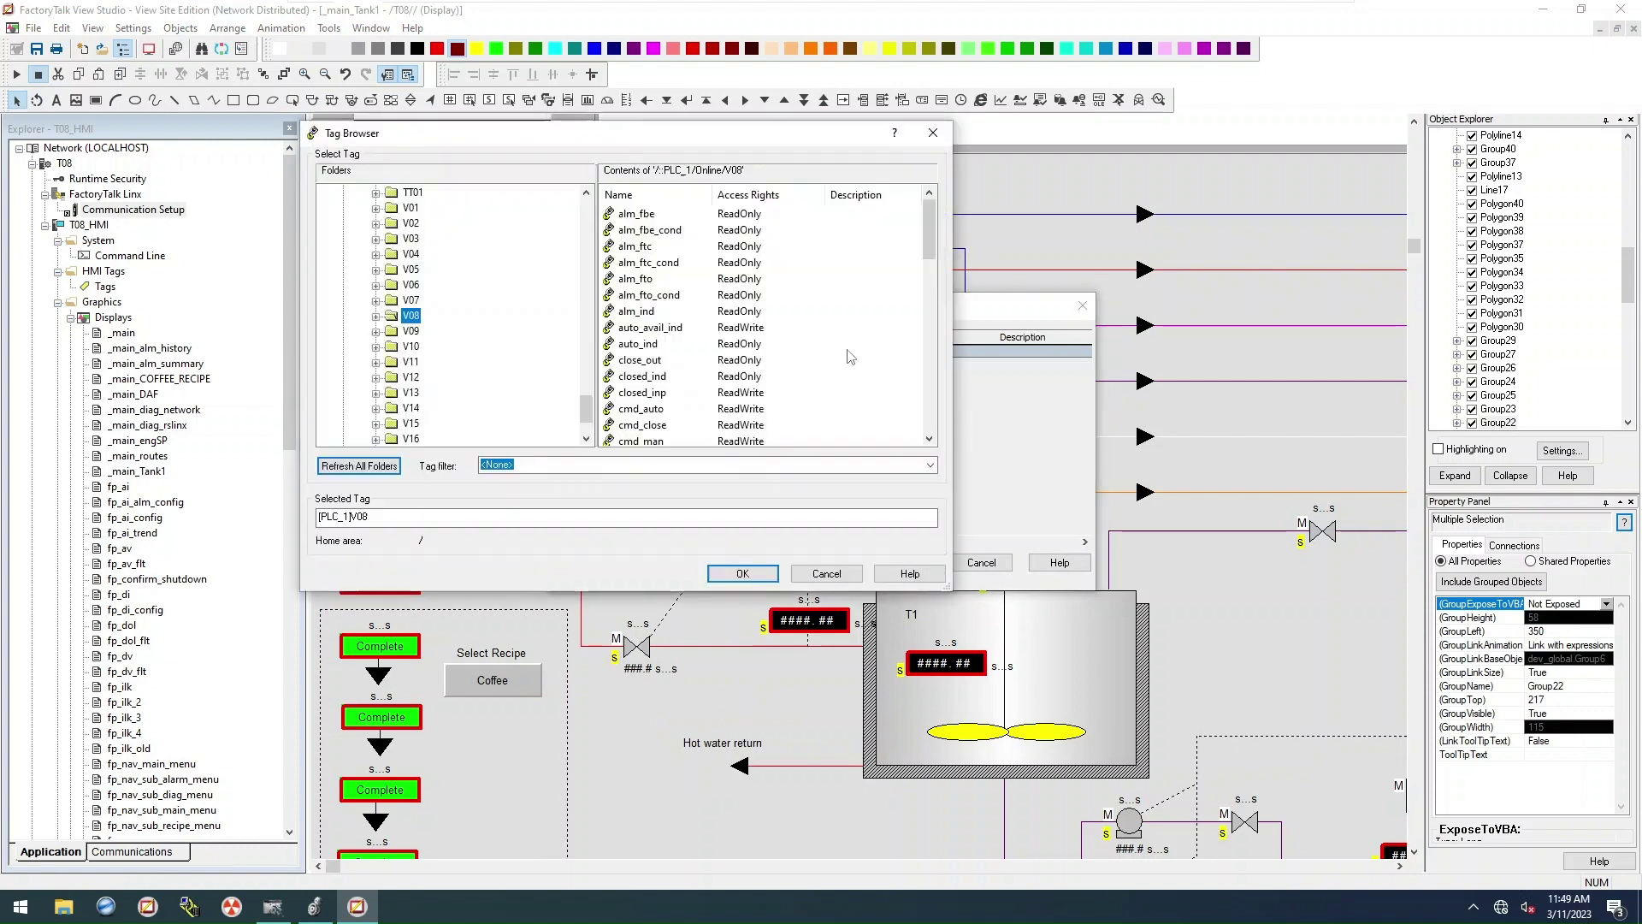
pyautogui.click(410, 331)
pyautogui.click(742, 573)
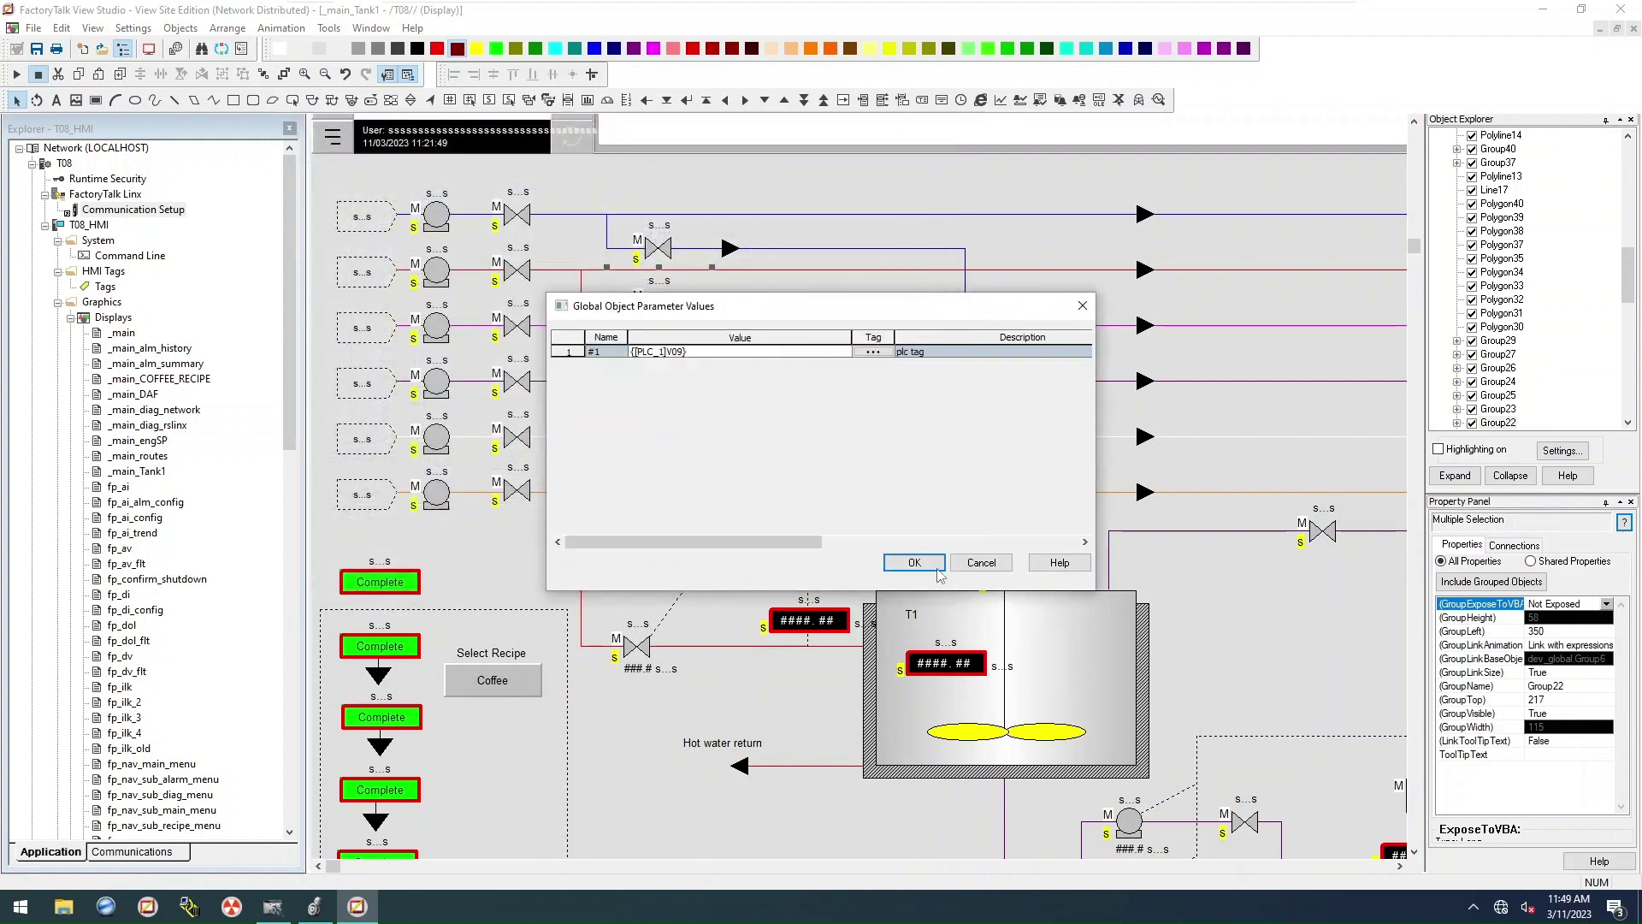
pyautogui.click(906, 562)
# Step: Set global object parameter #1 of the valve on the third branch line into tank T1 to the tag [PLC_1]V10
pyautogui.rightClick(656, 359)
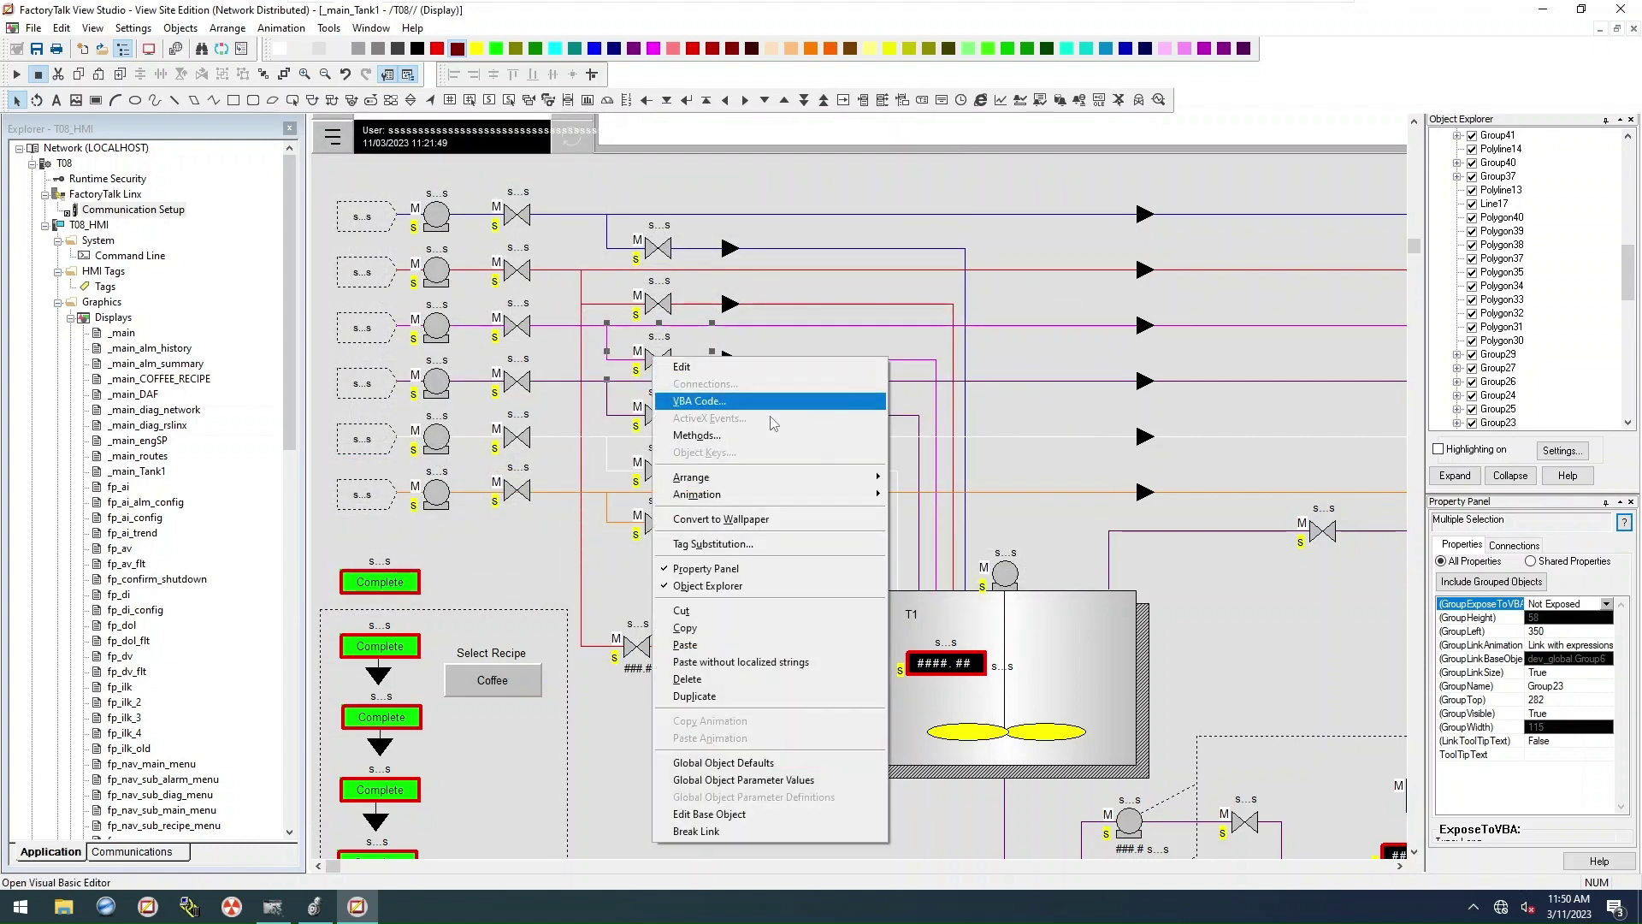
pyautogui.click(777, 779)
pyautogui.click(872, 352)
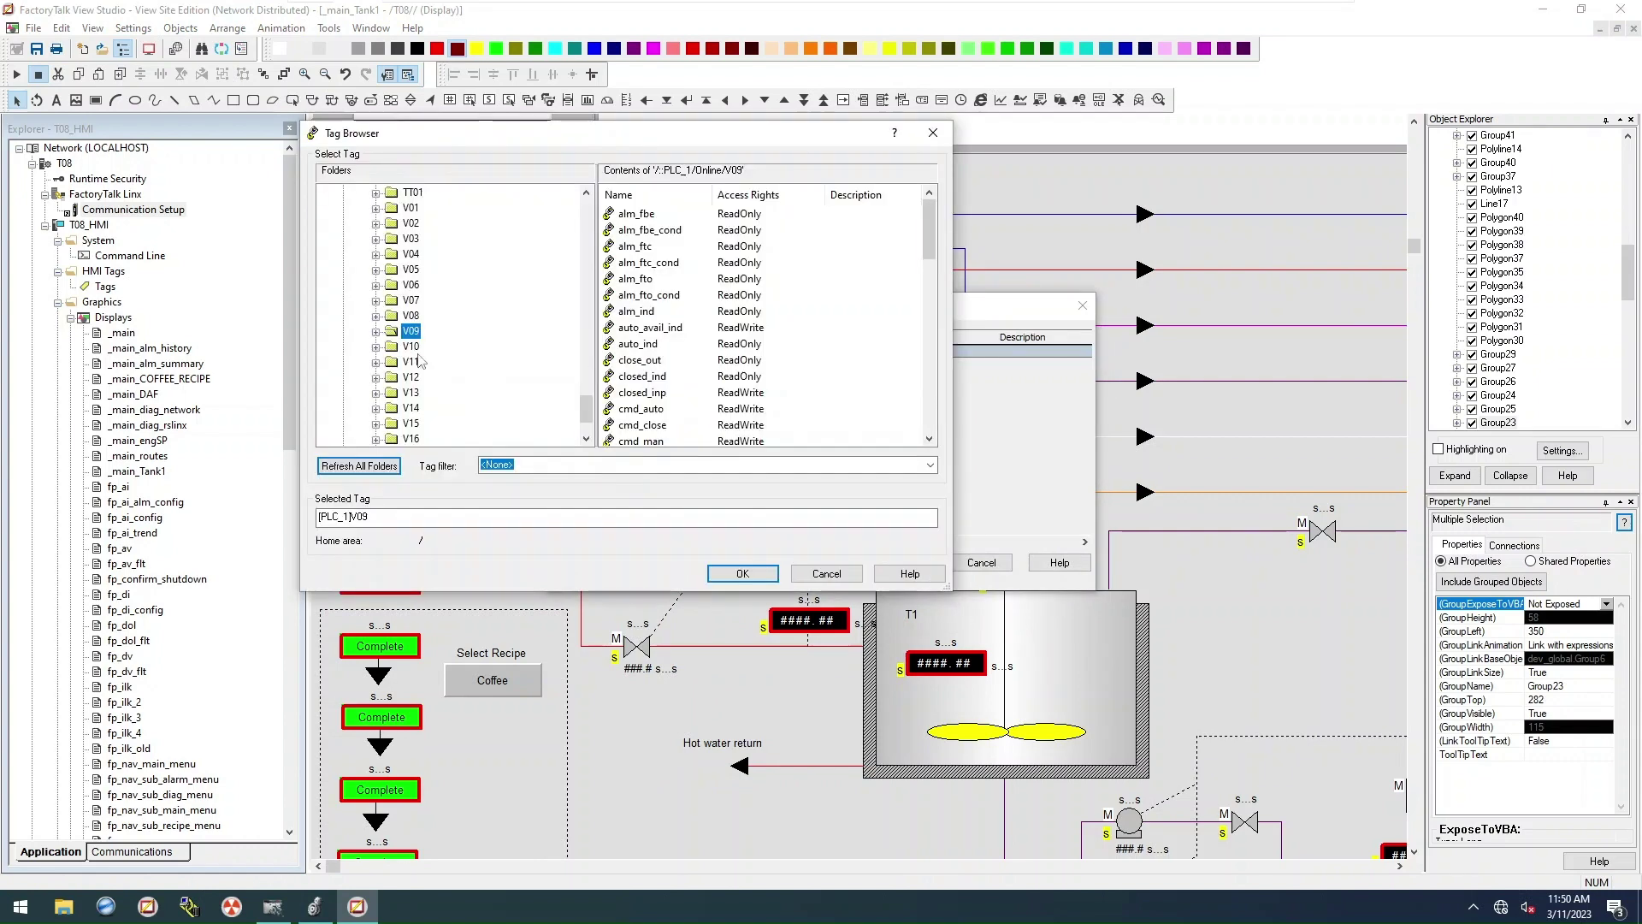
pyautogui.click(412, 346)
pyautogui.click(741, 573)
pyautogui.click(915, 562)
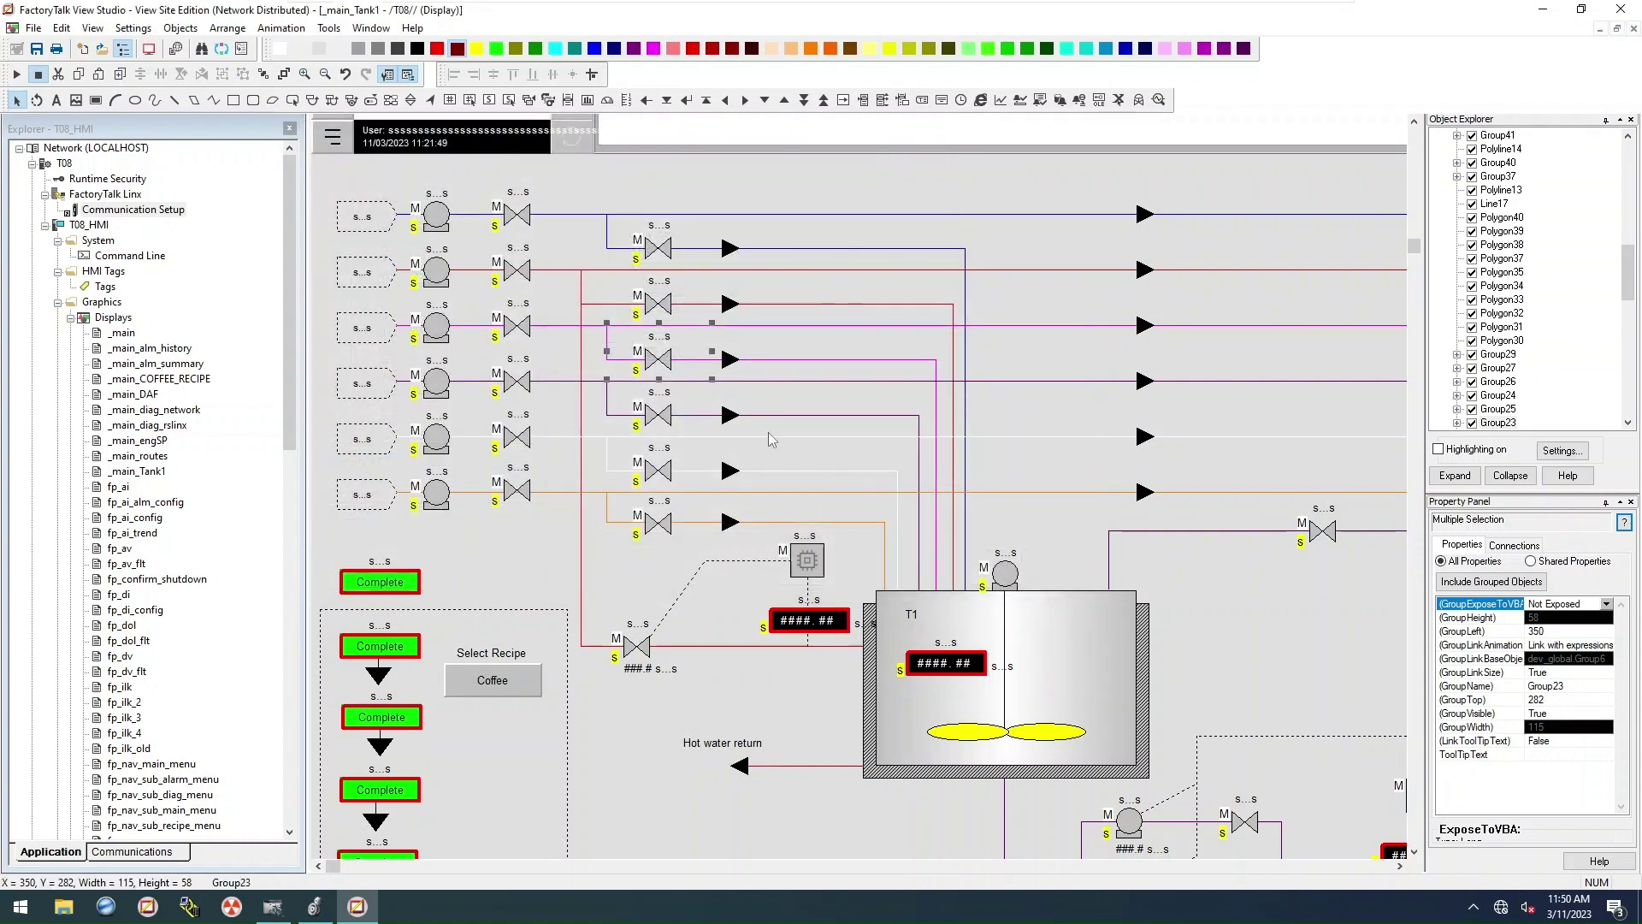
# Step: Set global object parameter #1 of the valve on the fourth branch line into tank T1 to the tag [PLC_1]V11
pyautogui.rightClick(646, 405)
pyautogui.click(760, 827)
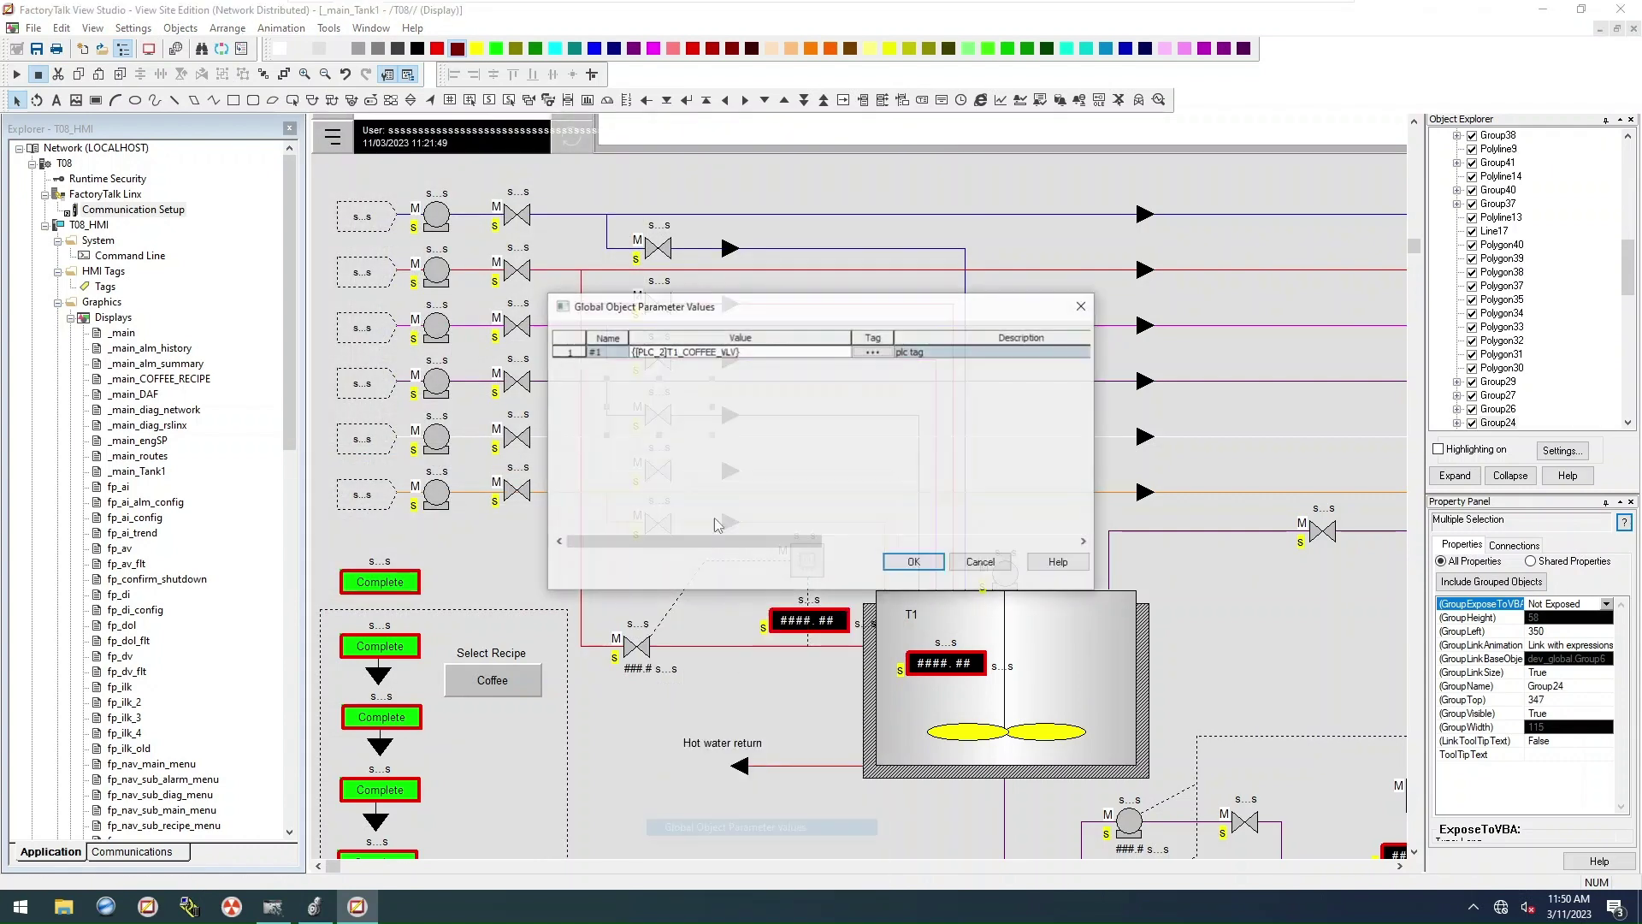
pyautogui.click(886, 352)
pyautogui.click(411, 361)
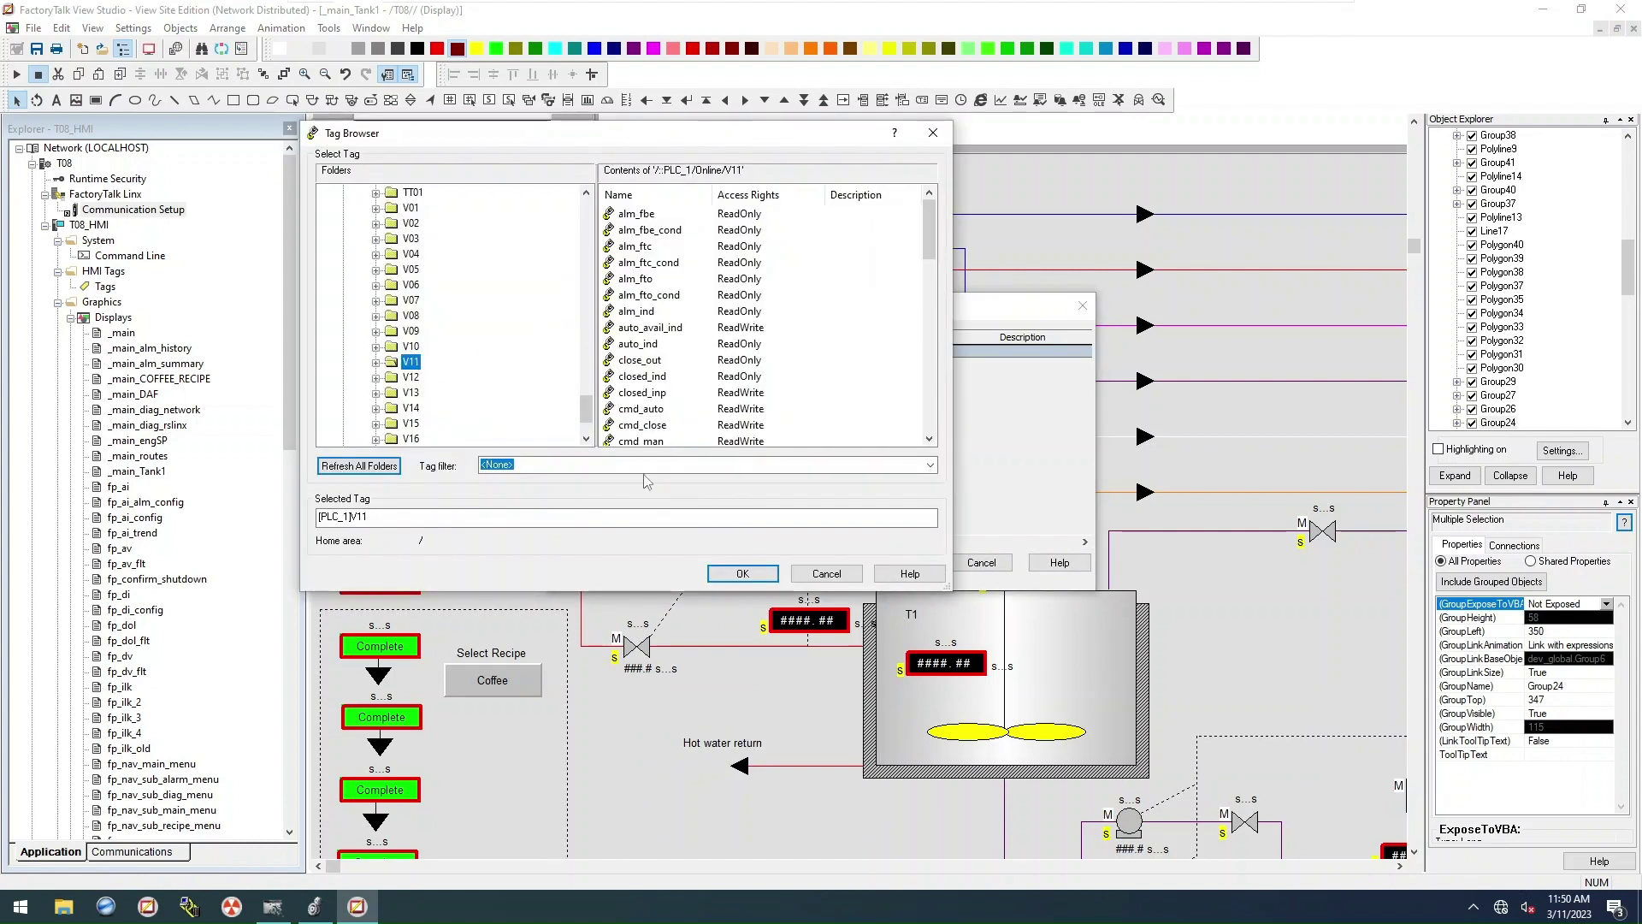
pyautogui.click(742, 573)
pyautogui.click(912, 561)
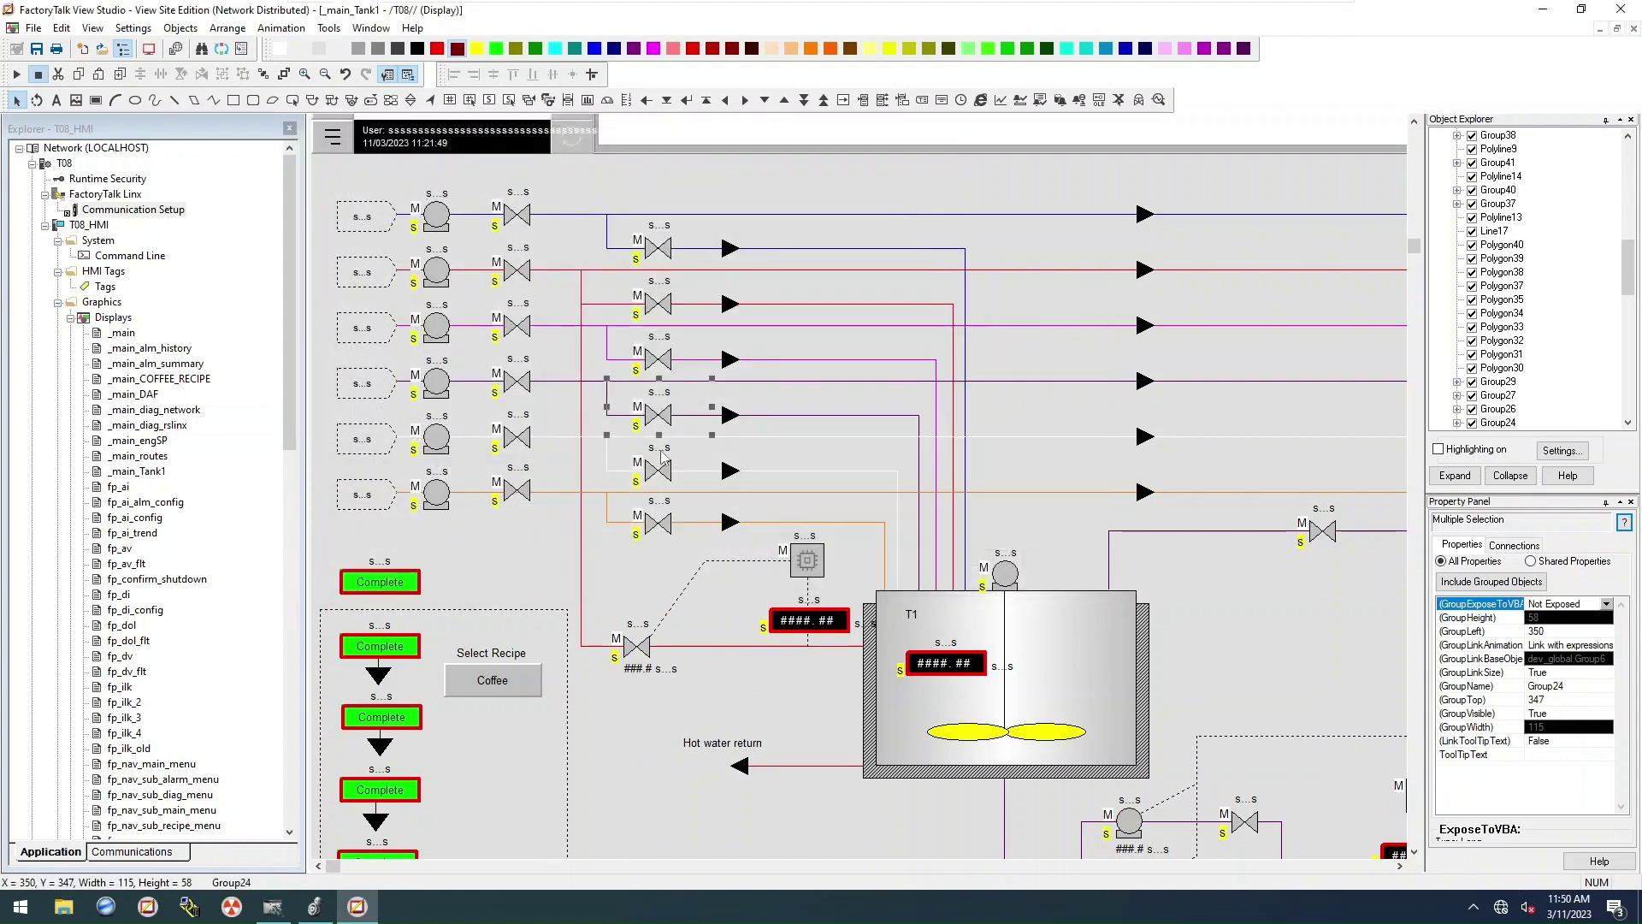
pyautogui.rightClick(659, 476)
pyautogui.click(773, 826)
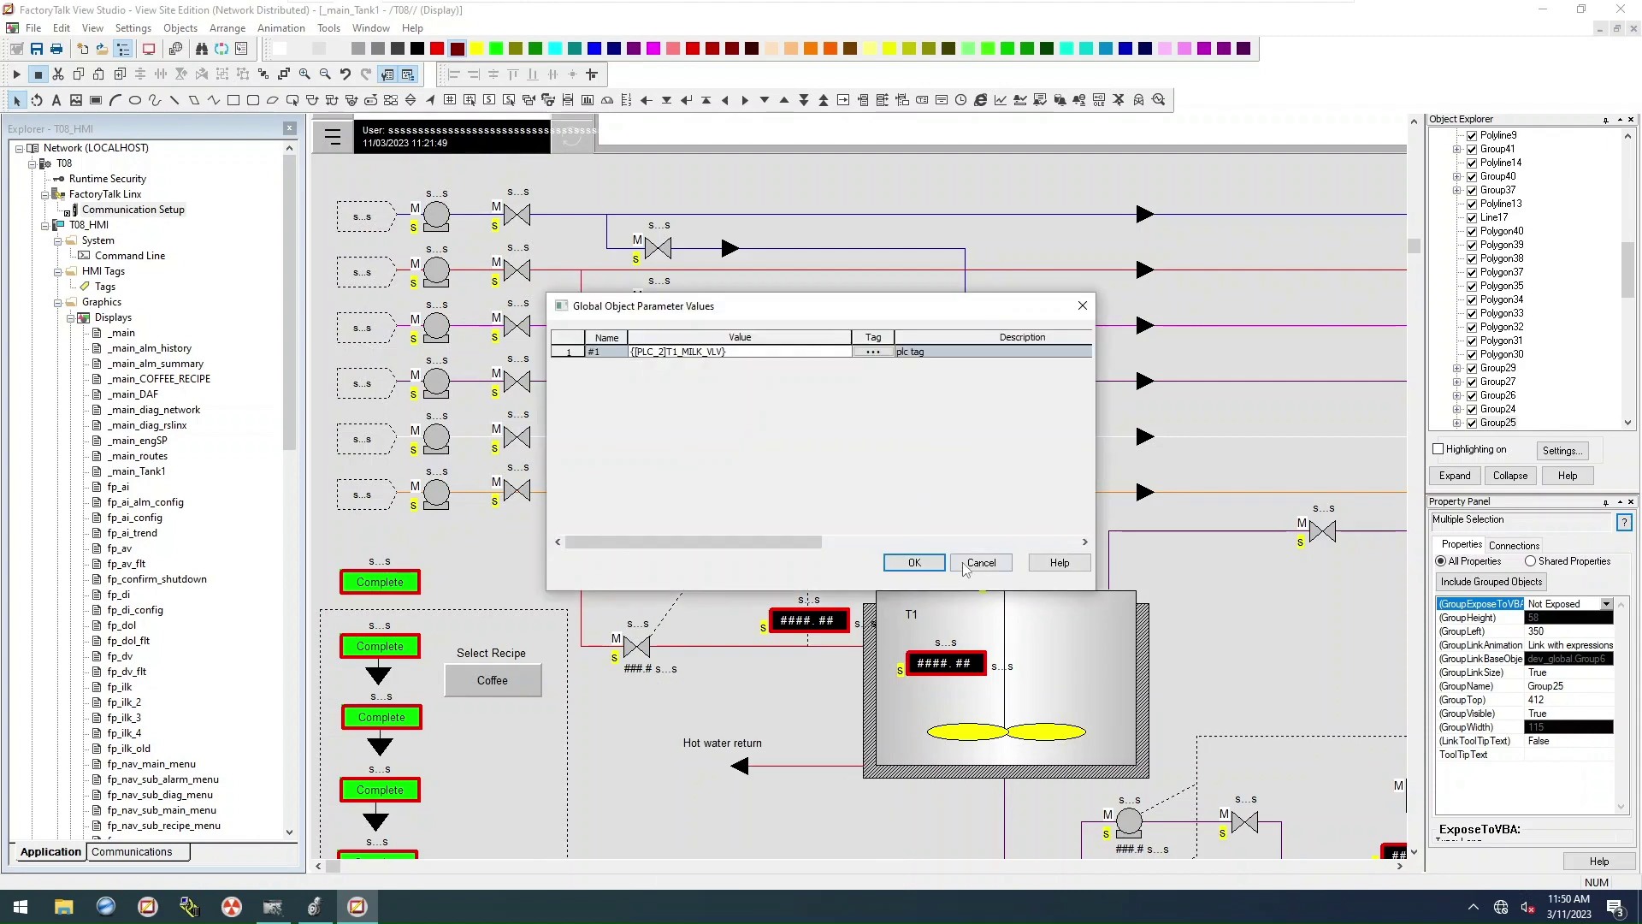
pyautogui.click(911, 561)
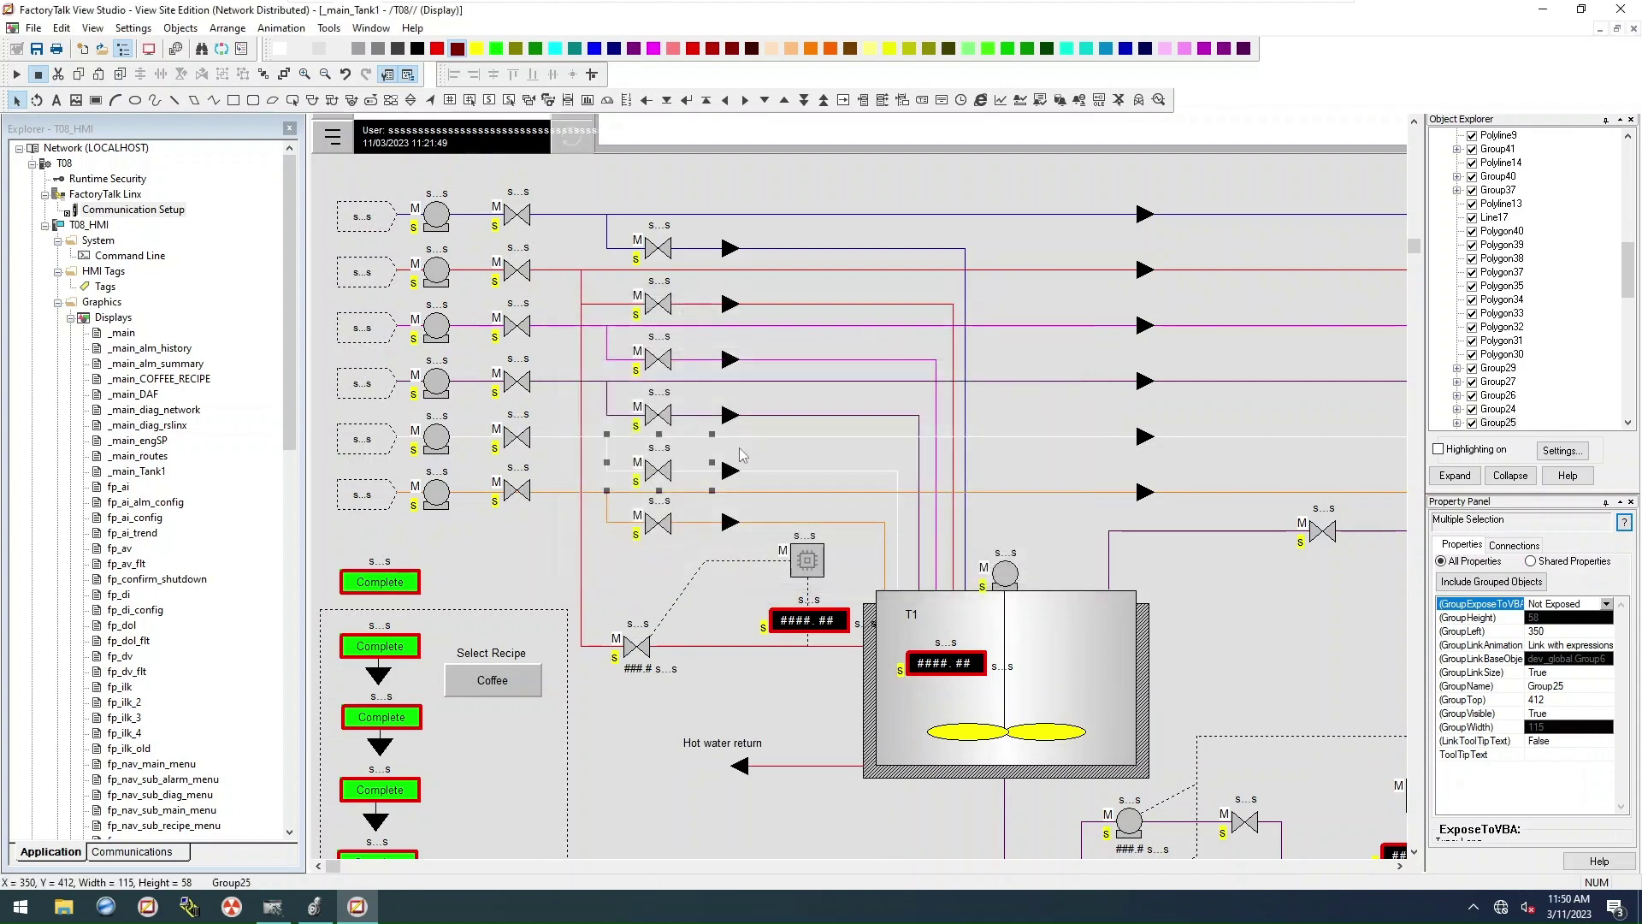
# Step: Set global object parameter #1 of the valve on the fifth branch line into tank T1 to the tag [PLC_1]V12
pyautogui.rightClick(666, 460)
pyautogui.click(773, 827)
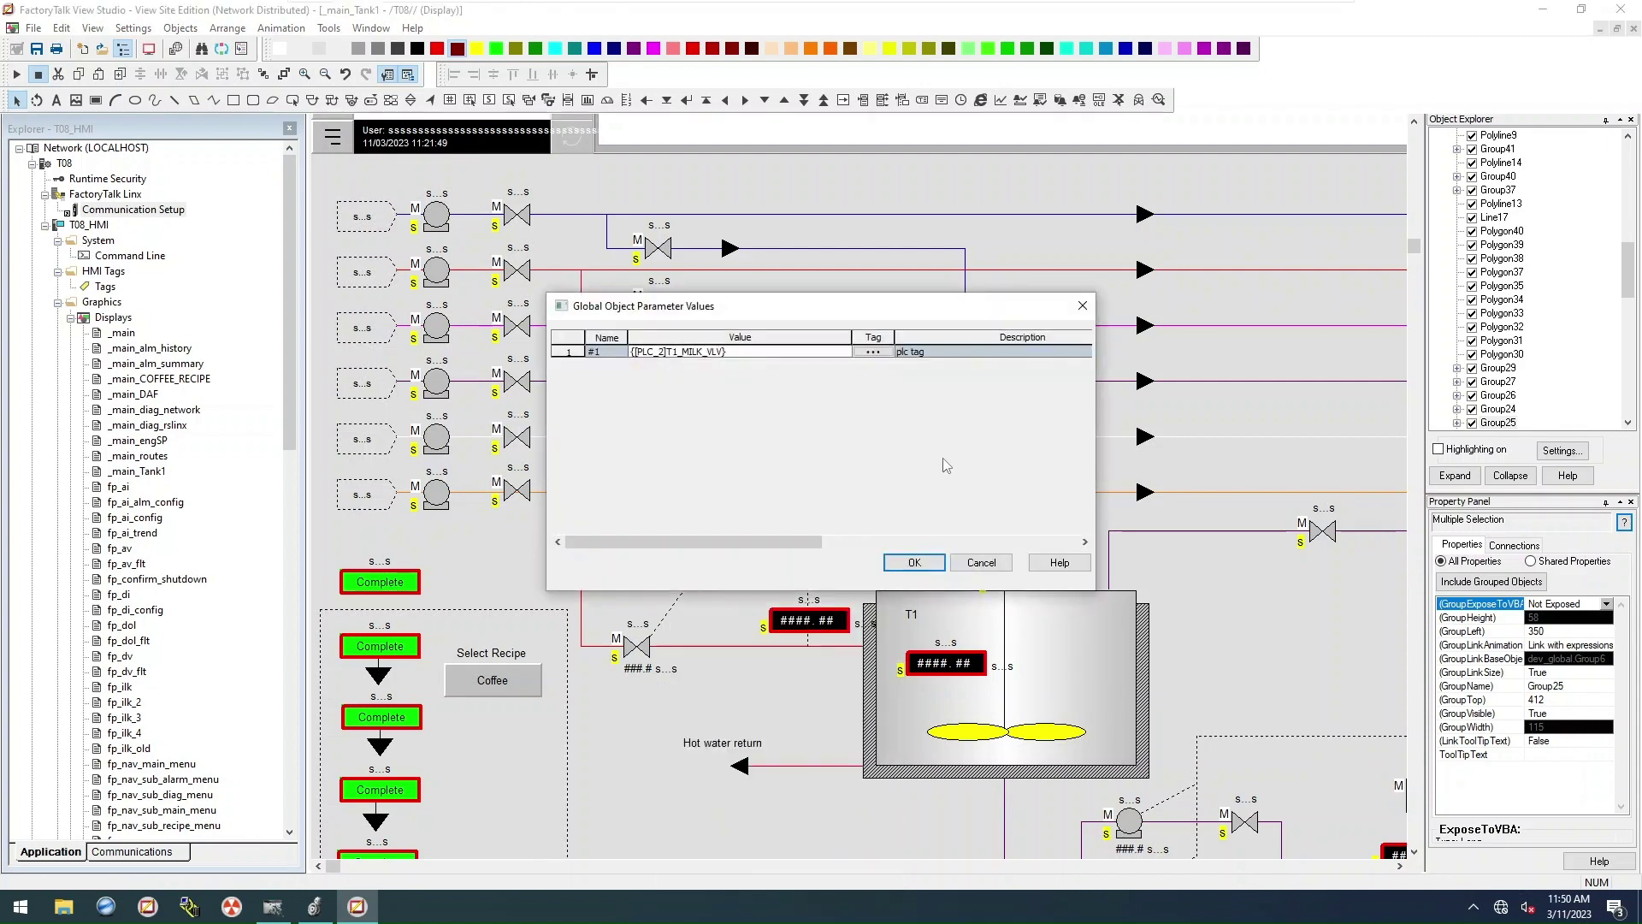
pyautogui.click(873, 351)
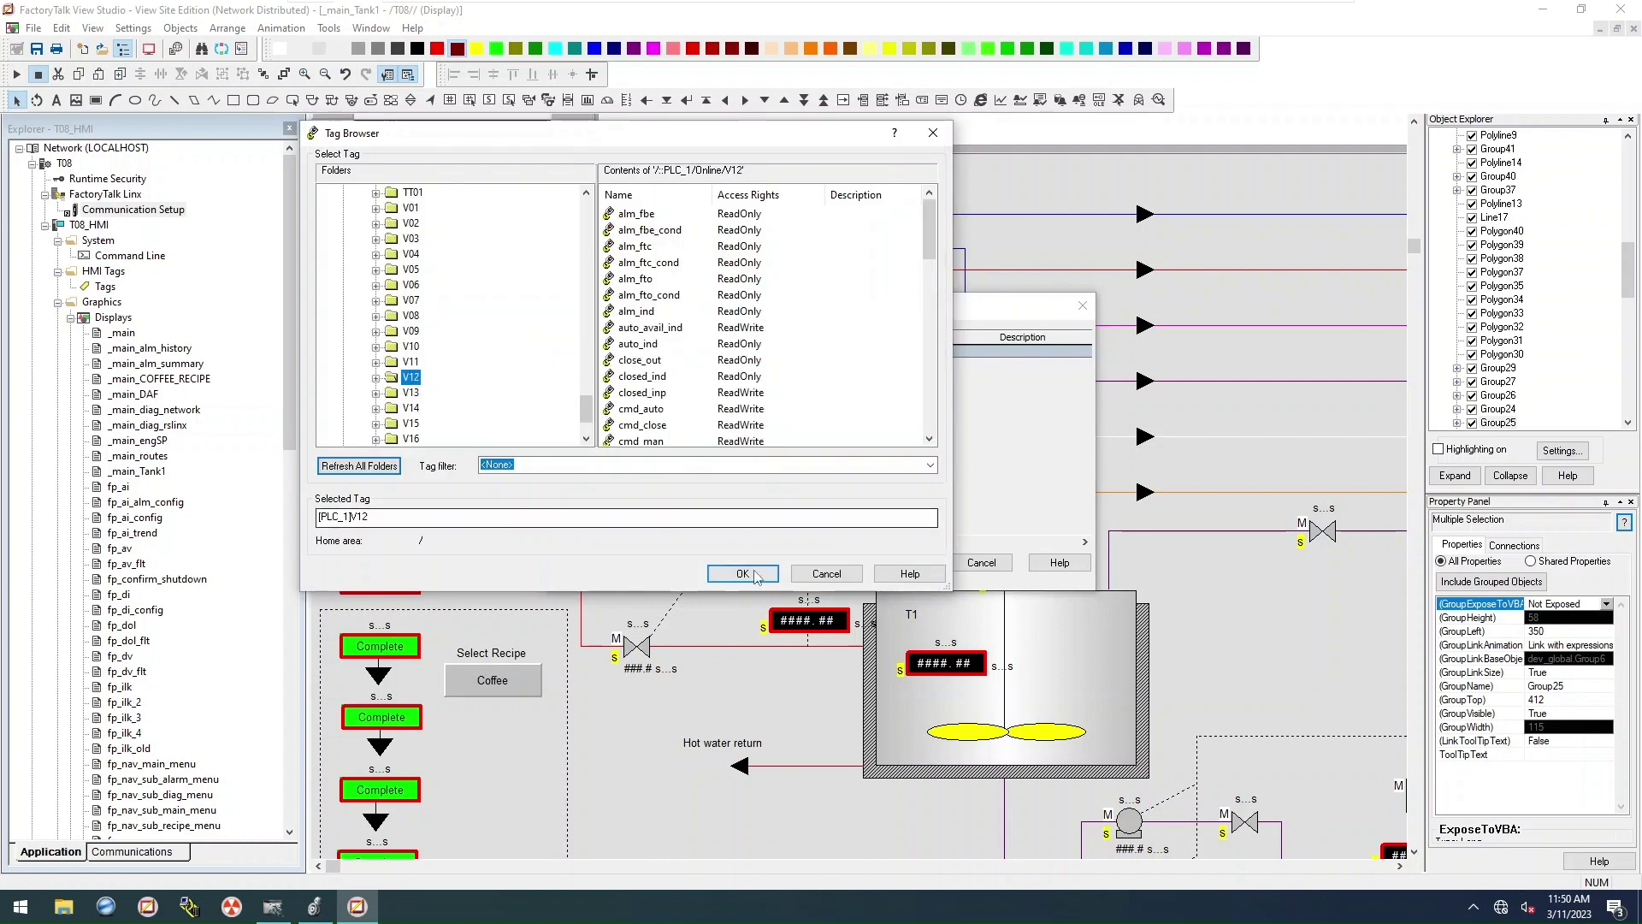
pyautogui.click(871, 581)
pyautogui.click(911, 562)
# Step: Set global object parameter #1 of the valve on the sixth branch line into tank T1 to the tag [PLC_1]V13
pyautogui.rightClick(649, 520)
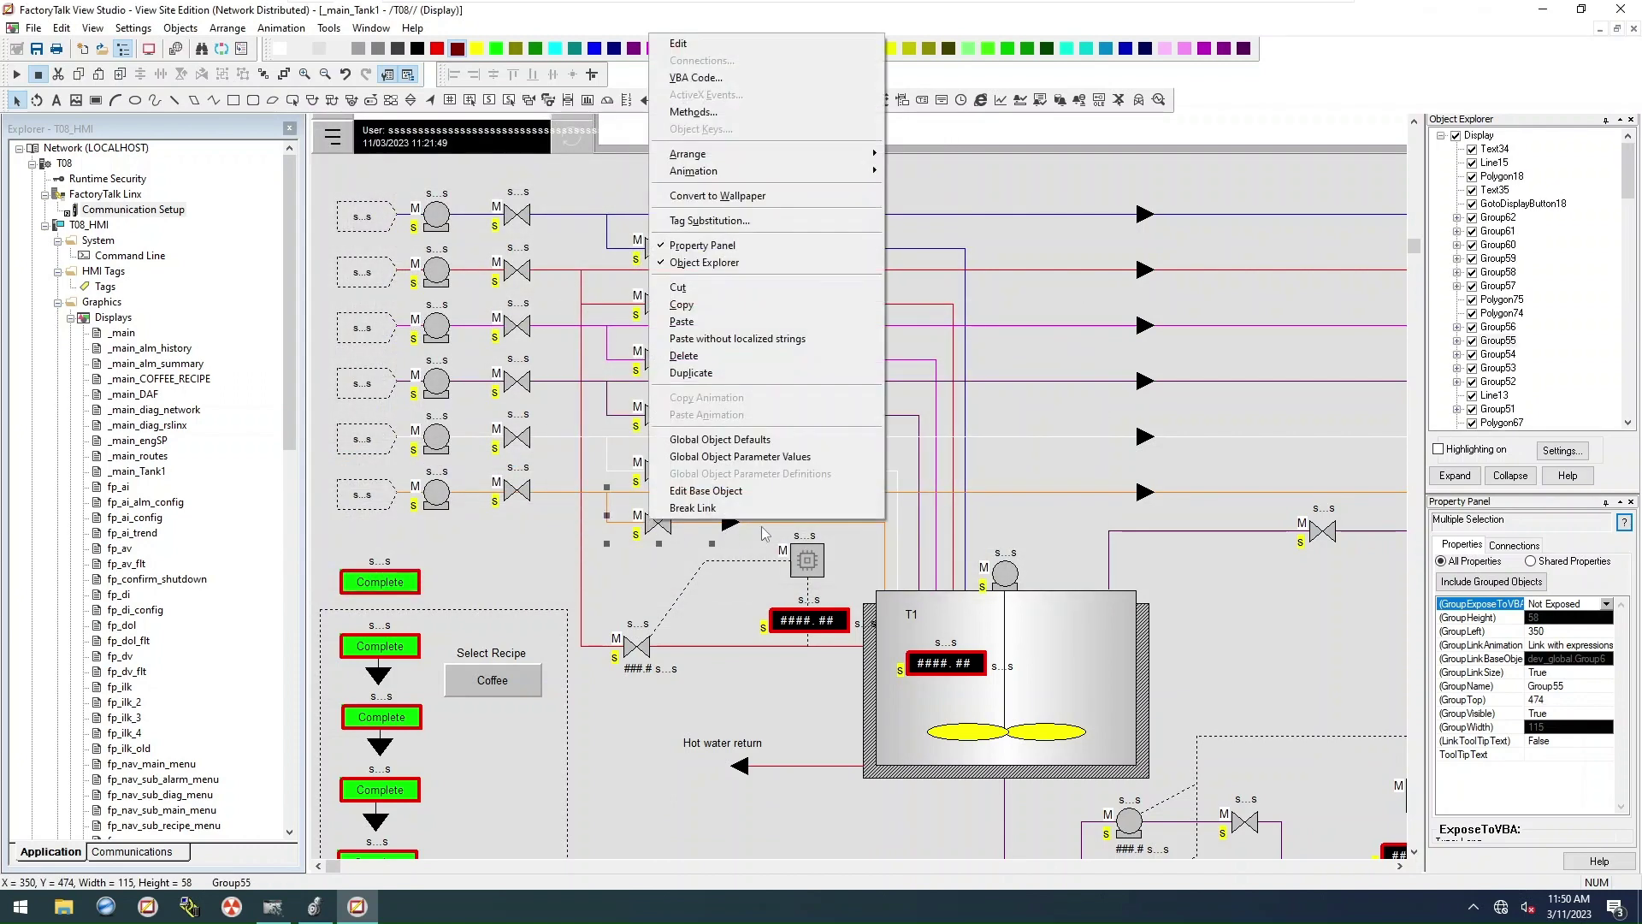
pyautogui.click(767, 459)
pyautogui.click(872, 355)
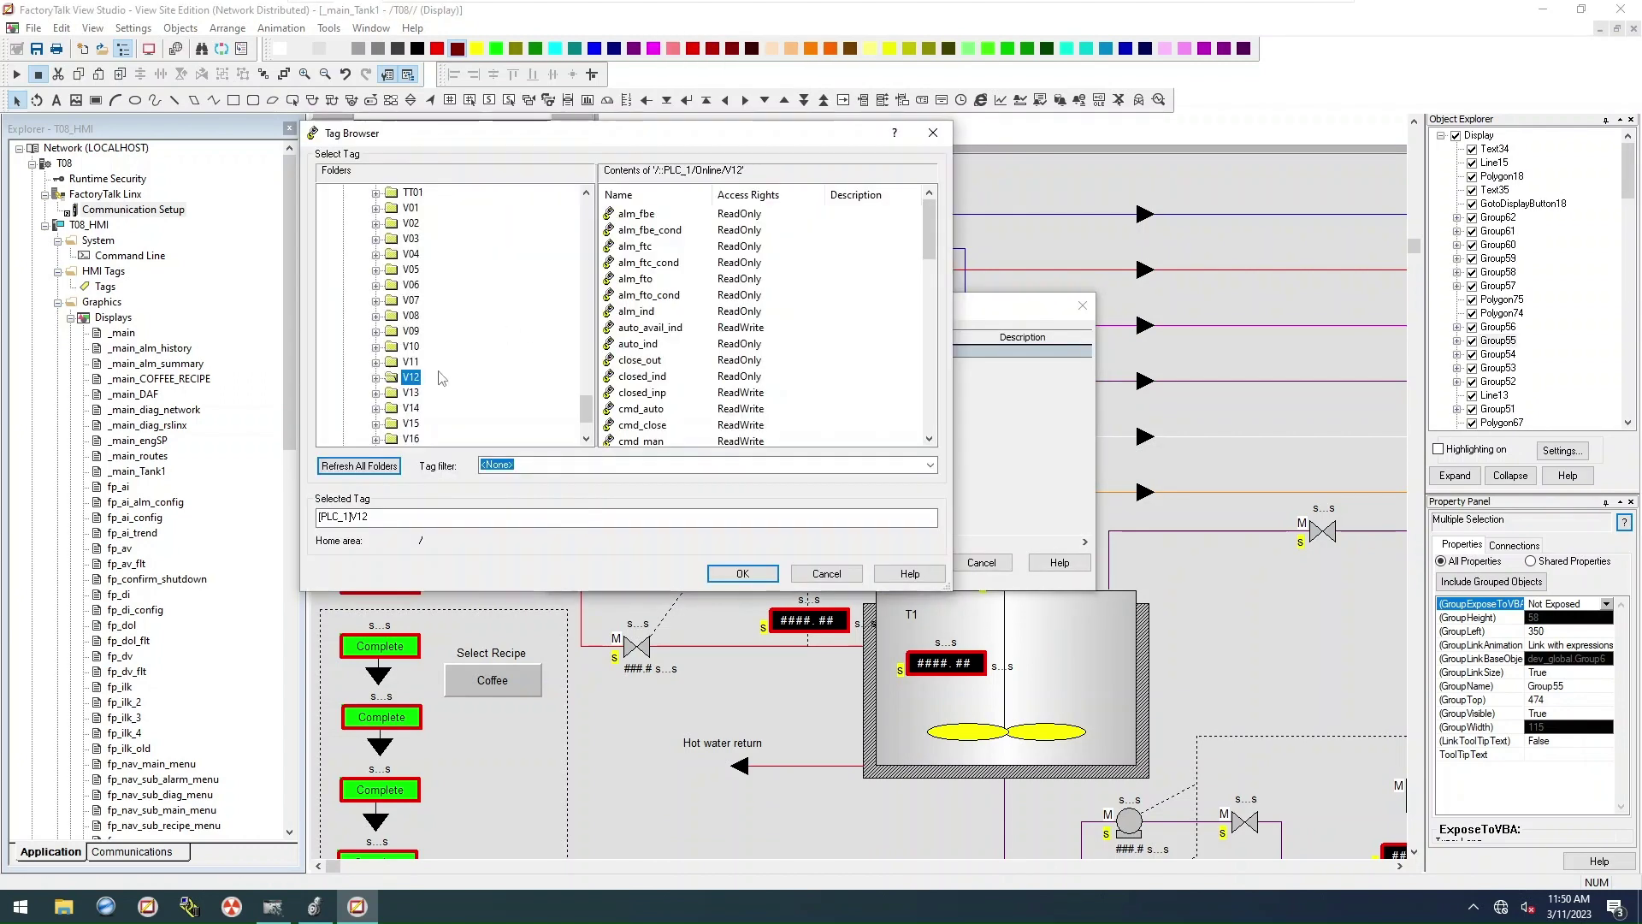
pyautogui.click(415, 393)
pyautogui.click(741, 573)
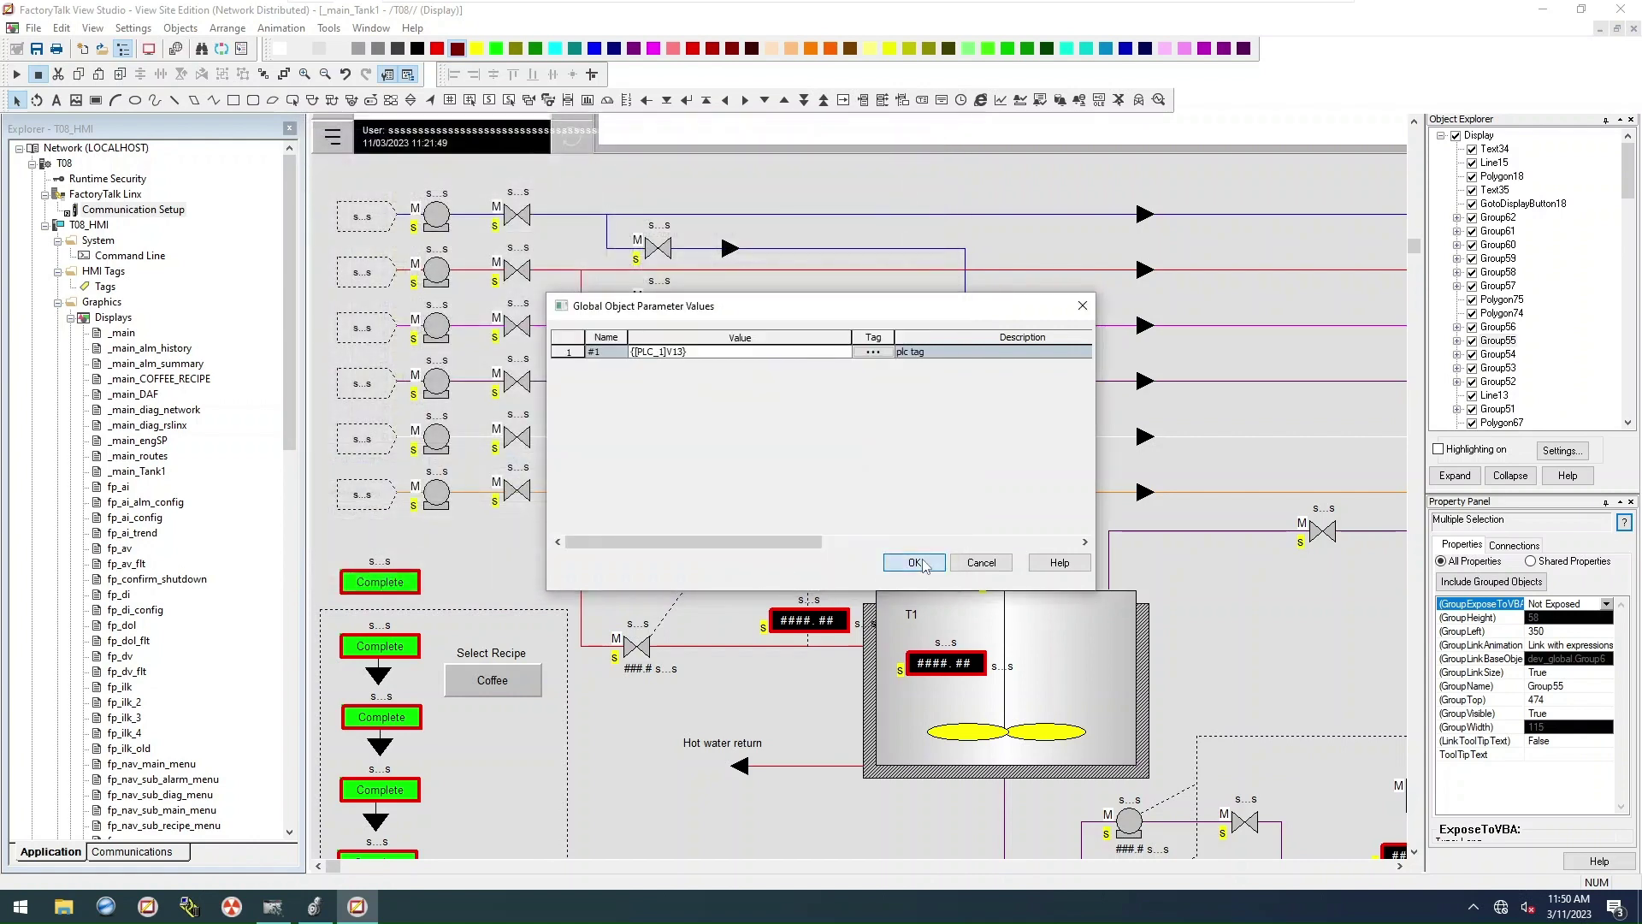
pyautogui.click(912, 562)
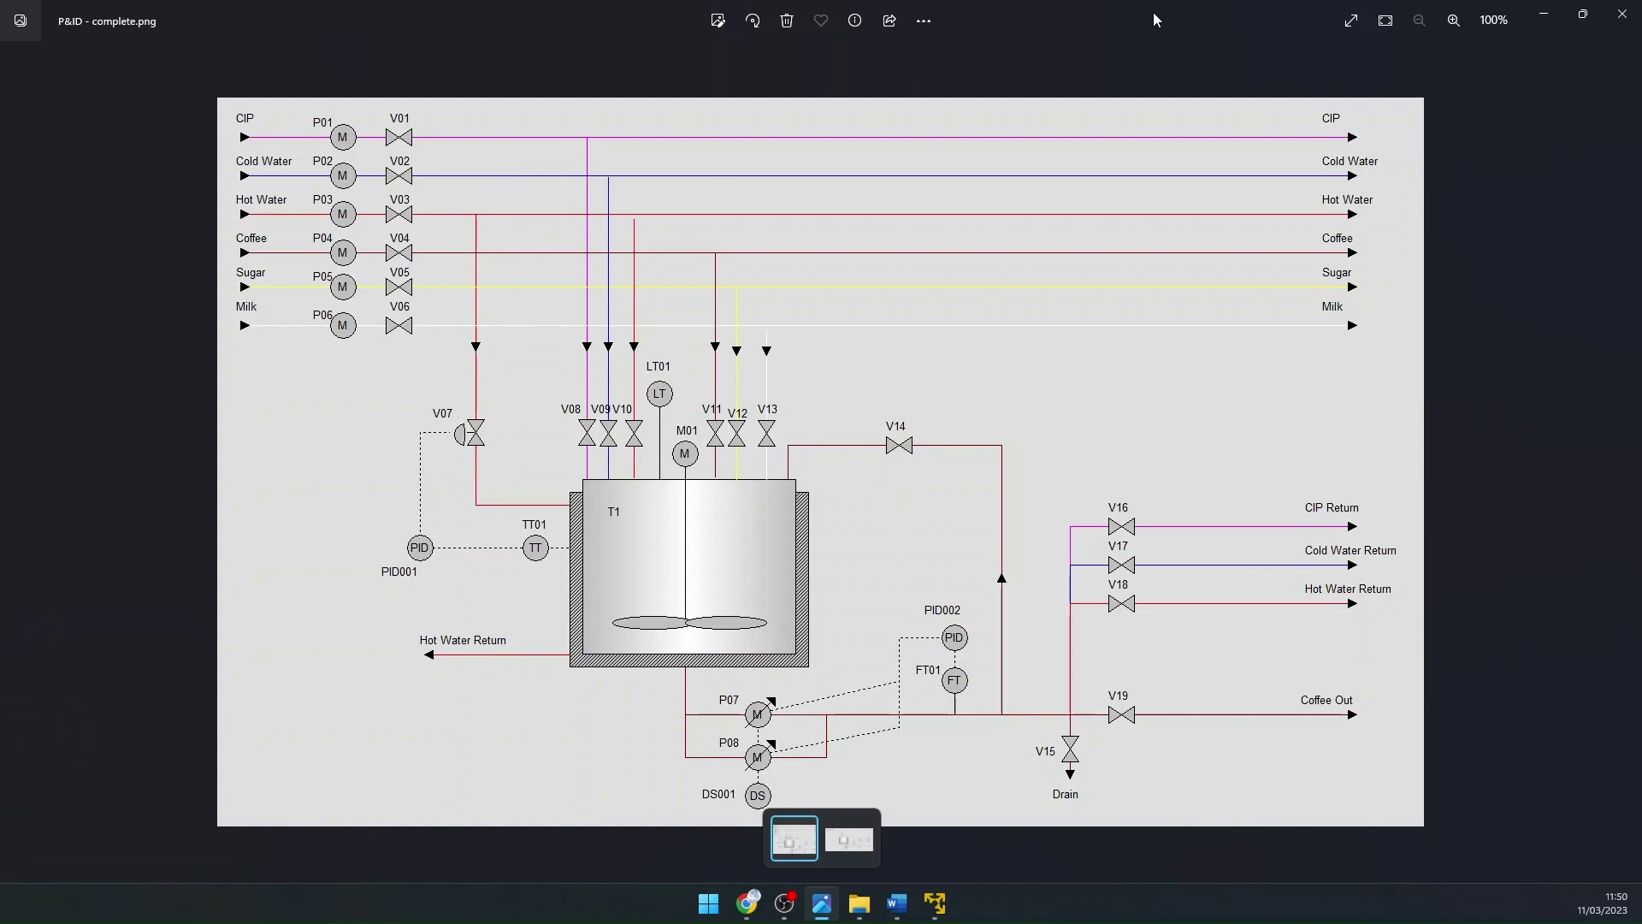
# Step: Recolor the first main line and its branch into tank T1 magenta, matching the CIP line in the P&ID
pyautogui.moveTo(1156, 20); pyautogui.dragTo(0, 102)
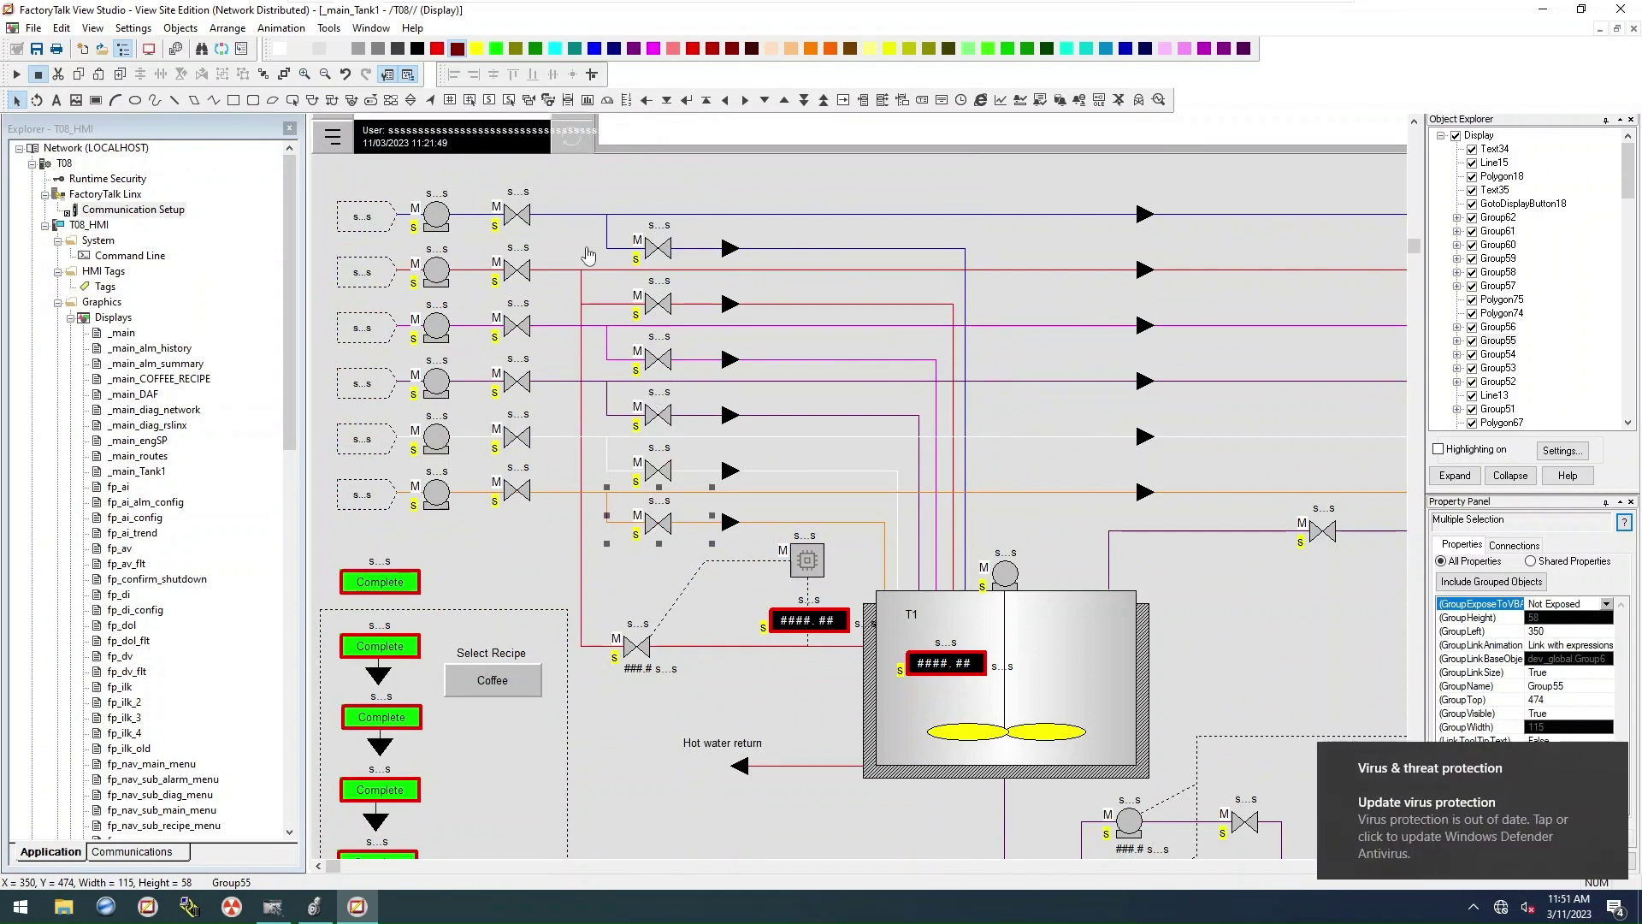
pyautogui.click(582, 215)
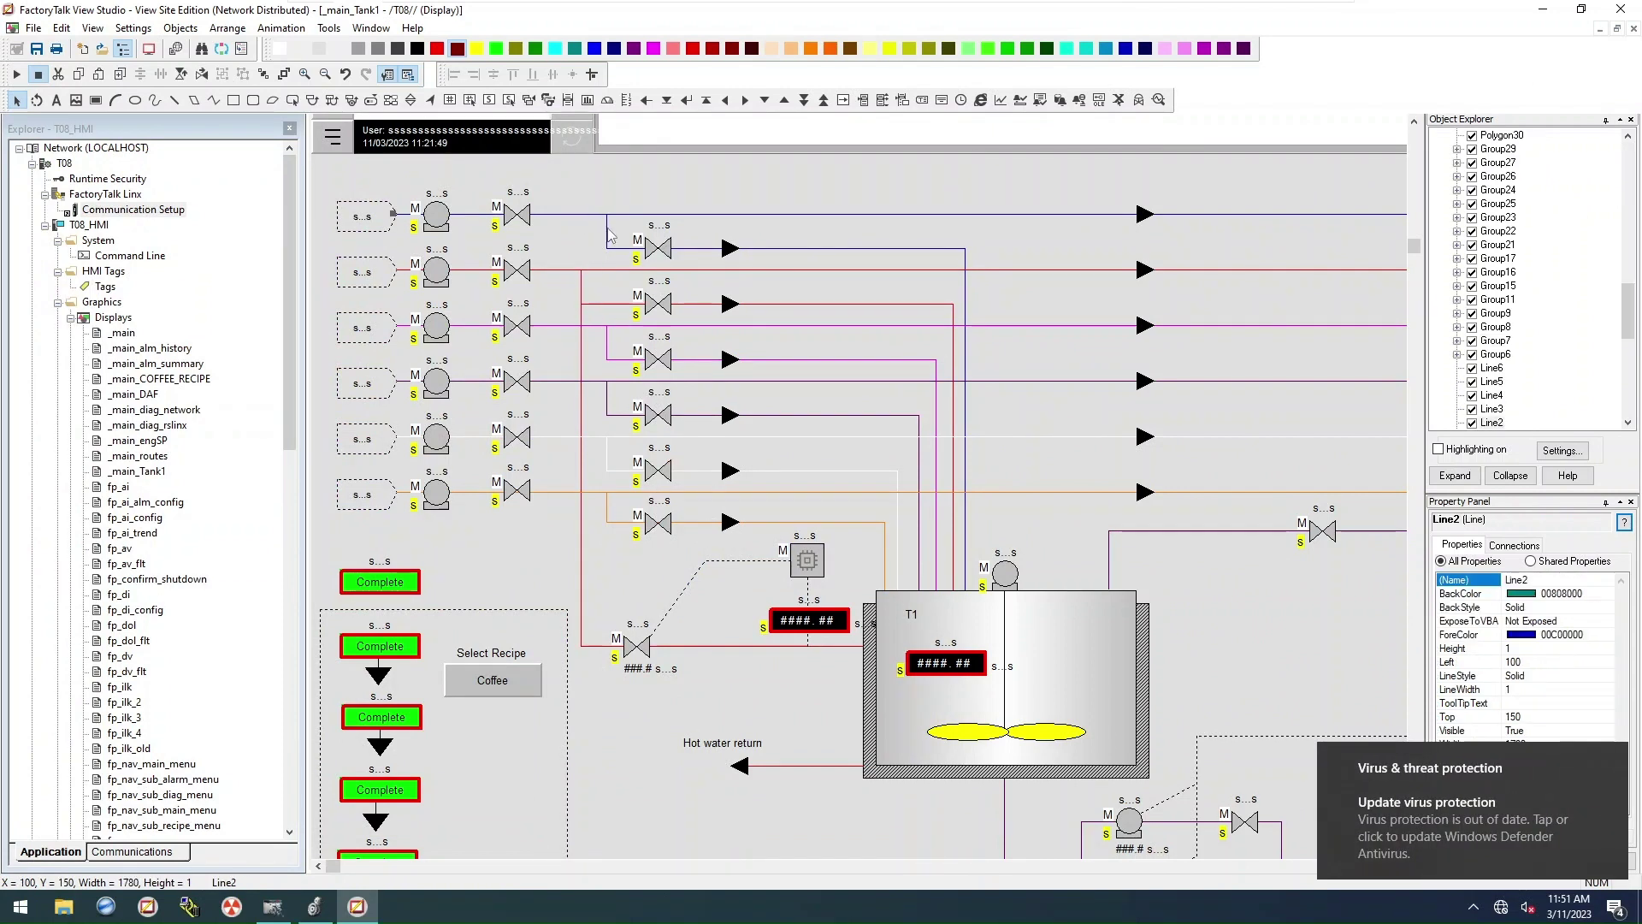
pyautogui.keyDown('shift'); pyautogui.click(707, 249); pyautogui.keyUp('shift')
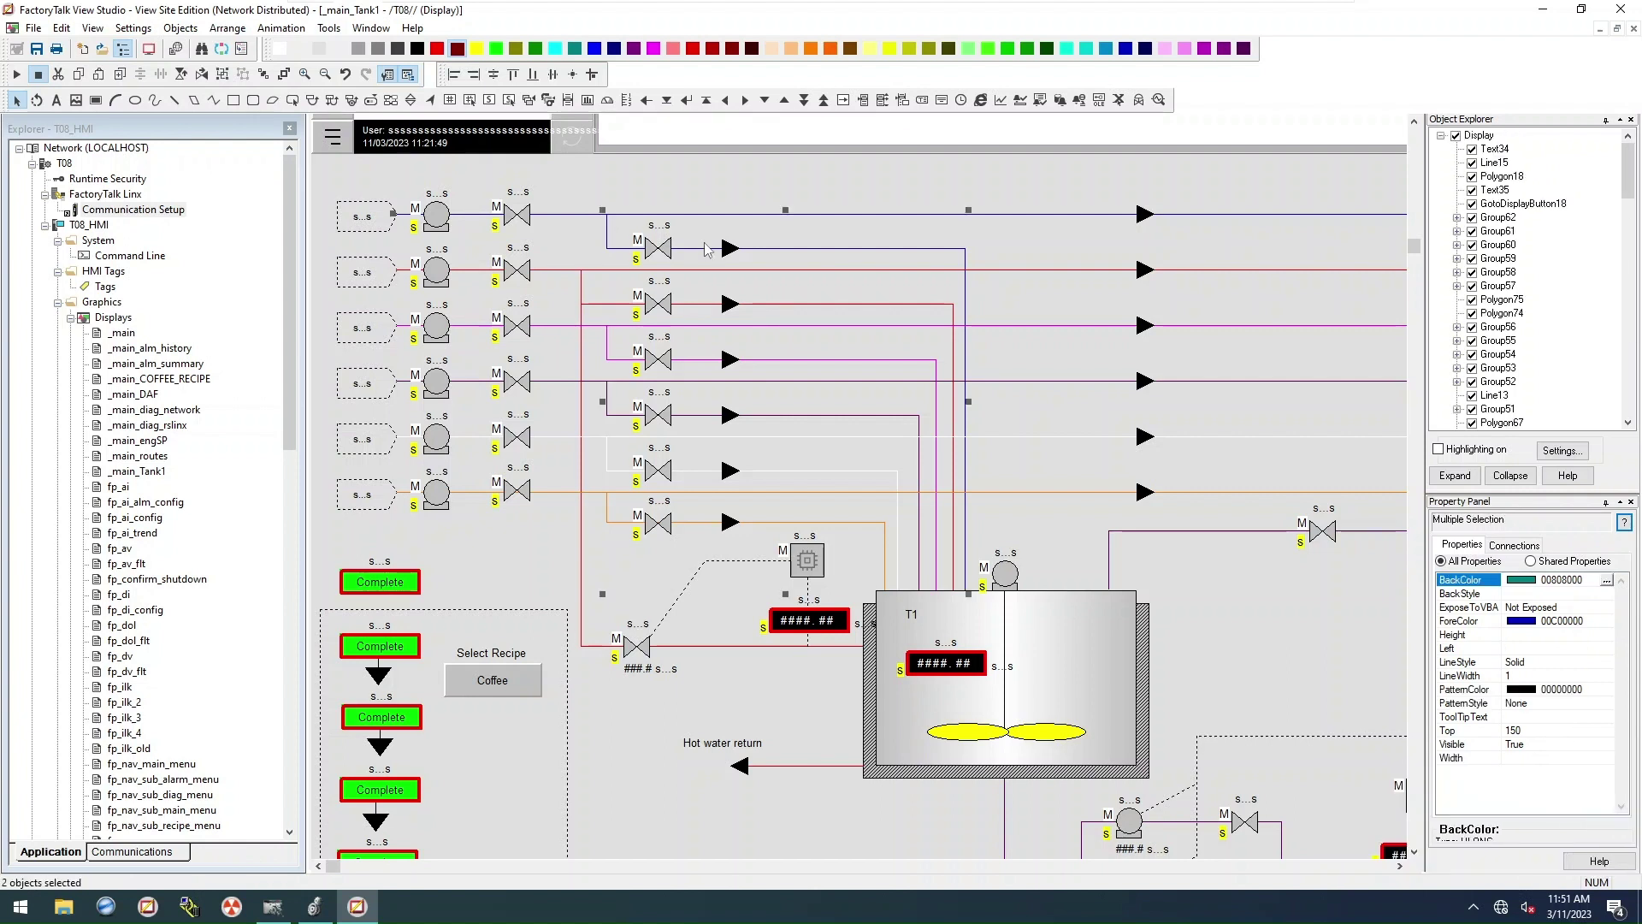
pyautogui.click(654, 48)
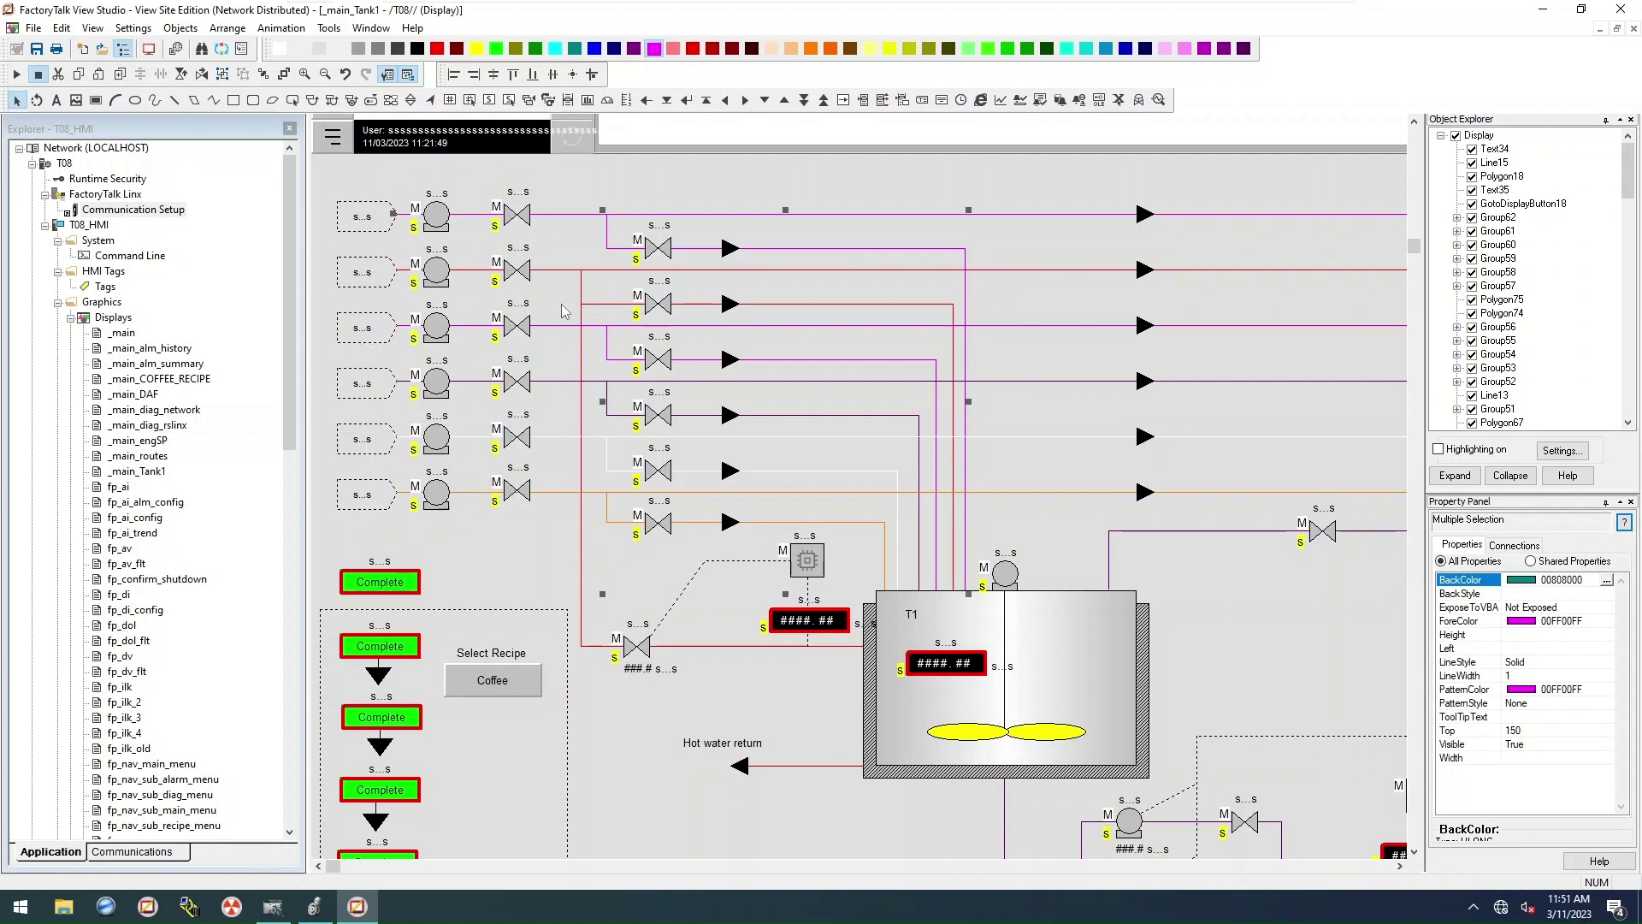
# Step: Recolor the second main line and its branch into tank T1 blue
pyautogui.click(568, 277)
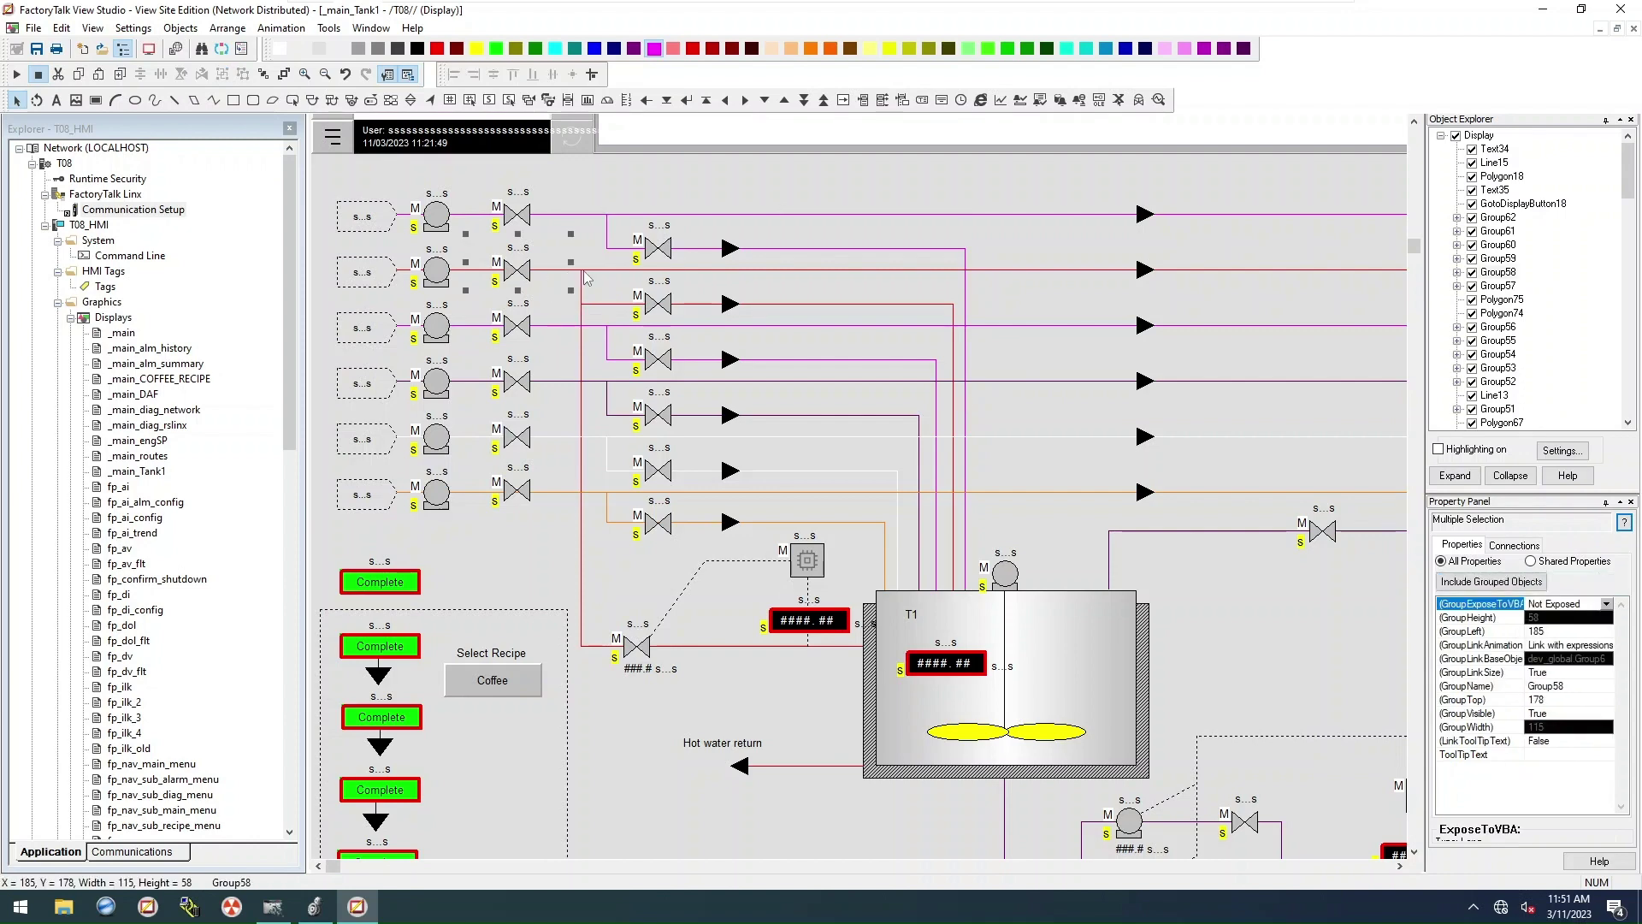
pyautogui.click(583, 271)
pyautogui.keyDown('shift'); pyautogui.click(582, 289); pyautogui.keyUp('shift')
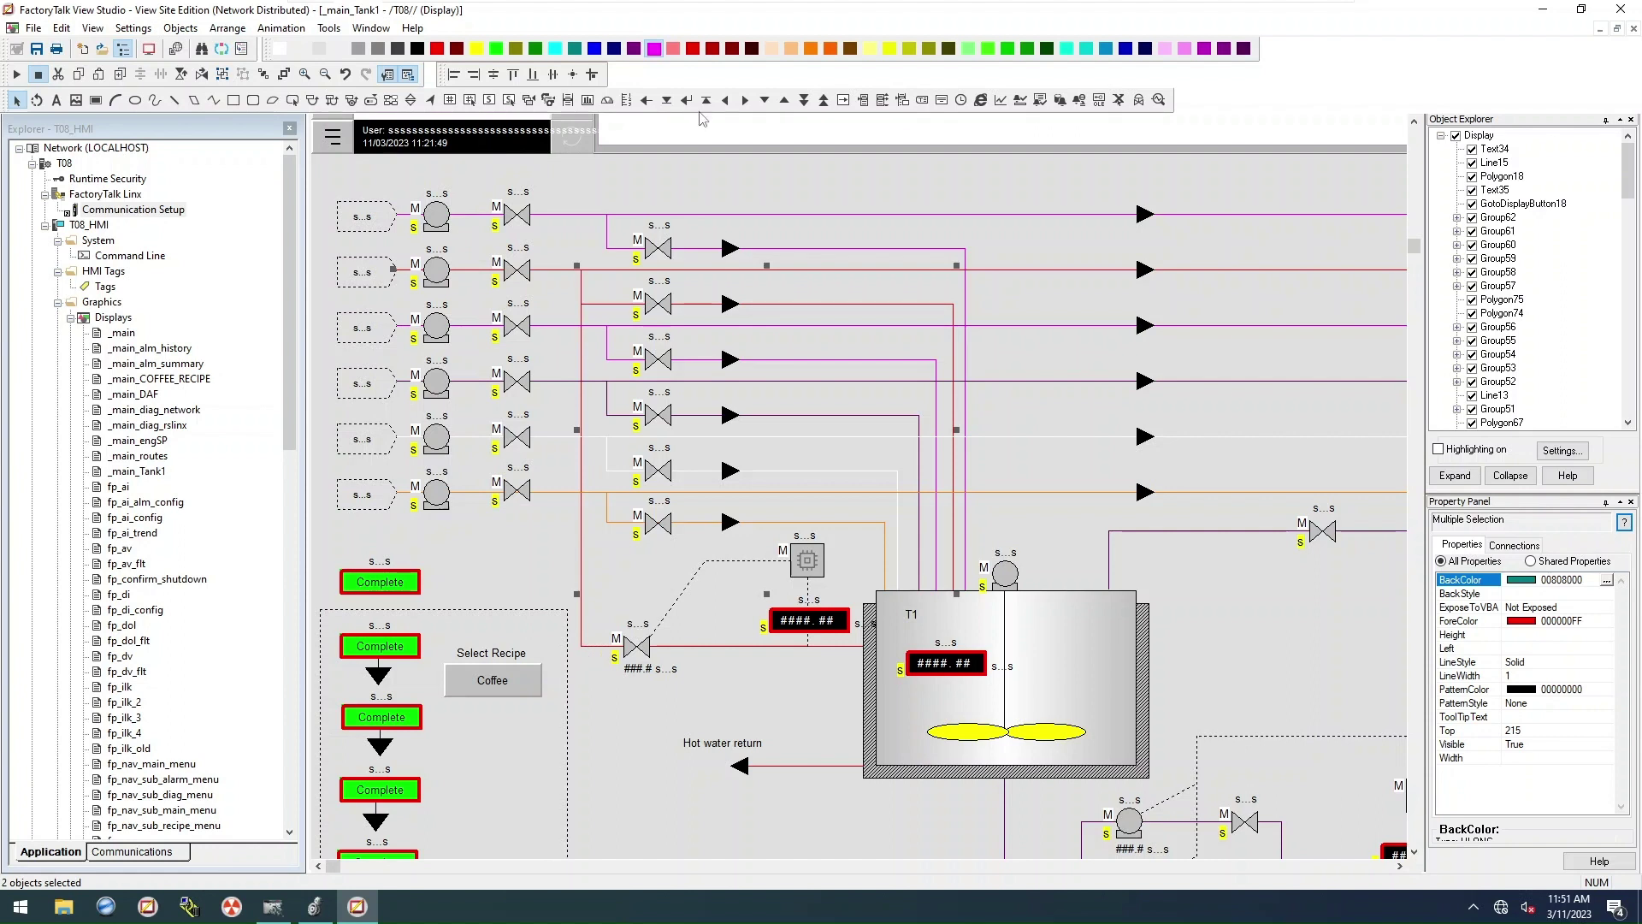
pyautogui.click(594, 49)
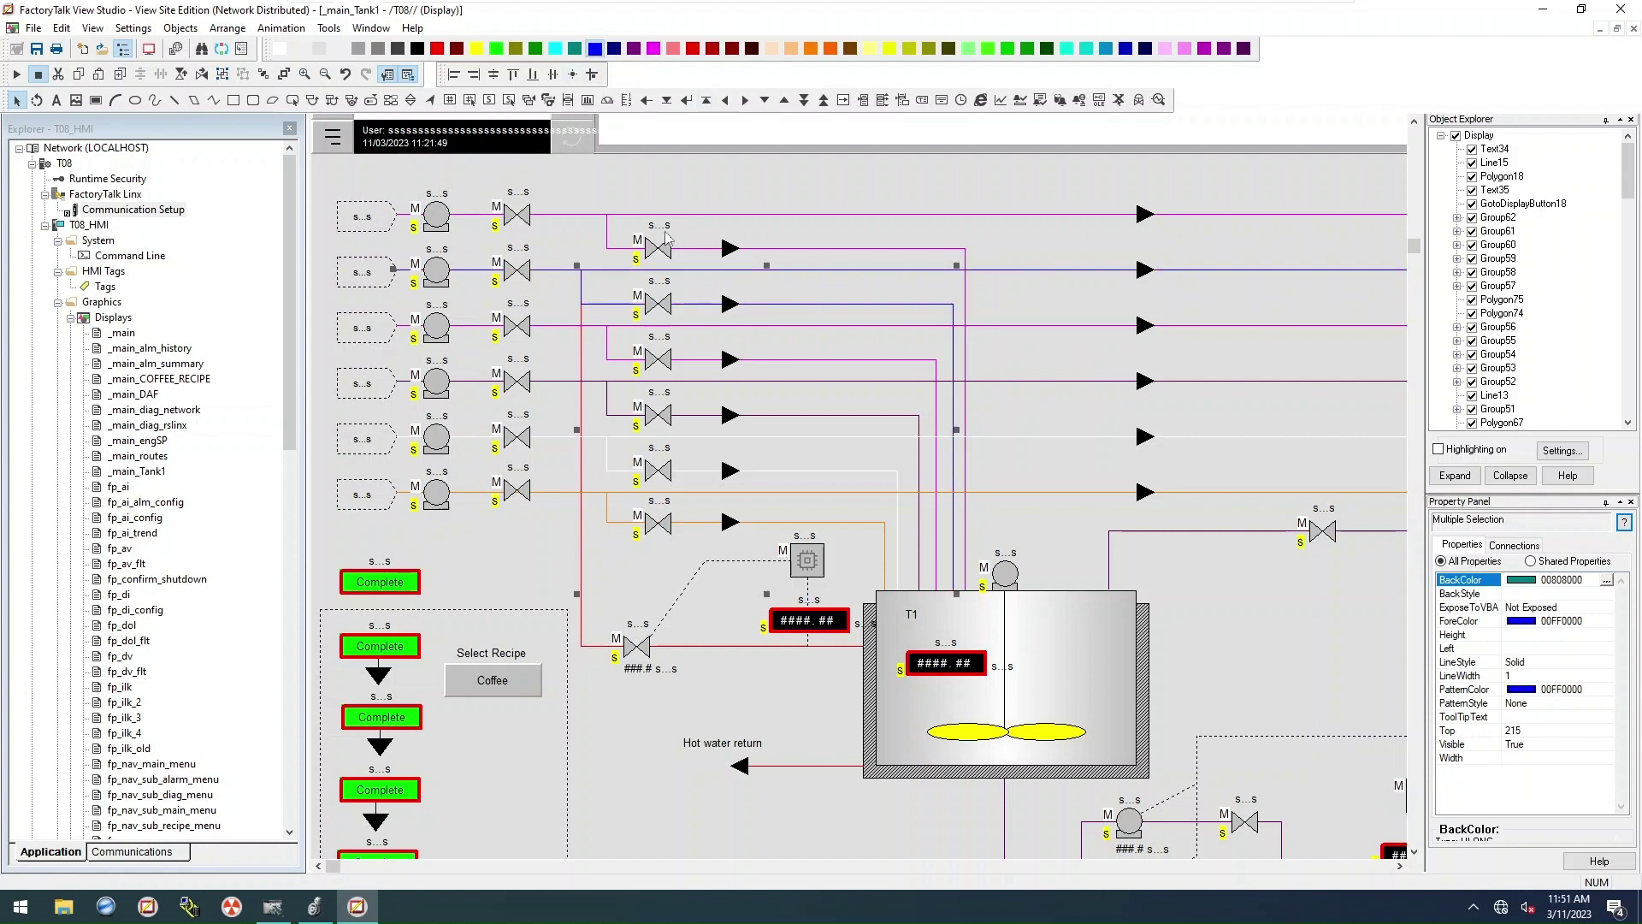
# Step: Recolor the third main line and its branch into tank T1 red
pyautogui.click(558, 333)
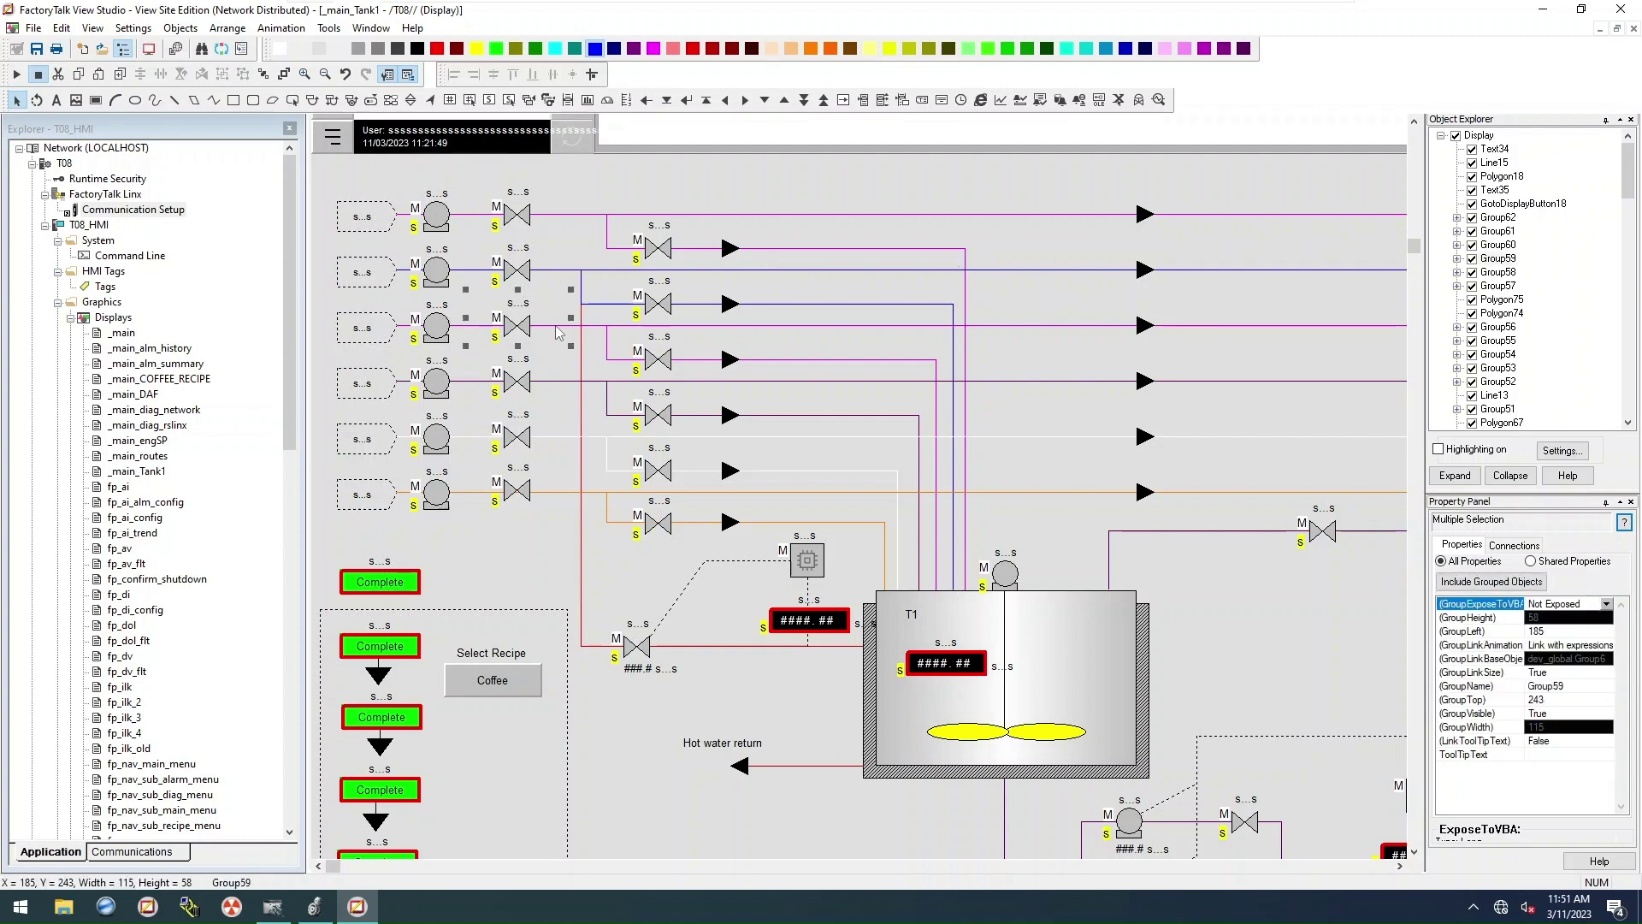
pyautogui.click(558, 332)
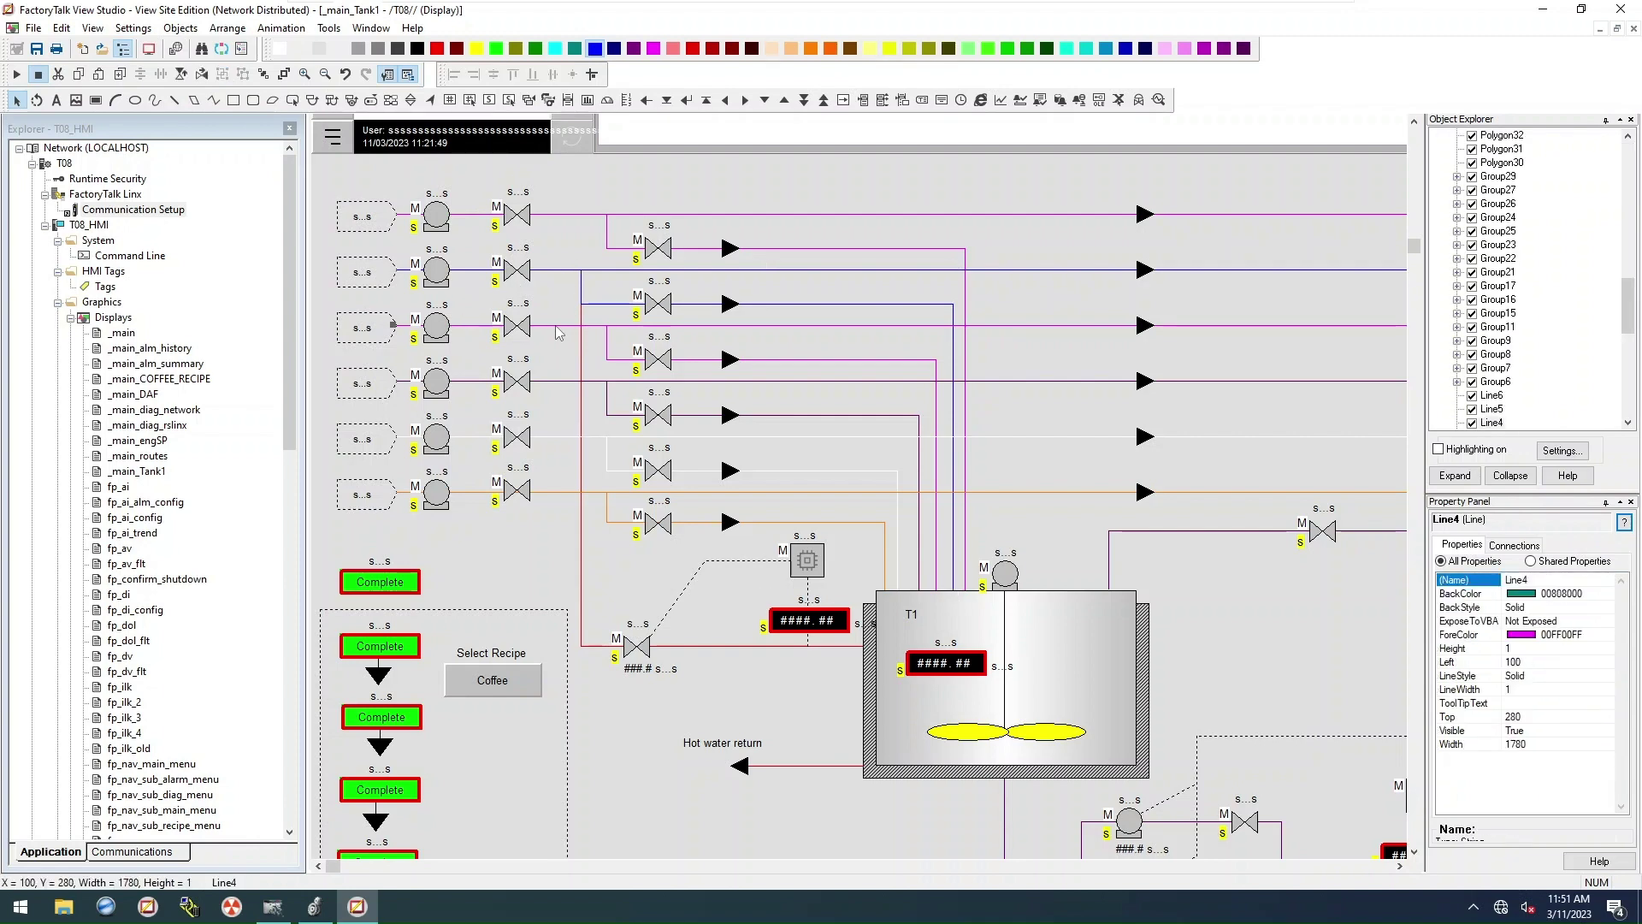
pyautogui.keyDown('shift'); pyautogui.click(611, 357); pyautogui.keyUp('shift')
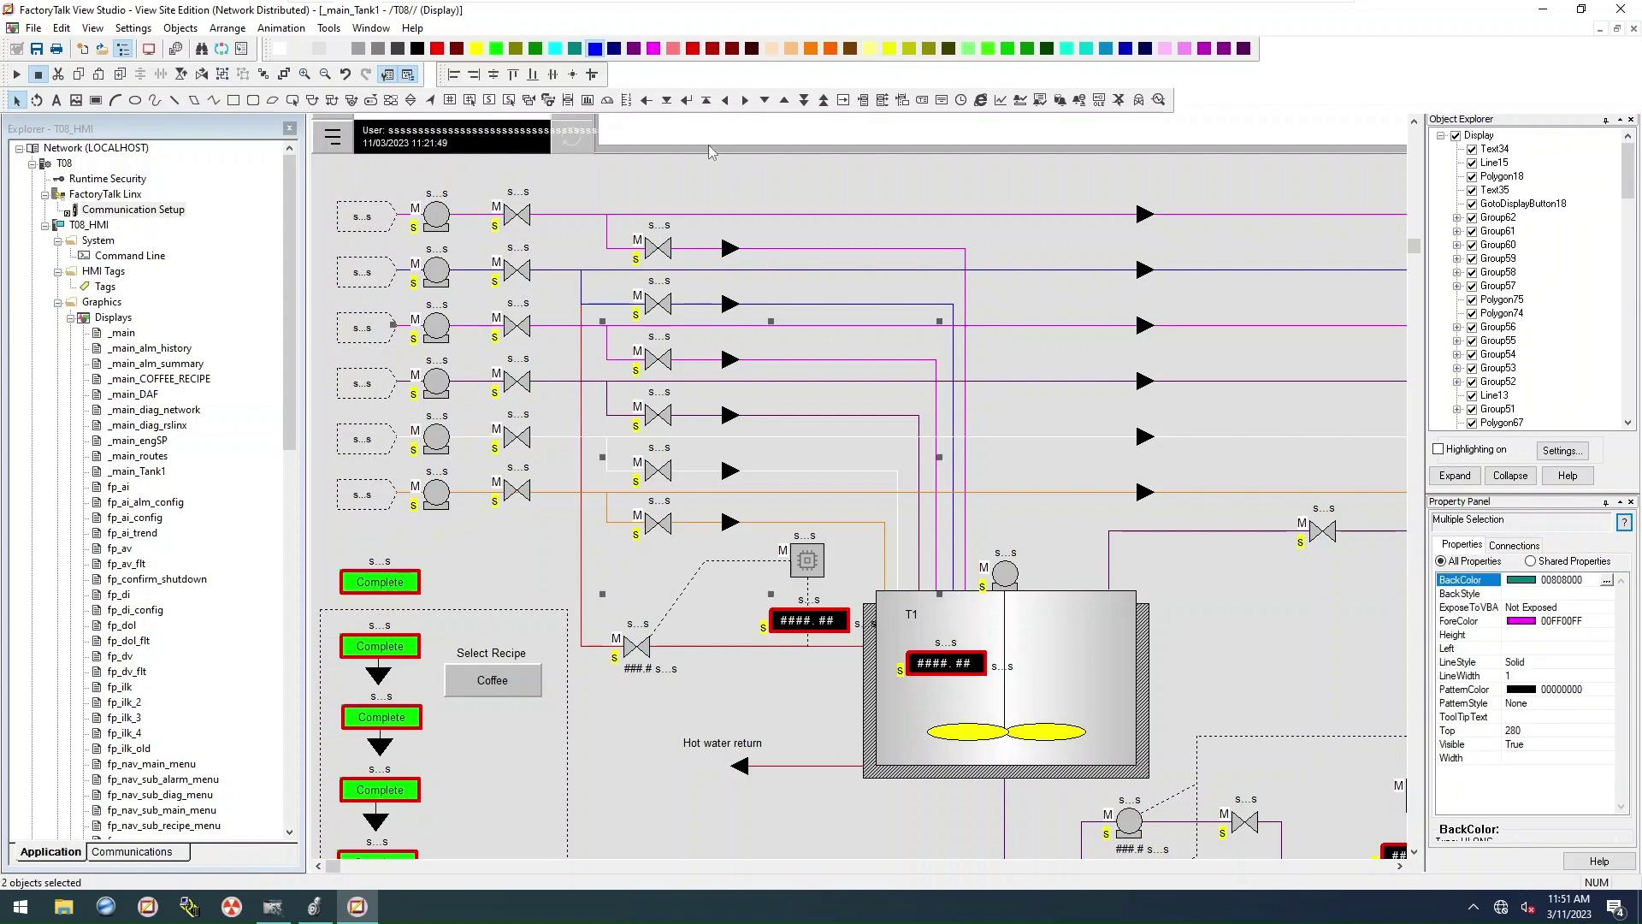
pyautogui.click(693, 48)
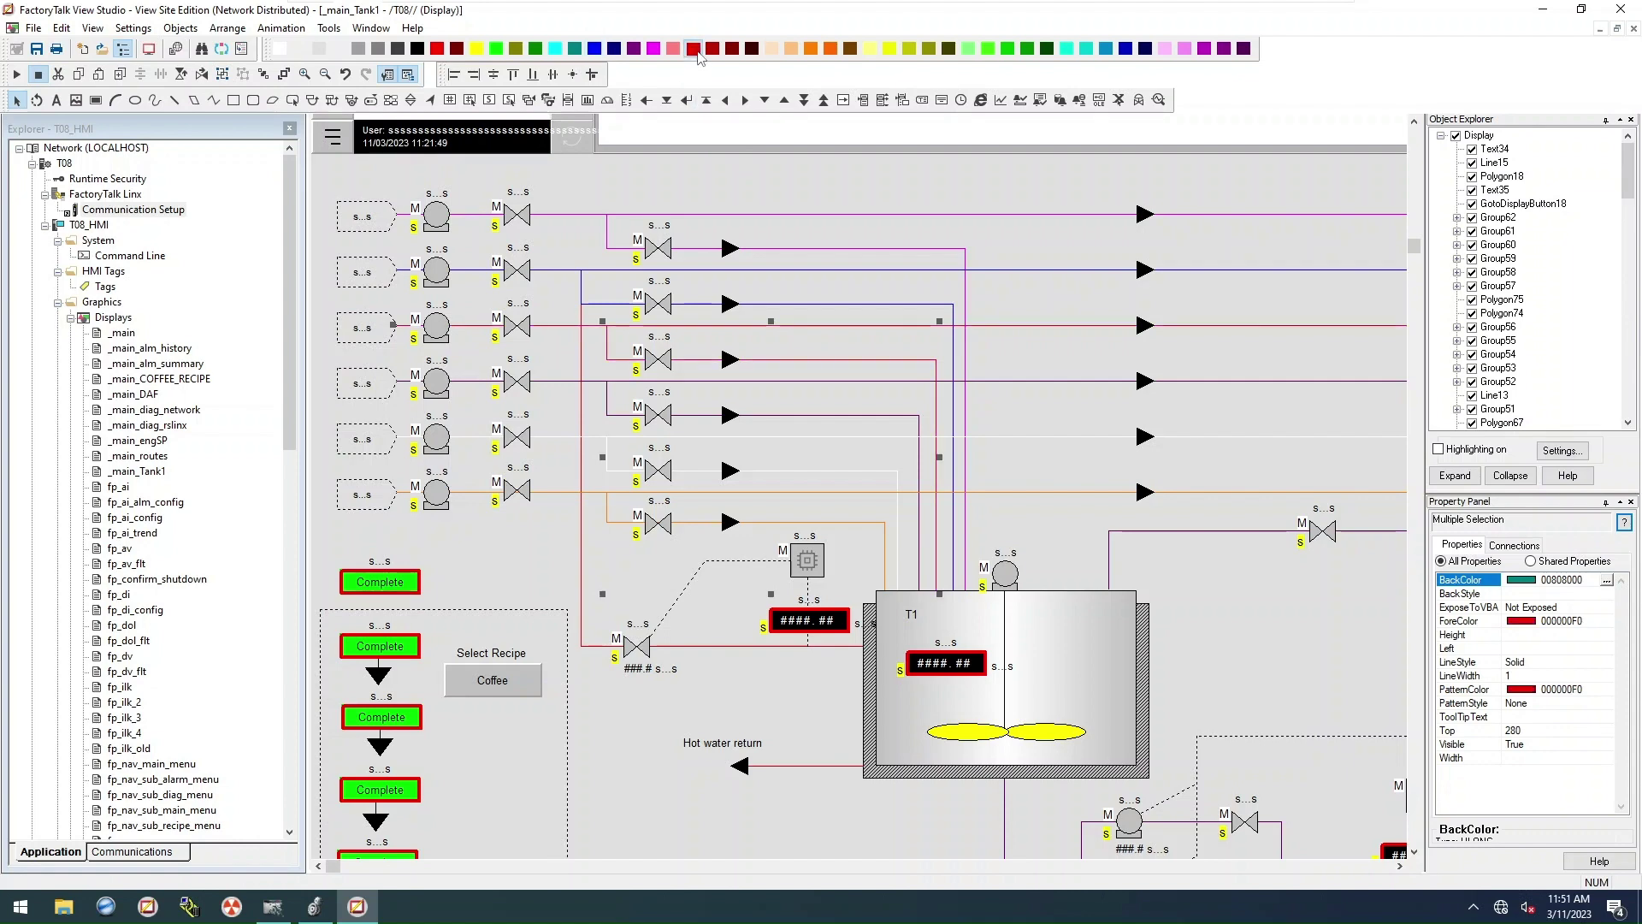
pyautogui.click(586, 357)
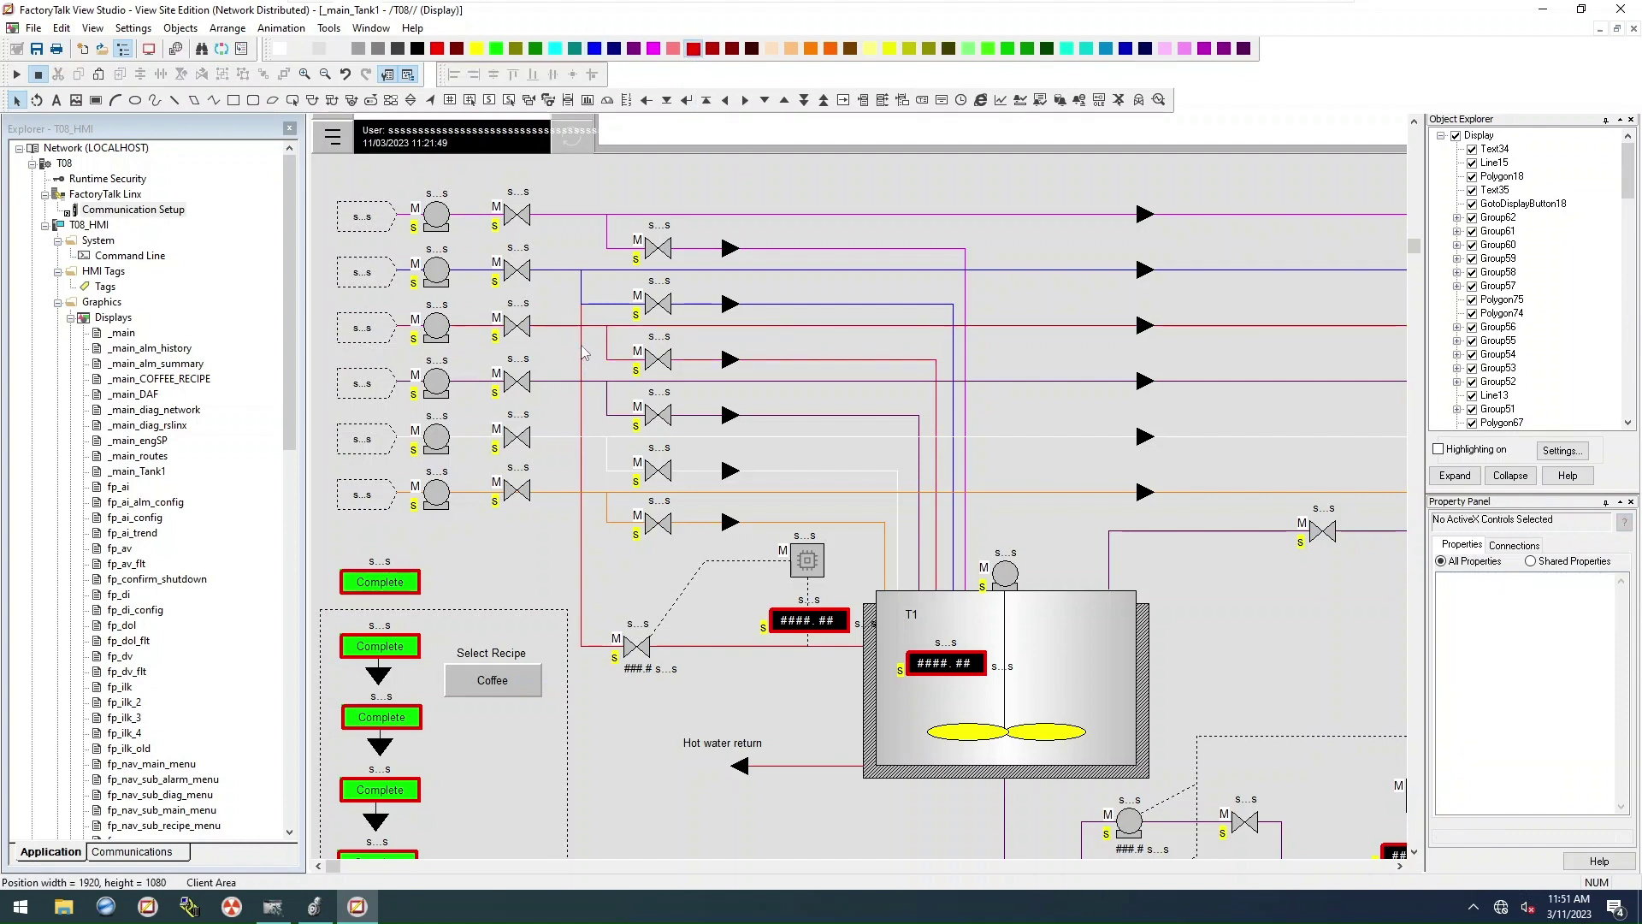
pyautogui.click(584, 353)
pyautogui.rightClick(584, 352)
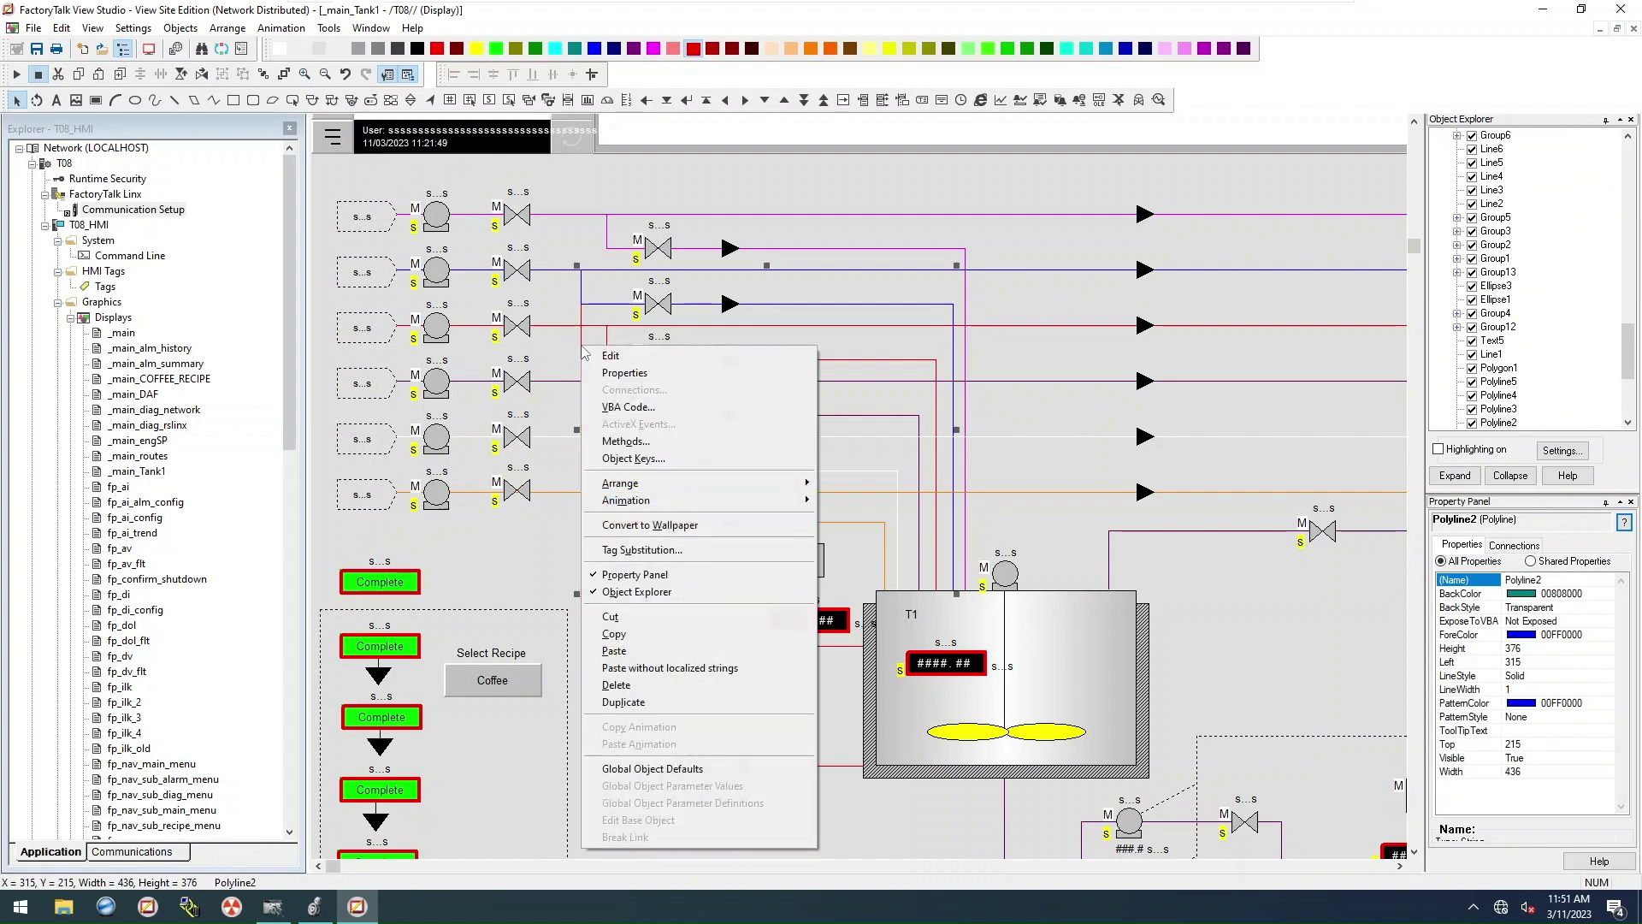
pyautogui.click(600, 354)
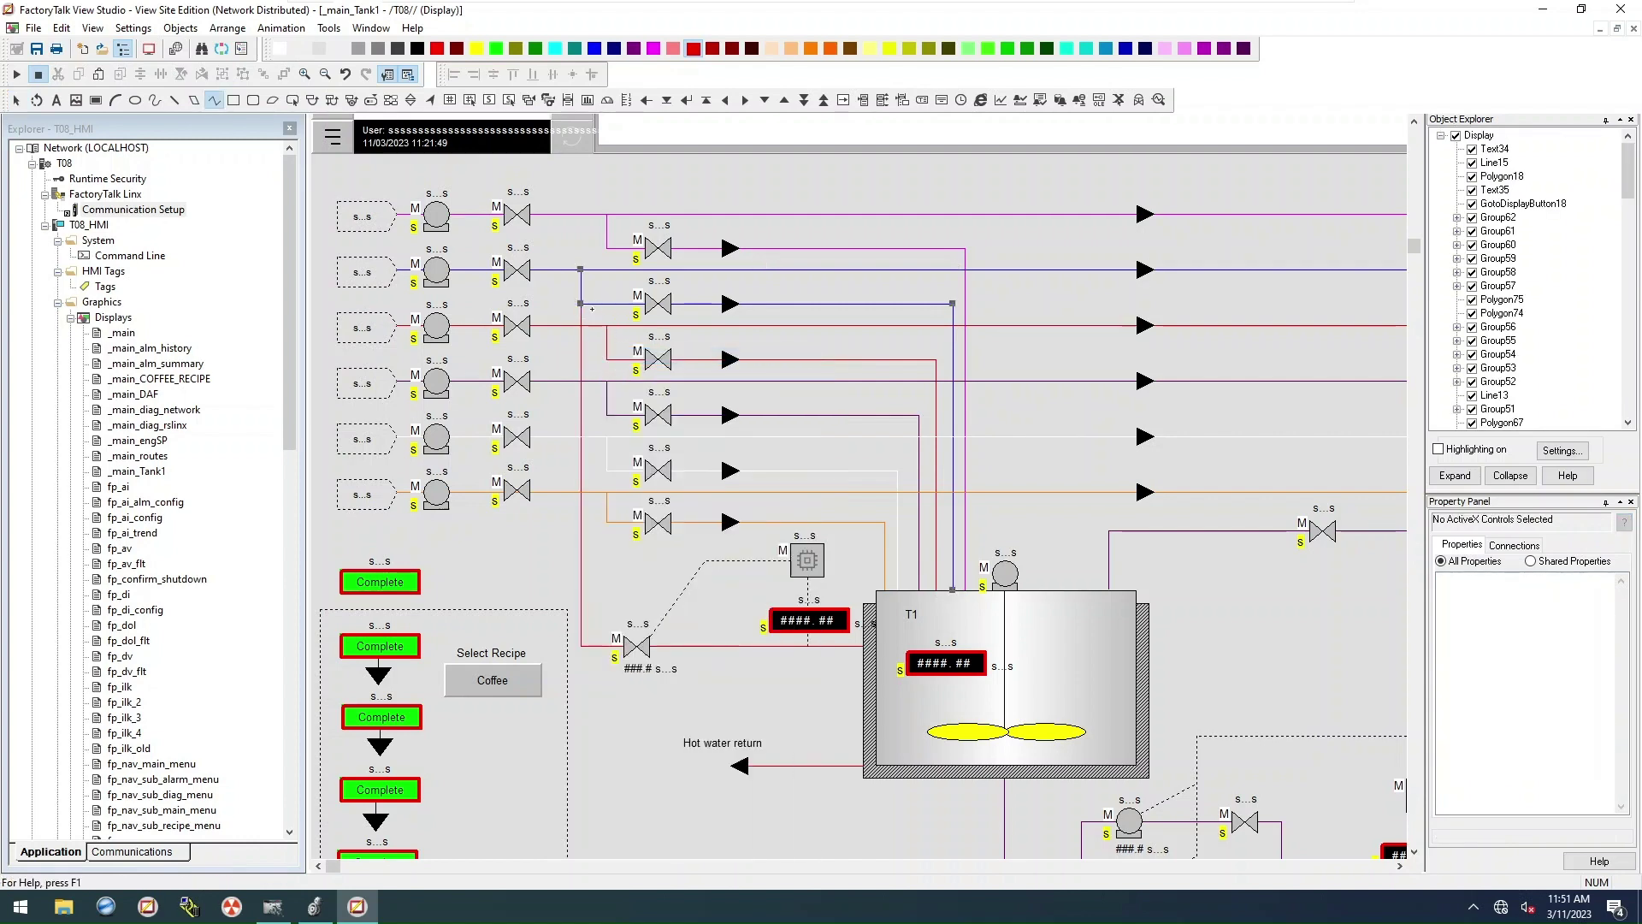
pyautogui.moveTo(581, 303); pyautogui.dragTo(582, 321)
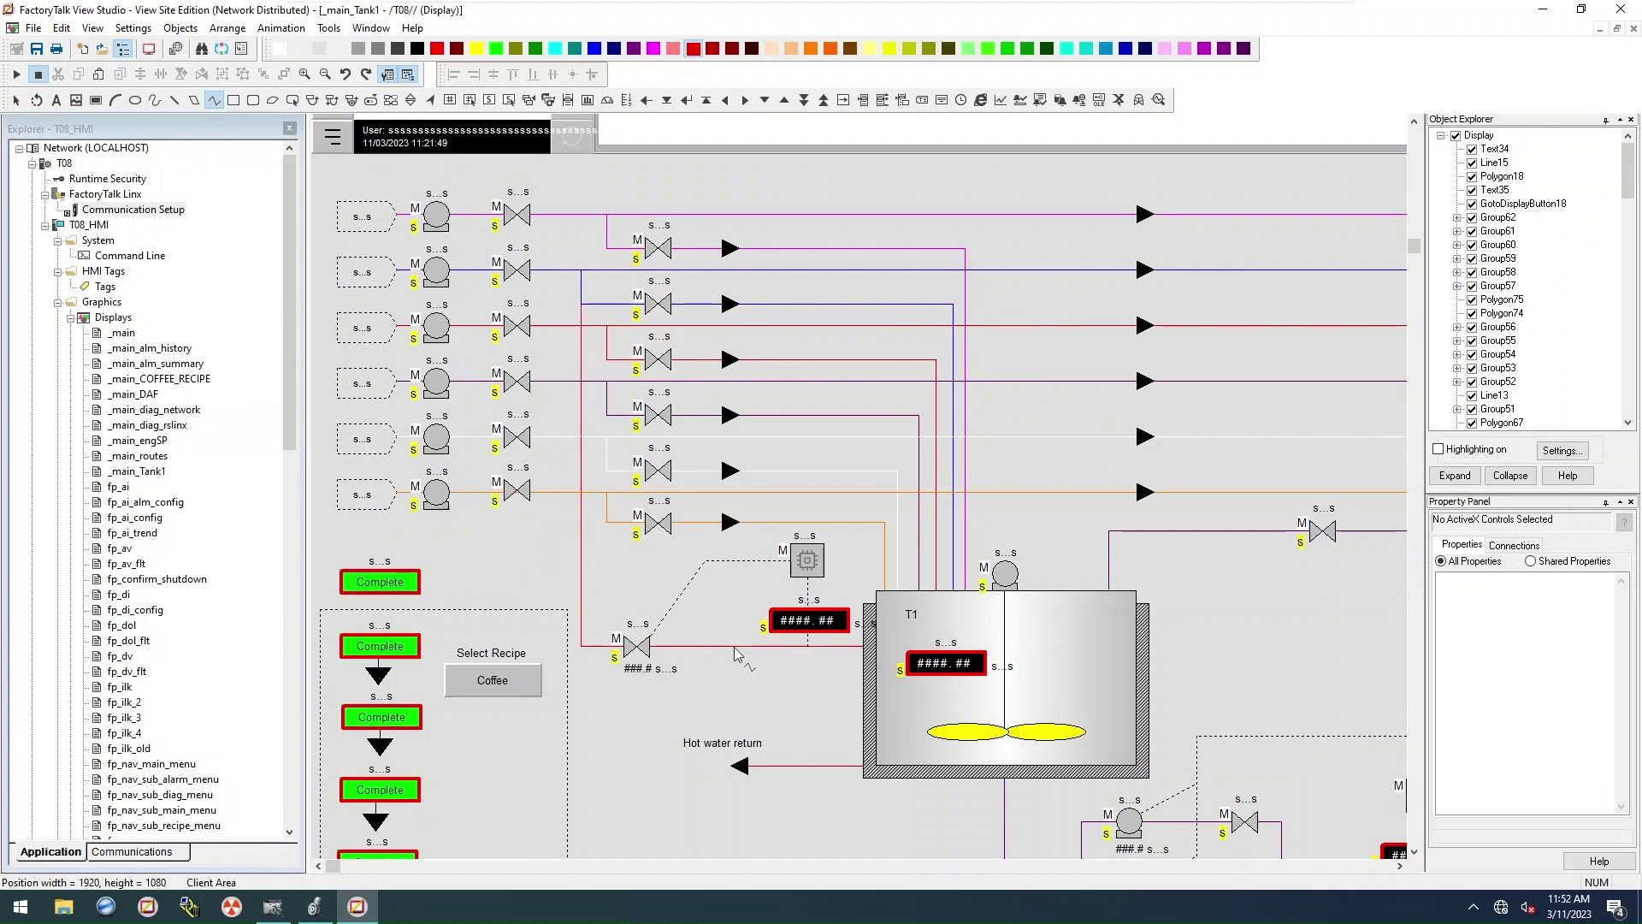
pyautogui.press('Escape')
# Step: Move the upper vertex of the red supply line to the tank's heating jacket down onto the third main line
pyautogui.rightClick(705, 653)
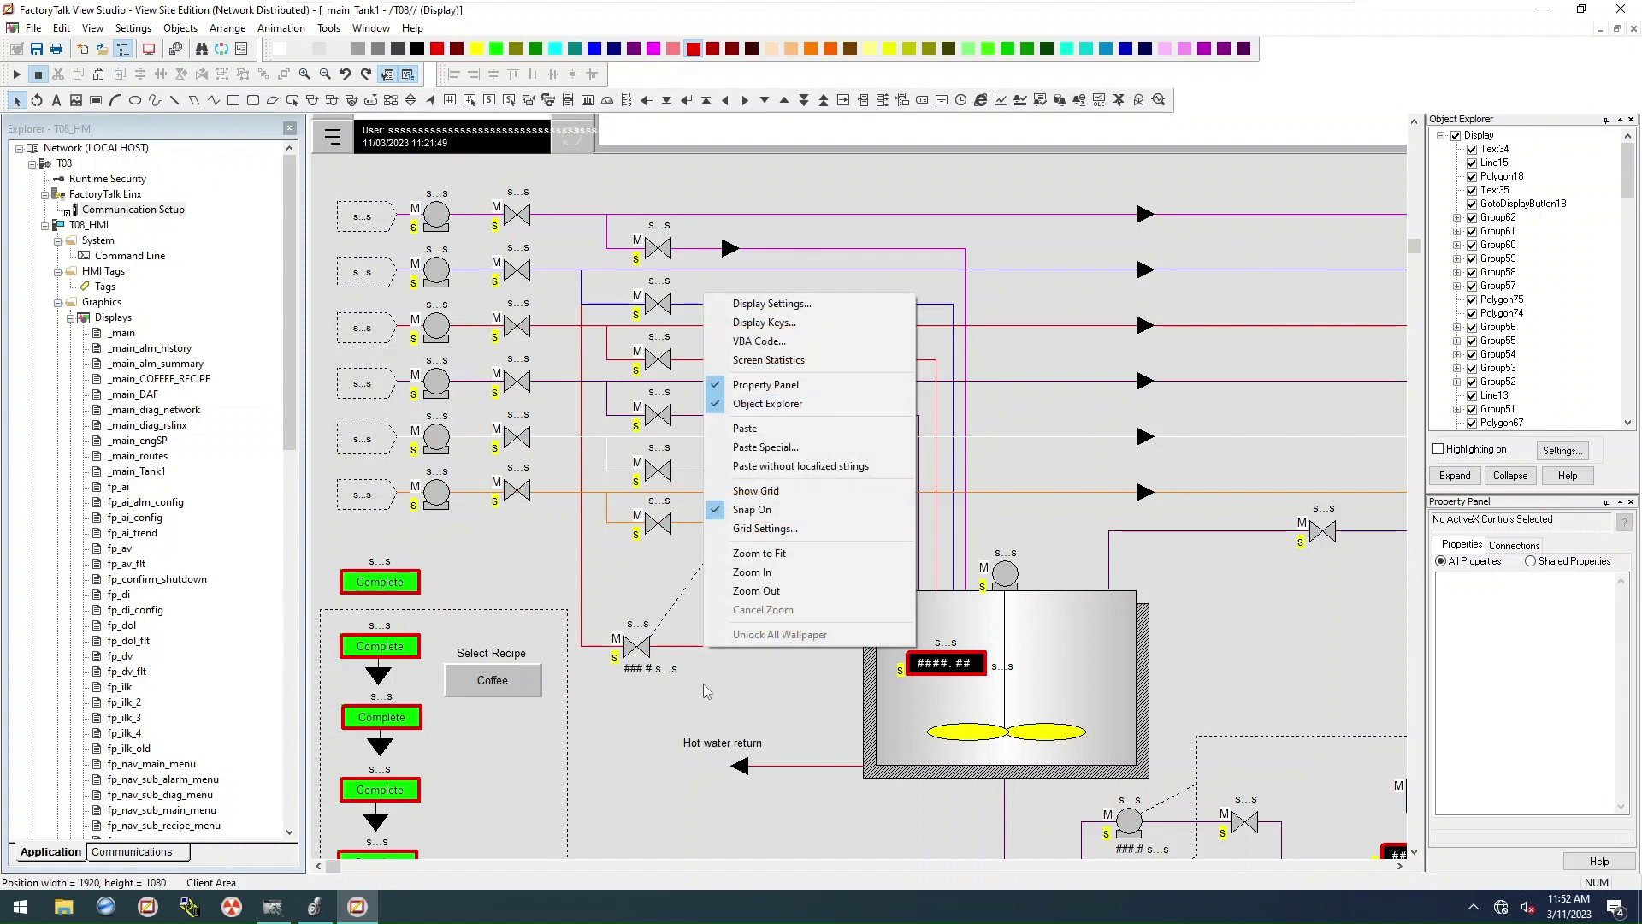
pyautogui.press('Escape')
pyautogui.click(705, 653)
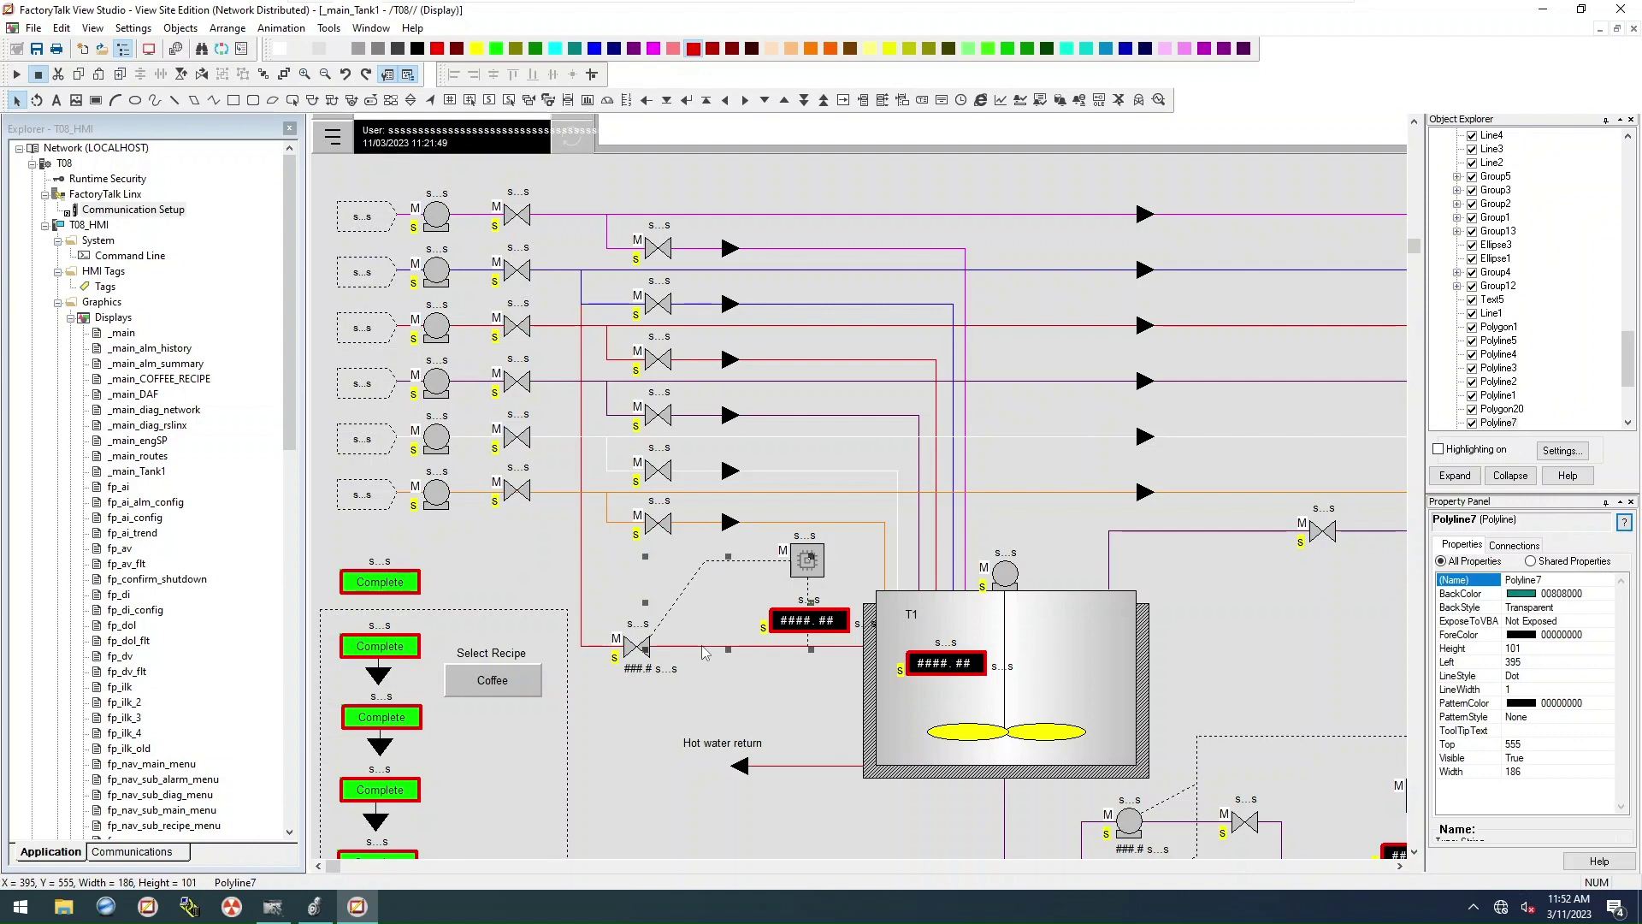
pyautogui.click(704, 654)
pyautogui.rightClick(704, 654)
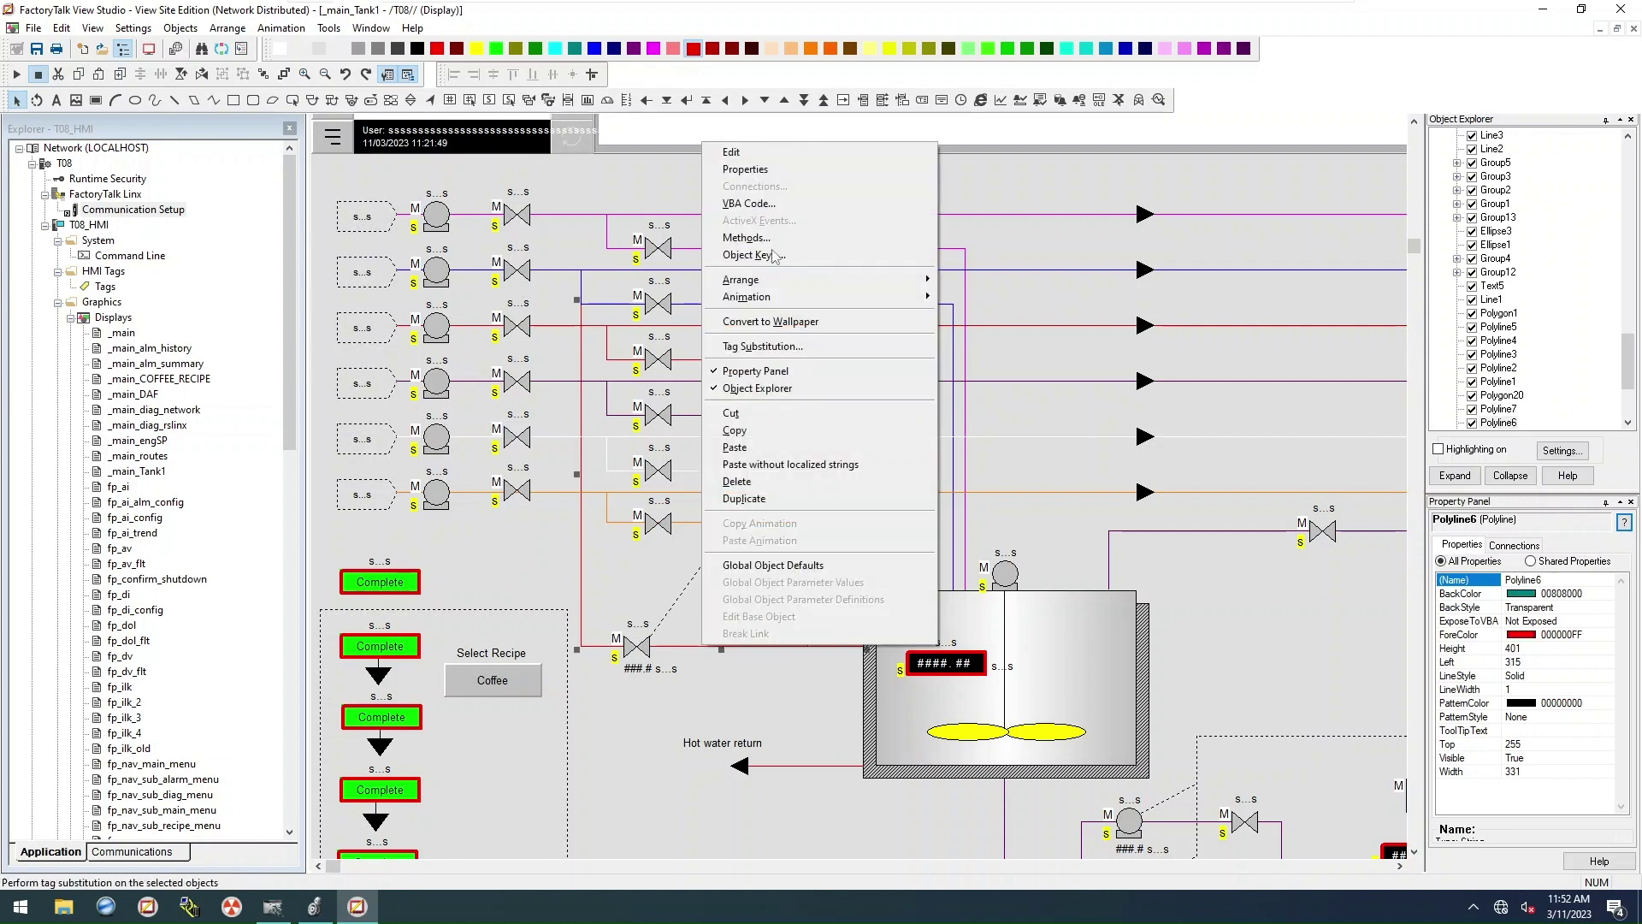
pyautogui.click(775, 151)
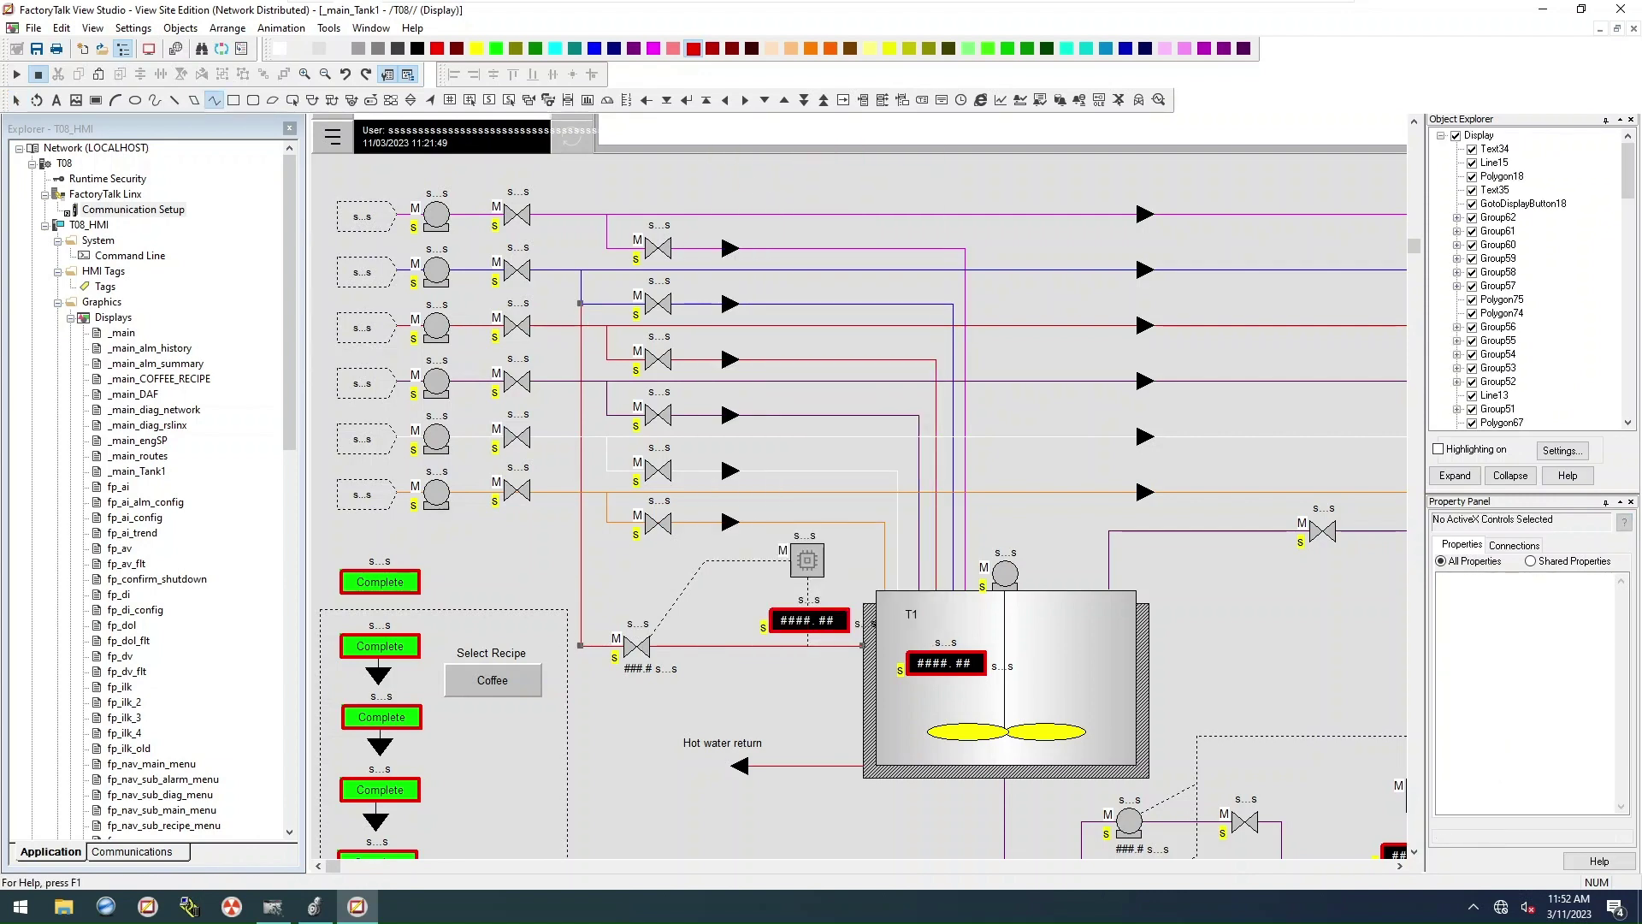
pyautogui.press('Escape')
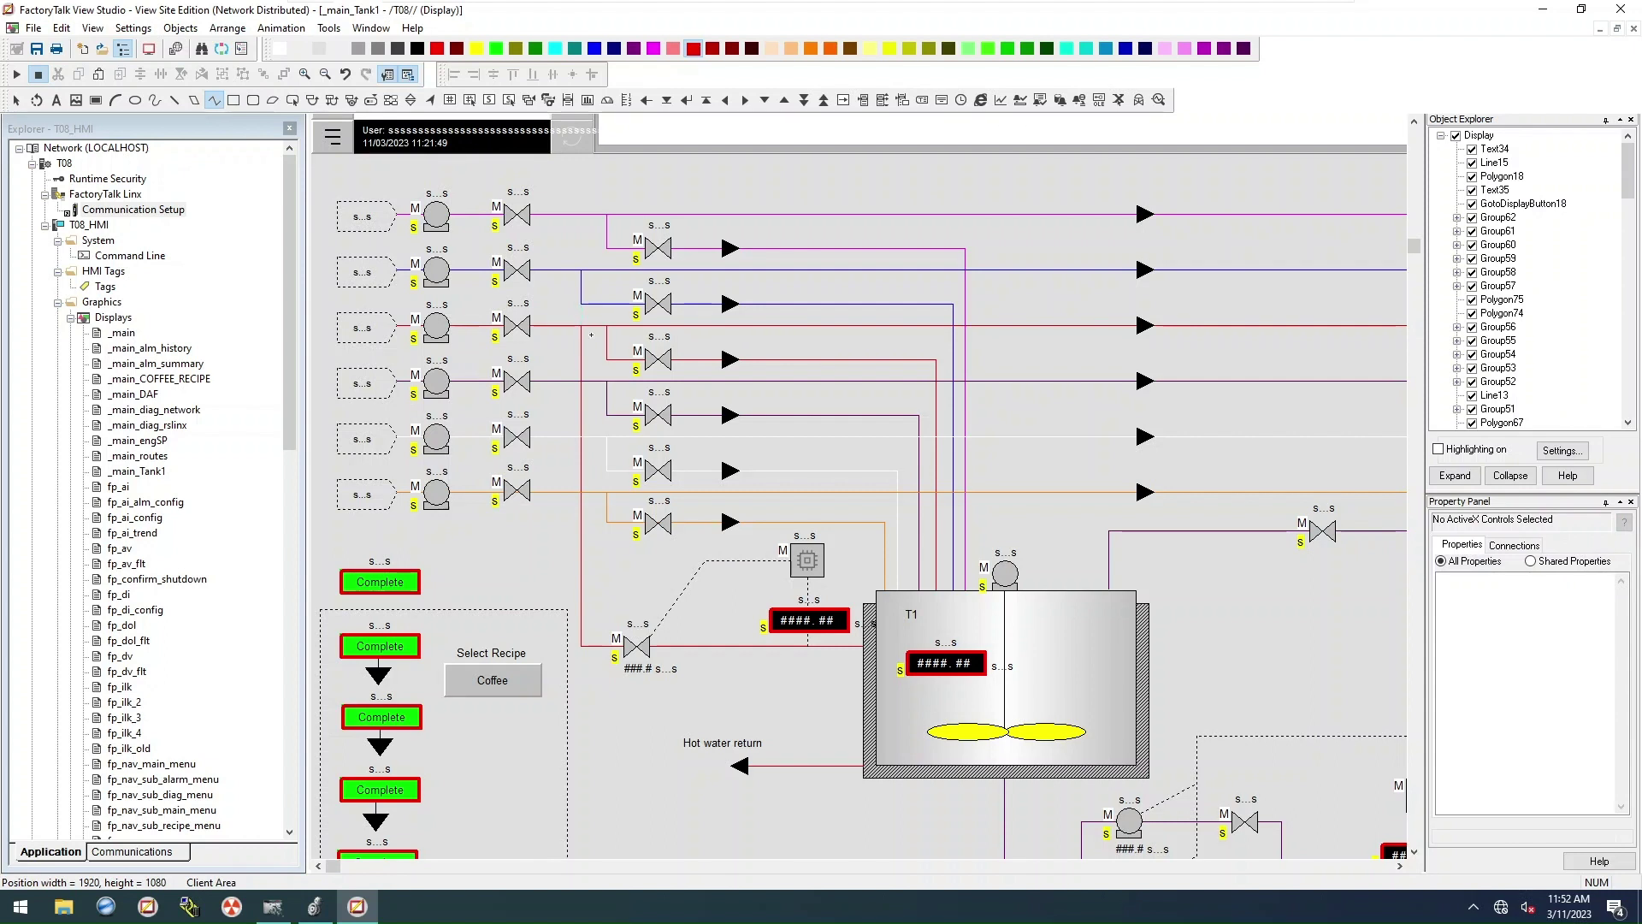
pyautogui.press('Escape')
pyautogui.rightClick(531, 562)
pyautogui.press('Escape')
# Step: Recolor the fifth main line and its branch into tank T1 light yellow
pyautogui.click(557, 444)
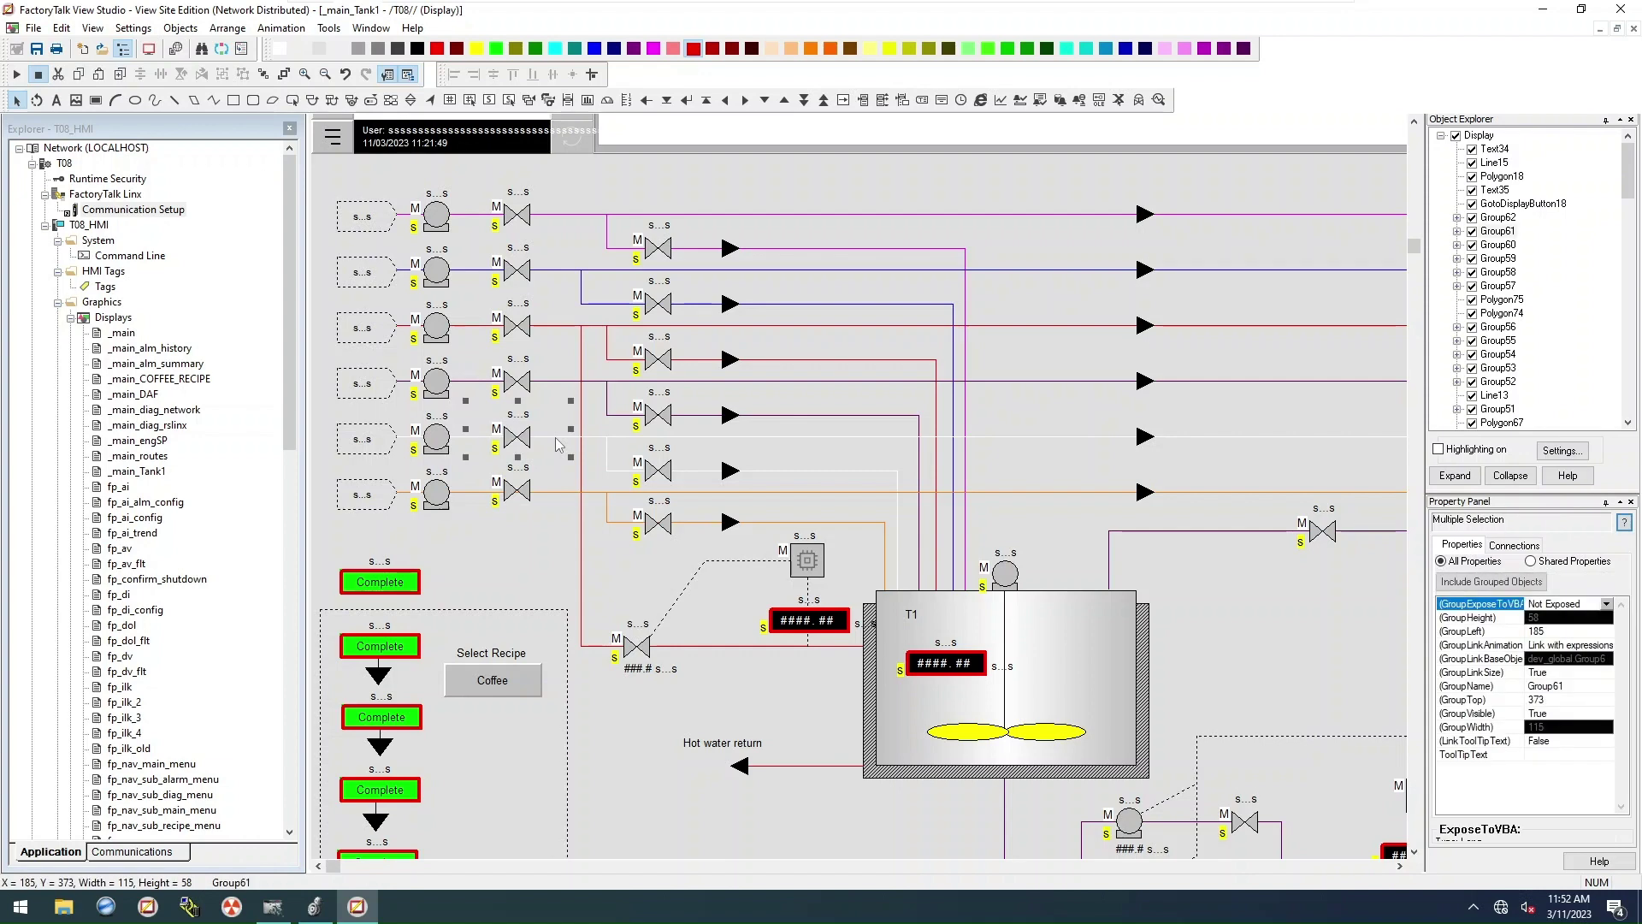
pyautogui.click(565, 437)
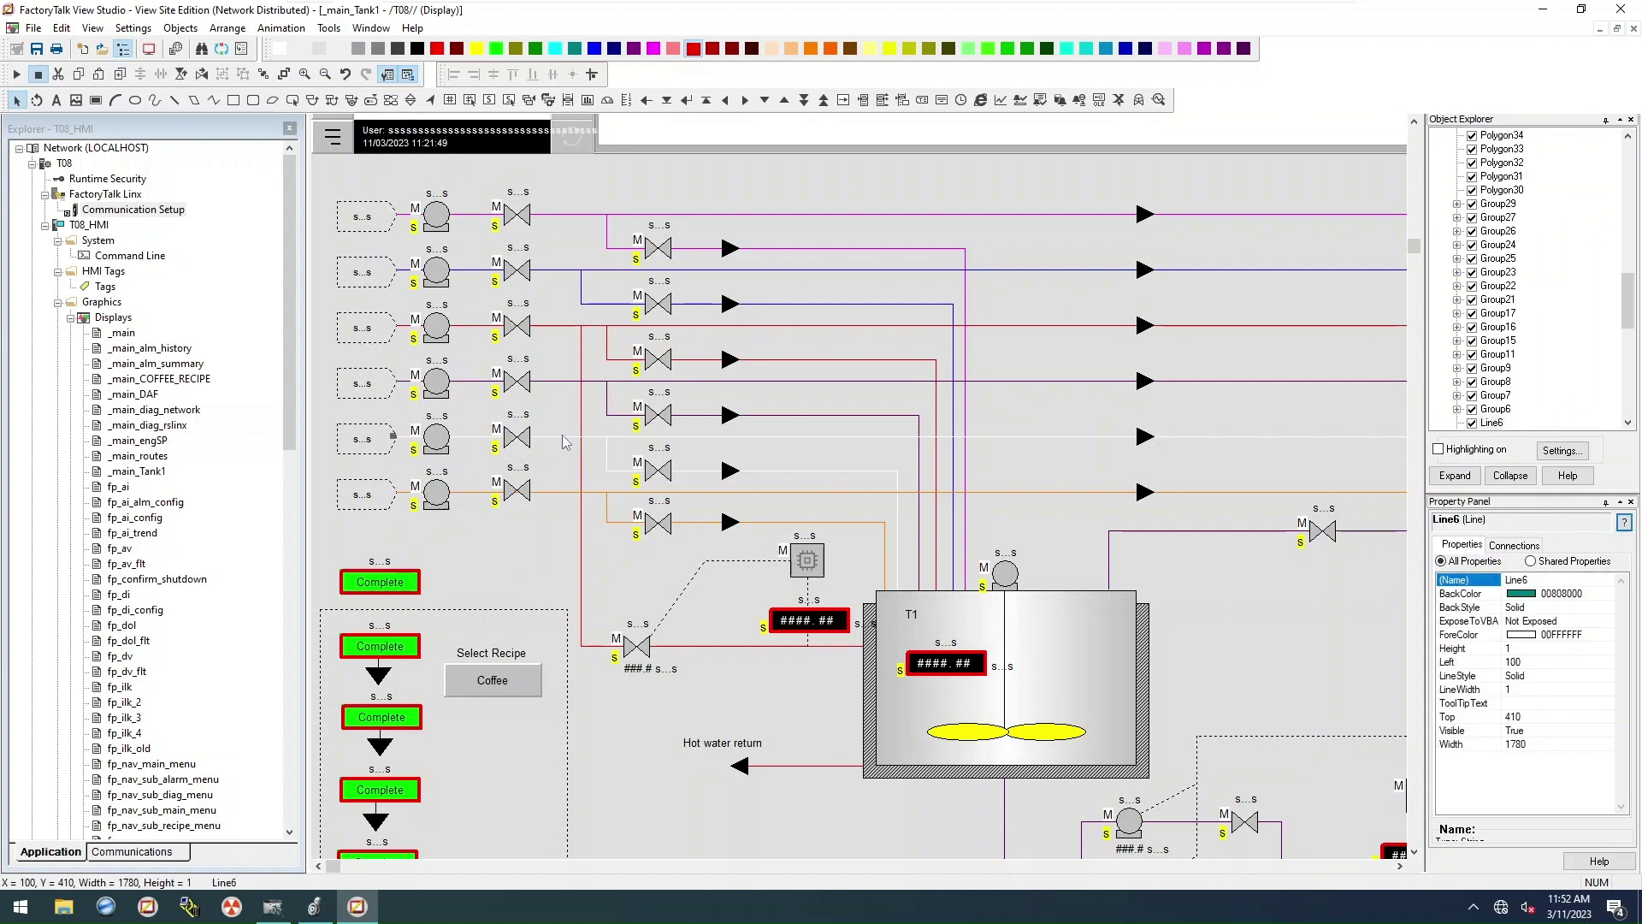
pyautogui.click(870, 49)
pyautogui.click(609, 476)
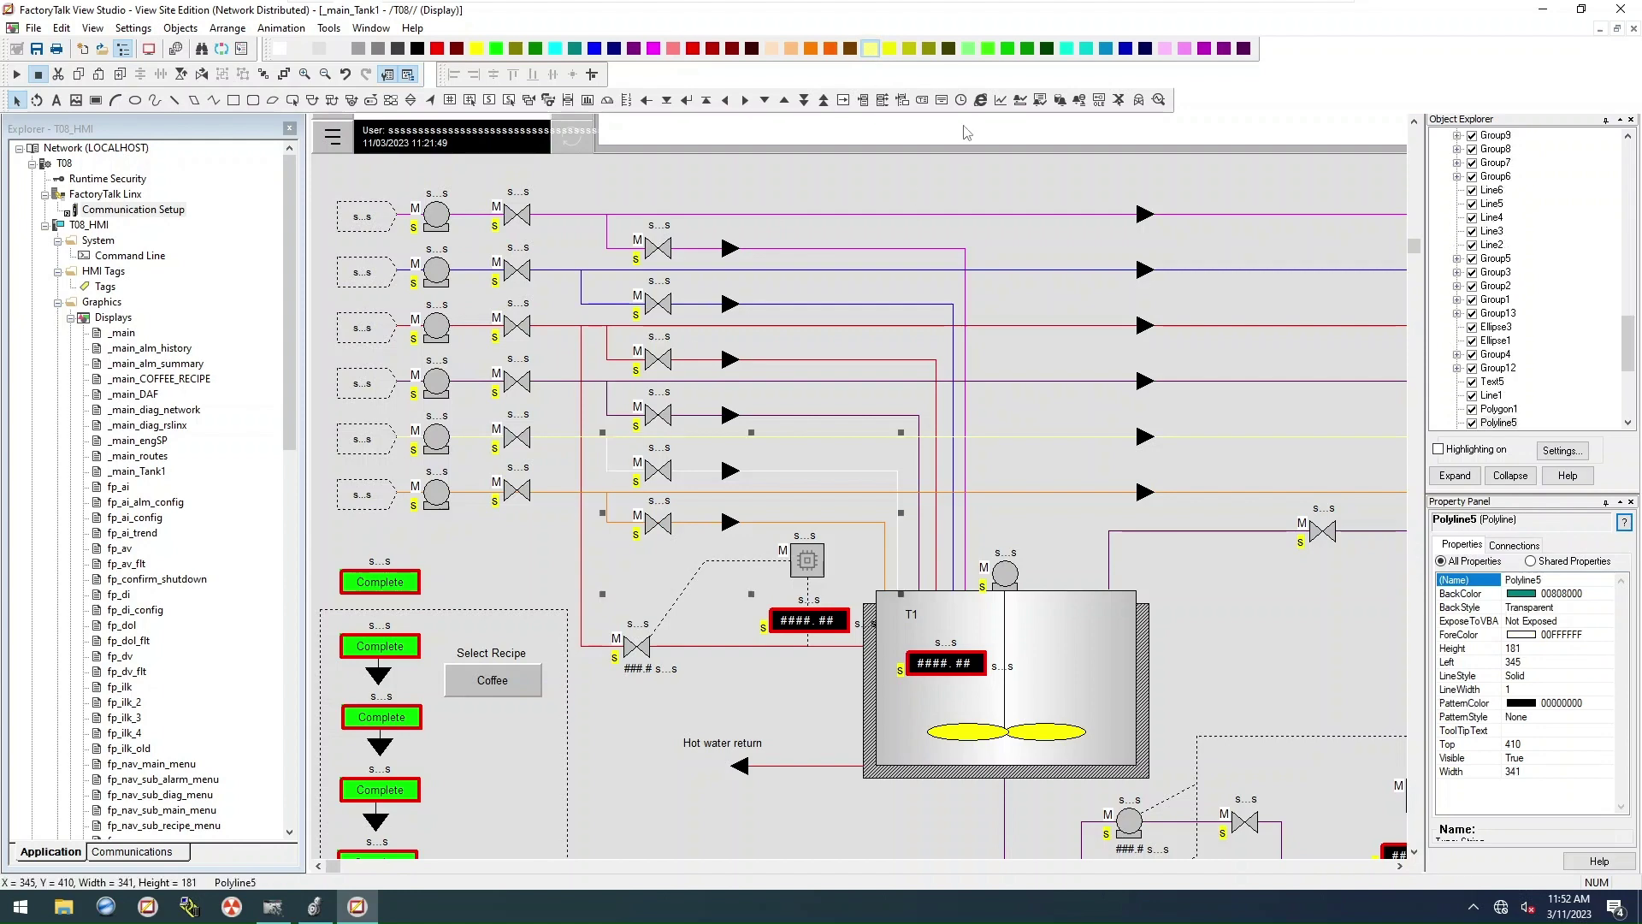
pyautogui.click(870, 49)
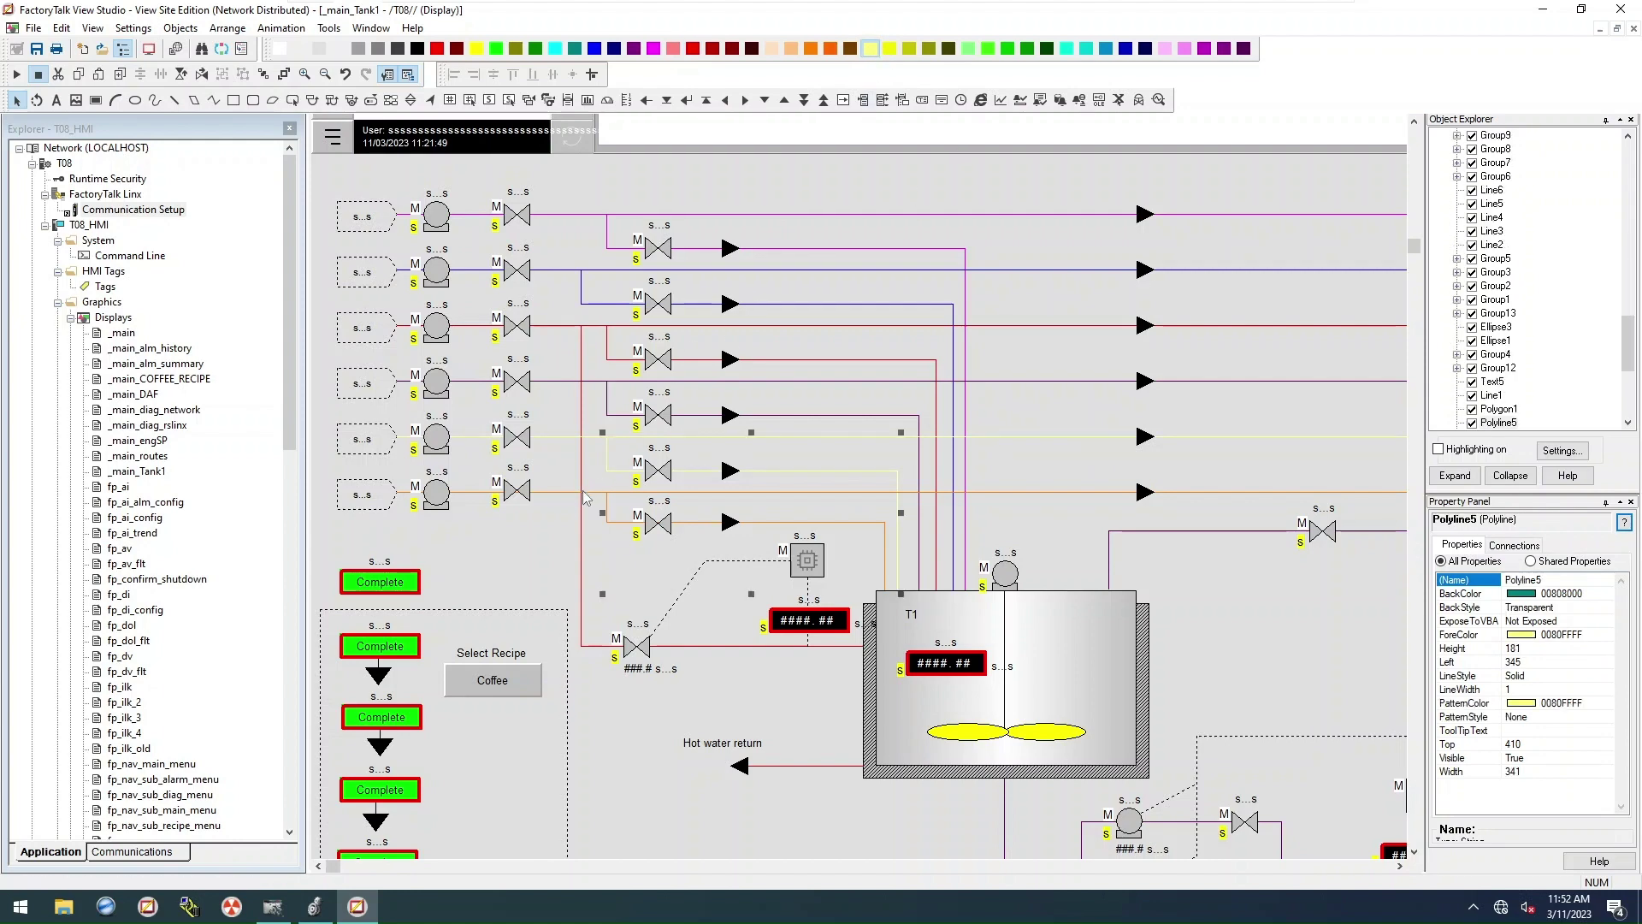
# Step: Recolor the sixth main line and its branch into tank T1 white
pyautogui.click(552, 493)
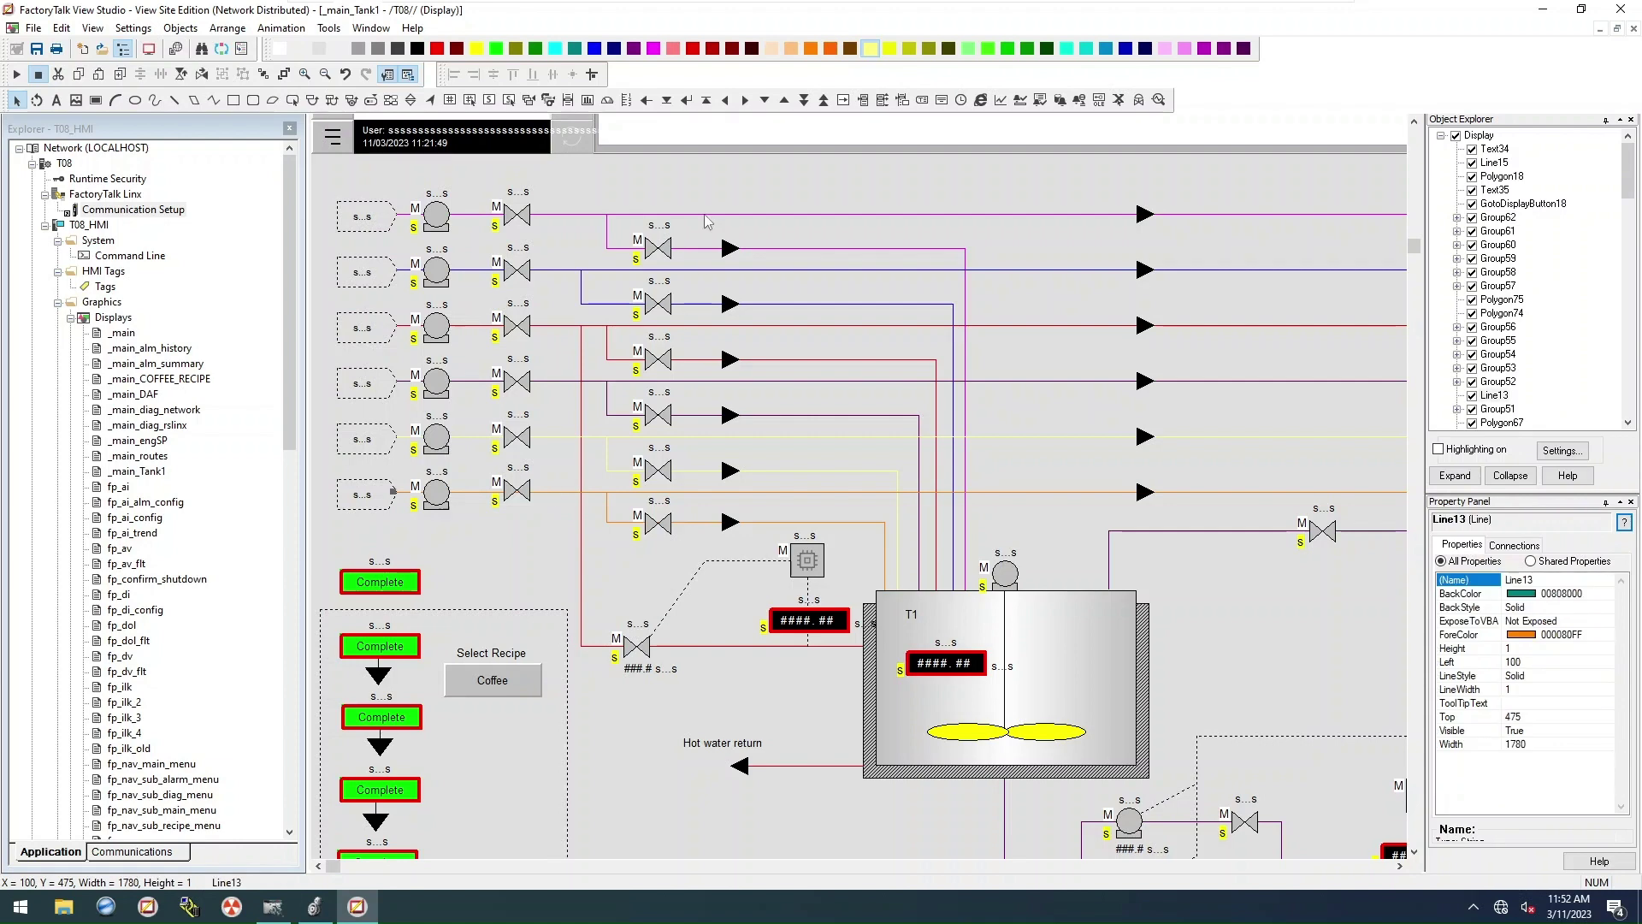
pyautogui.click(280, 48)
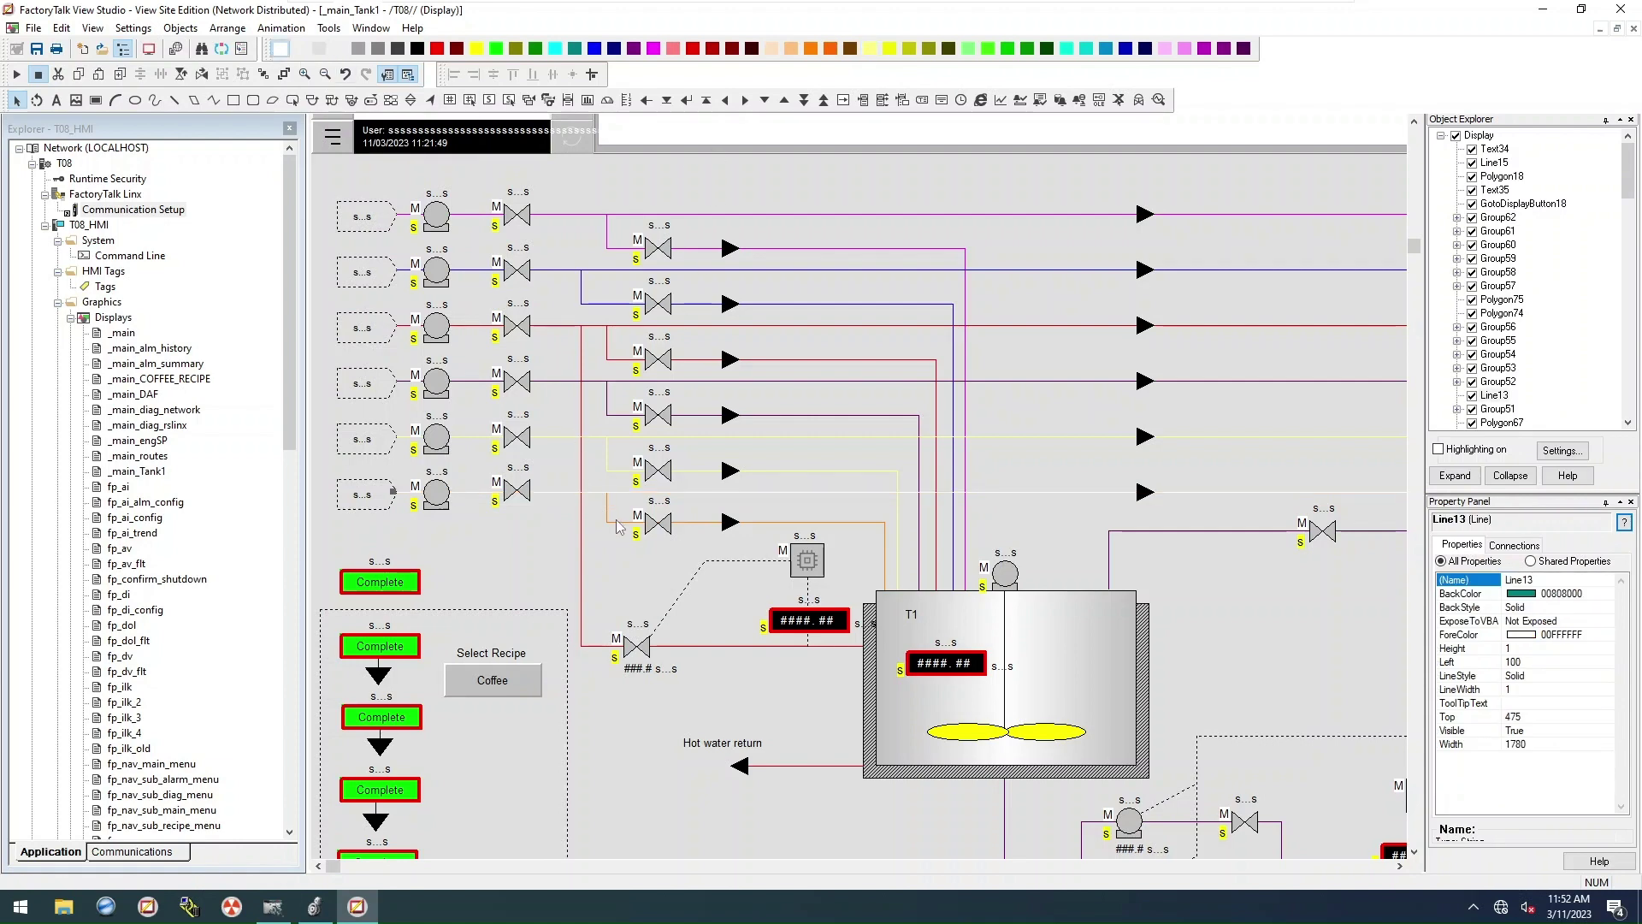
pyautogui.click(614, 528)
pyautogui.click(614, 528)
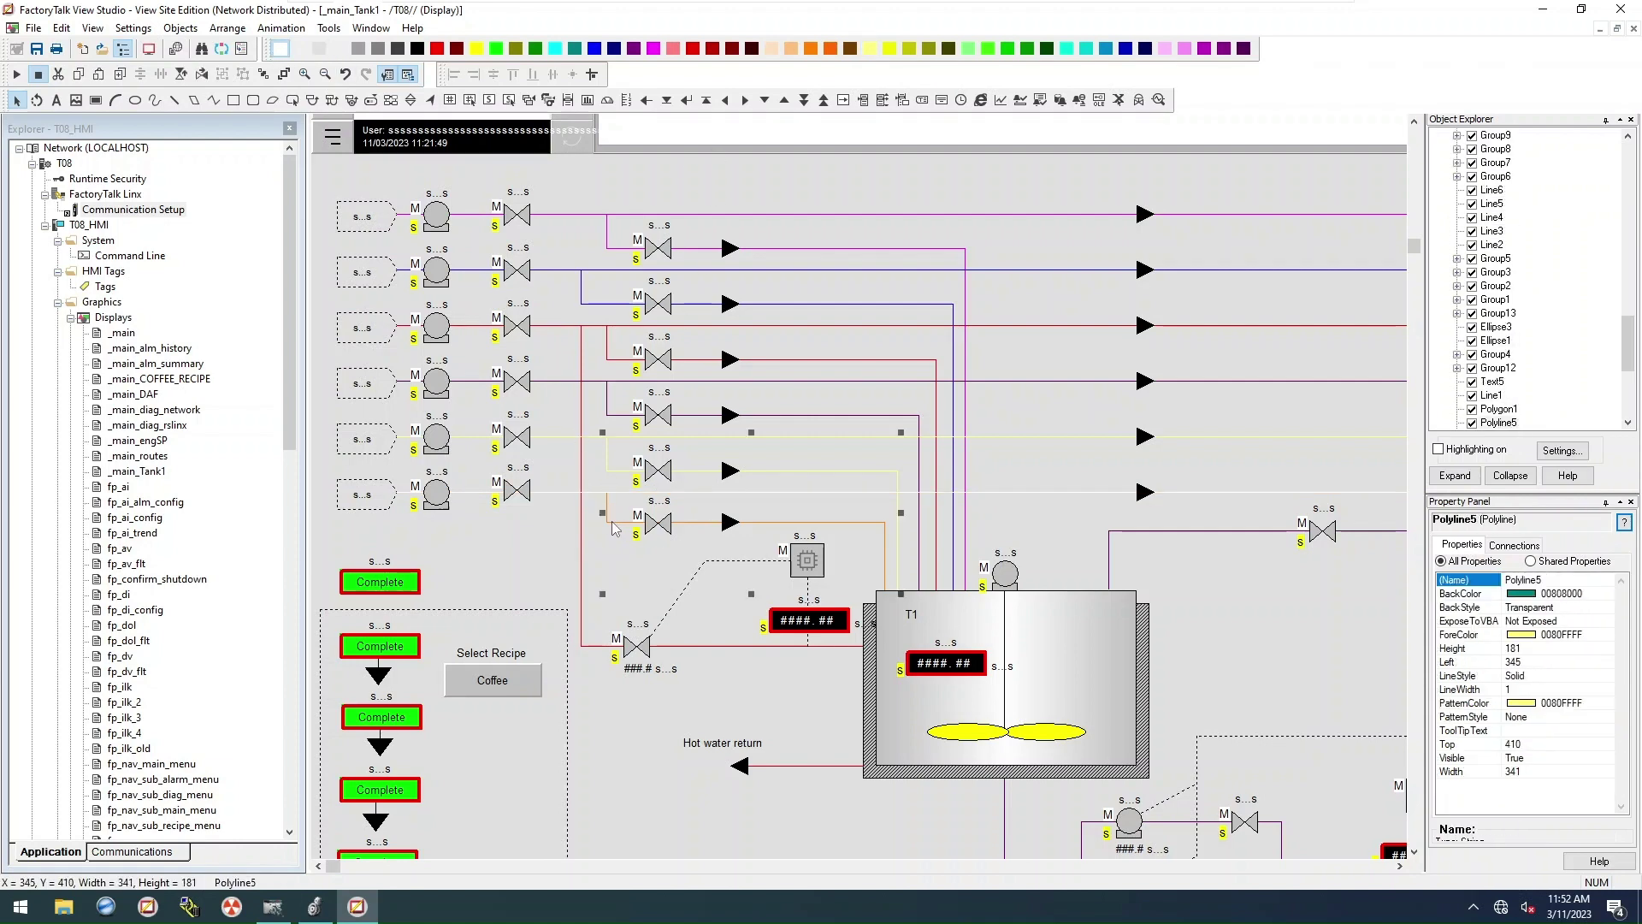
pyautogui.click(614, 528)
pyautogui.click(614, 528)
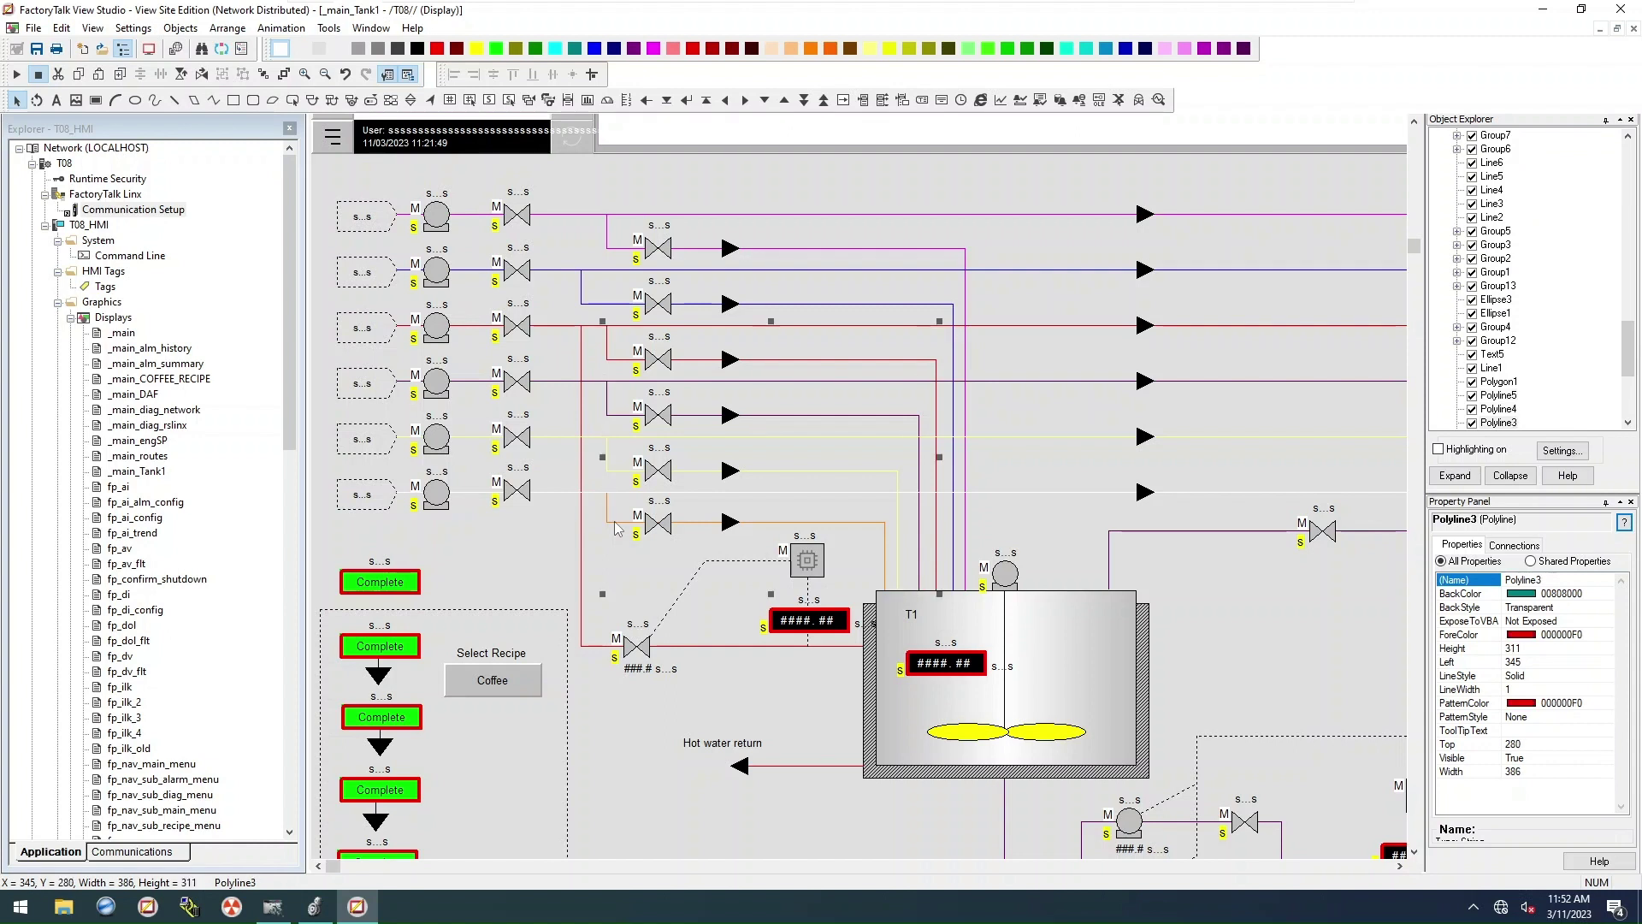
pyautogui.click(614, 527)
pyautogui.click(614, 528)
pyautogui.click(615, 528)
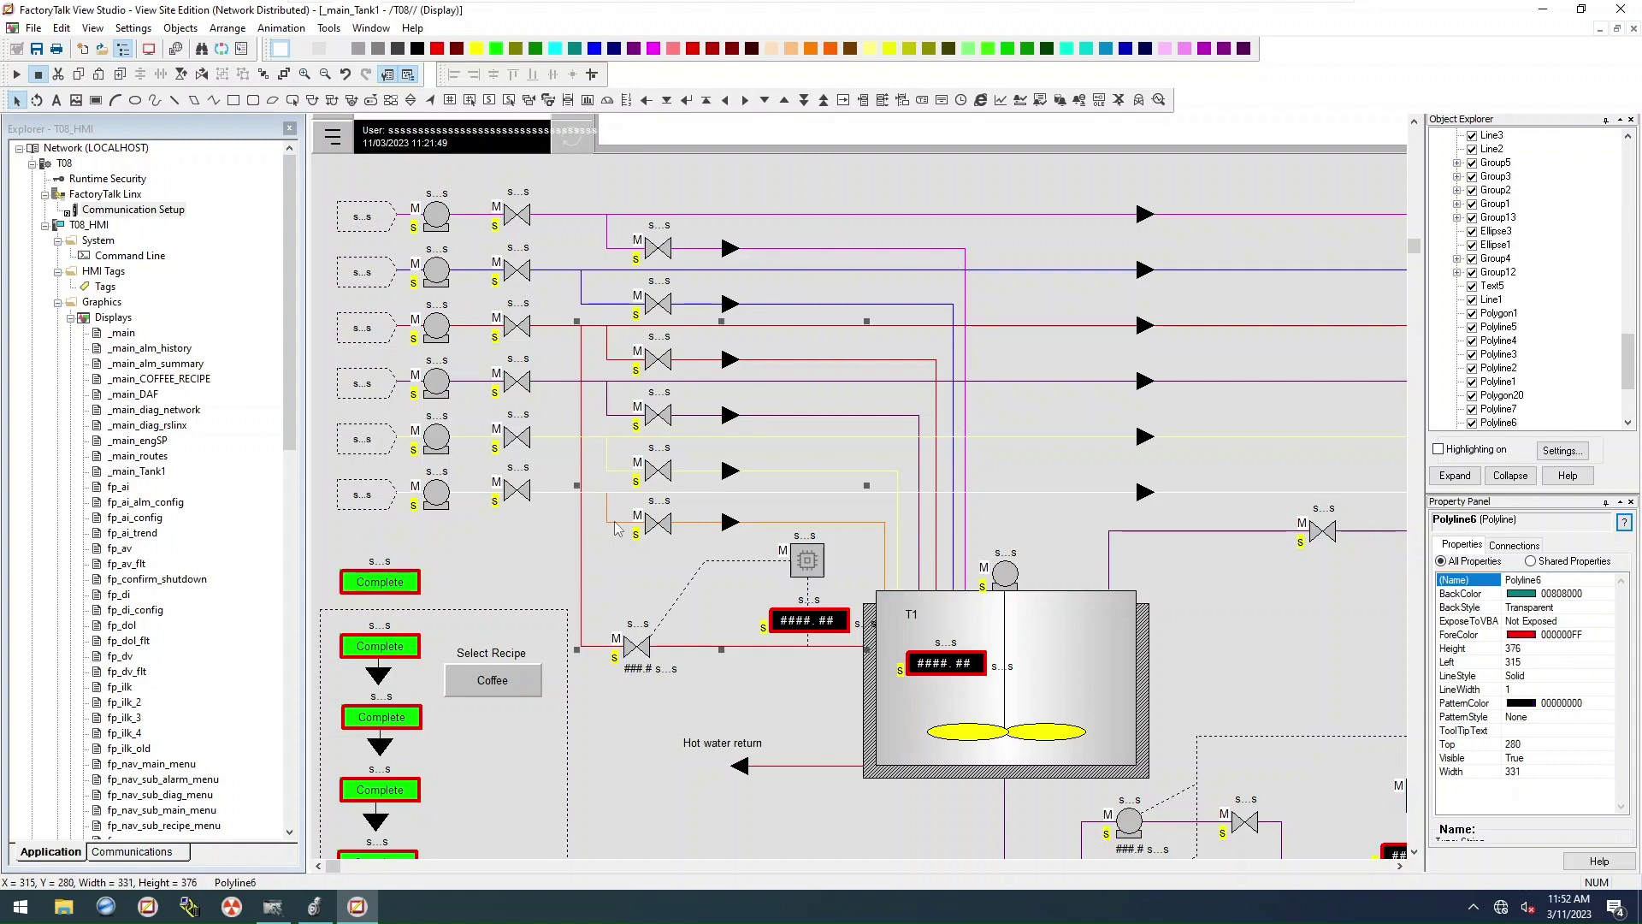
pyautogui.click(614, 527)
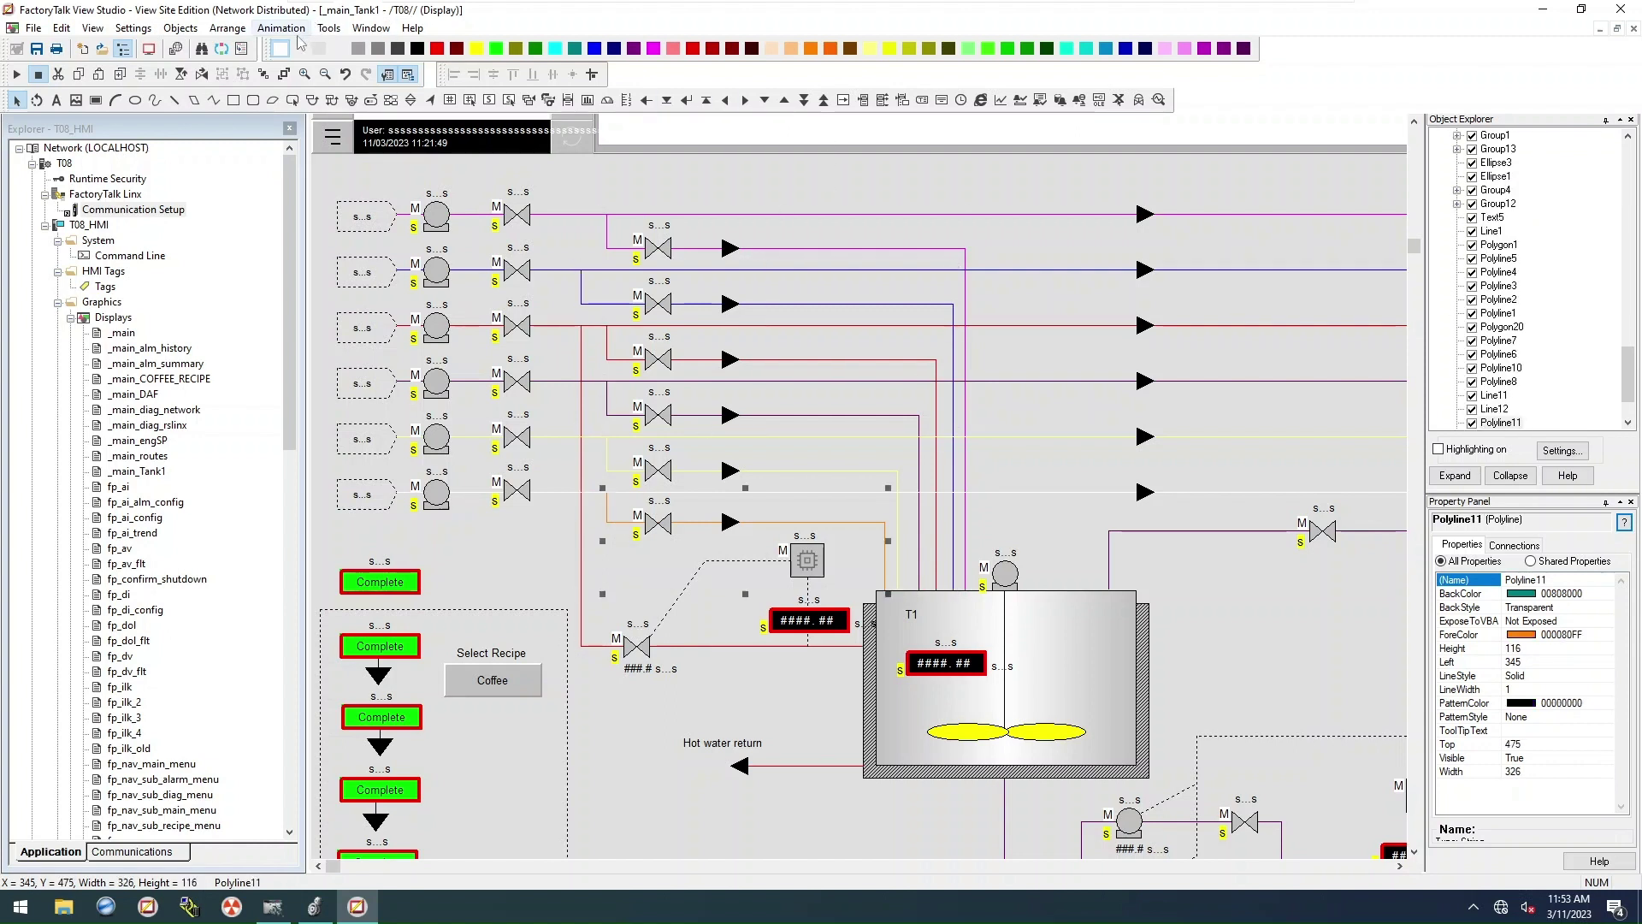
pyautogui.click(280, 49)
pyautogui.click(523, 557)
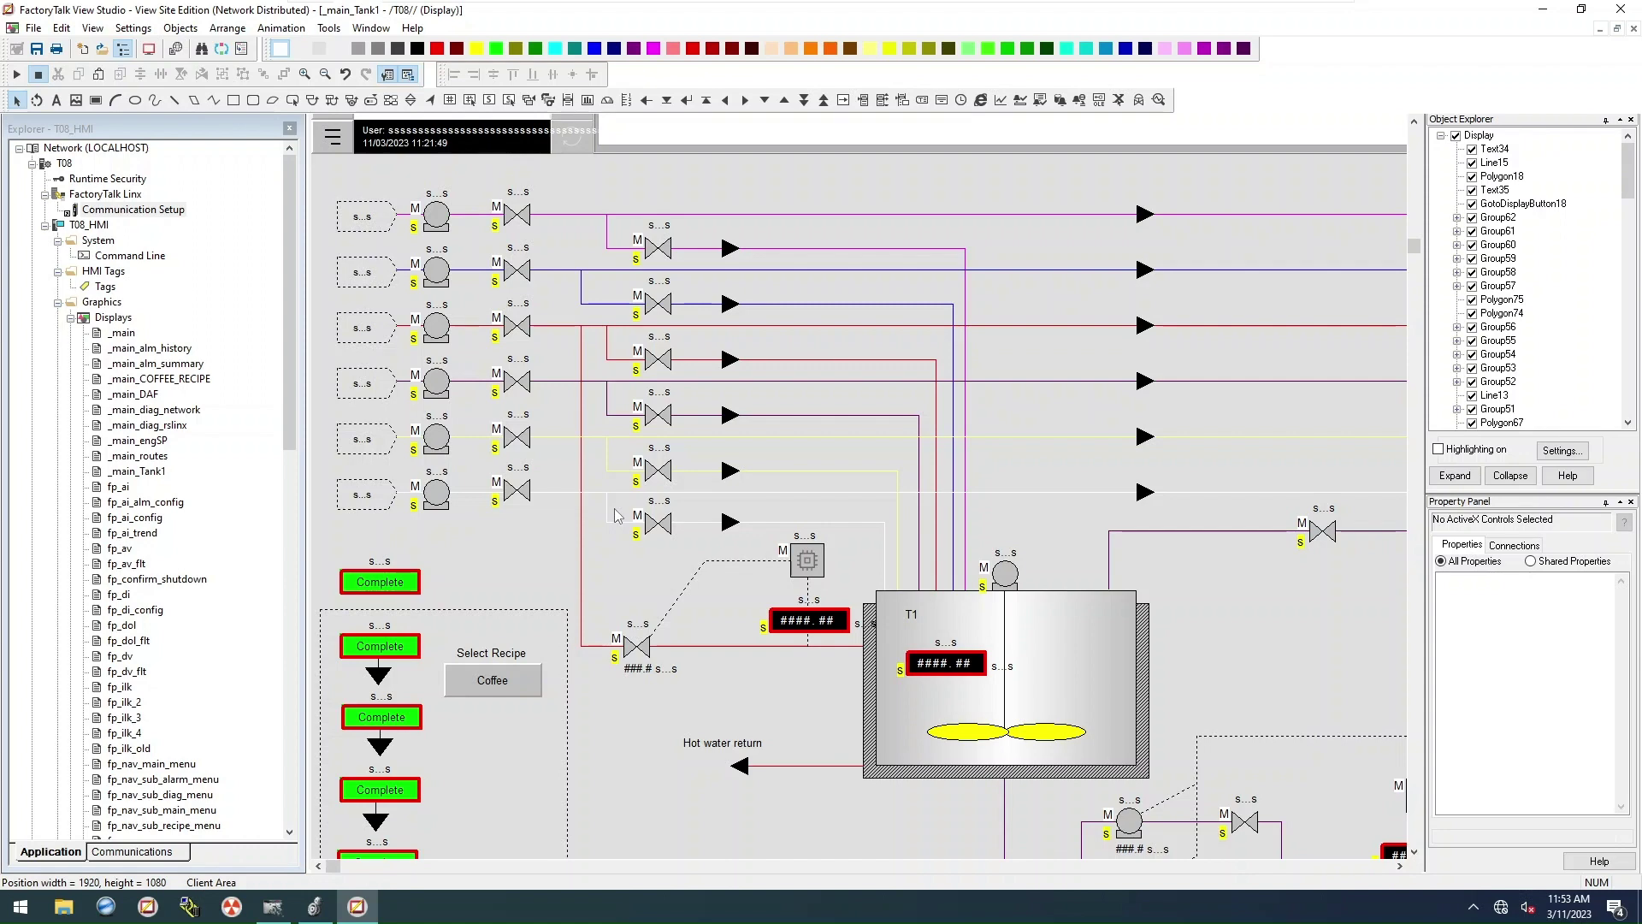
# Step: Set the label of the first main line's source connector to CIP through its global object parameter
pyautogui.click(368, 223)
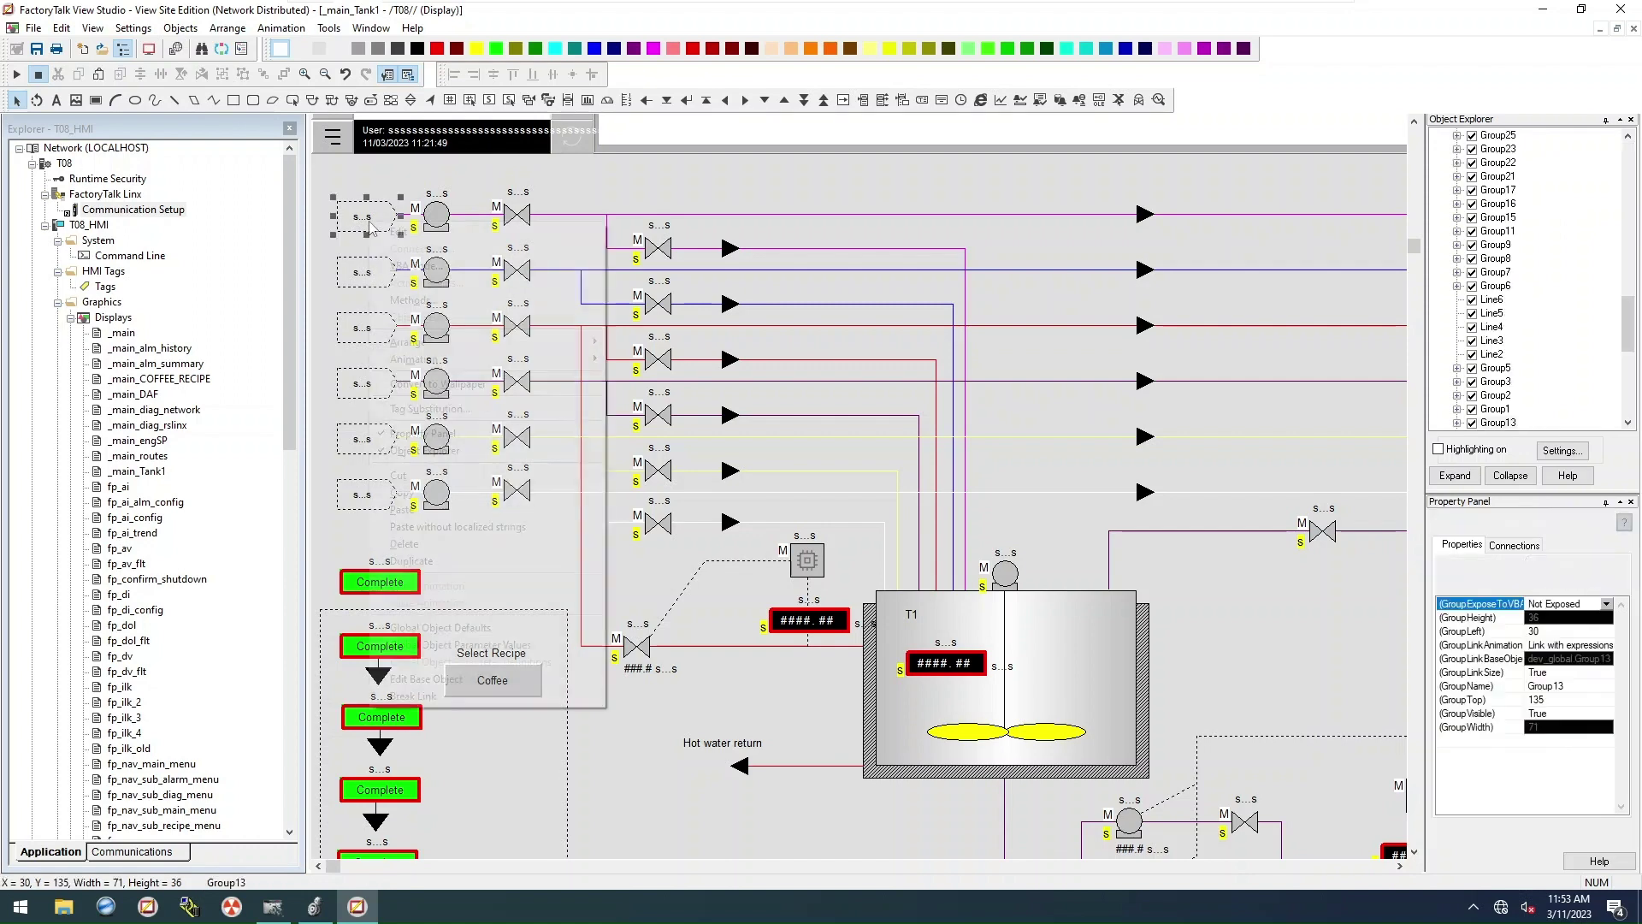
pyautogui.rightClick(369, 223)
pyautogui.click(469, 645)
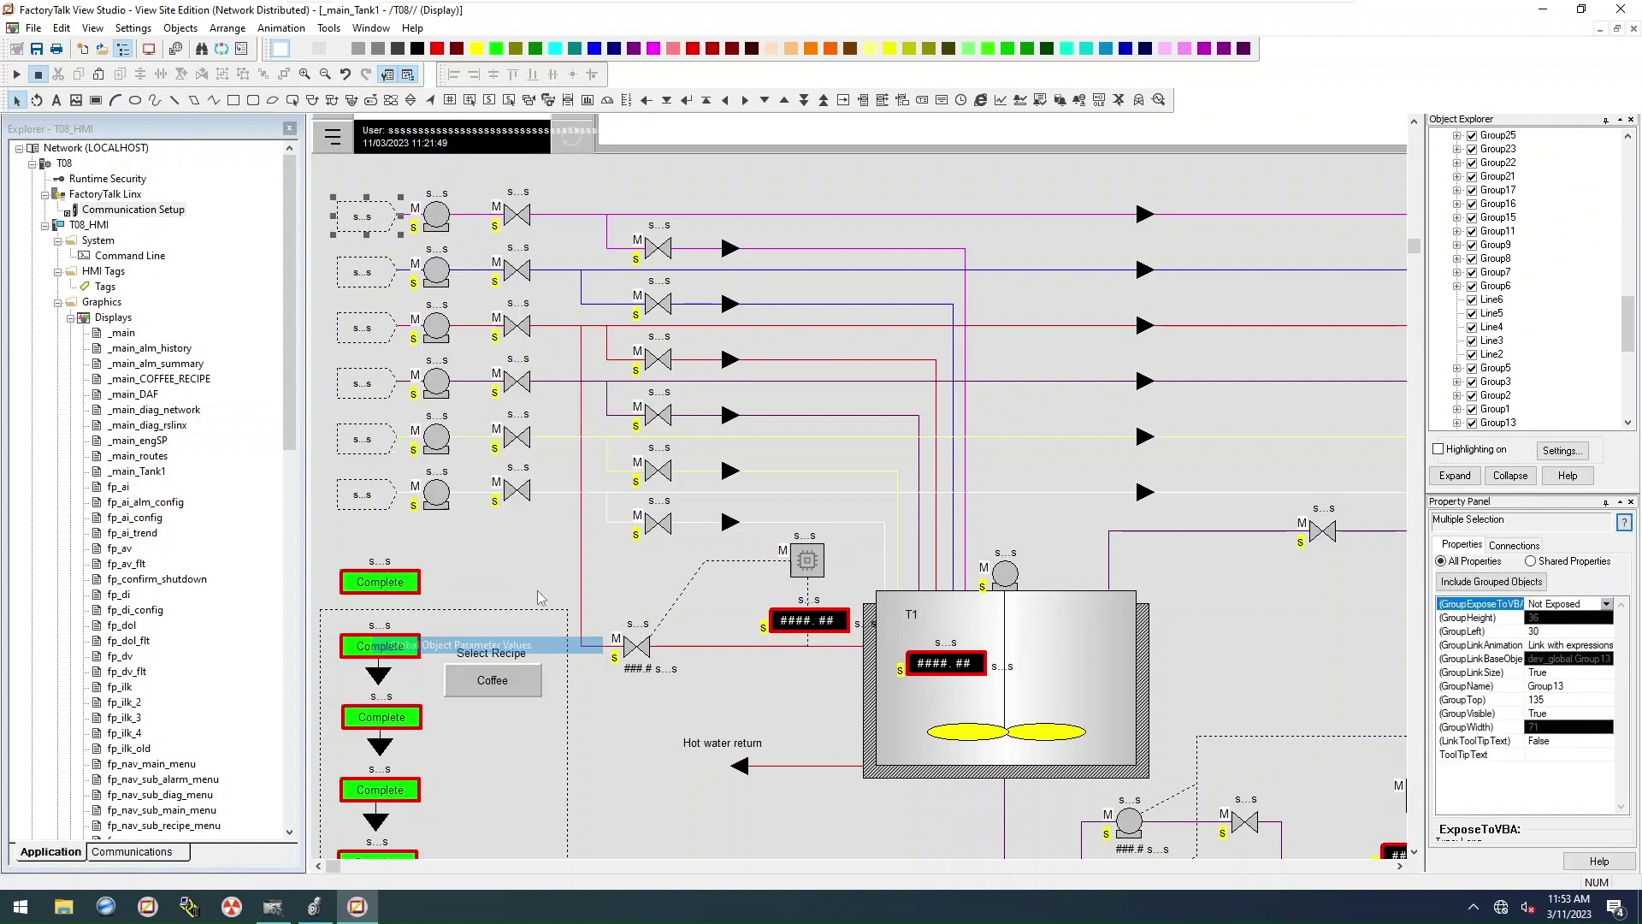
pyautogui.click(693, 352)
pyautogui.click(746, 357)
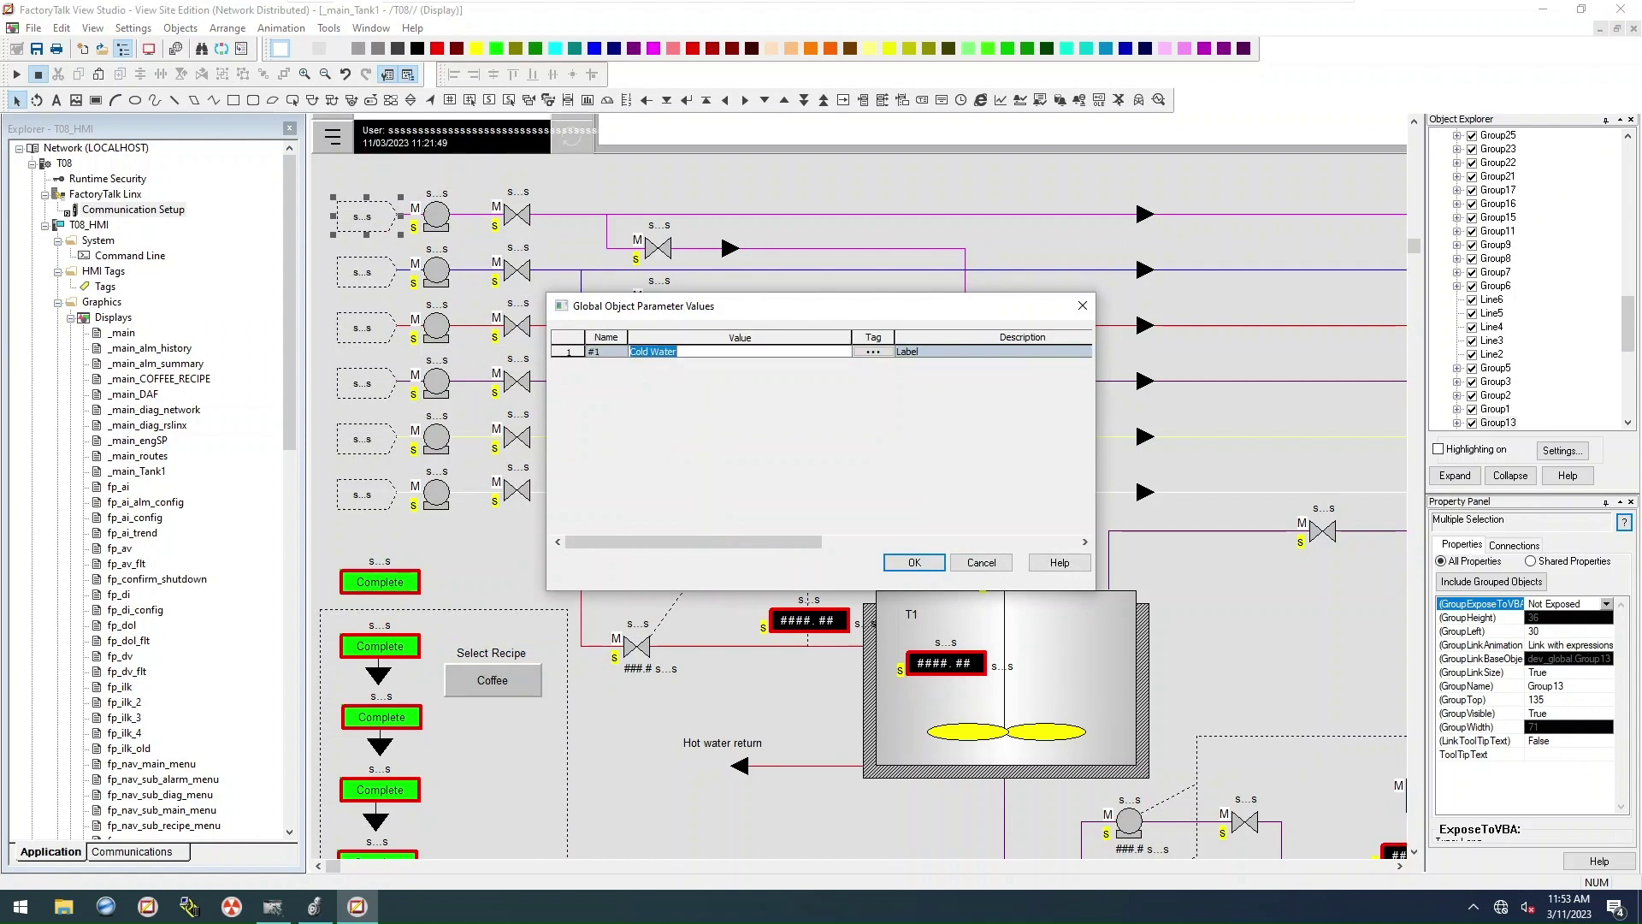
pyautogui.write('CIP')
pyautogui.click(914, 561)
# Step: Set the label parameter of the second main line's source connector to Cold
pyautogui.rightClick(352, 269)
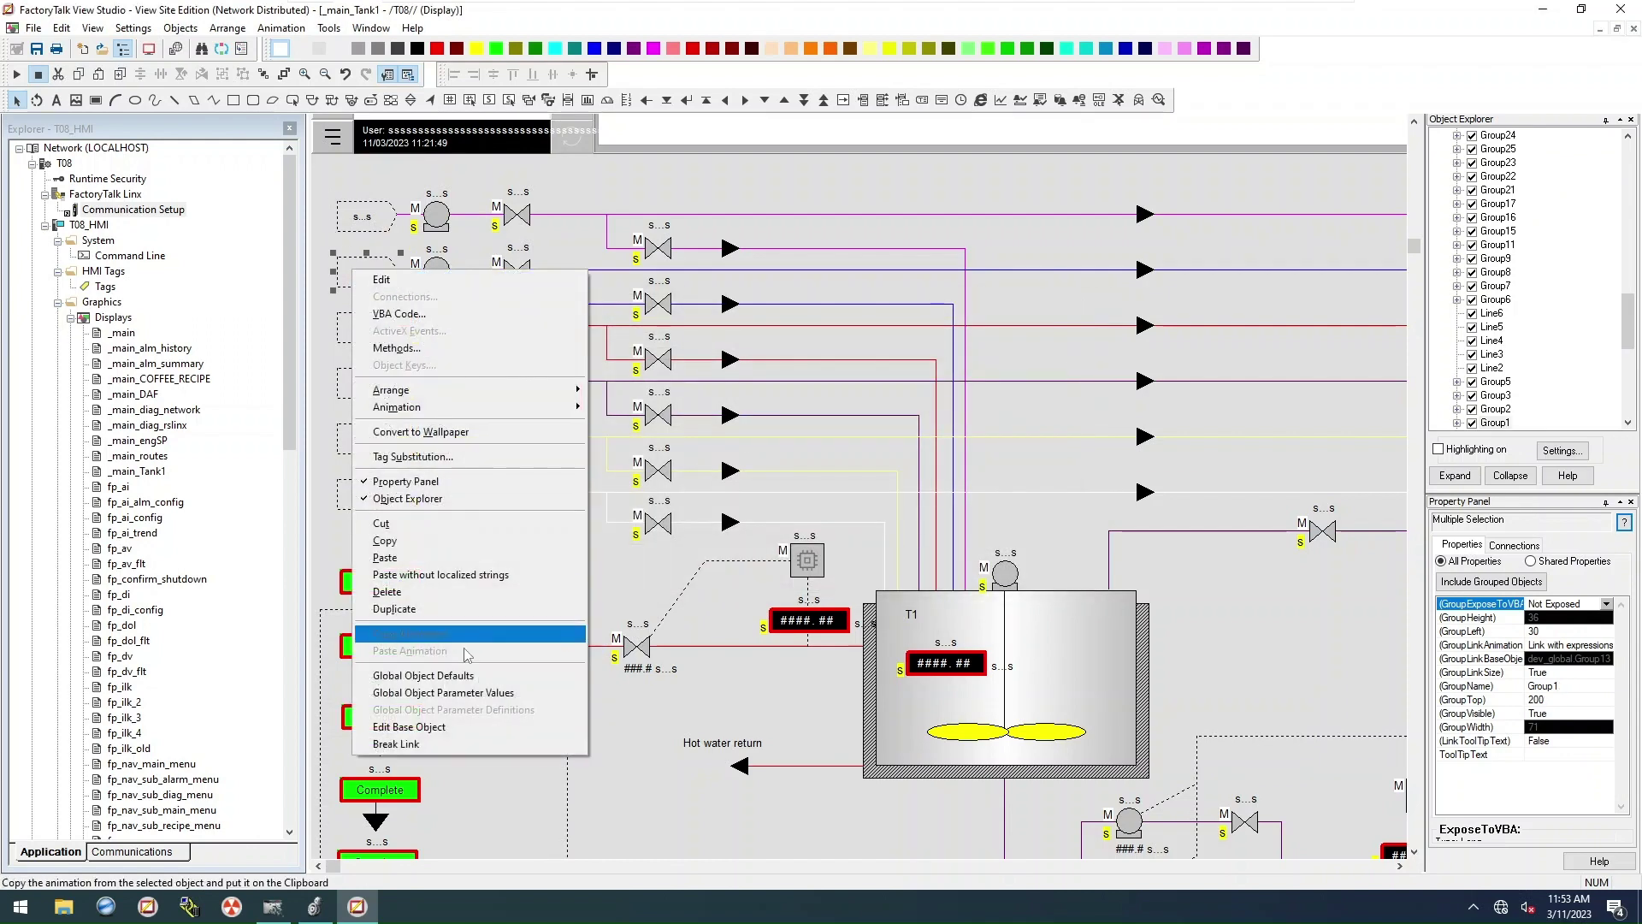
pyautogui.click(441, 692)
pyautogui.click(704, 359)
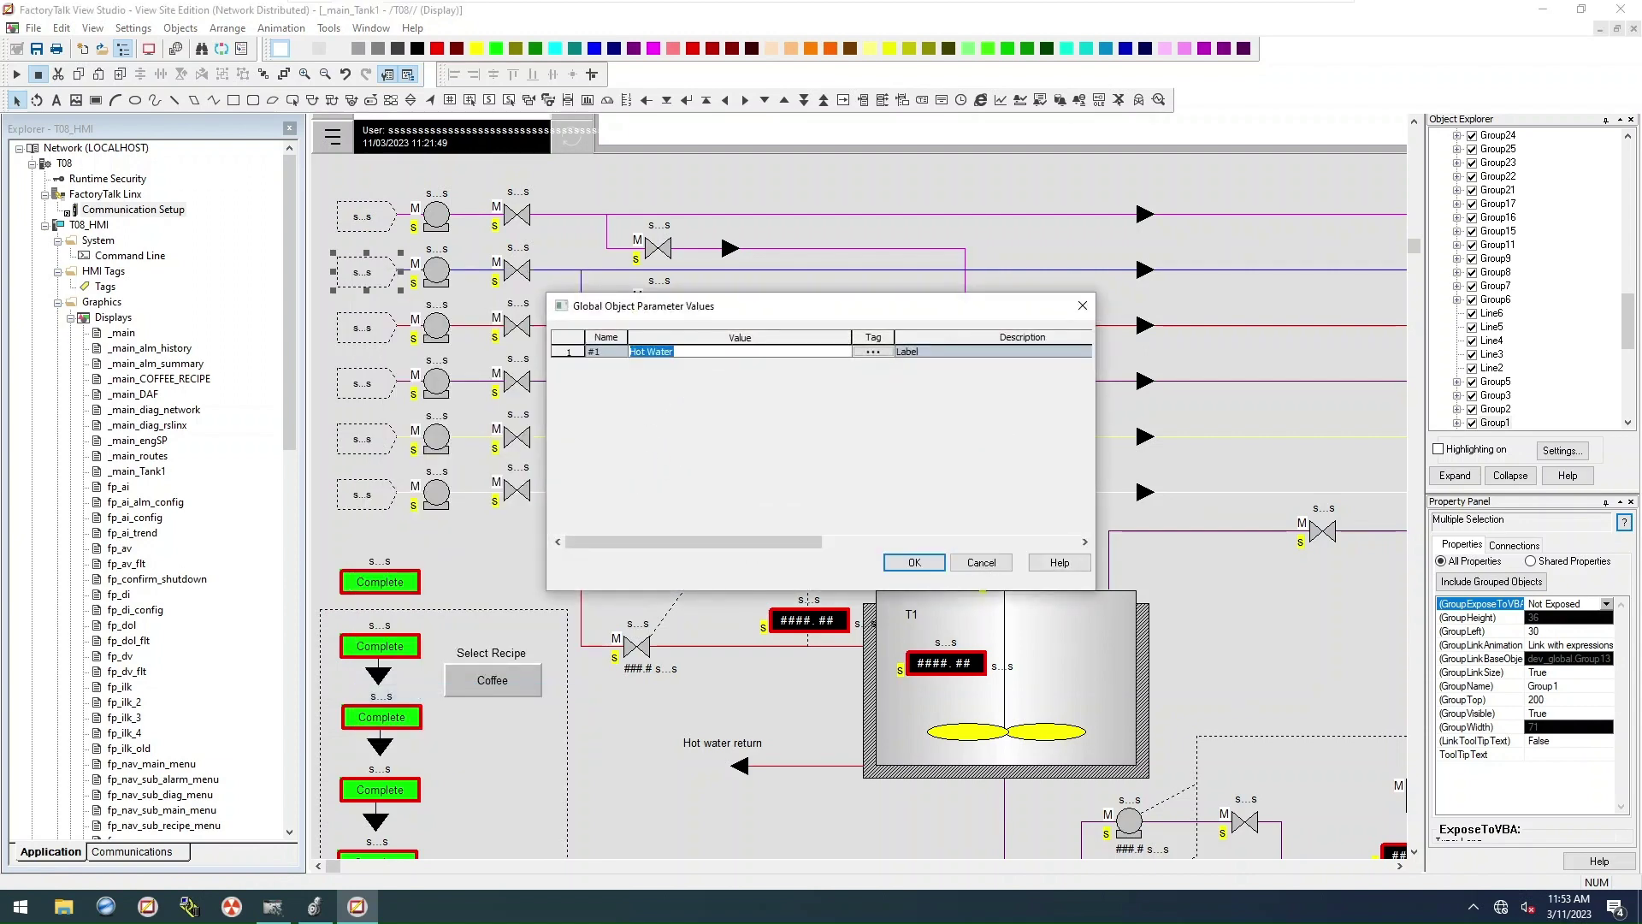
pyautogui.write('Cold')
pyautogui.click(914, 562)
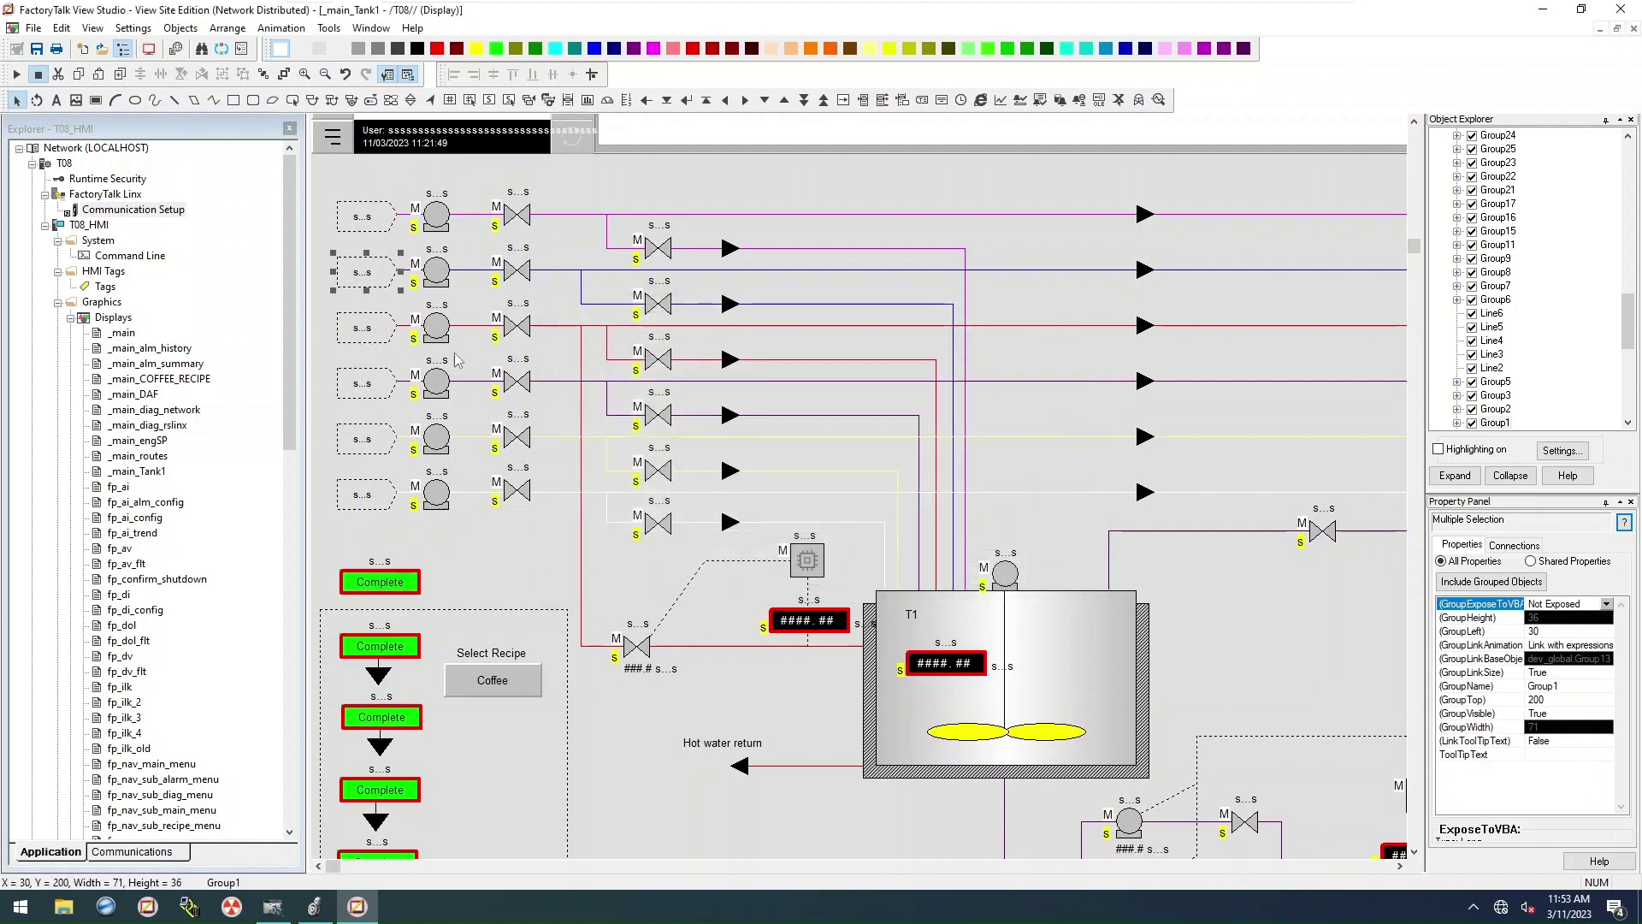
# Step: Edit the label parameter value of the third main line's source connector
pyautogui.rightClick(345, 330)
pyautogui.click(434, 752)
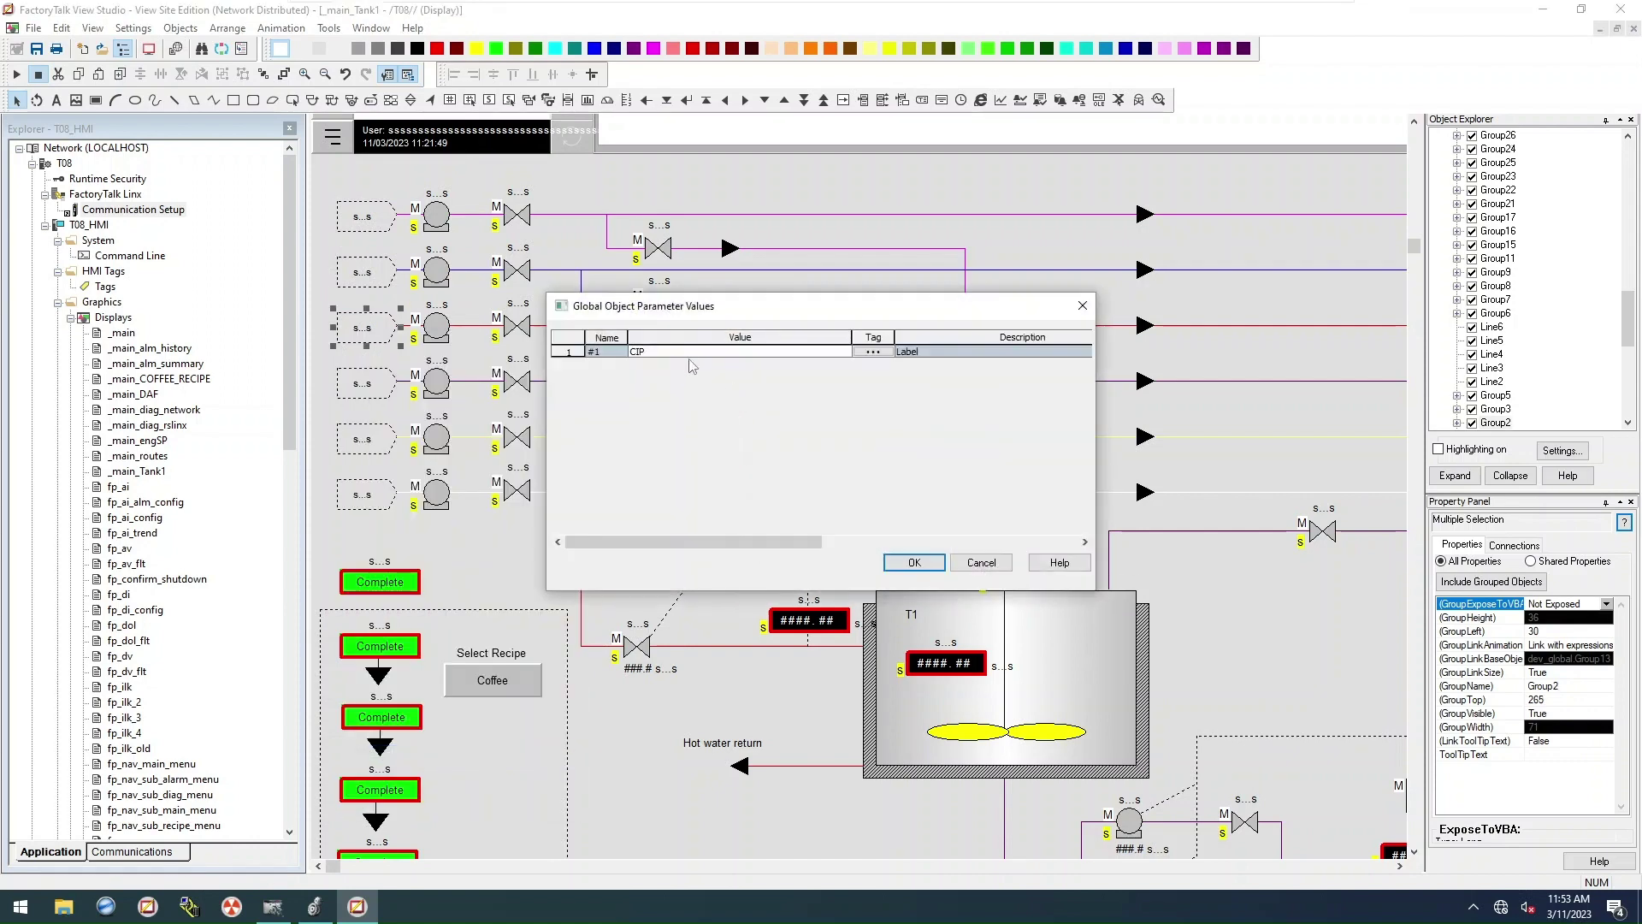
pyautogui.click(693, 359)
pyautogui.click(914, 562)
# Step: Check the label parameter of the fourth main line's source connector and accept it as is
pyautogui.rightClick(351, 381)
pyautogui.click(353, 383)
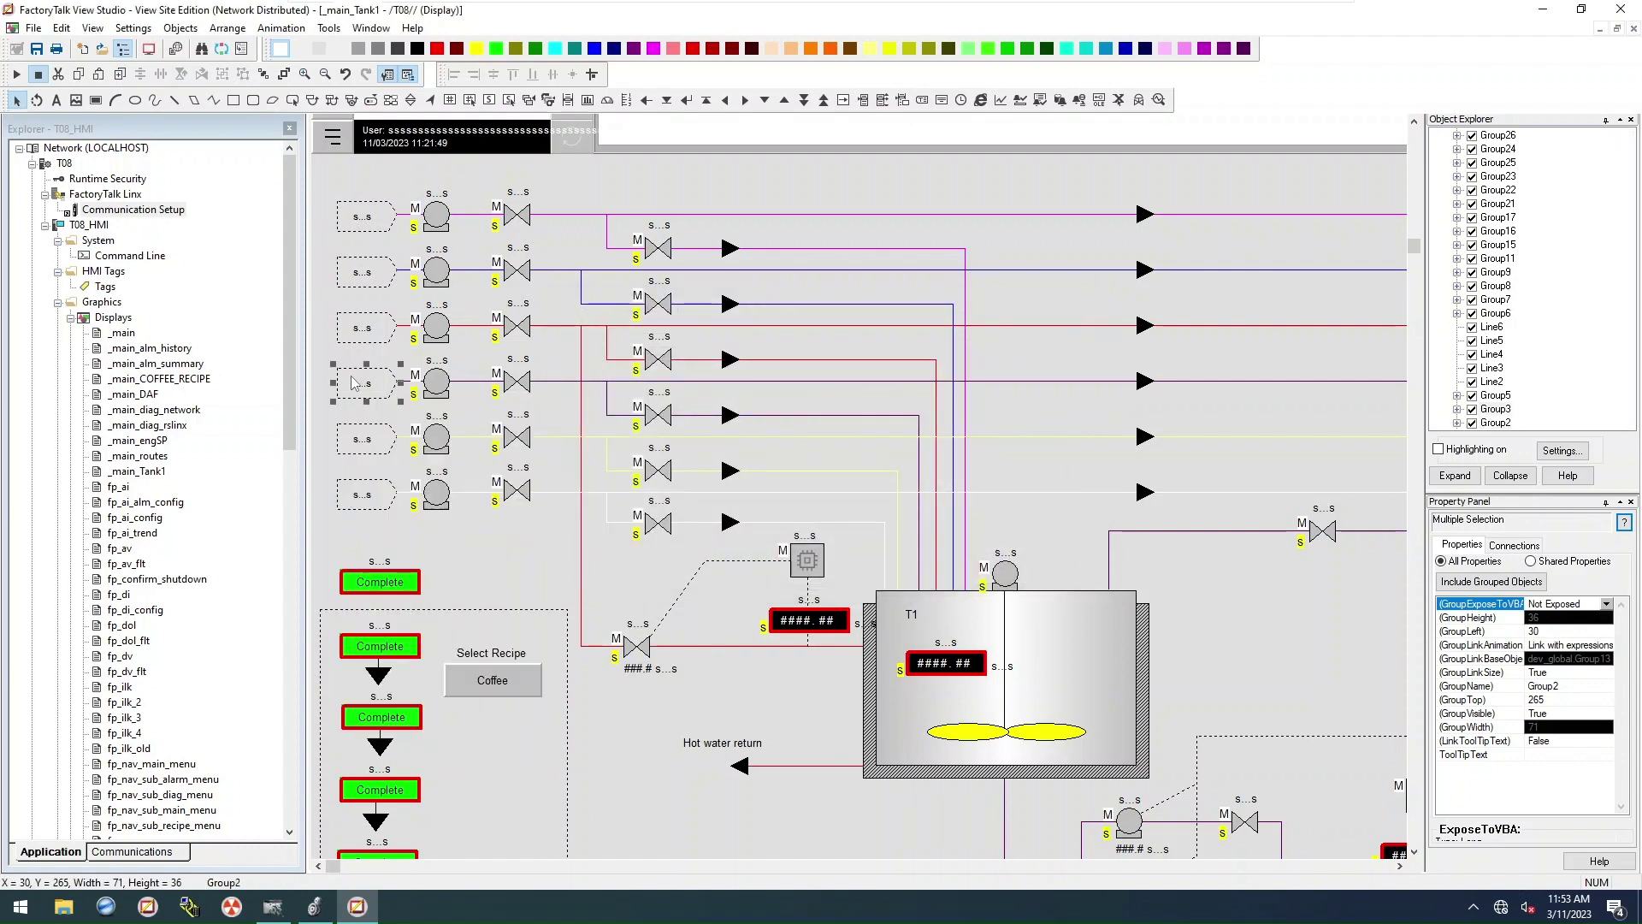
pyautogui.rightClick(353, 382)
pyautogui.click(436, 781)
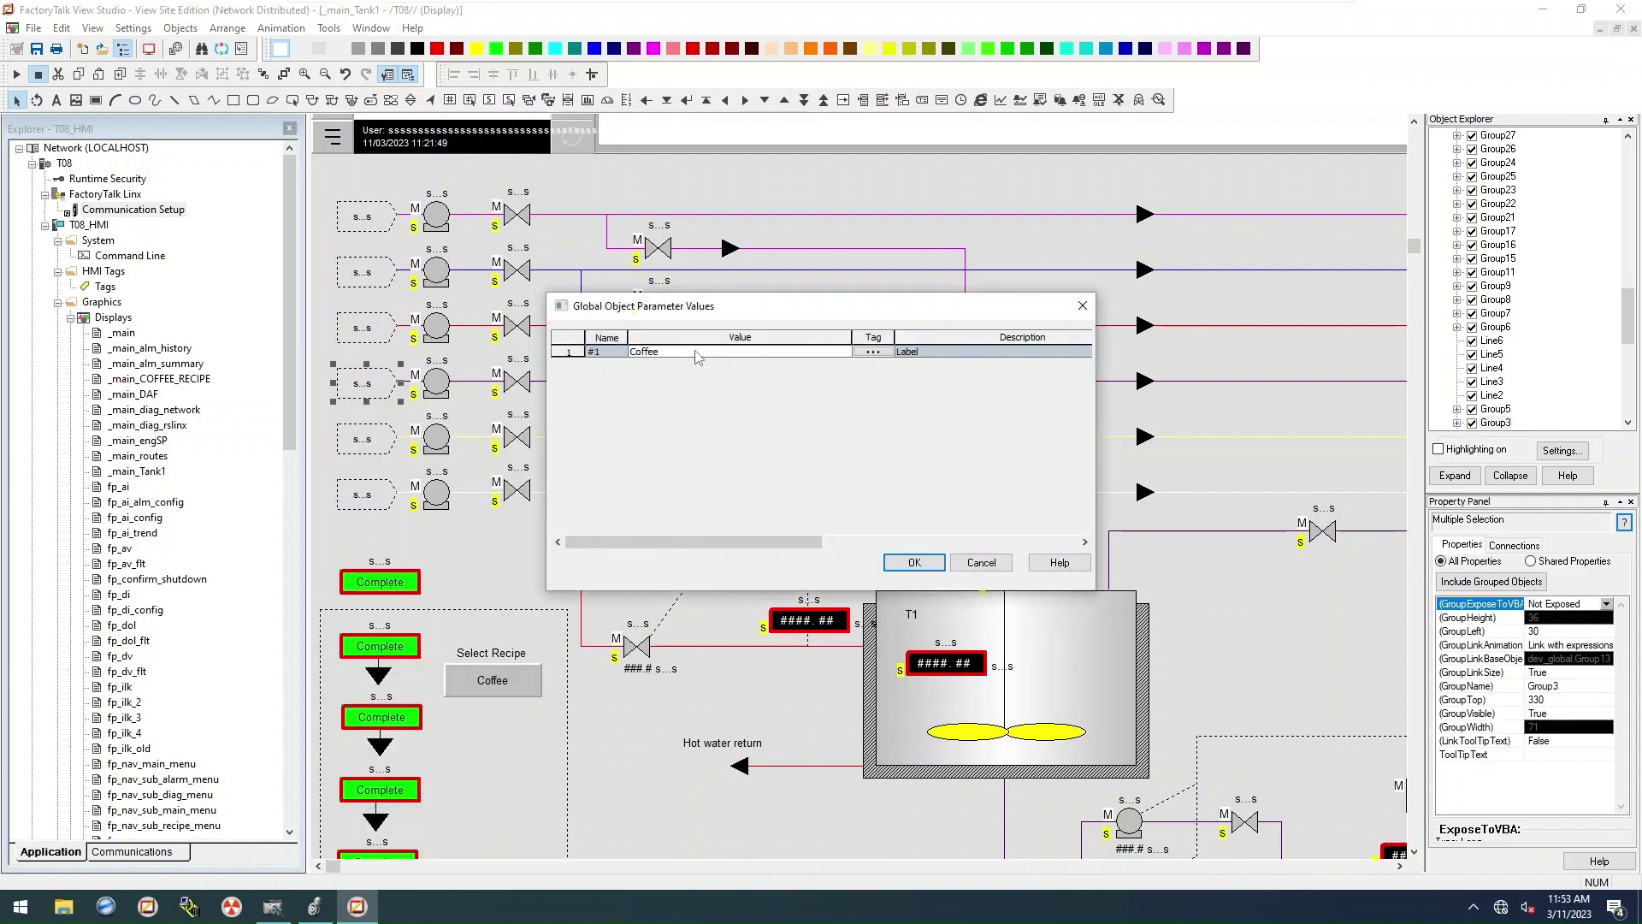
pyautogui.click(912, 562)
# Step: Edit the label parameter value of the fifth main line's source connector
pyautogui.rightClick(346, 453)
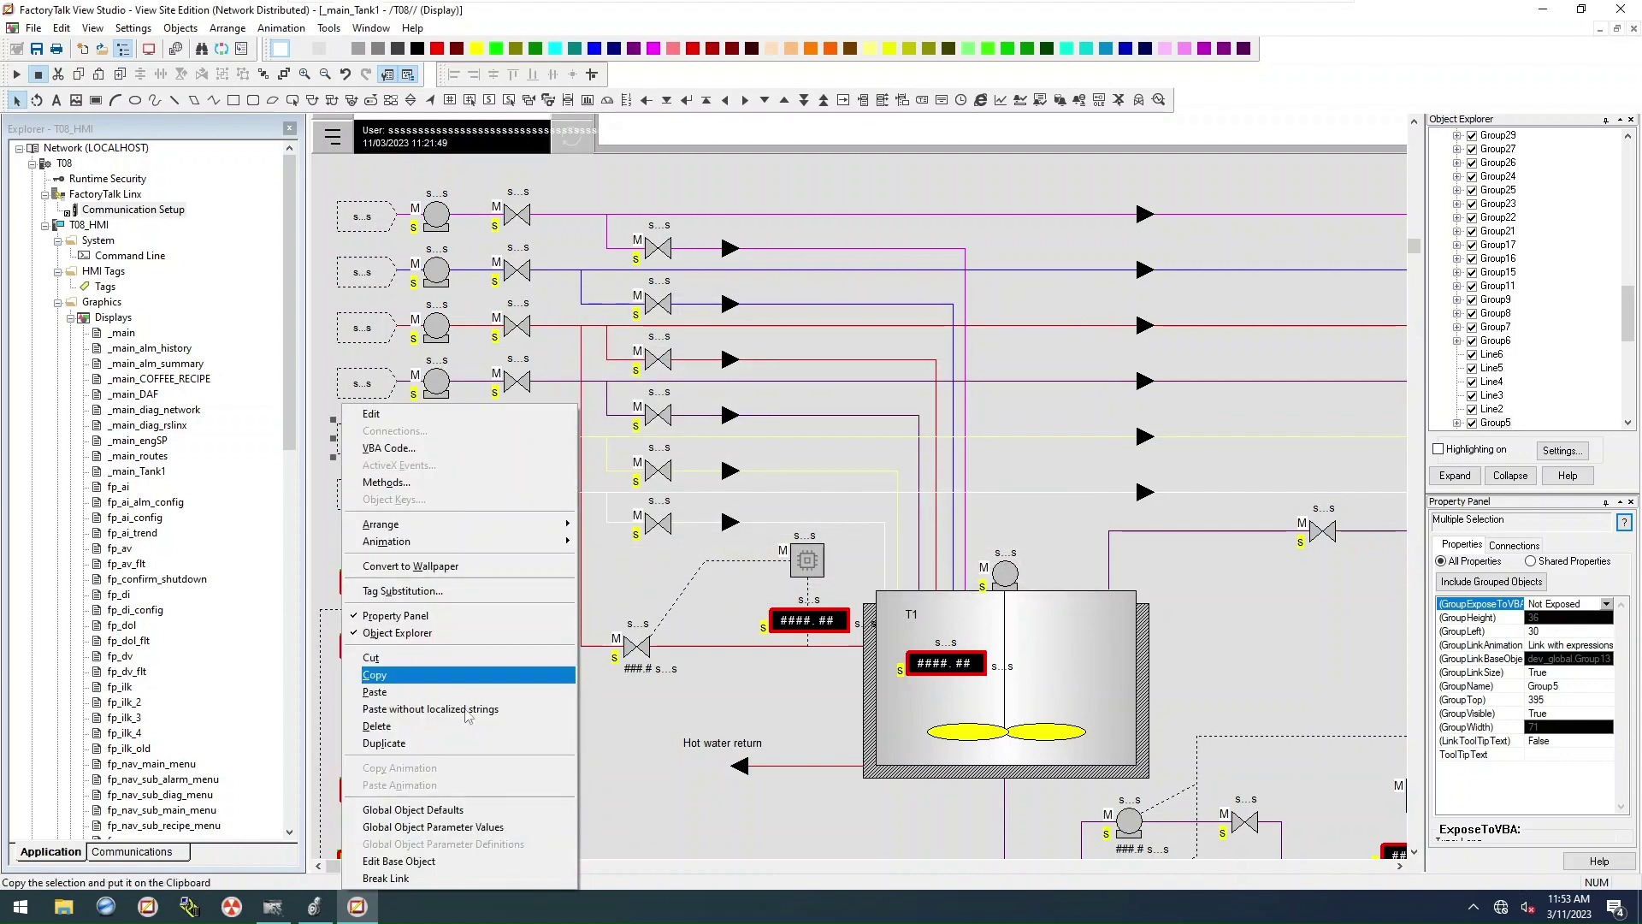
pyautogui.click(471, 827)
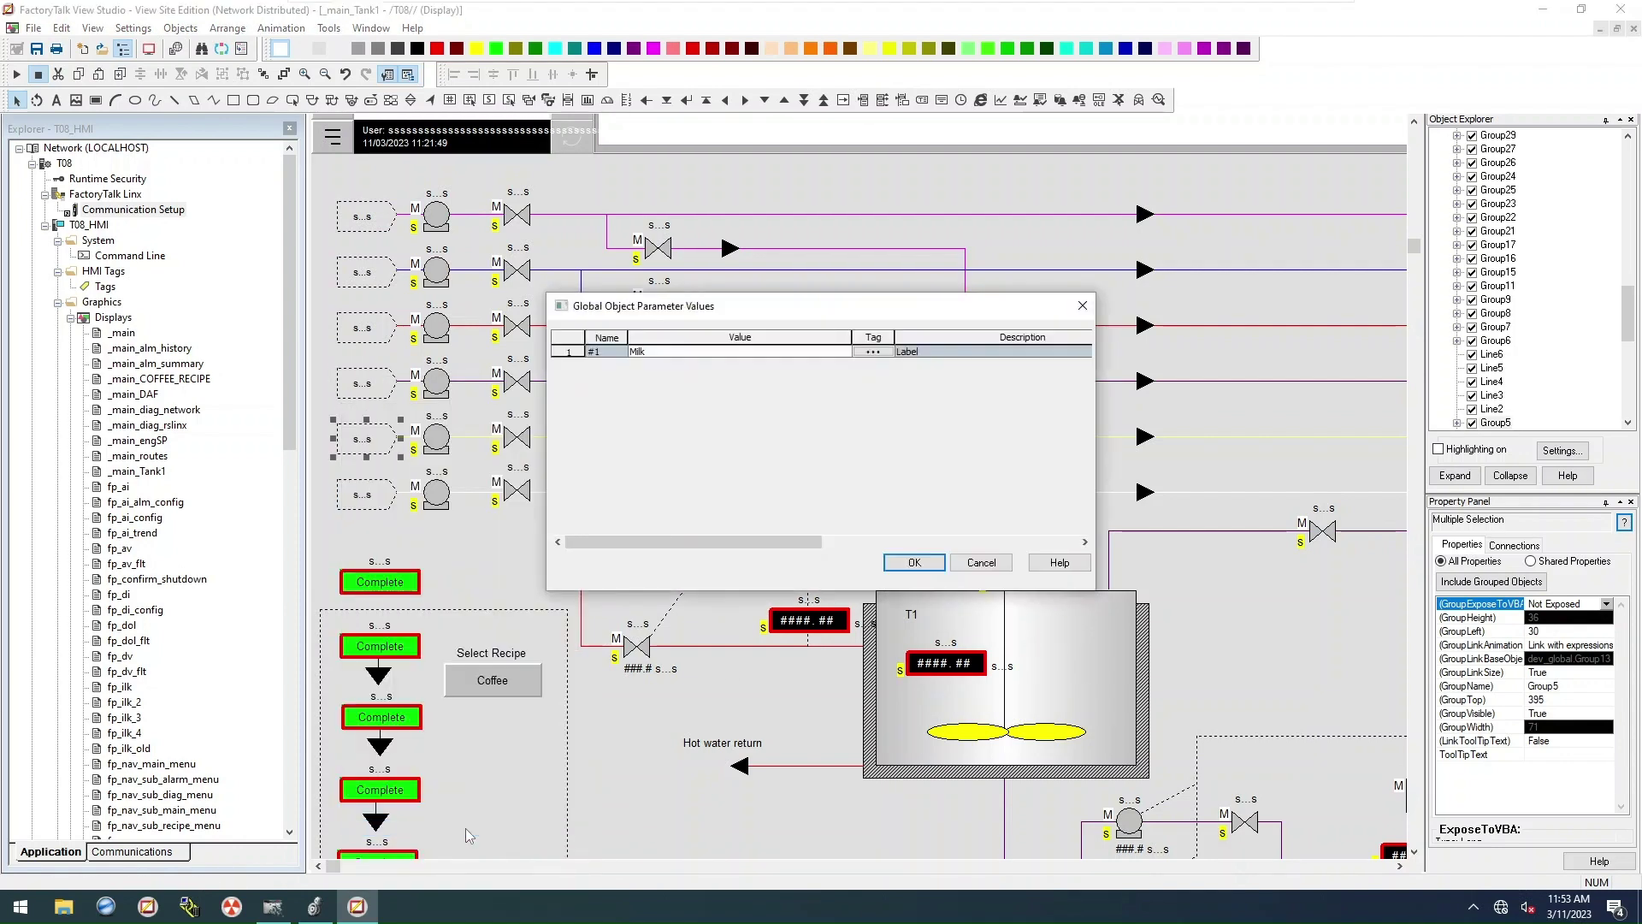
pyautogui.click(668, 357)
pyautogui.click(912, 562)
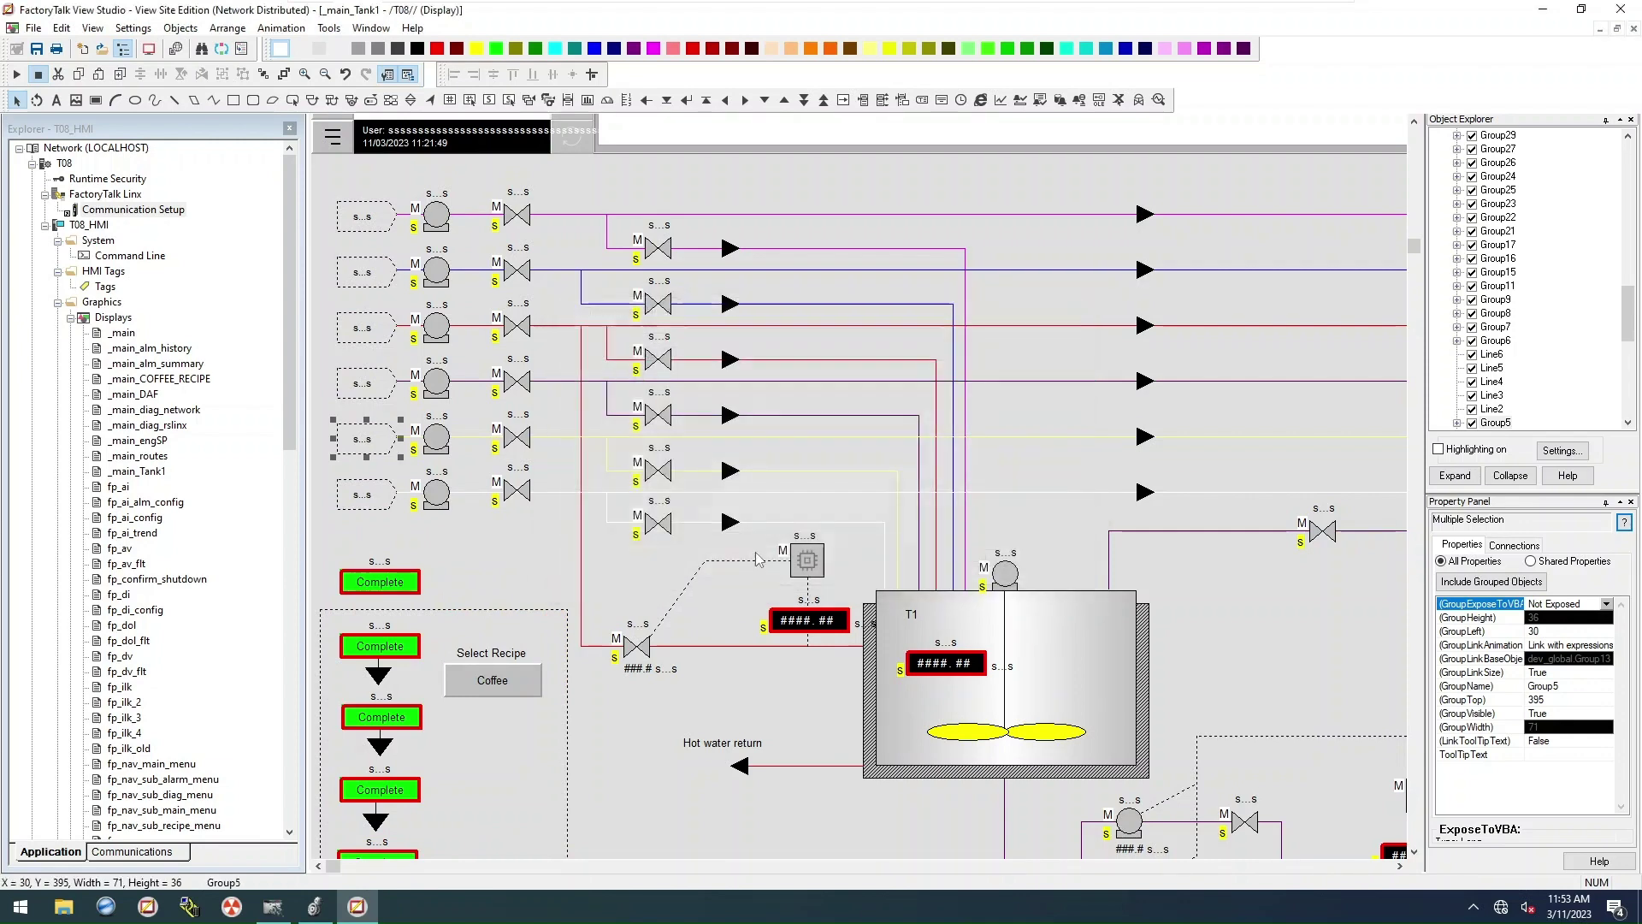
# Step: Set the label parameter of the sixth main line's source connector to Milk
pyautogui.rightClick(347, 503)
pyautogui.click(437, 434)
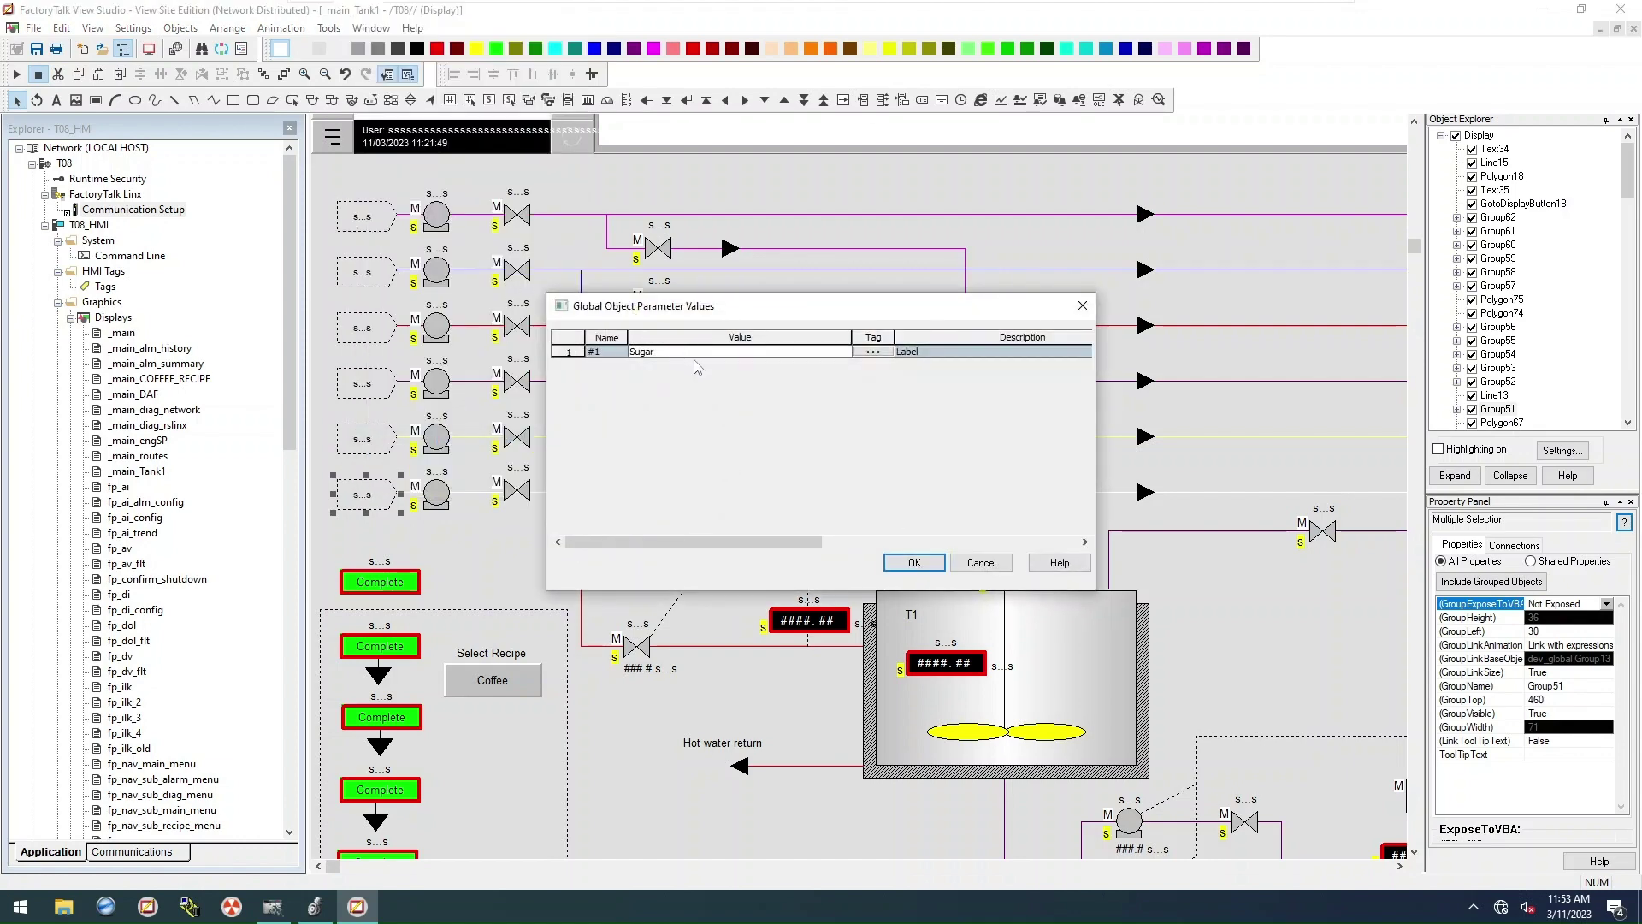
pyautogui.click(694, 357)
pyautogui.write('Milk')
pyautogui.click(912, 562)
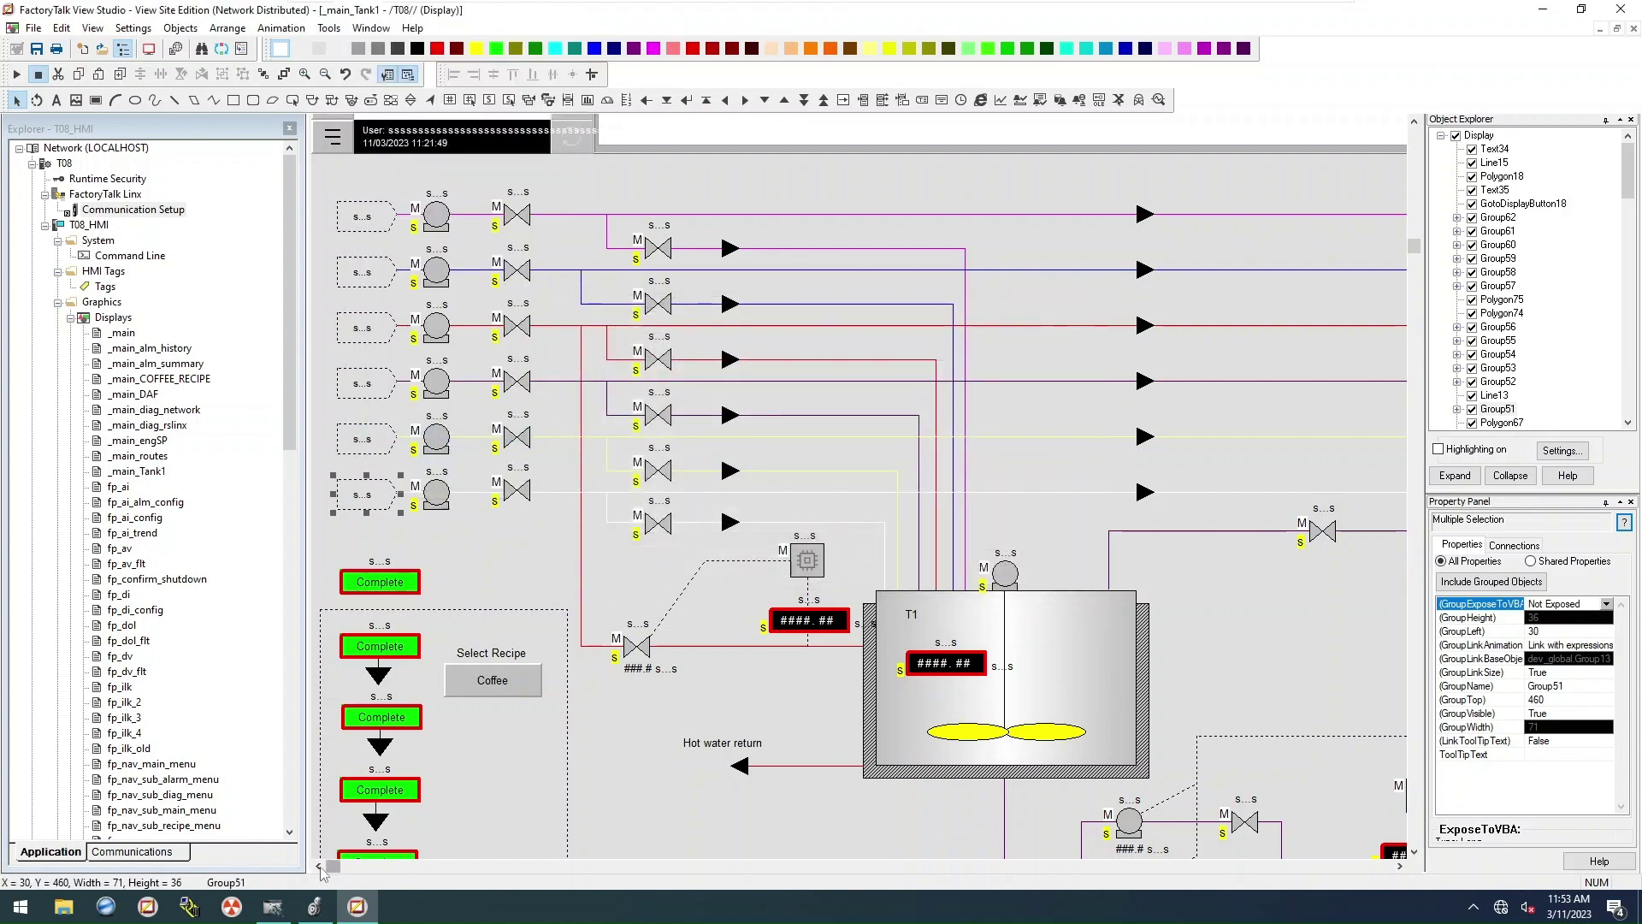
# Step: Duplicate the six source connectors and move the copies along the main lines to just before the existing destination connectors
pyautogui.moveTo(329, 867)
pyautogui.mouseDown()
pyautogui.moveTo(1180, 866)
pyautogui.moveTo(1341, 890)
pyautogui.moveTo(333, 866)
pyautogui.mouseUp()
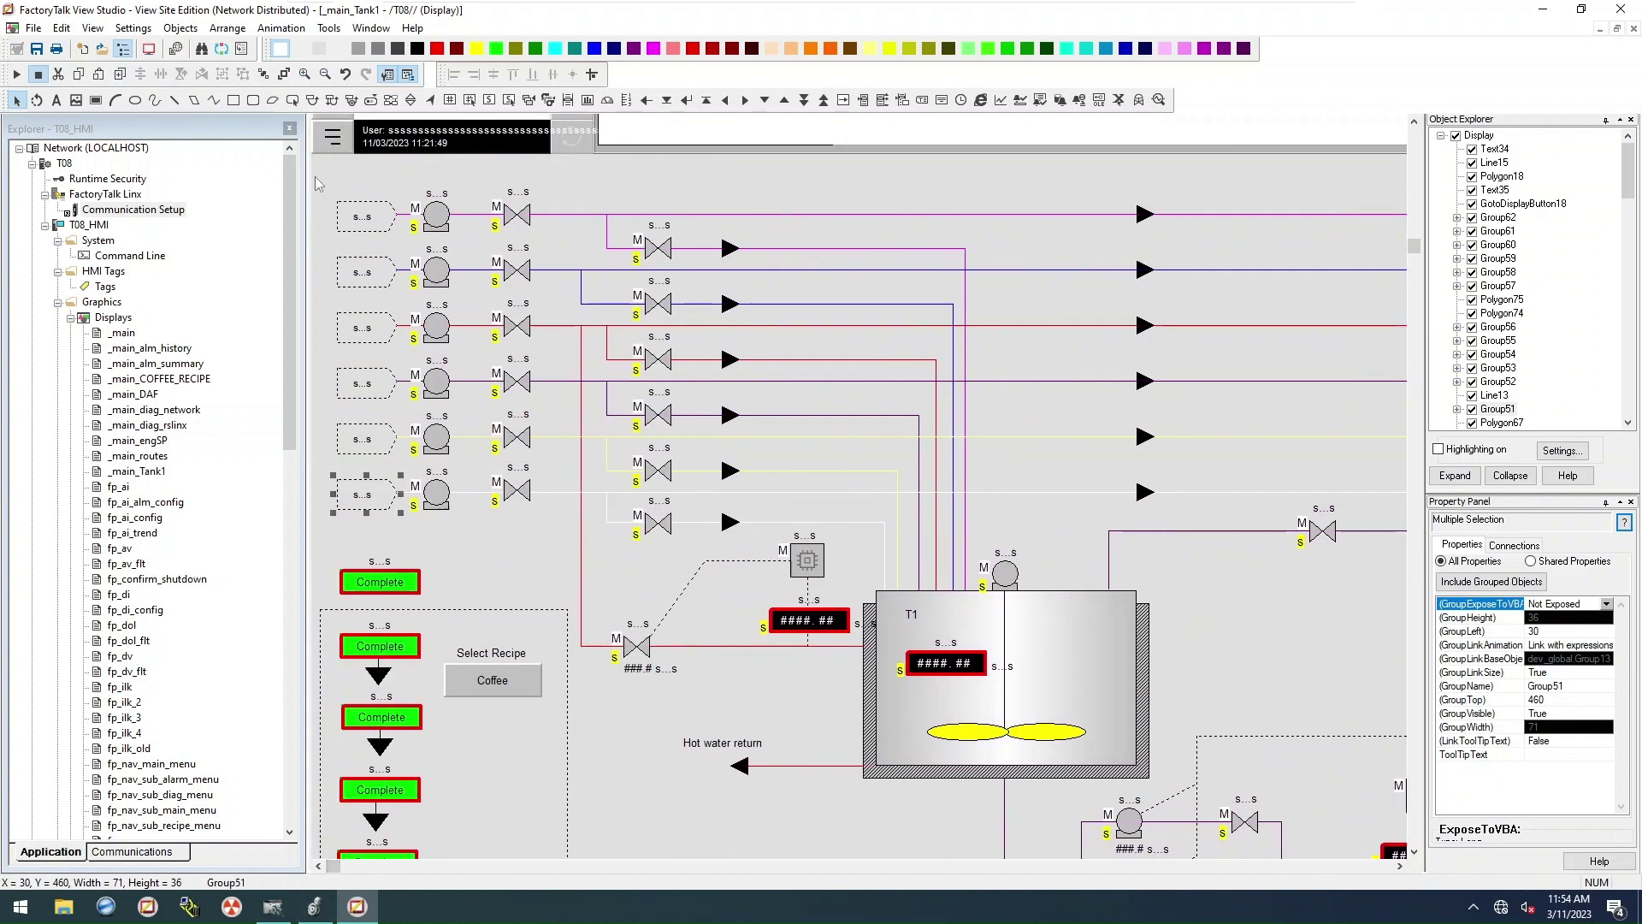
pyautogui.moveTo(317, 182); pyautogui.dragTo(423, 564)
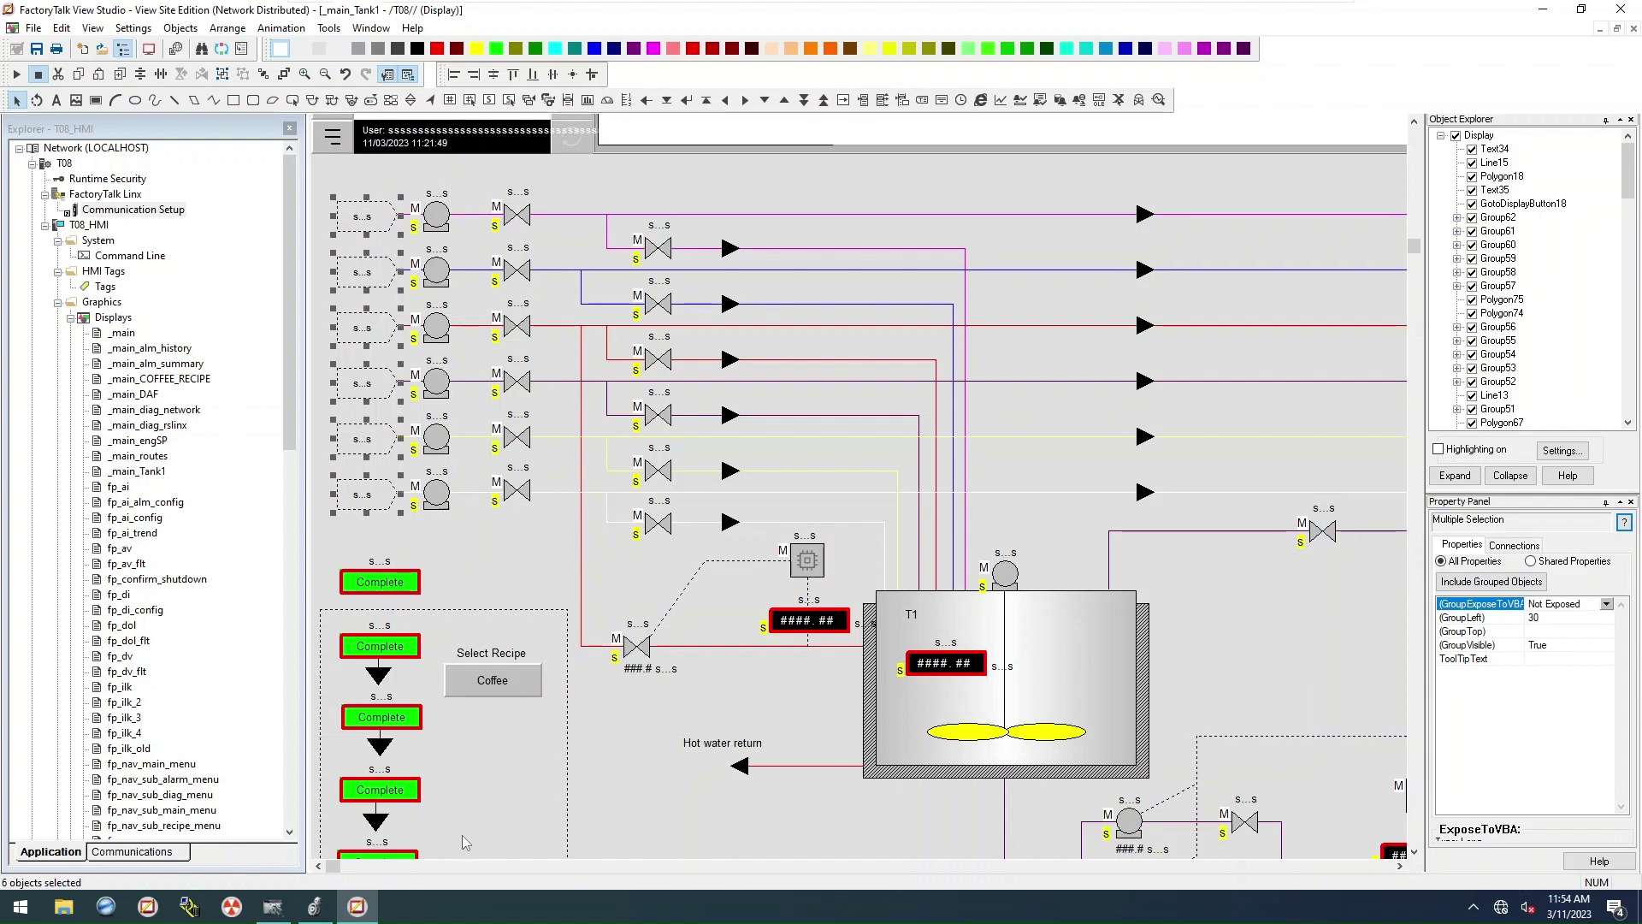
pyautogui.press('Right')
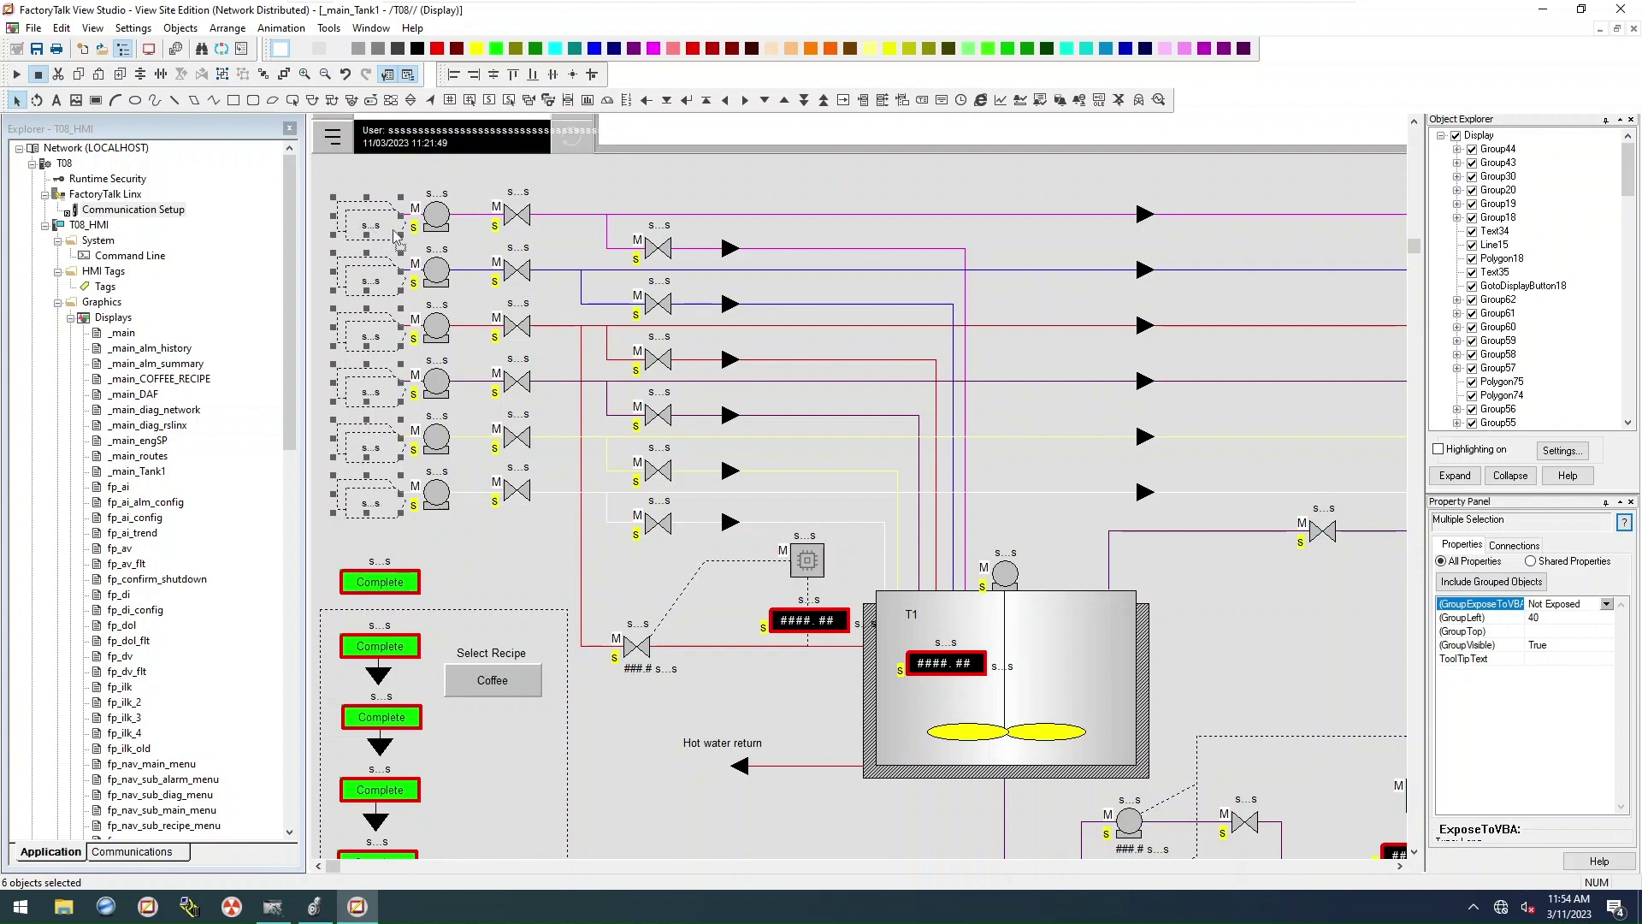
pyautogui.moveTo(397, 236); pyautogui.dragTo(1346, 233)
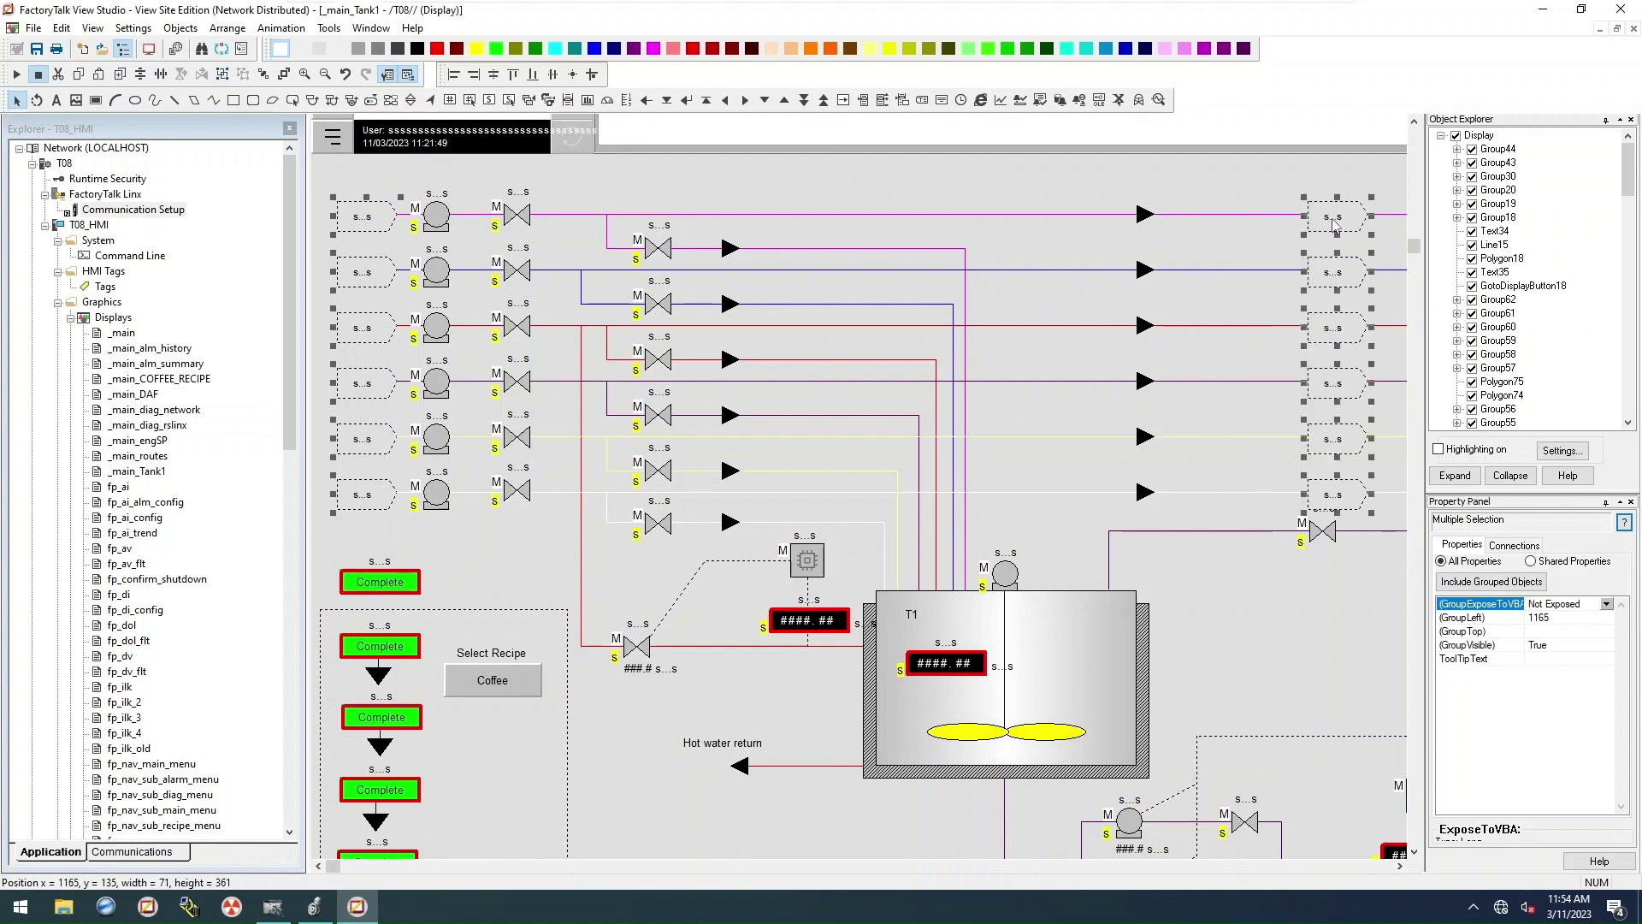
pyautogui.moveTo(338, 871); pyautogui.dragTo(1389, 881)
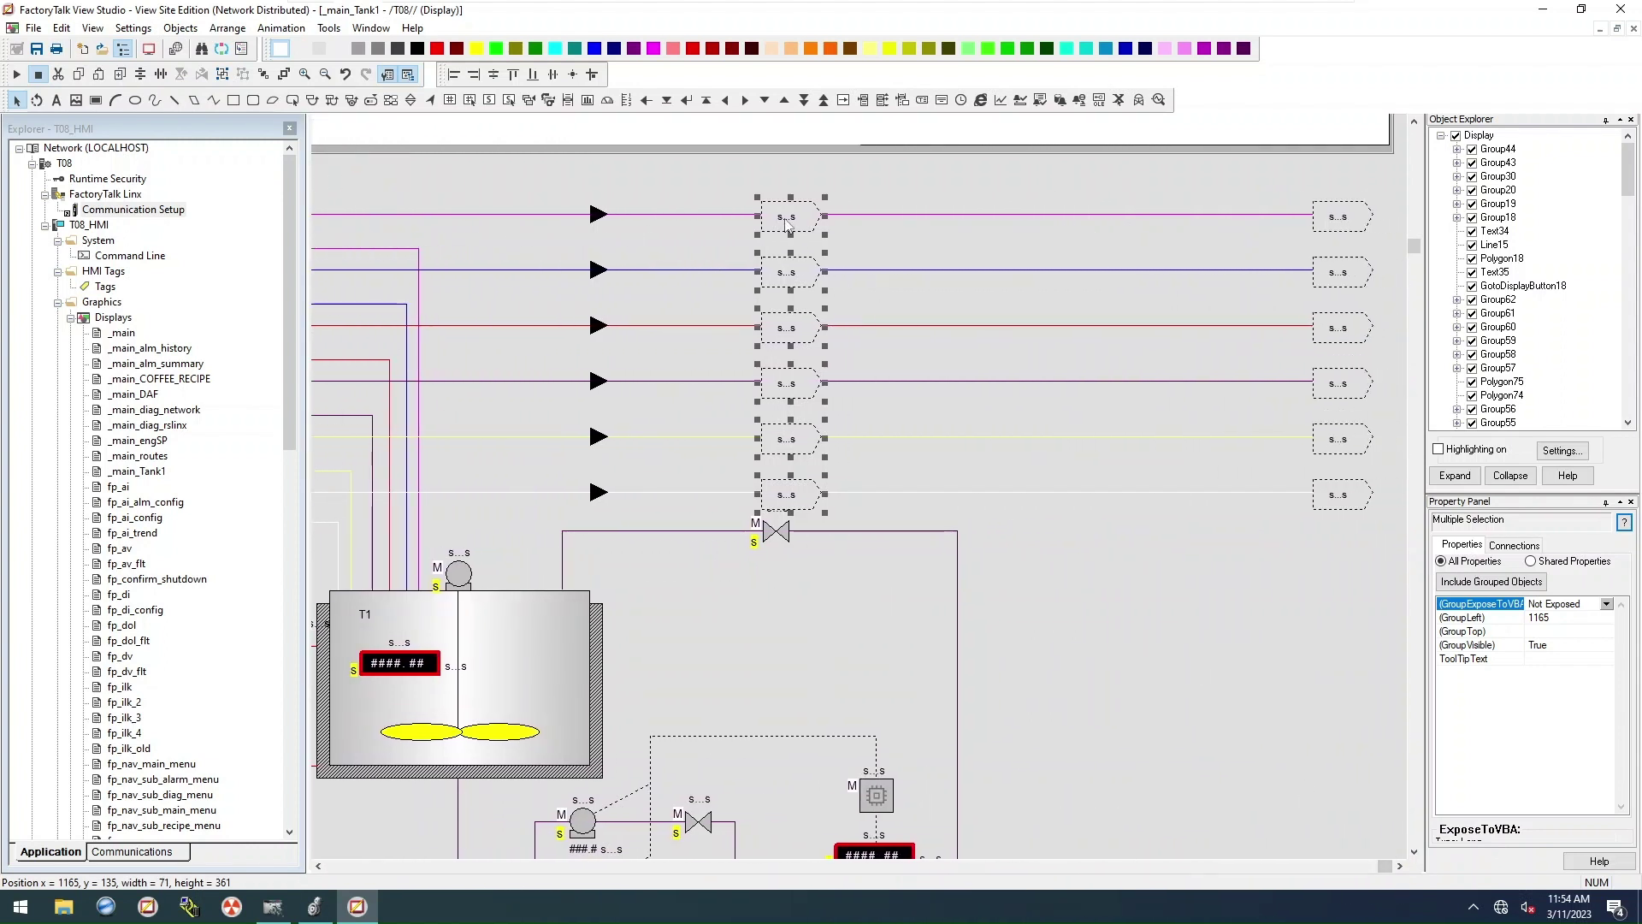
pyautogui.moveTo(821, 272); pyautogui.dragTo(1283, 220)
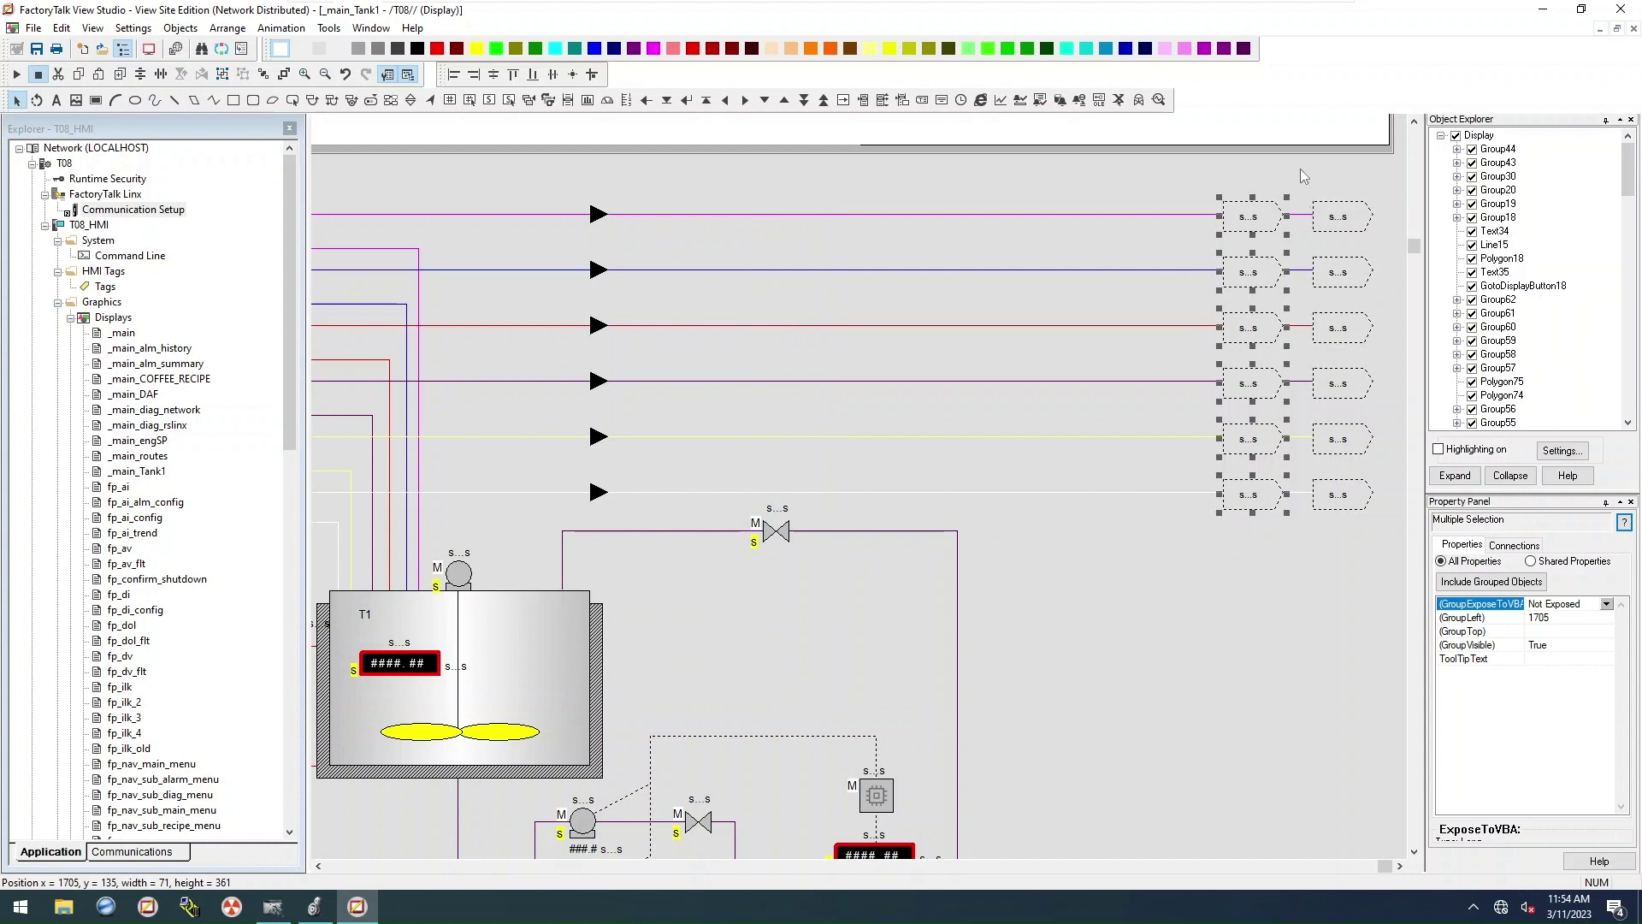
# Step: Delete the six old destination connectors and move the copied connectors into their place at the main lines' ends
pyautogui.click(1405, 551)
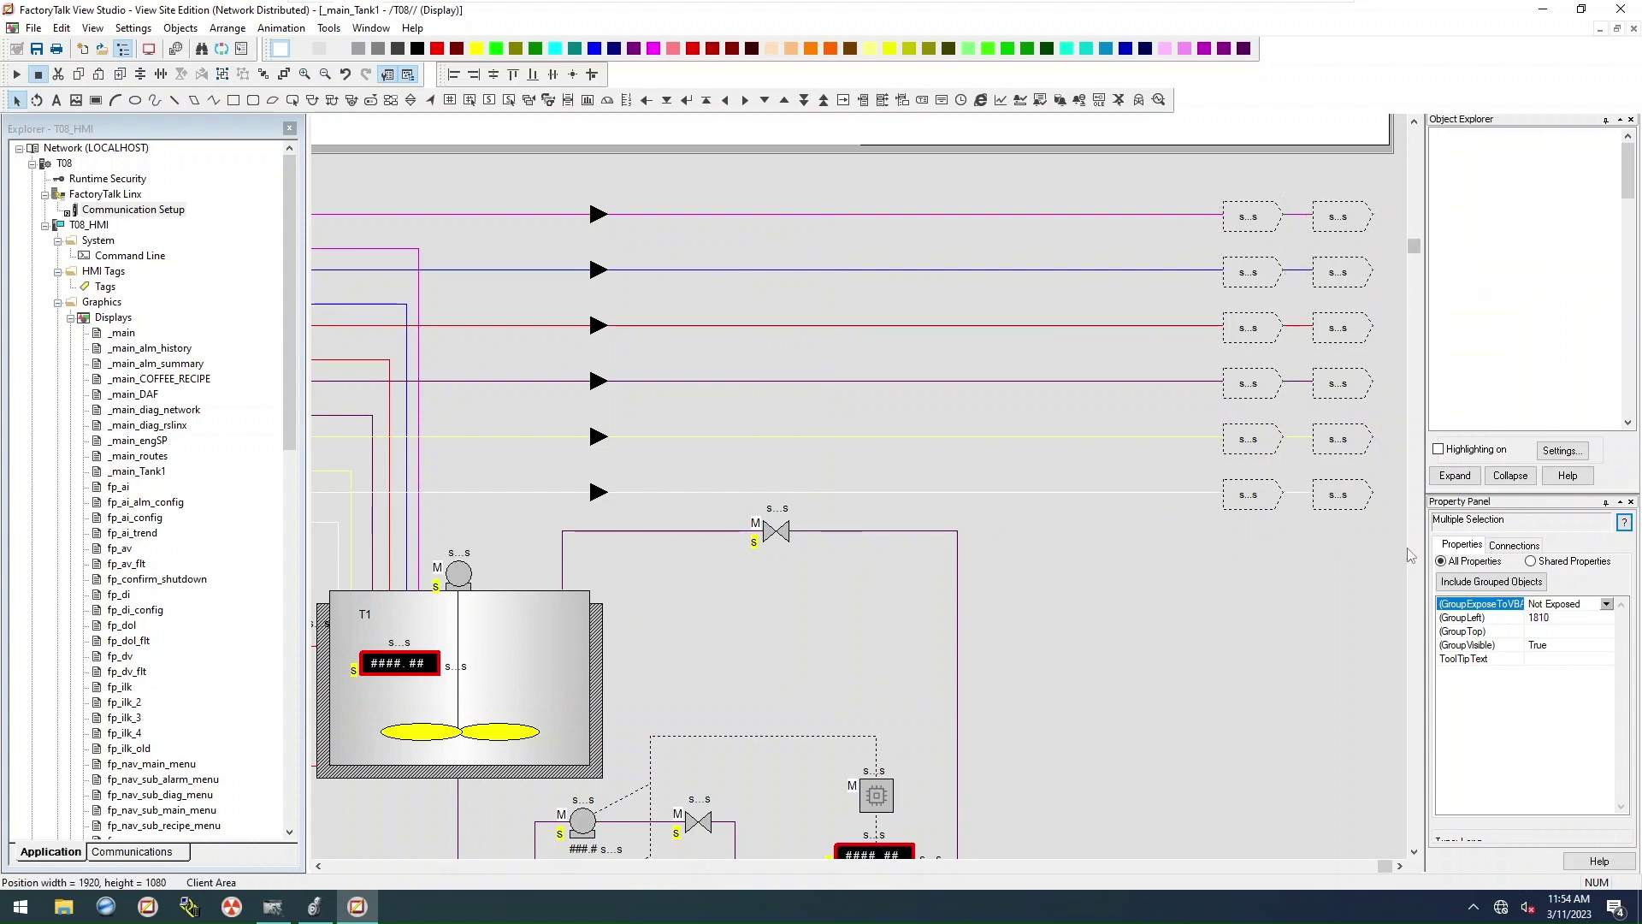
pyautogui.press('Delete')
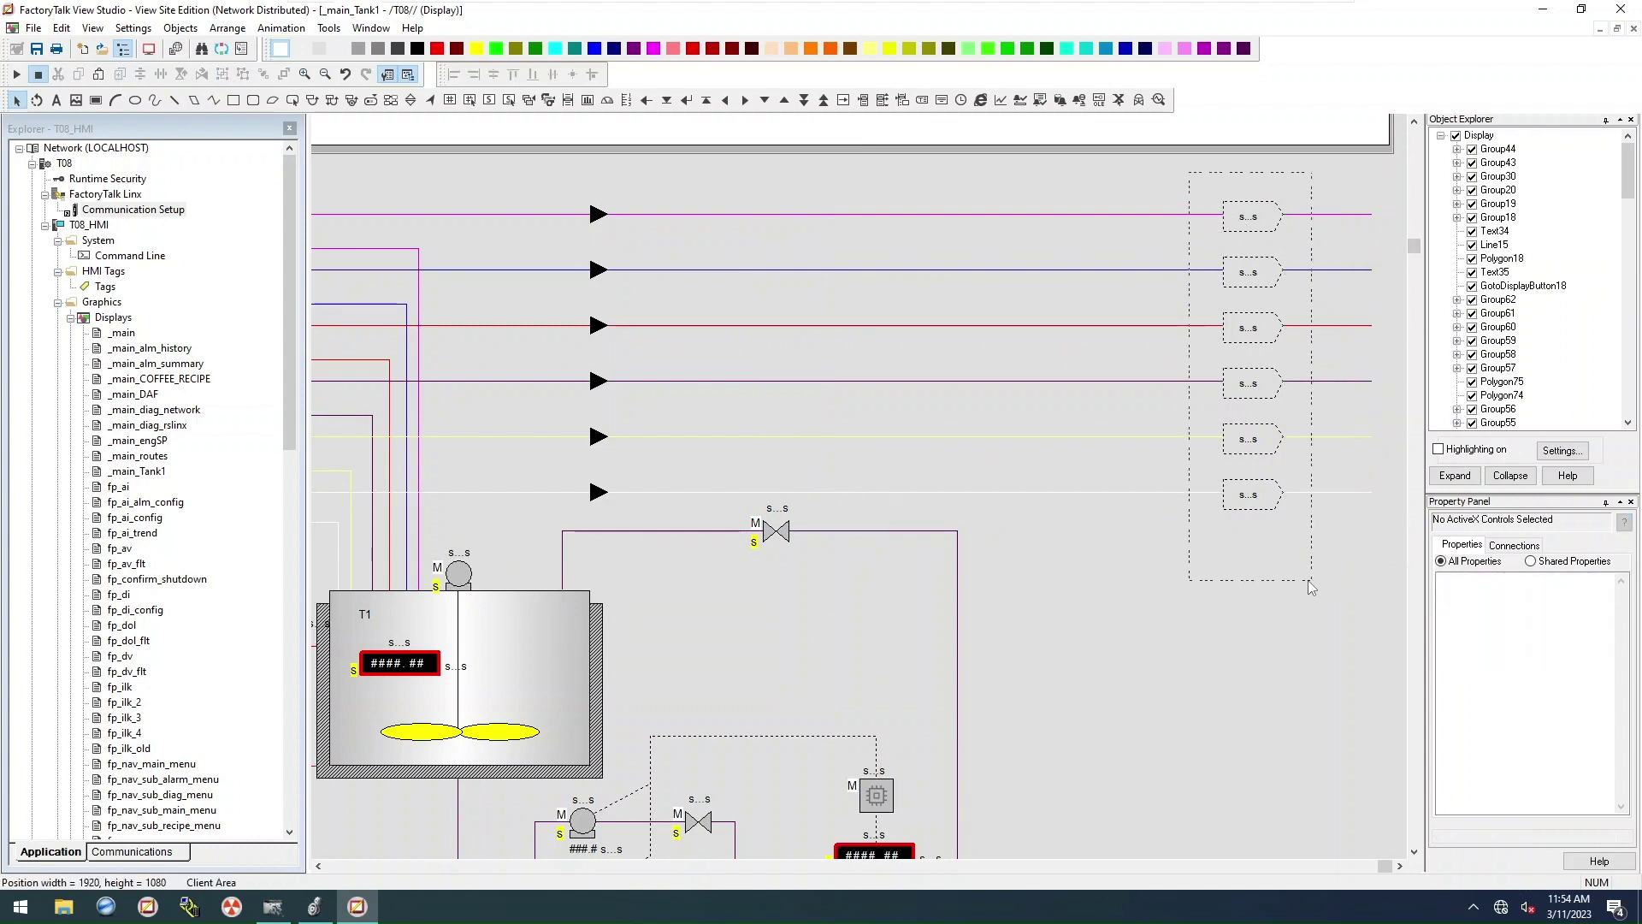
pyautogui.moveTo(1306, 580); pyautogui.dragTo(1308, 581)
pyautogui.moveTo(1264, 229); pyautogui.dragTo(1363, 232)
pyautogui.click(1221, 571)
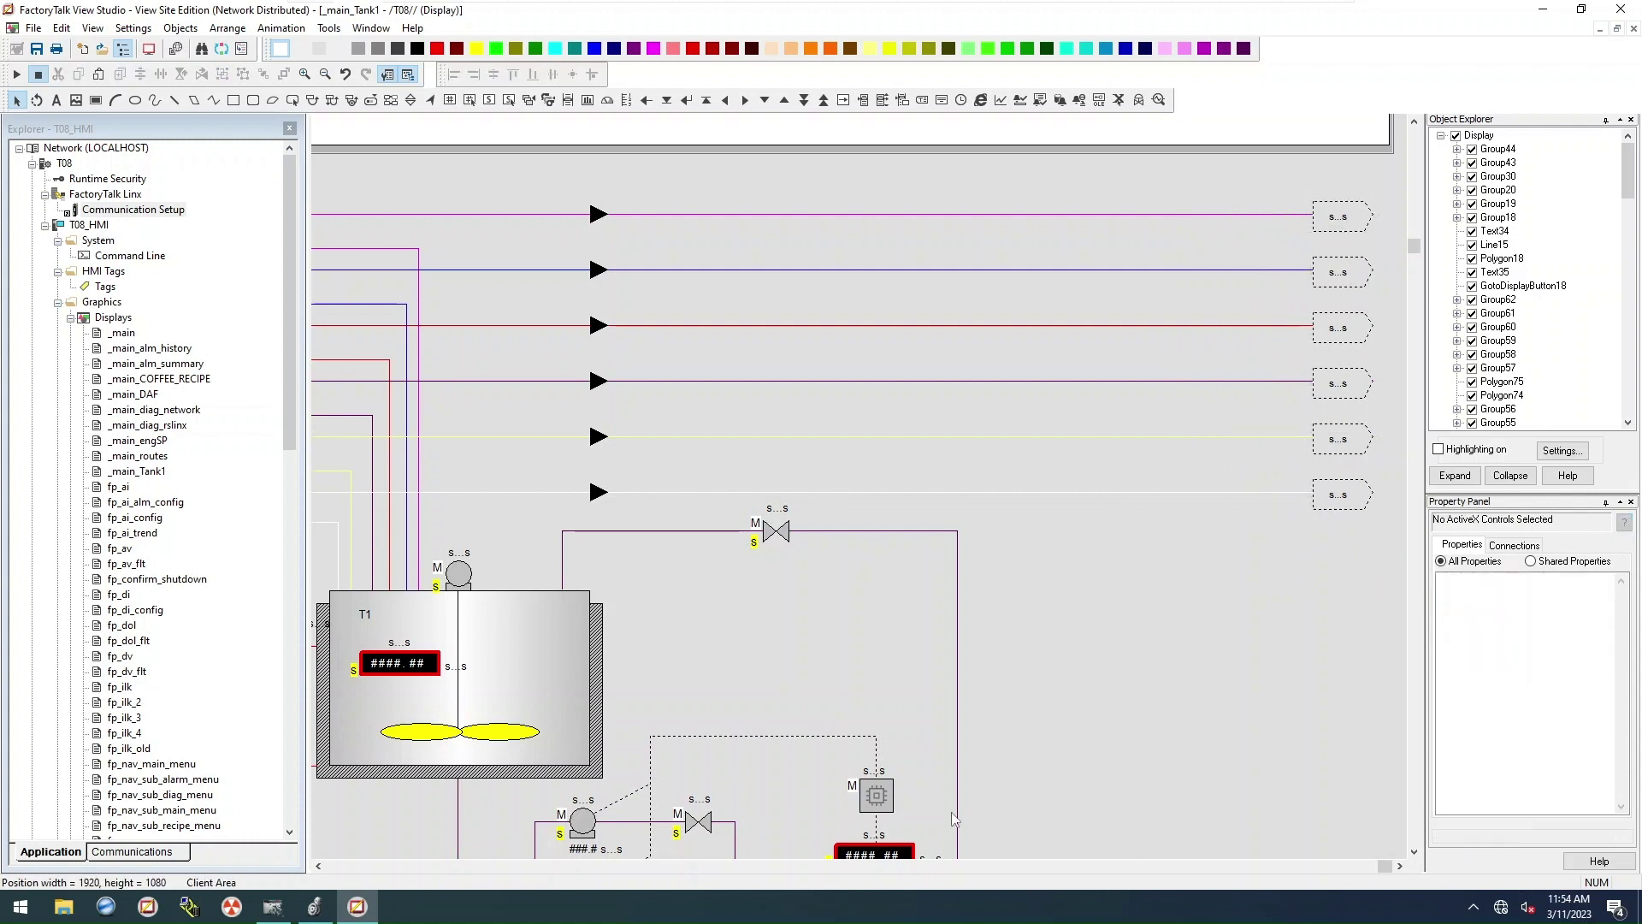
# Step: Link the controller symbol on tank T1's heating supply to the PLC_1 tag TC01
pyautogui.moveTo(1385, 869); pyautogui.dragTo(331, 859)
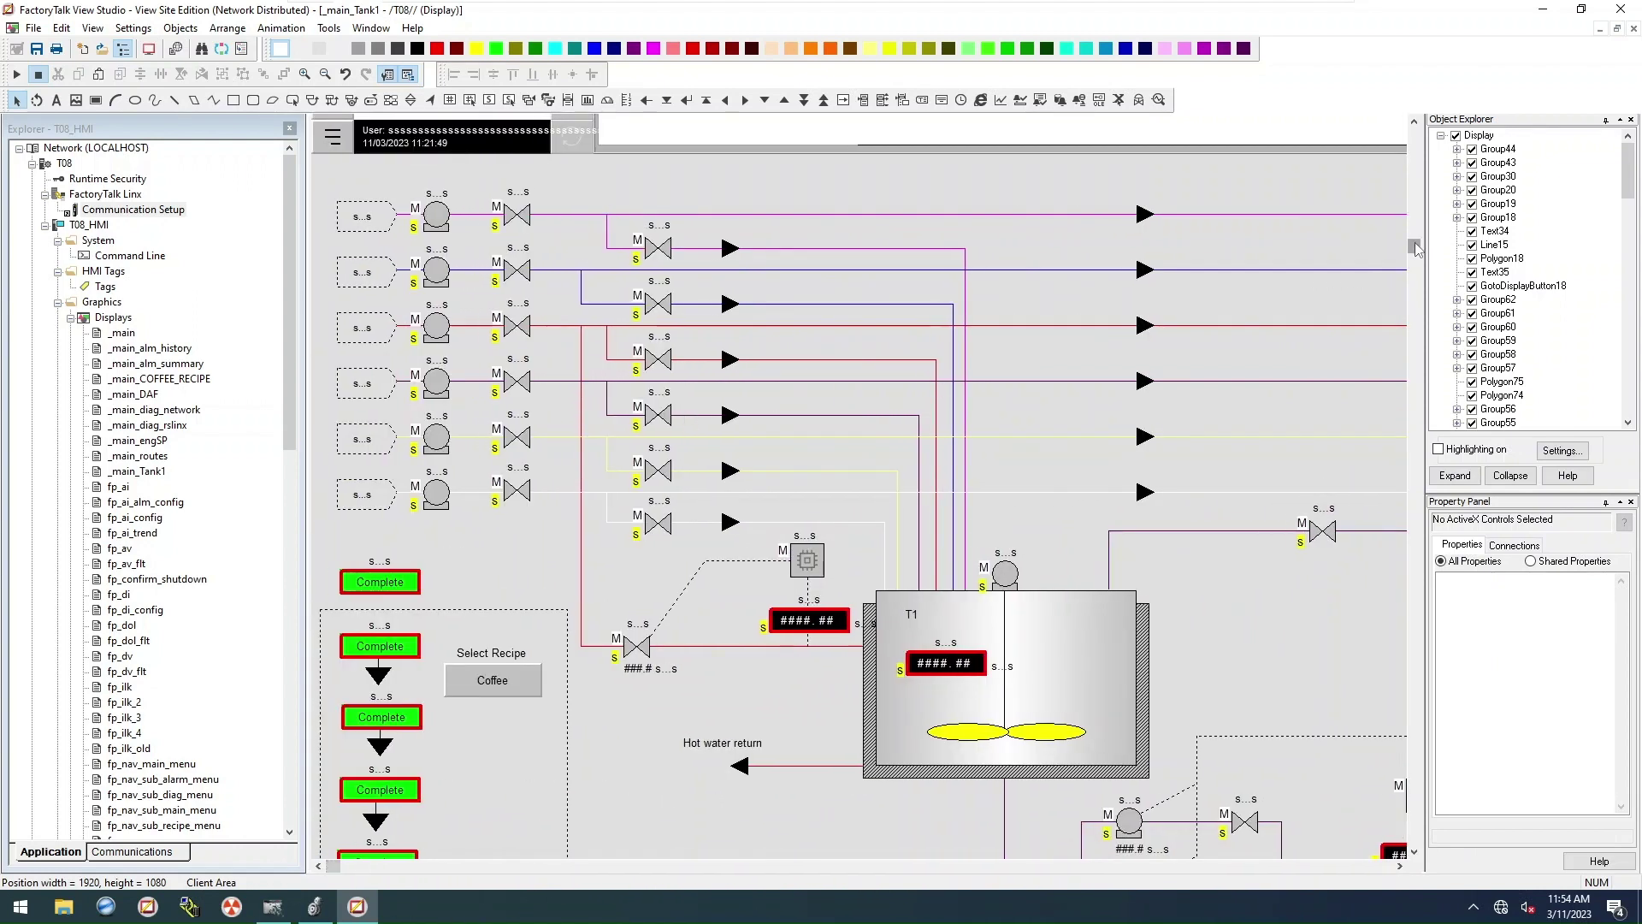
pyautogui.moveTo(1414, 246); pyautogui.dragTo(1415, 629)
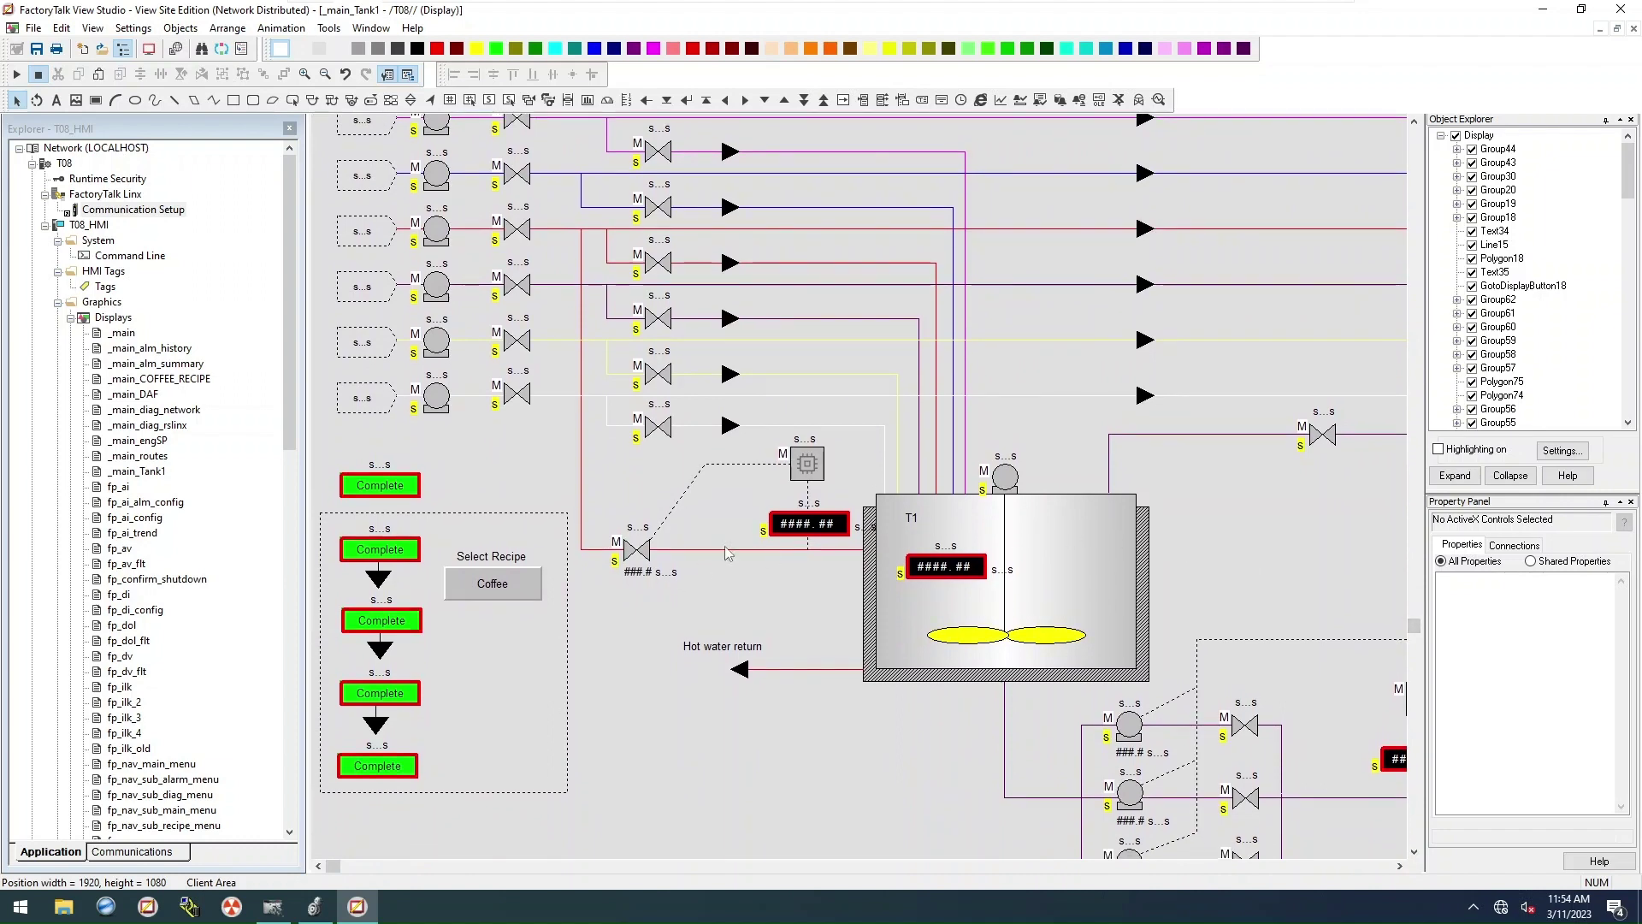
pyautogui.rightClick(806, 468)
pyautogui.click(869, 826)
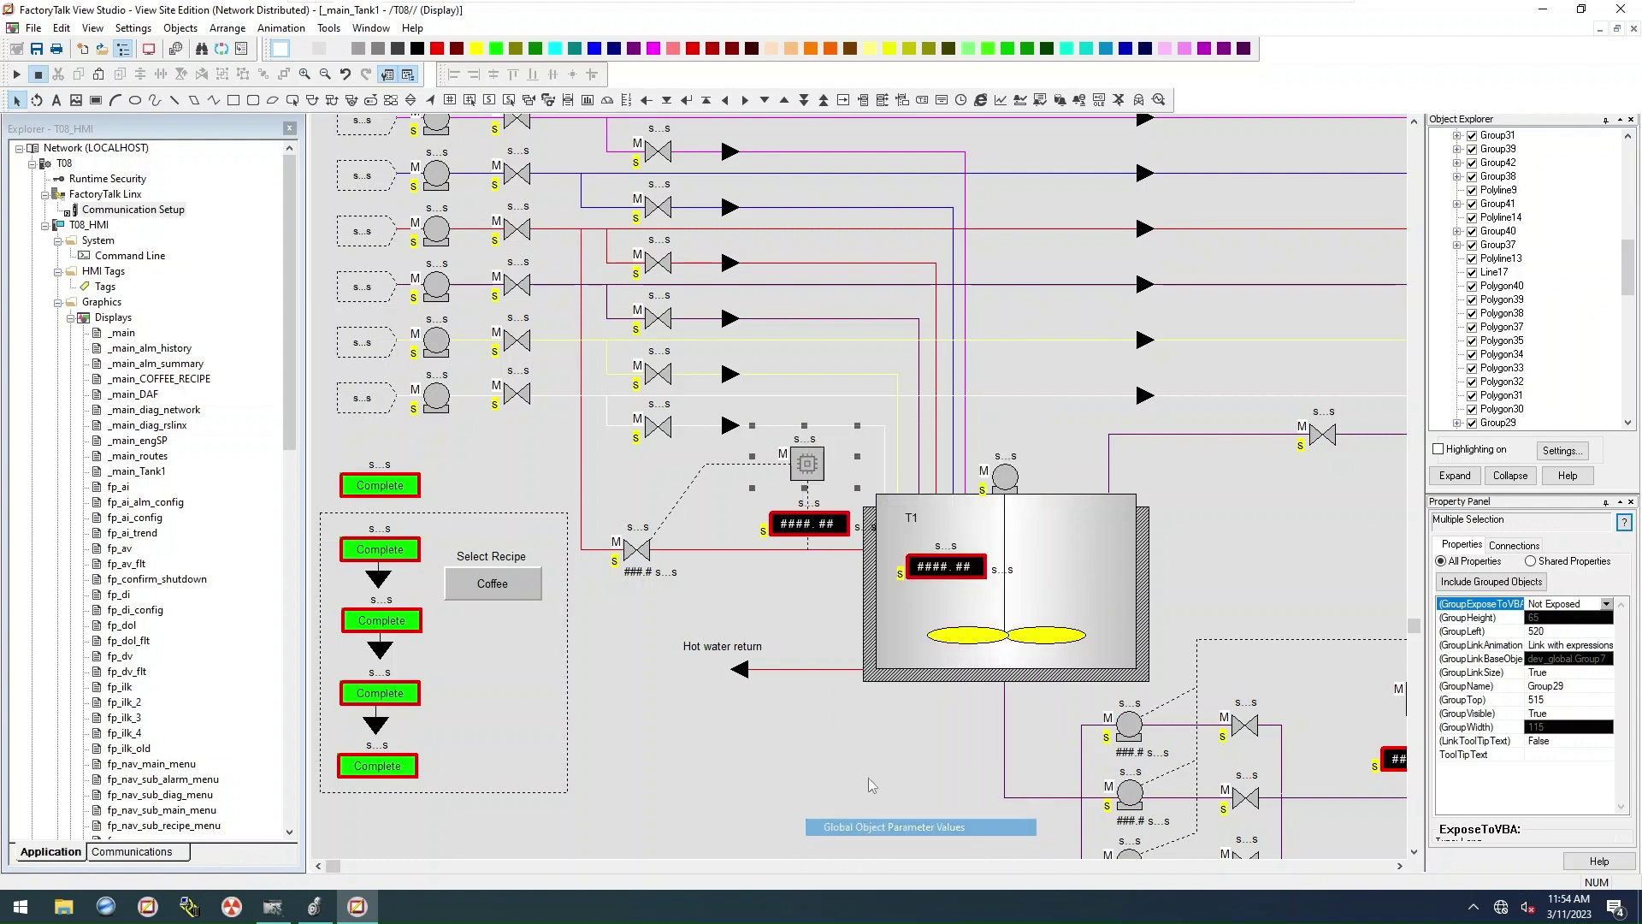
pyautogui.click(871, 353)
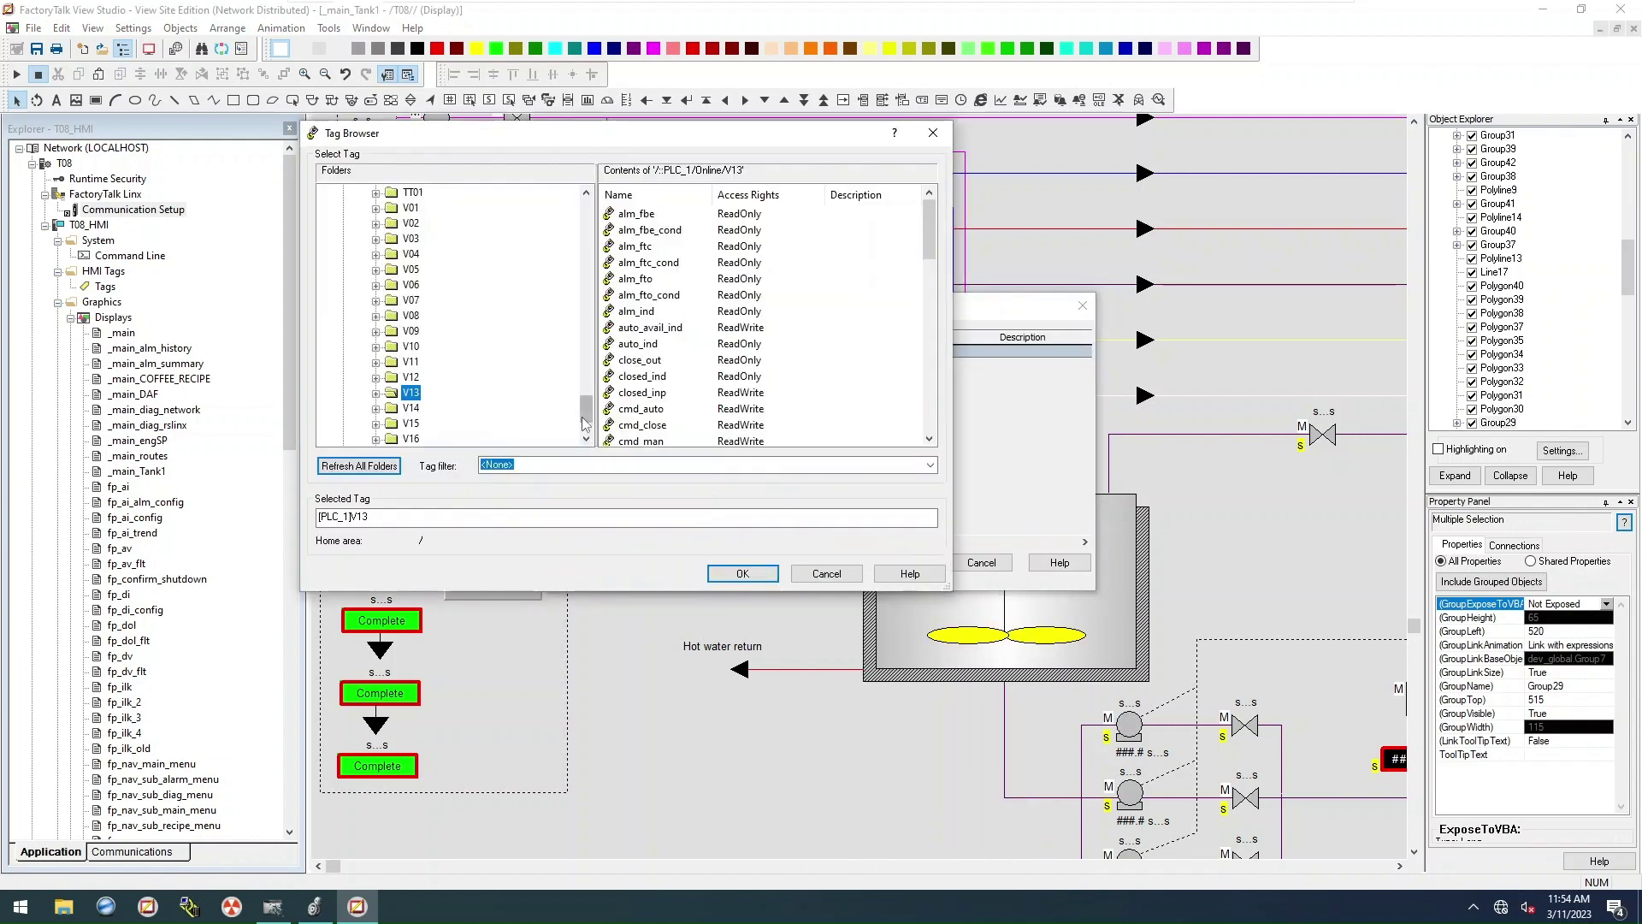
pyautogui.moveTo(589, 414)
pyautogui.mouseDown()
pyautogui.moveTo(605, 323)
pyautogui.moveTo(606, 393)
pyautogui.mouseUp()
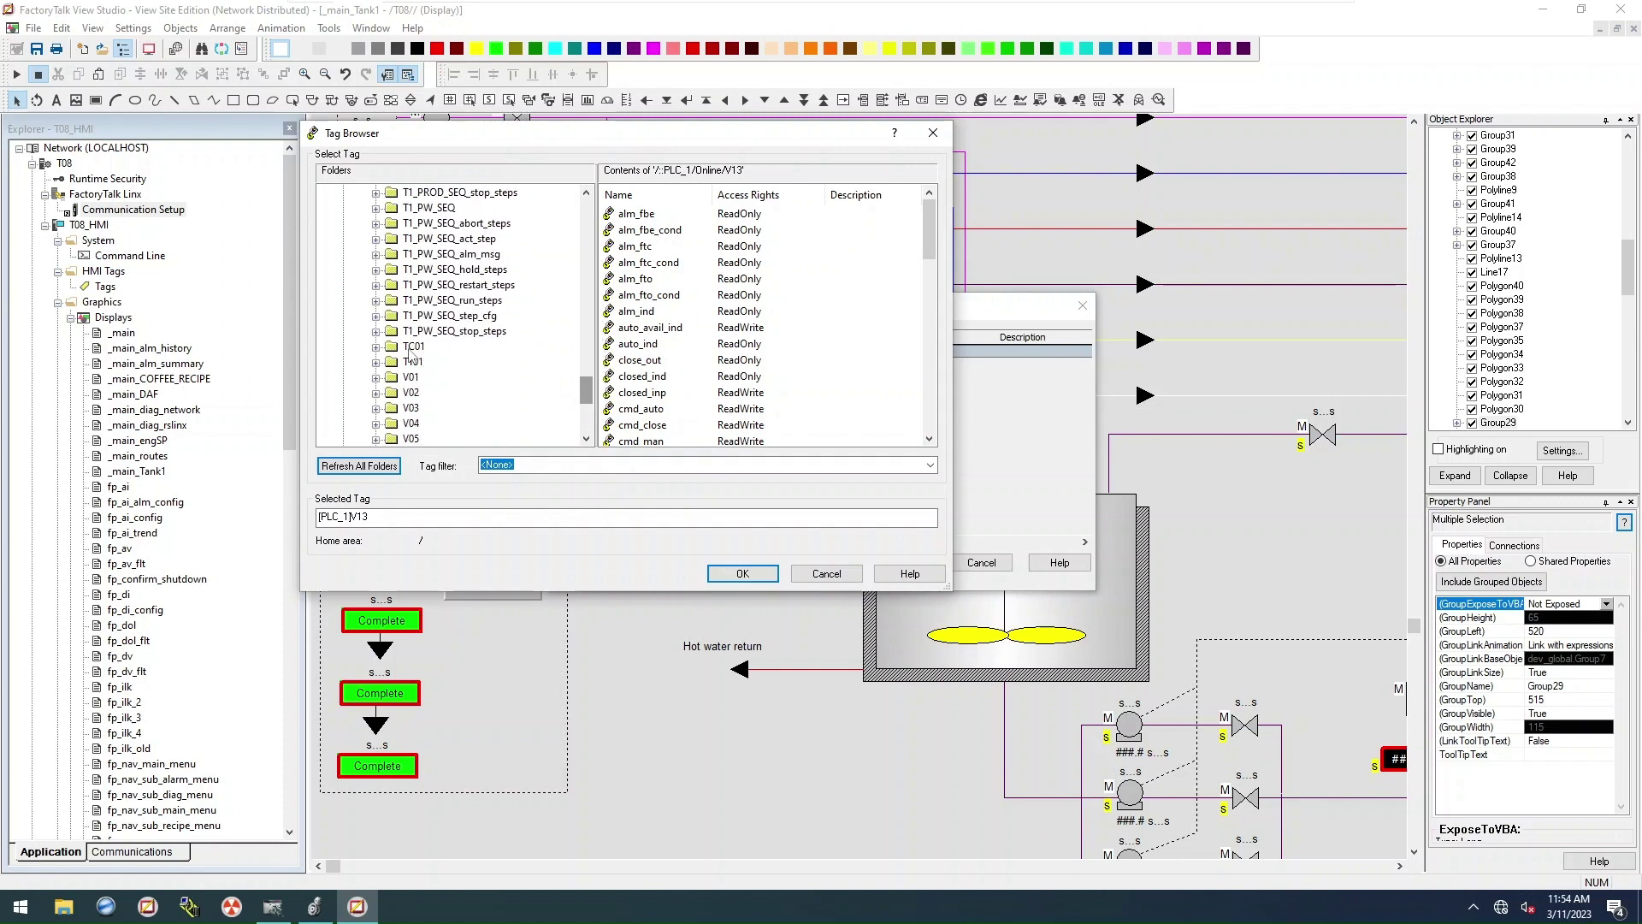
pyautogui.click(743, 573)
pyautogui.press('Return')
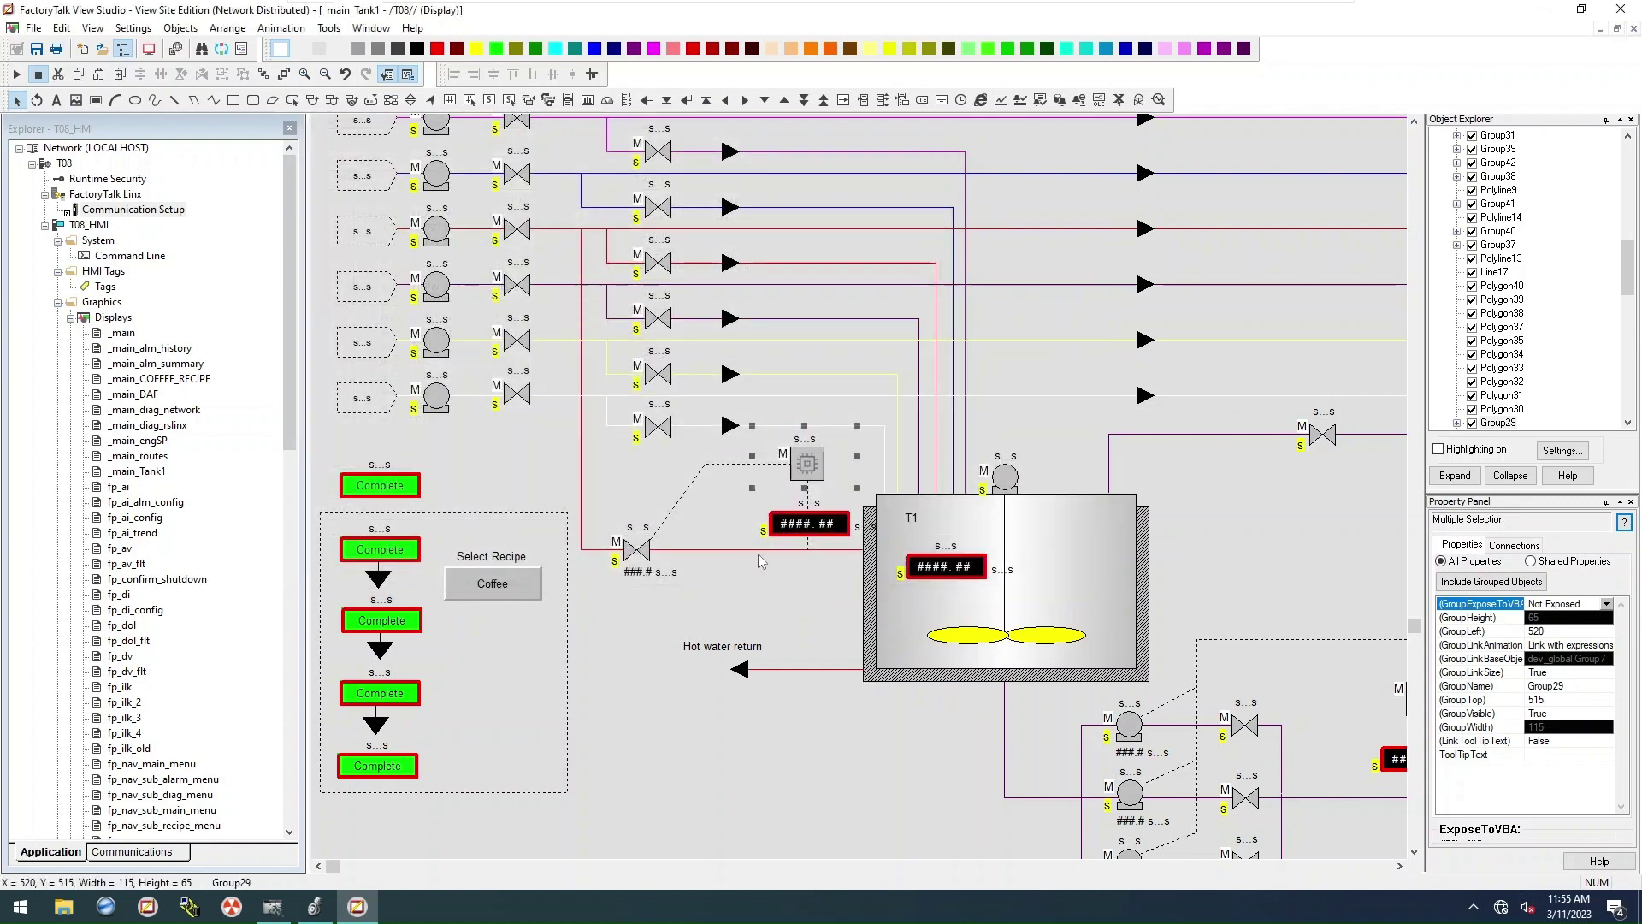
# Step: Link the numeric display below the heating controller to the PLC_1 tag TT01
pyautogui.rightClick(785, 523)
pyautogui.click(847, 484)
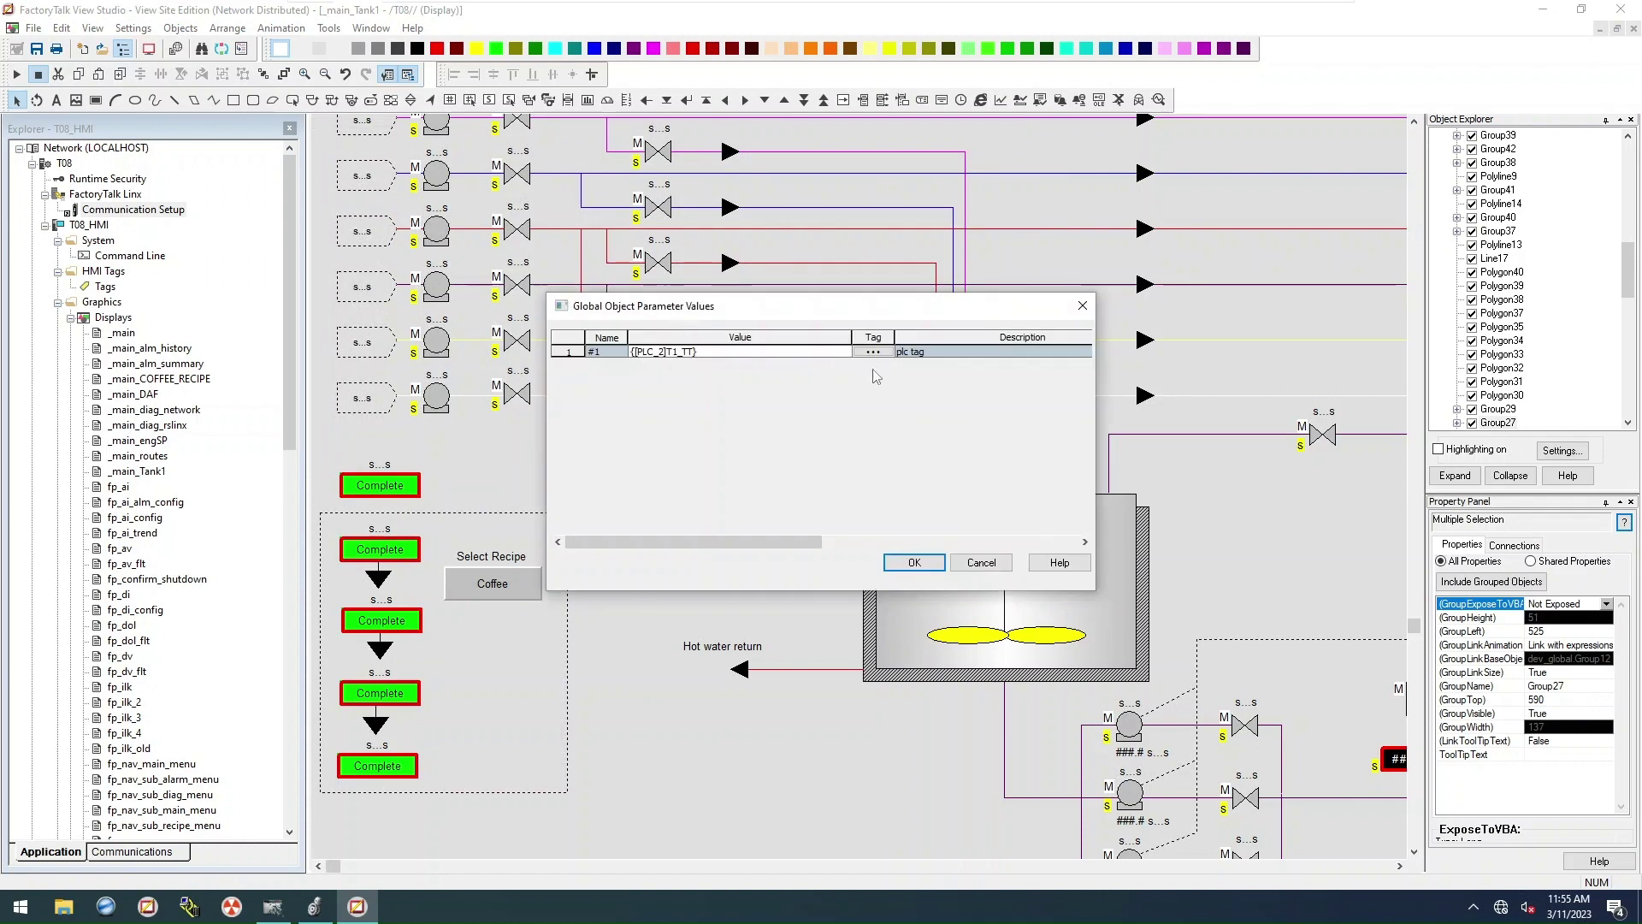
pyautogui.click(873, 352)
pyautogui.click(413, 361)
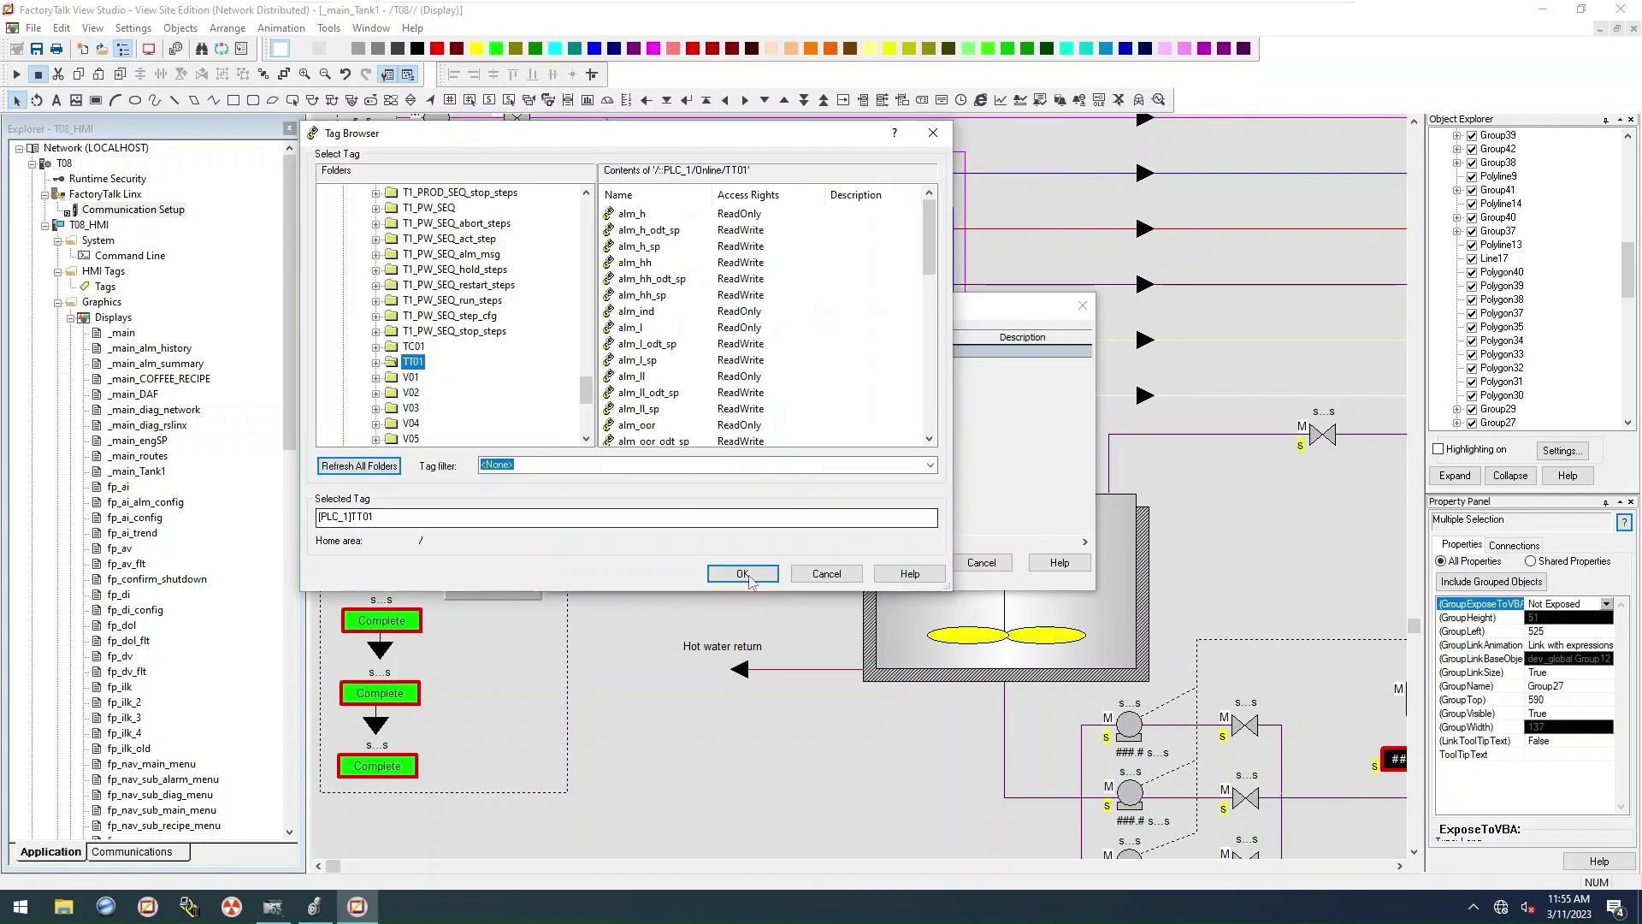
pyautogui.click(742, 573)
pyautogui.press('Return')
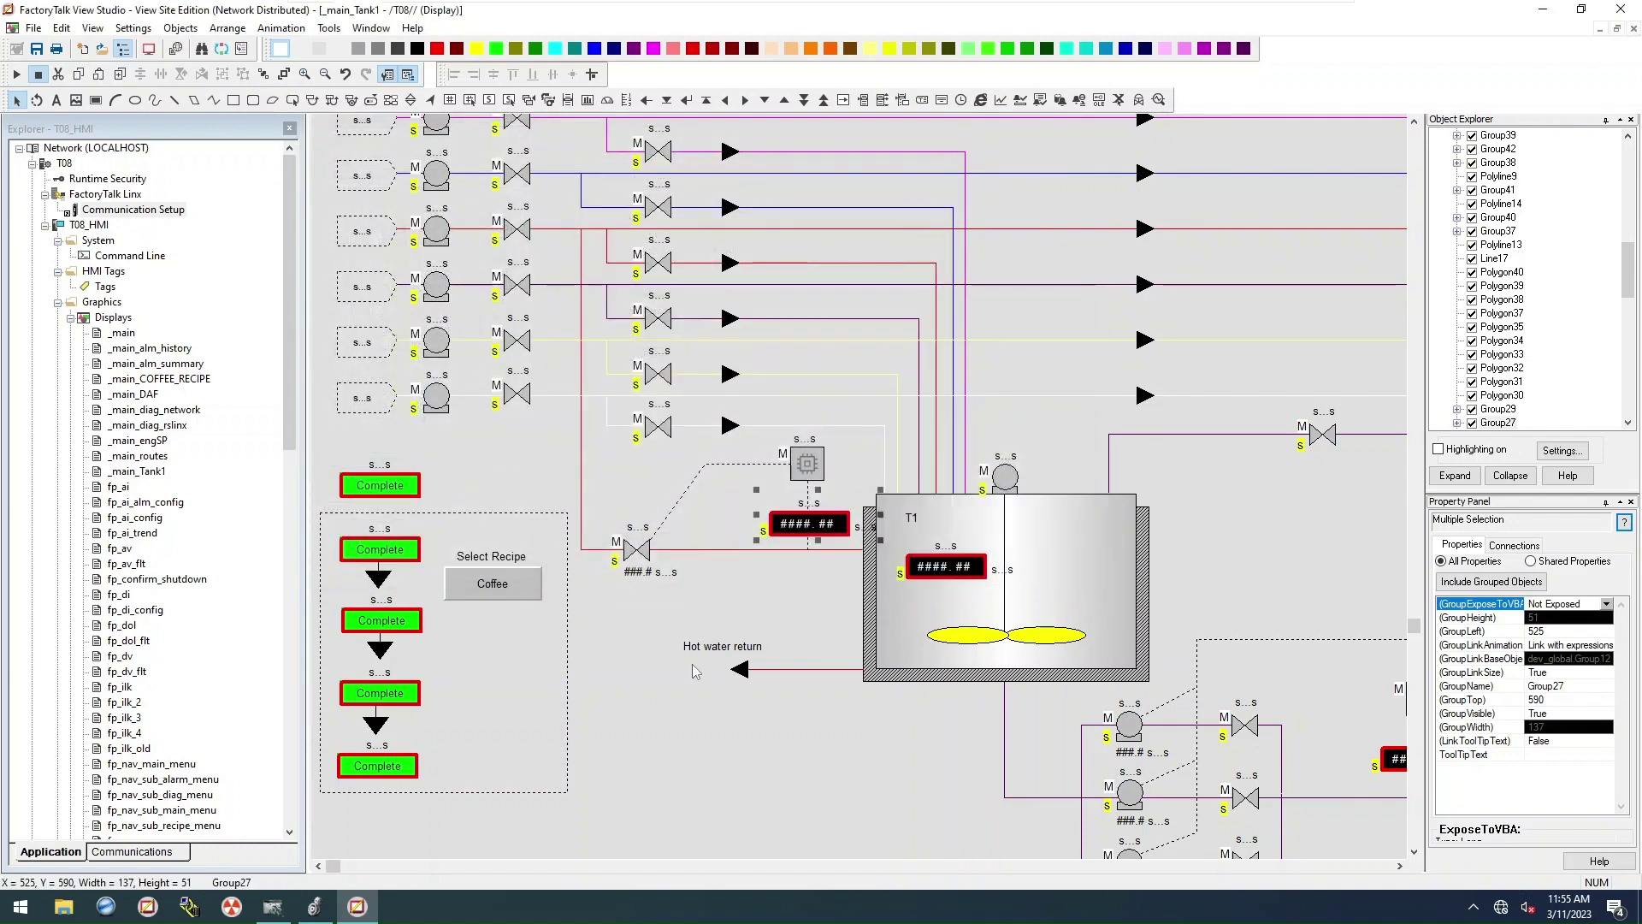
# Step: Link the mixer motor symbol above tank T1 to the PLC_1 tag M01
pyautogui.rightClick(1009, 481)
pyautogui.click(1103, 807)
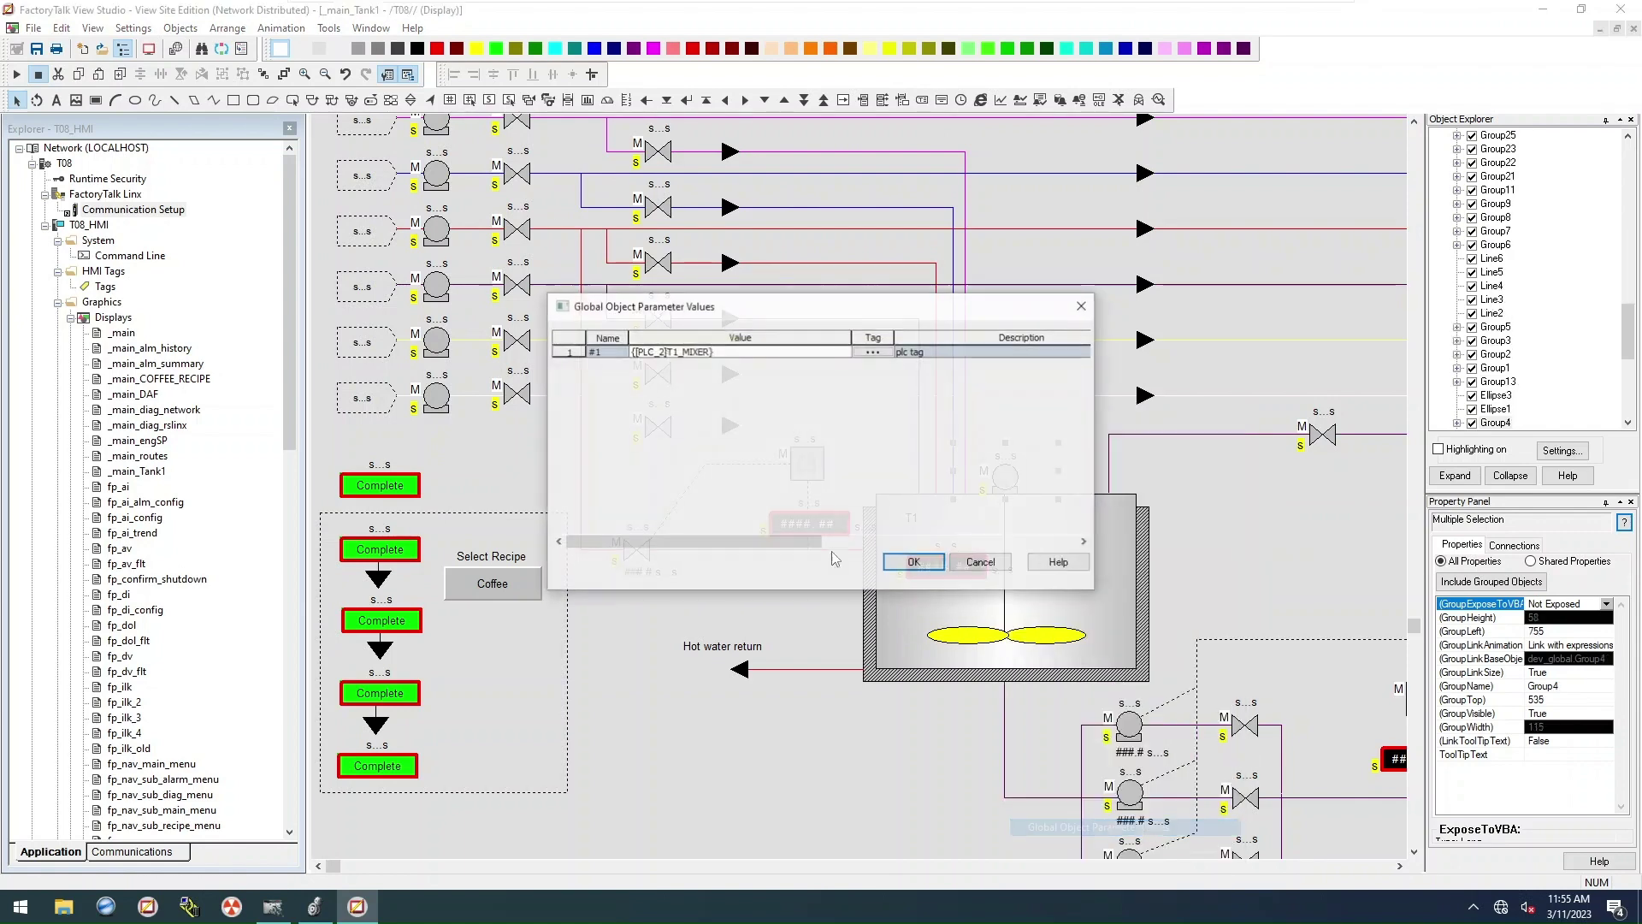
pyautogui.click(871, 352)
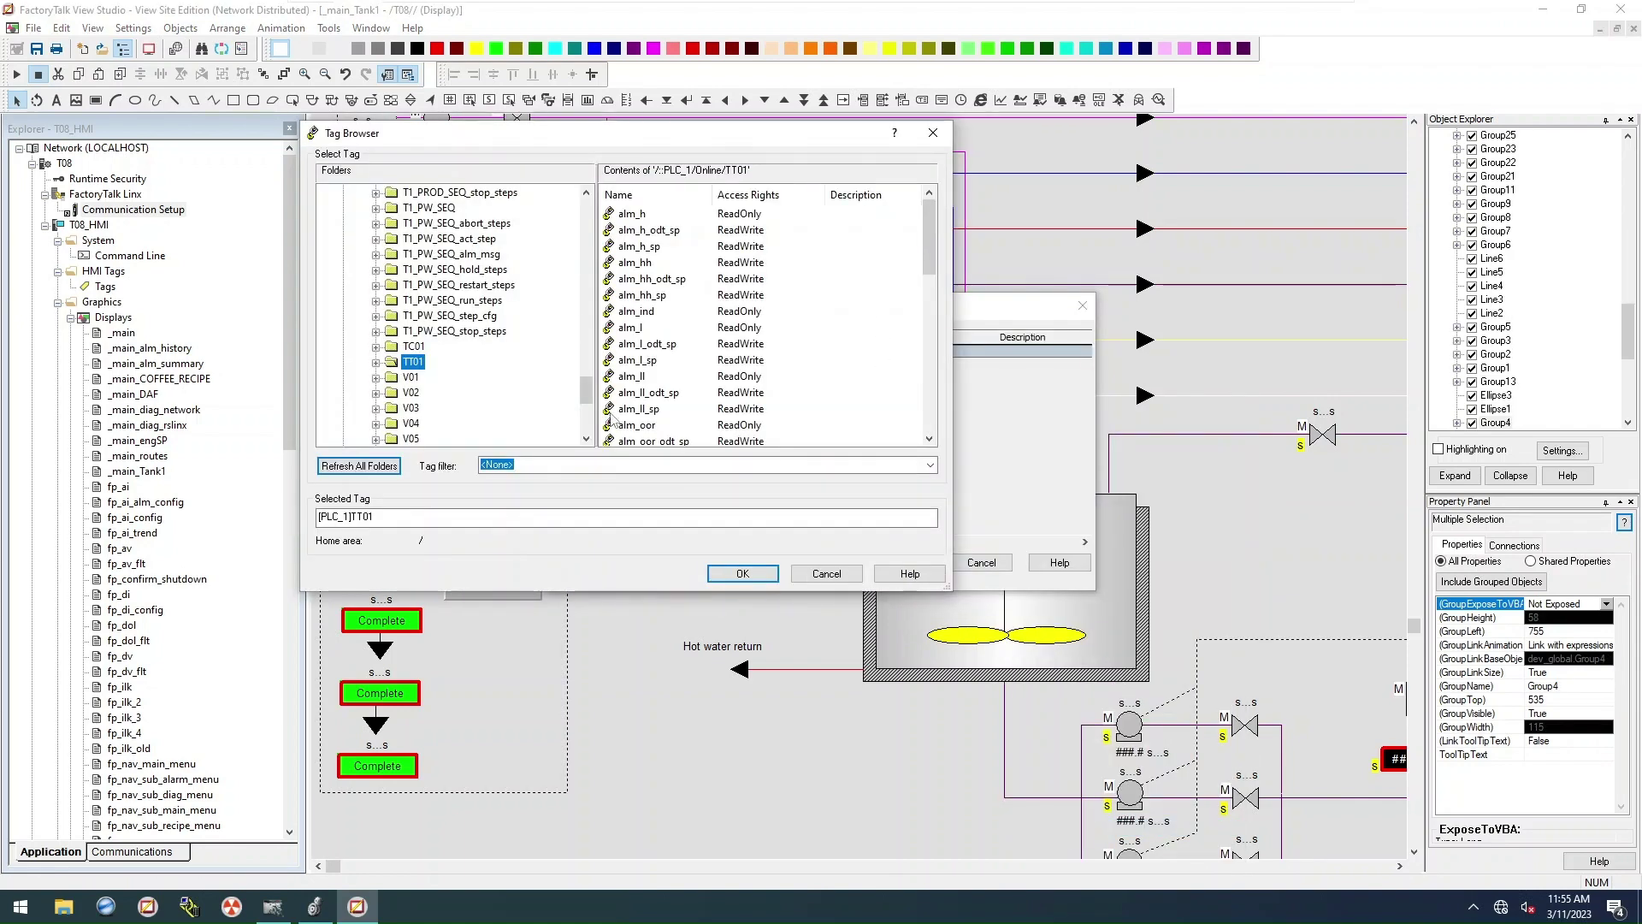
pyautogui.moveTo(589, 391); pyautogui.dragTo(596, 244)
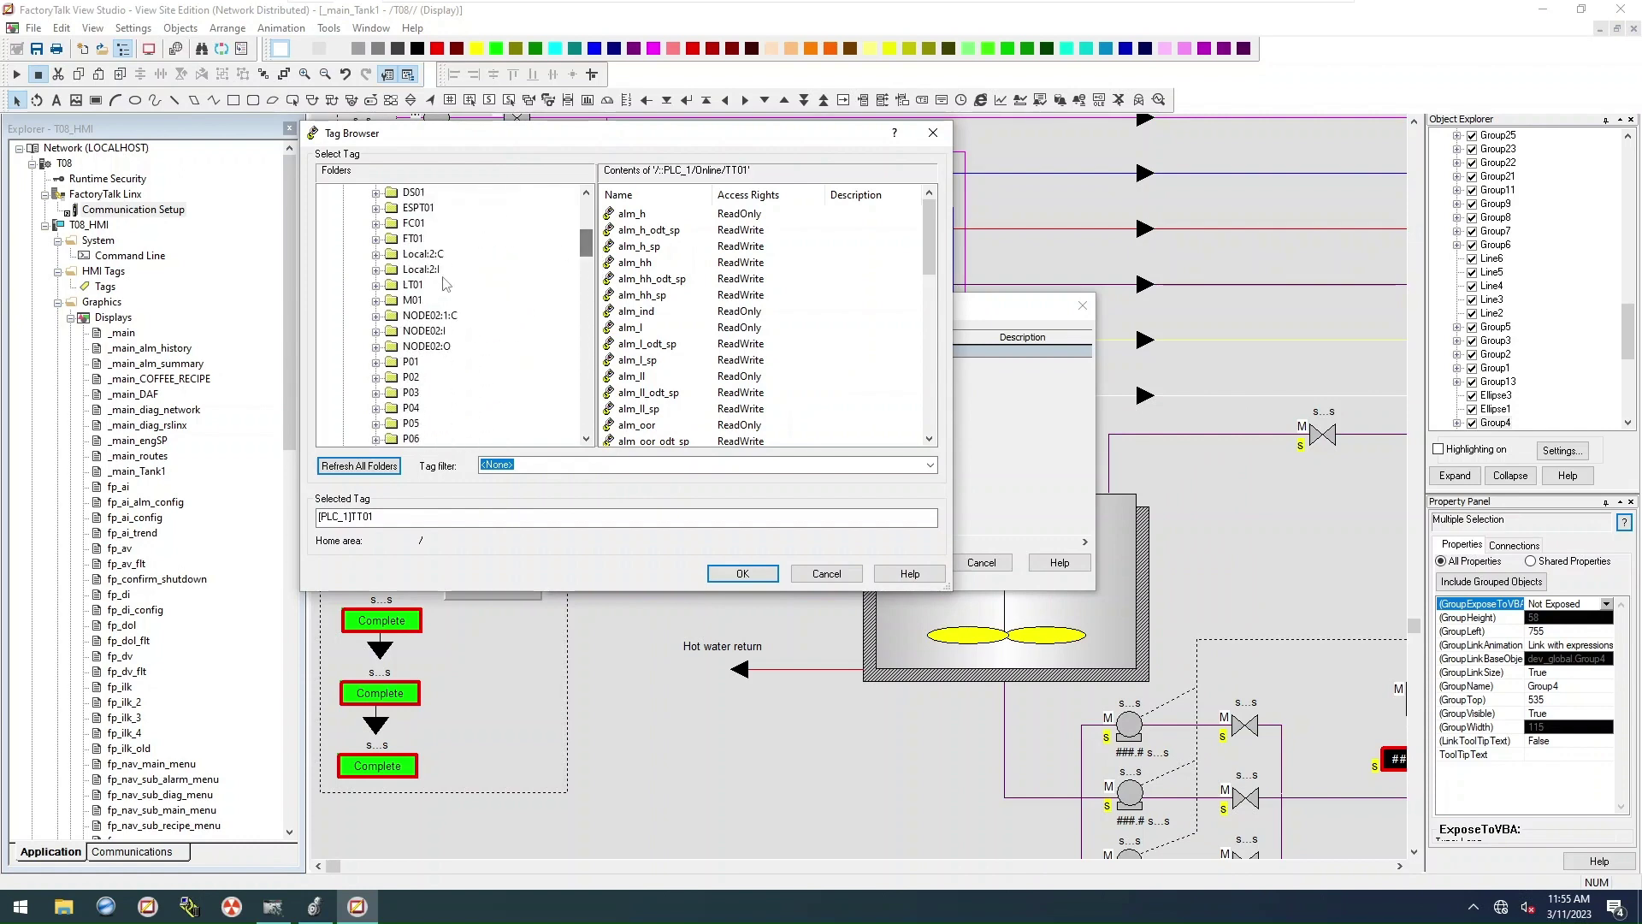
pyautogui.click(413, 300)
pyautogui.click(742, 573)
pyautogui.click(914, 564)
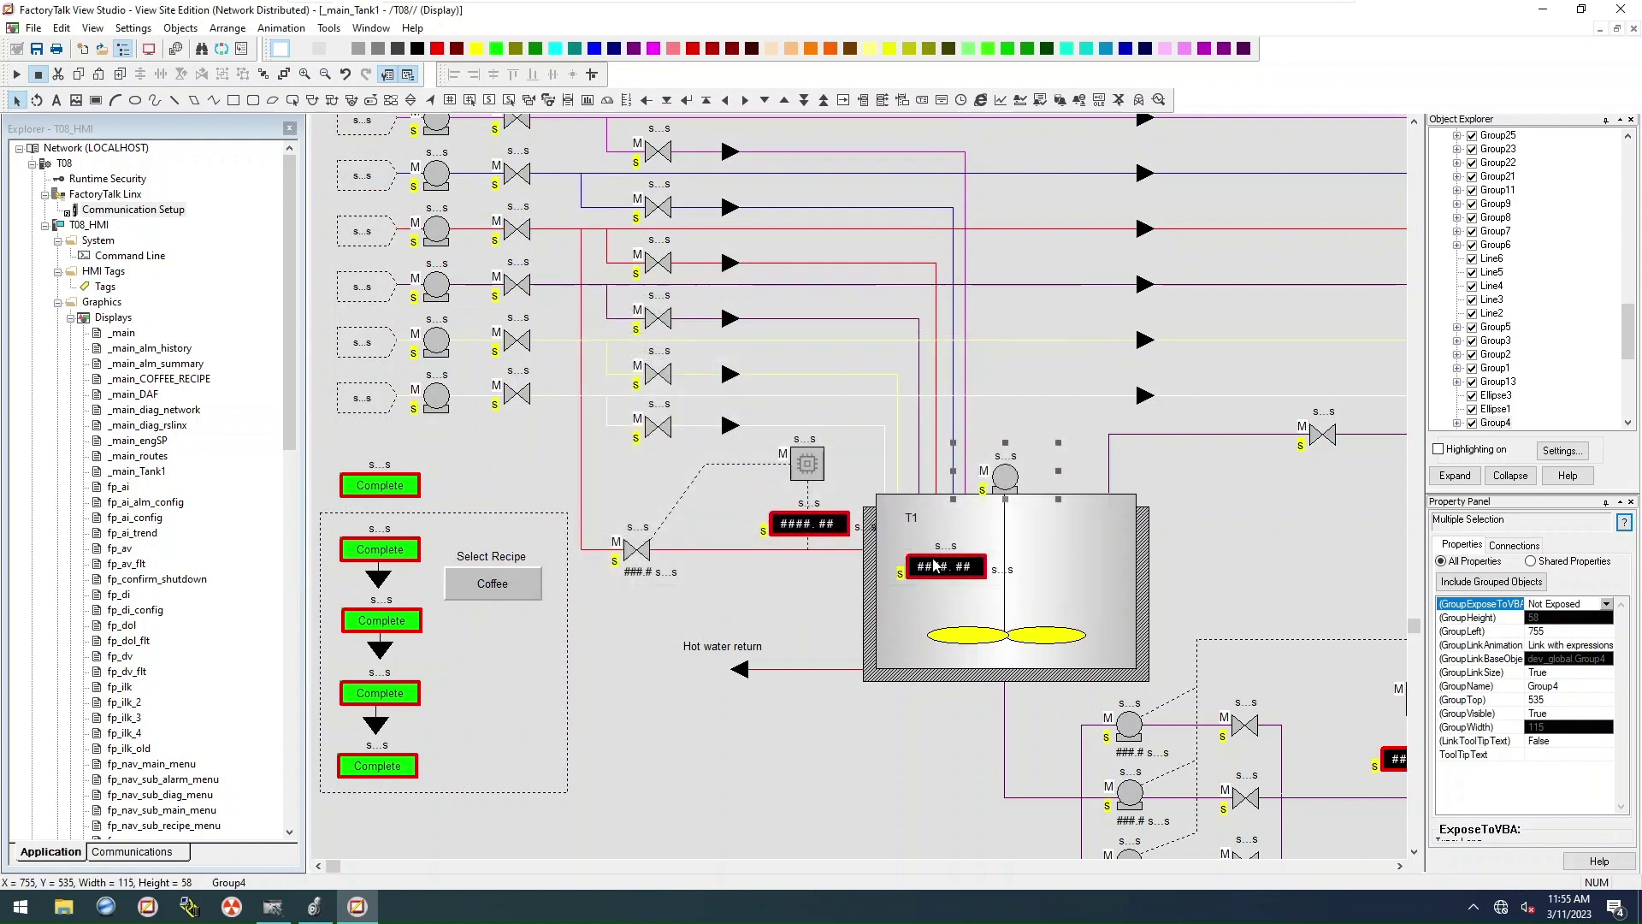
# Step: Link the numeric level display inside tank T1 to the PLC_1 tag LT01
pyautogui.rightClick(922, 571)
pyautogui.click(982, 503)
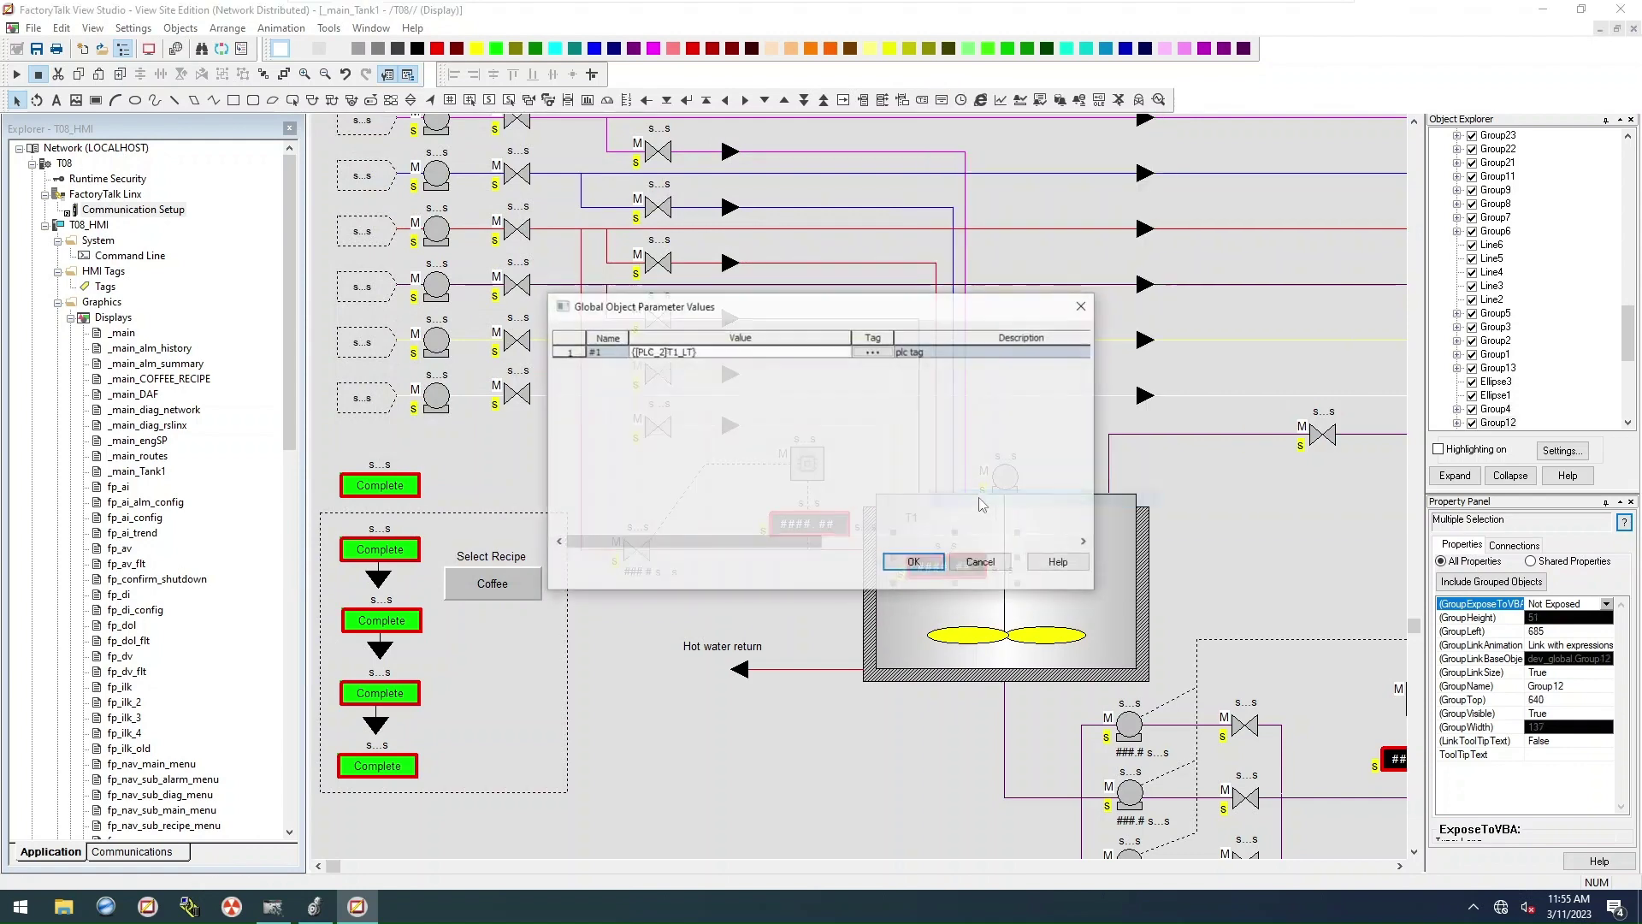
pyautogui.click(871, 352)
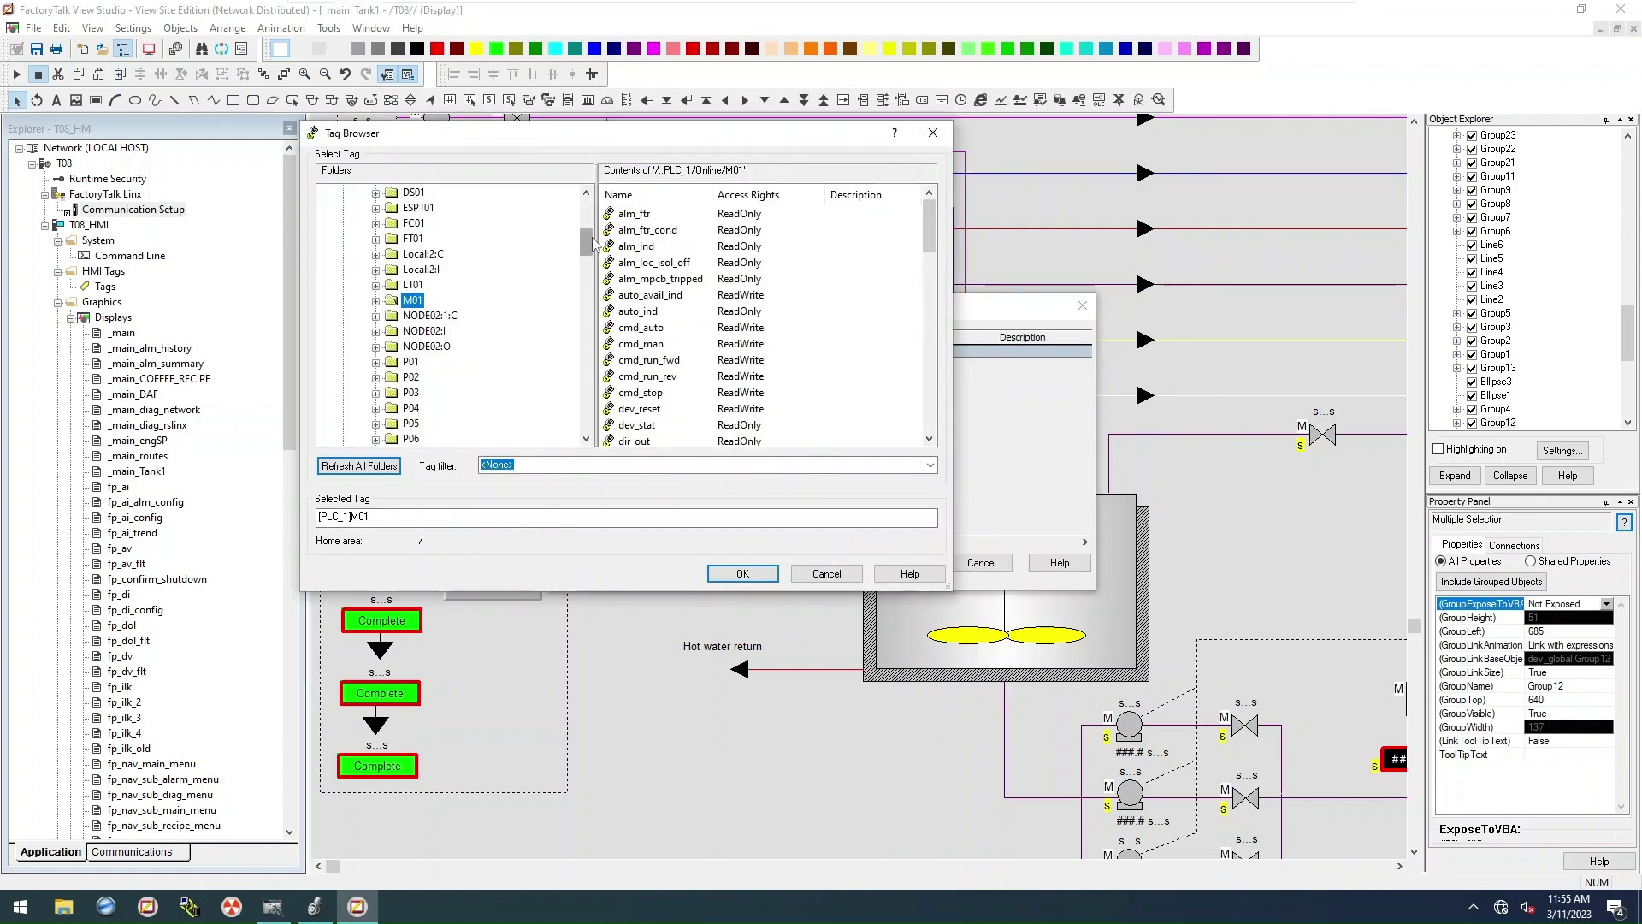
pyautogui.click(411, 285)
pyautogui.click(742, 574)
pyautogui.click(913, 564)
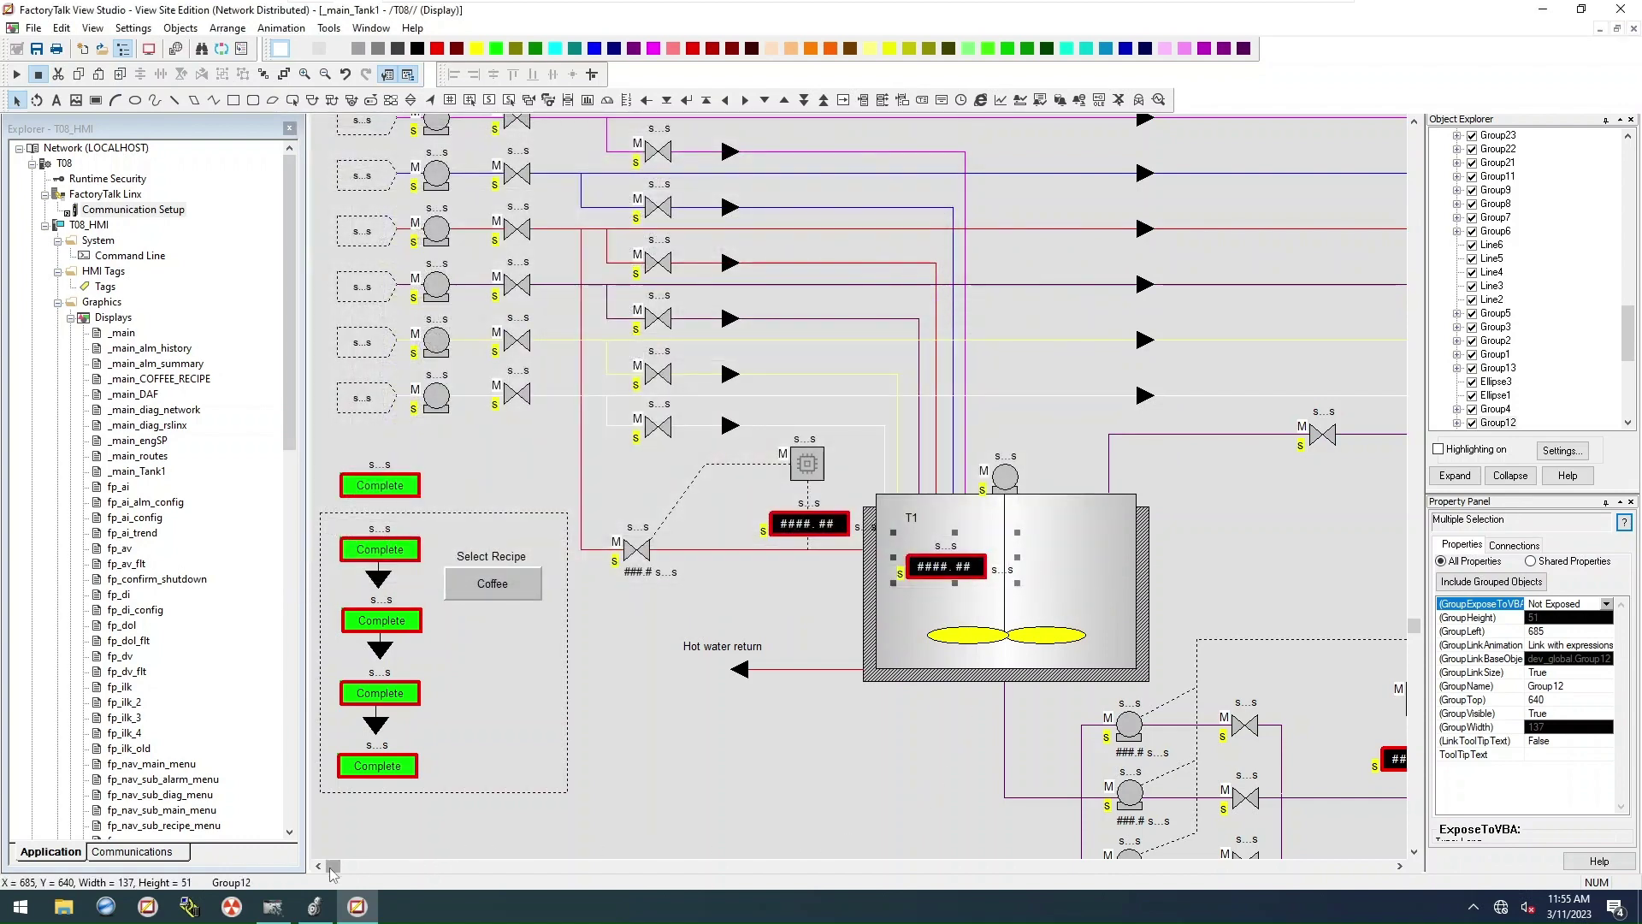
# Step: Delete the three valves downstream of the parallel pumps below tank T1
pyautogui.click(1400, 866)
pyautogui.moveTo(1400, 866); pyautogui.dragTo(1400, 866)
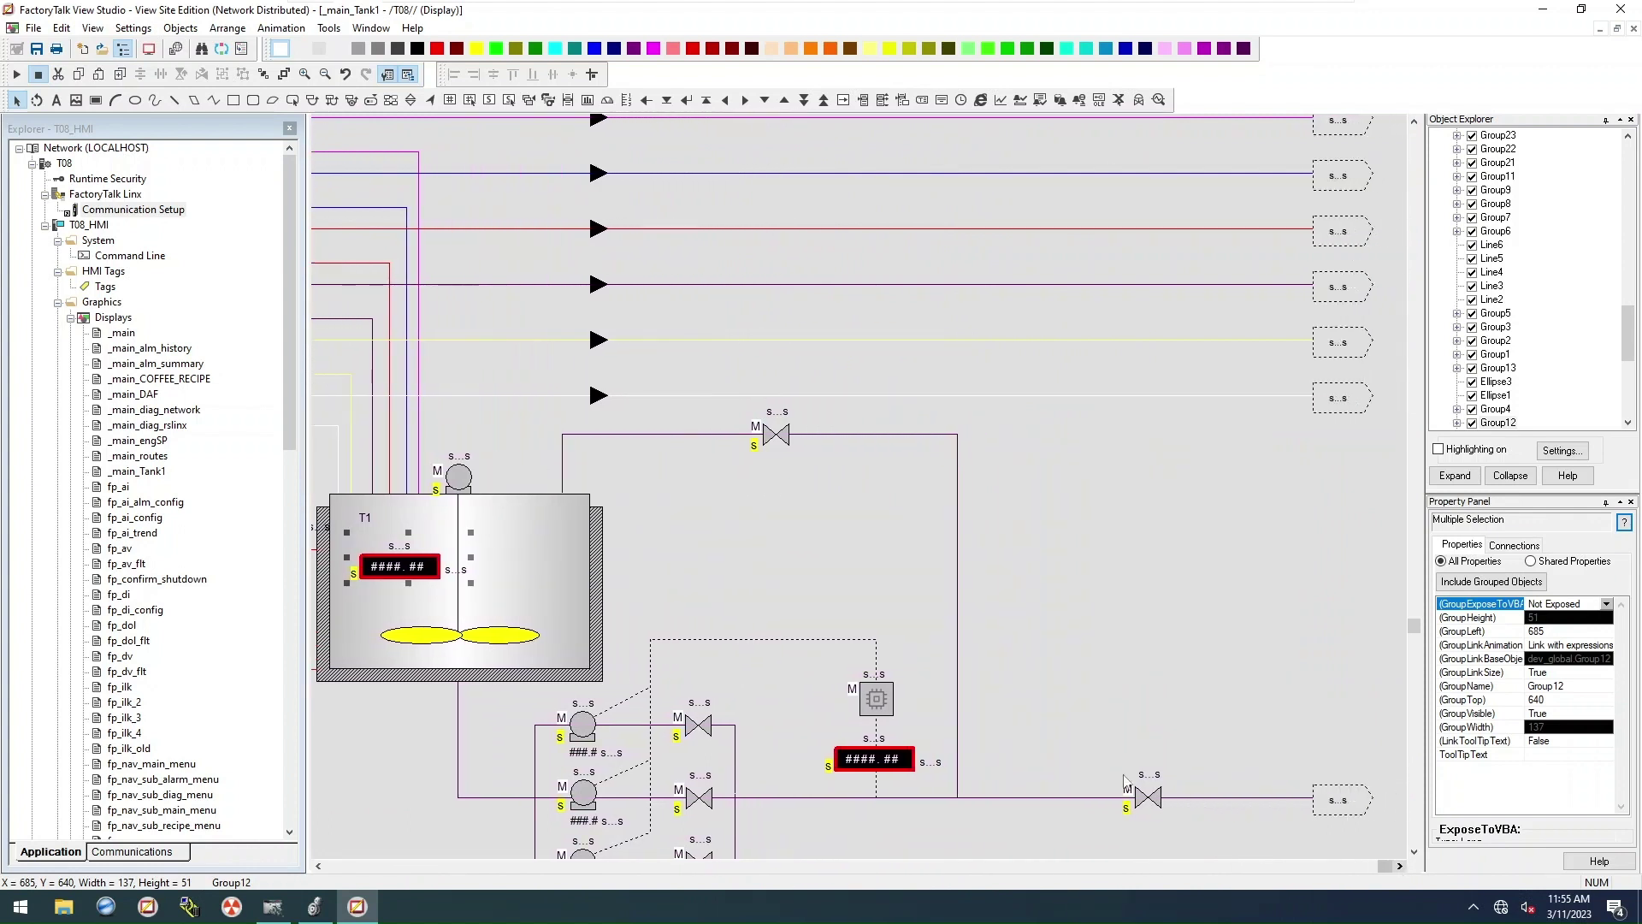
pyautogui.moveTo(1415, 629); pyautogui.dragTo(1426, 831)
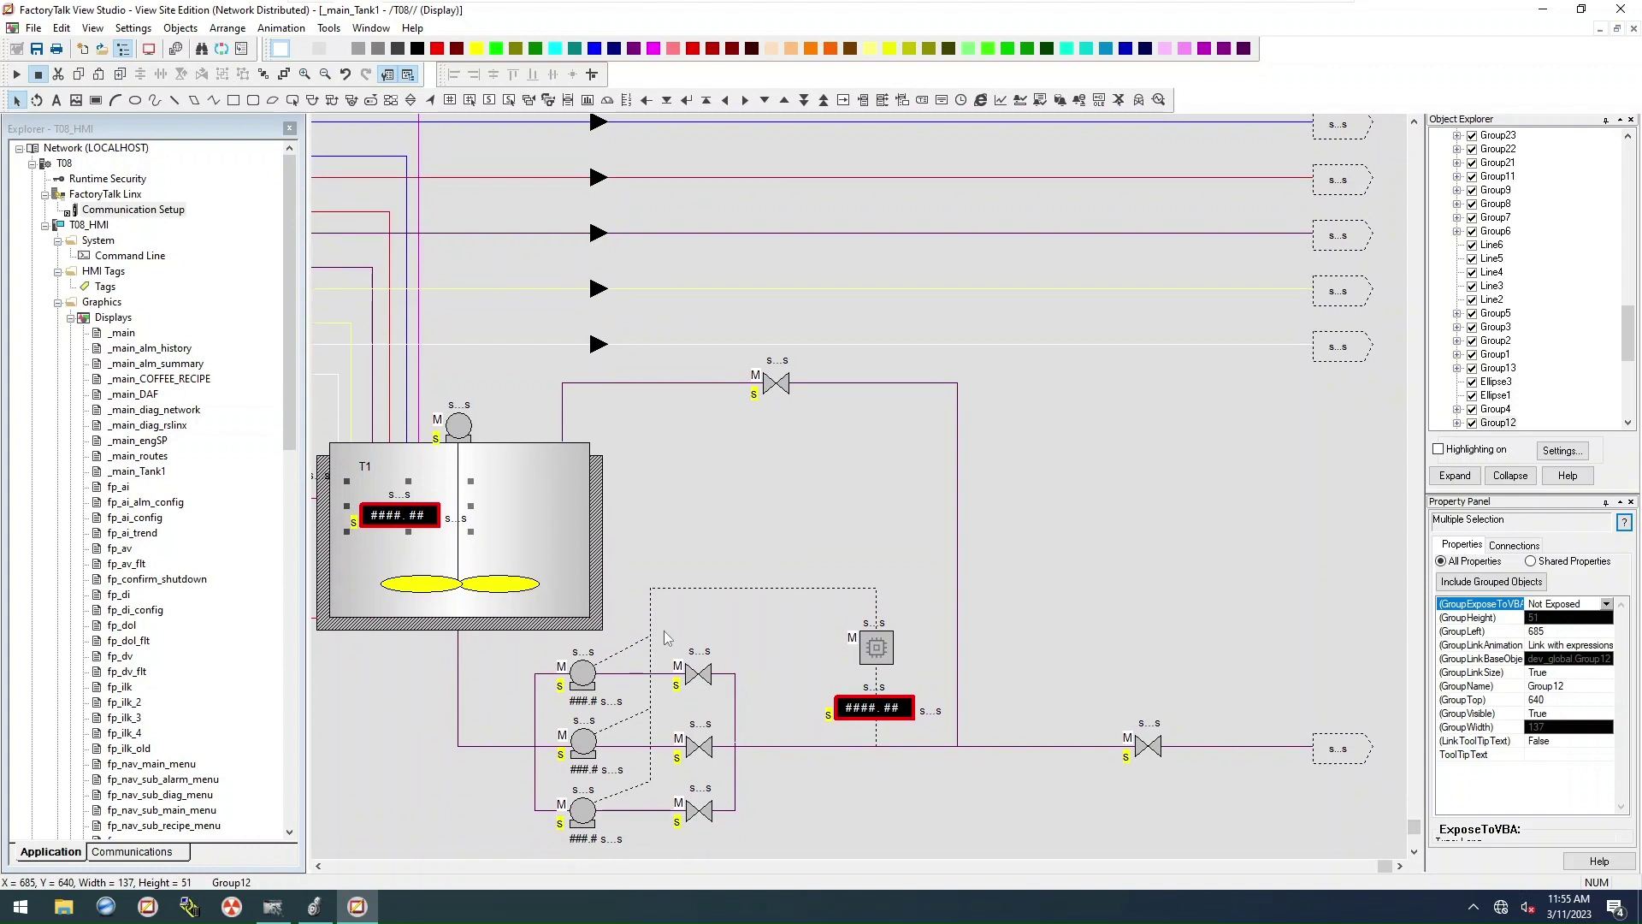
pyautogui.moveTo(664, 637); pyautogui.dragTo(710, 737)
pyautogui.hotkey('ctrl', 'z')
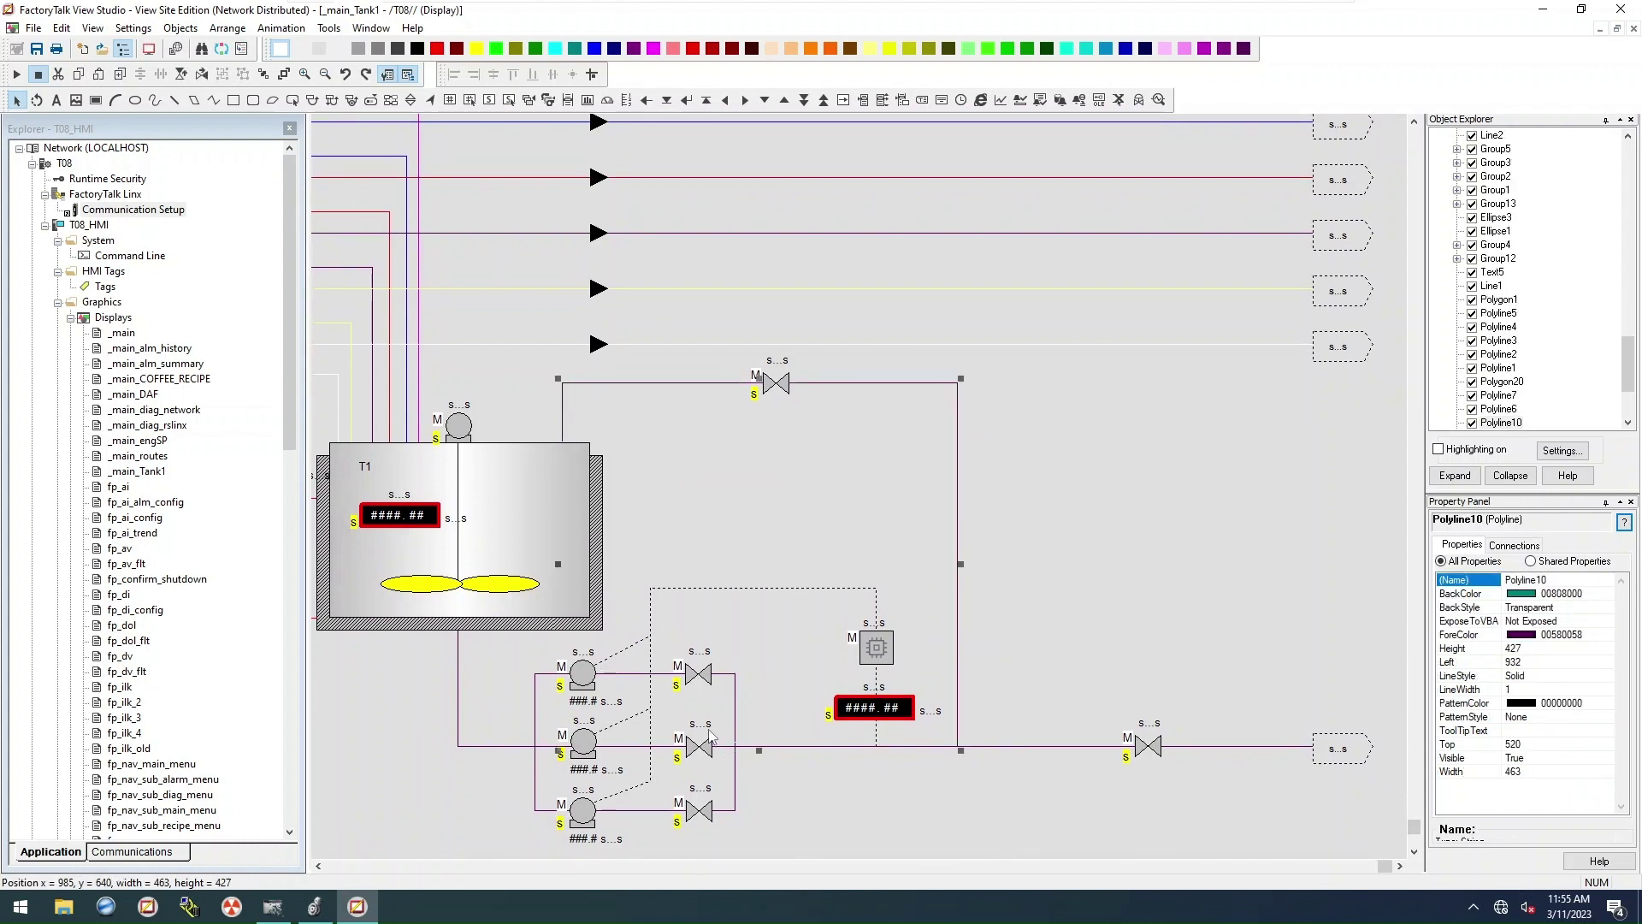
pyautogui.click(700, 814)
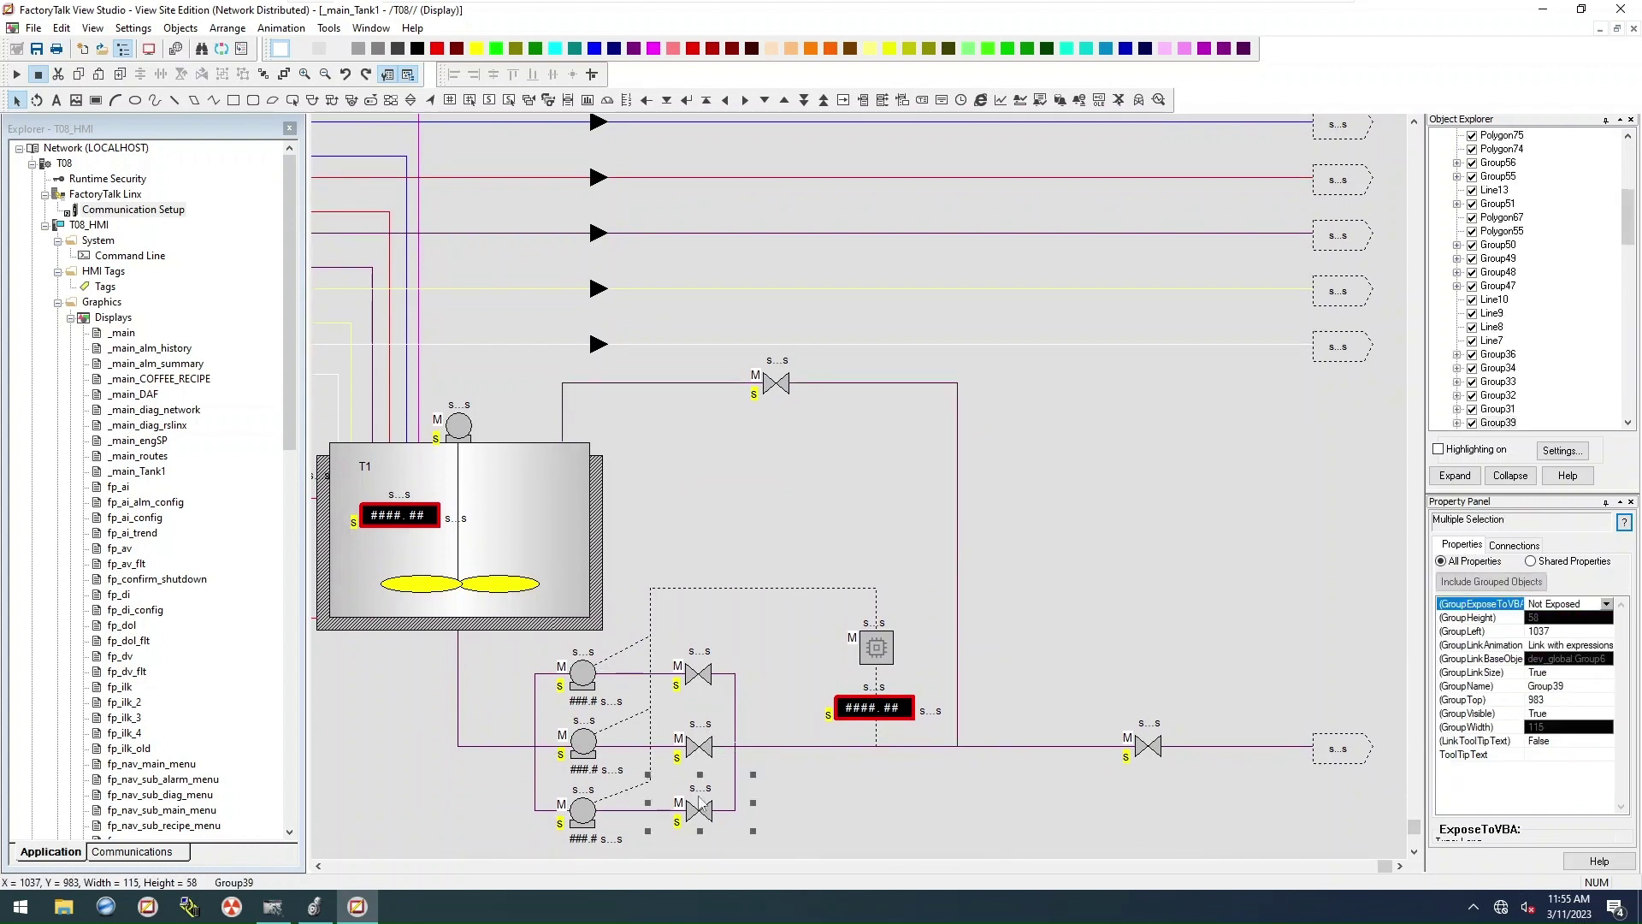
pyautogui.click(713, 684)
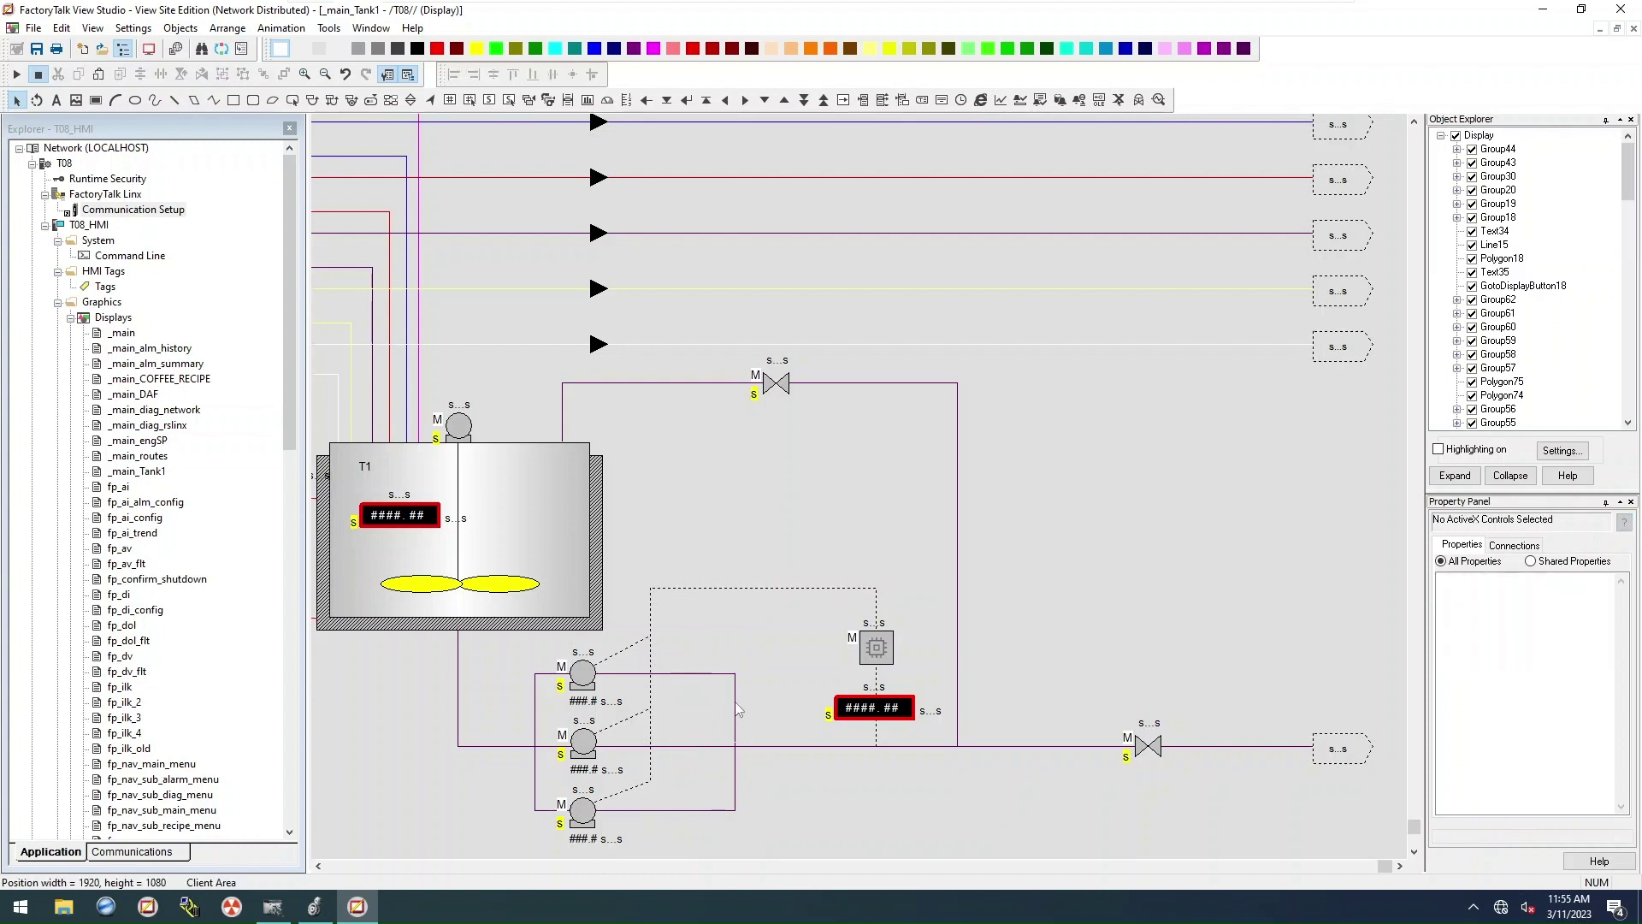
# Step: Narrow the upper and lower pump branch pipes to a width of 165 so they close just past the pumps
pyautogui.click(736, 704)
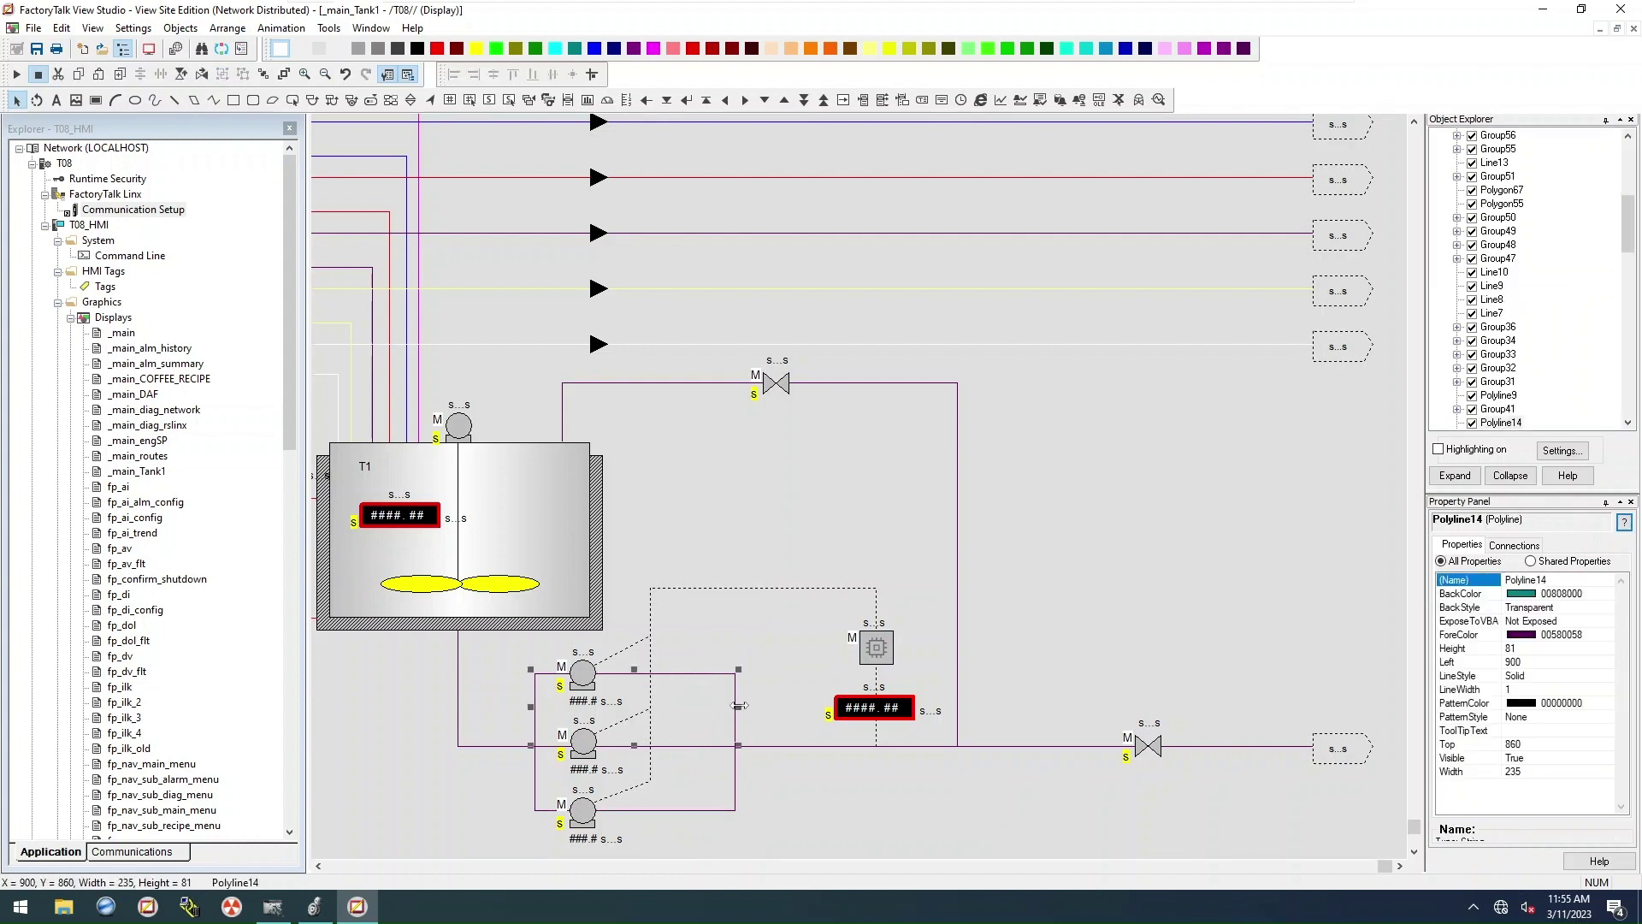
pyautogui.moveTo(739, 704); pyautogui.dragTo(677, 706)
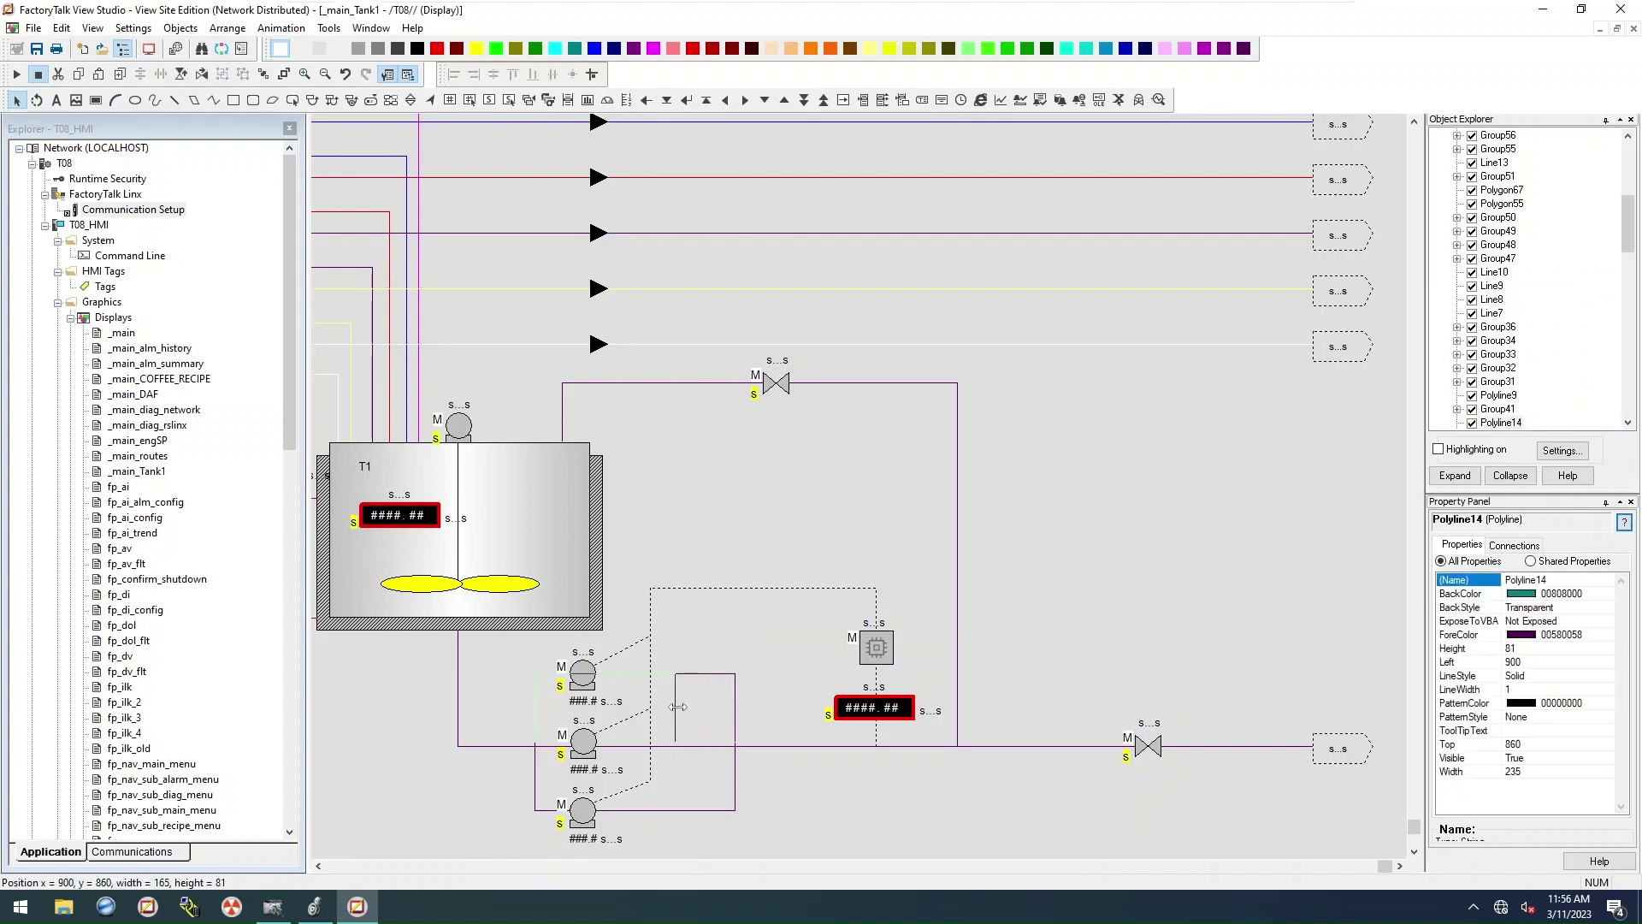
pyautogui.click(737, 785)
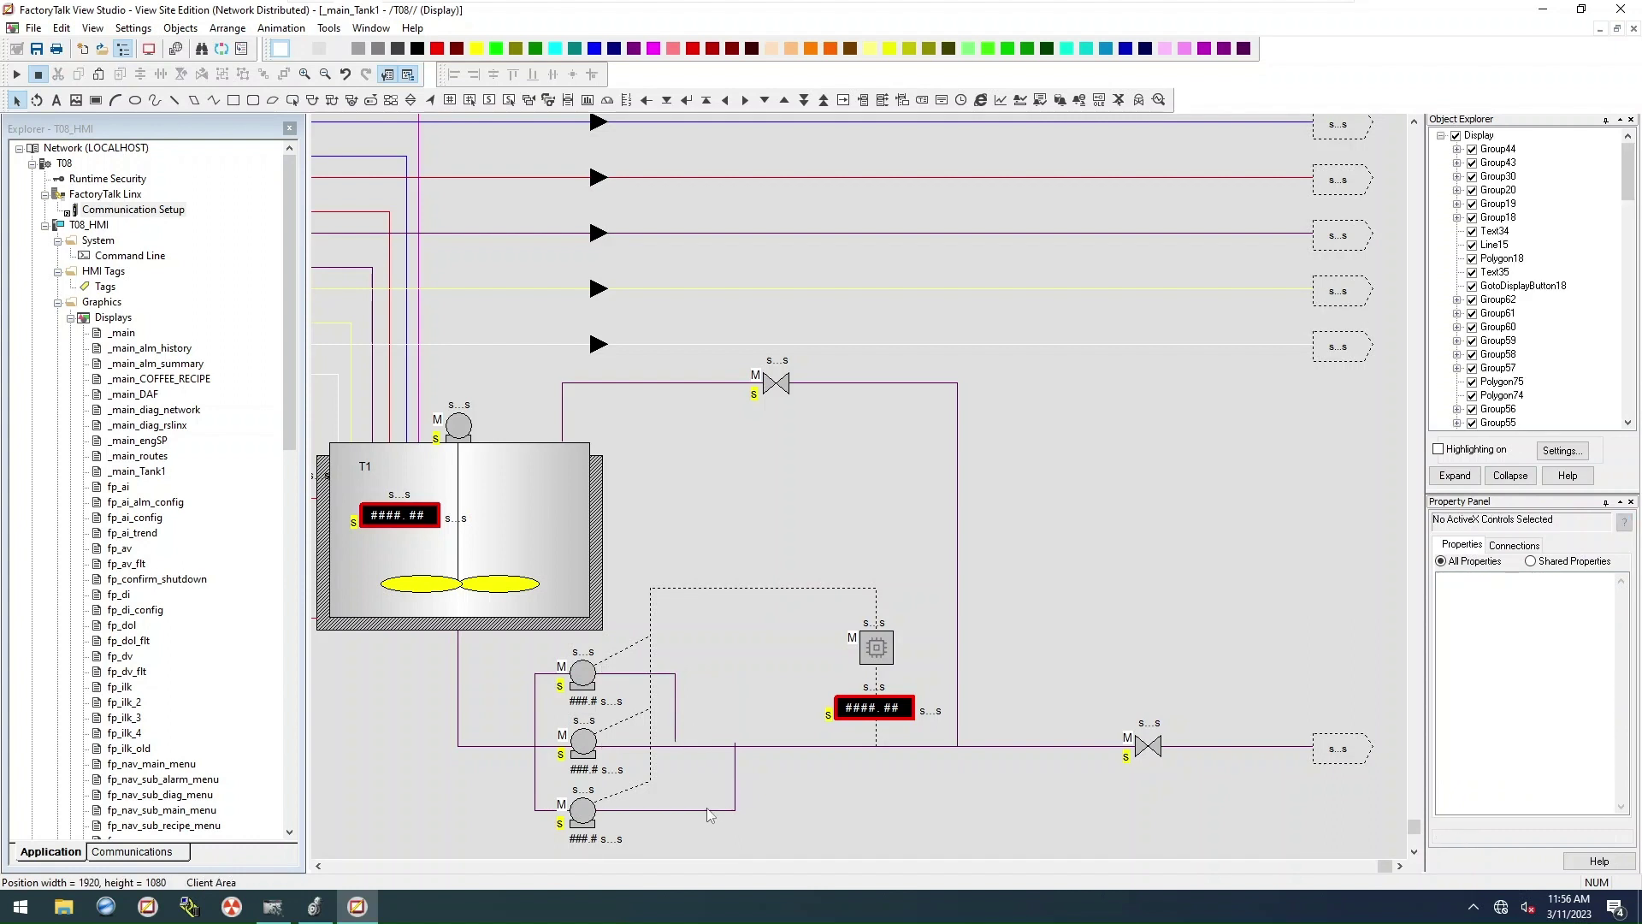
pyautogui.click(737, 798)
pyautogui.moveTo(737, 776); pyautogui.dragTo(674, 775)
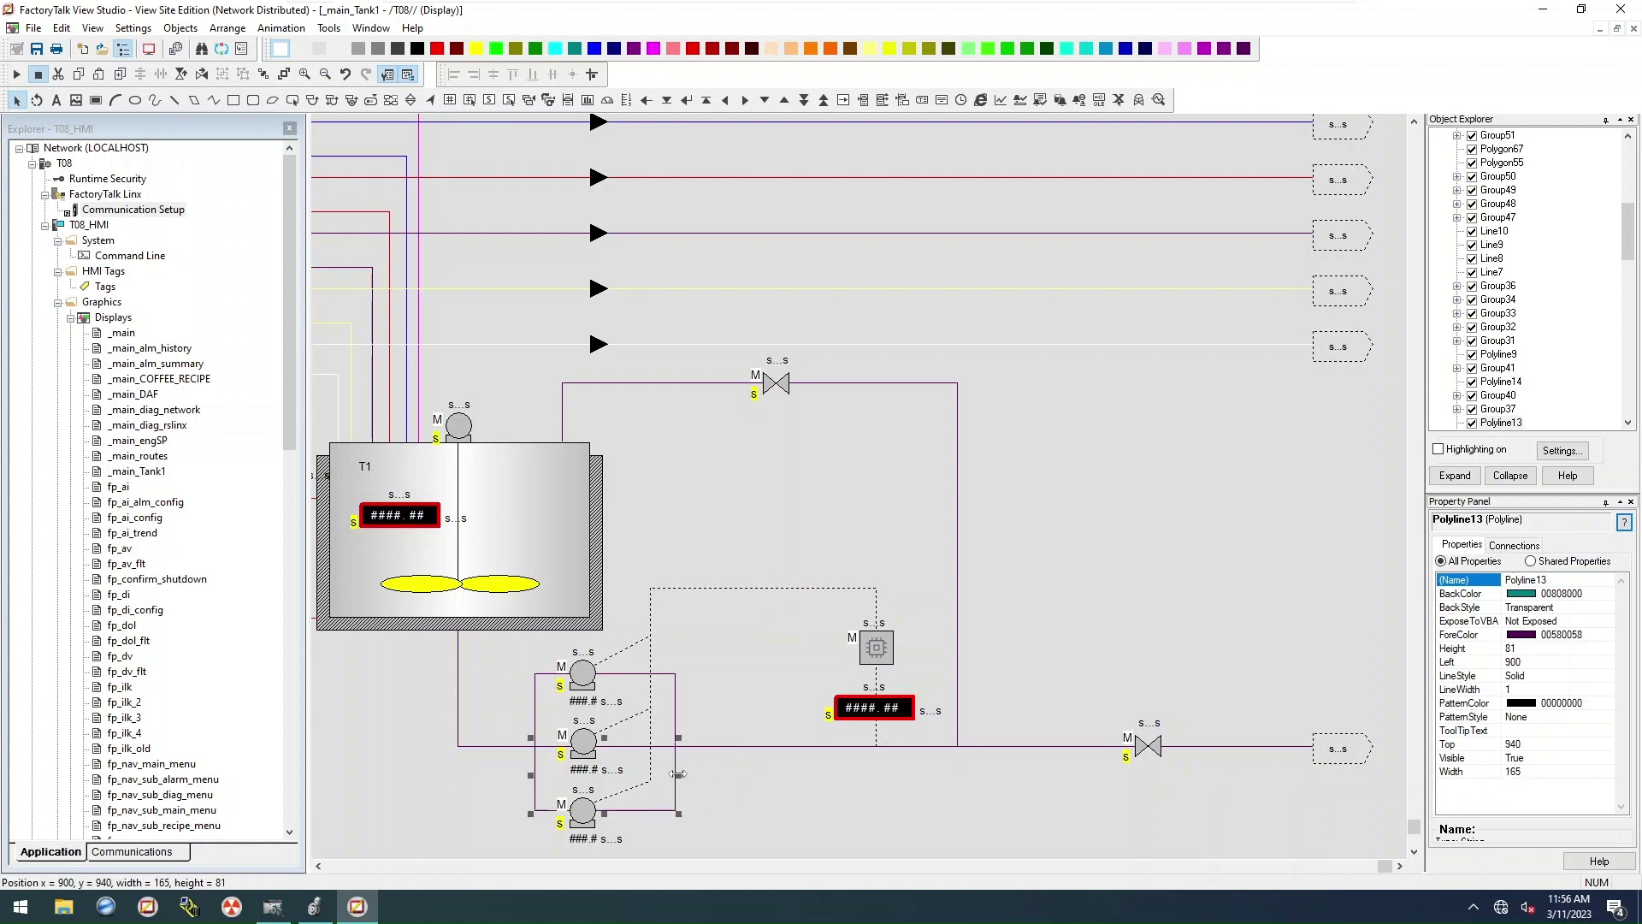
pyautogui.click(956, 809)
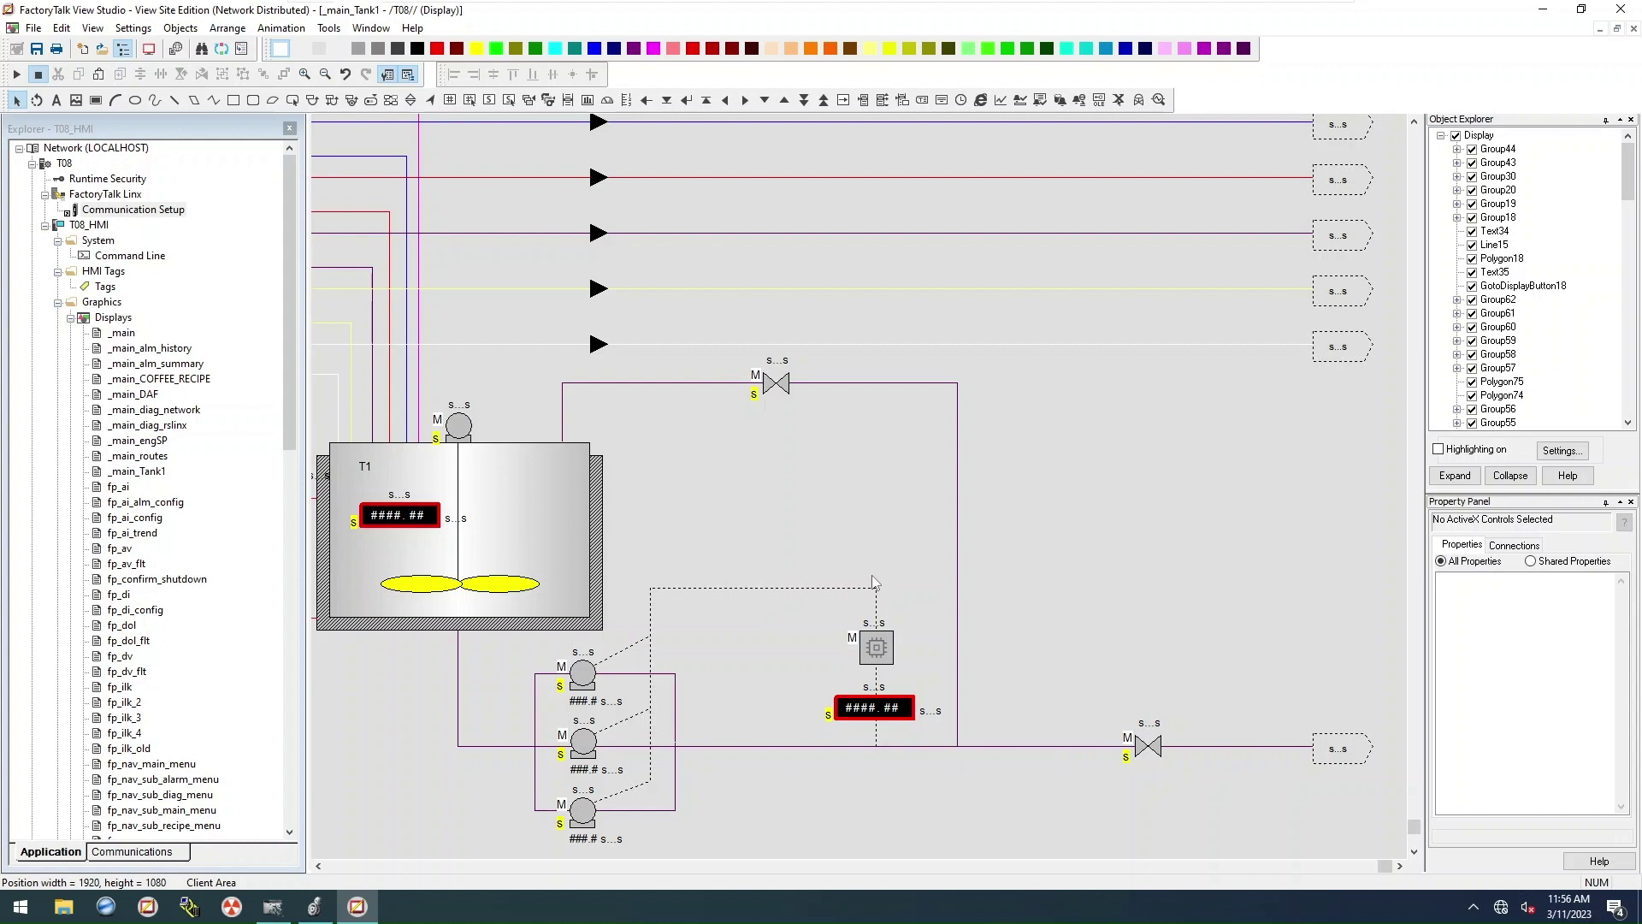
pyautogui.moveTo(777, 532); pyautogui.dragTo(957, 823)
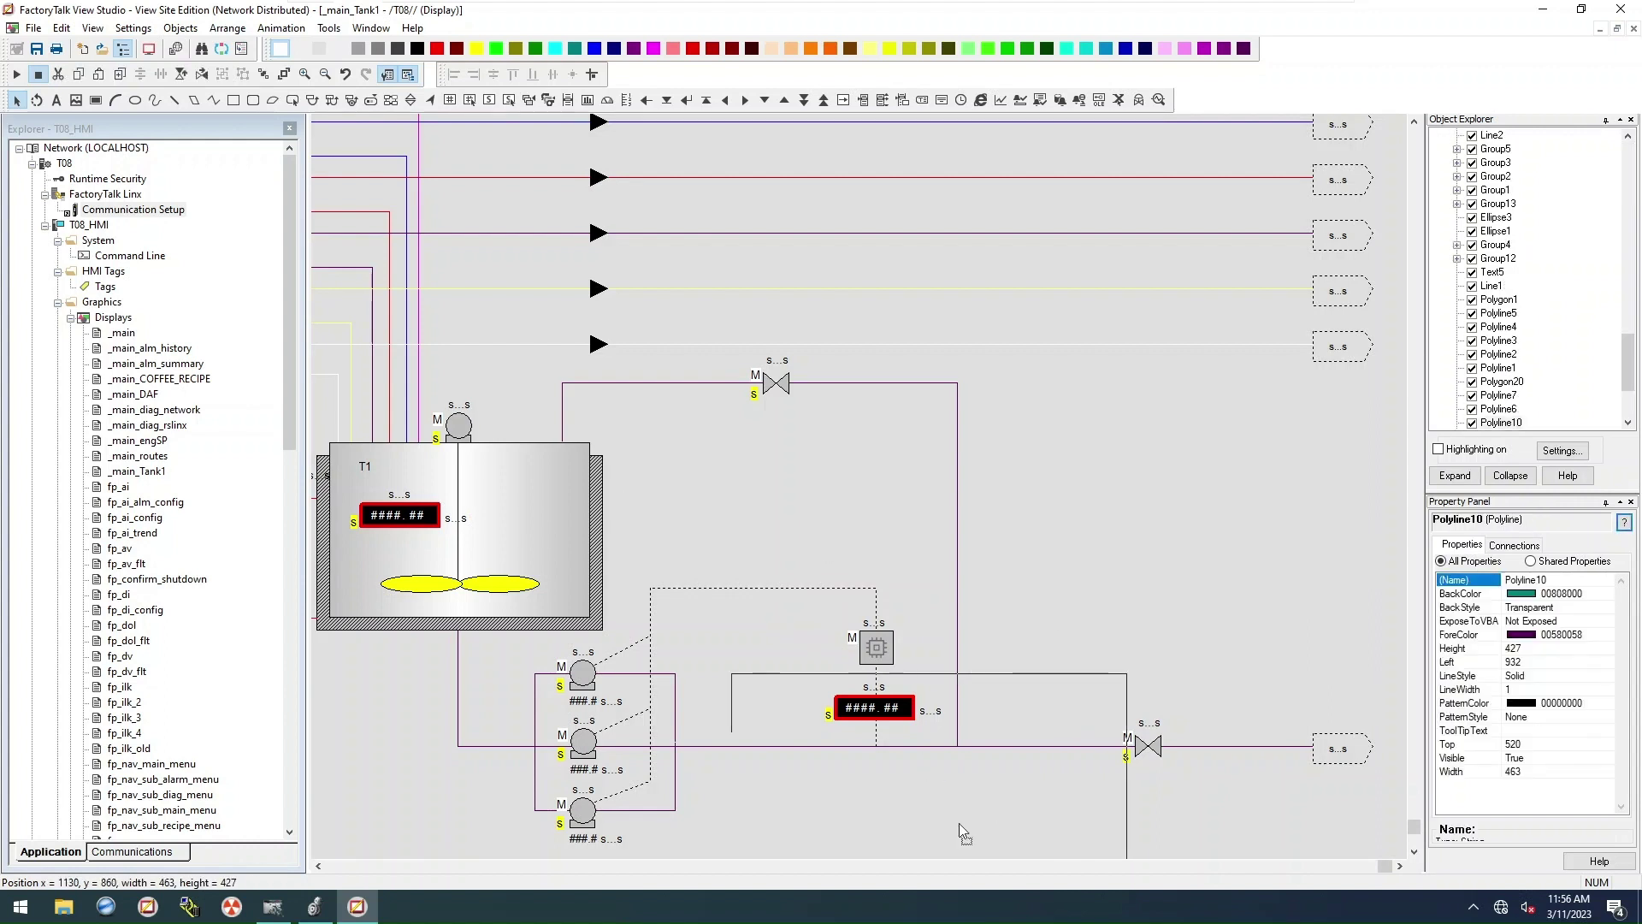
pyautogui.hotkey('ctrl', 'a')
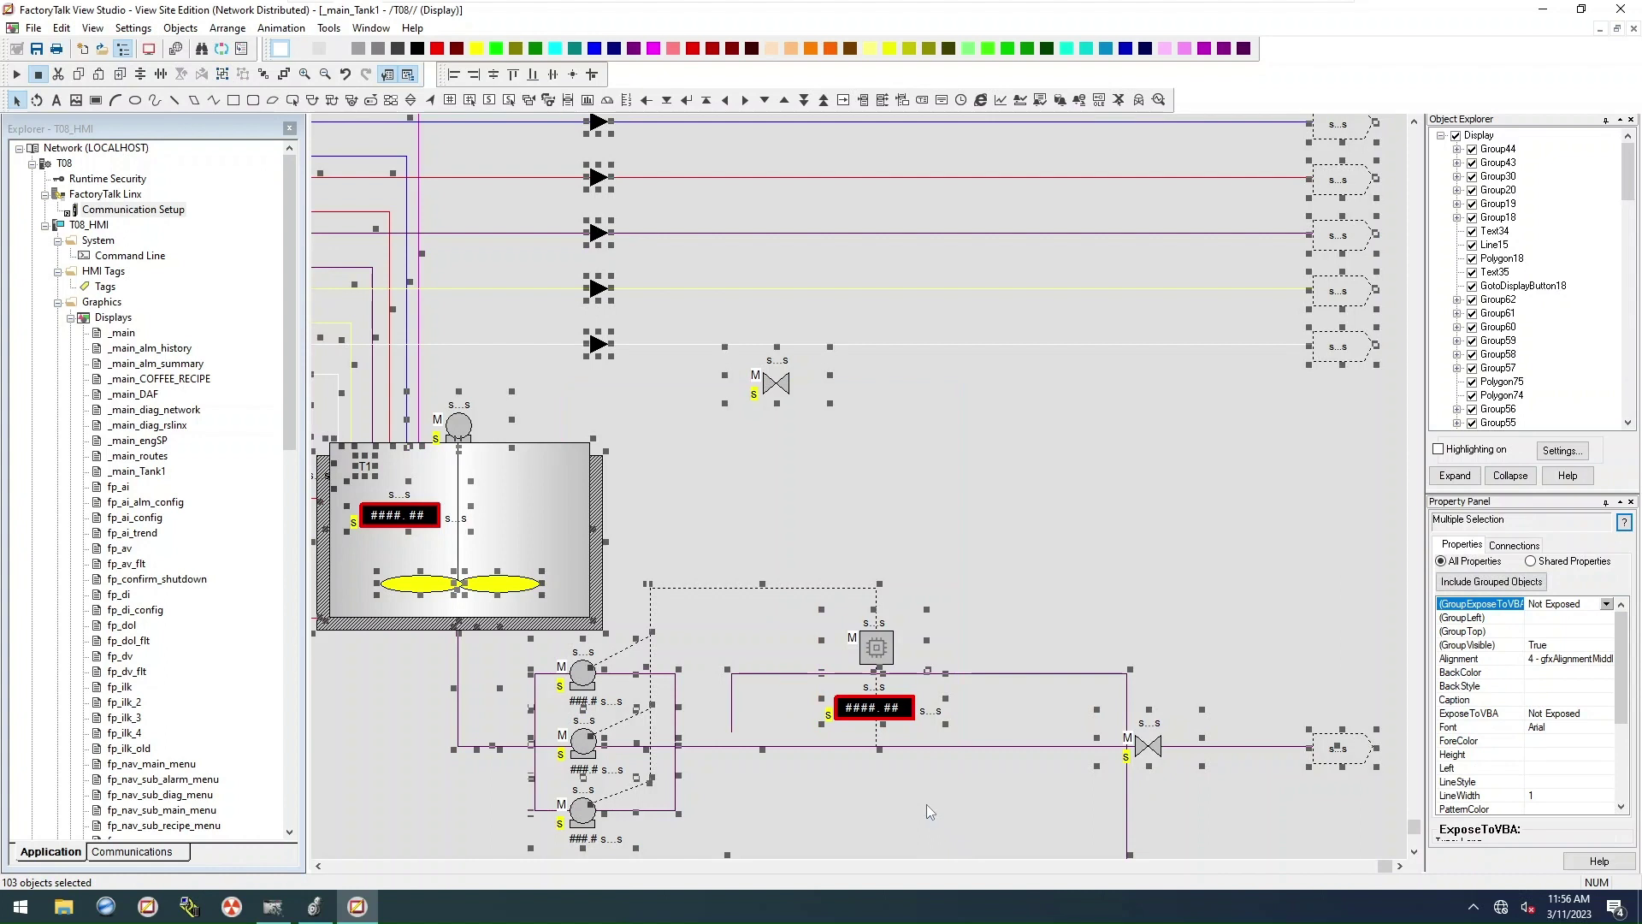
pyautogui.click(414, 822)
pyautogui.hotkey('ctrl', 'z')
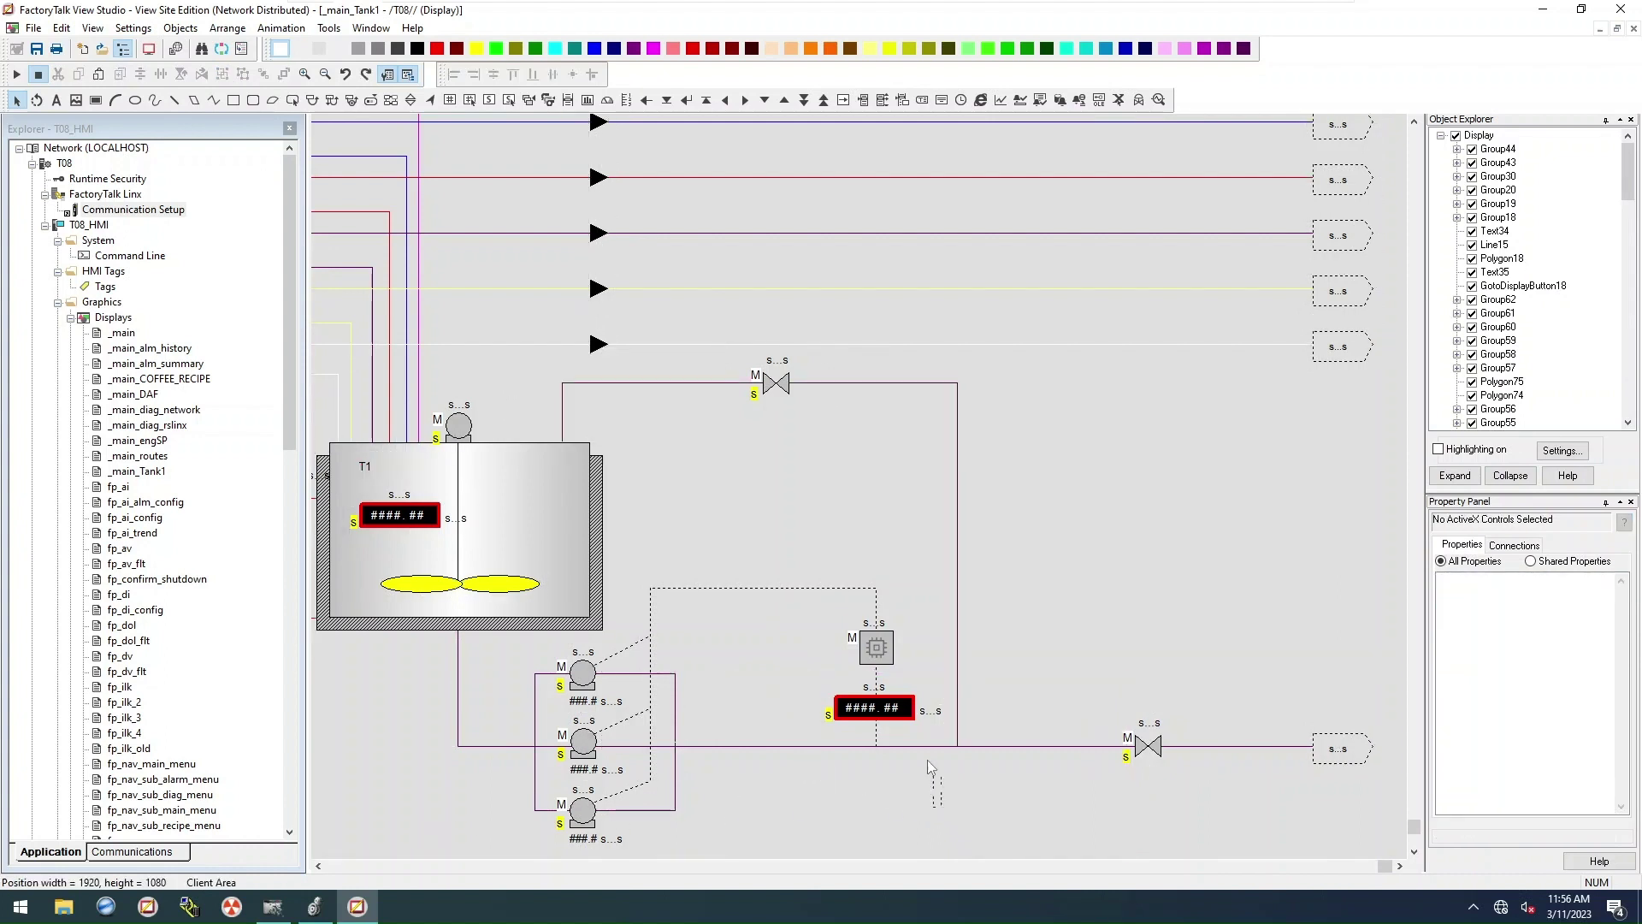
# Step: Move the controller and its numeric display closer to the pumps and shorten the dashed signal line to run through them
pyautogui.click(876, 650)
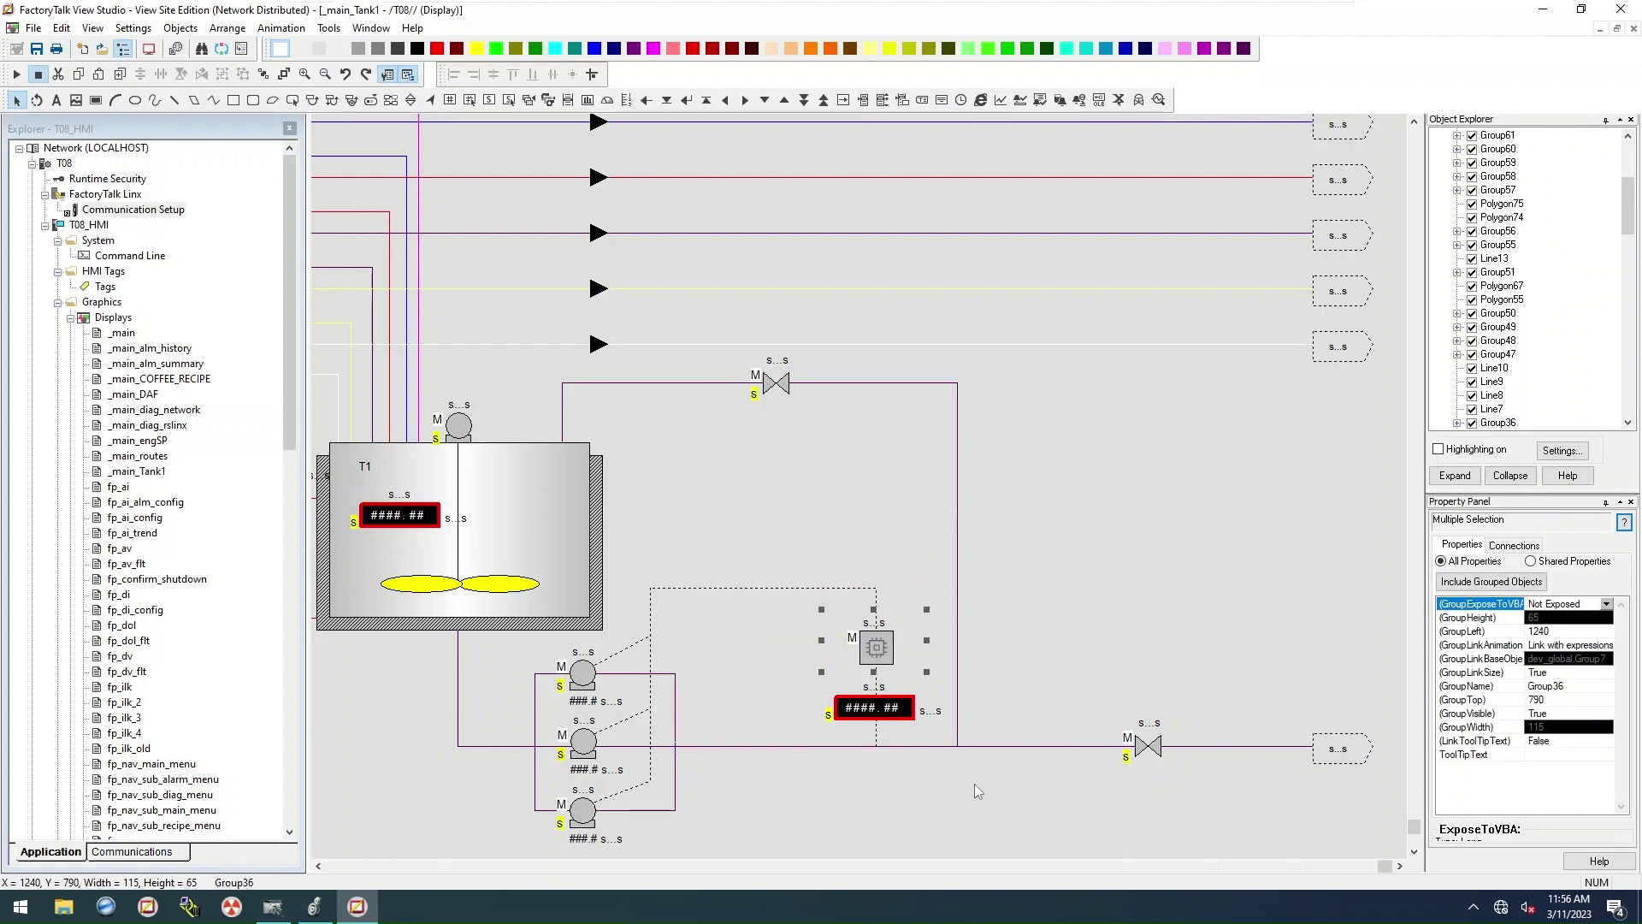
pyautogui.keyDown('shift'); pyautogui.click(878, 646); pyautogui.keyUp('shift')
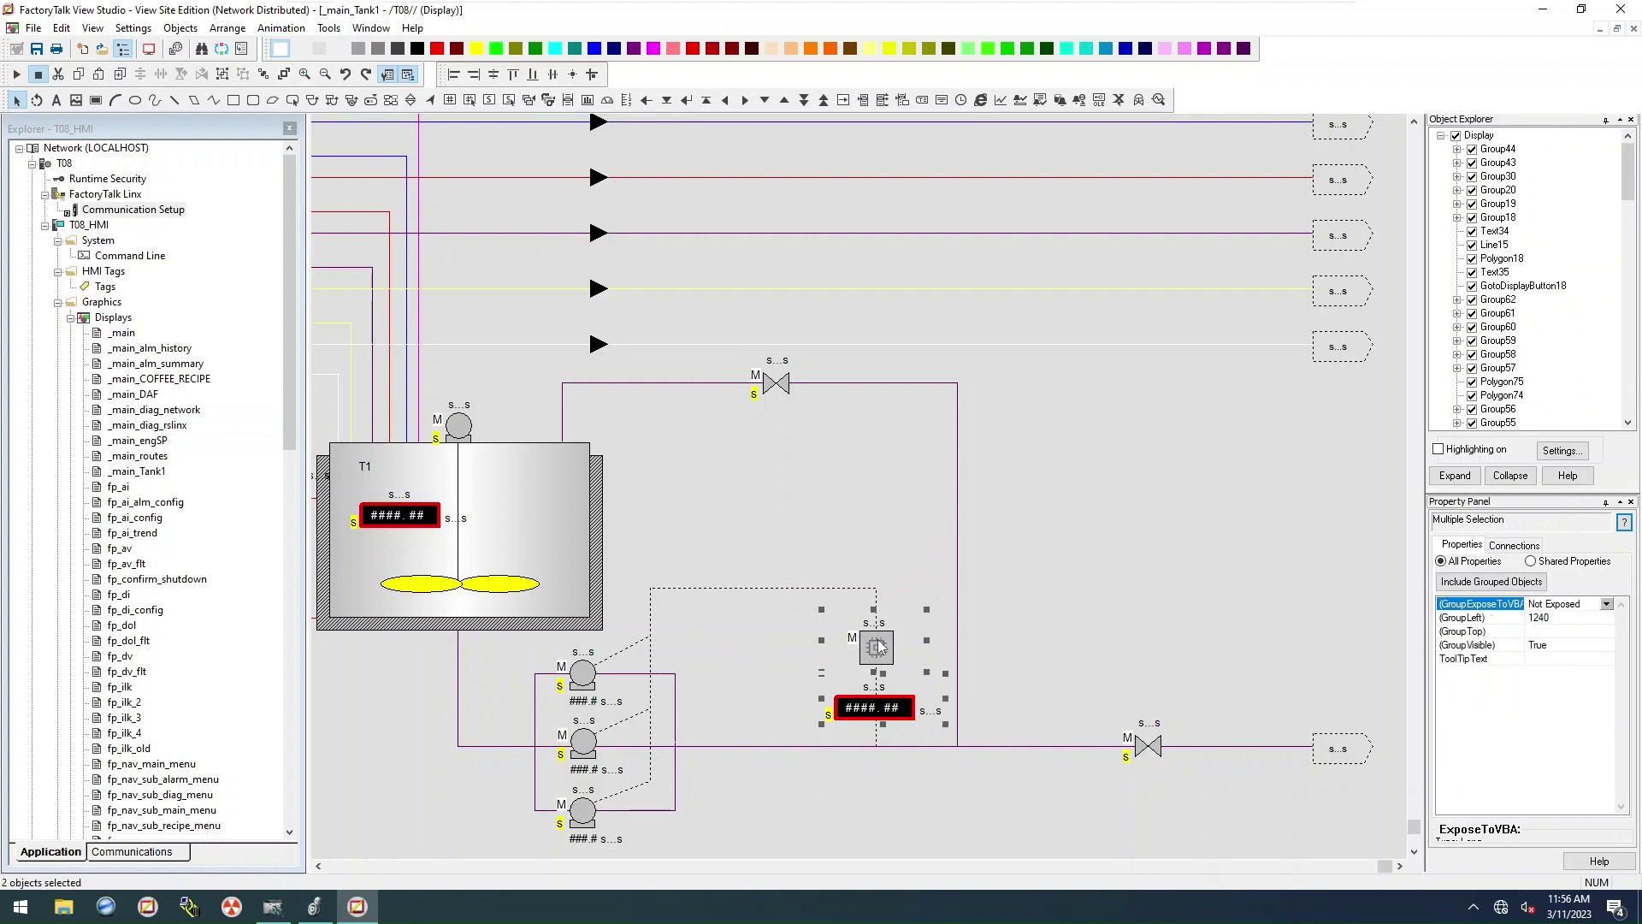
pyautogui.moveTo(878, 648); pyautogui.dragTo(772, 652)
pyautogui.click(880, 748)
pyautogui.click(877, 673)
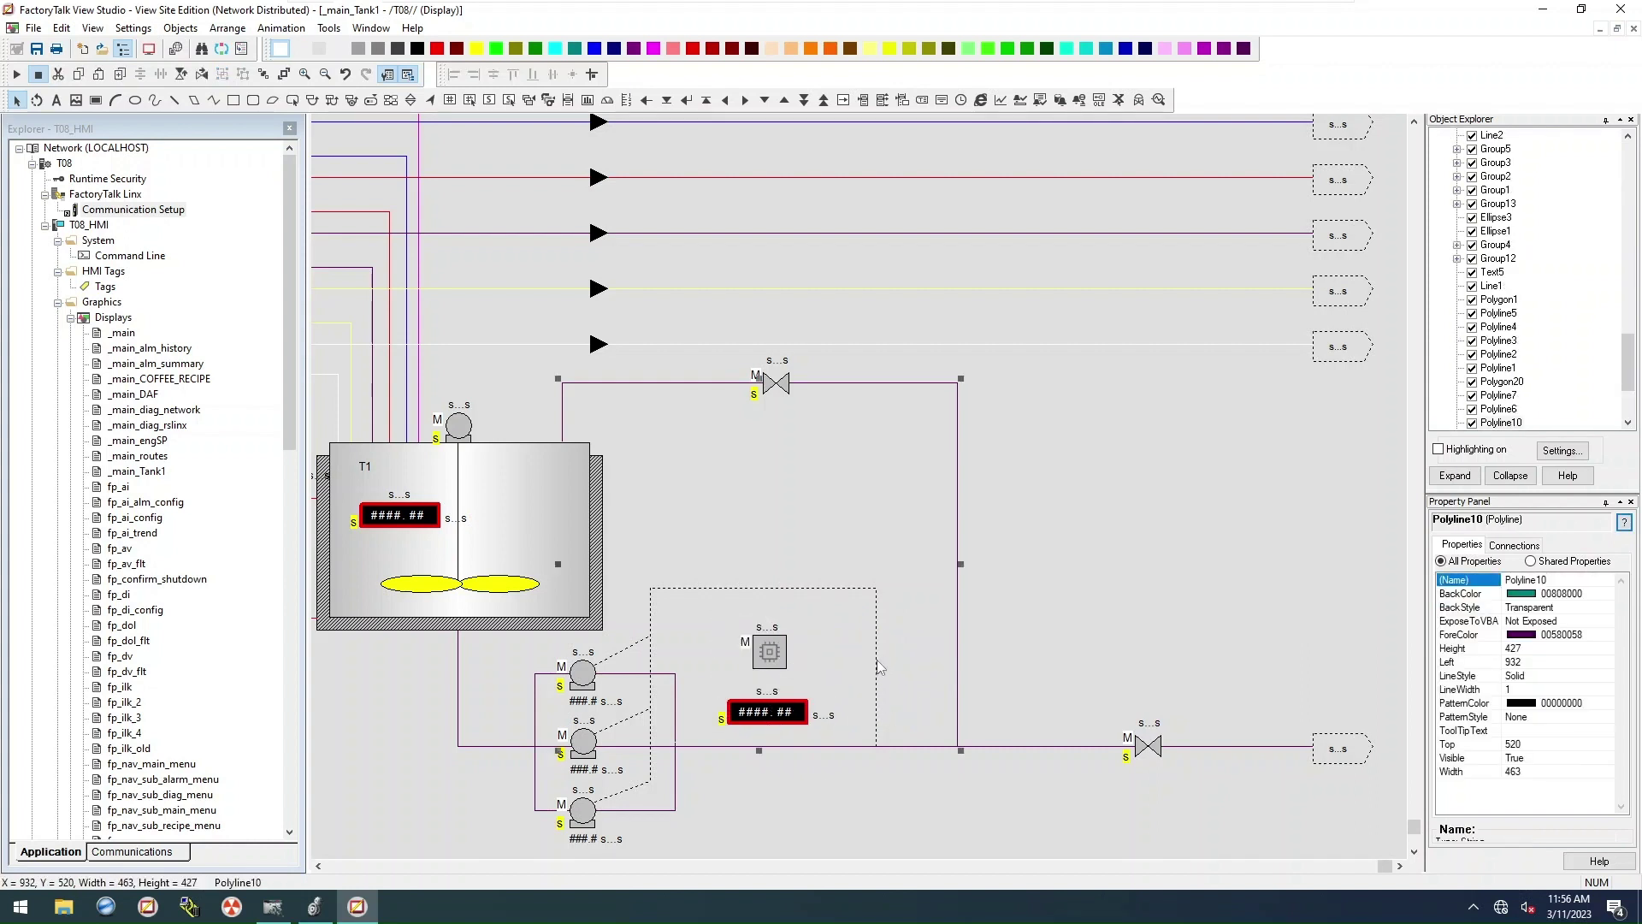
pyautogui.moveTo(883, 666); pyautogui.dragTo(770, 666)
pyautogui.click(824, 763)
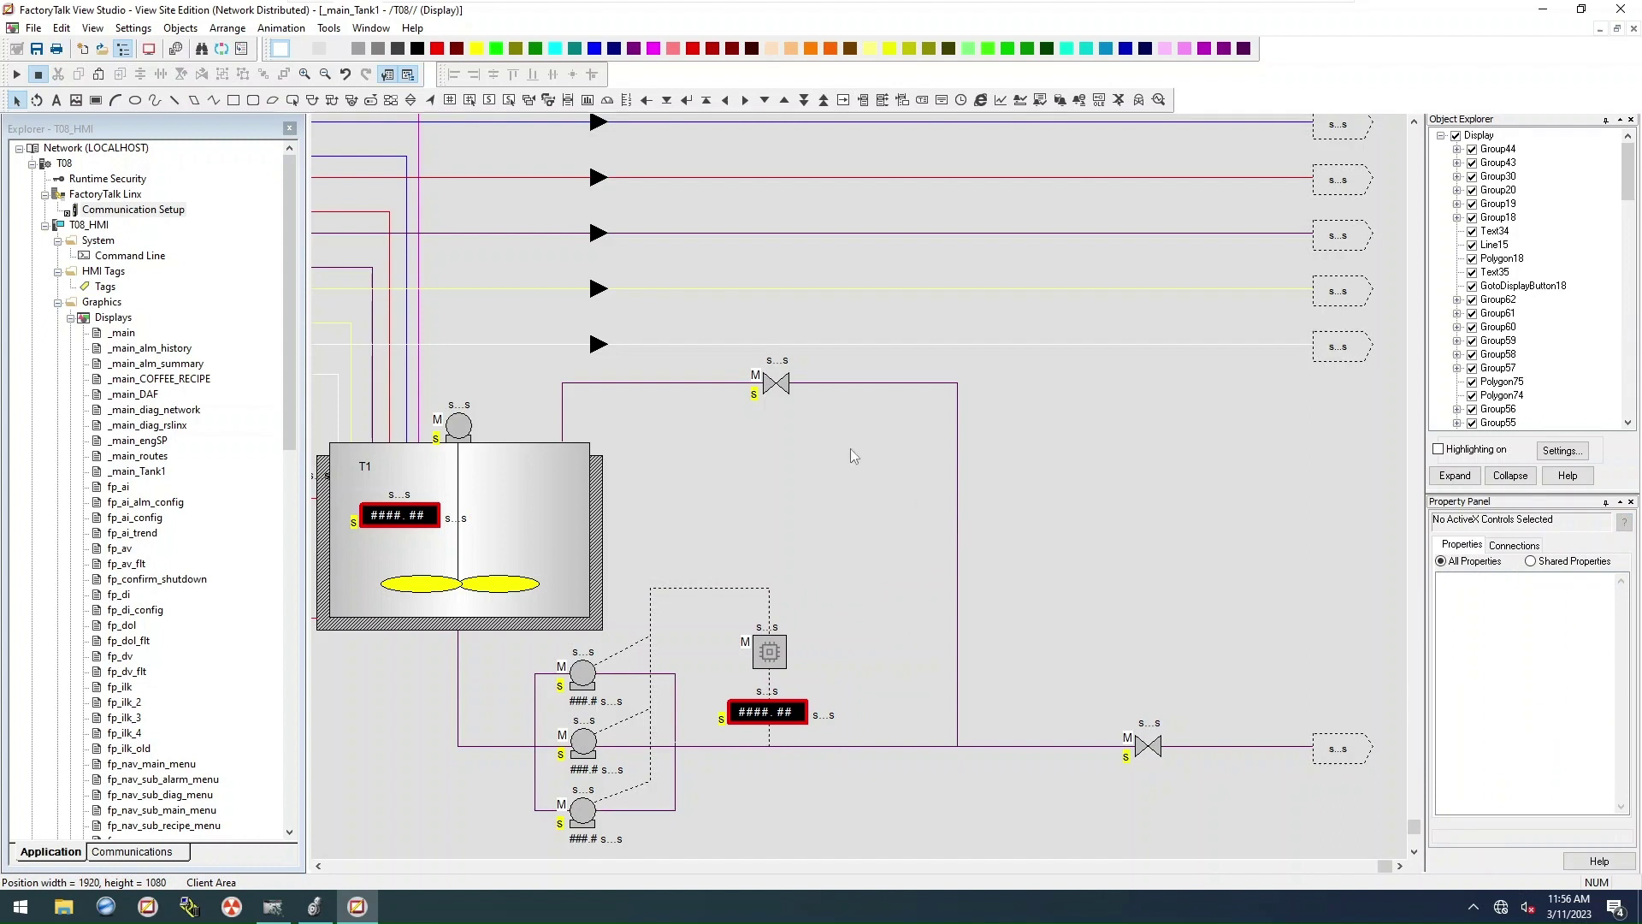
# Step: Narrow tank T1's recirculation pipe to a width of 353 and reposition its valve at Left 1065
pyautogui.click(769, 389)
pyautogui.moveTo(769, 390); pyautogui.dragTo(656, 407)
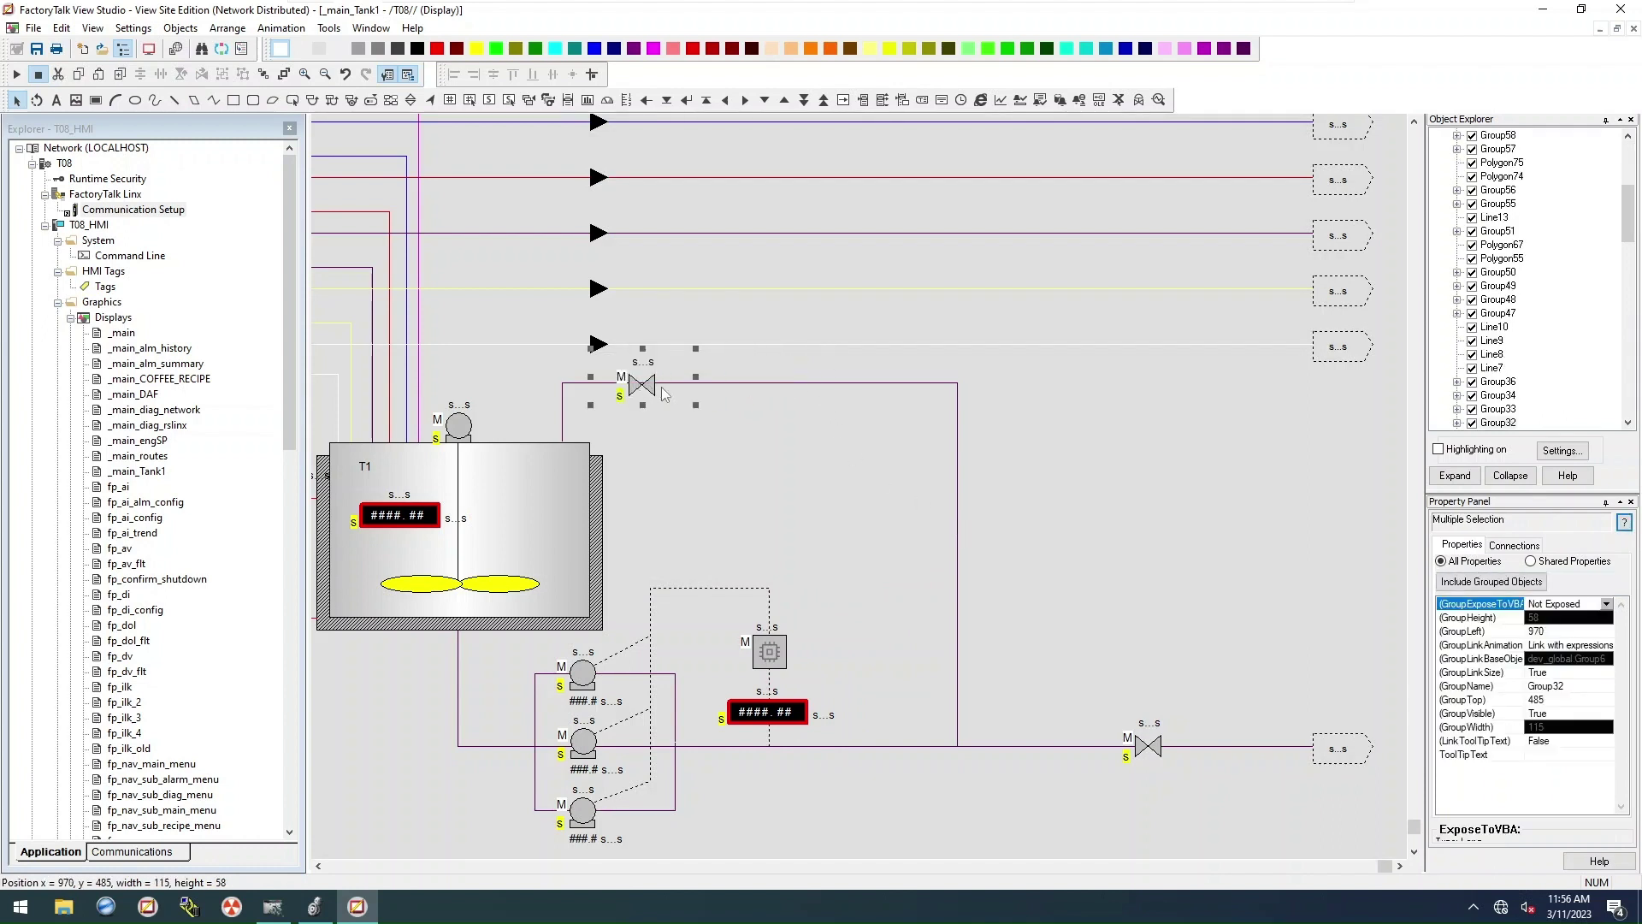
pyautogui.click(956, 536)
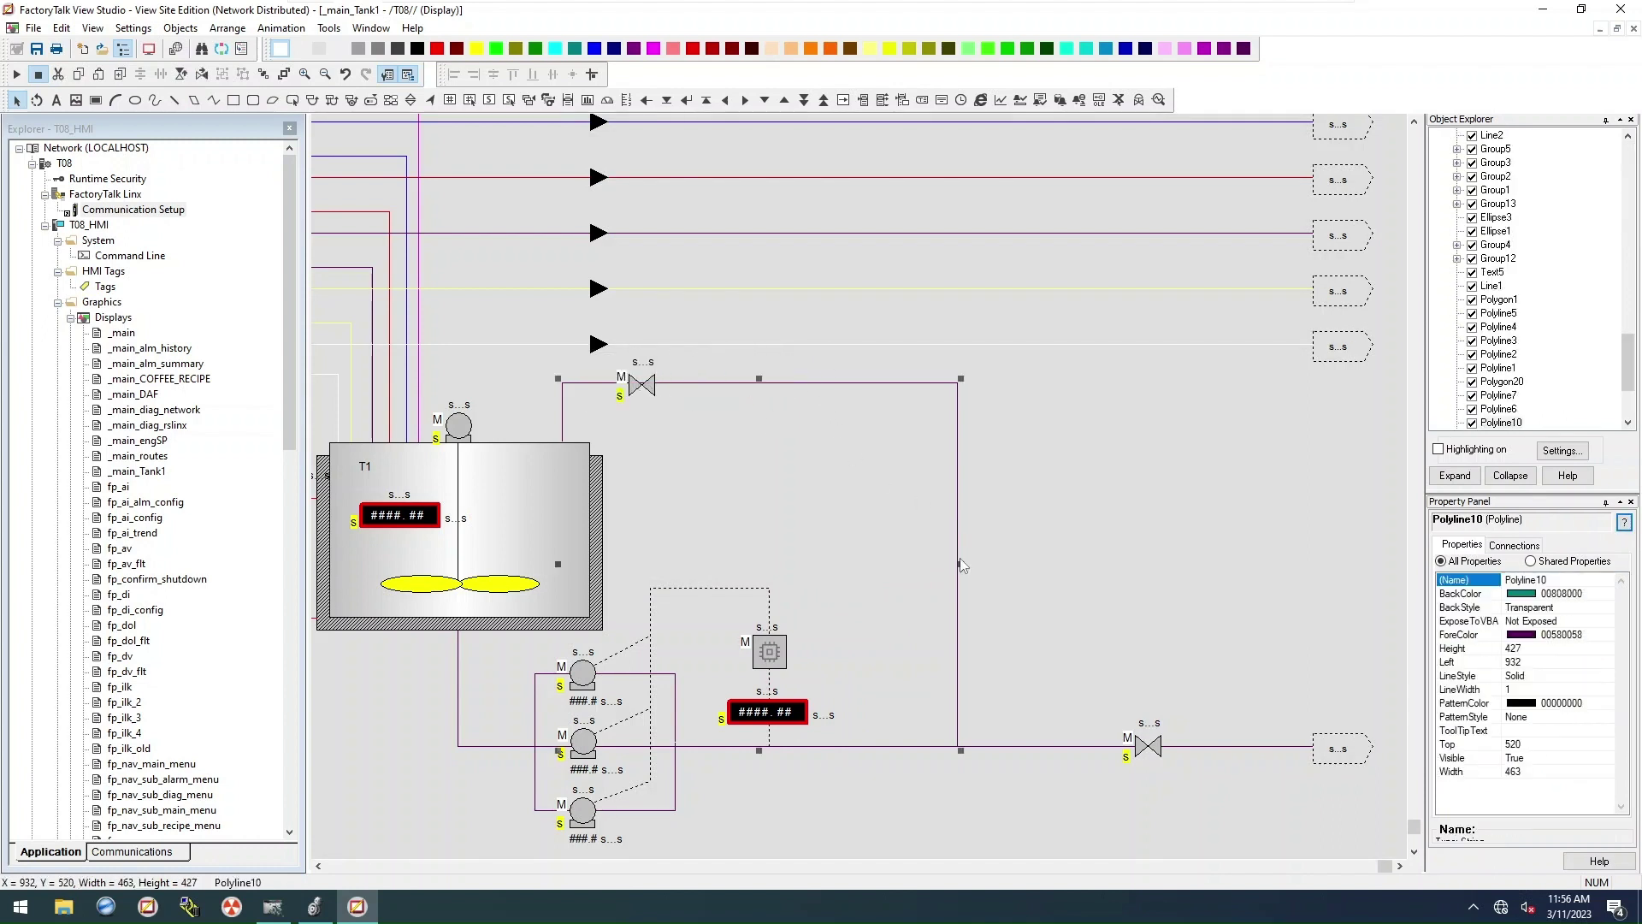
pyautogui.moveTo(957, 561); pyautogui.dragTo(865, 616)
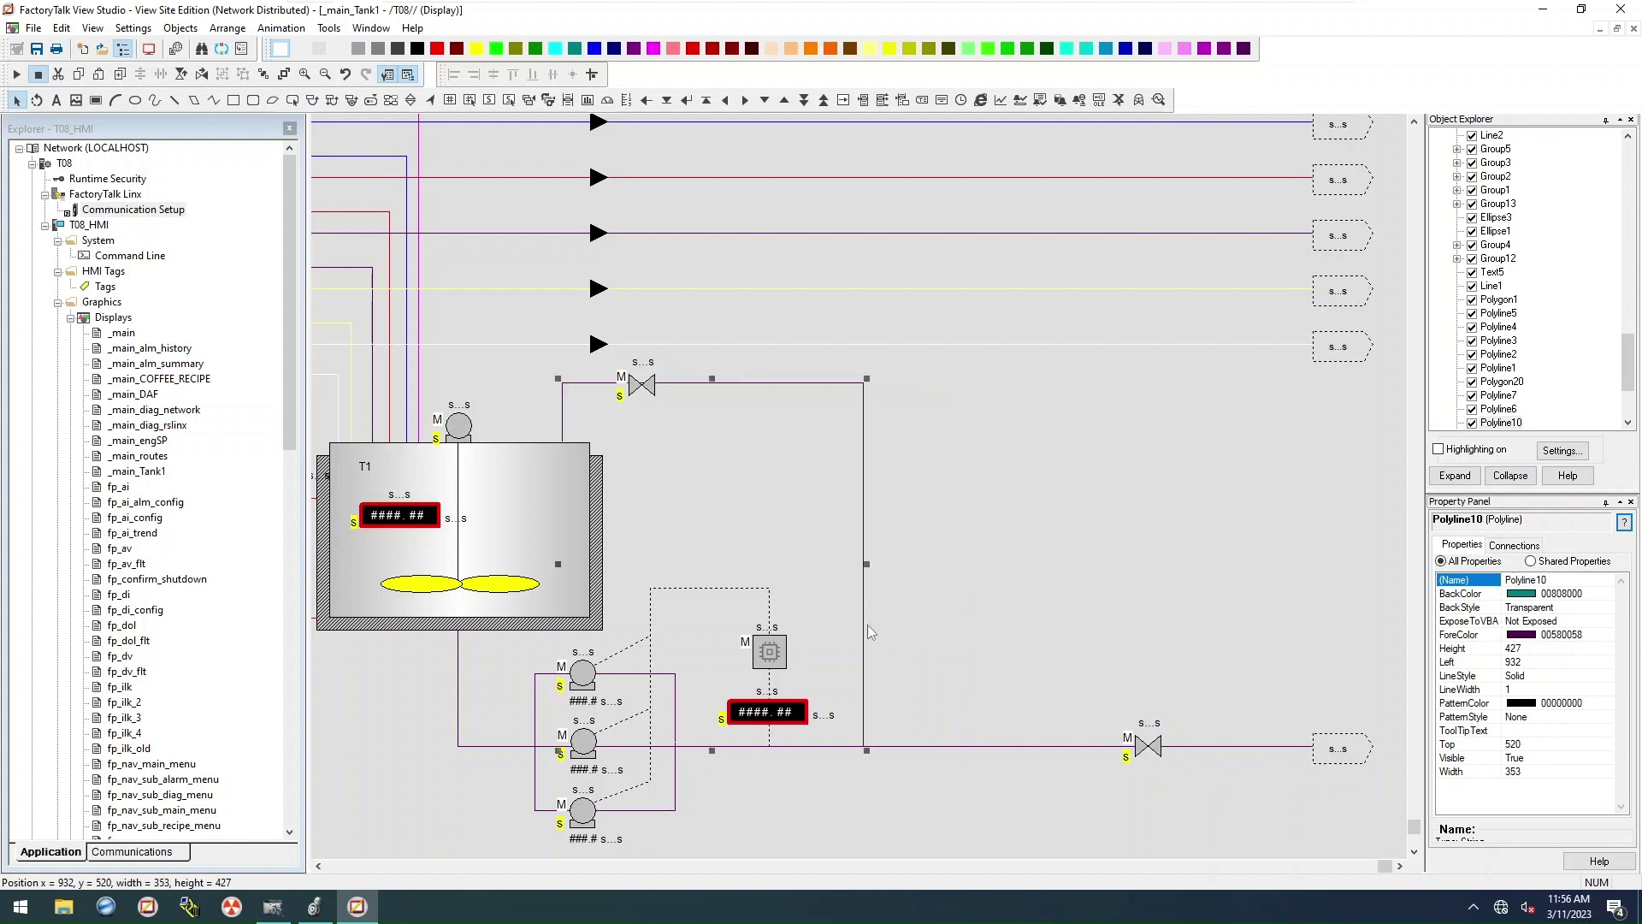
pyautogui.click(650, 391)
pyautogui.moveTo(650, 392); pyautogui.dragTo(720, 386)
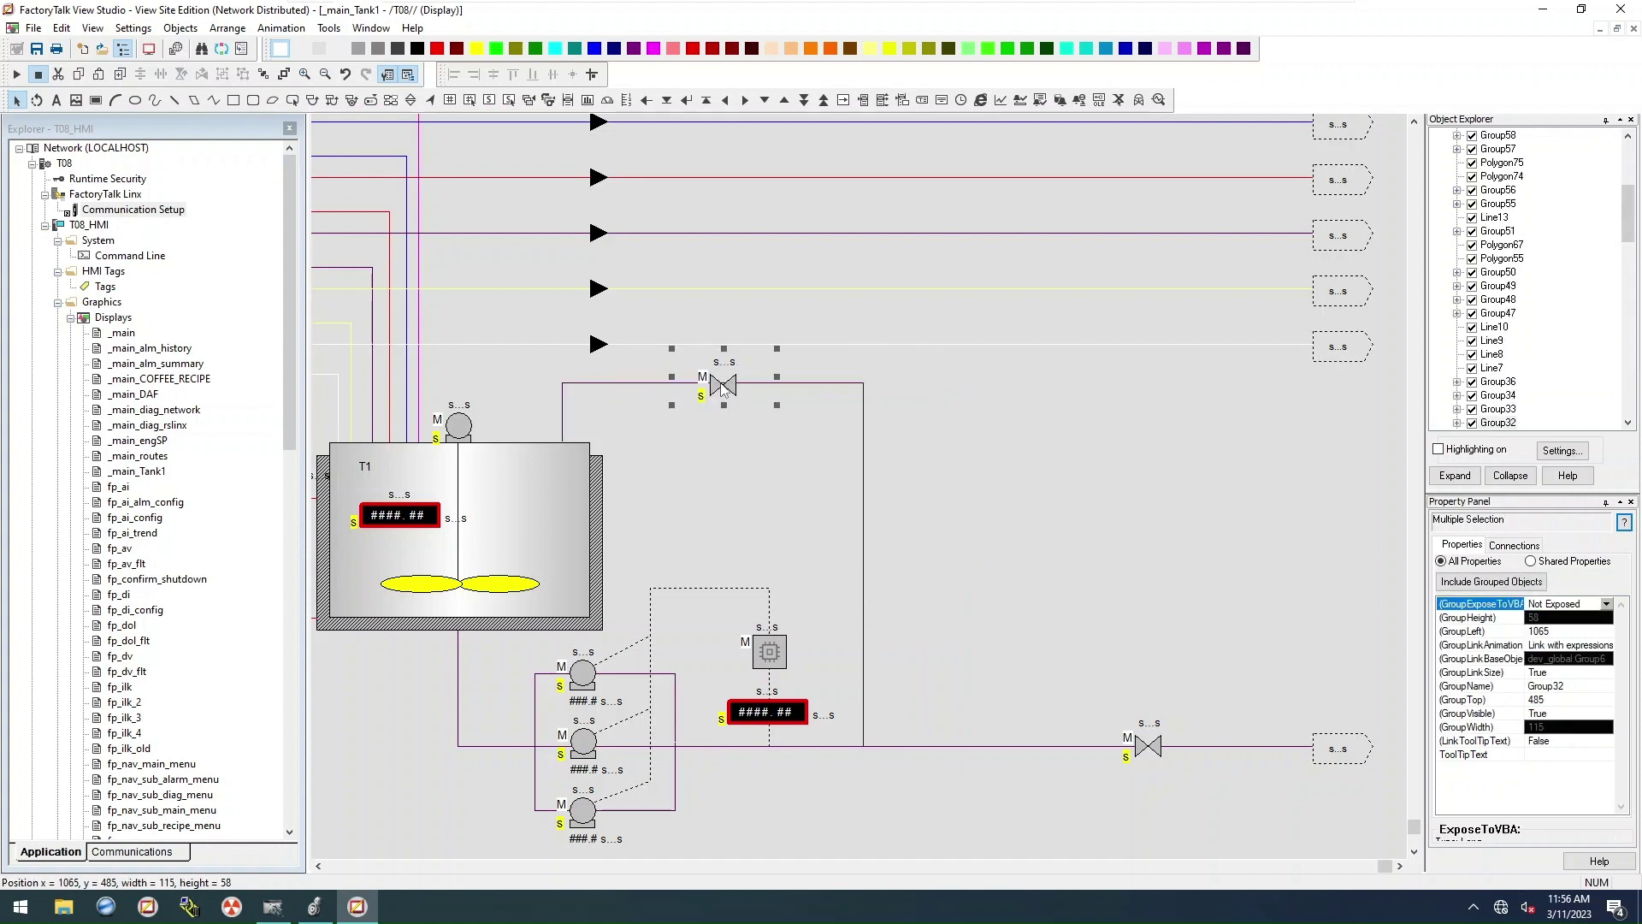
# Step: Show the grid, turn snapping off and align the recirculation valve with its pipe at Top 483
pyautogui.rightClick(1044, 428)
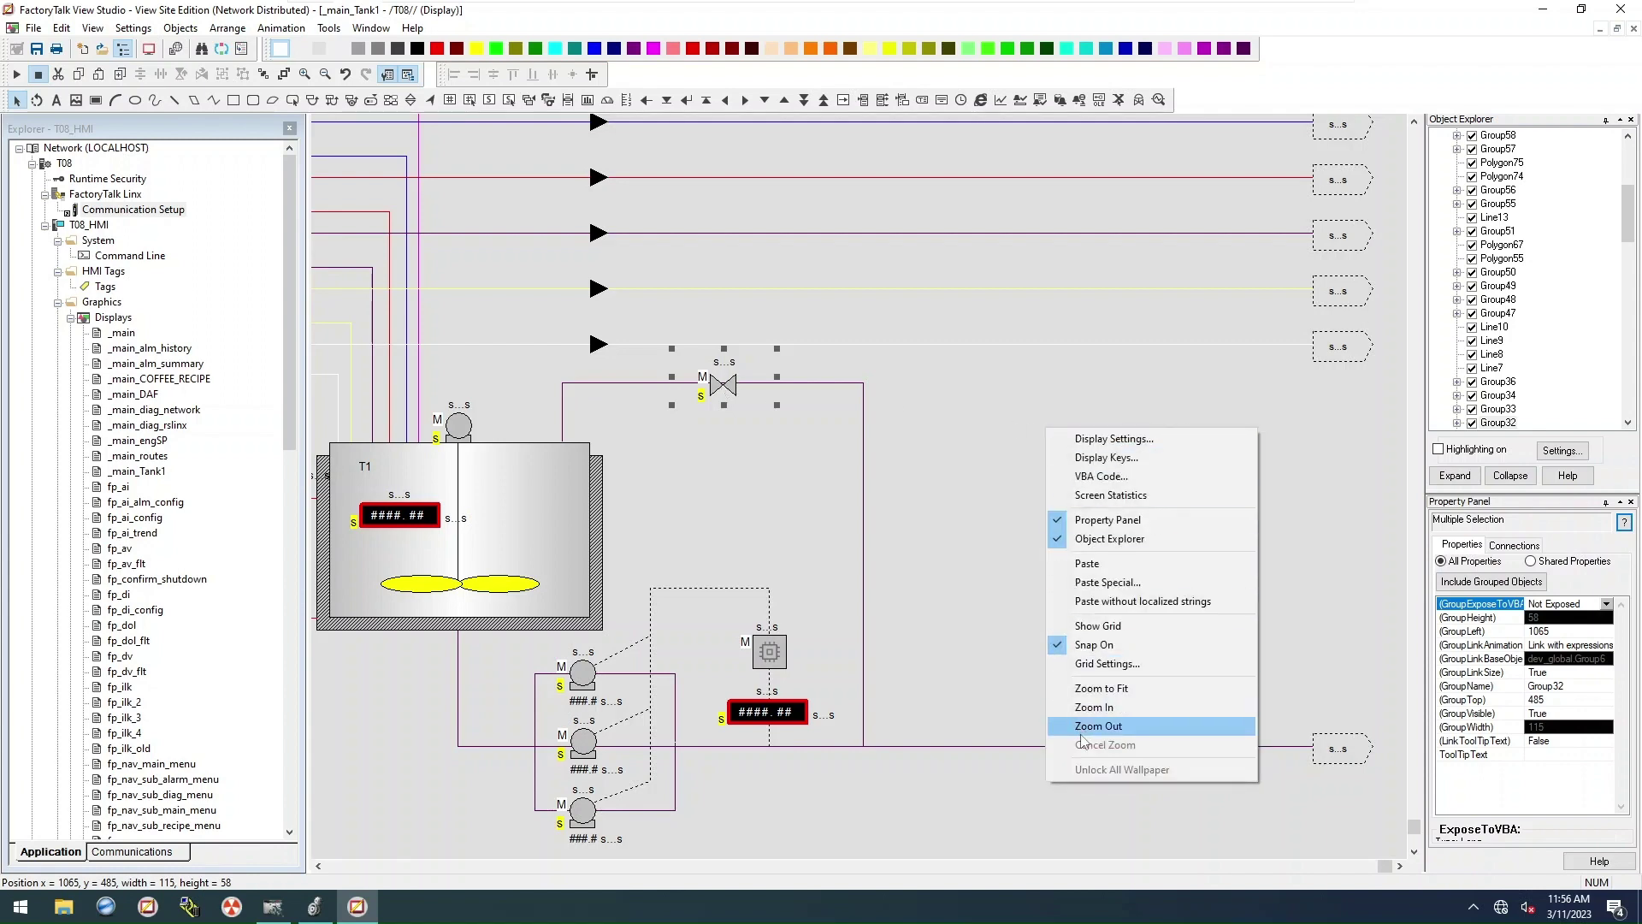
pyautogui.click(1079, 626)
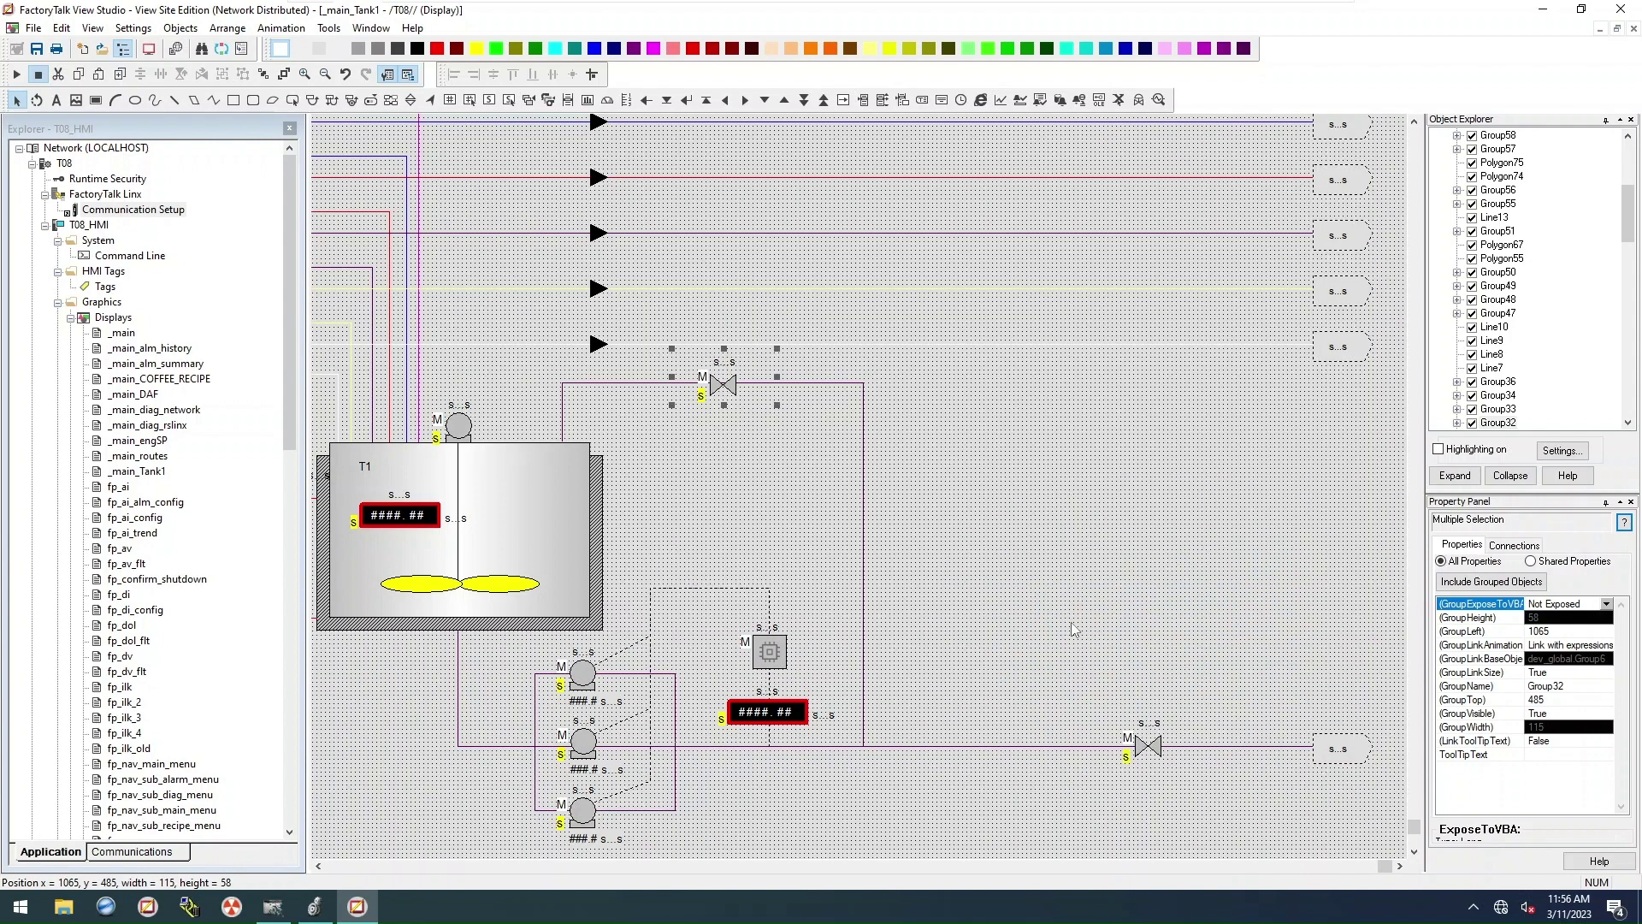
pyautogui.rightClick(960, 505)
pyautogui.click(1011, 723)
pyautogui.click(723, 388)
pyautogui.click(723, 385)
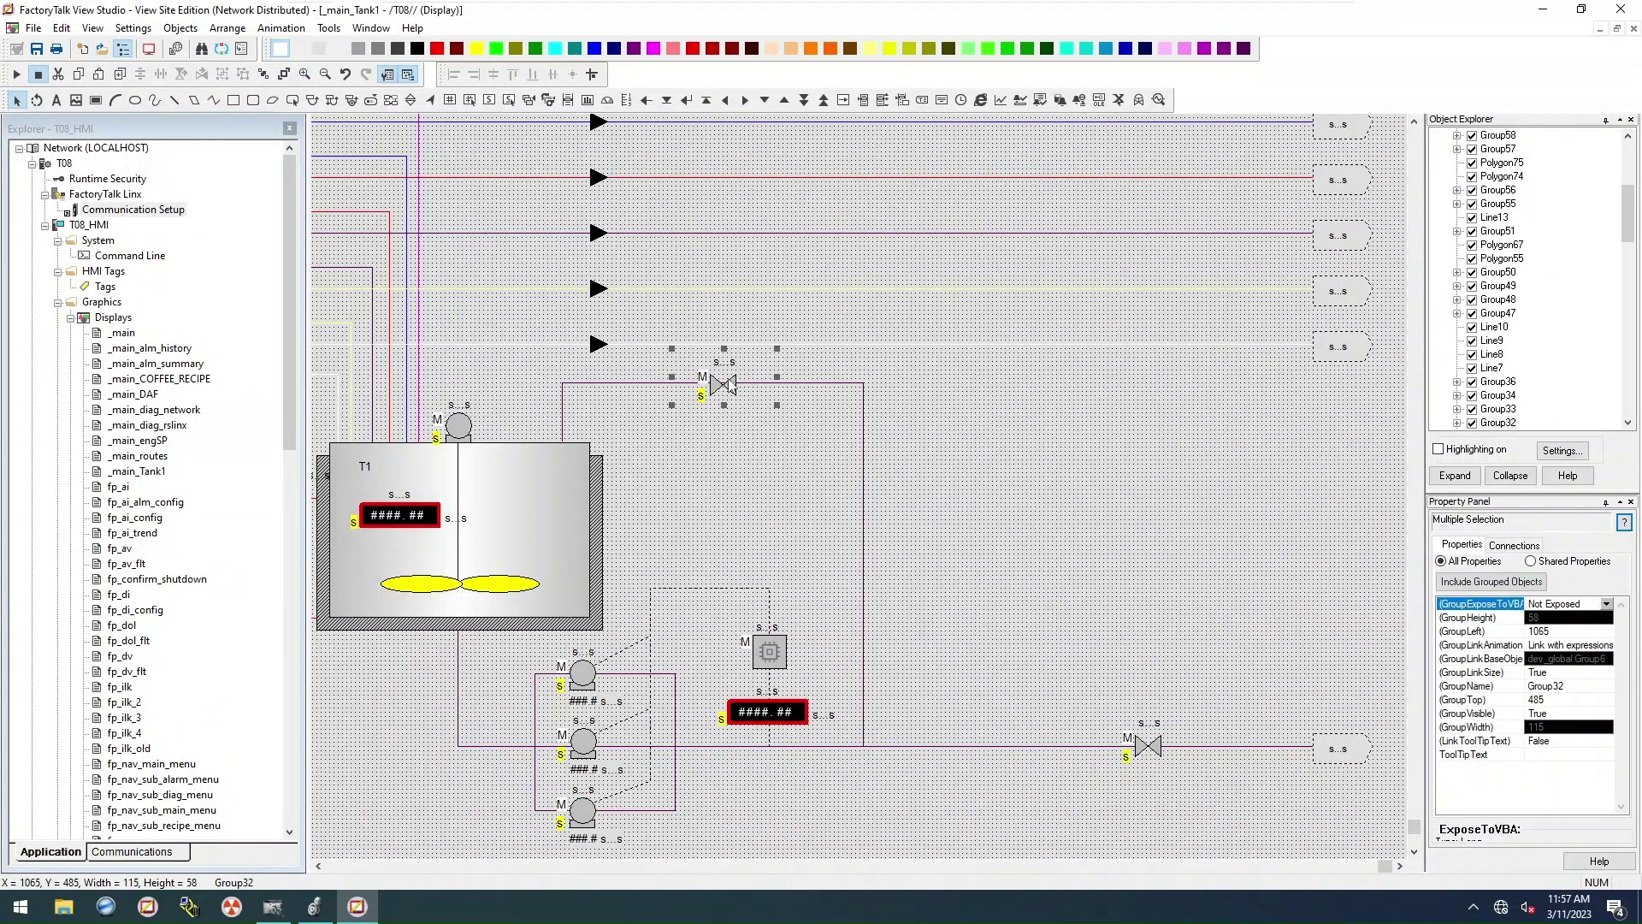
pyautogui.moveTo(728, 379); pyautogui.dragTo(729, 377)
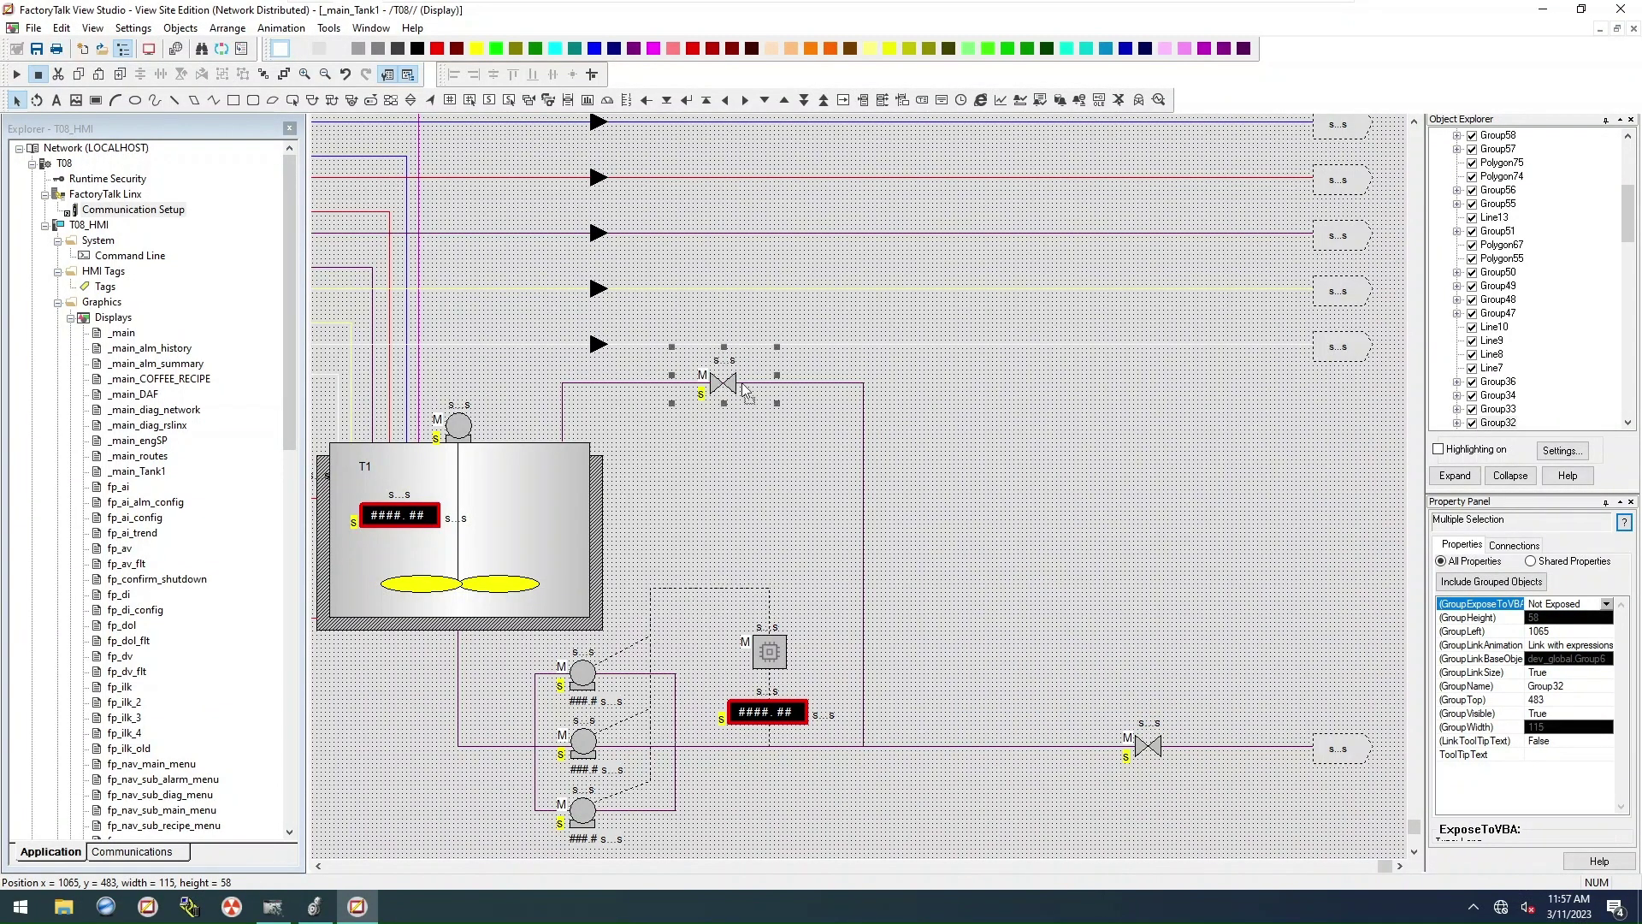
pyautogui.click(1013, 402)
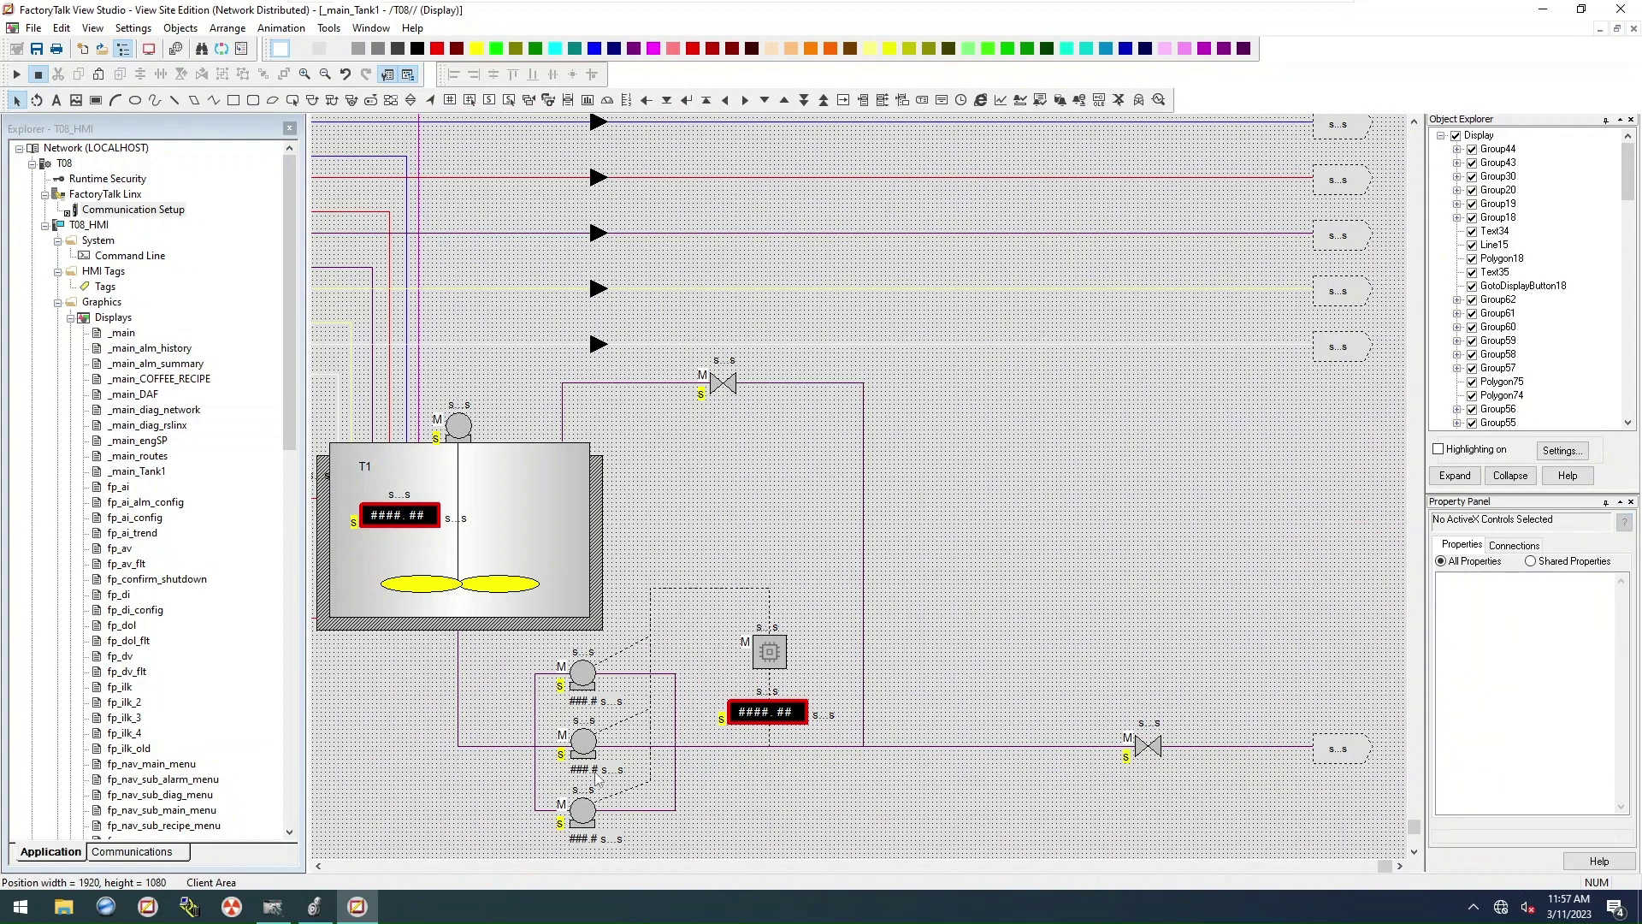
# Step: Delete the lowest of the three parallel pumps together with its branch pipe
pyautogui.click(586, 822)
pyautogui.press('Delete')
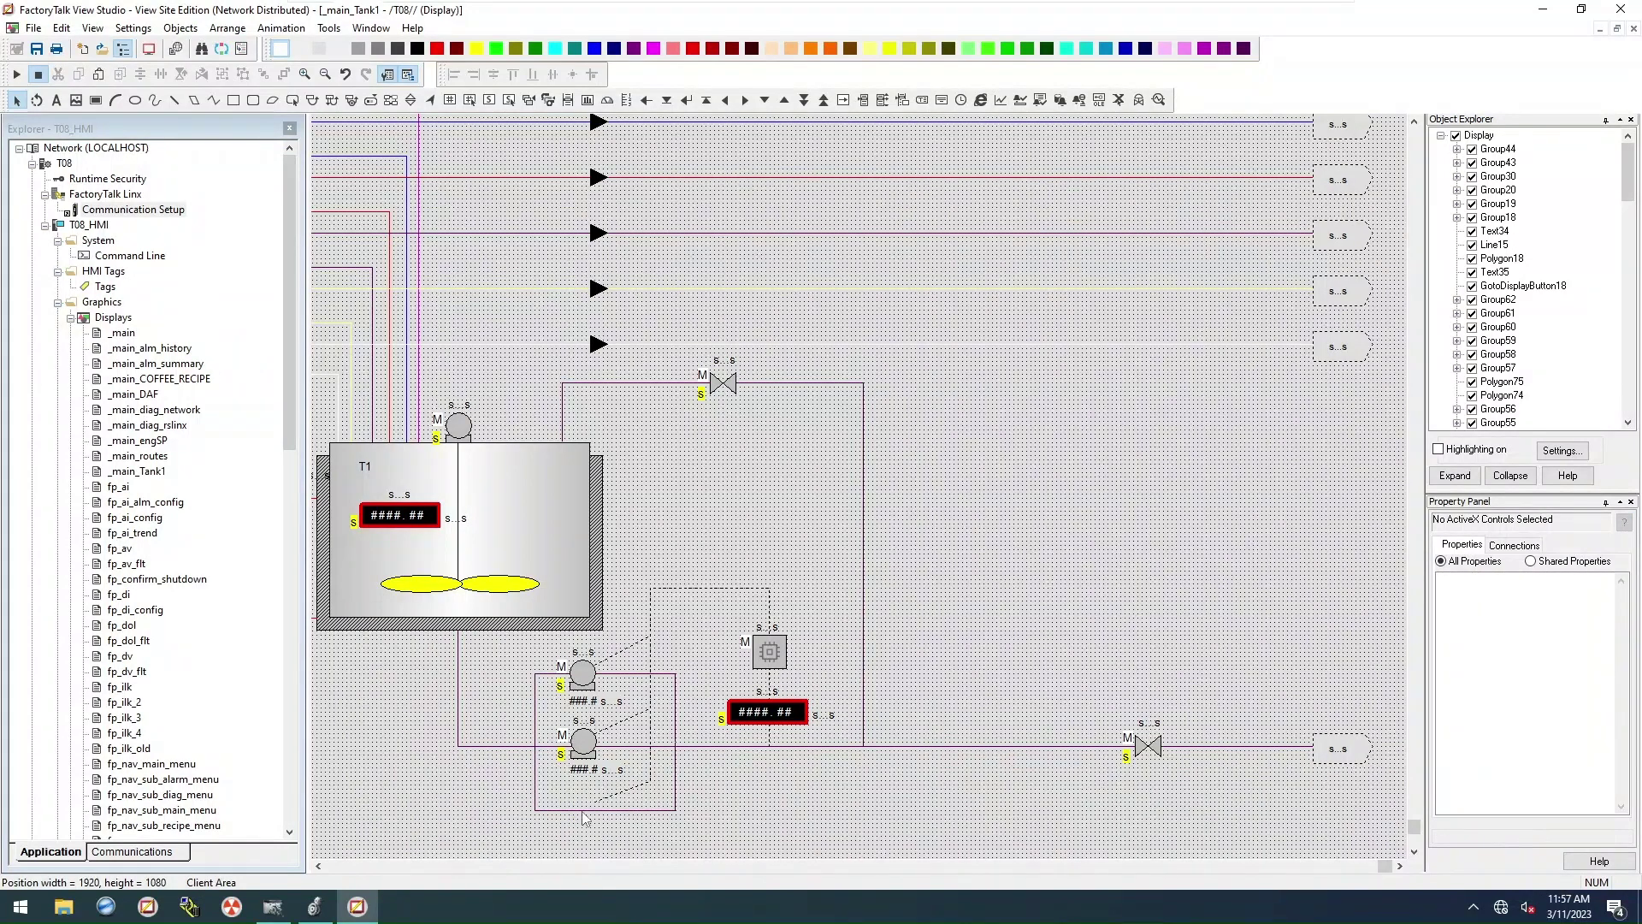
pyautogui.click(584, 813)
pyautogui.press('Delete')
pyautogui.click(679, 706)
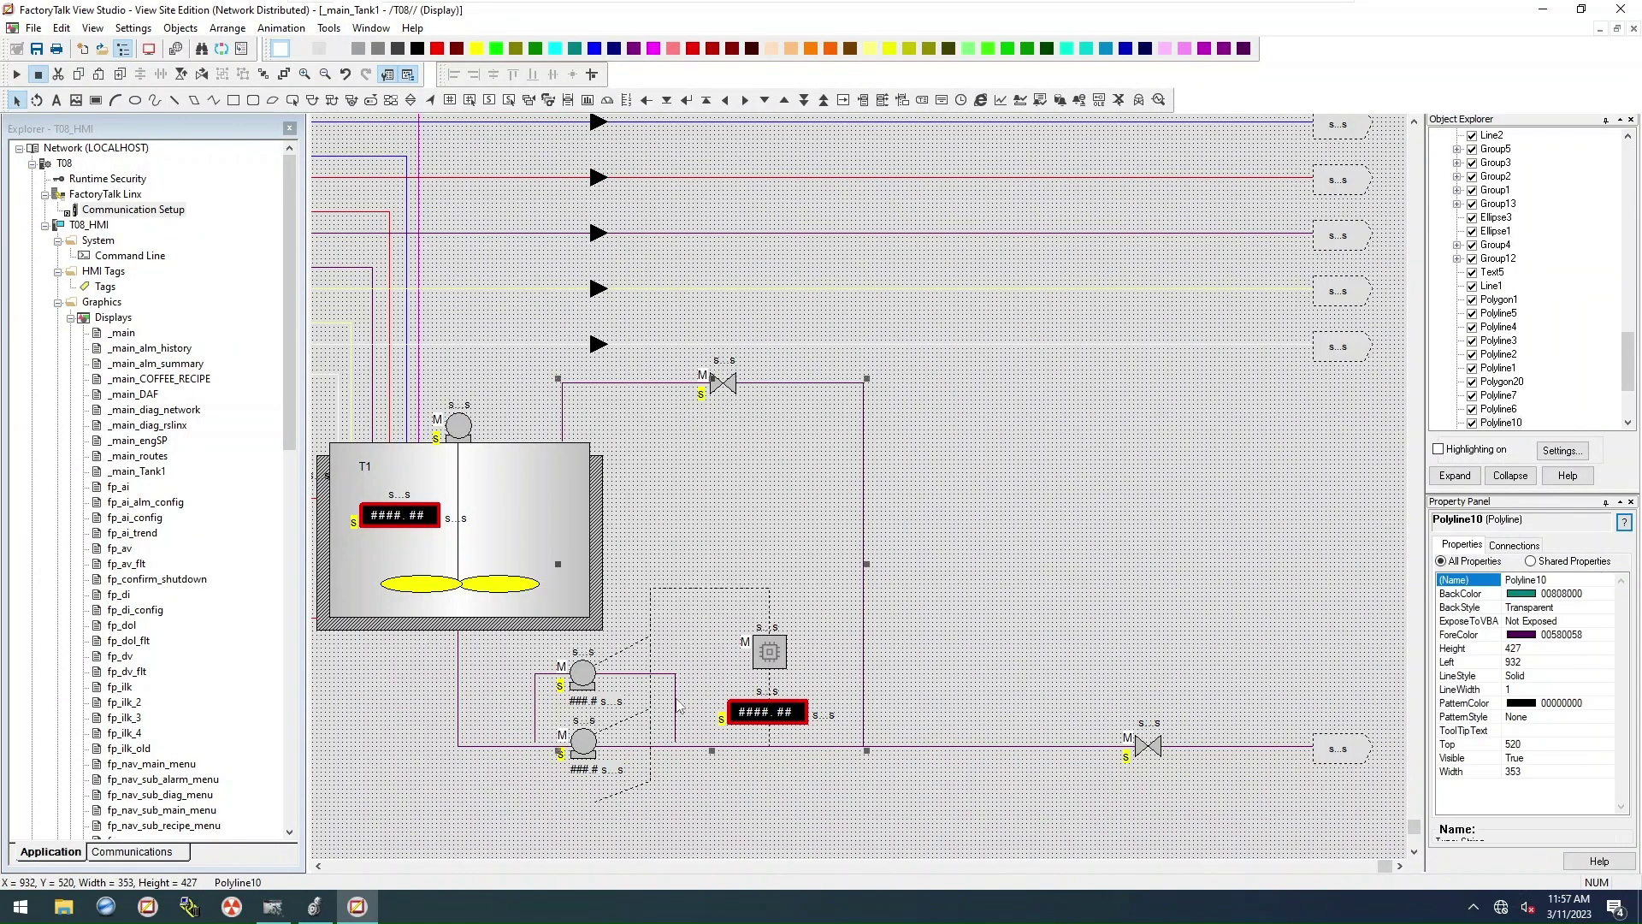
# Step: Hide the grid, turn snapping on and lengthen the two pumps' branch pipe to a height of about 85 to meet the outlet pipe
pyautogui.click(547, 701)
pyautogui.click(542, 726)
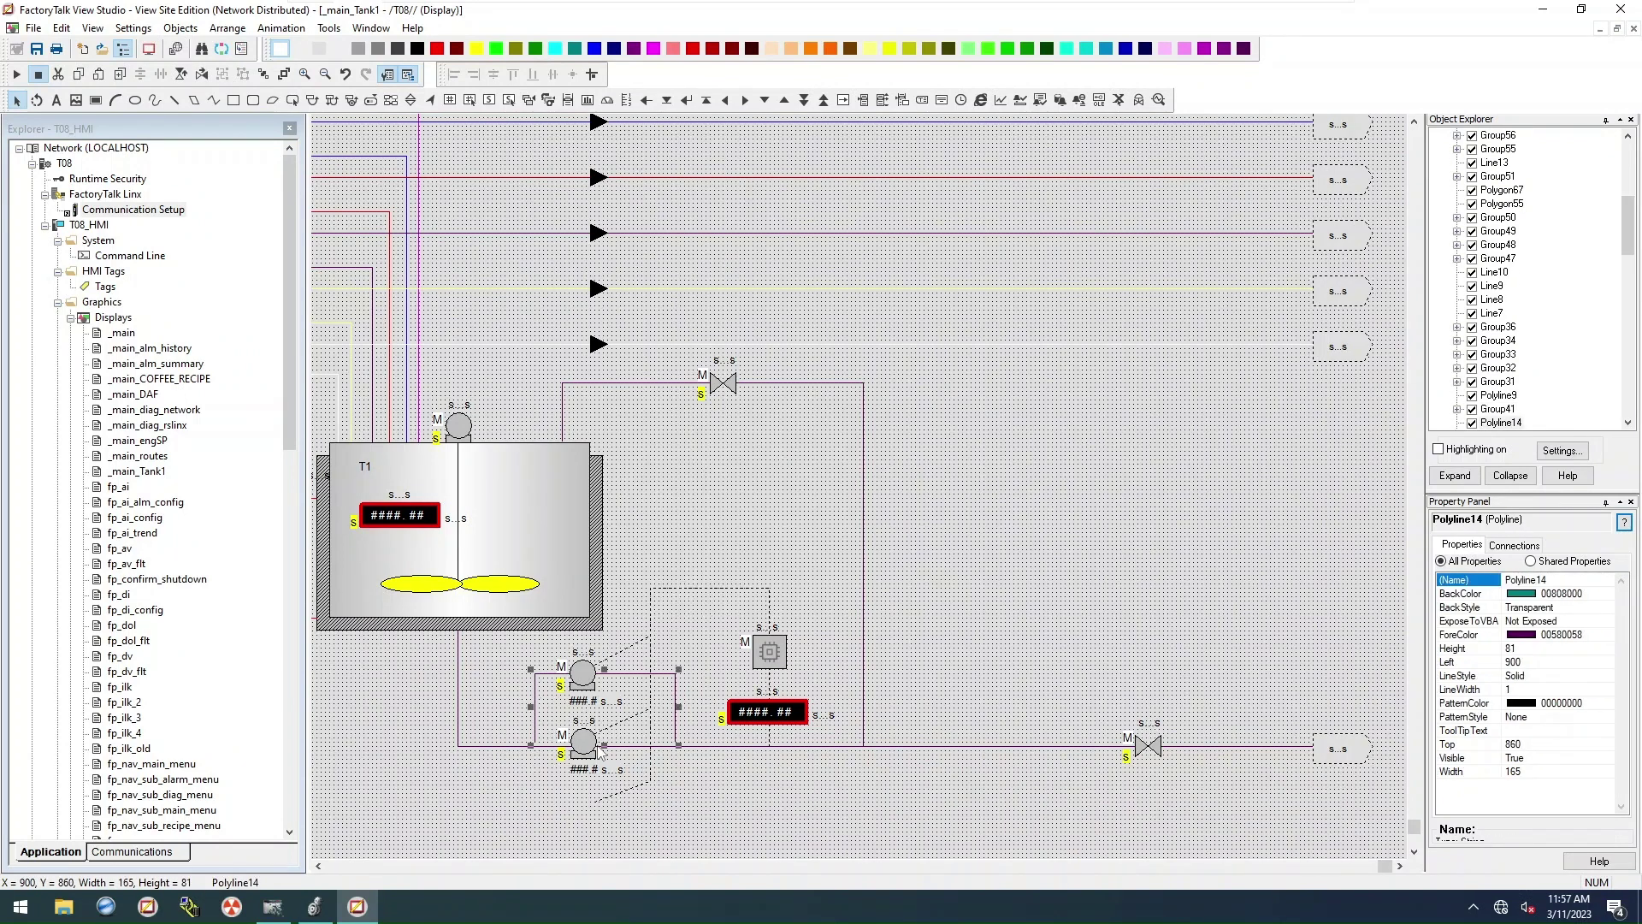
pyautogui.click(503, 813)
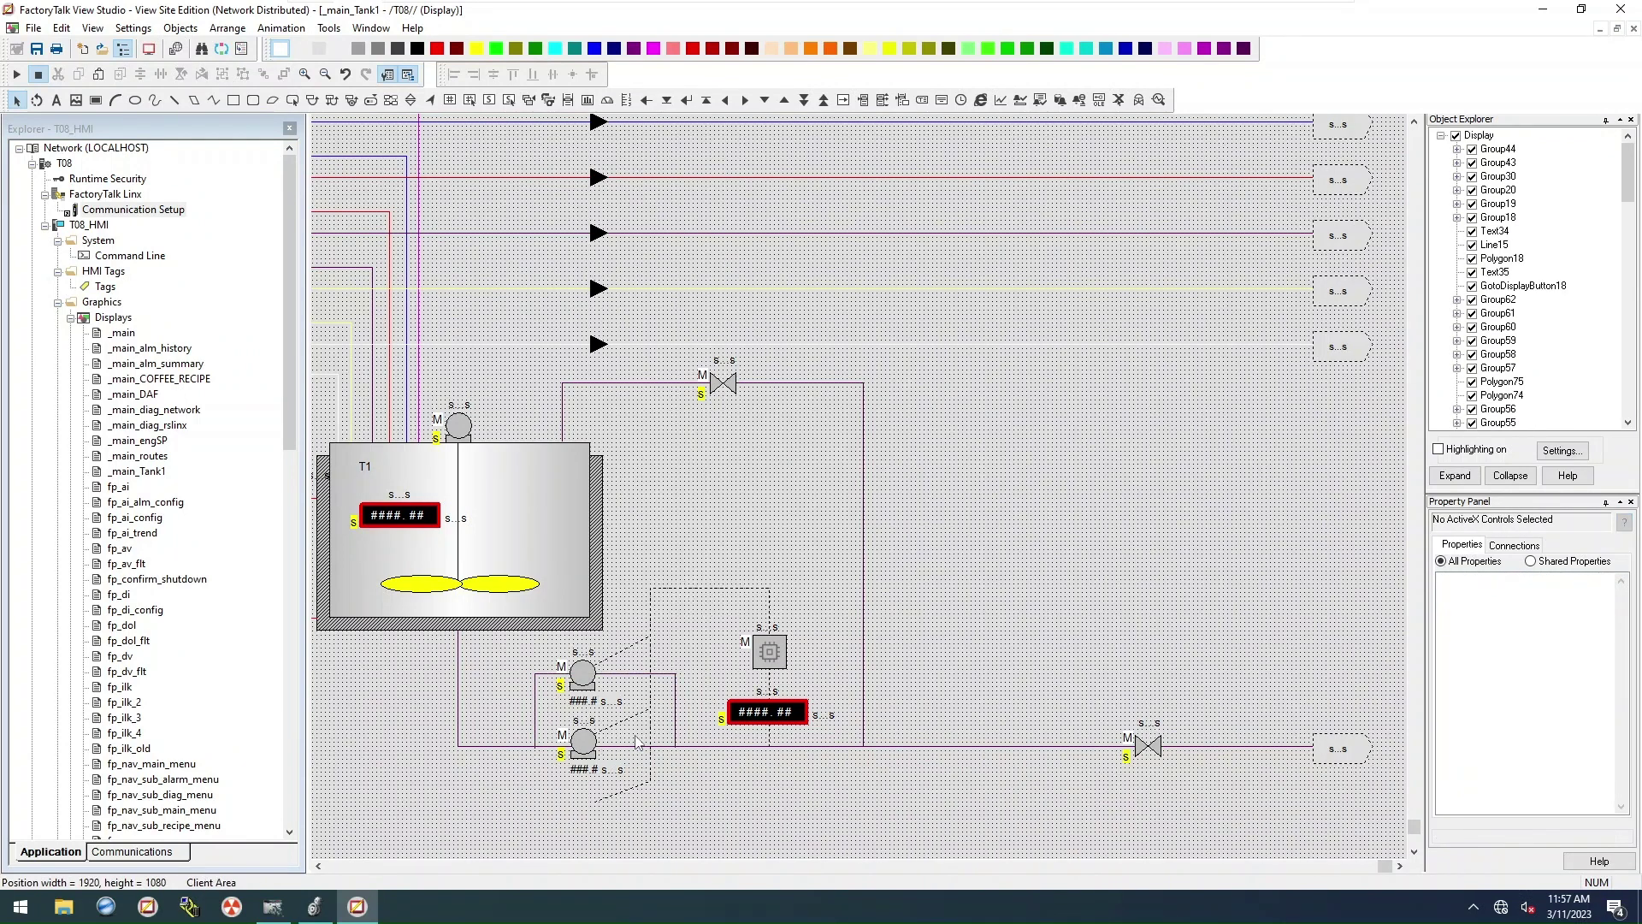
pyautogui.rightClick(418, 827)
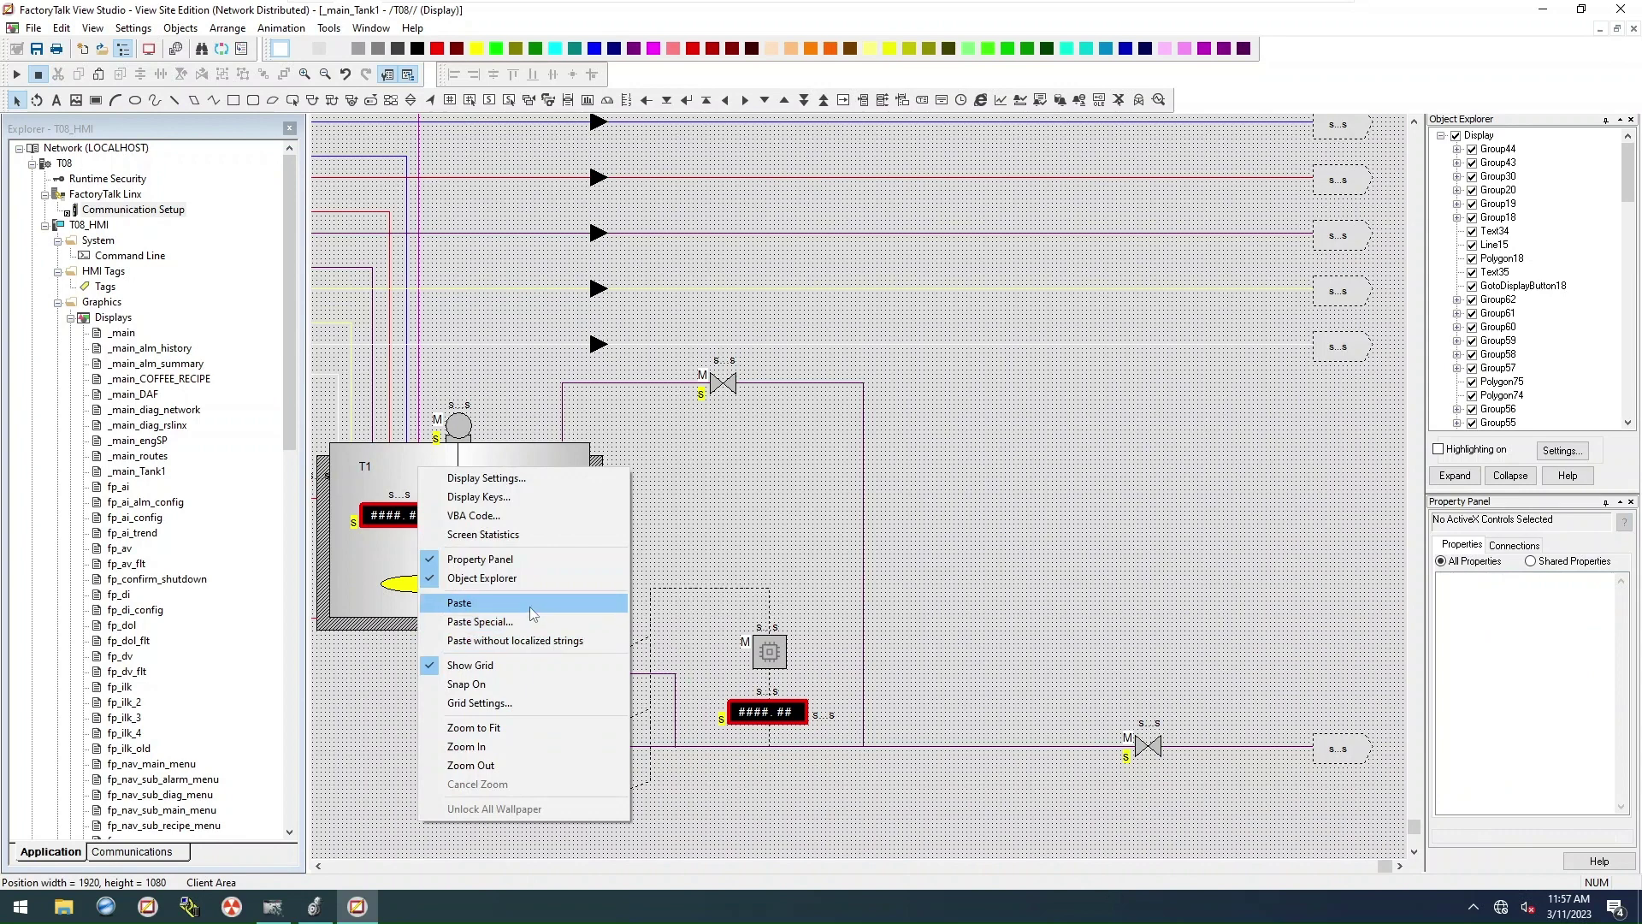
pyautogui.click(482, 672)
pyautogui.rightClick(381, 744)
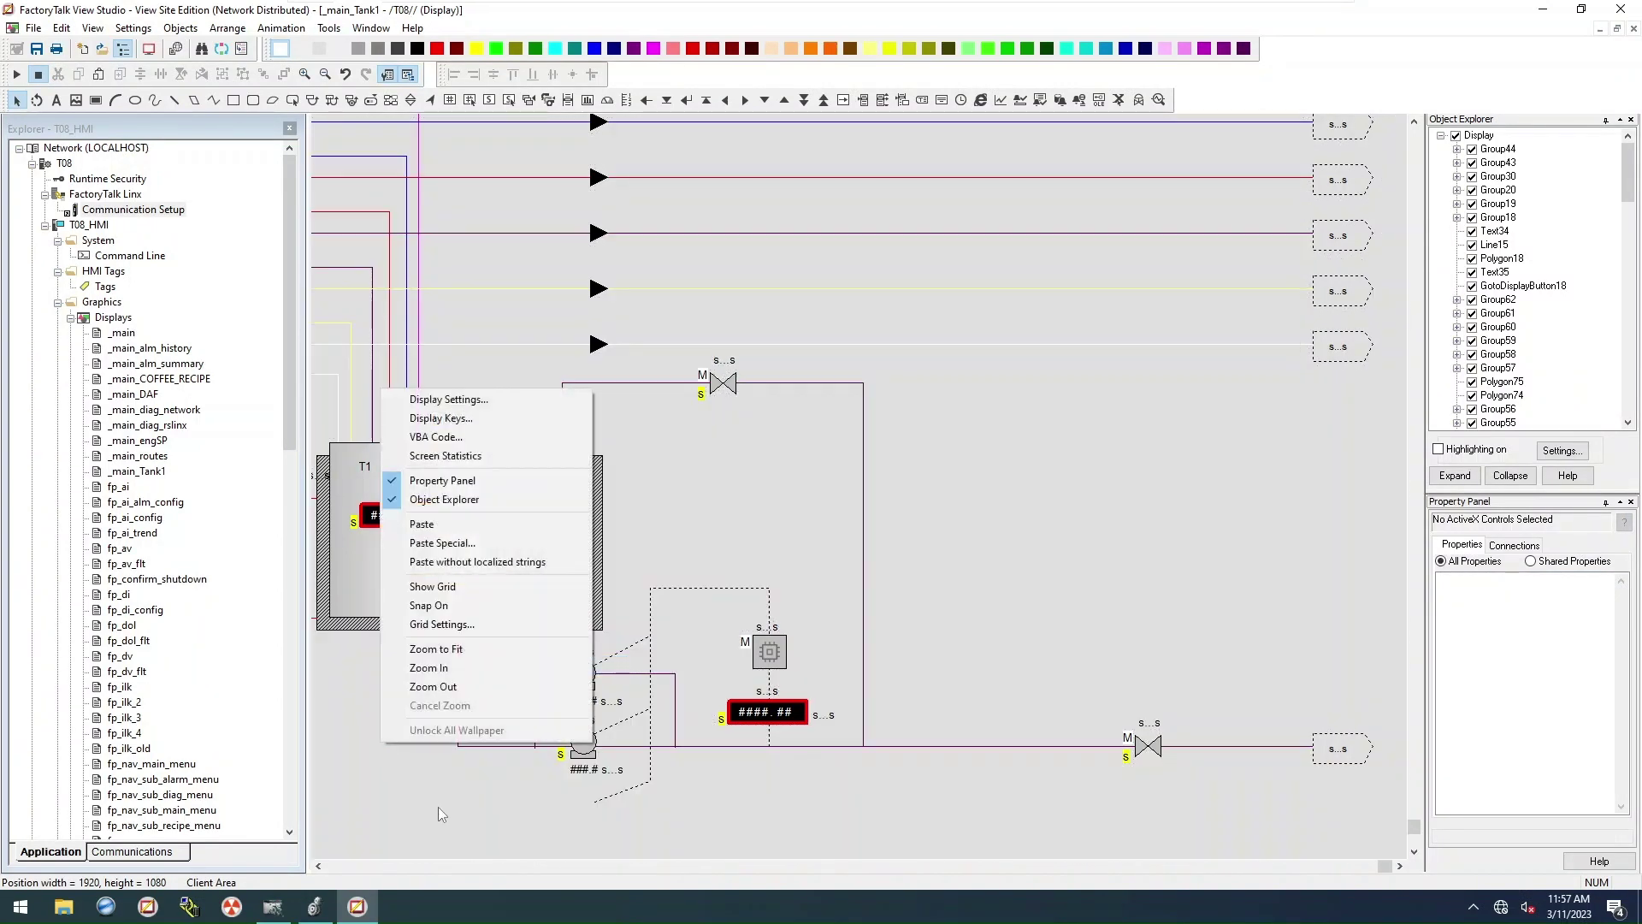
pyautogui.click(469, 607)
pyautogui.click(537, 720)
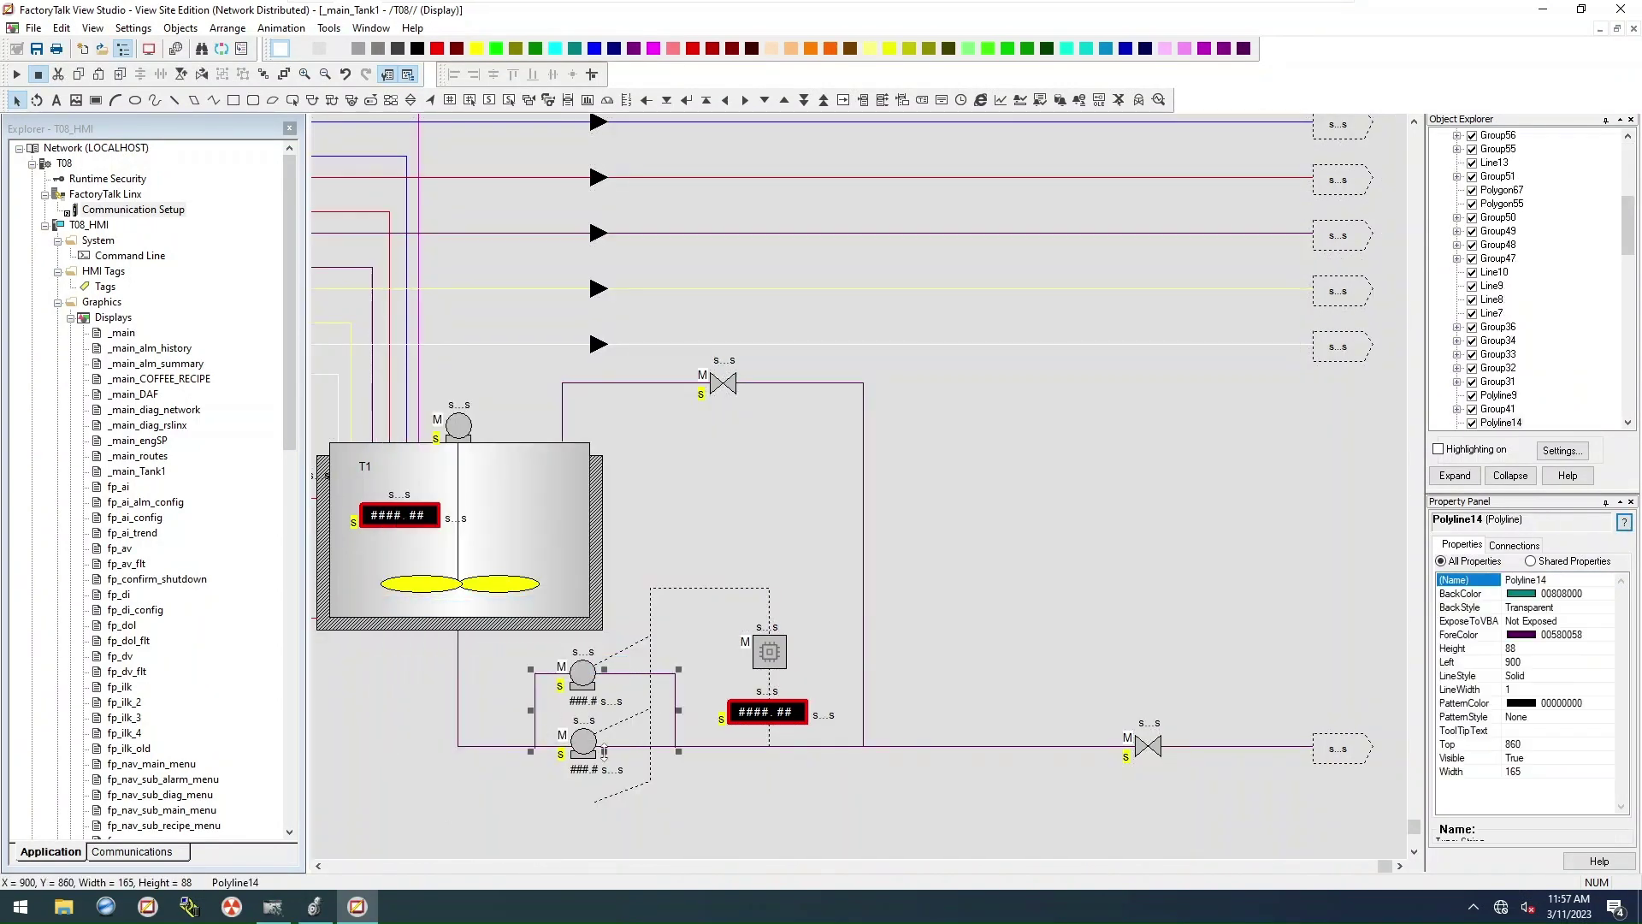
pyautogui.click(721, 756)
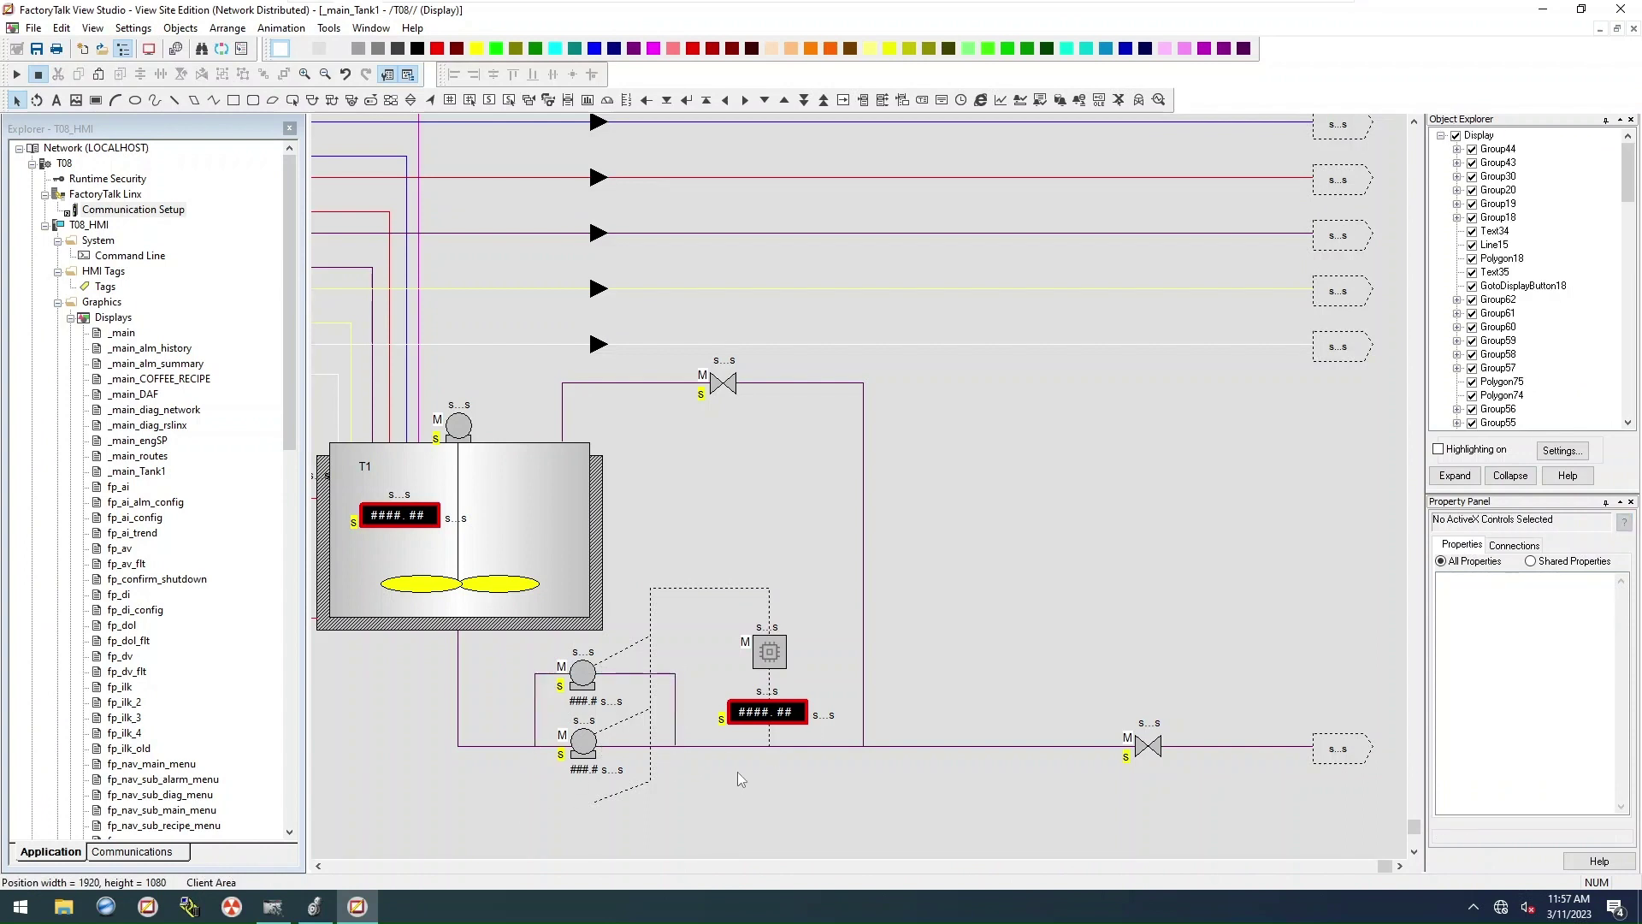
# Step: Delete the lowest dashed signal branch and shorten the vertical dashed line to a height of 140, ending at the lower pump's branch
pyautogui.click(638, 785)
pyautogui.press('Delete')
pyautogui.click(651, 776)
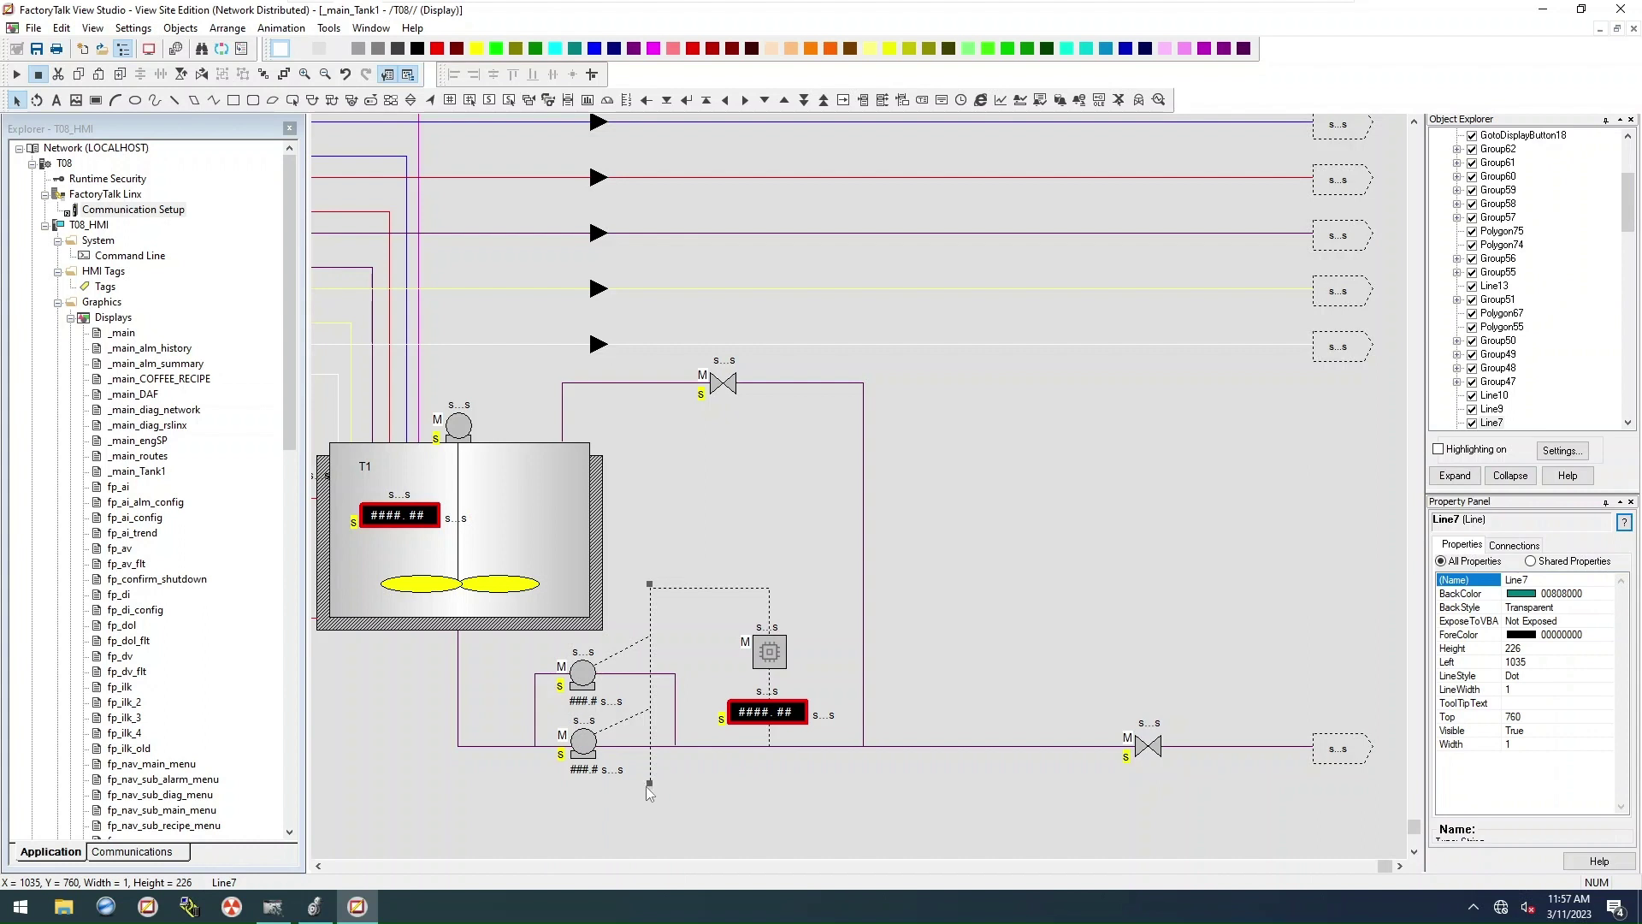
pyautogui.moveTo(649, 785); pyautogui.dragTo(648, 707)
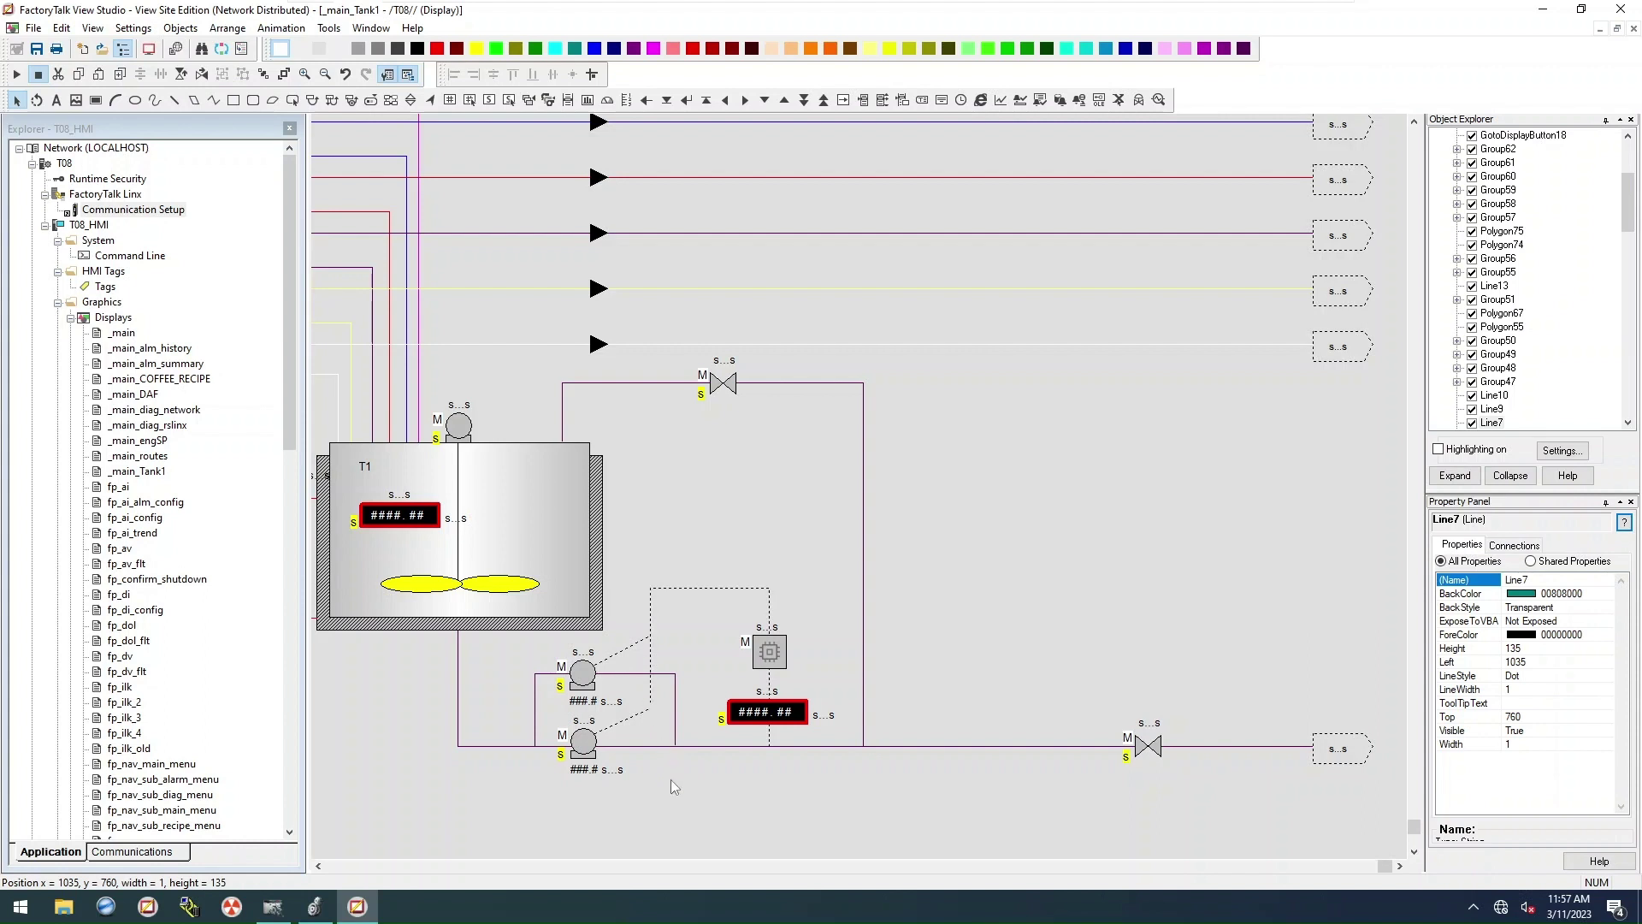
pyautogui.click(654, 697)
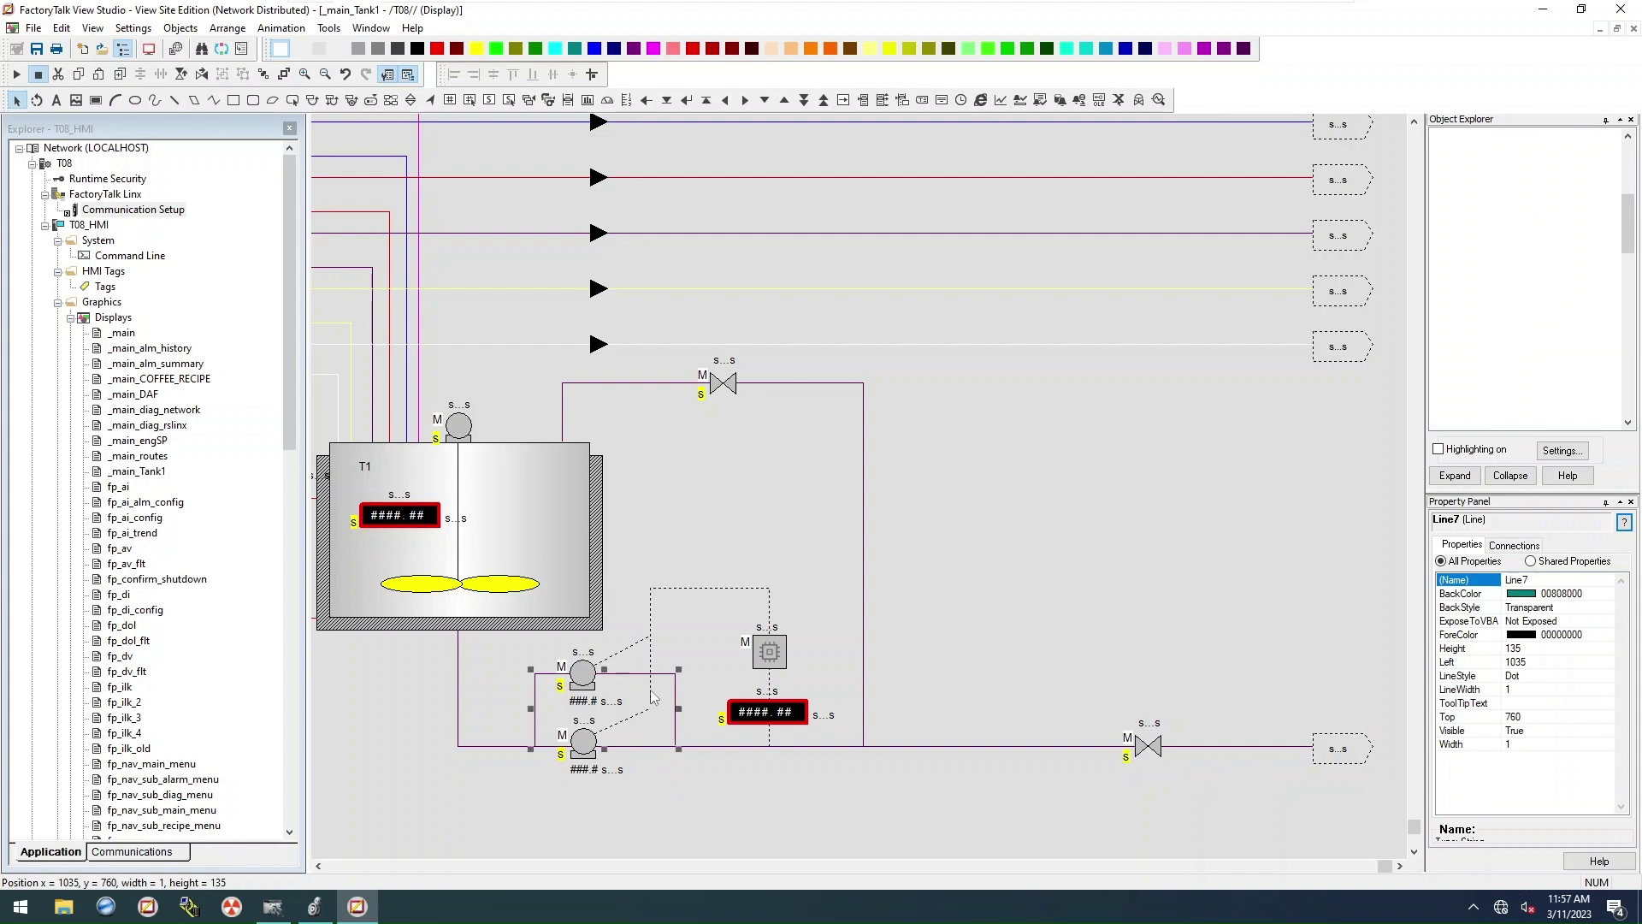
pyautogui.click(654, 647)
pyautogui.moveTo(649, 704)
pyautogui.mouseDown()
pyautogui.moveTo(656, 721)
pyautogui.moveTo(654, 706)
pyautogui.mouseUp()
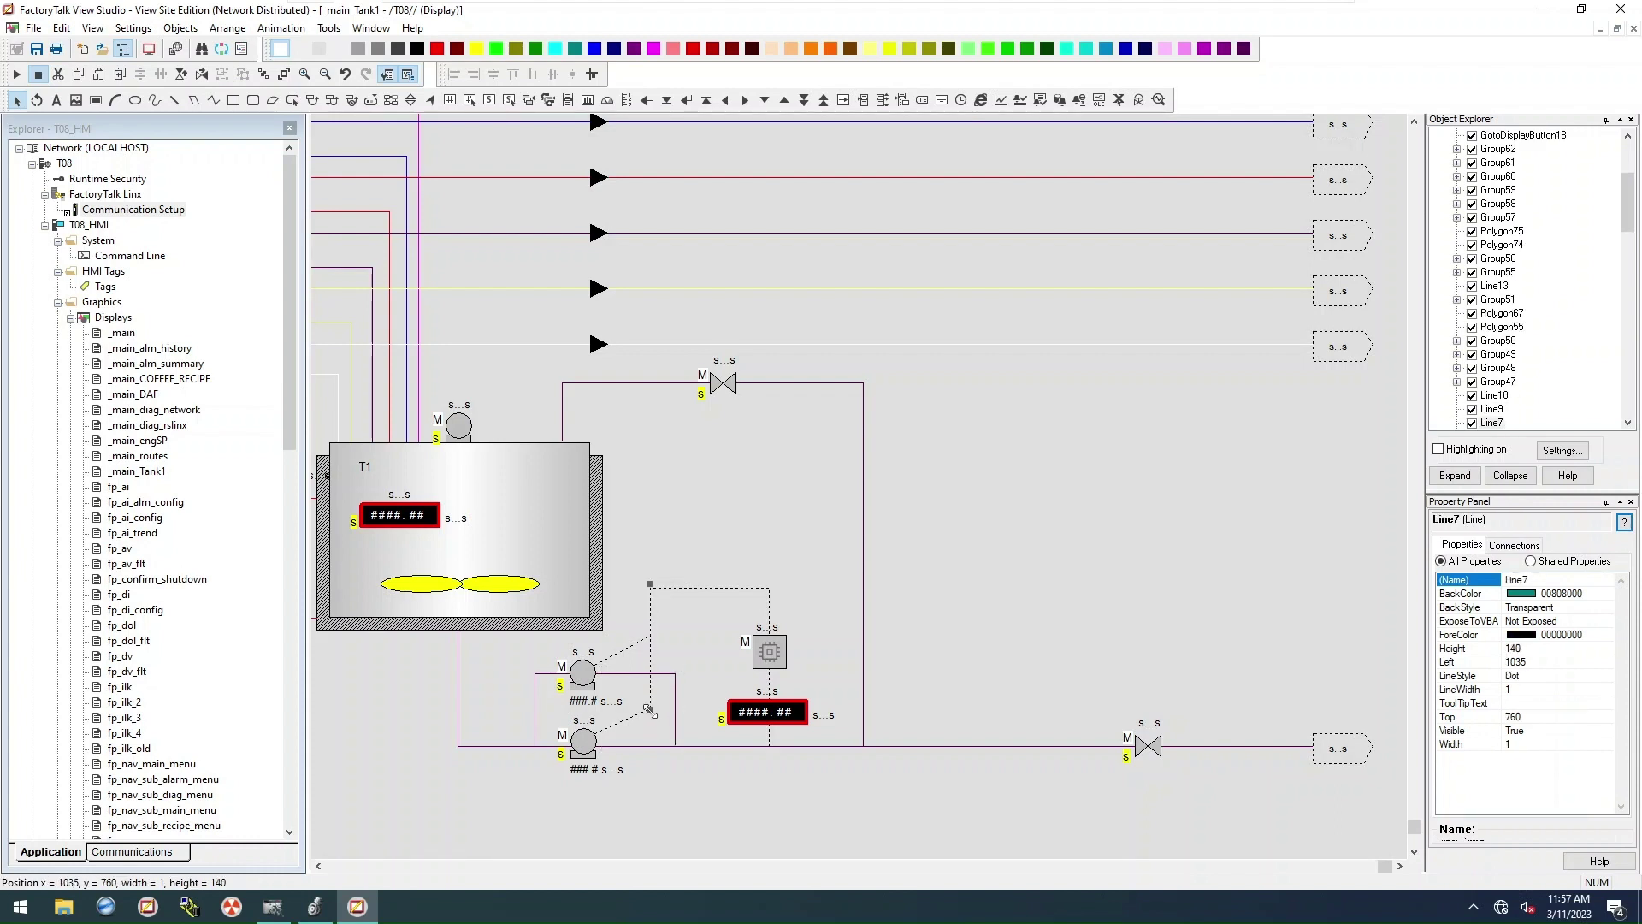
pyautogui.click(655, 809)
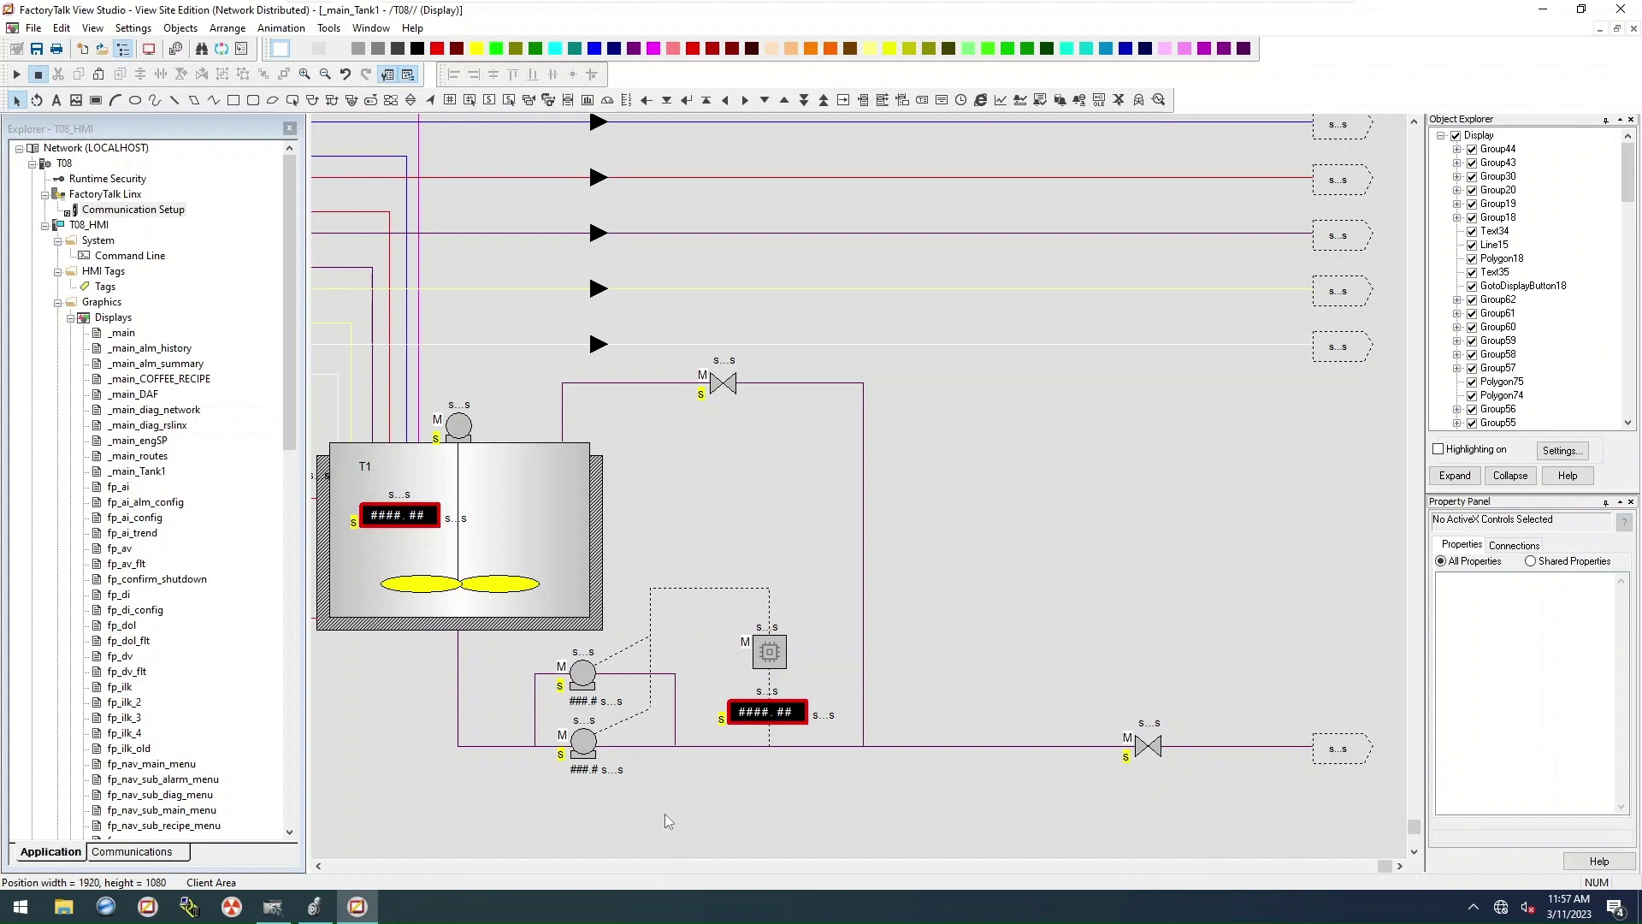
# Step: Link the upper pump's global object parameter #1 to the tag [PLC_1]P07
pyautogui.rightClick(582, 675)
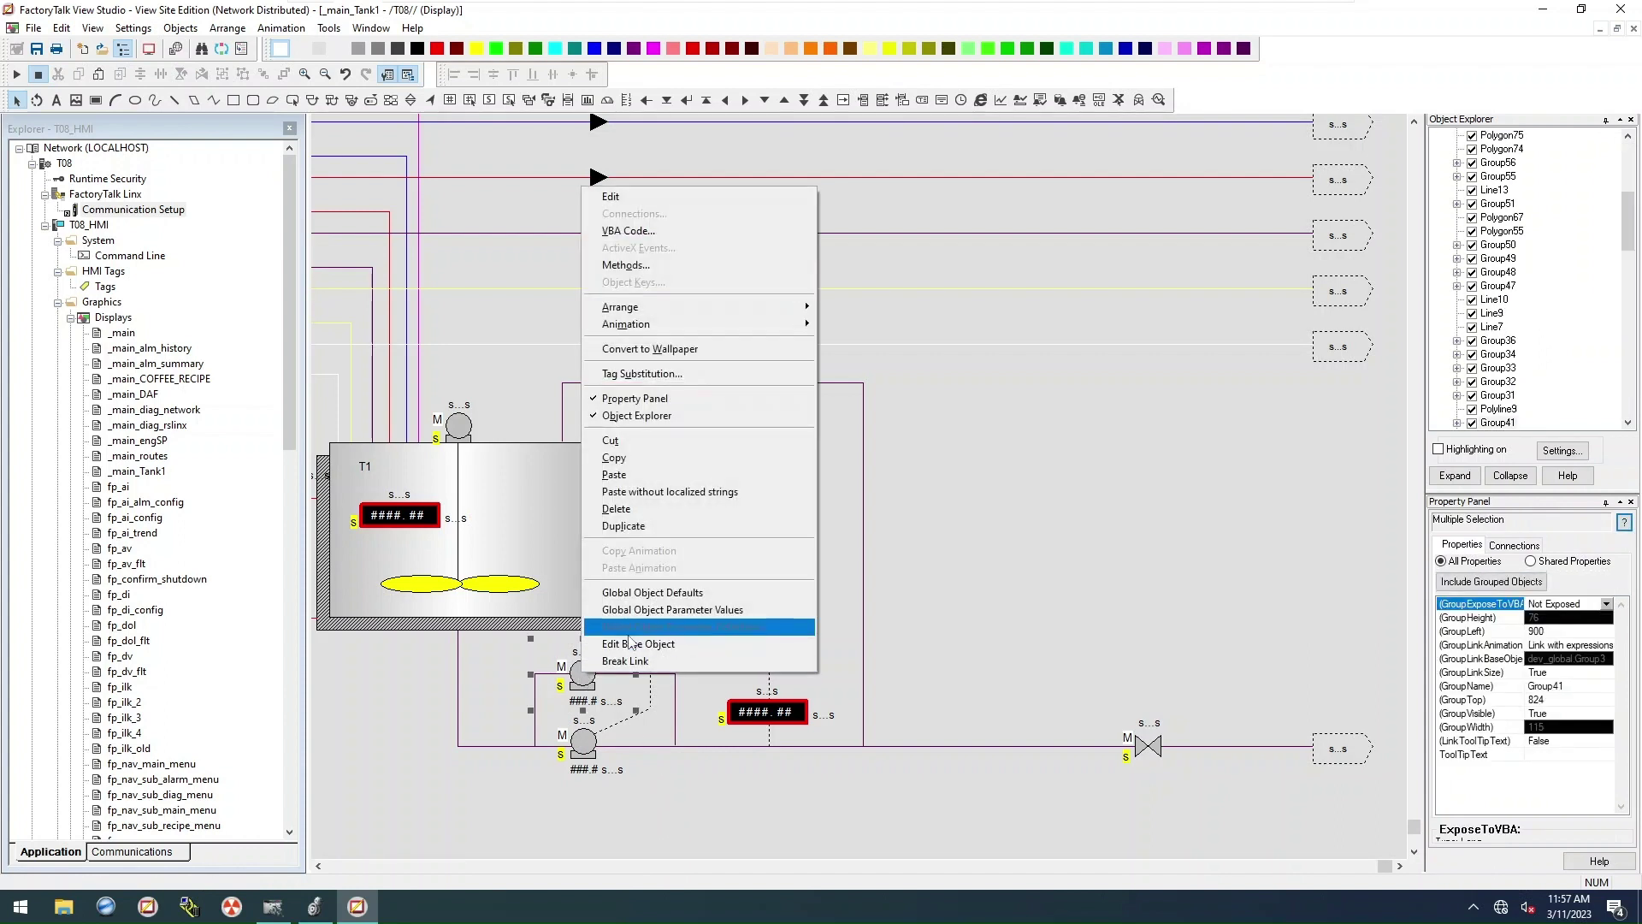
pyautogui.click(672, 609)
pyautogui.click(870, 351)
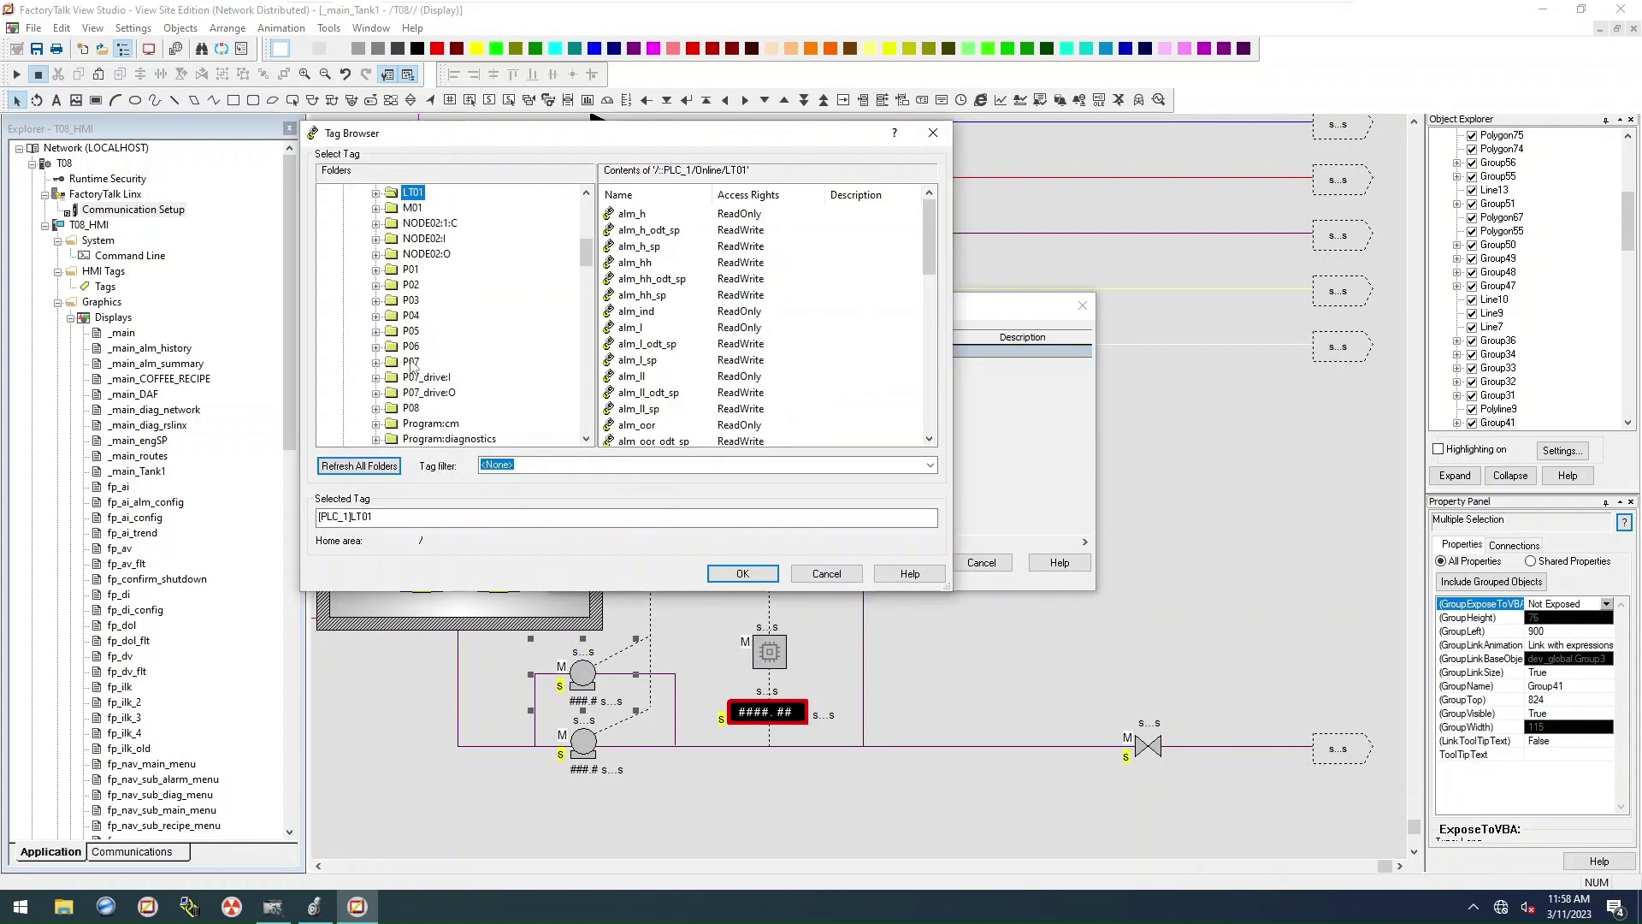
pyautogui.click(411, 363)
pyautogui.click(742, 573)
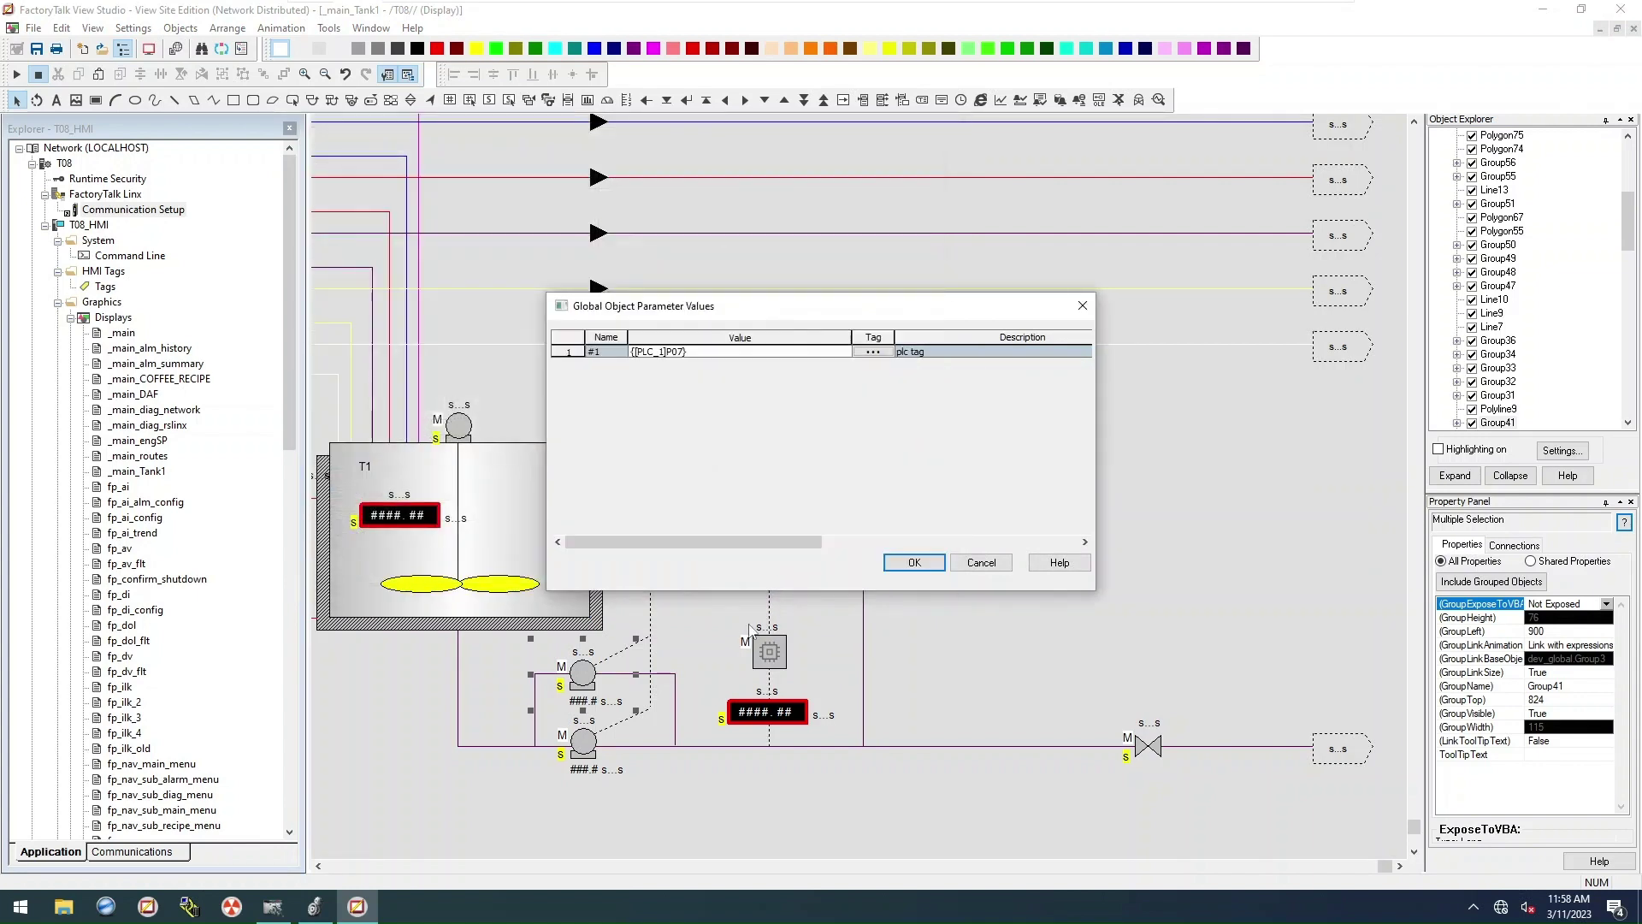
pyautogui.click(912, 571)
# Step: Link the lower pump's global object parameter #1 to the tag [PLC_1]P08
pyautogui.click(589, 746)
pyautogui.rightClick(589, 753)
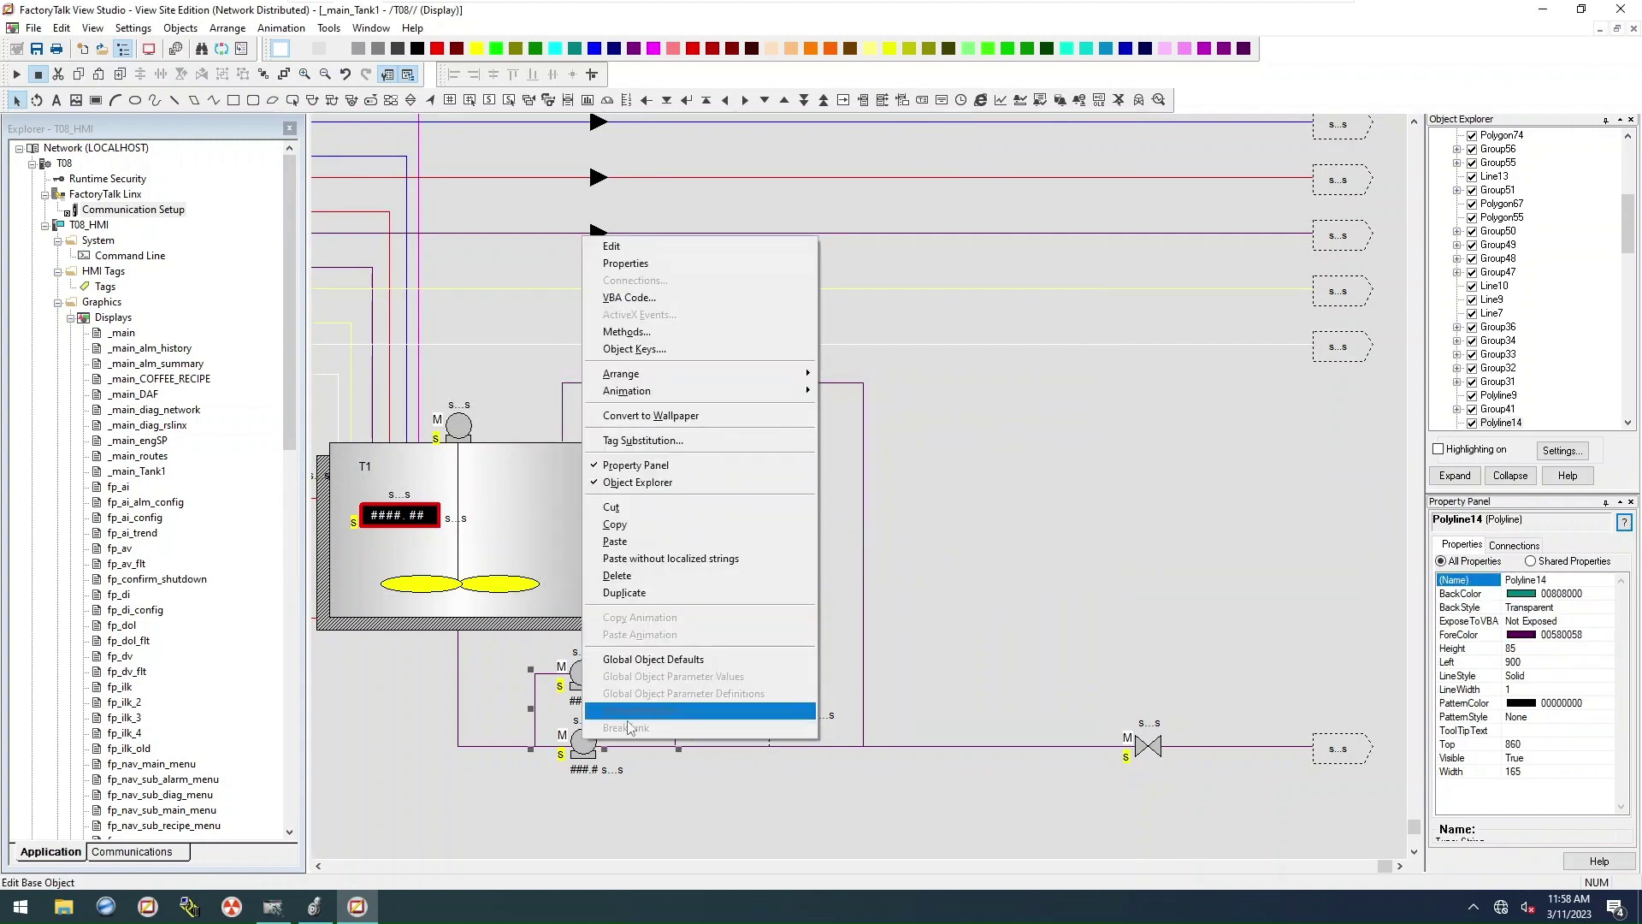
pyautogui.press('Escape')
pyautogui.rightClick(589, 764)
pyautogui.click(637, 673)
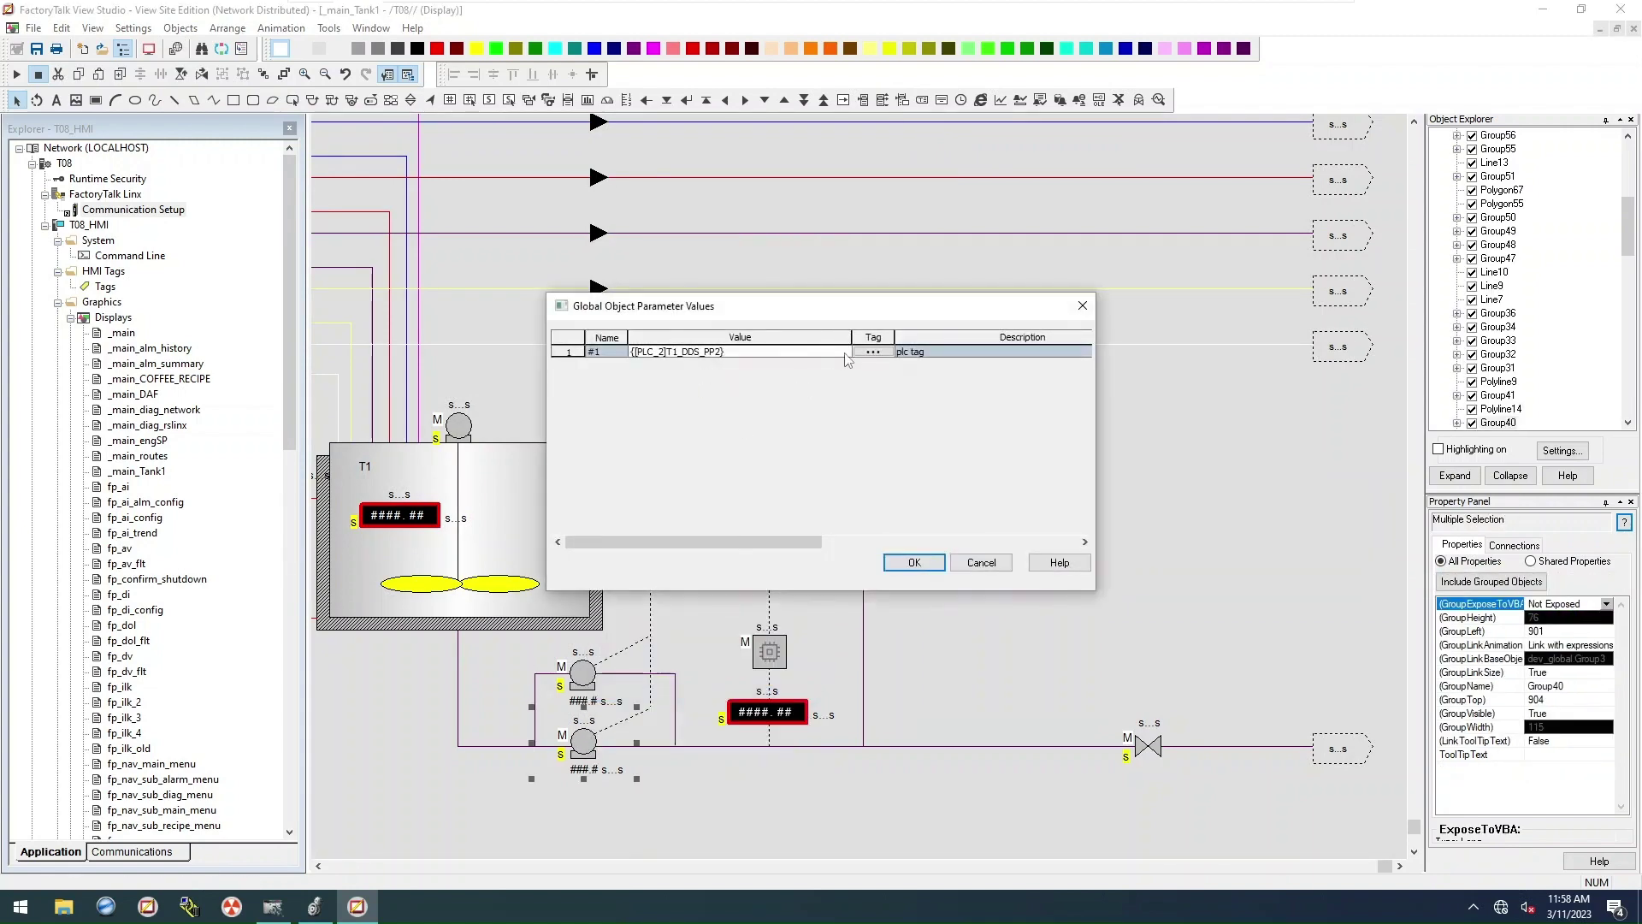
pyautogui.click(871, 352)
pyautogui.click(411, 408)
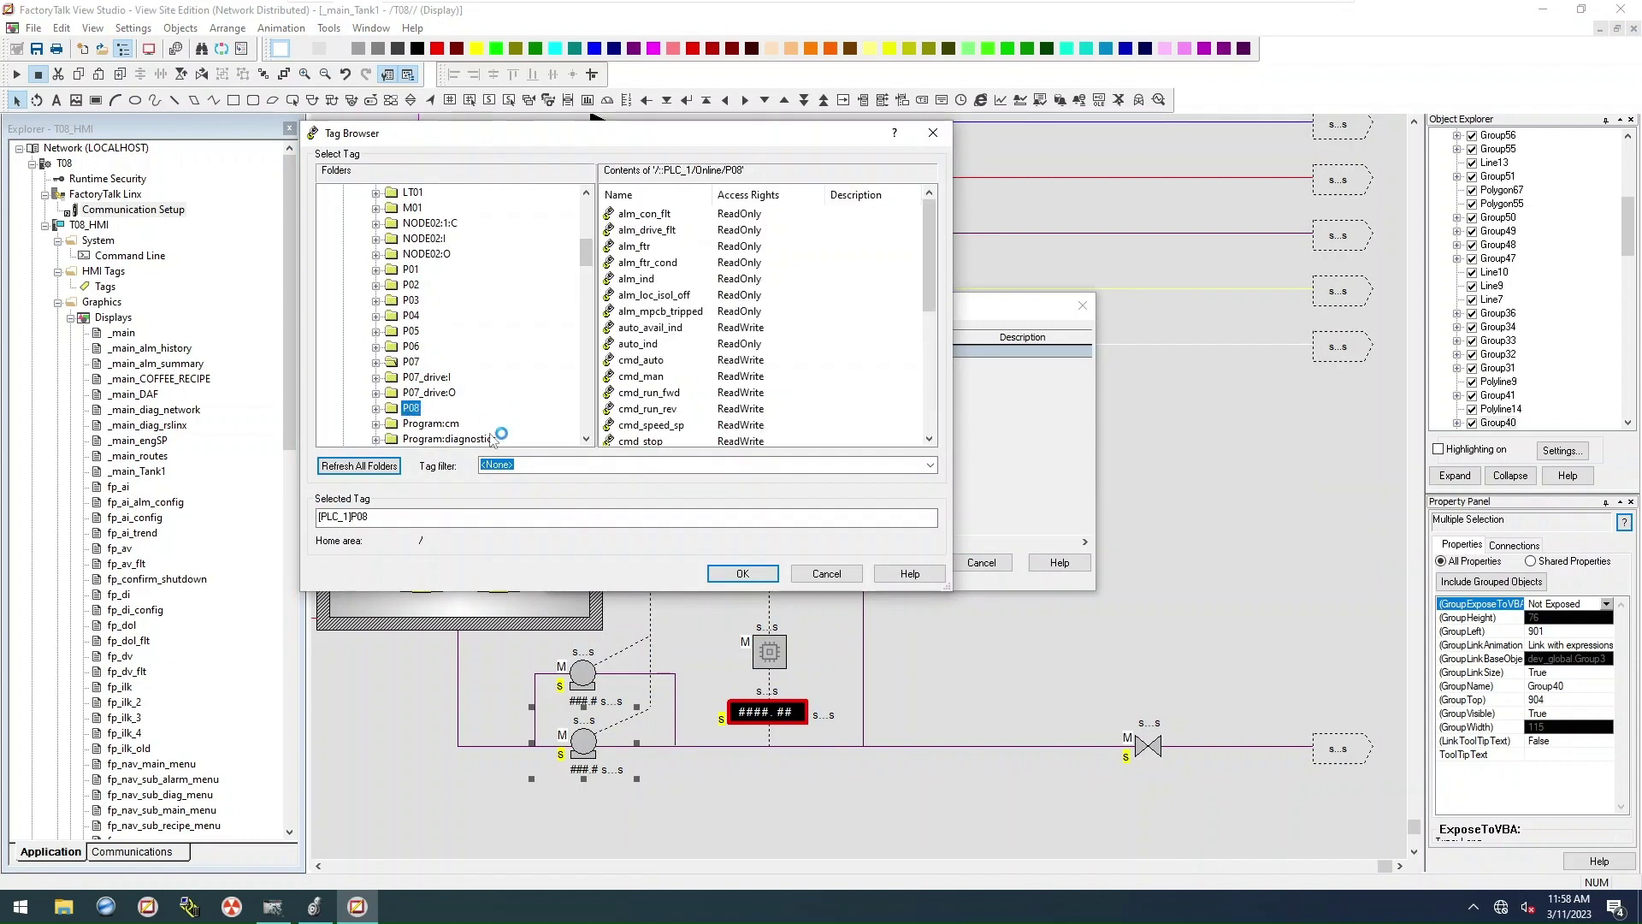
pyautogui.click(732, 581)
pyautogui.click(908, 562)
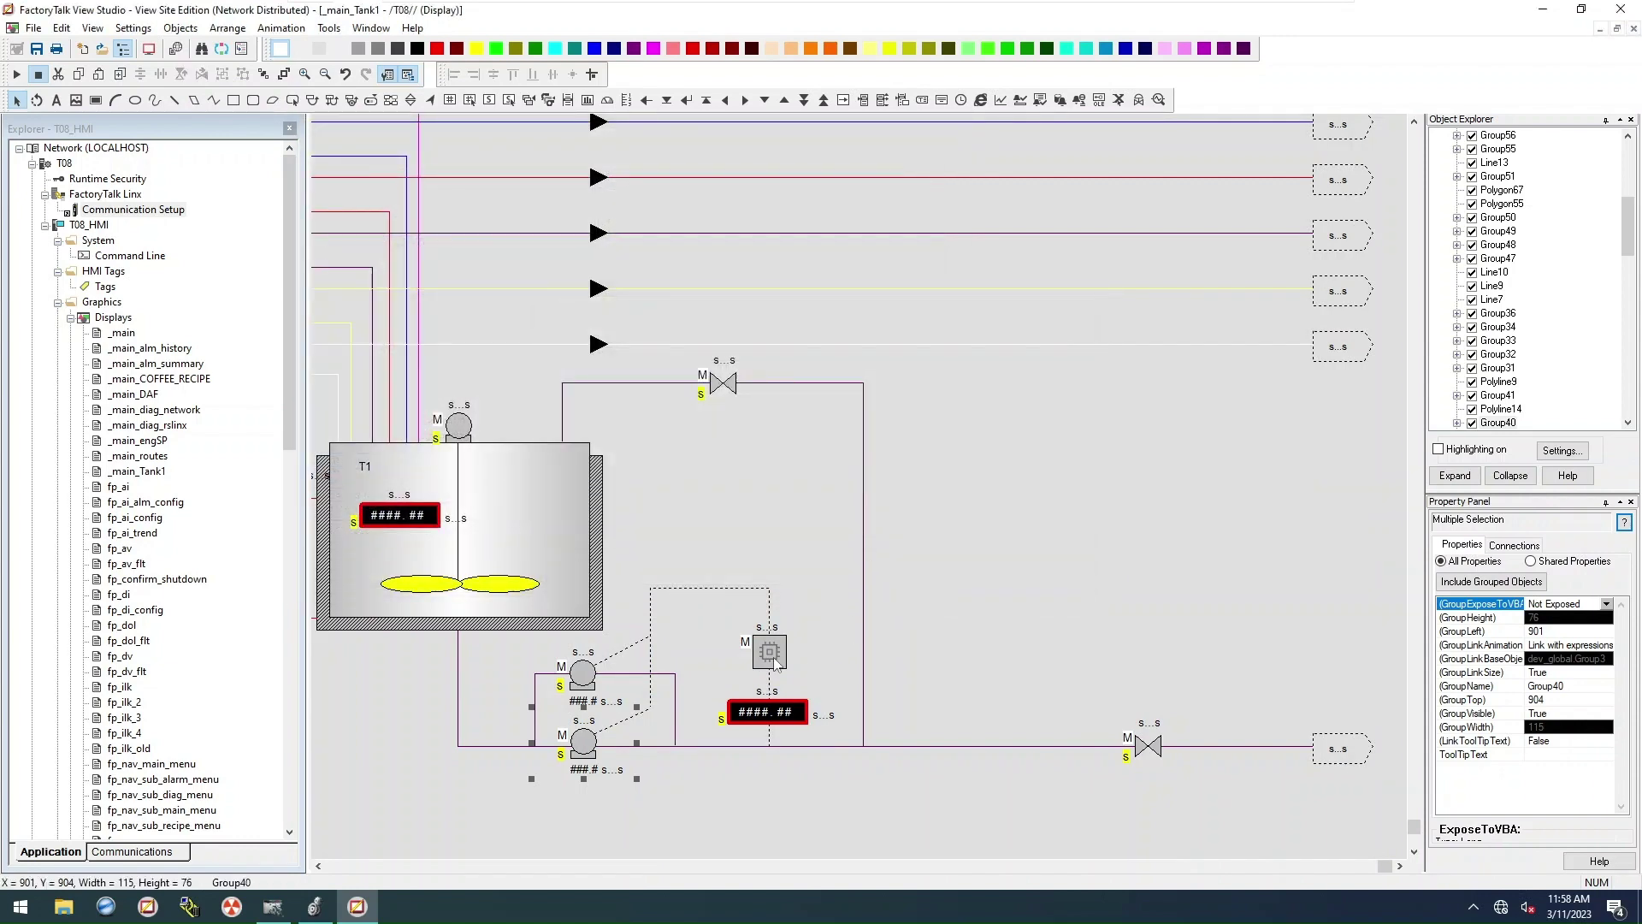
# Step: Link the controller's global object parameter #1 to the tag [PLC_1]FC01
pyautogui.rightClick(774, 666)
pyautogui.click(838, 593)
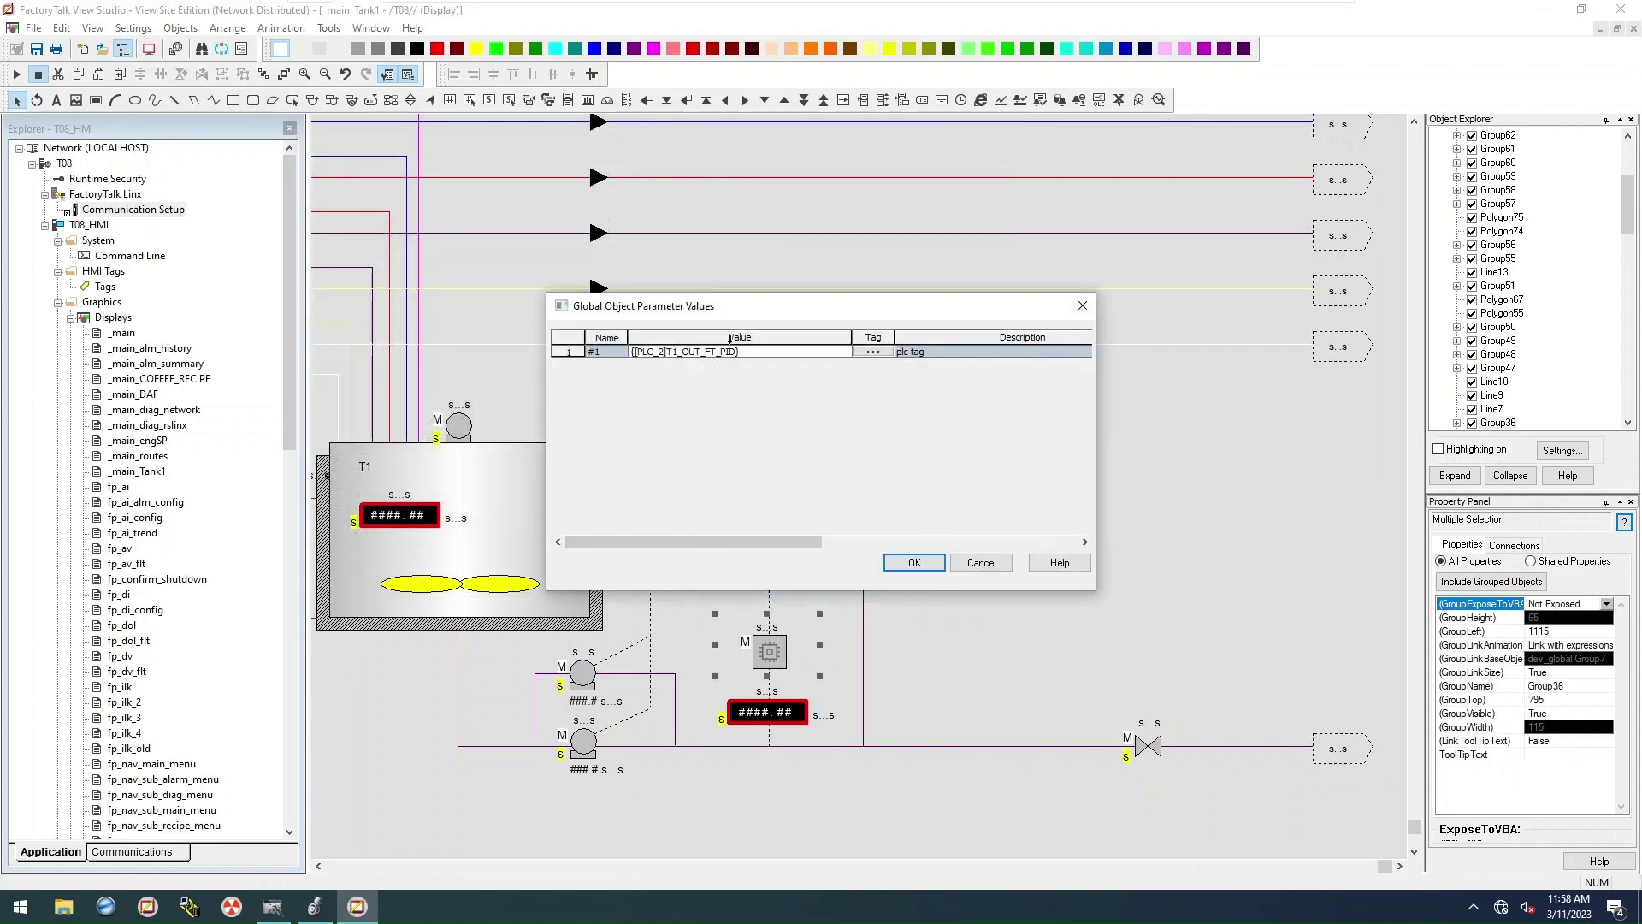
pyautogui.click(872, 351)
pyautogui.moveTo(590, 267); pyautogui.dragTo(590, 231)
pyautogui.click(413, 393)
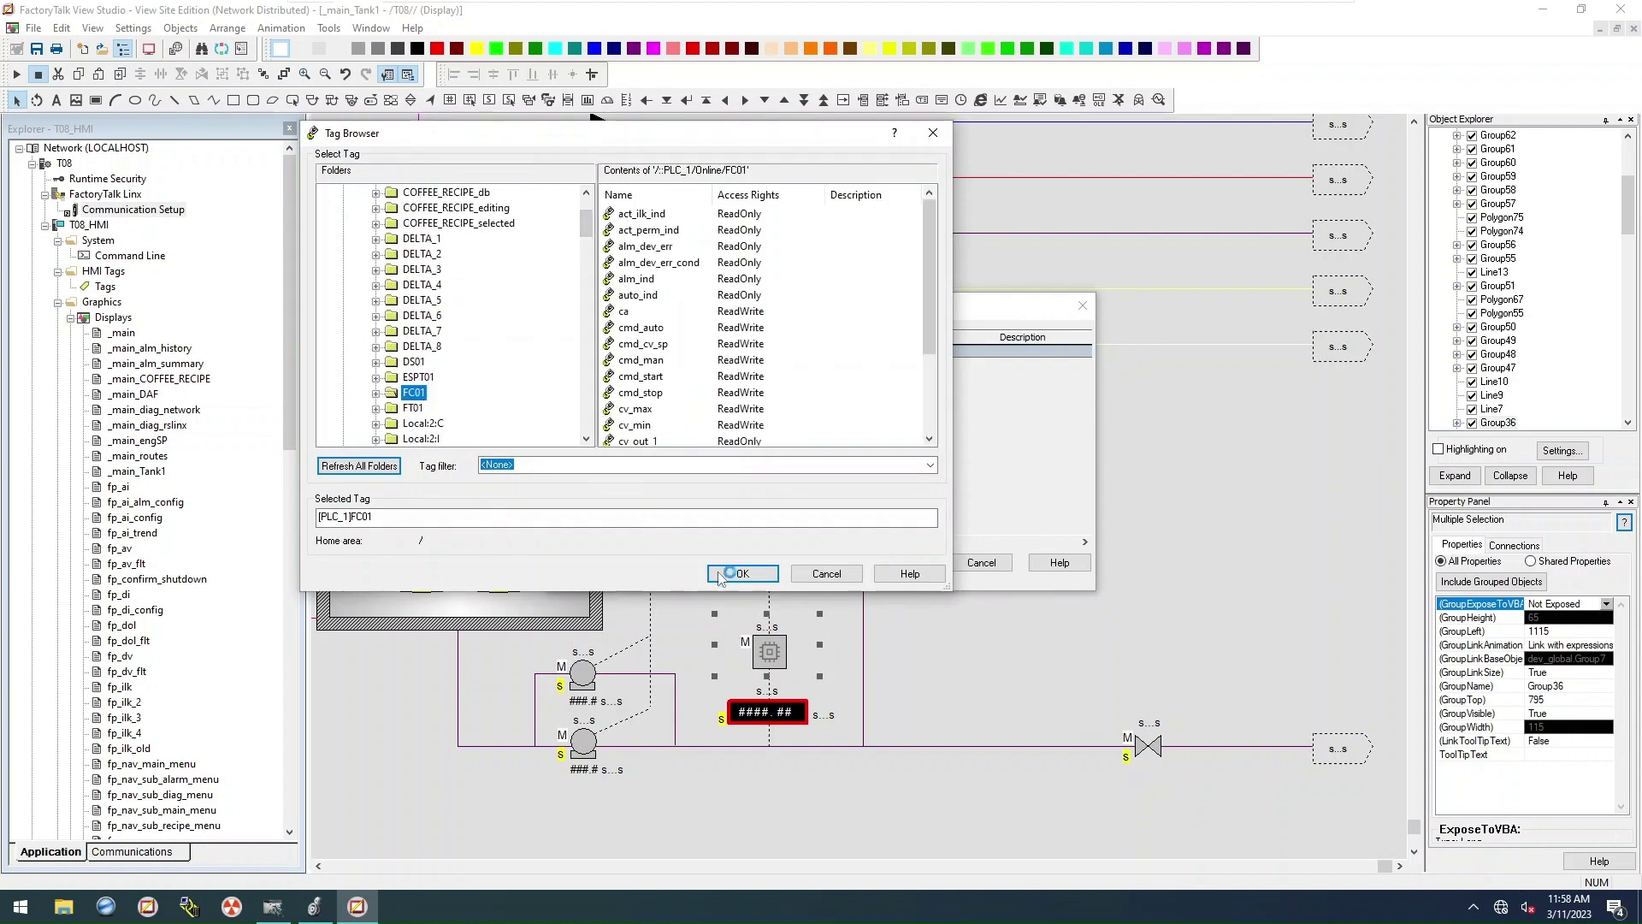
pyautogui.click(742, 573)
pyautogui.click(911, 562)
# Step: Open the global object parameter values of the numeric display below the controller
pyautogui.rightClick(756, 717)
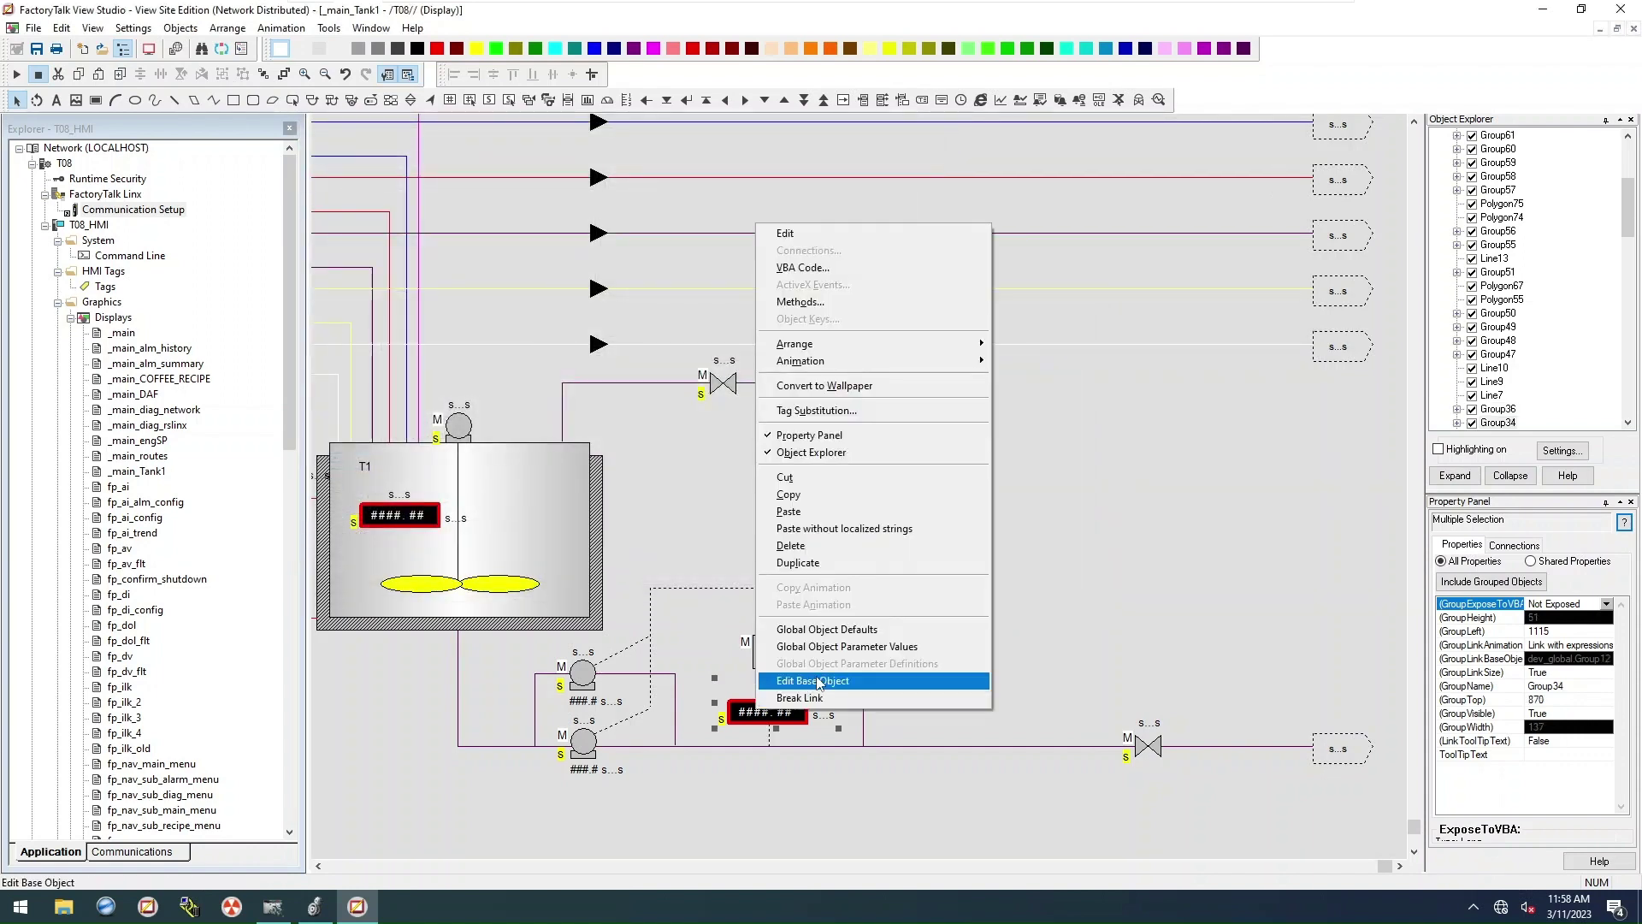
# Step: Assign the tag [PLC_1]FT01 to the parameter of the flow indicator below the controller symbol
pyautogui.click(810, 643)
pyautogui.click(869, 351)
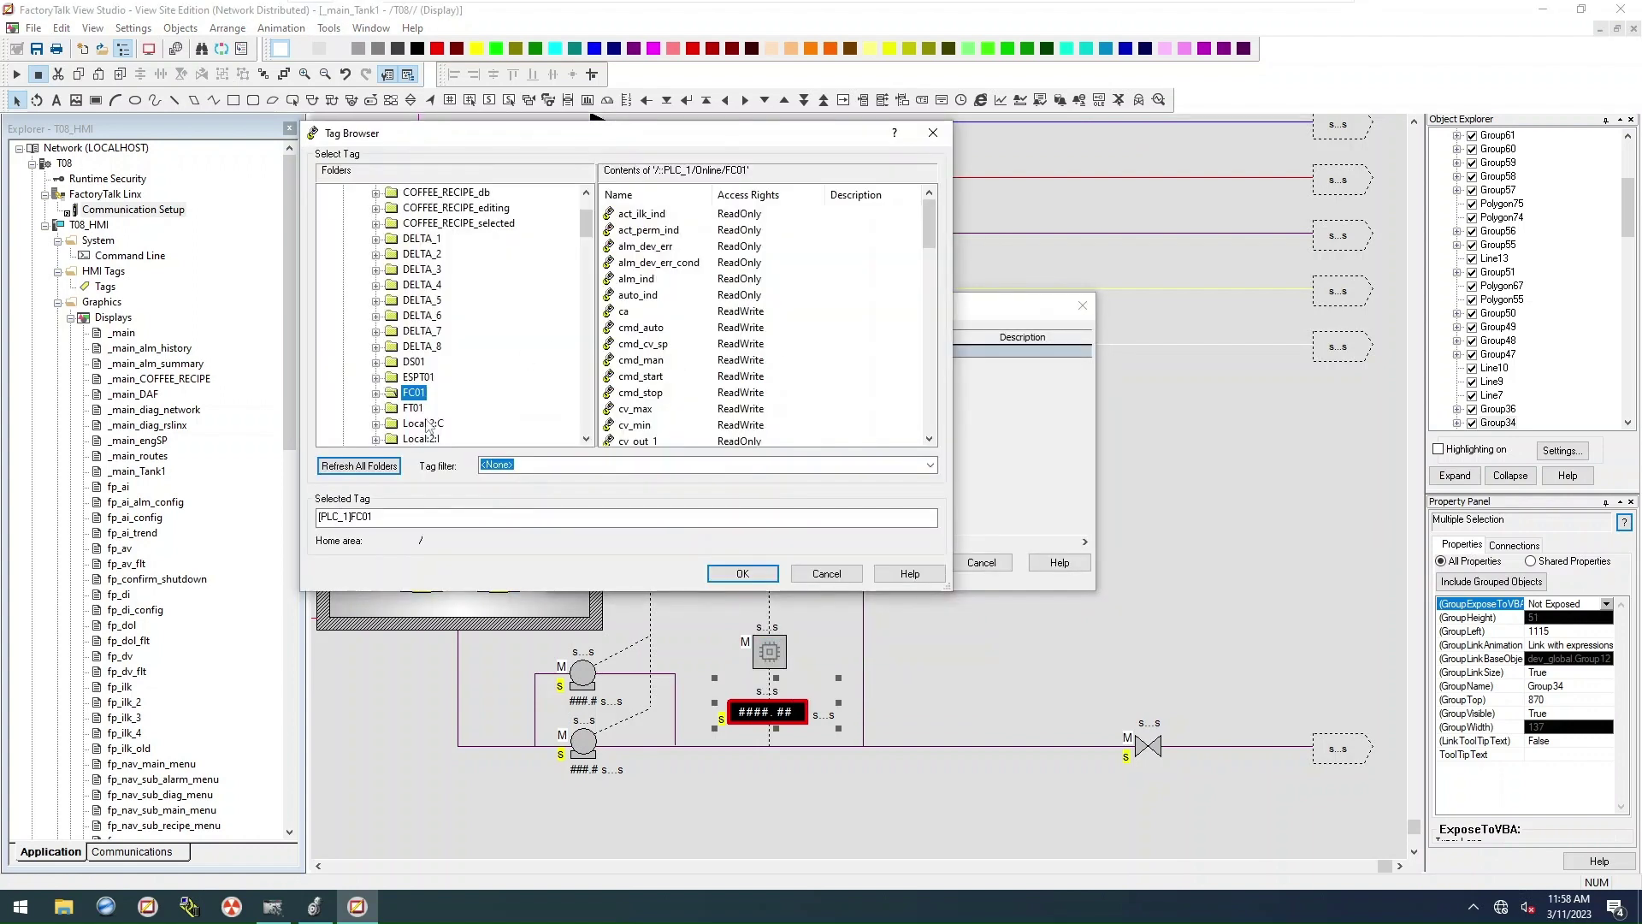
pyautogui.click(417, 410)
pyautogui.click(742, 573)
pyautogui.click(895, 562)
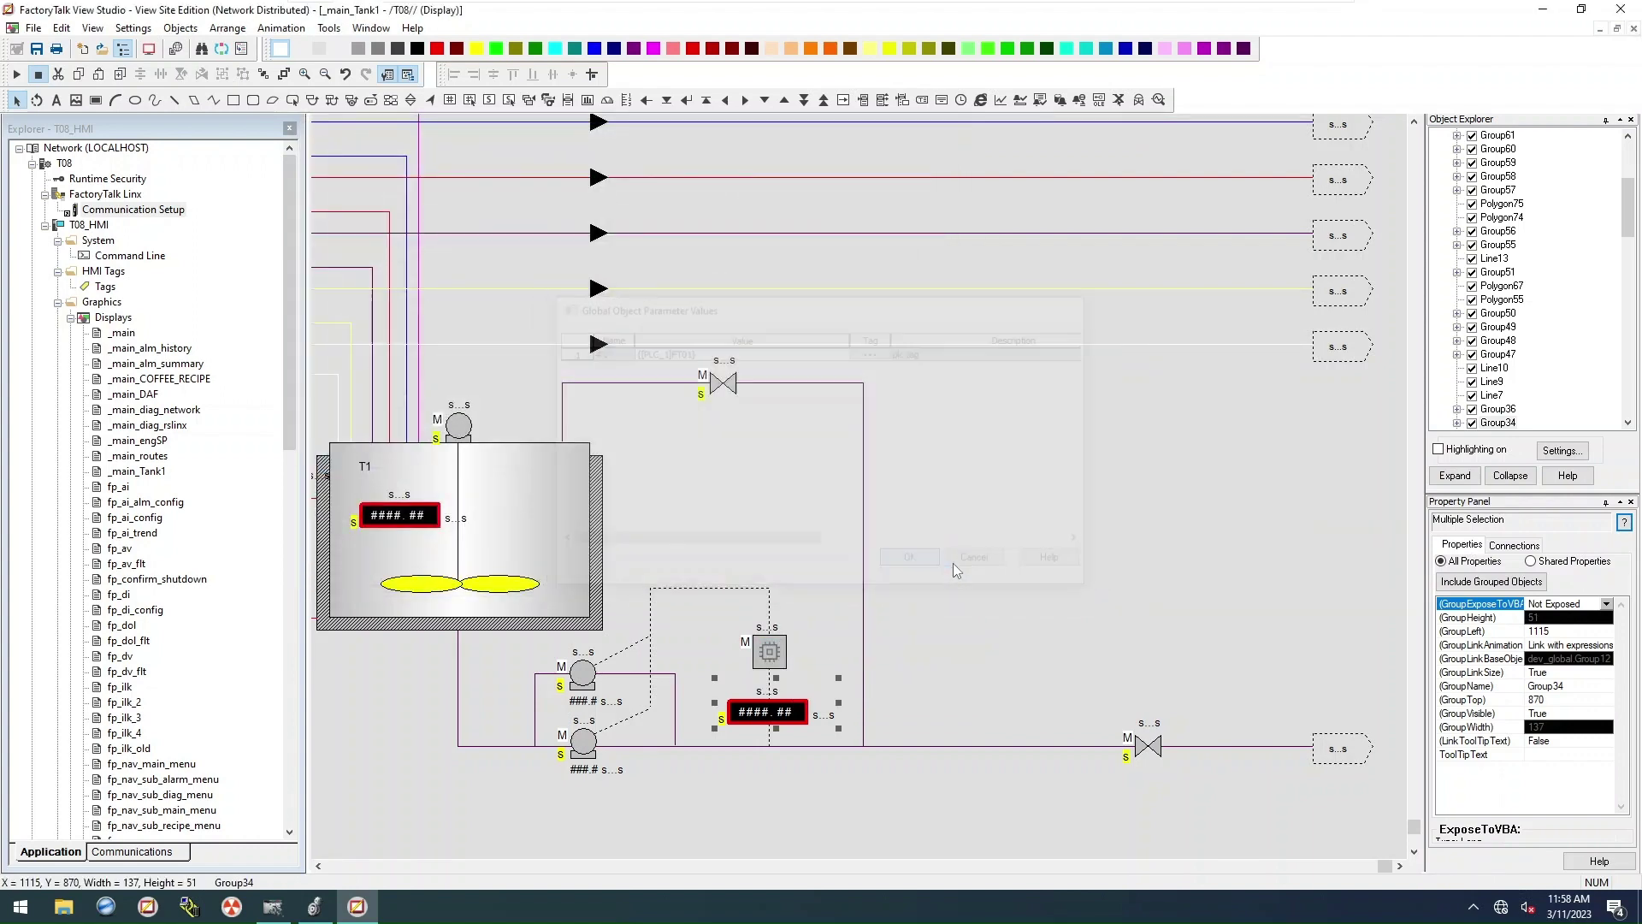
# Step: Assign the tag [PLC_1]V14 to the parameter of the valve on the upper recirculation line
pyautogui.rightClick(717, 380)
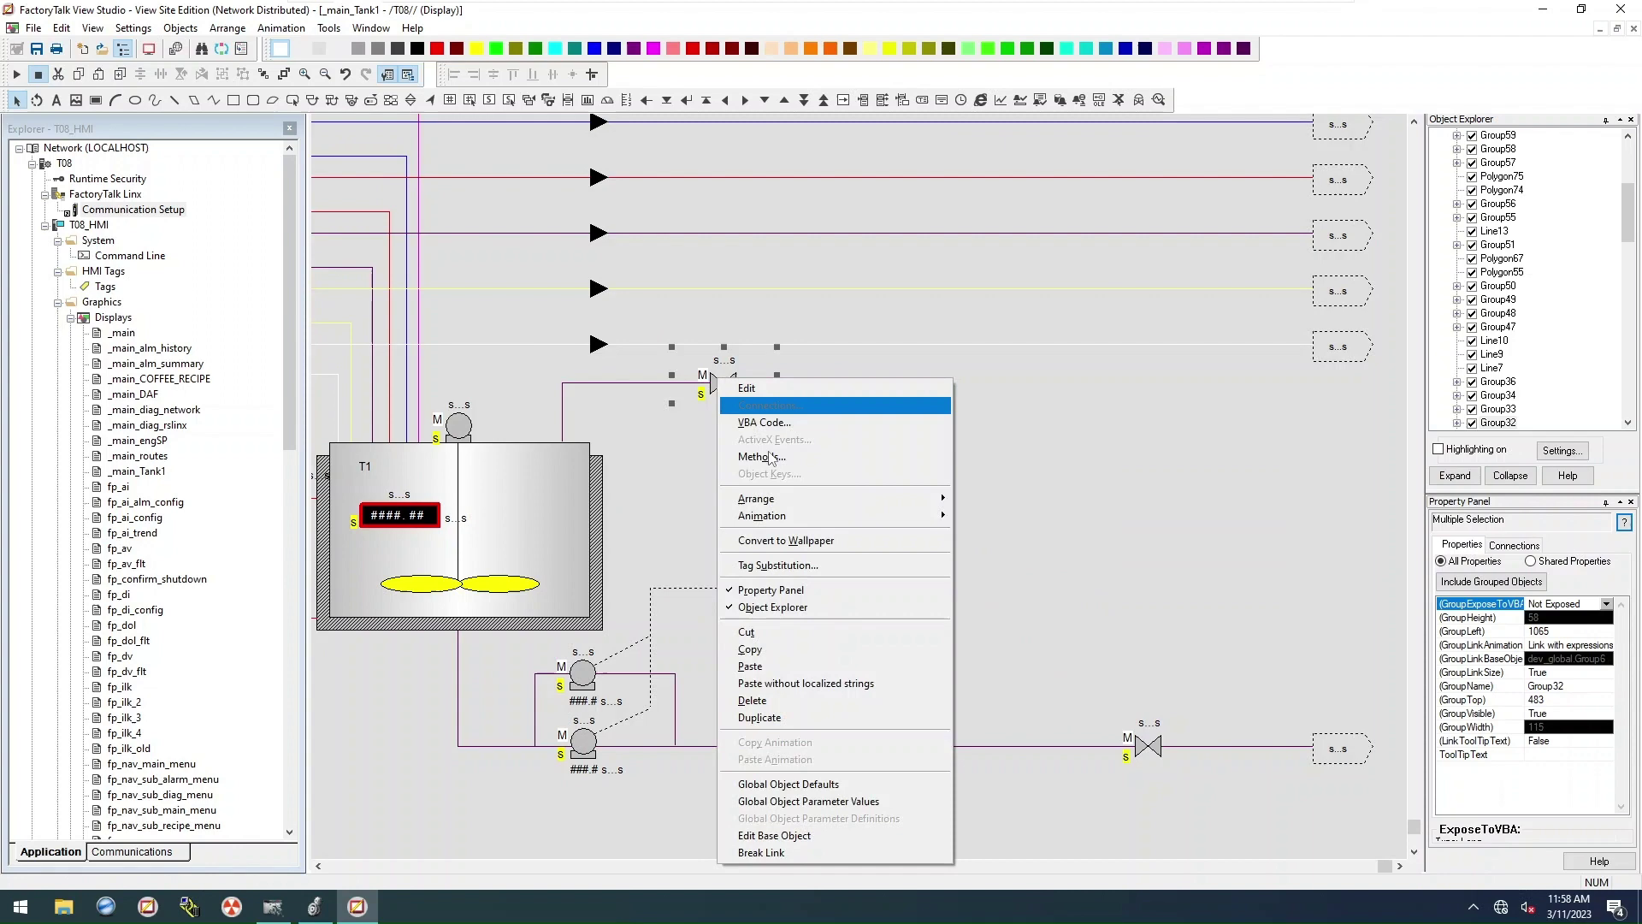
pyautogui.click(768, 802)
pyautogui.click(873, 353)
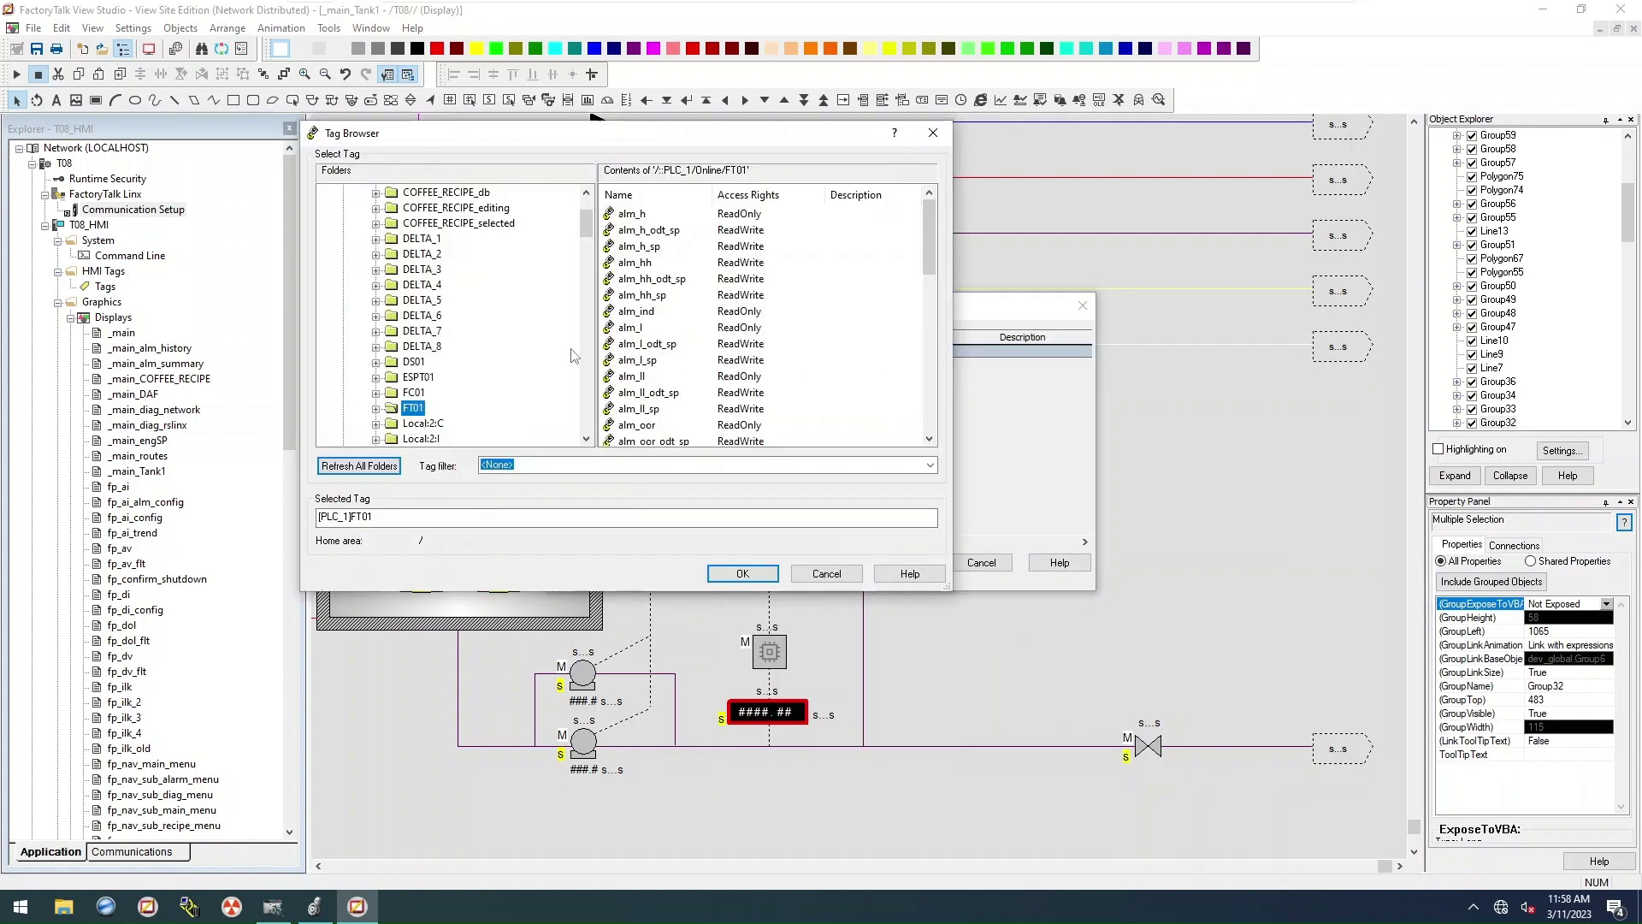
pyautogui.moveTo(587, 225); pyautogui.dragTo(599, 417)
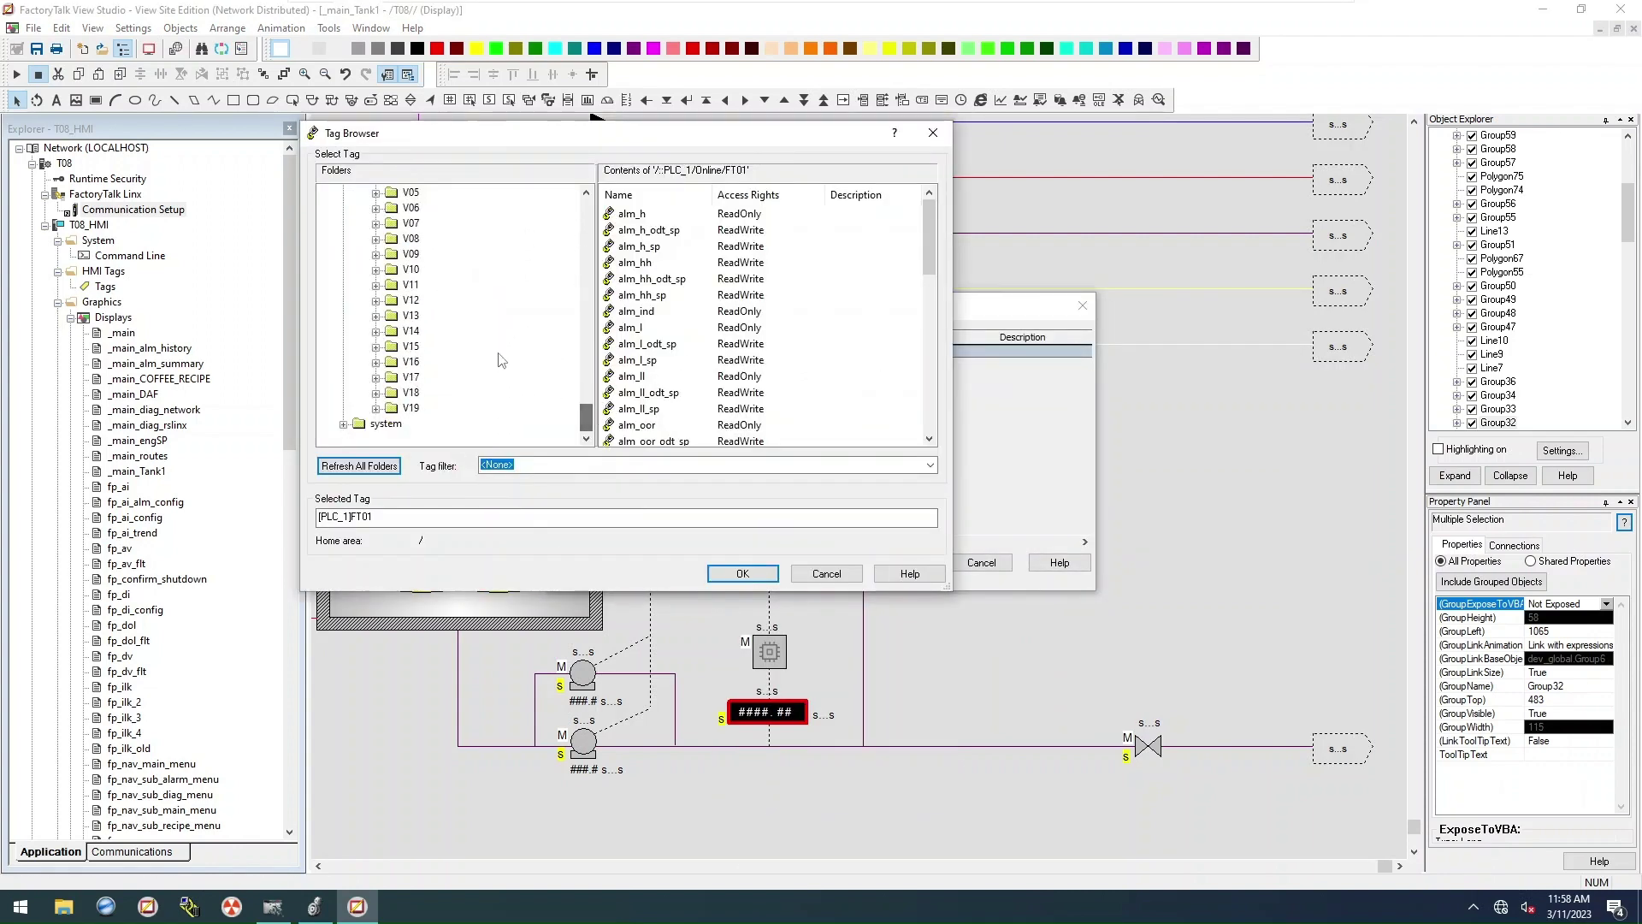
pyautogui.click(411, 331)
pyautogui.click(726, 575)
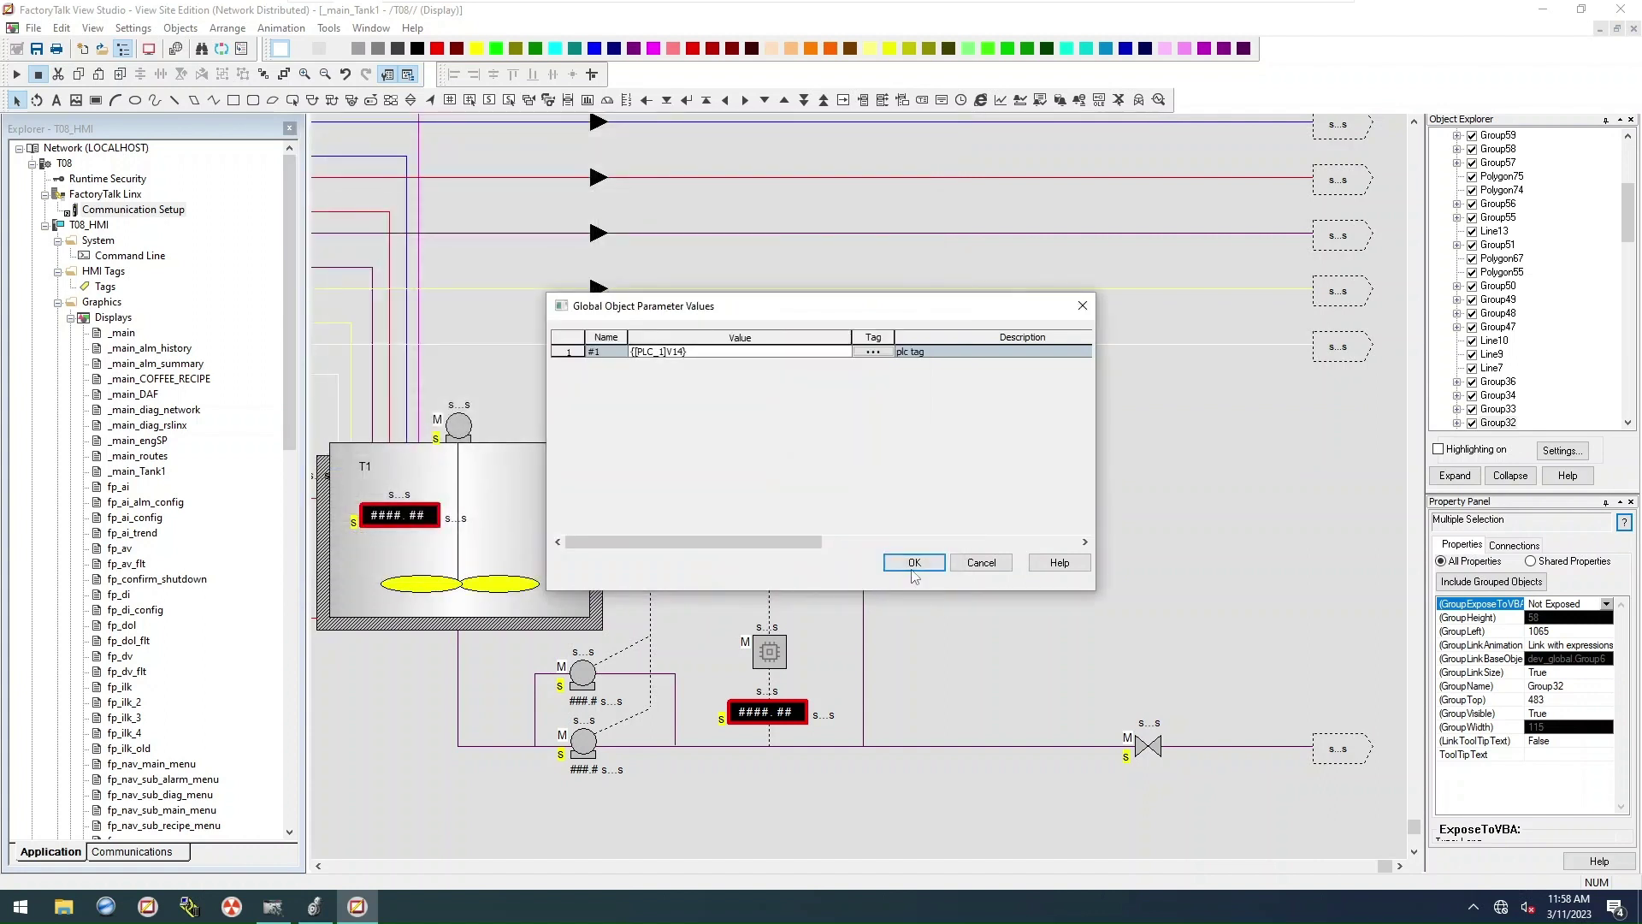
pyautogui.click(919, 564)
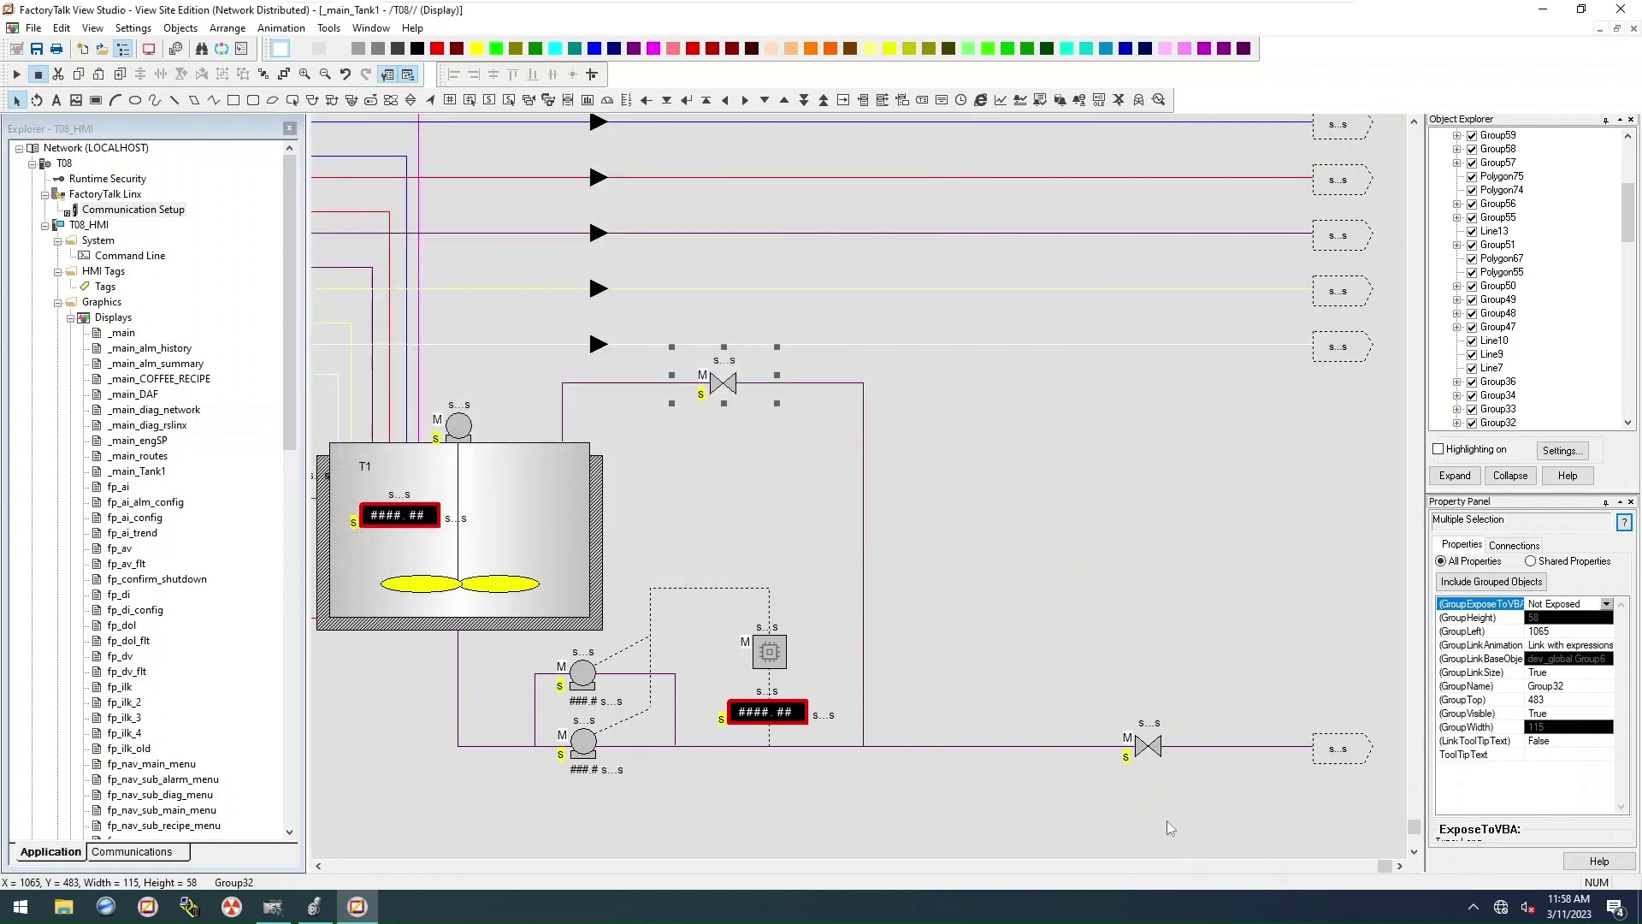
# Step: Assign the tag [PLC_1]V19 to the parameter of the outlet valve on the tank's discharge line
pyautogui.rightClick(1143, 752)
pyautogui.click(1215, 695)
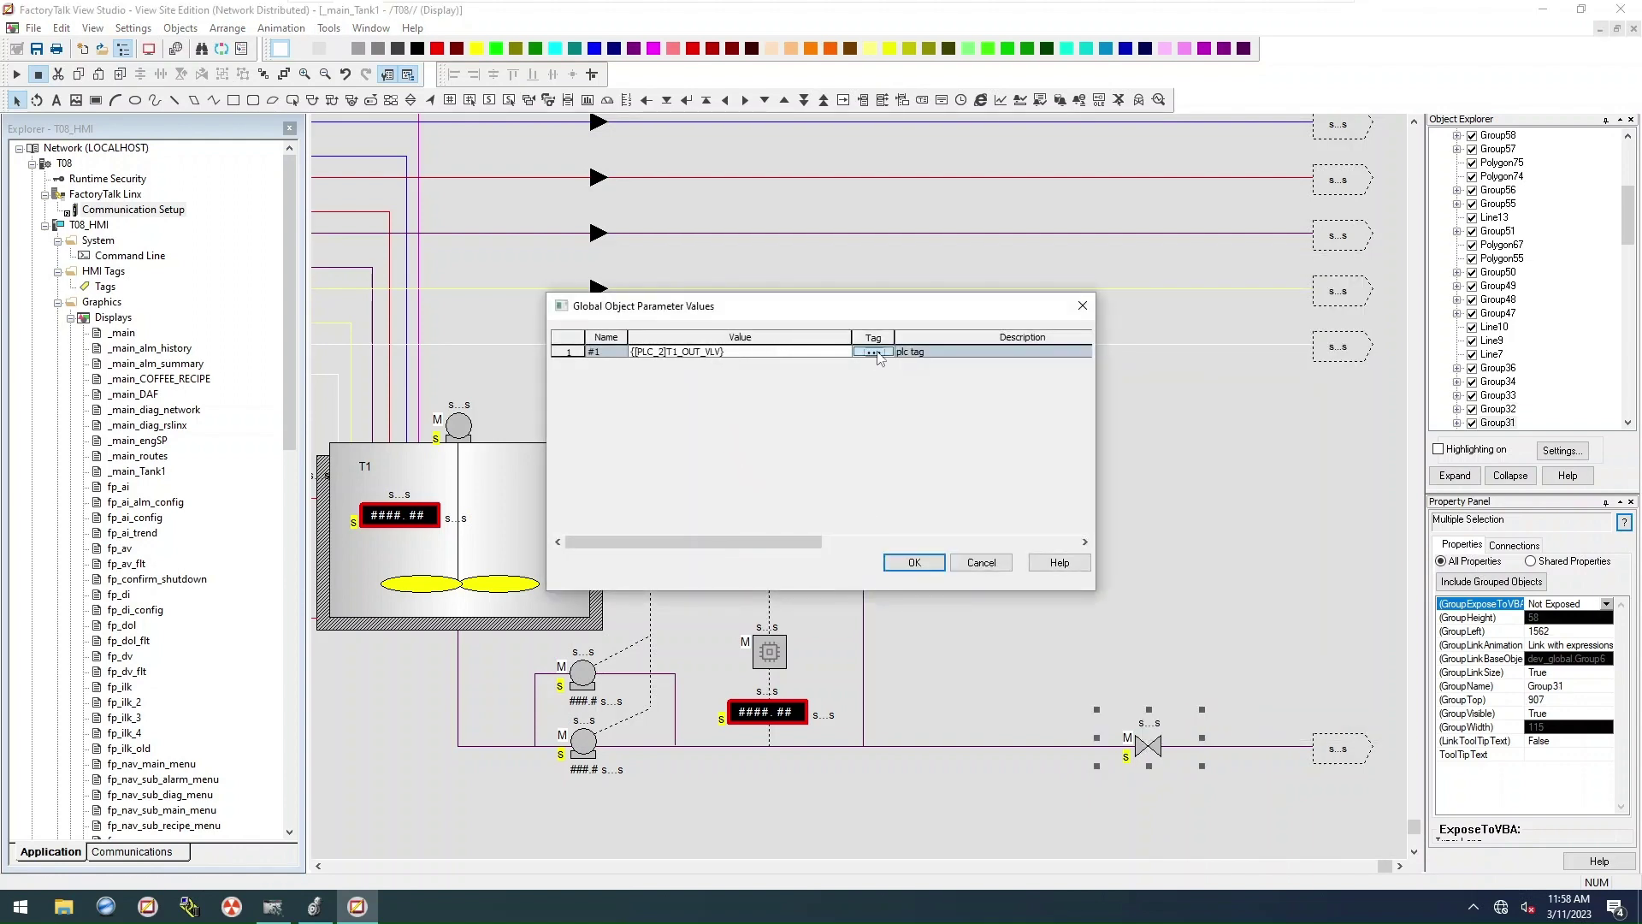
pyautogui.click(873, 352)
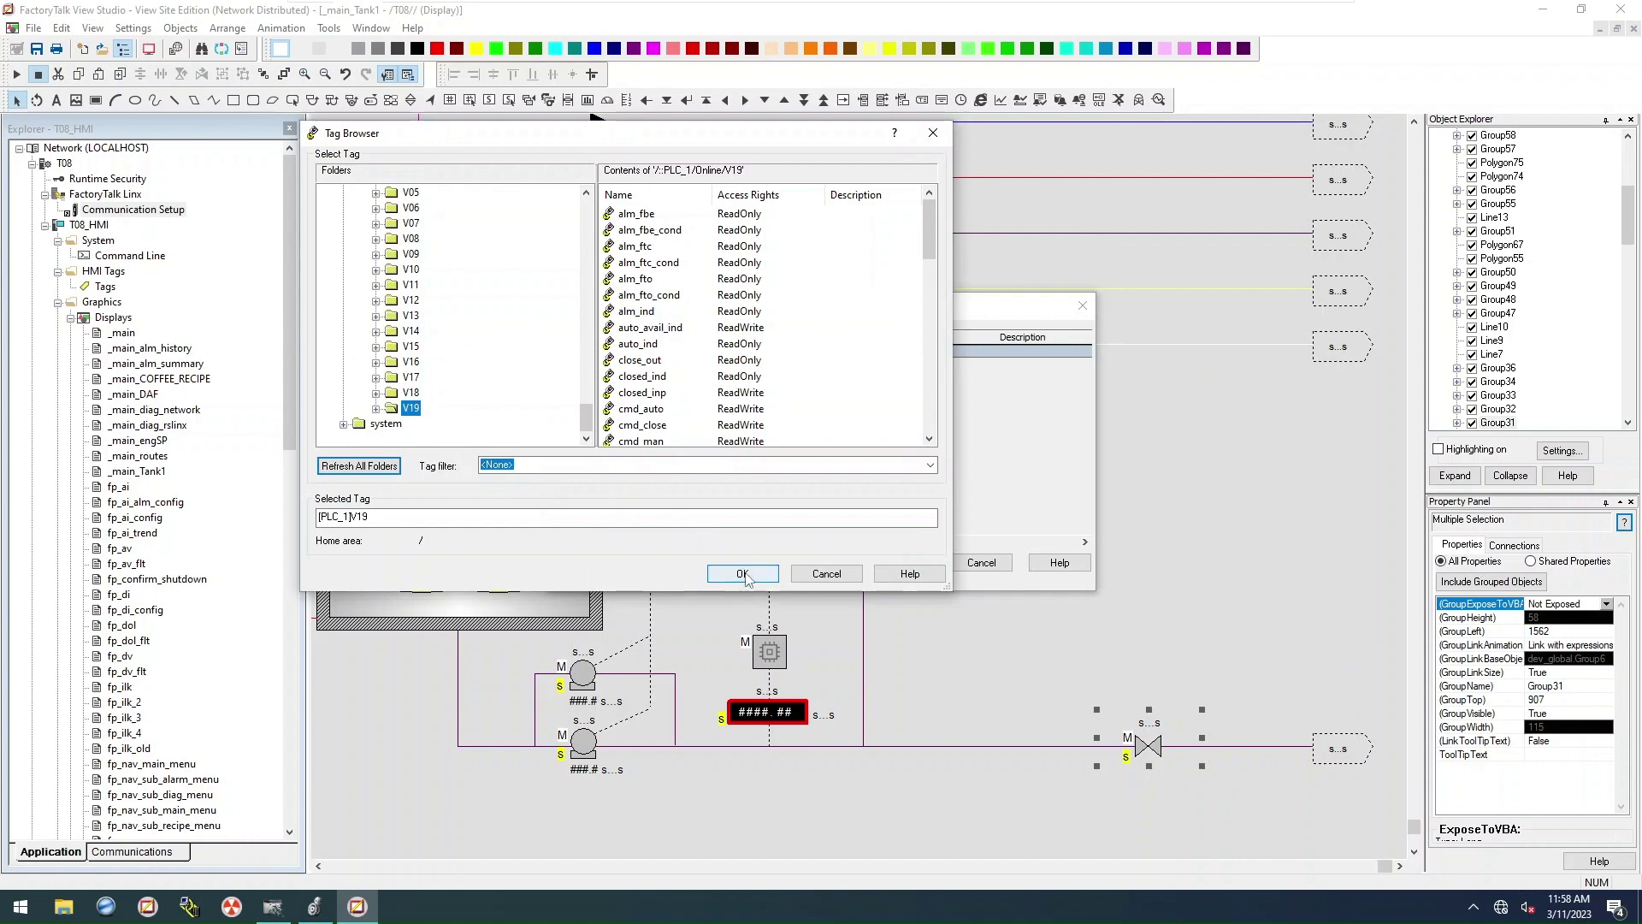
pyautogui.click(742, 573)
pyautogui.click(906, 562)
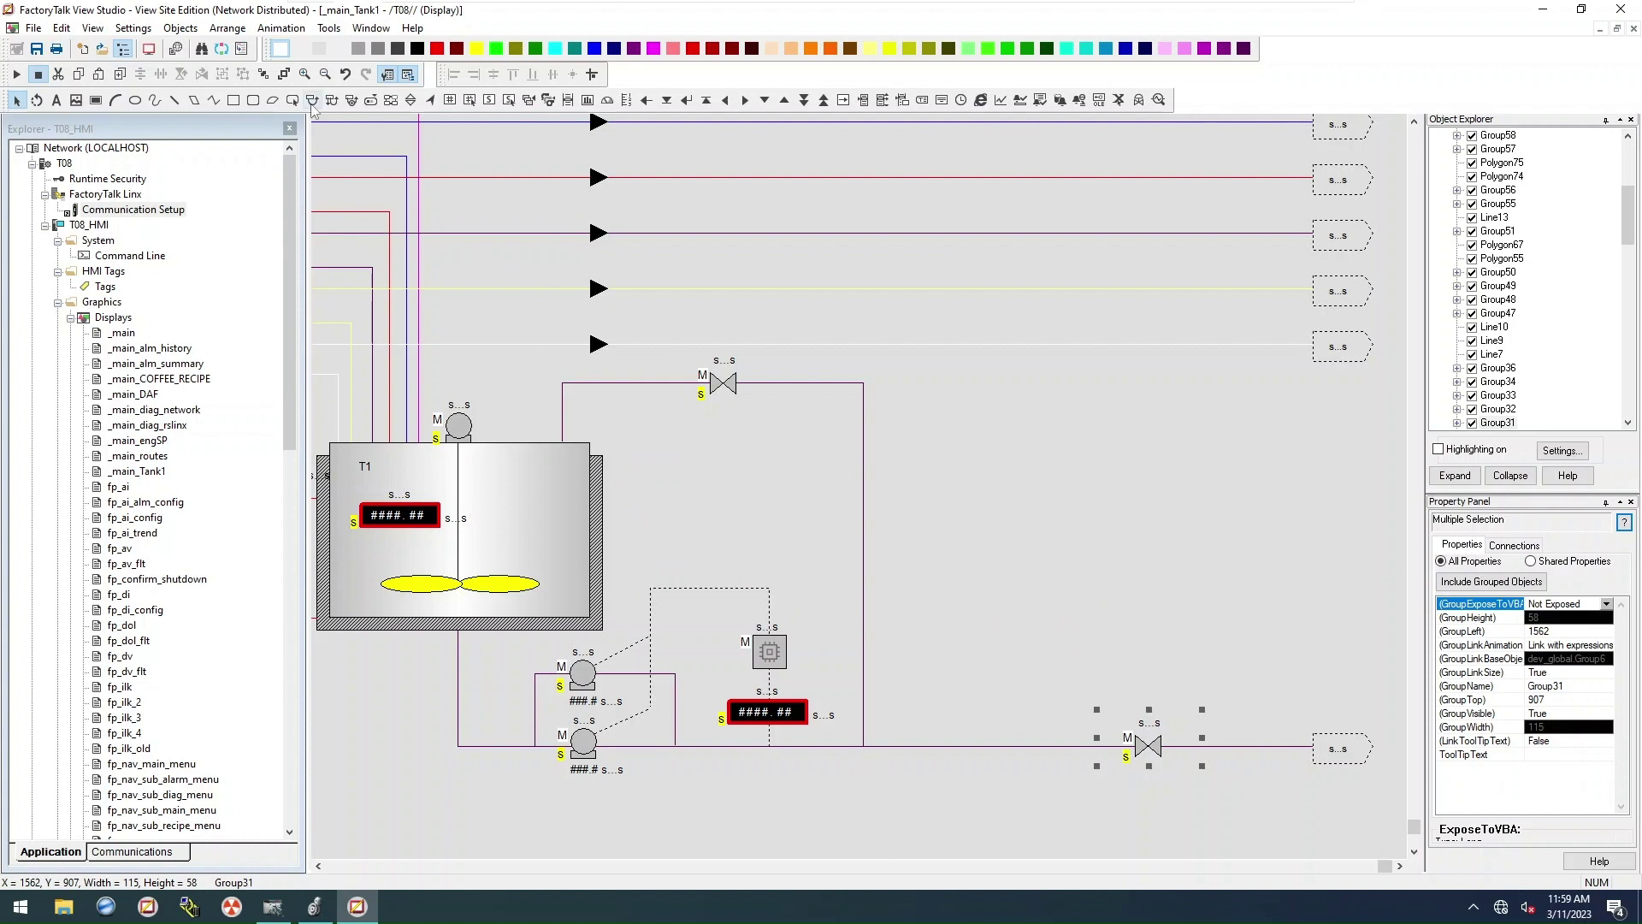
pyautogui.click(214, 100)
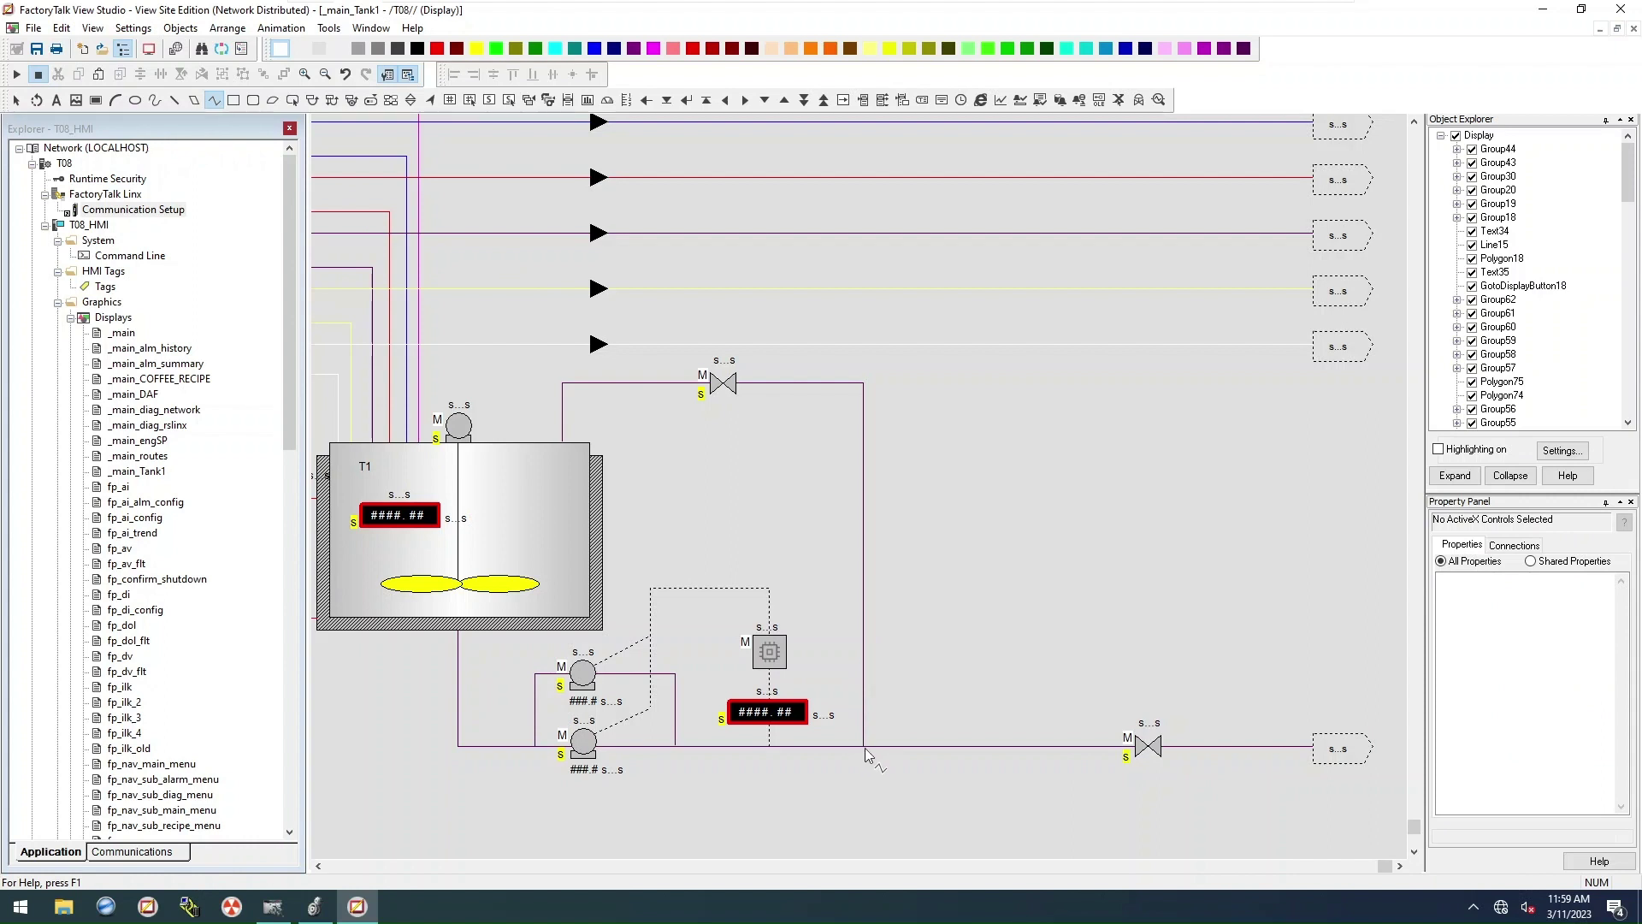
pyautogui.rightClick(1002, 388)
pyautogui.click(1060, 482)
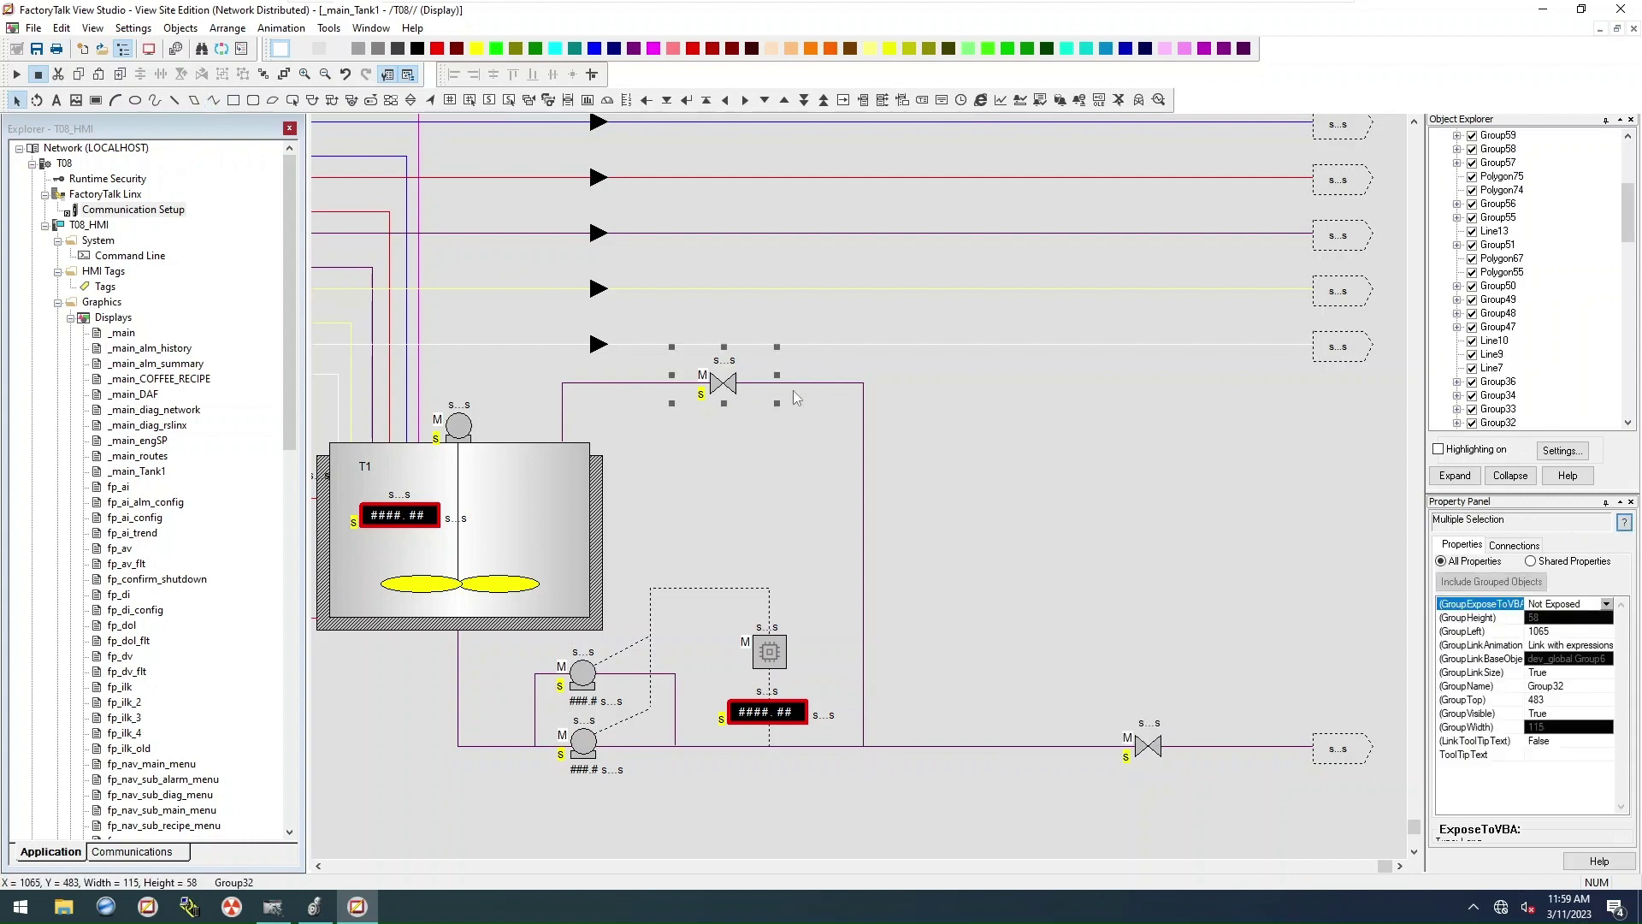
# Step: Copy the recirculation valve to X 1180, Y 960 and draw a stepped drain polyline about 106 by 86 from the discharge line through it
pyautogui.moveTo(740, 396); pyautogui.dragTo(842, 807)
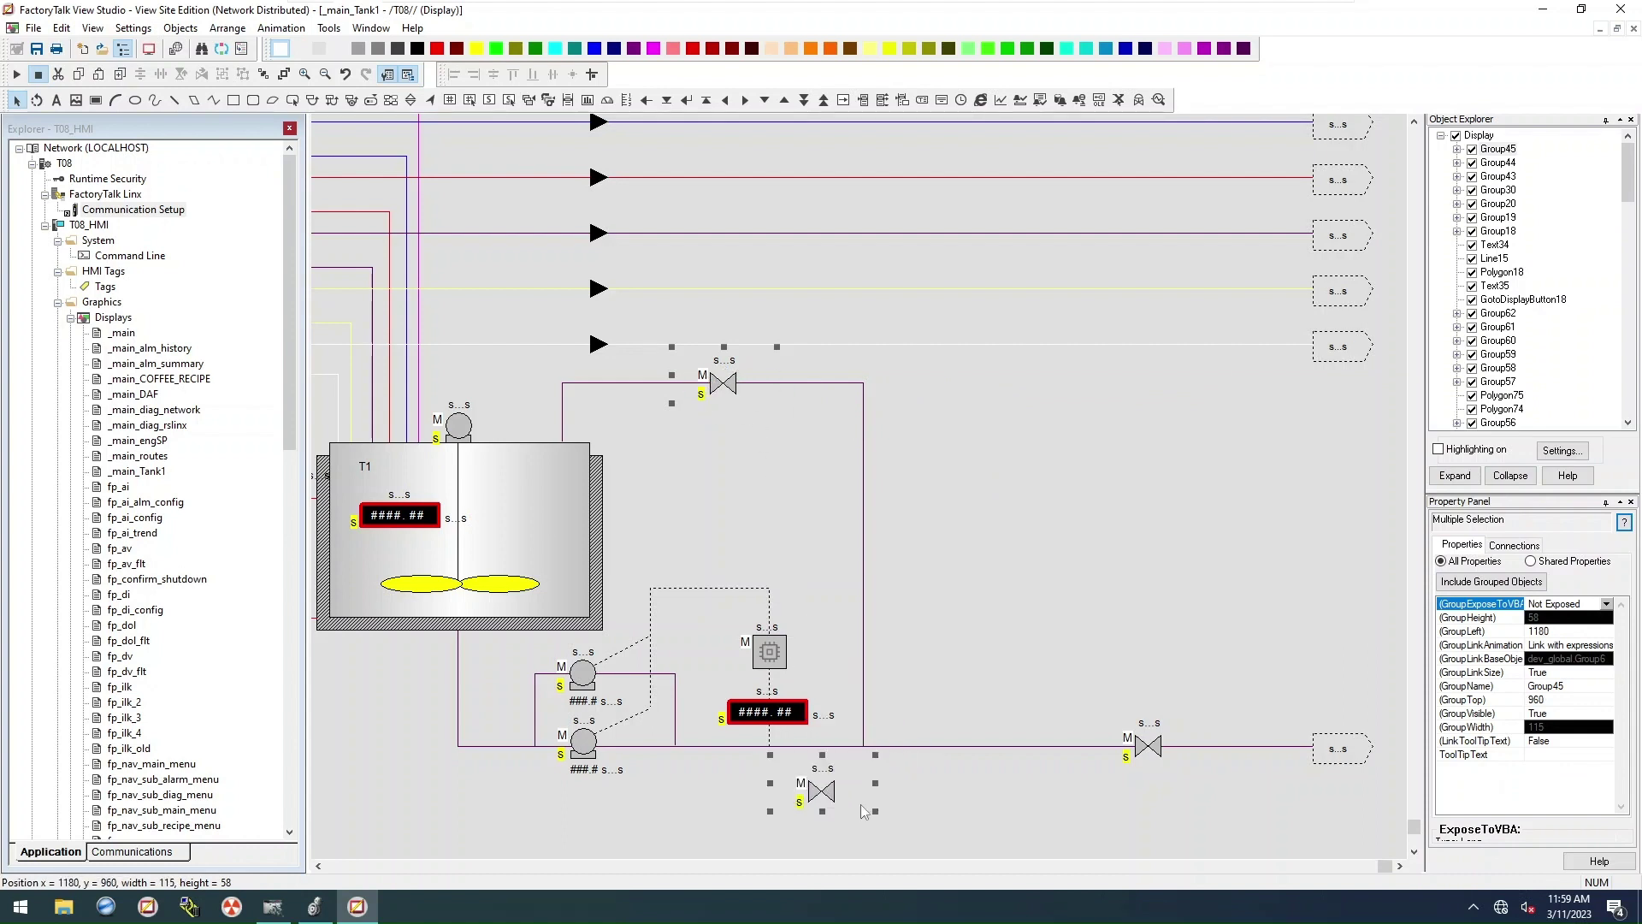
pyautogui.click(214, 100)
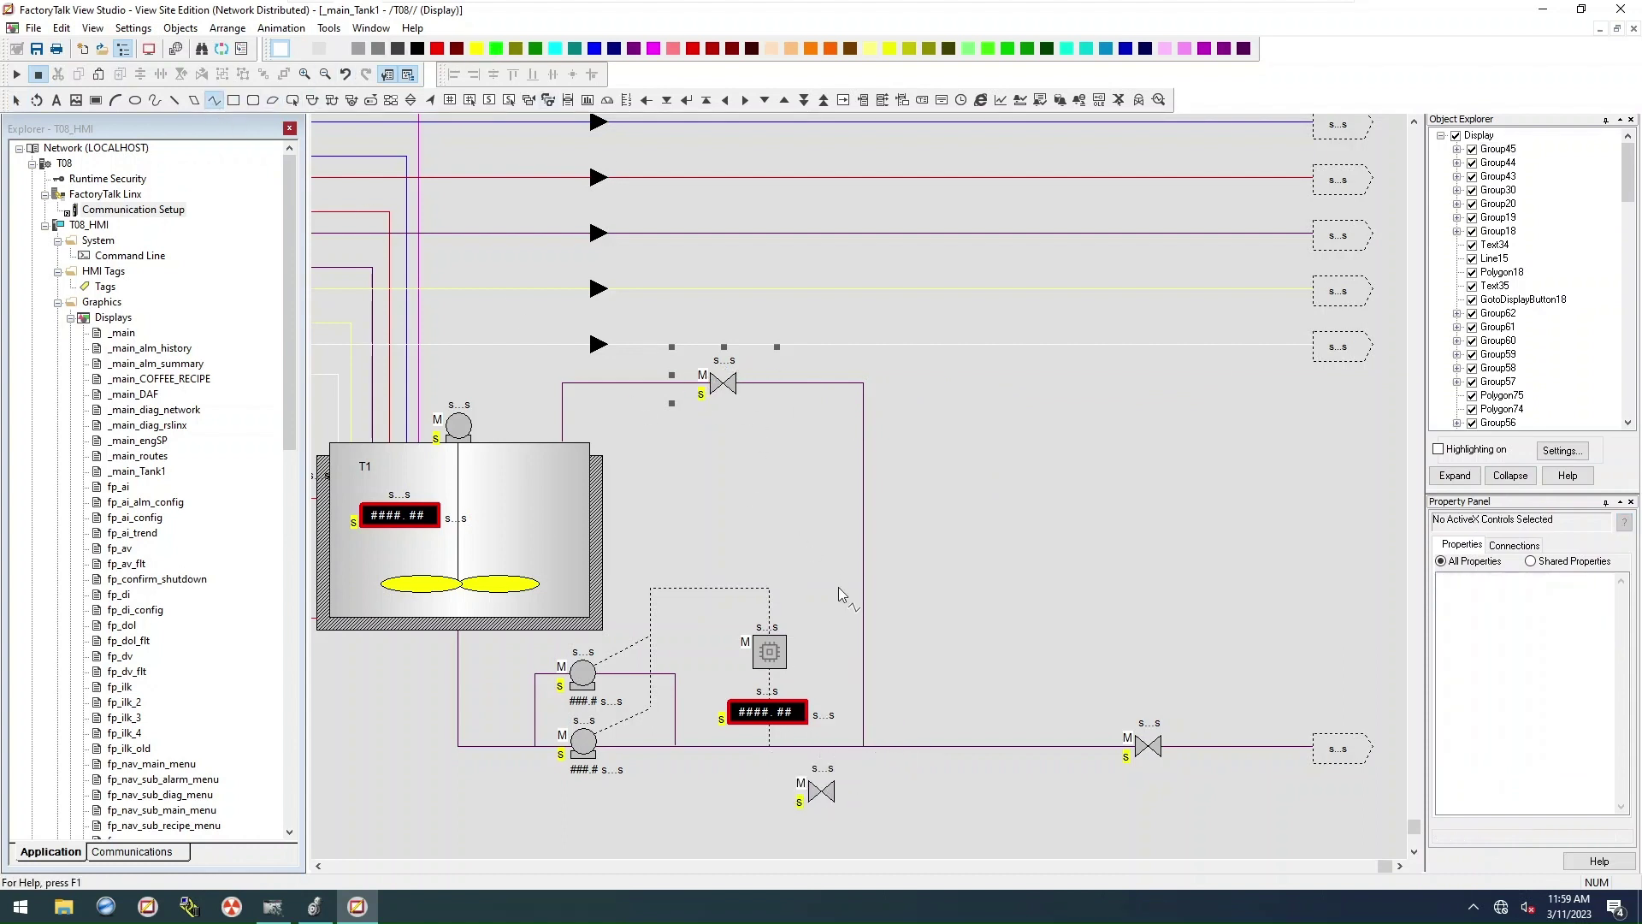
pyautogui.click(864, 794)
pyautogui.doubleClick(776, 820)
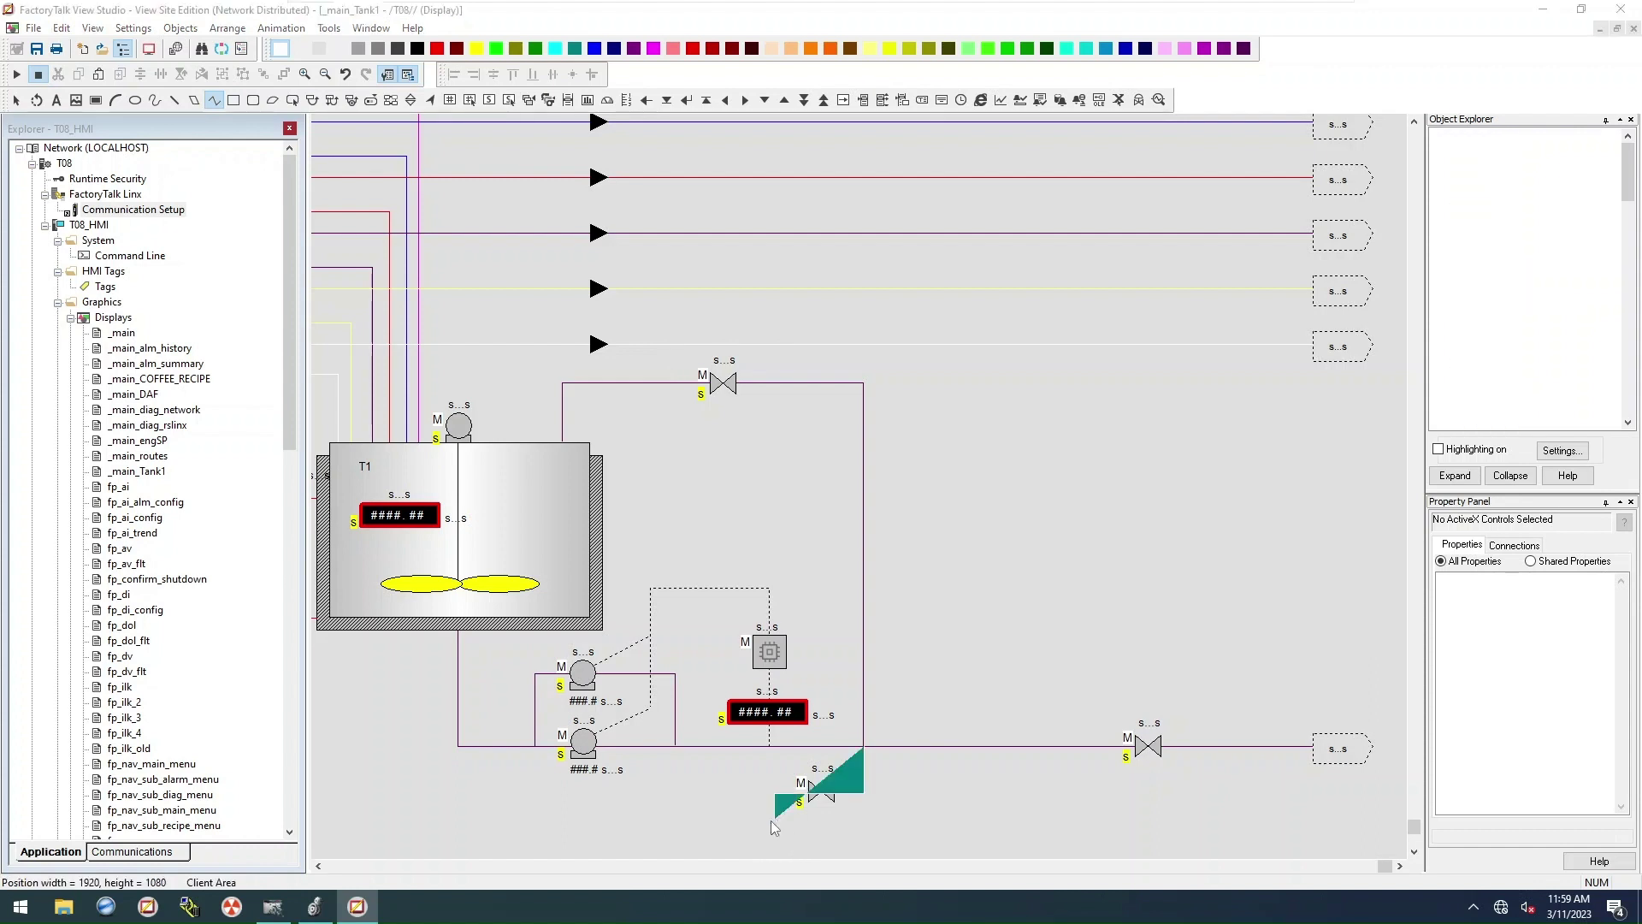
# Step: Set the drain polyline's back style to Transparent, keeping its line style Solid
pyautogui.click(75, 125)
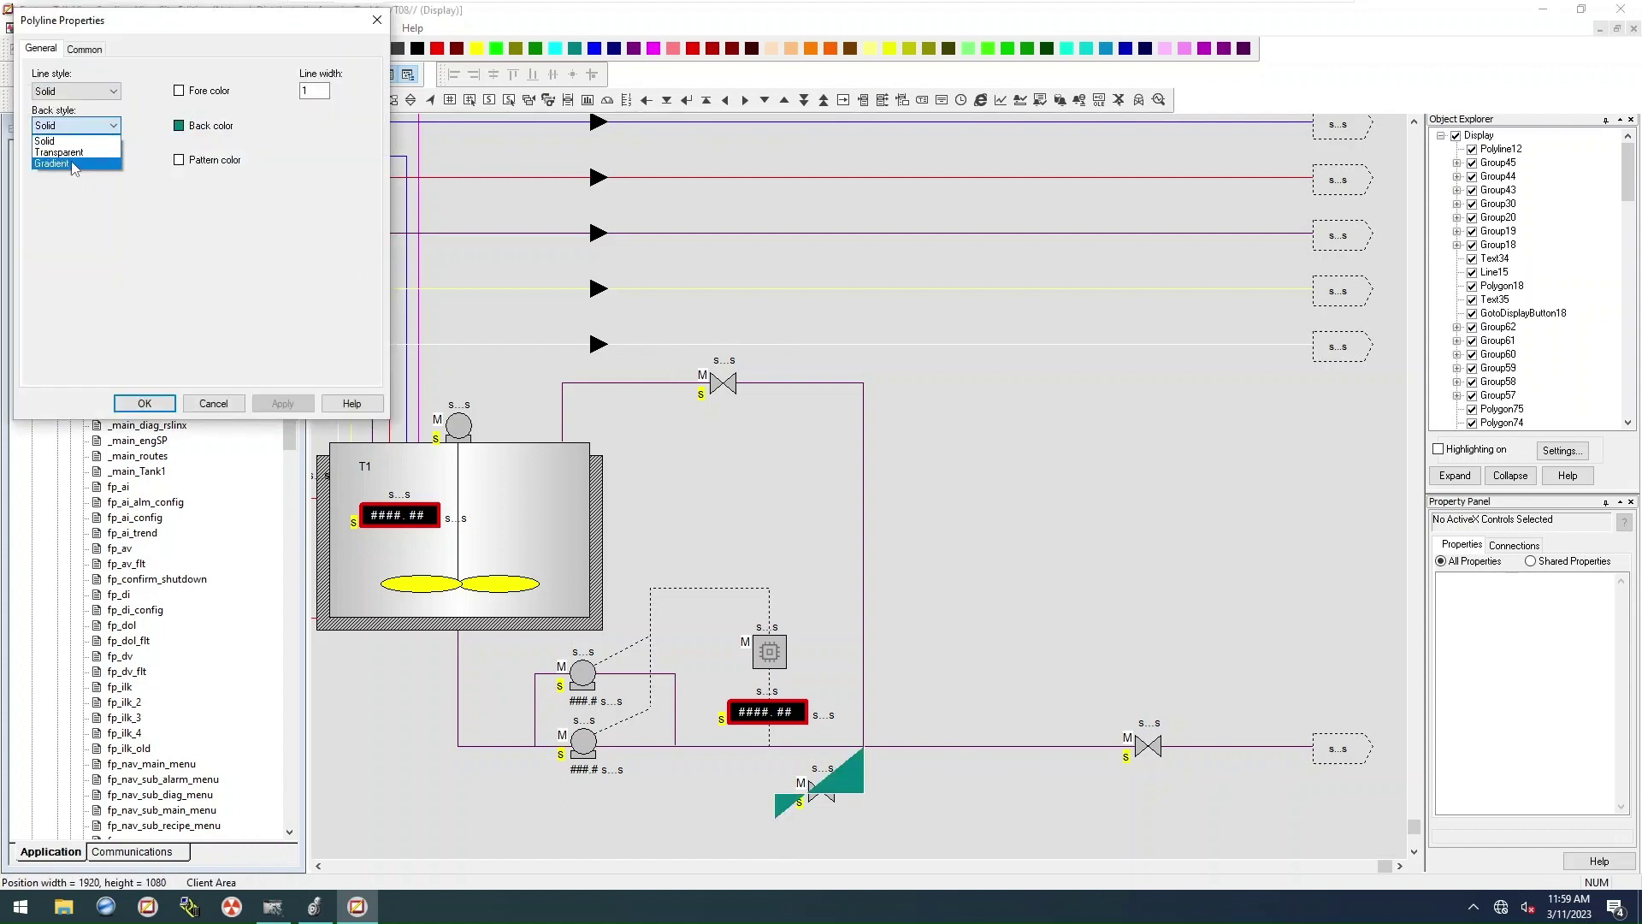
pyautogui.click(72, 163)
pyautogui.click(75, 125)
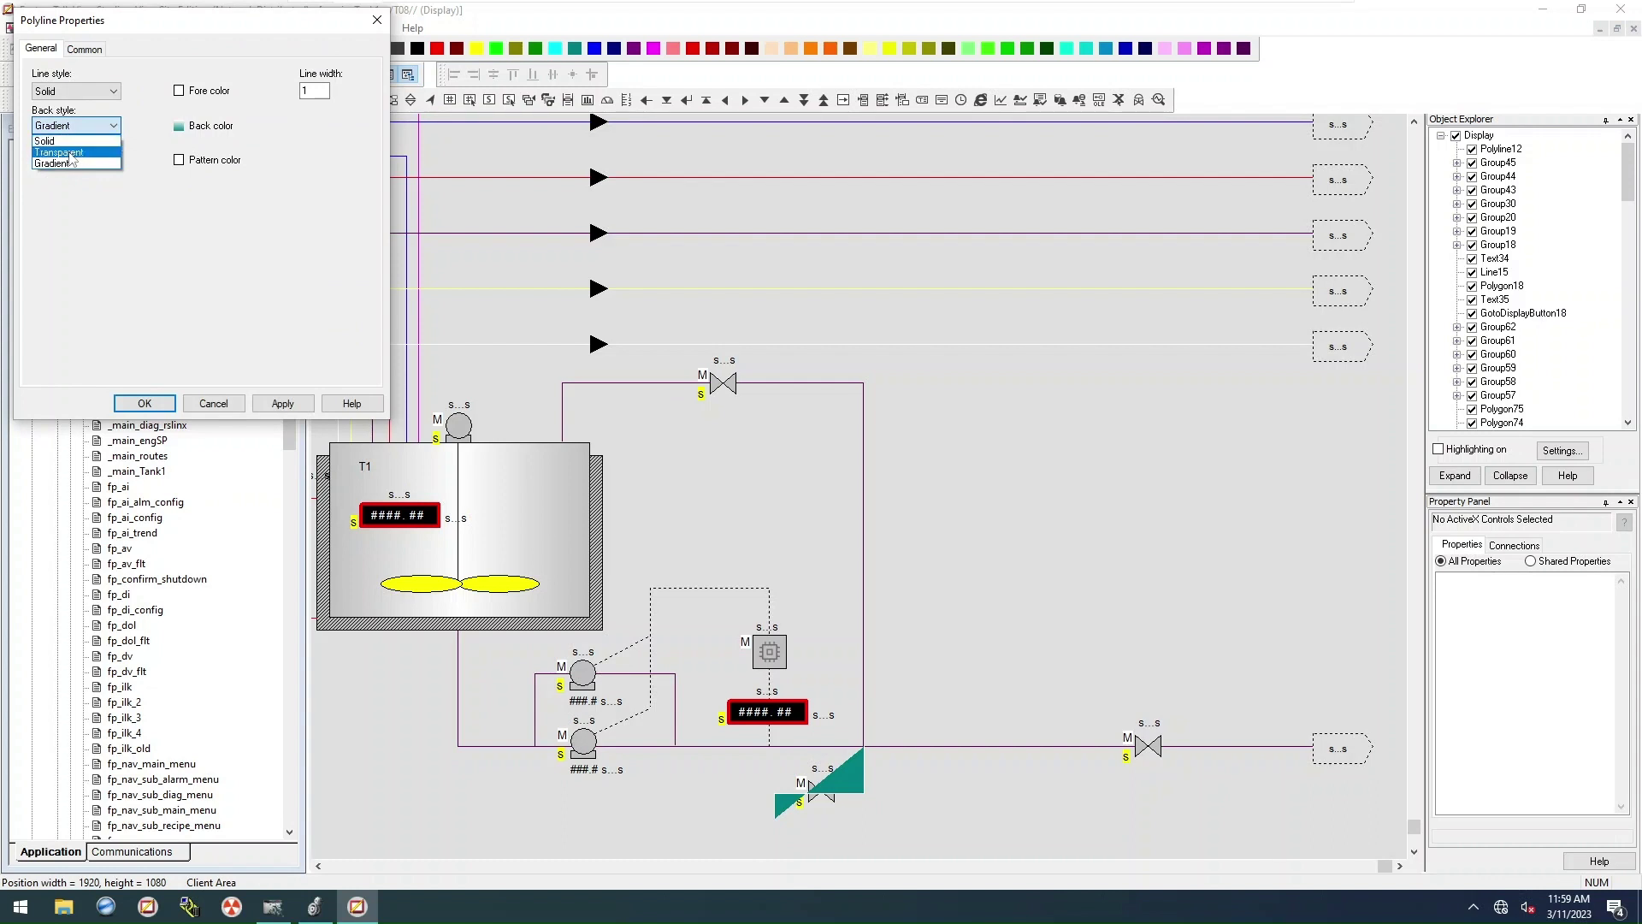
pyautogui.click(68, 152)
pyautogui.click(77, 91)
pyautogui.click(141, 201)
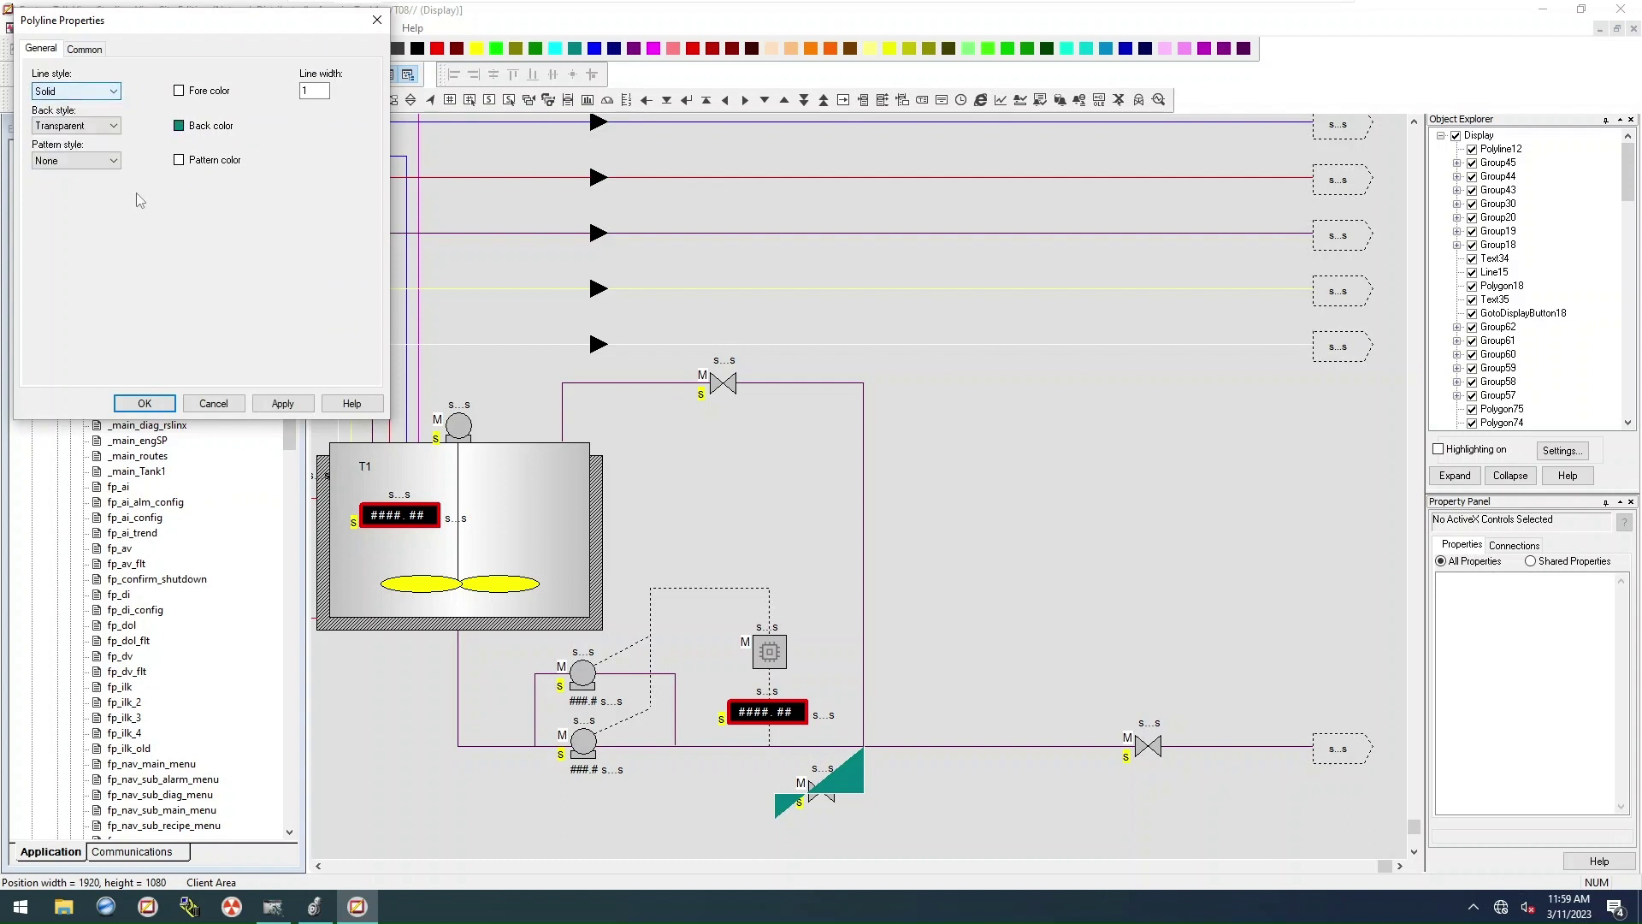
pyautogui.click(289, 403)
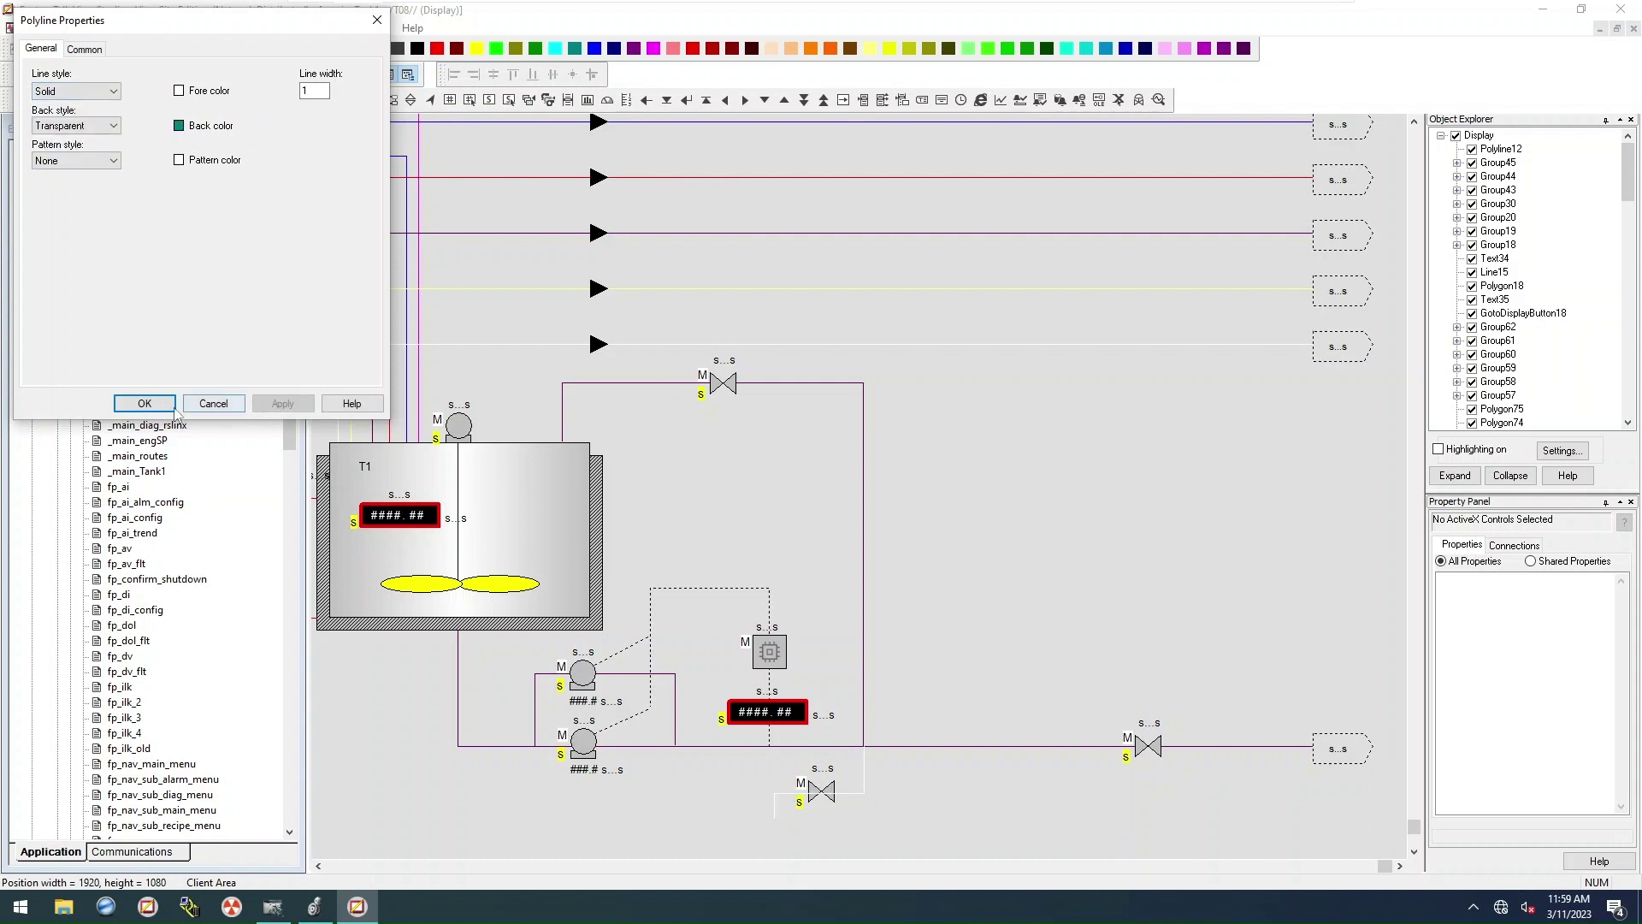
# Step: Set the drain polyline's fore color to black
pyautogui.click(177, 91)
pyautogui.click(206, 99)
pyautogui.click(278, 400)
pyautogui.click(148, 405)
pyautogui.click(676, 830)
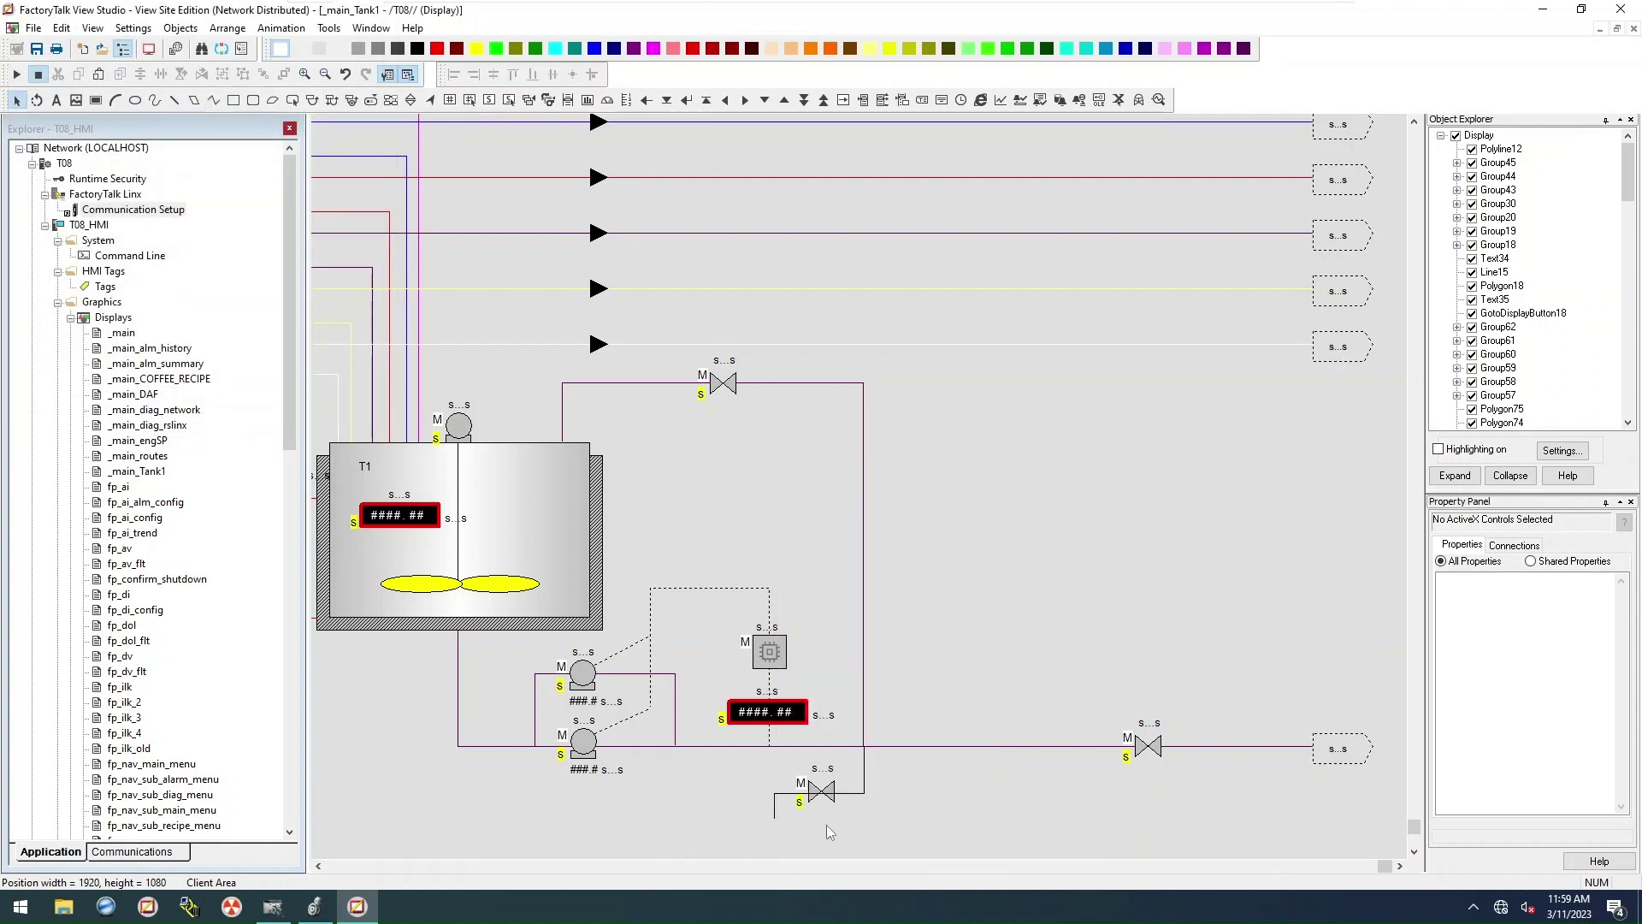
# Step: Bring the copied drain valve in front of the drain polyline
pyautogui.click(821, 794)
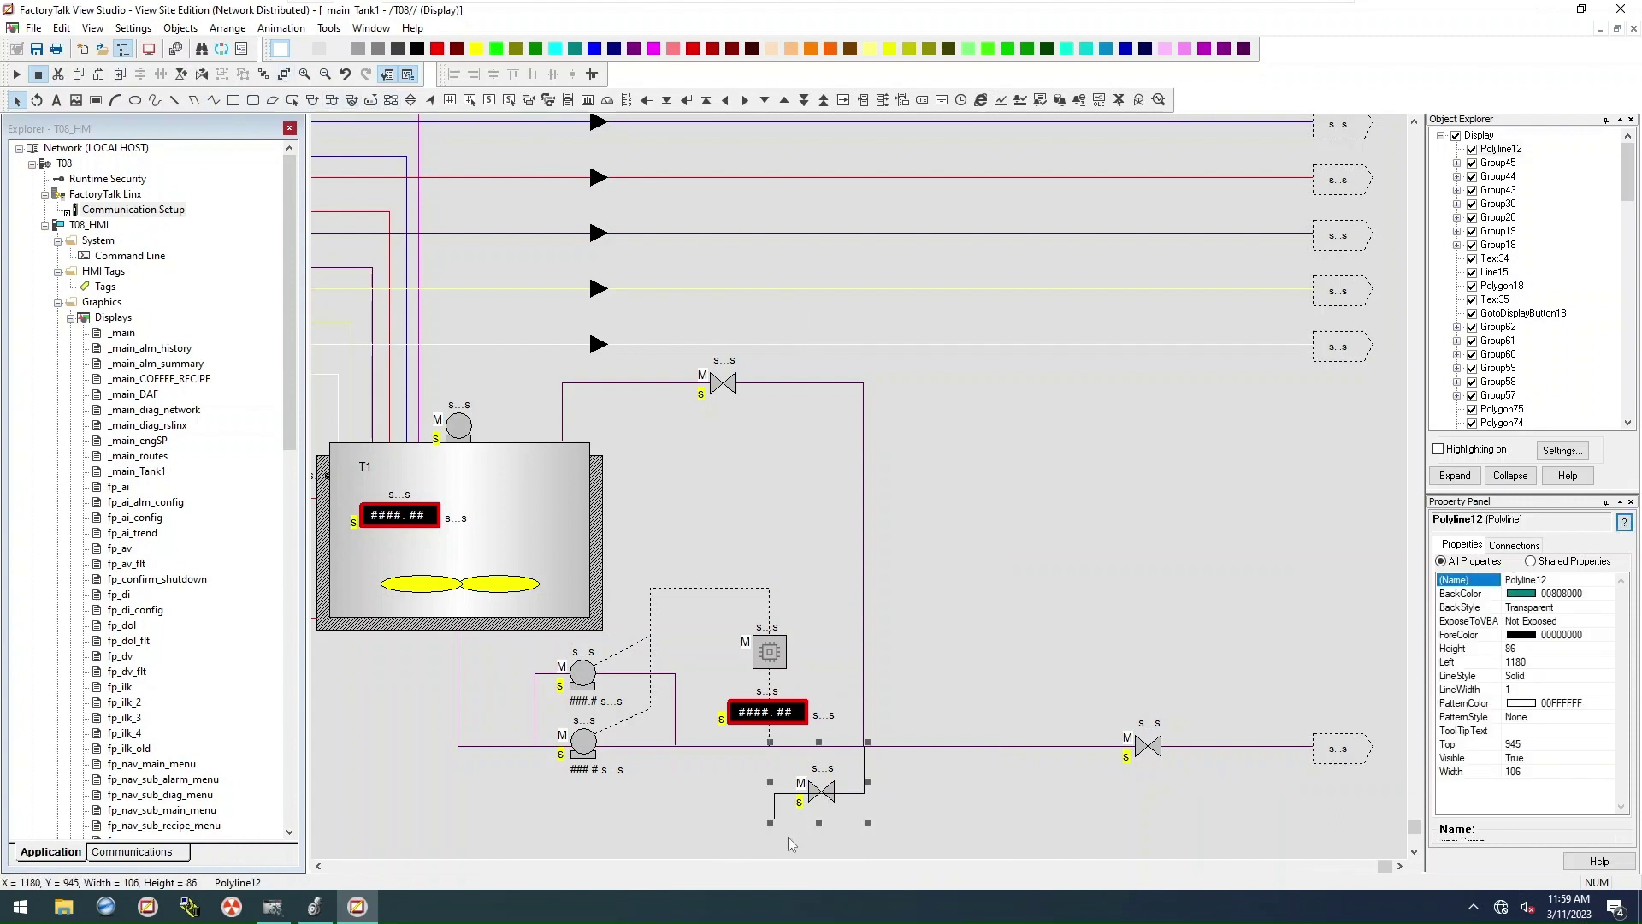
pyautogui.keyDown('shift'); pyautogui.click(832, 797); pyautogui.keyUp('shift')
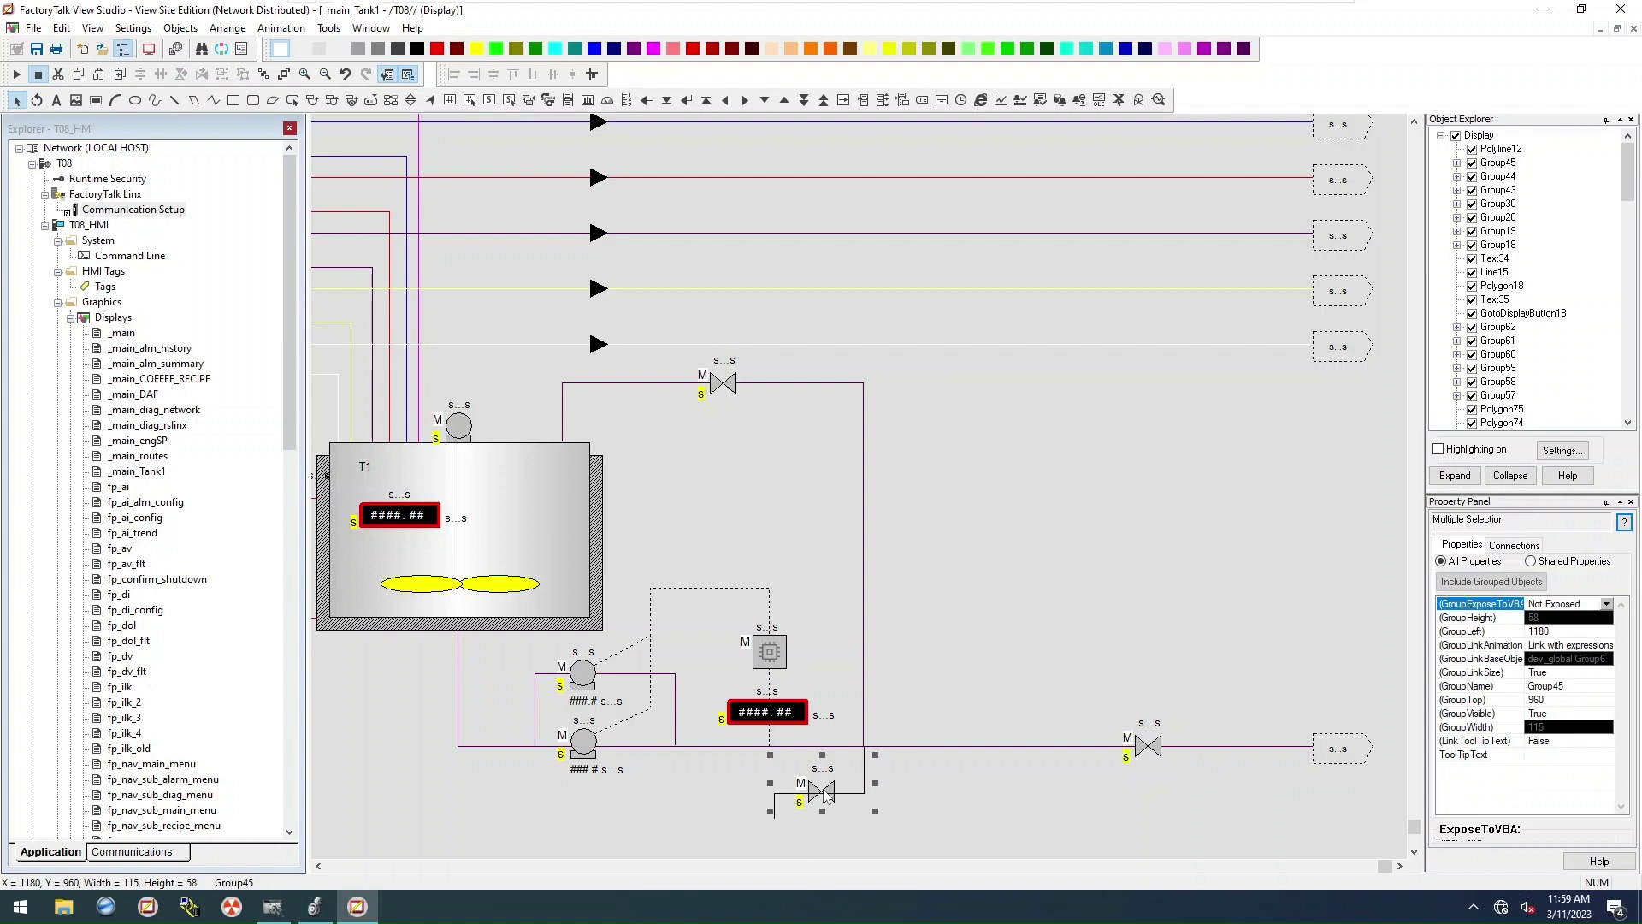
pyautogui.click(284, 74)
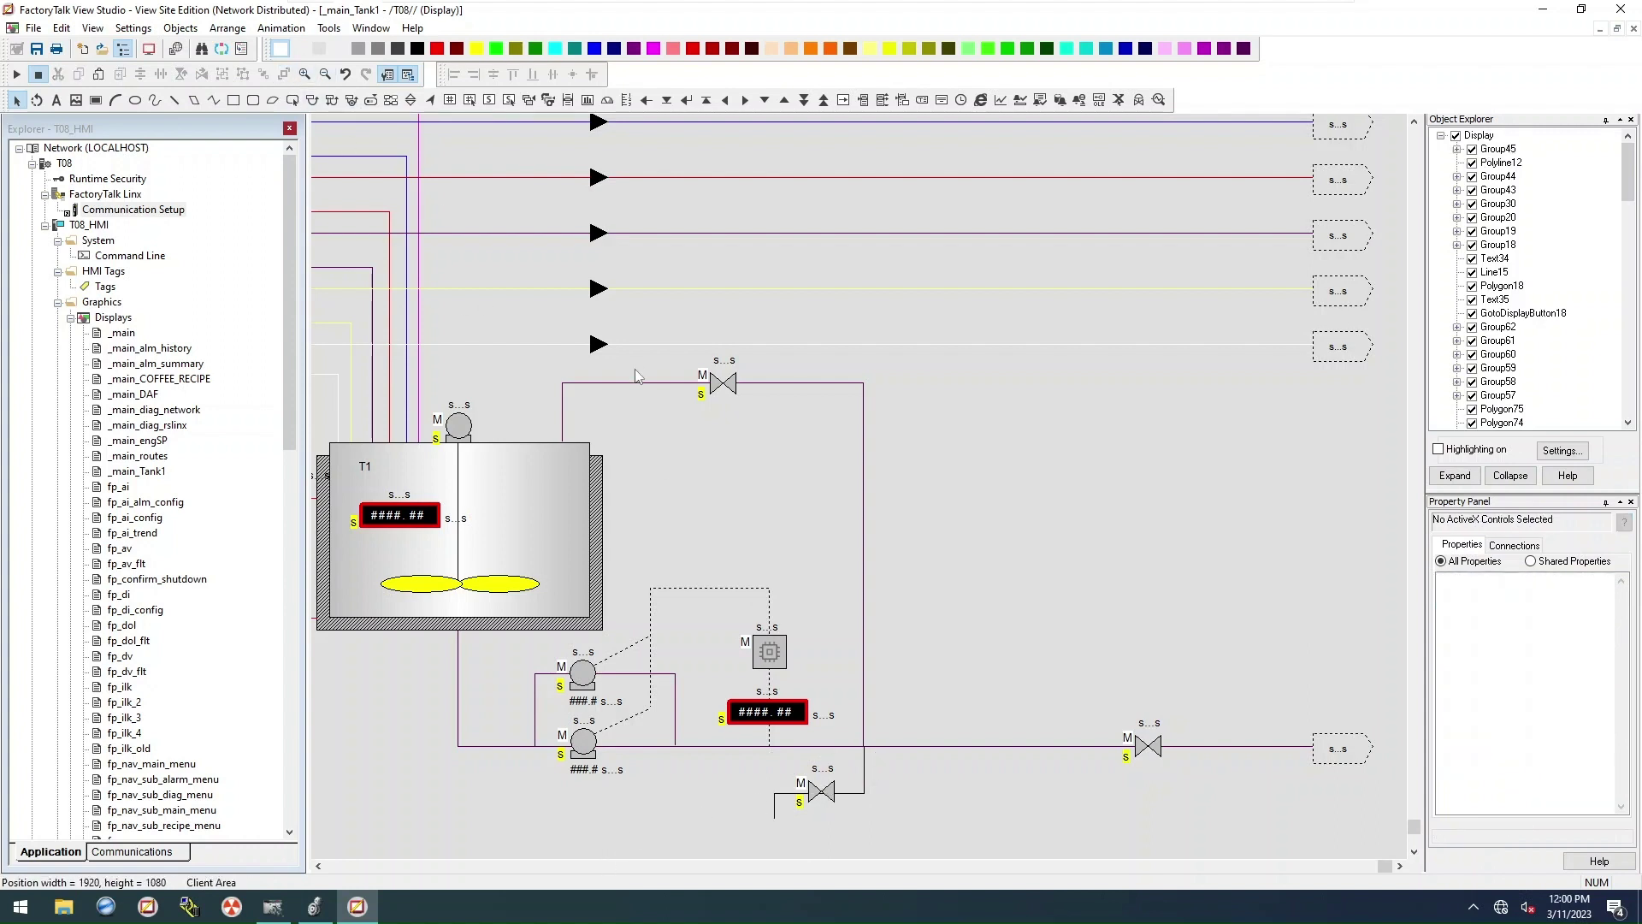
# Step: Draw an arrowhead polyline about 21 wide and 11 high at the lower end of the drain line
pyautogui.click(214, 100)
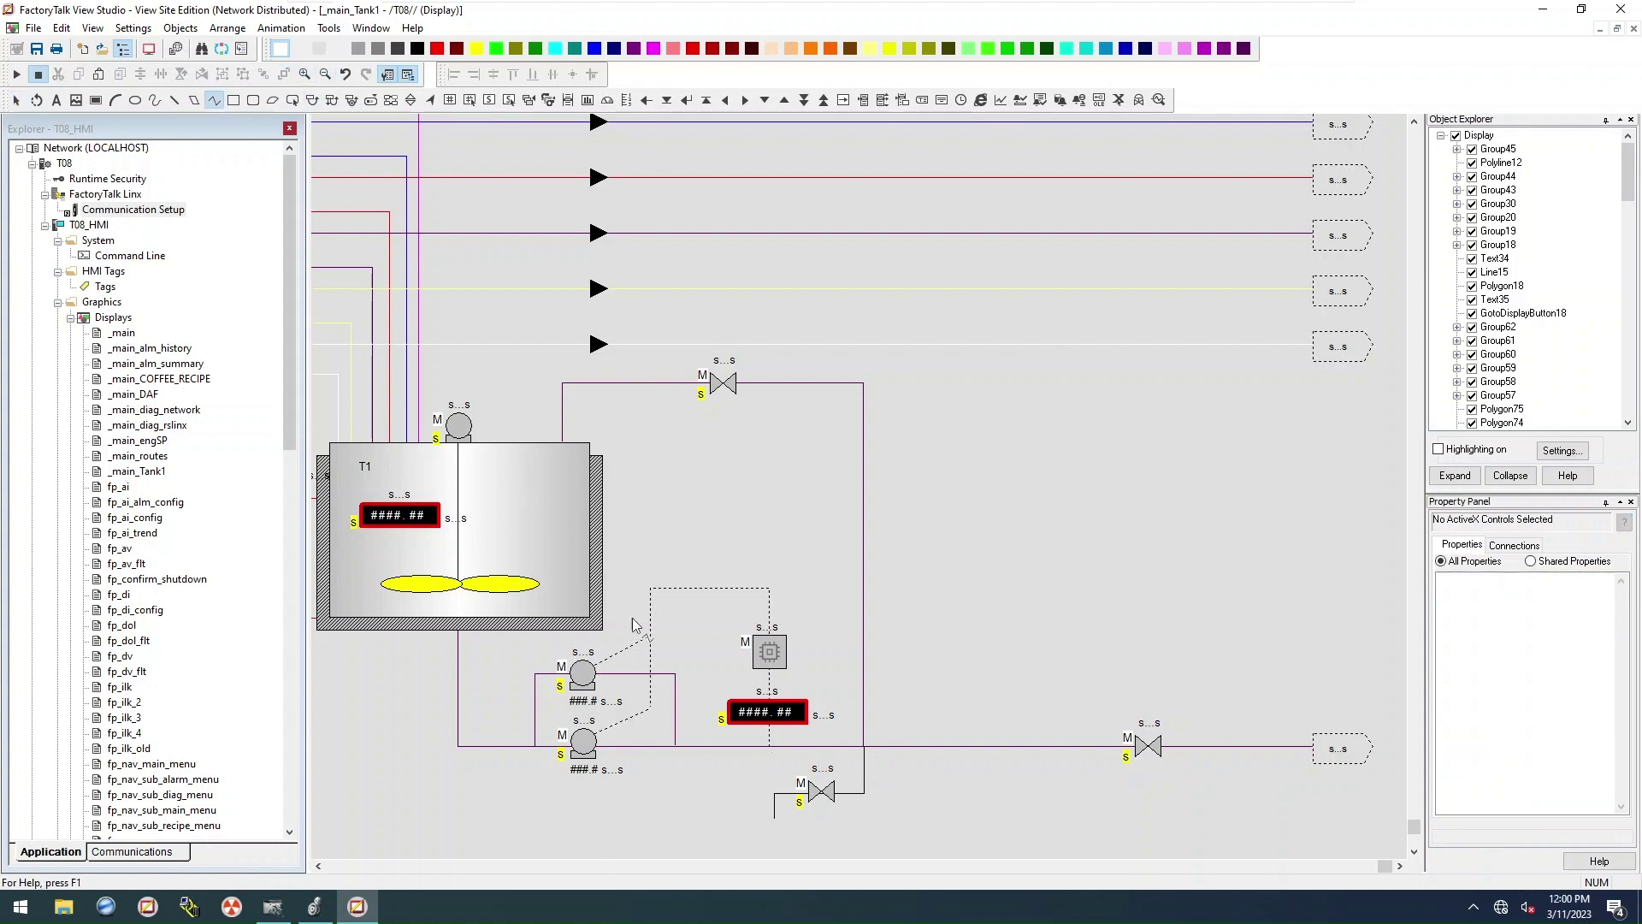
pyautogui.click(767, 814)
pyautogui.doubleClick(778, 819)
# Step: Set the arrowhead polyline's back style to Transparent and its fore color to black
pyautogui.click(76, 125)
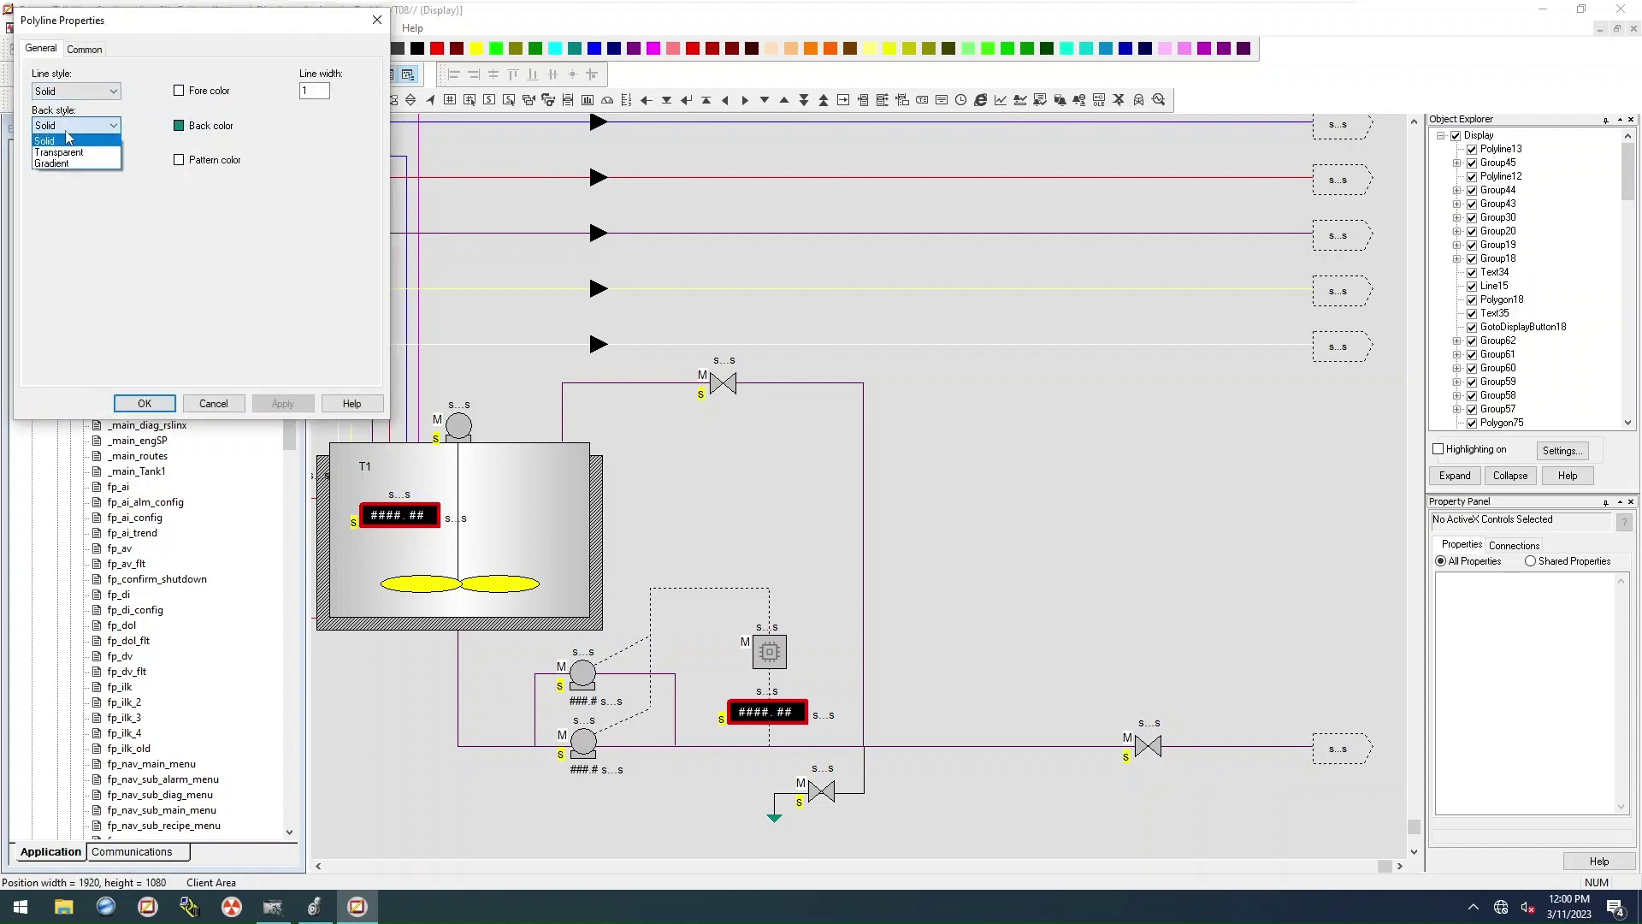
pyautogui.click(68, 152)
pyautogui.click(179, 90)
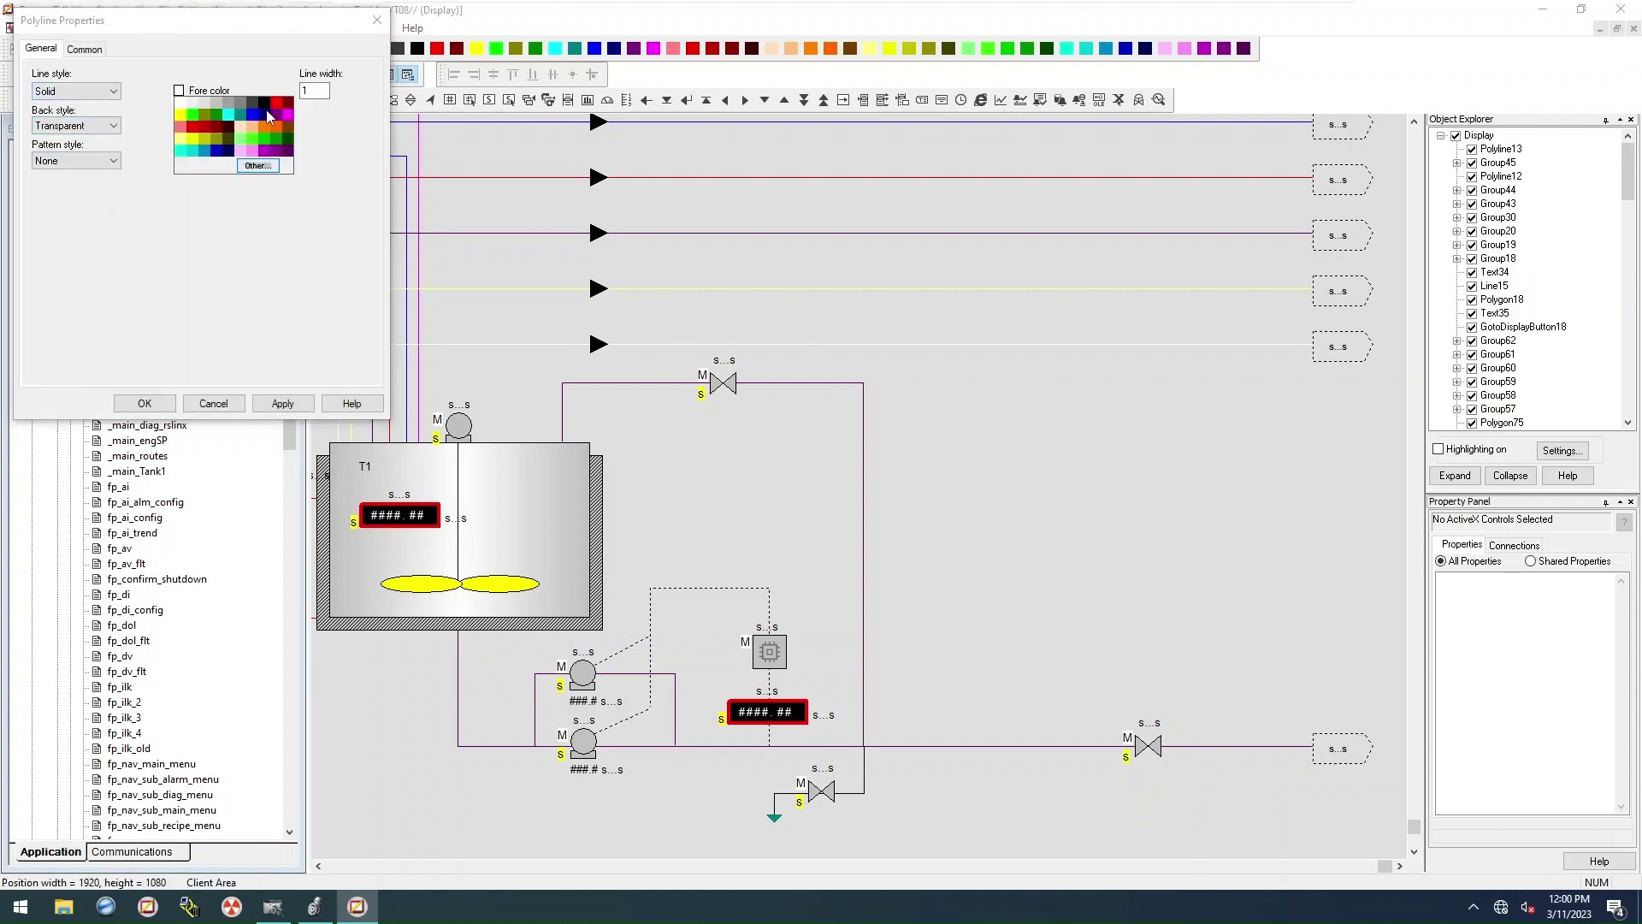
pyautogui.click(270, 116)
pyautogui.click(144, 403)
pyautogui.rightClick(781, 814)
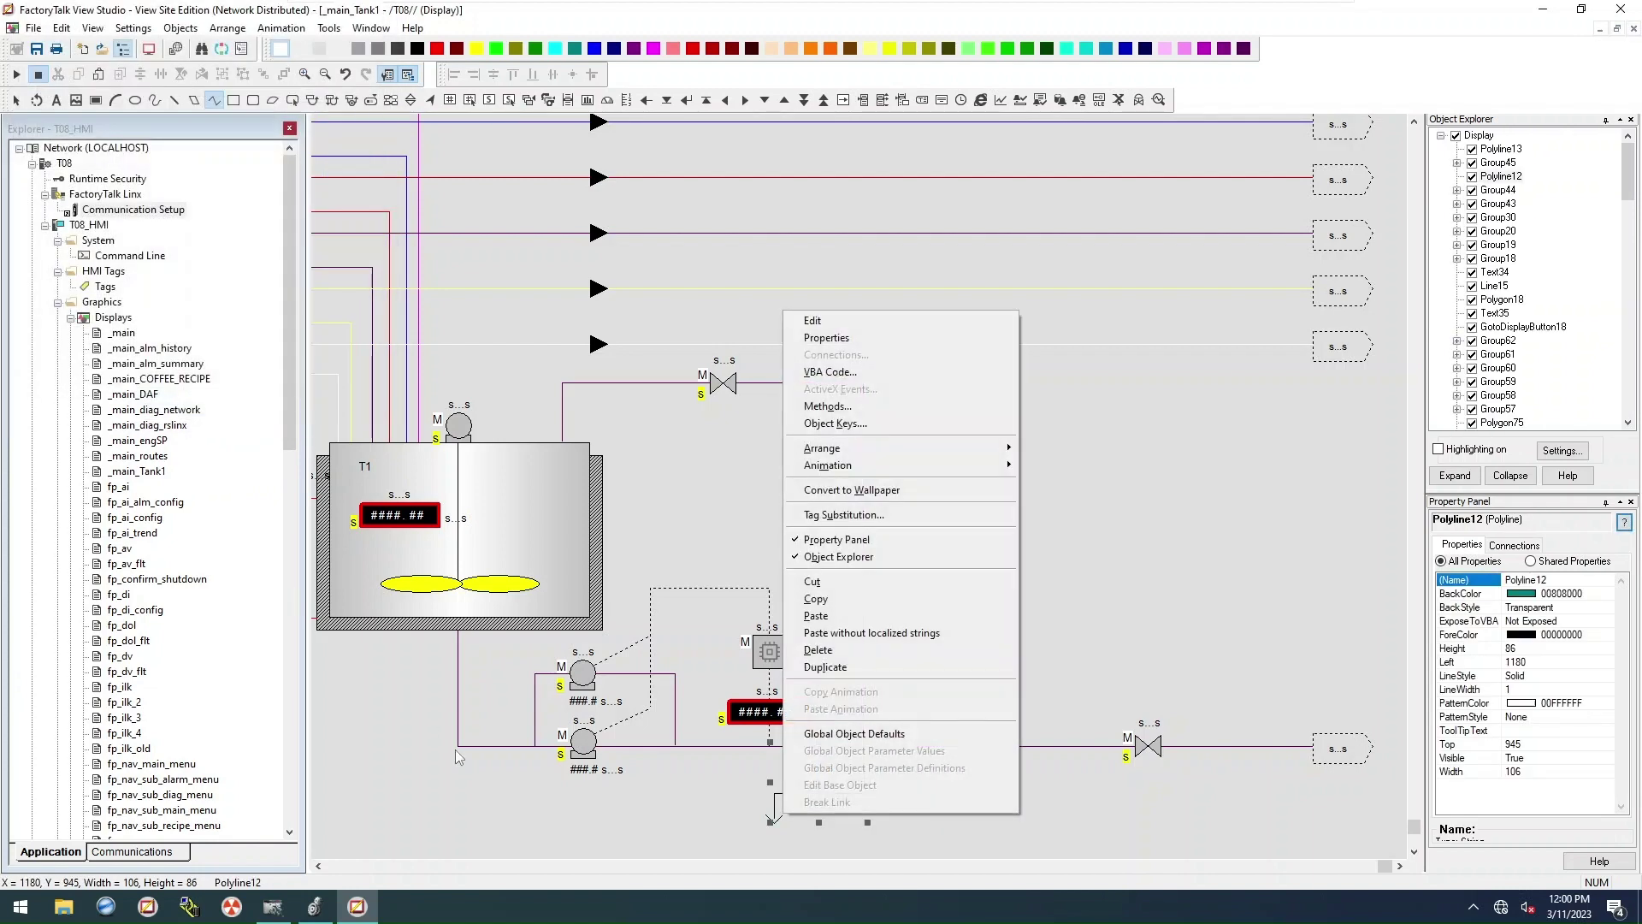
pyautogui.click(582, 834)
pyautogui.rightClick(582, 828)
pyautogui.click(522, 823)
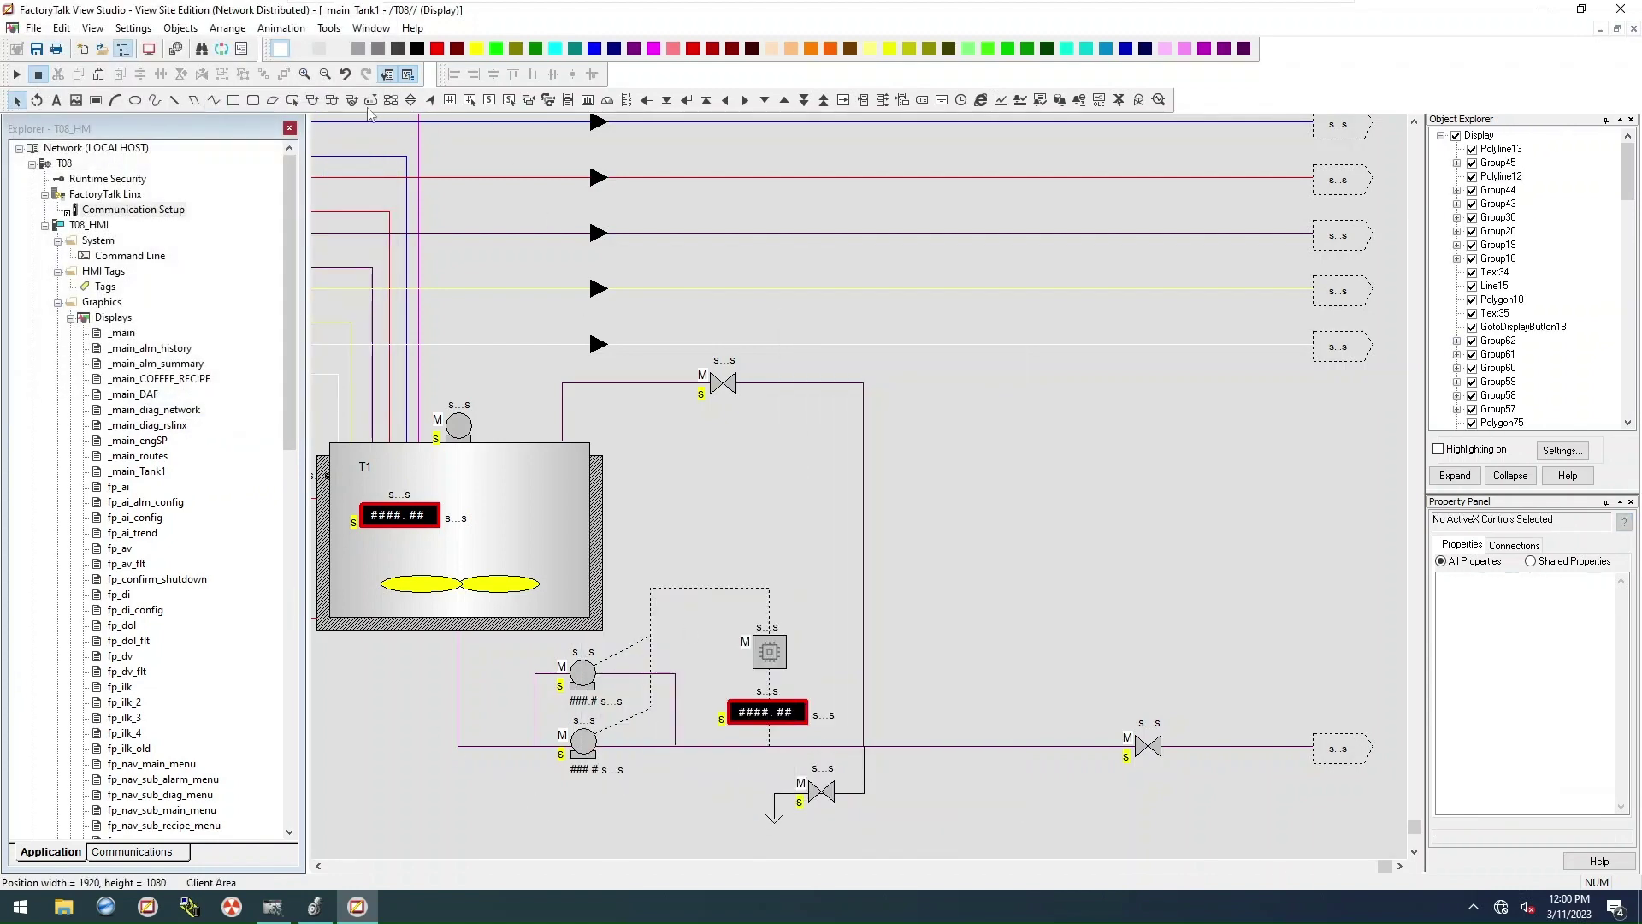
# Step: Draw a short vertical line down from the drain arrowhead's tip and set its fore color to black
pyautogui.click(175, 100)
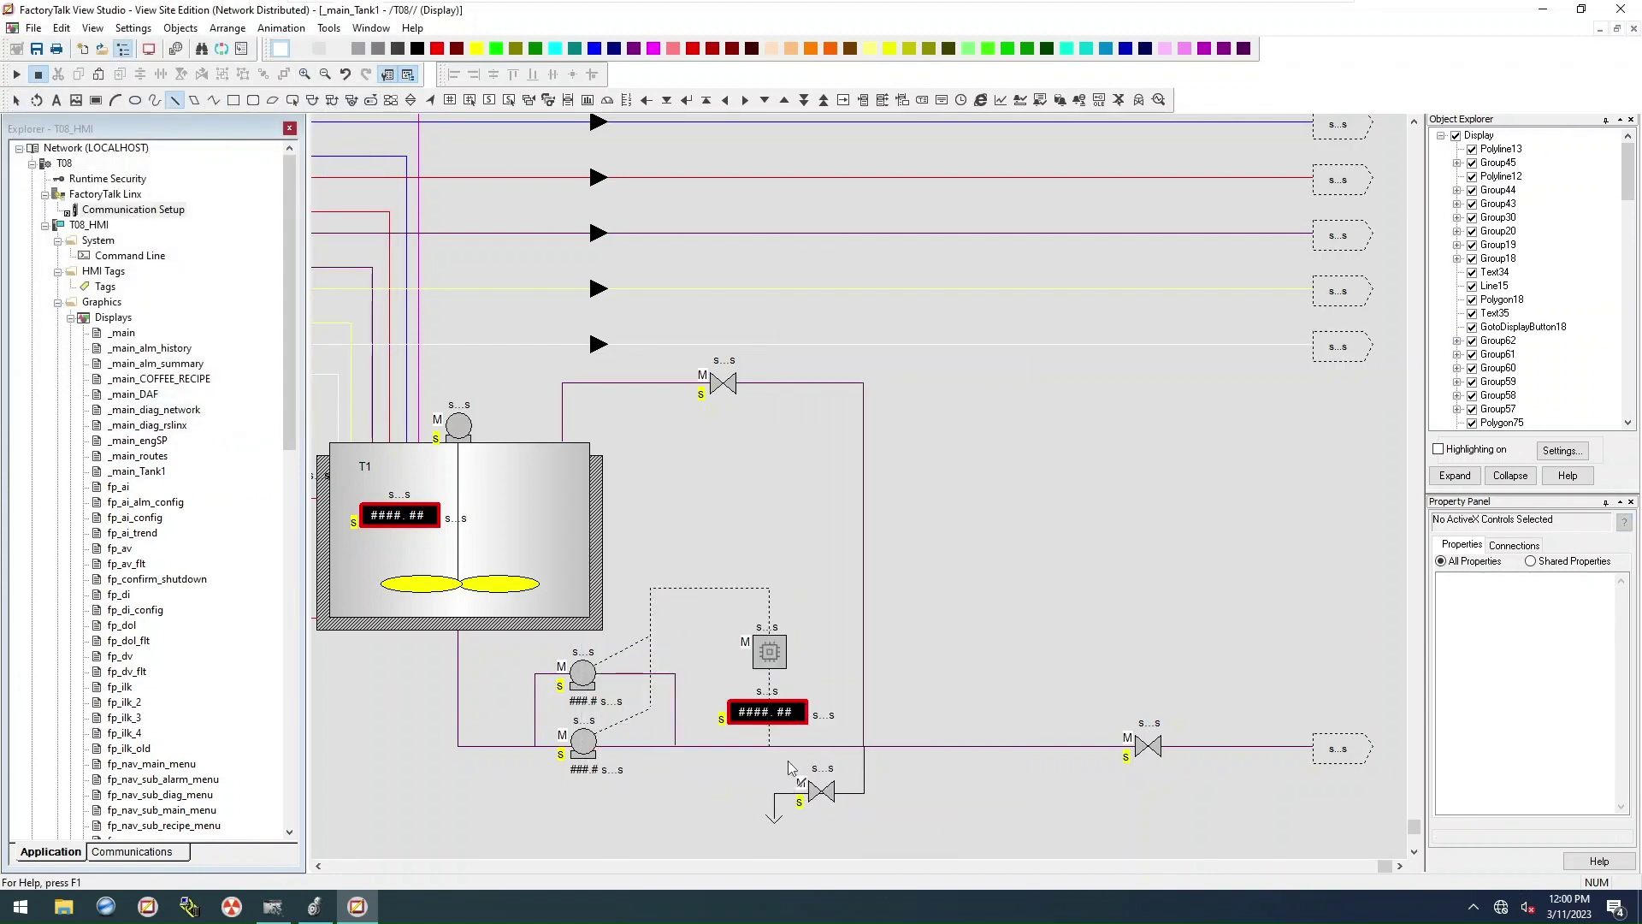
pyautogui.doubleClick(775, 835)
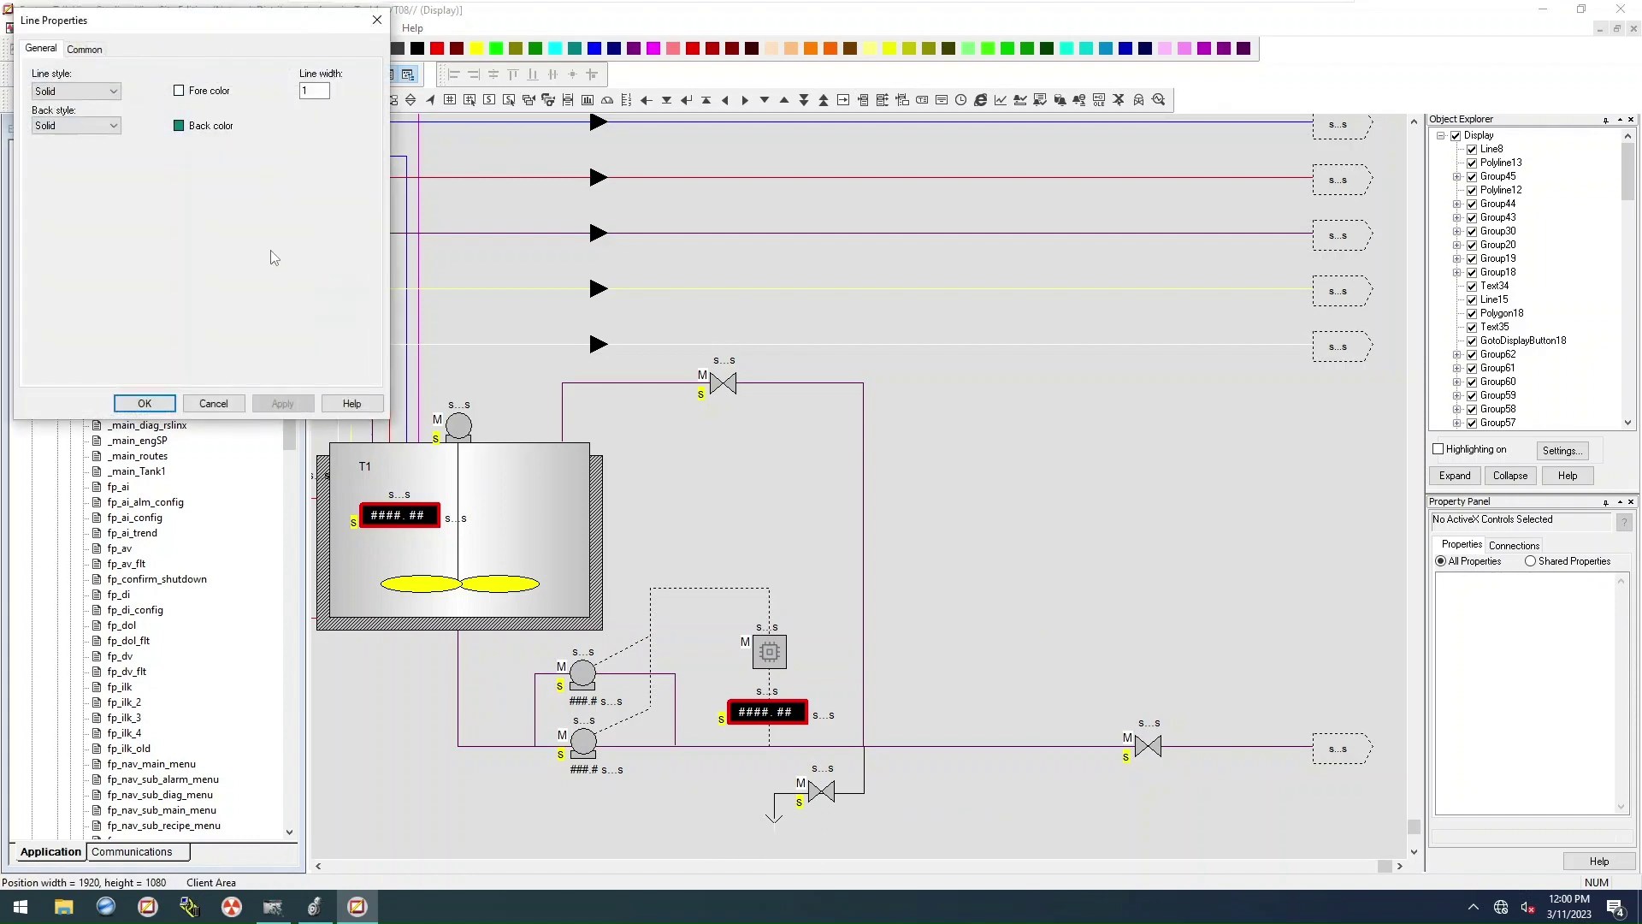
pyautogui.click(178, 90)
pyautogui.click(270, 109)
pyautogui.click(144, 404)
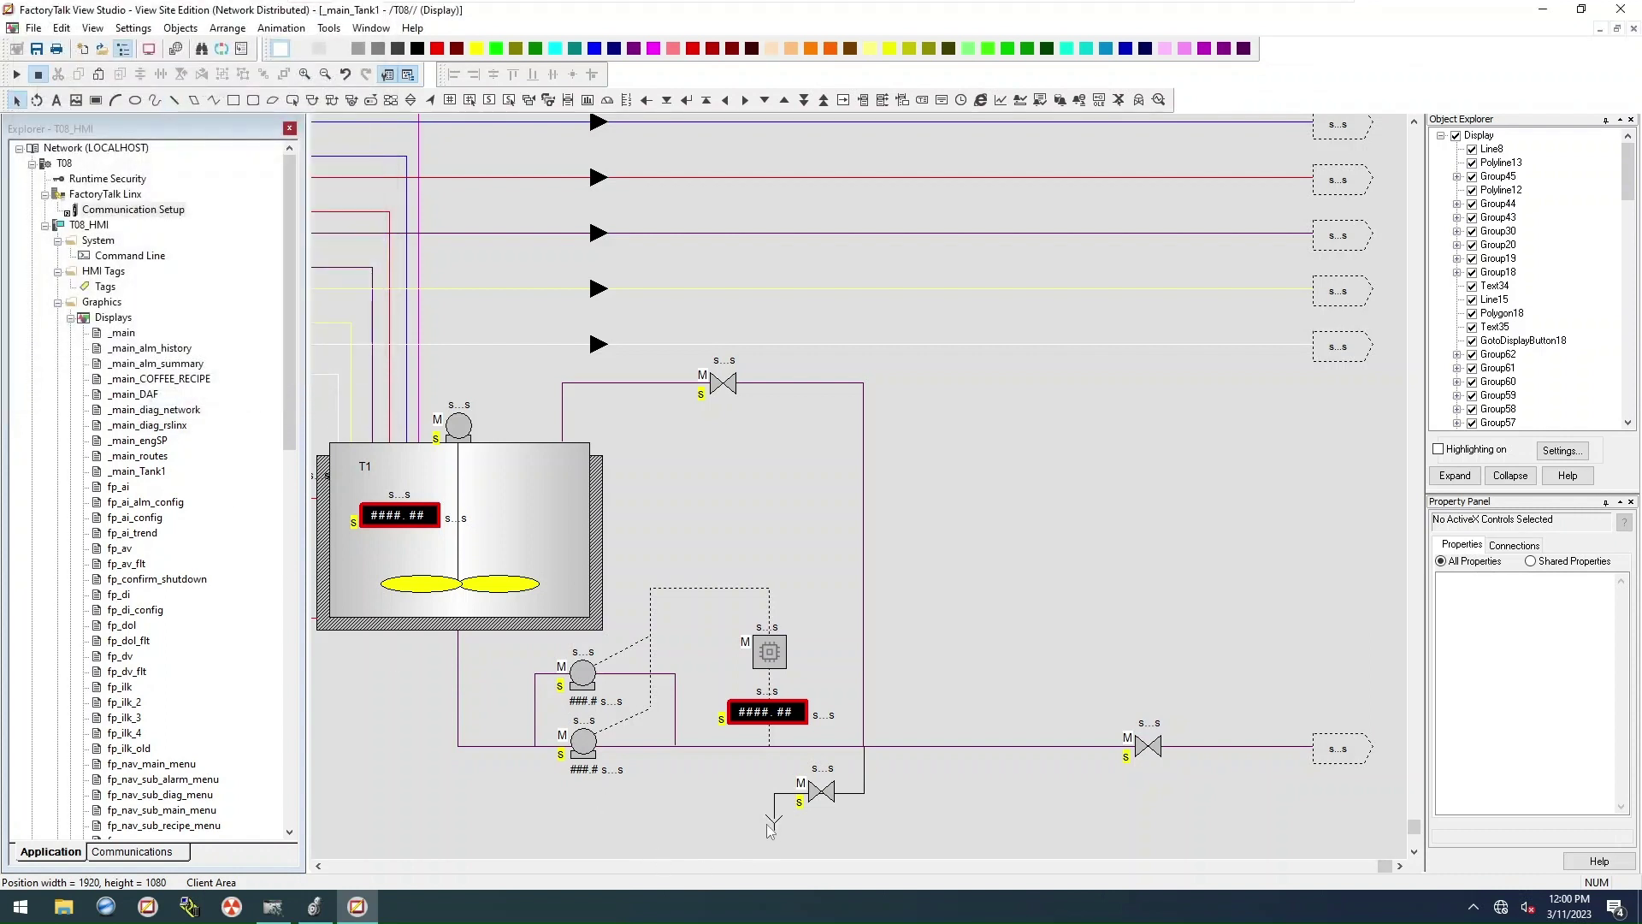
# Step: Group the drain arrowhead polyline with the short vertical line below it
pyautogui.click(773, 827)
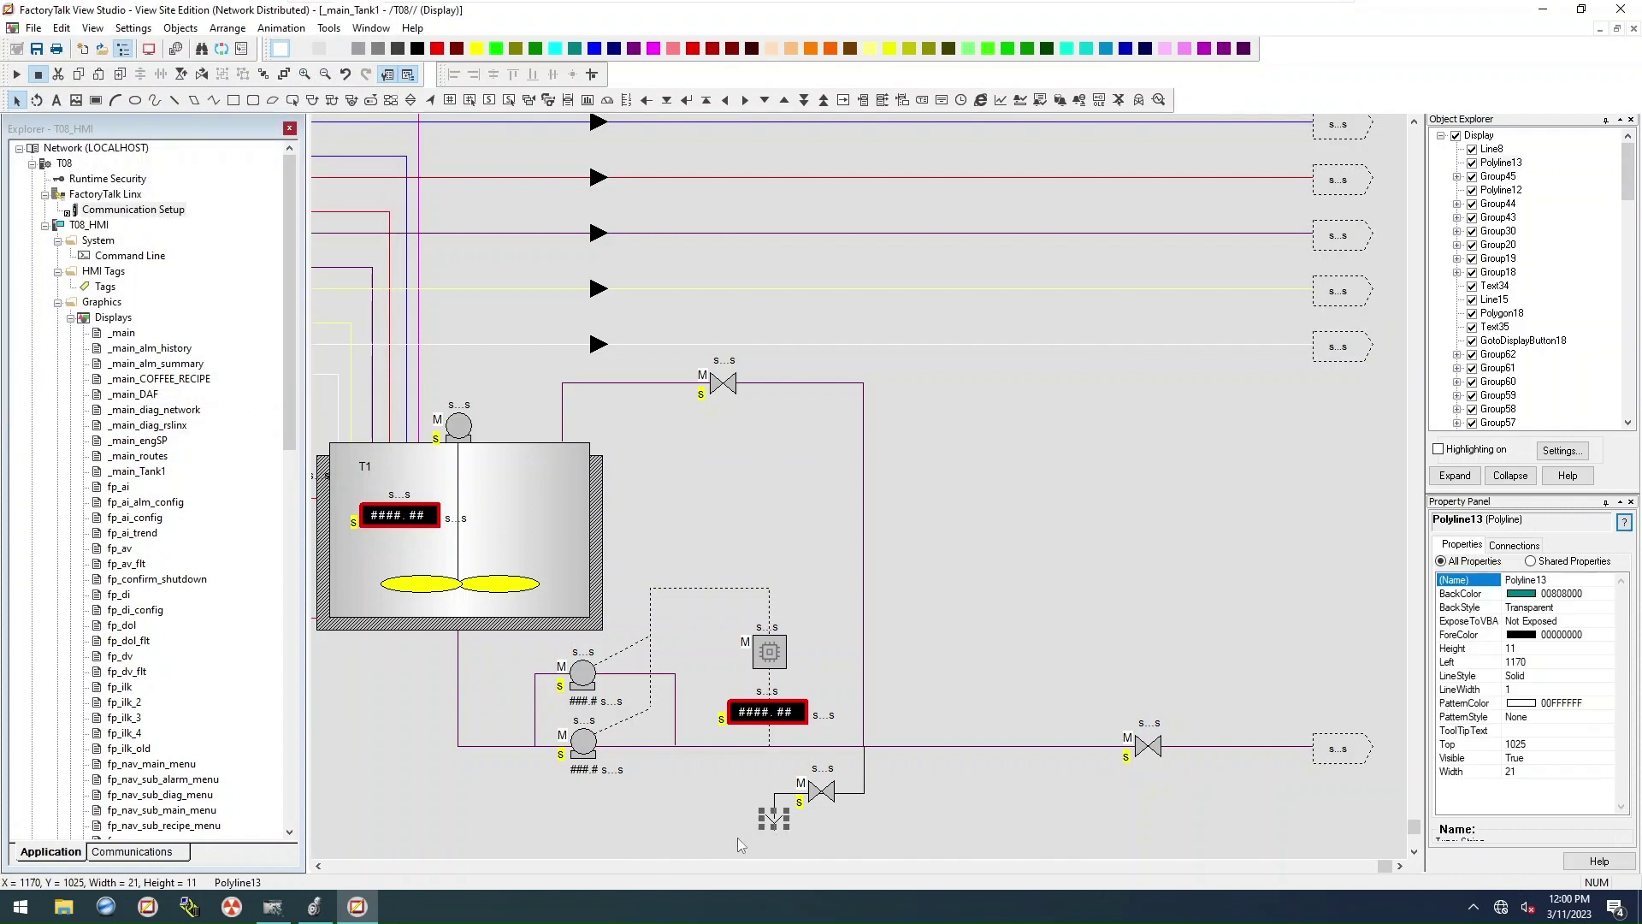
pyautogui.click(739, 840)
pyautogui.moveTo(802, 839); pyautogui.dragTo(805, 841)
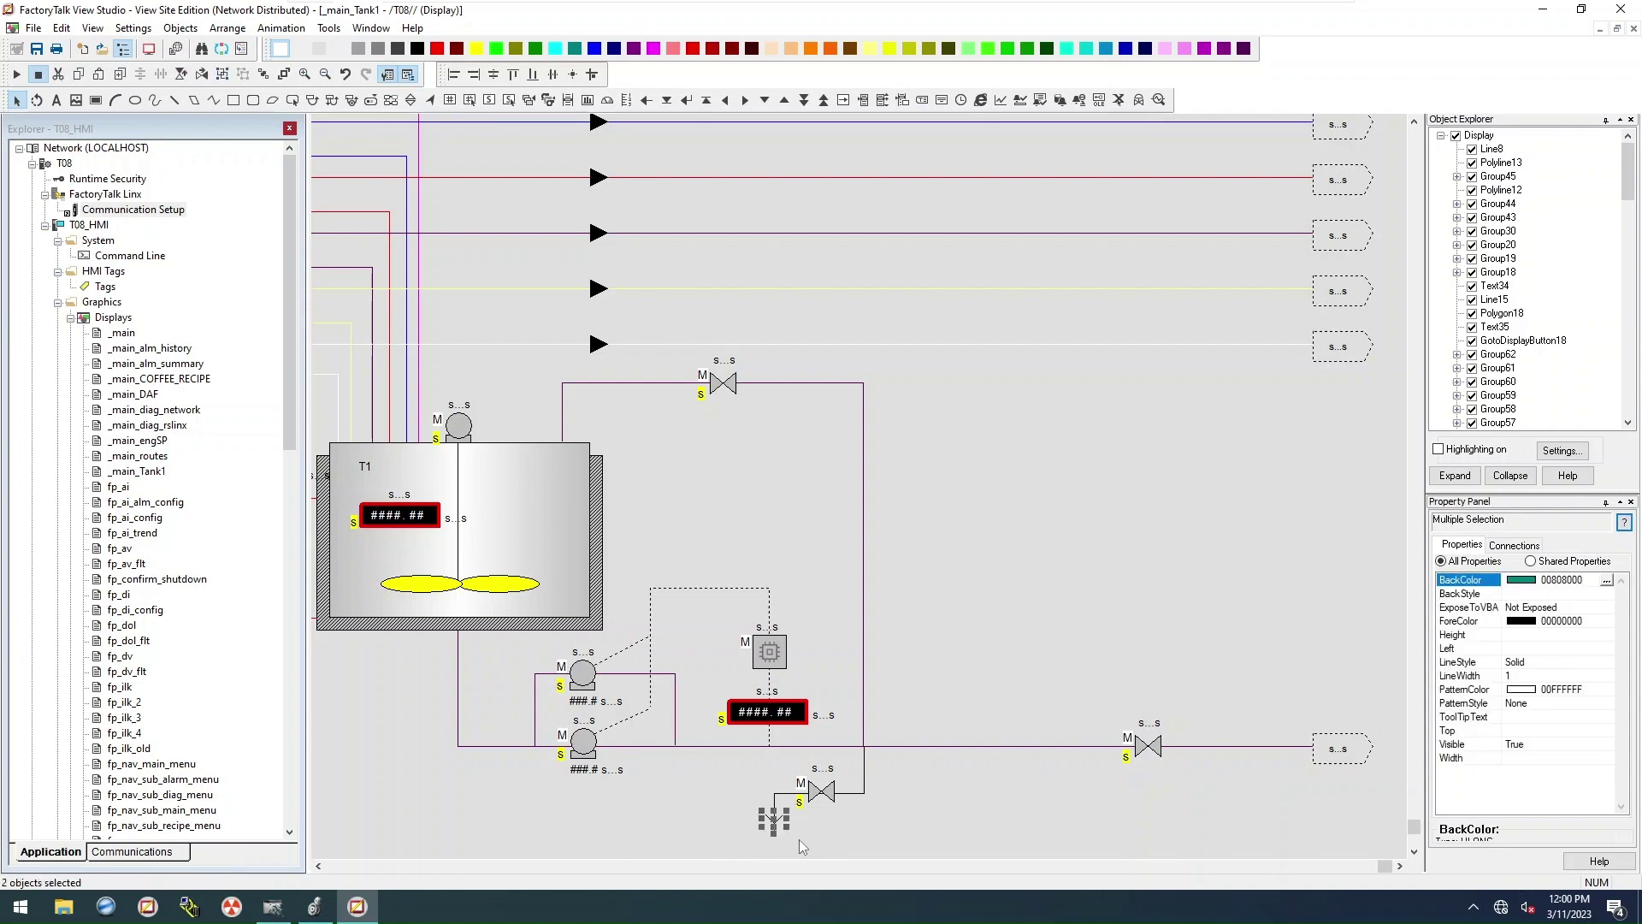
pyautogui.hotkey('ctrl', 'g')
pyautogui.click(696, 834)
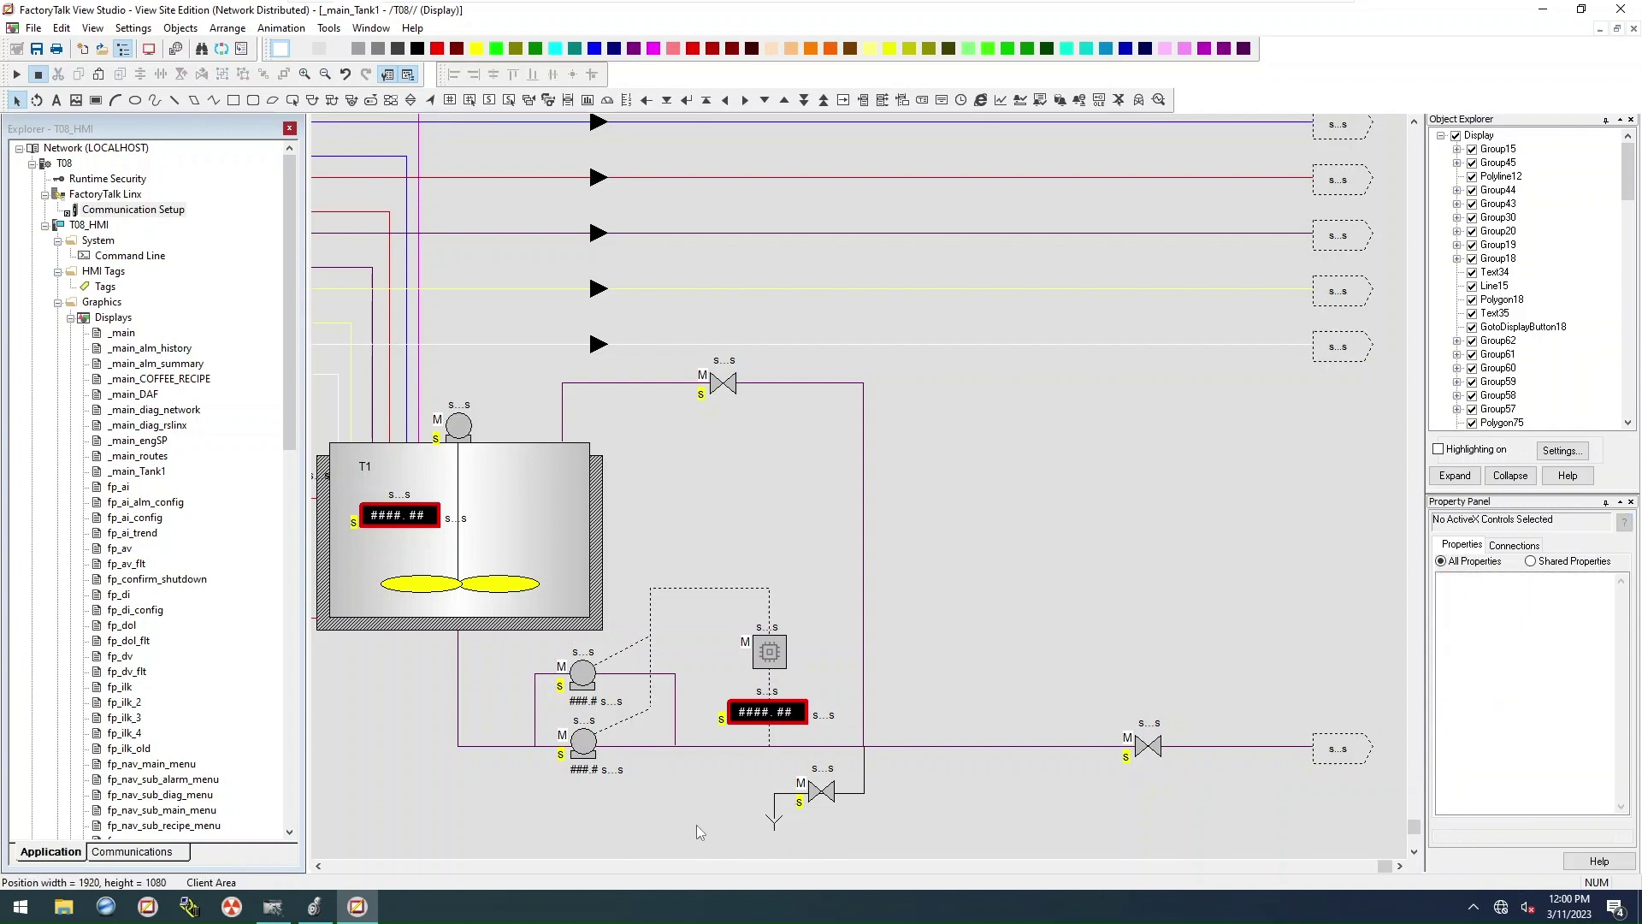
pyautogui.rightClick(1048, 481)
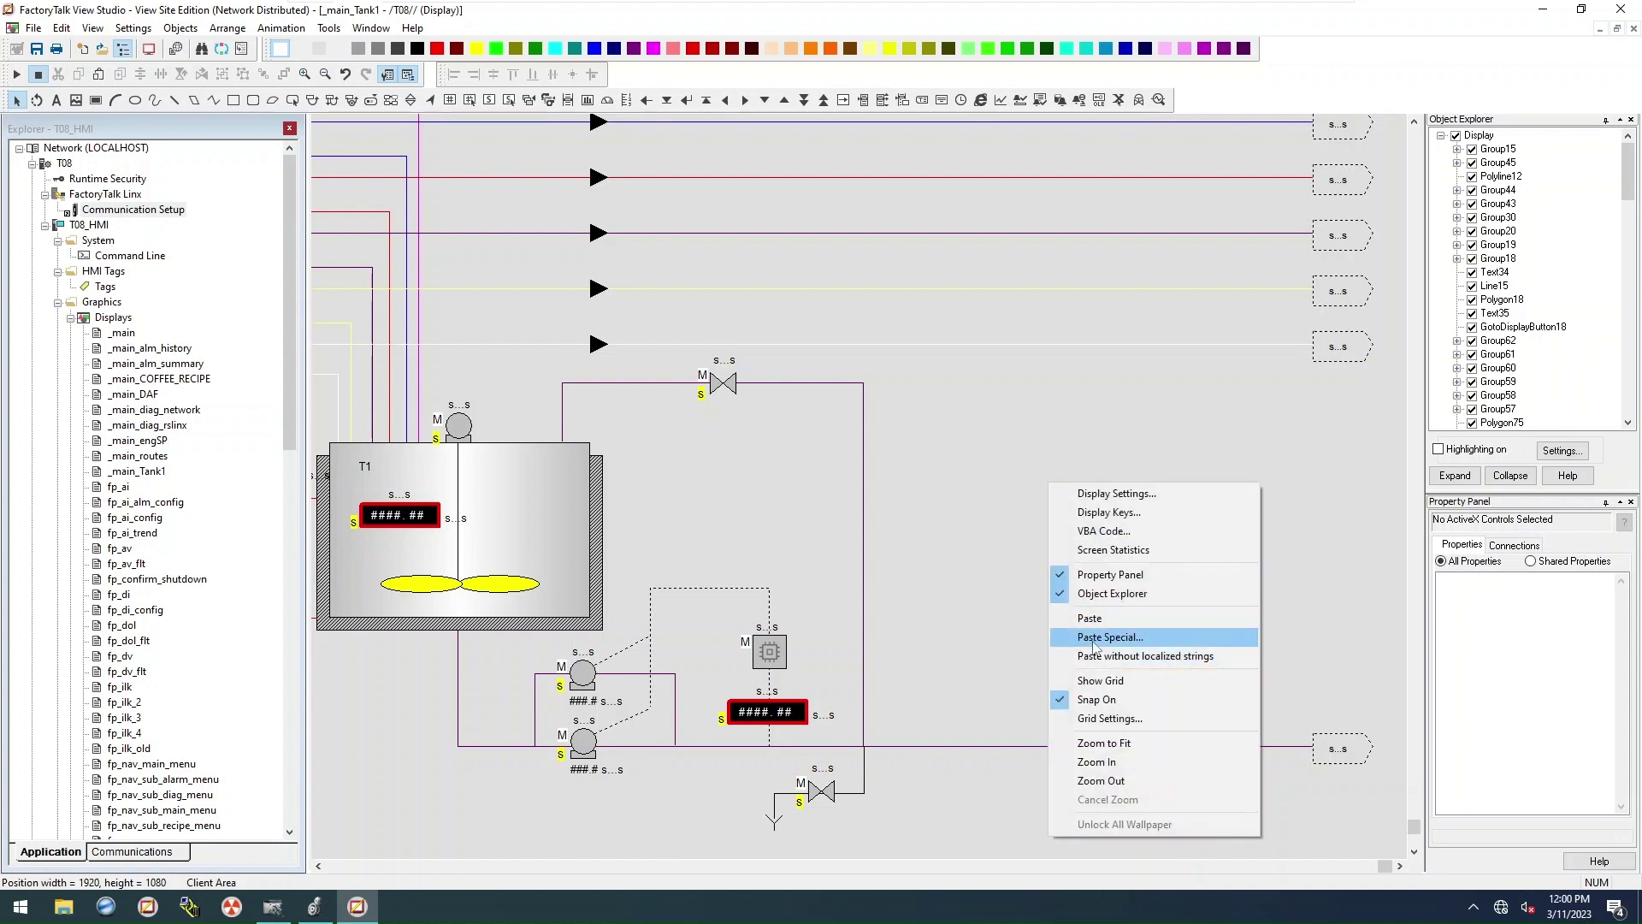
pyautogui.click(918, 441)
pyautogui.click(865, 486)
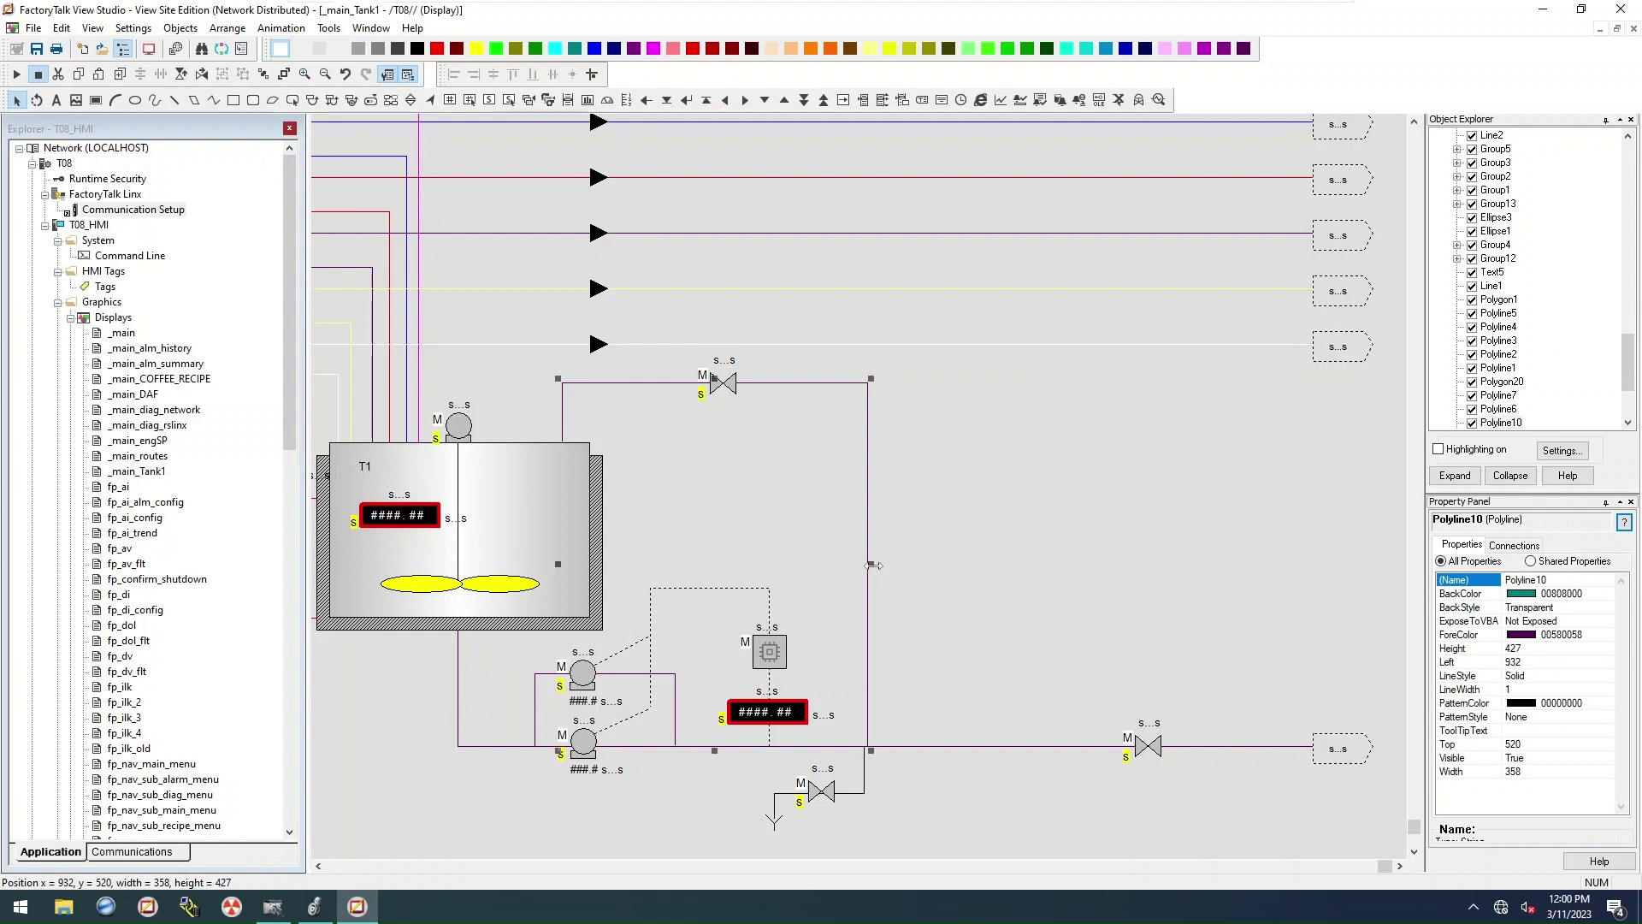
pyautogui.moveTo(872, 565); pyautogui.dragTo(868, 566)
pyautogui.click(809, 823)
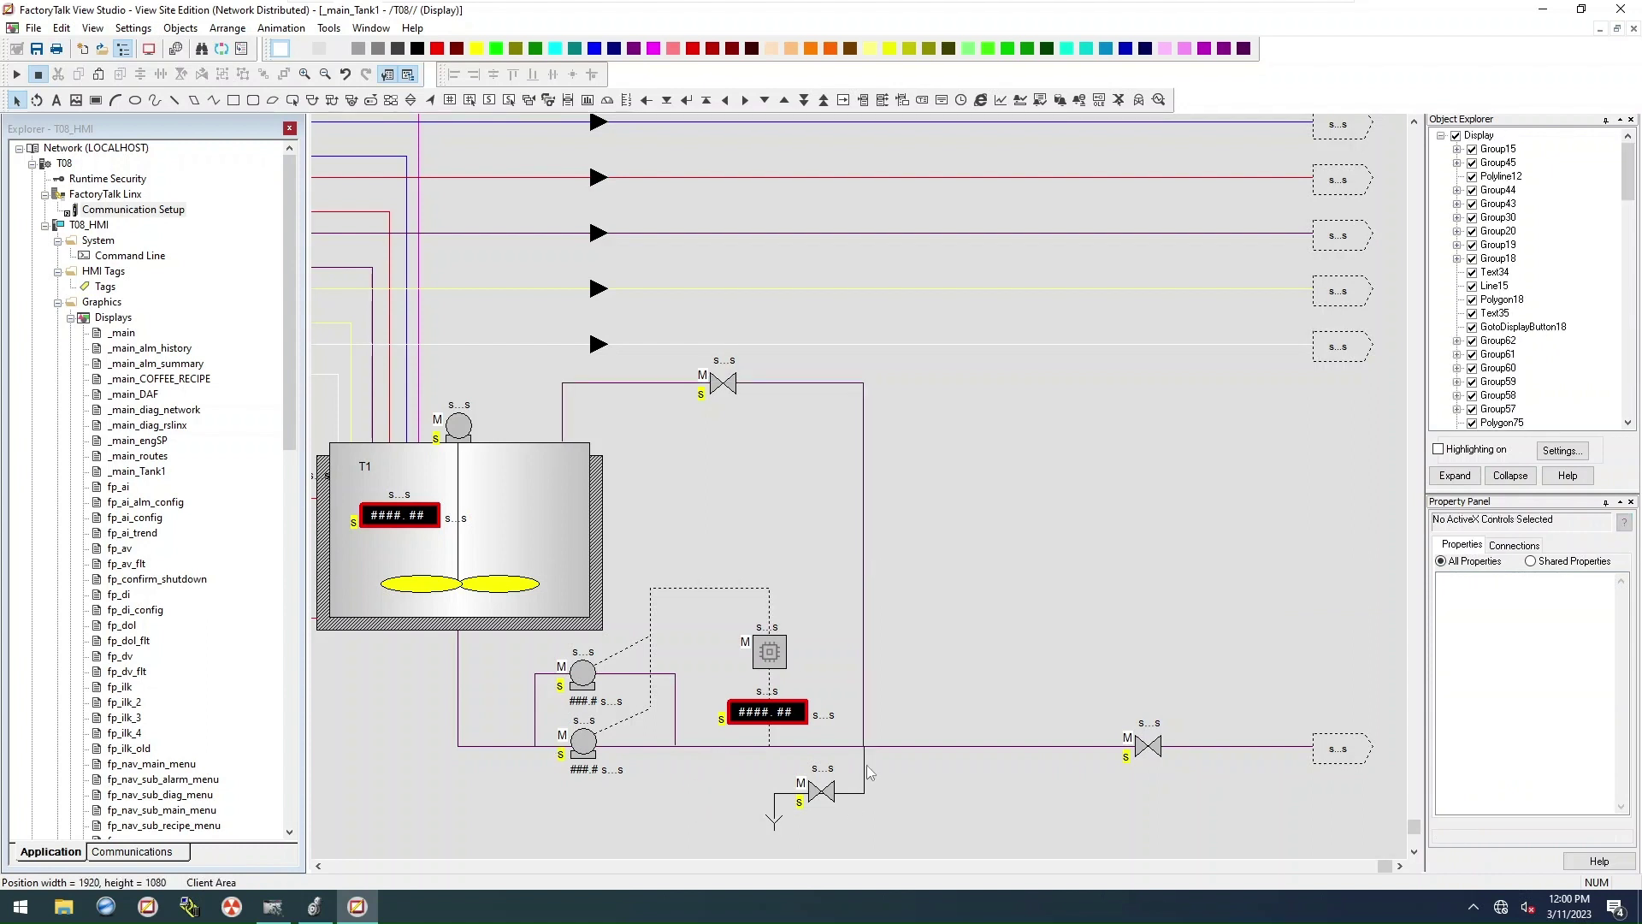
pyautogui.click(867, 770)
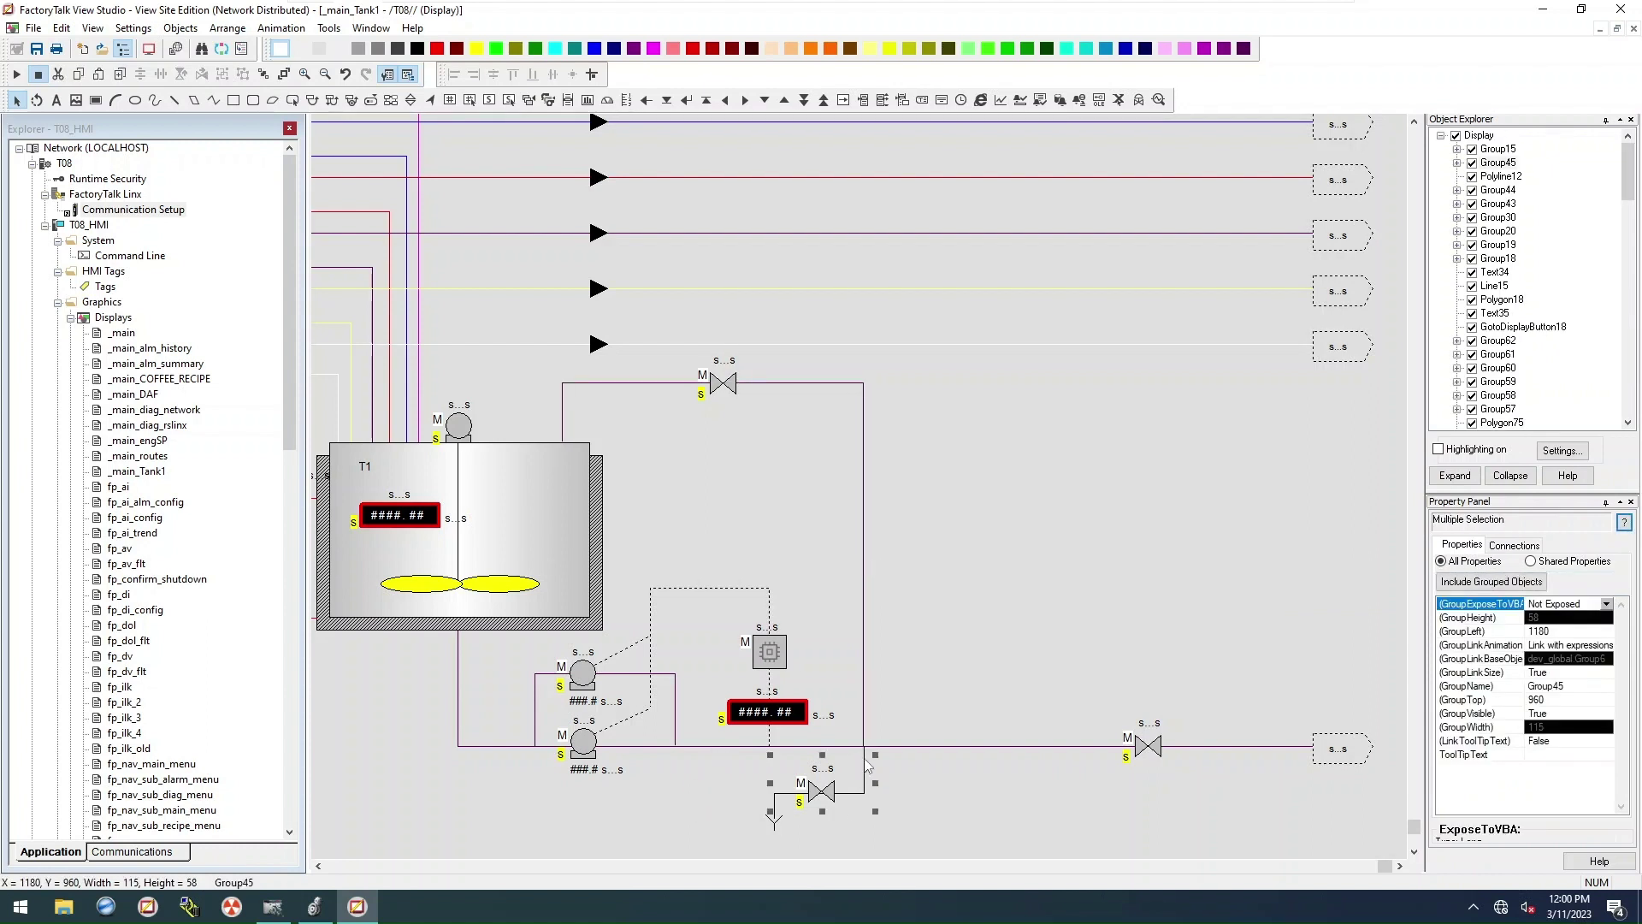
pyautogui.moveTo(874, 783); pyautogui.dragTo(866, 781)
pyautogui.click(865, 768)
pyautogui.click(1105, 577)
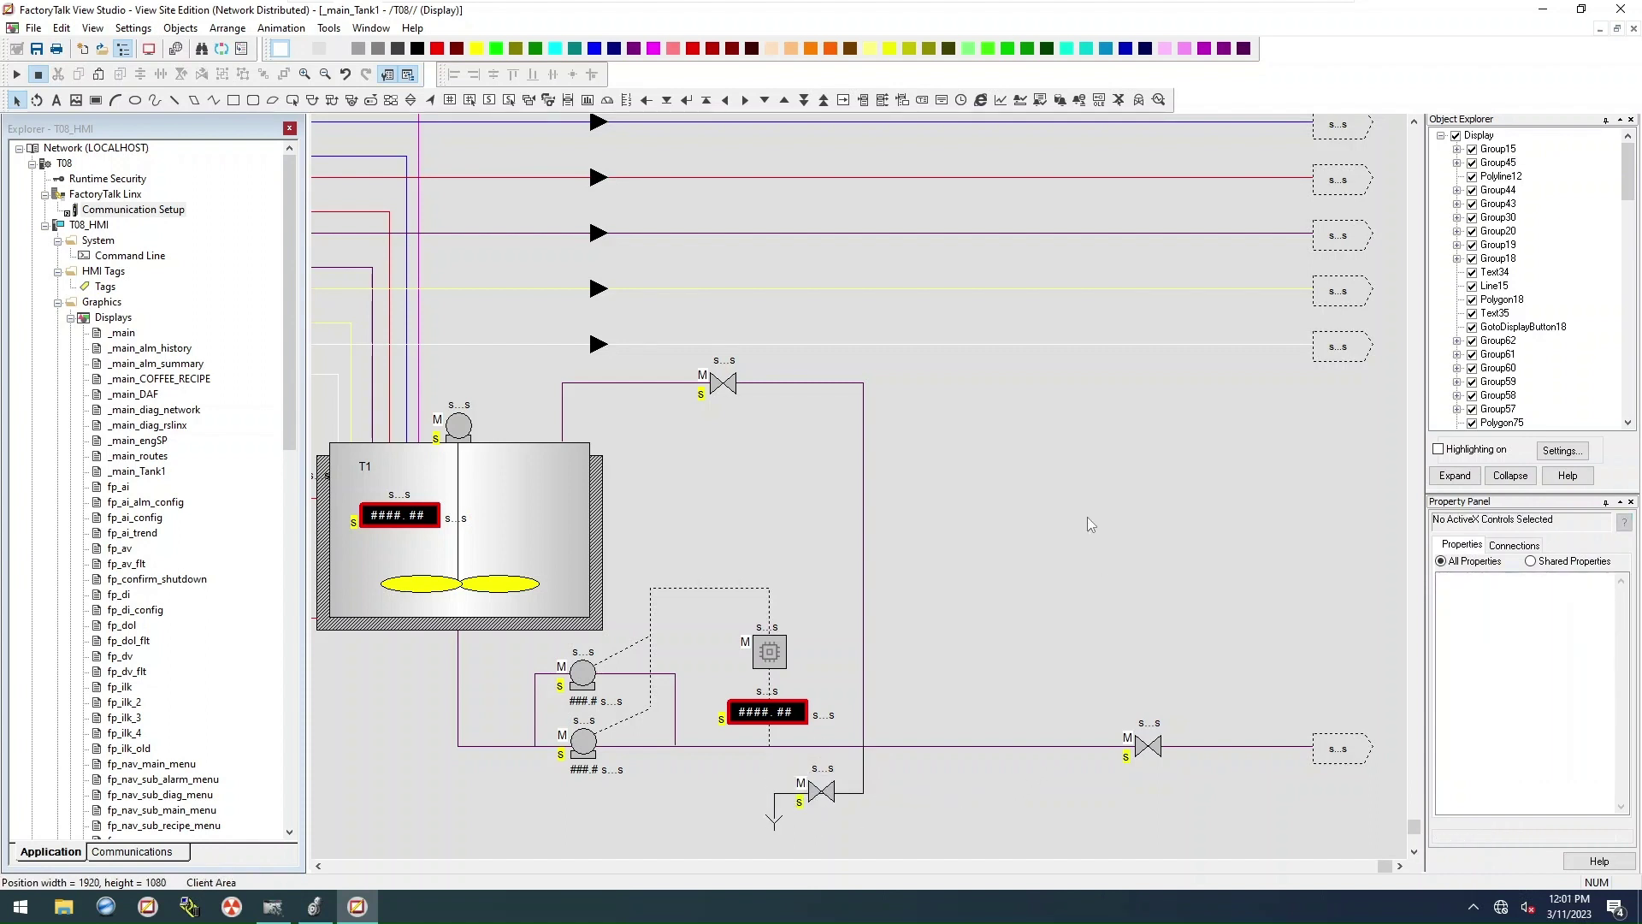
# Step: Set the drain valve's plc tag parameter #1 to V15 from PLC_1
pyautogui.rightClick(825, 802)
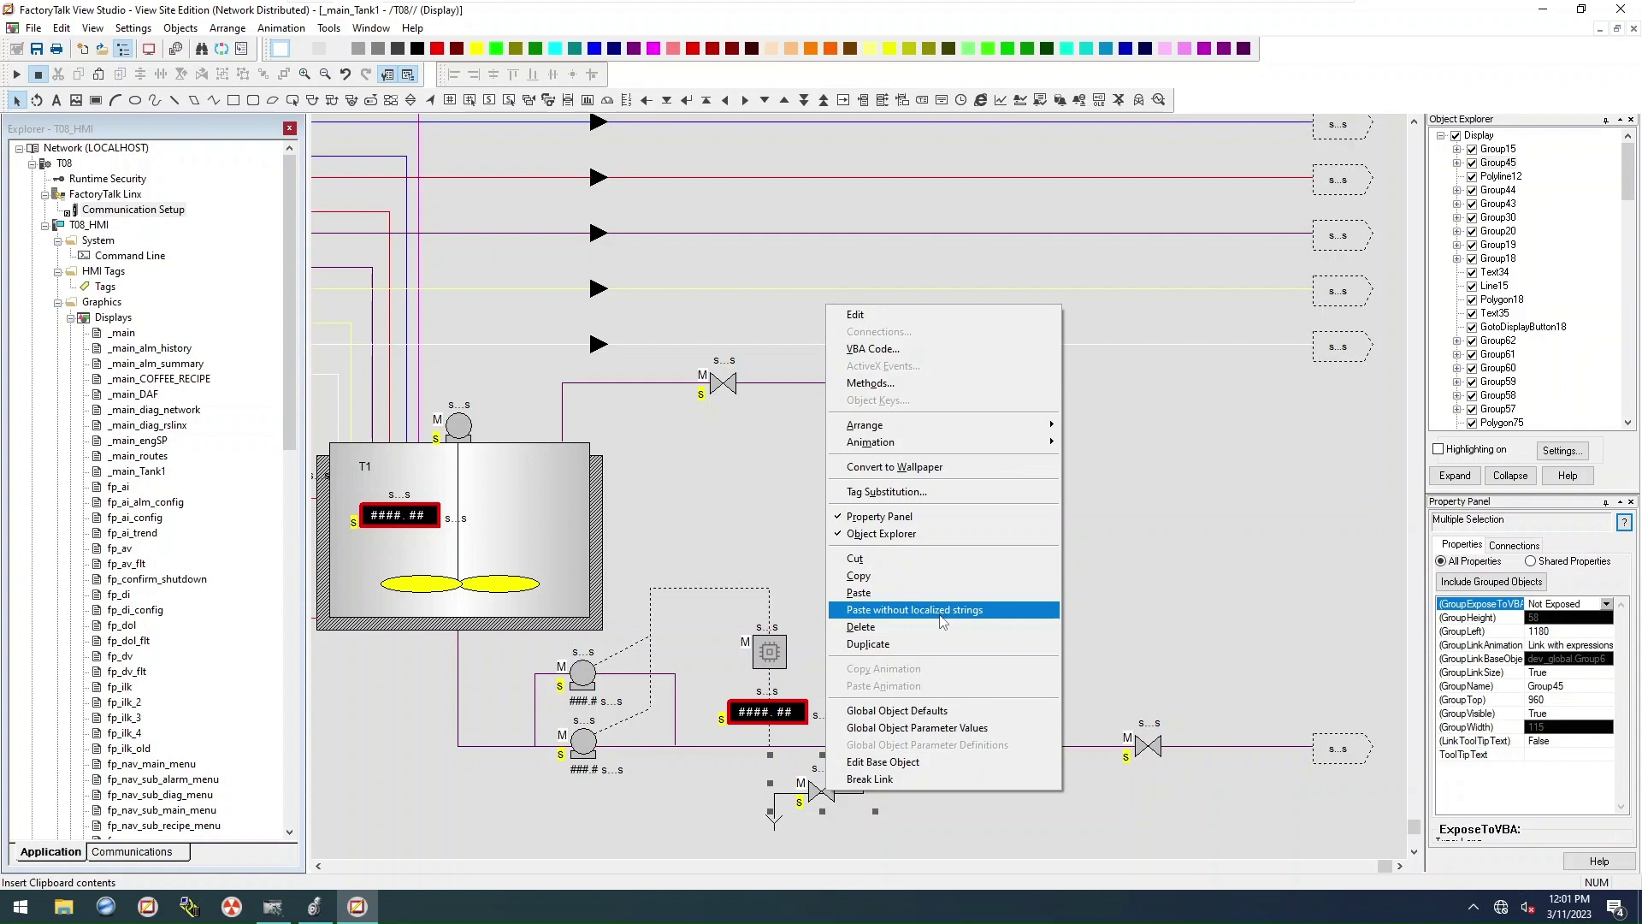
pyautogui.click(922, 728)
pyautogui.click(875, 352)
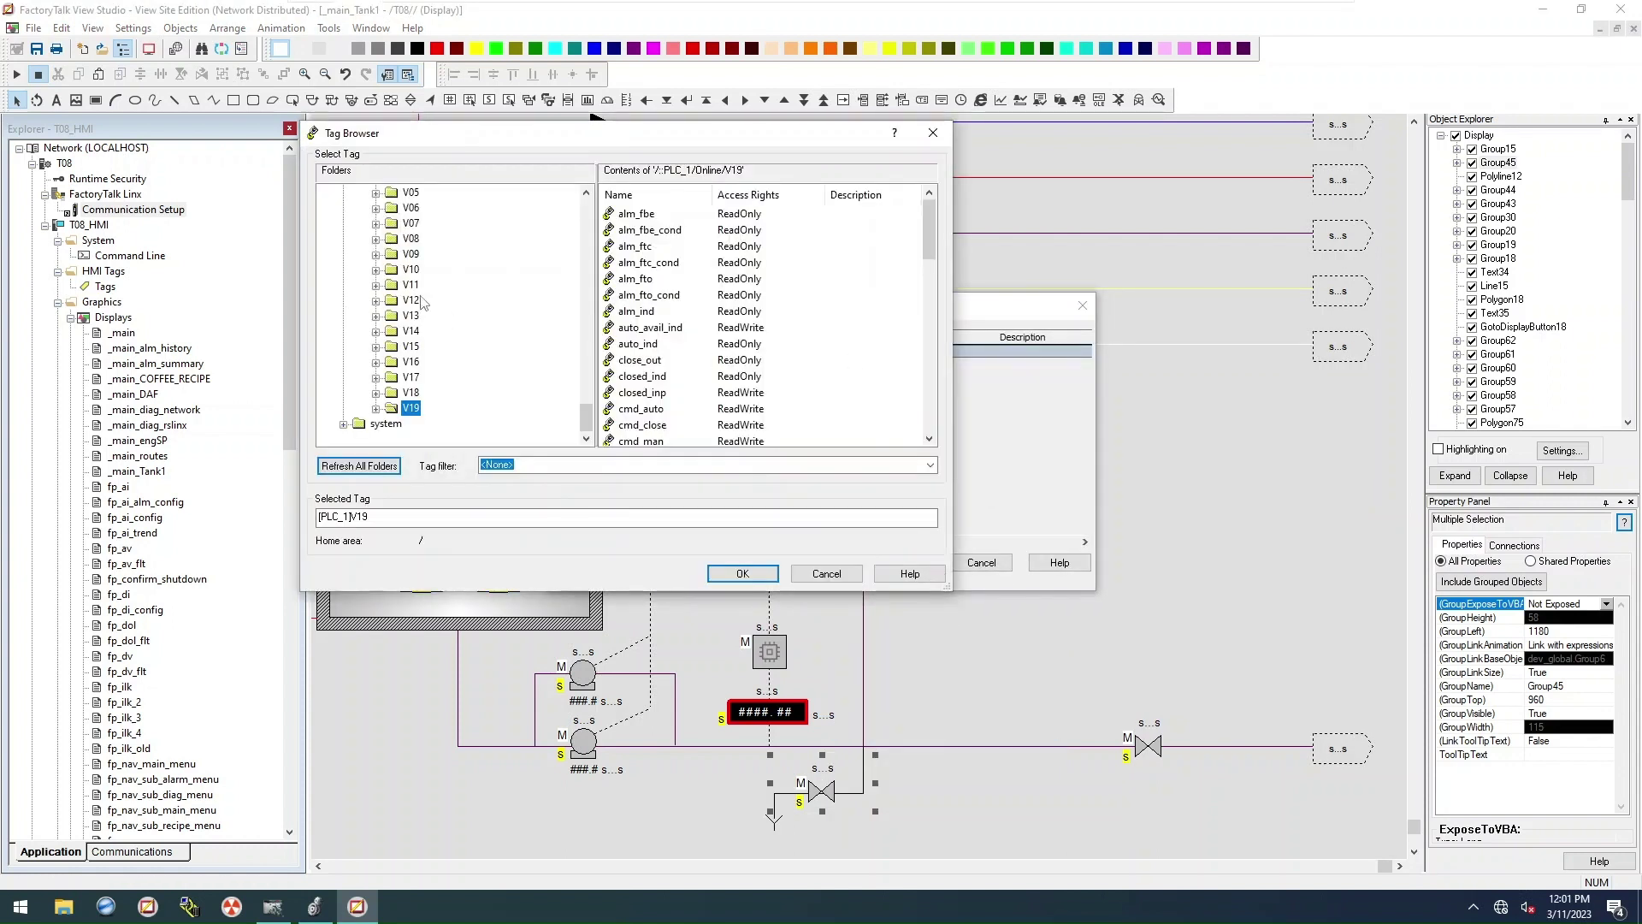
pyautogui.click(410, 347)
pyautogui.click(742, 573)
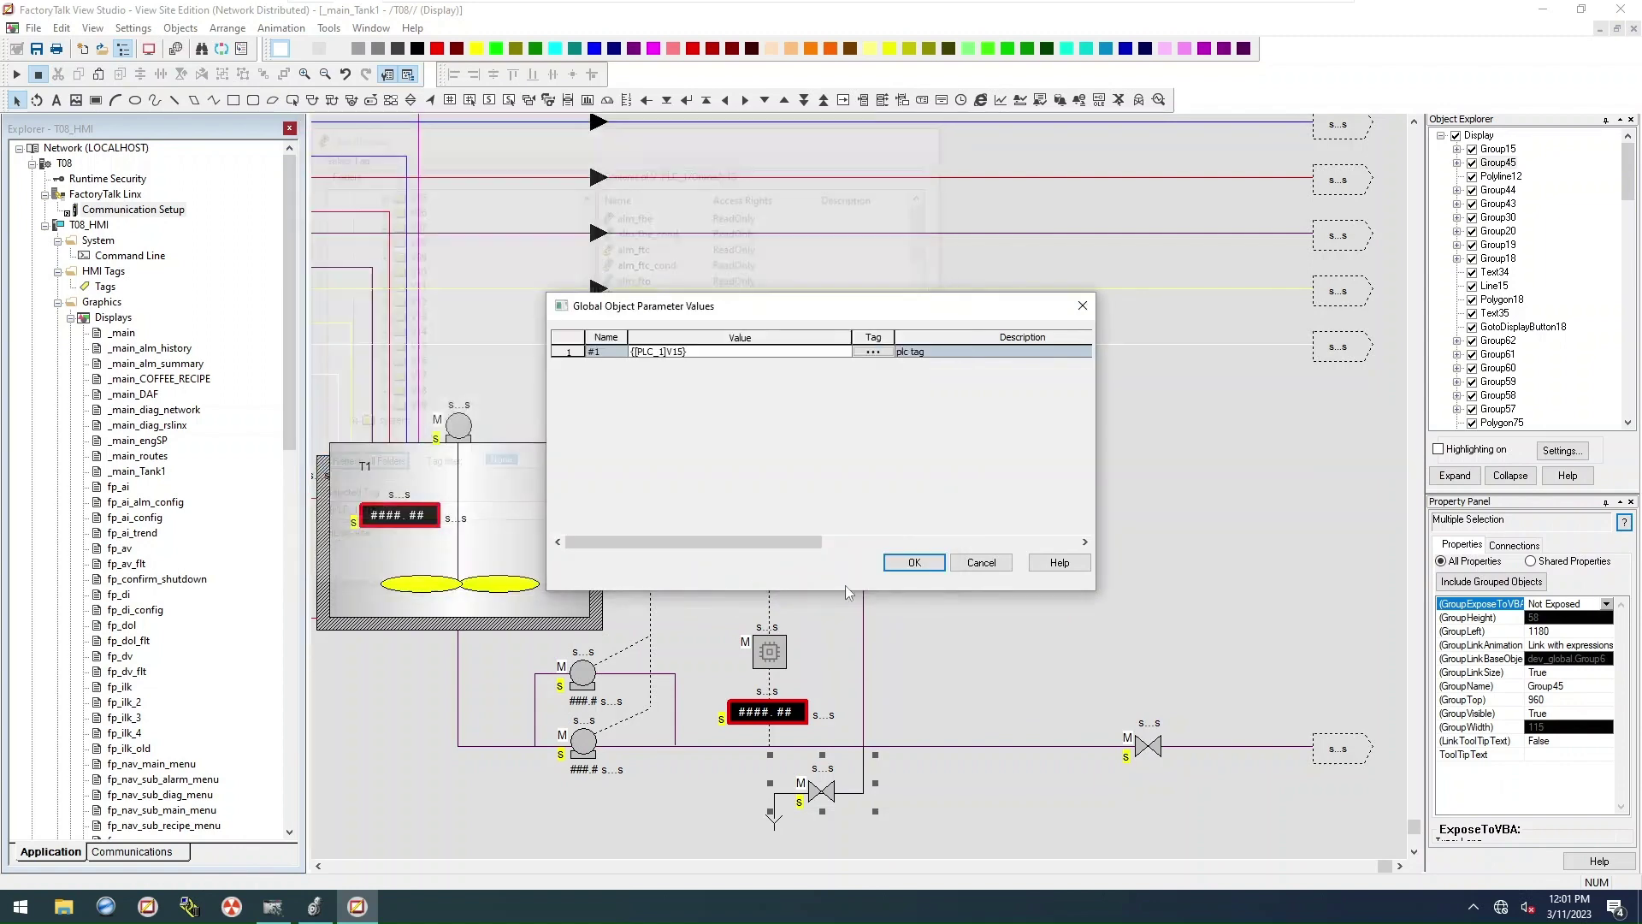
pyautogui.click(903, 562)
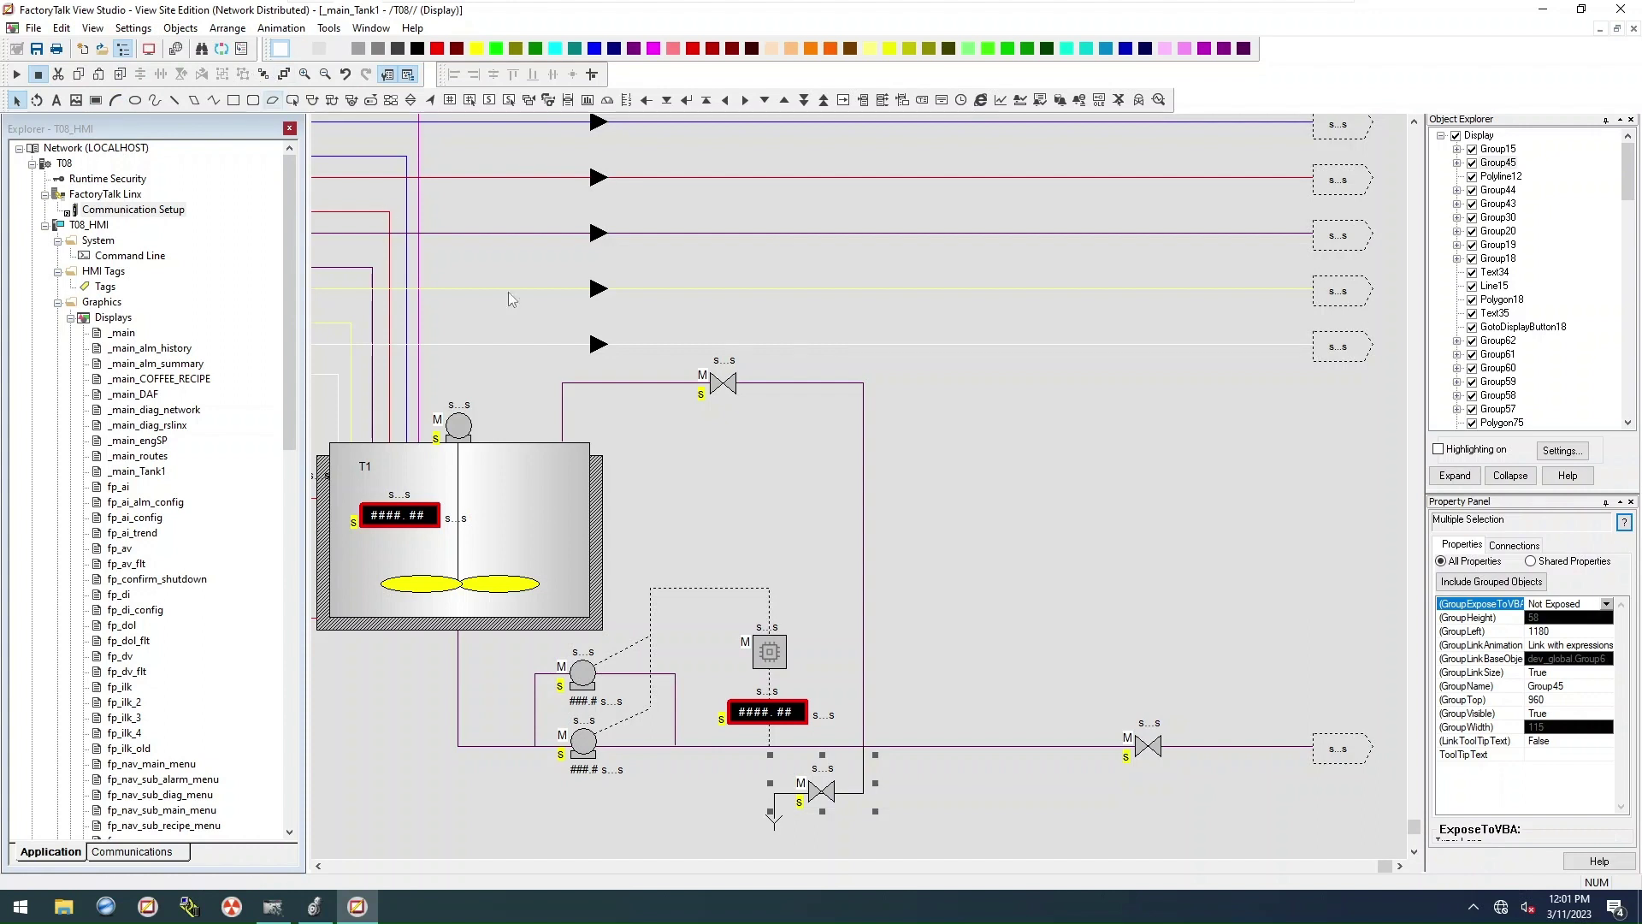
# Step: Duplicate the valve on the tank's return line three times and stack the copies vertically above the outlet valve
pyautogui.click(741, 386)
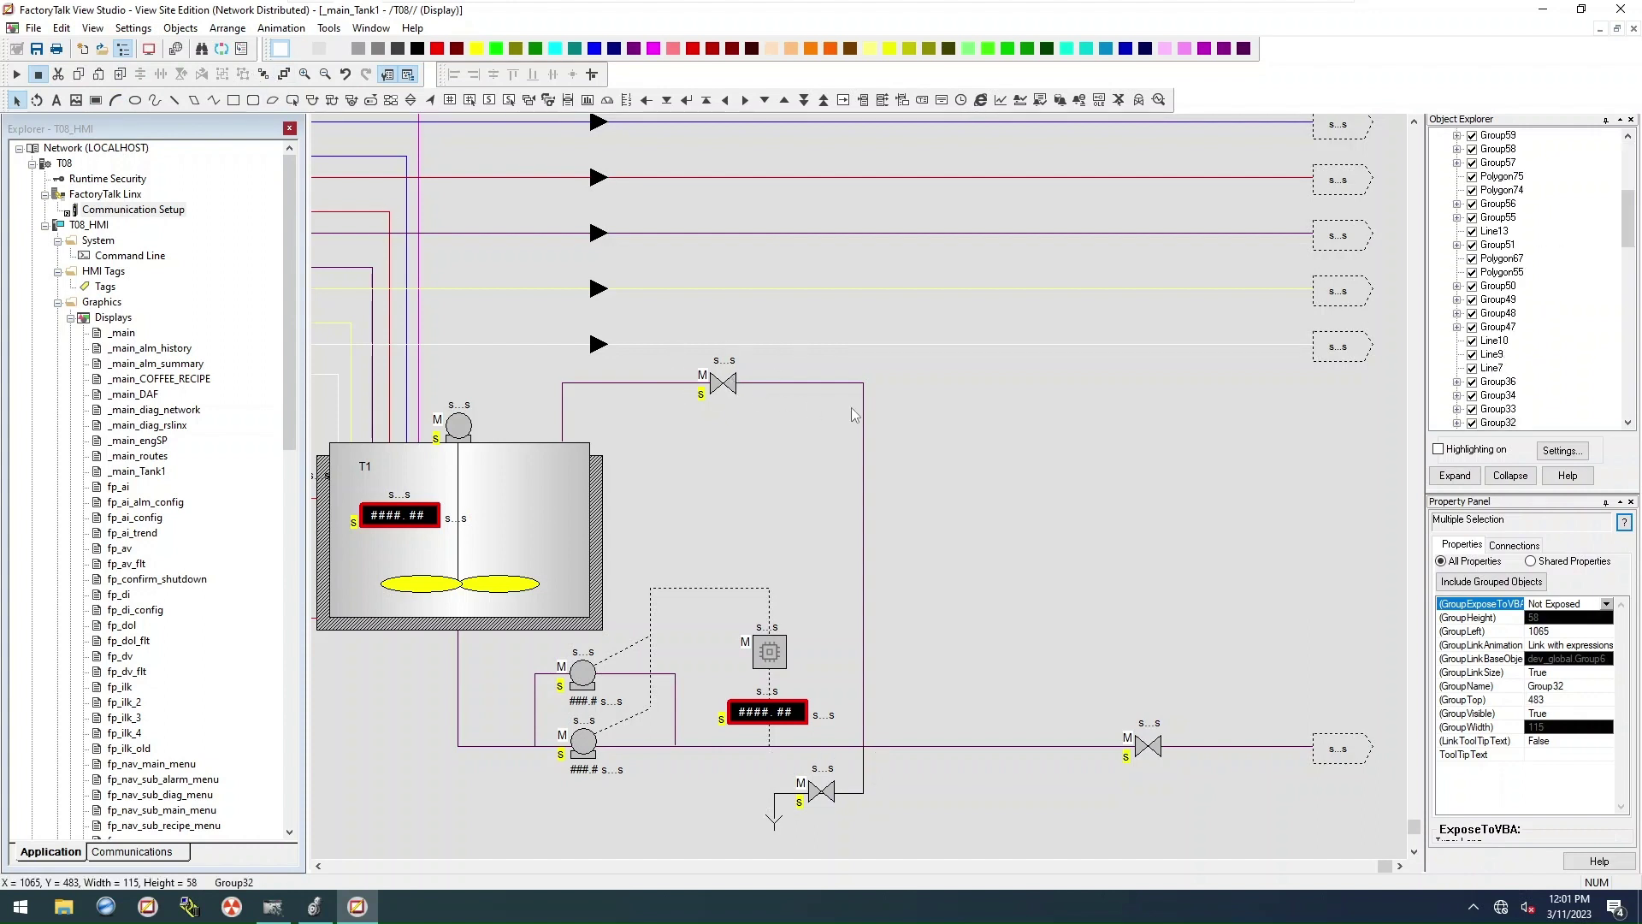
pyautogui.hotkey('ctrl', 'd')
pyautogui.moveTo(756, 400); pyautogui.dragTo(1144, 532)
pyautogui.hotkey('ctrl', 'd')
pyautogui.hotkey('ctrl', 'd')
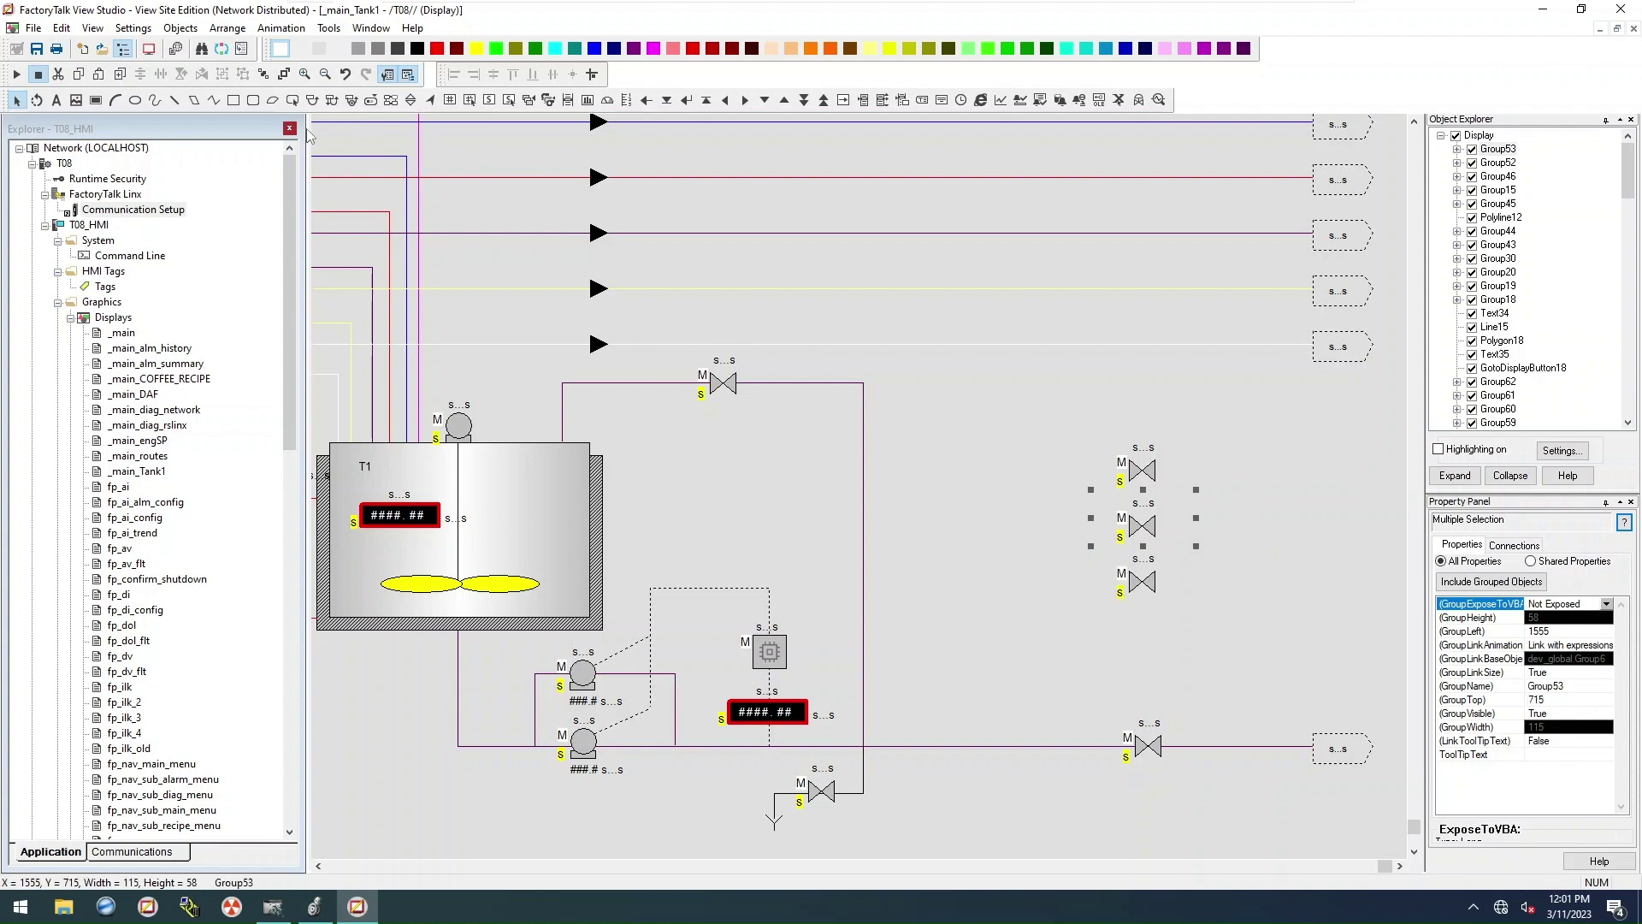
# Step: Draw an L-shaped polyline from the outlet line, upstream of its valve, up and across to the top copied valve
pyautogui.click(214, 102)
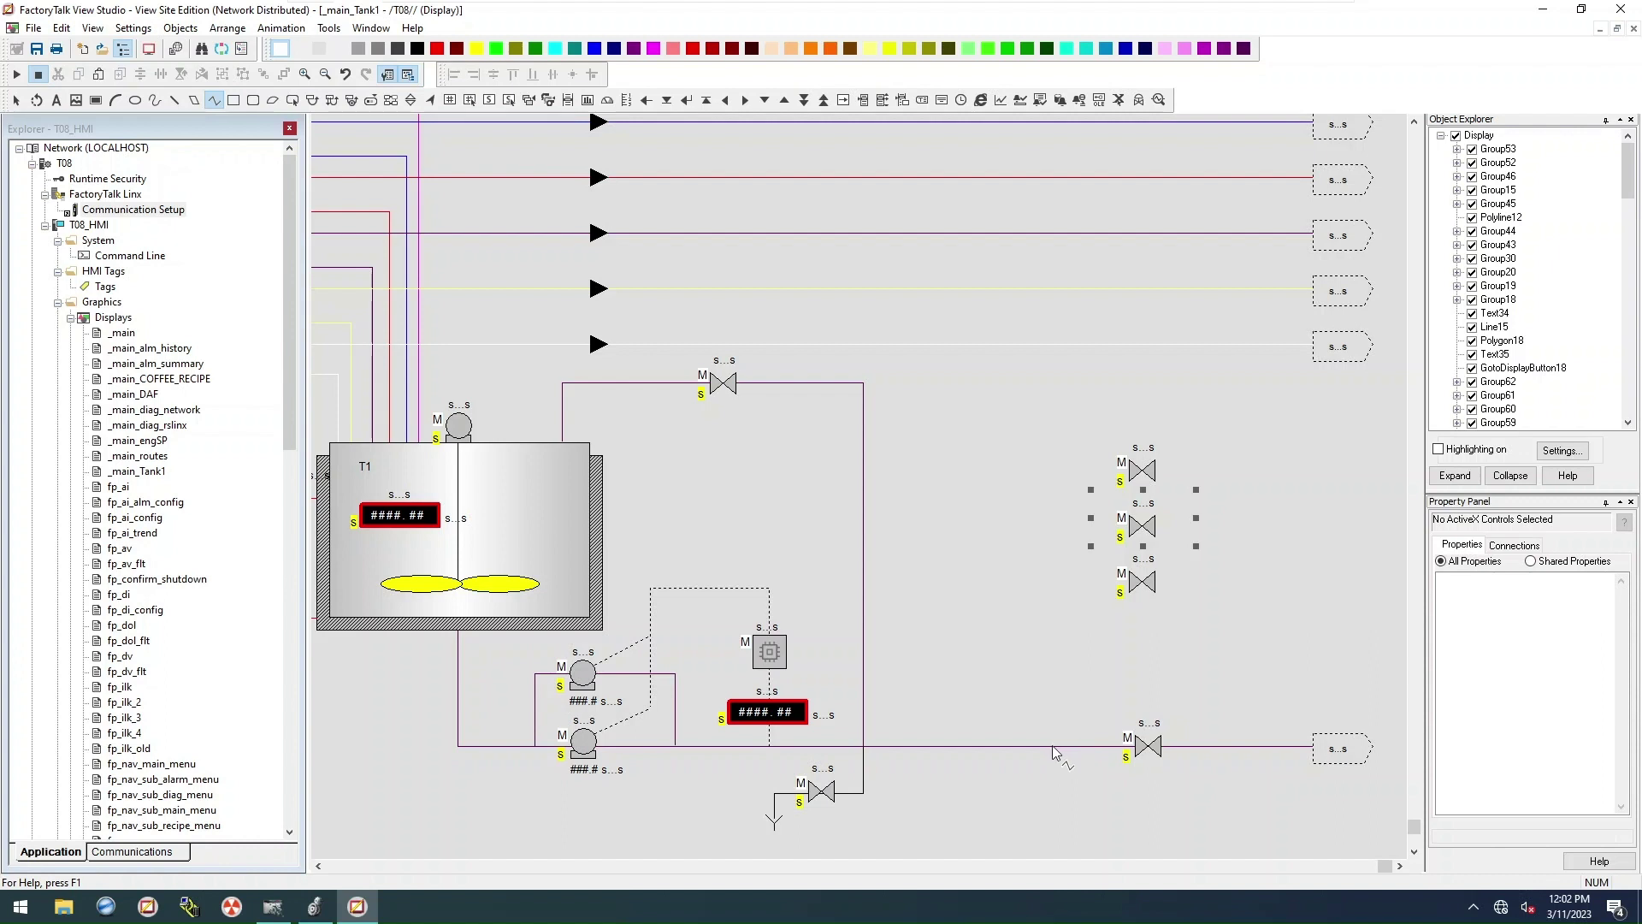
pyautogui.moveTo(1053, 747); pyautogui.dragTo(1053, 512)
pyautogui.click(1130, 473)
pyautogui.doubleClick(1130, 473)
# Step: Set the L-shaped polyline's back style to Transparent and its fore color to black
pyautogui.click(73, 129)
pyautogui.click(75, 151)
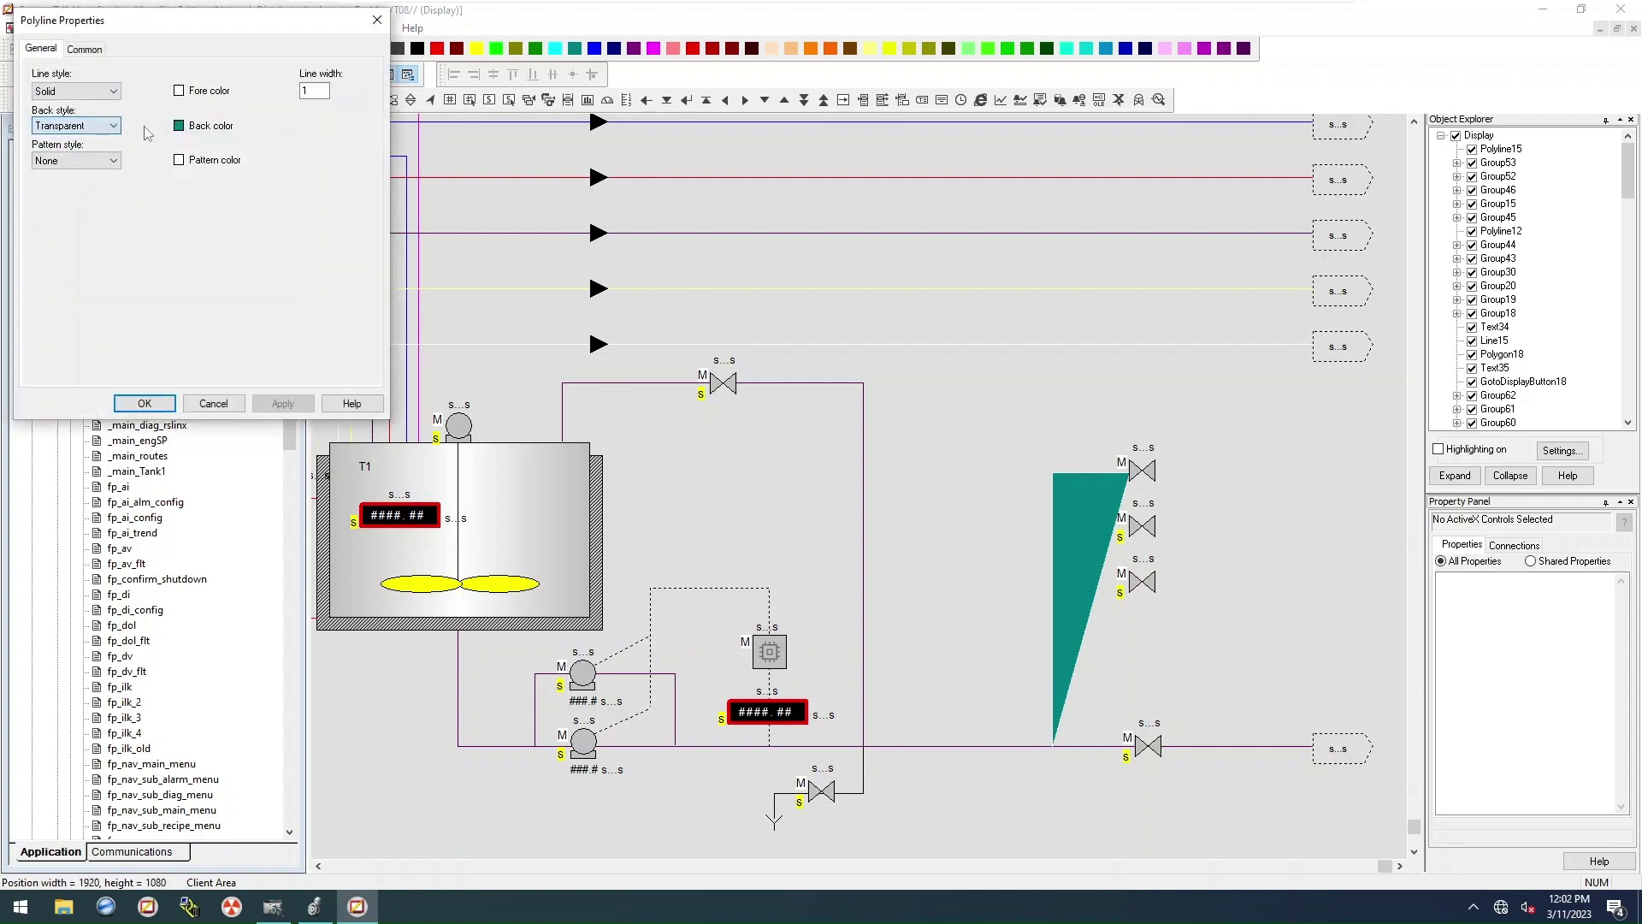
pyautogui.click(180, 91)
pyautogui.click(267, 102)
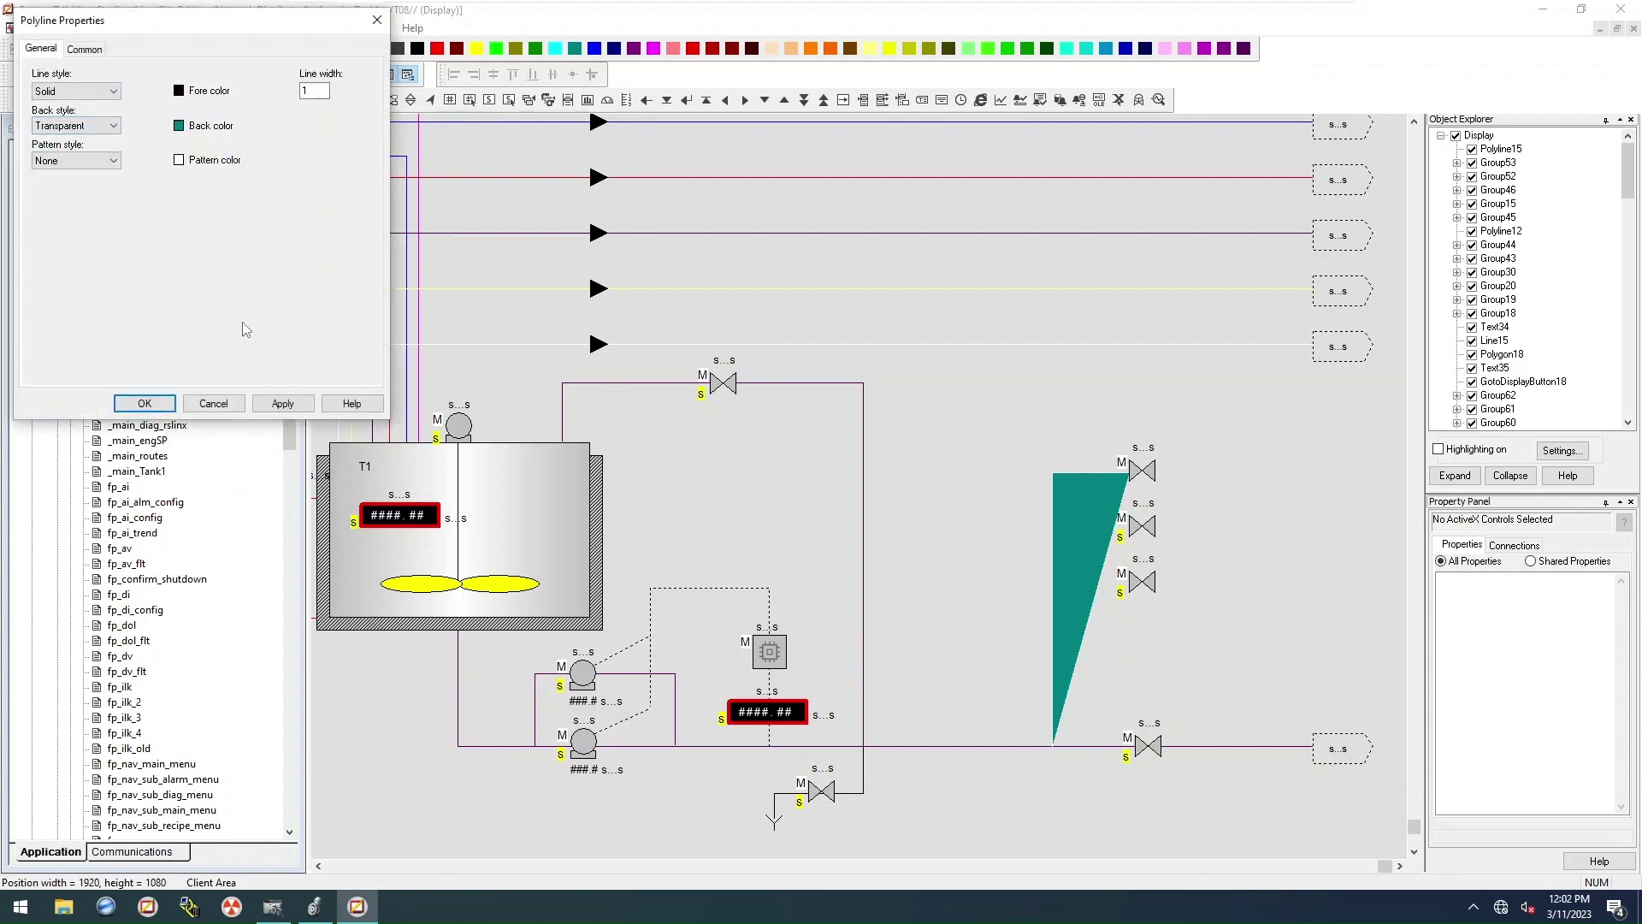
pyautogui.click(144, 403)
# Step: Color the top copied valve dark blue and draw dark blue horizontal lines from the riser to the two valves below it
pyautogui.rightClick(1131, 405)
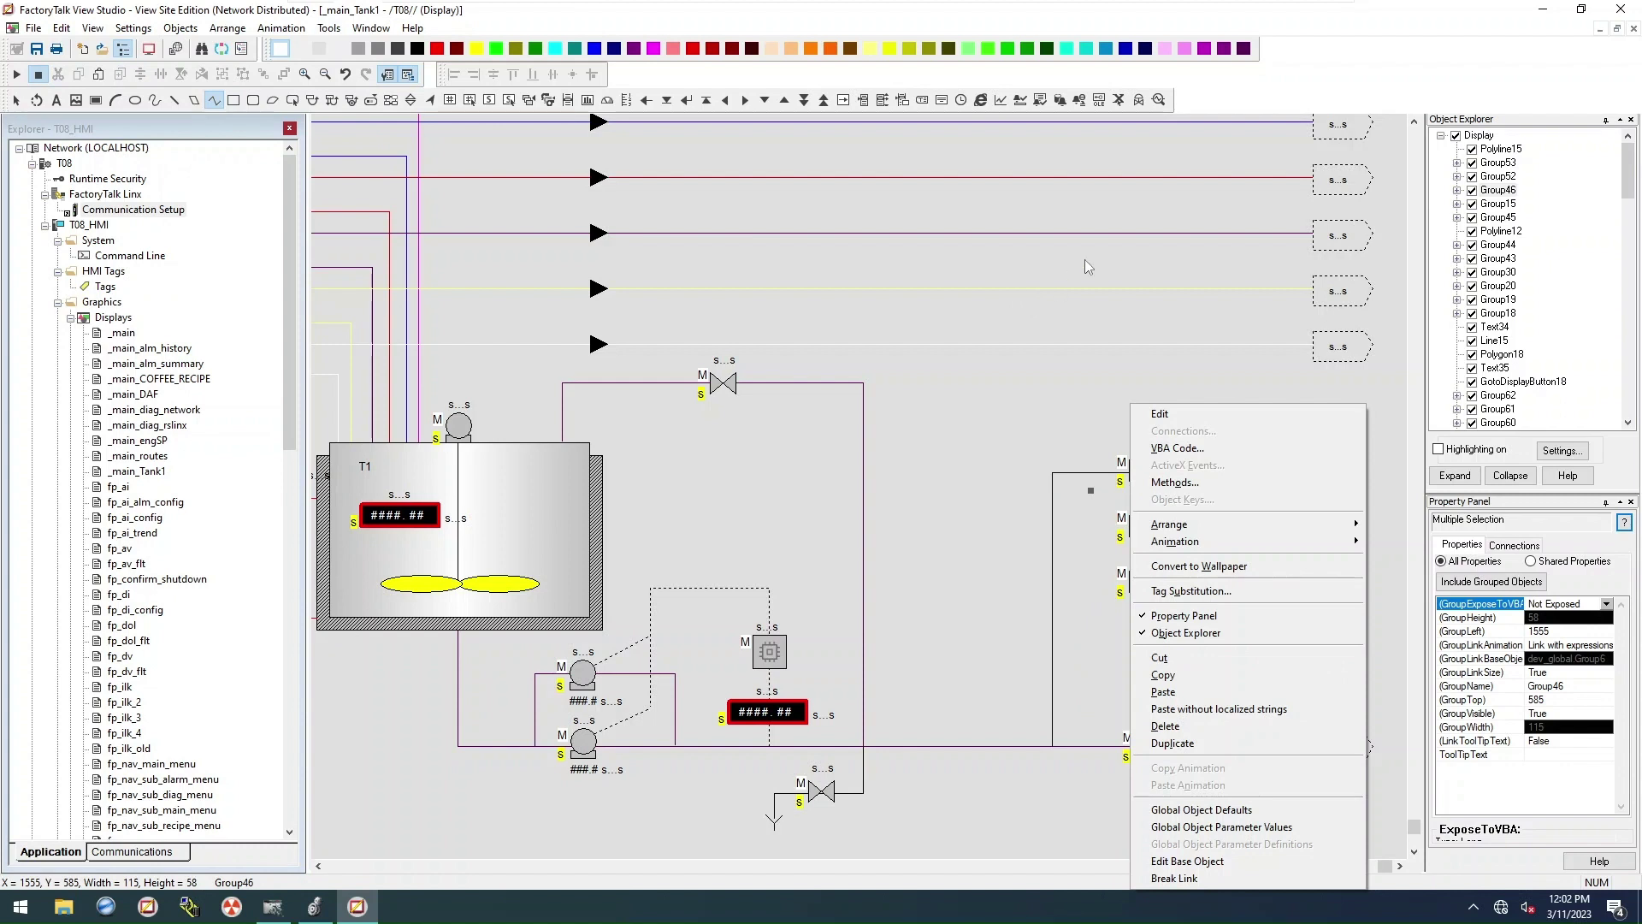
pyautogui.click(614, 48)
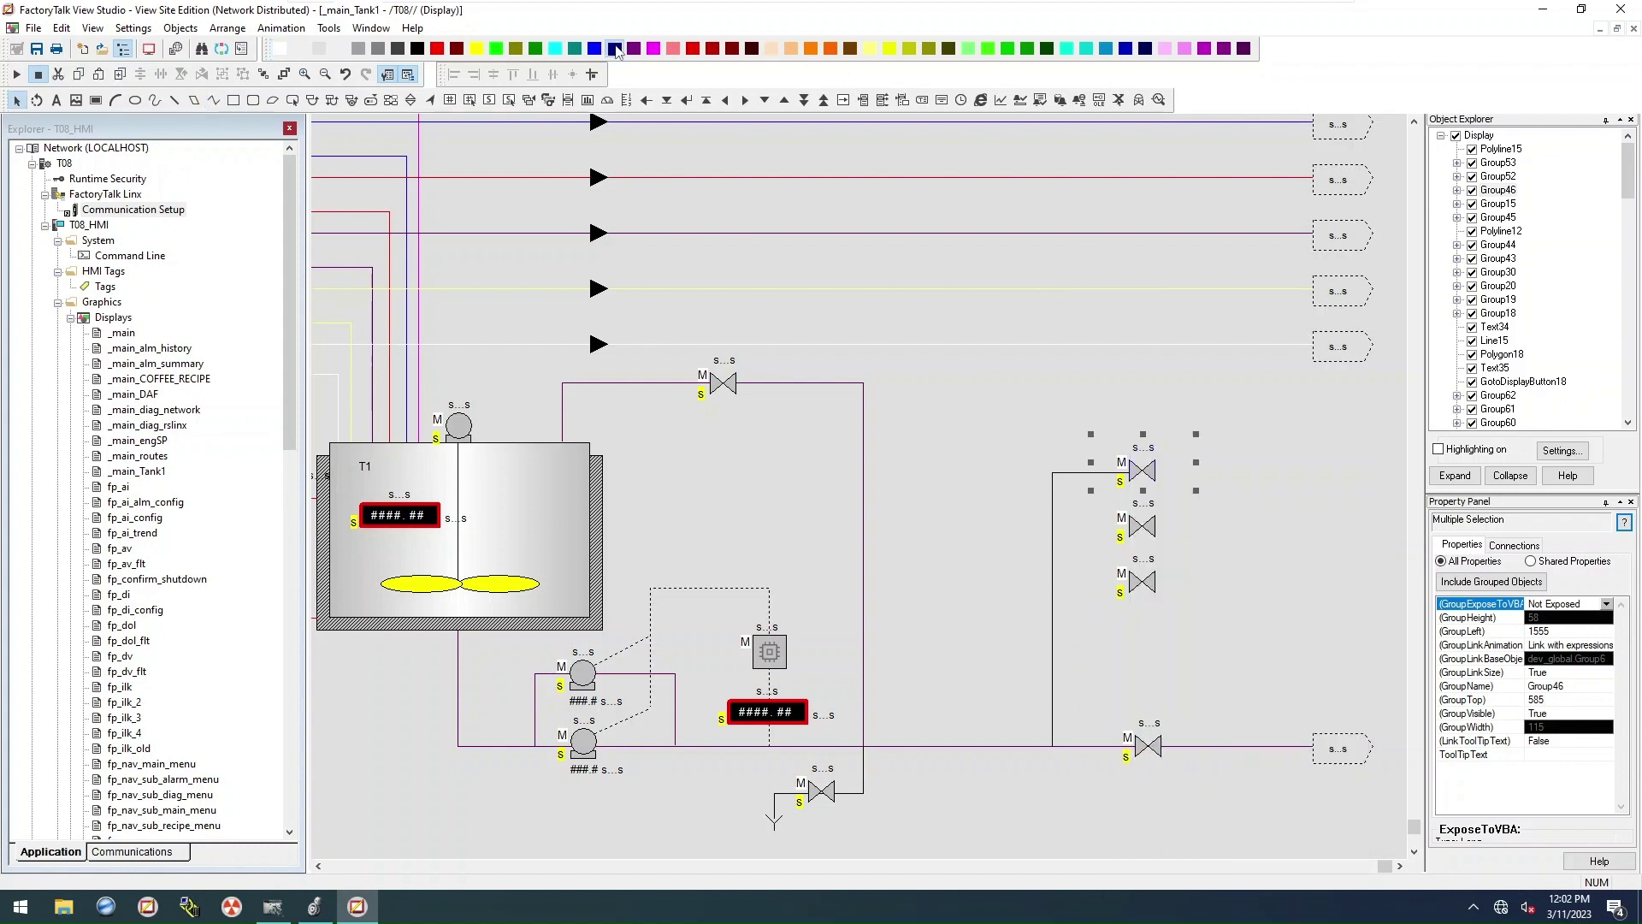
pyautogui.click(175, 100)
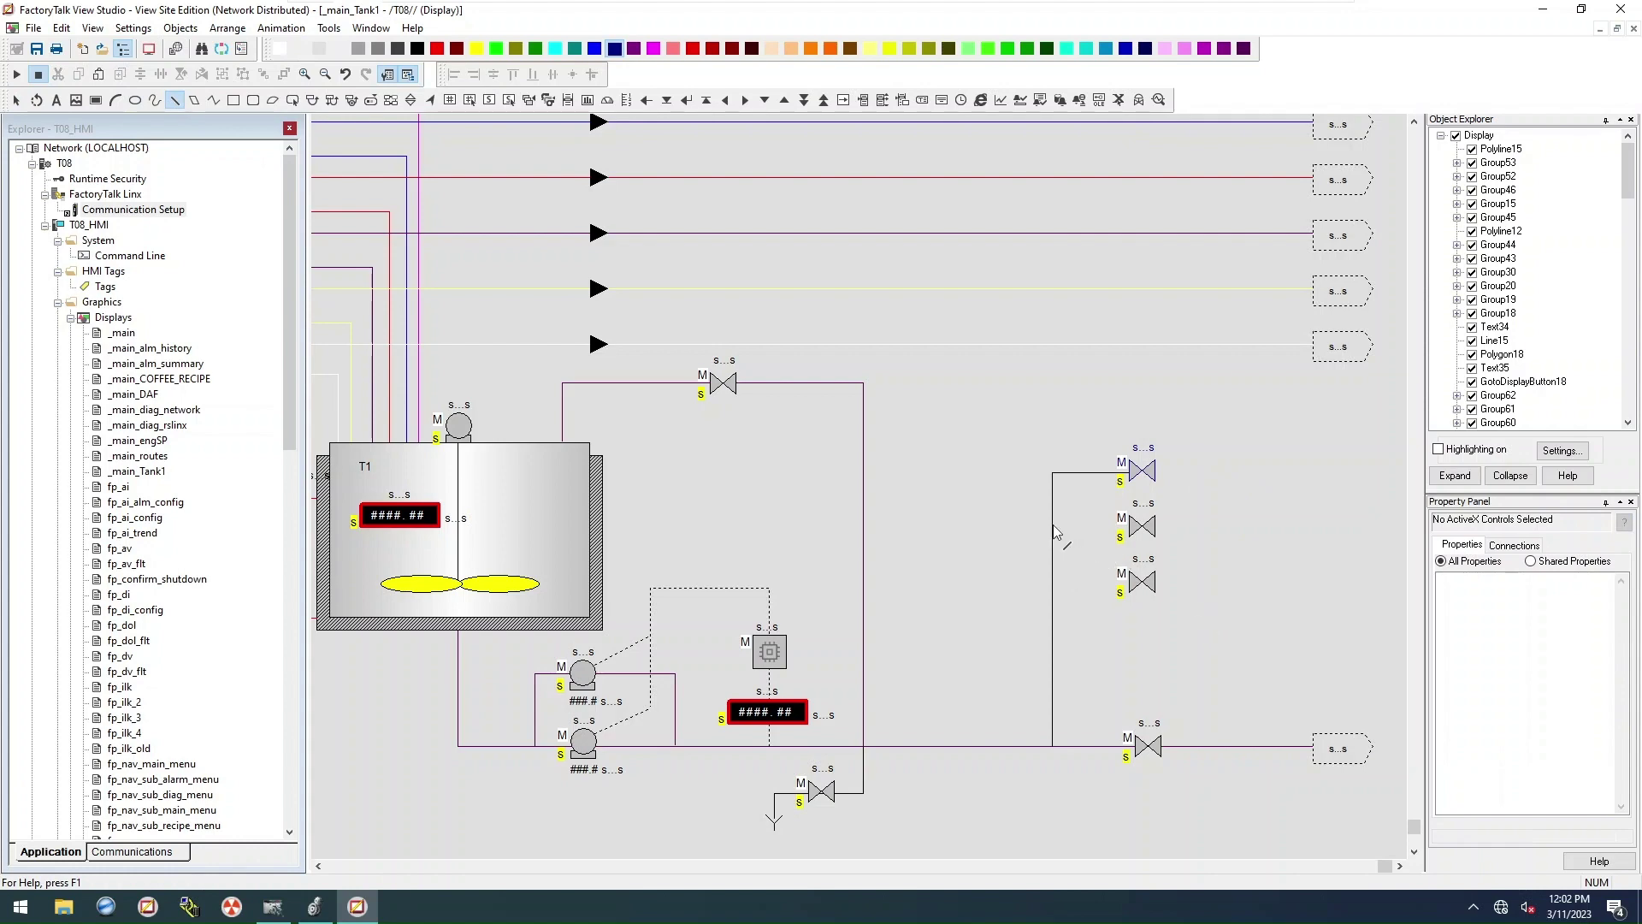
pyautogui.moveTo(1053, 523); pyautogui.dragTo(1121, 524)
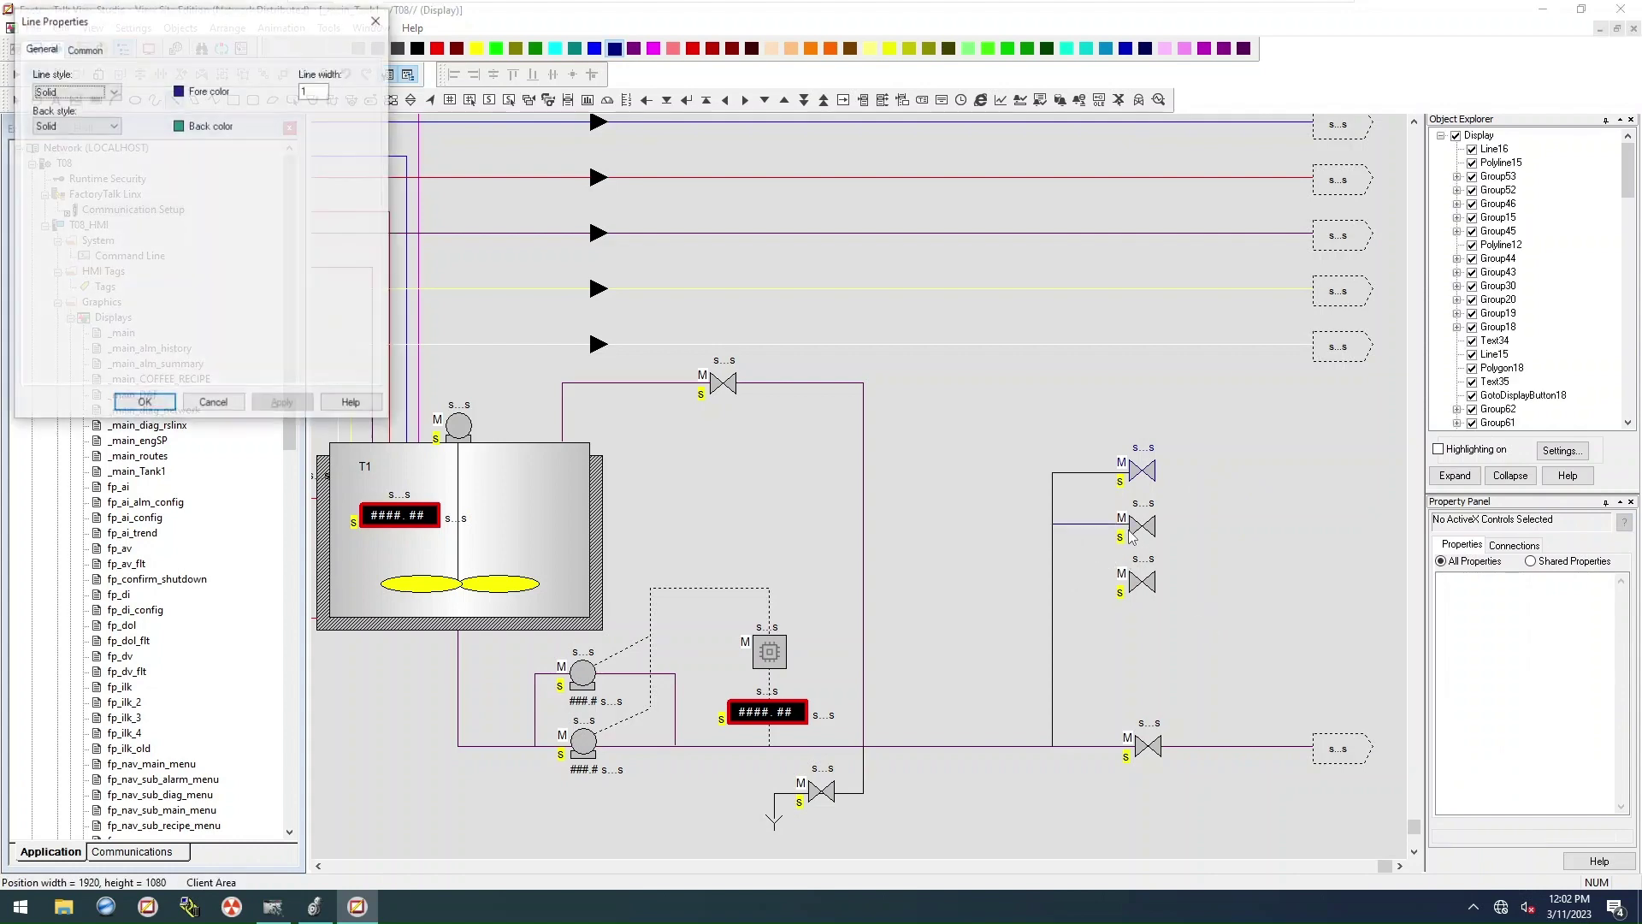
pyautogui.click(155, 403)
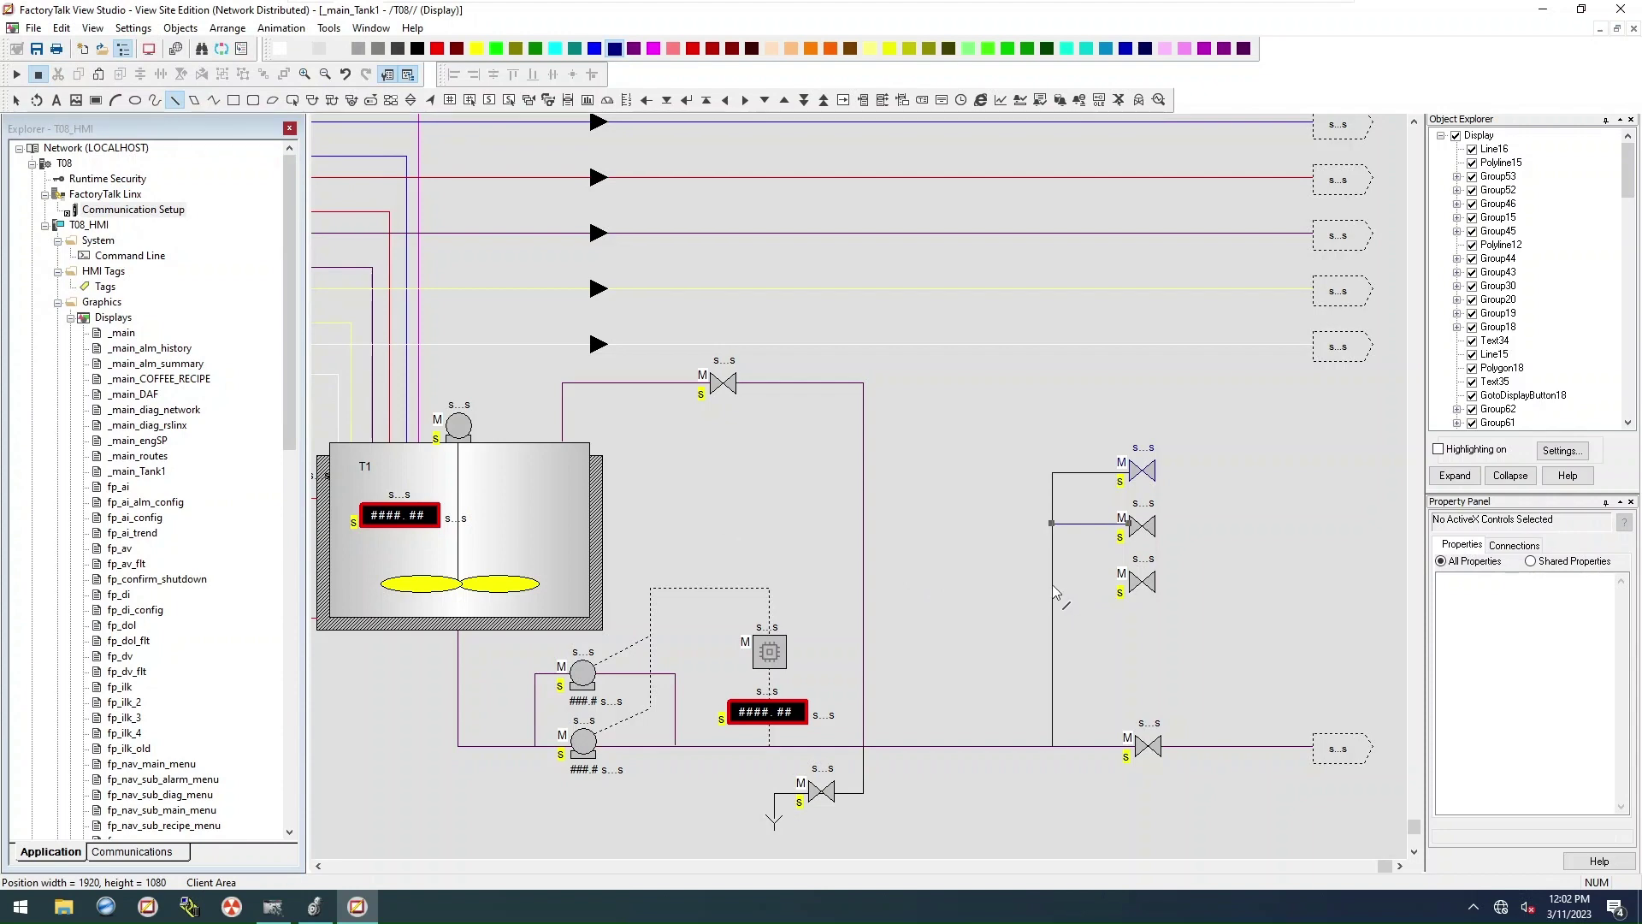
pyautogui.moveTo(1052, 583); pyautogui.dragTo(1119, 584)
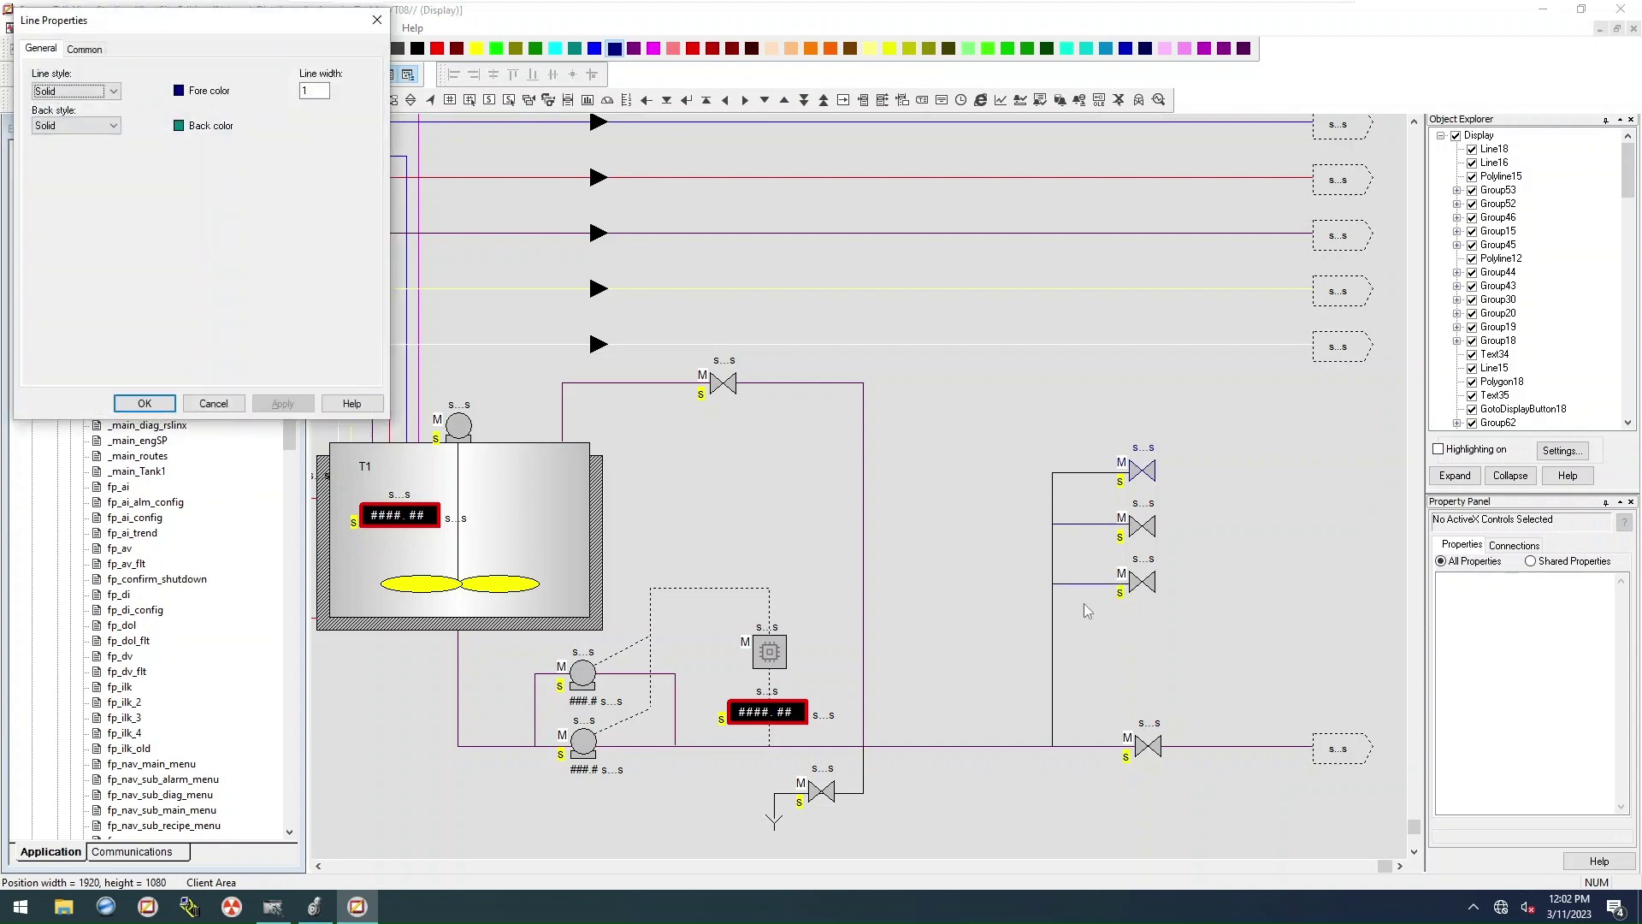
pyautogui.click(144, 402)
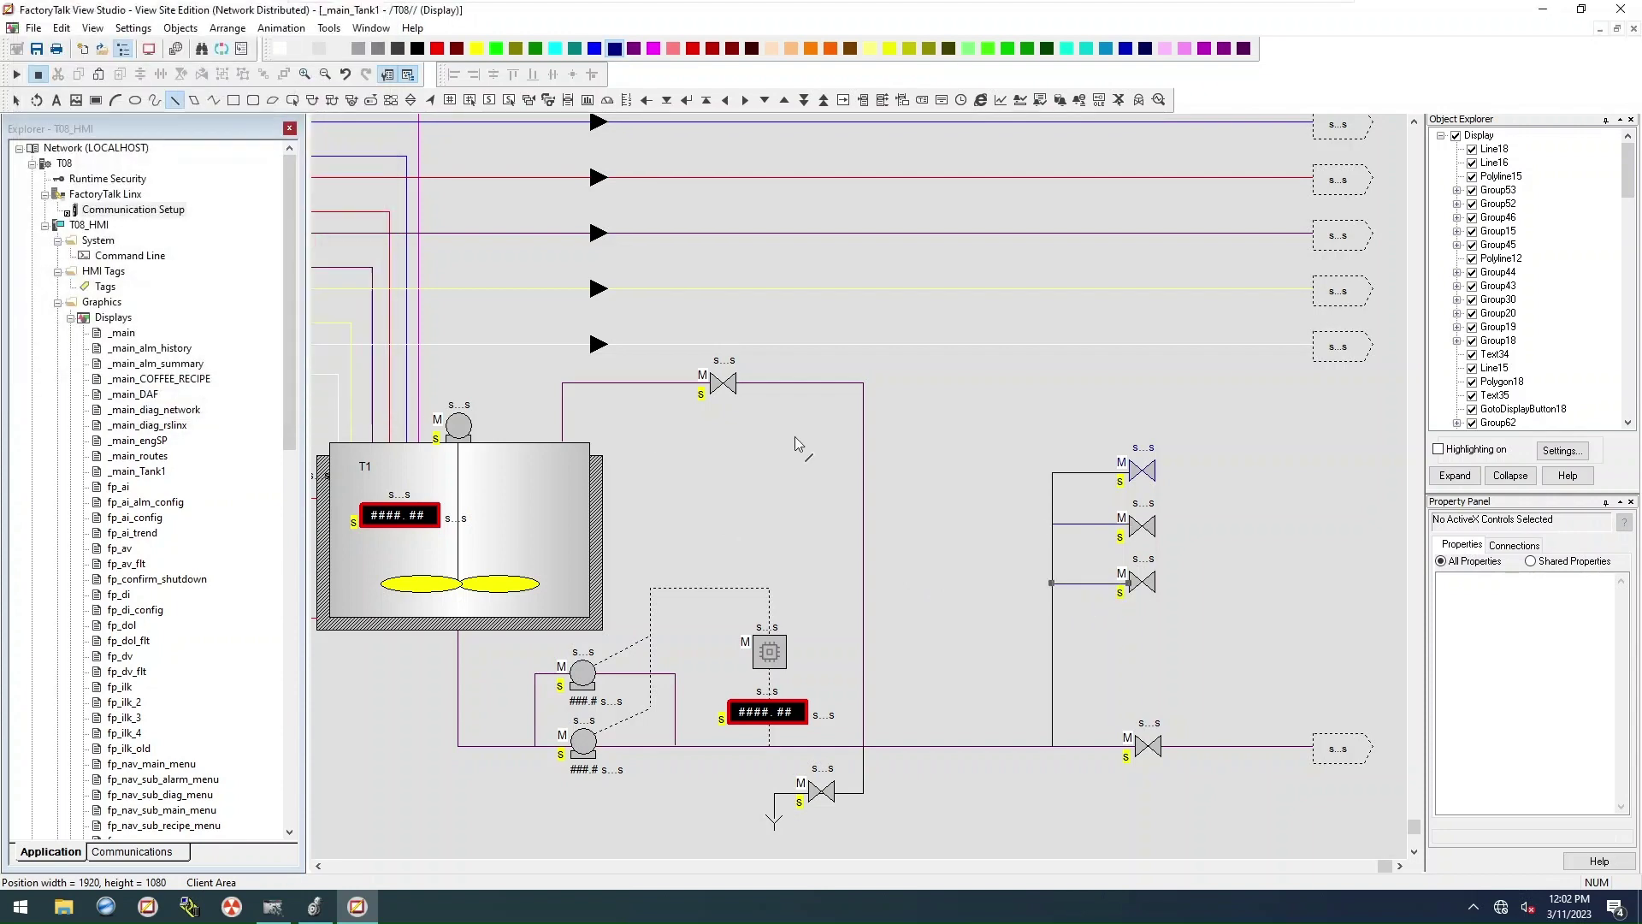
pyautogui.rightClick(972, 388)
pyautogui.click(1096, 609)
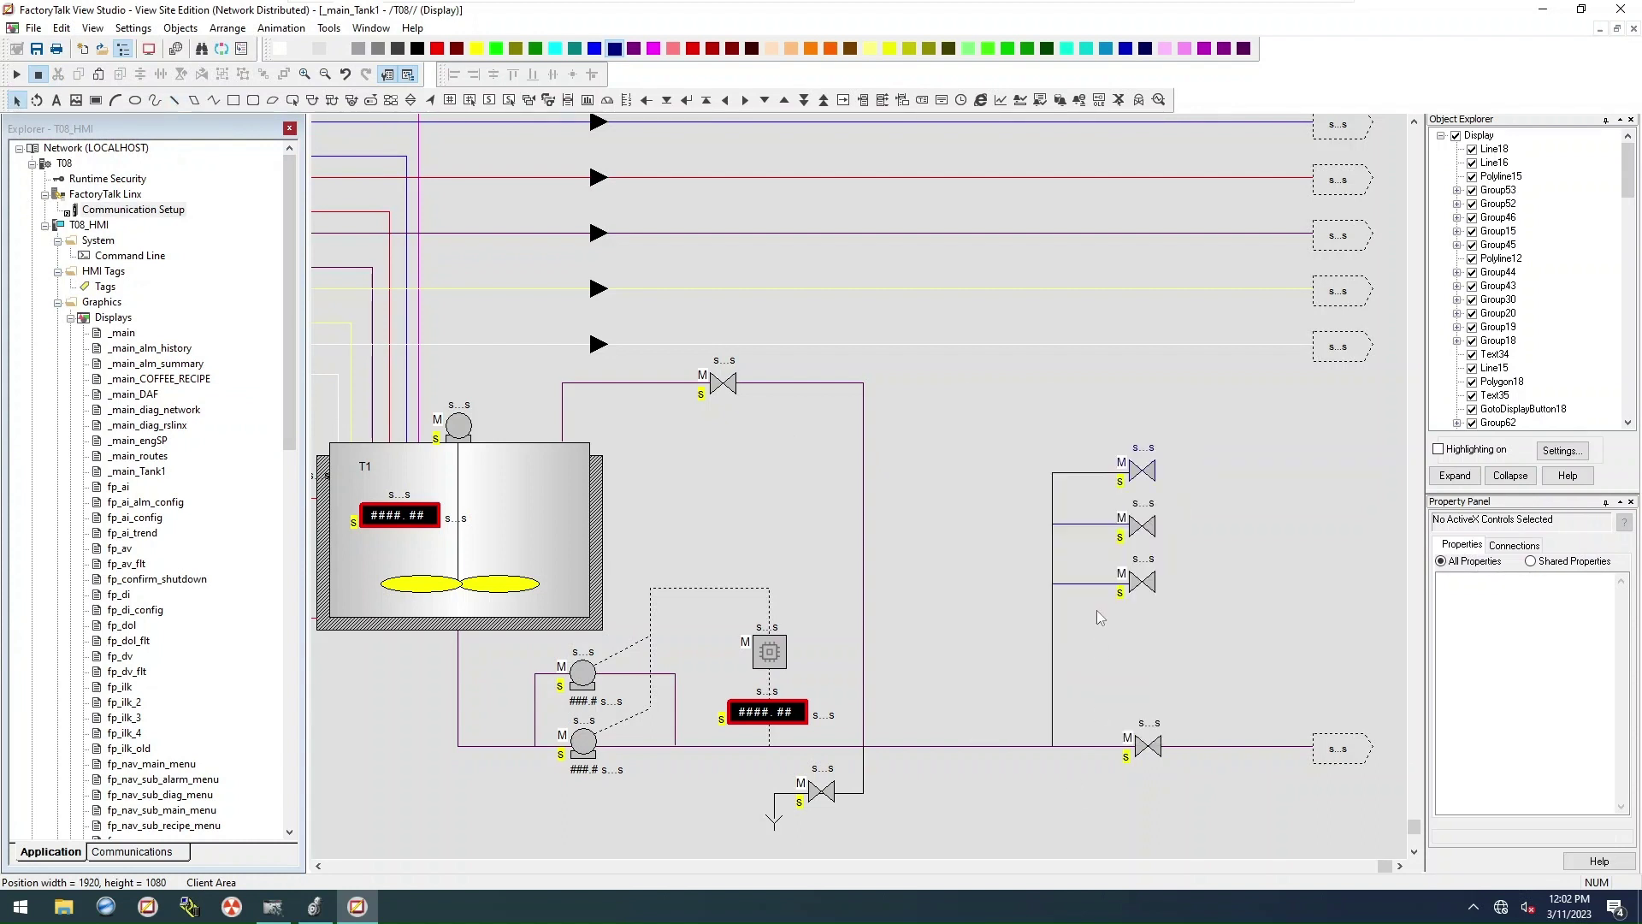
# Step: Move the middle inlet branch line slightly down to line up with the centre of its valve
pyautogui.click(1087, 531)
pyautogui.moveTo(1087, 531); pyautogui.dragTo(1087, 536)
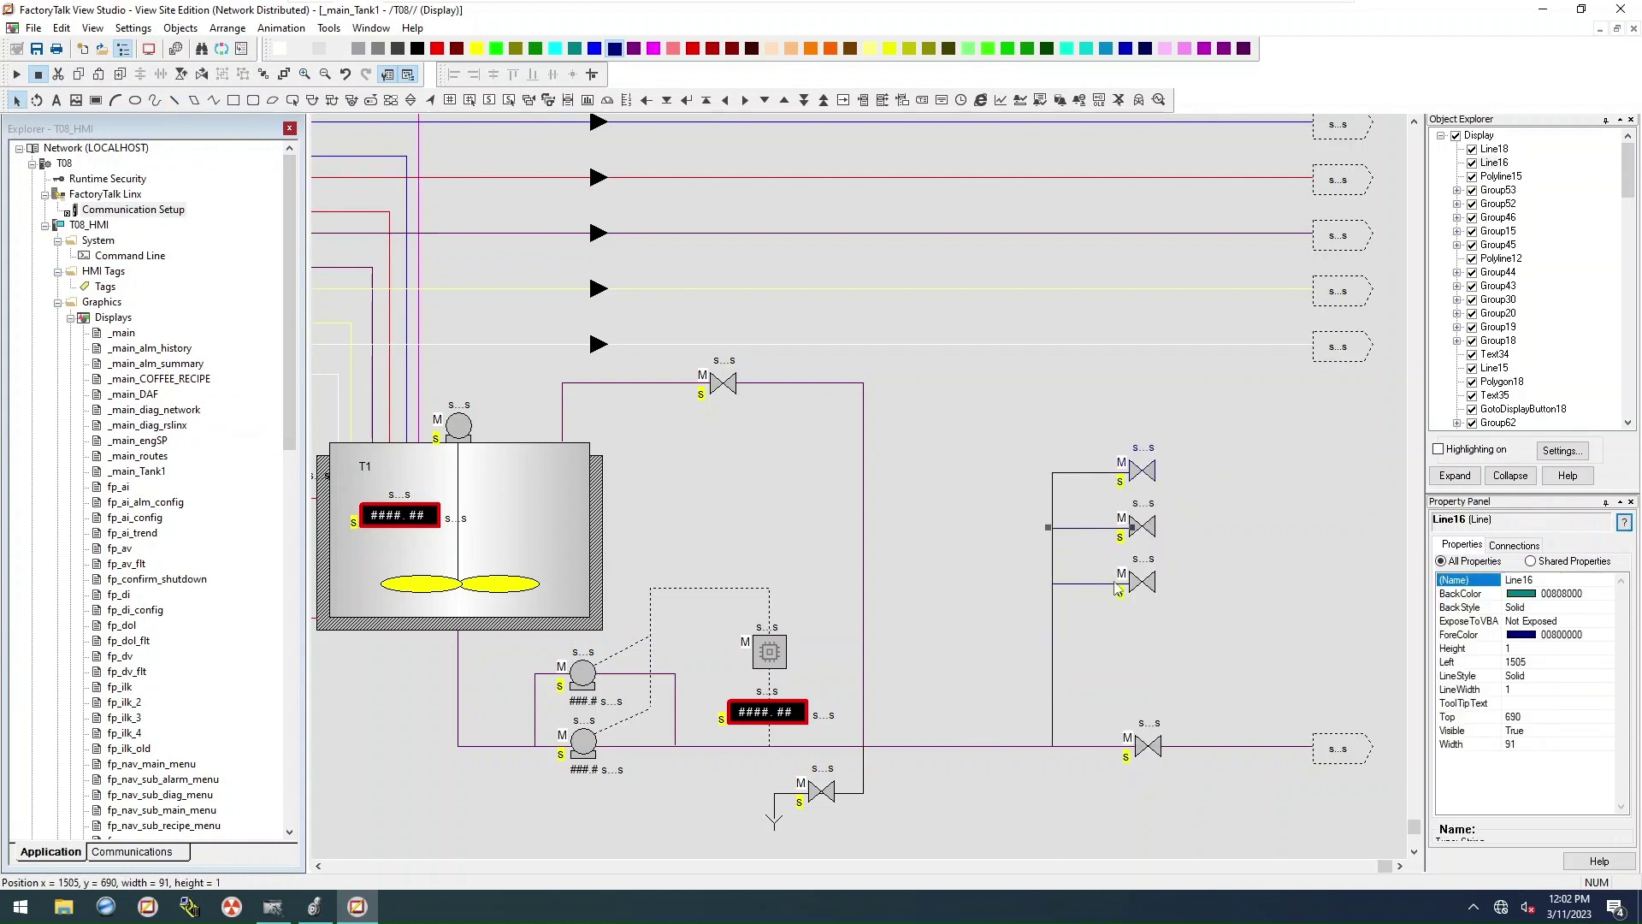
pyautogui.click(992, 809)
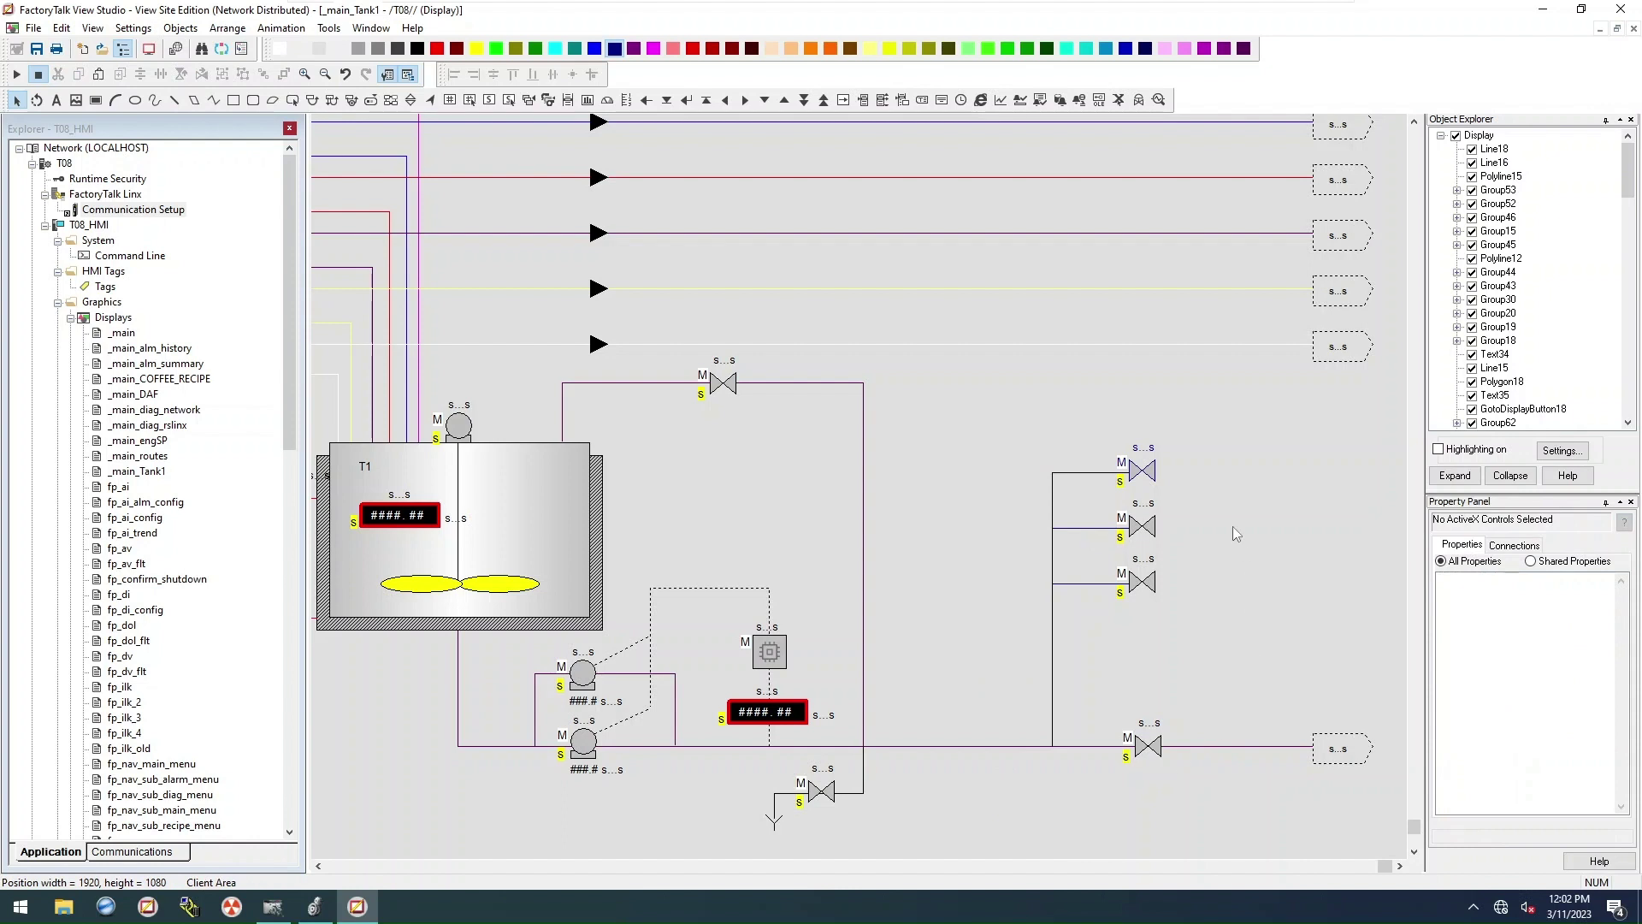
# Step: Left-align the outlet valve with the three copied valves above it
pyautogui.click(1171, 753)
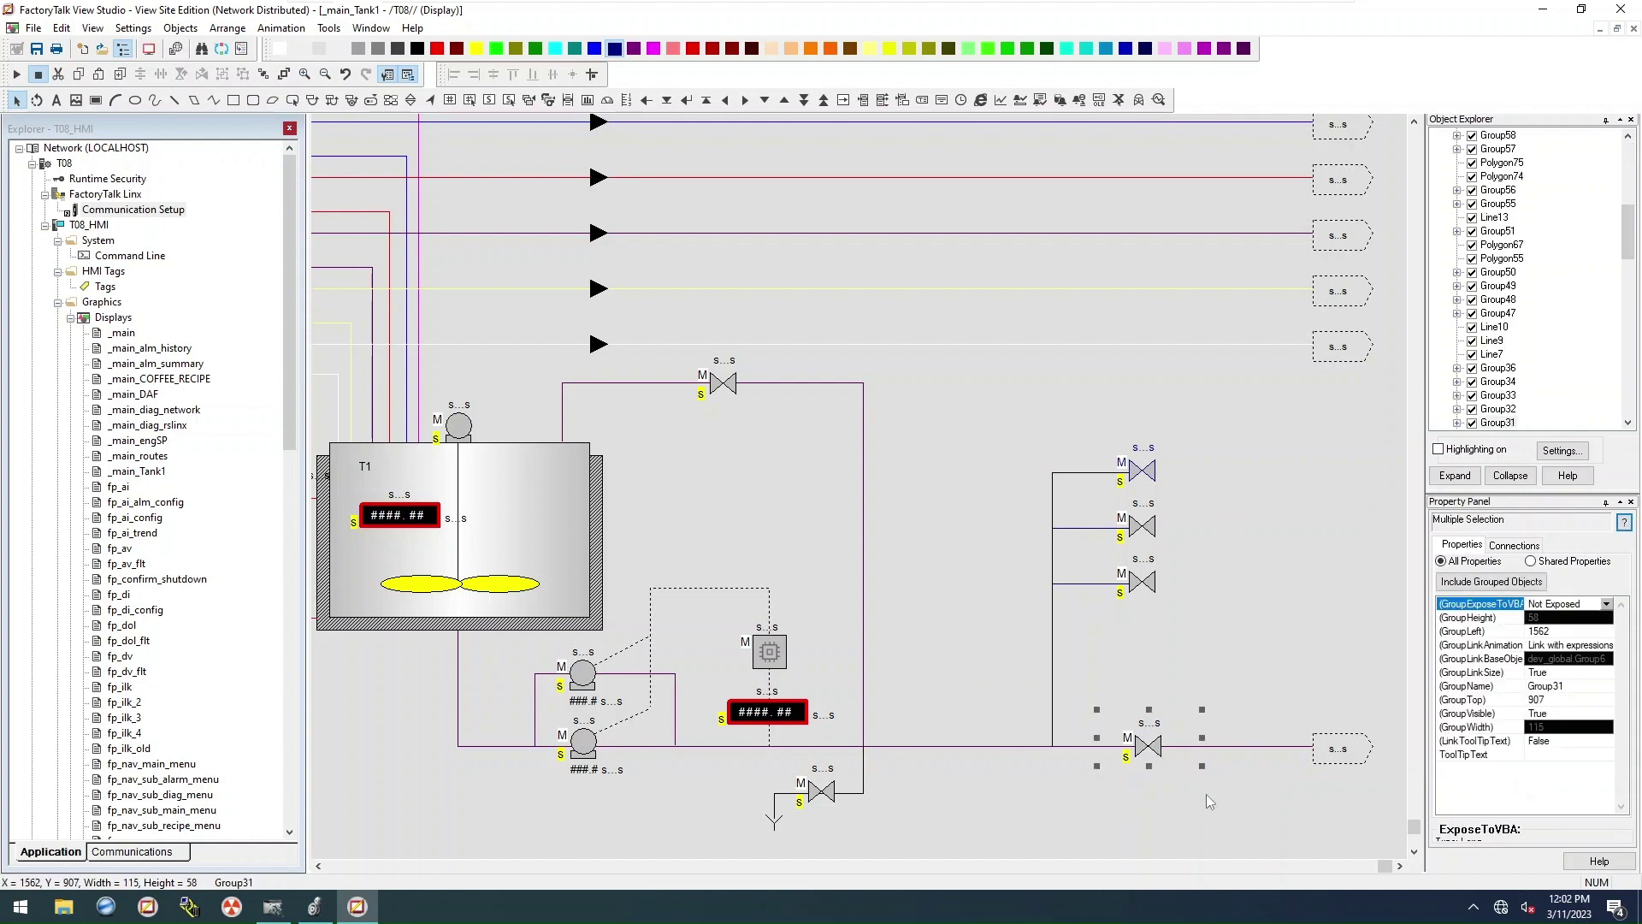
pyautogui.moveTo(1260, 829); pyautogui.dragTo(1055, 397)
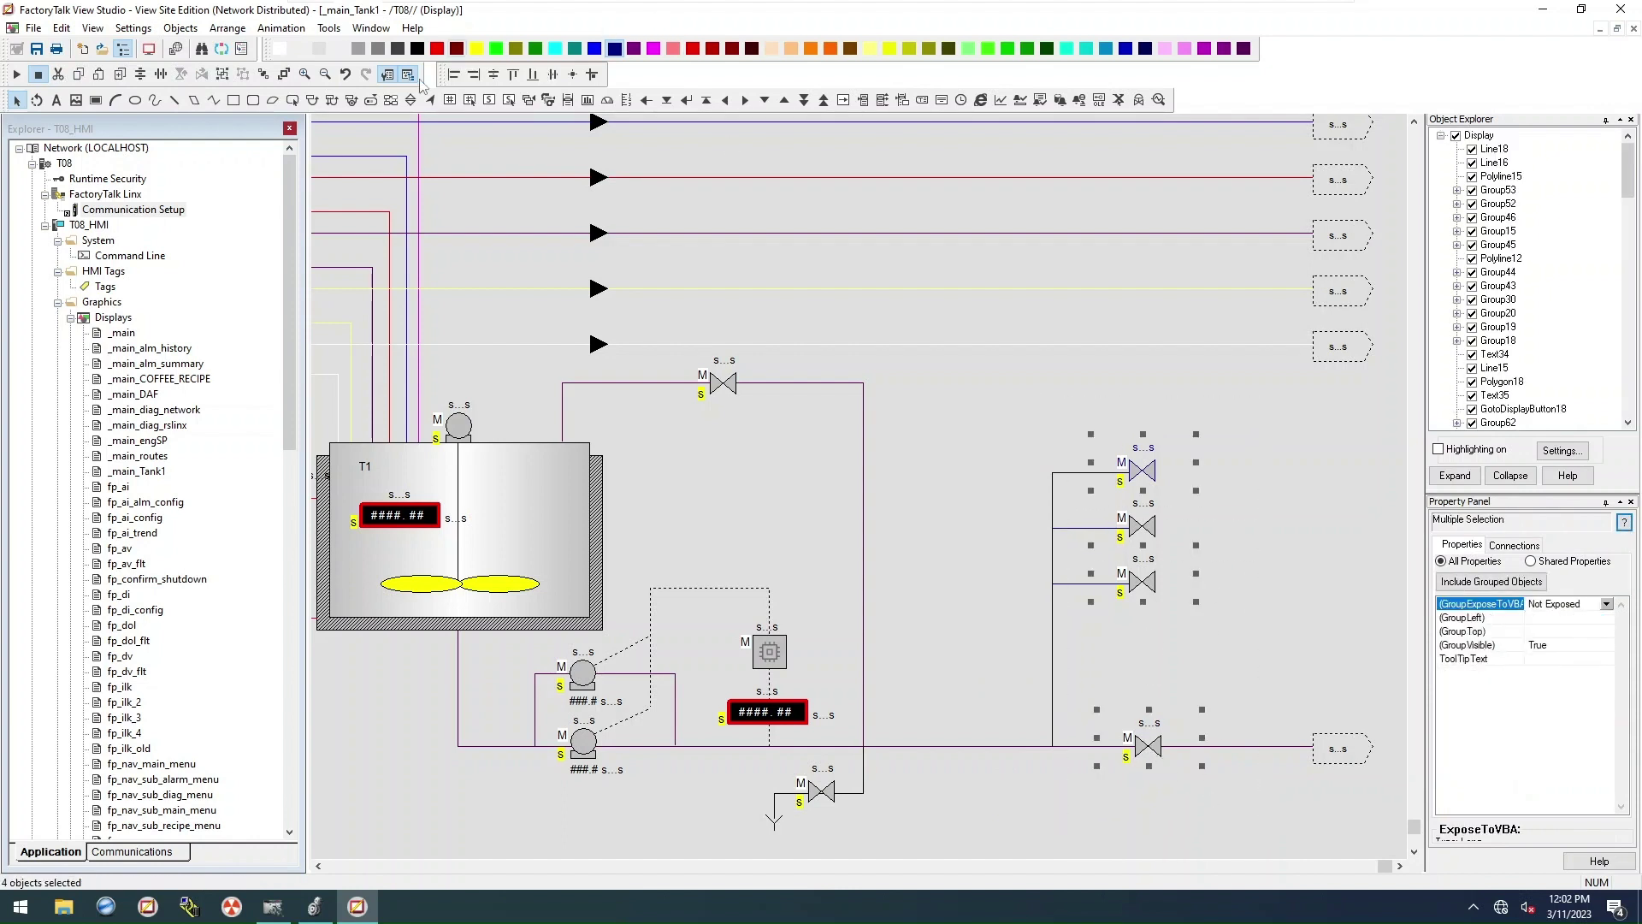
pyautogui.click(455, 76)
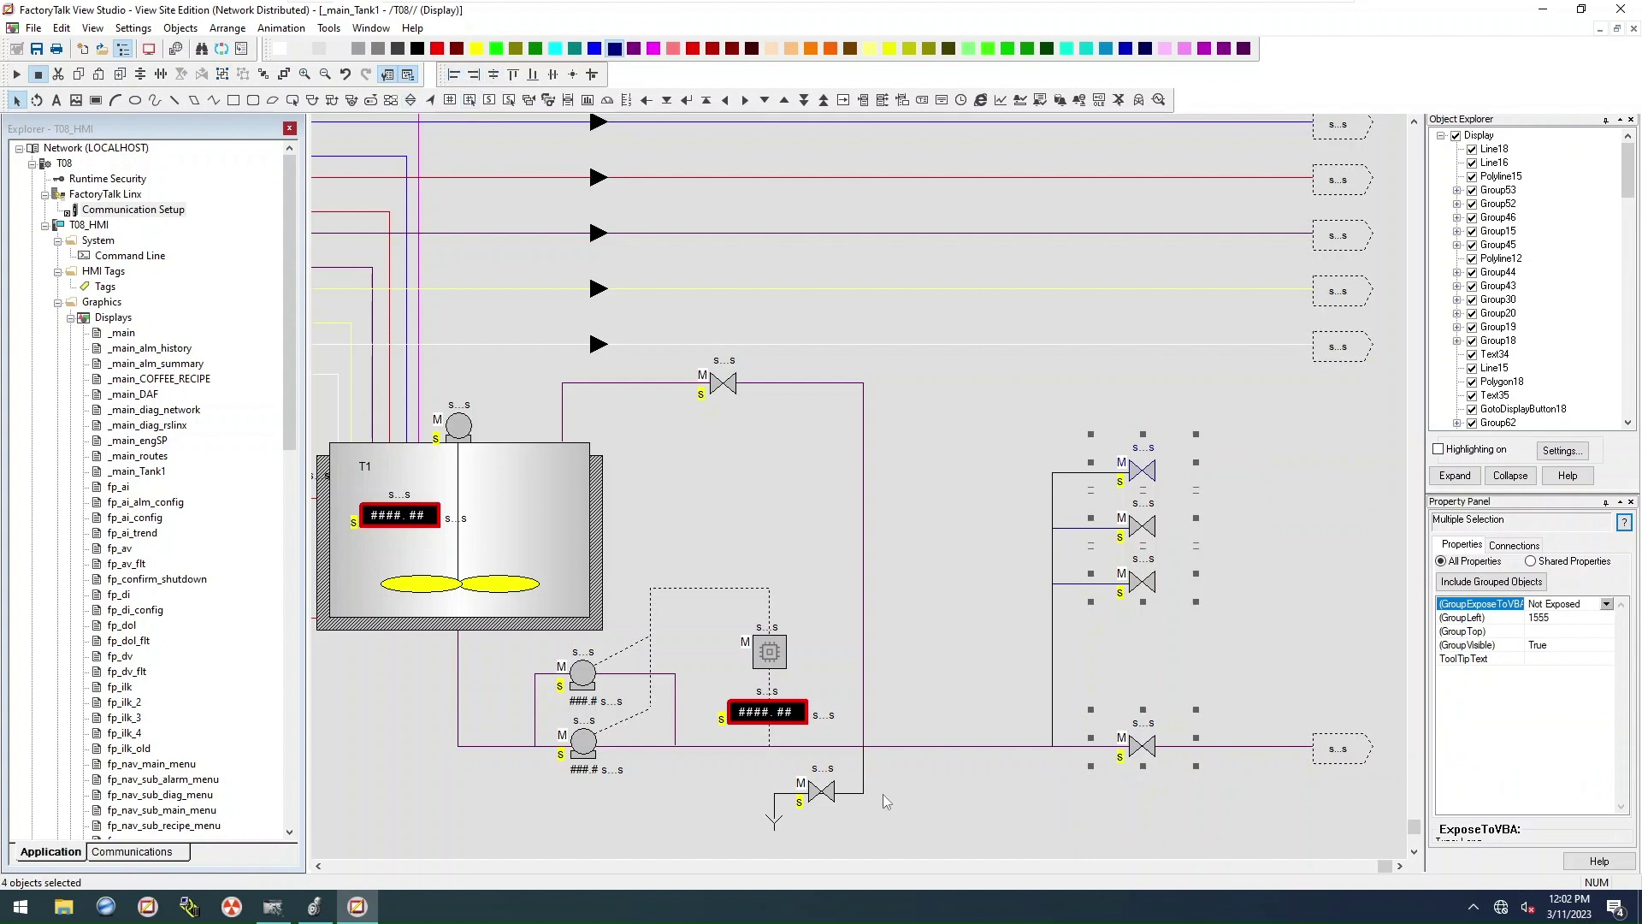
pyautogui.click(960, 817)
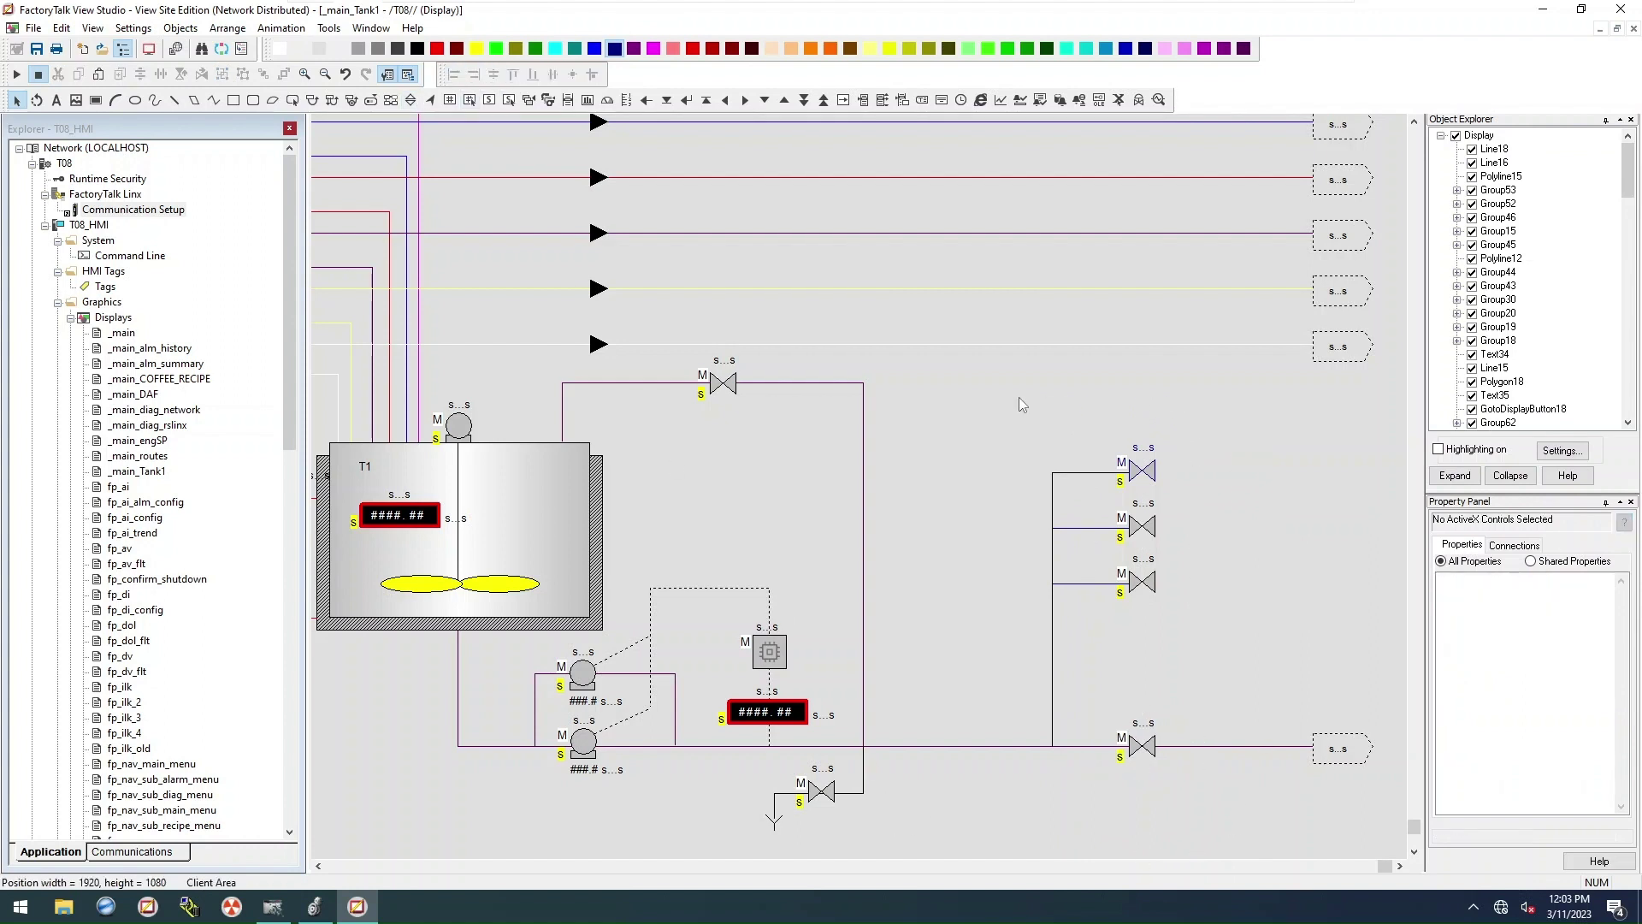
# Step: Draw a horizontal line about 241 wide from the top copied valve's outlet and duplicate it for the two valves below
pyautogui.click(174, 100)
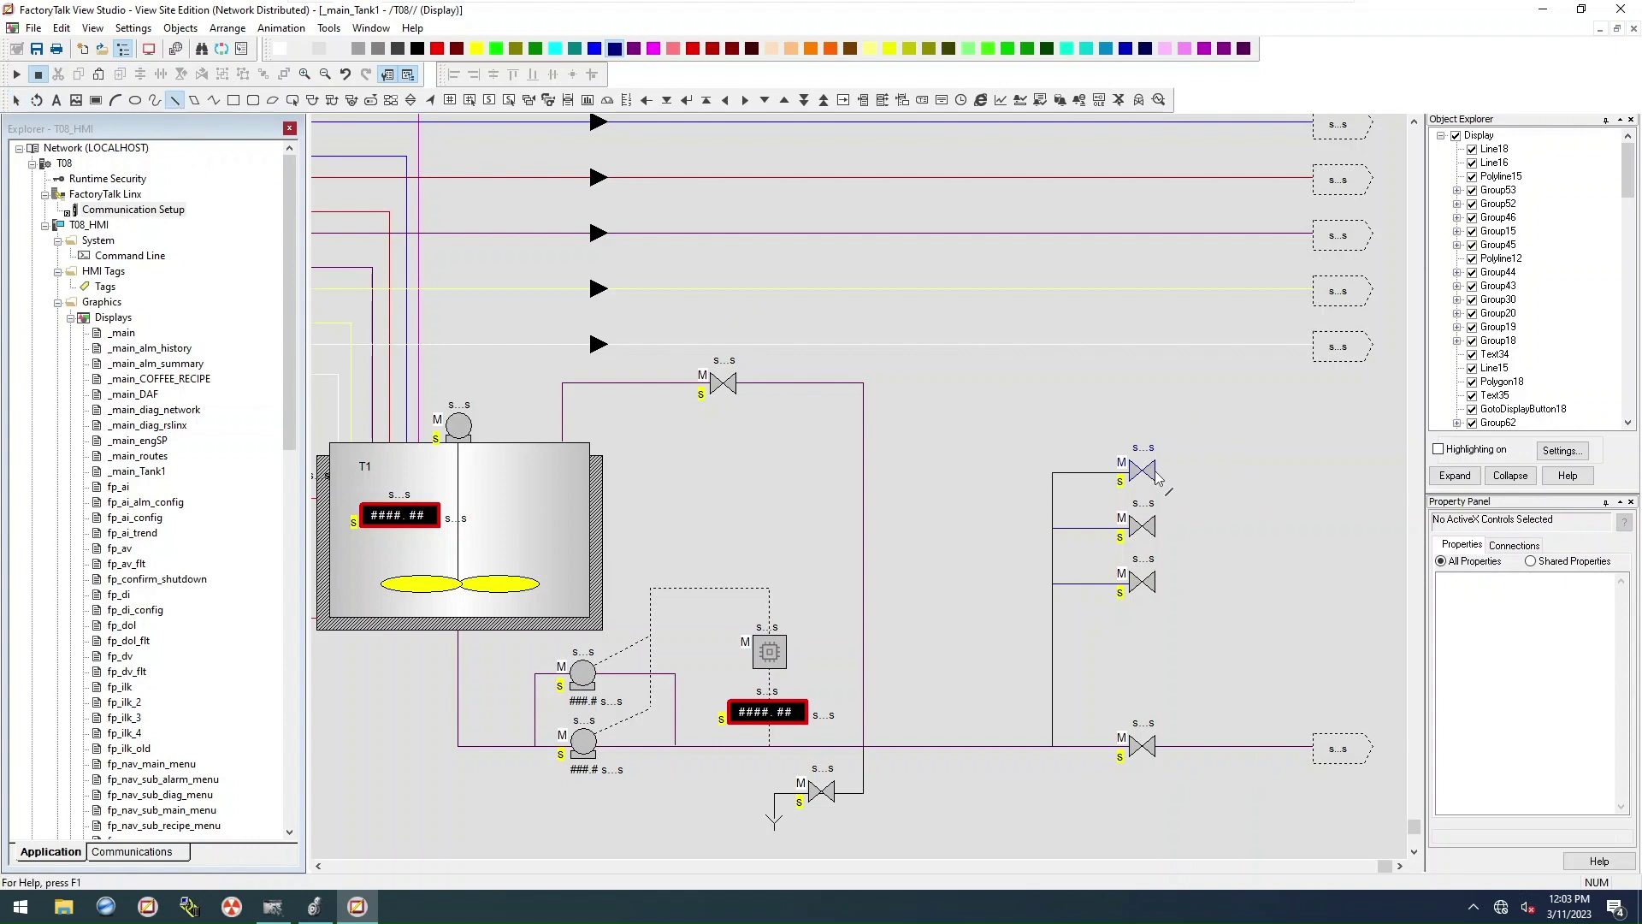
pyautogui.moveTo(1156, 472); pyautogui.dragTo(1360, 471)
pyautogui.click(146, 400)
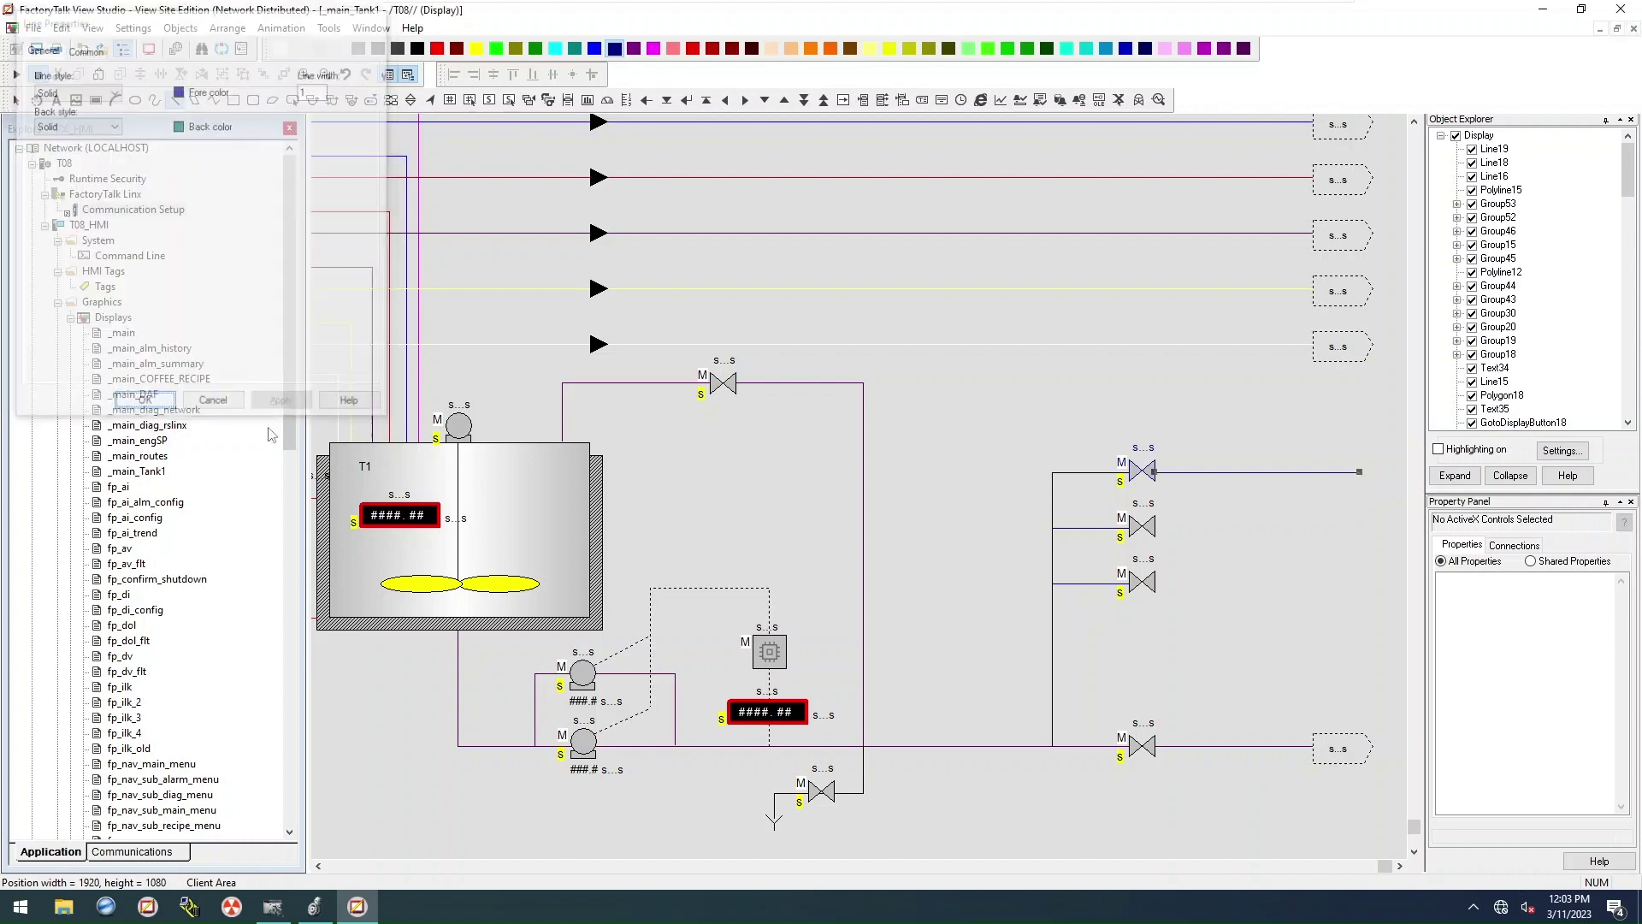
pyautogui.rightClick(1023, 831)
pyautogui.click(980, 807)
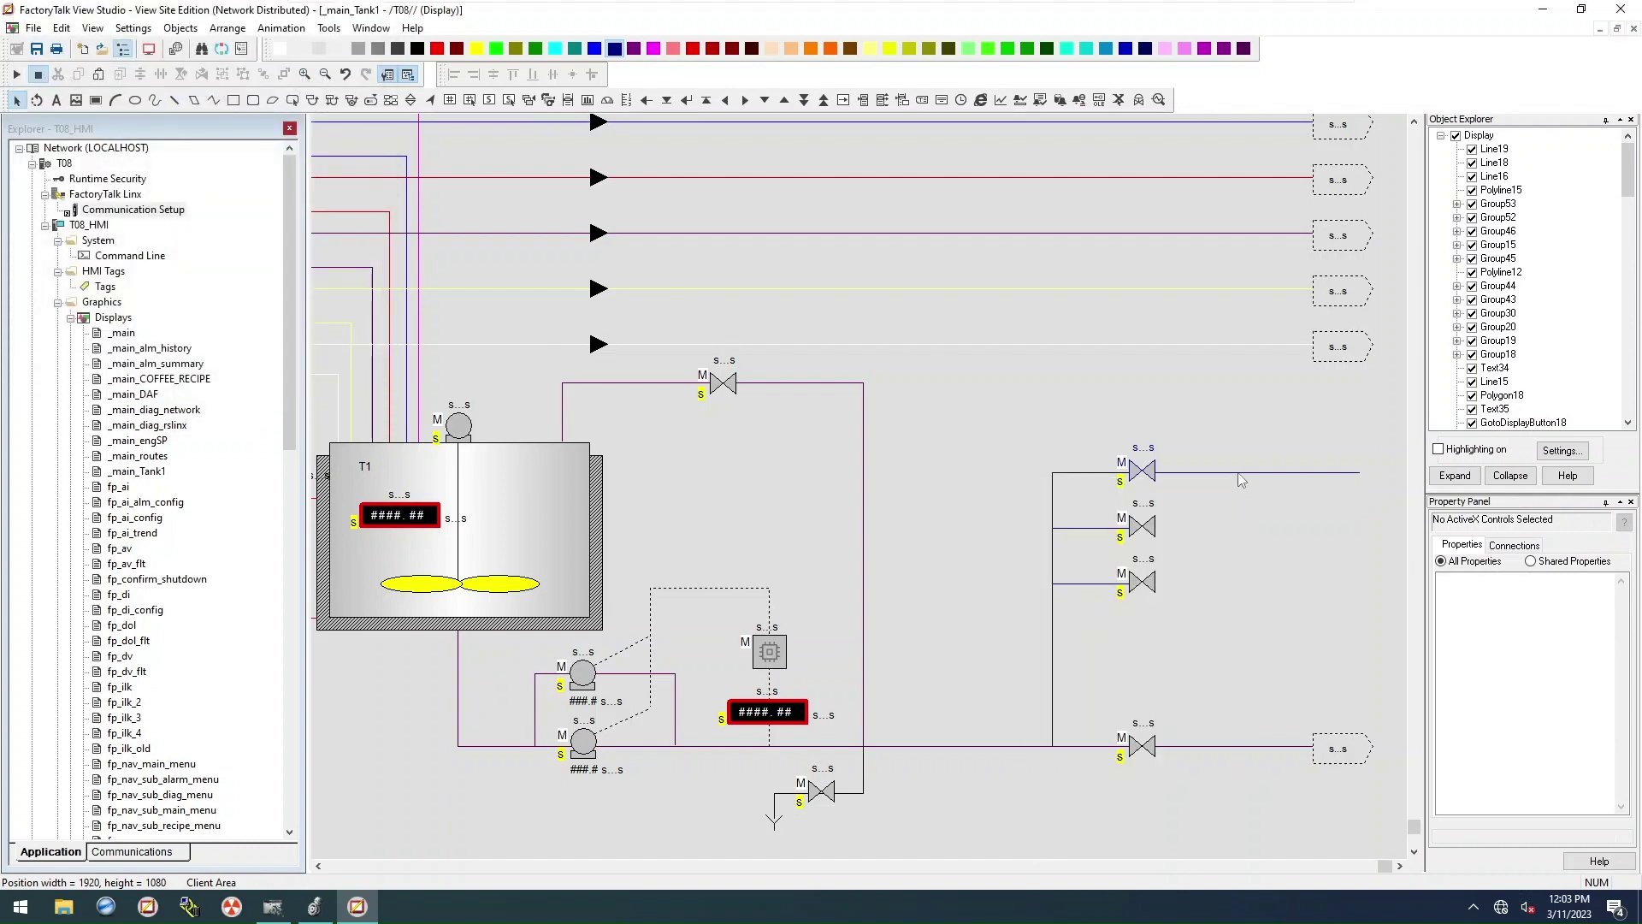
pyautogui.moveTo(1238, 473); pyautogui.dragTo(1250, 531)
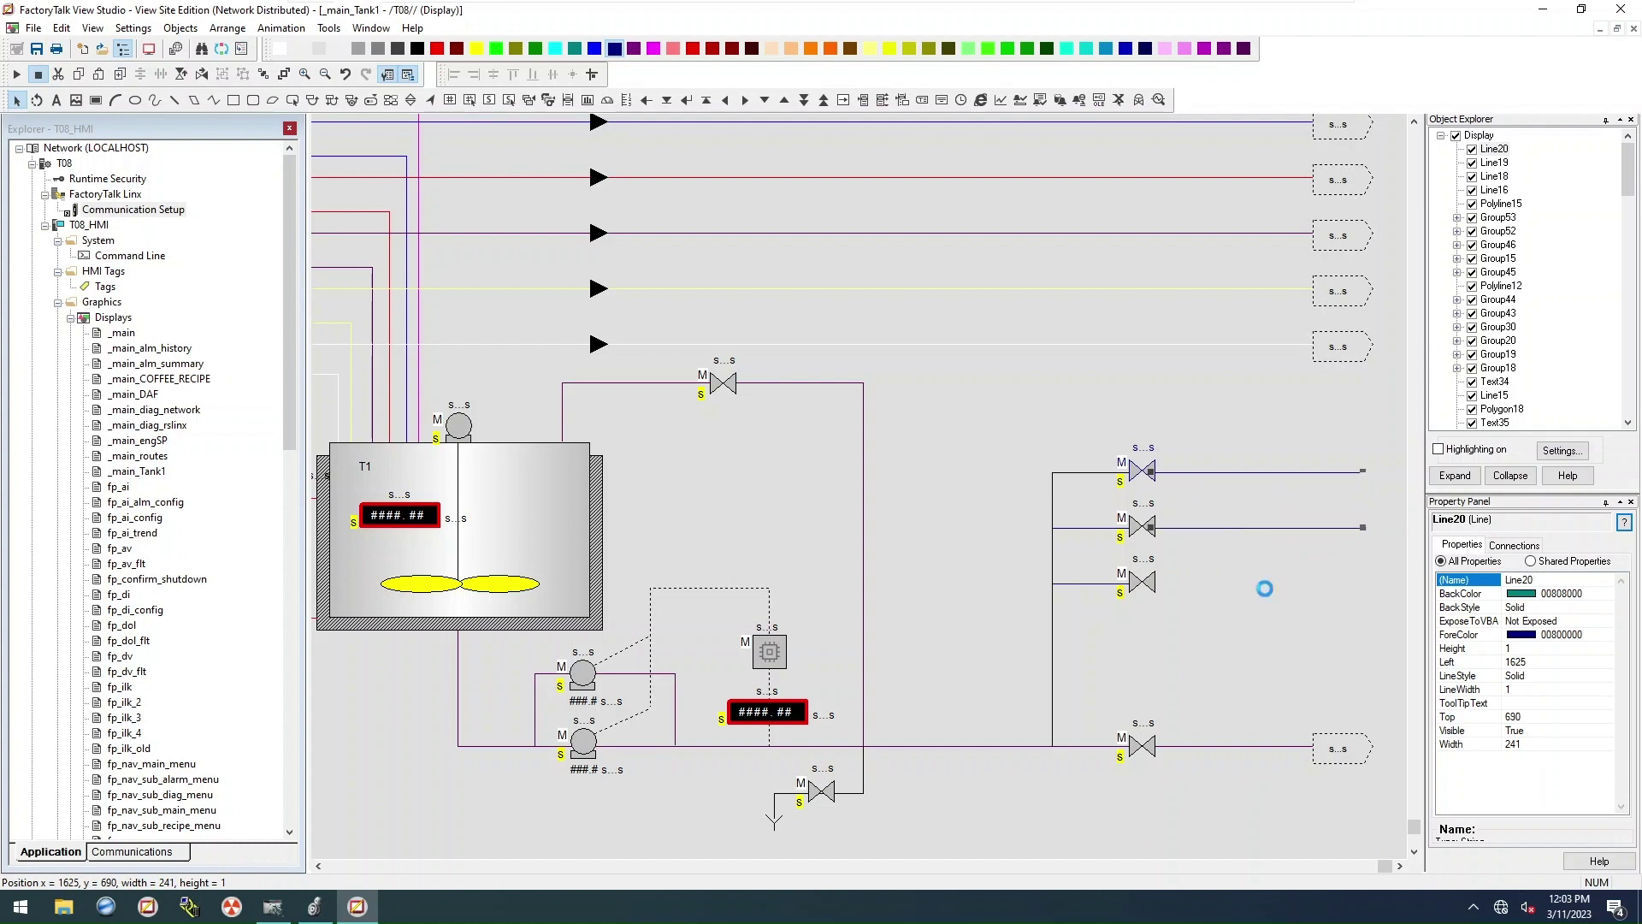
pyautogui.hotkey('ctrl', 'd')
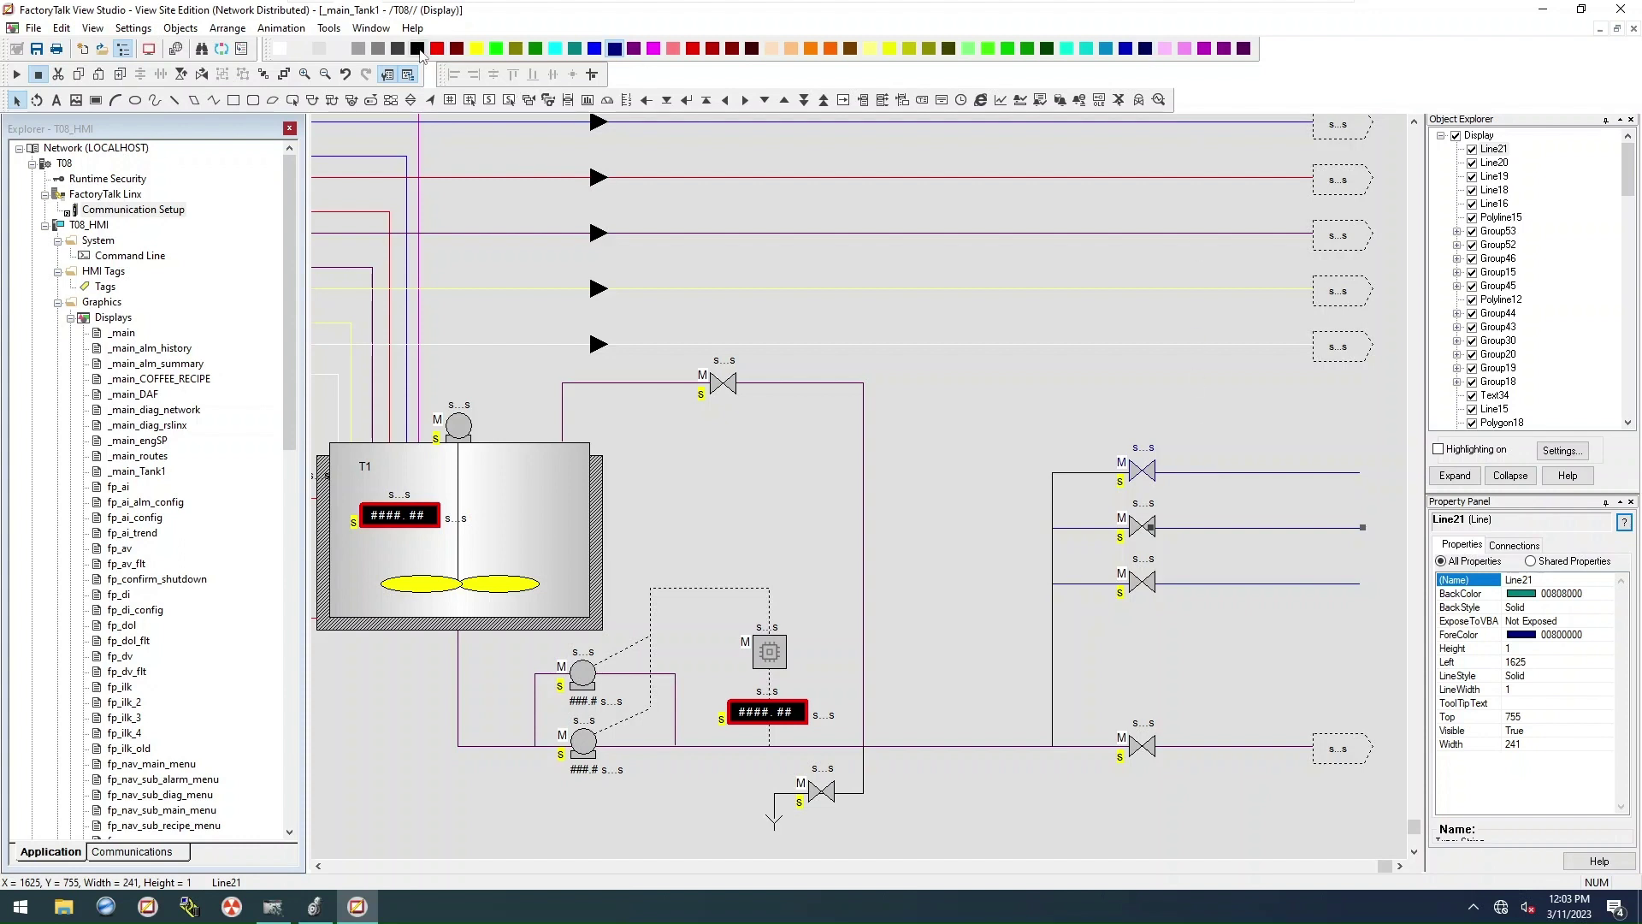
# Step: Recolor the outlet riser, its branch lines and the three horizontal outlet lines black
pyautogui.click(419, 49)
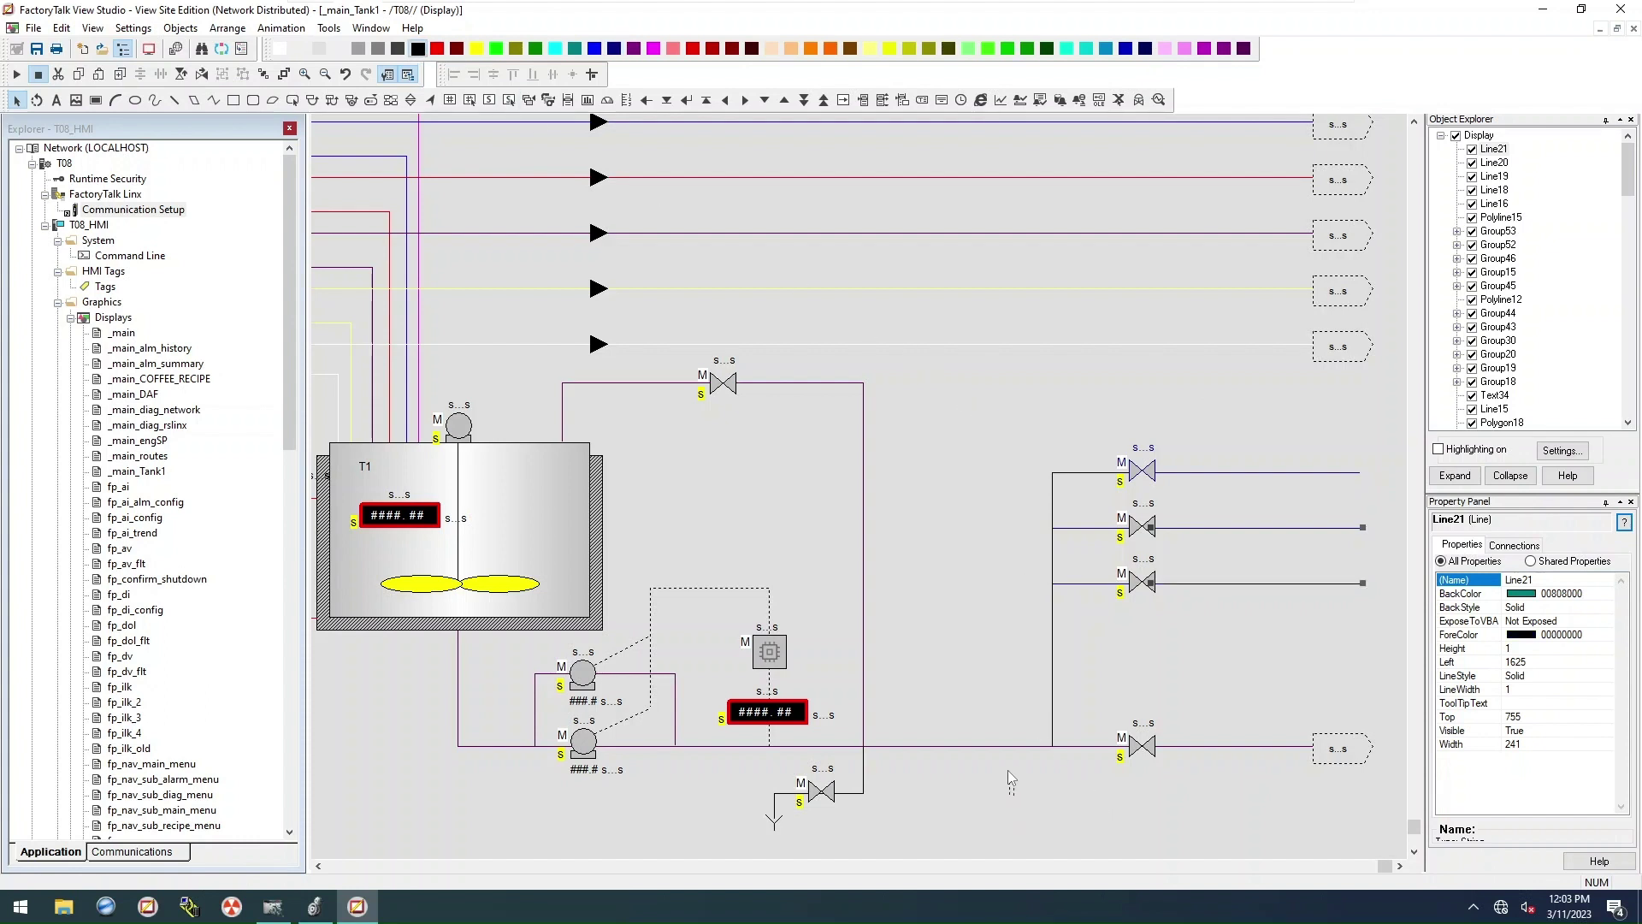
pyautogui.moveTo(1008, 770); pyautogui.dragTo(1127, 432)
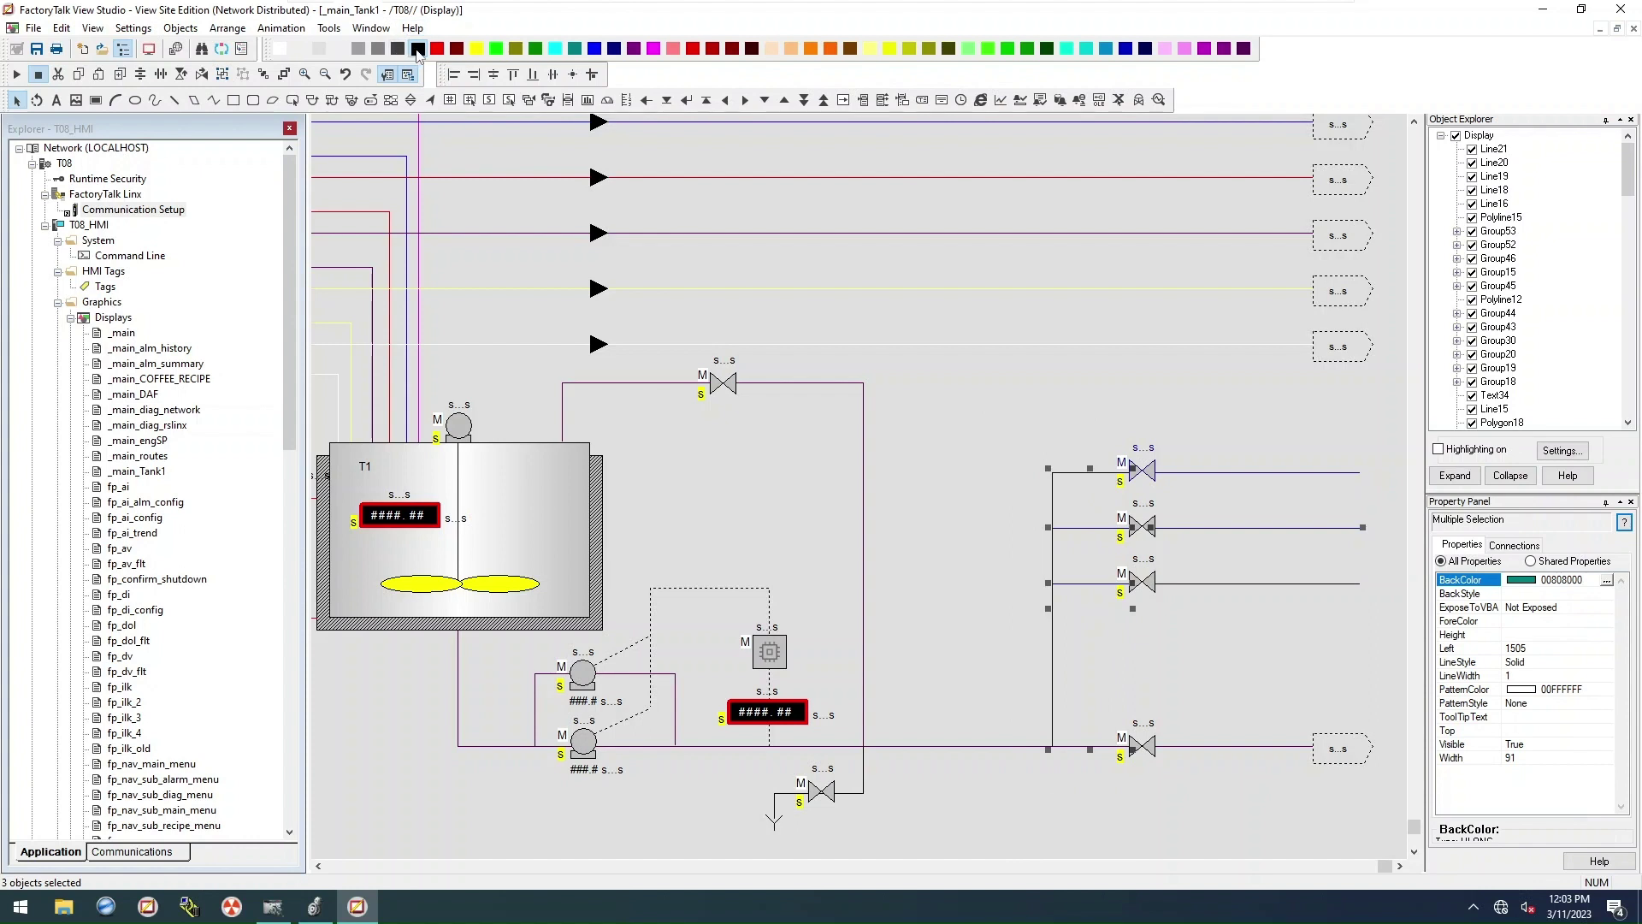
pyautogui.click(418, 49)
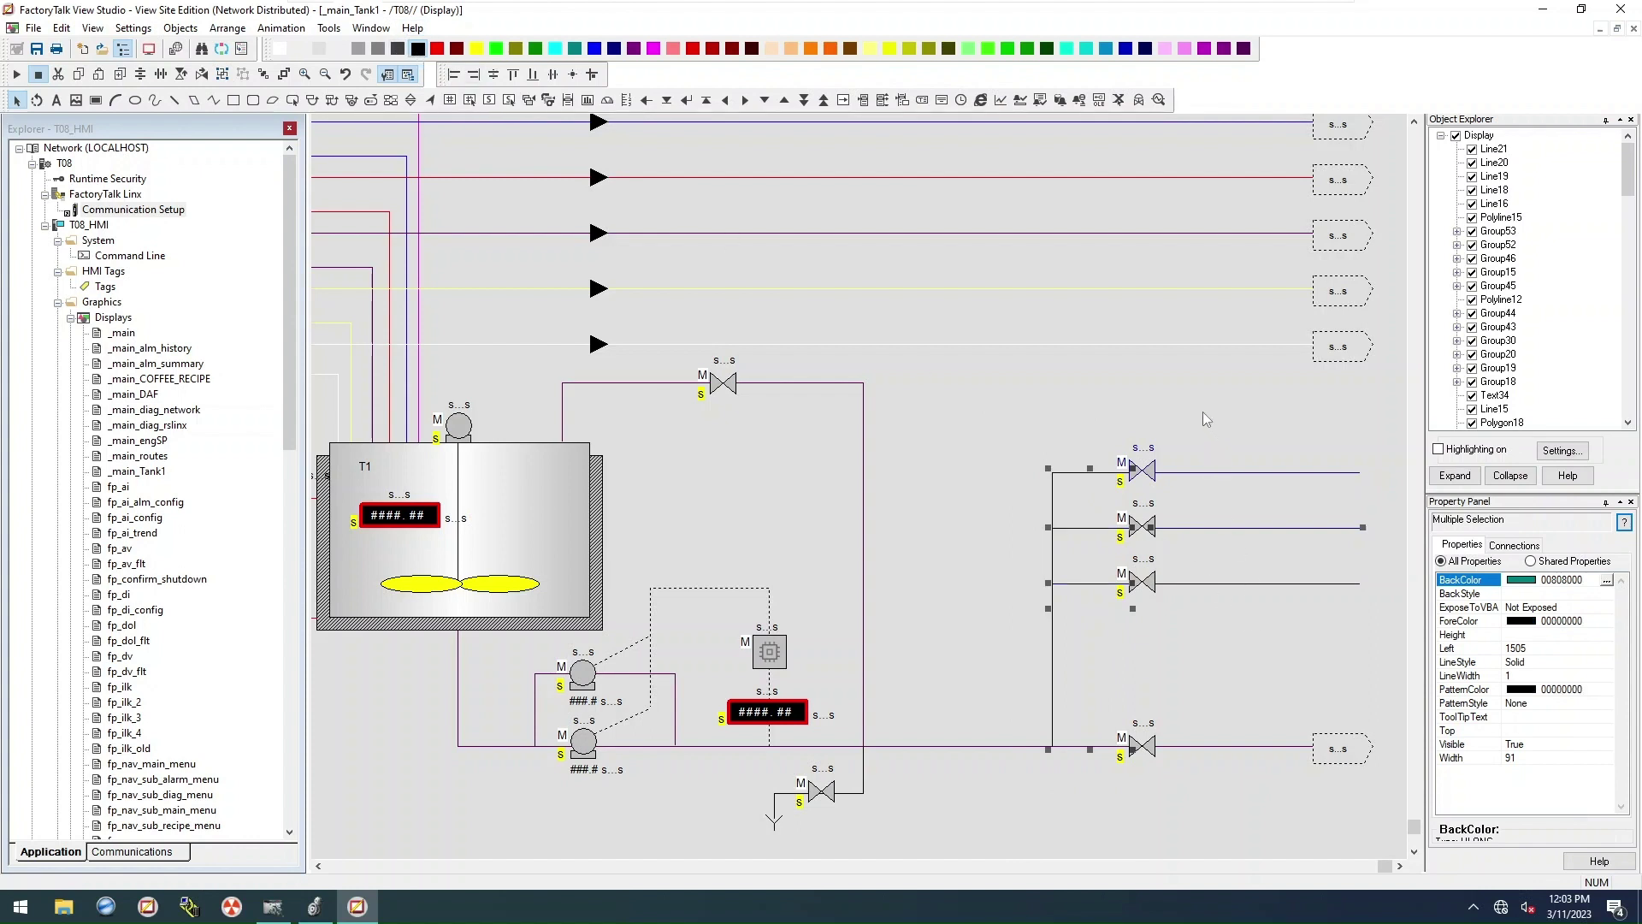
pyautogui.moveTo(1146, 425); pyautogui.dragTo(1413, 626)
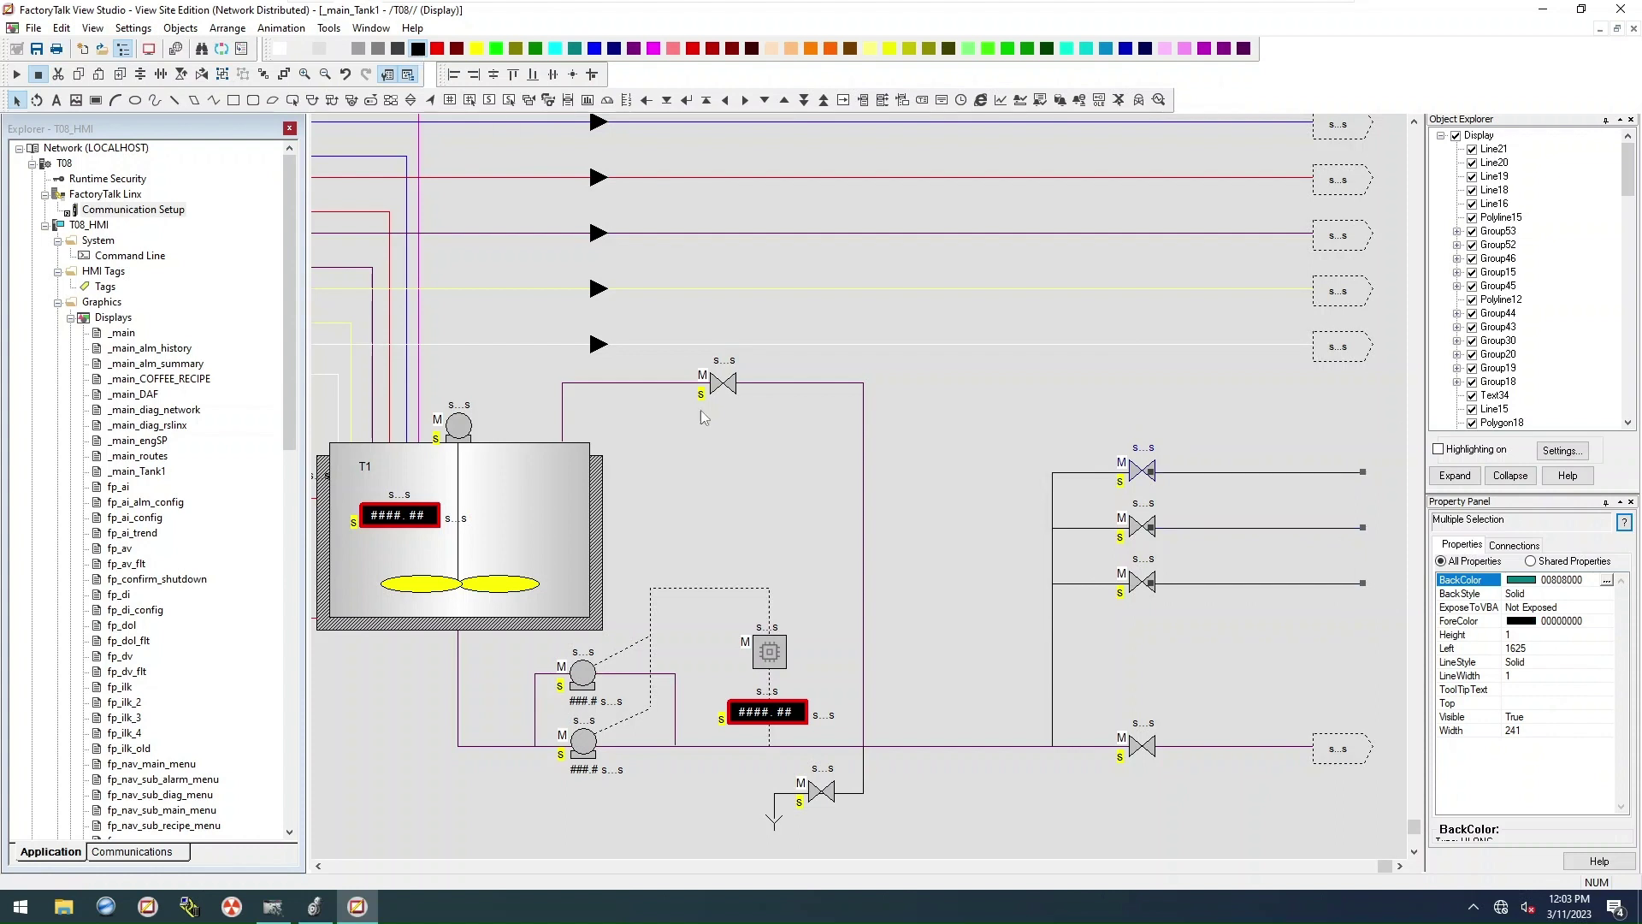
pyautogui.click(994, 810)
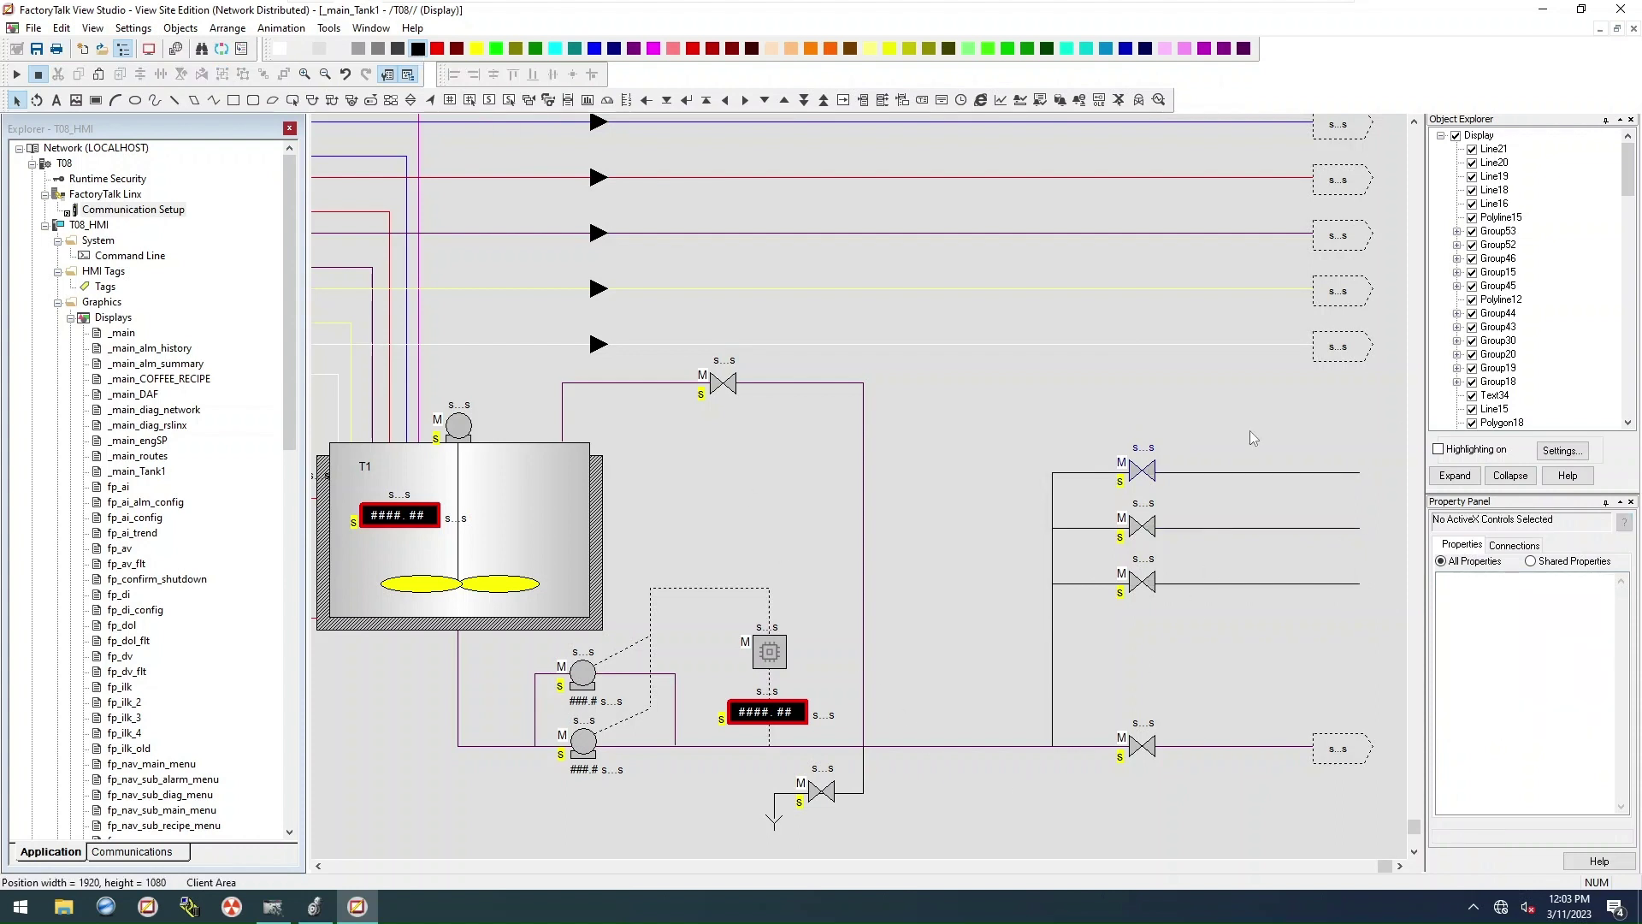
# Step: Color the upper outlet line magenta, the middle one blue and the lower one red, and check the red header and tank feed lines
pyautogui.click(1234, 472)
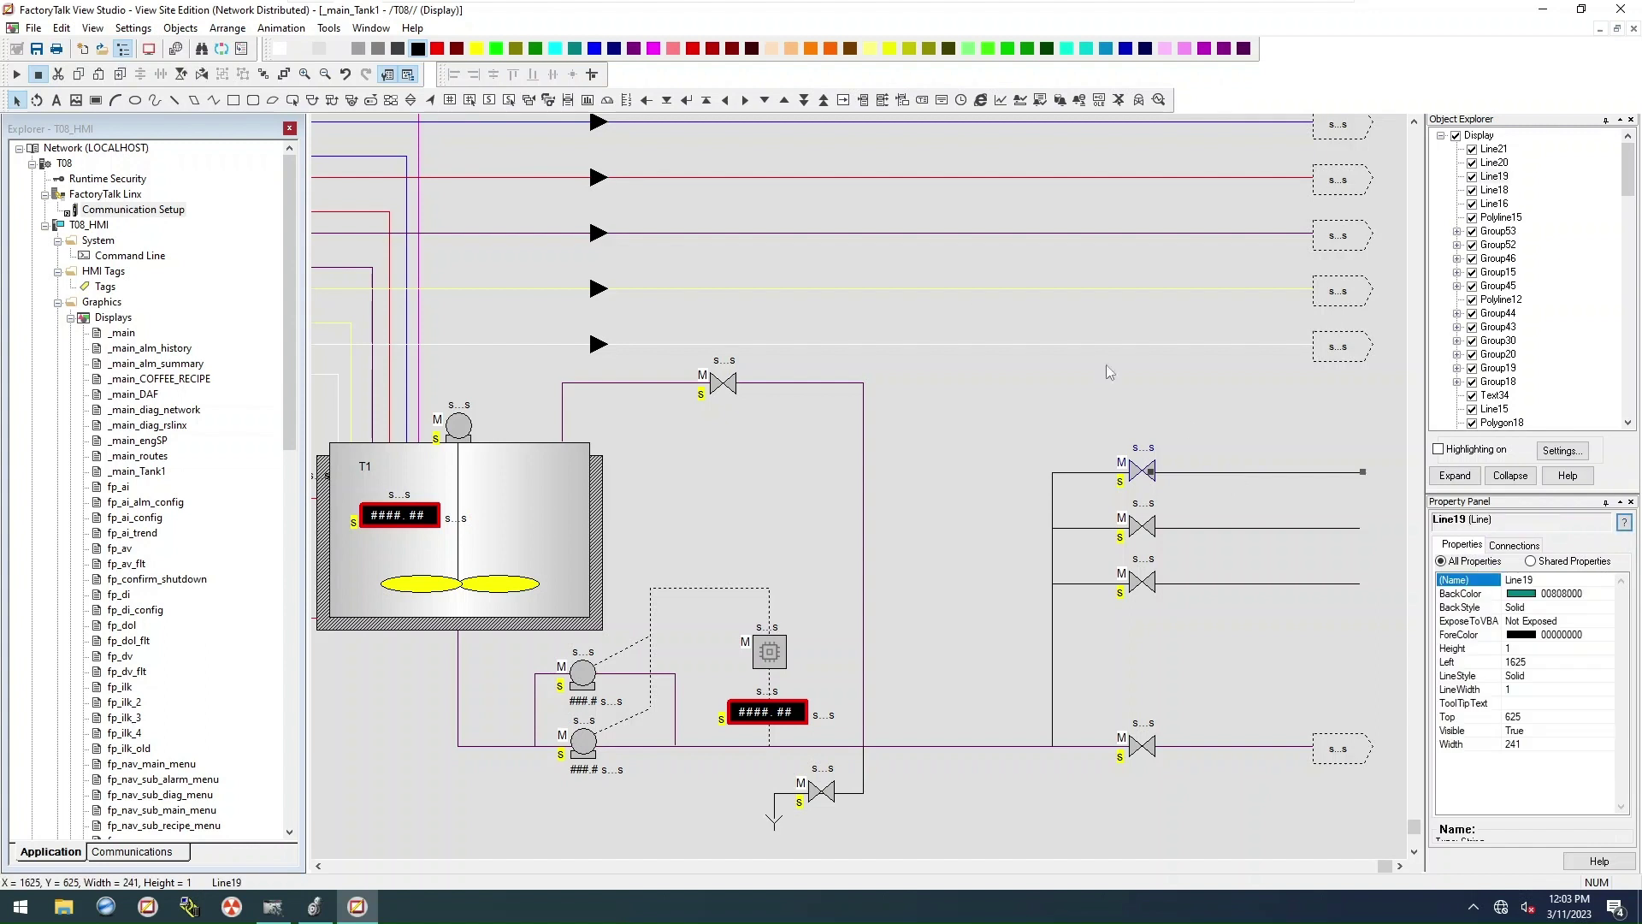
pyautogui.click(653, 49)
pyautogui.click(1208, 528)
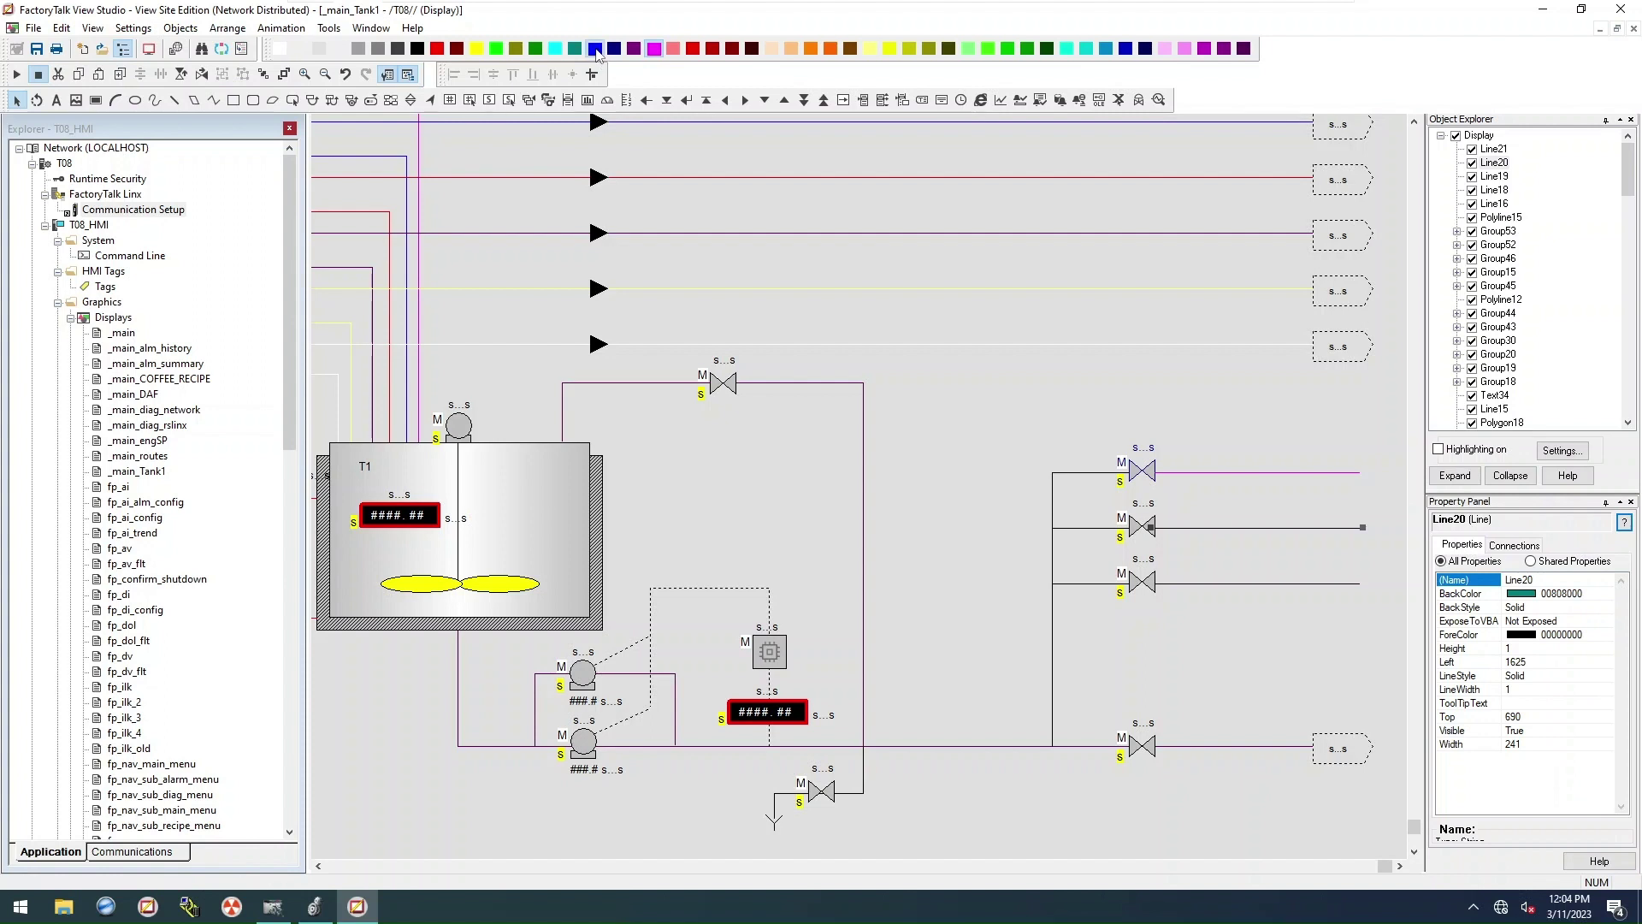
pyautogui.click(594, 49)
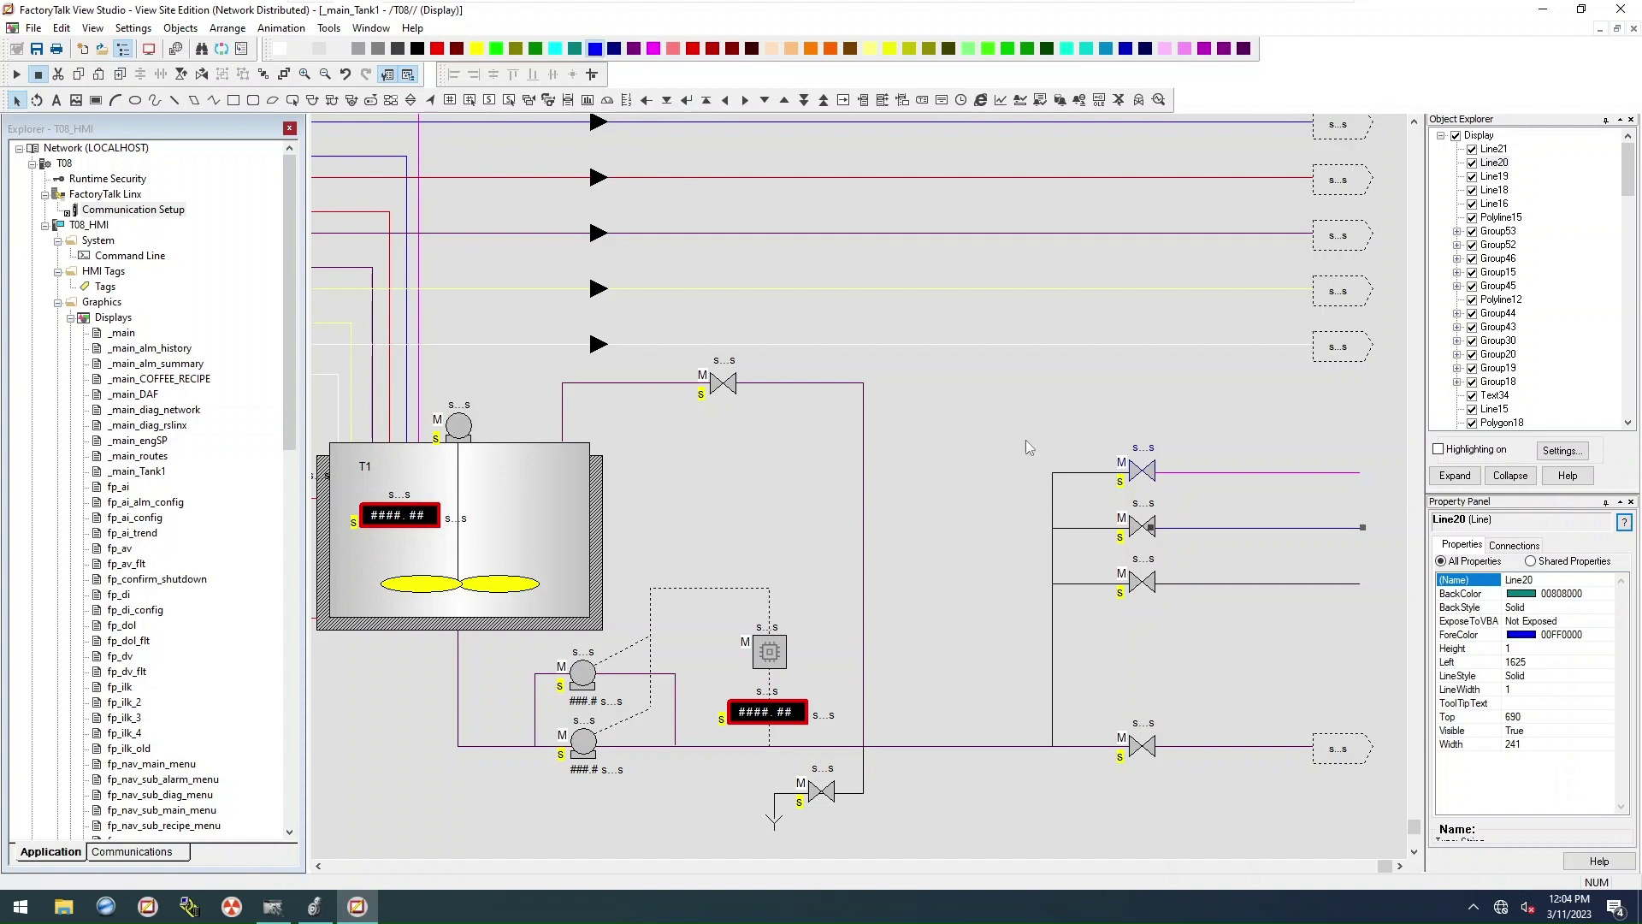
pyautogui.click(1267, 585)
pyautogui.click(437, 49)
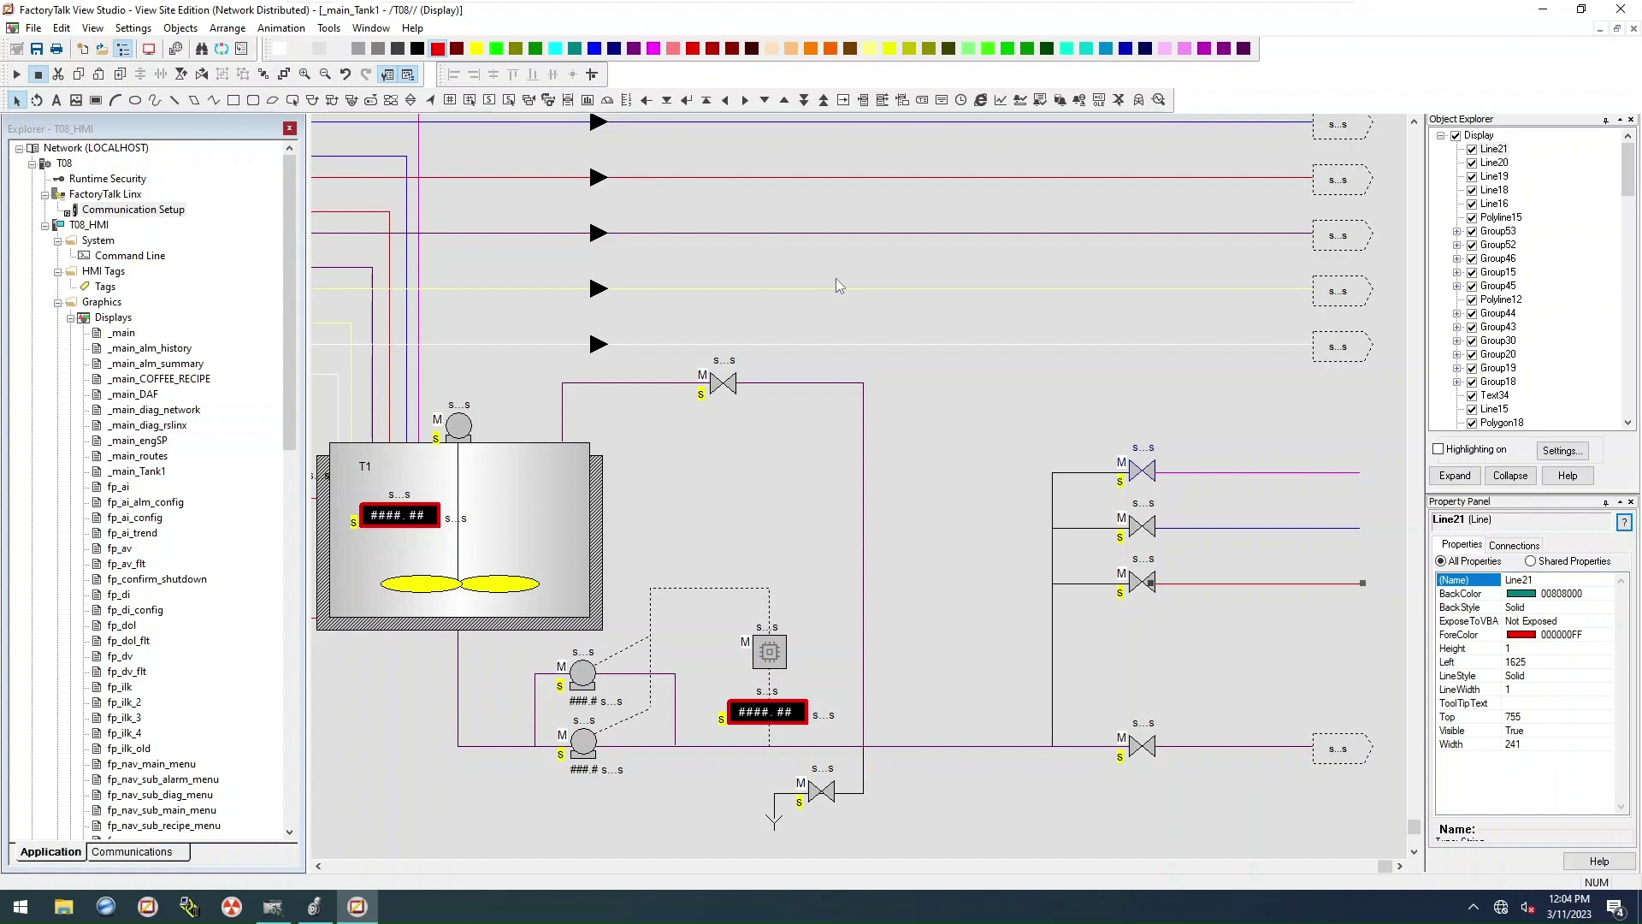
pyautogui.click(817, 177)
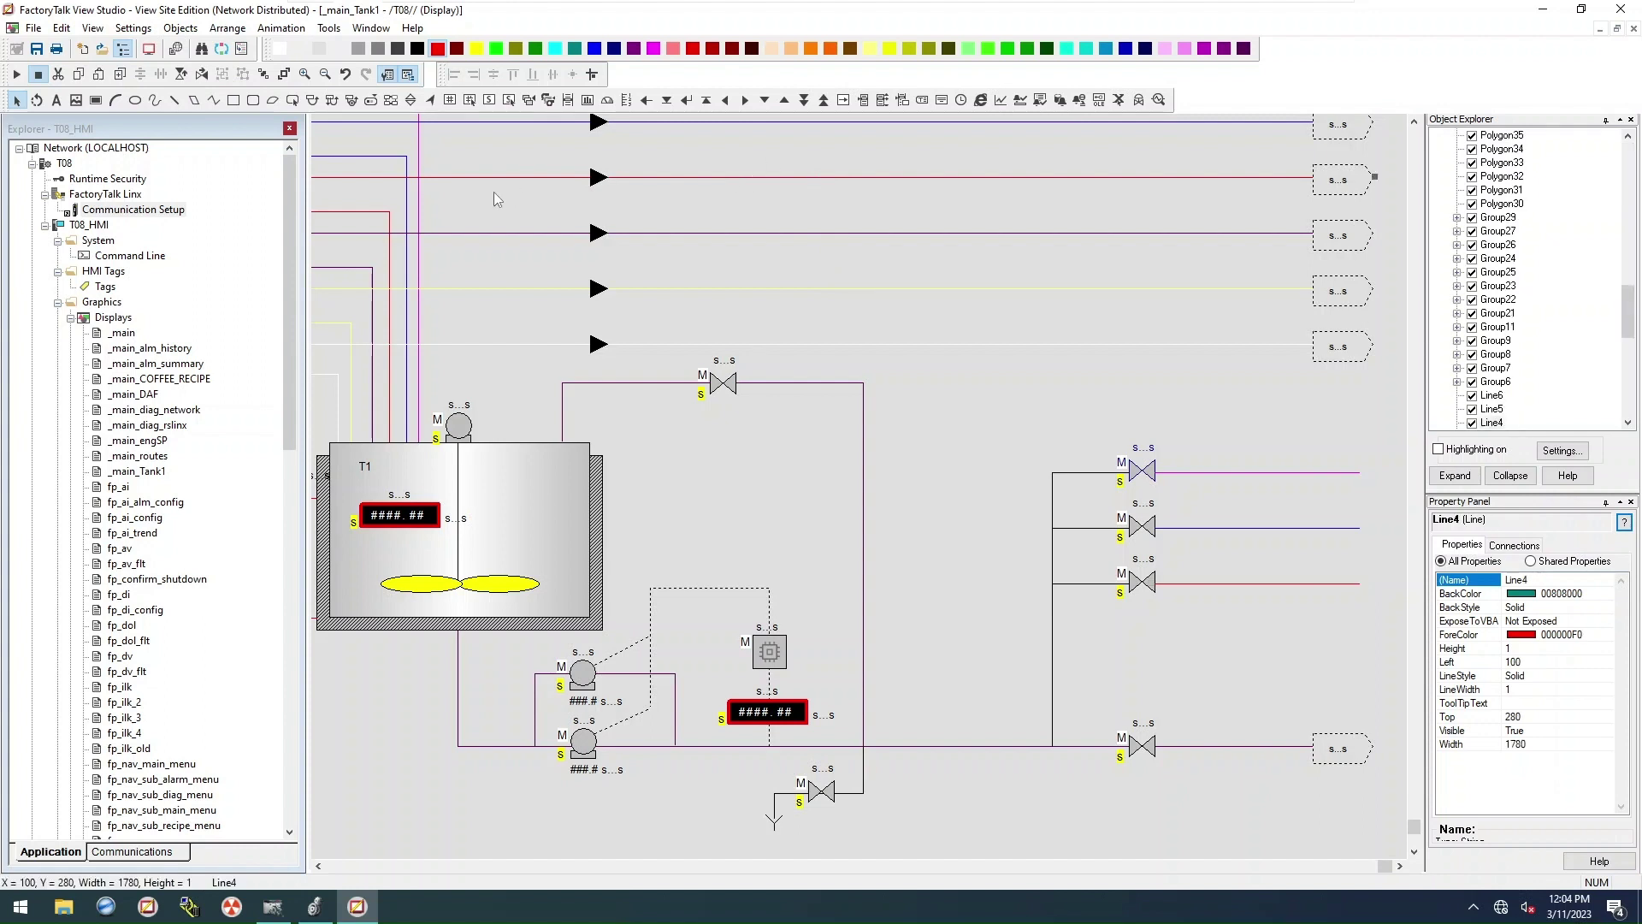
pyautogui.click(352, 212)
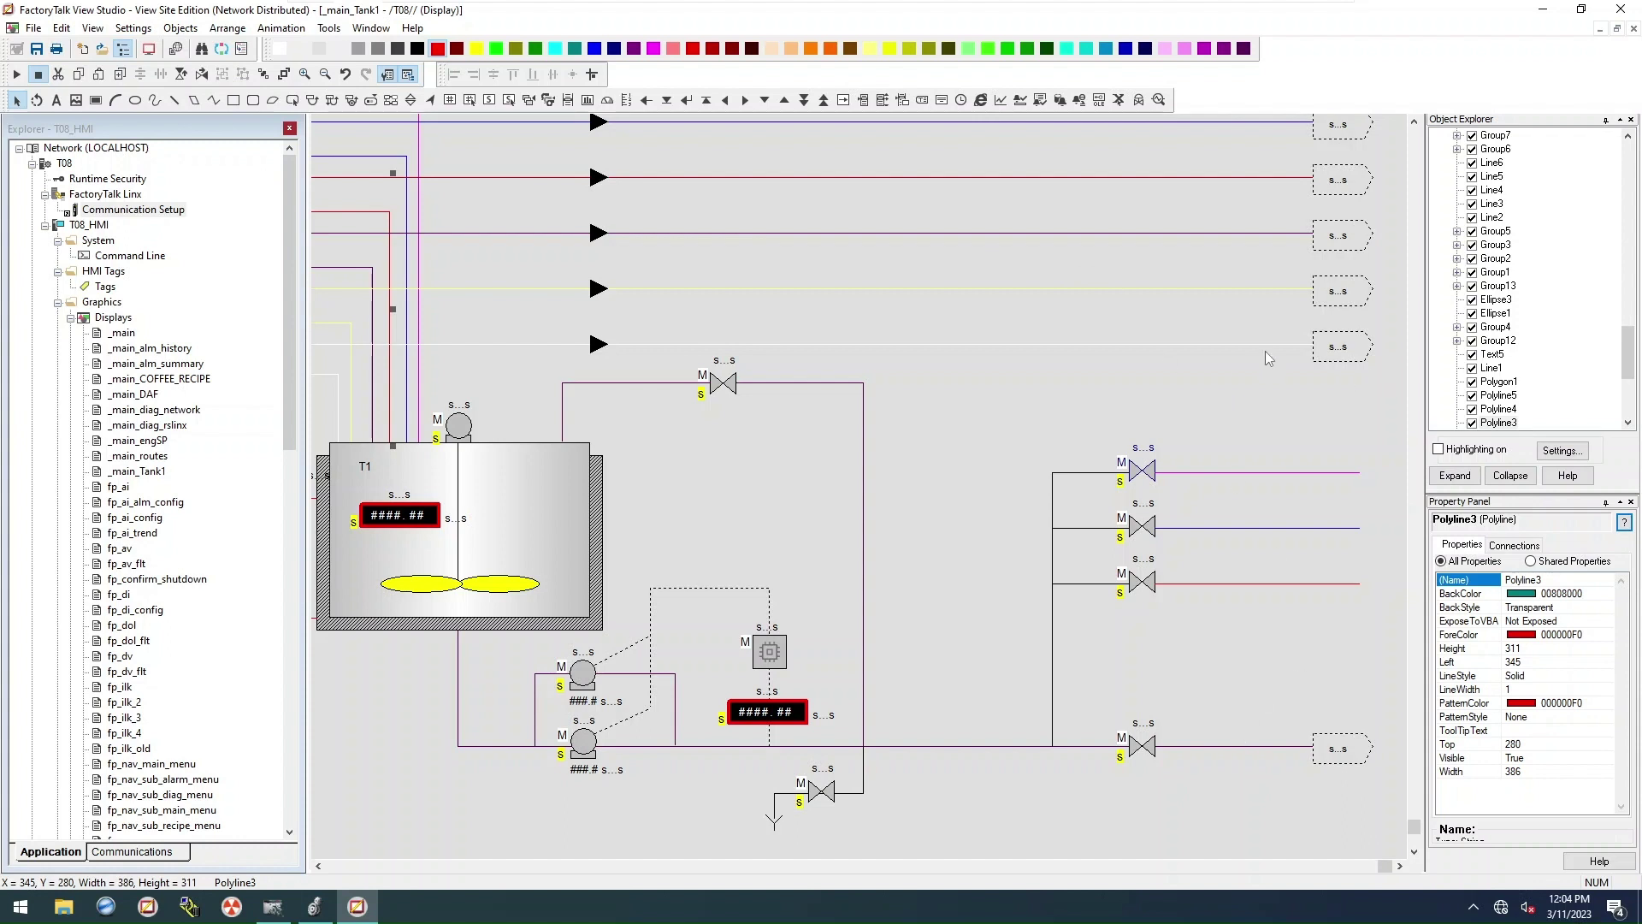
# Step: Duplicate the red, blue and magenta headers' dashed connectors onto the ends of the matching outlet lines, at left position 1795
pyautogui.moveTo(1414, 826); pyautogui.dragTo(1399, 494)
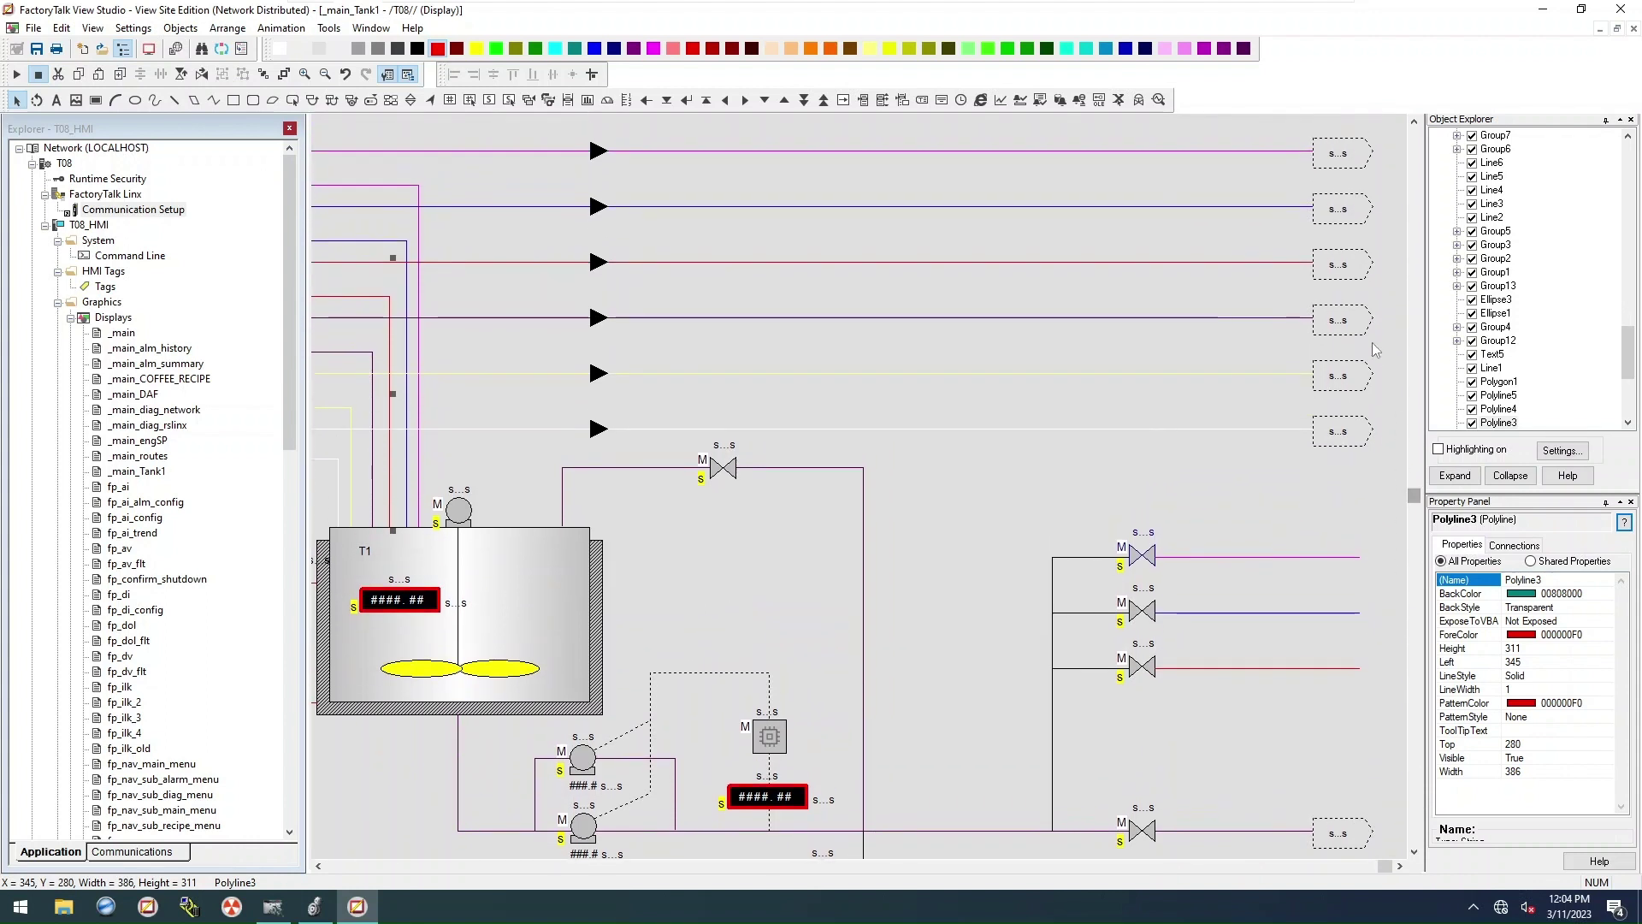
pyautogui.click(1345, 273)
pyautogui.moveTo(1345, 274); pyautogui.dragTo(1345, 680)
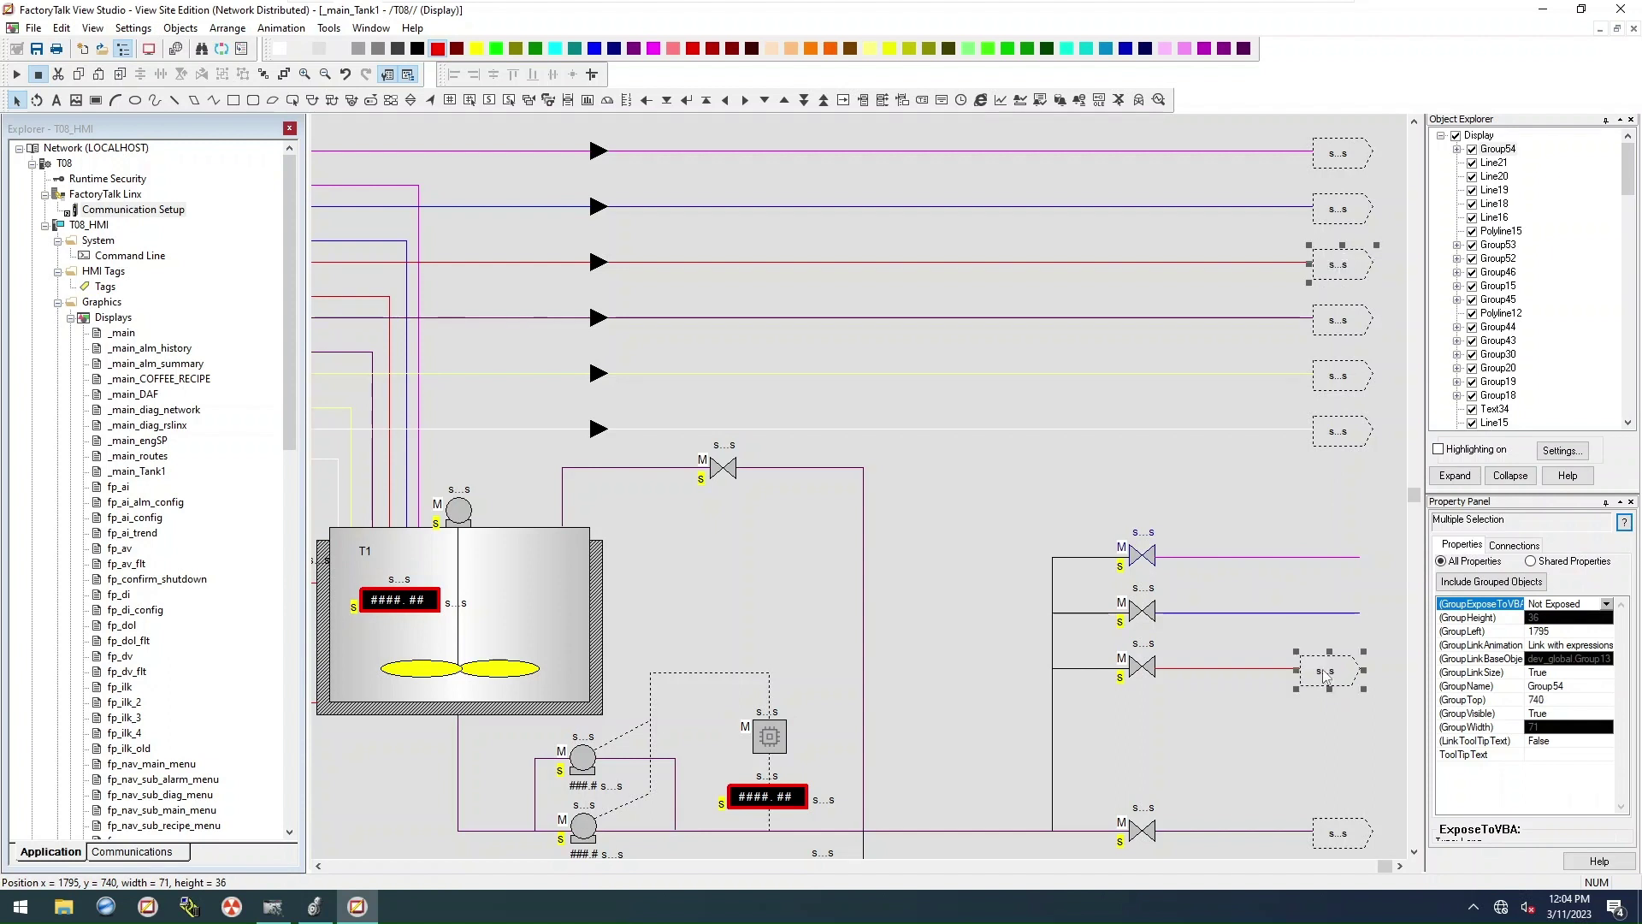
pyautogui.hotkey('ctrl', 'v')
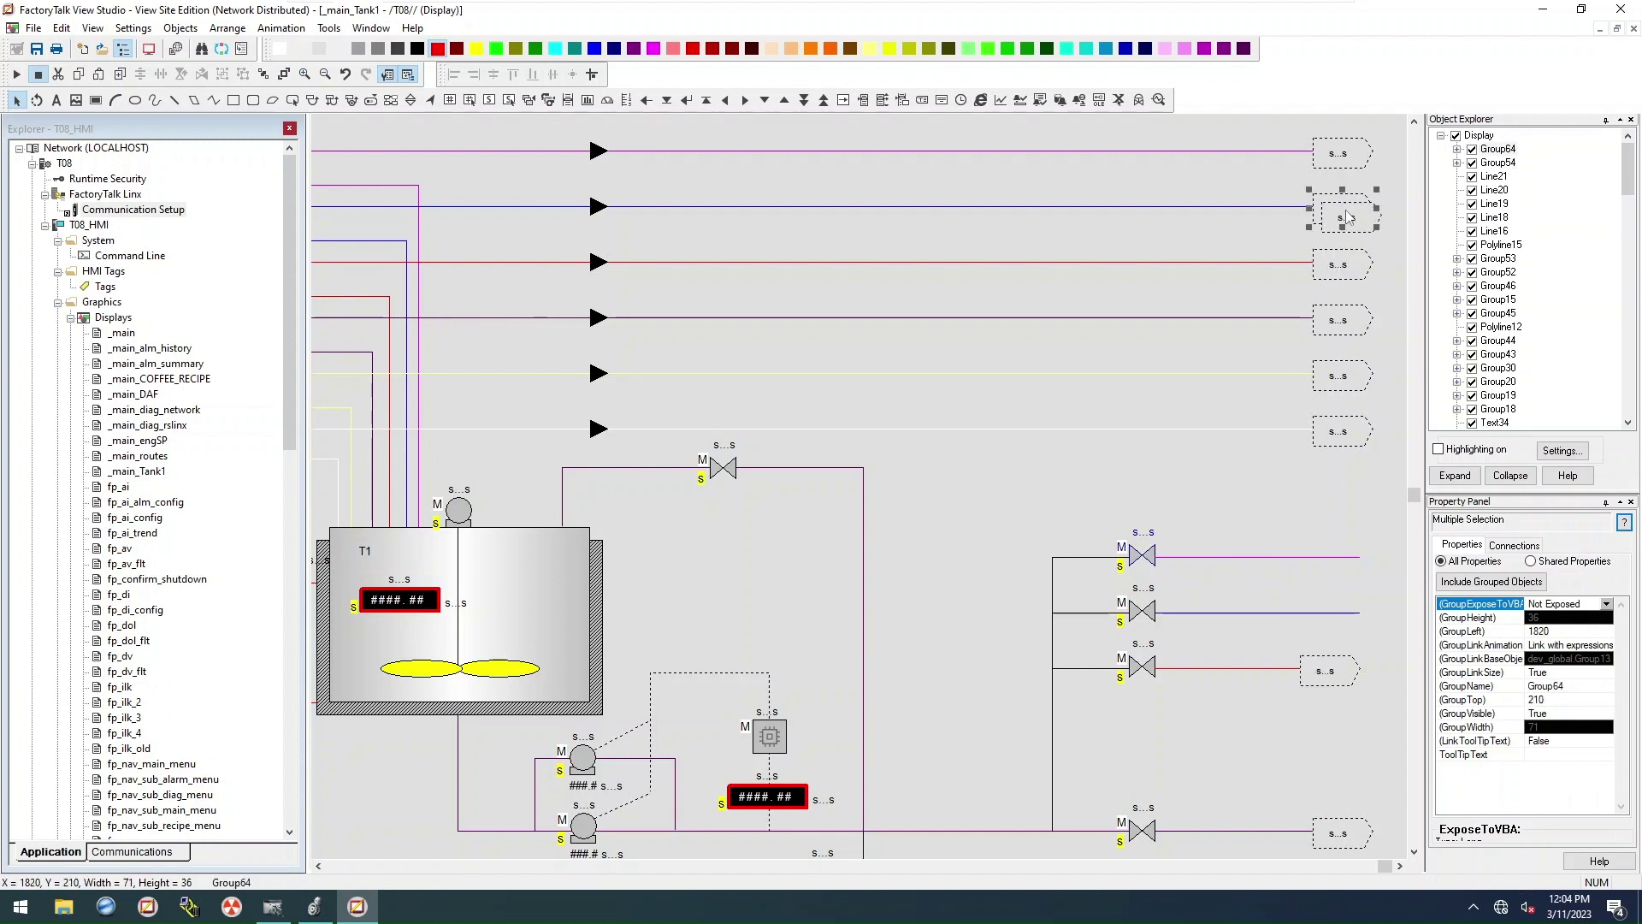
pyautogui.moveTo(1347, 611); pyautogui.dragTo(1351, 616)
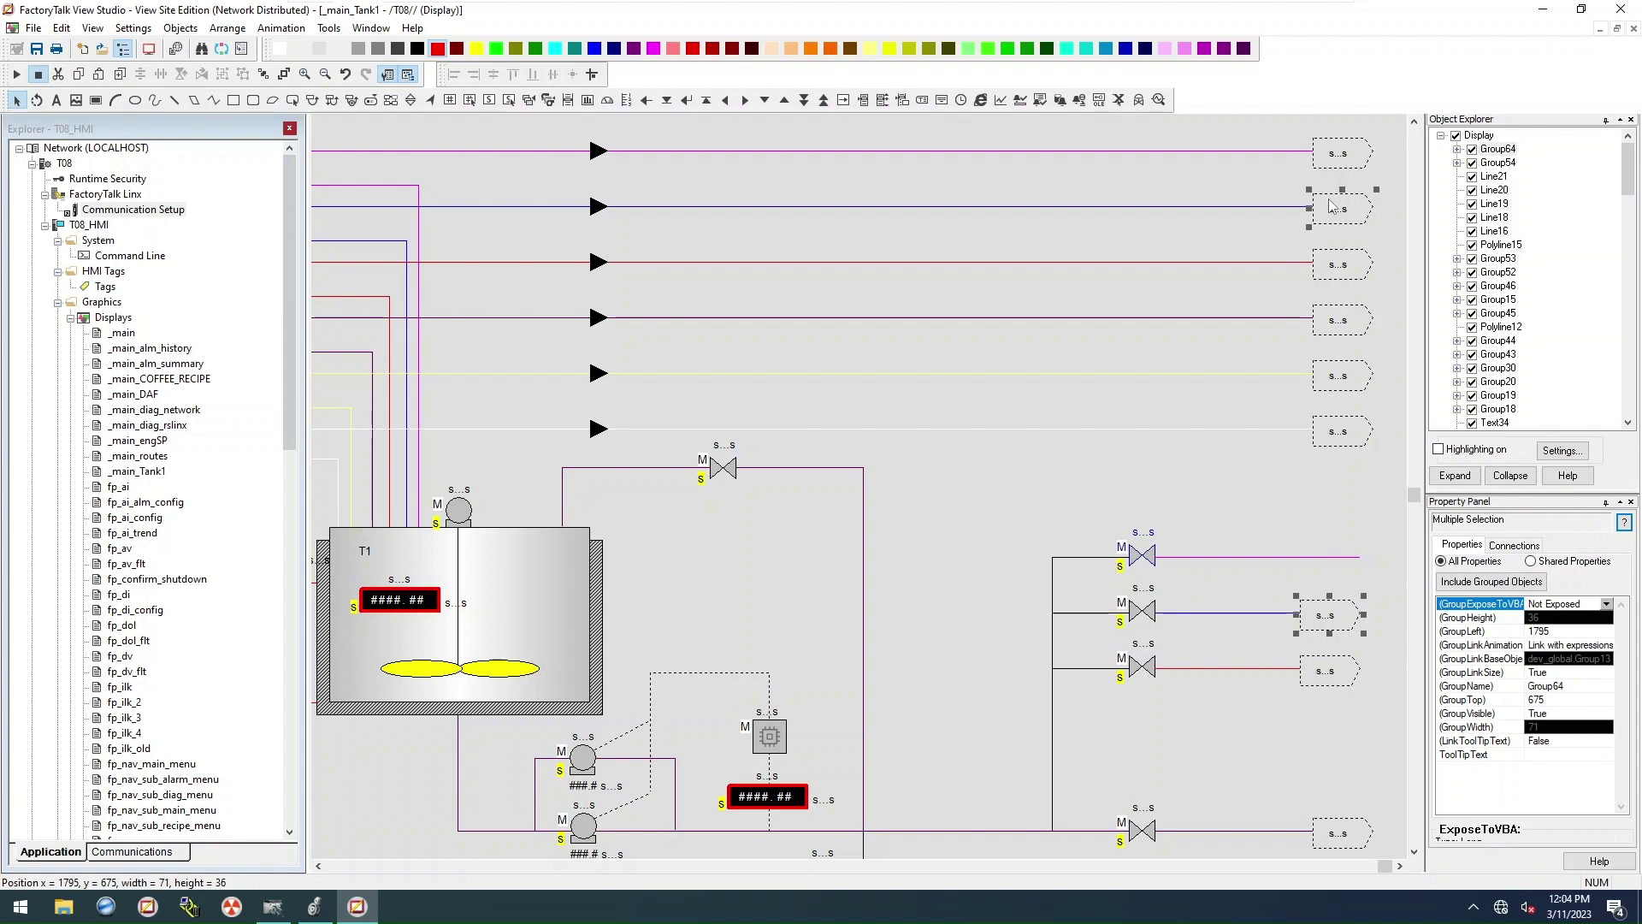
pyautogui.keyDown('shift'); pyautogui.click(1344, 161); pyautogui.keyUp('shift')
pyautogui.hotkey('ctrl', 'd')
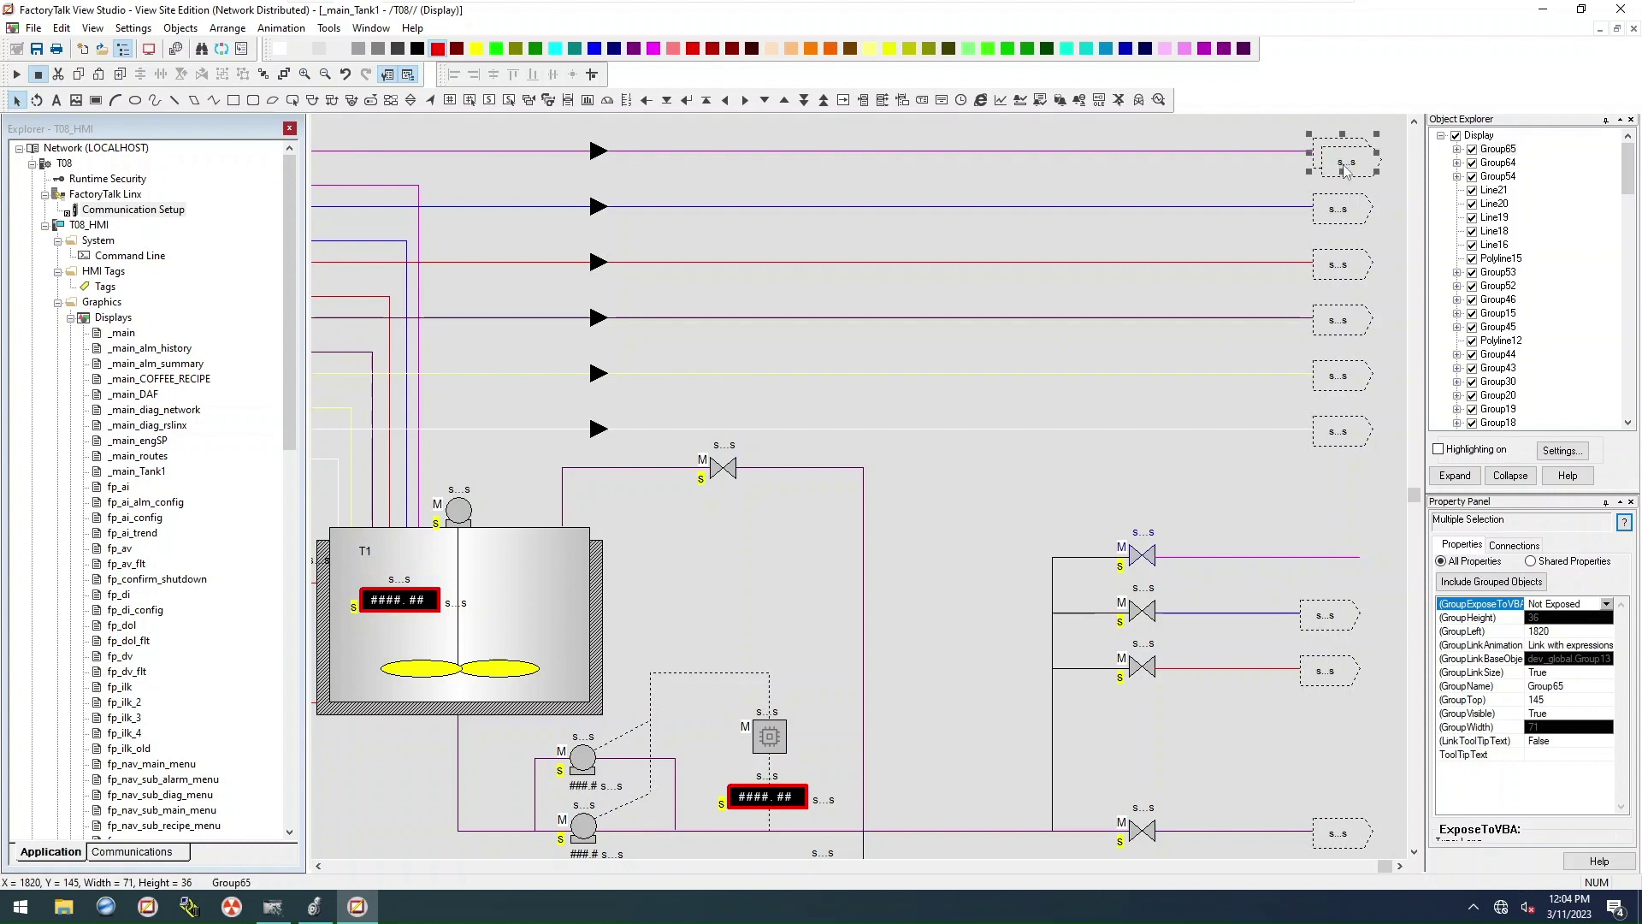
pyautogui.moveTo(1344, 165); pyautogui.dragTo(1338, 567)
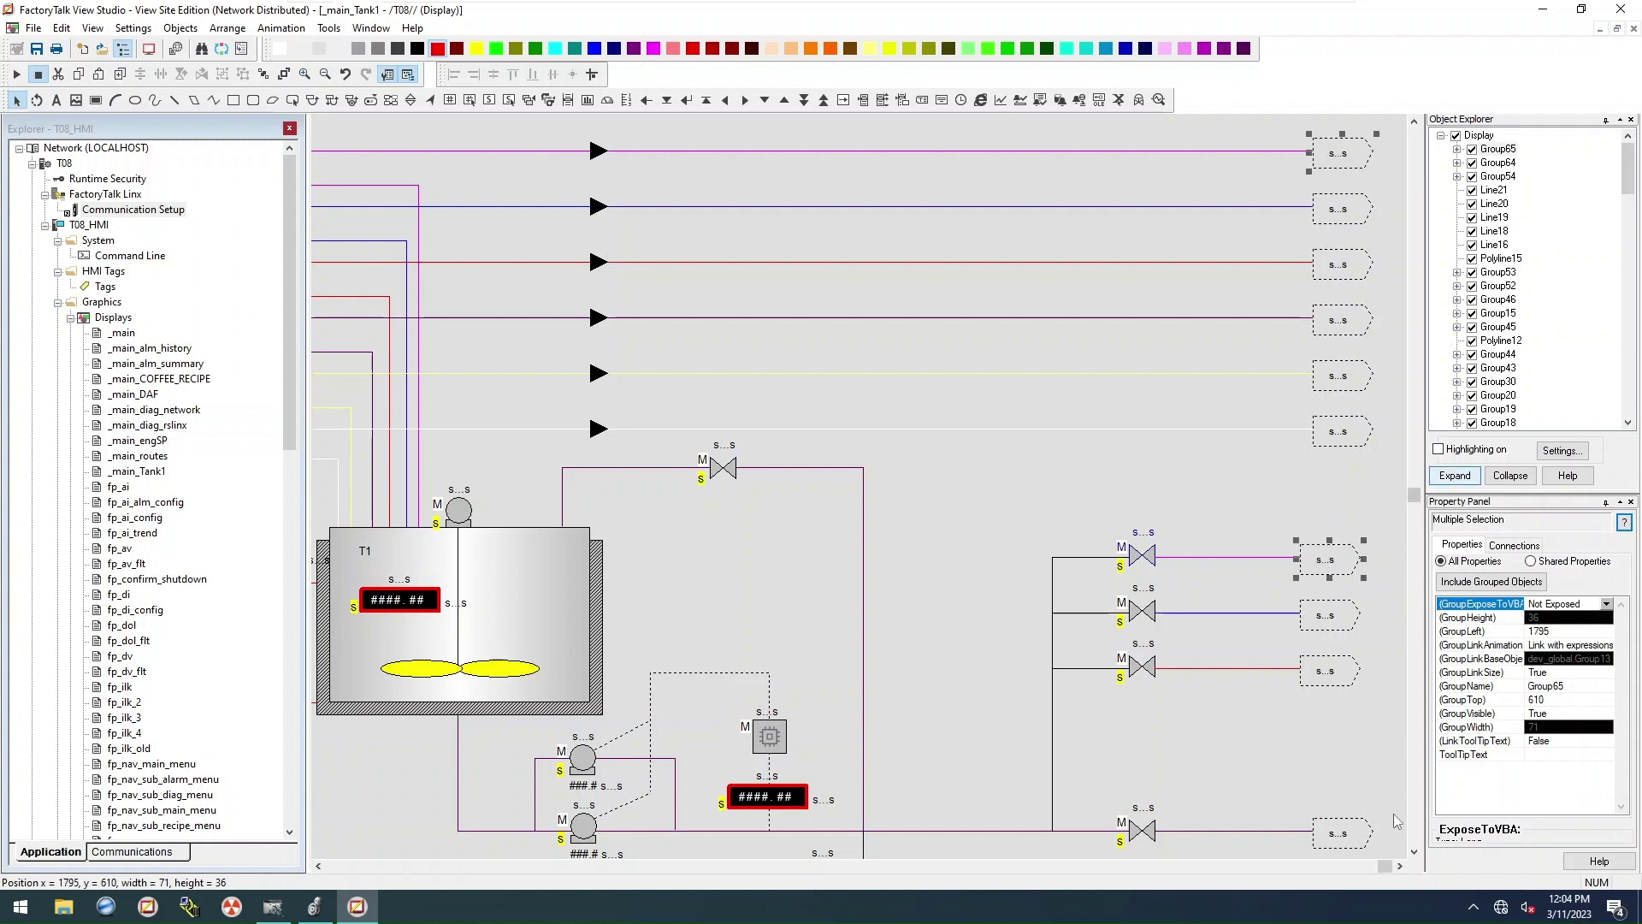
# Step: Link the valve on the magenta outlet line to the tag [PLC_1]V16
pyautogui.click(1413, 852)
pyautogui.click(1413, 852)
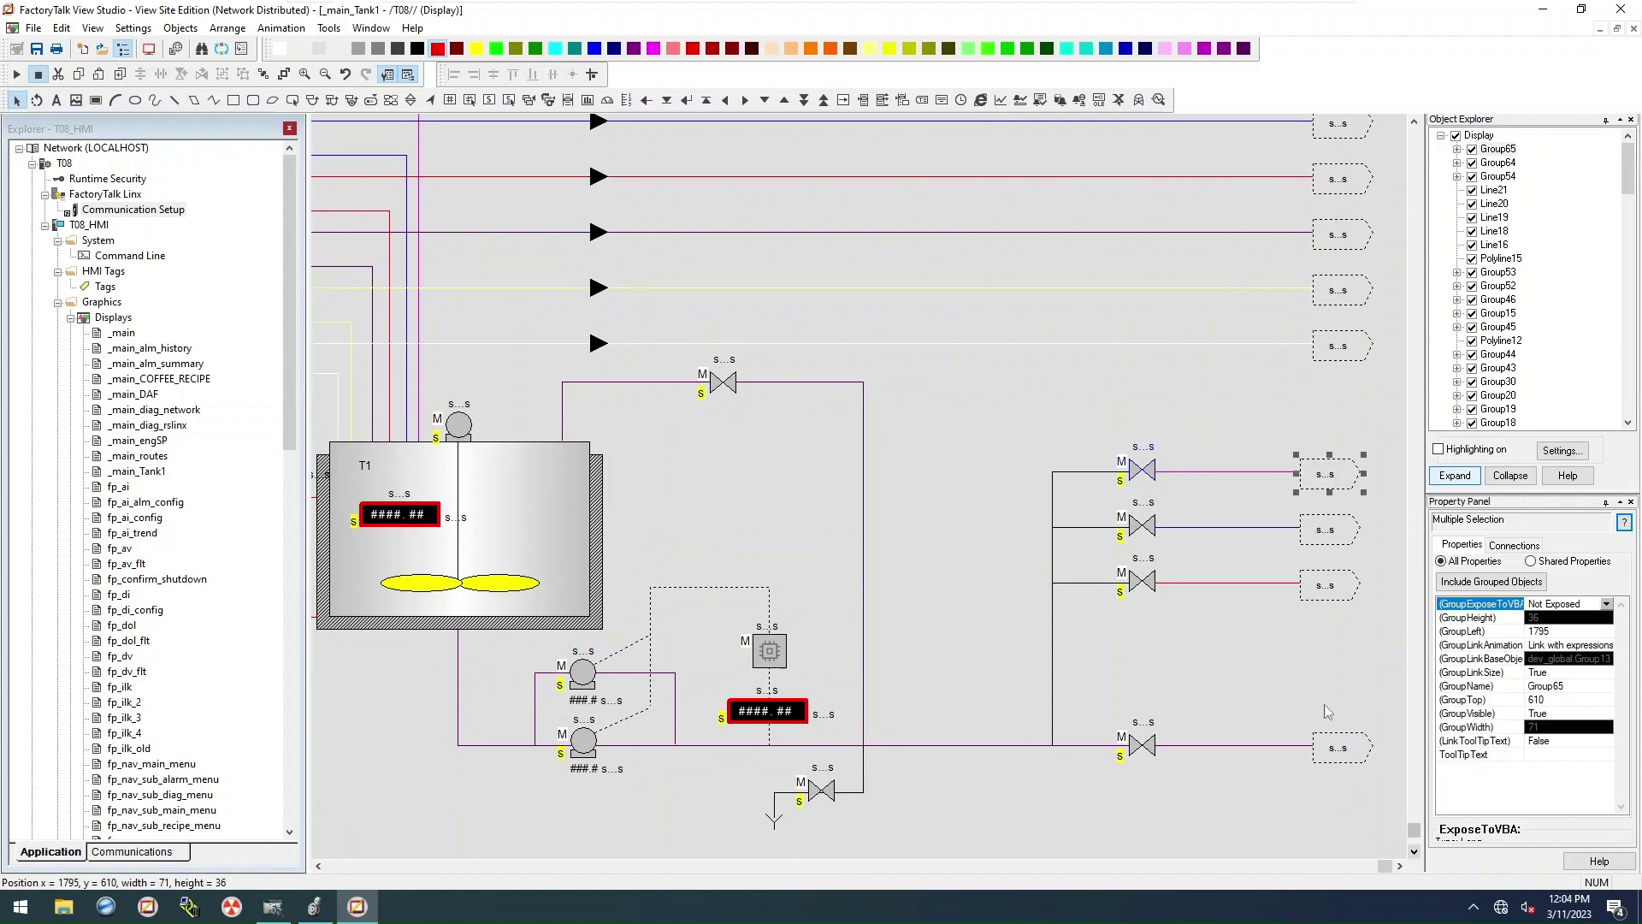
pyautogui.rightClick(1144, 475)
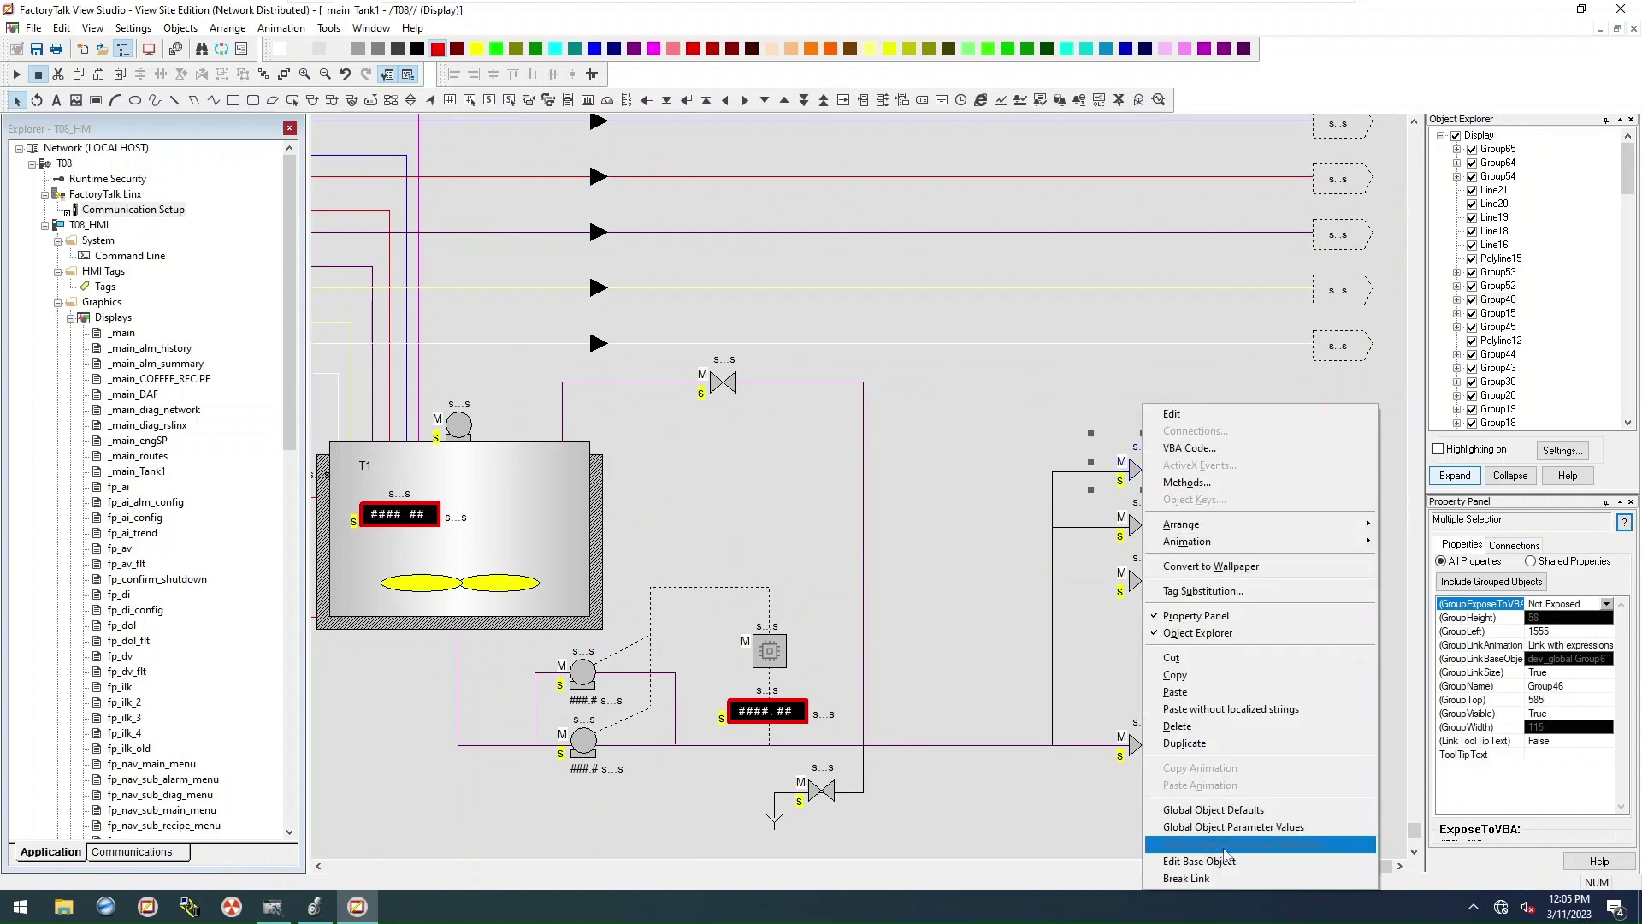
pyautogui.click(1197, 828)
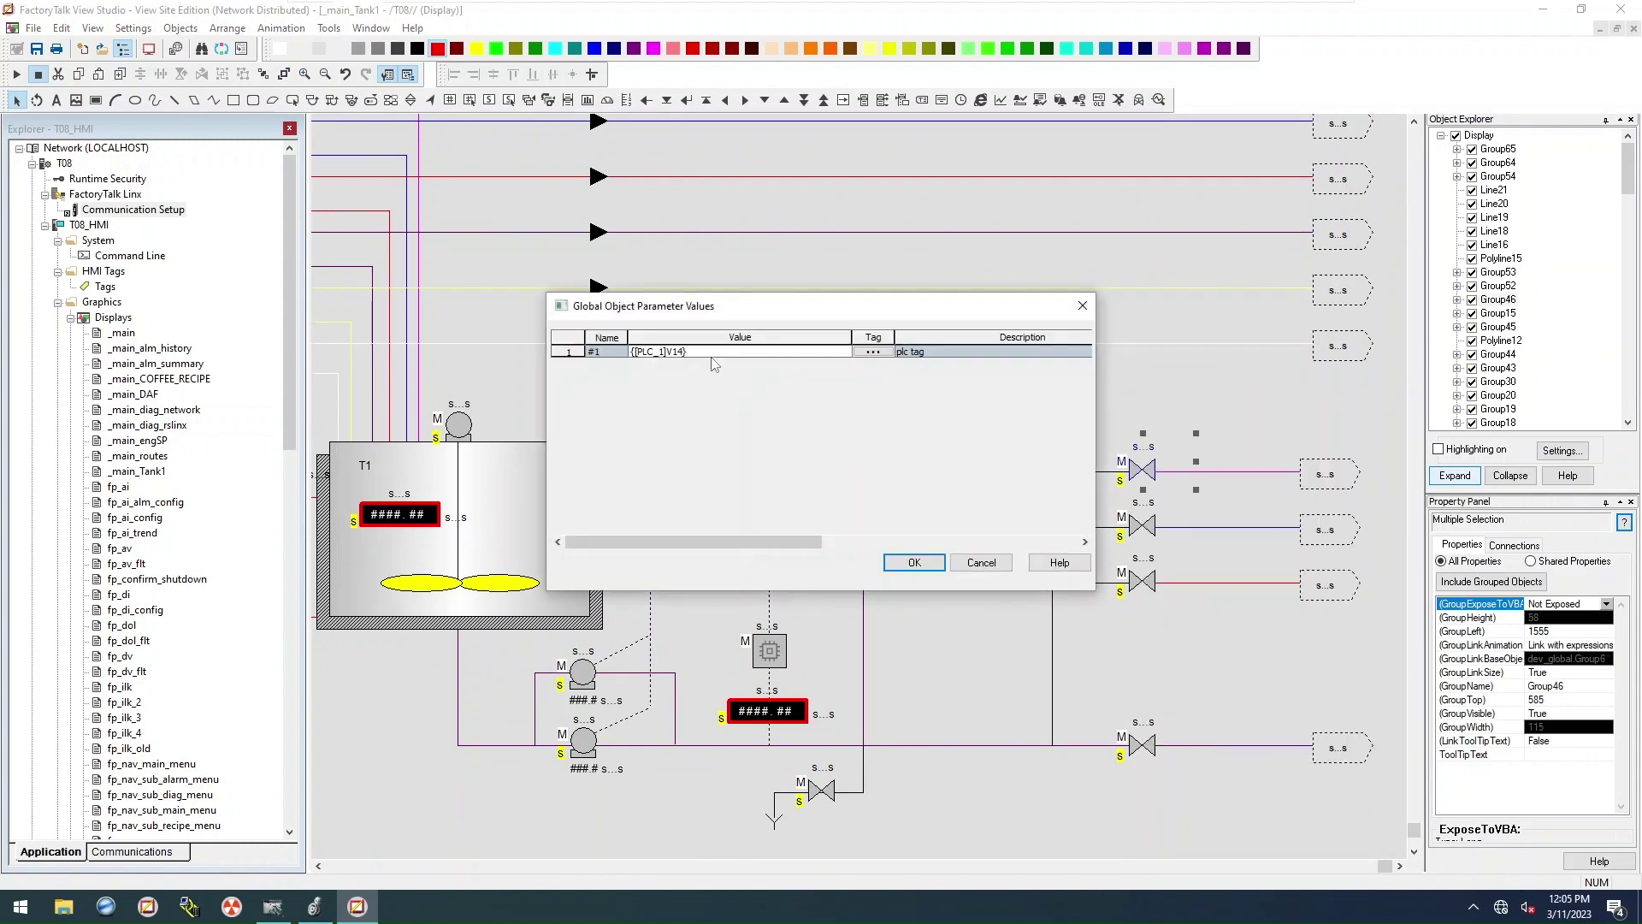
pyautogui.click(886, 353)
pyautogui.click(419, 362)
pyautogui.click(742, 573)
pyautogui.click(917, 562)
# Step: Link the valve on the blue outlet line to the tag [PLC_1]V17
pyautogui.rightClick(1131, 526)
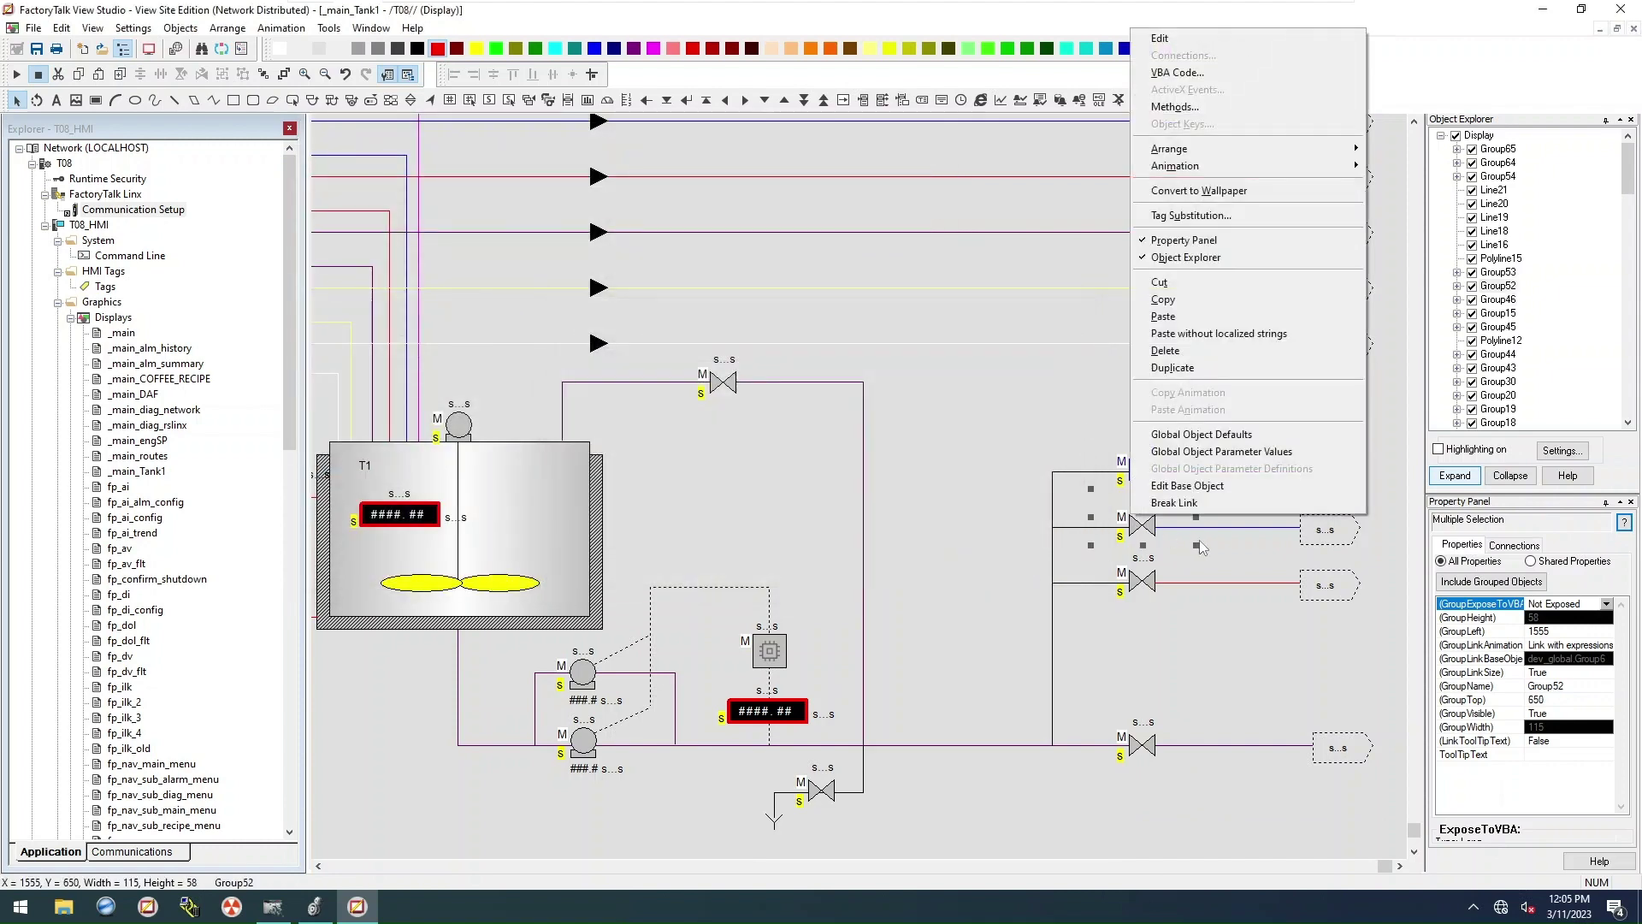
pyautogui.click(1197, 452)
pyautogui.click(872, 352)
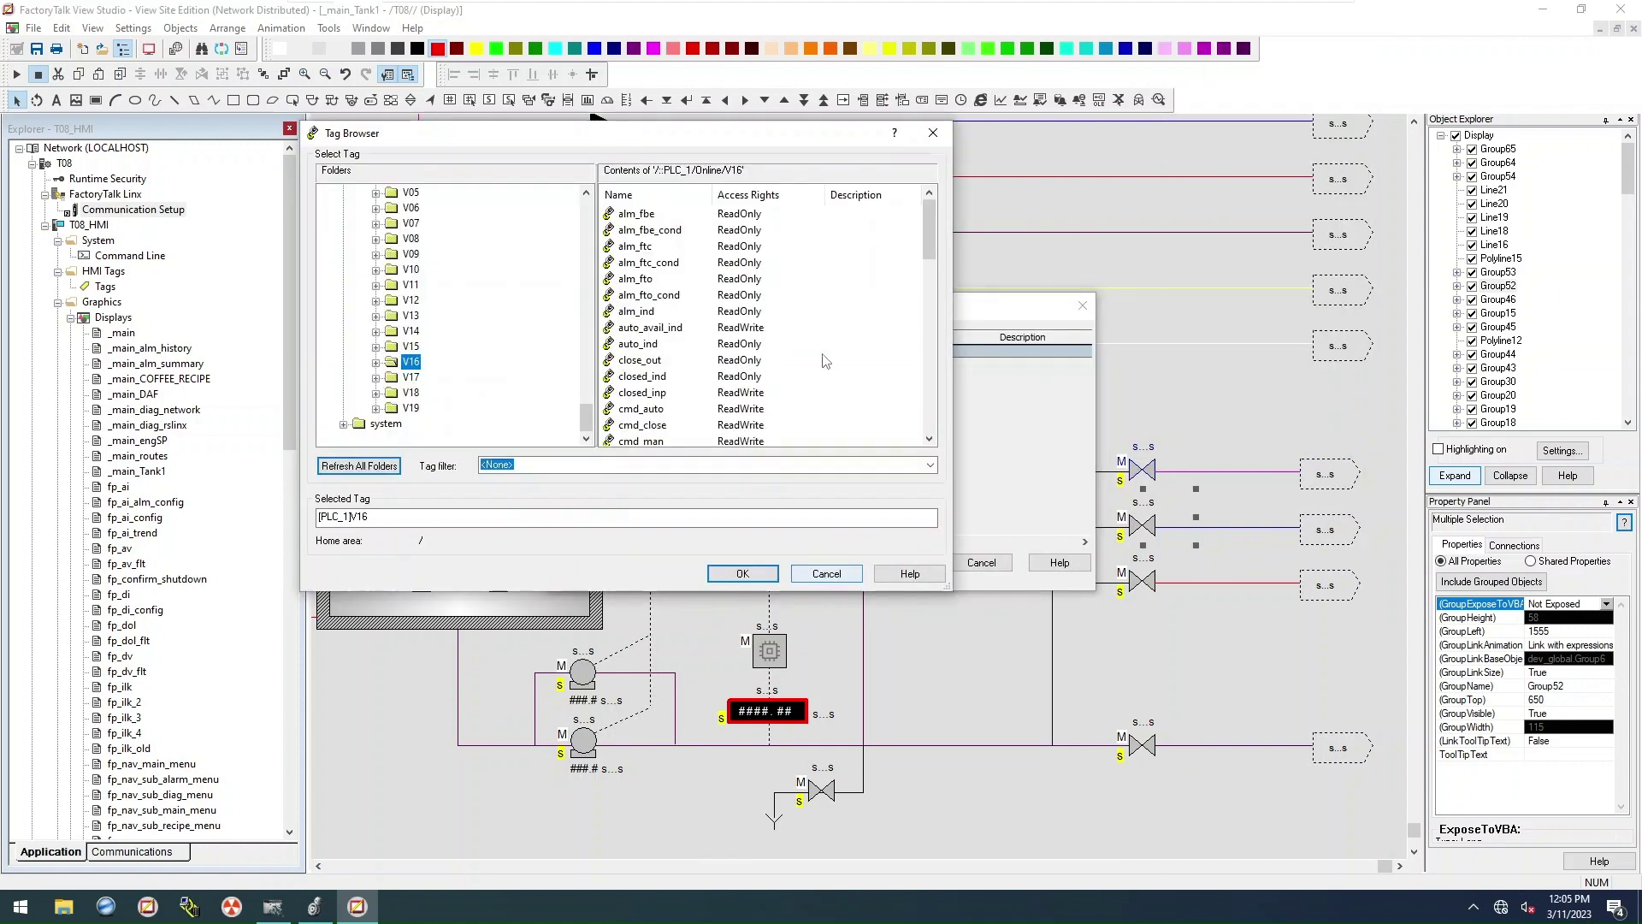
pyautogui.click(411, 377)
pyautogui.click(743, 573)
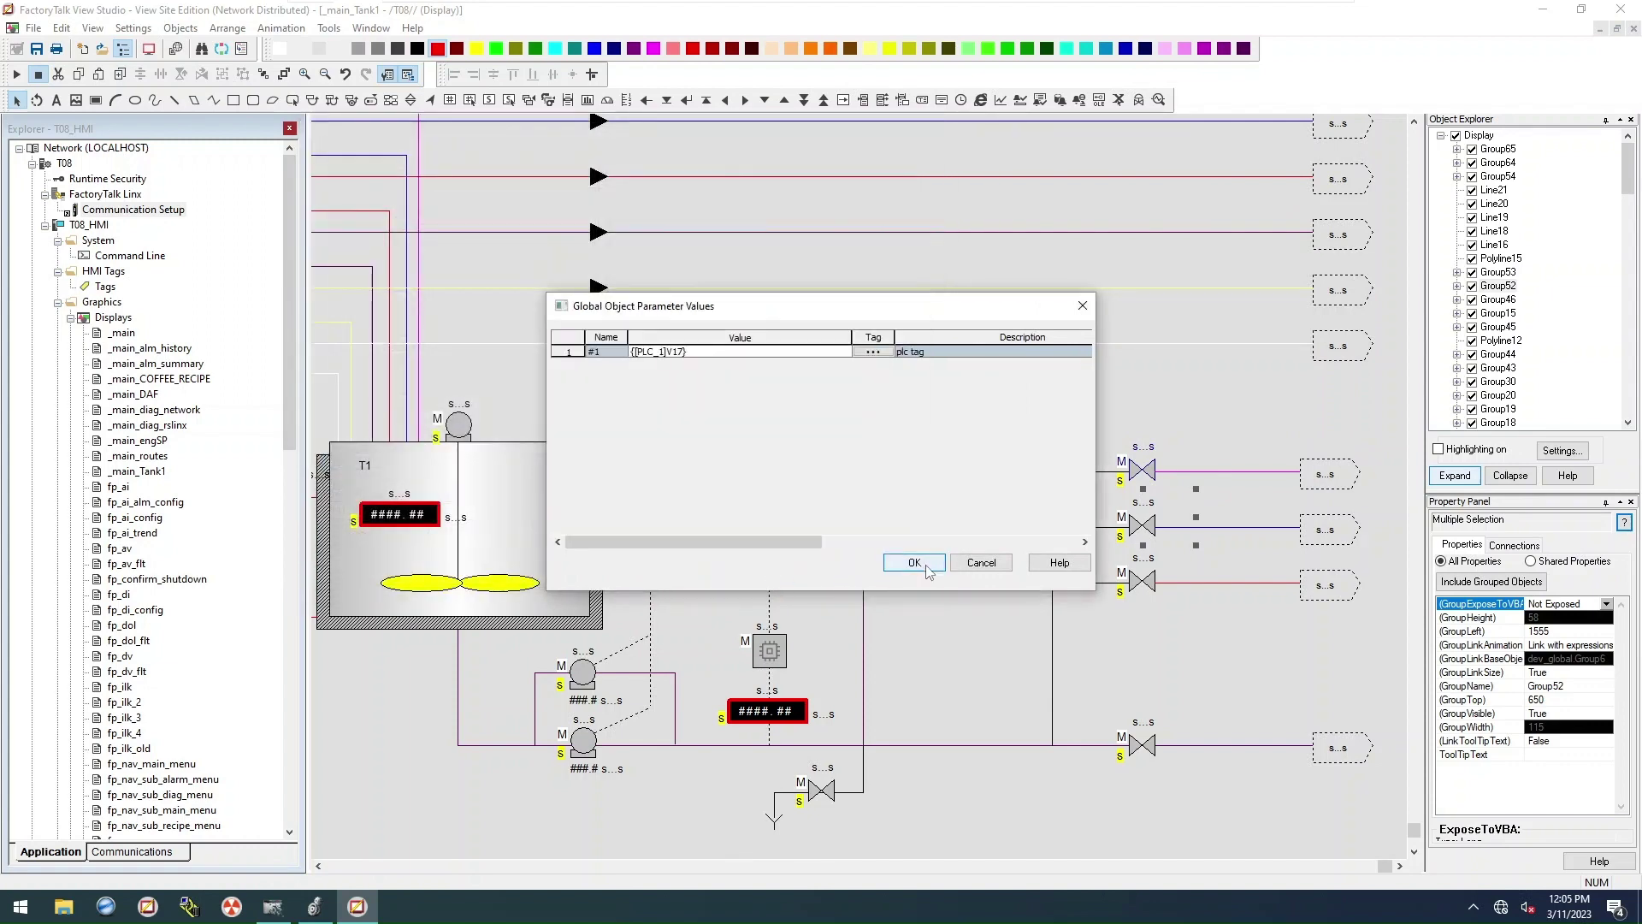
pyautogui.click(914, 562)
# Step: Link the valve on the red outlet line to the tag [PLC_1]V18
pyautogui.rightClick(1143, 583)
pyautogui.click(1226, 524)
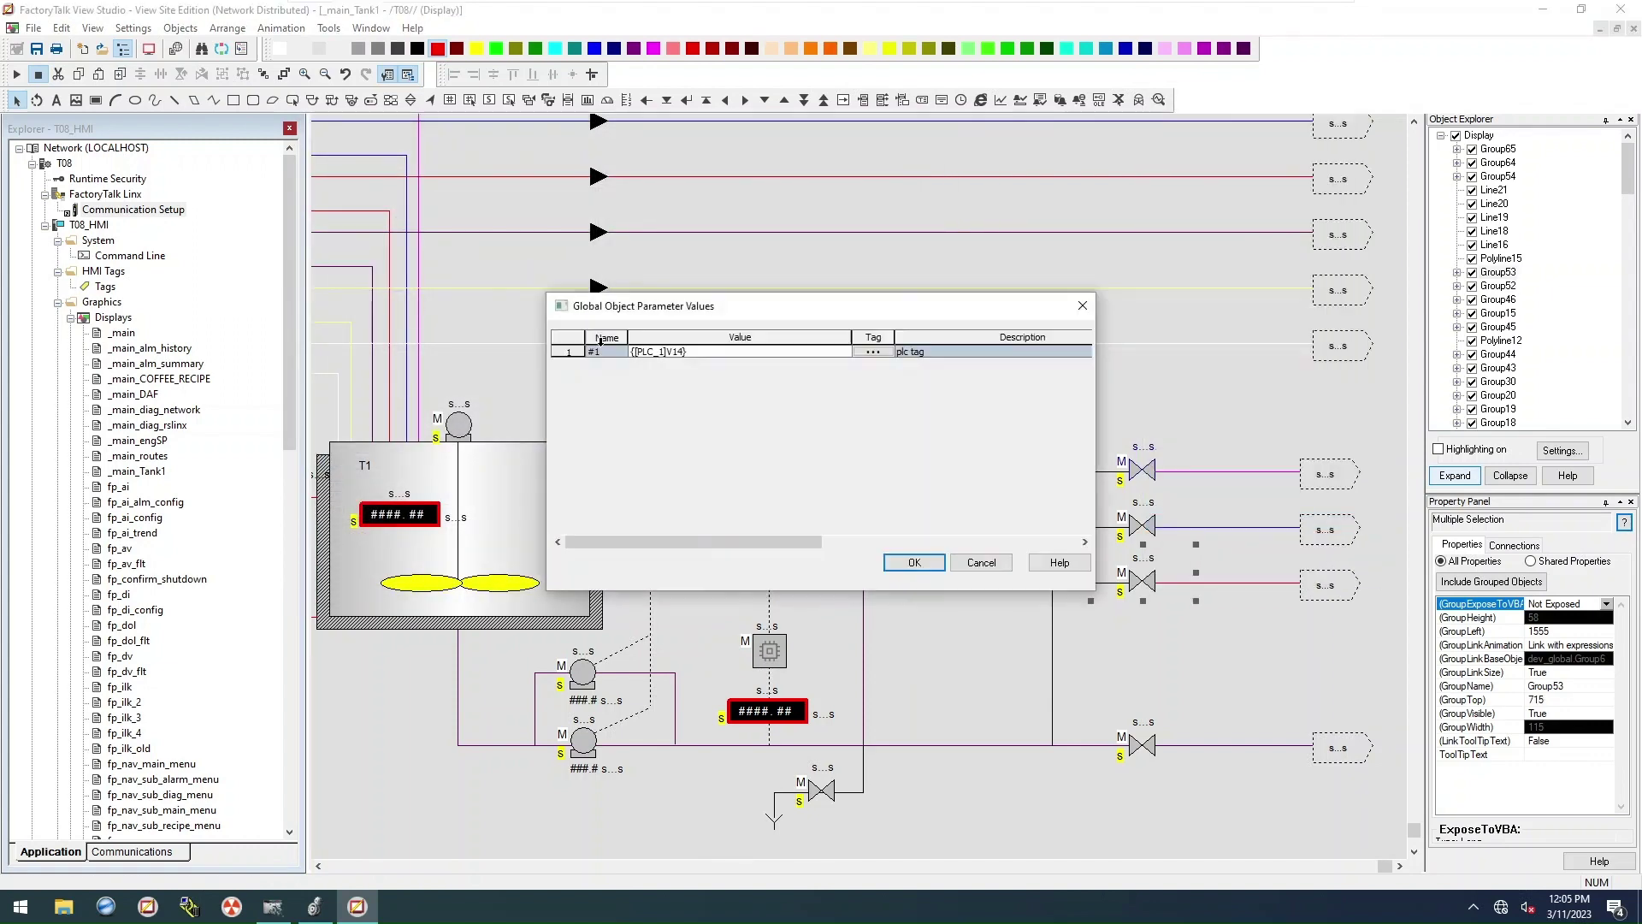
pyautogui.click(872, 353)
pyautogui.click(411, 393)
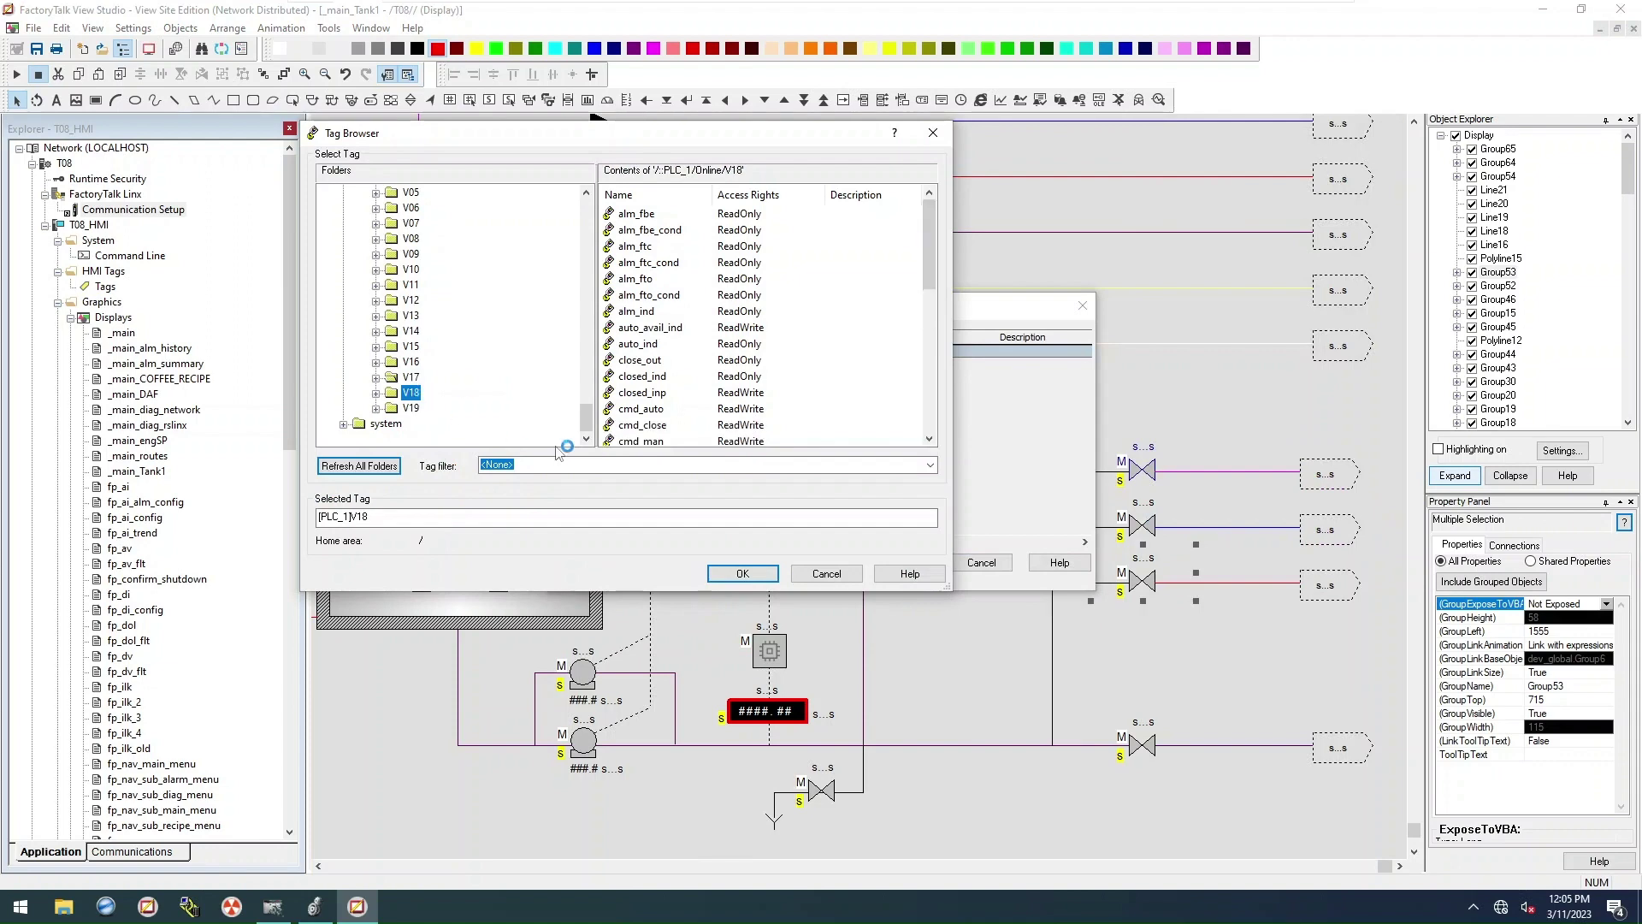
pyautogui.click(740, 574)
pyautogui.click(914, 562)
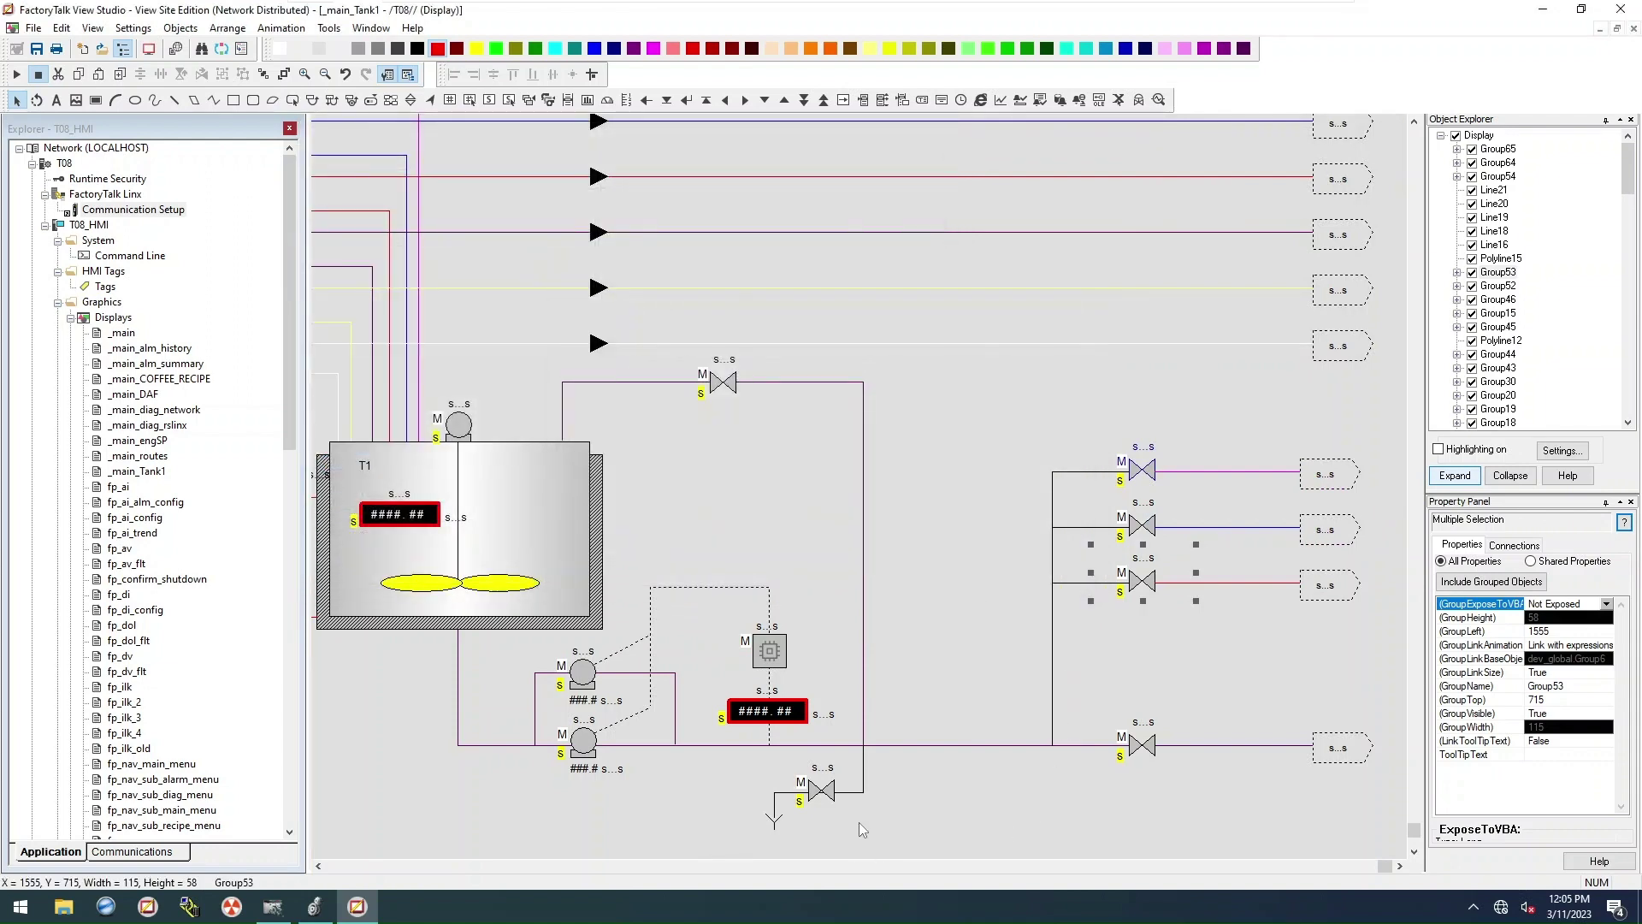
# Step: Turn grid snap off, nudge the drain valve down to top position 962, and turn grid snap back on
pyautogui.click(342, 867)
pyautogui.click(342, 867)
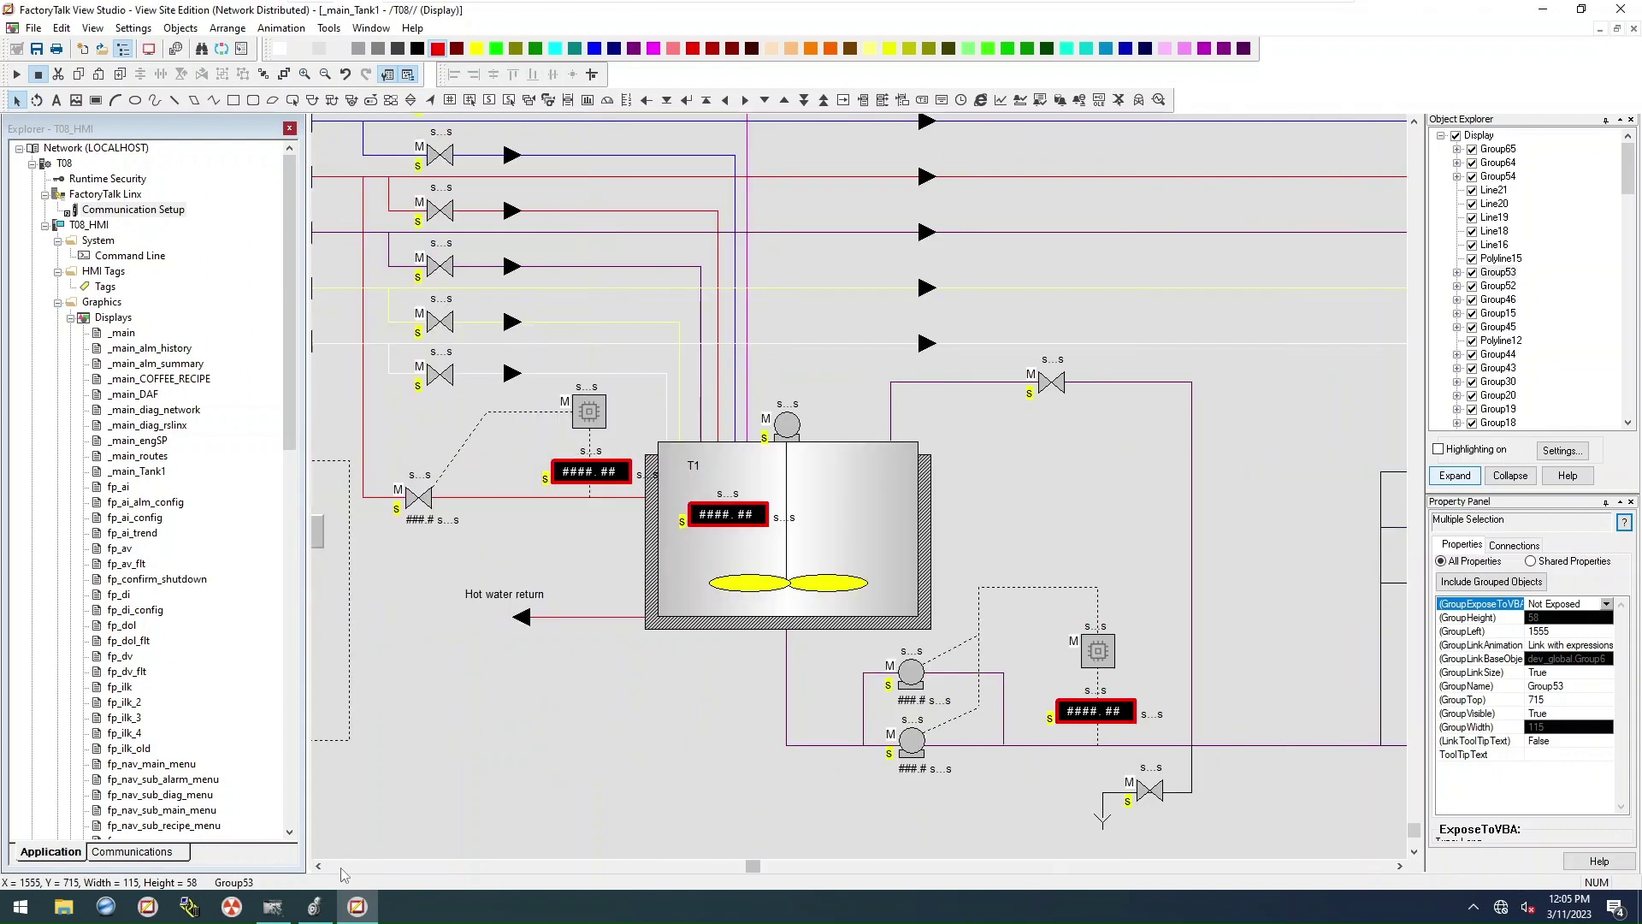
pyautogui.click(1150, 794)
pyautogui.rightClick(838, 839)
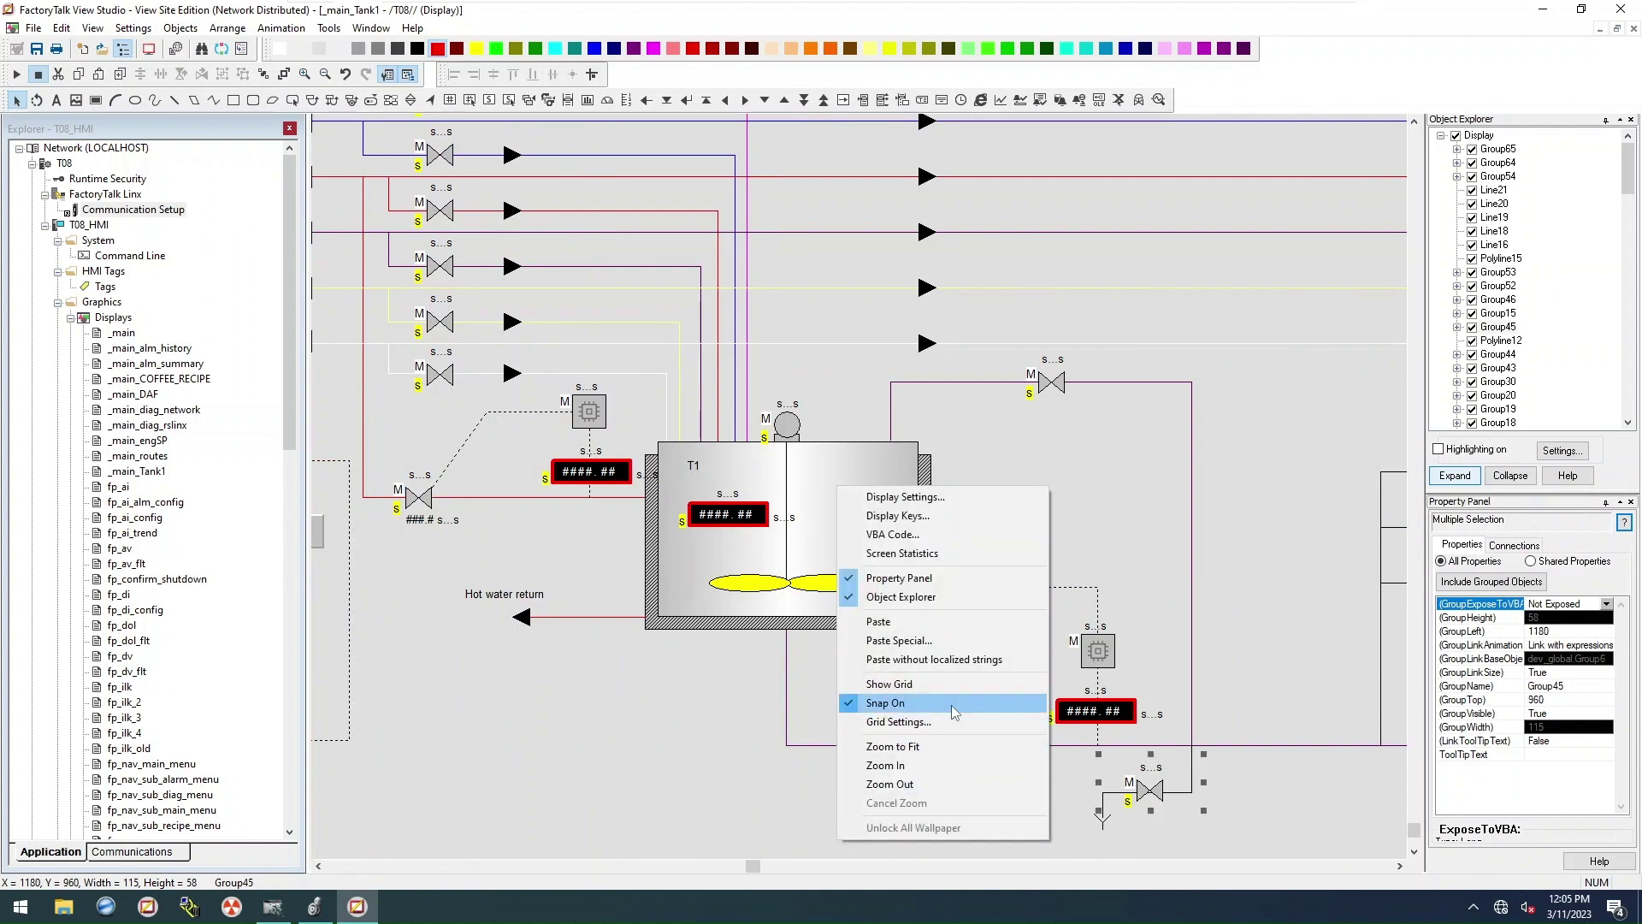
pyautogui.click(943, 712)
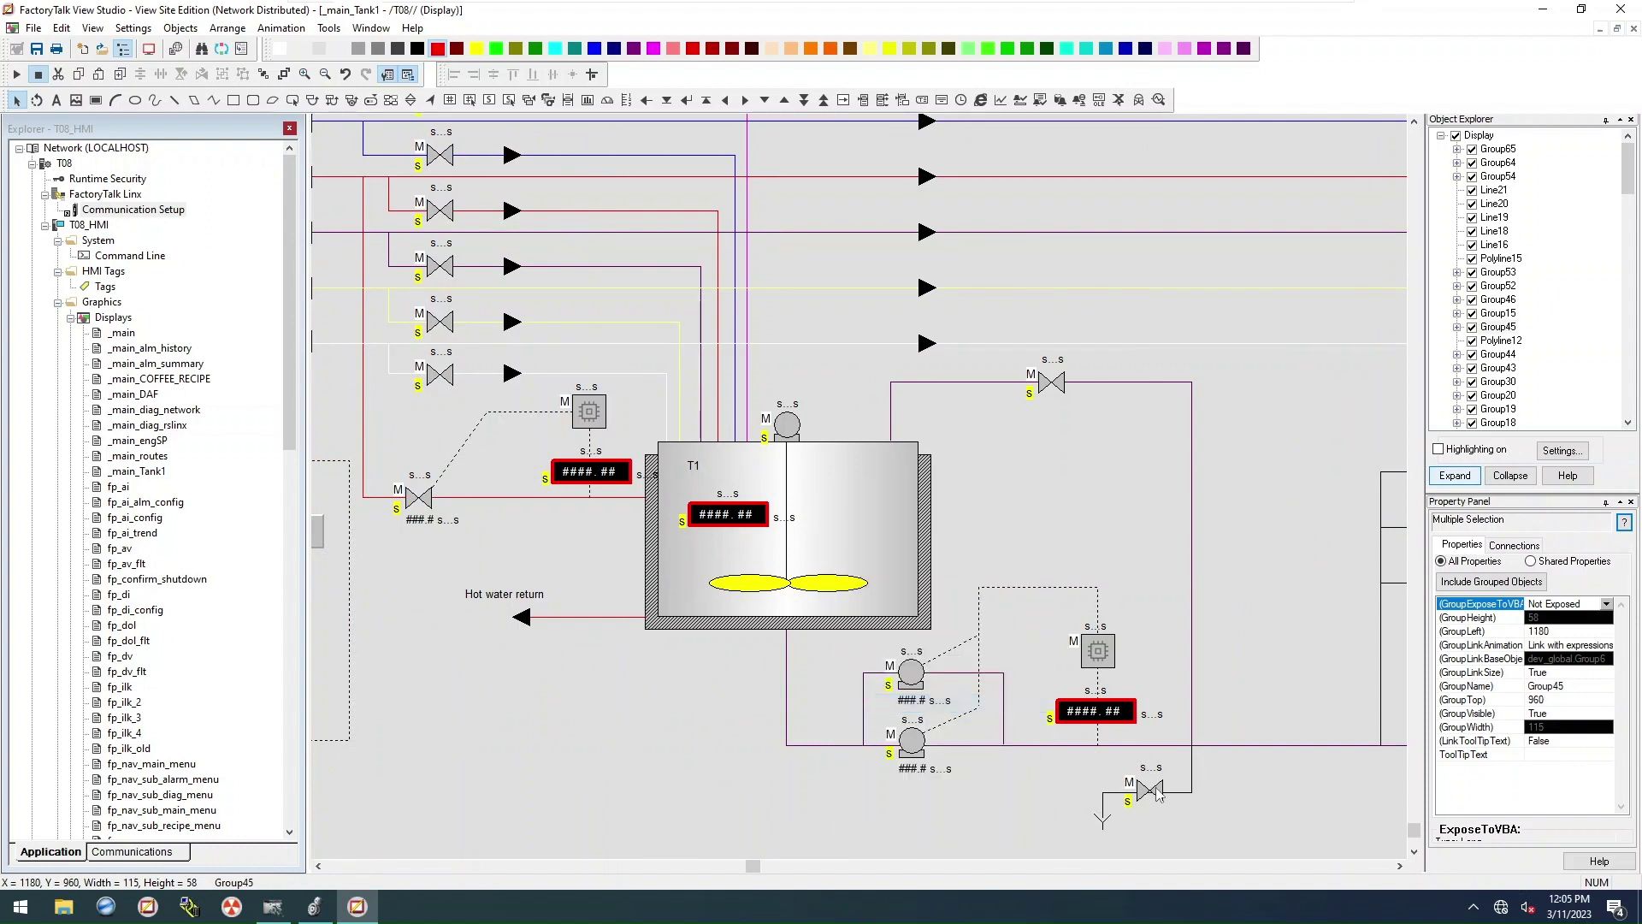
pyautogui.moveTo(1159, 793); pyautogui.dragTo(1176, 807)
pyautogui.rightClick(702, 768)
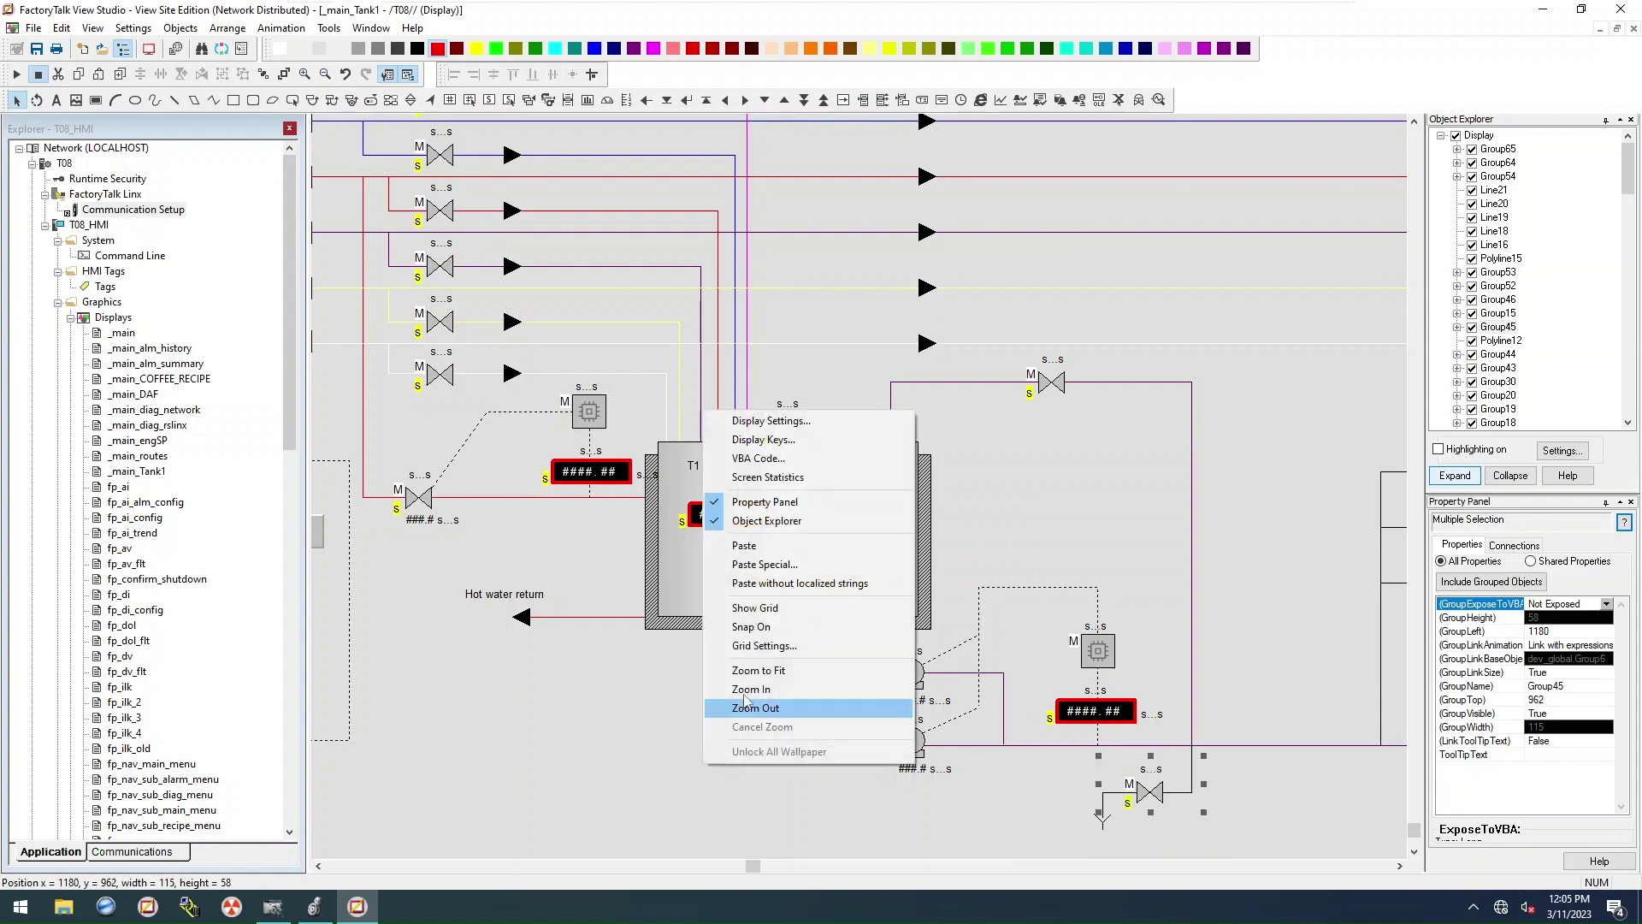
pyautogui.click(737, 630)
pyautogui.click(536, 735)
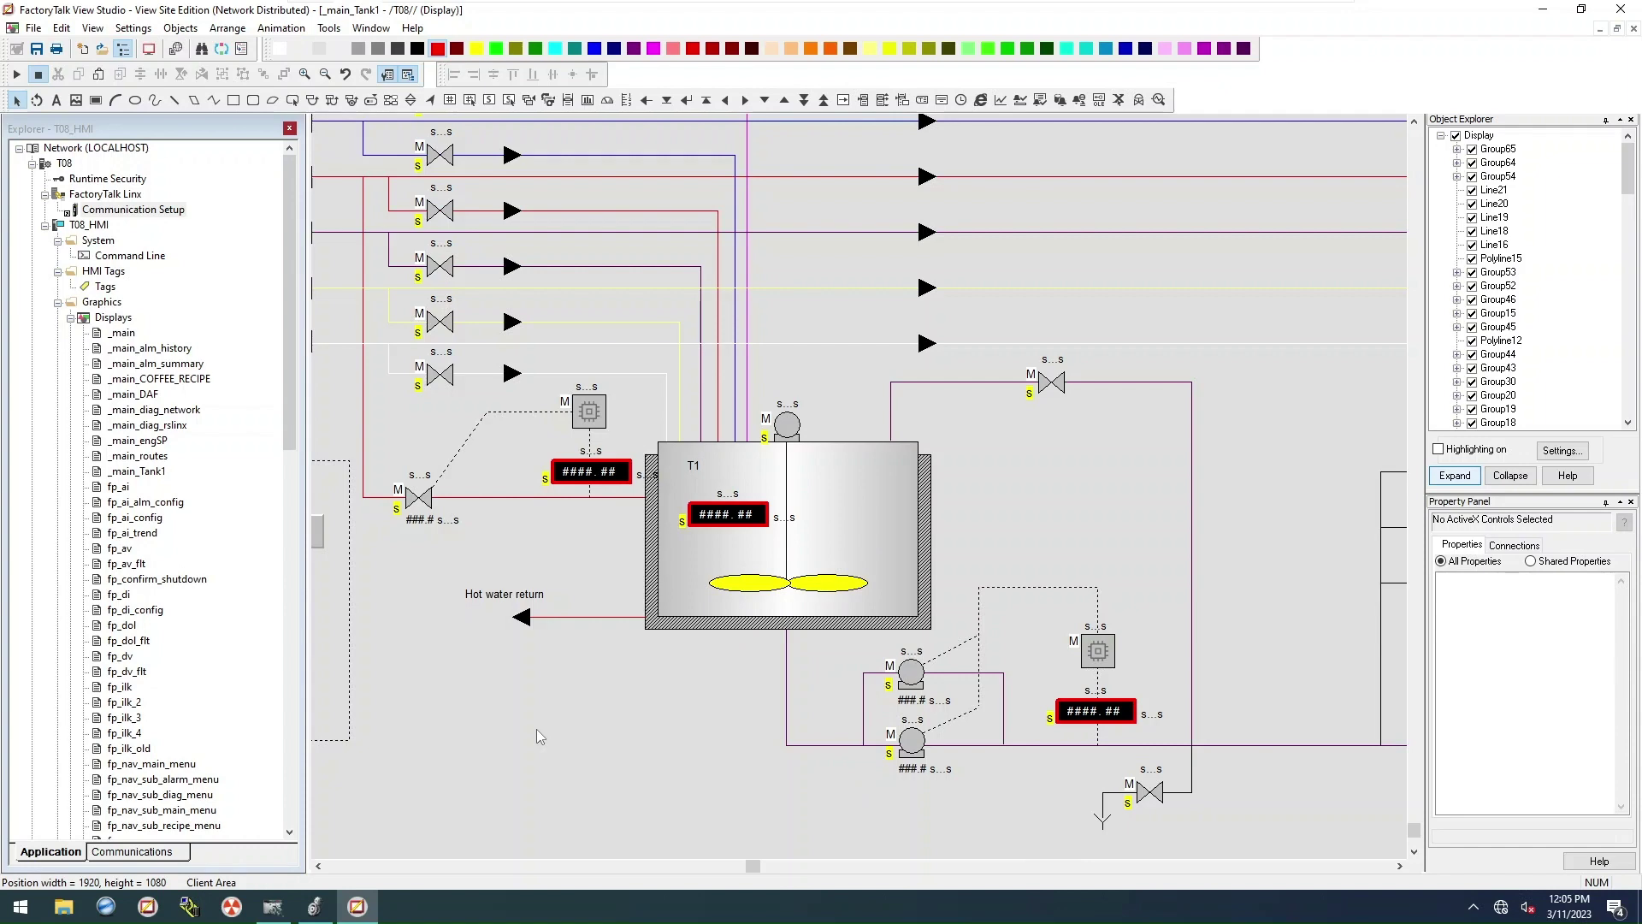
# Step: Set the plc tag parameter of the sequence indicator above the dashed box to [PLC_1]T1_BATCH_SEQ
pyautogui.moveTo(757, 864); pyautogui.dragTo(322, 881)
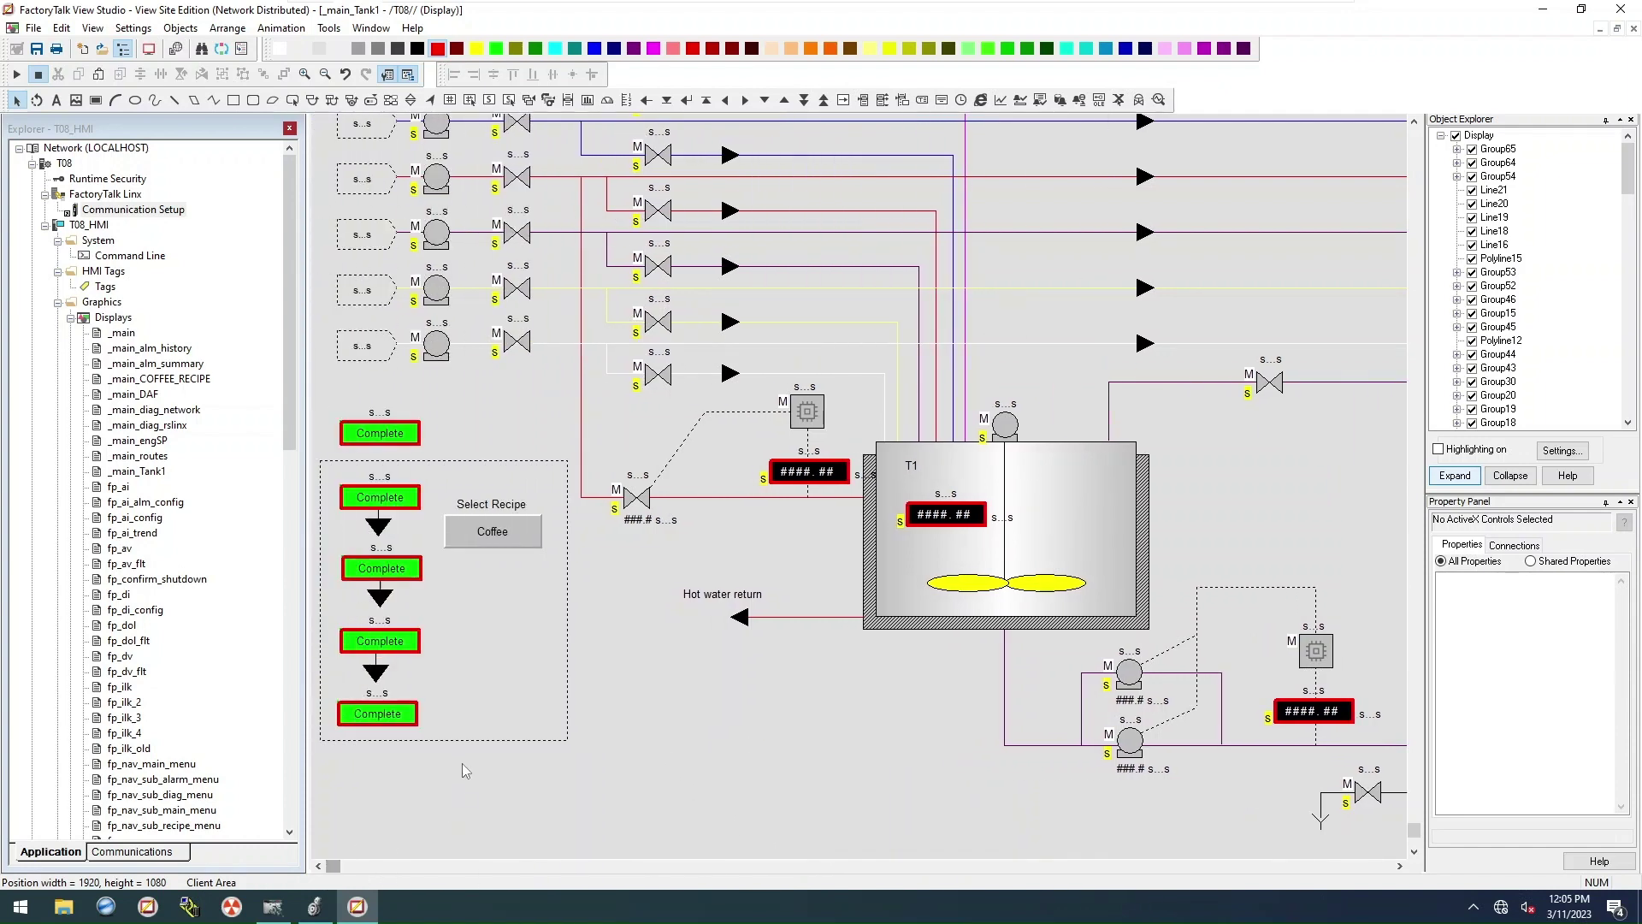
pyautogui.rightClick(383, 443)
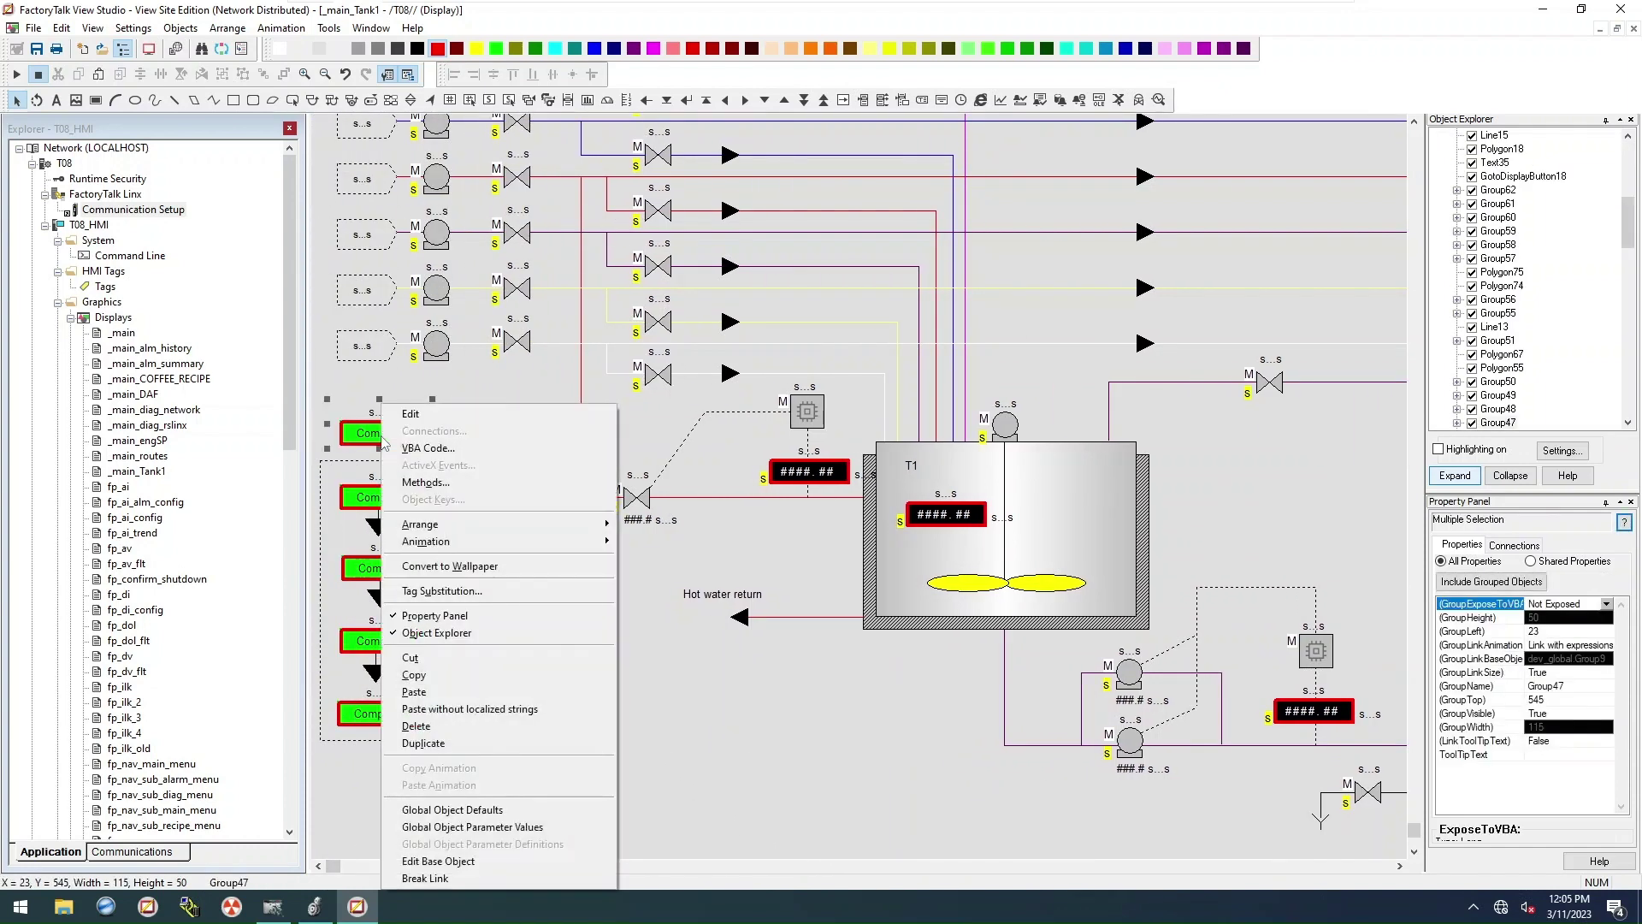
pyautogui.click(513, 827)
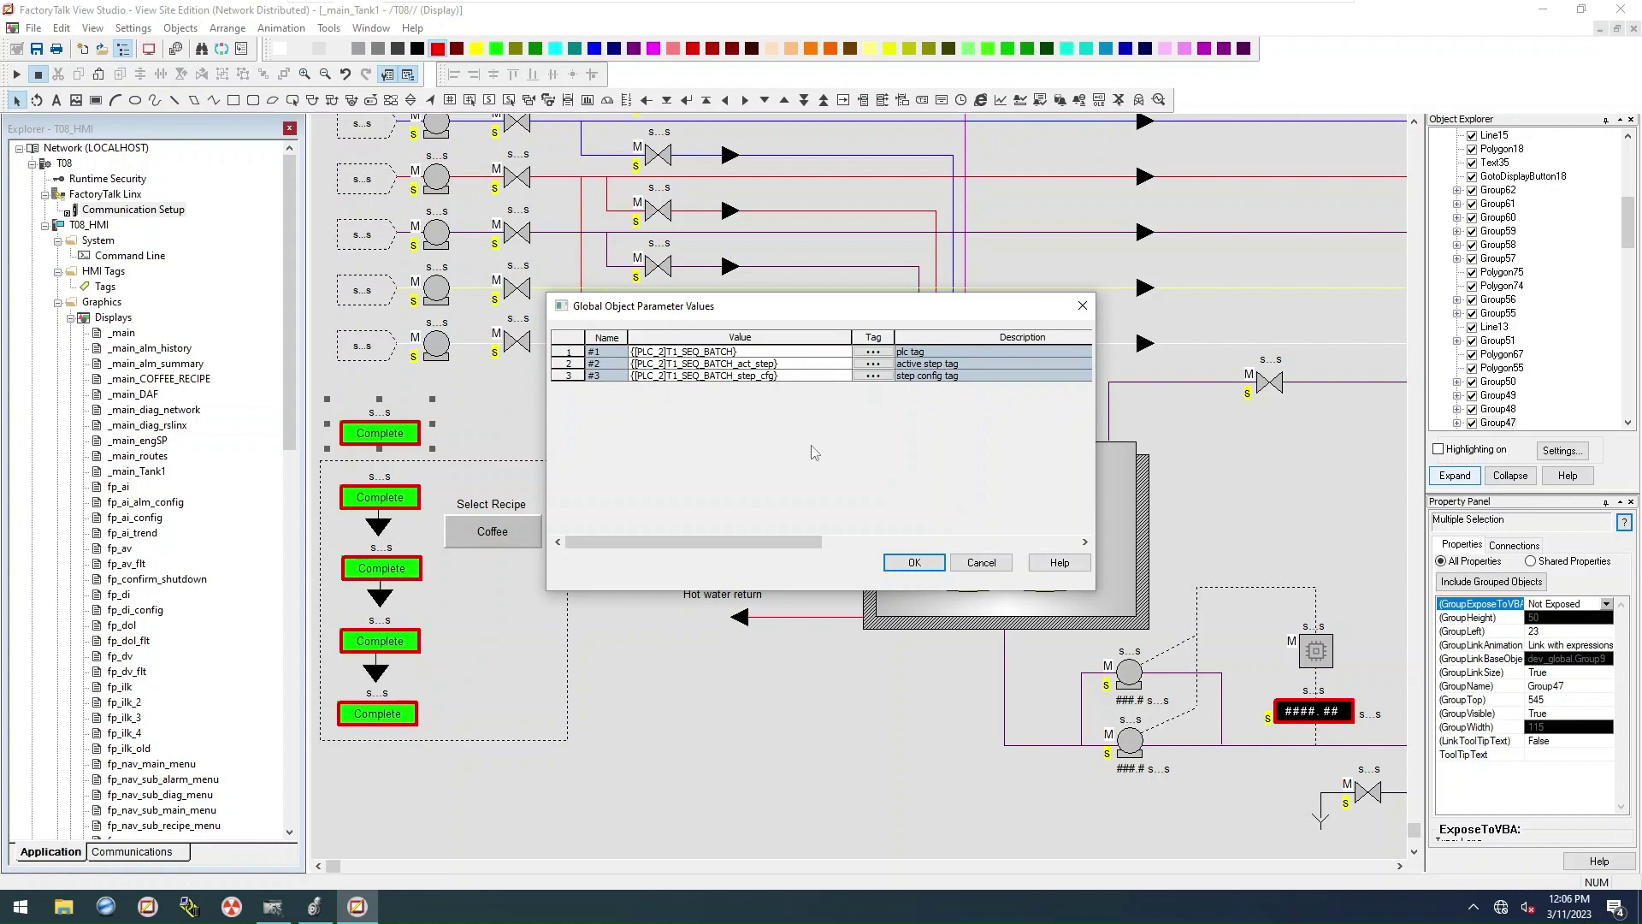
pyautogui.click(874, 357)
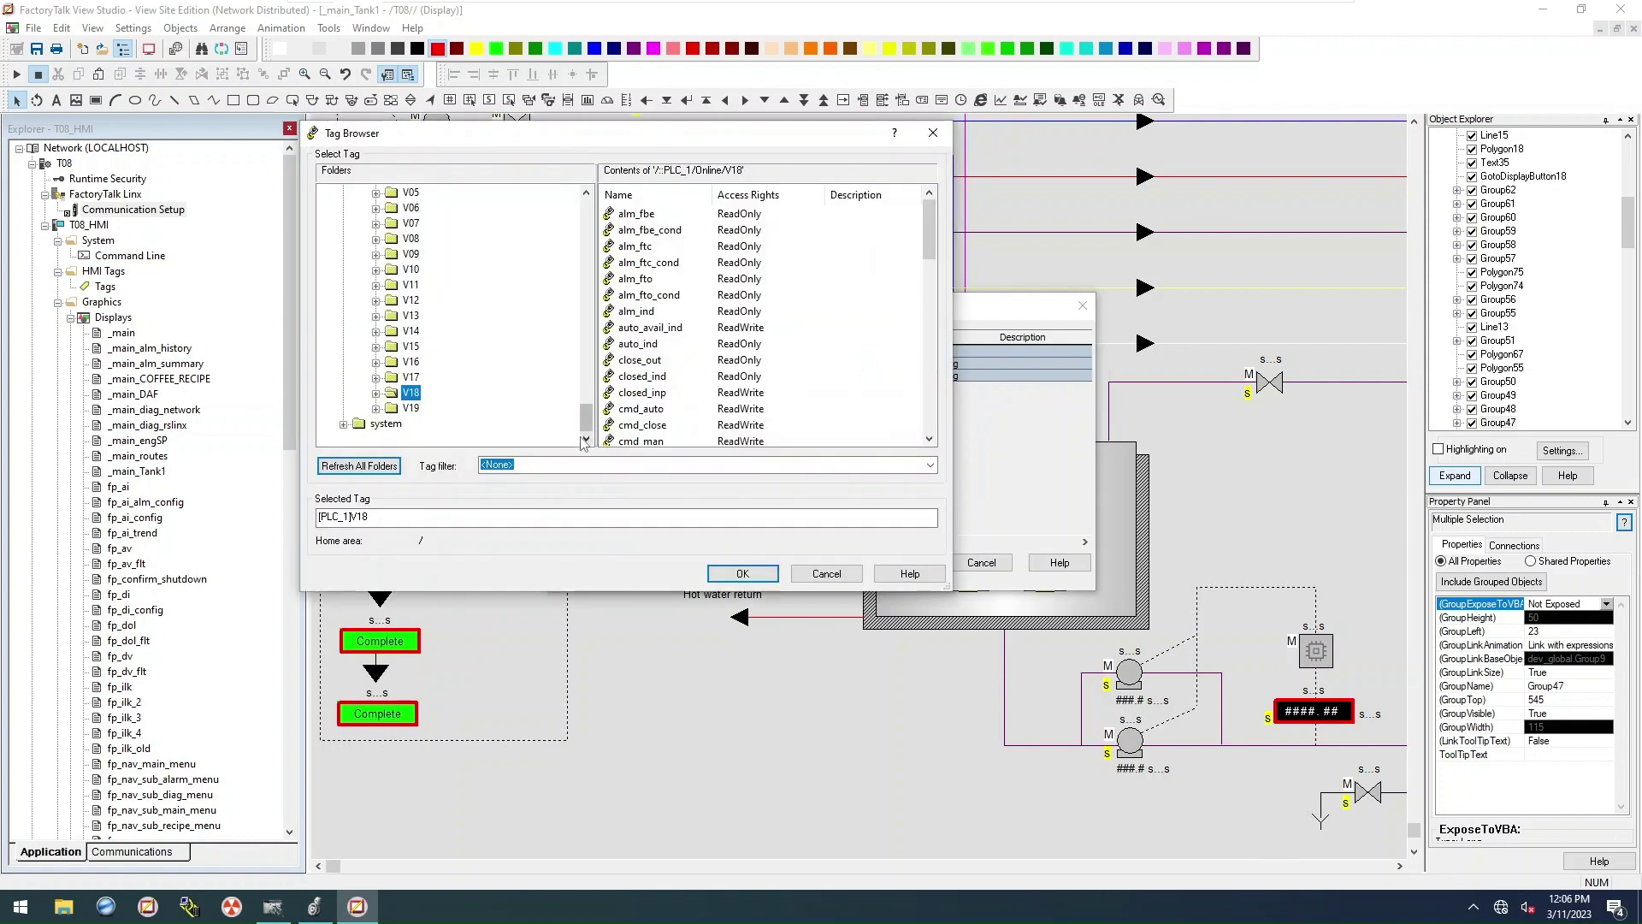
pyautogui.moveTo(588, 427); pyautogui.dragTo(588, 311)
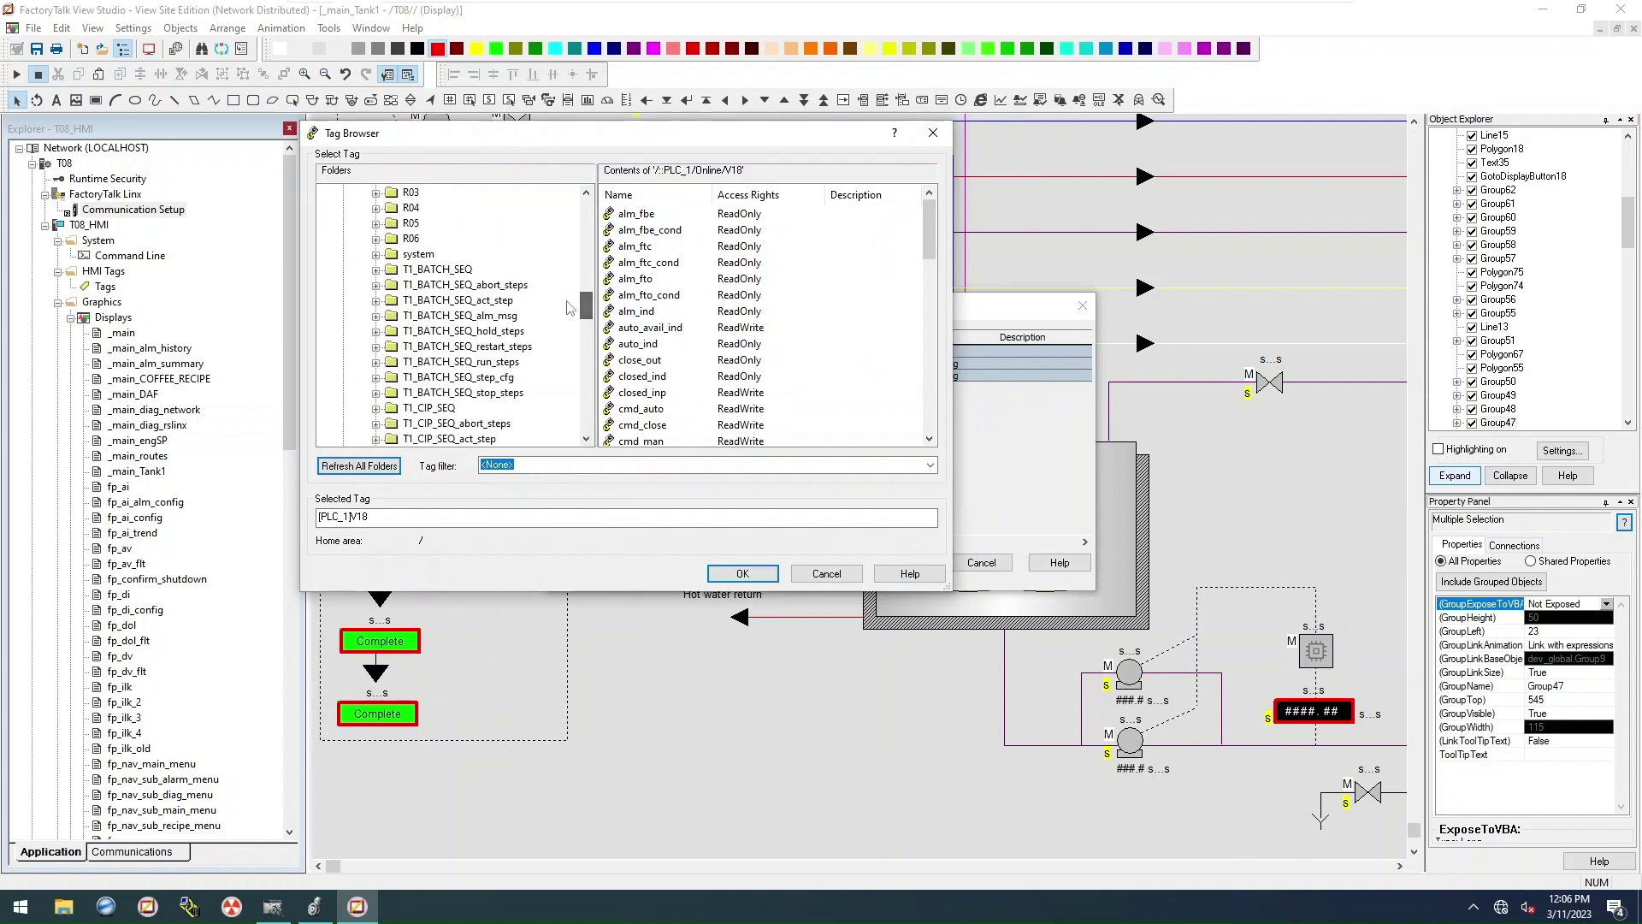
pyautogui.click(448, 270)
pyautogui.click(742, 573)
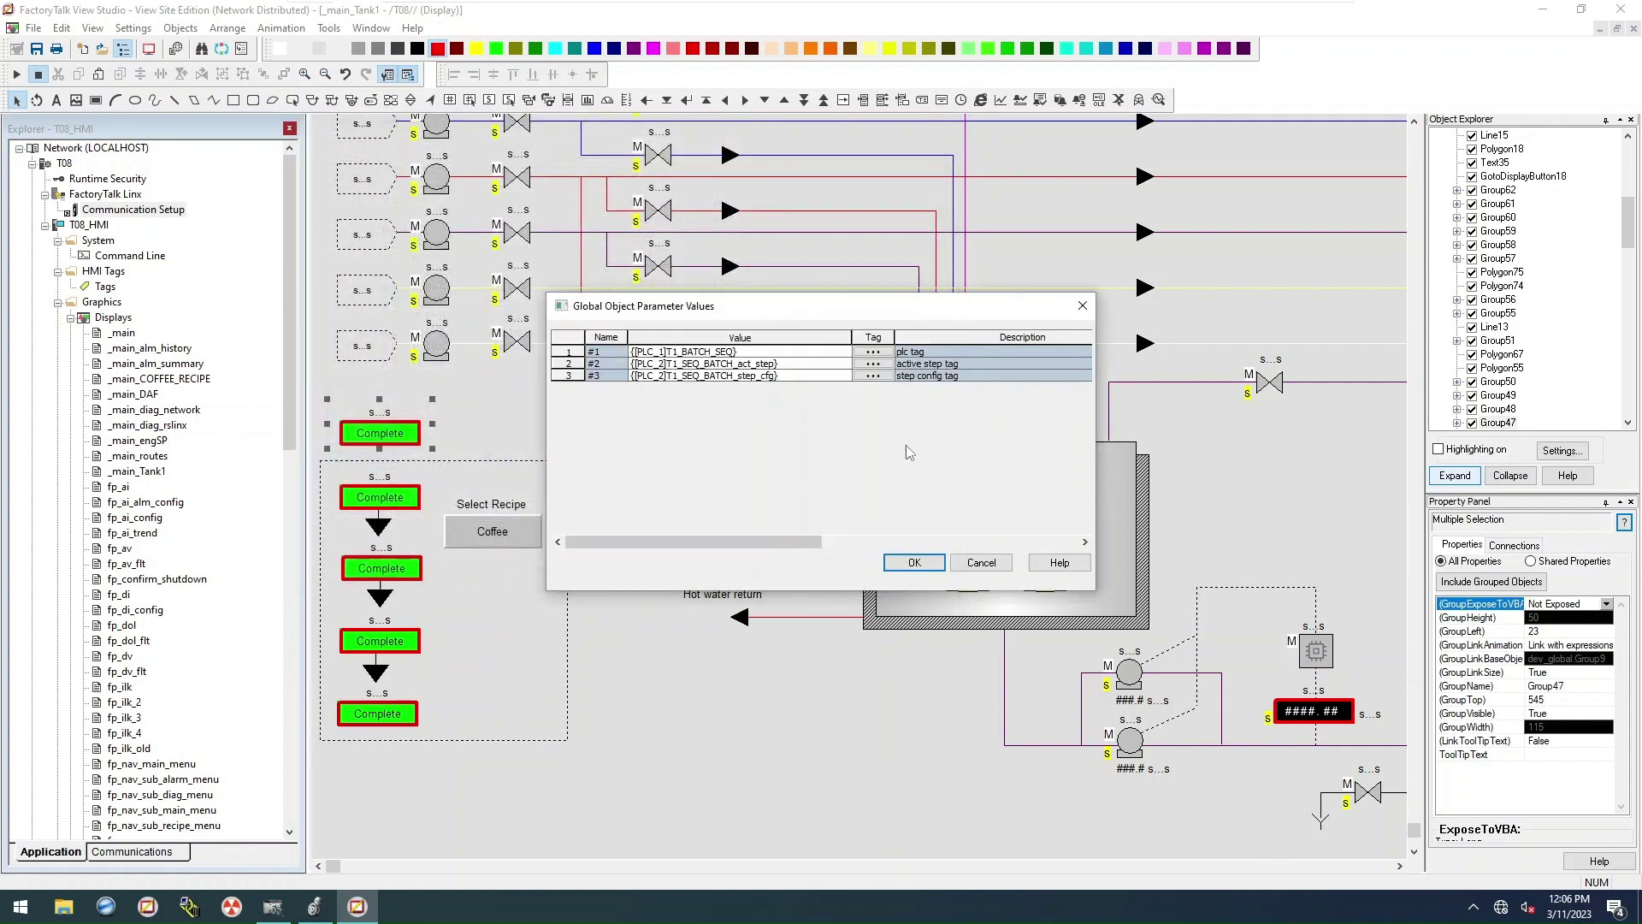
# Step: Set the batch indicator's active step tag to [PLC_1]T1_BATCH_SEQ_act_step and its step config tag to [PLC_1]T1_BATCH_SEQ_step_cfg
pyautogui.click(872, 364)
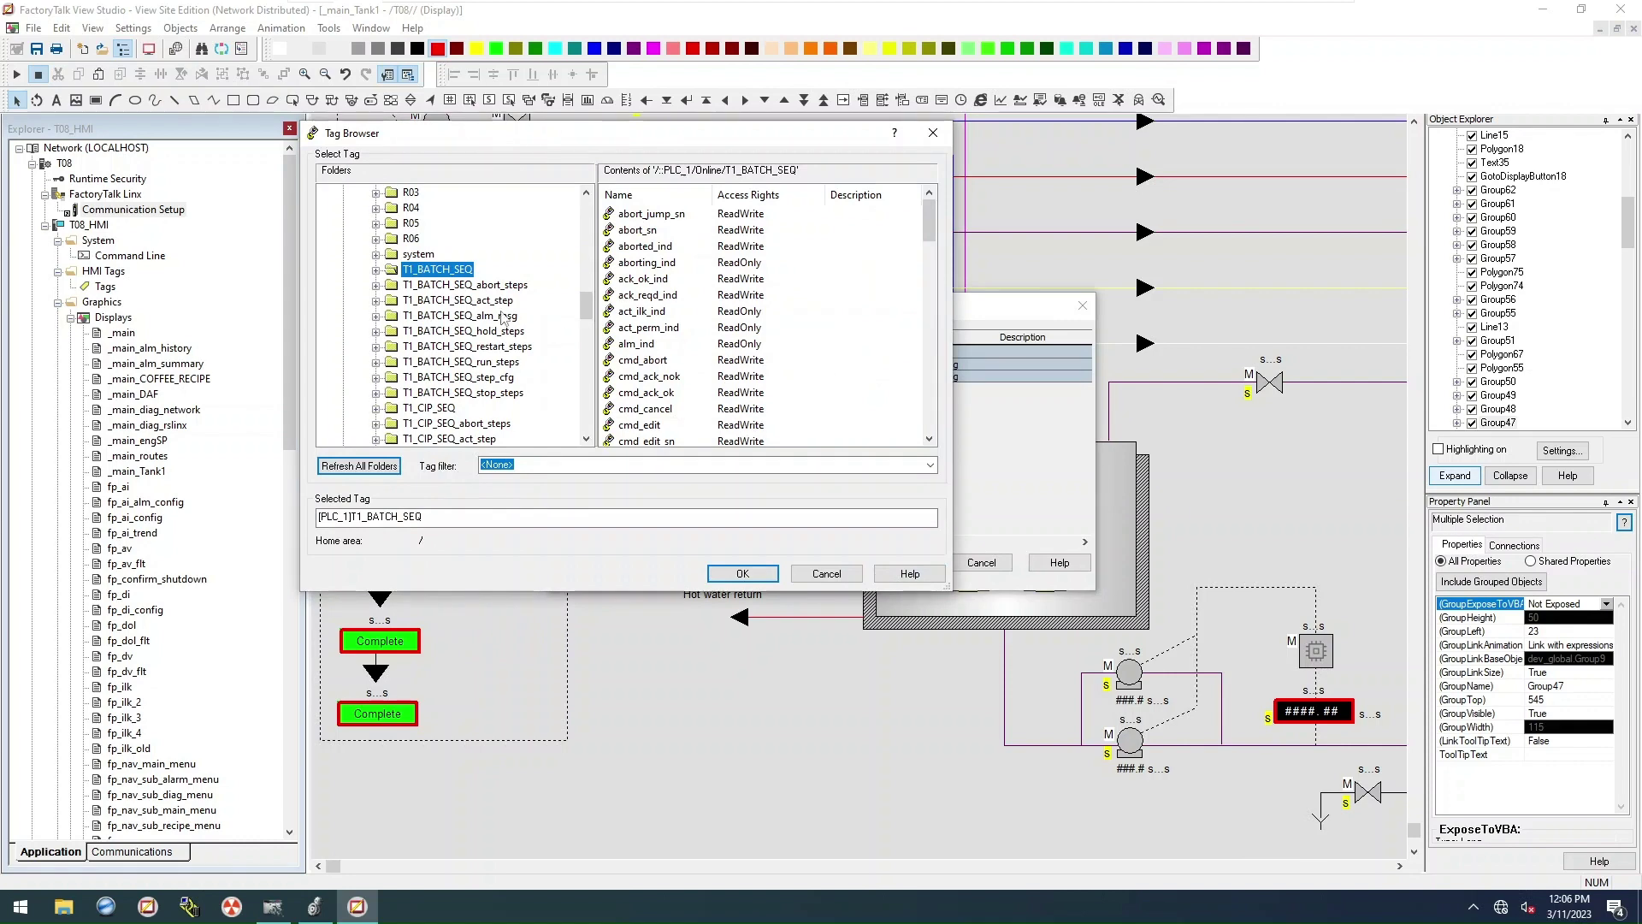
pyautogui.click(506, 301)
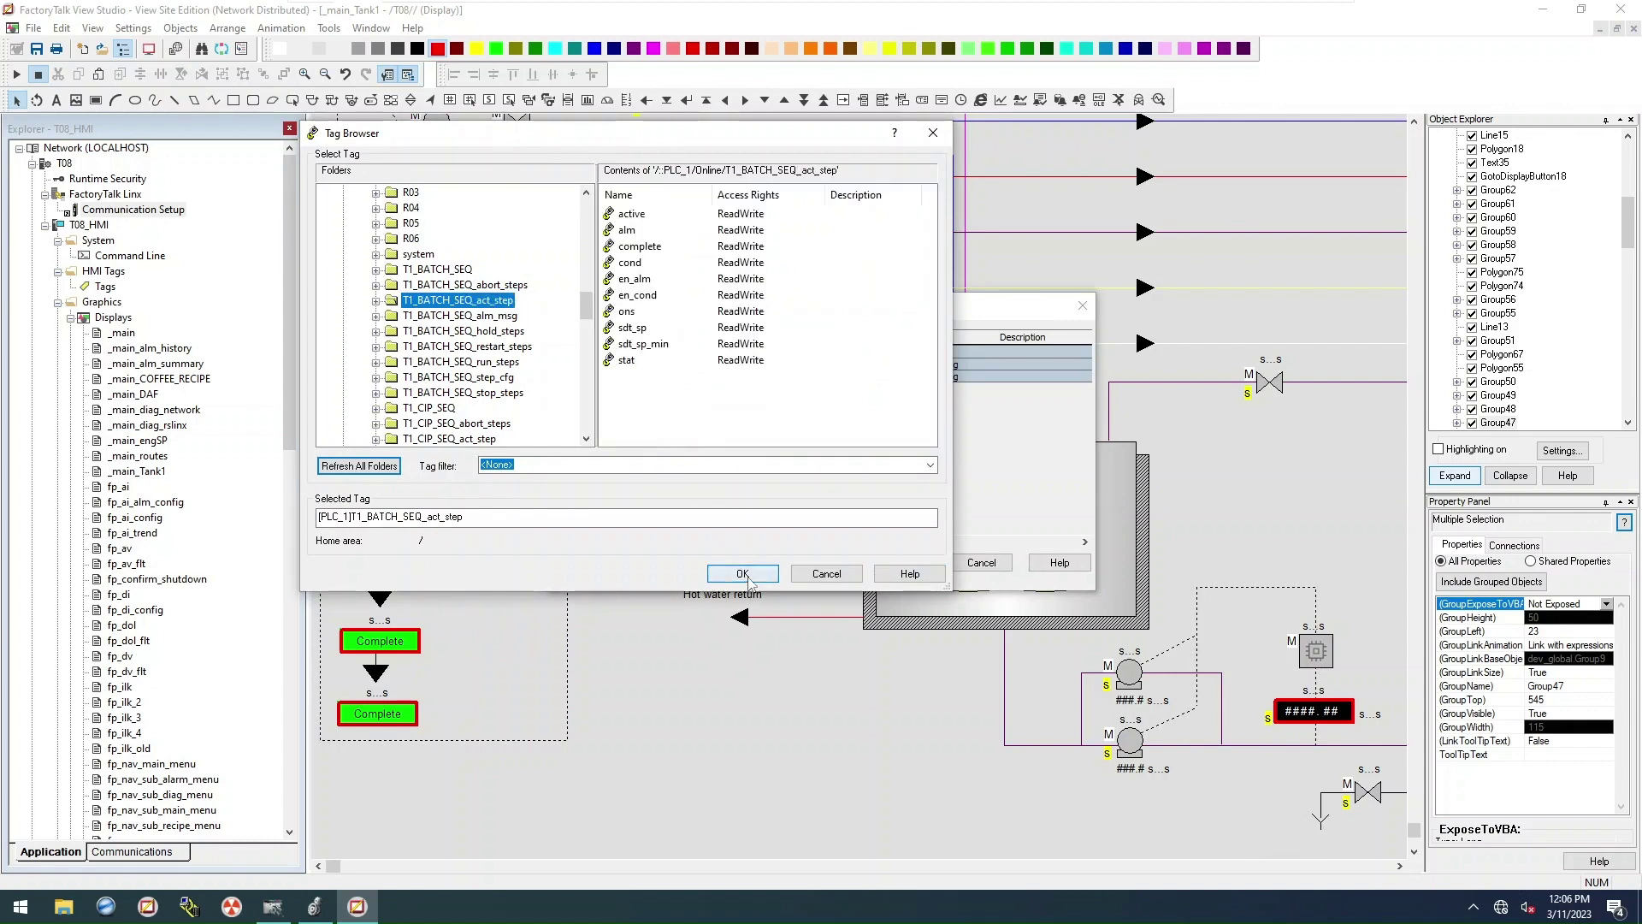
pyautogui.click(742, 573)
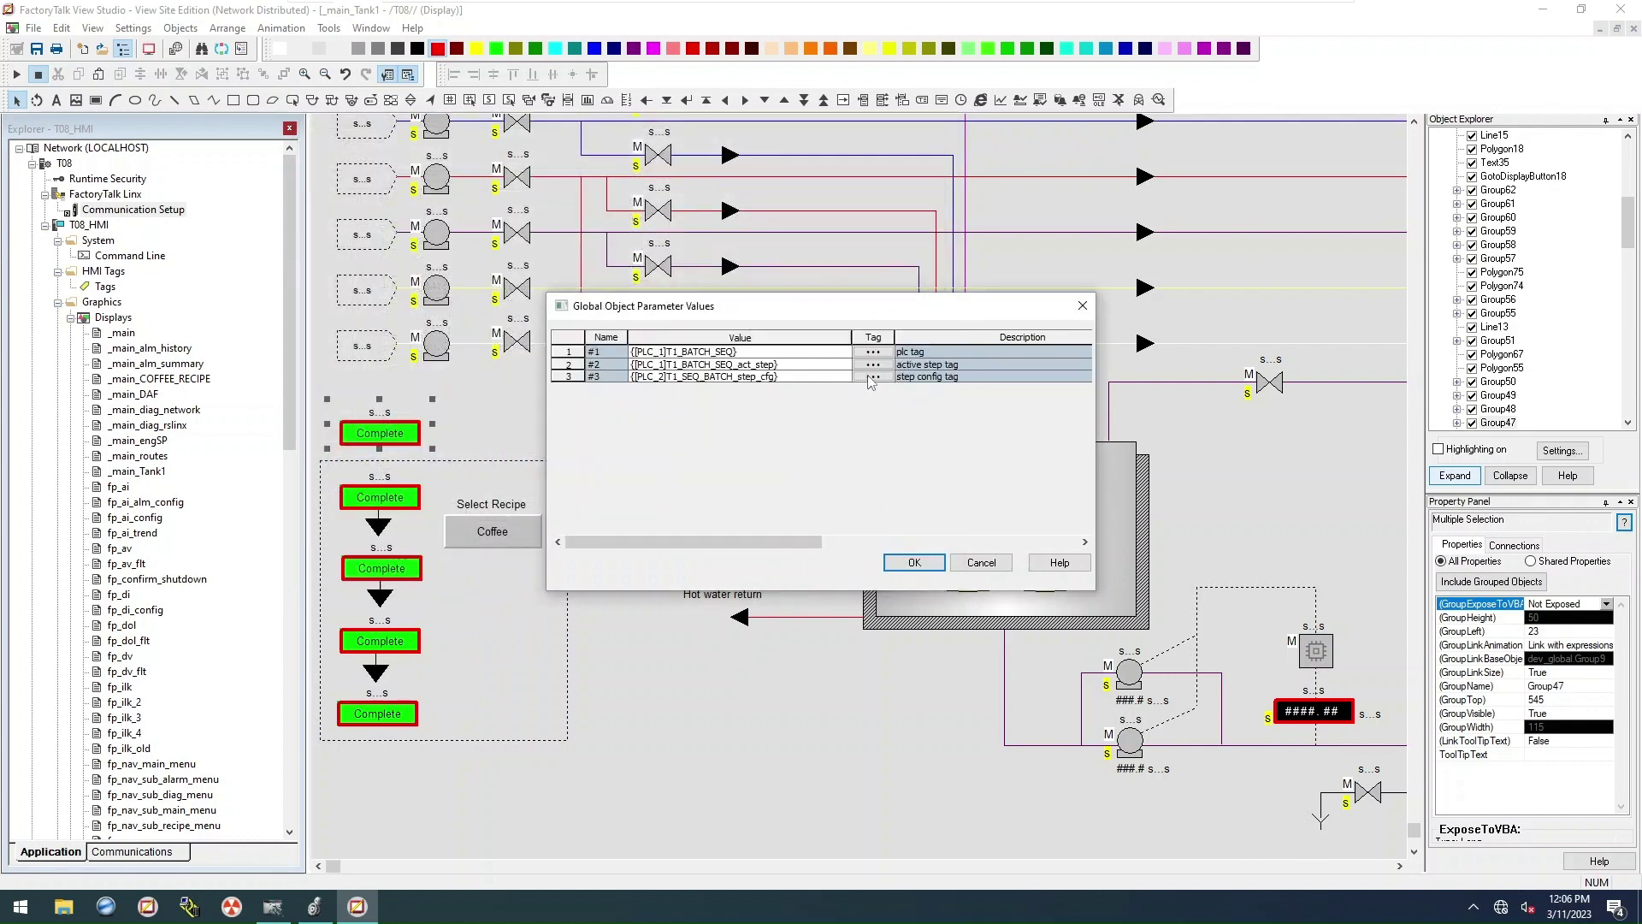
pyautogui.click(873, 376)
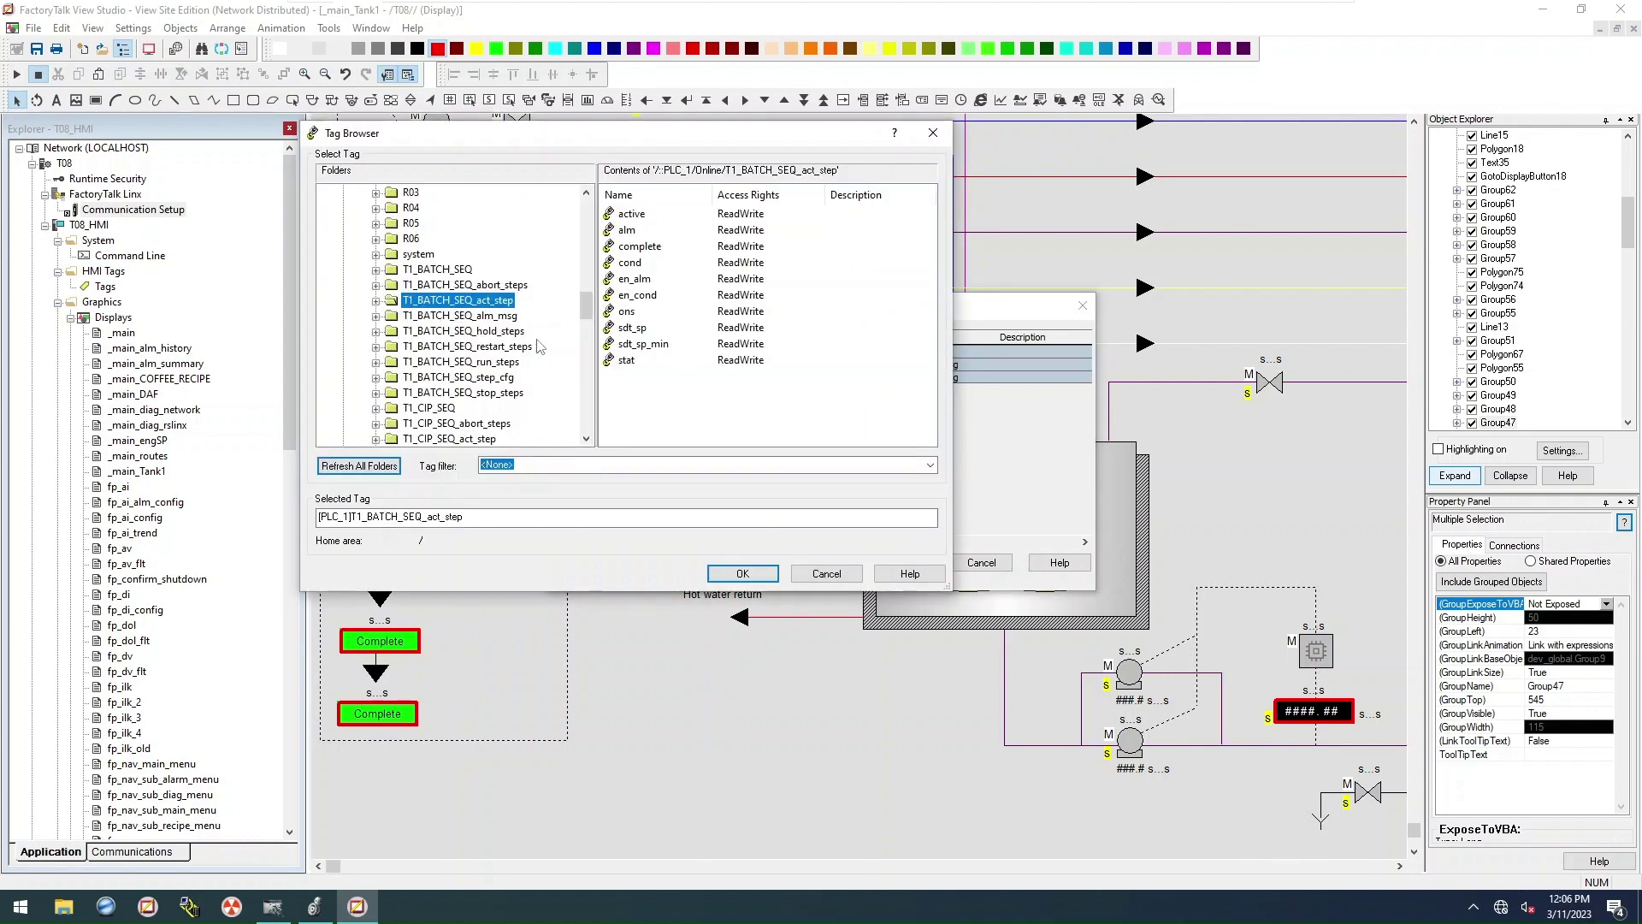
pyautogui.click(500, 377)
pyautogui.click(742, 573)
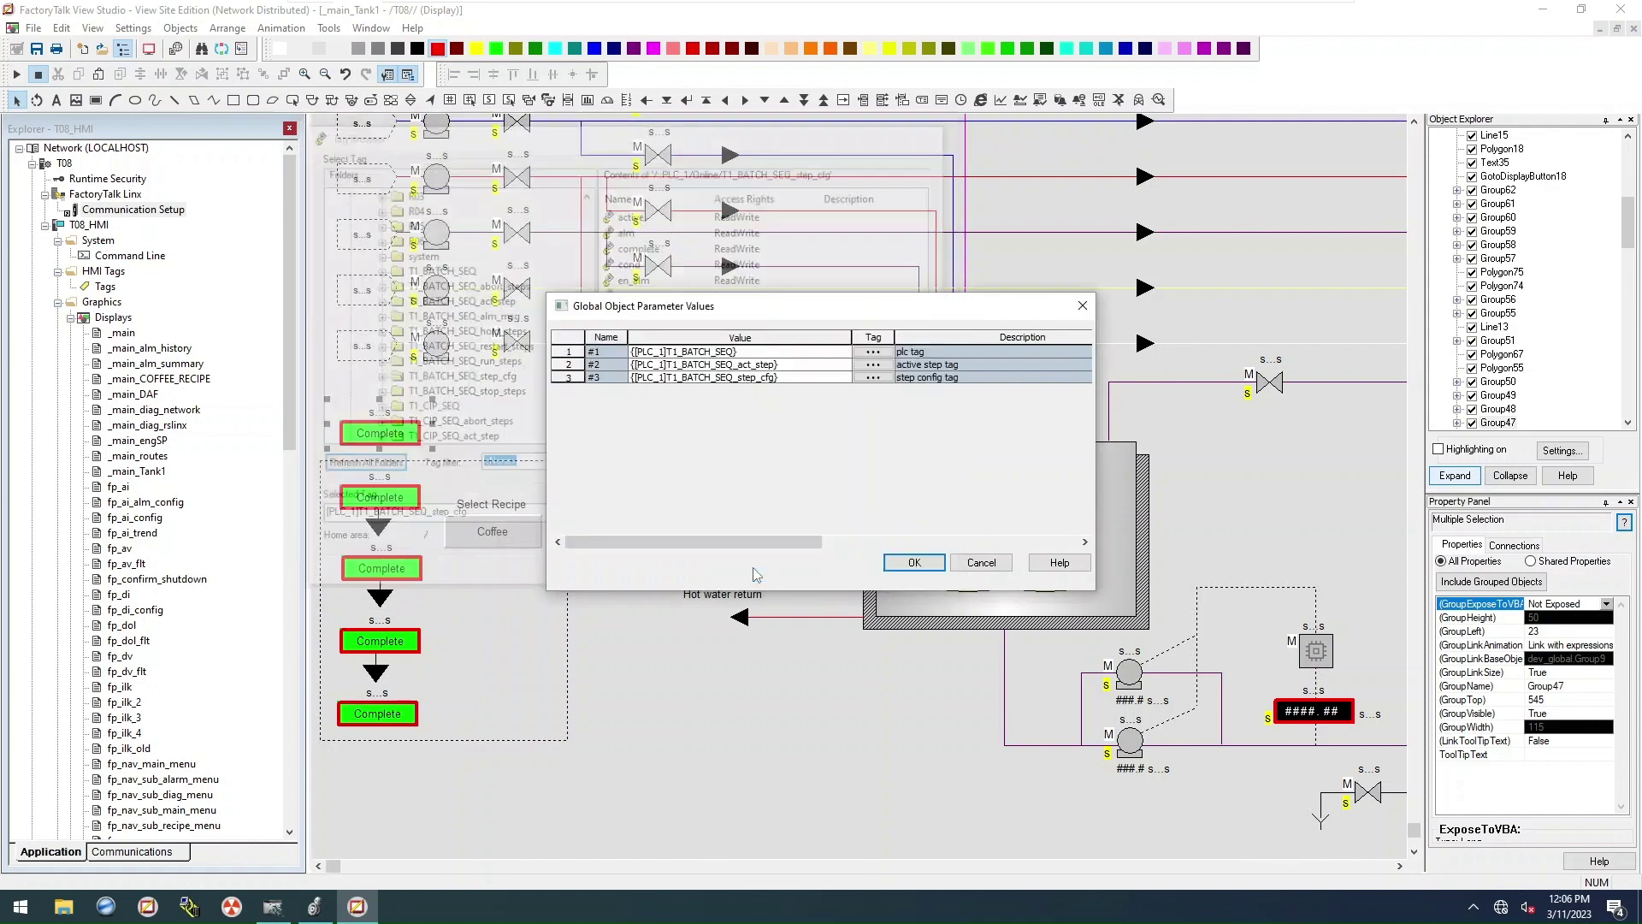
pyautogui.click(914, 563)
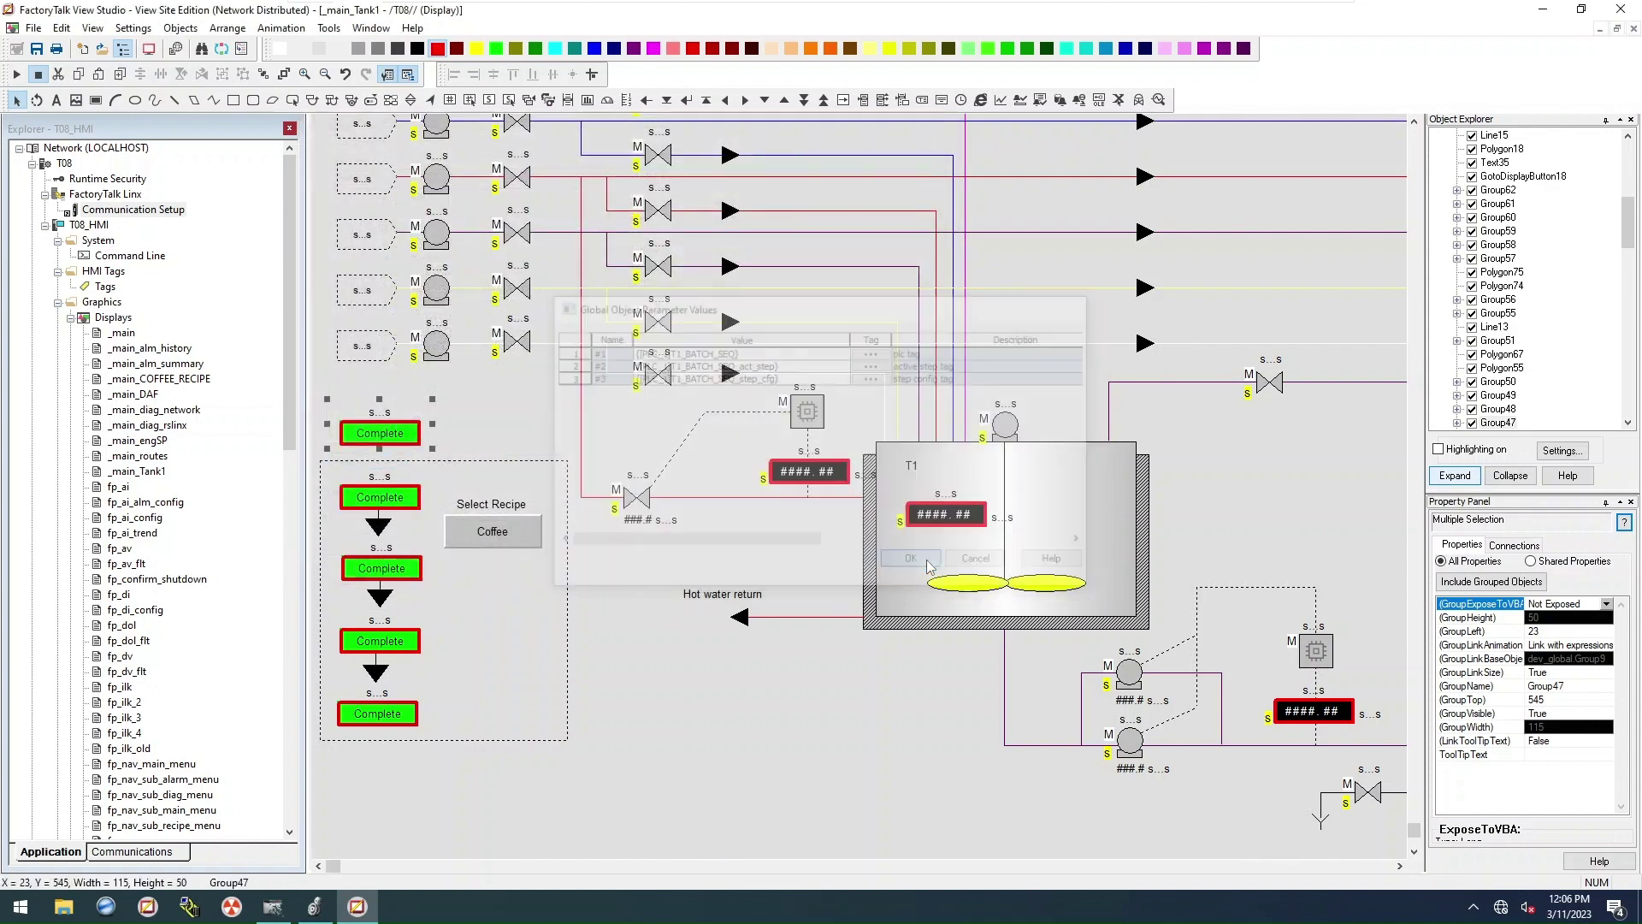
# Step: Set the plc tag parameter of the first sequence indicator inside the dashed box to [PLC_1]T1_PW_SEQ
pyautogui.rightClick(355, 508)
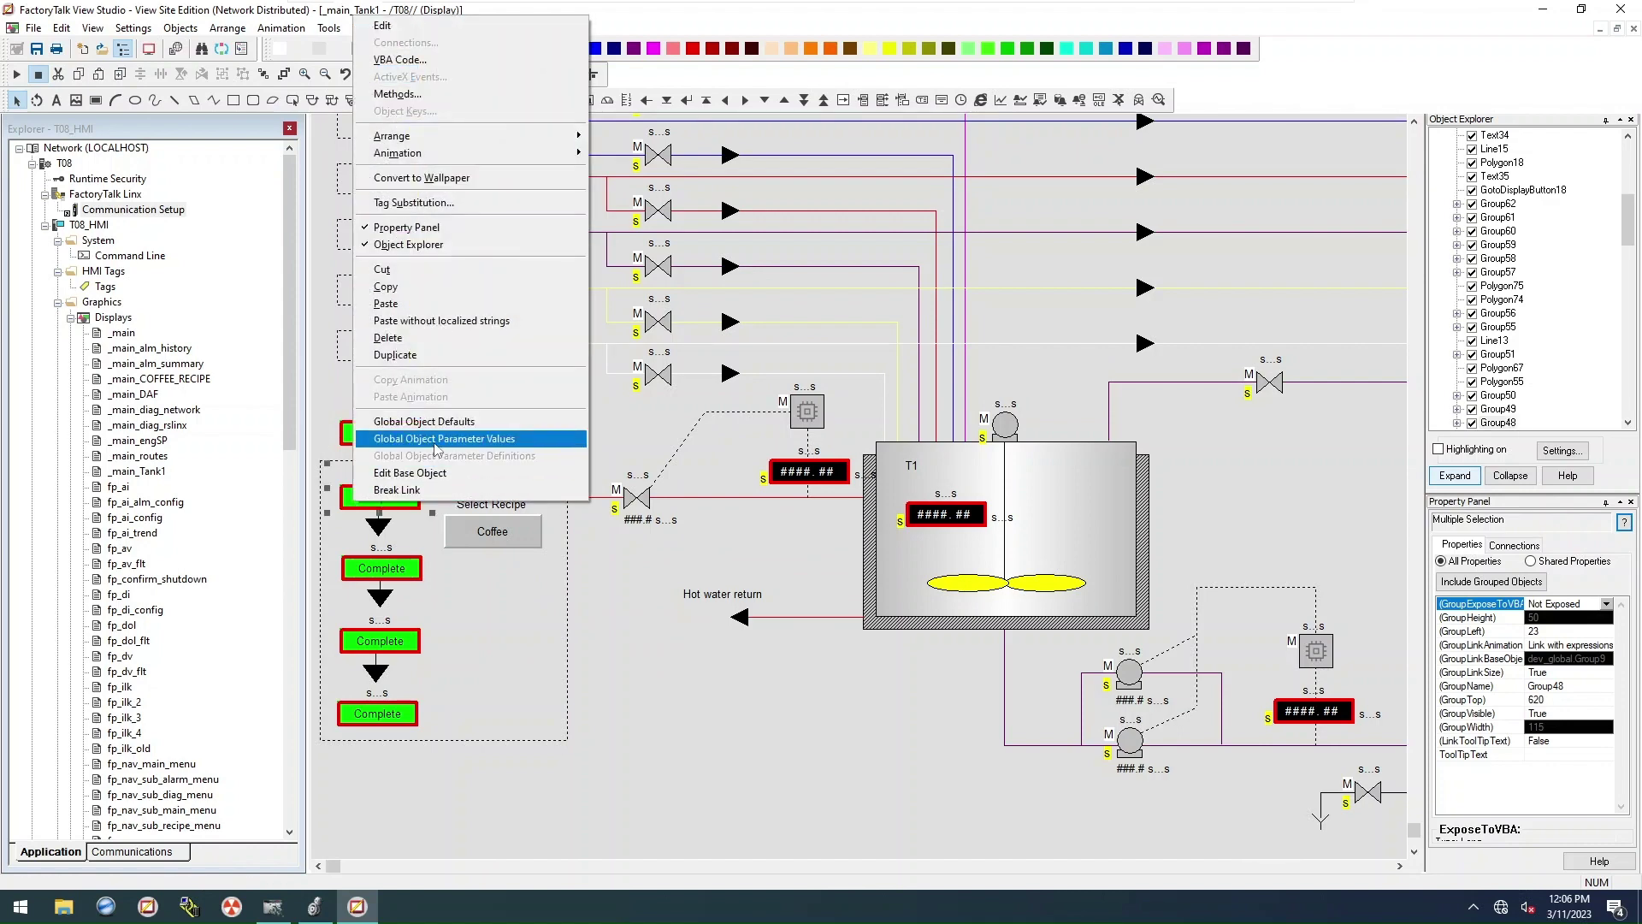
pyautogui.click(437, 441)
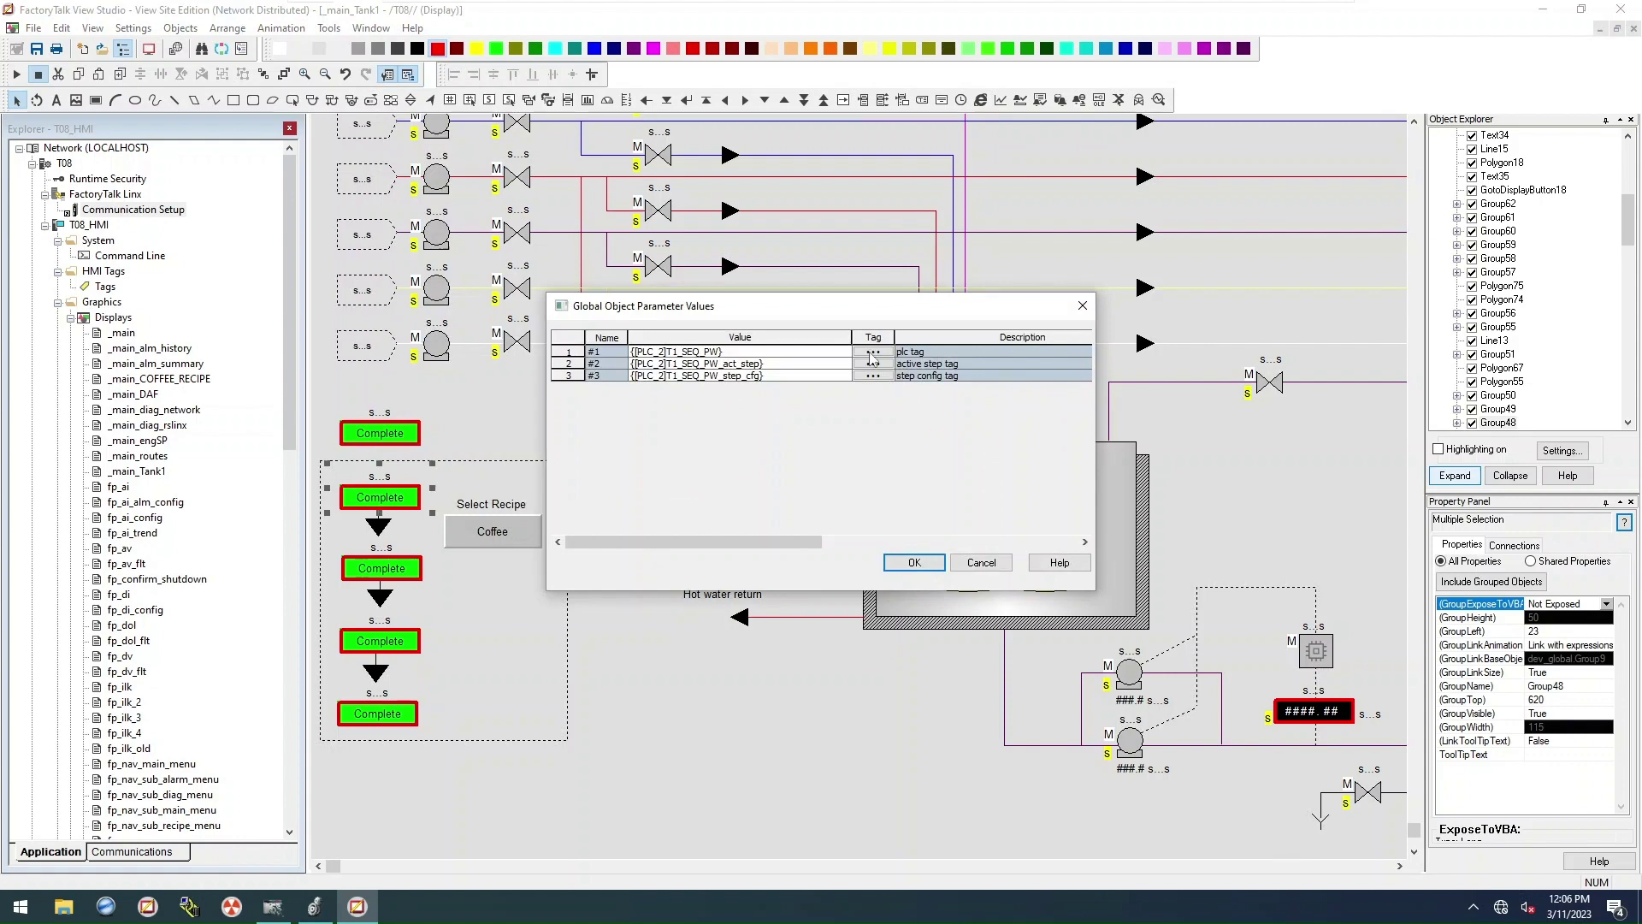
pyautogui.click(872, 353)
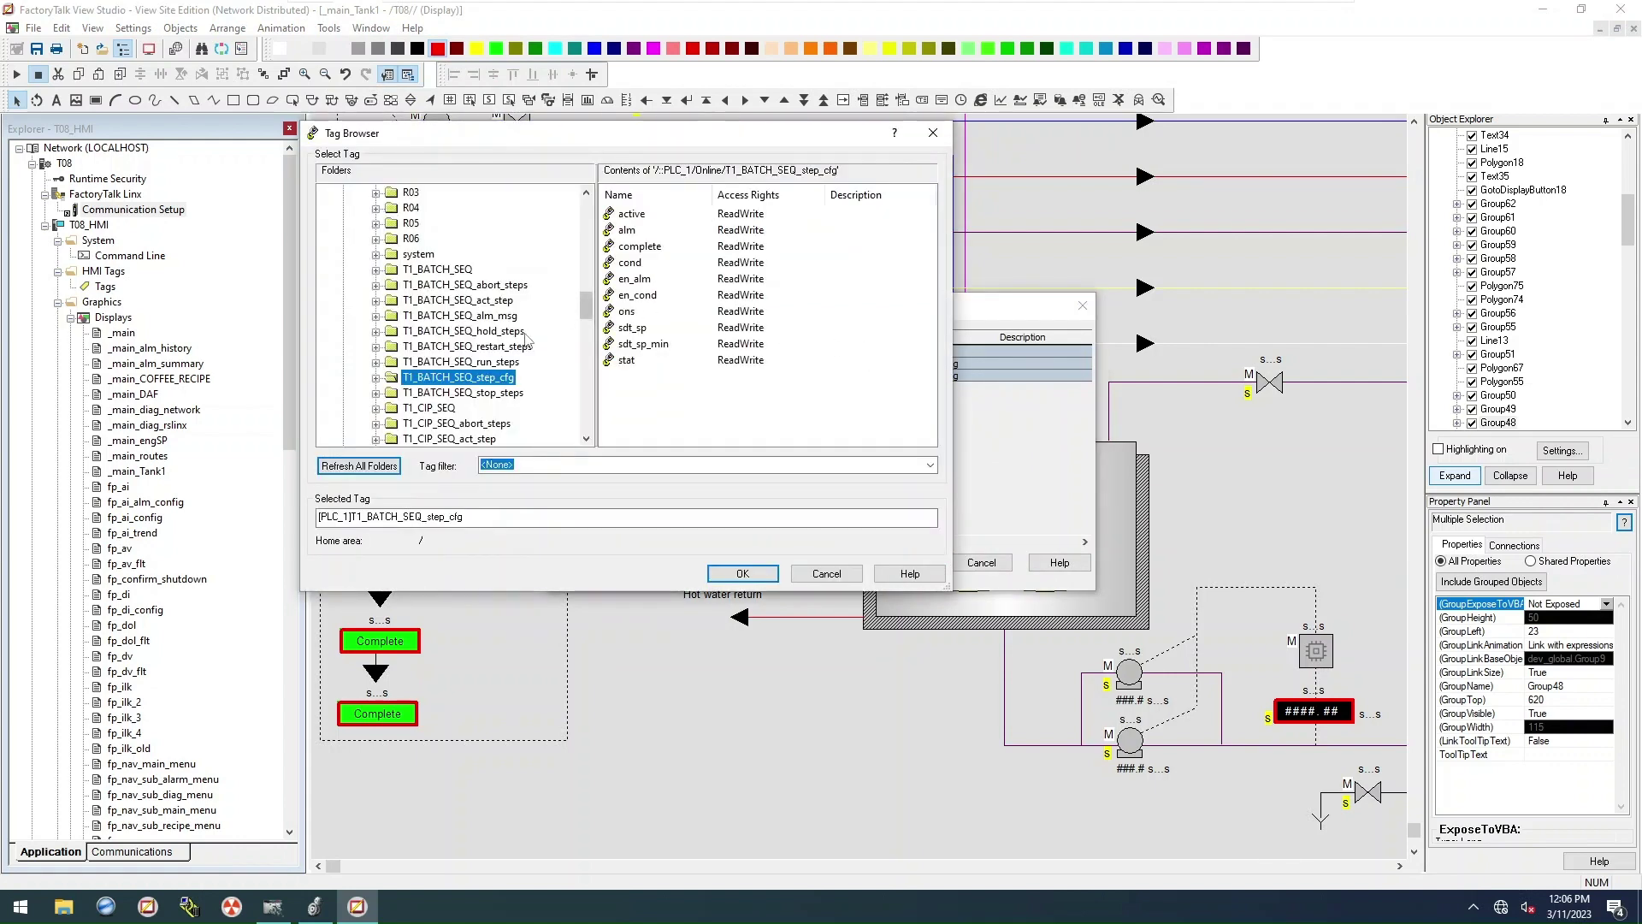
pyautogui.scroll(-2, 516, 350)
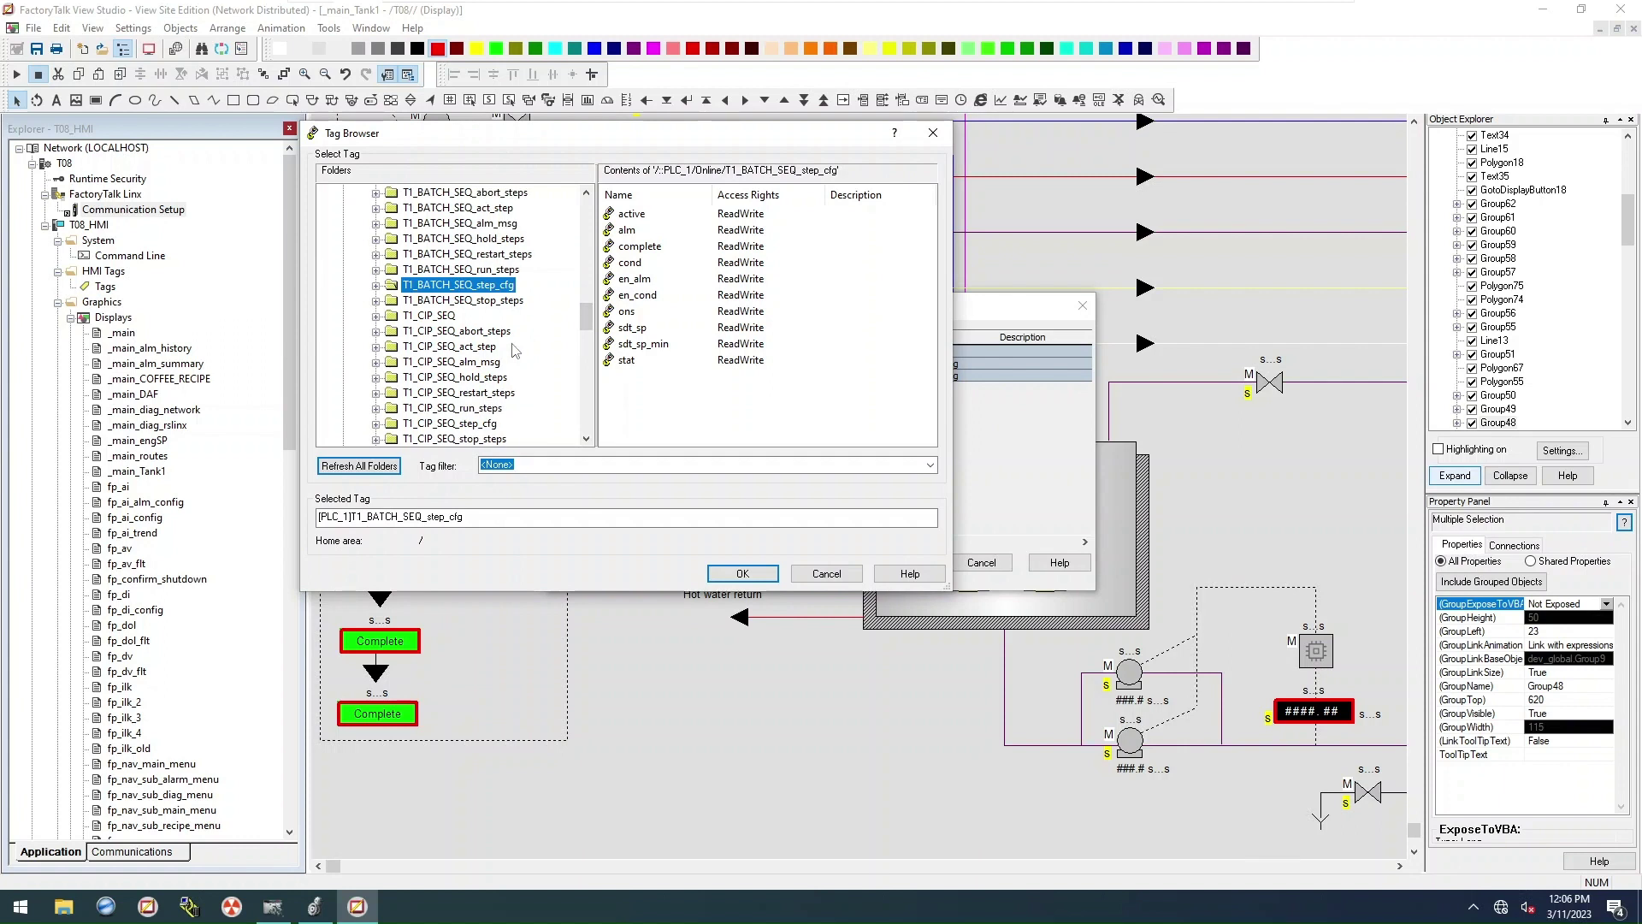
pyautogui.scroll(-8, 516, 350)
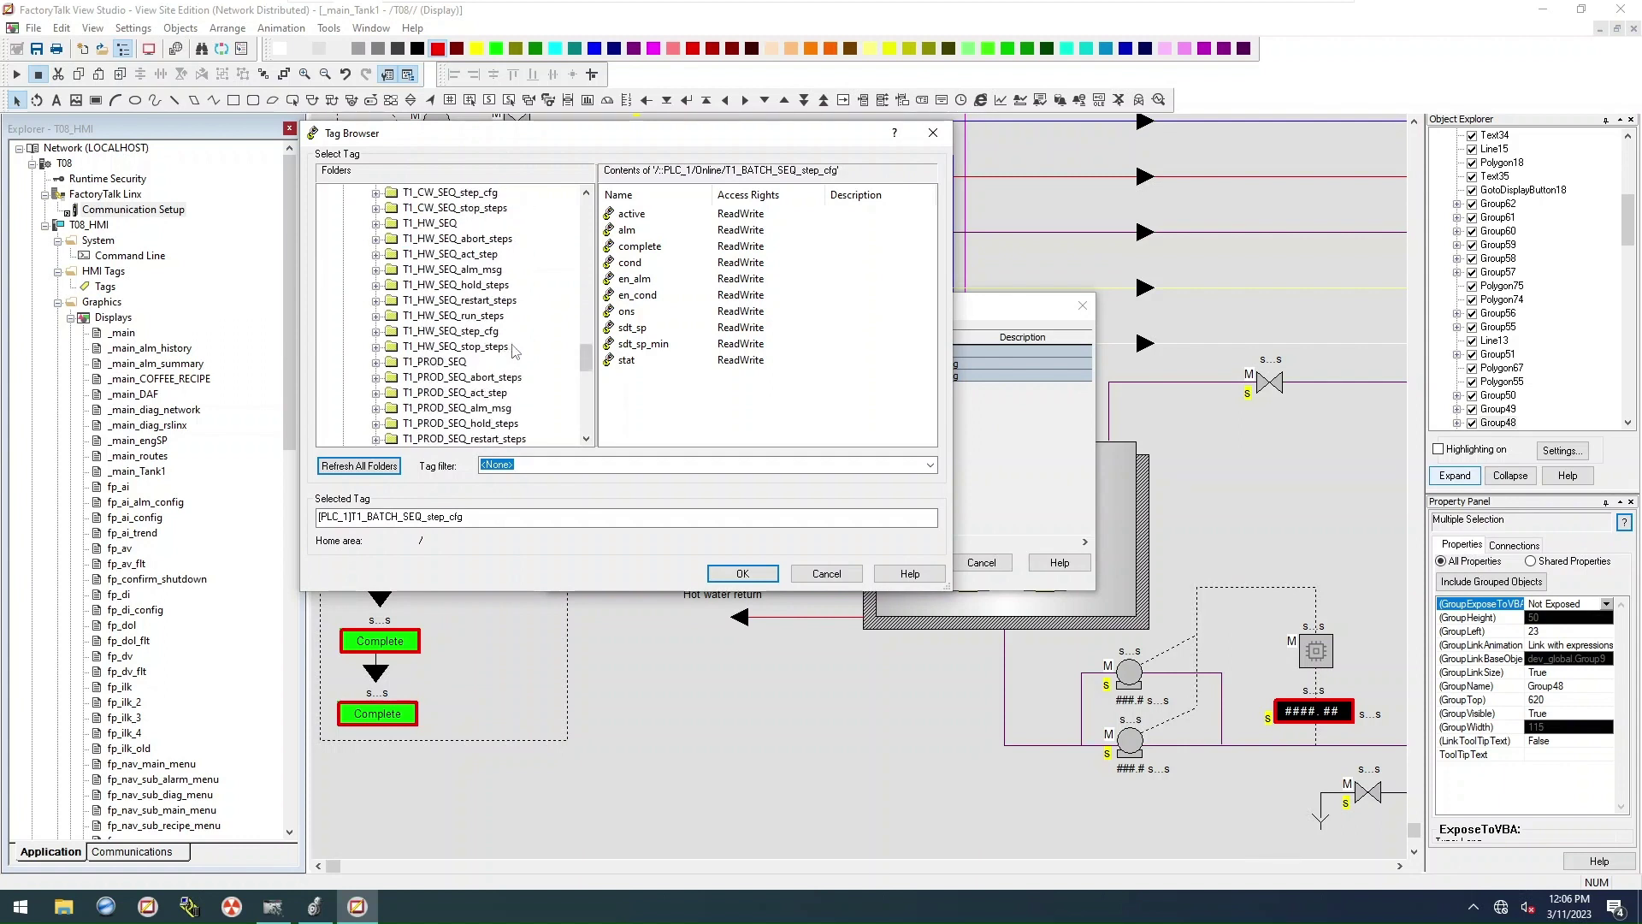
pyautogui.scroll(-4, 516, 350)
pyautogui.click(443, 315)
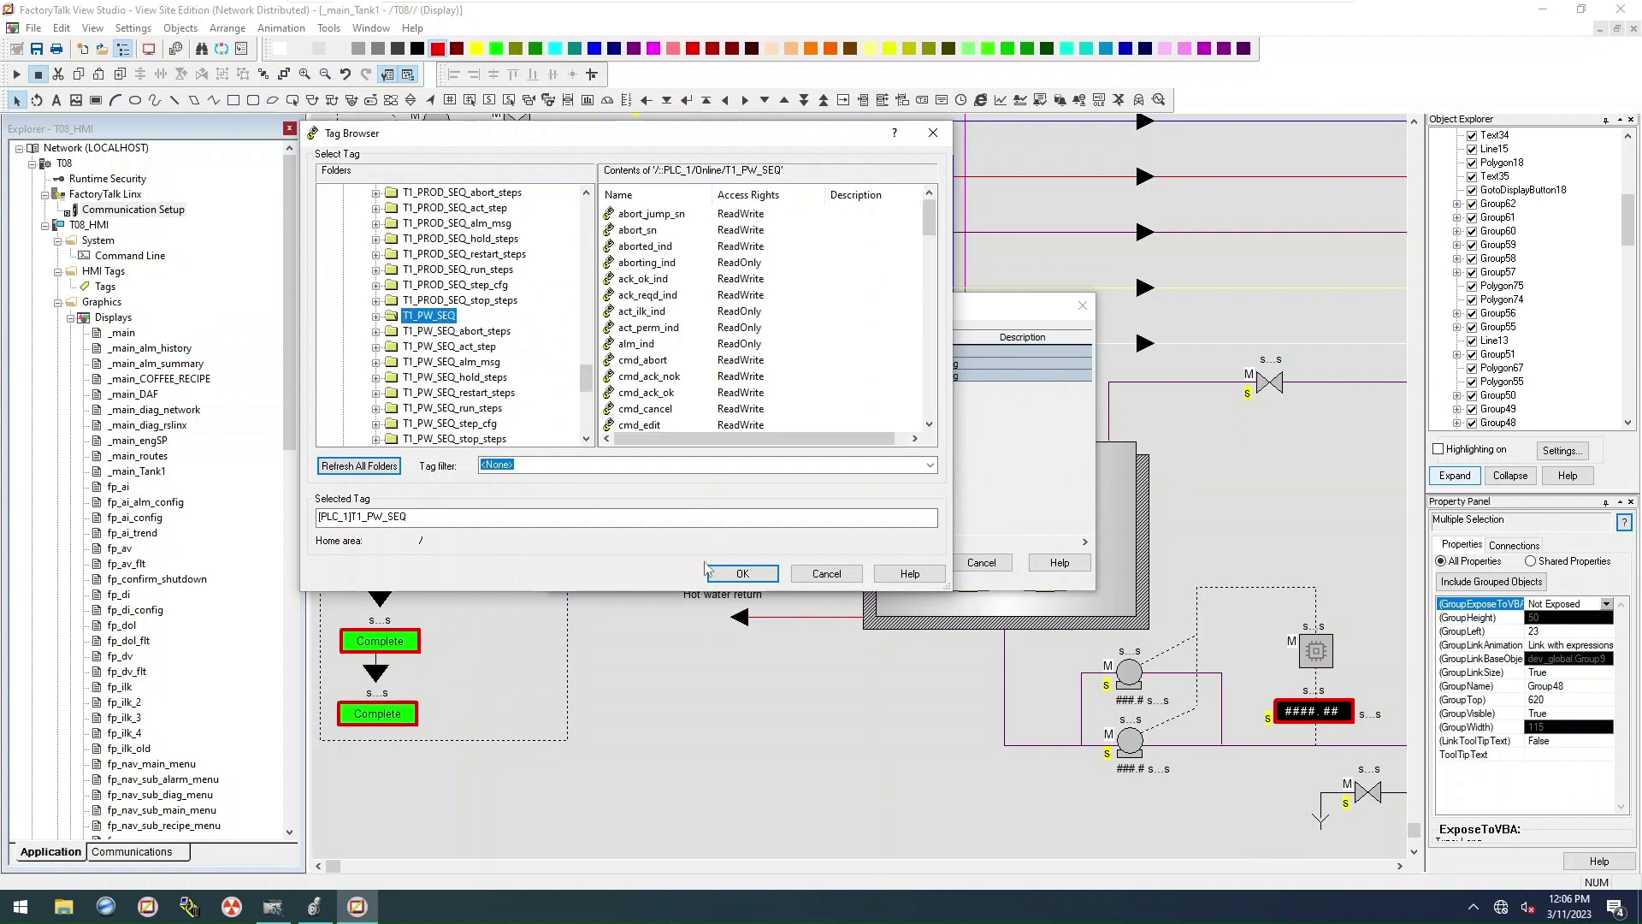
pyautogui.click(740, 573)
# Step: Set the first boxed indicator's active step tag to [PLC_1]T1_PW_SEQ_act_step and its step config tag to [PLC_1]T1_PW_SEQ_step_cfg
pyautogui.click(865, 369)
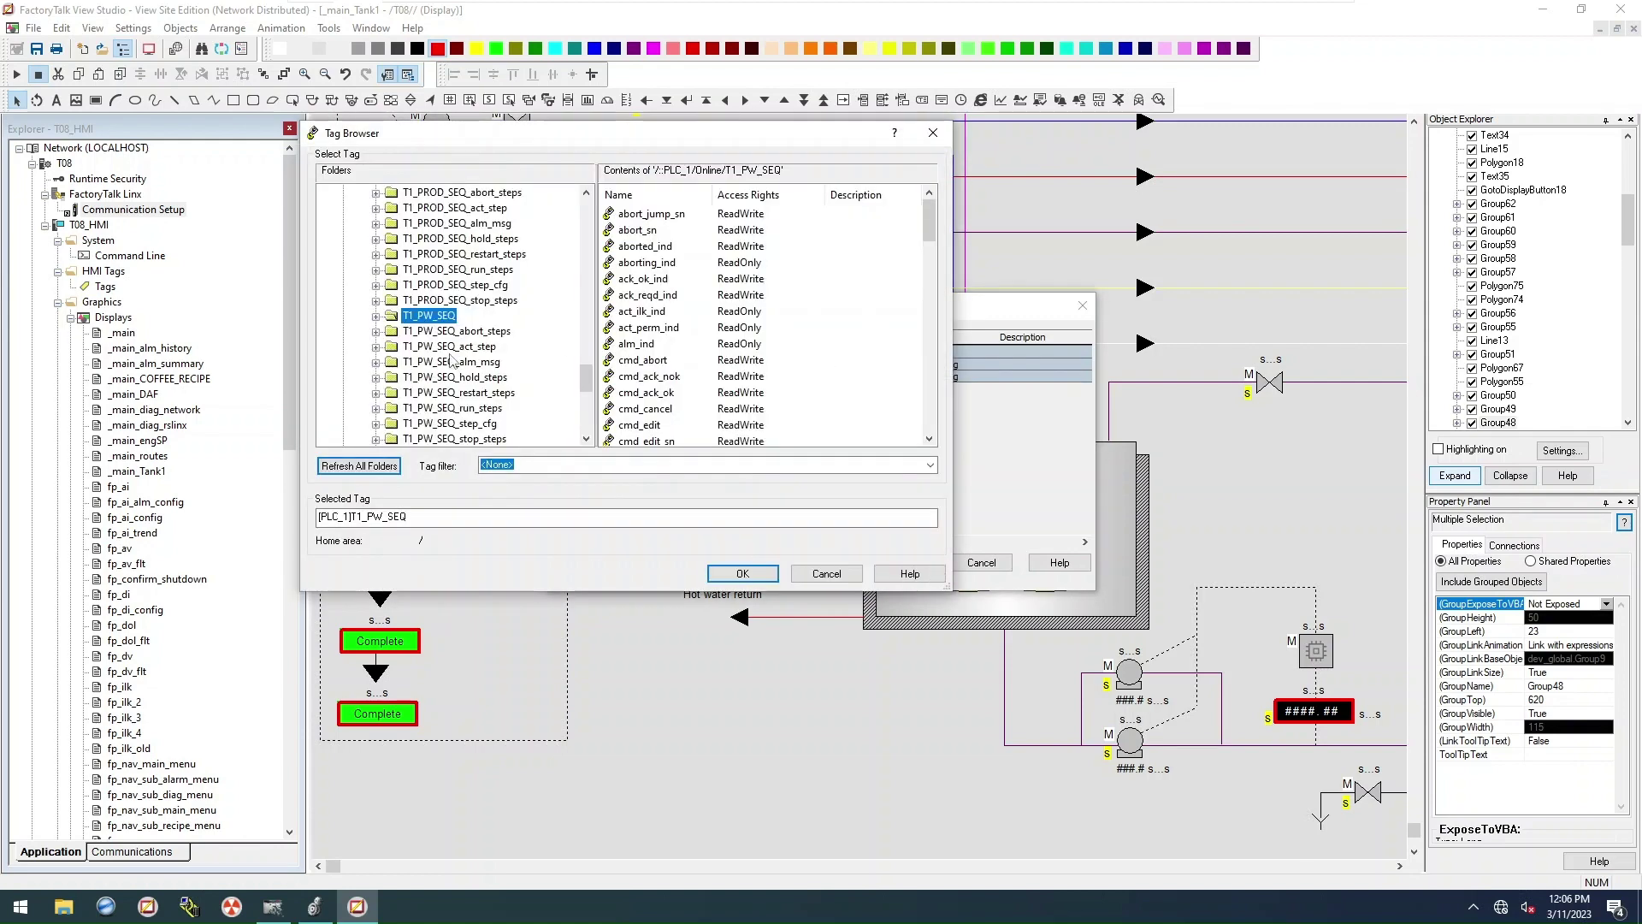
pyautogui.click(459, 347)
pyautogui.click(742, 573)
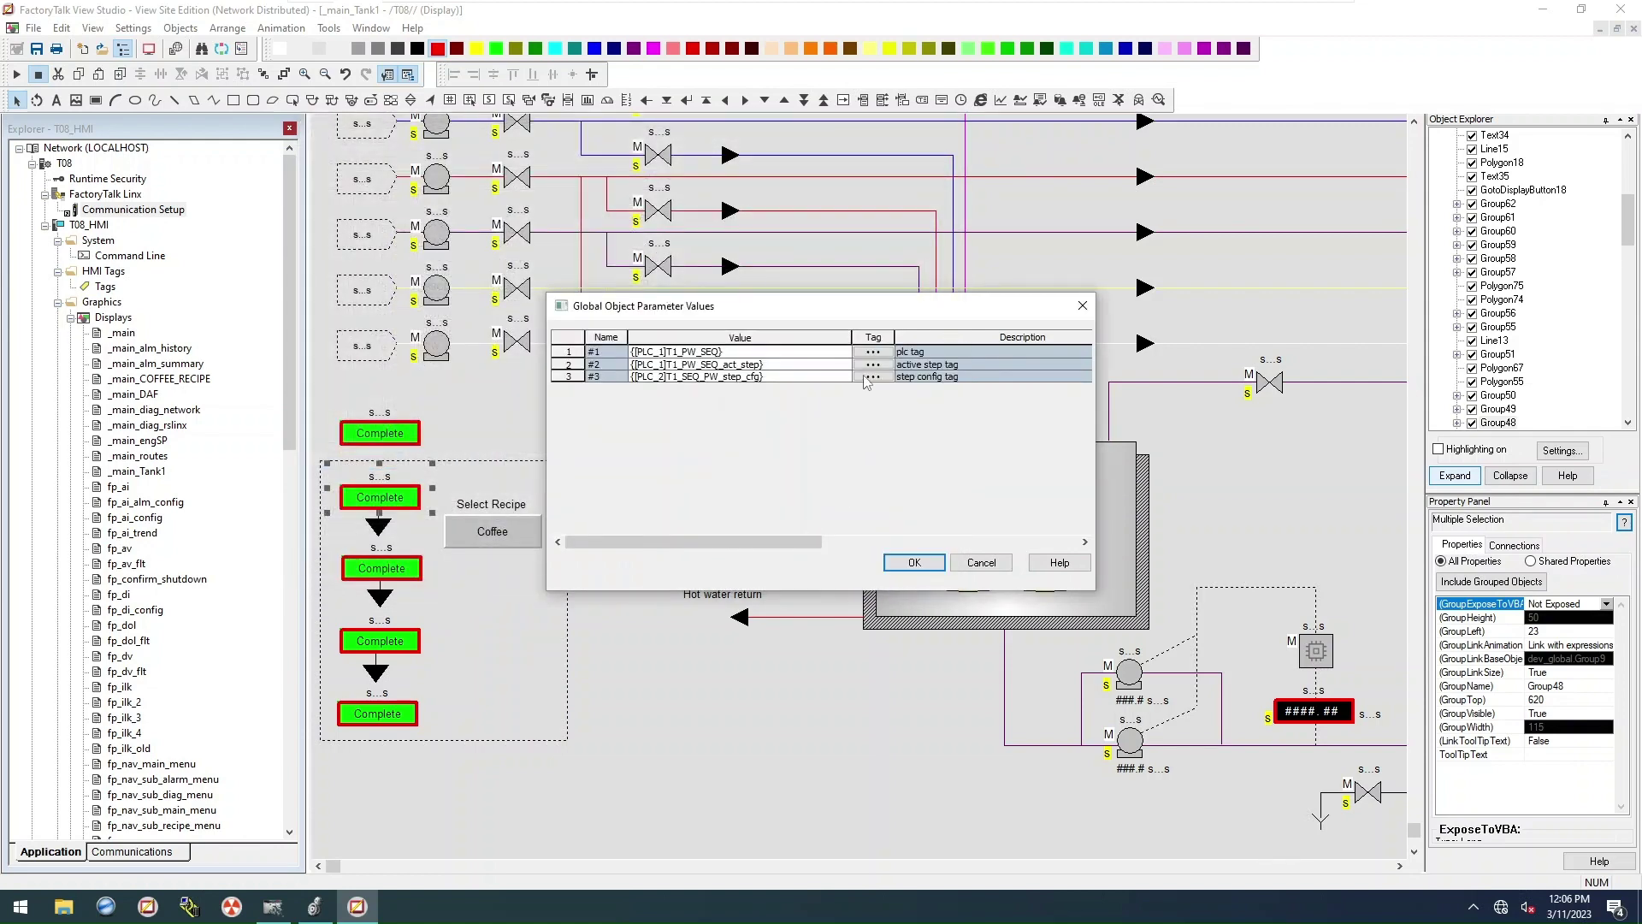
pyautogui.click(869, 377)
pyautogui.click(427, 425)
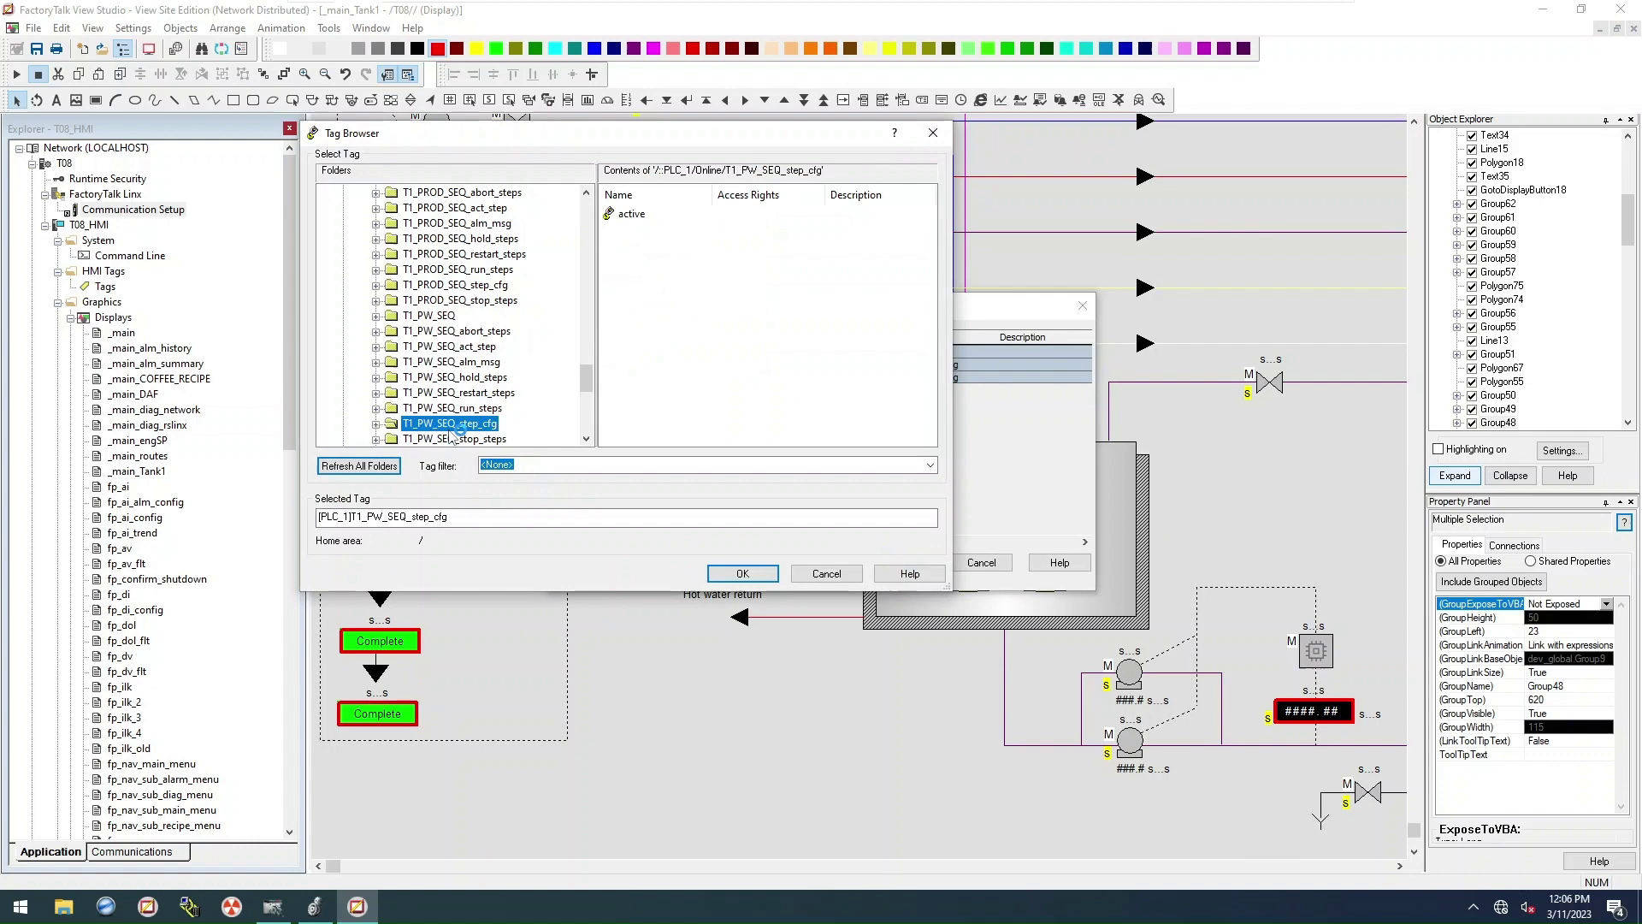
pyautogui.click(743, 573)
pyautogui.click(913, 561)
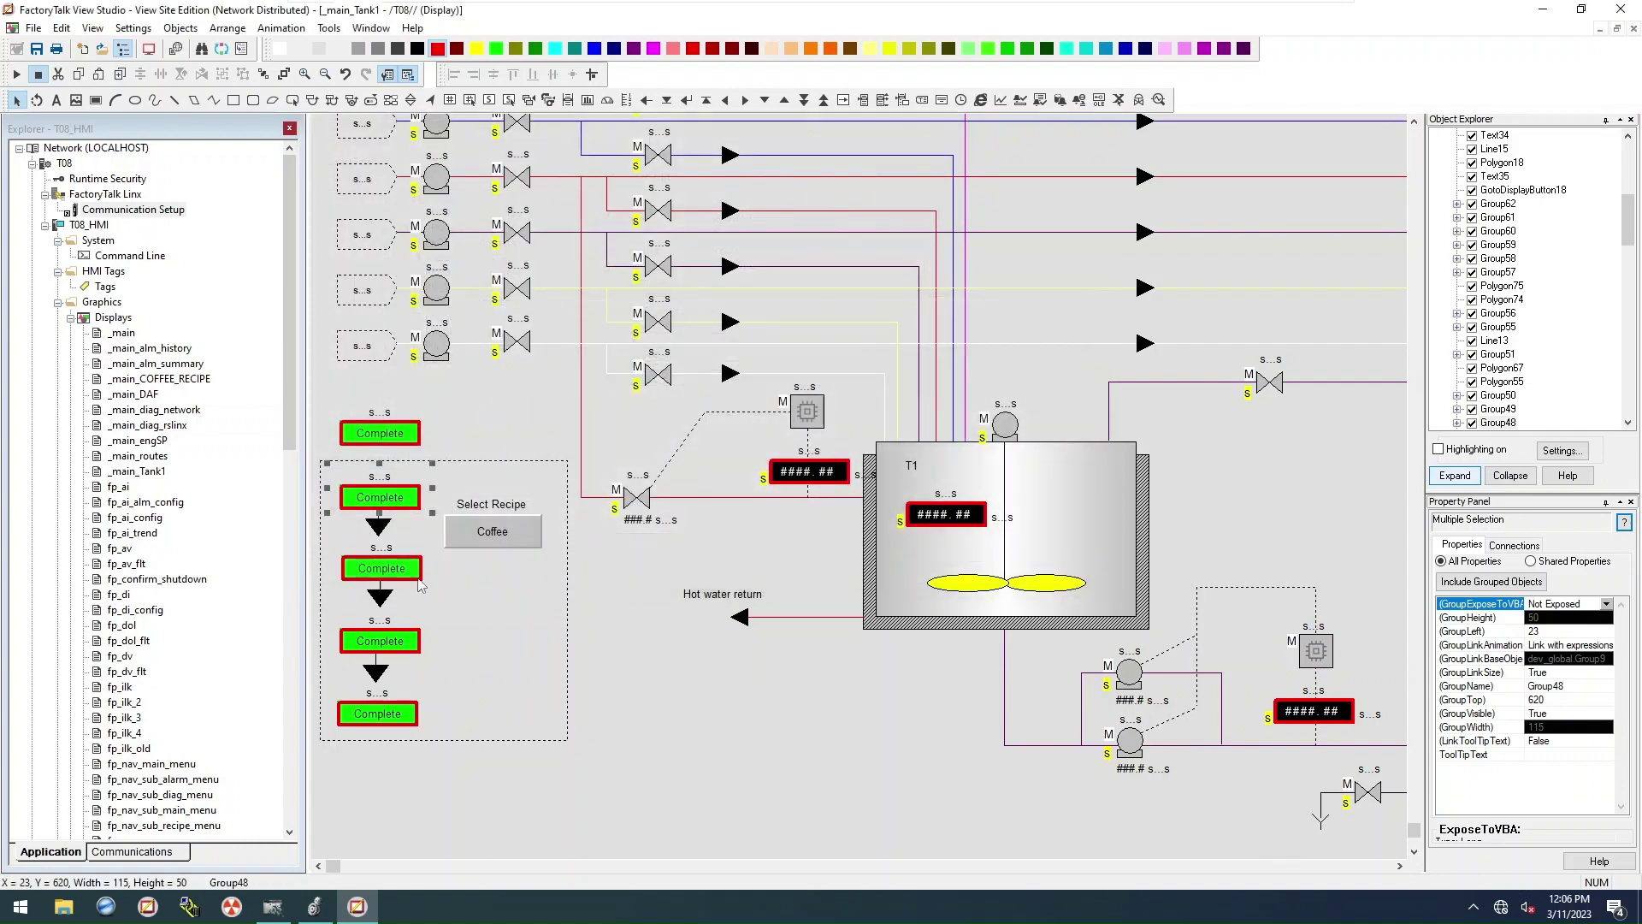
# Step: Set the plc tag parameter of the second sequence indicator inside the dashed box to [PLC_1]T1_PROD_SEQ
pyautogui.rightClick(371, 573)
pyautogui.click(445, 508)
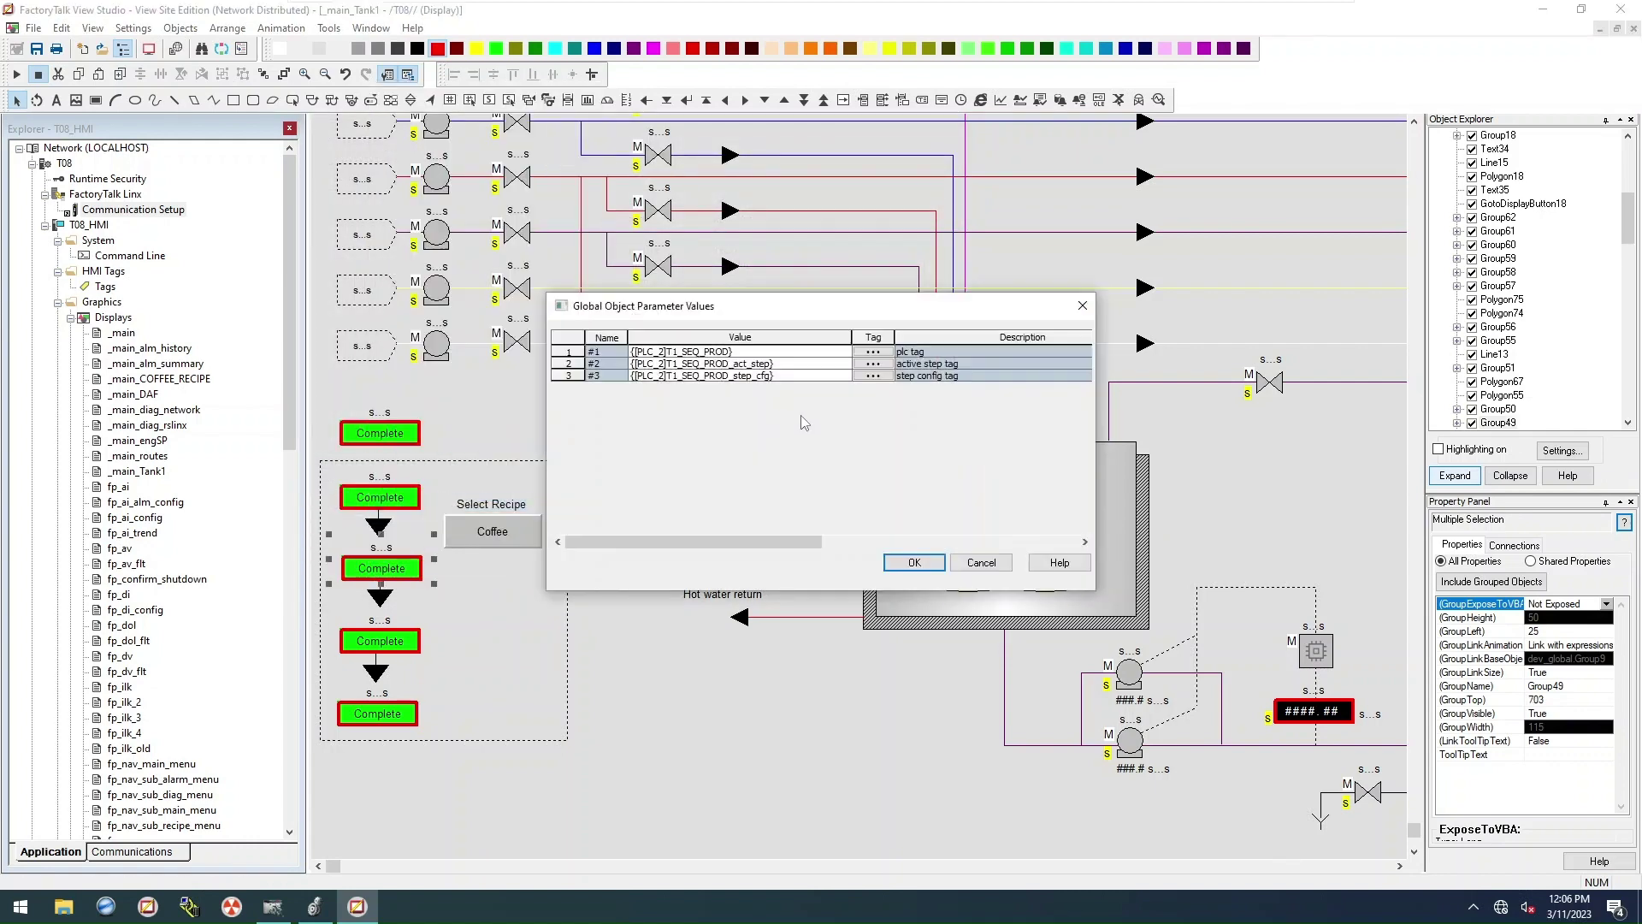
pyautogui.click(872, 354)
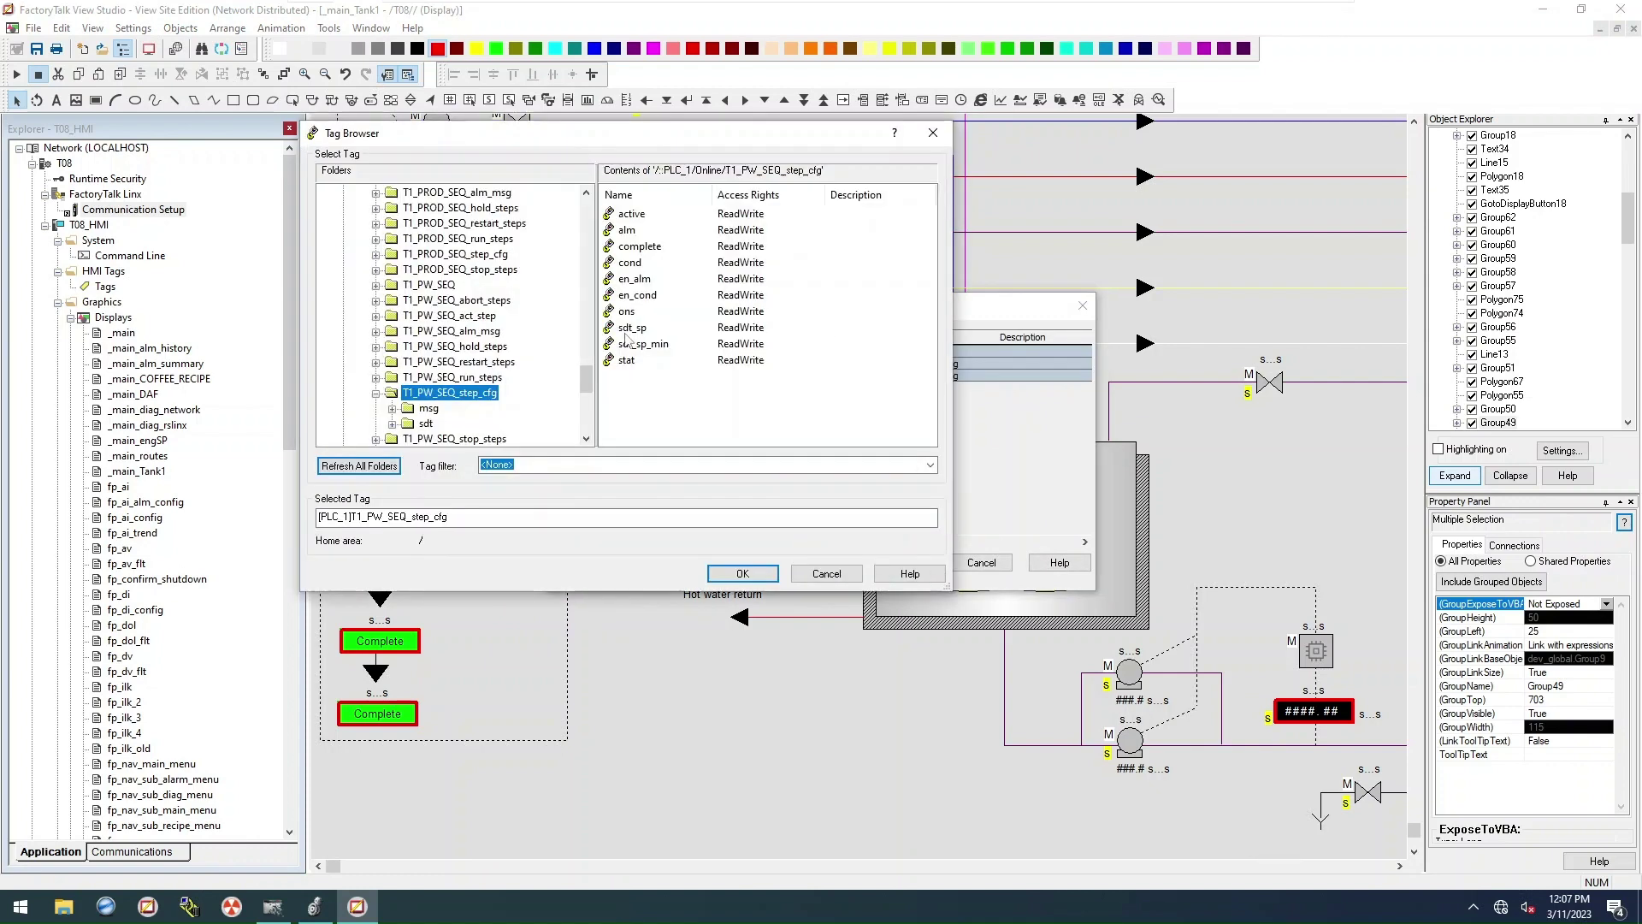
pyautogui.scroll(-1, 470, 346)
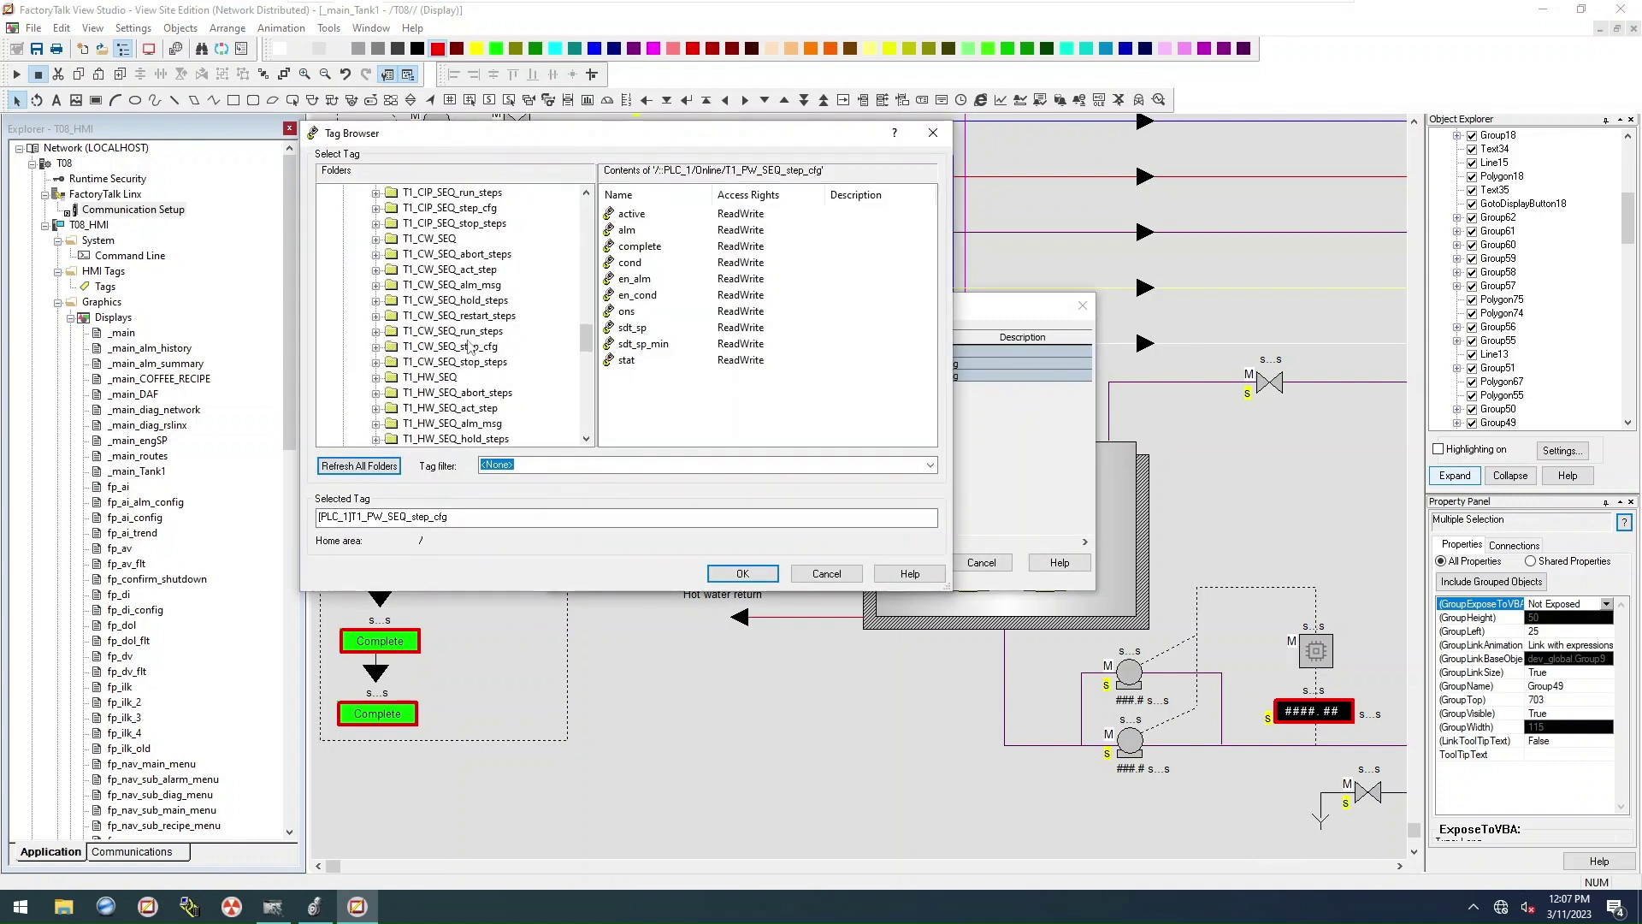
pyautogui.scroll(2, 469, 346)
pyautogui.scroll(-5, 463, 351)
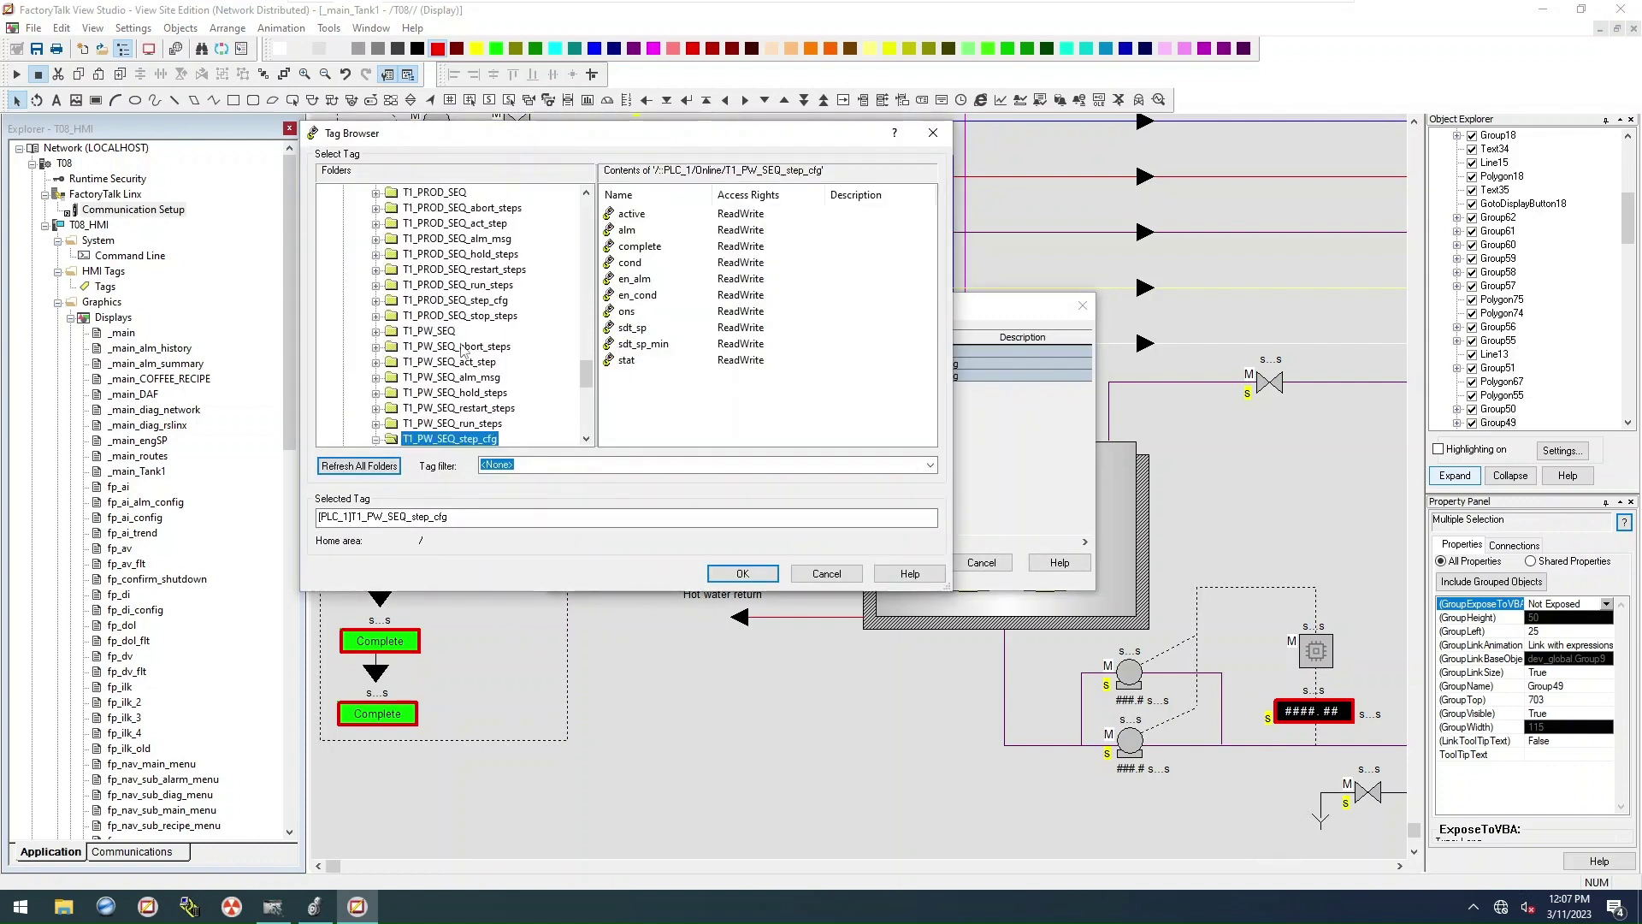
pyautogui.click(443, 194)
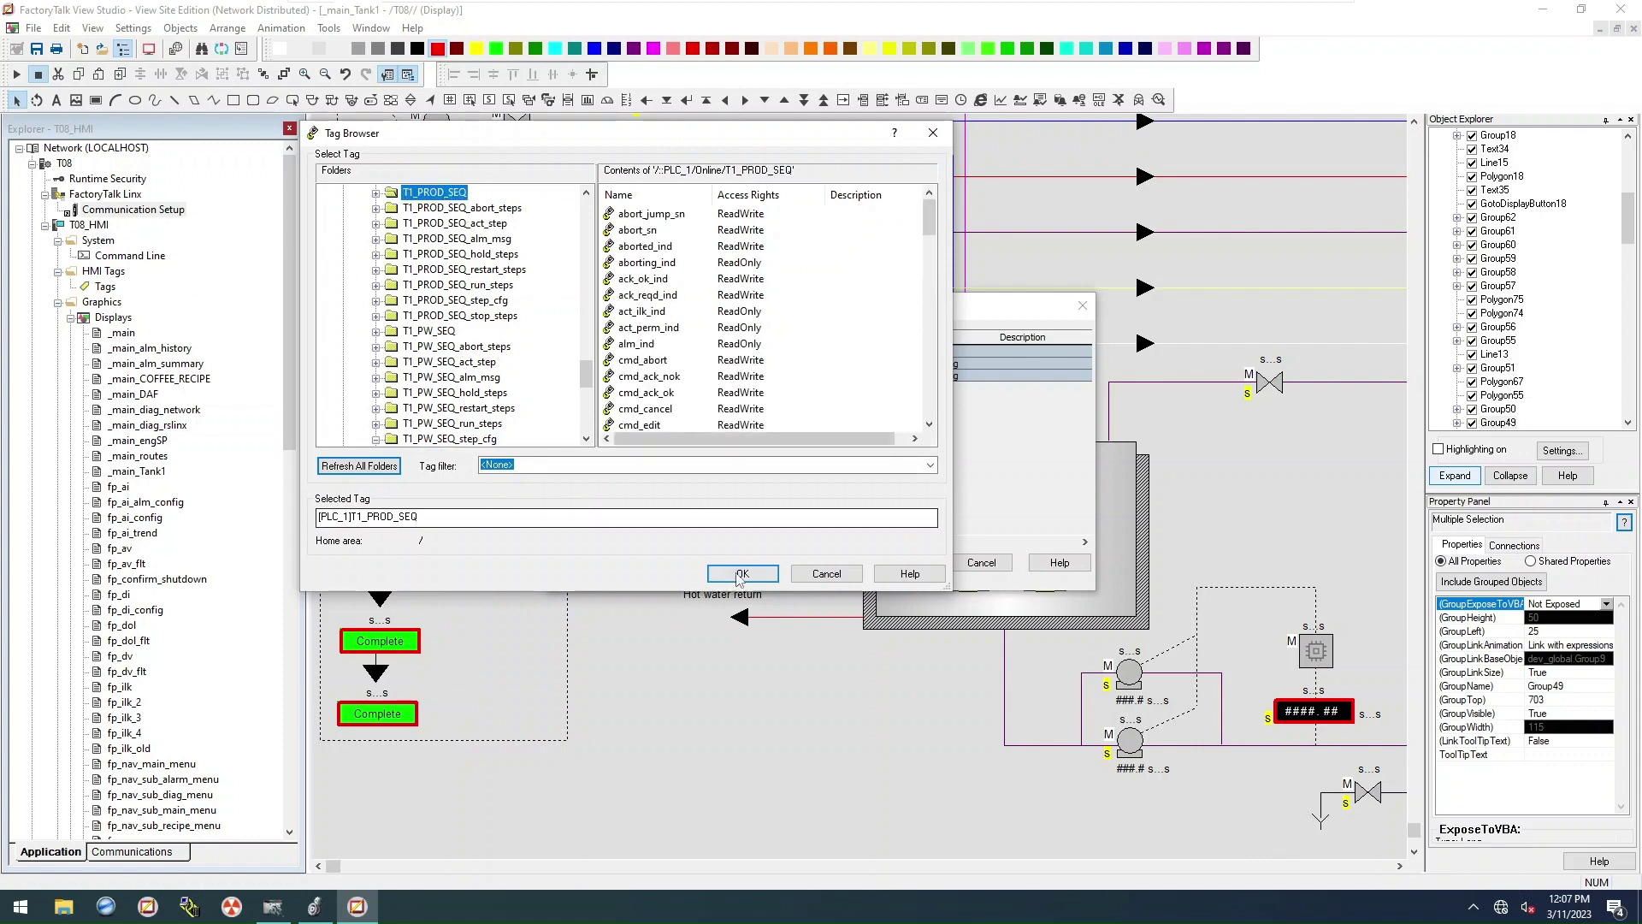
pyautogui.click(742, 573)
# Step: Set the second boxed indicator's active step tag to [PLC_1]T1_PROD_SEQ_act_step and its step config tag to [PLC_1]T1_PROD_SEQ_step_cfg
pyautogui.click(872, 364)
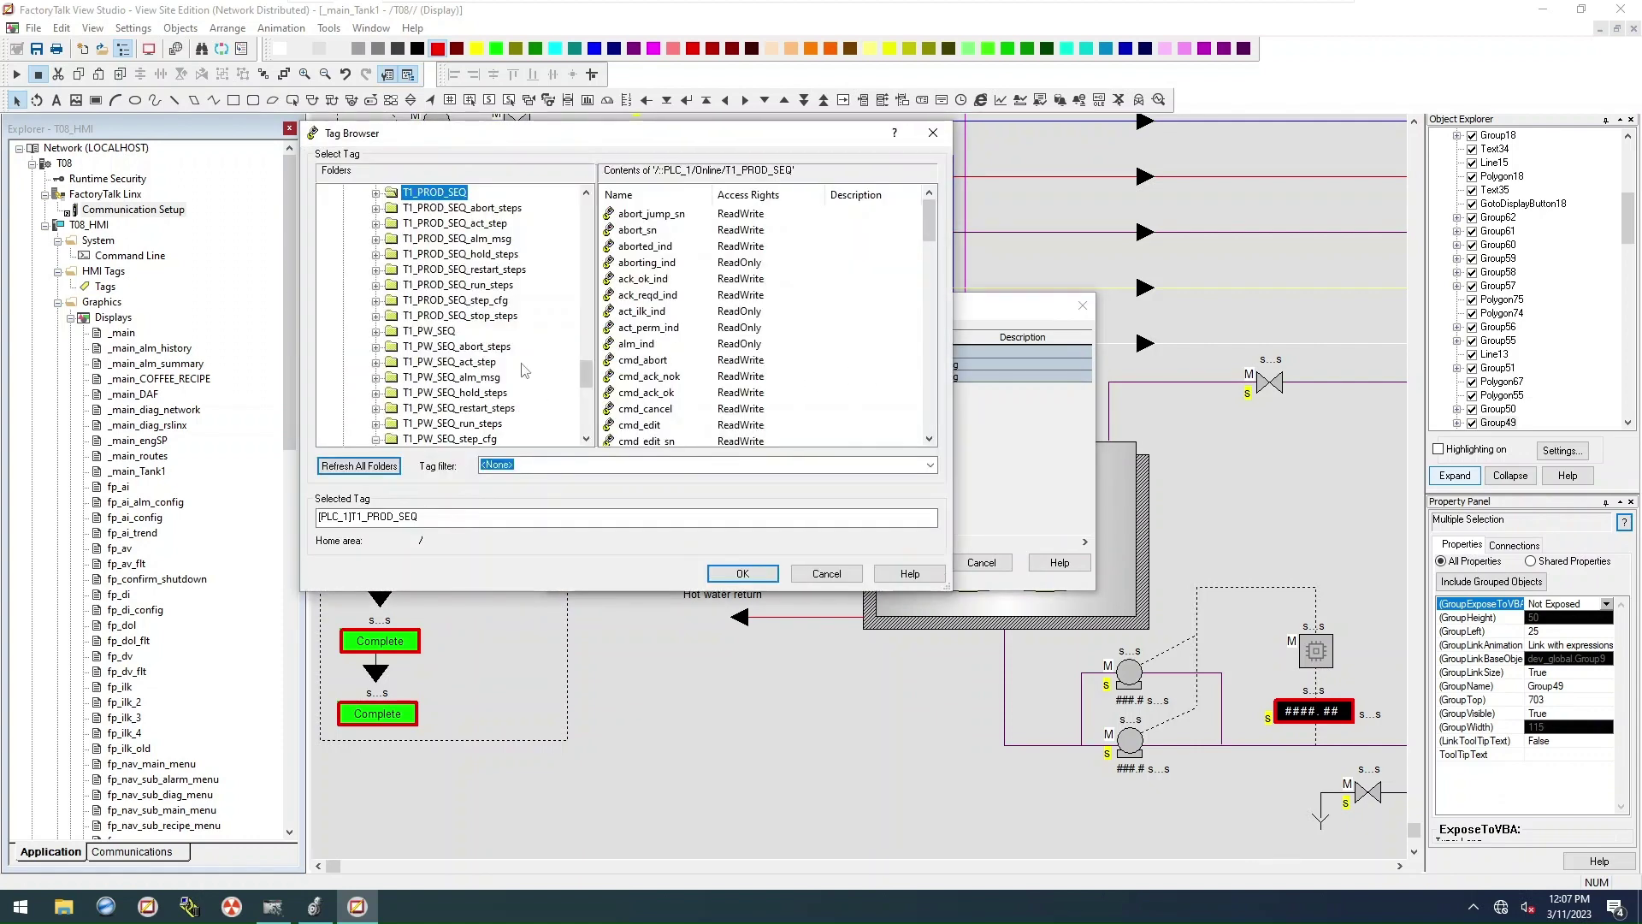
pyautogui.click(466, 223)
pyautogui.click(743, 573)
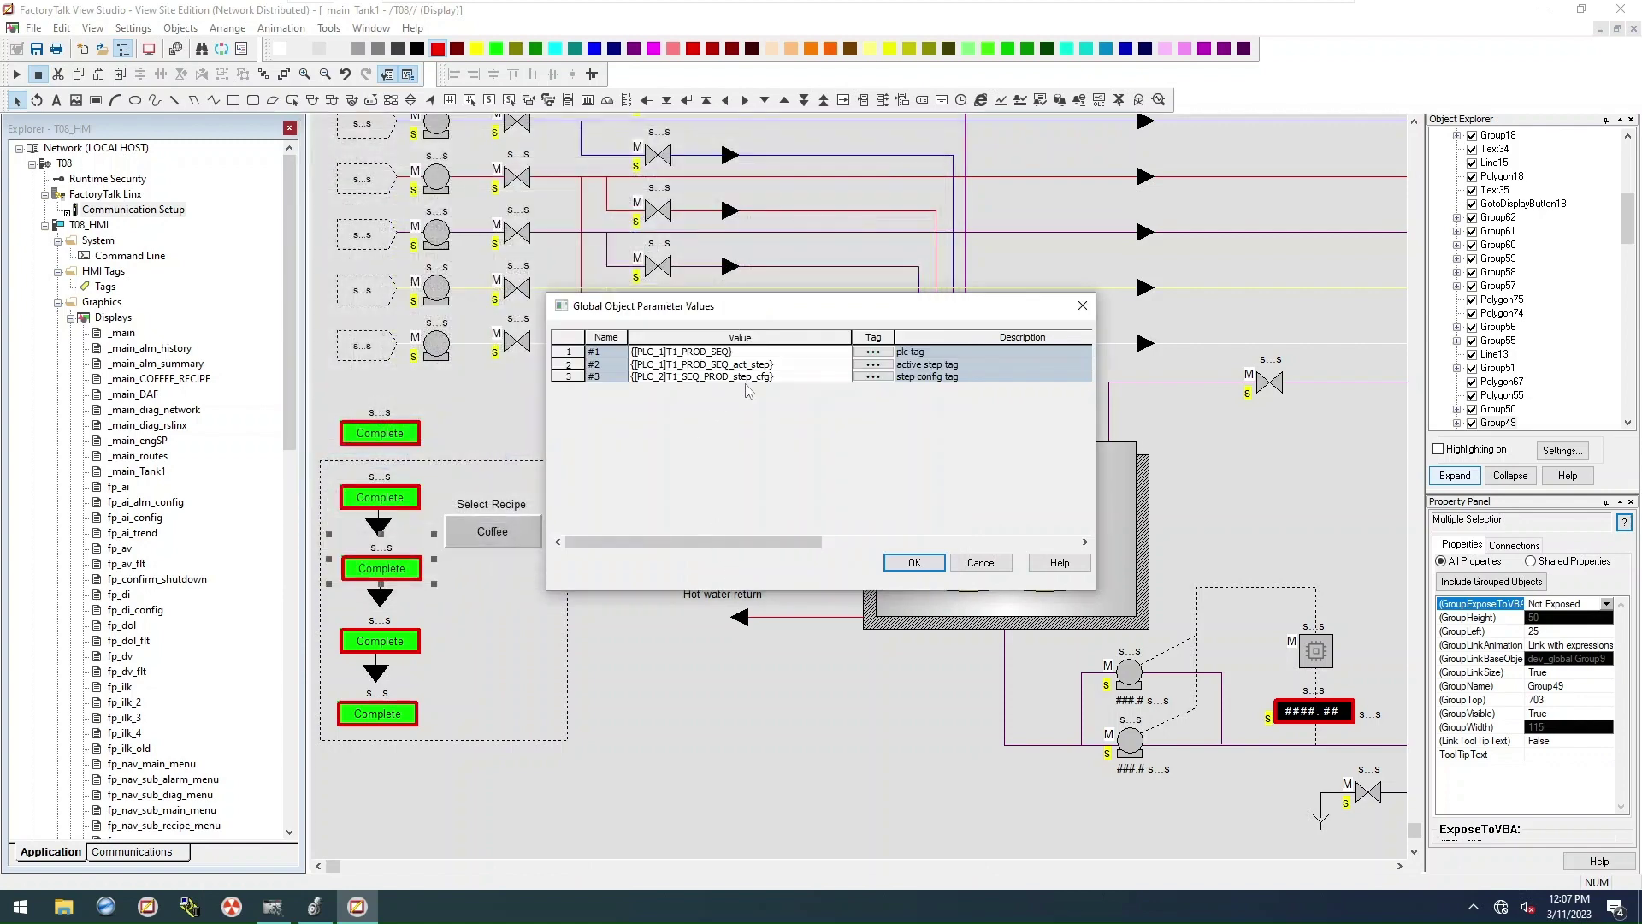
pyautogui.click(857, 378)
pyautogui.click(455, 300)
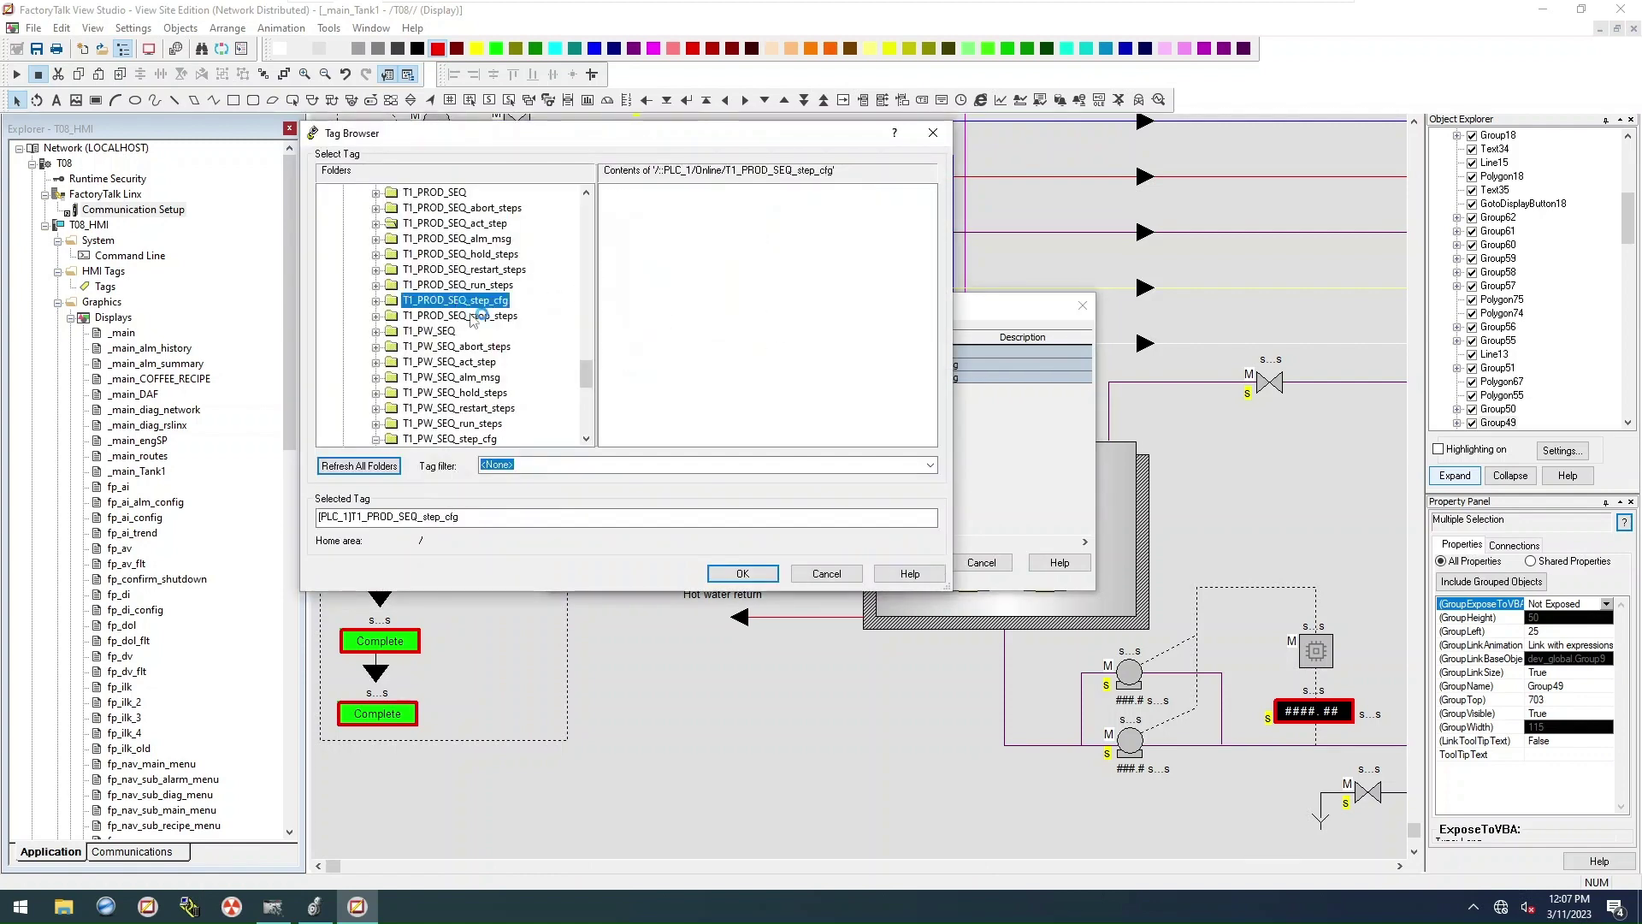
pyautogui.click(742, 573)
pyautogui.click(902, 562)
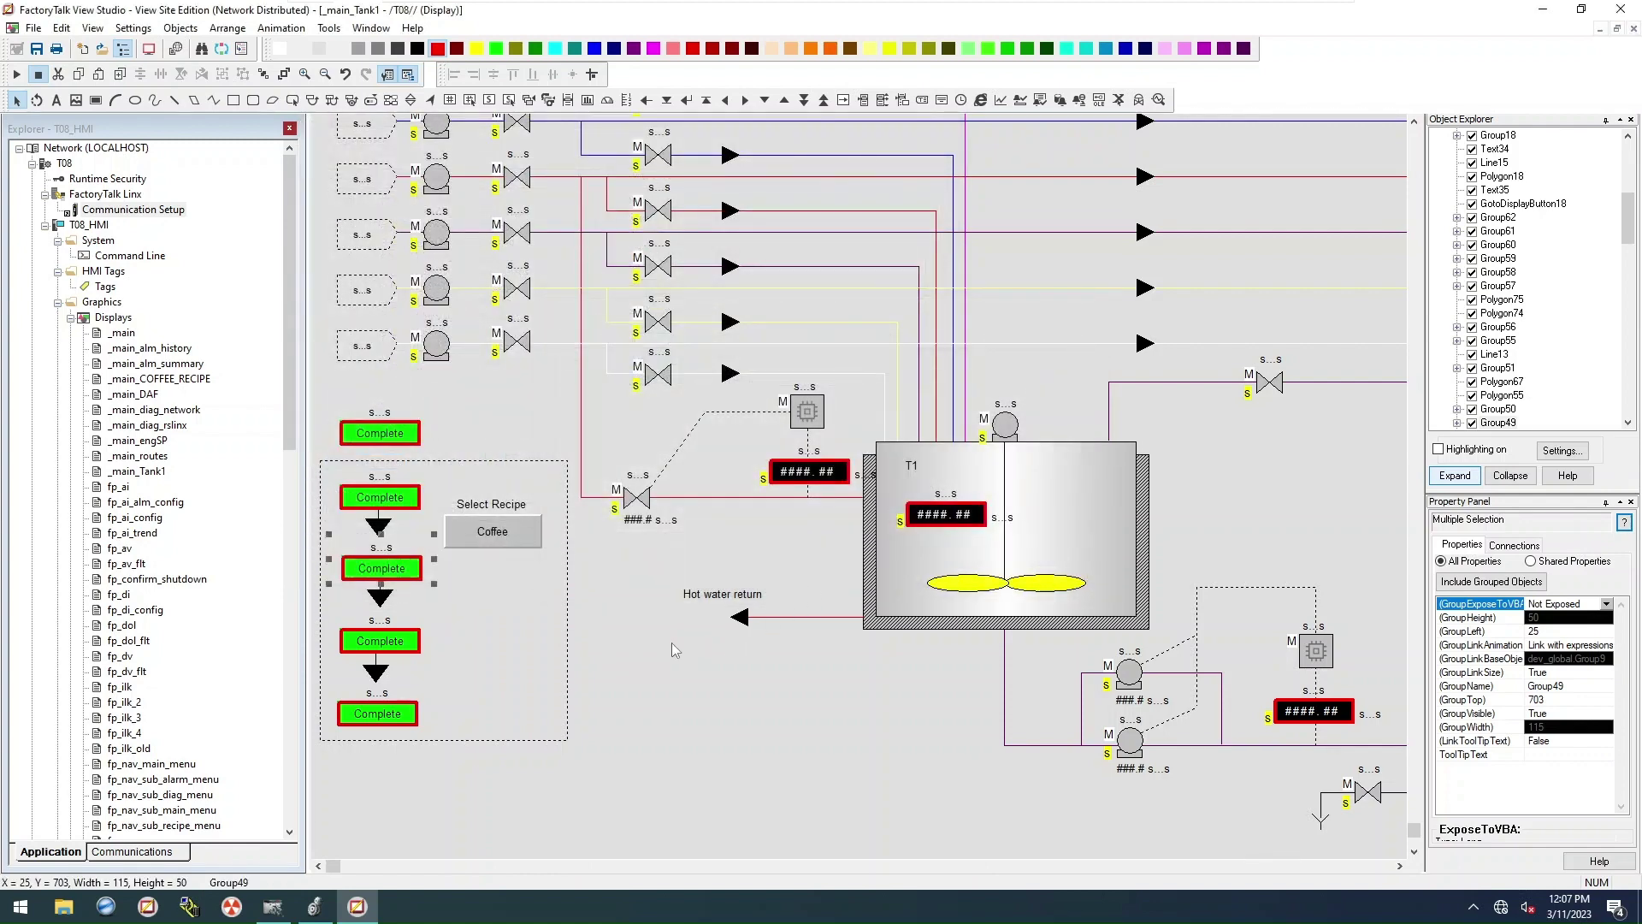
# Step: Set the plc tag parameter of the third sequence indicator inside the dashed box to [PLC_1]T1_CW_SEQ
pyautogui.rightClick(365, 654)
pyautogui.click(496, 582)
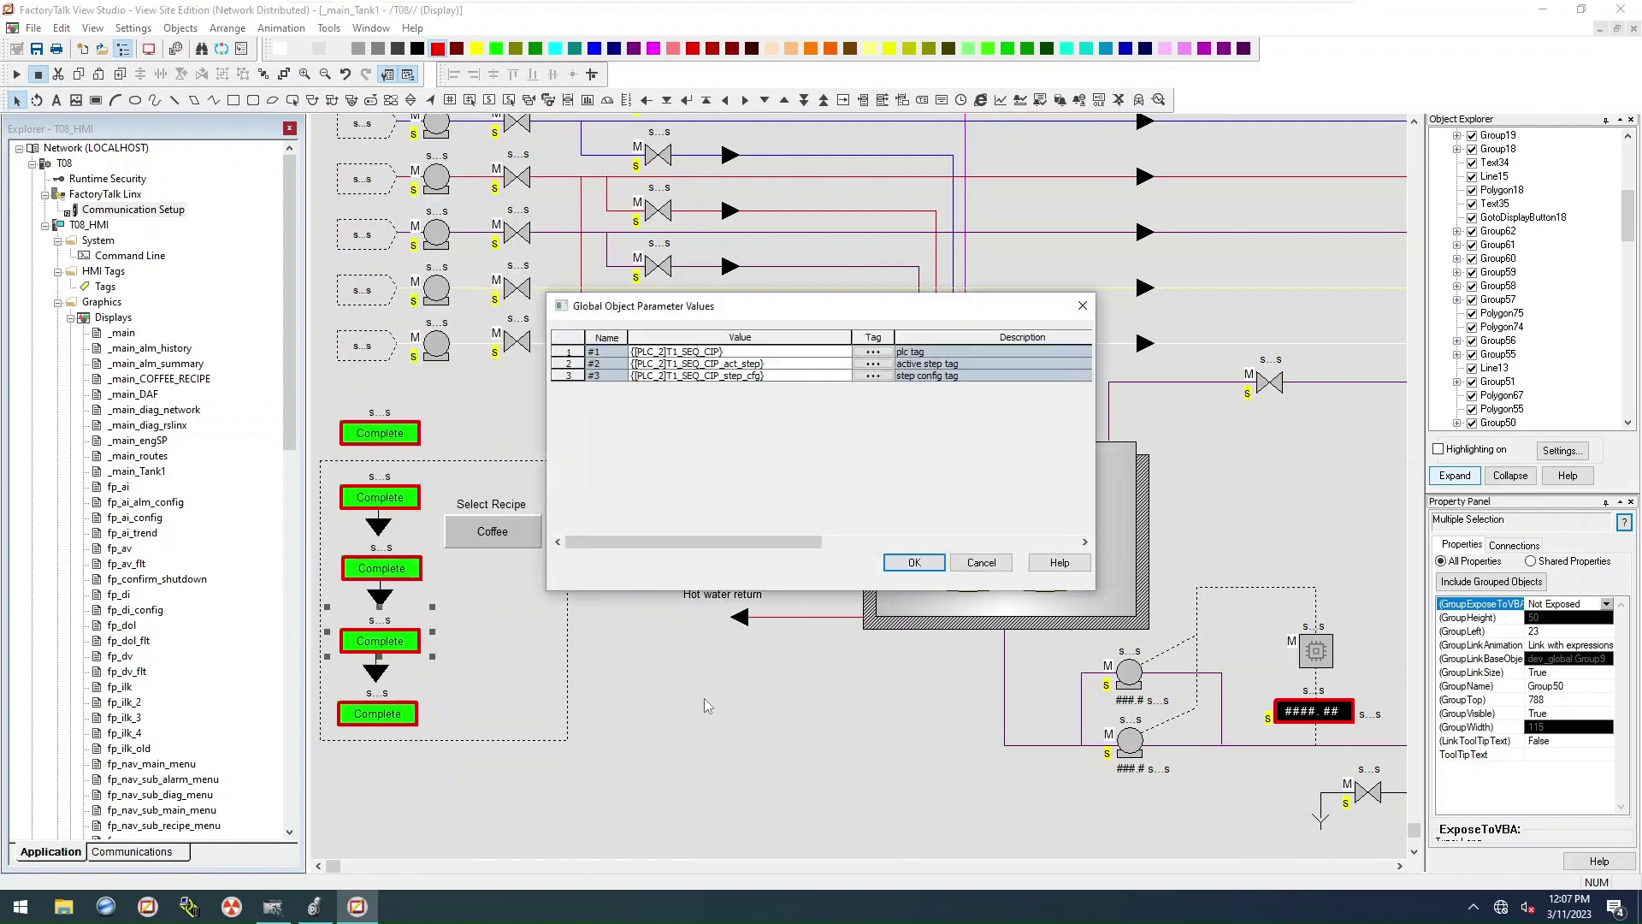
pyautogui.click(857, 350)
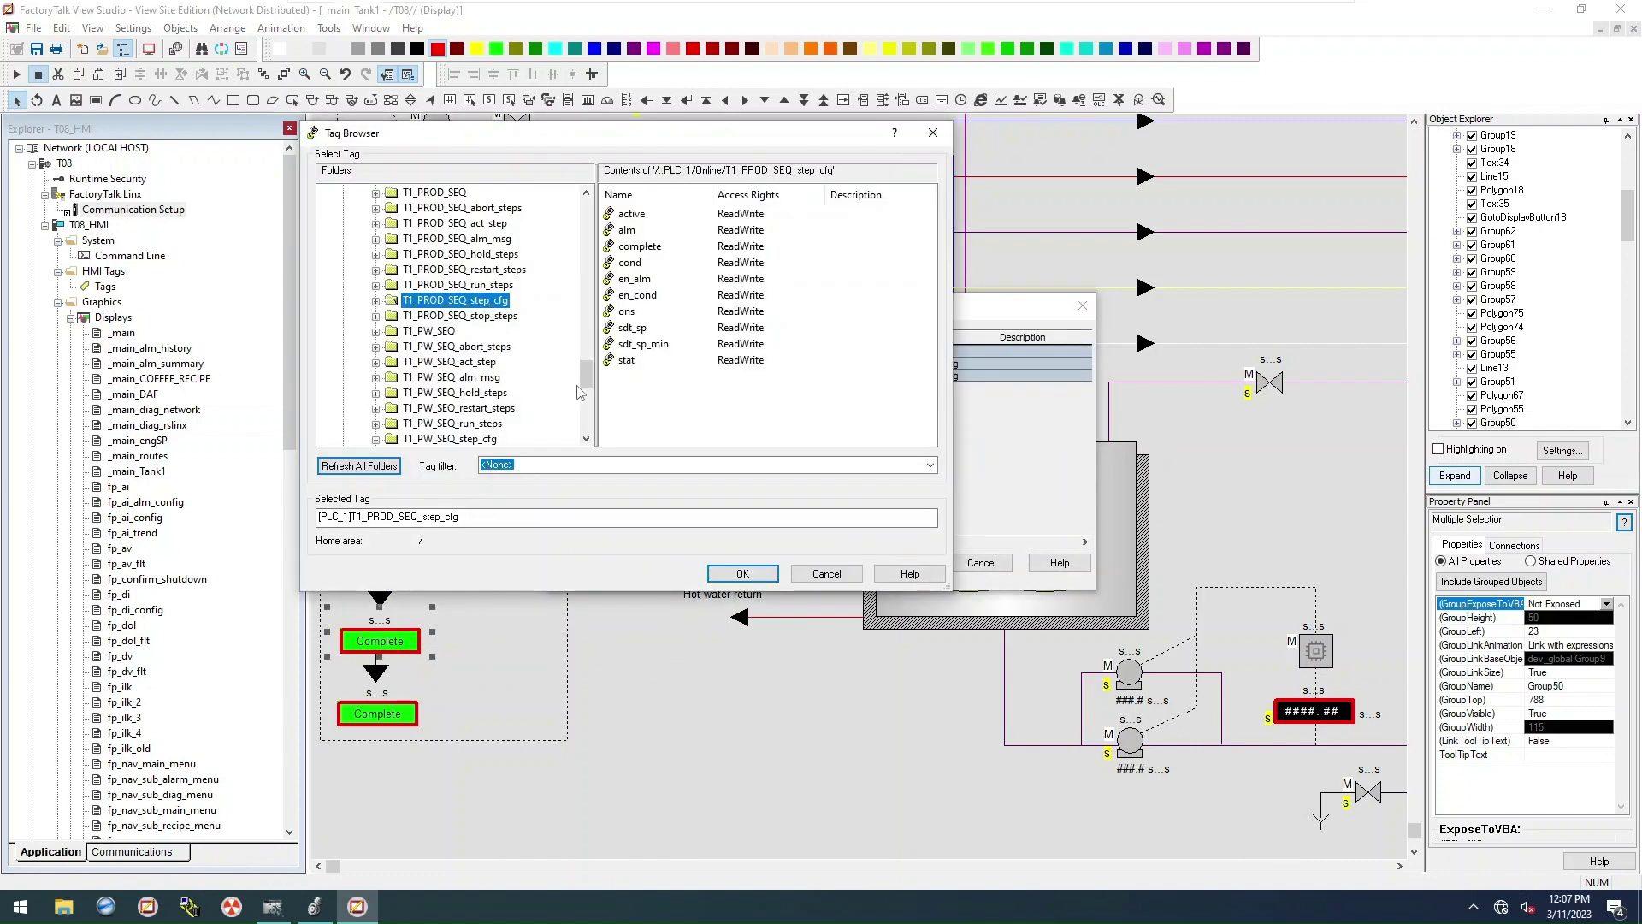
pyautogui.moveTo(586, 376); pyautogui.dragTo(590, 342)
pyautogui.click(430, 254)
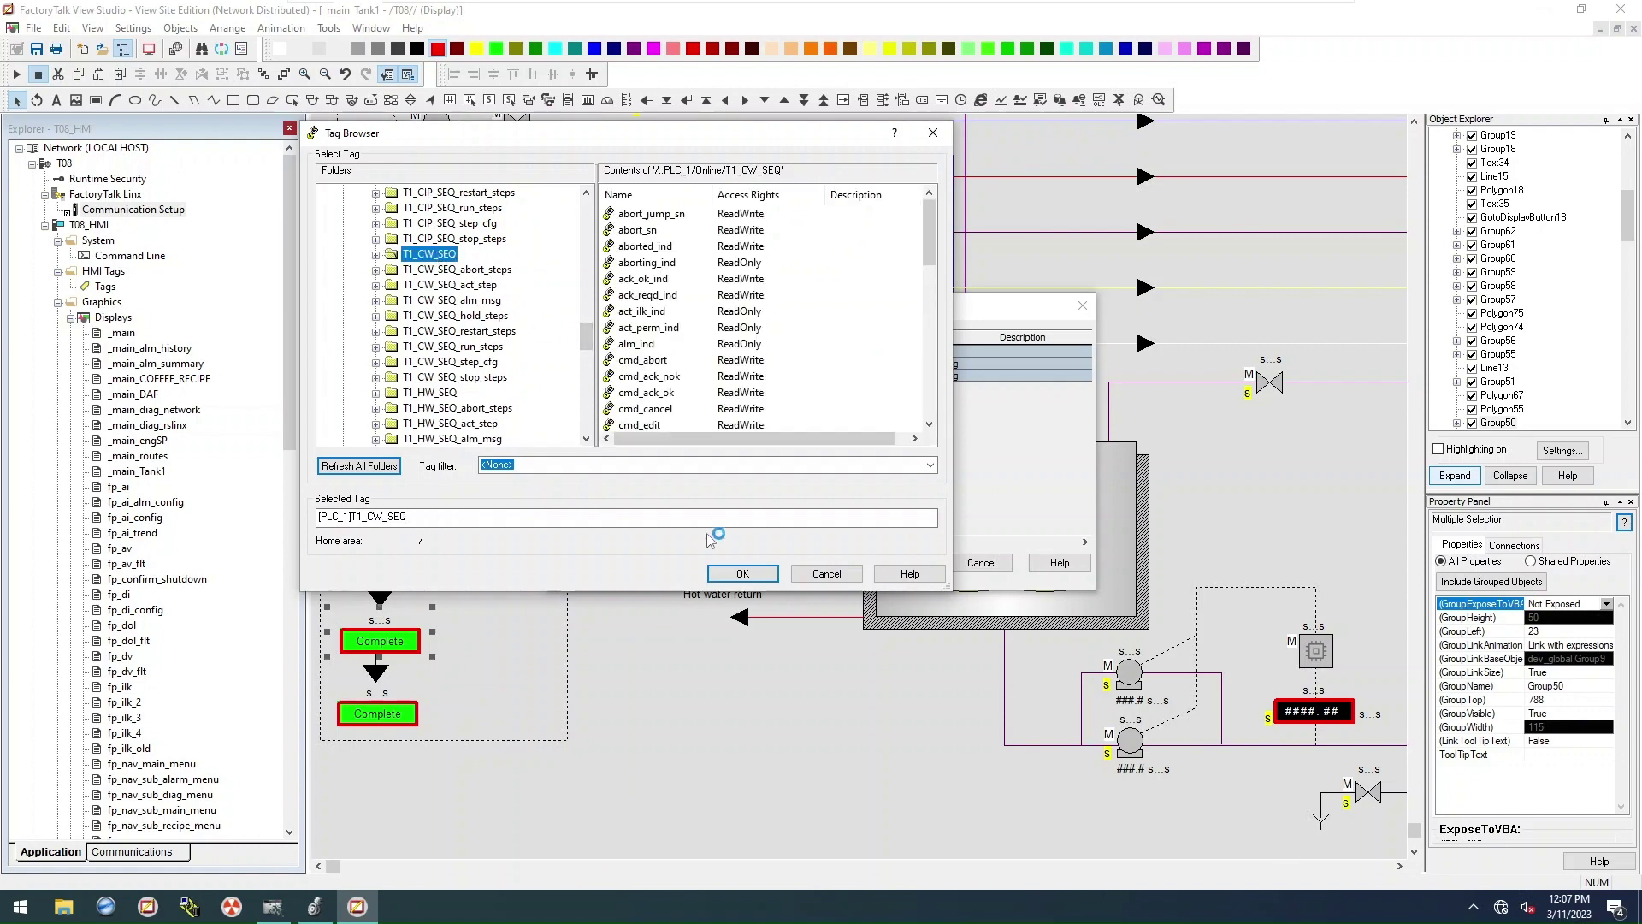
pyautogui.click(746, 573)
# Step: Set the third boxed indicator's active step tag to [PLC_1]T1_CW_SEQ_act_step and its step config tag to [PLC_1]T1_CW_SEQ_step_cfg
pyautogui.click(874, 364)
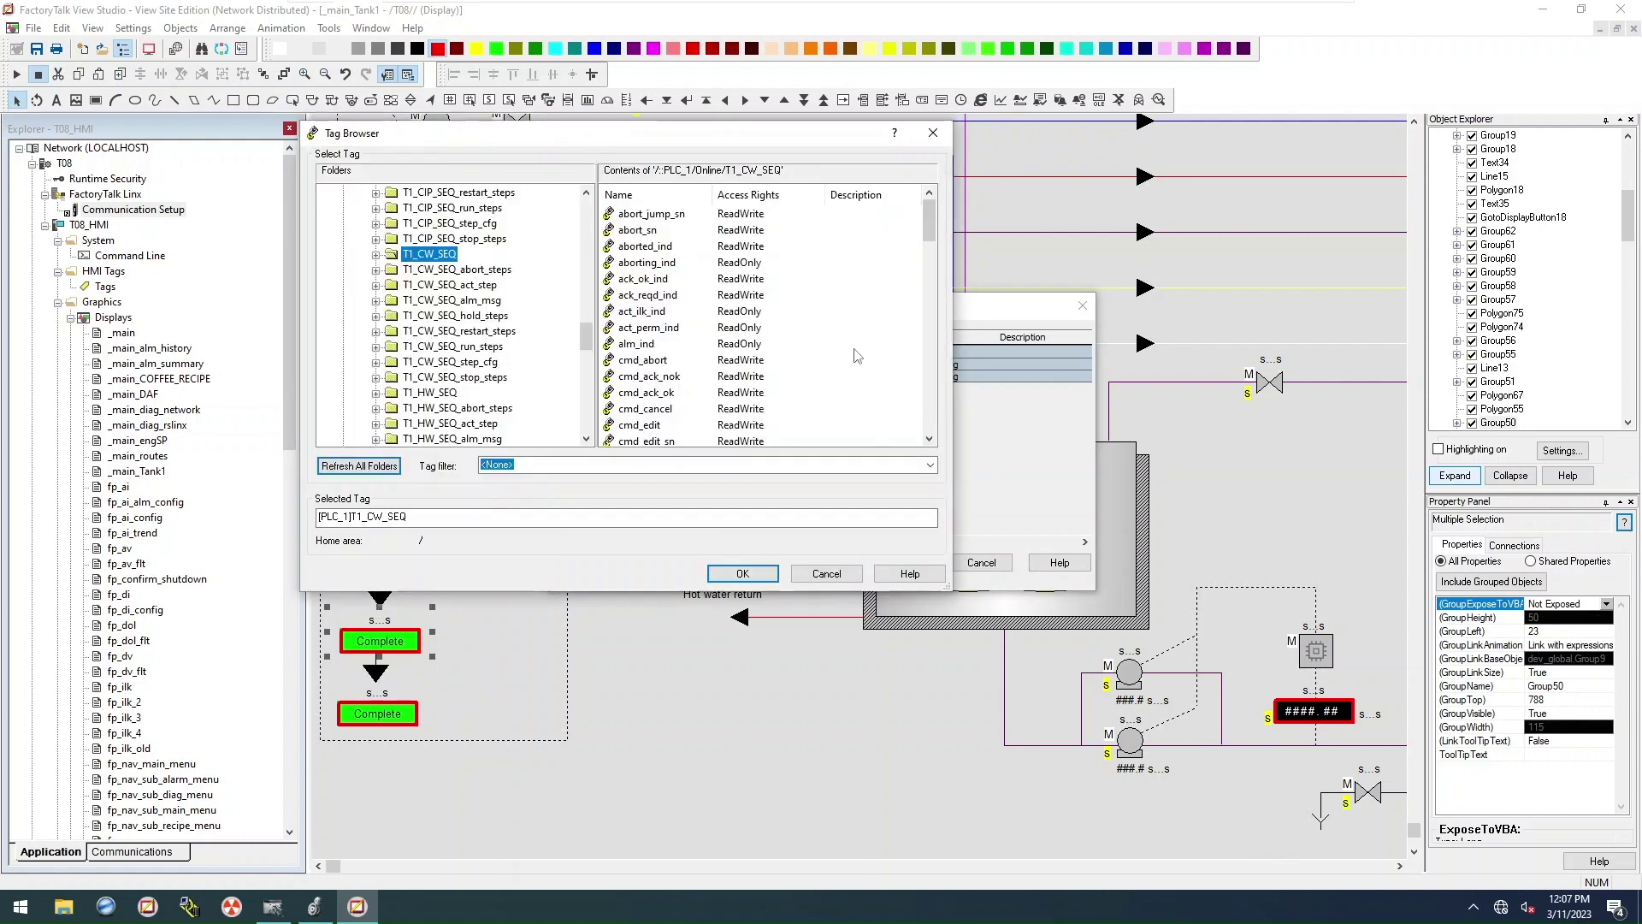
pyautogui.click(462, 288)
pyautogui.click(727, 576)
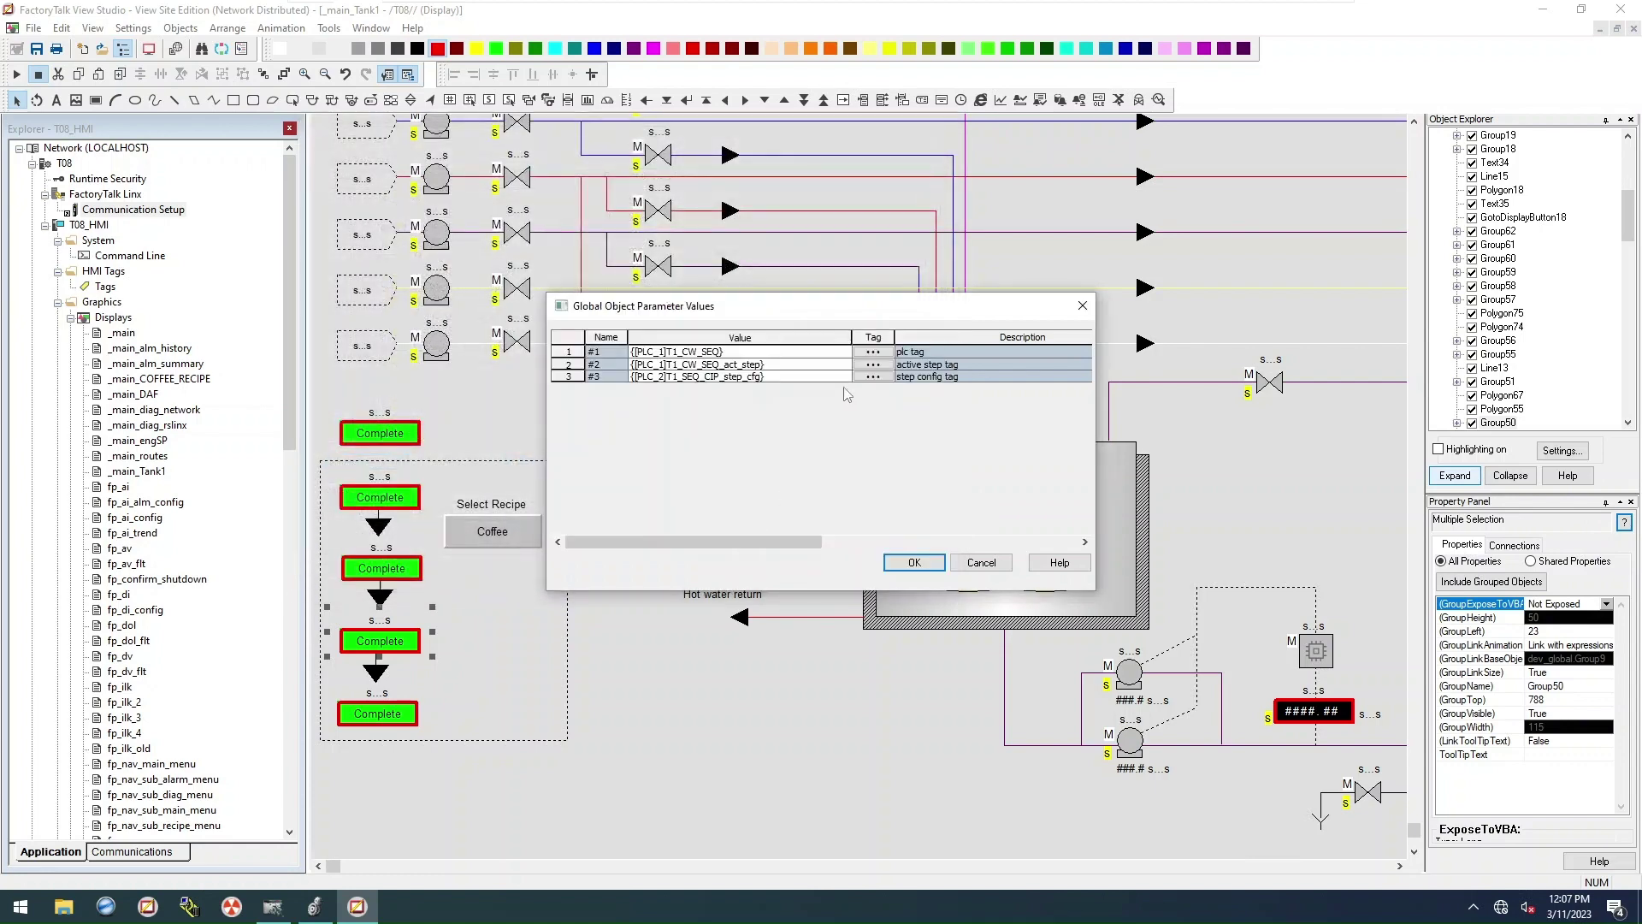
pyautogui.click(886, 368)
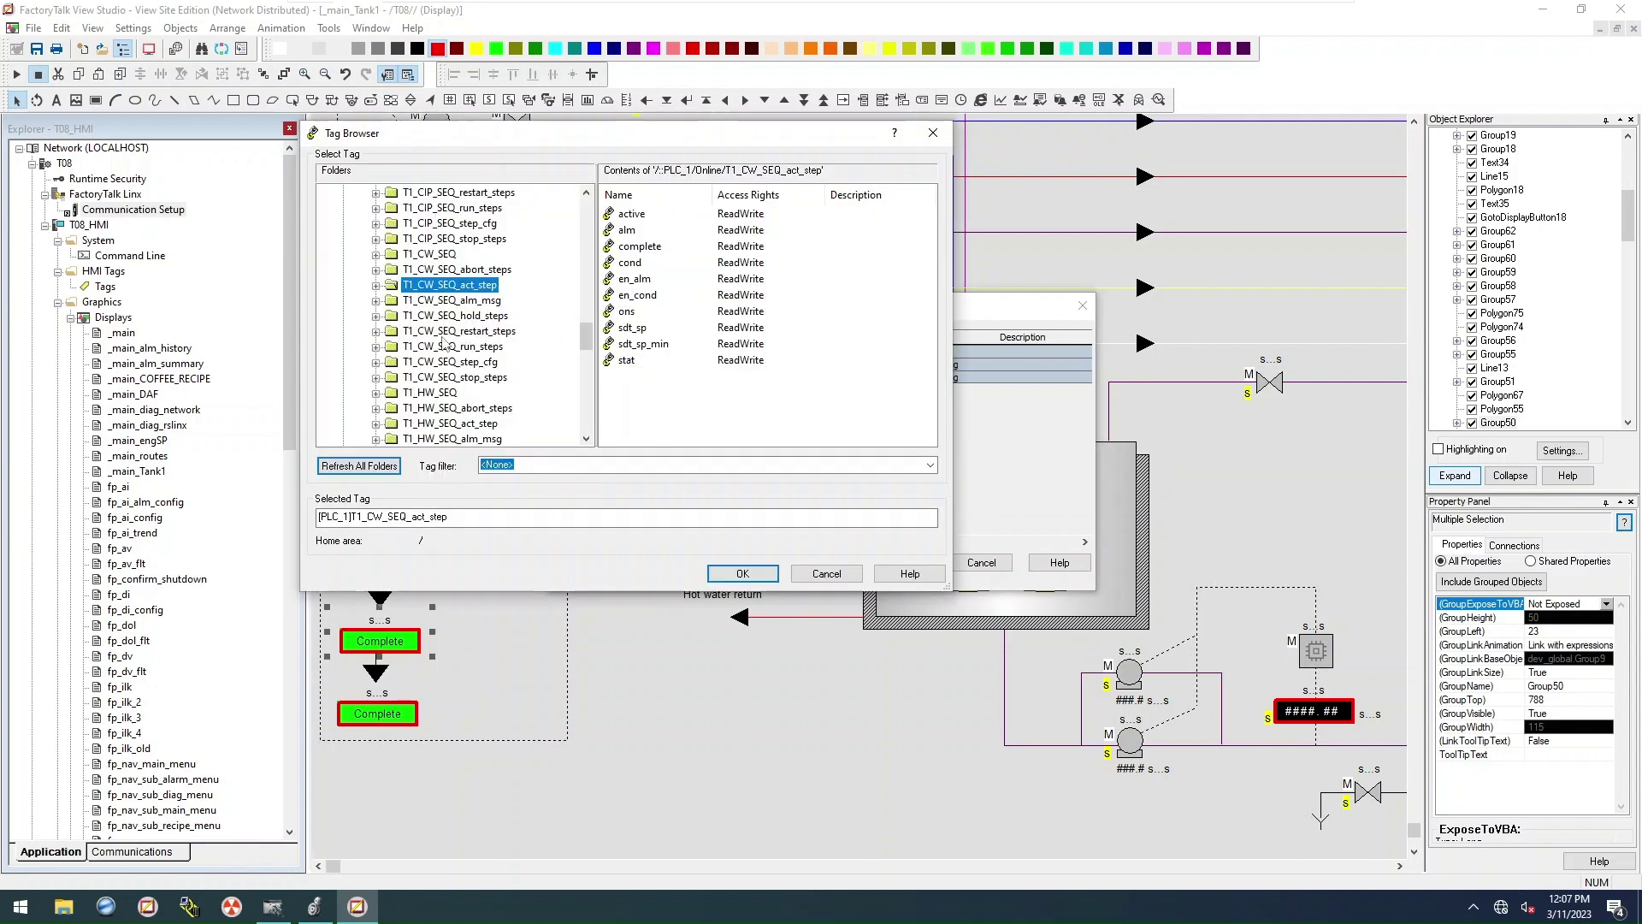
pyautogui.click(438, 363)
pyautogui.click(742, 573)
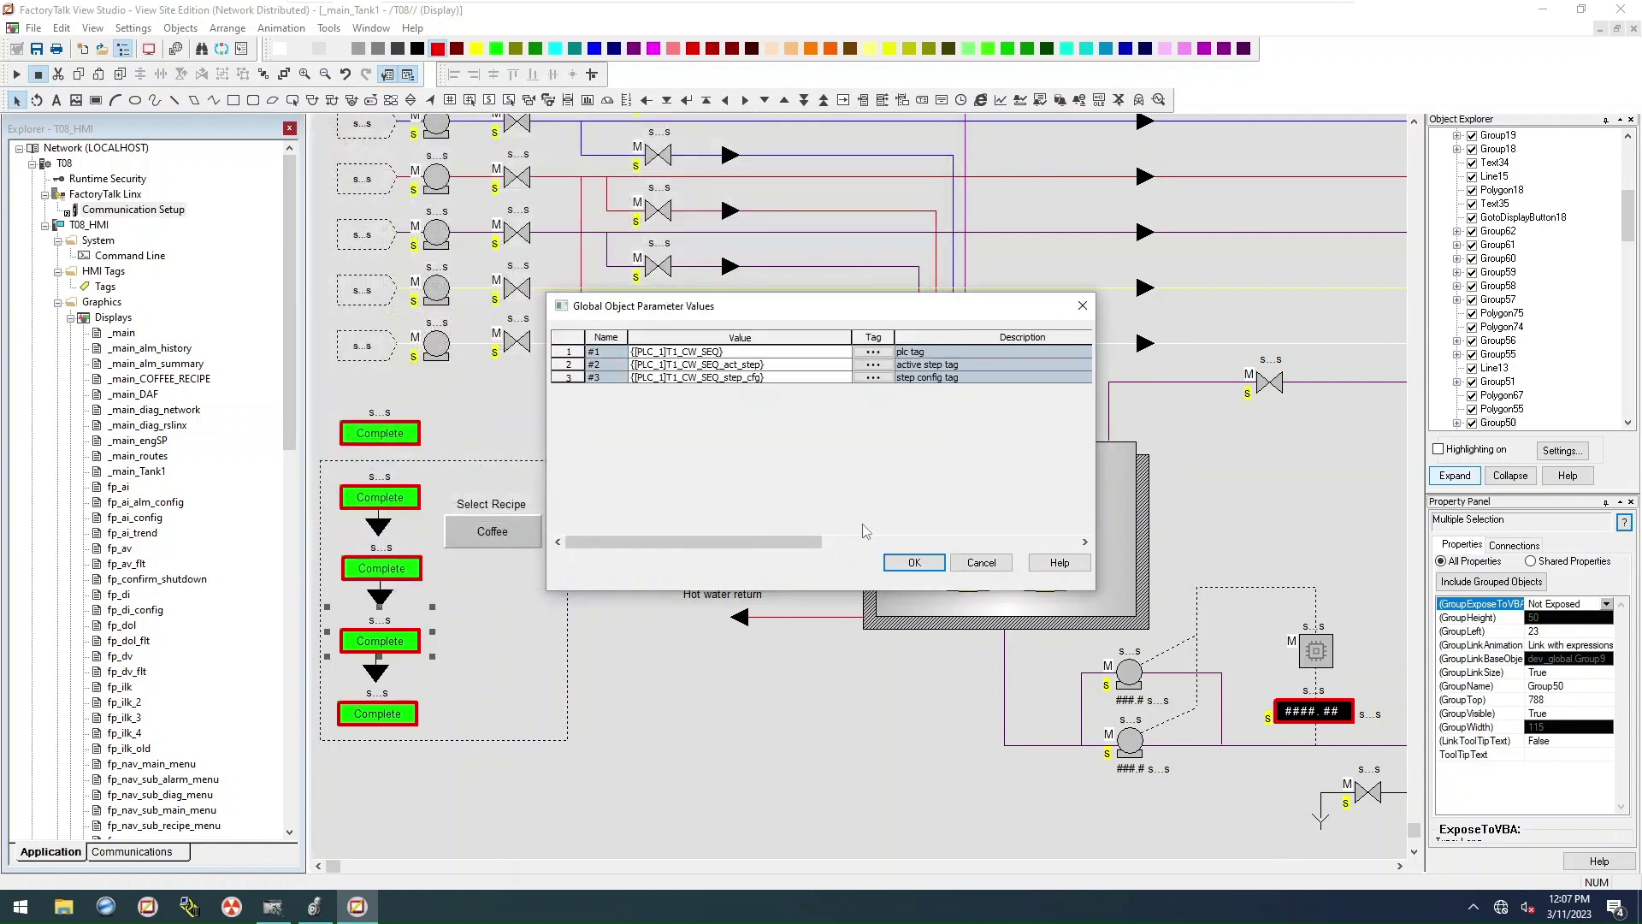
pyautogui.click(914, 562)
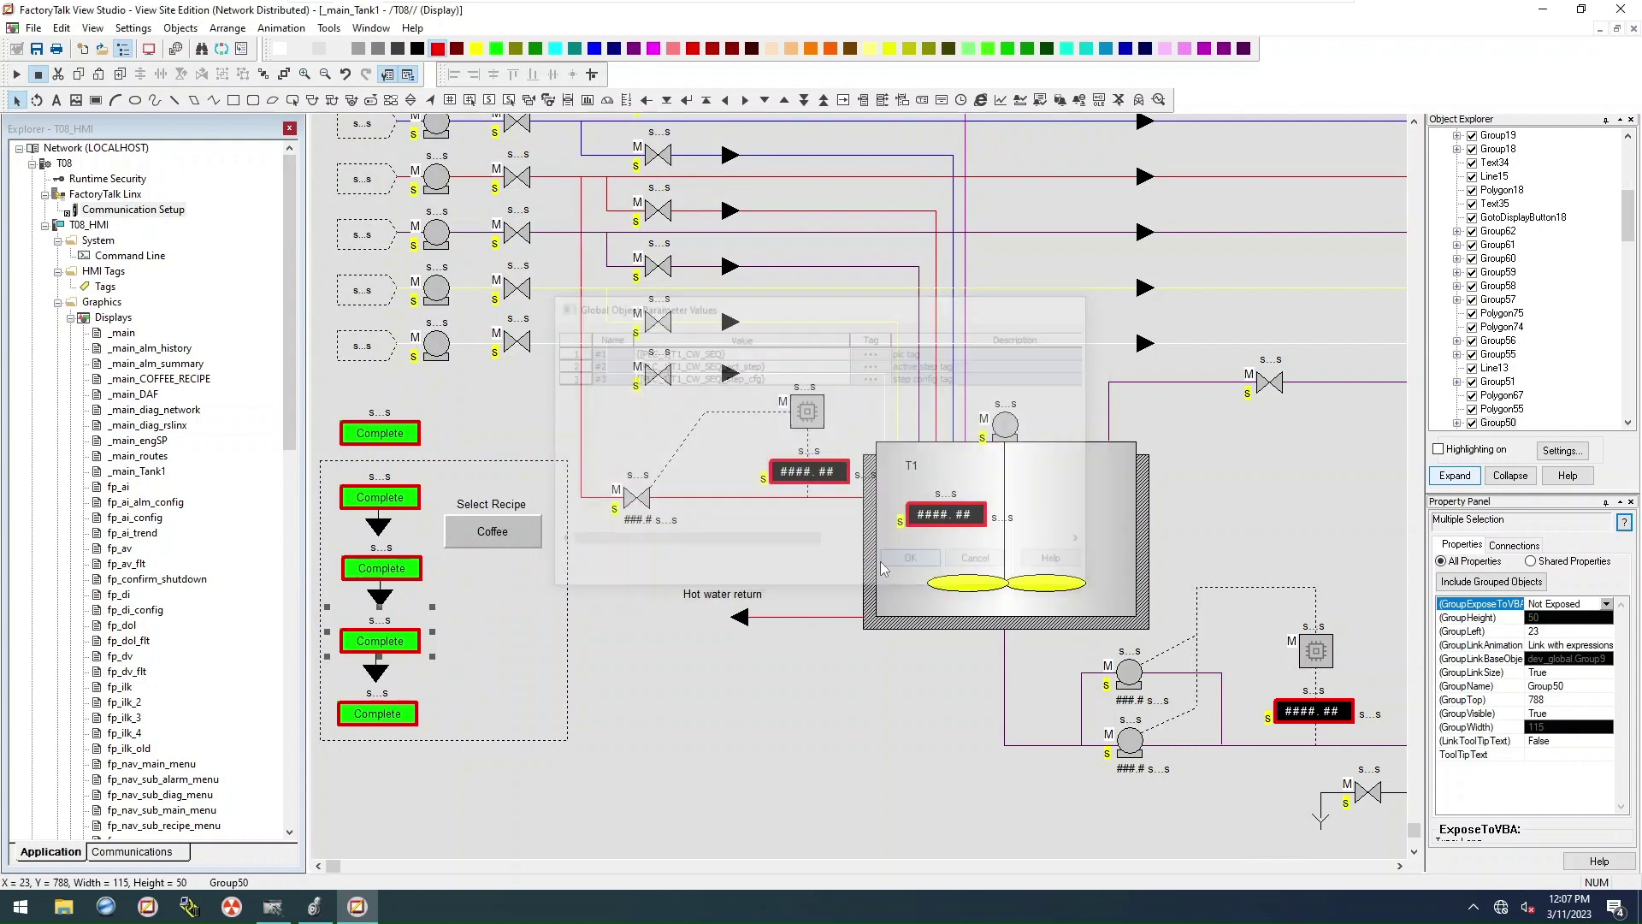
# Step: Set the plc tag parameter of the fourth sequence indicator inside the dashed box to [PLC_1]T1_CIP_SEQ
pyautogui.rightClick(389, 717)
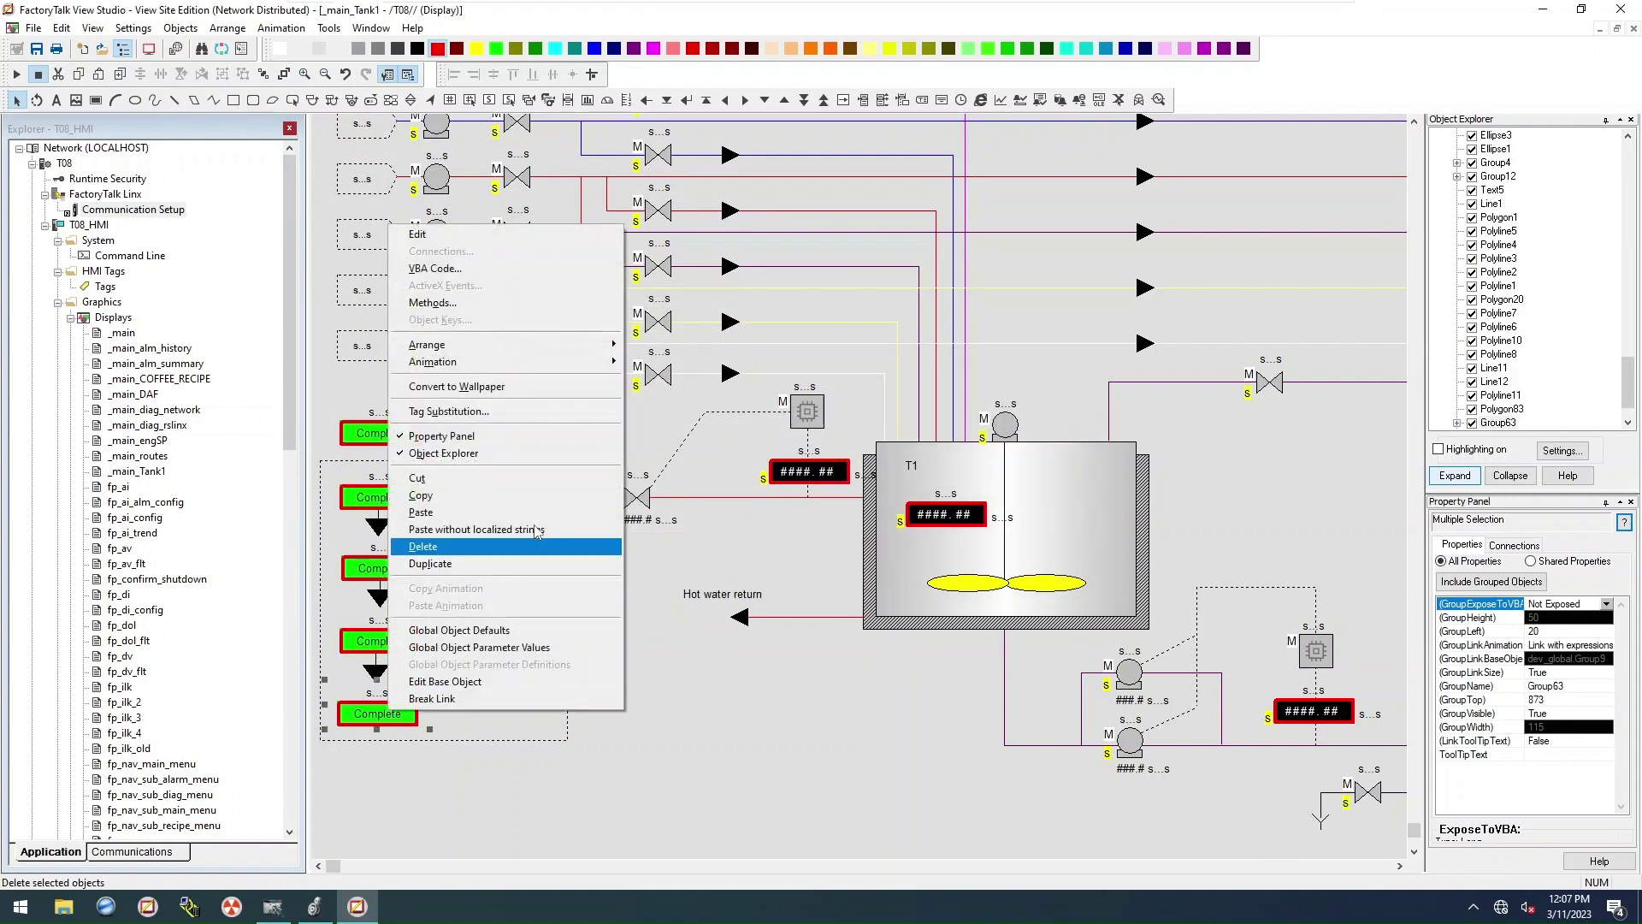
pyautogui.click(506, 649)
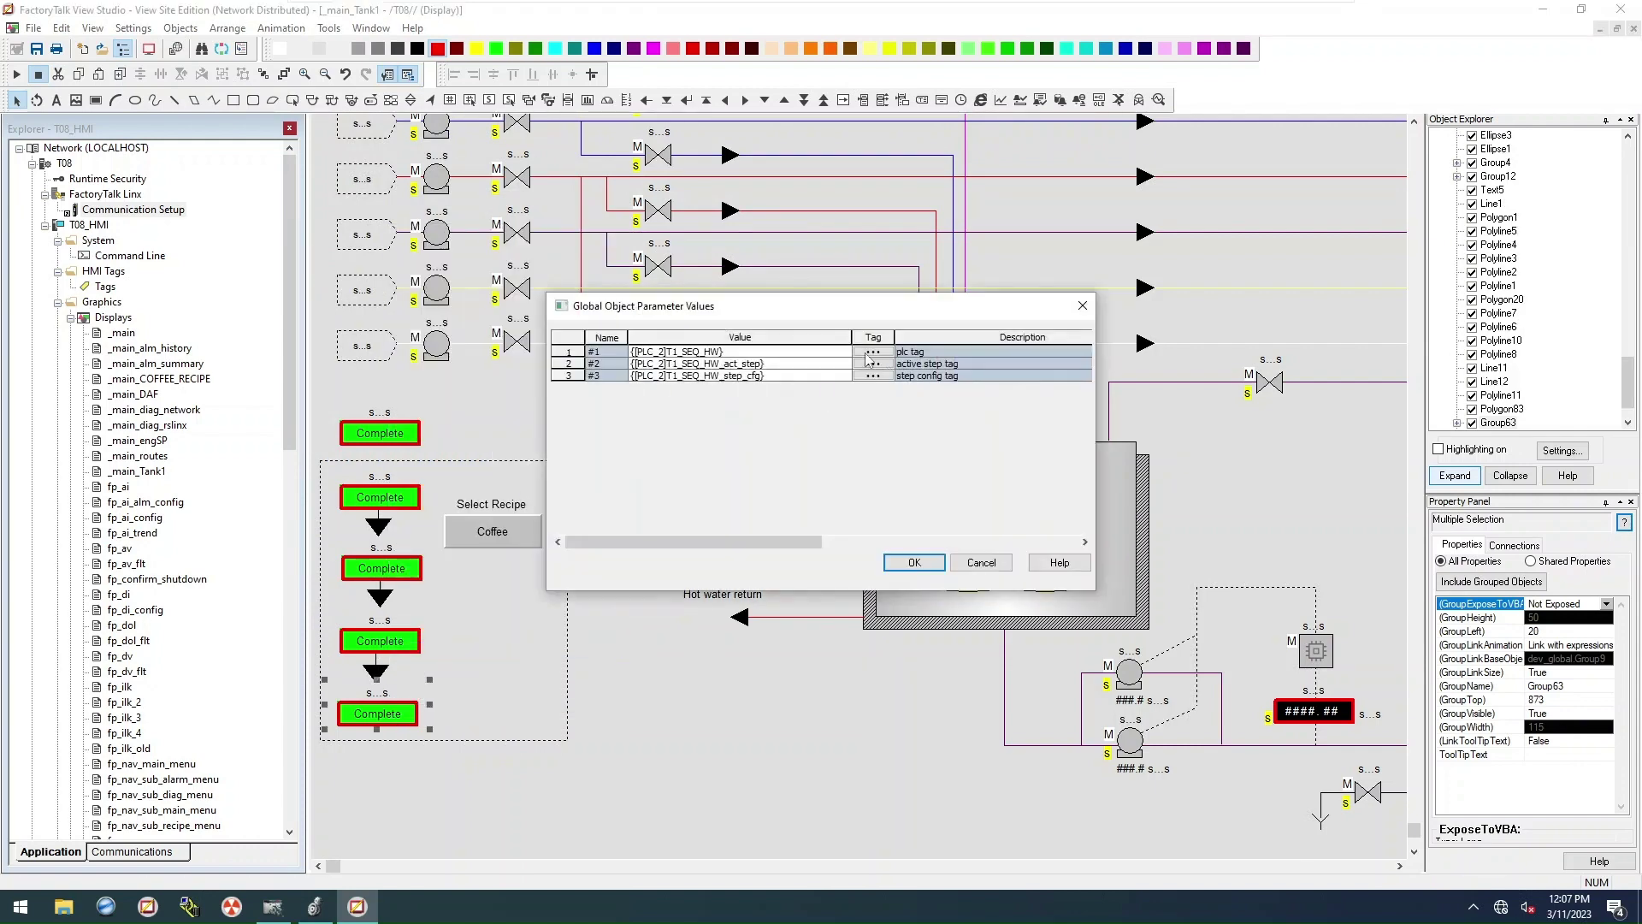
pyautogui.click(871, 360)
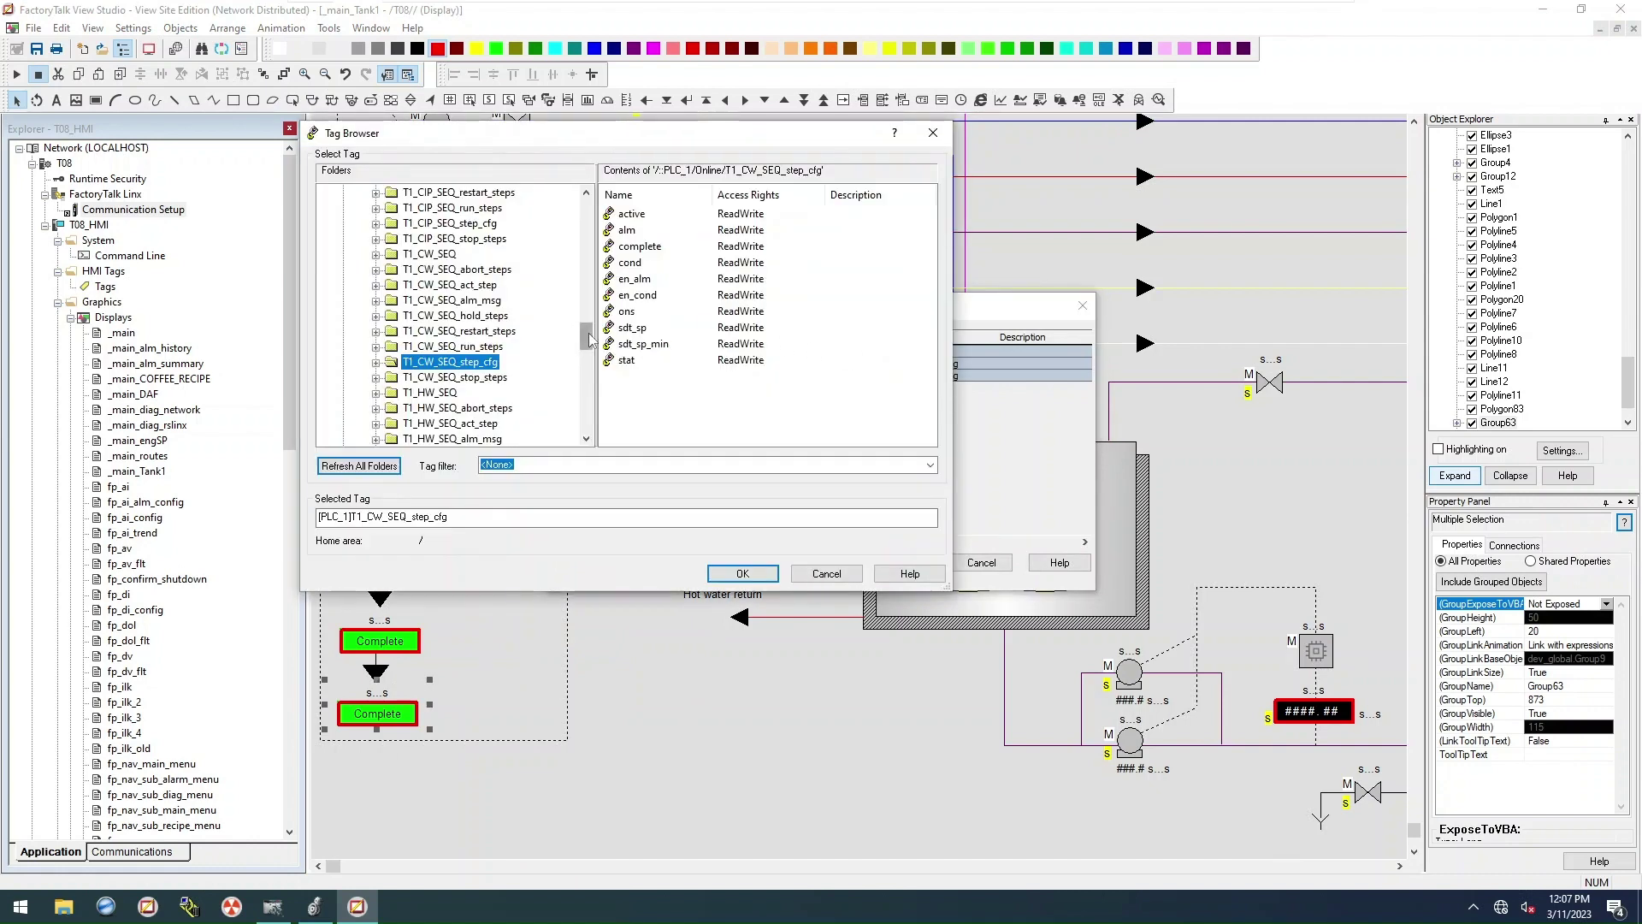
pyautogui.scroll(3, 488, 274)
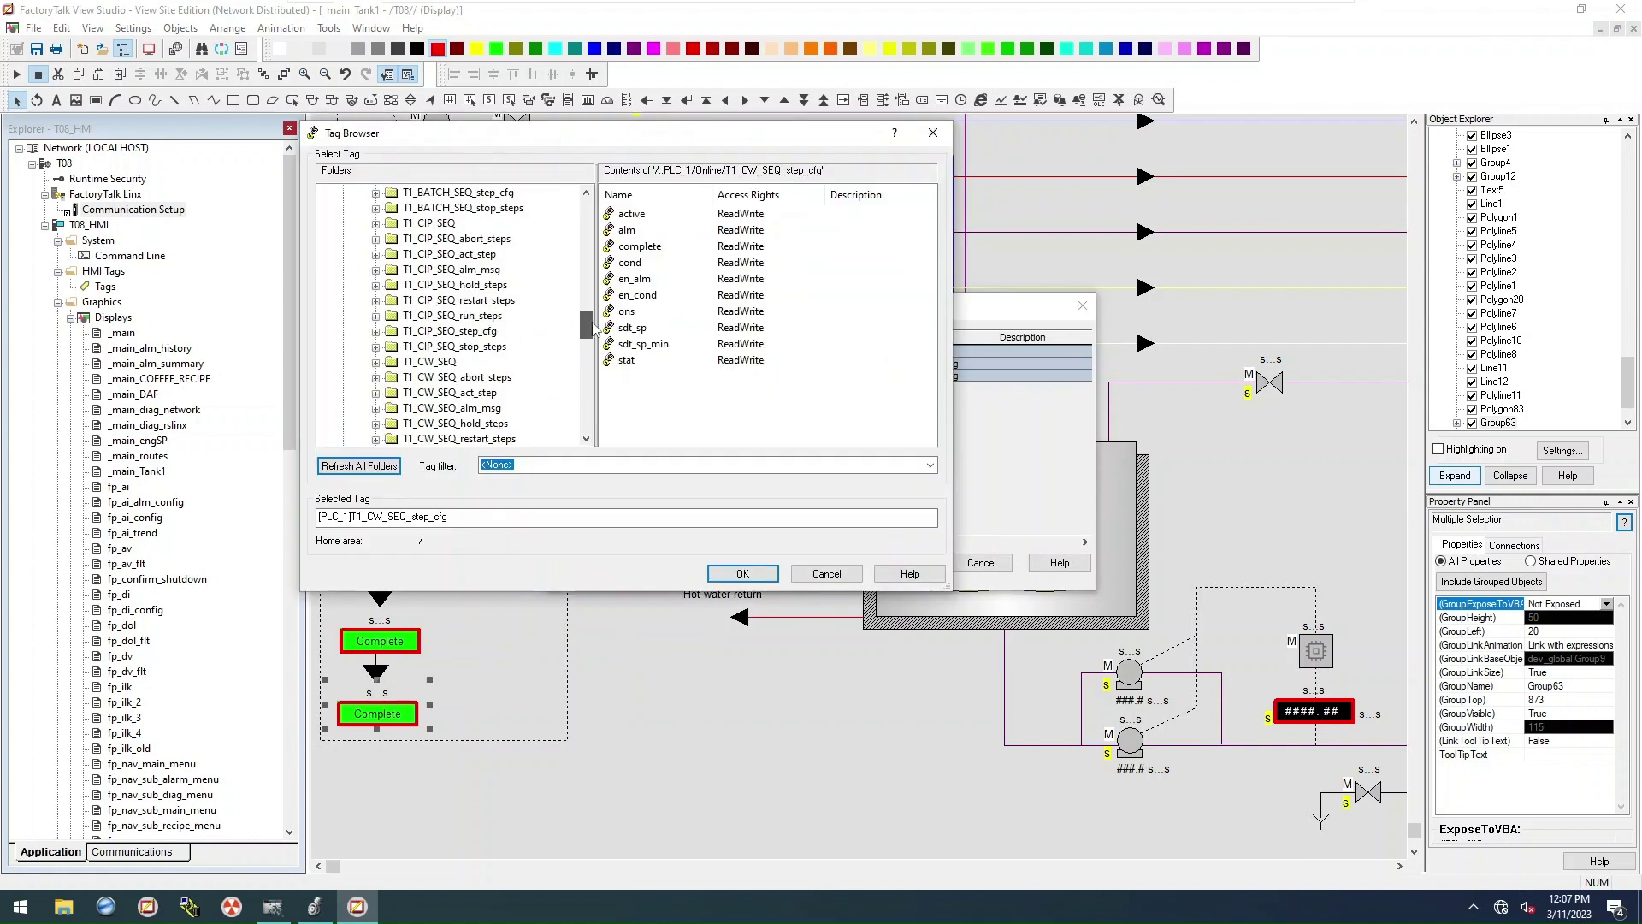
pyautogui.click(432, 223)
pyautogui.click(743, 574)
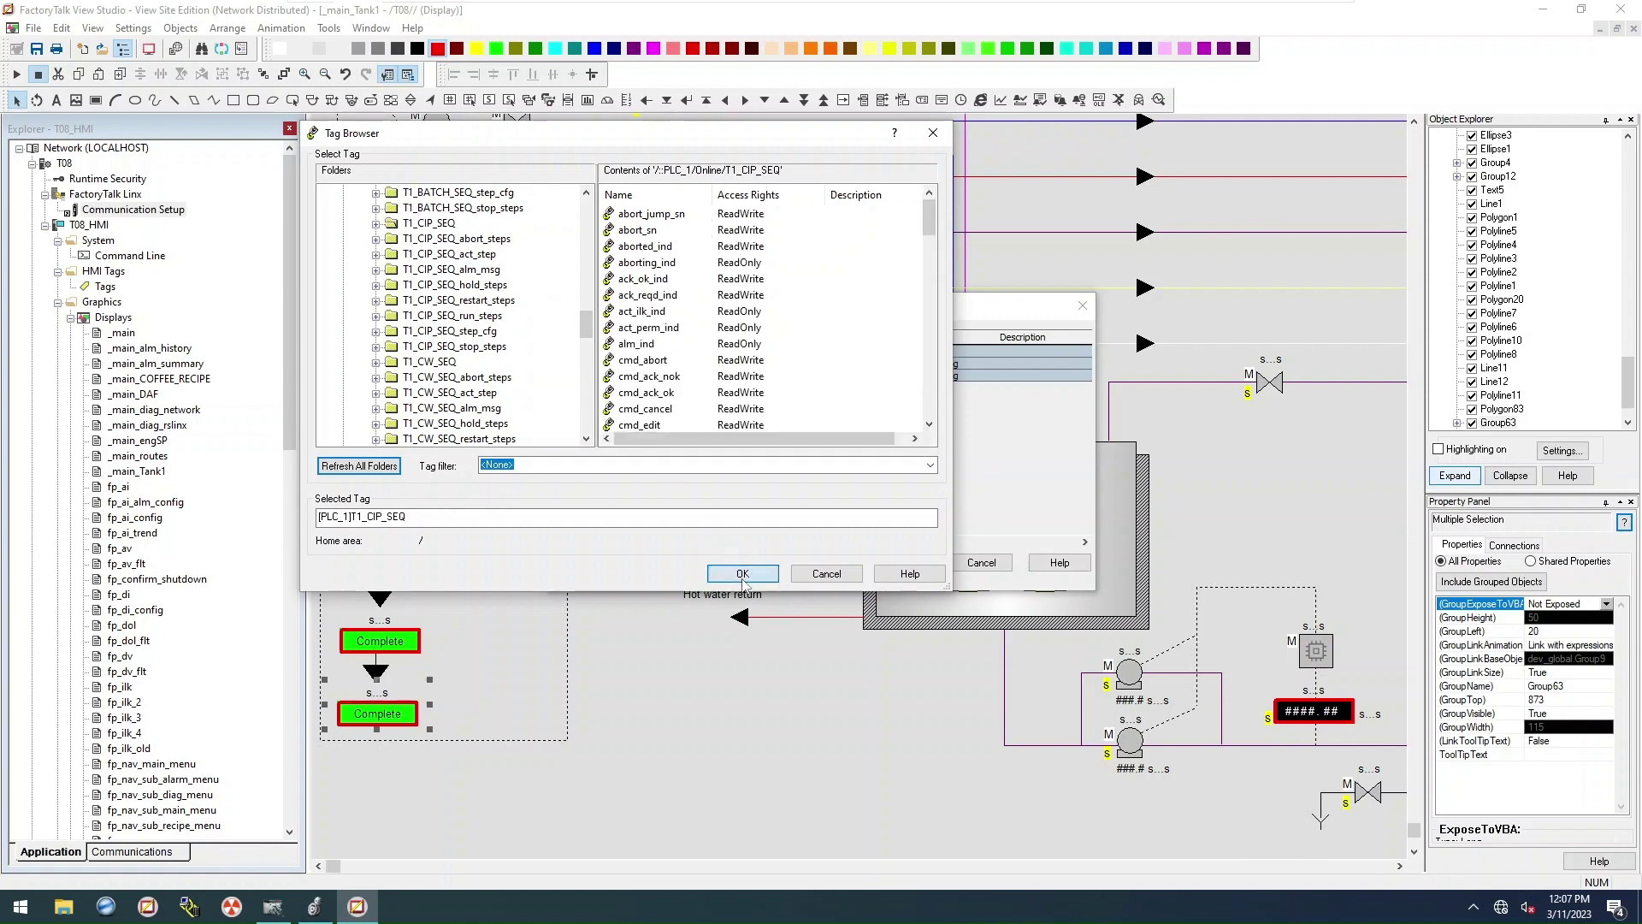
pyautogui.click(909, 561)
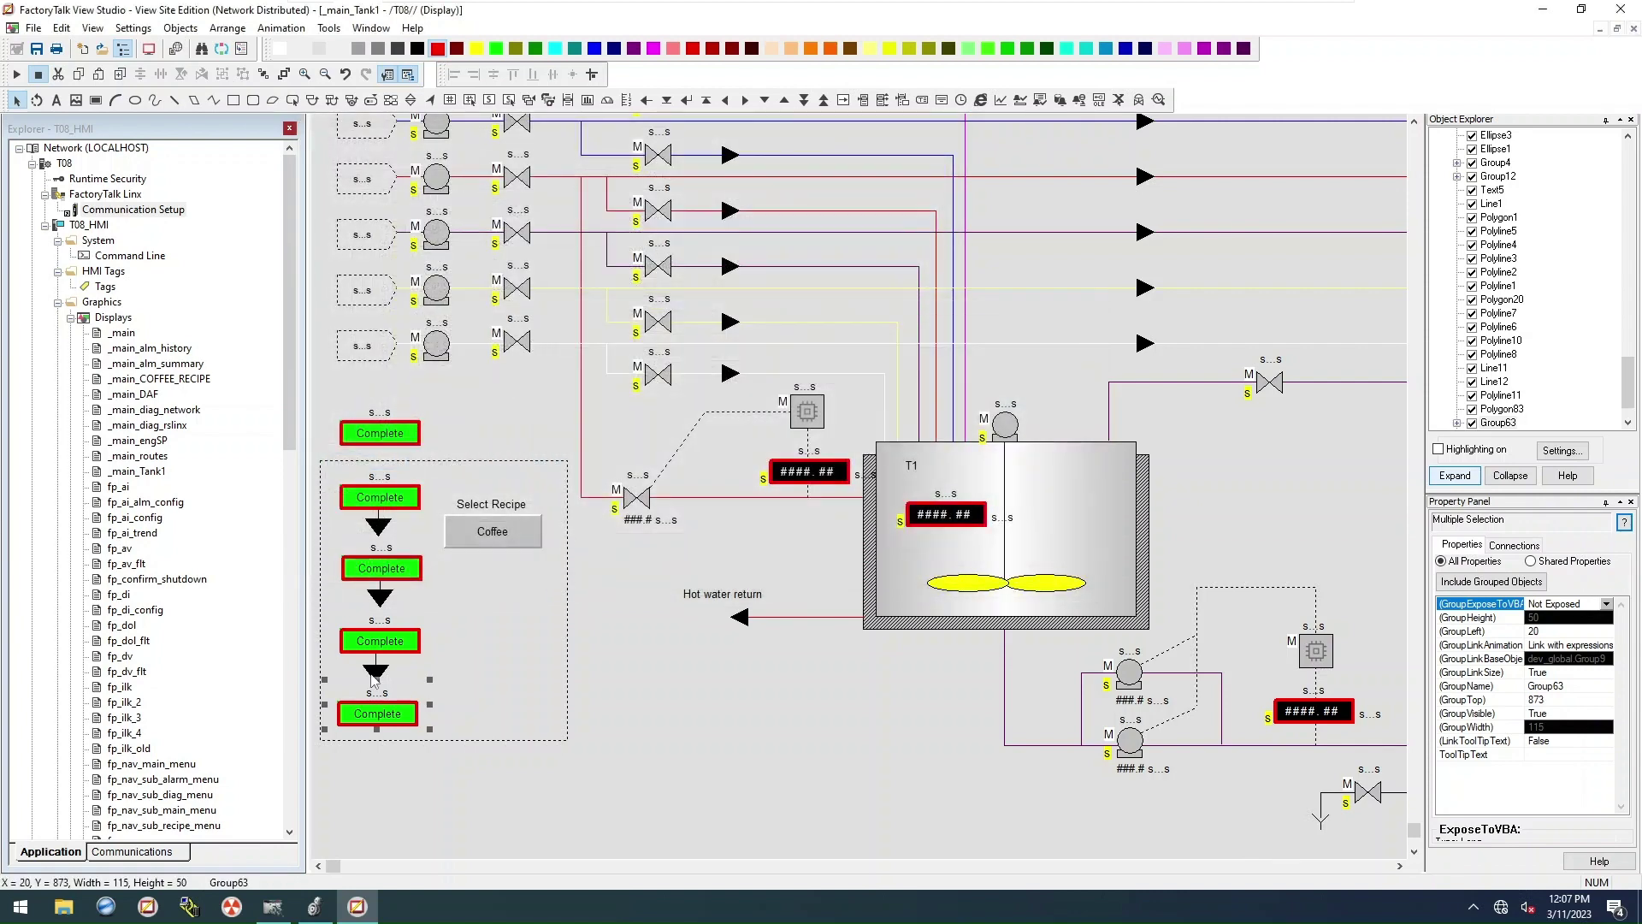
# Step: Set the fourth boxed indicator's active step tag to [PLC_1]T1_CIP_SEQ_act_step and its step config tag to [PLC_1]T1_CIP_SEQ_step_cfg
pyautogui.rightClick(373, 700)
pyautogui.click(502, 655)
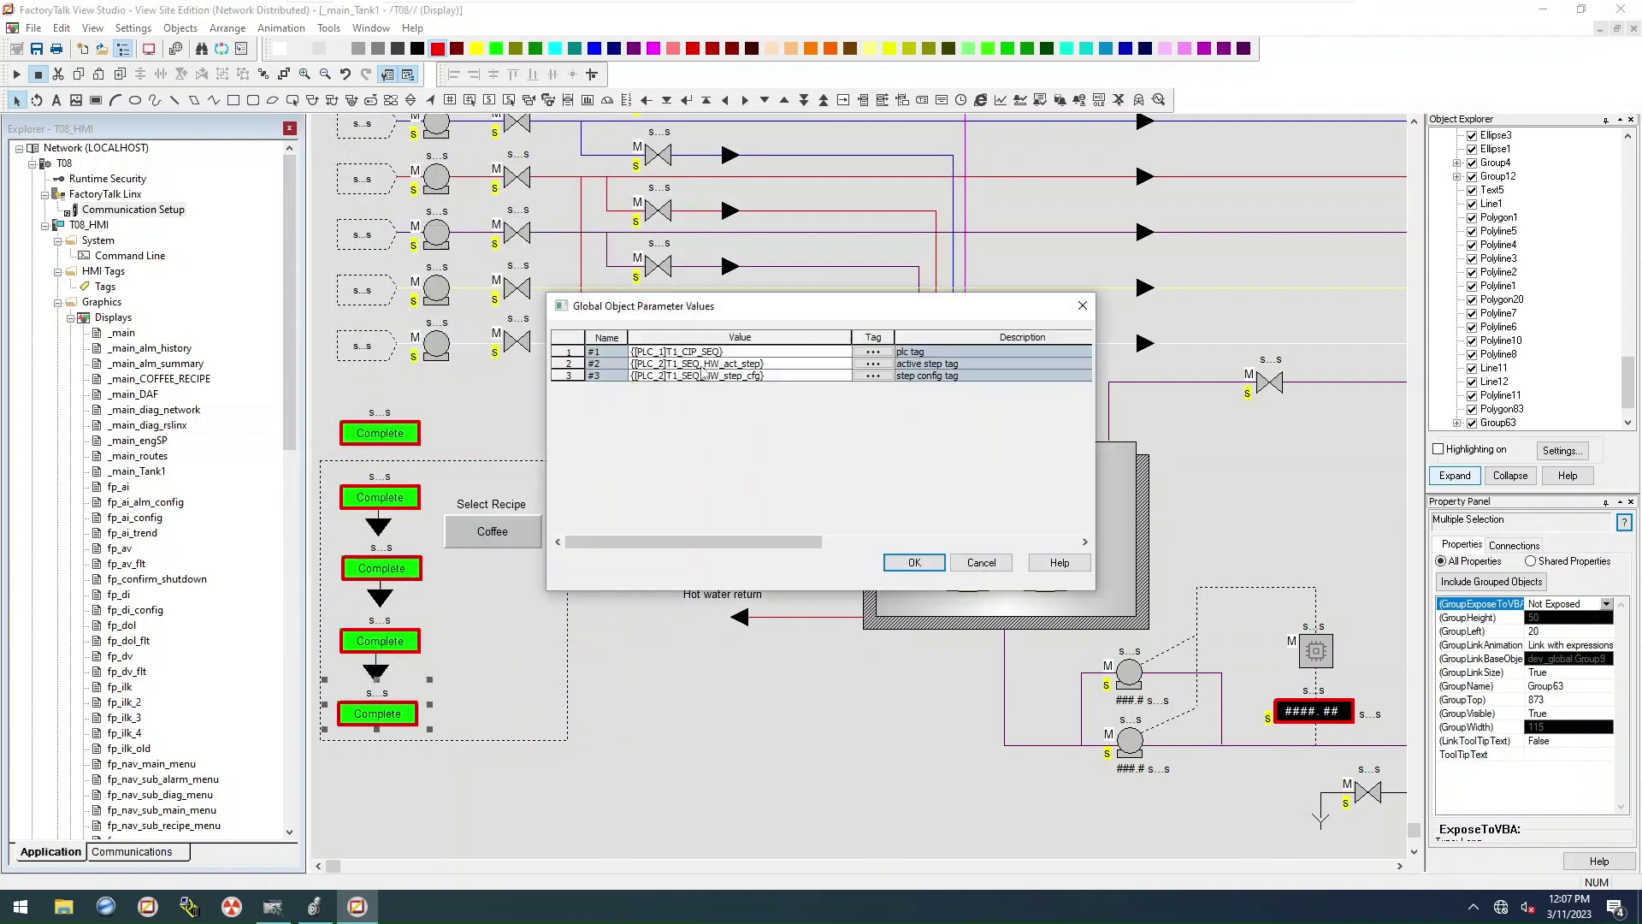
pyautogui.click(873, 376)
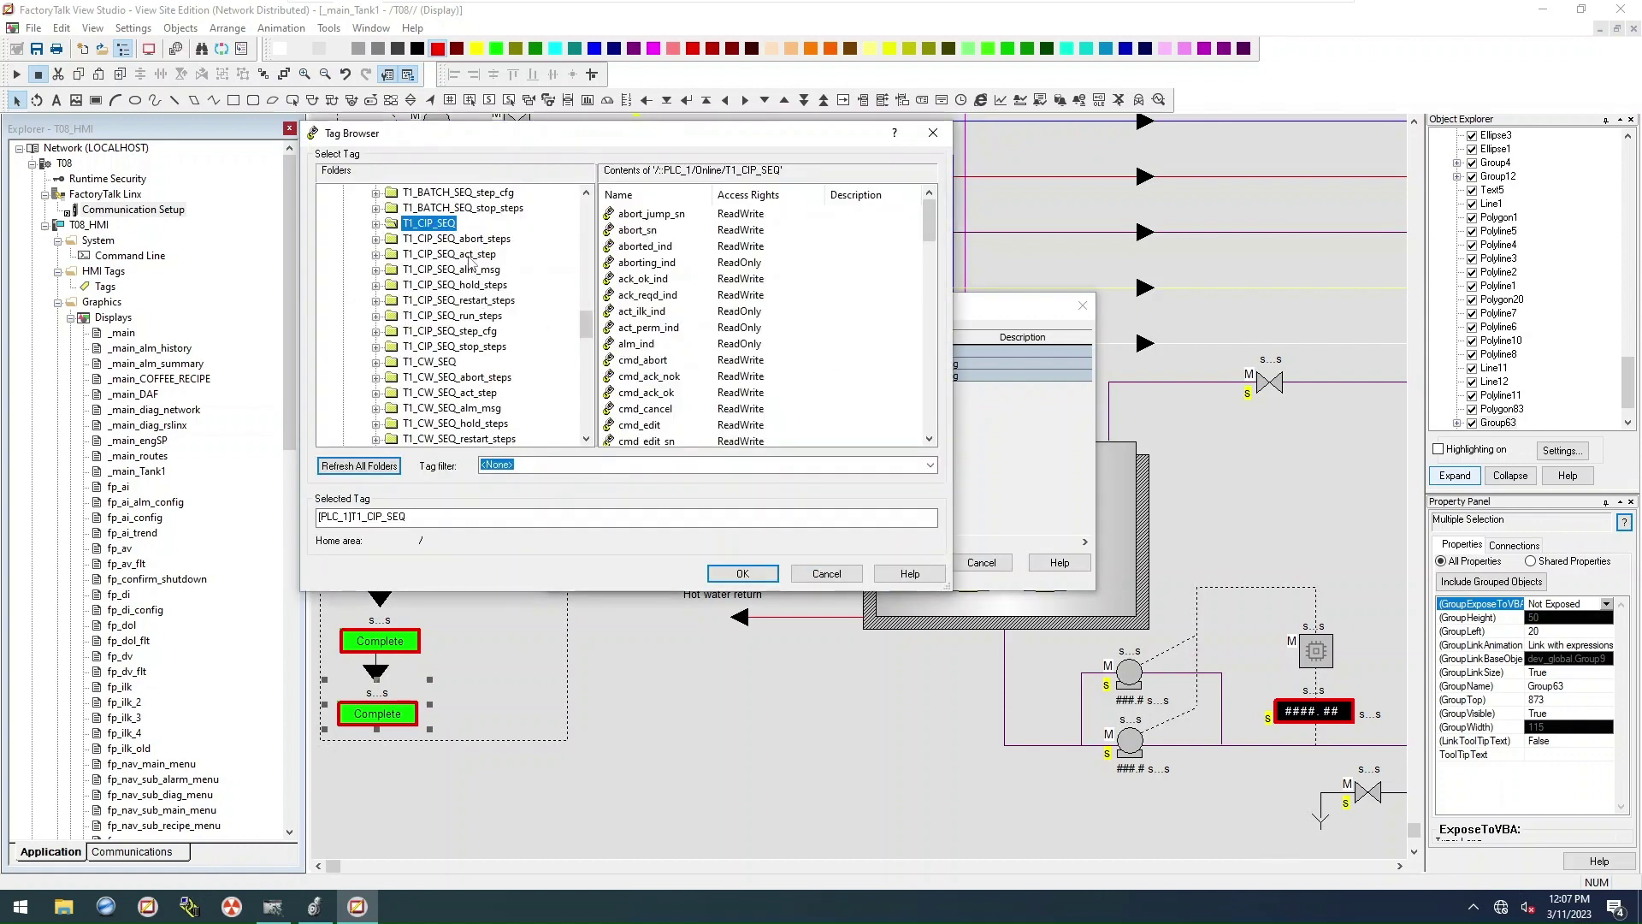
pyautogui.click(450, 254)
pyautogui.click(742, 574)
pyautogui.click(872, 376)
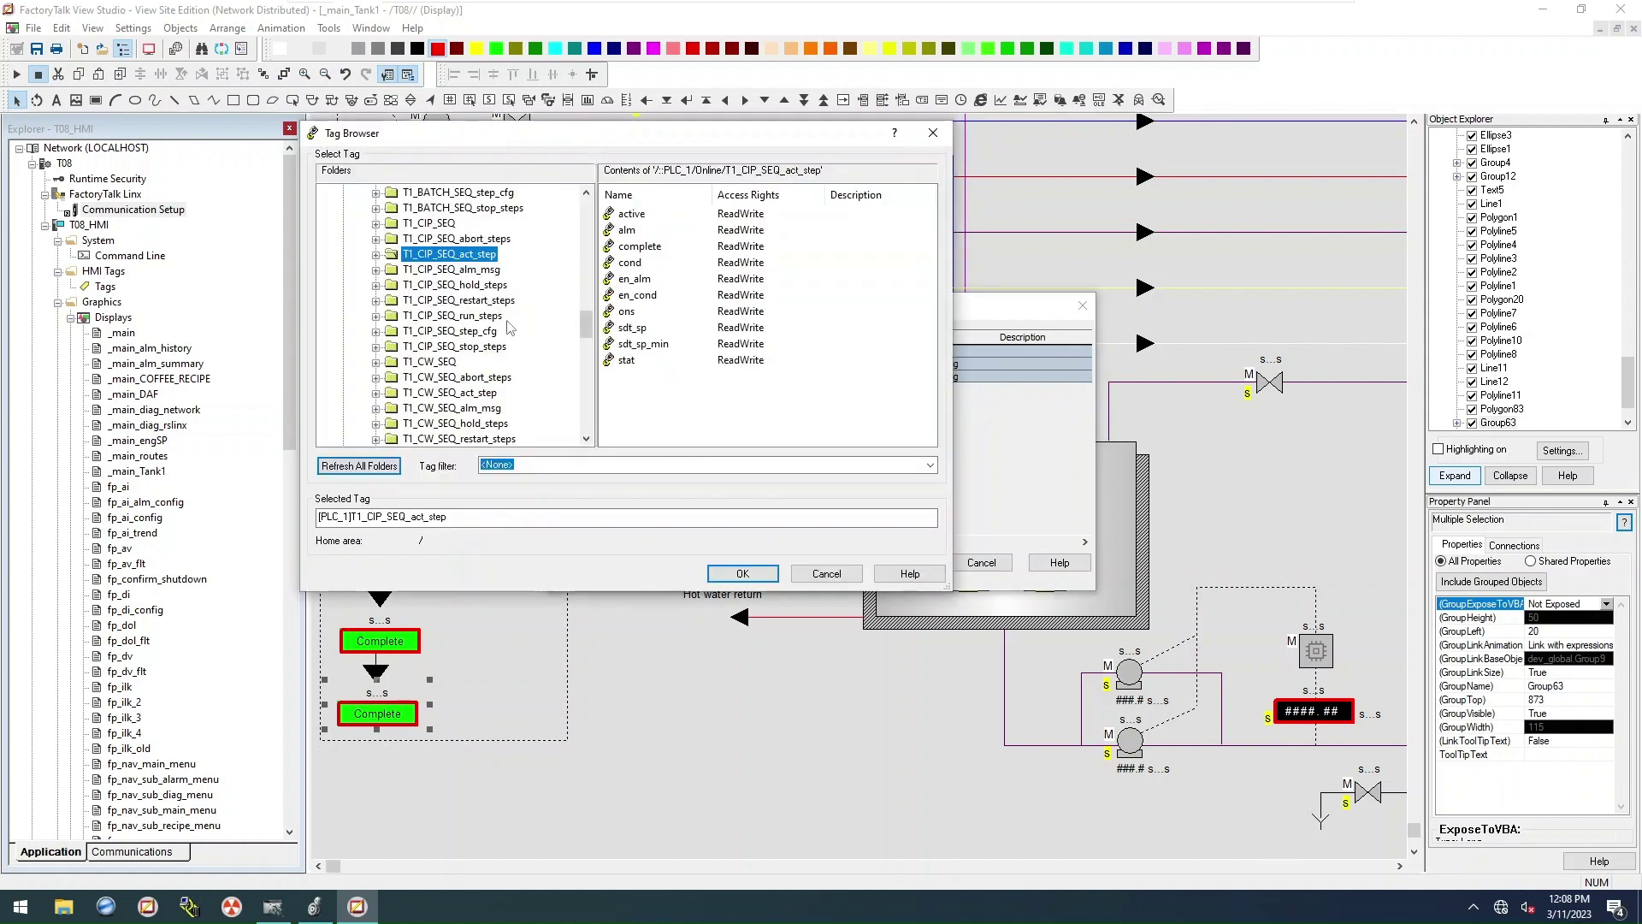
pyautogui.click(493, 331)
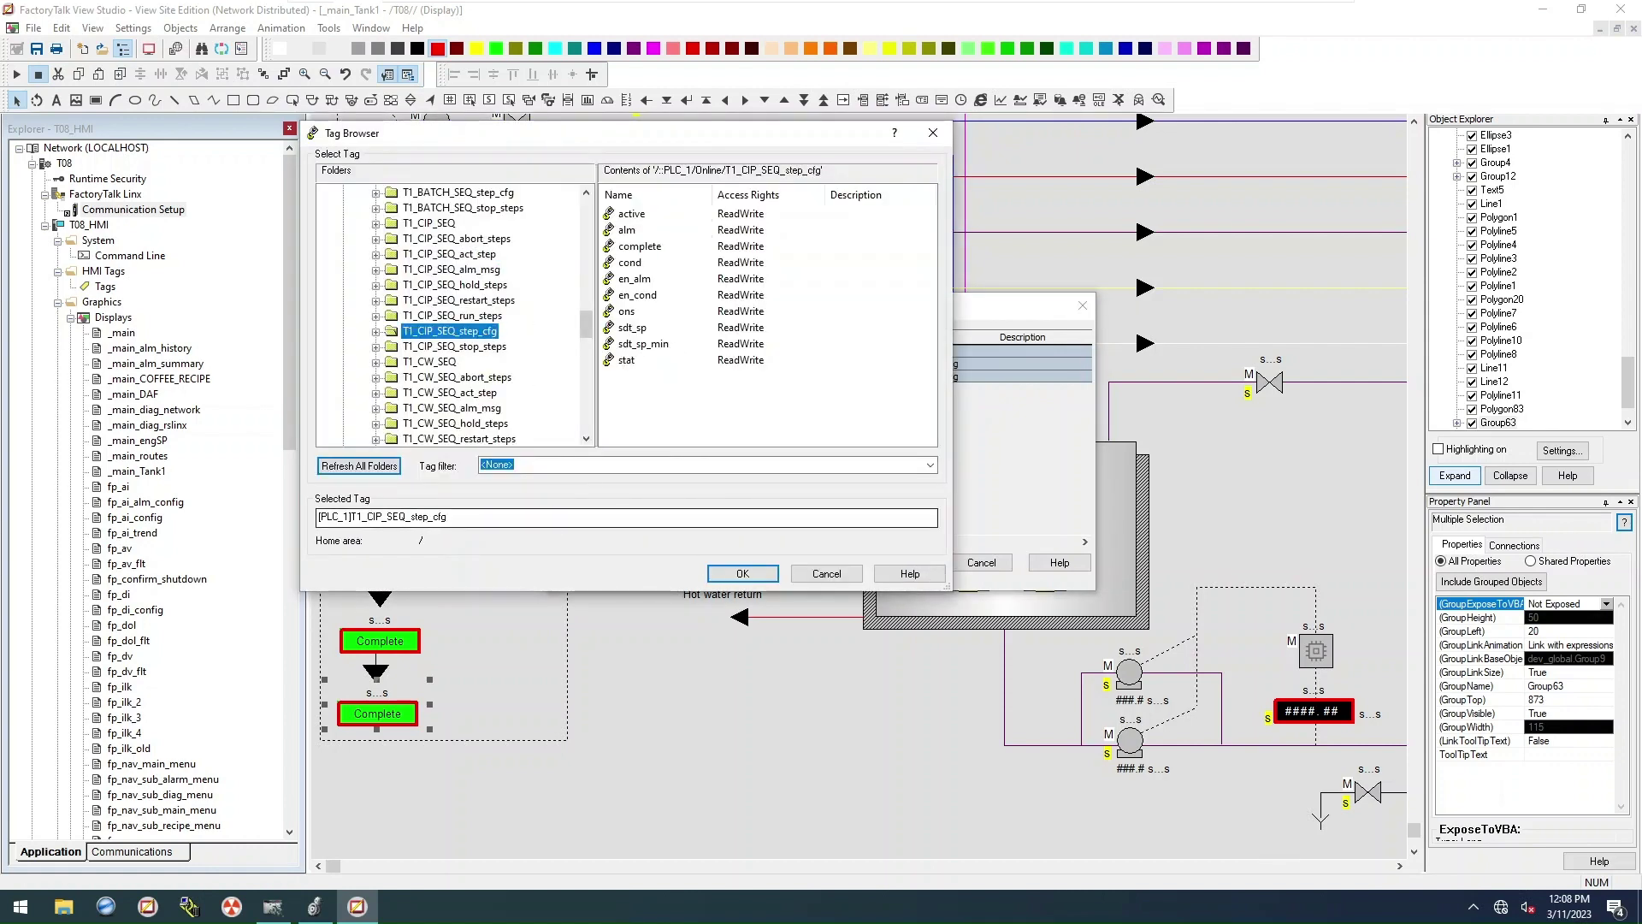
pyautogui.click(742, 573)
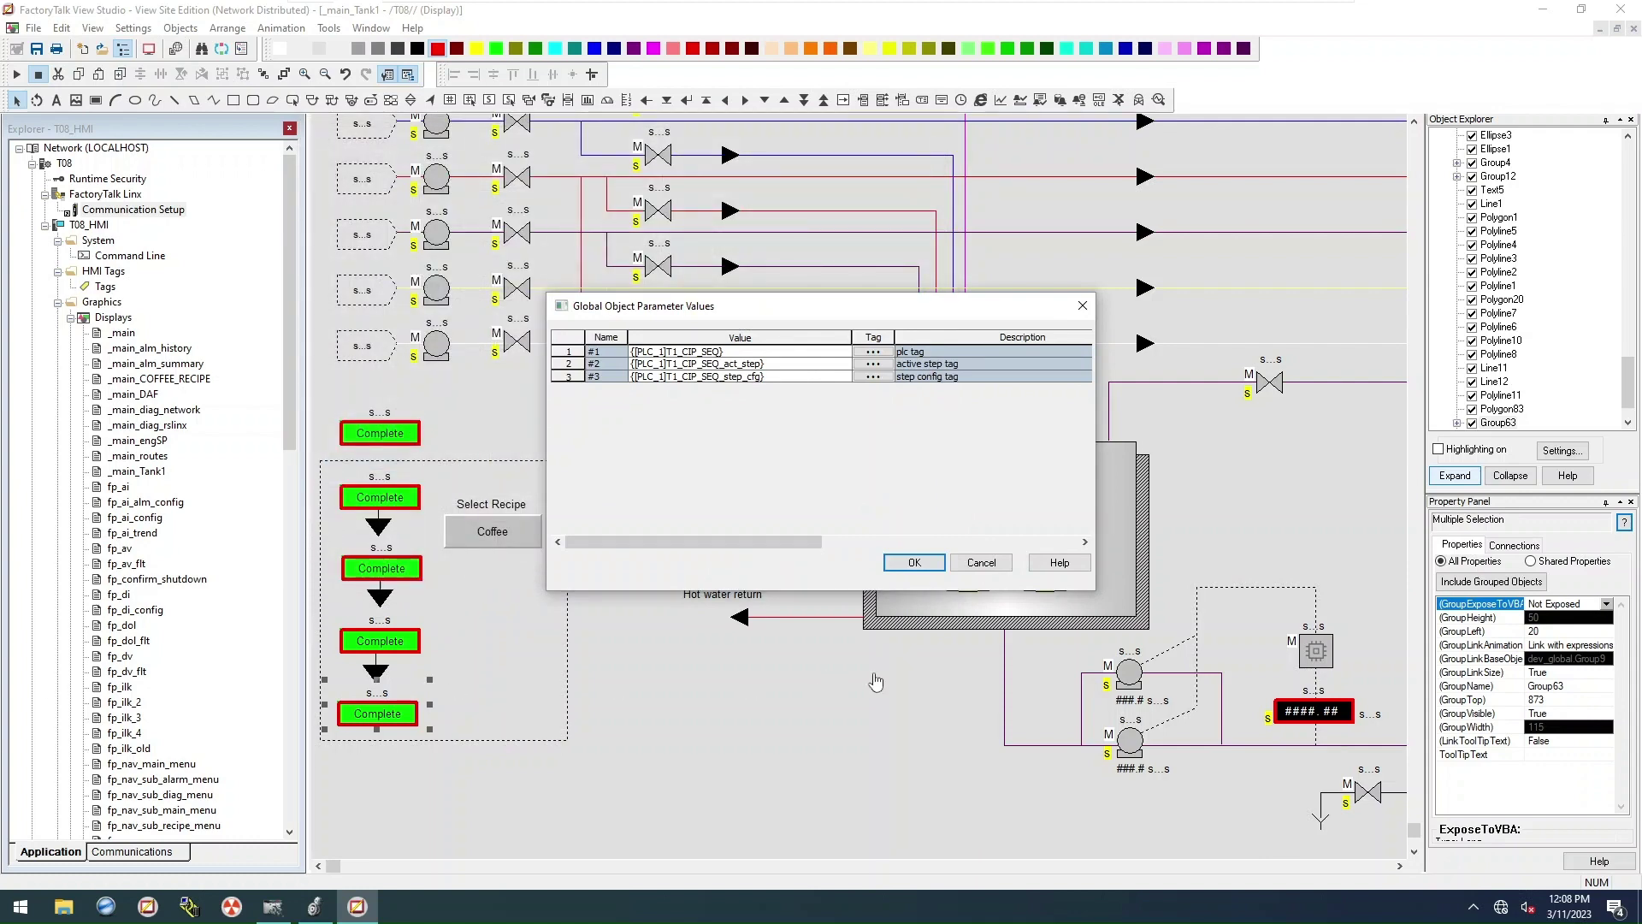
pyautogui.click(915, 562)
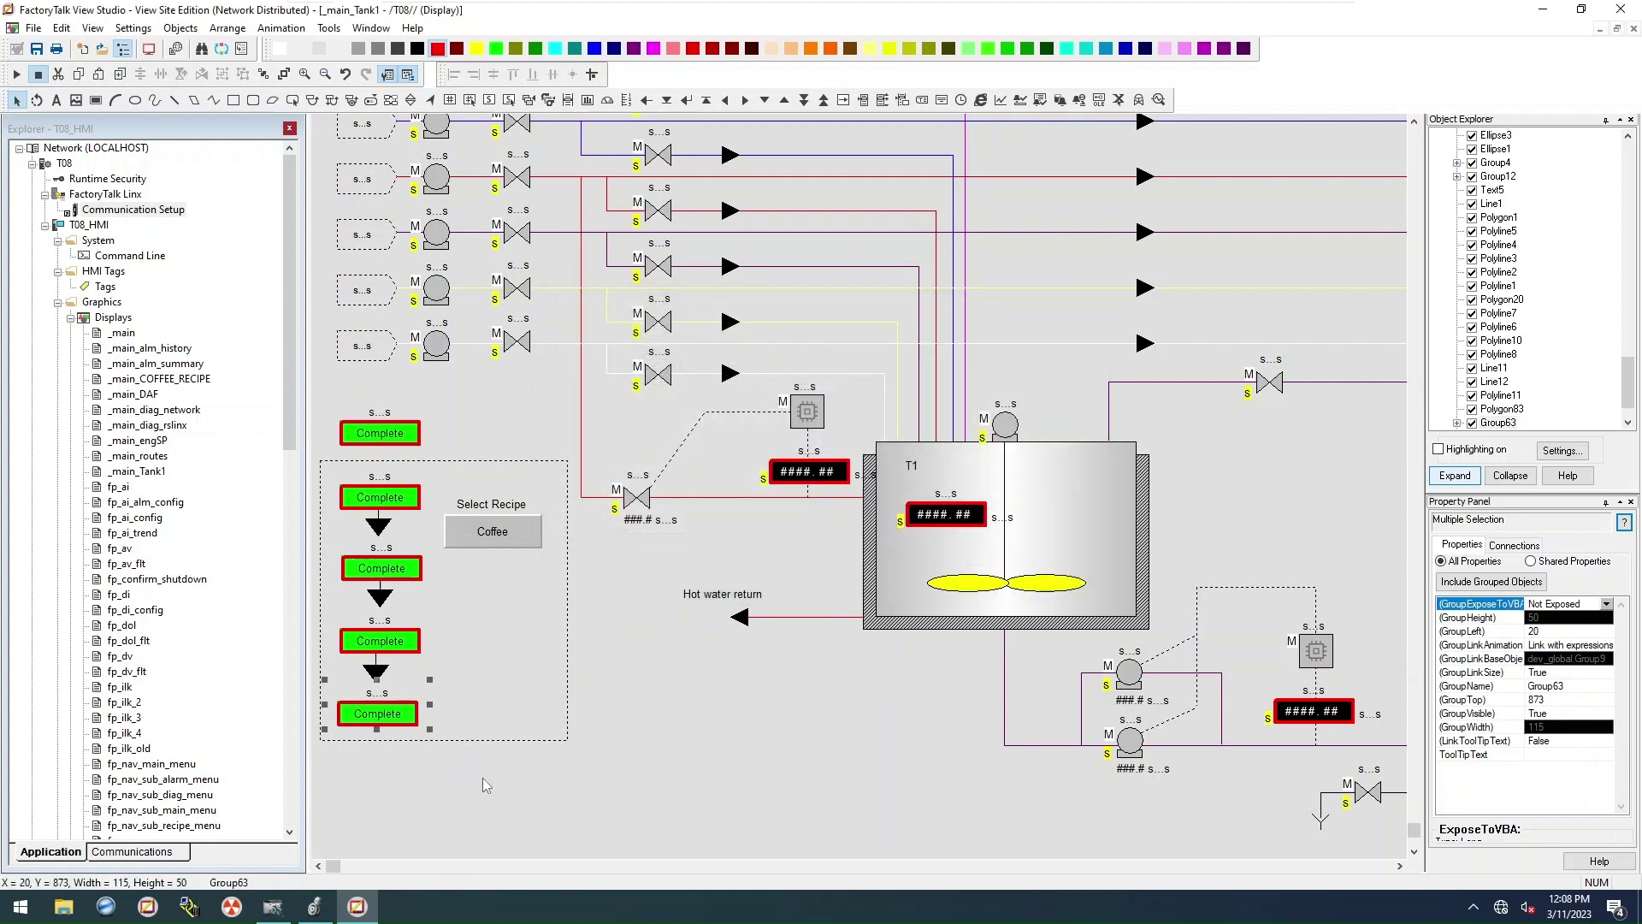
# Step: Duplicate the fourth sequence indicator together with its connecting arrow and place the copy directly below it
pyautogui.moveTo(485, 783); pyautogui.dragTo(306, 649)
pyautogui.hotkey('ctrl', 'd')
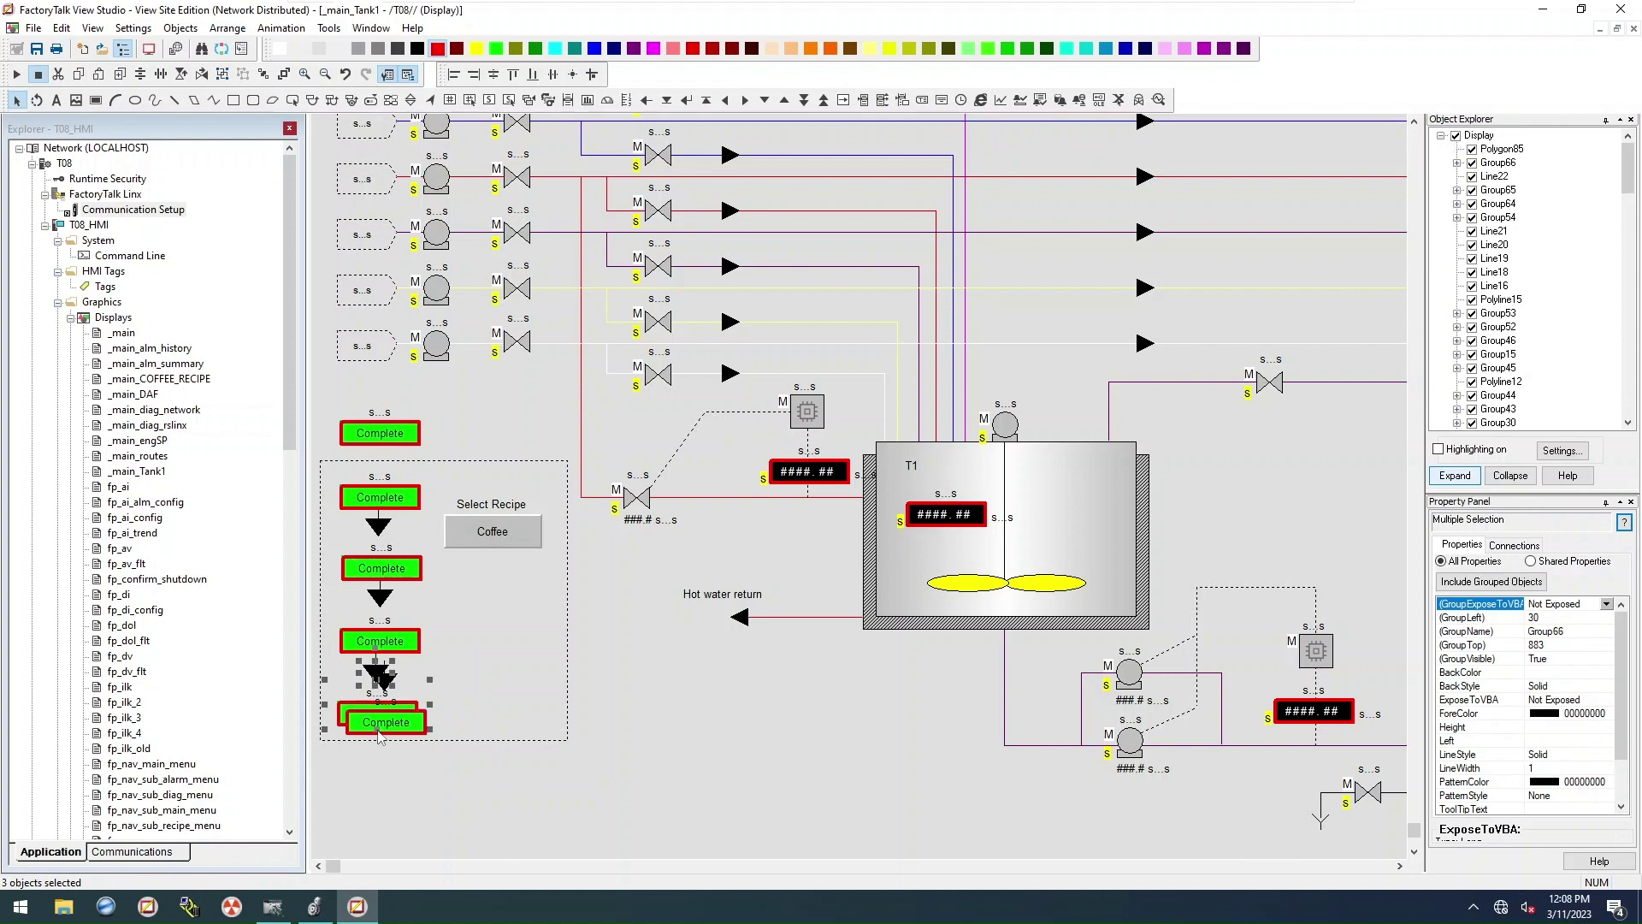
pyautogui.moveTo(384, 733); pyautogui.dragTo(376, 806)
pyautogui.click(520, 778)
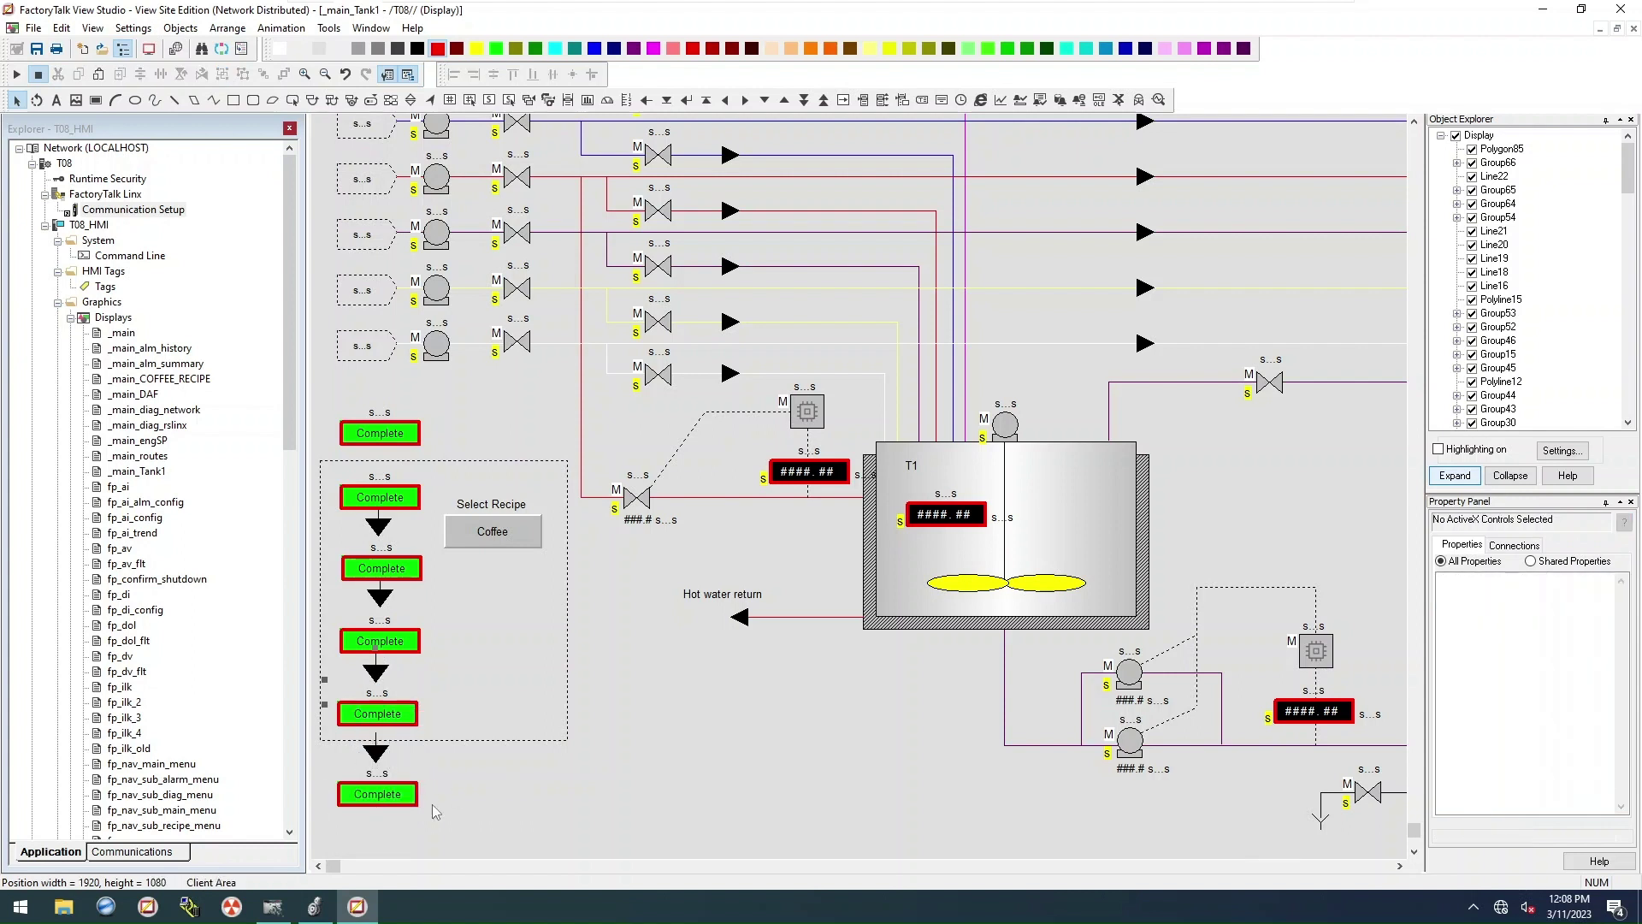
# Step: Shift the copied indicator and its arrow slightly up toward the fourth indicator, to a group top position of 957
pyautogui.moveTo(469, 836); pyautogui.dragTo(318, 725)
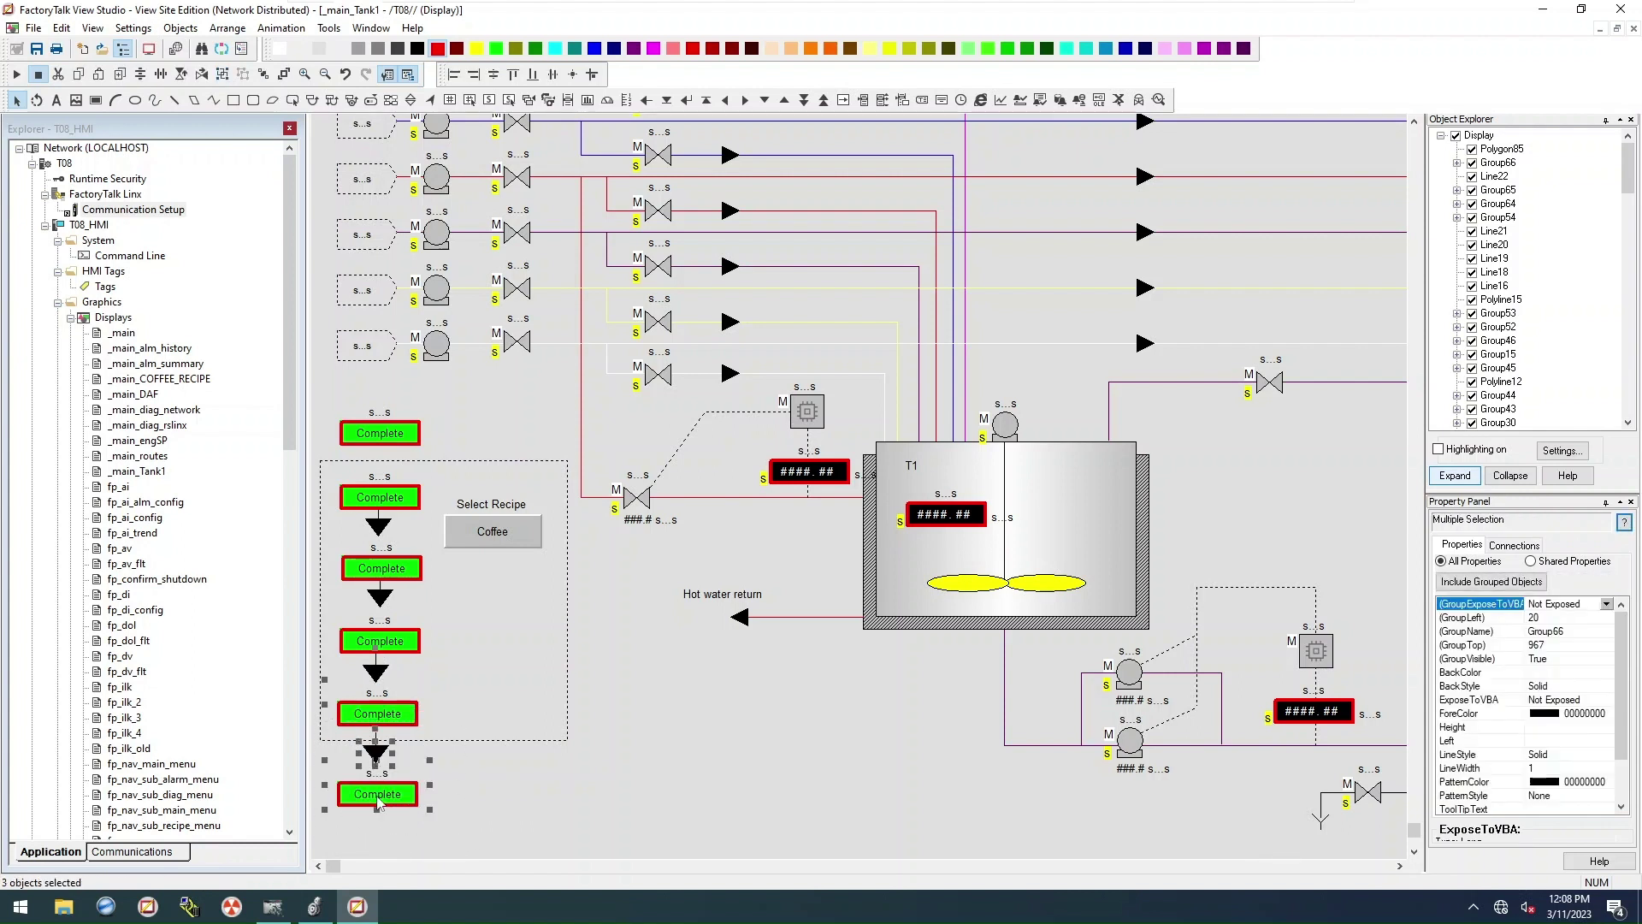
pyautogui.moveTo(377, 801)
pyautogui.mouseDown()
pyautogui.moveTo(395, 807)
pyautogui.moveTo(379, 797)
pyautogui.mouseUp()
pyautogui.click(543, 797)
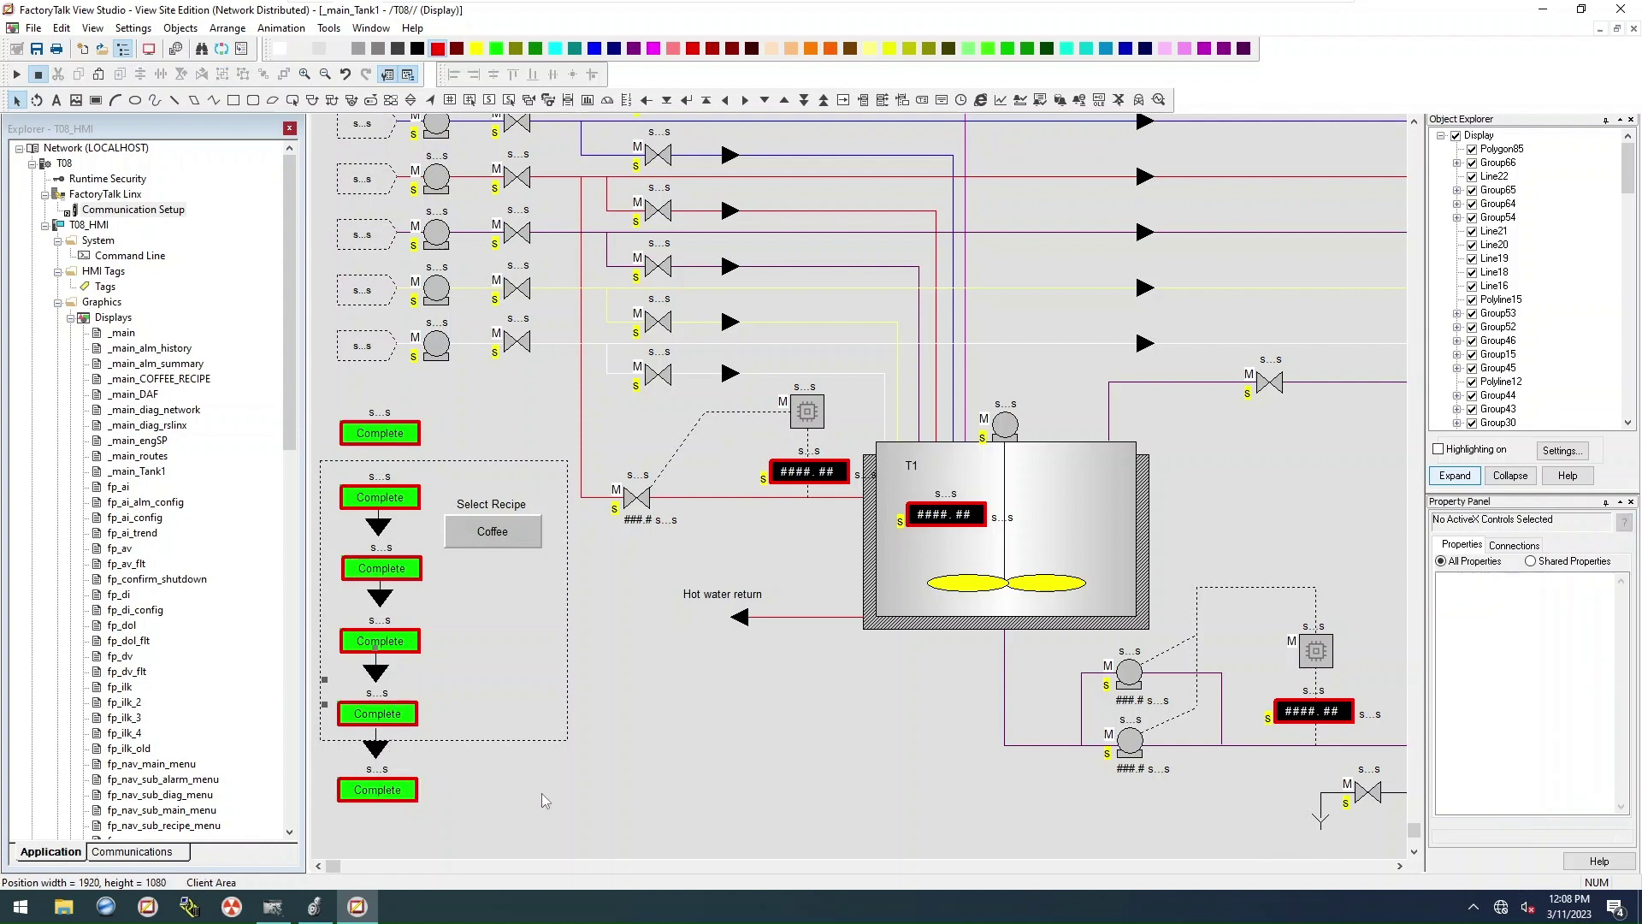
pyautogui.moveTo(309, 725); pyautogui.dragTo(471, 826)
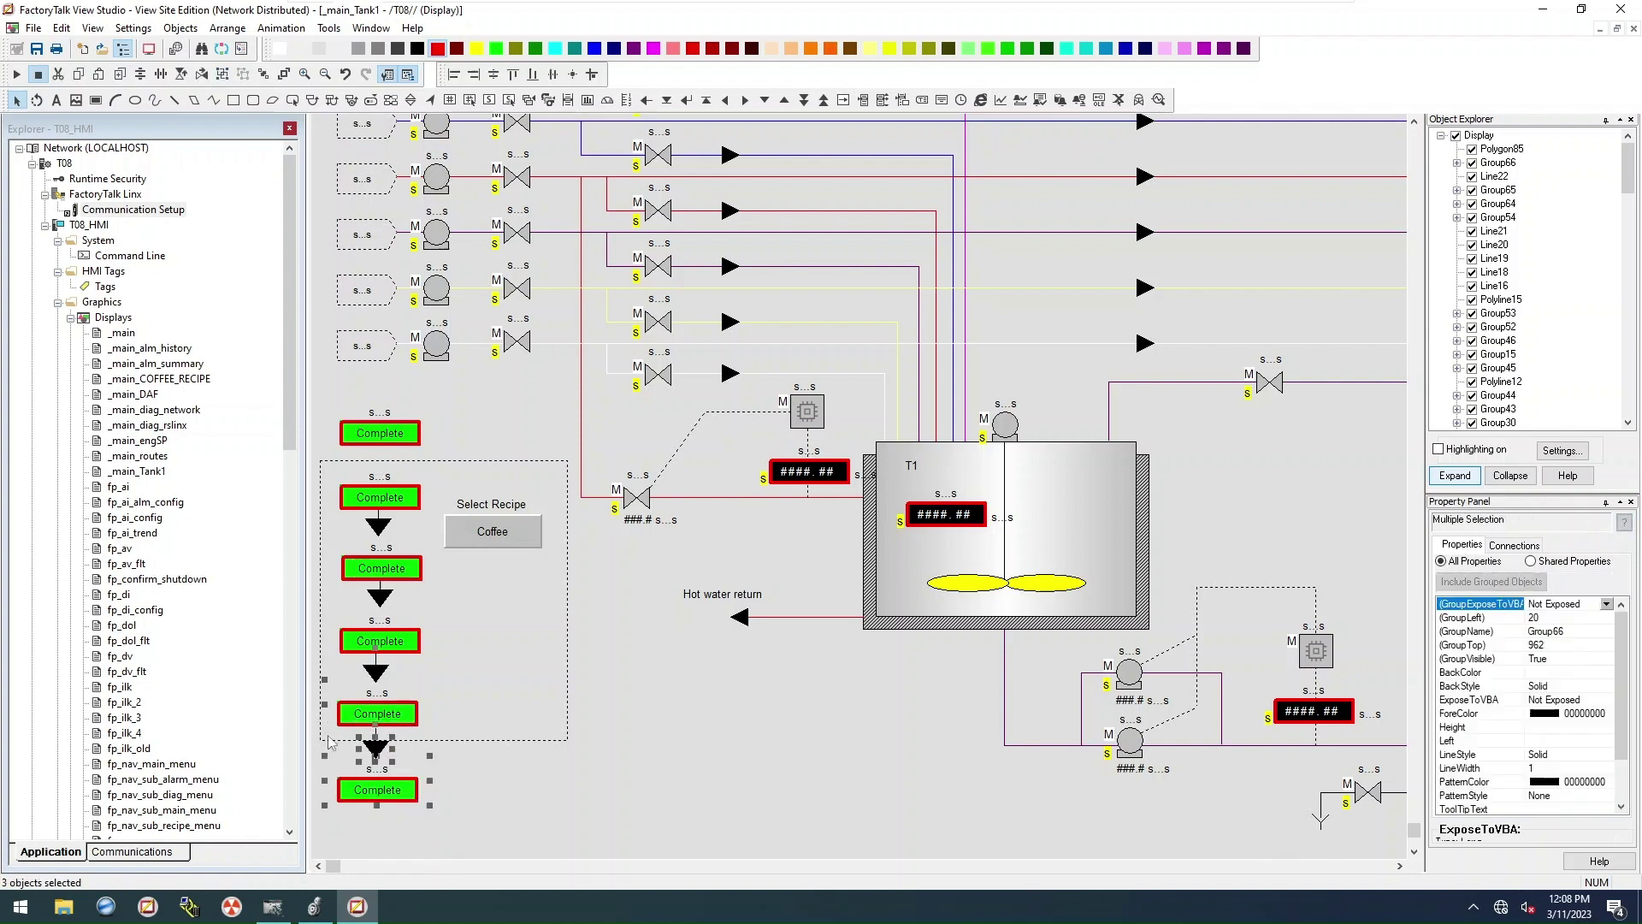
pyautogui.moveTo(379, 798); pyautogui.dragTo(393, 804)
pyautogui.click(532, 806)
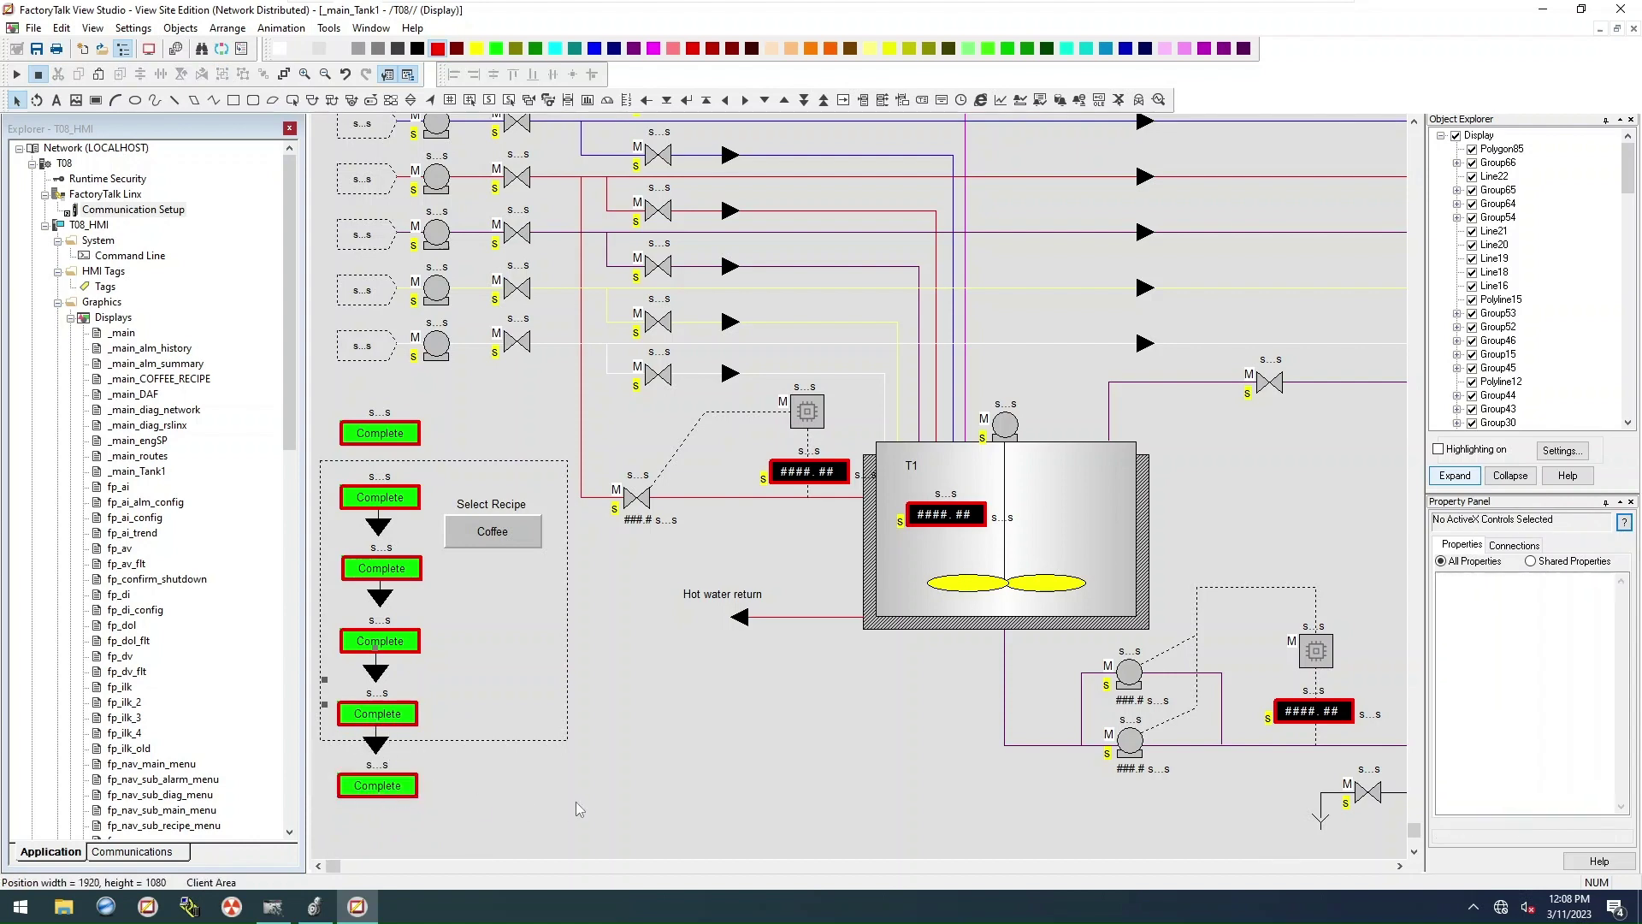
# Step: Bring the fourth sequence indicator to the front of the drawing order
pyautogui.click(412, 716)
pyautogui.click(284, 75)
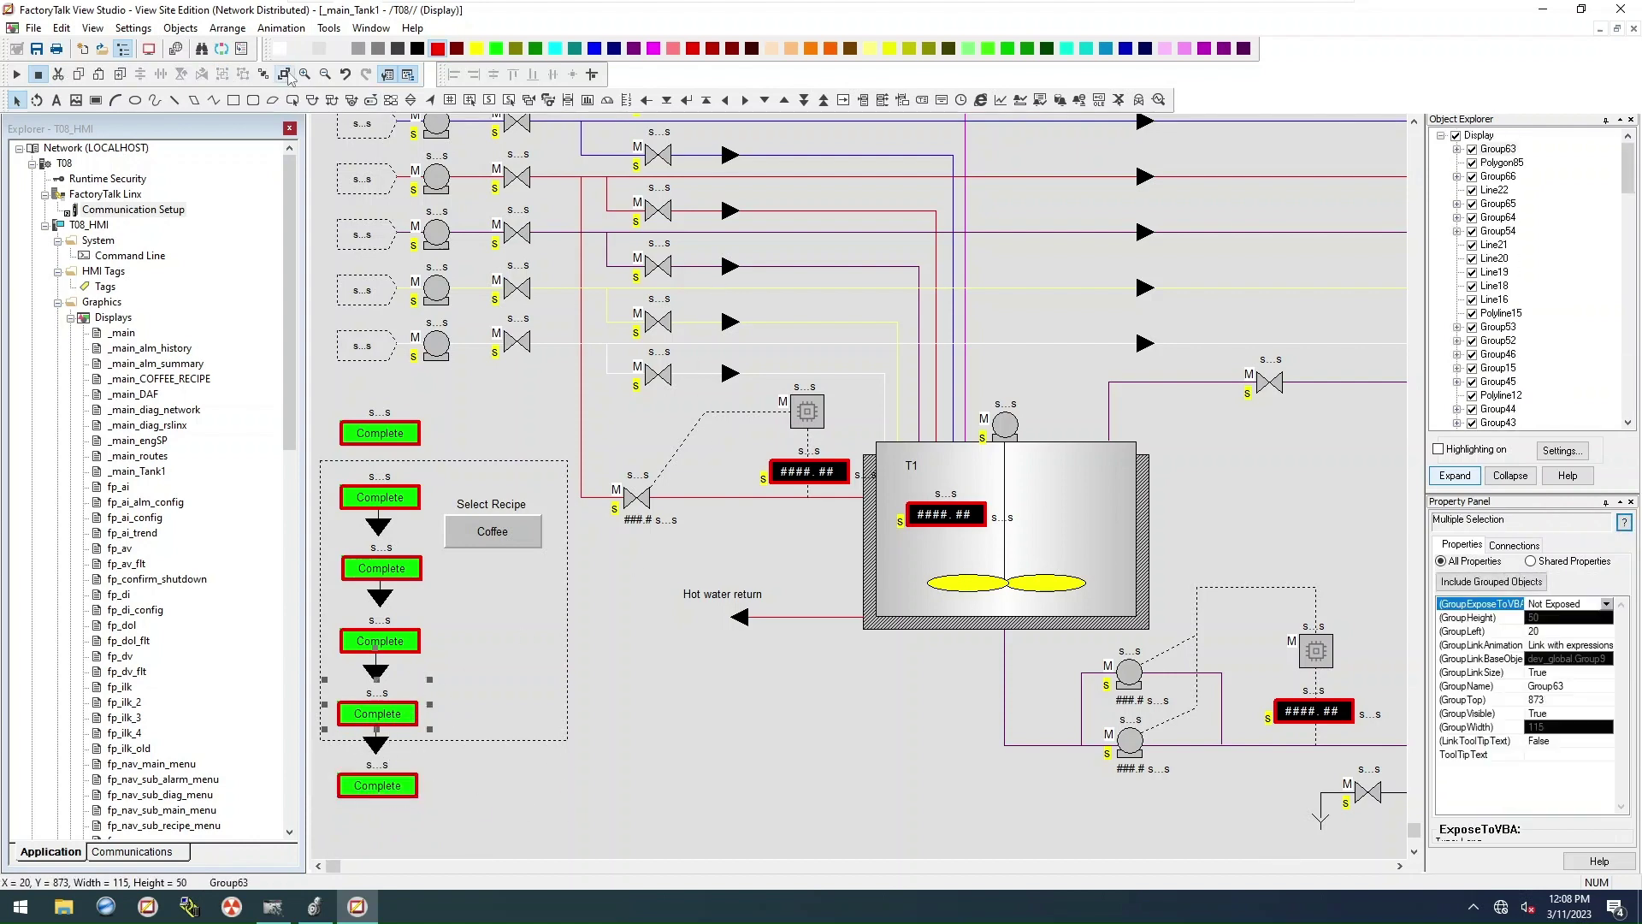
pyautogui.click(695, 710)
# Step: Extend the lower edge of the dashed box downward so that it encloses the fifth sequence indicator
pyautogui.click(522, 712)
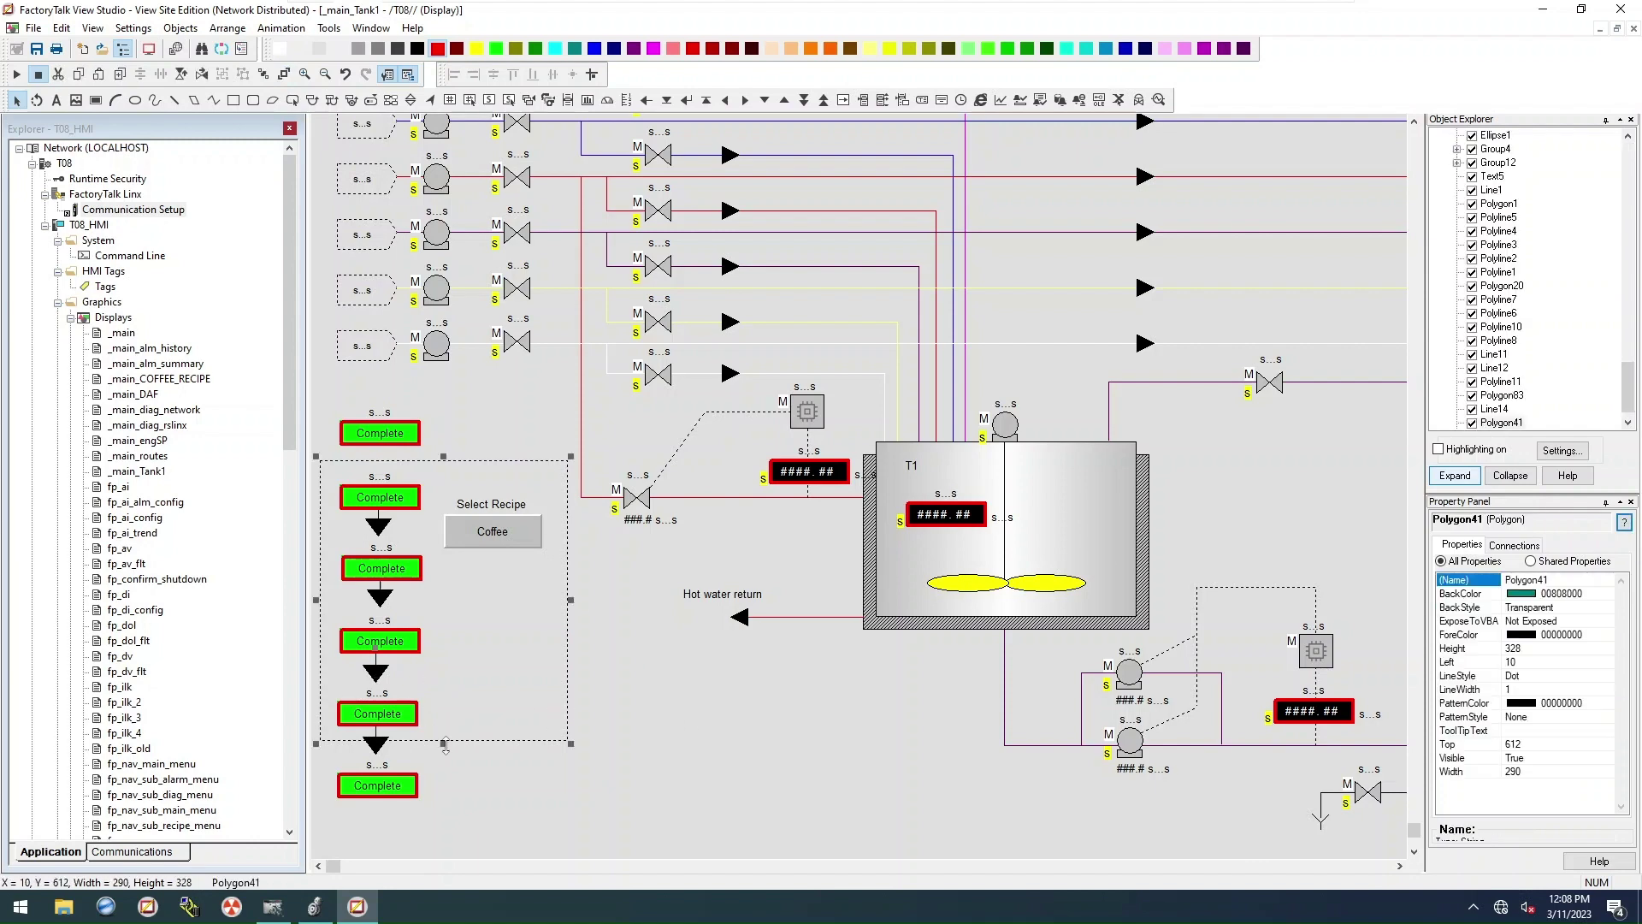
pyautogui.moveTo(445, 743); pyautogui.dragTo(445, 812)
pyautogui.click(751, 761)
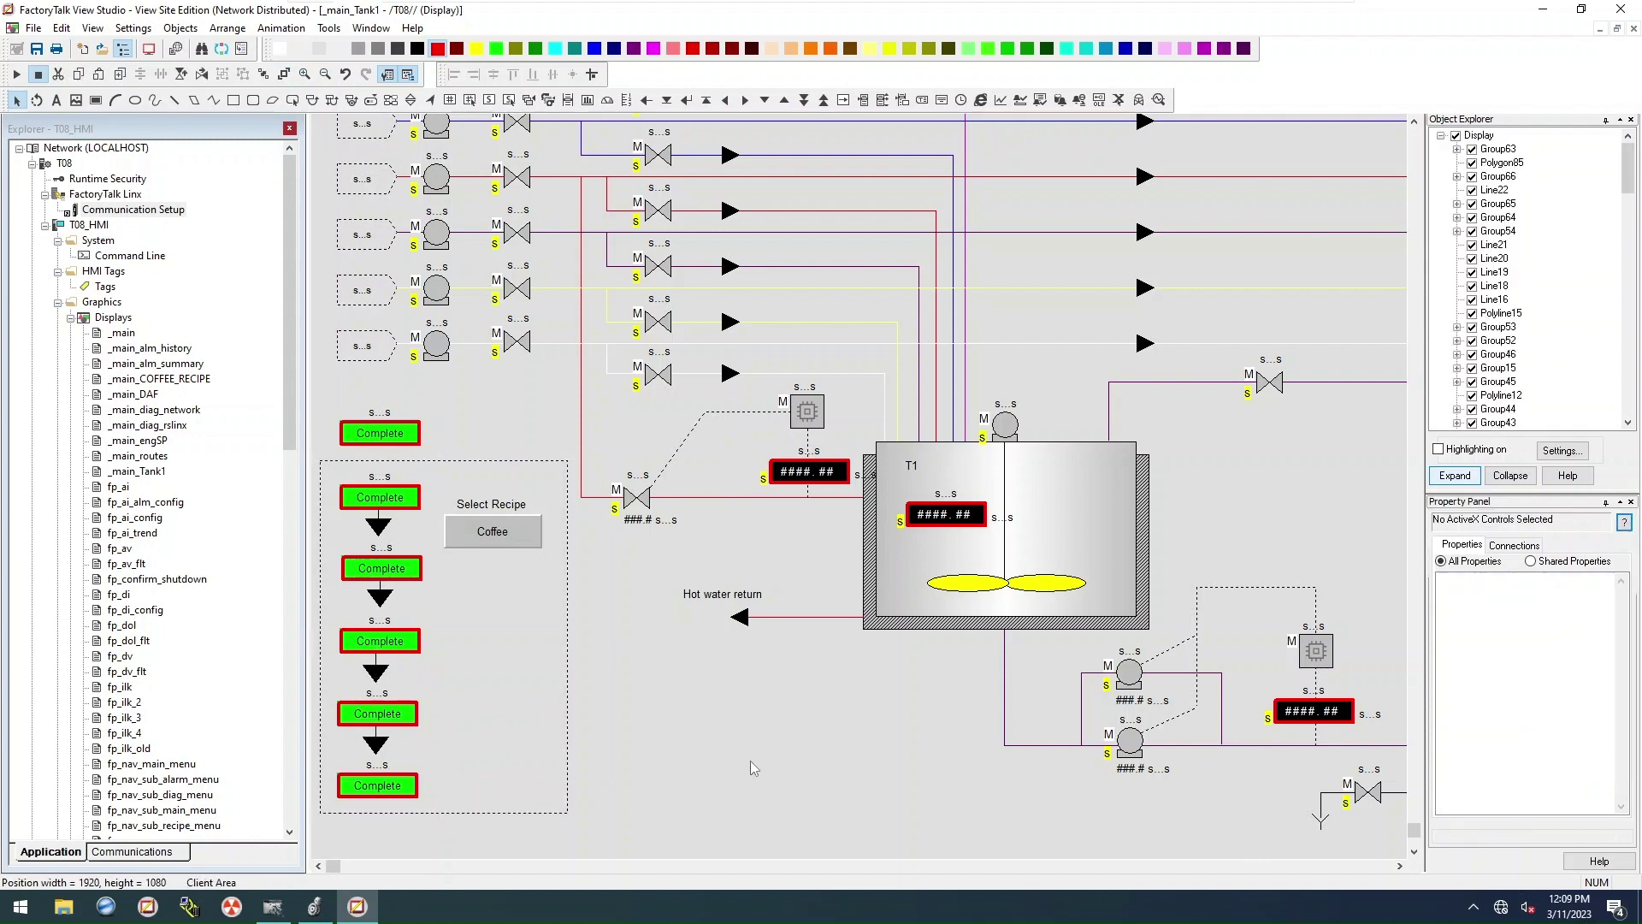
# Step: Set the plc tag parameter of the fifth sequence indicator inside the dashed box to [PLC_1]T1_HW_SEQ
pyautogui.rightClick(374, 791)
pyautogui.click(491, 730)
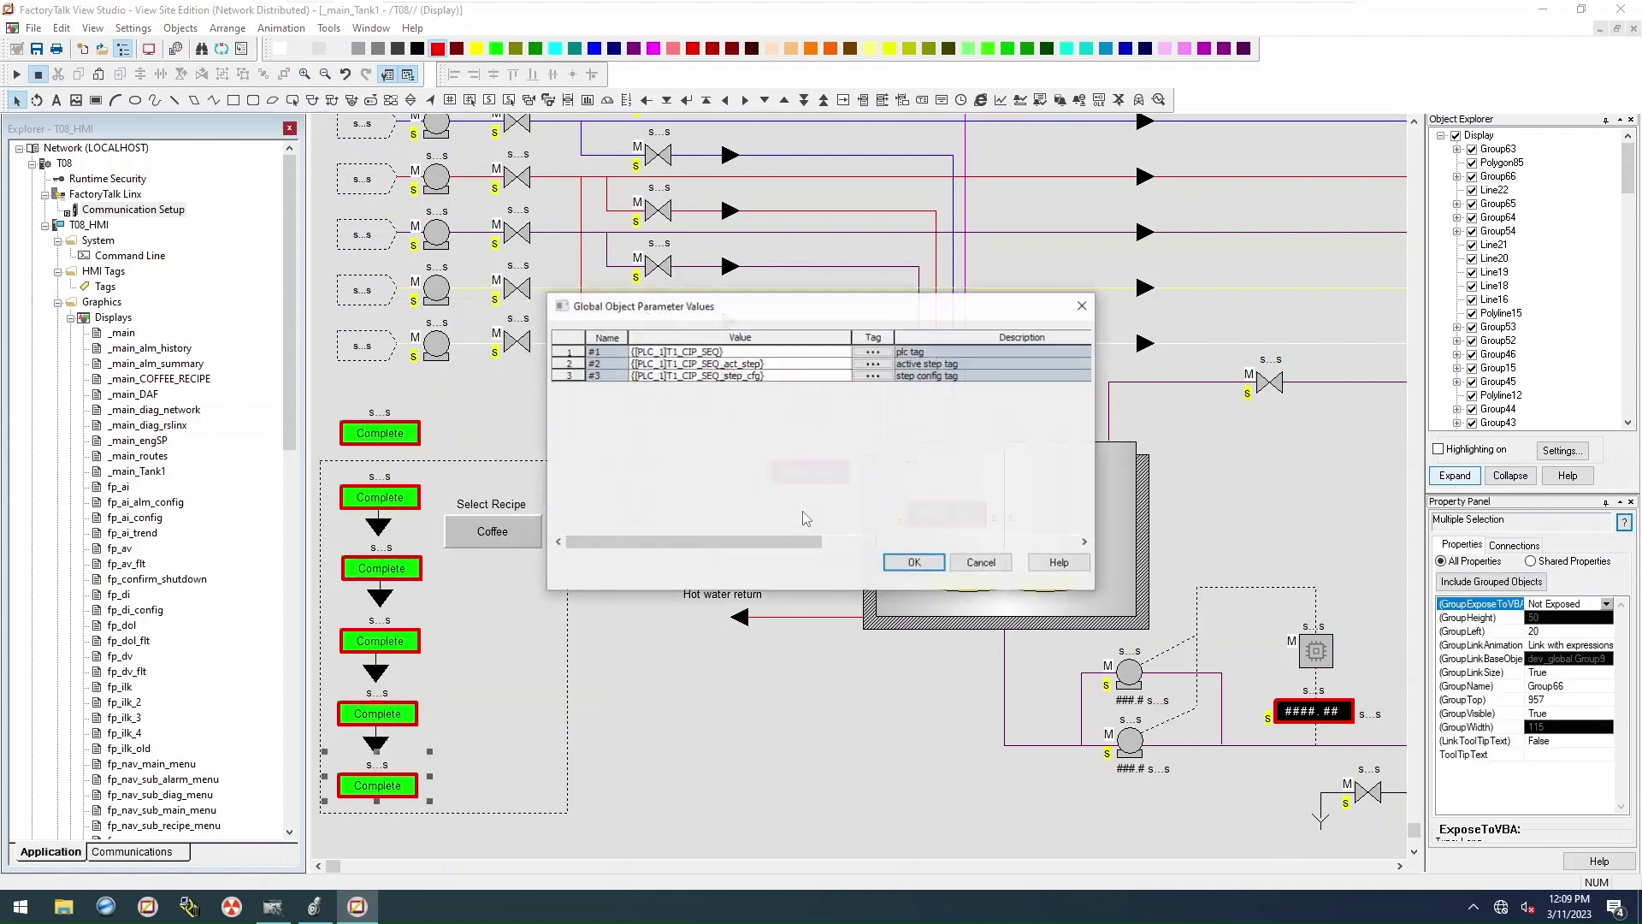
pyautogui.click(859, 355)
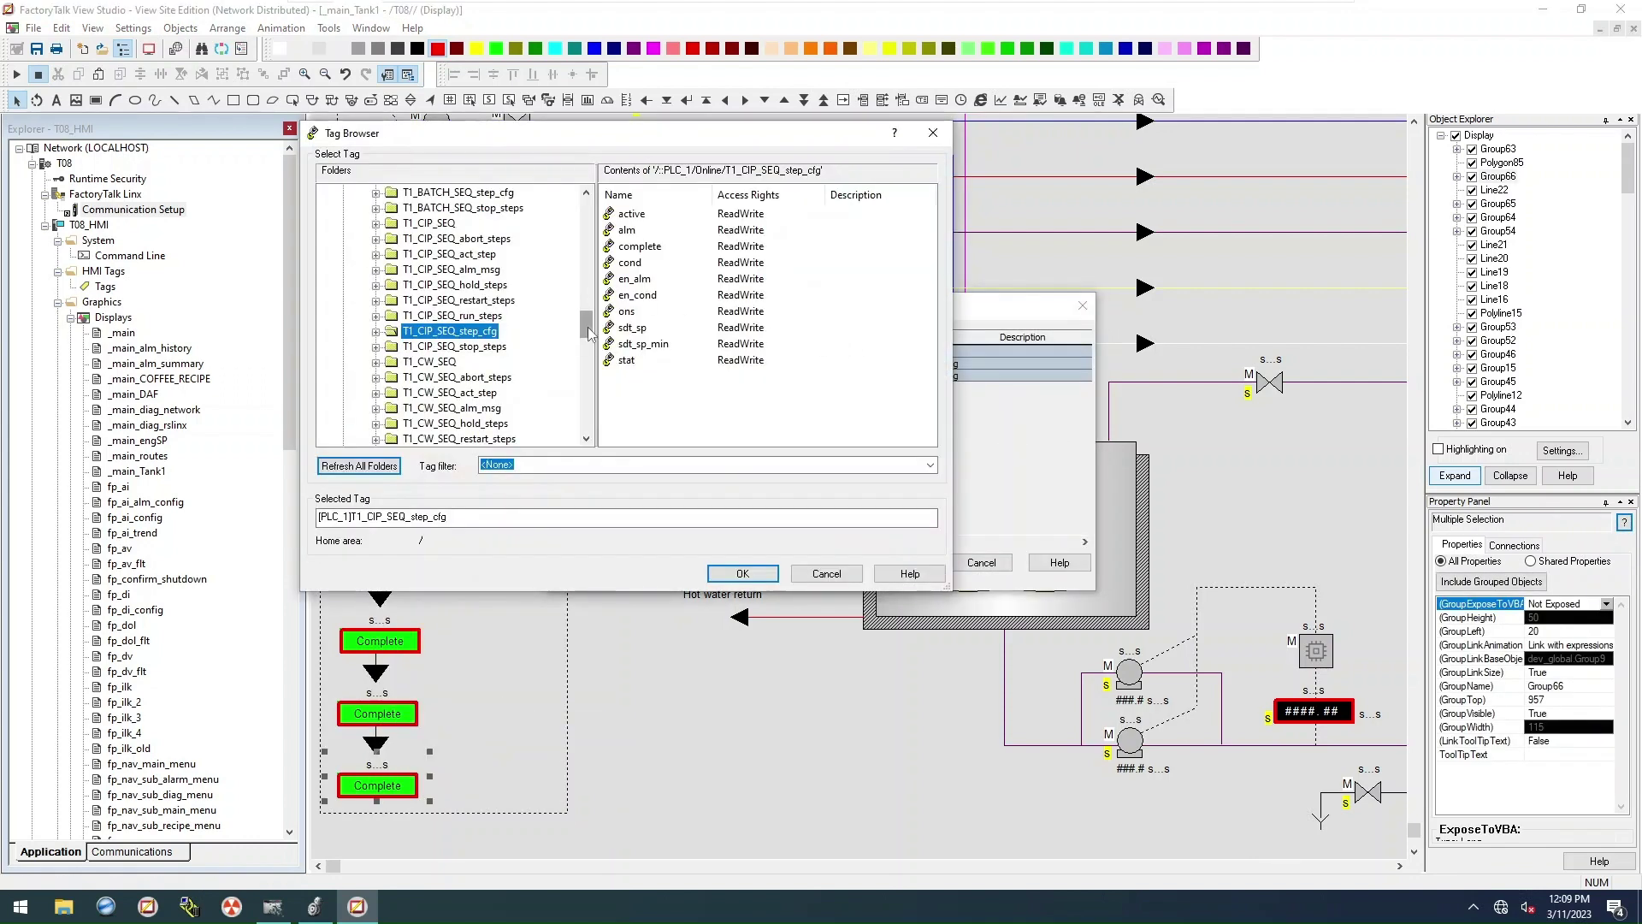
pyautogui.moveTo(586, 330); pyautogui.dragTo(597, 350)
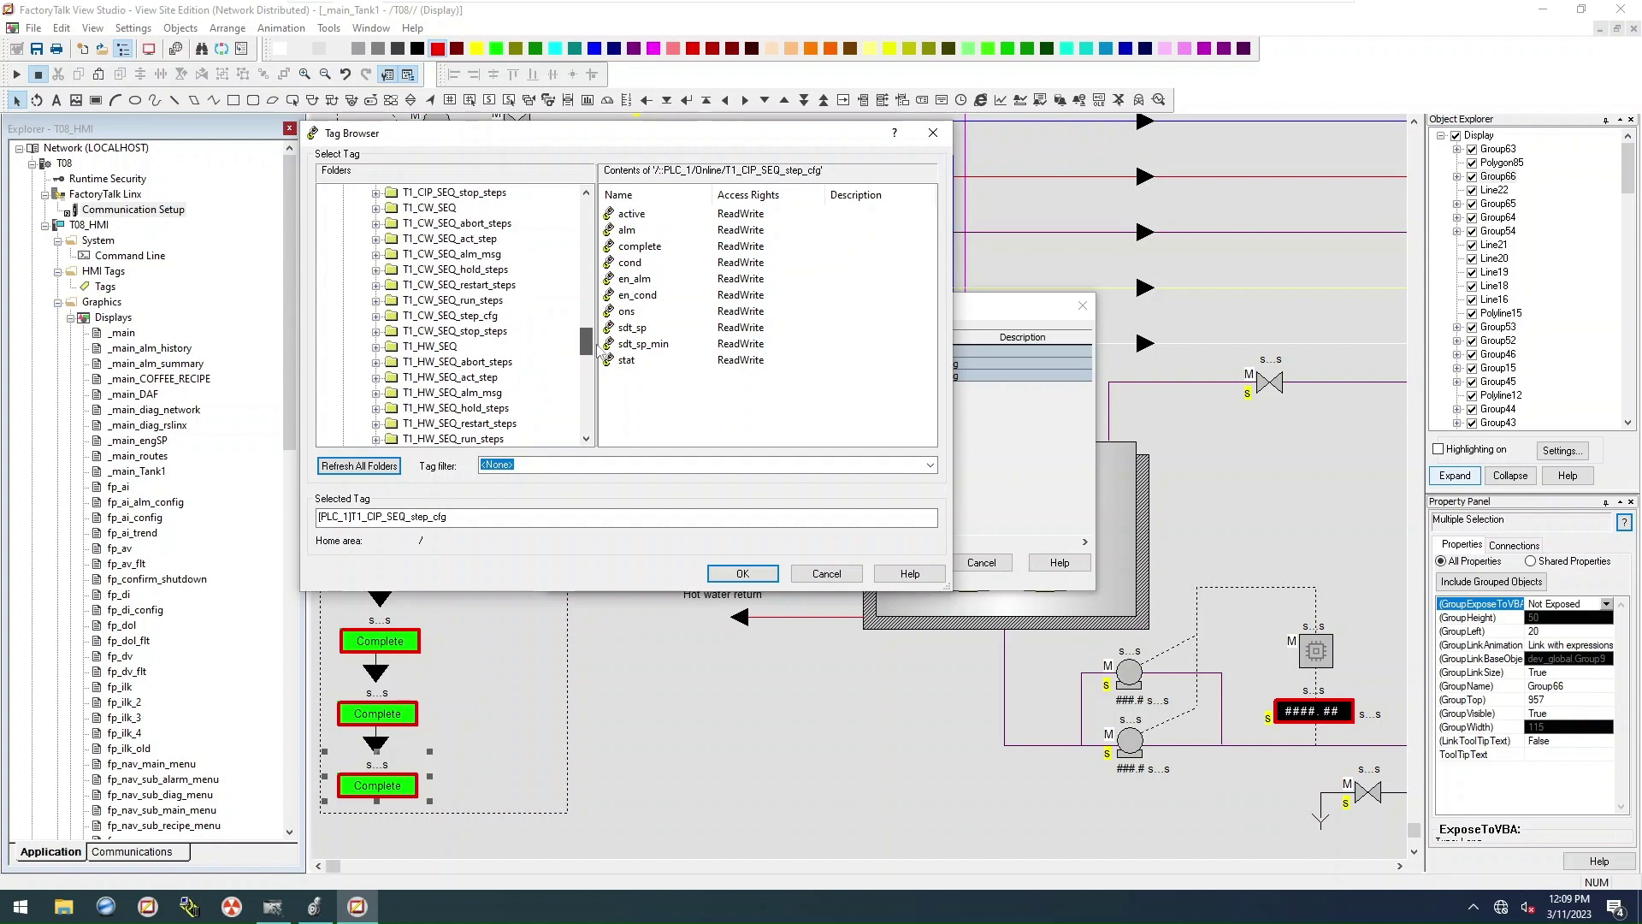
pyautogui.click(432, 346)
pyautogui.click(737, 567)
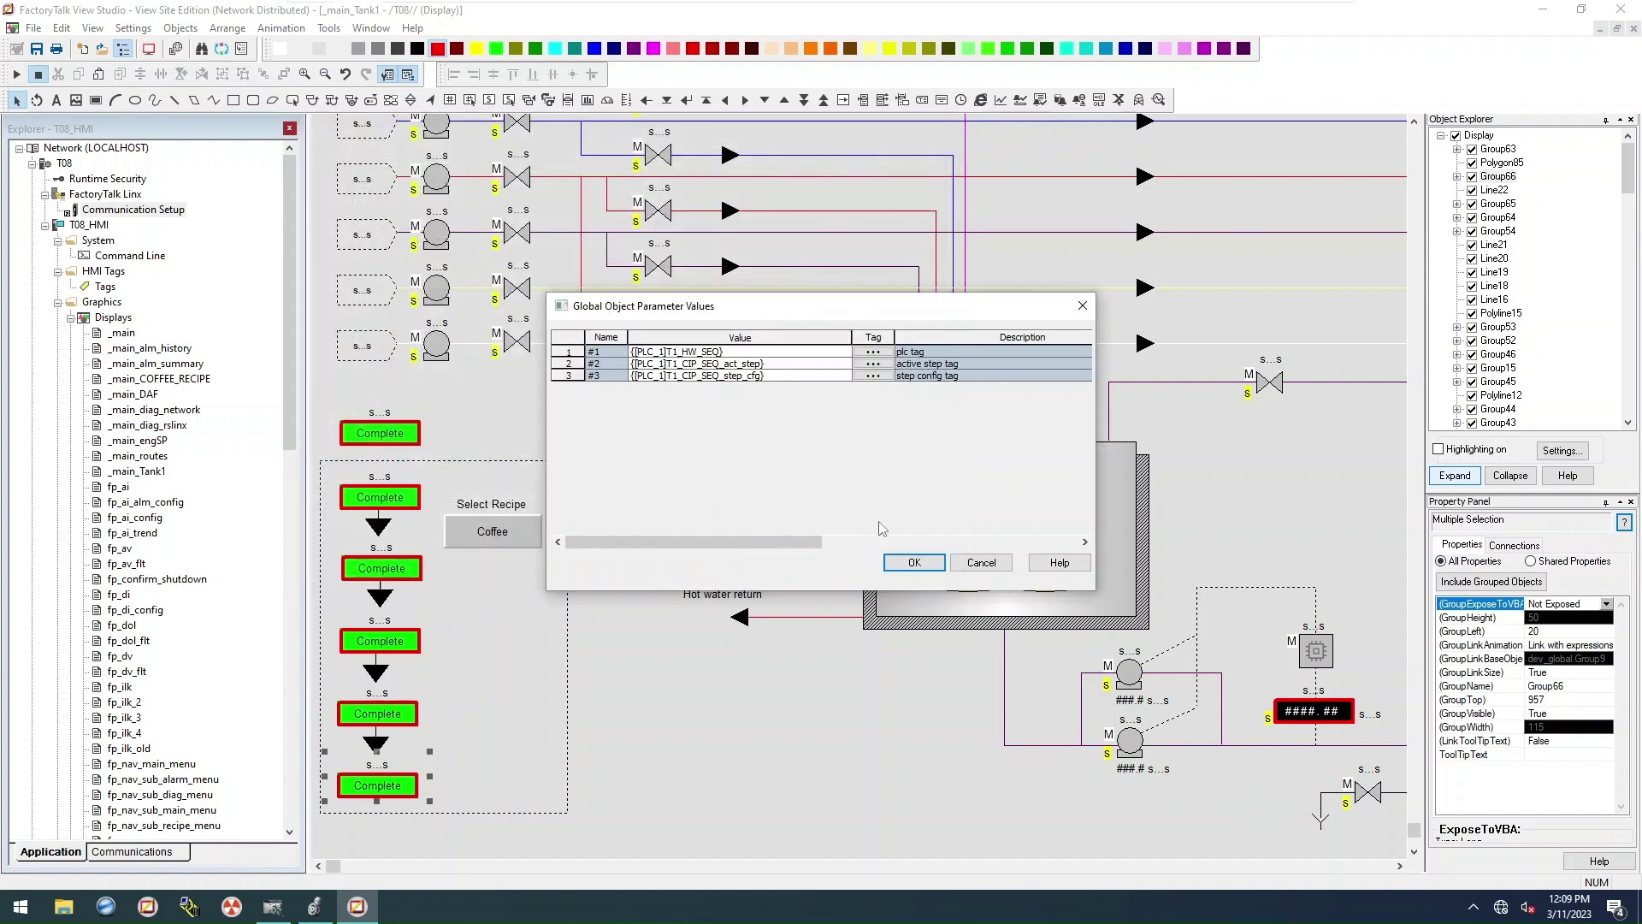
# Step: Set the fifth sequence indicator's active step tag to [PLC_1]T1_HW_SEQ_act_step and its step config tag to [PLC_1]T1_HW_SEQ_step_cfg
pyautogui.click(873, 363)
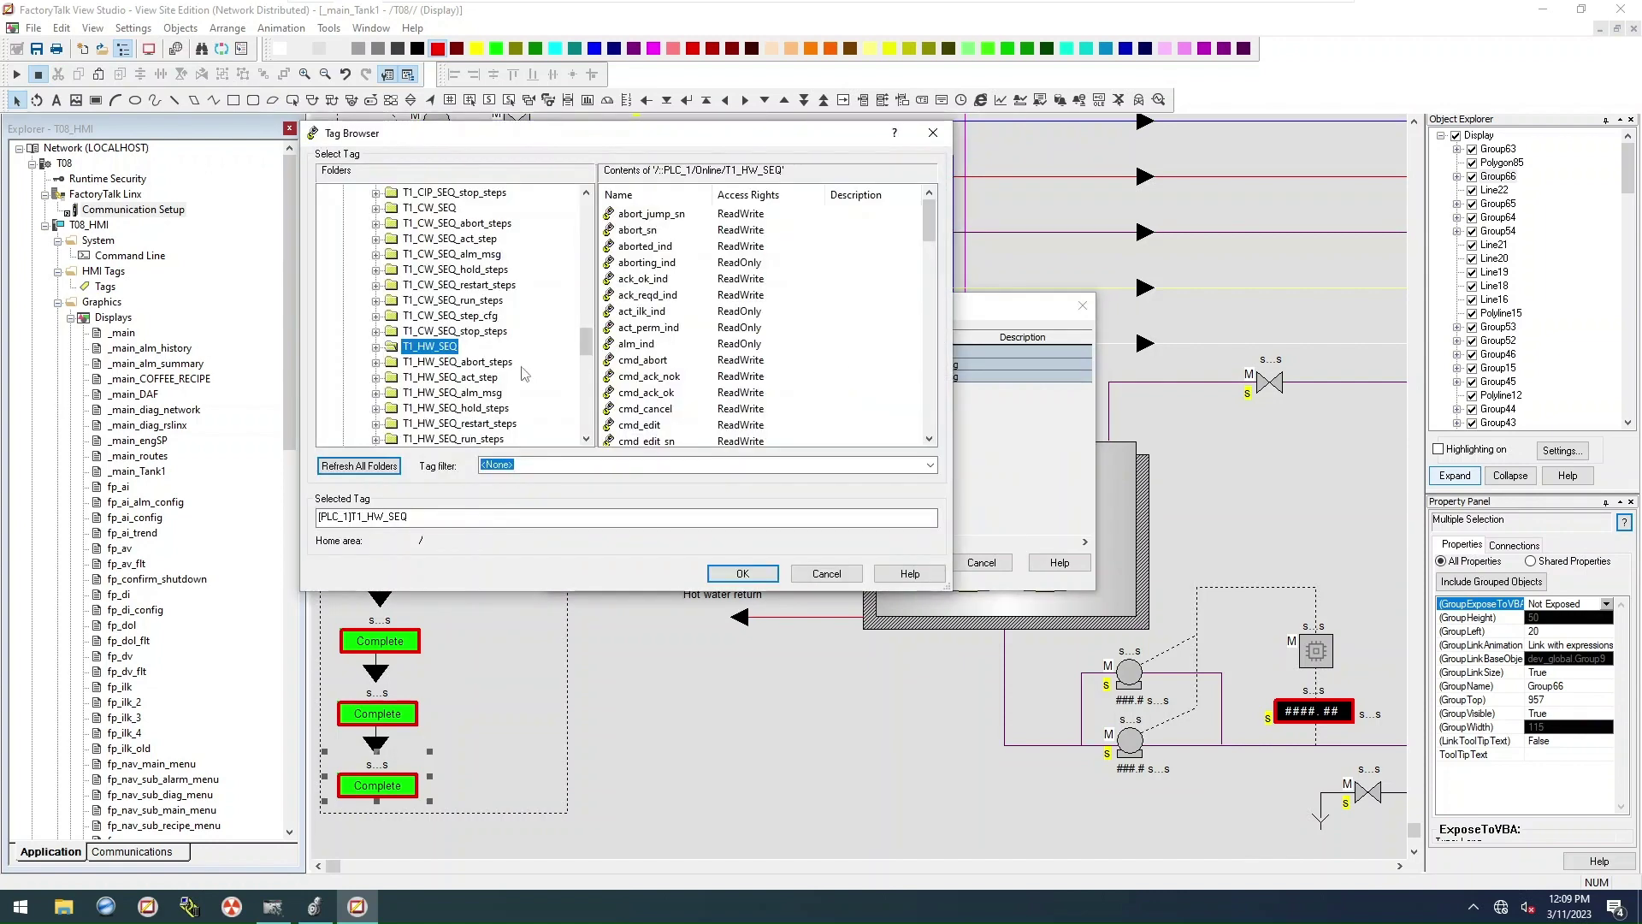
pyautogui.click(450, 378)
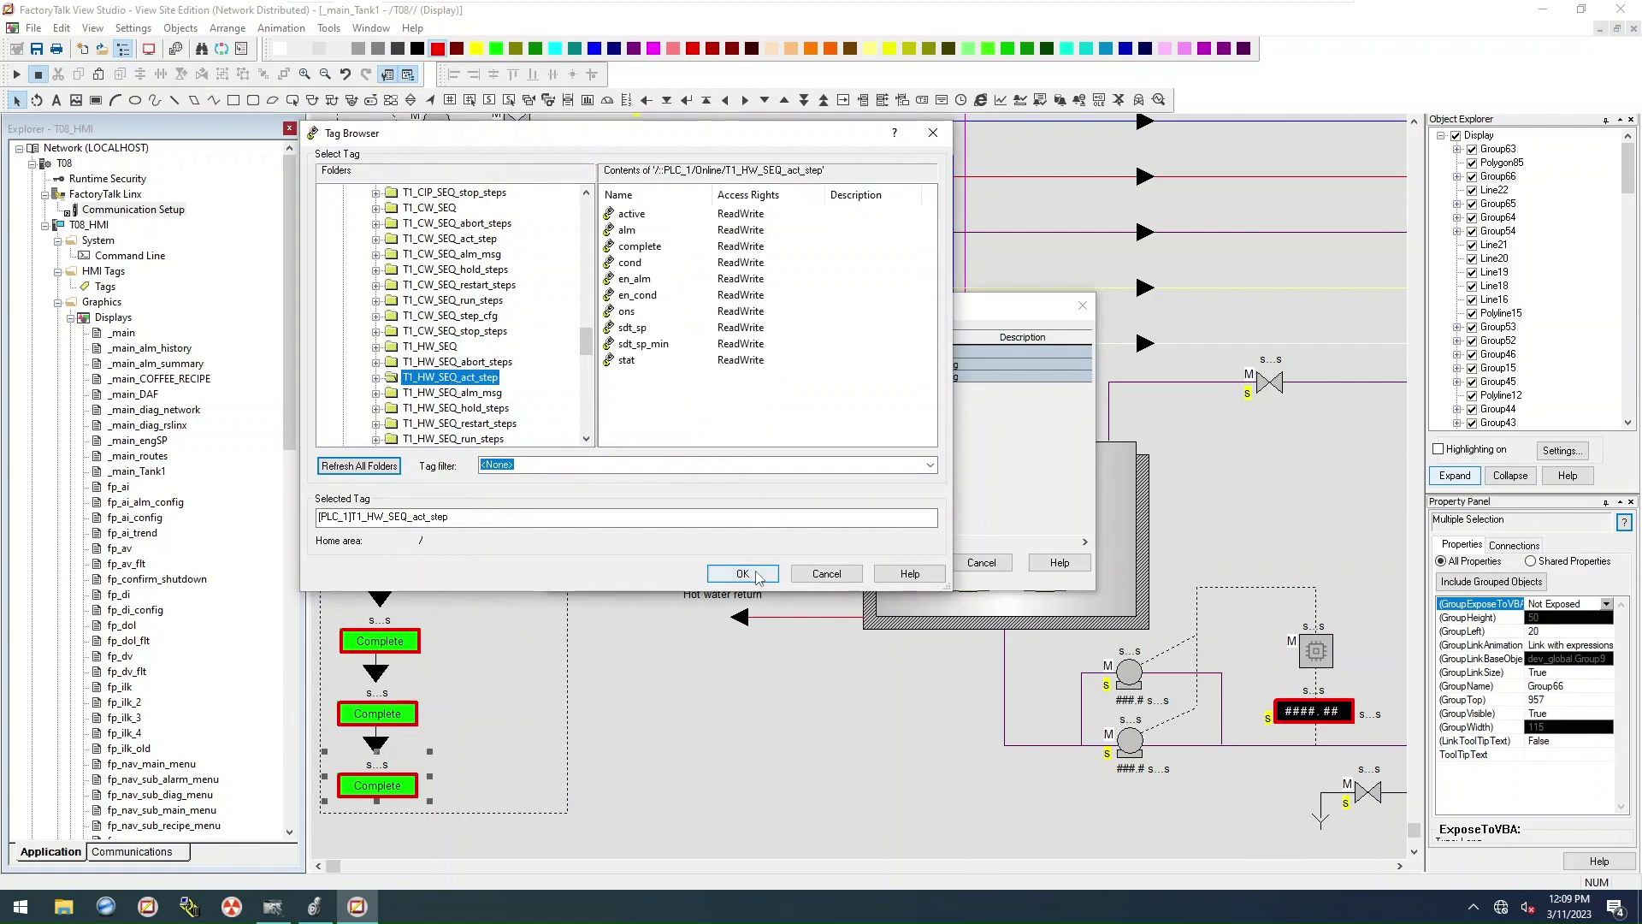
pyautogui.click(743, 573)
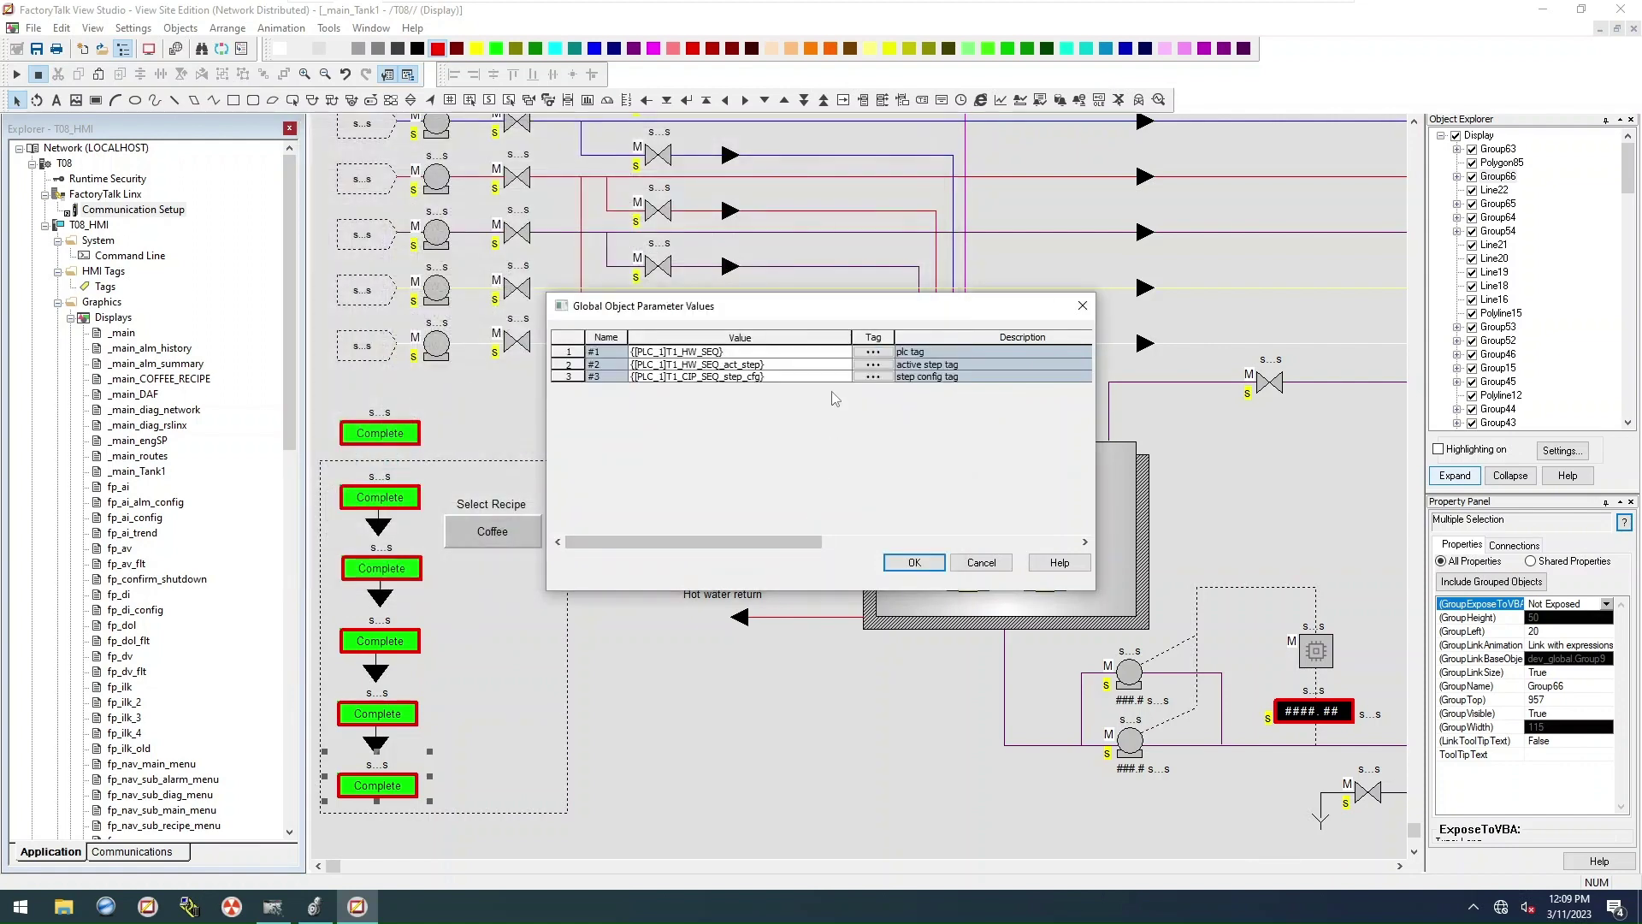
pyautogui.click(873, 377)
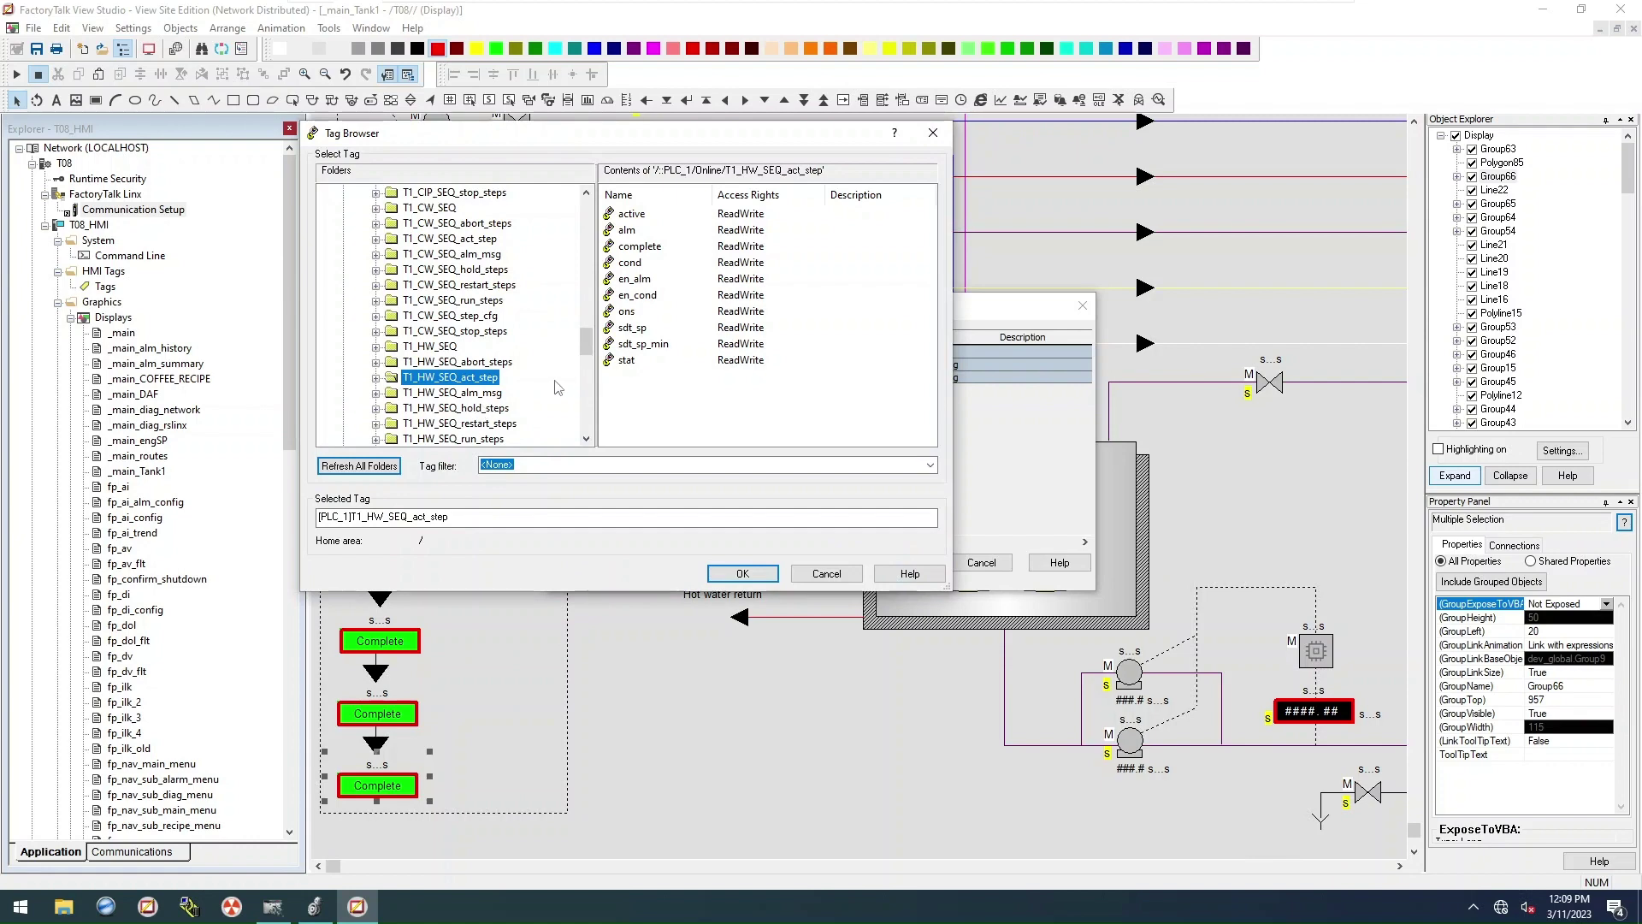
pyautogui.scroll(-1, 503, 399)
pyautogui.click(466, 408)
pyautogui.click(742, 573)
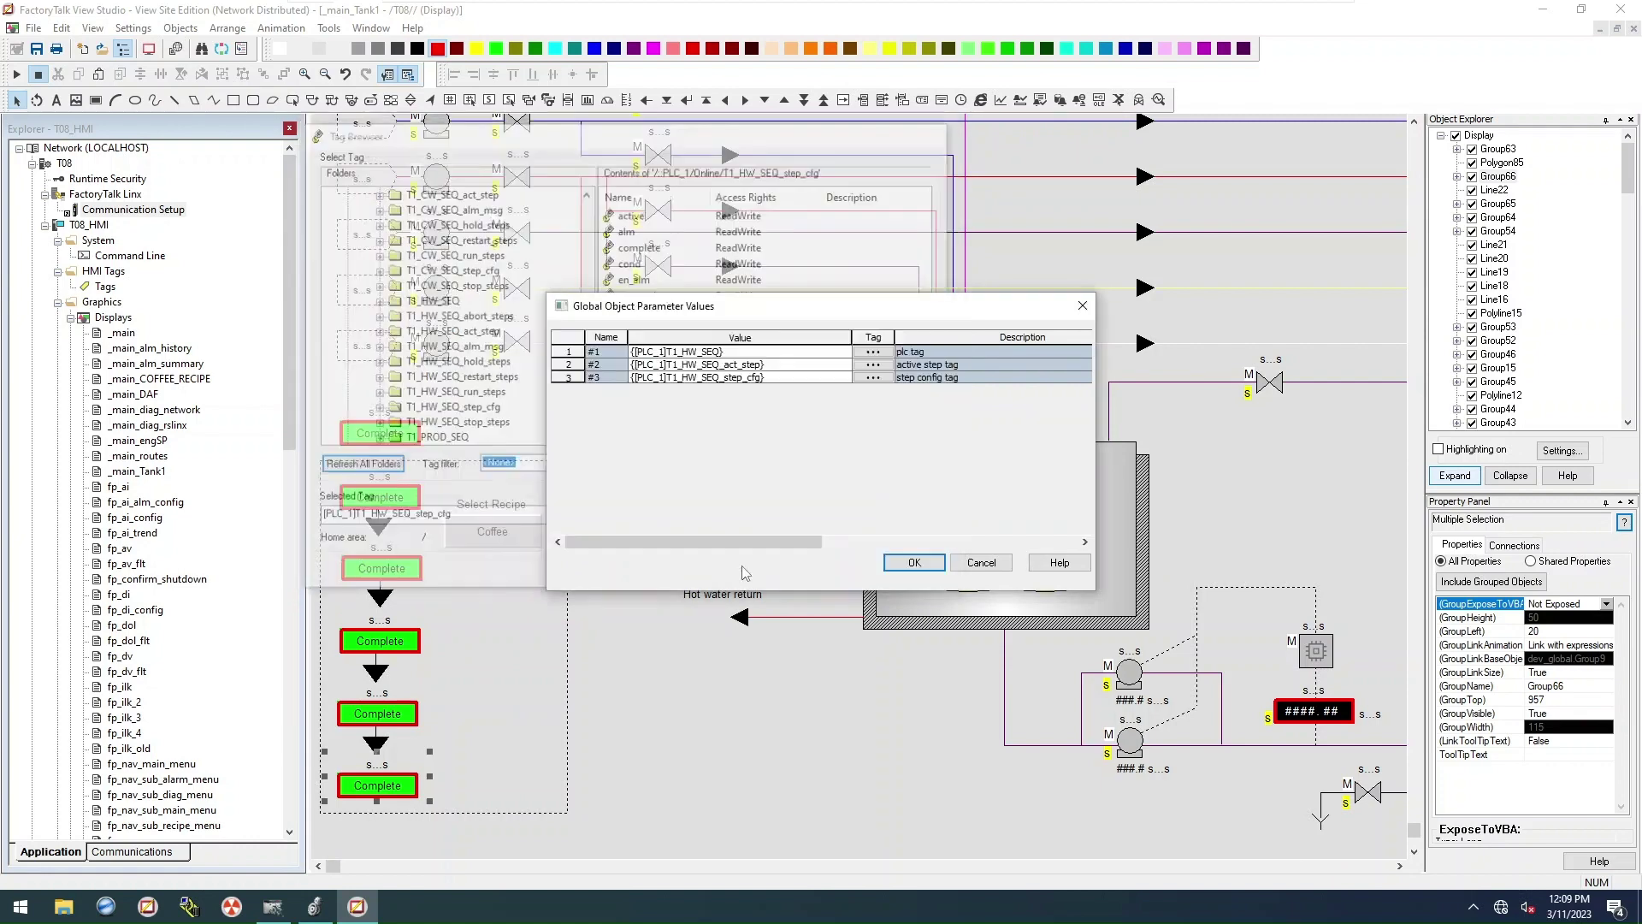
pyautogui.click(914, 562)
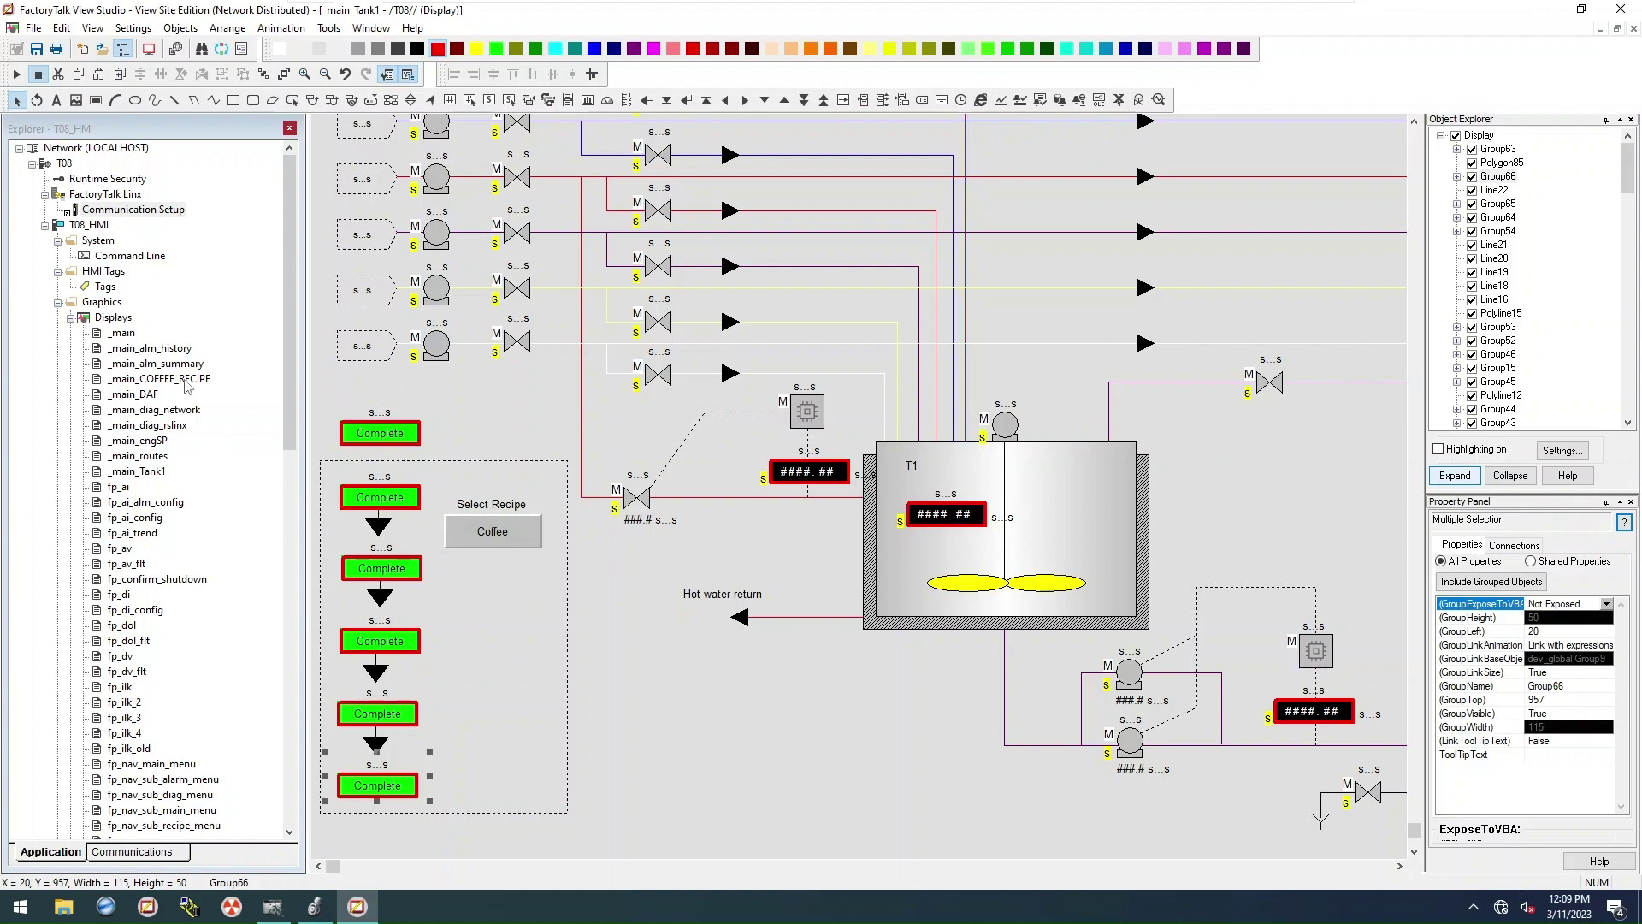
# Step: Open the _main_COFFEE_RECIPE display, and check the COFFEE_RECIPE parameter configuration in the iPSDB Recipe Manager in the browser
pyautogui.doubleClick(184, 379)
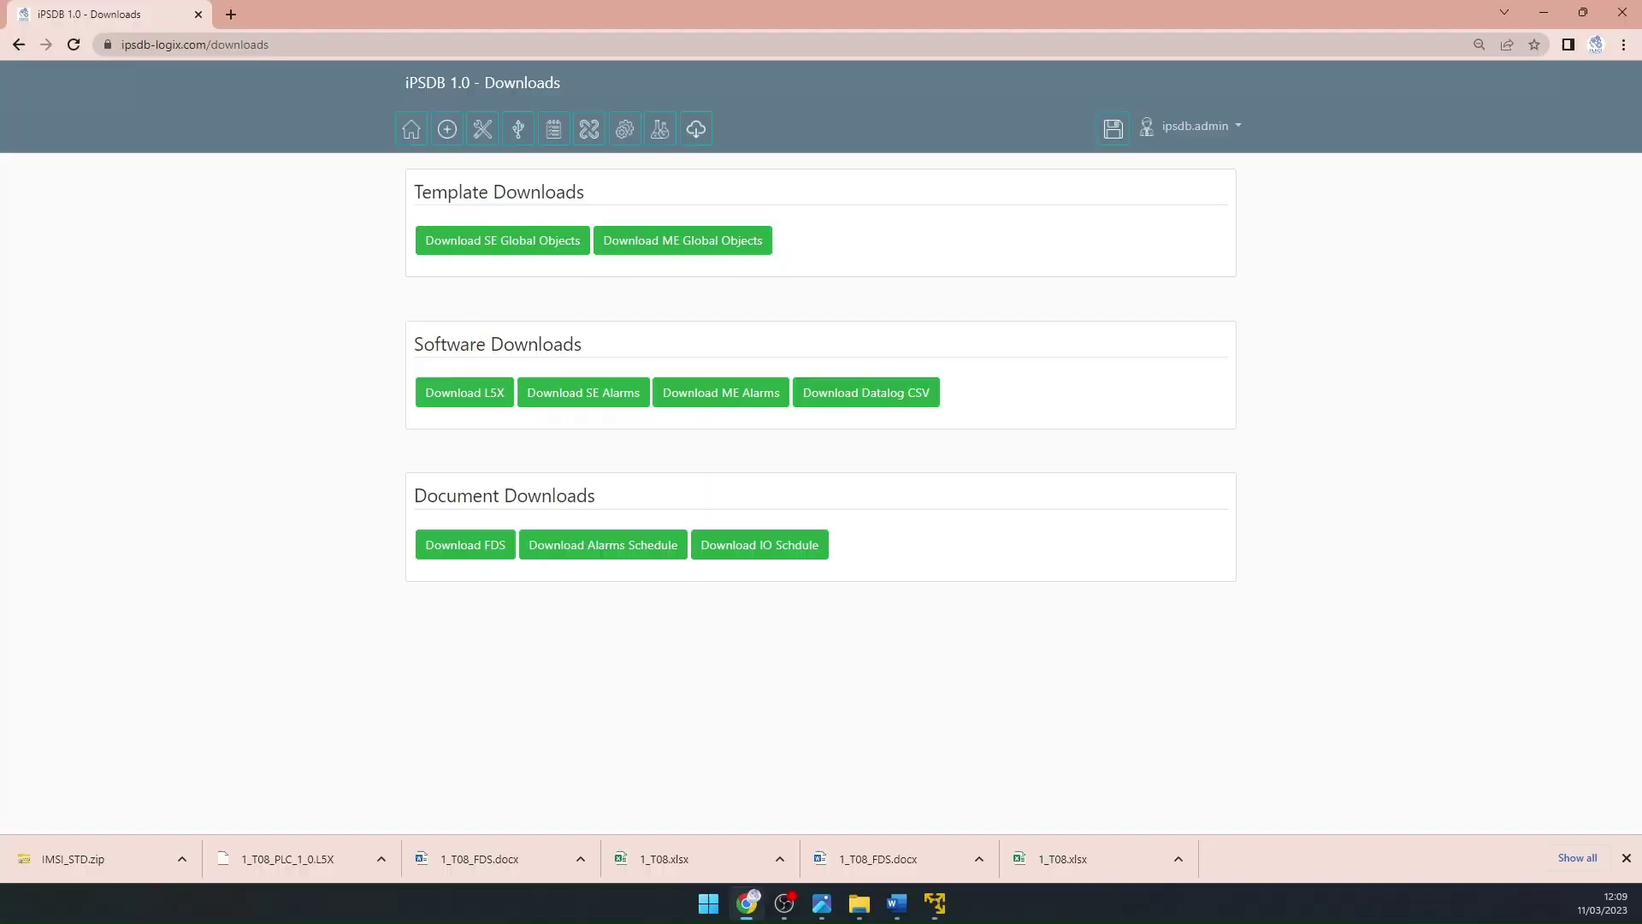
pyautogui.click(660, 128)
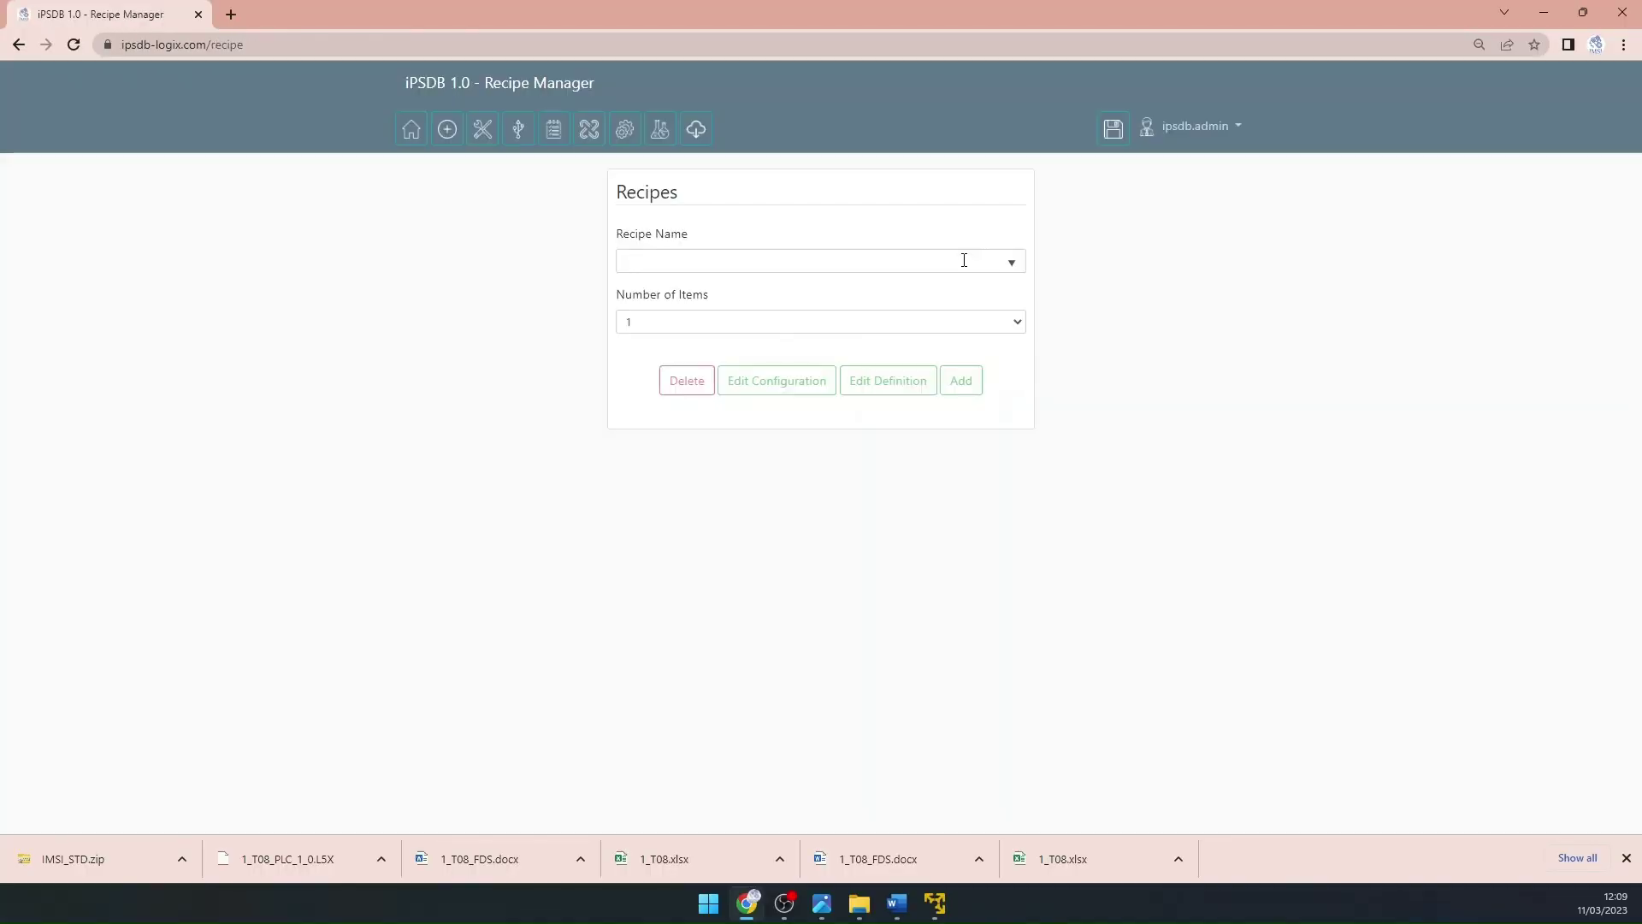
pyautogui.click(707, 260)
pyautogui.click(710, 297)
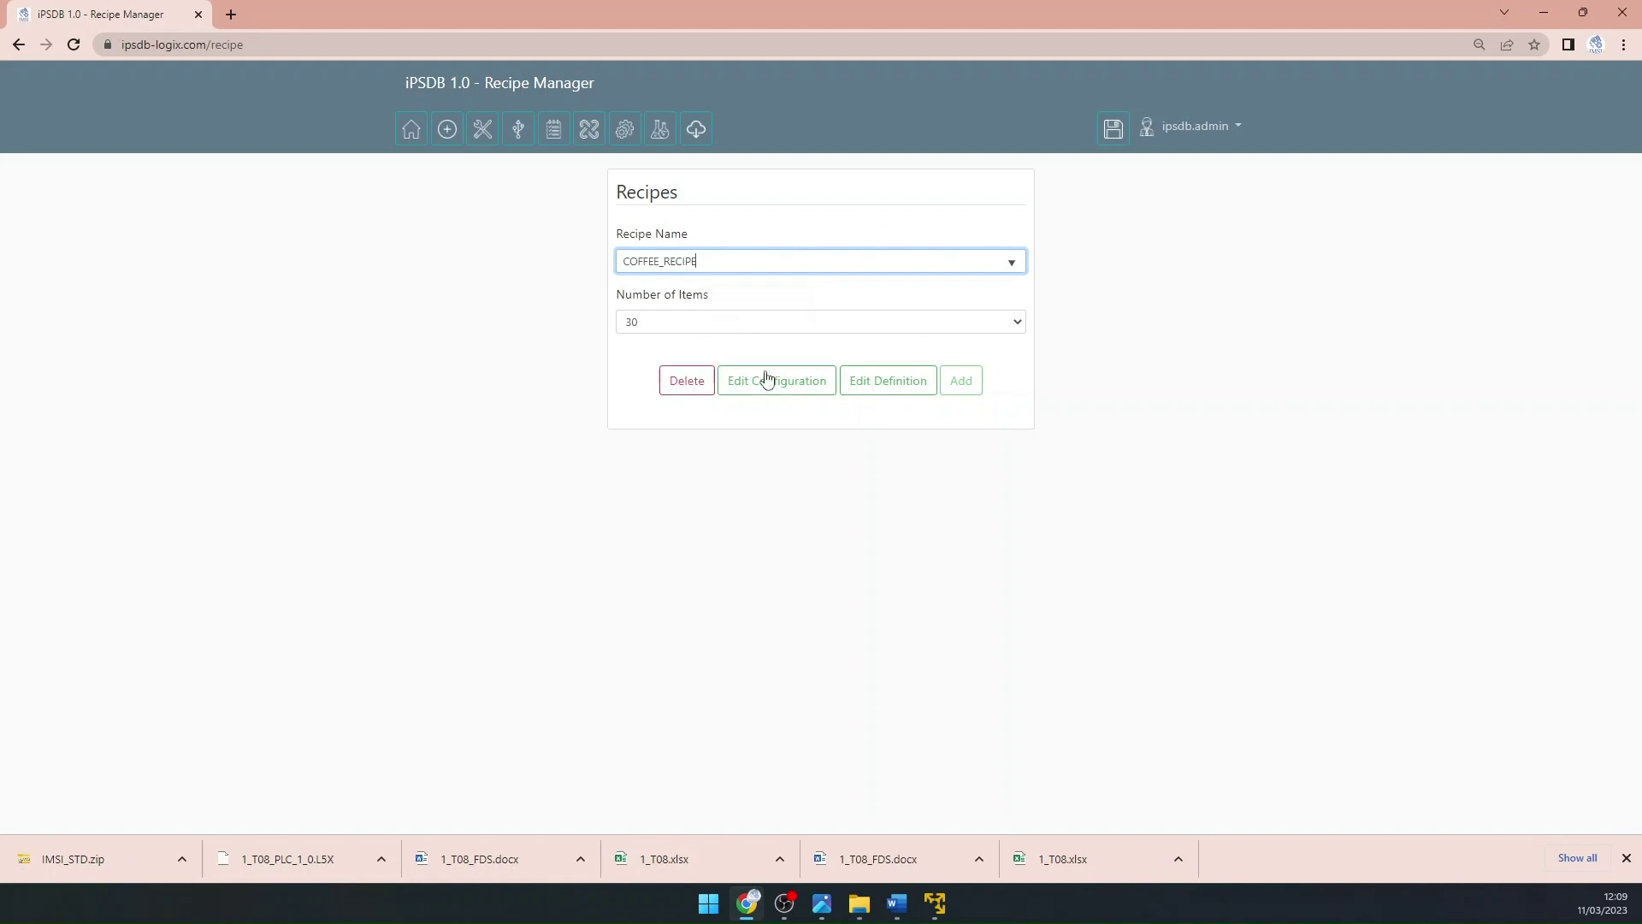
pyautogui.click(774, 381)
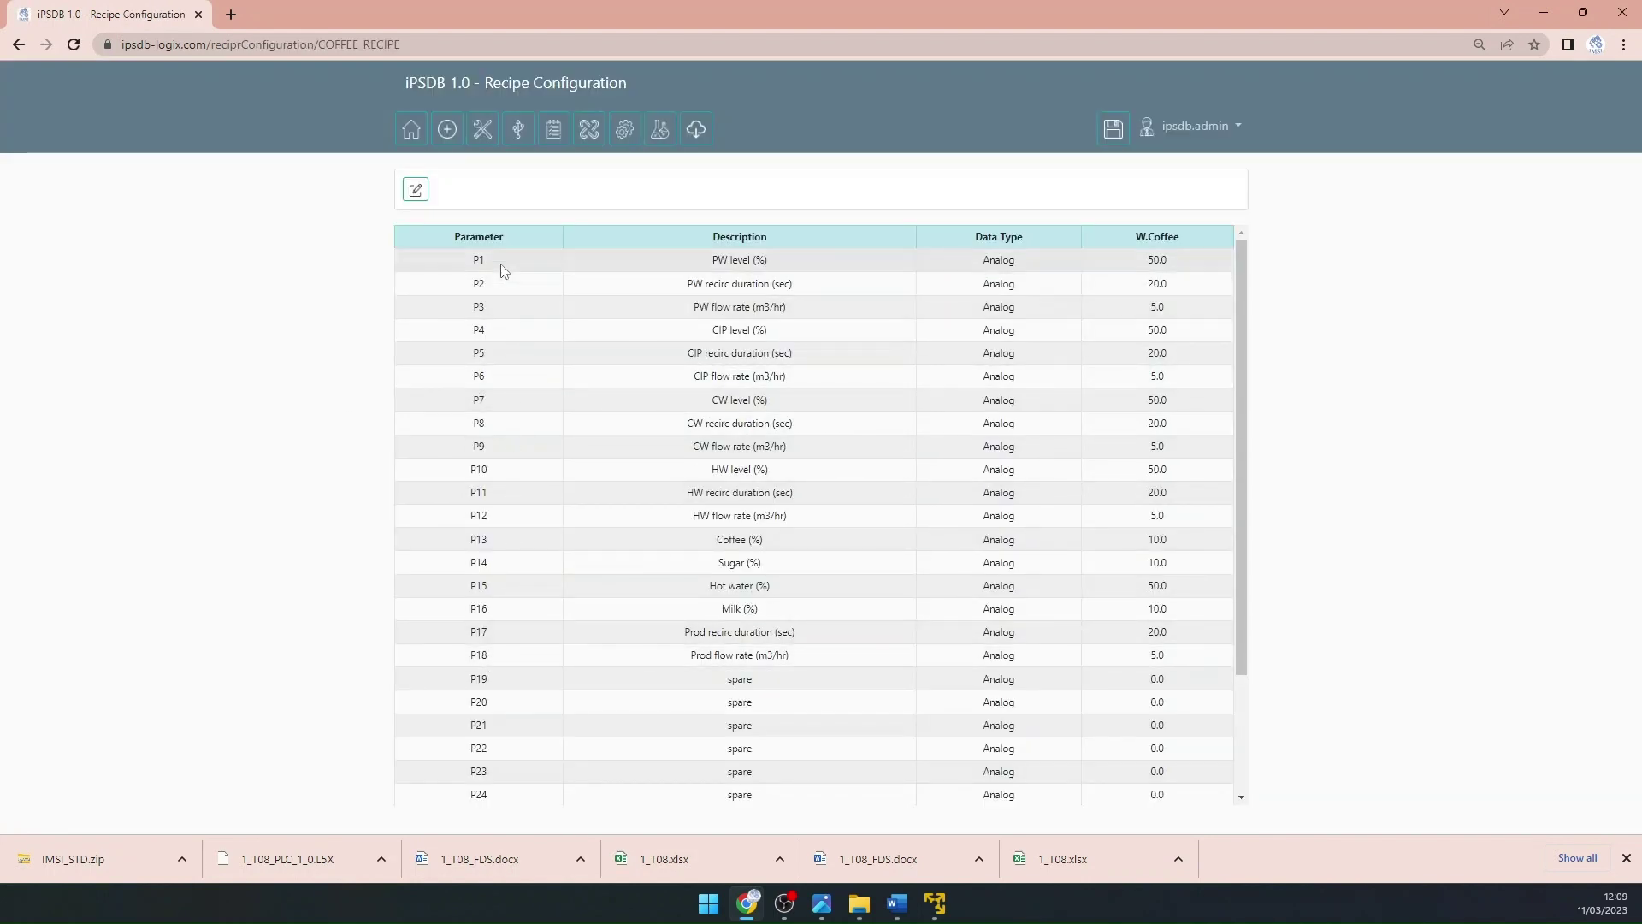
pyautogui.click(935, 903)
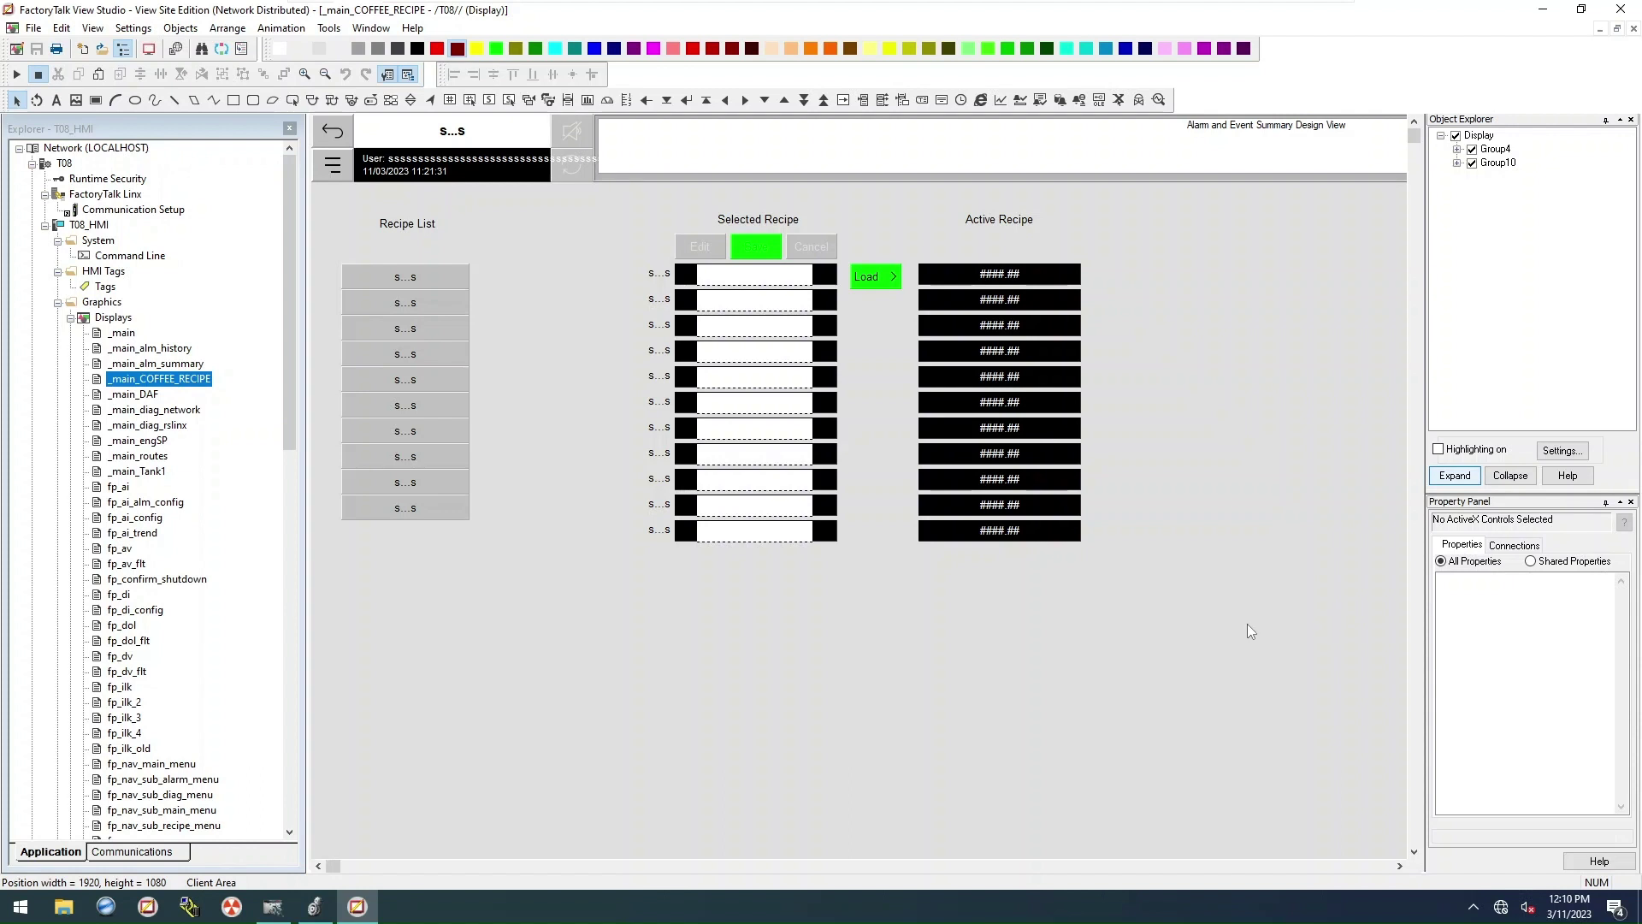
# Step: Start a tag substitution on the recipe group with {[PLC_2]COFFEE_RECIPE as the search text
pyautogui.click(988, 479)
pyautogui.rightClick(988, 479)
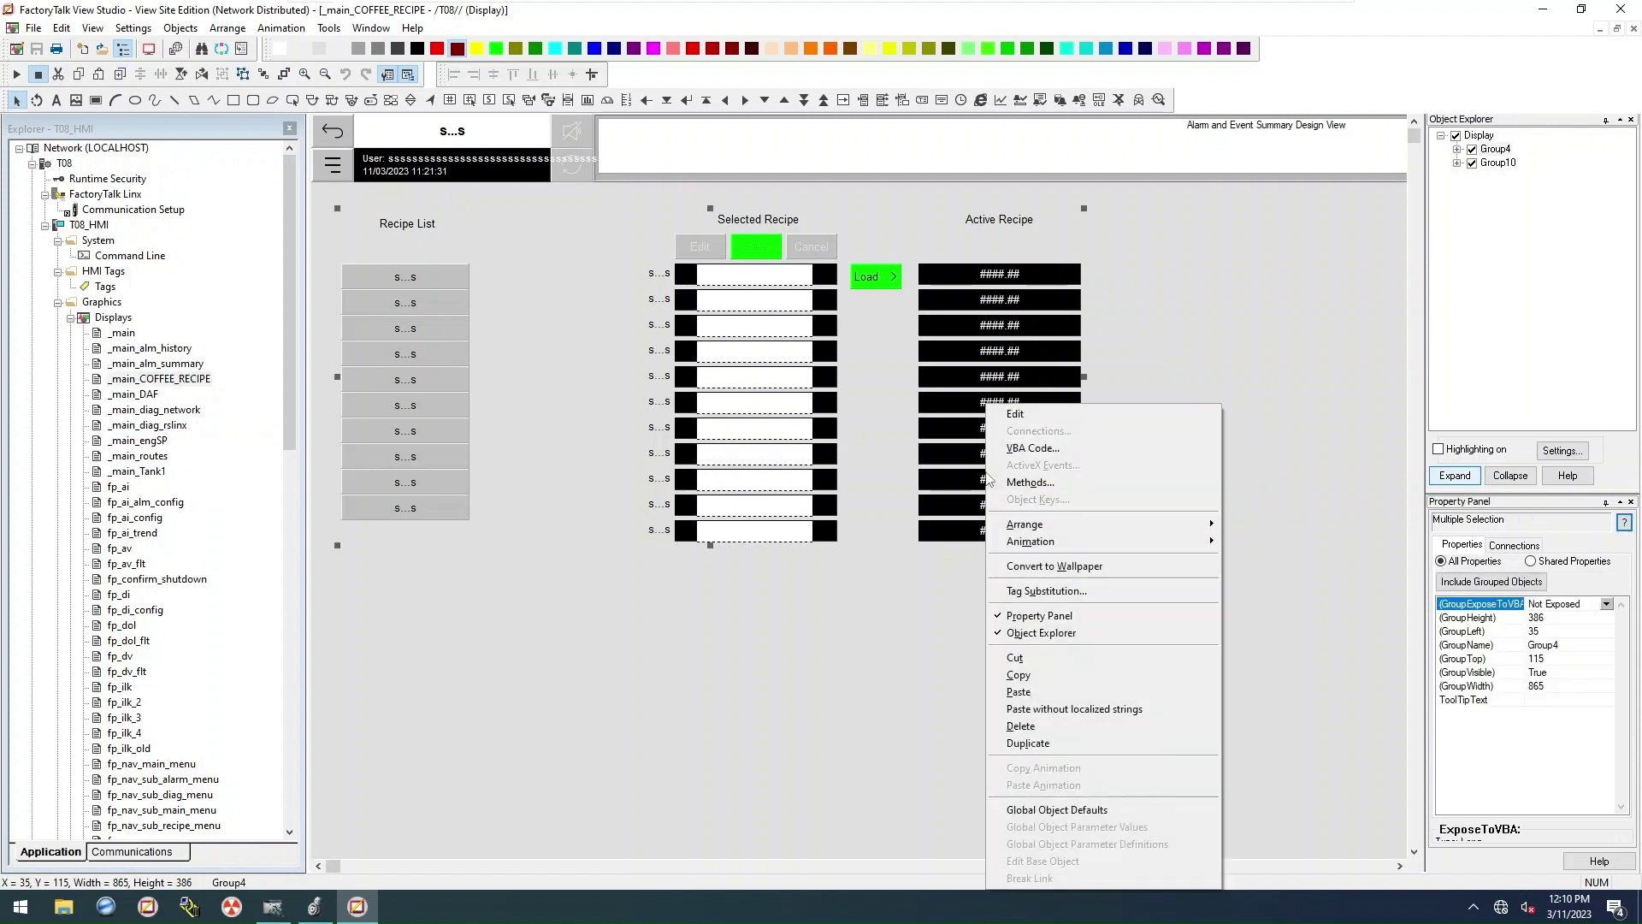
pyautogui.click(1057, 809)
pyautogui.click(791, 594)
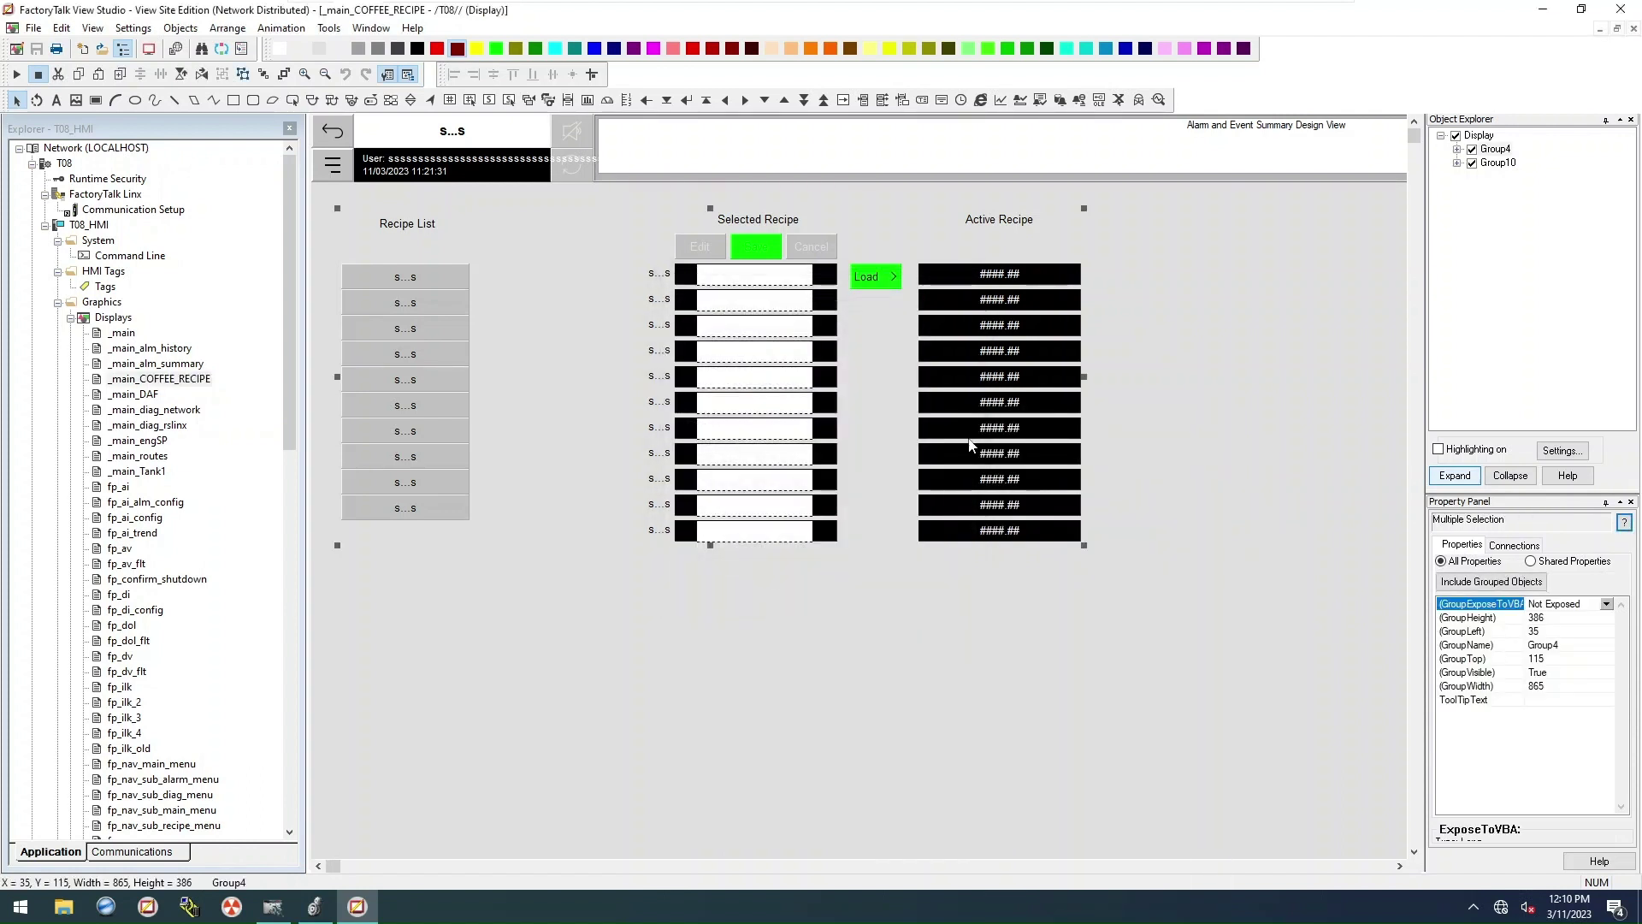
pyautogui.rightClick(971, 443)
pyautogui.click(971, 443)
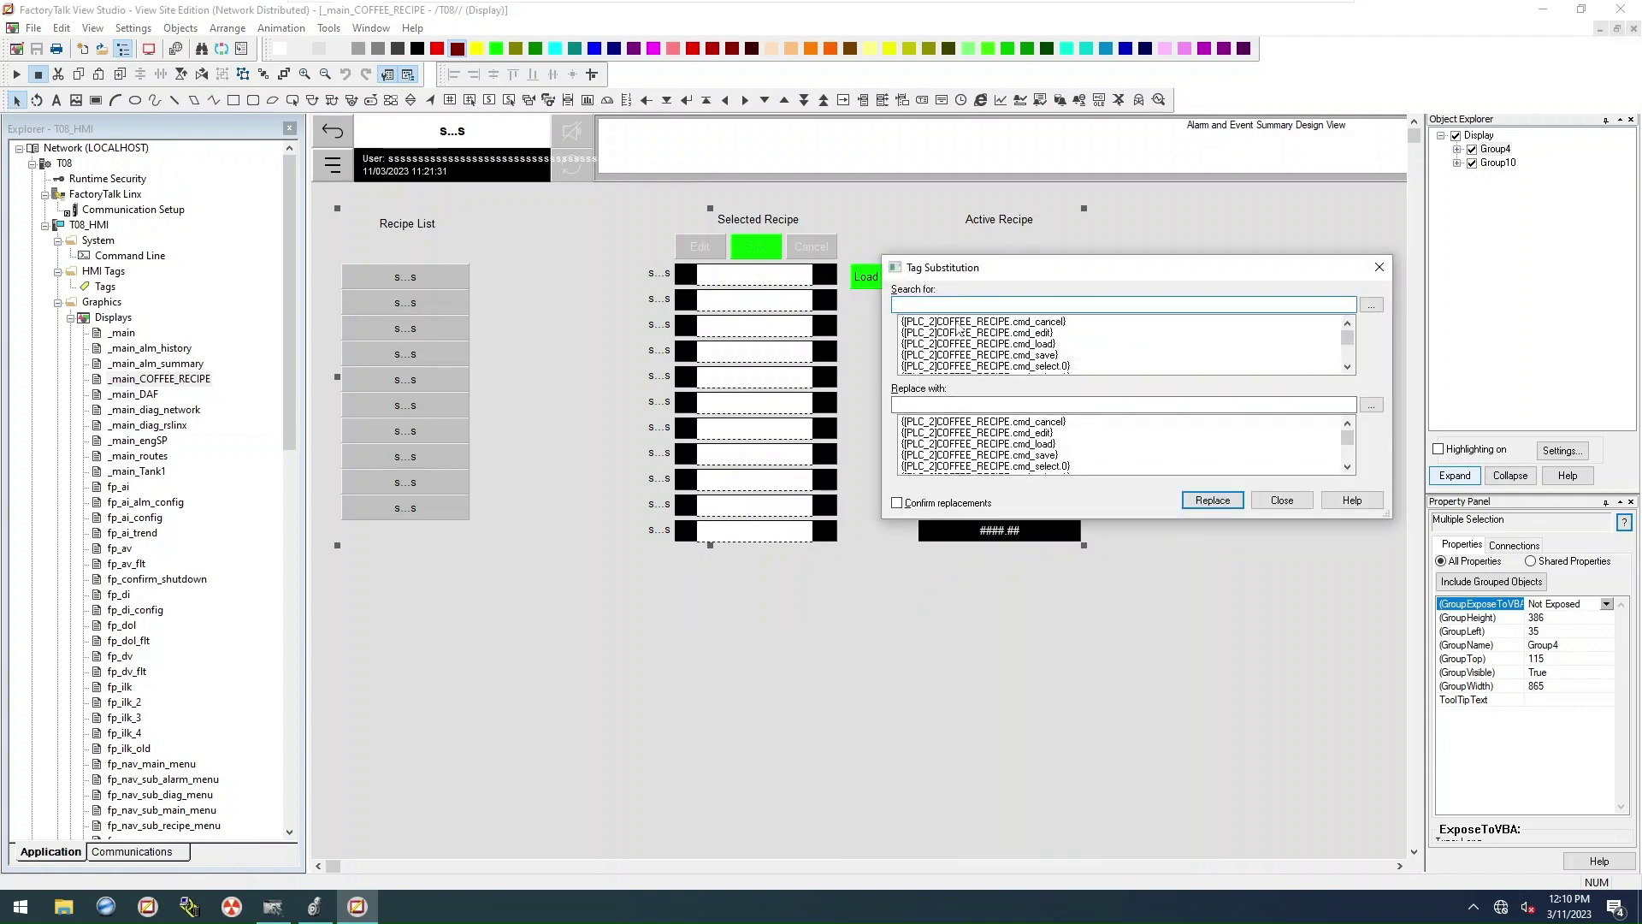
pyautogui.click(983, 321)
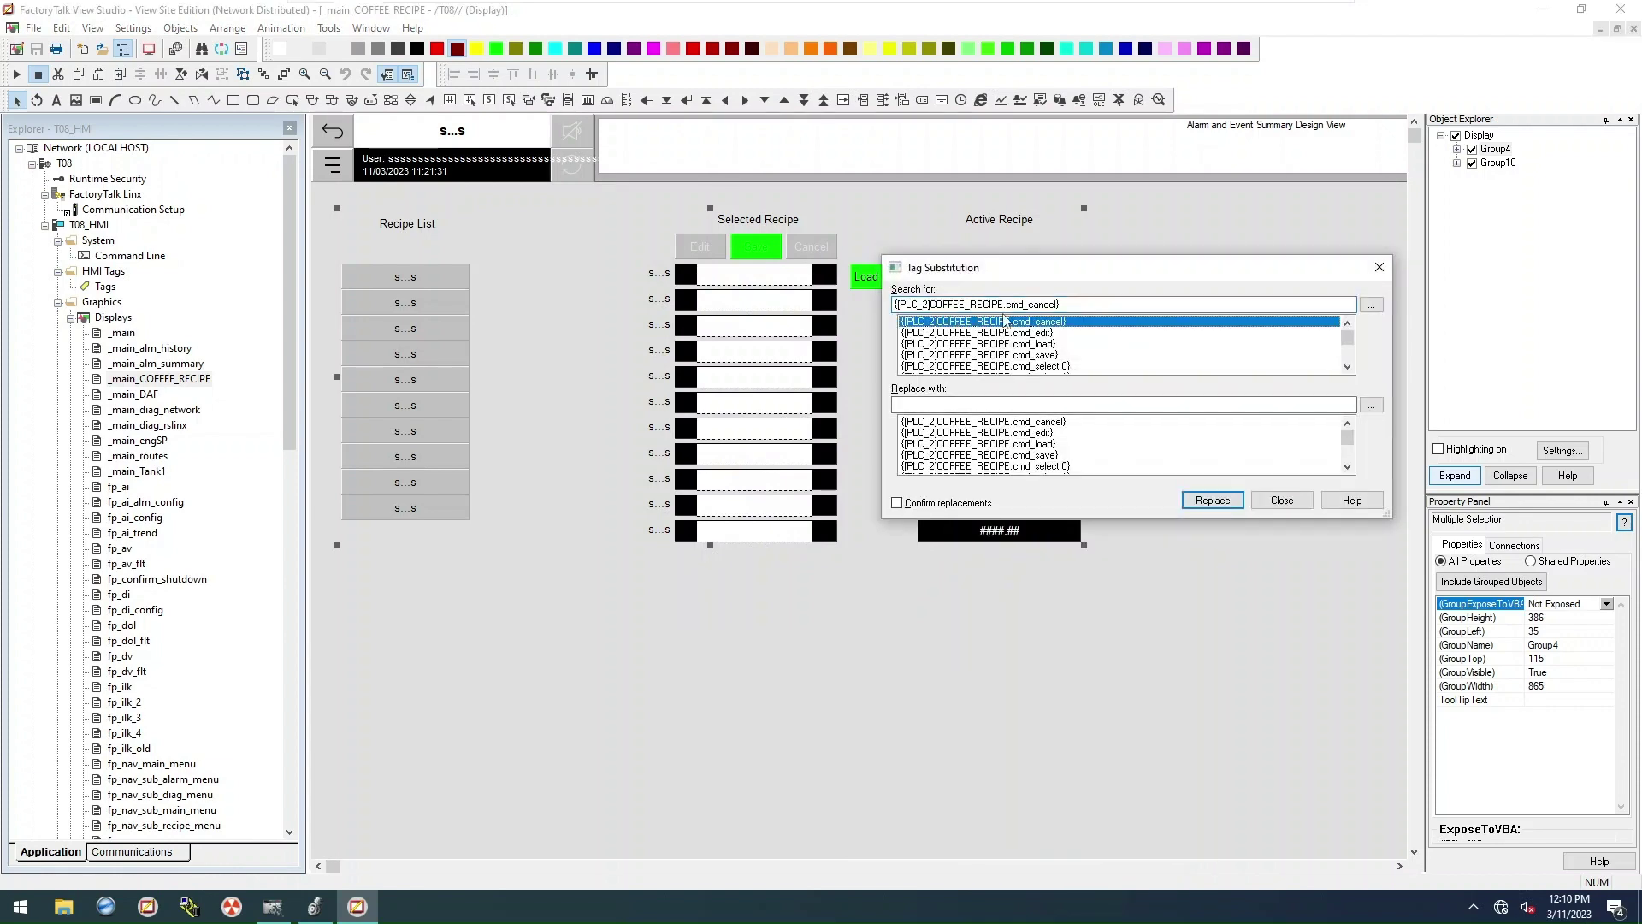
pyautogui.hotkey('ctrl', 'shift', 'Left')
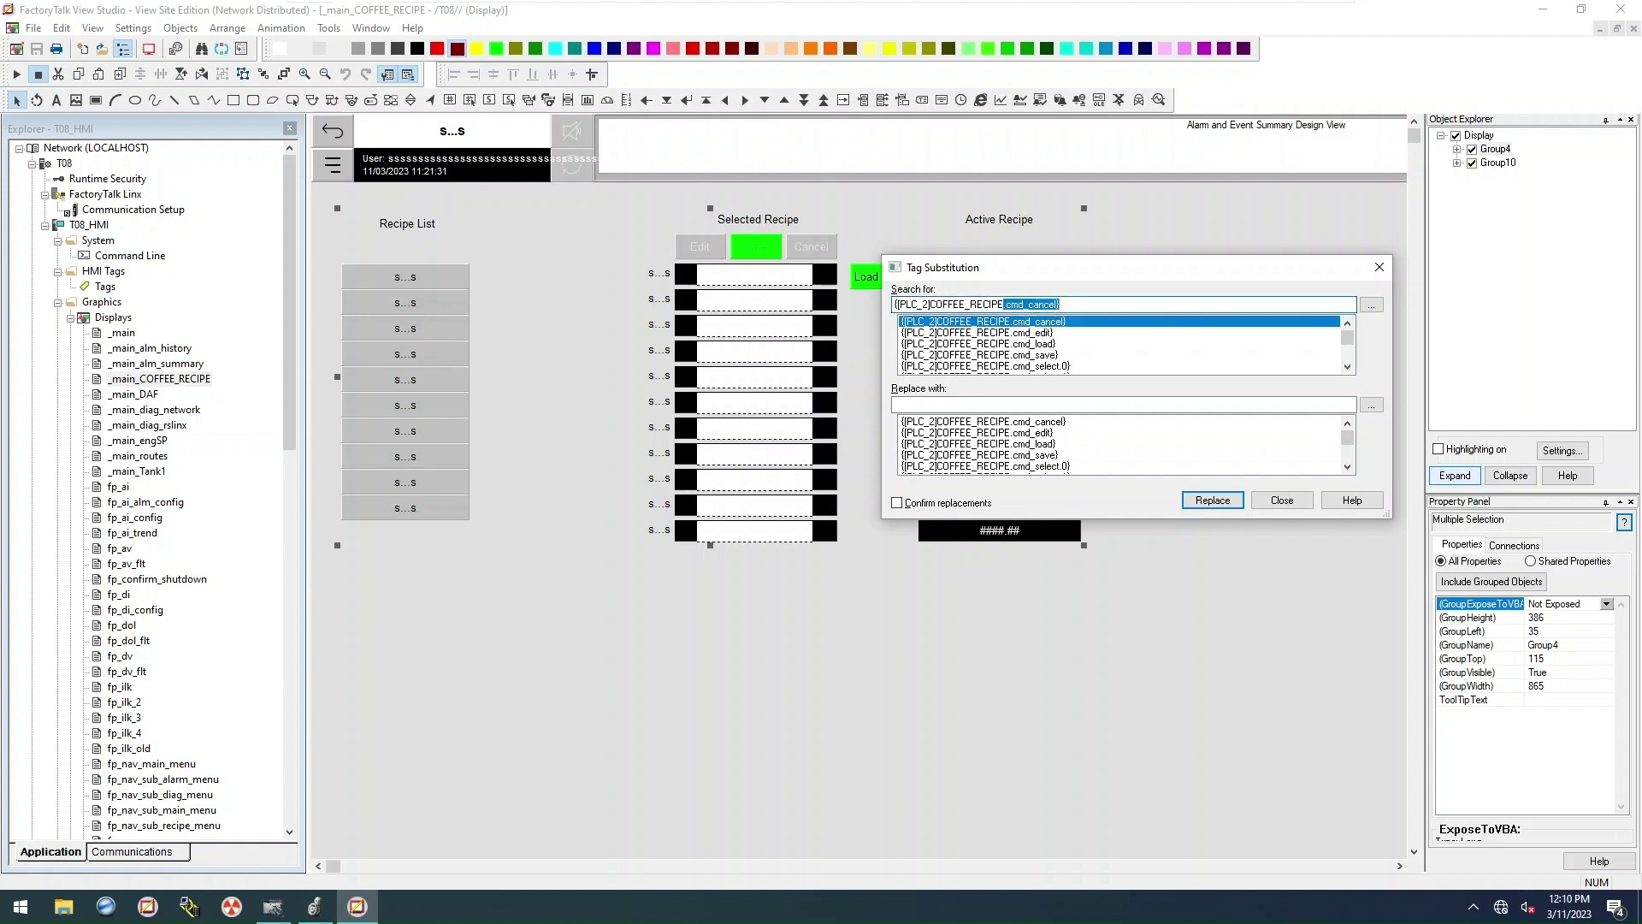
pyautogui.press('BackSpace')
# Step: Set the replacement text to {[PLC_1]COFFEE_RECIPE using the PLC_1 online tag, and run the tag substitution
pyautogui.click(1371, 404)
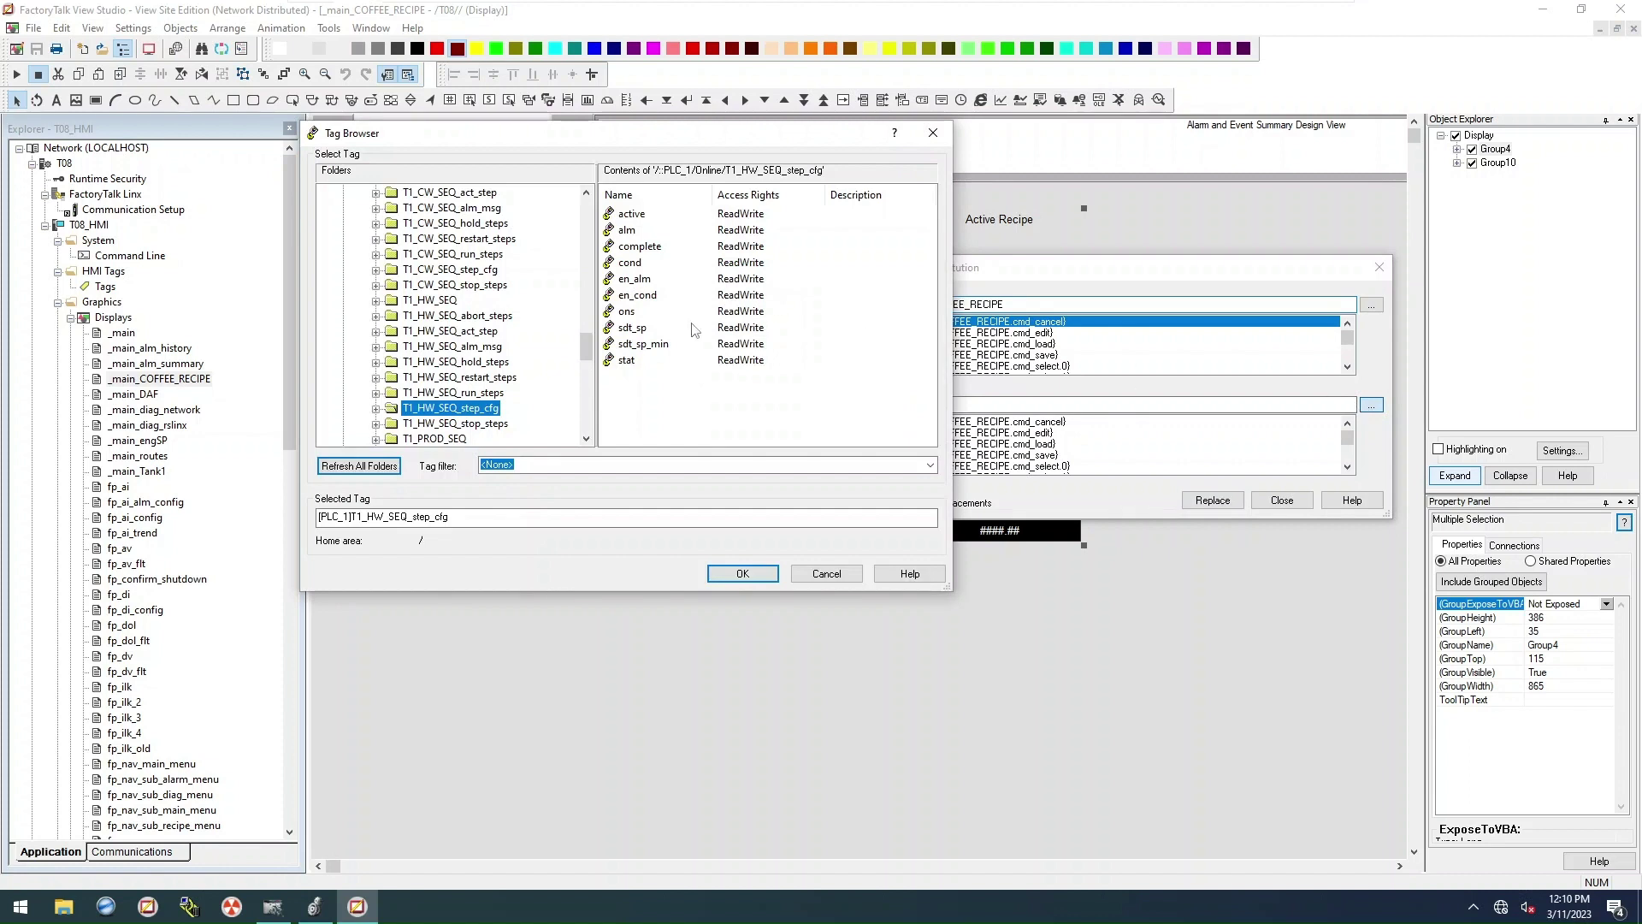
pyautogui.moveTo(592, 349); pyautogui.dragTo(587, 220)
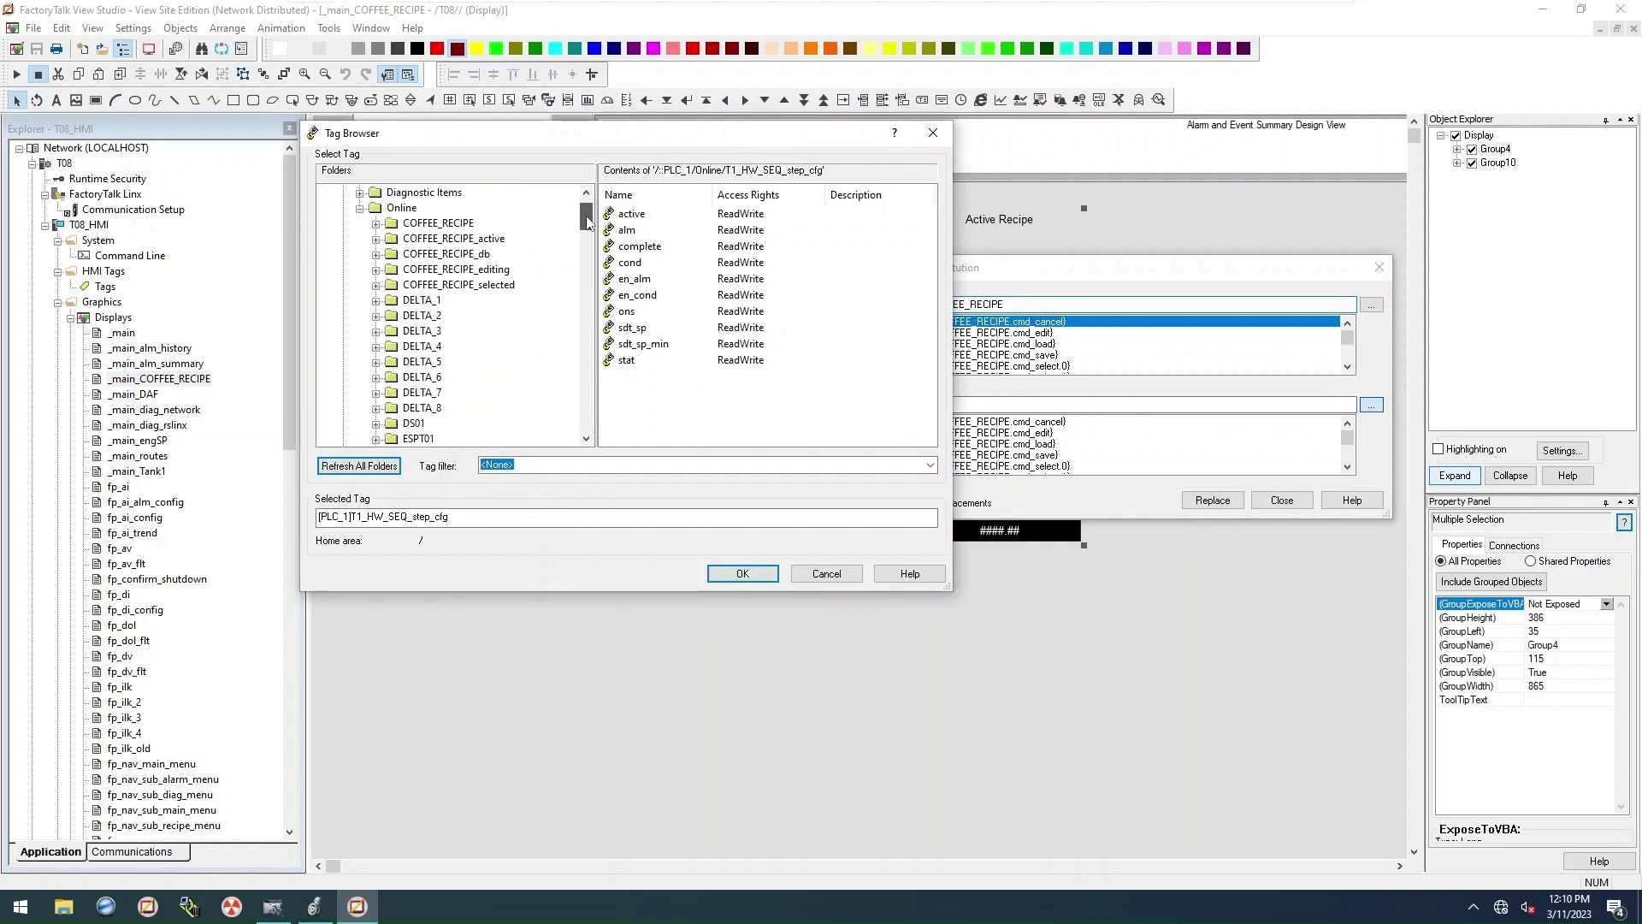
pyautogui.click(438, 222)
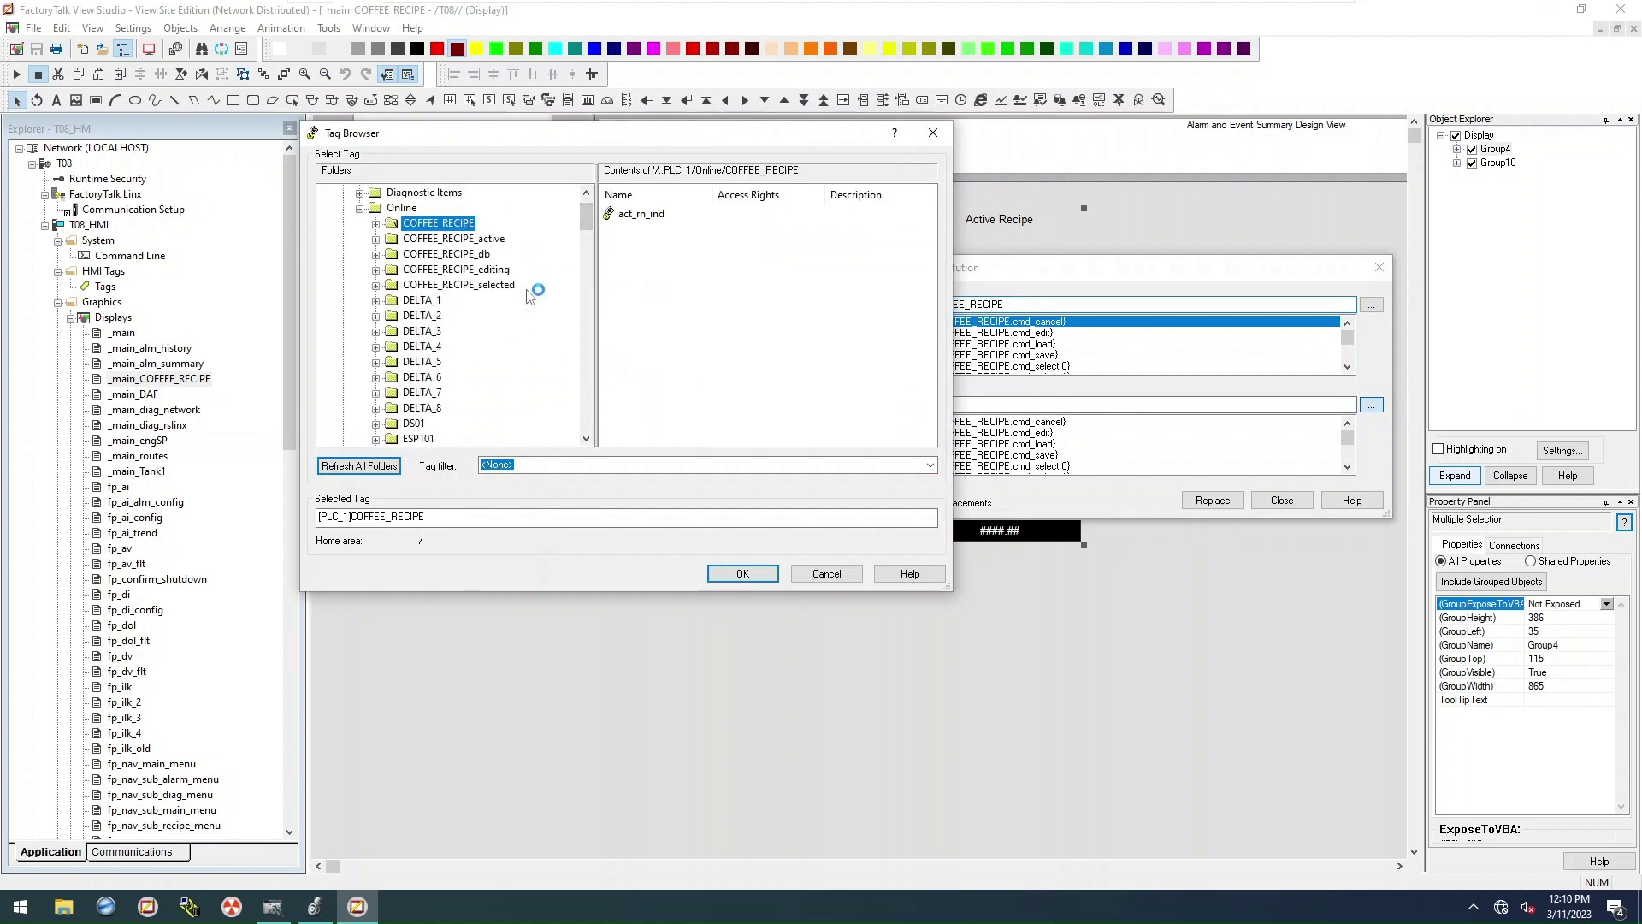
pyautogui.click(742, 573)
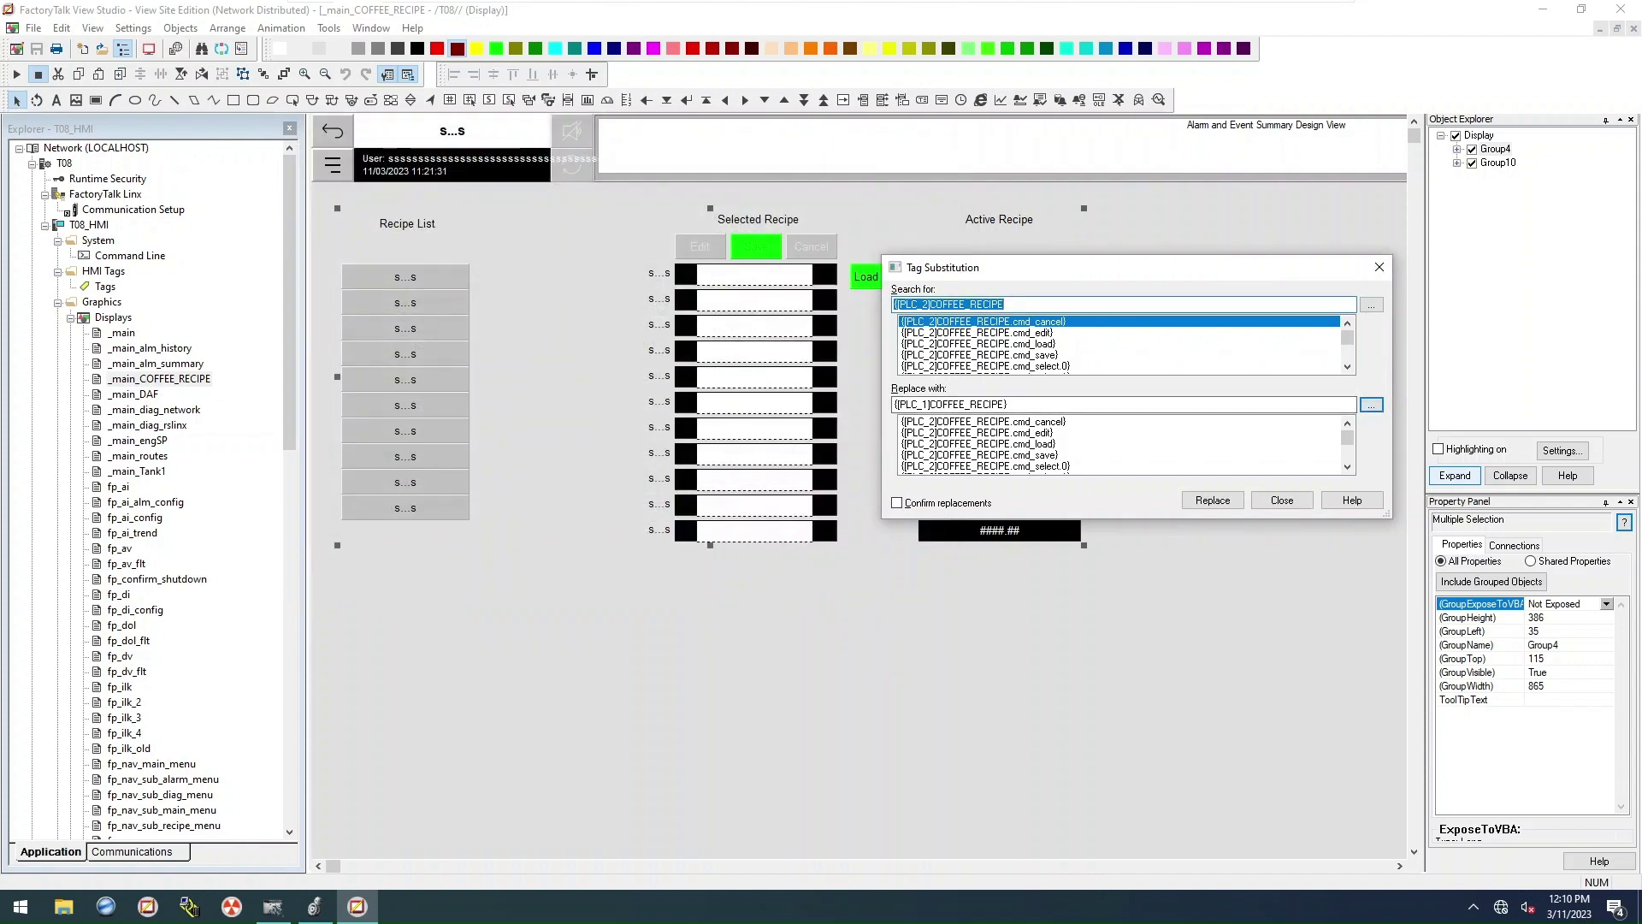
pyautogui.click(1018, 404)
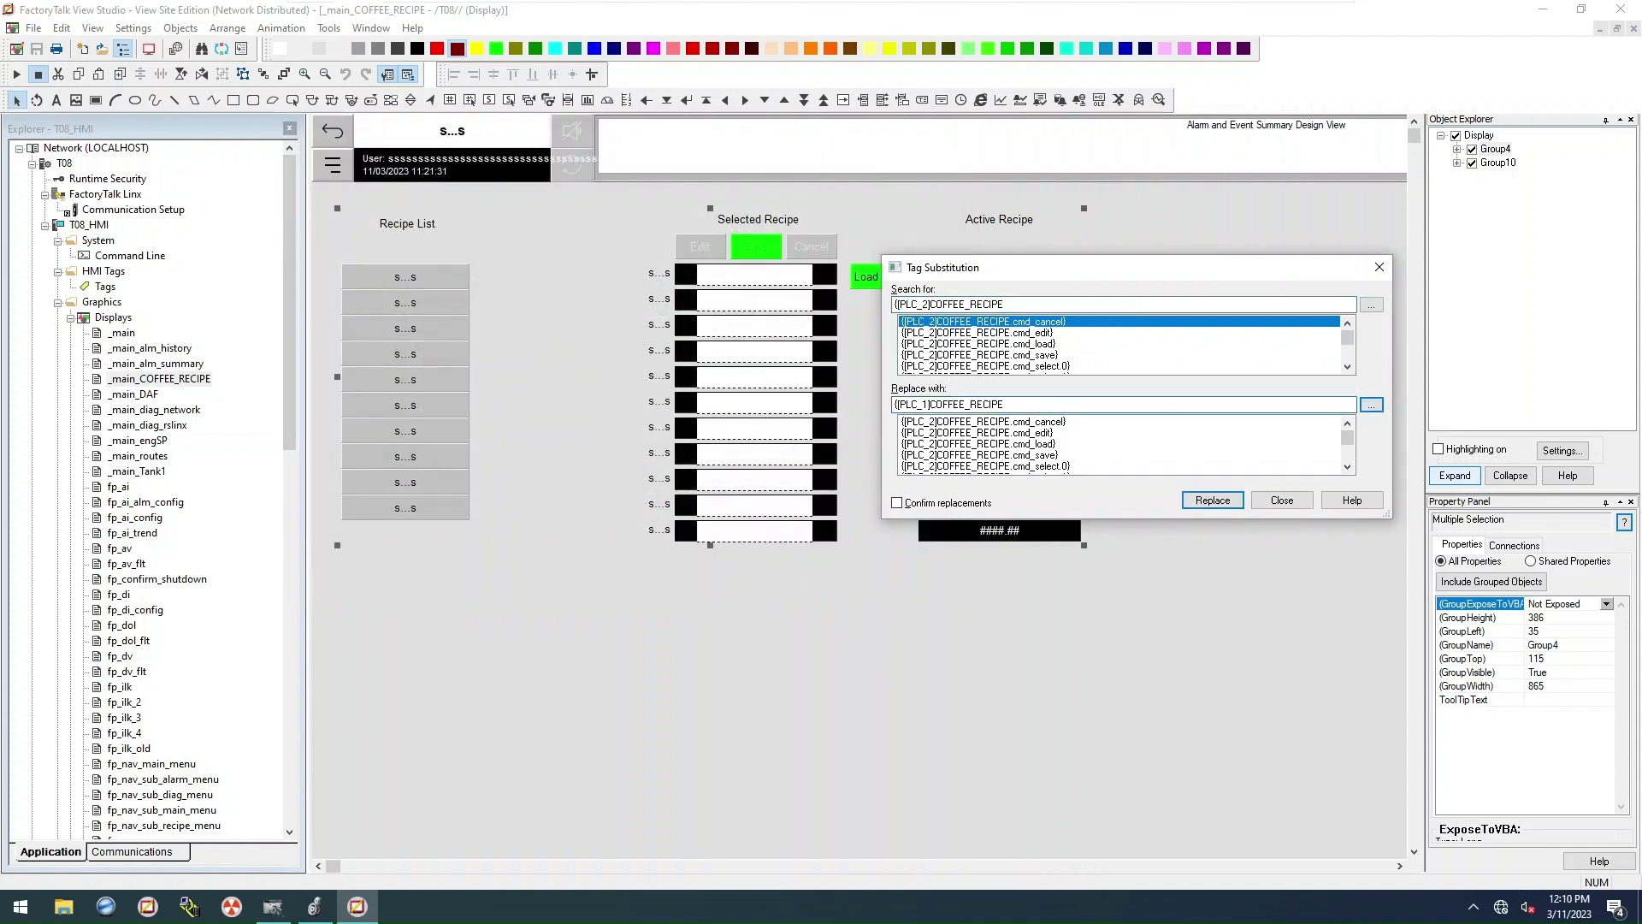
pyautogui.click(1213, 500)
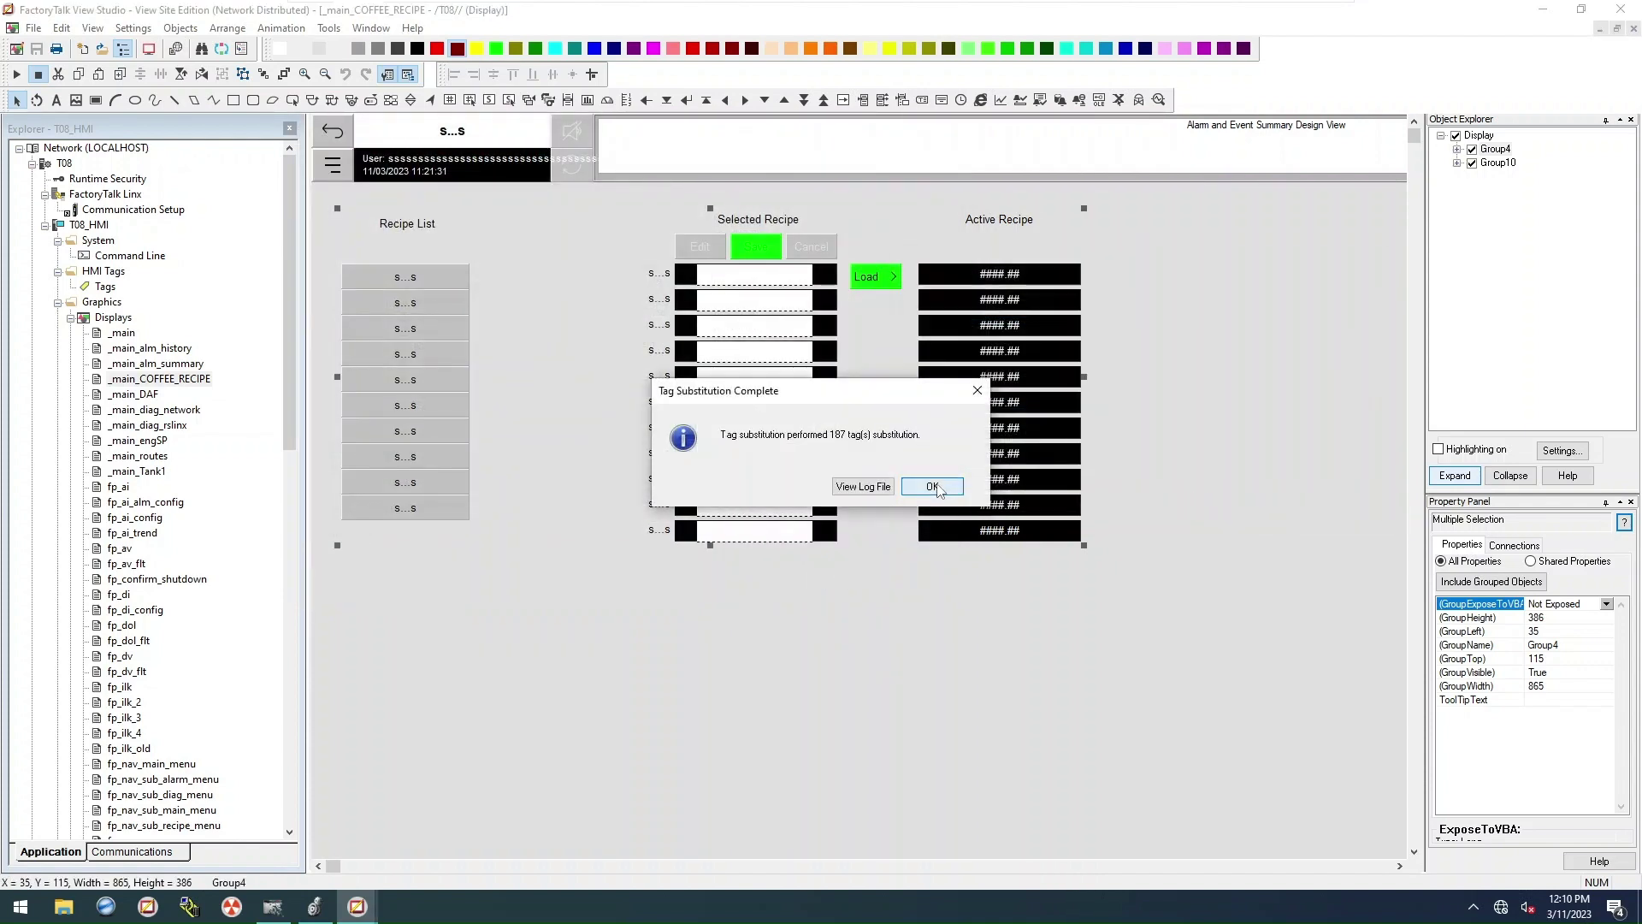
pyautogui.click(937, 495)
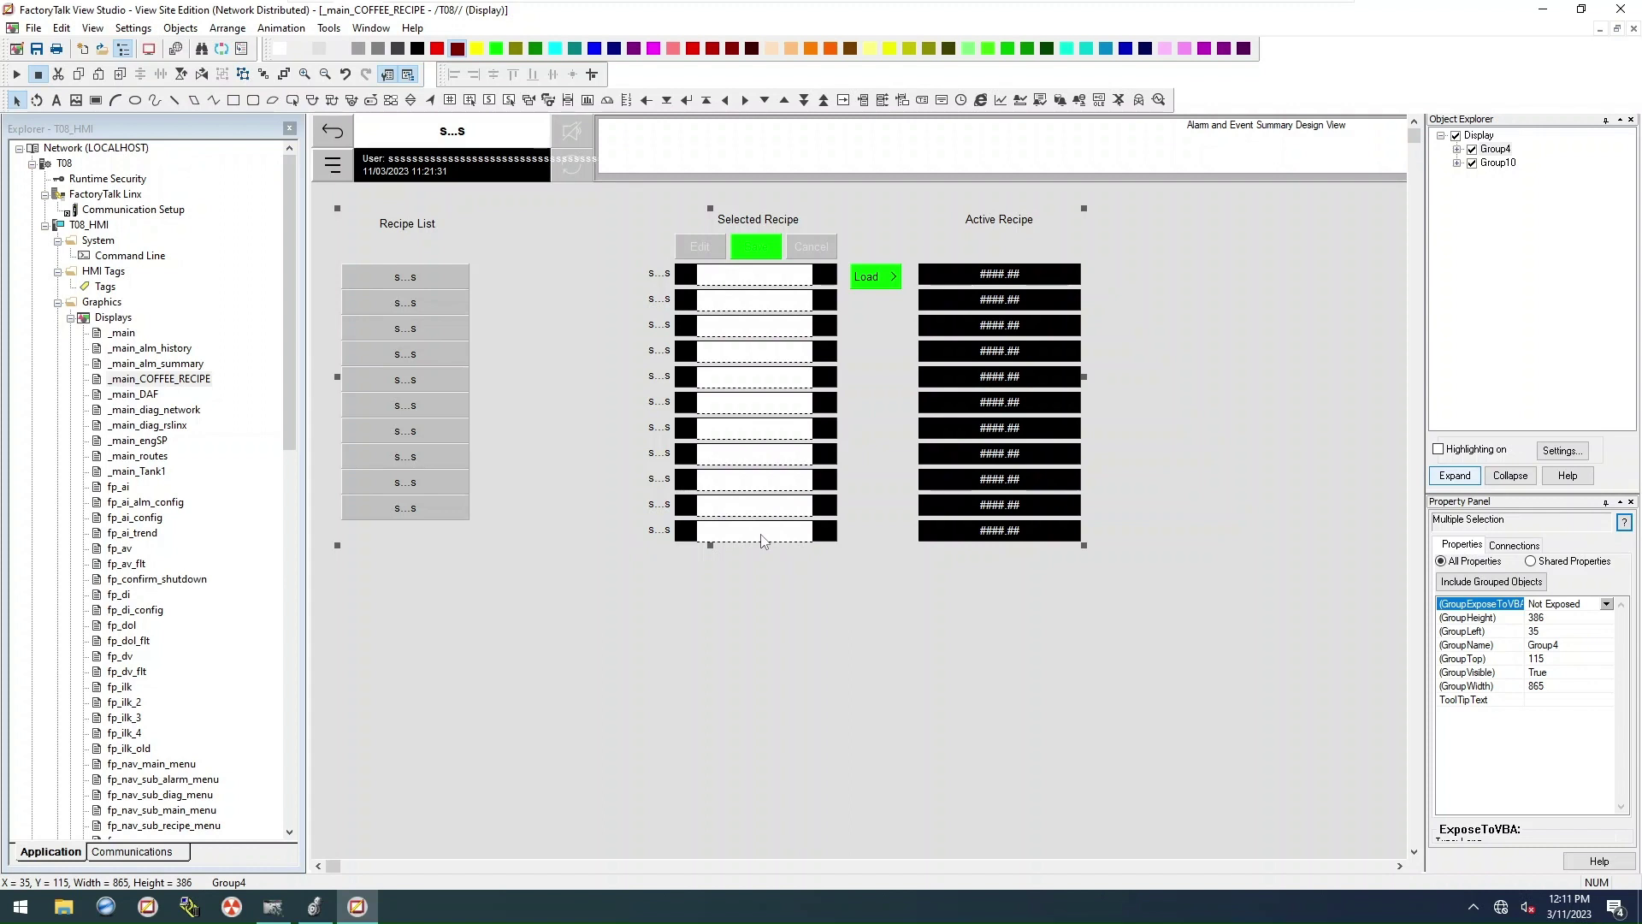
# Step: Ungroup the recipe list and recipe value group into individual objects
pyautogui.rightClick(763, 490)
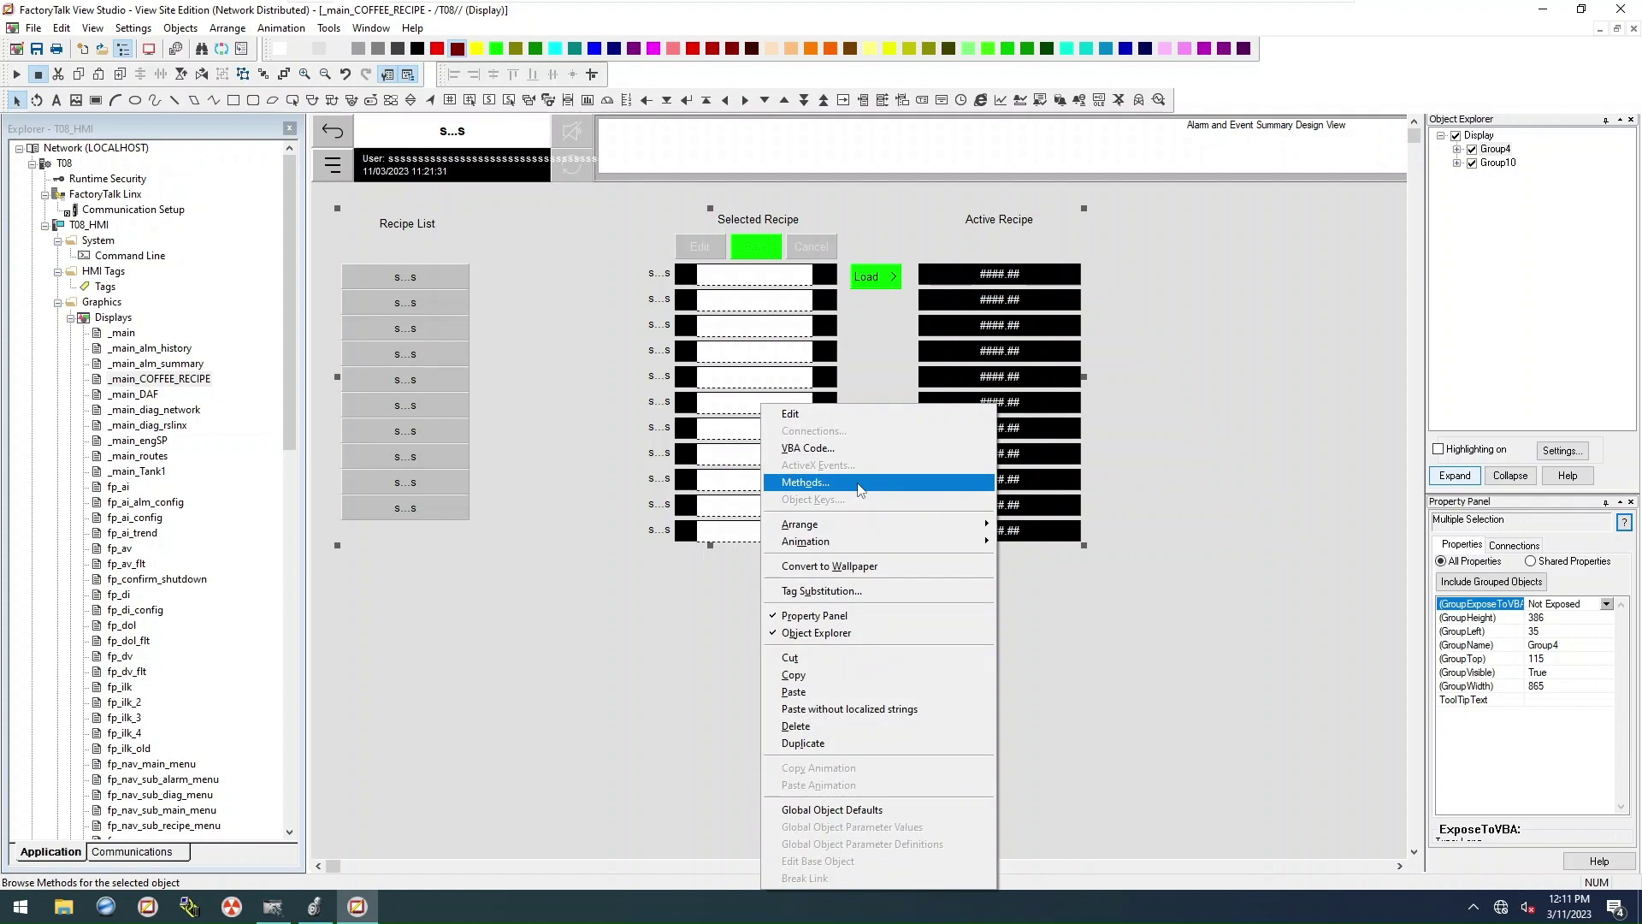
pyautogui.press('Escape')
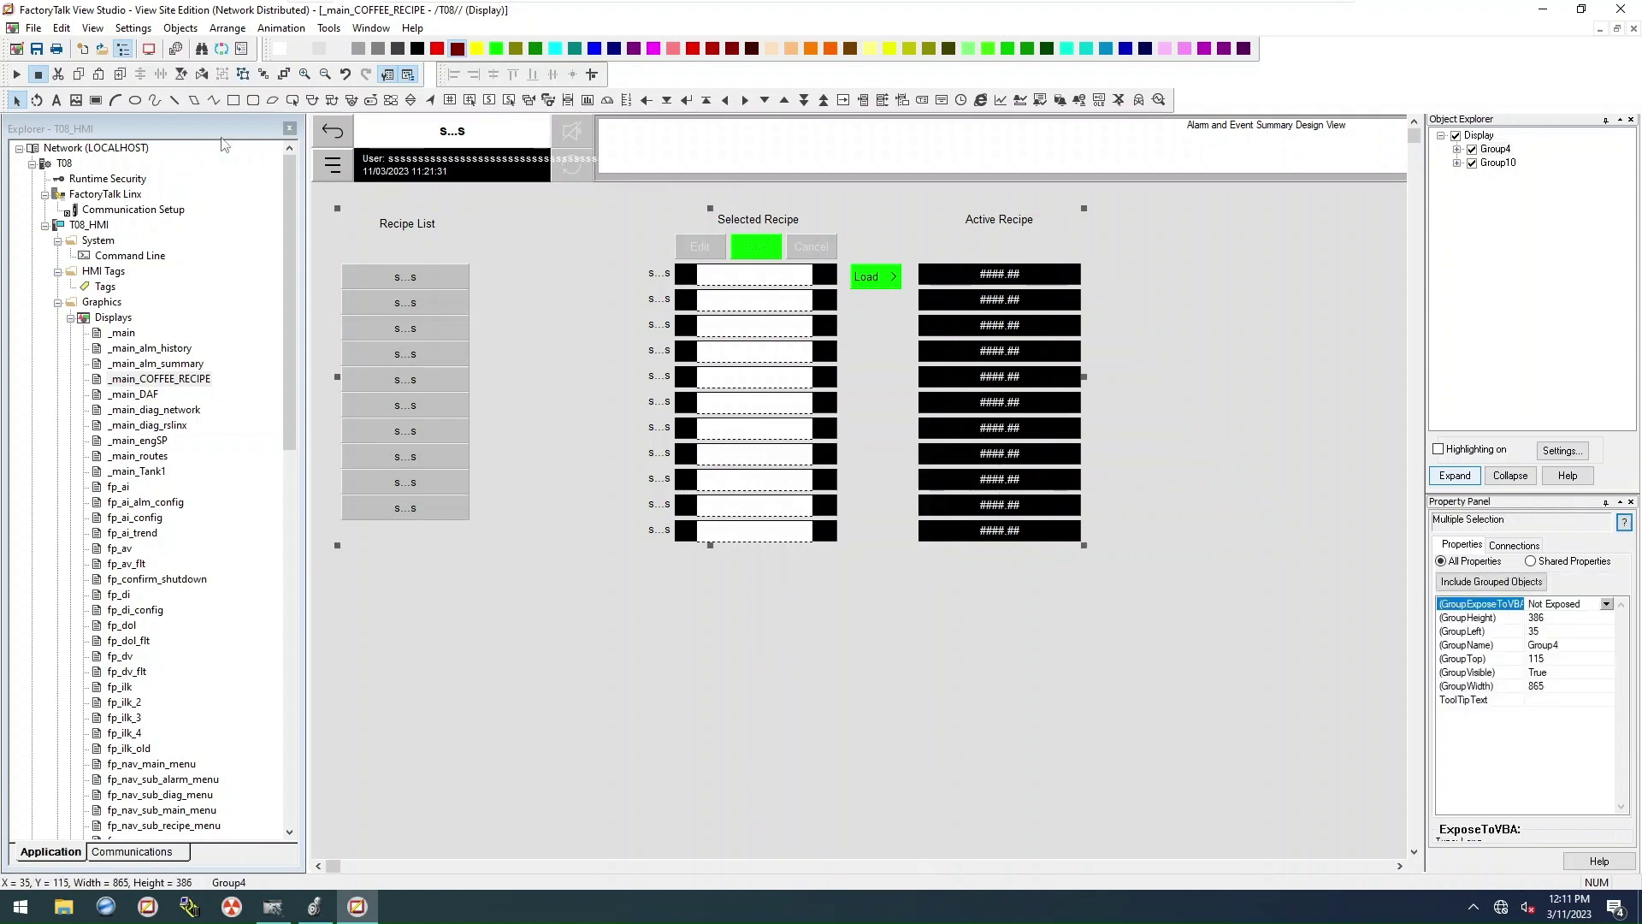
pyautogui.click(243, 75)
pyautogui.click(938, 736)
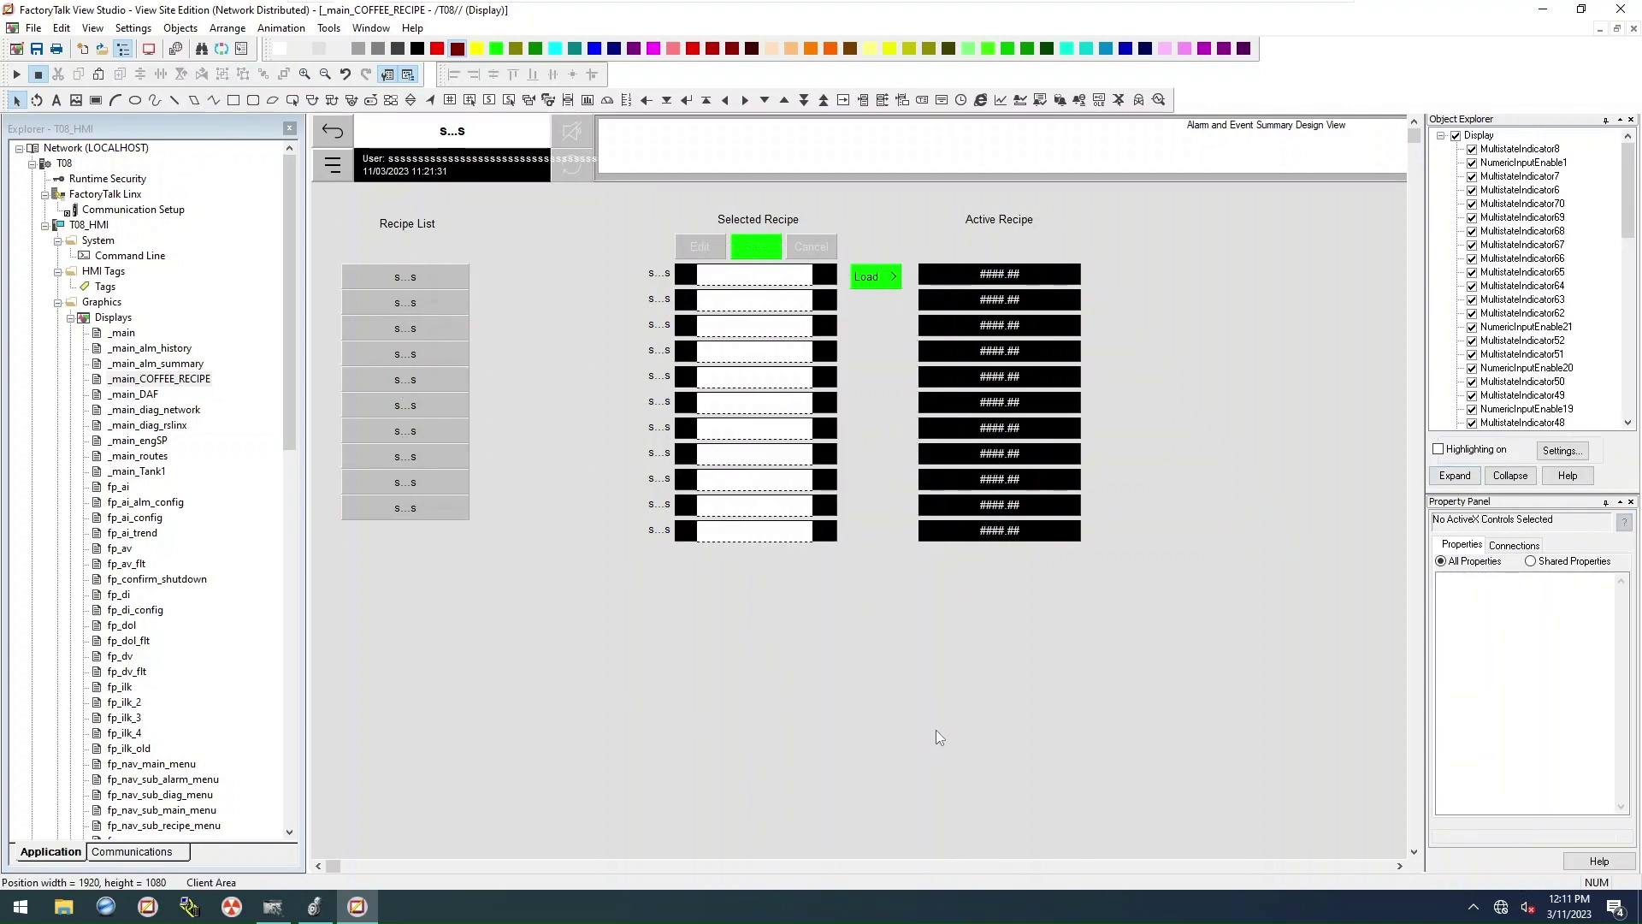
# Step: Duplicate the last recipe row with its label, selected value and active value, and place the copy directly below at y = 500
pyautogui.moveTo(1158, 603); pyautogui.dragTo(527, 504)
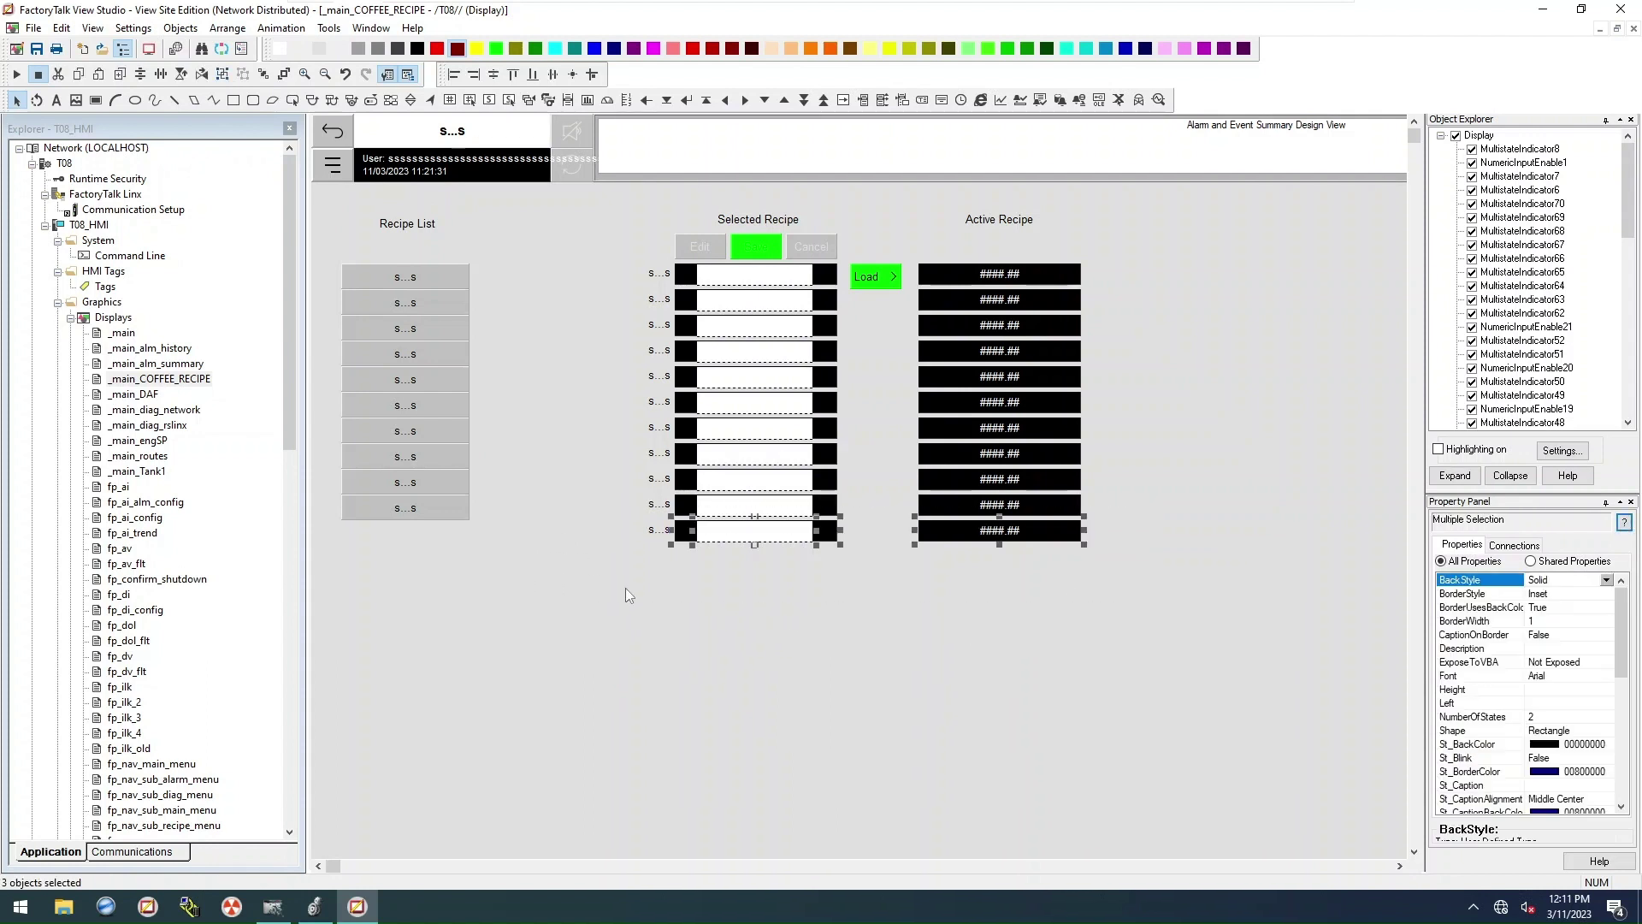
pyautogui.moveTo(1144, 584); pyautogui.dragTo(423, 508)
pyautogui.hotkey('ctrl', 'd')
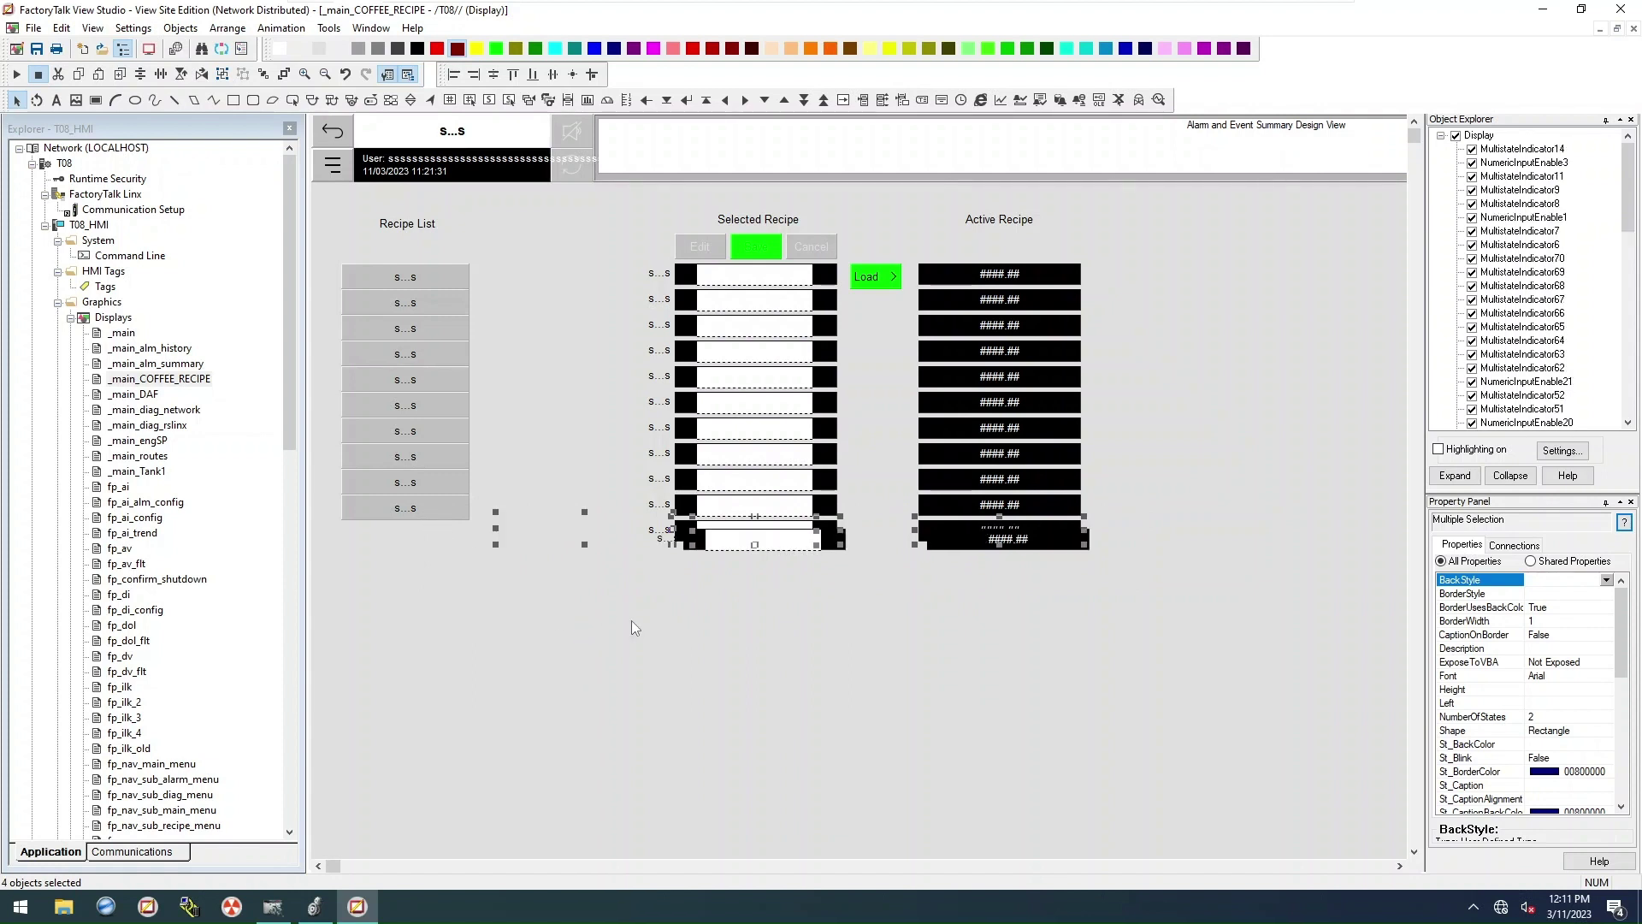
pyautogui.moveTo(741, 539); pyautogui.dragTo(740, 559)
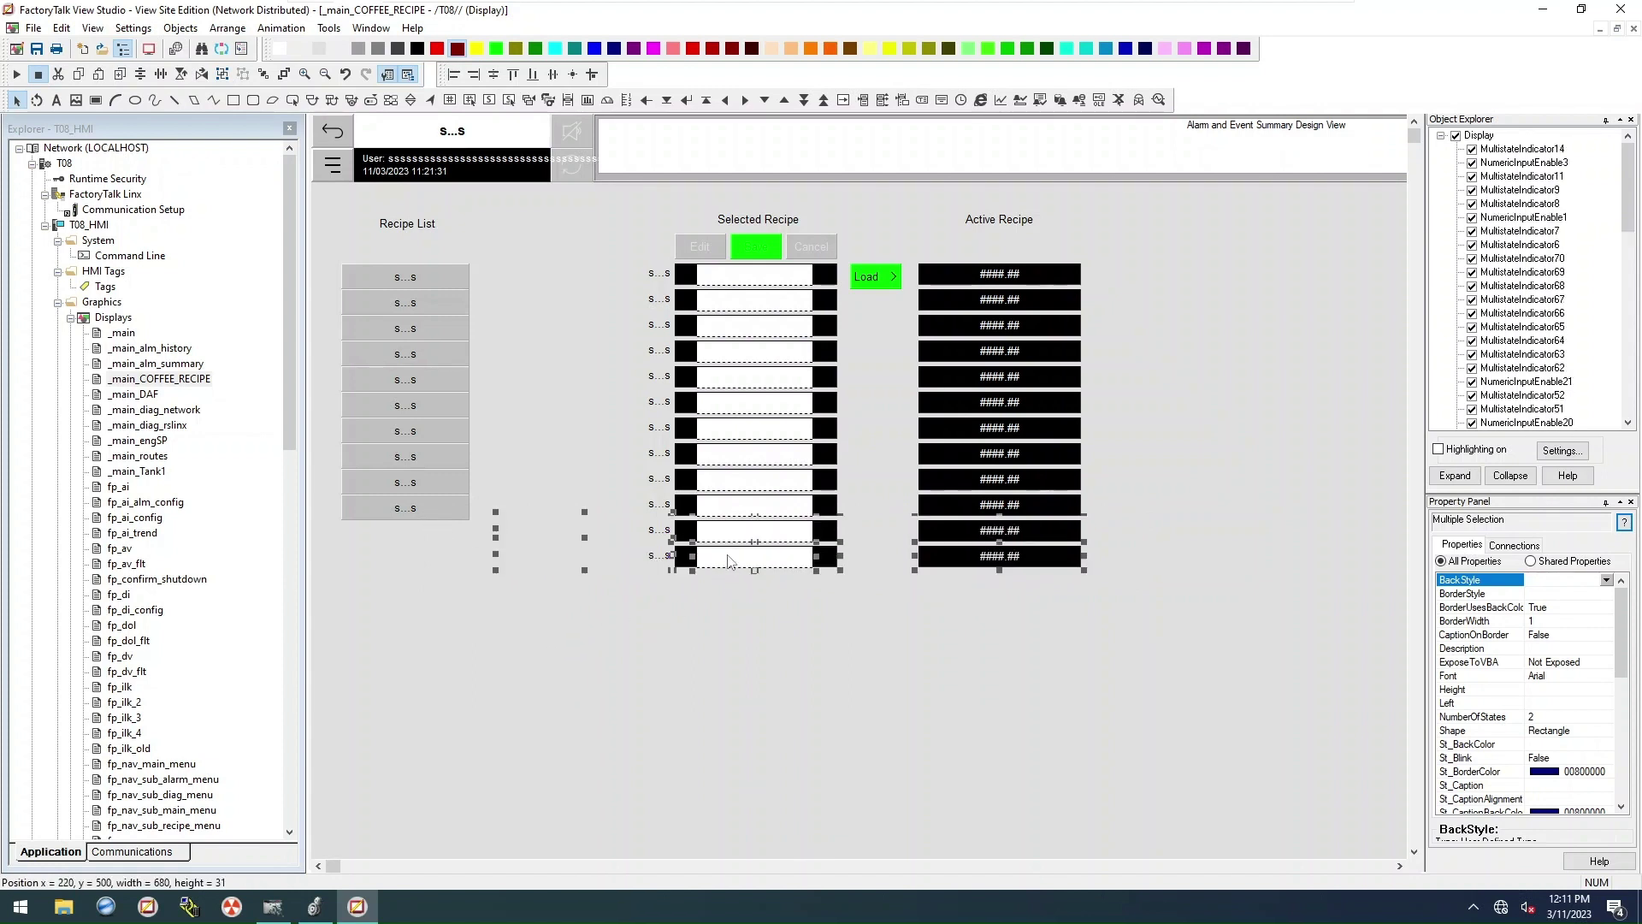
pyautogui.click(736, 649)
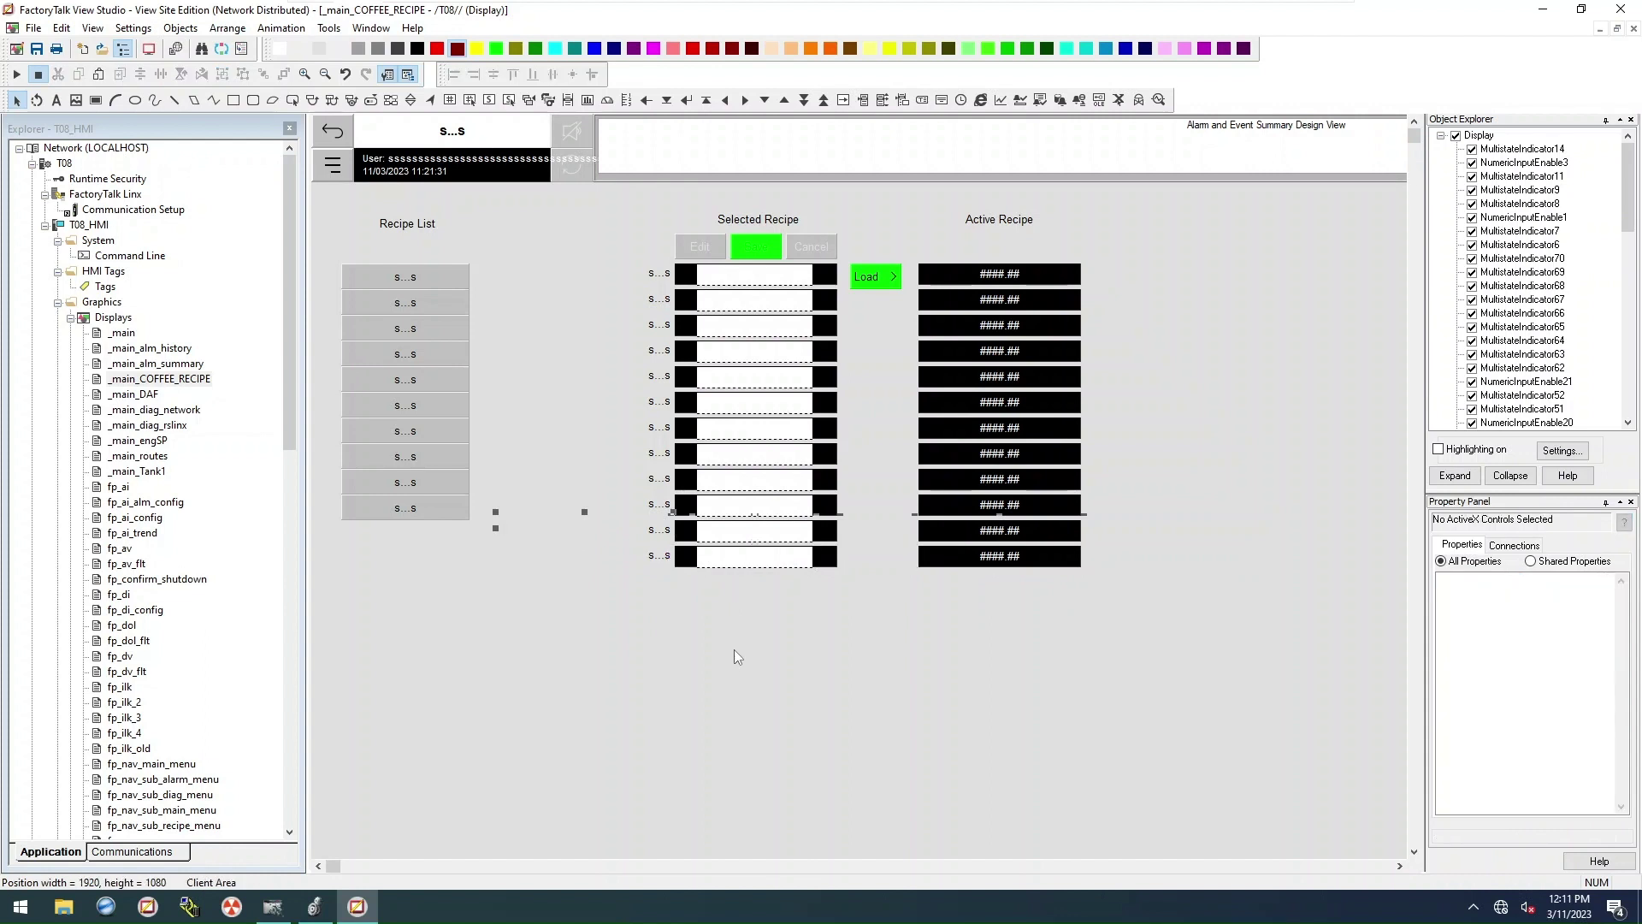
# Step: Add six more copies of the last recipe row below it at 30-unit vertical spacing, making 18 parameter rows
pyautogui.moveTo(1136, 603); pyautogui.dragTo(433, 534)
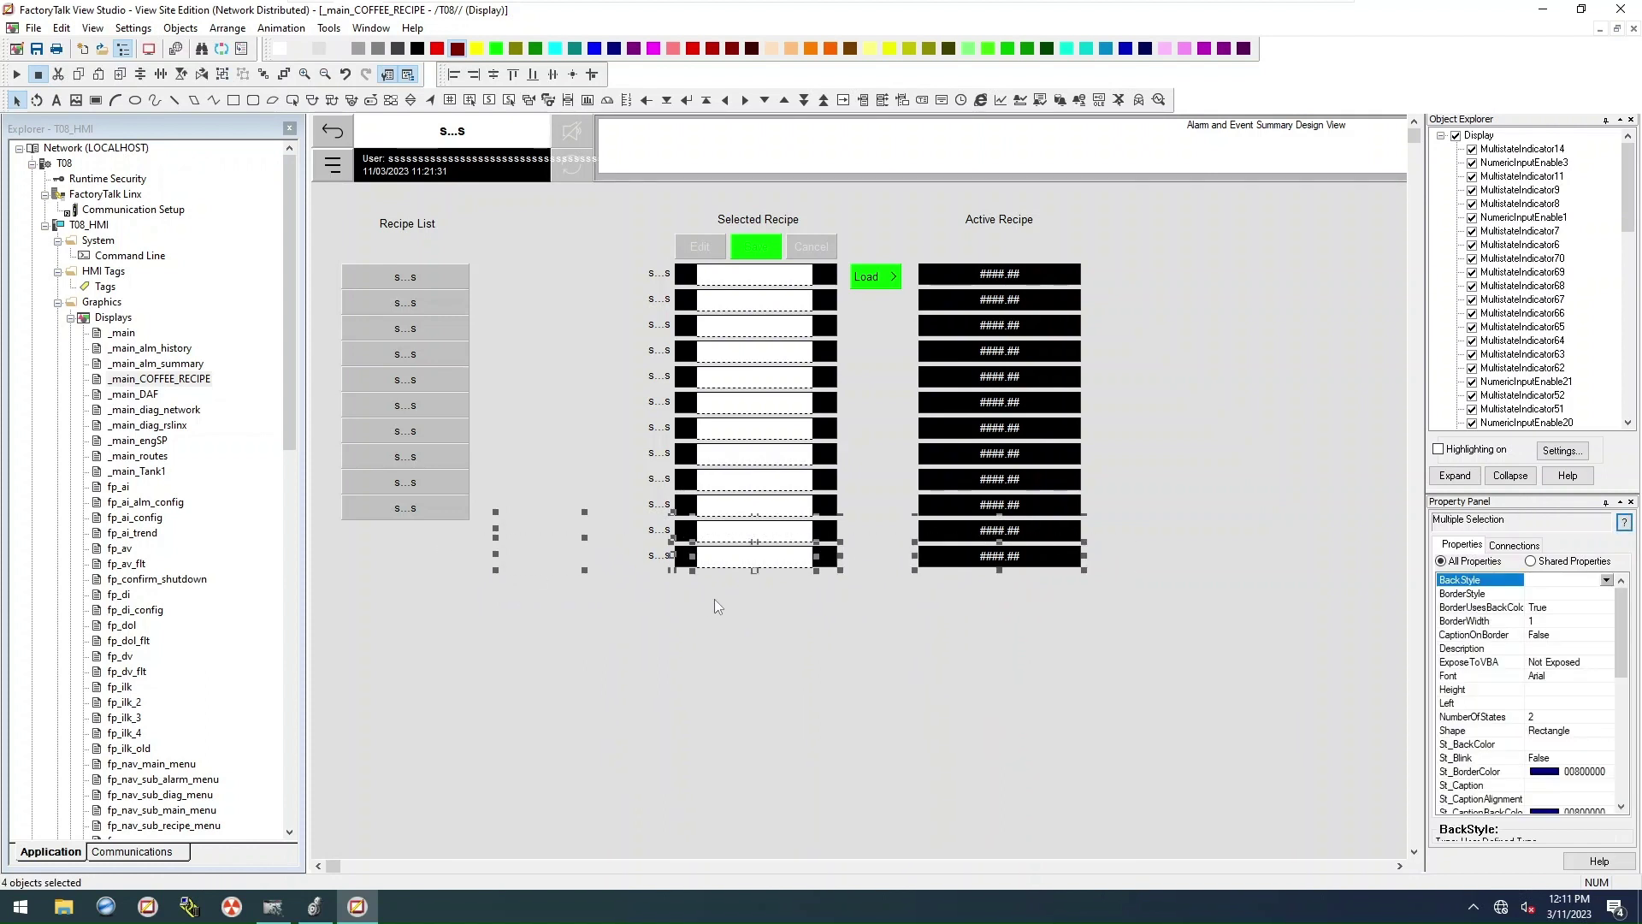
pyautogui.moveTo(746, 585); pyautogui.dragTo(751, 595)
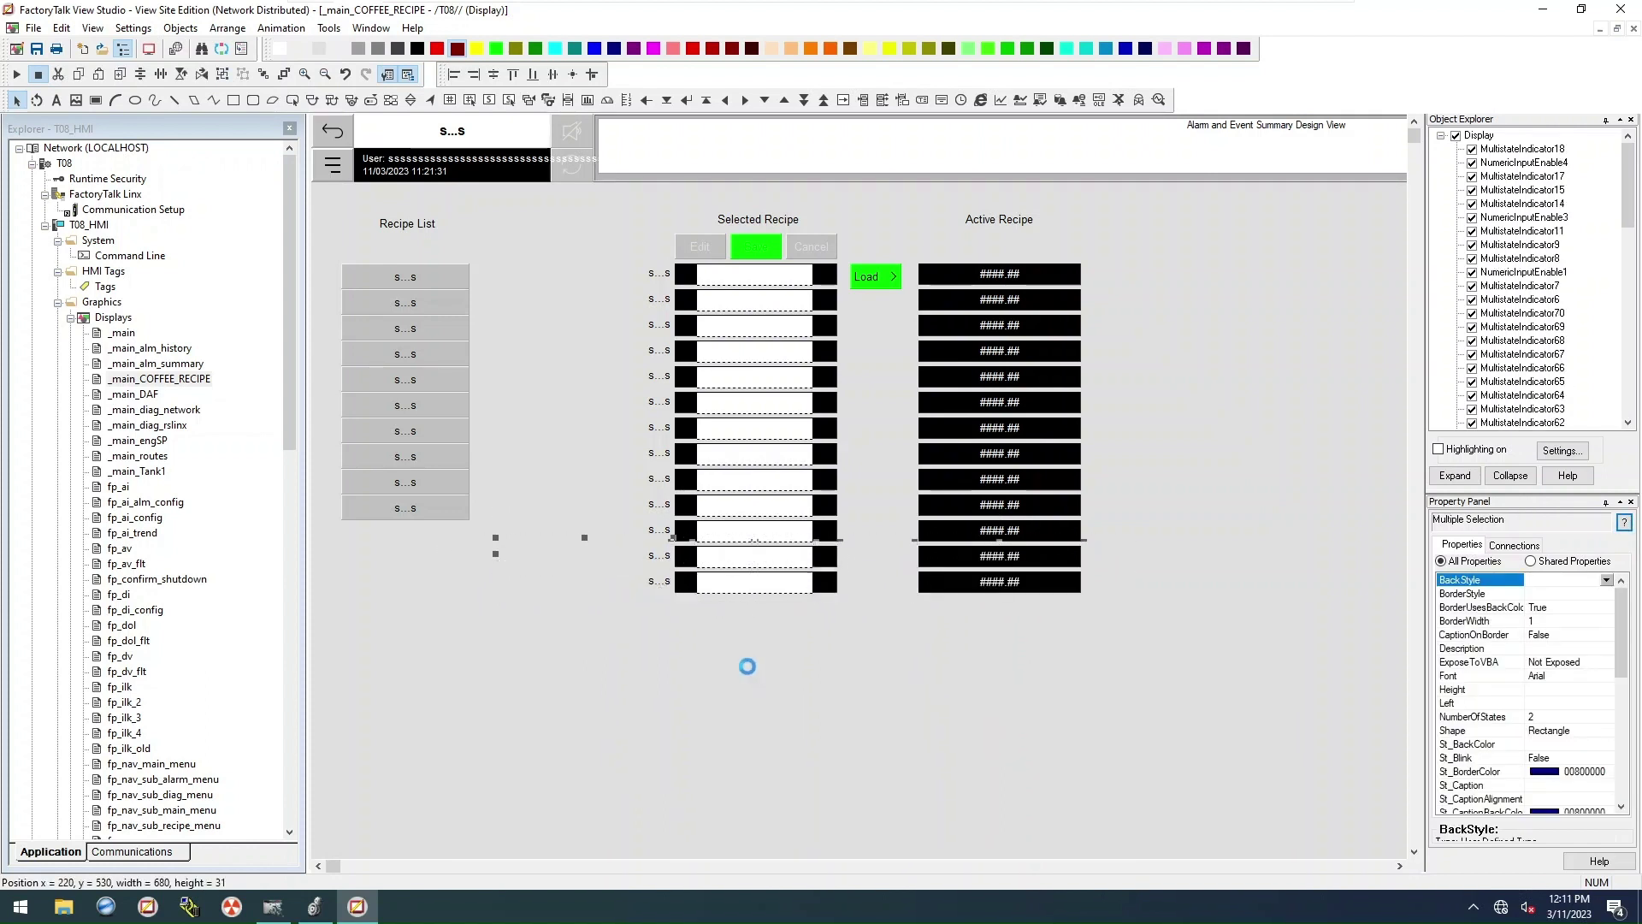
pyautogui.hotkey('ctrl', 'd')
pyautogui.hotkey('ctrl', 'd')
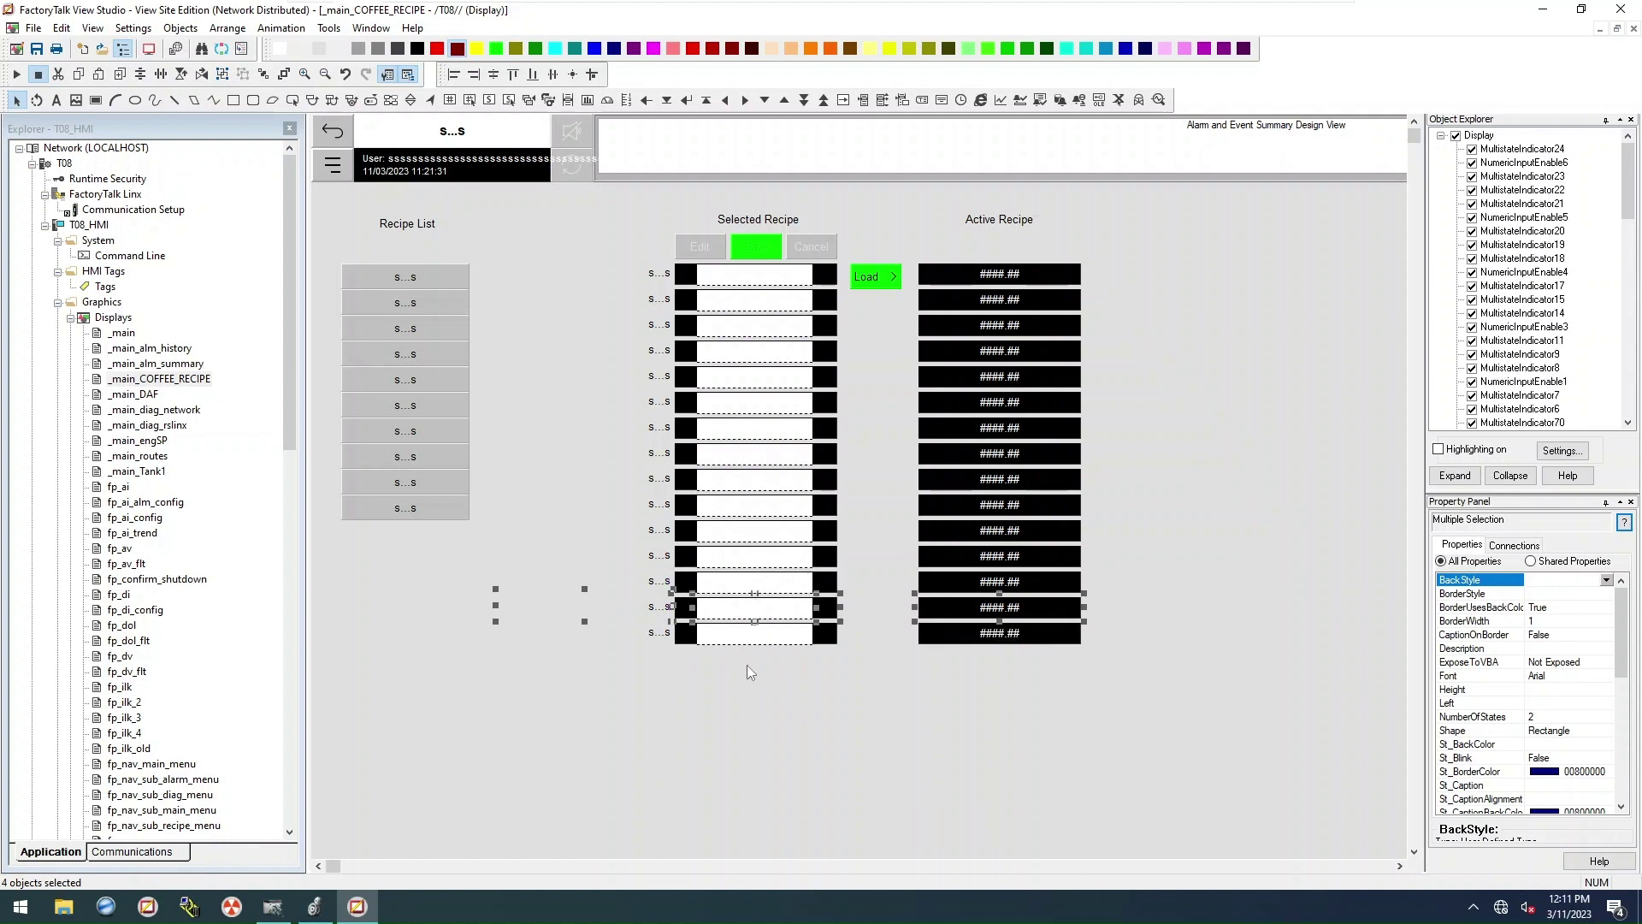
pyautogui.hotkey('ctrl', 'd')
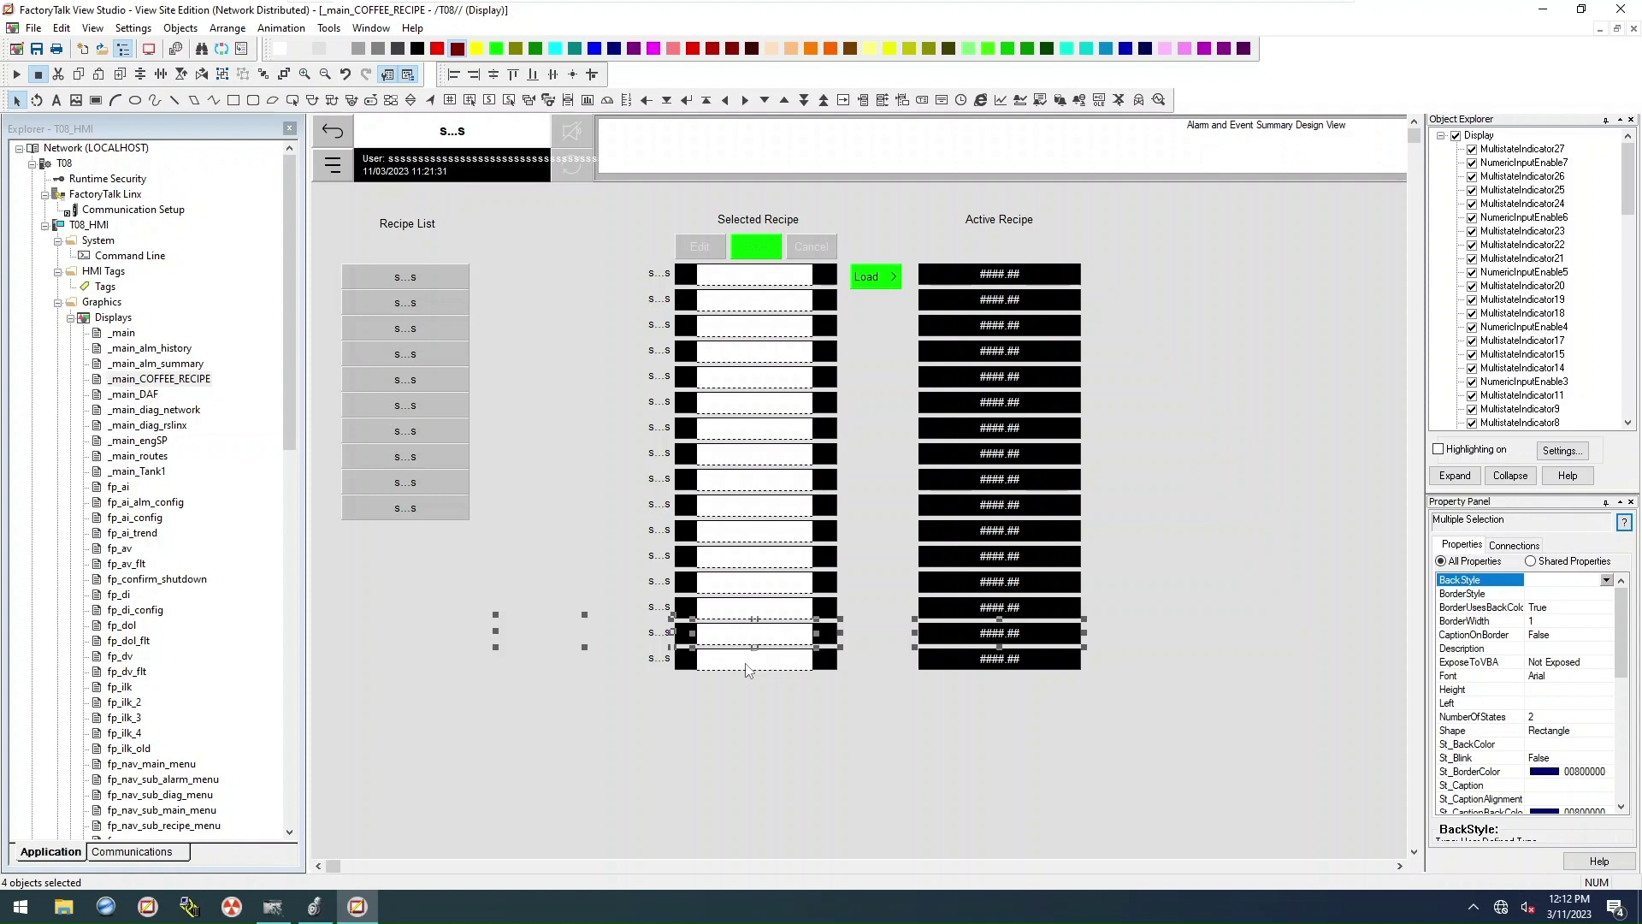
pyautogui.hotkey('ctrl', 'd')
pyautogui.hotkey('ctrl', 'd')
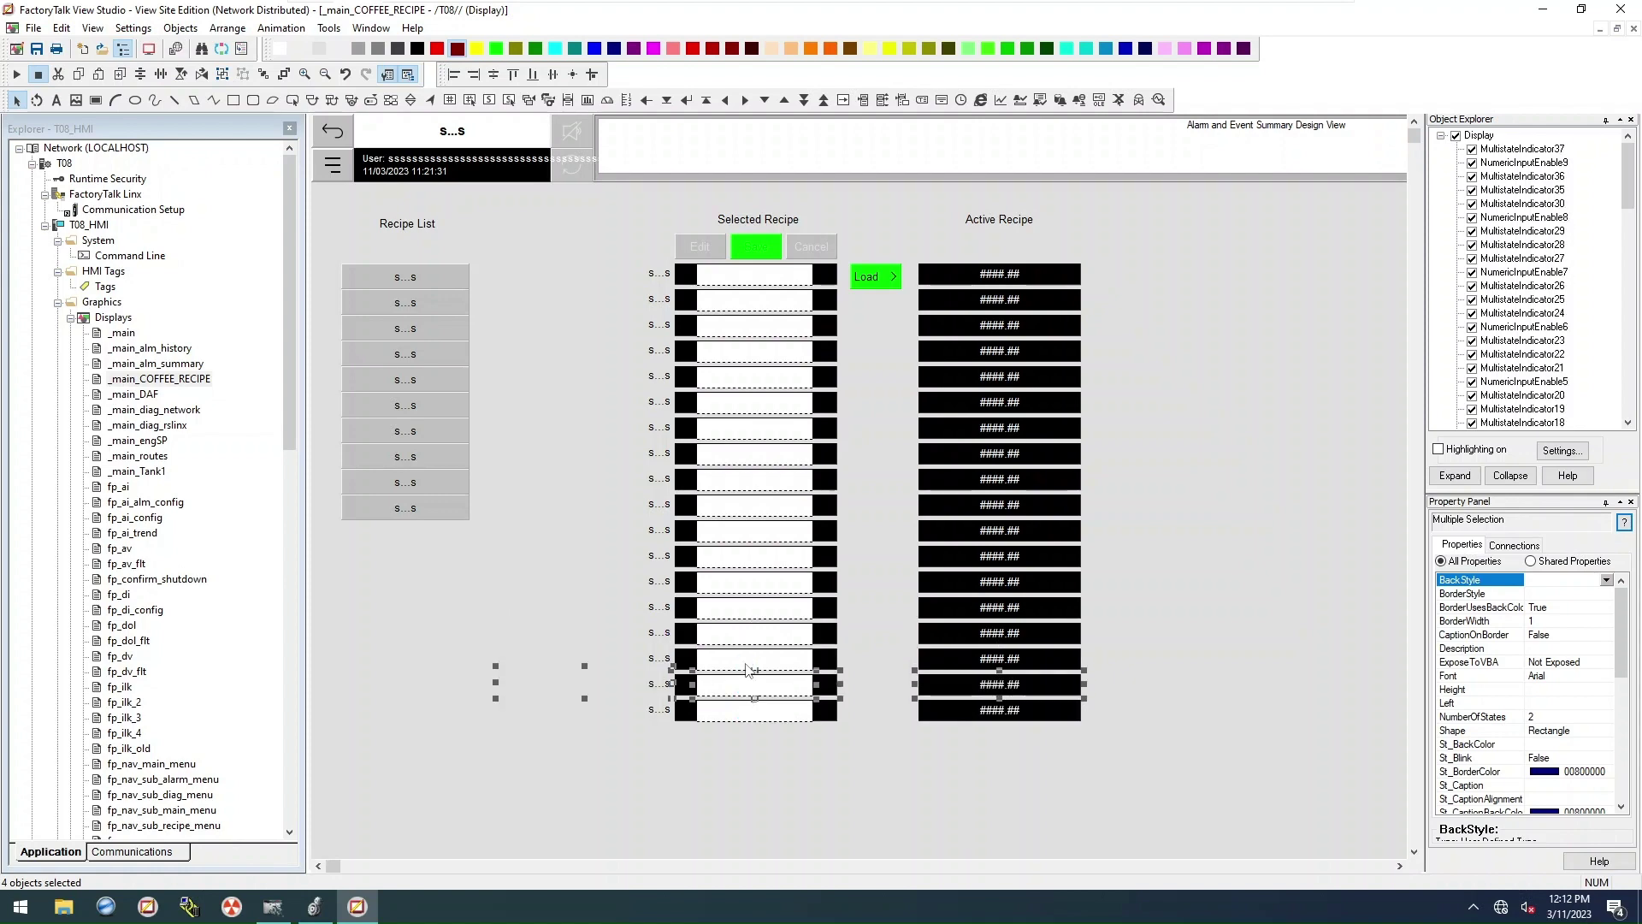
# Step: Delete all the duplicated recipe rows below the eleventh row, including their labels, selected values and active values
pyautogui.click(744, 537)
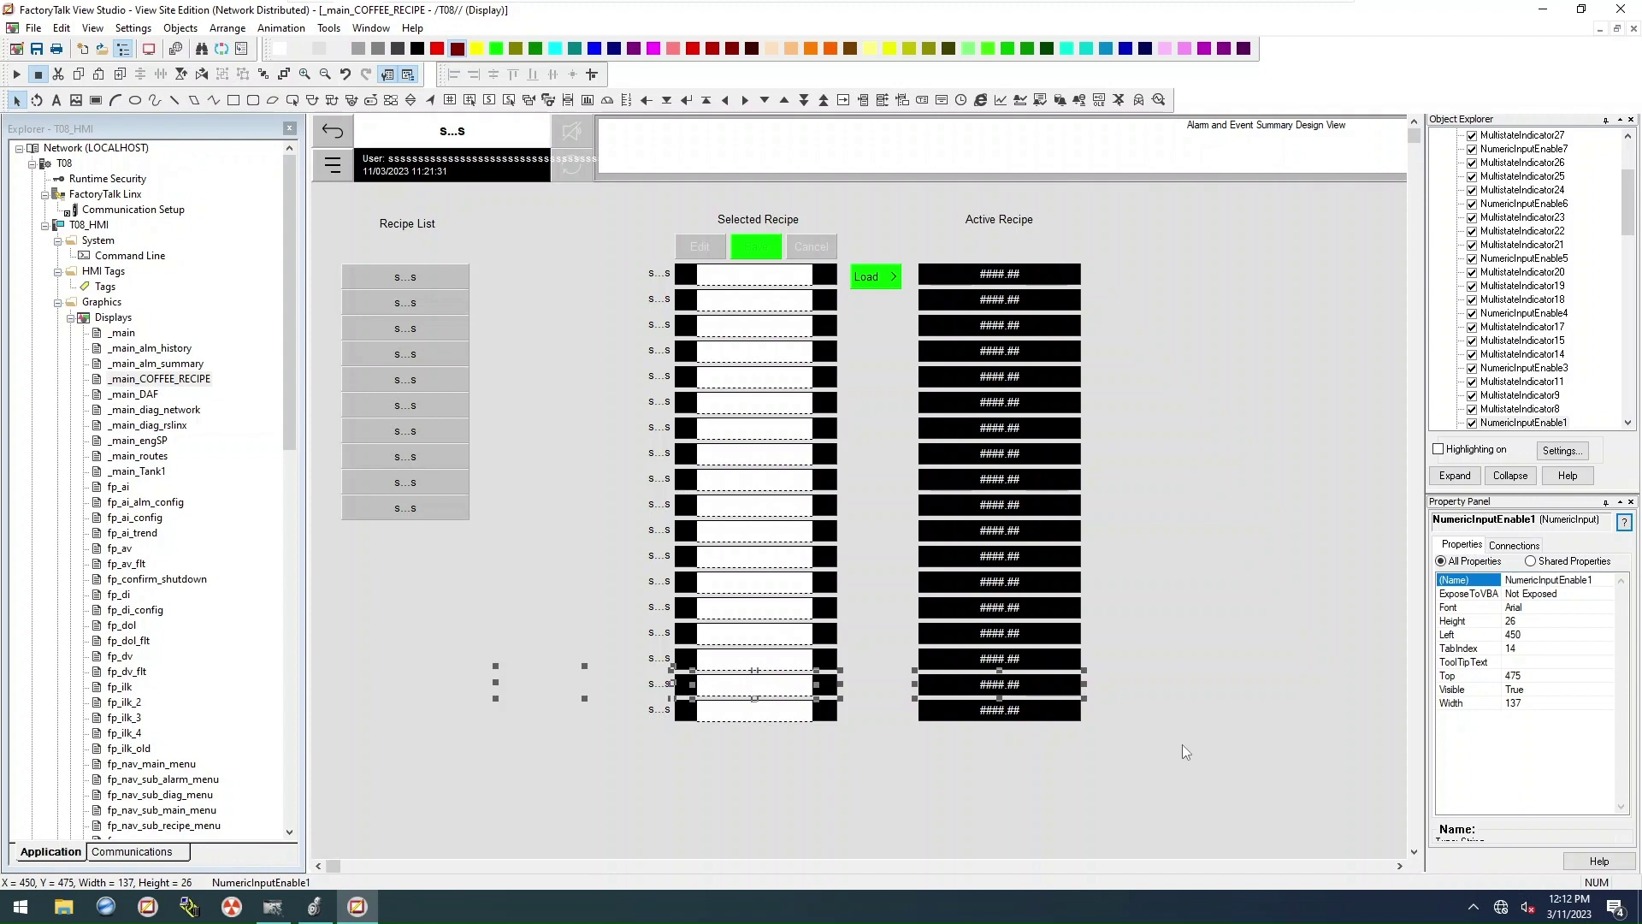
pyautogui.moveTo(1182, 744); pyautogui.dragTo(419, 532)
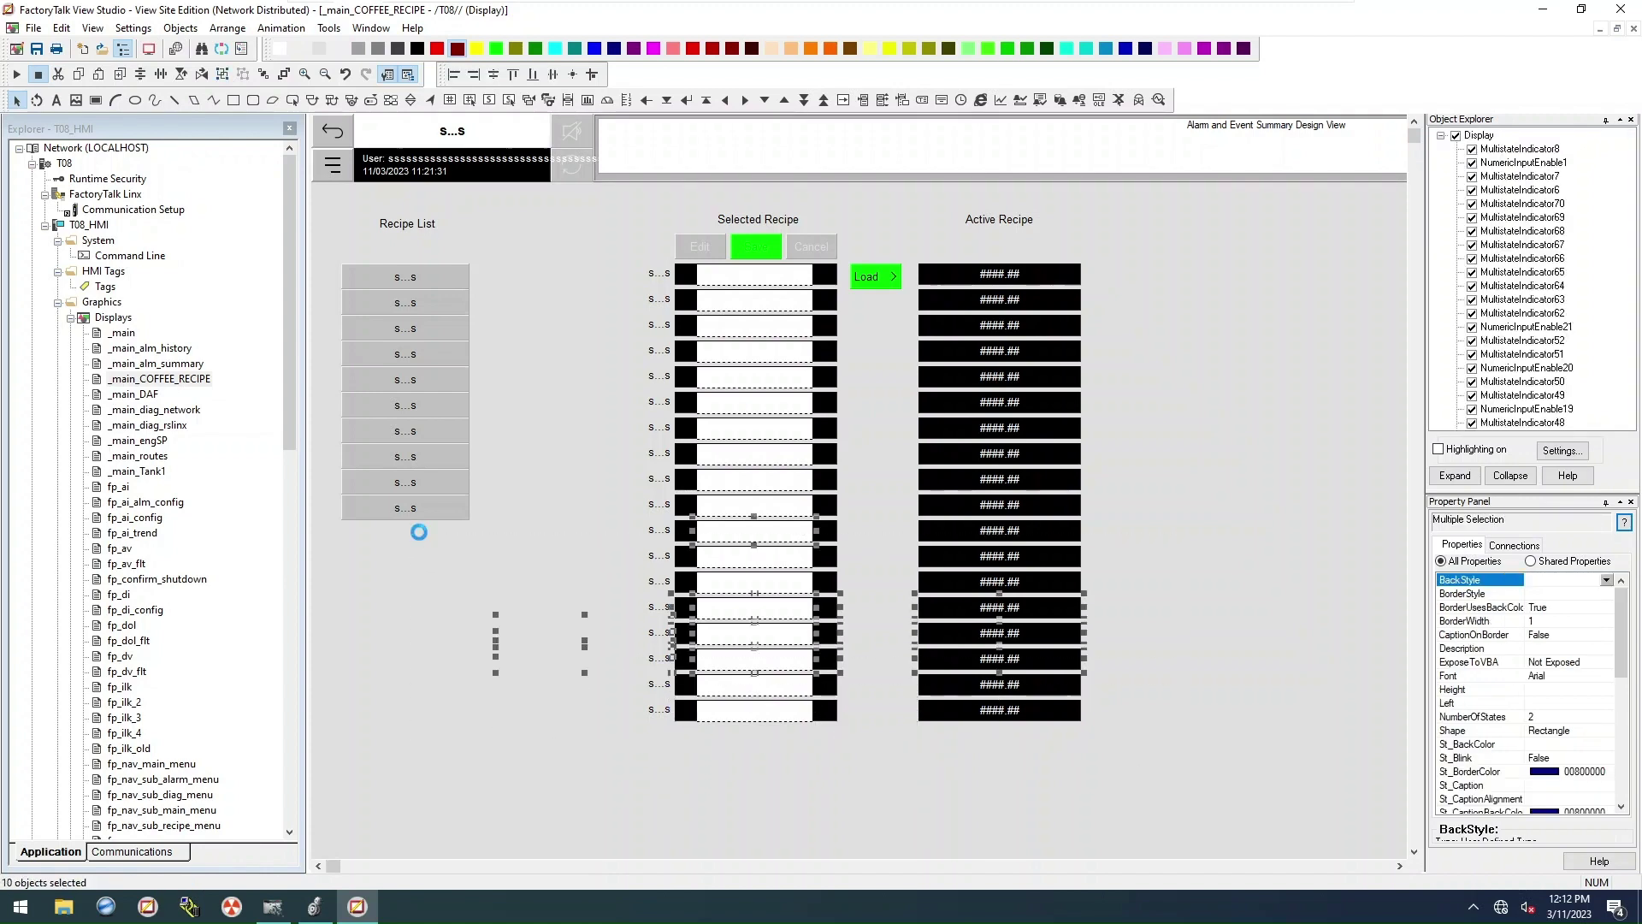
pyautogui.press('Delete')
# Step: Group all objects of the last remaining recipe row, from its label to its active value, into one group
pyautogui.click(793, 539)
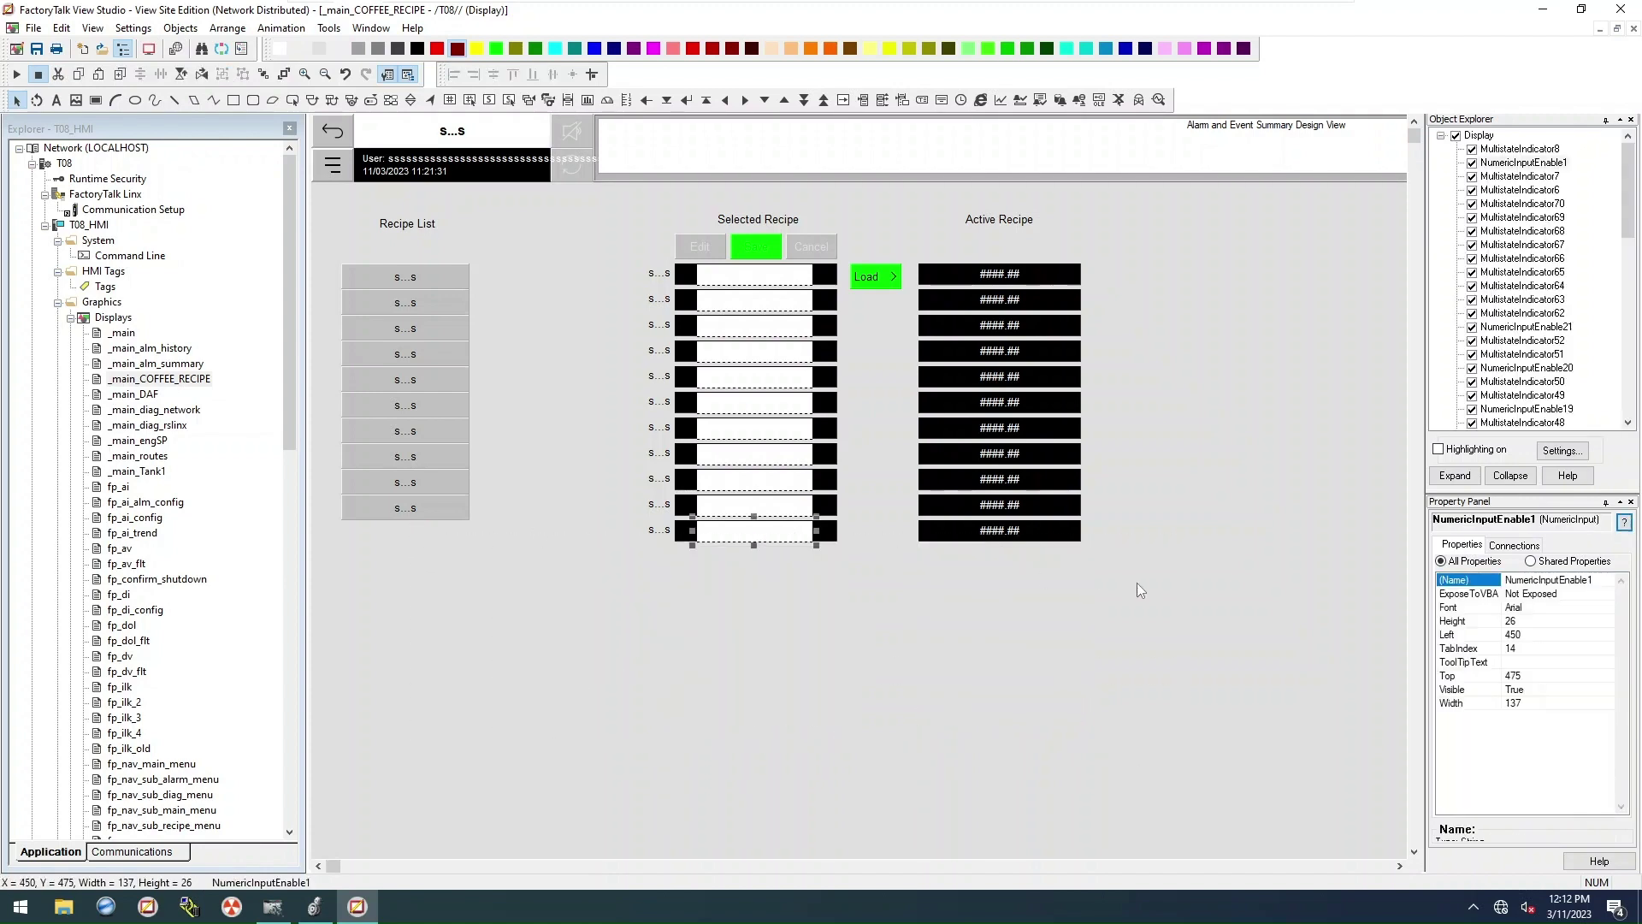
pyautogui.moveTo(1168, 574); pyautogui.dragTo(378, 510)
pyautogui.hotkey('ctrl', 'g')
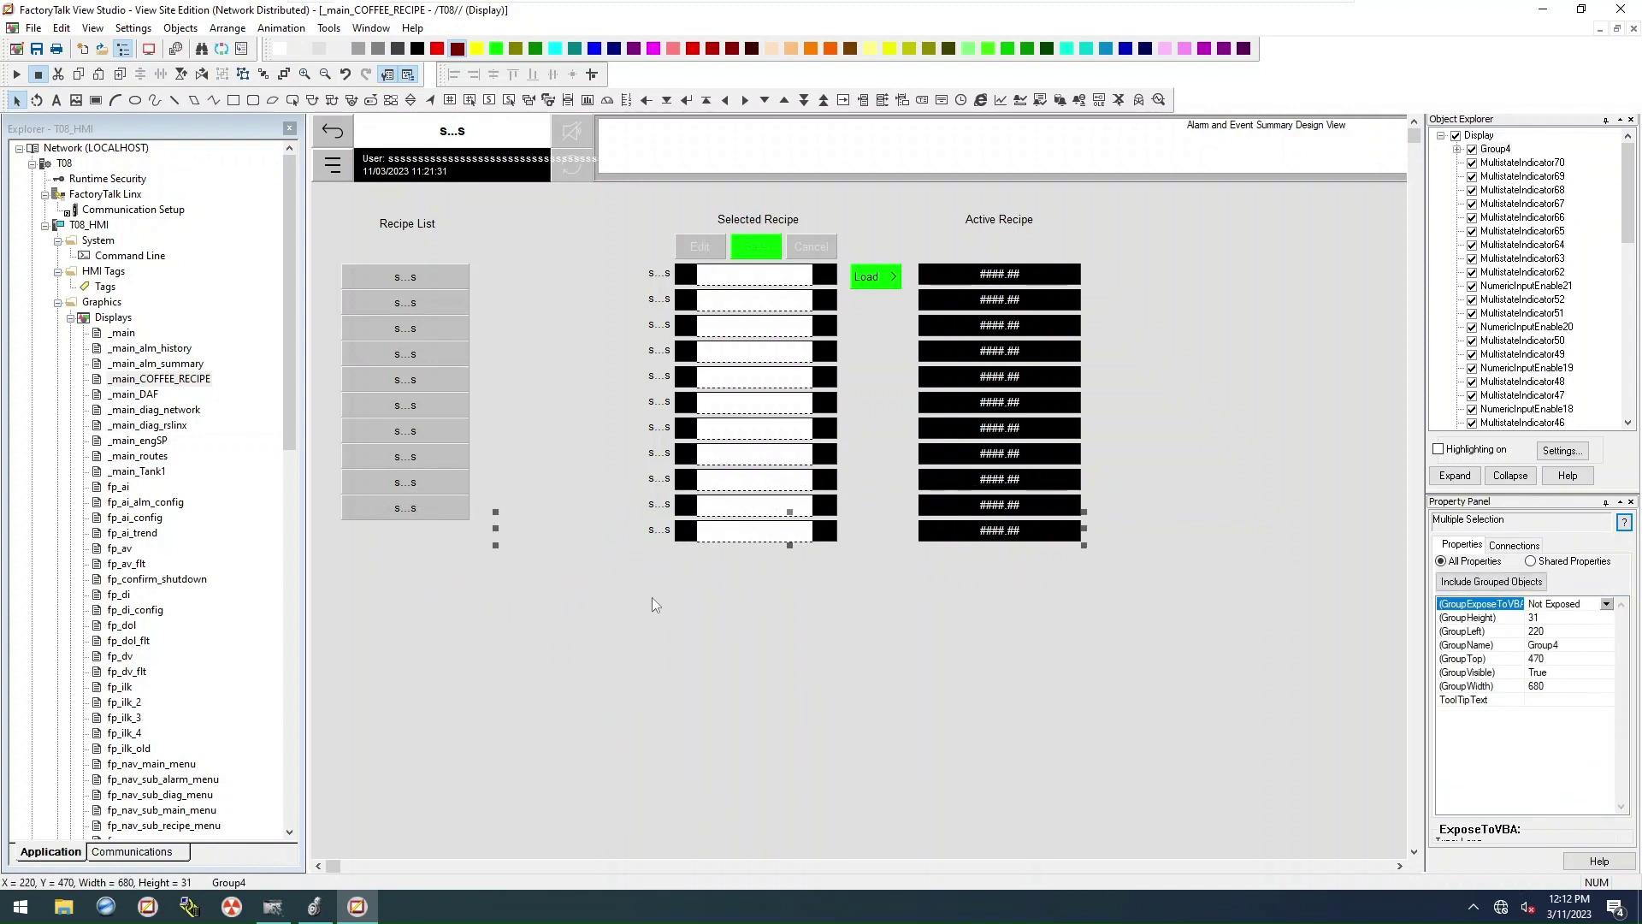
# Step: Review the tags used by the grouped recipe row in Tag Substitution, without replacing anything
pyautogui.doubleClick(709, 534)
pyautogui.click(737, 595)
pyautogui.rightClick(710, 528)
pyautogui.click(765, 100)
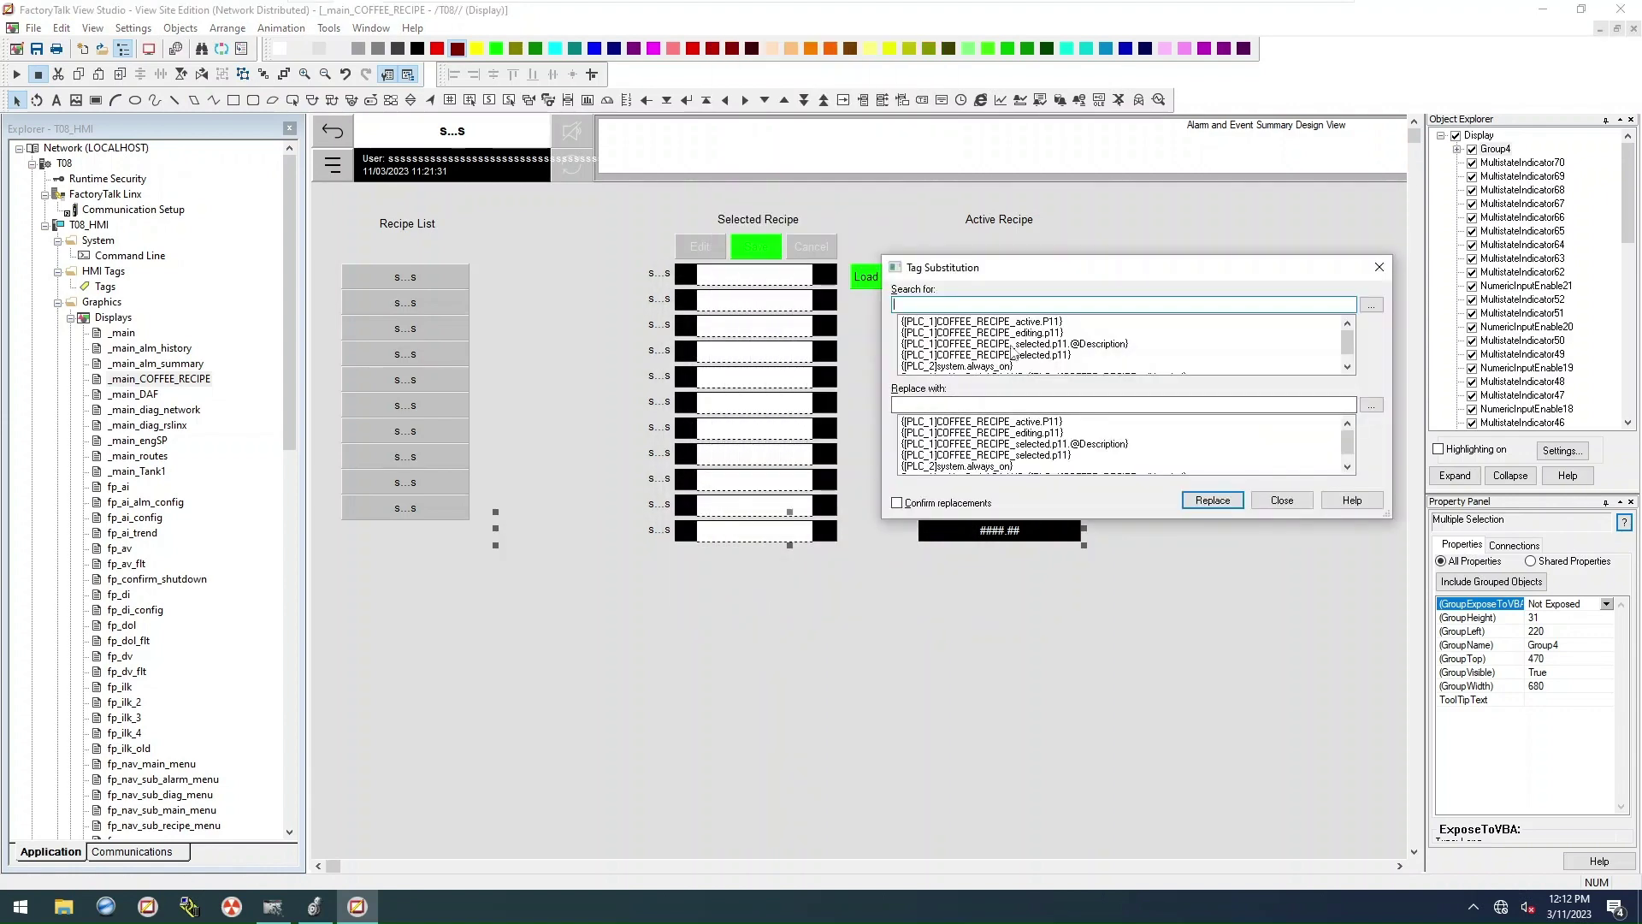
pyautogui.scroll(-1, 1031, 355)
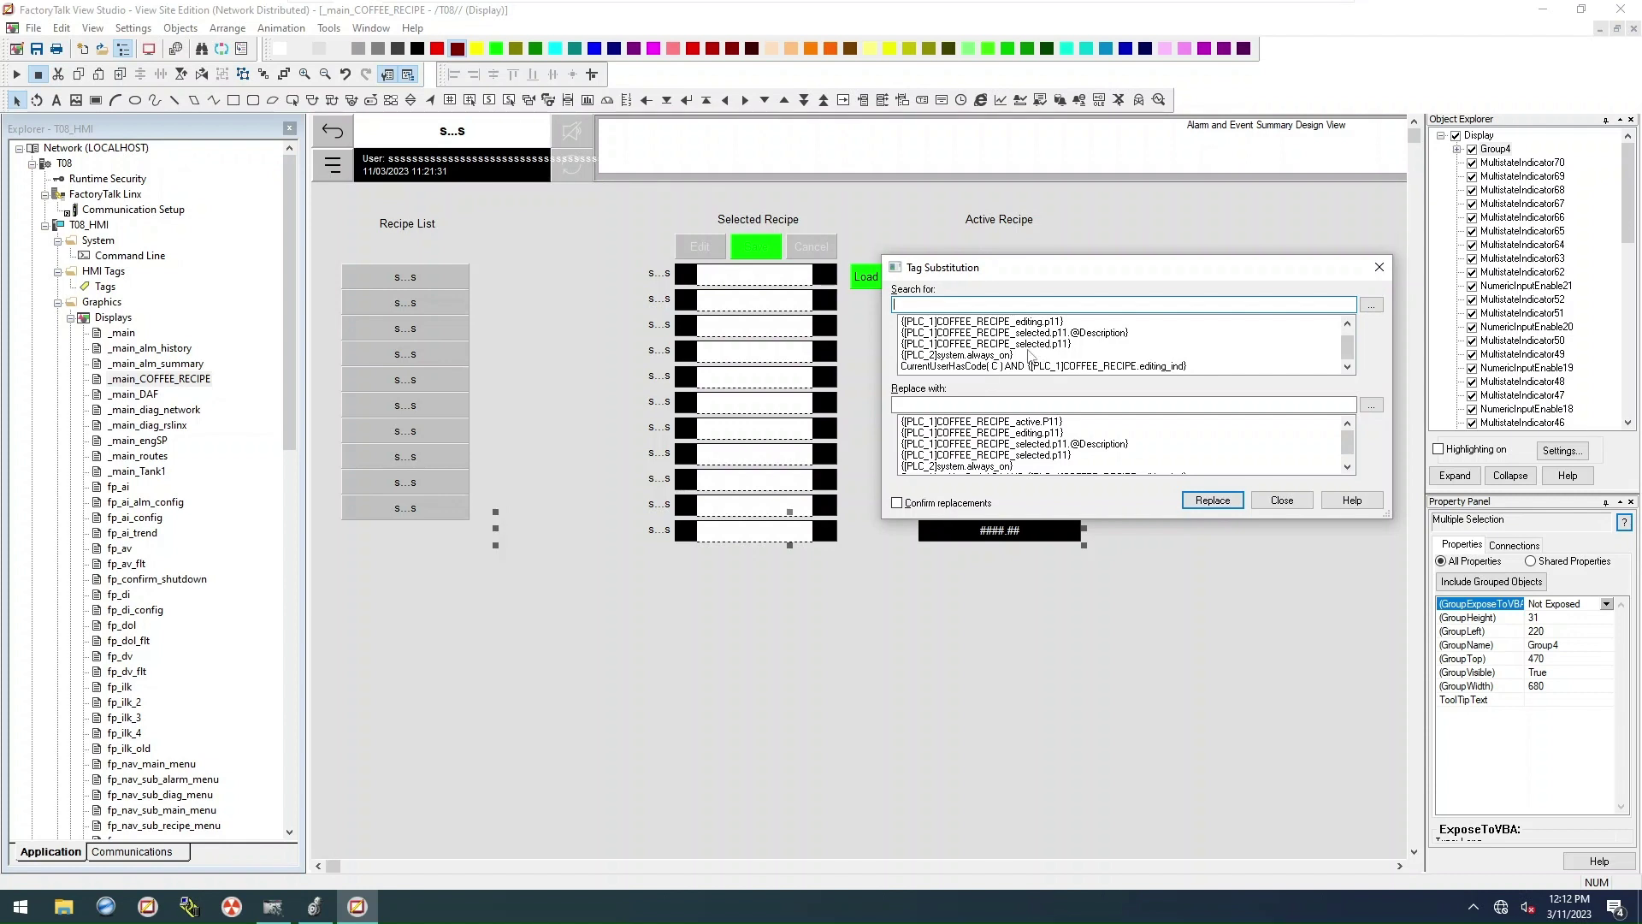
pyautogui.scroll(1, 1030, 355)
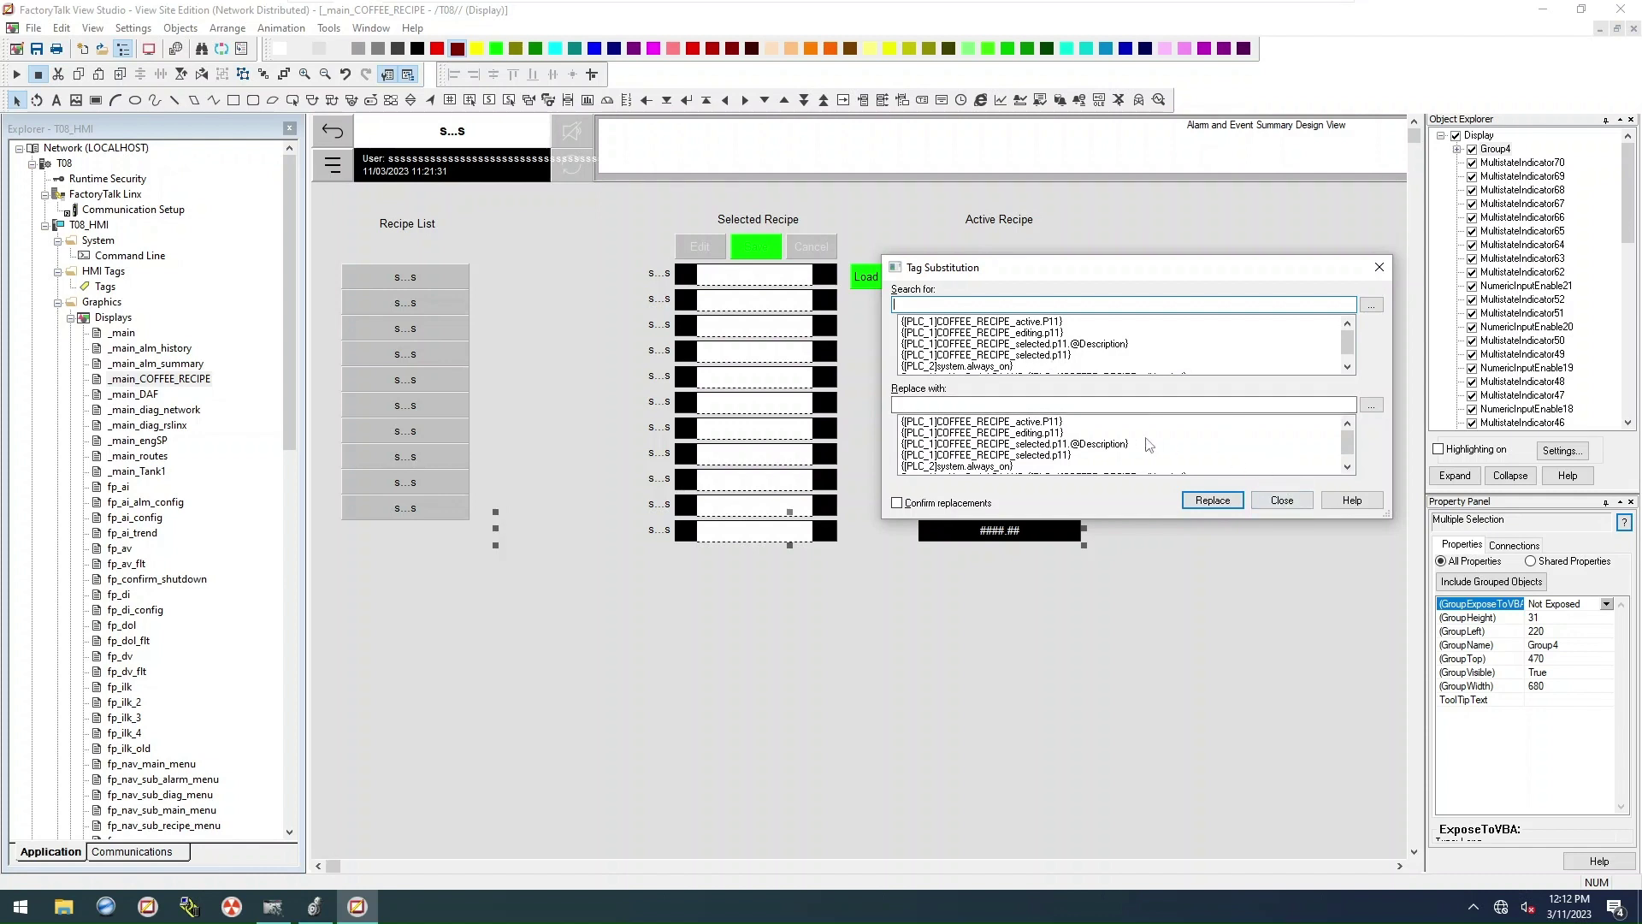
pyautogui.scroll(-1, 1305, 511)
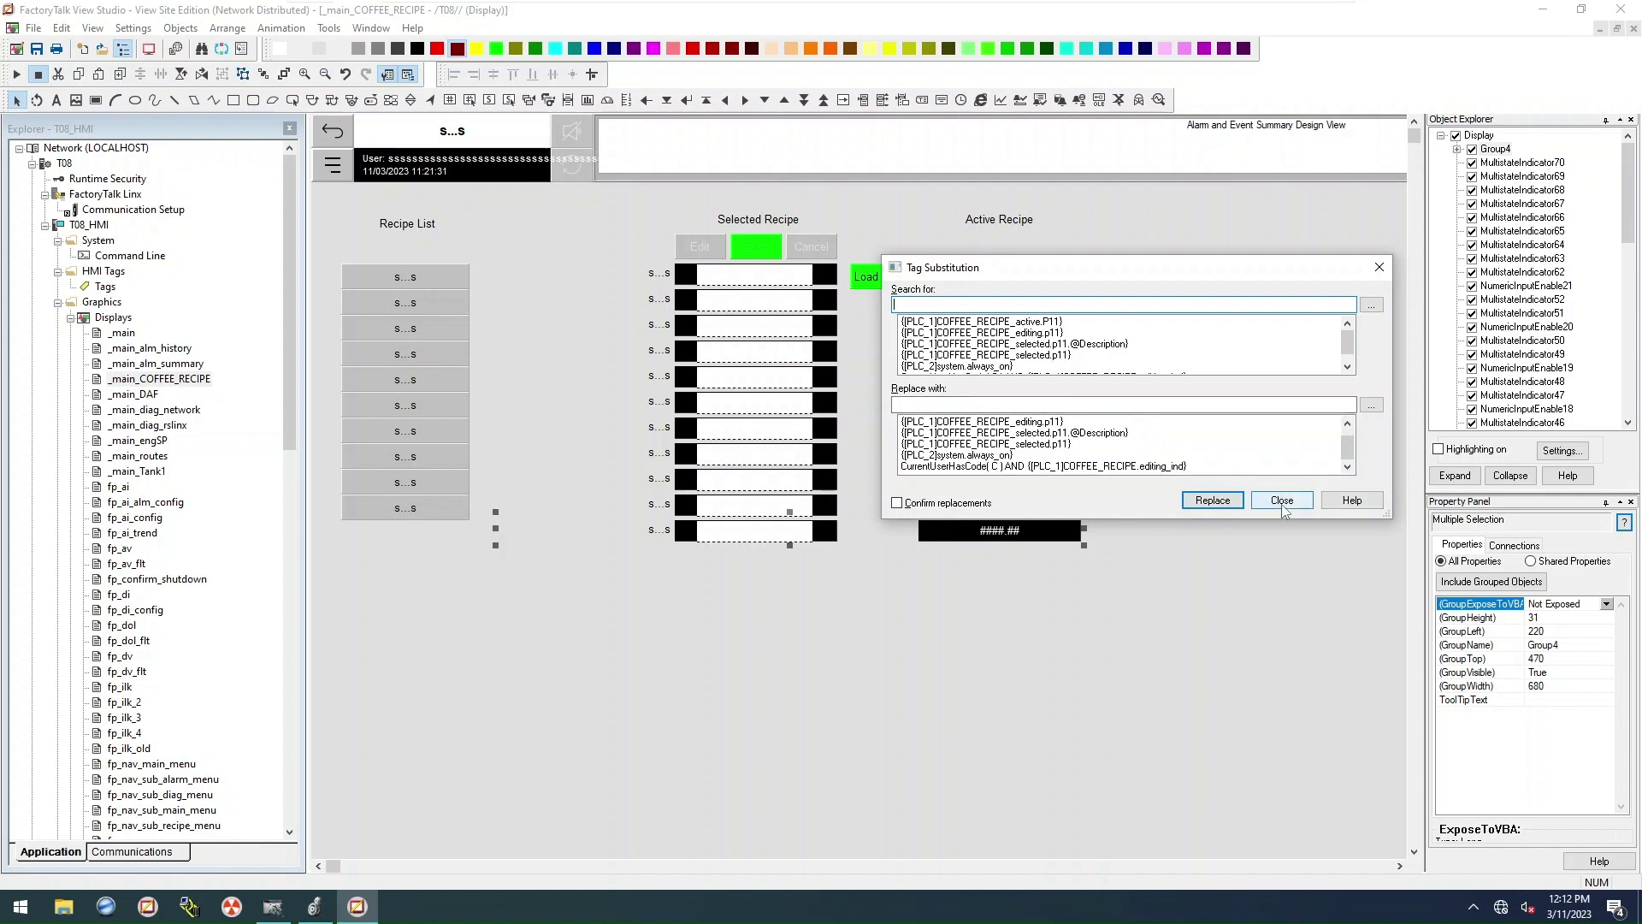
pyautogui.click(1282, 501)
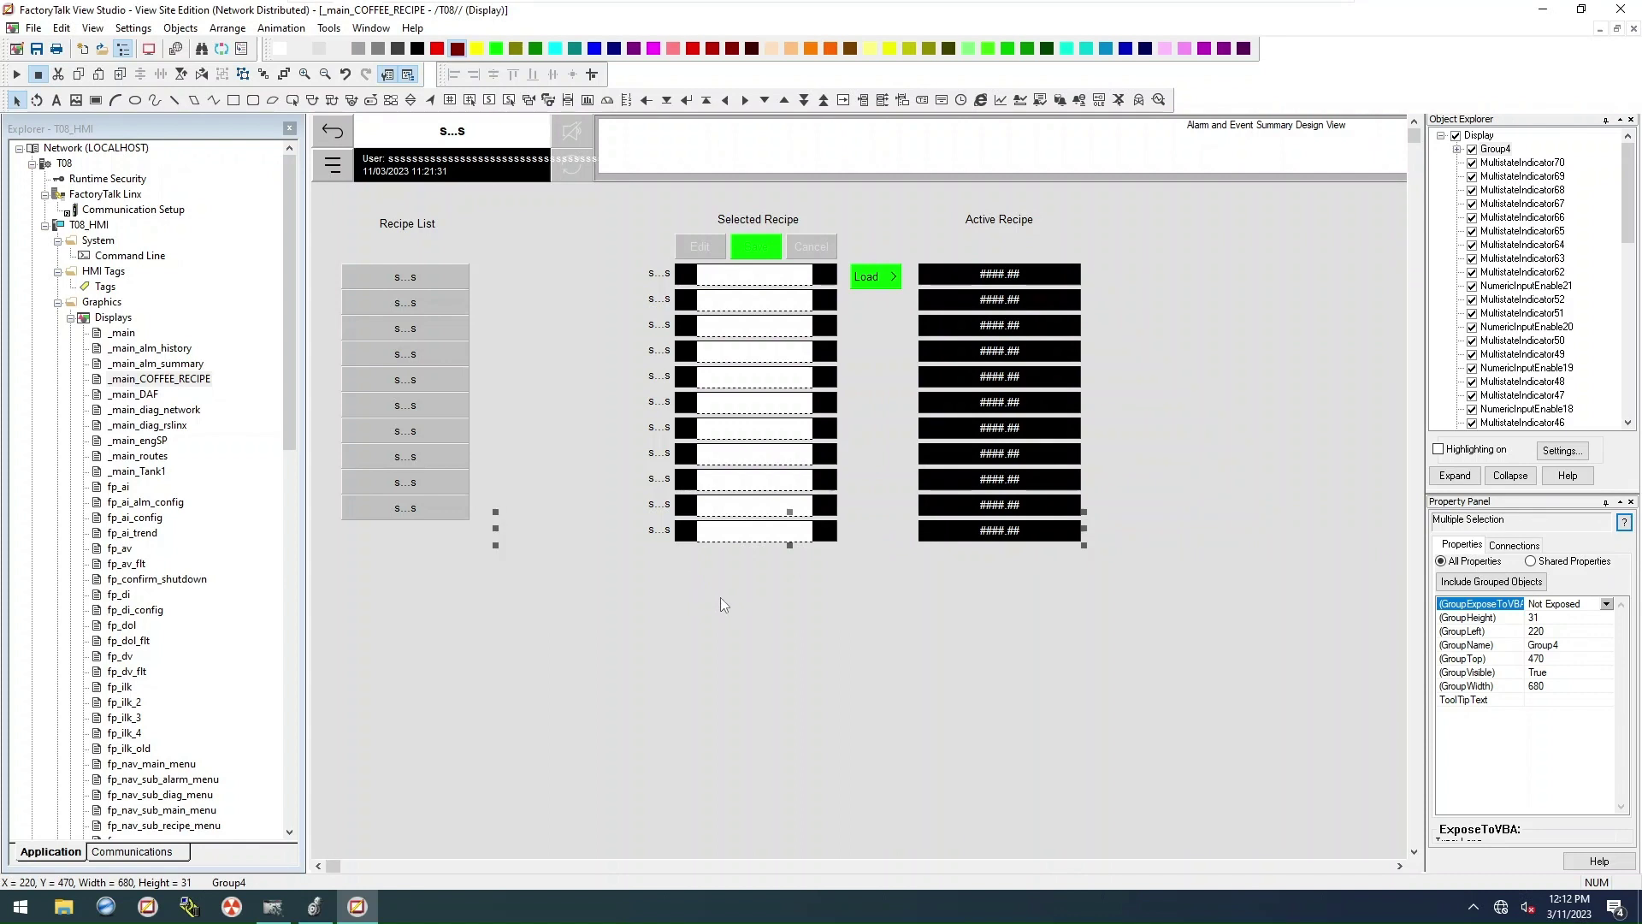
# Step: Duplicate the grouped recipe row seven times below itself, starting at y = 500 with 30-unit vertical spacing, making 18 rows
pyautogui.hotkey('ctrl', 'd')
pyautogui.moveTo(766, 536); pyautogui.dragTo(756, 556)
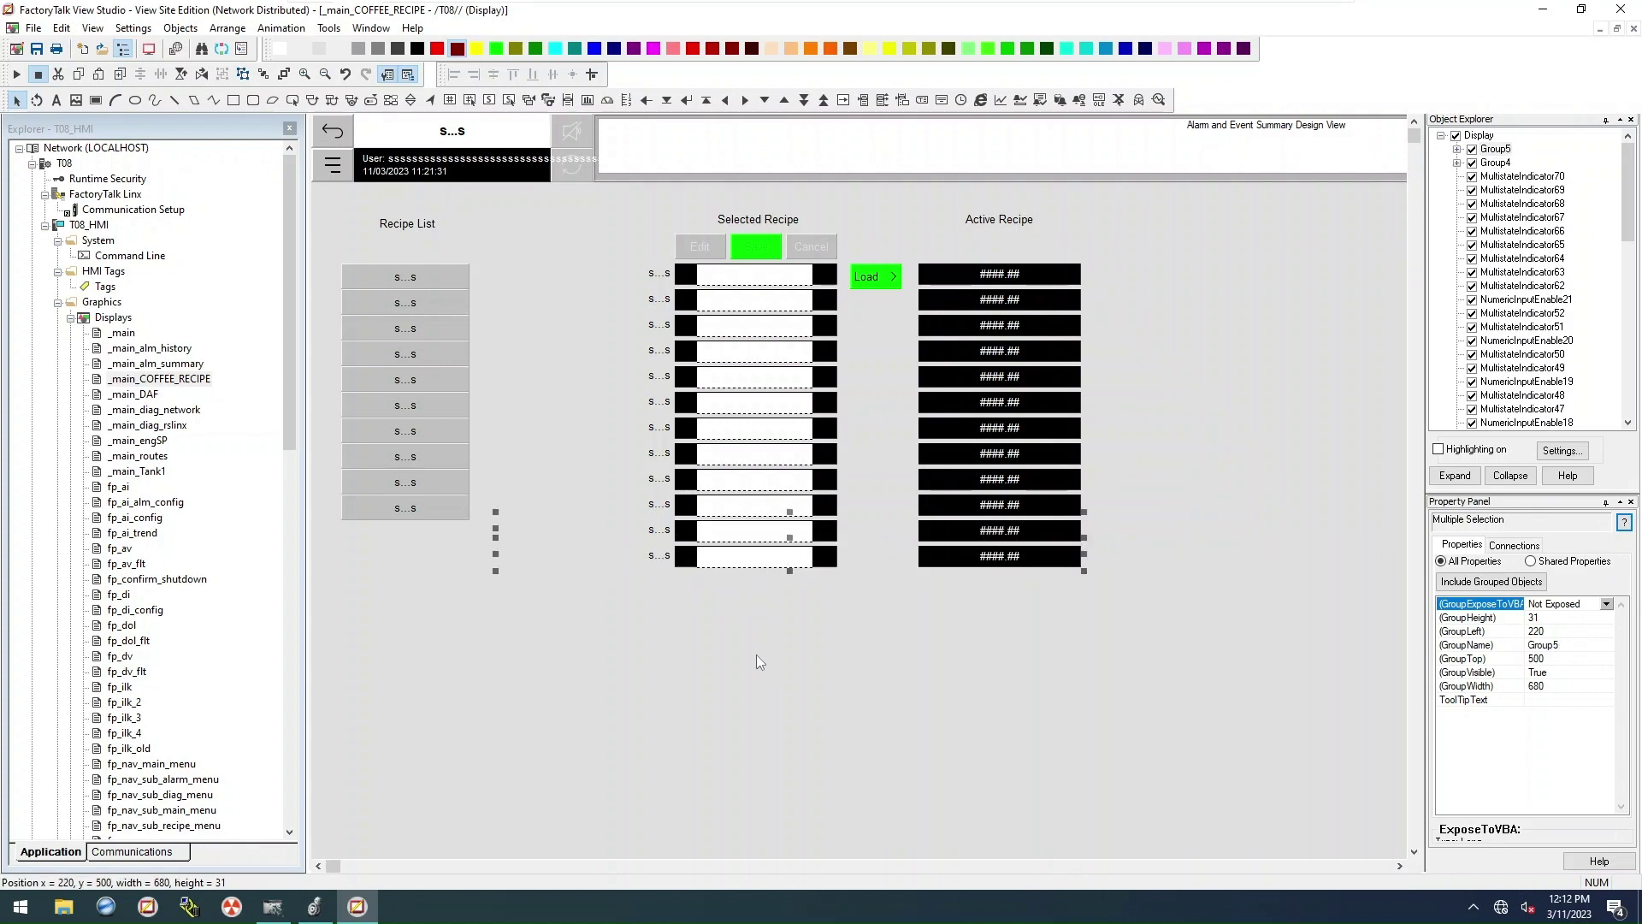
pyautogui.hotkey('ctrl', 'd')
pyautogui.hotkey('ctrl', 'd')
pyautogui.hotkey('ctrl', 'd')
pyautogui.hotkey('ctrl', 'd')
pyautogui.hotkey('ctrl', 'd')
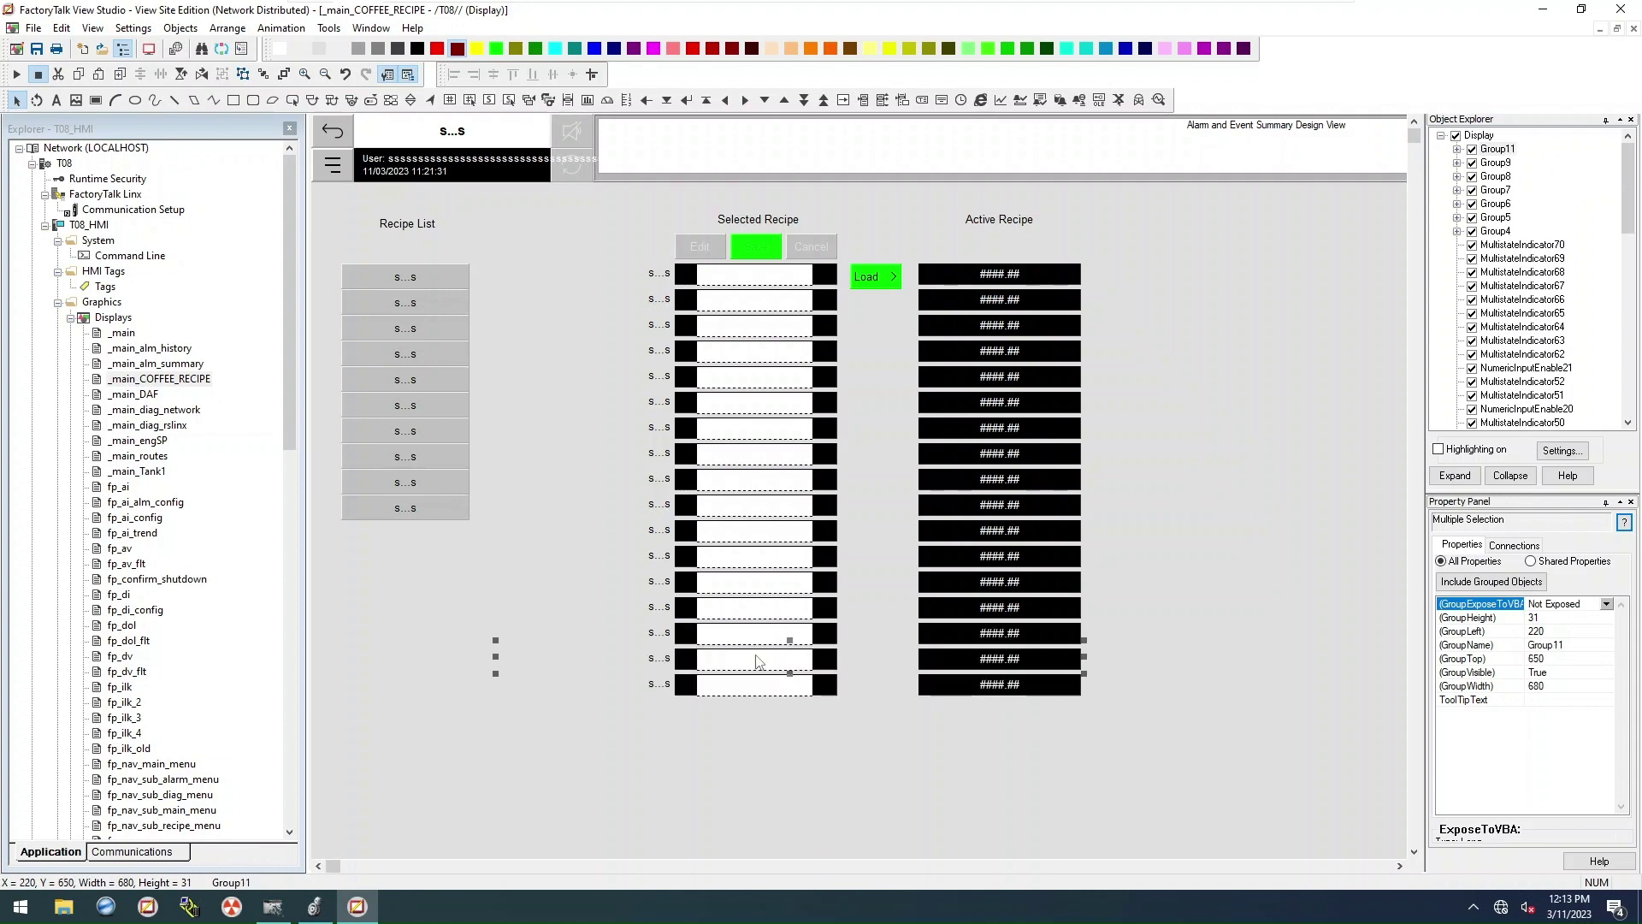
pyautogui.hotkey('ctrl', 'd')
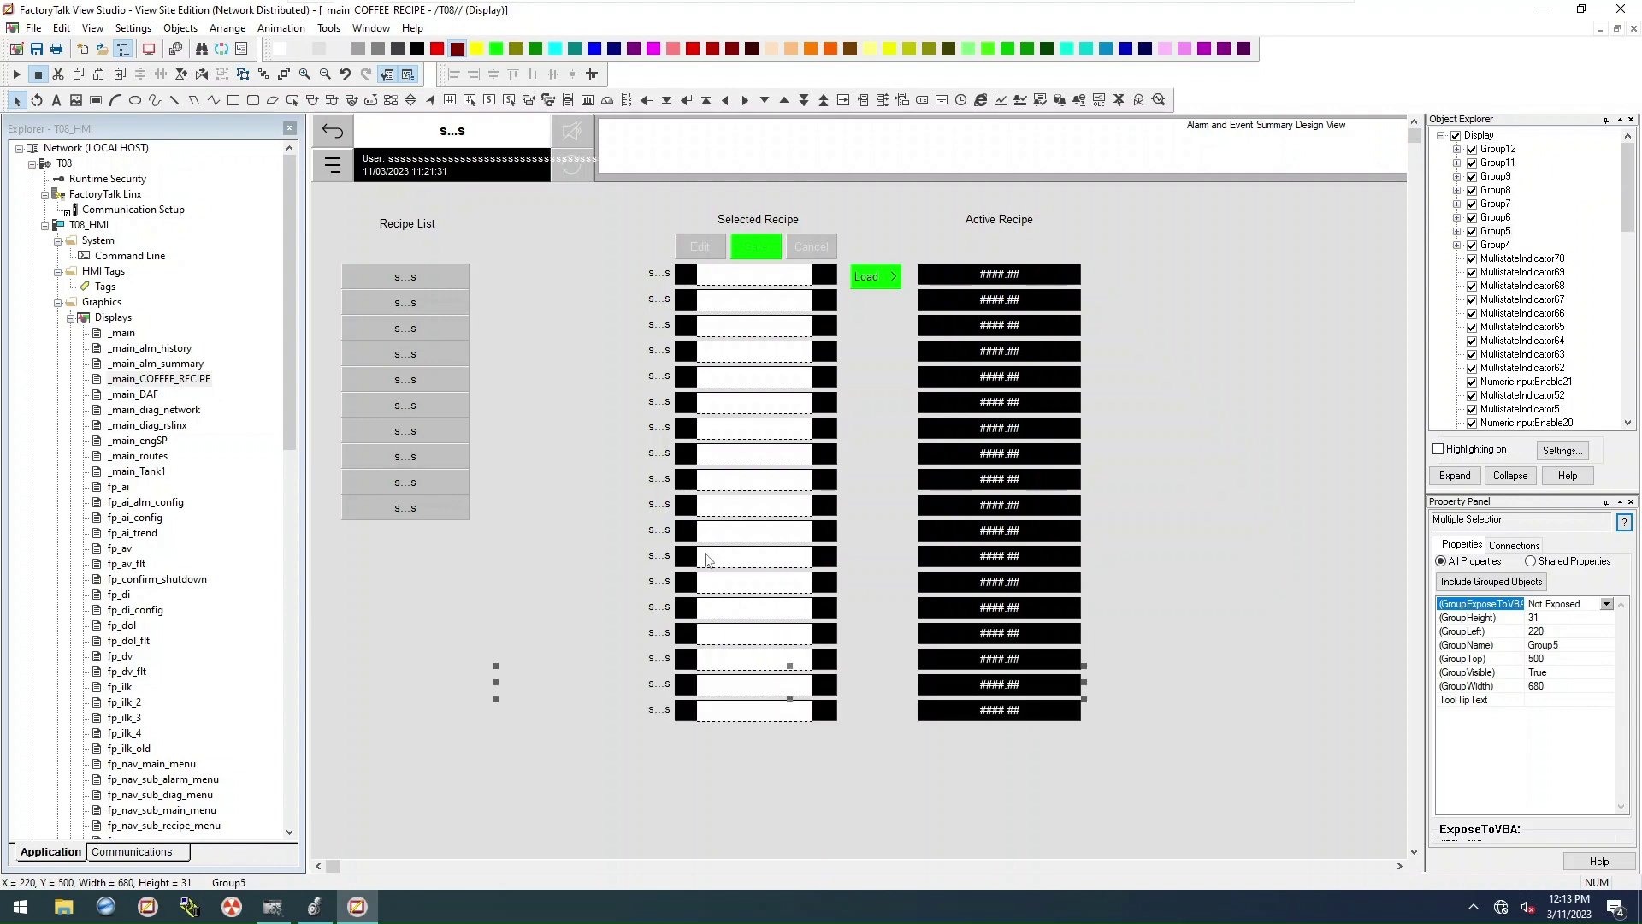
pyautogui.rightClick(716, 529)
pyautogui.press('s')
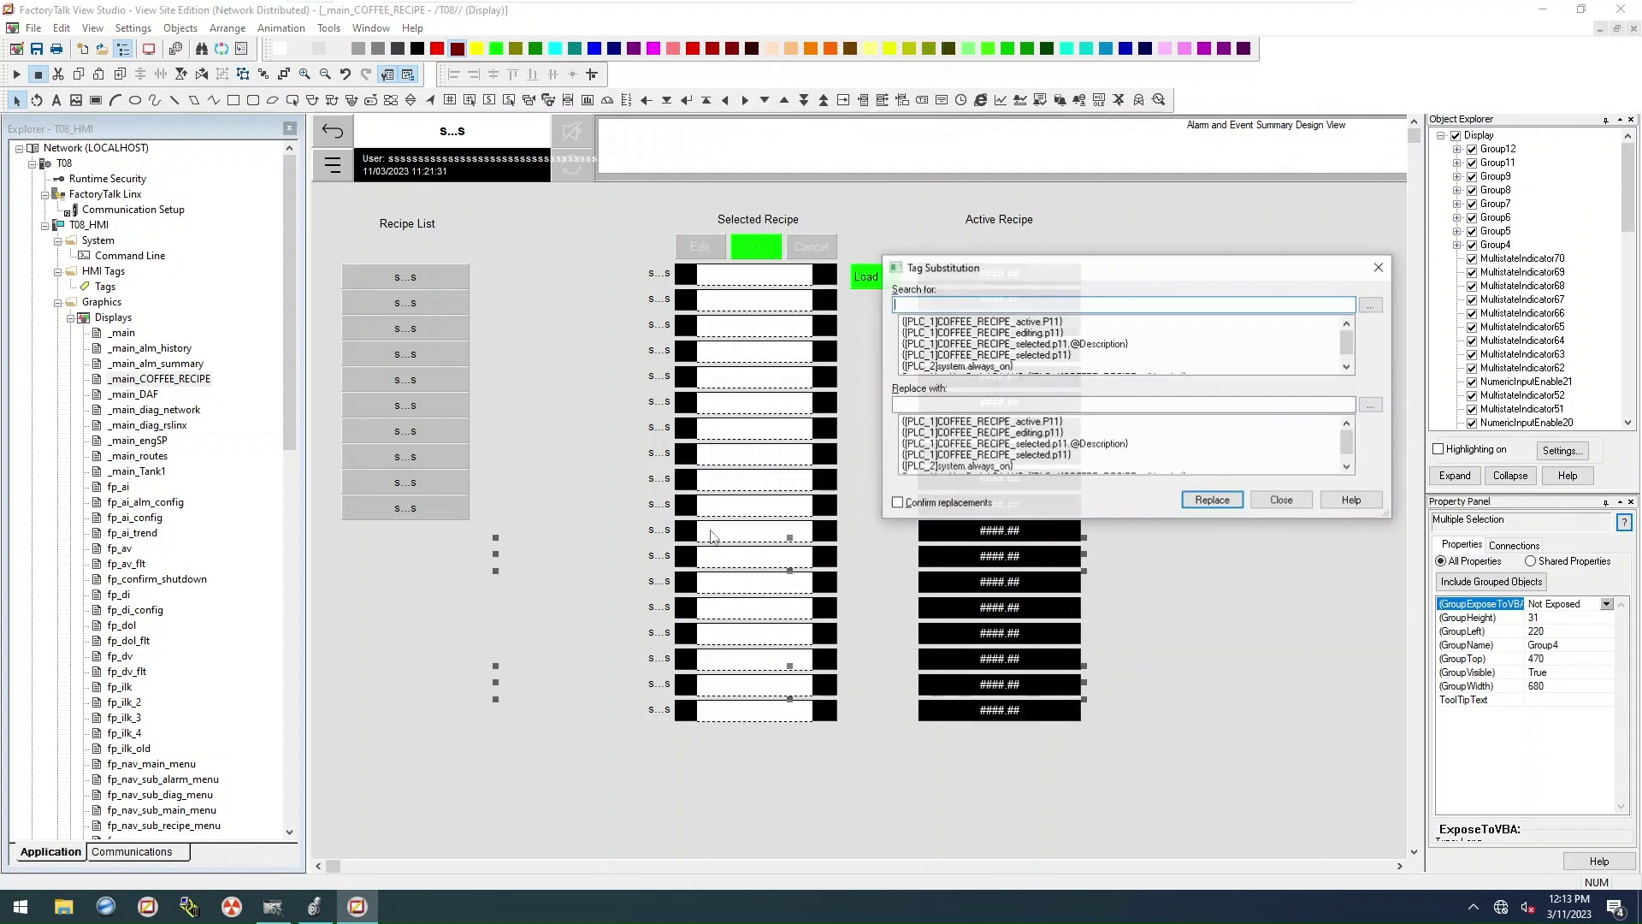
pyautogui.click(1282, 500)
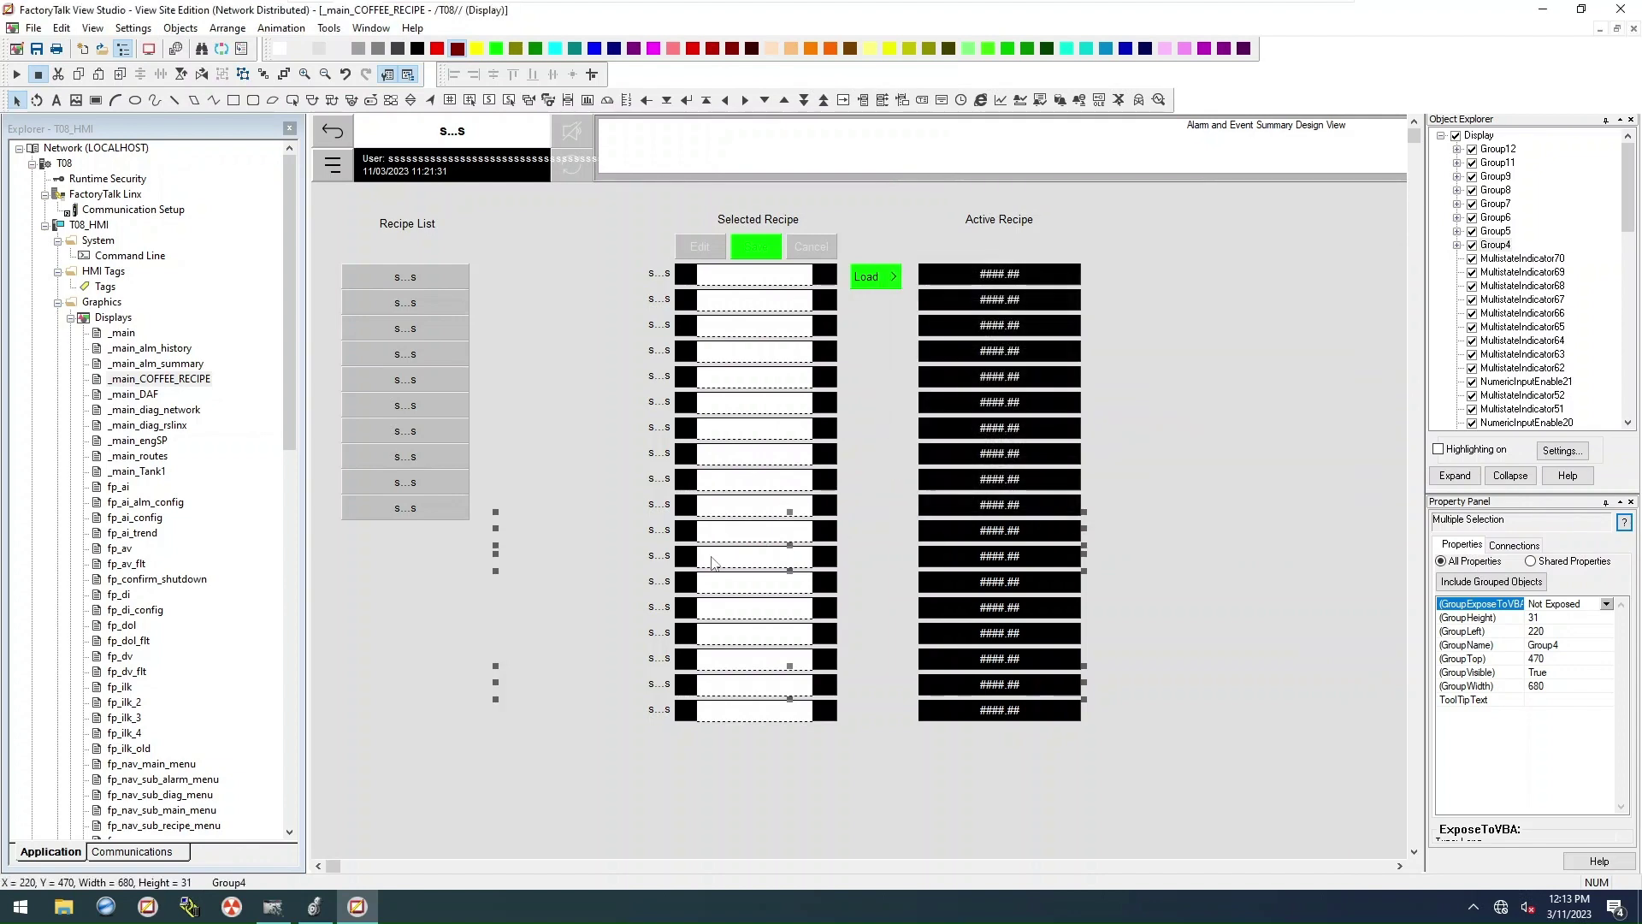
# Step: Substitute P11 with P12 in the tags of the grouped recipe row at y = 500
pyautogui.rightClick(715, 558)
pyautogui.press('s')
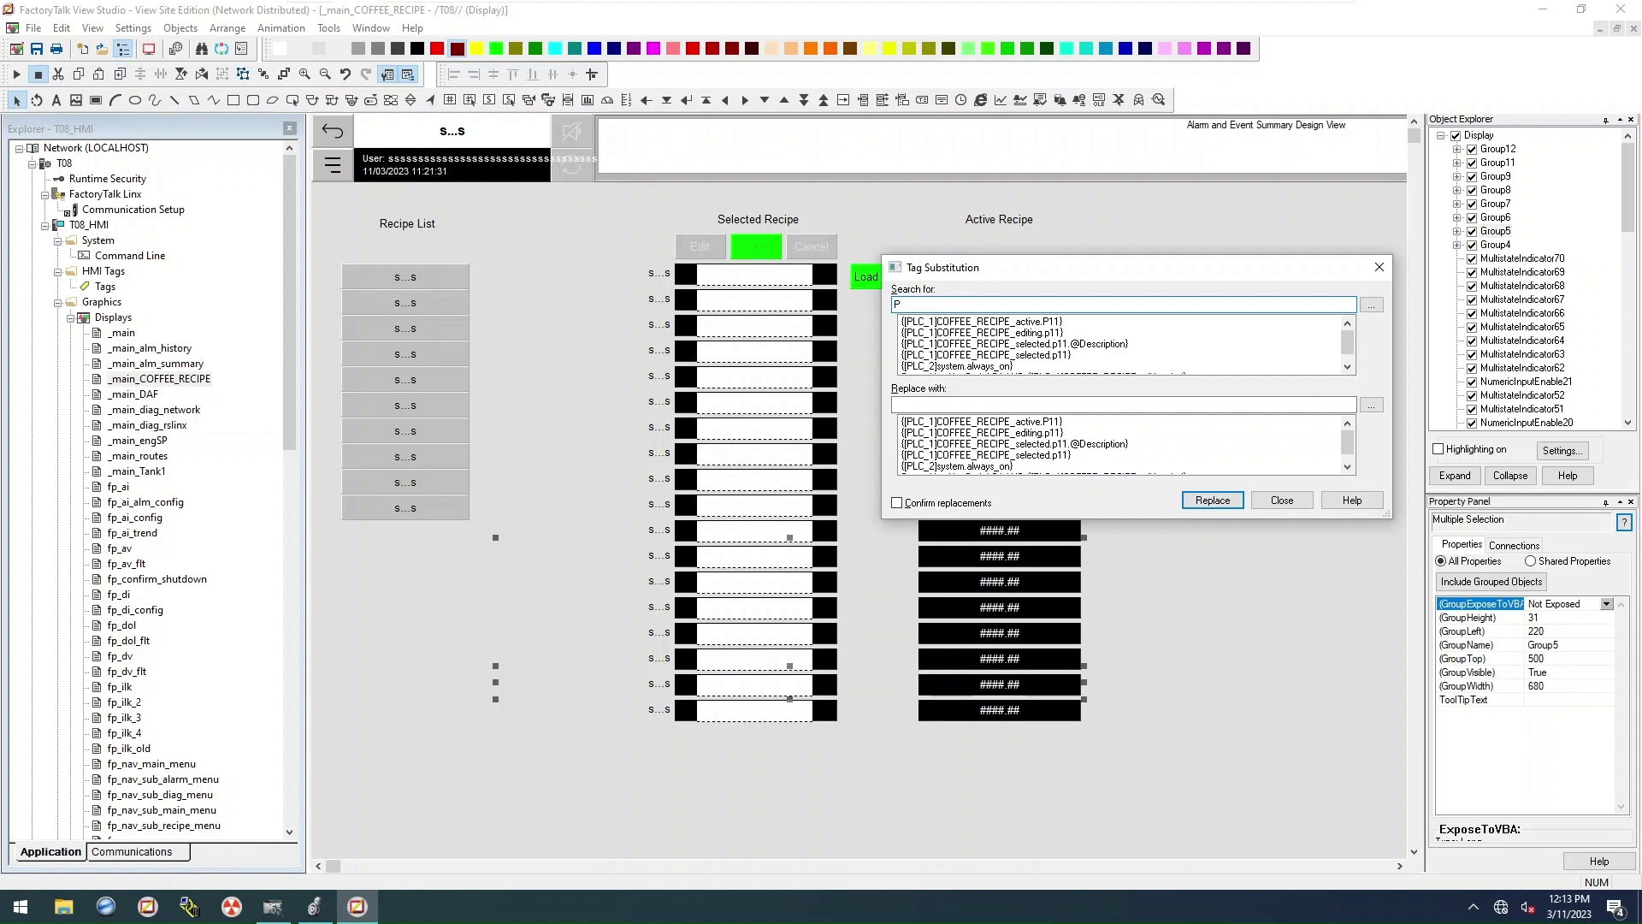
pyautogui.click(939, 405)
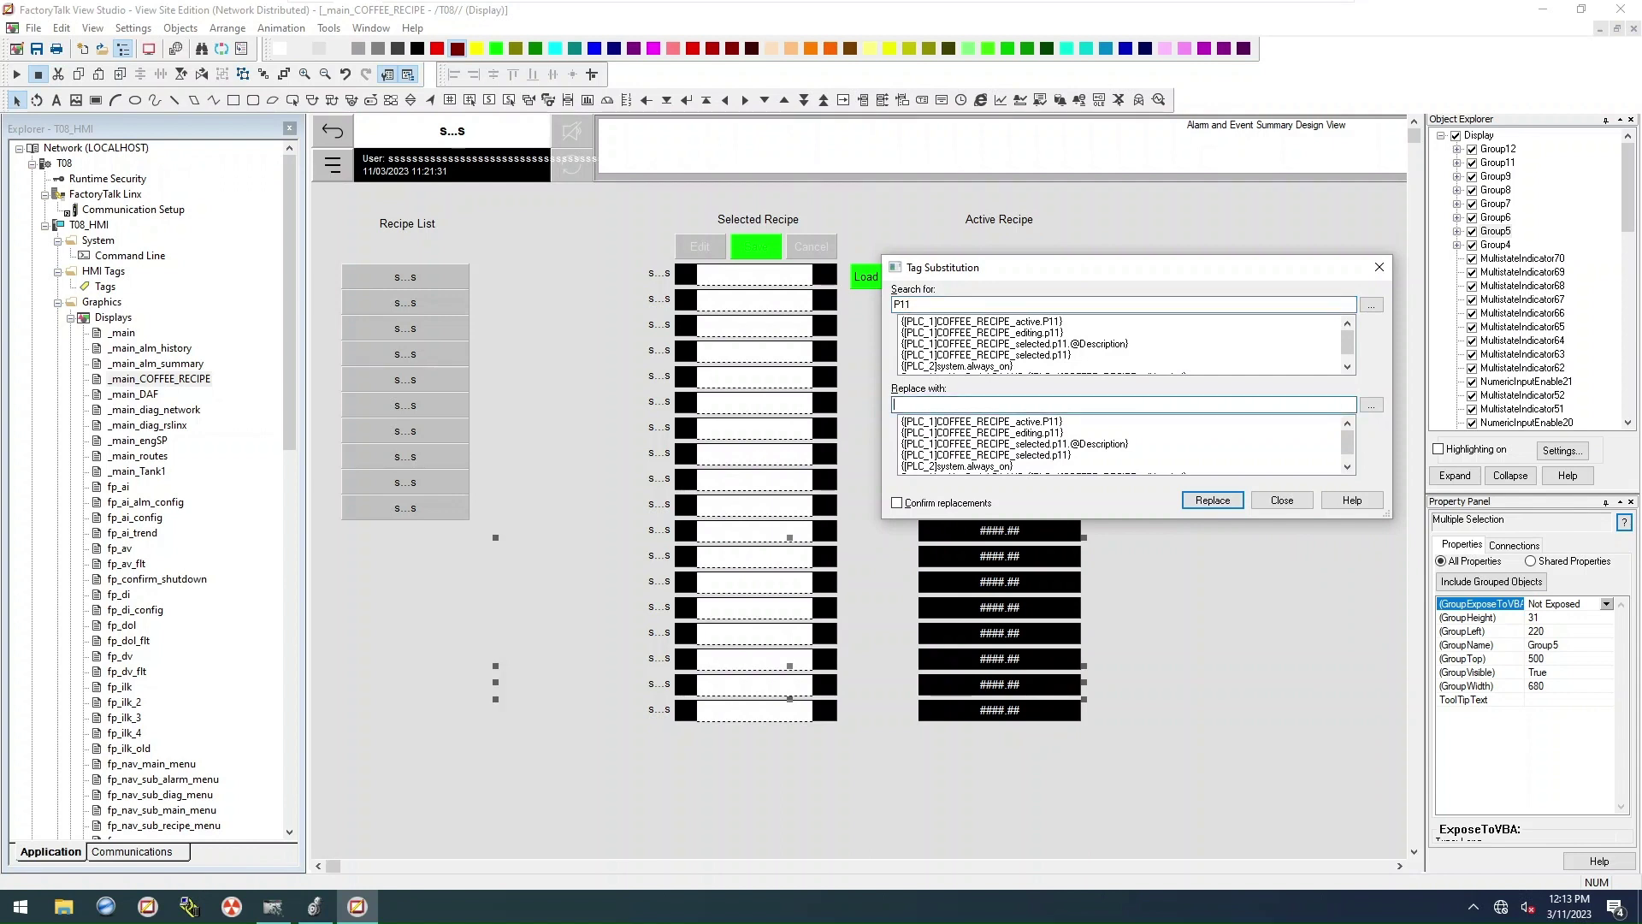
pyautogui.write('P12')
pyautogui.press('Return')
pyautogui.click(933, 486)
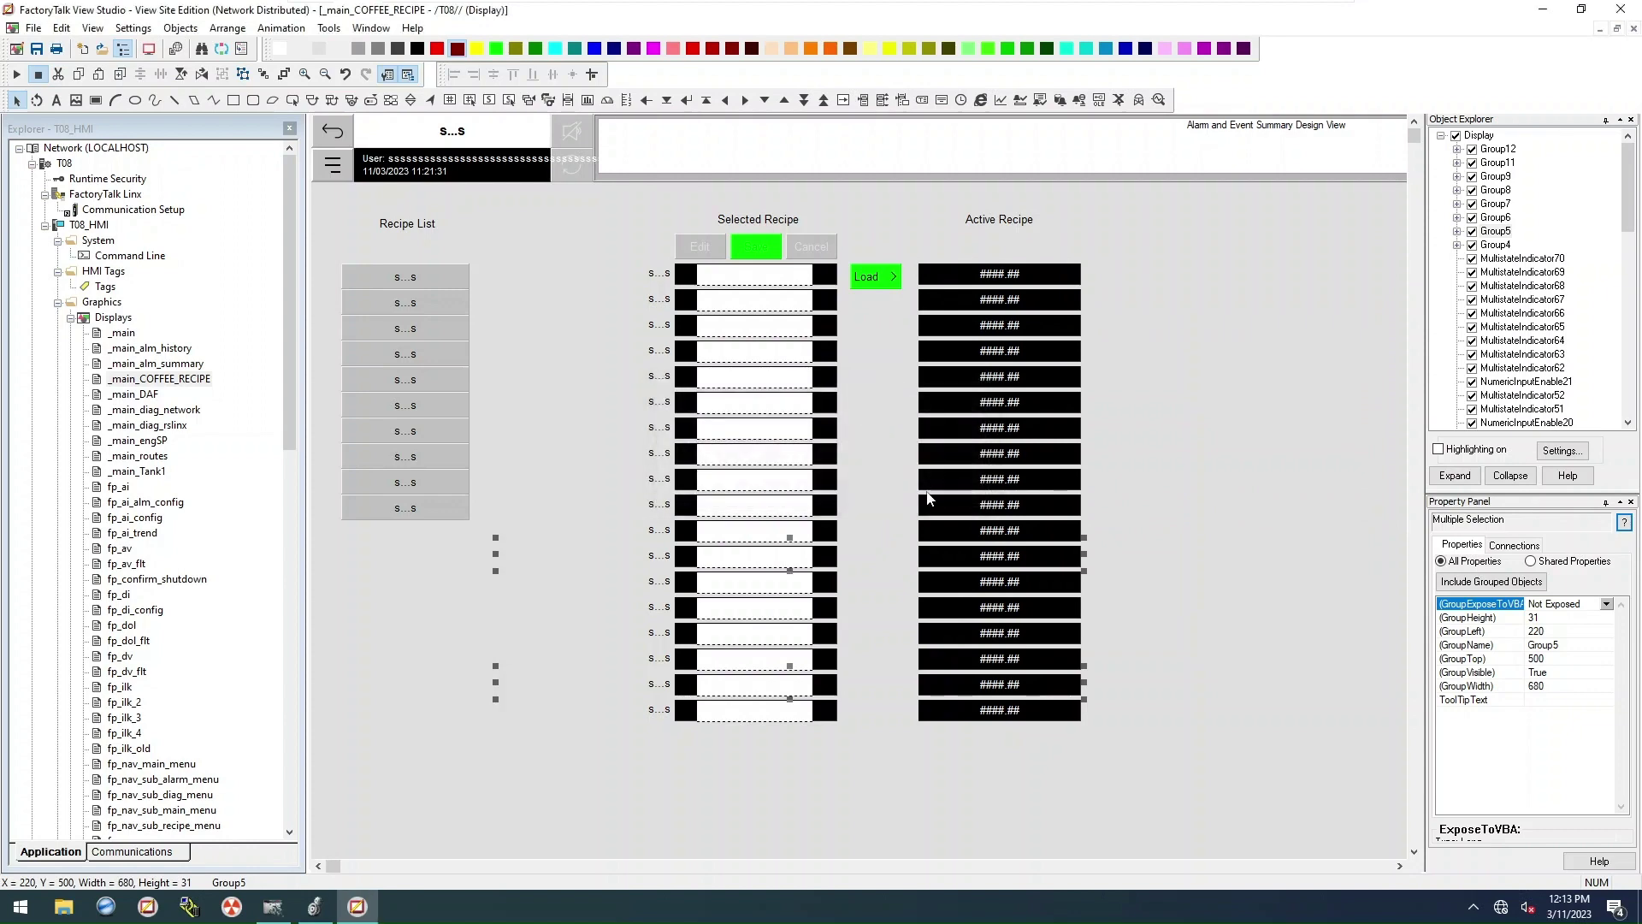
# Step: Substitute P11 with P13 in the tags of the grouped recipe row at y = 530
pyautogui.rightClick(761, 587)
pyautogui.click(820, 283)
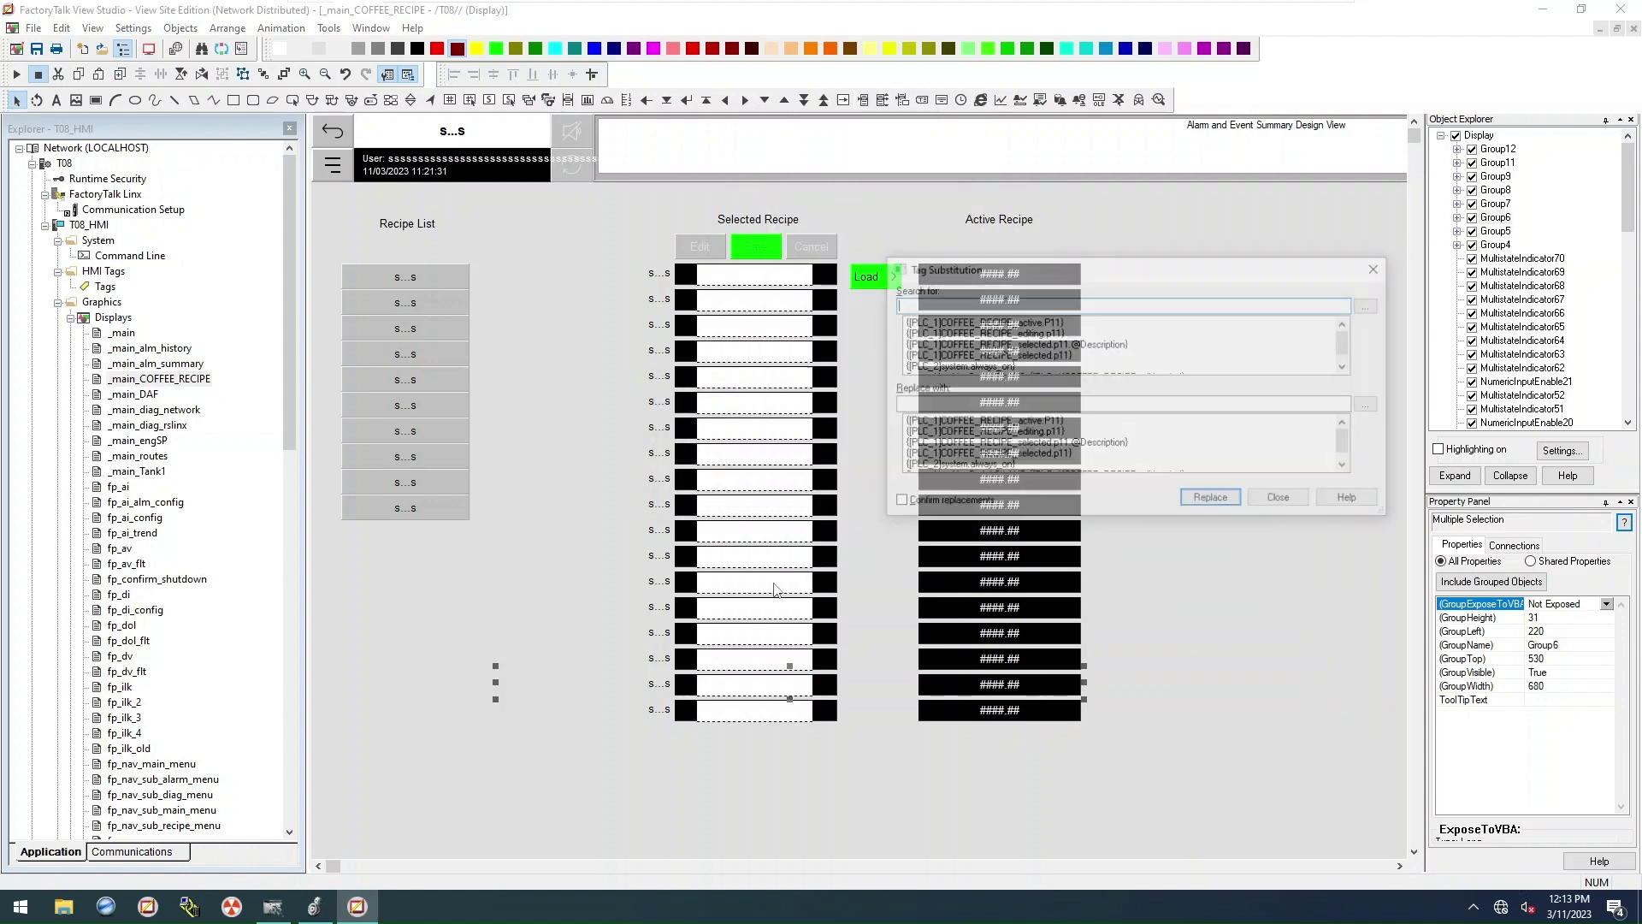
pyautogui.write('P')
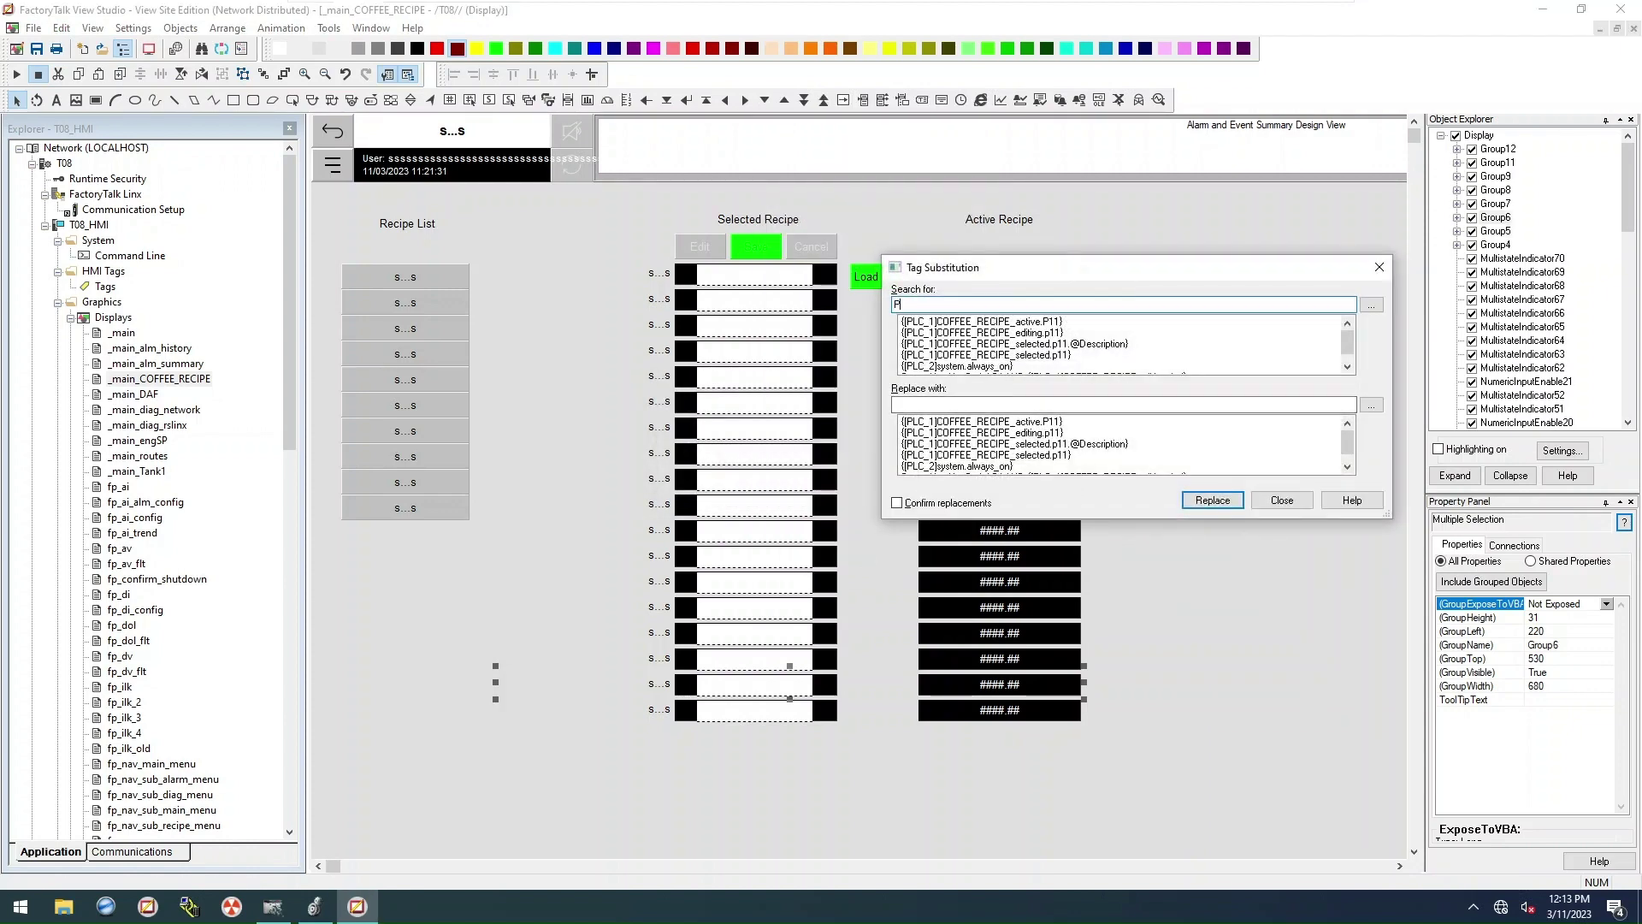
pyautogui.write('11')
pyautogui.click(893, 403)
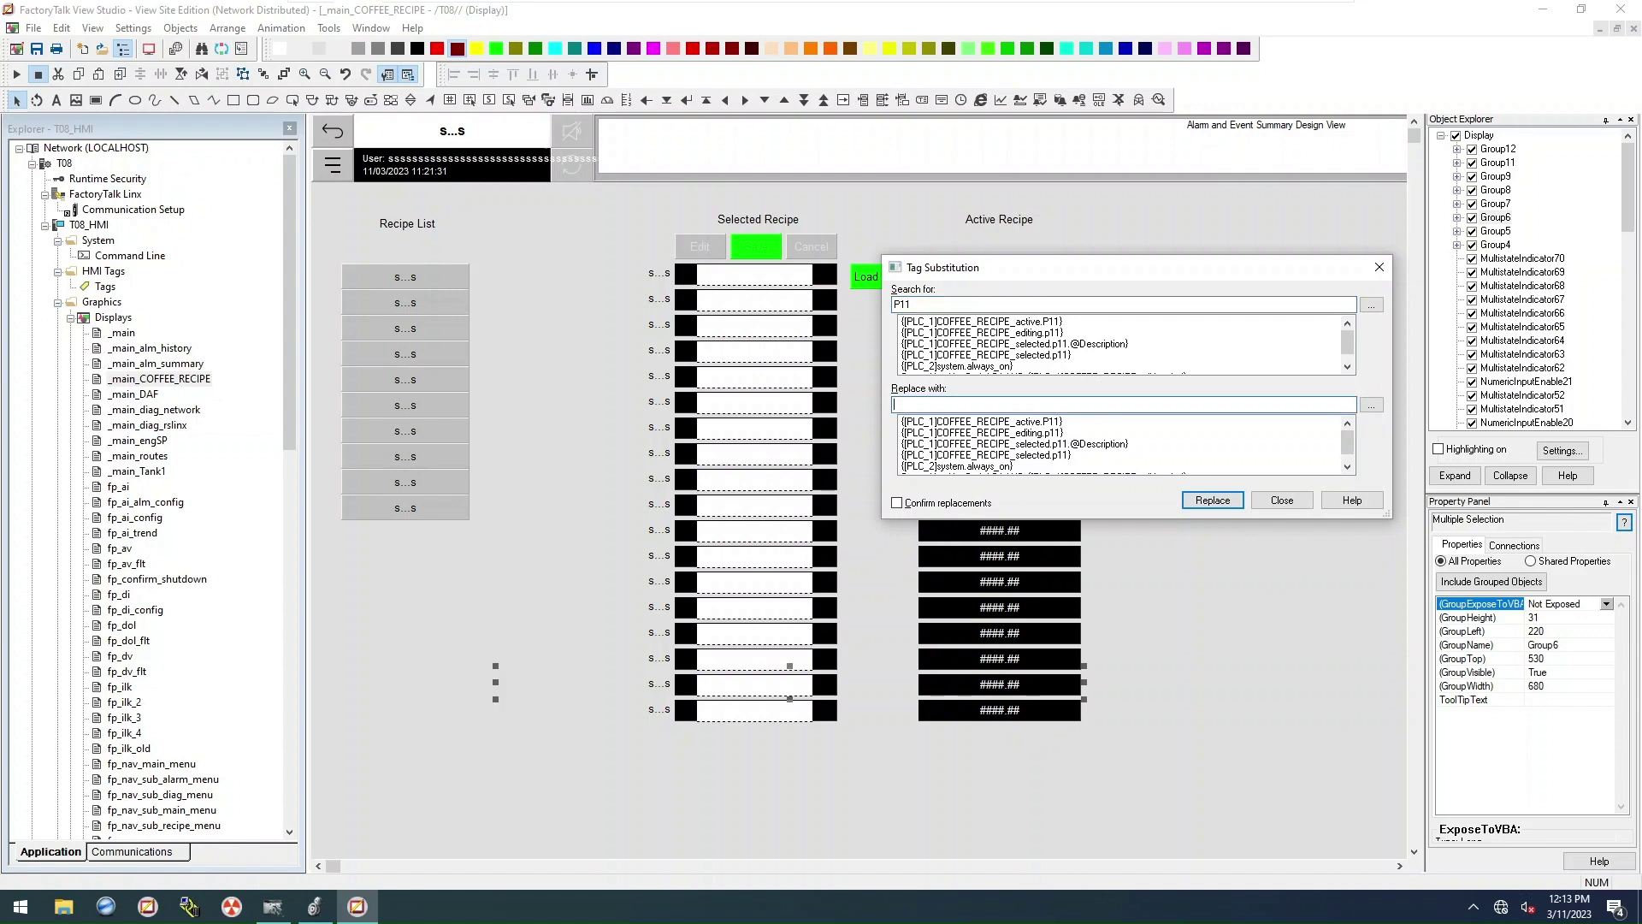
pyautogui.write('P13')
pyautogui.press('Return')
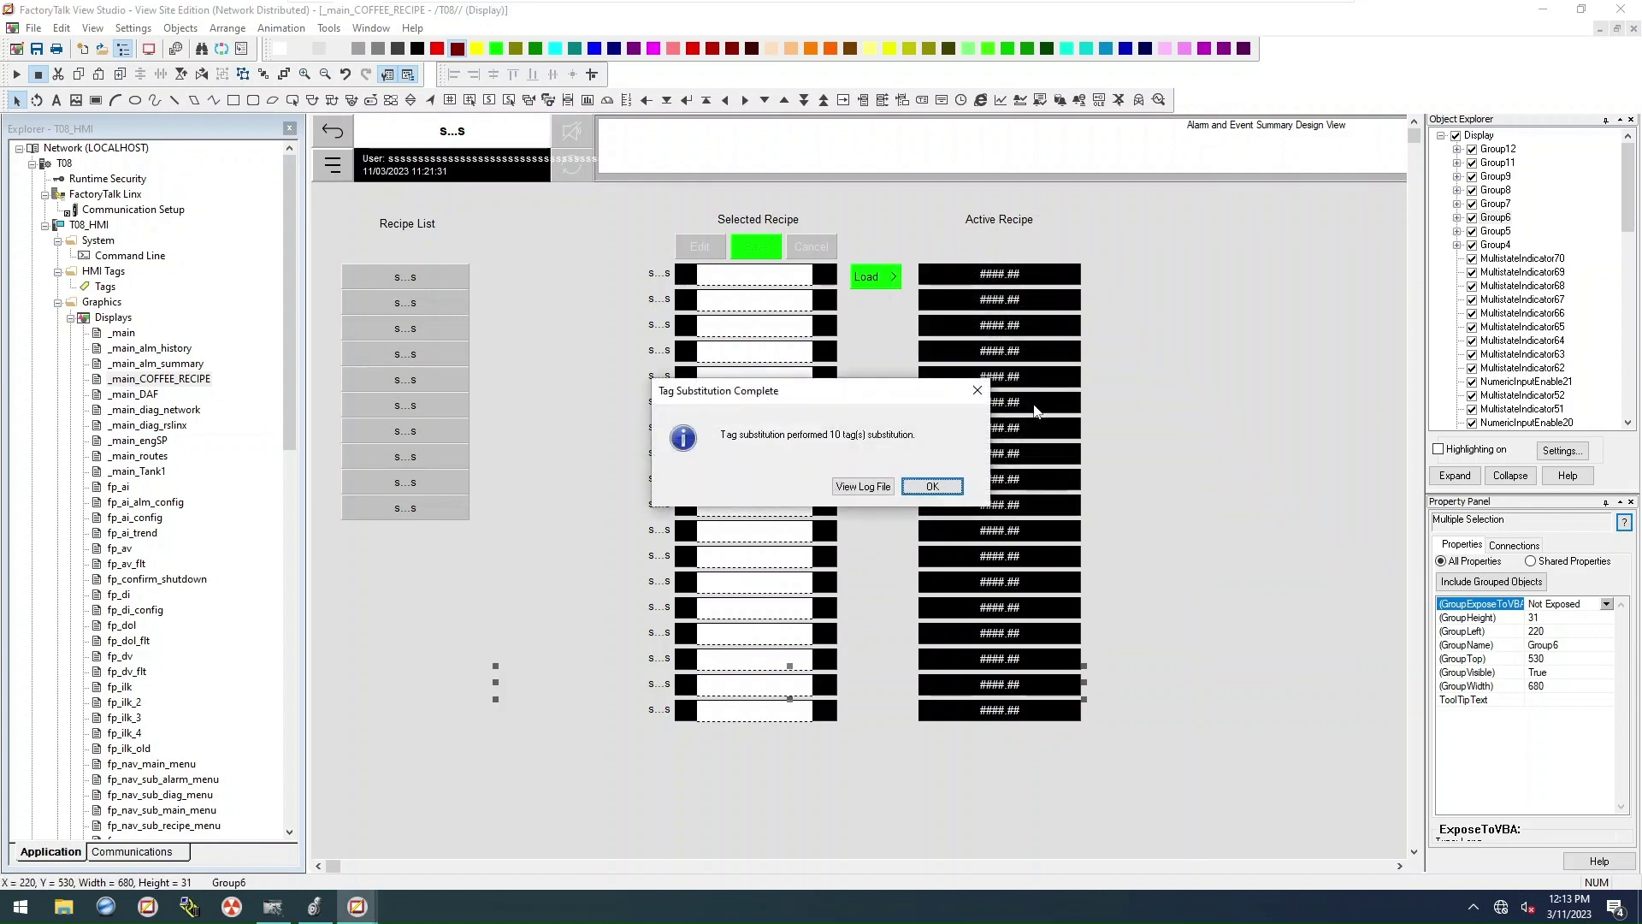
pyautogui.press('Return')
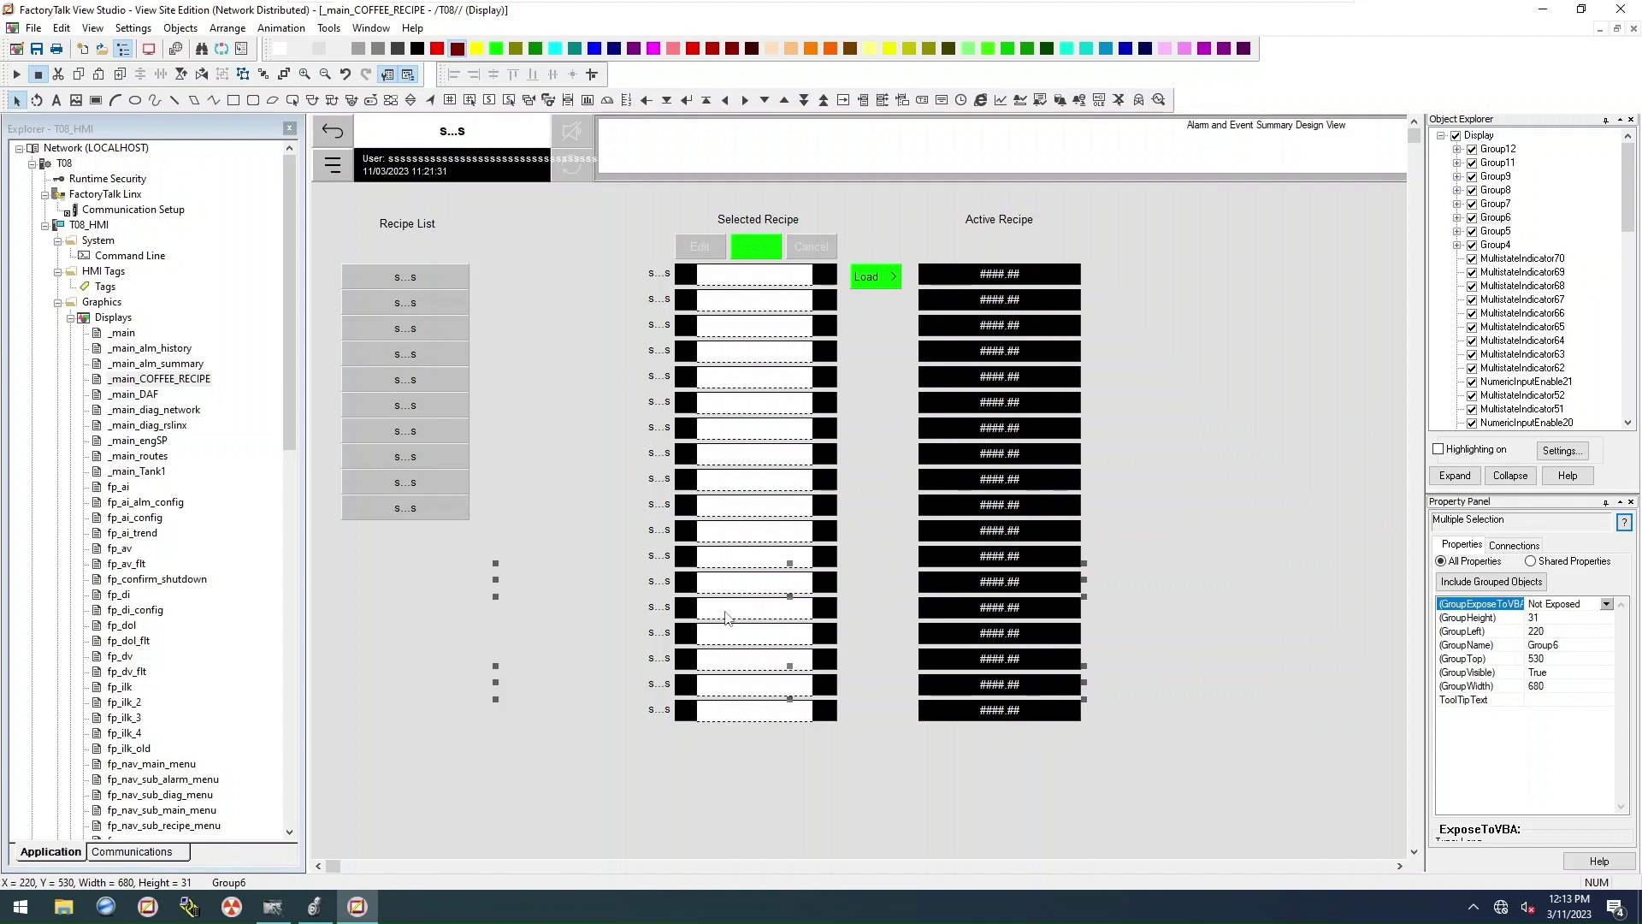
# Step: Substitute P11 with P14 in the tags of the grouped recipe row at y = 560
pyautogui.rightClick(725, 615)
pyautogui.press('t')
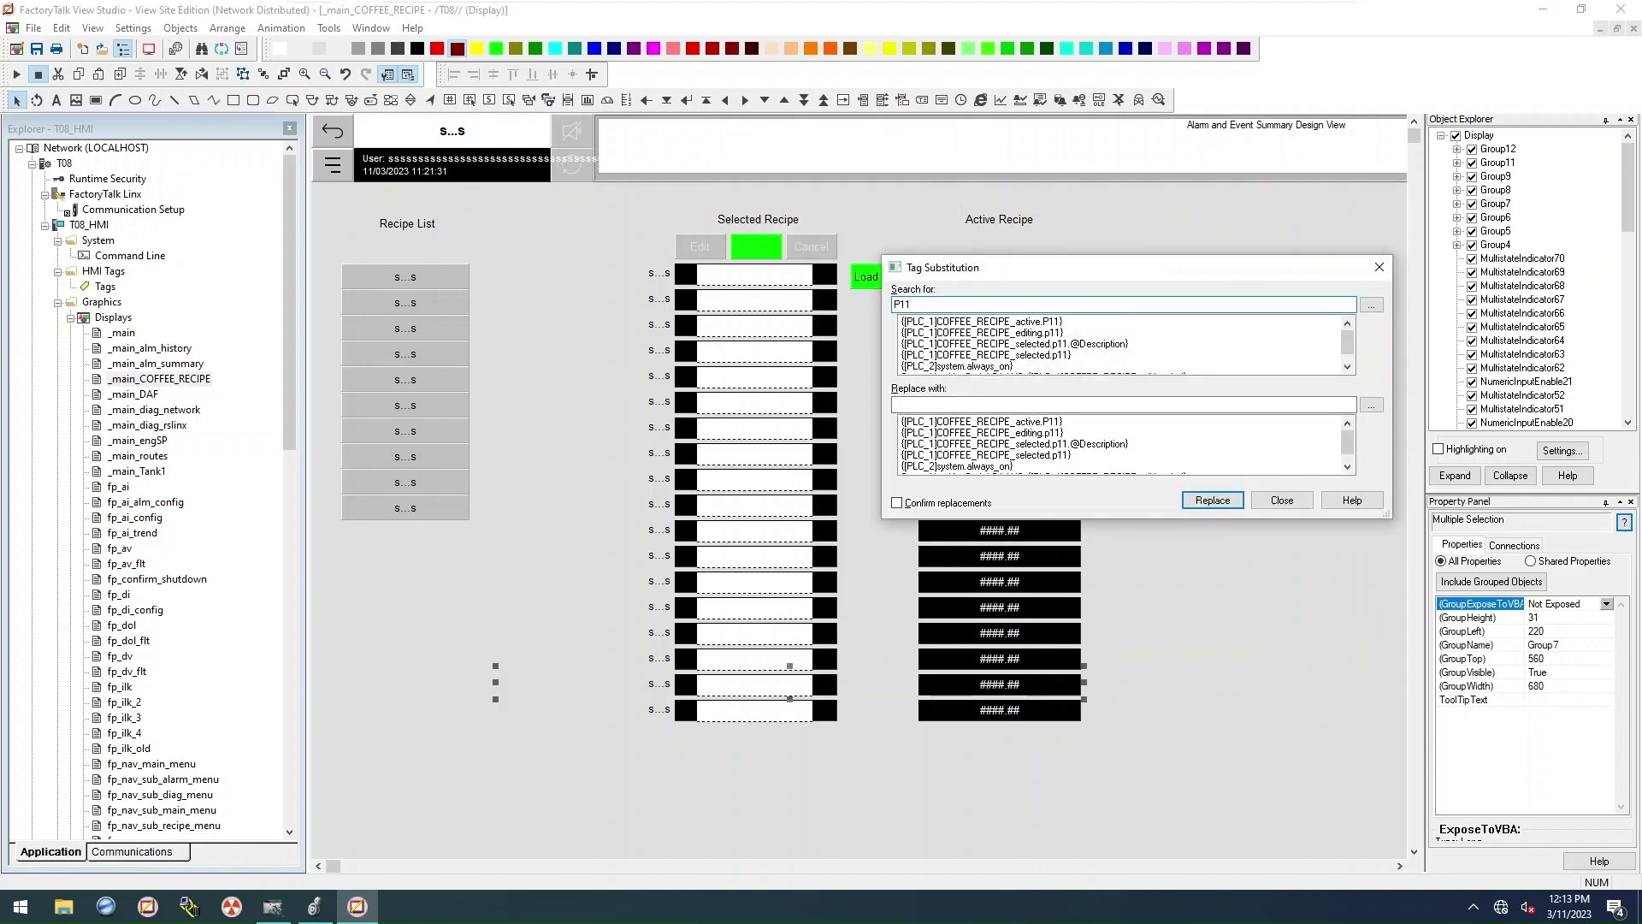
pyautogui.click(1054, 405)
pyautogui.write('P14')
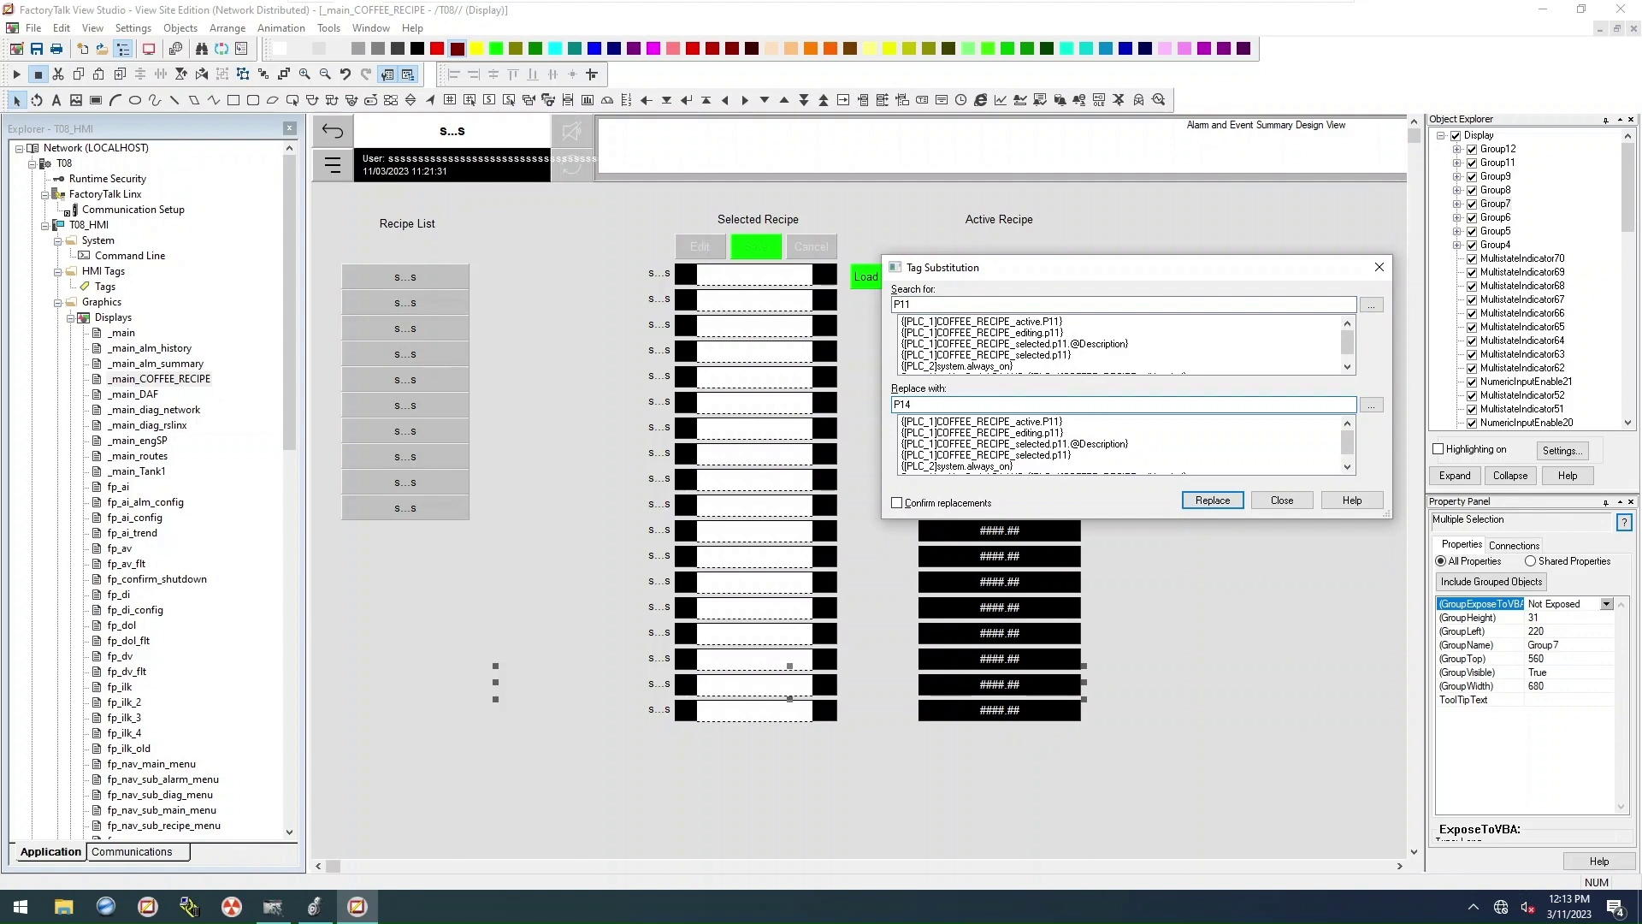
pyautogui.click(1236, 498)
pyautogui.click(943, 481)
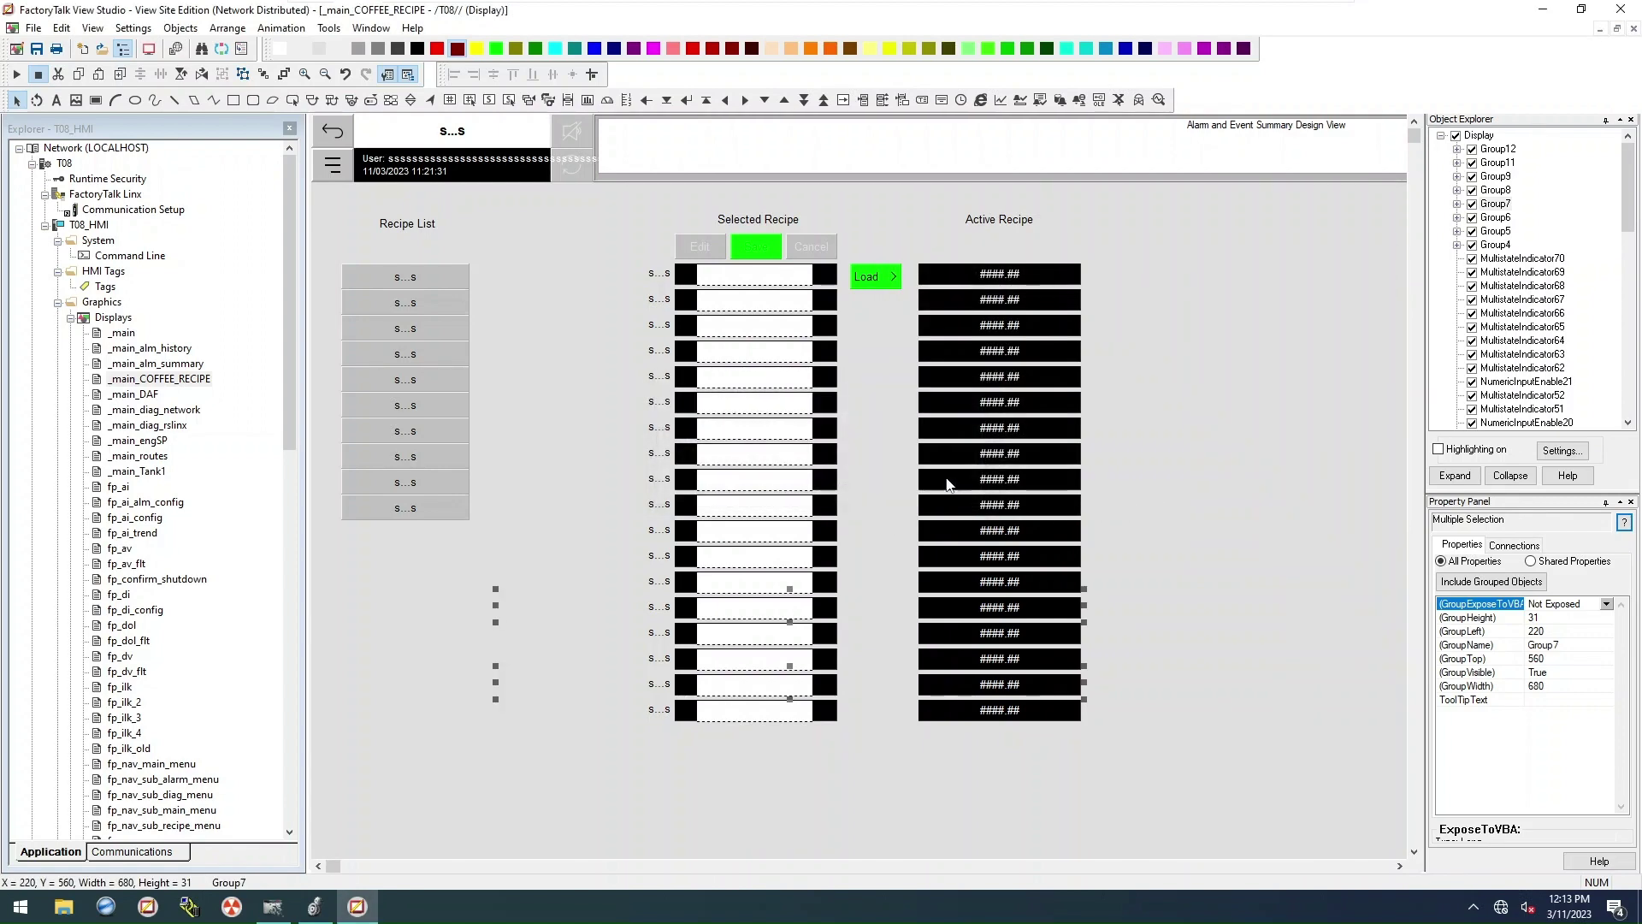
# Step: Substitute P11 with P15 in the tags of the grouped recipe row at y = 590
pyautogui.rightClick(740, 635)
pyautogui.click(774, 186)
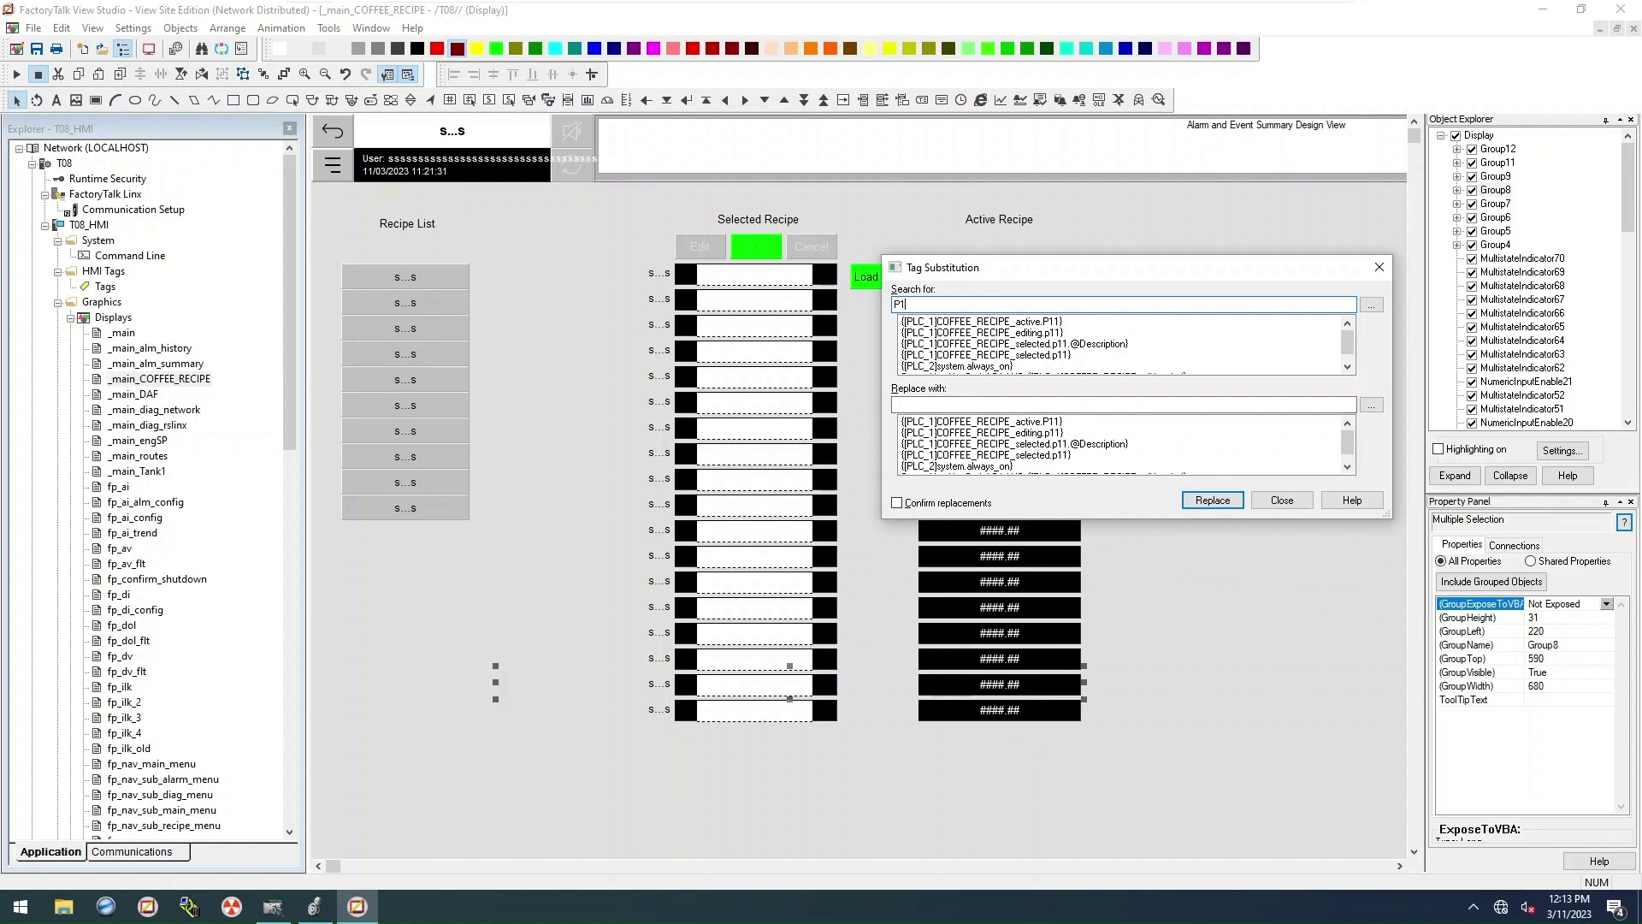
pyautogui.click(1047, 403)
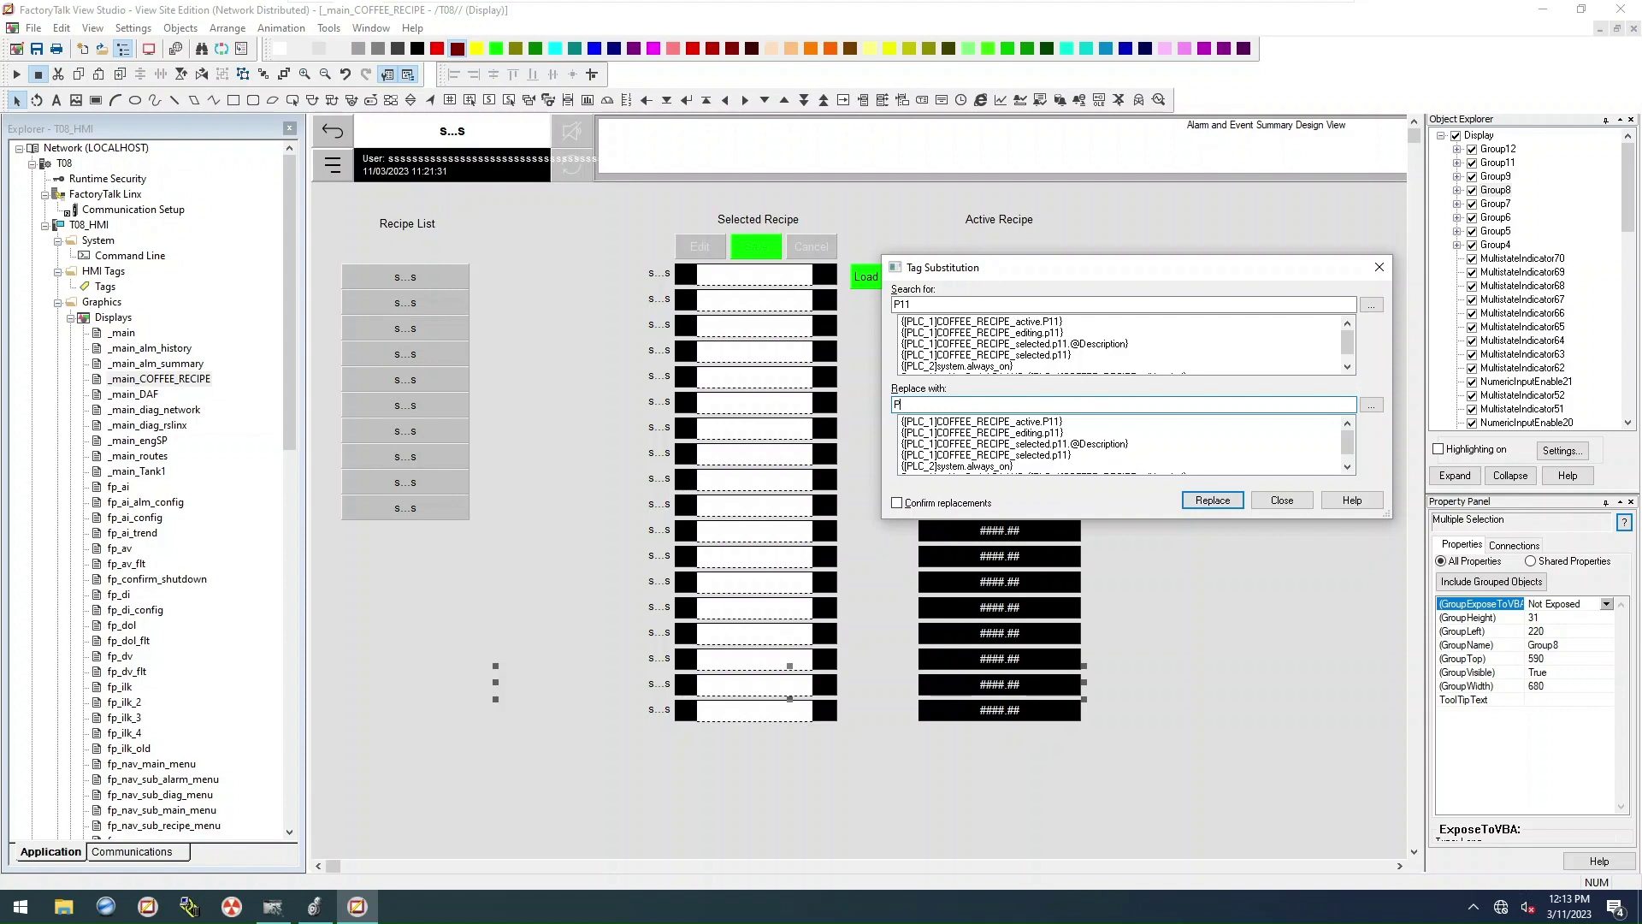
pyautogui.write('P15')
pyautogui.press('Return')
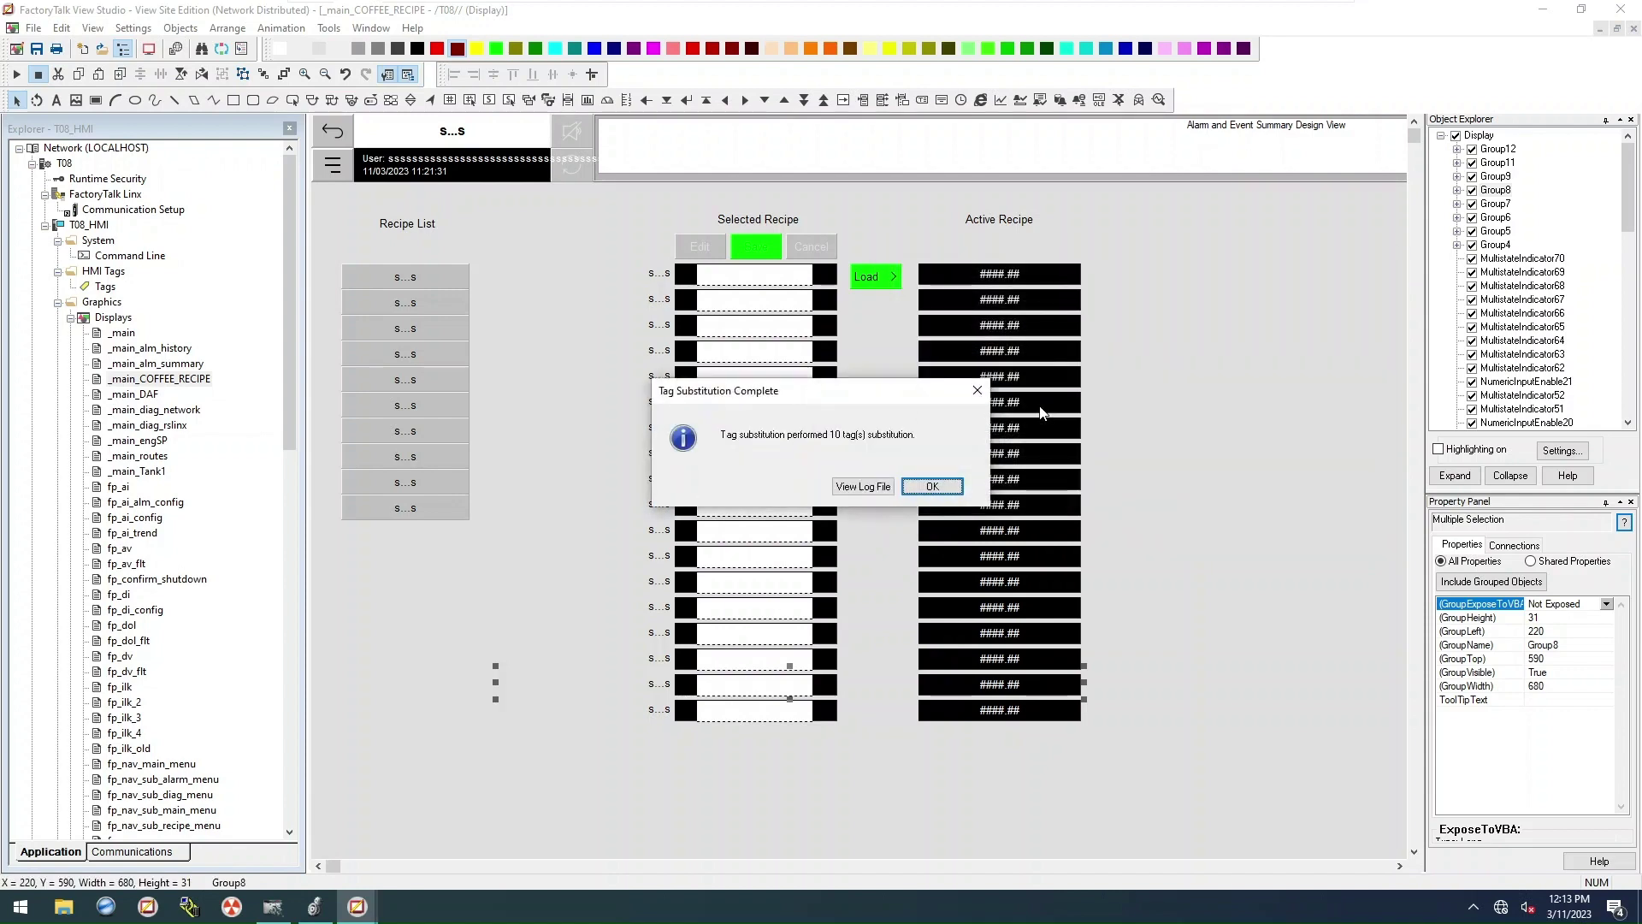
pyautogui.click(928, 488)
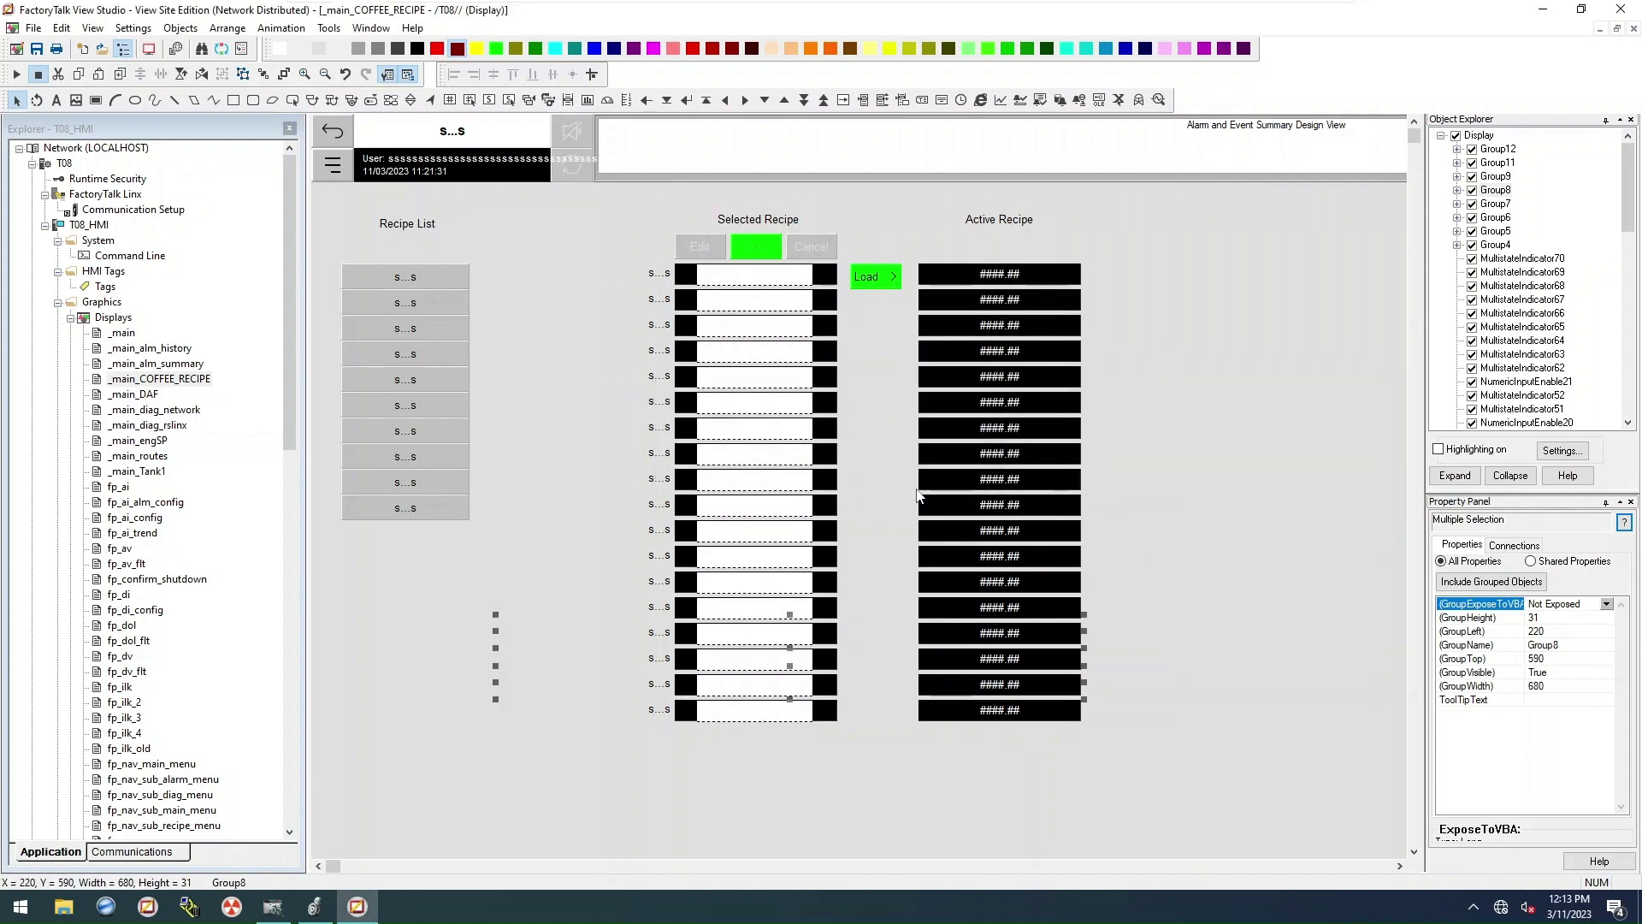
# Step: Substitute P11 with the next parameter number in the tags of the grouped recipe row at y = 620
pyautogui.rightClick(710, 656)
pyautogui.click(752, 631)
pyautogui.write('P11')
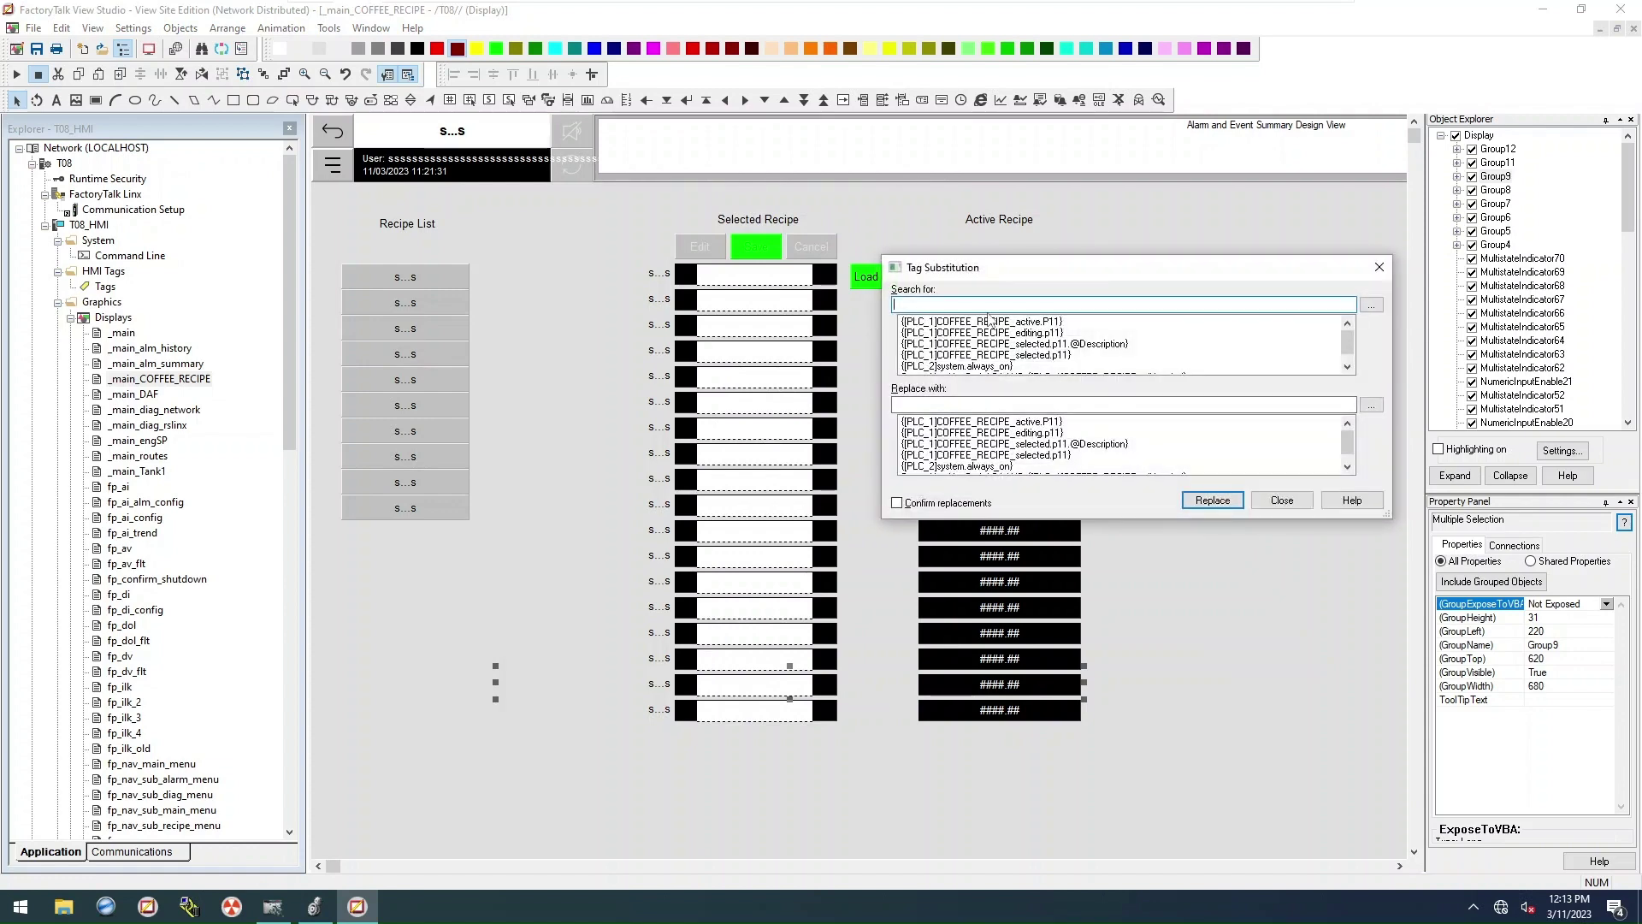
pyautogui.click(990, 404)
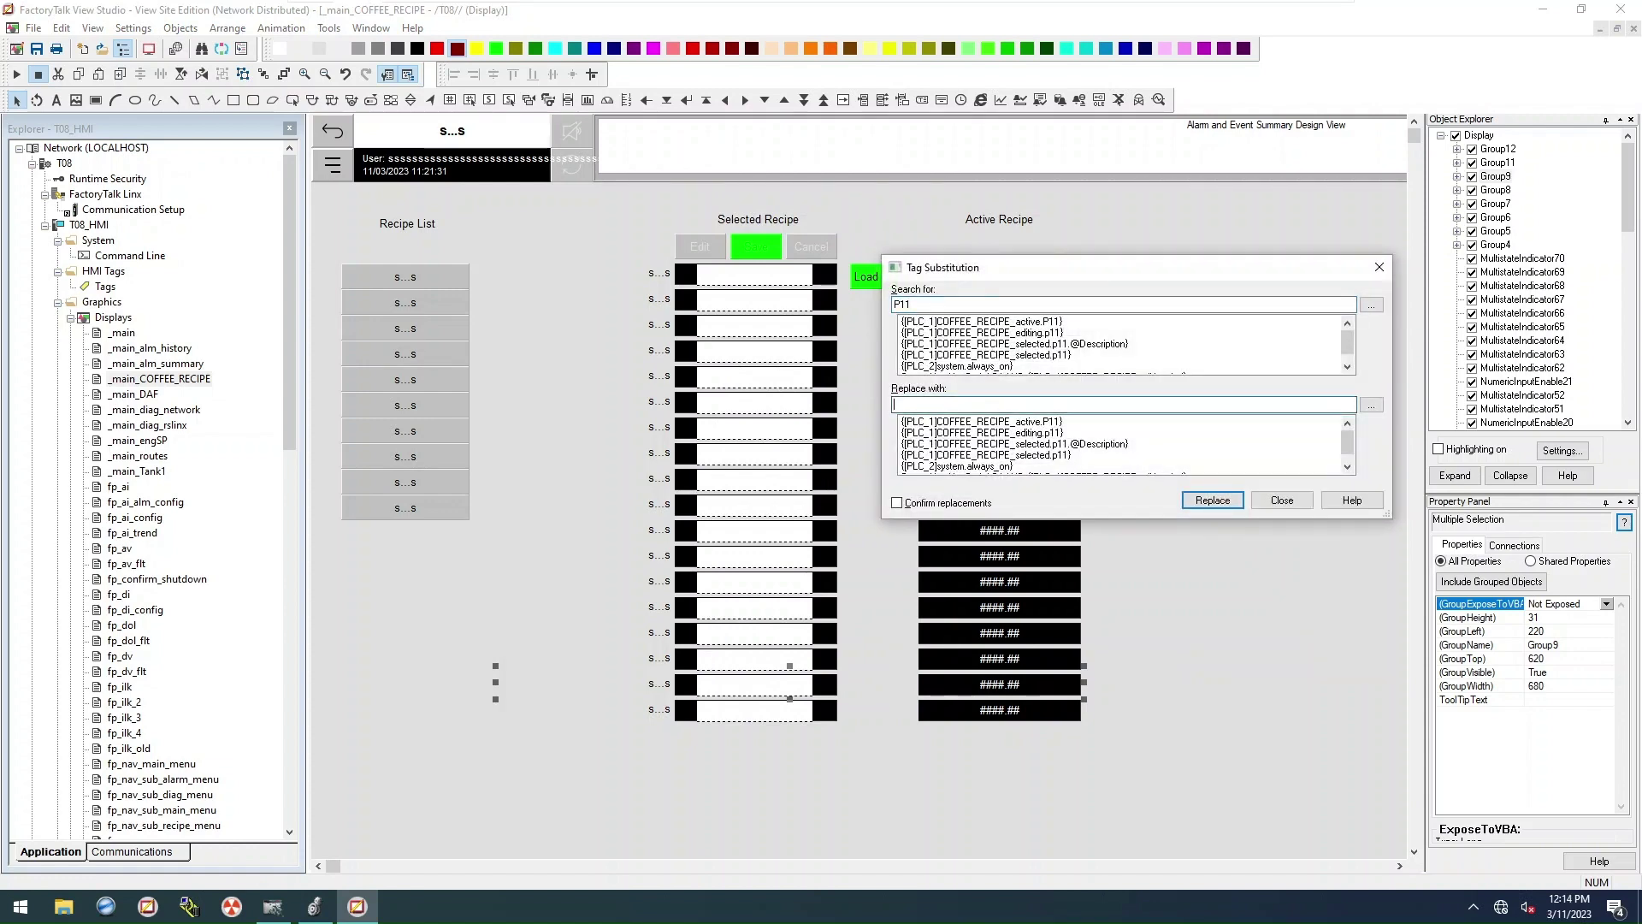
pyautogui.press('Return')
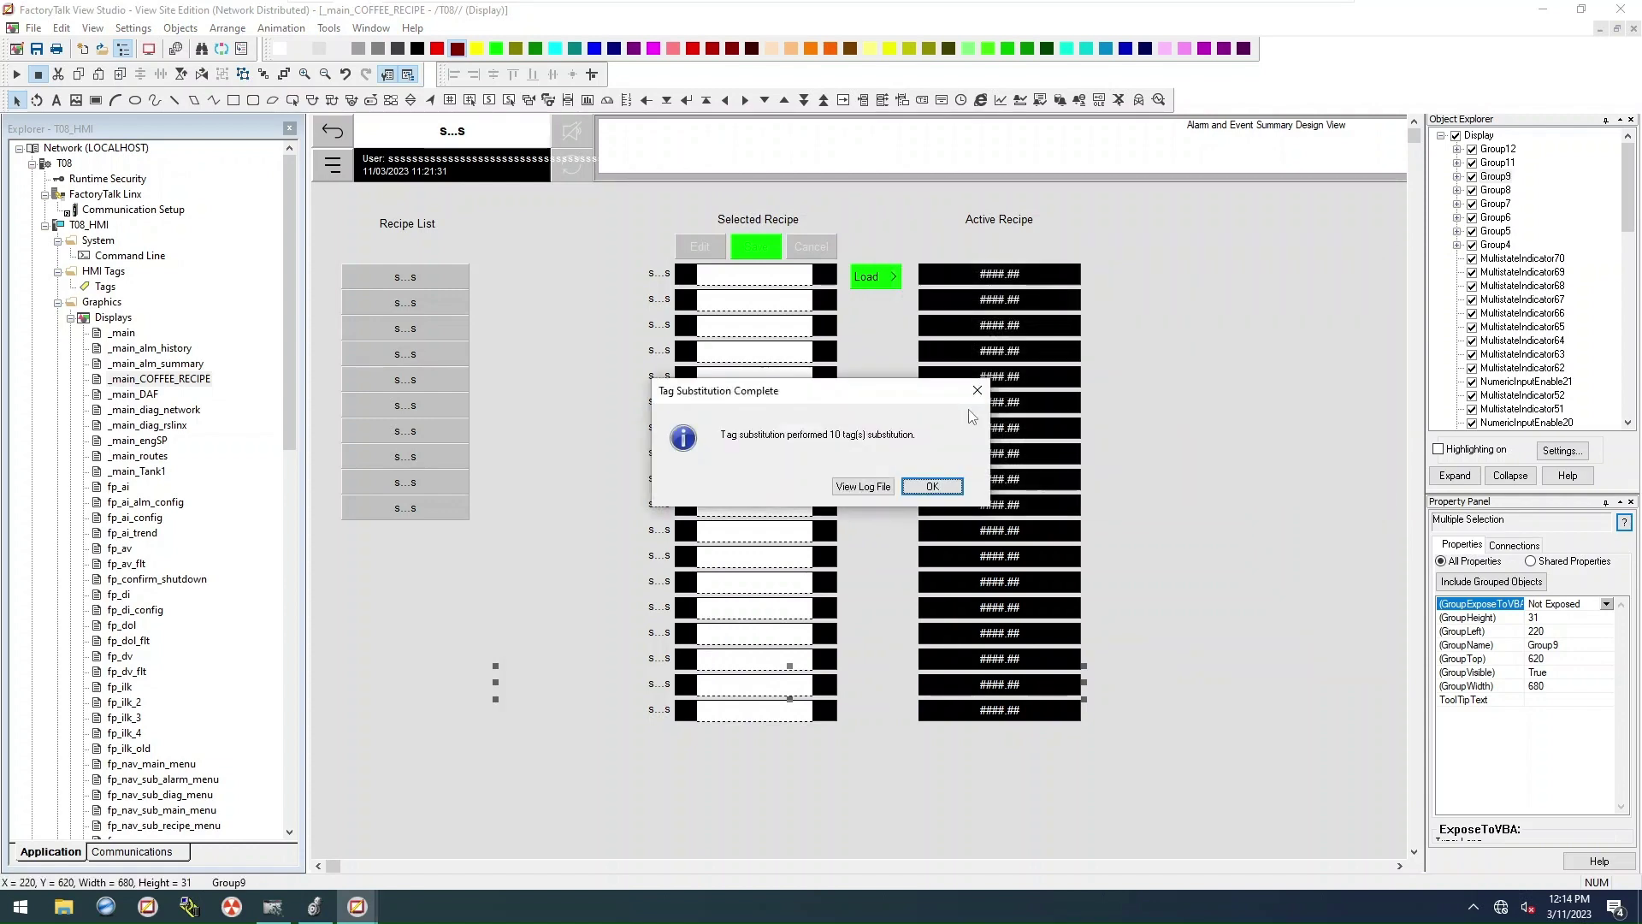
pyautogui.click(941, 482)
# Step: Substitute P11 with P17 in the tags of the grouped recipe row at y = 650
pyautogui.rightClick(740, 689)
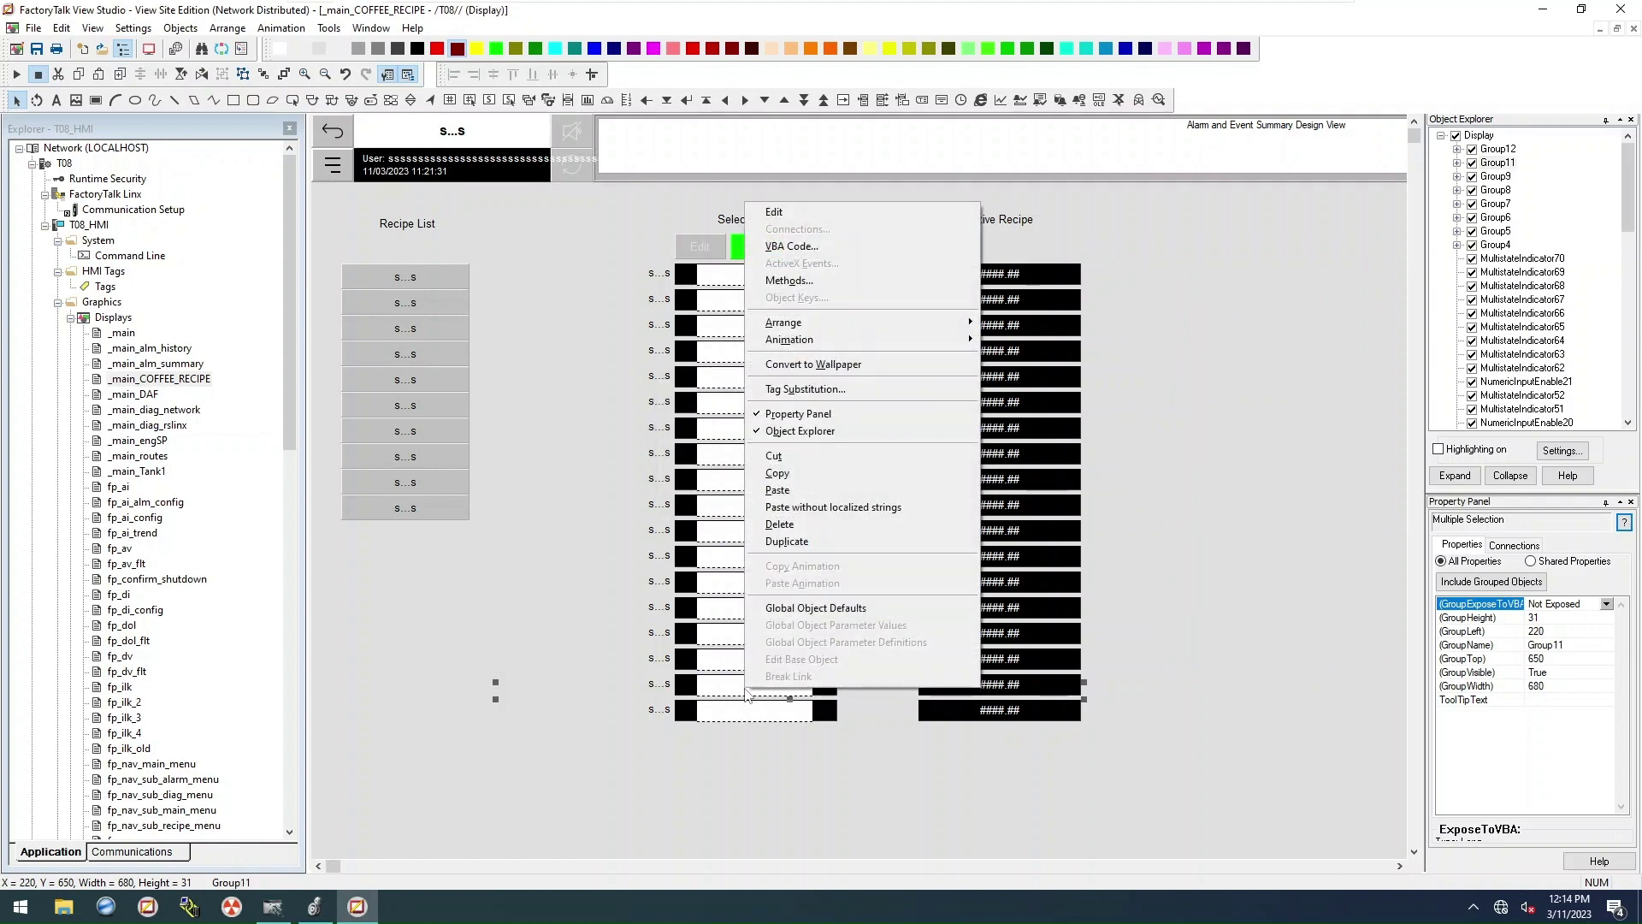
pyautogui.click(932, 381)
pyautogui.write('P11')
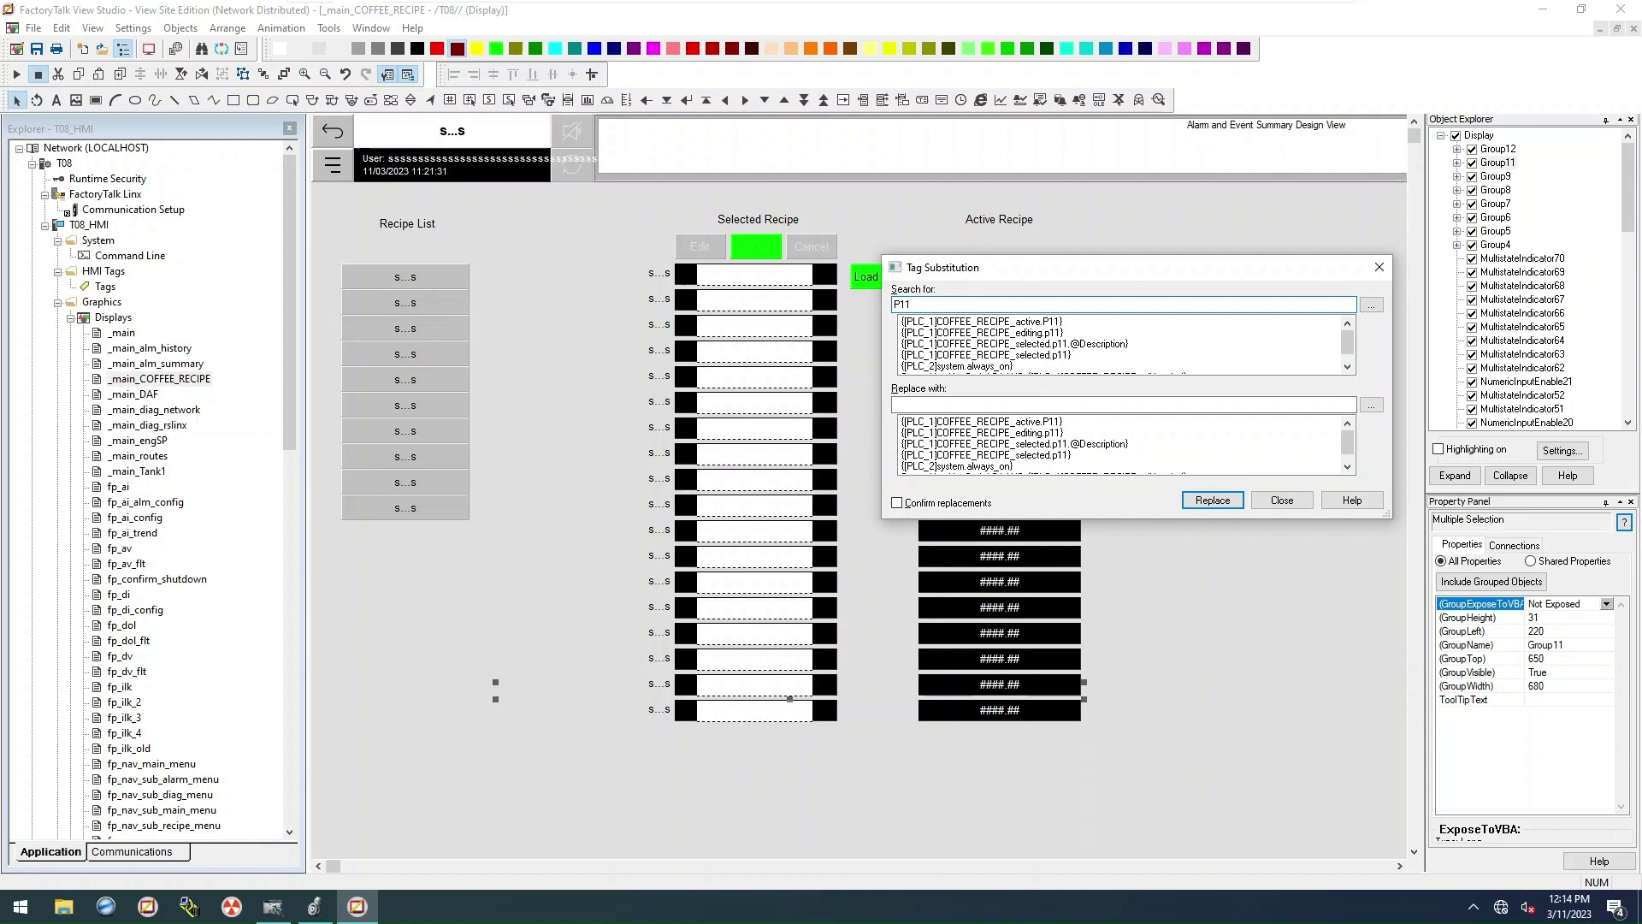
pyautogui.click(941, 405)
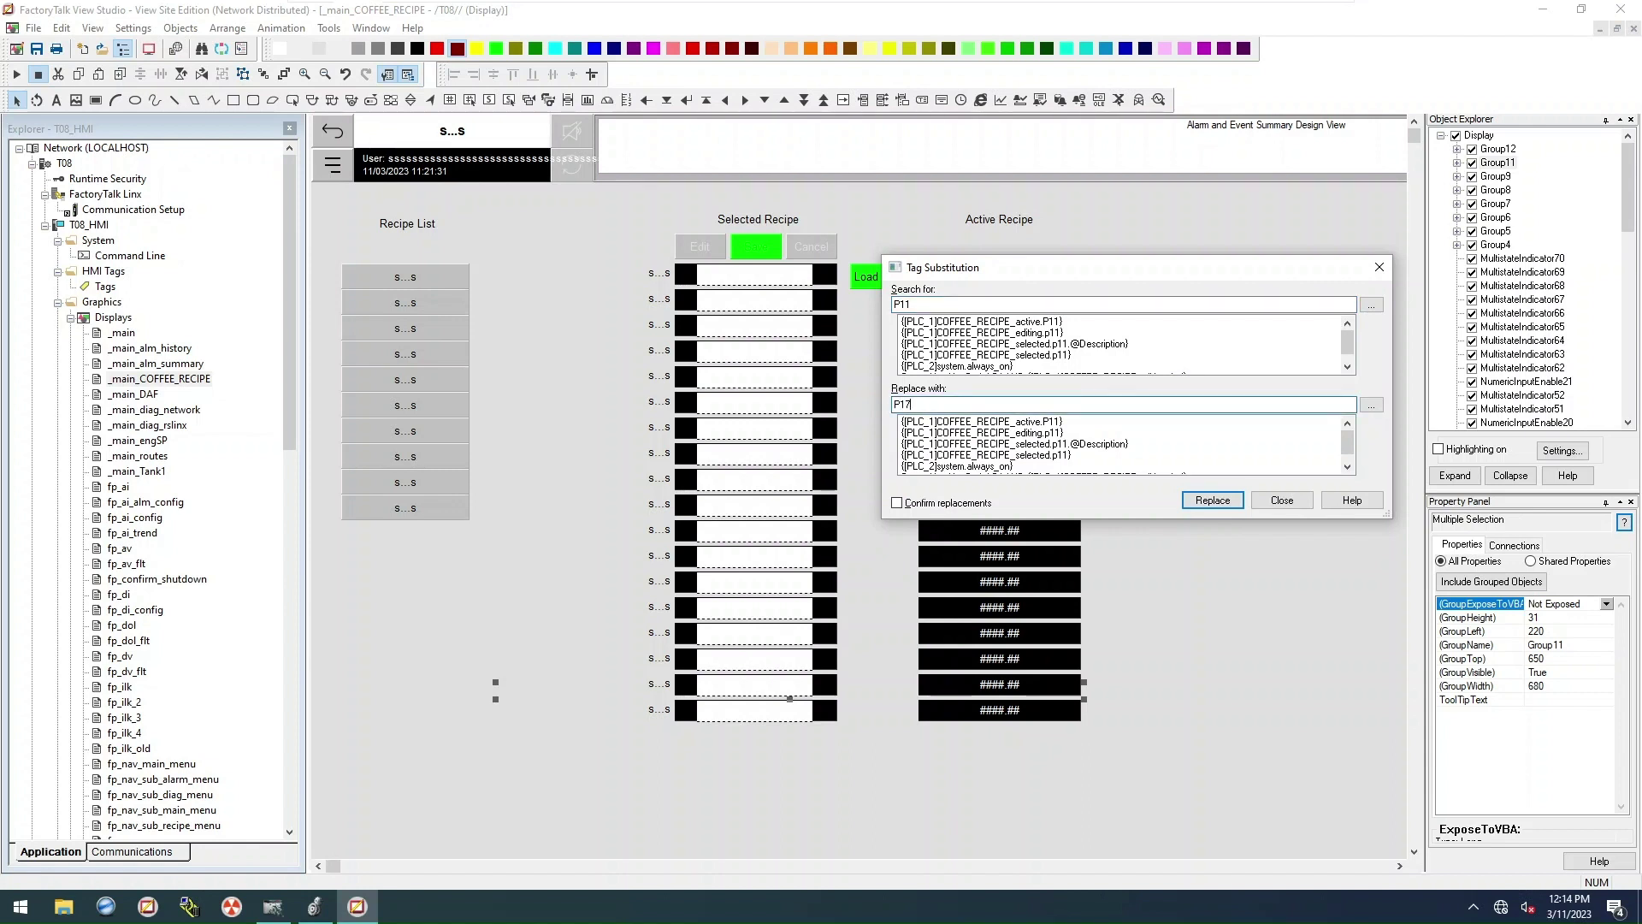
pyautogui.write('P17')
pyautogui.click(1216, 503)
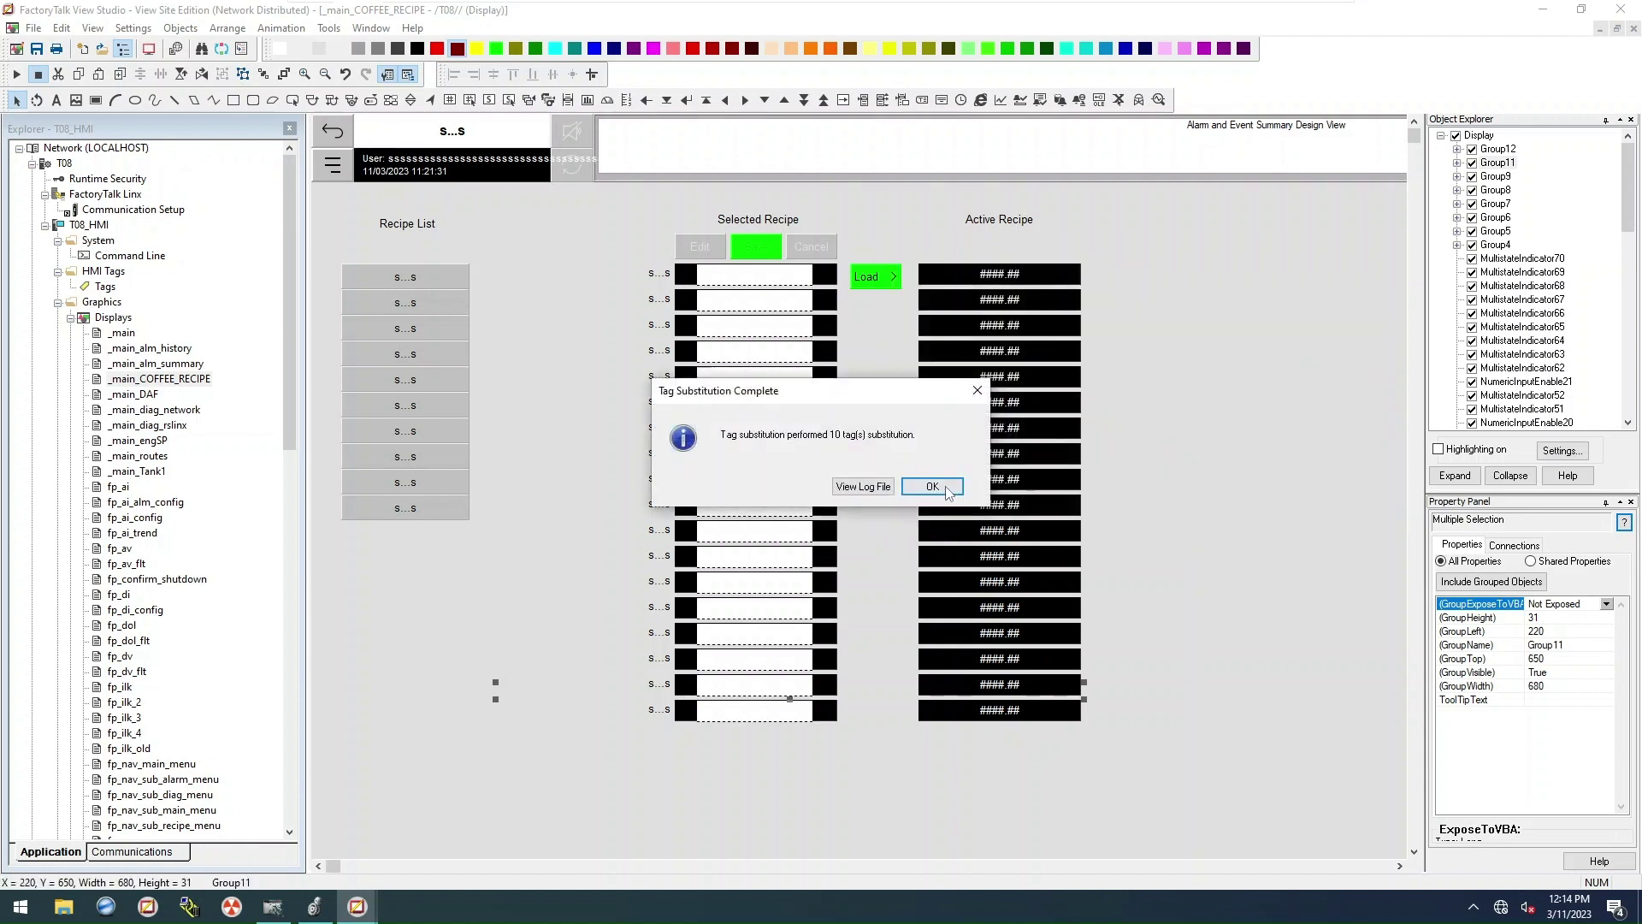
pyautogui.click(933, 486)
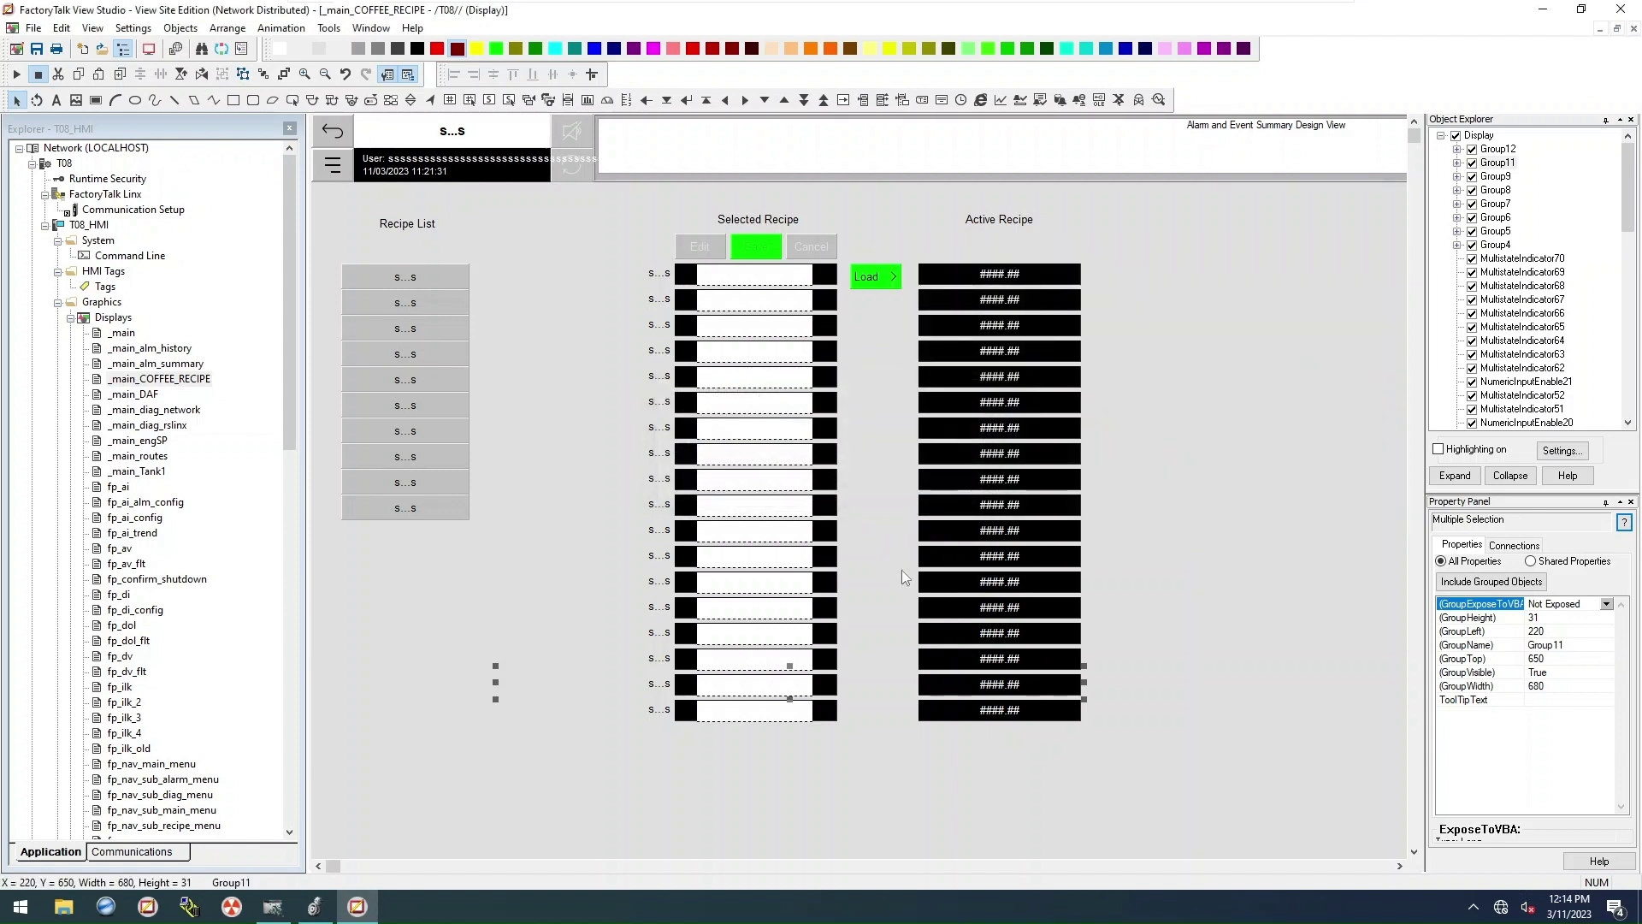
# Step: Substitute P11 with P18 in the tags of the grouped recipe row at y = 680
pyautogui.rightClick(693, 710)
pyautogui.write('s')
pyautogui.write('P')
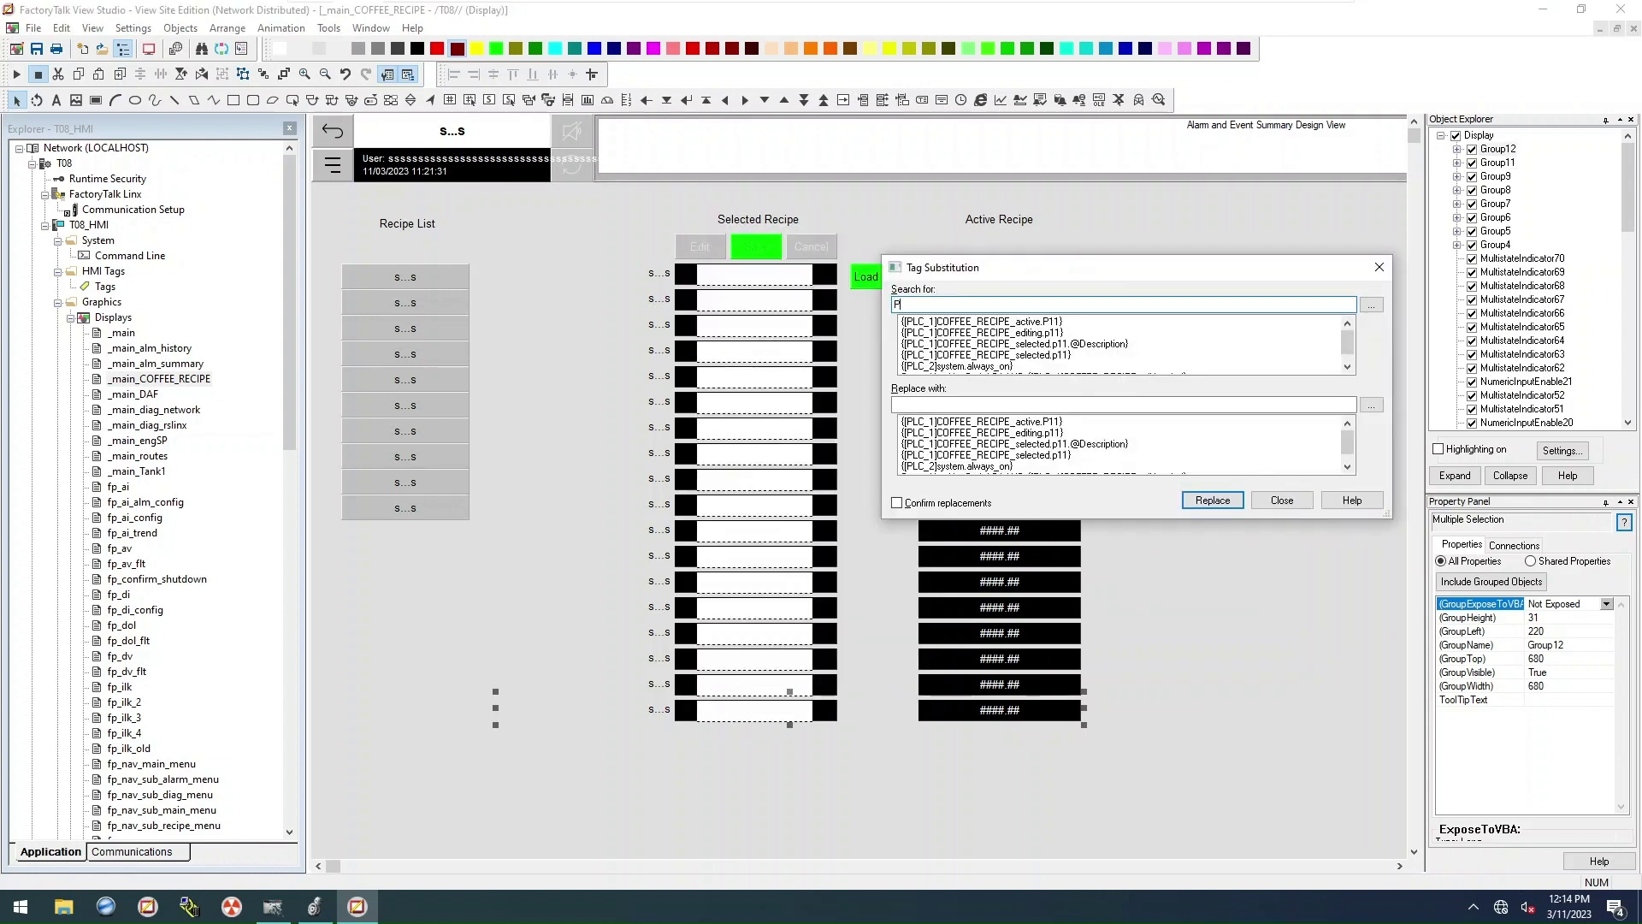
pyautogui.write('11')
pyautogui.press('Tab')
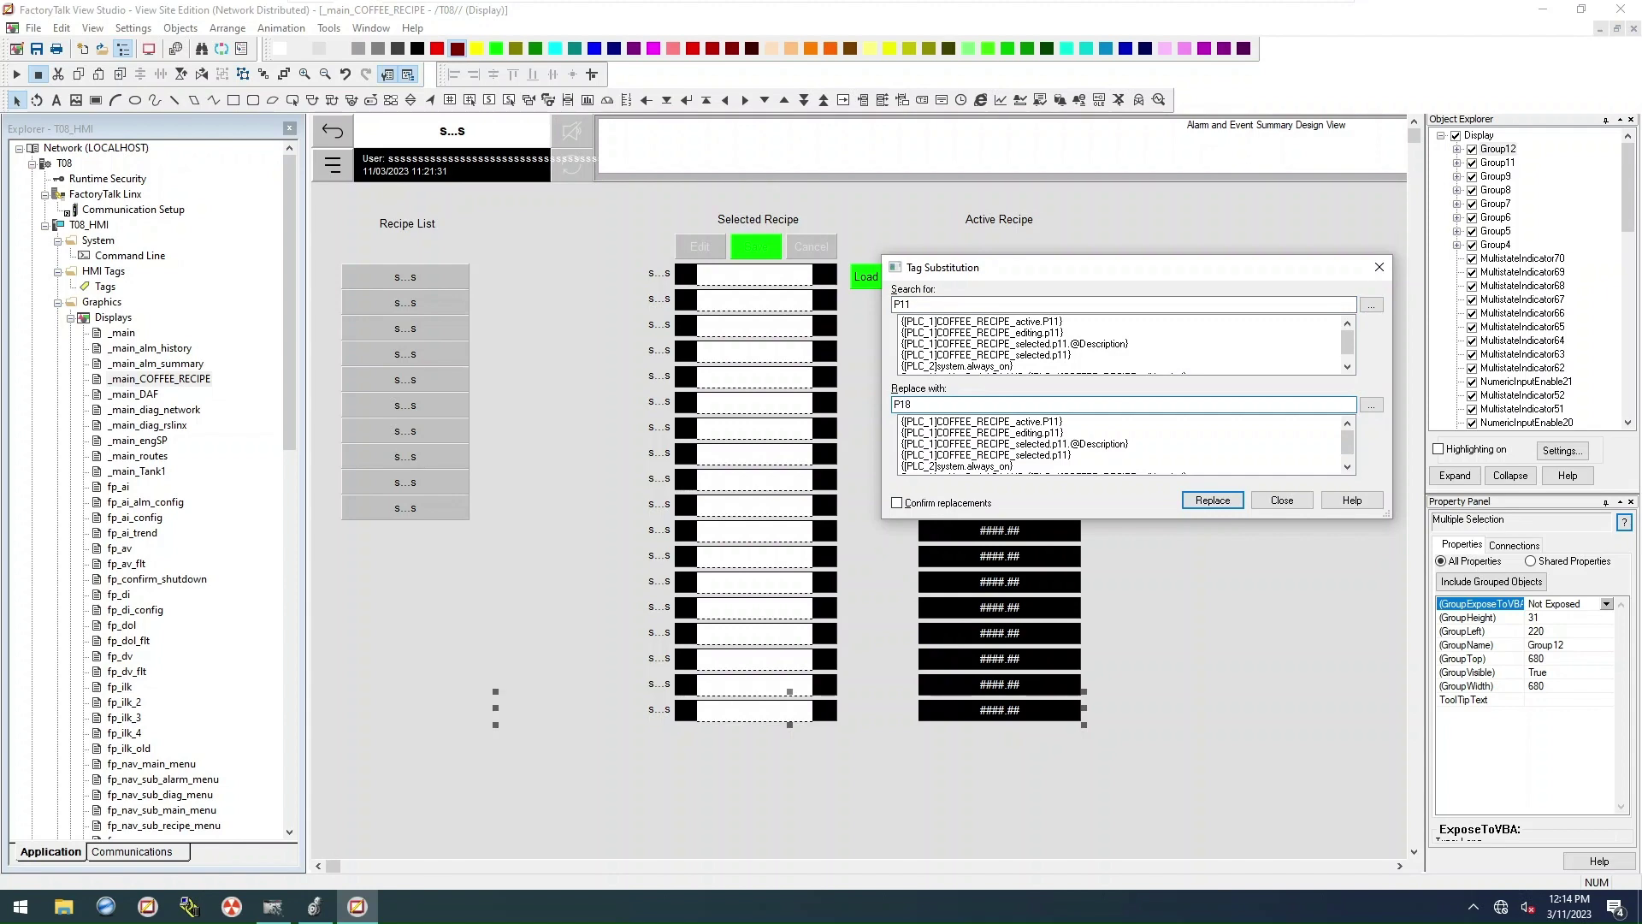
pyautogui.write('P18')
pyautogui.click(1213, 496)
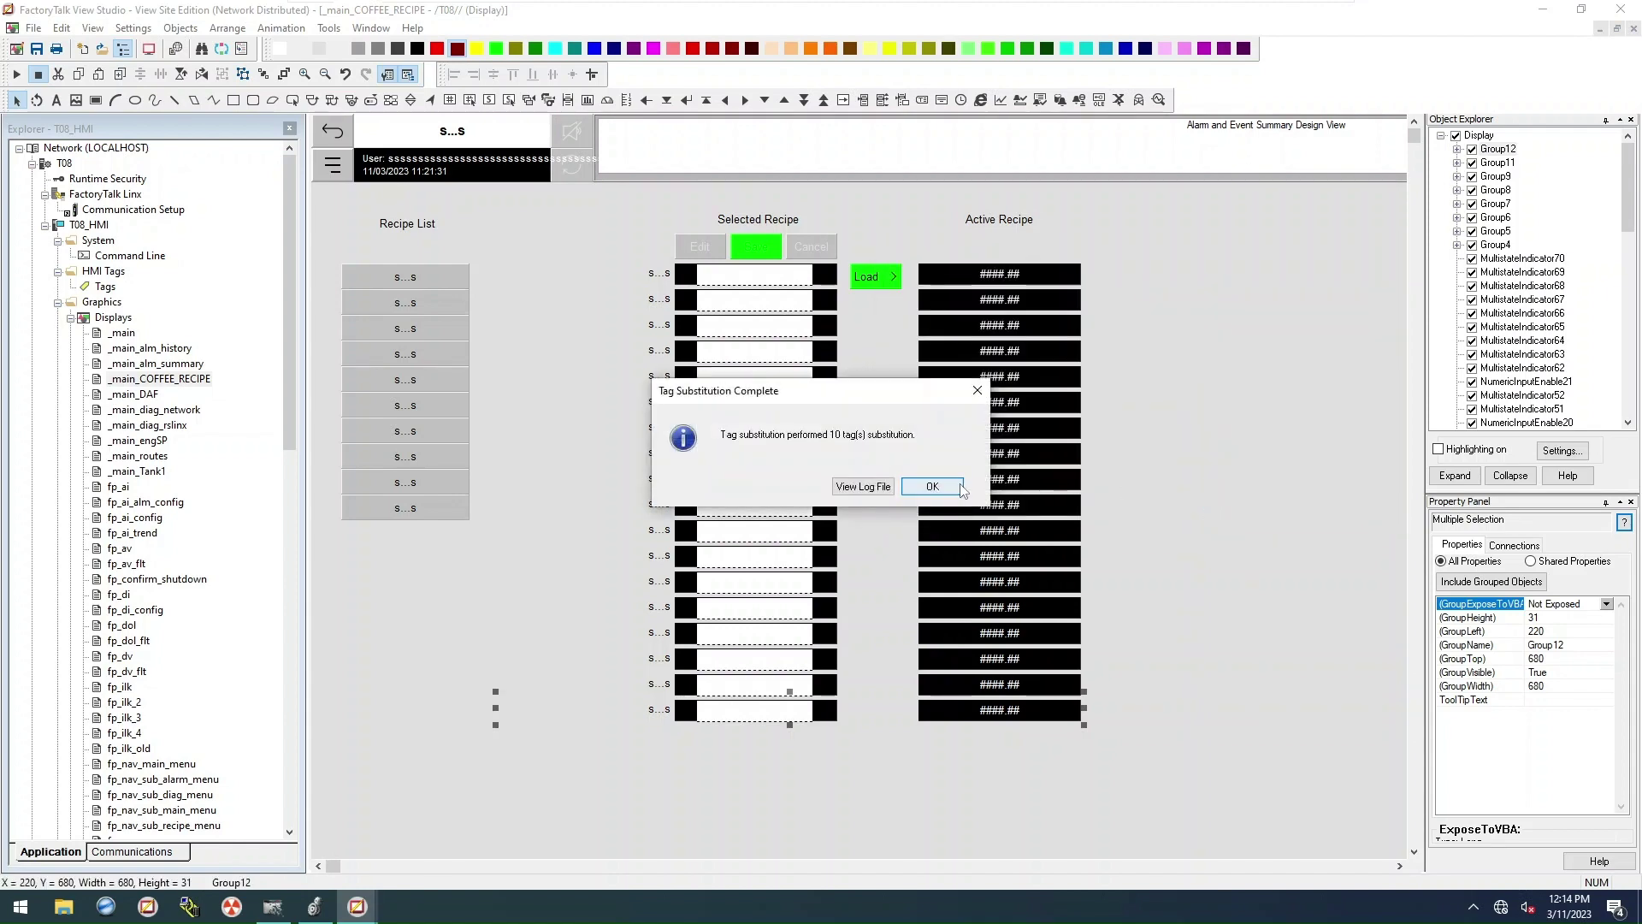
pyautogui.click(932, 487)
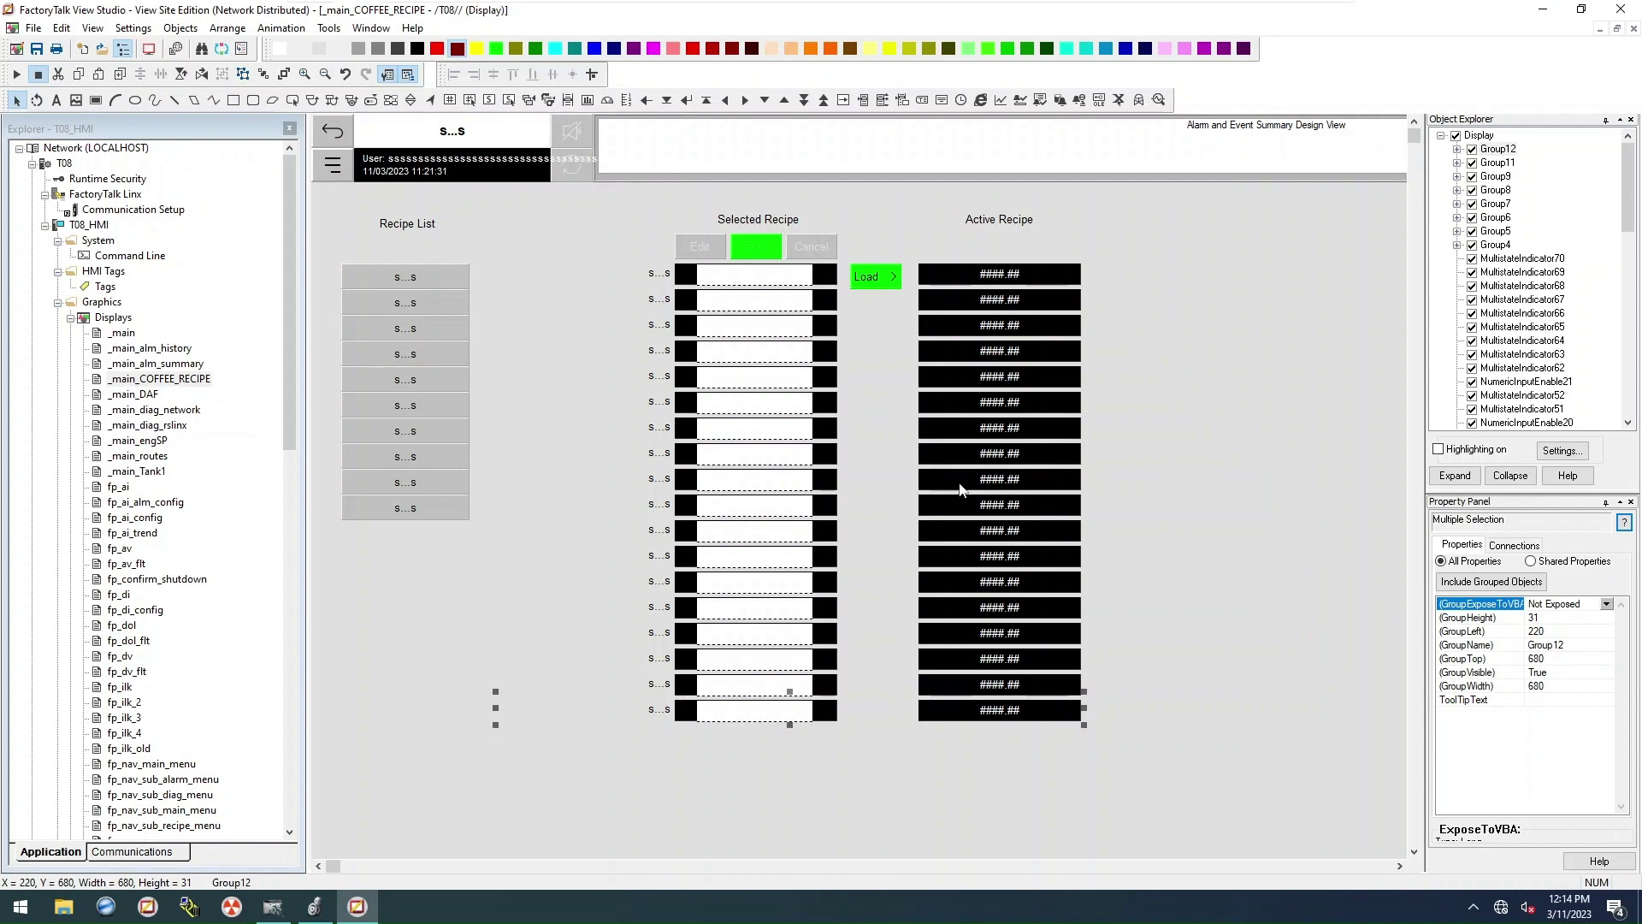
# Step: Group all the recipe objects below the header, including the recipe list, selected recipe and active recipe columns
pyautogui.moveTo(1257, 814); pyautogui.dragTo(317, 202)
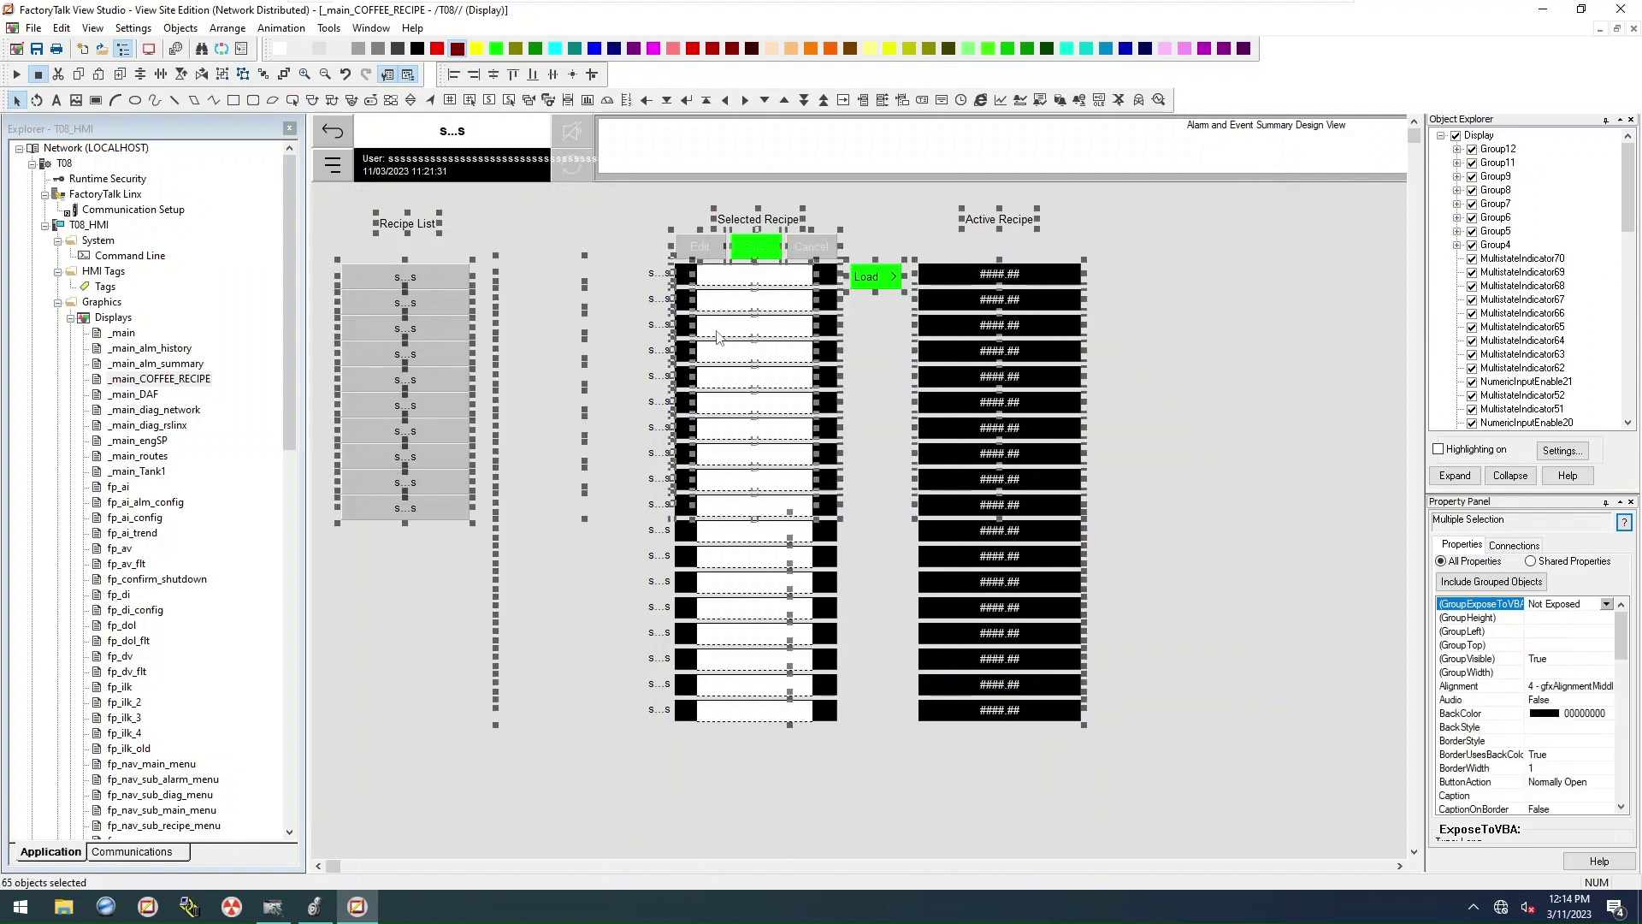
pyautogui.doubleClick(717, 338)
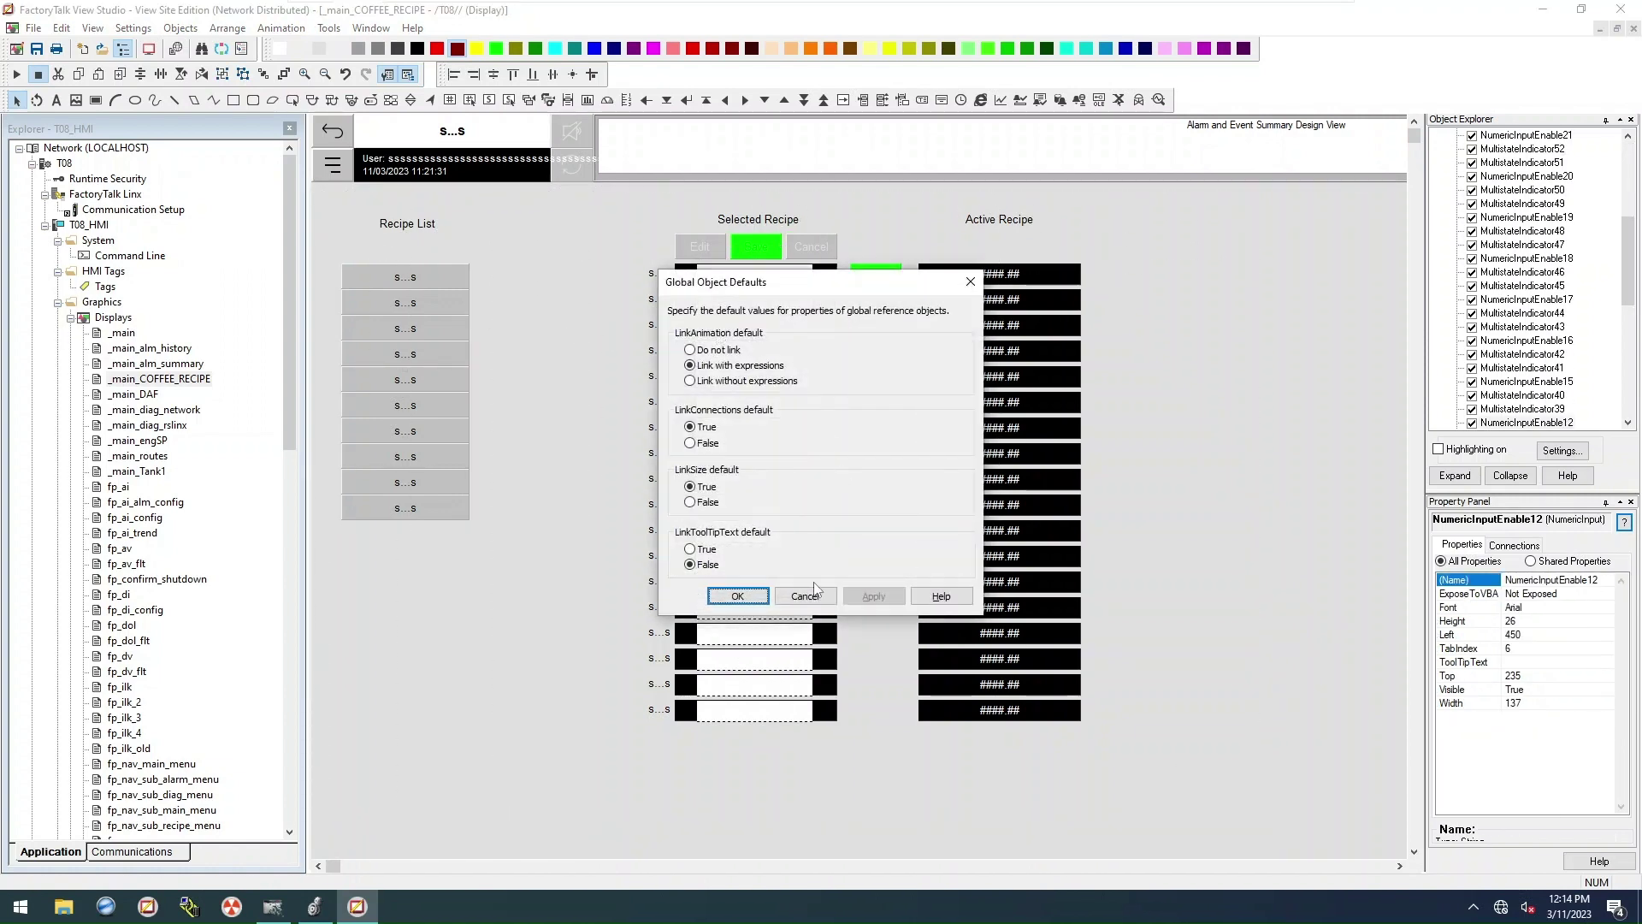
pyautogui.click(814, 589)
pyautogui.moveTo(1227, 776); pyautogui.dragTo(325, 202)
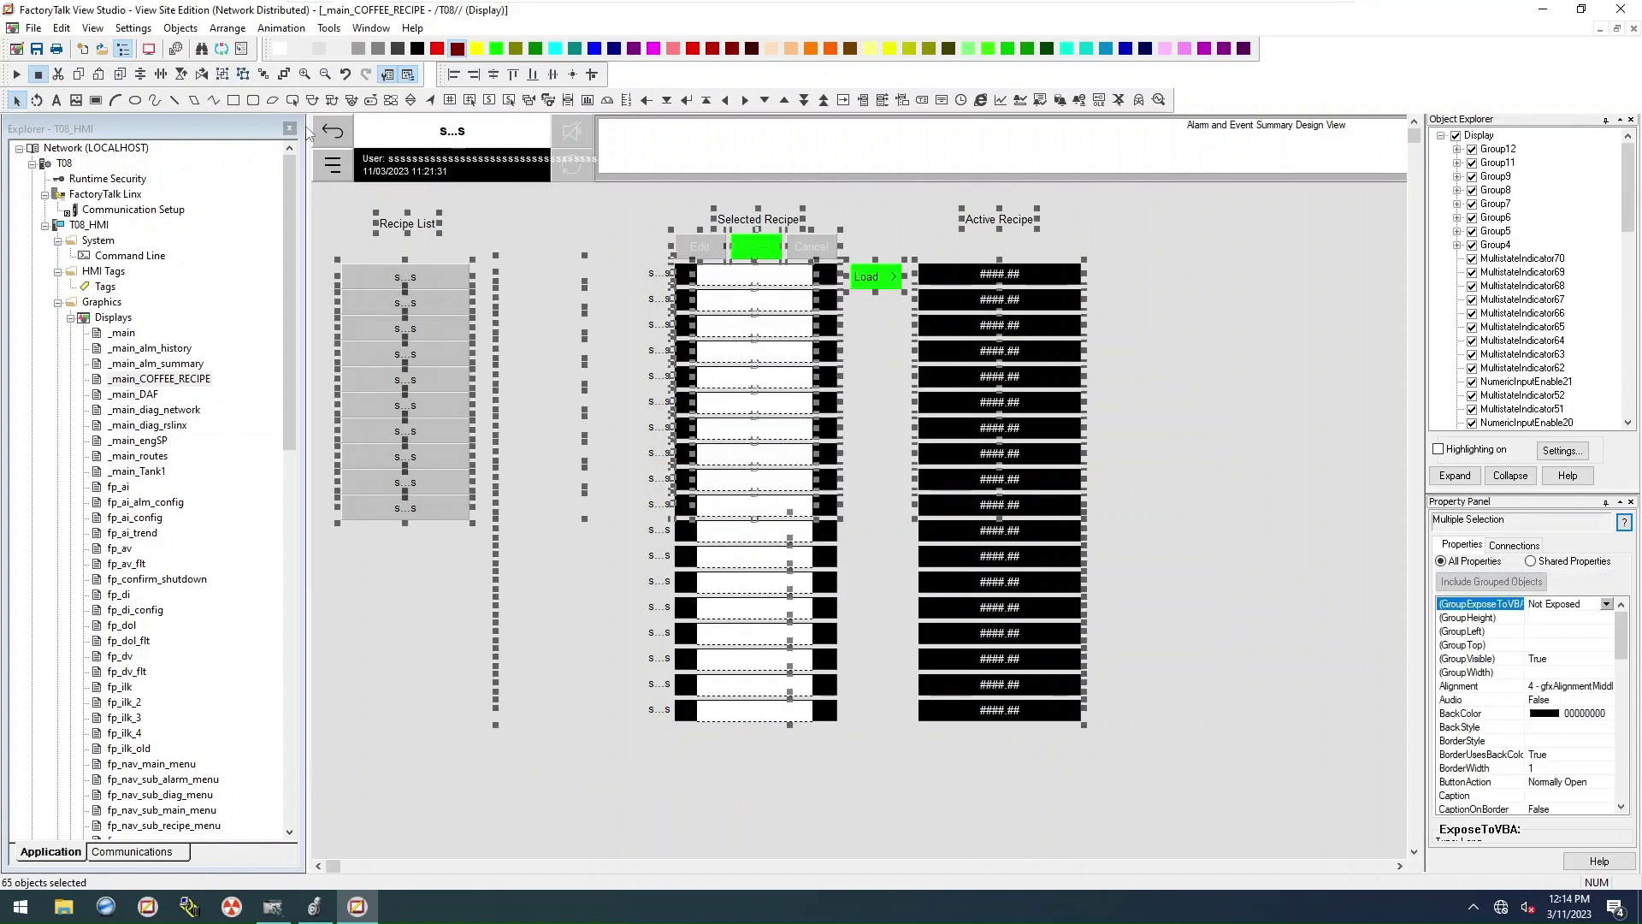
pyautogui.click(223, 74)
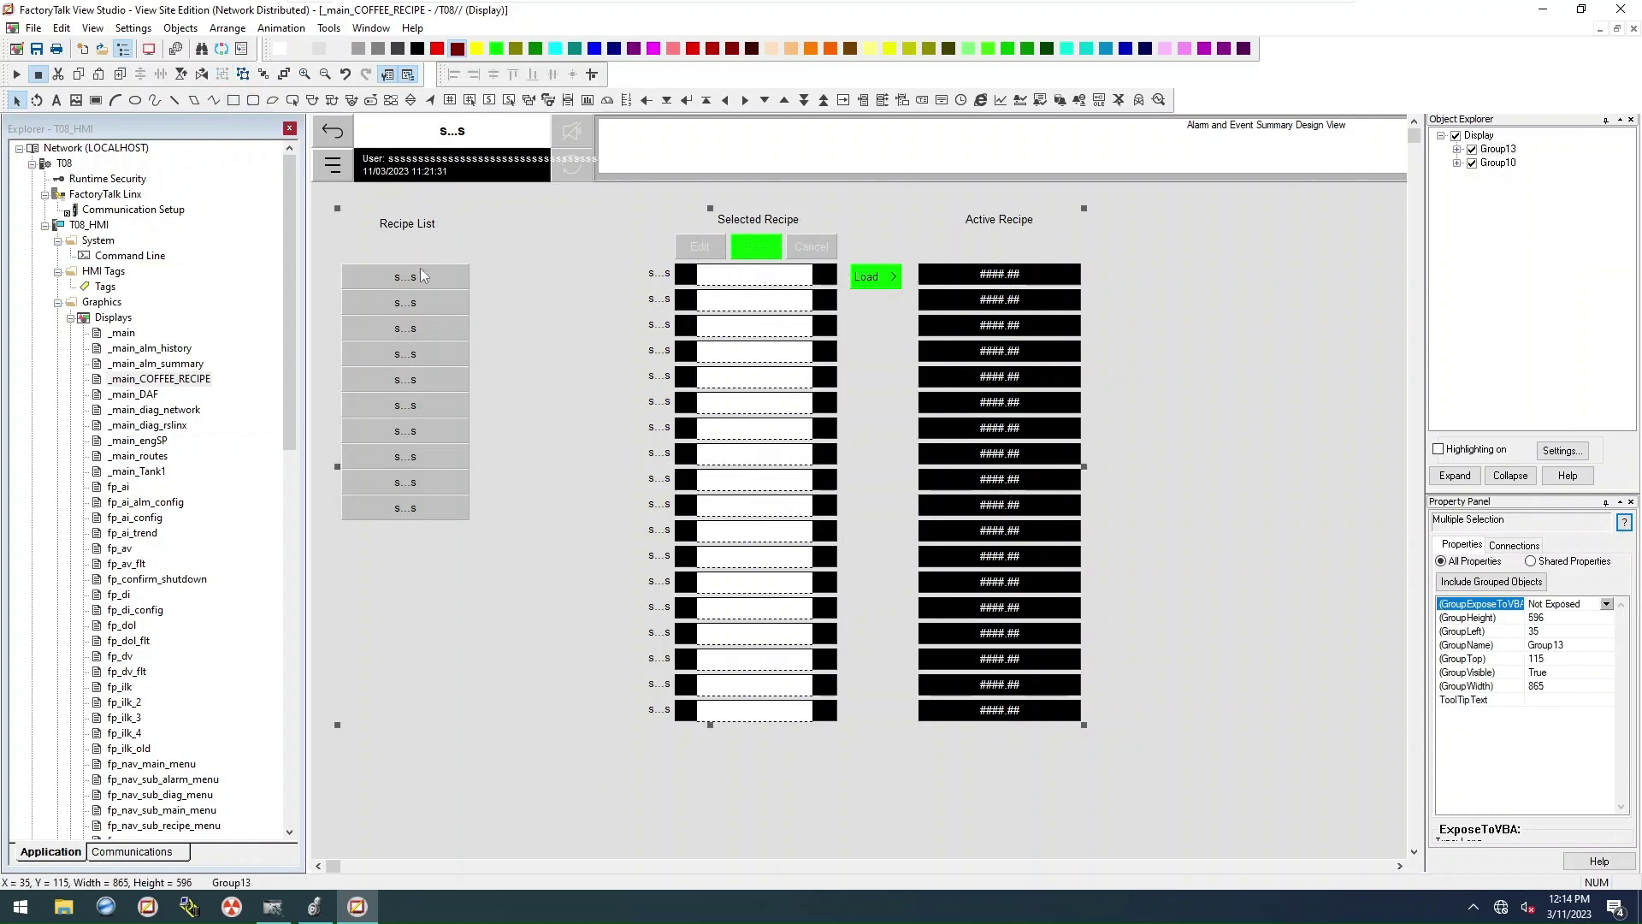
# Step: Substitute PLC_2 with PLC_1 in all tags of the grouped recipe objects
pyautogui.rightClick(711, 361)
pyautogui.click(780, 764)
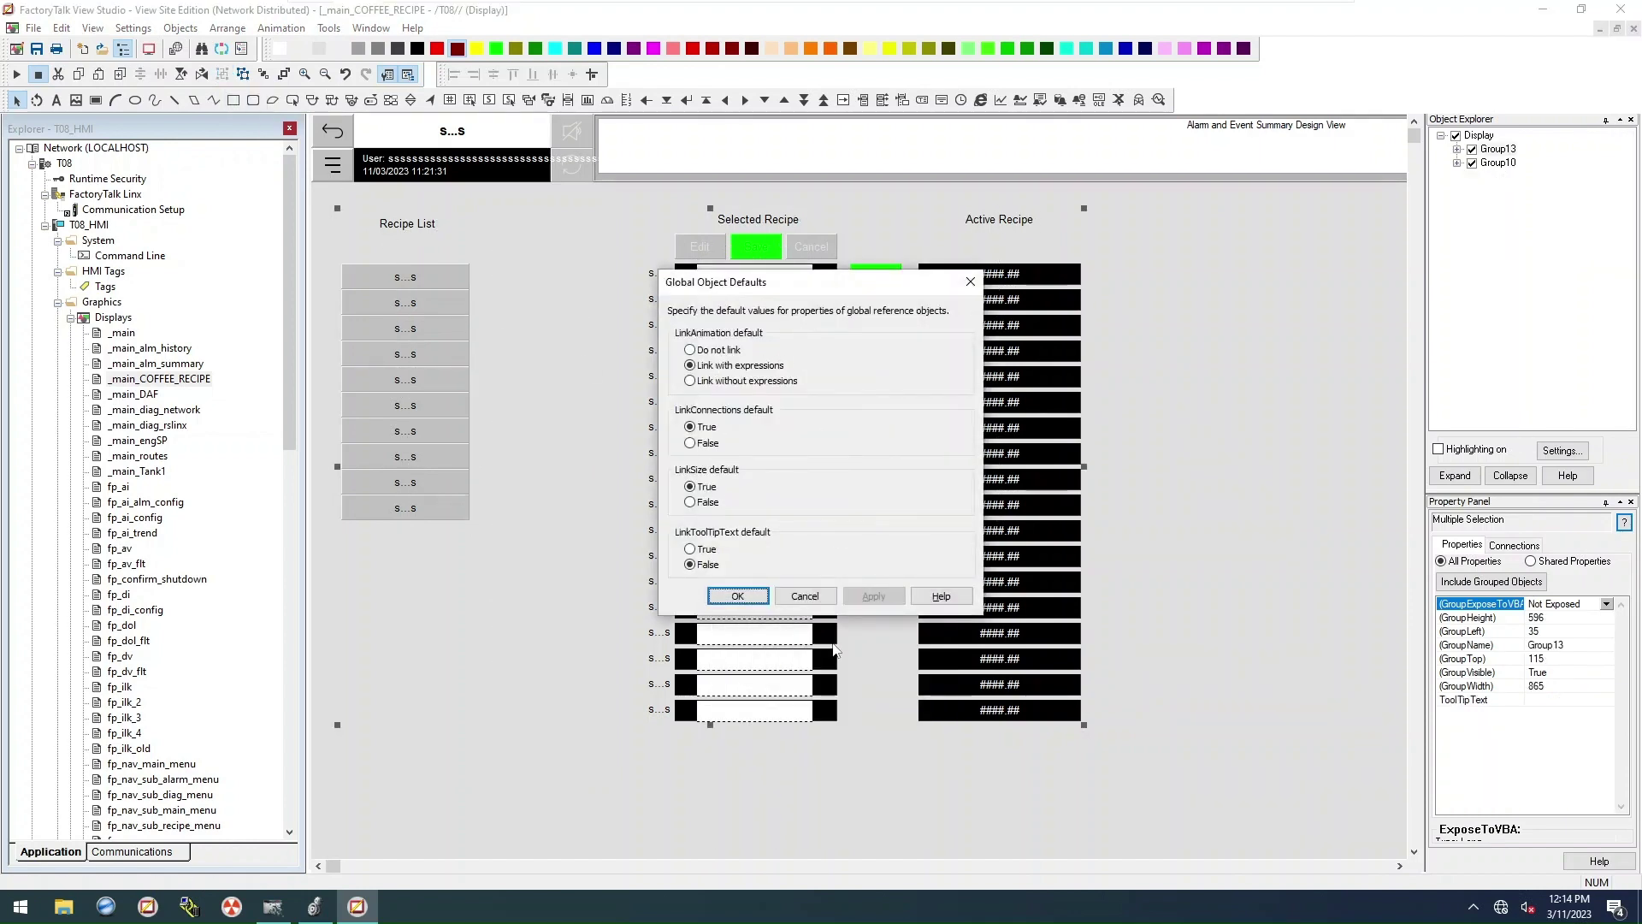
pyautogui.click(798, 591)
pyautogui.rightClick(753, 496)
pyautogui.press('t')
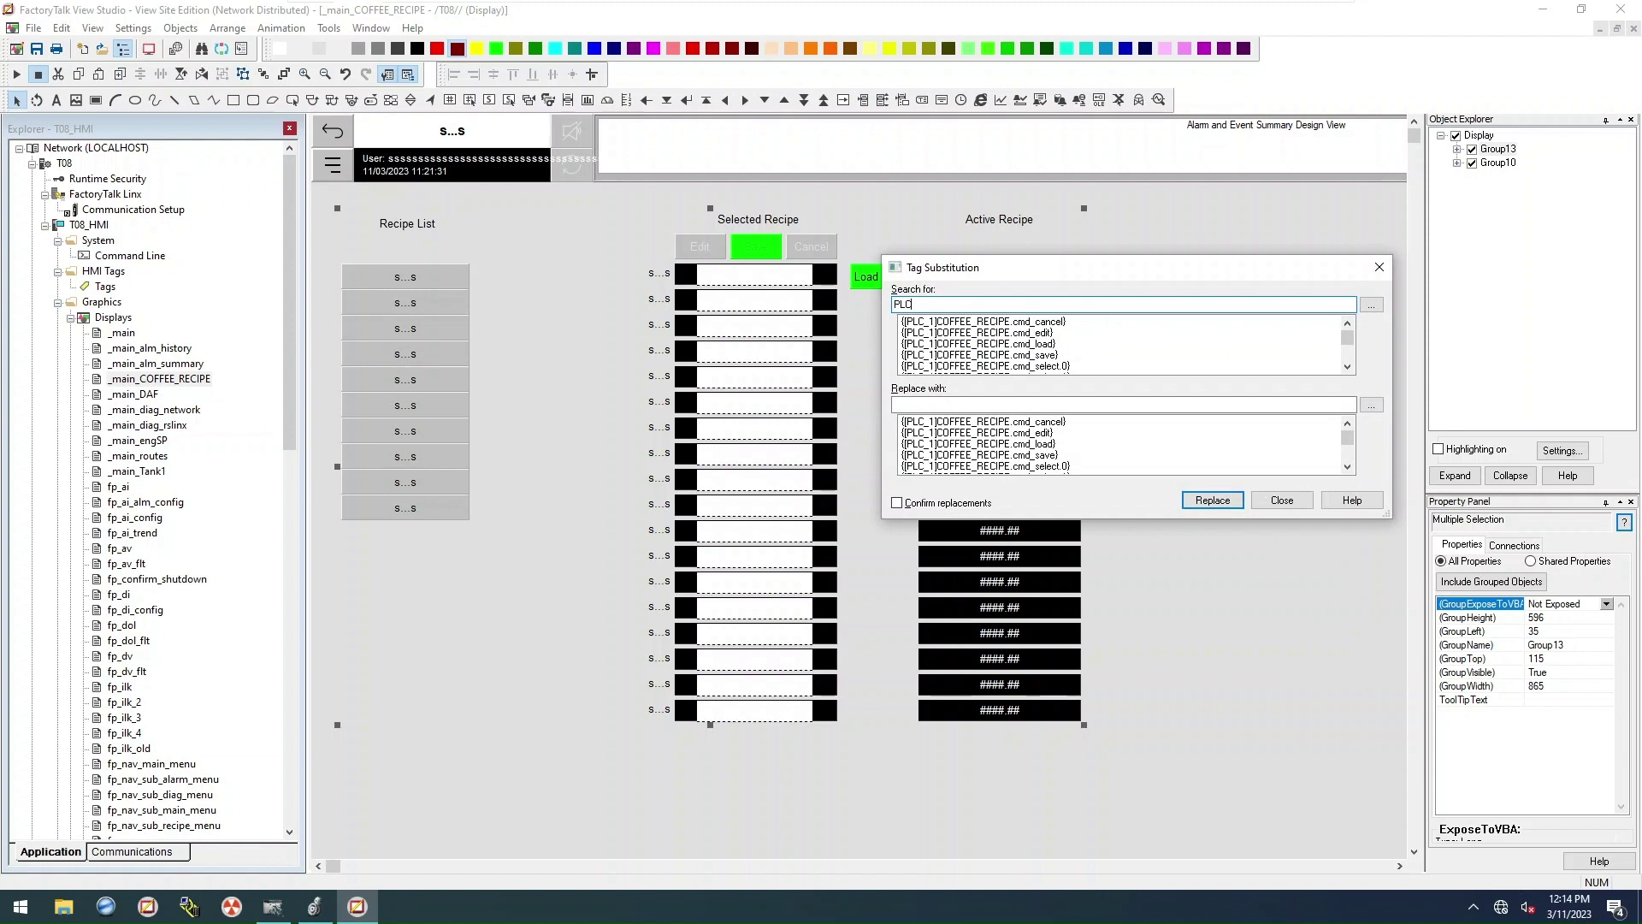
pyautogui.press('Tab')
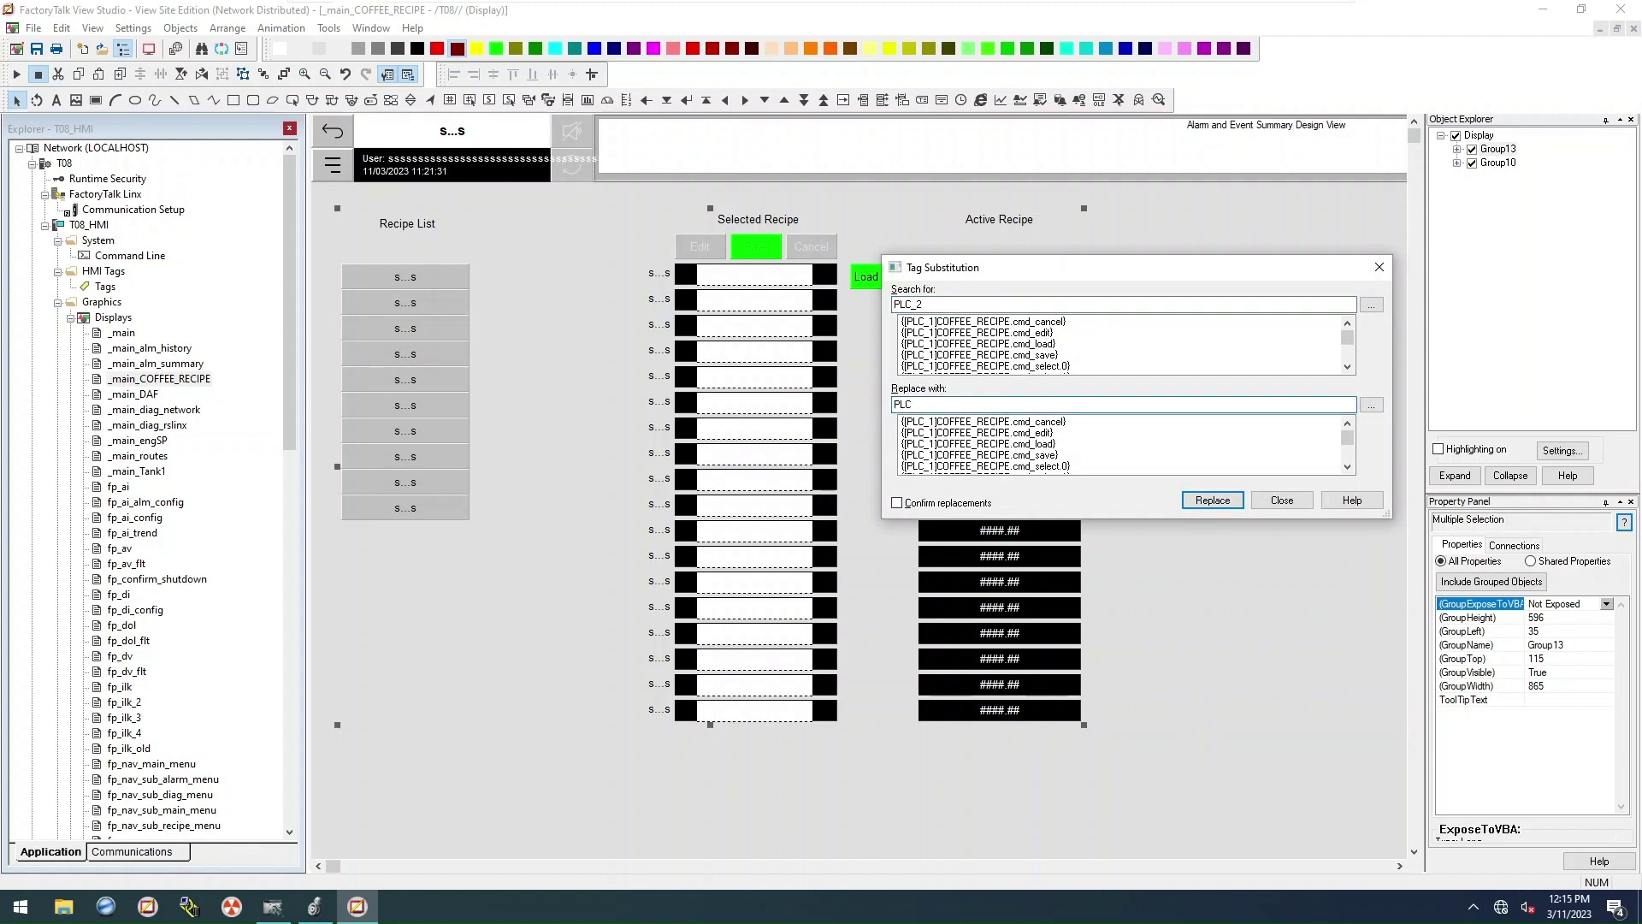
pyautogui.click(1190, 501)
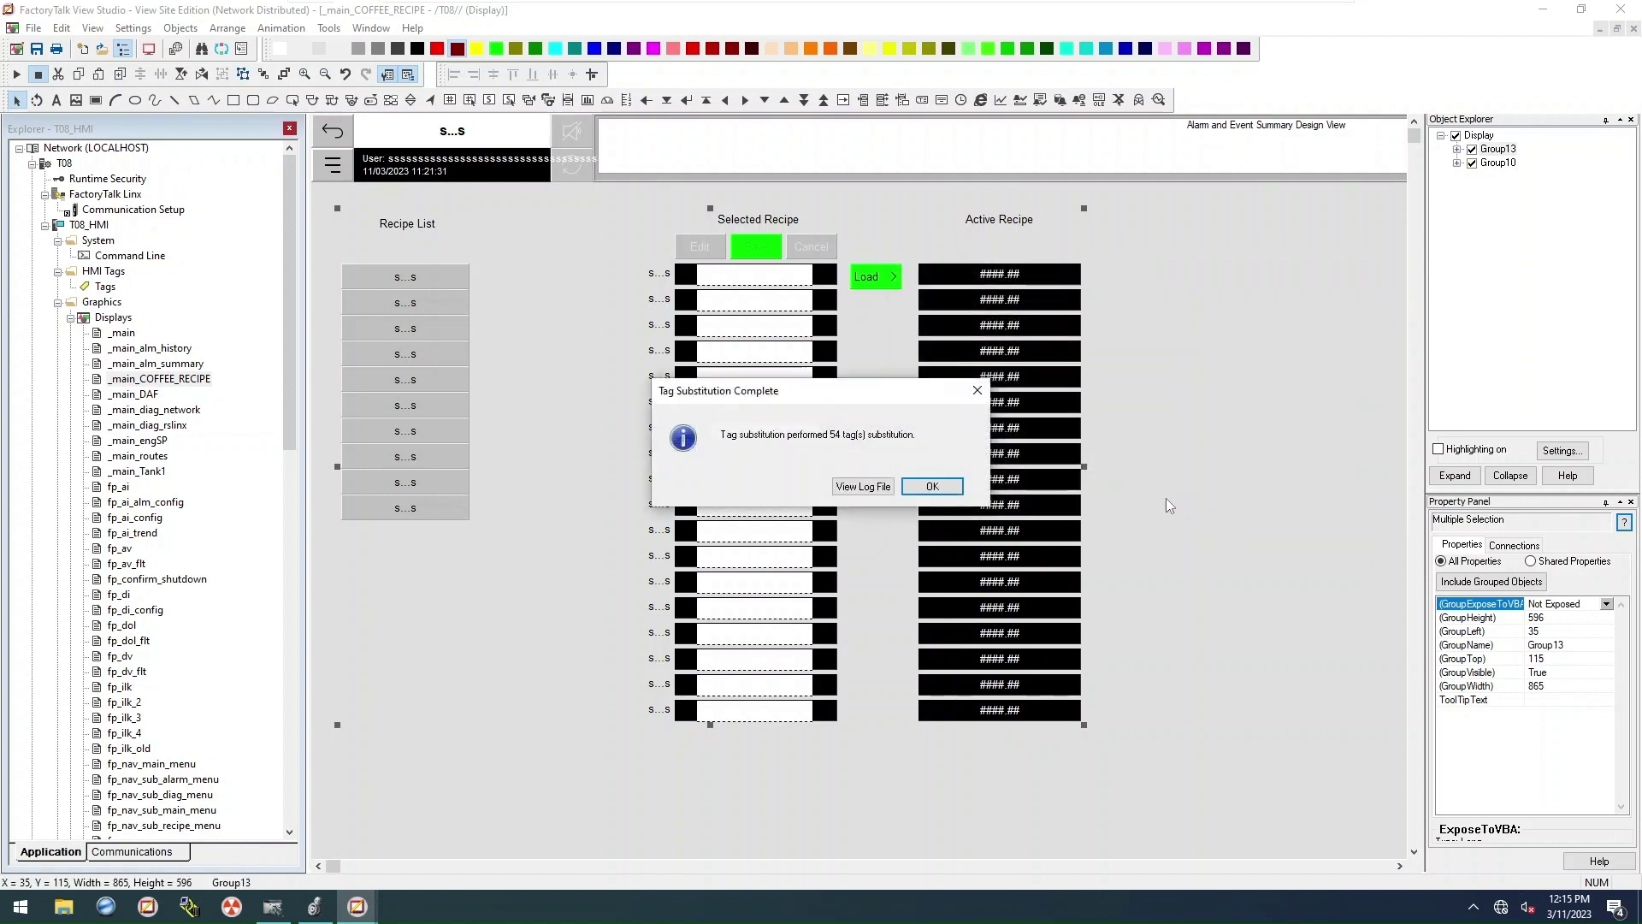
pyautogui.click(932, 486)
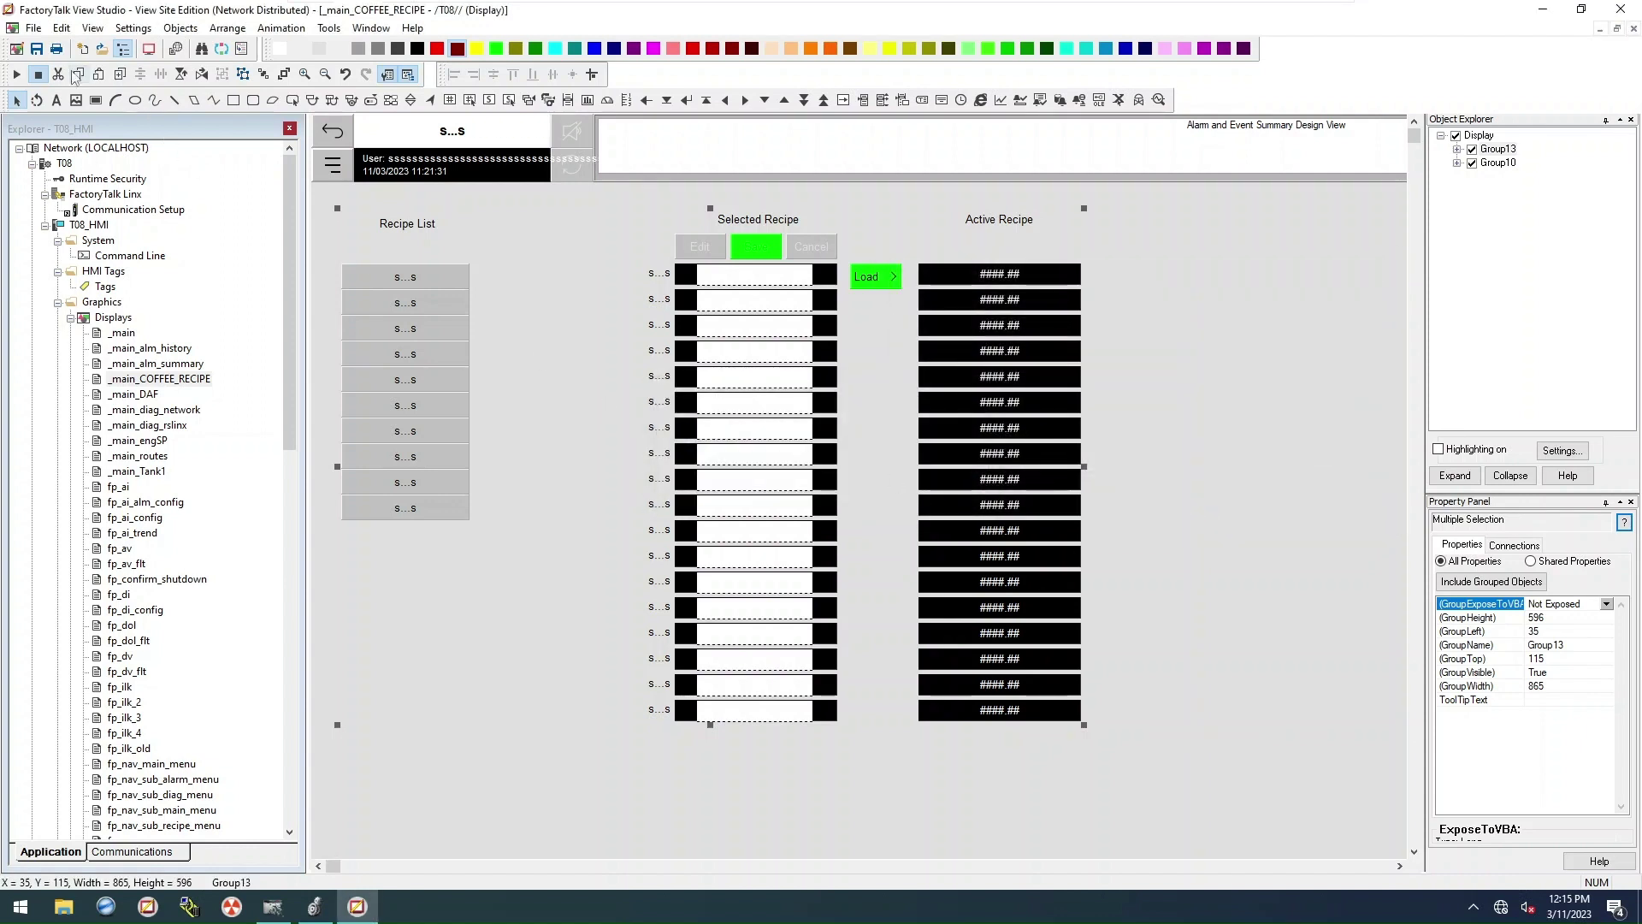
pyautogui.click(527, 606)
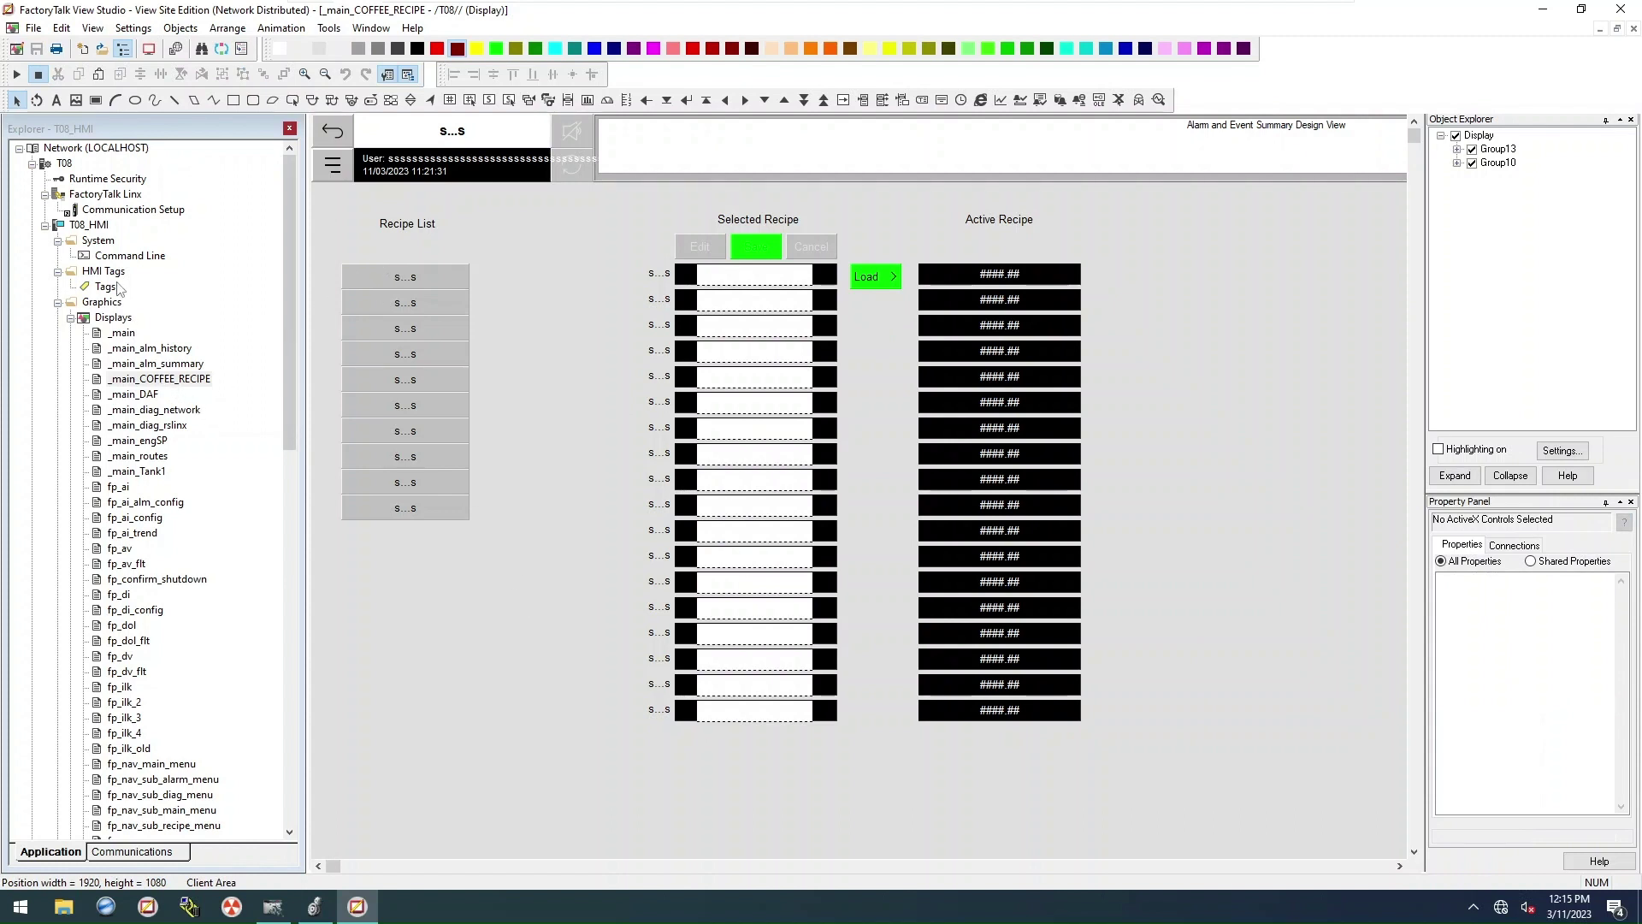
# Step: Open the fp_nav_main_menu and fp_nav_sub_main_menu displays and examine their navigation entries, including the Engineering Setpoints button
pyautogui.scroll(-3, 157, 314)
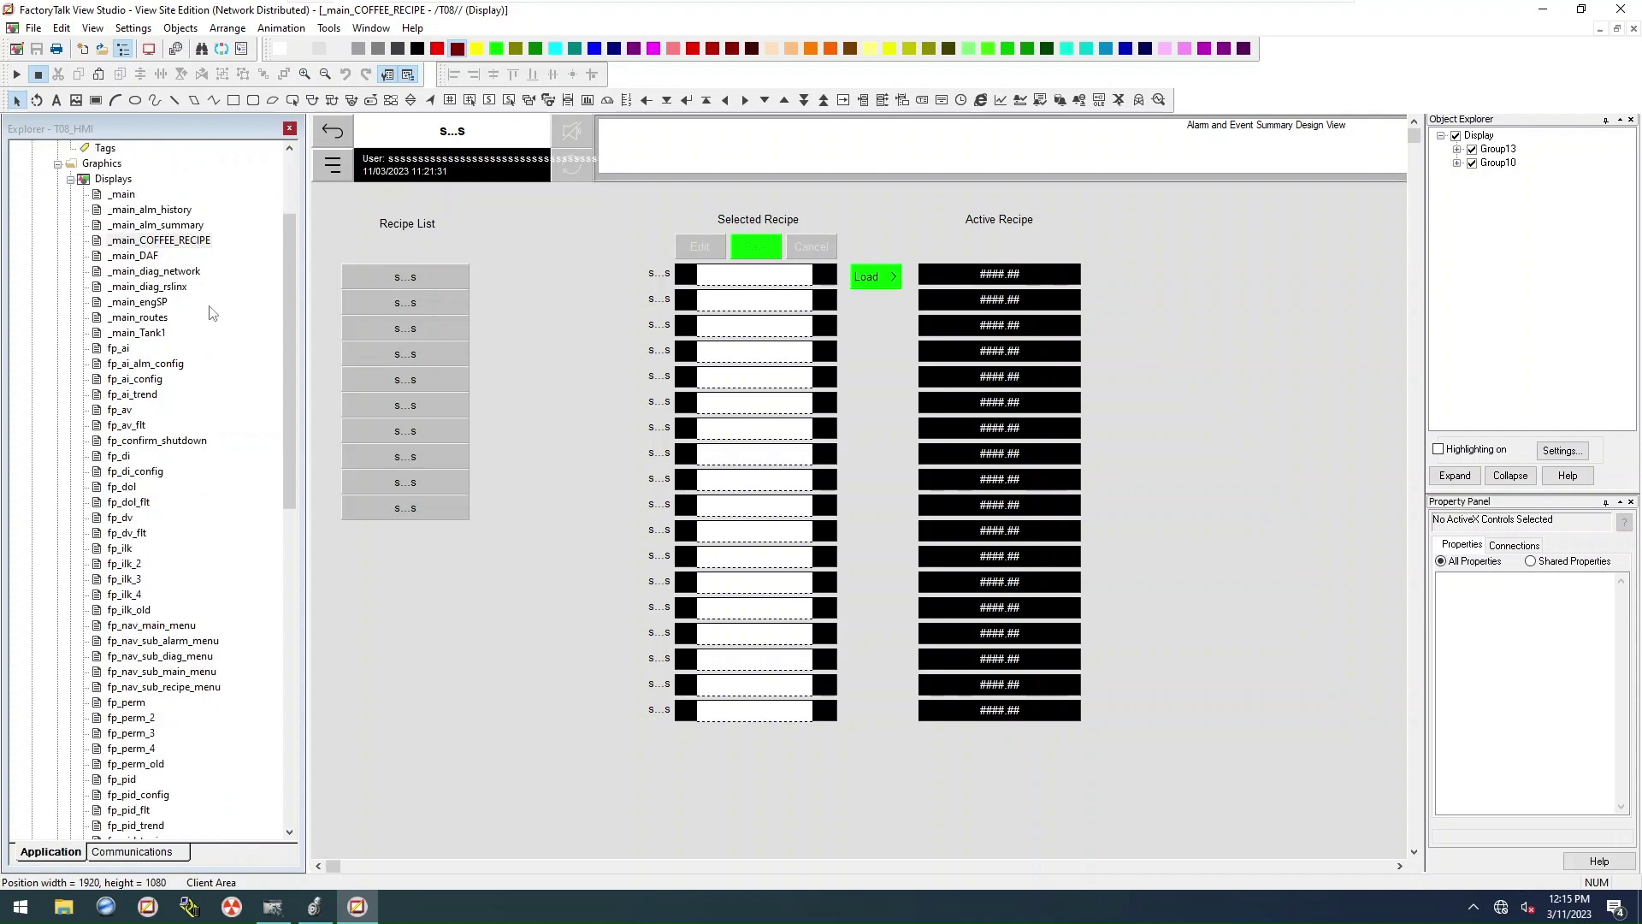
pyautogui.scroll(-3, 212, 313)
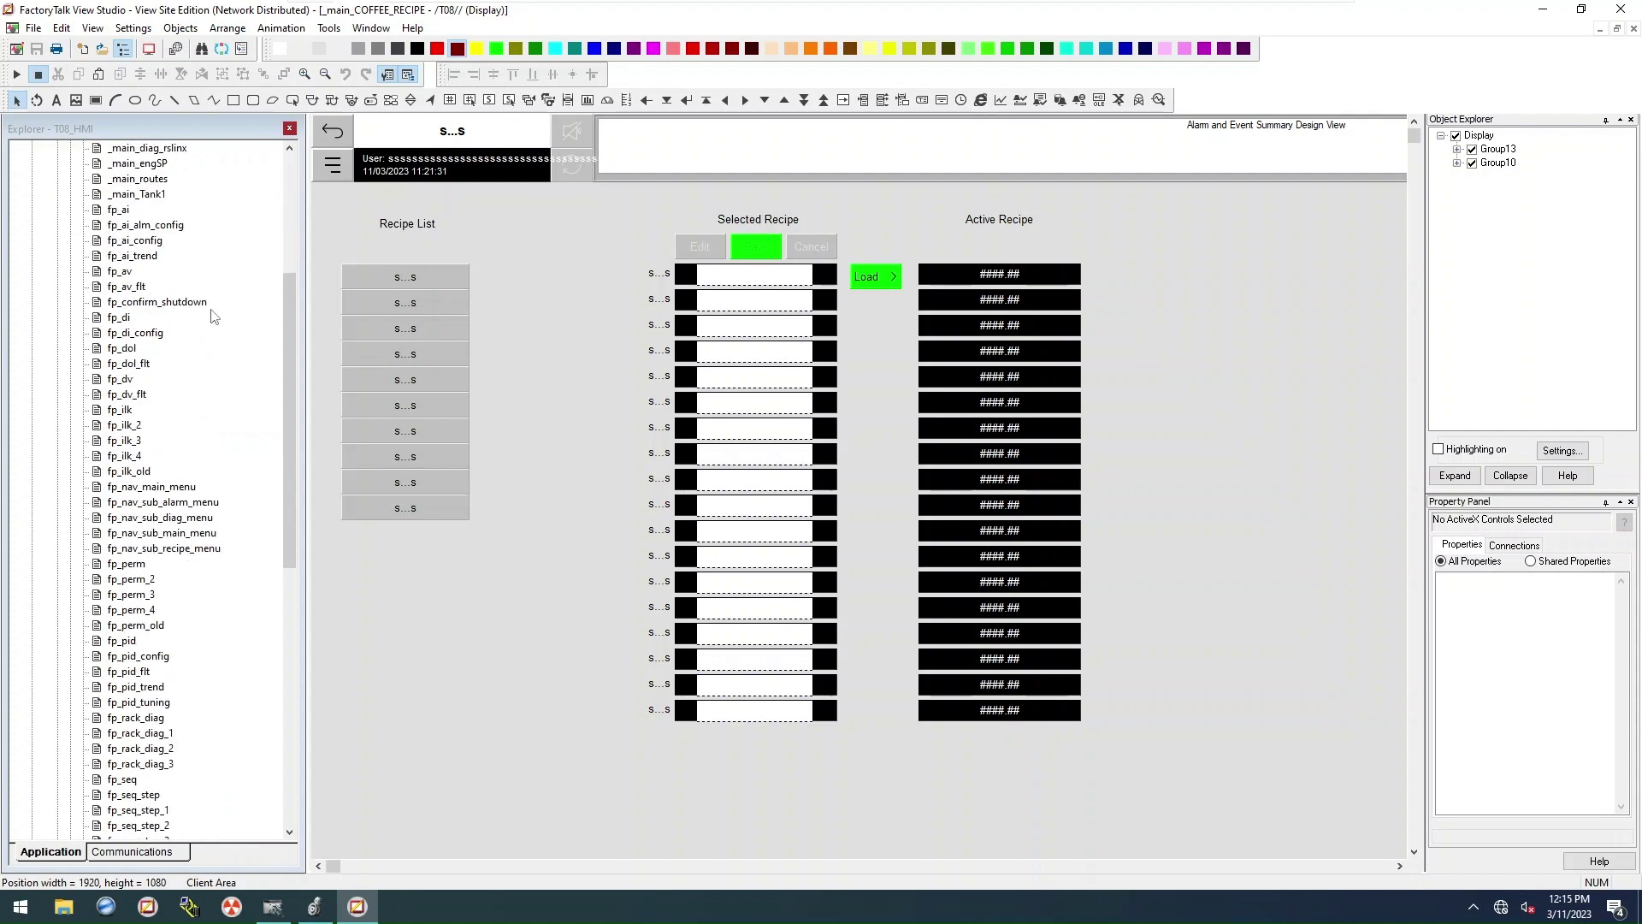
pyautogui.scroll(-3, 214, 316)
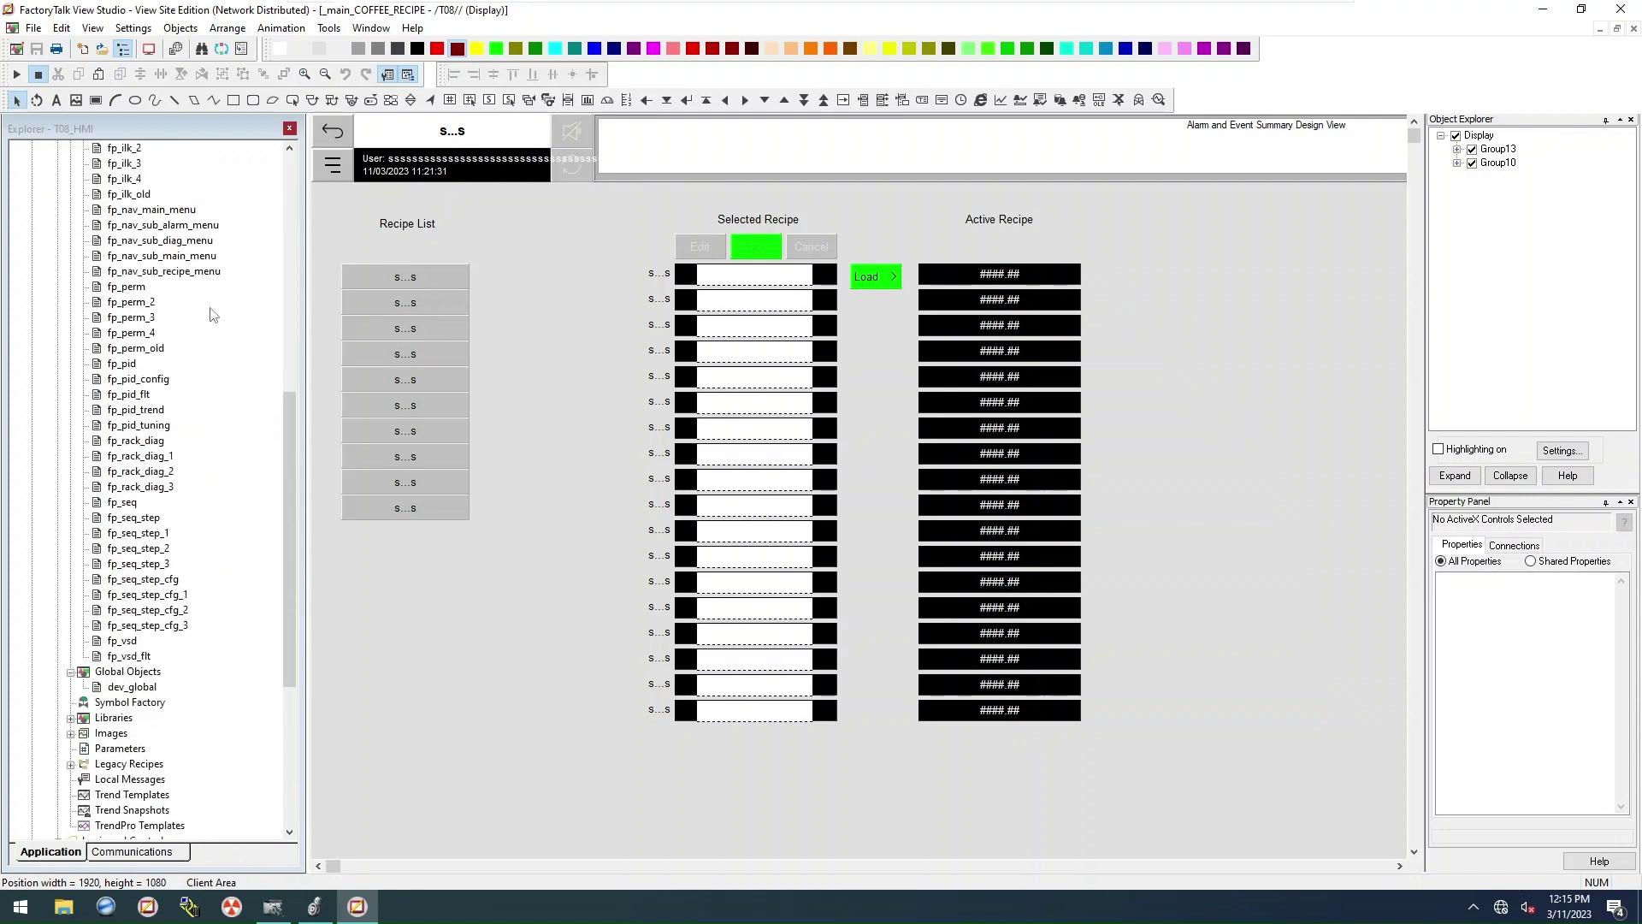
pyautogui.scroll(6, 221, 328)
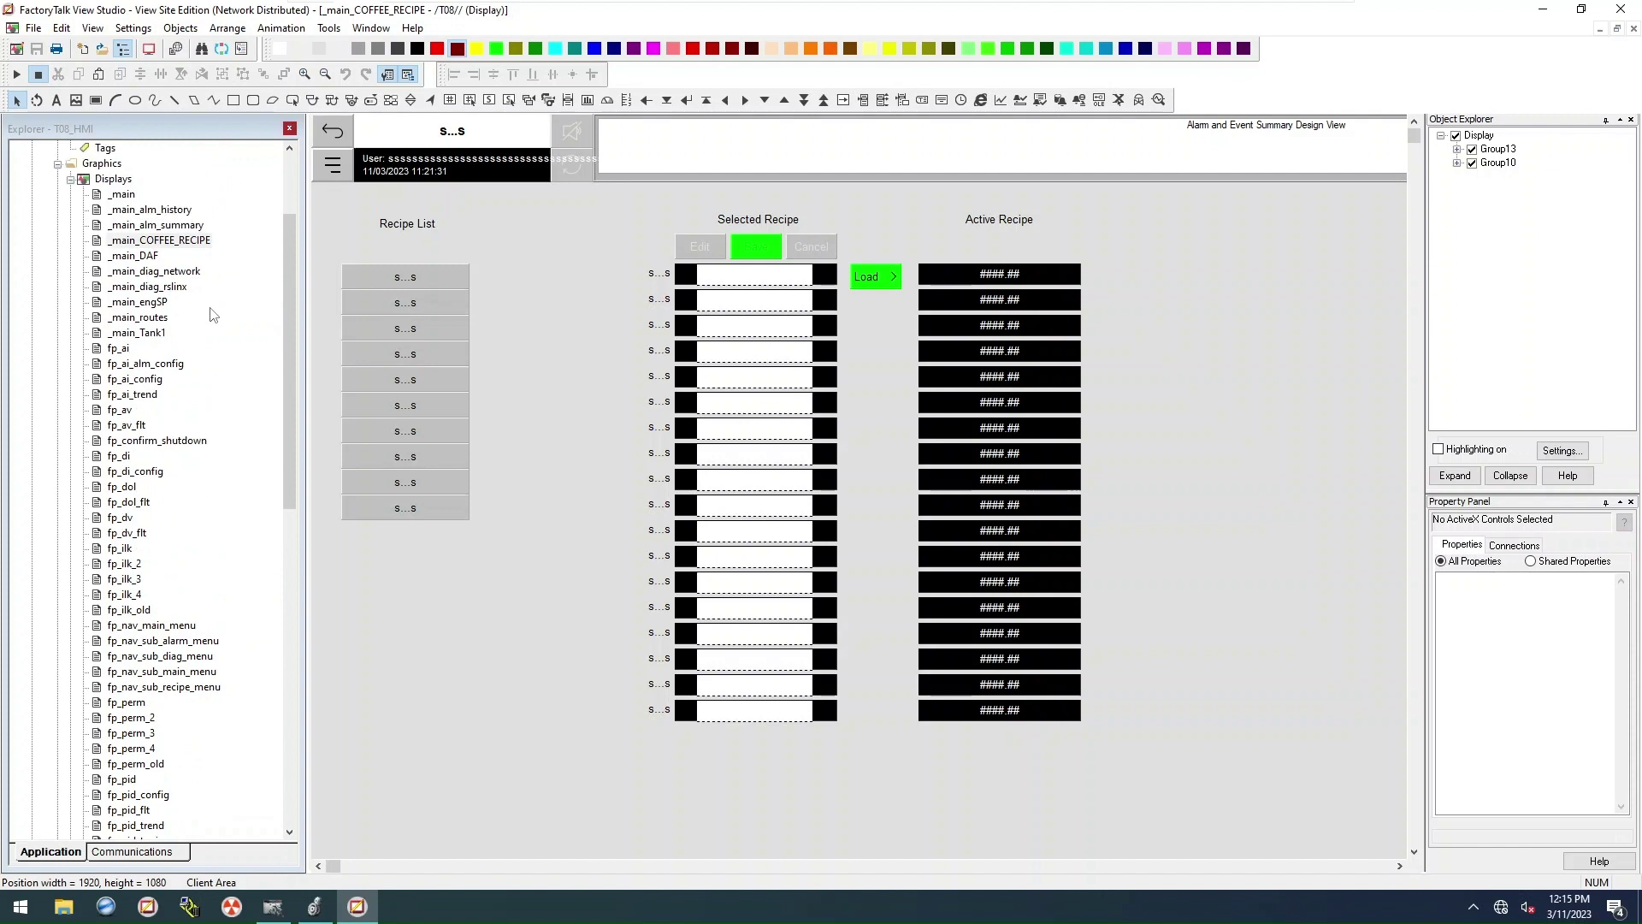
pyautogui.doubleClick(154, 626)
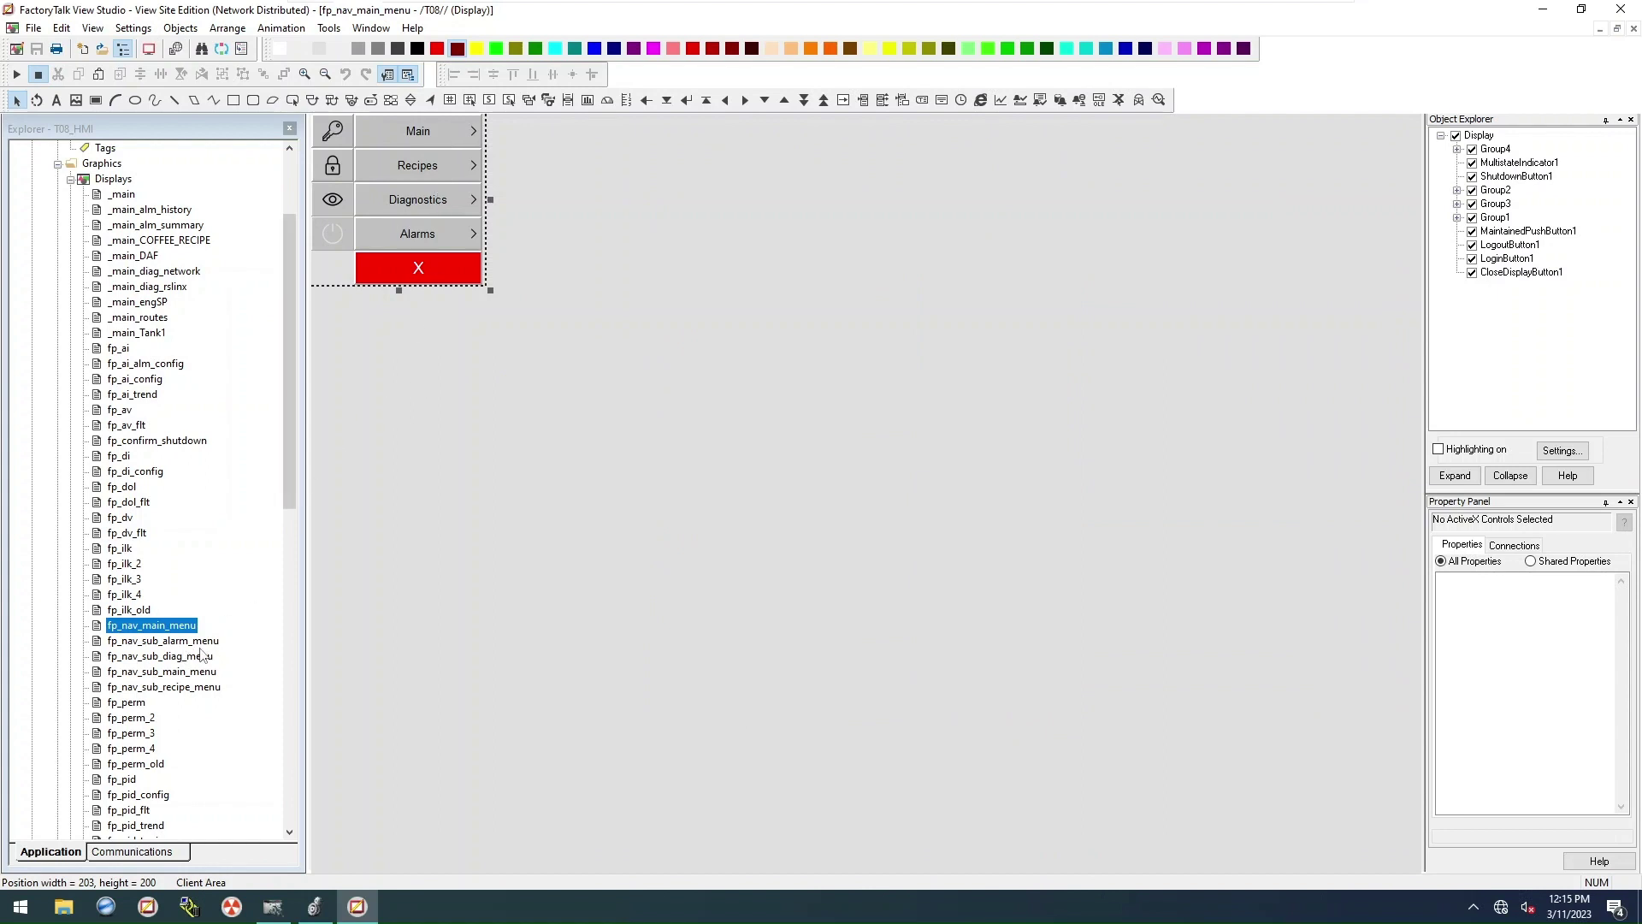
pyautogui.doubleClick(185, 672)
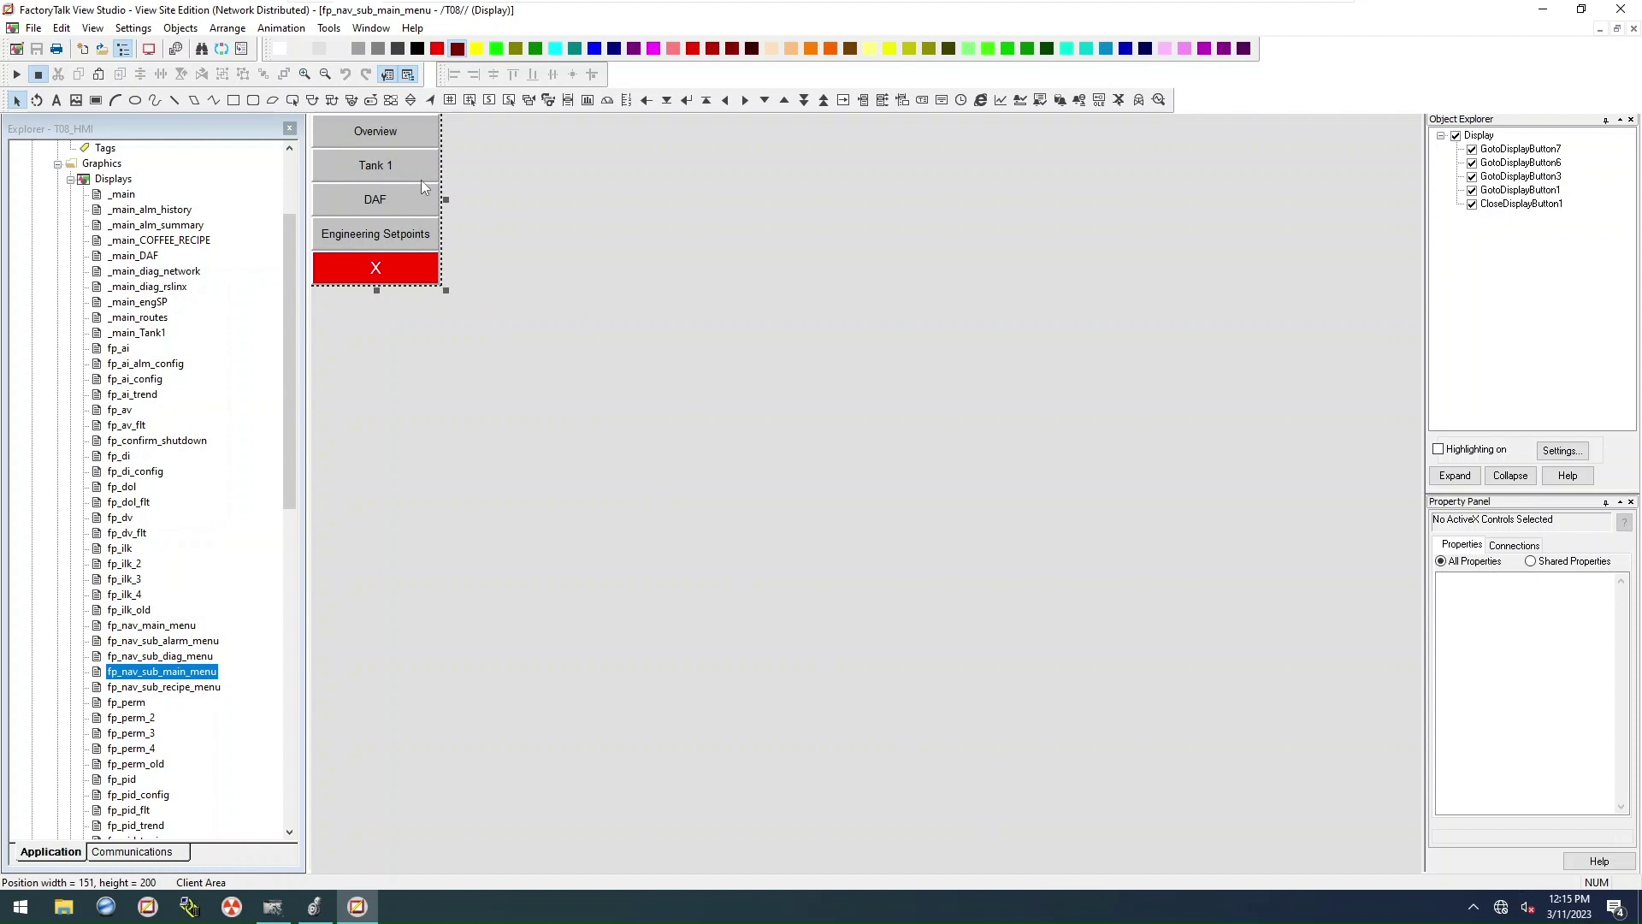
pyautogui.click(377, 240)
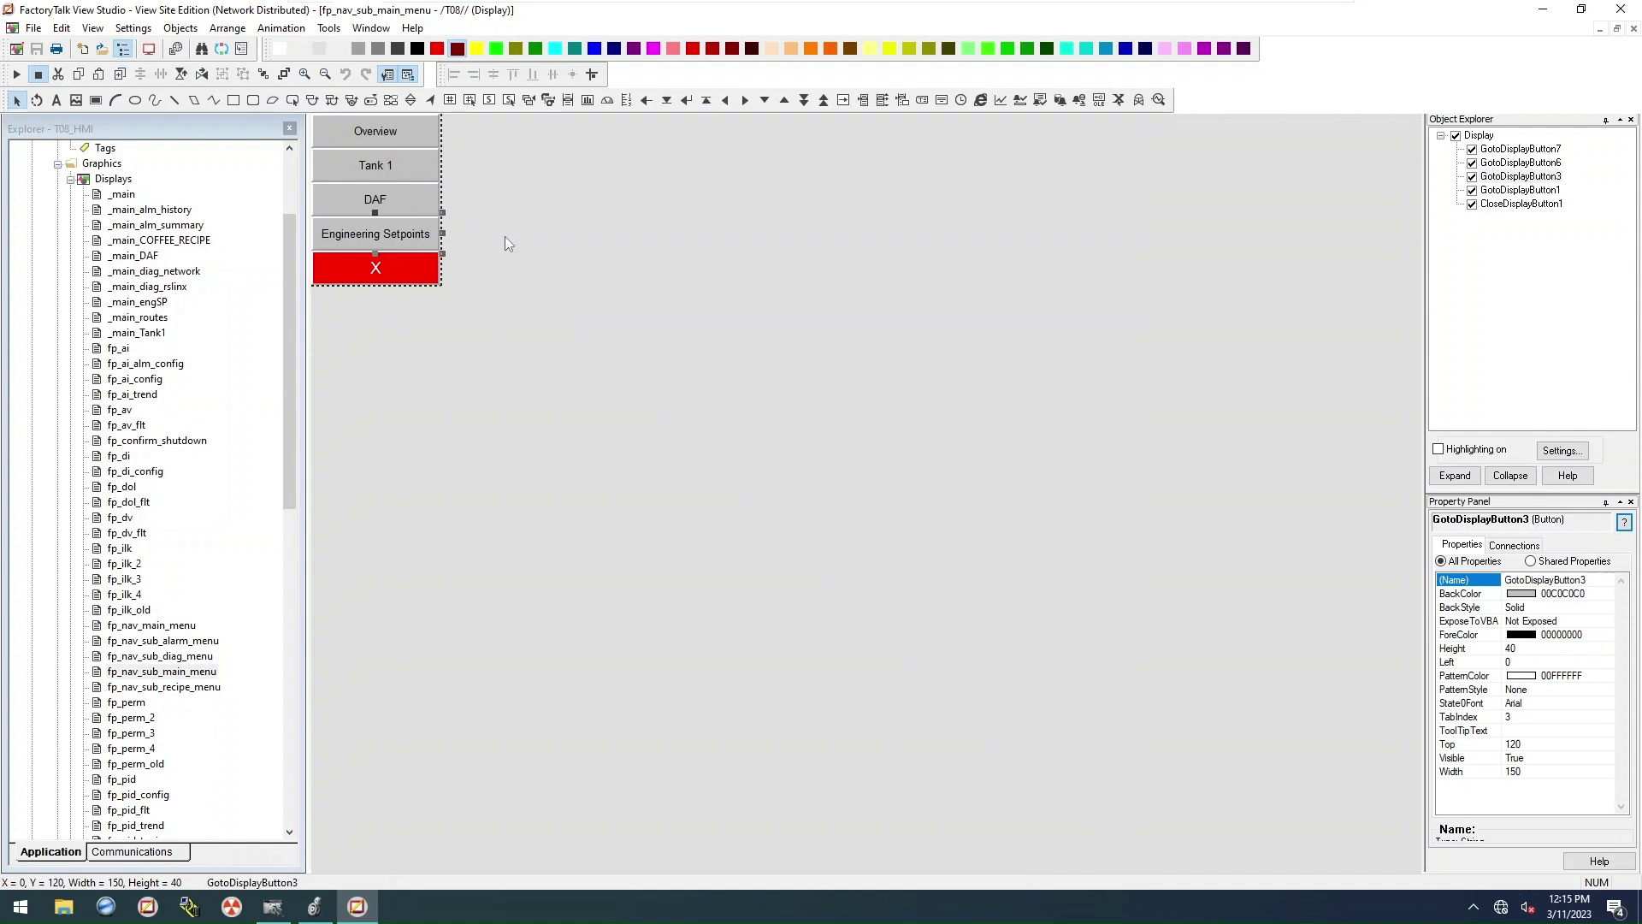
# Step: Open the _main_engSP display and select the group containing all the setpoint rows
pyautogui.doubleClick(154, 303)
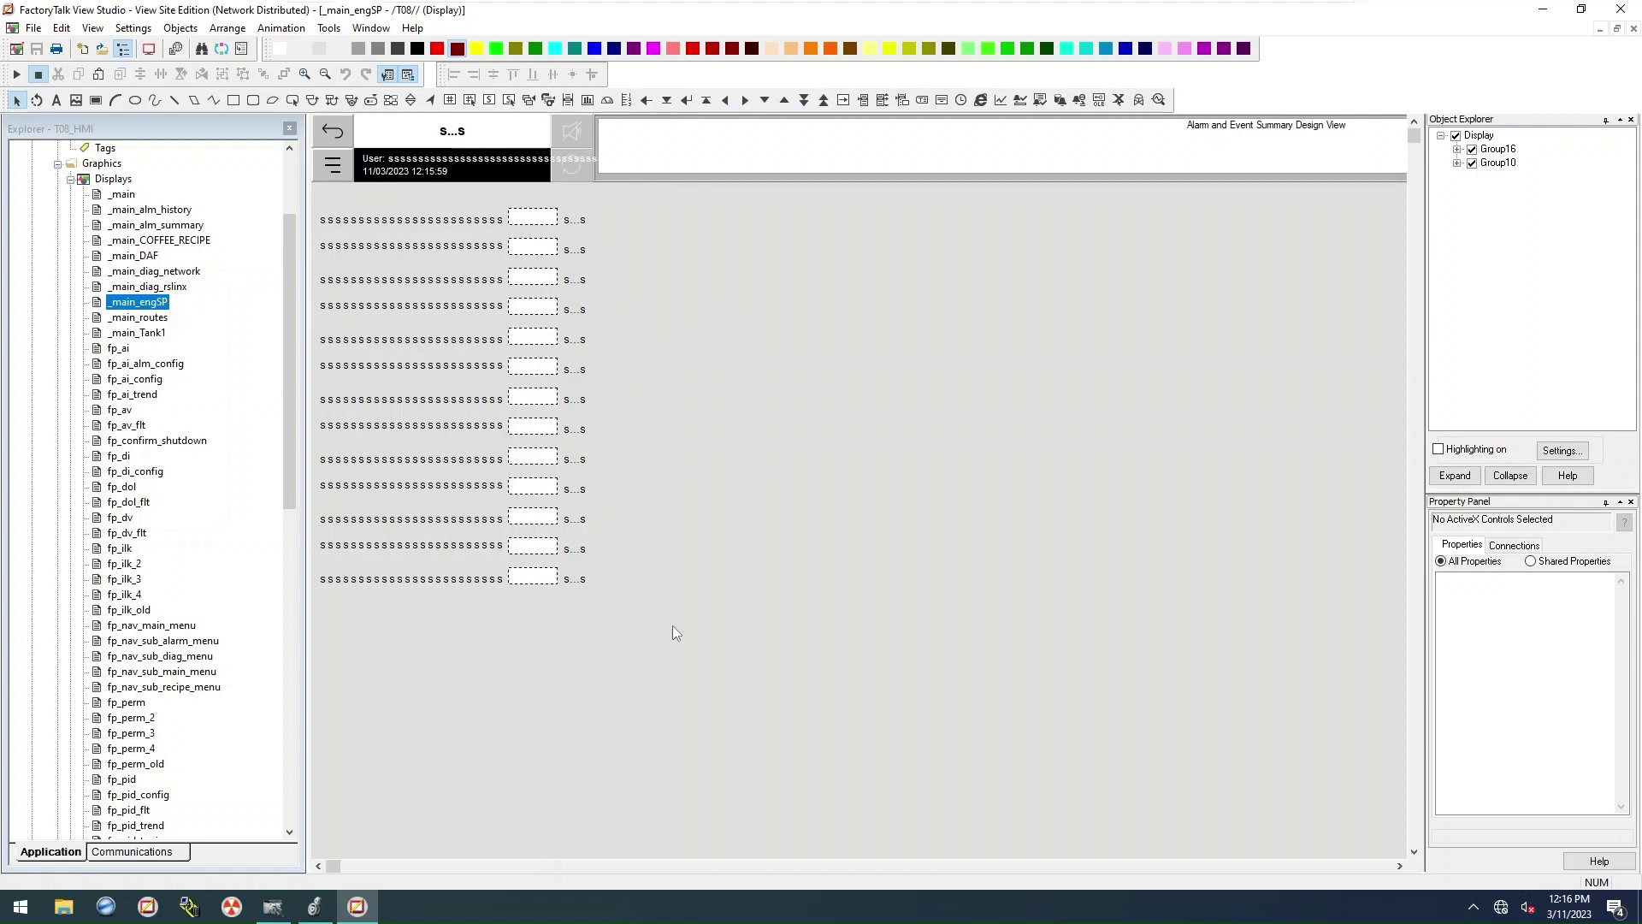
pyautogui.moveTo(754, 632); pyautogui.dragTo(509, 244)
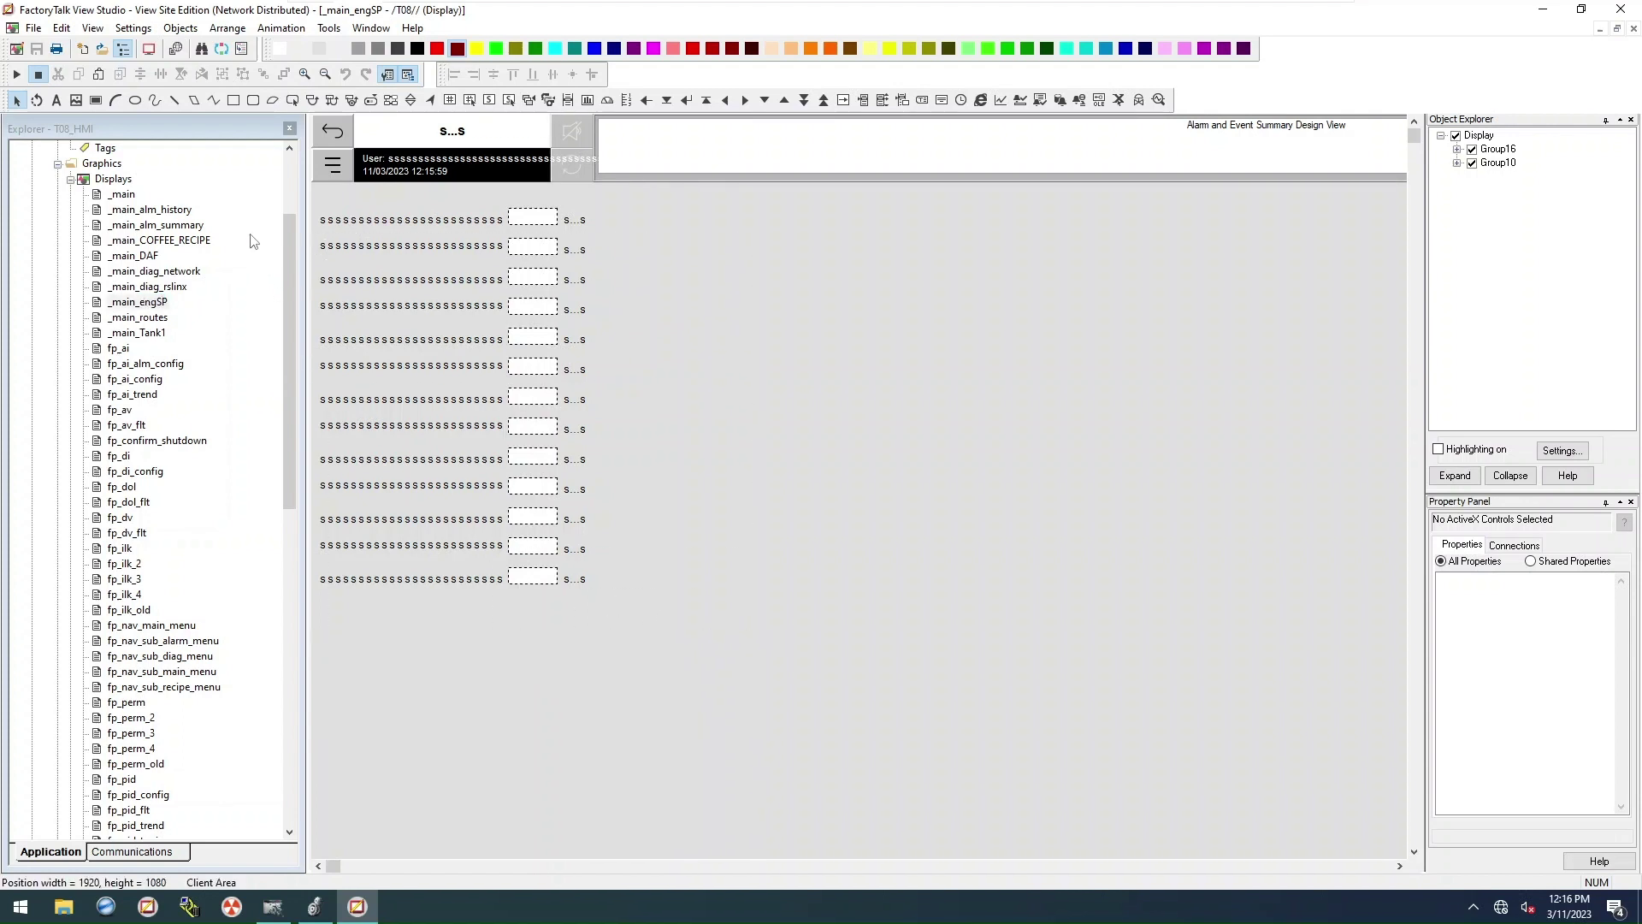
pyautogui.click(552, 227)
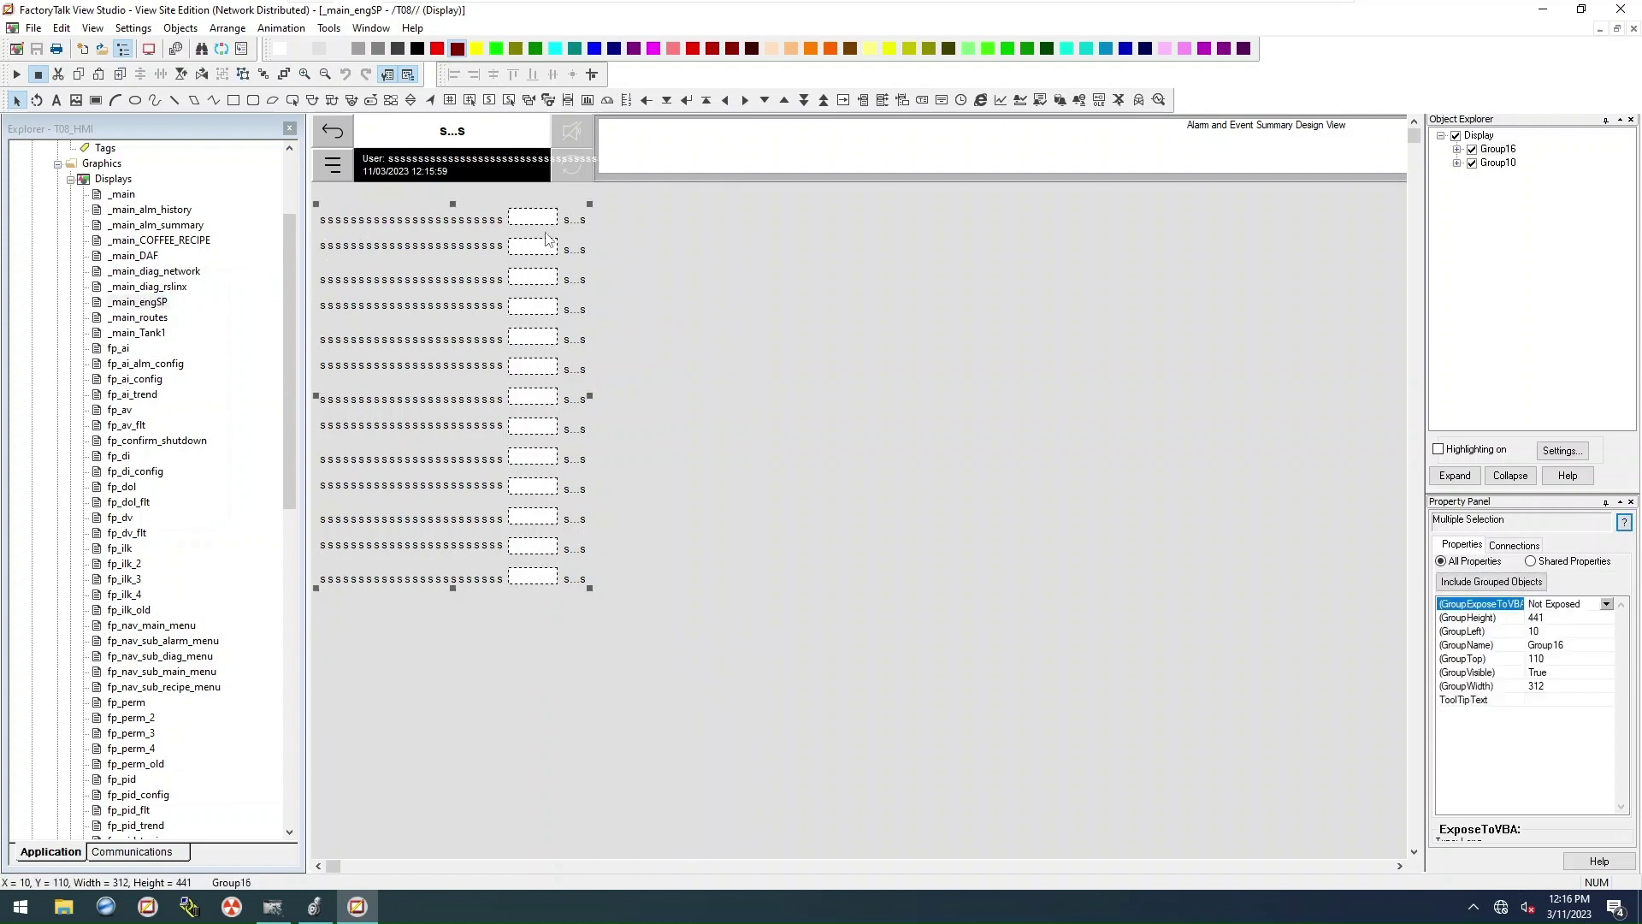
pyautogui.rightClick(545, 242)
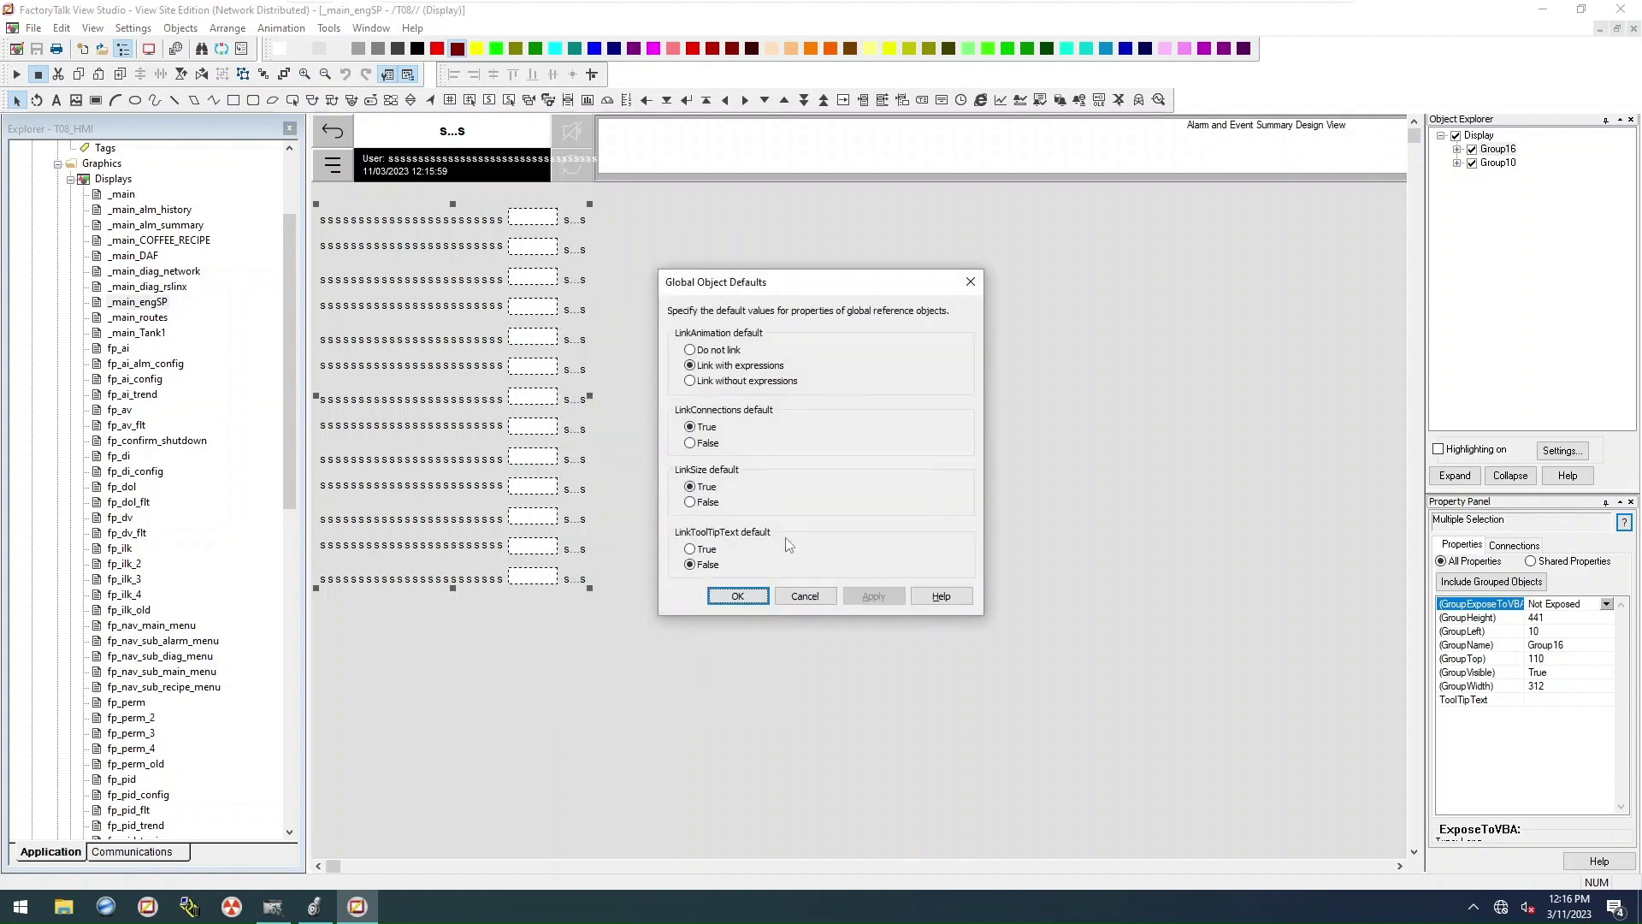
pyautogui.click(738, 596)
# Step: Substitute [PLC_1]ESPT001[0] with [PLC_1]ESPT01 in all tags of the grouped setpoint rows, leaving the closing brace out of both strings
pyautogui.rightClick(480, 304)
pyautogui.press('t')
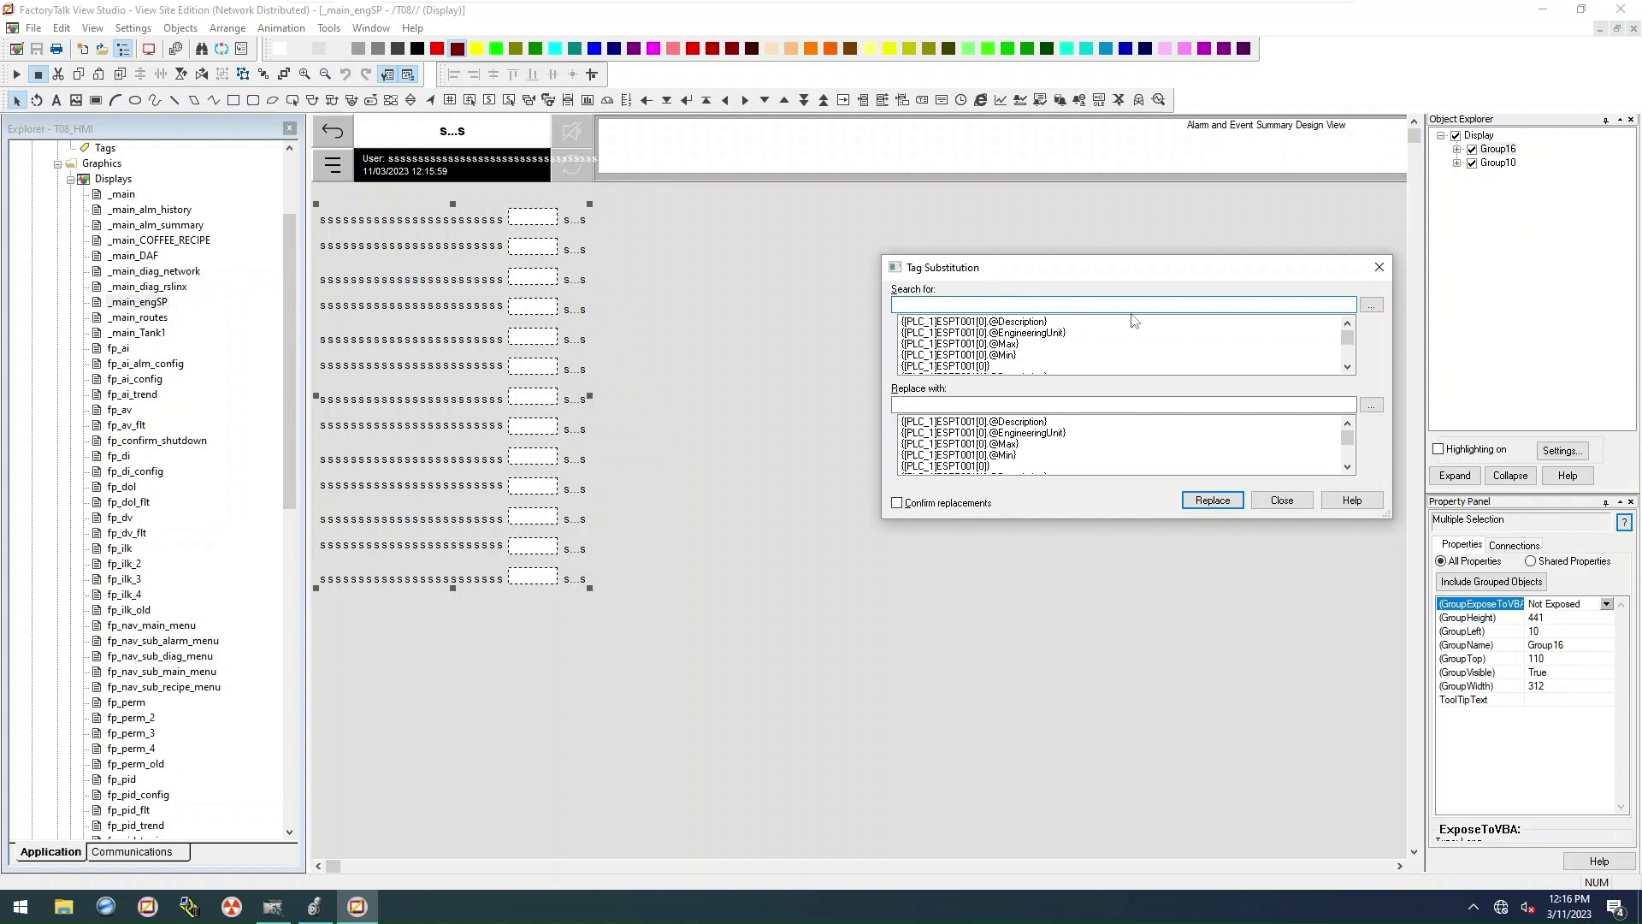
pyautogui.click(956, 366)
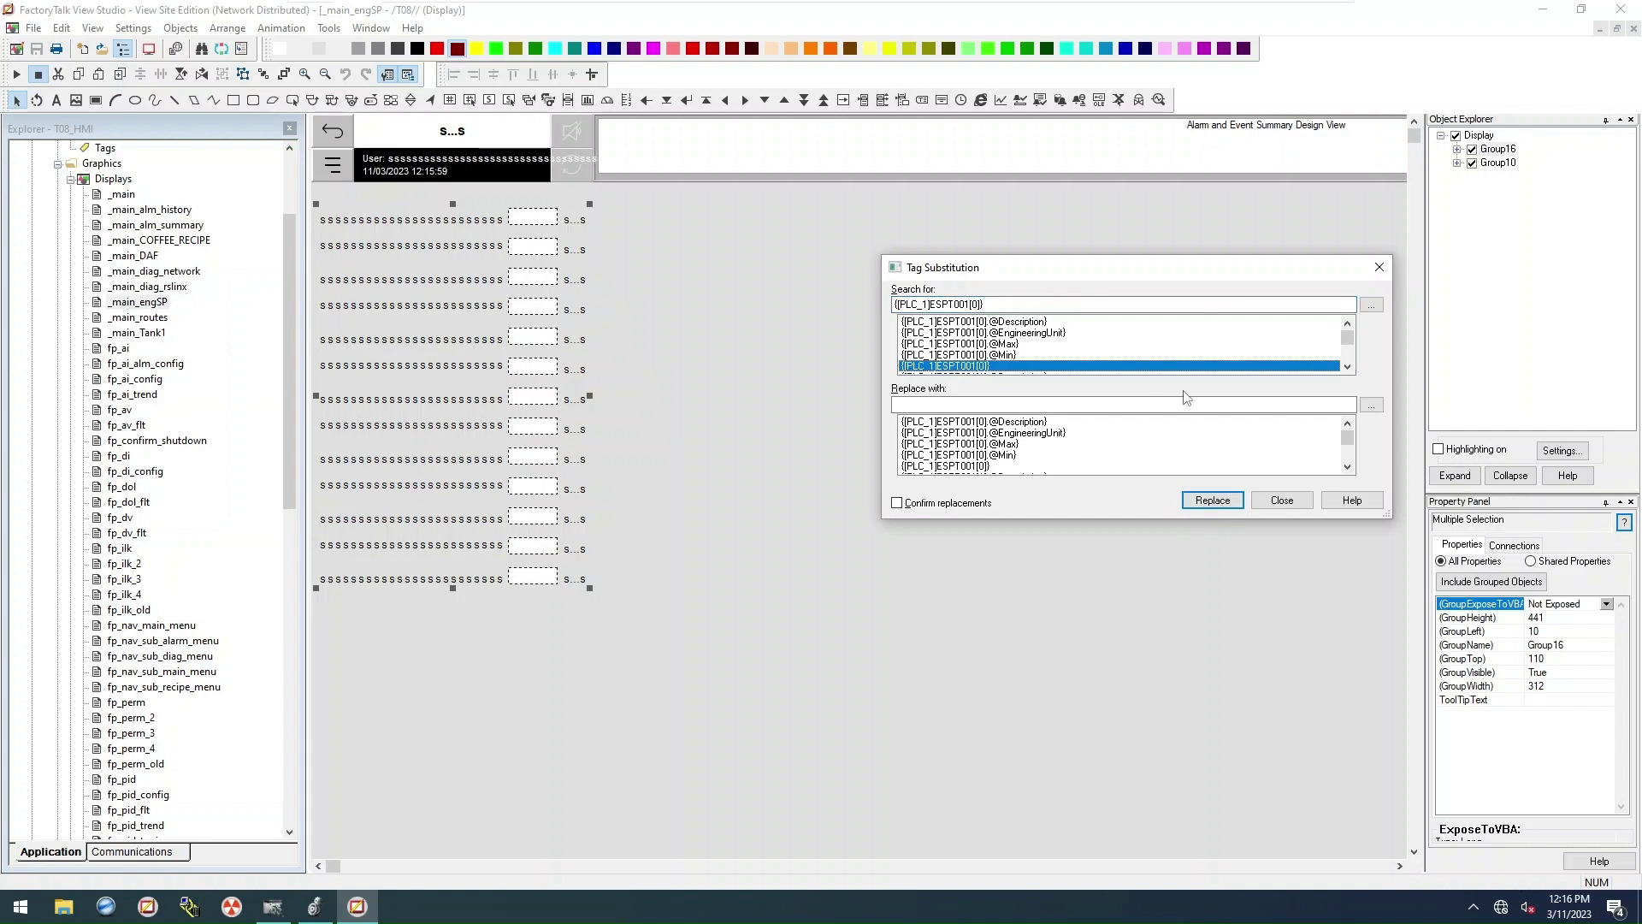
pyautogui.click(1371, 404)
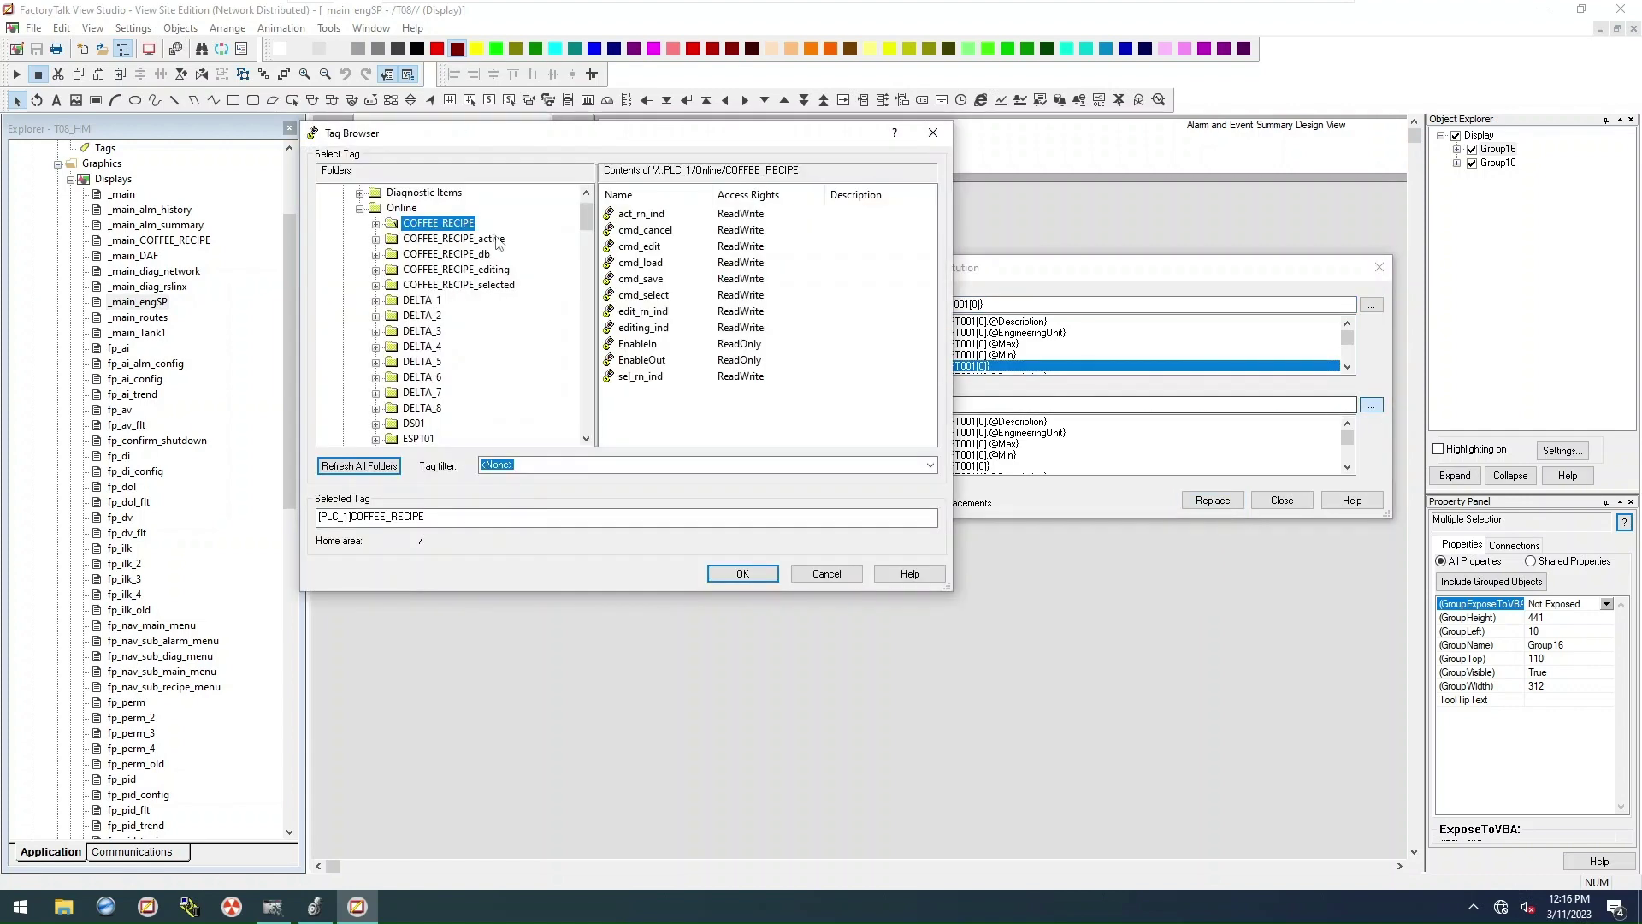
pyautogui.moveTo(585, 219); pyautogui.dragTo(585, 230)
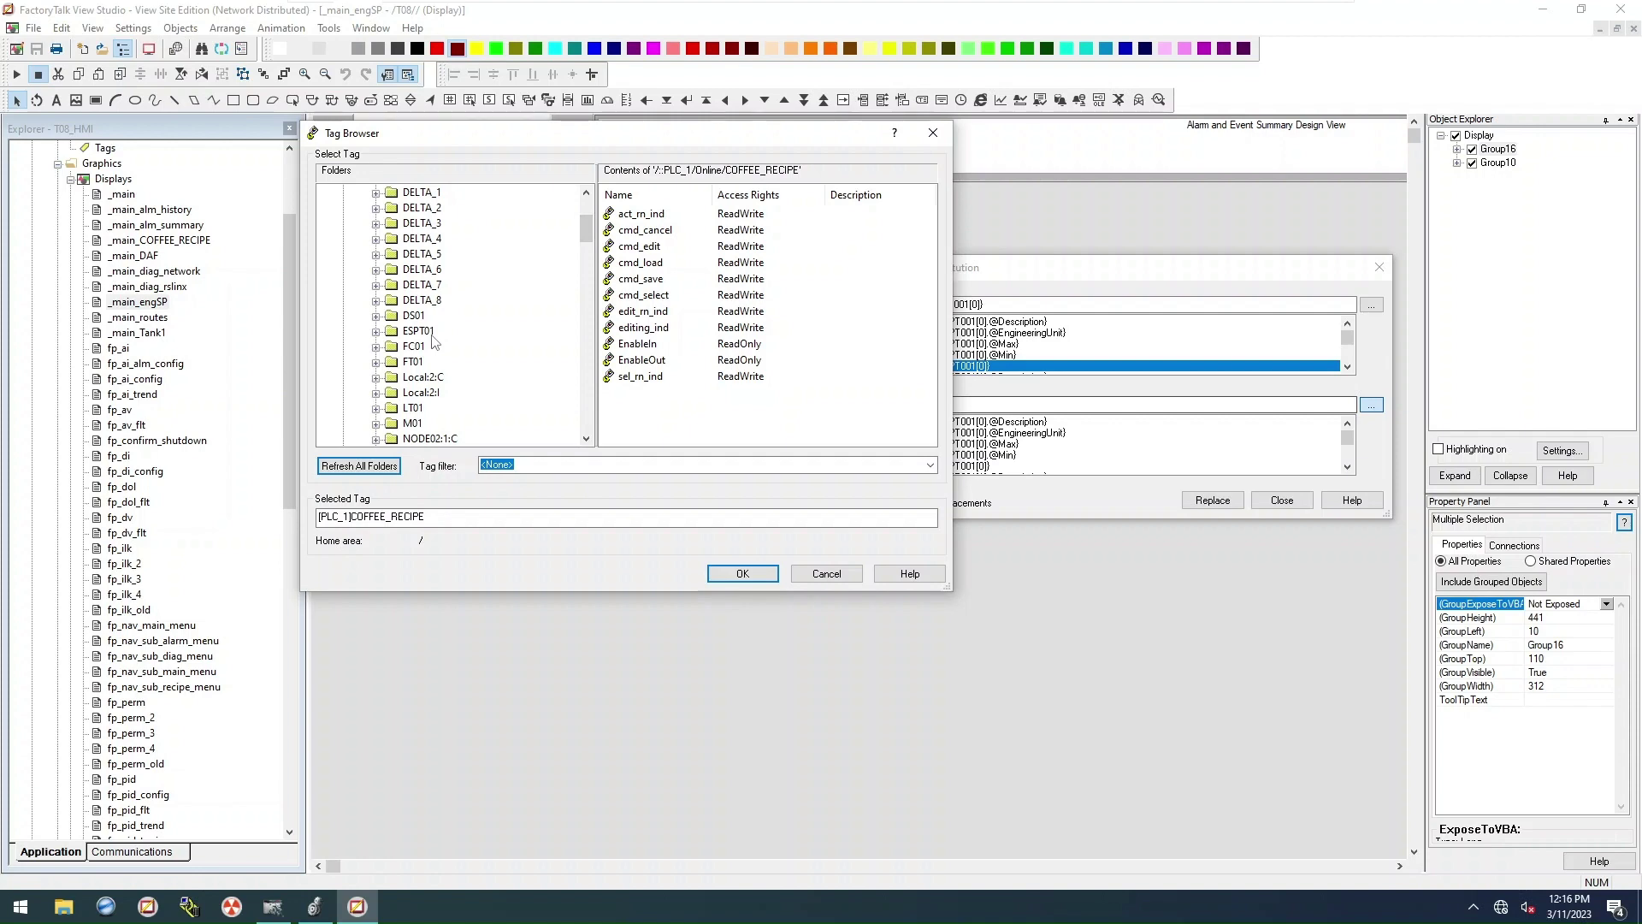
pyautogui.click(419, 331)
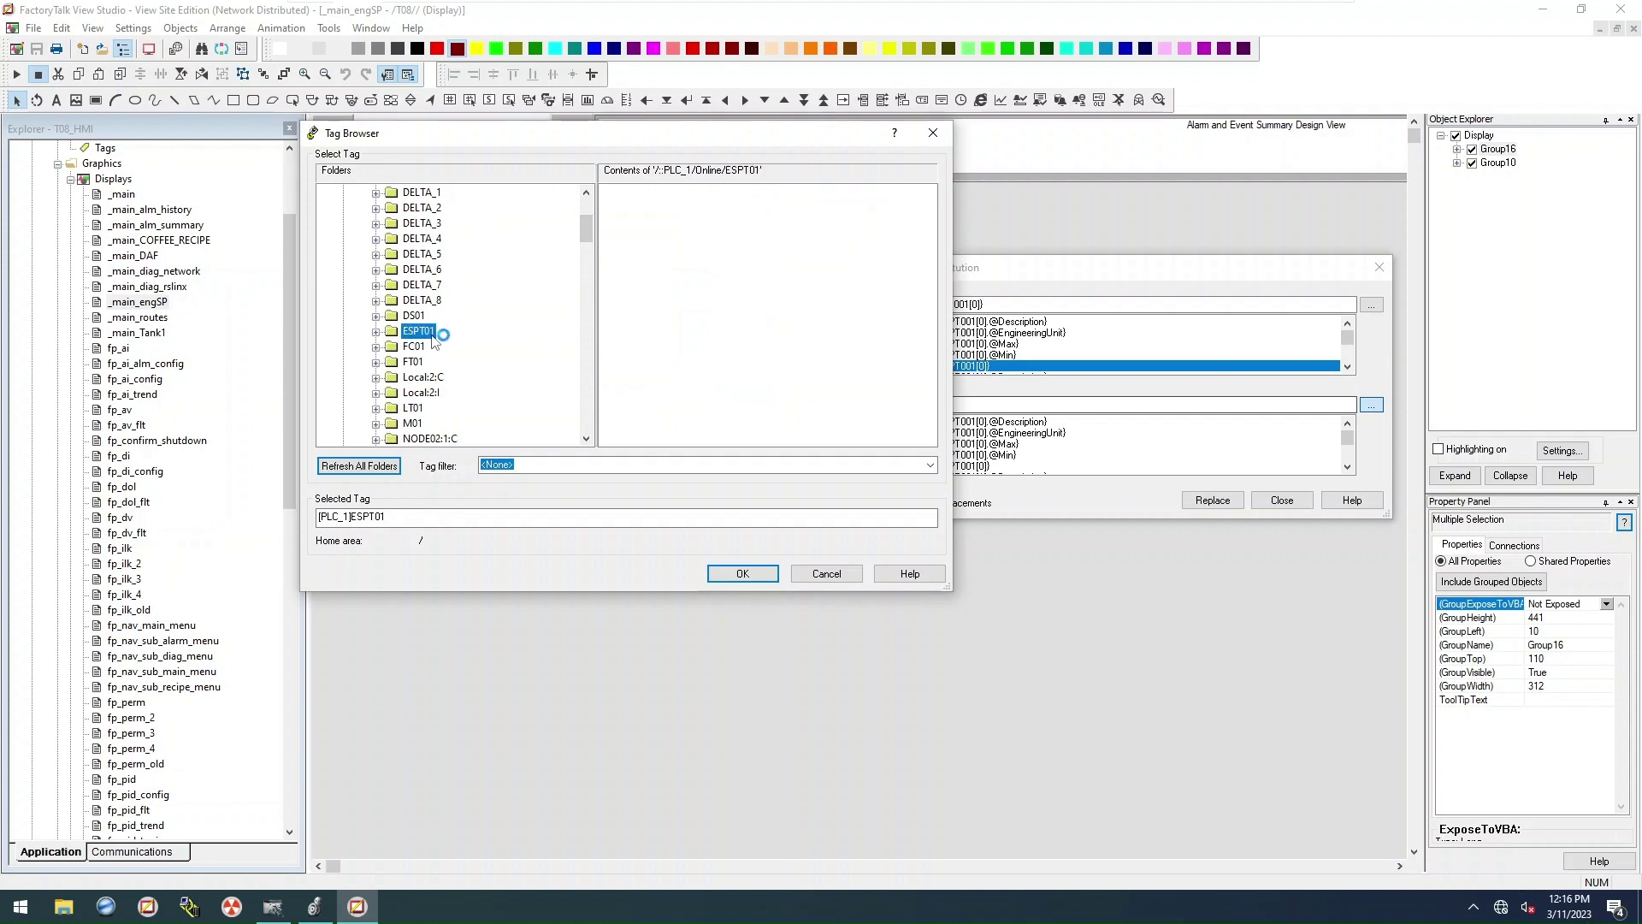
pyautogui.click(742, 573)
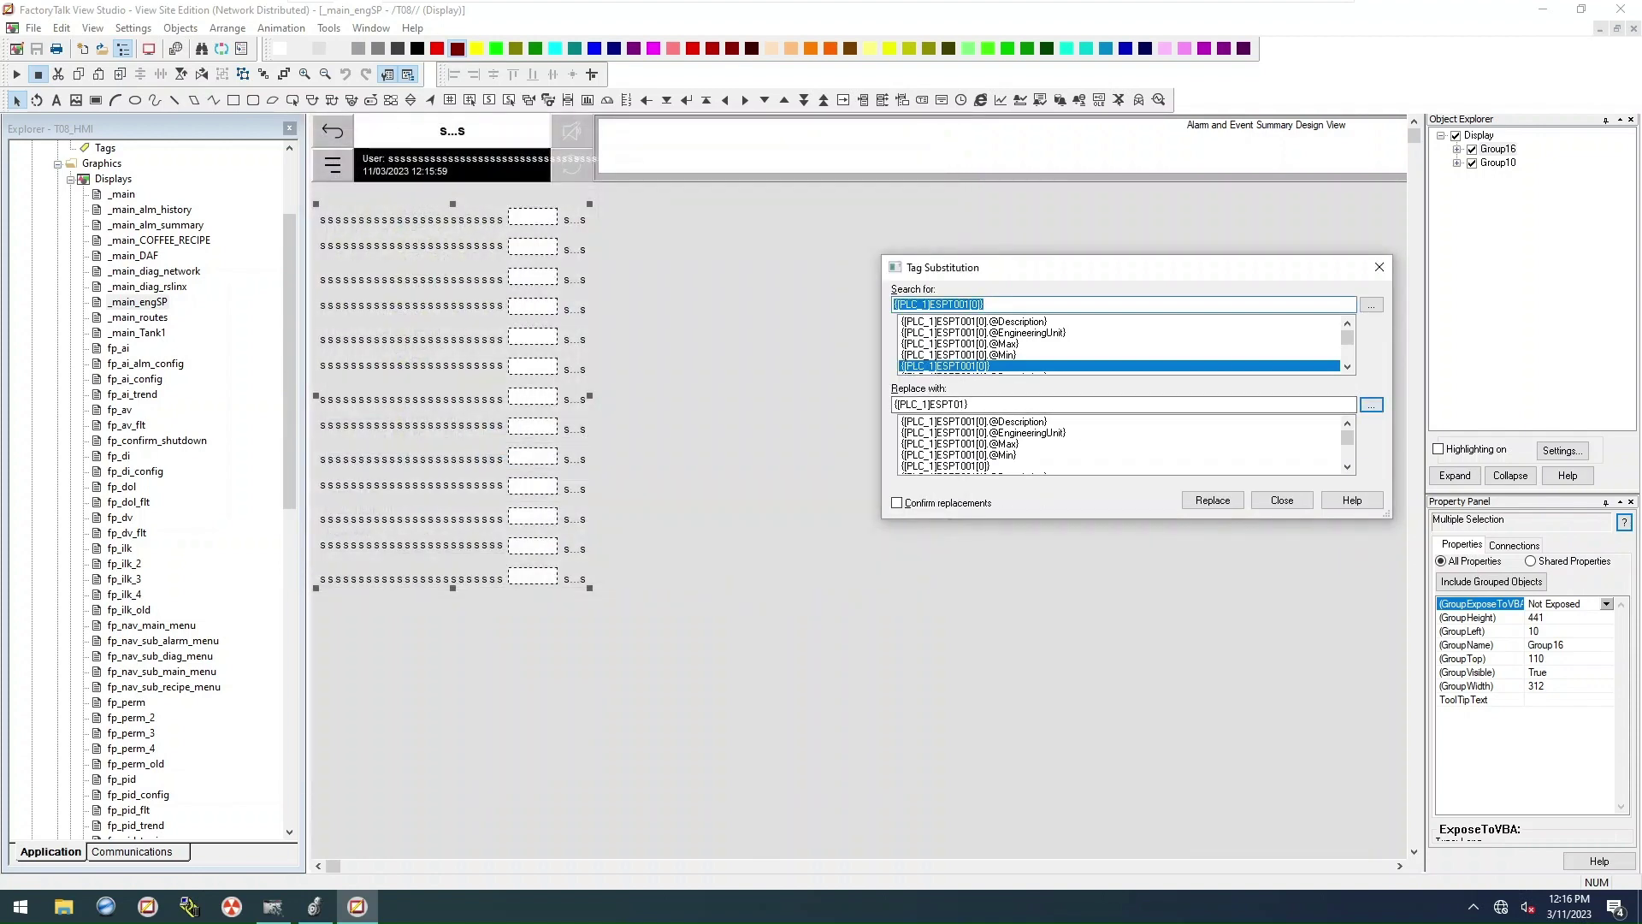
pyautogui.click(983, 304)
pyautogui.press('BackSpace')
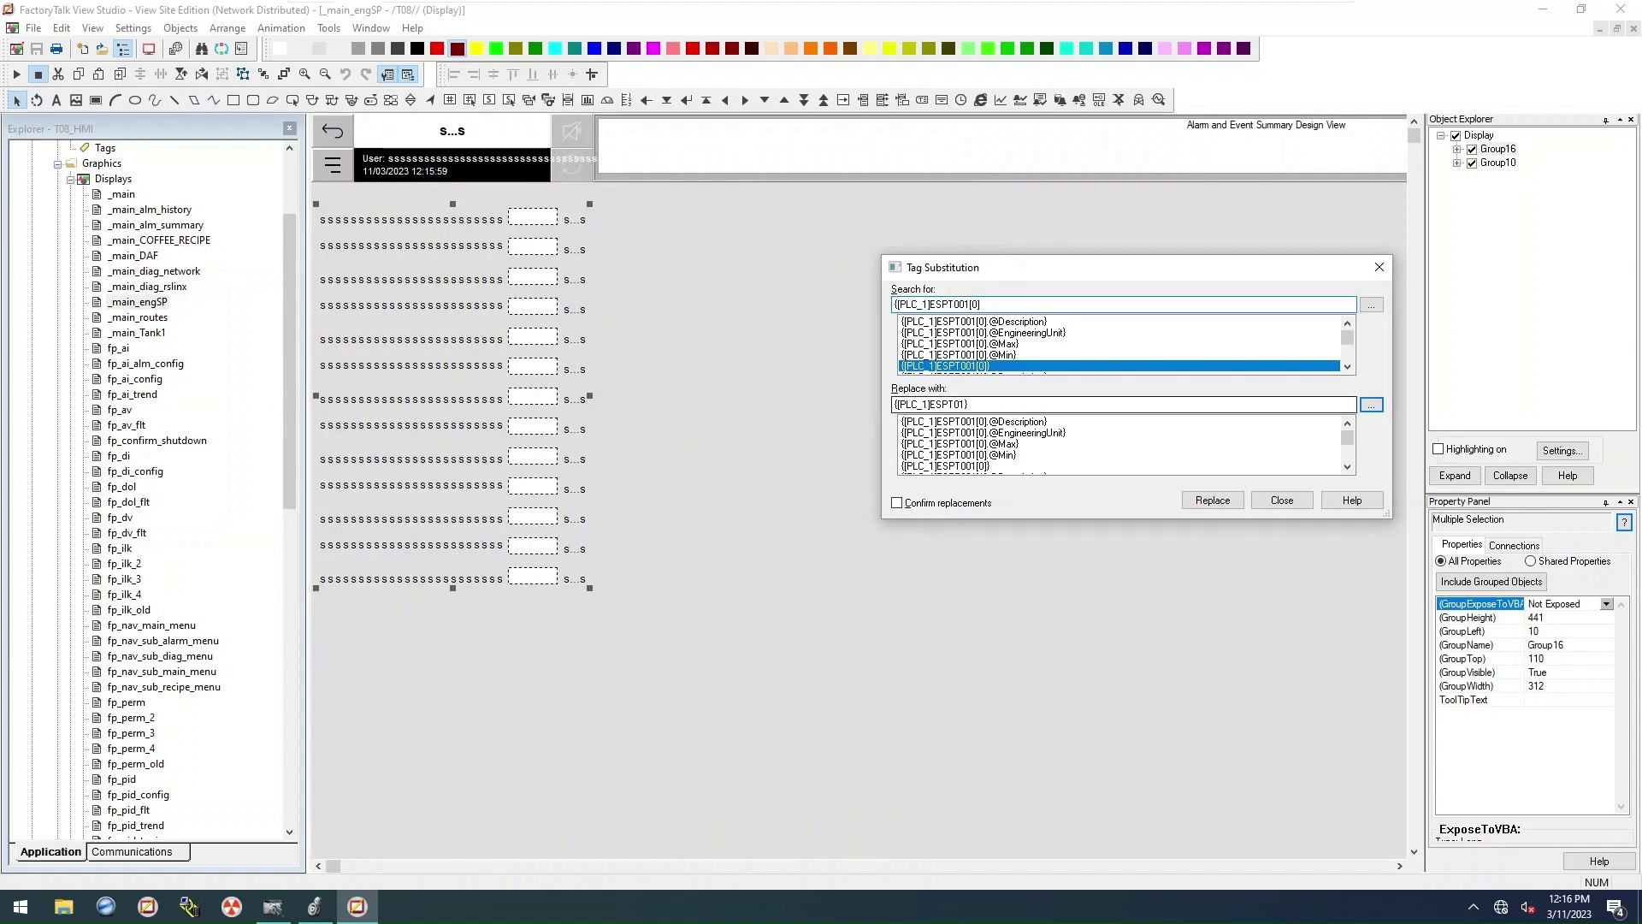
pyautogui.click(992, 404)
pyautogui.press('BackSpace')
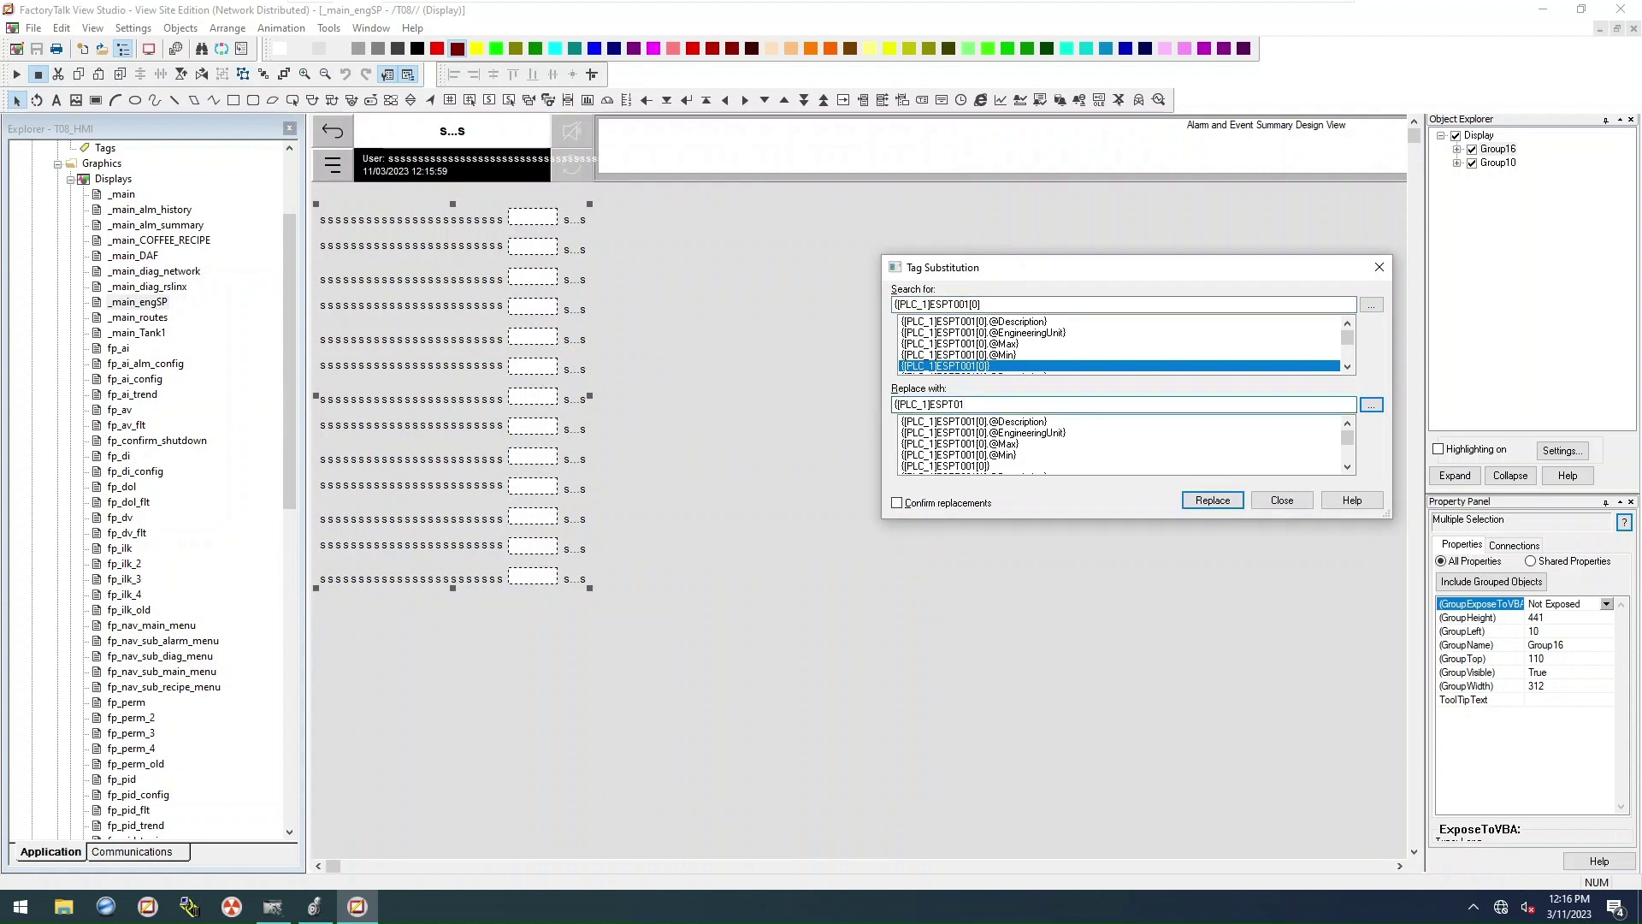
pyautogui.click(1225, 499)
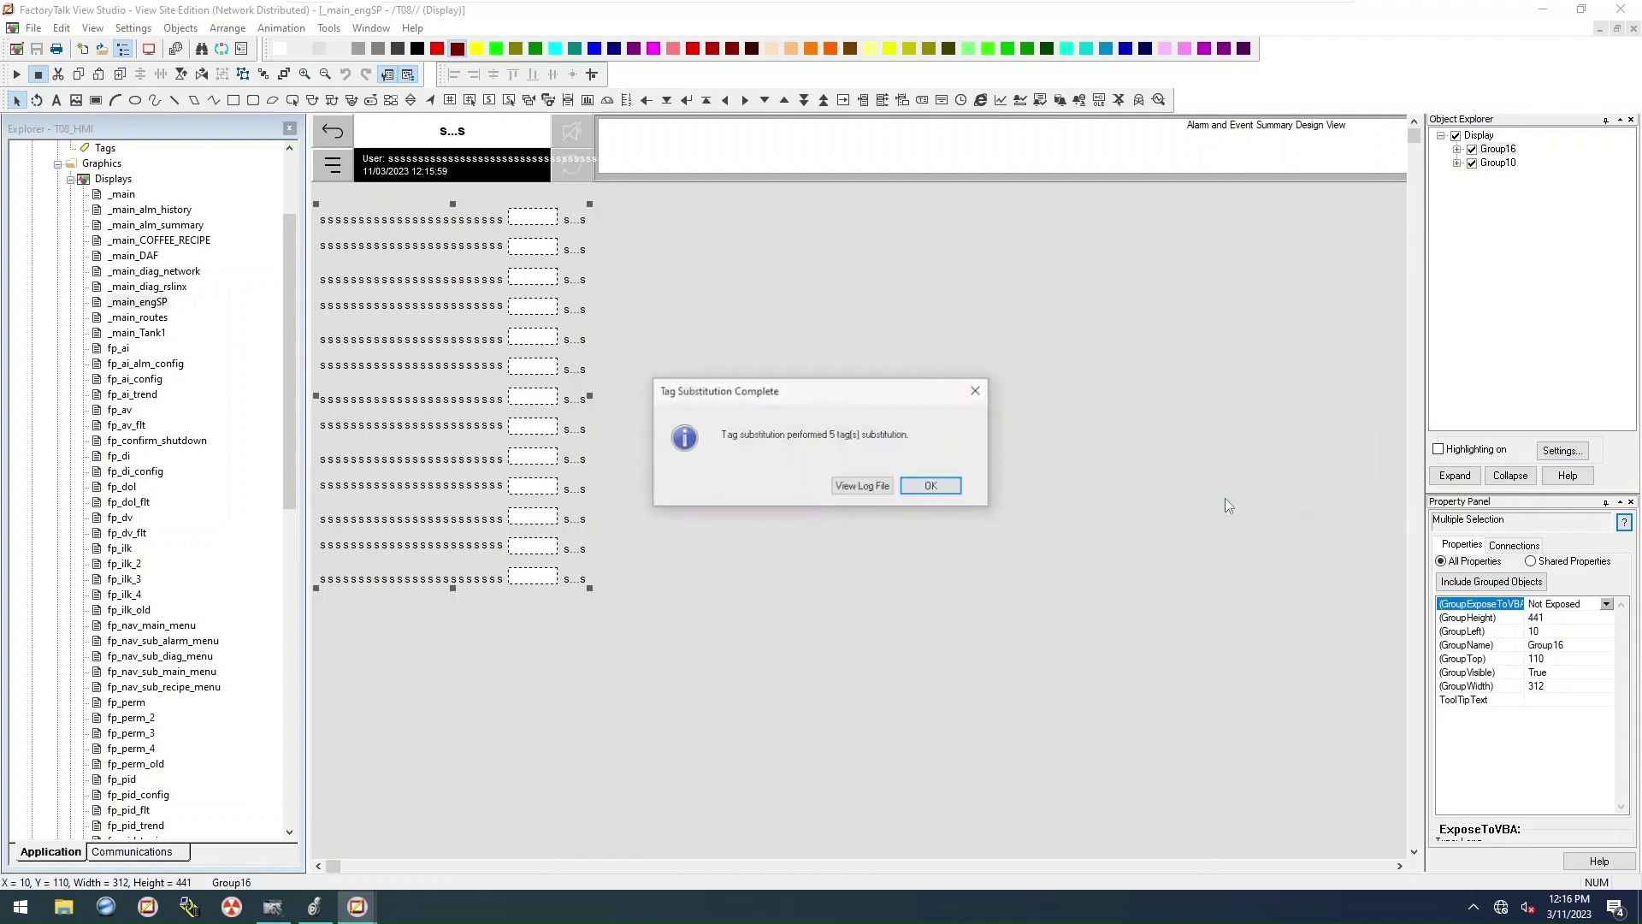
pyautogui.click(932, 486)
# Step: Examine the tag list of the grouped setpoint rows in Tag Substitution for remaining ESPT001 array references
pyautogui.rightClick(422, 407)
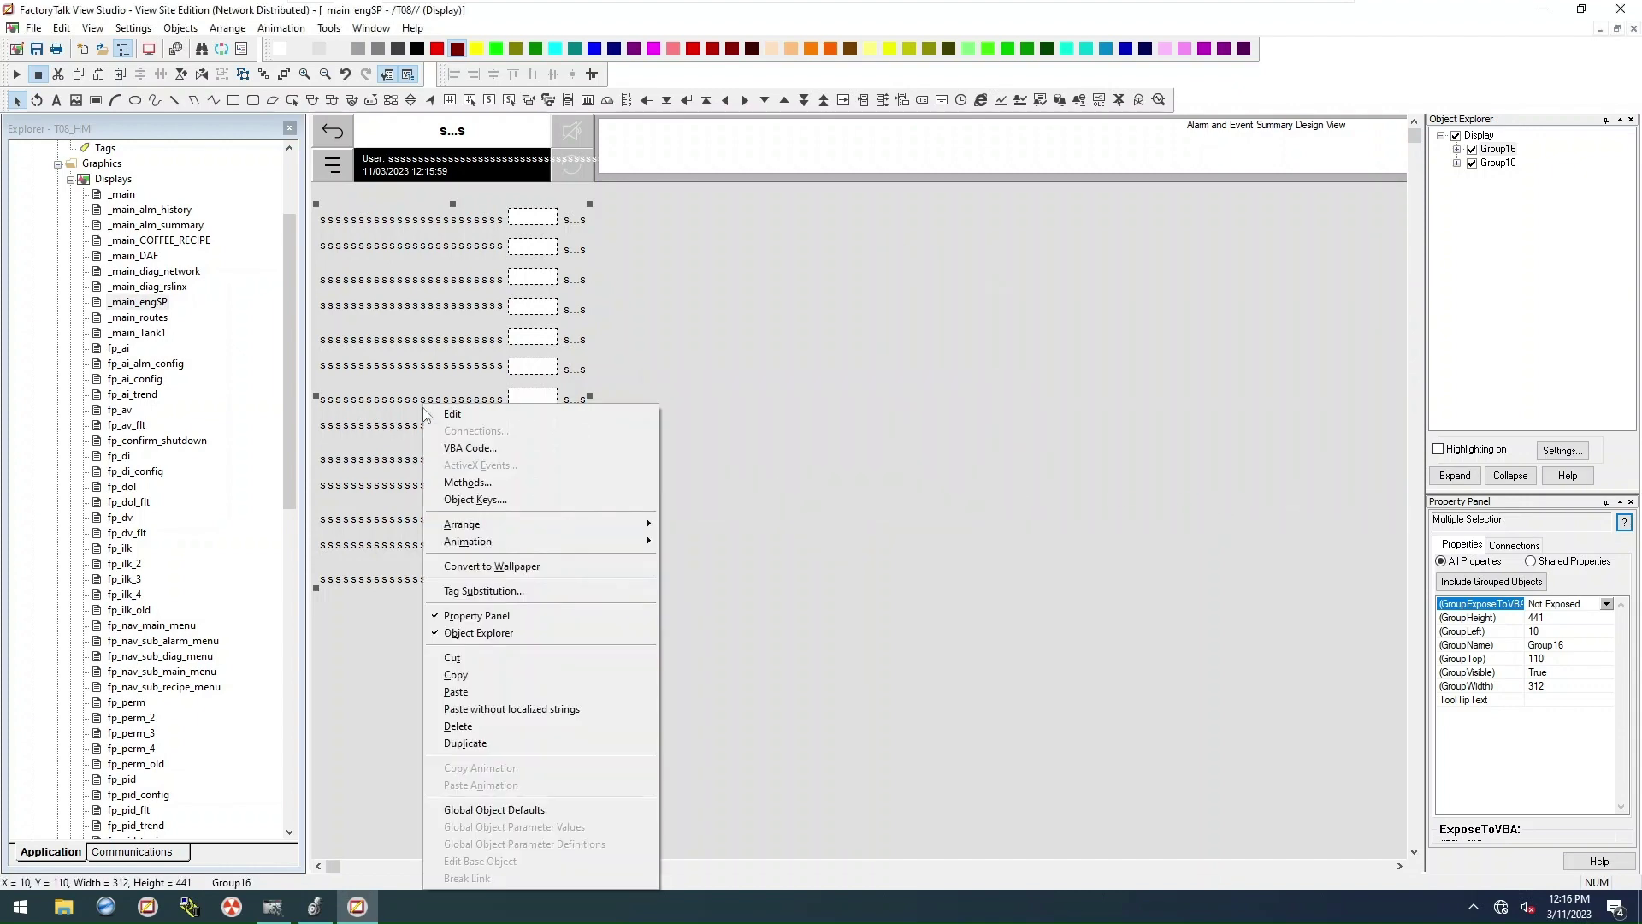
pyautogui.click(450, 412)
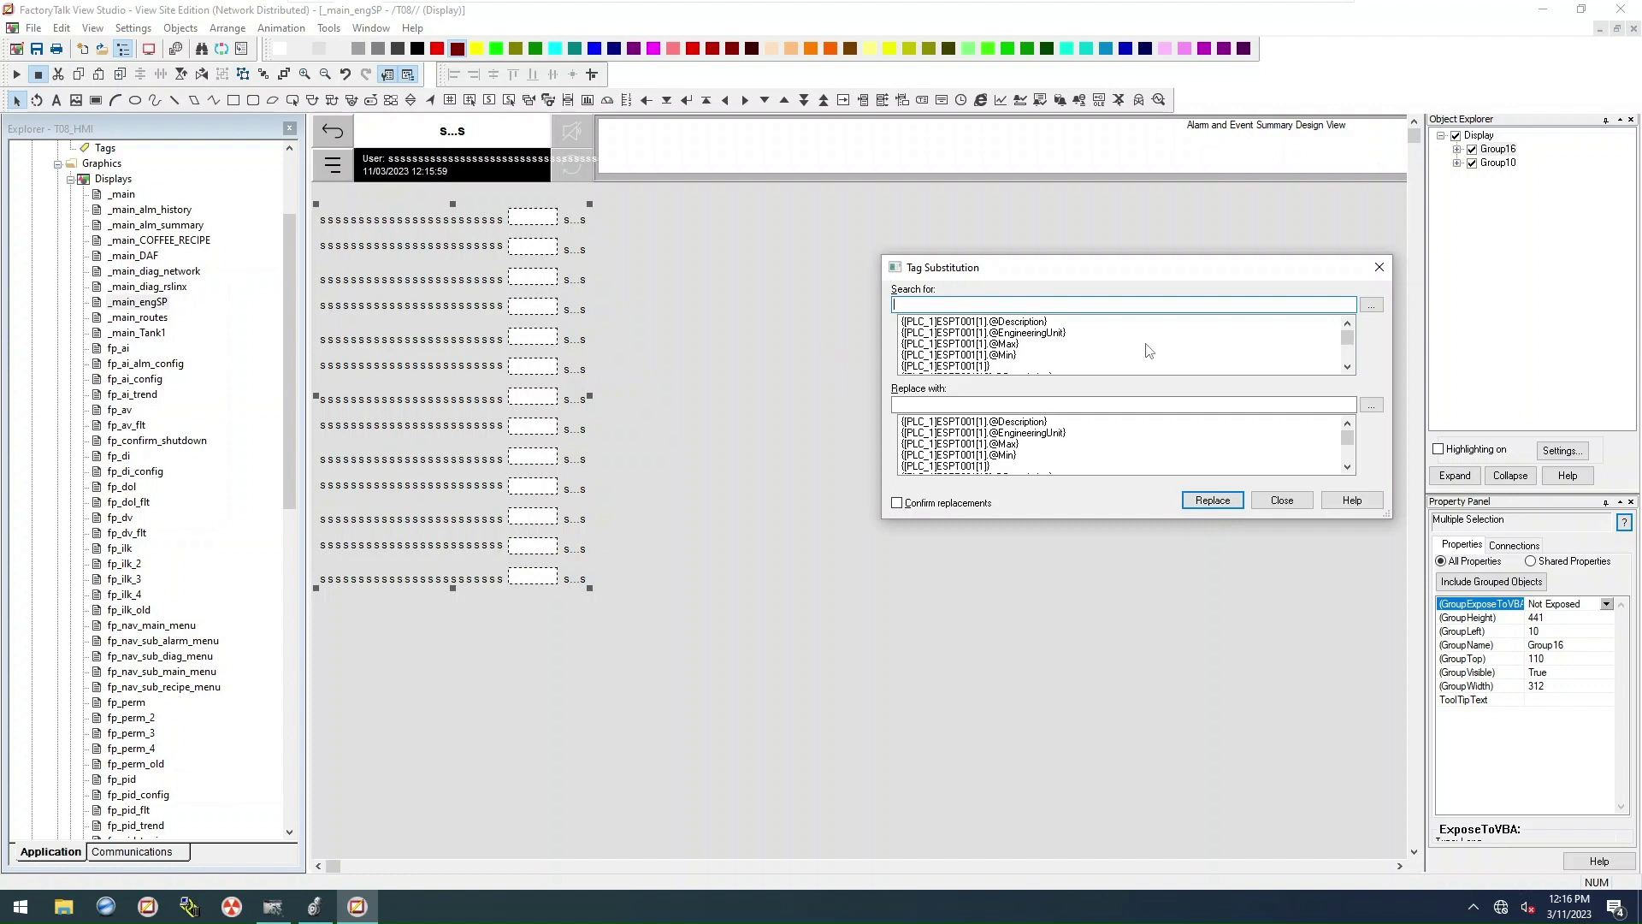
pyautogui.scroll(-3, 1149, 351)
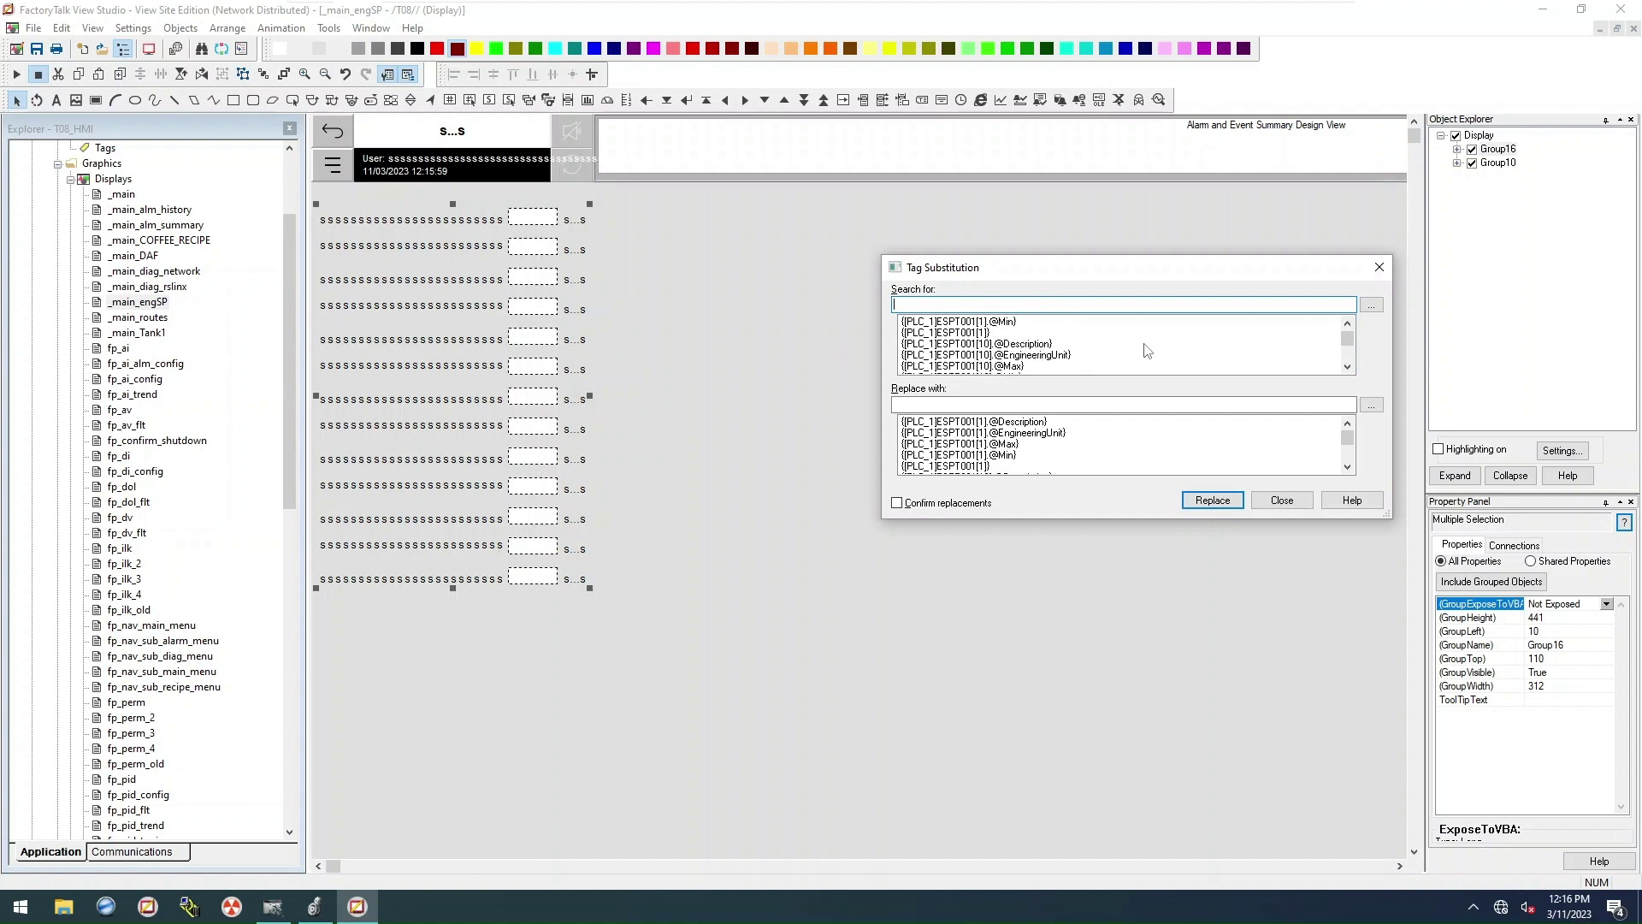
pyautogui.scroll(3, 1147, 351)
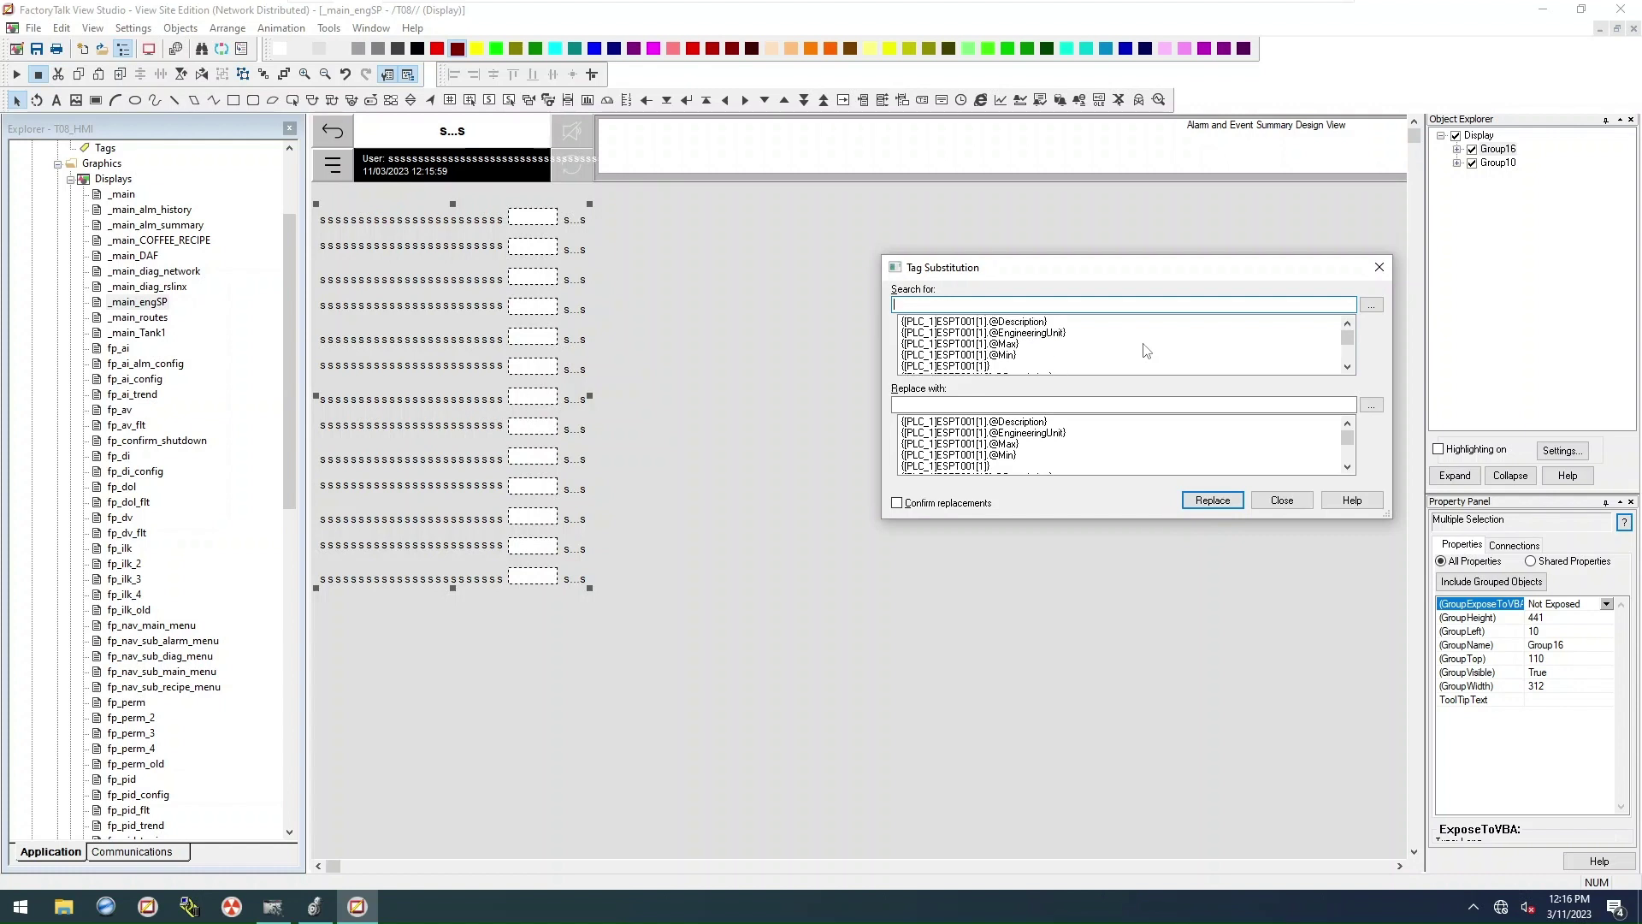
pyautogui.scroll(-6, 1148, 351)
pyautogui.scroll(-2, 1146, 351)
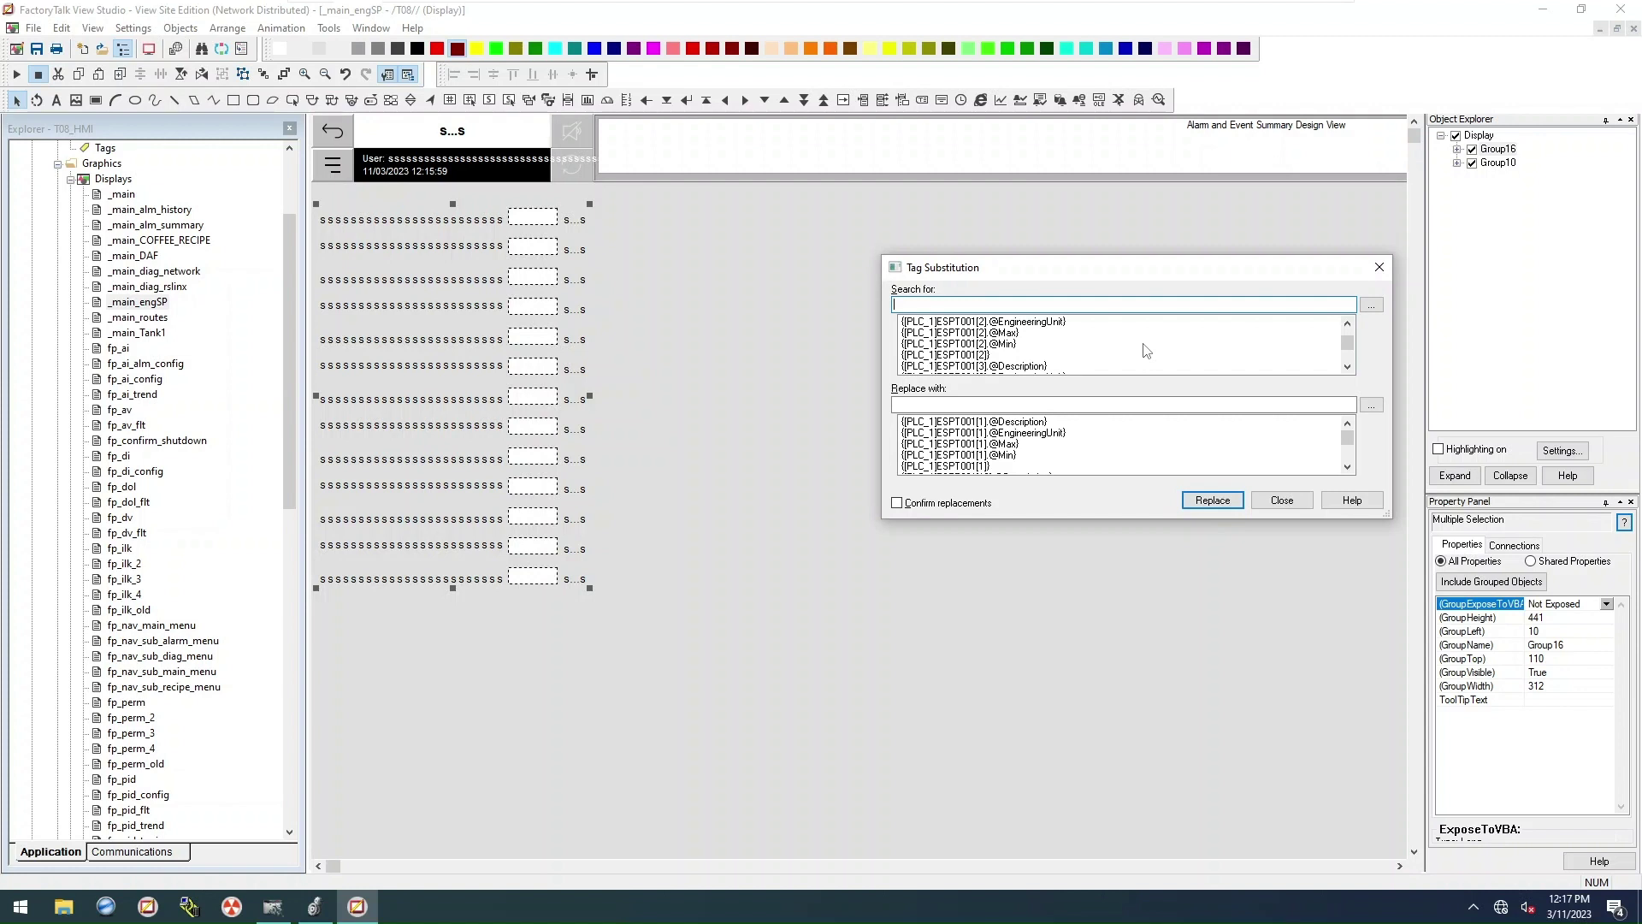
pyautogui.scroll(-2, 1146, 350)
pyautogui.scroll(-10, 1146, 351)
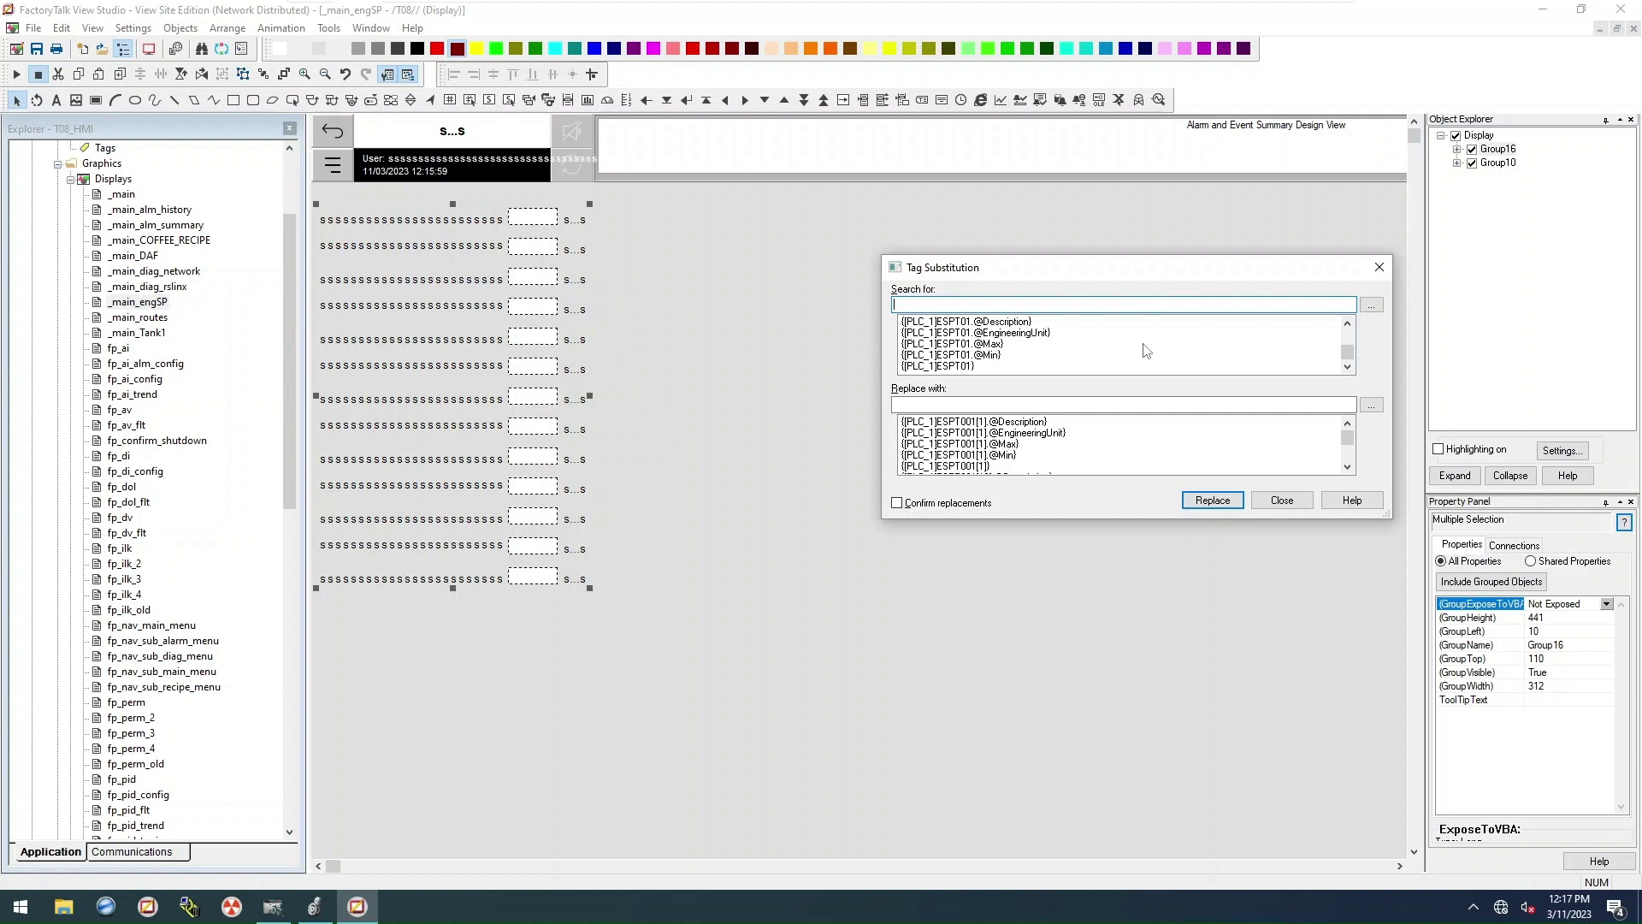
pyautogui.scroll(1, 1146, 351)
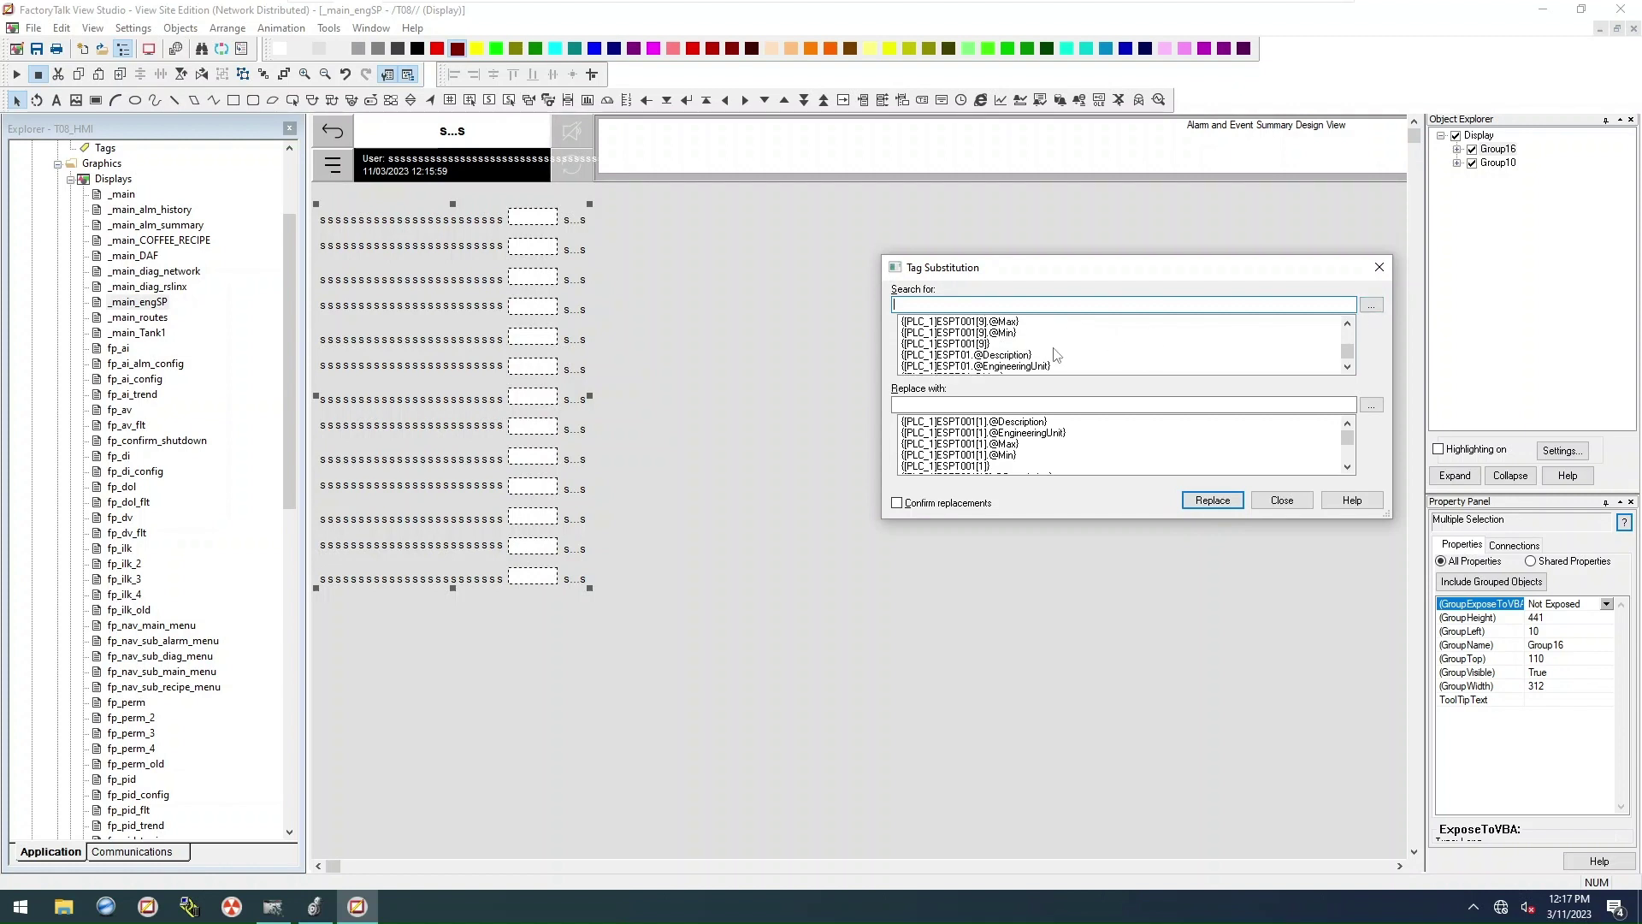
# Step: Substitute the prefix [PLC_1]ESPT001 with [PLC_1]ESPT01 in all remaining tags of the setpoint group
pyautogui.click(984, 344)
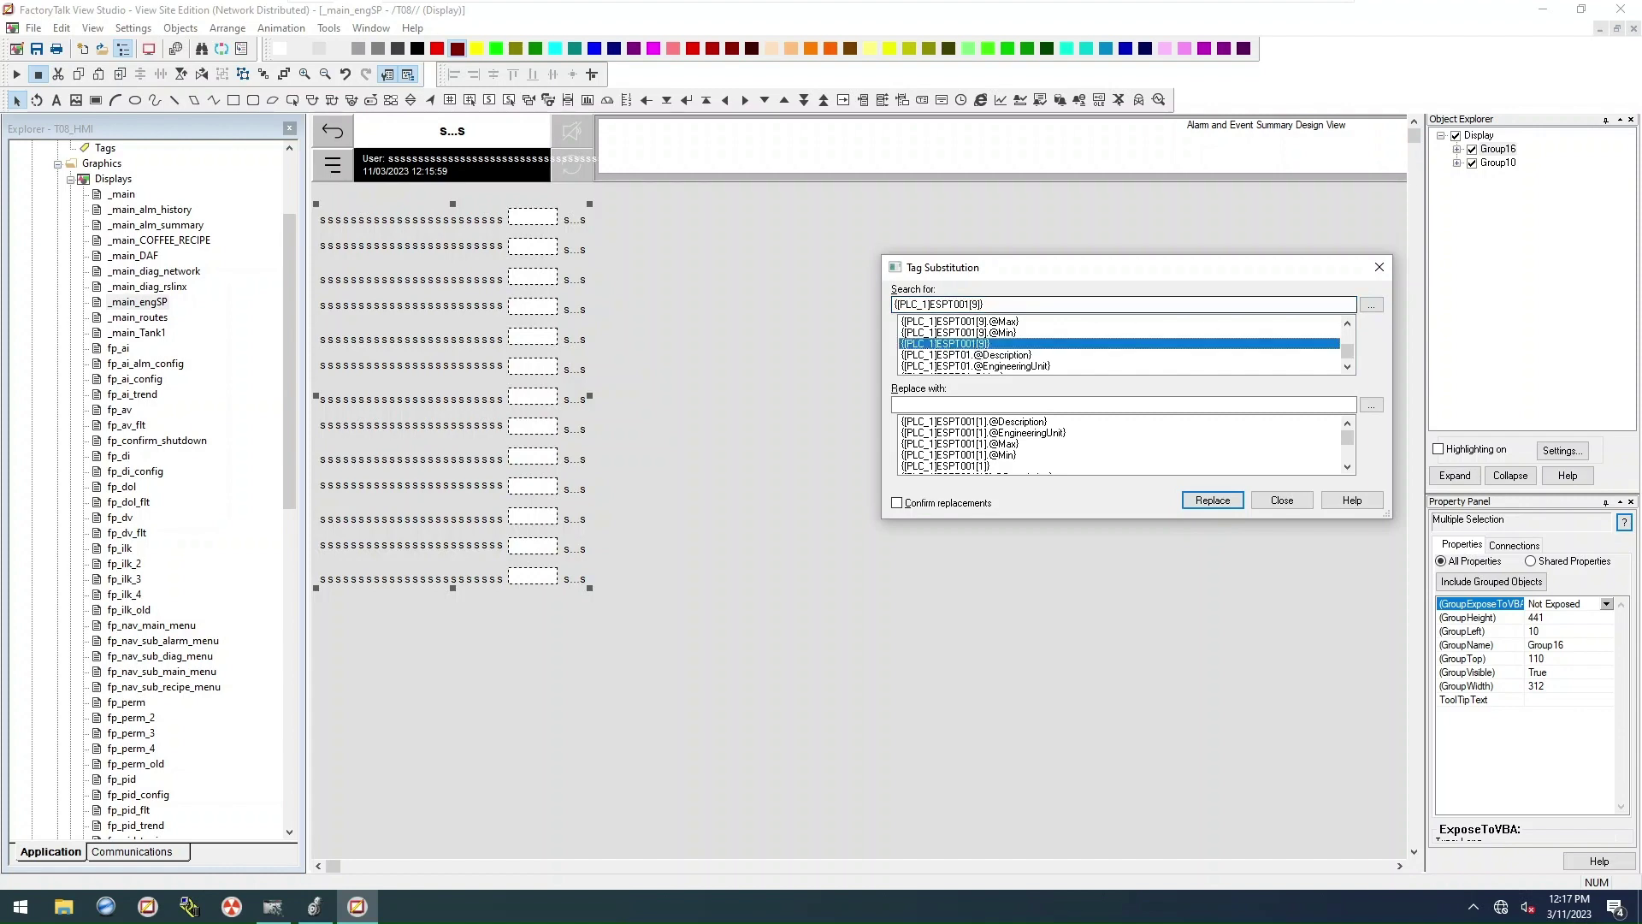
pyautogui.click(1372, 306)
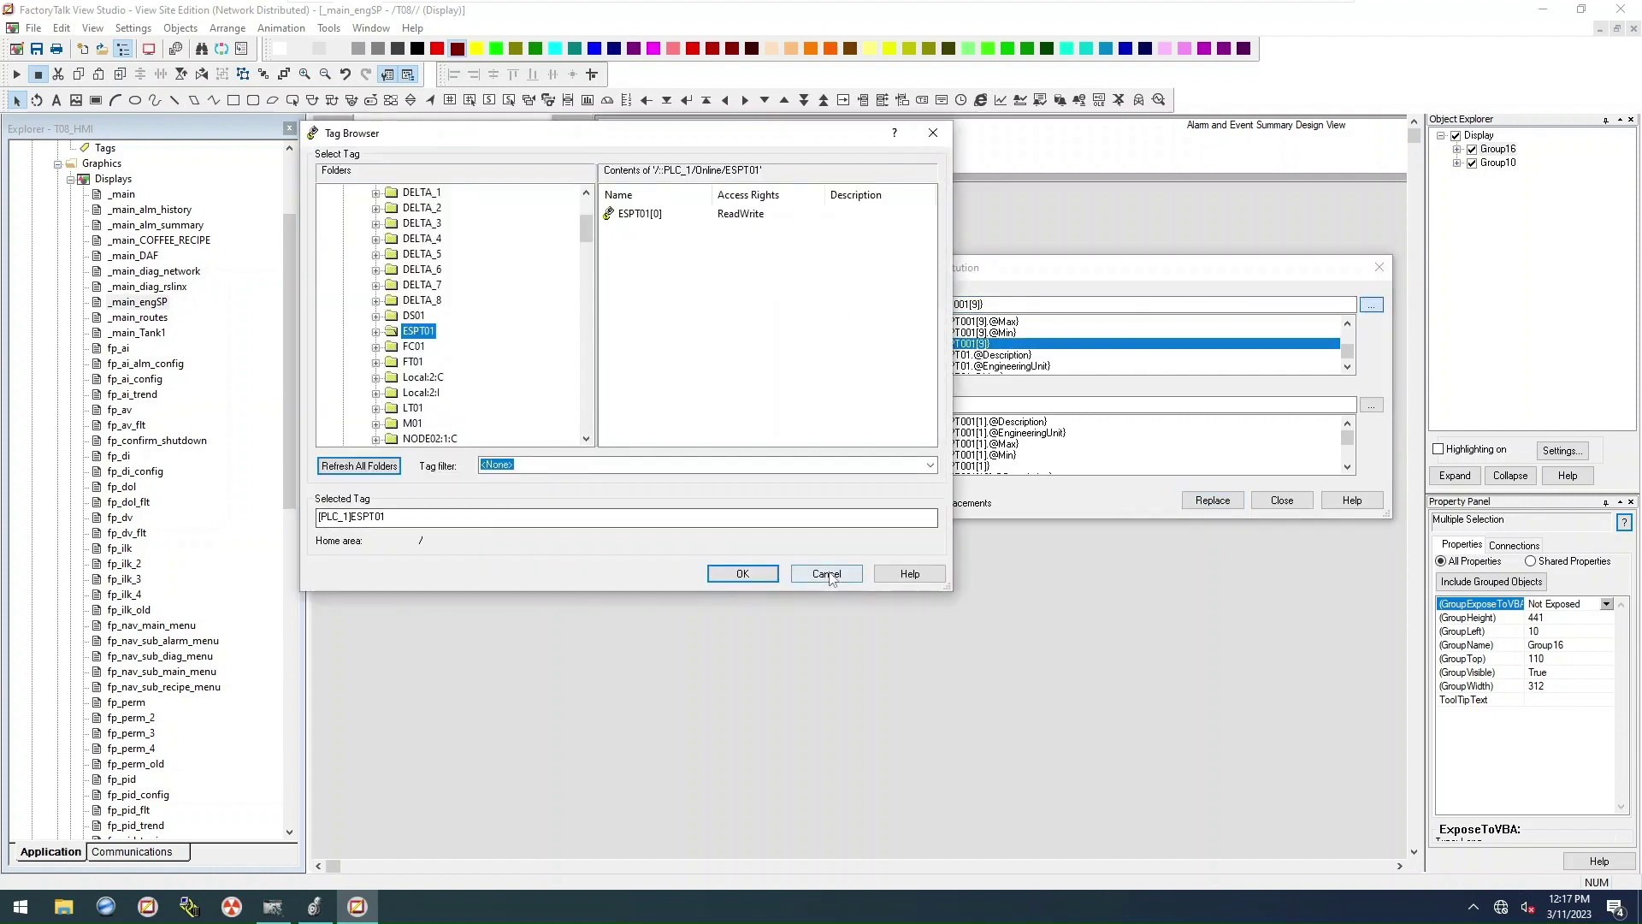
pyautogui.press('Escape')
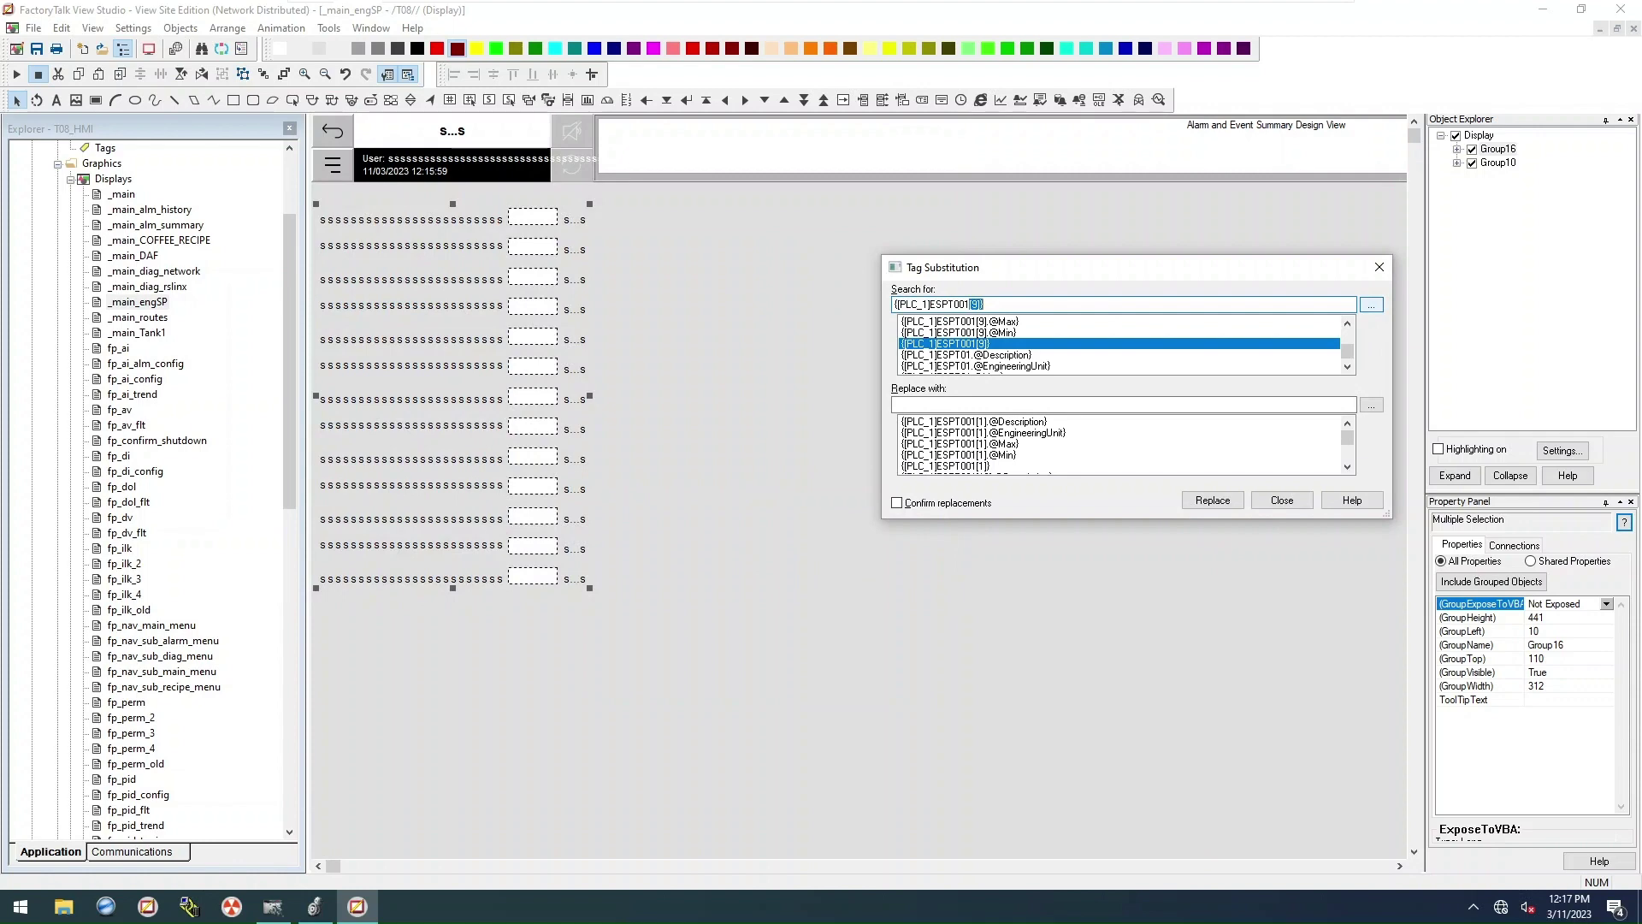
pyautogui.press('BackSpace')
pyautogui.click(1372, 404)
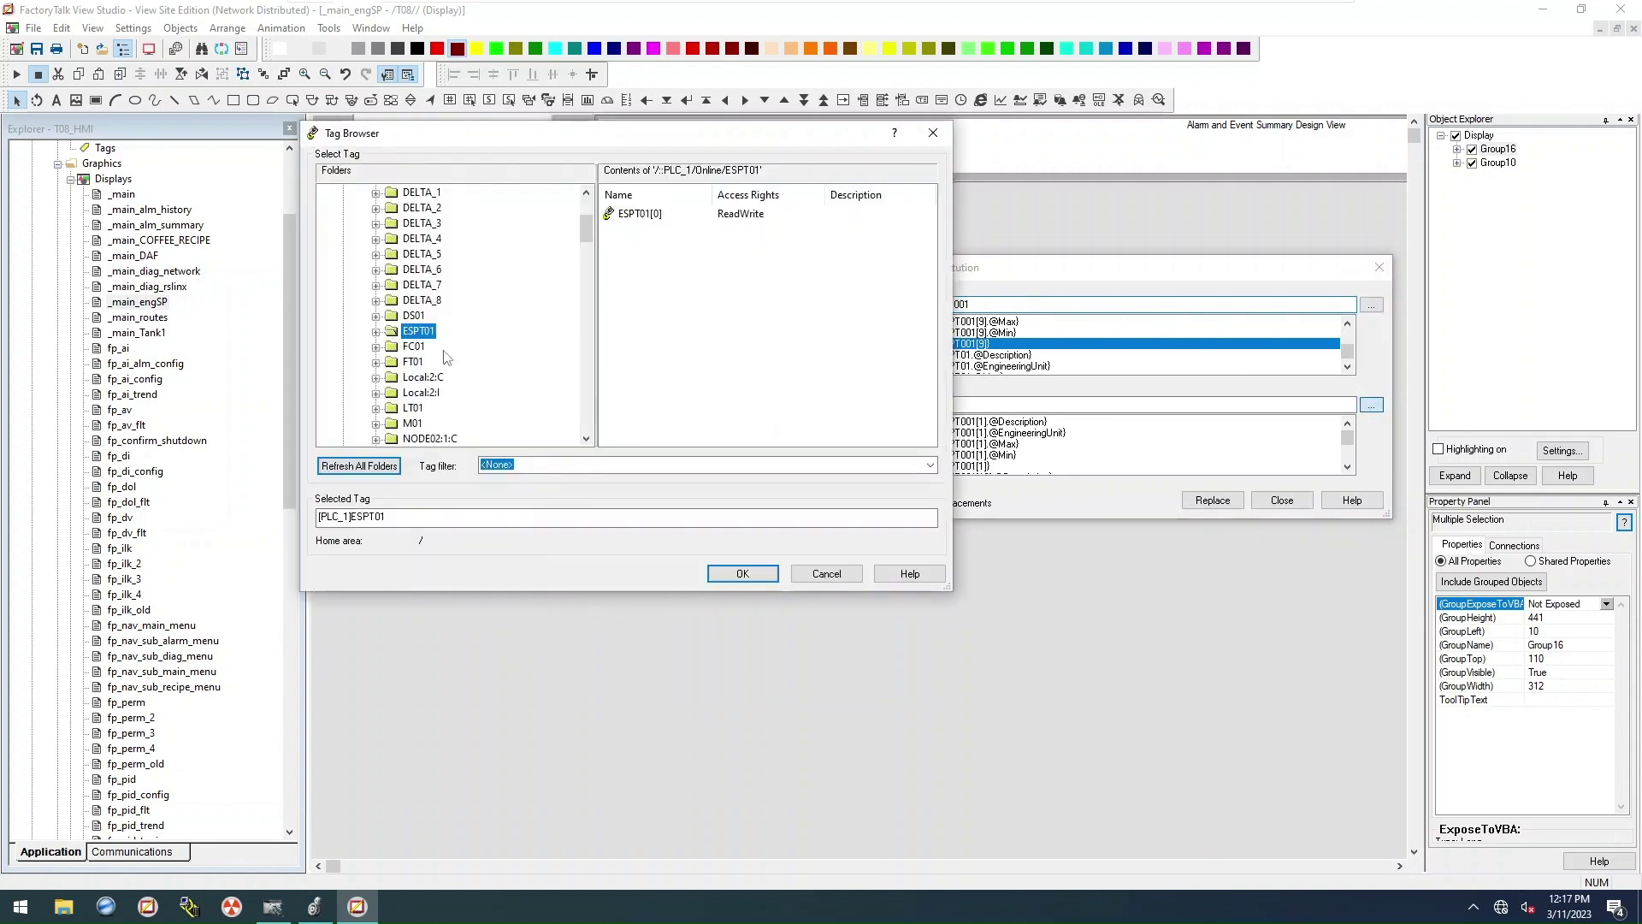
pyautogui.click(765, 567)
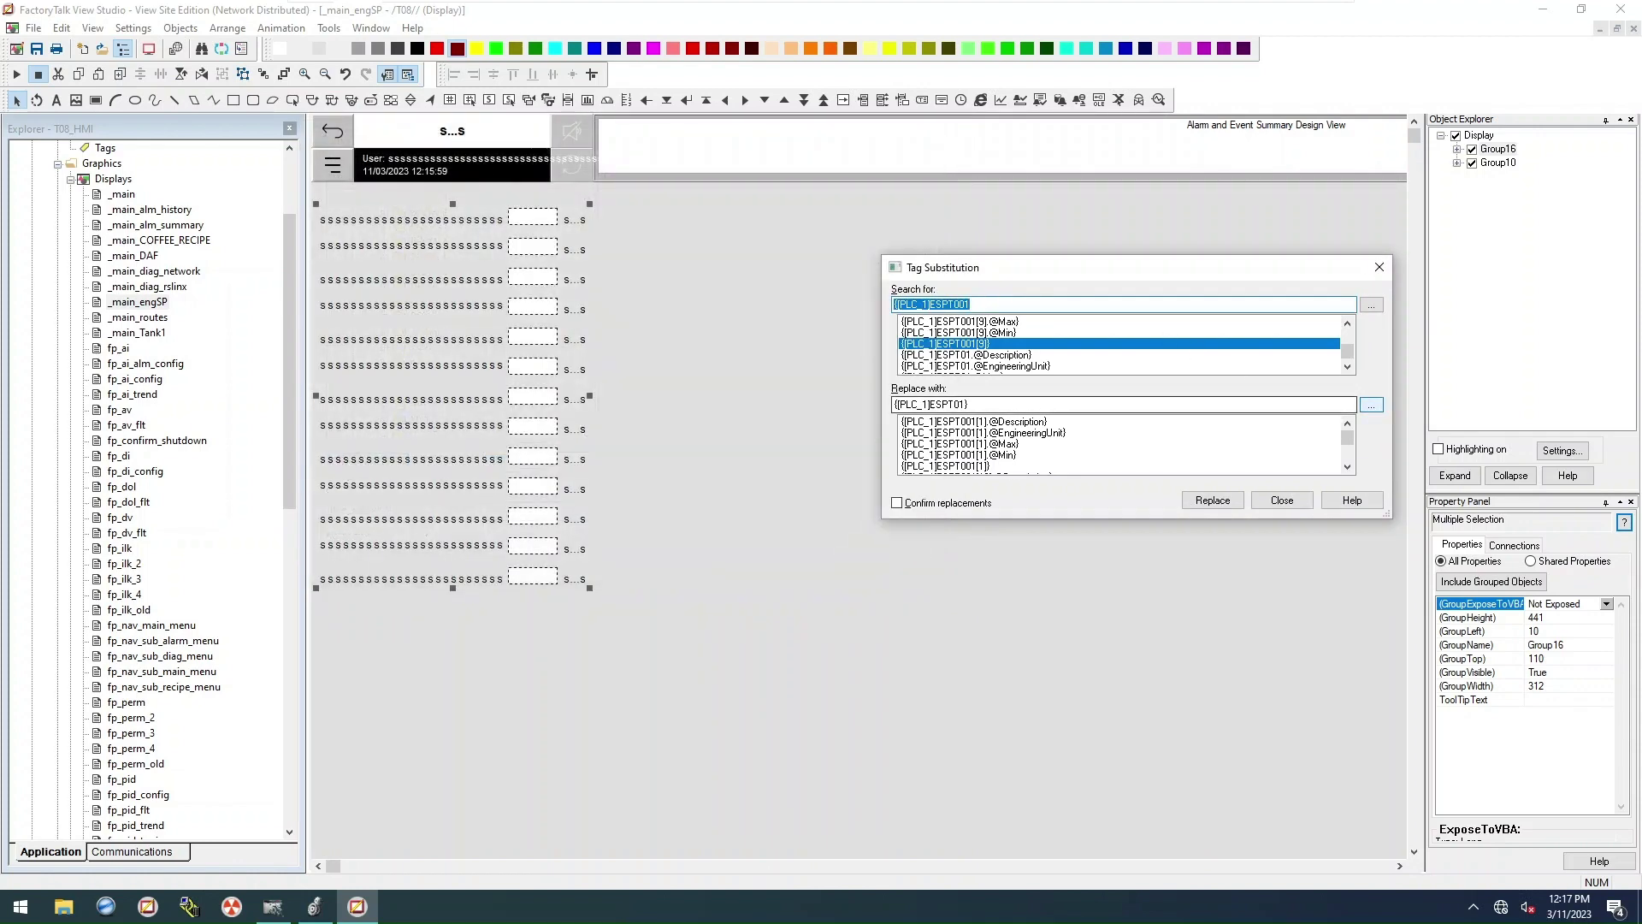
pyautogui.click(989, 403)
pyautogui.press('BackSpace')
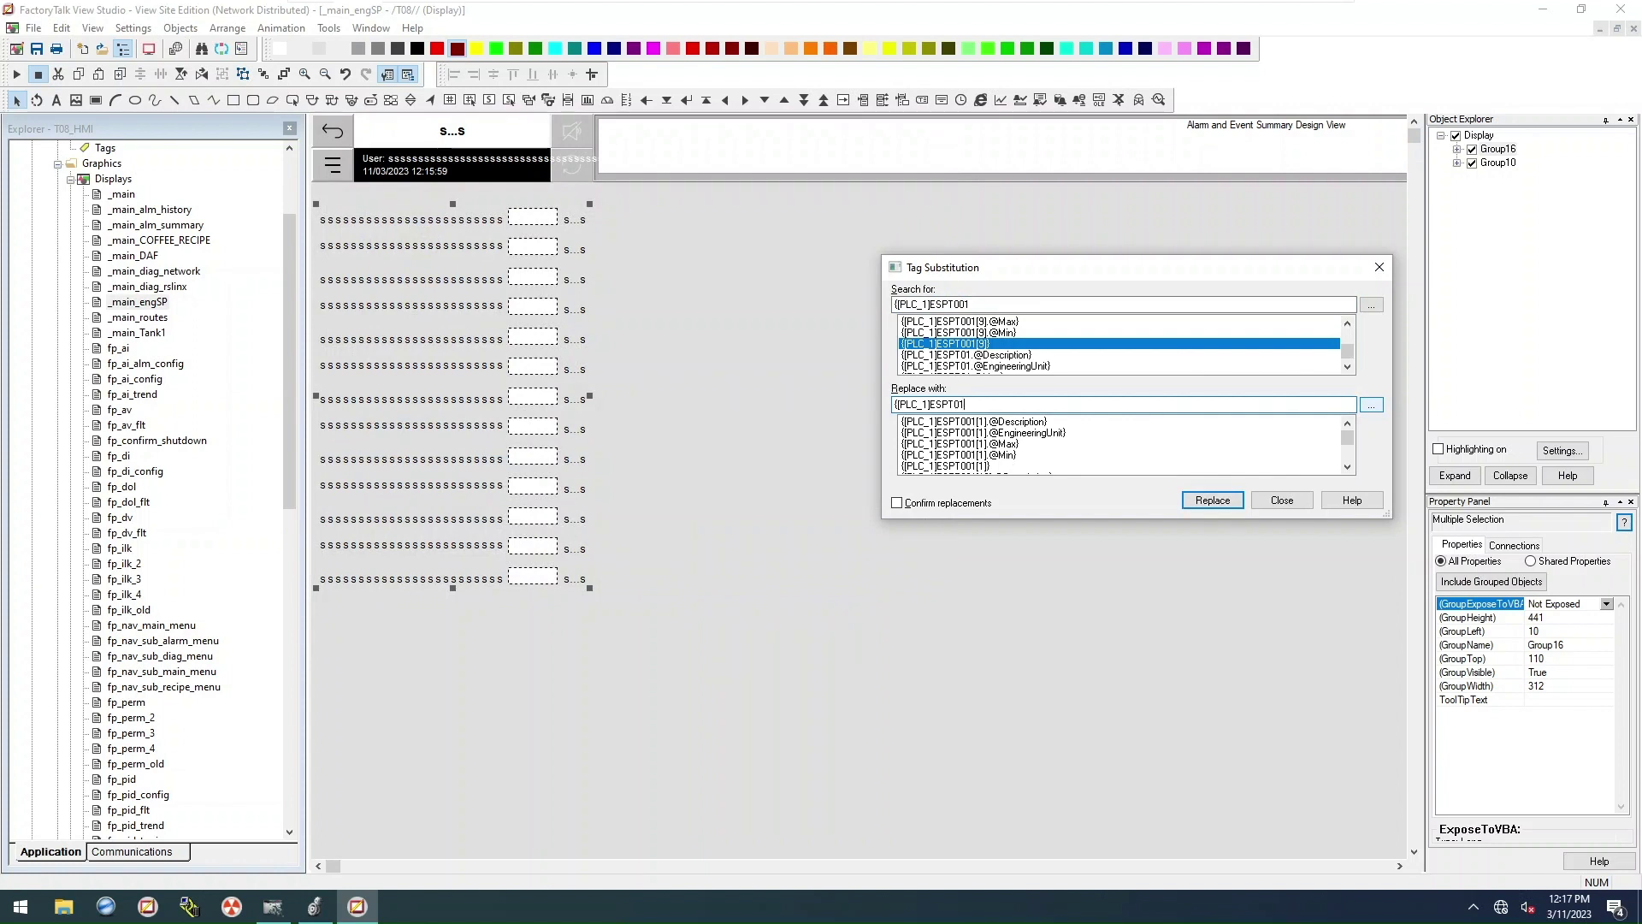
pyautogui.click(1209, 501)
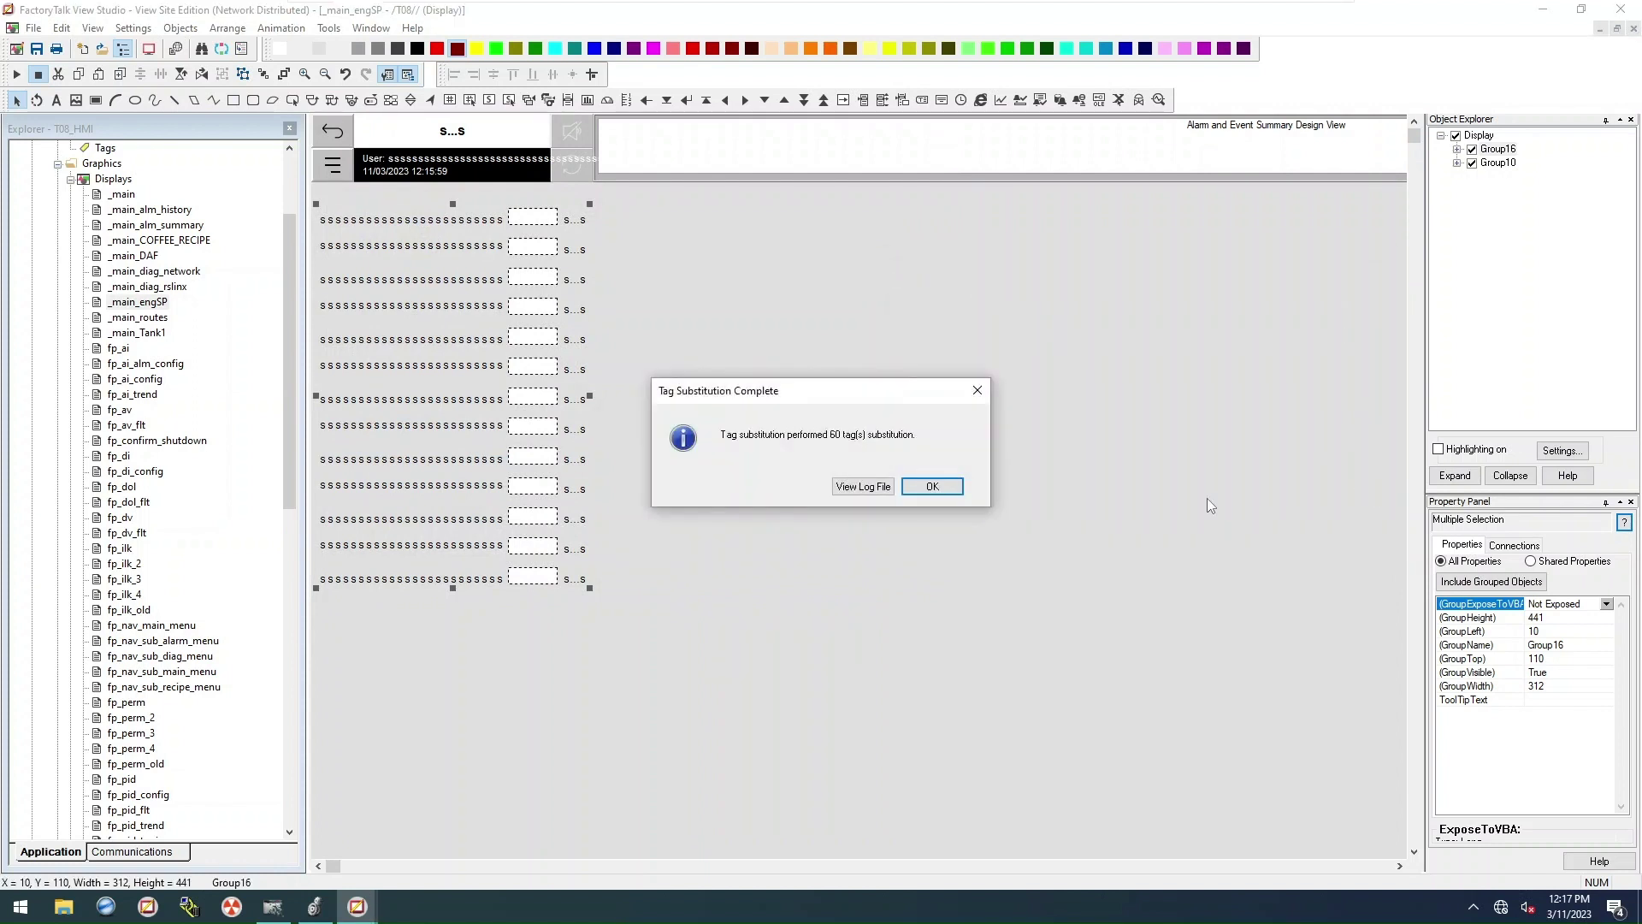
pyautogui.click(930, 486)
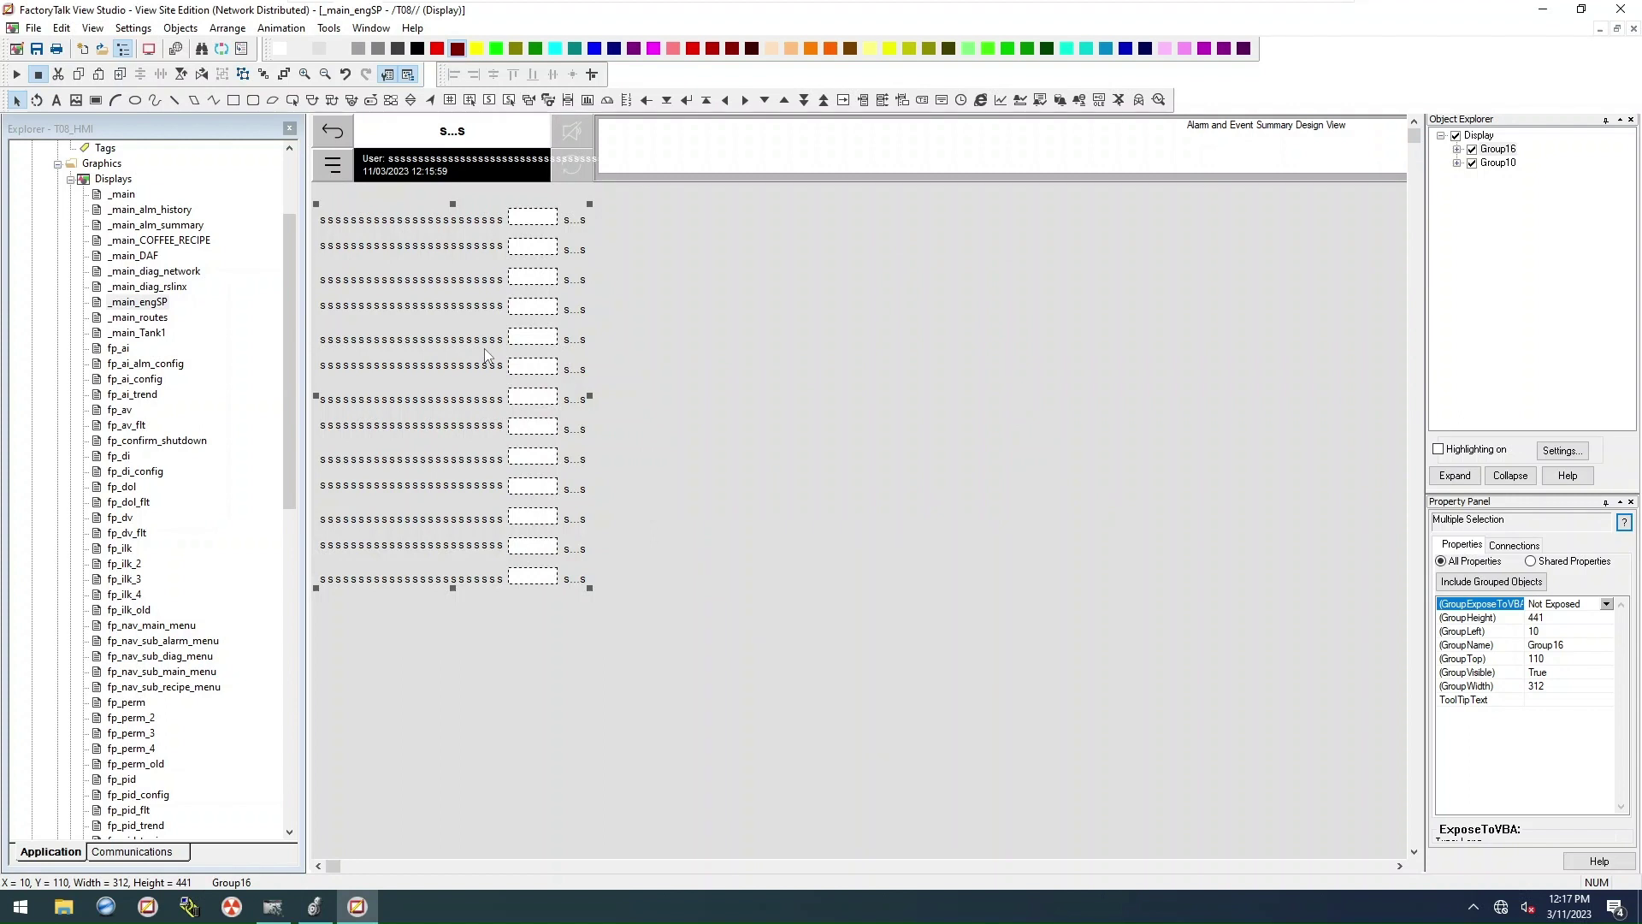
# Step: Ungroup the setpoint rows, group the twelve rows below the first one, and save the display
pyautogui.rightClick(509, 256)
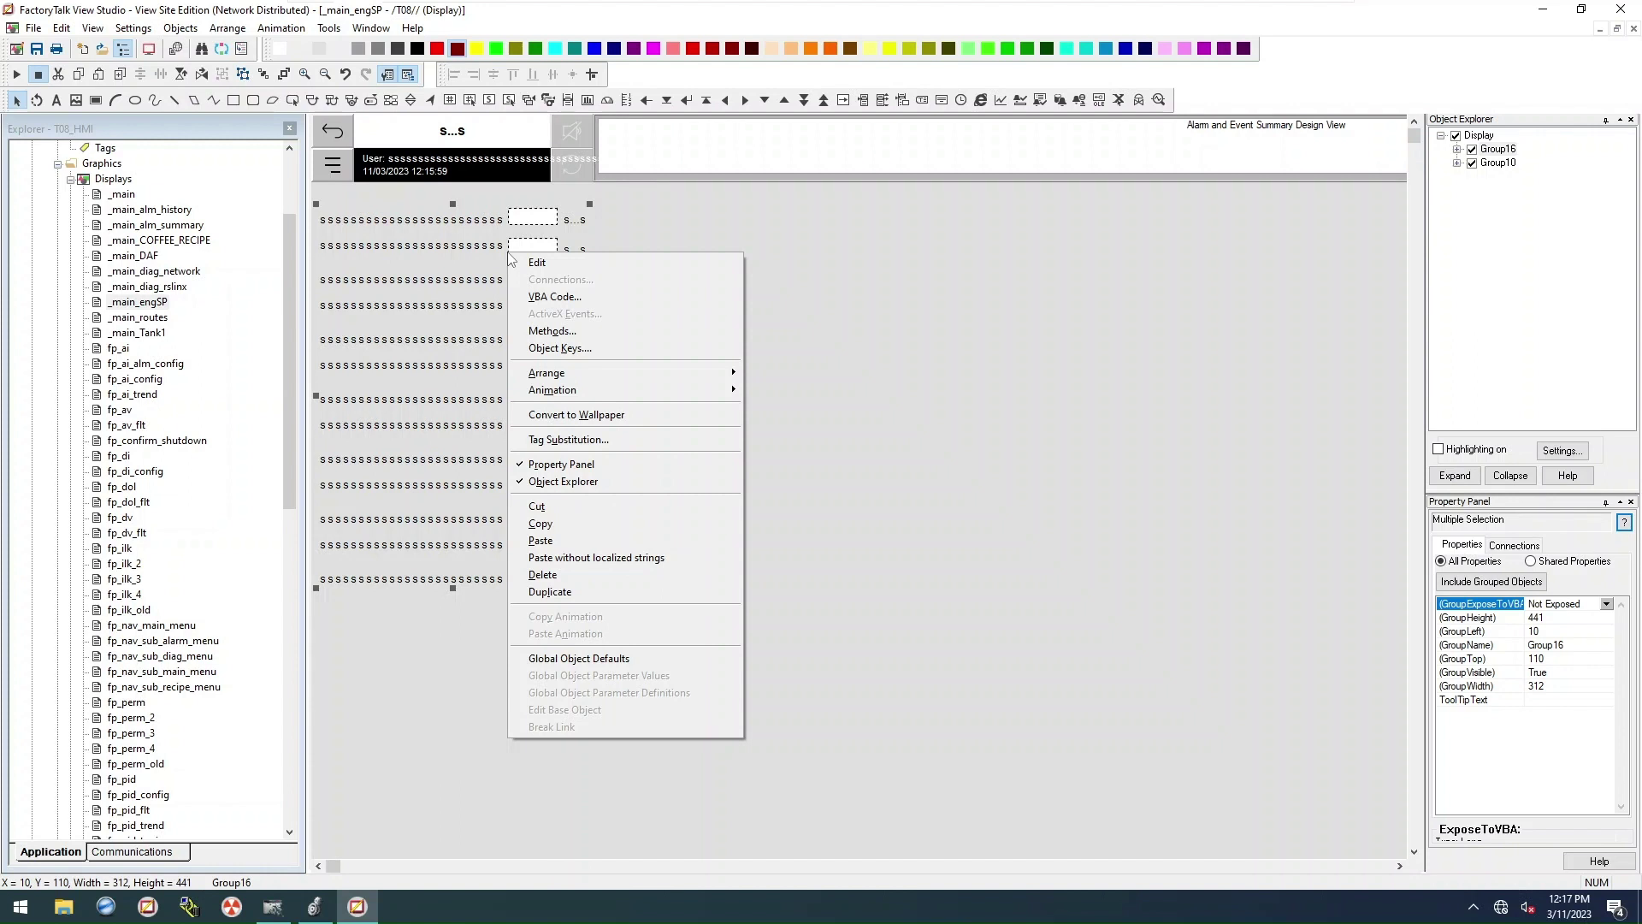
pyautogui.click(246, 77)
pyautogui.moveTo(721, 639); pyautogui.dragTo(267, 230)
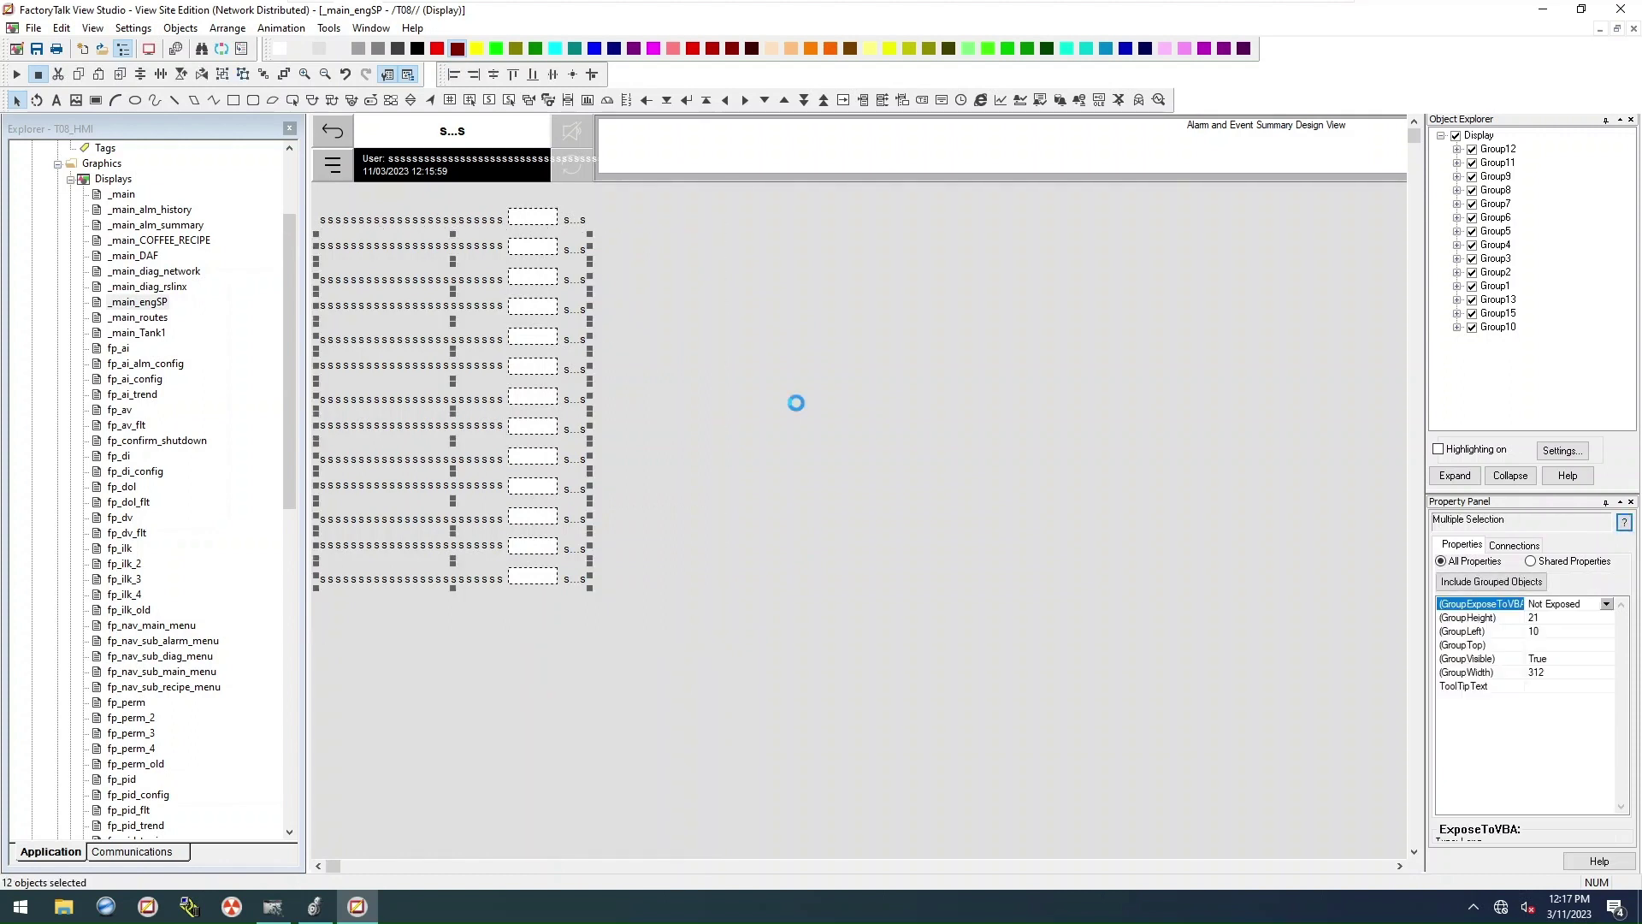
pyautogui.click(1471, 149)
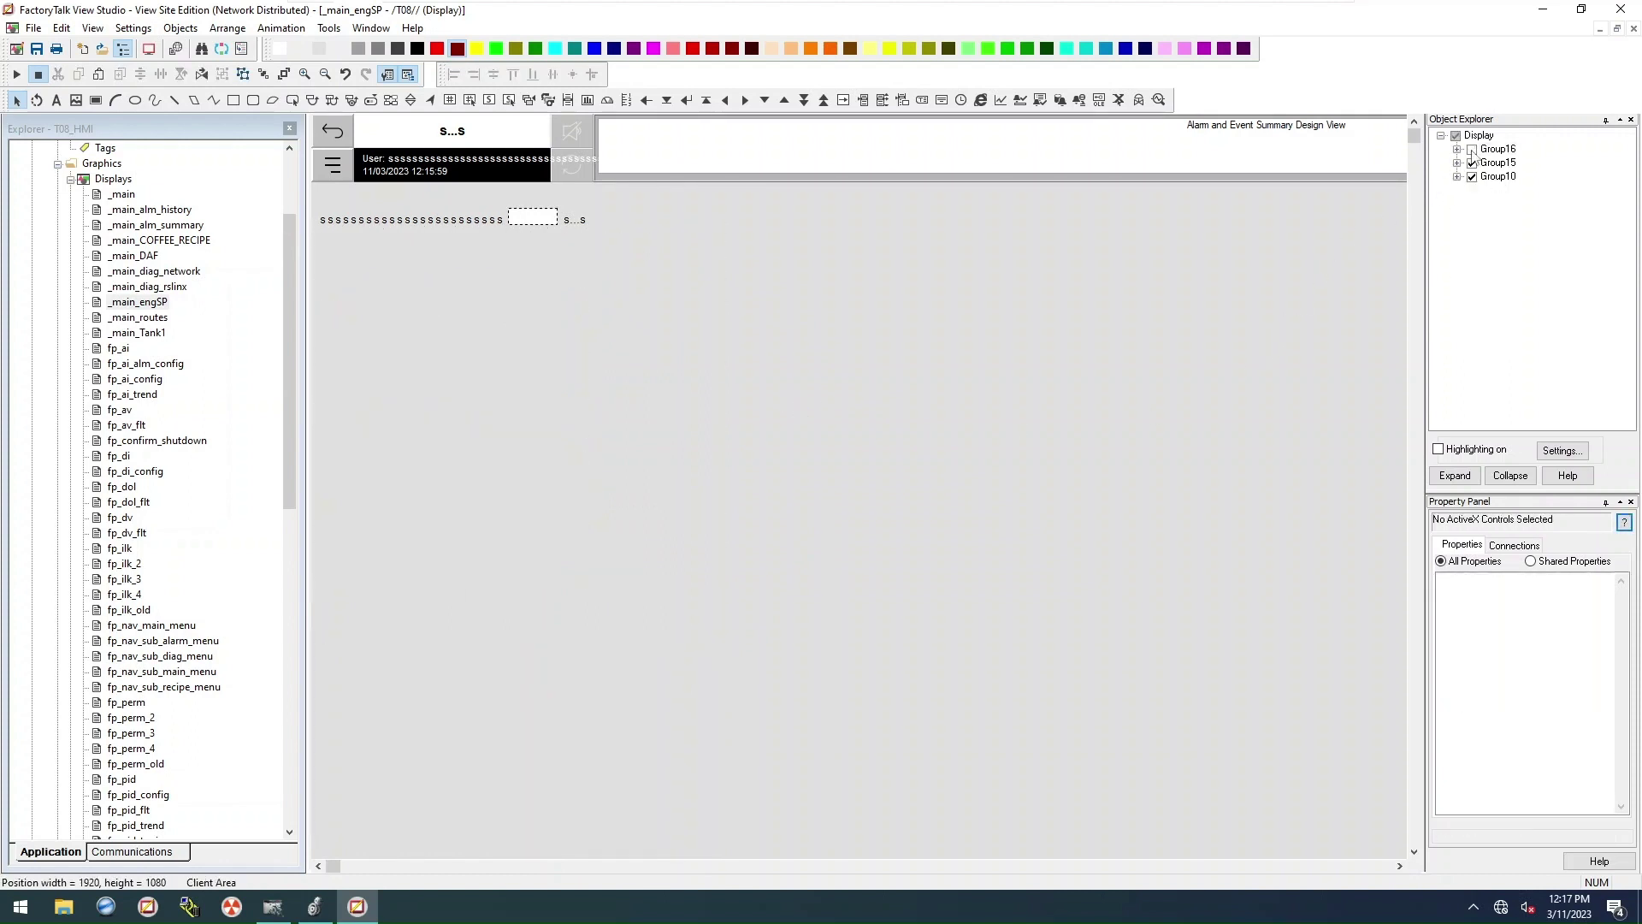
pyautogui.click(34, 51)
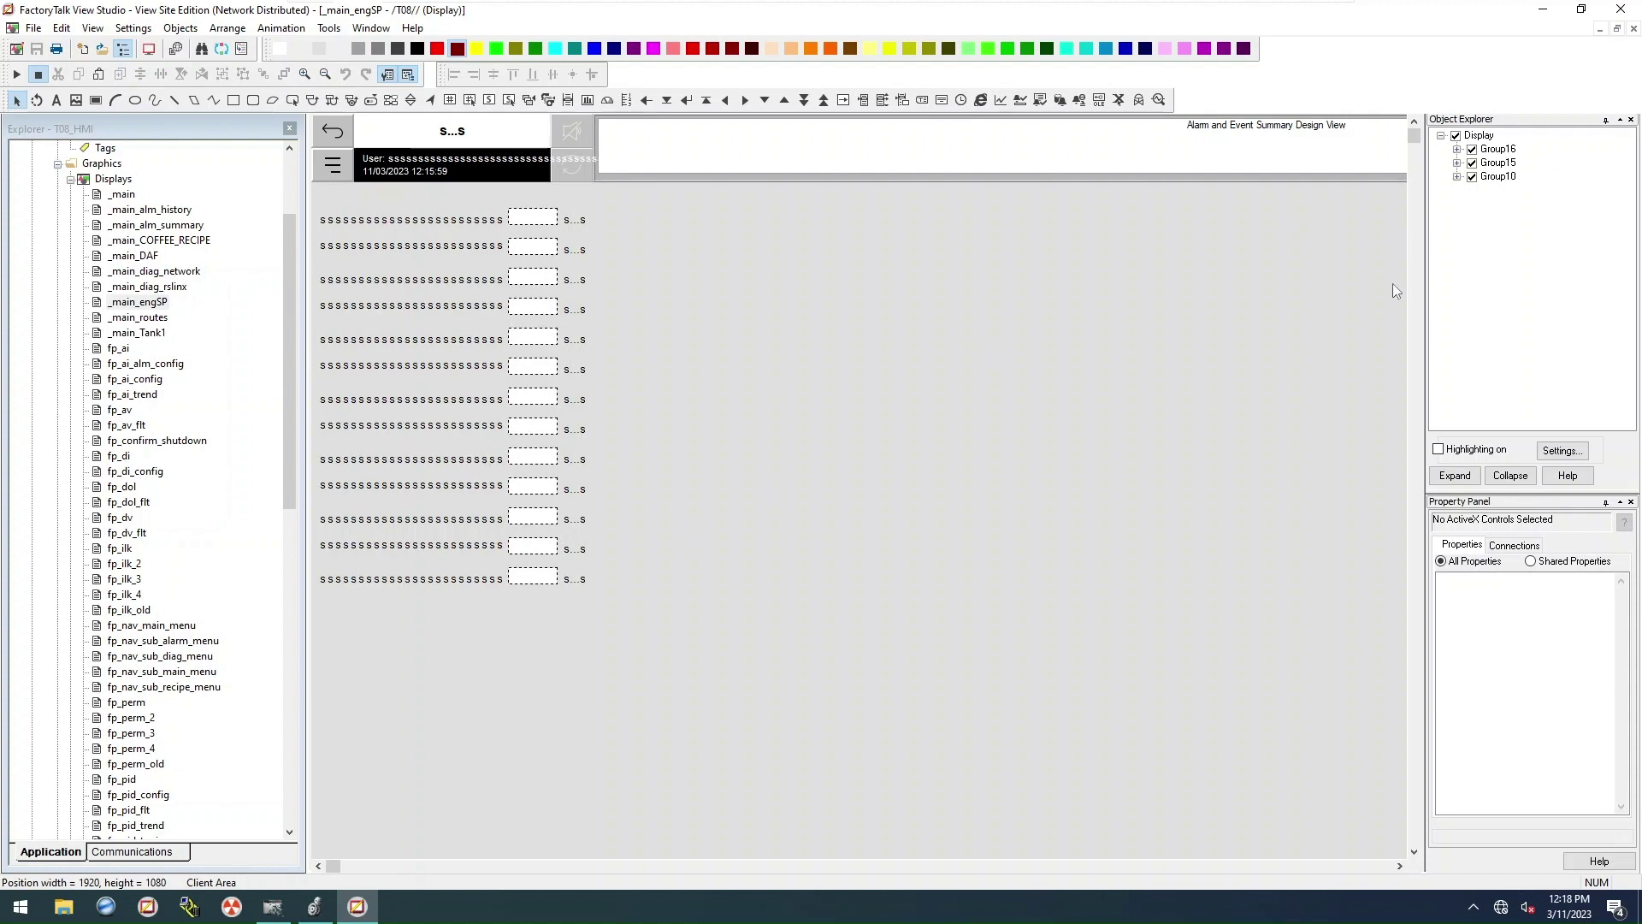
# Step: Delete the group of twelve setpoint rows below the first row
pyautogui.click(1497, 148)
pyautogui.rightClick(1497, 149)
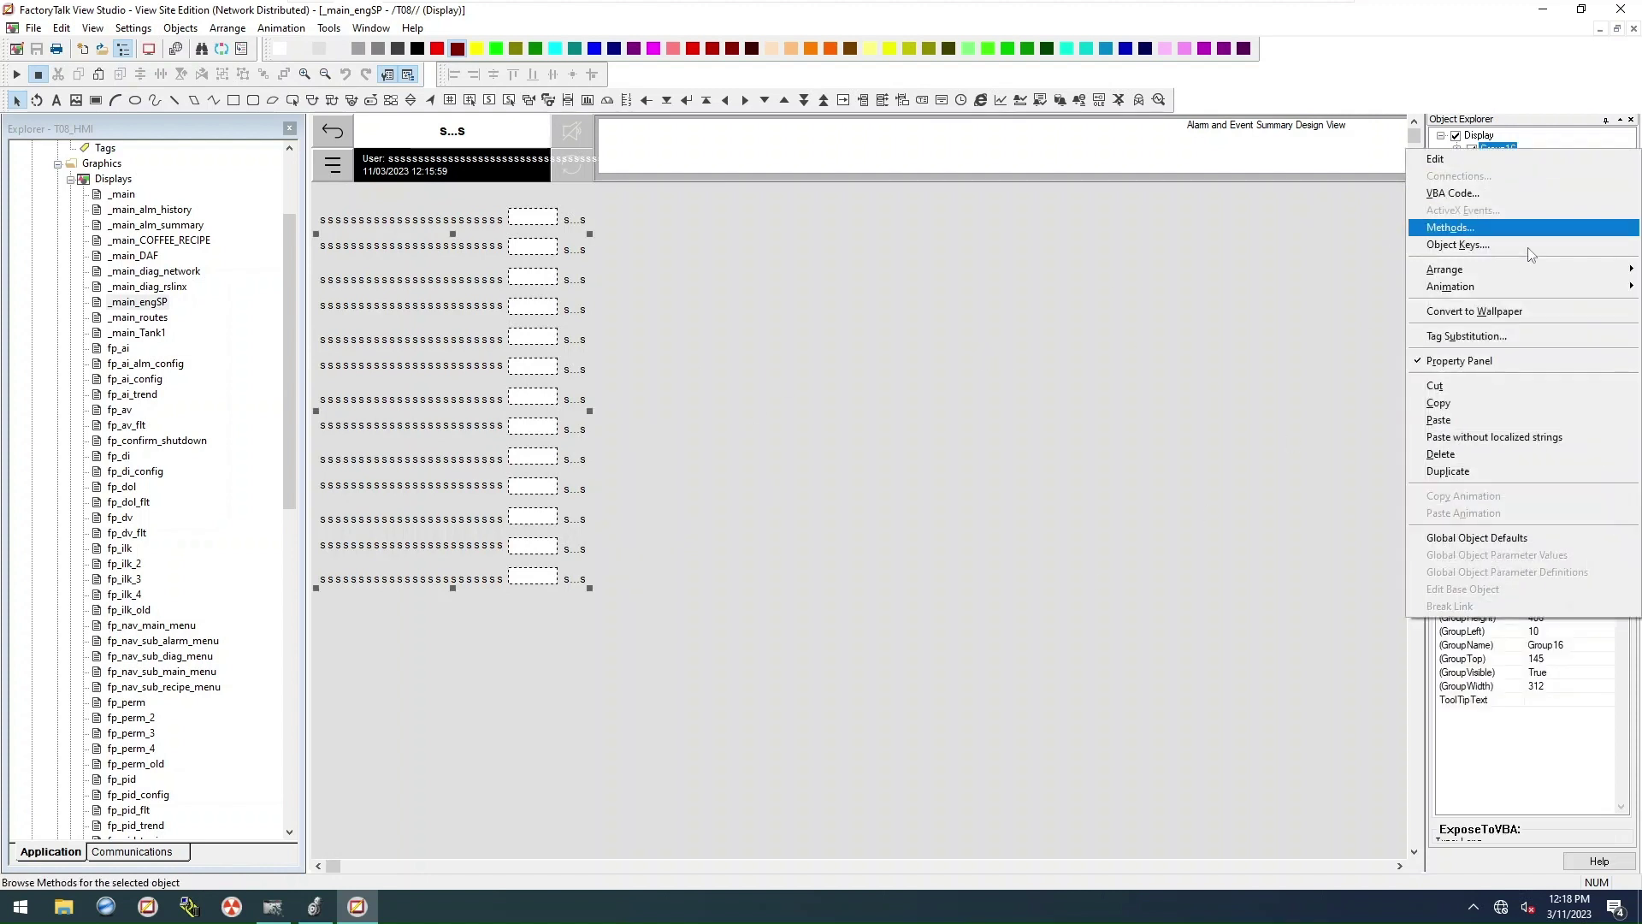
pyautogui.click(1510, 454)
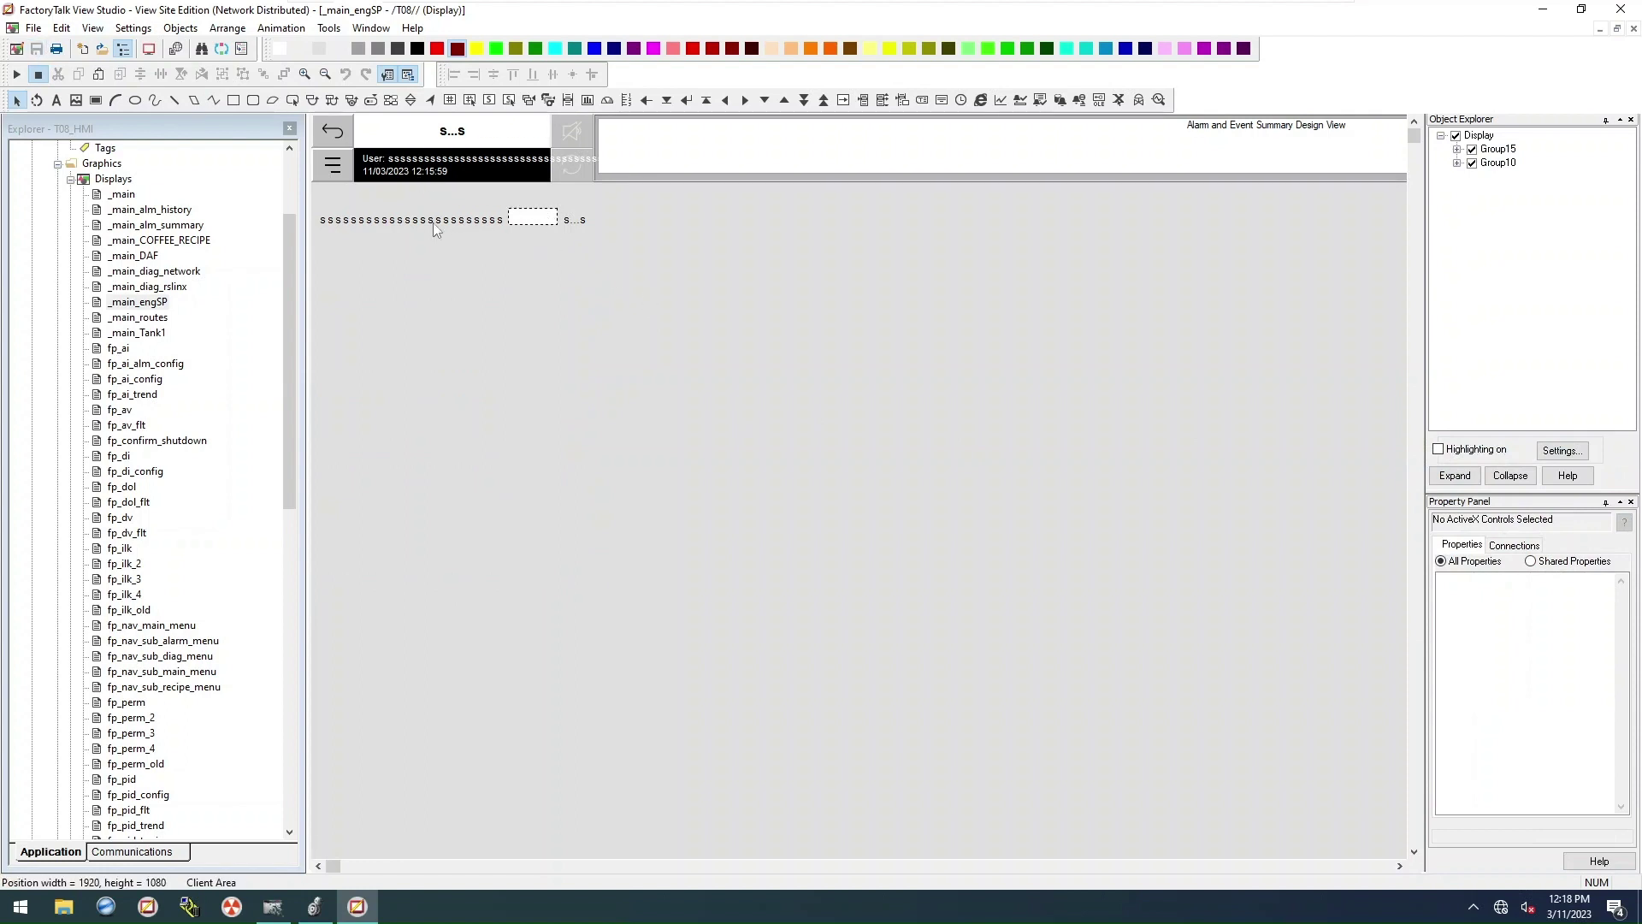
# Step: Open the fp_nav_sub_main_menu display and delete its Overview and DAF buttons
pyautogui.scroll(-5, 178, 382)
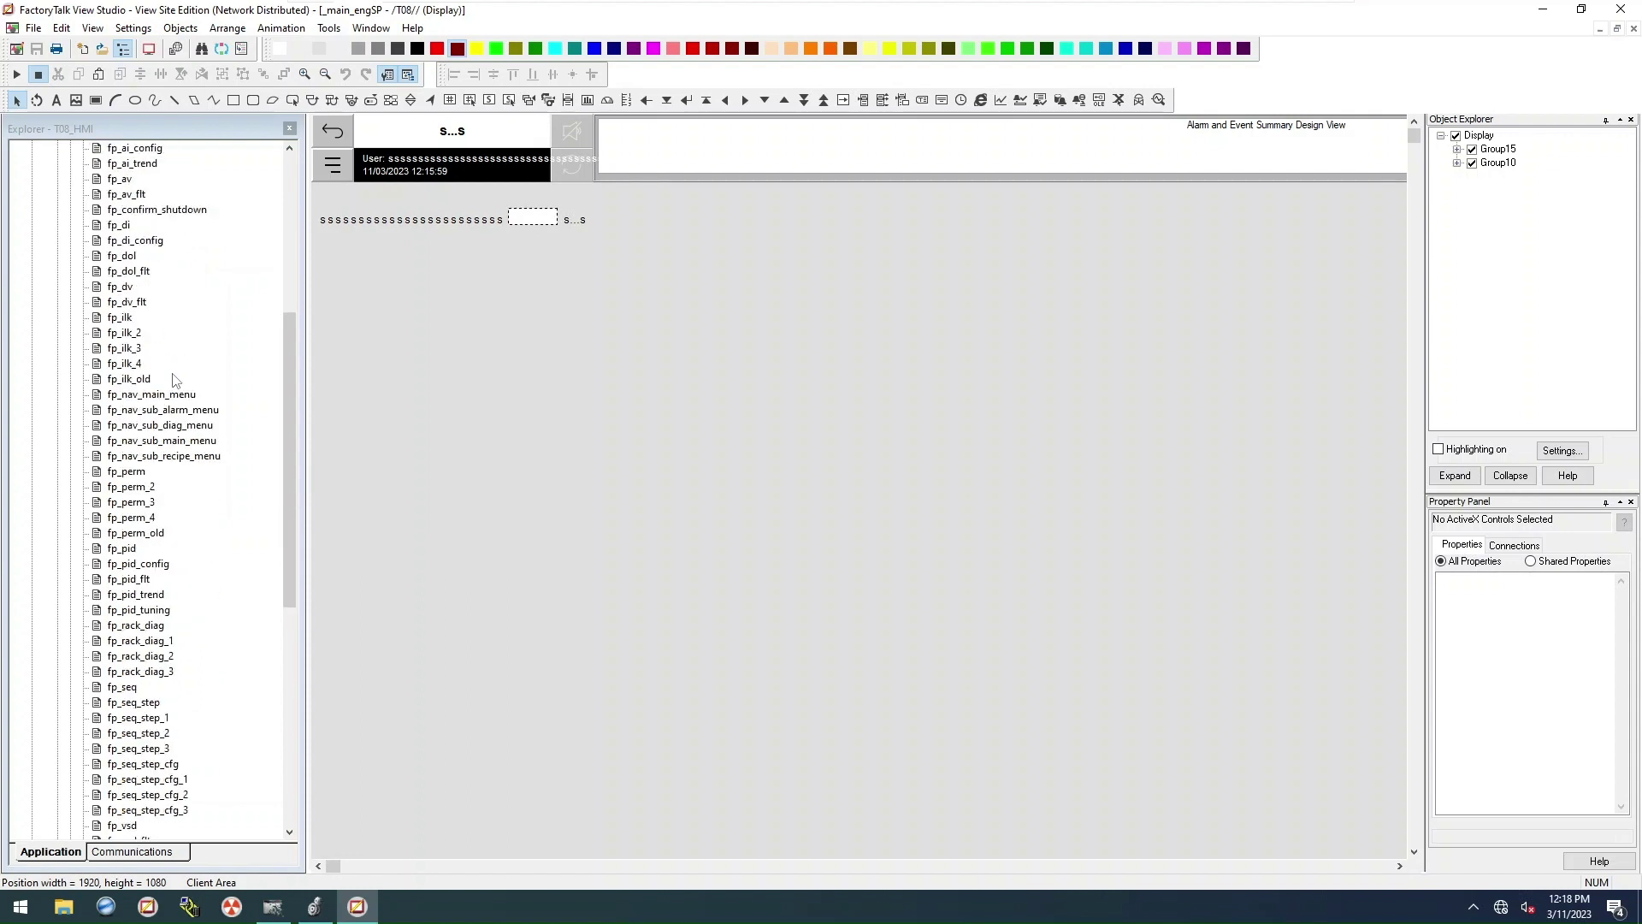
pyautogui.doubleClick(194, 428)
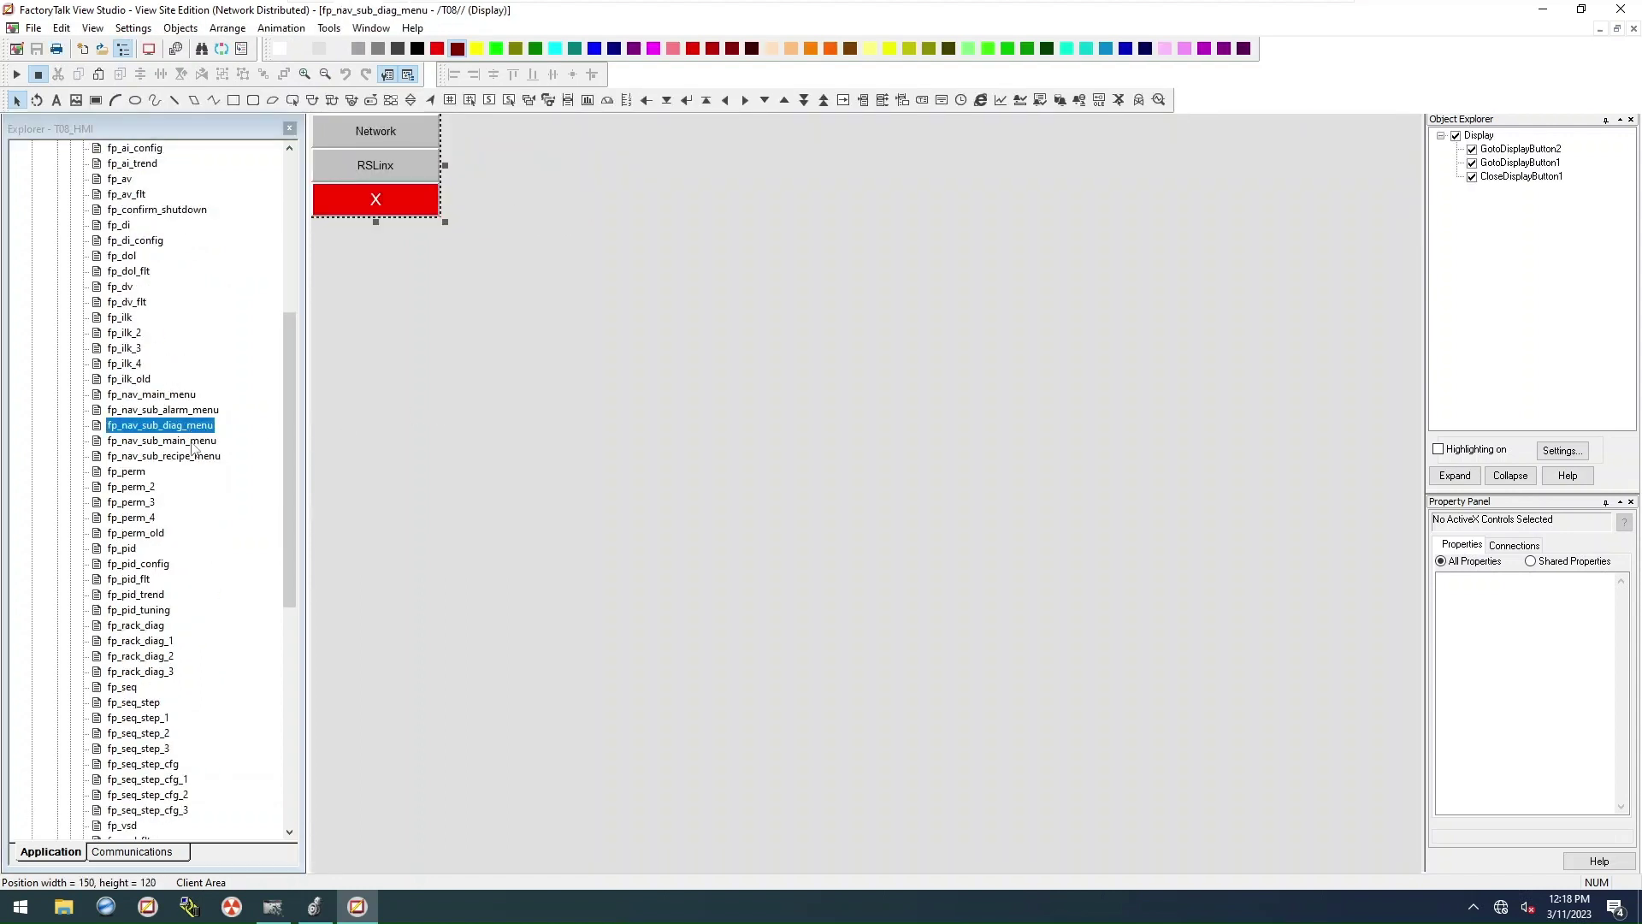
pyautogui.doubleClick(193, 441)
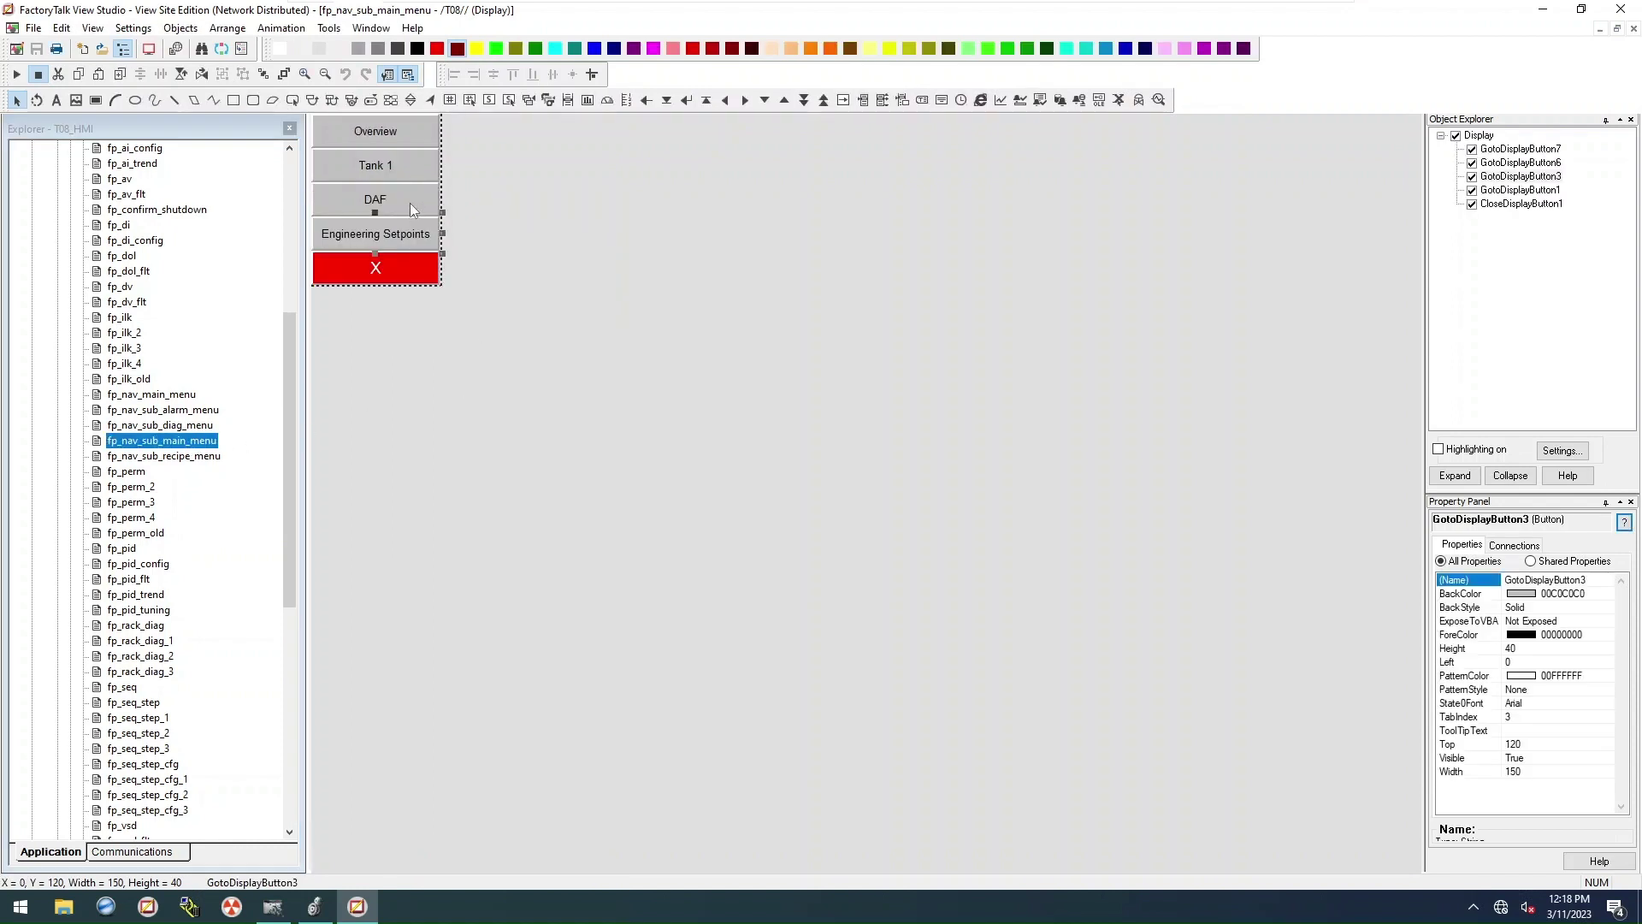
pyautogui.keyDown('shift'); pyautogui.click(383, 123); pyautogui.keyUp('shift')
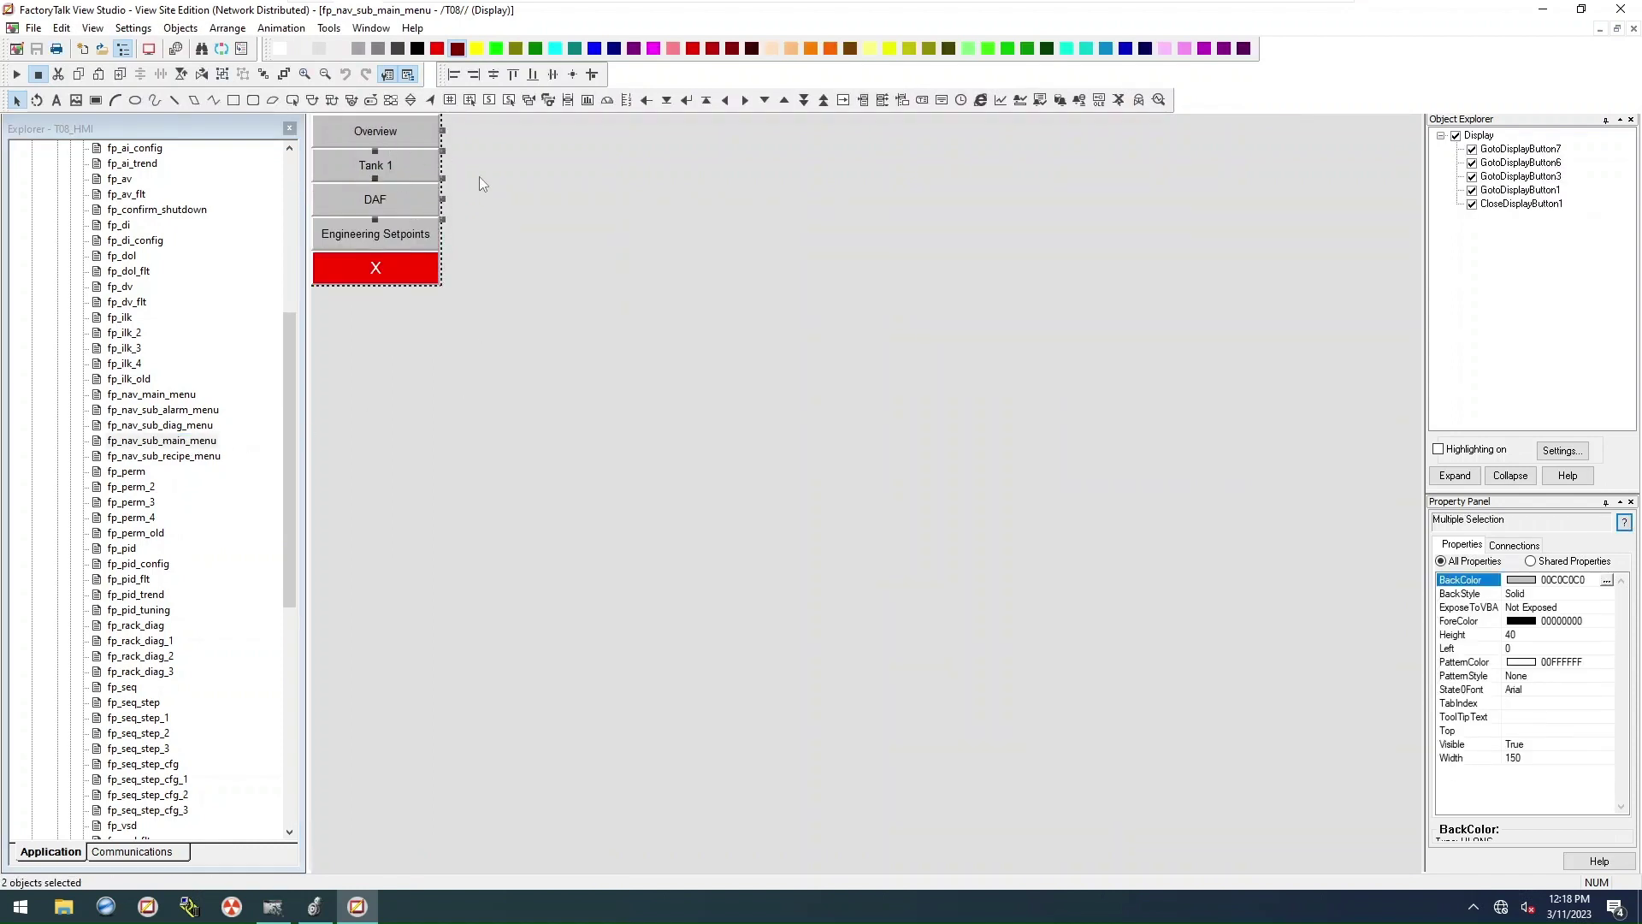
pyautogui.press('Delete')
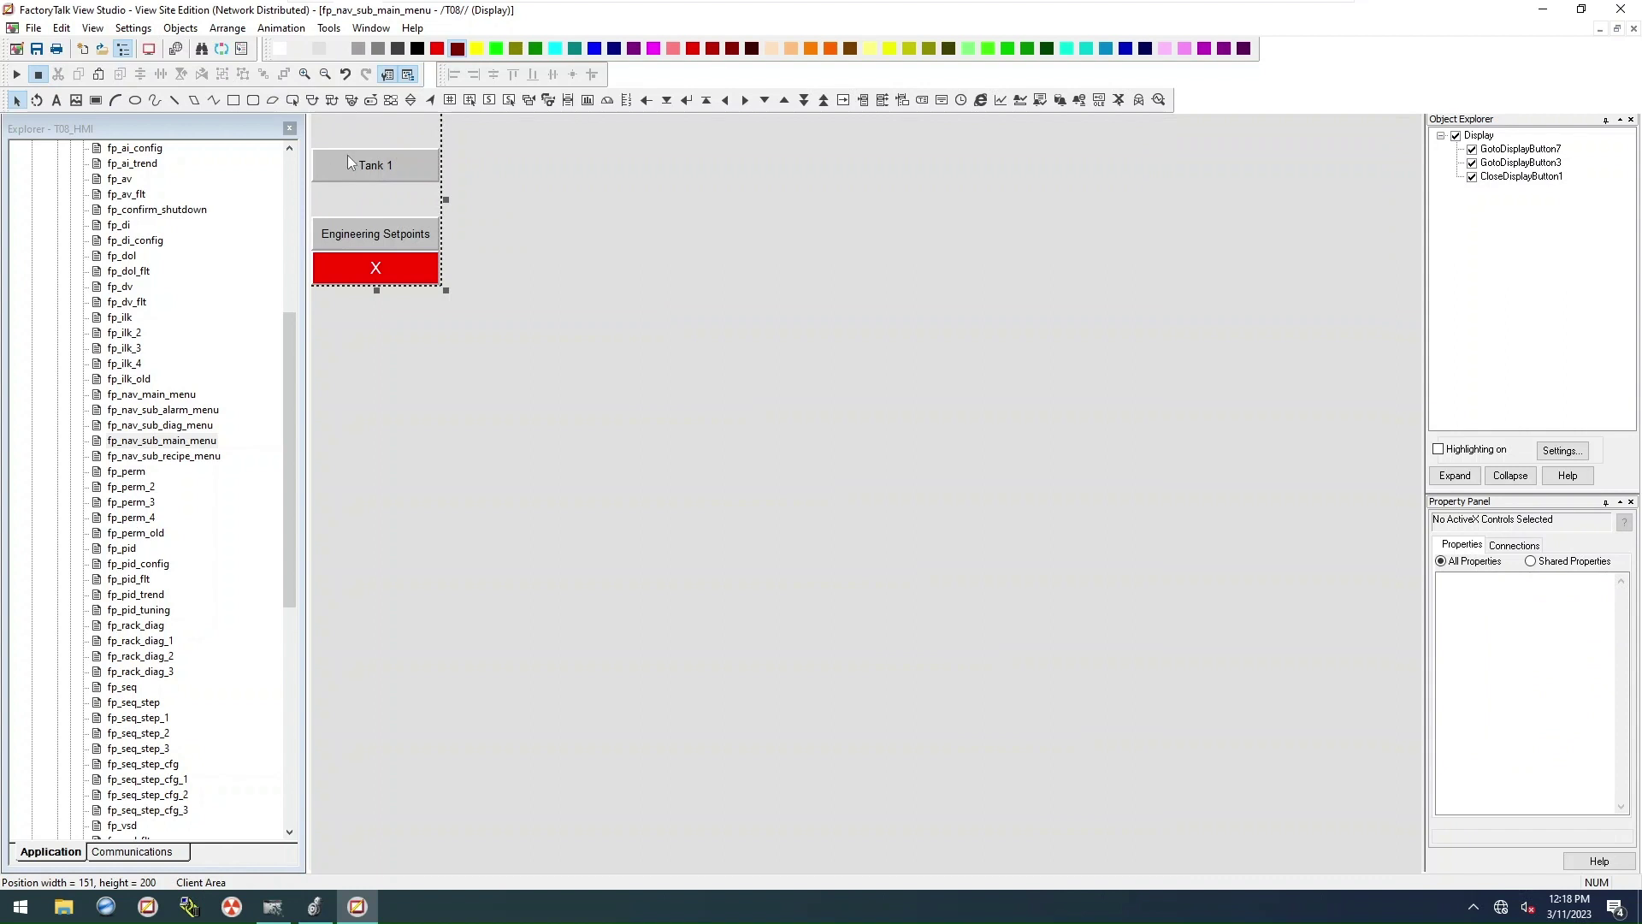
# Step: Stack the Tank 1, Engineering Setpoints and X buttons directly beneath each other from the display's top edge, and shorten the display to fit
pyautogui.moveTo(348, 155); pyautogui.dragTo(357, 125)
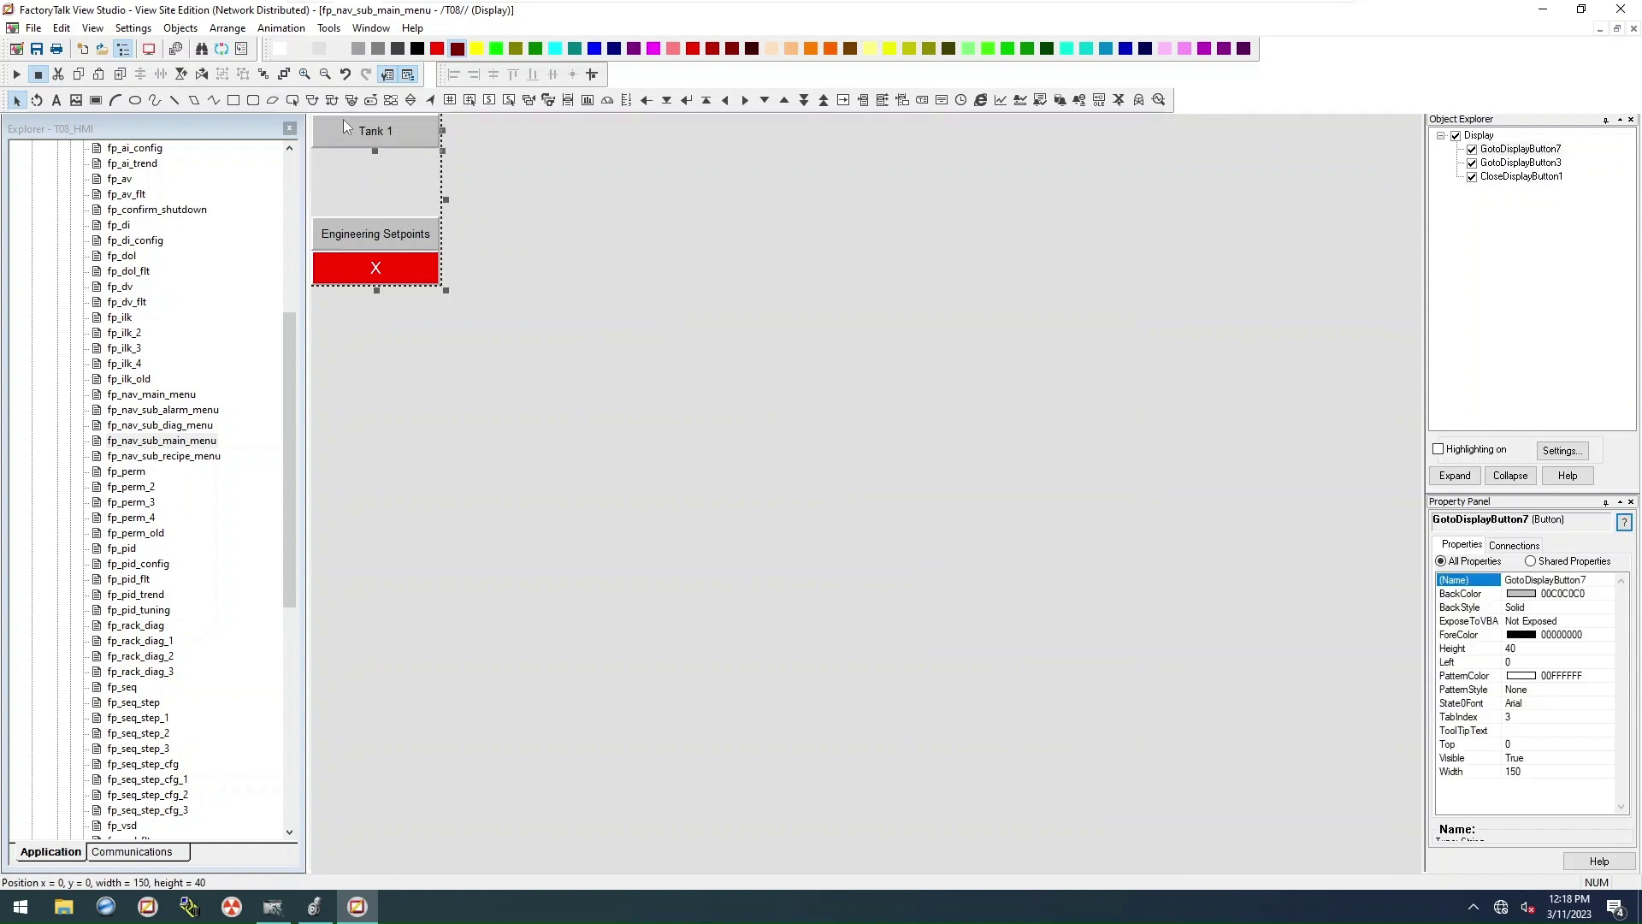
pyautogui.moveTo(344, 219); pyautogui.dragTo(357, 168)
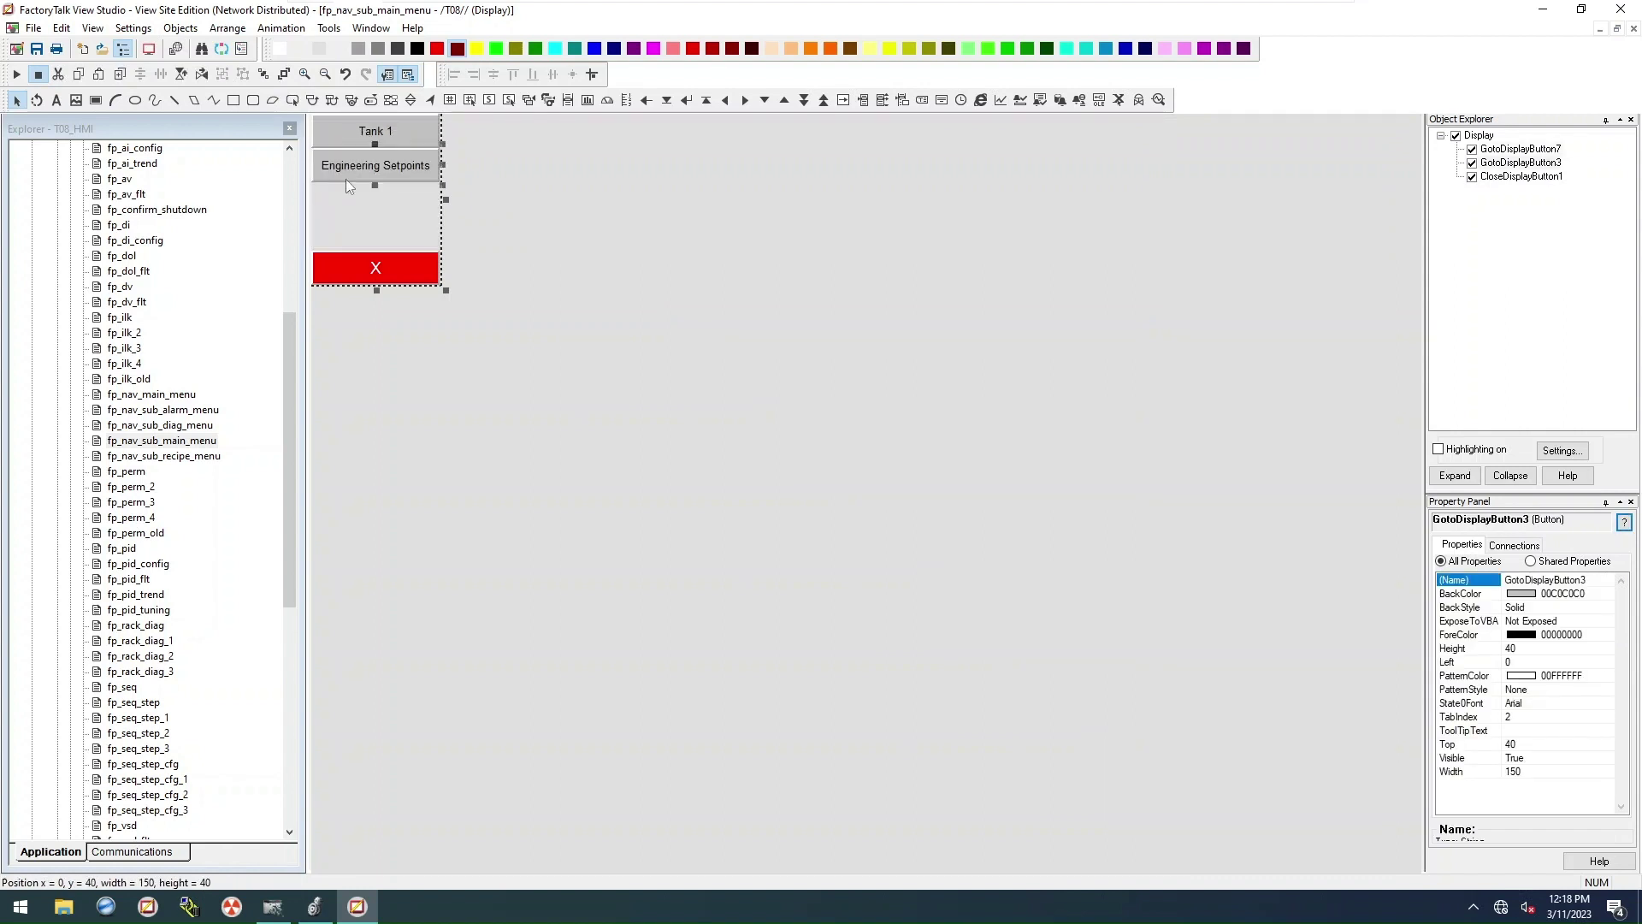
pyautogui.moveTo(349, 268); pyautogui.dragTo(361, 203)
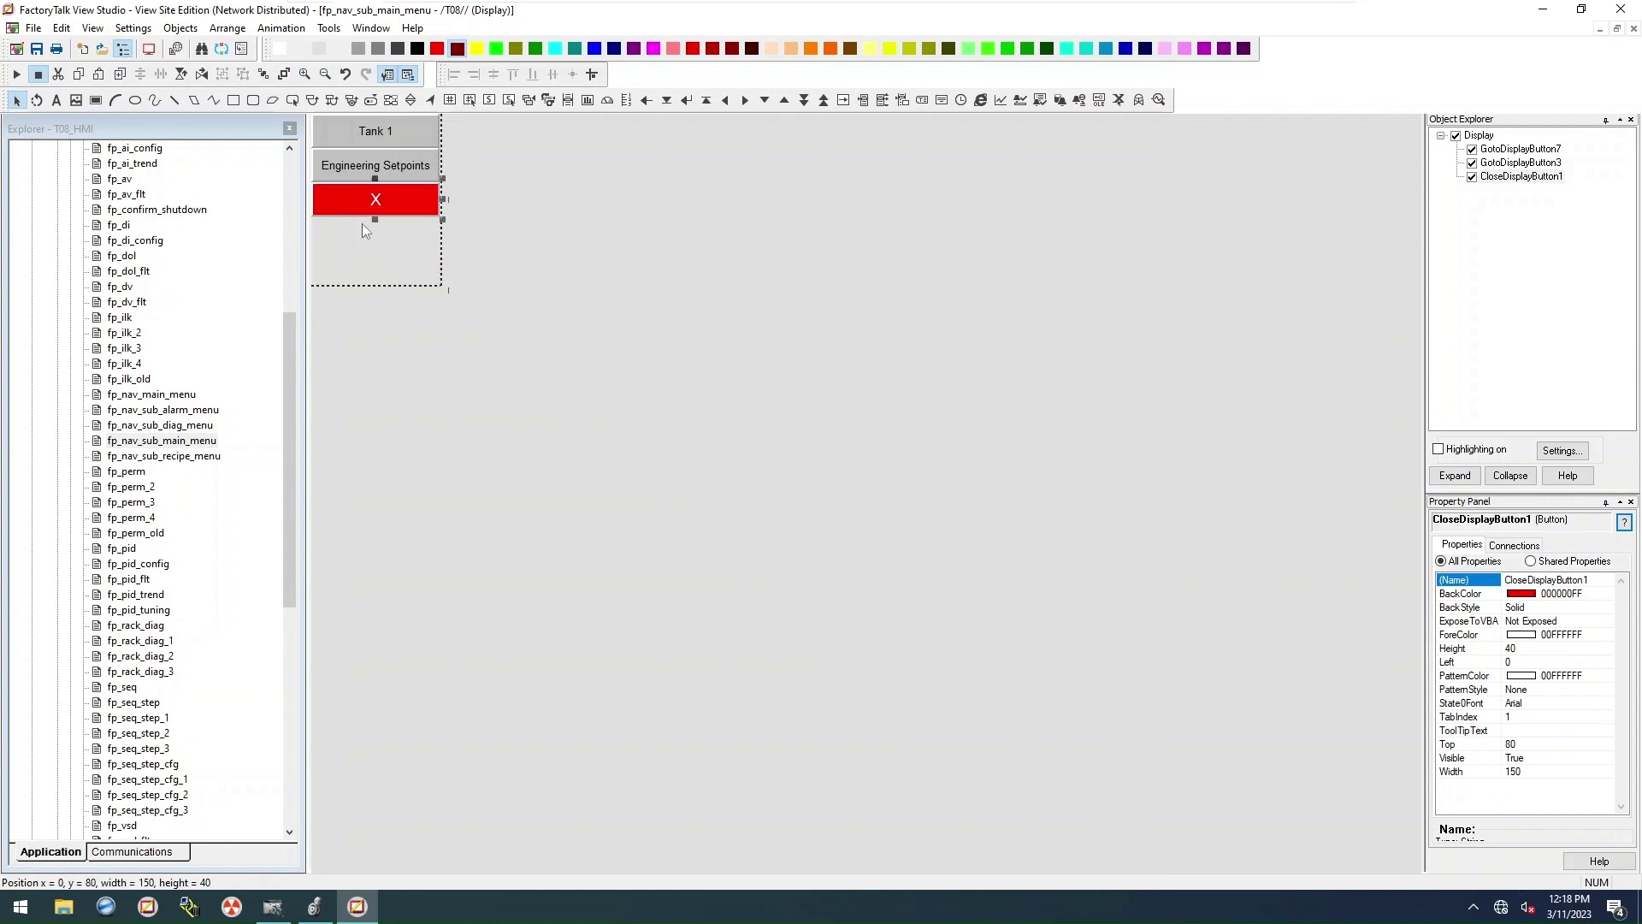
pyautogui.click(386, 303)
pyautogui.moveTo(376, 290); pyautogui.dragTo(370, 222)
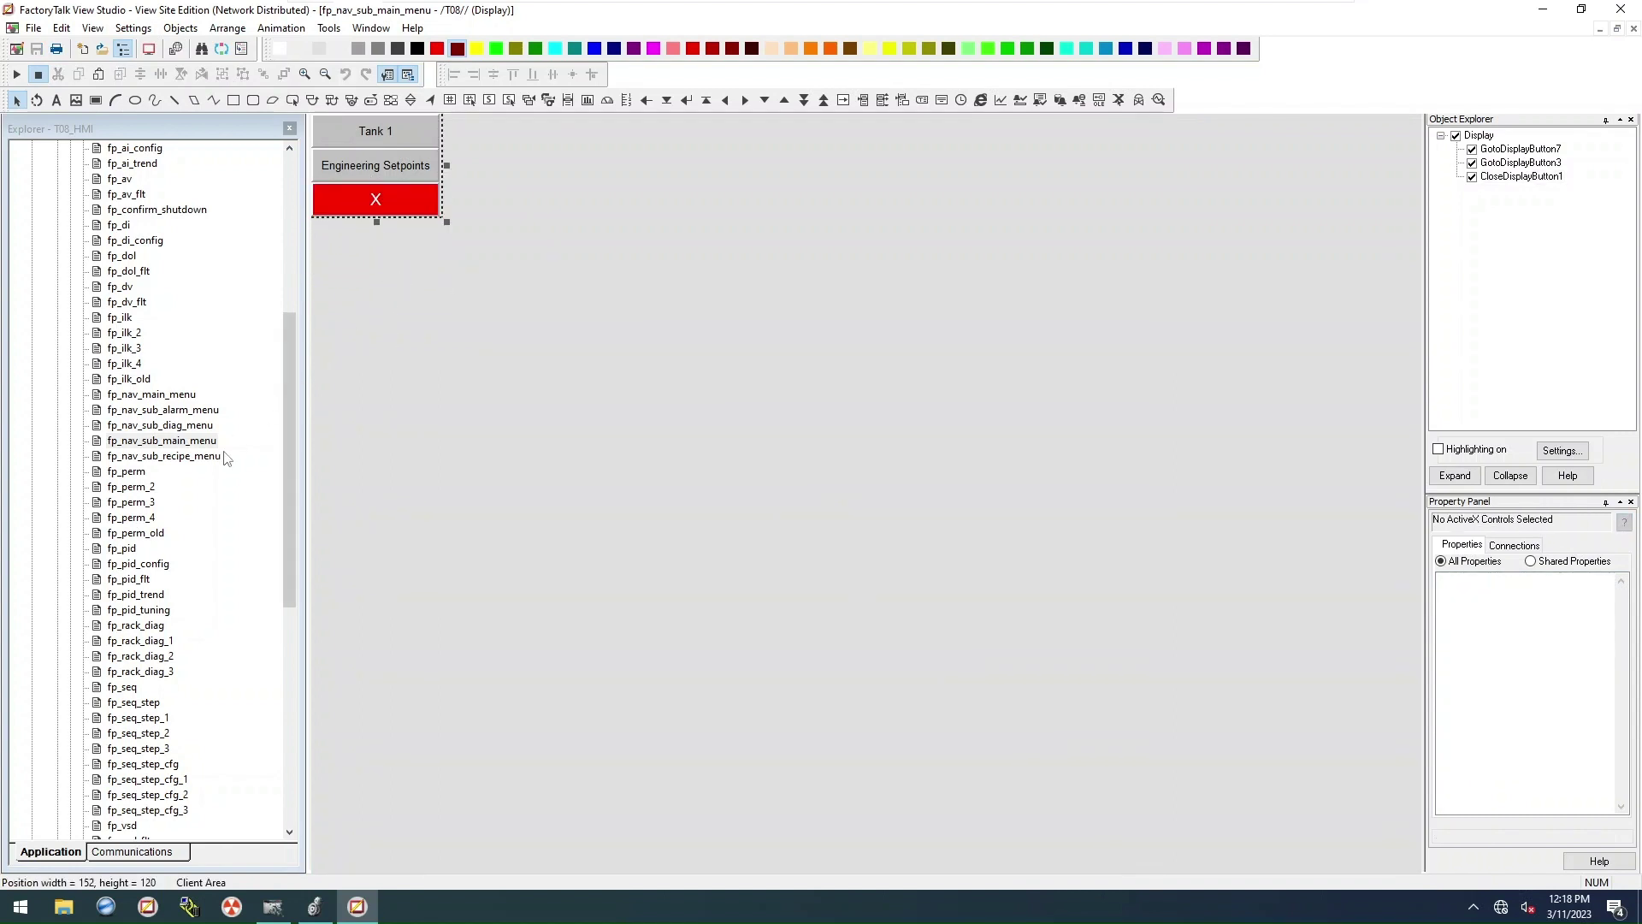
# Step: Open the diagnostics and recipe sub-menu displays to review their navigation buttons
pyautogui.doubleClick(202, 412)
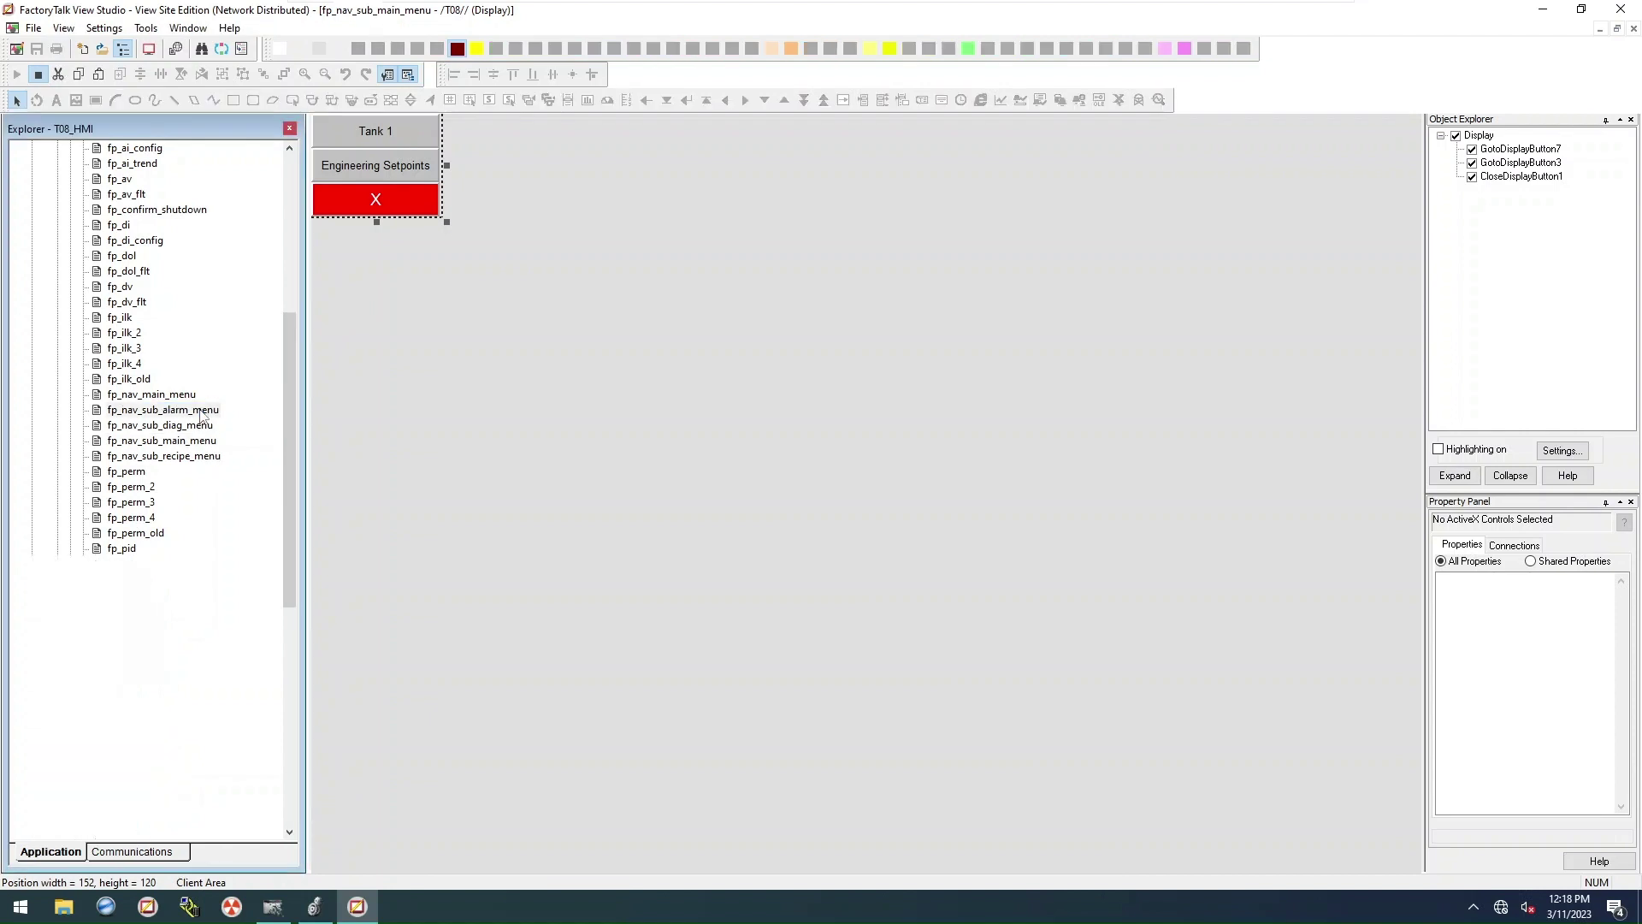
pyautogui.doubleClick(198, 425)
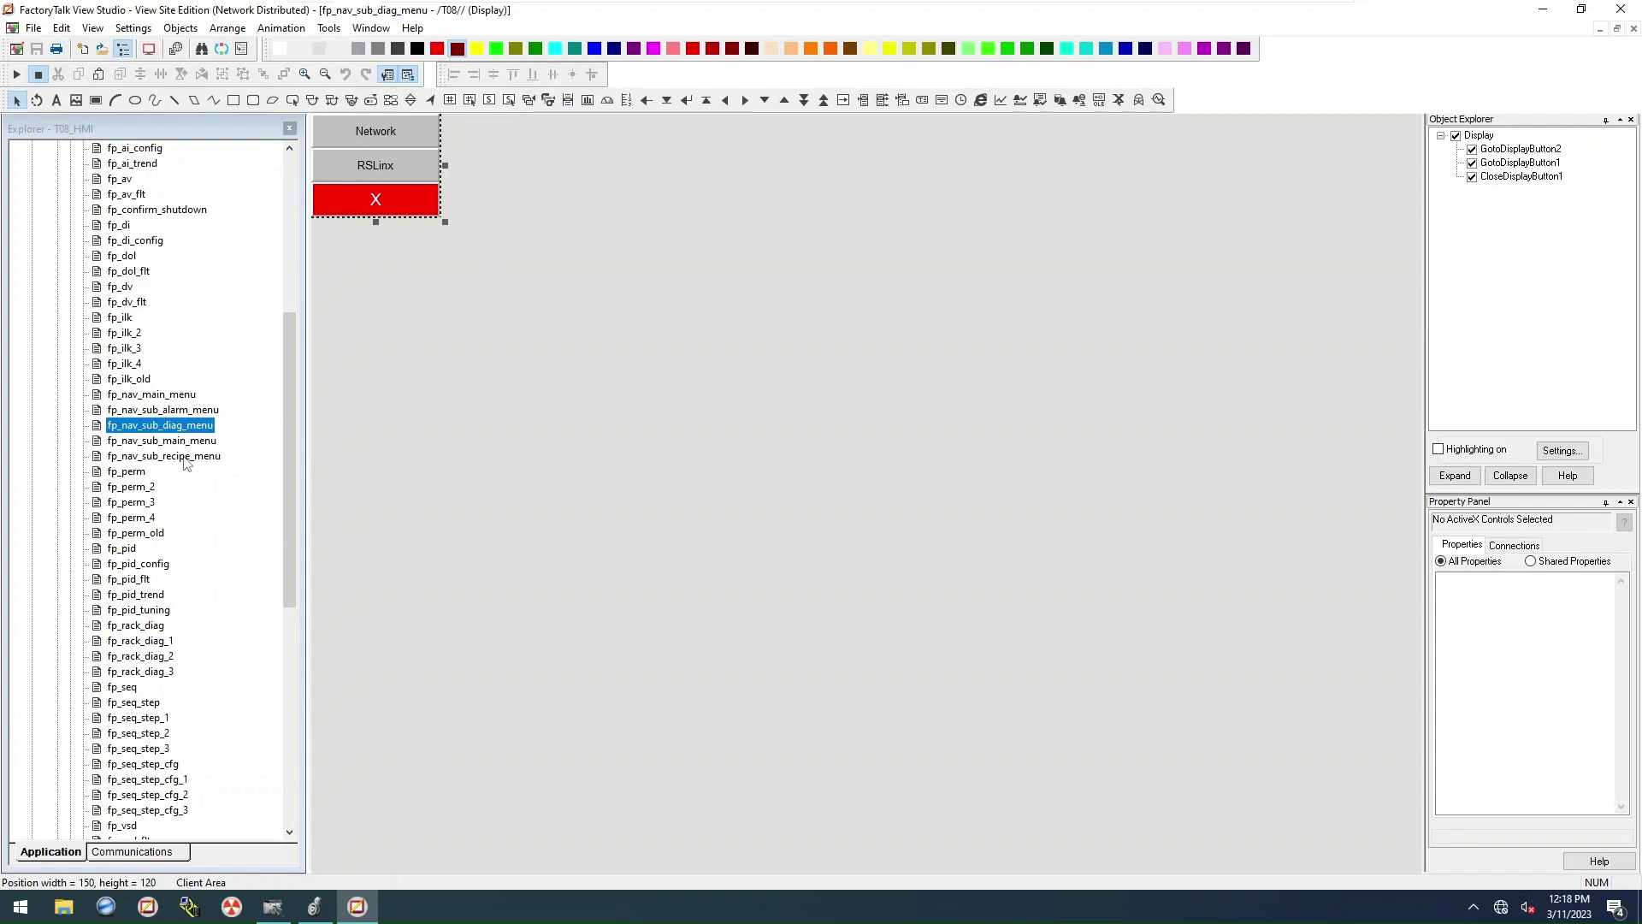
pyautogui.doubleClick(185, 459)
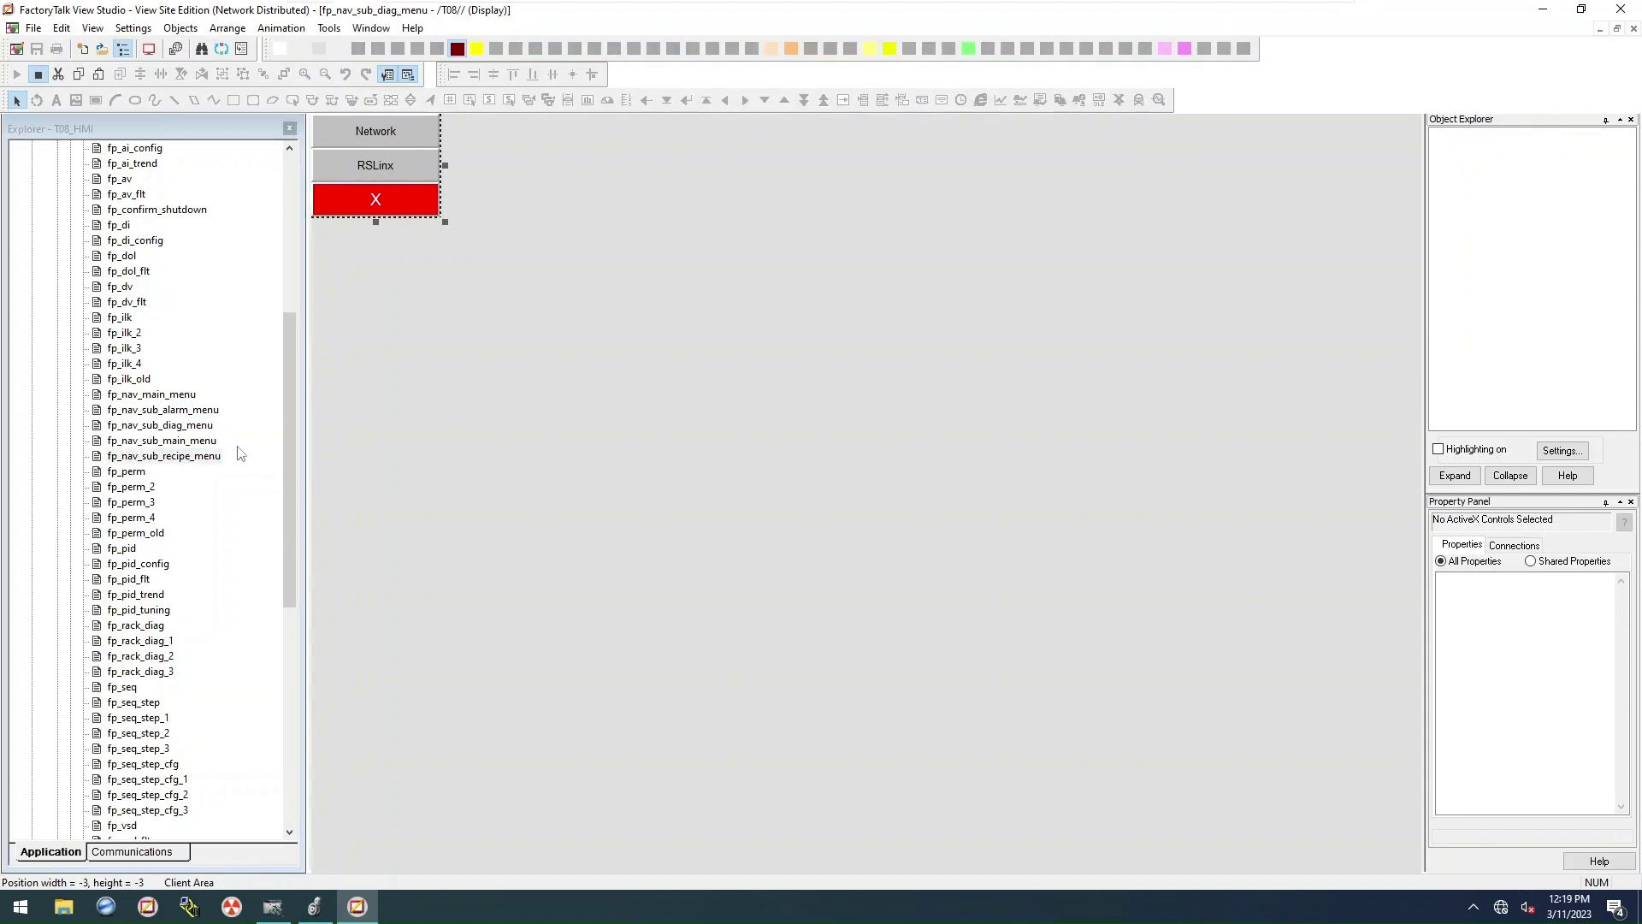
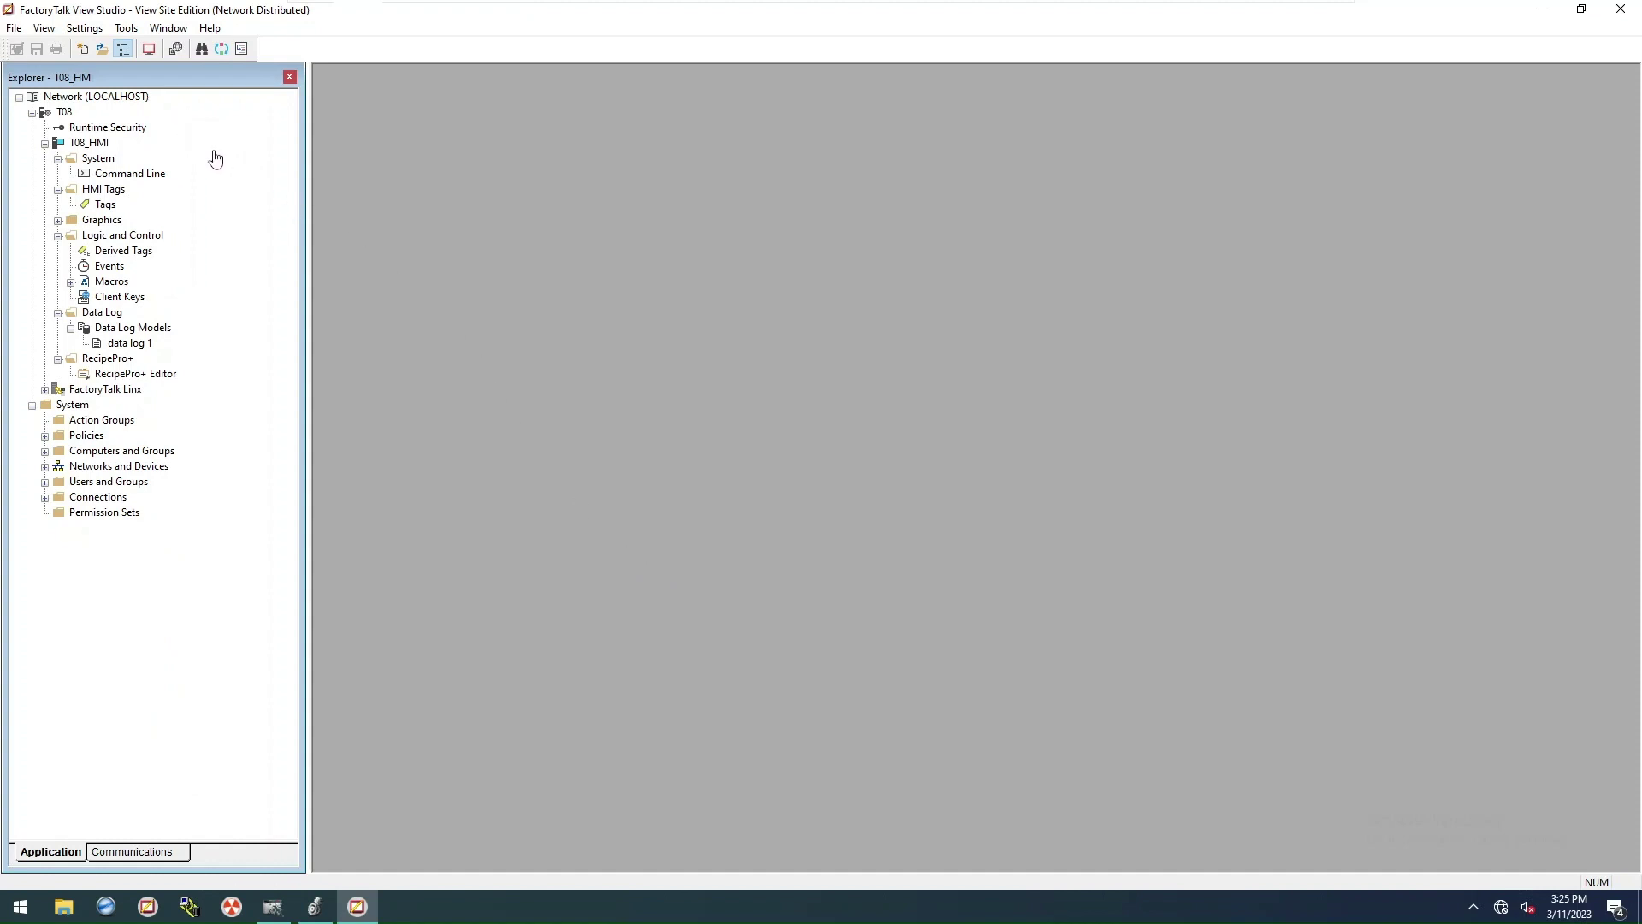
# Step: Add a Tag Alarm and Event Server named ftvae to the T08 area
pyautogui.rightClick(66, 113)
pyautogui.moveTo(188, 165)
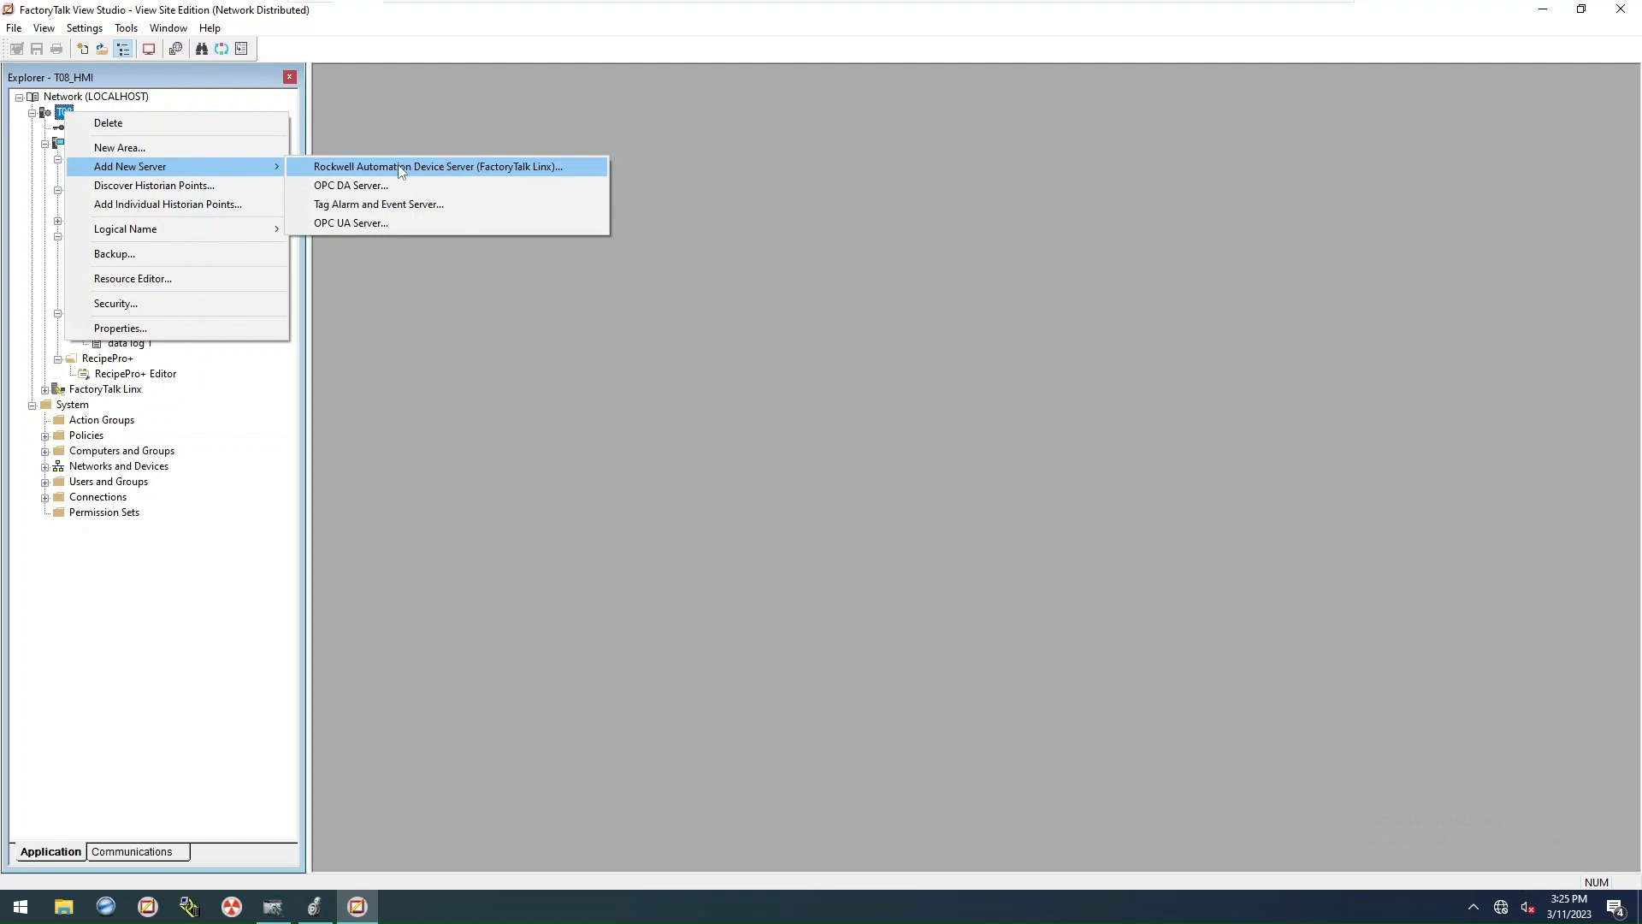
pyautogui.click(419, 204)
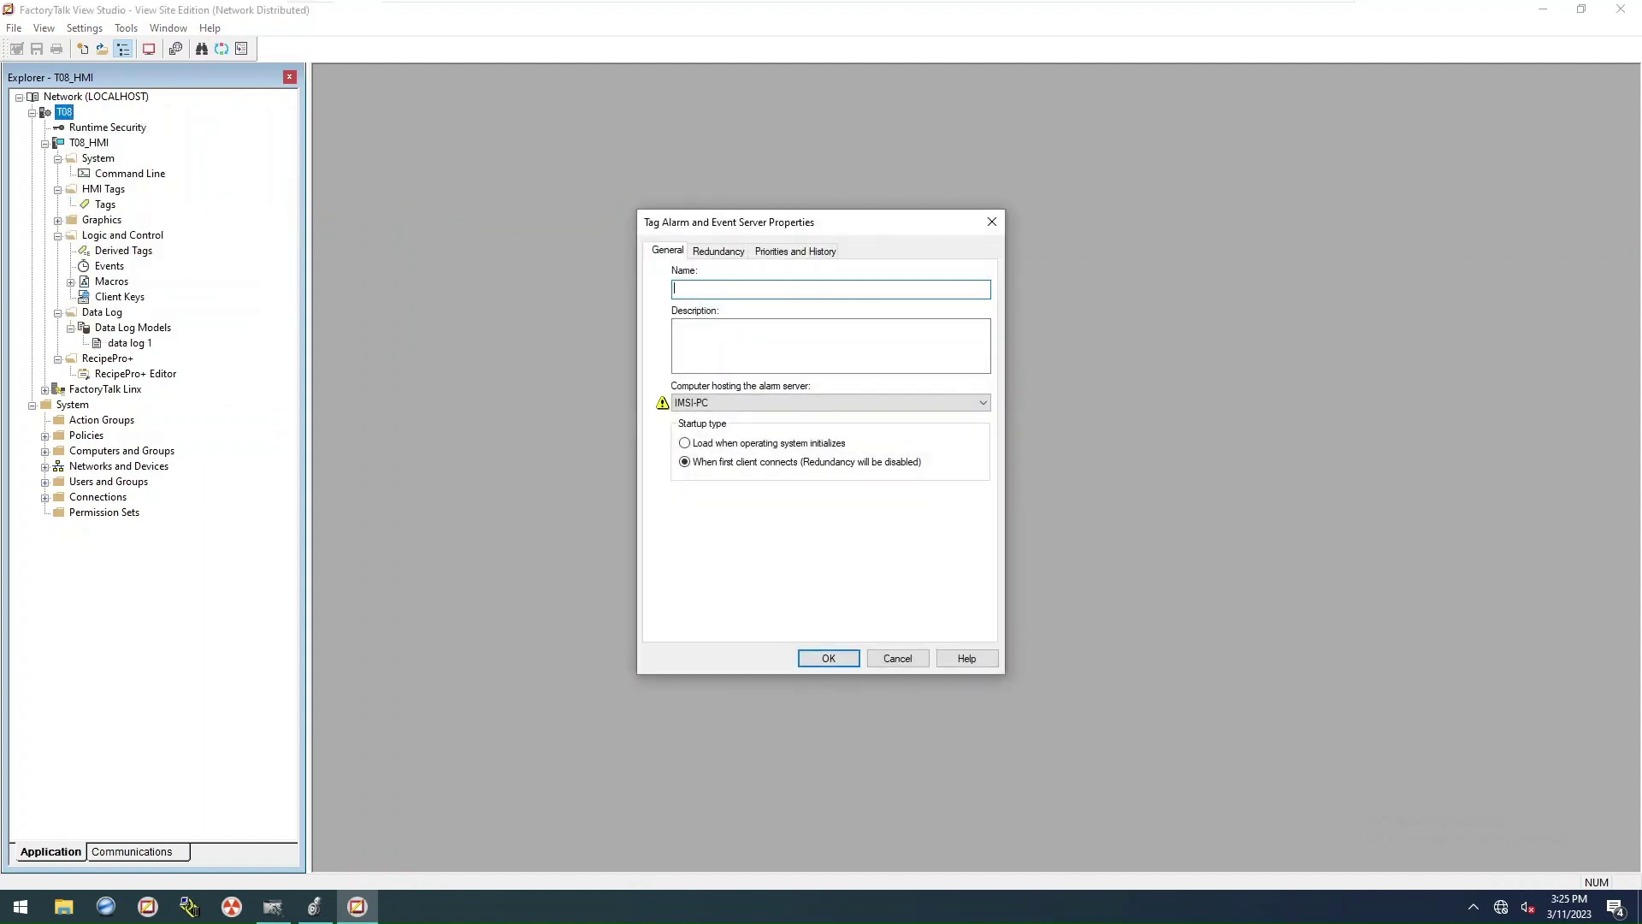
pyautogui.write('ftvae')
pyautogui.click(831, 660)
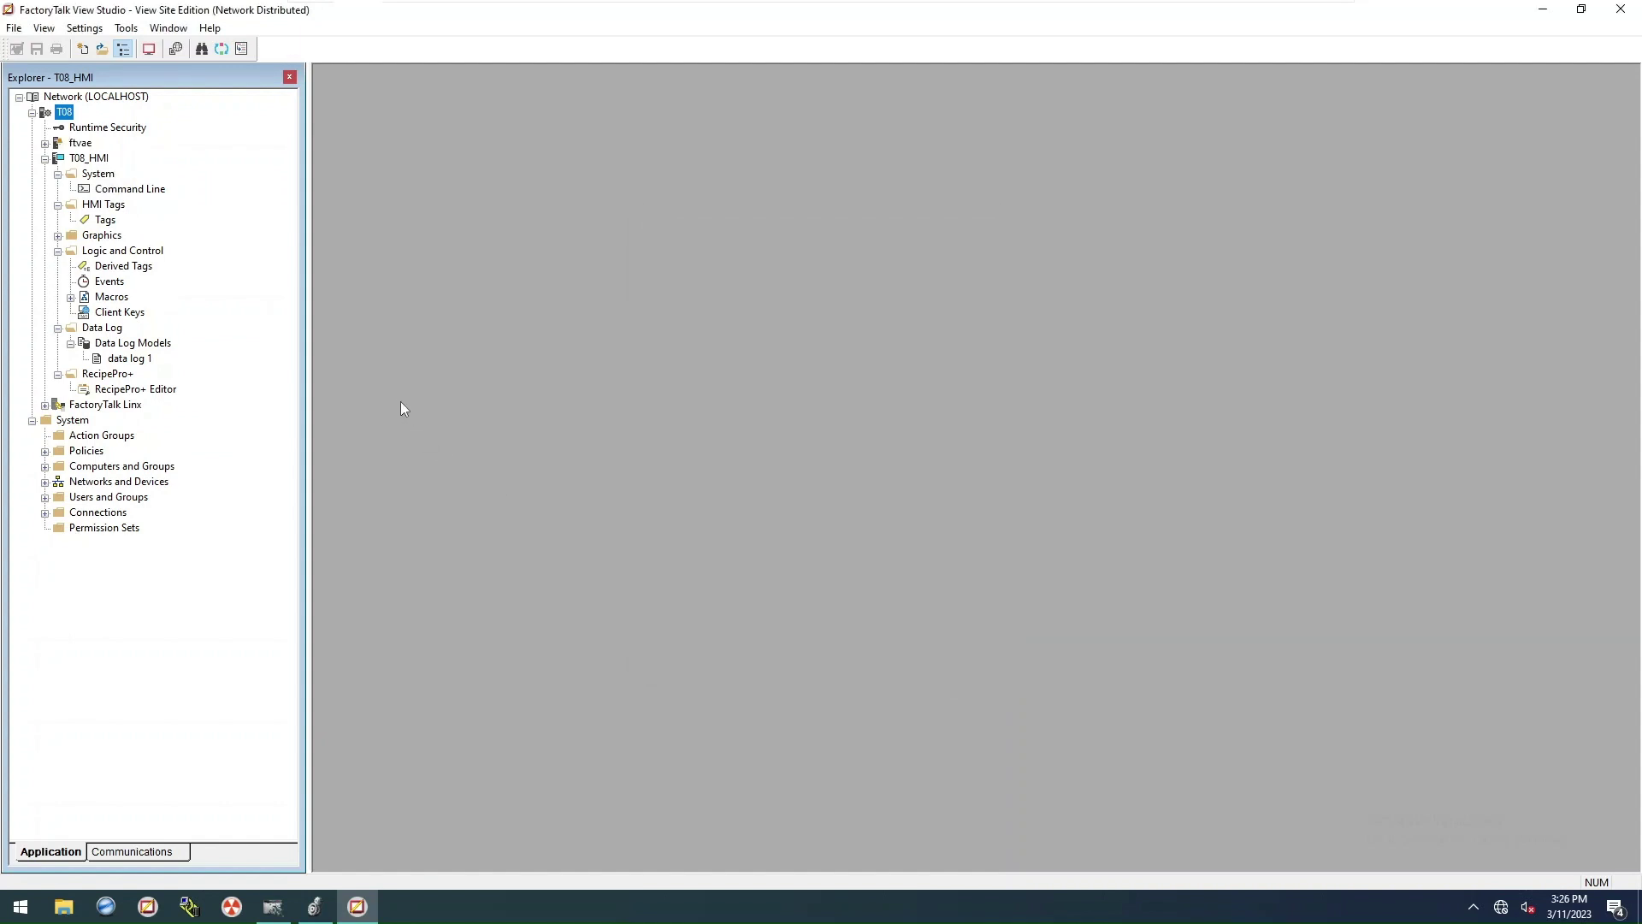
# Step: View the Alarm and Event Setup of the ftvae server and close it
pyautogui.click(45, 143)
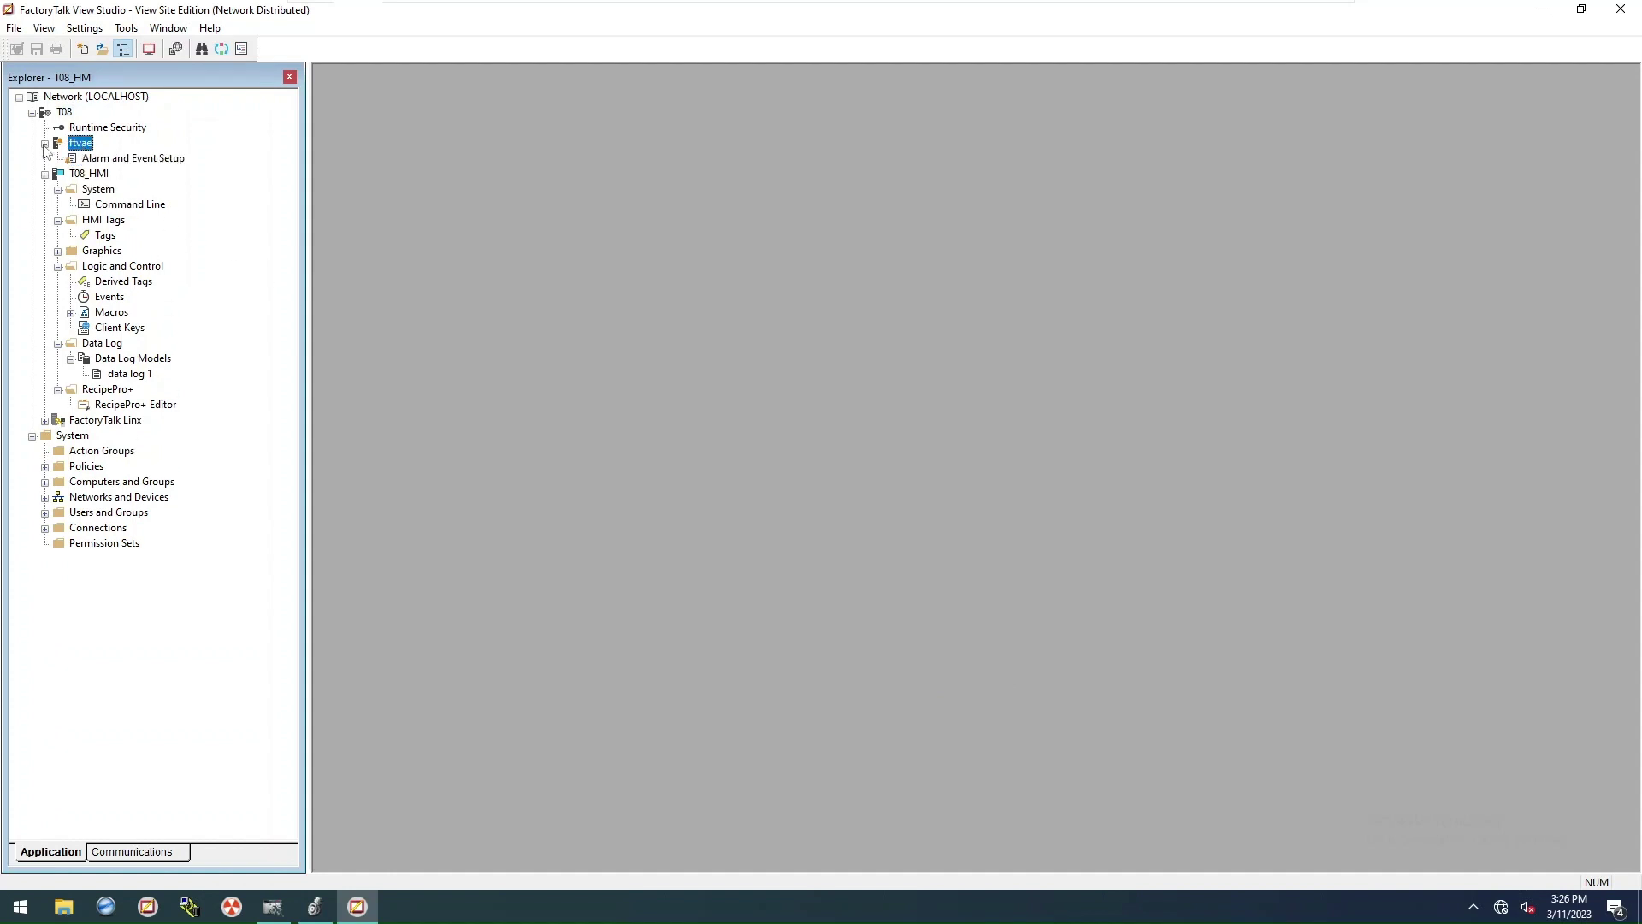
pyautogui.doubleClick(150, 161)
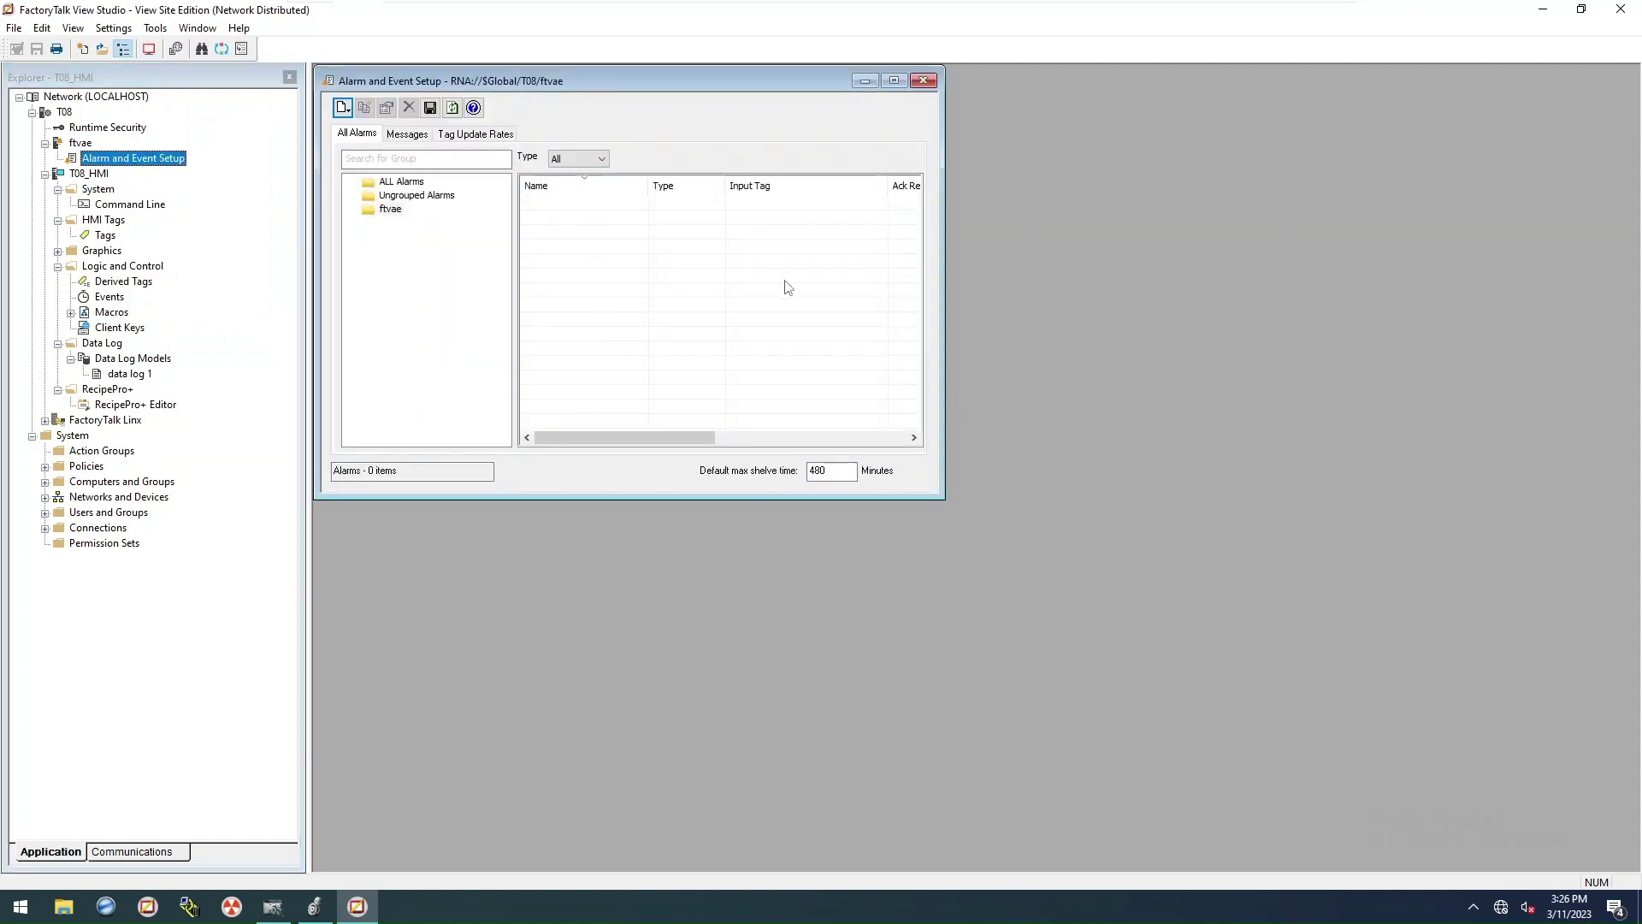
pyautogui.click(924, 80)
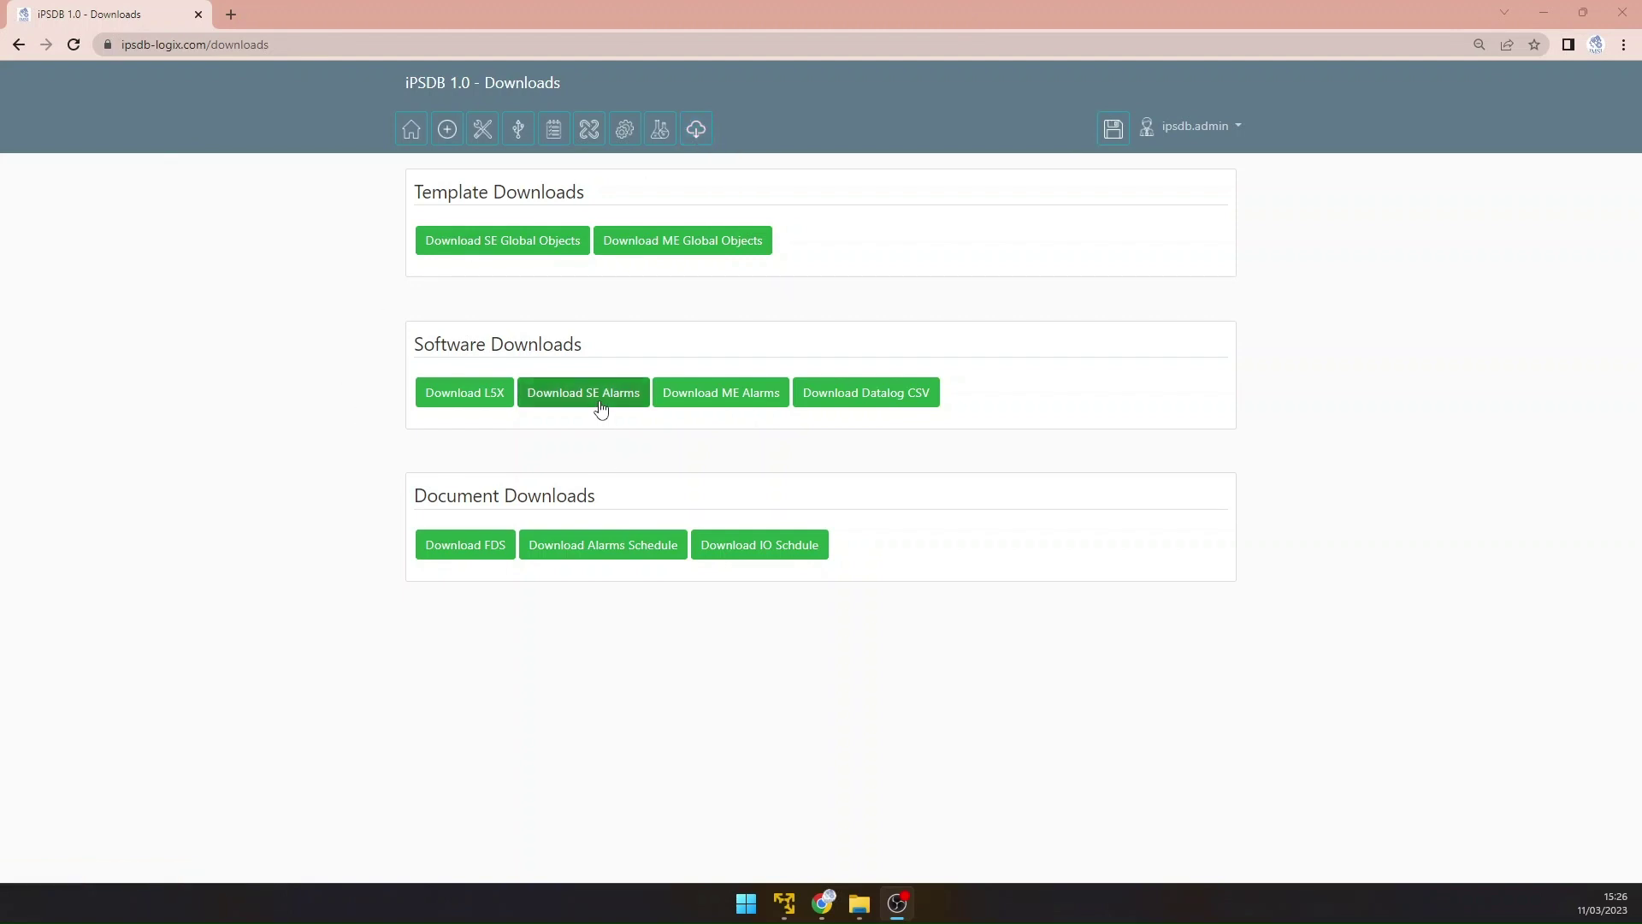
# Step: Download the SE alarms from the iPSDB downloads page and open 1_T08SE_Alarms.xlsx in Excel for editing
pyautogui.click(601, 402)
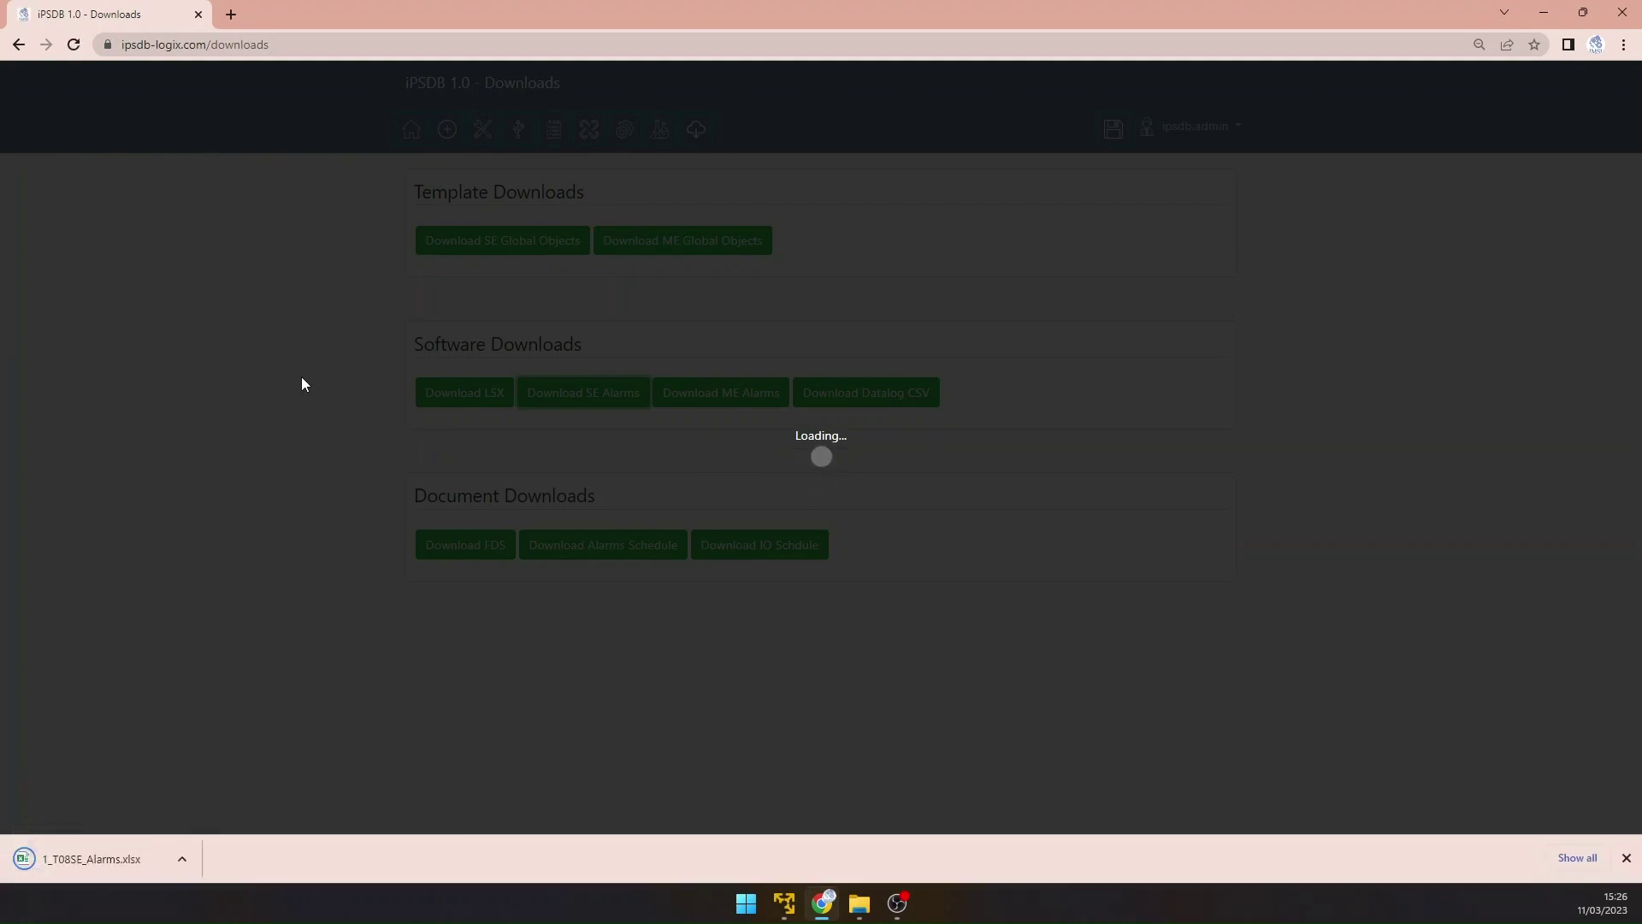
pyautogui.click(133, 866)
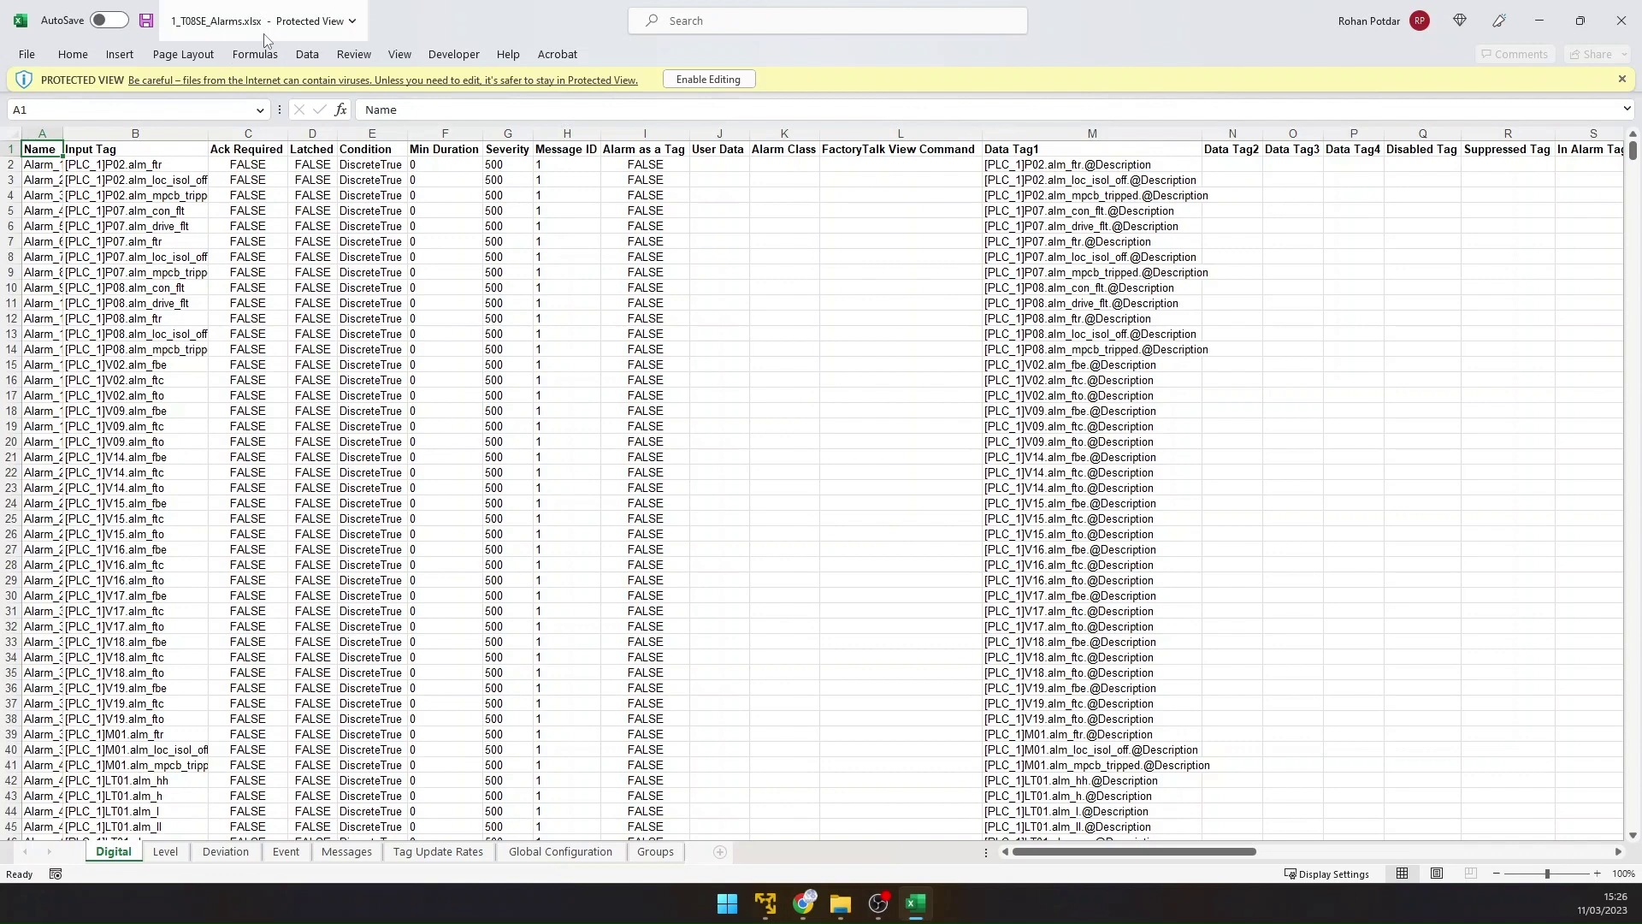
pyautogui.click(12, 134)
pyautogui.doubleClick(62, 134)
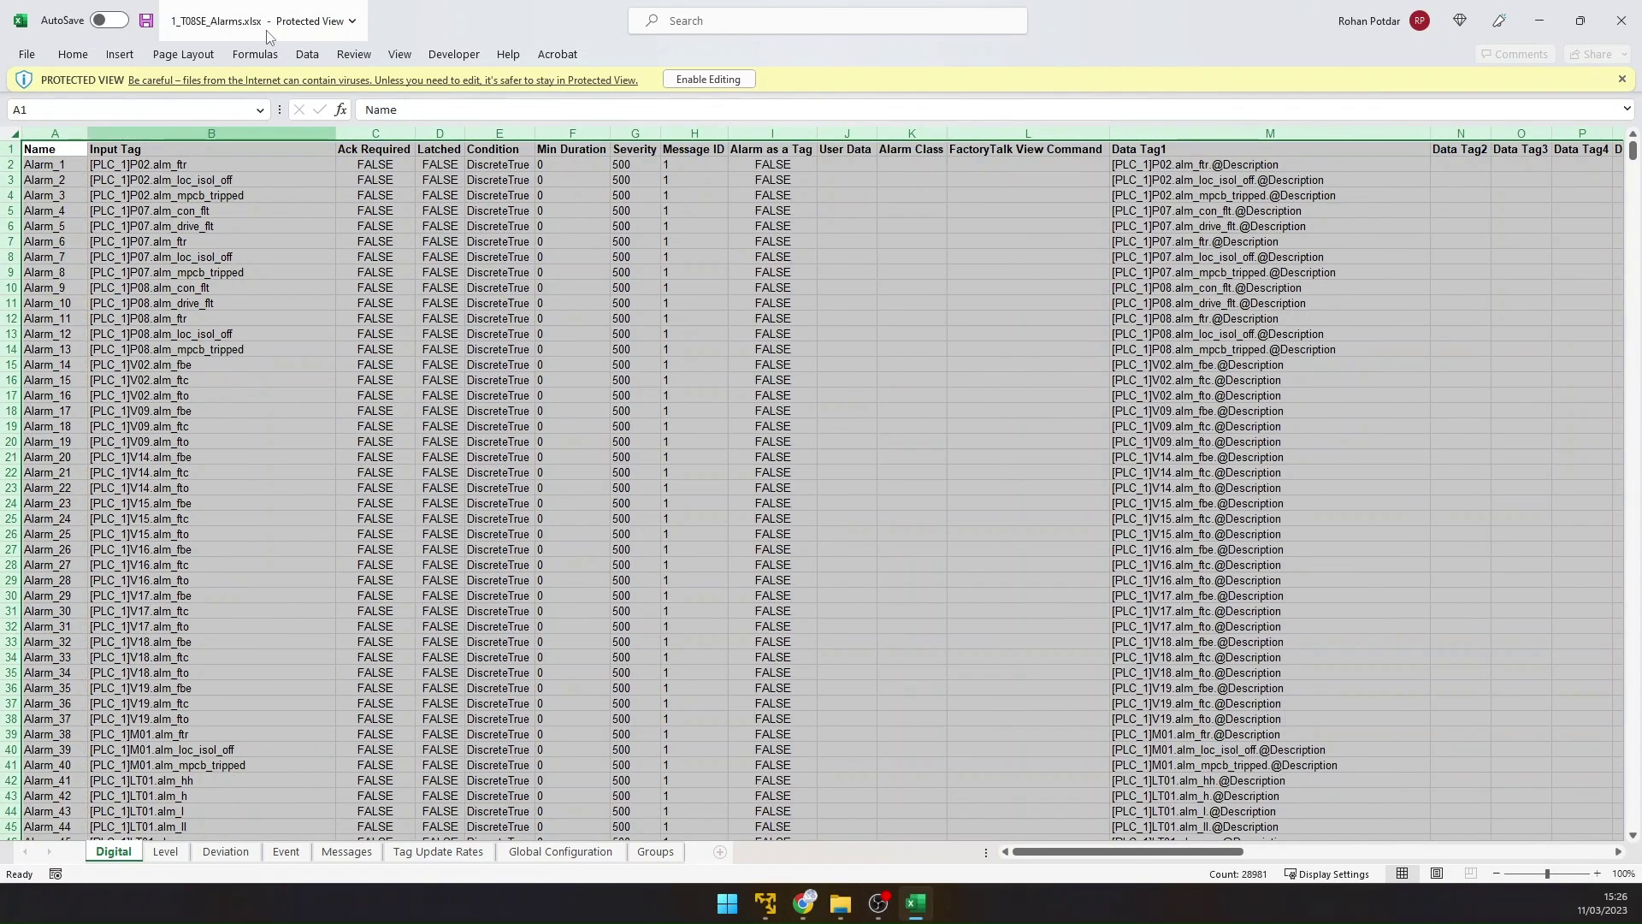
pyautogui.click(242, 259)
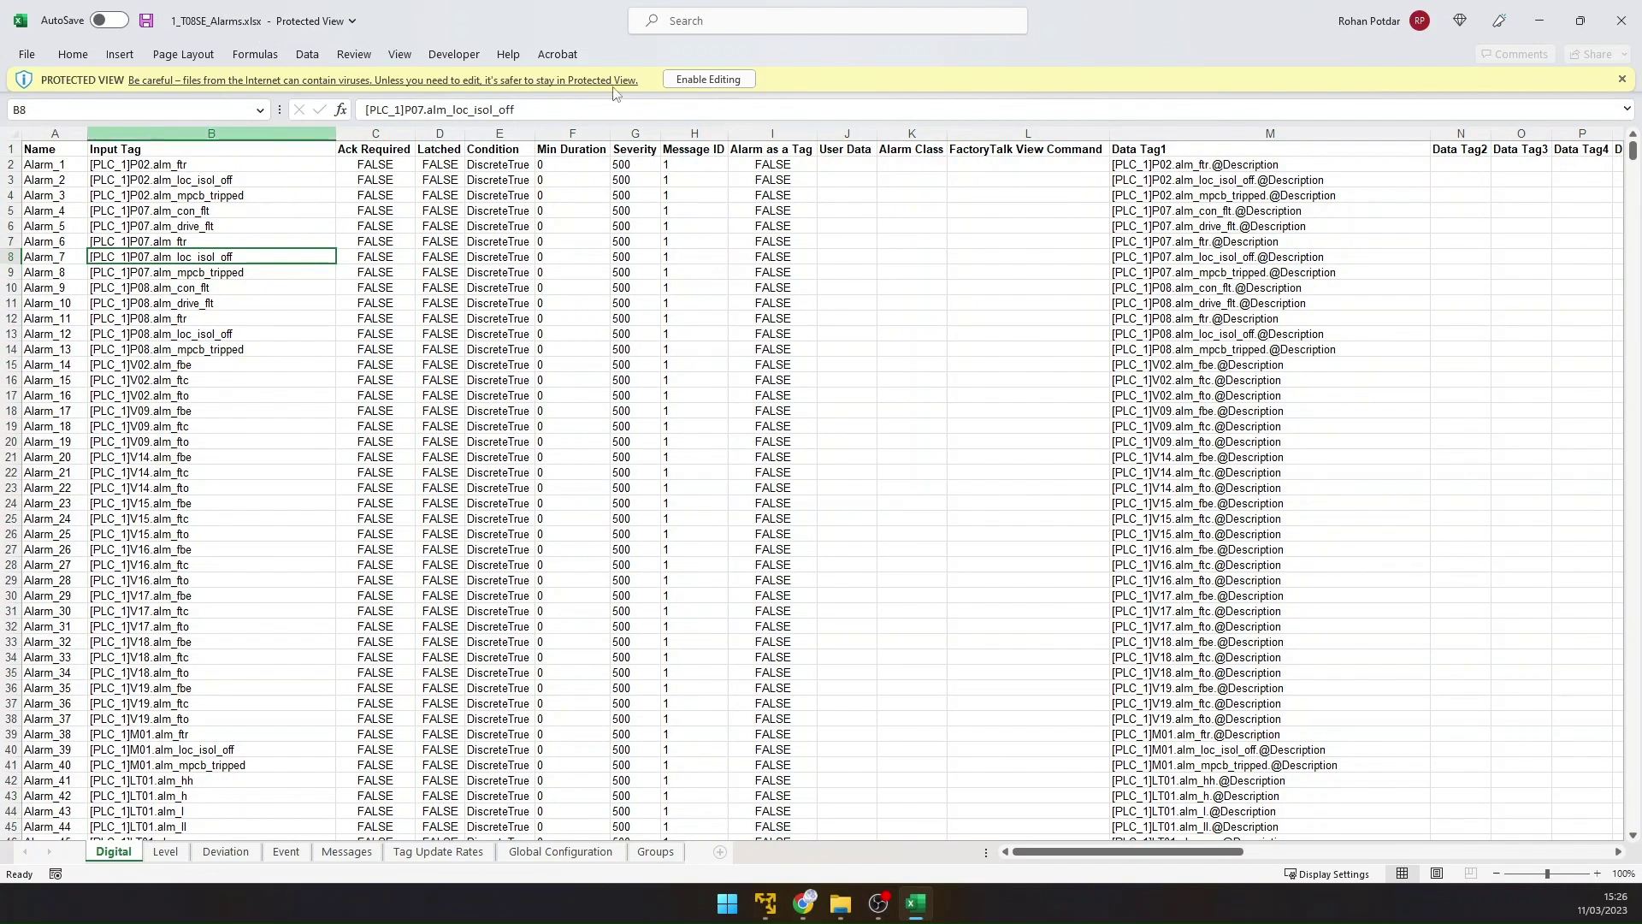
pyautogui.click(706, 82)
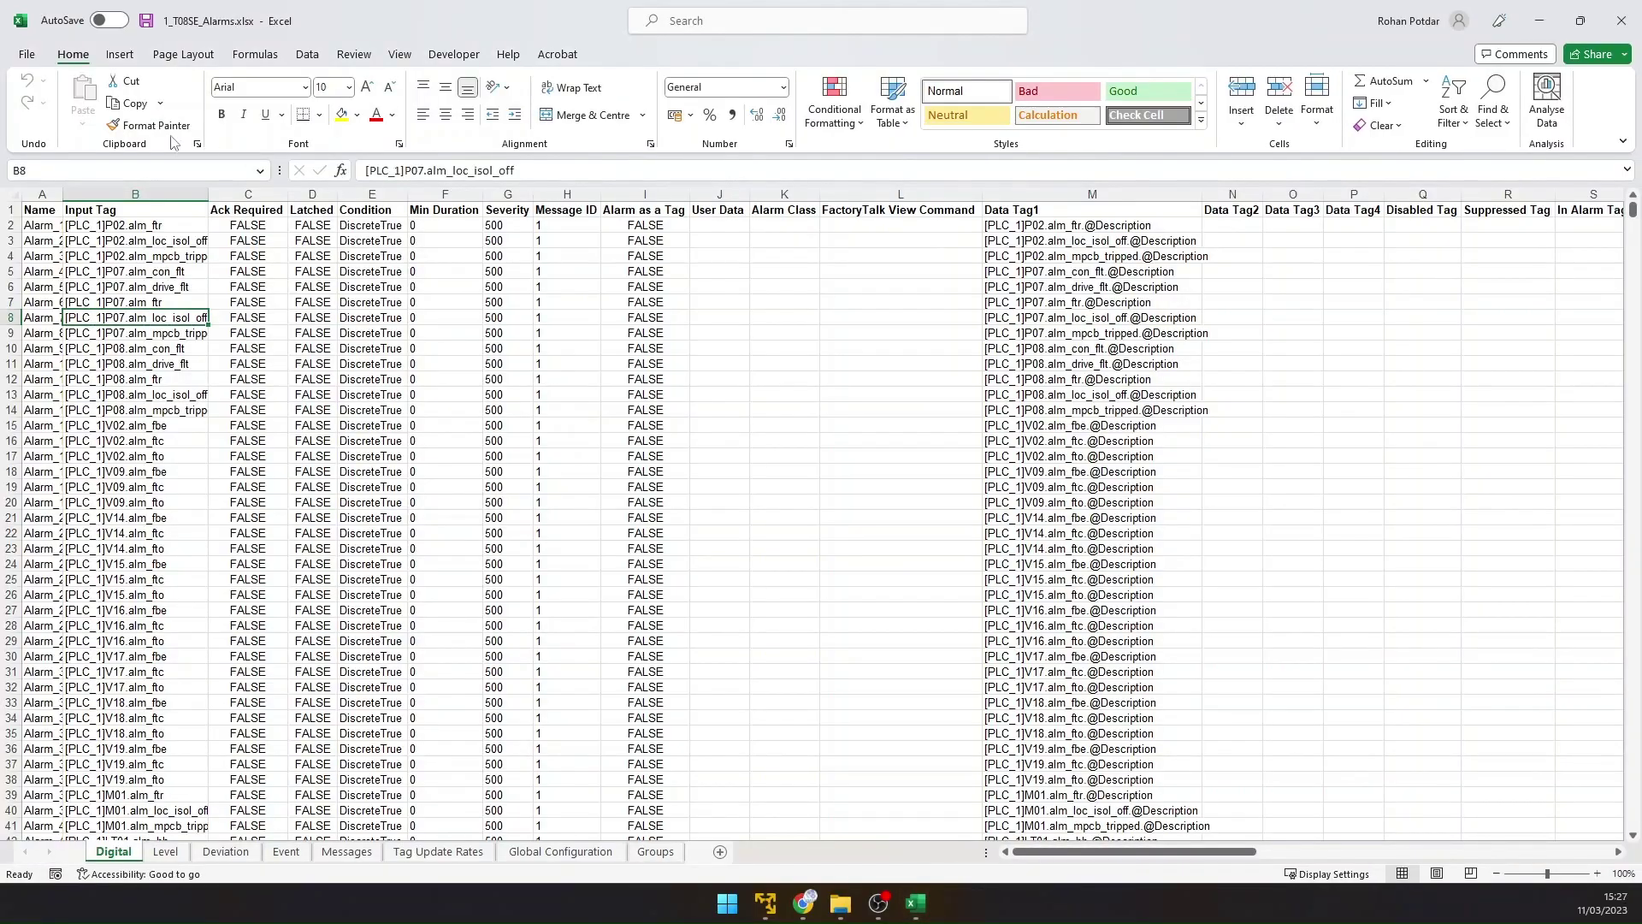
# Step: Save the alarms workbook to Downloads as 1_T08SE_Alarms in XML Spreadsheet 2003 format and close it
pyautogui.click(34, 56)
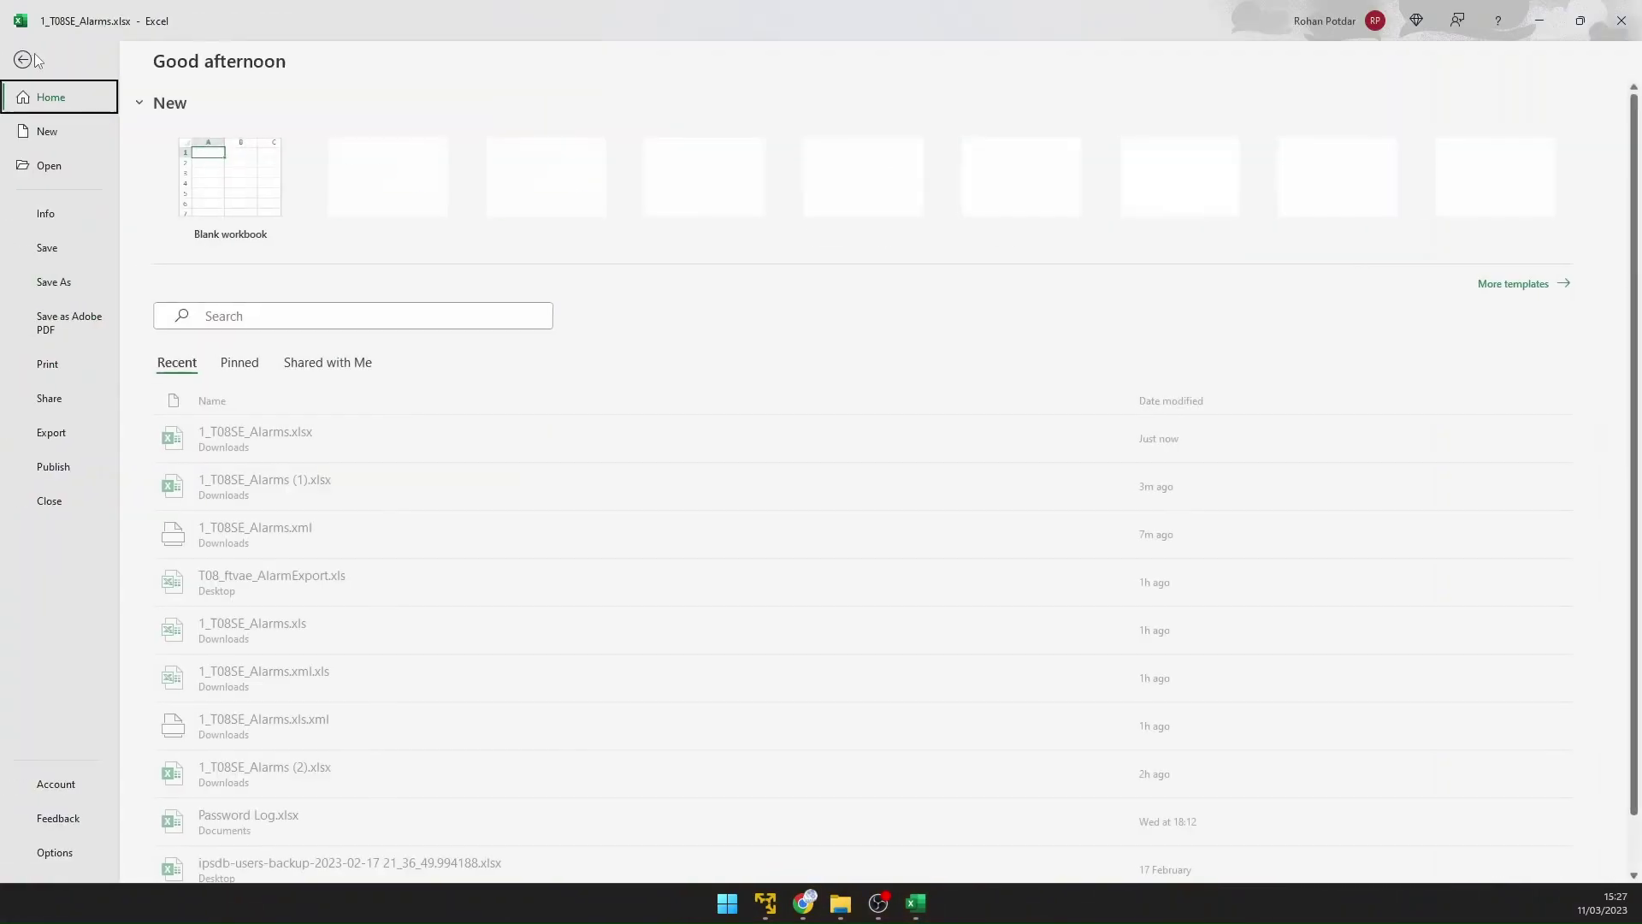
pyautogui.click(75, 289)
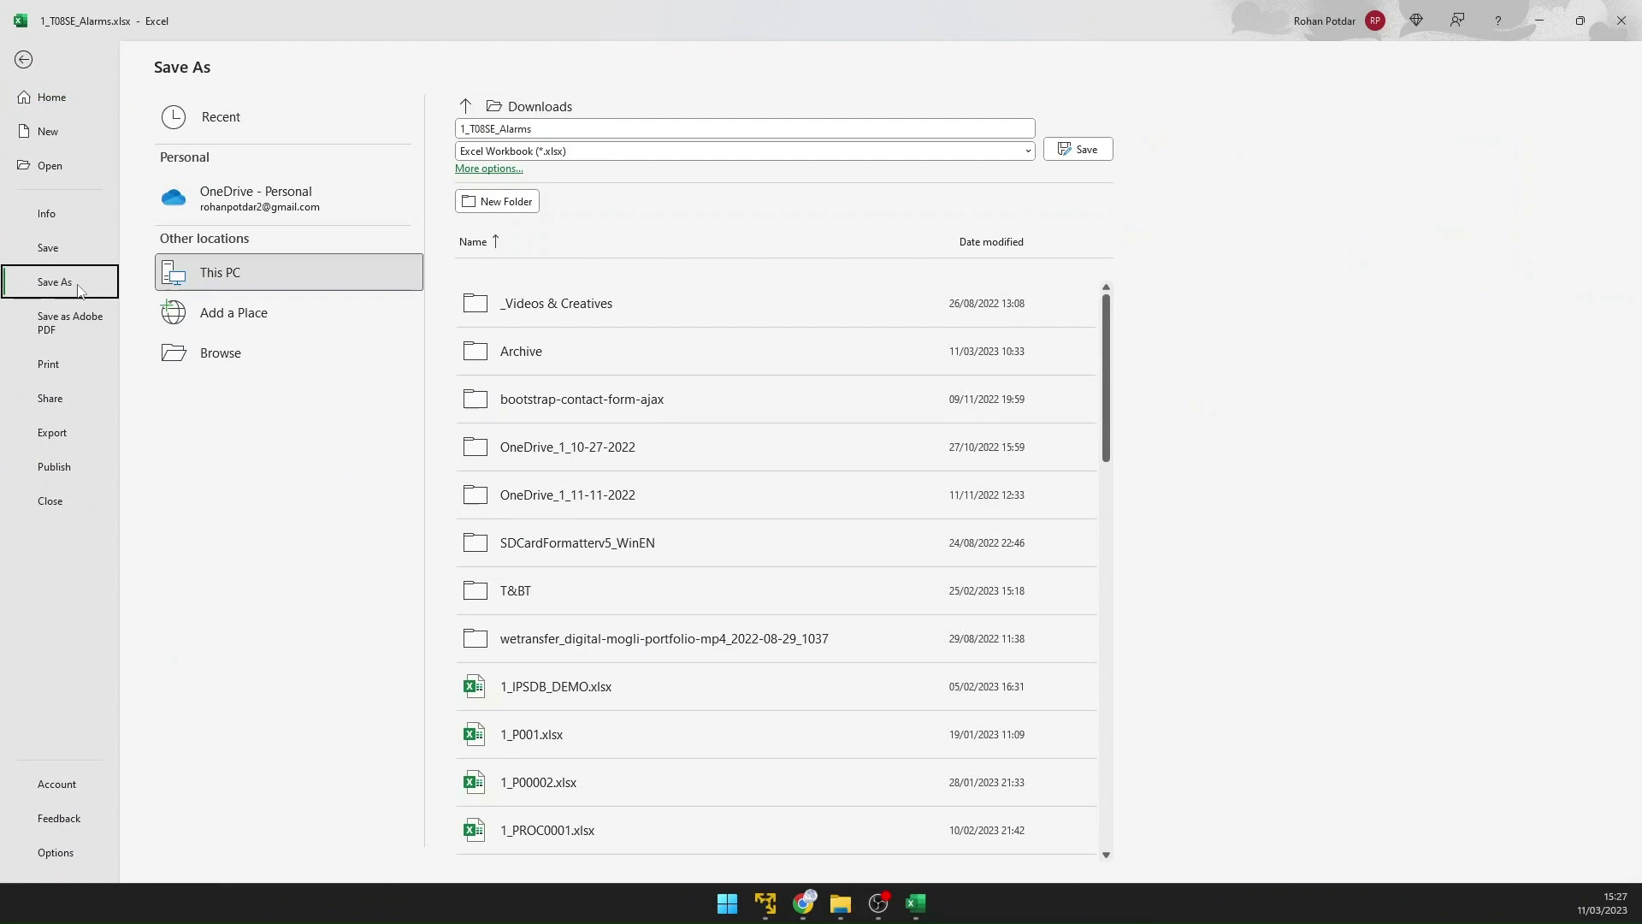
pyautogui.click(679, 154)
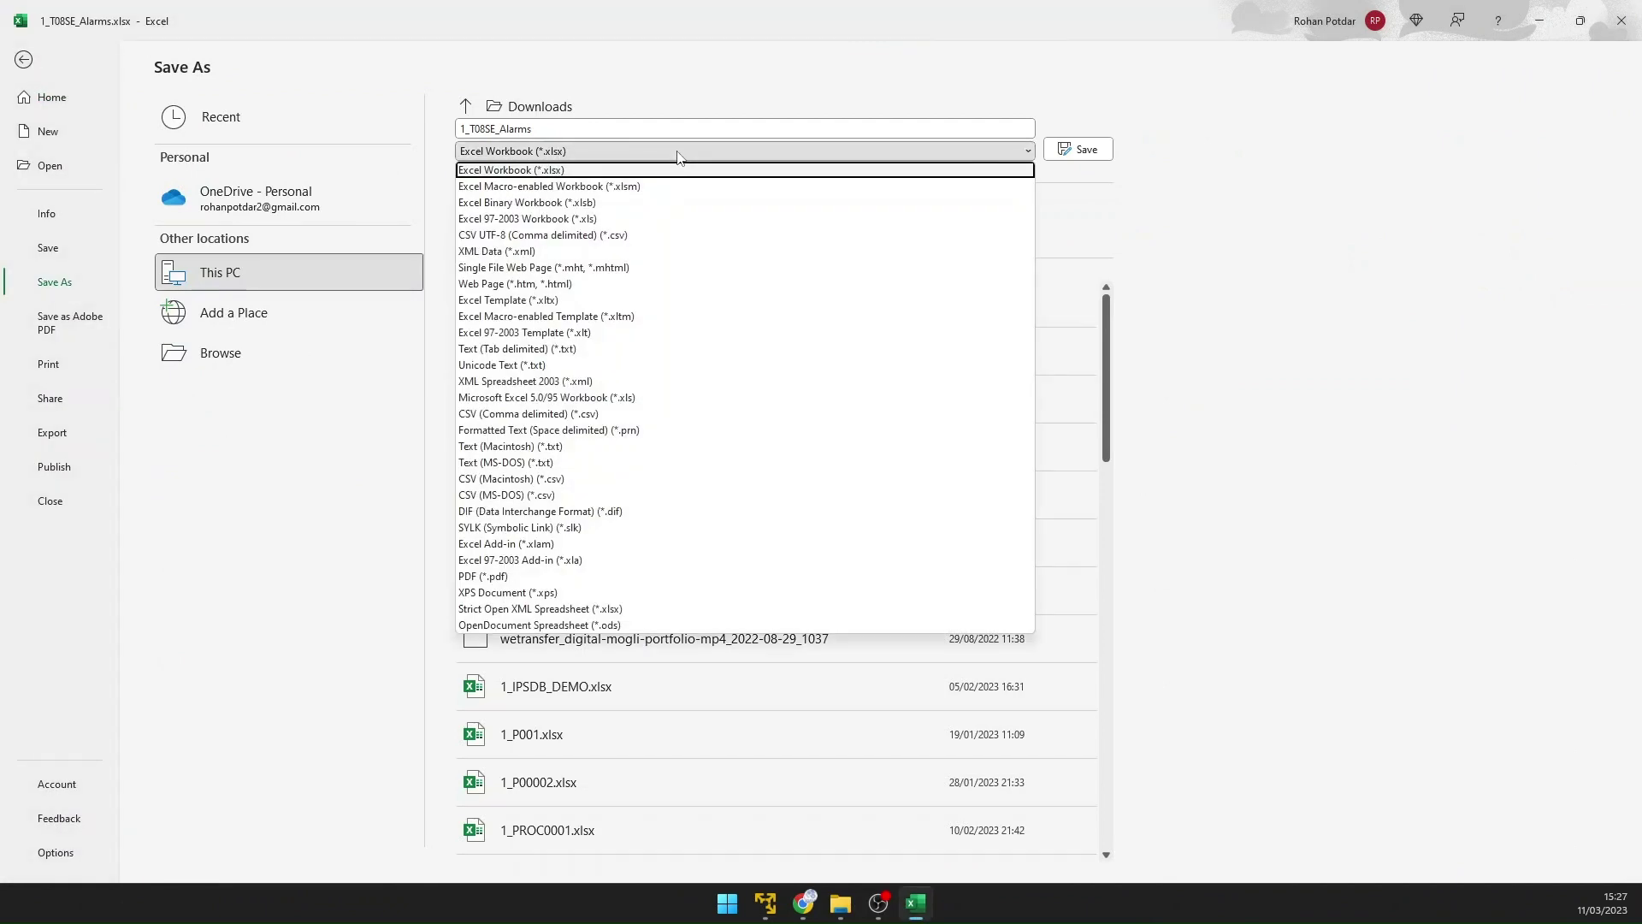
pyautogui.click(562, 382)
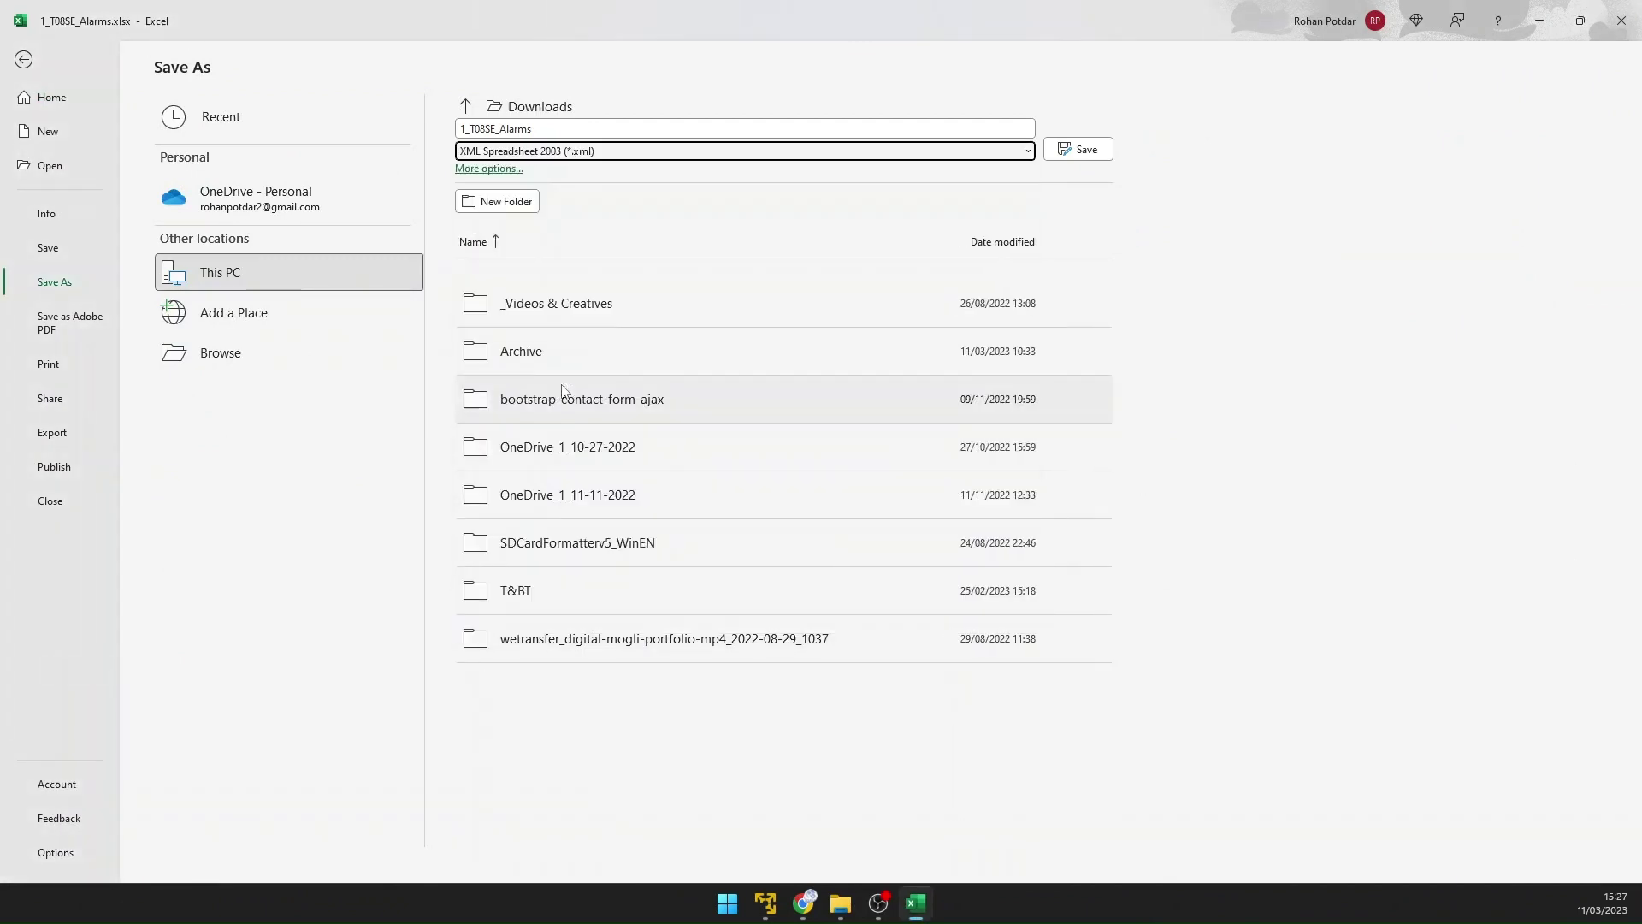
pyautogui.click(1097, 153)
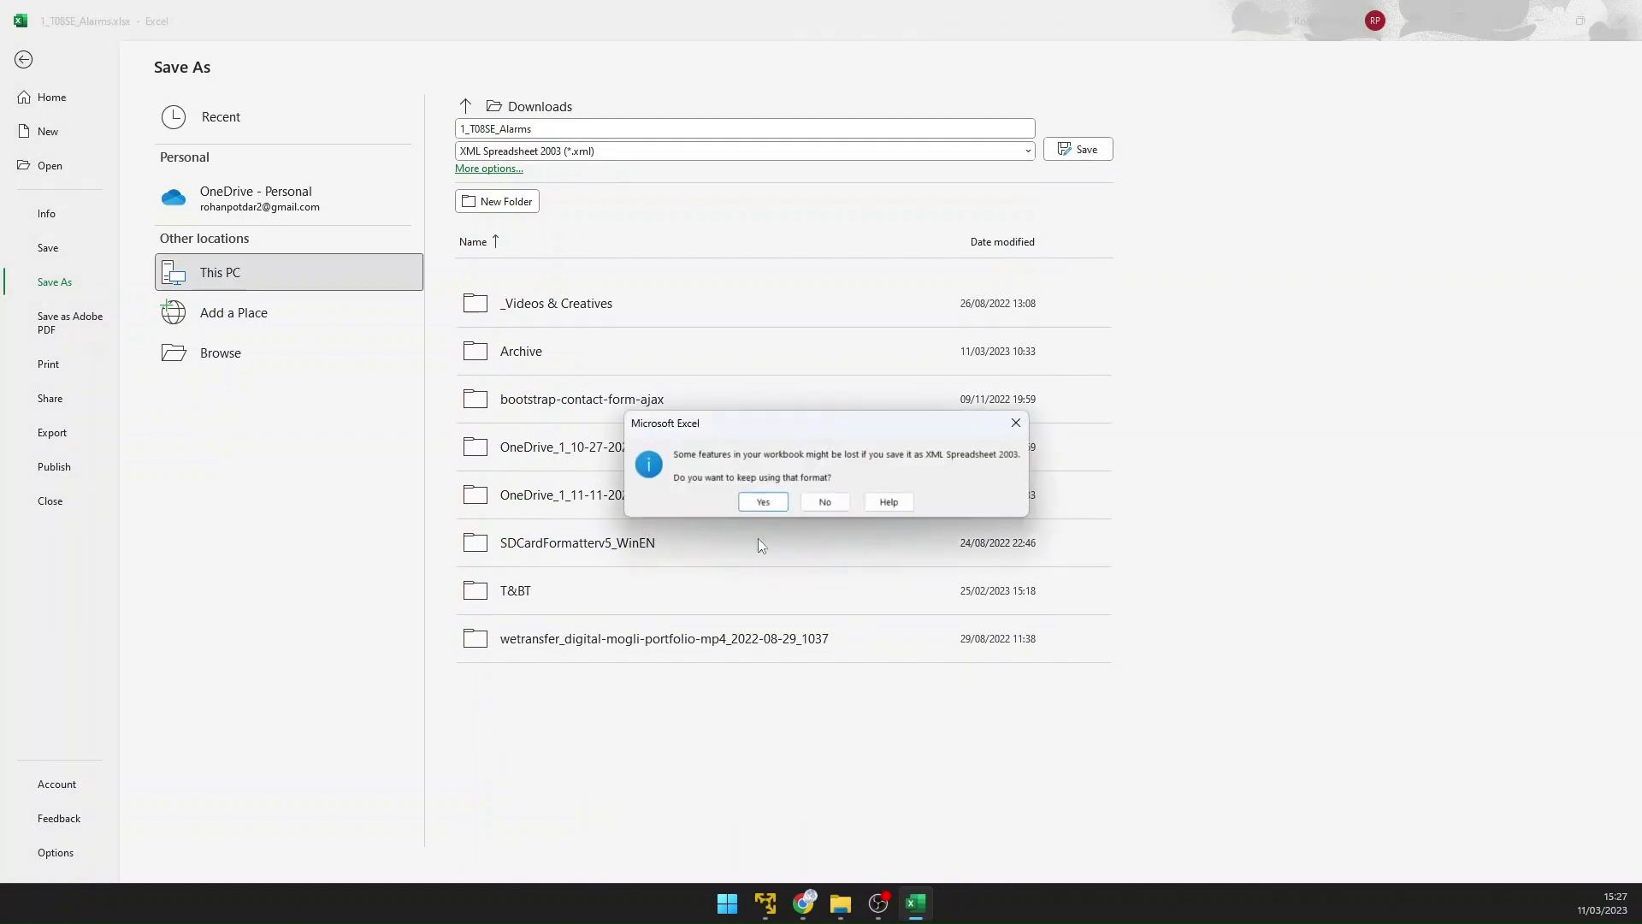
pyautogui.click(768, 505)
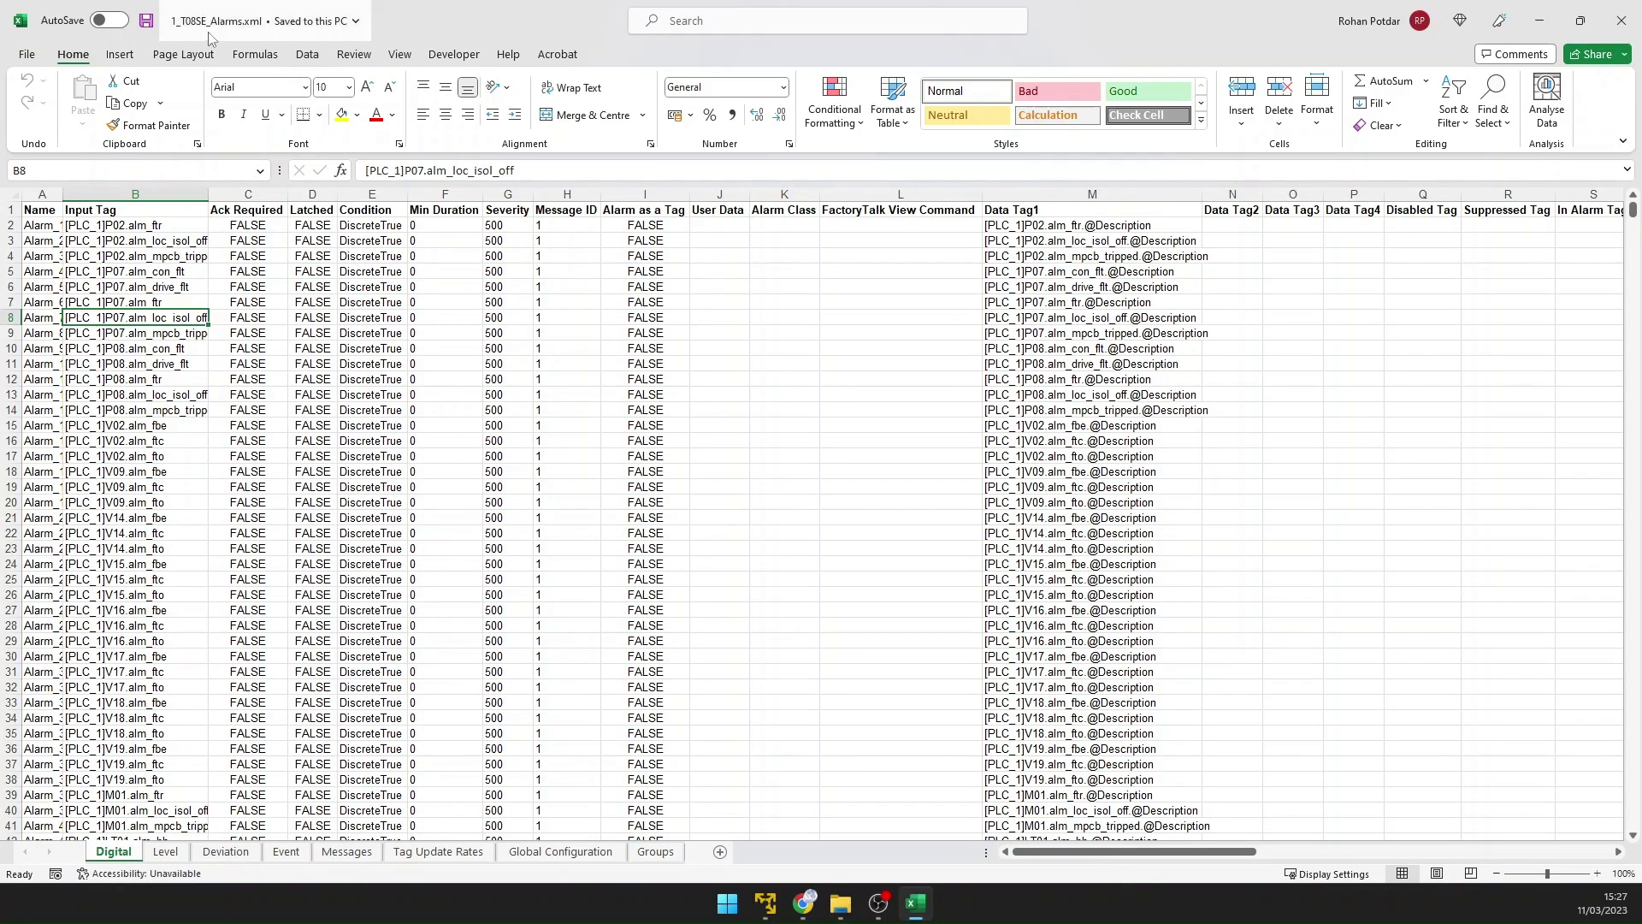
pyautogui.click(1623, 19)
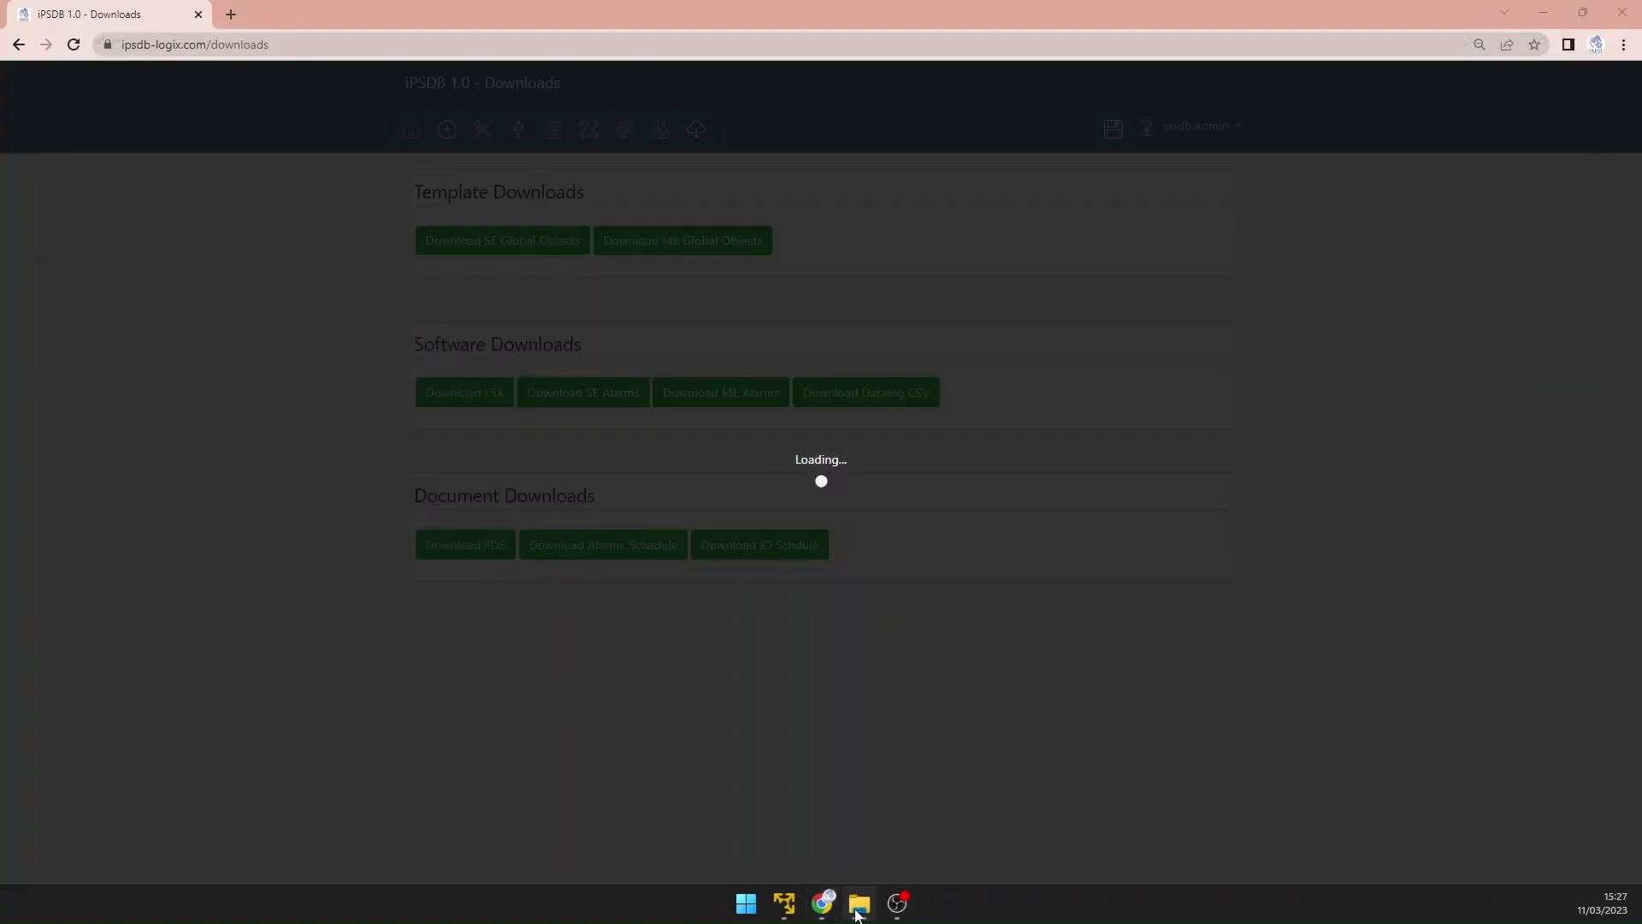
# Step: In the Downloads folder, rename 1_T08SE_Alarms.xml to 1_T08SE_Alarms.xls
pyautogui.click(857, 908)
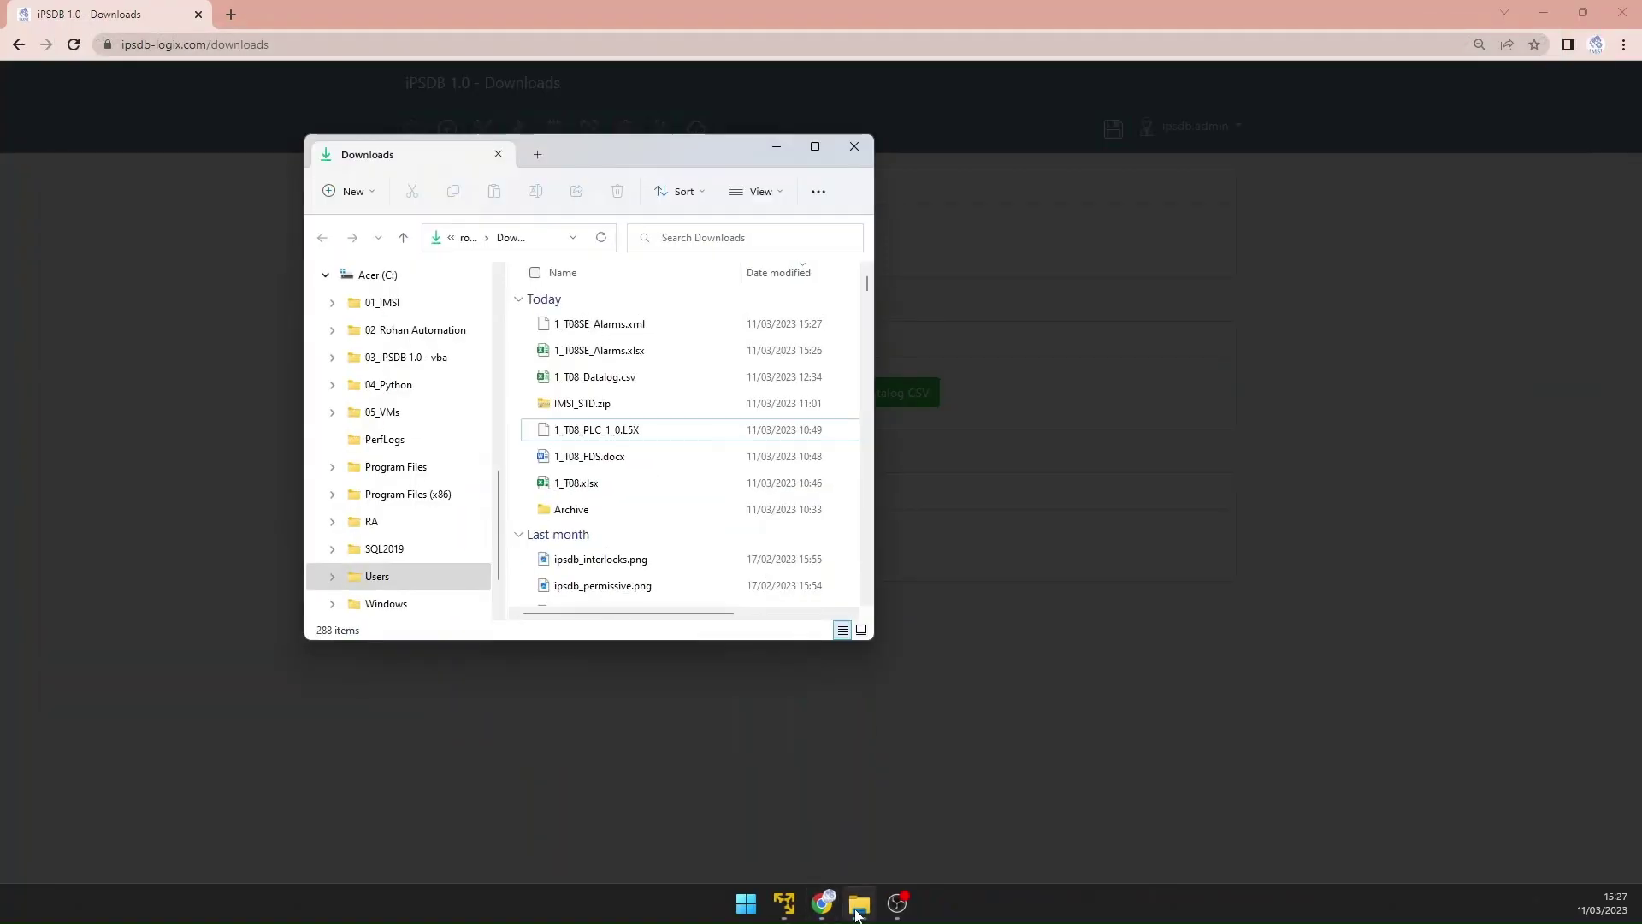
pyautogui.click(636, 335)
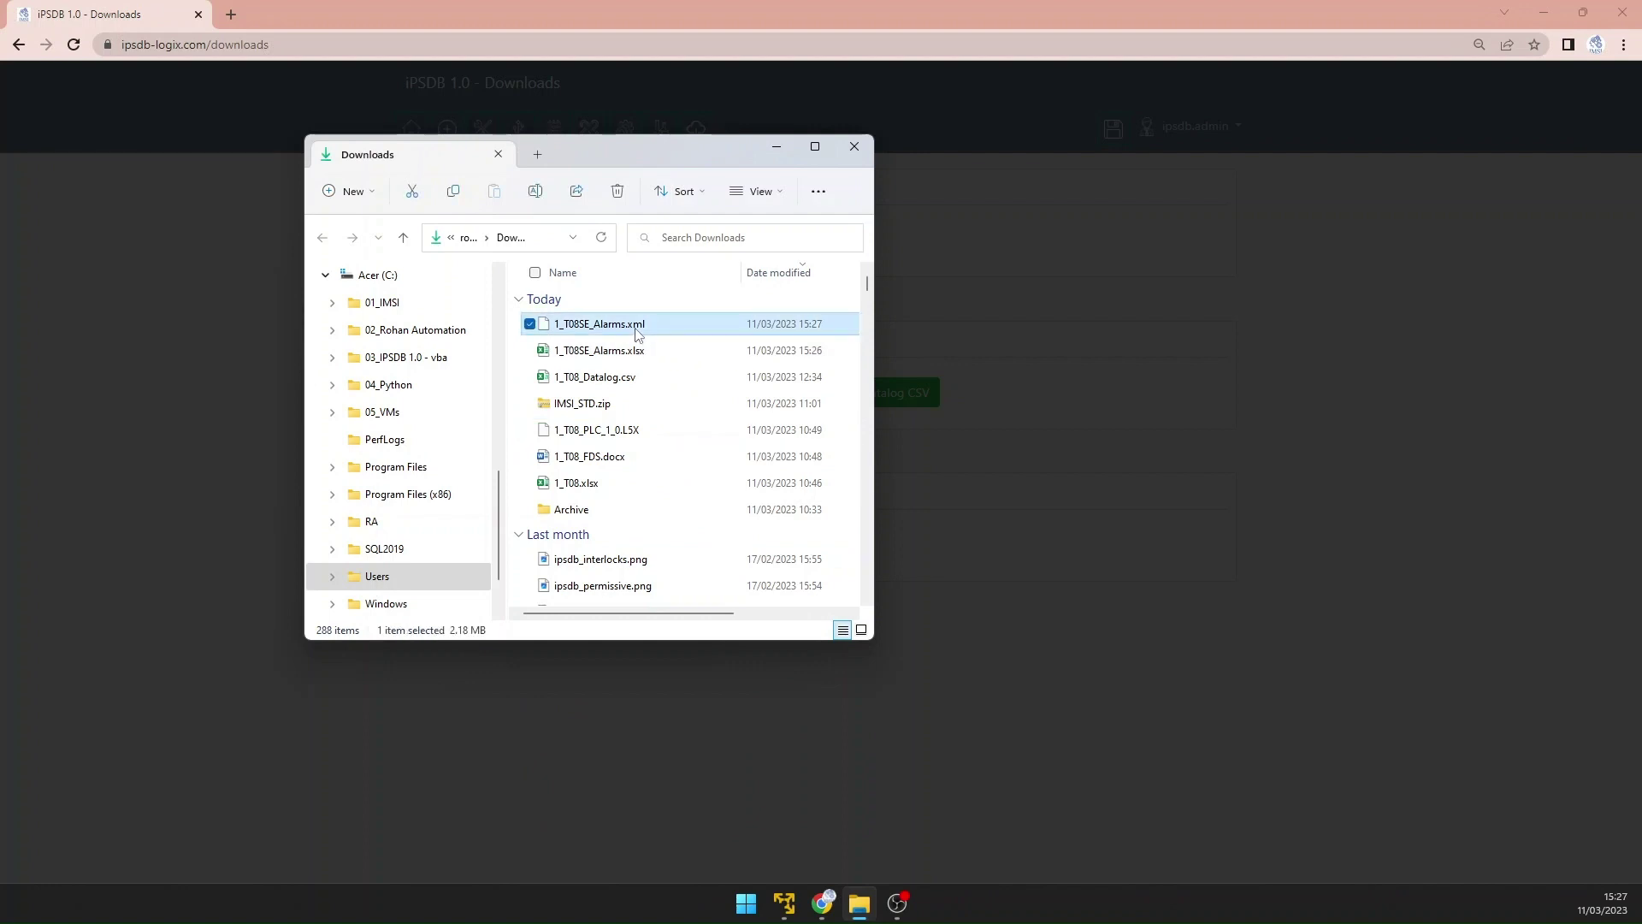
pyautogui.click(528, 196)
pyautogui.hotkey('ctrl', 'a')
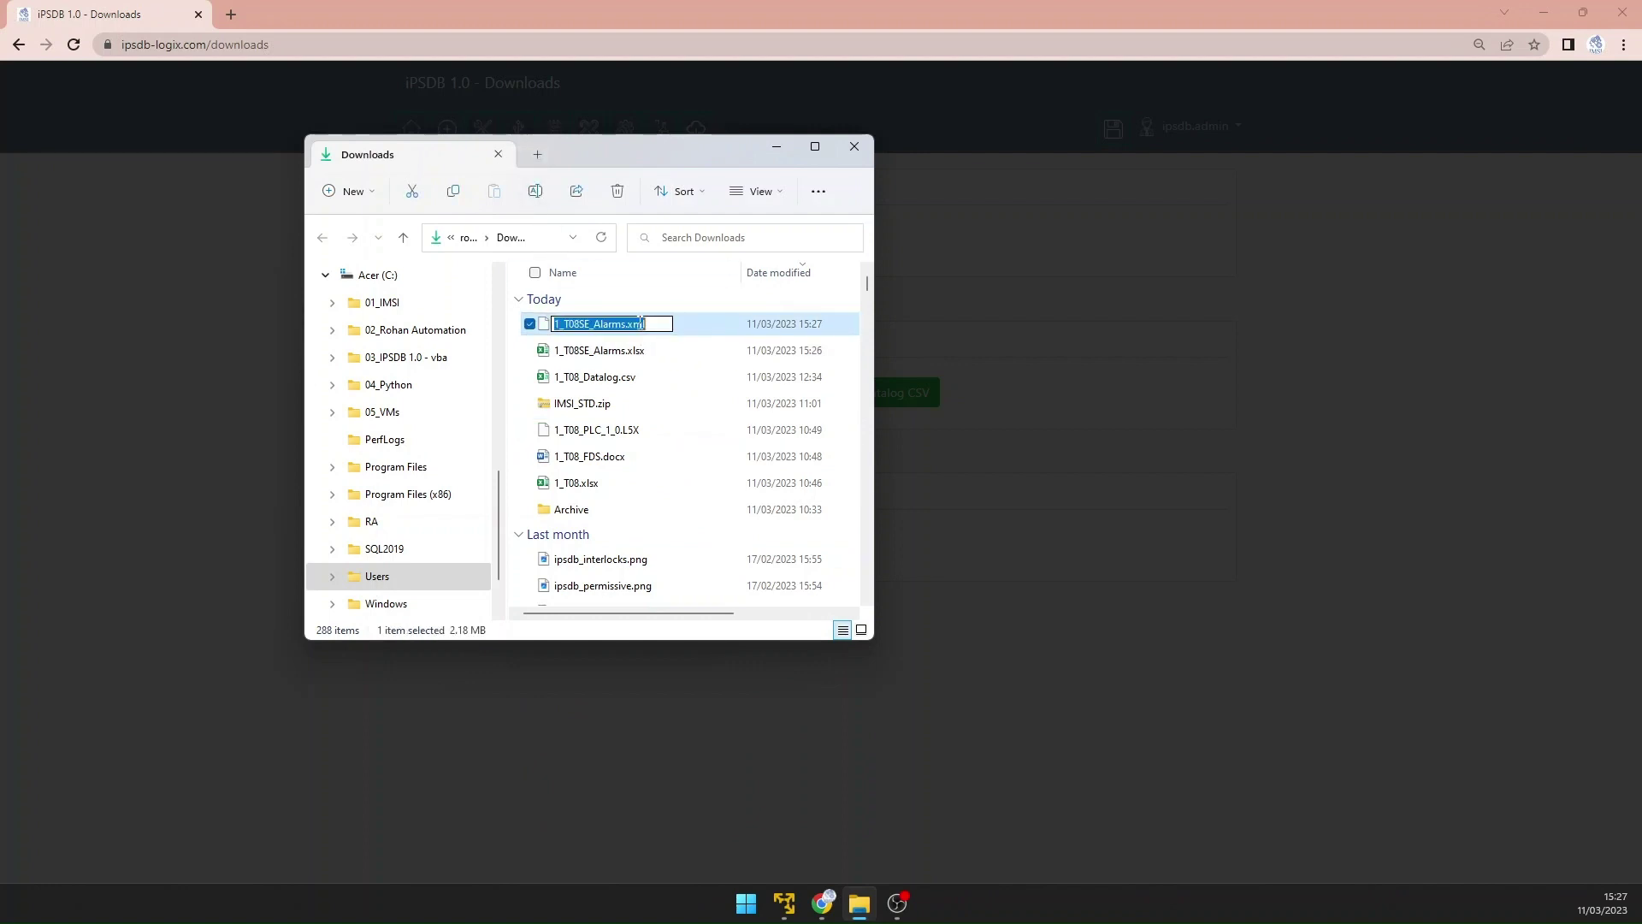
pyautogui.click(634, 324)
pyautogui.moveTo(631, 324); pyautogui.dragTo(654, 324)
pyautogui.write('xls')
pyautogui.click(646, 352)
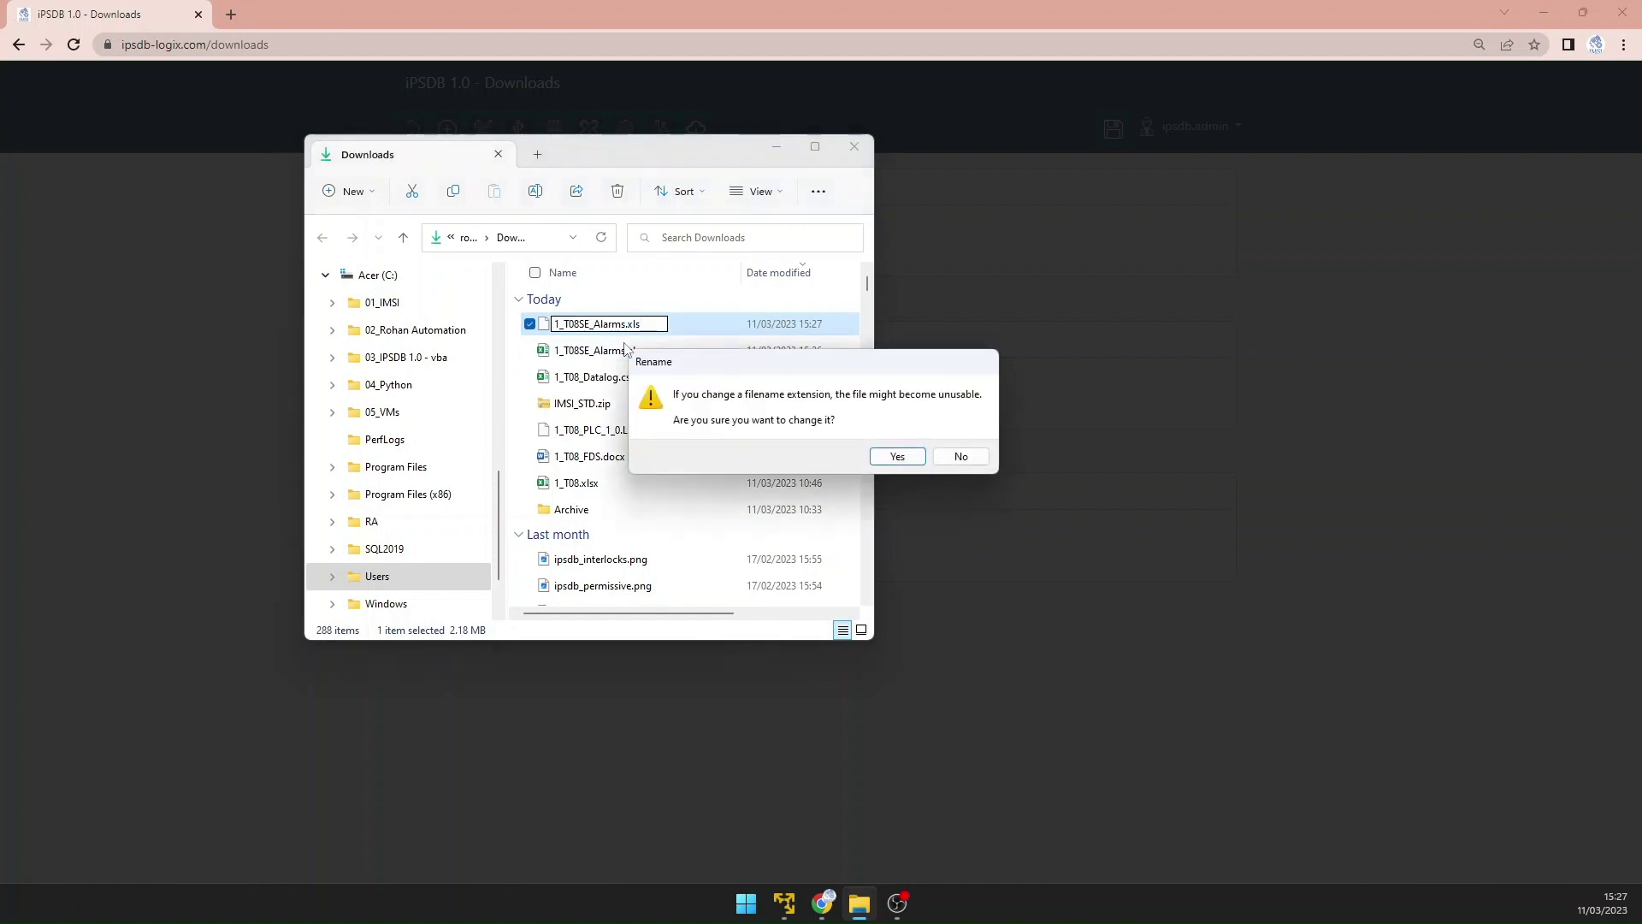
pyautogui.click(871, 458)
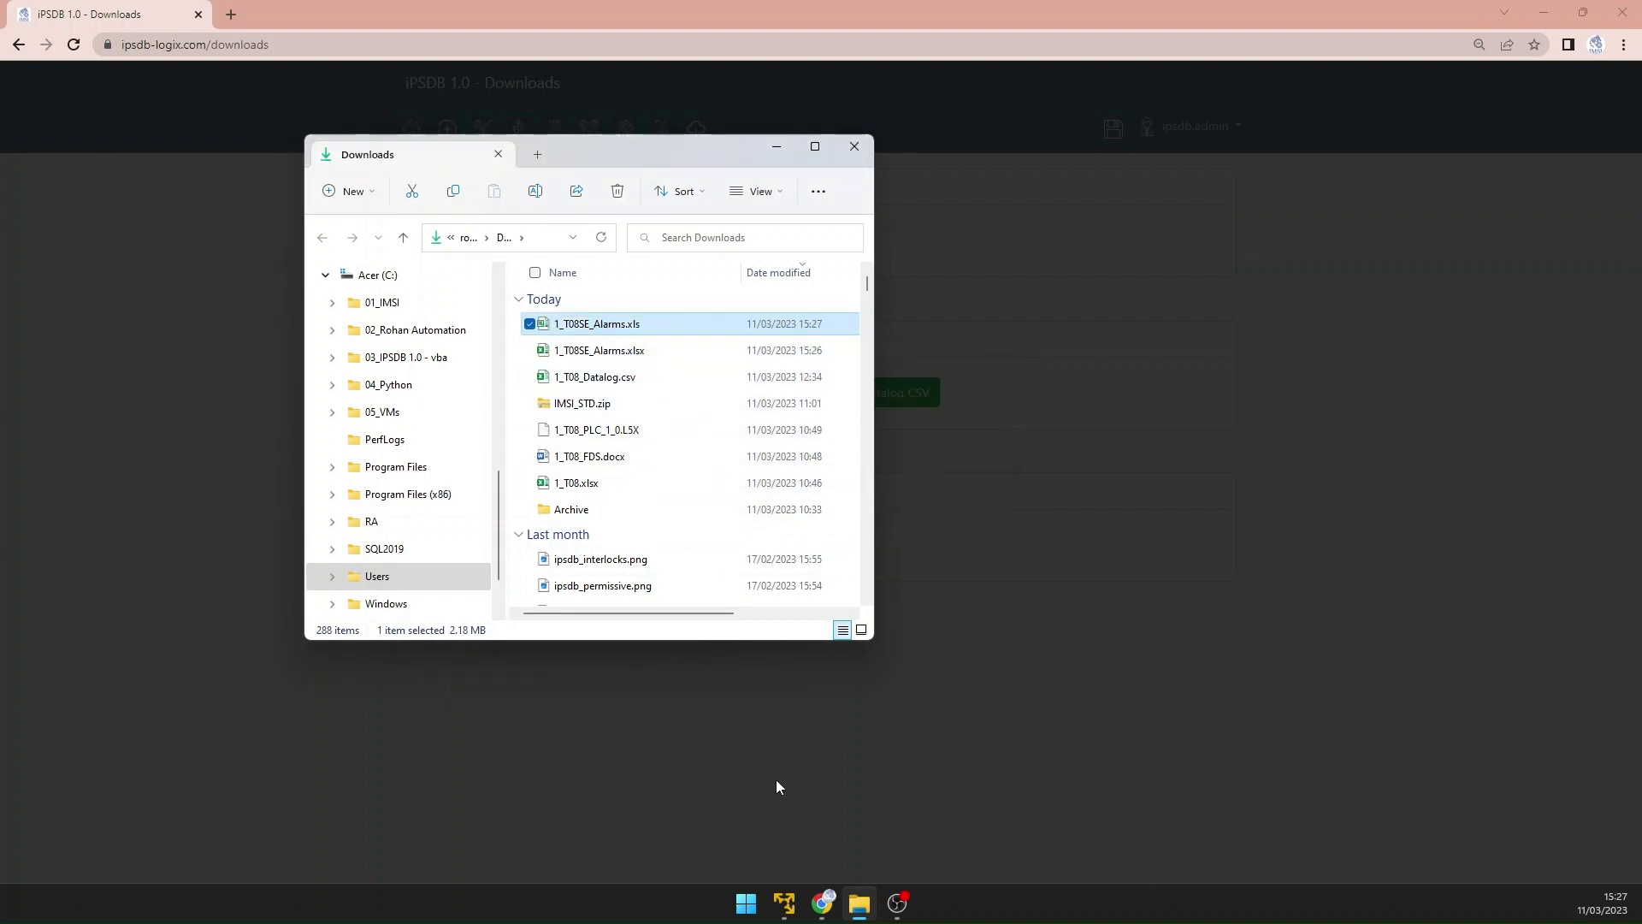
# Step: Switch to the virtual machine's desktop and delete the old 1_T08SE_Alarms.xls and alarm import files
pyautogui.click(784, 903)
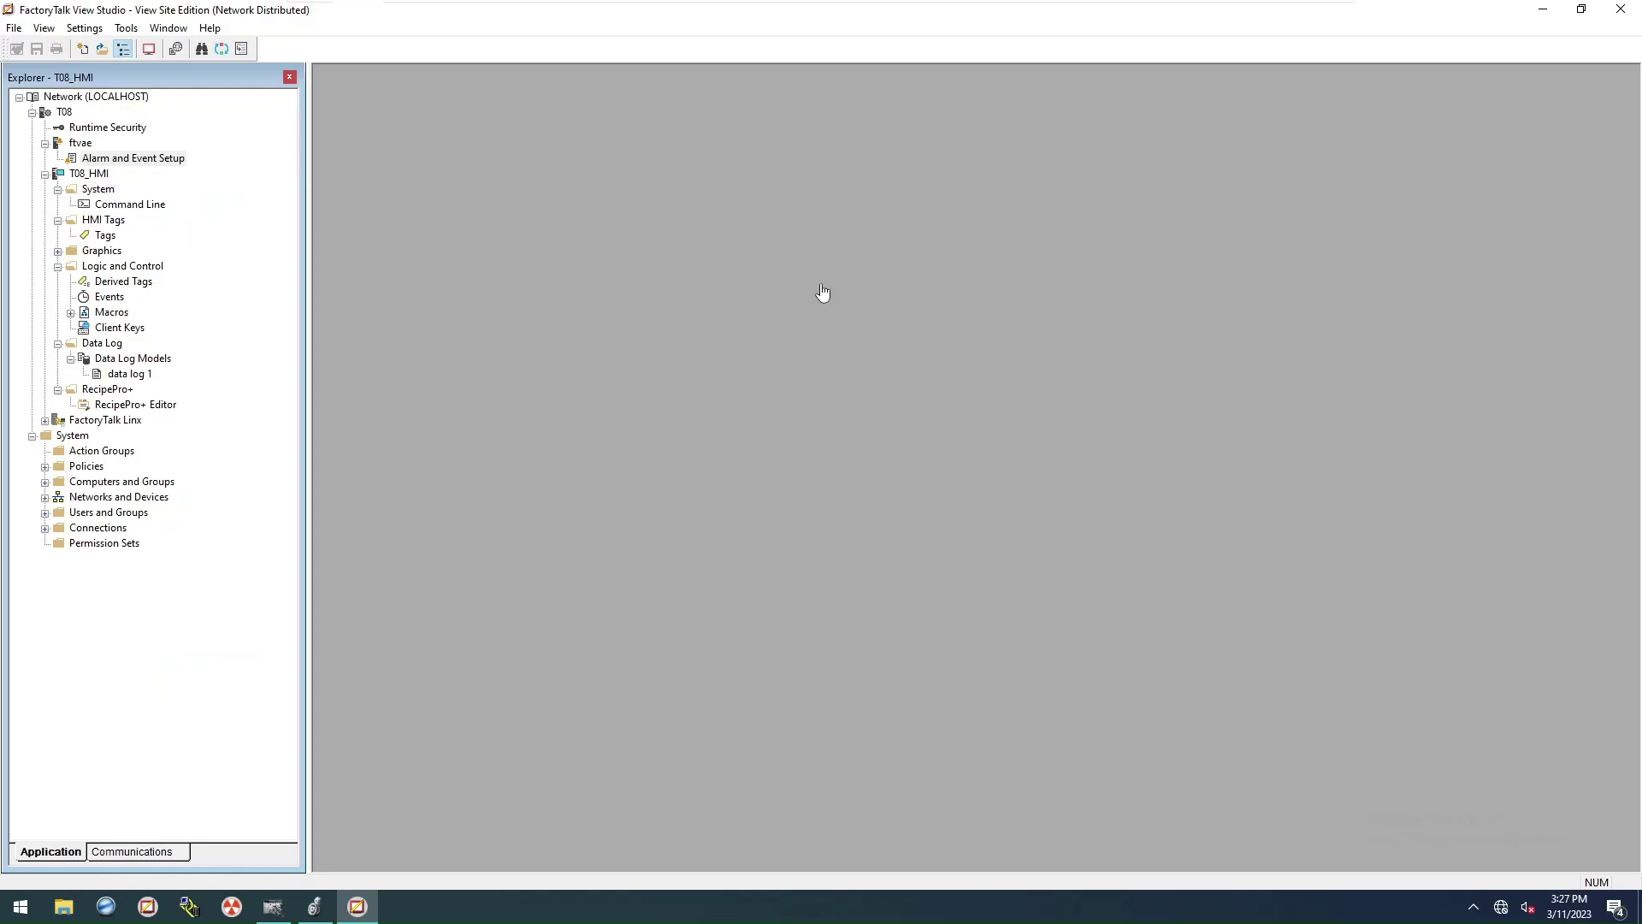
pyautogui.click(1542, 10)
pyautogui.moveTo(559, 636); pyautogui.dragTo(5, 308)
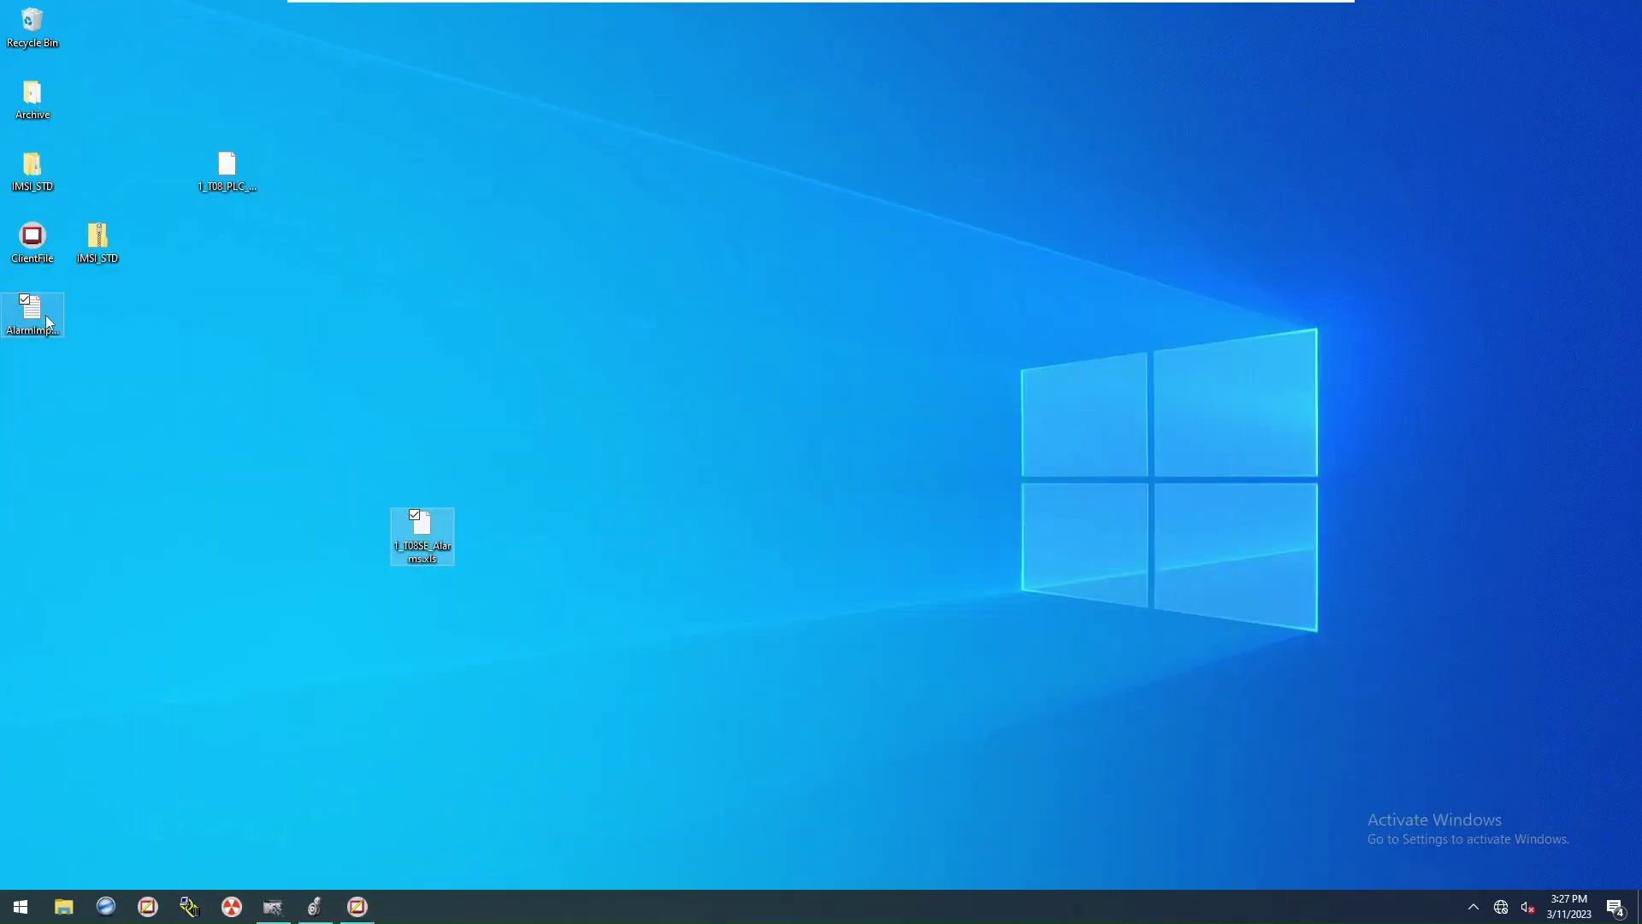
pyautogui.press('Delete')
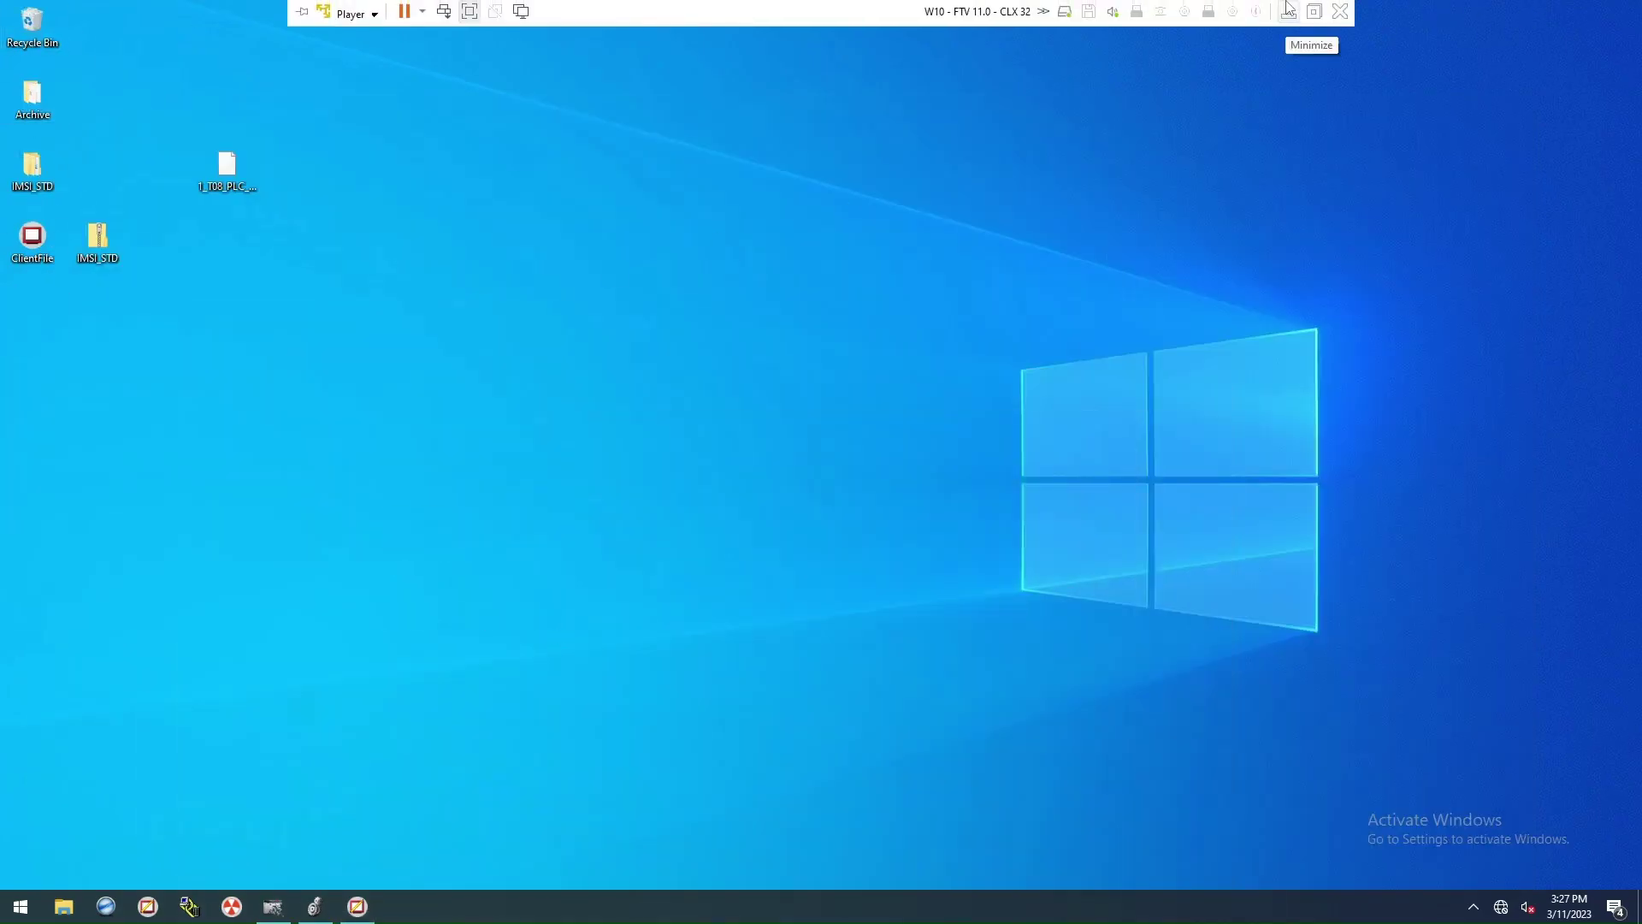
# Step: Copy the renamed 1_T08SE_Alarms.xls from the host's Downloads folder onto the virtual machine's desktop
pyautogui.click(1300, 9)
pyautogui.moveTo(750, 746); pyautogui.dragTo(337, 506)
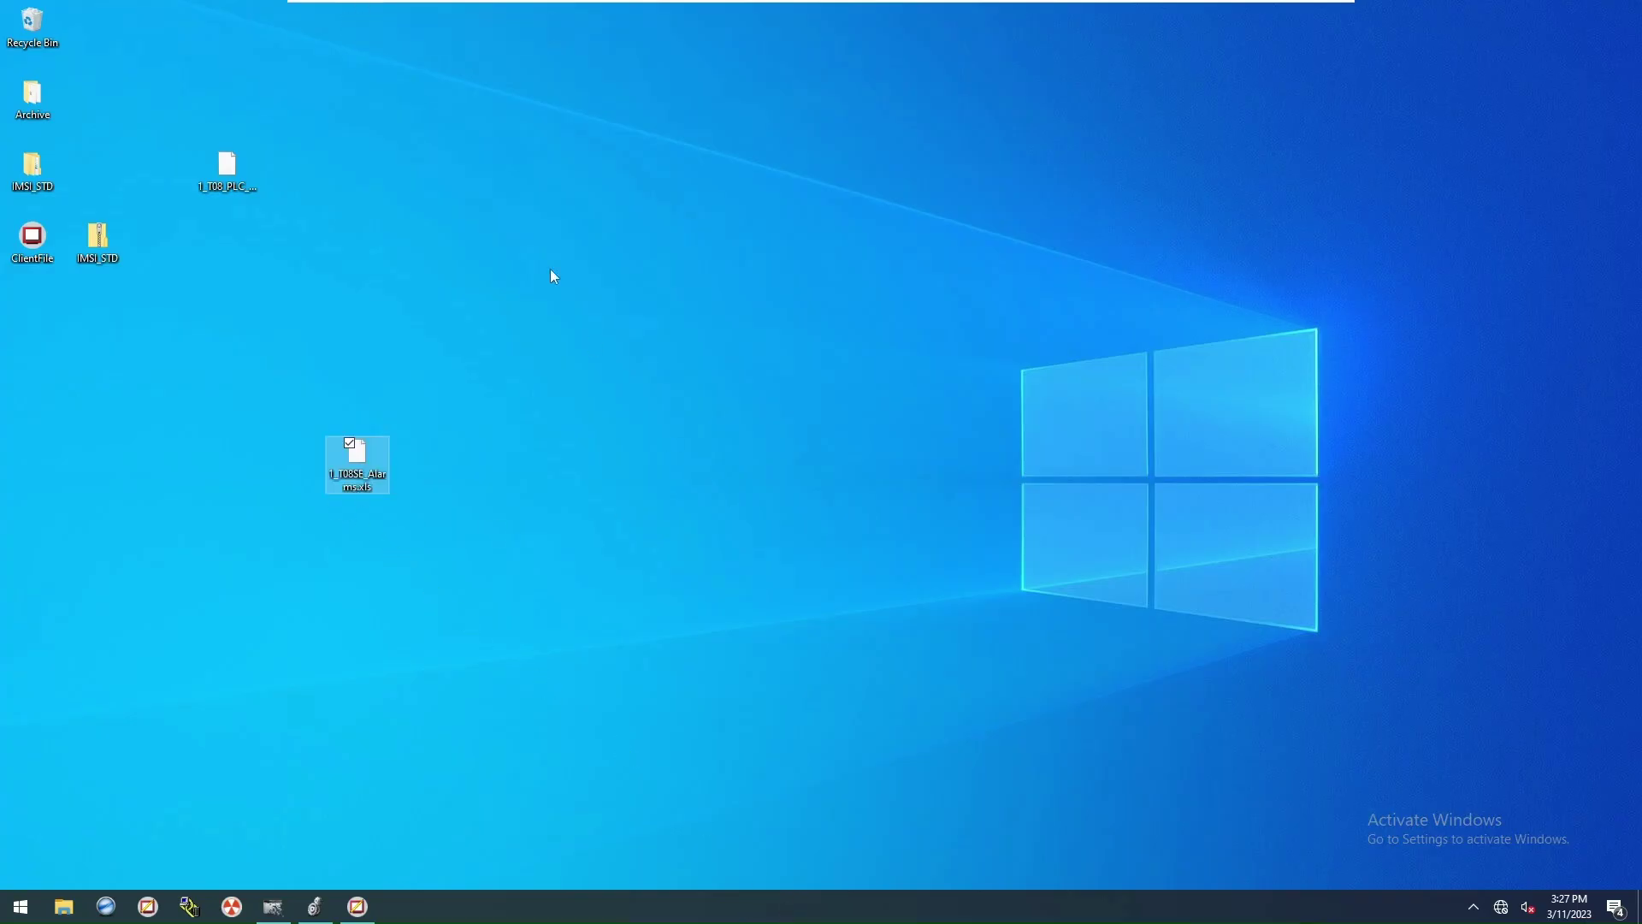
# Step: Switch to FactoryTalk View Studio and import the desktop's 1_T08SE_Alarms.xls into ftvae, deleting all existing alarm definitions before creating the new ones
pyautogui.hotkey('alt', 'Tab')
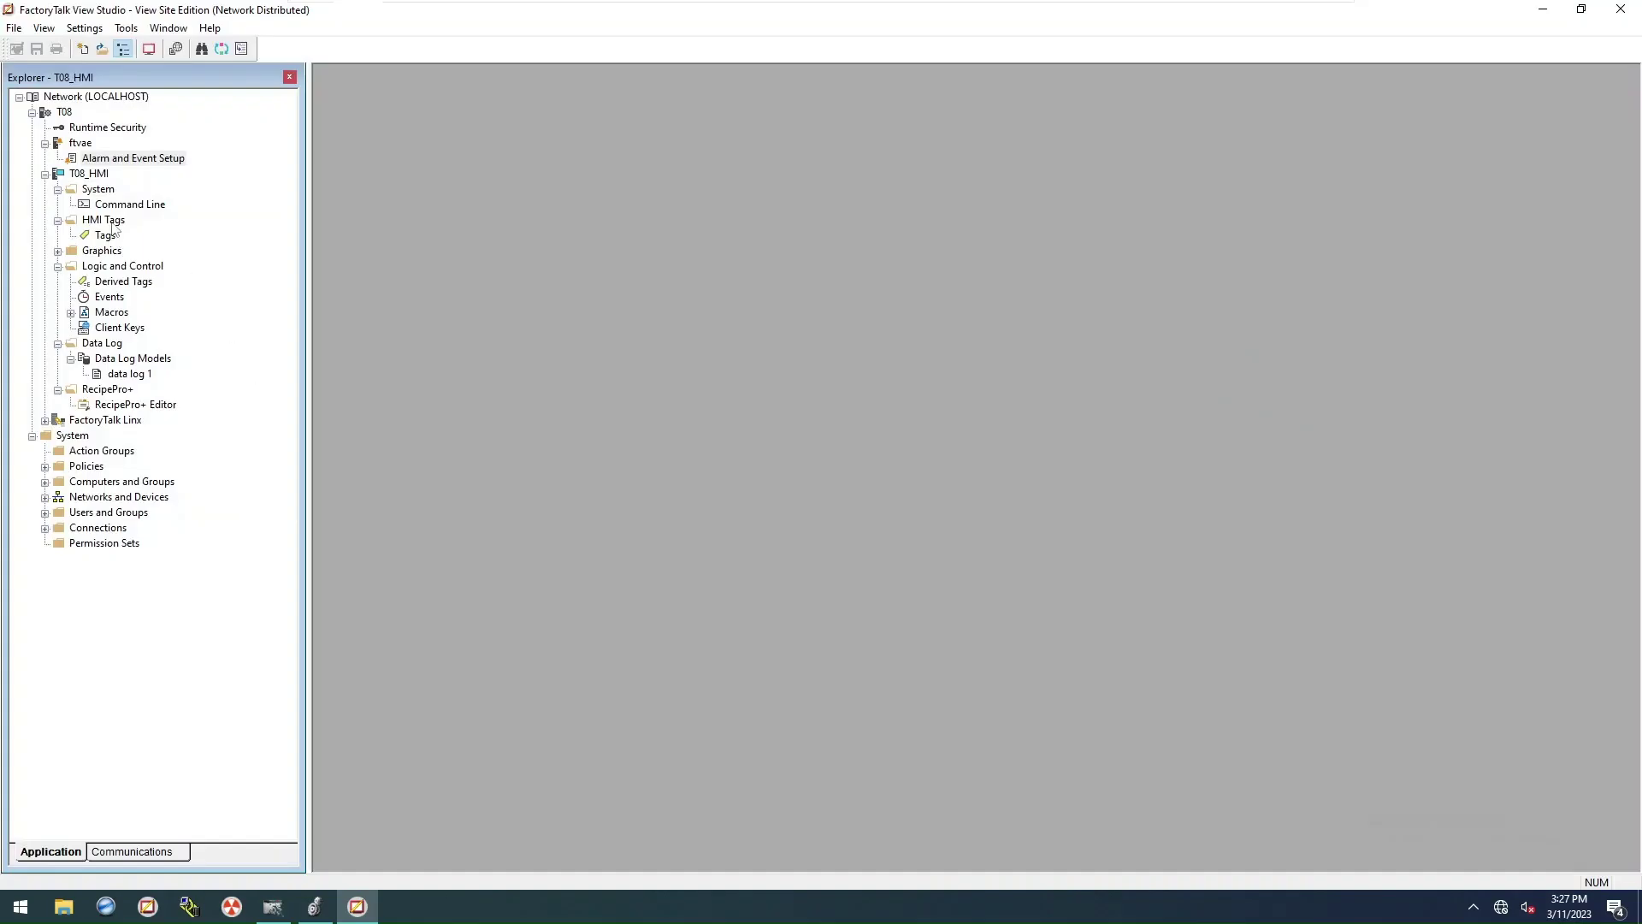
pyautogui.rightClick(82, 145)
pyautogui.click(138, 179)
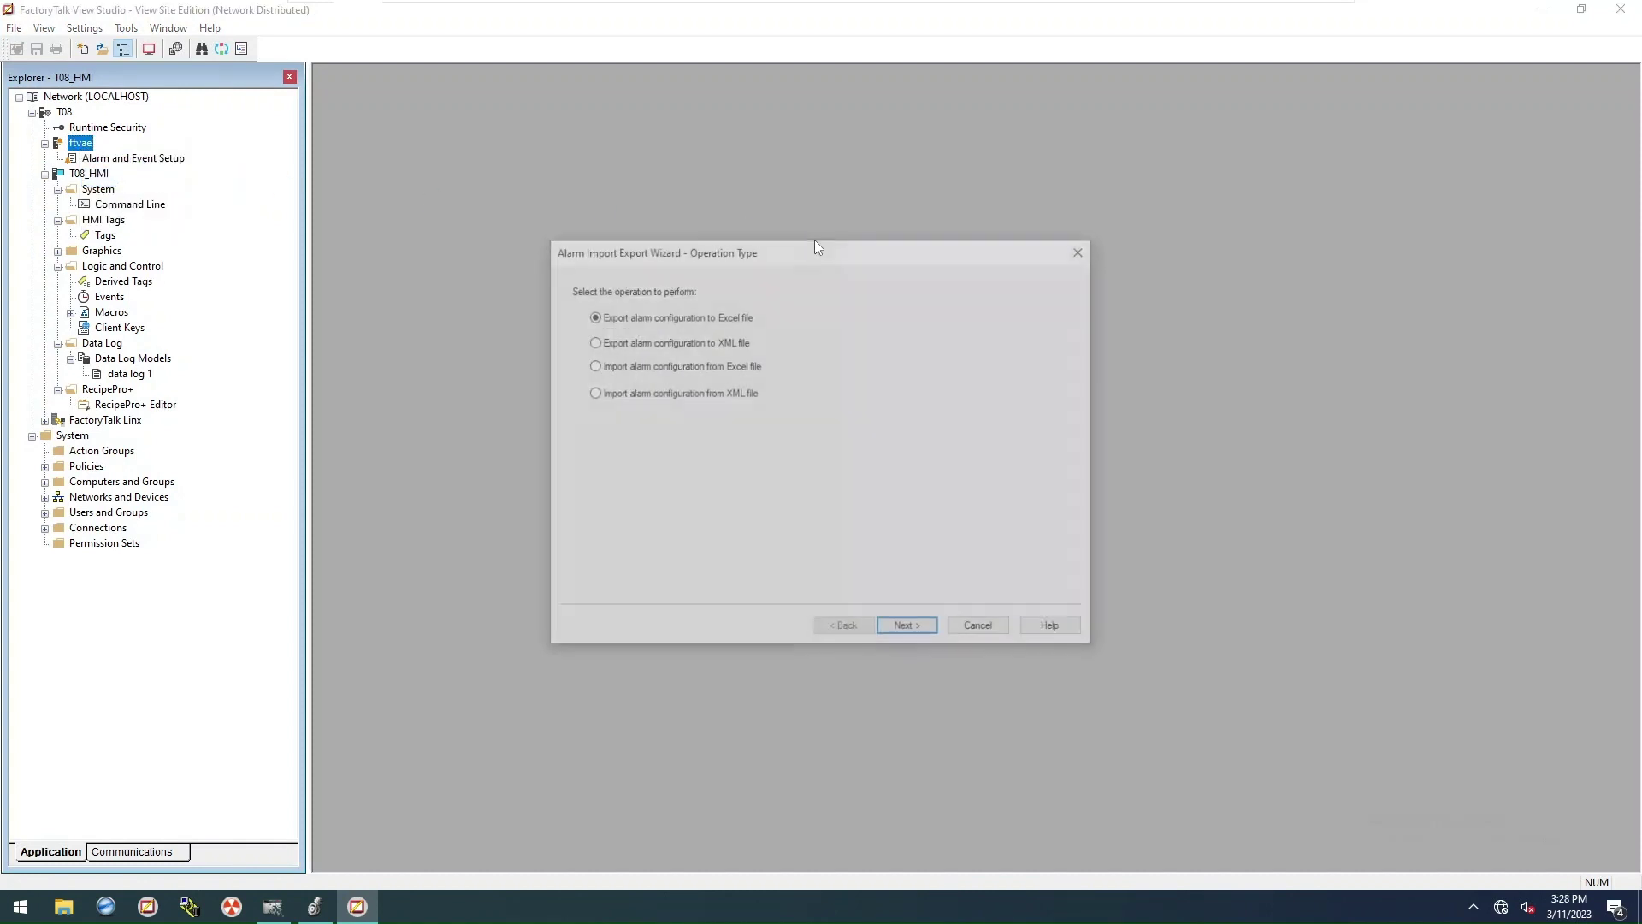
pyautogui.click(673, 366)
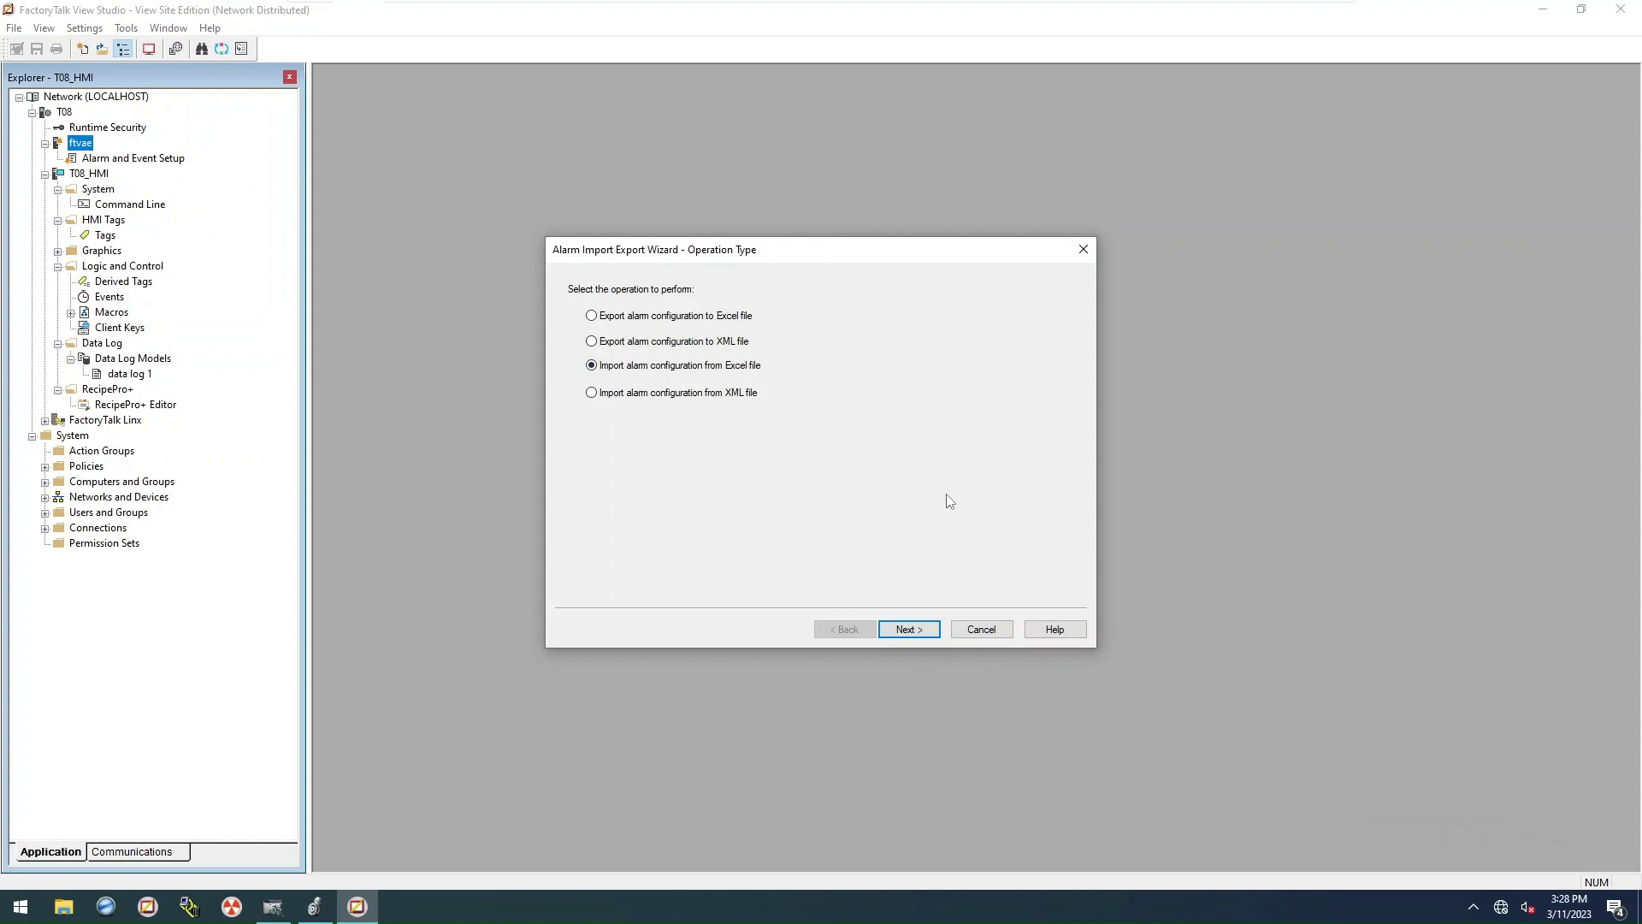
pyautogui.click(908, 630)
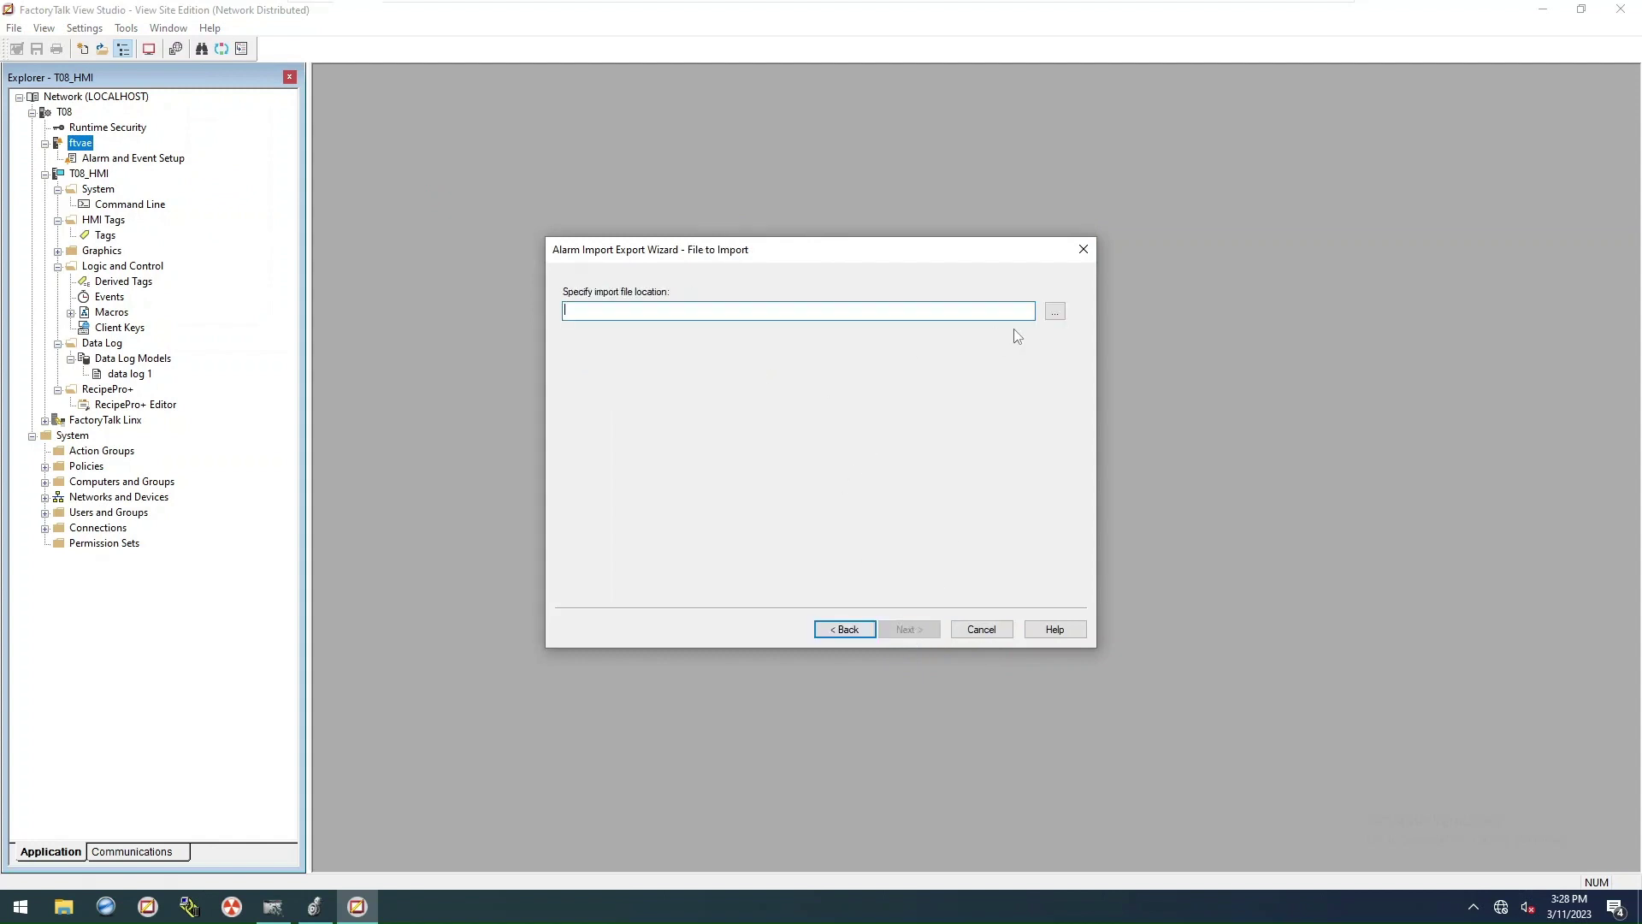
pyautogui.click(1055, 310)
pyautogui.click(868, 425)
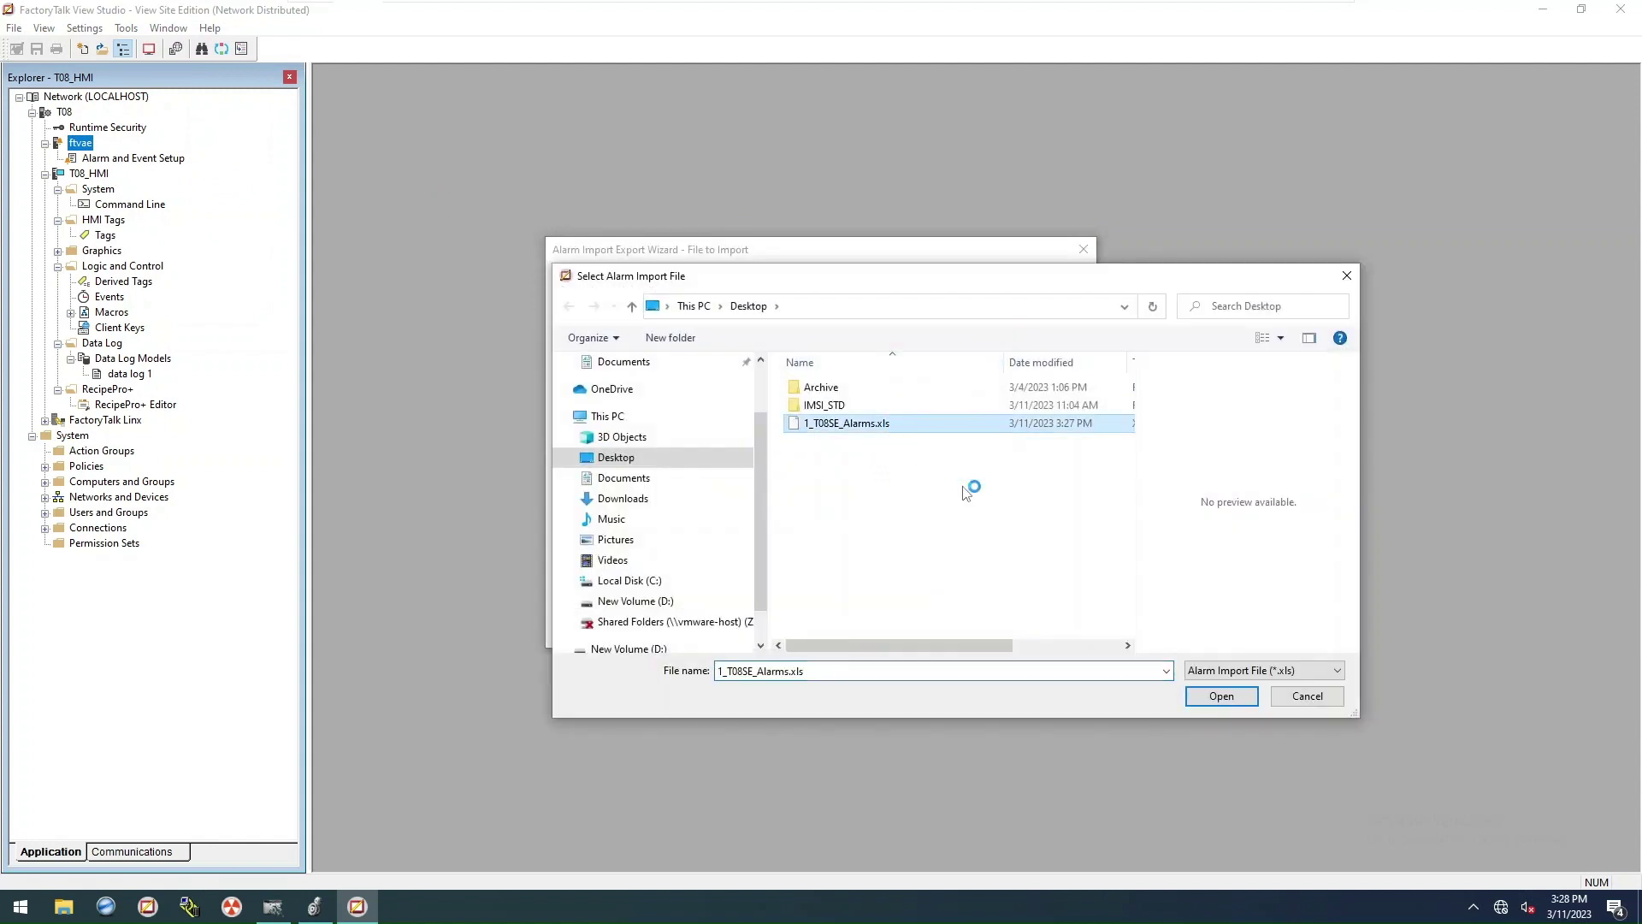
pyautogui.click(1232, 695)
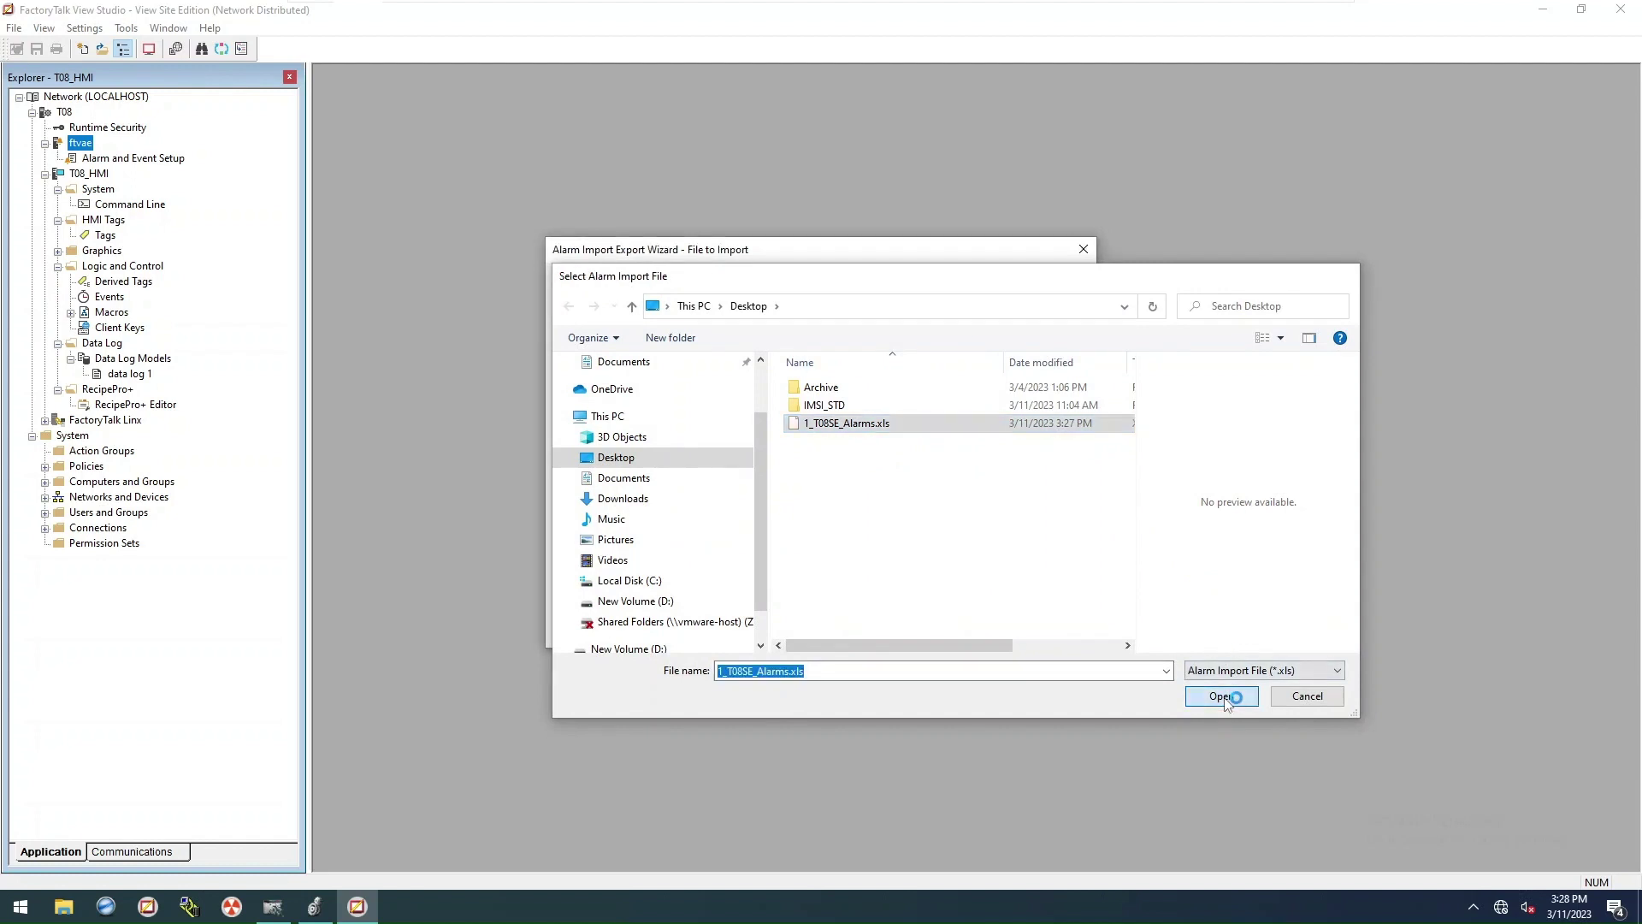
pyautogui.click(932, 630)
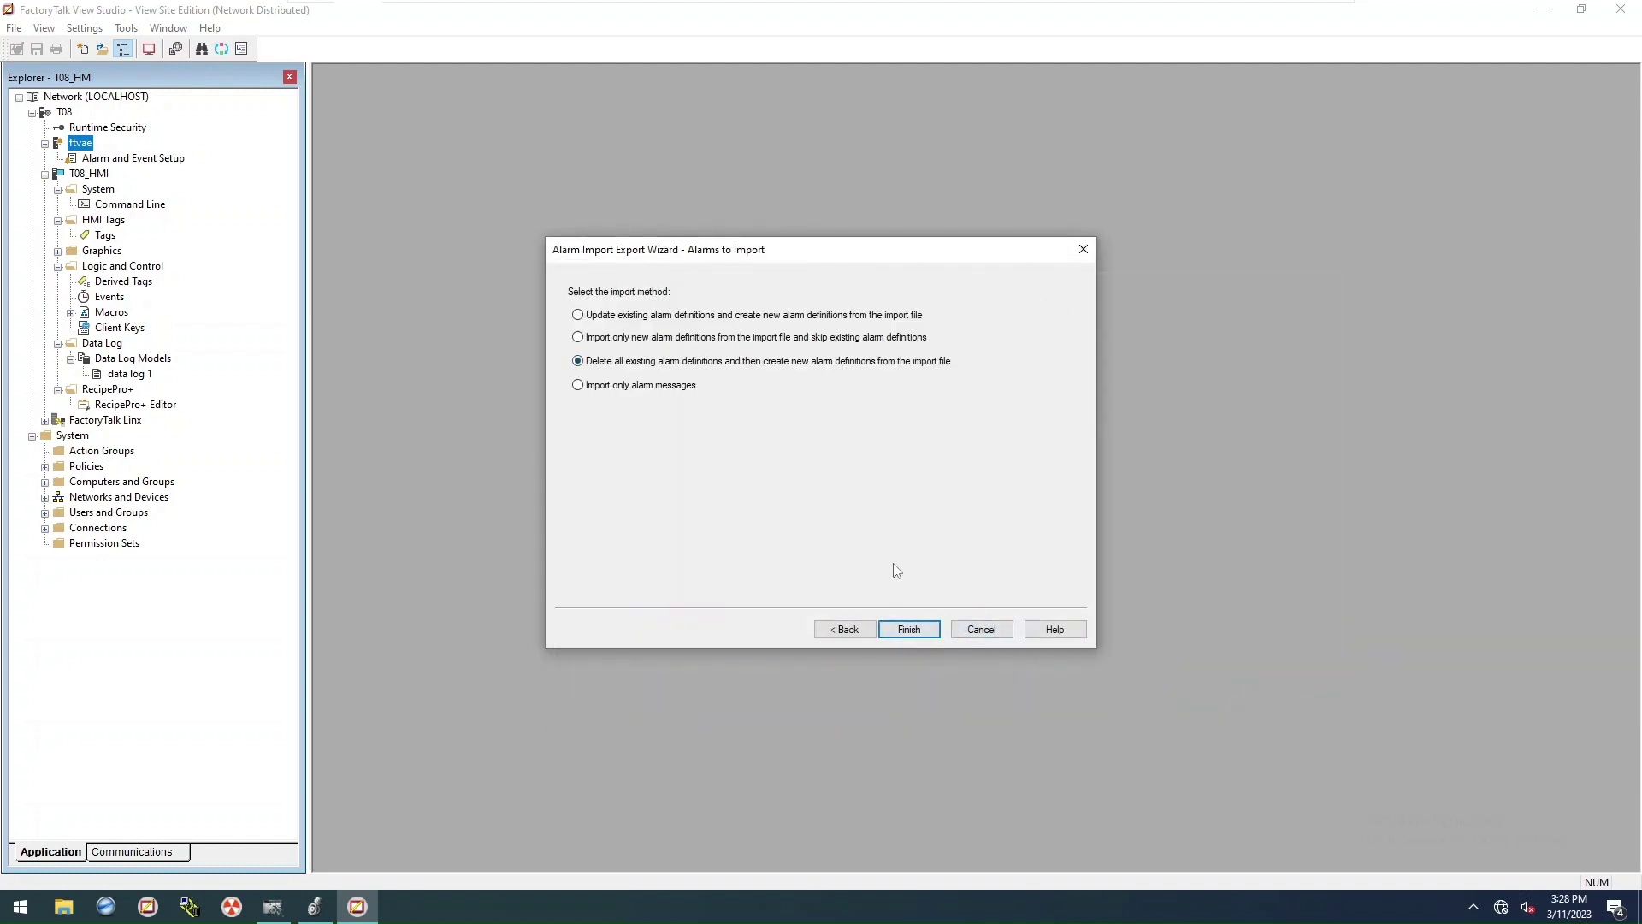
pyautogui.click(911, 632)
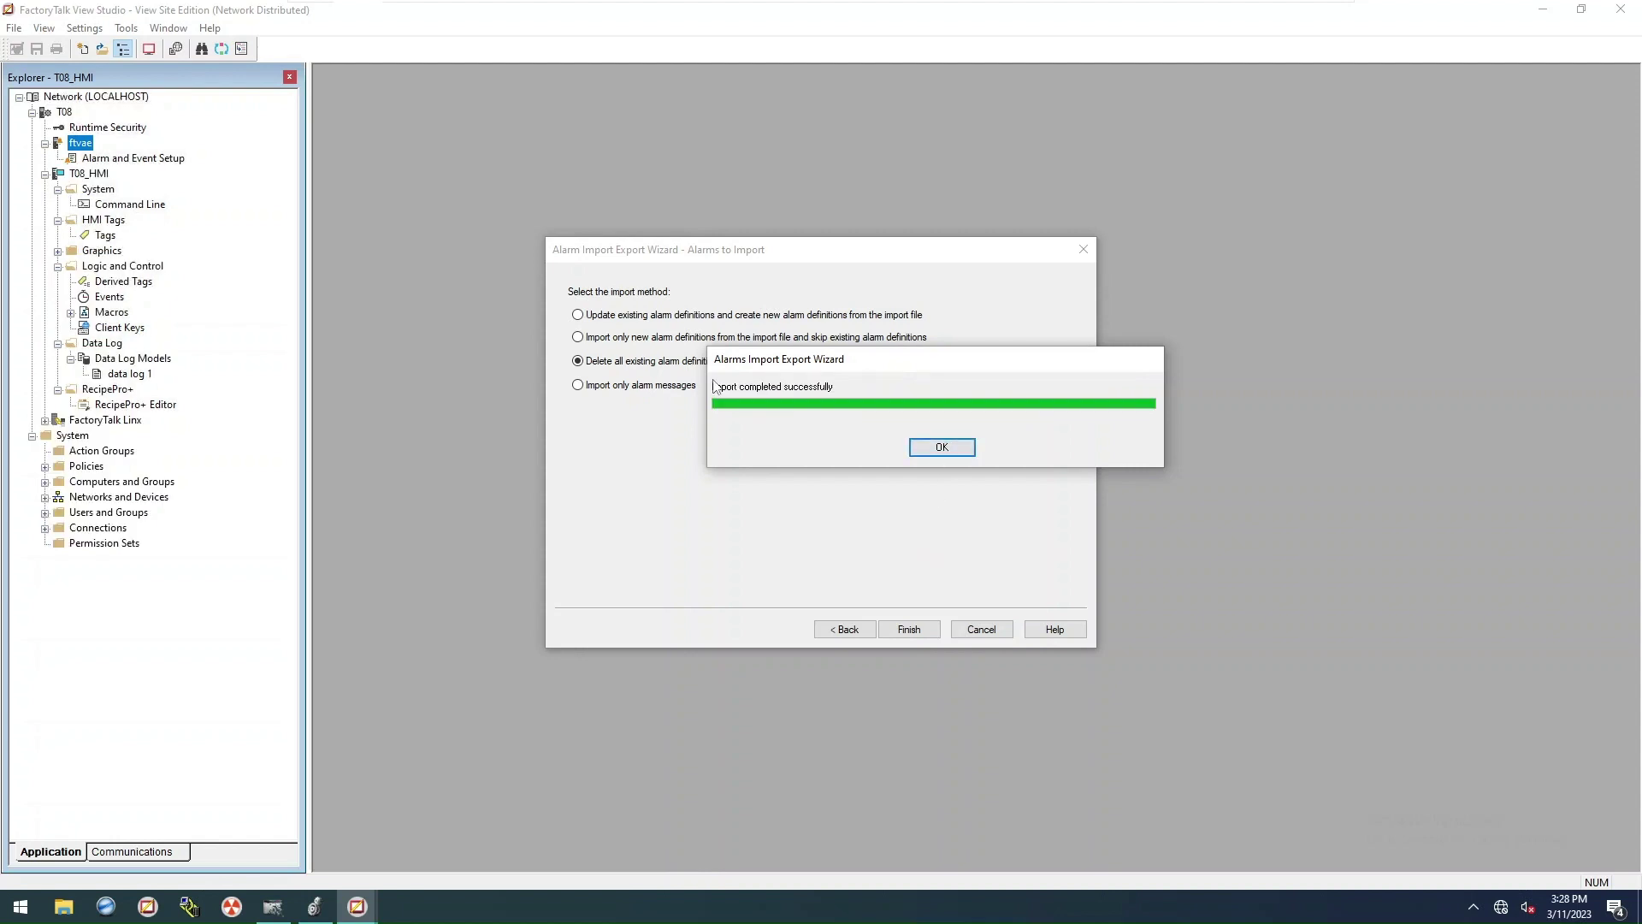
pyautogui.click(942, 446)
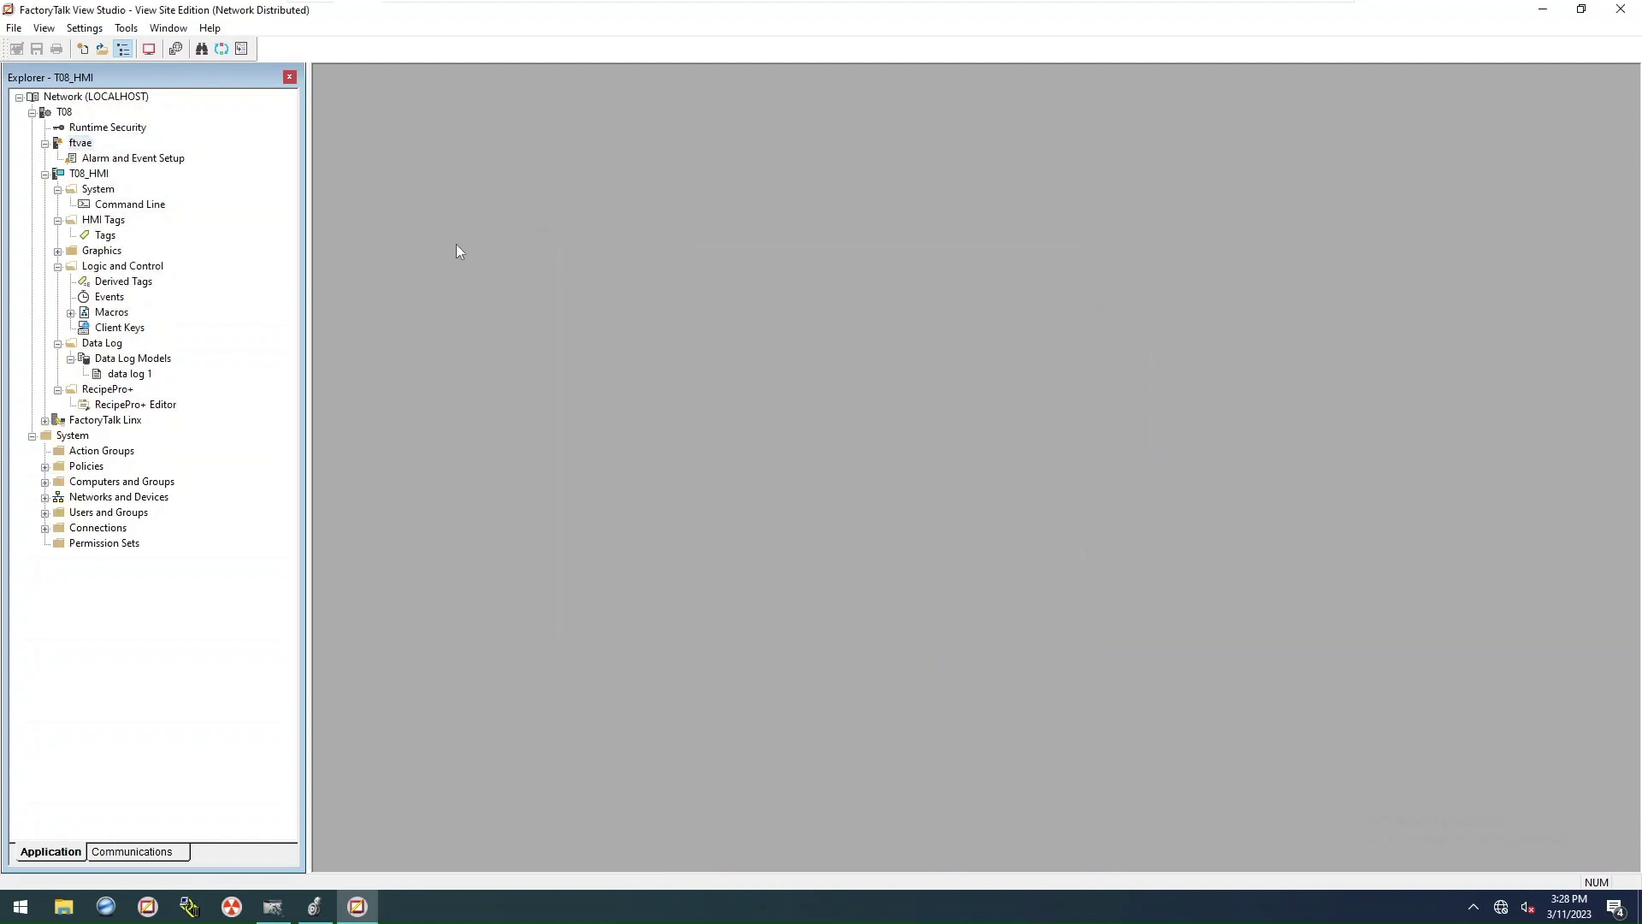
# Step: Check the list and number of imported alarms in the ftvae Alarm and Event Setup, and close it
pyautogui.doubleClick(162, 160)
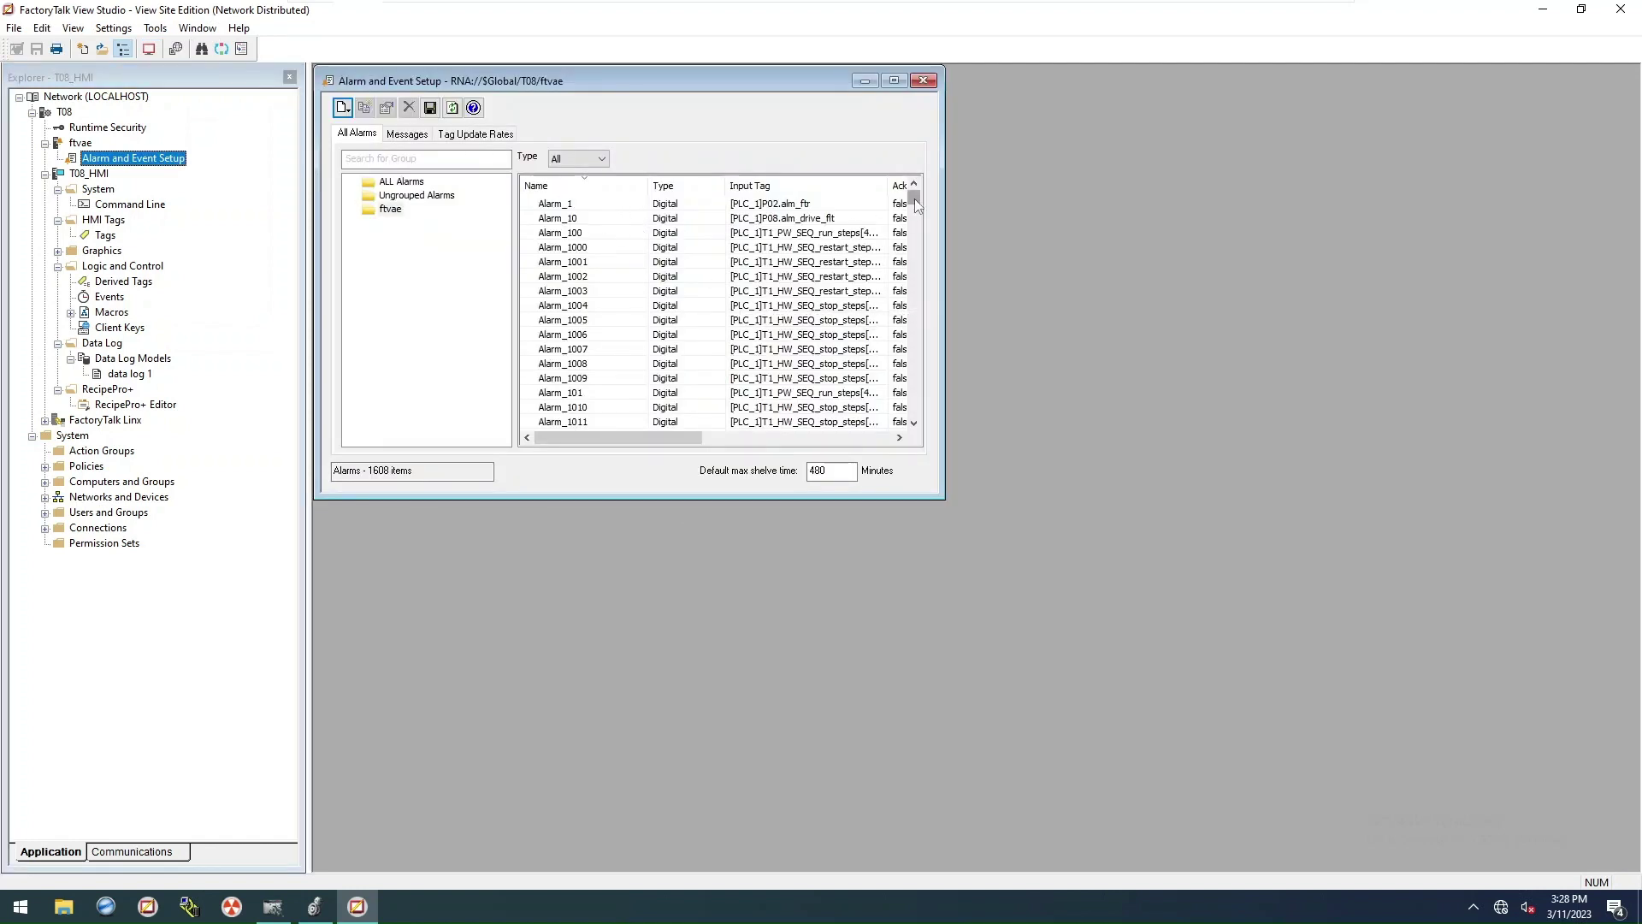
pyautogui.moveTo(913, 199)
pyautogui.mouseDown()
pyautogui.moveTo(930, 423)
pyautogui.moveTo(924, 197)
pyautogui.mouseUp()
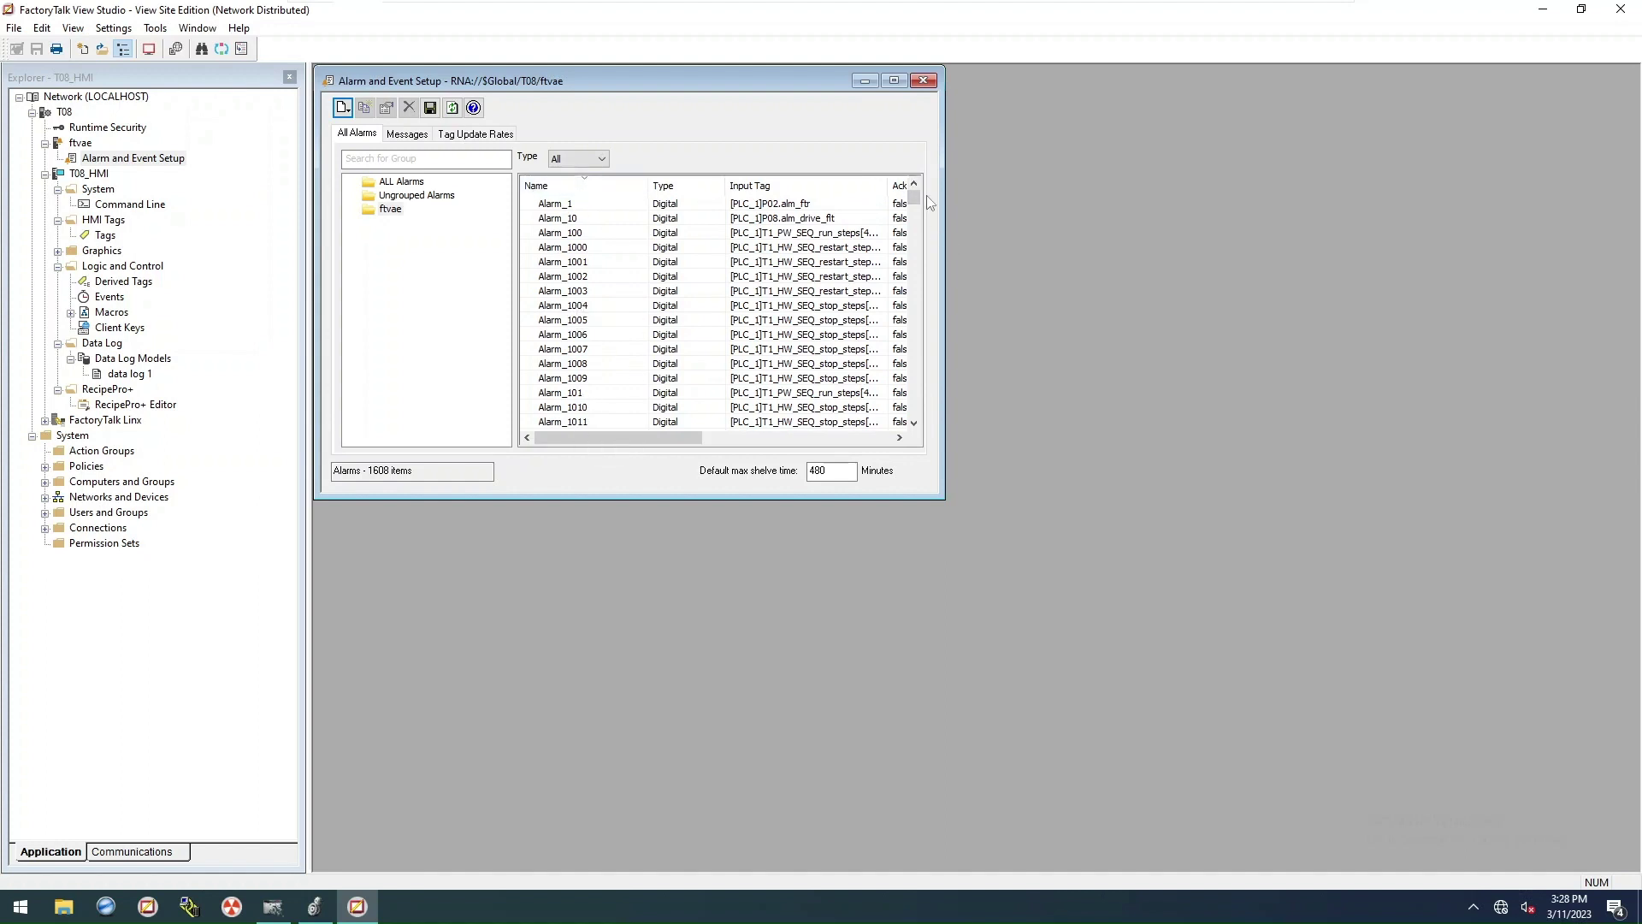
pyautogui.moveTo(913, 198); pyautogui.dragTo(913, 414)
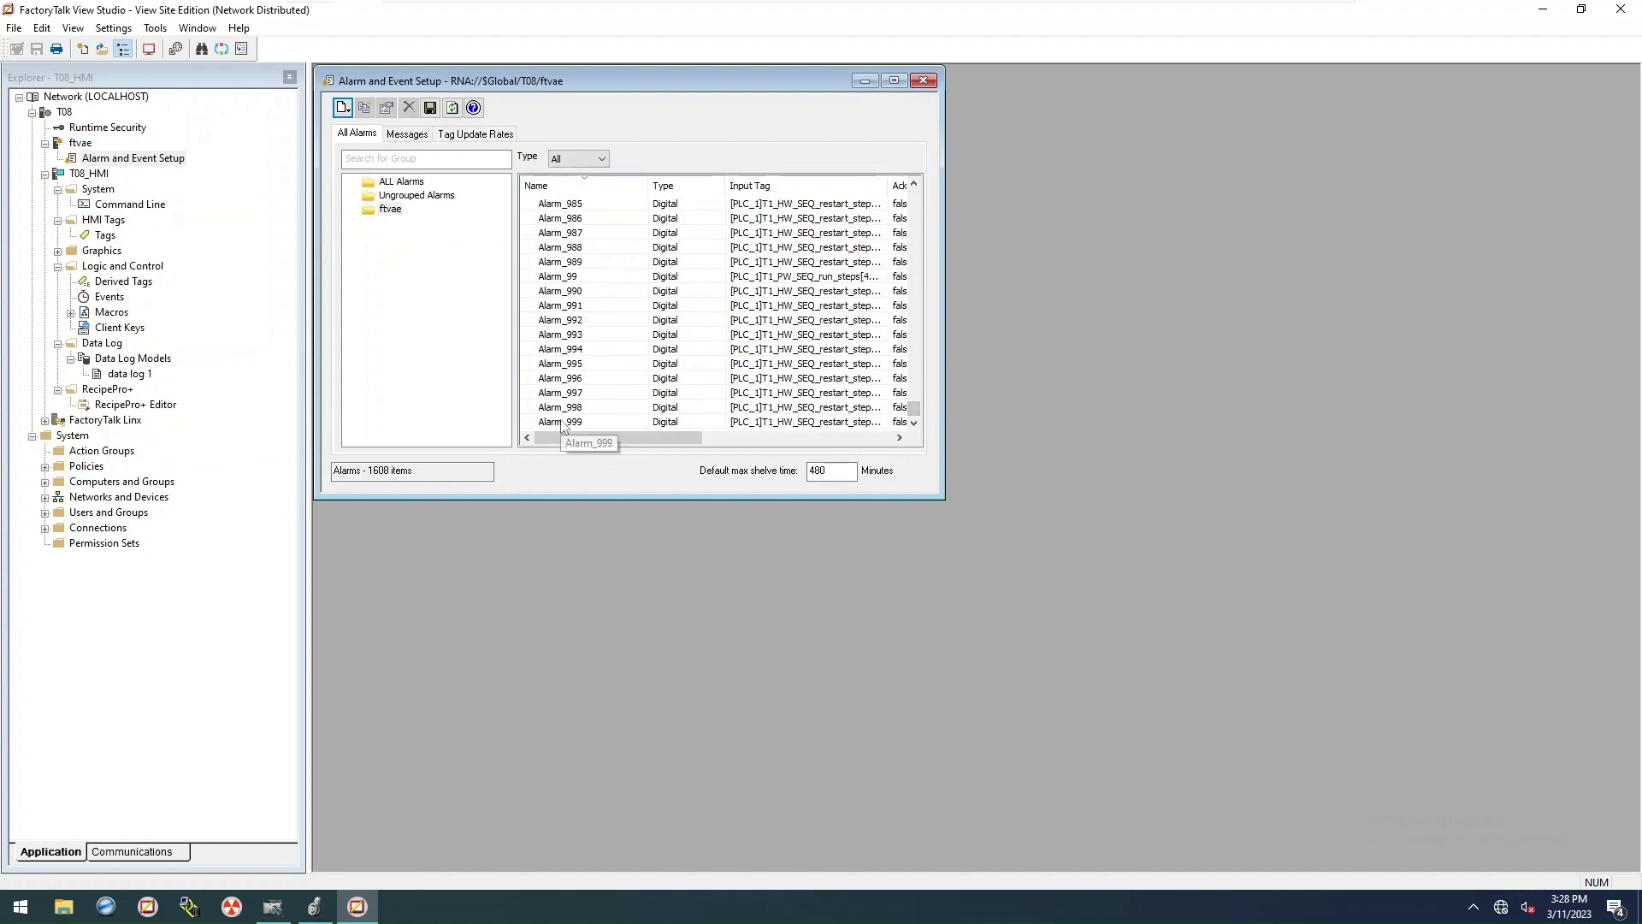
pyautogui.moveTo(369, 470); pyautogui.dragTo(414, 470)
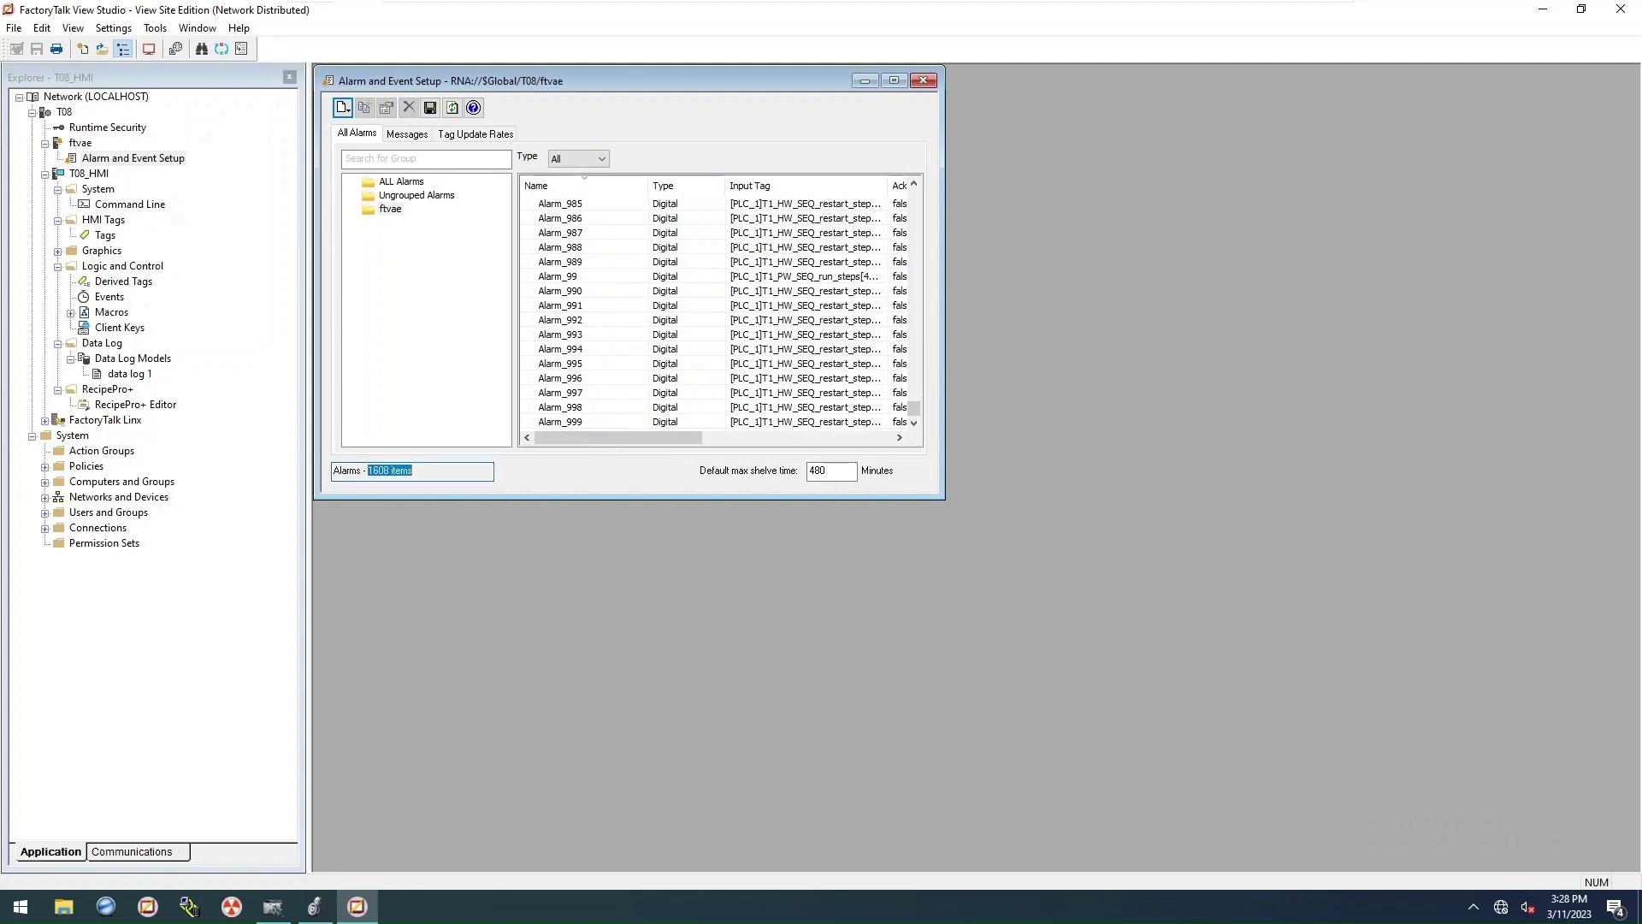
pyautogui.click(926, 83)
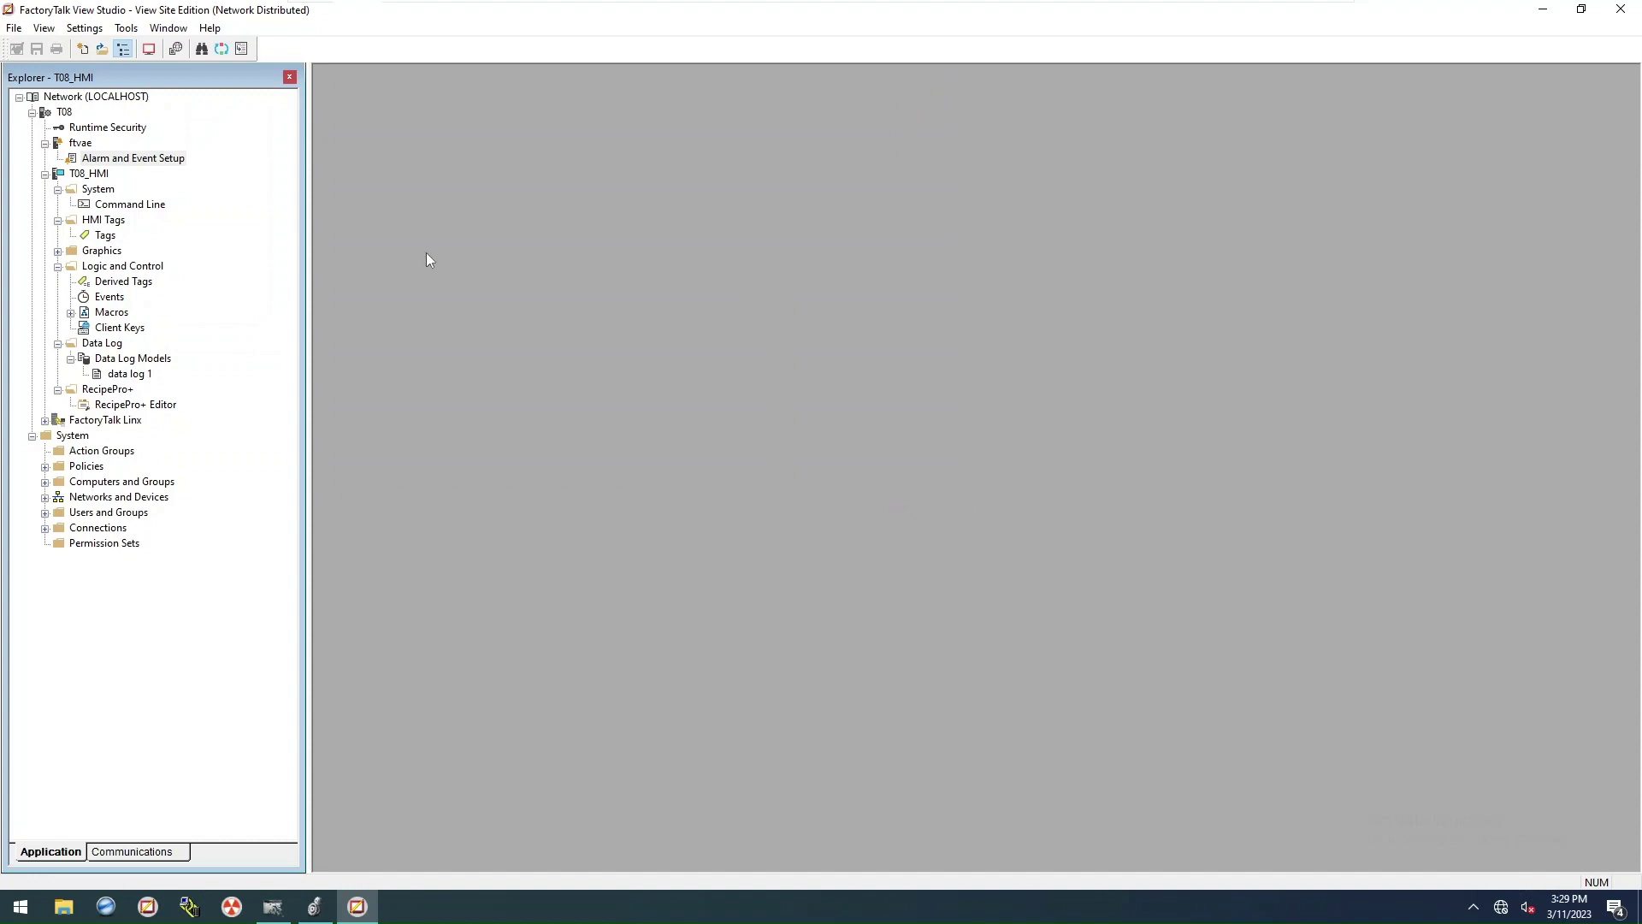
# Step: Switch to the host's iPSDB Downloads page, download the Datalog CSV and show the file in its folder
pyautogui.click(1238, 9)
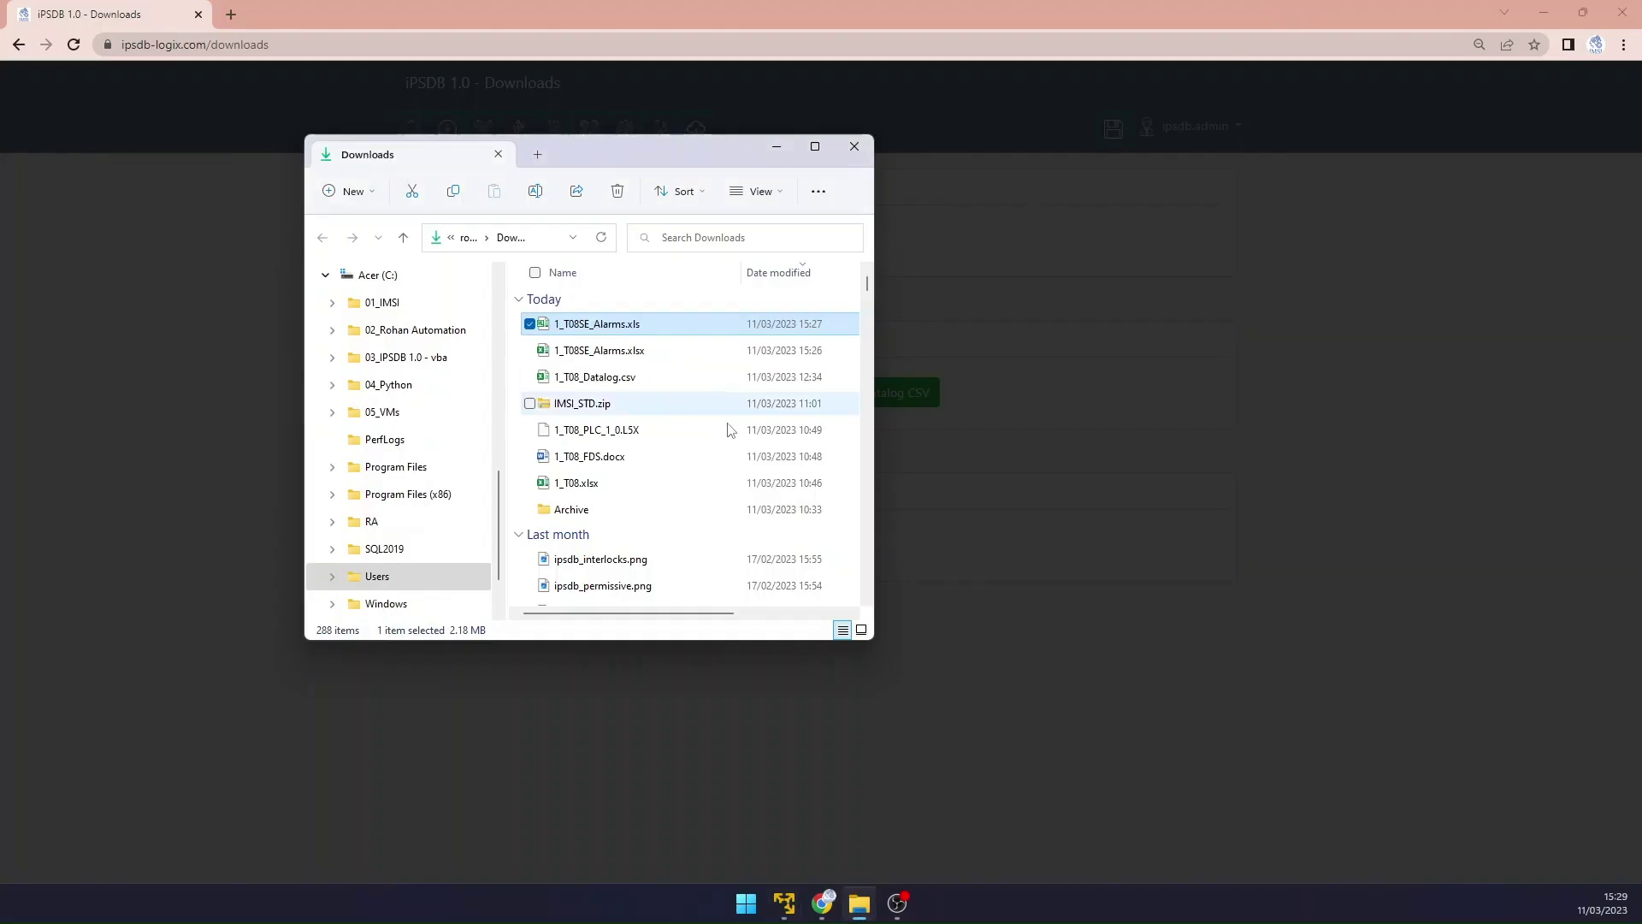
pyautogui.click(1194, 406)
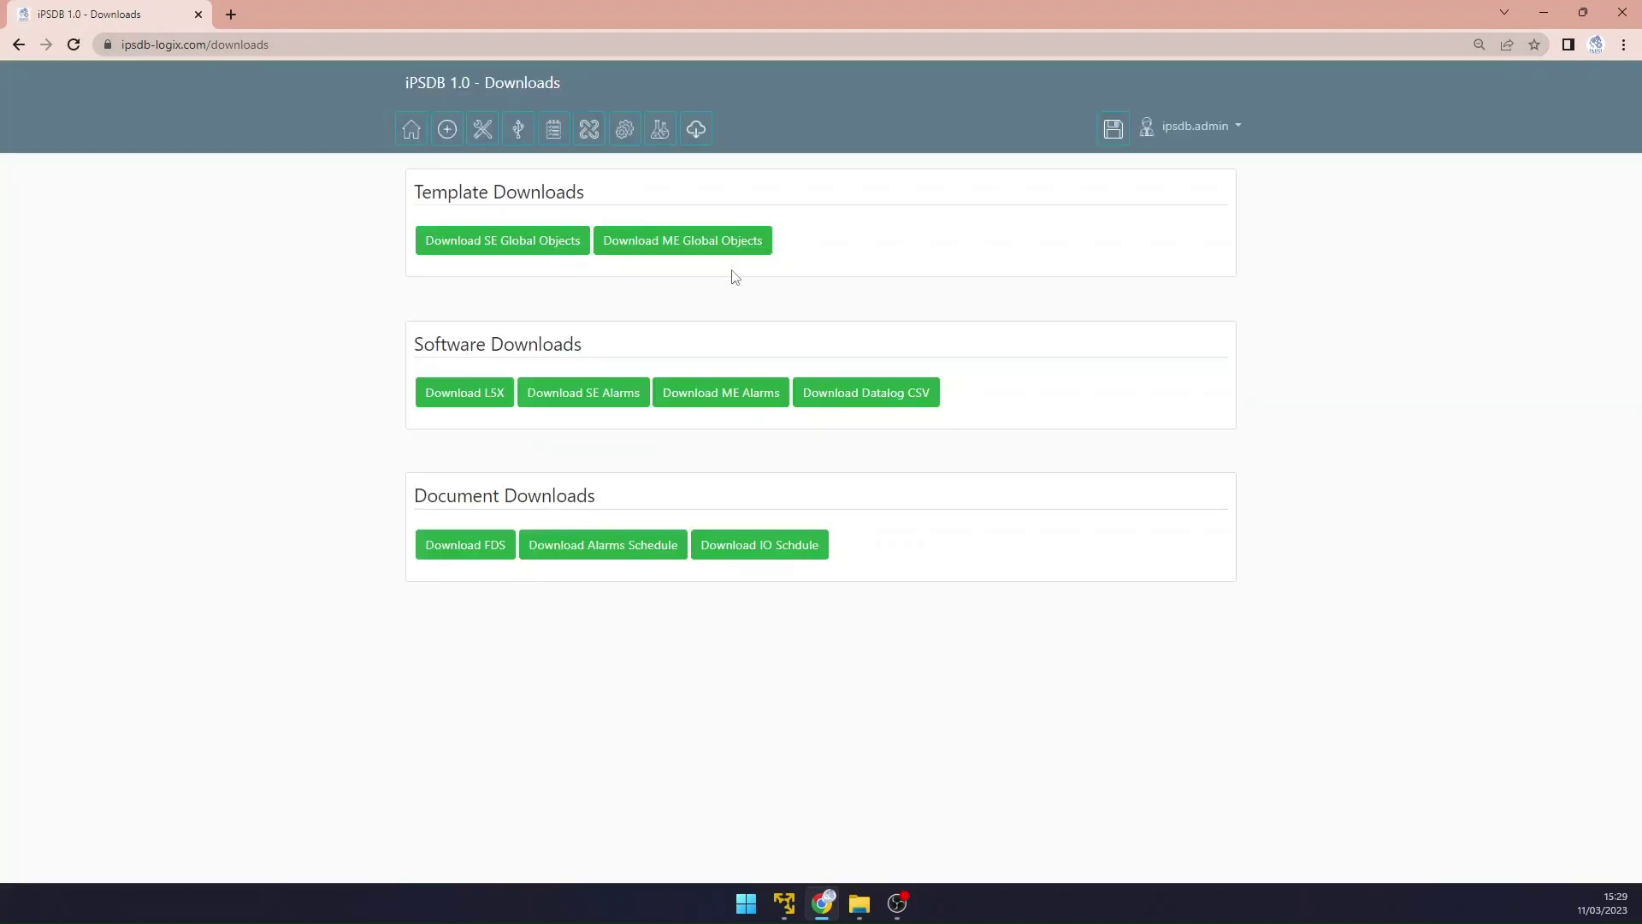
pyautogui.click(856, 399)
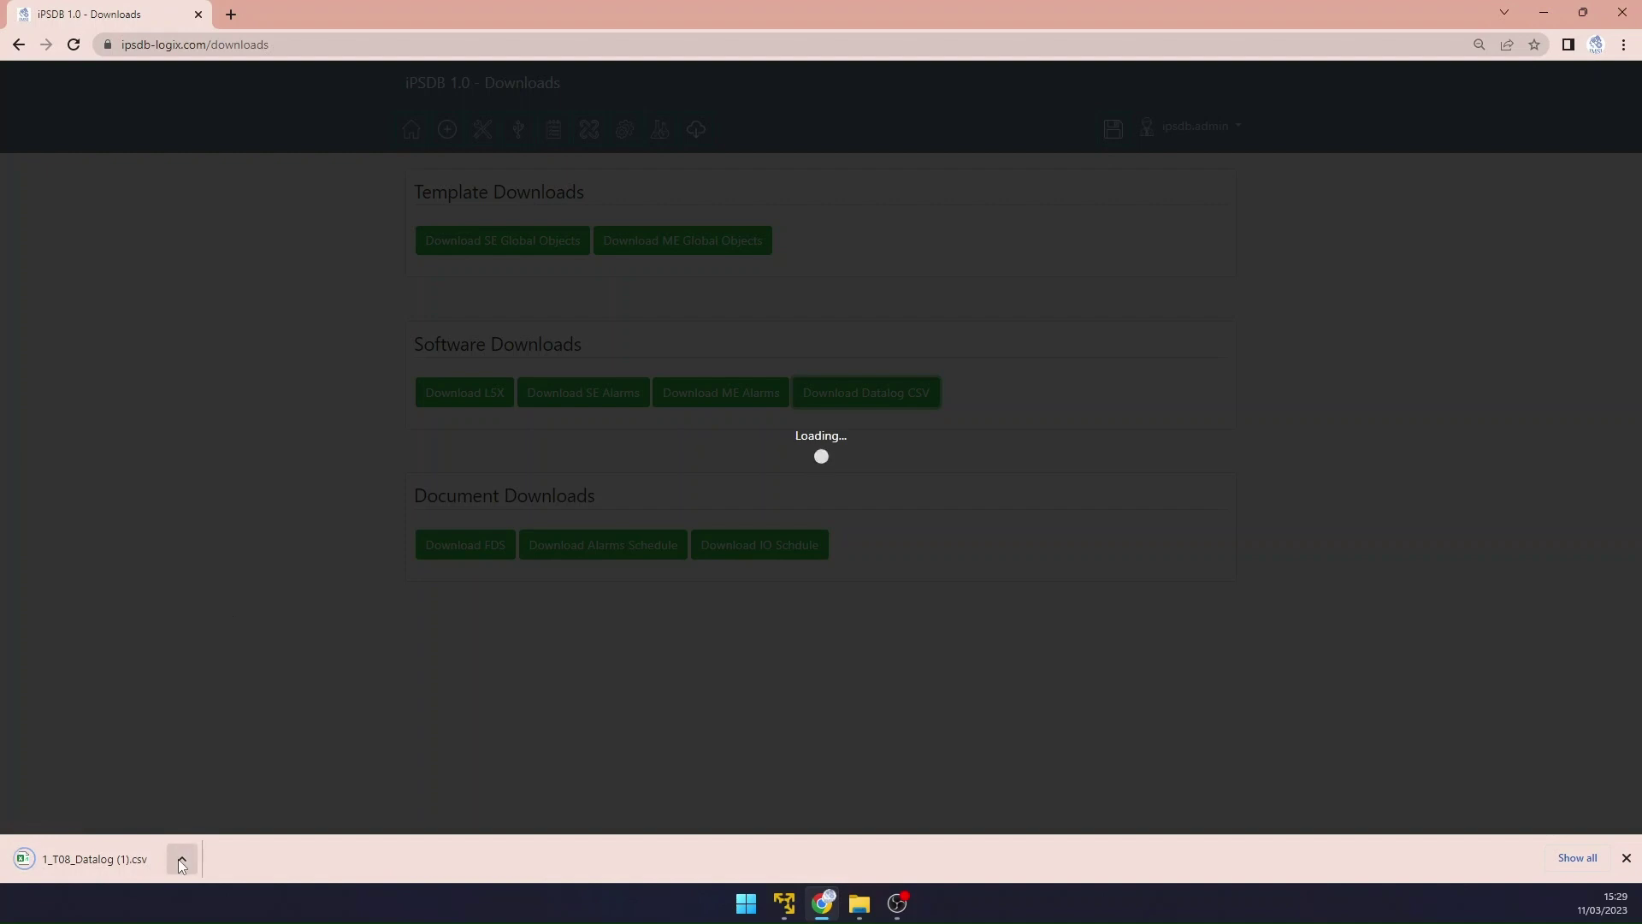
pyautogui.click(178, 859)
pyautogui.click(224, 797)
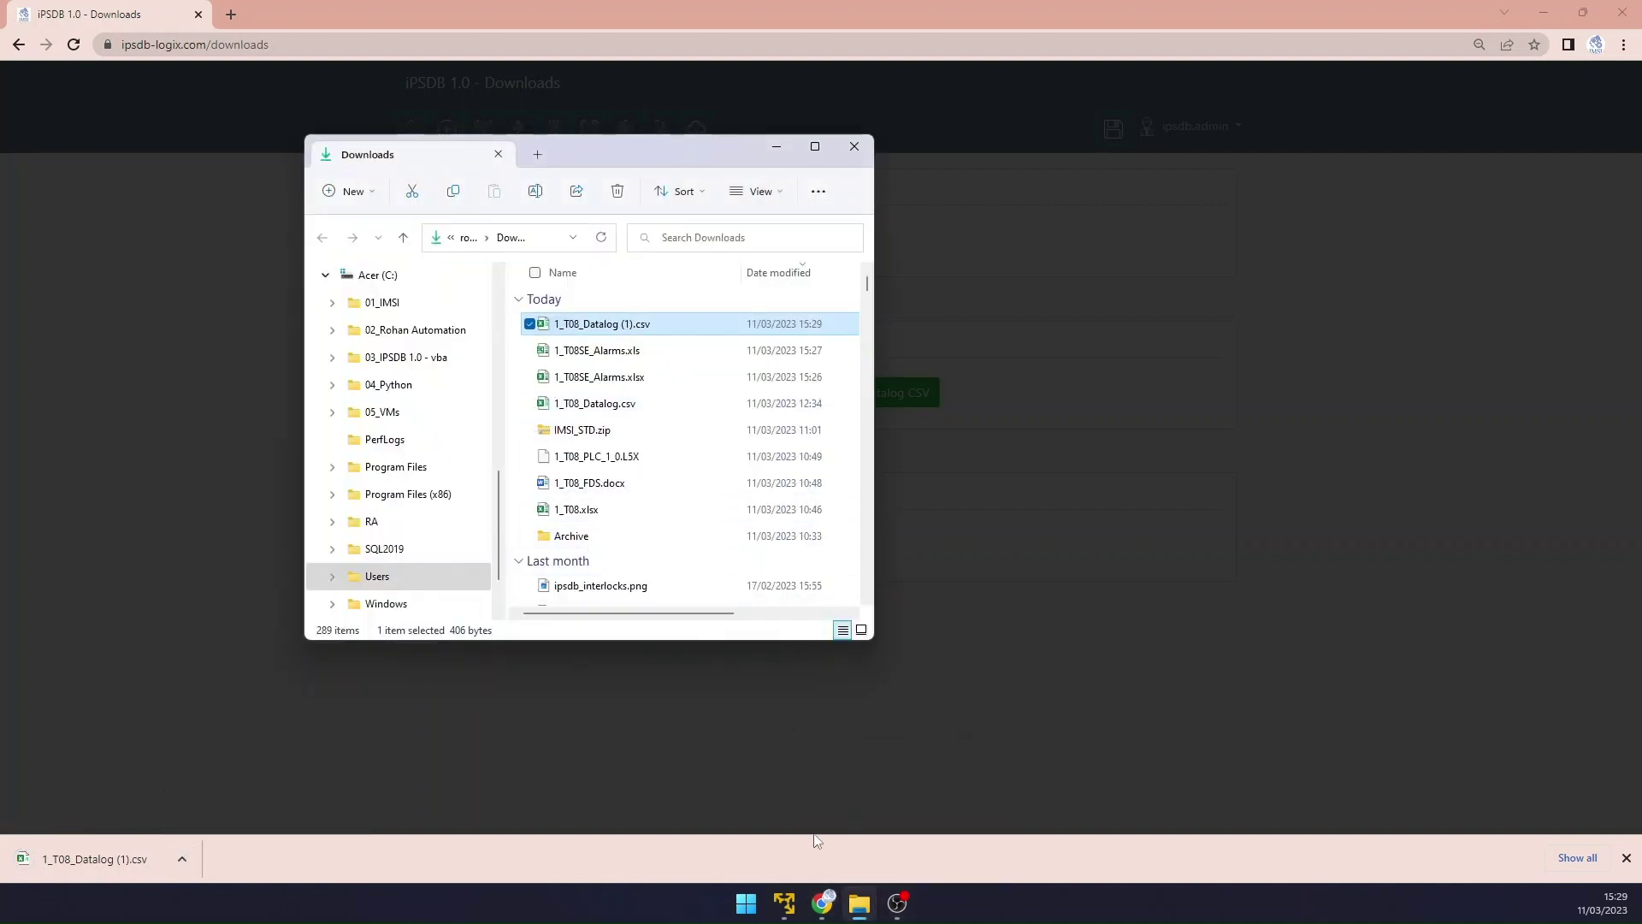
# Step: Delete the used alarm workbook and alarm import file from the virtual machine's desktop and copy 1_T08_Datalog (1).csv onto it from the host
pyautogui.moveTo(782, 913)
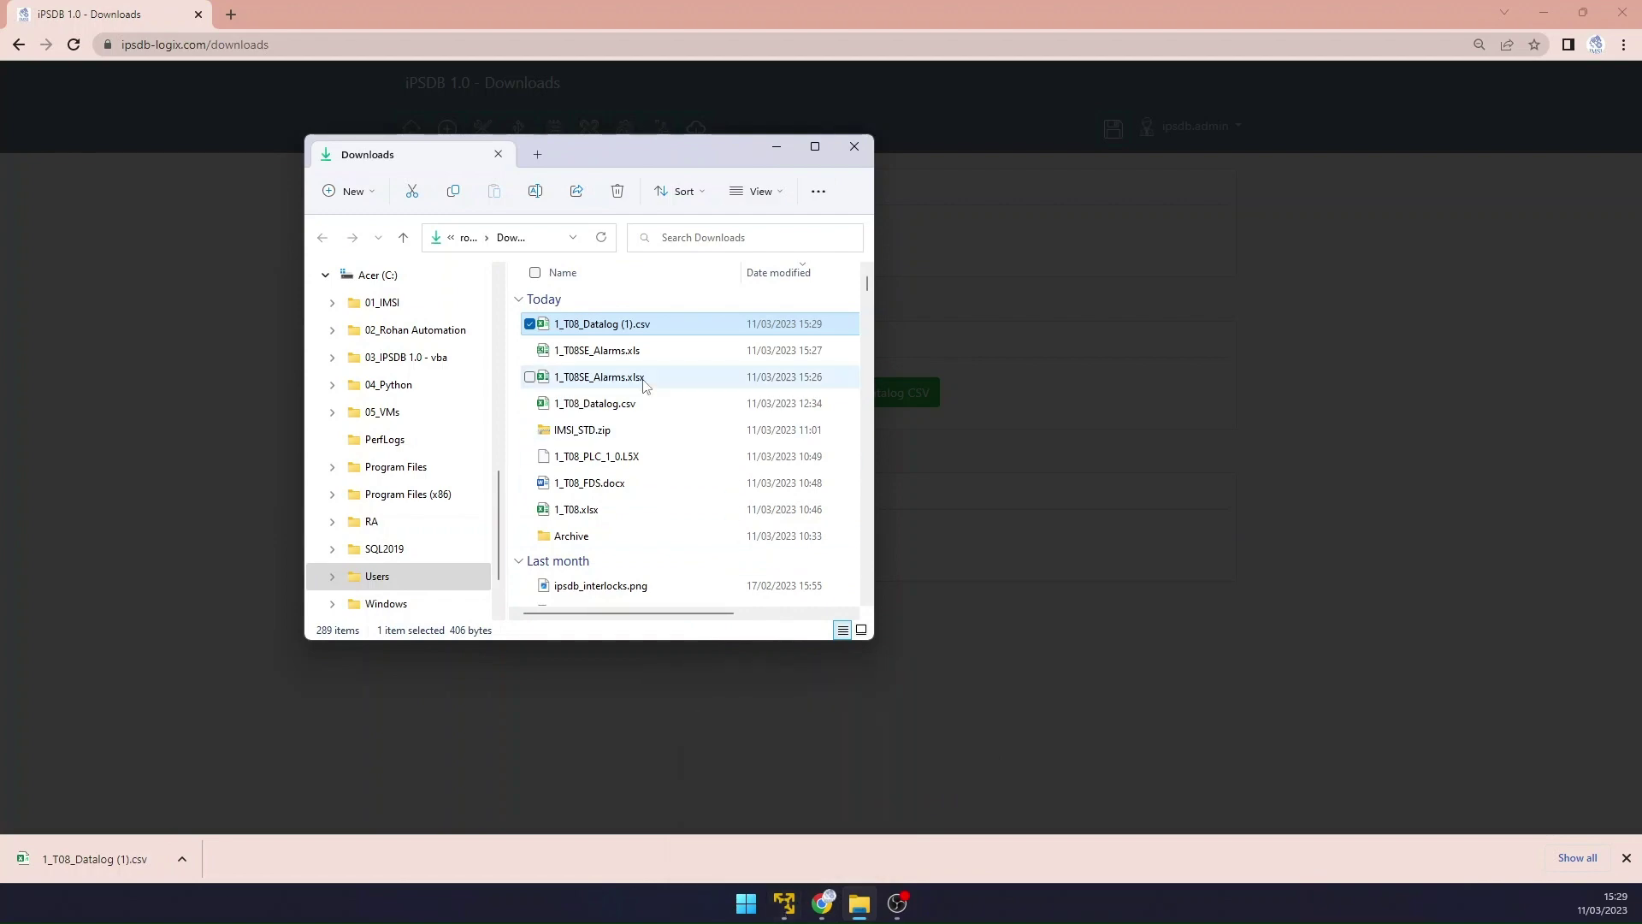
pyautogui.click(778, 918)
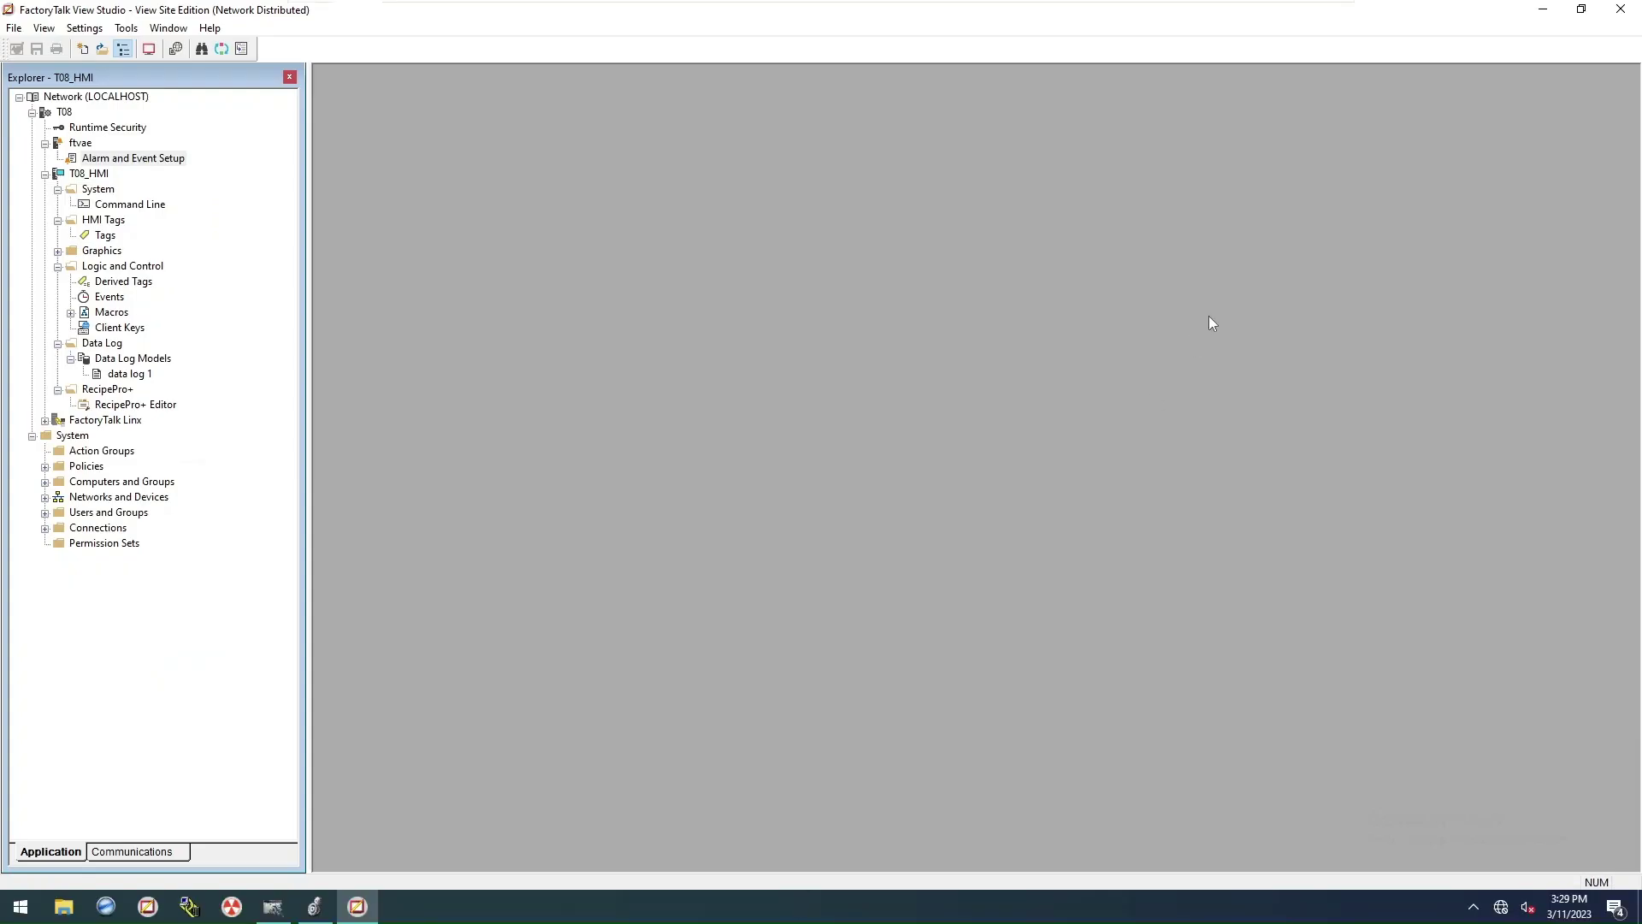
pyautogui.click(1543, 8)
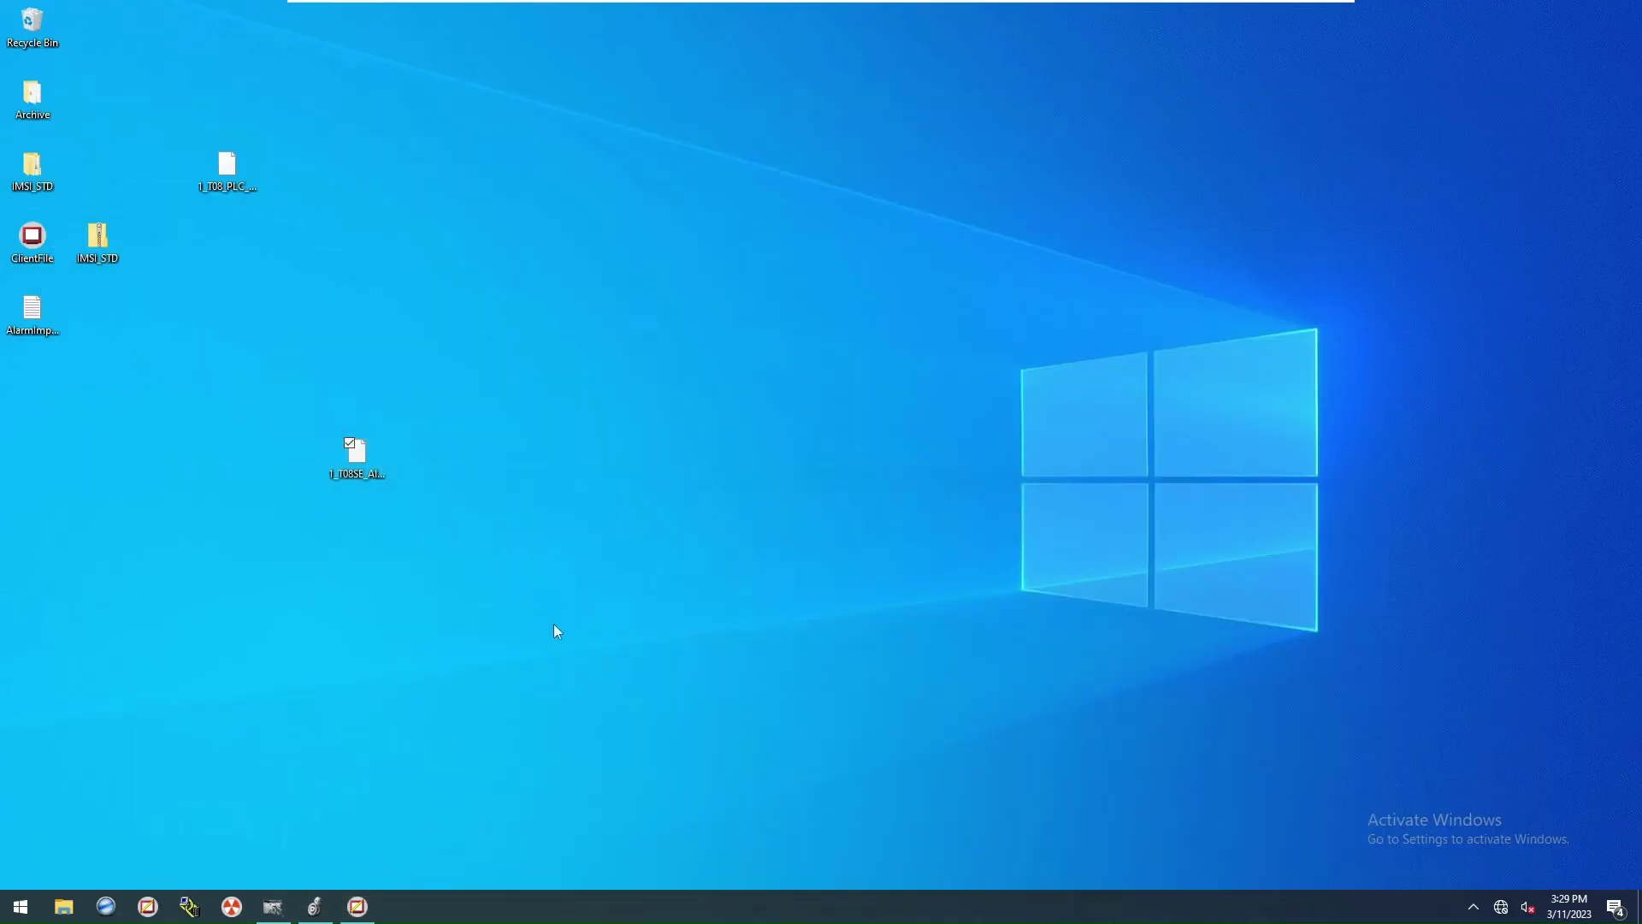
pyautogui.moveTo(667, 664); pyautogui.dragTo(34, 45)
pyautogui.click(1285, 10)
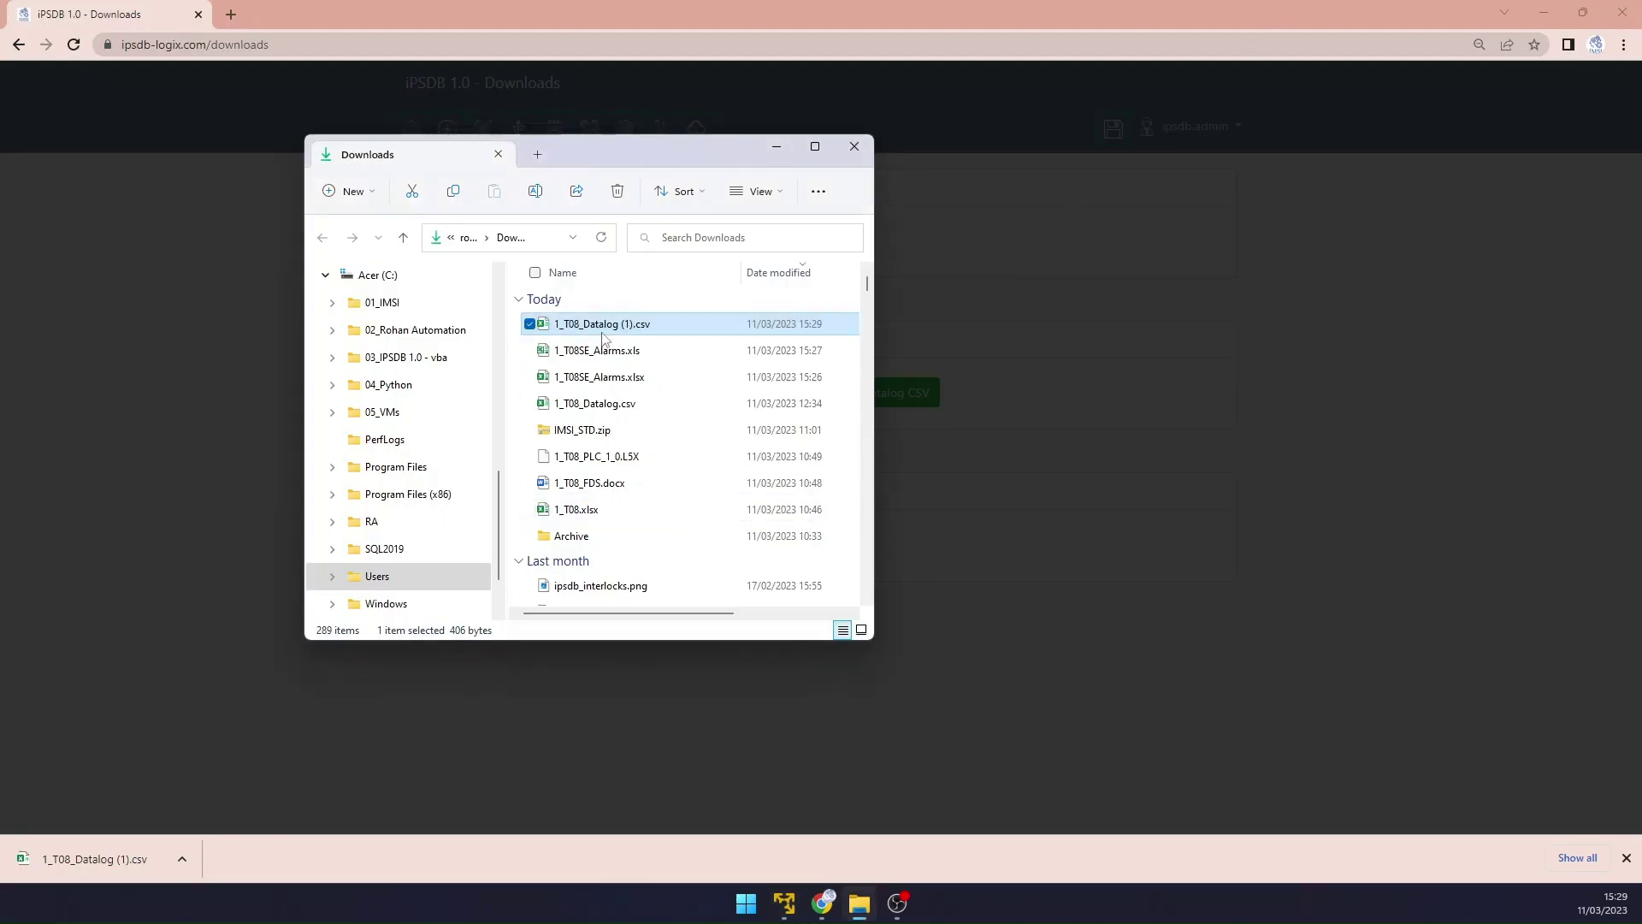
pyautogui.moveTo(603, 337); pyautogui.dragTo(464, 447)
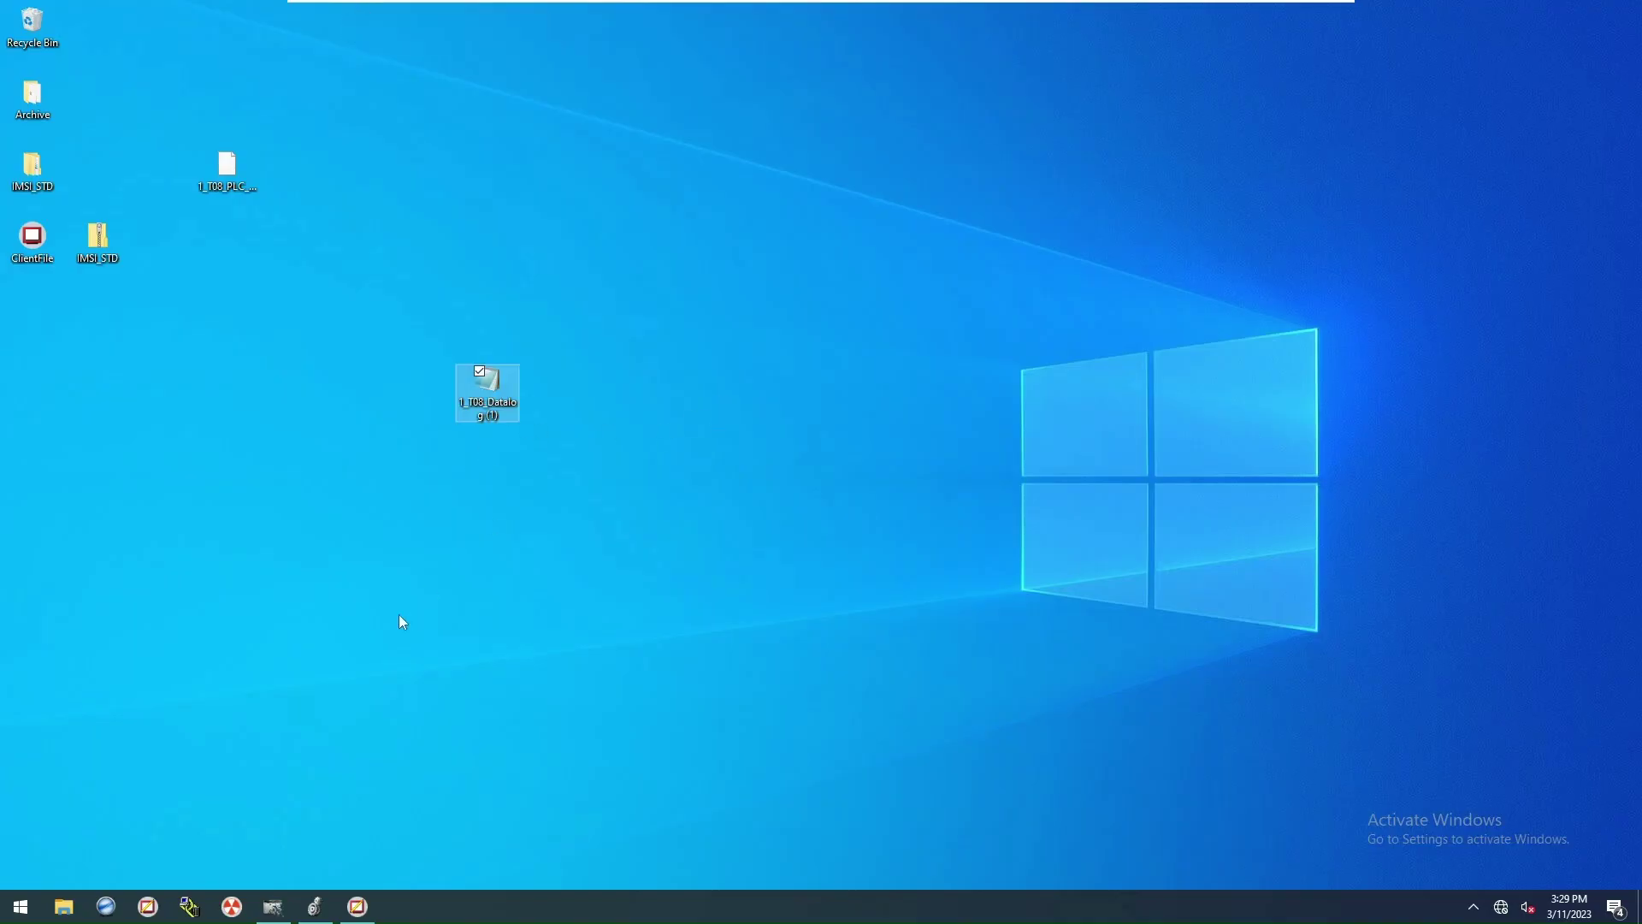
# Step: In FactoryTalk View Studio, overwrite the tag list of data log 1 by importing 1_T08_Datalog (1).csv from the desktop
pyautogui.click(358, 905)
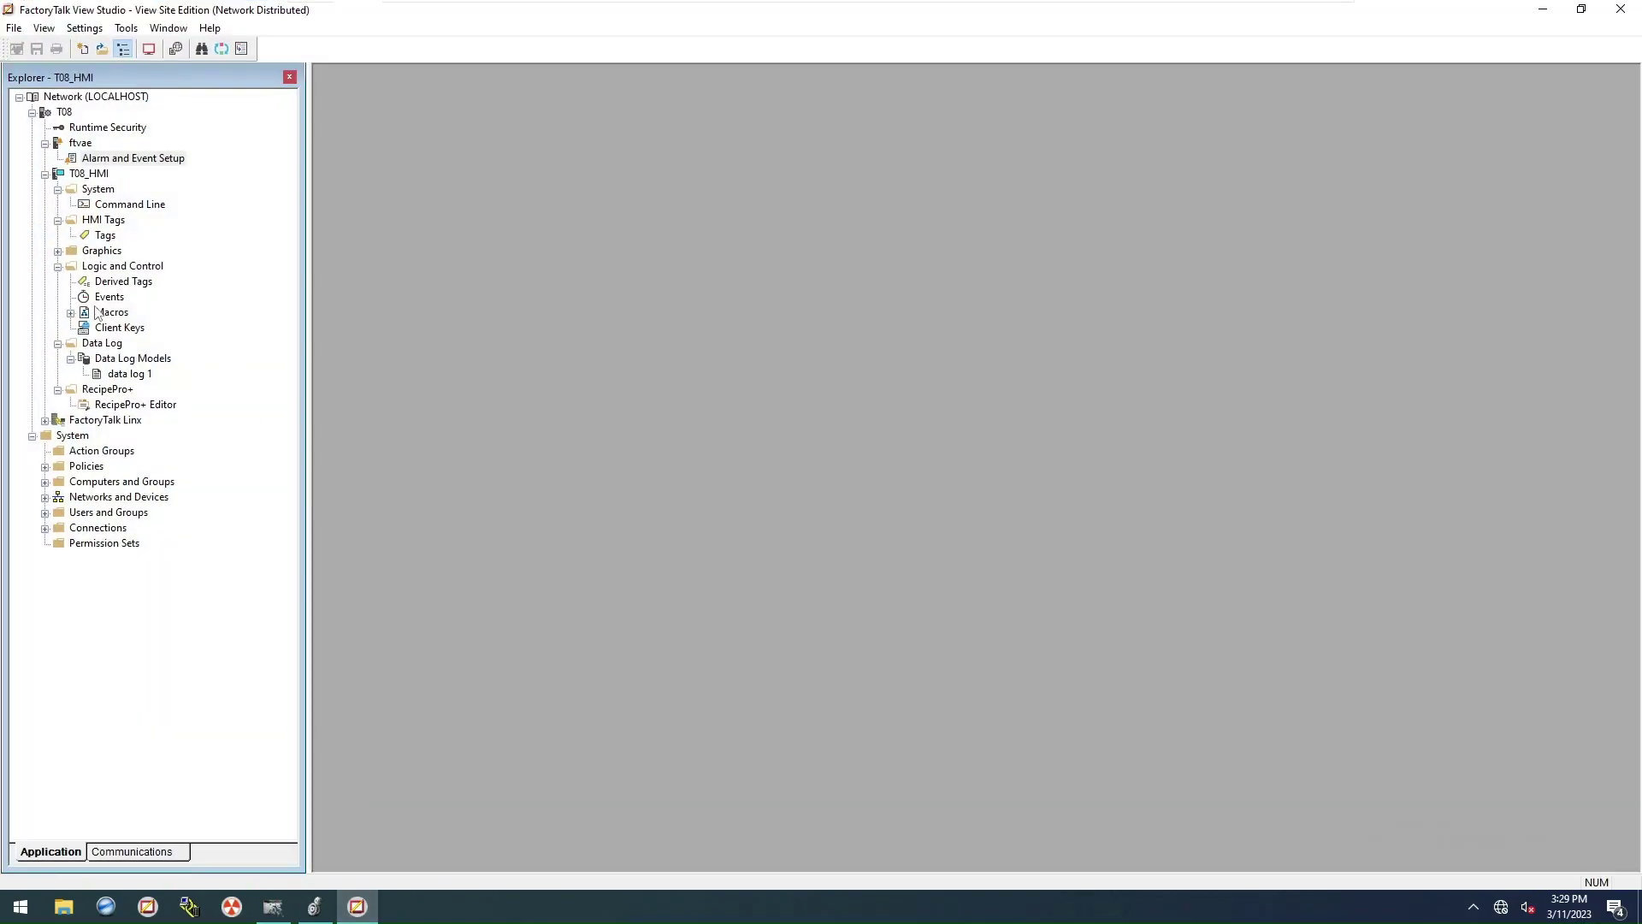
pyautogui.rightClick(122, 374)
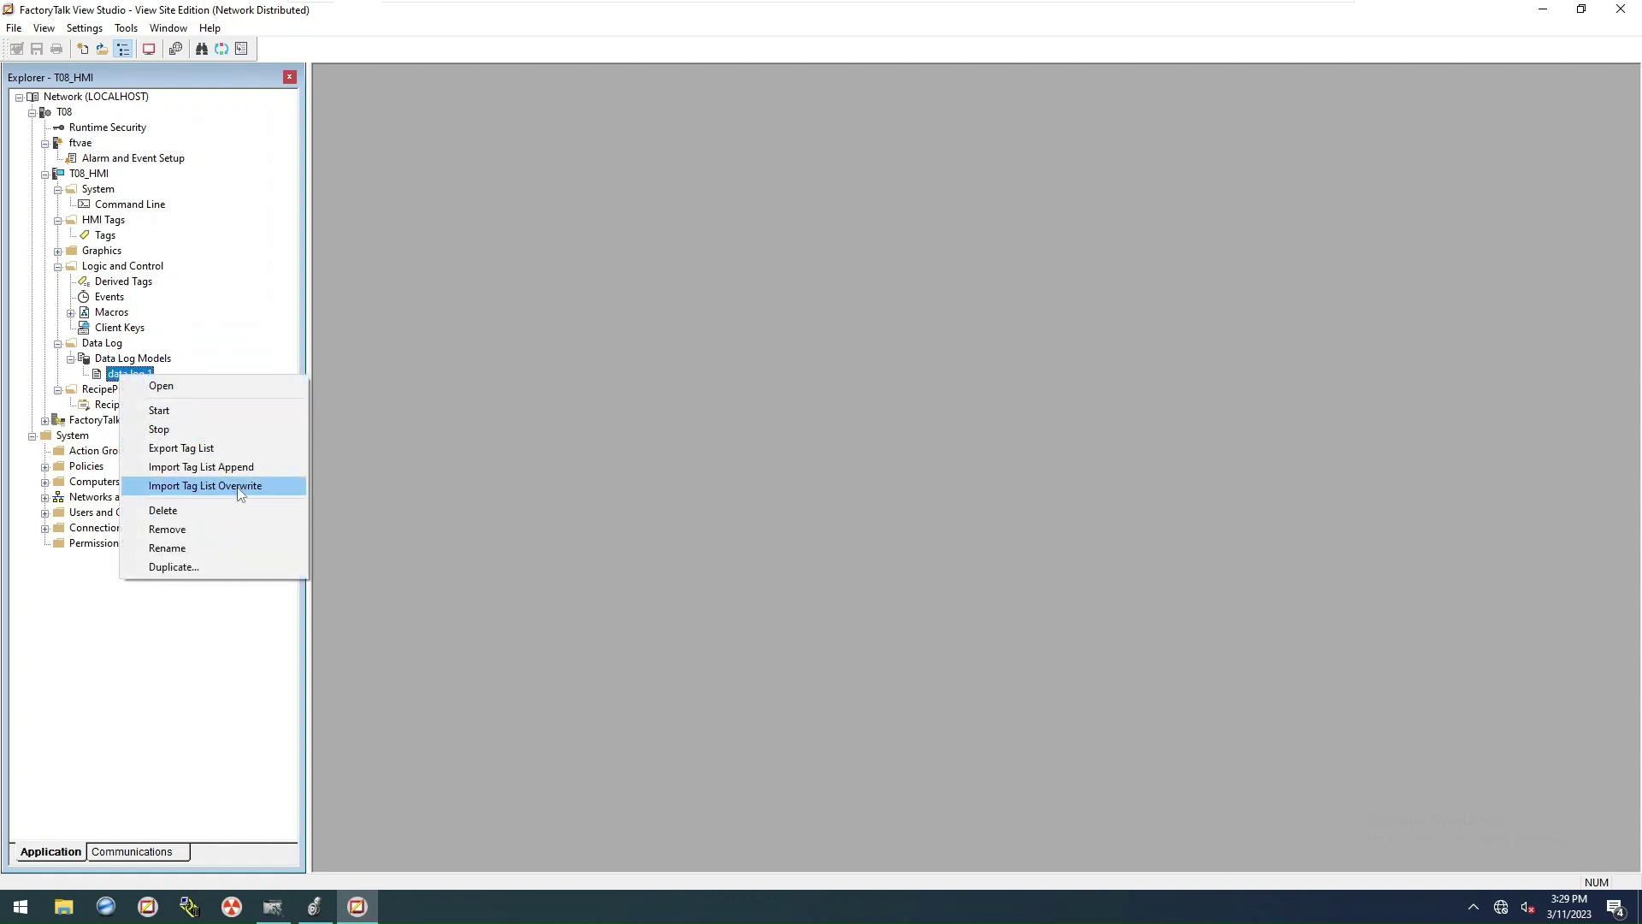
pyautogui.click(205, 486)
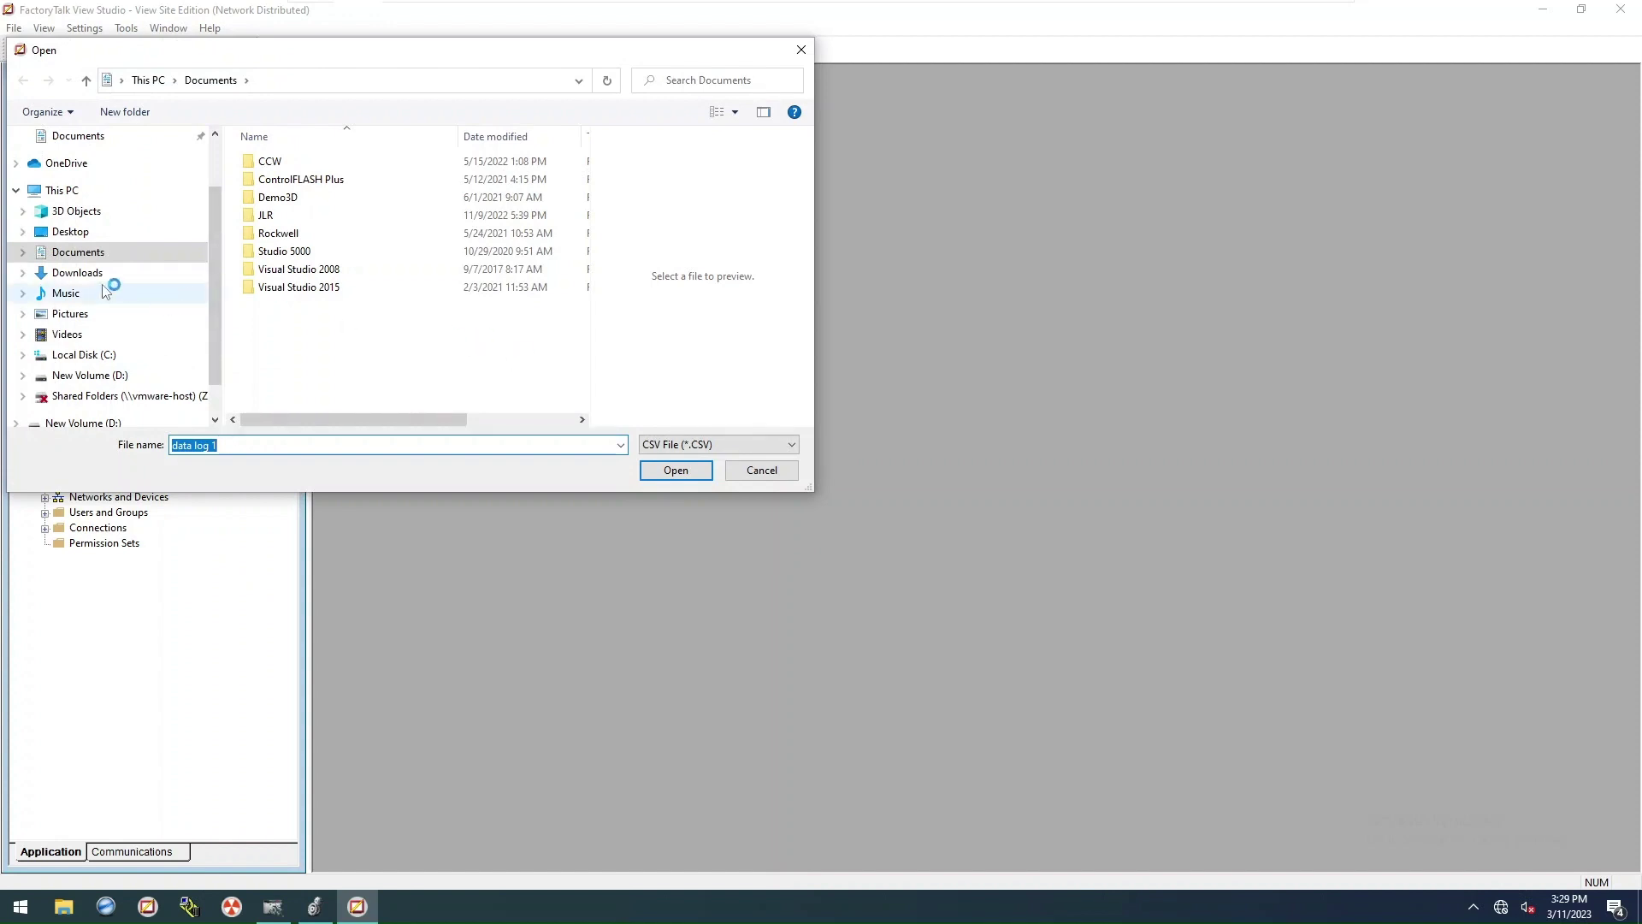
pyautogui.scroll(2, 153, 293)
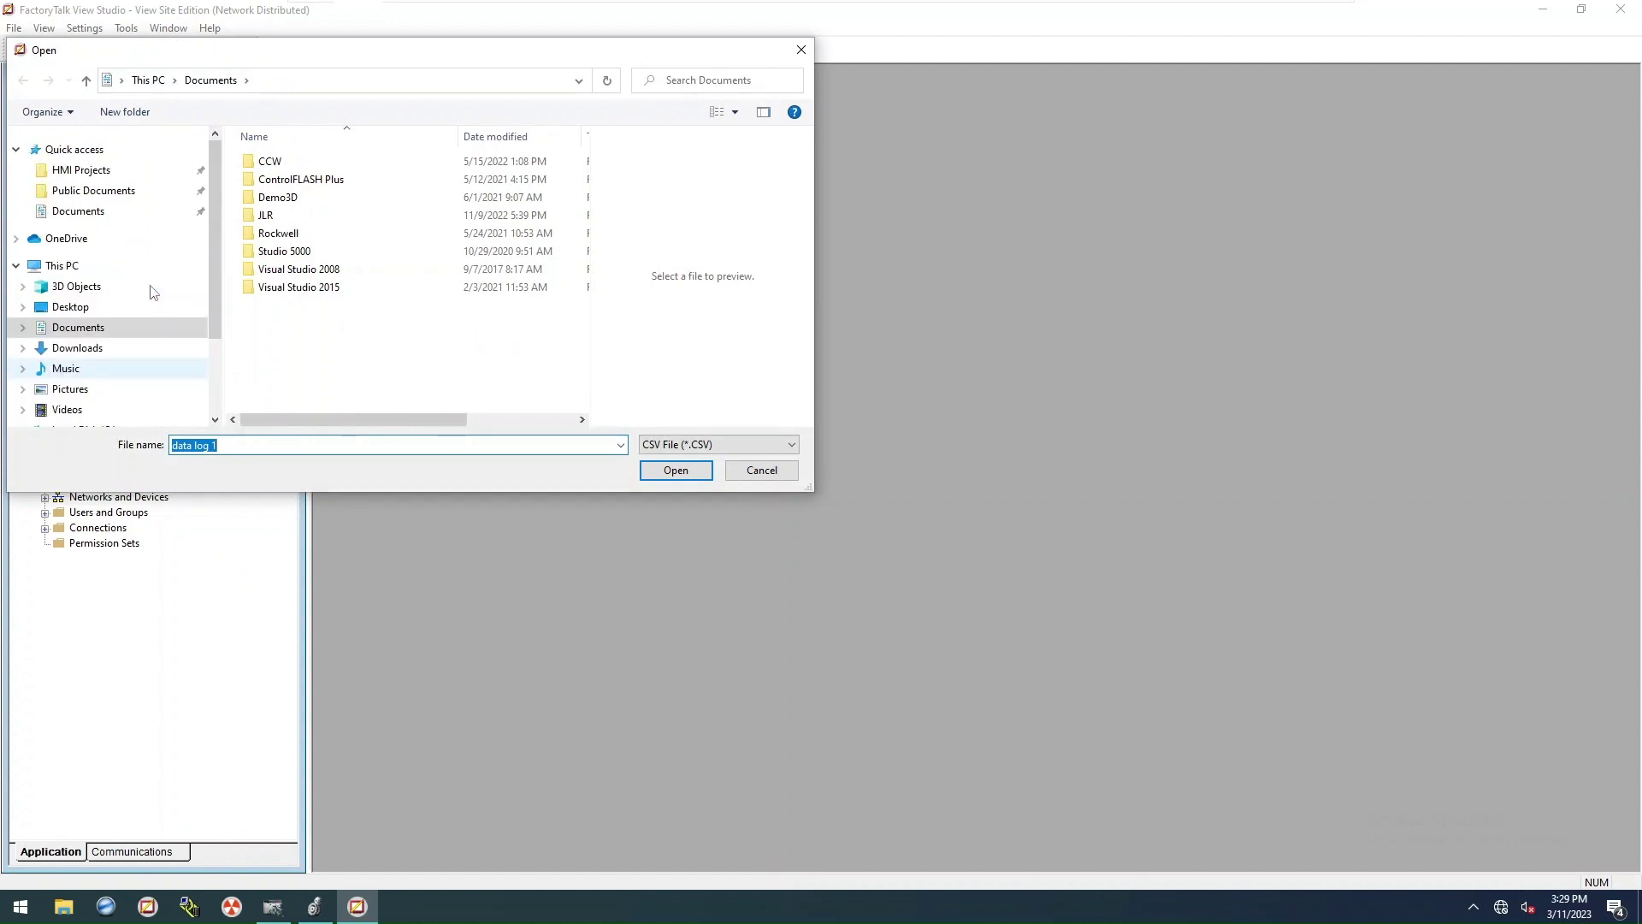
pyautogui.click(86, 309)
pyautogui.click(318, 197)
pyautogui.click(685, 472)
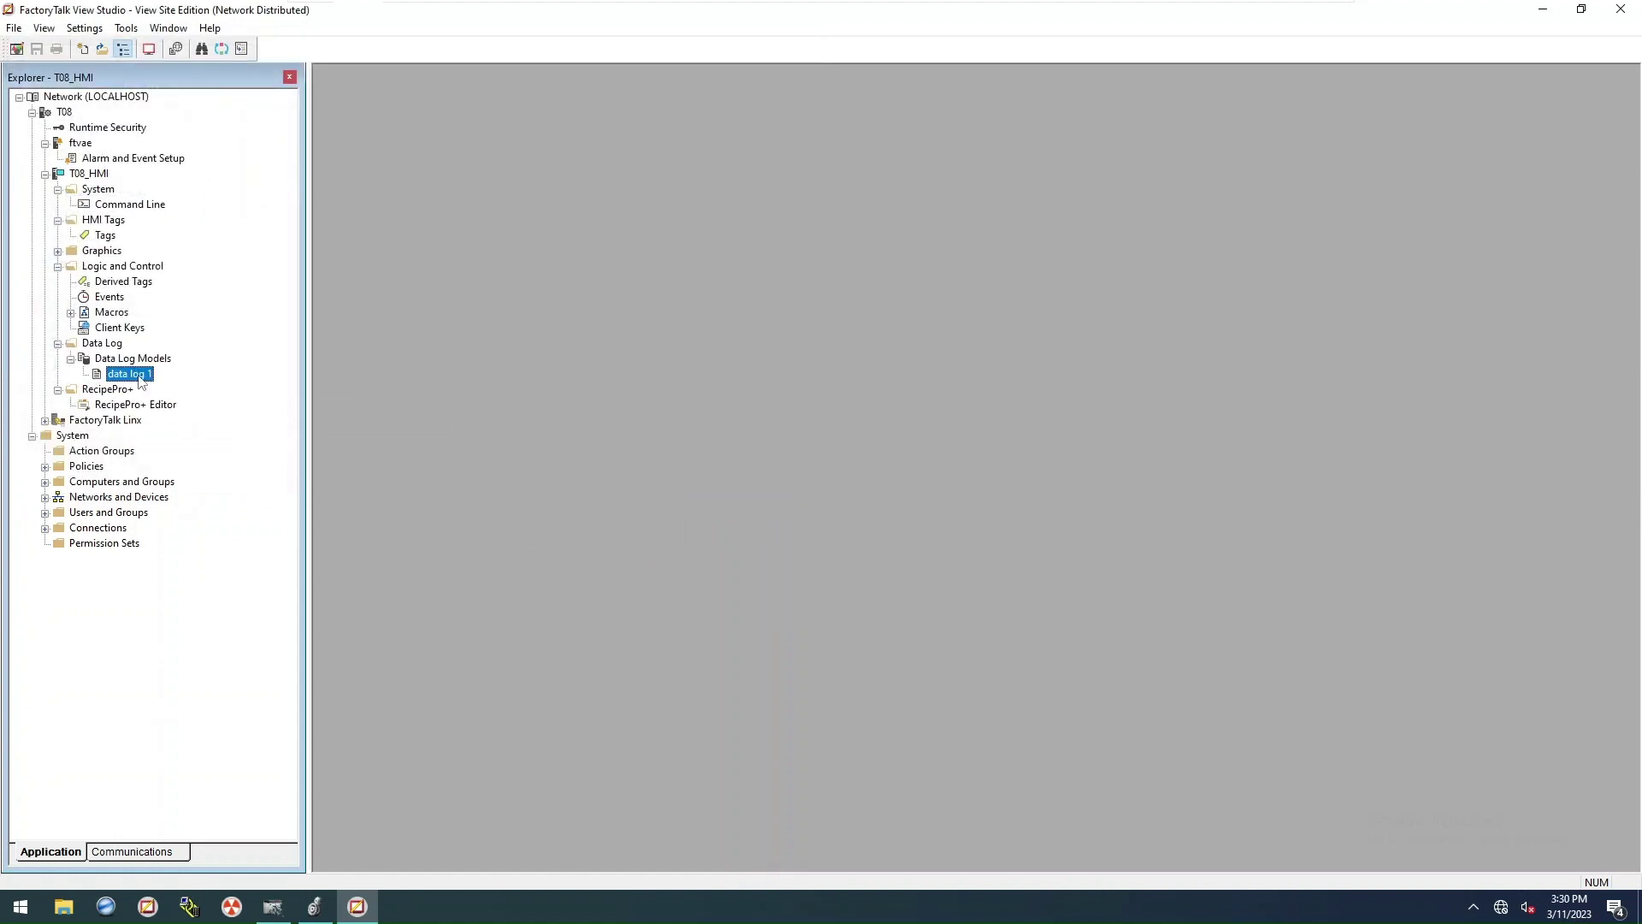
# Step: Check the tags imported into the data log 1 model, and close the model
pyautogui.doubleClick(136, 373)
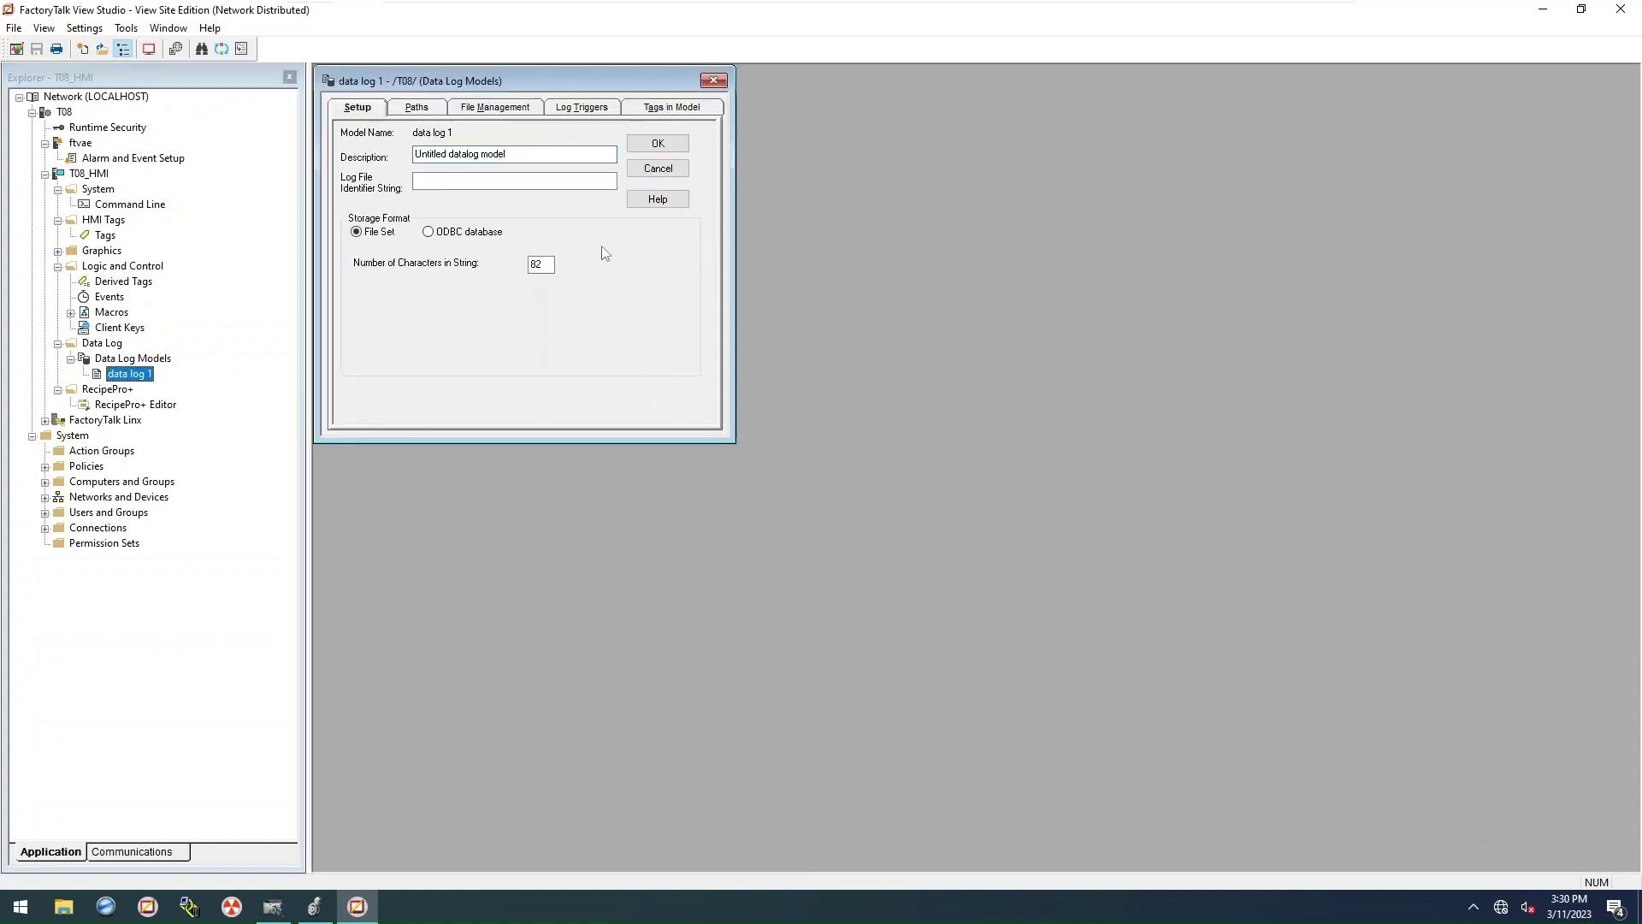
pyautogui.click(671, 110)
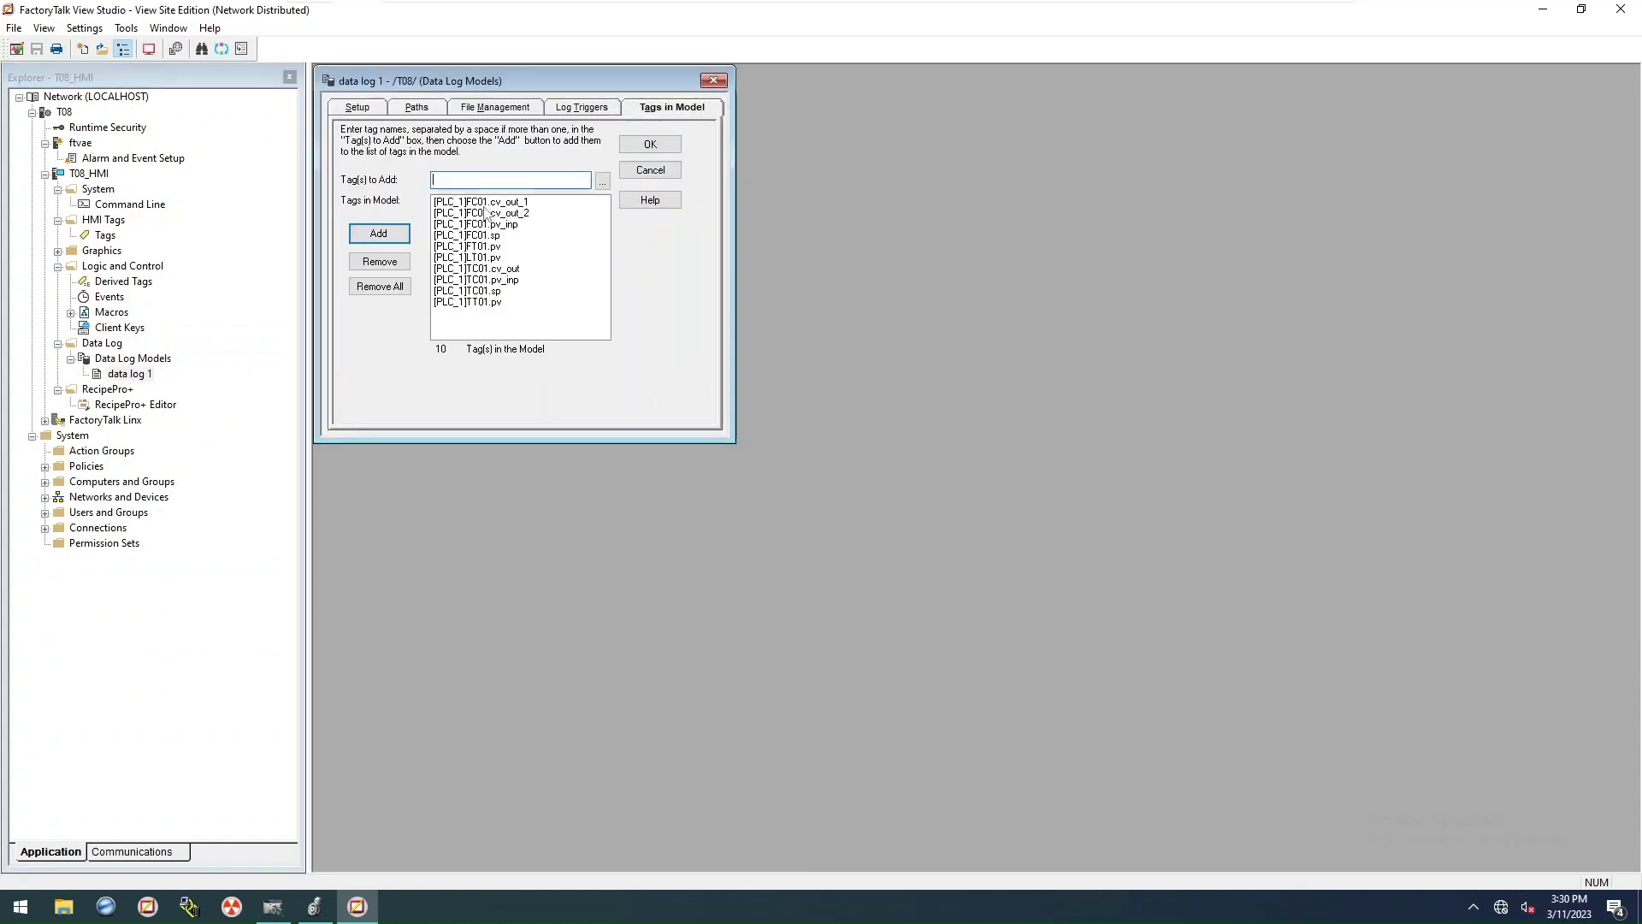
pyautogui.click(477, 248)
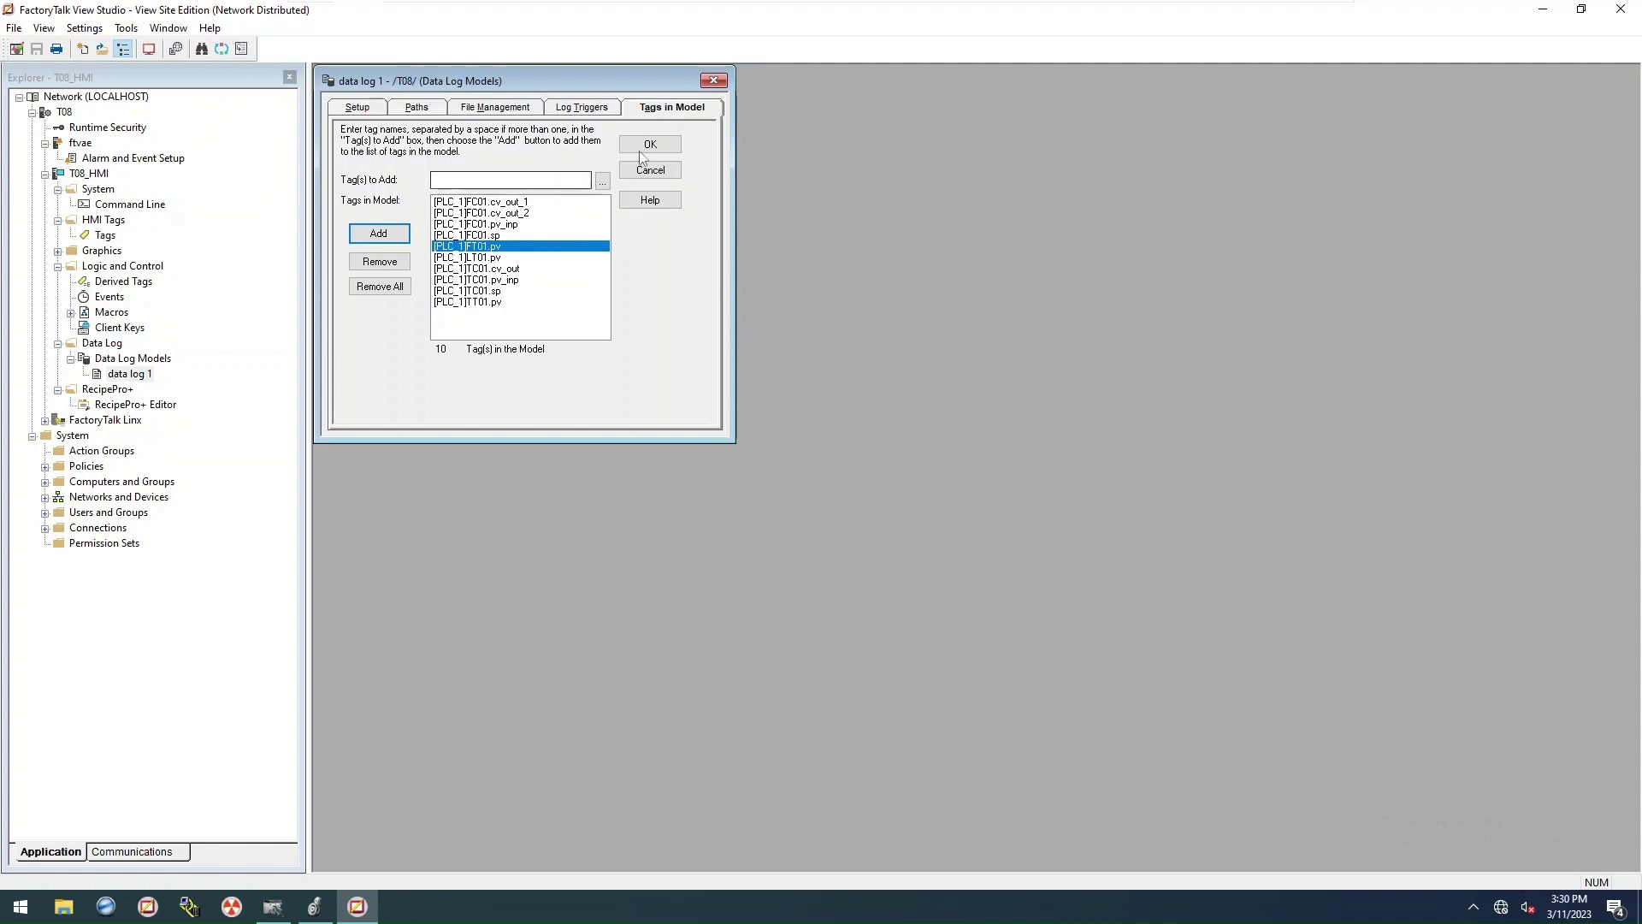
pyautogui.click(668, 146)
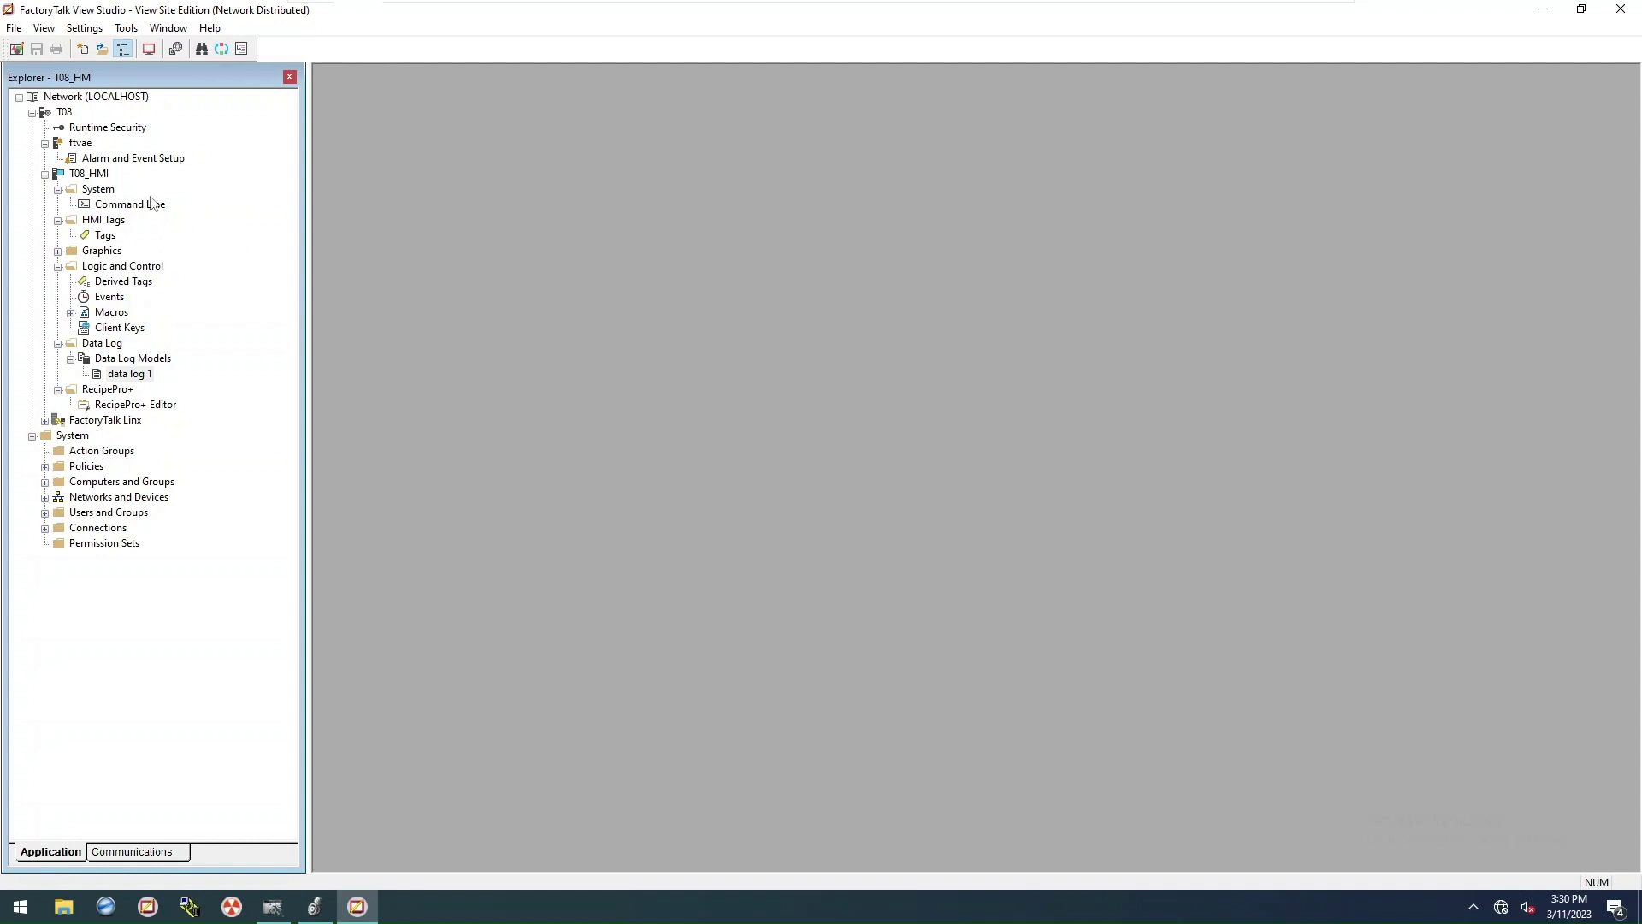
# Step: View the SE Client Wizard's page for editing the existing ClientFile configuration, and close the wizard without changes
pyautogui.click(149, 49)
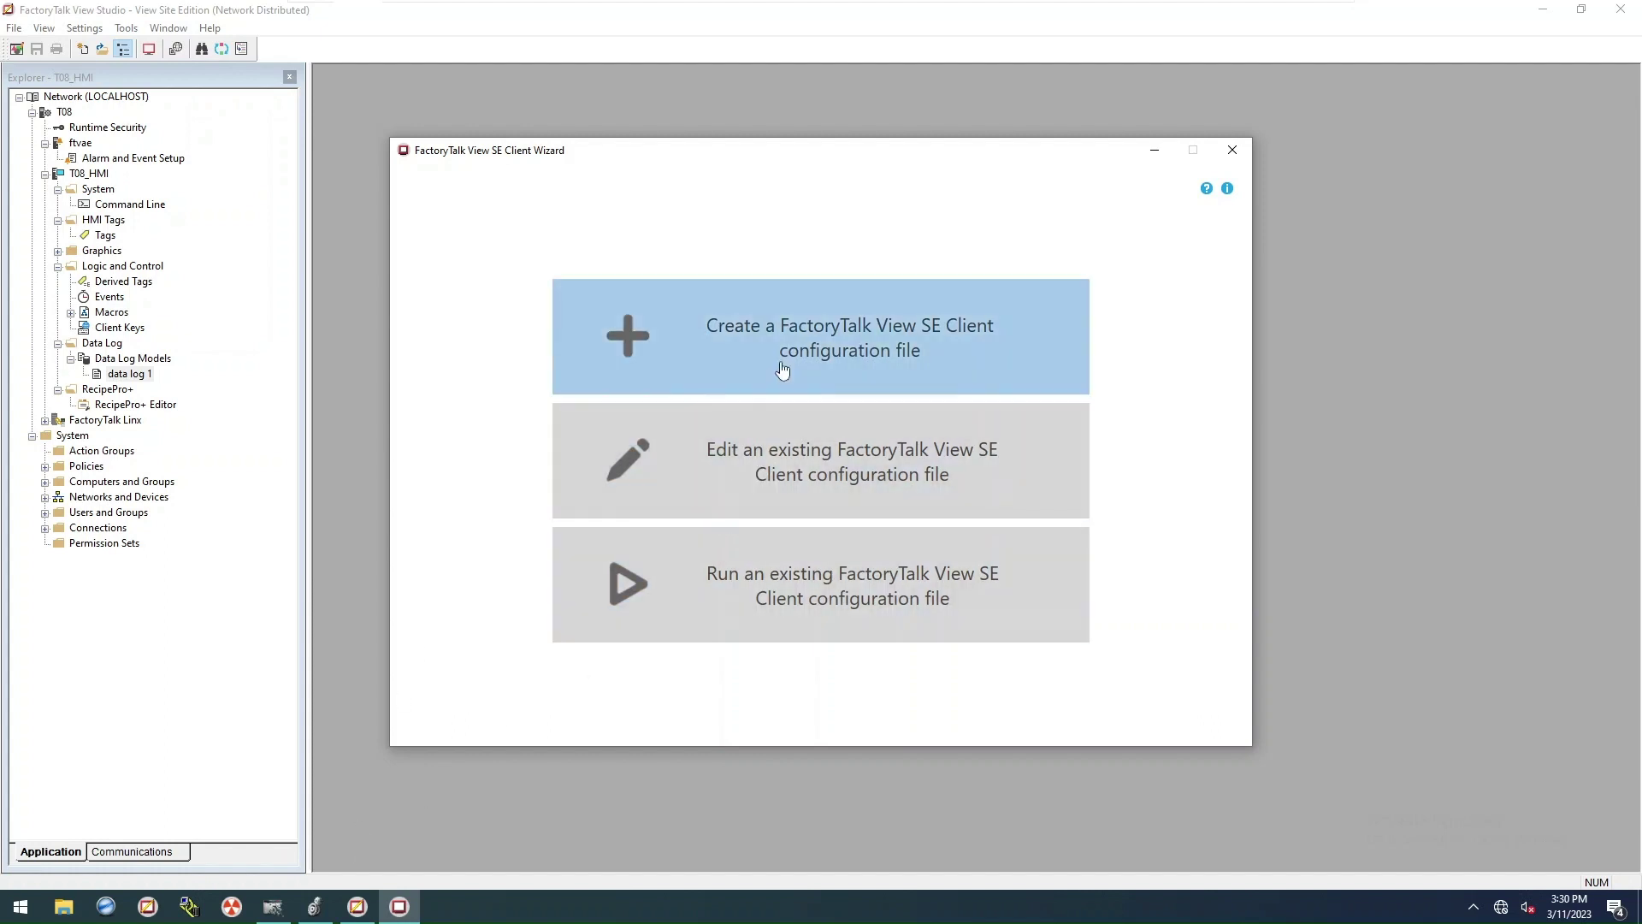
pyautogui.click(737, 454)
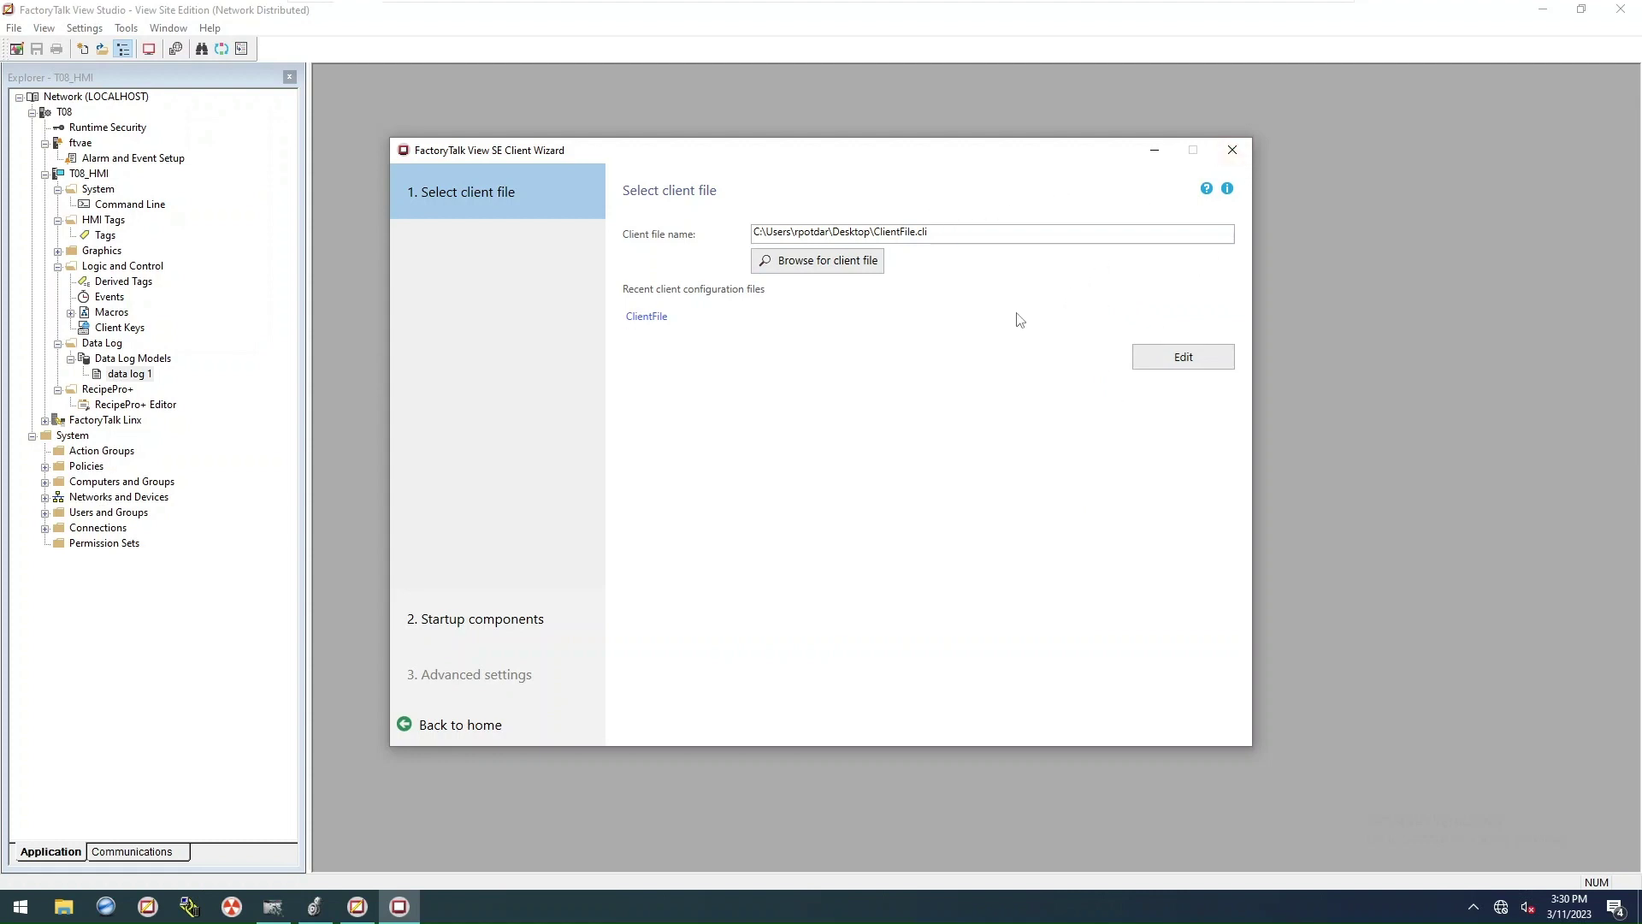
pyautogui.click(1229, 149)
pyautogui.click(1221, 160)
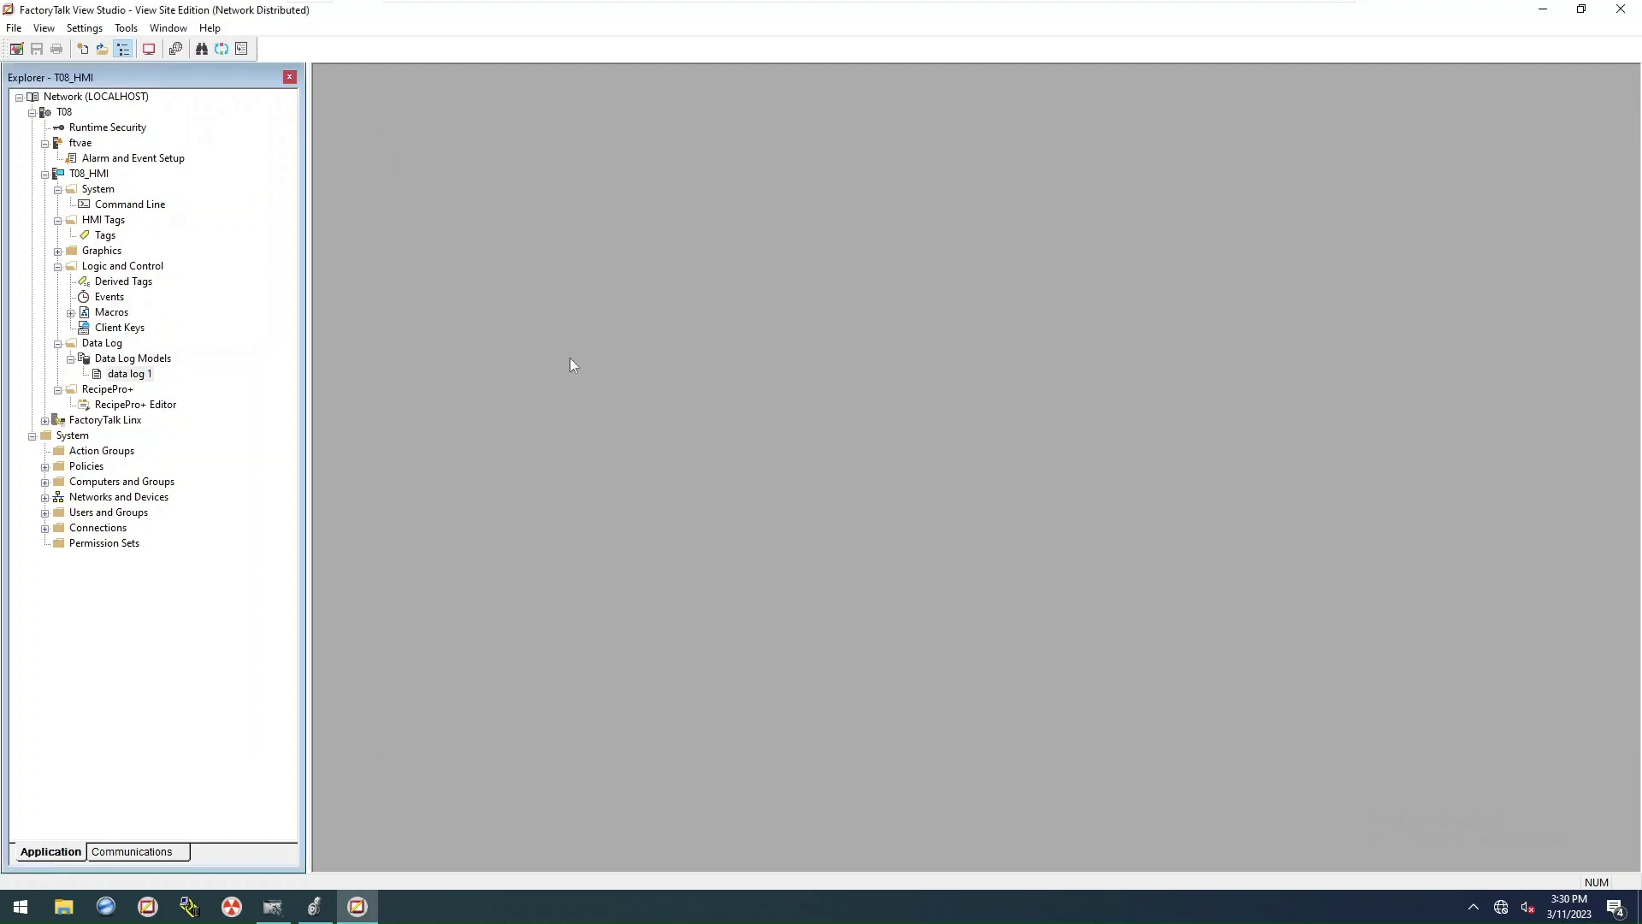
# Step: Create the SE Client configuration file ClientFile1 on the desktop for the Network Distributed application T08 with HMI server /T08_HMI
pyautogui.click(150, 49)
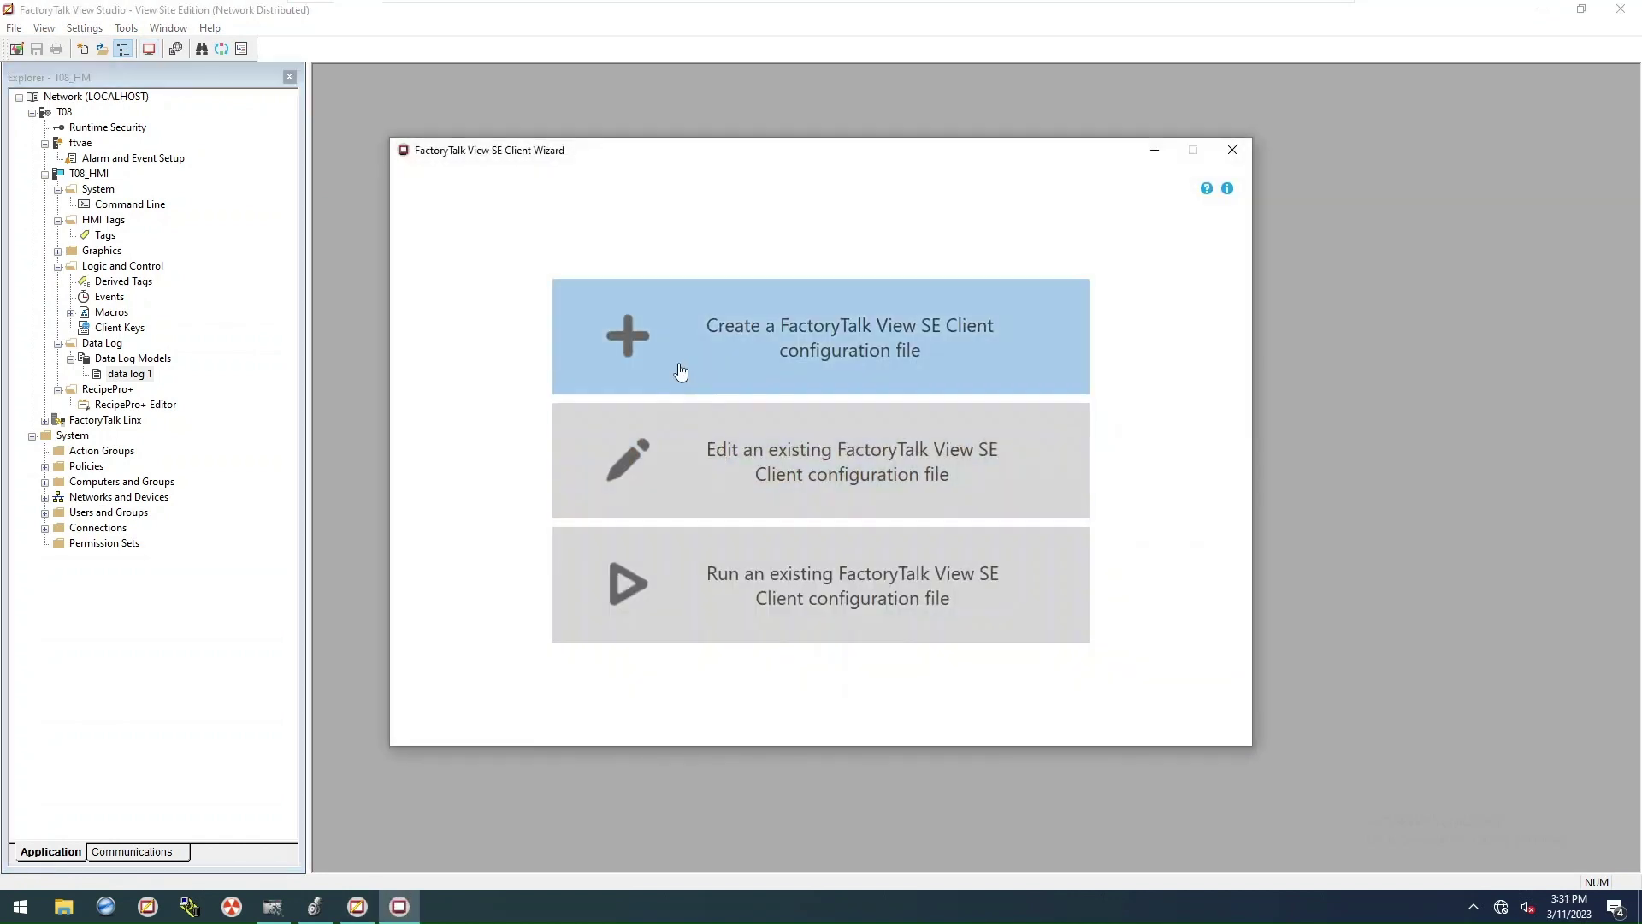
pyautogui.click(680, 370)
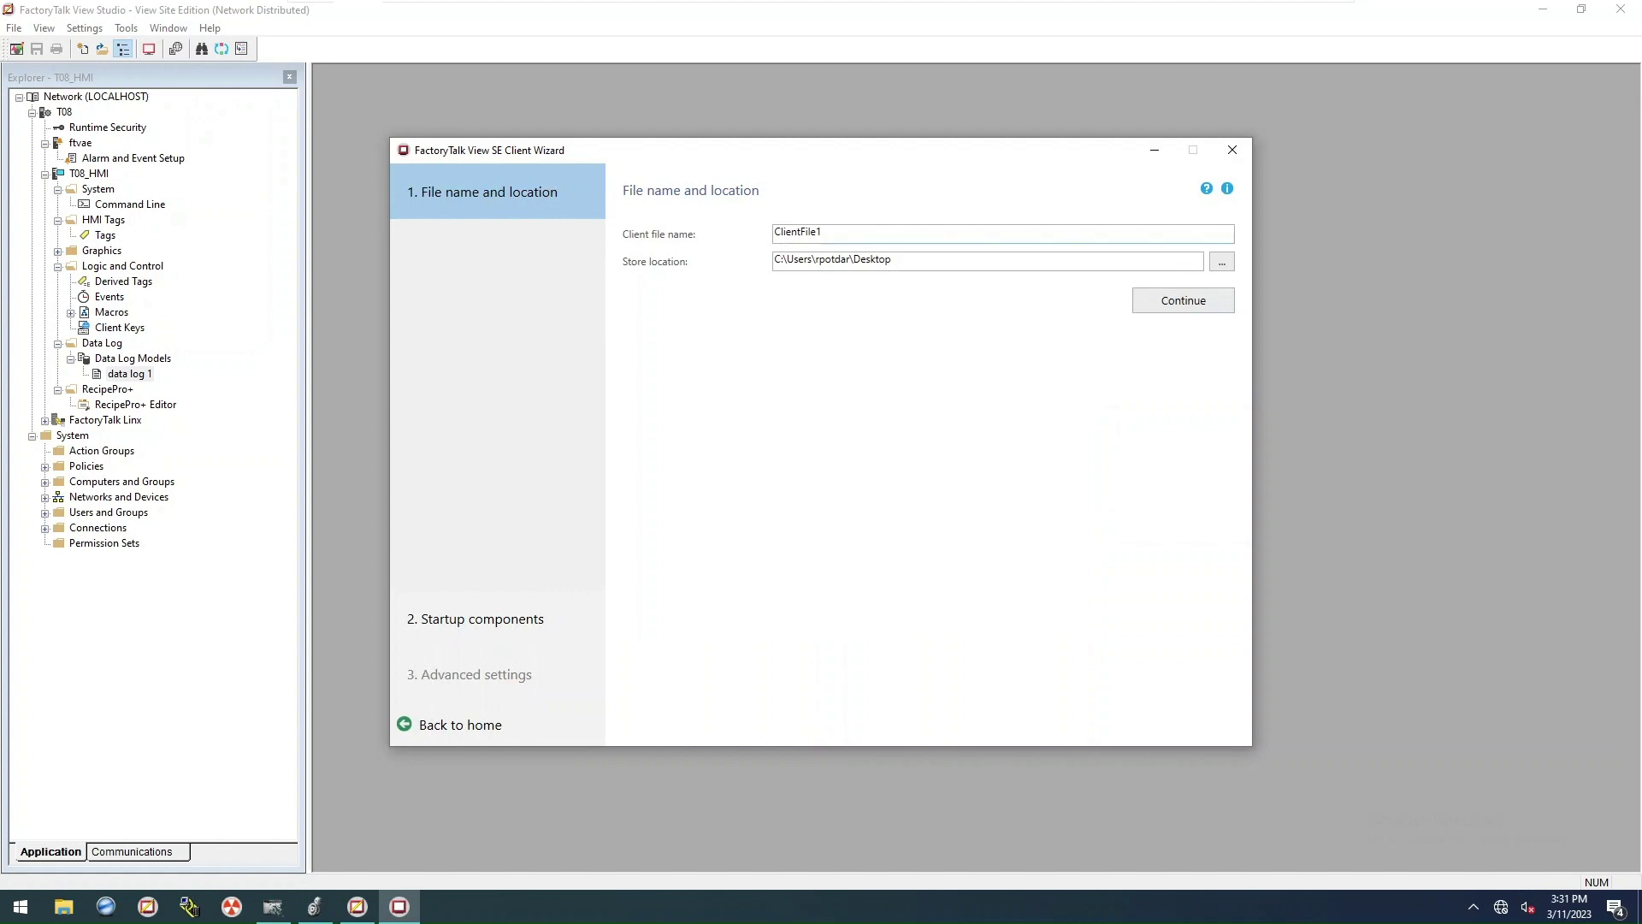
pyautogui.click(1169, 307)
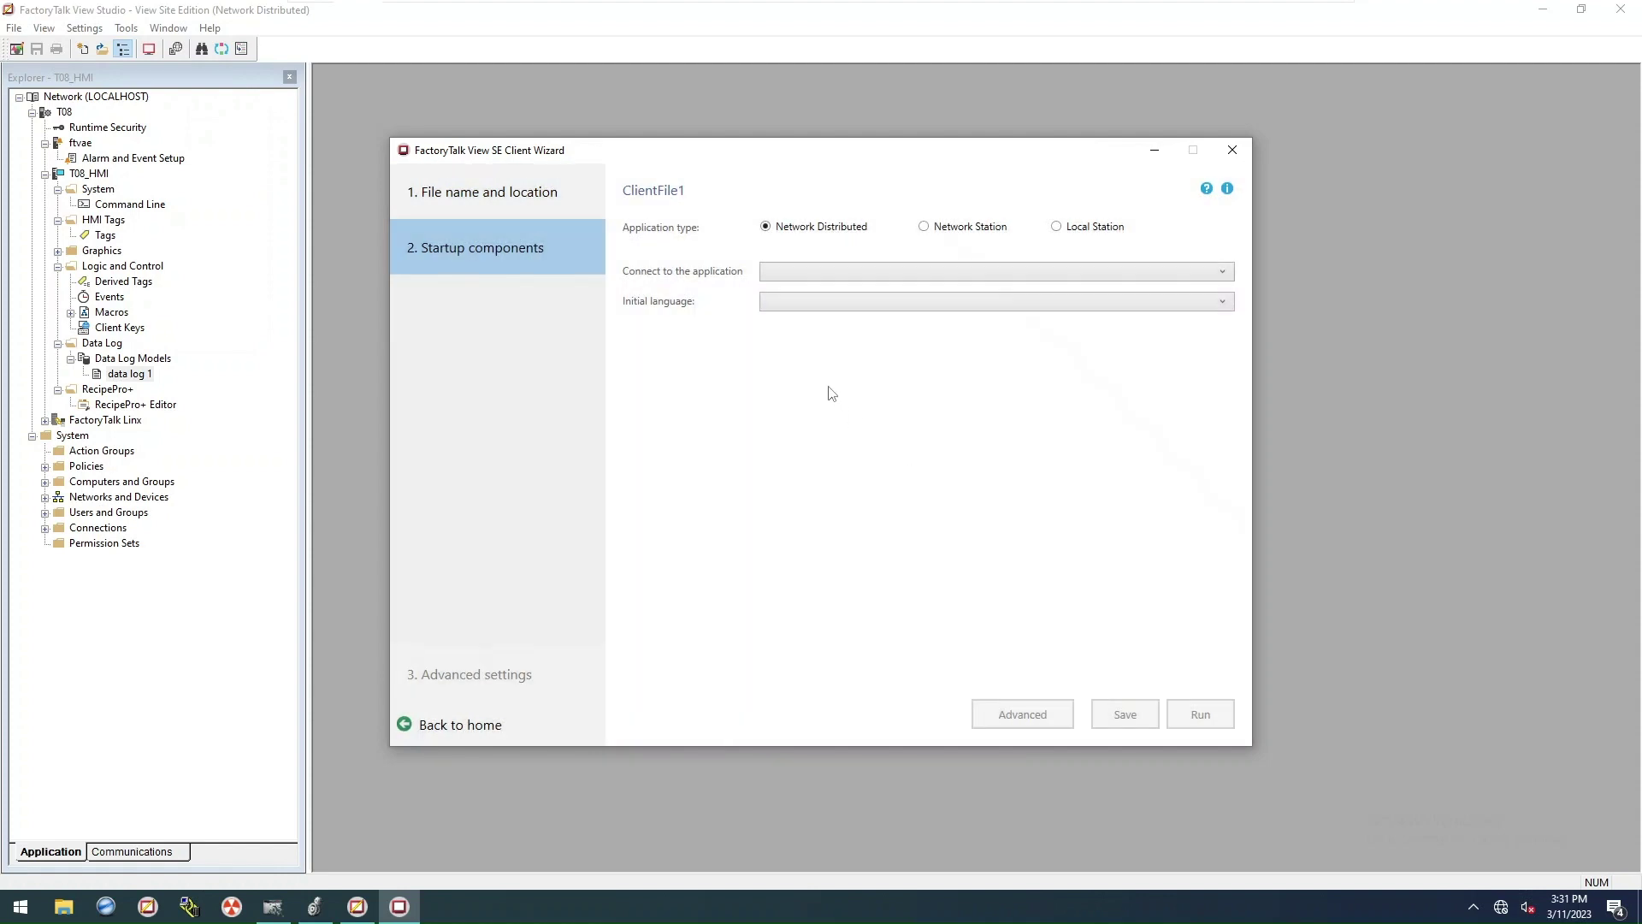
pyautogui.click(811, 272)
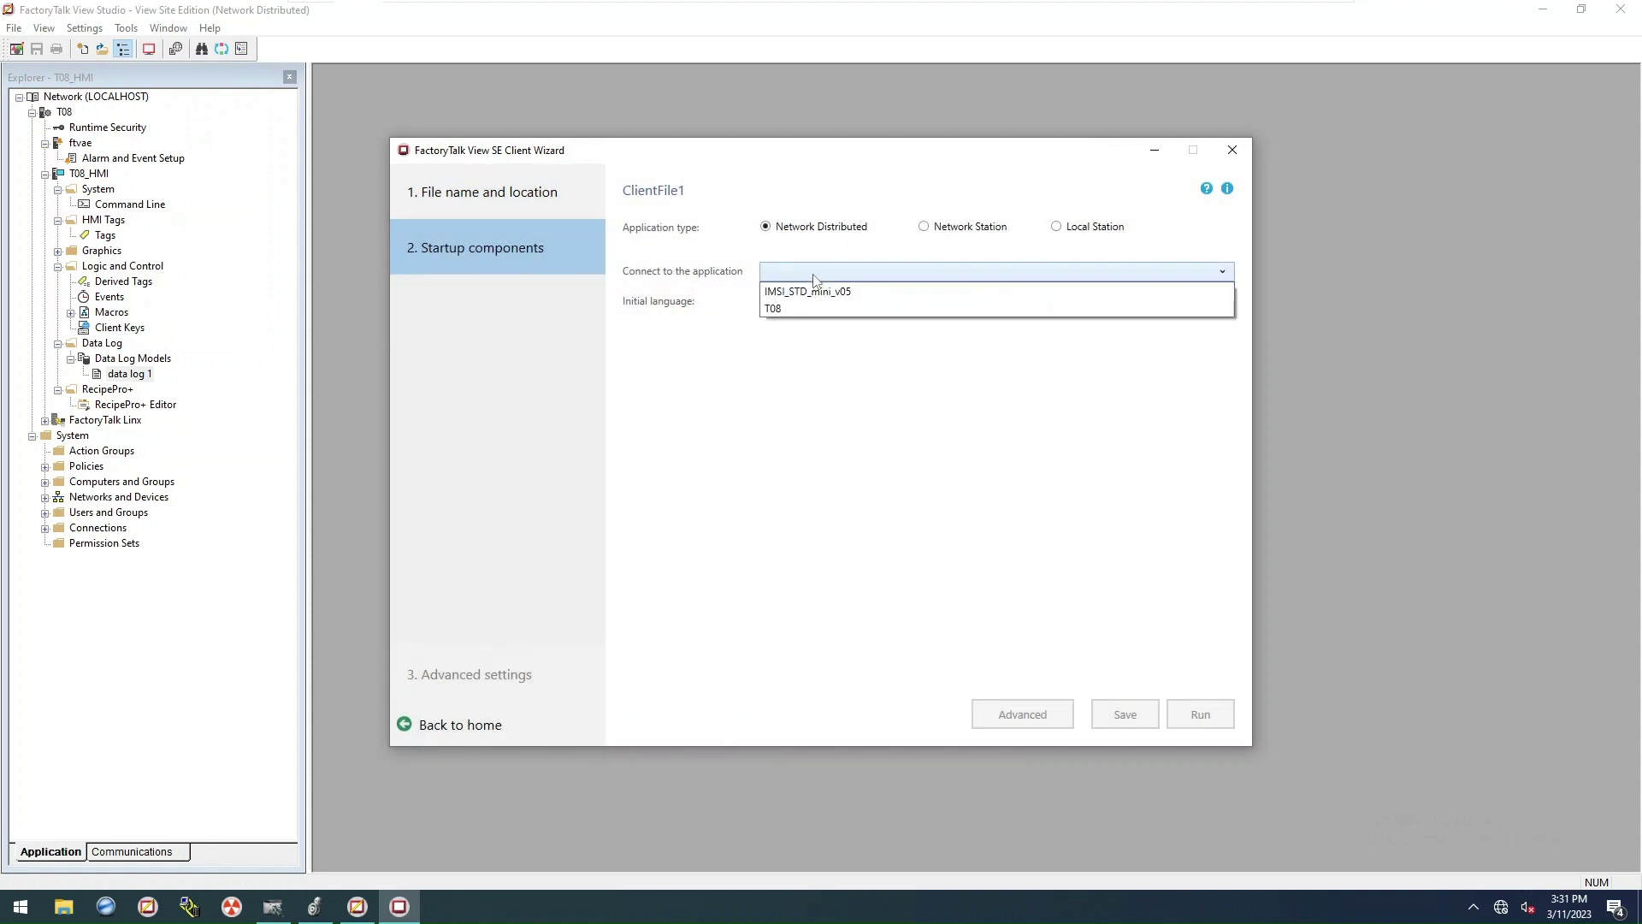
pyautogui.click(785, 309)
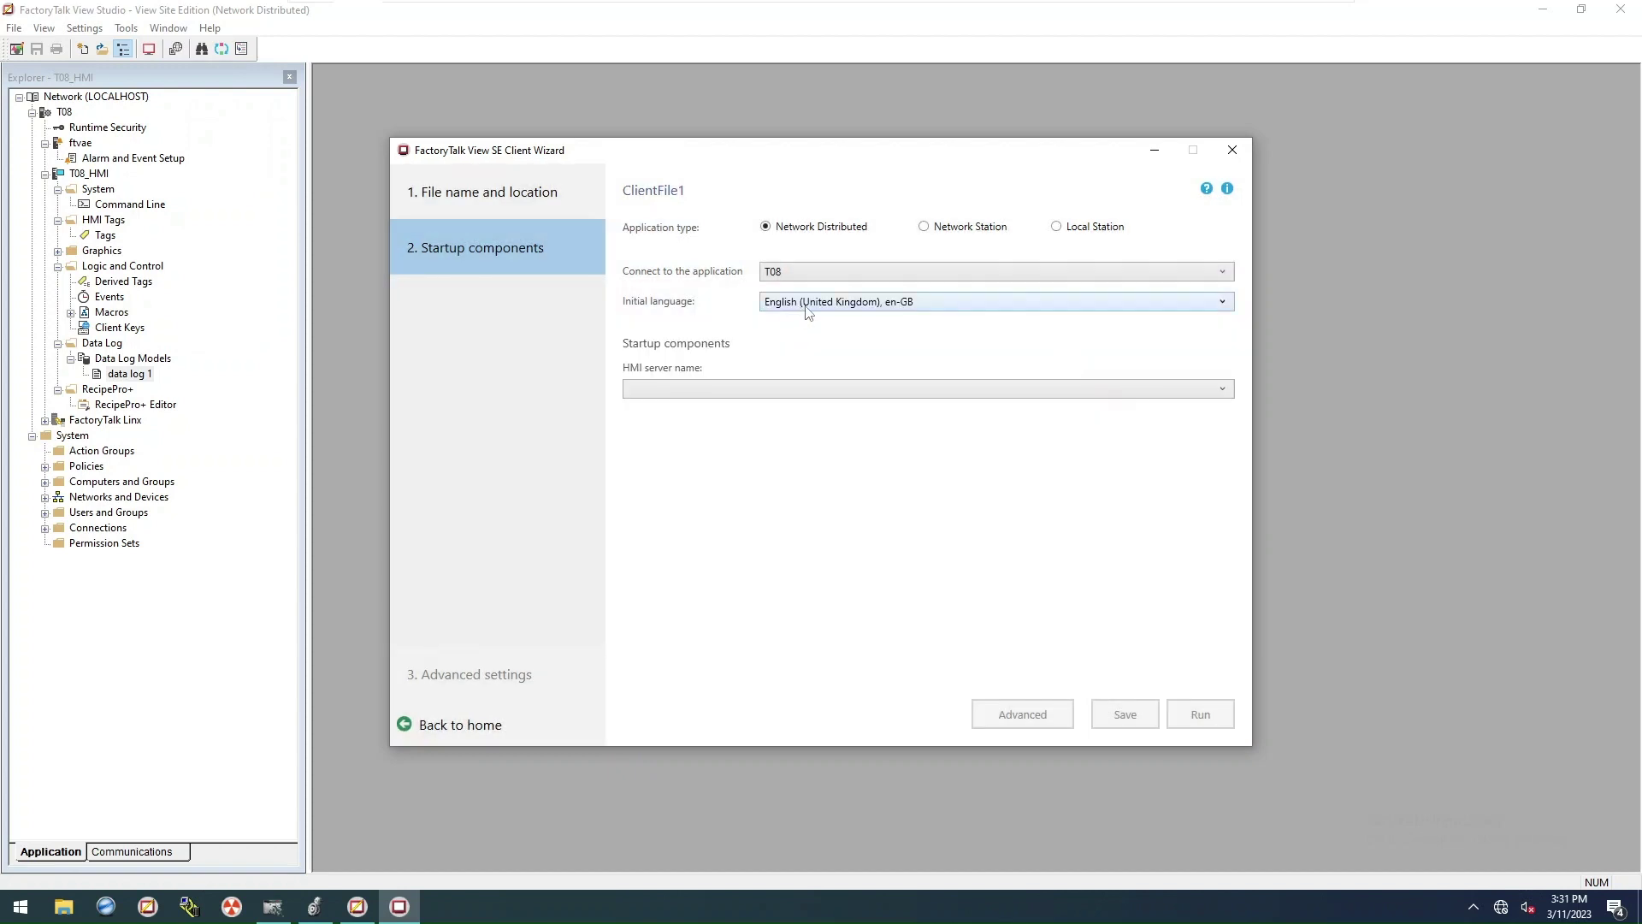
pyautogui.click(675, 390)
pyautogui.click(650, 408)
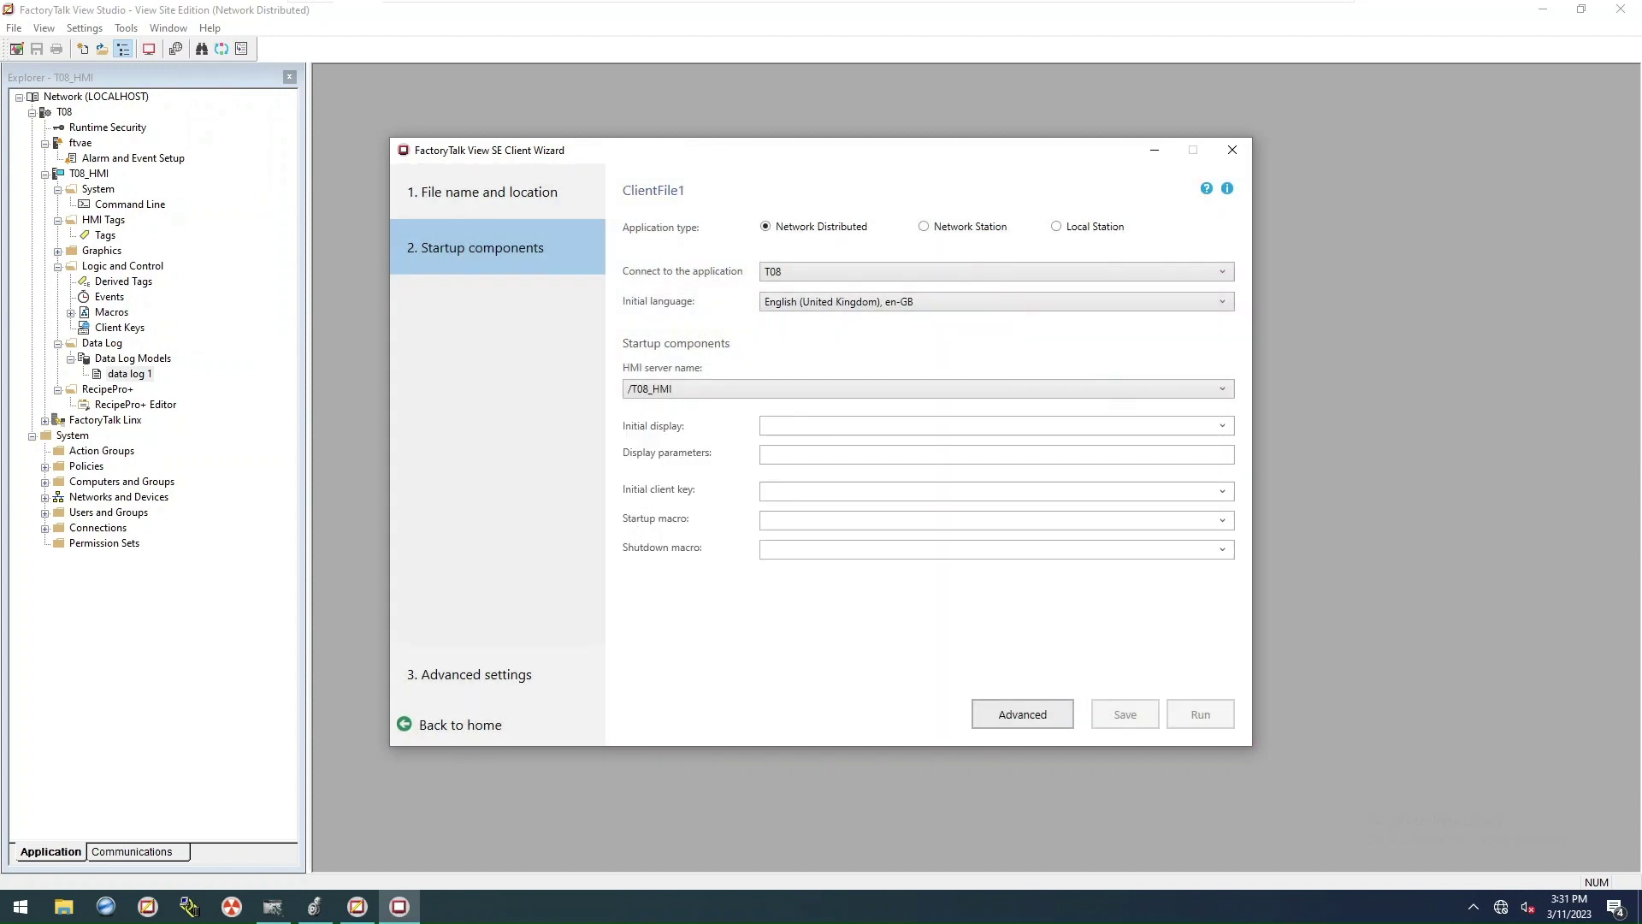
# Step: Assign startup as the startup macro and shutdown as the shutdown macro, and save the client configuration
pyautogui.click(1223, 521)
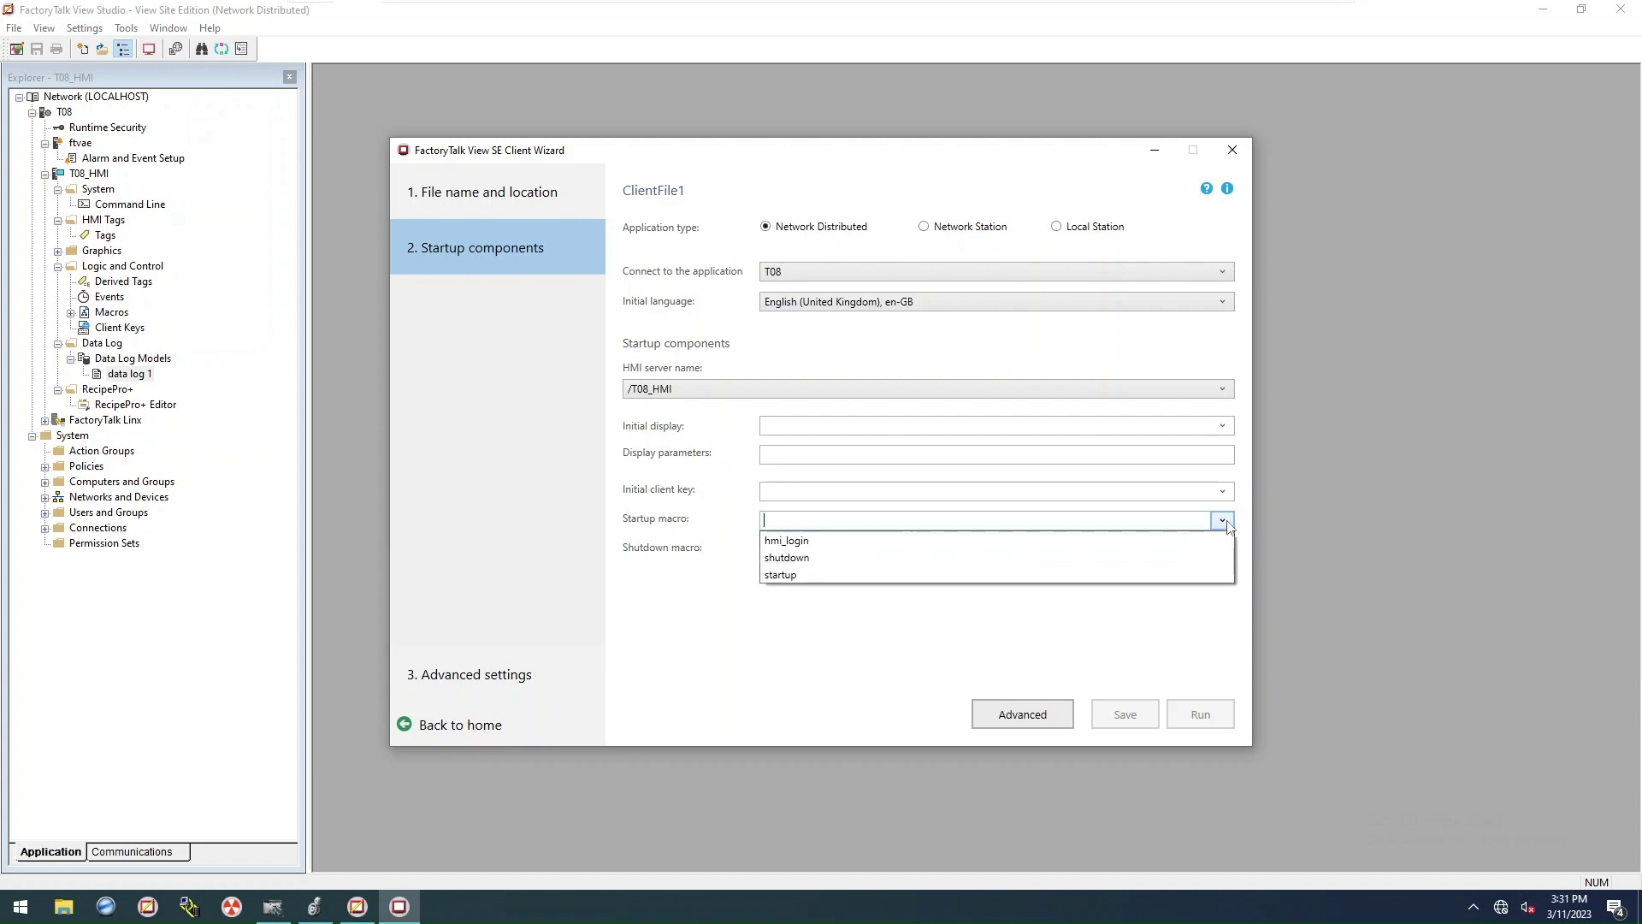
pyautogui.click(852, 575)
pyautogui.click(804, 551)
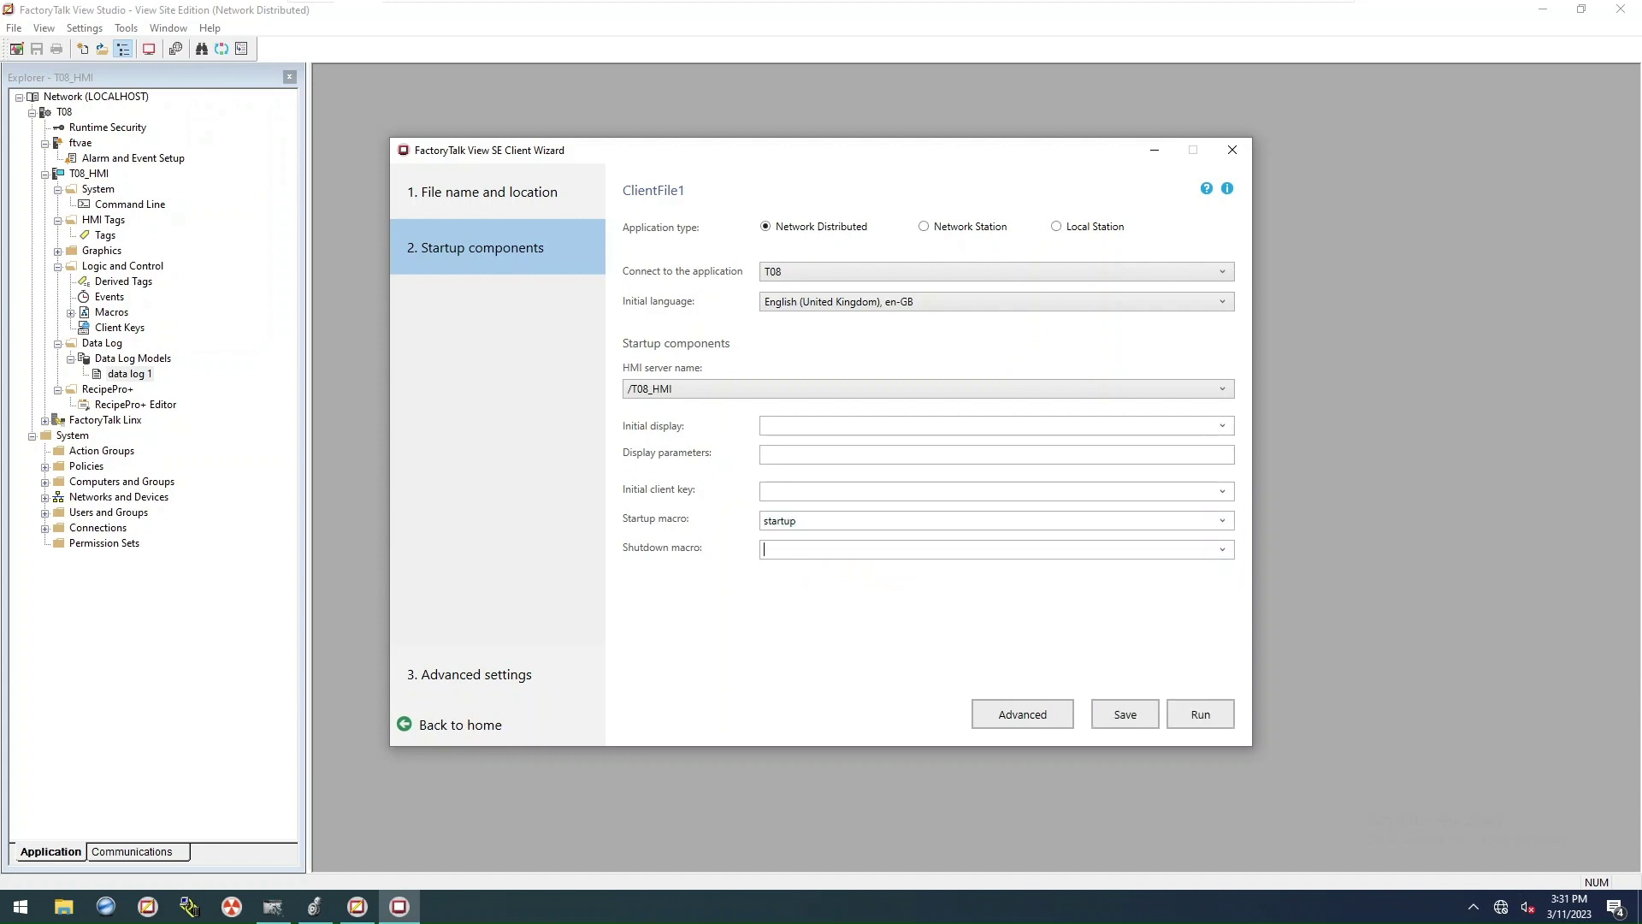
pyautogui.click(1223, 550)
pyautogui.click(853, 590)
pyautogui.click(1113, 706)
# Step: Set the client window size to Maximize window in the advanced settings, and save and run the configuration
pyautogui.click(1035, 712)
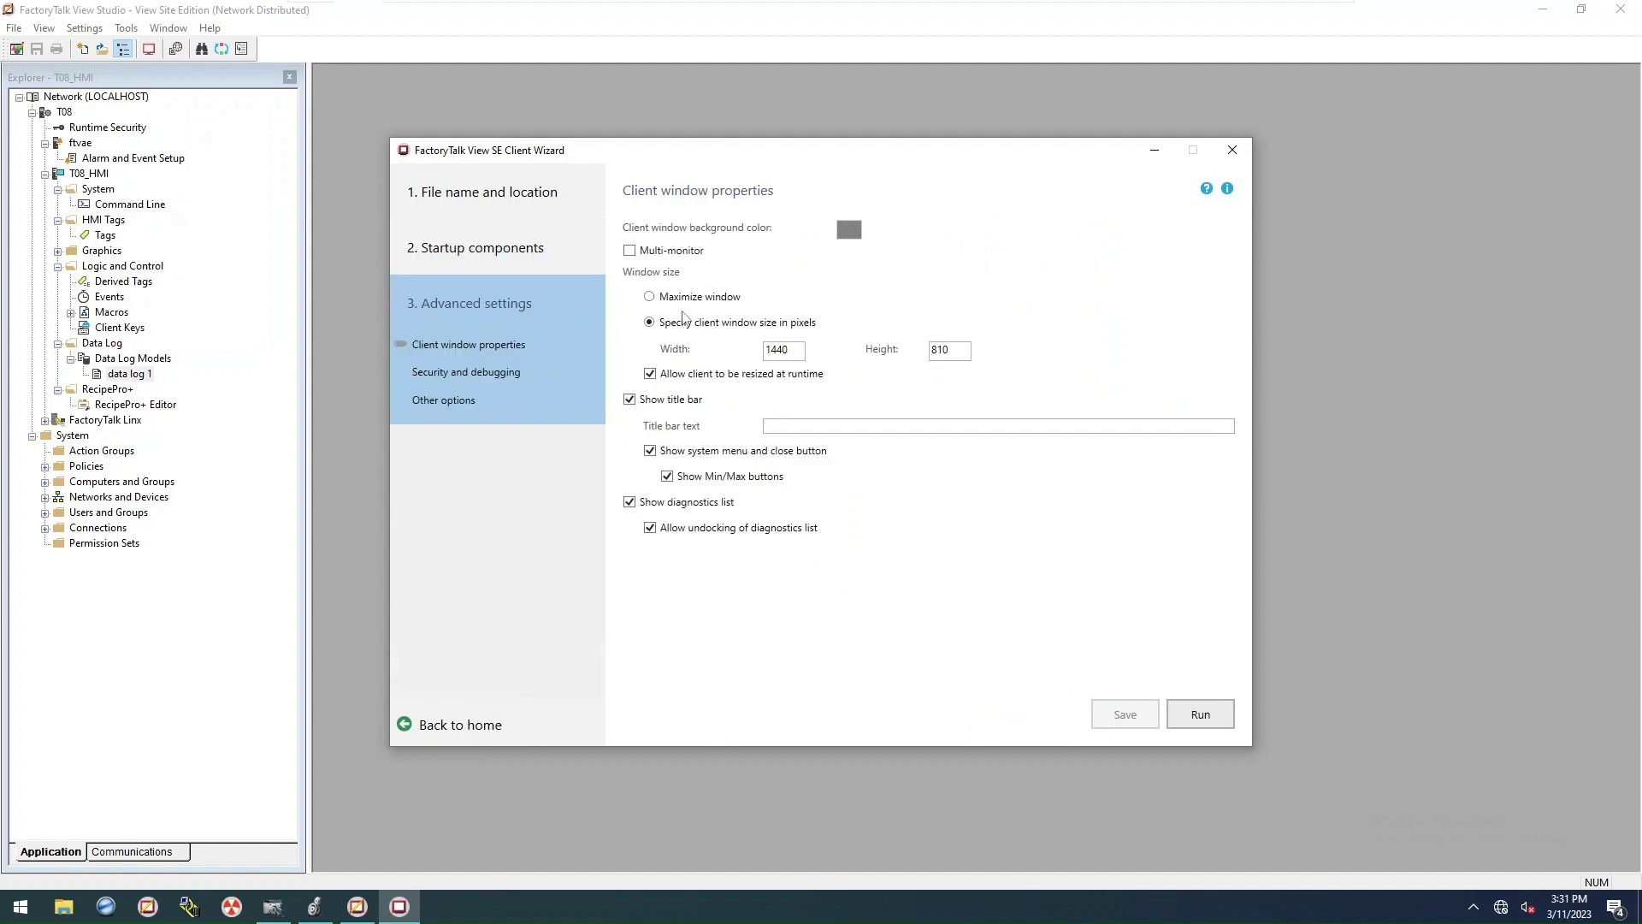
pyautogui.click(651, 298)
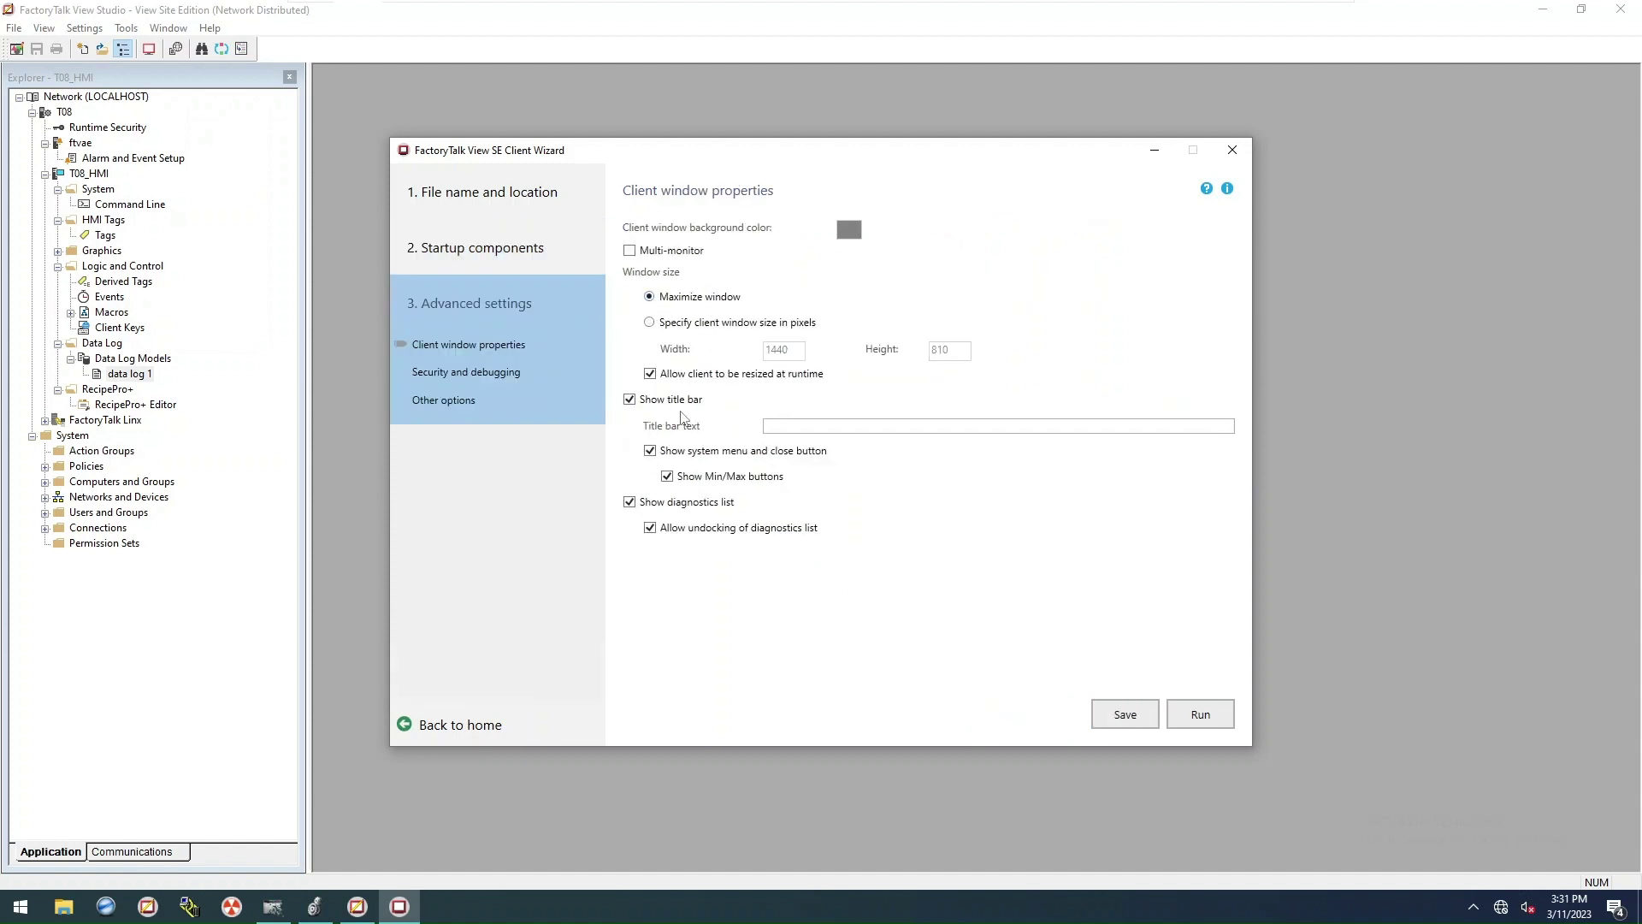
pyautogui.click(1126, 715)
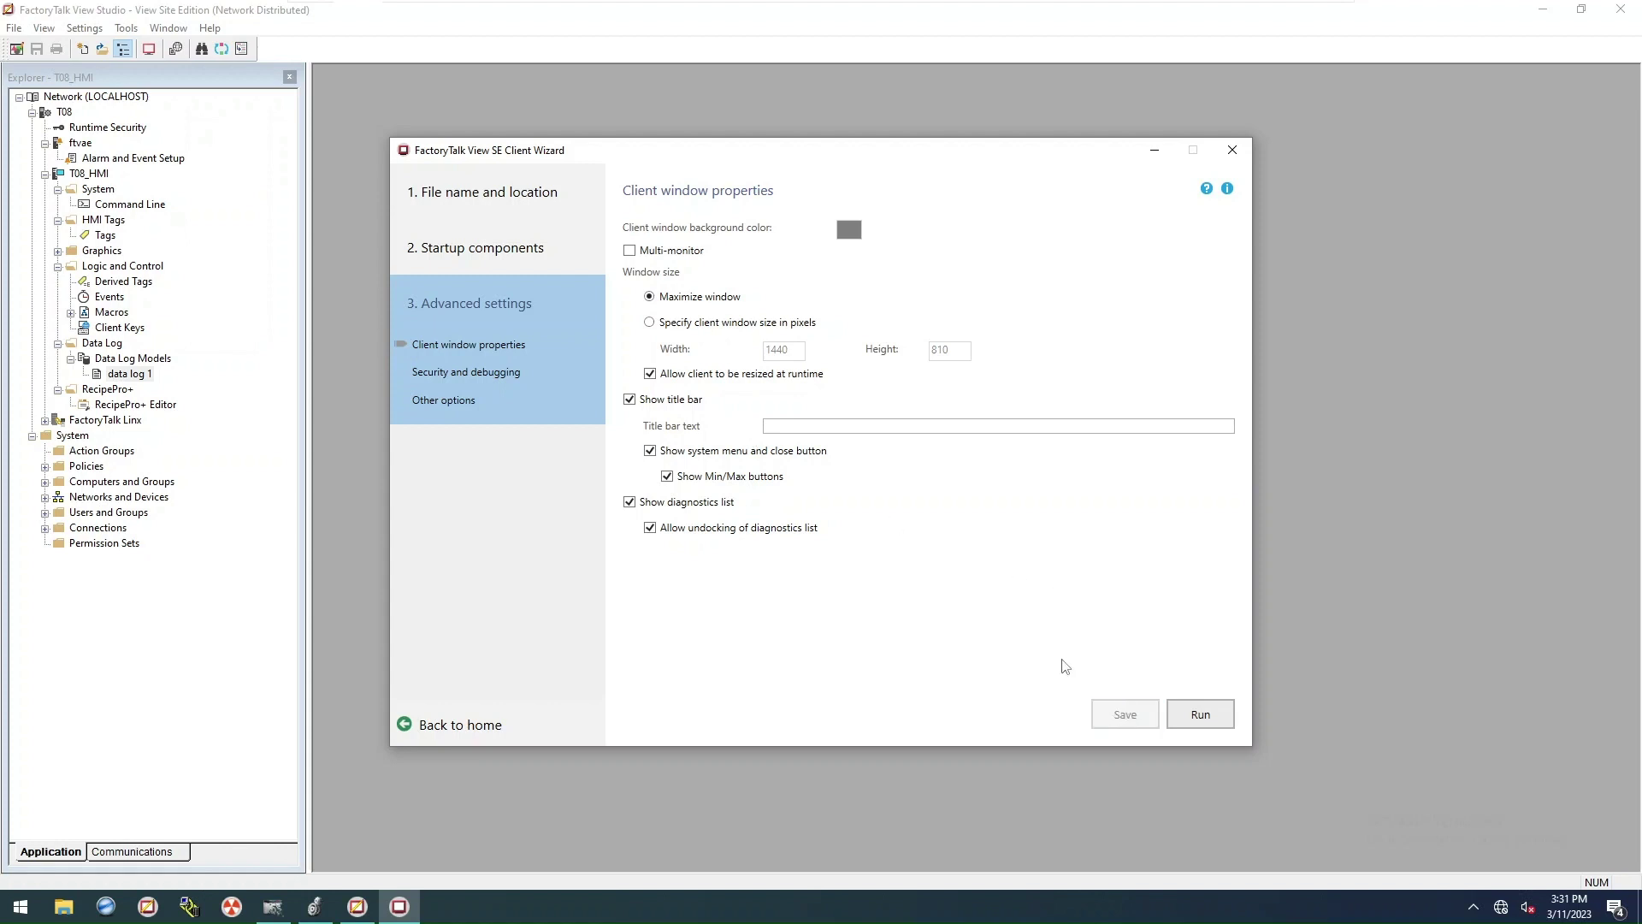
pyautogui.click(1197, 714)
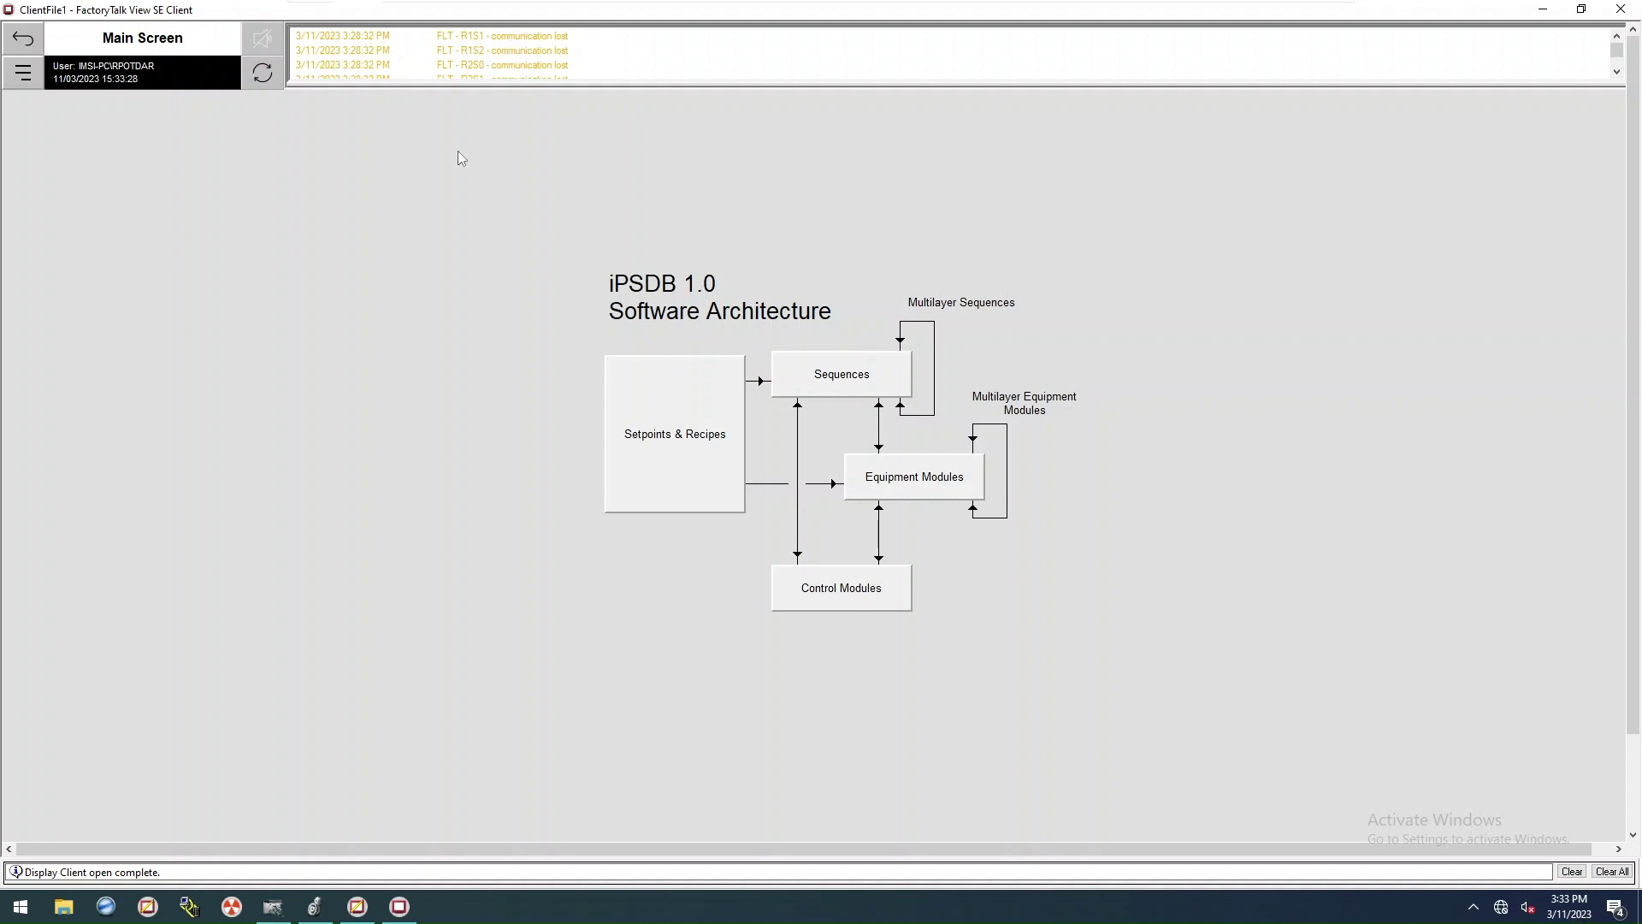
# Step: Open the Balance Tank display in the running client and look over its full process graphic
pyautogui.click(24, 72)
pyautogui.click(128, 118)
pyautogui.click(208, 116)
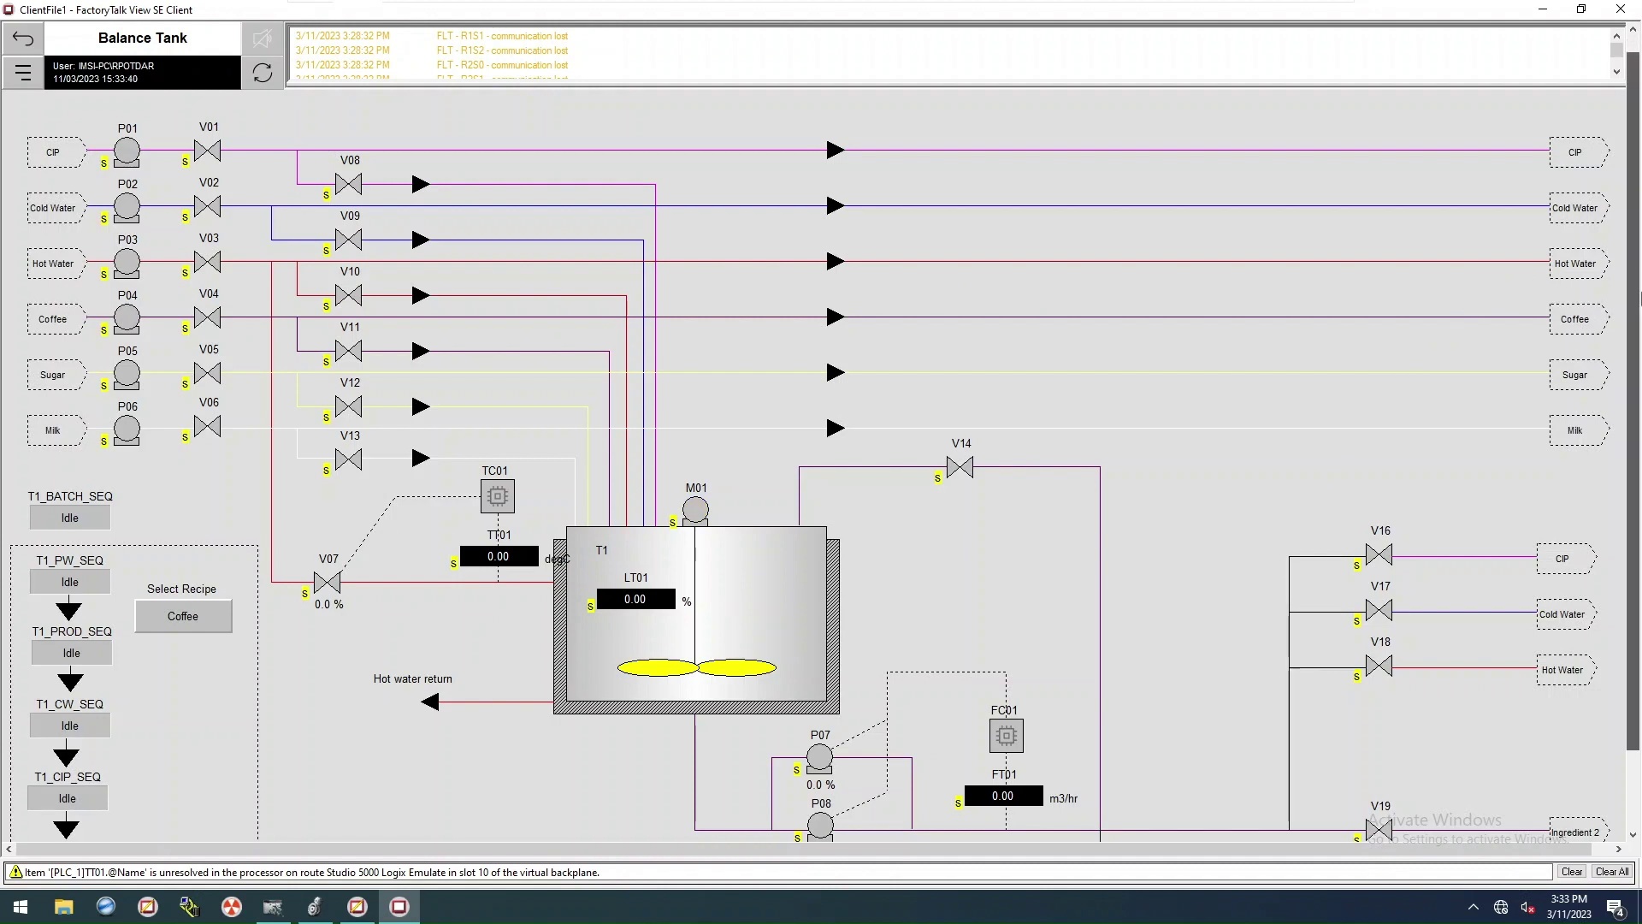
pyautogui.scroll(-3, 1633, 416)
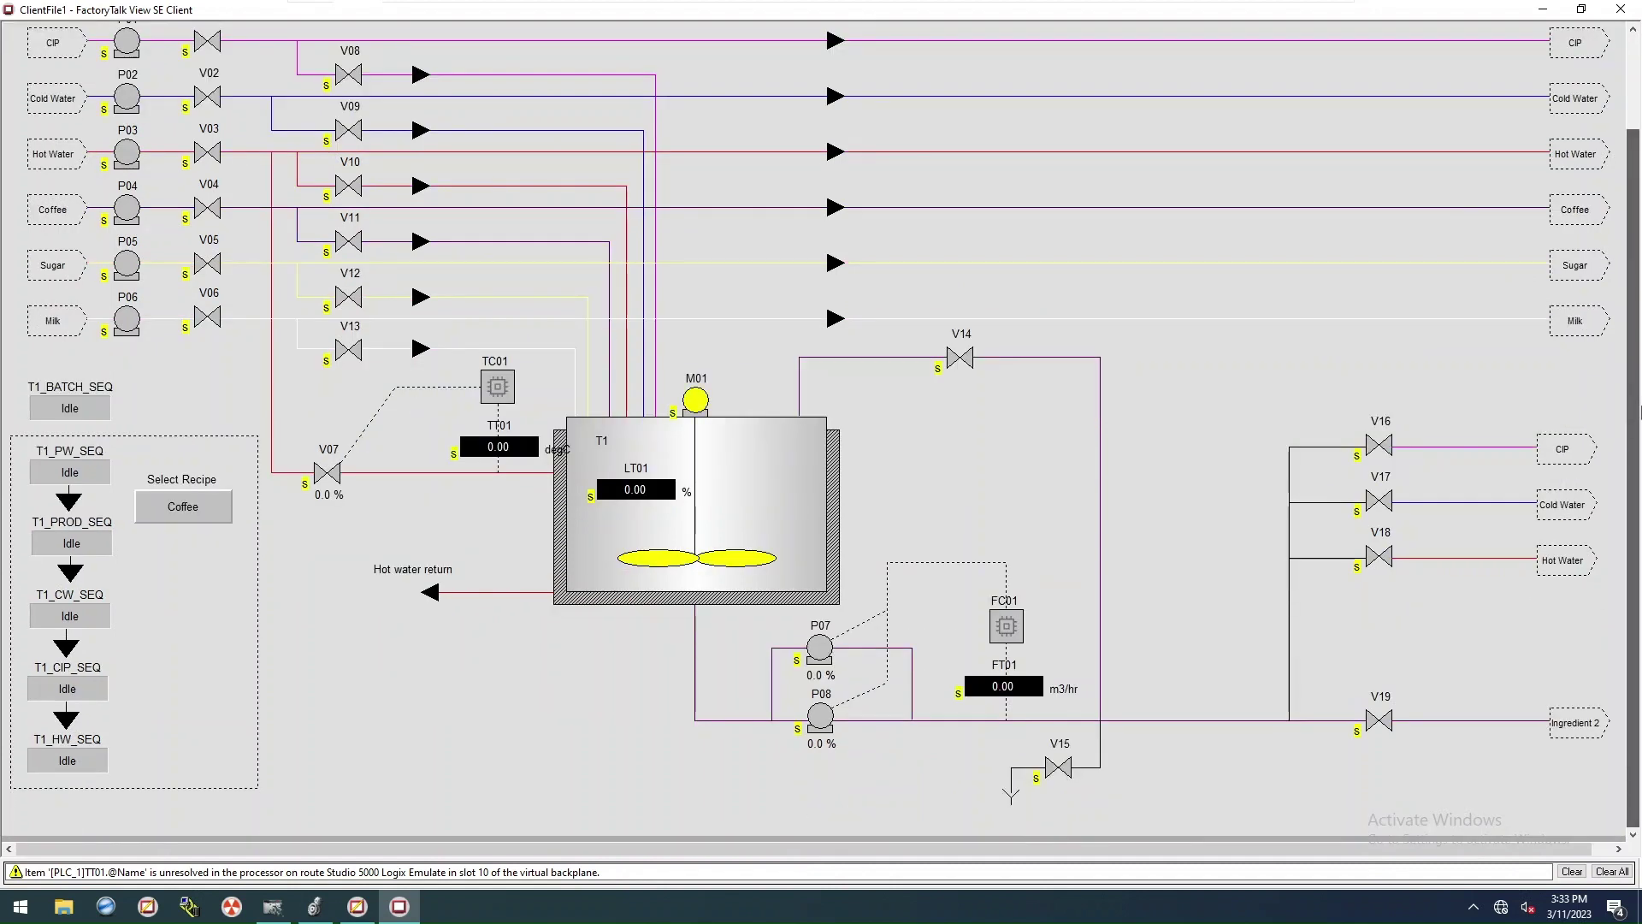
pyautogui.moveTo(1636, 328); pyautogui.dragTo(1635, 224)
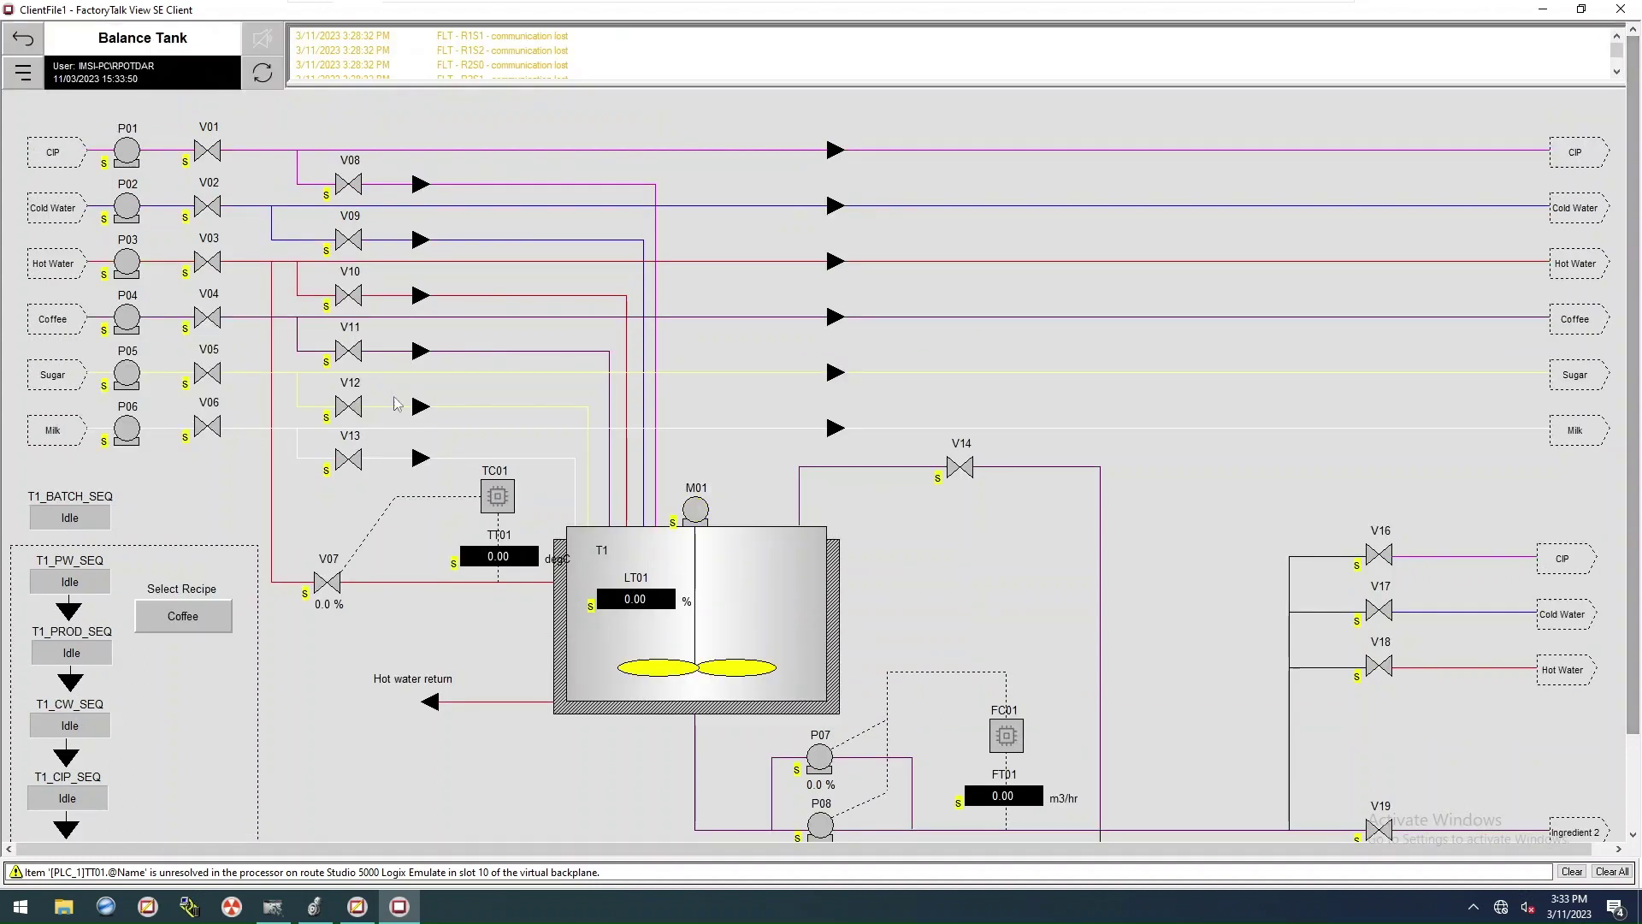
# Step: Switch to Logix Designer, clear the controller faults and put the controller into Run mode
pyautogui.click(316, 906)
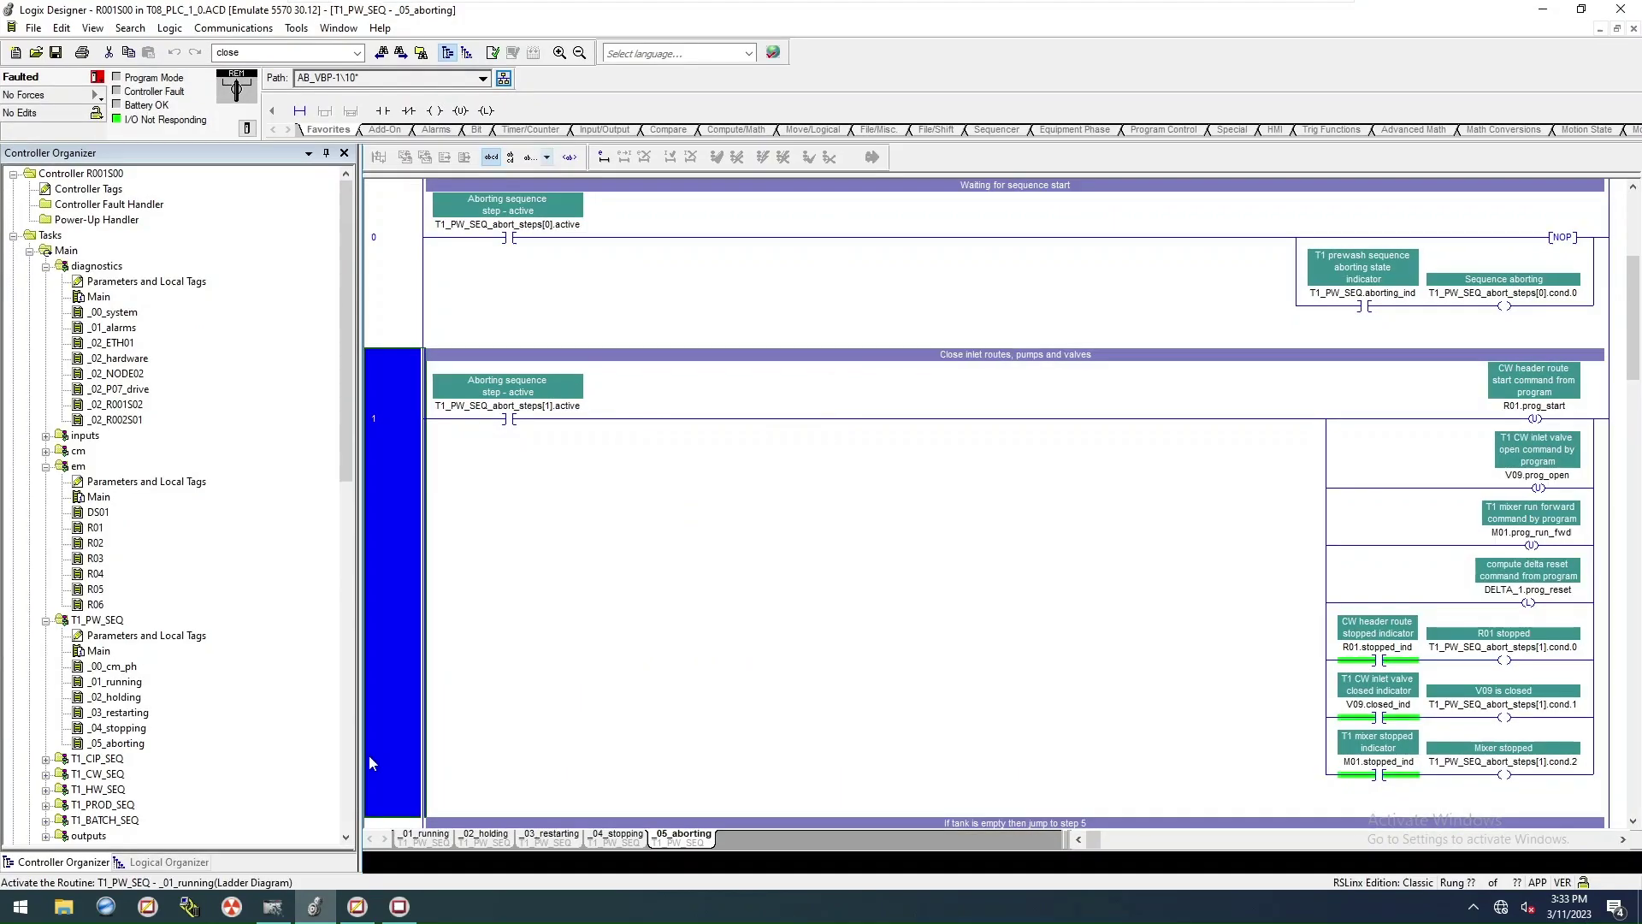
pyautogui.click(97, 77)
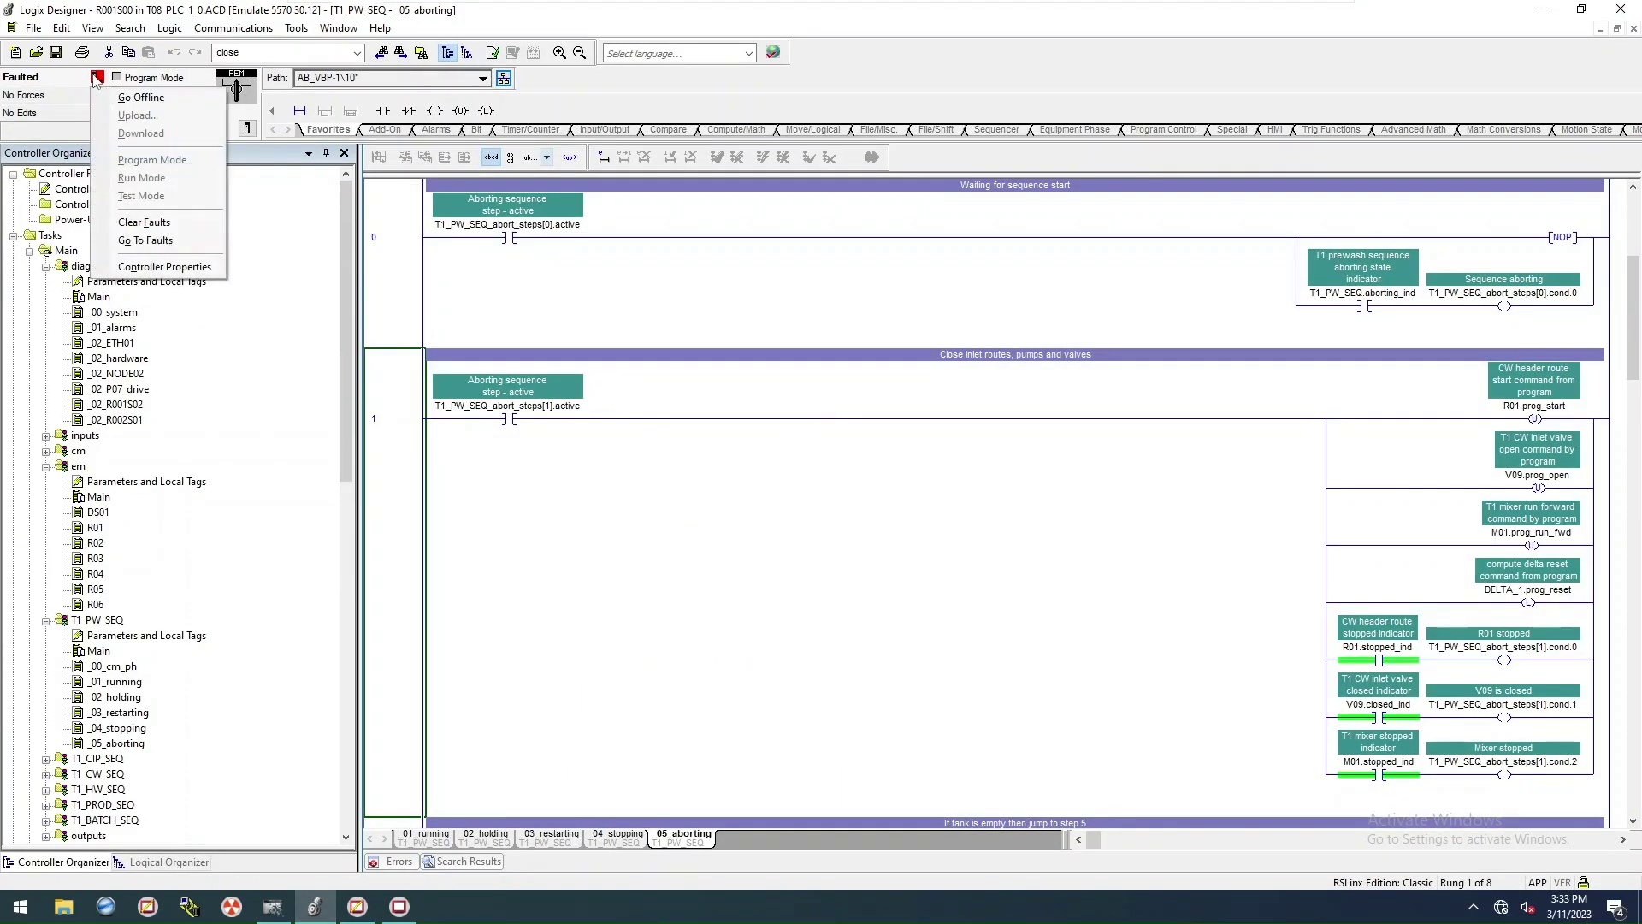
pyautogui.click(144, 221)
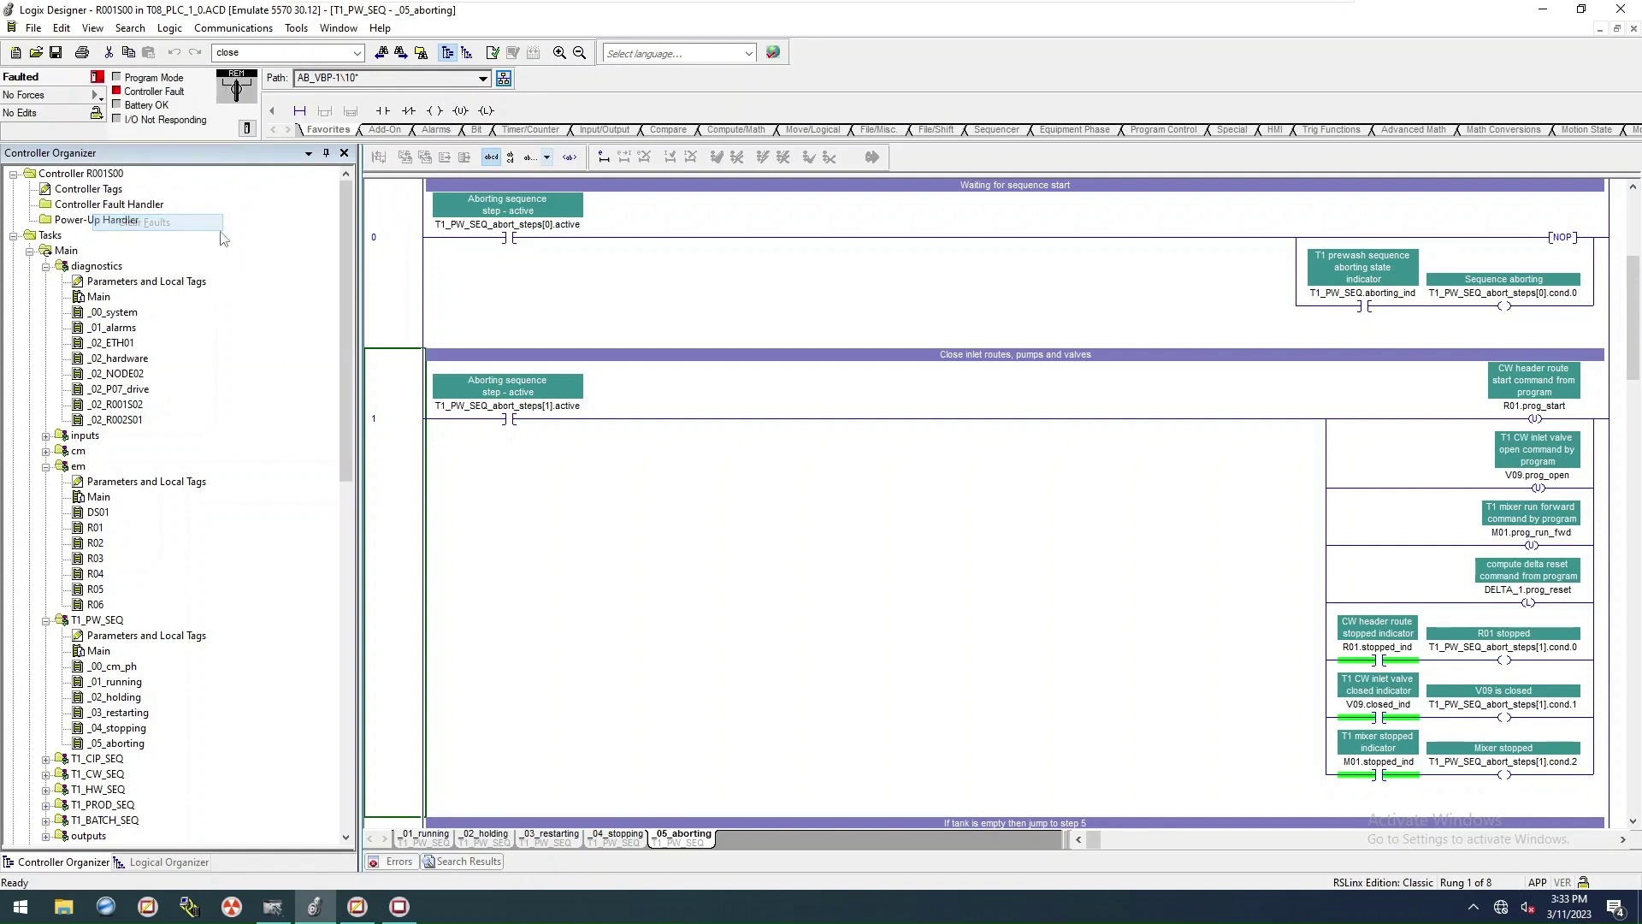
pyautogui.click(96, 77)
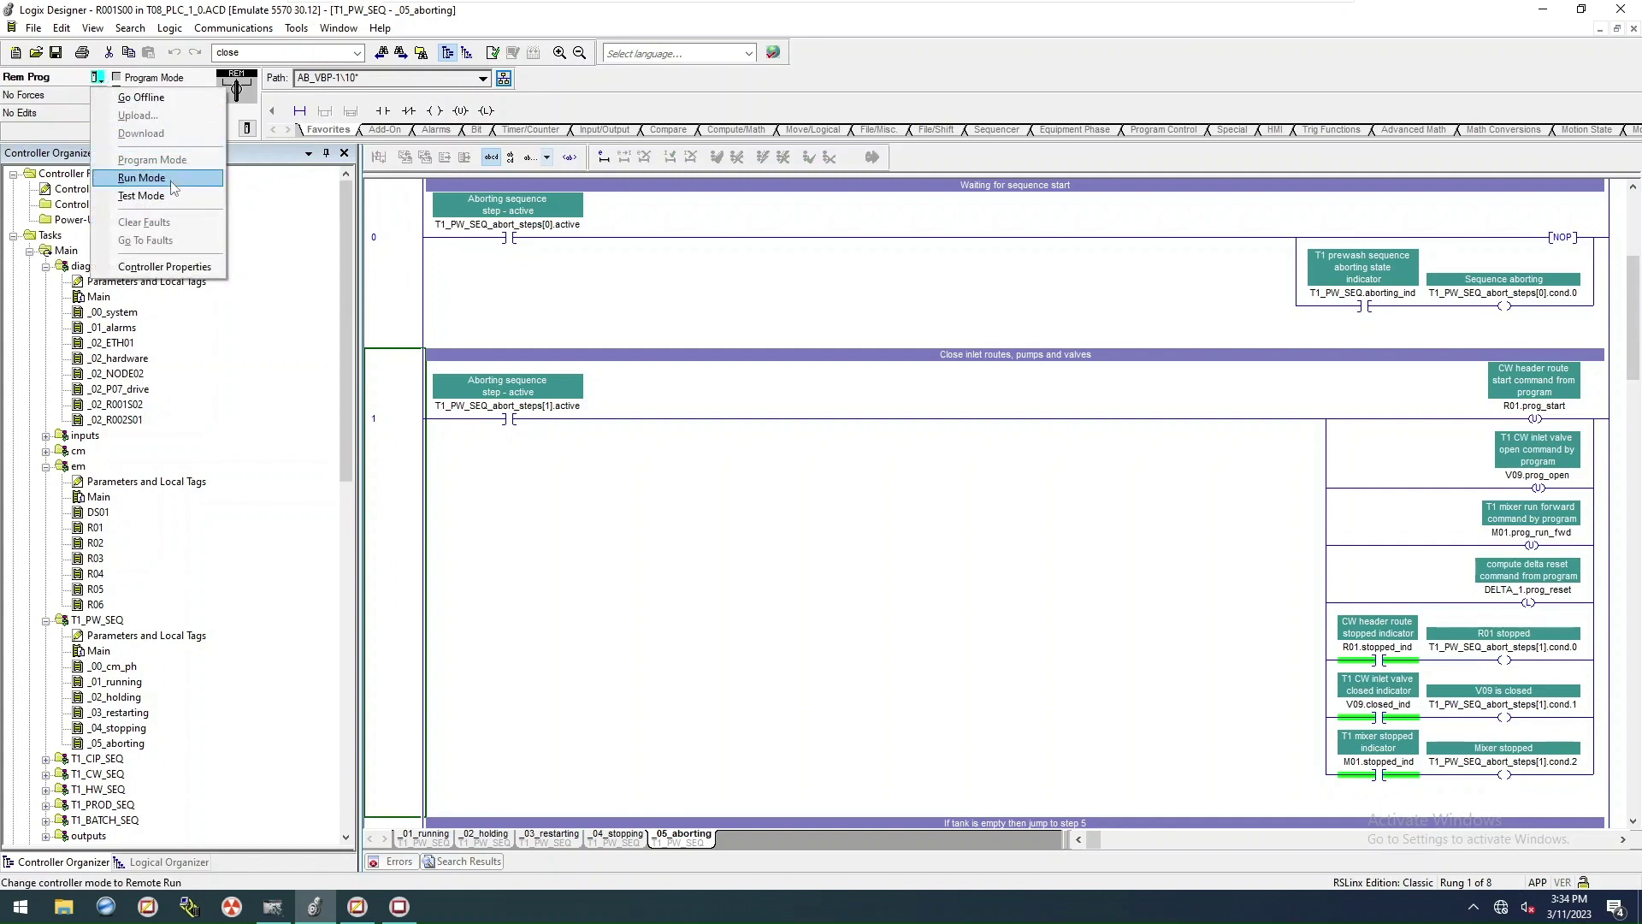
# Step: Switch the controller to Run mode, confirm the change, and view the I/O configuration in the project tree
pyautogui.click(167, 178)
pyautogui.click(836, 489)
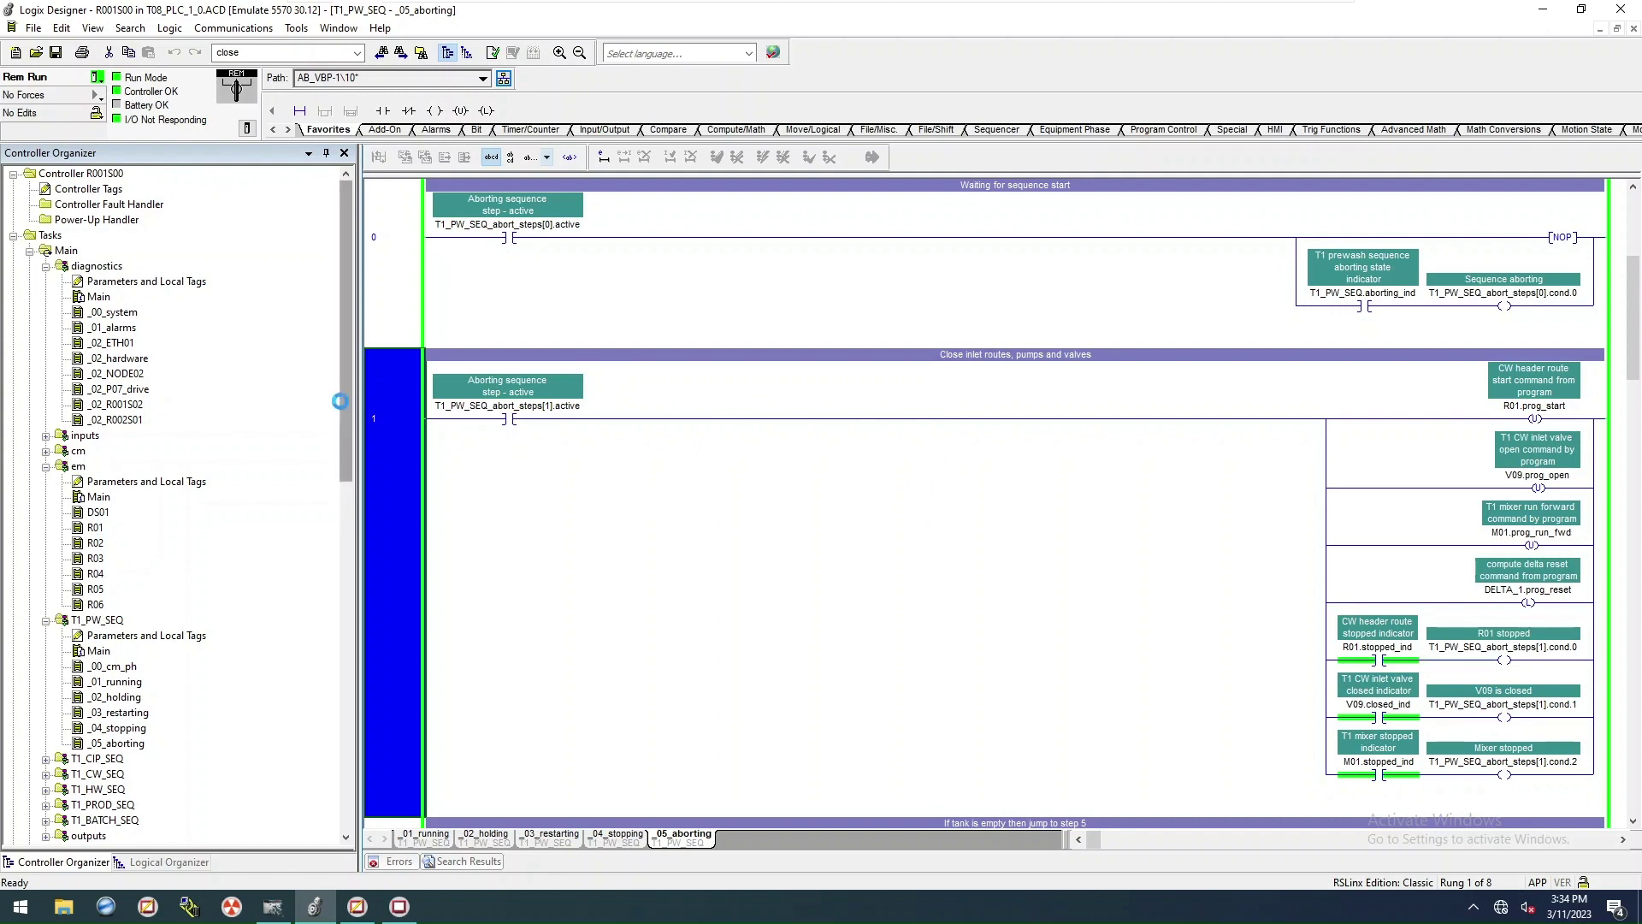
pyautogui.moveTo(345, 368); pyautogui.dragTo(387, 777)
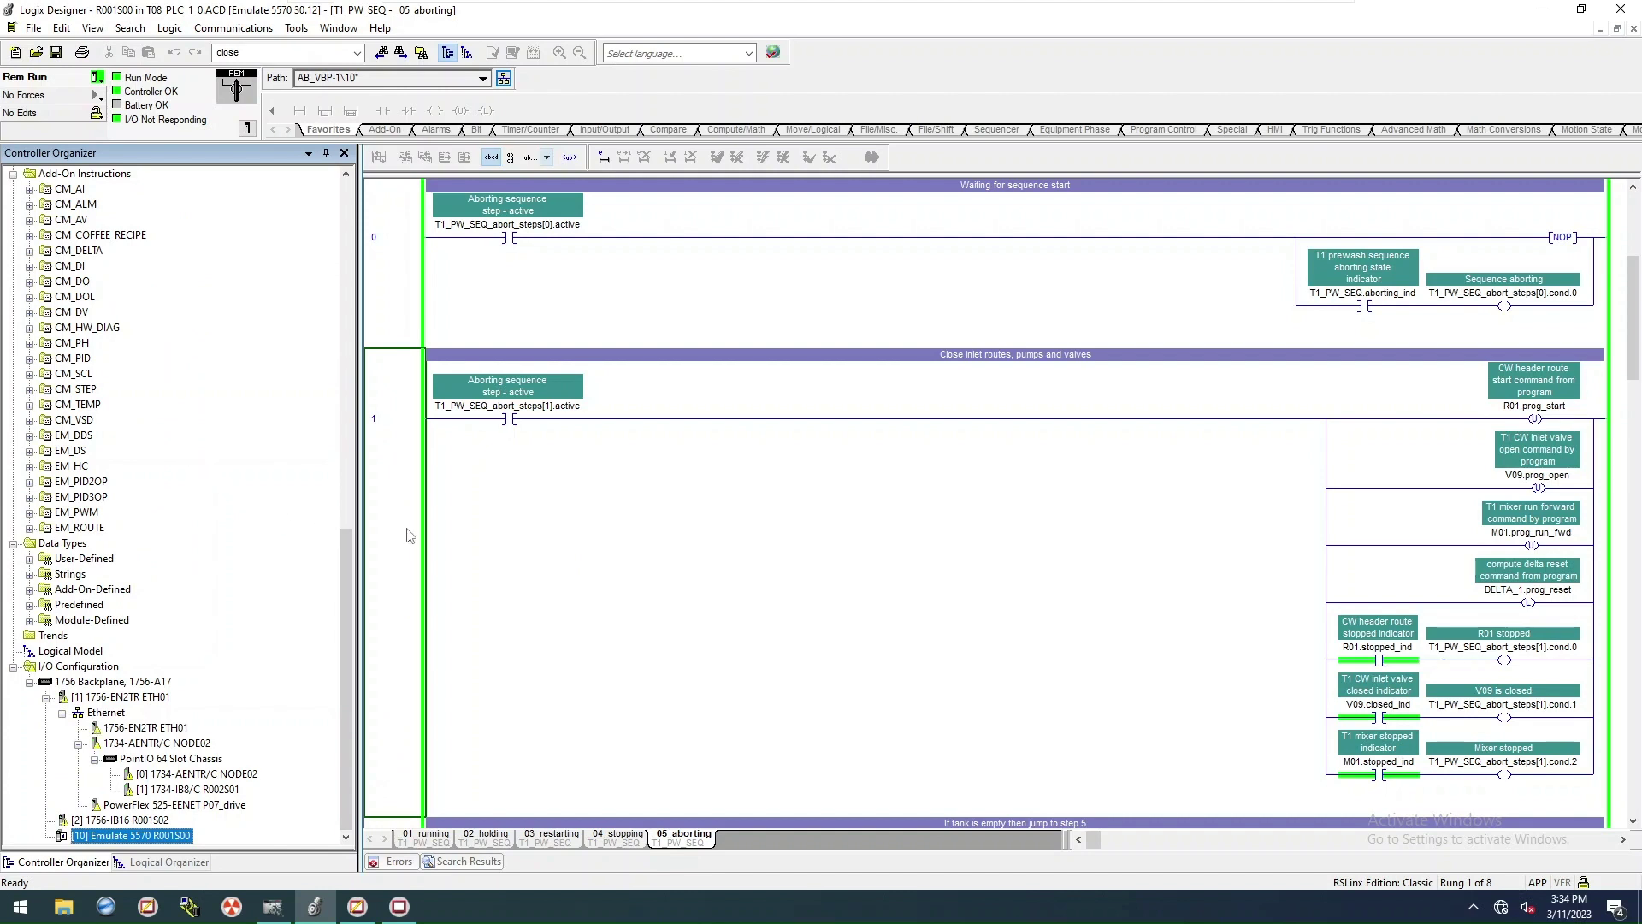
# Step: Take the controller project offline
pyautogui.click(99, 73)
pyautogui.click(129, 95)
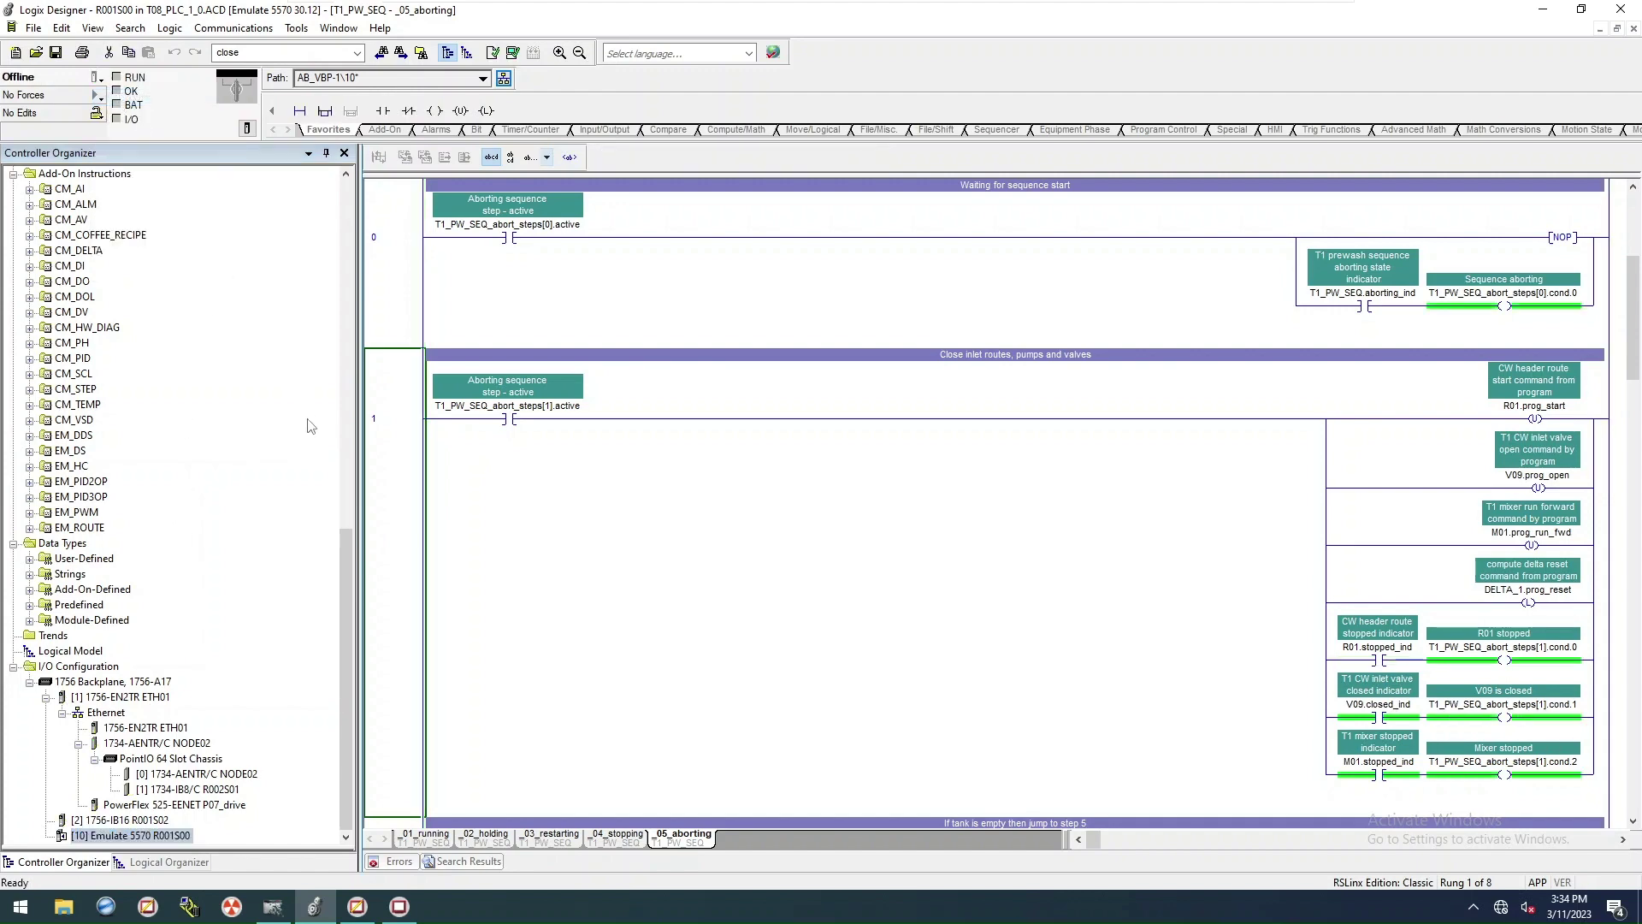
pyautogui.scroll(15, 311, 426)
# Step: Switch to the FactoryTalk View client, examine the Balance Tank display down to its lower equipment, and return to Logix Designer
pyautogui.click(400, 905)
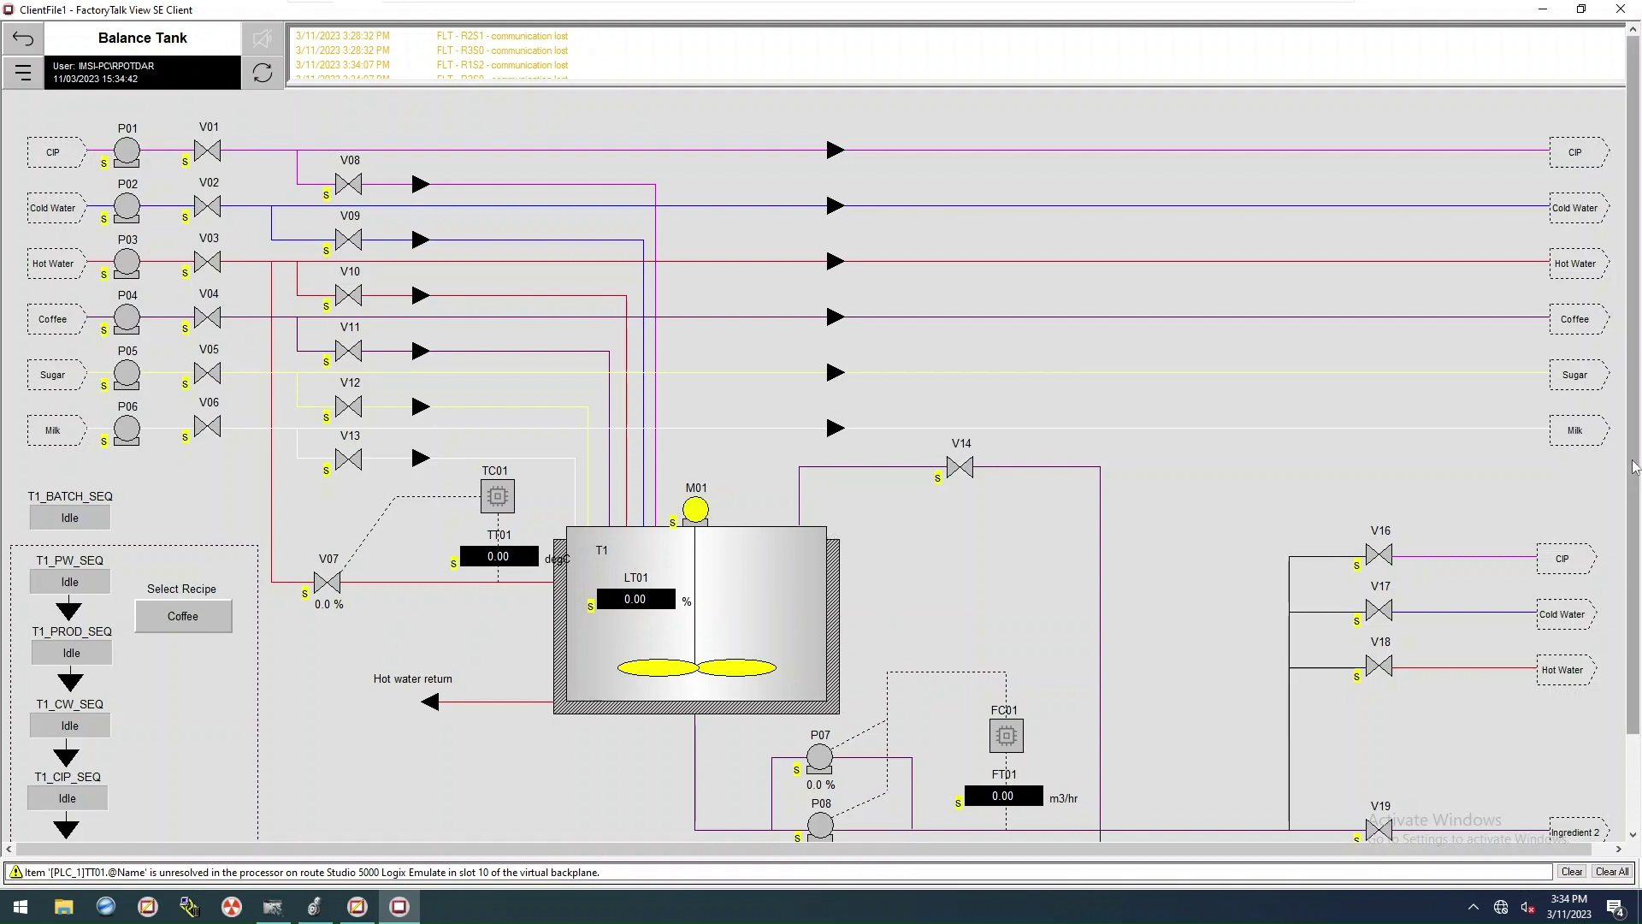
pyautogui.moveTo(1634, 466); pyautogui.dragTo(1633, 547)
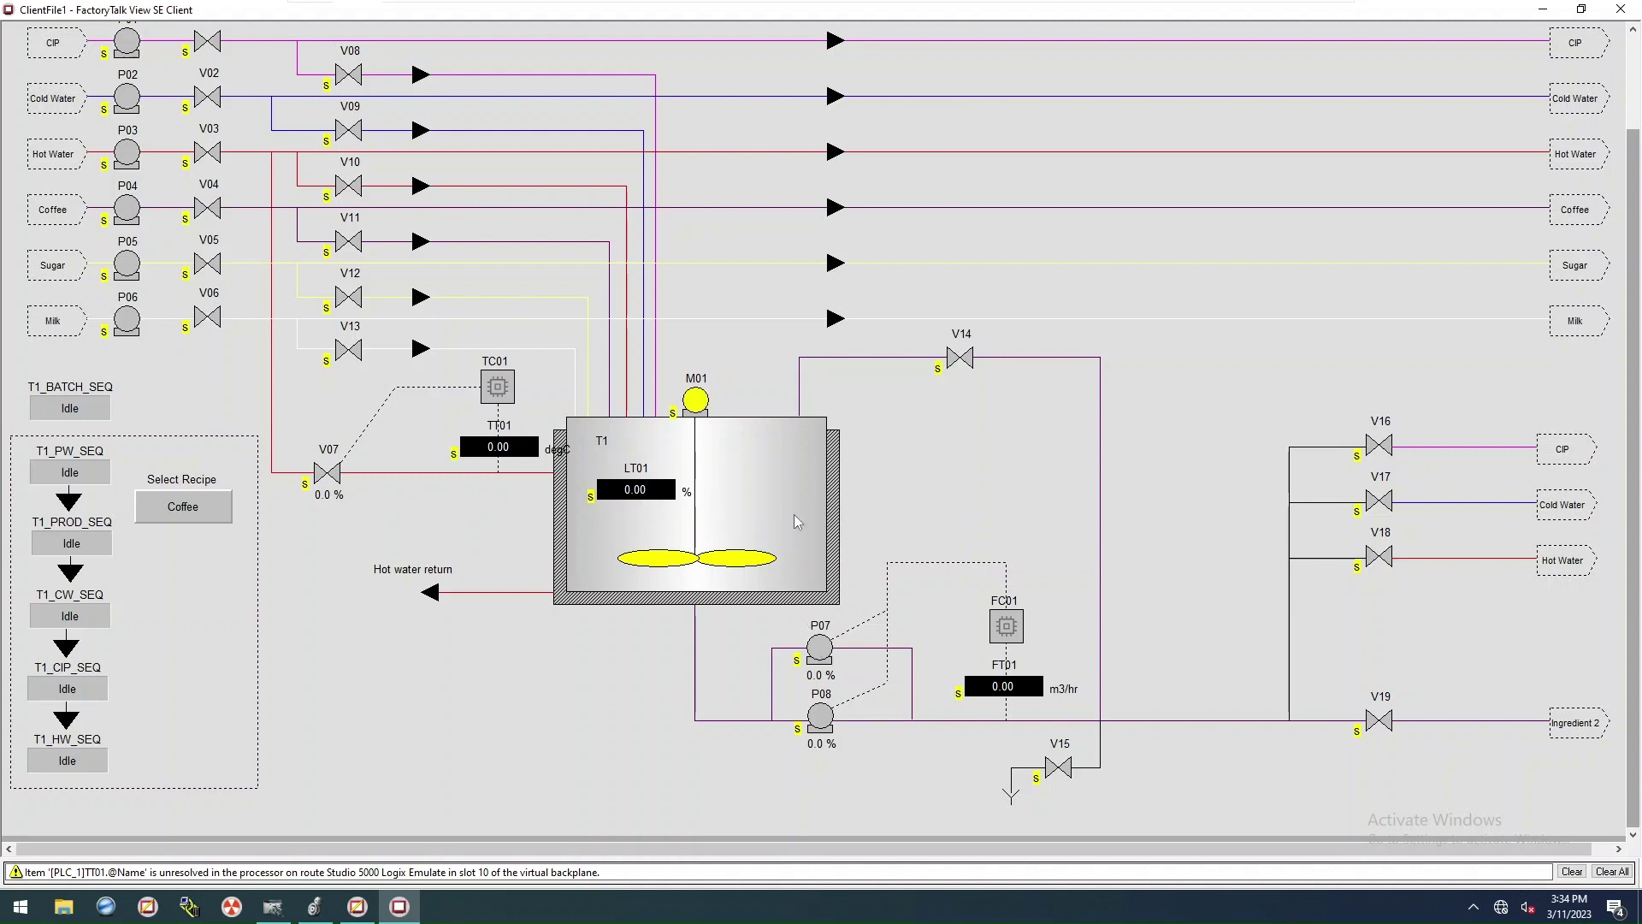
pyautogui.click(315, 906)
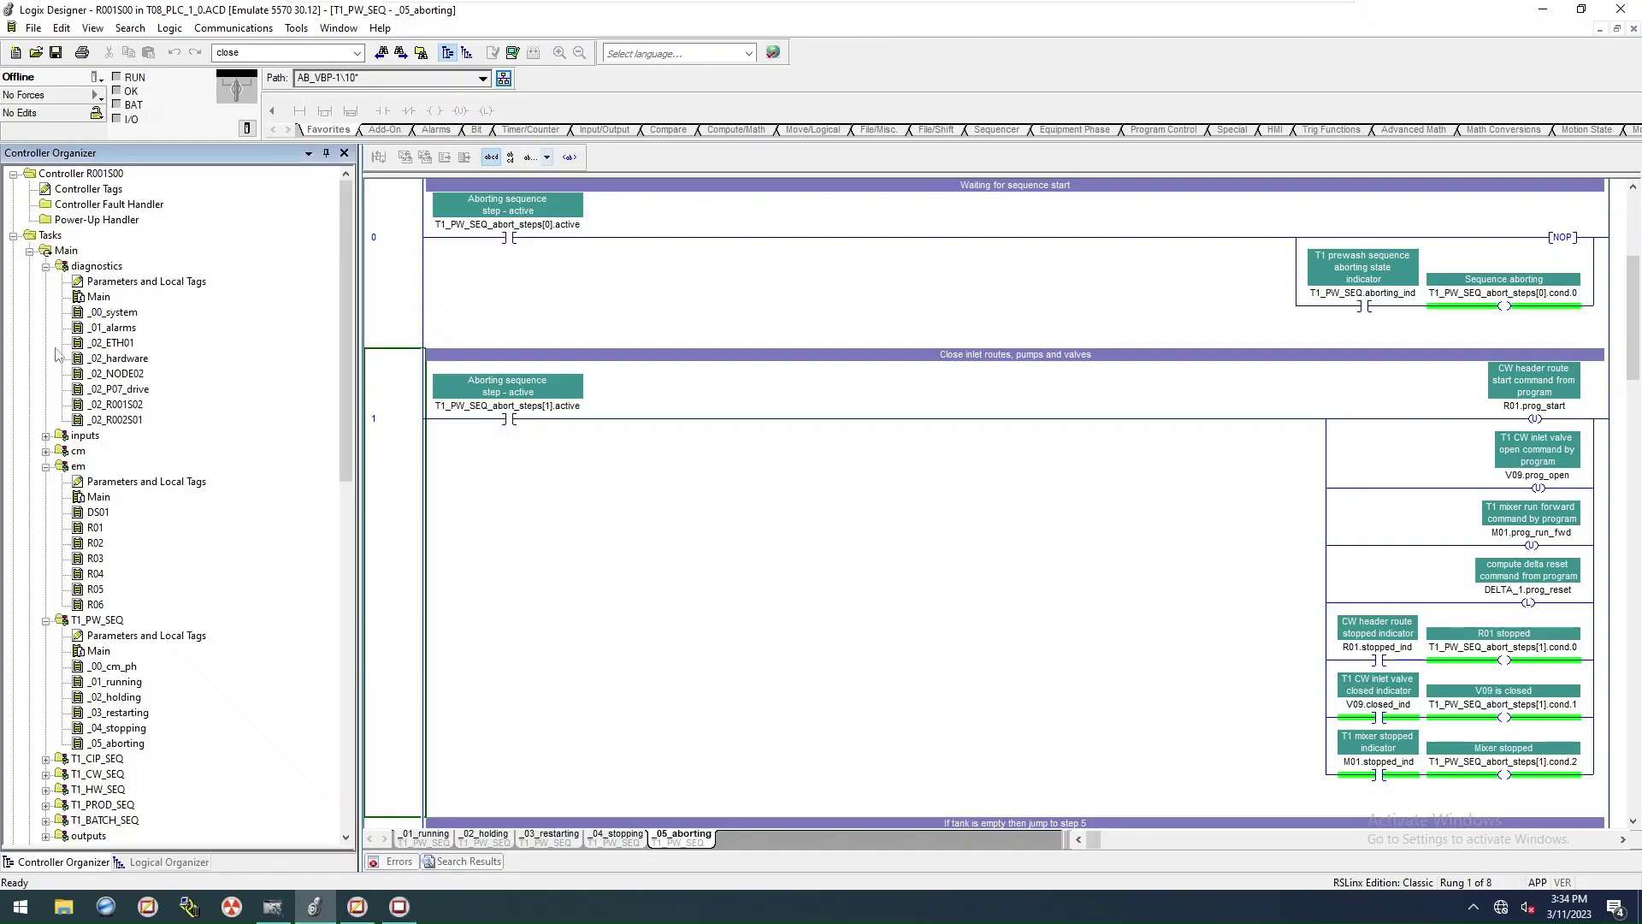
# Step: Collapse the expanded programs in the project tree and add a new program named simulation to the Main task
pyautogui.click(46, 266)
pyautogui.click(46, 313)
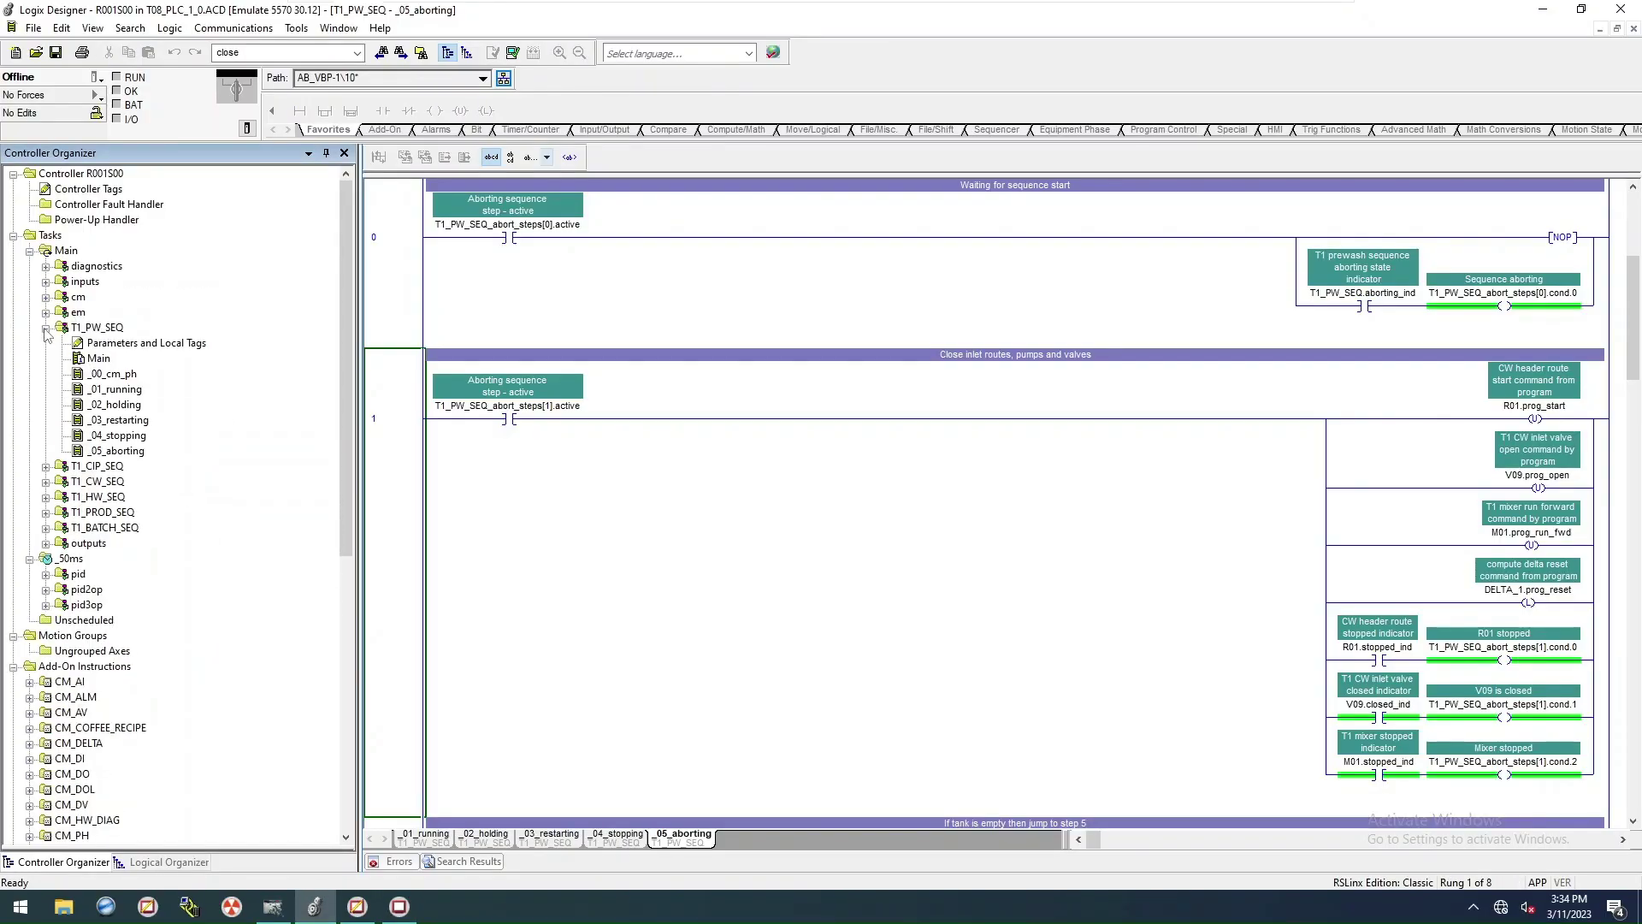
pyautogui.click(45, 328)
pyautogui.rightClick(65, 251)
pyautogui.moveTo(197, 257)
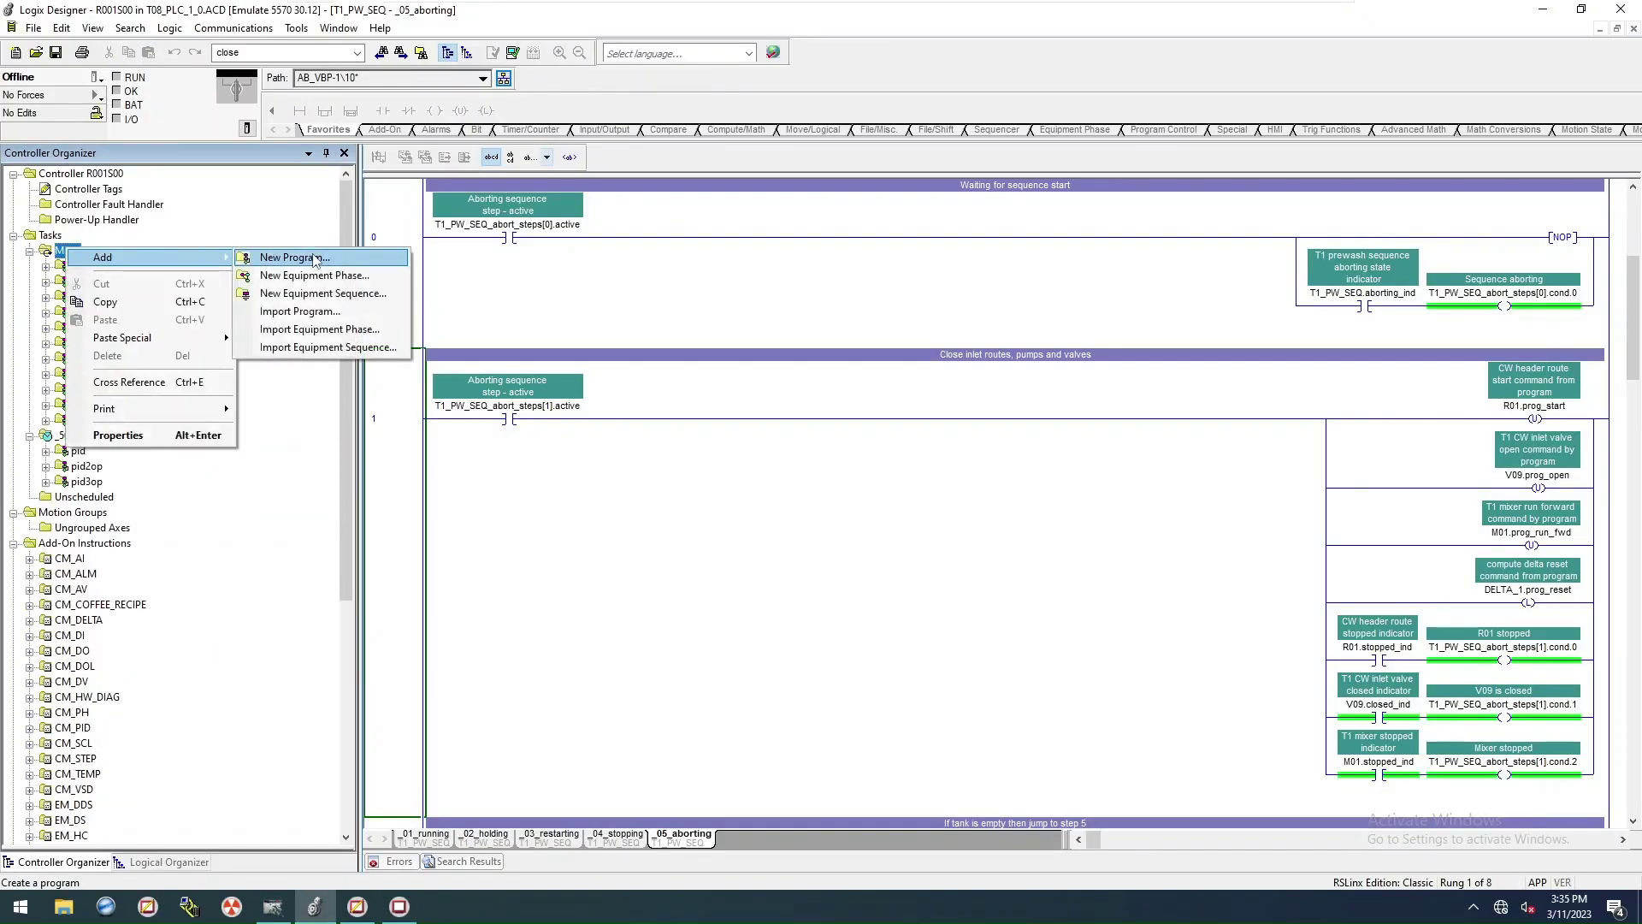
pyautogui.click(315, 258)
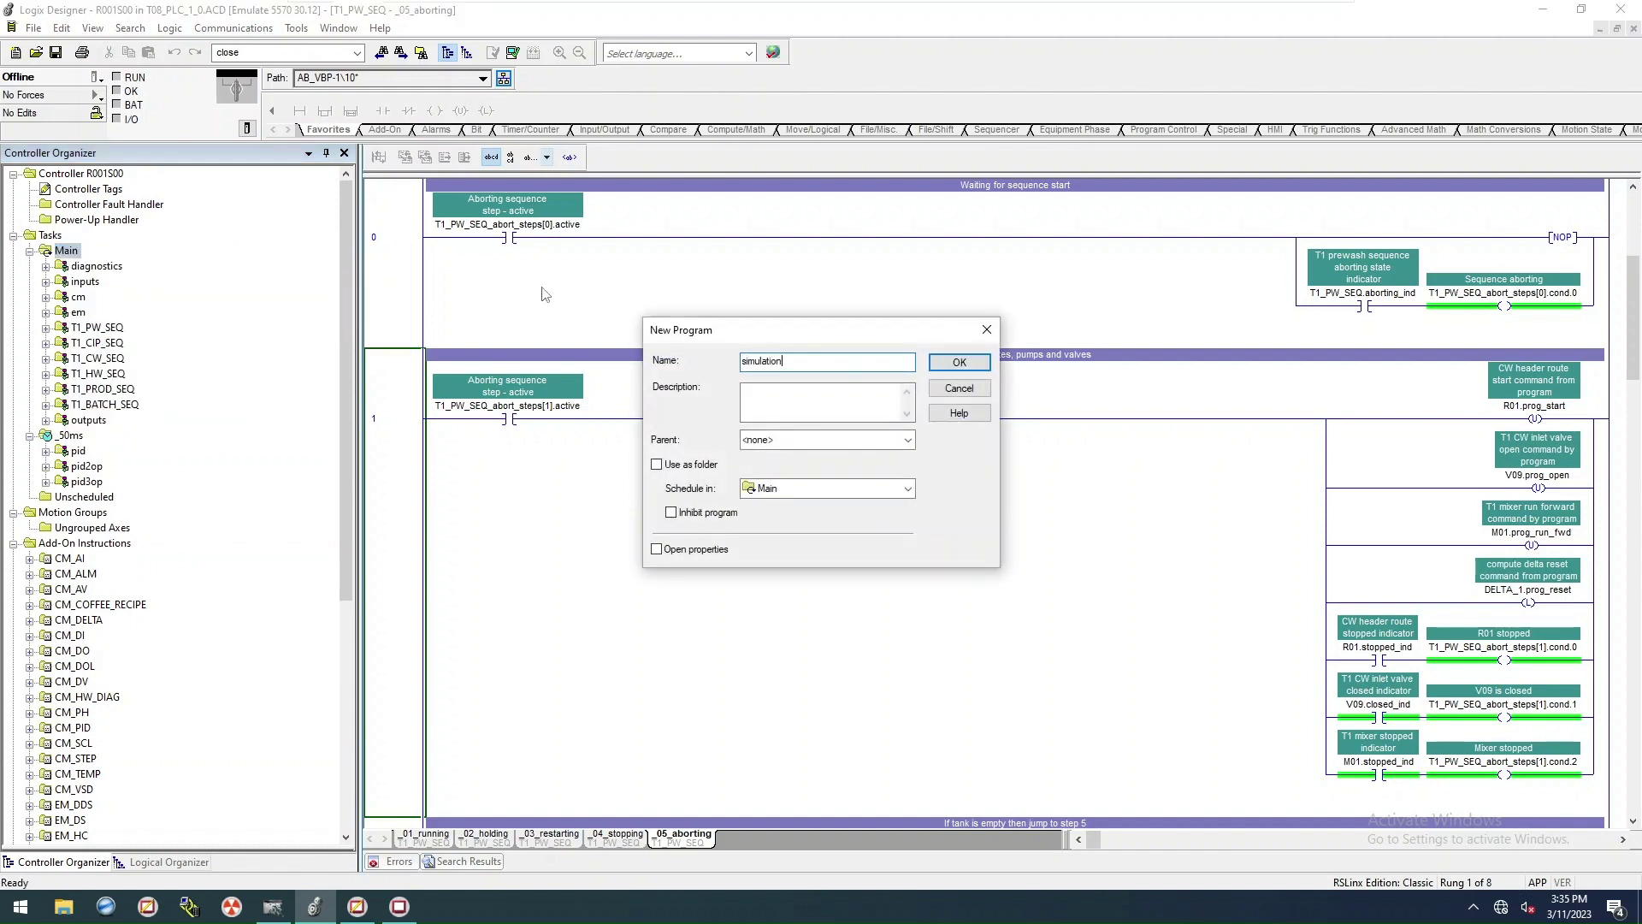
pyautogui.click(960, 361)
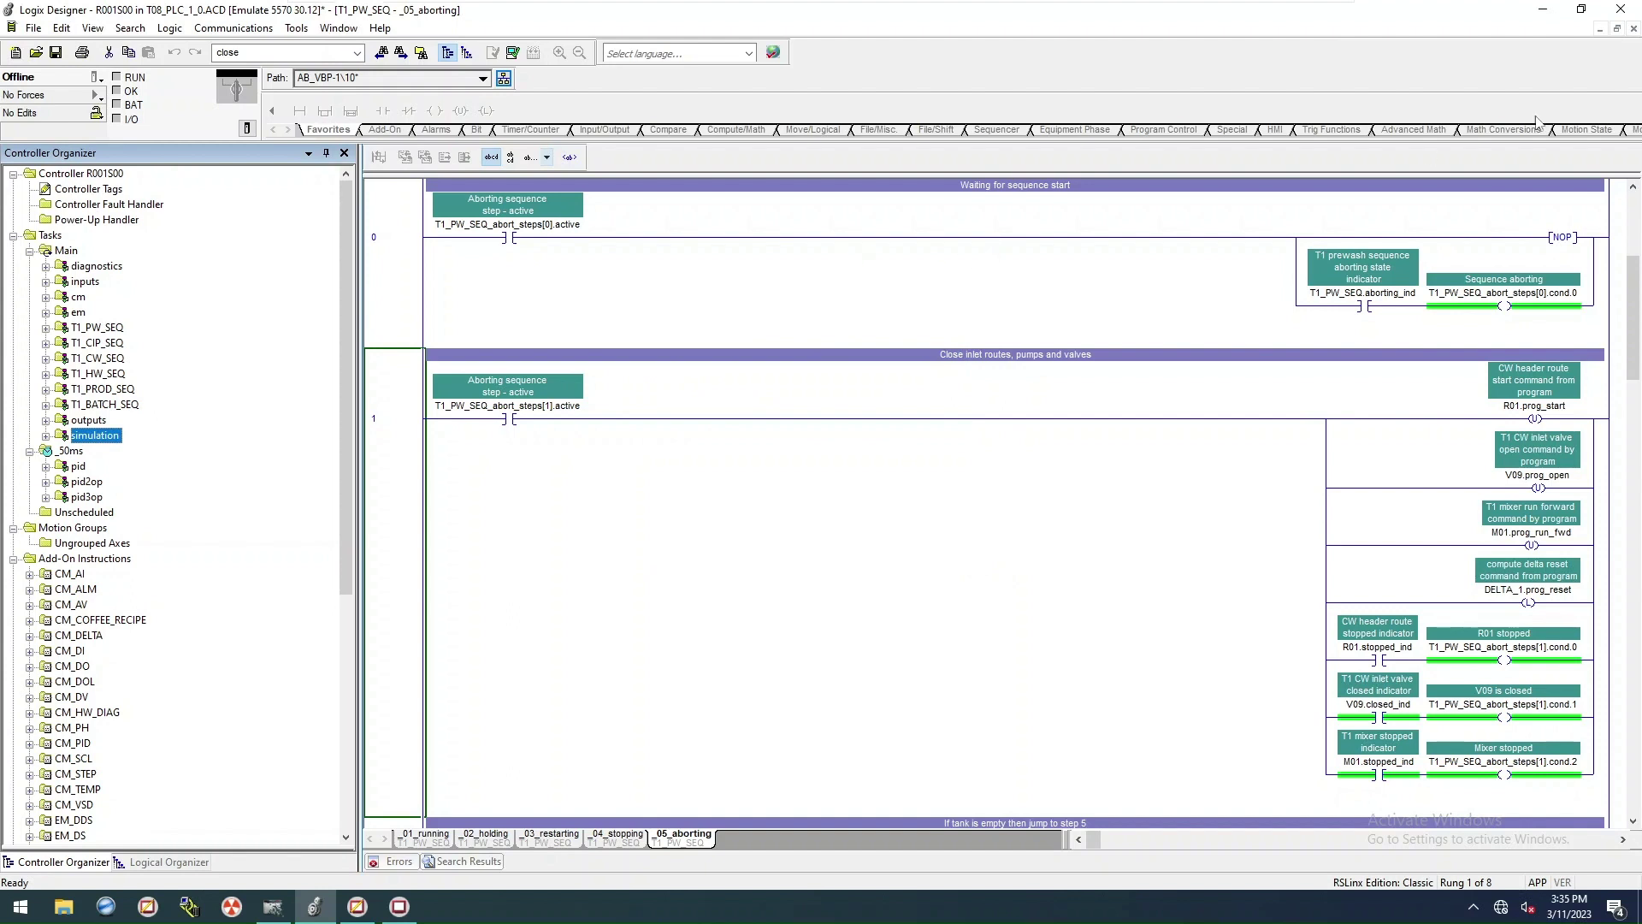
# Step: Close the _05_aborting routine, then create and open a ladder diagram routine named main in the simulation program, assigned as Main
pyautogui.click(1634, 28)
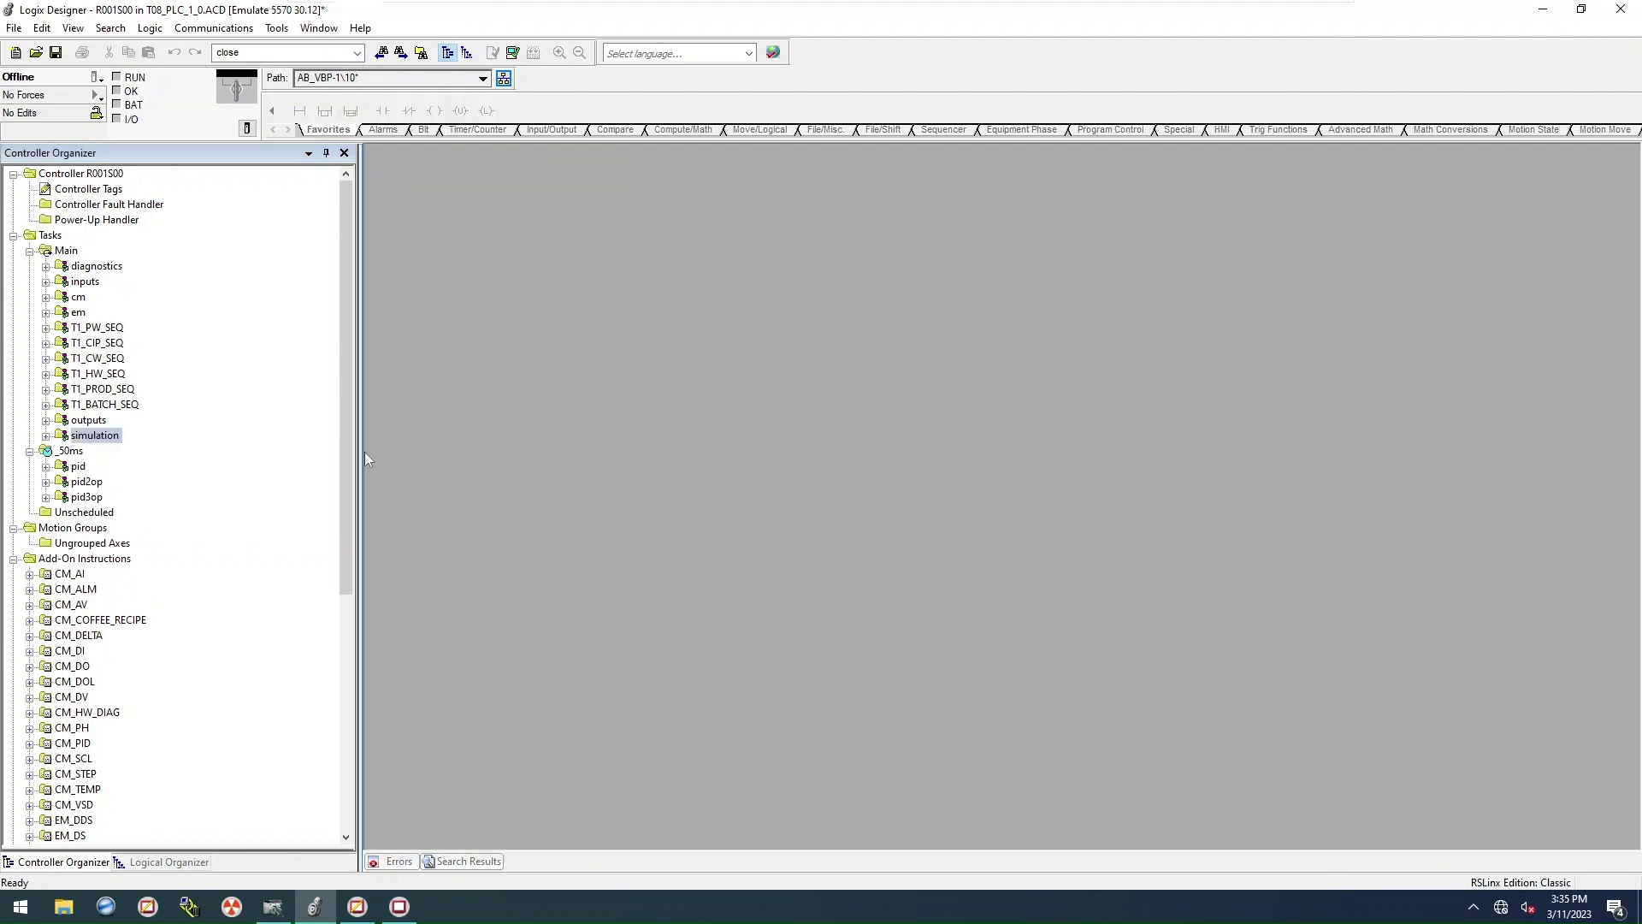
pyautogui.click(46, 436)
pyautogui.rightClick(101, 437)
pyautogui.moveTo(277, 454)
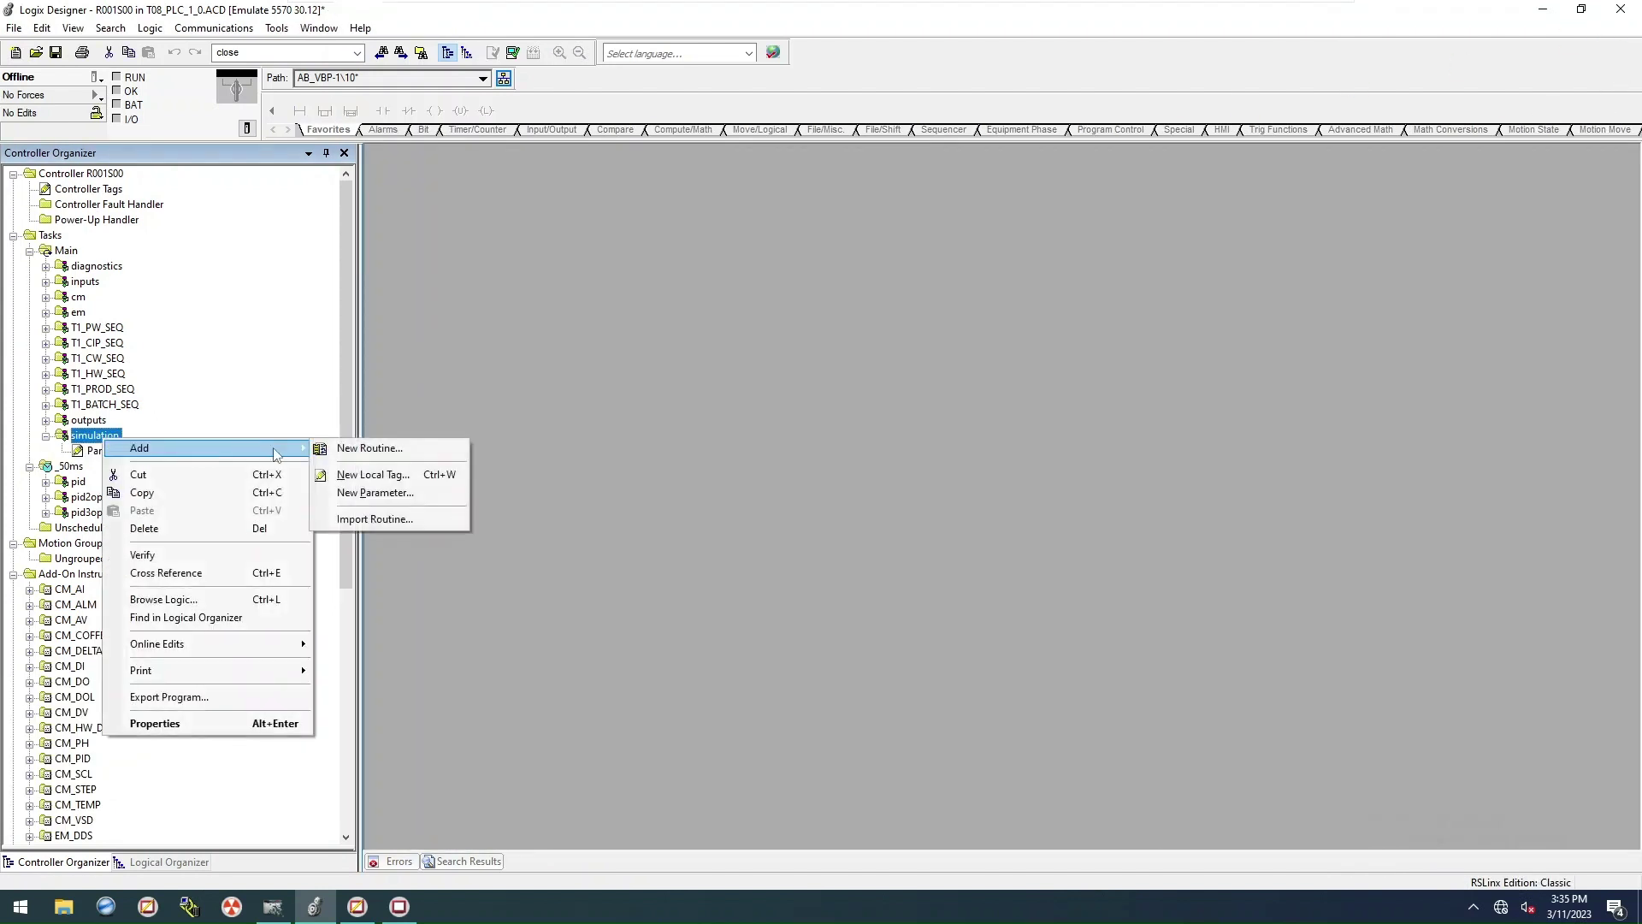
pyautogui.click(376, 448)
pyautogui.write('main')
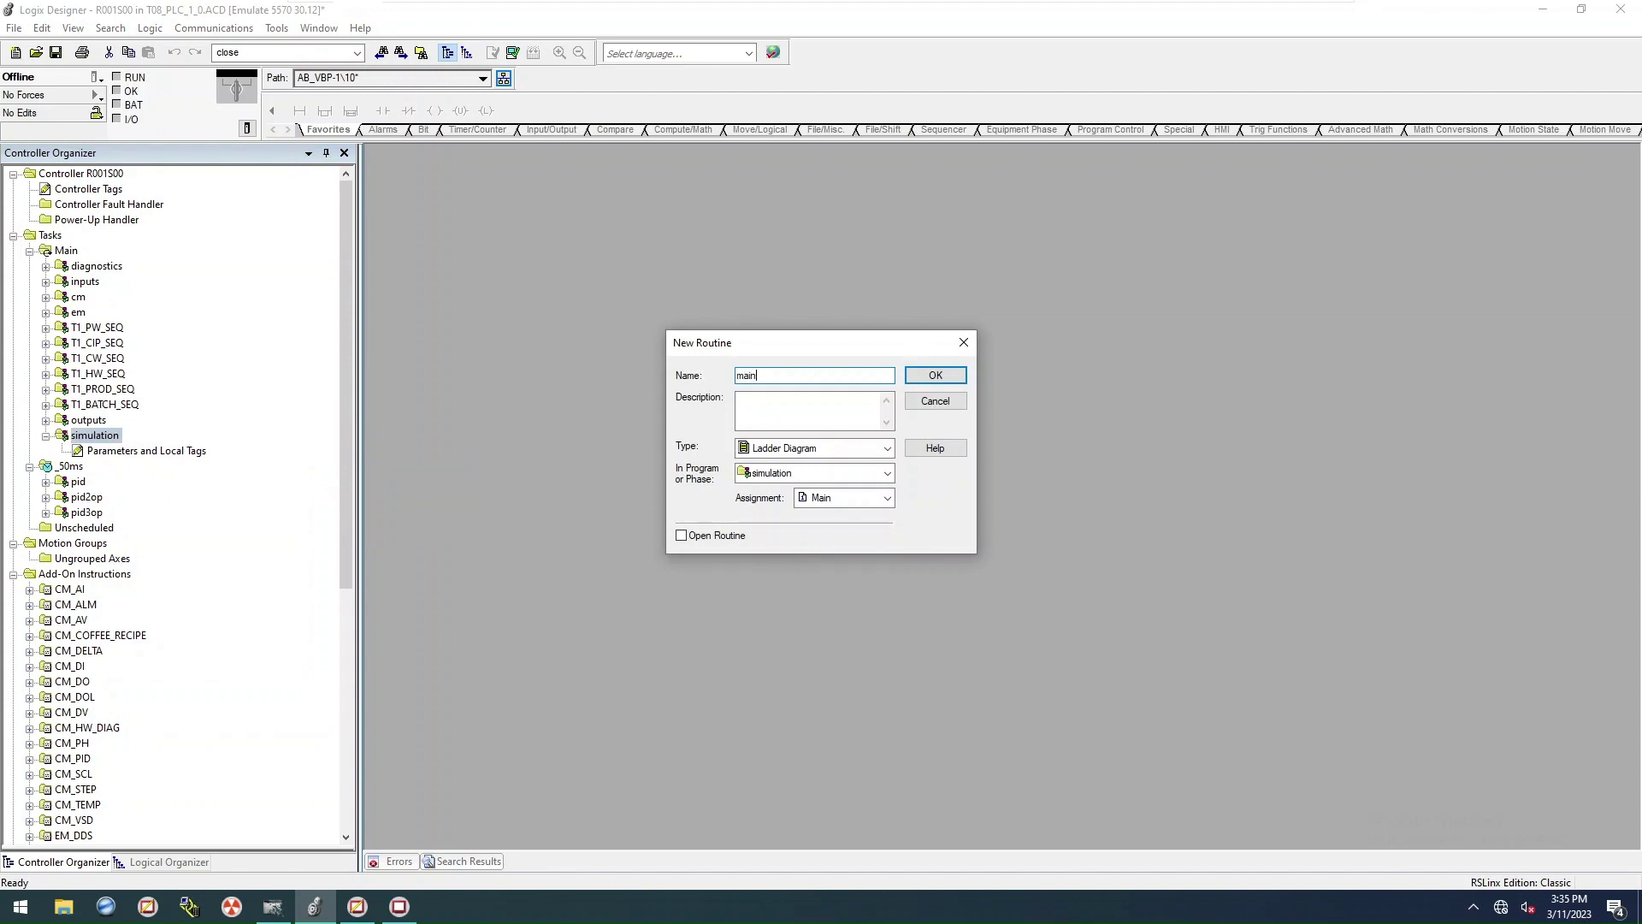
pyautogui.click(957, 376)
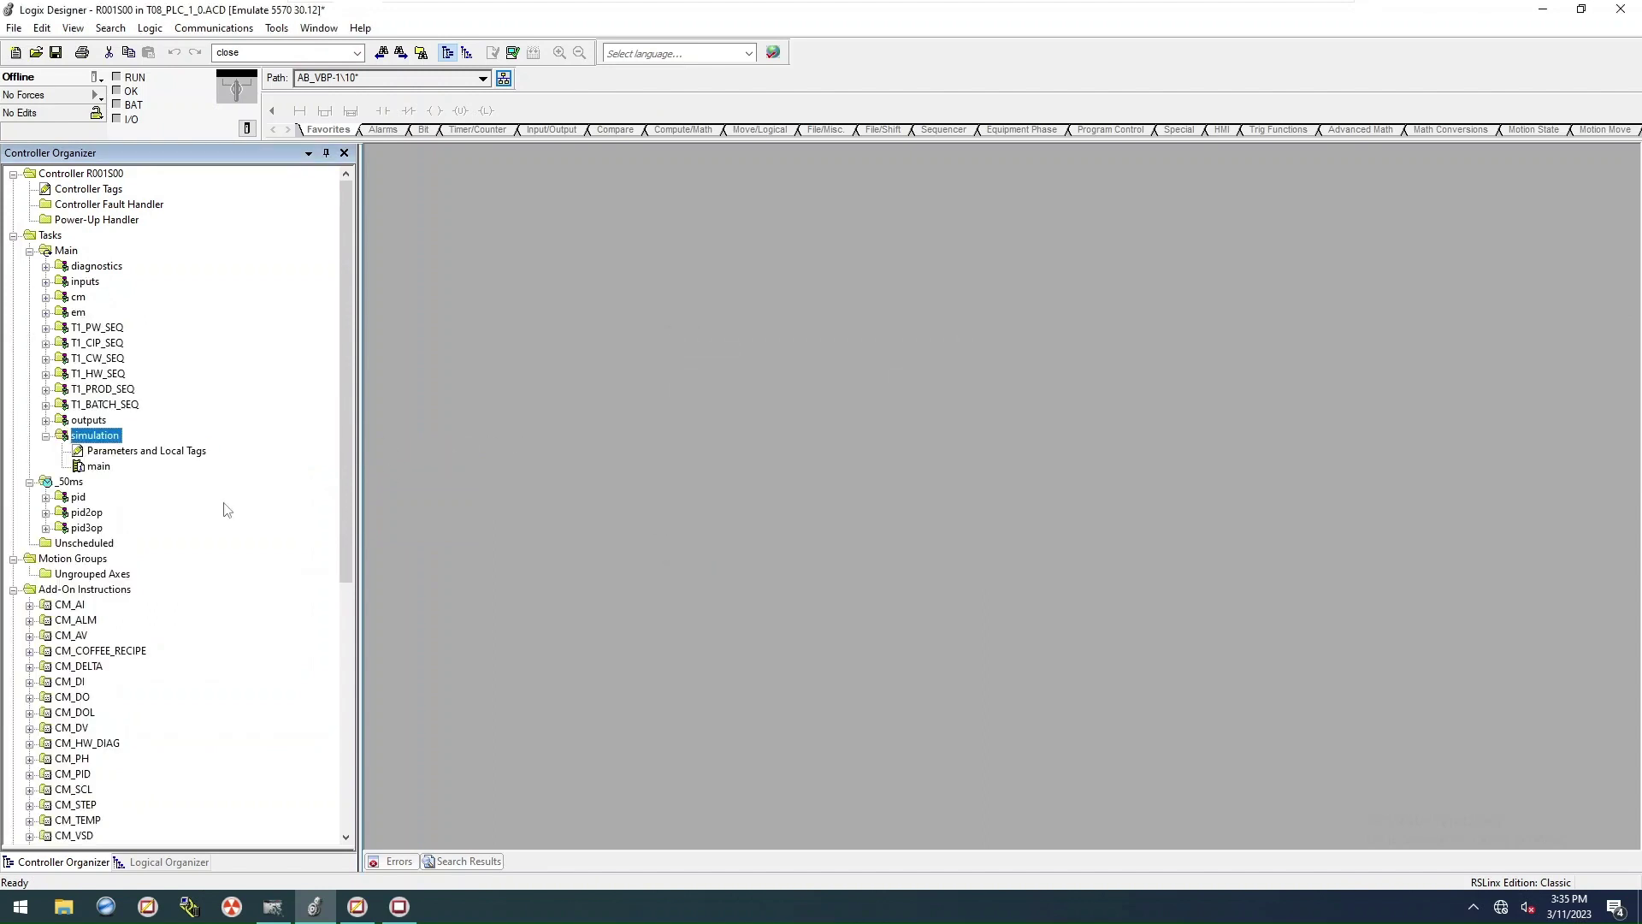
pyautogui.doubleClick(98, 466)
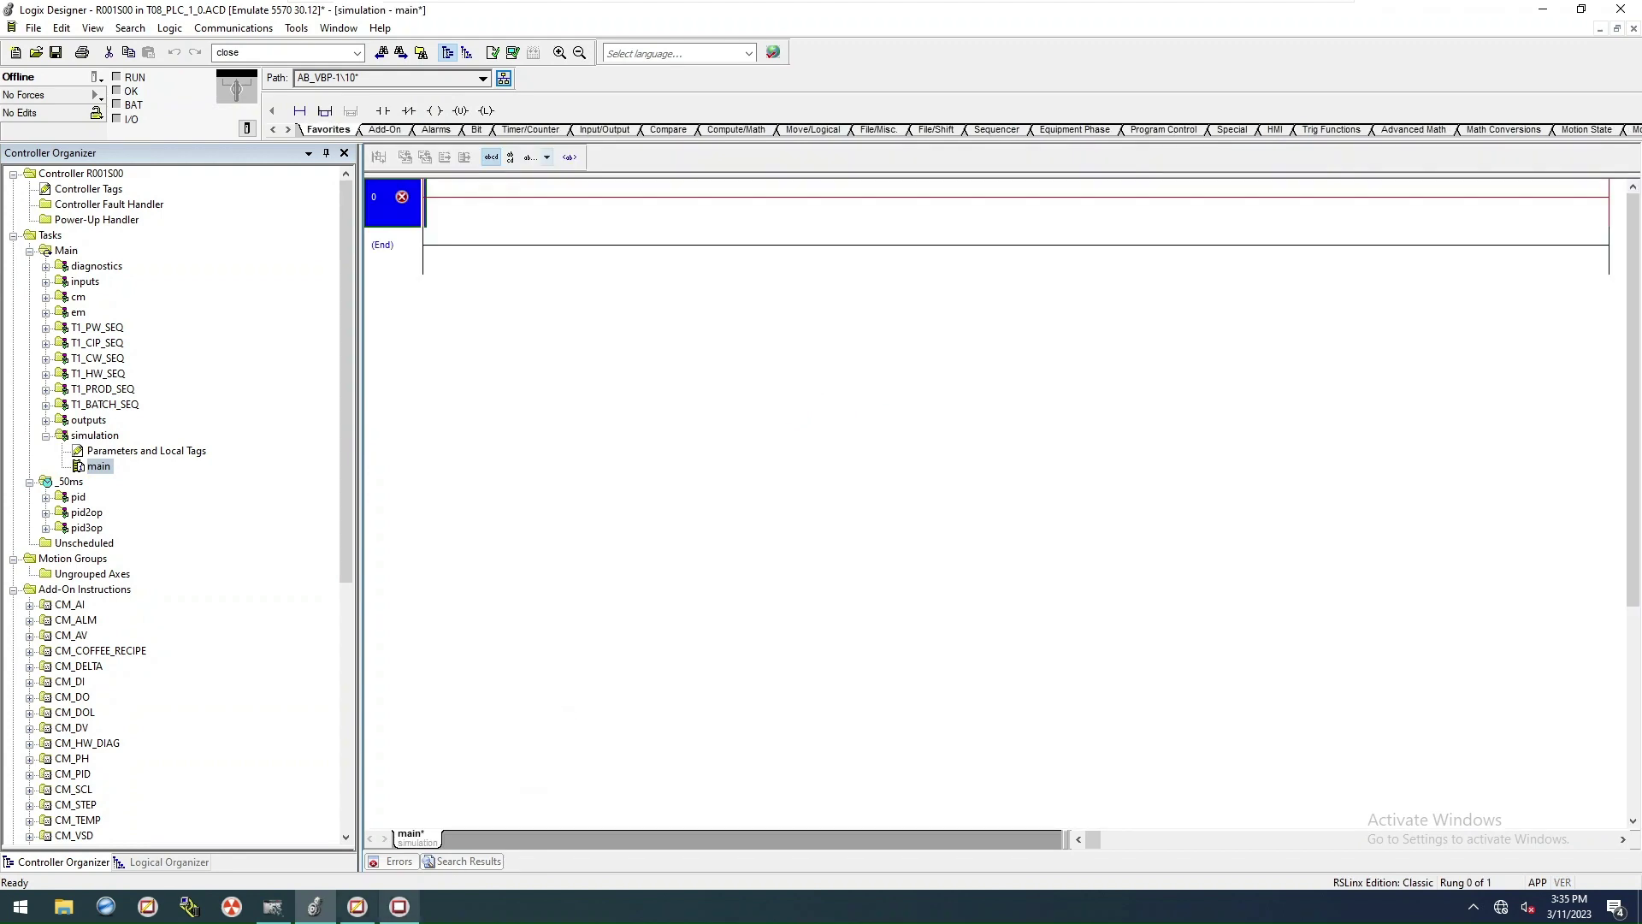
# Step: Check the inlet valve tags on the Balance Tank display and add a normally open contact for V08.opened_ind to rung 0
pyautogui.click(401, 909)
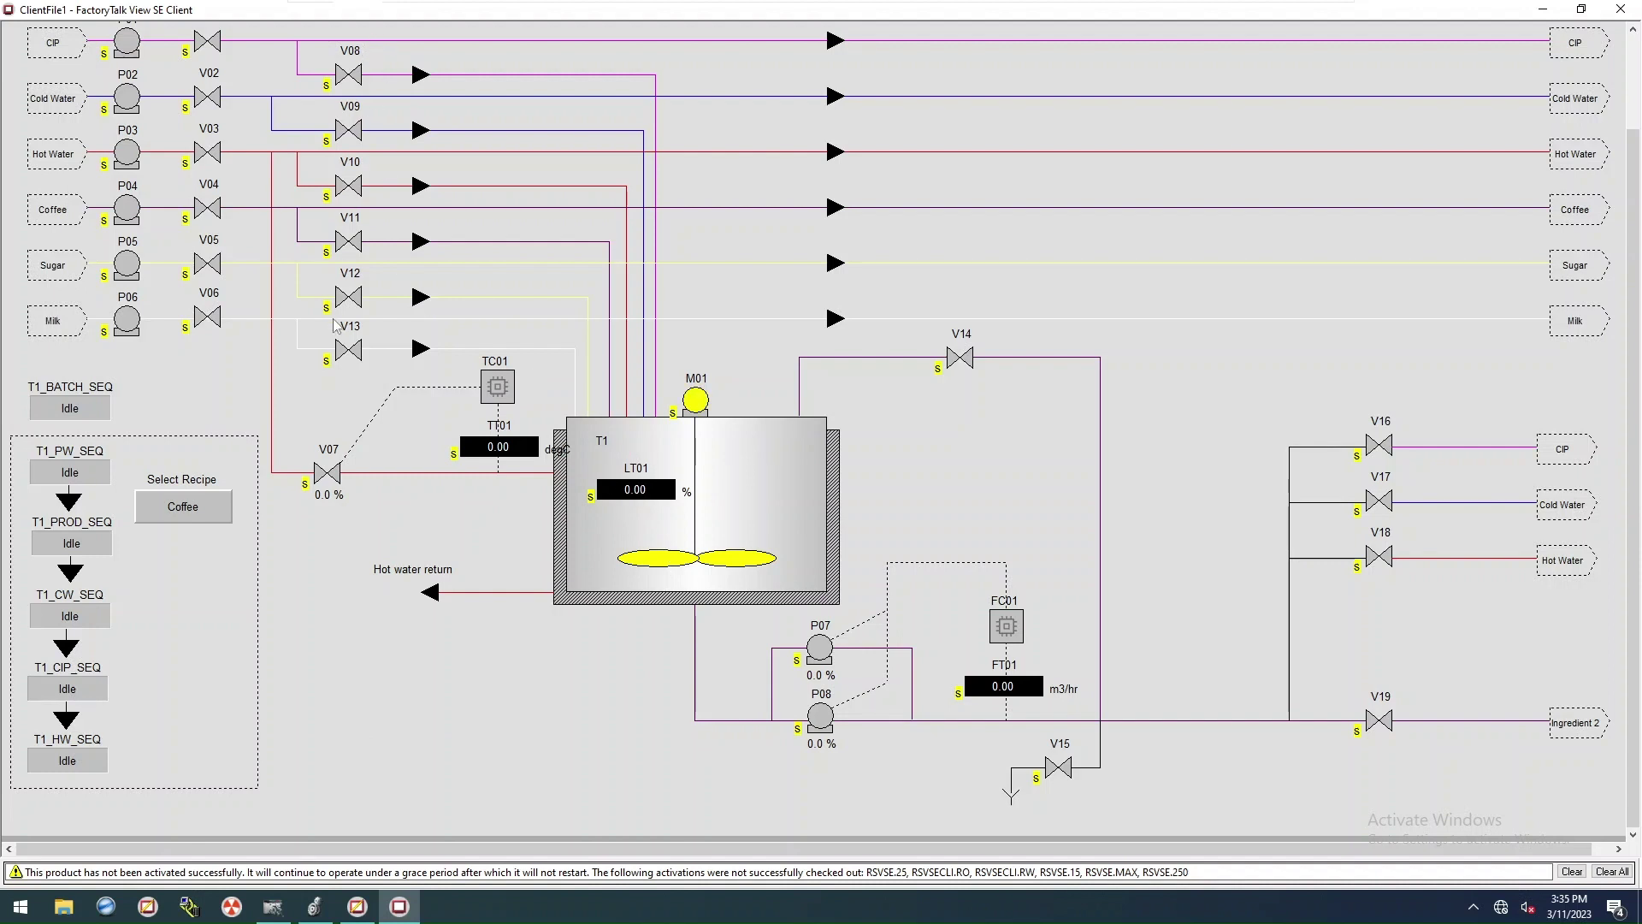
pyautogui.click(417, 902)
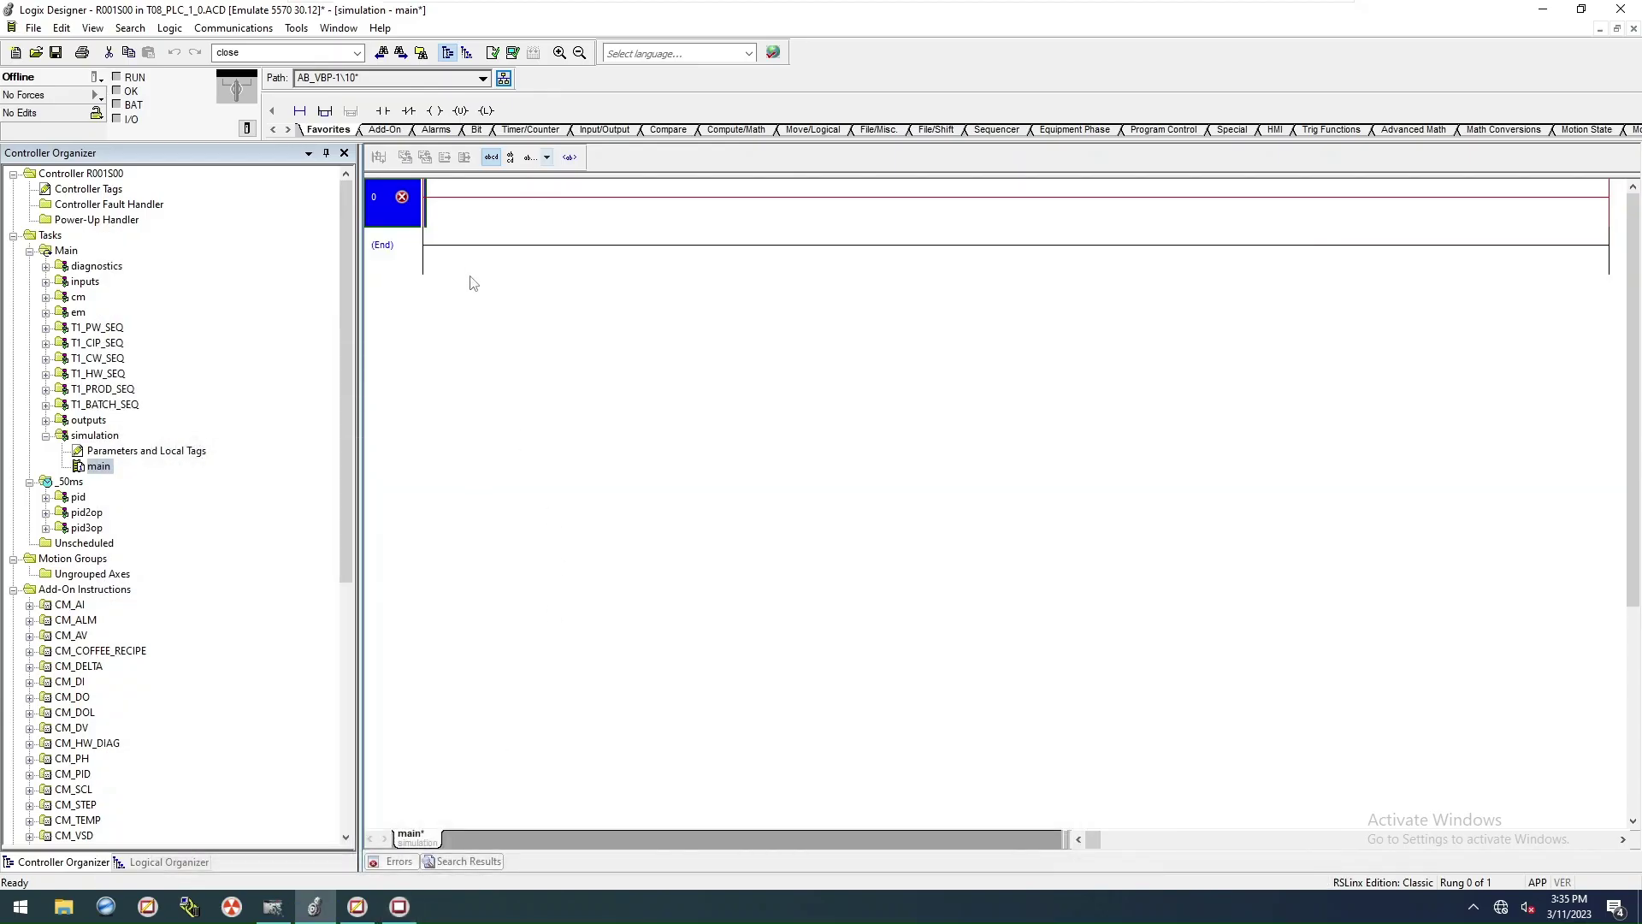
pyautogui.click(384, 112)
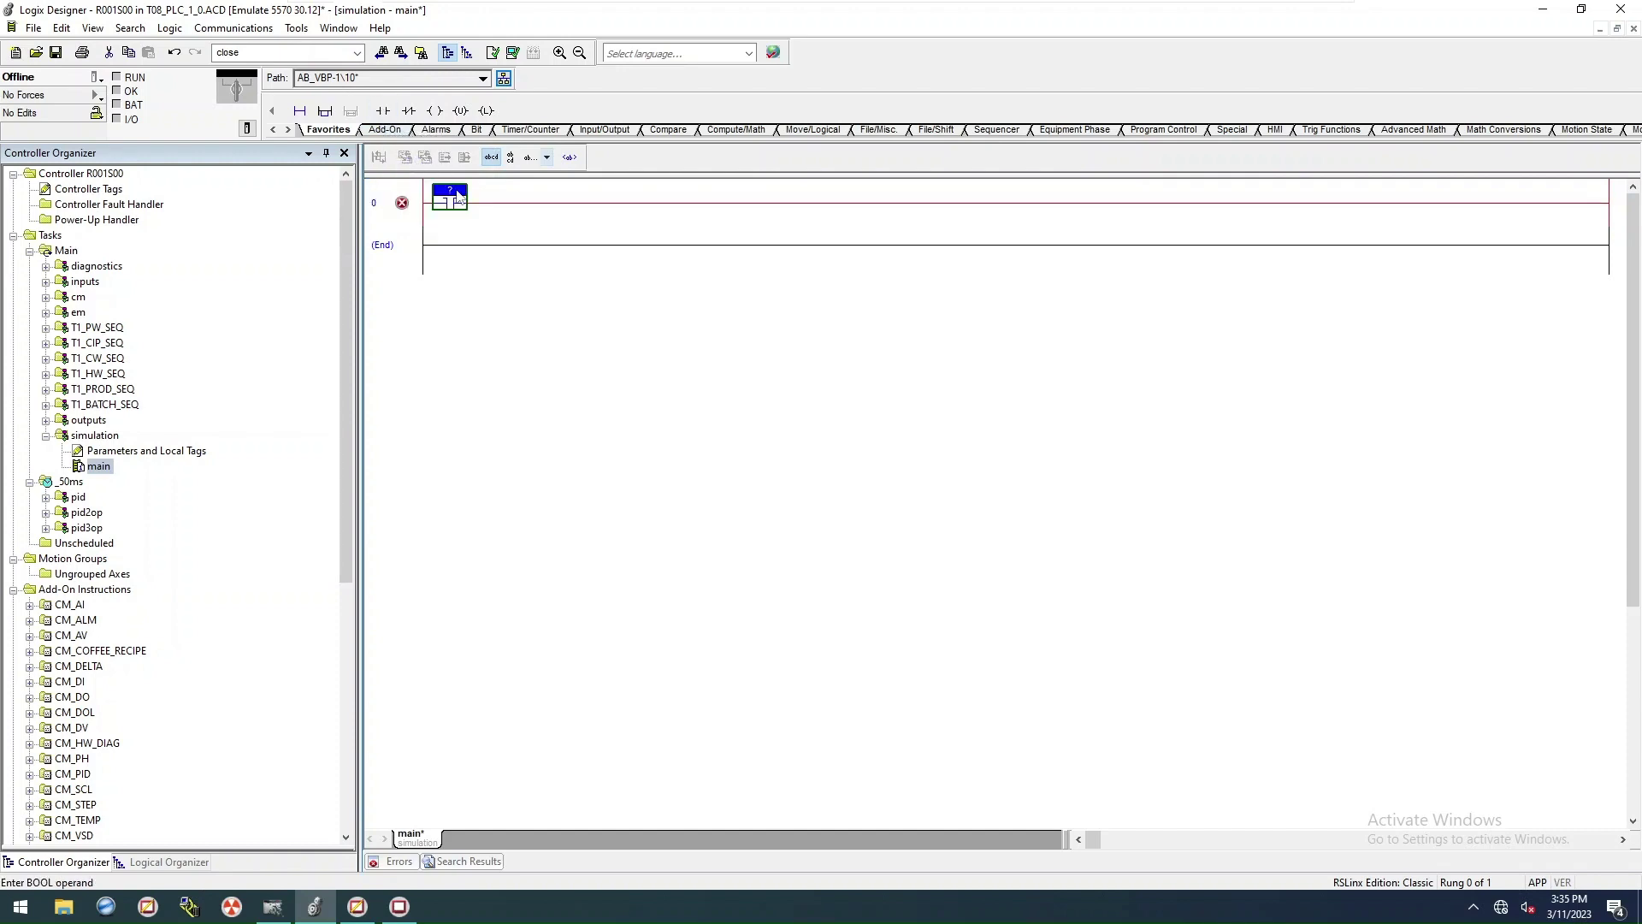
pyautogui.hotkey('alt', 'Tab')
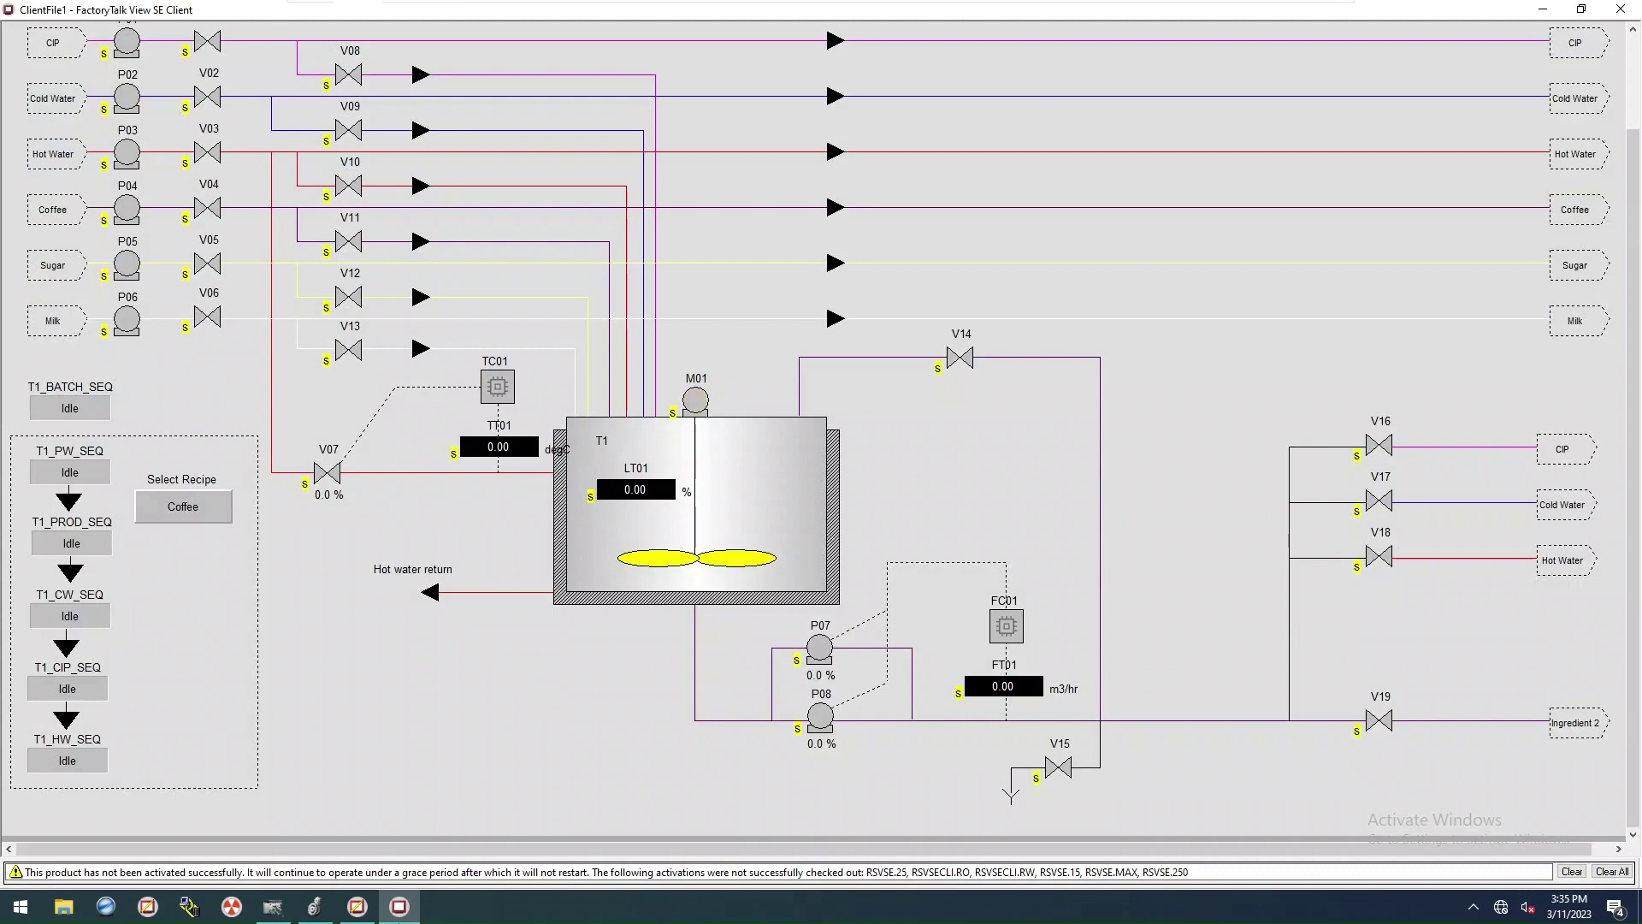
pyautogui.hotkey('alt', 'Tab')
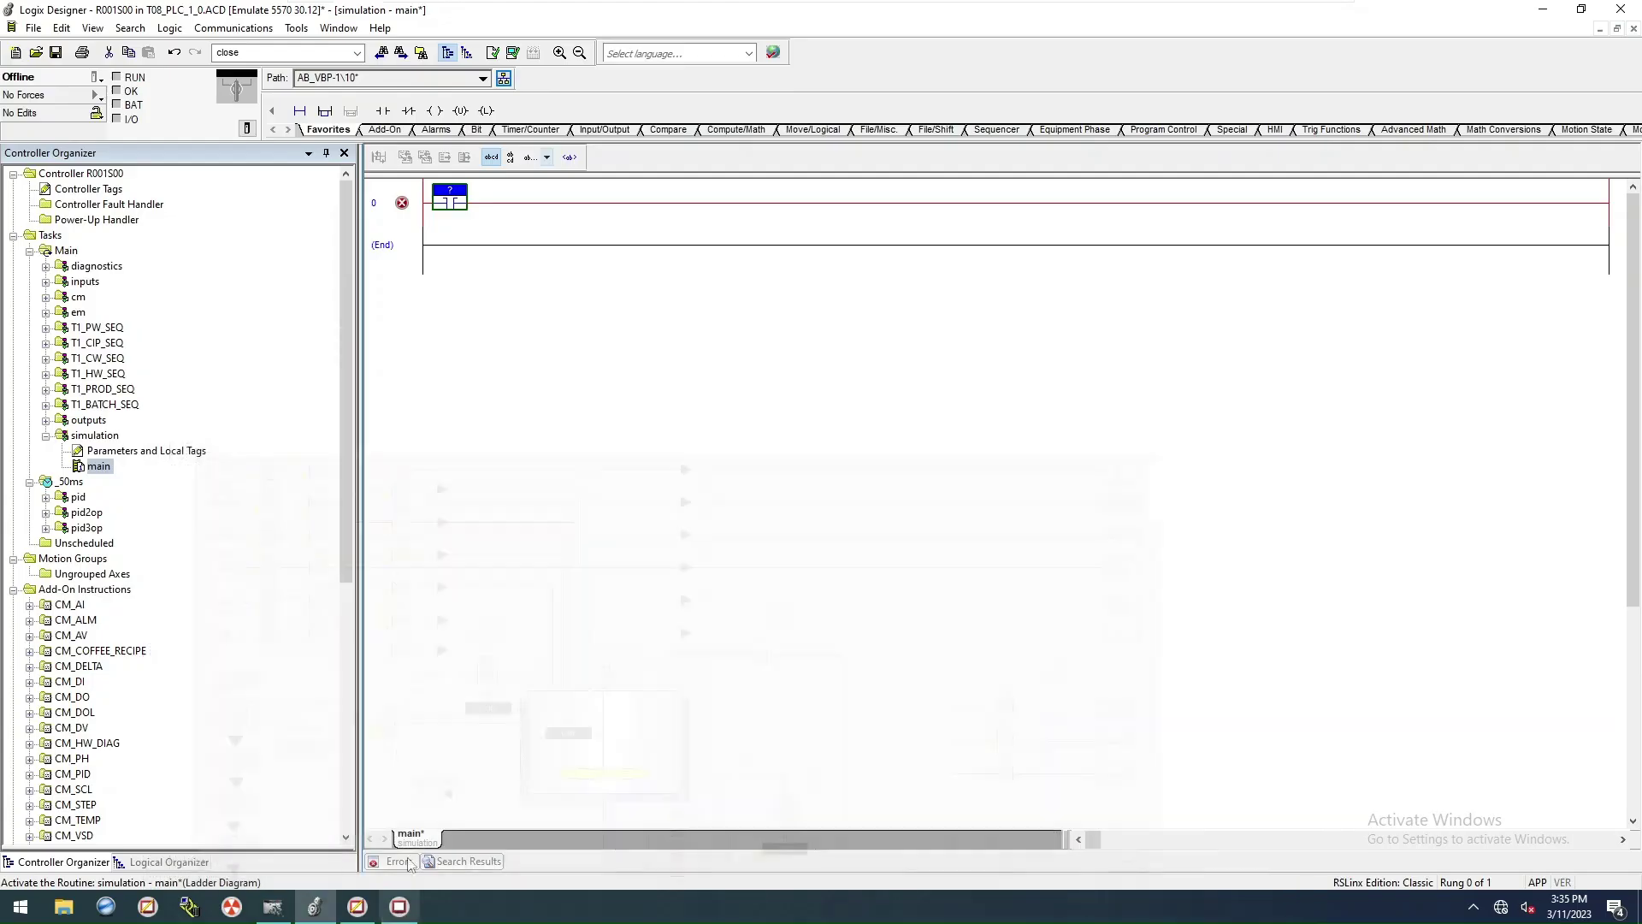
pyautogui.write('v08')
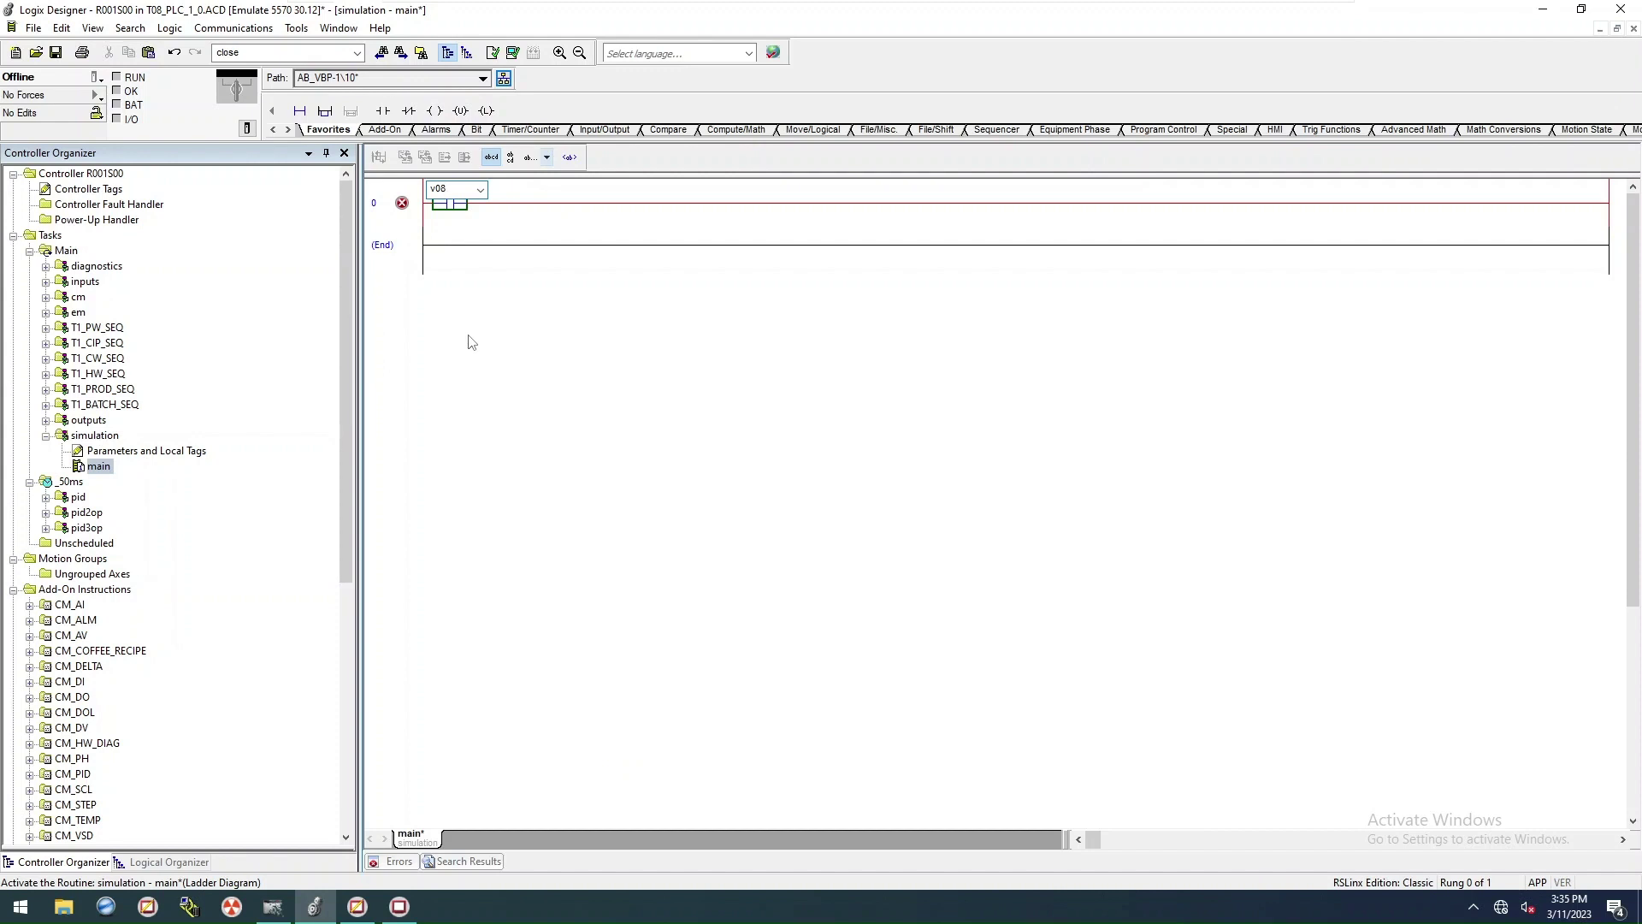
pyautogui.write('.ope')
pyautogui.press('Return')
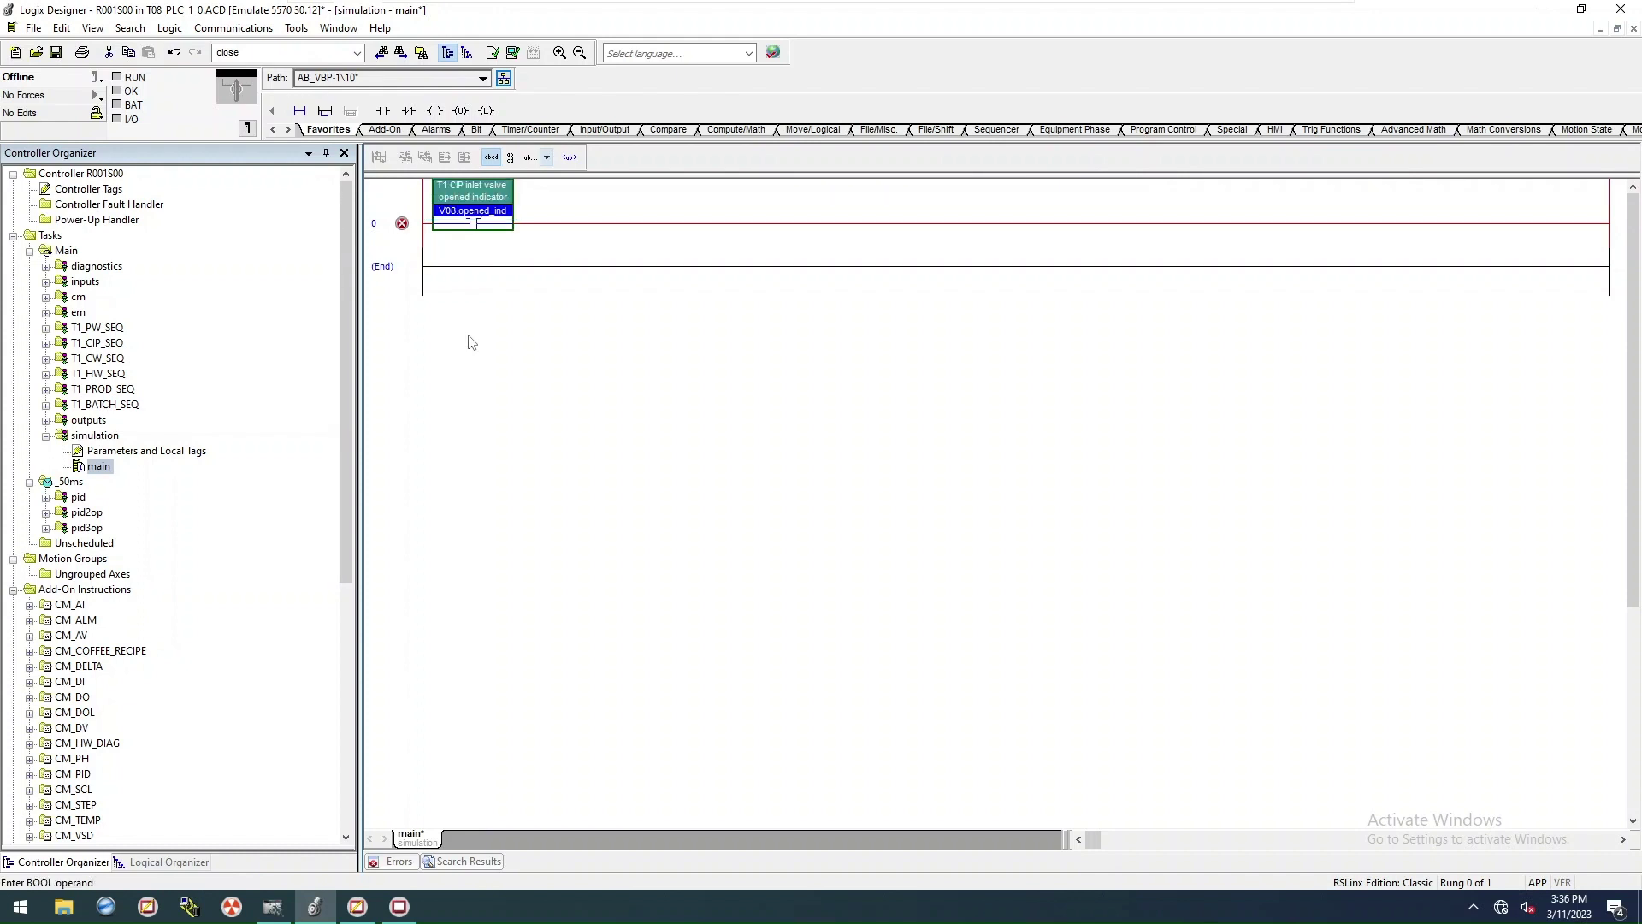
# Step: Add a branch around the V08 contact holding a parallel normally open contact for V09.opened_ind
pyautogui.click(425, 244)
pyautogui.click(325, 110)
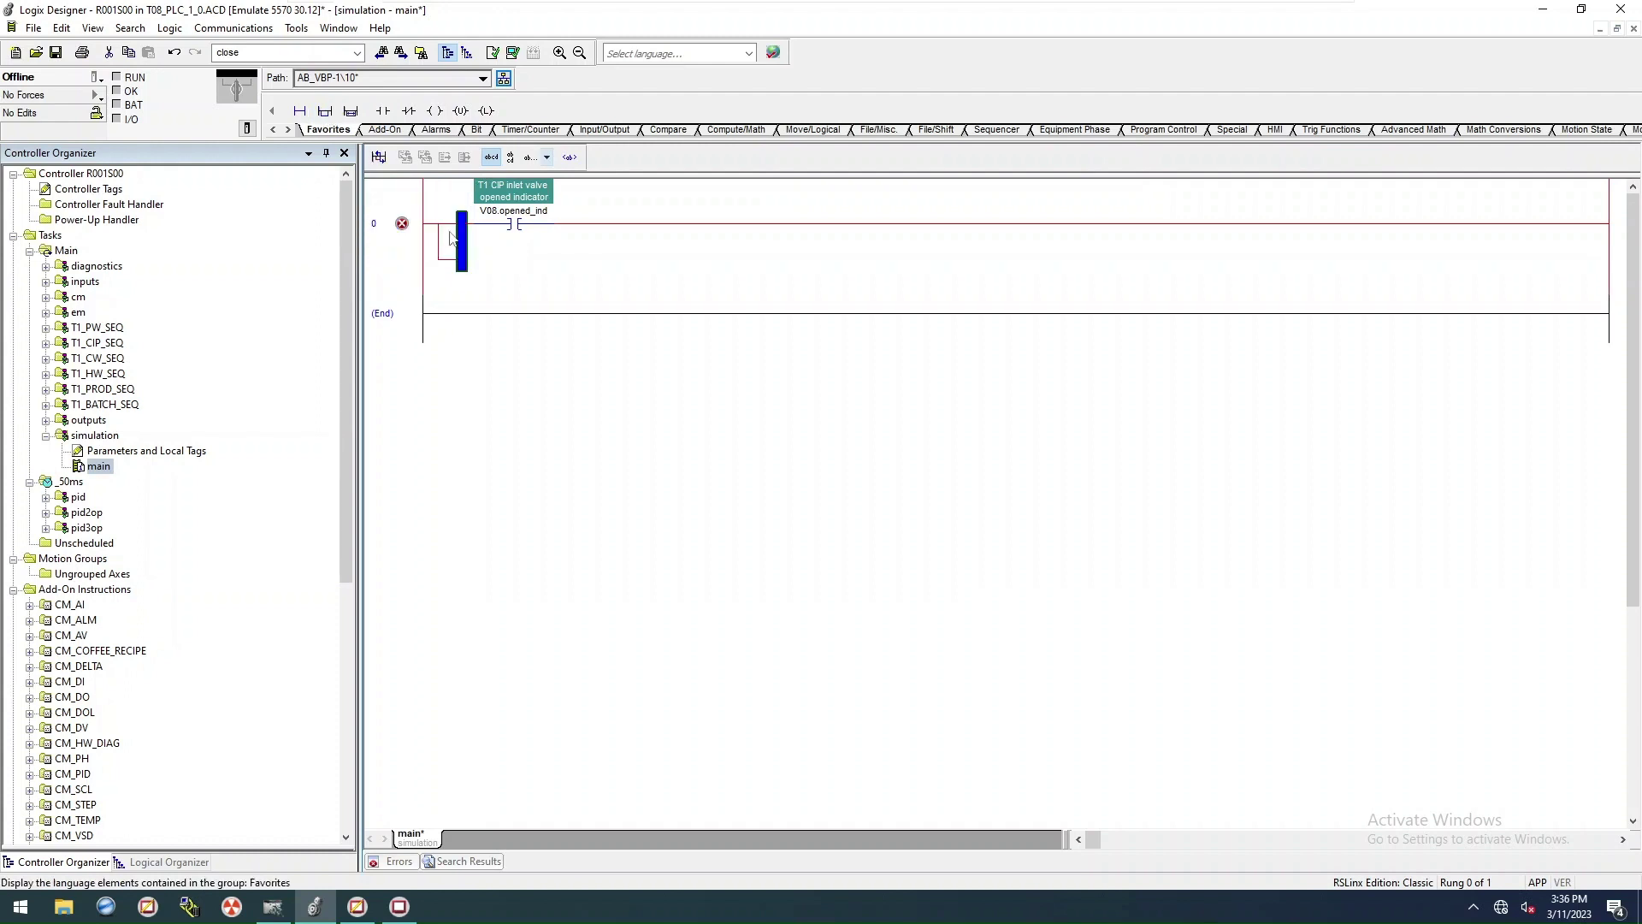
pyautogui.moveTo(464, 251)
pyautogui.mouseDown()
pyautogui.moveTo(550, 245)
pyautogui.moveTo(448, 263)
pyautogui.mouseUp()
pyautogui.click(470, 266)
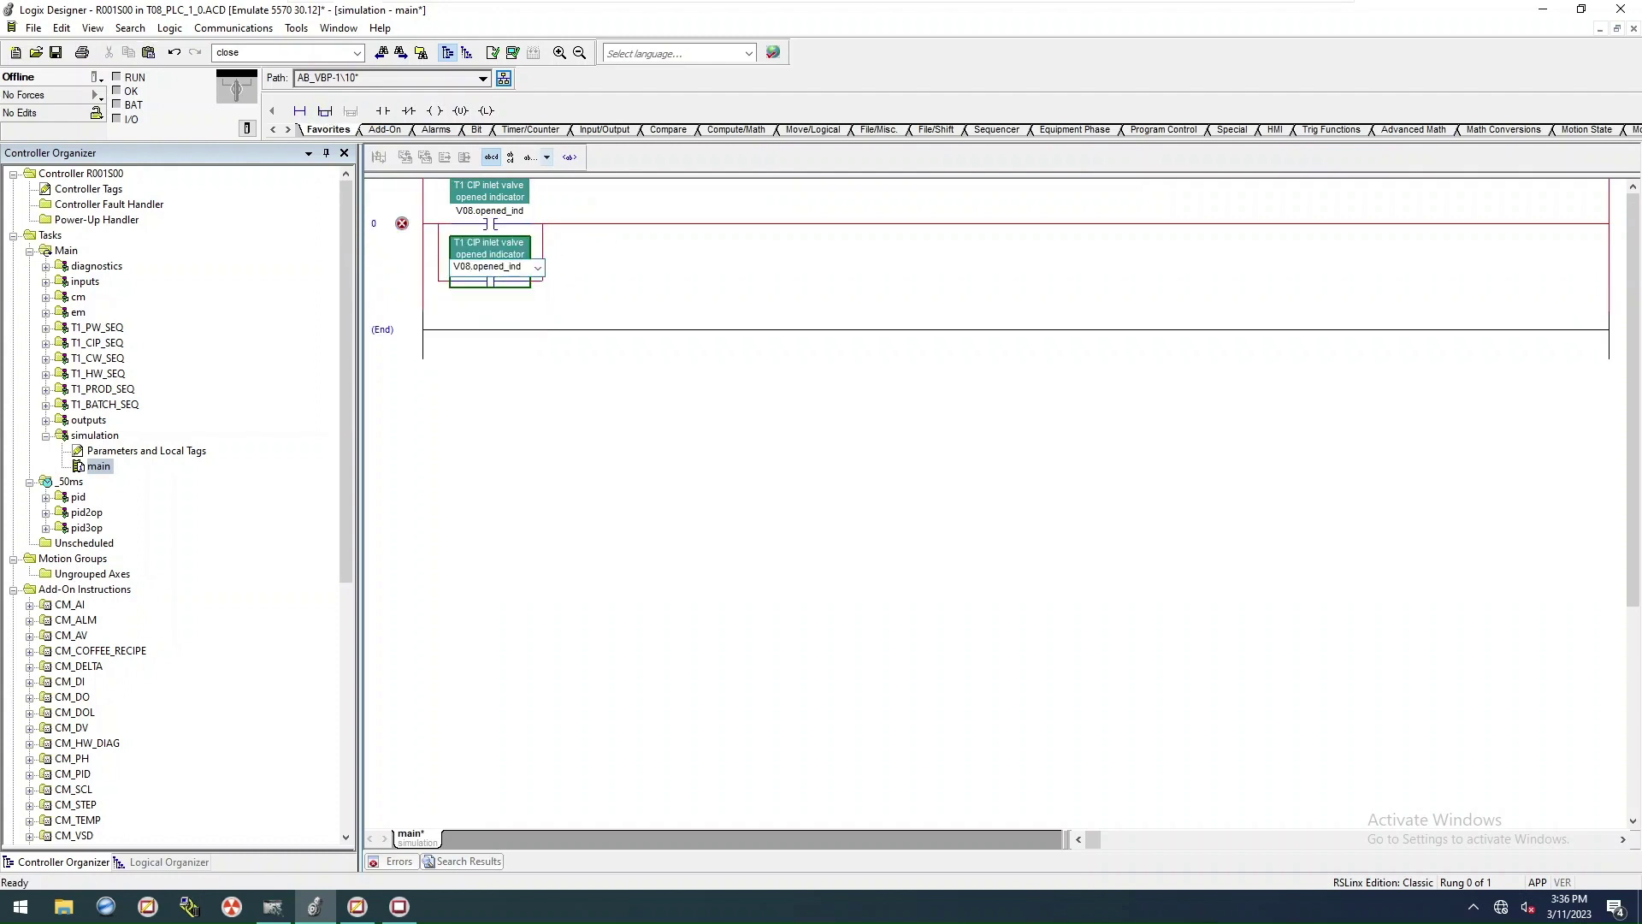
pyautogui.press('BackSpace')
pyautogui.write('9')
pyautogui.press('Return')
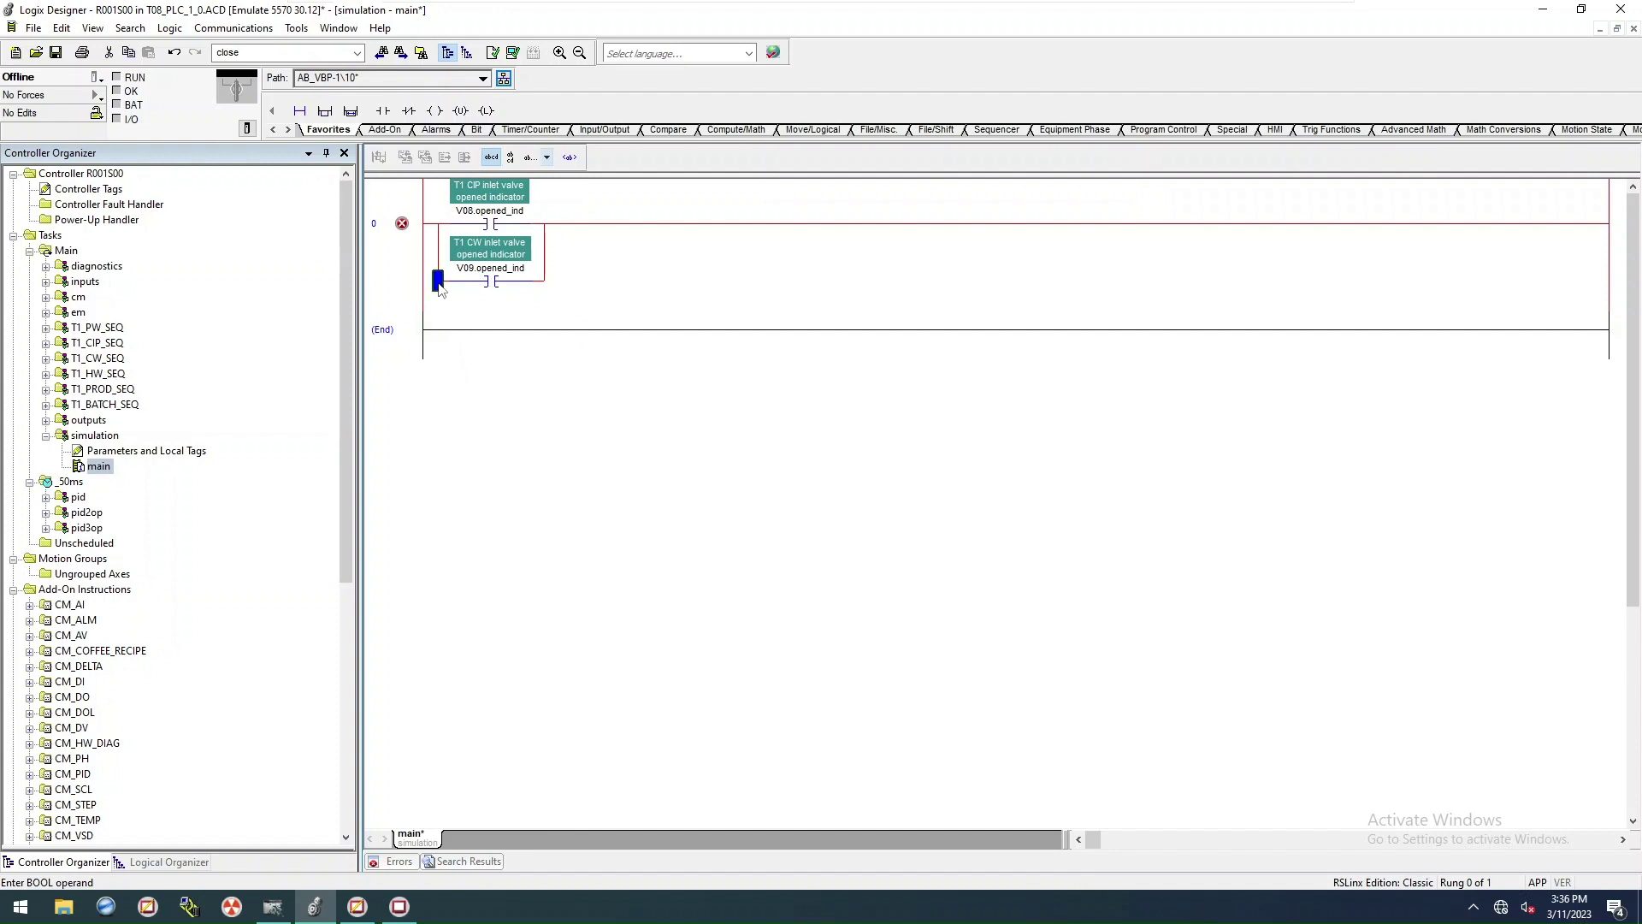
# Step: Paste four copies of the V09.opened_ind branch level below it
pyautogui.hotkey('ctrl', 'v')
pyautogui.hotkey('ctrl', 'v')
pyautogui.hotkey('ctrl', 'v')
pyautogui.hotkey('ctrl', 'v')
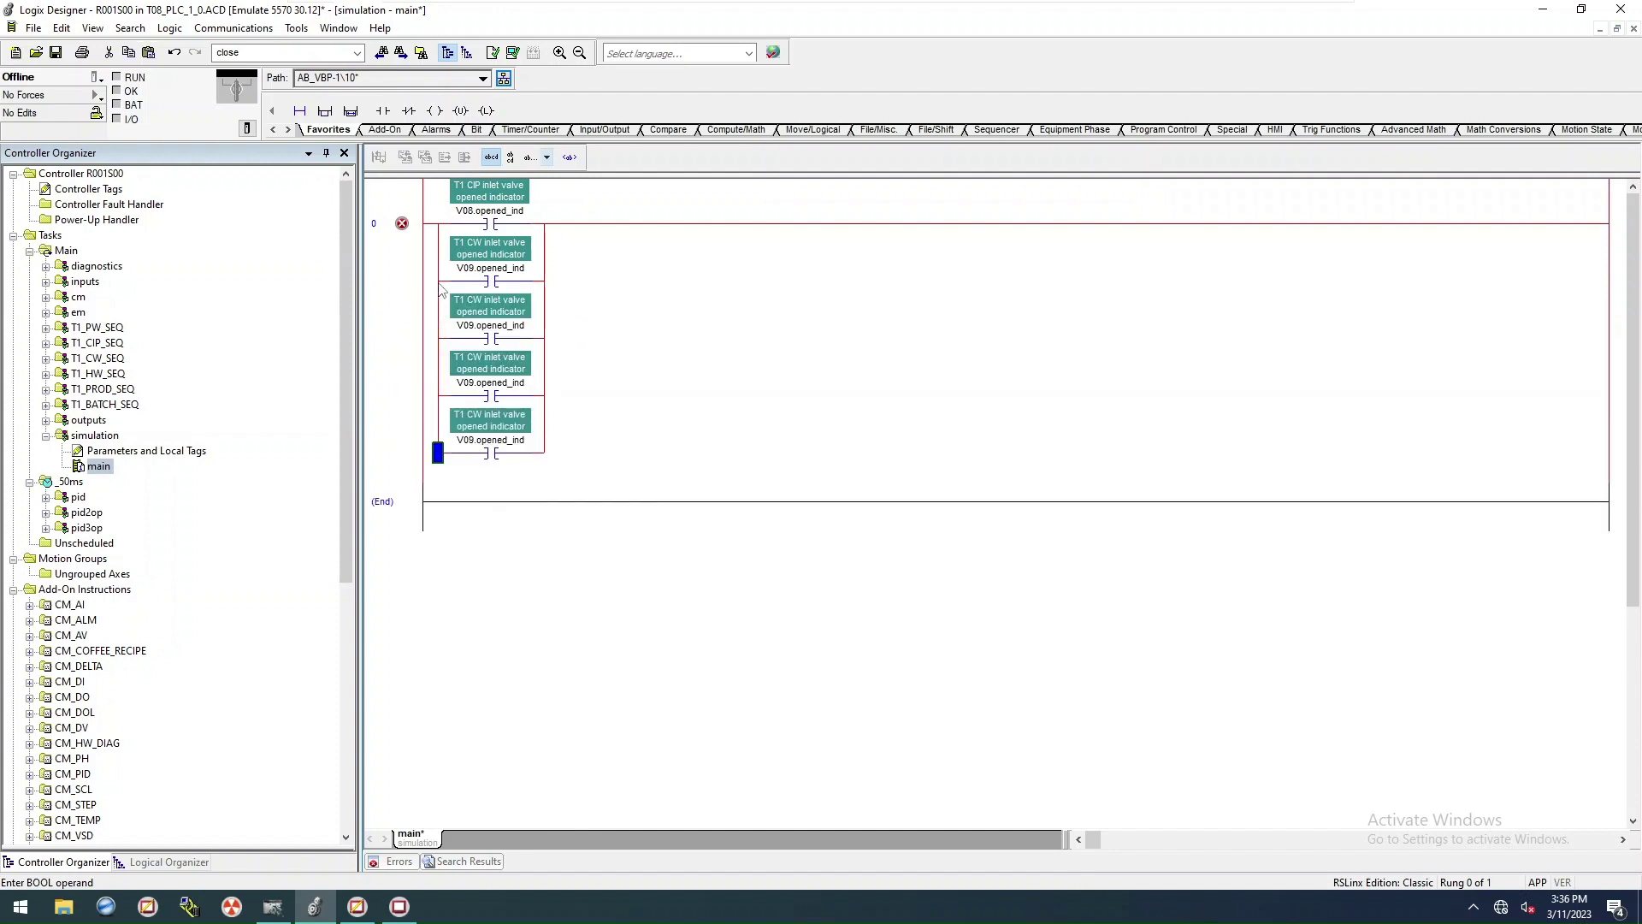
# Step: Change the operands of the first two copied contacts to V10.opened_ind and V11.opened_ind
pyautogui.doubleClick(465, 325)
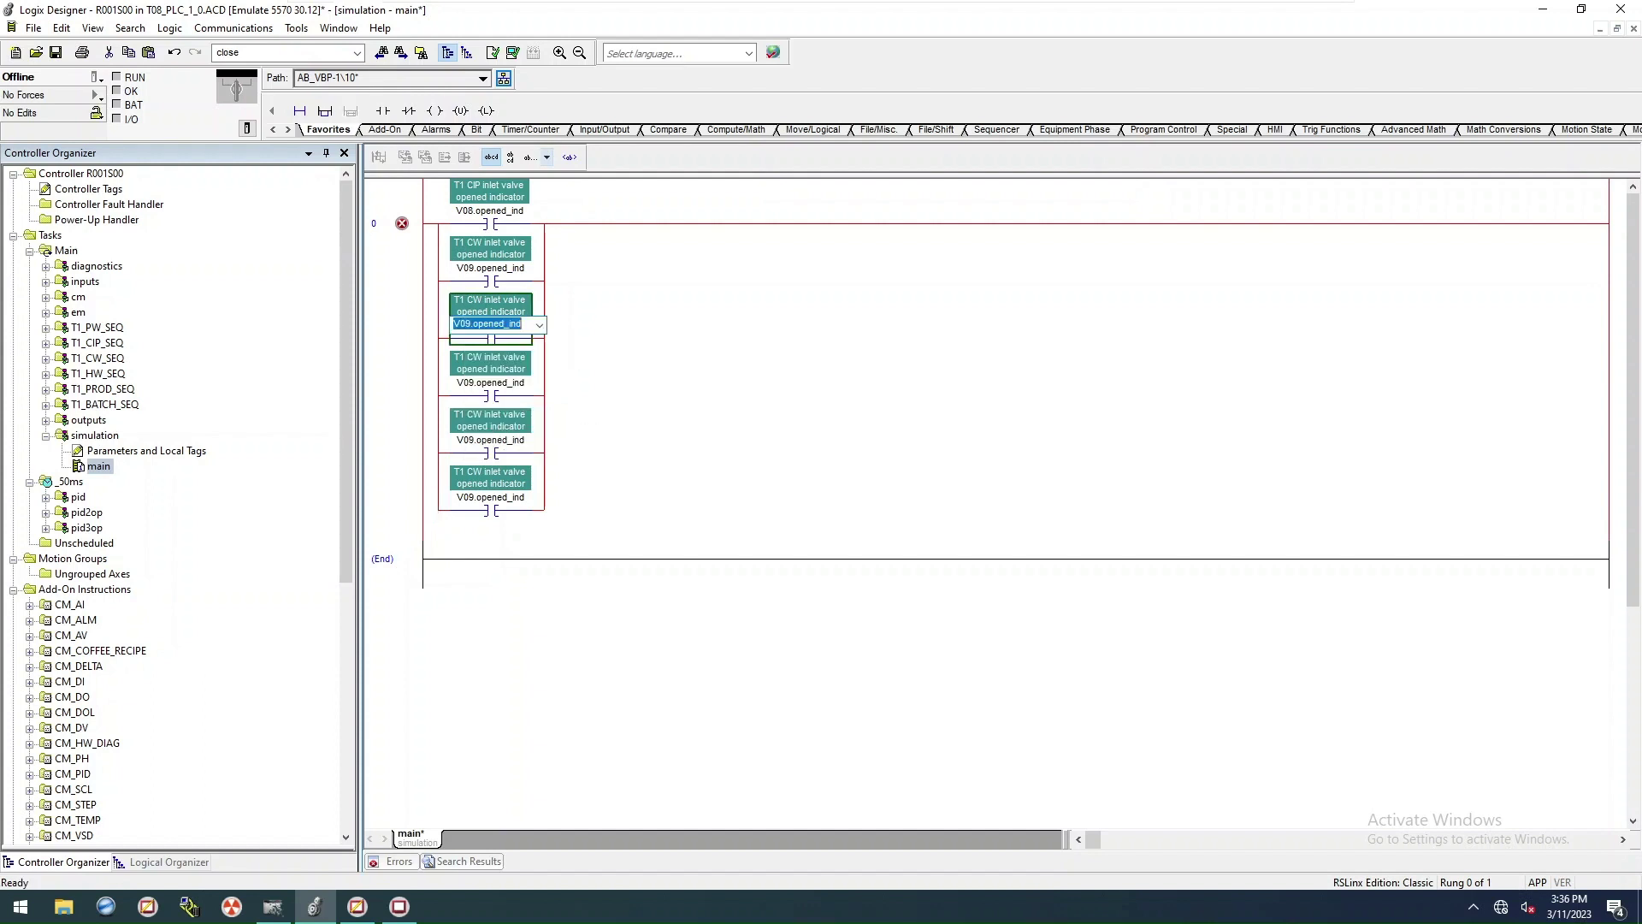
pyautogui.press('BackSpace')
pyautogui.write('10')
pyautogui.press('Return')
pyautogui.doubleClick(473, 392)
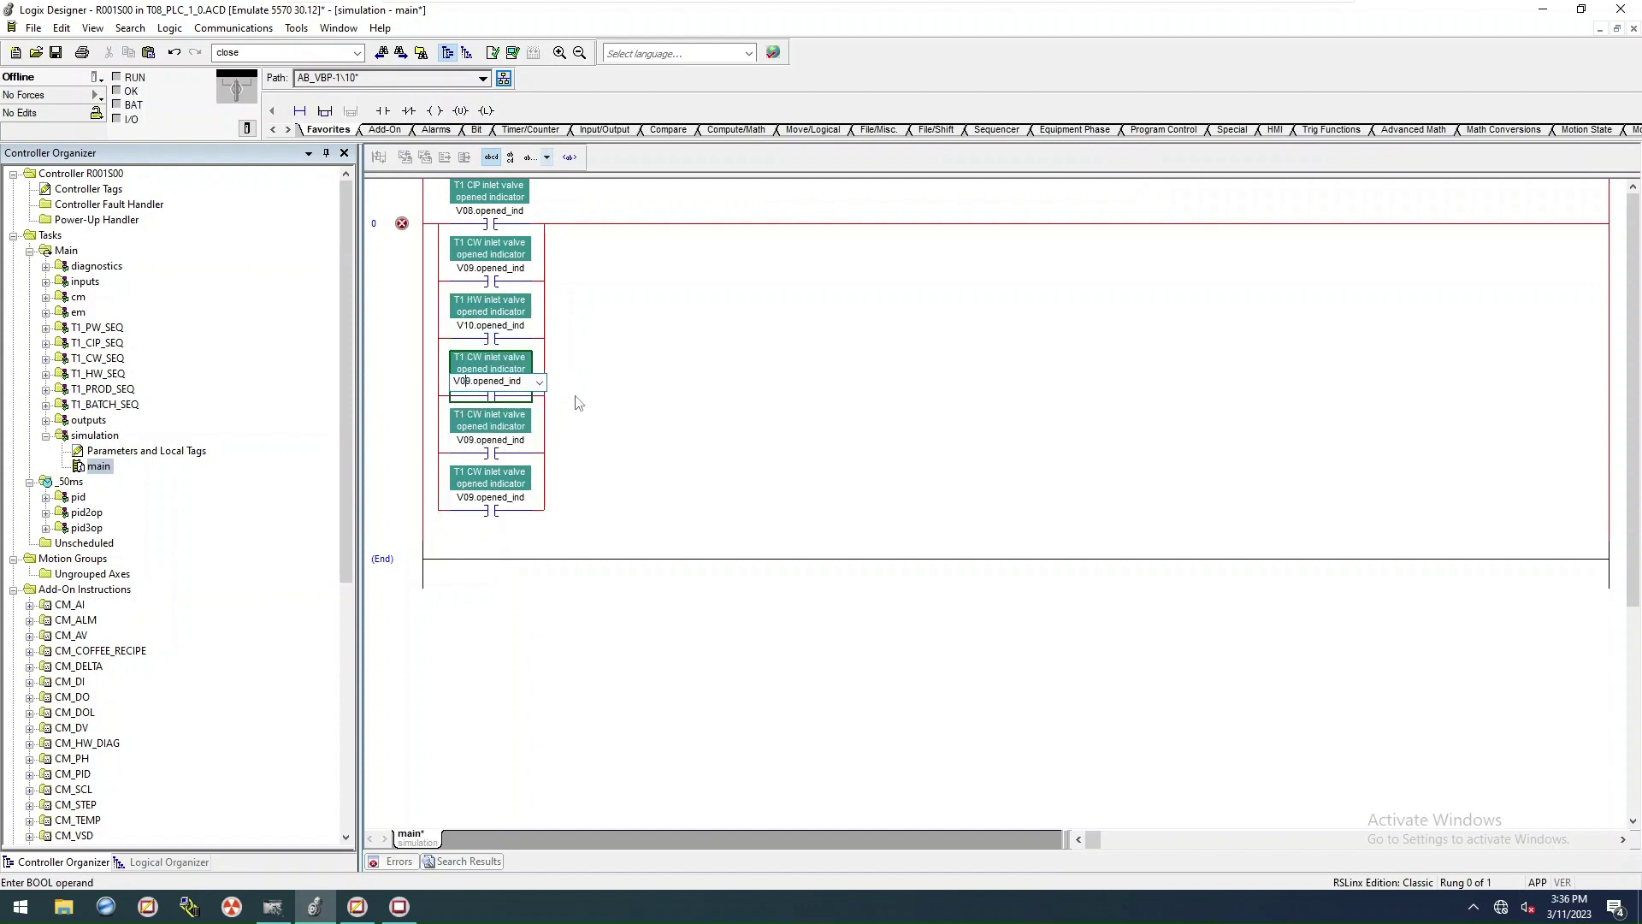
pyautogui.press('BackSpace')
pyautogui.write('11')
pyautogui.press('Return')
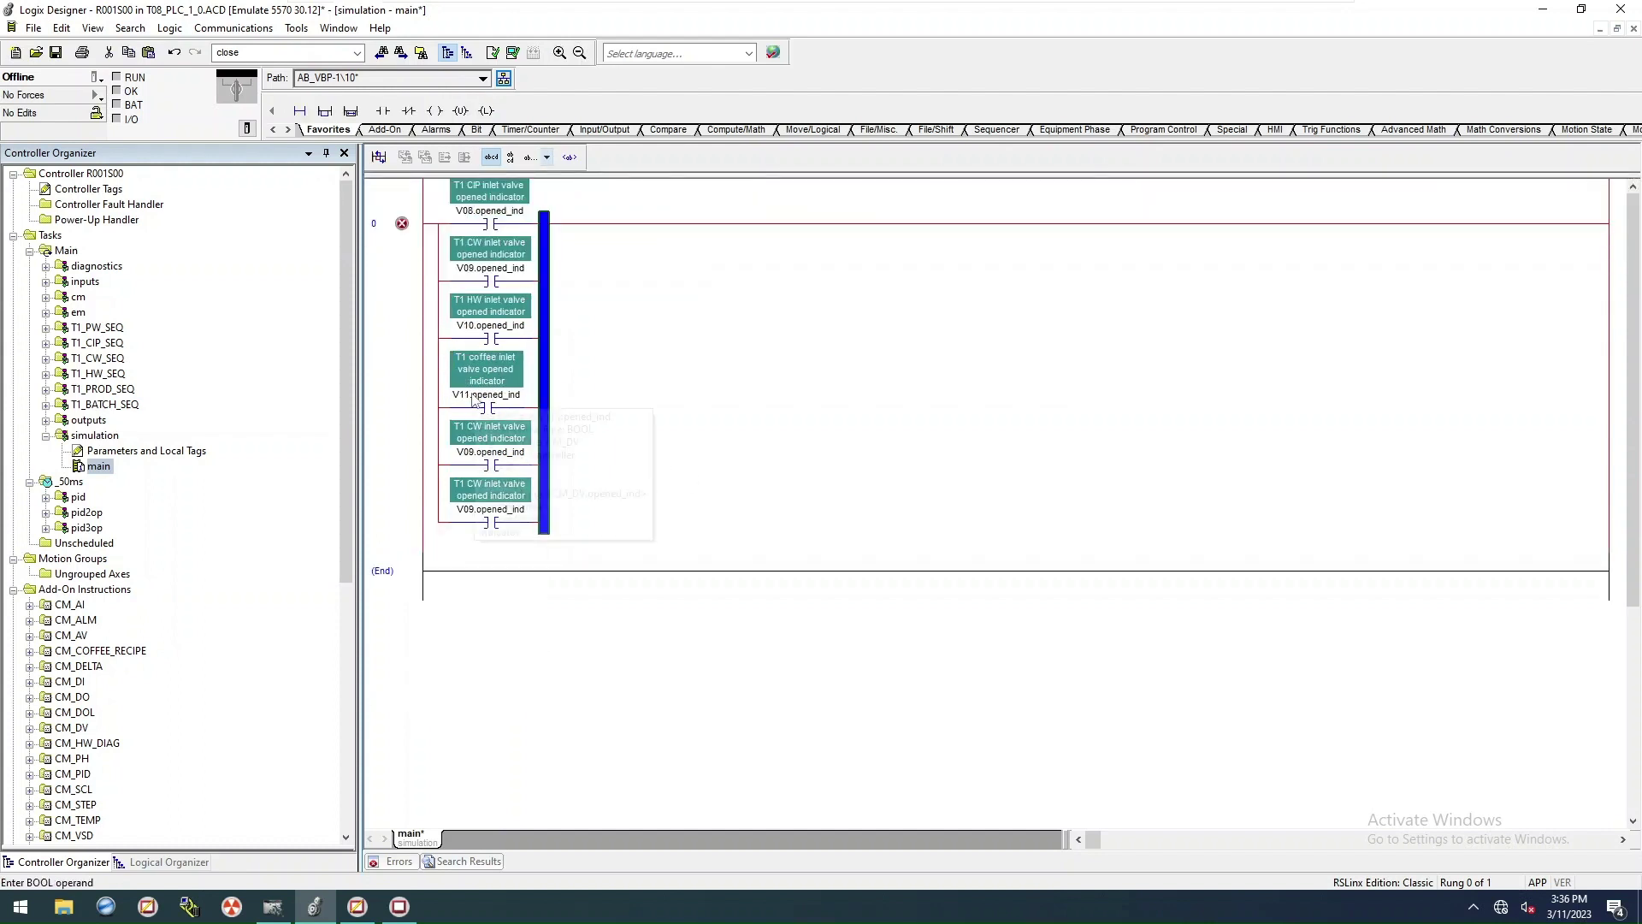
# Step: Change the operands of the last two copied contacts to V12.opened_ind and V13.opened_ind
pyautogui.doubleClick(469, 450)
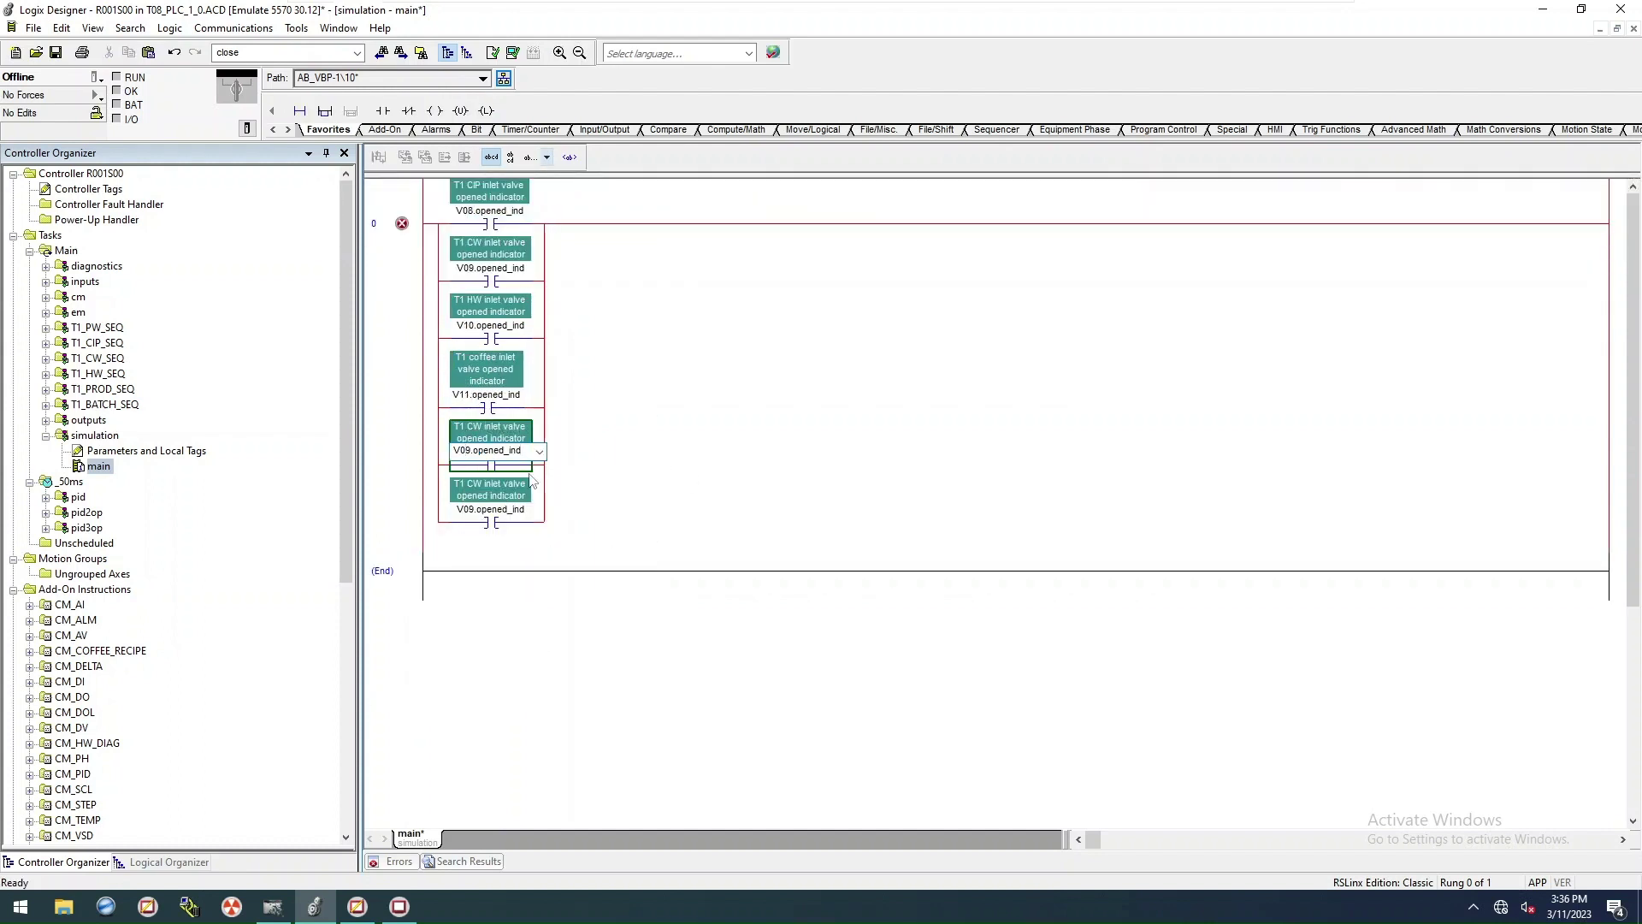
pyautogui.press('BackSpace')
pyautogui.press('BackSpace')
pyautogui.write('12')
pyautogui.press('Return')
pyautogui.doubleClick(467, 509)
pyautogui.press('BackSpace')
pyautogui.press('BackSpace')
pyautogui.write('13')
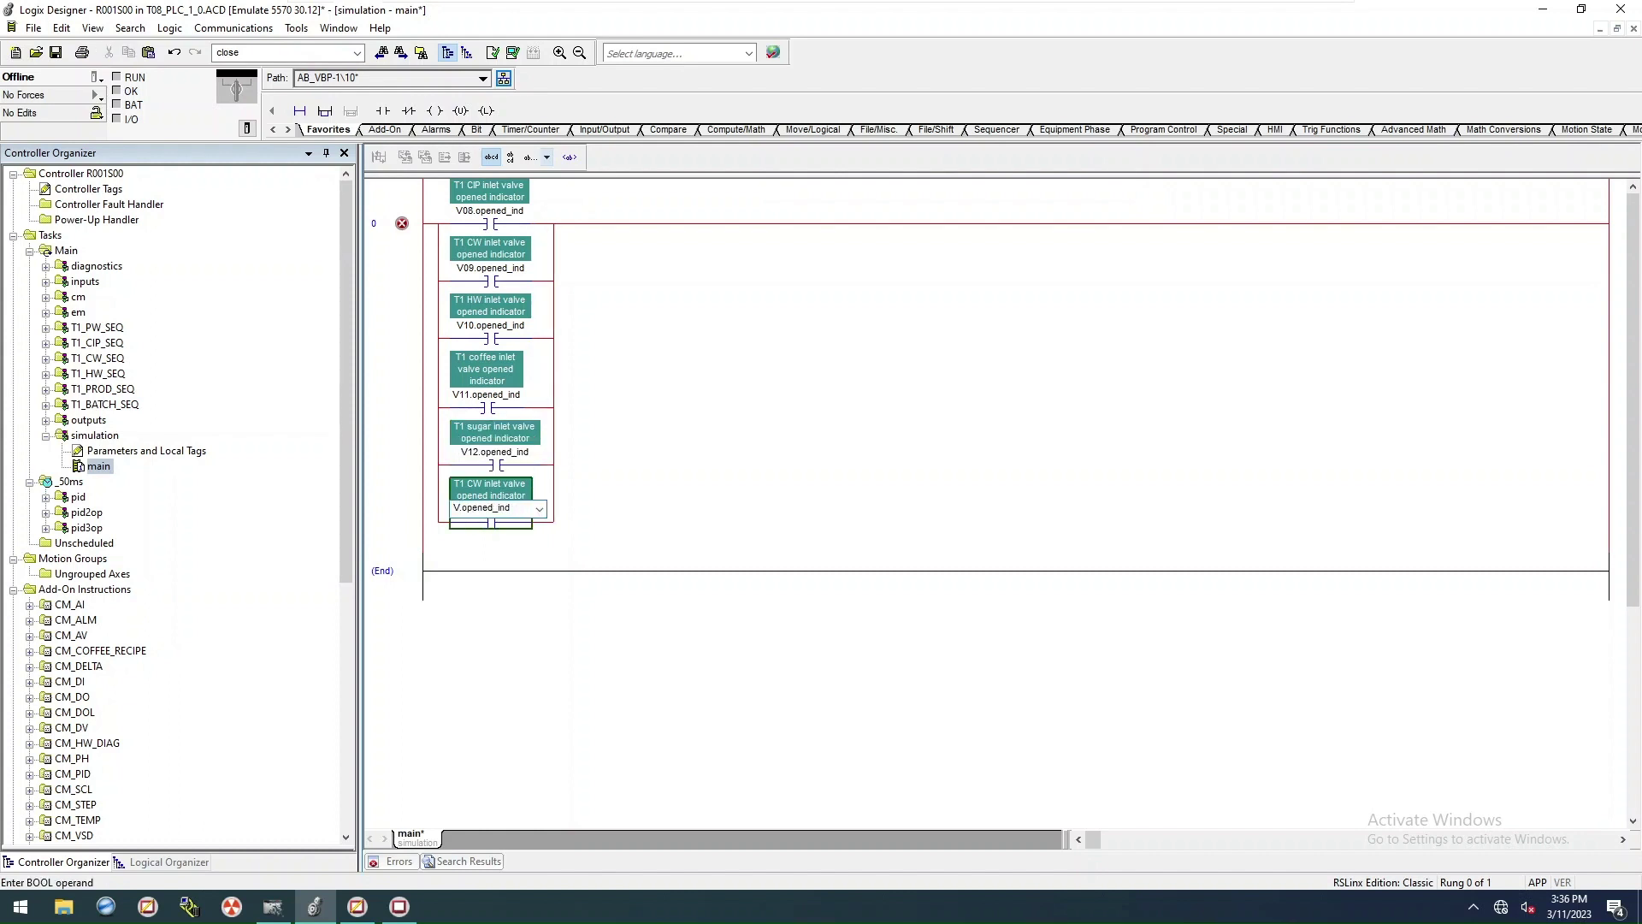
pyautogui.press('Return')
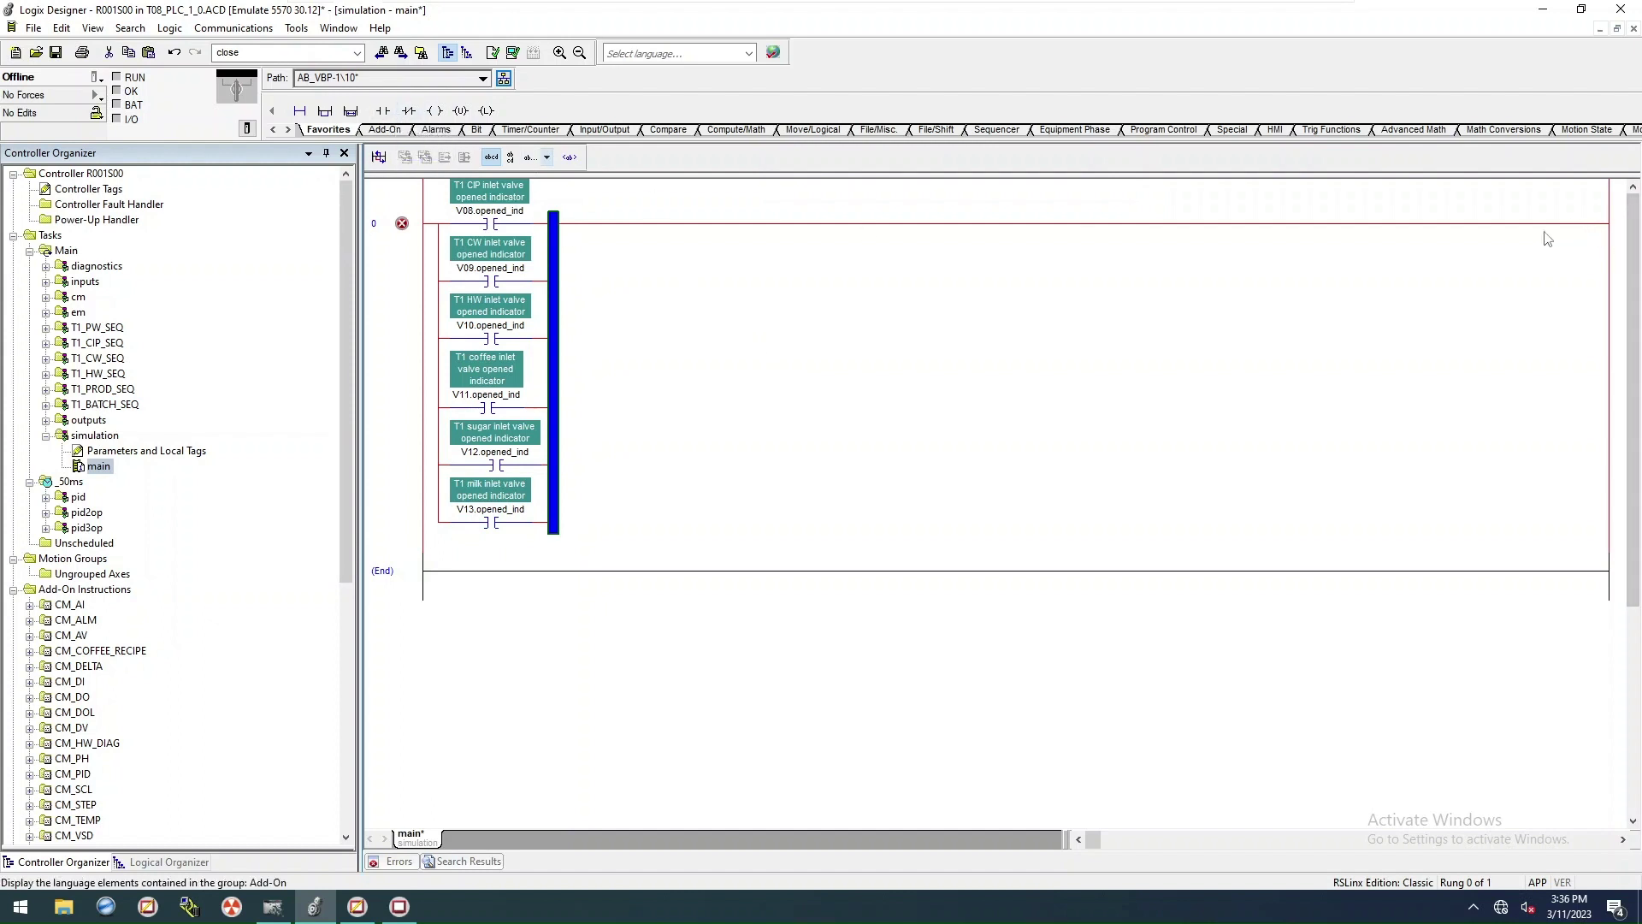
# Step: Insert an ADD instruction on rung 0 after the parallel valve contacts
pyautogui.click(410, 112)
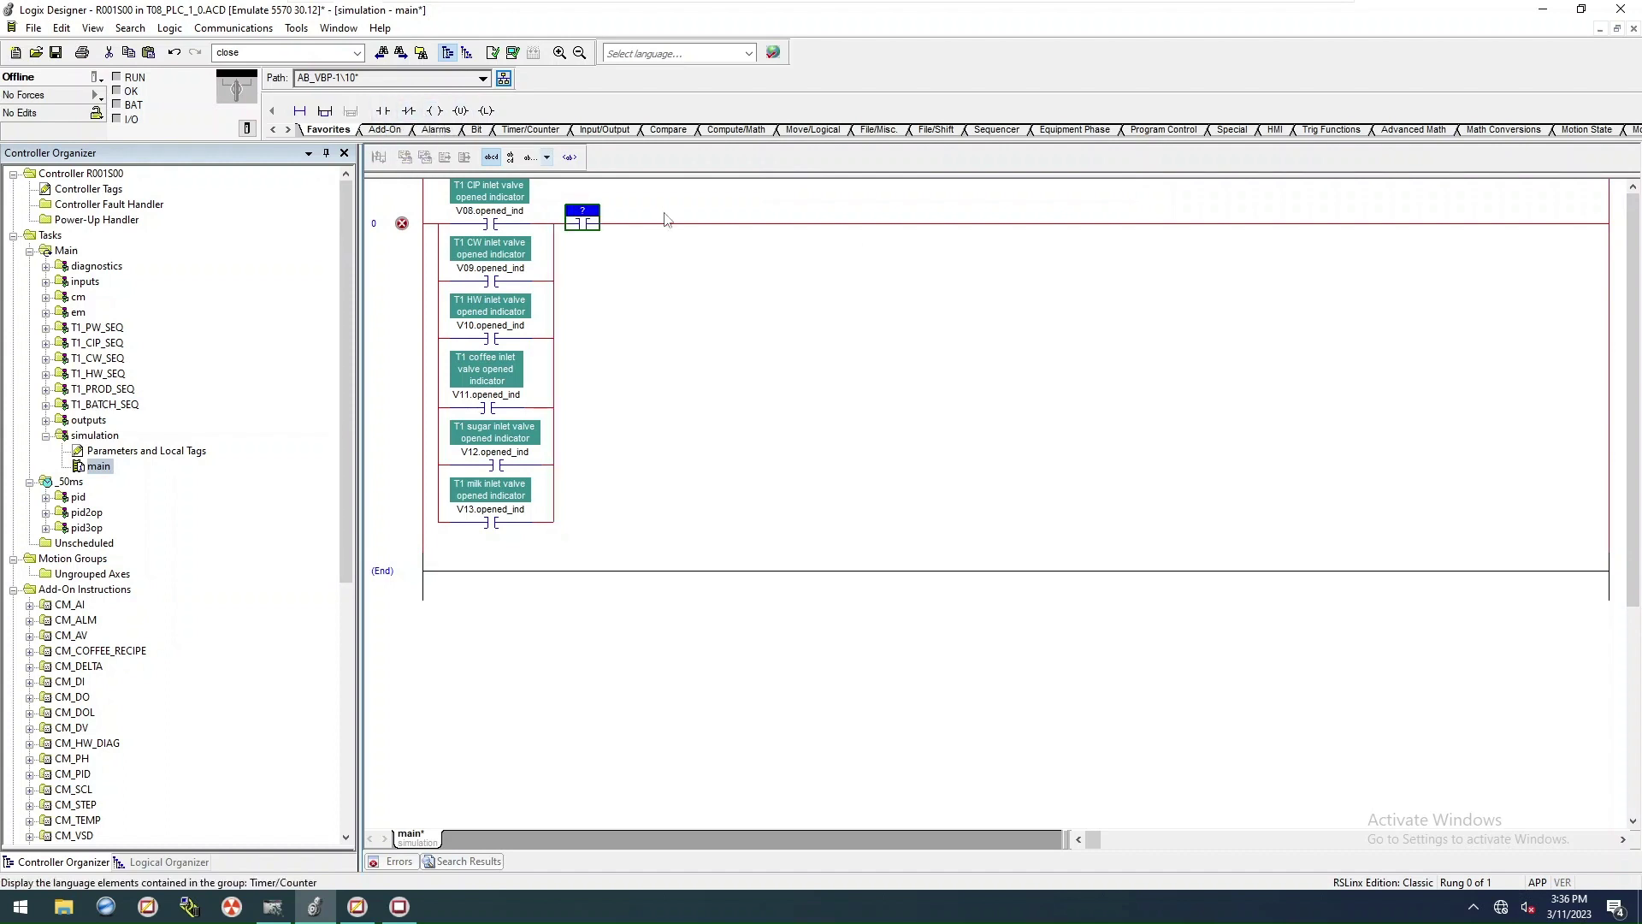
pyautogui.doubleClick(581, 229)
pyautogui.write('add')
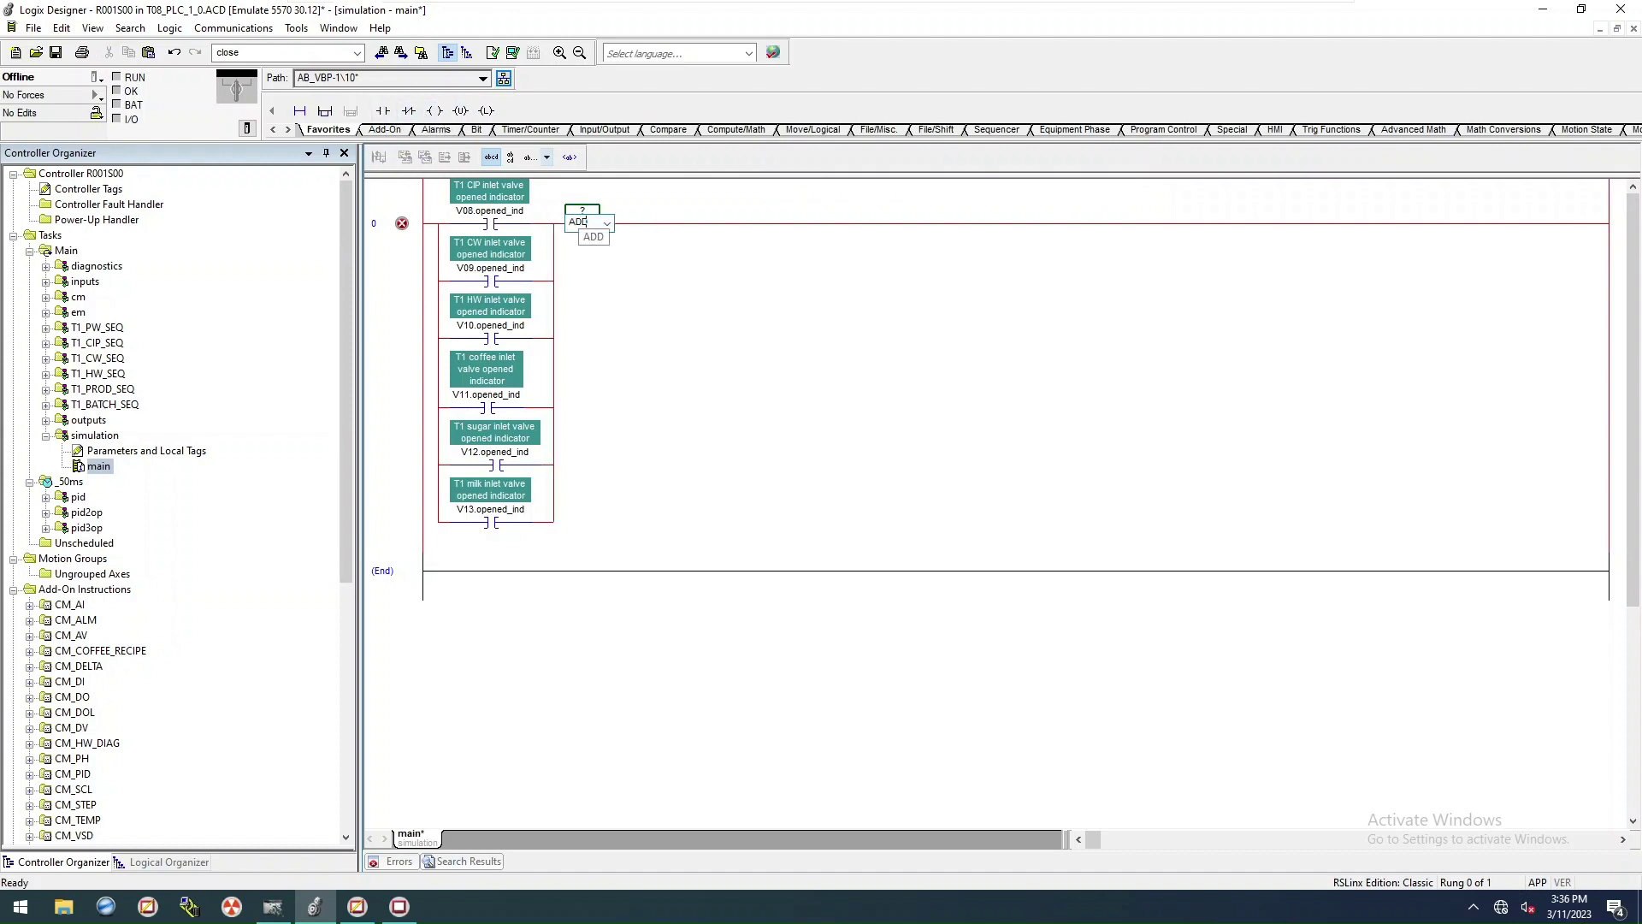
pyautogui.press('Return')
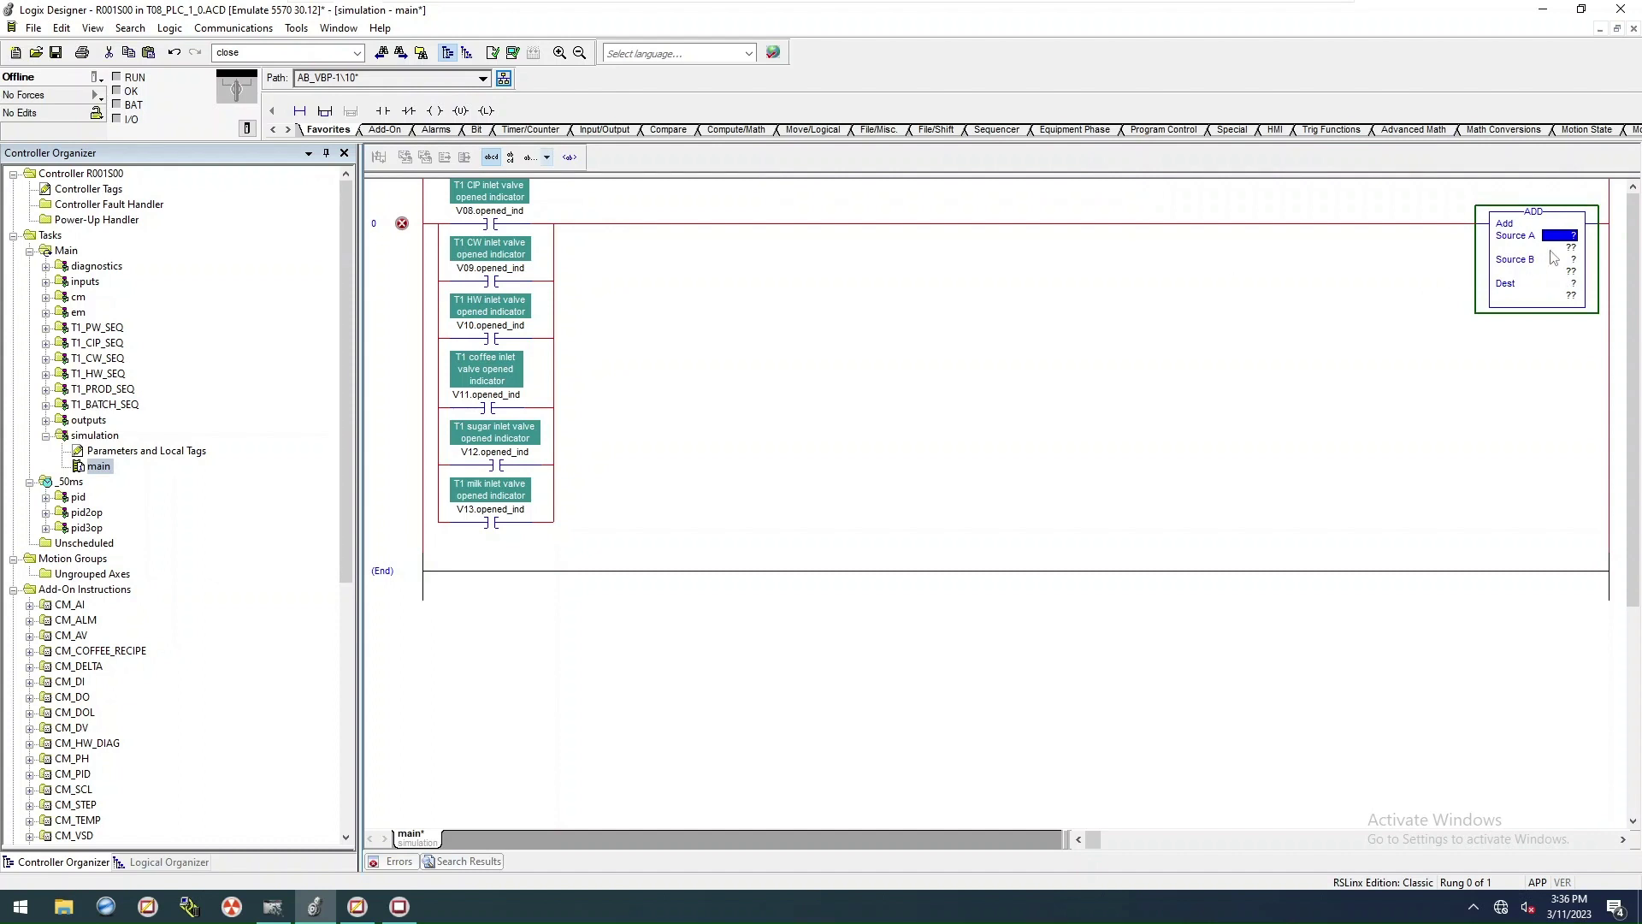
# Step: Set the ADD instruction's Source A to 1 and both Source B and Dest to LT01.sim_in
pyautogui.write('1')
pyautogui.press('Return')
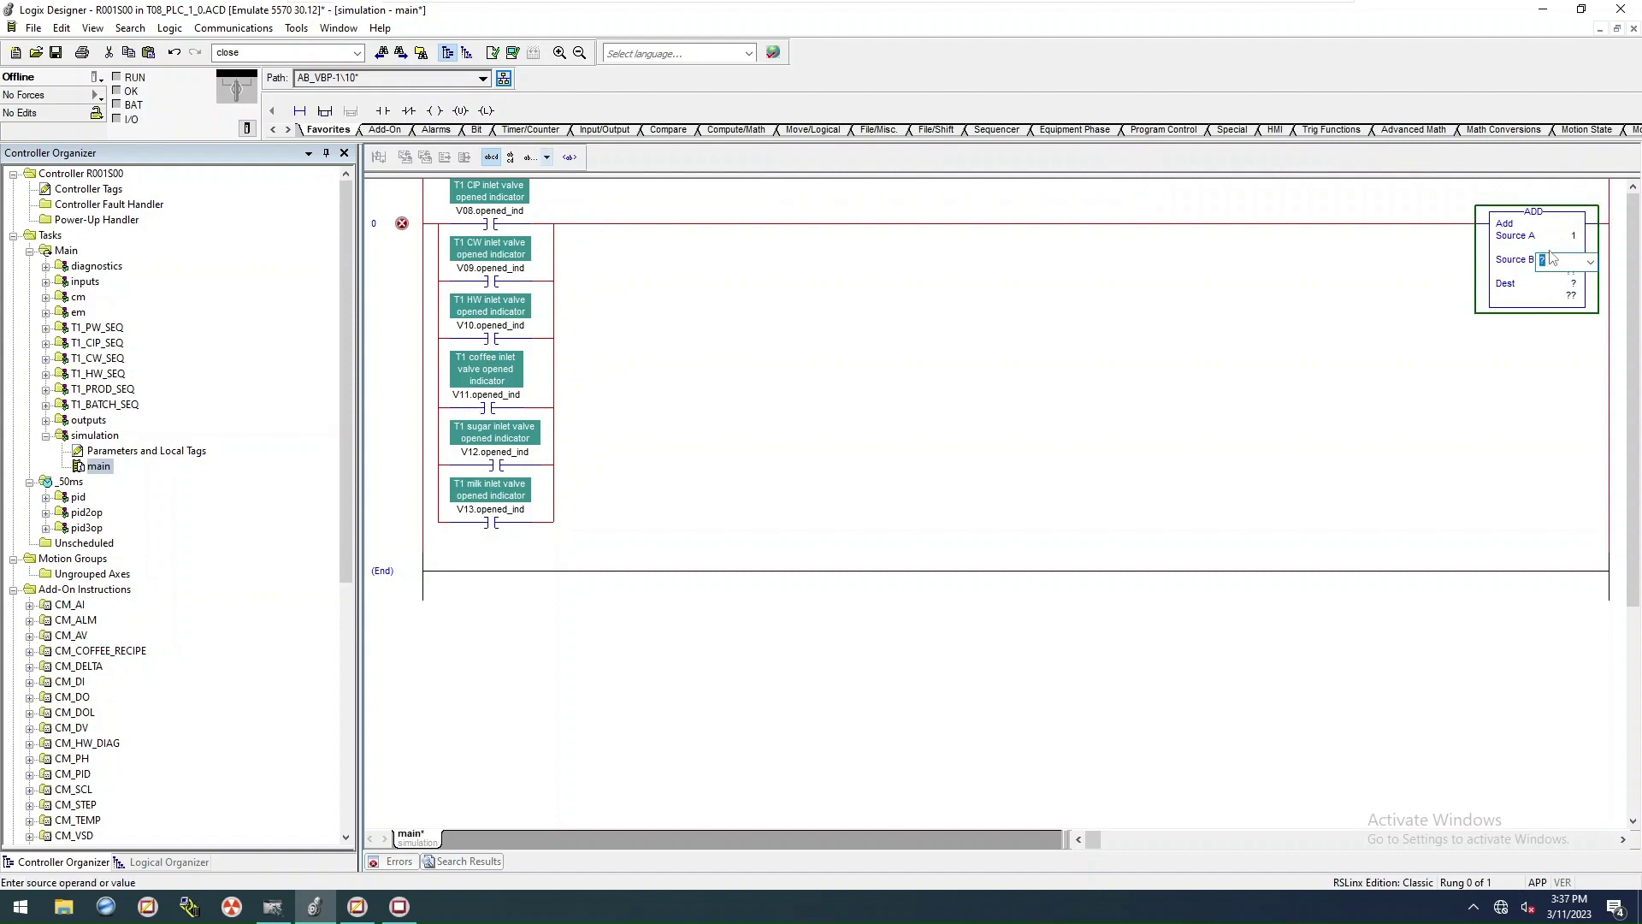
pyautogui.write('10')
pyautogui.write('t01')
pyautogui.write('_sim_on')
pyautogui.press('Down')
pyautogui.press('Down')
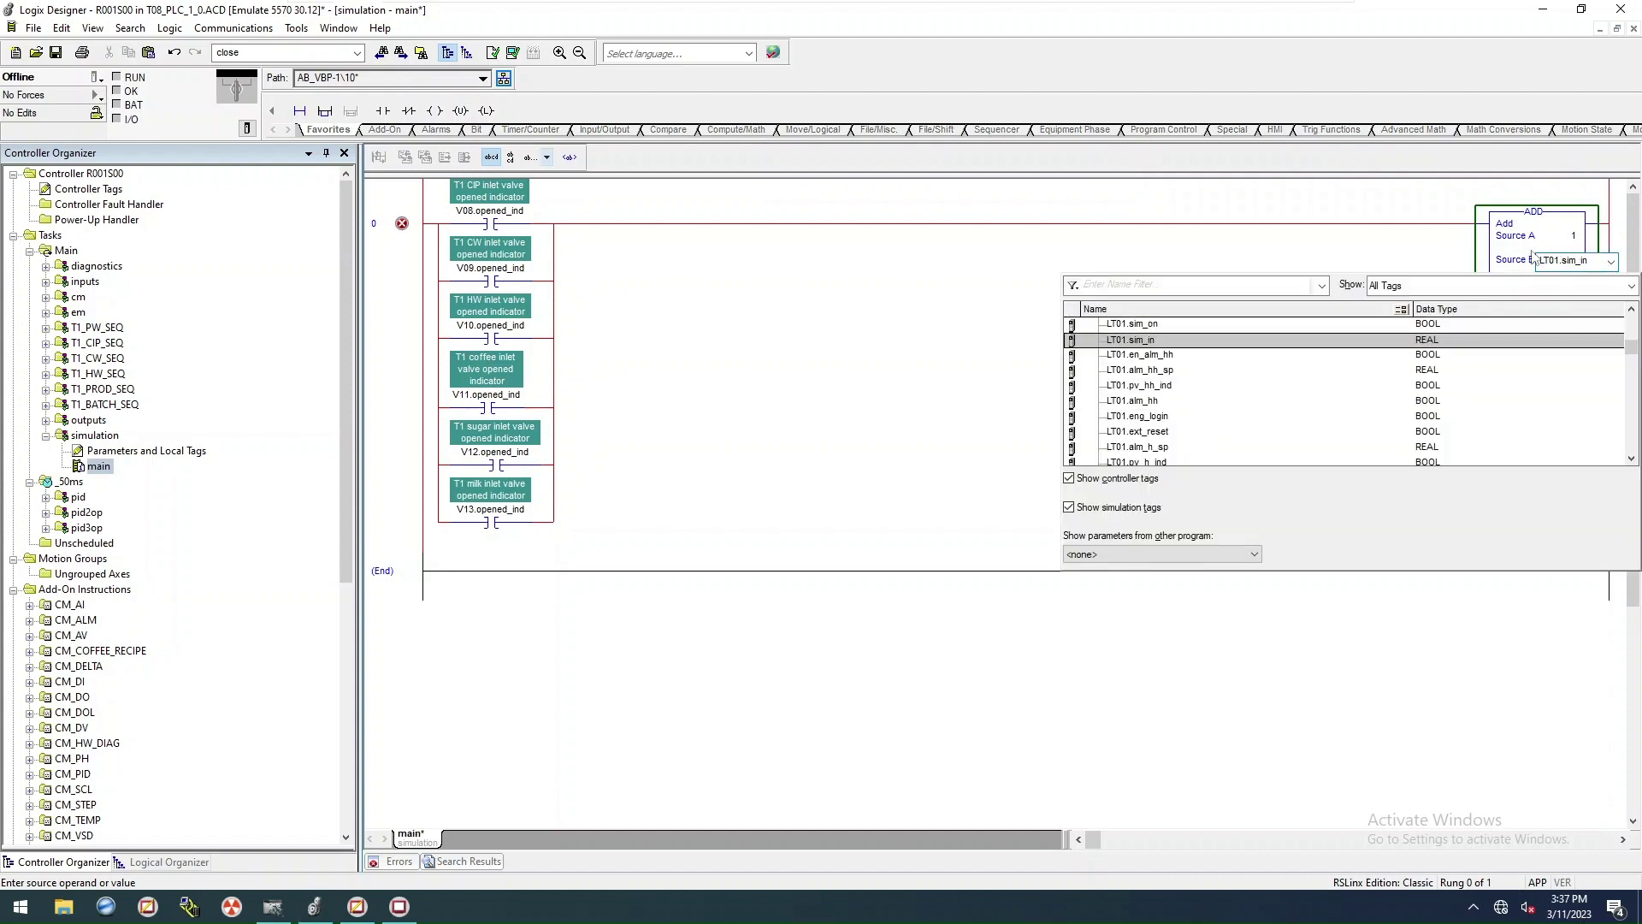
pyautogui.click(1478, 334)
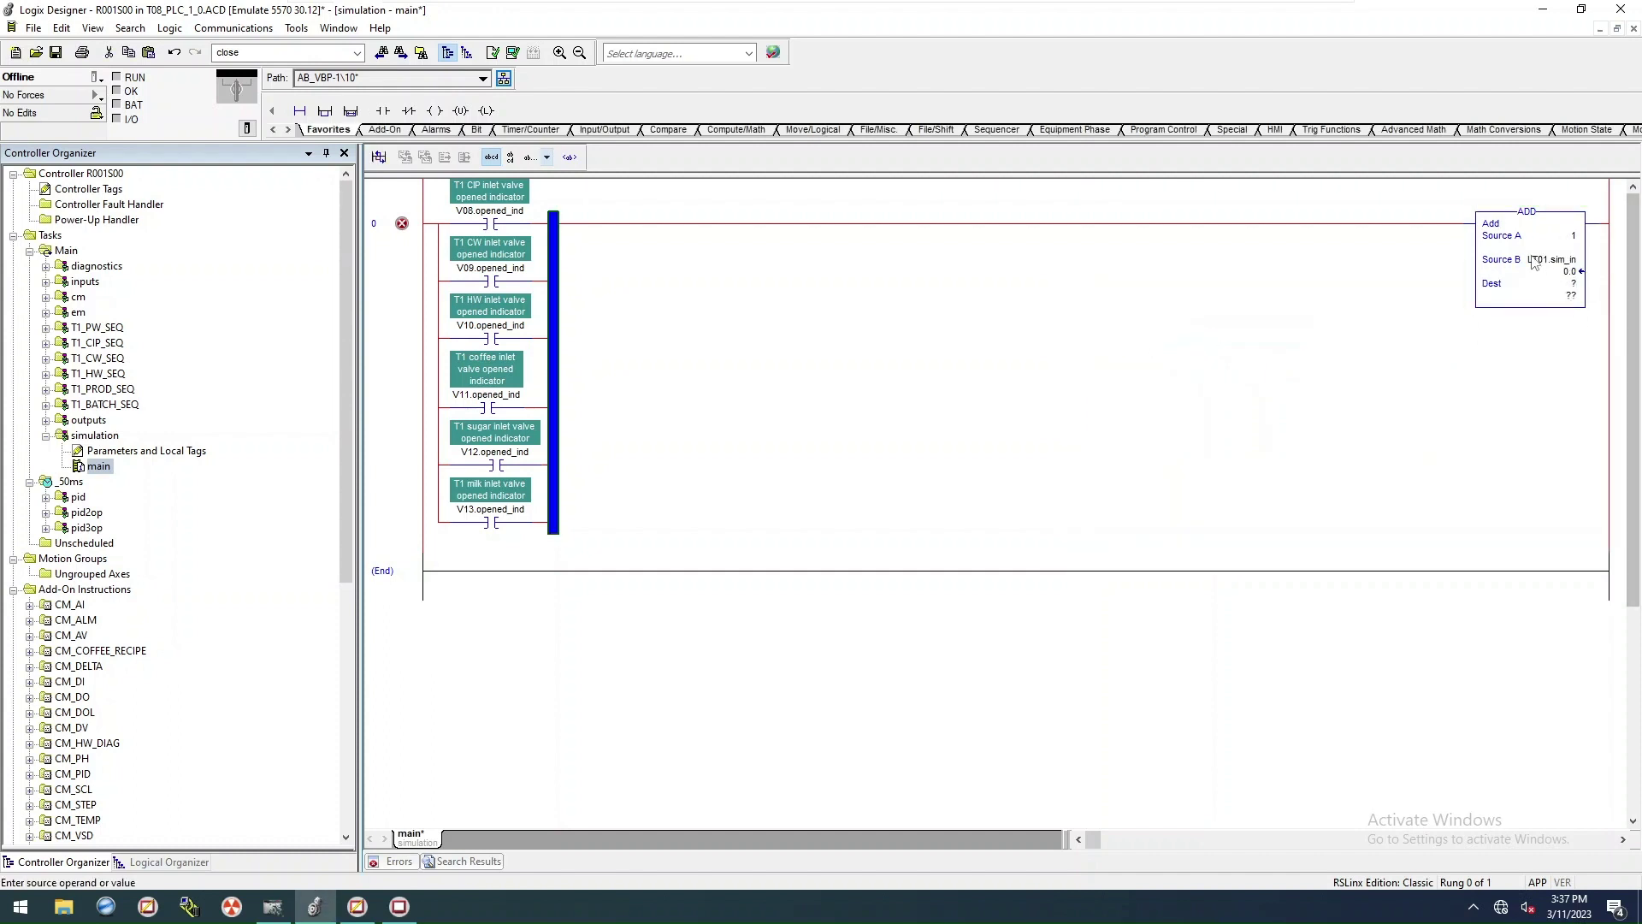
pyautogui.moveTo(1541, 260); pyautogui.dragTo(1562, 284)
pyautogui.click(1305, 291)
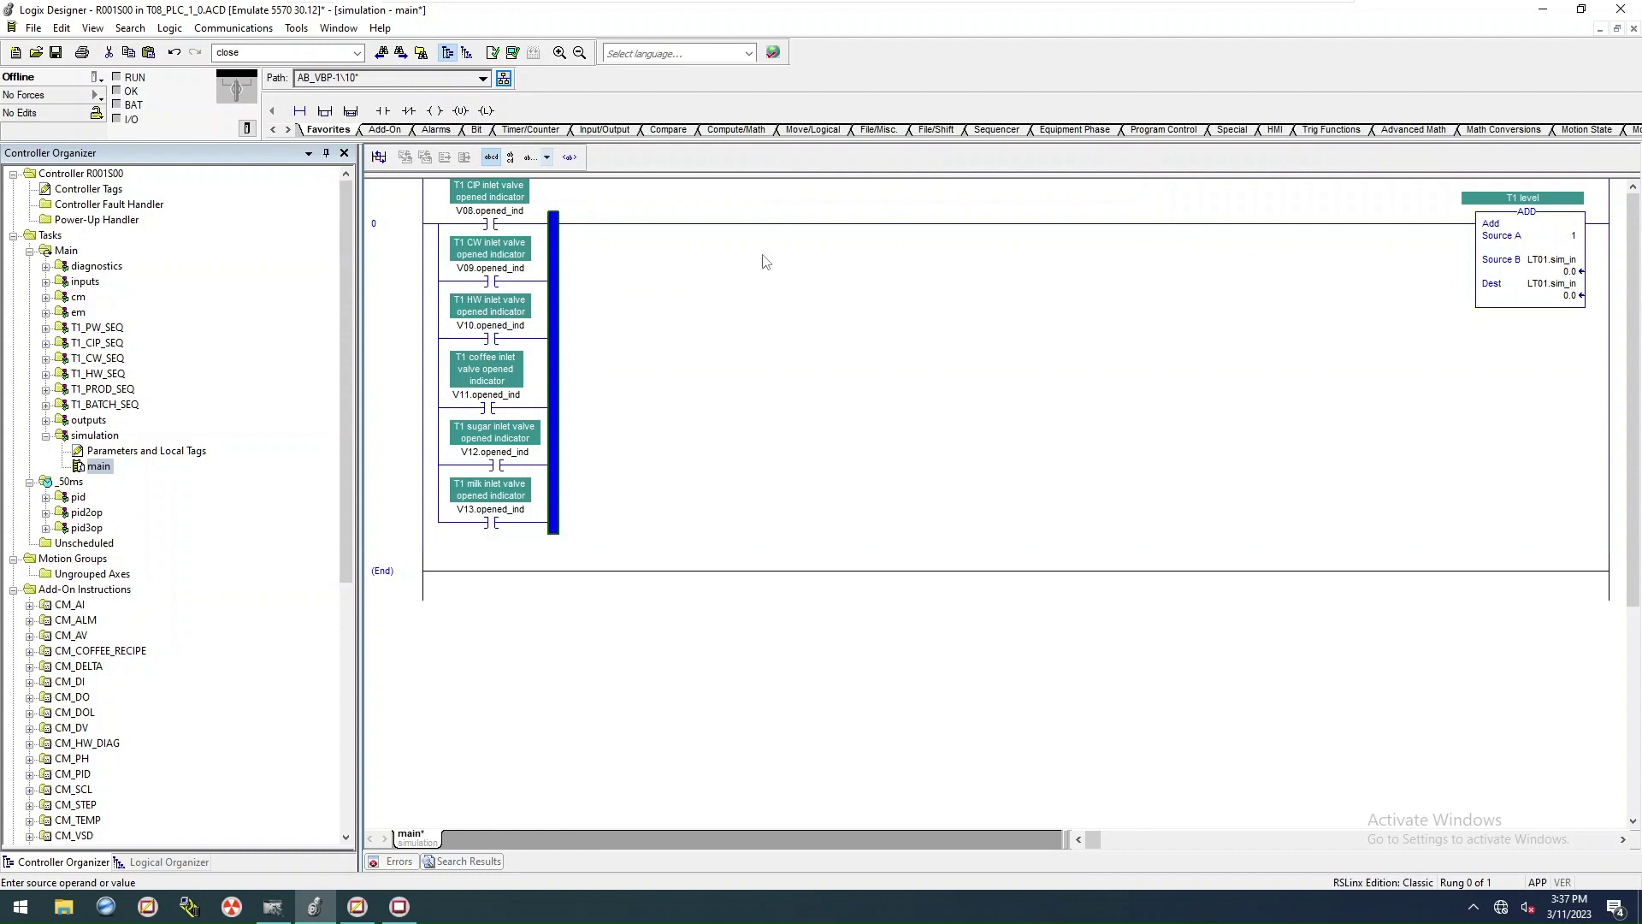
pyautogui.doubleClick(1573, 236)
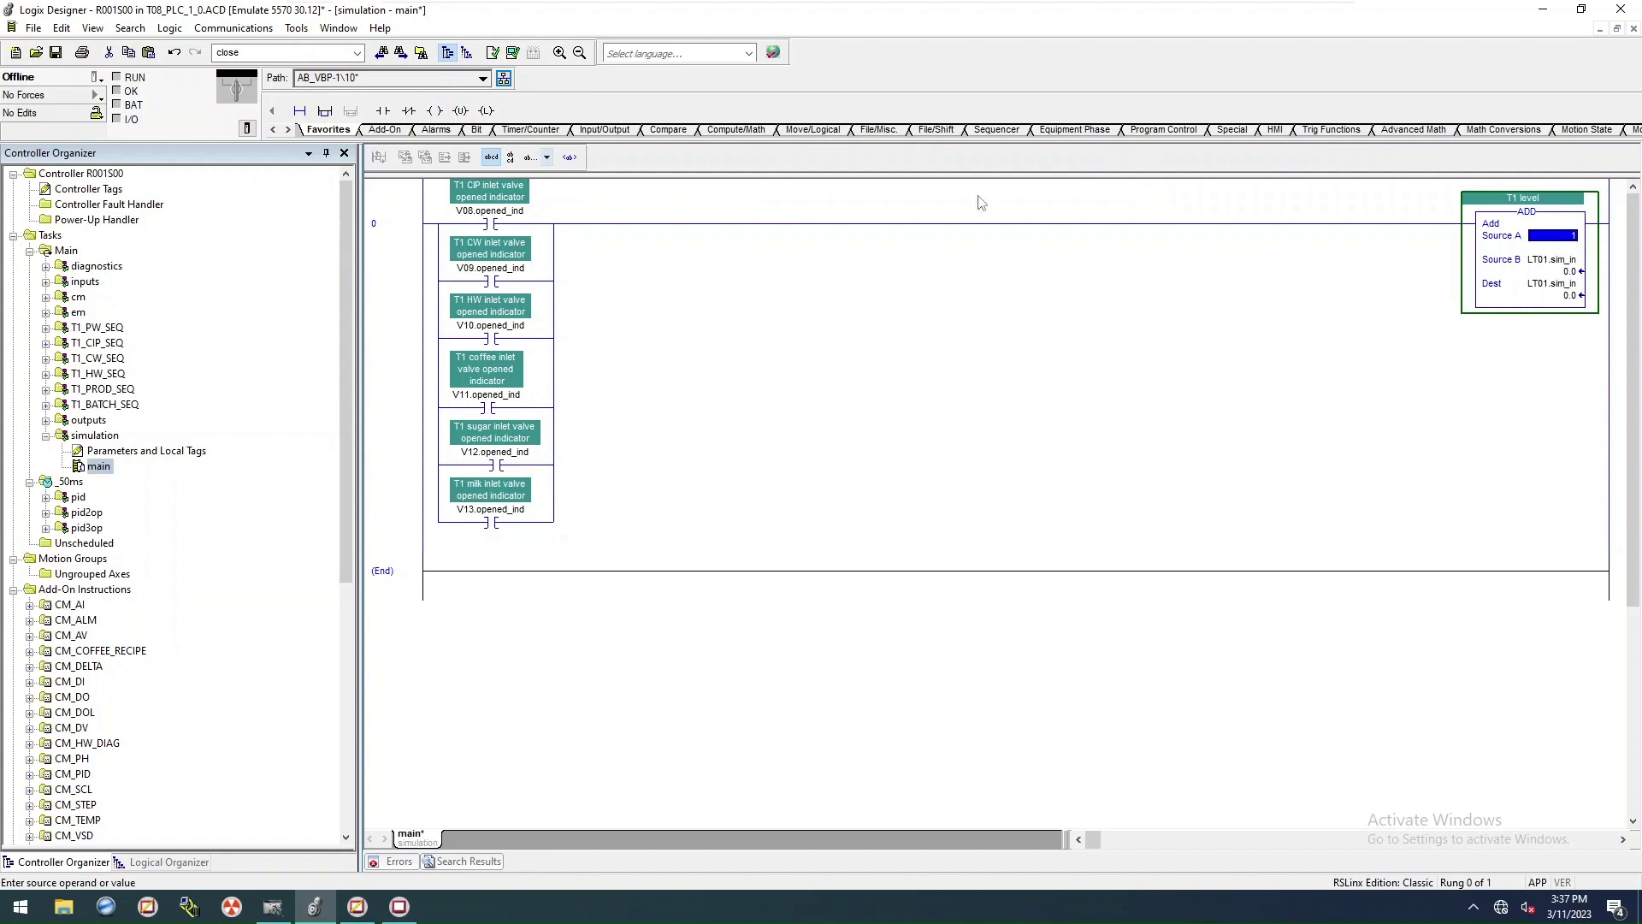
# Step: Insert a TON timer on rung 0 between the parallel valve contacts and the ADD instruction
pyautogui.click(553, 227)
pyautogui.click(382, 110)
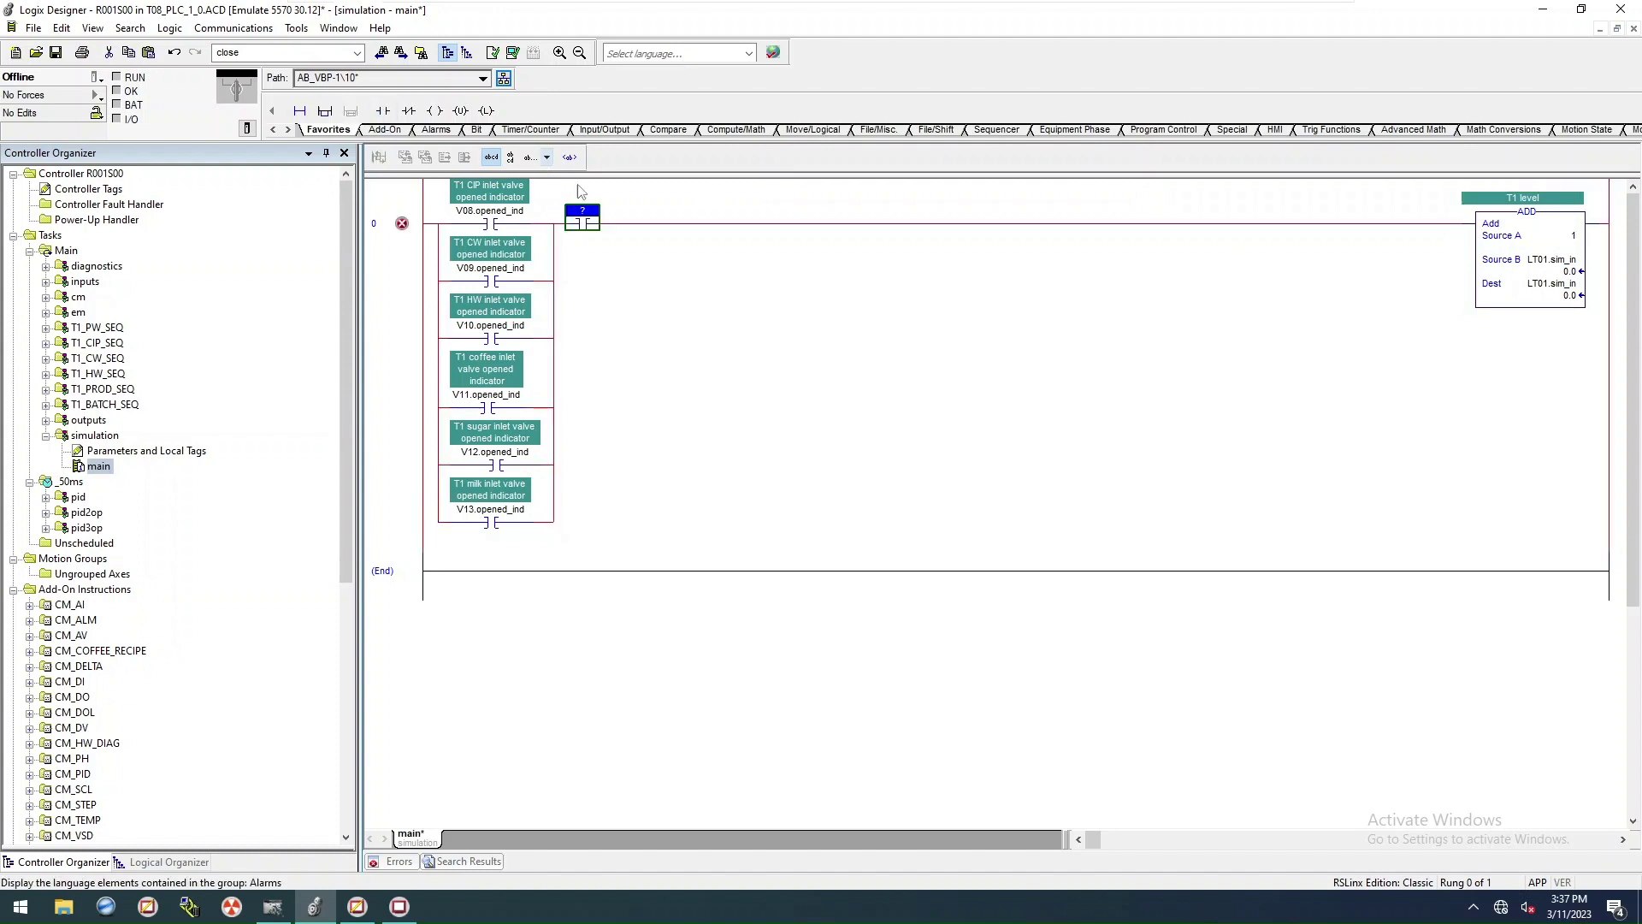
pyautogui.click(592, 225)
pyautogui.write('TON')
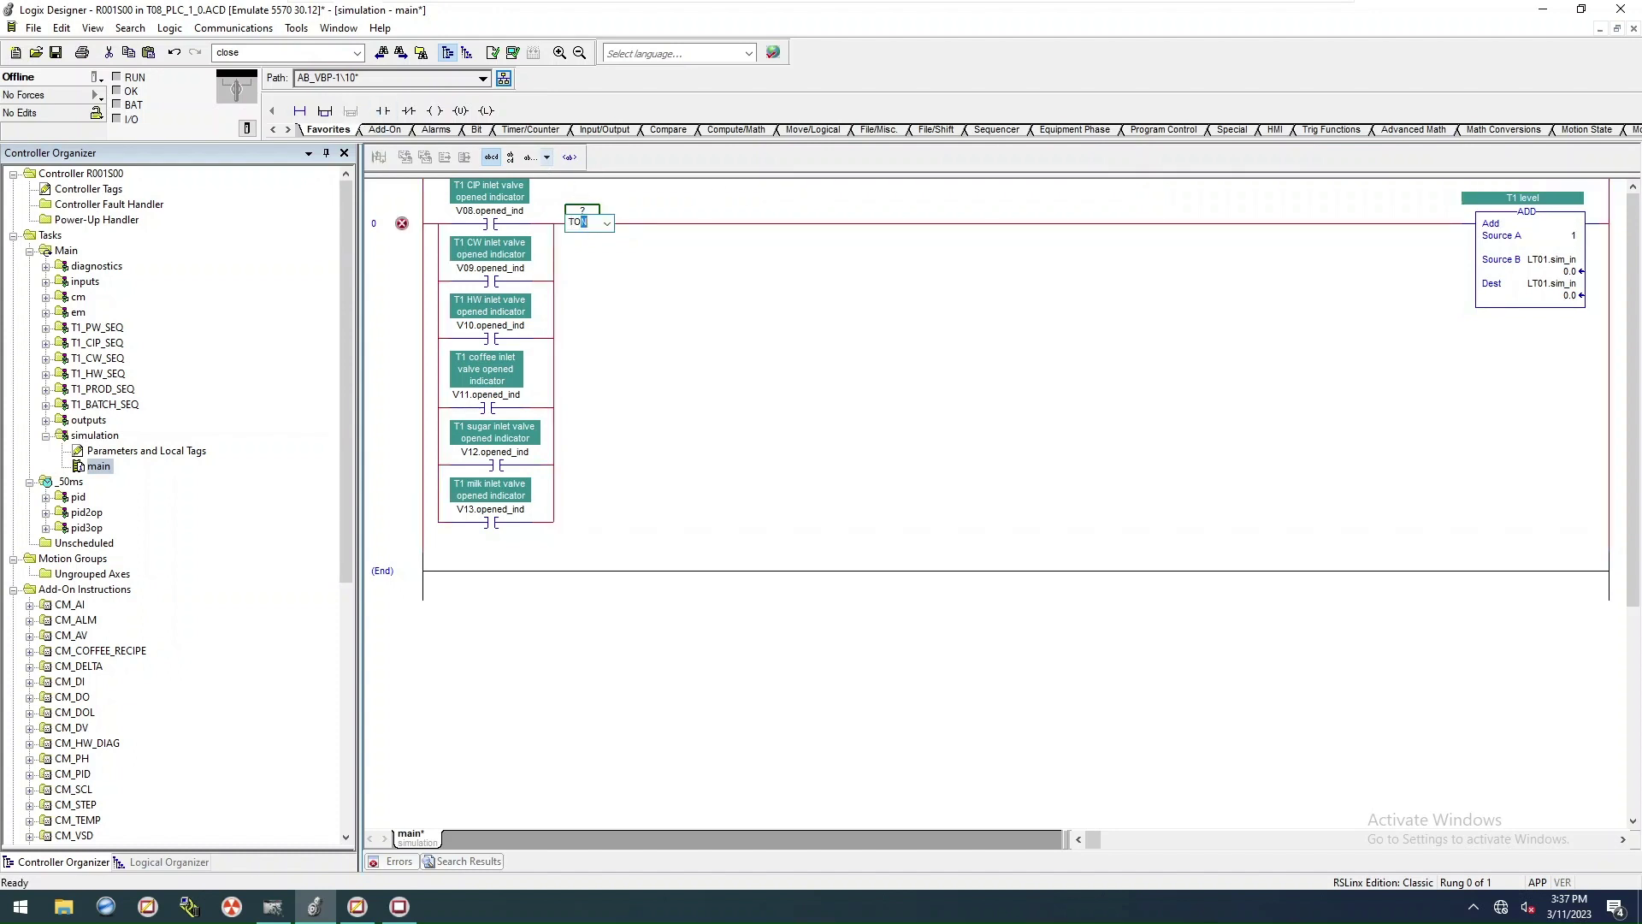
pyautogui.press('Return')
pyautogui.click(1373, 236)
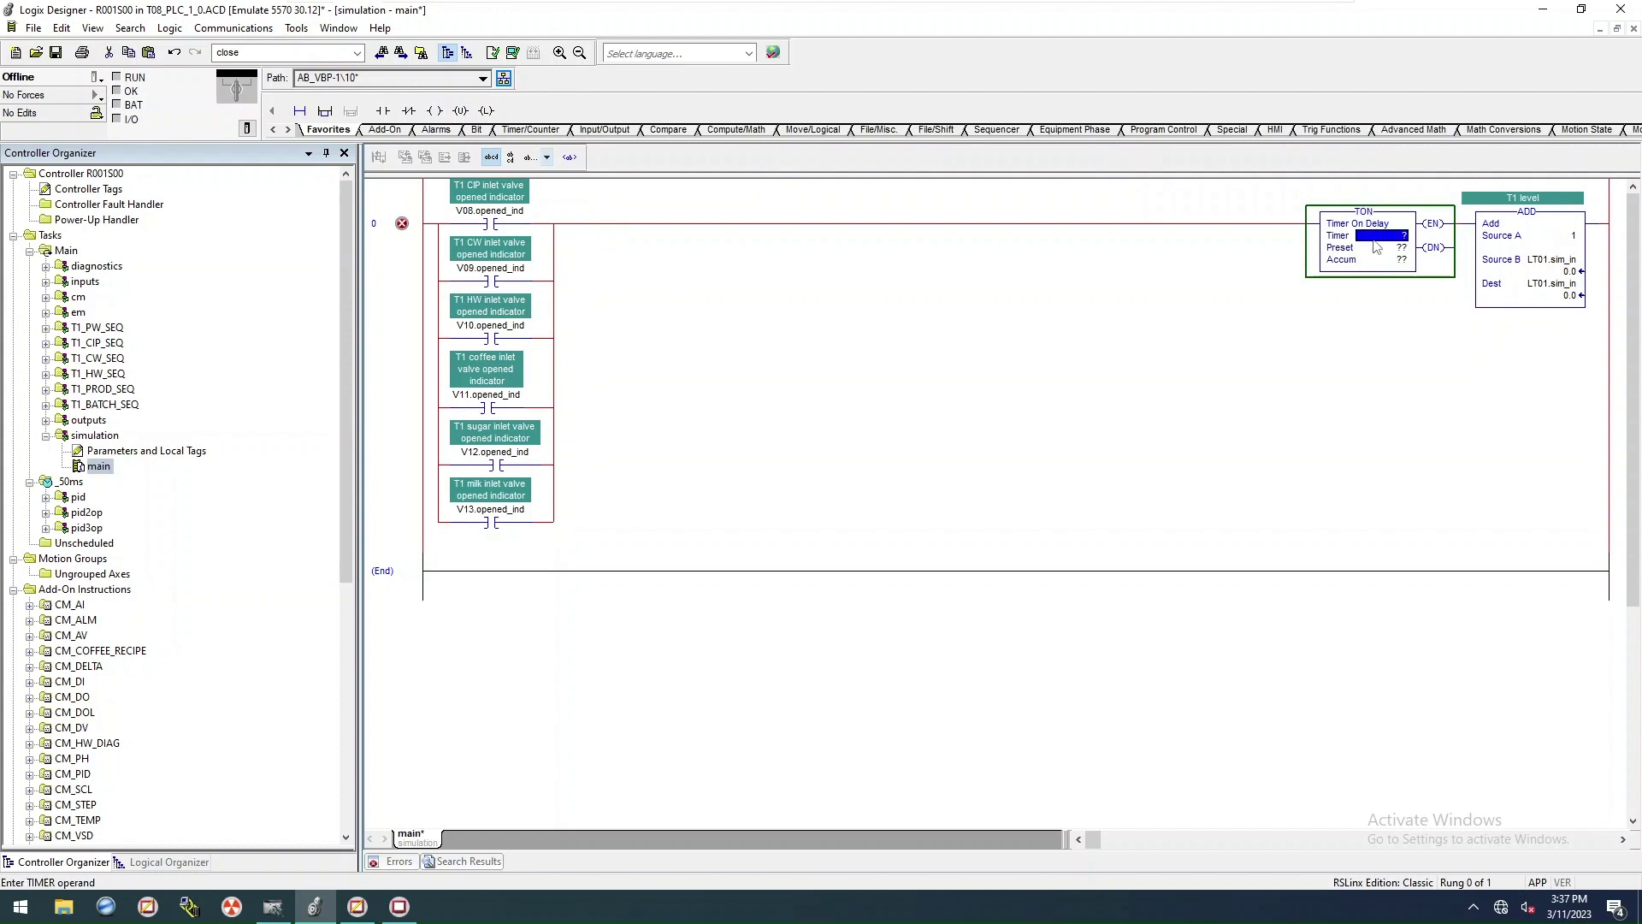
pyautogui.write('_100ms')
pyautogui.press('Escape')
pyautogui.click(1055, 361)
# Step: Create the local tag _100ms_tmr with data type TIMER[10] from the TON's Timer operand
pyautogui.click(1373, 237)
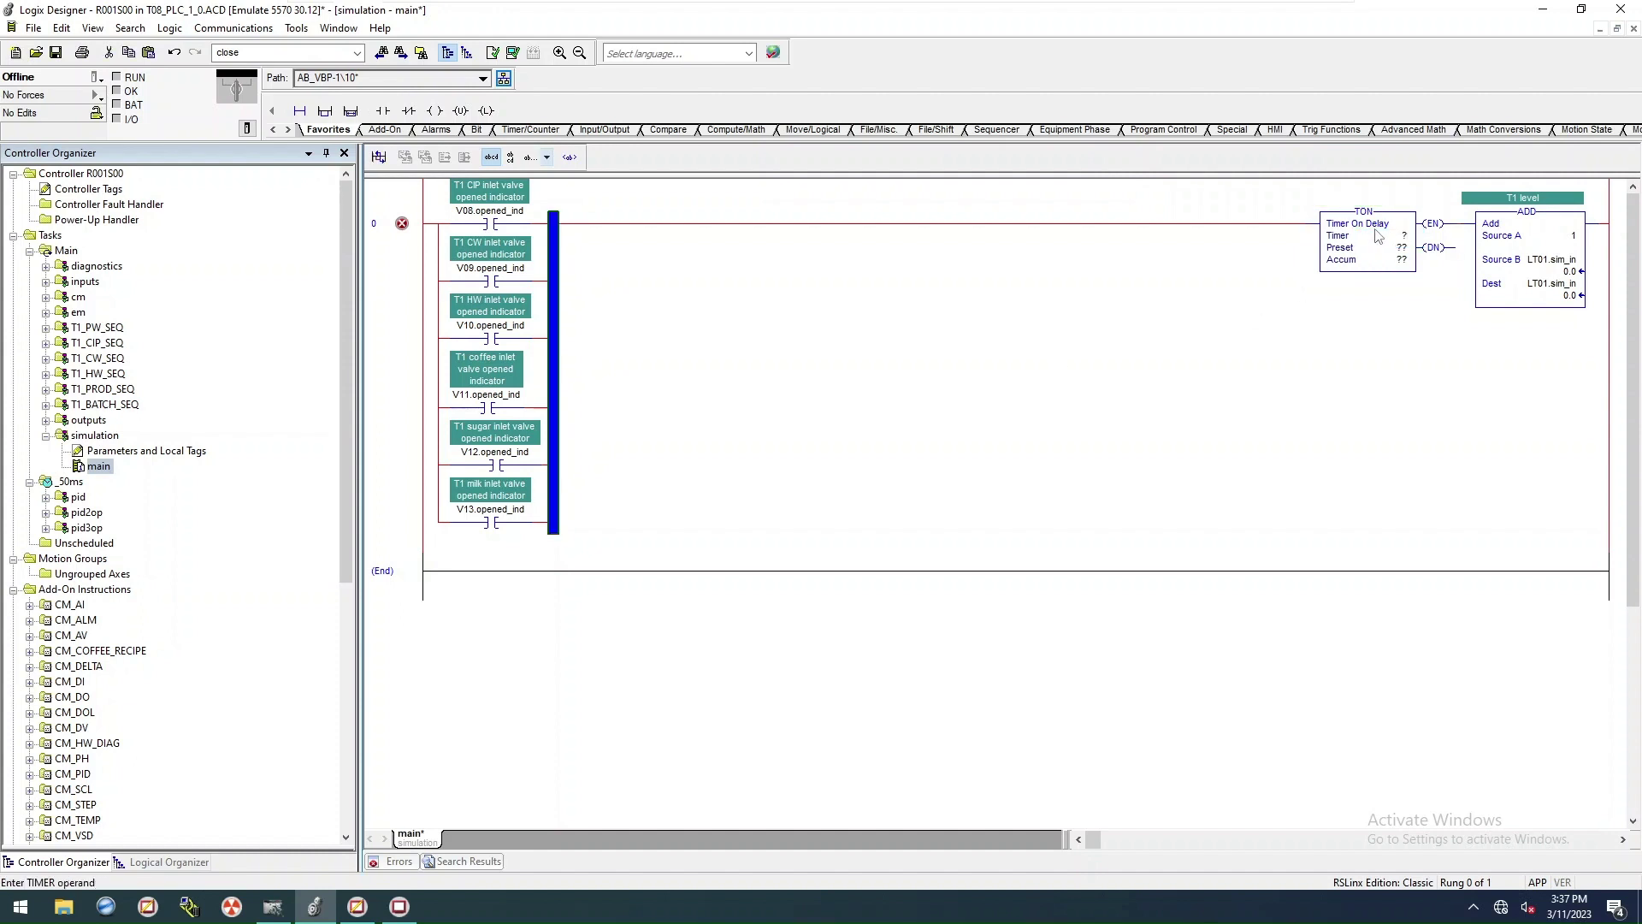
pyautogui.hotkey('ctrl', 'w')
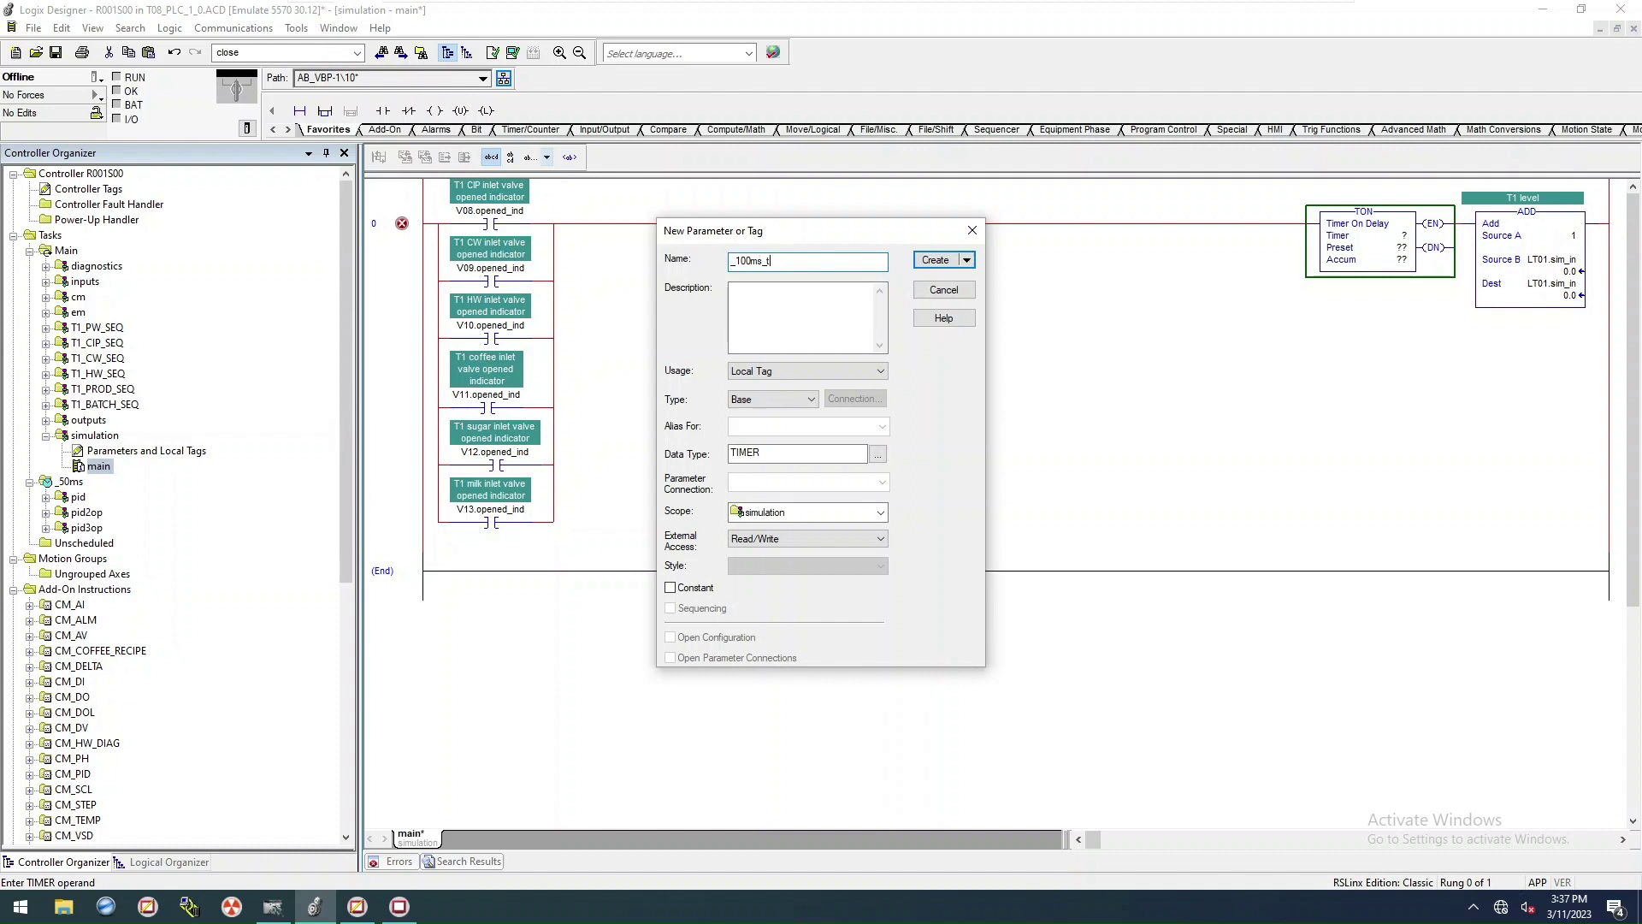
pyautogui.click(783, 450)
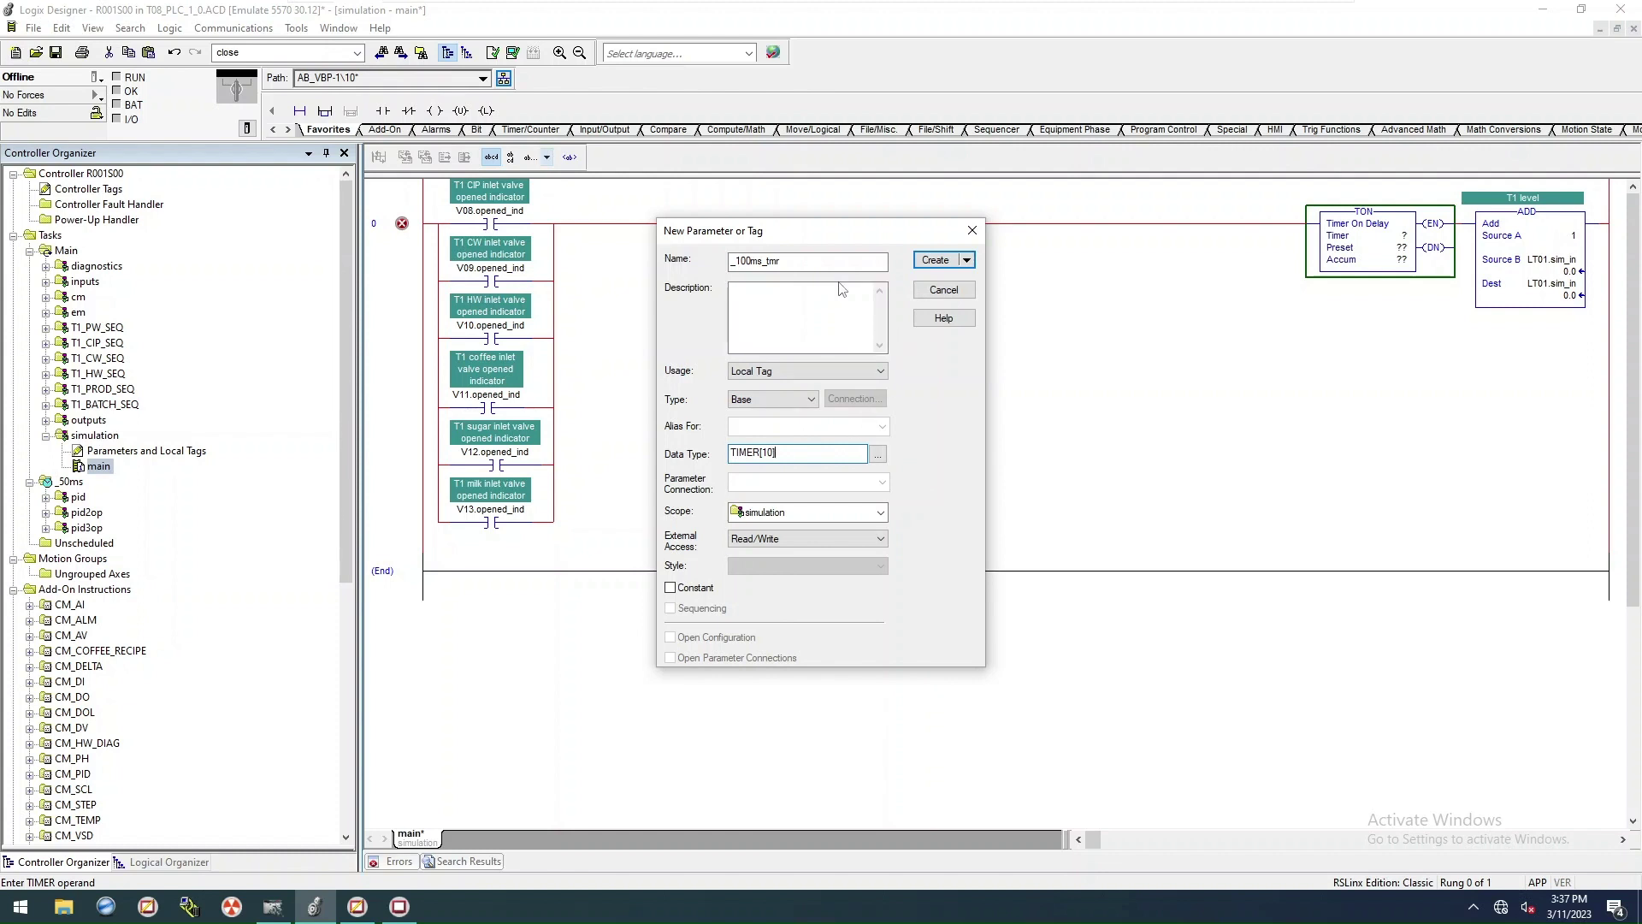
pyautogui.click(928, 260)
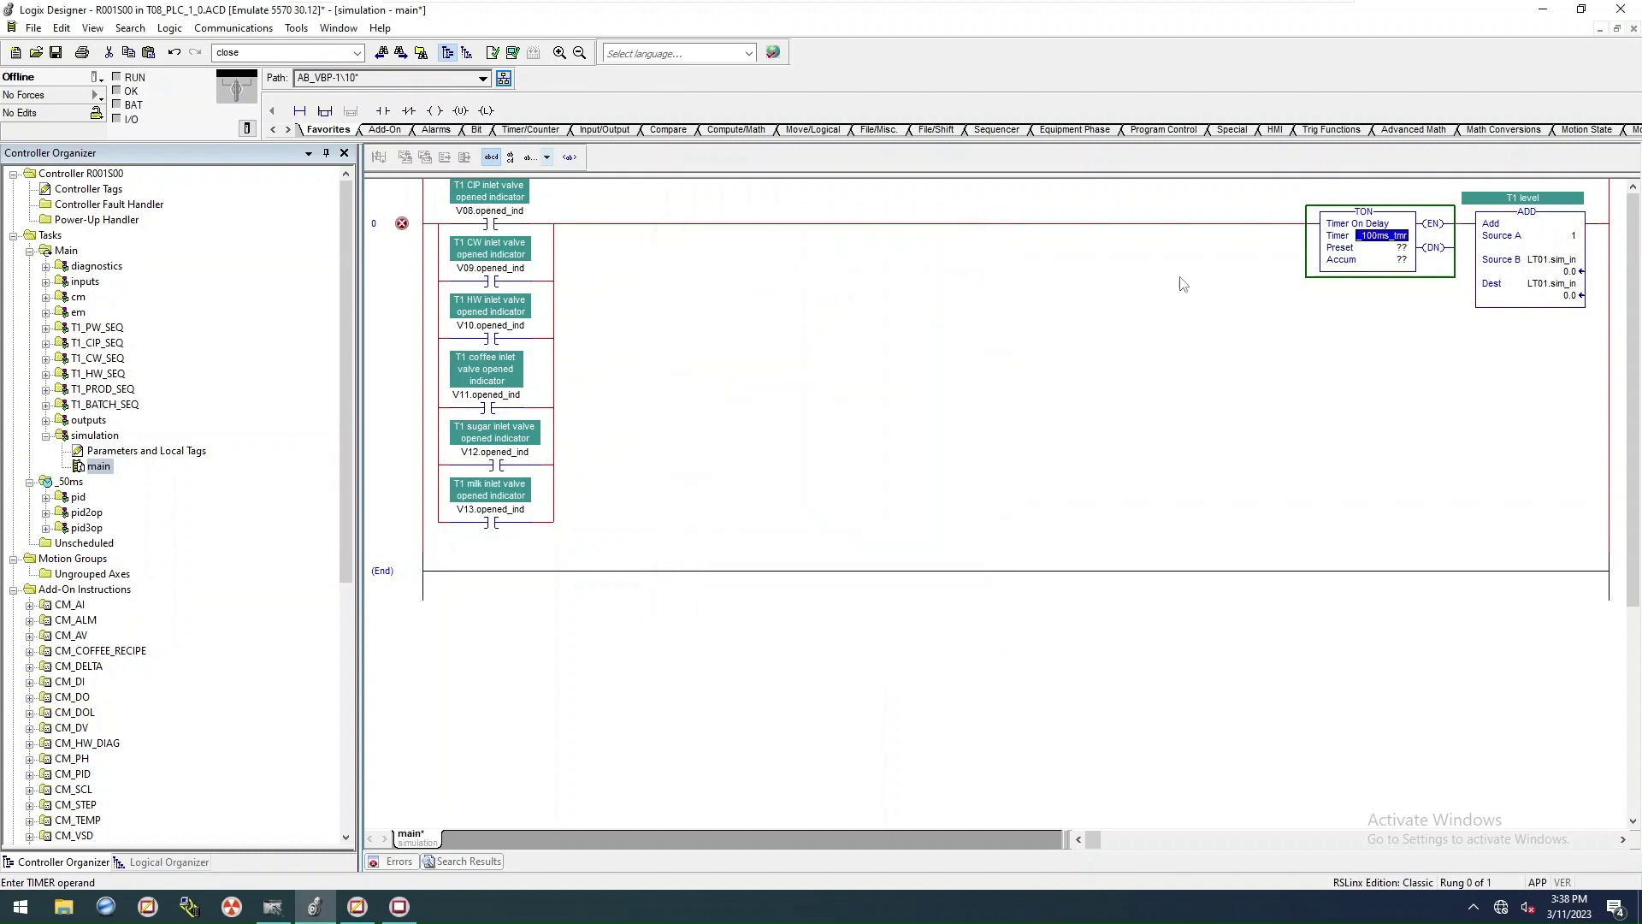
# Step: Assign _100ms_tmr[0] as the TON's timer and set its preset to 100
pyautogui.click(1390, 246)
pyautogui.doubleClick(1389, 236)
pyautogui.click(1423, 237)
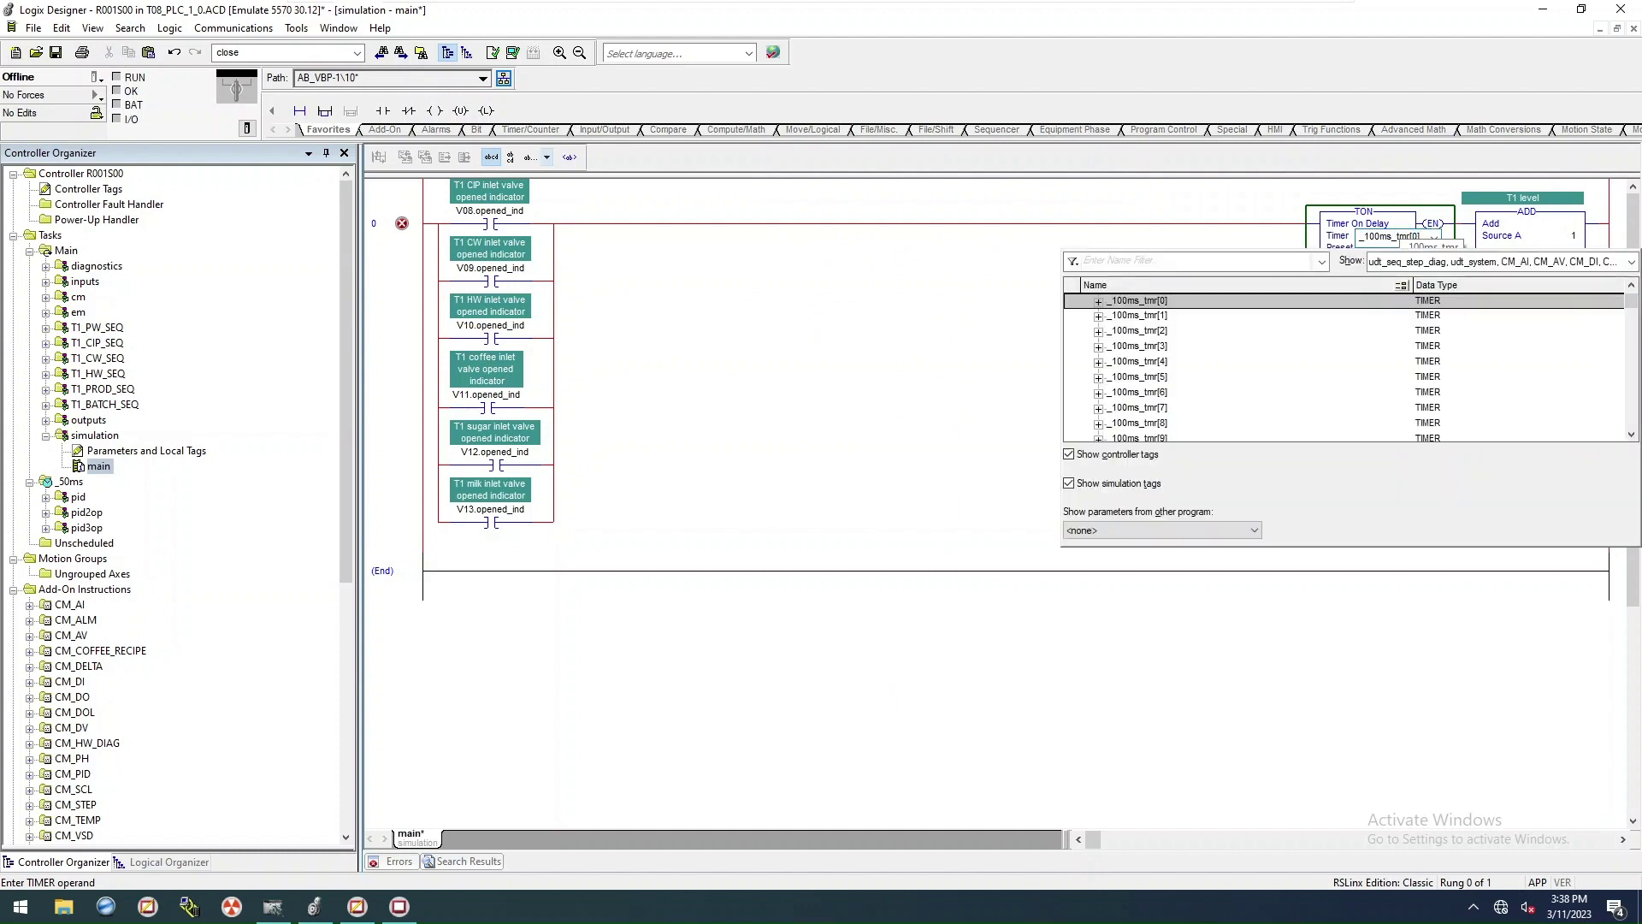
pyautogui.doubleClick(1151, 303)
pyautogui.click(1151, 310)
pyautogui.click(1381, 248)
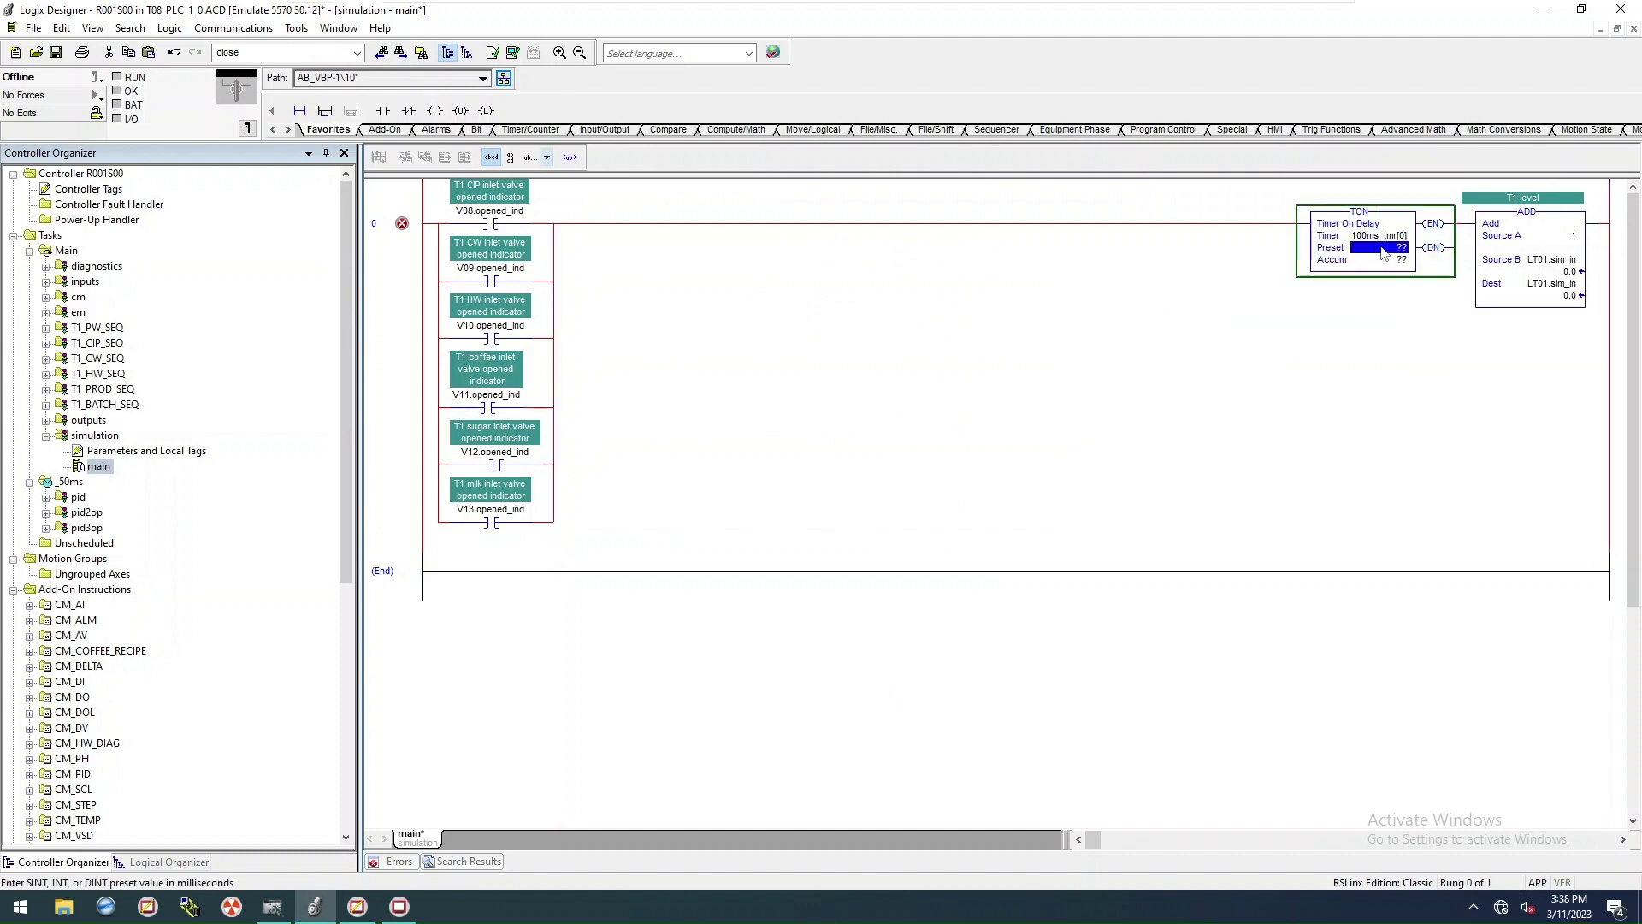
pyautogui.write('100')
pyautogui.press('Return')
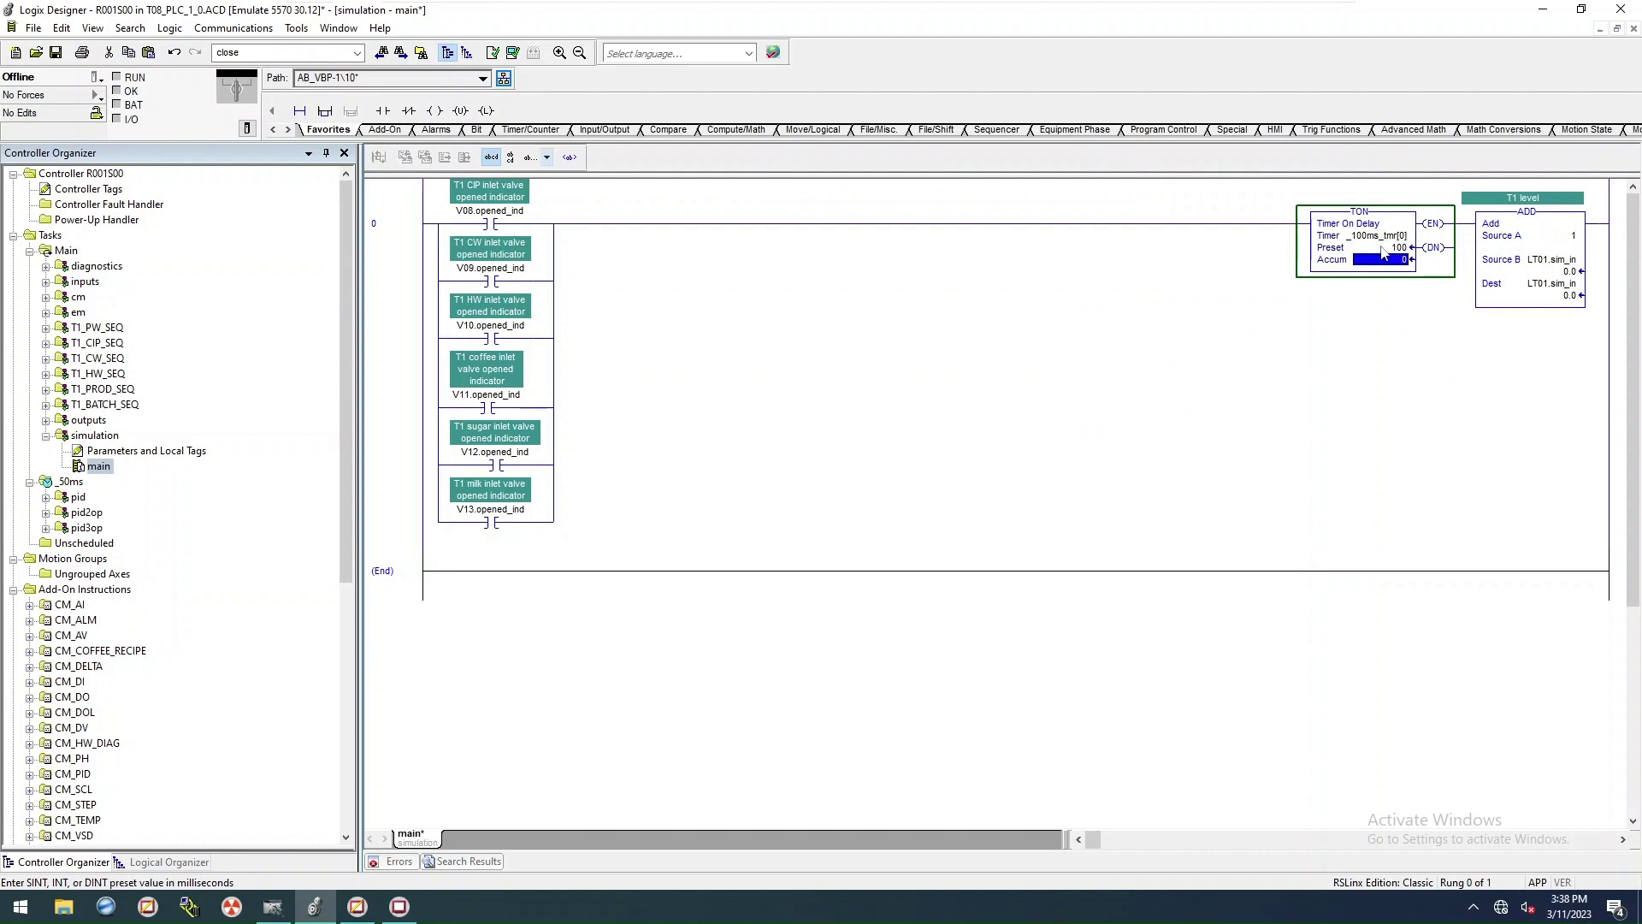
# Step: Insert an Examine On contact after the TON and assign it _100ms_tmr[0].DN
pyautogui.click(382, 111)
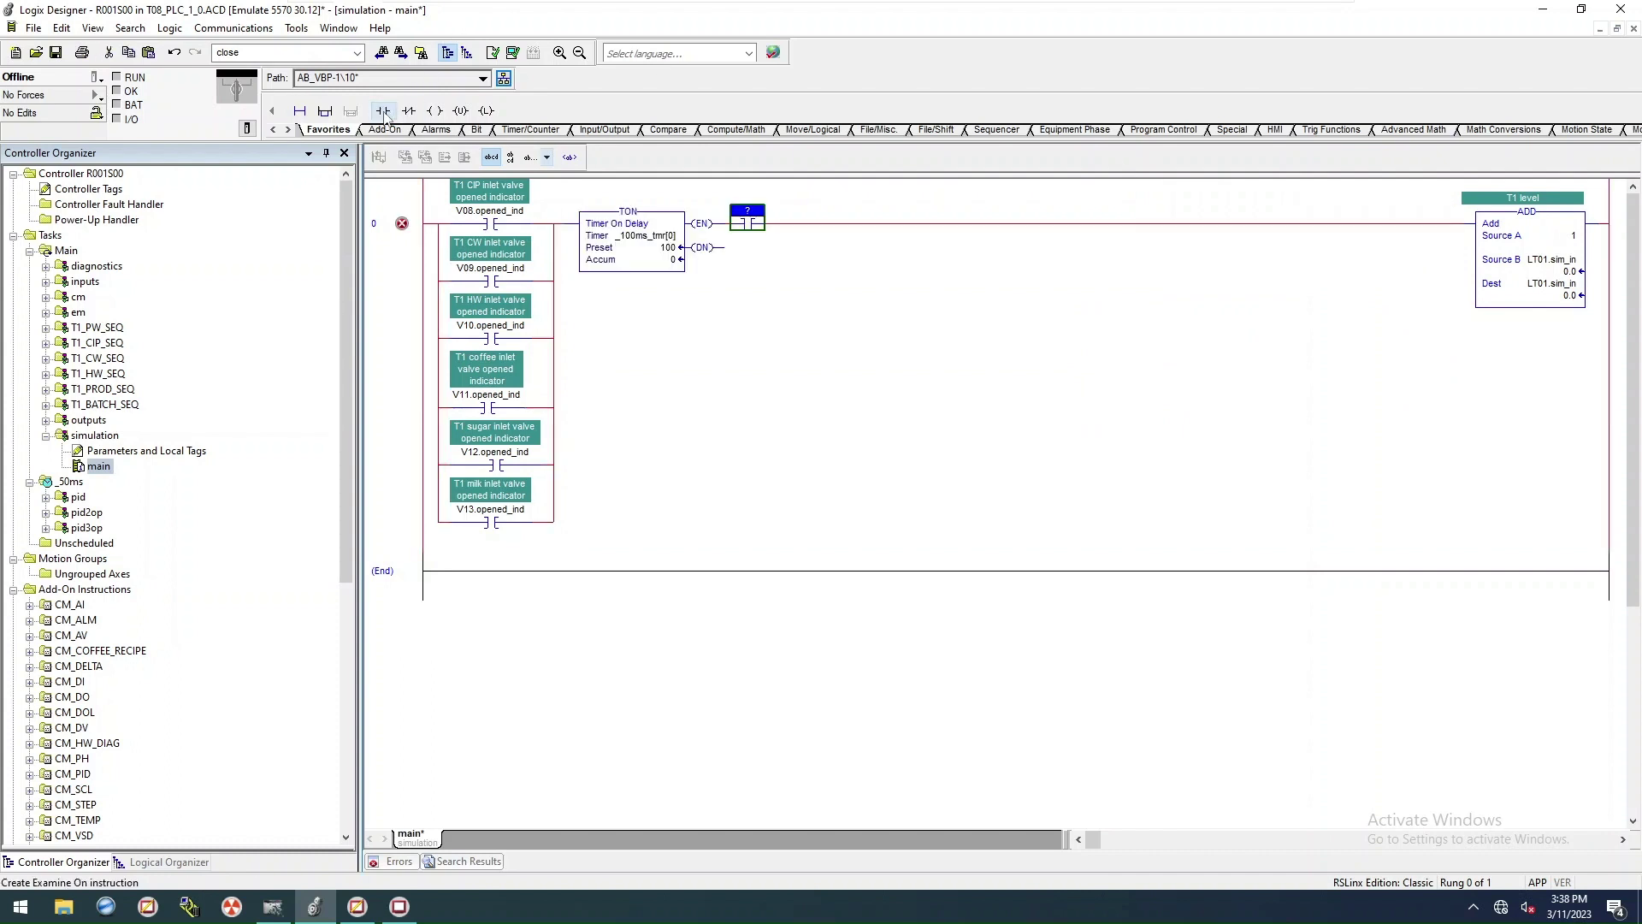
pyautogui.moveTo(650, 235); pyautogui.dragTo(752, 220)
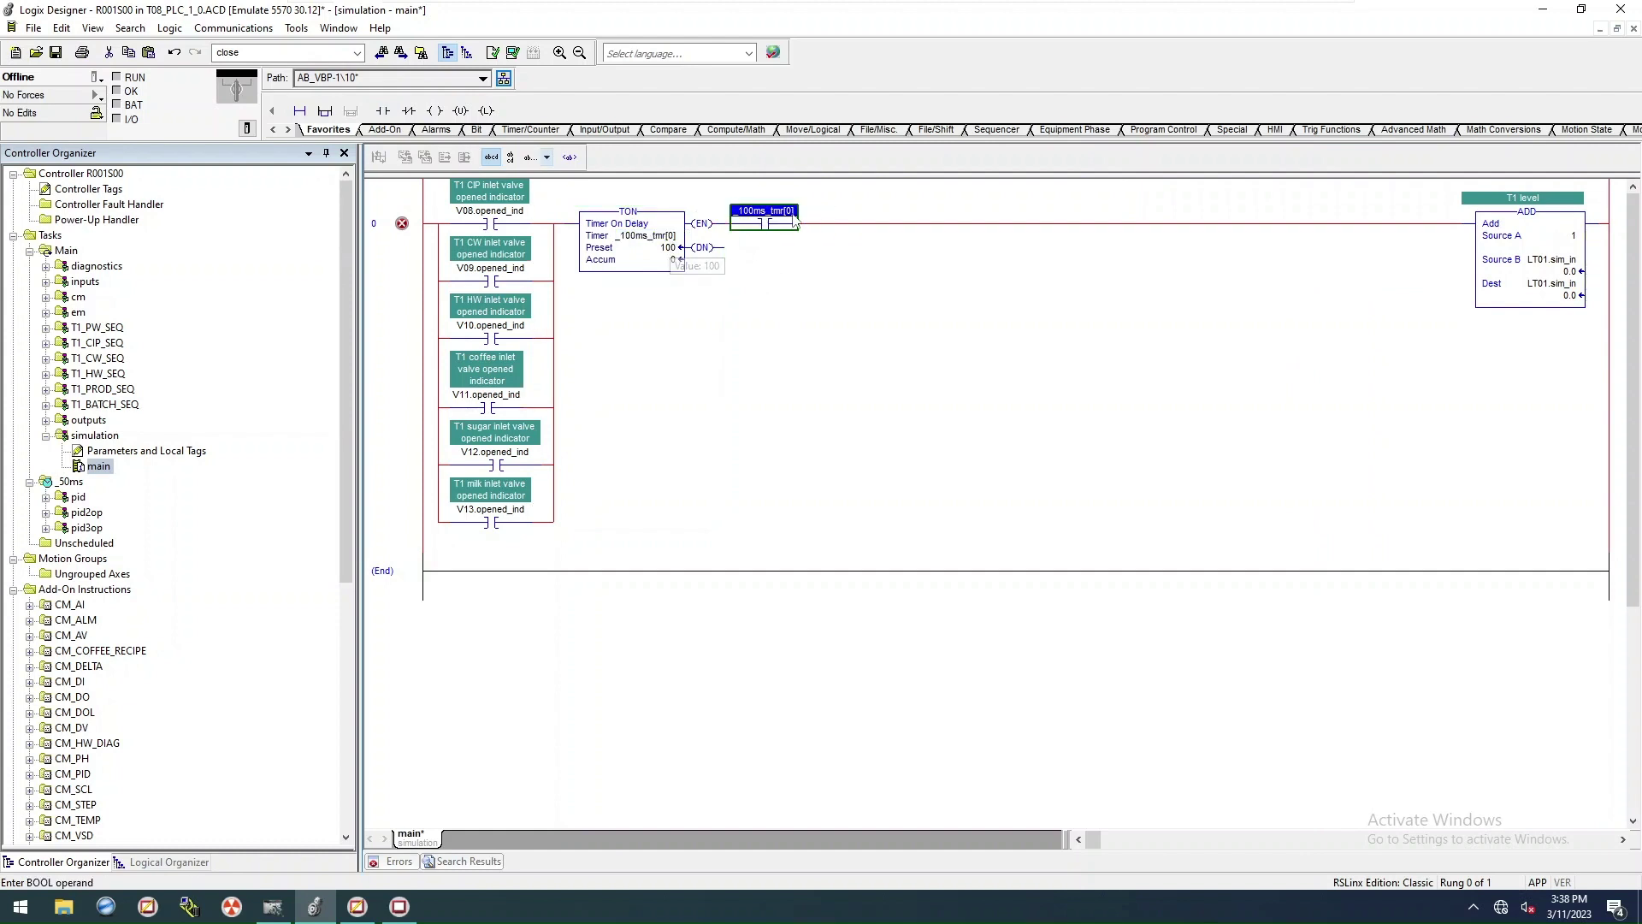
pyautogui.doubleClick(764, 211)
pyautogui.press('End')
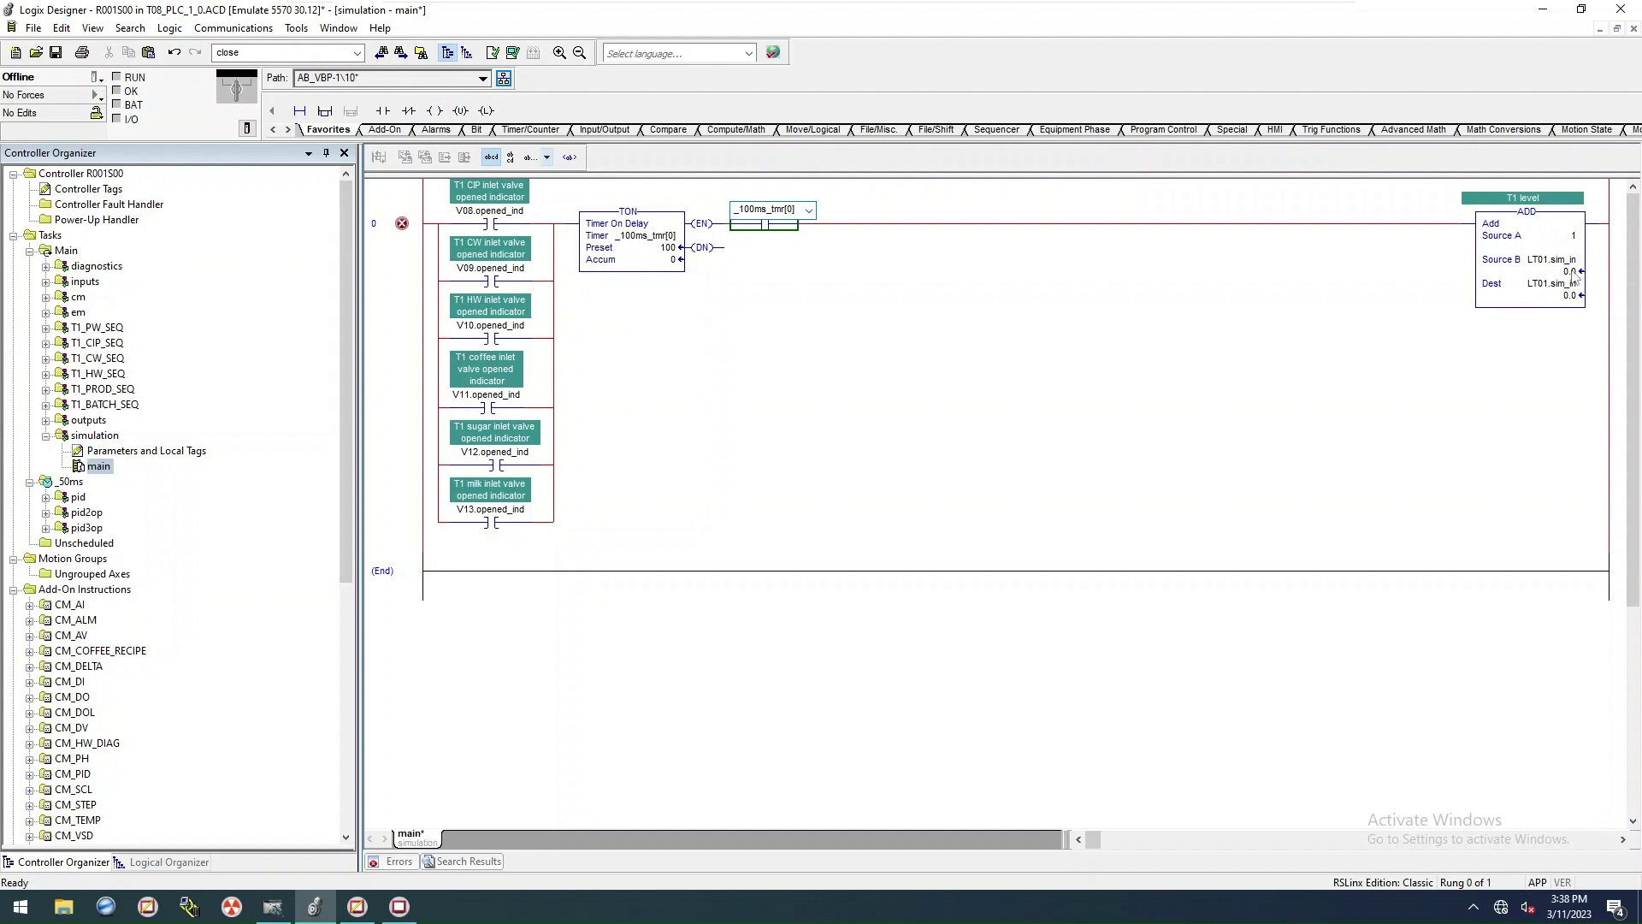
pyautogui.write('.DN')
pyautogui.press('Return')
# Step: Insert an Examine Off contact before the TON and assign it _100ms_tmr[0].DN
pyautogui.click(559, 221)
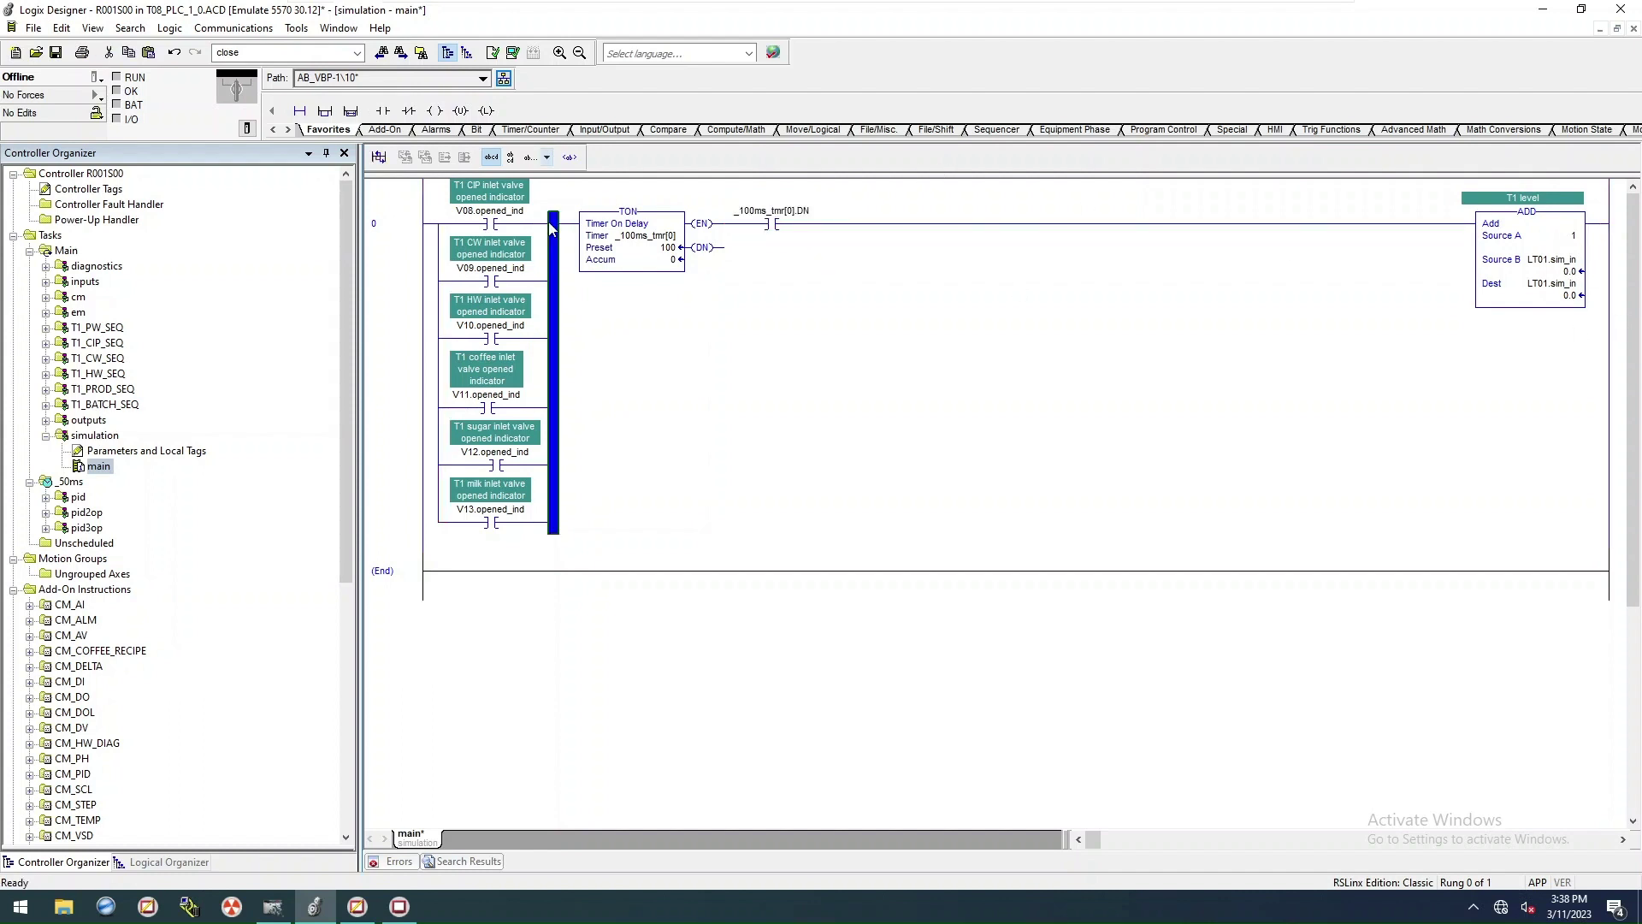
pyautogui.click(408, 110)
pyautogui.moveTo(794, 214); pyautogui.dragTo(585, 213)
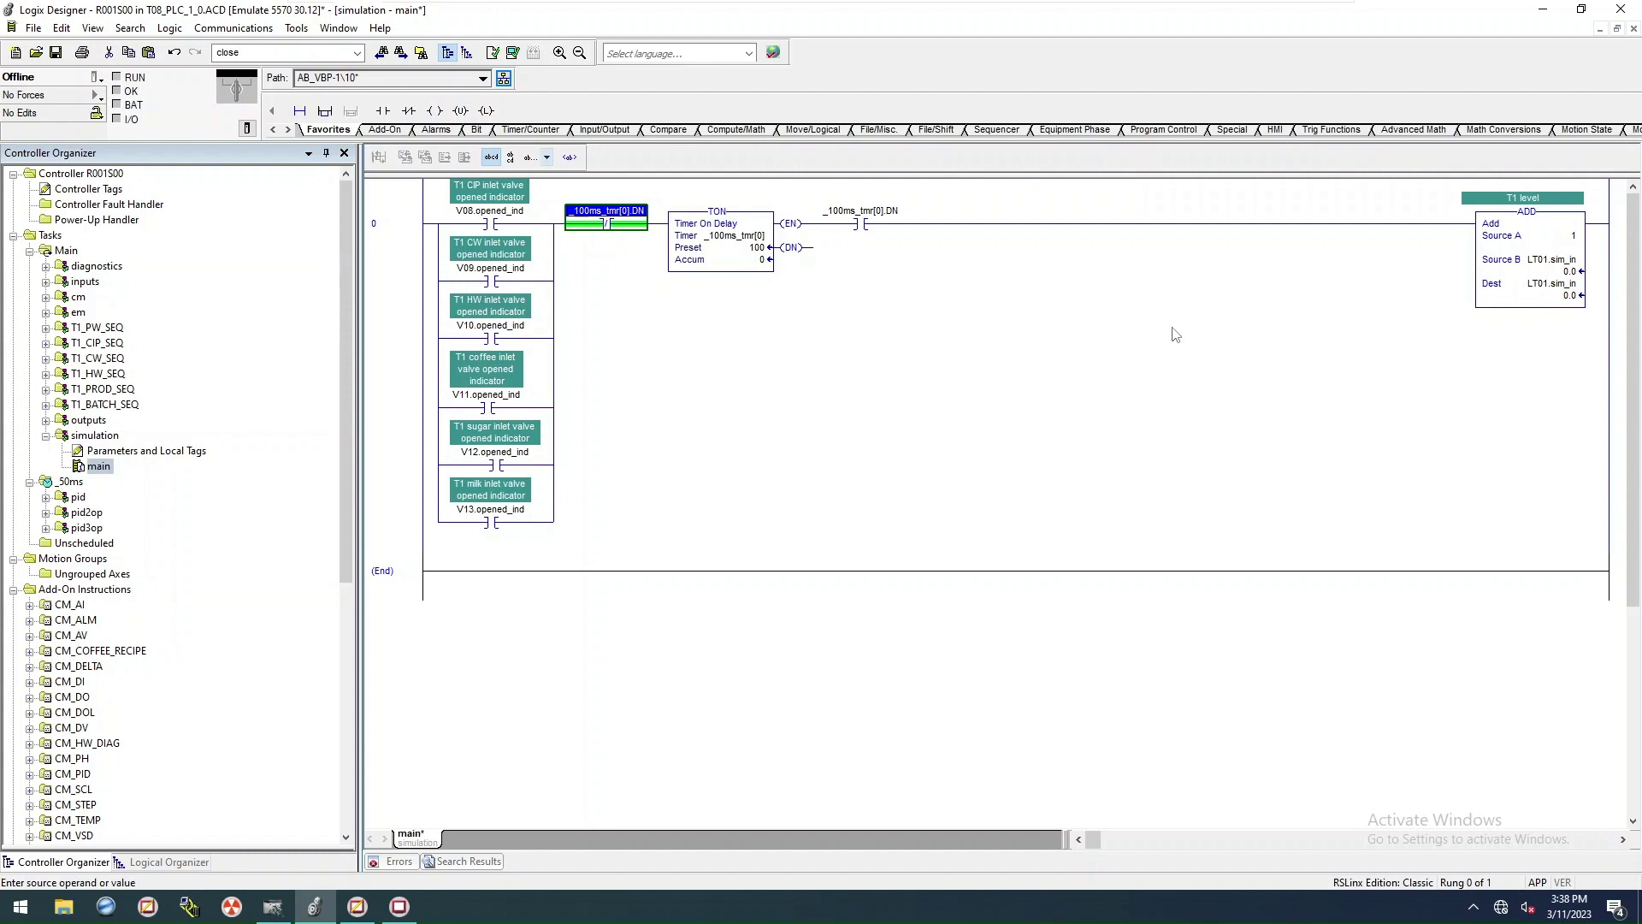
# Step: Duplicate rung 0 directly below itself and delete the extra empty rung under the copy
pyautogui.click(505, 233)
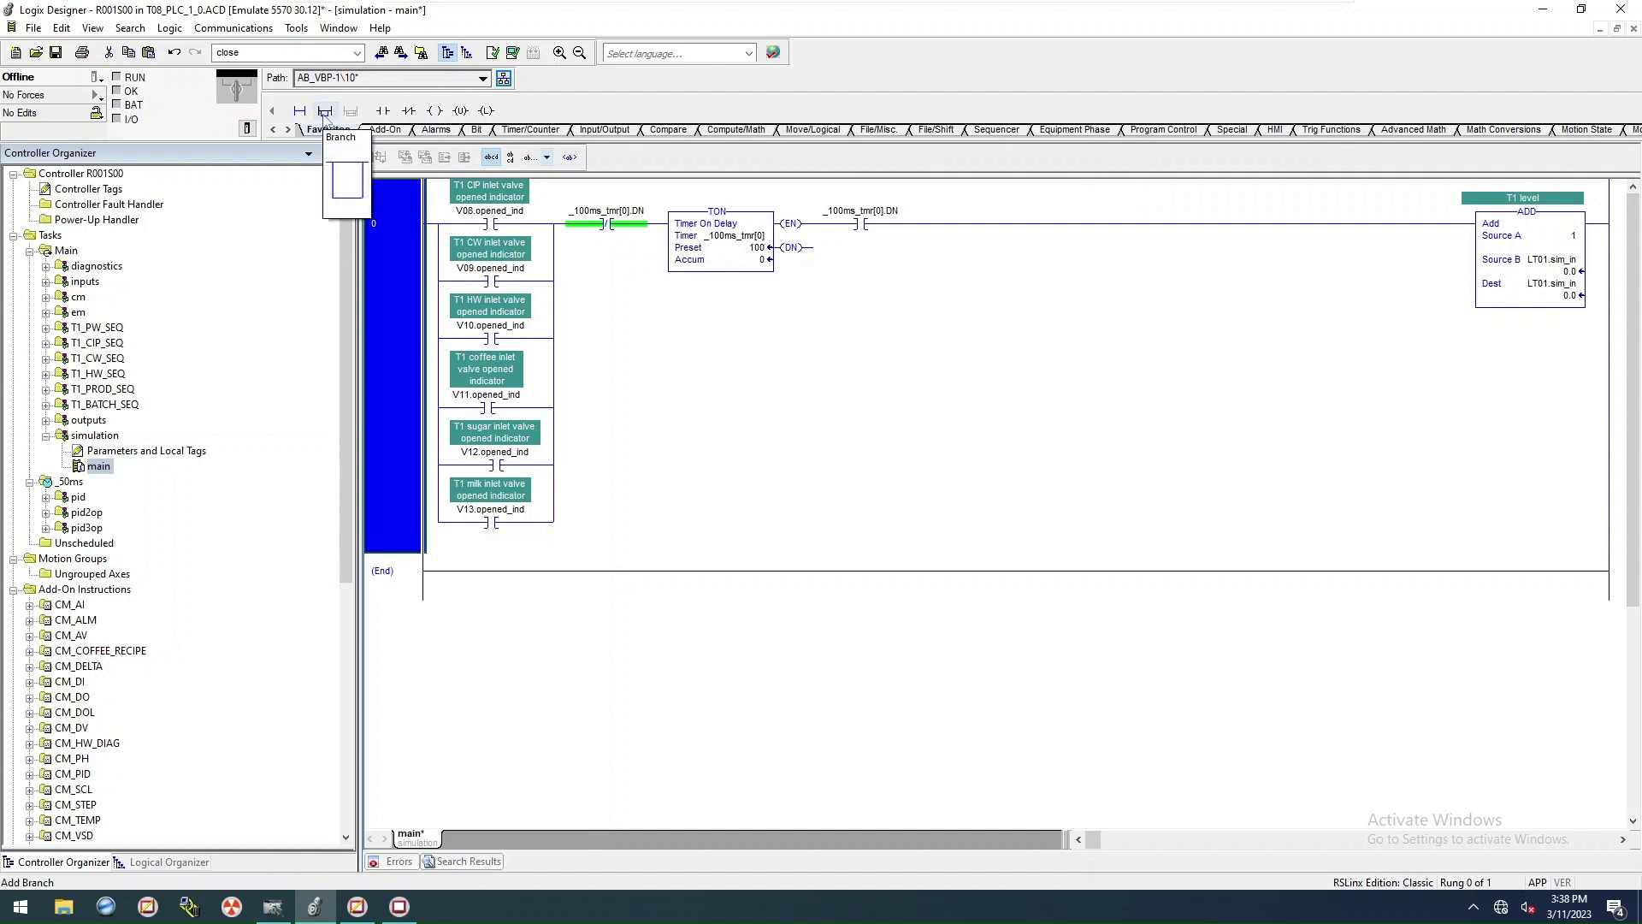
pyautogui.click(300, 110)
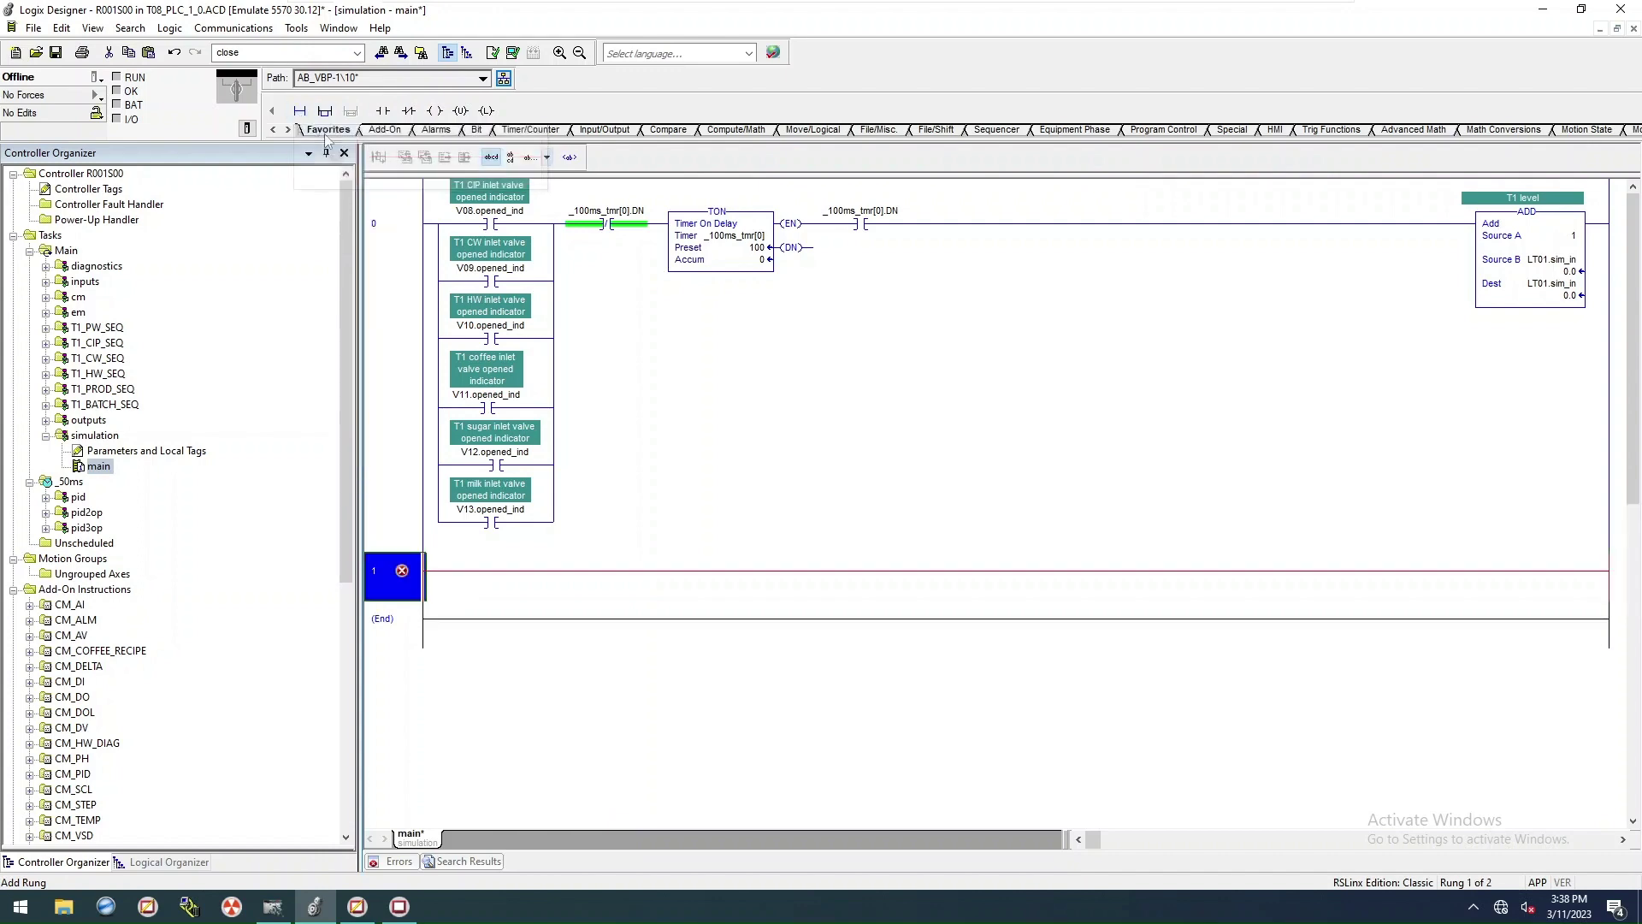
pyautogui.click(398, 301)
pyautogui.hotkey('ctrl', 'c')
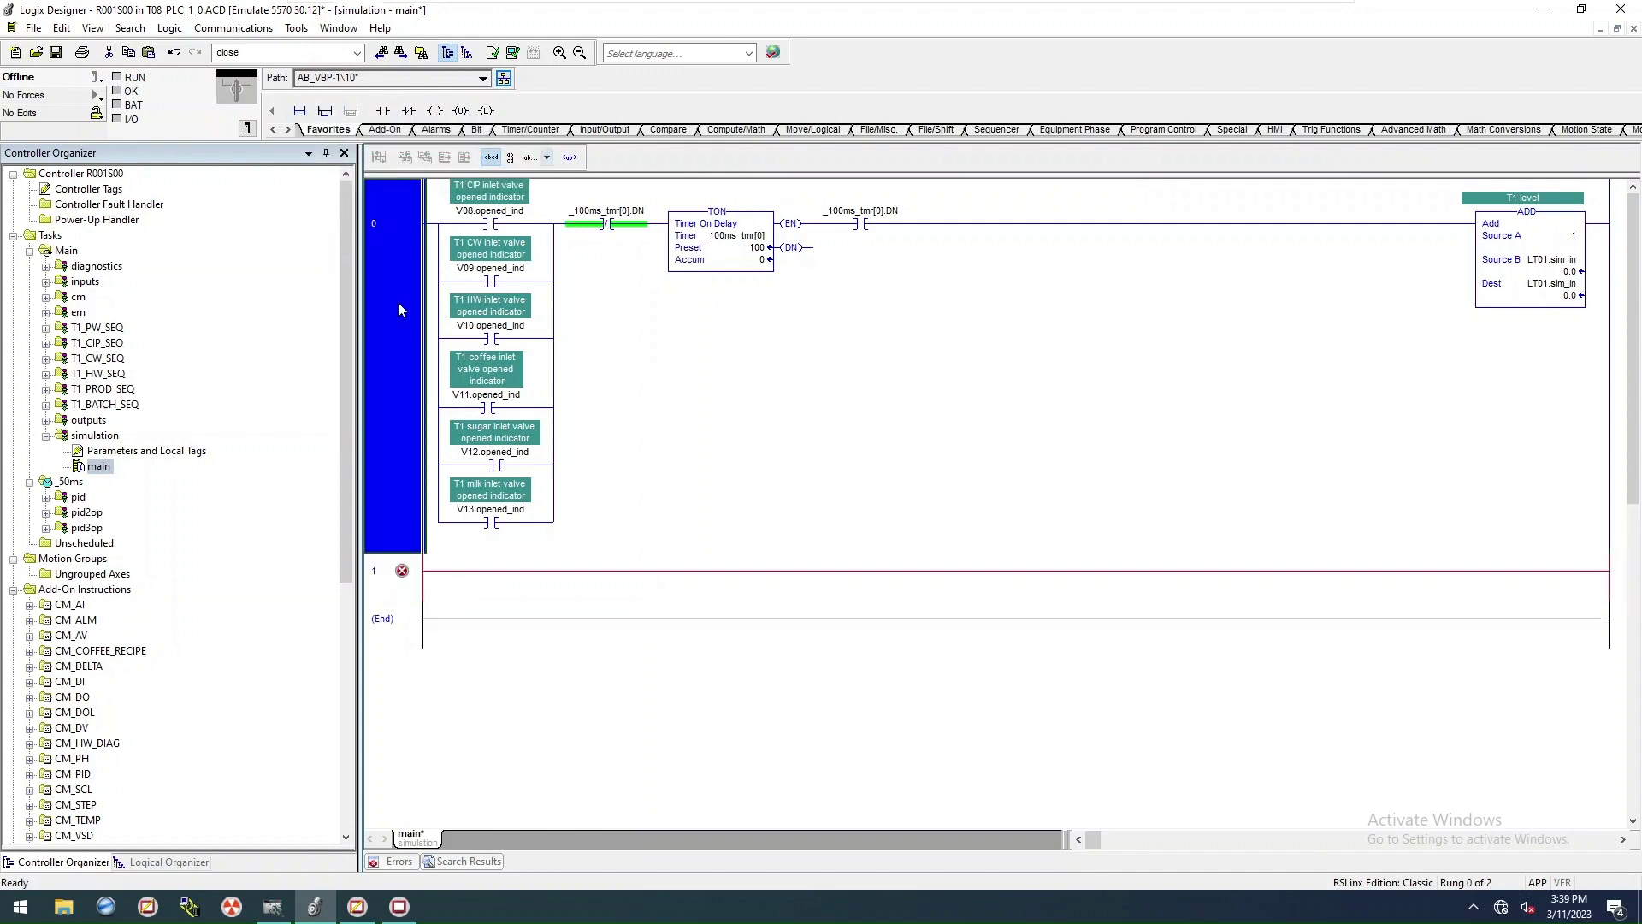
pyautogui.hotkey('ctrl', 'v')
pyautogui.scroll(-3, 659, 398)
pyautogui.click(408, 549)
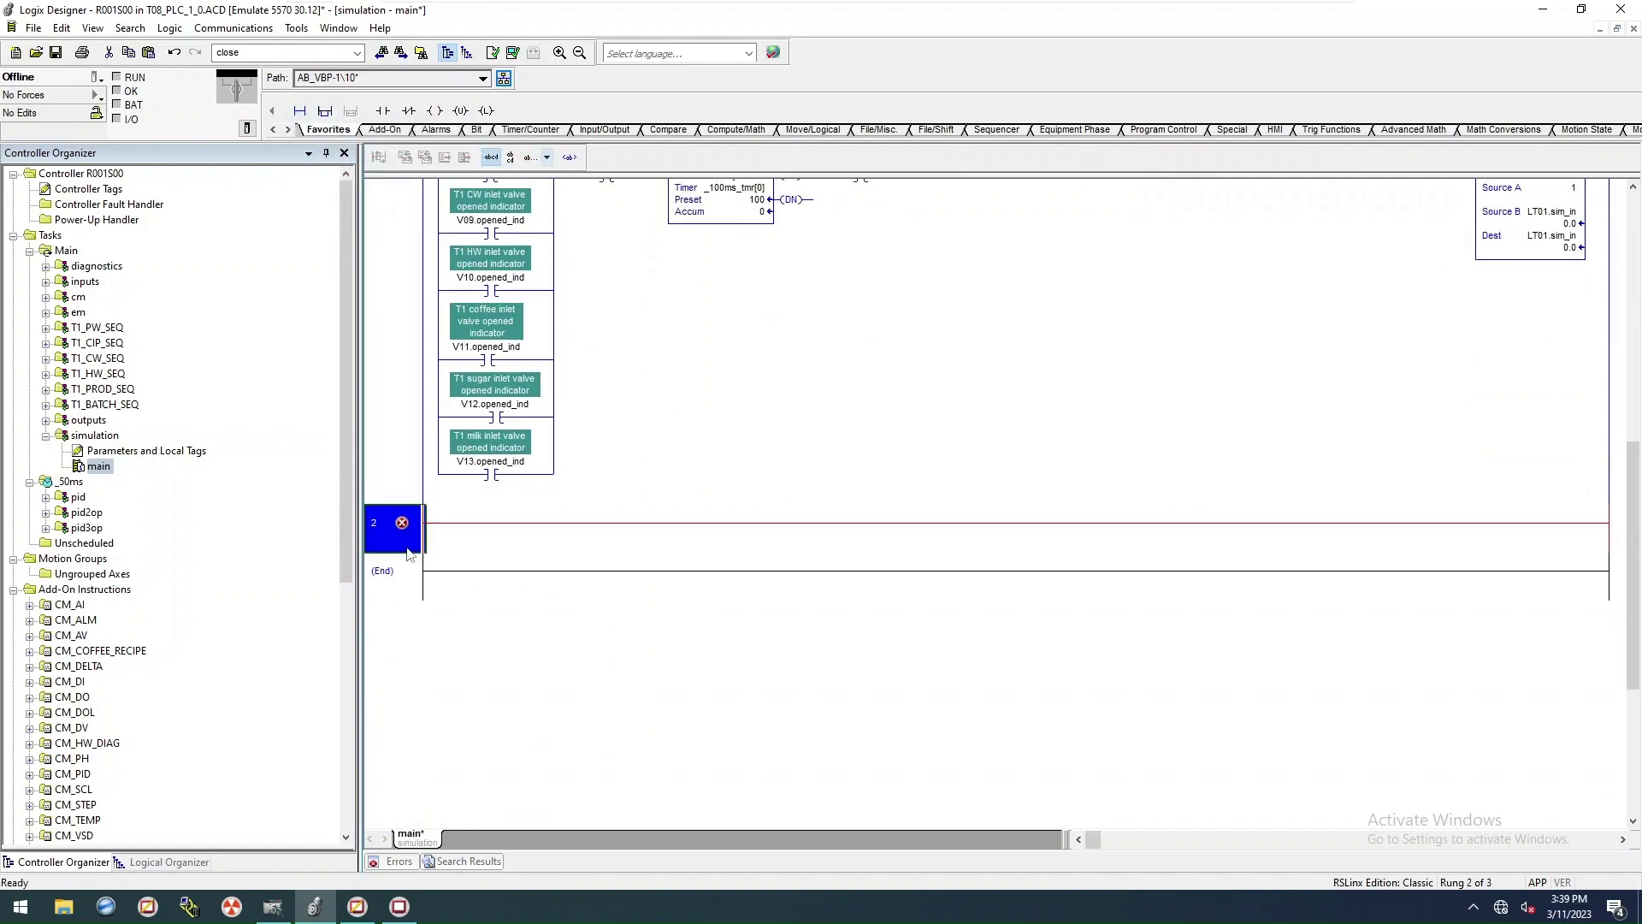
pyautogui.press('Delete')
# Step: Set Source A to LT01.sim_in and Source B to 1 in the ADD instruction on rung 1
pyautogui.scroll(3, 1255, 473)
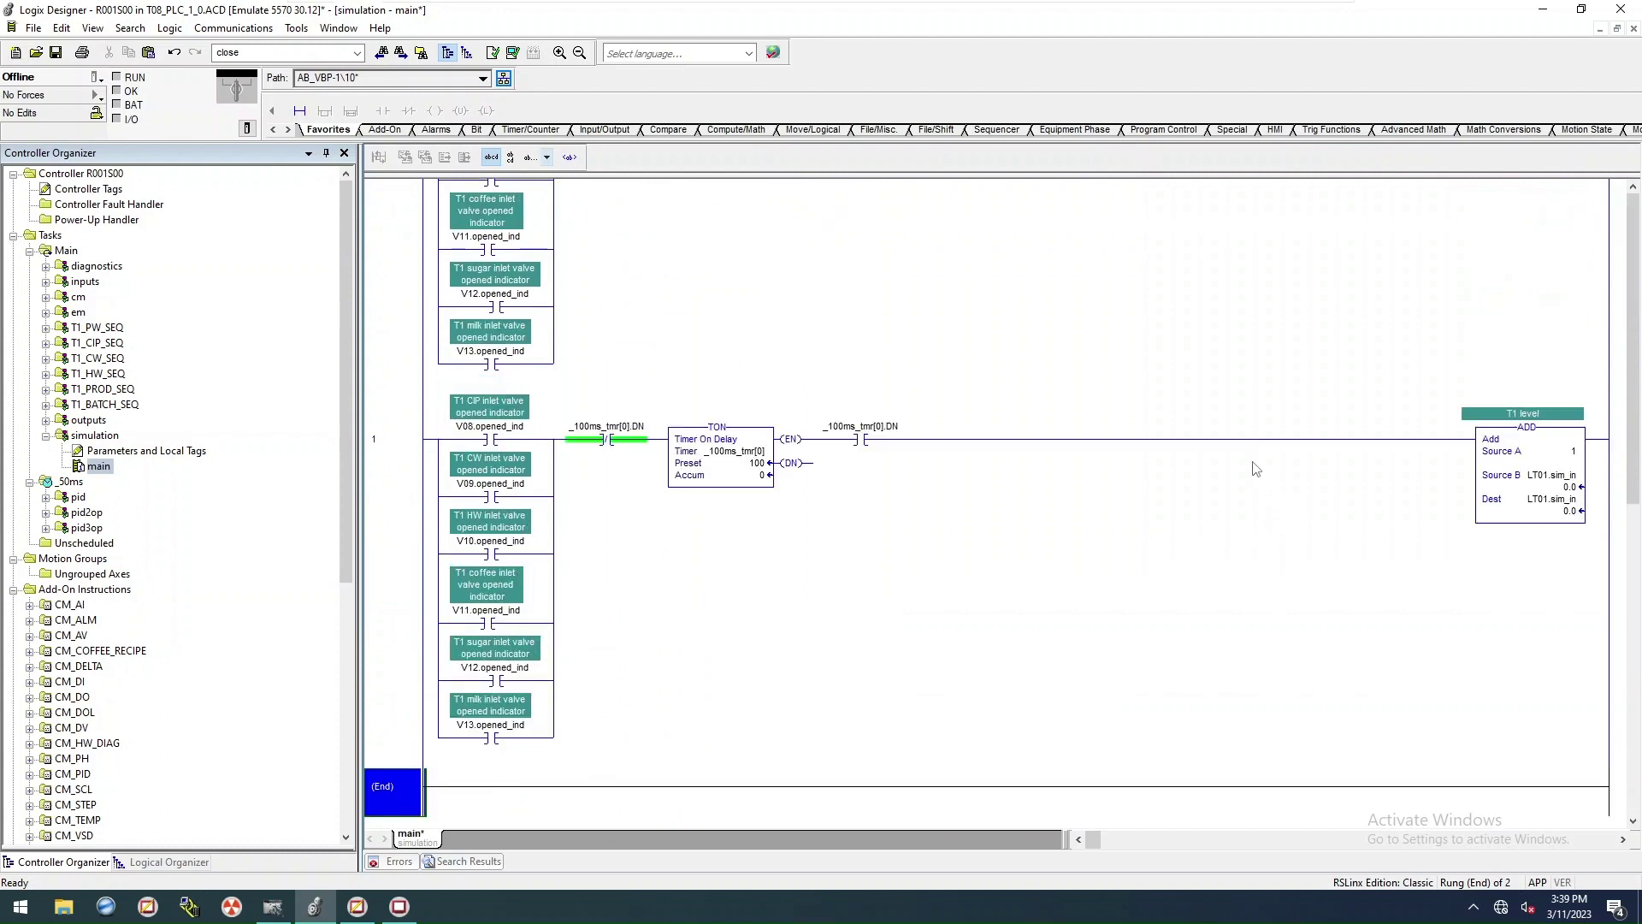
pyautogui.doubleClick(1552, 450)
pyautogui.press('Return')
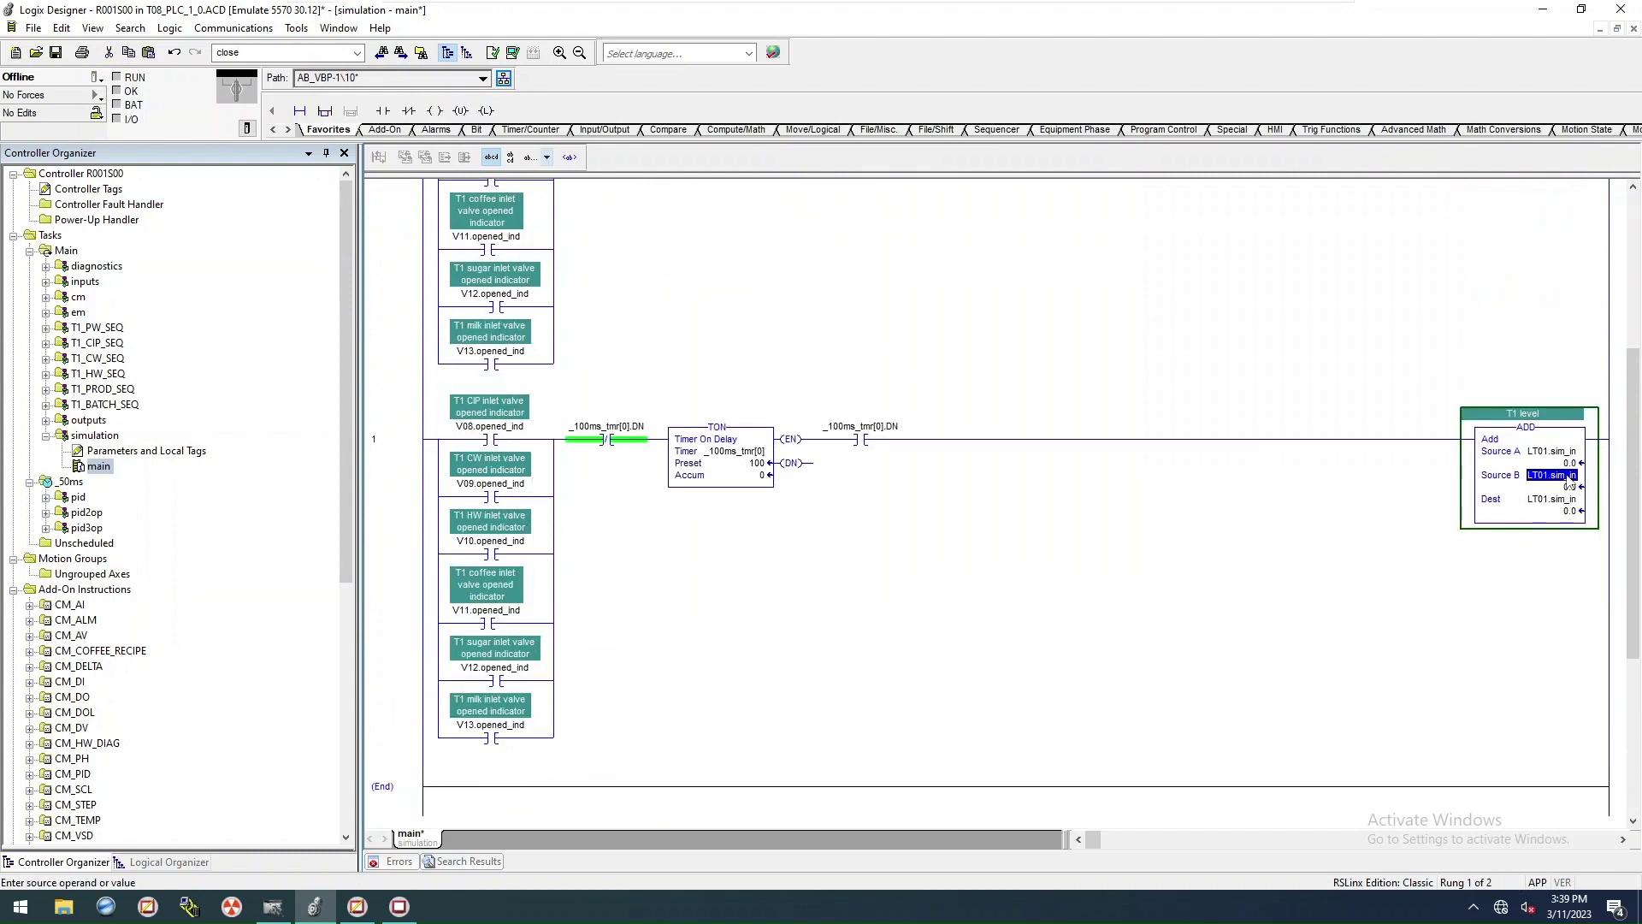
pyautogui.write('1')
pyautogui.press('Return')
# Step: Change rung 1's timer to _100ms_tmr[1] and both its done-bit contacts to _100ms_tmr[1].DN
pyautogui.click(859, 438)
pyautogui.doubleClick(808, 464)
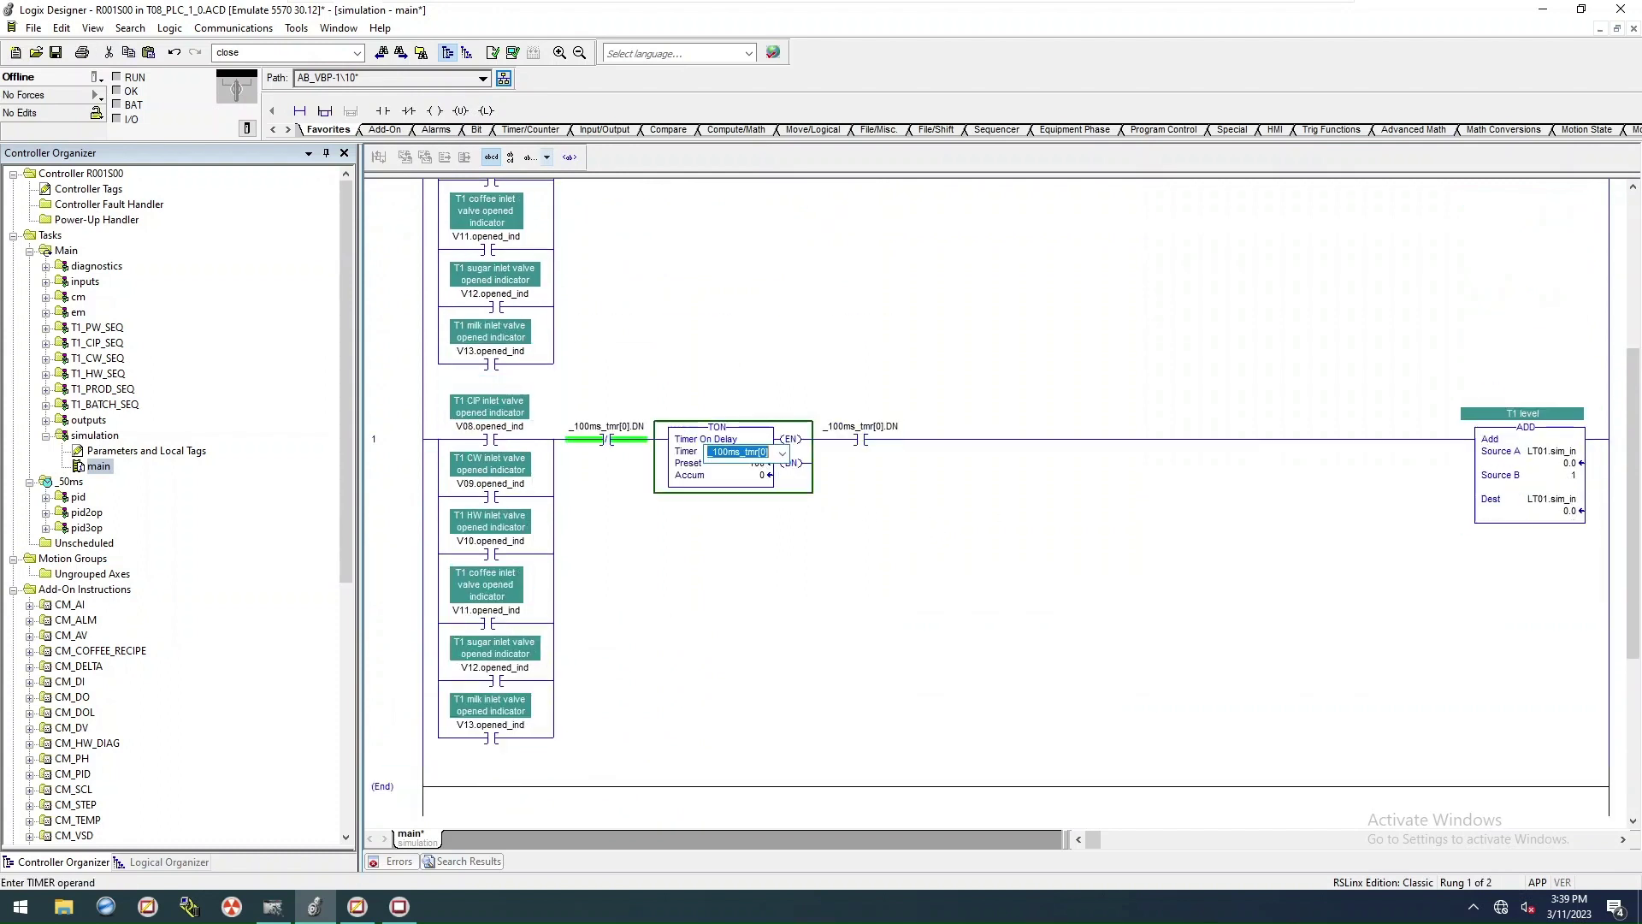
pyautogui.write('1')
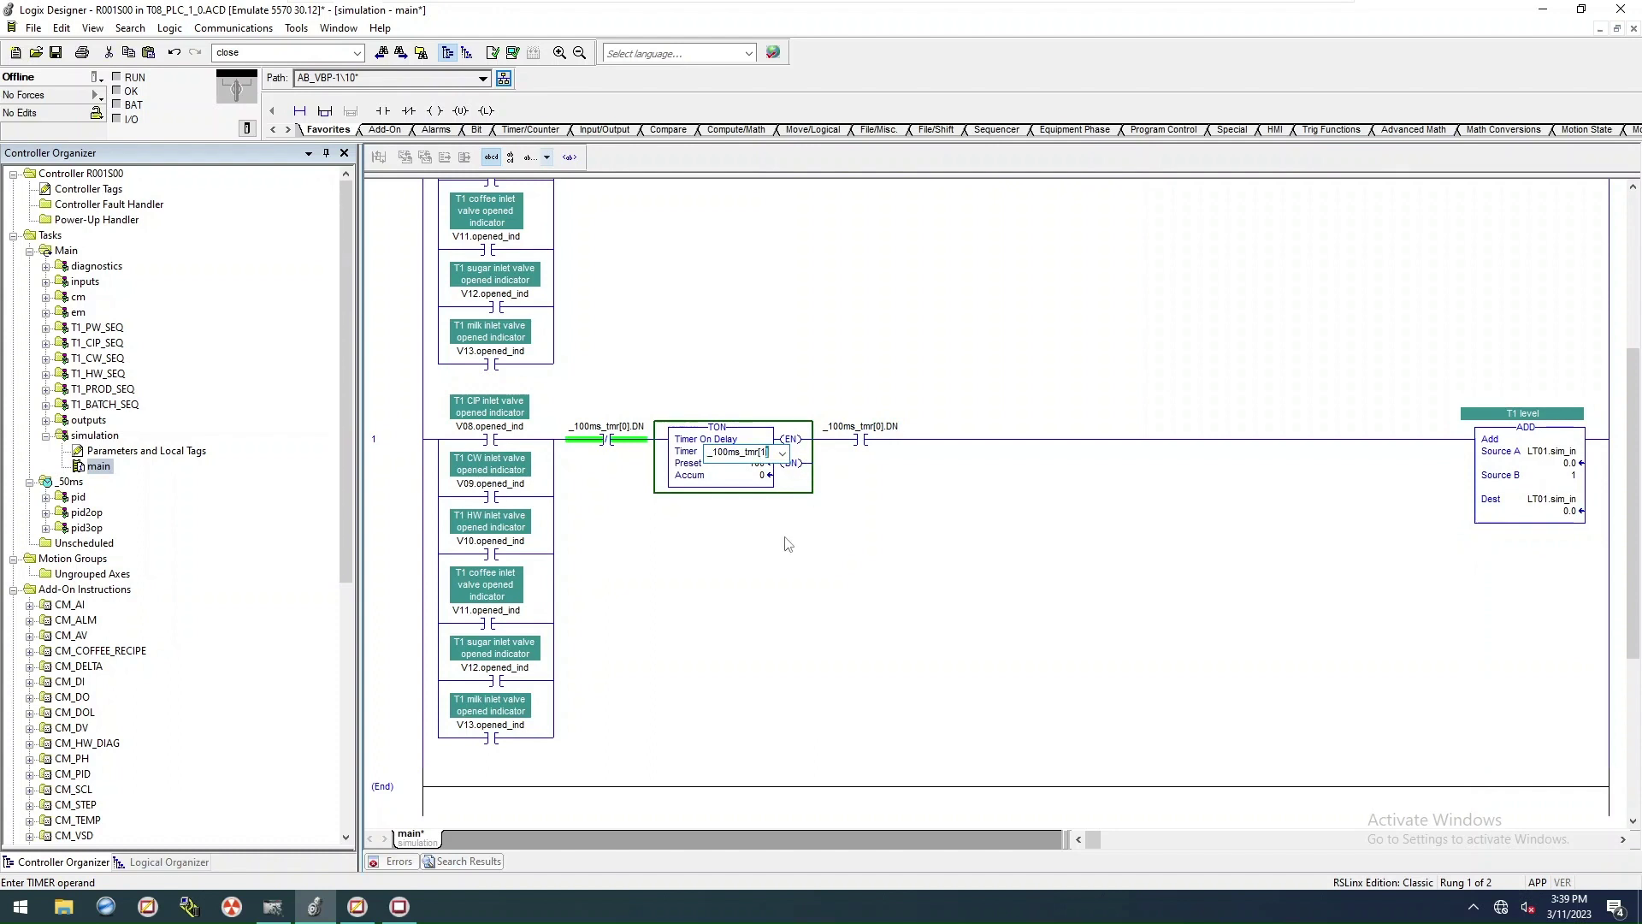
pyautogui.doubleClick(878, 430)
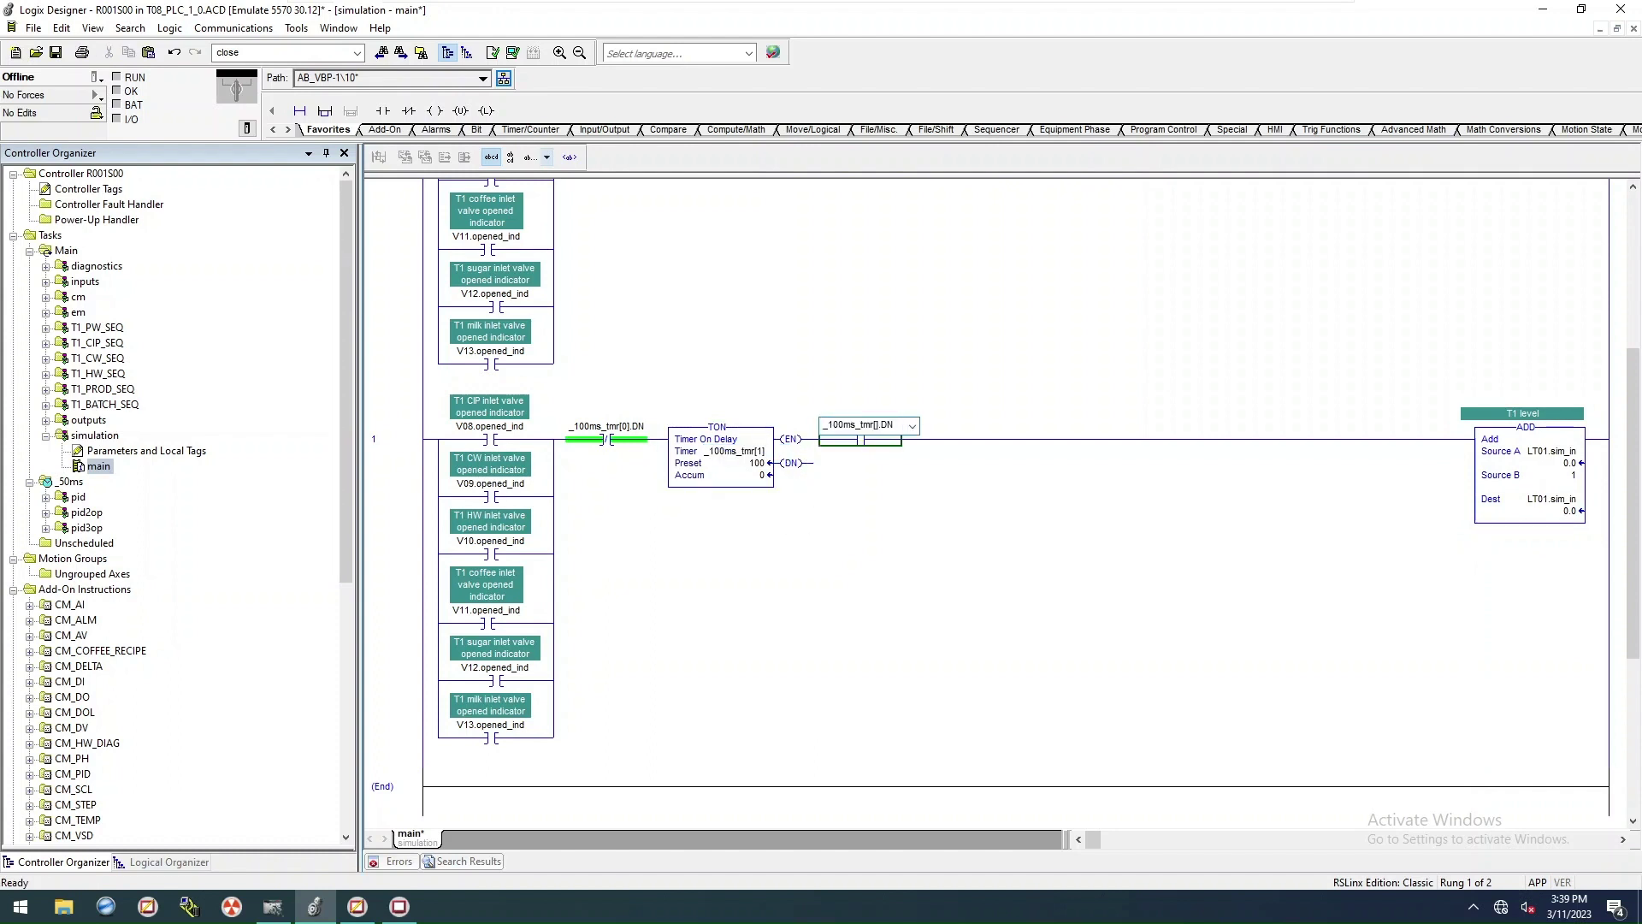
pyautogui.write('1')
pyautogui.press('Return')
pyautogui.moveTo(864, 426); pyautogui.dragTo(606, 428)
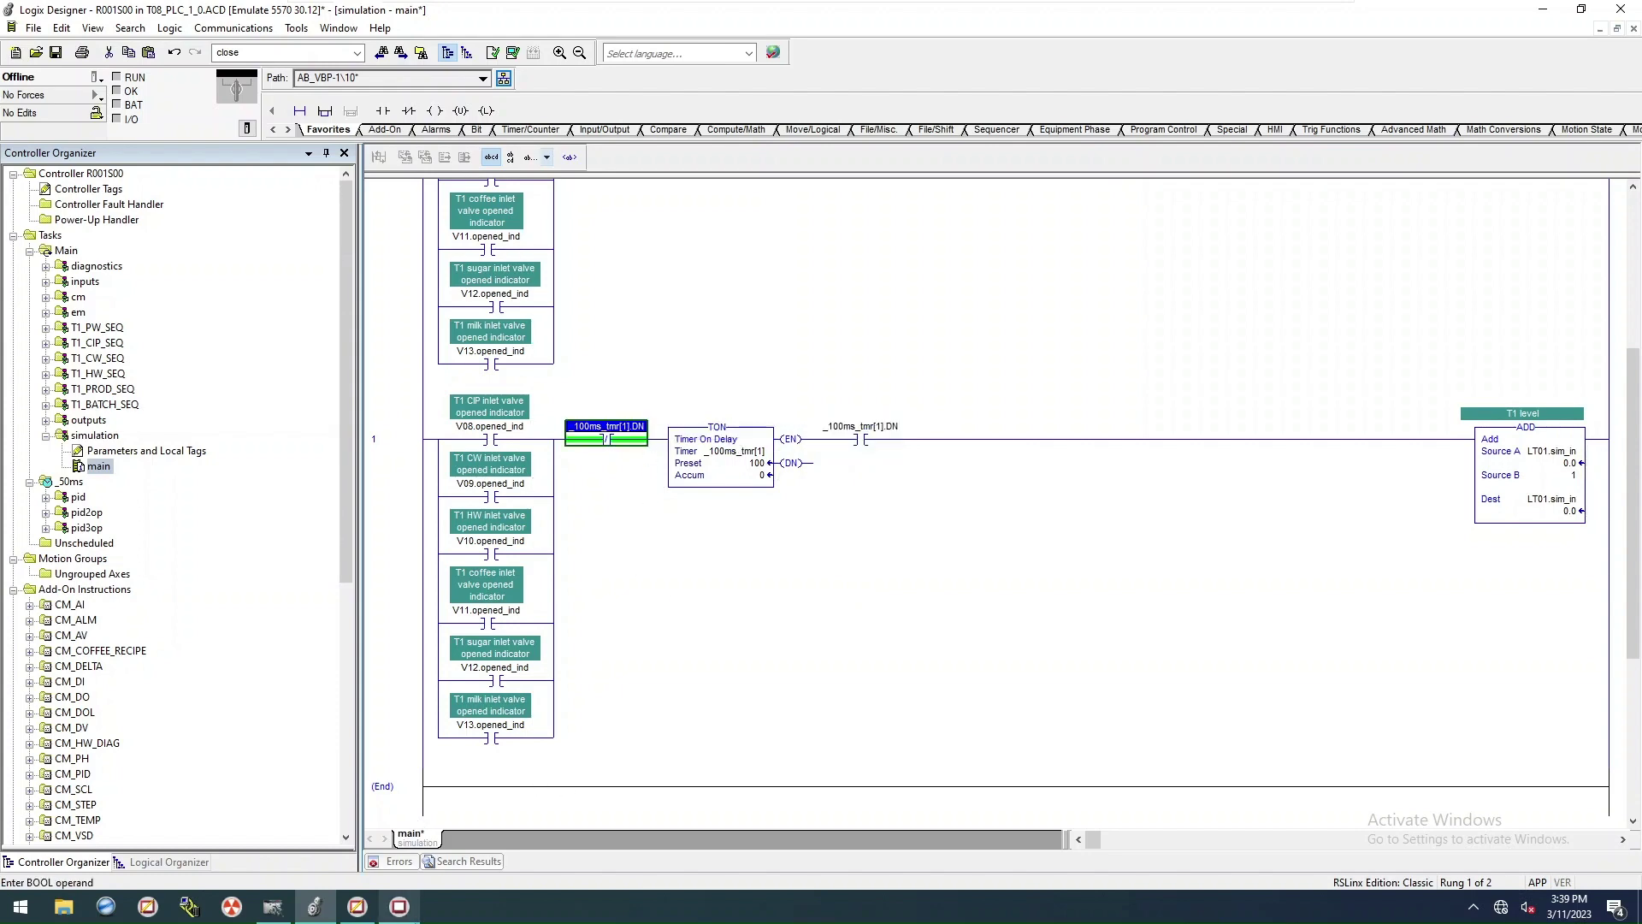
# Step: Examine the valves and pumps around tank T1 in FactoryTalk View SE Client and return to Logix Designer
pyautogui.click(409, 905)
pyautogui.moveTo(419, 900)
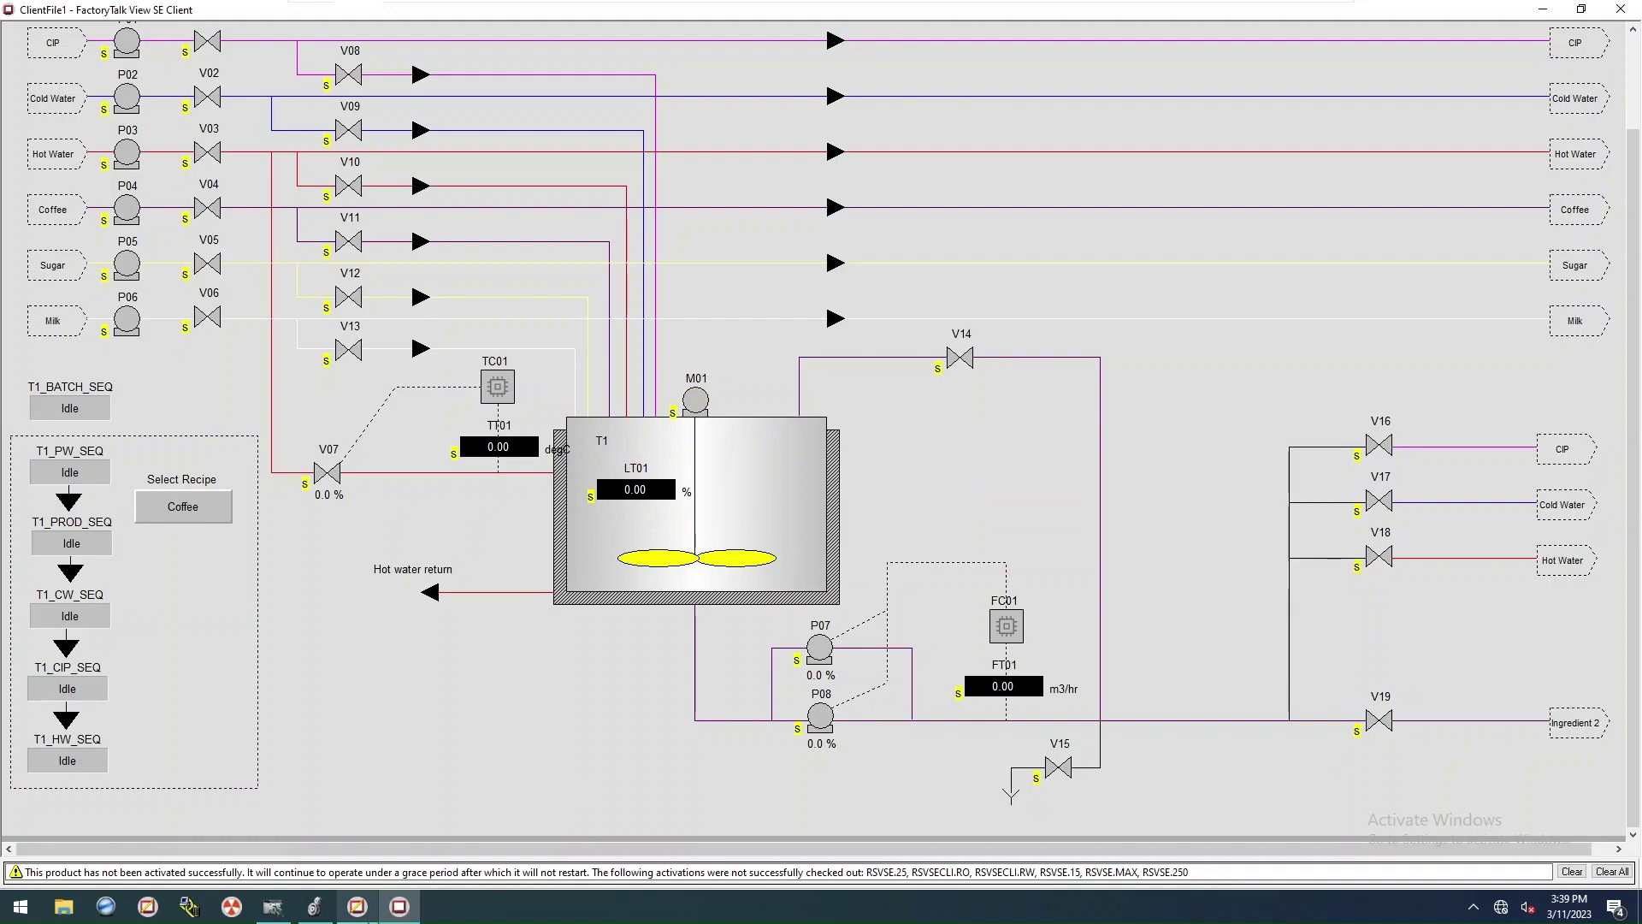
pyautogui.click(359, 906)
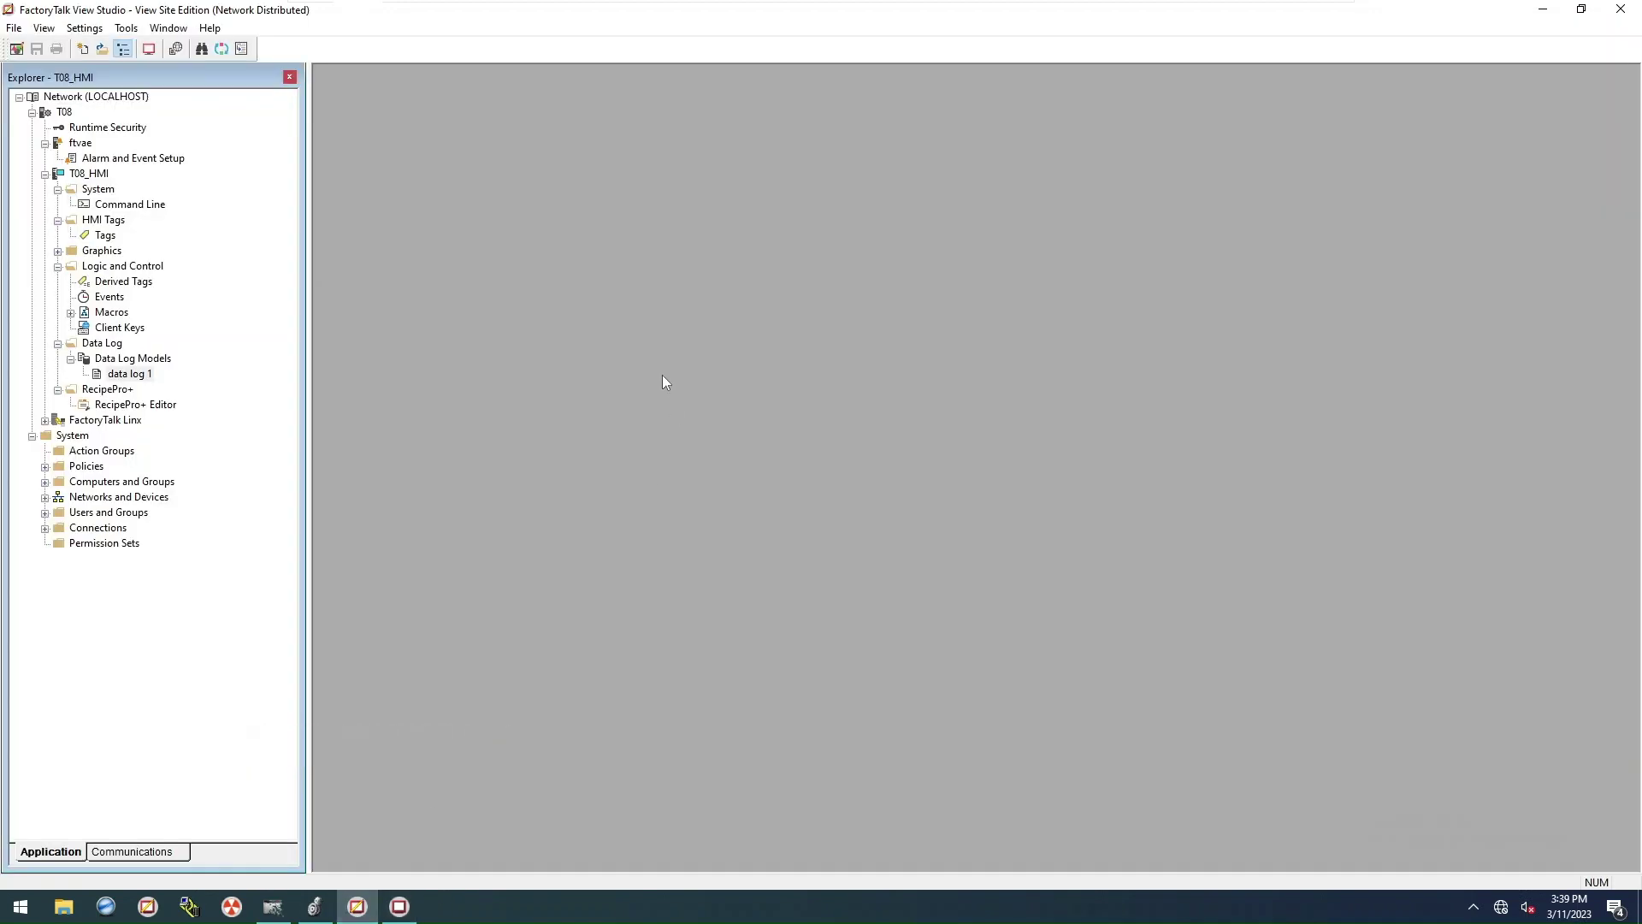
pyautogui.click(393, 913)
pyautogui.click(310, 912)
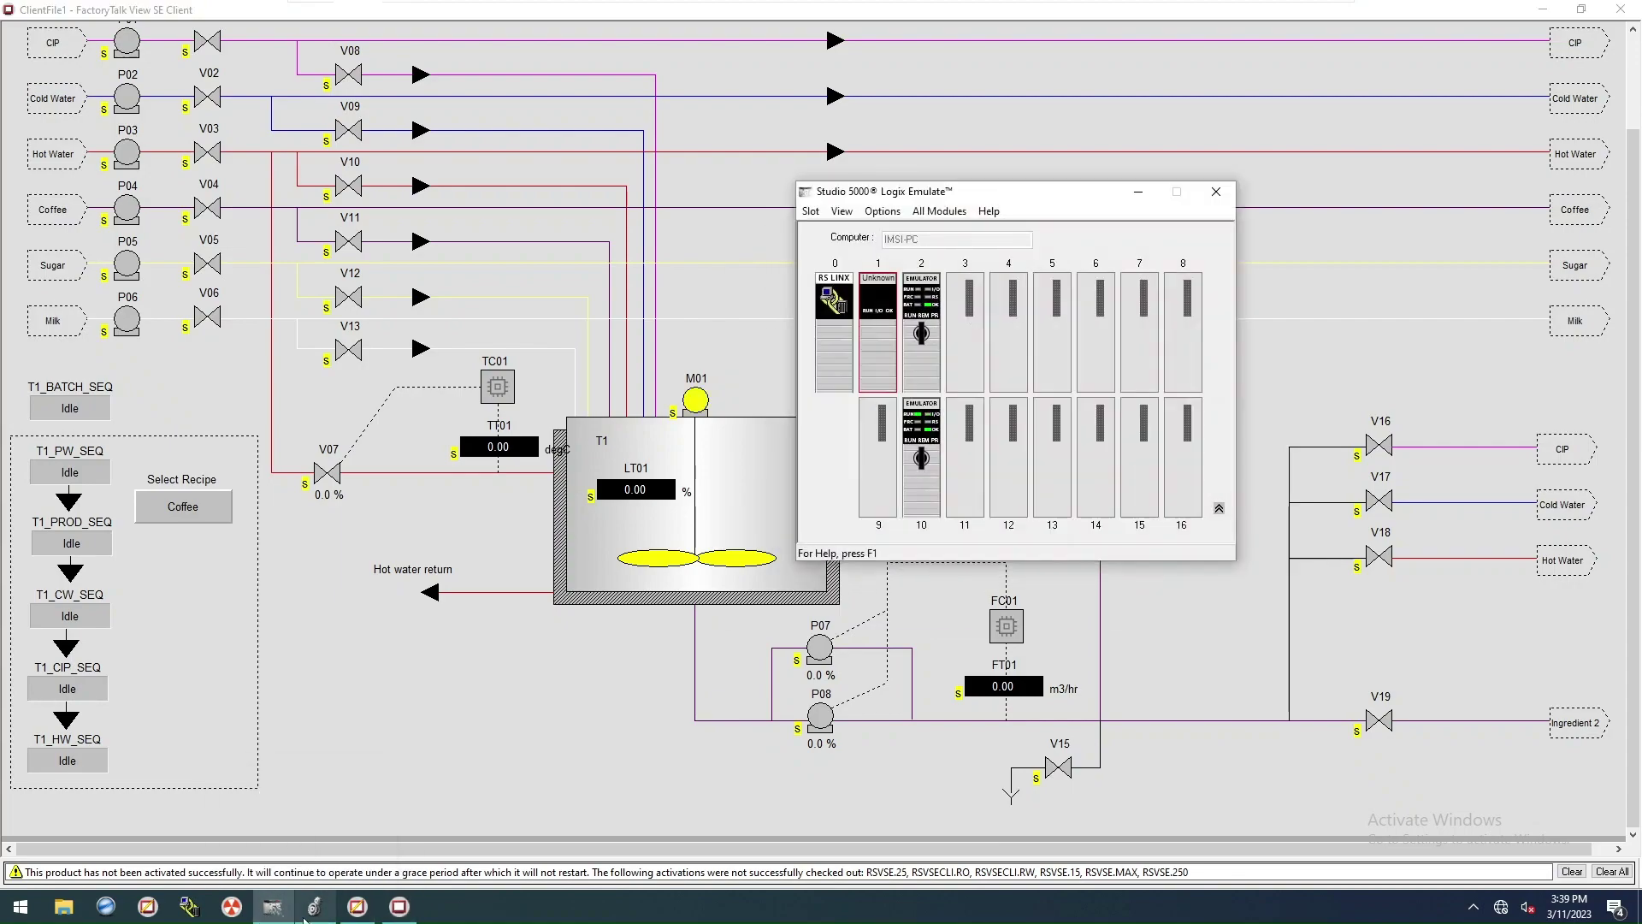
pyautogui.click(308, 912)
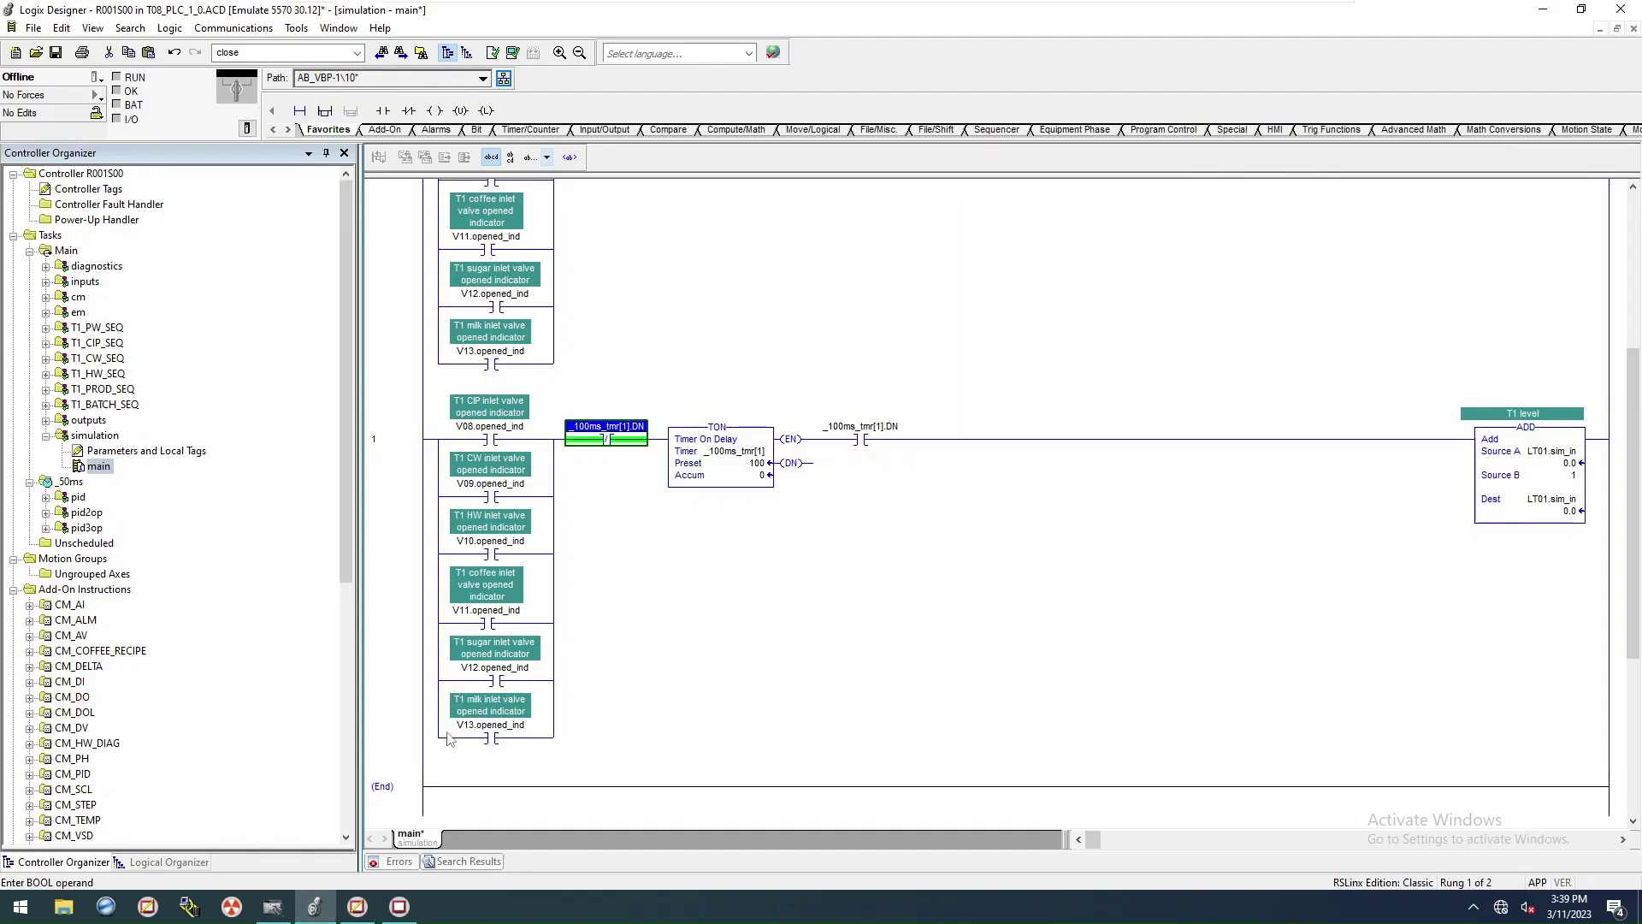
# Step: Insert a normally open contact for P07.running_ind at the start of rung 1
pyautogui.click(420, 444)
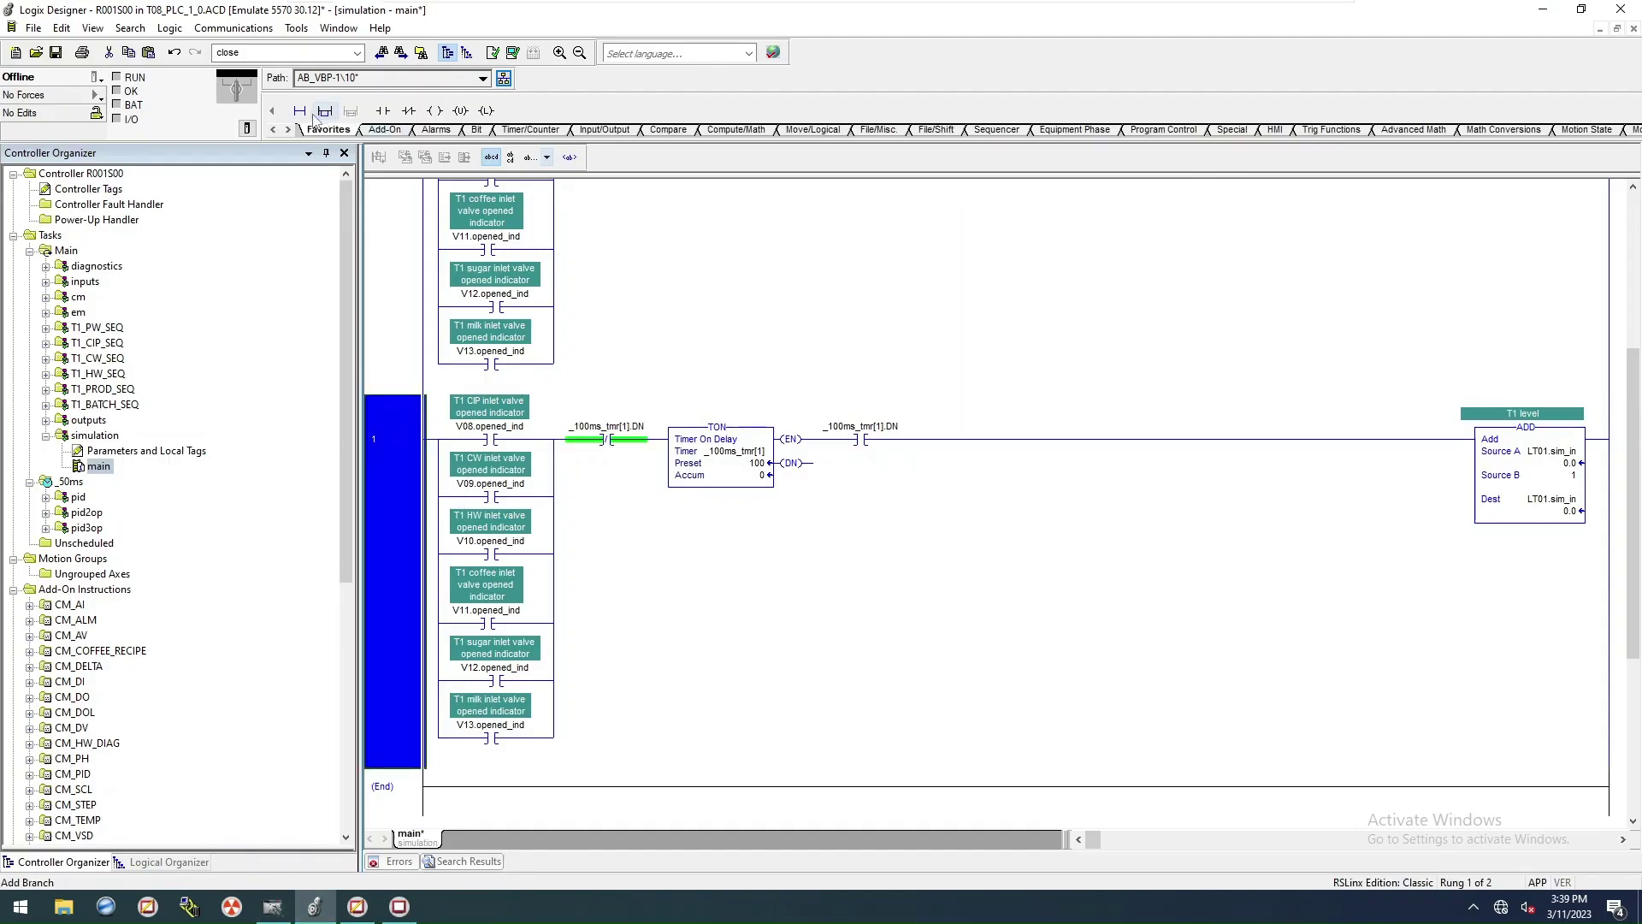
pyautogui.click(386, 111)
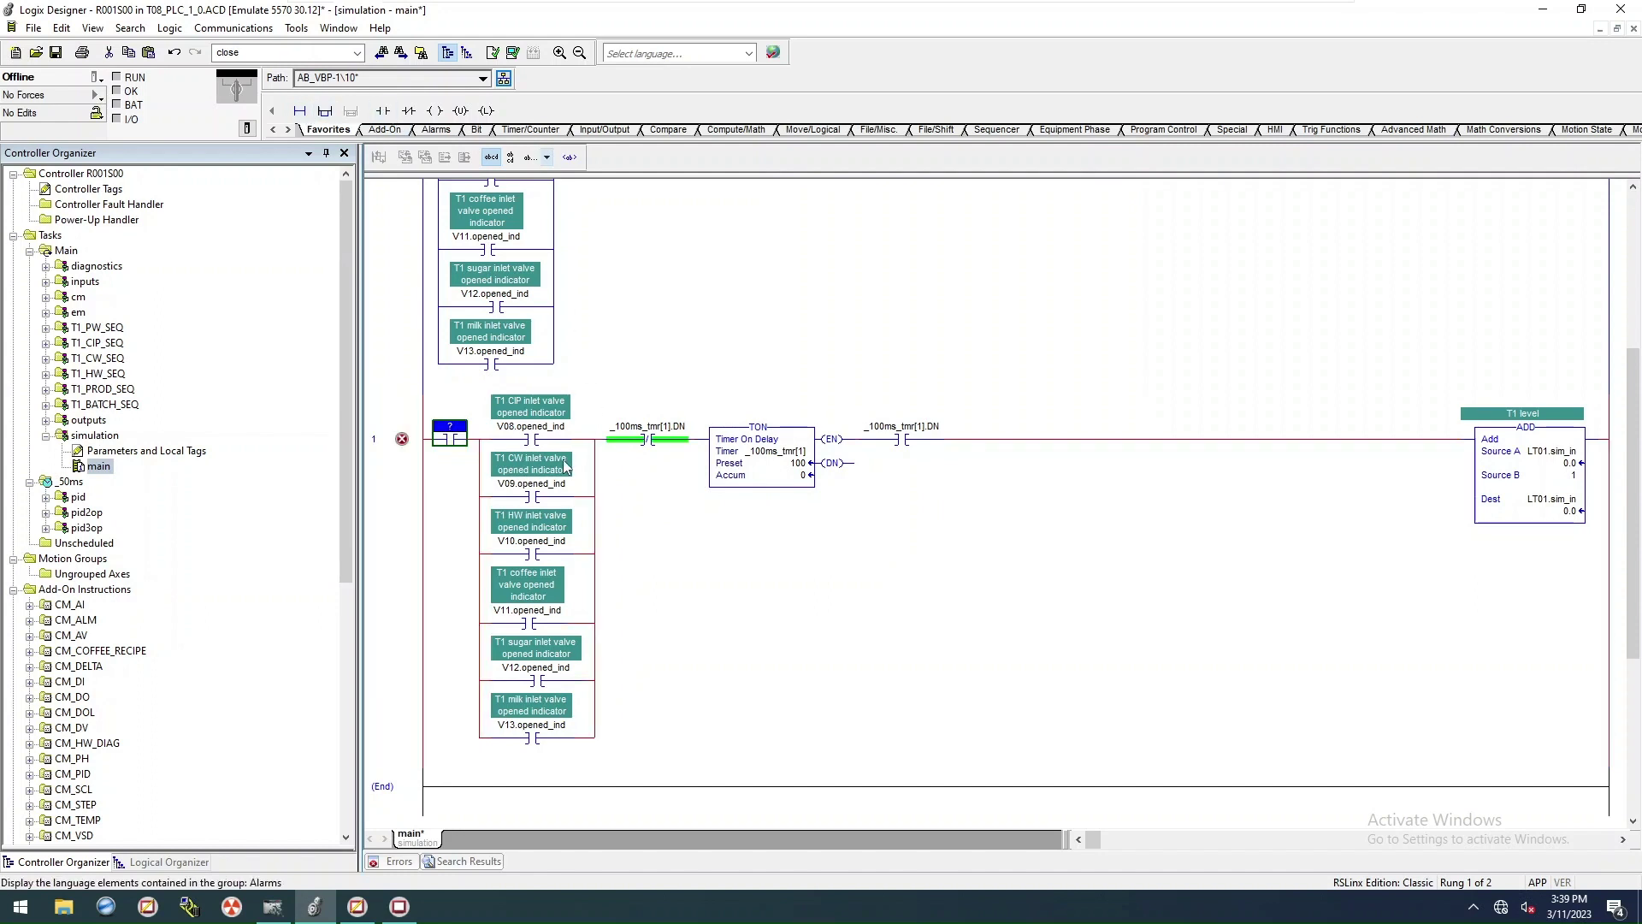
pyautogui.write('p07.run')
pyautogui.press('Return')
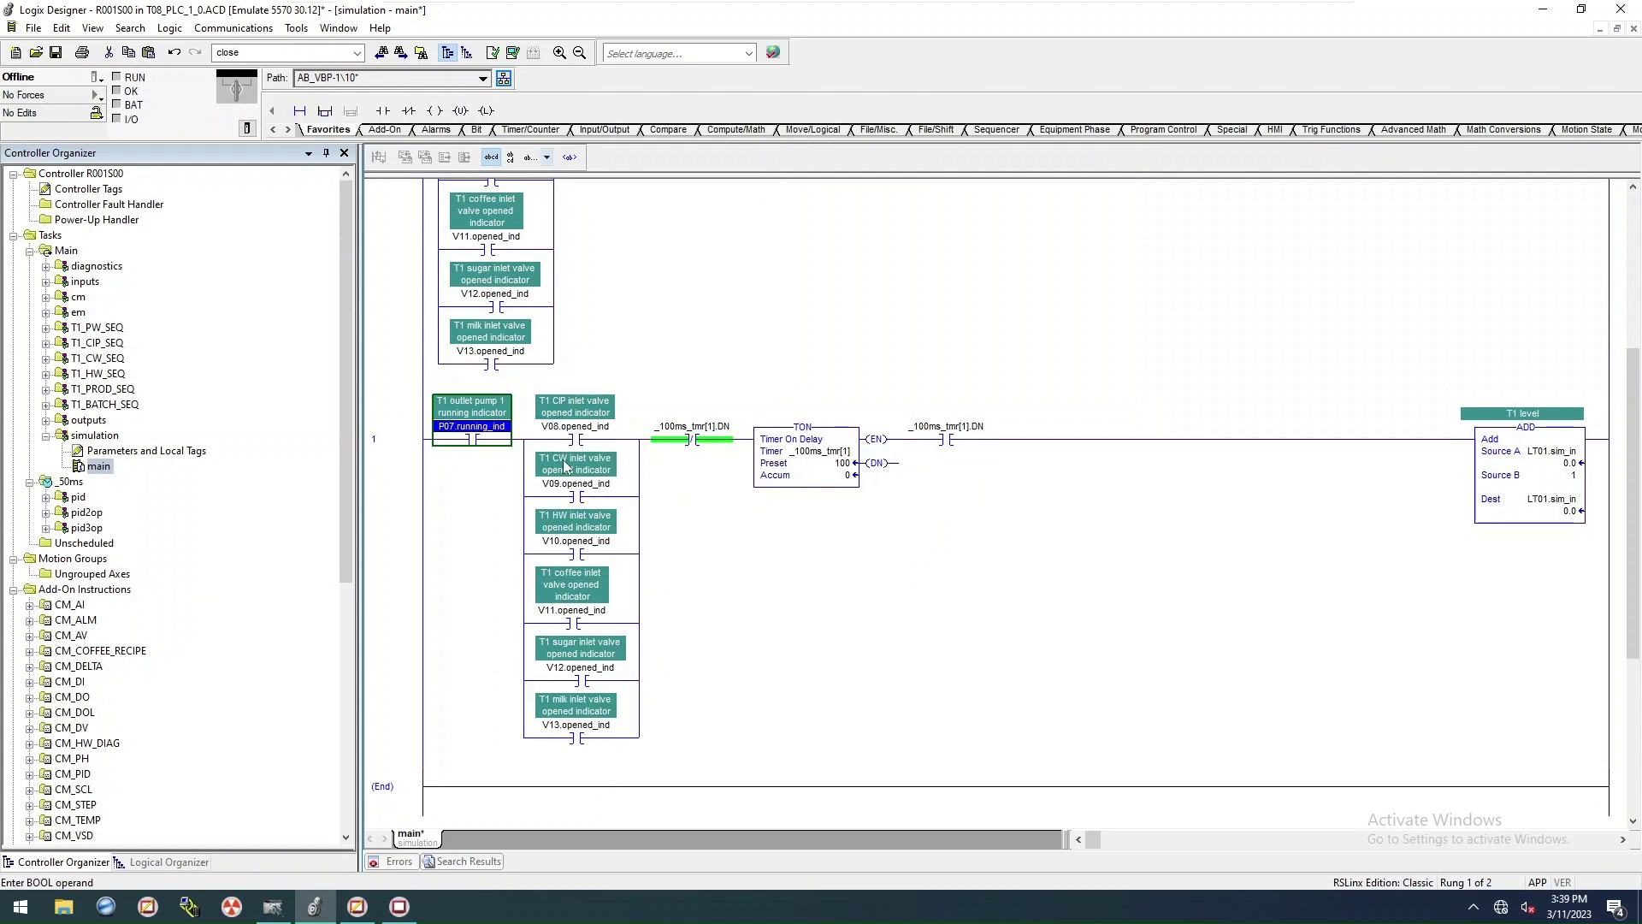
# Step: Add a branch around the P07.running_ind contact with a parallel normally open contact for P08.running_ind
pyautogui.click(396, 439)
pyautogui.click(324, 111)
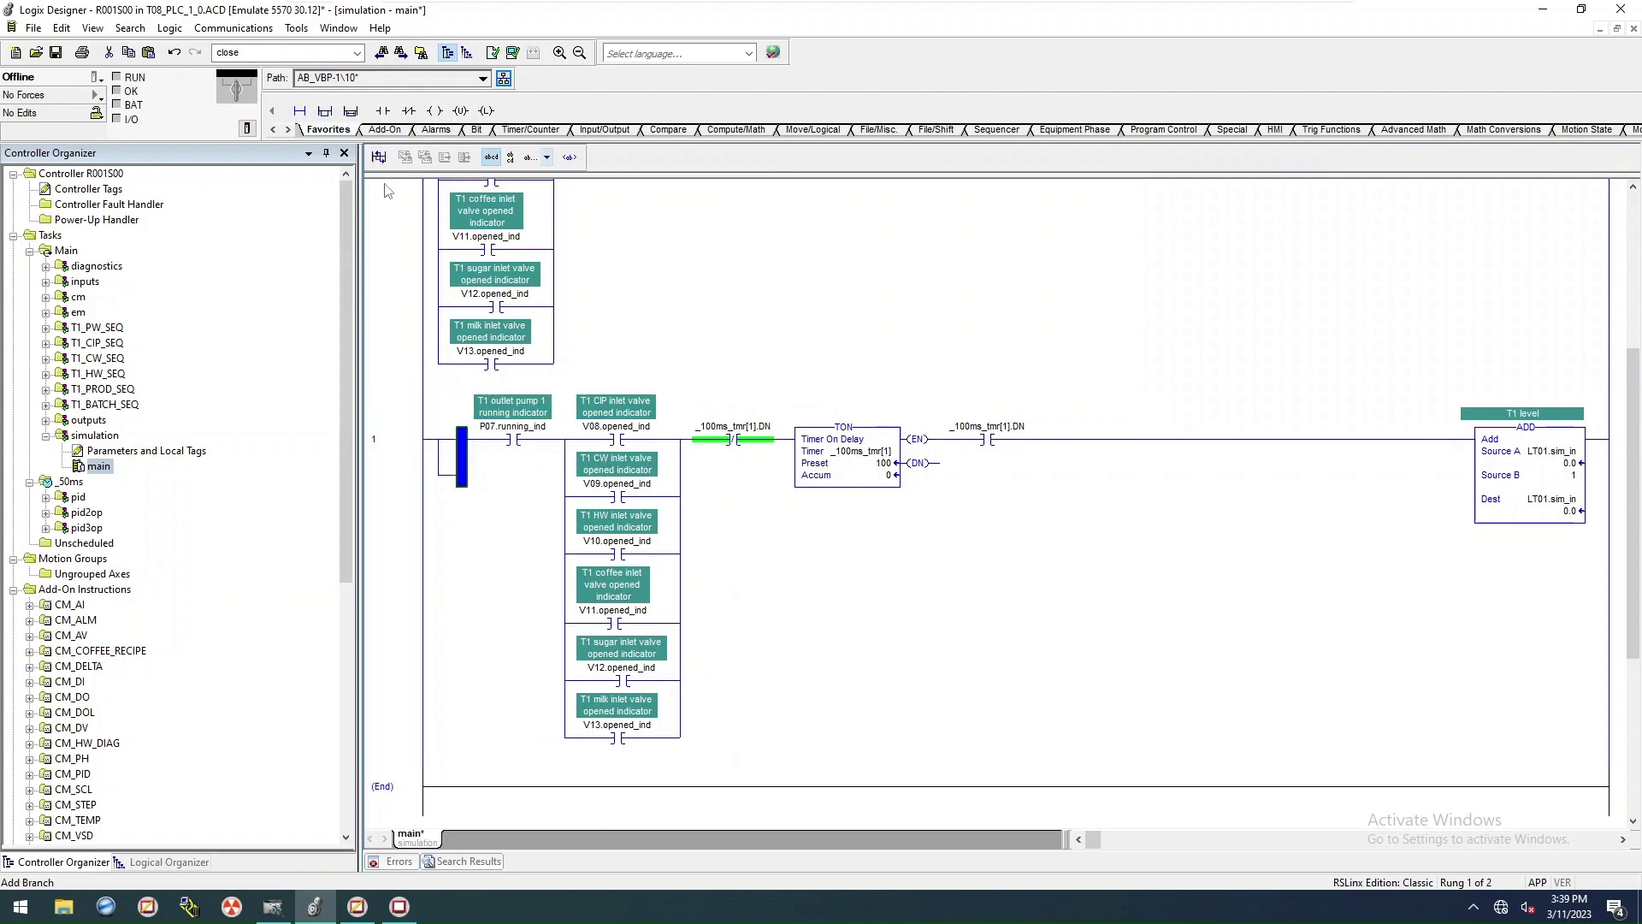
pyautogui.moveTo(472, 462)
pyautogui.mouseDown()
pyautogui.moveTo(556, 439)
pyautogui.moveTo(467, 489)
pyautogui.mouseUp()
pyautogui.click(465, 486)
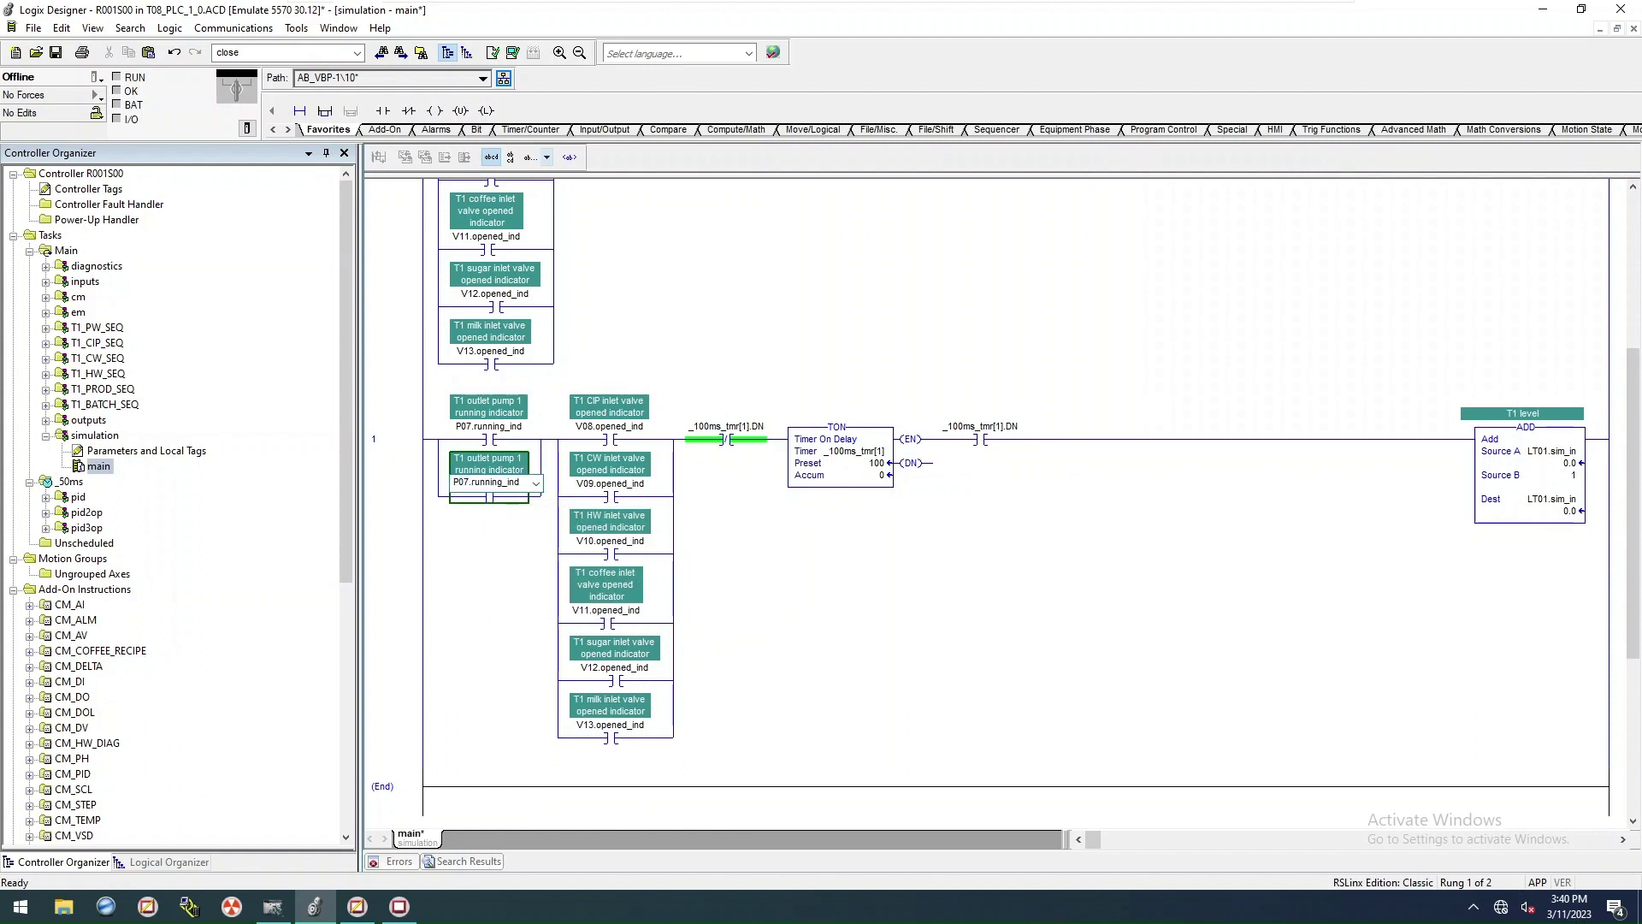
pyautogui.press('BackSpace')
pyautogui.write('8')
pyautogui.press('Return')
# Step: Change rung 1's V08 and V09 contacts to V15.opened_ind and V16.opened_ind
pyautogui.click(586, 430)
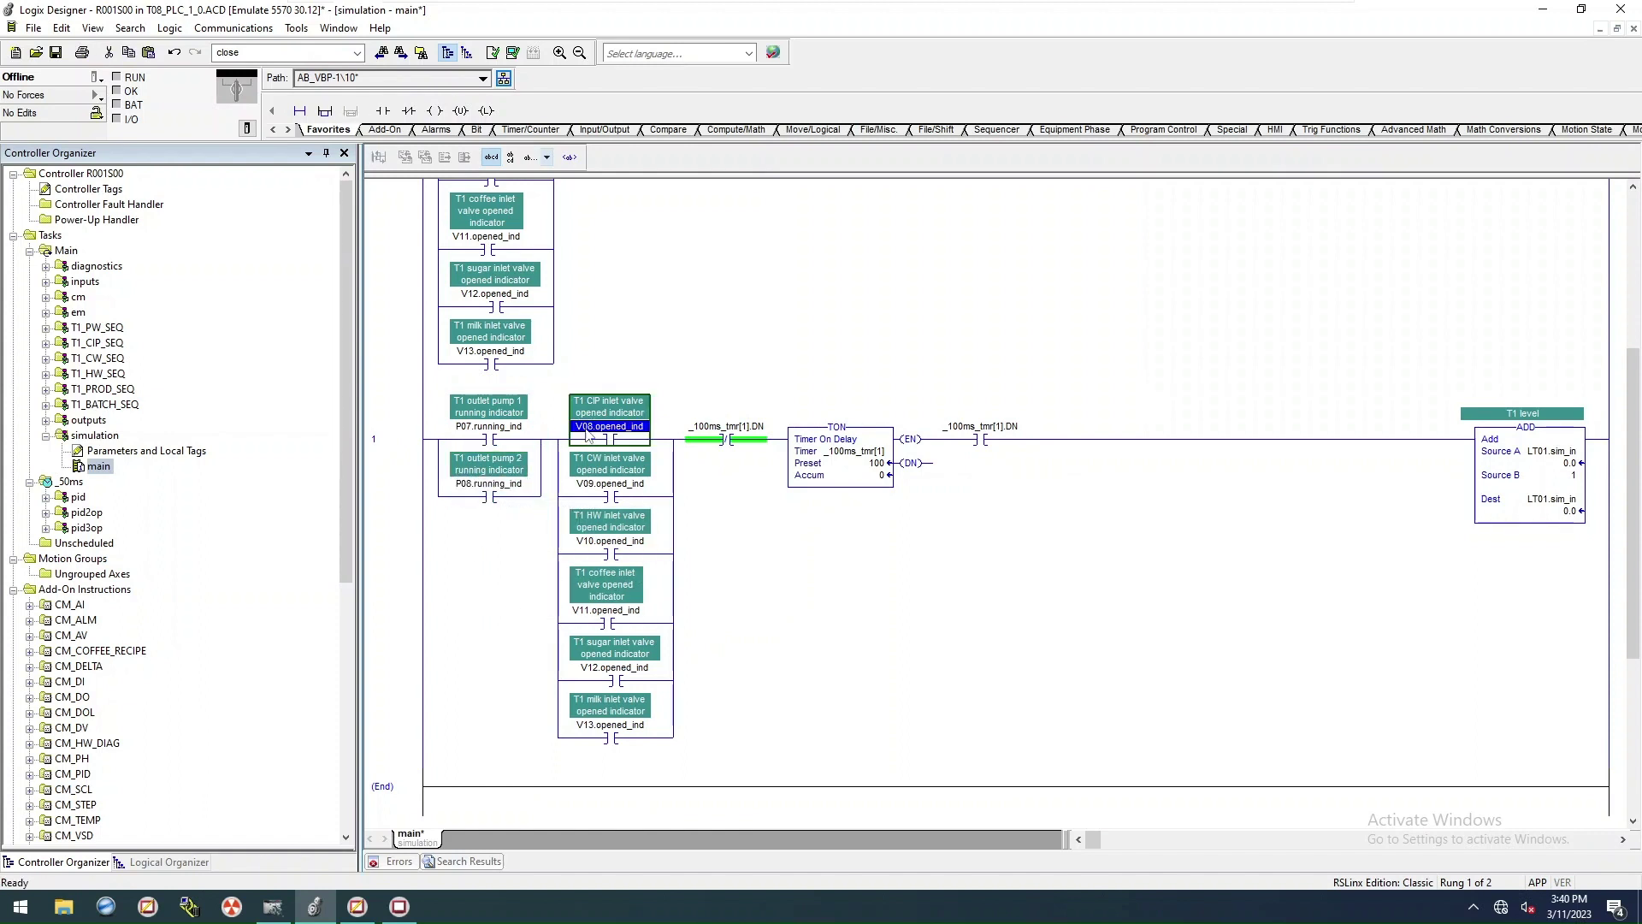
pyautogui.click(585, 428)
pyautogui.press('BackSpace')
pyautogui.press('BackSpace')
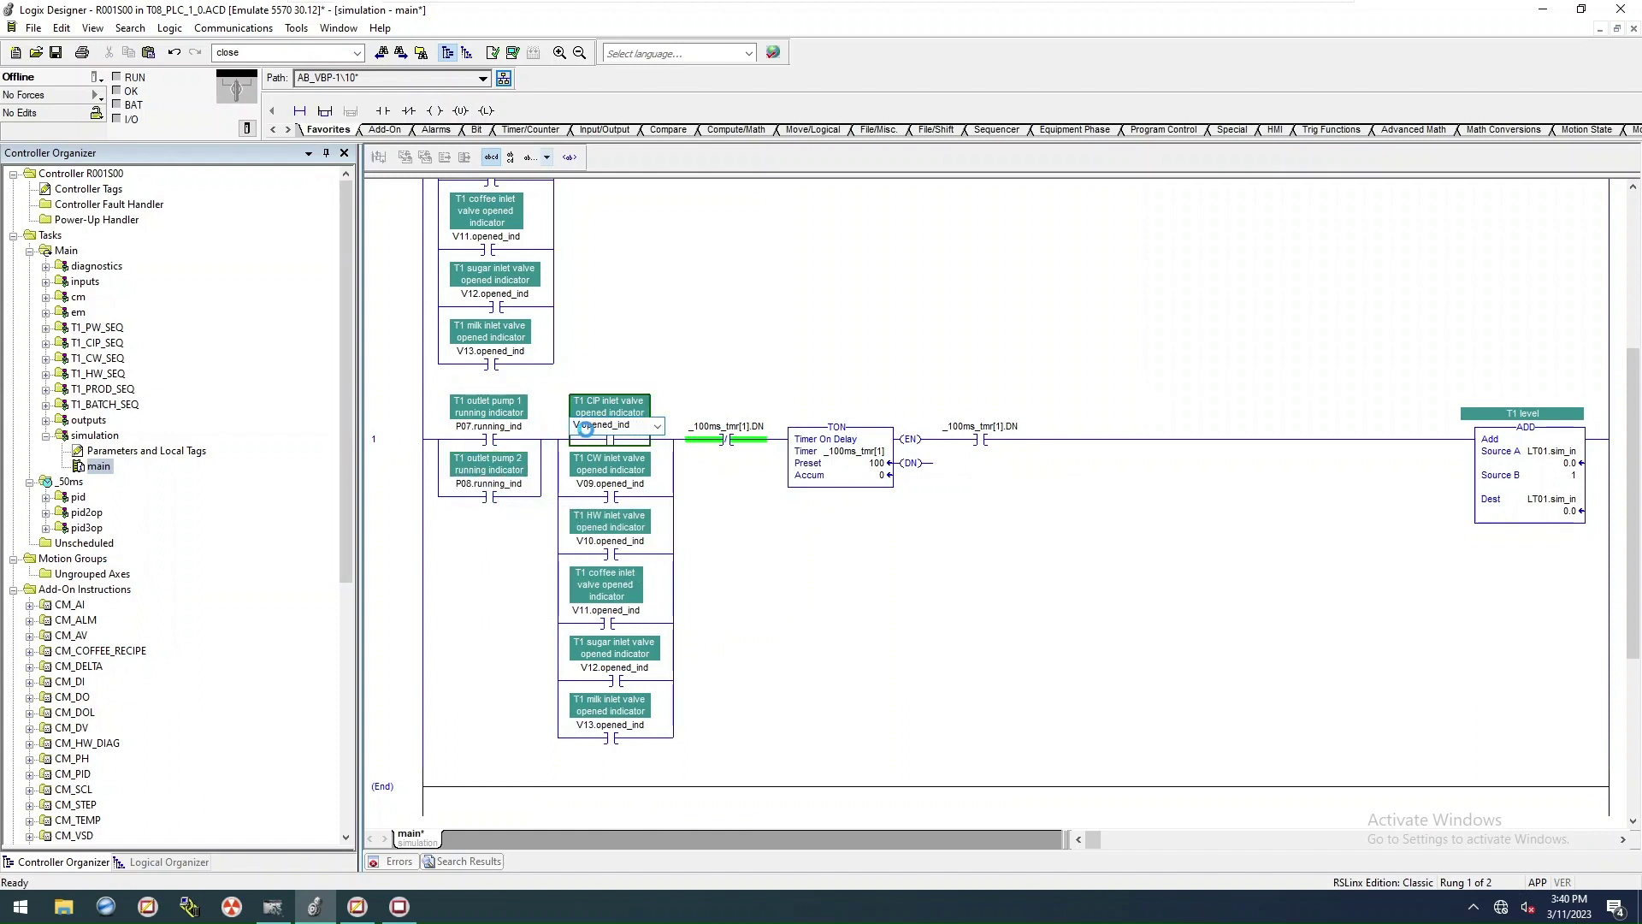
pyautogui.write('15')
pyautogui.click(588, 484)
pyautogui.click(588, 484)
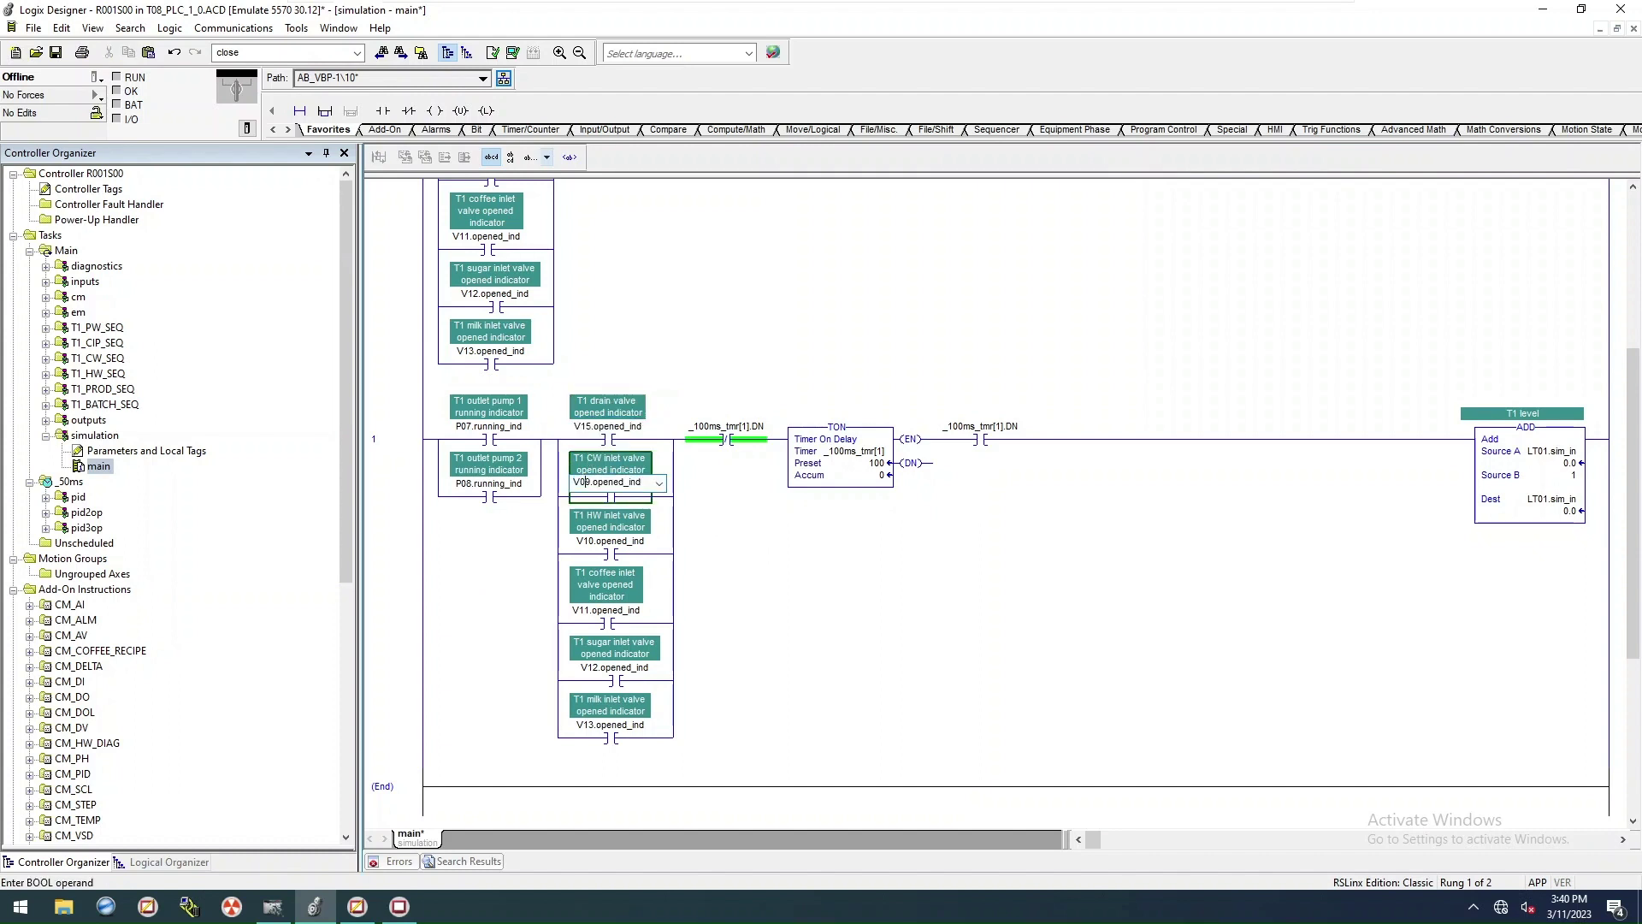
pyautogui.press('BackSpace')
pyautogui.press('BackSpace')
pyautogui.write('16')
# Step: Change rung 1's V10 and V11 contacts to V17.opened_ind and V18.opened_ind
pyautogui.click(590, 542)
pyautogui.click(590, 542)
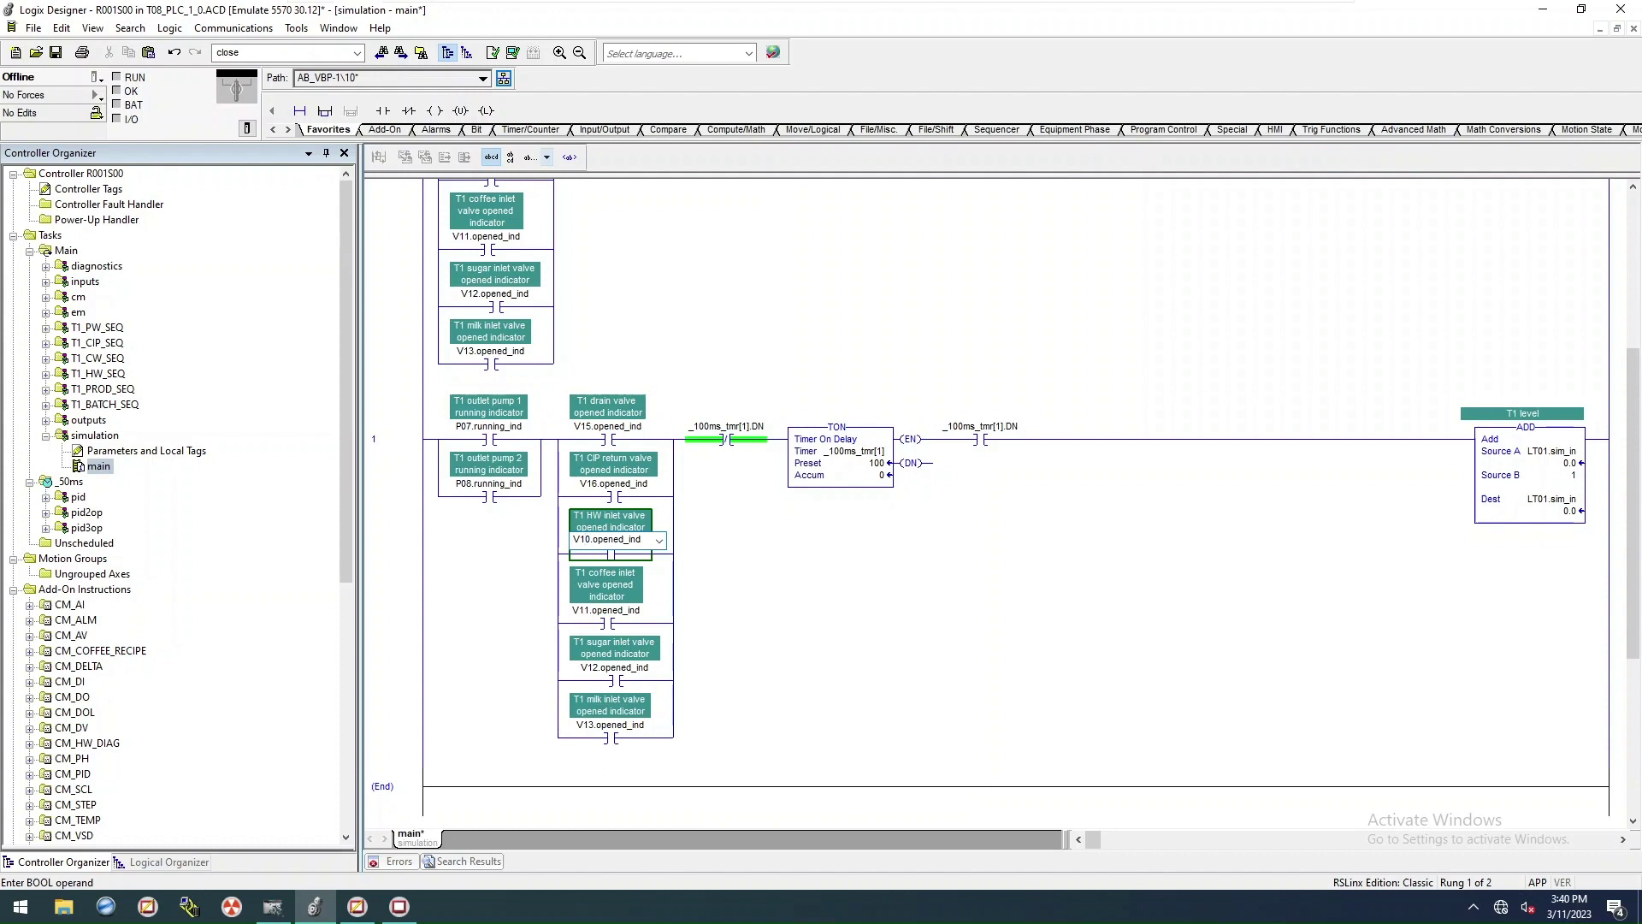
pyautogui.press('BackSpace')
pyautogui.press('BackSpace')
pyautogui.write('17')
pyautogui.press('Return')
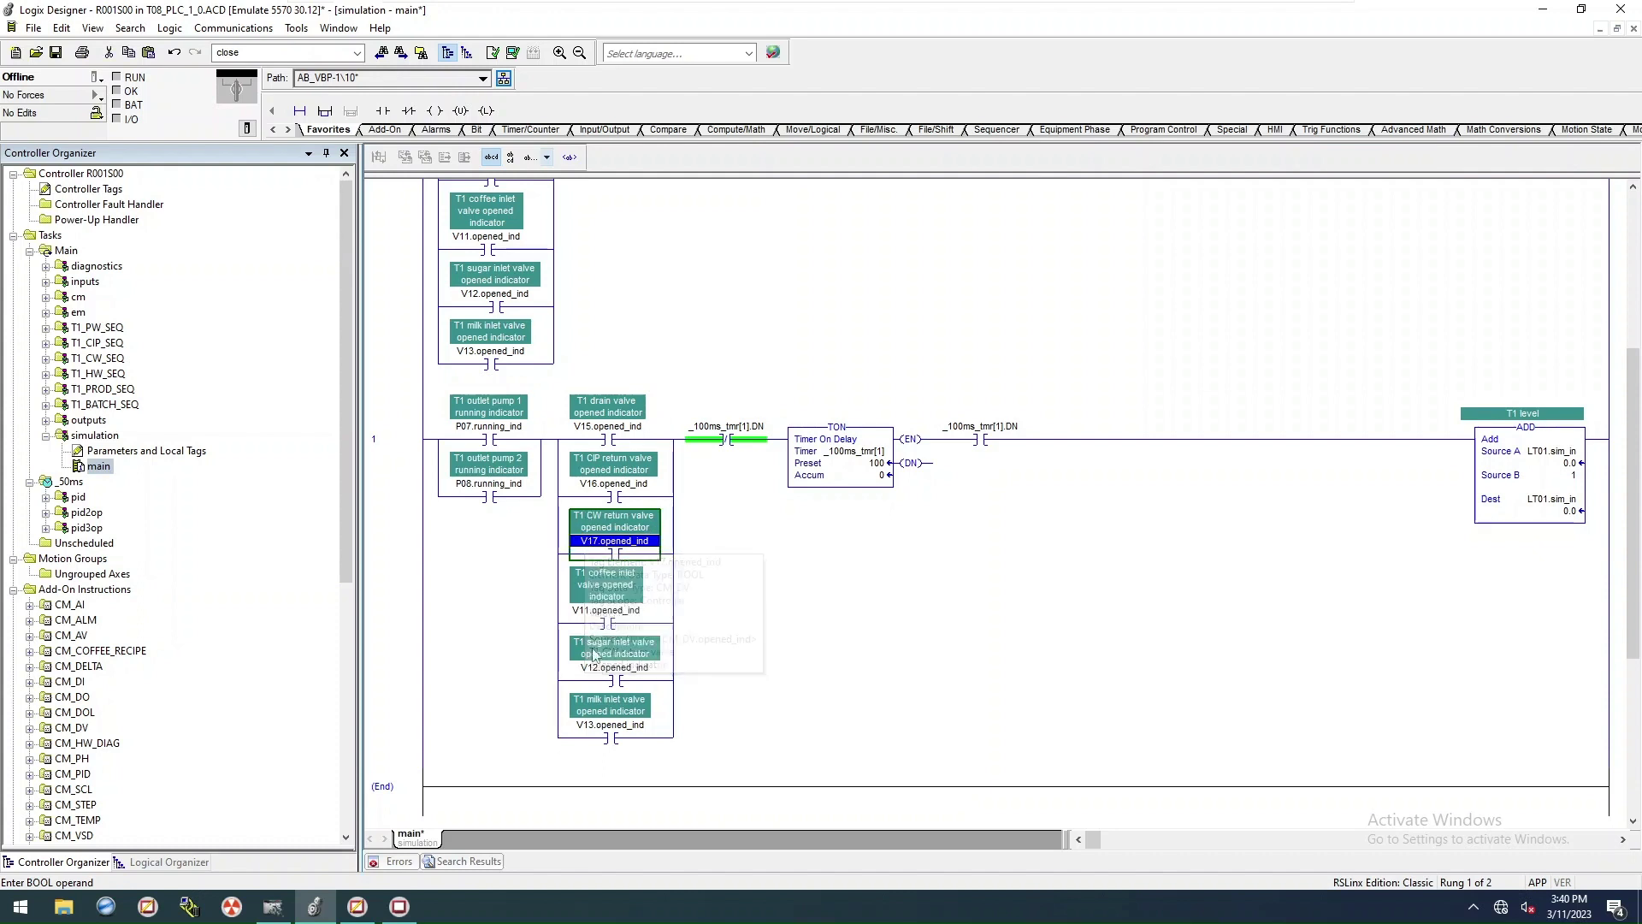
pyautogui.click(599, 609)
pyautogui.click(598, 609)
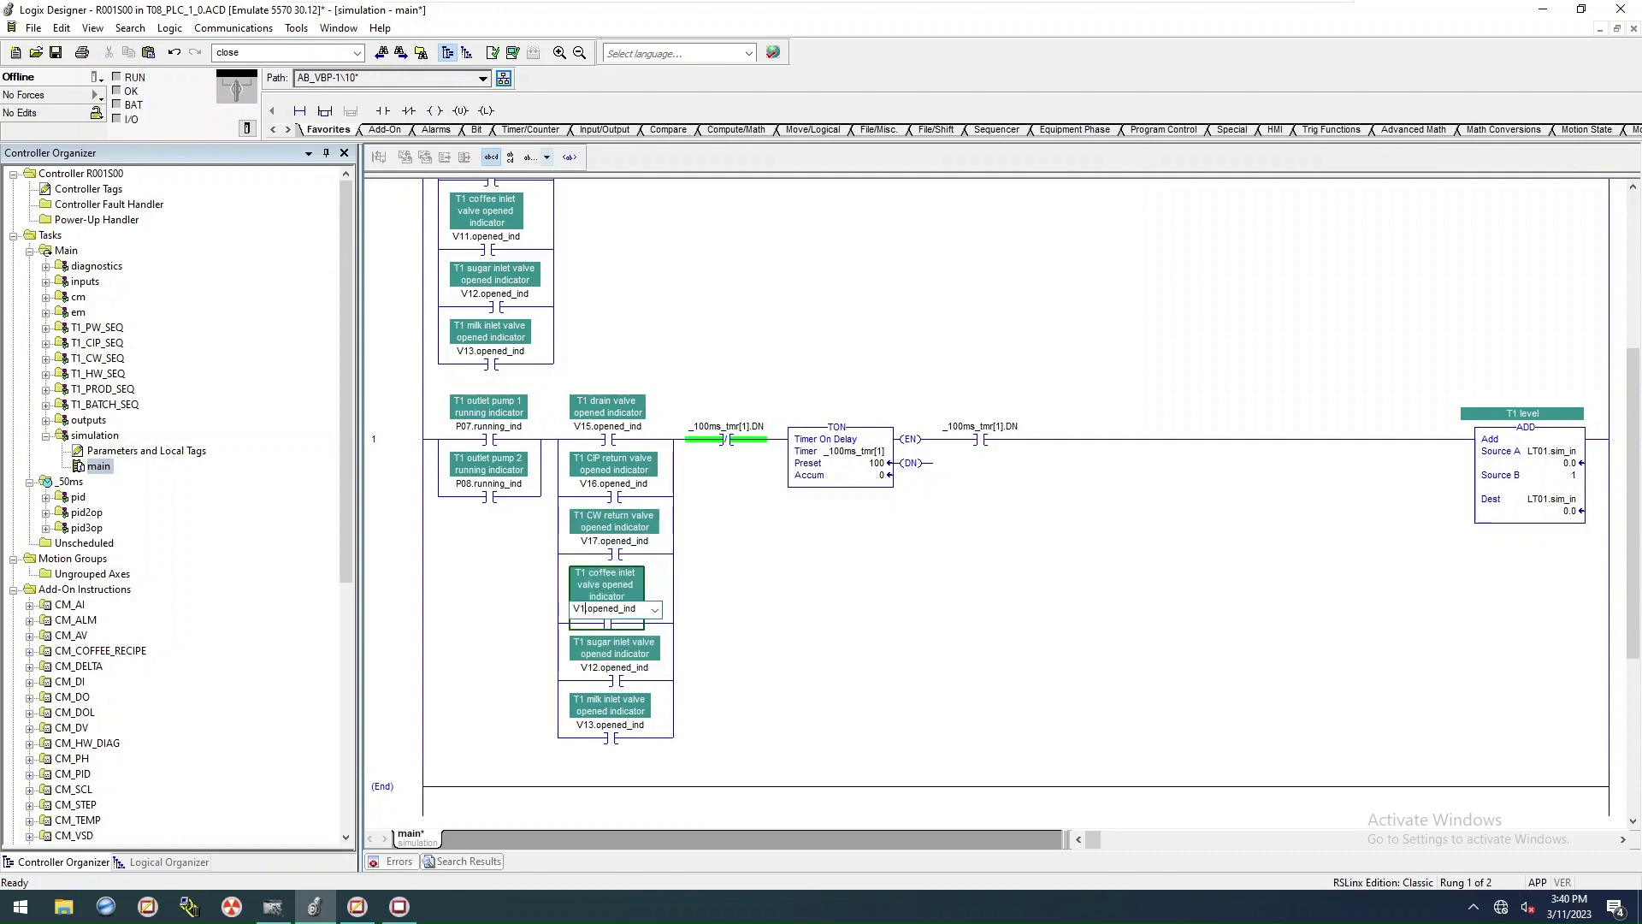
pyautogui.write('8')
pyautogui.press('Return')
# Step: Change rung 1's V12 contact to V19.opened_ind and delete the V13 branch below it
pyautogui.click(606, 653)
pyautogui.click(607, 653)
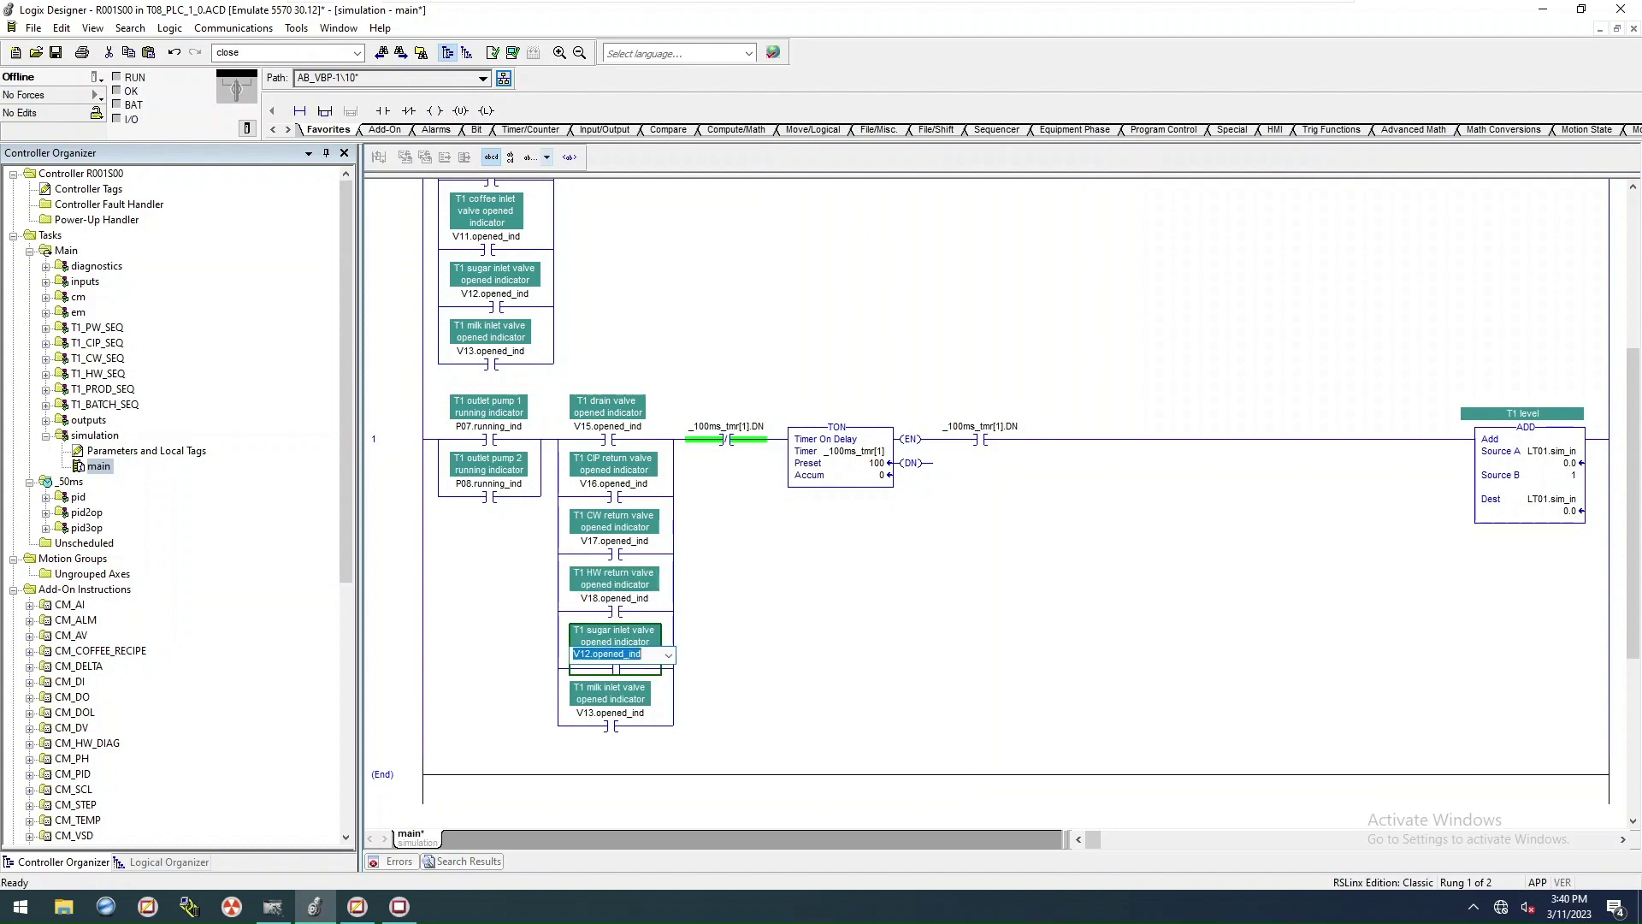
pyautogui.click(586, 653)
pyautogui.write('9')
pyautogui.press('Return')
pyautogui.click(557, 726)
pyautogui.press('Delete')
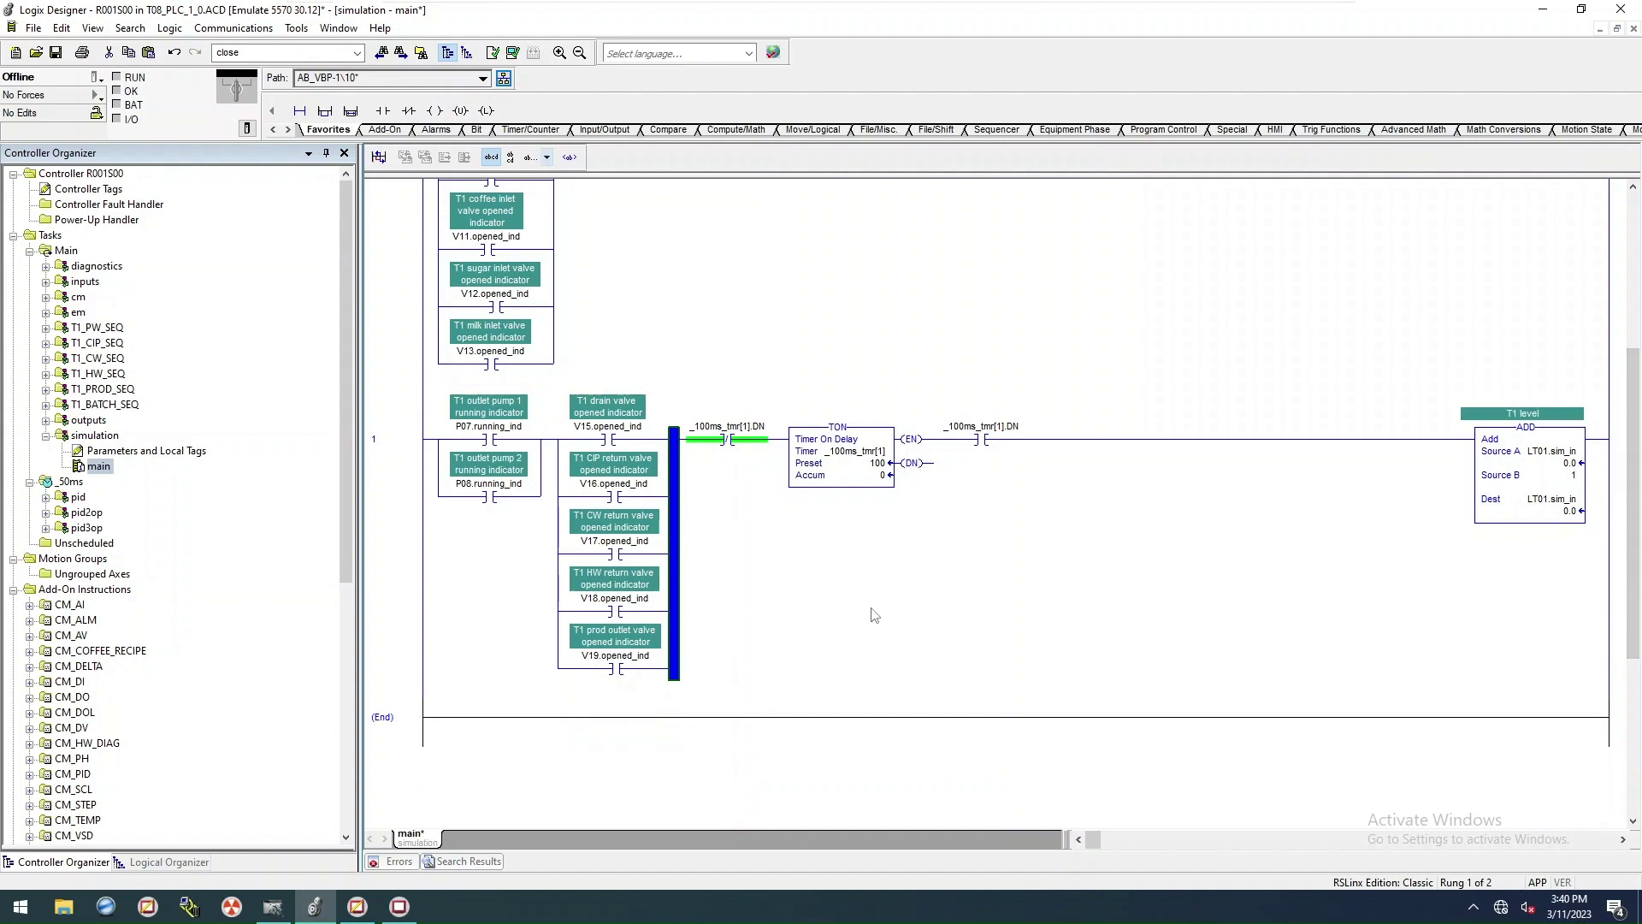
# Step: Check the tank T1 display in FactoryTalk View SE Client, return to Logix Designer and add an empty rung below rung 1
pyautogui.click(417, 531)
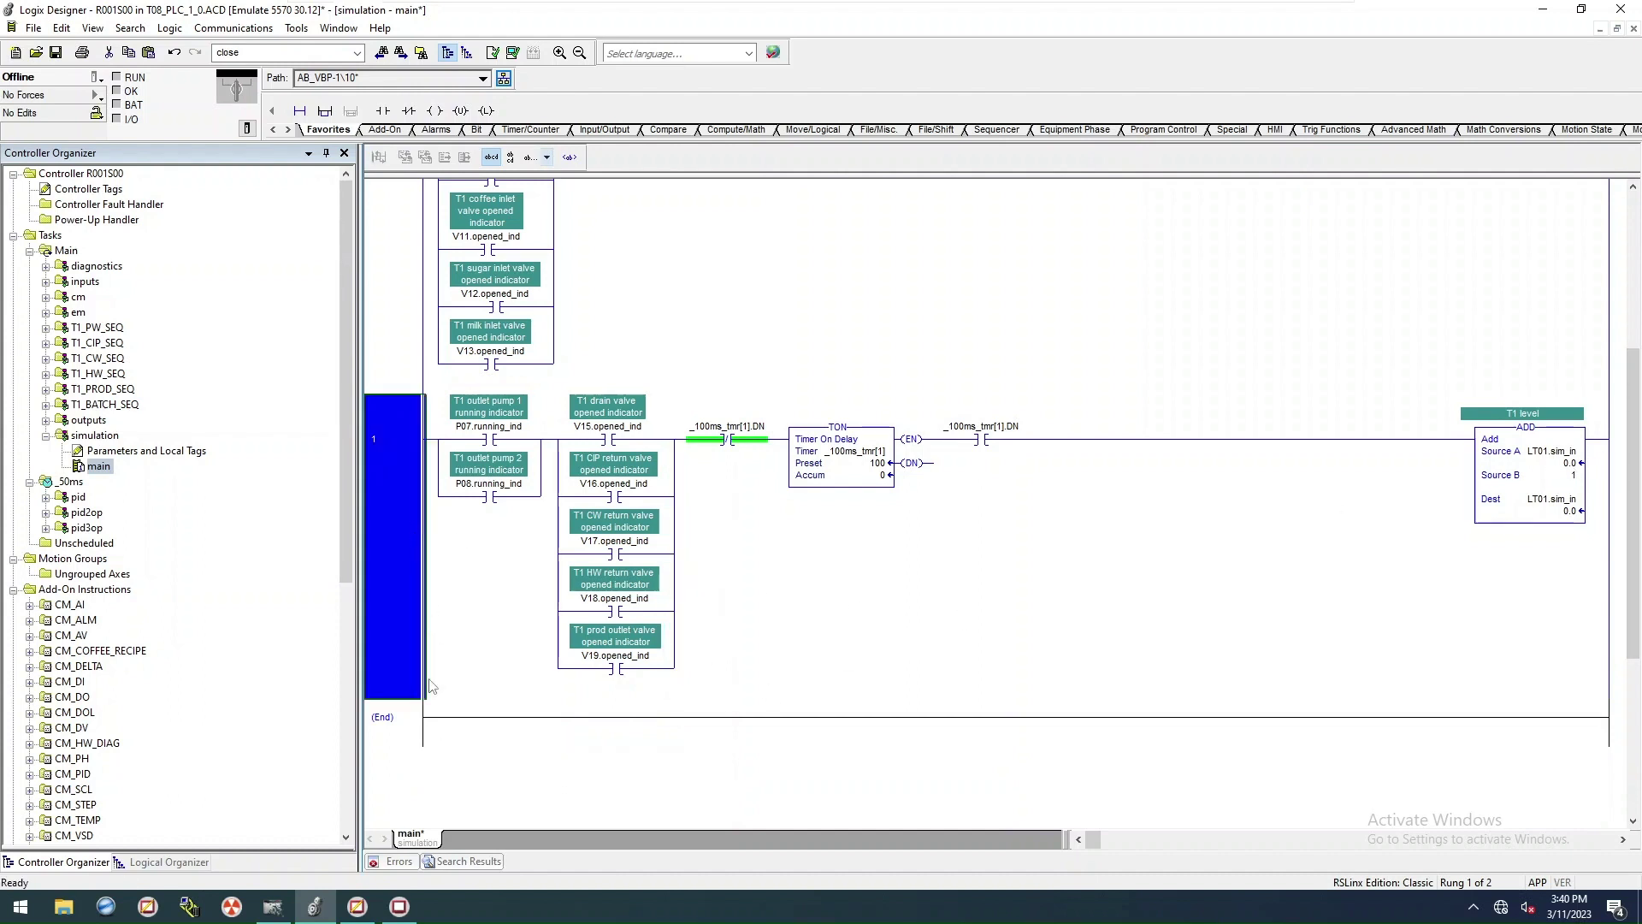
pyautogui.click(399, 908)
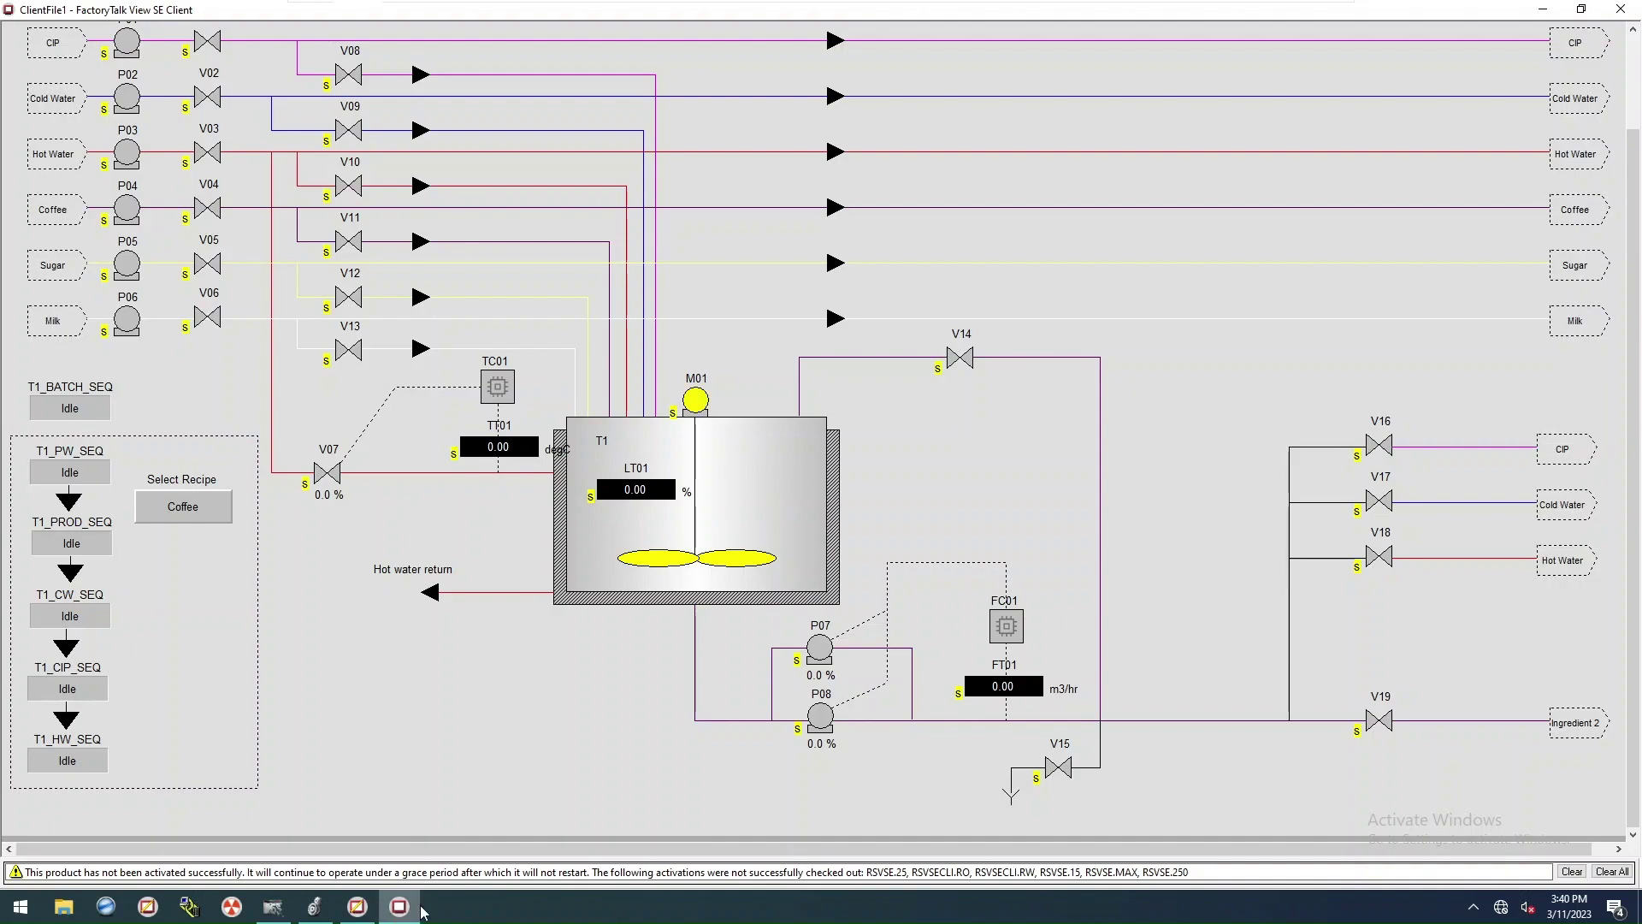
pyautogui.click(314, 906)
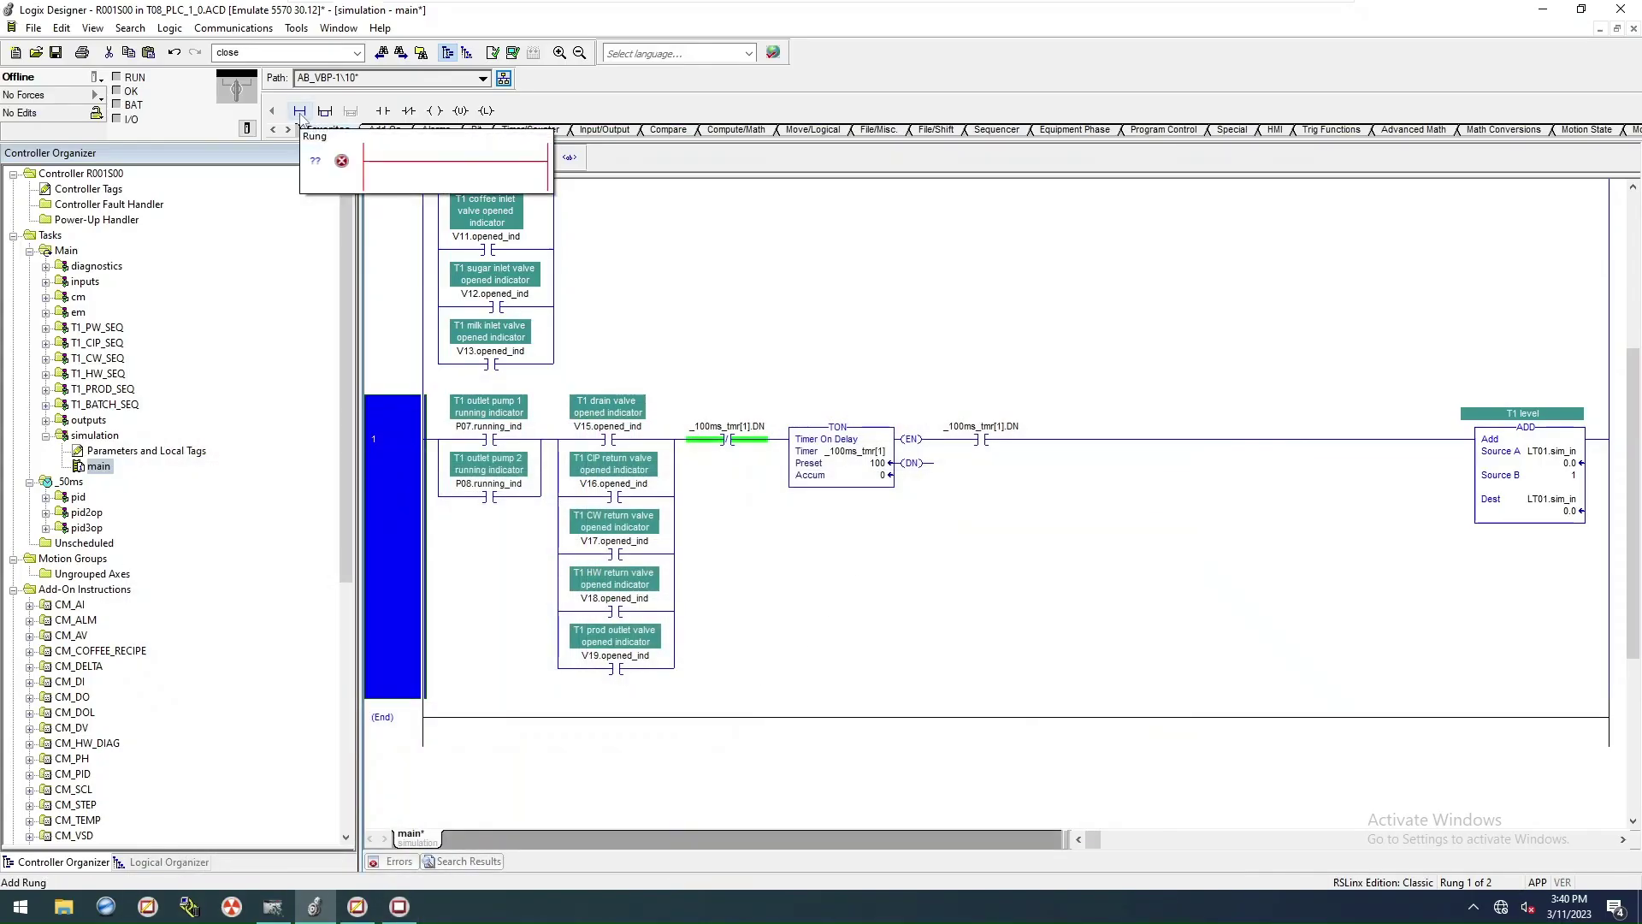
pyautogui.click(299, 112)
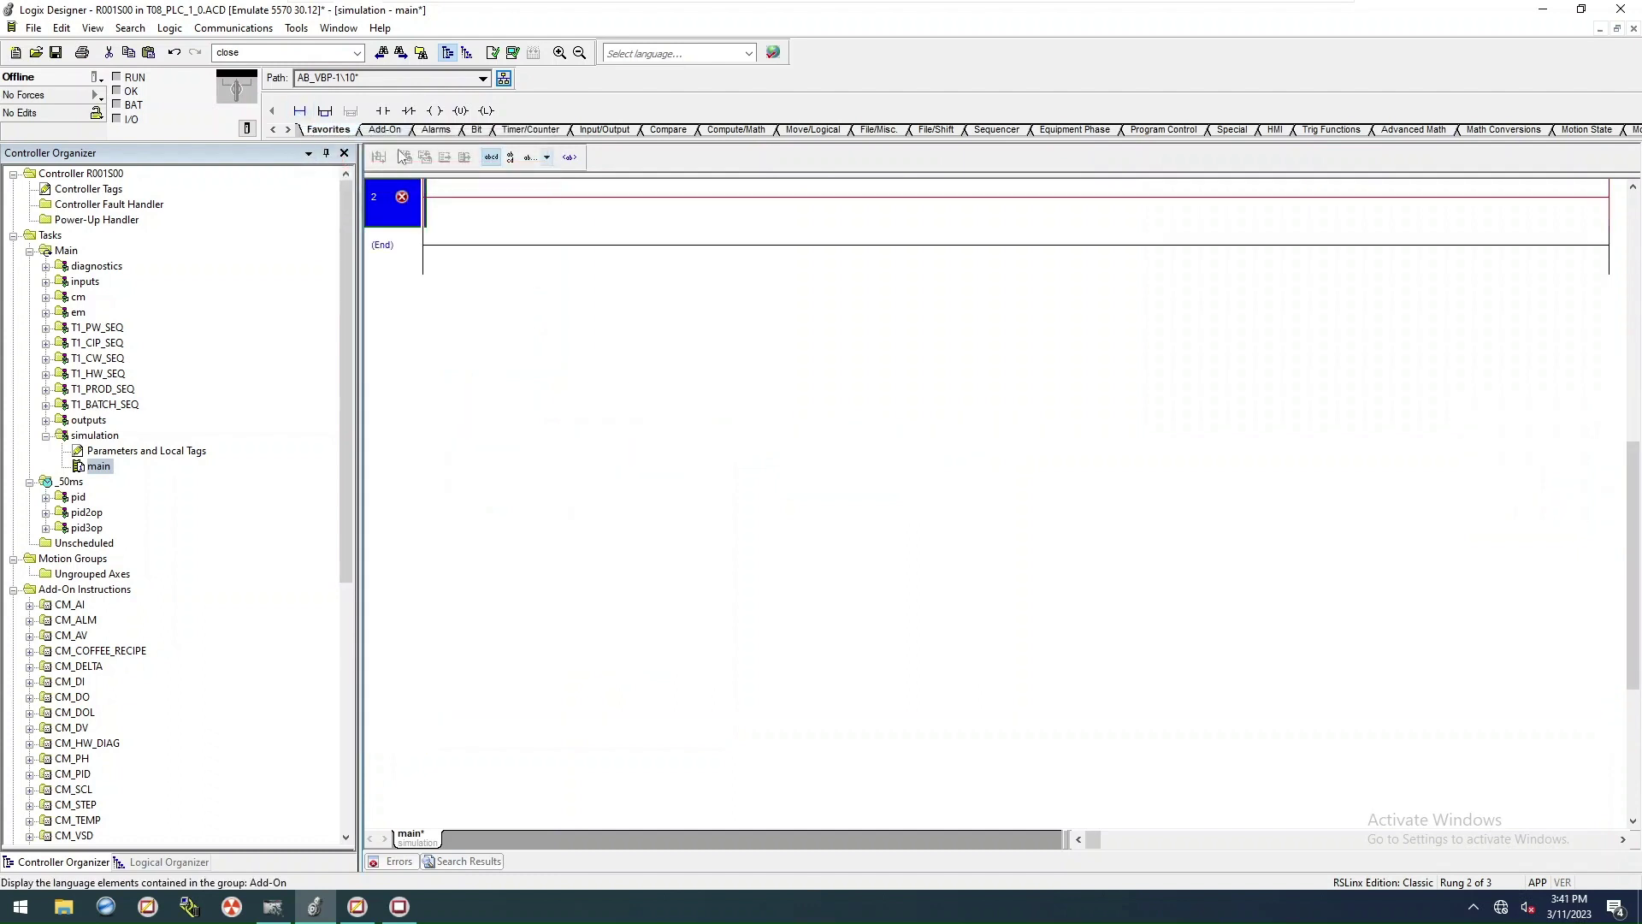
# Step: Place a CM_SCL scaling instruction on rung 2
pyautogui.click(382, 110)
pyautogui.click(458, 204)
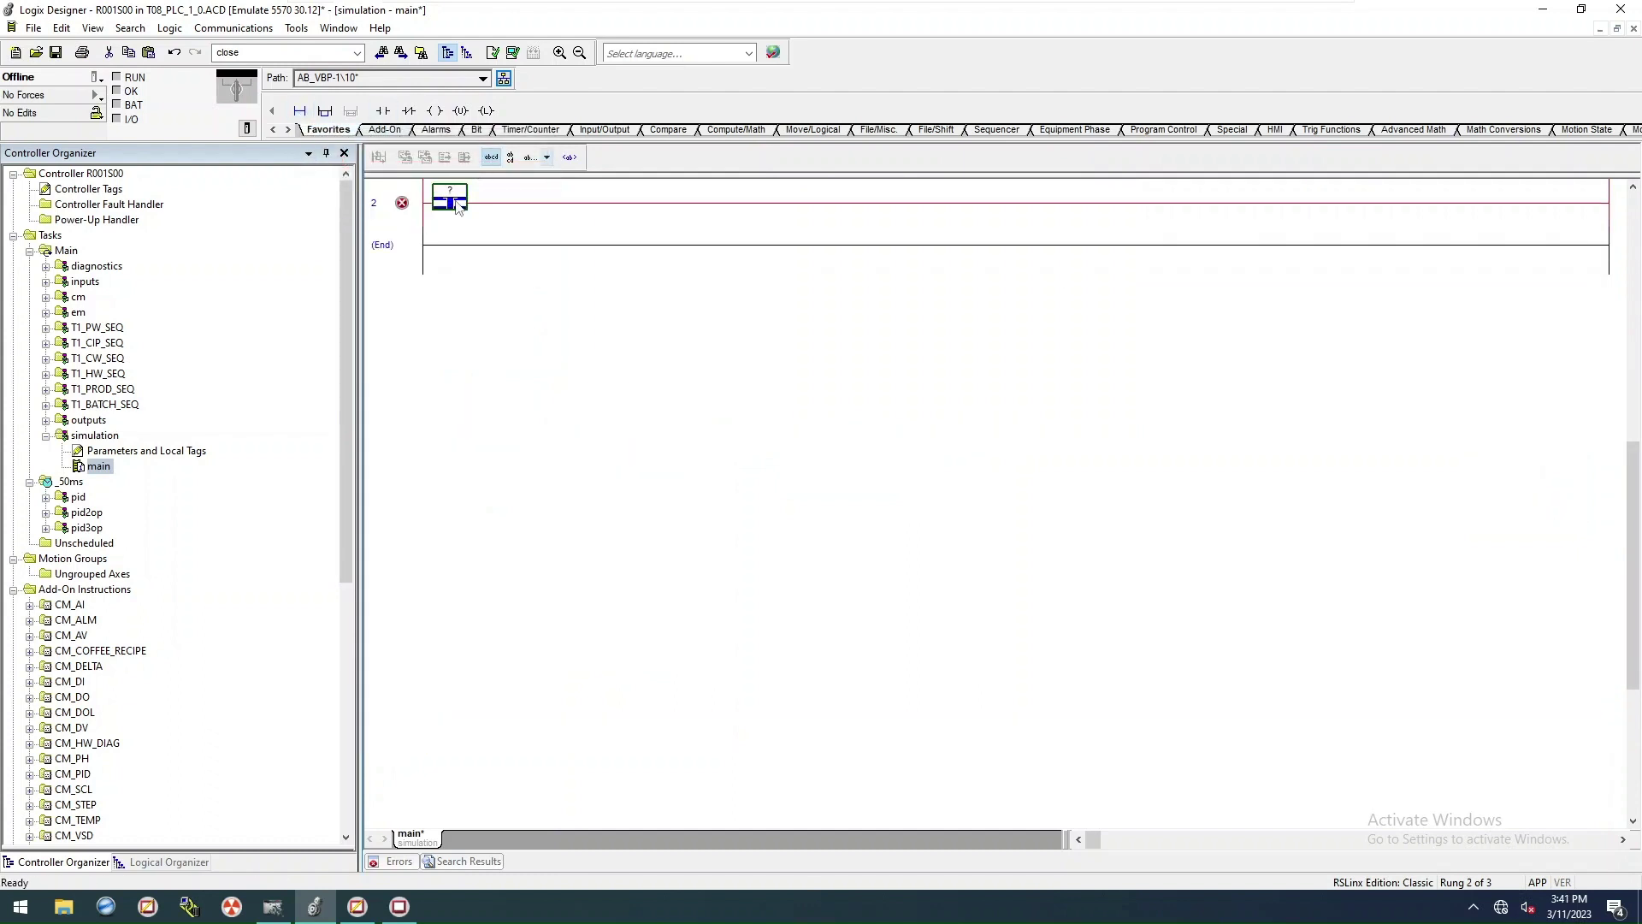
pyautogui.doubleClick(458, 204)
pyautogui.write('CM_')
pyautogui.write('SCL')
pyautogui.press('Return')
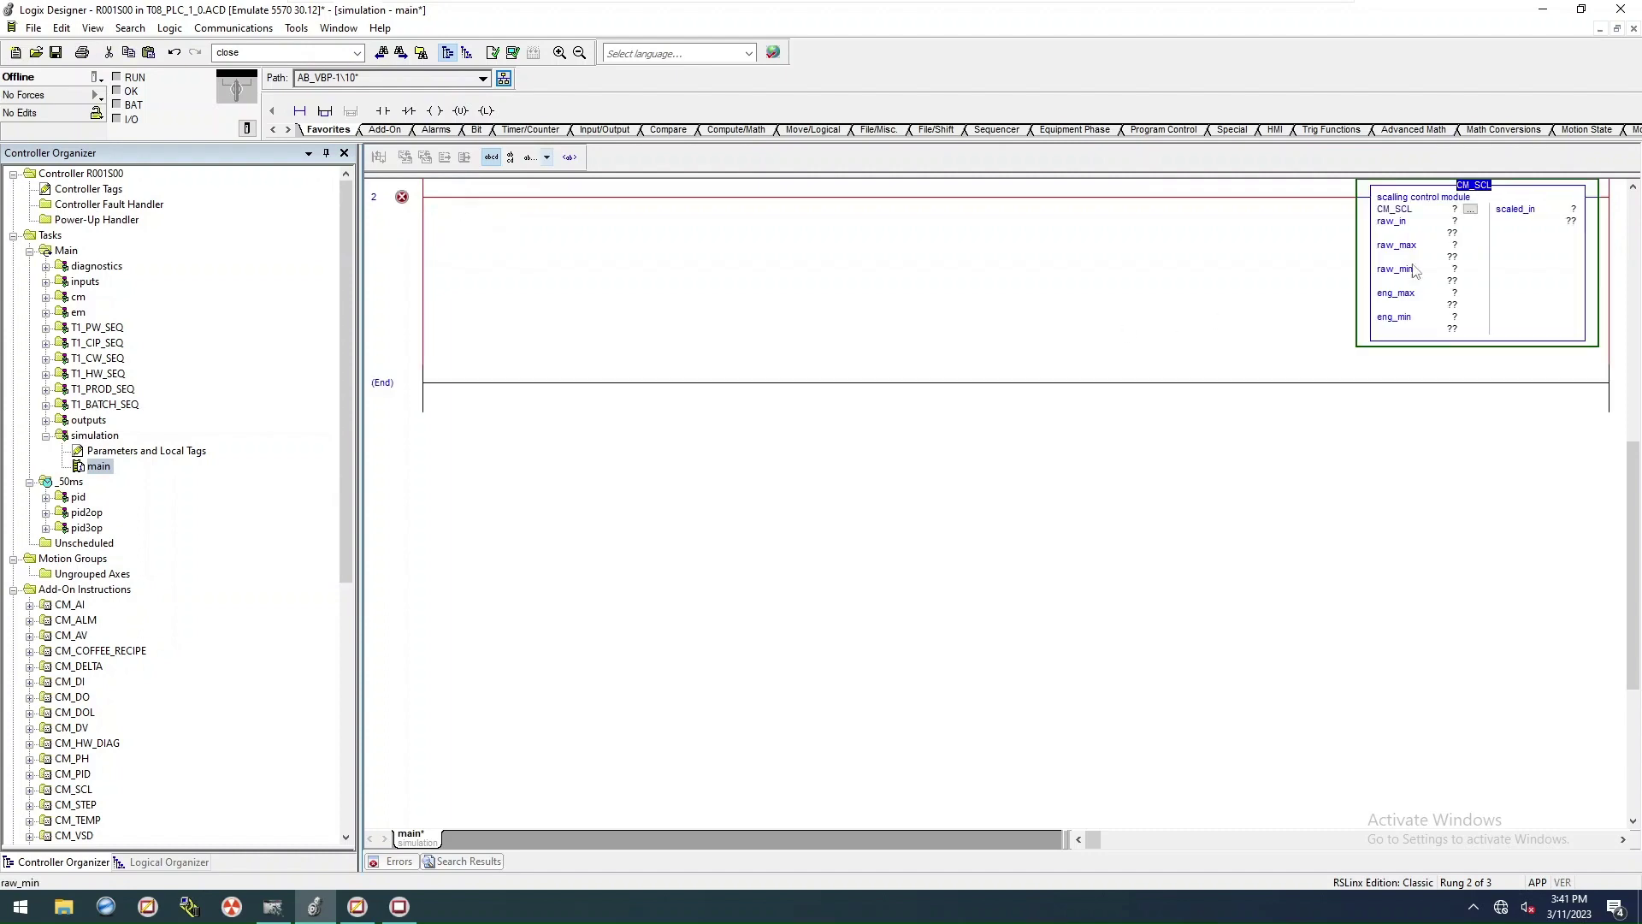
# Step: Check the tag properties of the _100ms_tmr array used by rung 0's timer
pyautogui.click(1439, 209)
pyautogui.scroll(10, 915, 501)
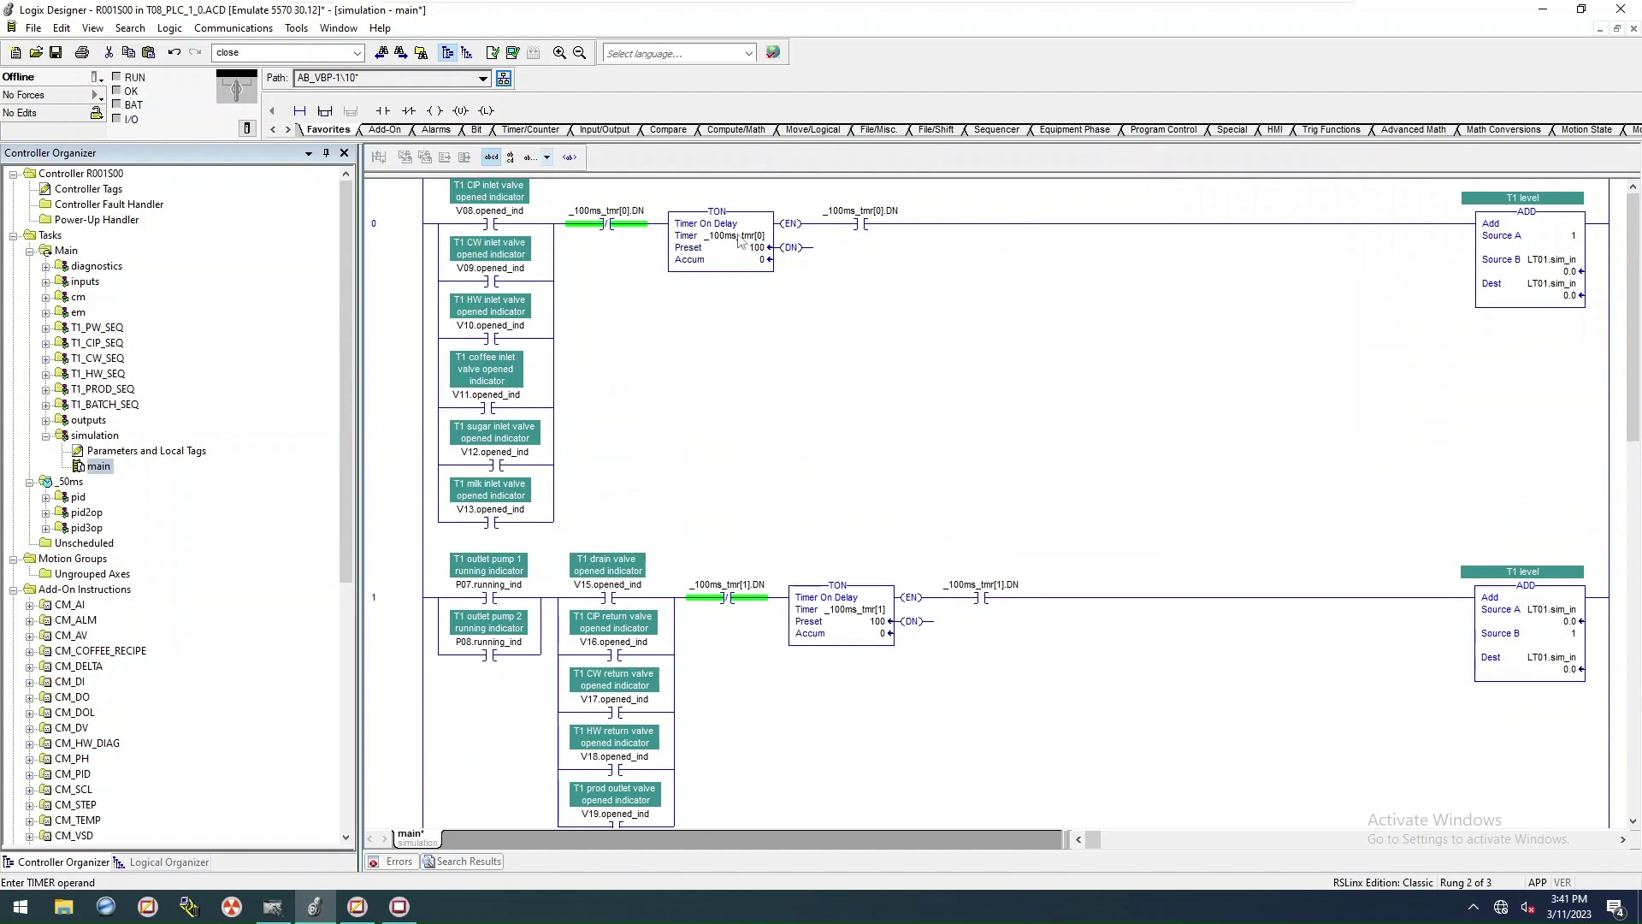
pyautogui.rightClick(738, 235)
pyautogui.click(779, 244)
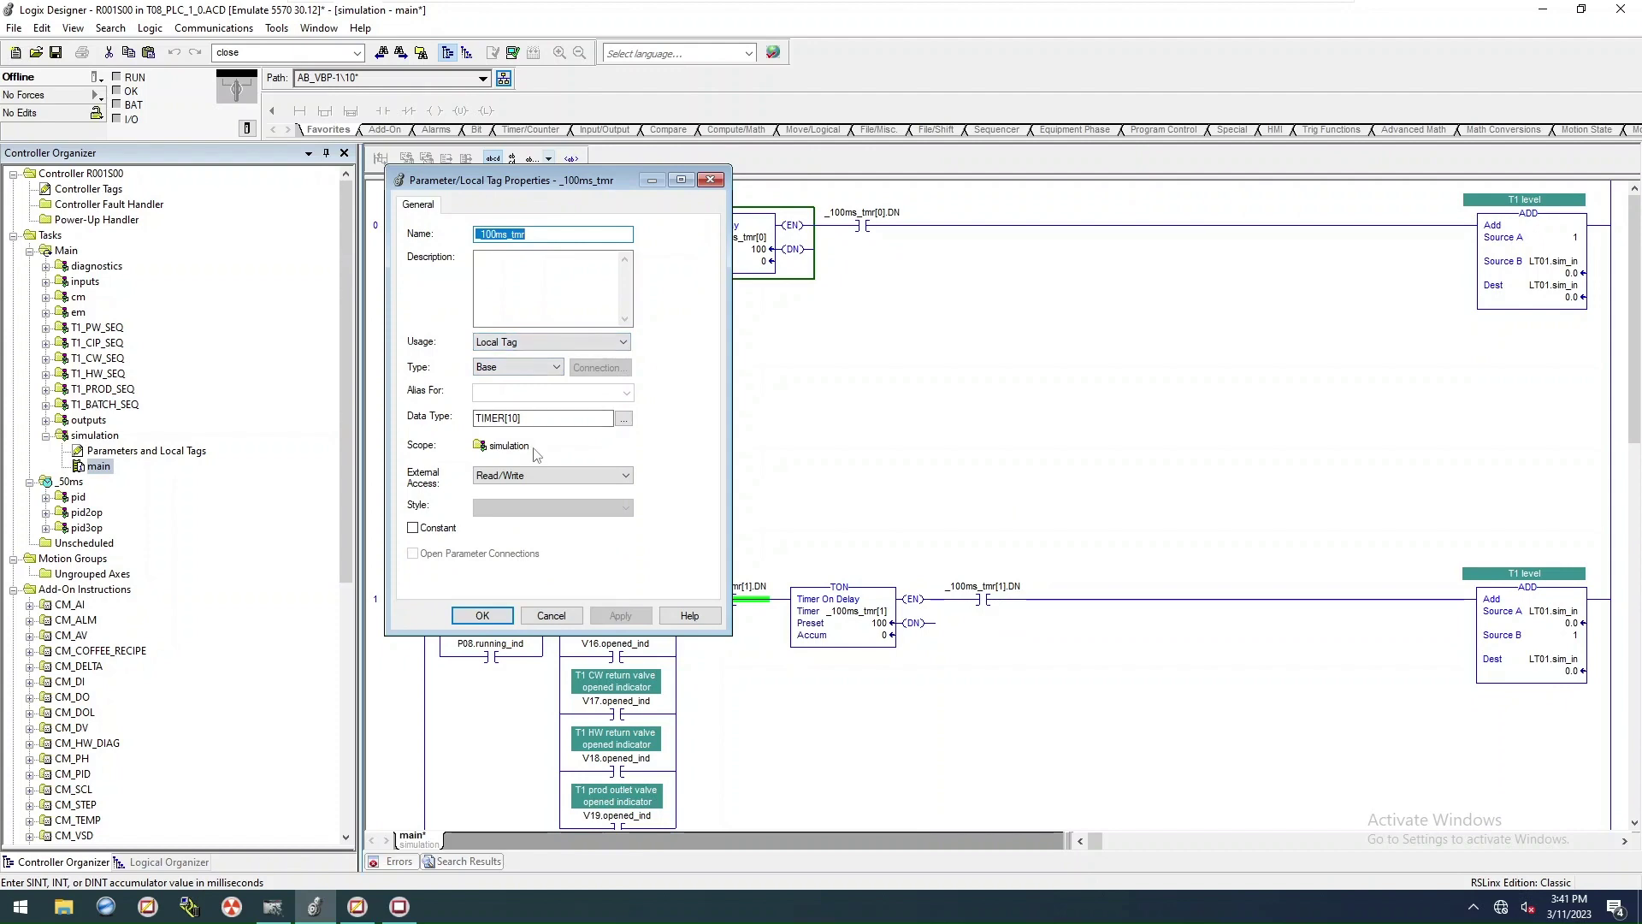
pyautogui.click(551, 616)
pyautogui.scroll(-5, 1413, 579)
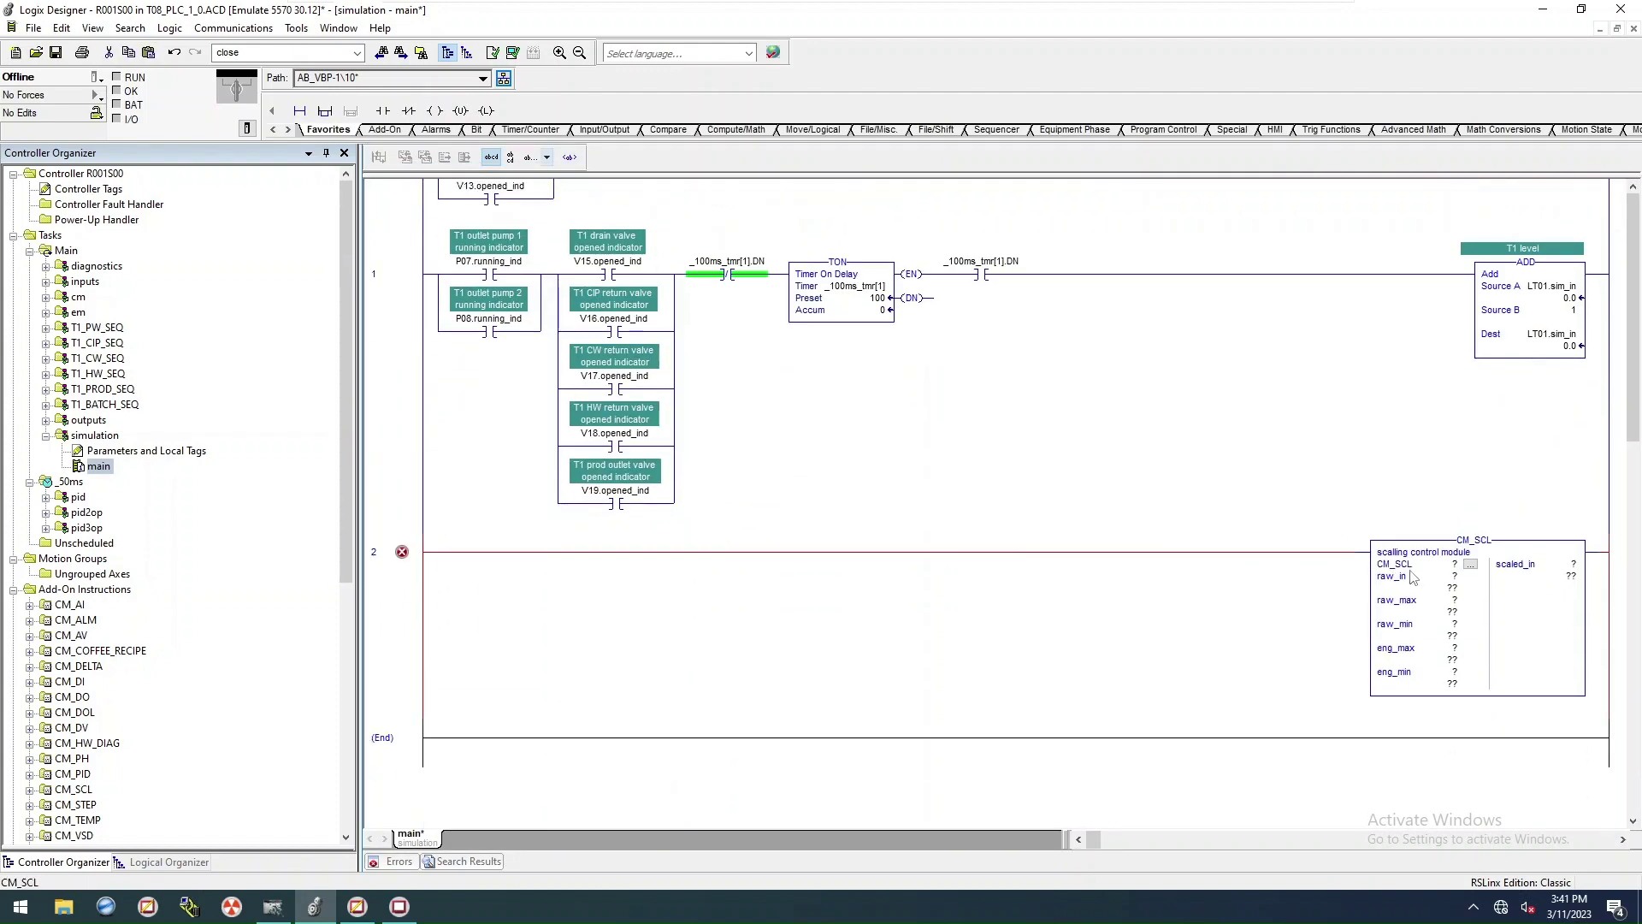
# Step: Create the local tag tt01_simulation of data type CM_SCL for the scaling instruction on rung 2
pyautogui.click(1436, 567)
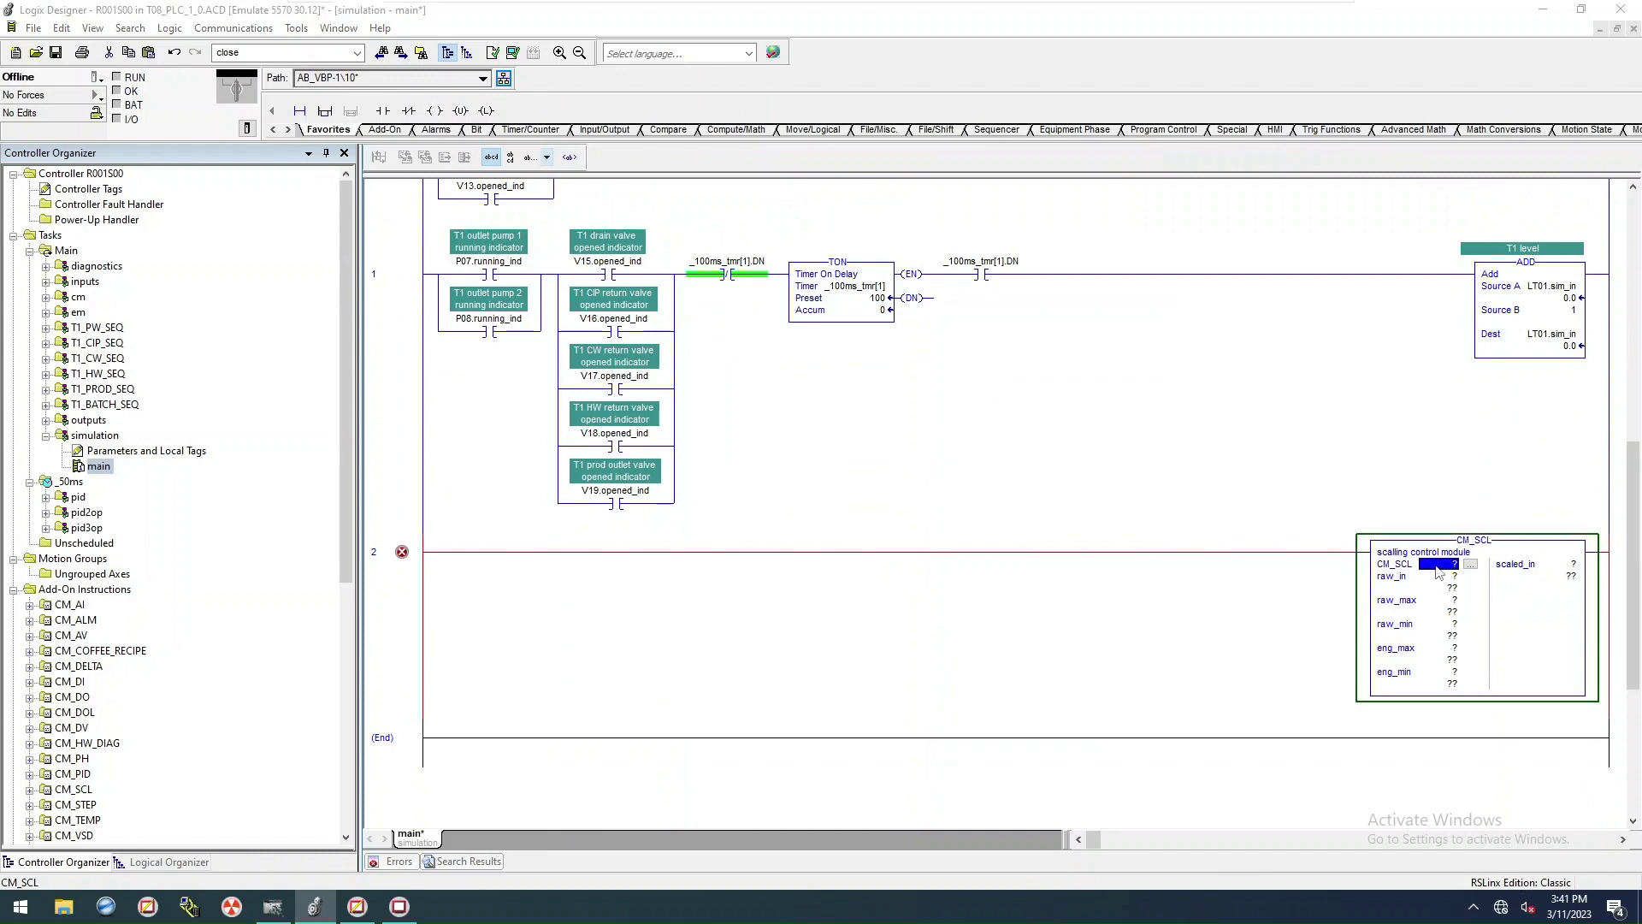
pyautogui.hotkey('ctrl', 'w')
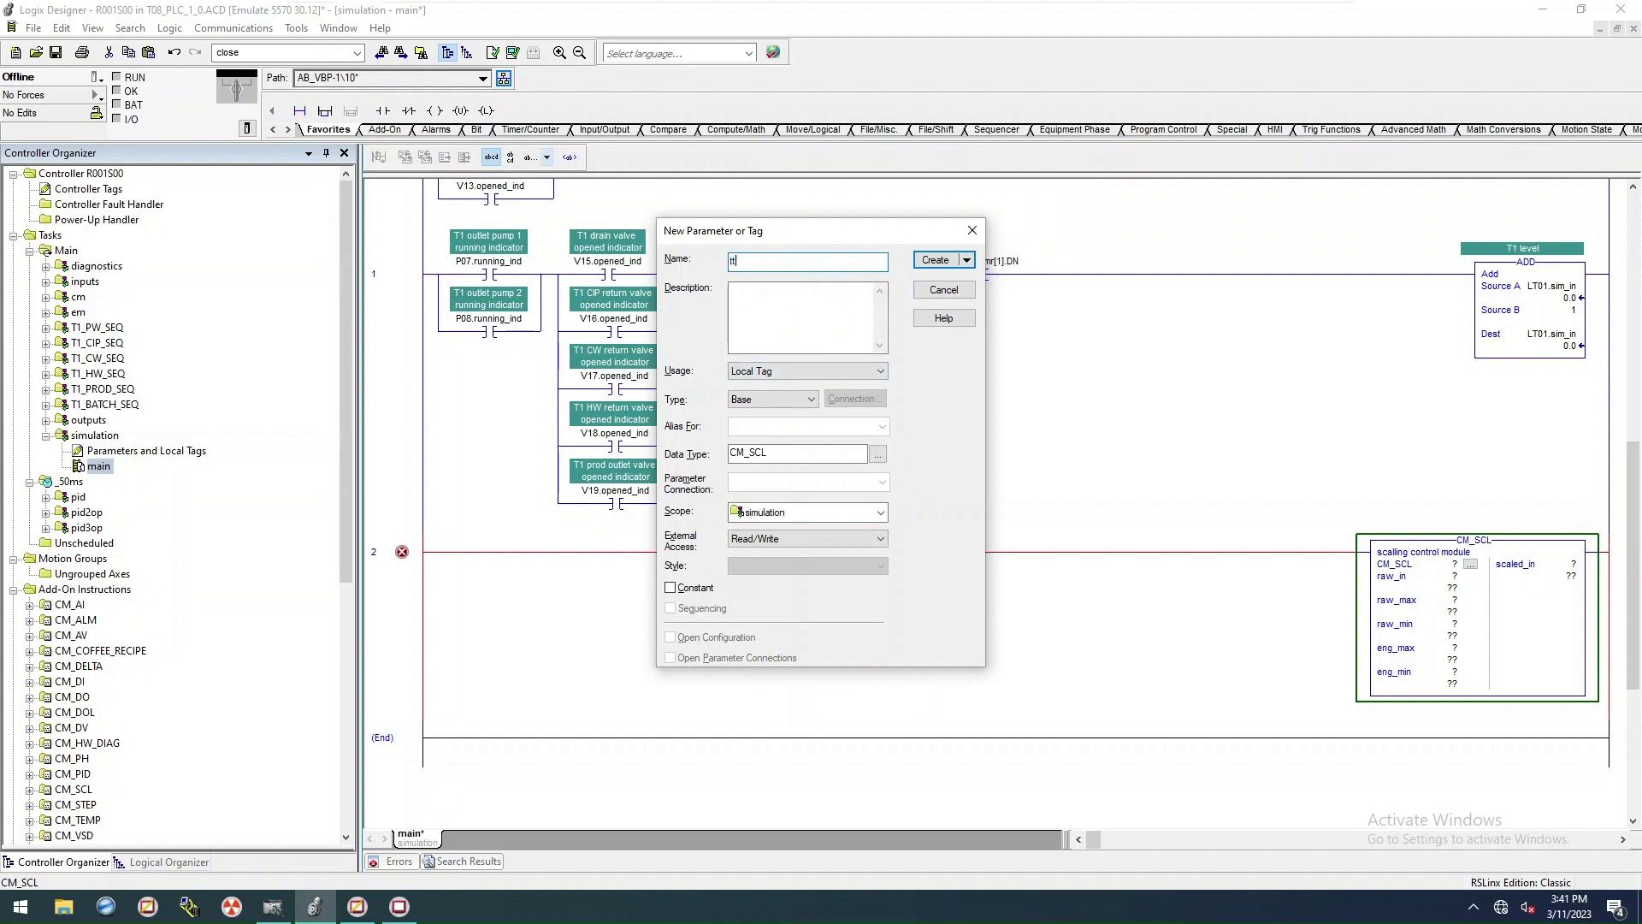
pyautogui.write('01_simulation')
pyautogui.click(935, 259)
# Step: Assign V07.pos_out to the raw_in parameter of the CM_SCL instruction on rung 2
pyautogui.click(1422, 601)
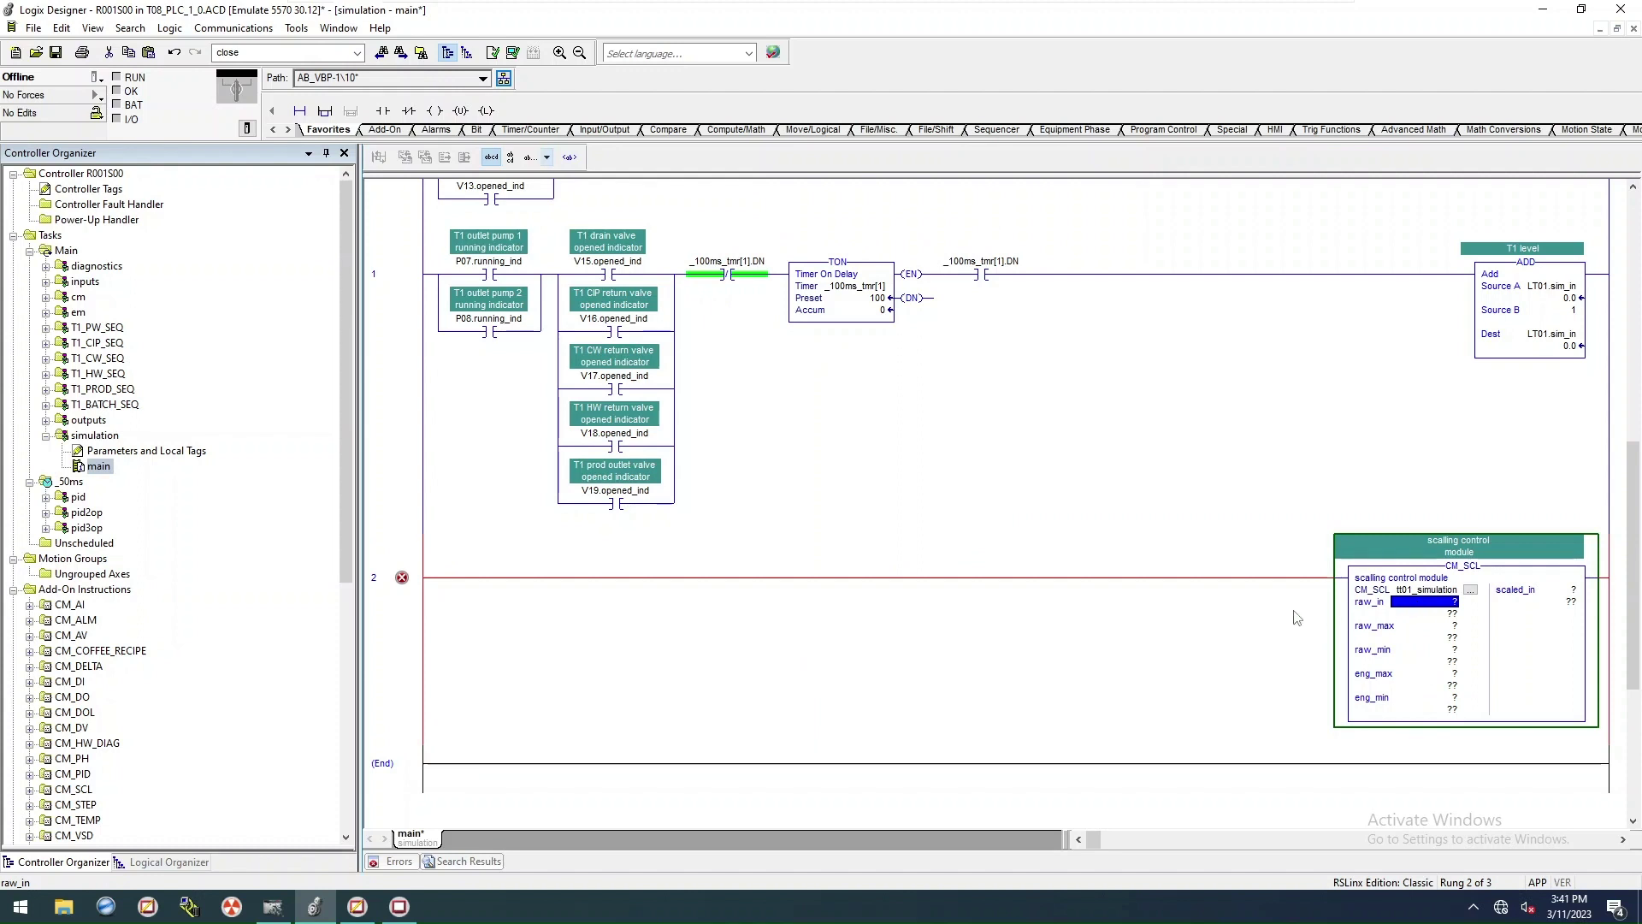
pyautogui.write('V07')
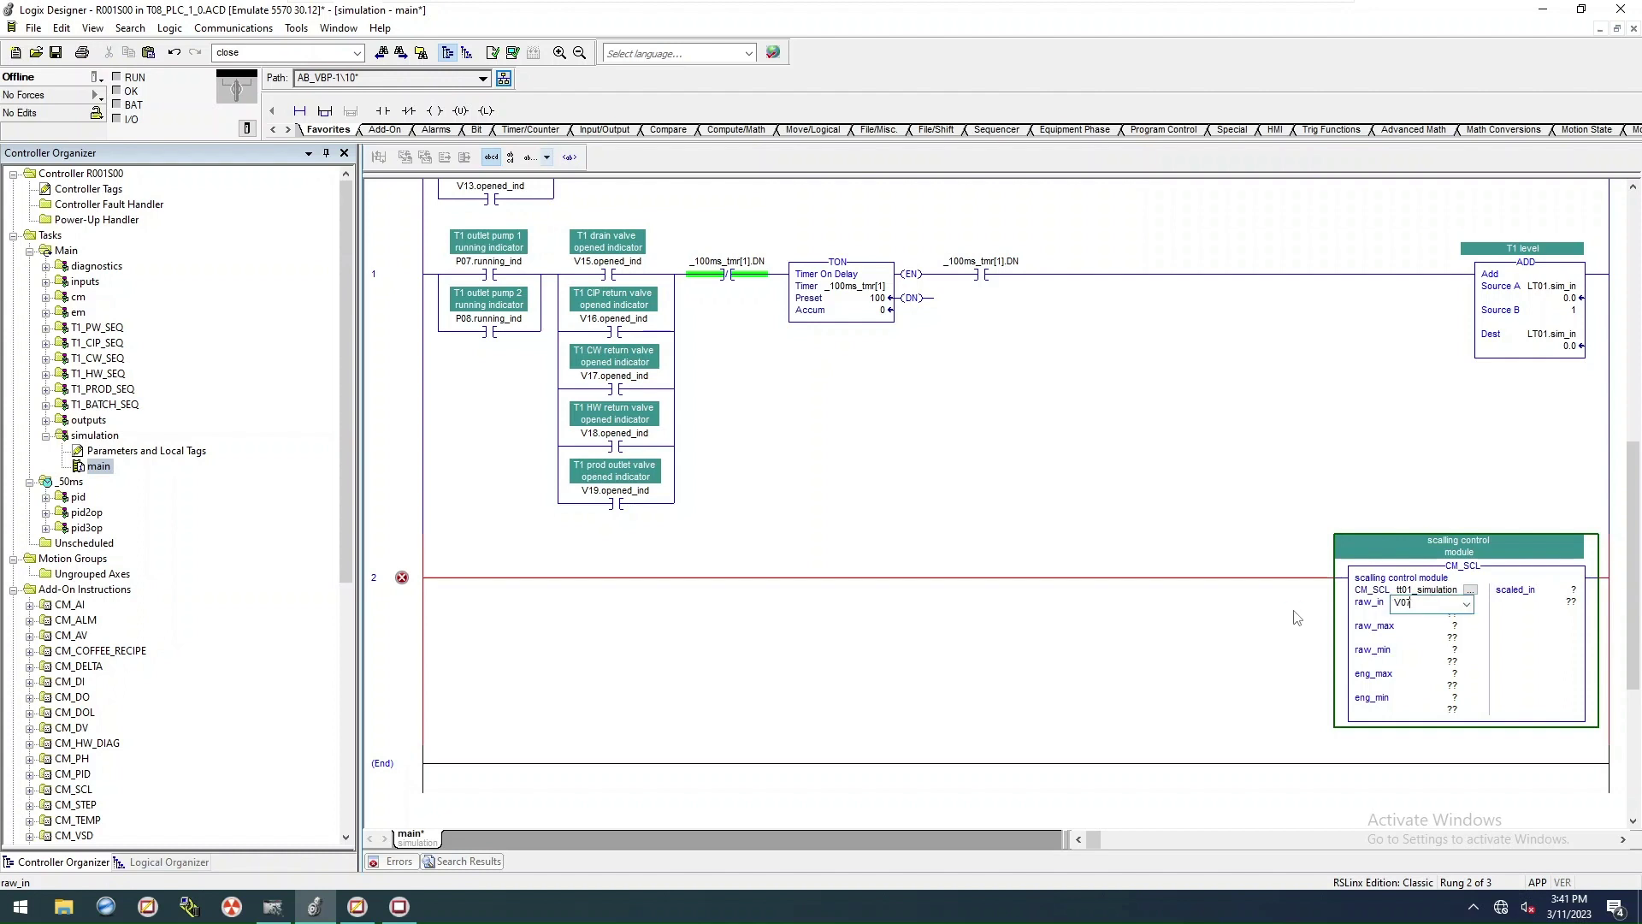
pyautogui.write('.ou.')
pyautogui.click(1475, 605)
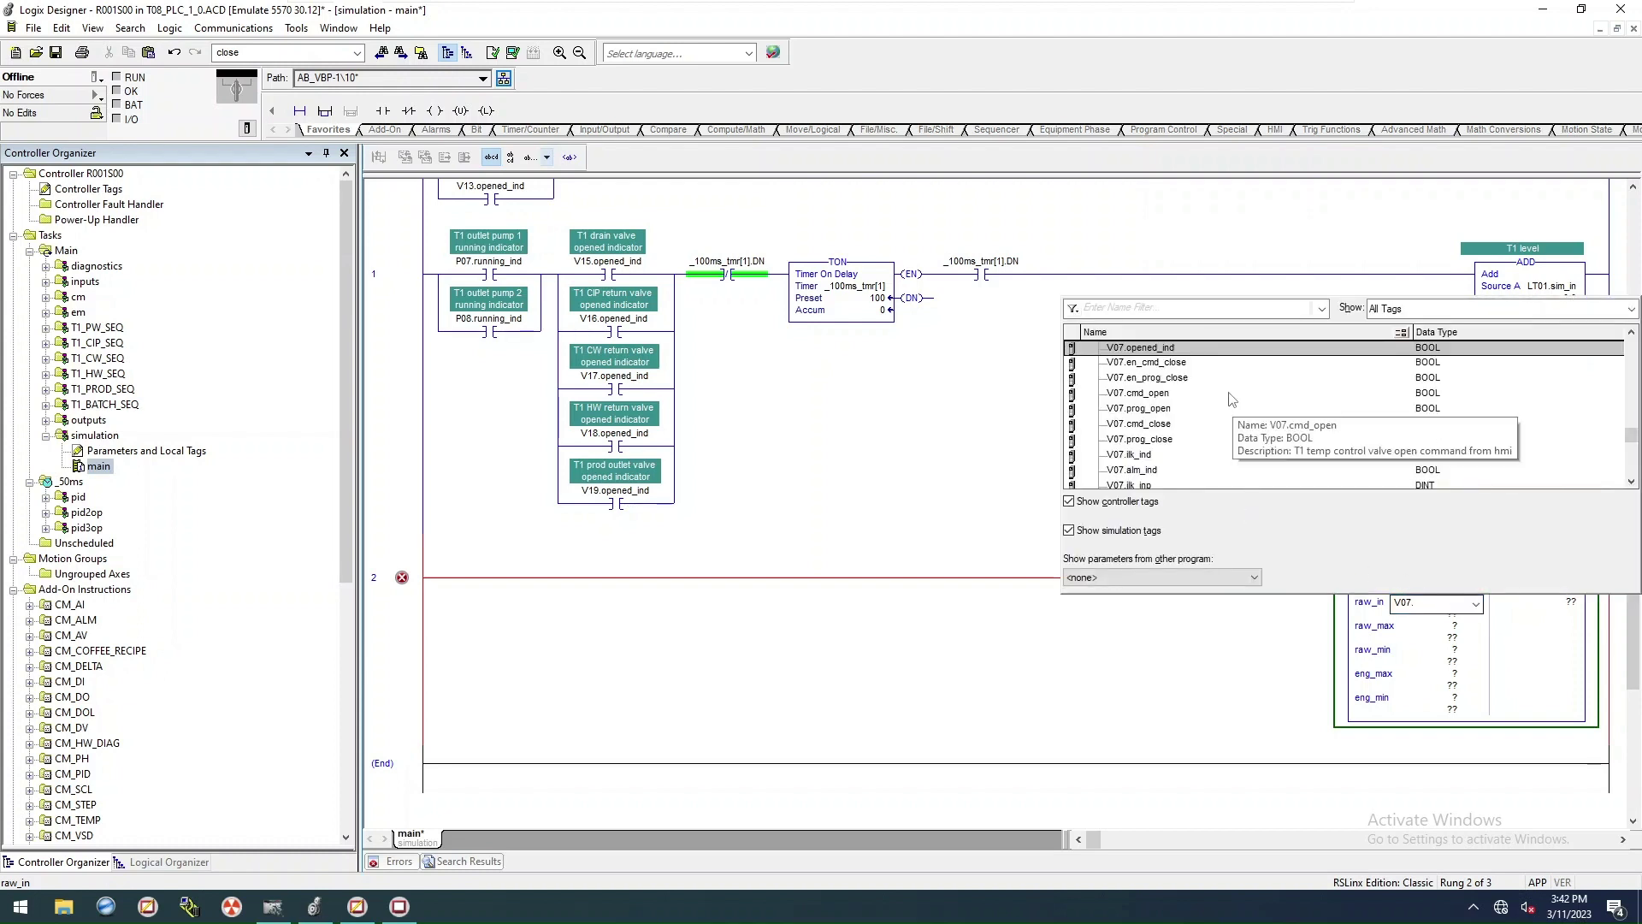
pyautogui.scroll(-3, 1232, 400)
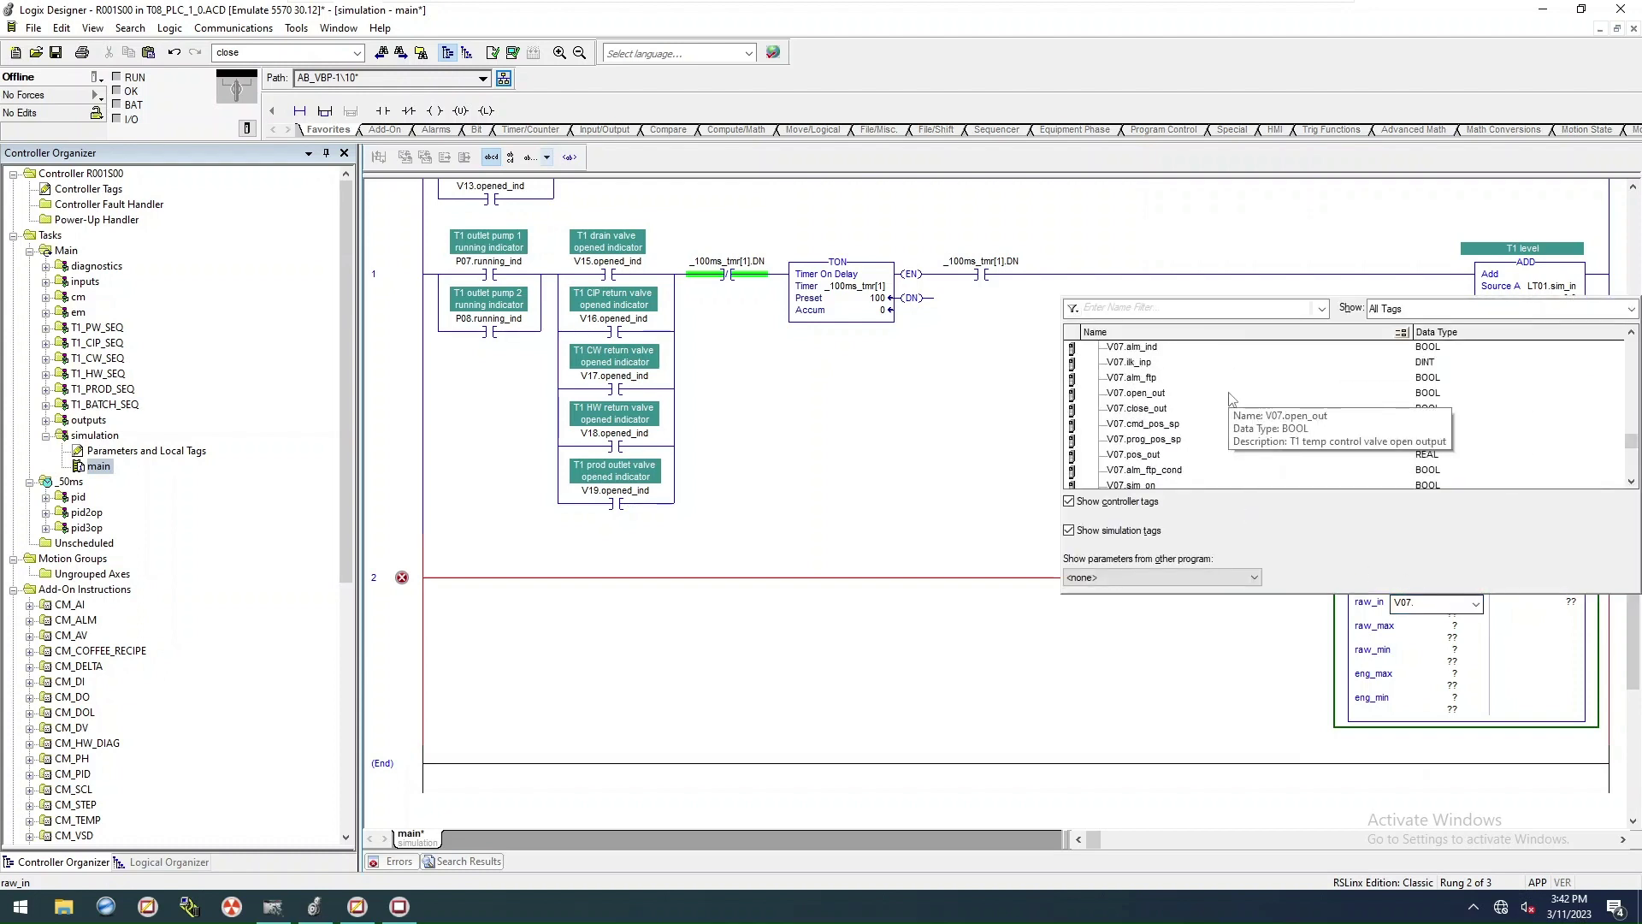
pyautogui.doubleClick(1146, 454)
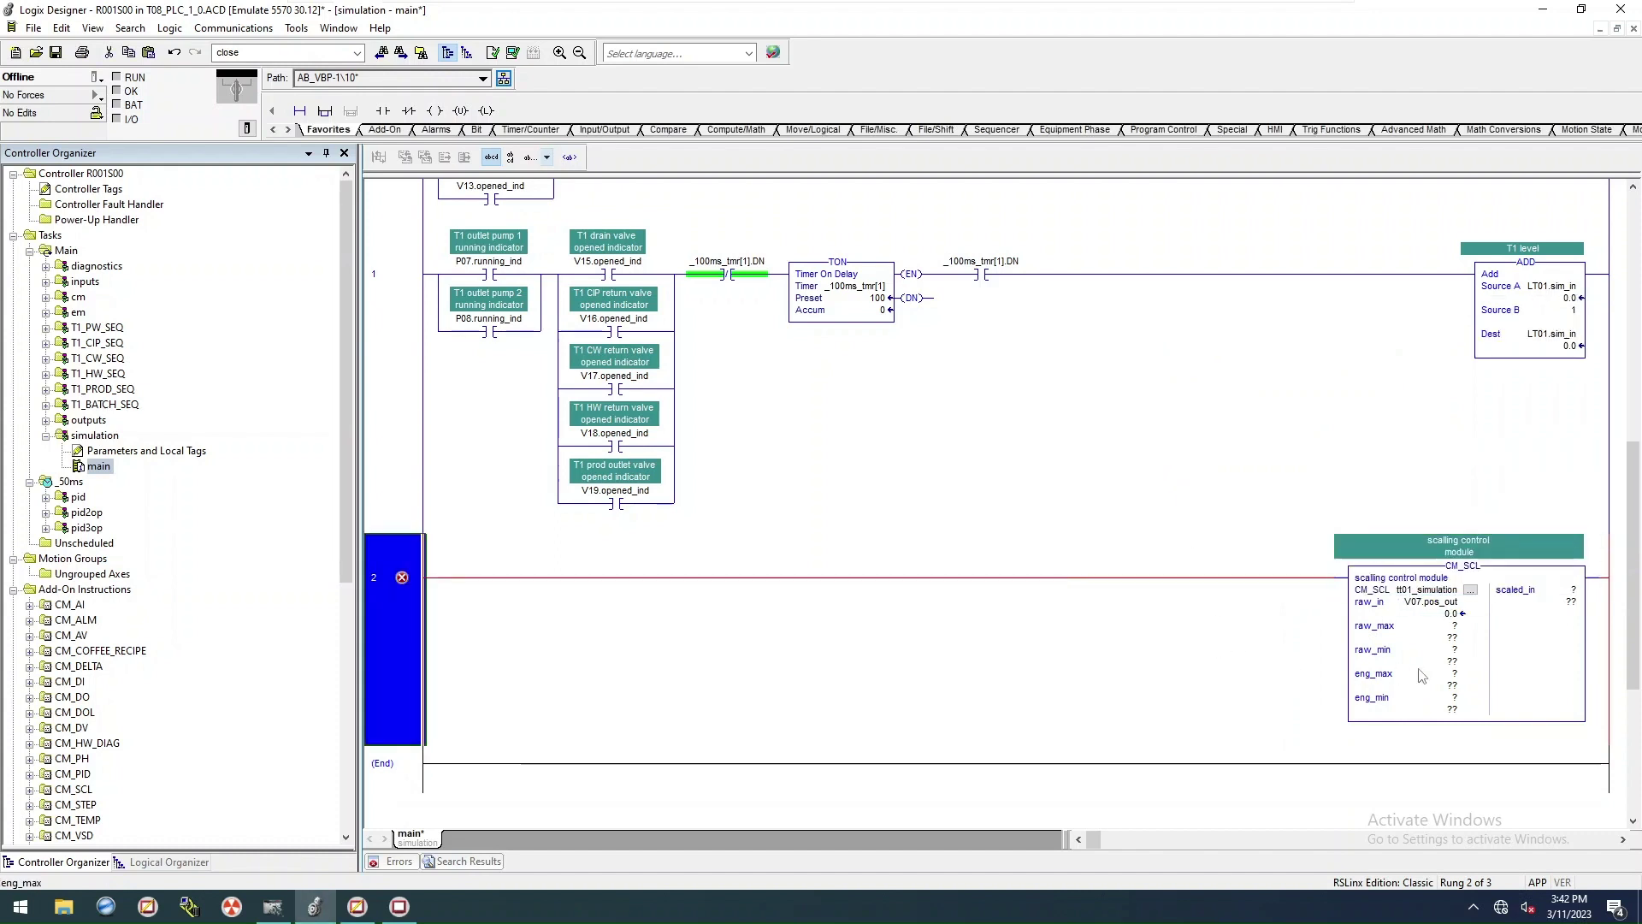
# Step: Set raw_max to 100 and raw_min to 0 in the CM_SCL instruction on rung 2
pyautogui.click(1443, 614)
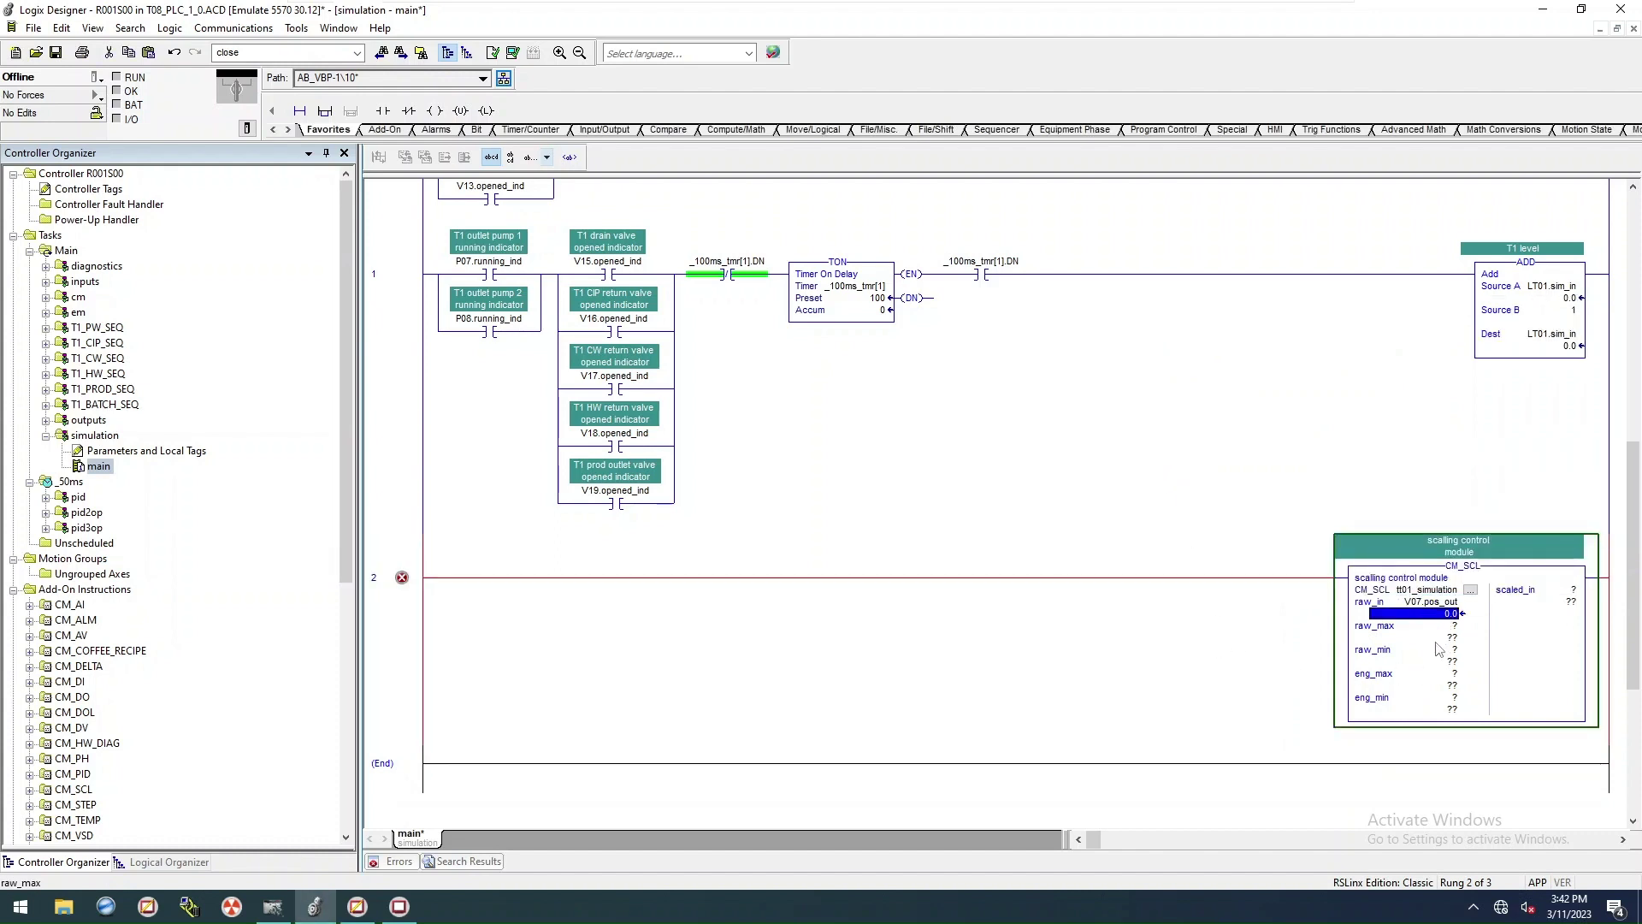
pyautogui.doubleClick(1447, 626)
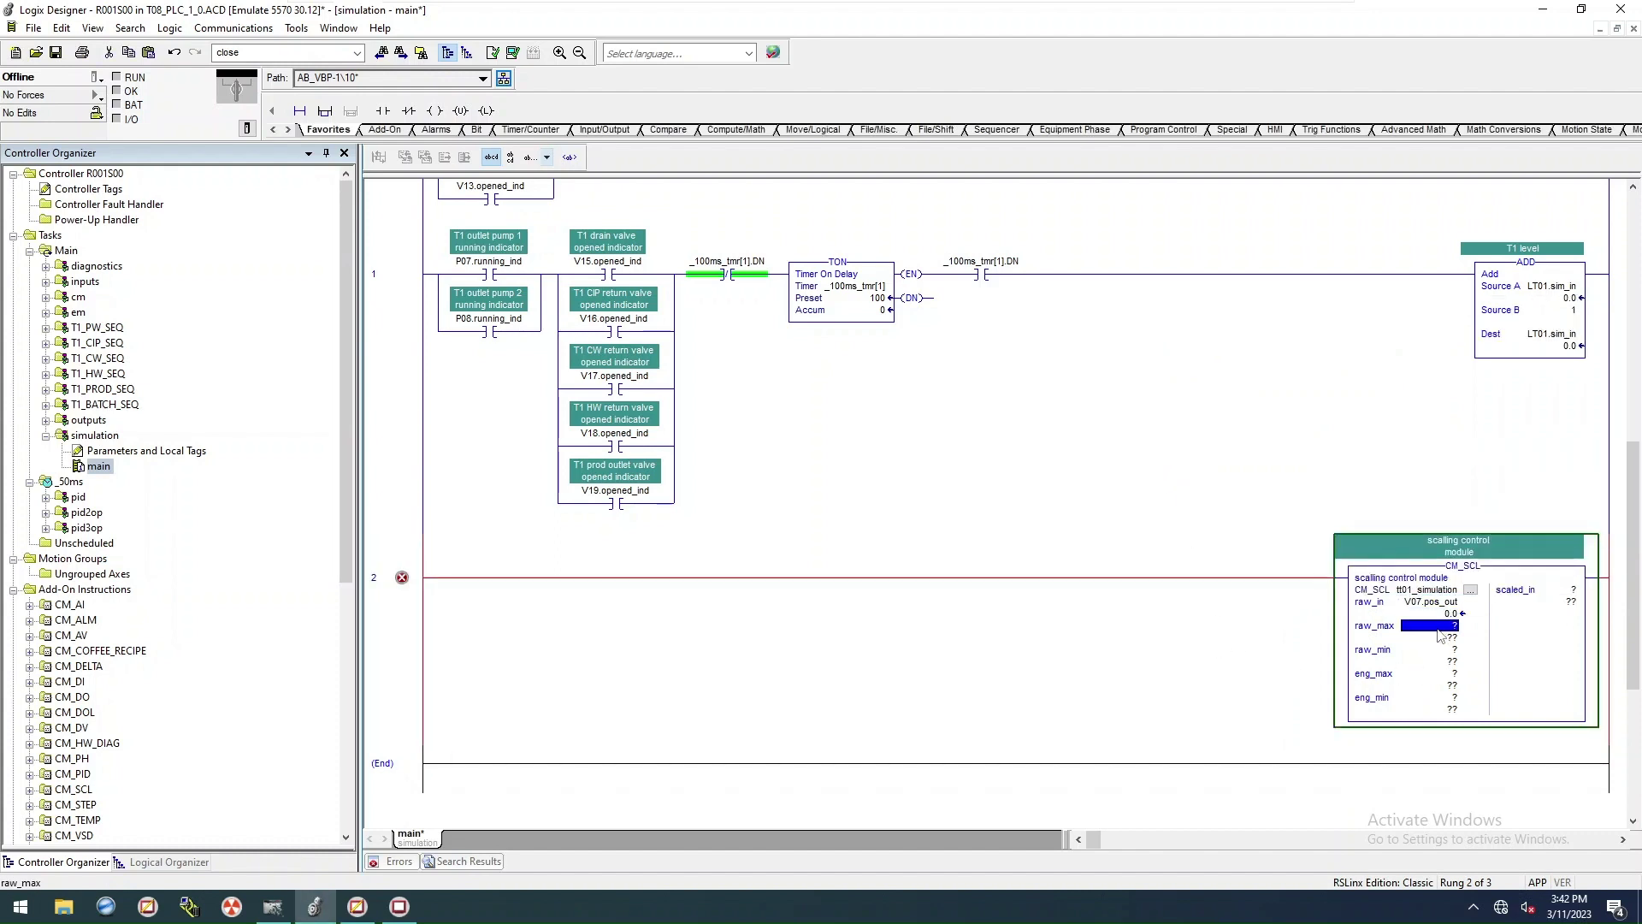
pyautogui.write('100')
pyautogui.press('Return')
pyautogui.write('0')
pyautogui.press('Return')
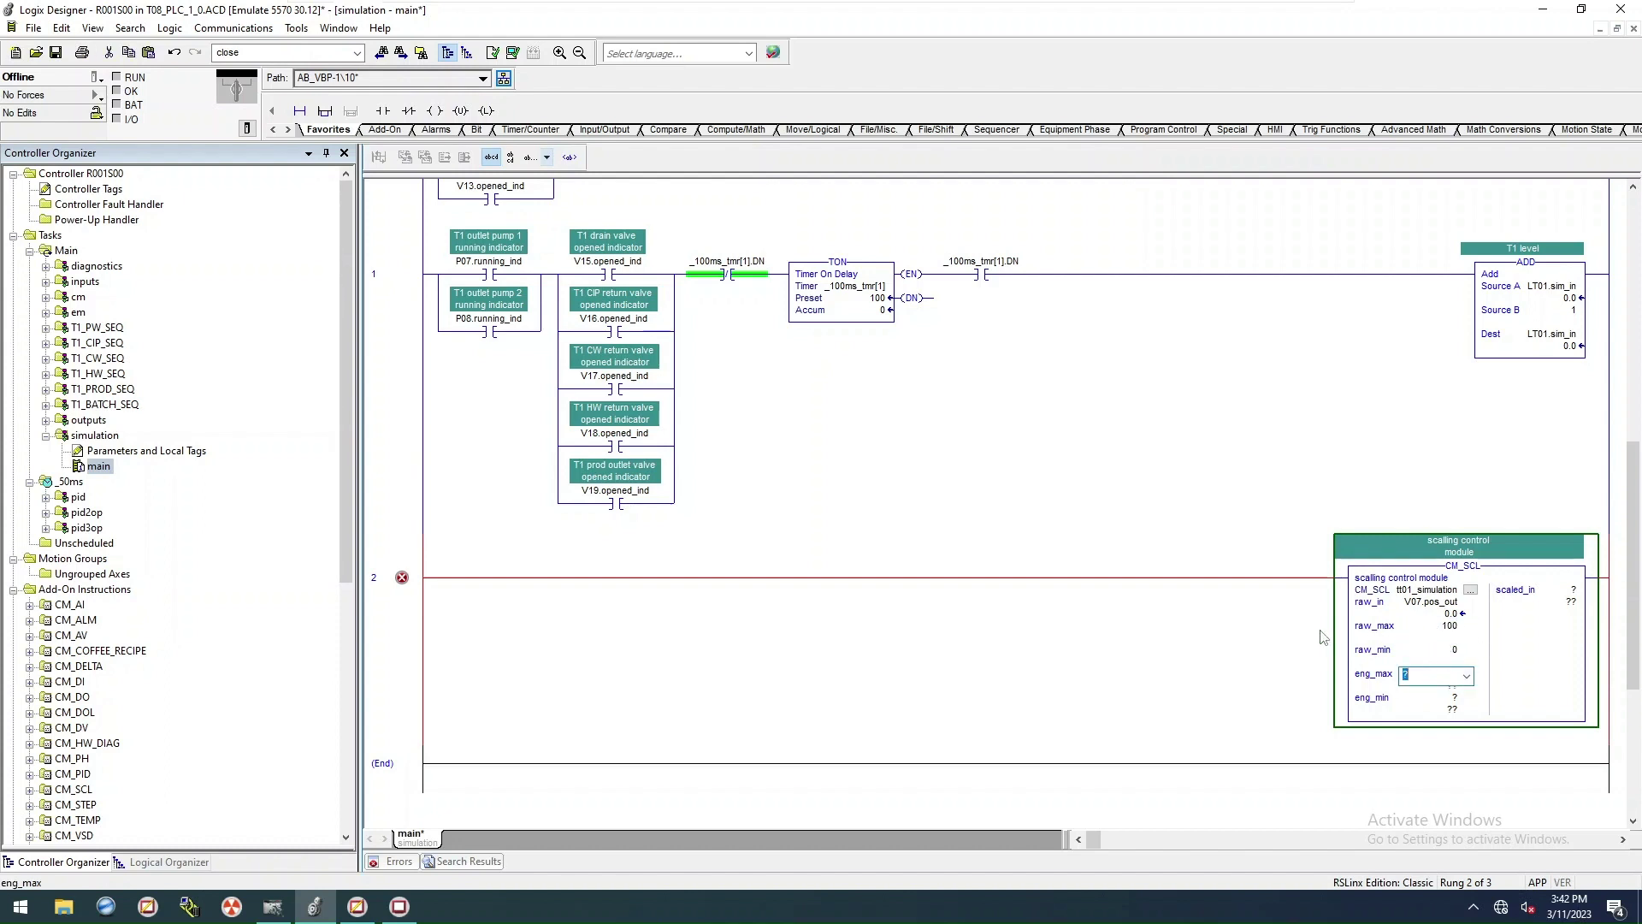
# Step: Assign TT01.eng_max to the eng_max parameter of the CM_SCL instruction
pyautogui.write('tt')
pyautogui.write('01.EnableIn')
pyautogui.click(1486, 676)
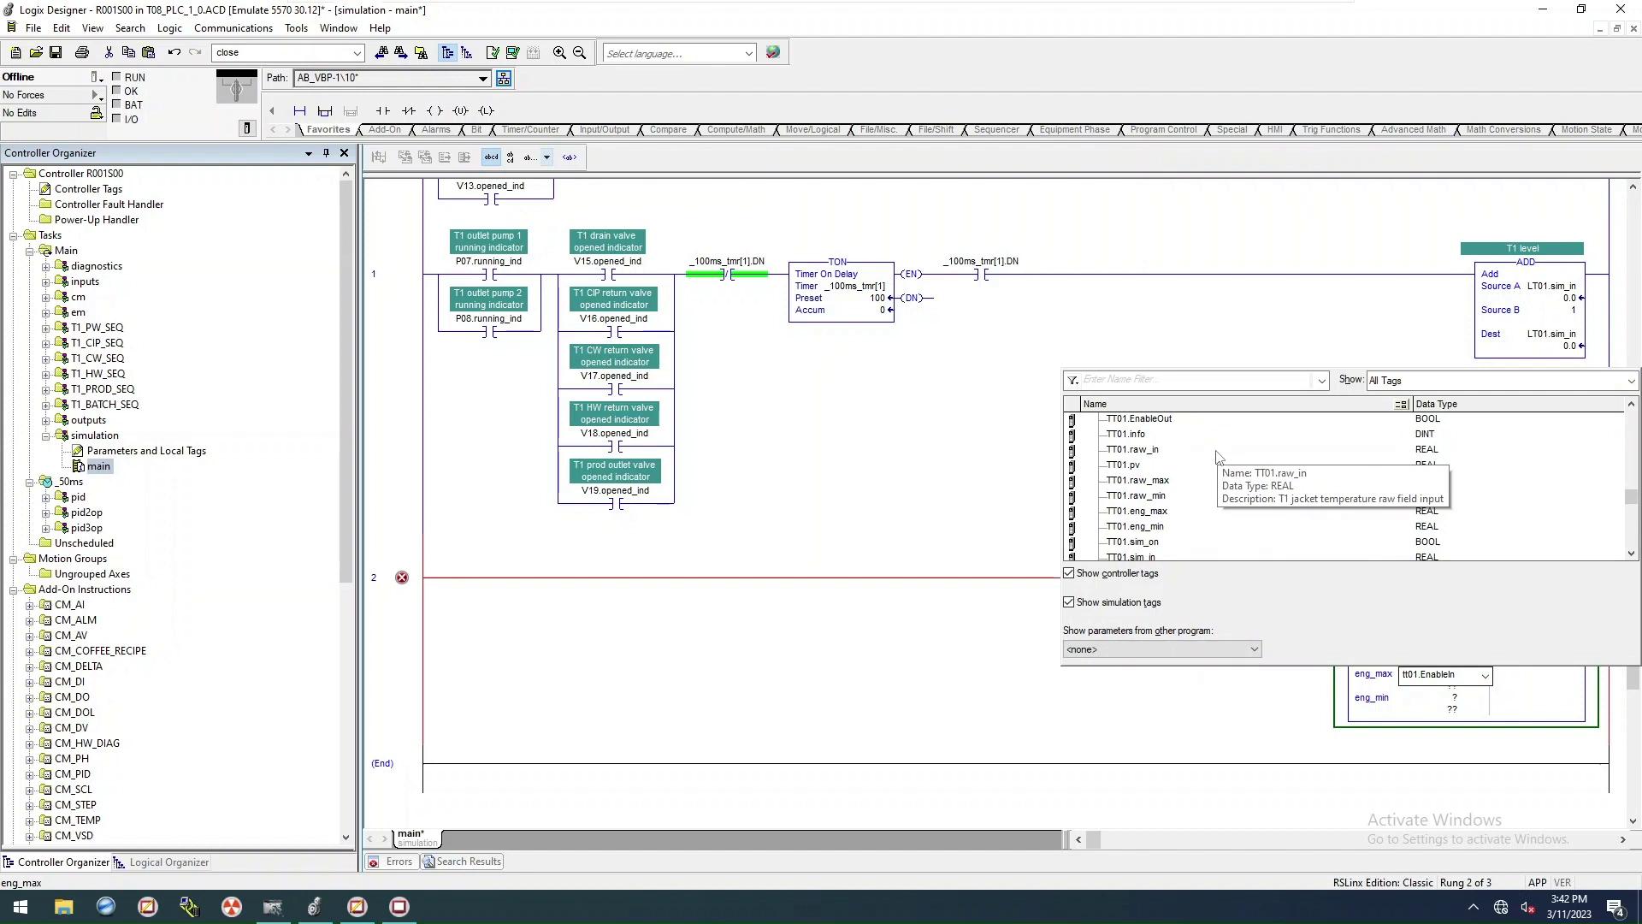
pyautogui.click(1155, 514)
pyautogui.doubleClick(1155, 511)
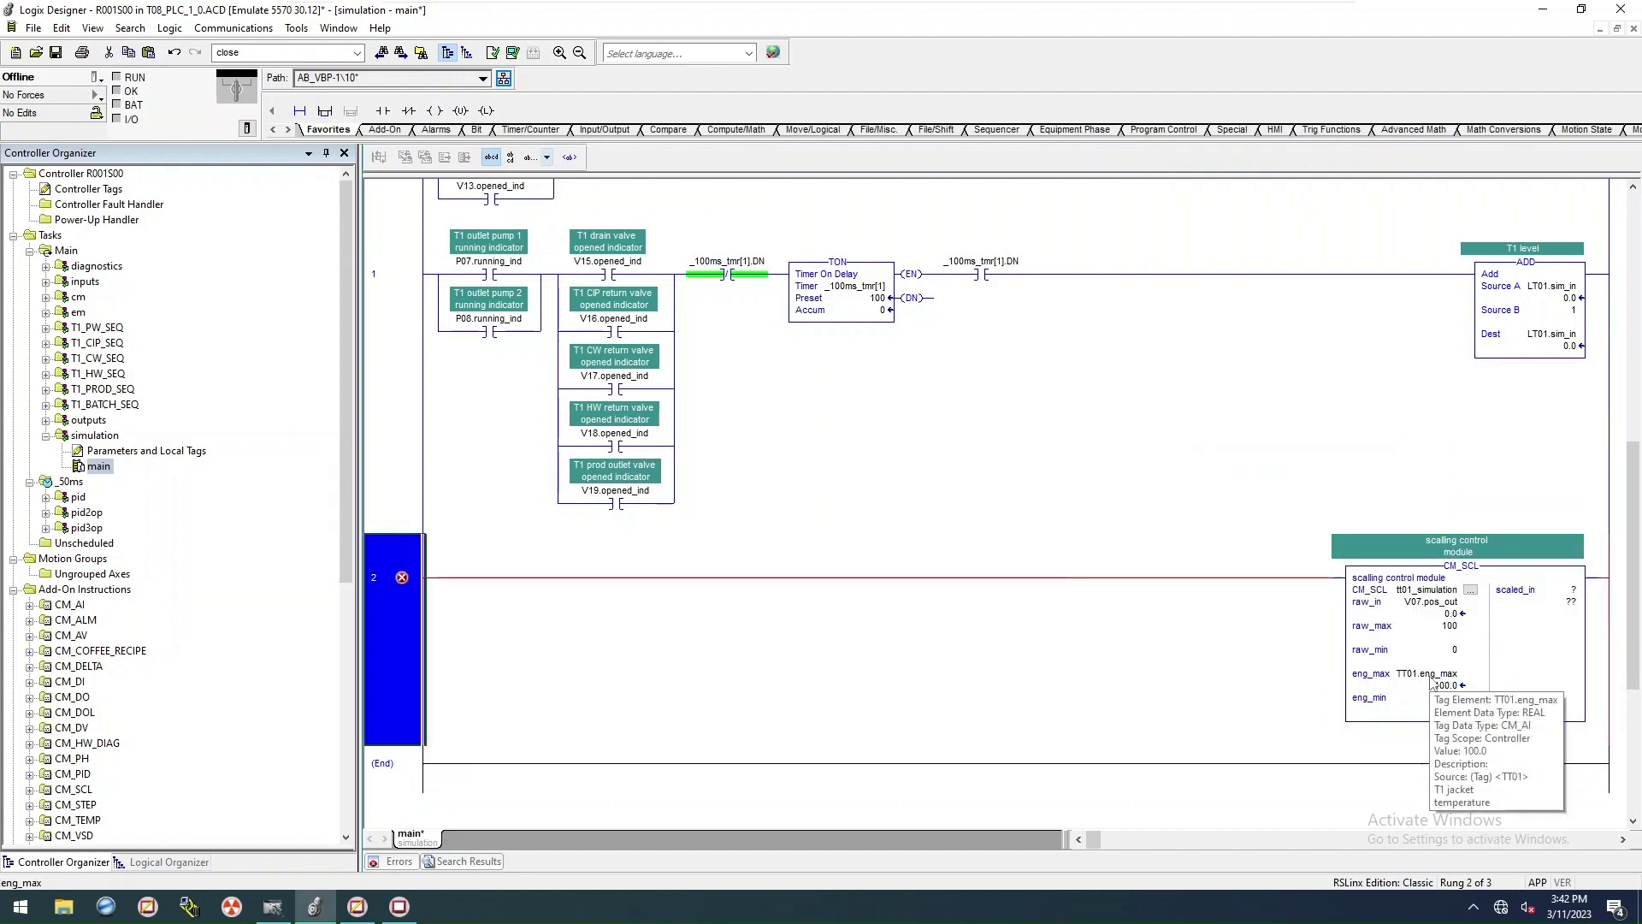
# Step: Assign TT01.eng_min to the eng_min parameter of the CM_SCL instruction on rung 2
pyautogui.click(1432, 680)
pyautogui.moveTo(1432, 680); pyautogui.dragTo(1445, 699)
pyautogui.doubleClick(1454, 699)
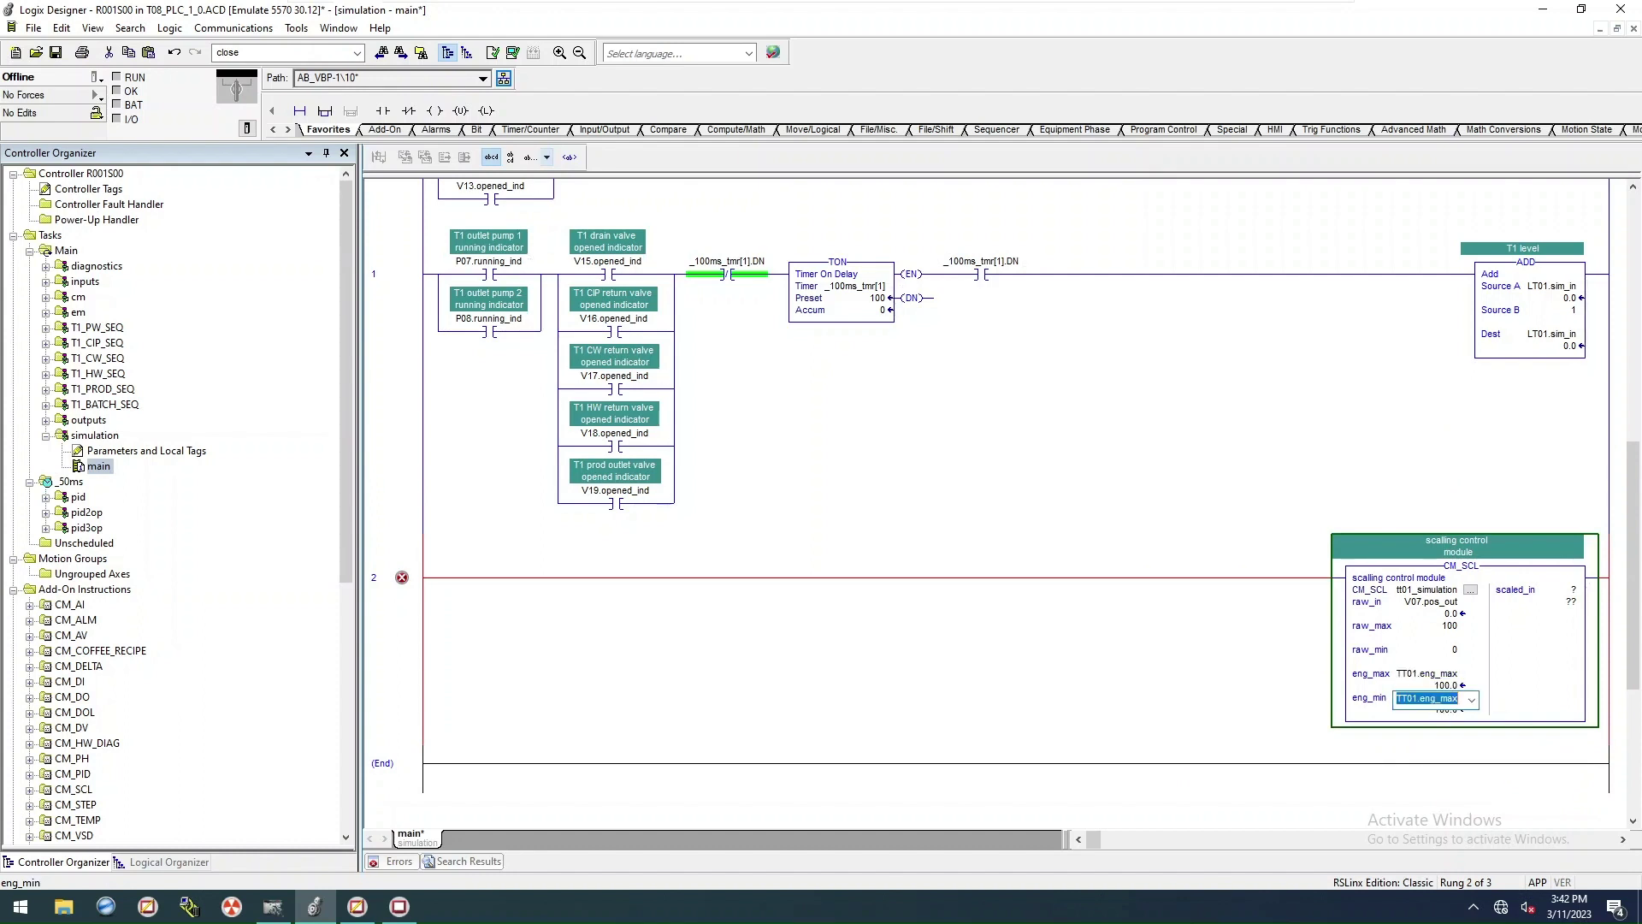
pyautogui.click(1471, 699)
pyautogui.doubleClick(1163, 475)
pyautogui.click(1266, 686)
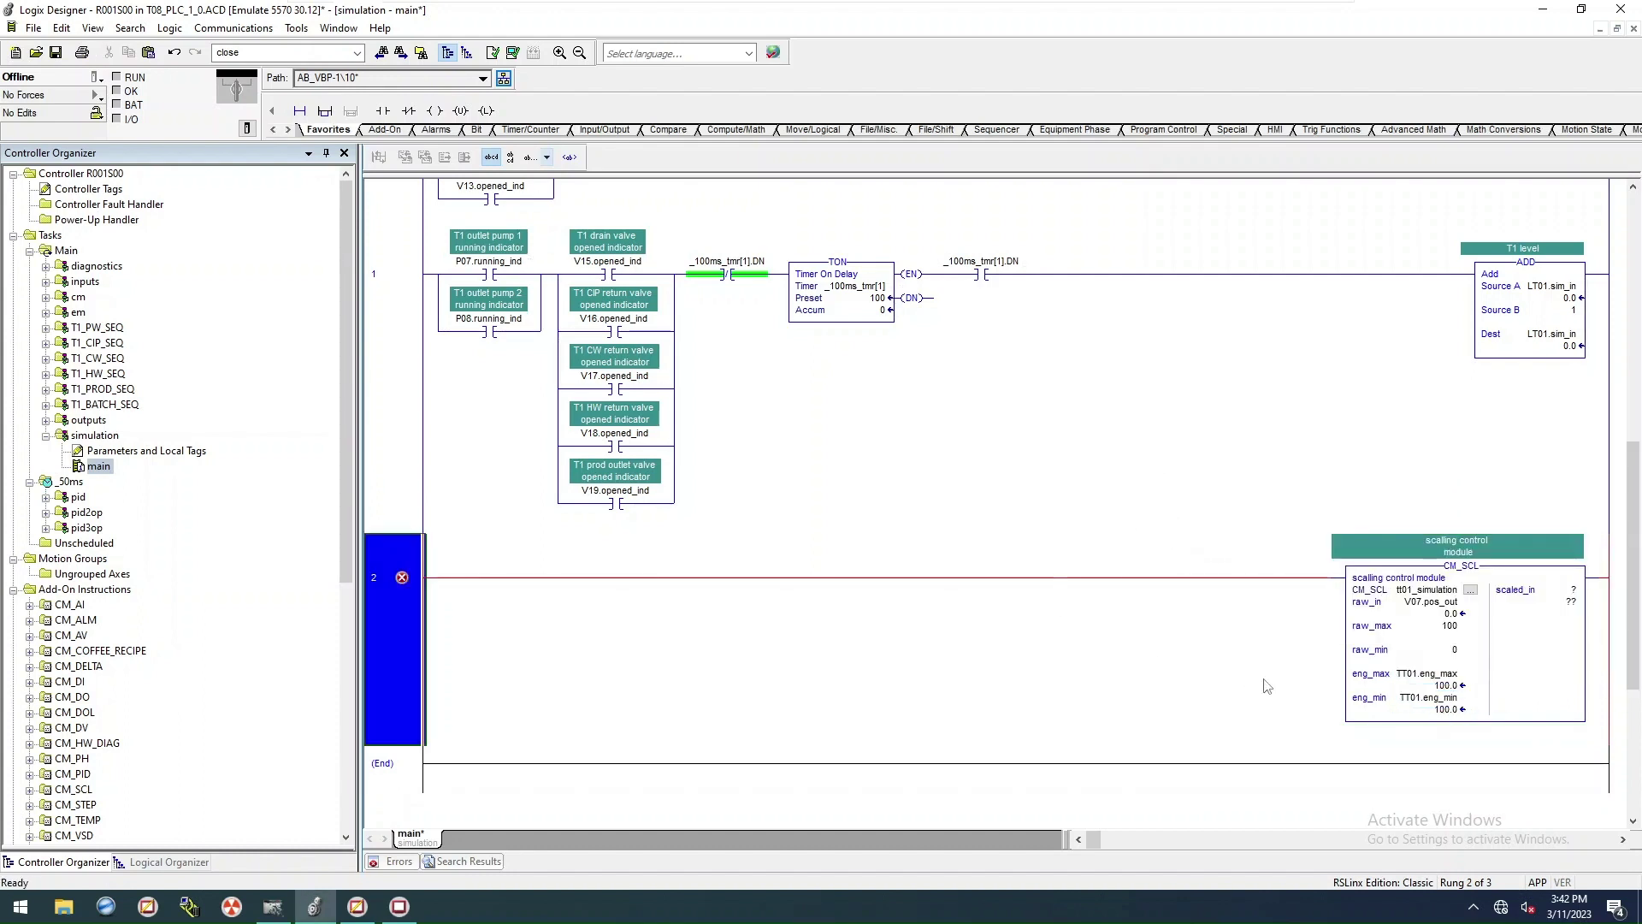
# Step: Assign TT01.sim_in to the scaled_in output of the CM_SCL instruction on rung 2
pyautogui.click(1560, 592)
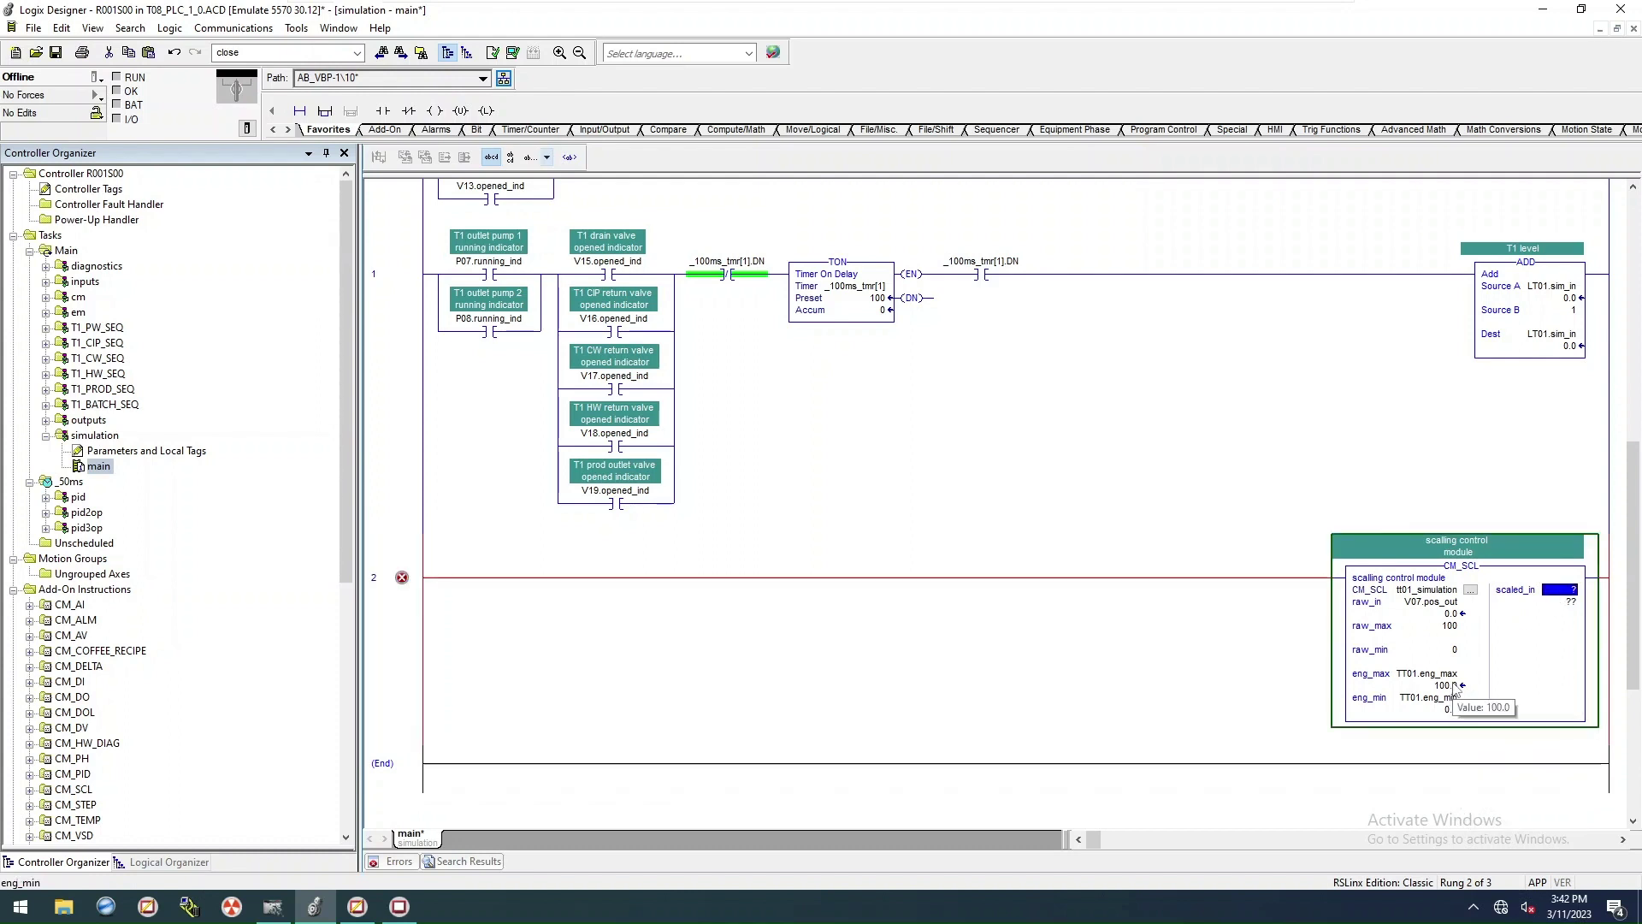
pyautogui.write('tt01')
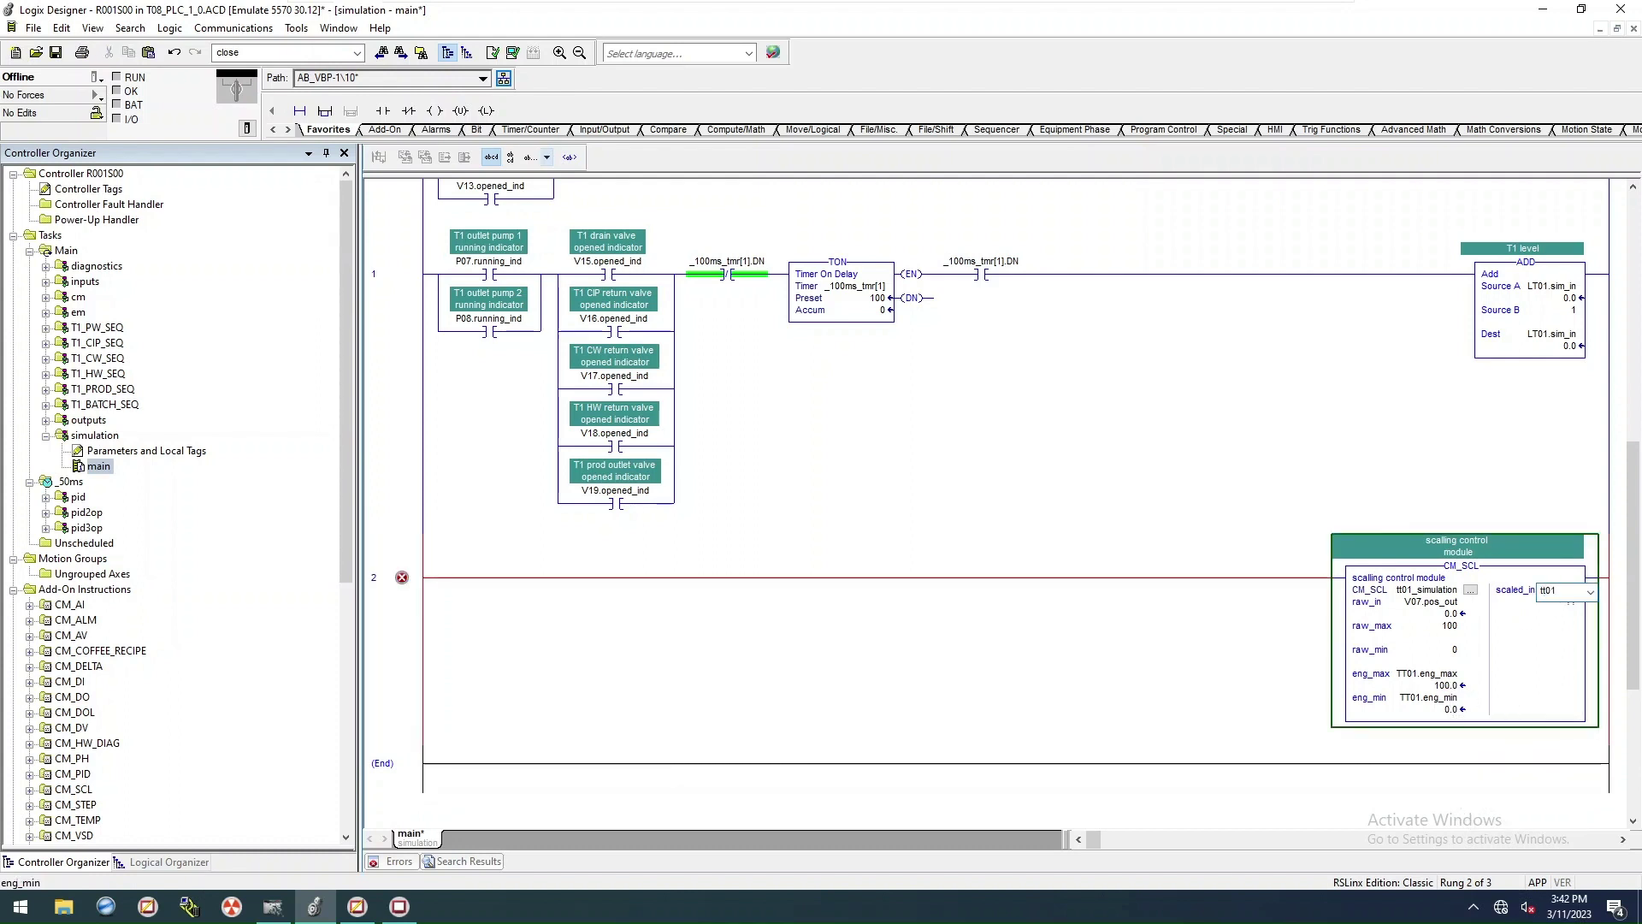
pyautogui.write('.sim_in')
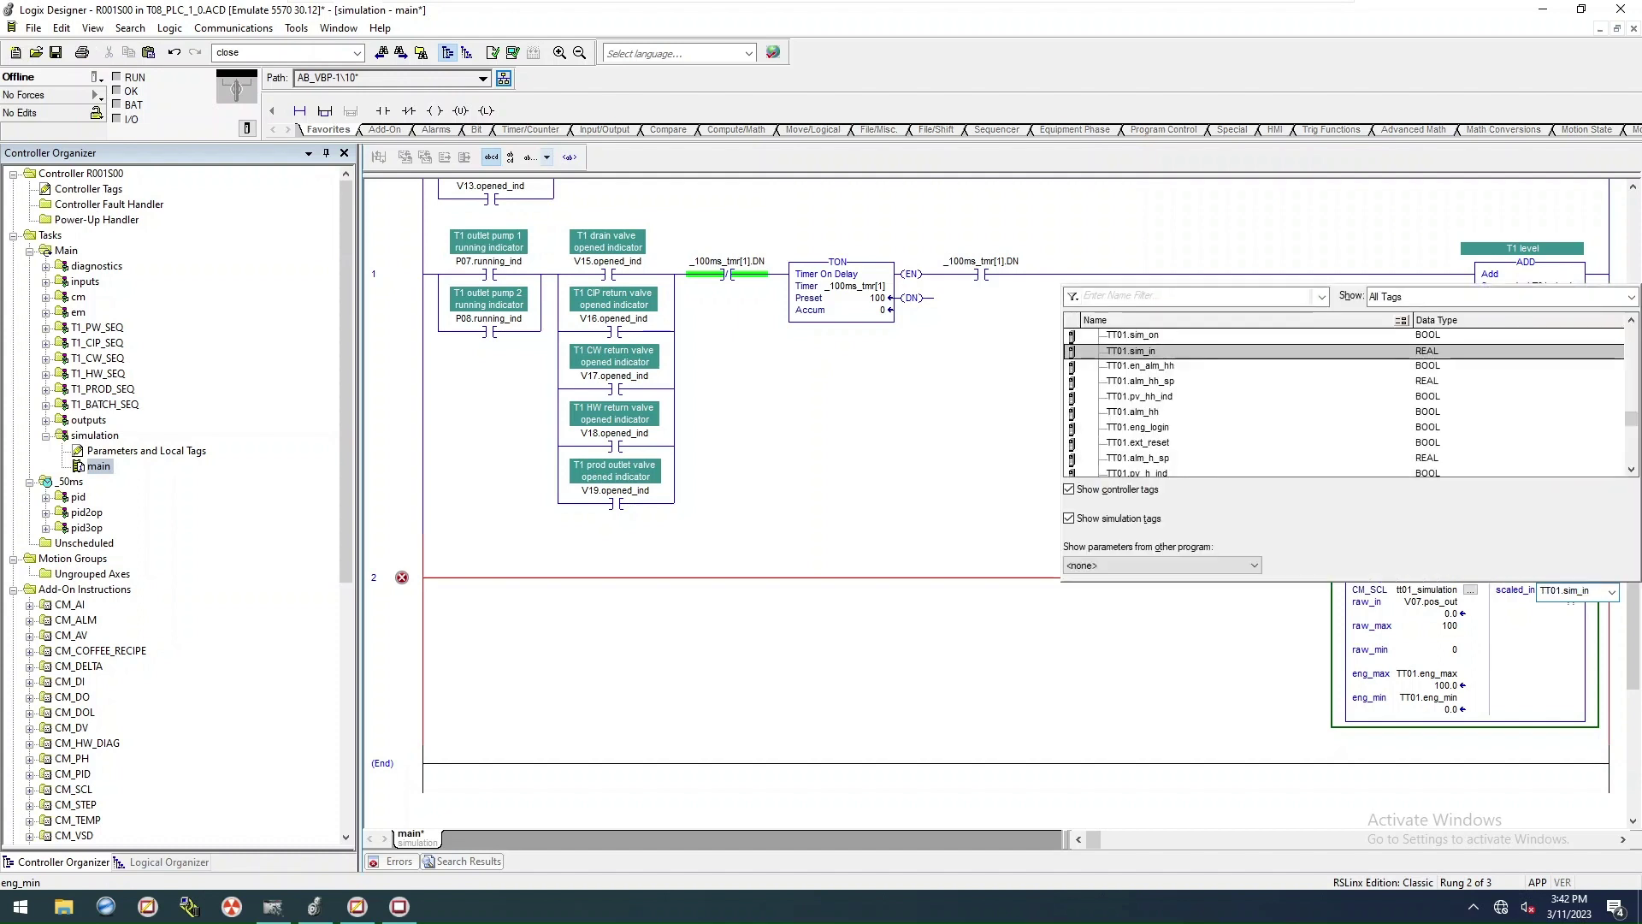
pyautogui.press('Return')
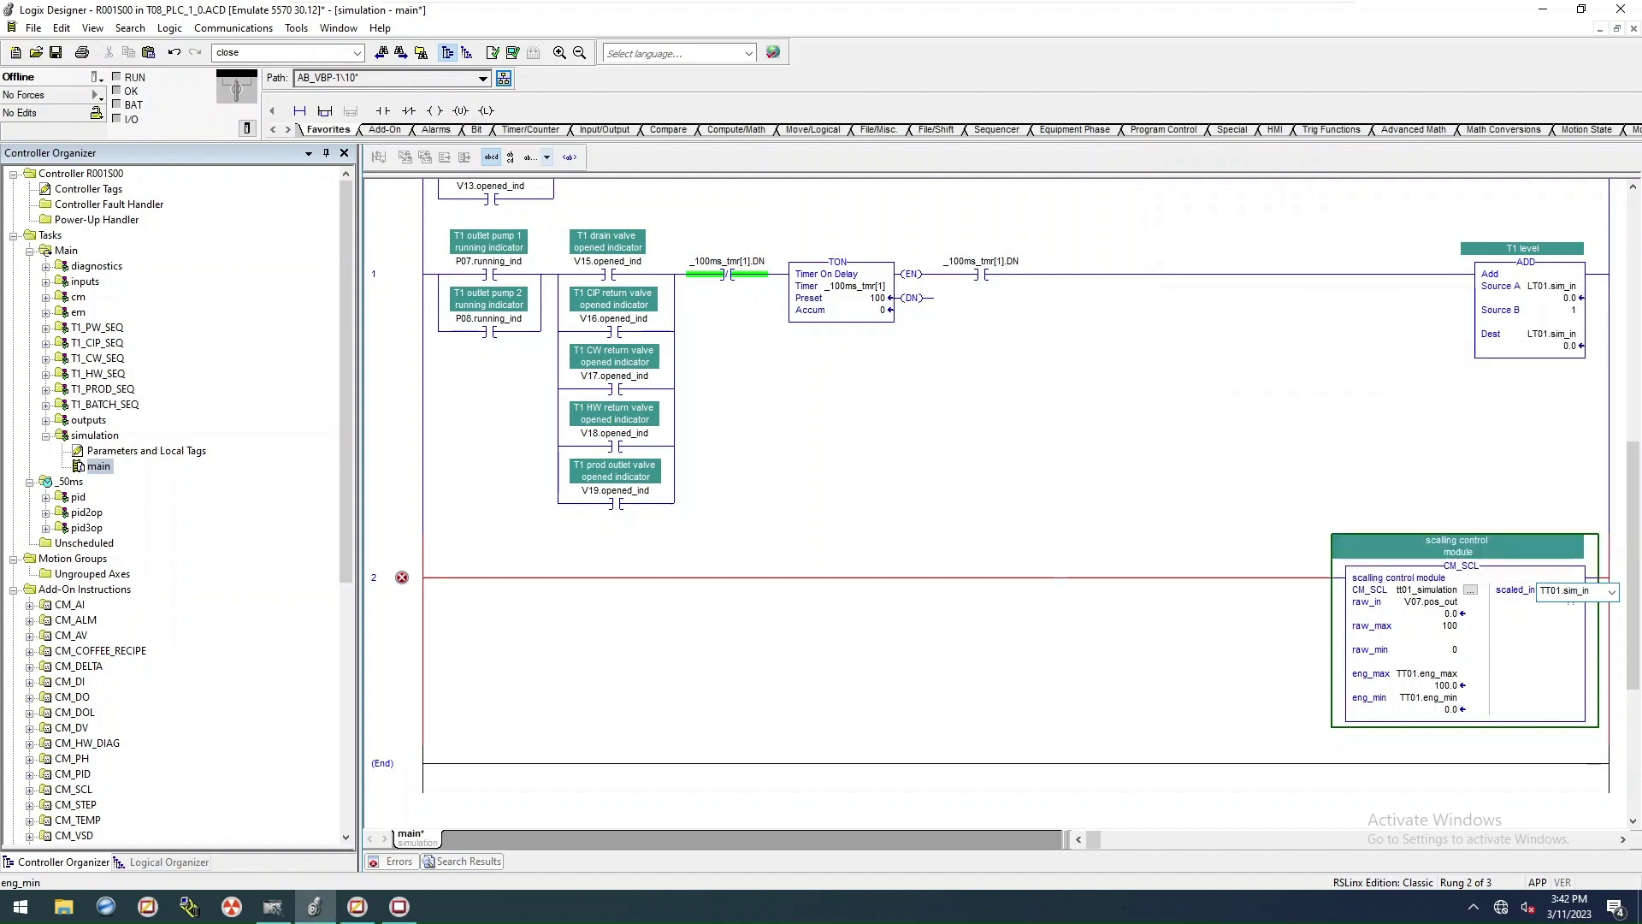
pyautogui.click(1160, 669)
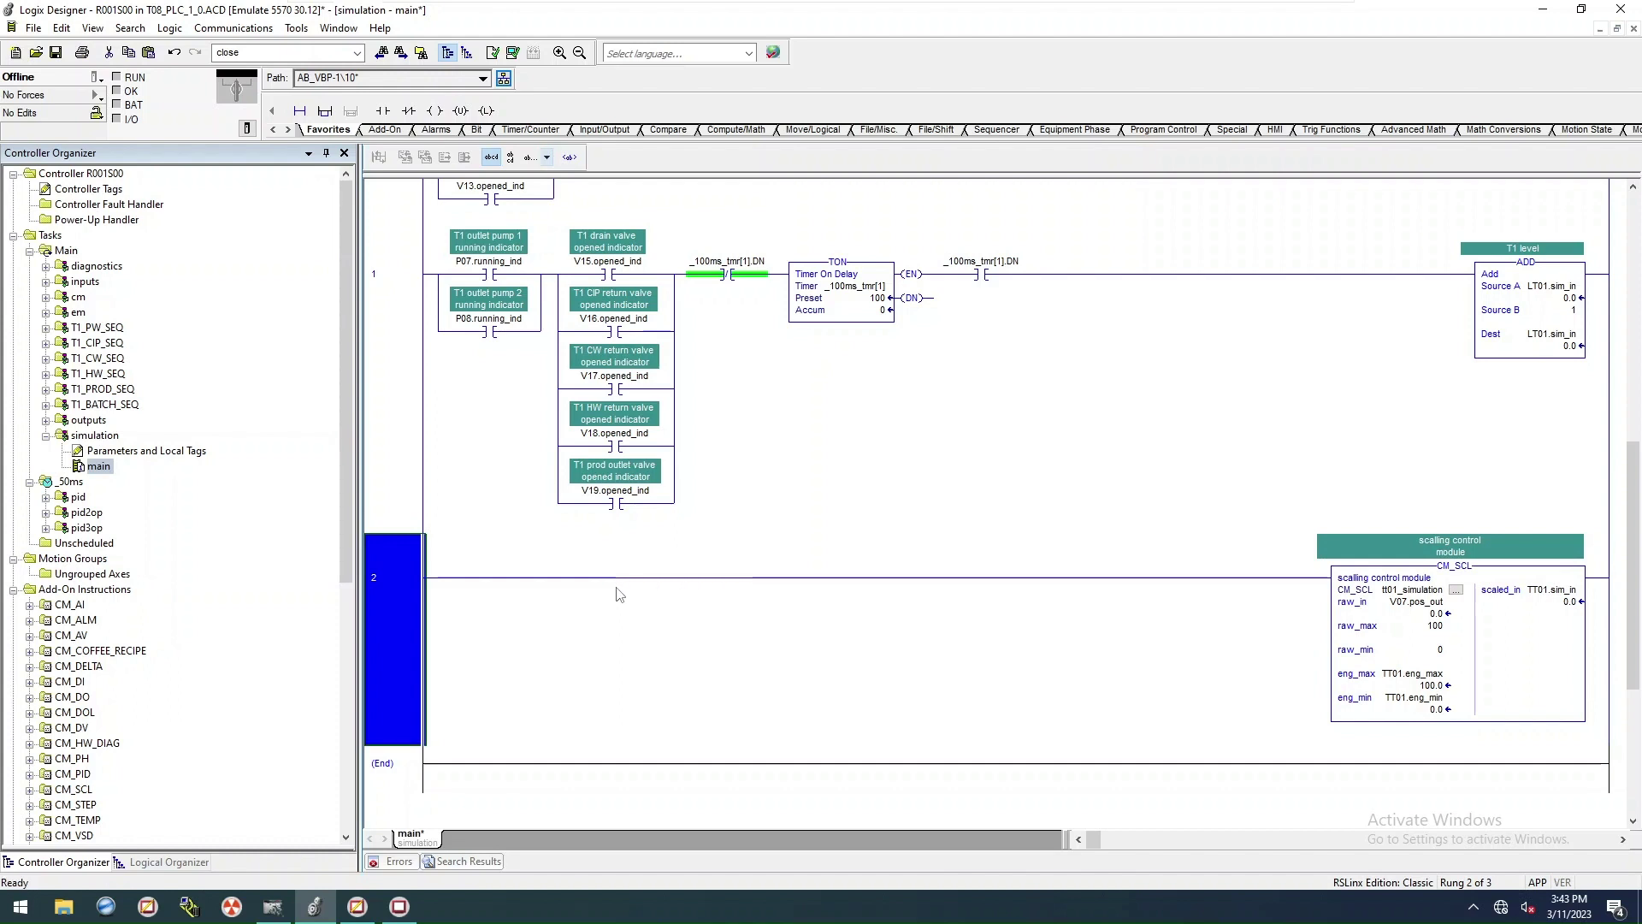
# Step: Paste a copy of the CM_SCL scaling rung below rung 2 as rung 3
pyautogui.hotkey('ctrl', 'v')
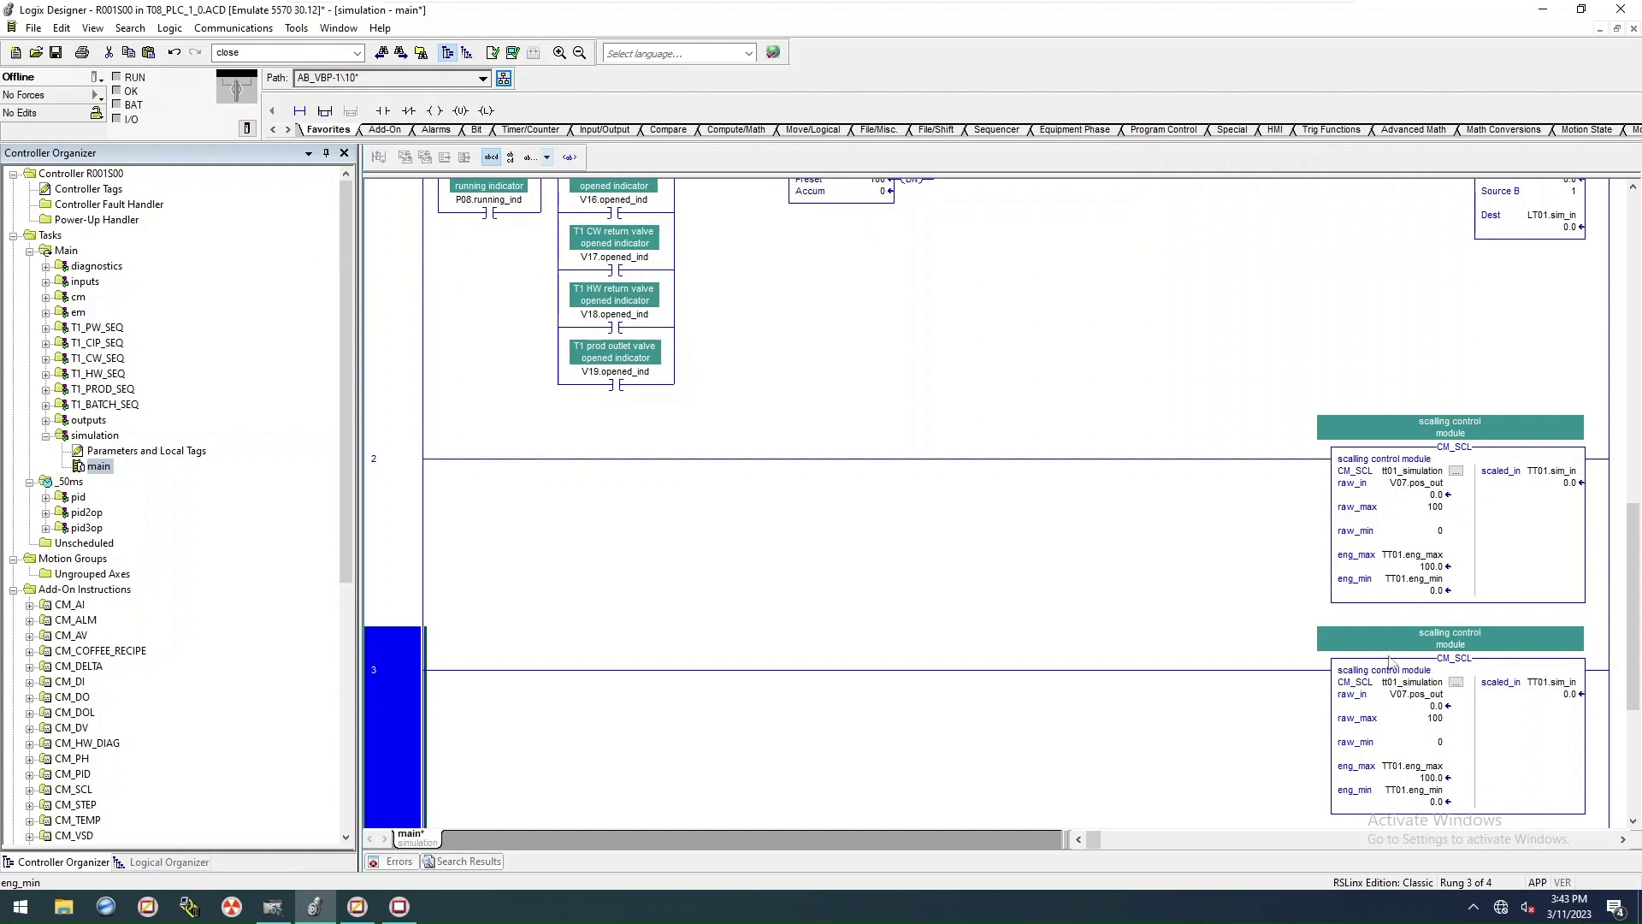
pyautogui.click(1555, 684)
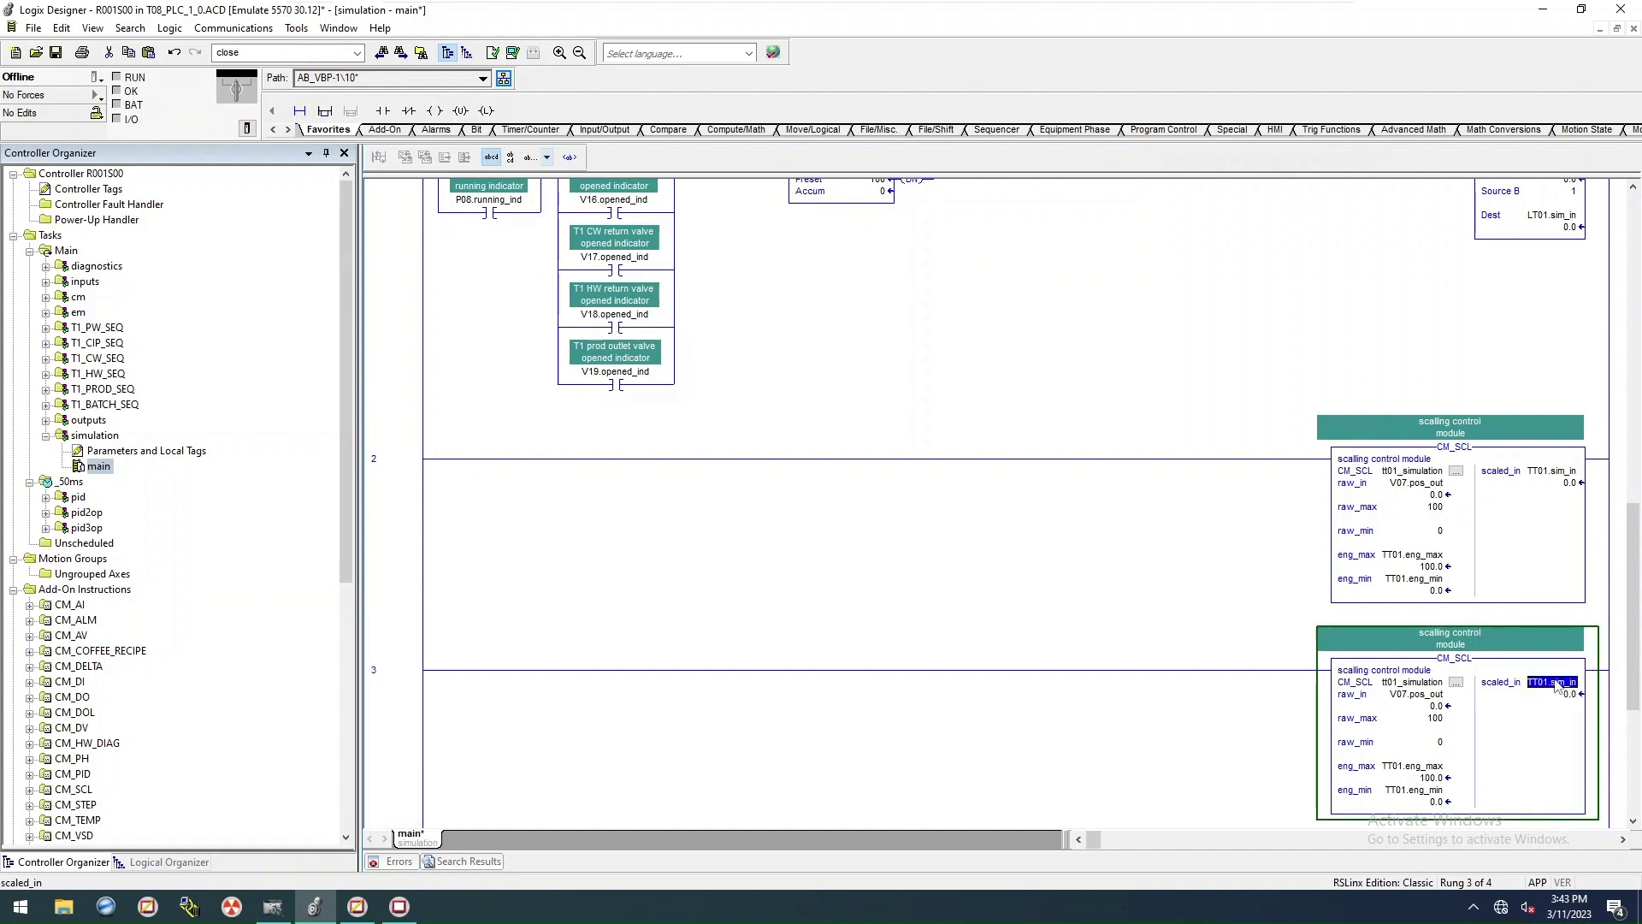
pyautogui.click(376, 701)
pyautogui.scroll(-2, 773, 630)
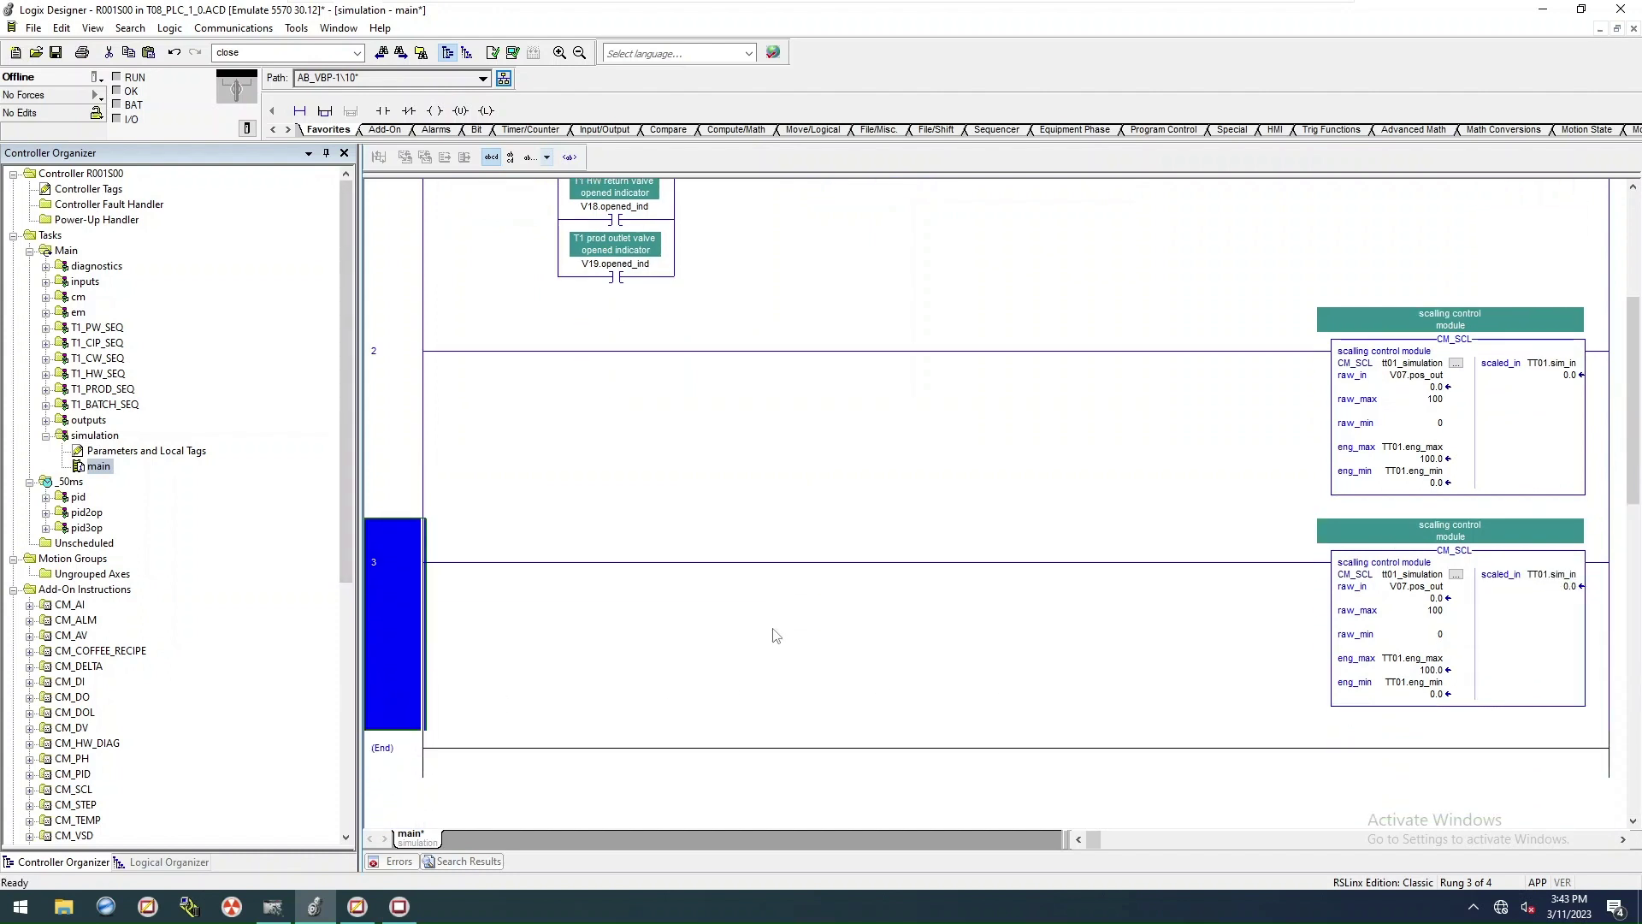
# Step: Replace every "tt" with "ft" in rung 3 of the current routine, with search wrapping turned off
pyautogui.hotkey('ctrl', 'h')
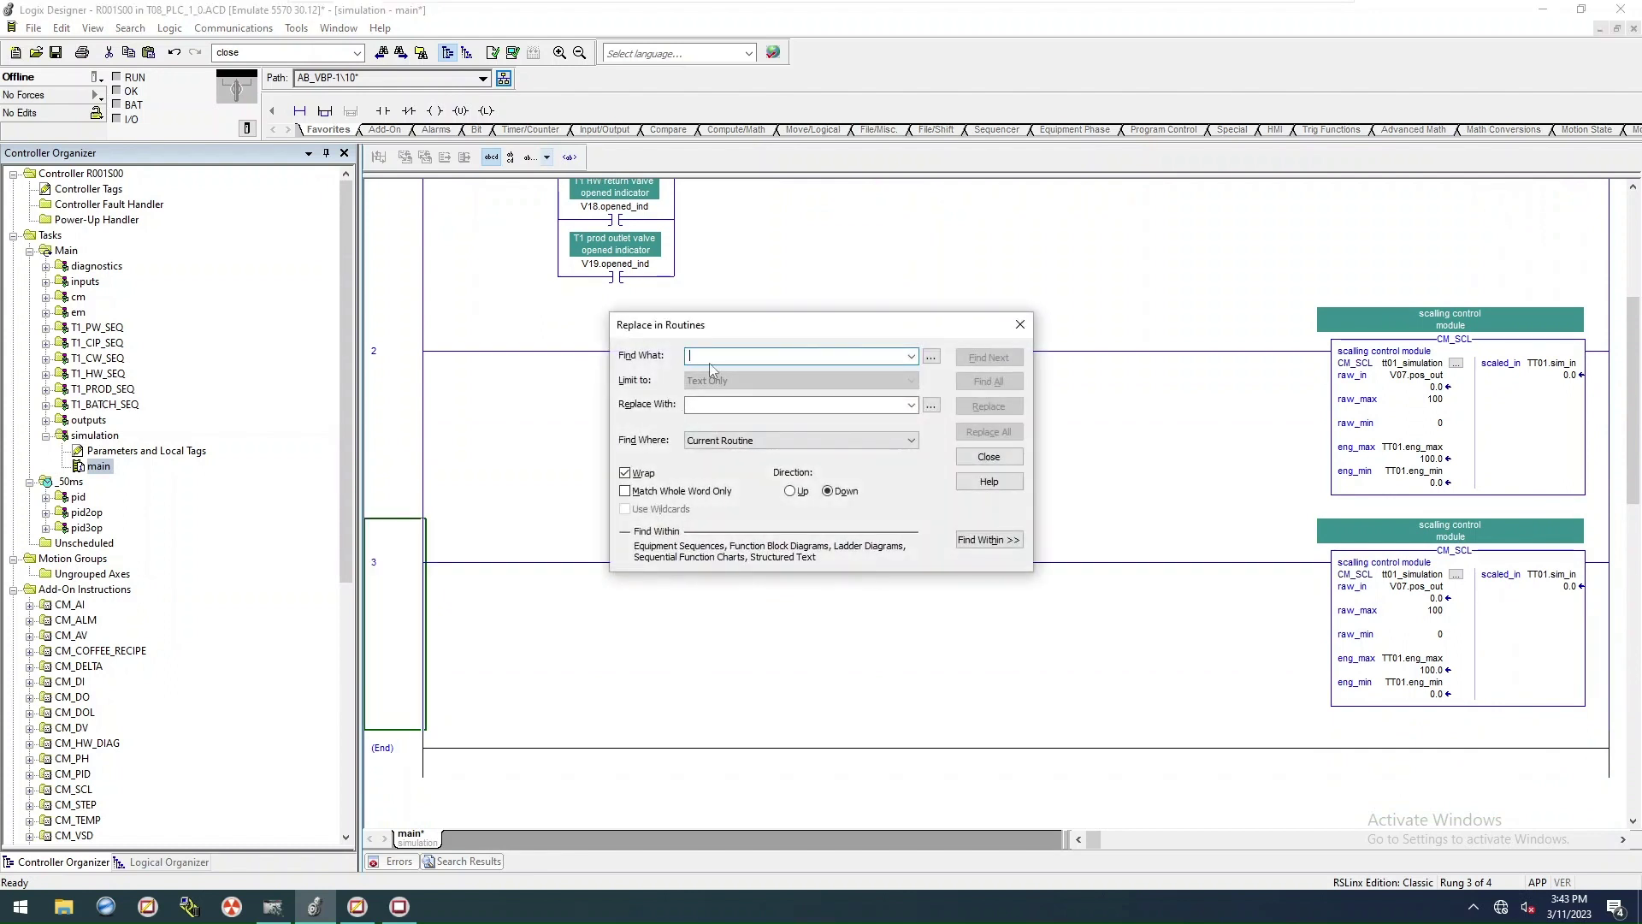
pyautogui.write('tt')
pyautogui.press('Tab')
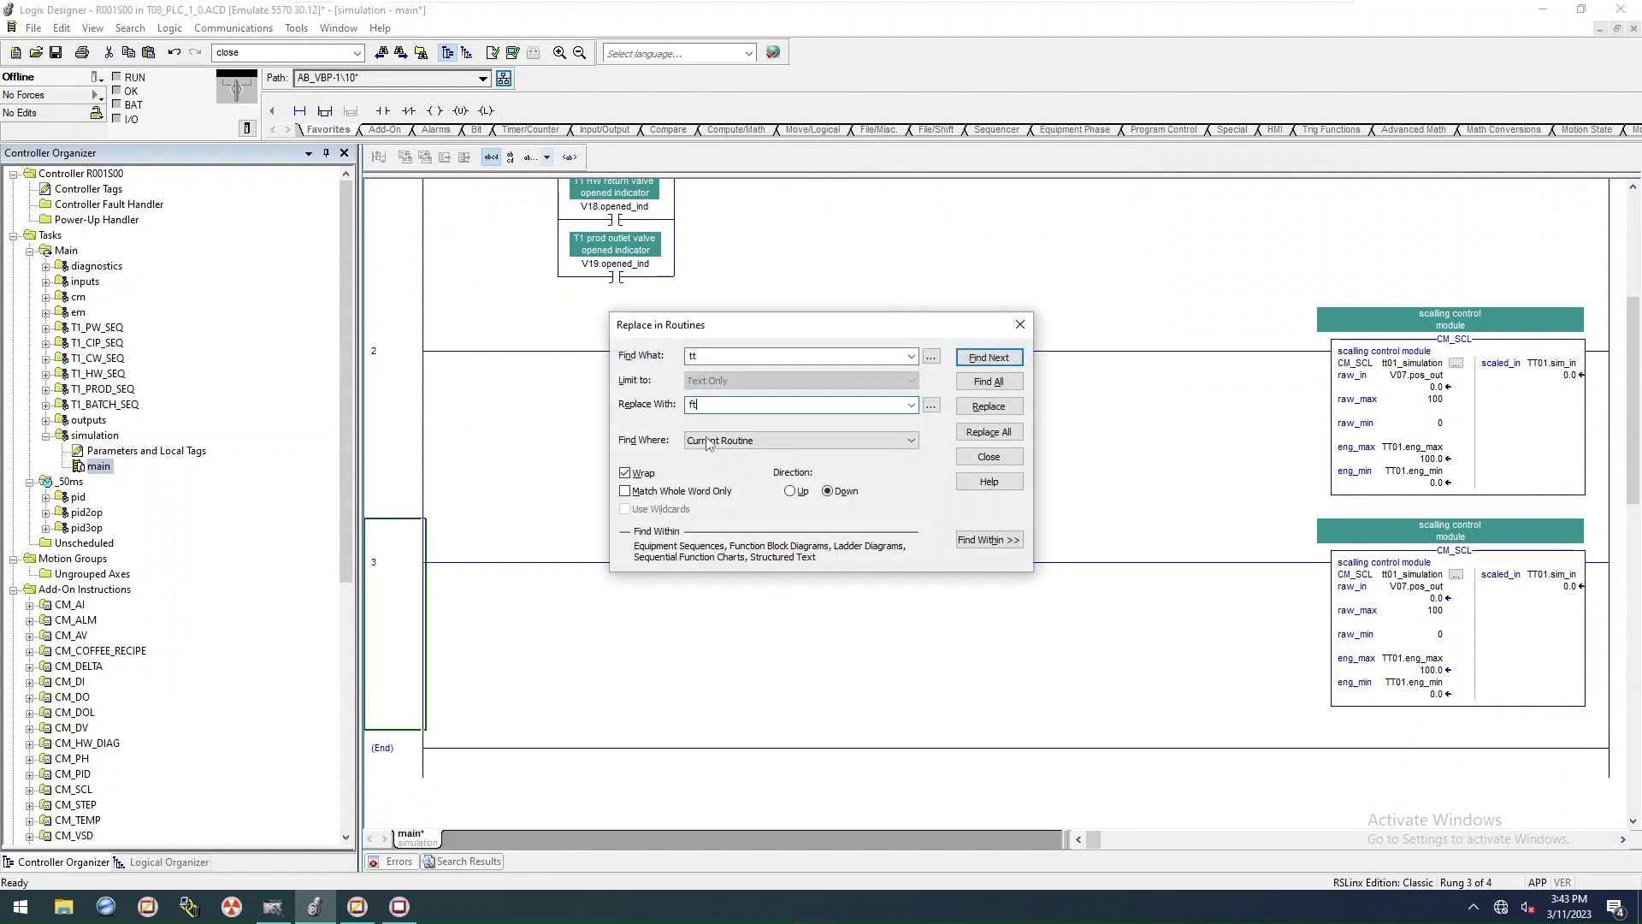
pyautogui.click(628, 474)
pyautogui.click(994, 436)
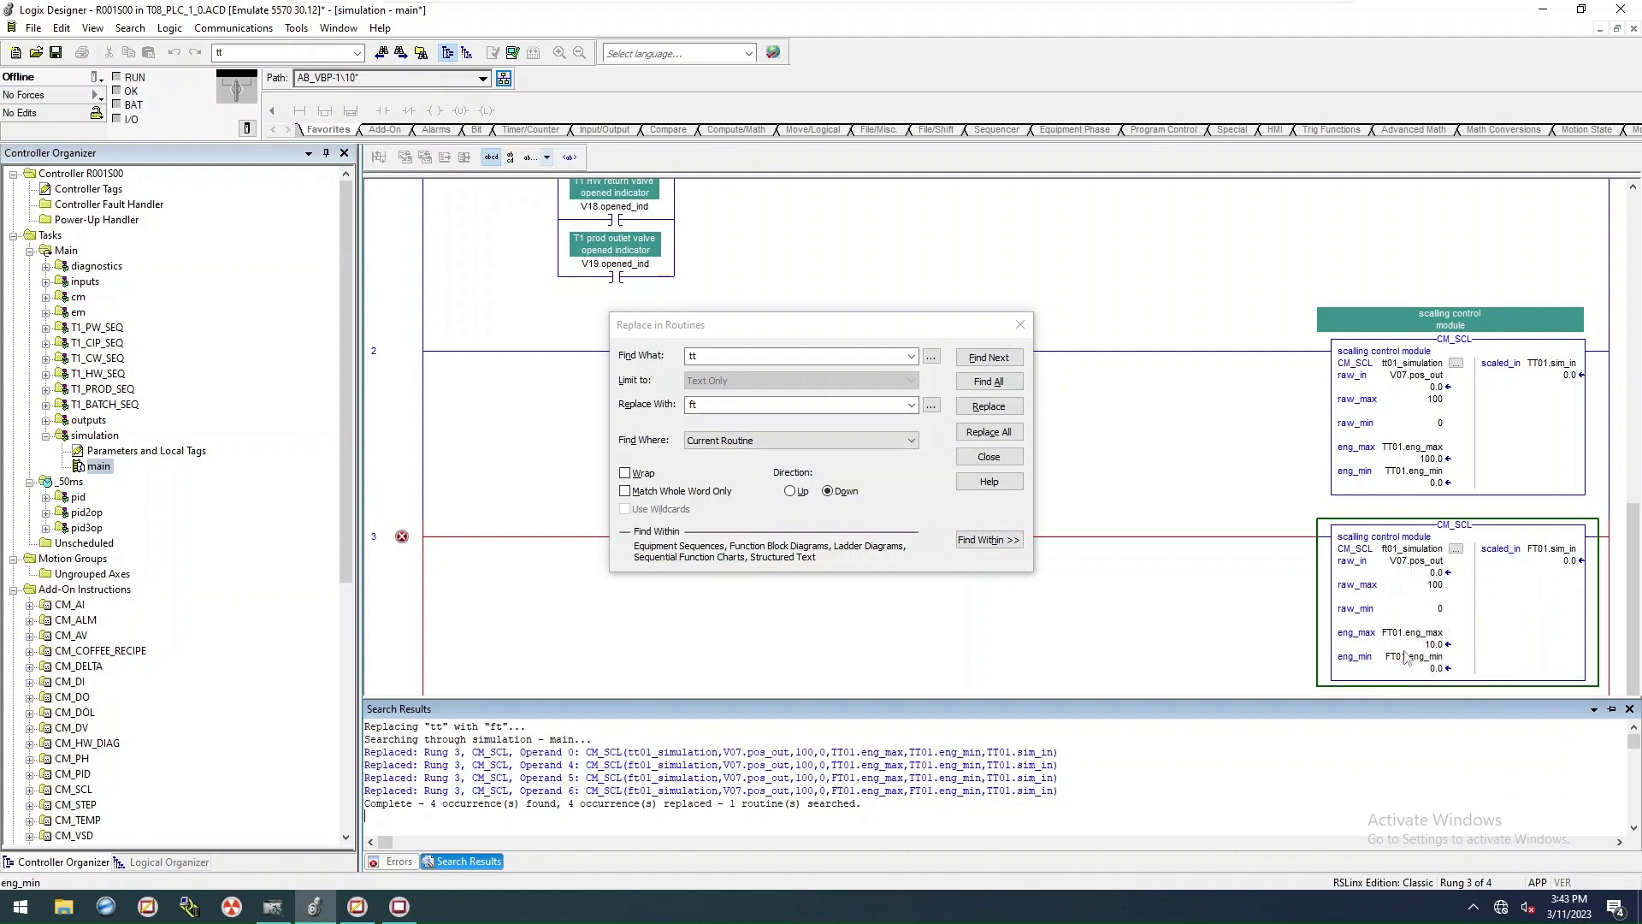
pyautogui.click(1630, 709)
pyautogui.click(1180, 599)
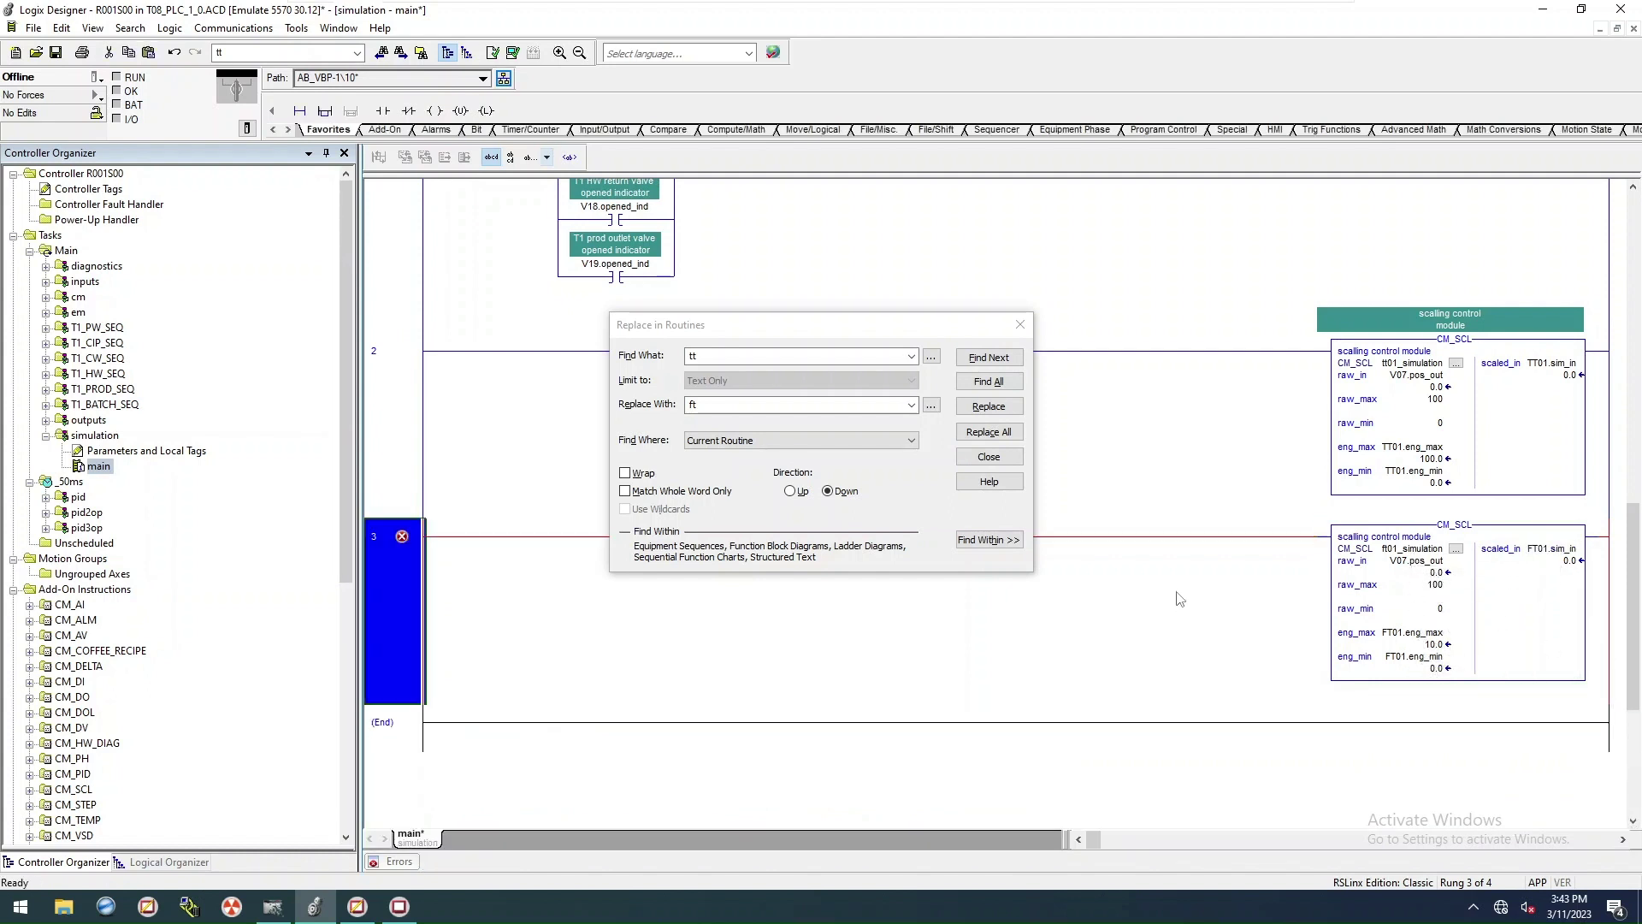
# Step: Create the missing tag ft01_simulation for the CM_SCL instruction on rung 3
pyautogui.click(1408, 552)
pyautogui.hotkey('ctrl', 'w')
pyautogui.press('Return')
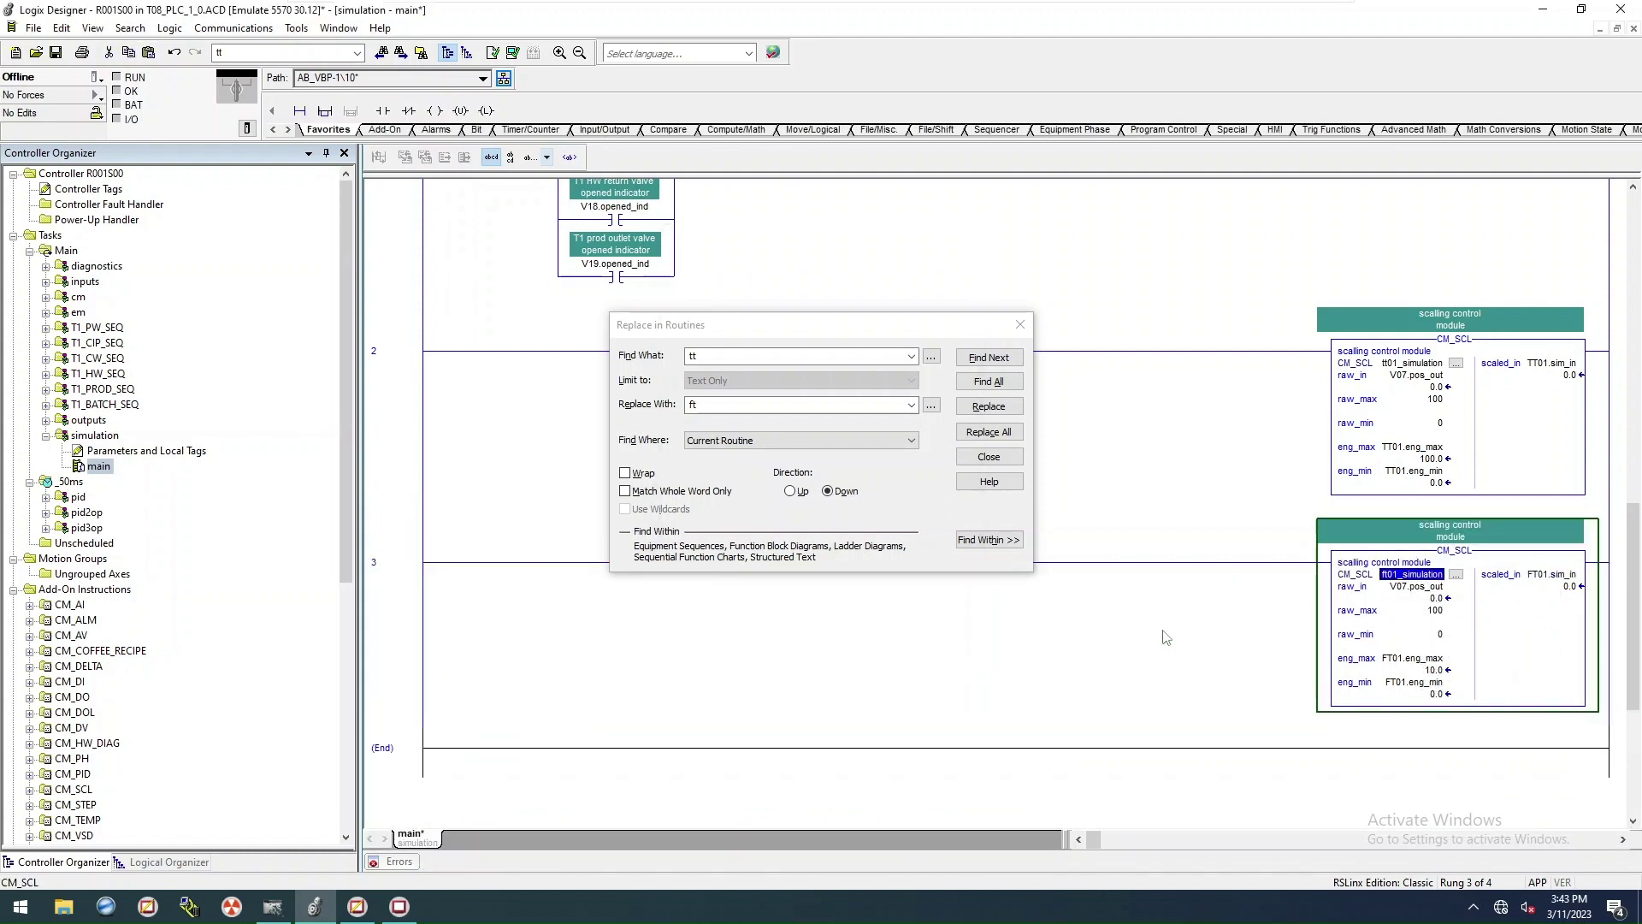
pyautogui.click(1095, 644)
# Step: Switch to the FactoryTalk View SE client to examine how outlet pumps P07 and P08 relate to flow transmitter FT01, and return to Logix Designer
pyautogui.click(1409, 586)
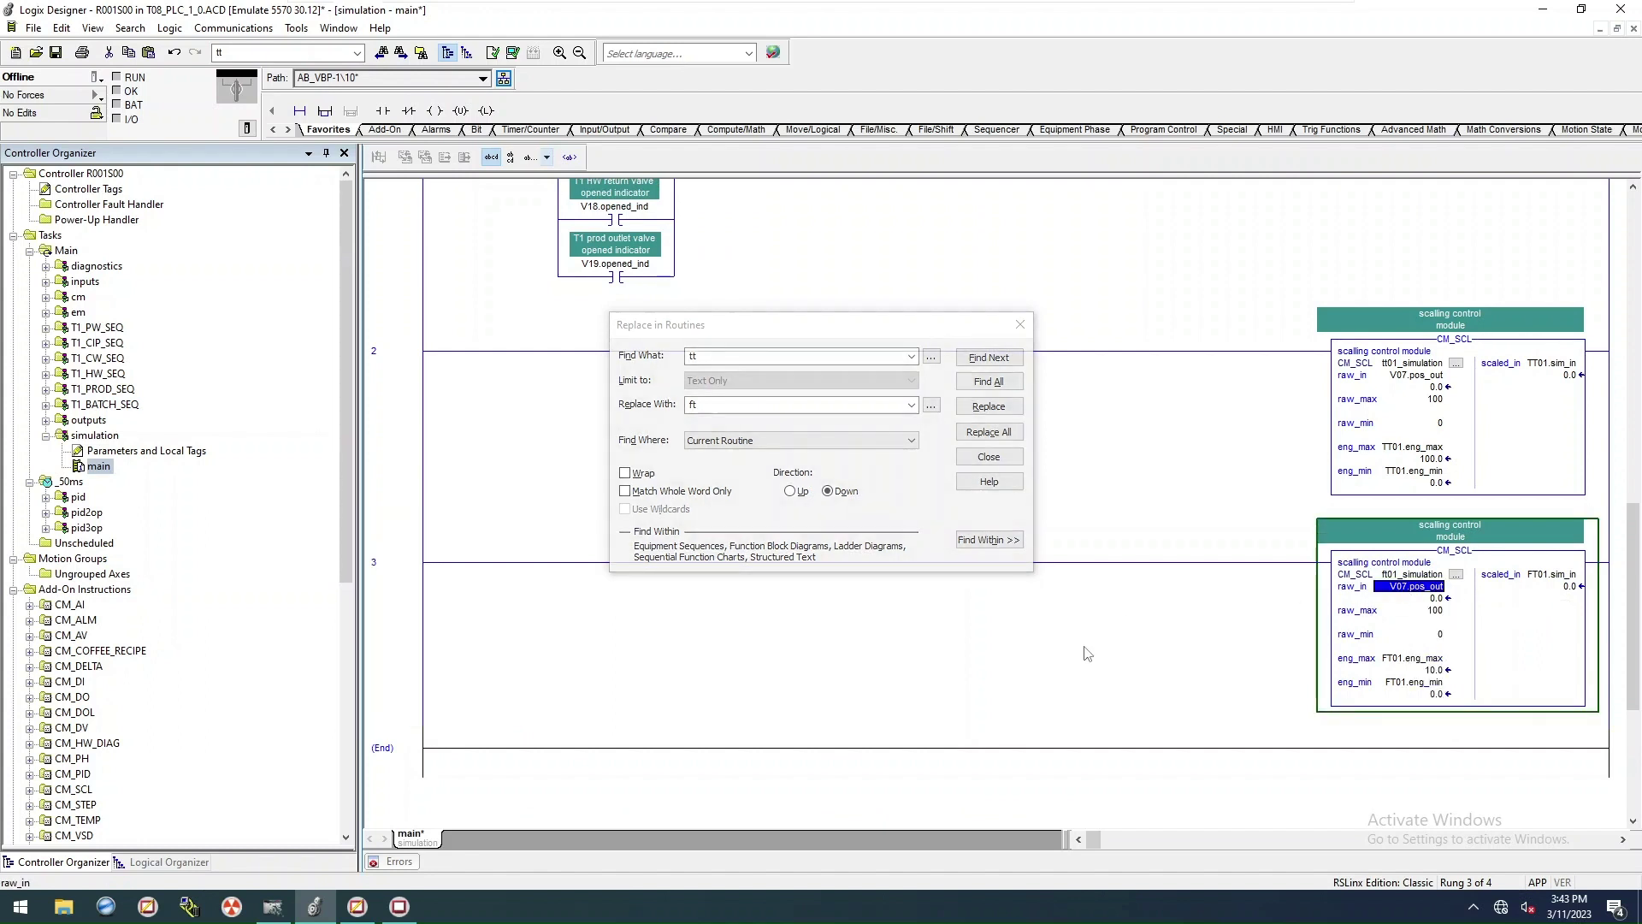
pyautogui.click(397, 915)
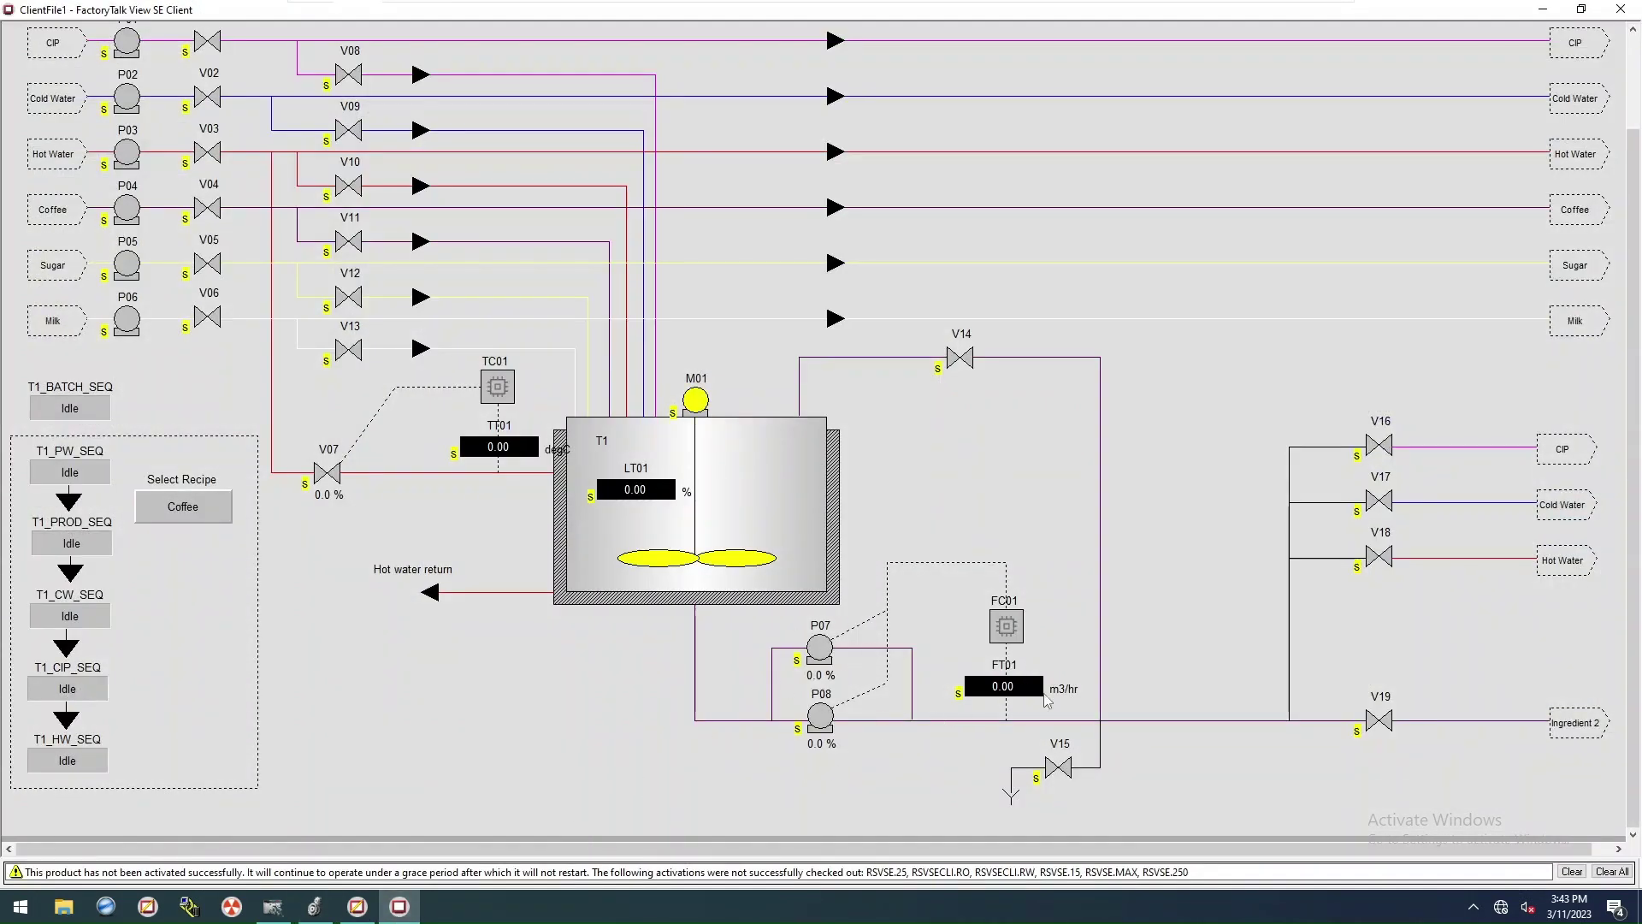
pyautogui.click(409, 914)
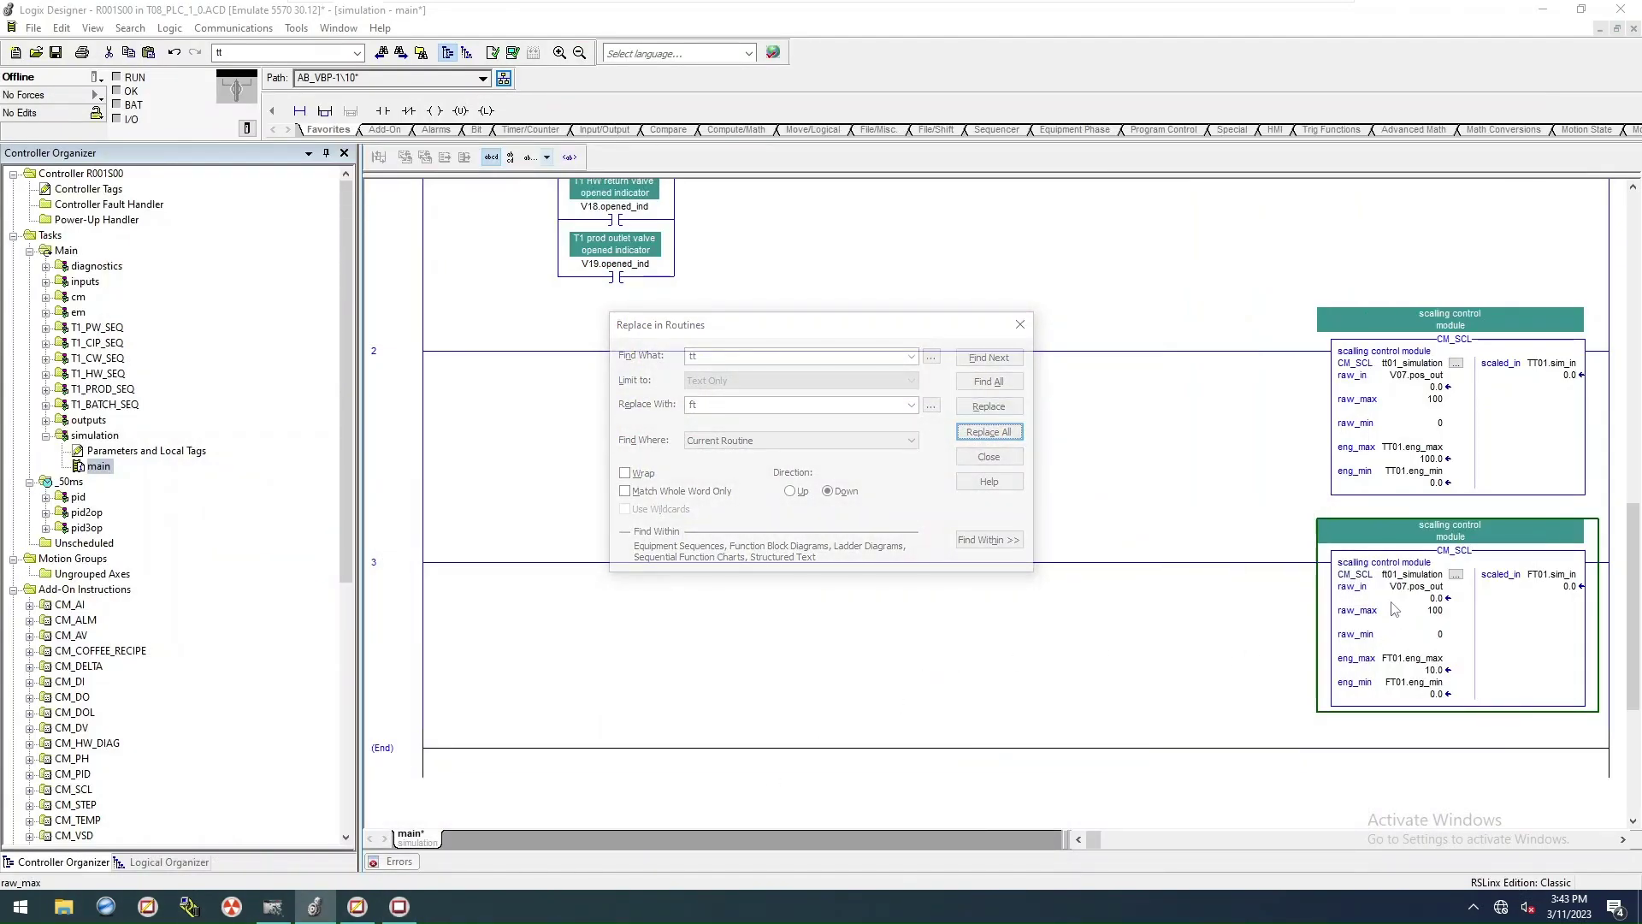
# Step: Insert a new rung with an empty branch between the TT01 and FT01 scaling rungs
pyautogui.click(407, 469)
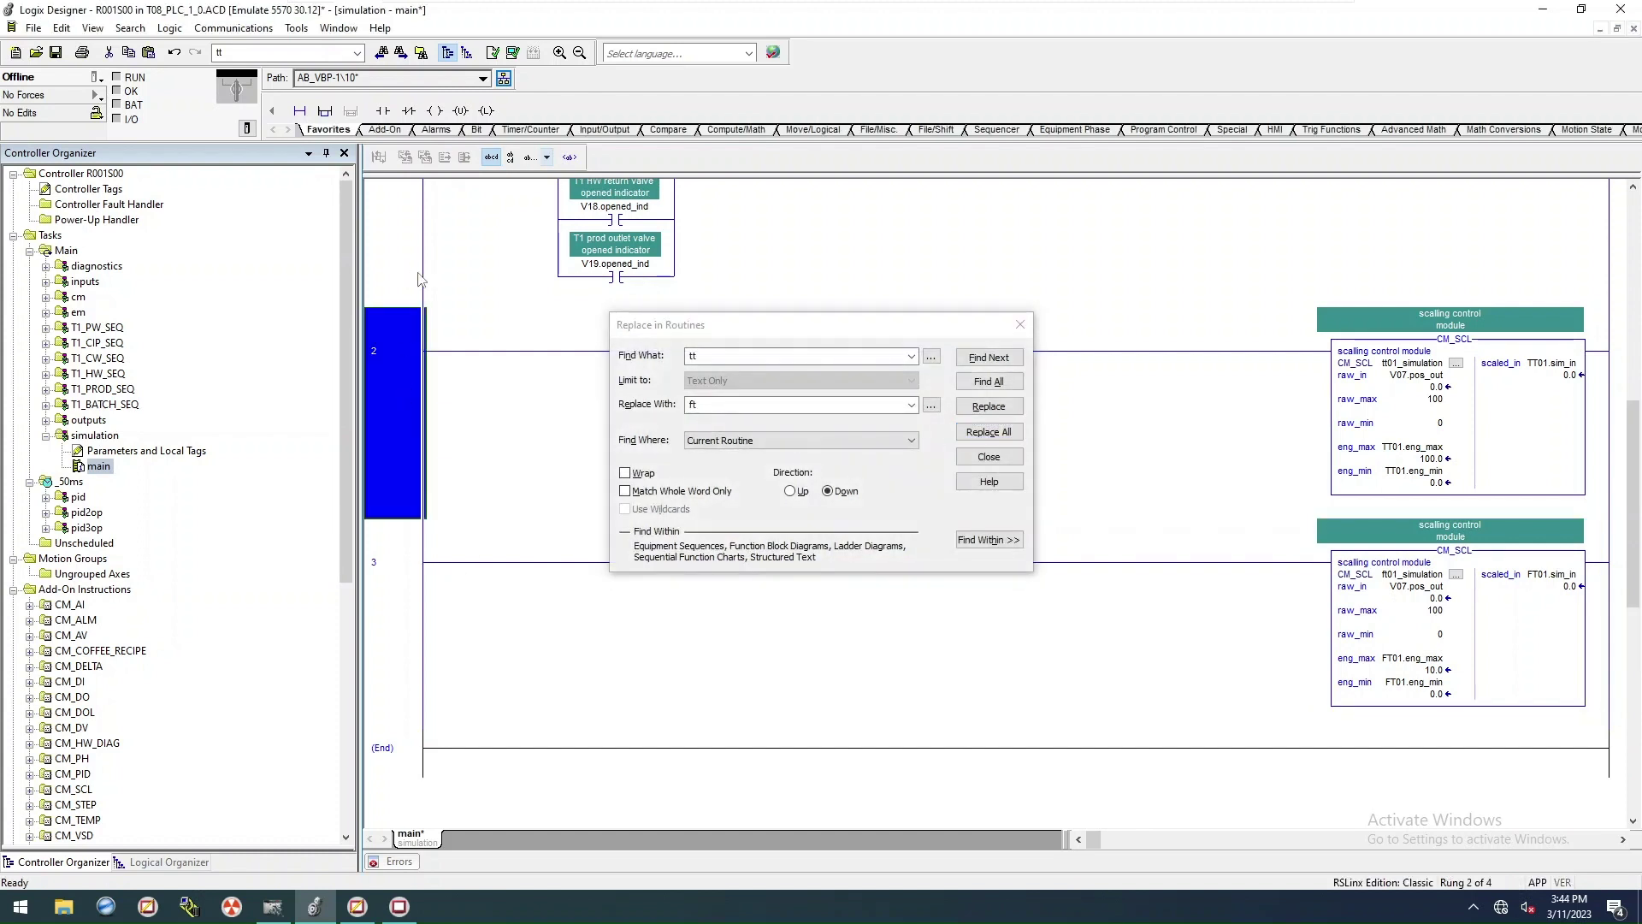
pyautogui.click(307, 112)
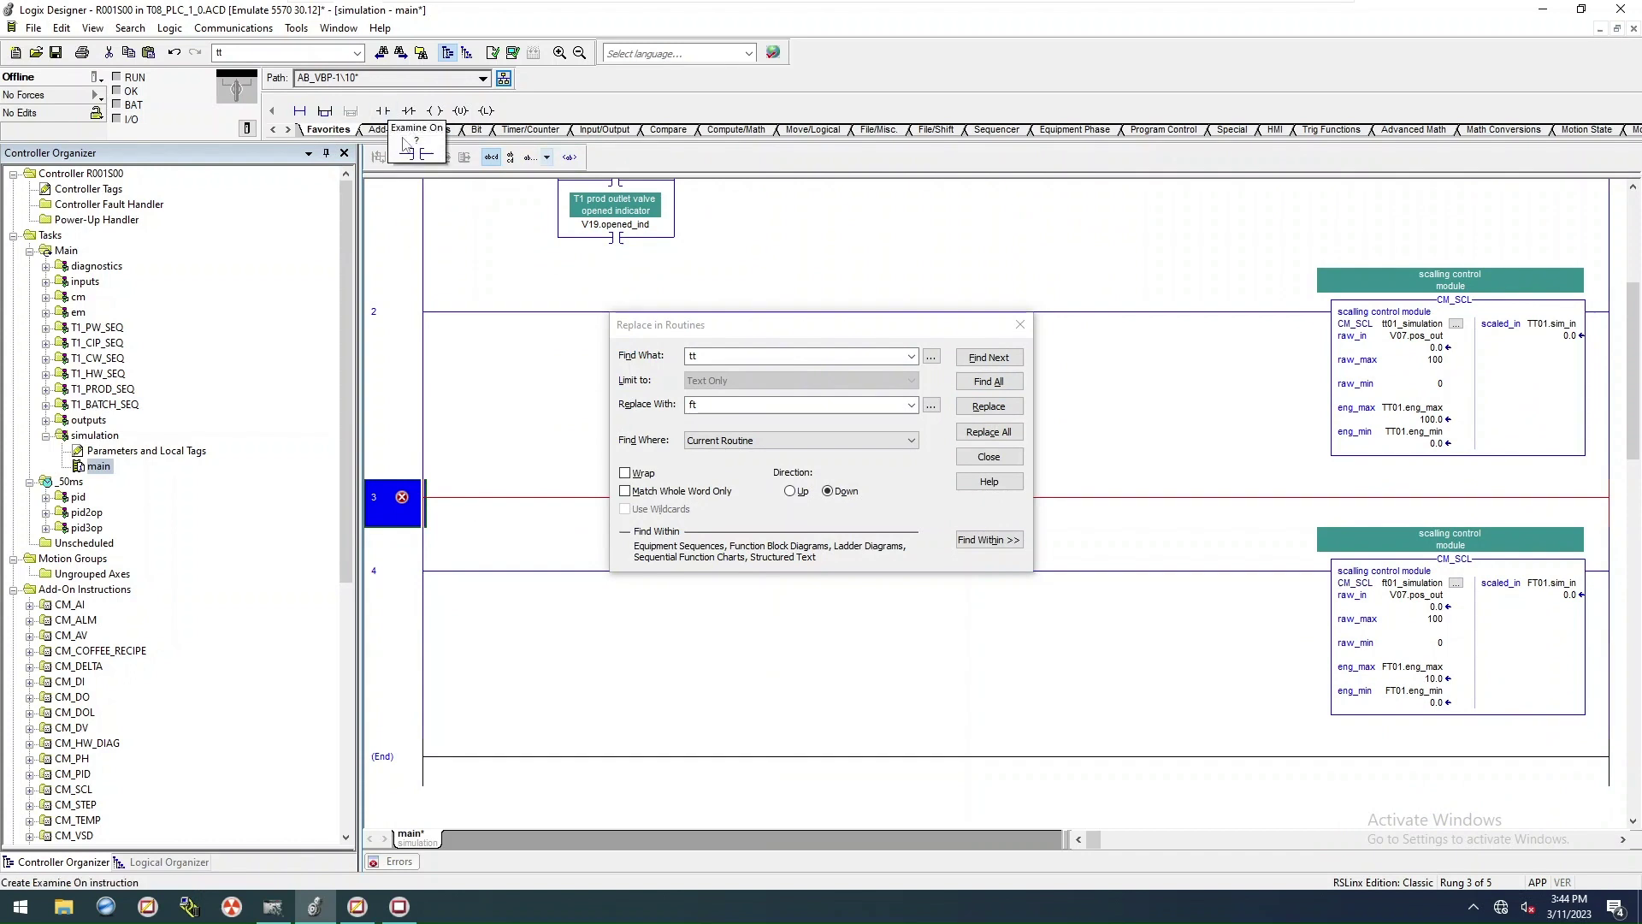
pyautogui.click(325, 110)
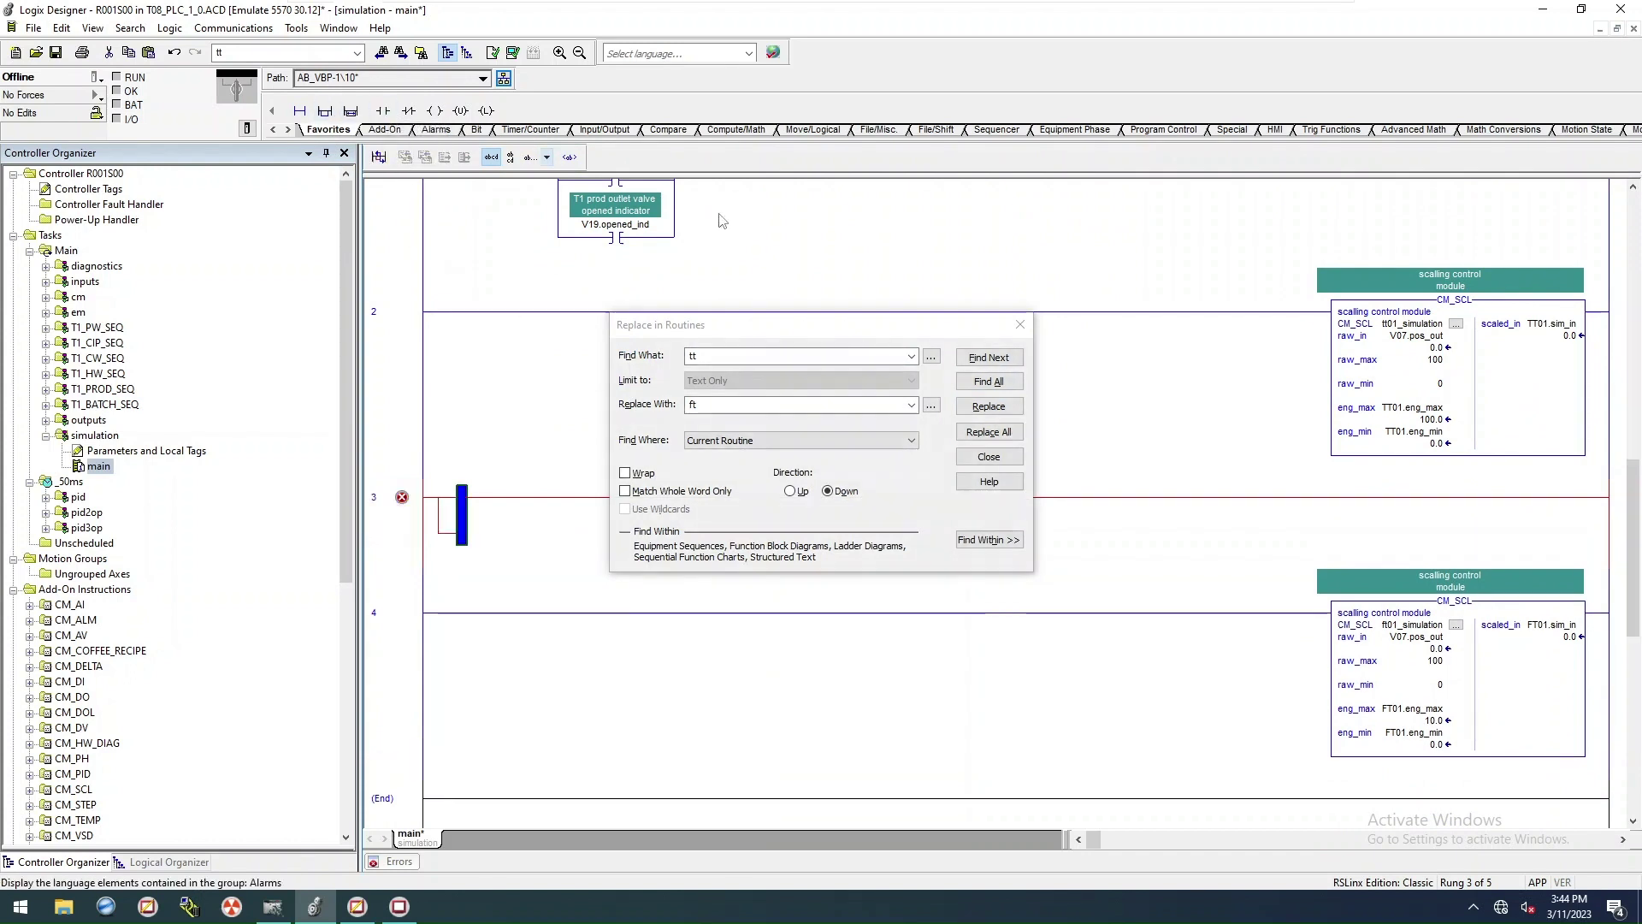
pyautogui.click(1020, 324)
# Step: Copy the P07/P08 running_ind branch from rung 1 into rung 3 and delete the empty branch level
pyautogui.scroll(3, 558, 307)
pyautogui.click(438, 224)
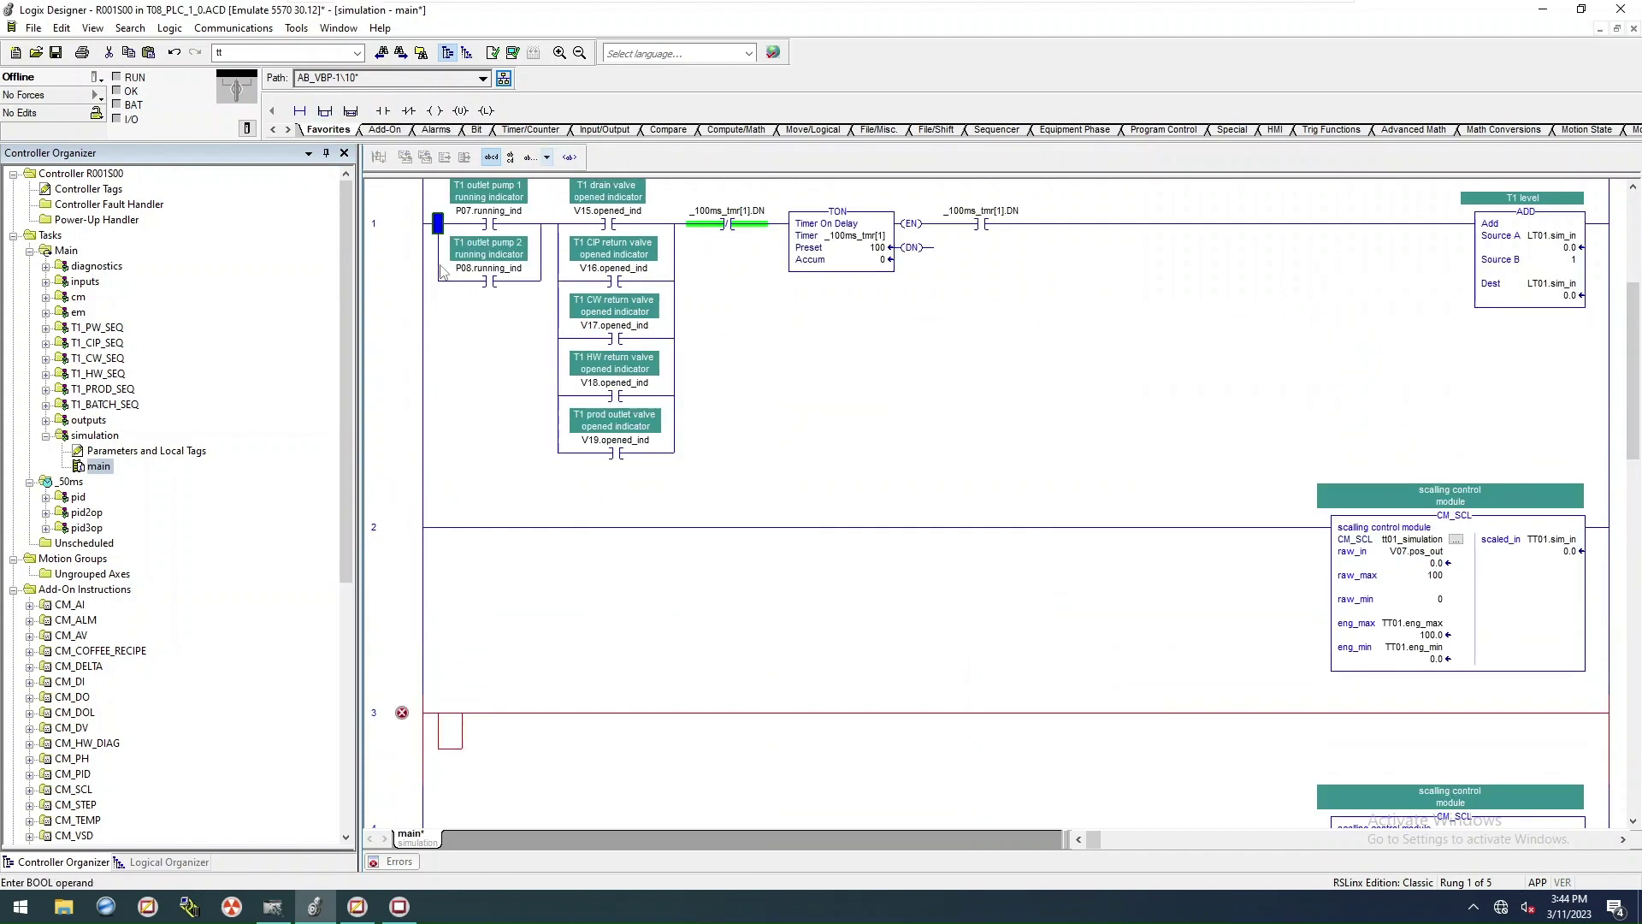
pyautogui.click(438, 279)
pyautogui.scroll(-3, 522, 450)
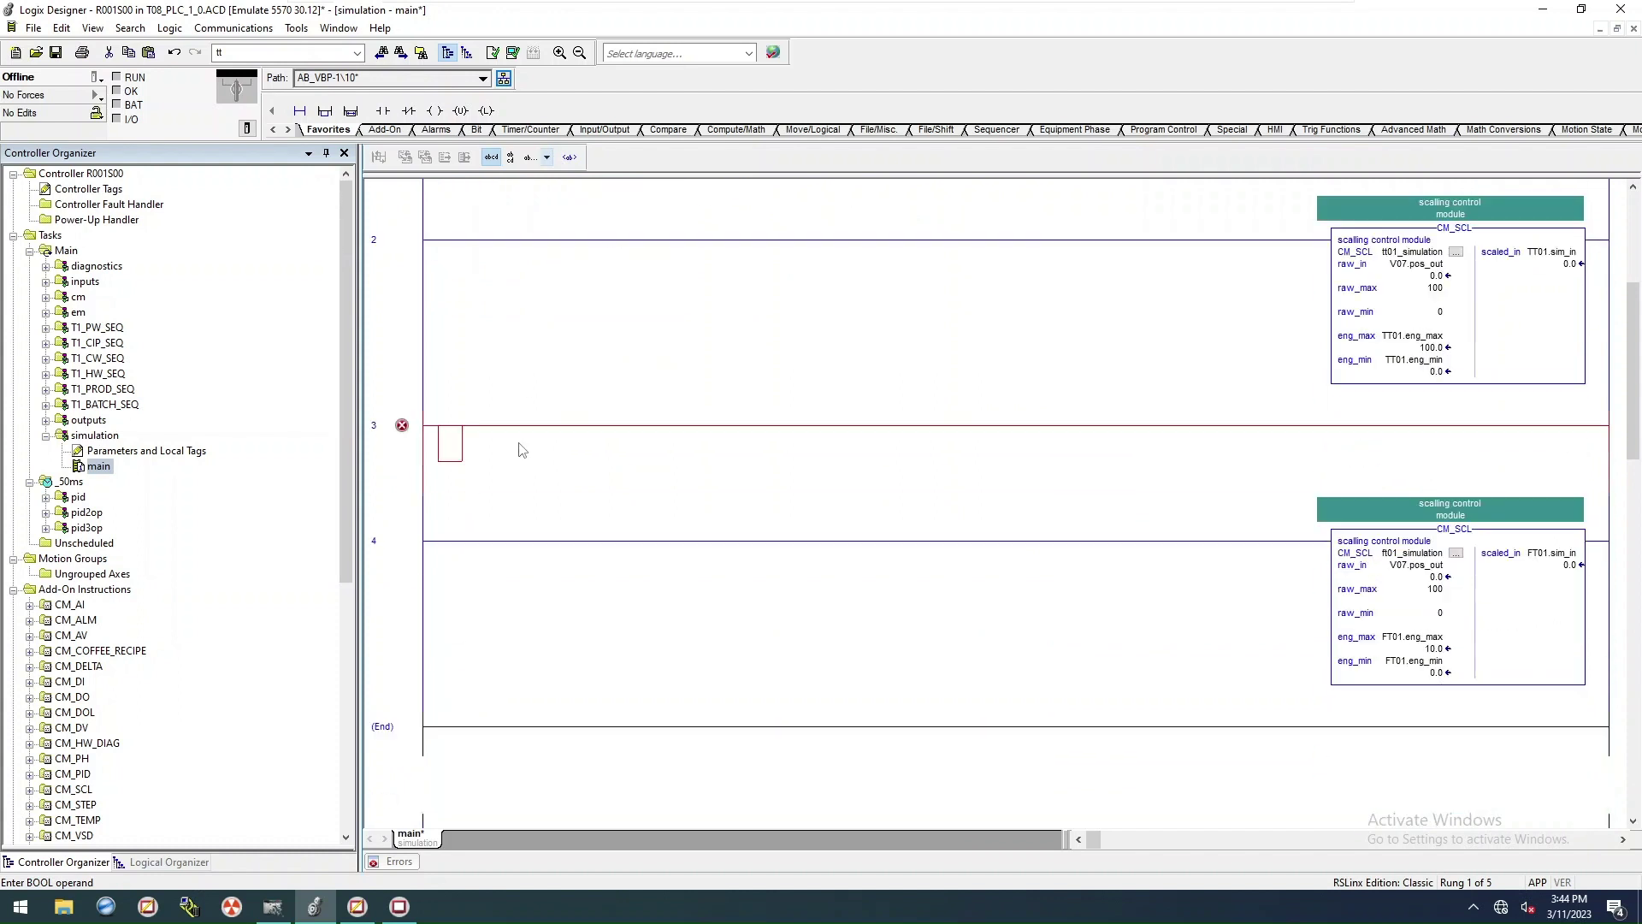
pyautogui.click(440, 462)
pyautogui.hotkey('ctrl', 'v')
pyautogui.click(440, 428)
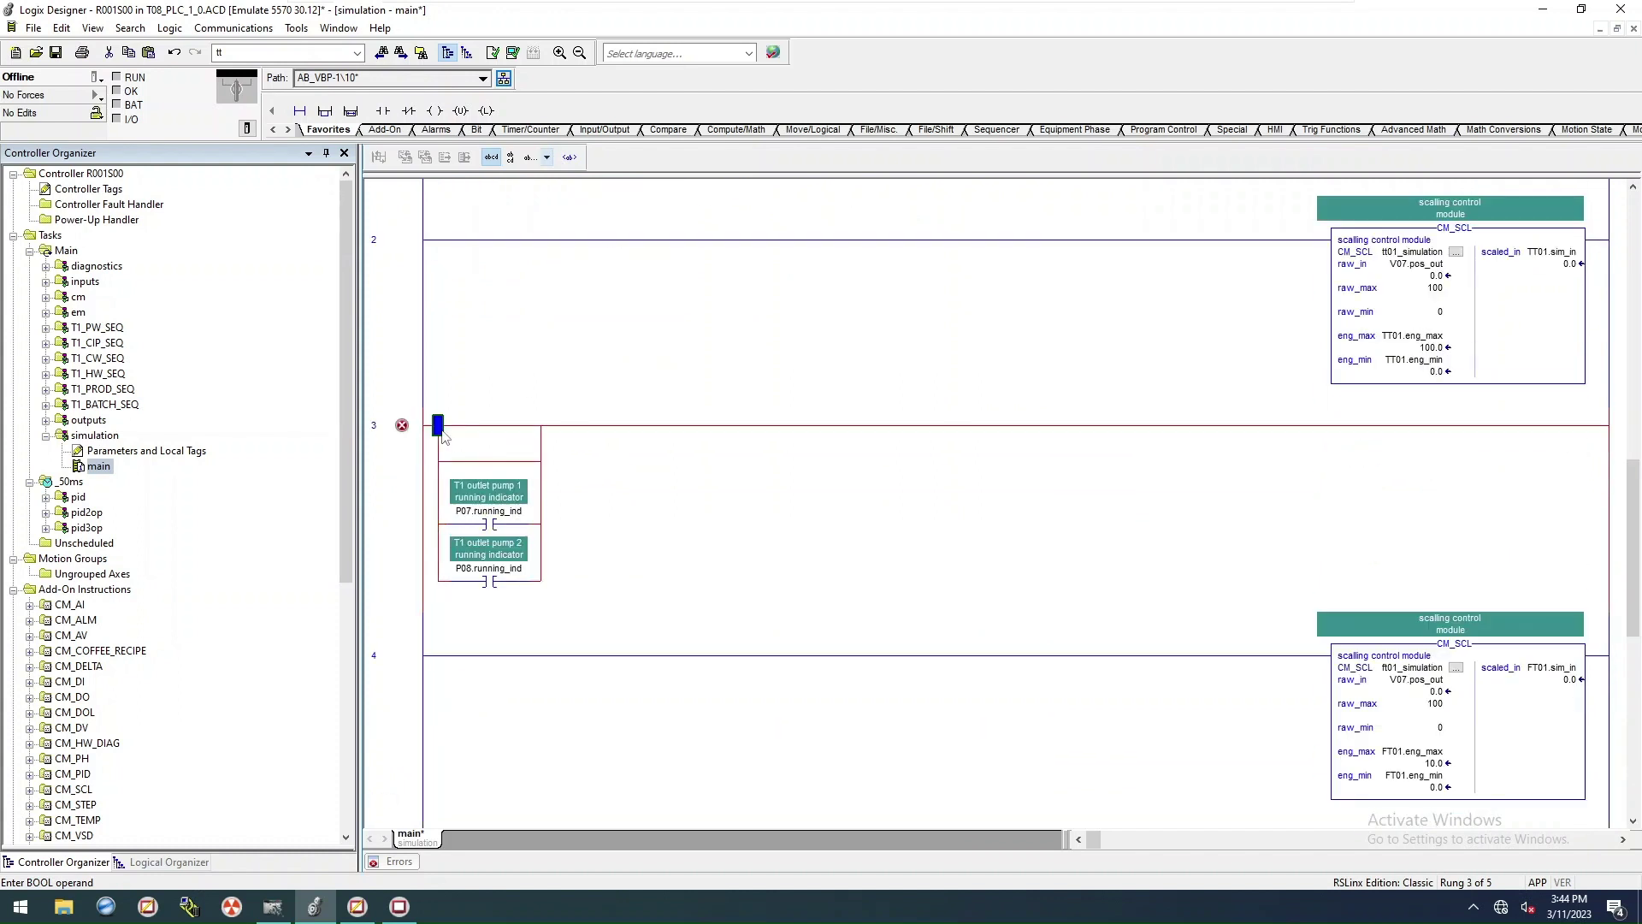
pyautogui.press('Delete')
# Step: Add a MOV instruction after the P07.running_ind contact on rung 3
pyautogui.click(496, 454)
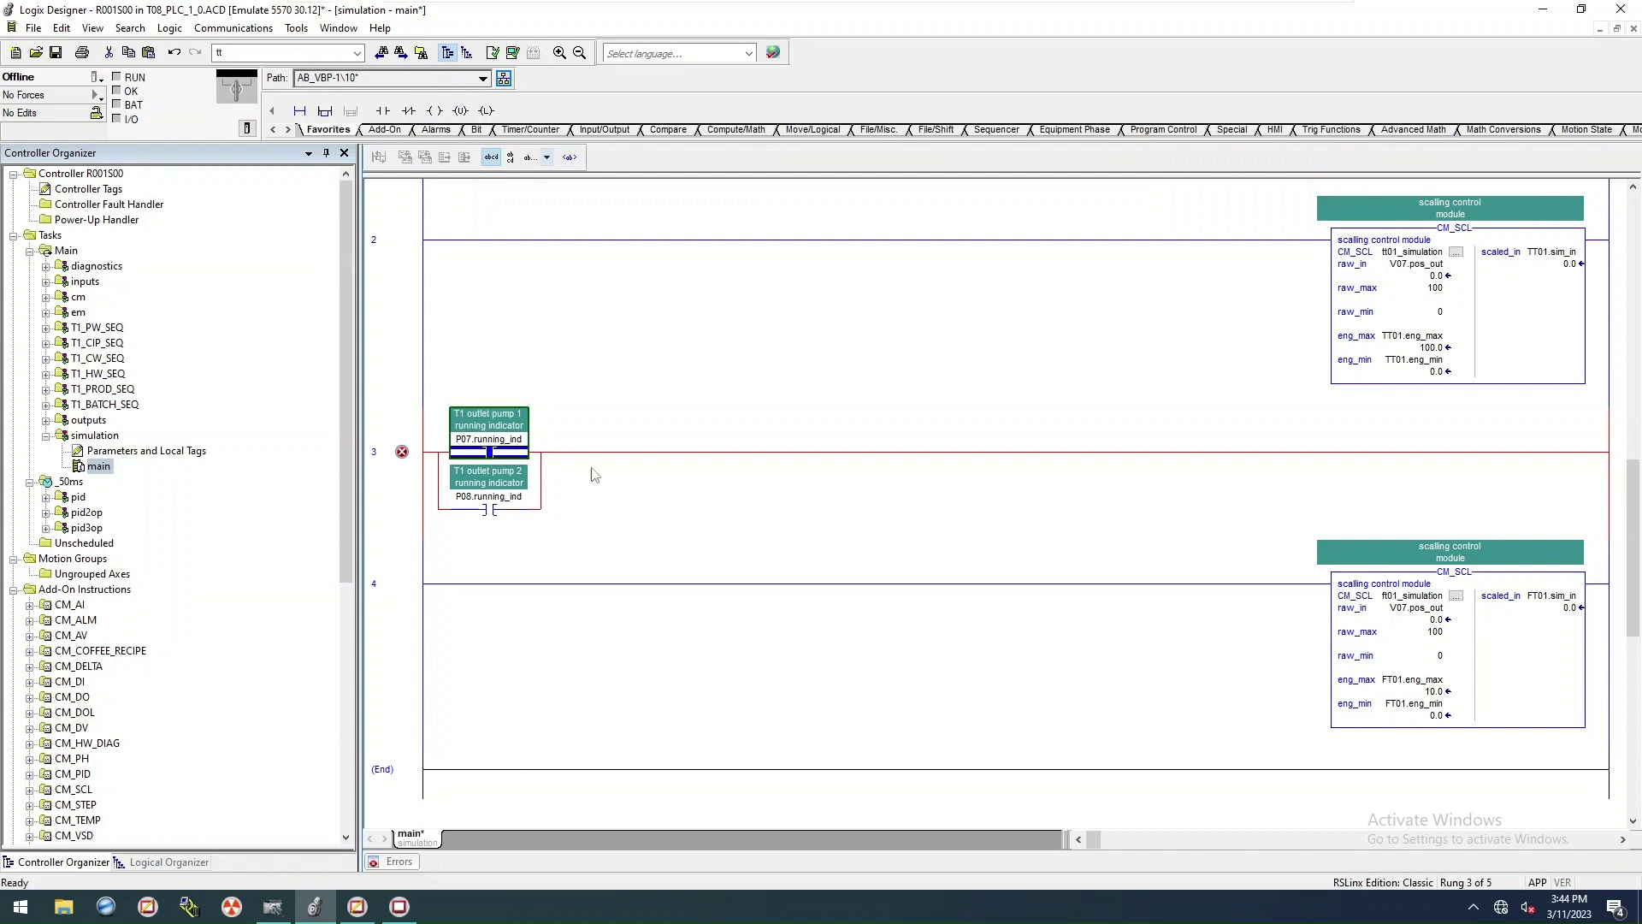
pyautogui.click(382, 111)
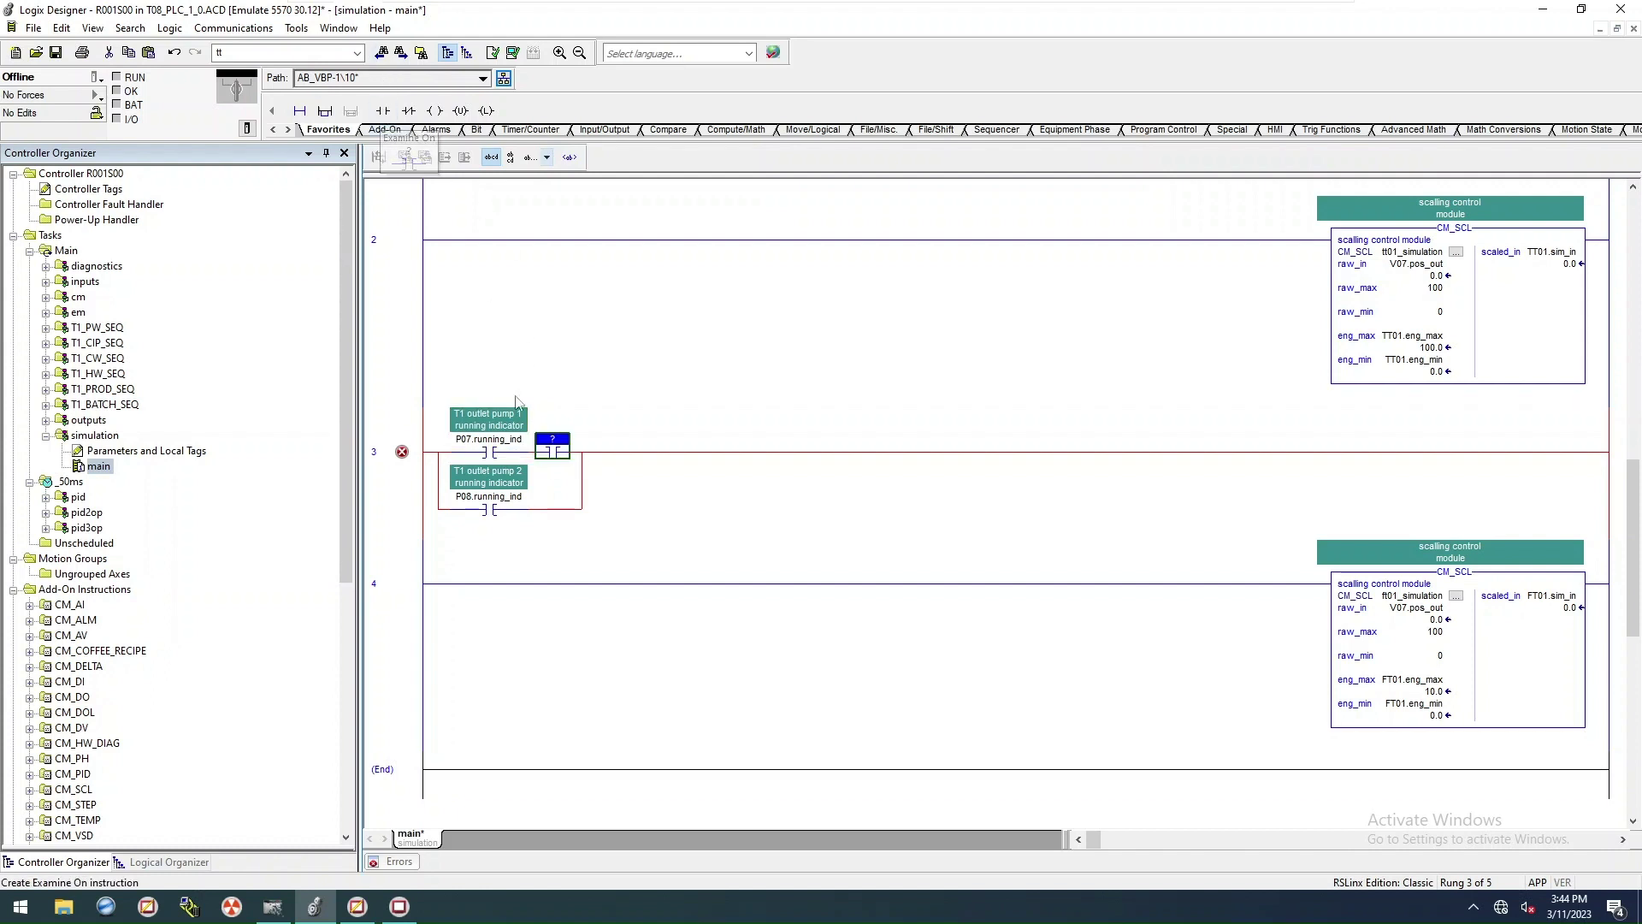
pyautogui.doubleClick(554, 457)
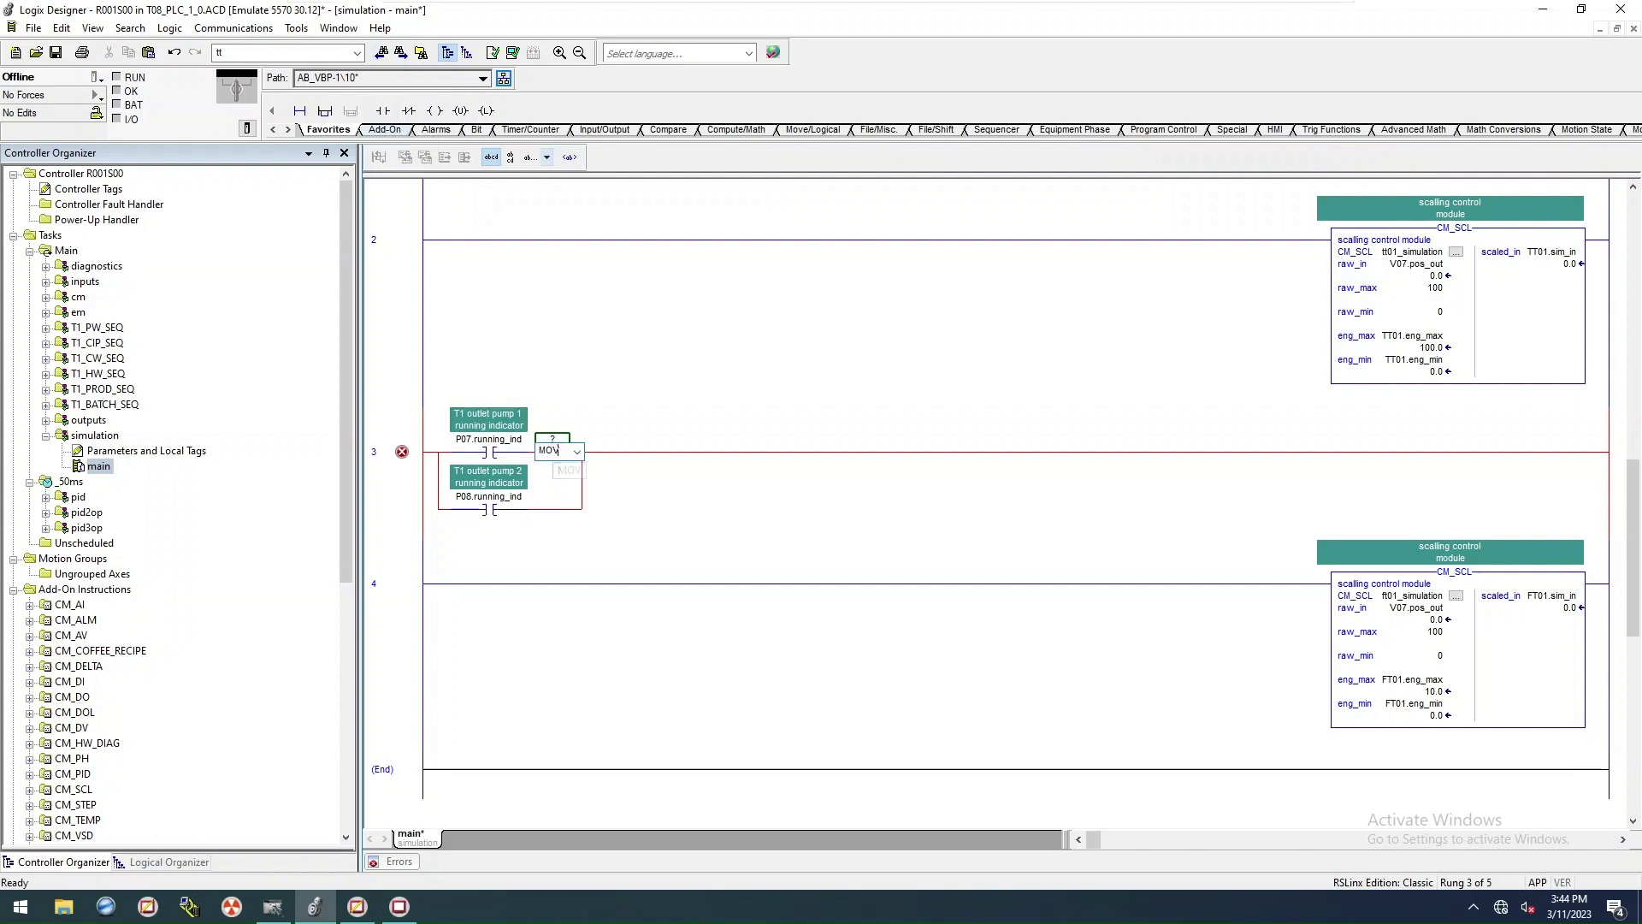
pyautogui.write('MOV')
pyautogui.press('Return')
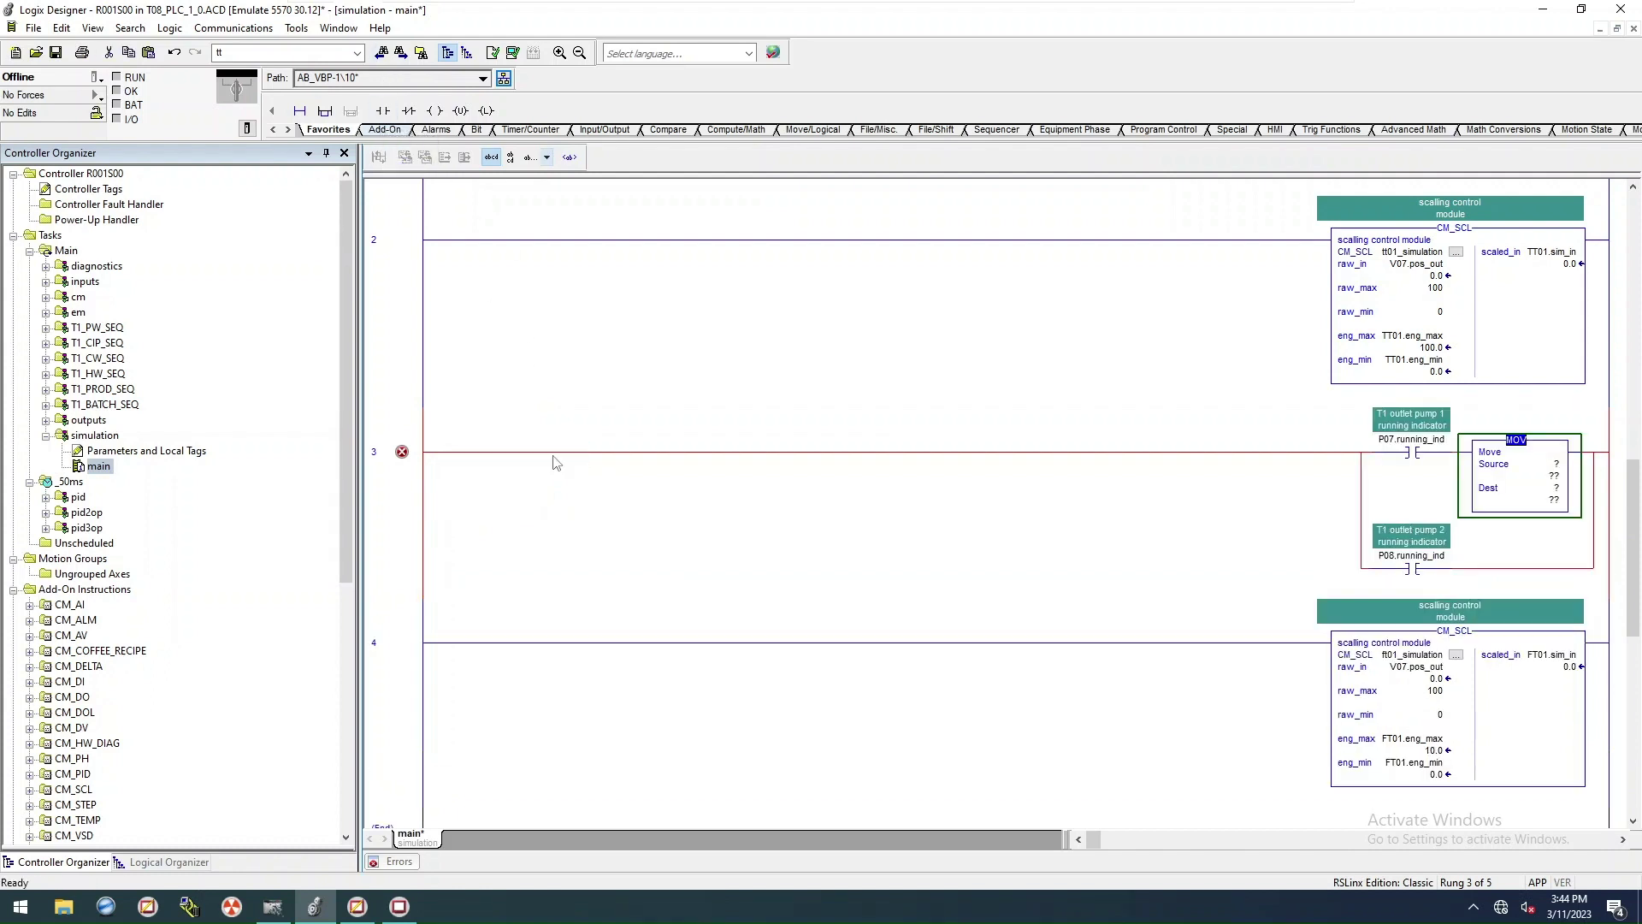
# Step: Set the source of the MOV instruction on the P07 branch to P07.speed_out
pyautogui.click(1543, 468)
pyautogui.write('P07.')
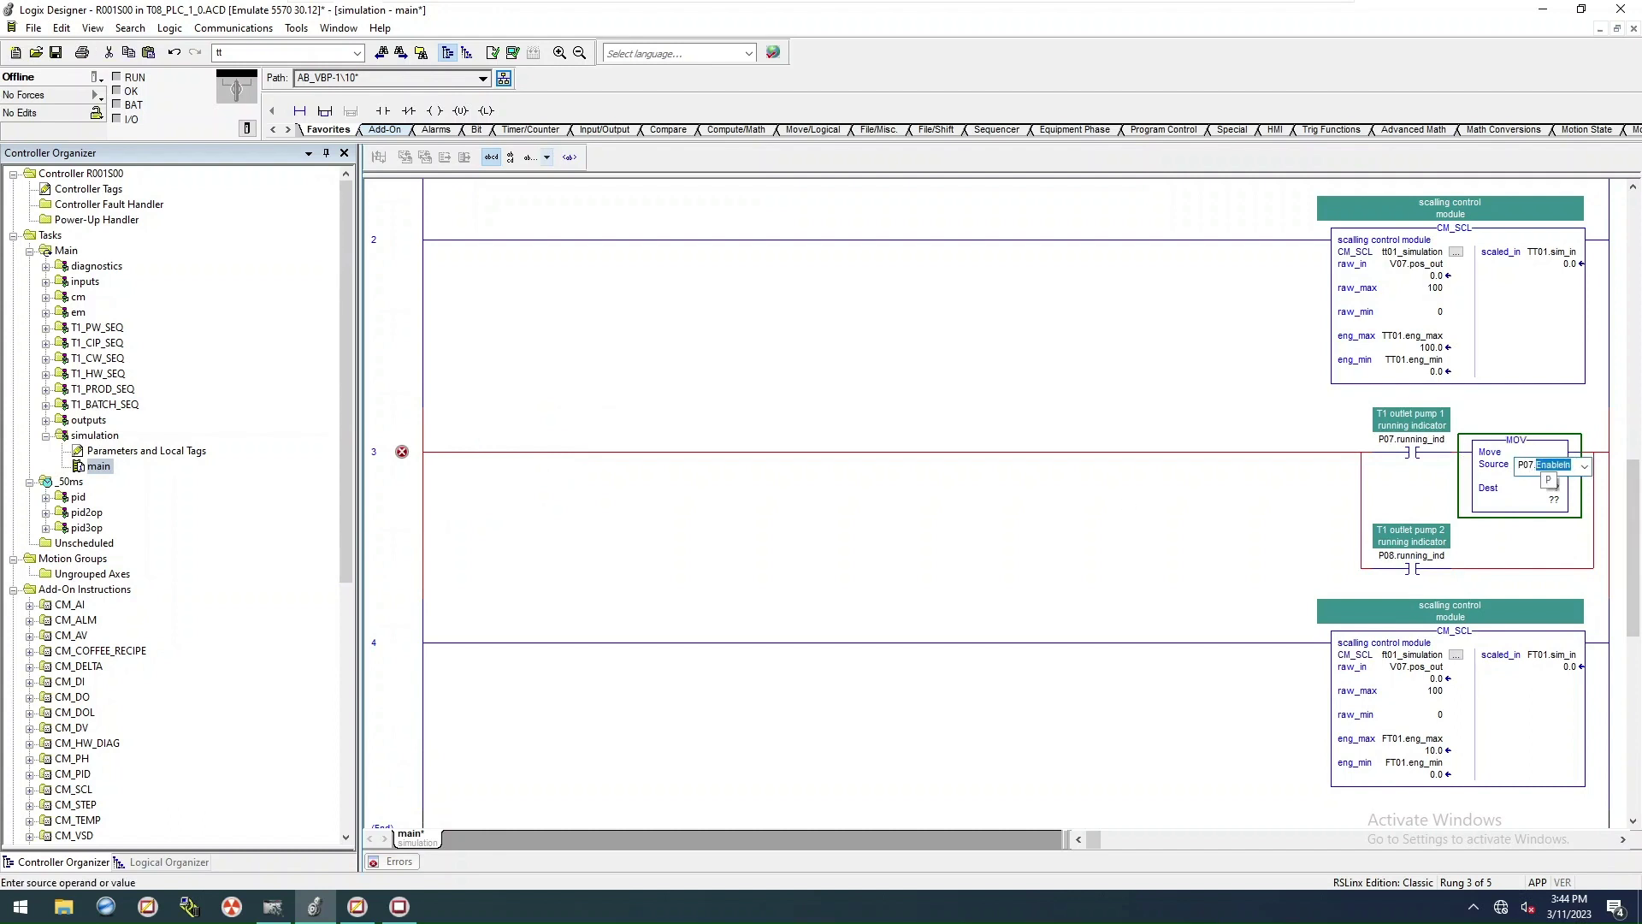
pyautogui.write('sp')
pyautogui.press('Return')
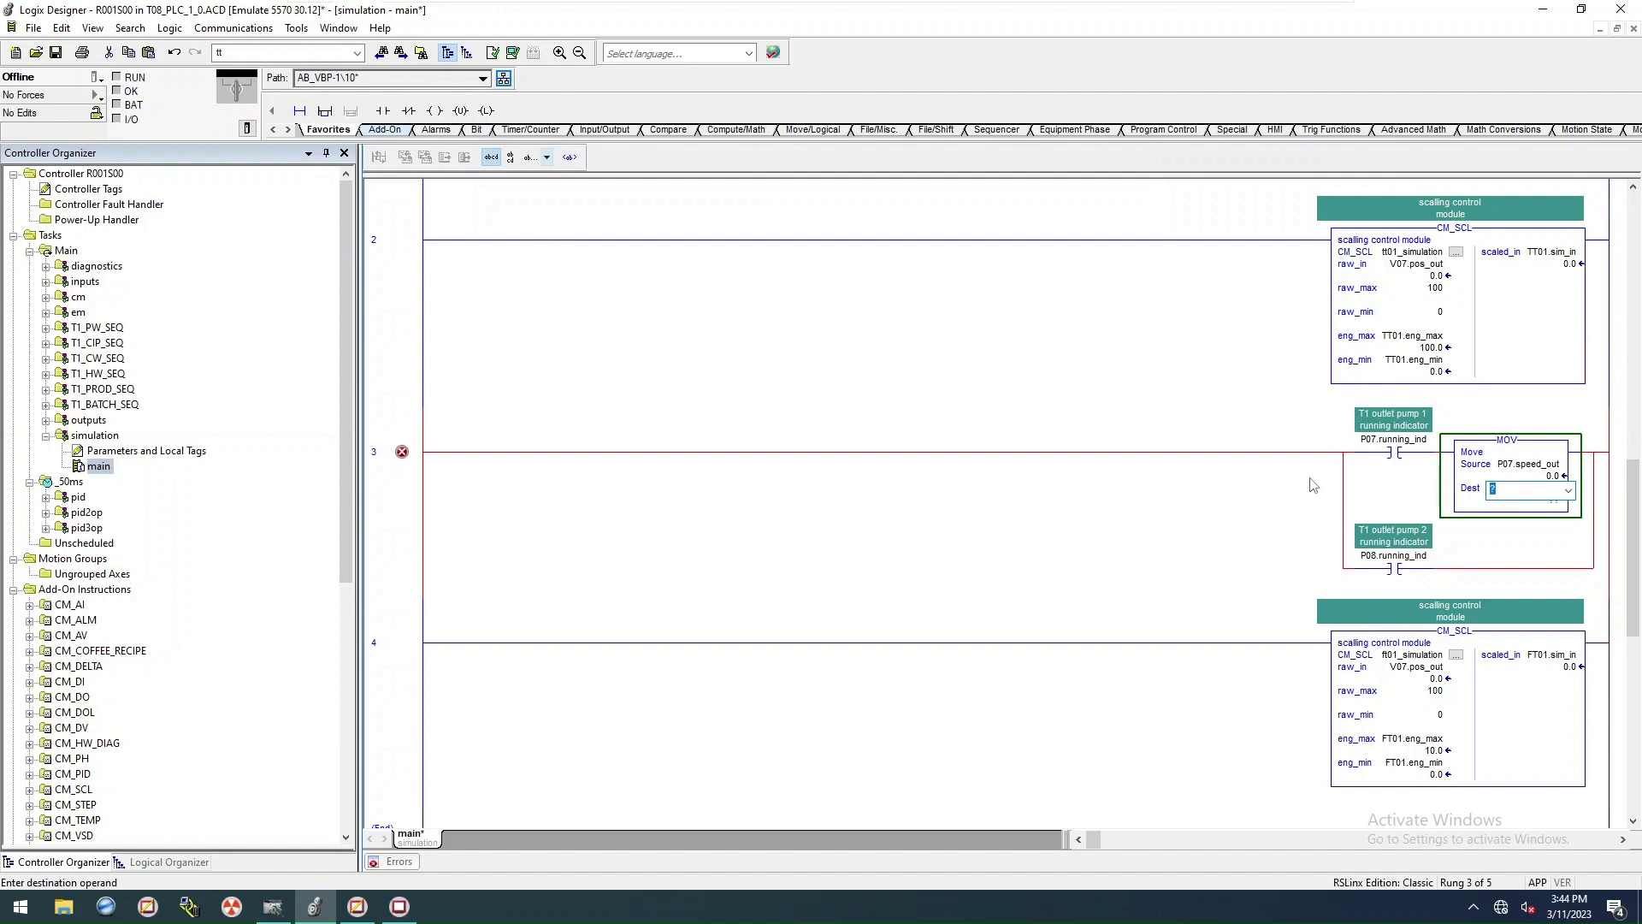
# Step: Create the local tag outlet_pump_speed of data type REAL as the MOV instruction's destination
pyautogui.hotkey('ctrl', 'w')
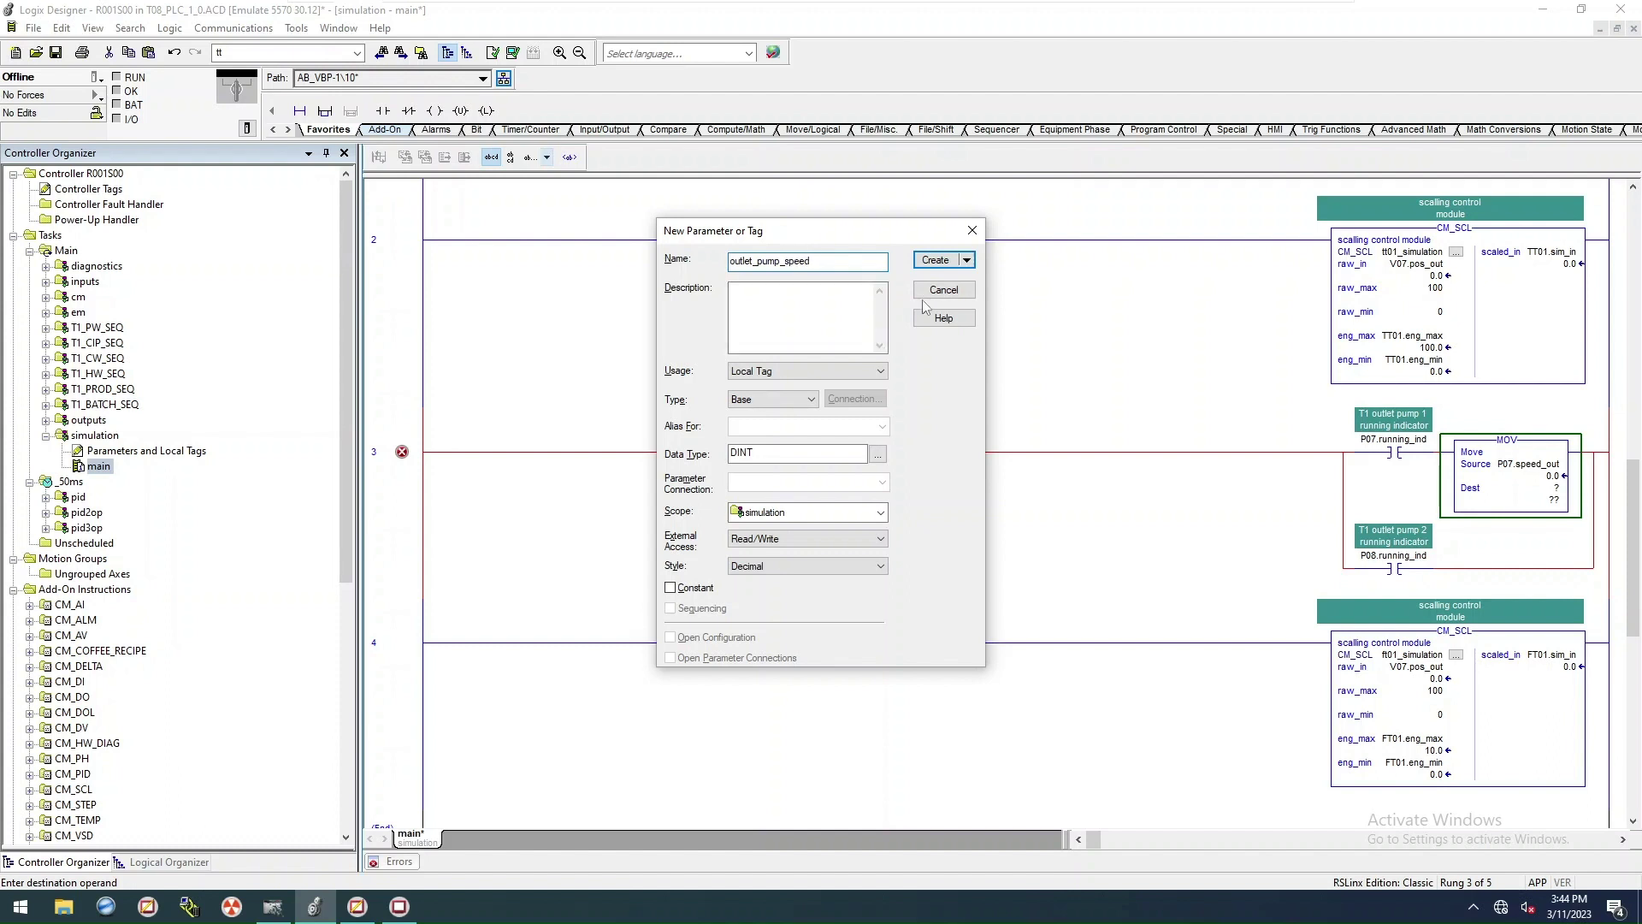
pyautogui.doubleClick(796, 451)
pyautogui.write('REAL')
pyautogui.click(934, 260)
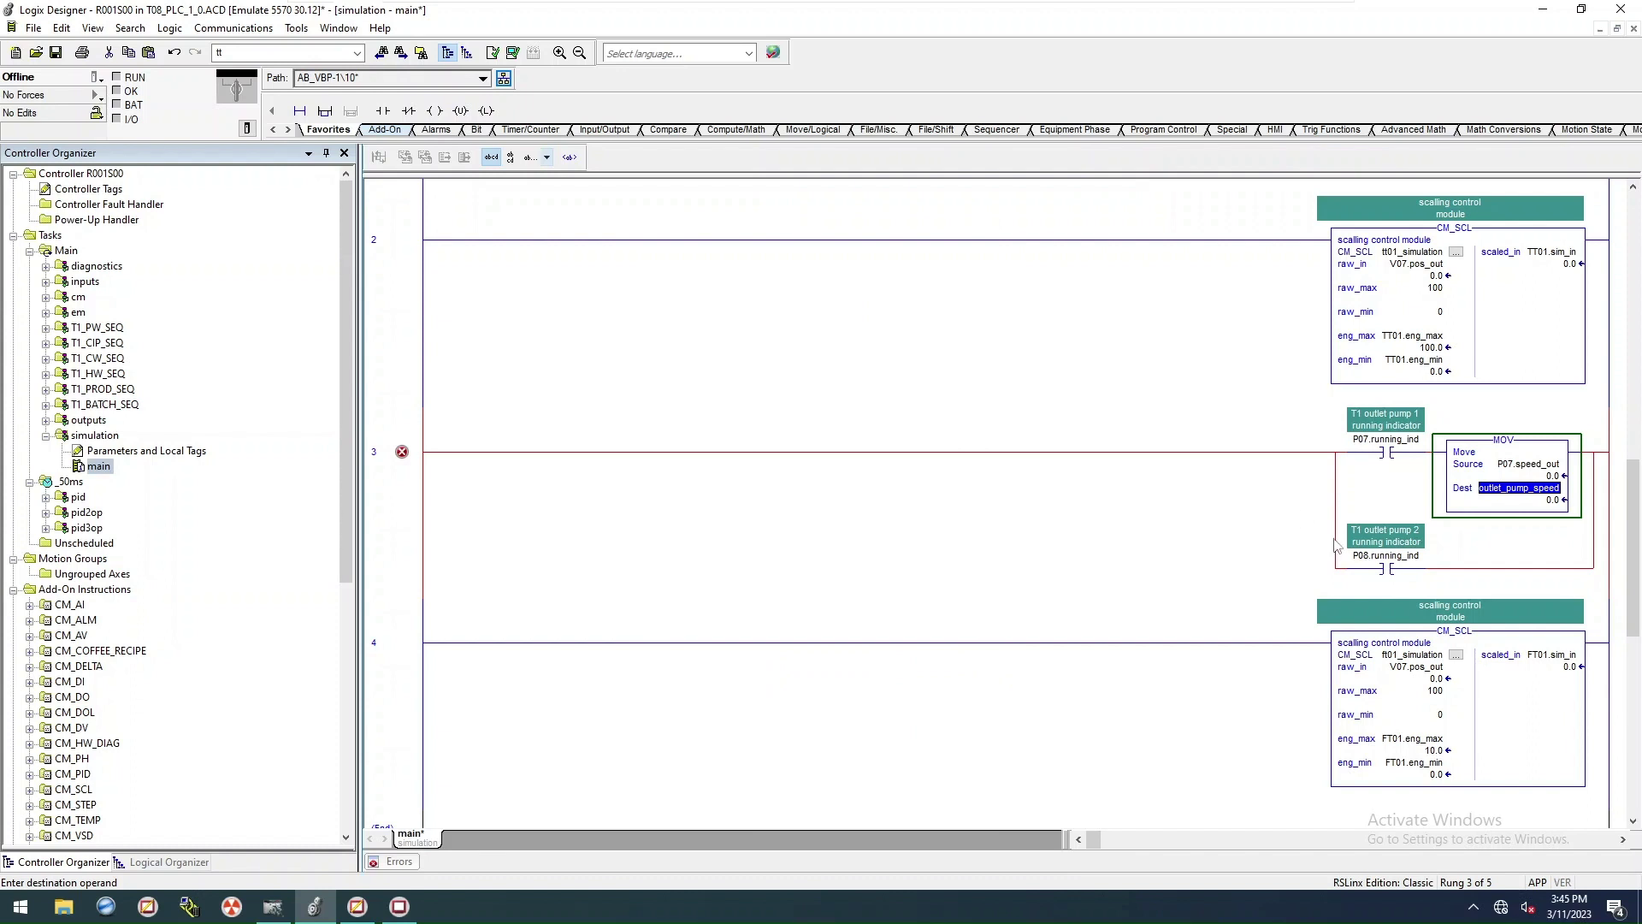
# Step: Copy the MOV instruction onto the P08.running_ind branch and set its source to P08.speed_out
pyautogui.moveTo(1440, 512); pyautogui.dragTo(1449, 567)
pyautogui.click(1501, 579)
pyautogui.doubleClick(1509, 581)
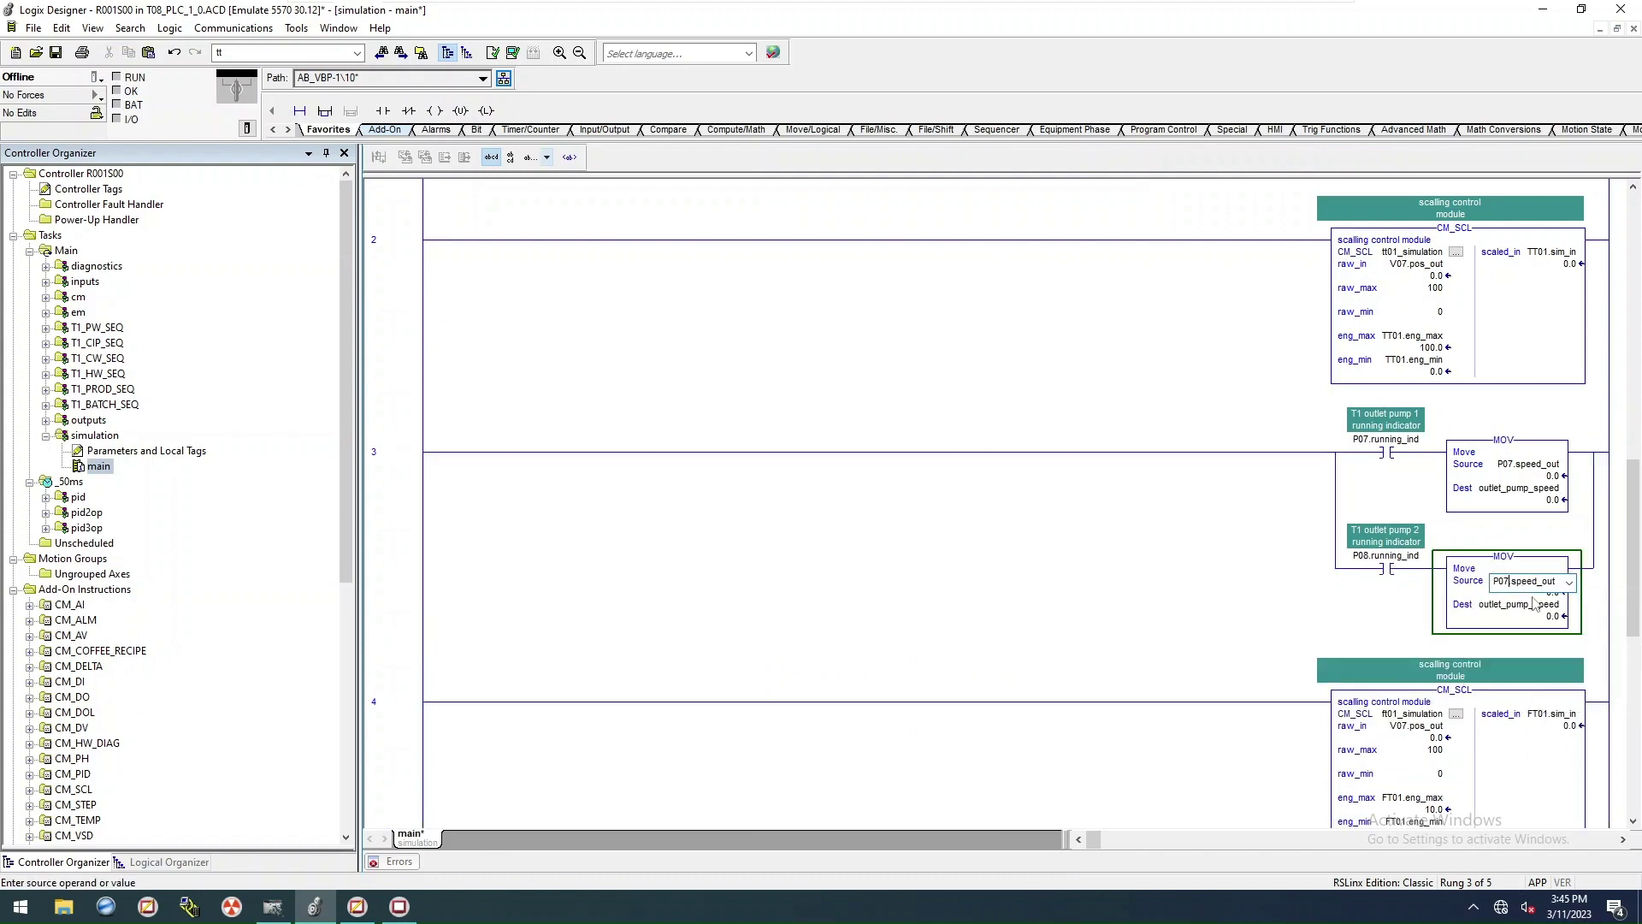
pyautogui.press('BackSpace')
pyautogui.write('8')
pyautogui.click(979, 536)
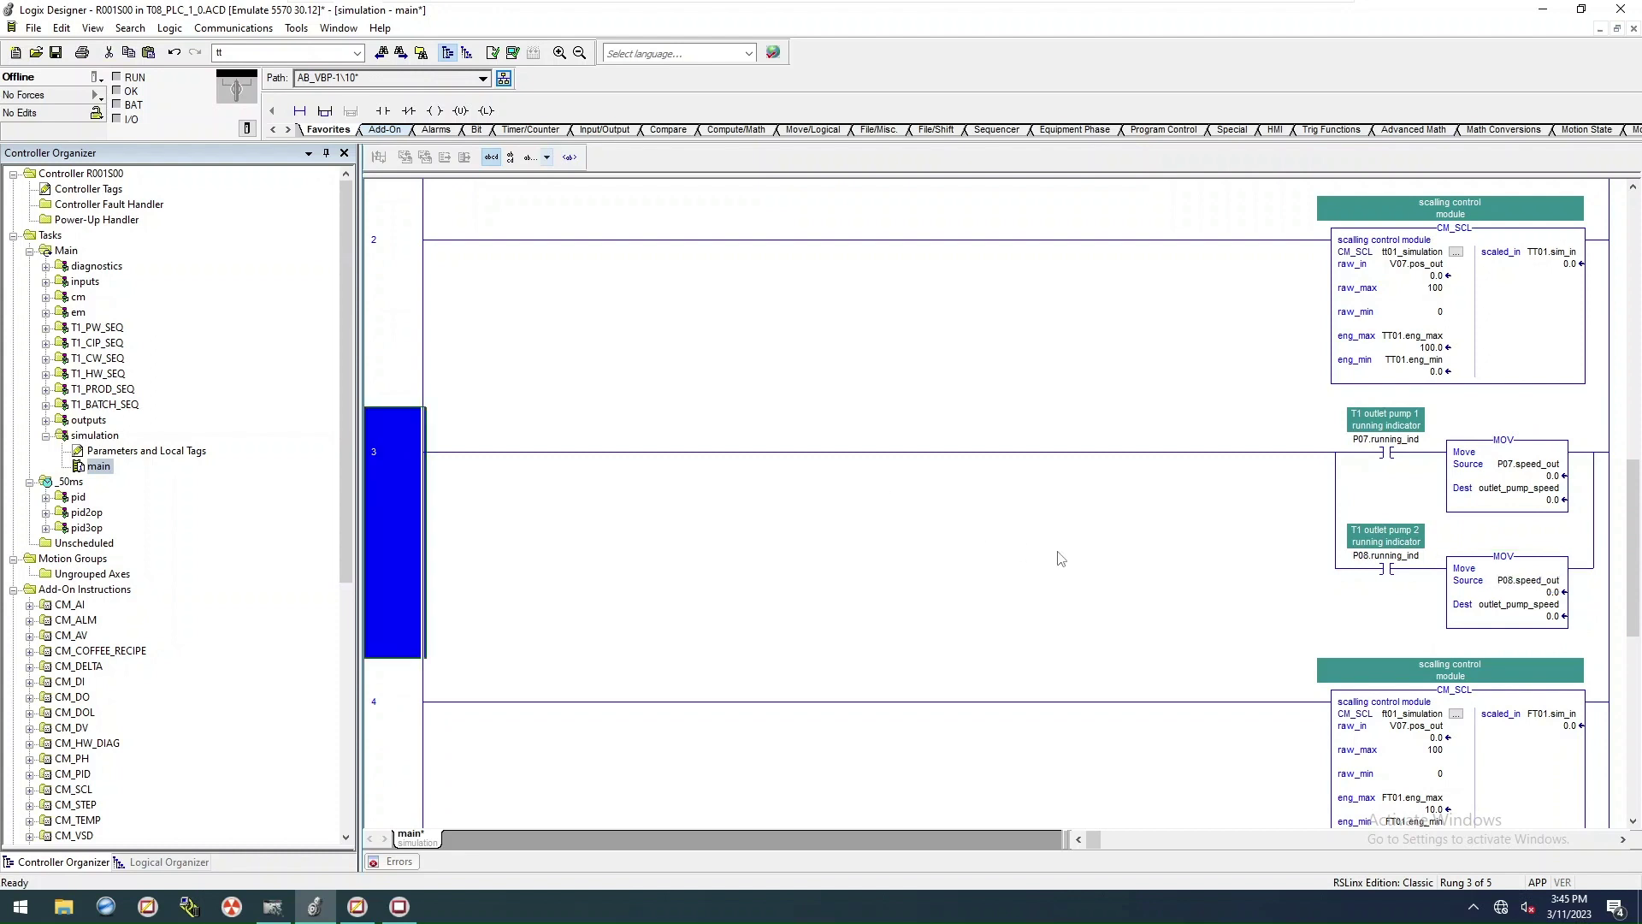
# Step: Assign outlet_pump_speed to the raw_in parameter of the ft01_simulation CM_SCL instruction on rung 4
pyautogui.scroll(-3, 1111, 470)
pyautogui.moveTo(1519, 395); pyautogui.dragTo(1424, 517)
pyautogui.click(947, 385)
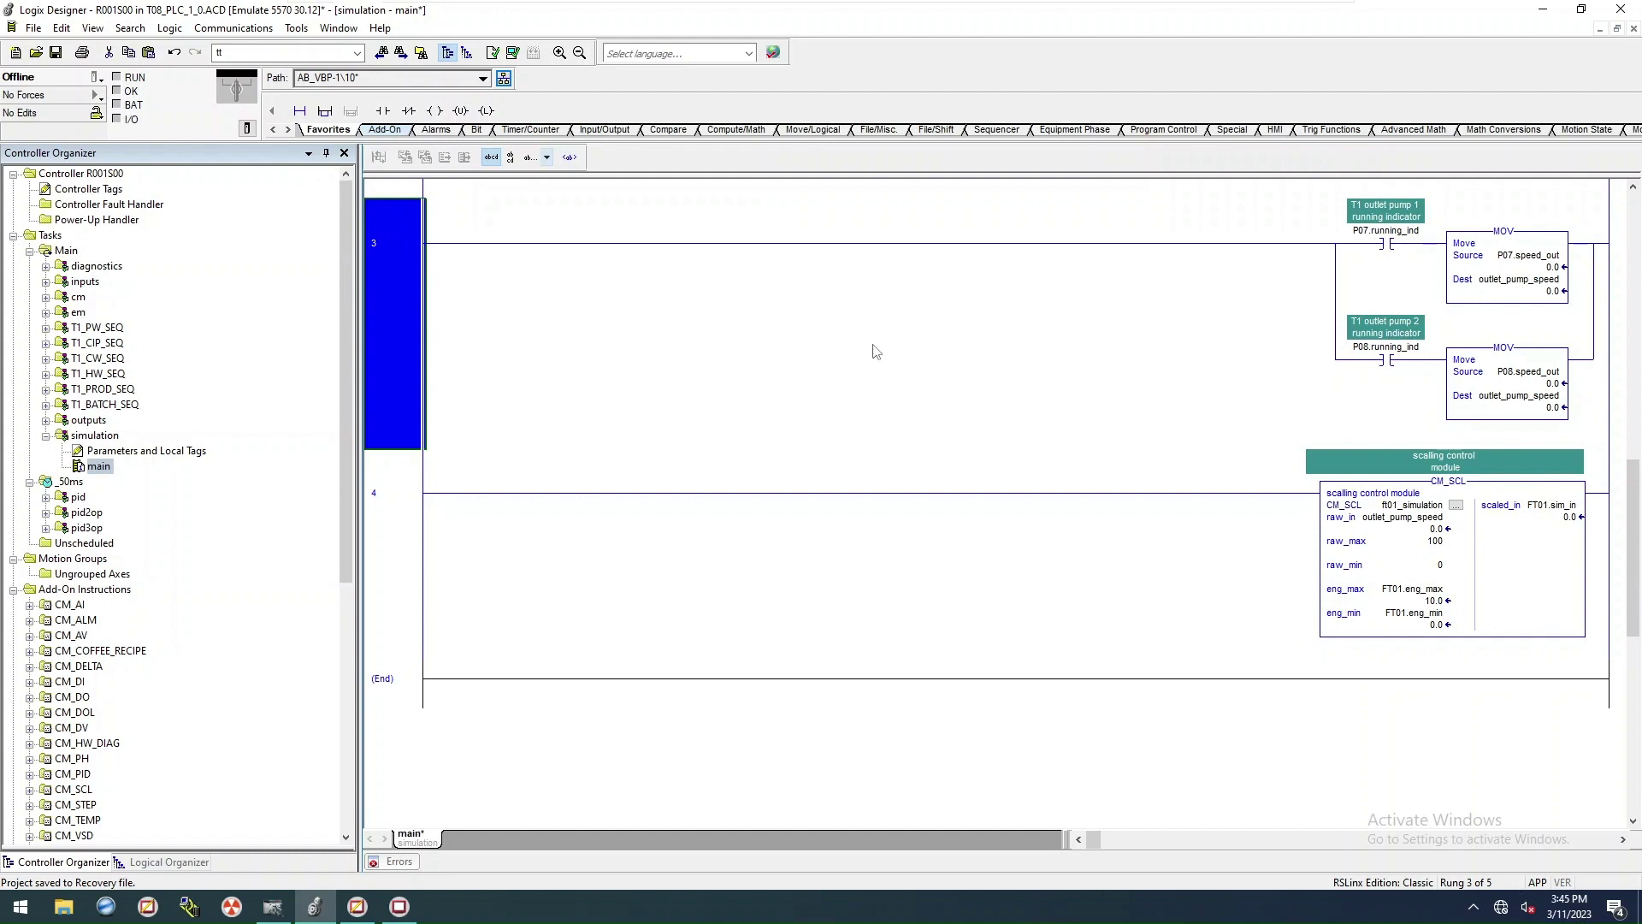
# Step: Save the project with the finished simulation routine
pyautogui.click(55, 52)
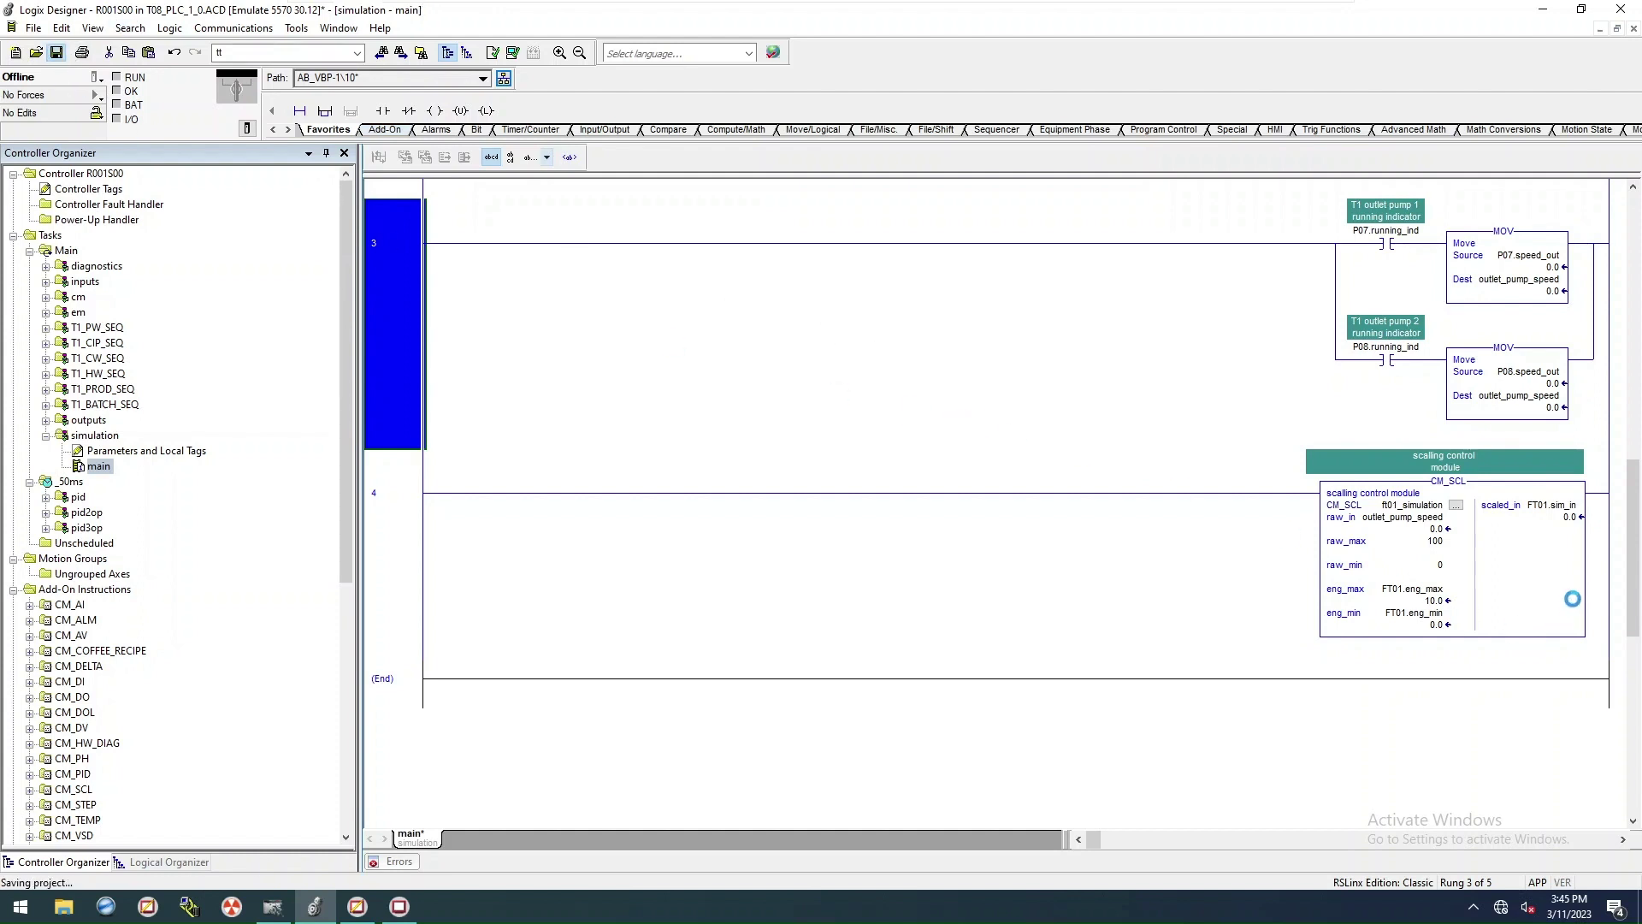
pyautogui.scroll(5, 1092, 459)
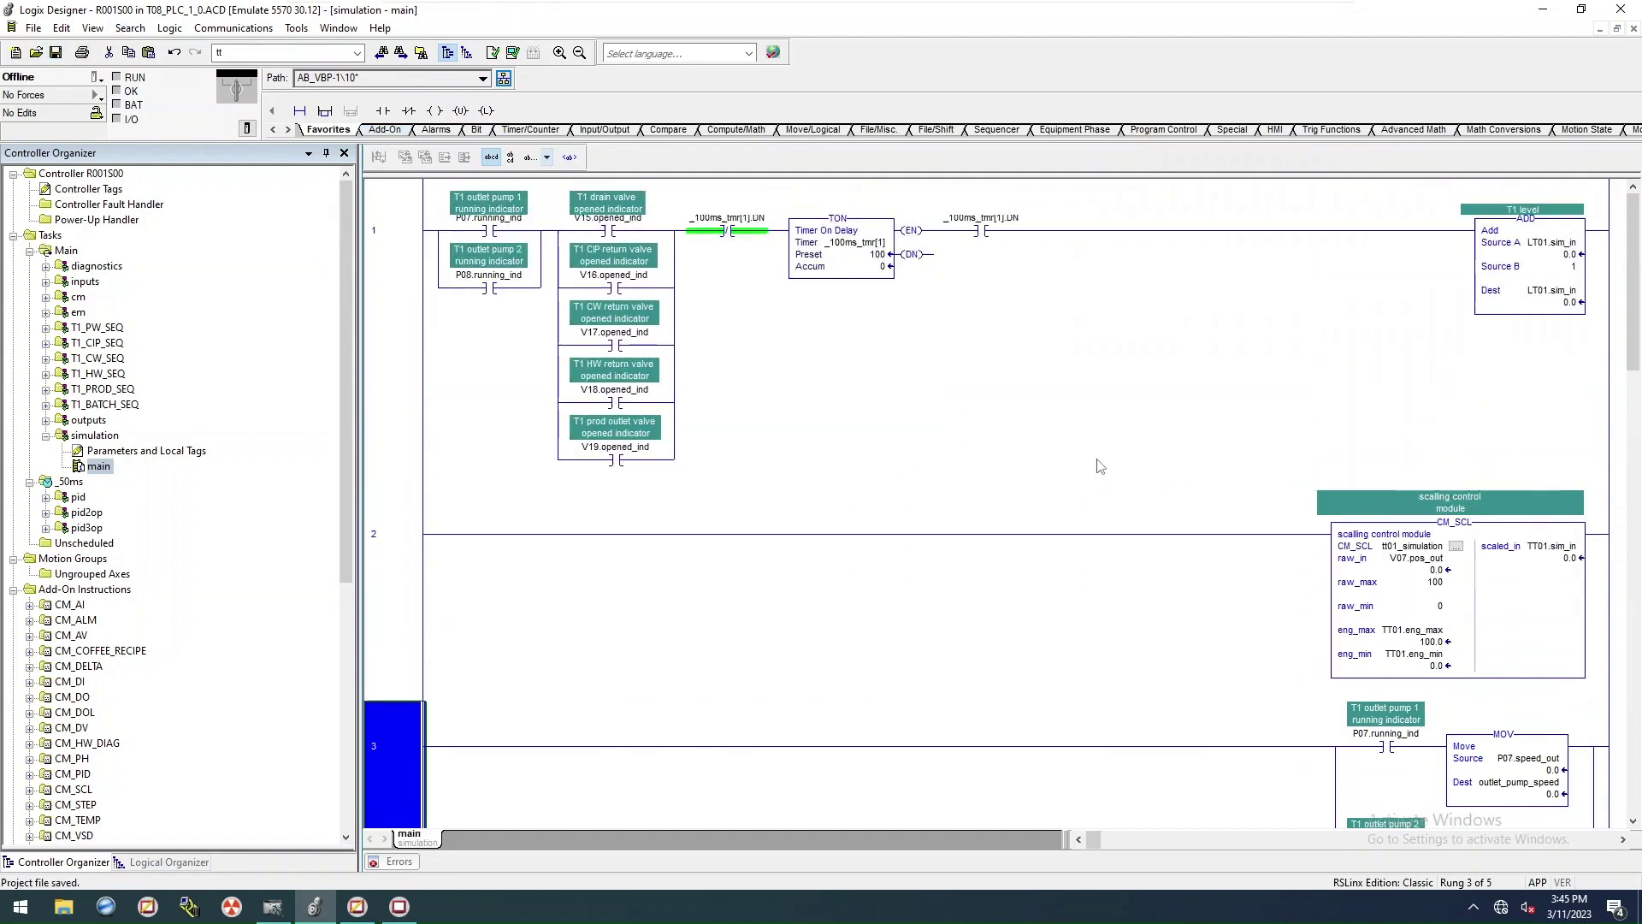
pyautogui.scroll(2, 1099, 466)
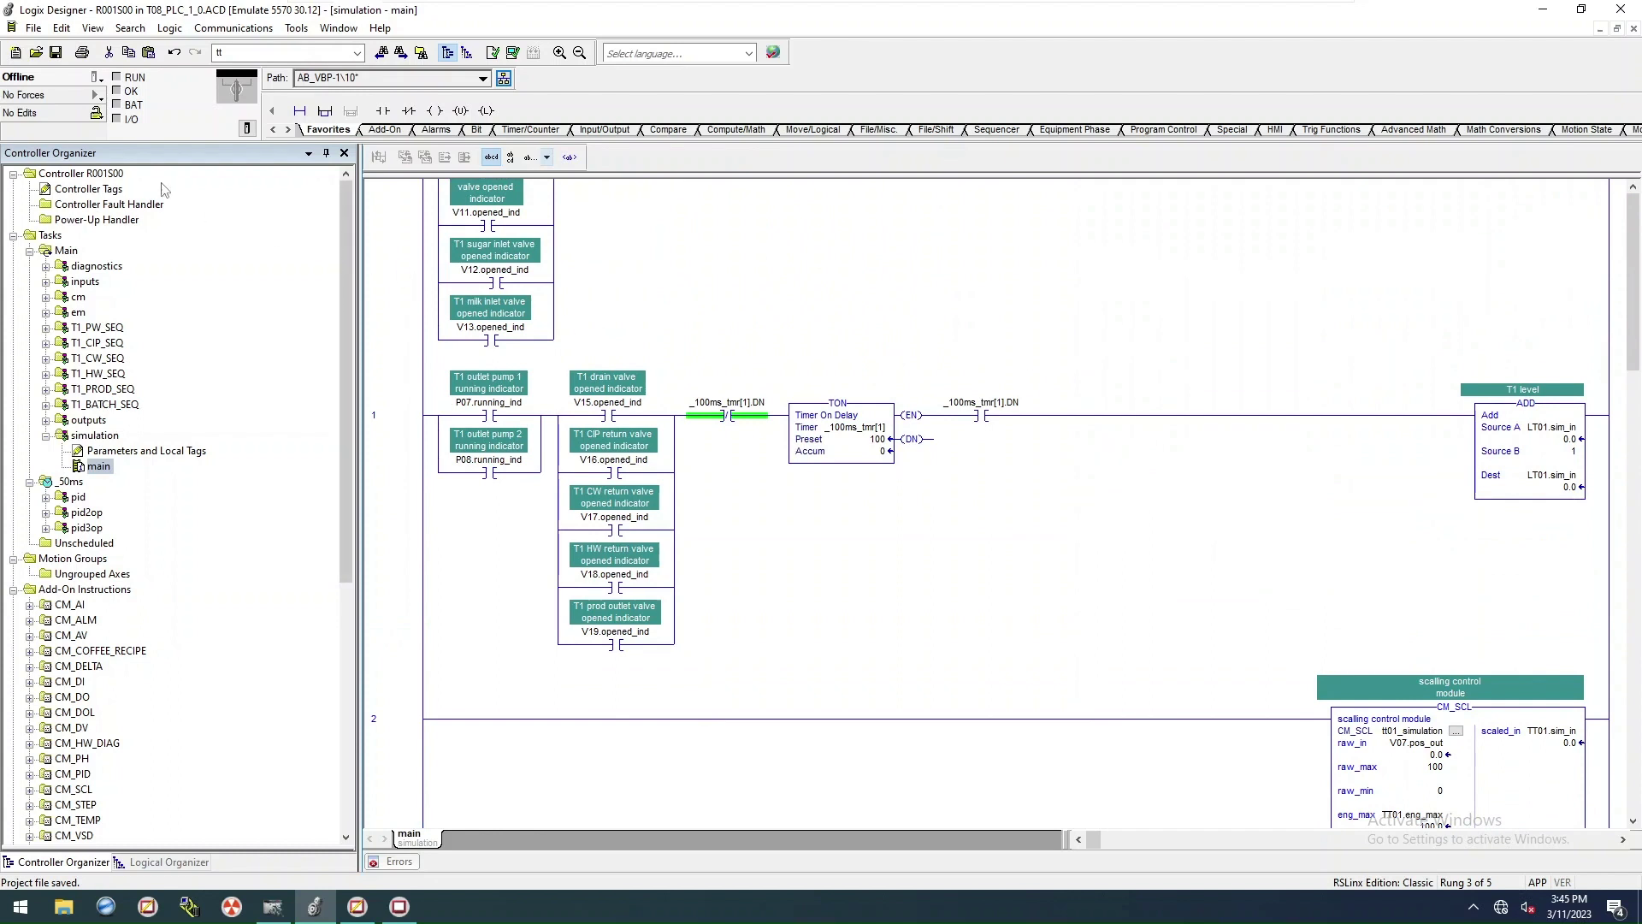
# Step: Download the project to the controller and change the controller mode back to Remote Run
pyautogui.click(99, 77)
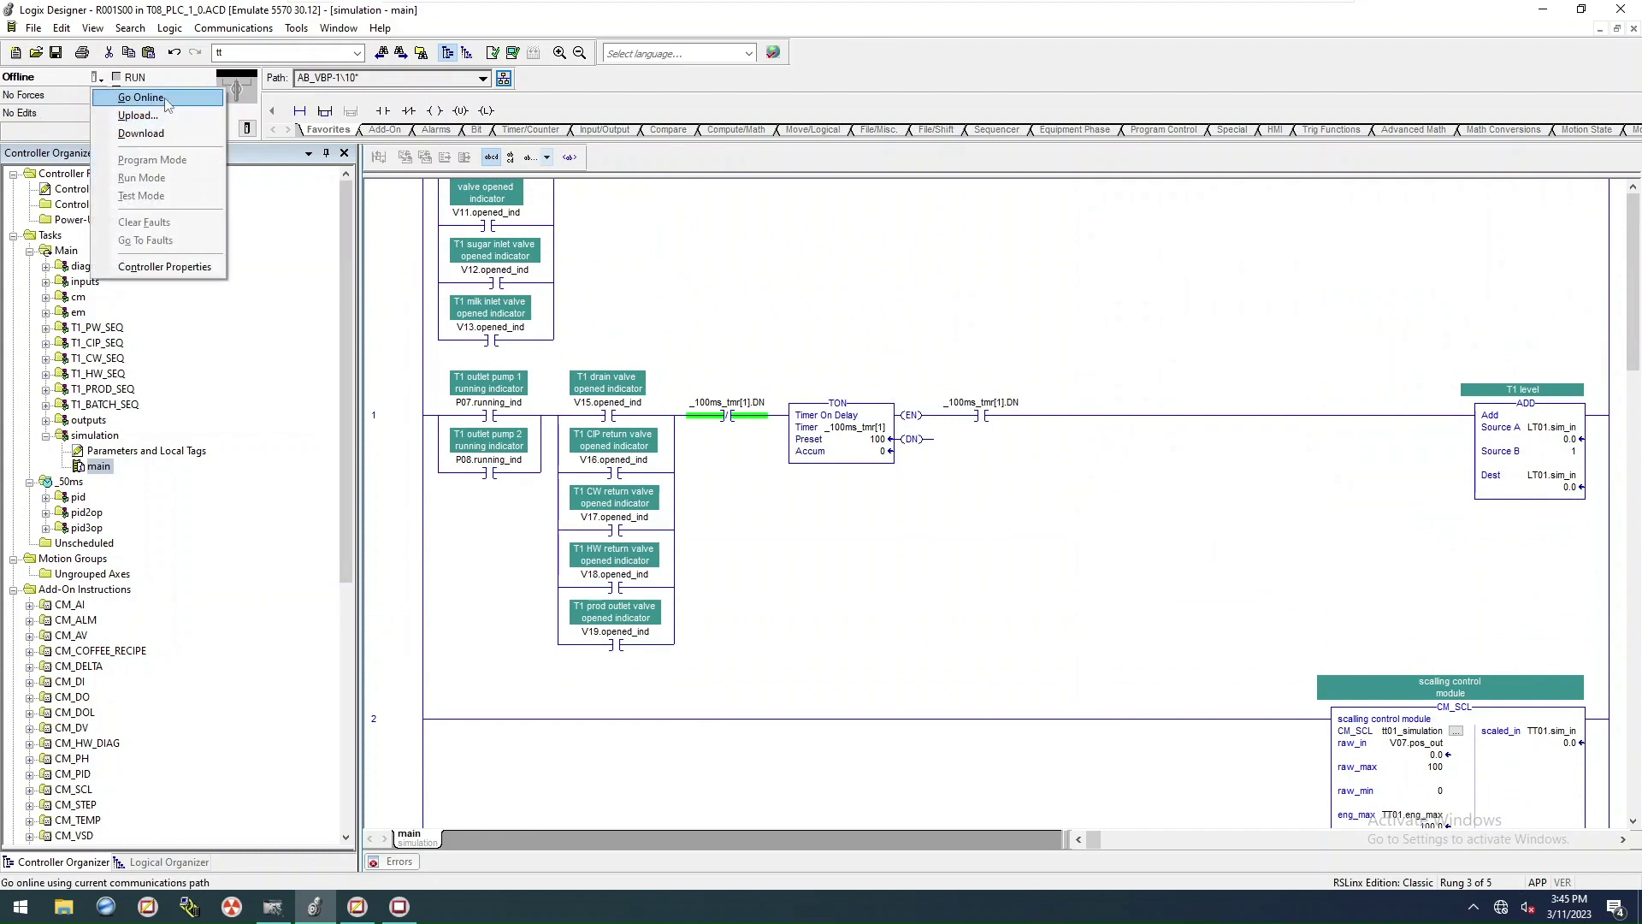
pyautogui.click(142, 133)
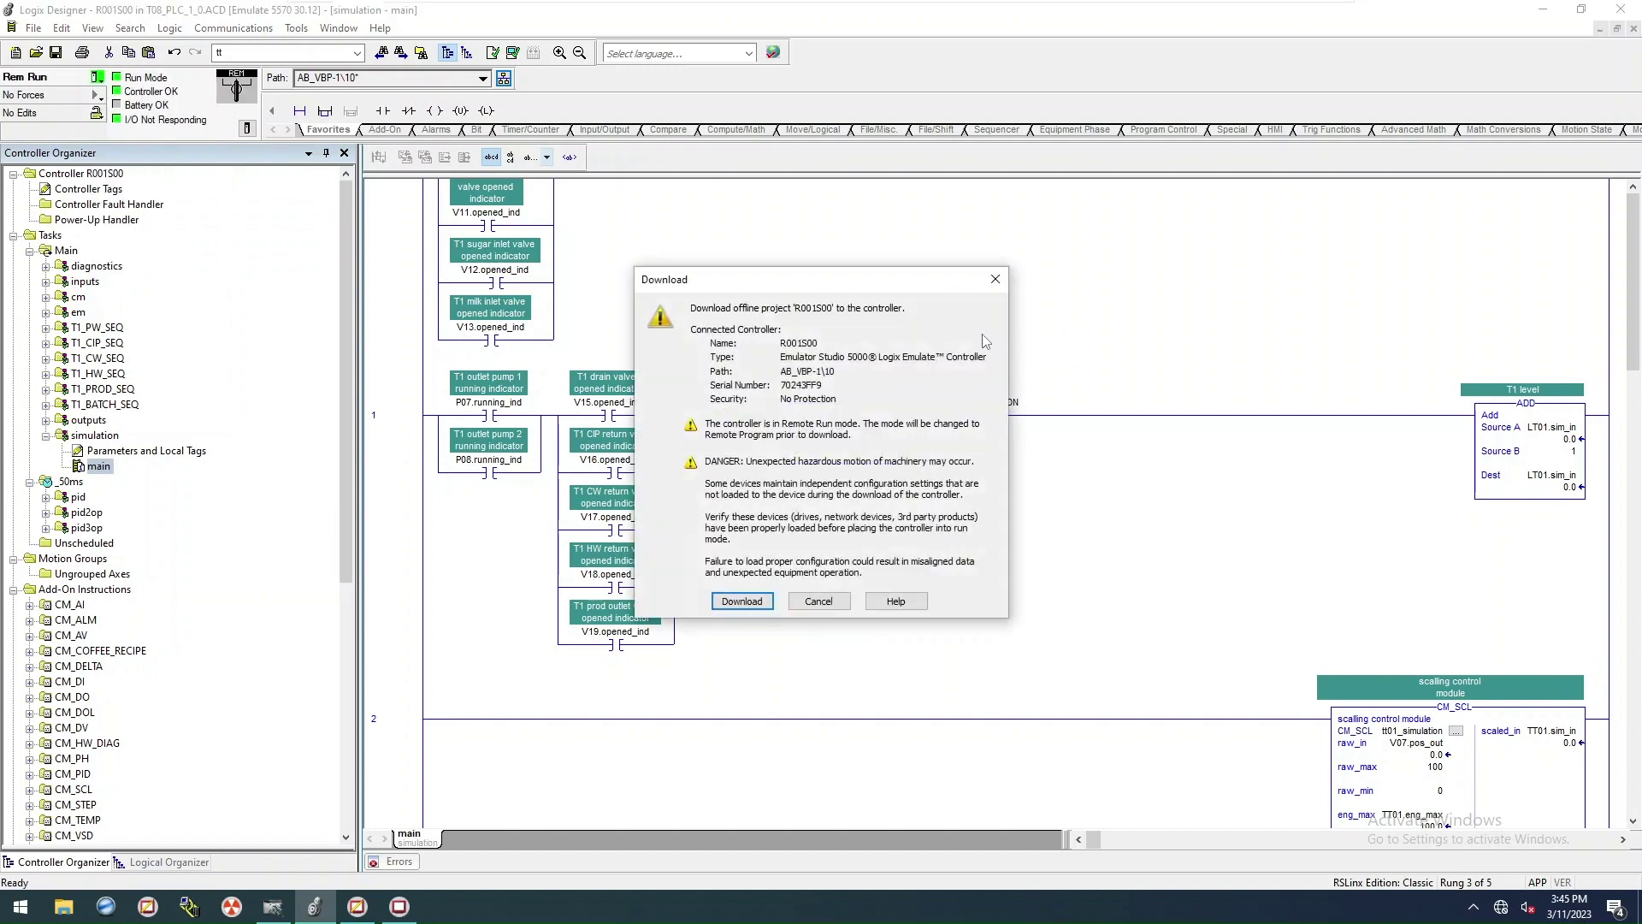
pyautogui.click(776, 597)
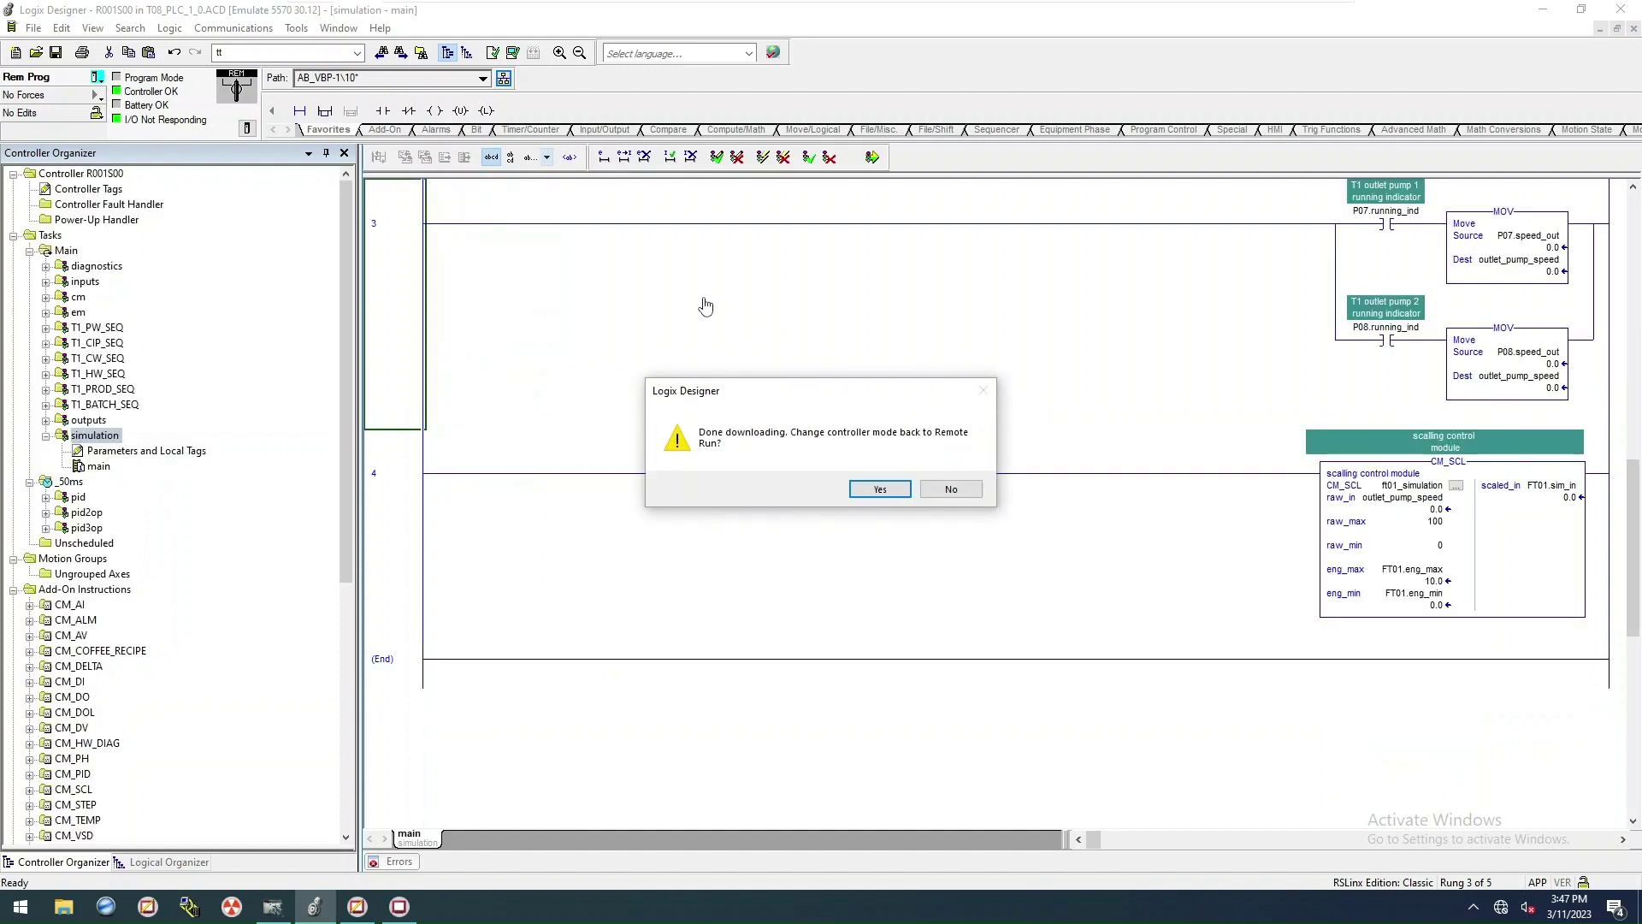
pyautogui.click(883, 496)
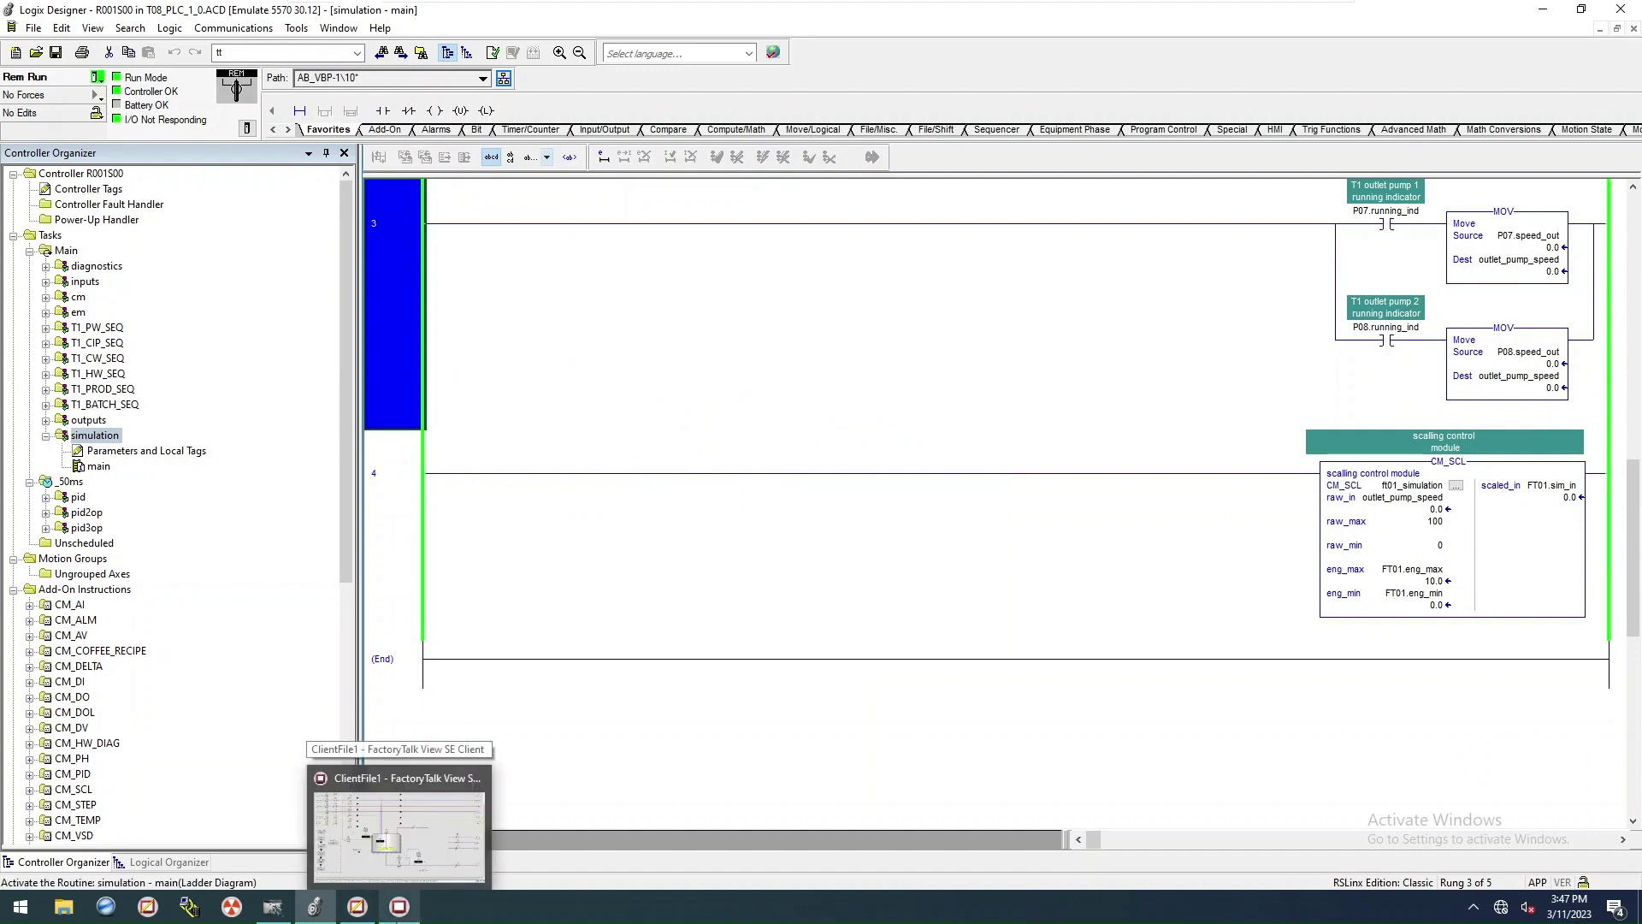
# Step: Switch to the FactoryTalk View SE Client and load the W Coffee recipe as the active recipe for the balance tank
pyautogui.click(399, 907)
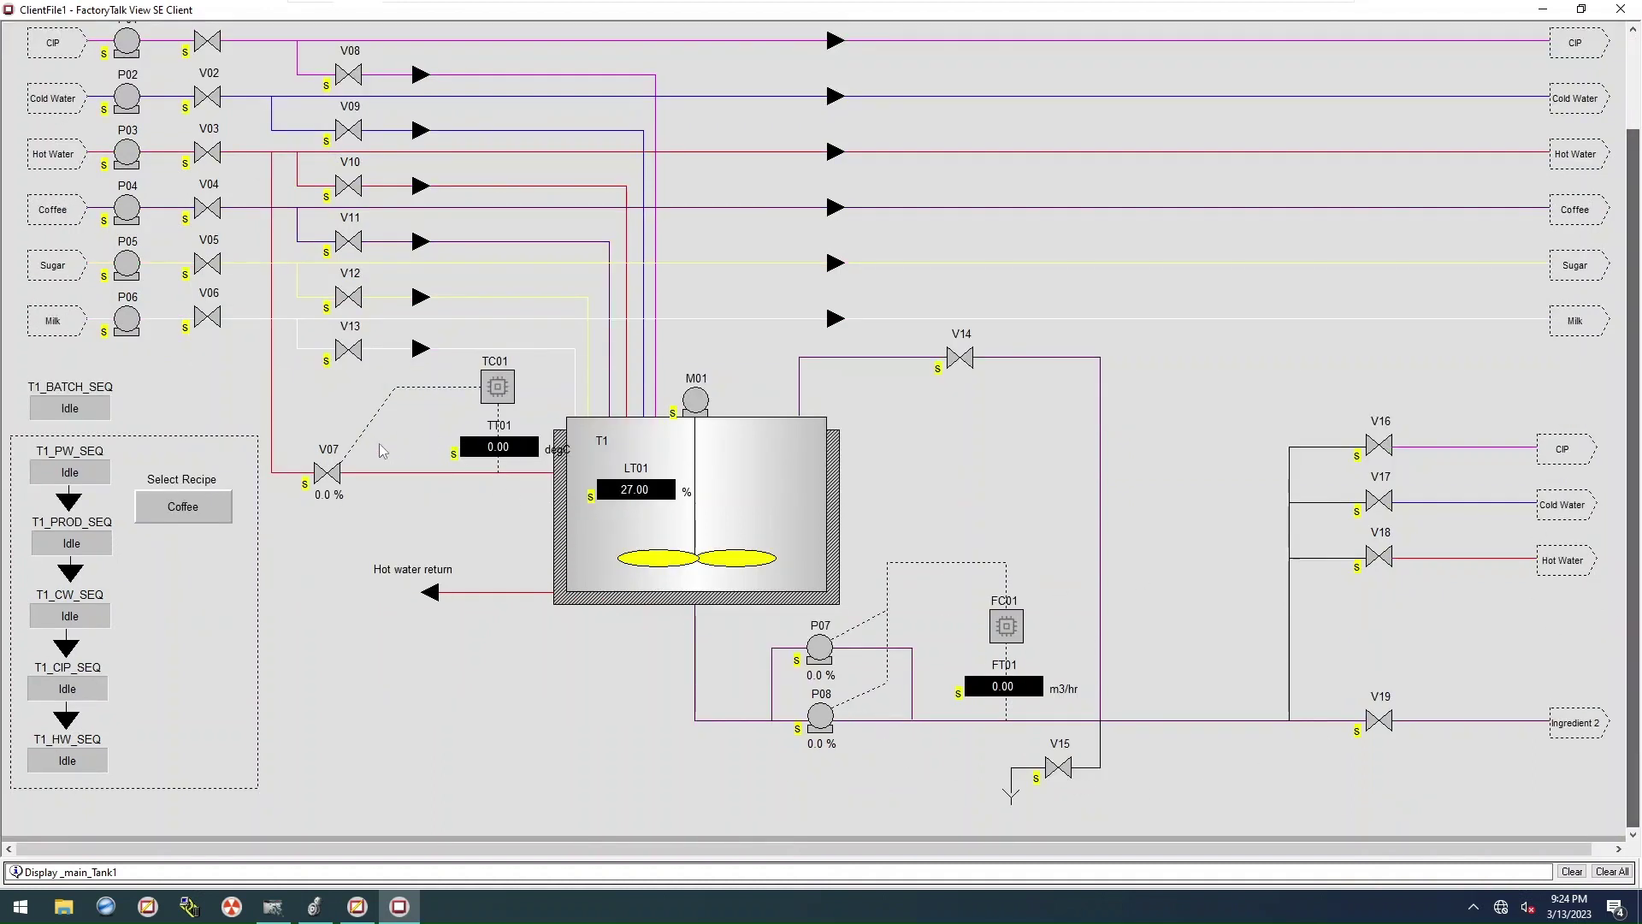
pyautogui.click(1634, 60)
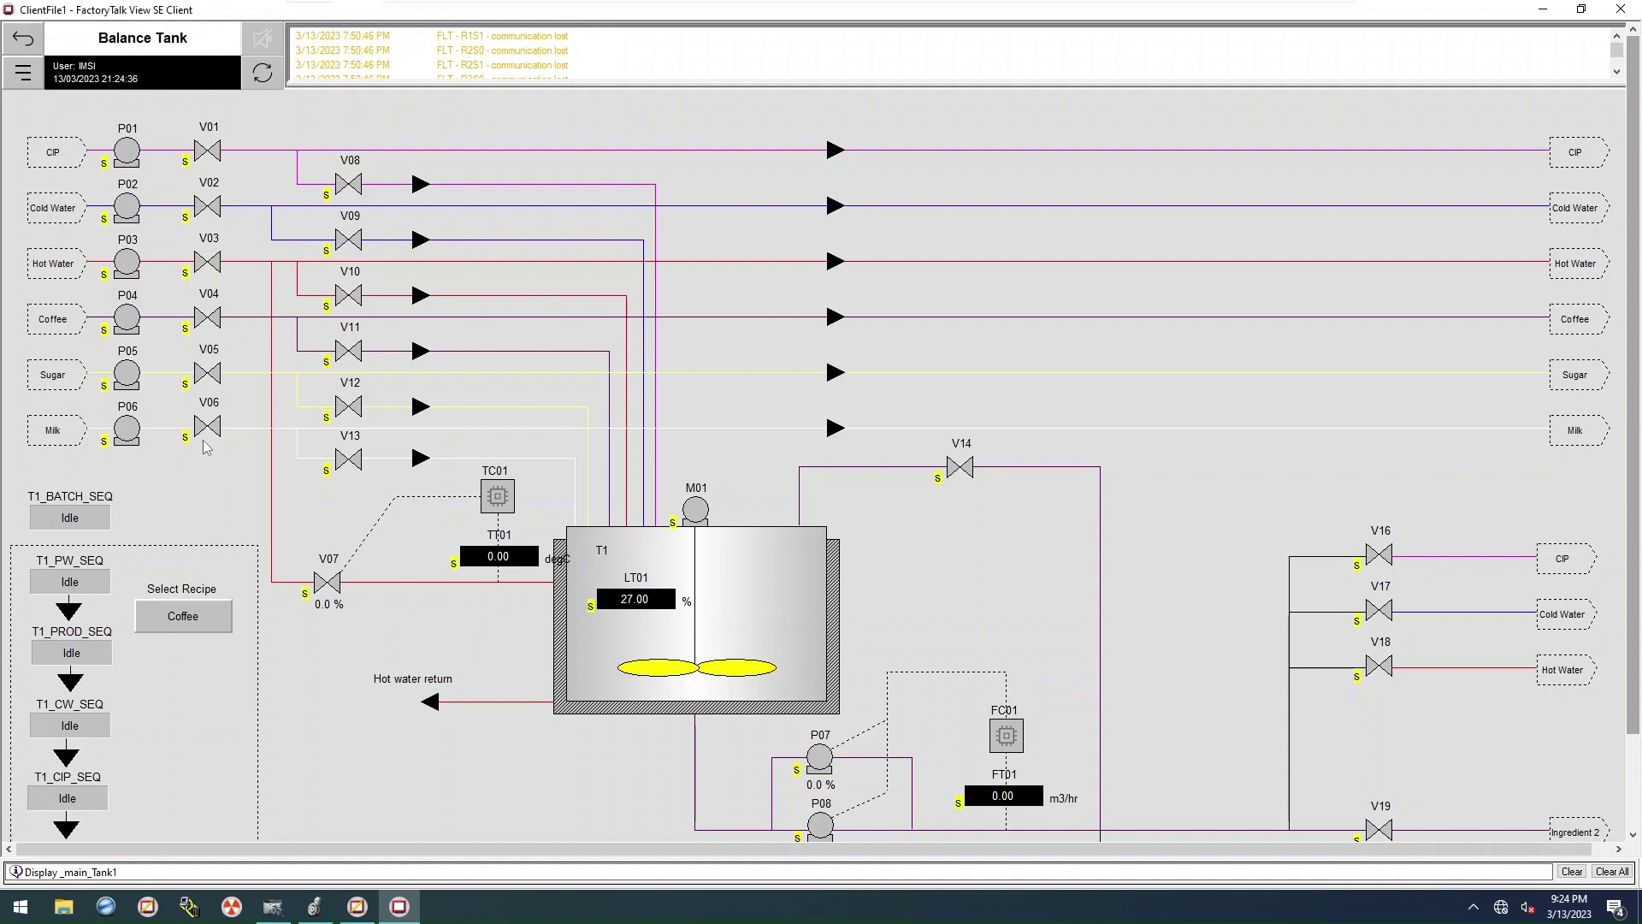
pyautogui.click(190, 626)
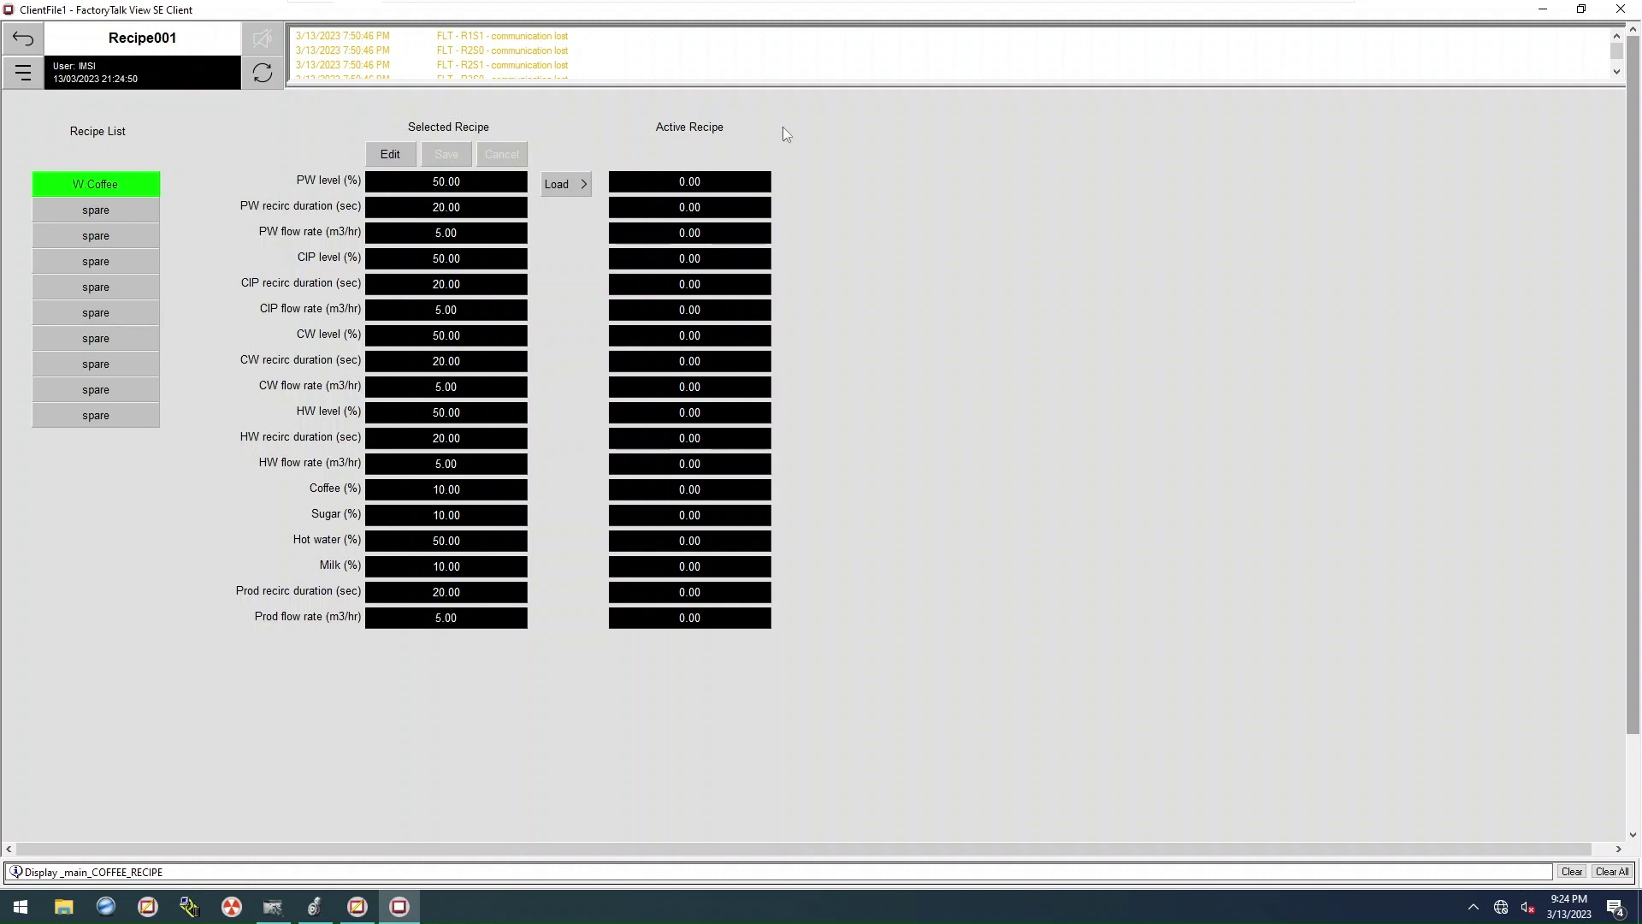
pyautogui.click(575, 188)
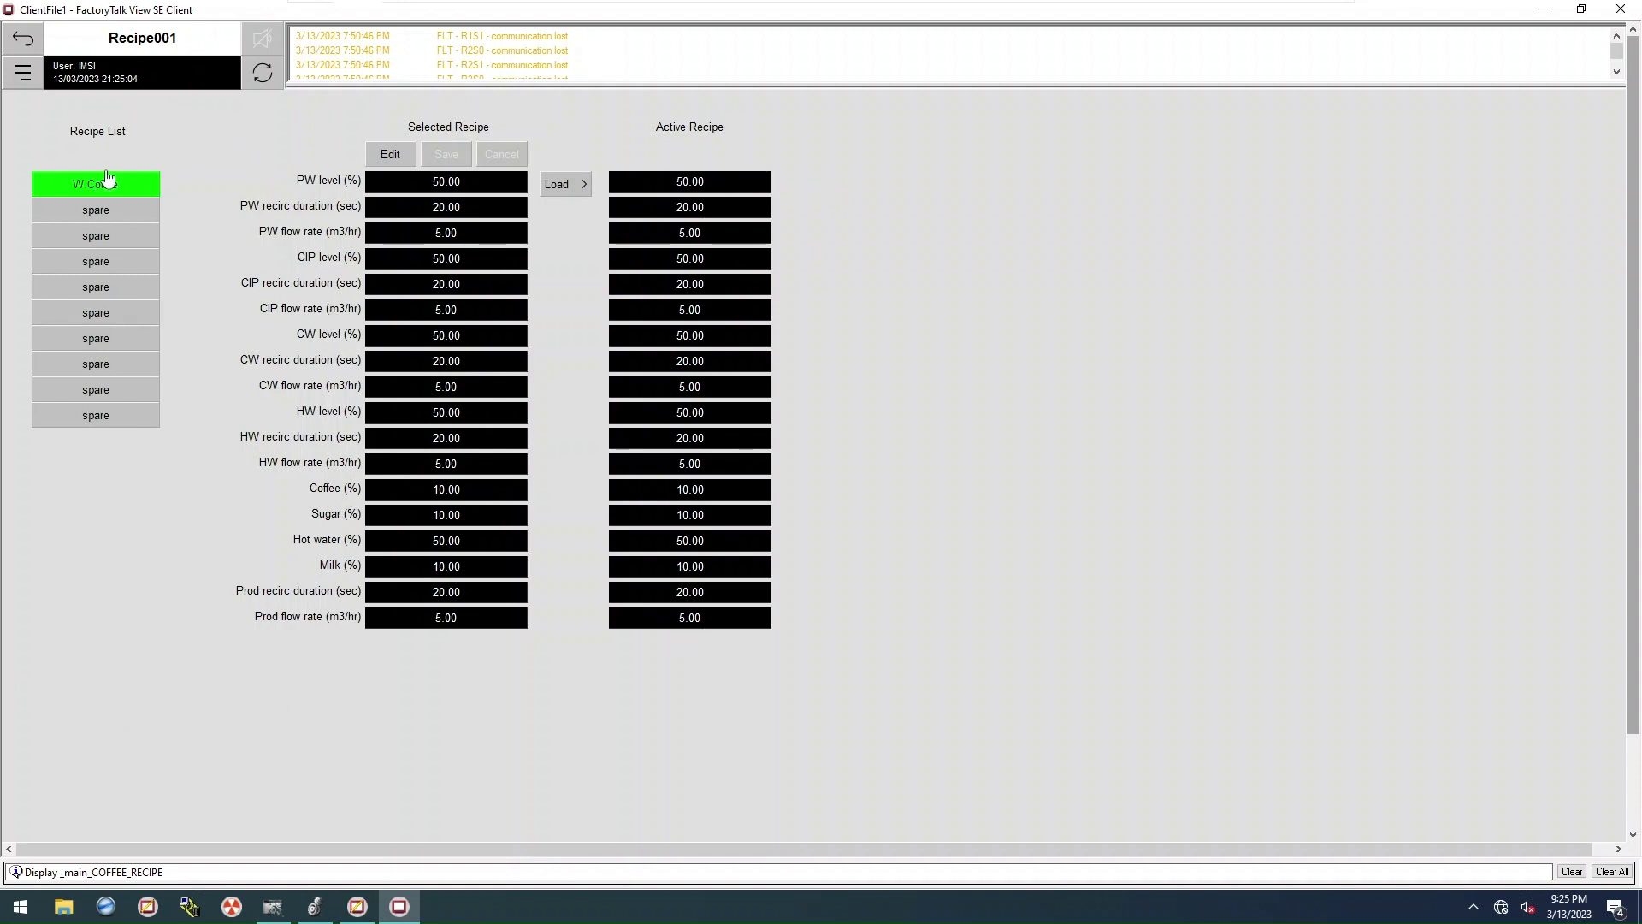
pyautogui.click(23, 44)
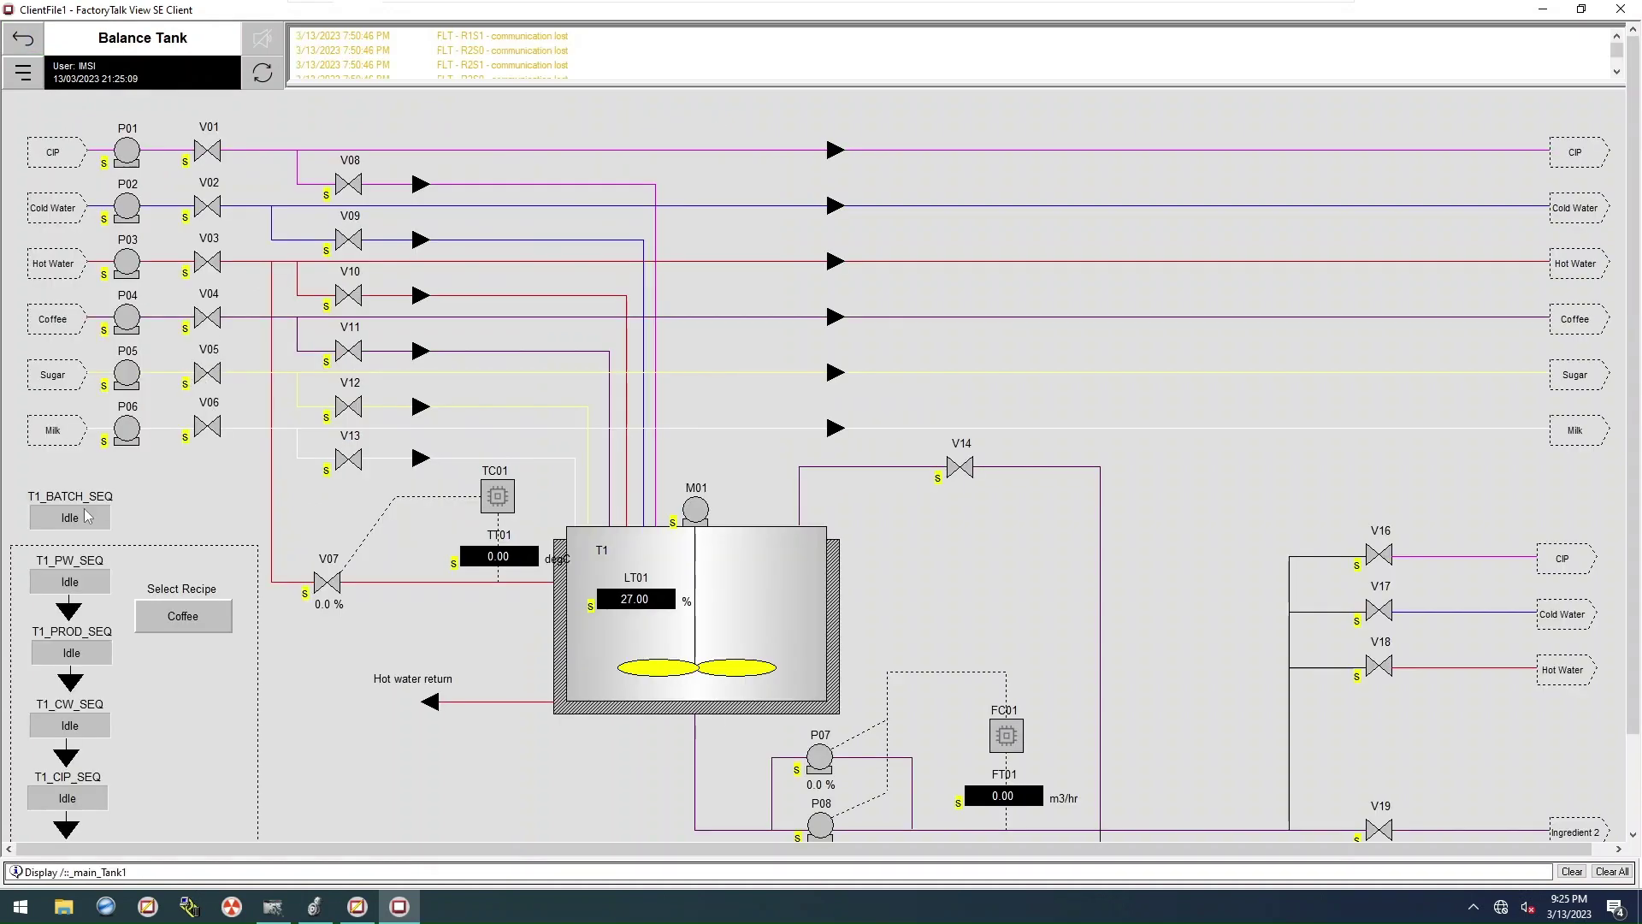
# Step: Start the T1_BATCH_SEQ batch sequence from its faceplate on the Balance Tank display
pyautogui.click(70, 518)
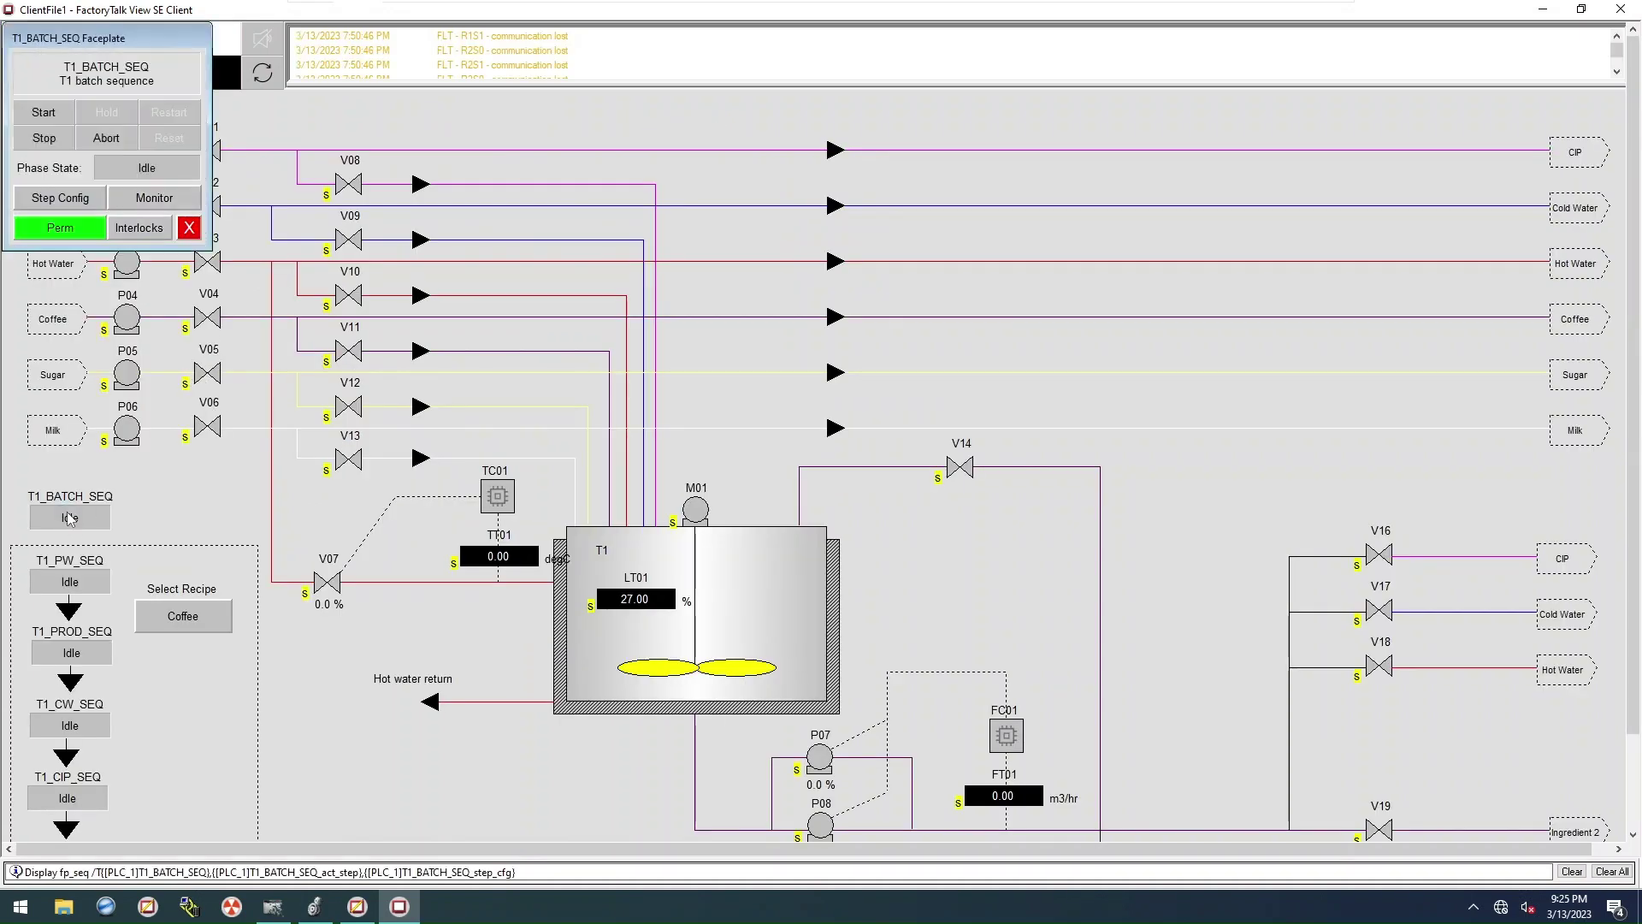
pyautogui.click(45, 112)
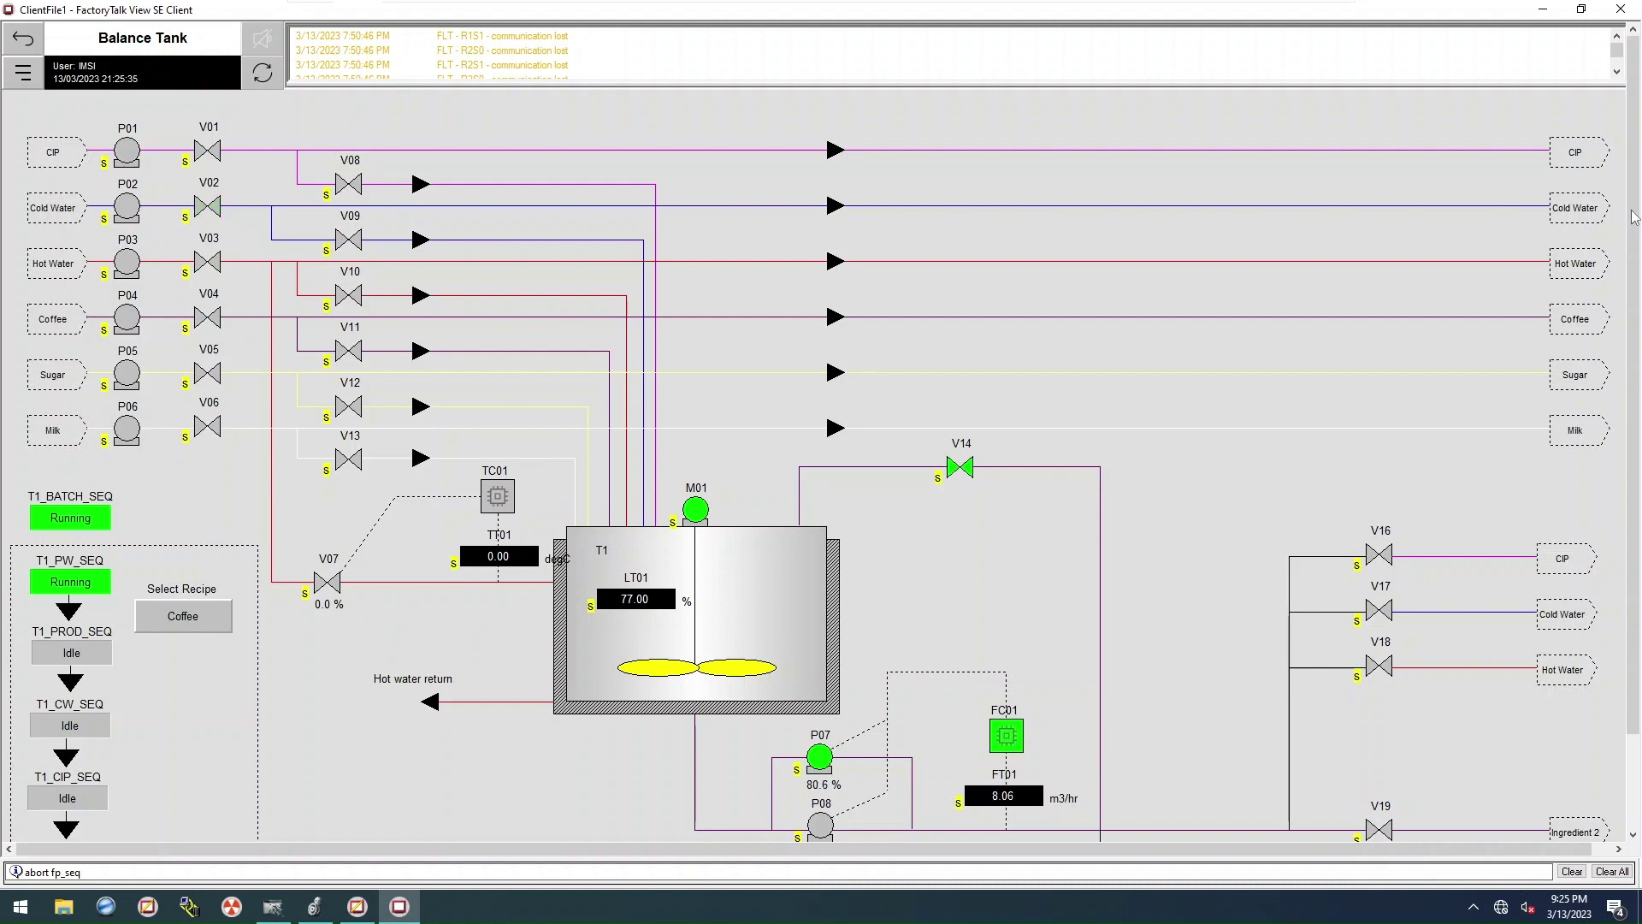
pyautogui.scroll(-1, 948, 522)
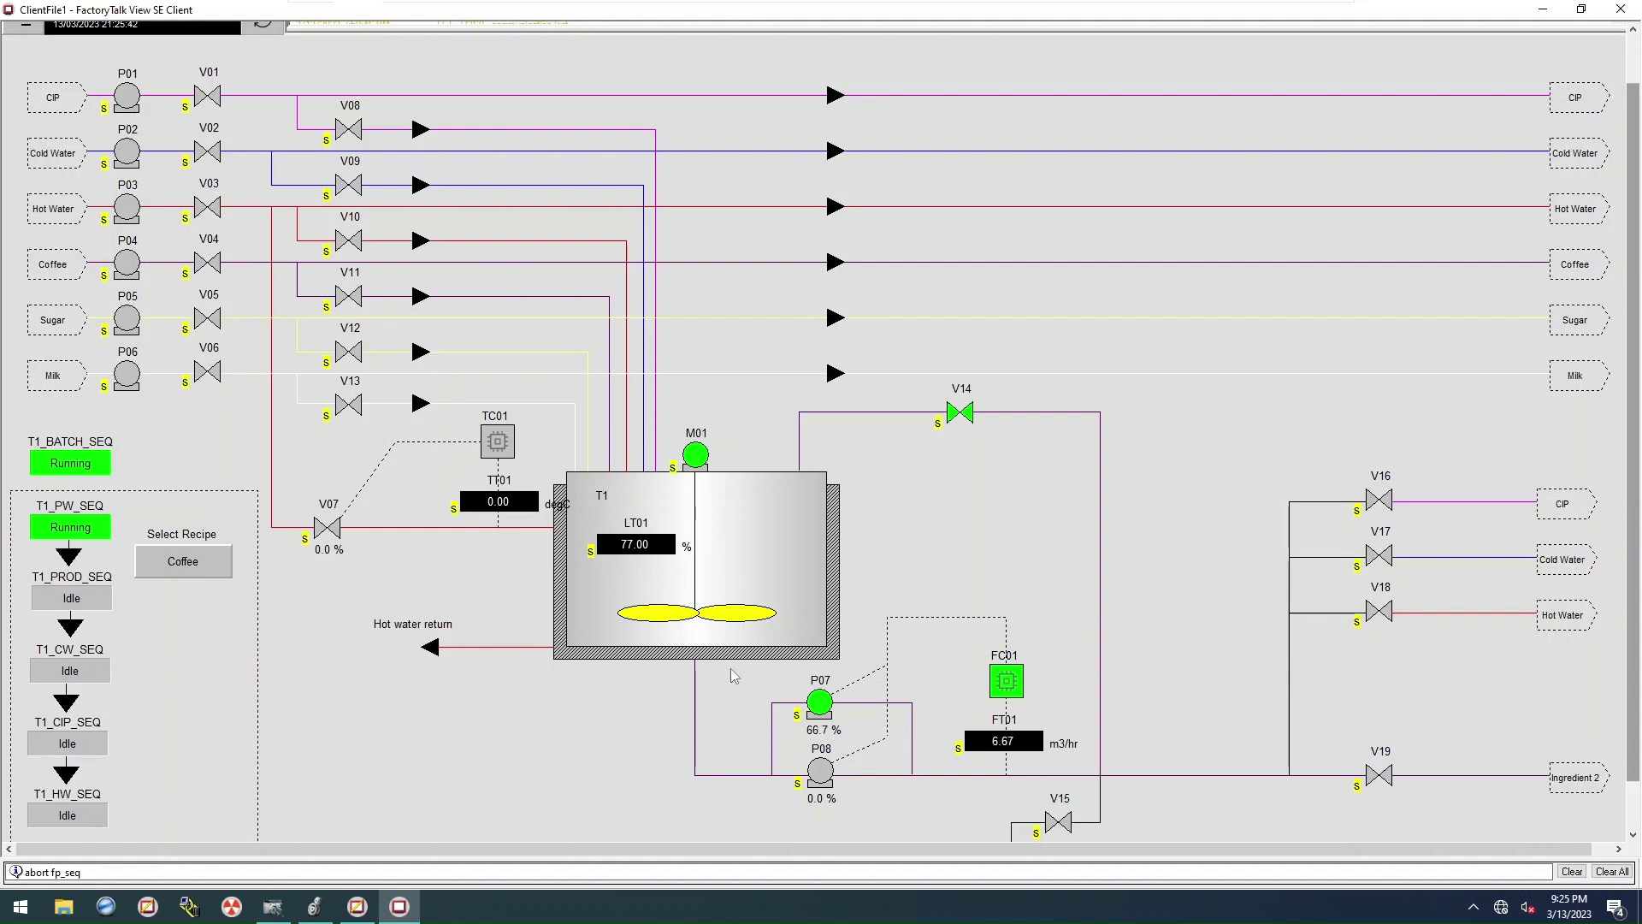
# Step: Monitor the active step and step permissives of the T1_PW_SEQ prewash sequence until it finishes
pyautogui.click(85, 532)
pyautogui.click(154, 198)
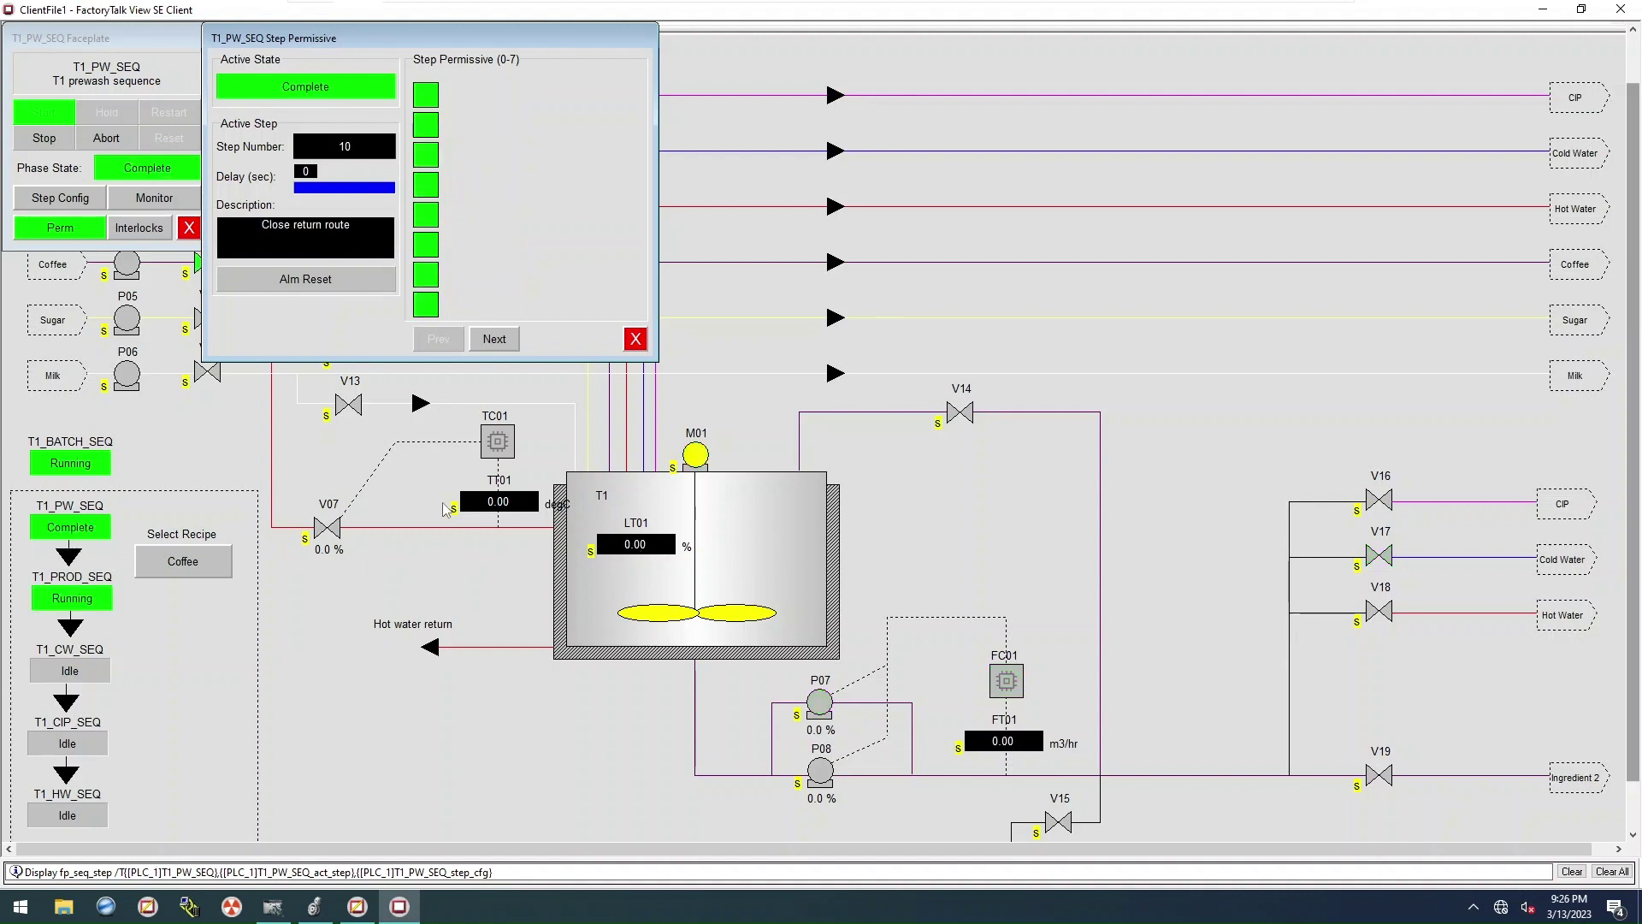
pyautogui.click(635, 339)
pyautogui.click(188, 228)
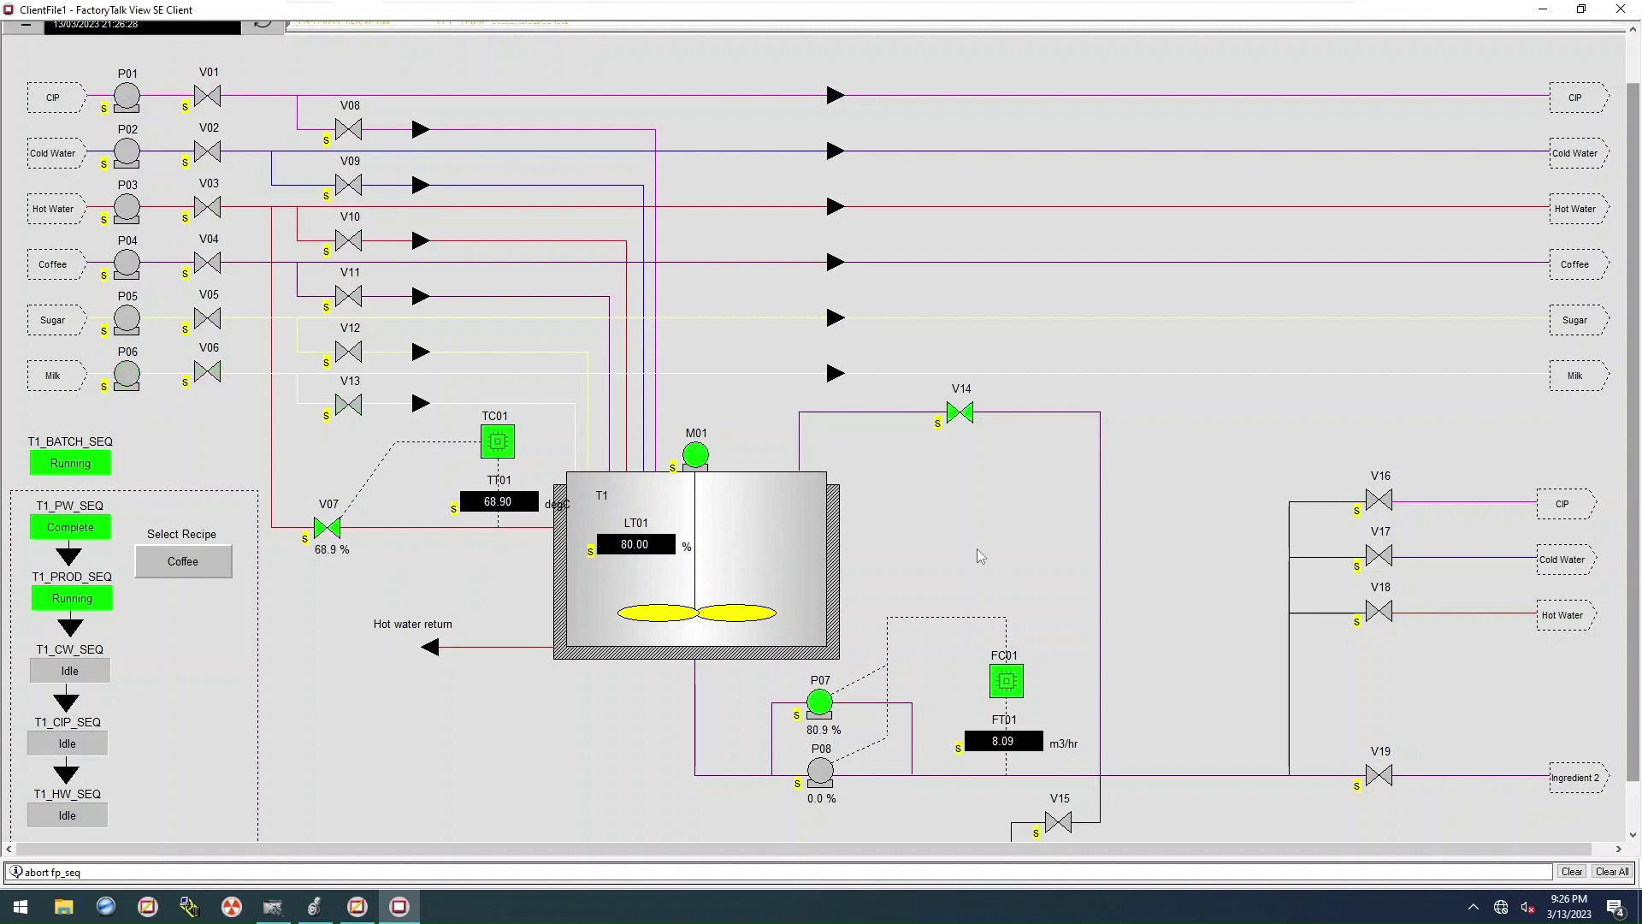
# Step: Monitor the T1_PROD_SEQ production sequence and answer its operator acknowledgement with NOK
pyautogui.click(53, 604)
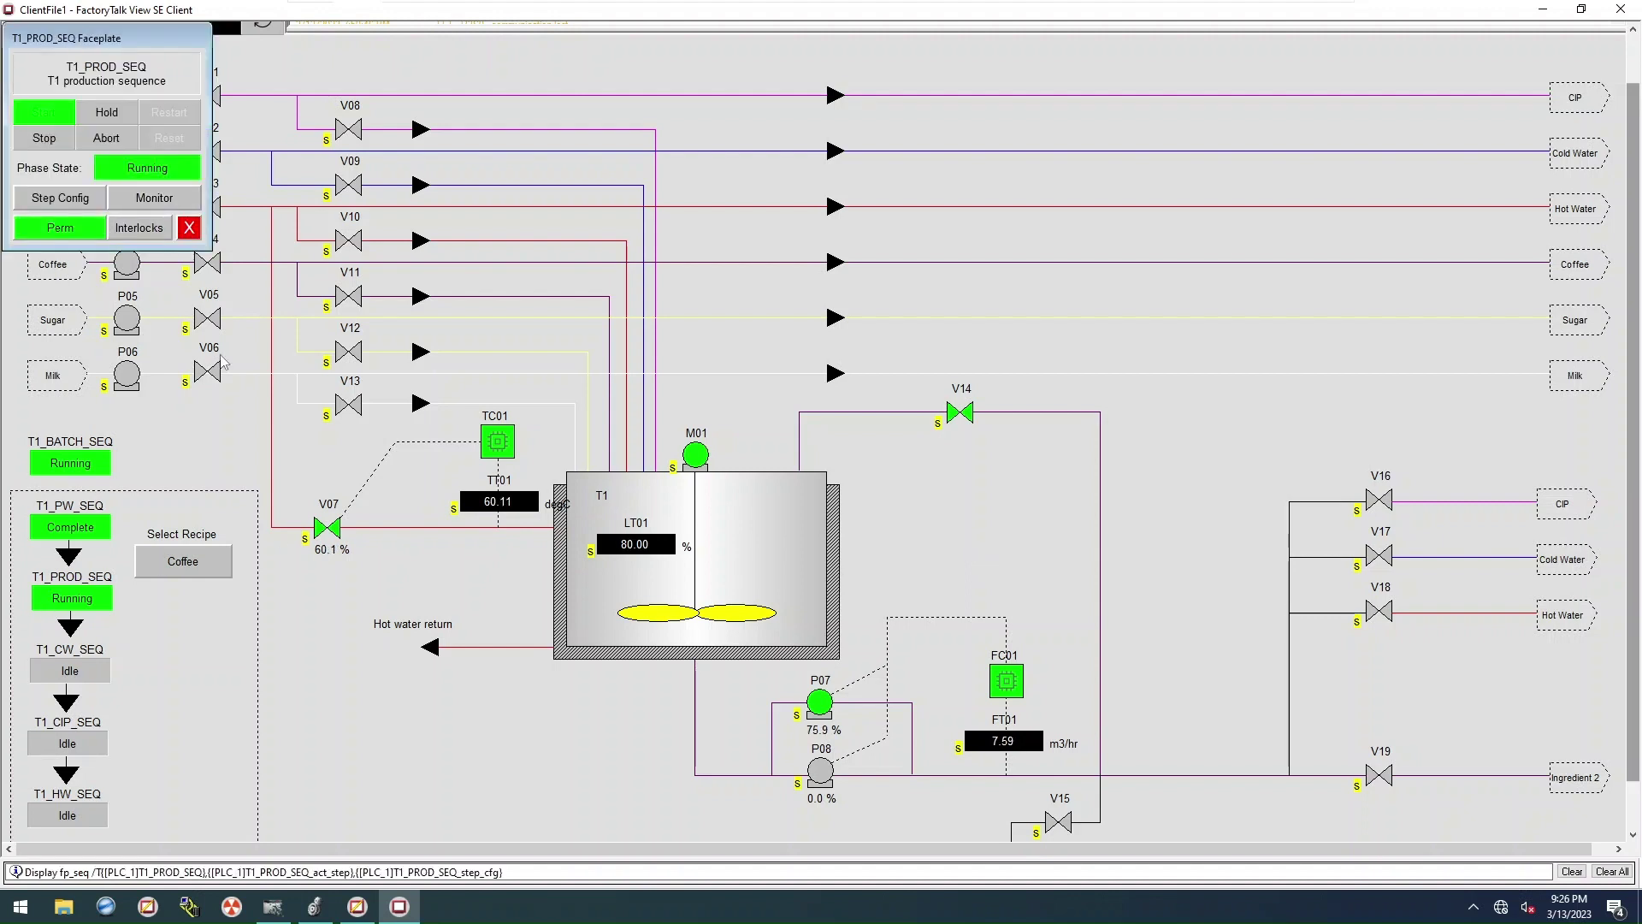
pyautogui.click(166, 204)
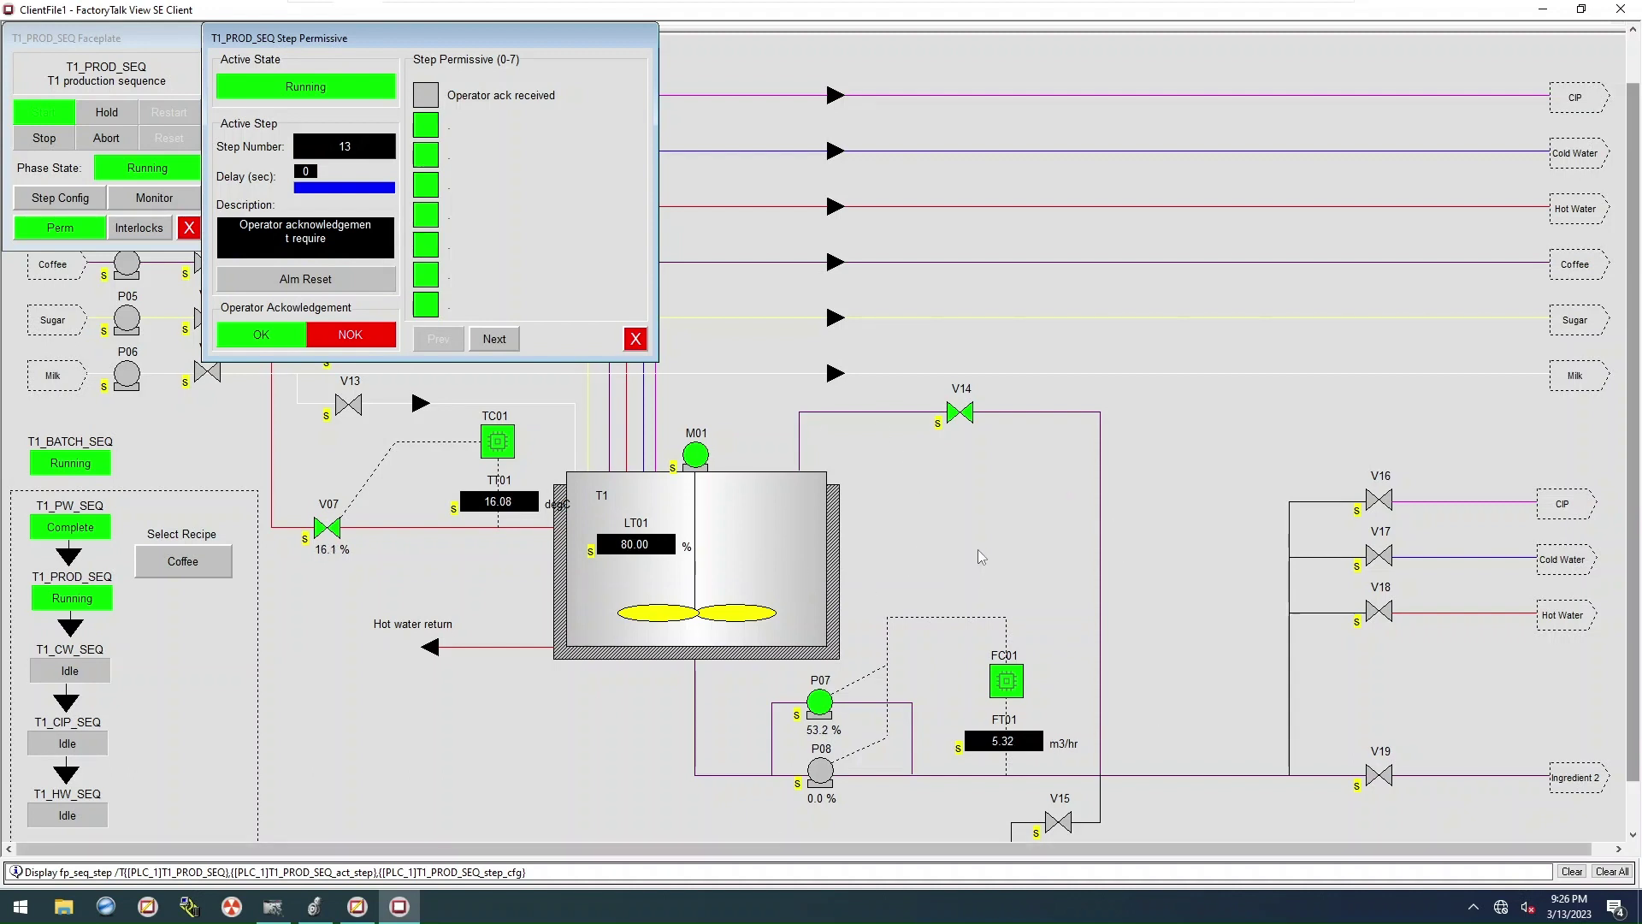
pyautogui.click(351, 336)
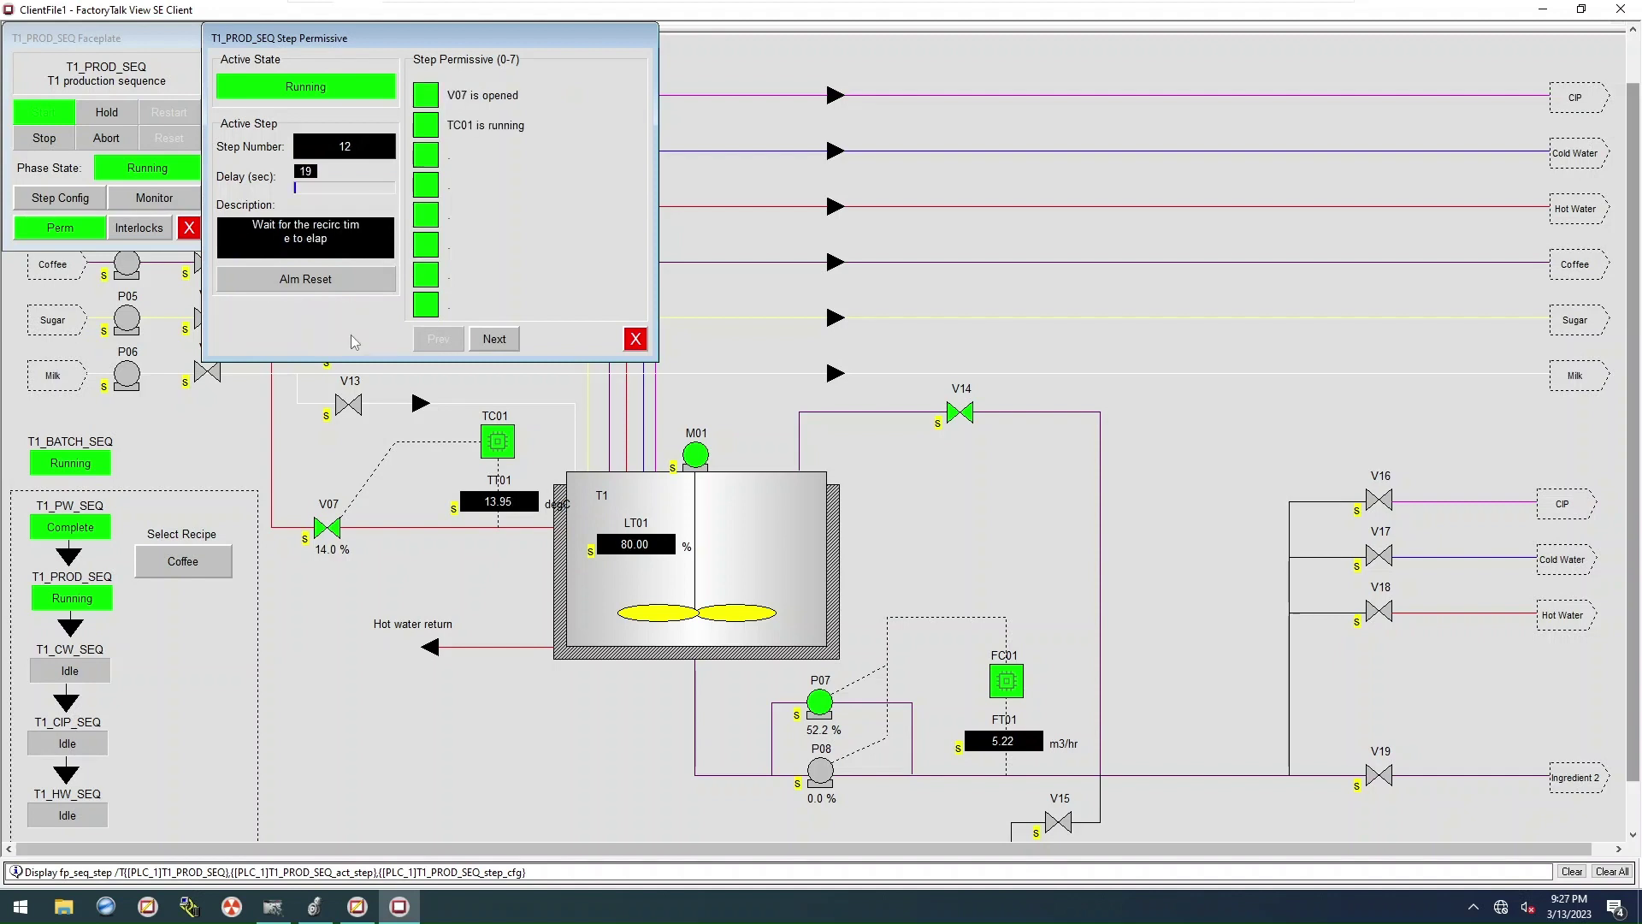
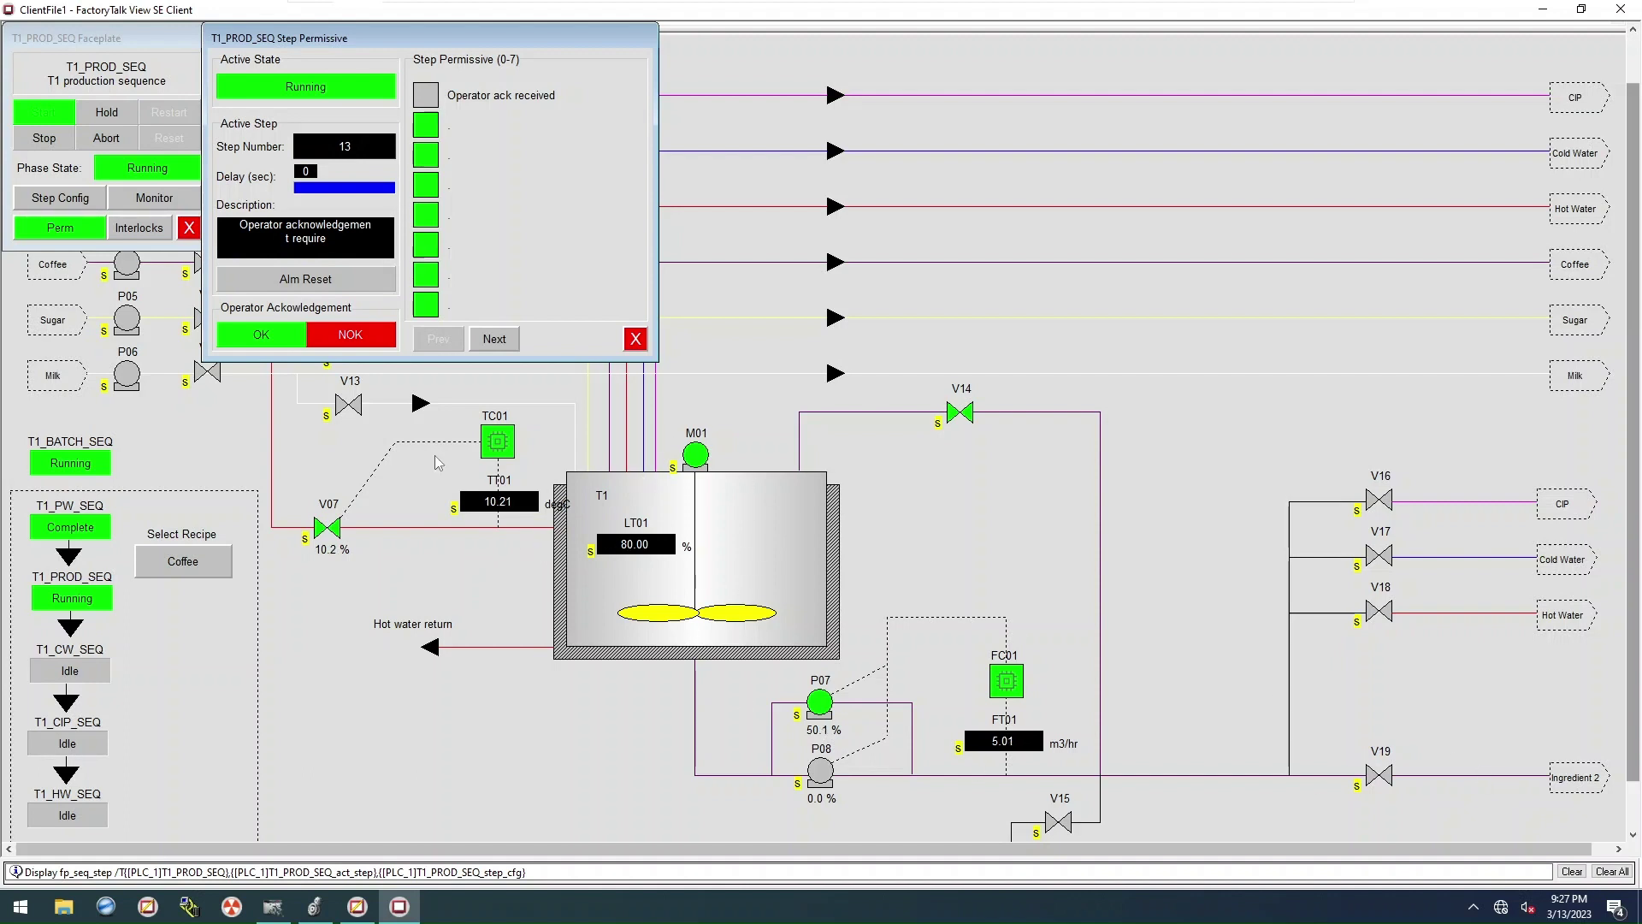
# Step: Answer the repeated T1_PROD_SEQ operator acknowledgement with OK and close the sequence's windows once it finishes
pyautogui.click(263, 340)
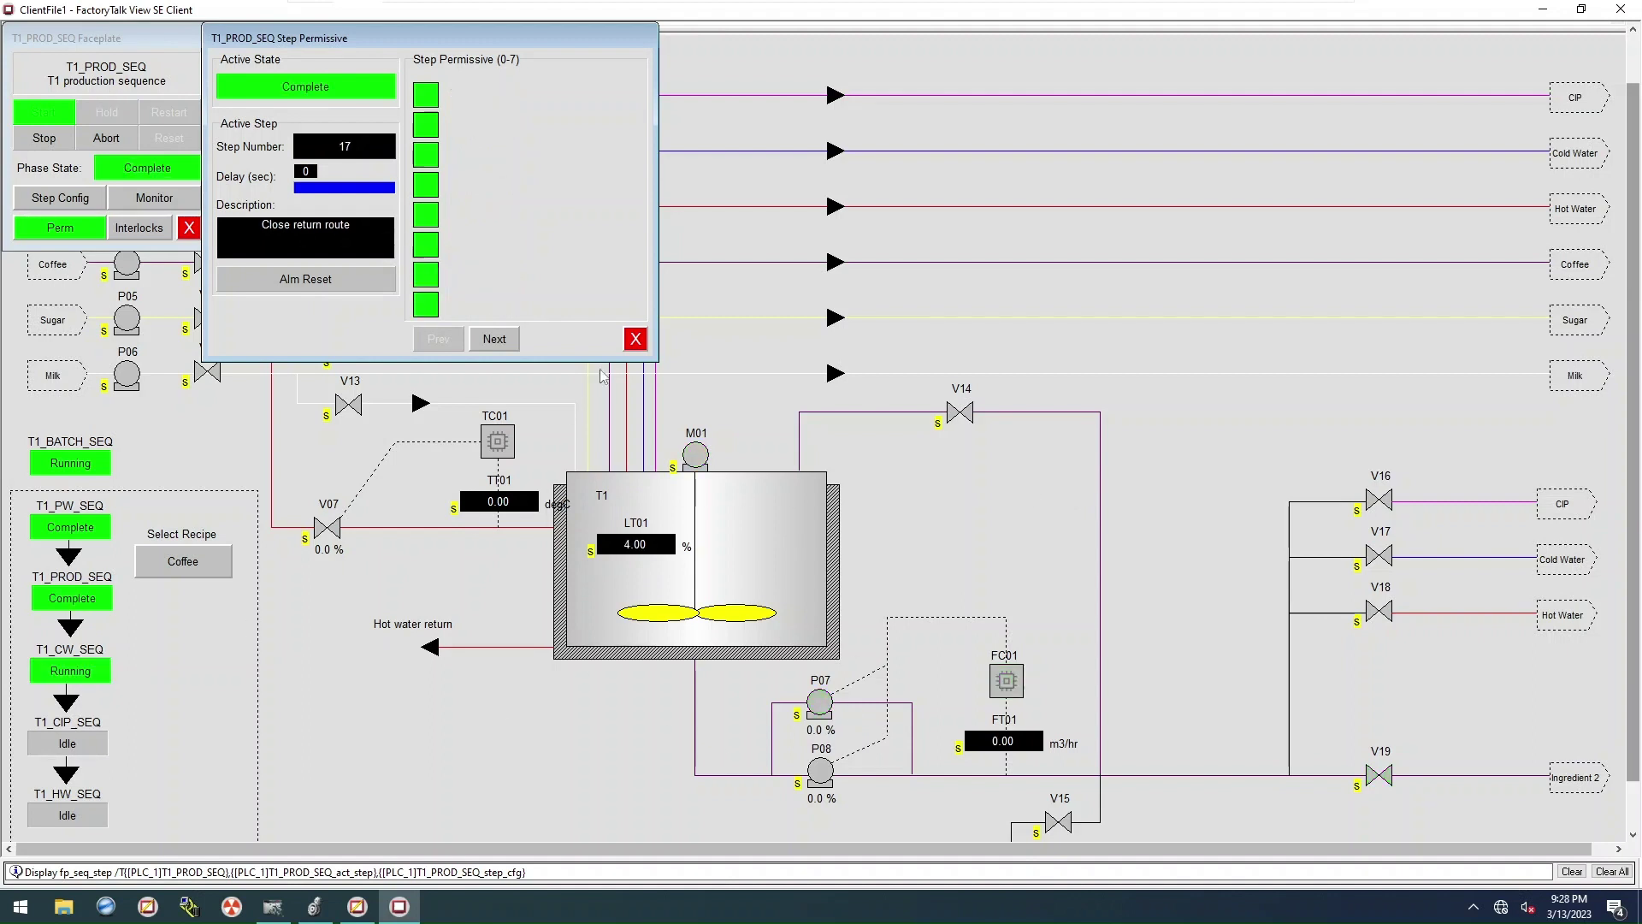
pyautogui.click(636, 339)
pyautogui.click(191, 232)
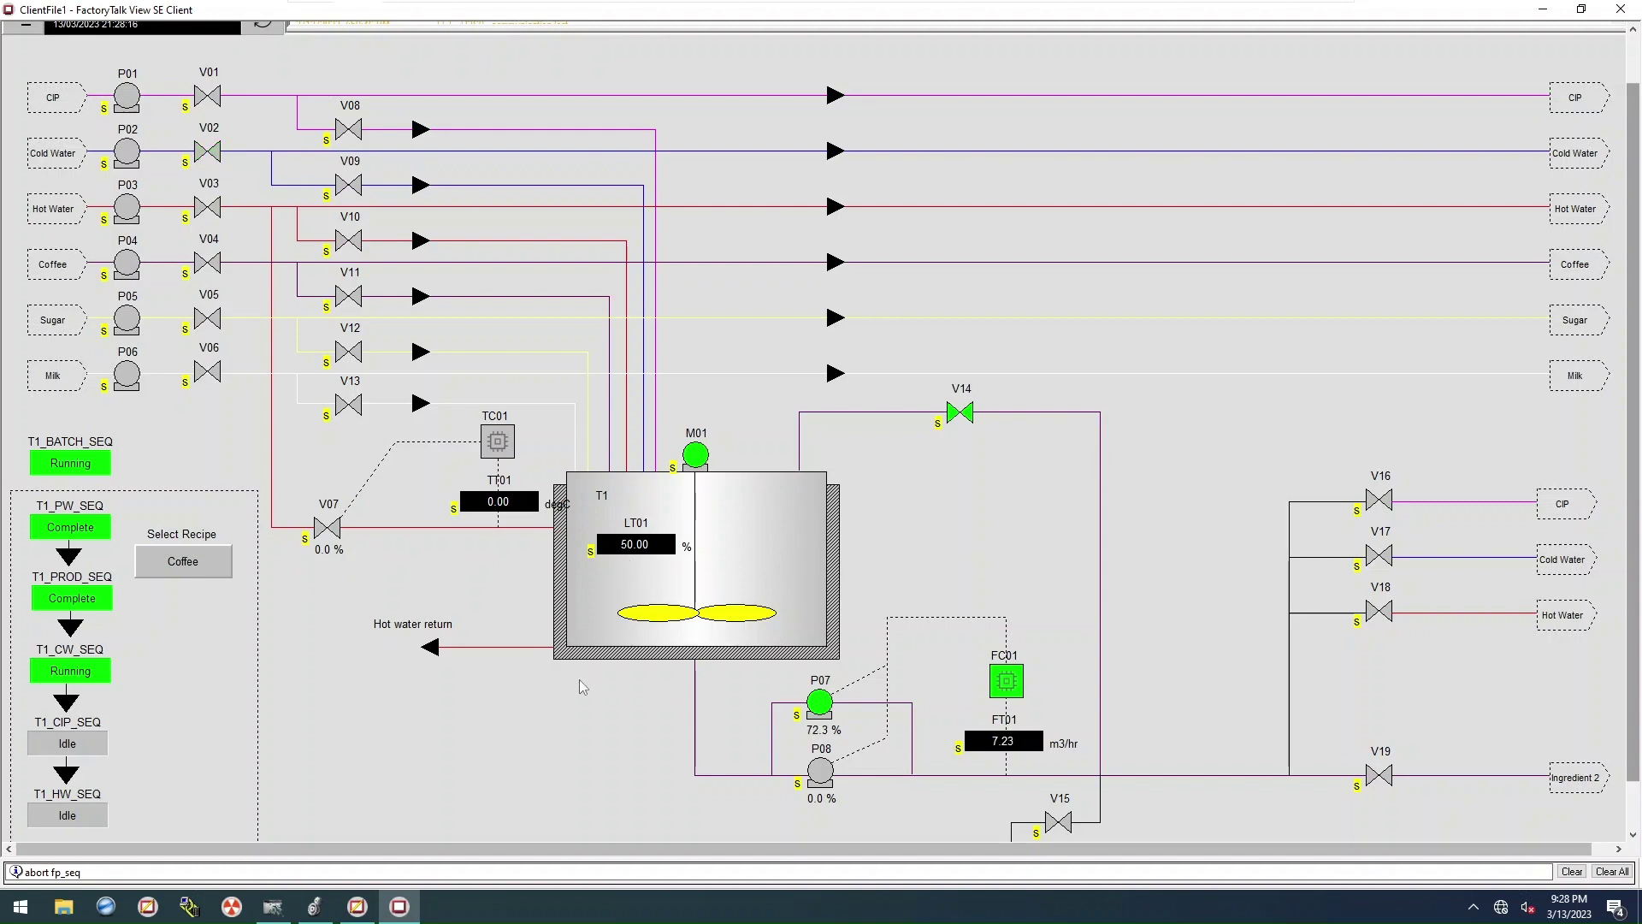
# Step: Monitor the active step and step permissives of the T1_CW_SEQ sequence until it finishes
pyautogui.click(80, 677)
pyautogui.click(158, 207)
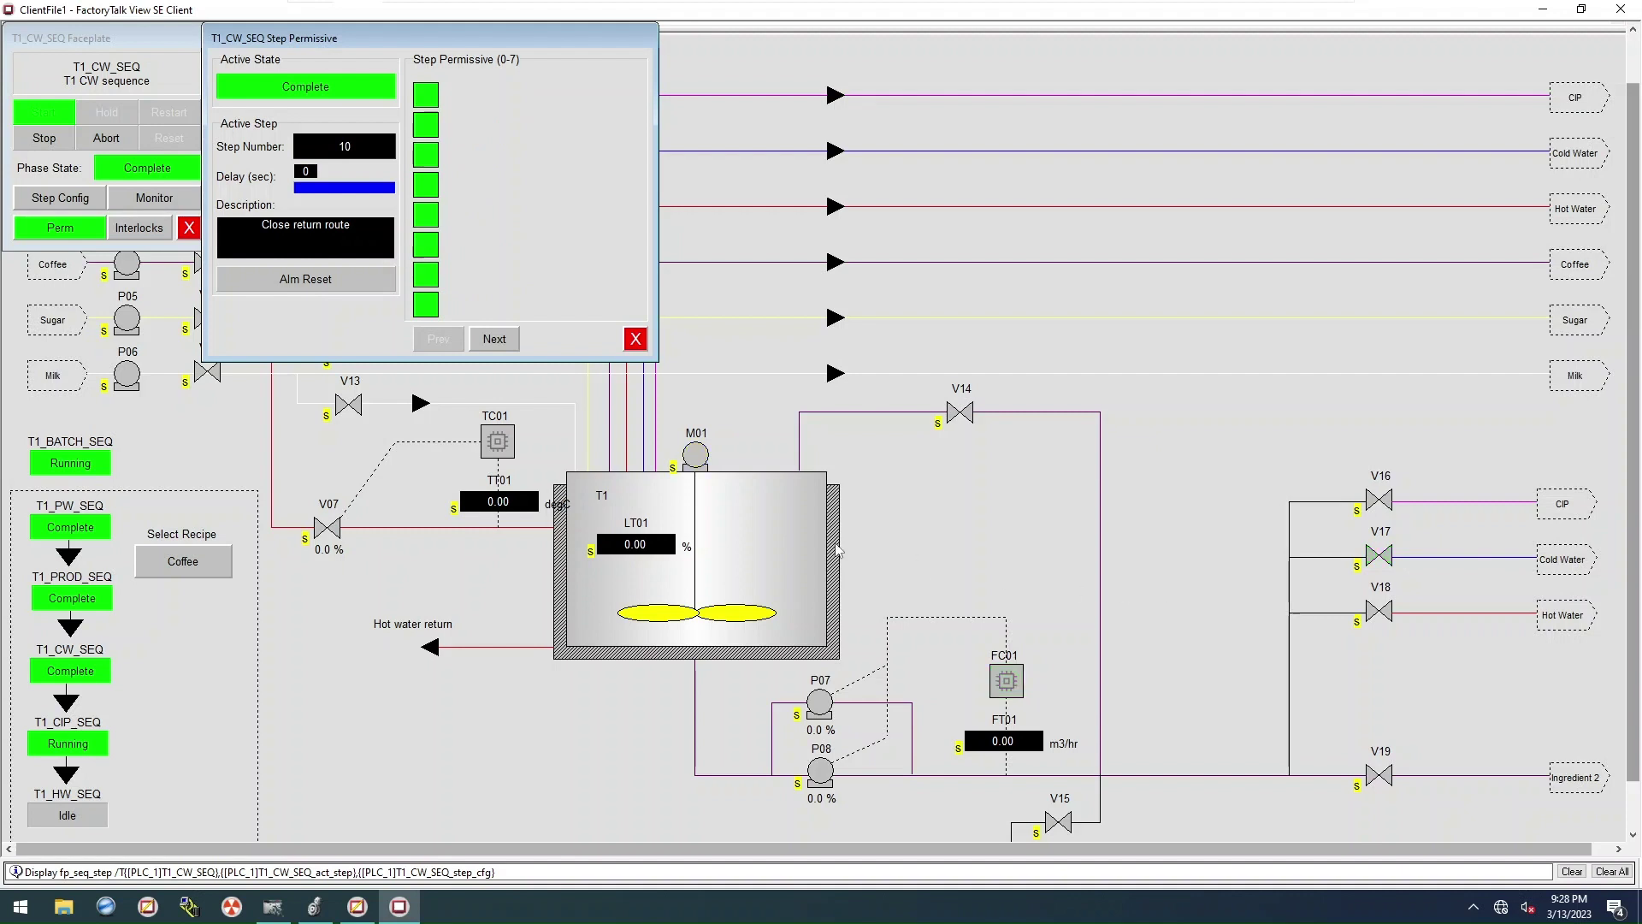
pyautogui.click(636, 340)
pyautogui.click(189, 228)
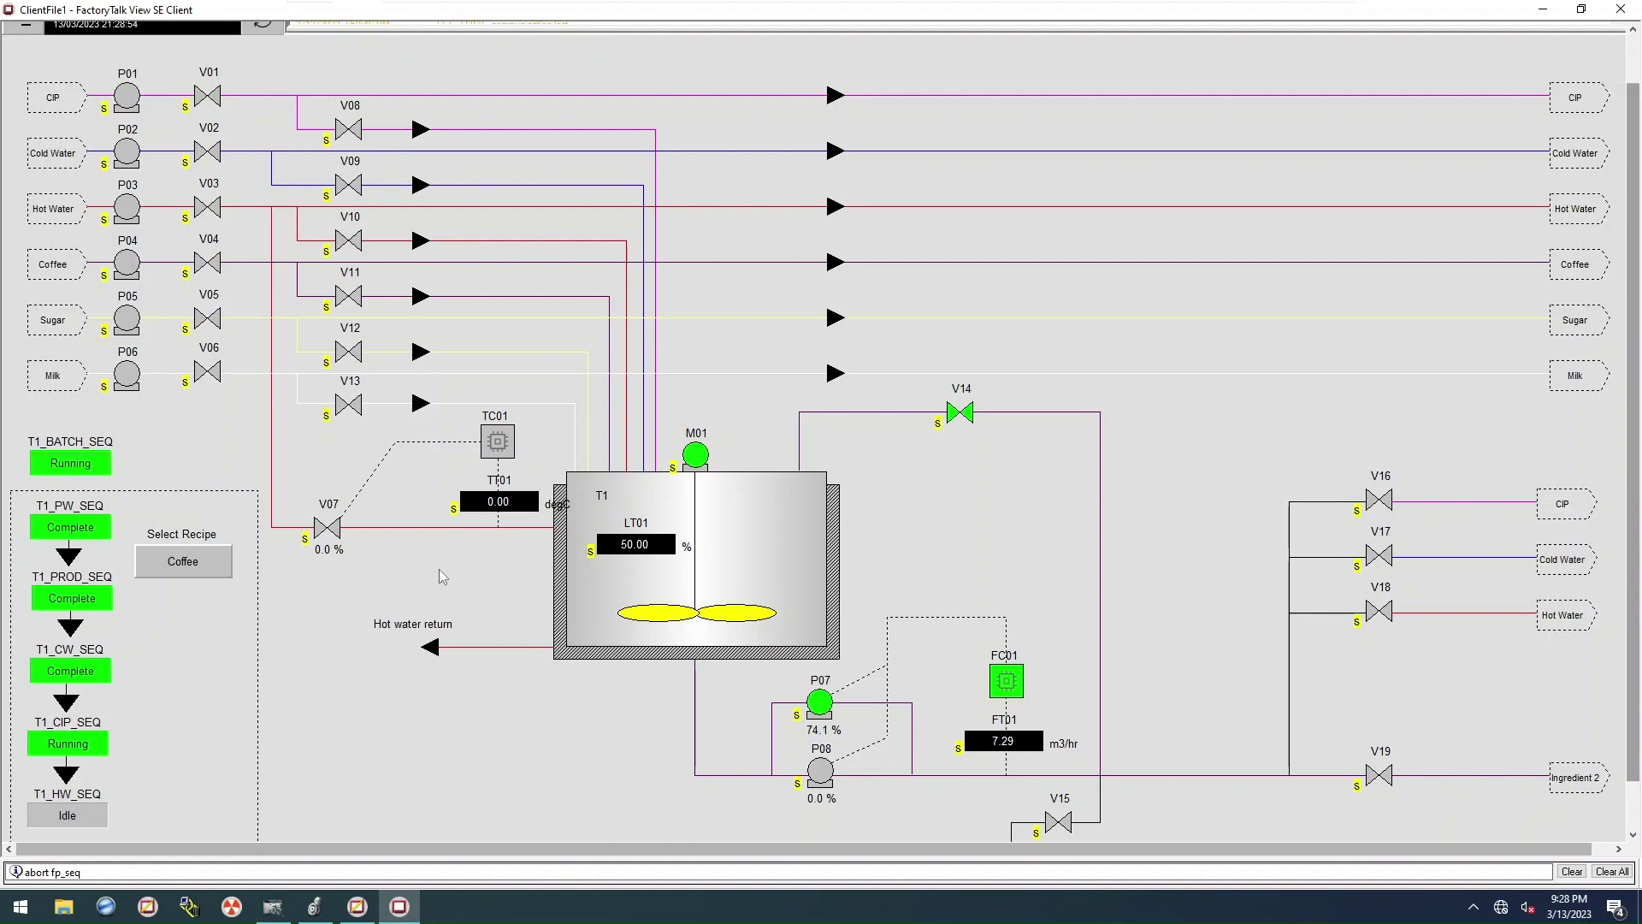
# Step: Monitor the active step and step permissives of the T1_CIP_SEQ sequence until it finishes
pyautogui.click(50, 746)
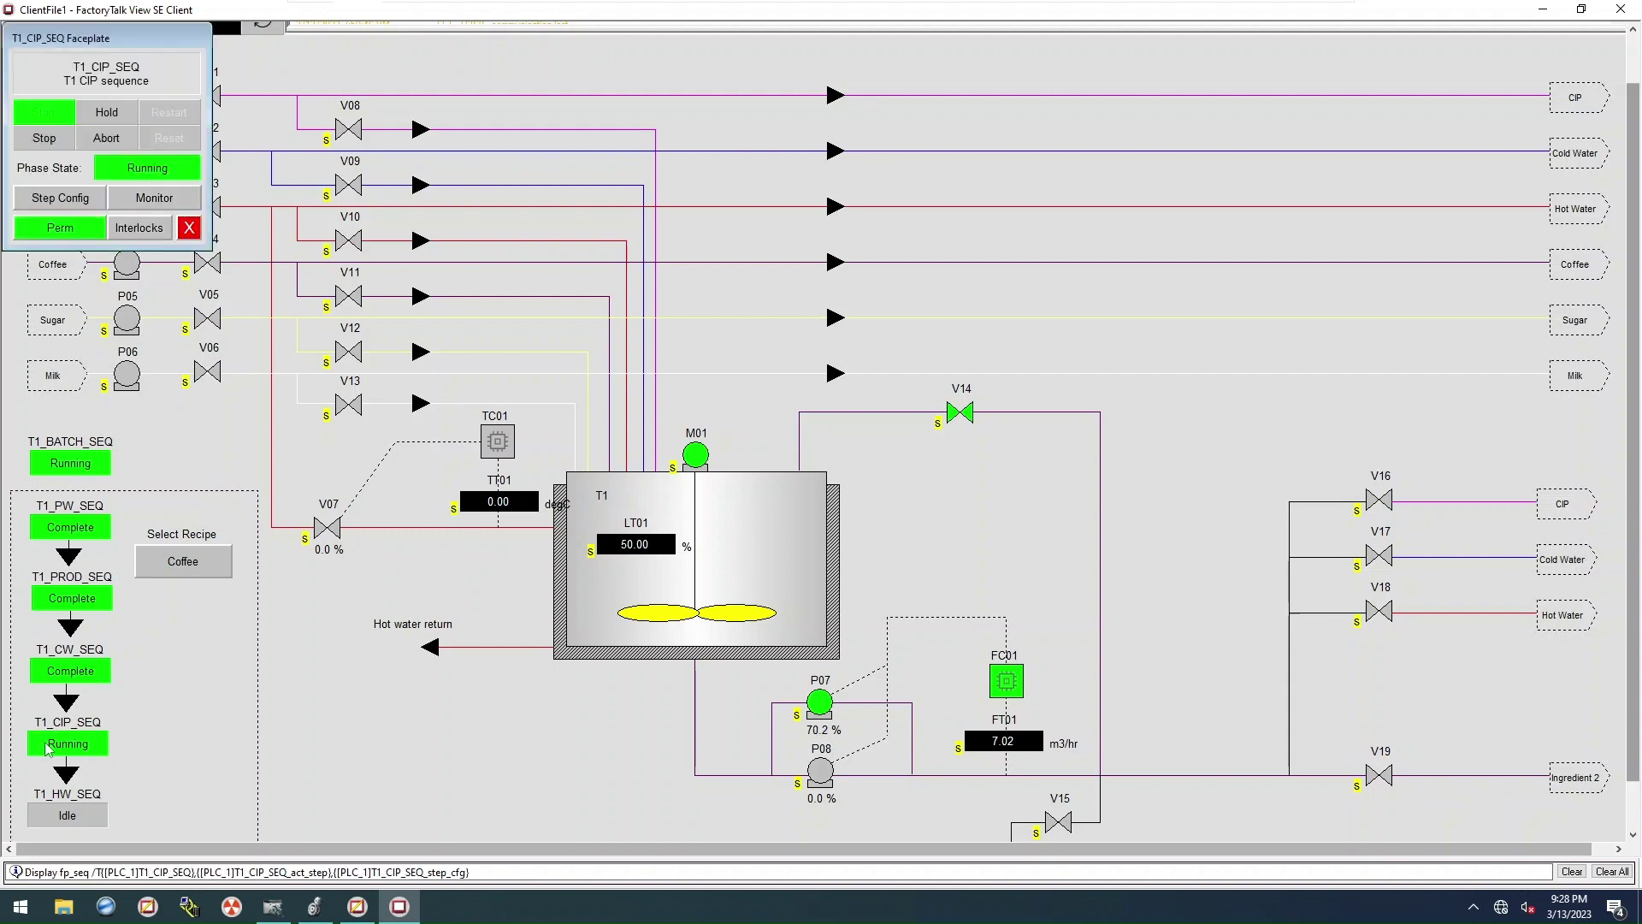
pyautogui.click(162, 199)
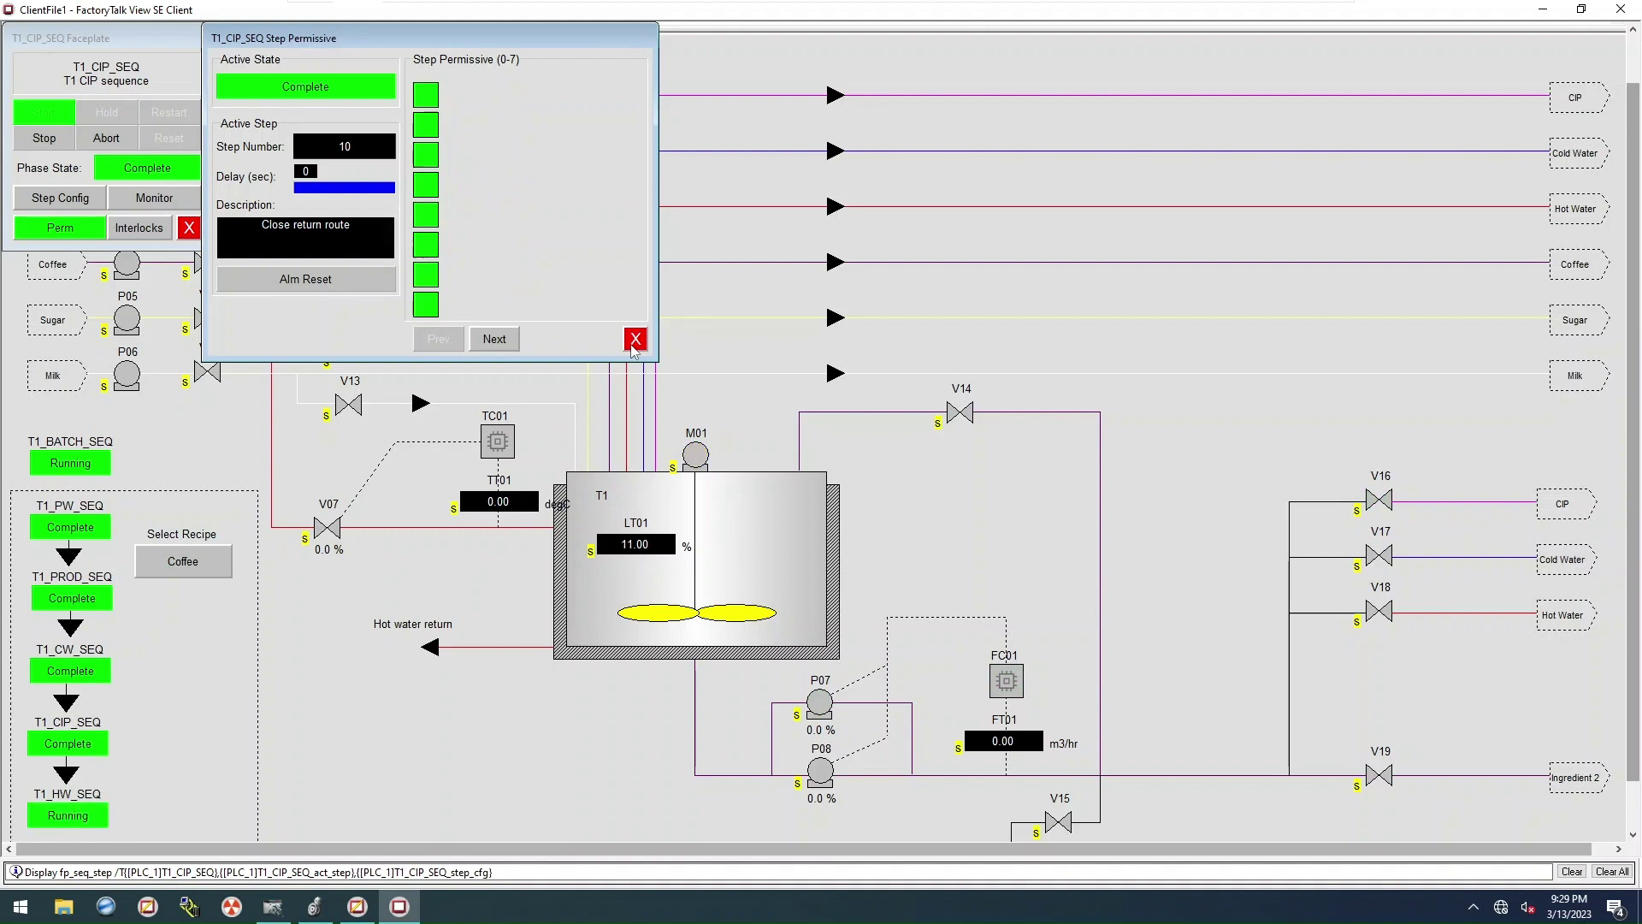
pyautogui.click(635, 339)
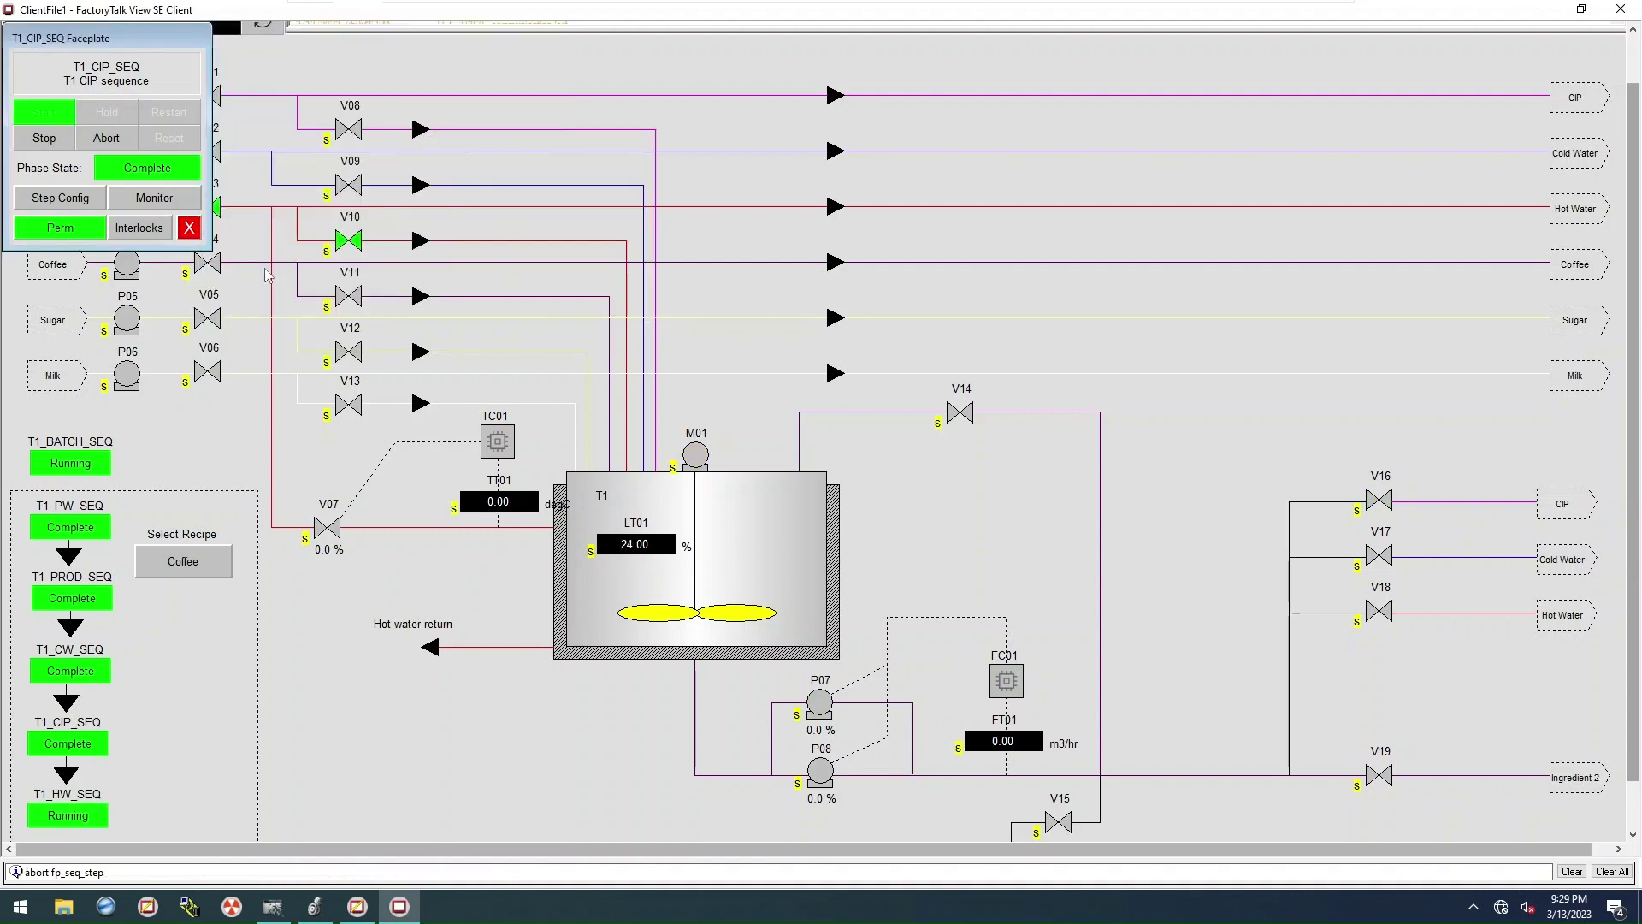
pyautogui.click(191, 230)
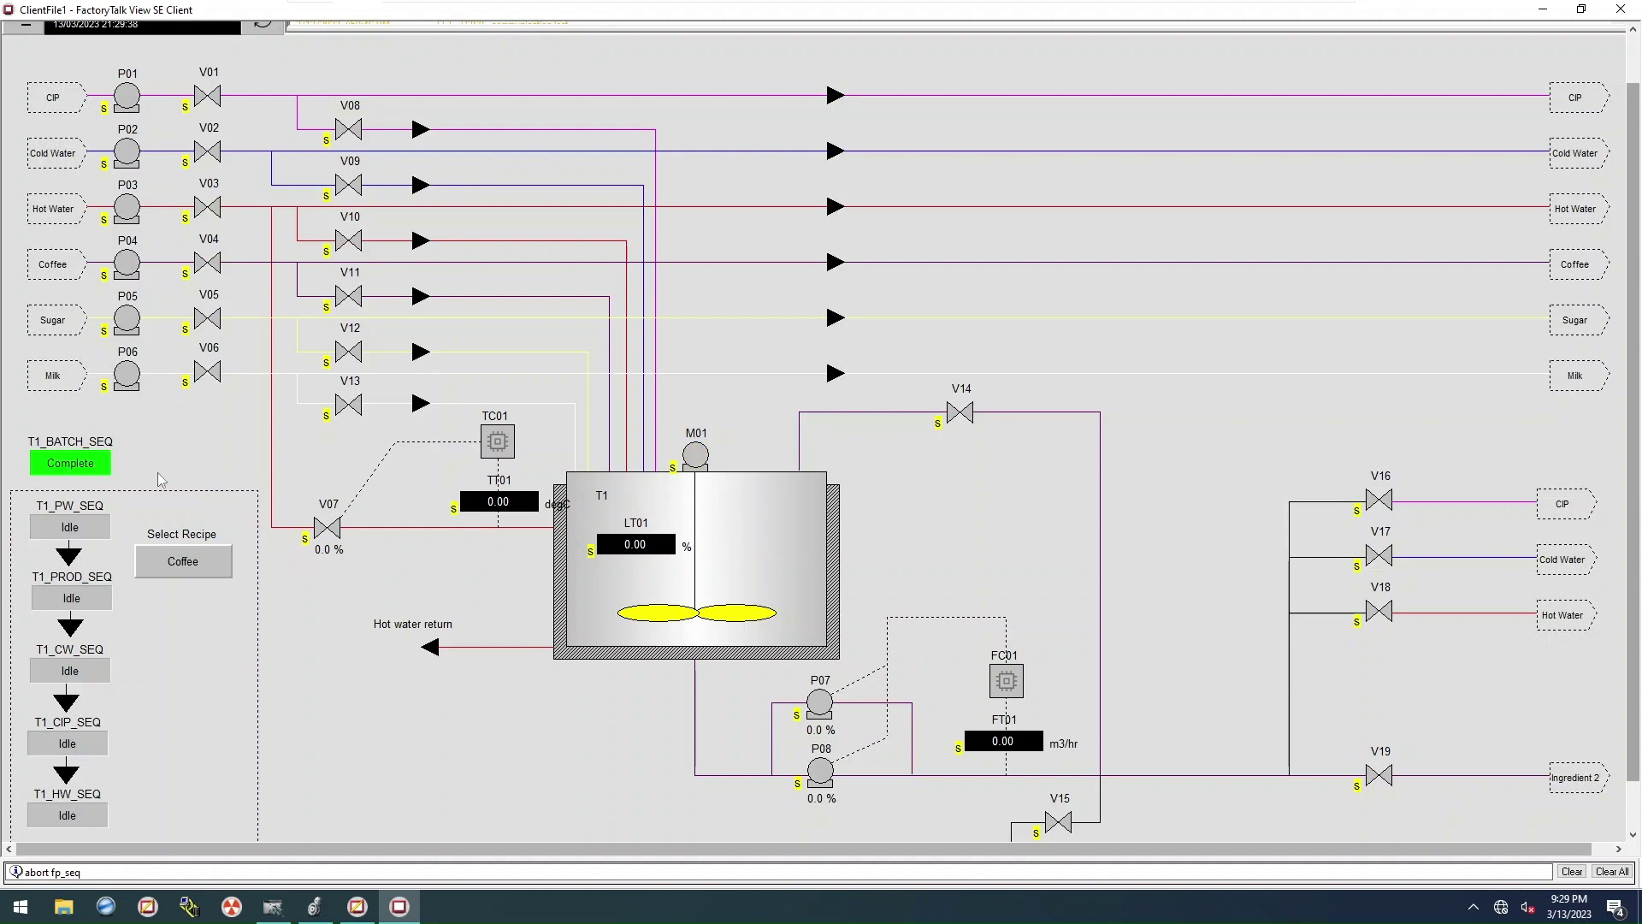
# Step: Stop the finished T1_BATCH_SEQ batch sequence and reset it to idle
pyautogui.click(102, 467)
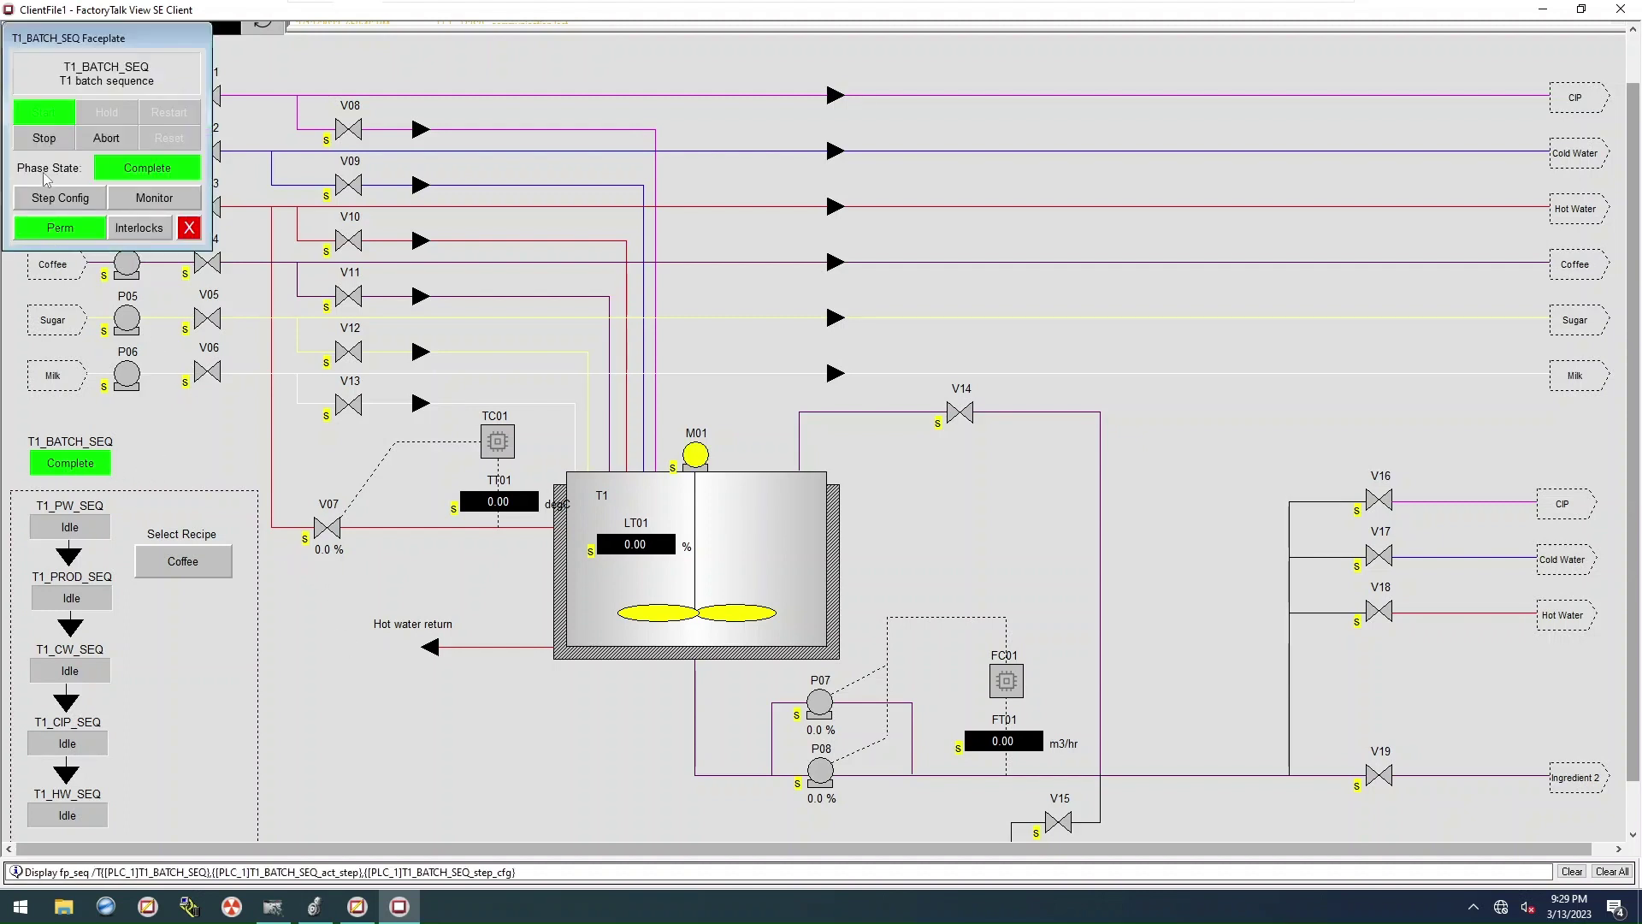
pyautogui.click(43, 142)
pyautogui.click(180, 145)
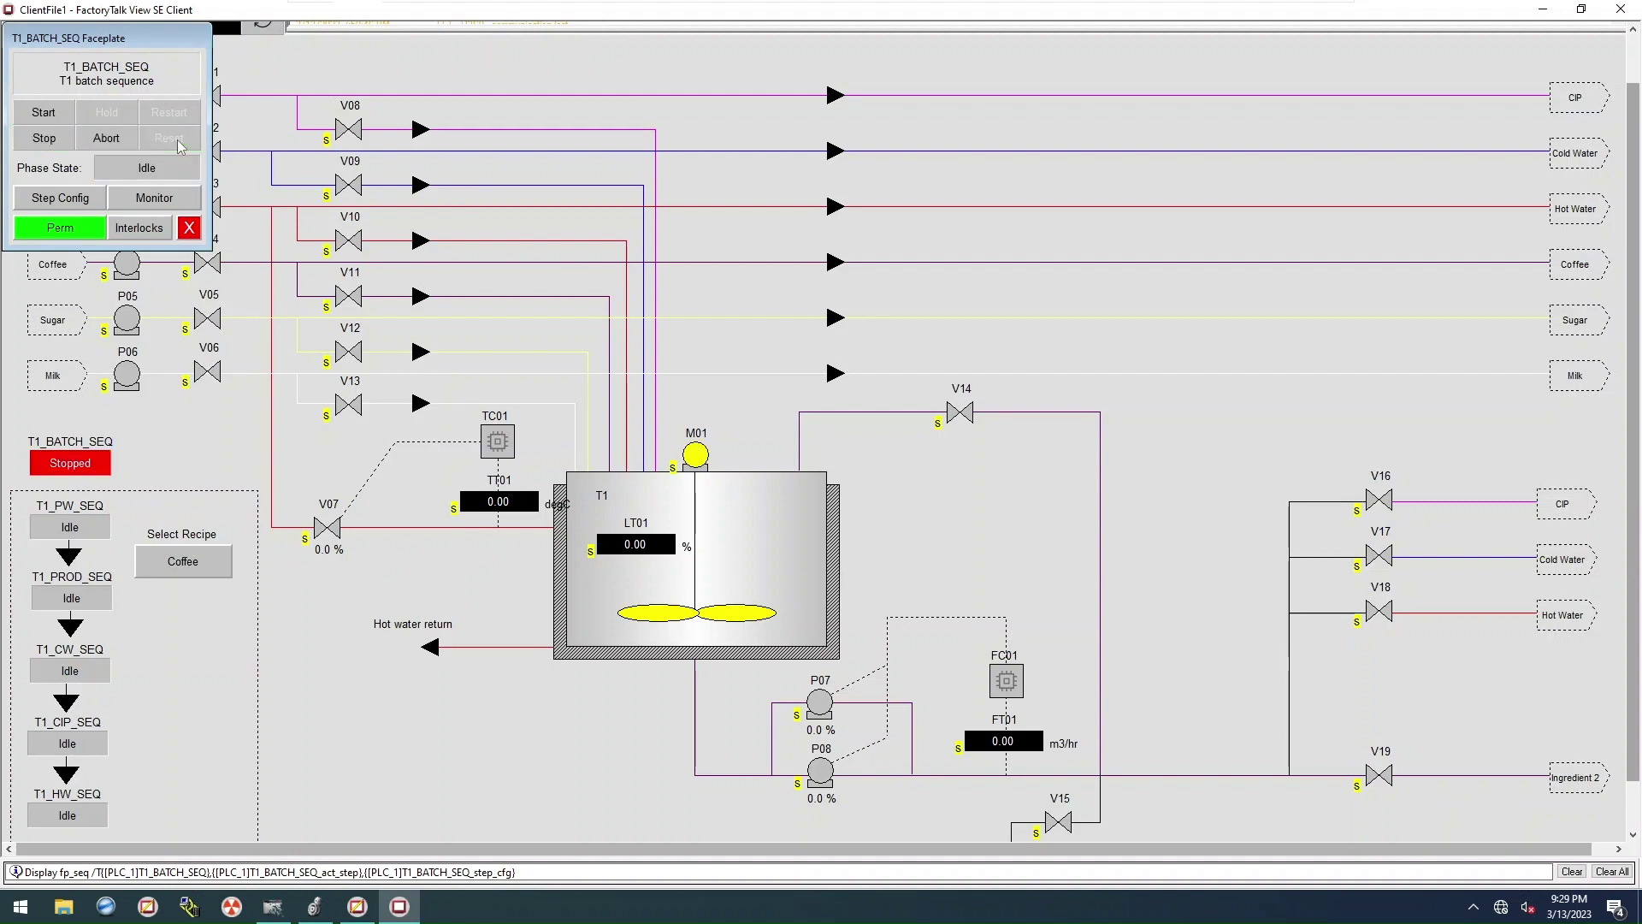
pyautogui.click(190, 228)
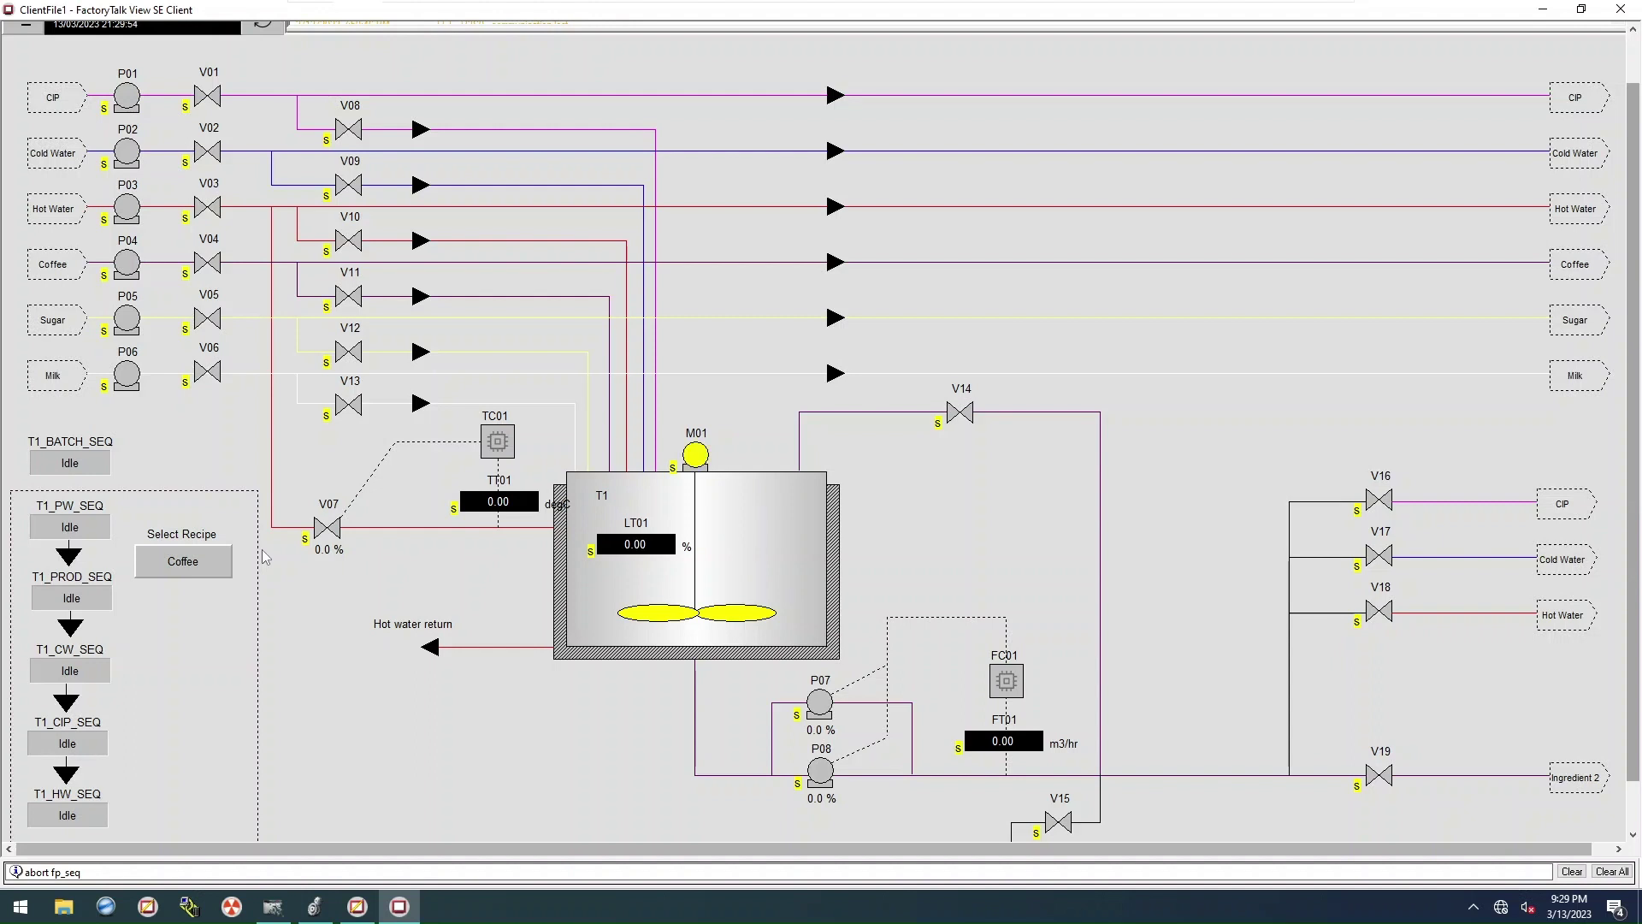
# Step: Start the T1_PW_SEQ prewash sequence individually from its faceplate
pyautogui.click(85, 523)
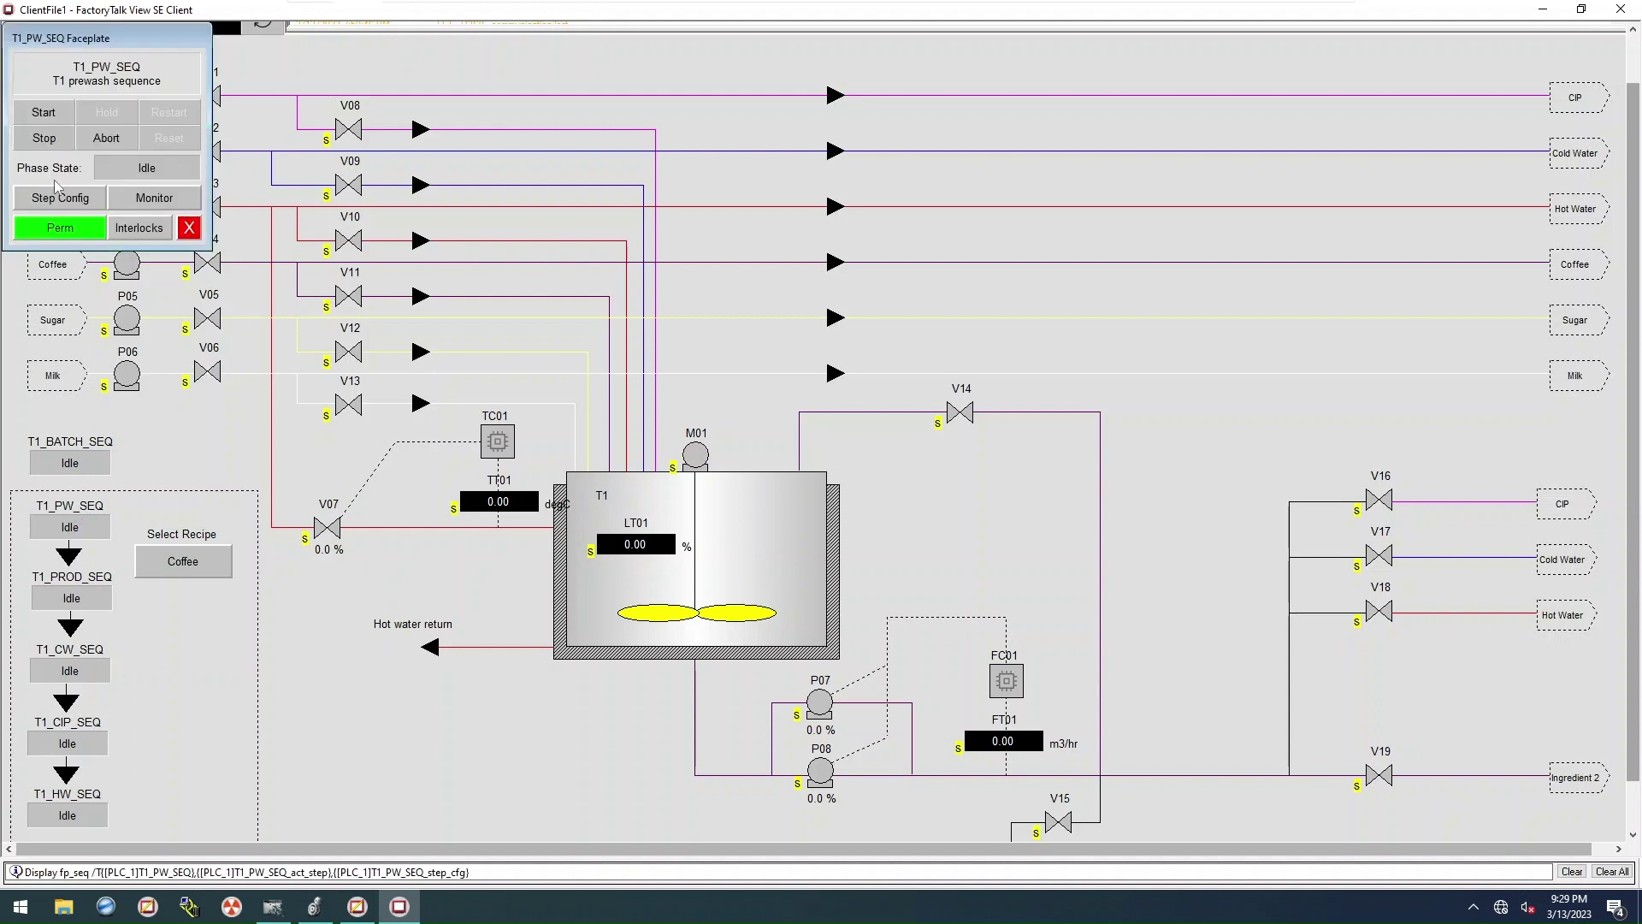
pyautogui.click(43, 114)
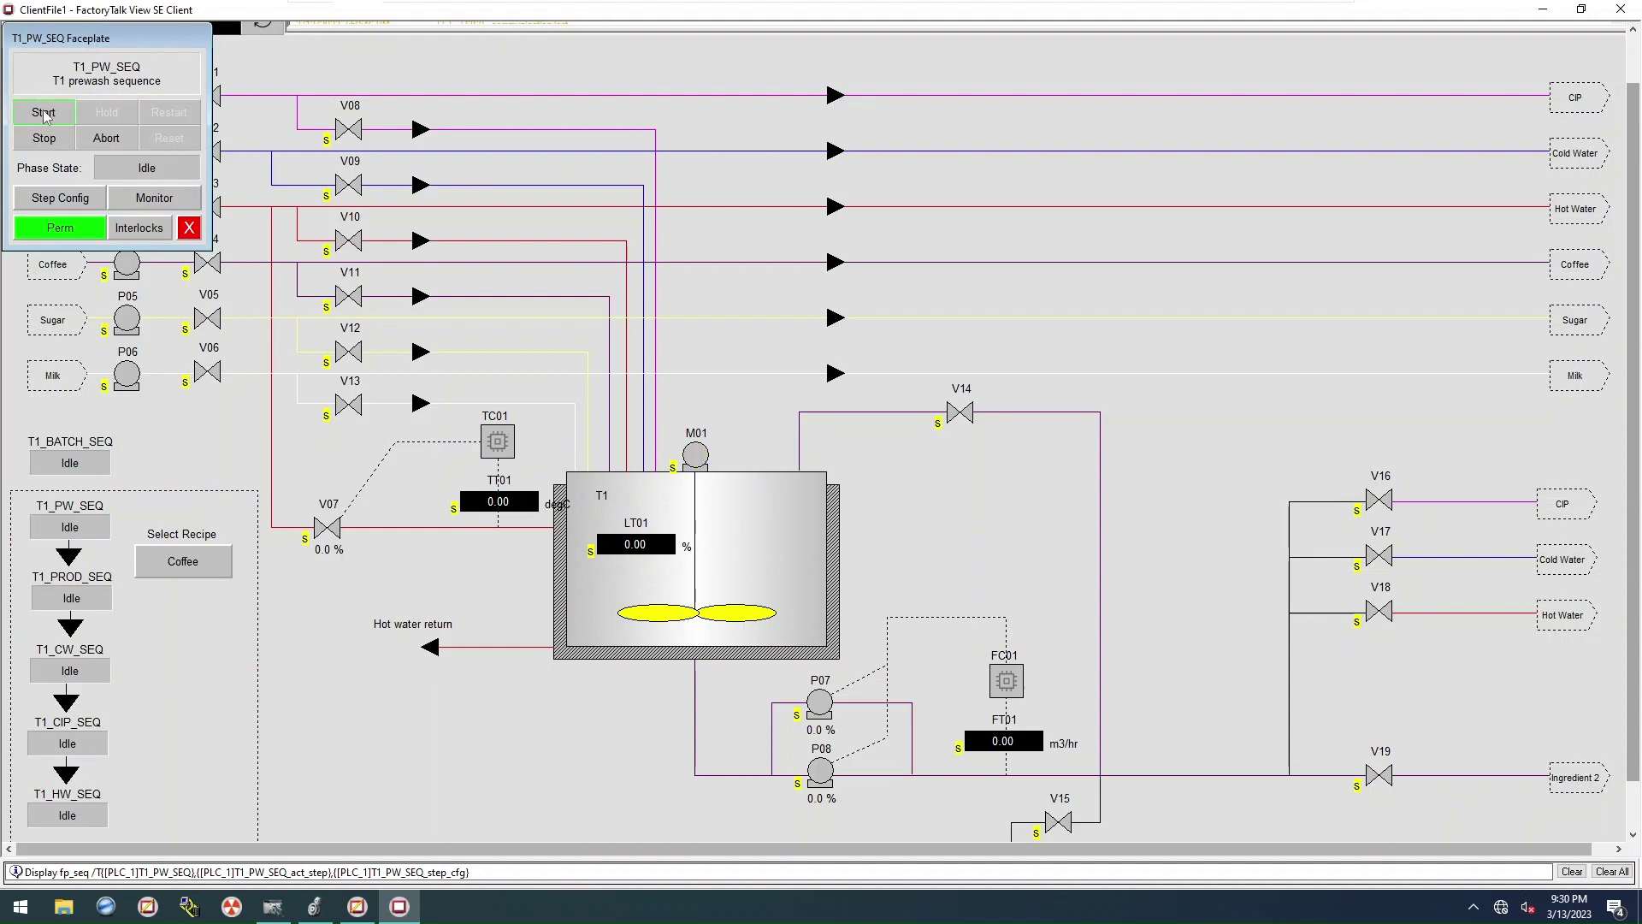
pyautogui.click(188, 228)
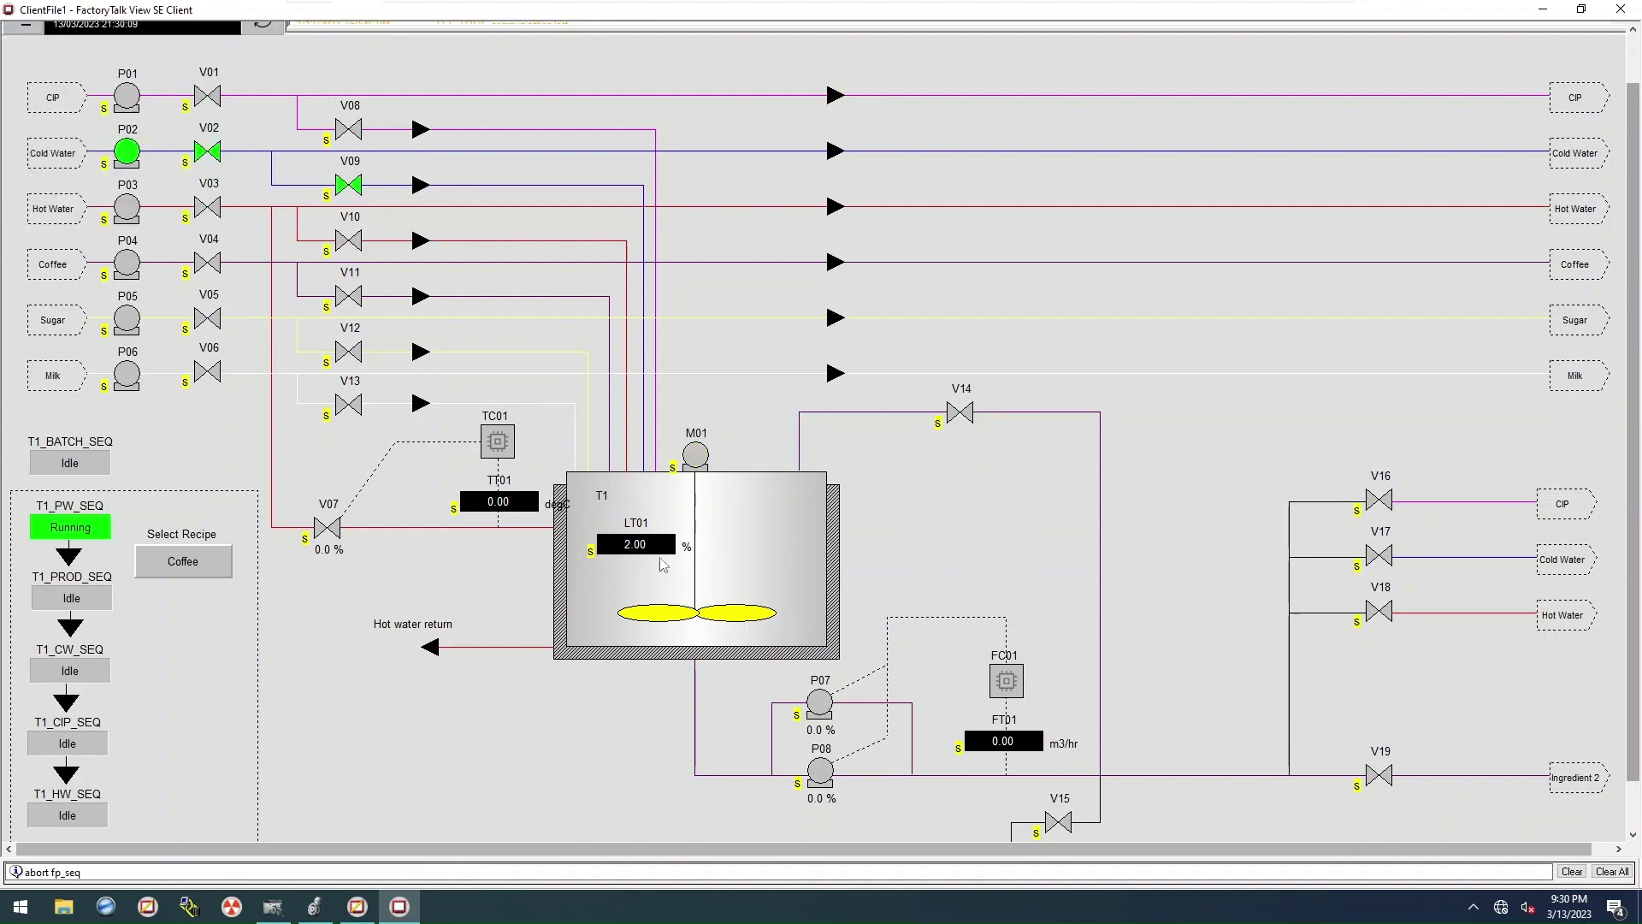
# Step: Hold the T1_PW_SEQ prewash sequence during tank filling and restart it, with its step monitor open
pyautogui.click(68, 528)
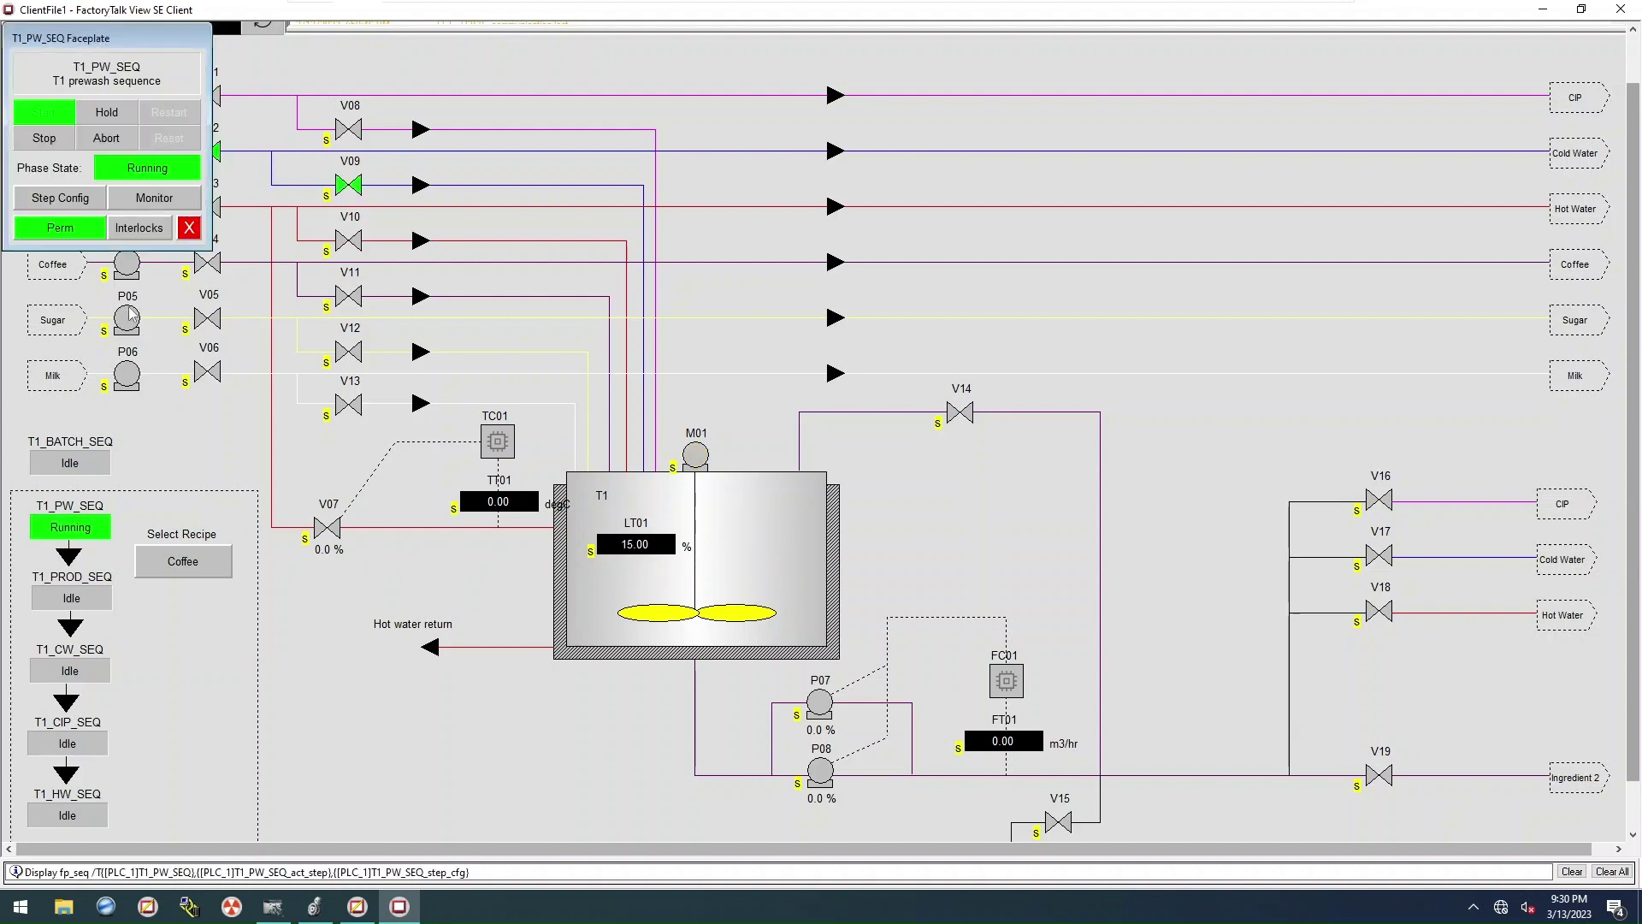
pyautogui.click(103, 115)
pyautogui.click(145, 201)
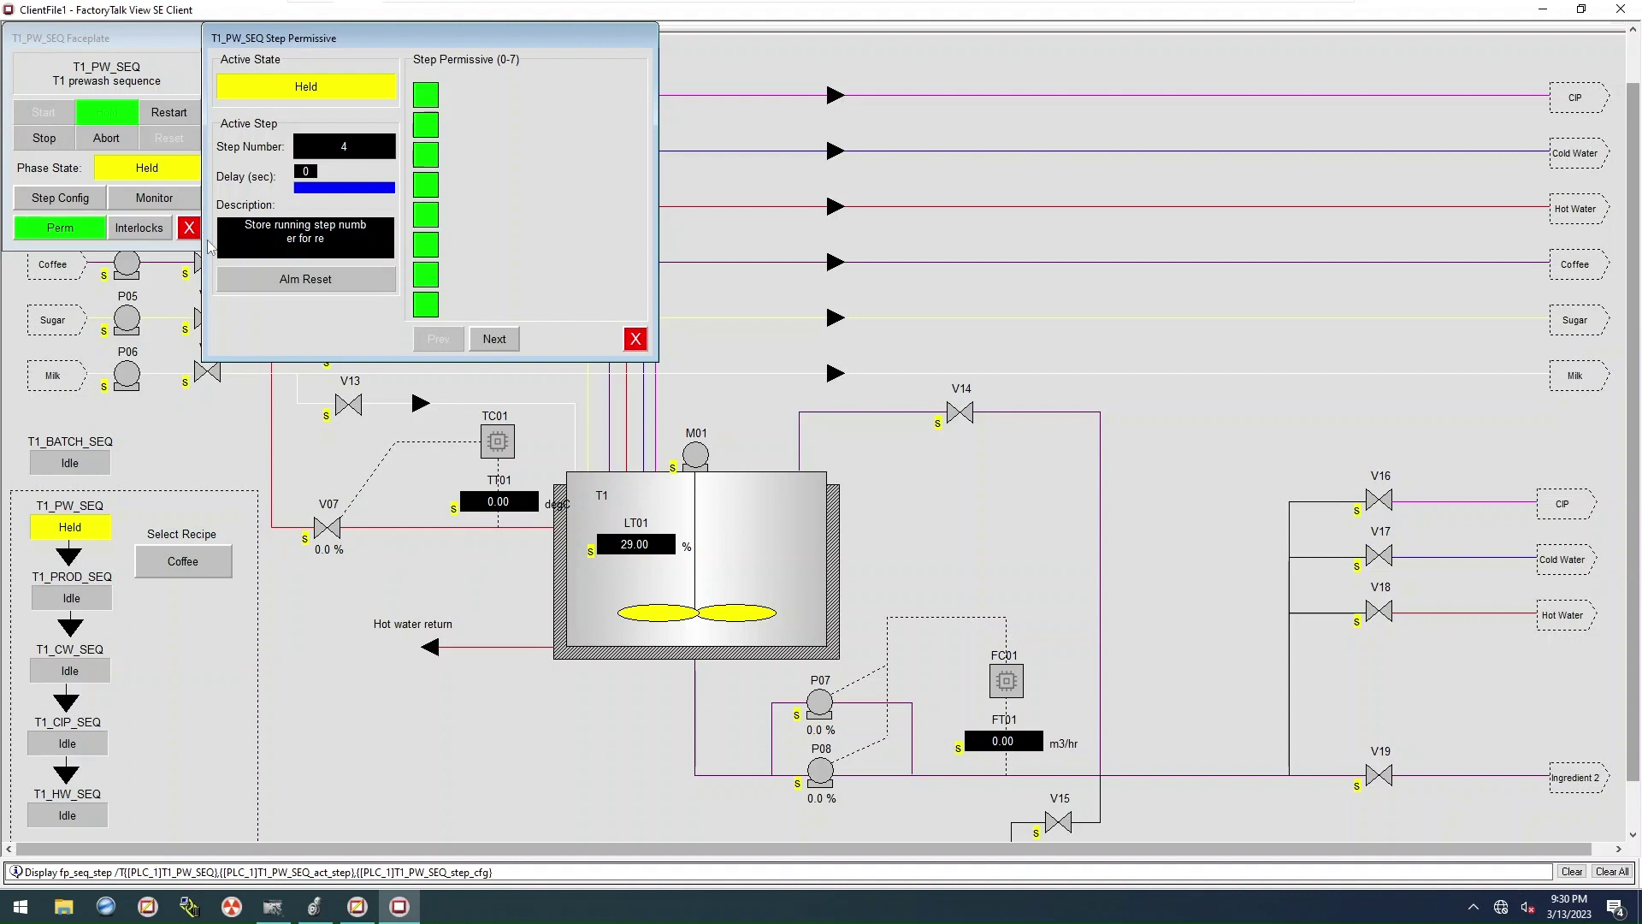
pyautogui.click(167, 118)
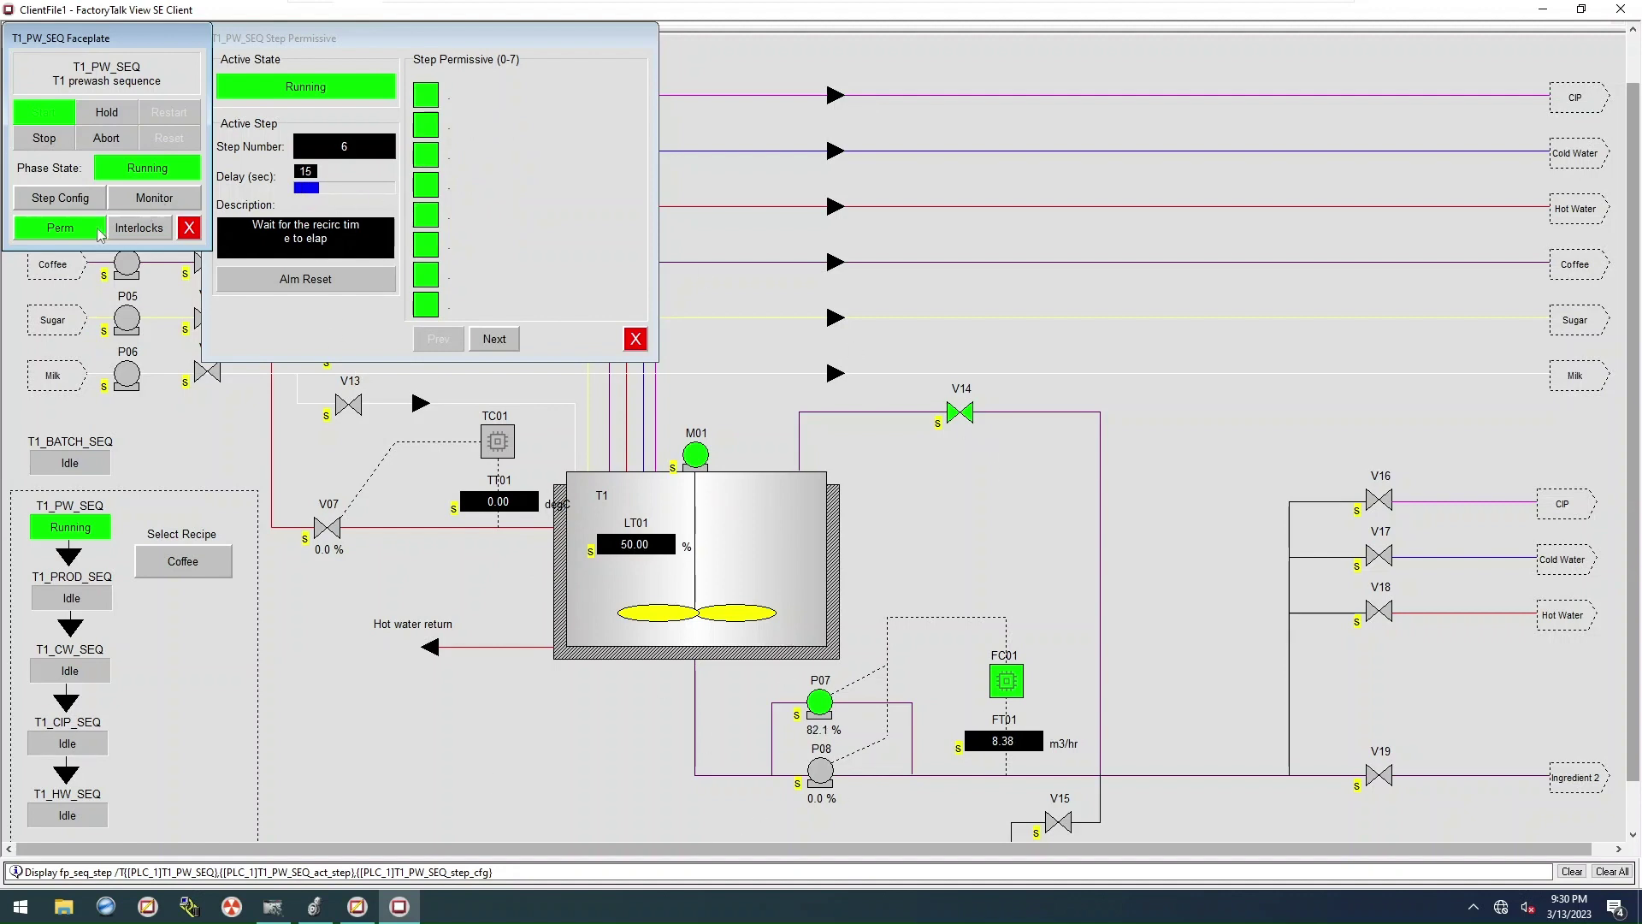
# Step: Hold and restart the T1_PW_SEQ prewash sequence once during recirculation and once while the tank empties
pyautogui.click(107, 117)
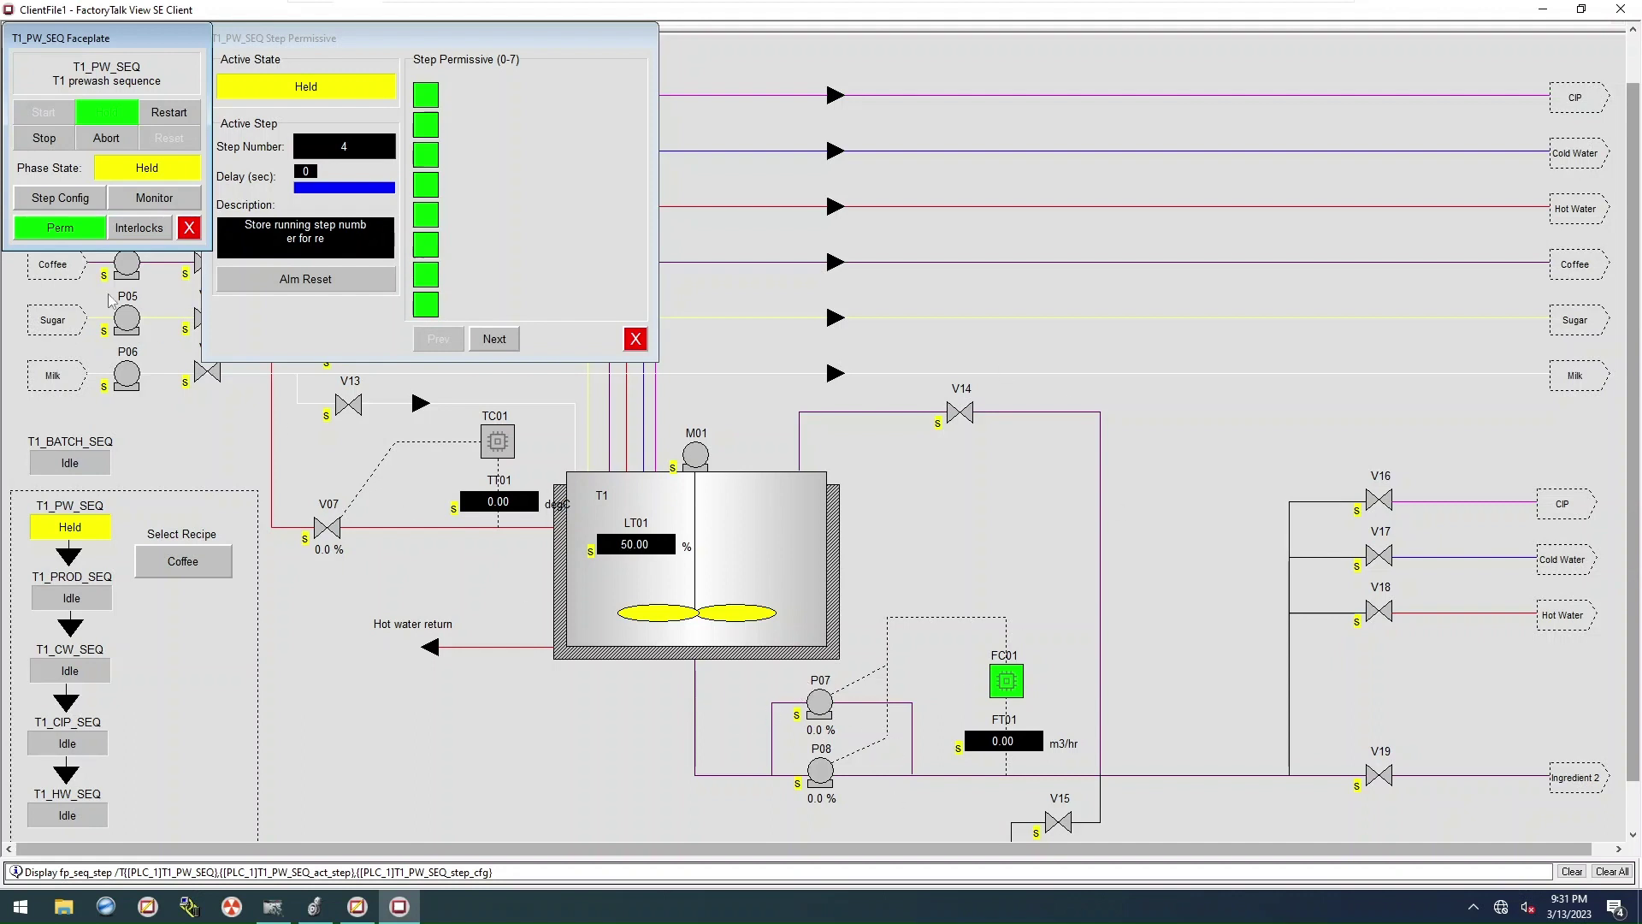
pyautogui.click(166, 114)
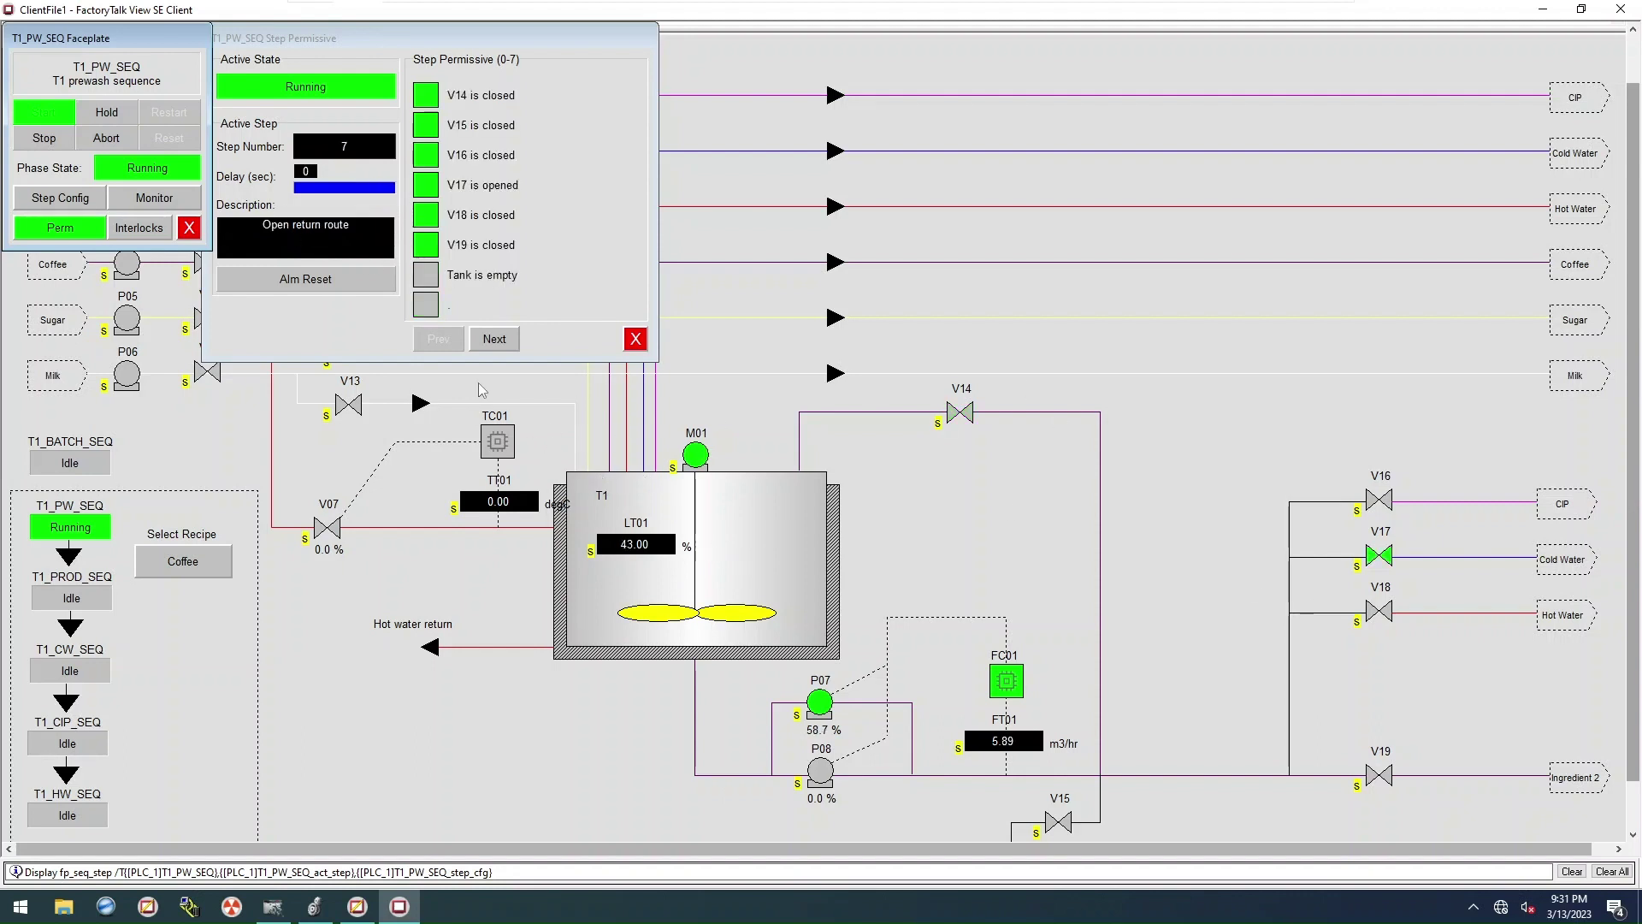
pyautogui.click(111, 117)
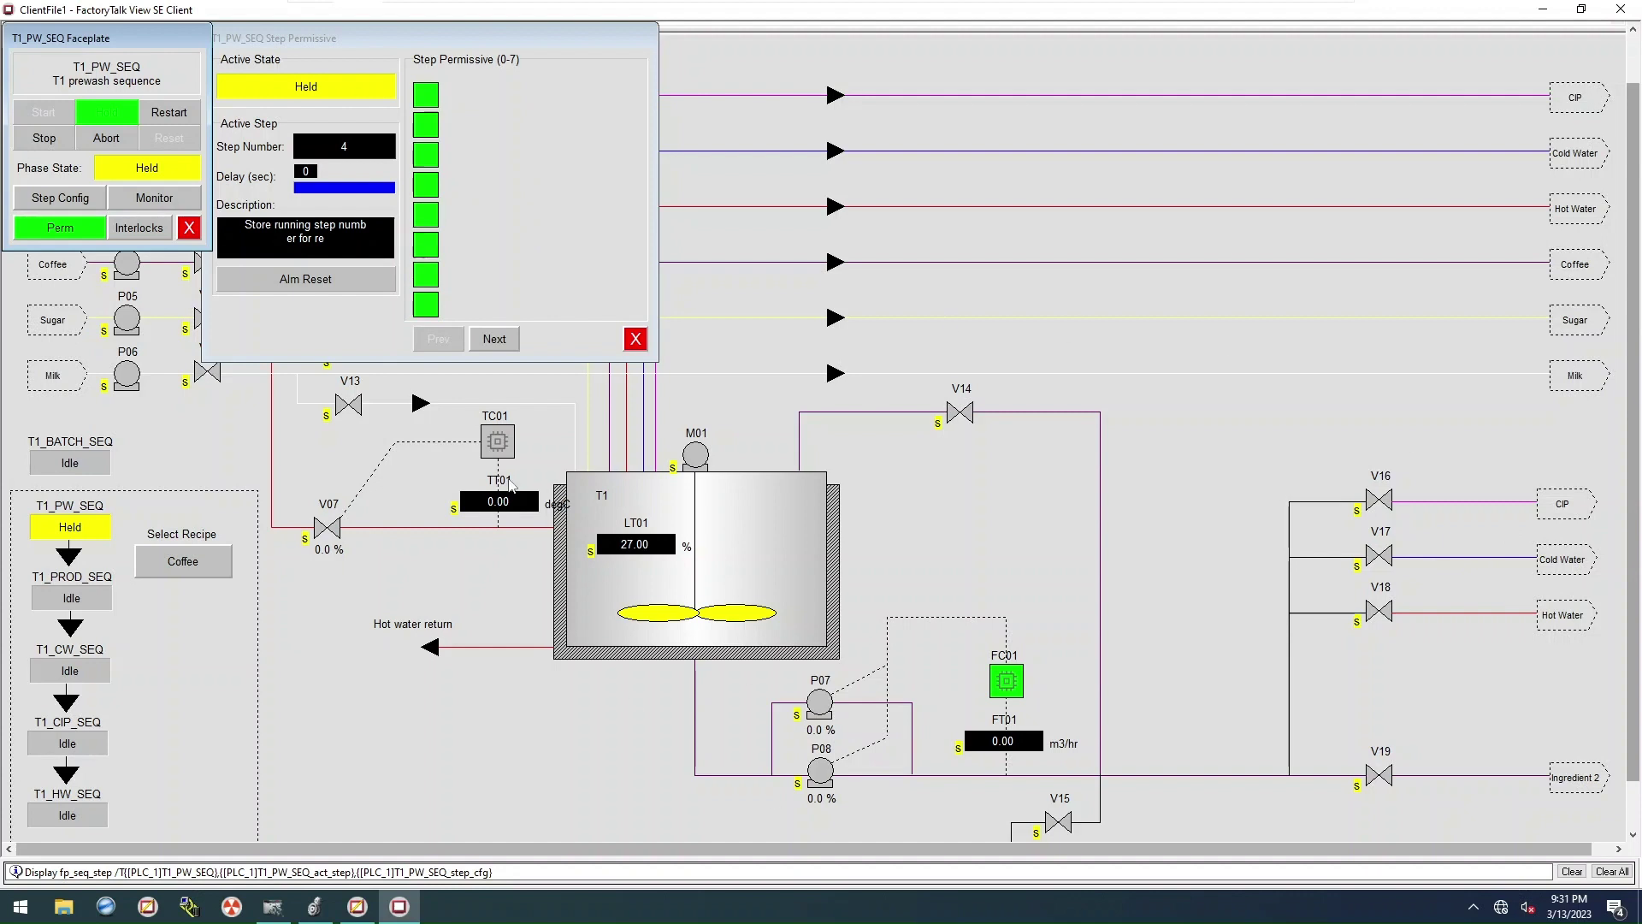
pyautogui.click(170, 115)
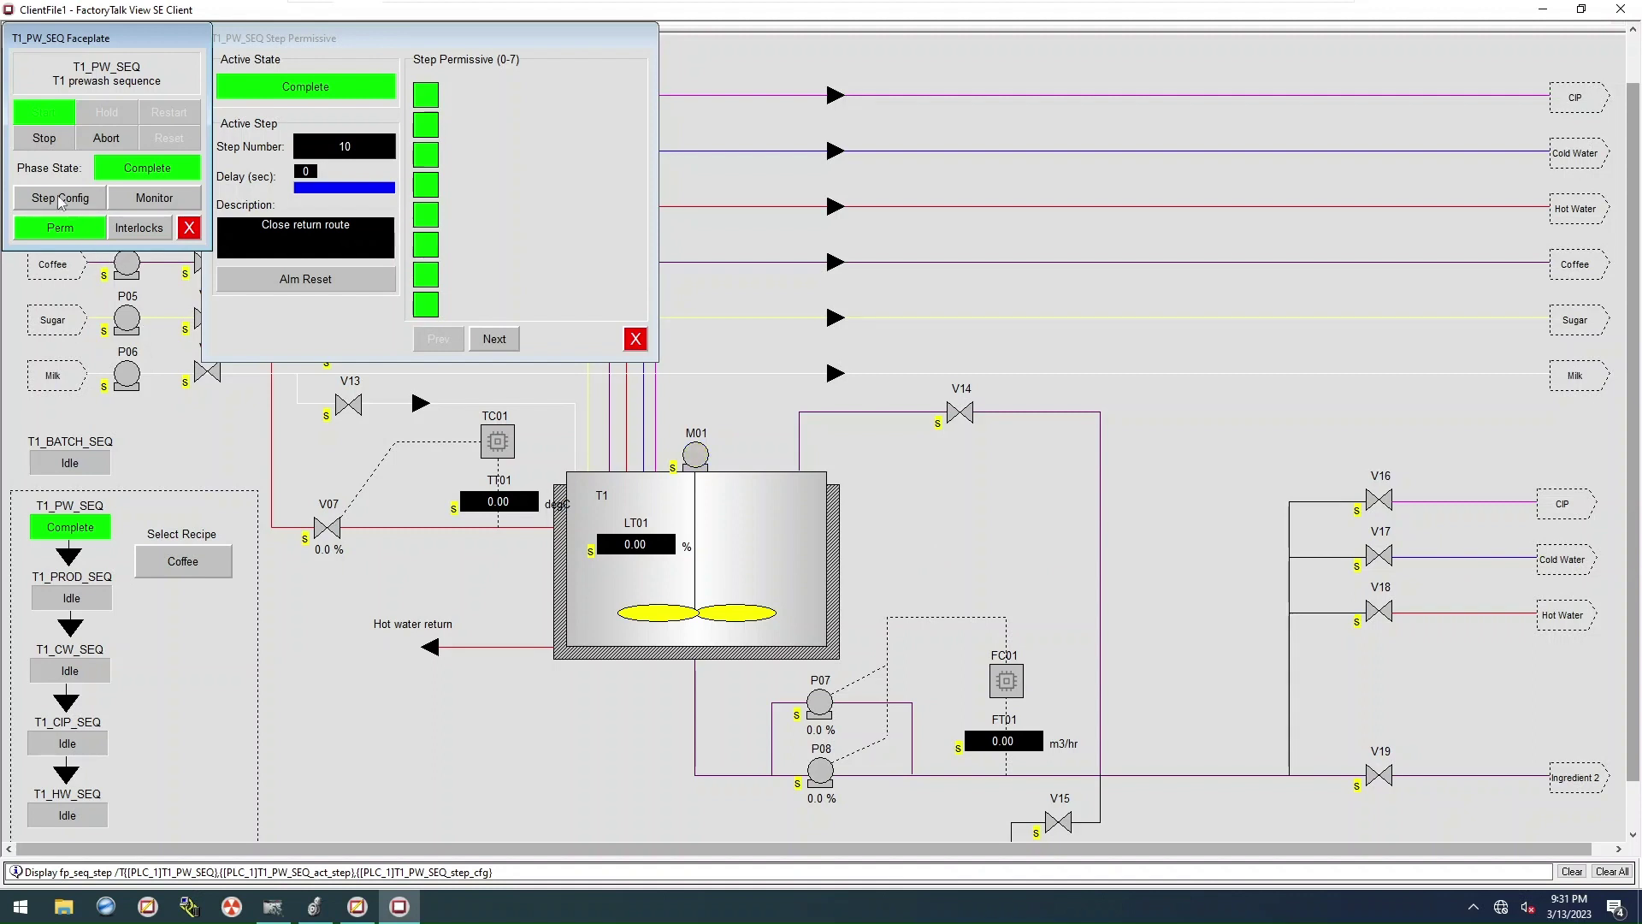
# Step: Stop the completed T1_PW_SEQ prewash sequence and reset it to idle
pyautogui.click(48, 139)
pyautogui.click(180, 141)
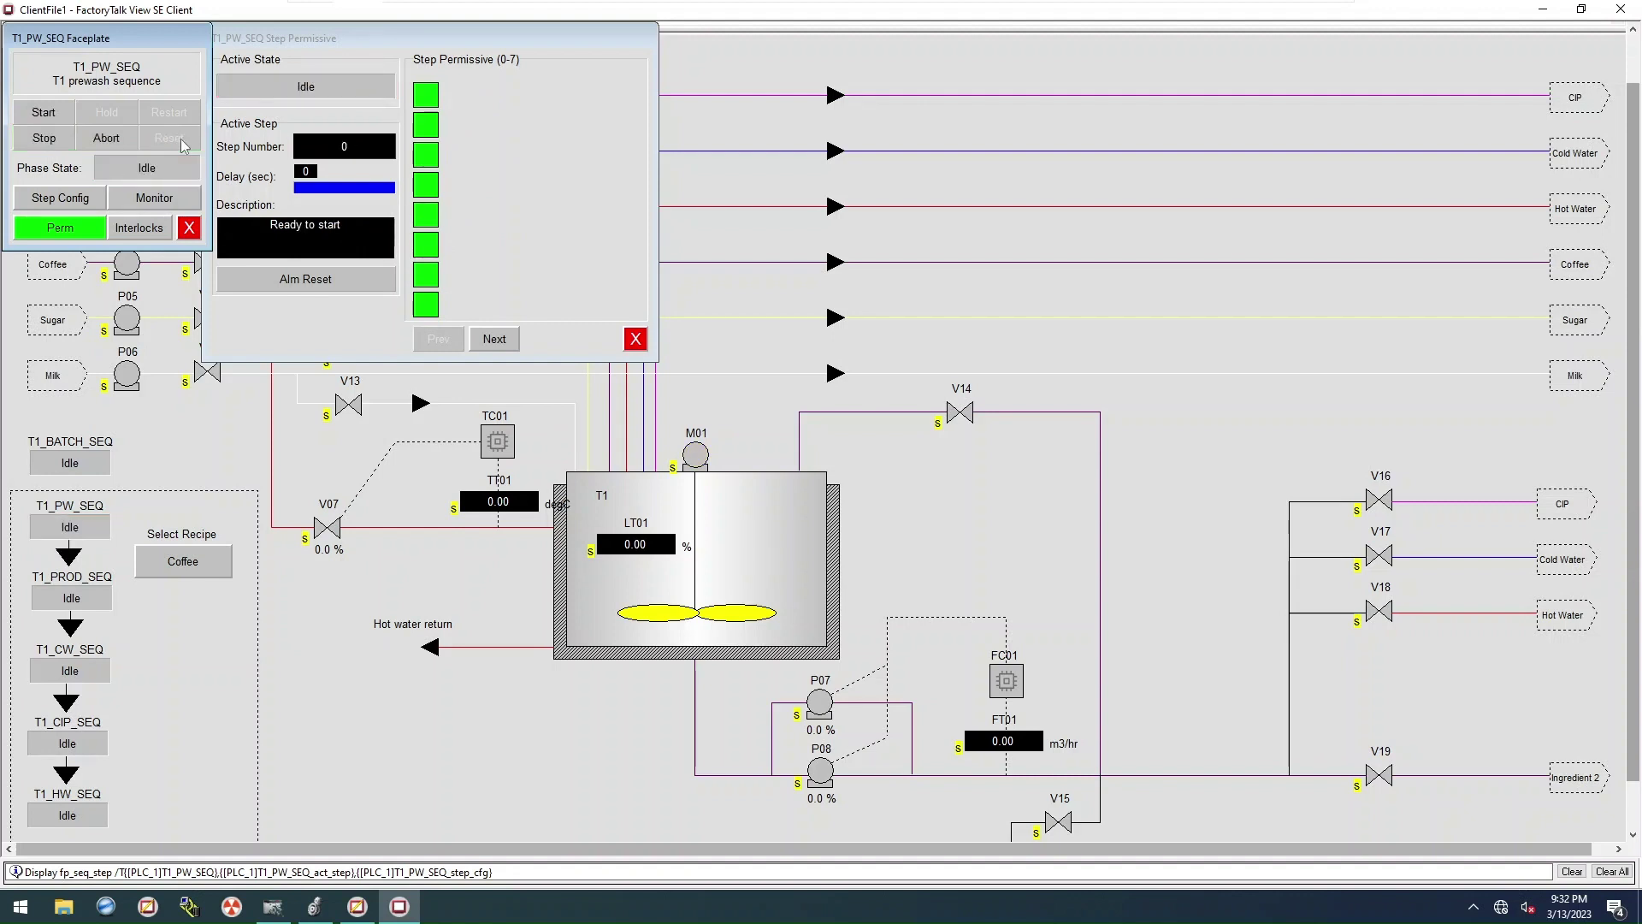
# Step: Start the T1_PW_SEQ prewash sequence again, stop it during tank filling, and reset it once the tank is drained
pyautogui.click(39, 114)
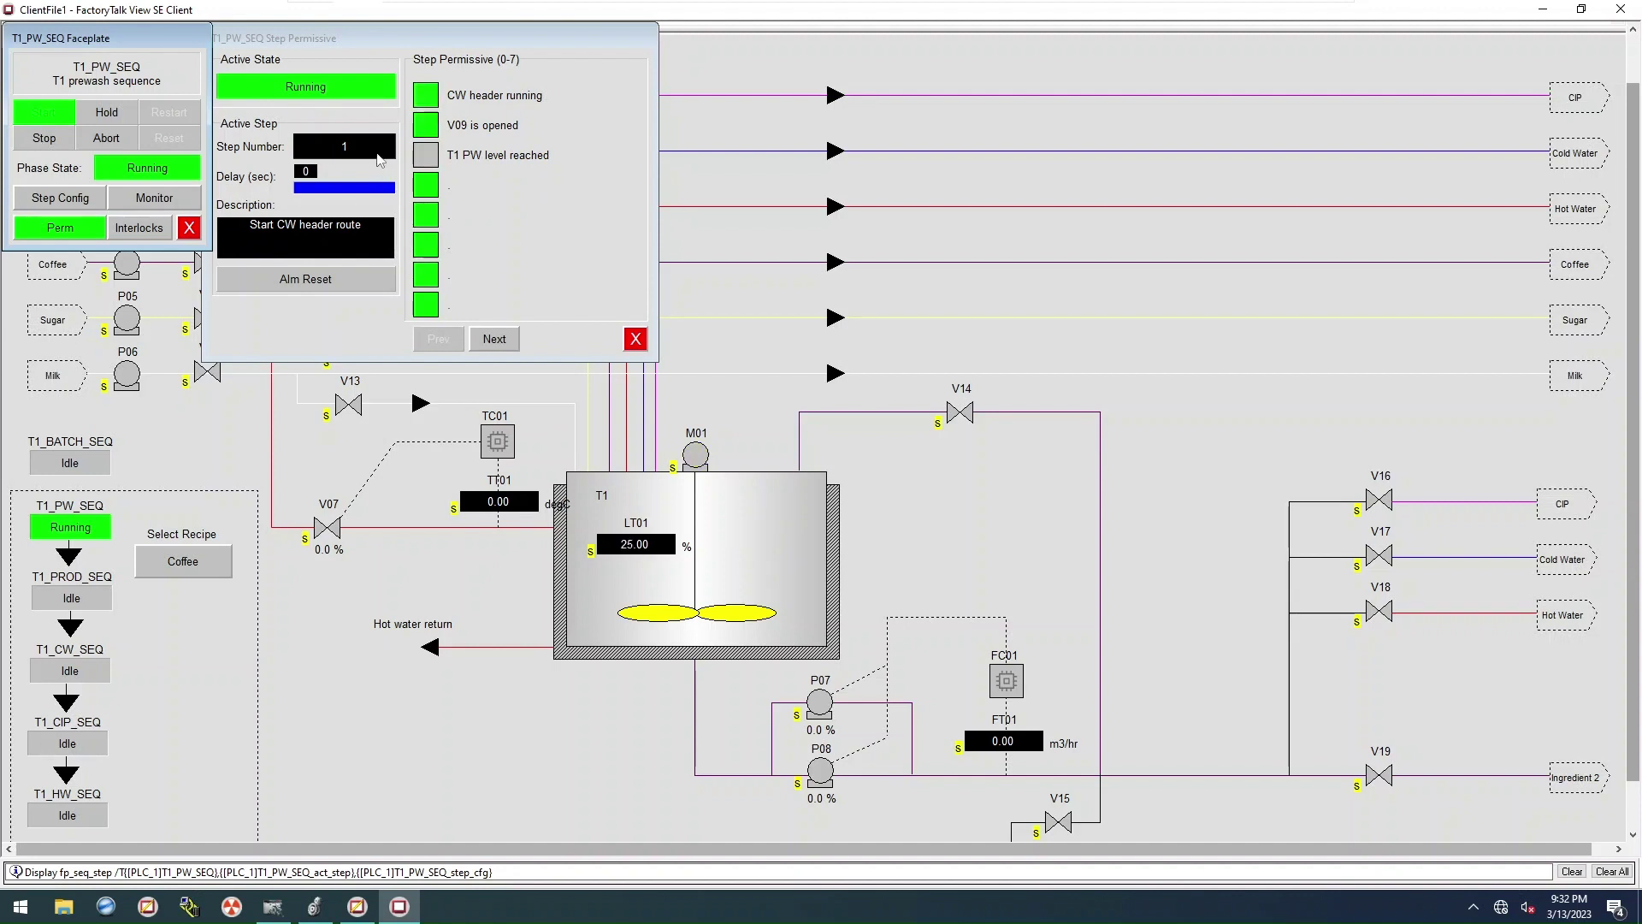
pyautogui.click(45, 142)
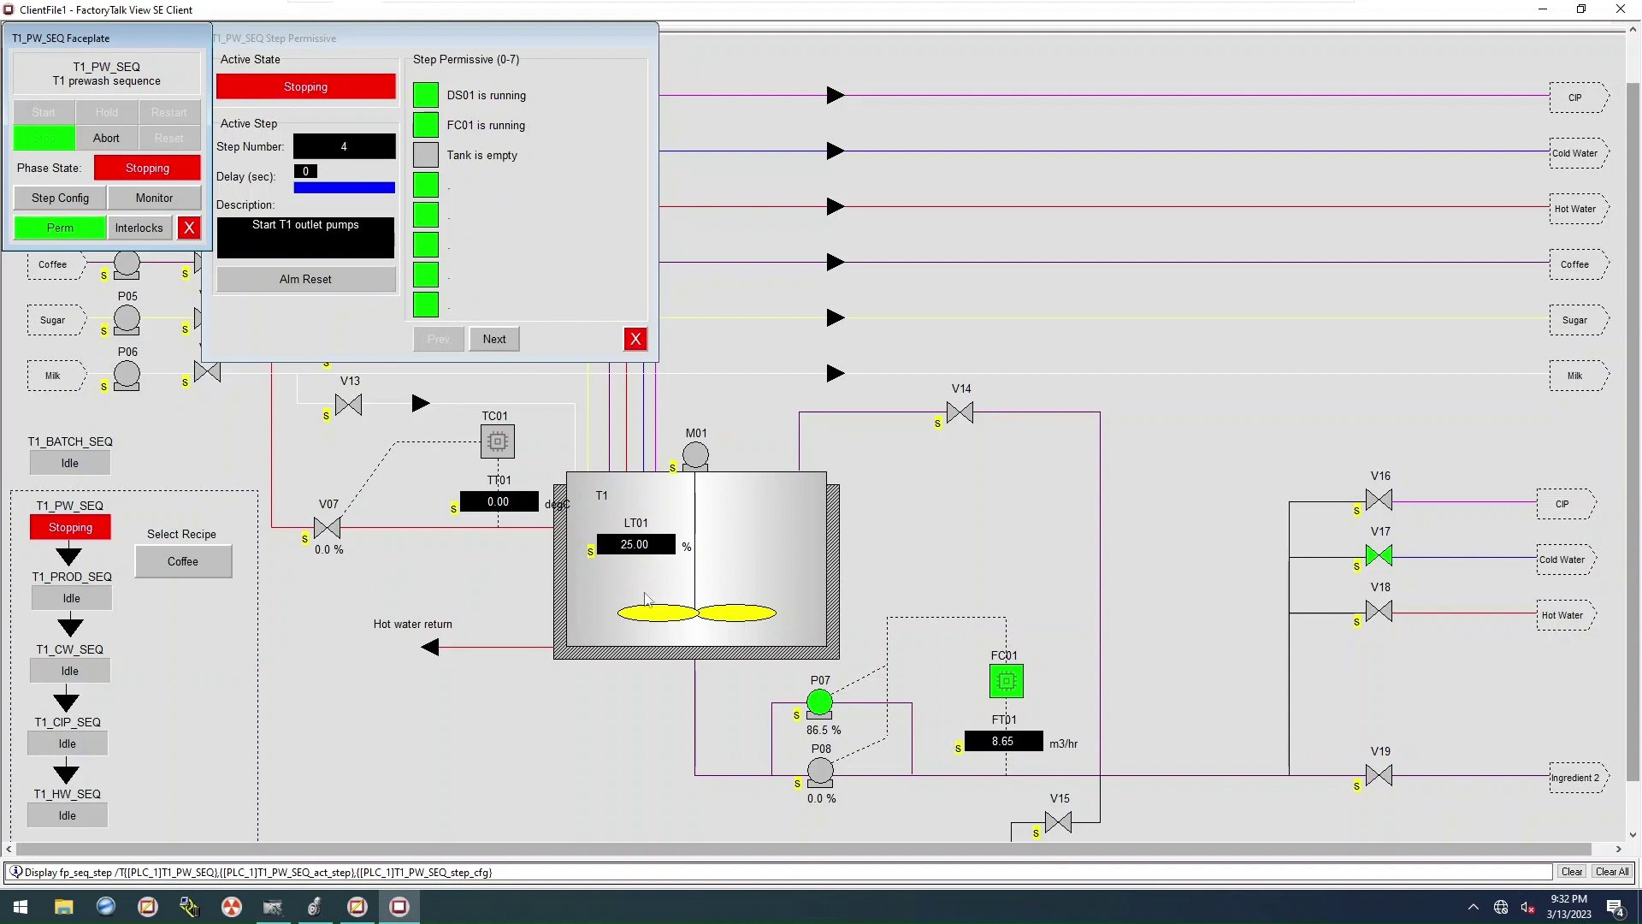
pyautogui.click(640, 342)
pyautogui.click(189, 227)
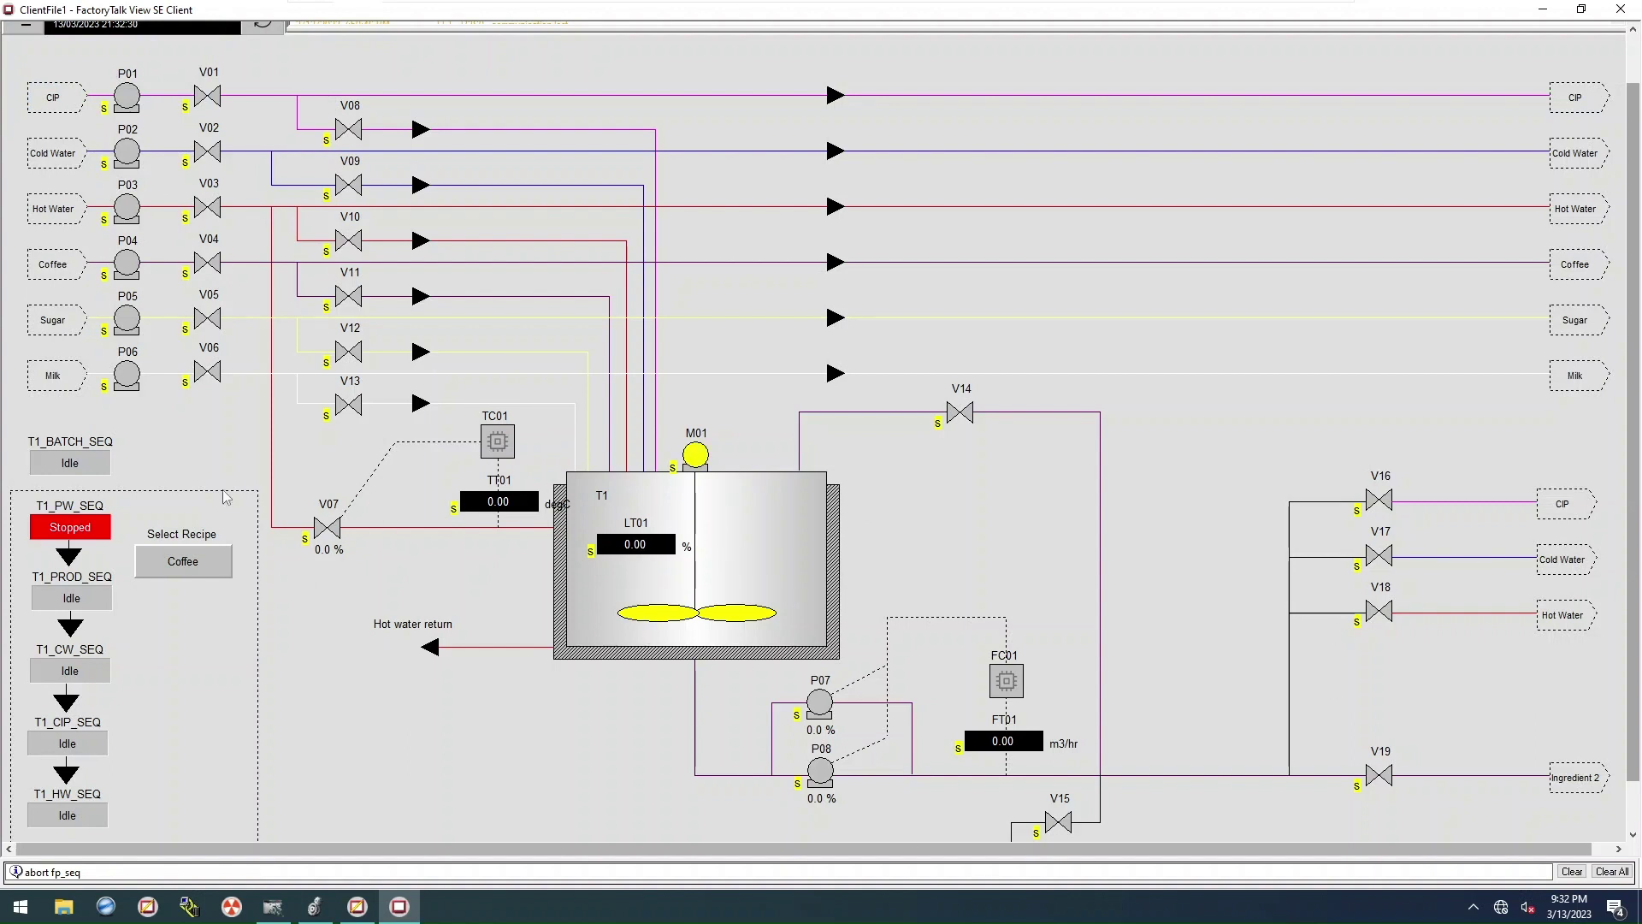
pyautogui.click(99, 523)
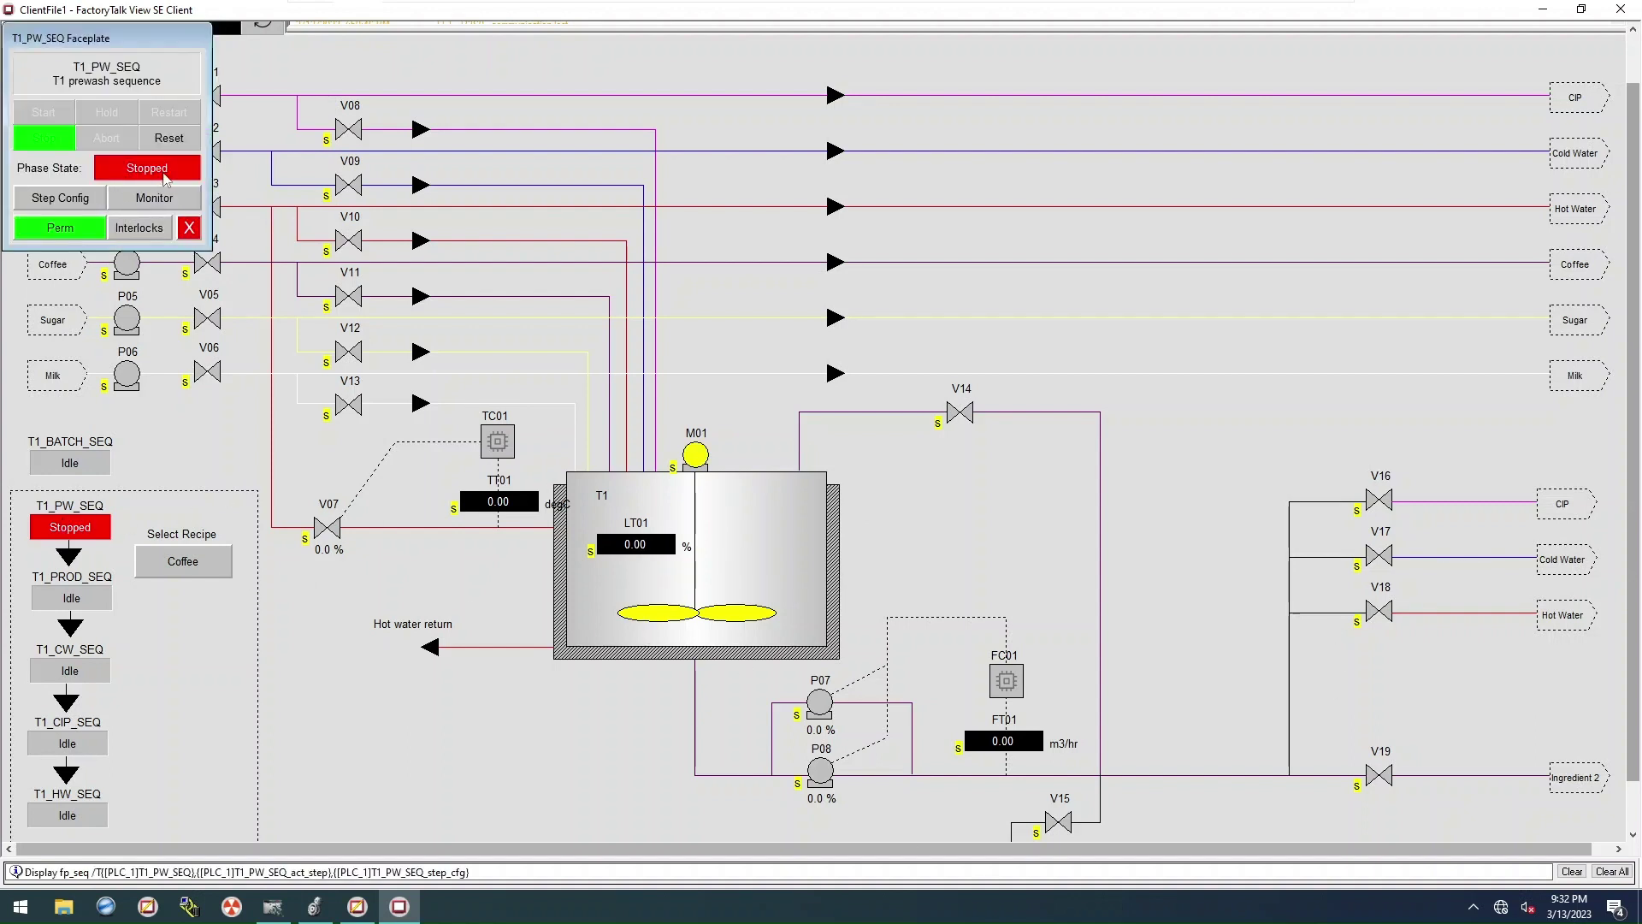
pyautogui.click(170, 142)
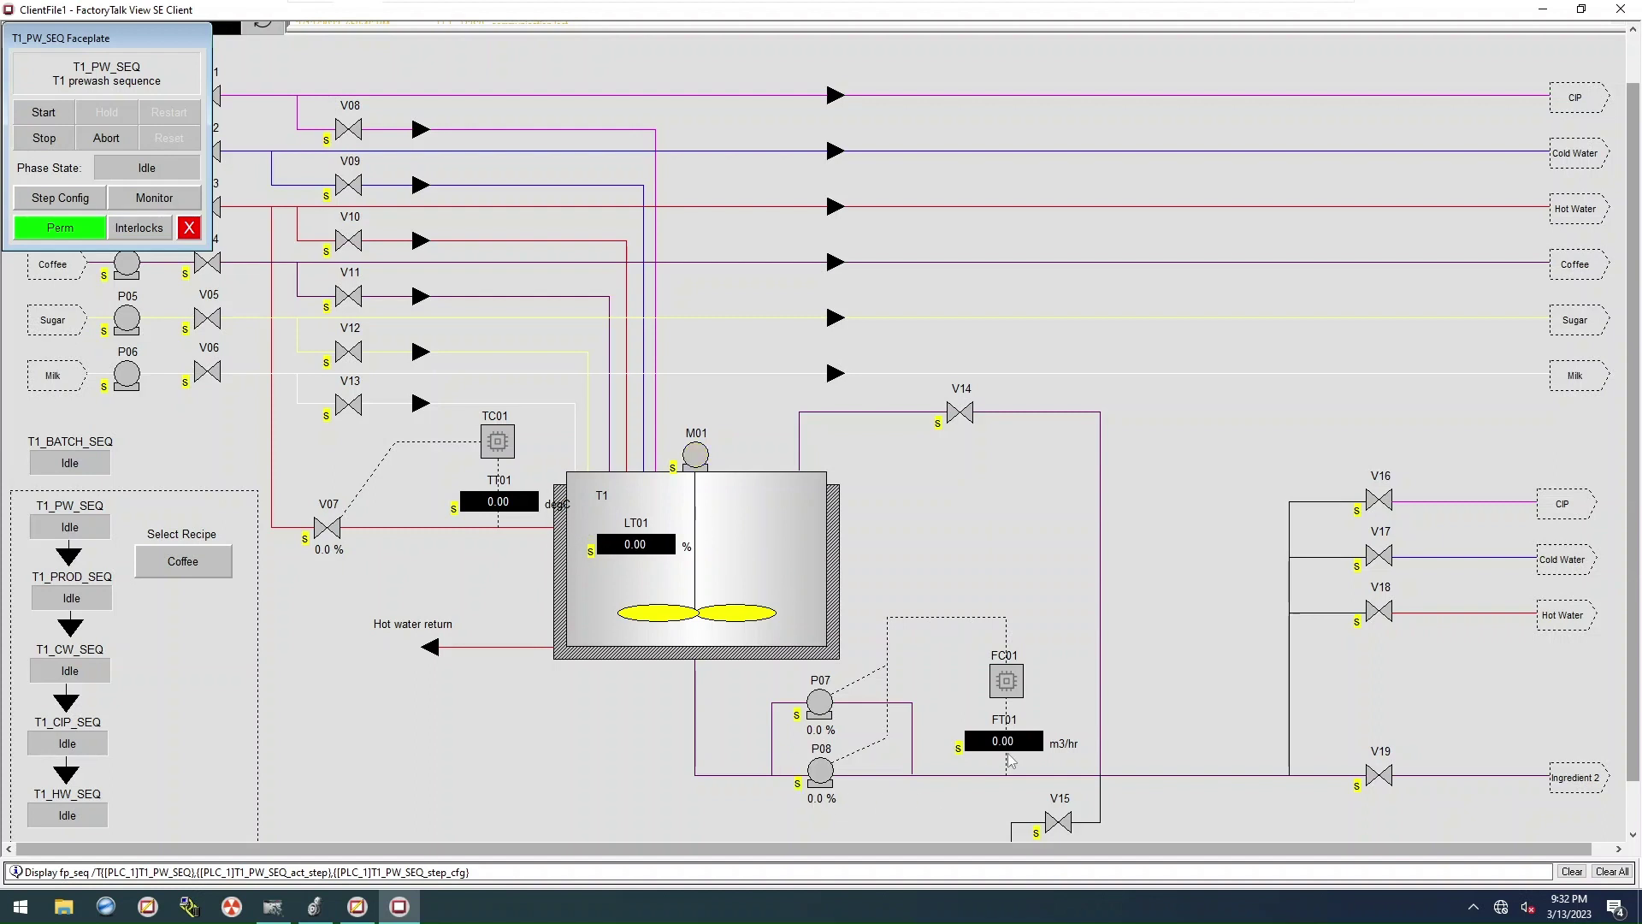
# Step: Run the T1_PW_SEQ prewash sequence, abort it during tank filling, and reset it to idle
pyautogui.click(45, 113)
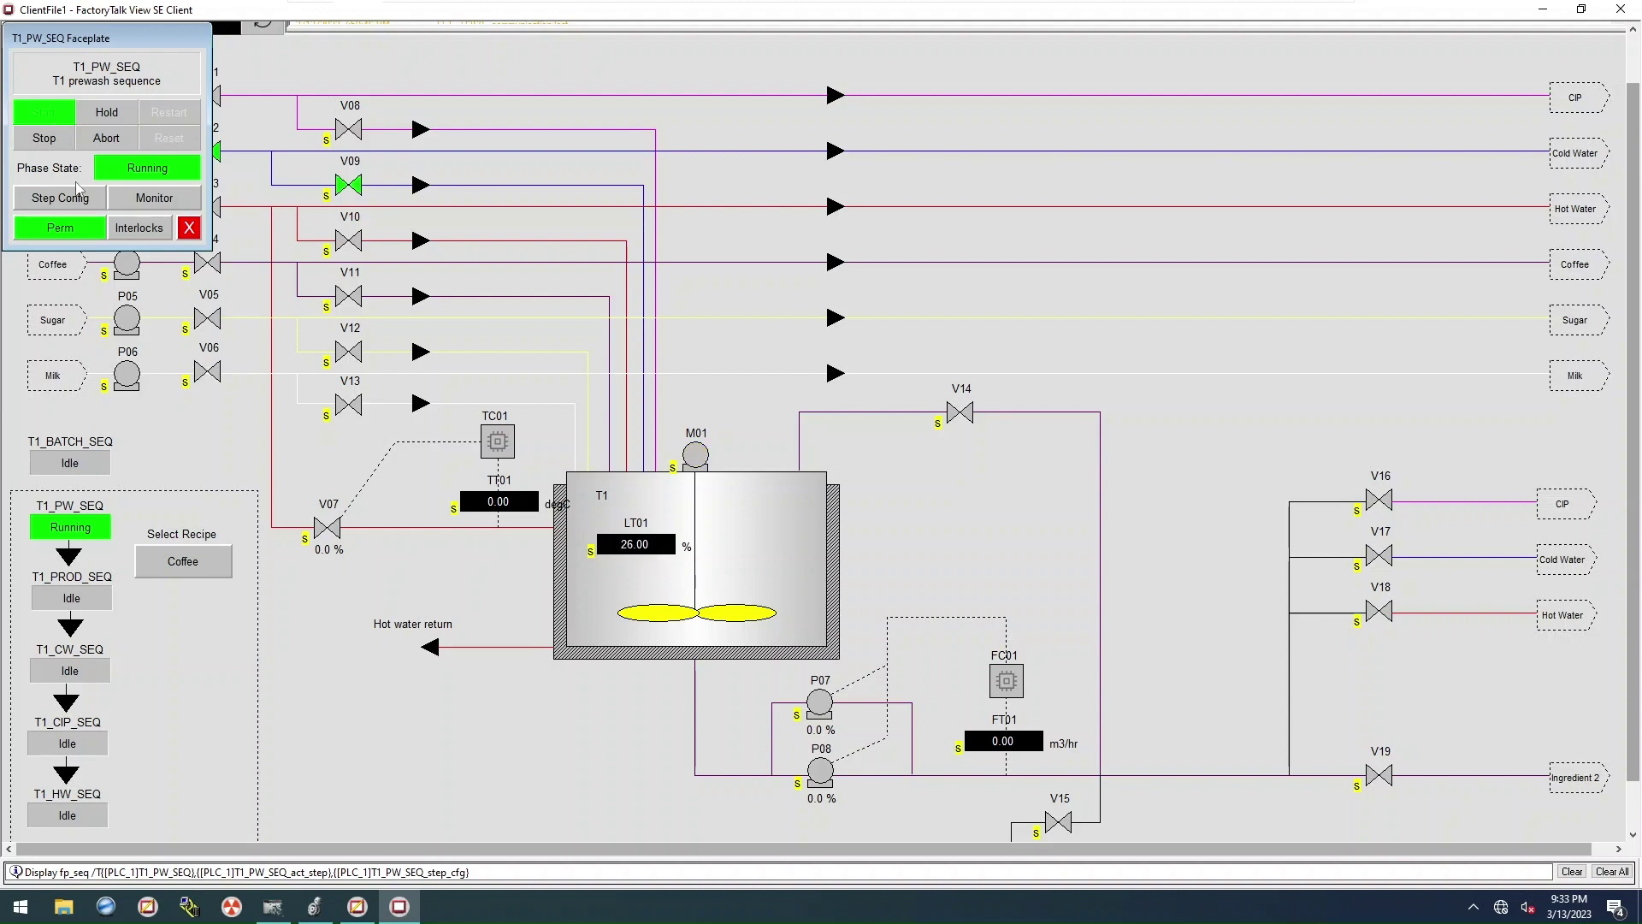
pyautogui.click(112, 144)
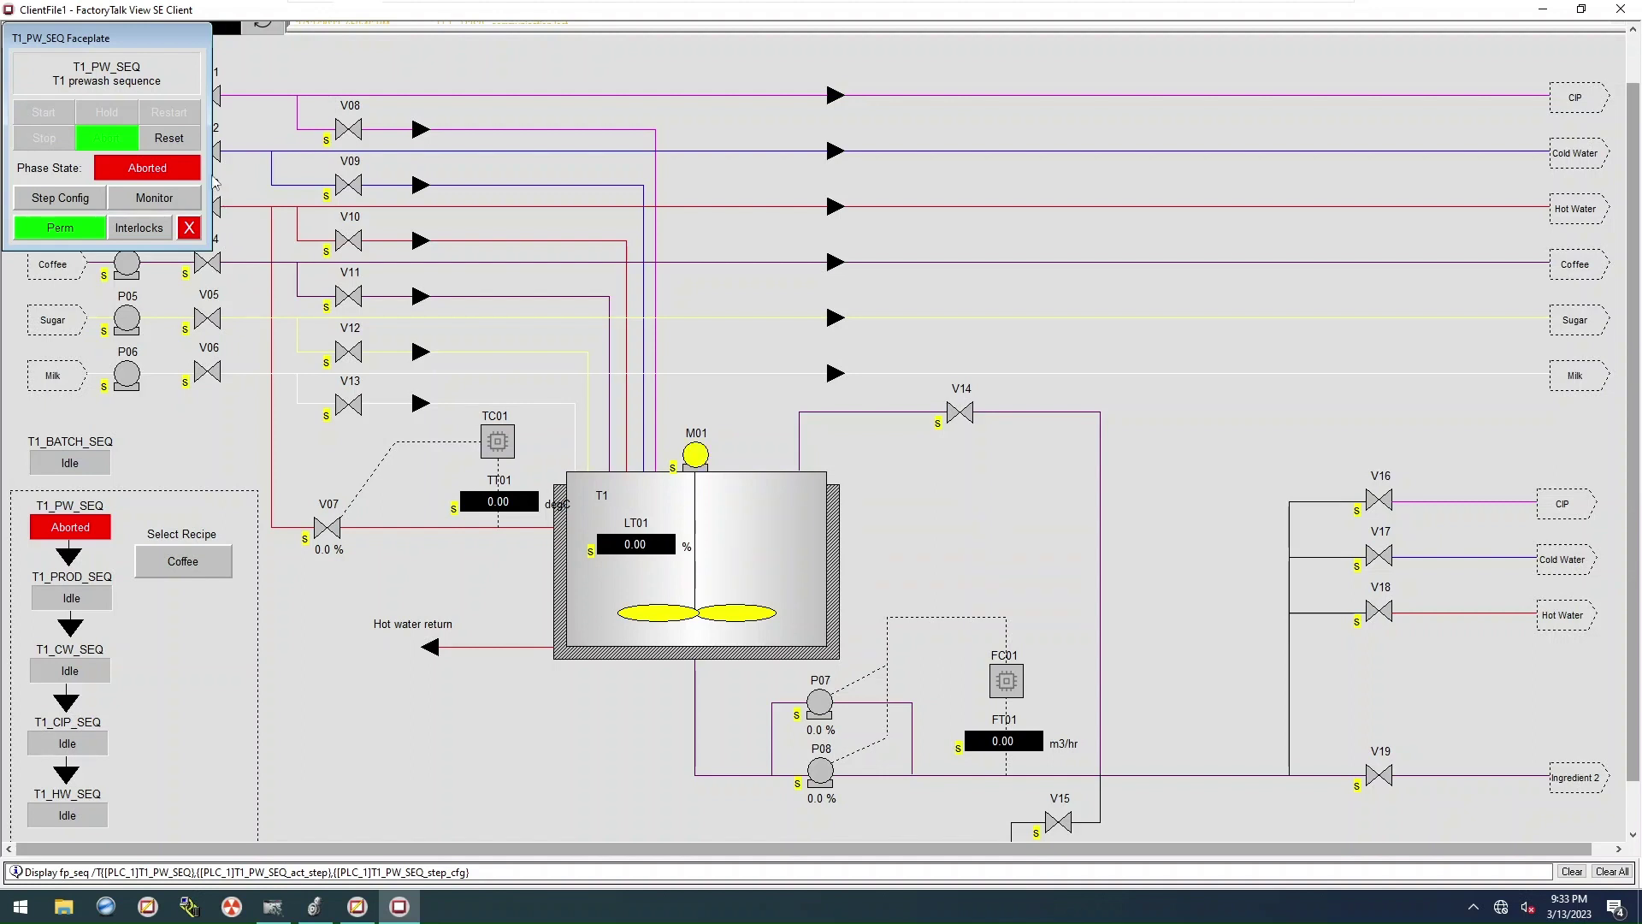
pyautogui.click(181, 143)
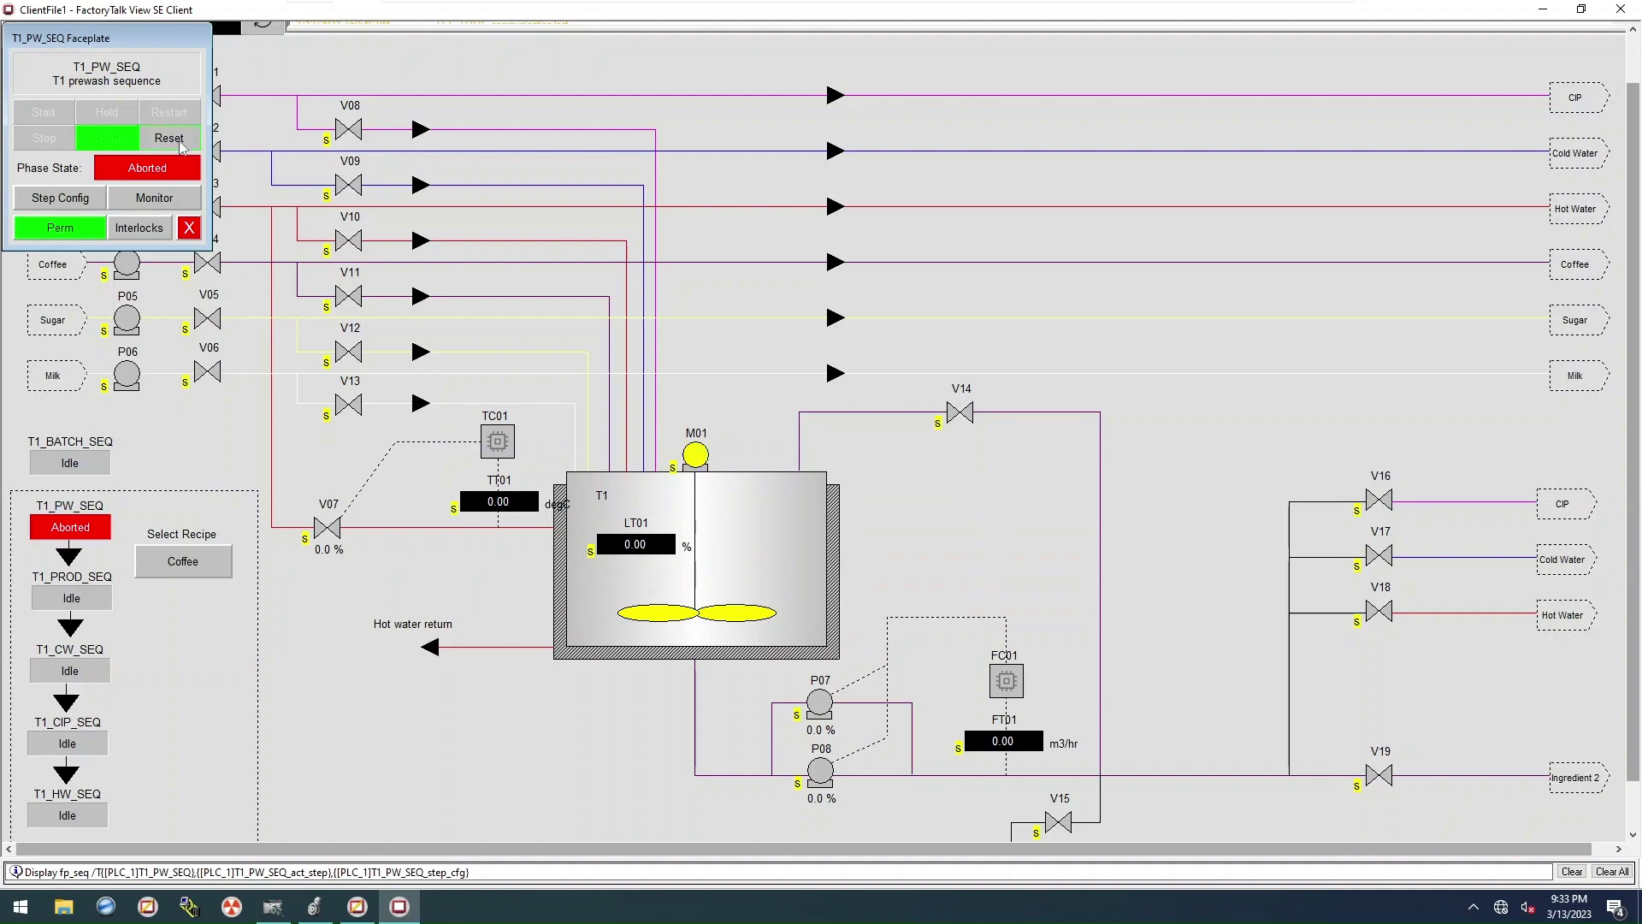
pyautogui.click(188, 229)
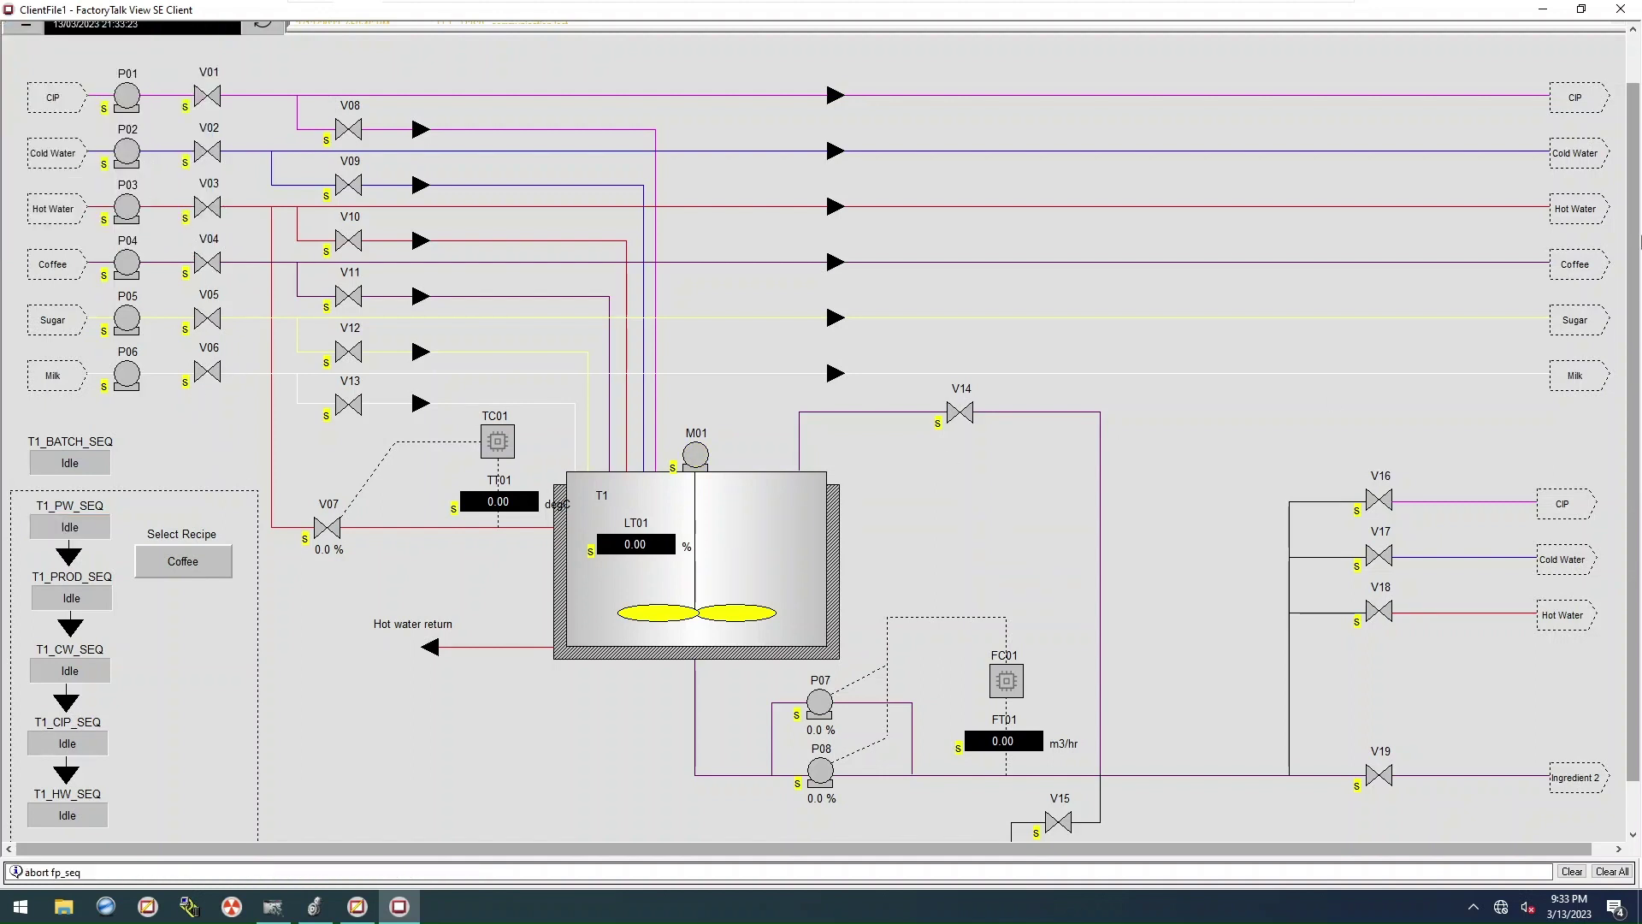
# Step: Start the T1_PROD_SEQ production sequence individually and open its step monitor
pyautogui.moveTo(1634, 182); pyautogui.dragTo(1633, 228)
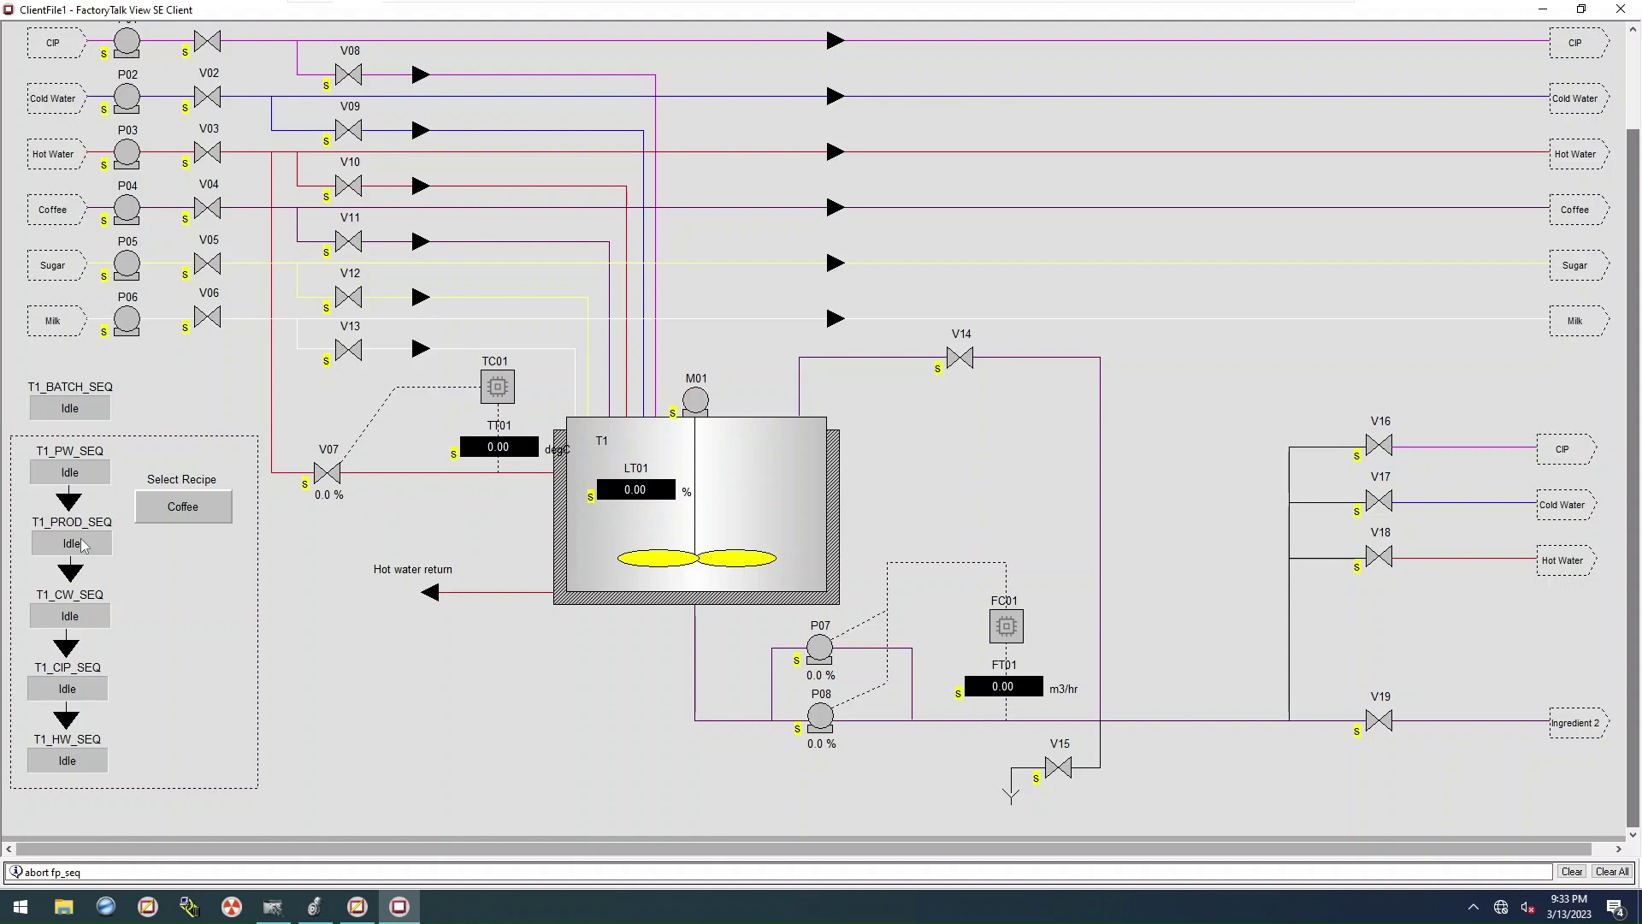
pyautogui.click(83, 543)
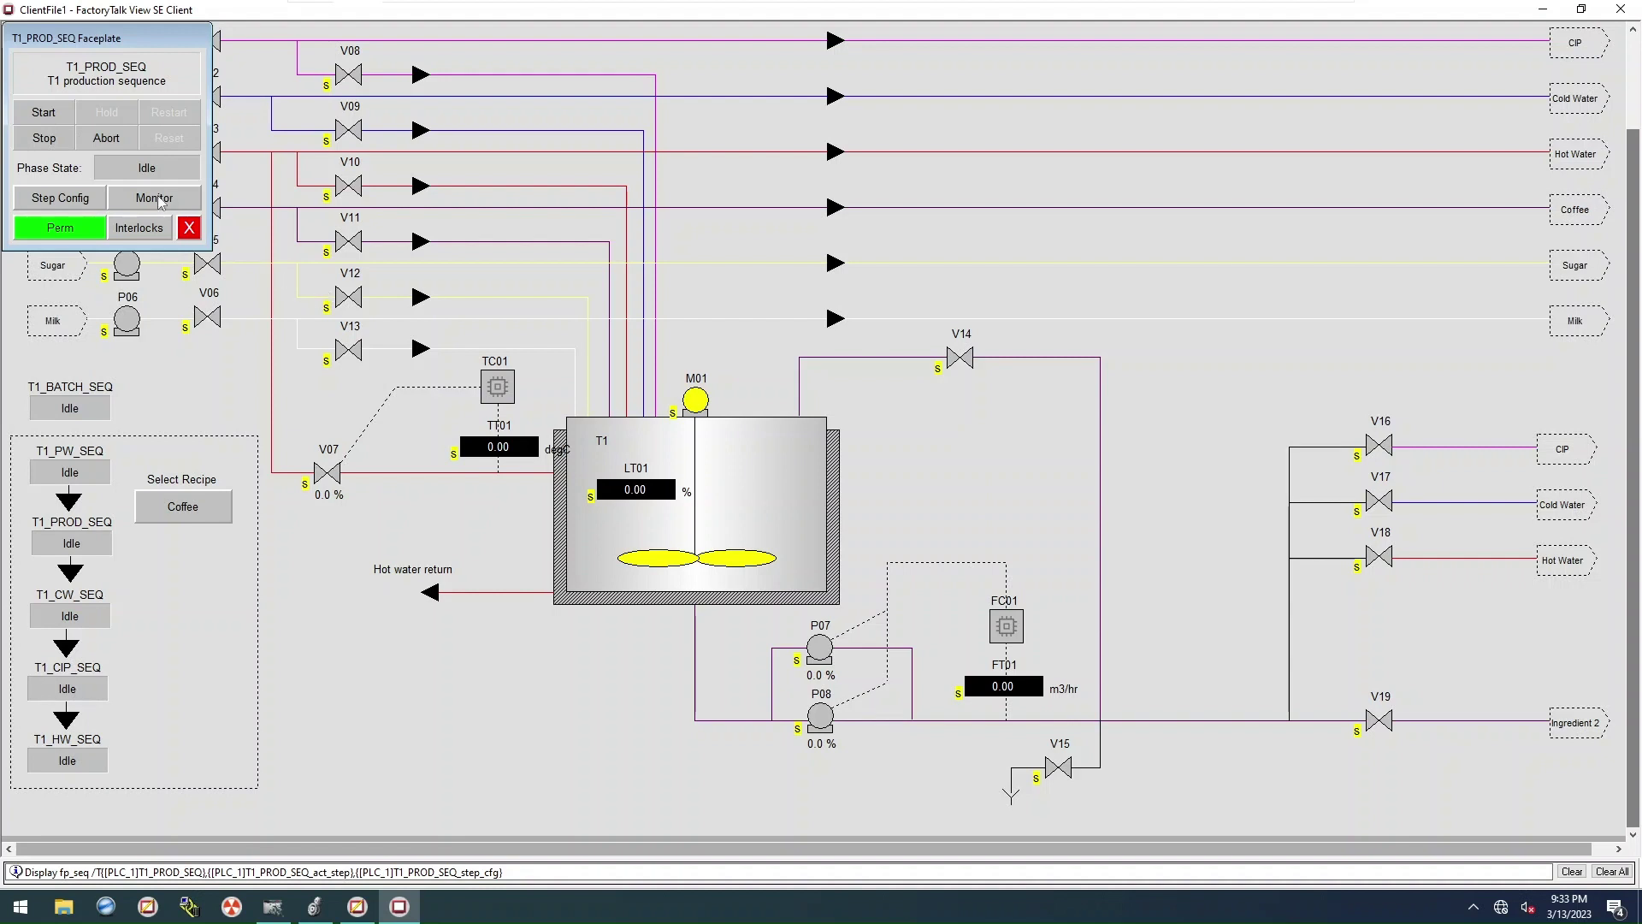
pyautogui.click(44, 113)
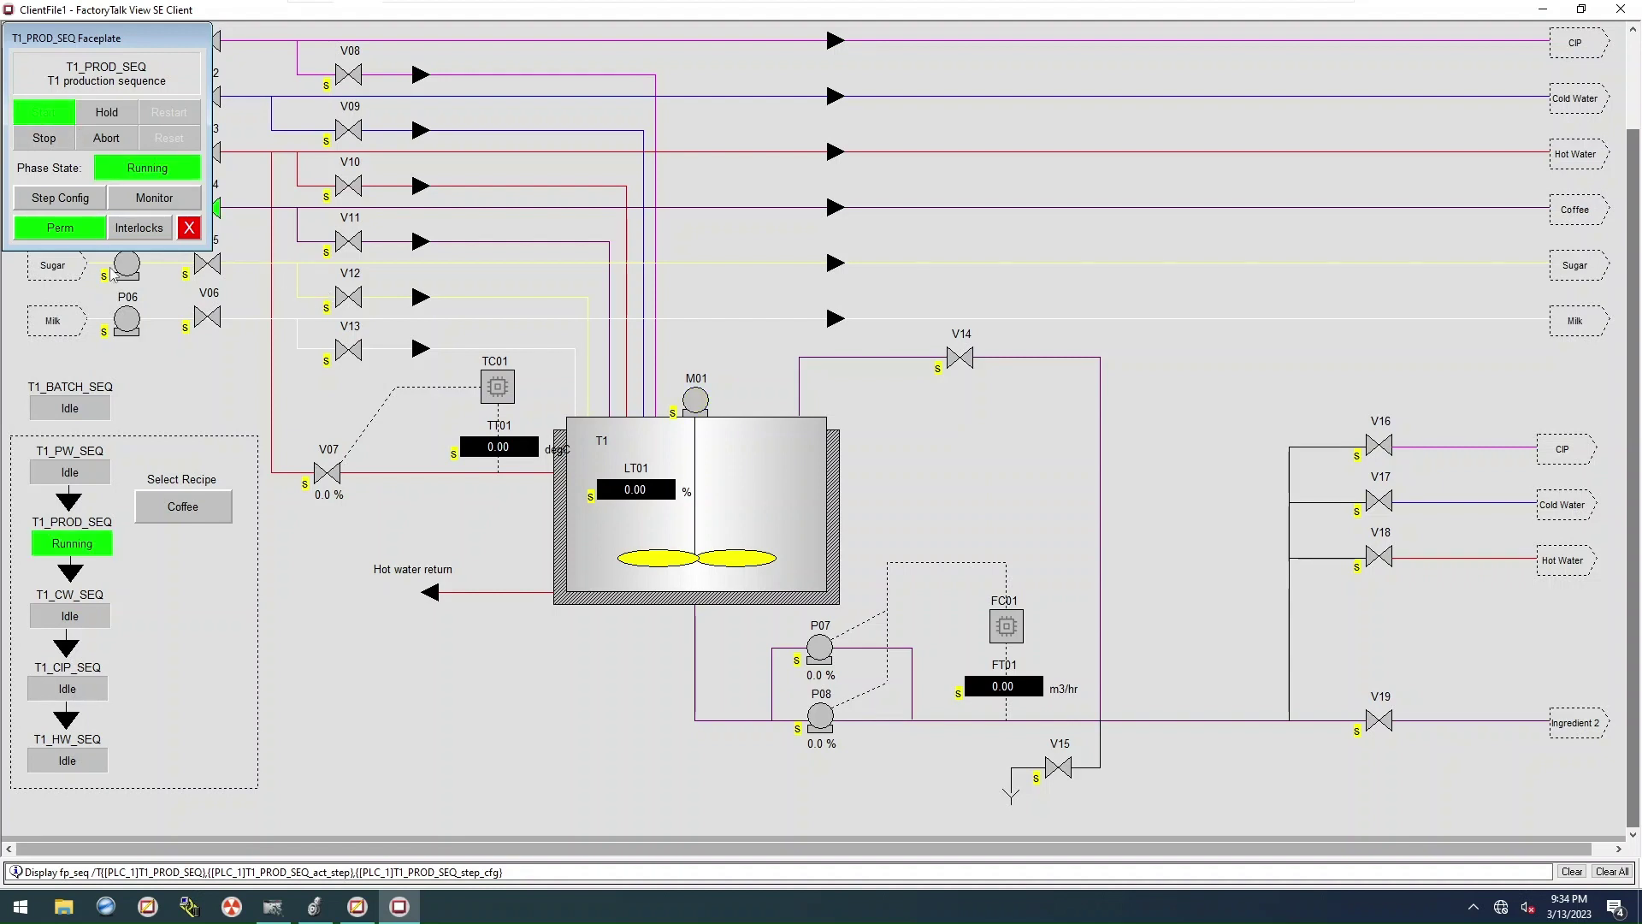
pyautogui.click(146, 203)
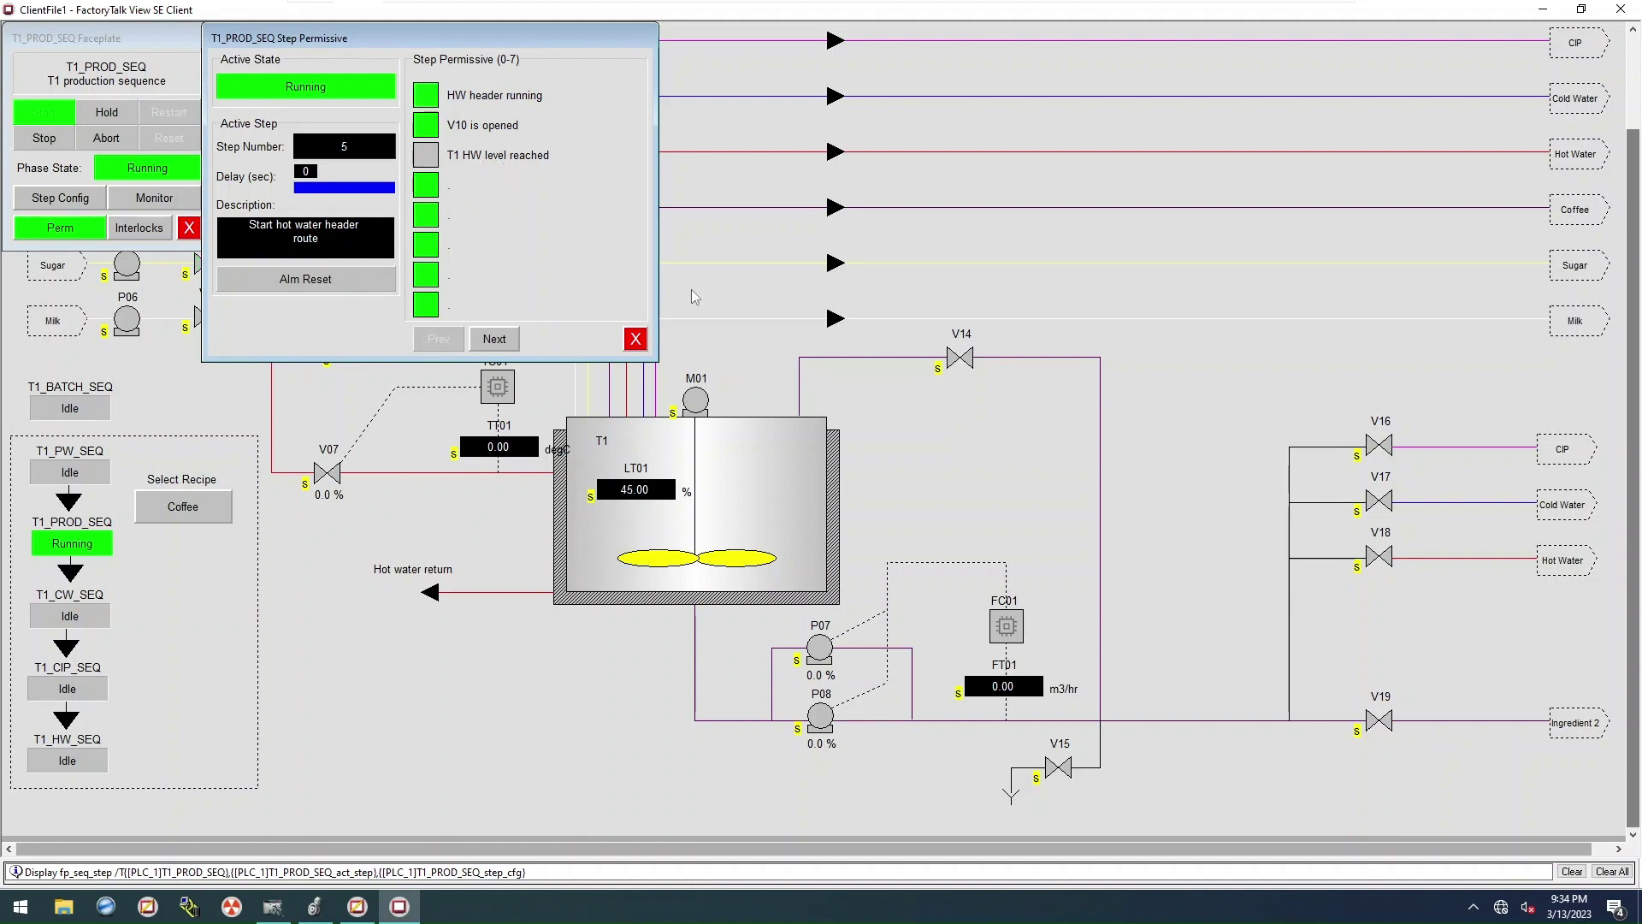
# Step: Hold the T1_PROD_SEQ production sequence during hot water filling and restart it from its faceplate, placed clear of the tank graphic
pyautogui.click(116, 117)
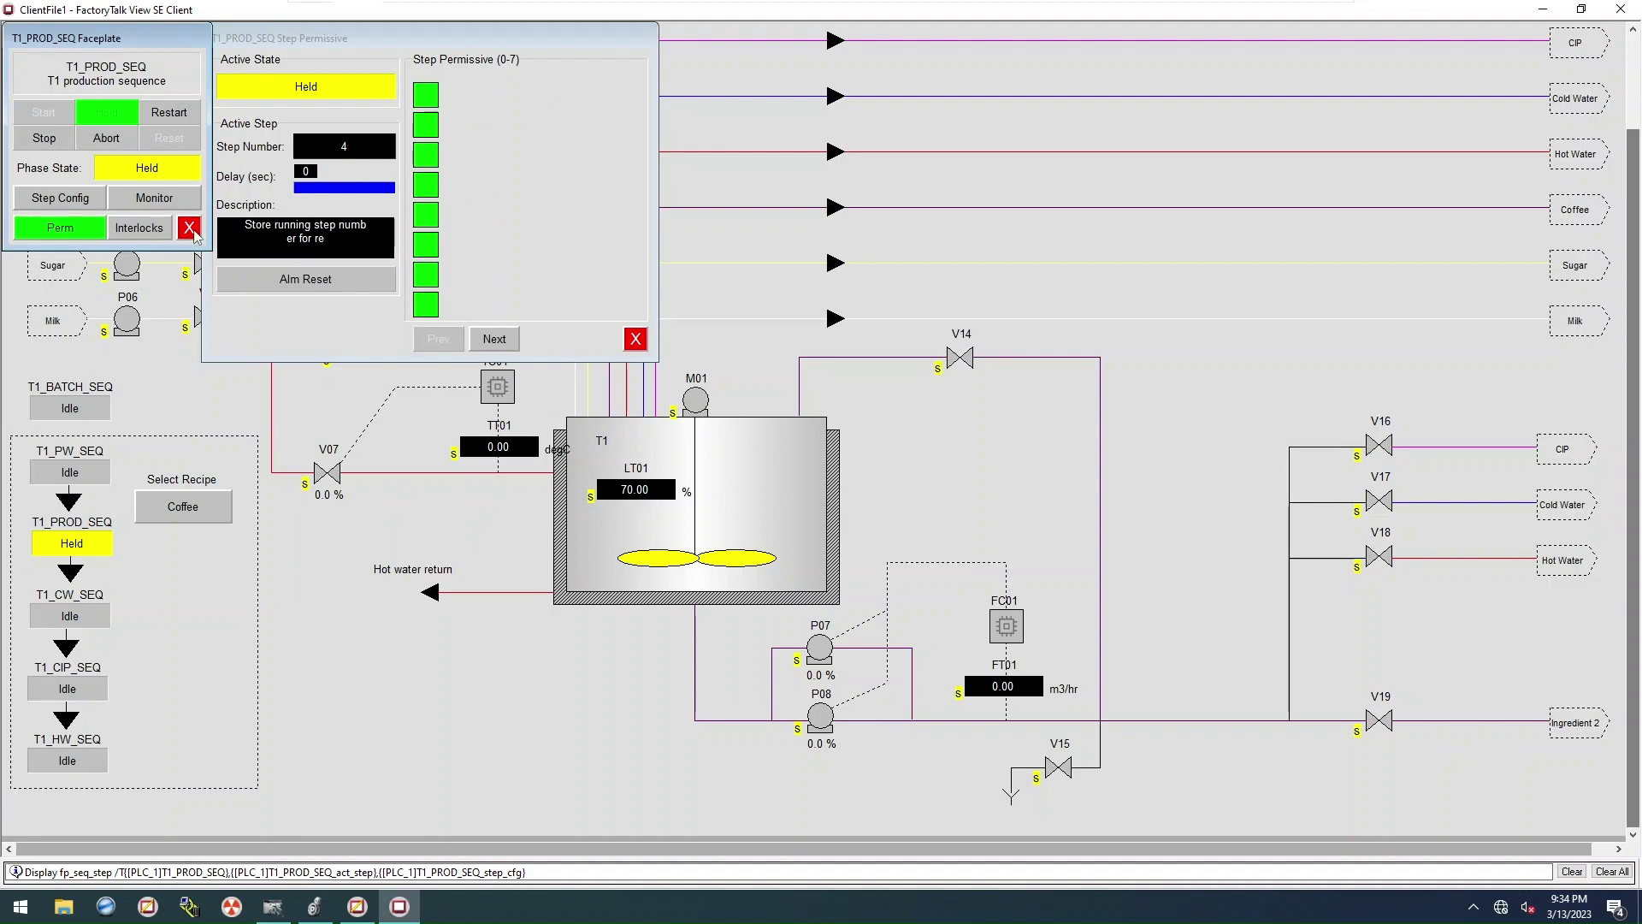
pyautogui.click(637, 340)
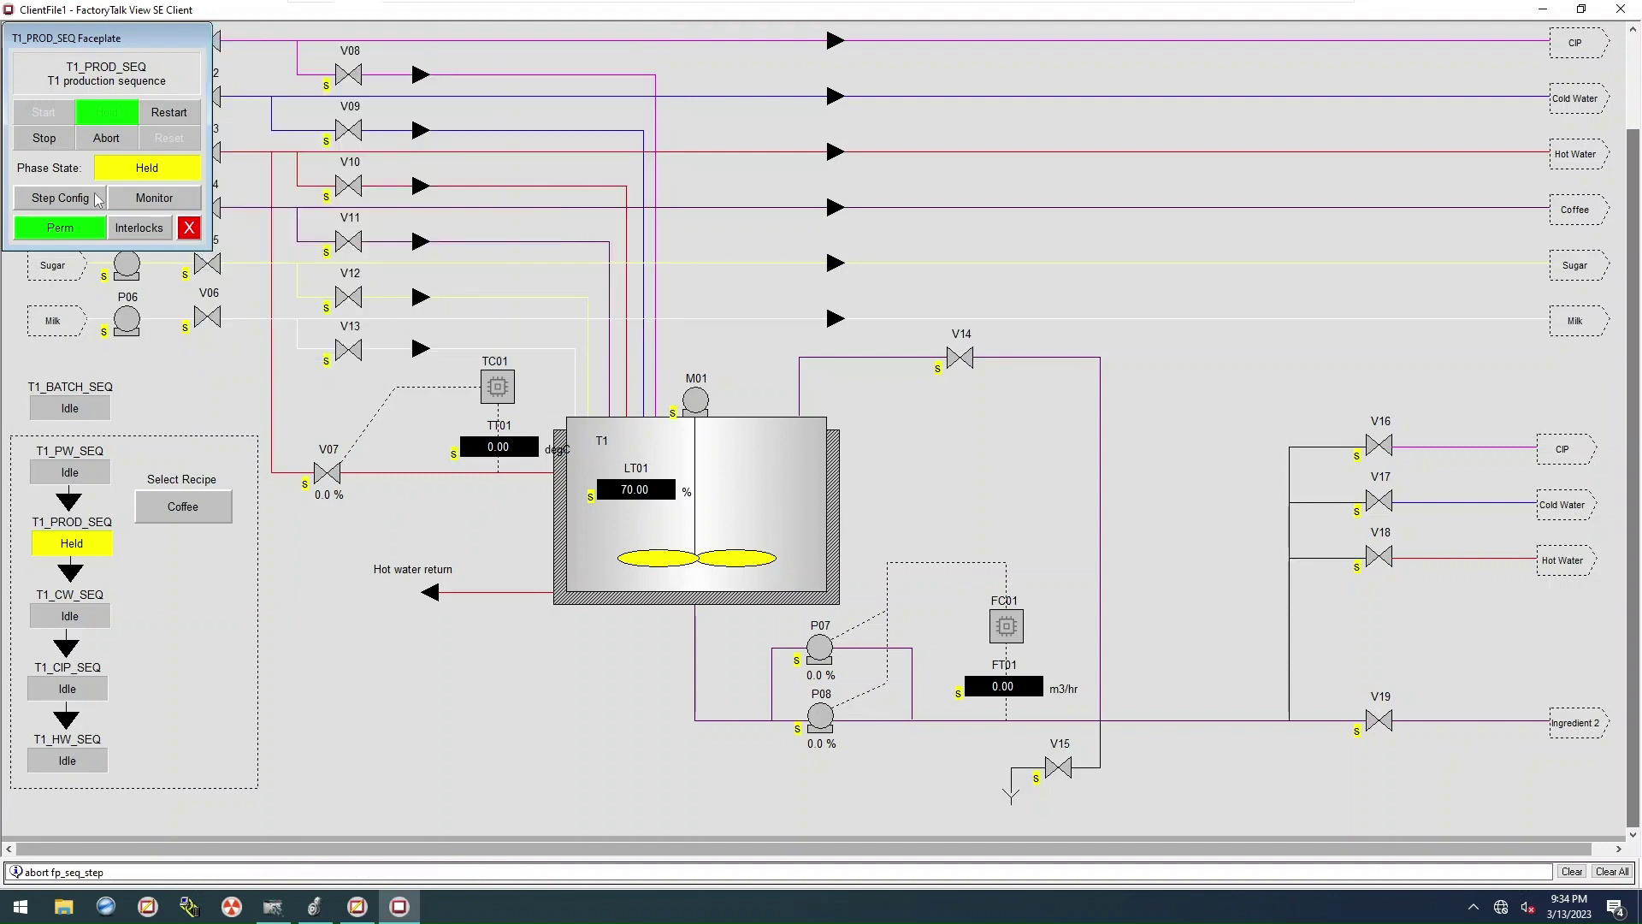
pyautogui.click(191, 230)
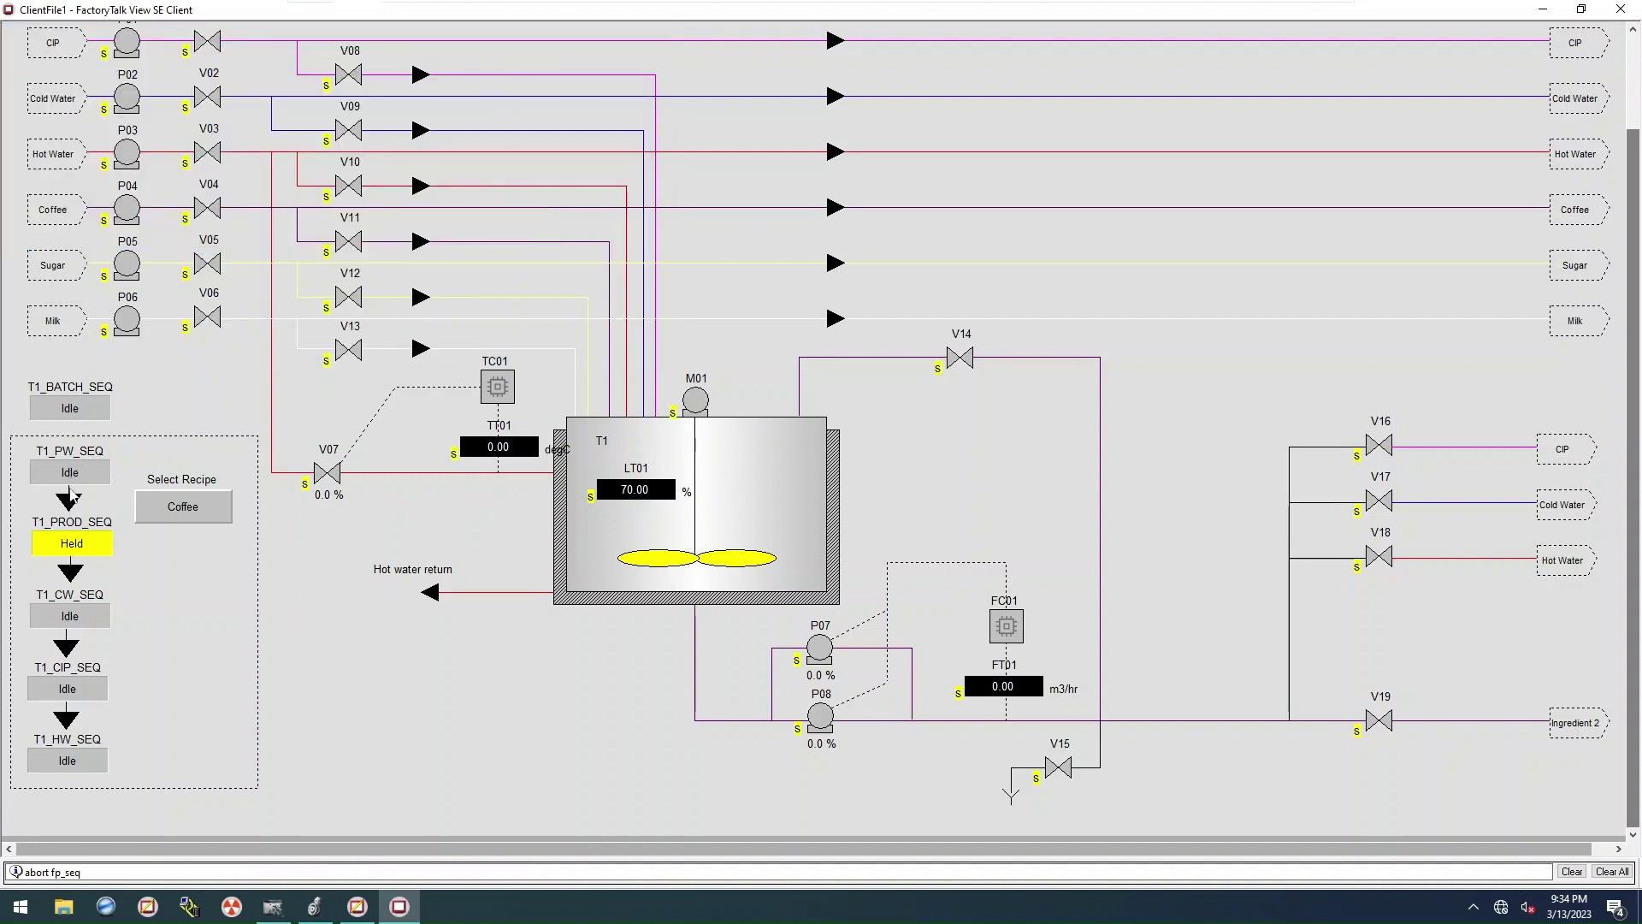
pyautogui.click(75, 545)
pyautogui.moveTo(114, 44); pyautogui.dragTo(1225, 124)
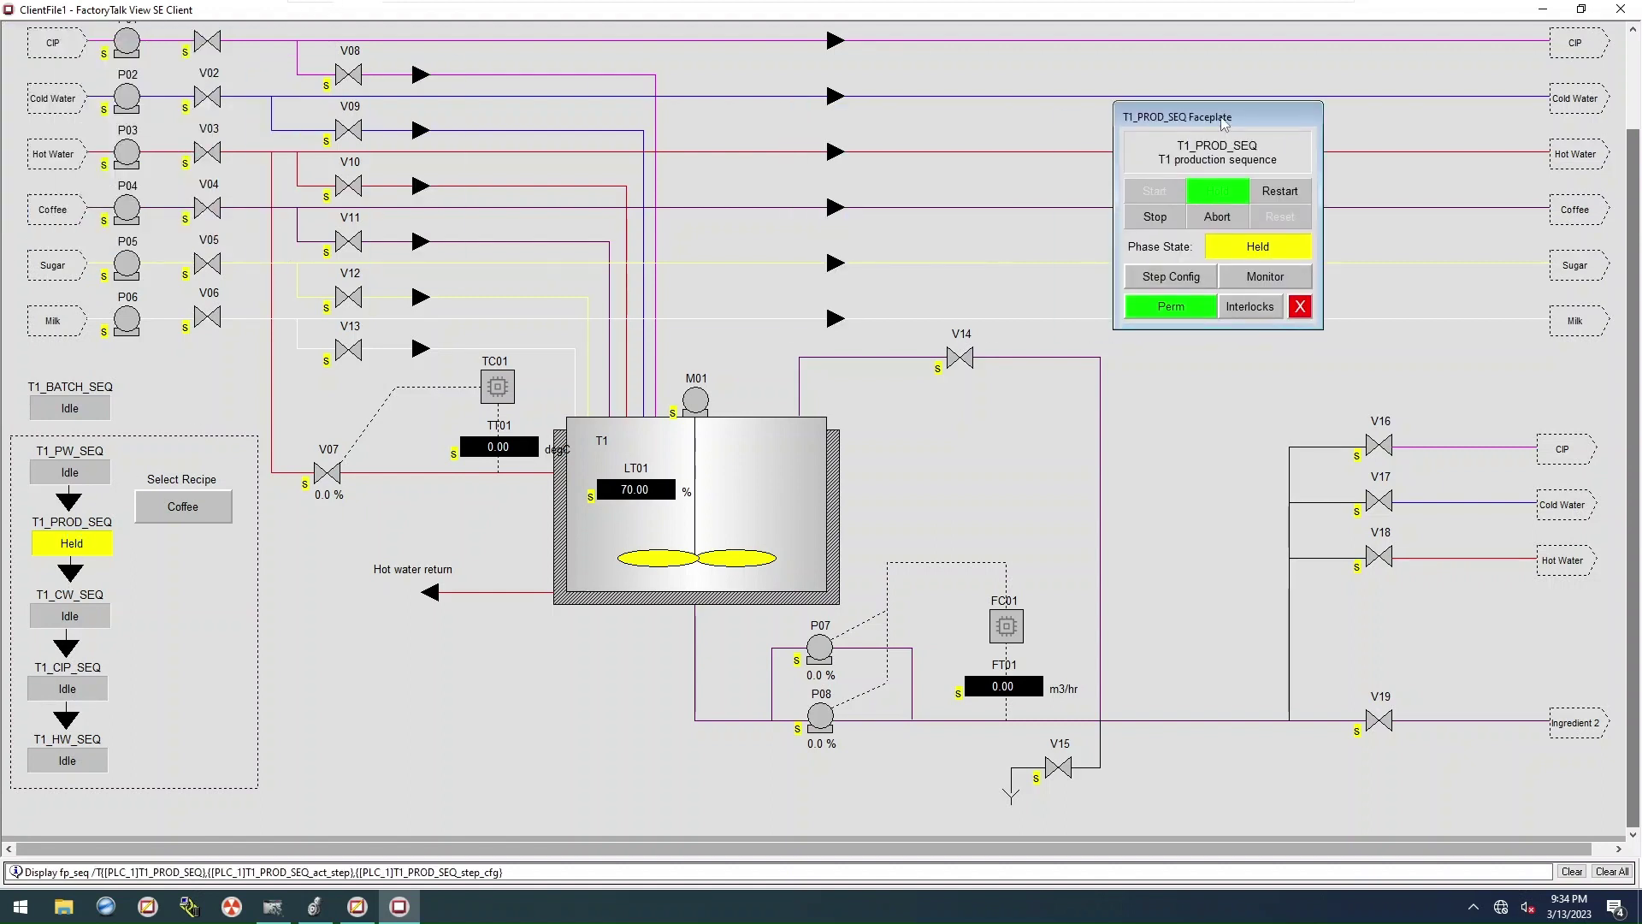
pyautogui.click(1287, 196)
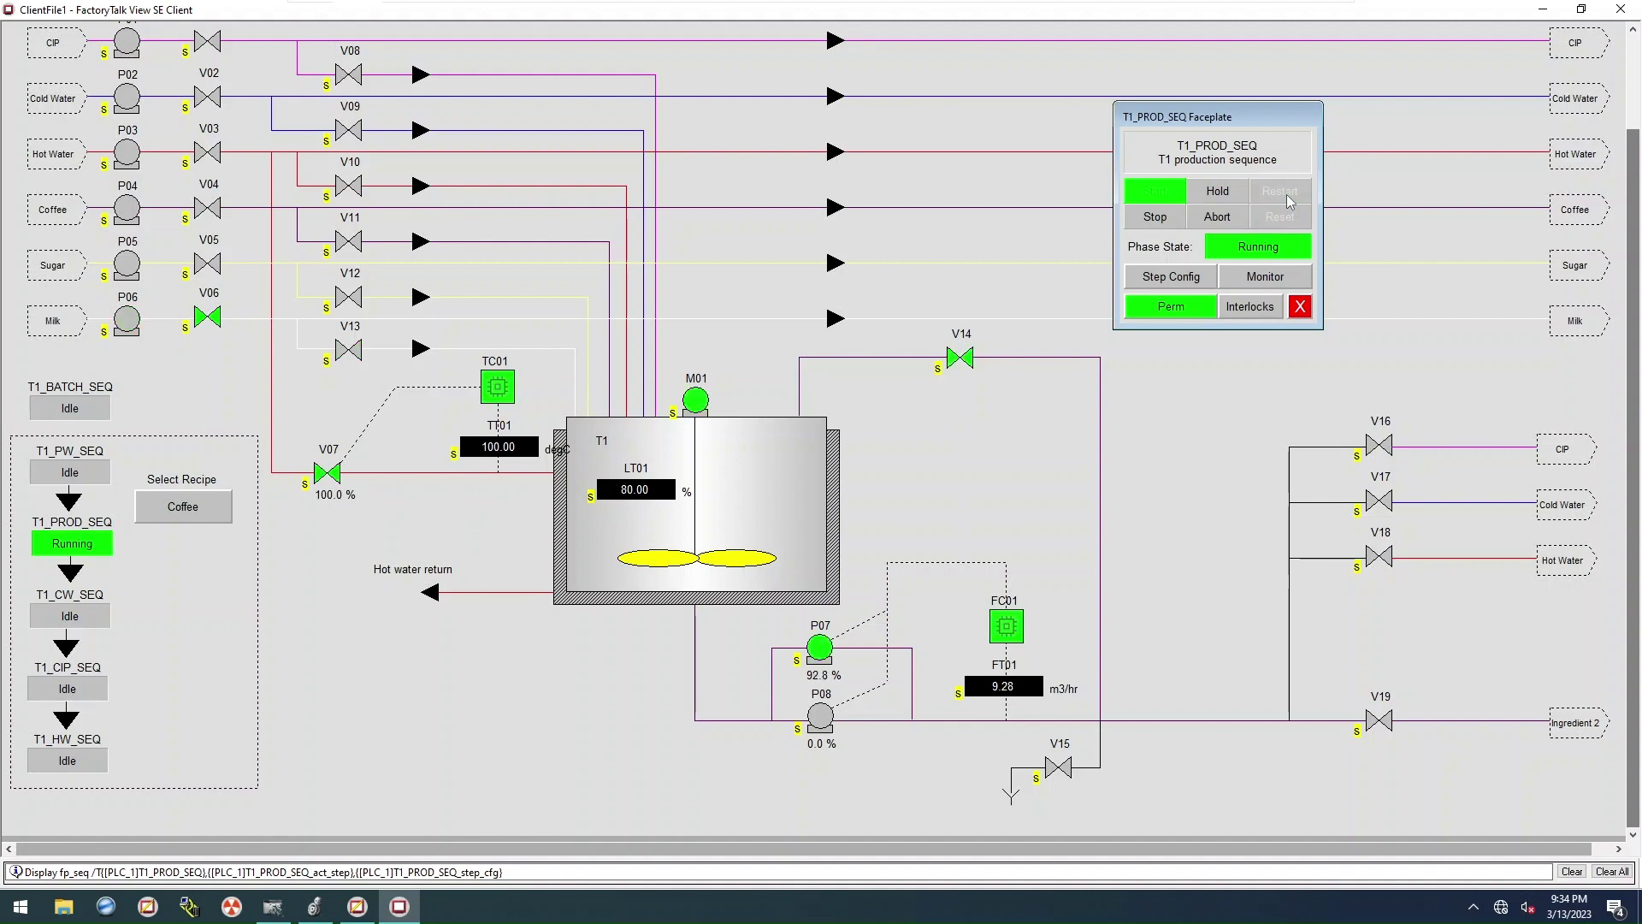
# Step: Hold the T1_PROD_SEQ sequence during heating and recirculation, check its active step in the monitor, and restart it
pyautogui.click(1227, 192)
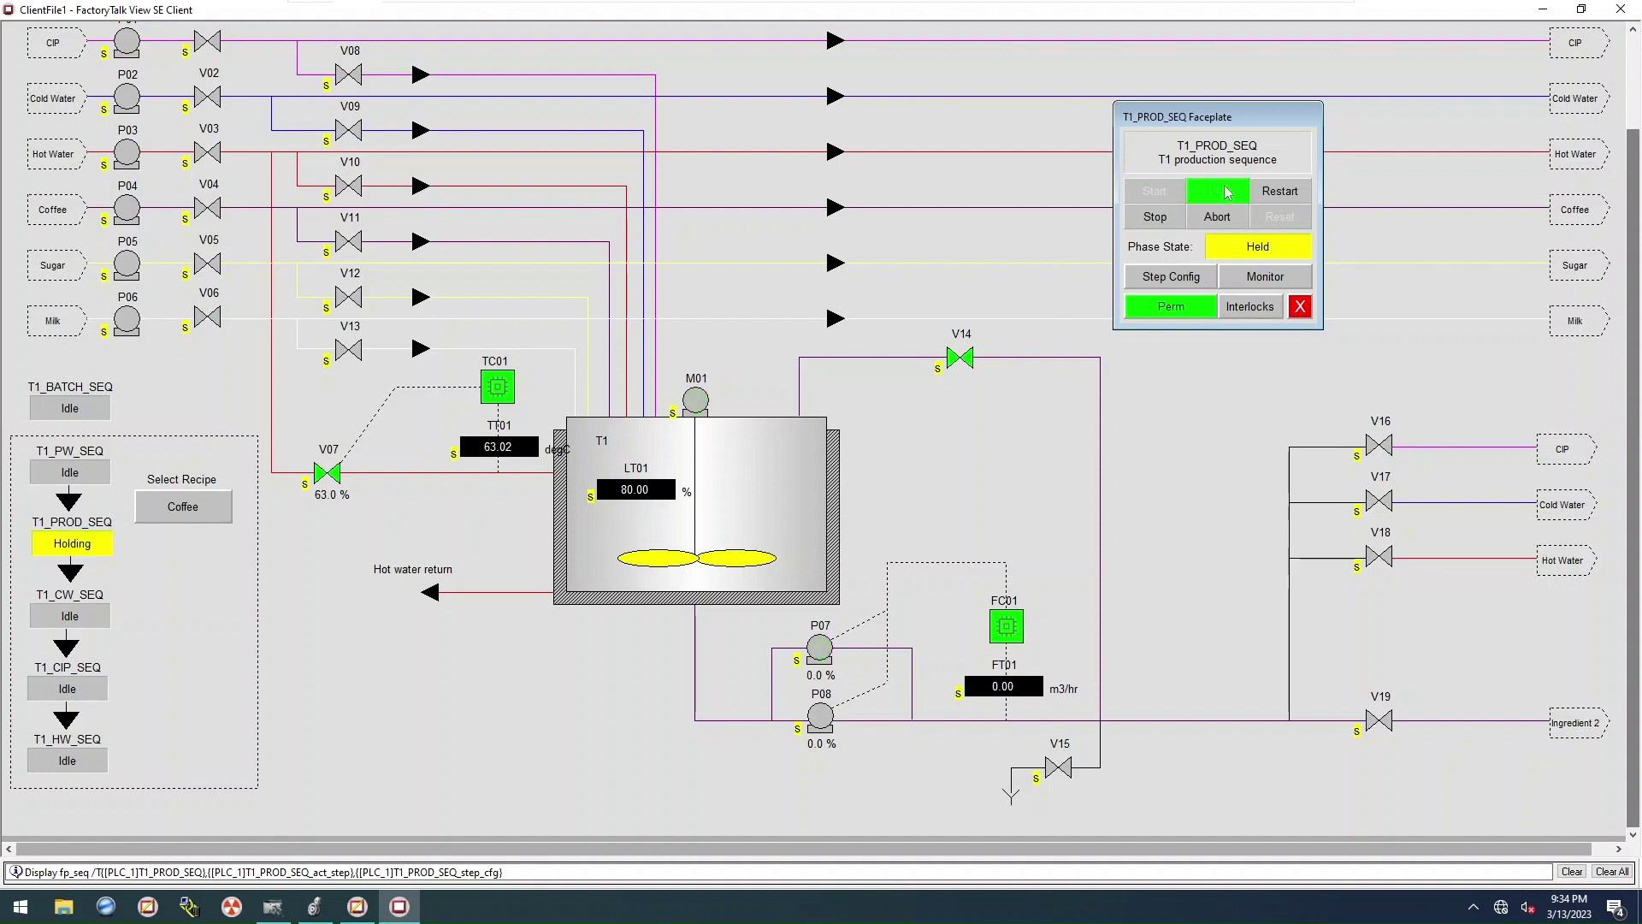
pyautogui.click(1261, 282)
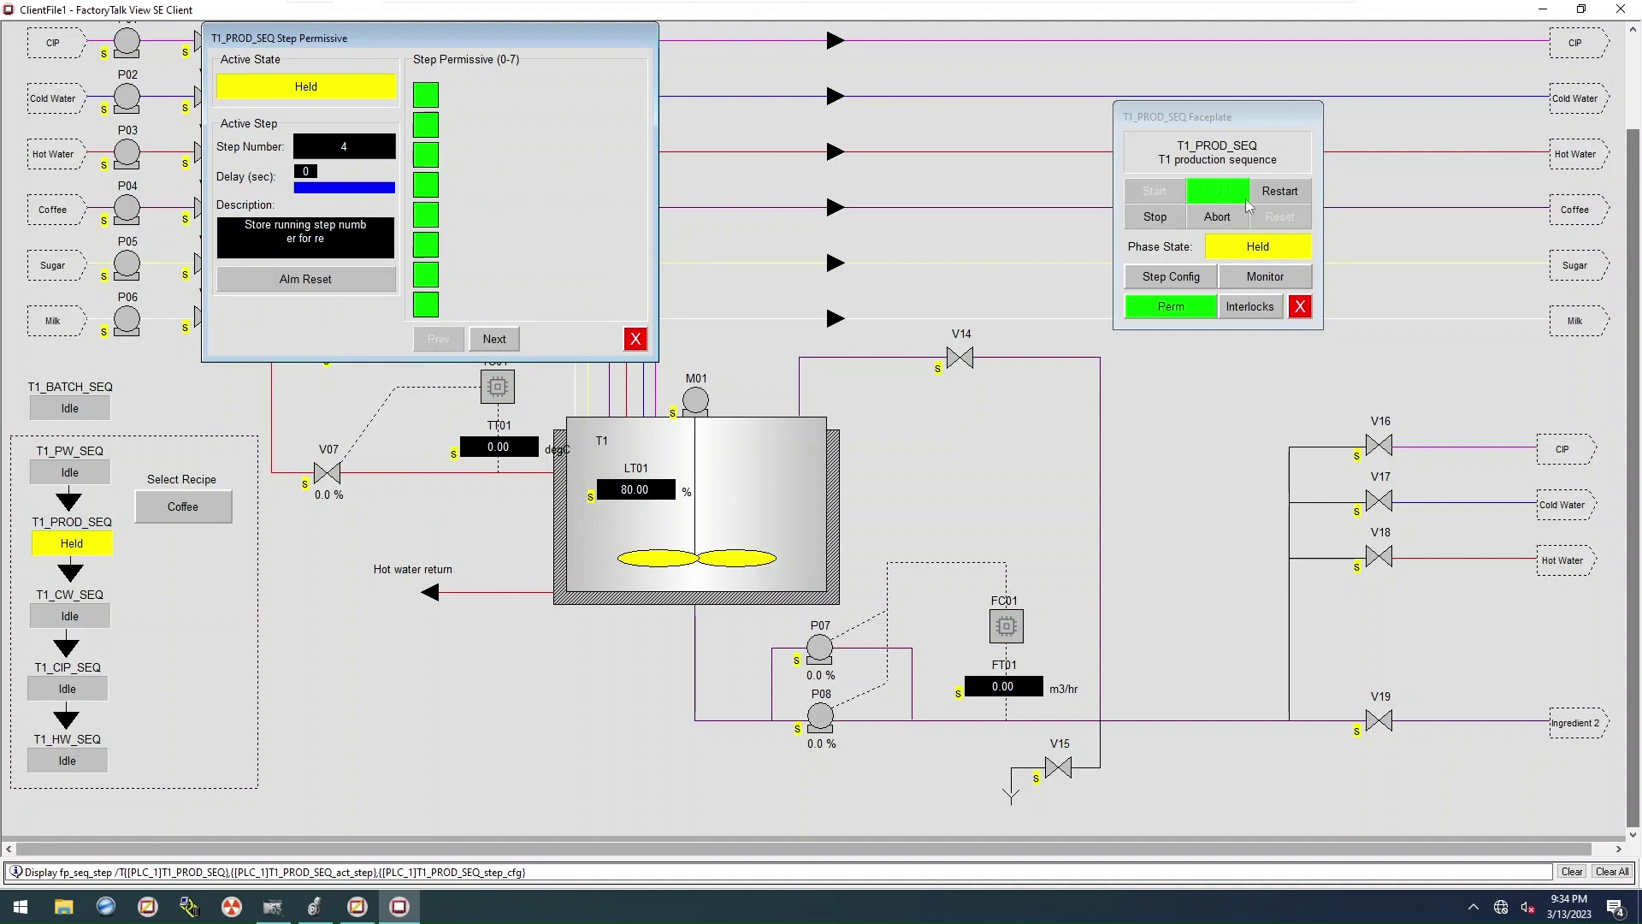
pyautogui.click(1283, 192)
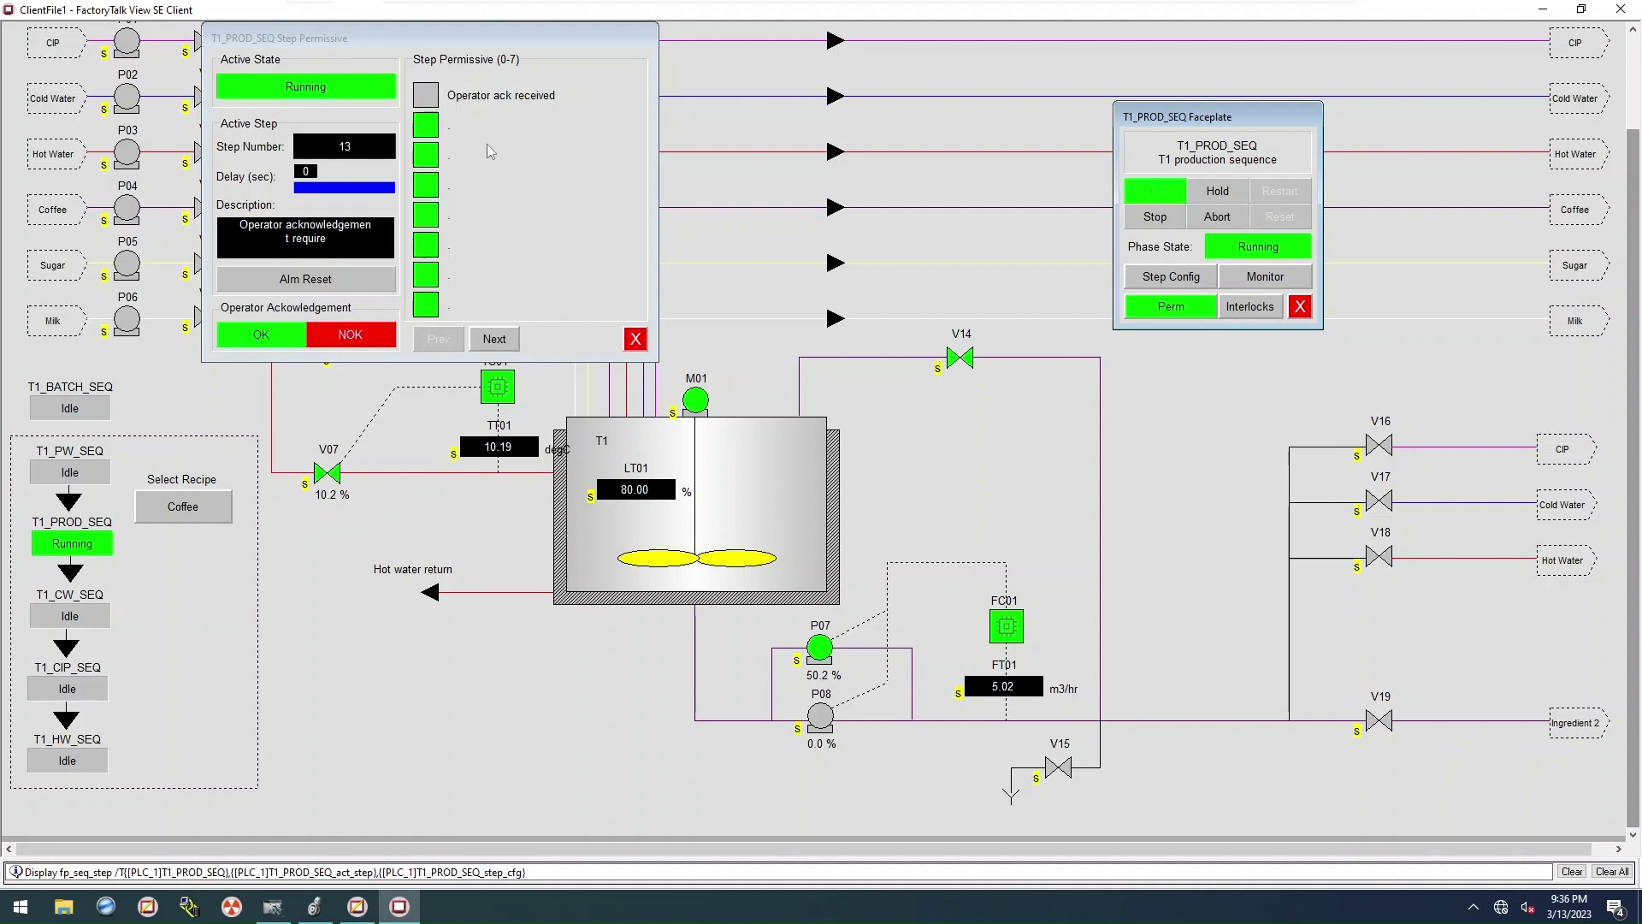
# Step: Acknowledge the T1_PROD_SEQ operator request with OK, and hold and restart the sequence while the tank empties through V19
pyautogui.click(245, 345)
pyautogui.click(245, 345)
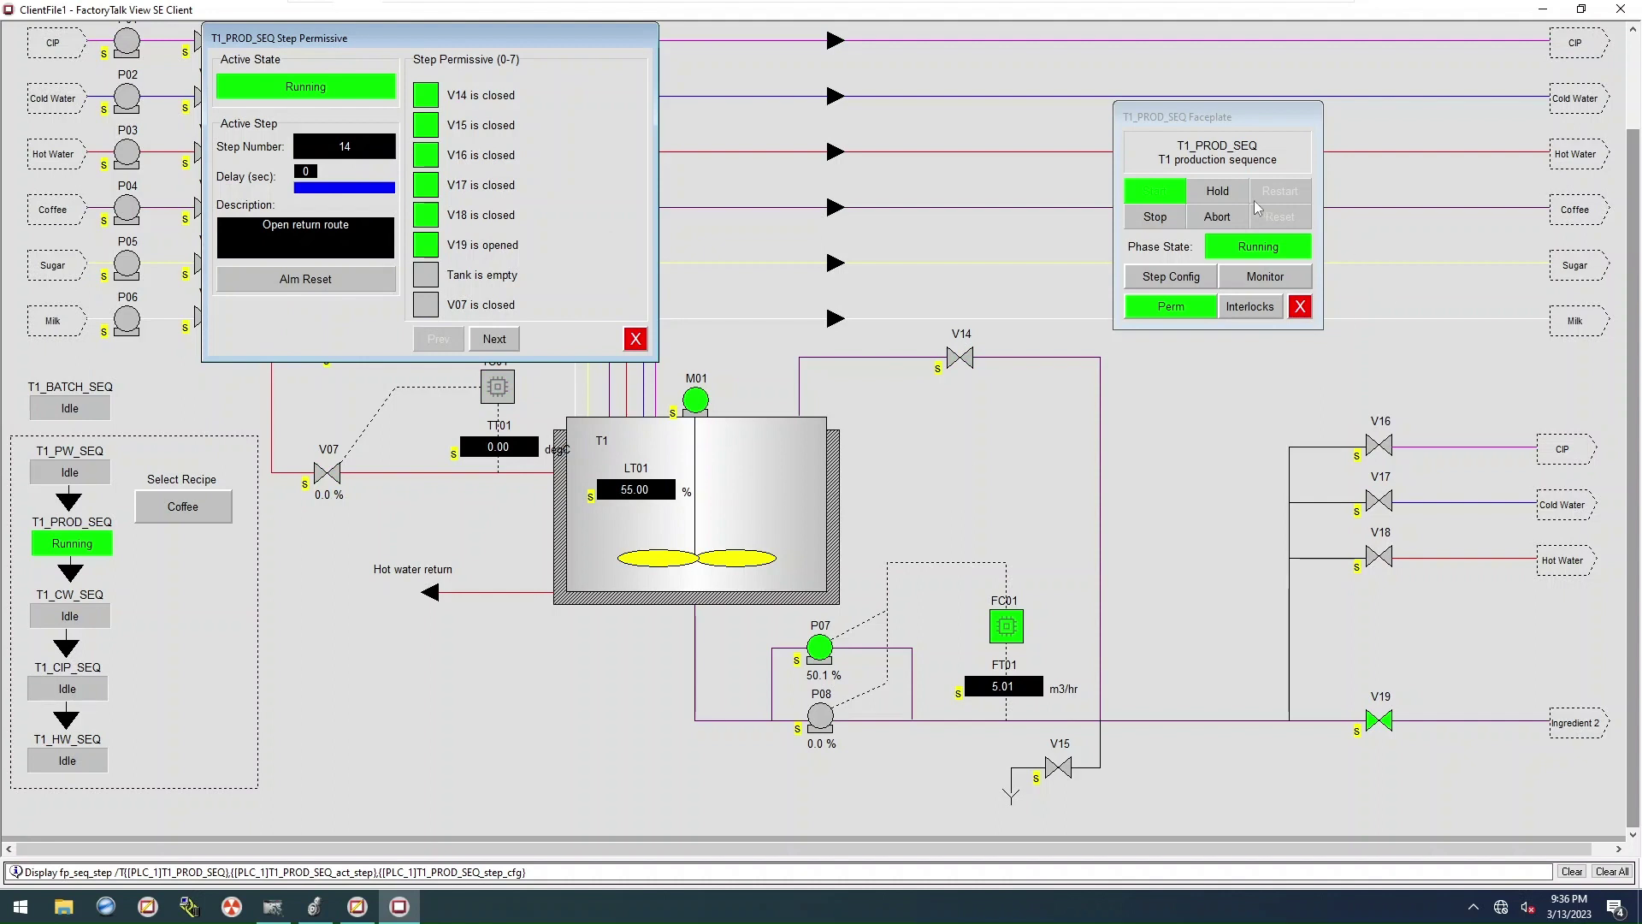
pyautogui.click(1218, 195)
pyautogui.click(1219, 192)
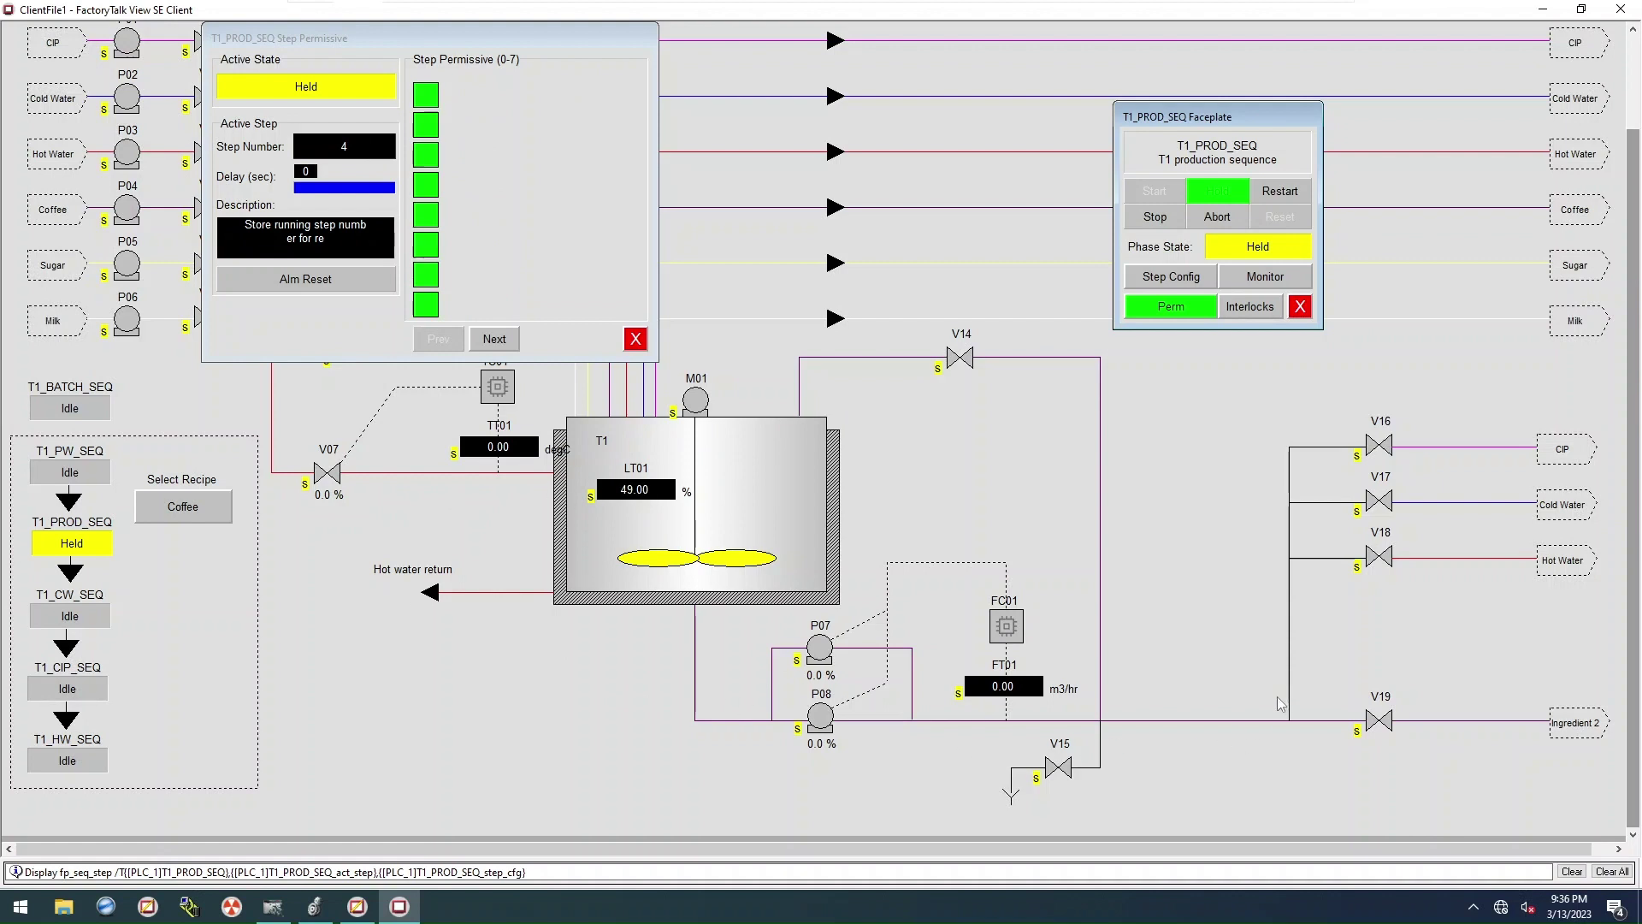
pyautogui.click(1286, 197)
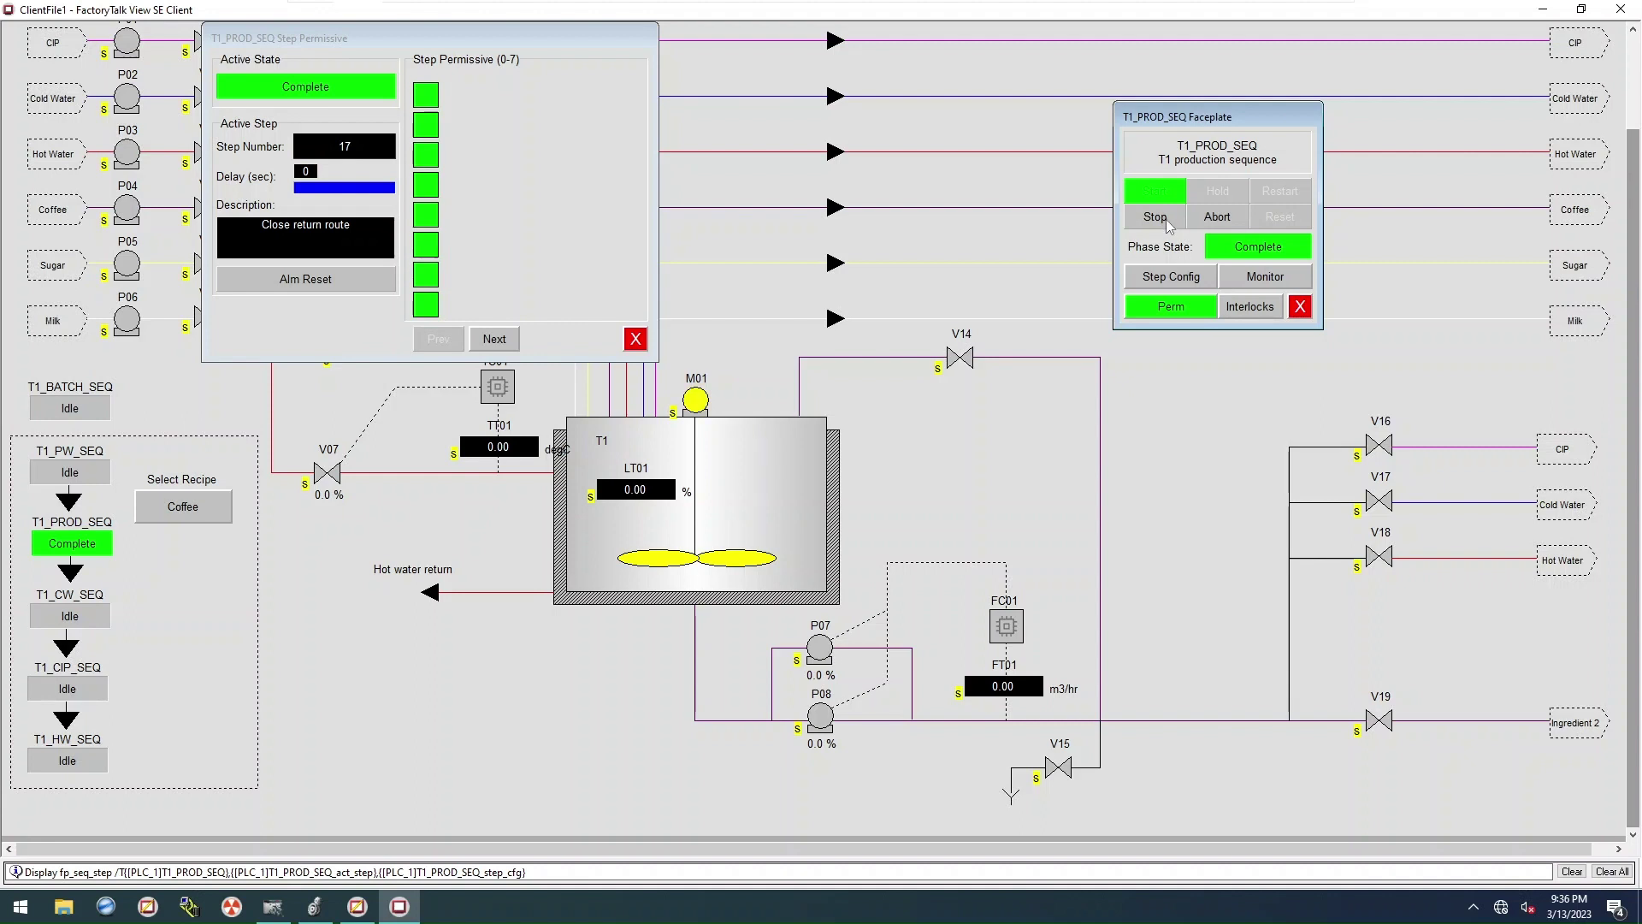
# Step: Stop the completed T1_PROD_SEQ production sequence and reset it to idle
pyautogui.click(1172, 220)
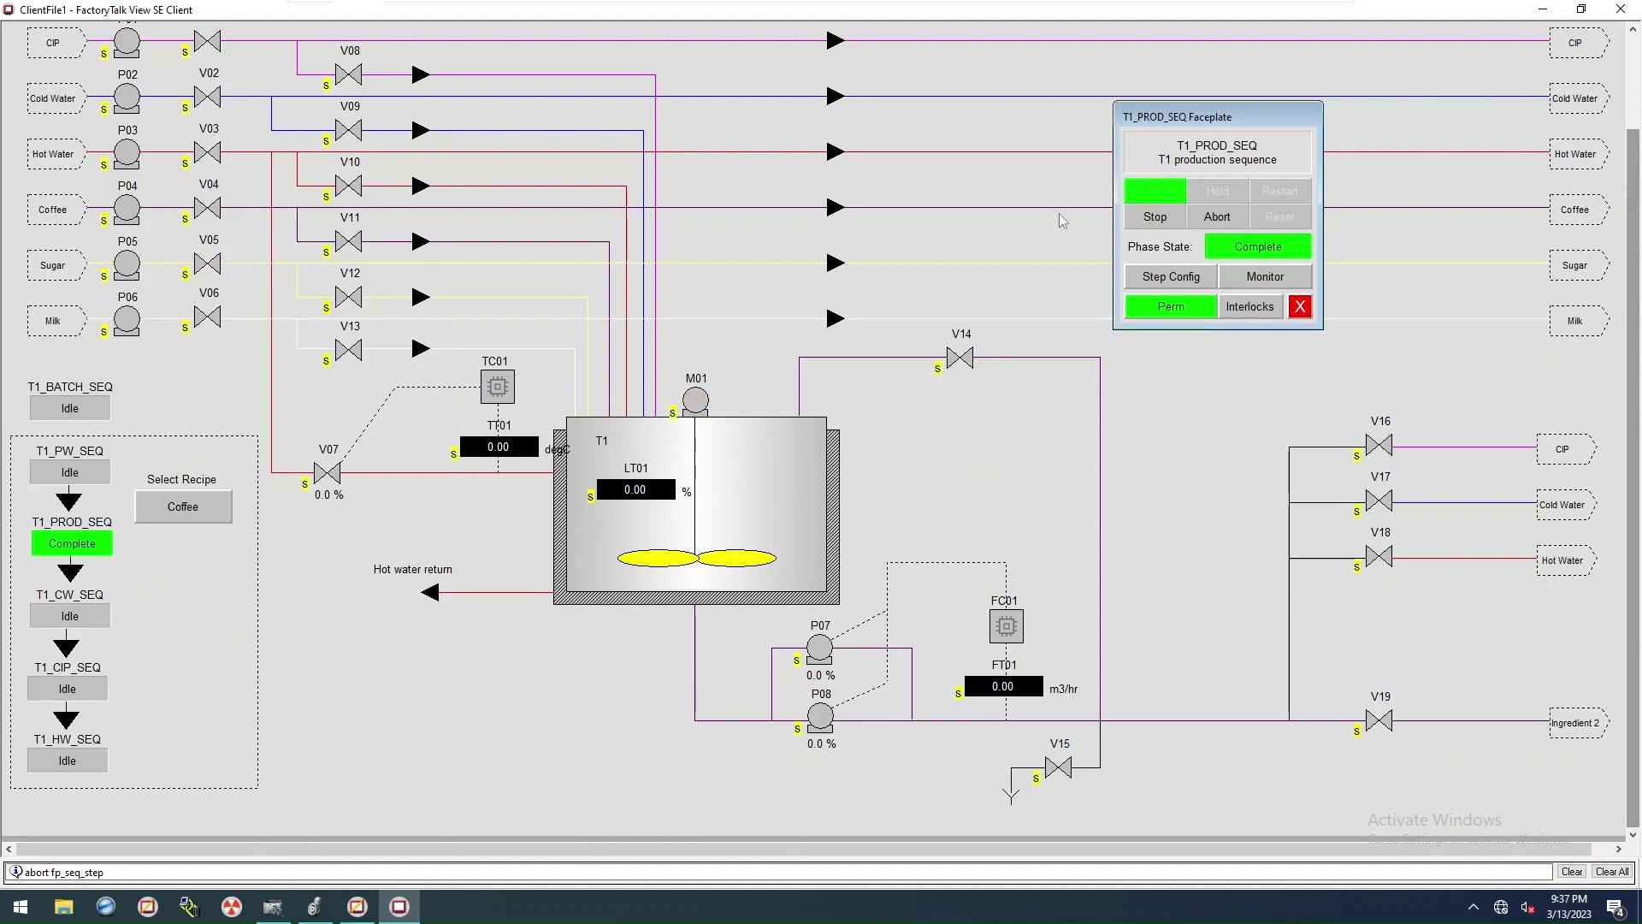
pyautogui.click(1166, 225)
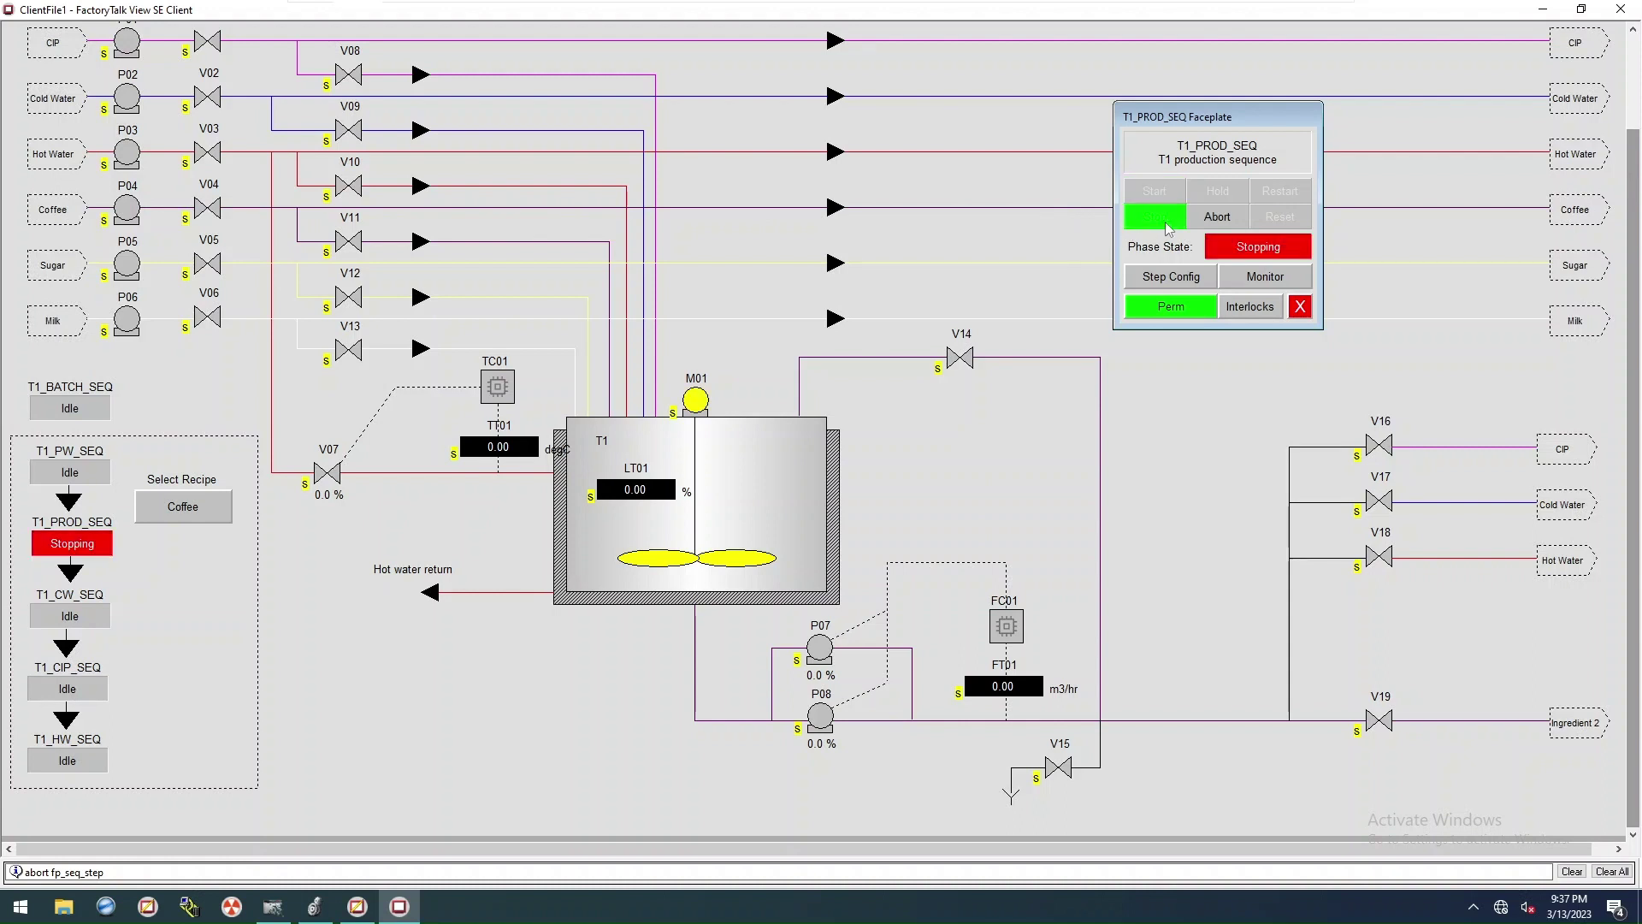
pyautogui.click(1283, 219)
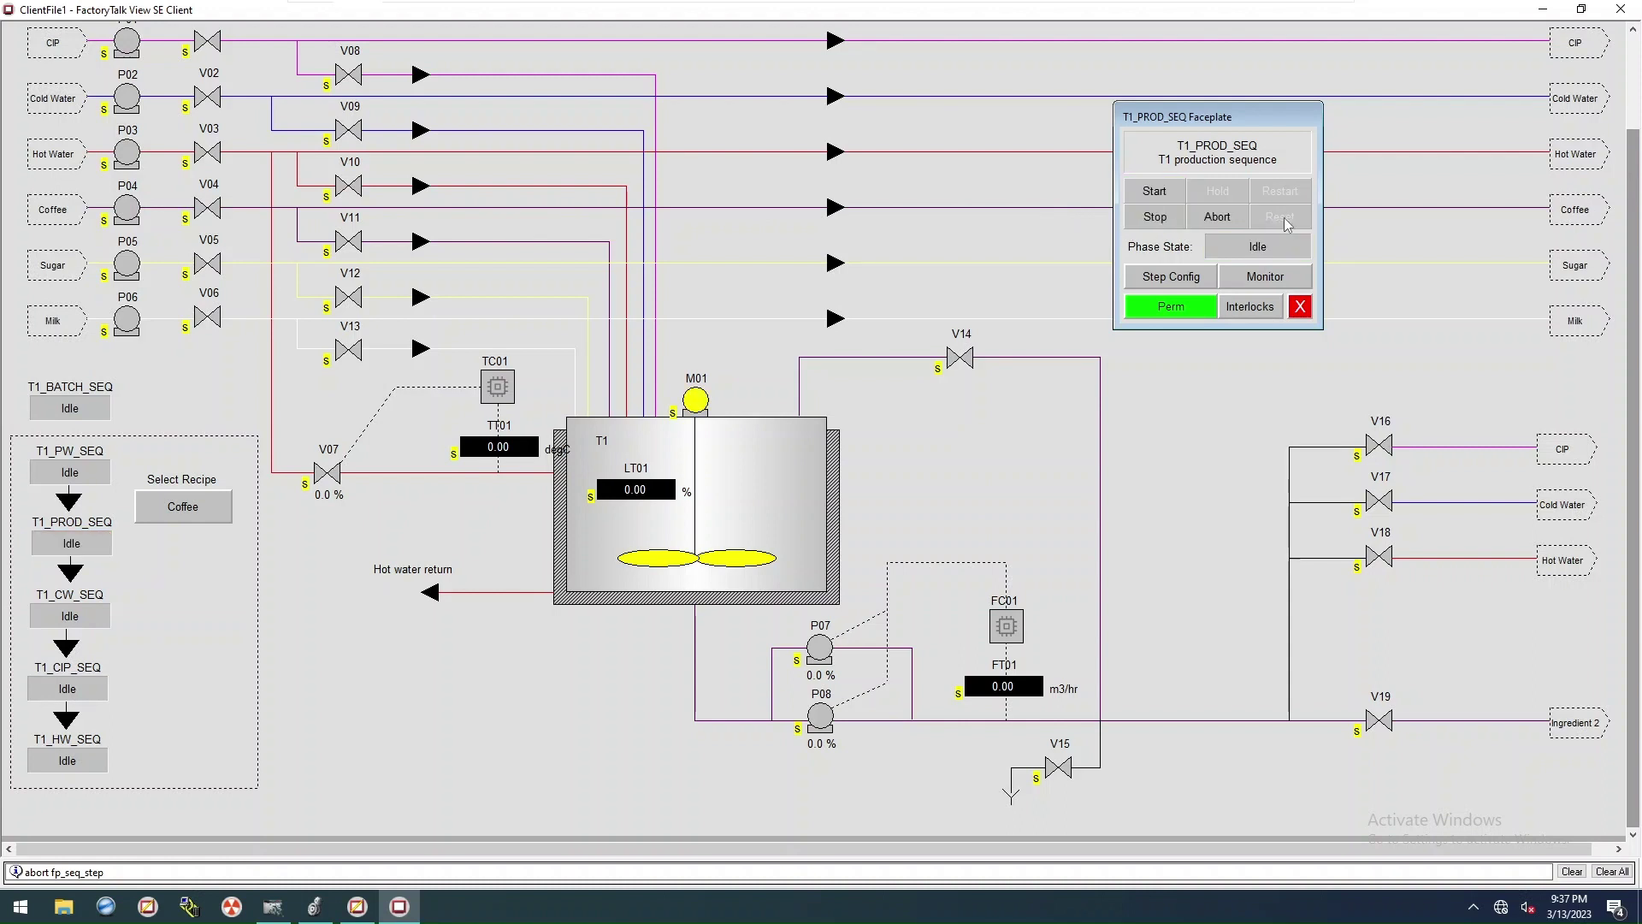
# Step: Start the T1_PROD_SEQ production sequence, then hold it during hot water filling and restart it
pyautogui.click(1171, 199)
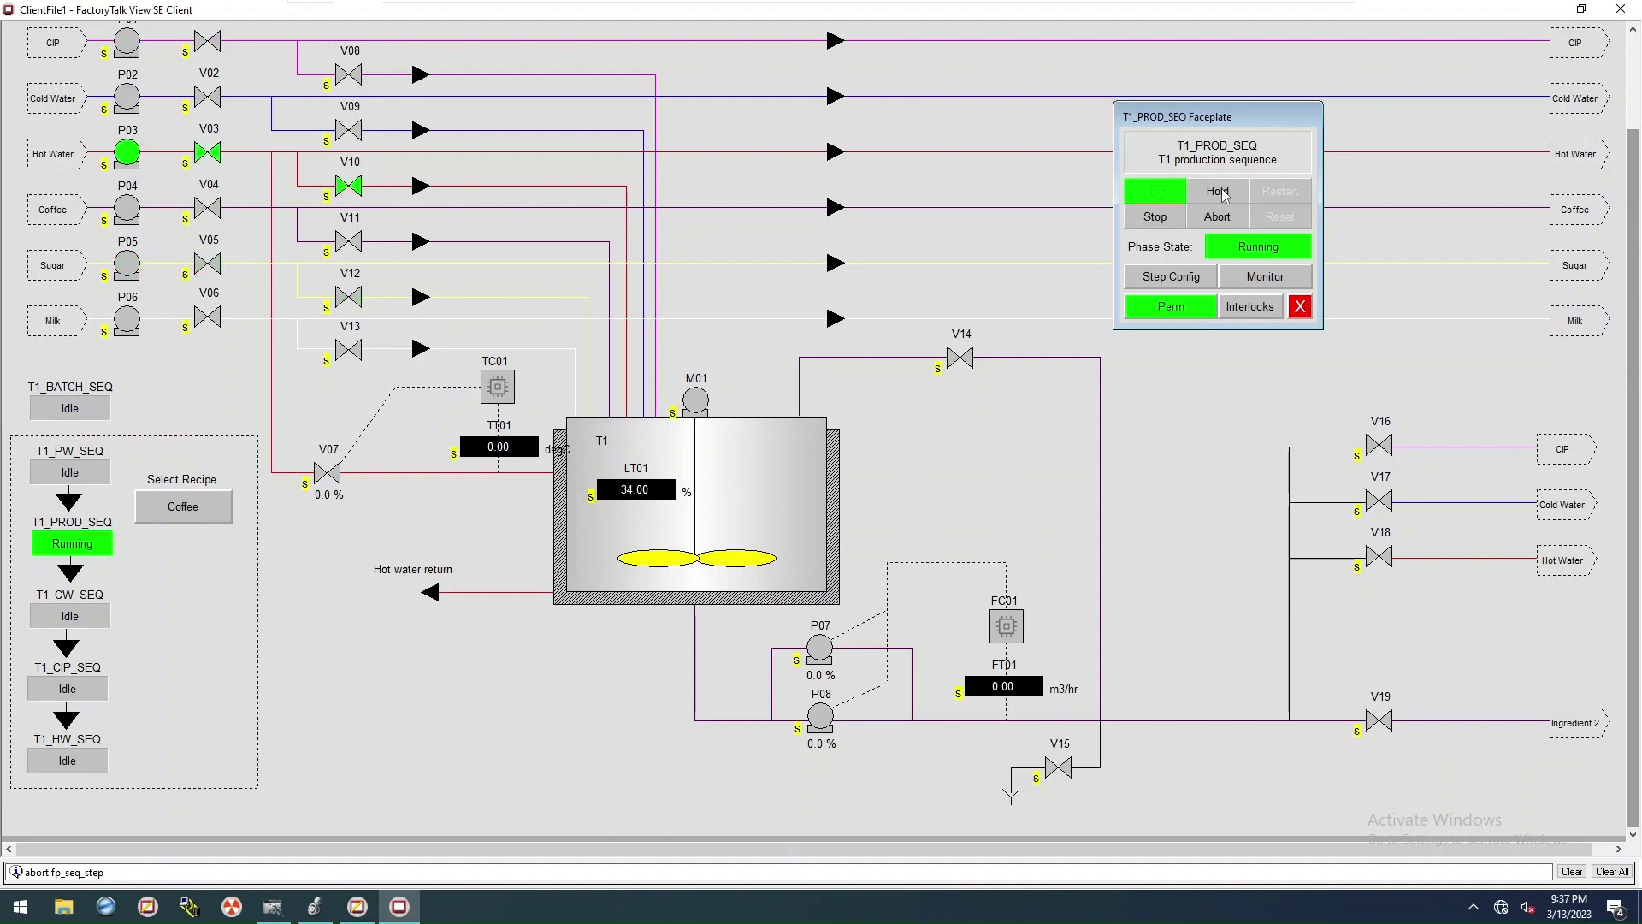
pyautogui.click(1220, 192)
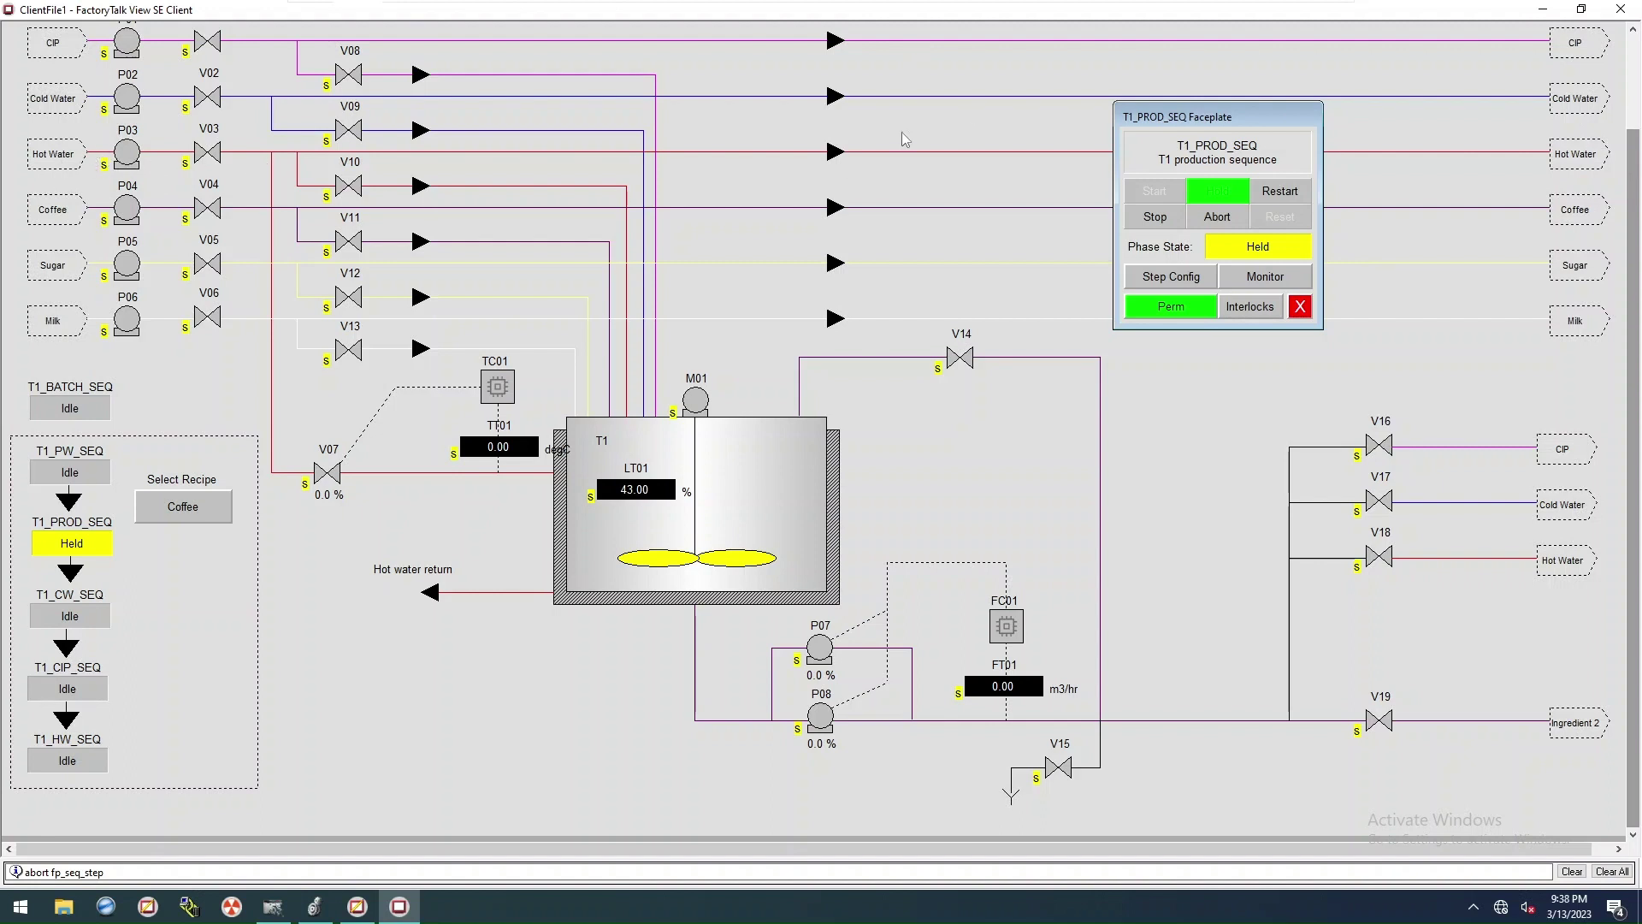
pyautogui.click(1281, 193)
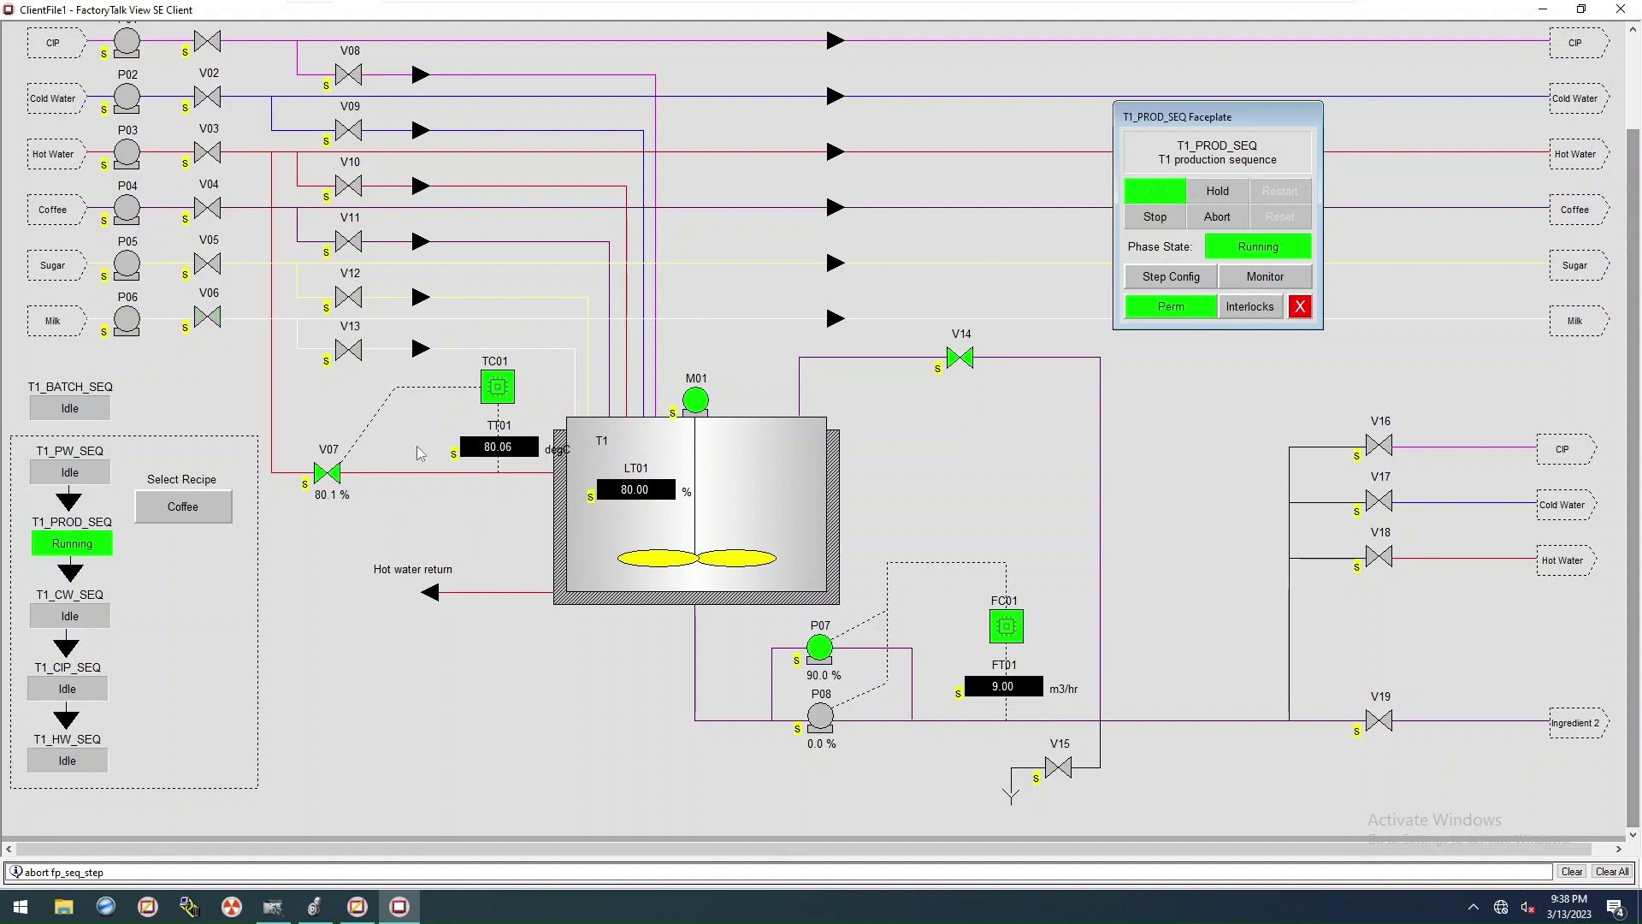
# Step: Stop T1_PROD_SEQ during heating and recirculation, open its step monitor, and abort the sequence
pyautogui.click(1160, 219)
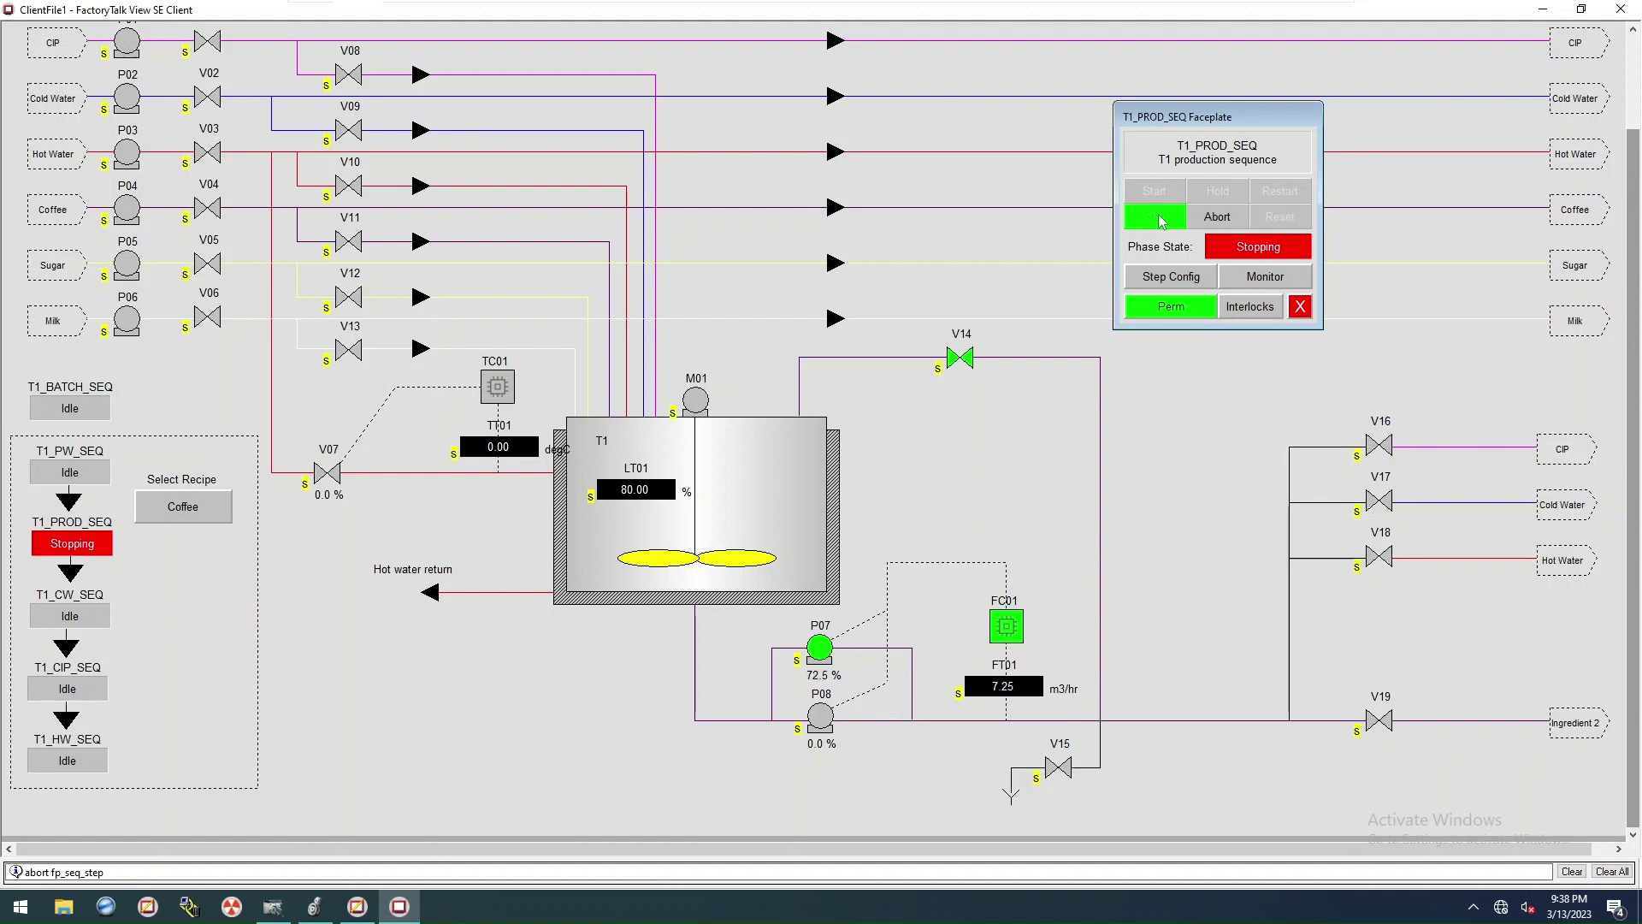
pyautogui.click(1252, 278)
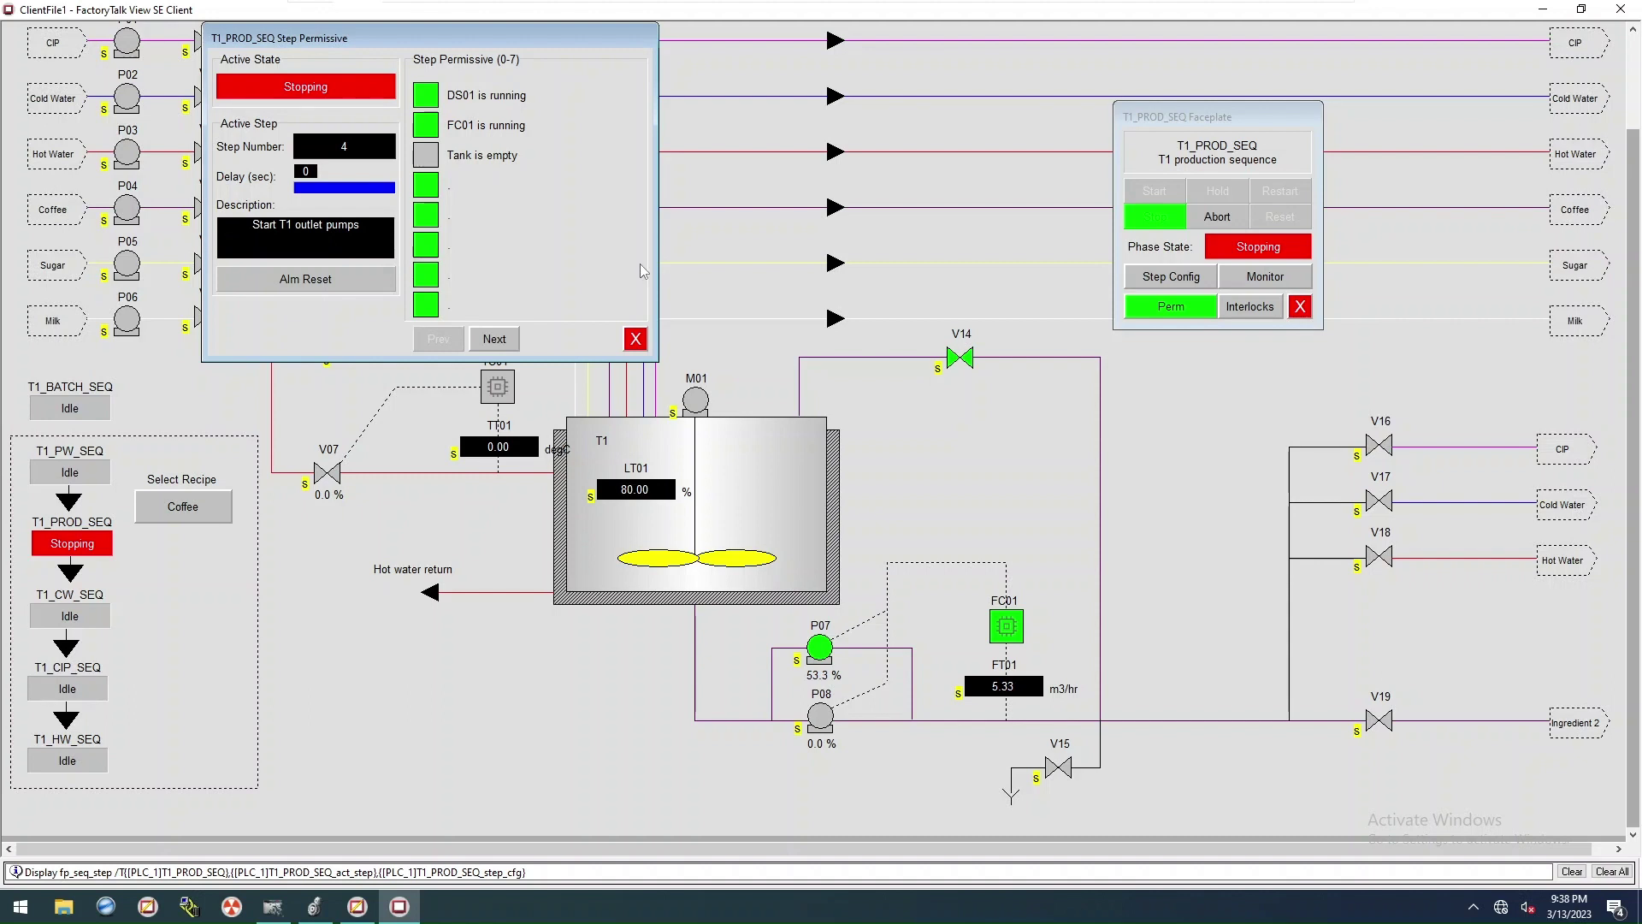
pyautogui.click(1216, 218)
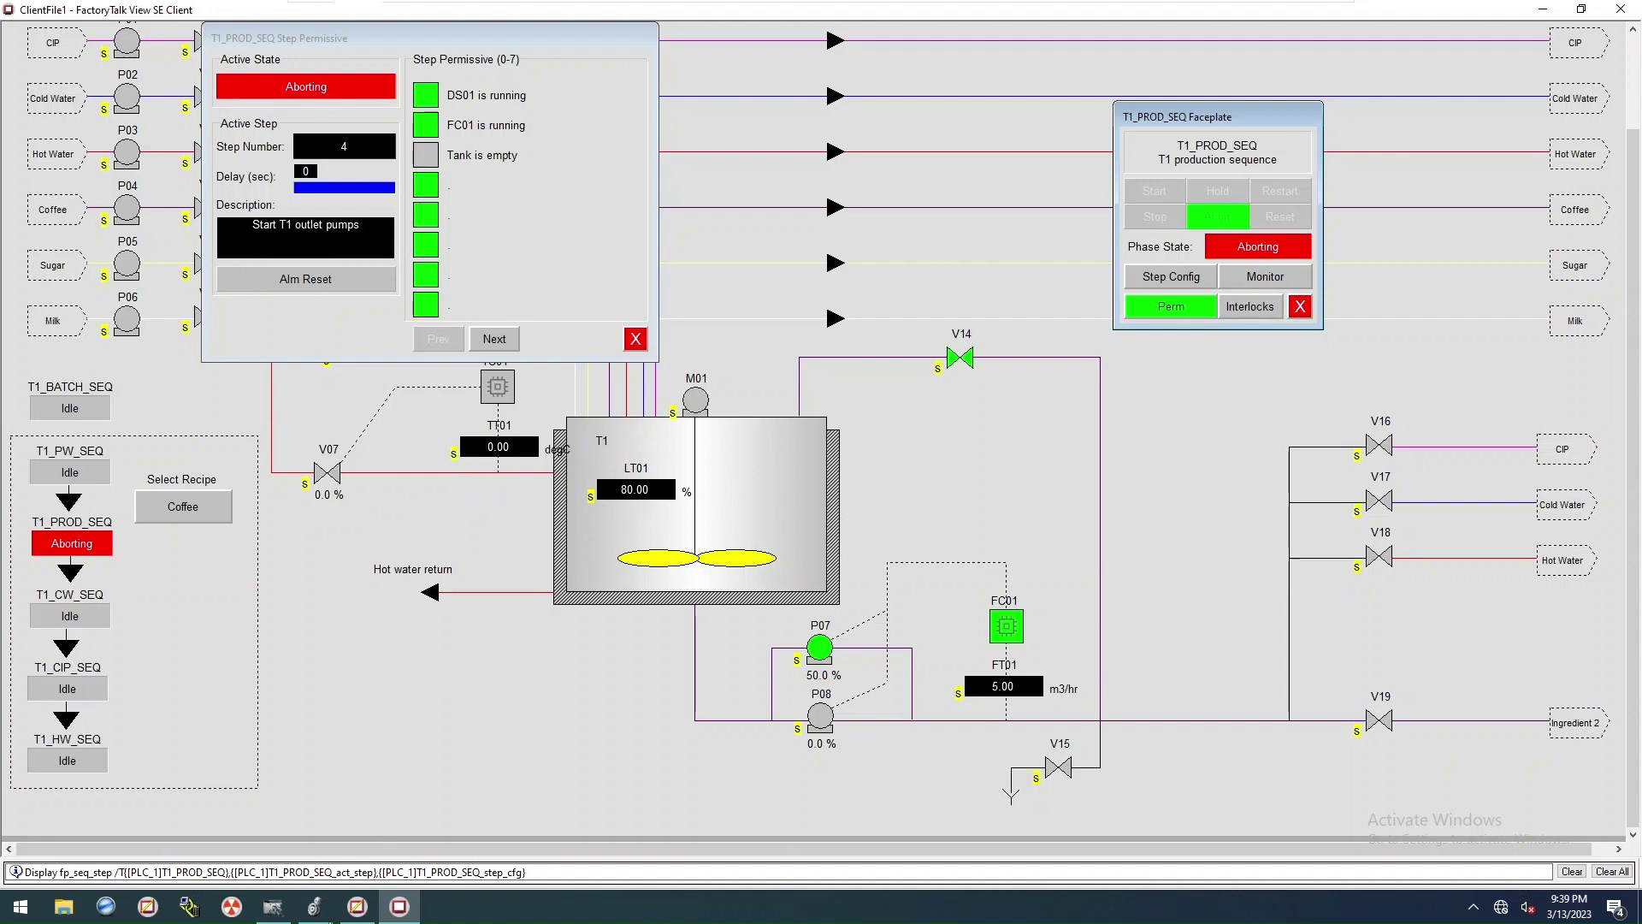
# Step: Switch to Logix Designer, open the T1_PROD_SEQ _05_aborting routine and examine the V07 closed condition in the inlet-closing rung
pyautogui.moveTo(315, 909)
pyautogui.click(308, 834)
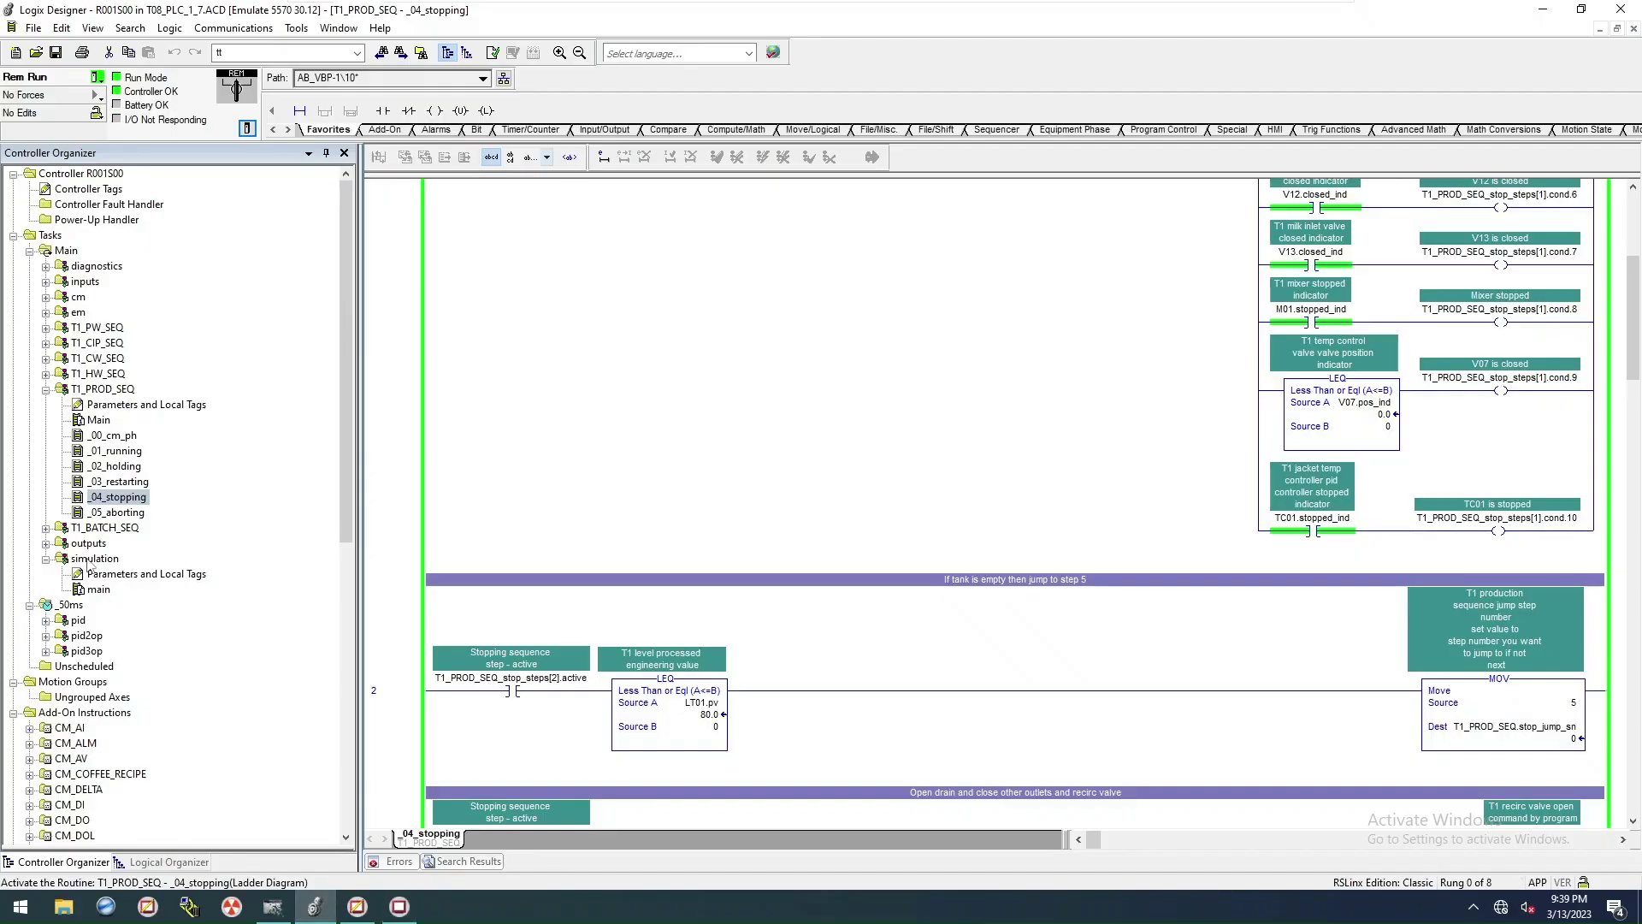
pyautogui.click(38, 391)
pyautogui.doubleClick(125, 512)
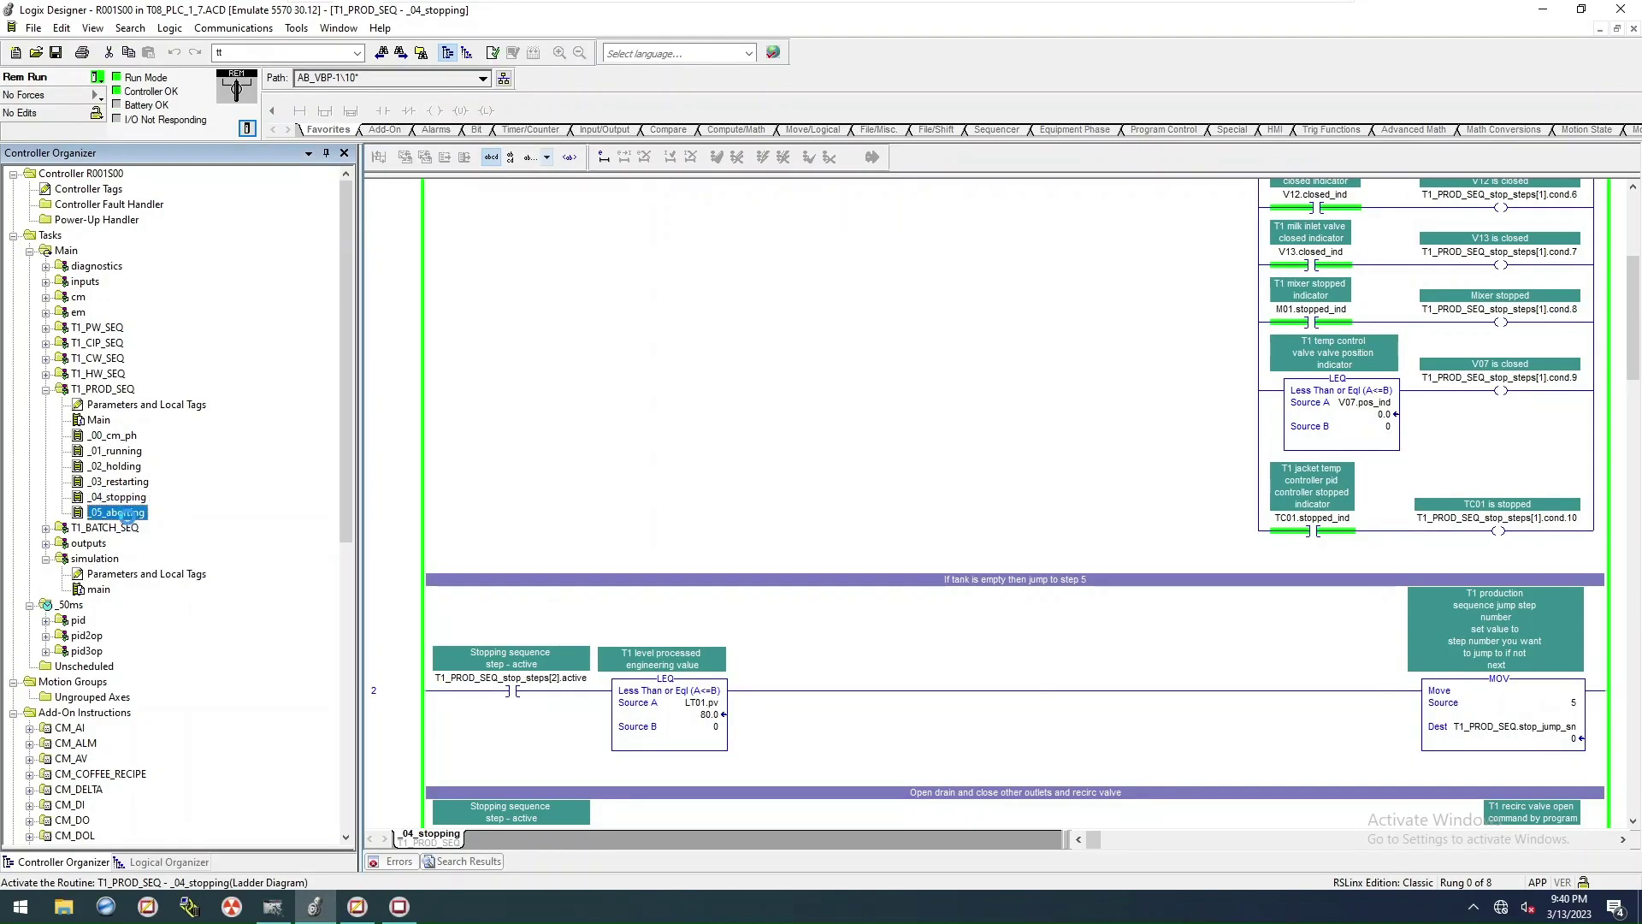
pyautogui.scroll(-10, 734, 457)
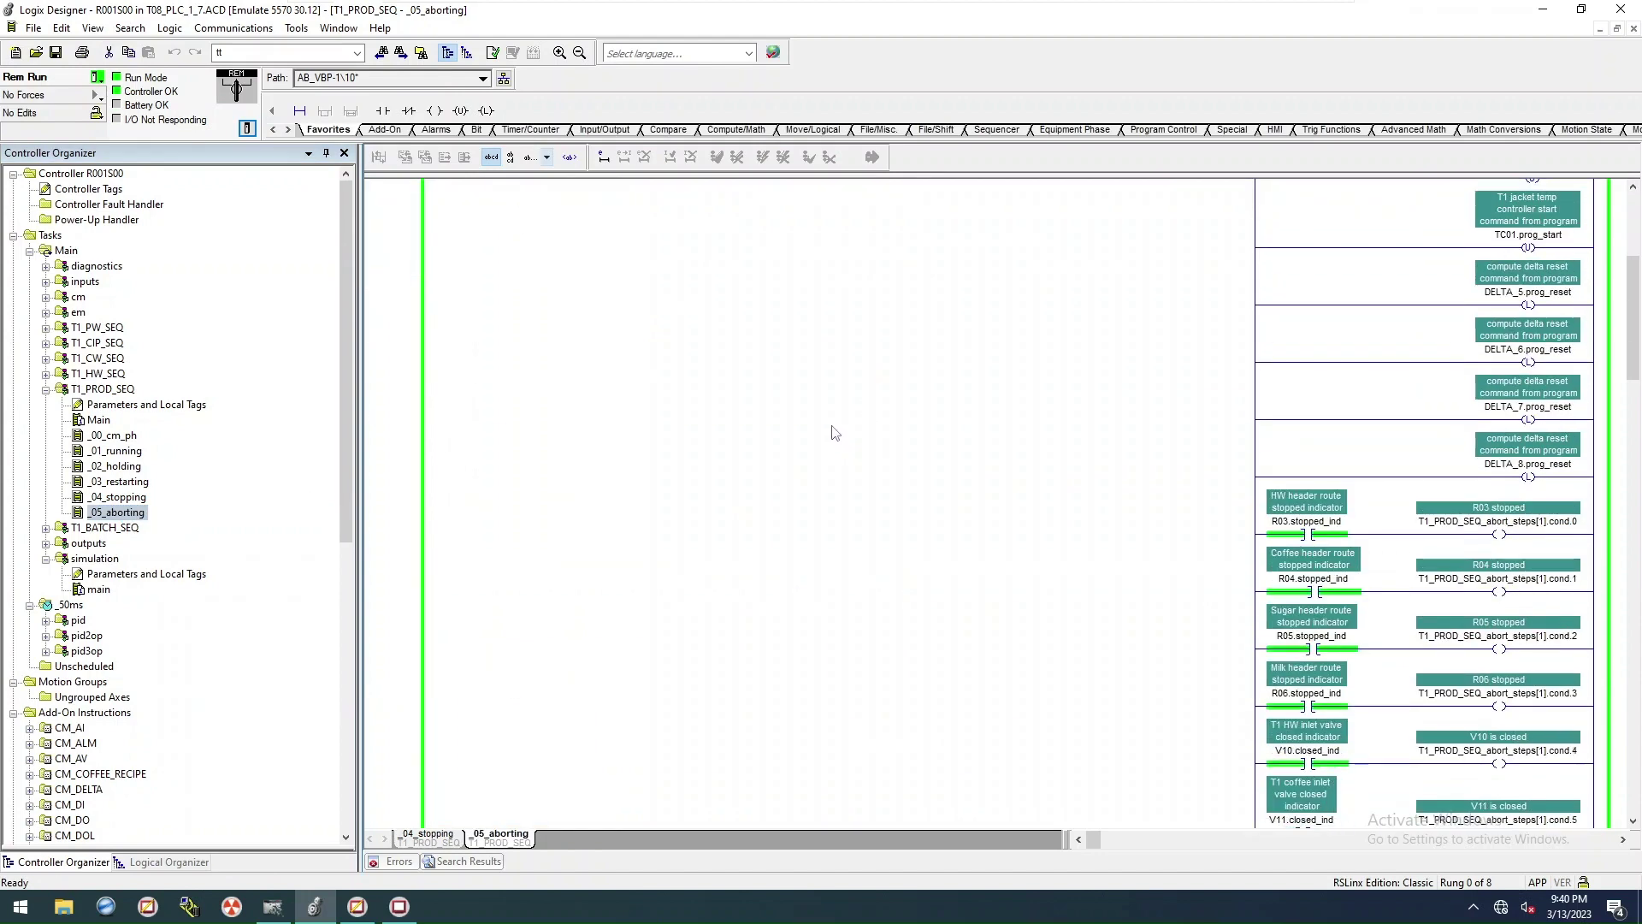
pyautogui.scroll(-3, 830, 432)
pyautogui.click(1330, 509)
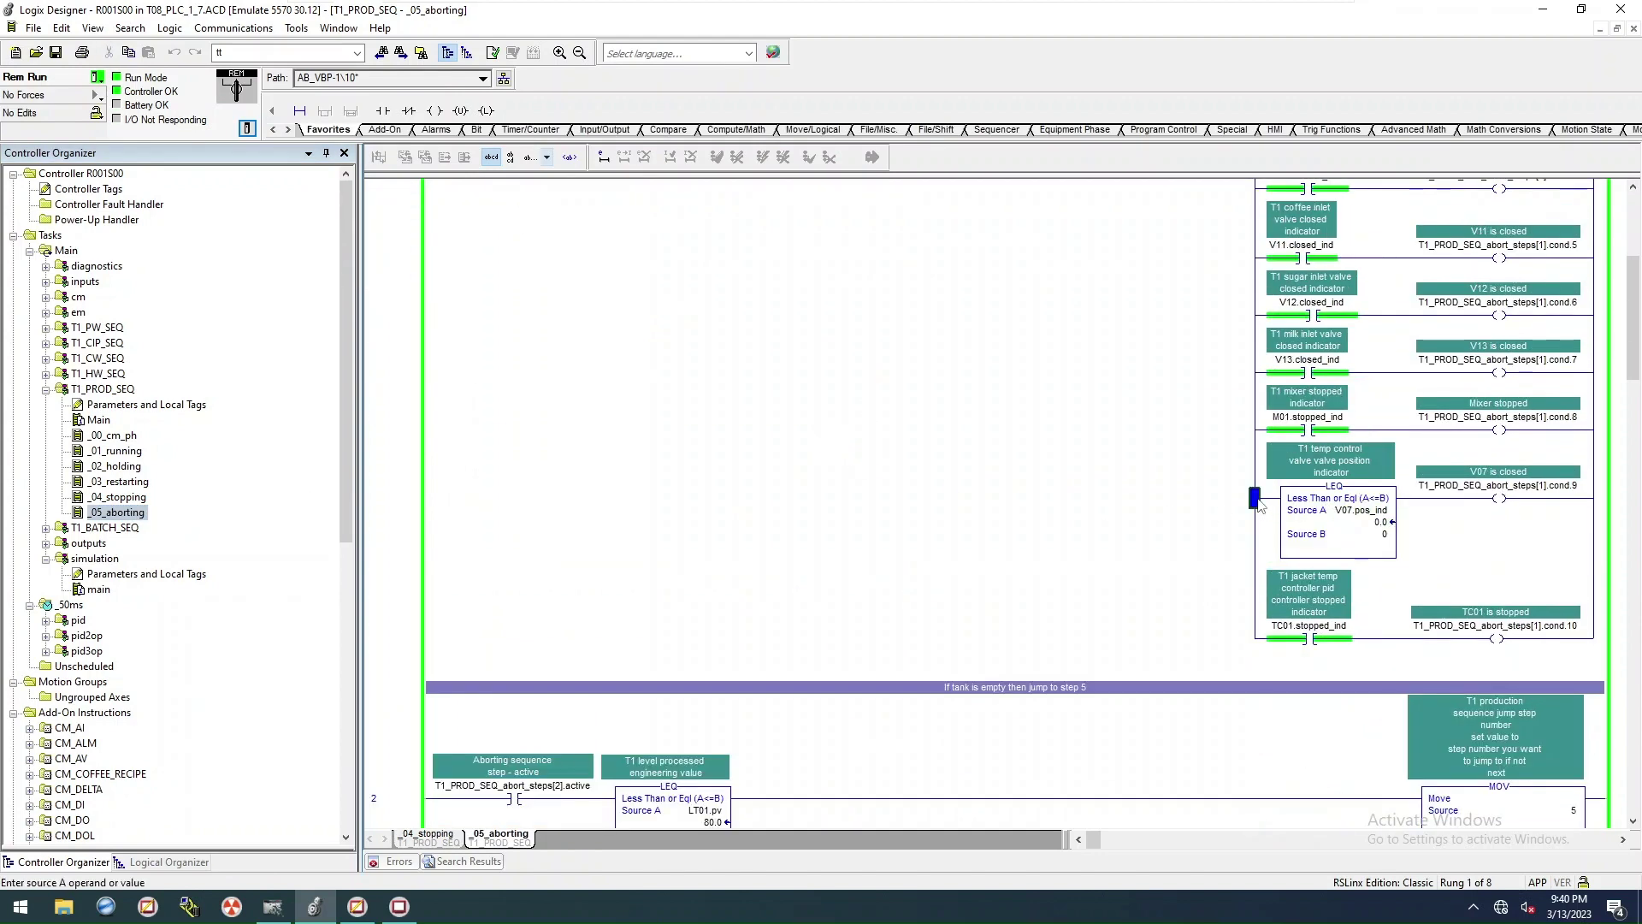
pyautogui.click(1379, 537)
pyautogui.click(1367, 513)
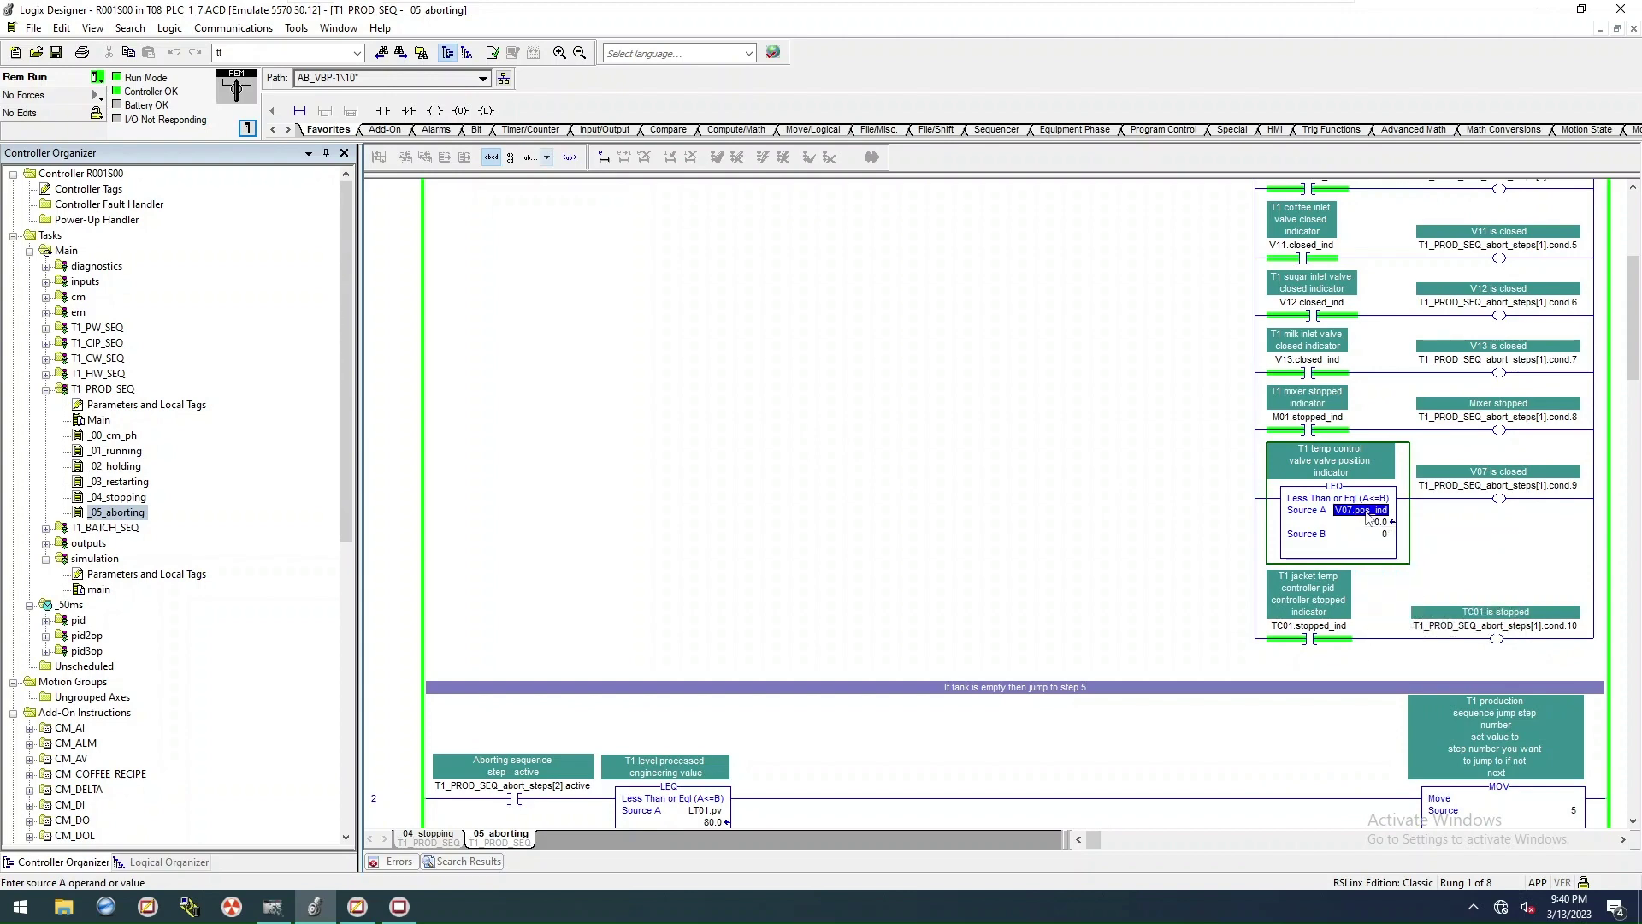
pyautogui.scroll(7, 631, 342)
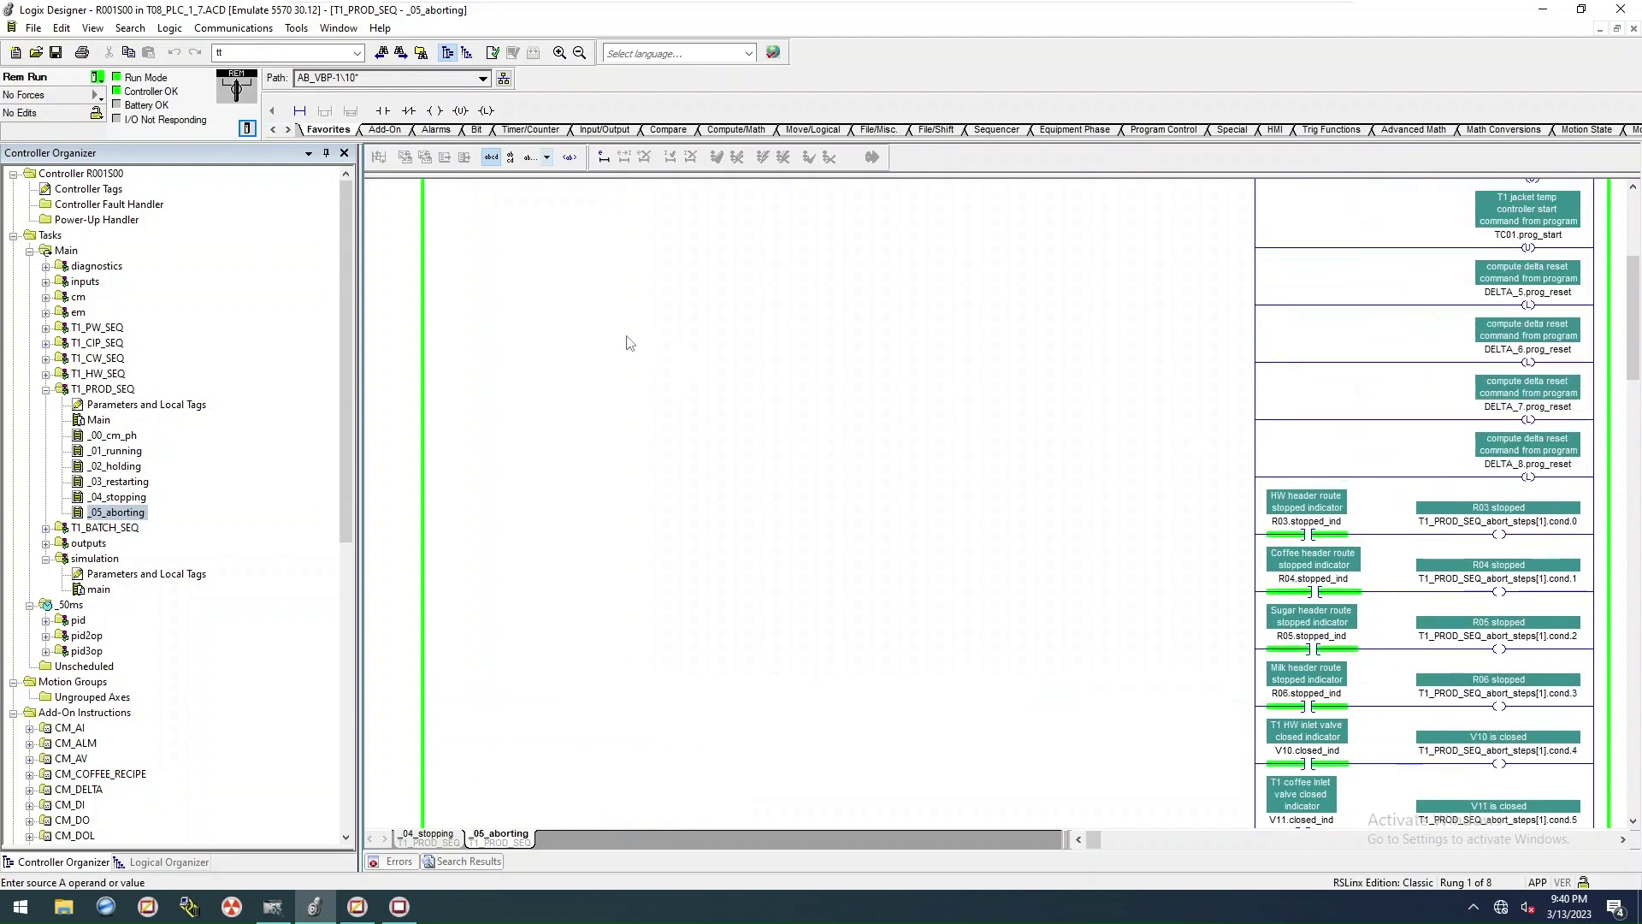
pyautogui.scroll(7, 650, 355)
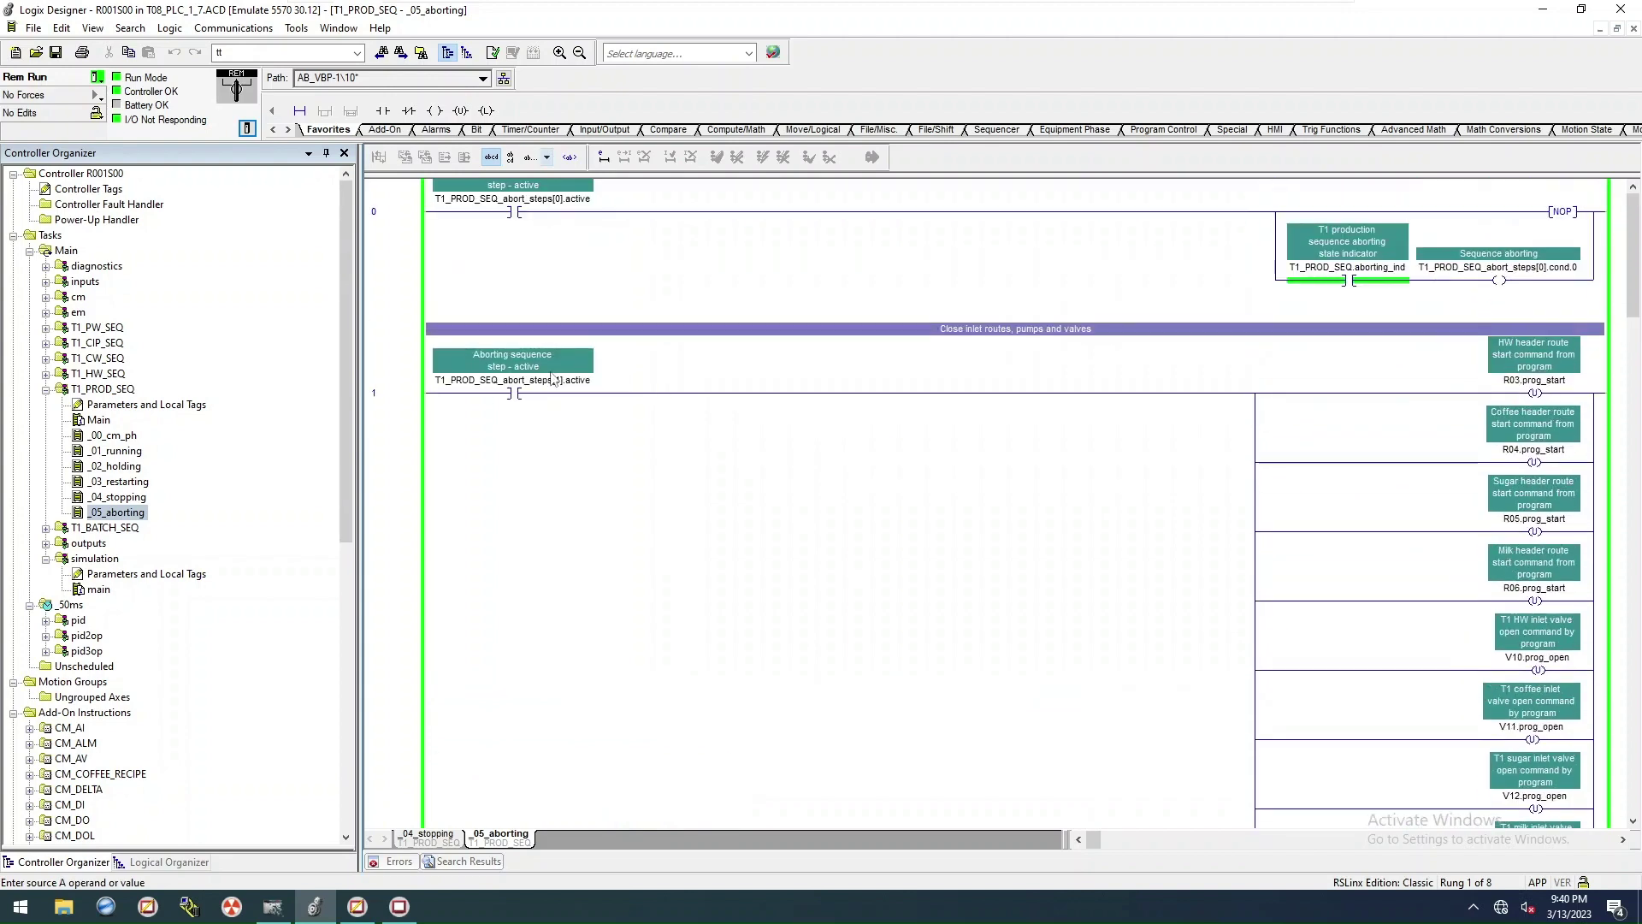
# Step: Delete the V07 closed condition branch (cond.9) from rung 1 of the _05_aborting routine and finalize the program edits
pyautogui.click(488, 398)
pyautogui.scroll(-12, 781, 470)
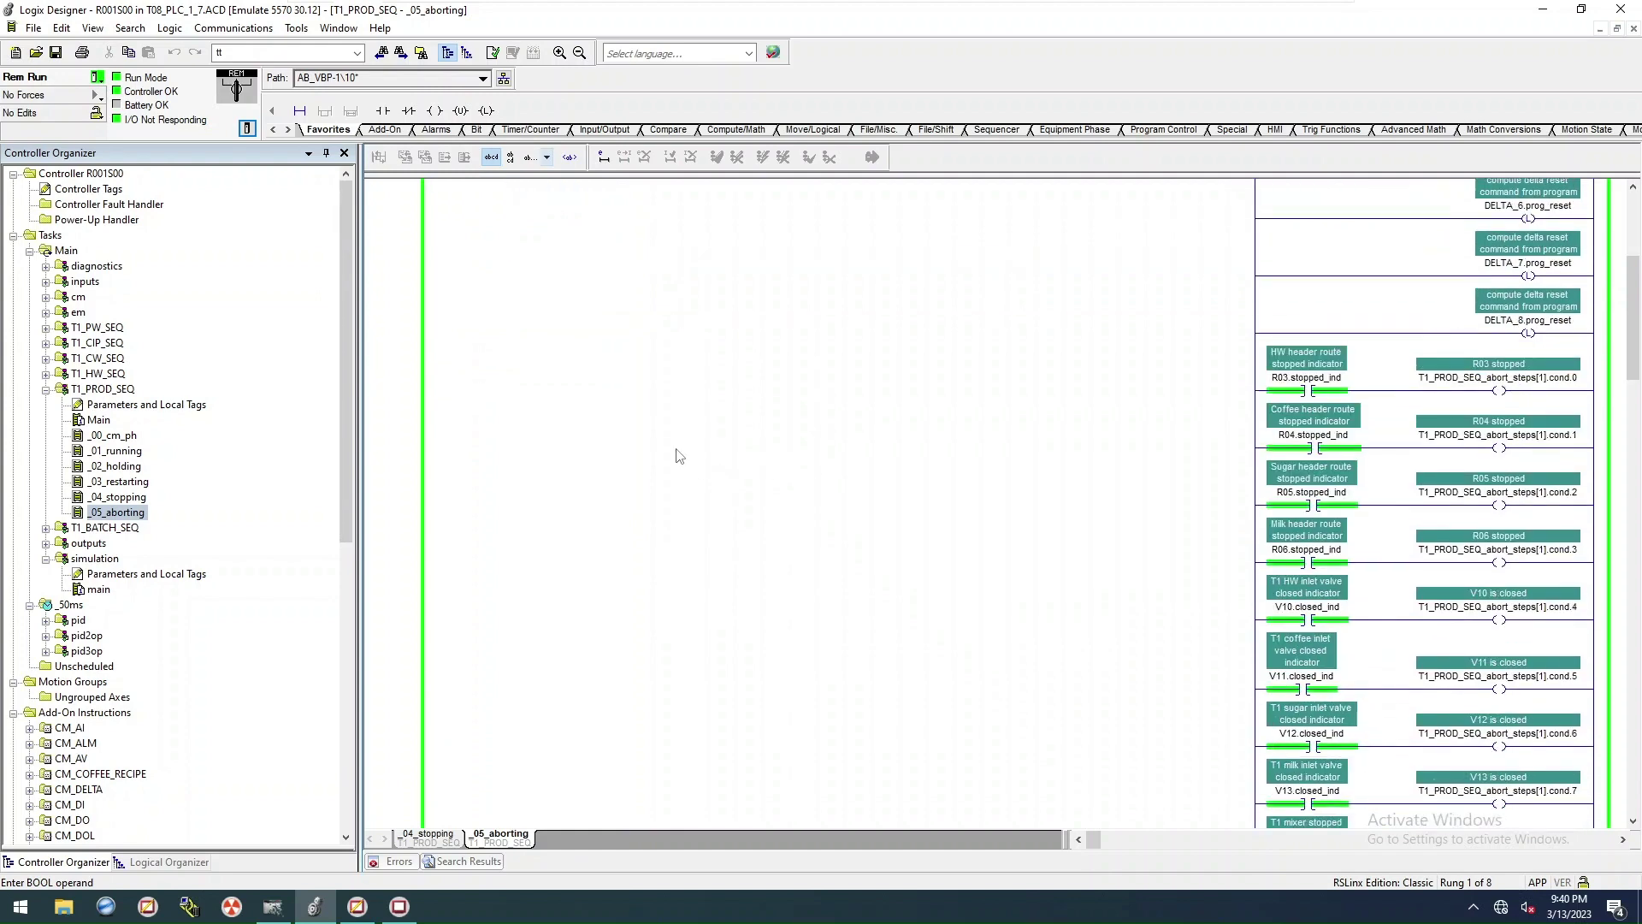
pyautogui.hotkey('ctrl', 'v')
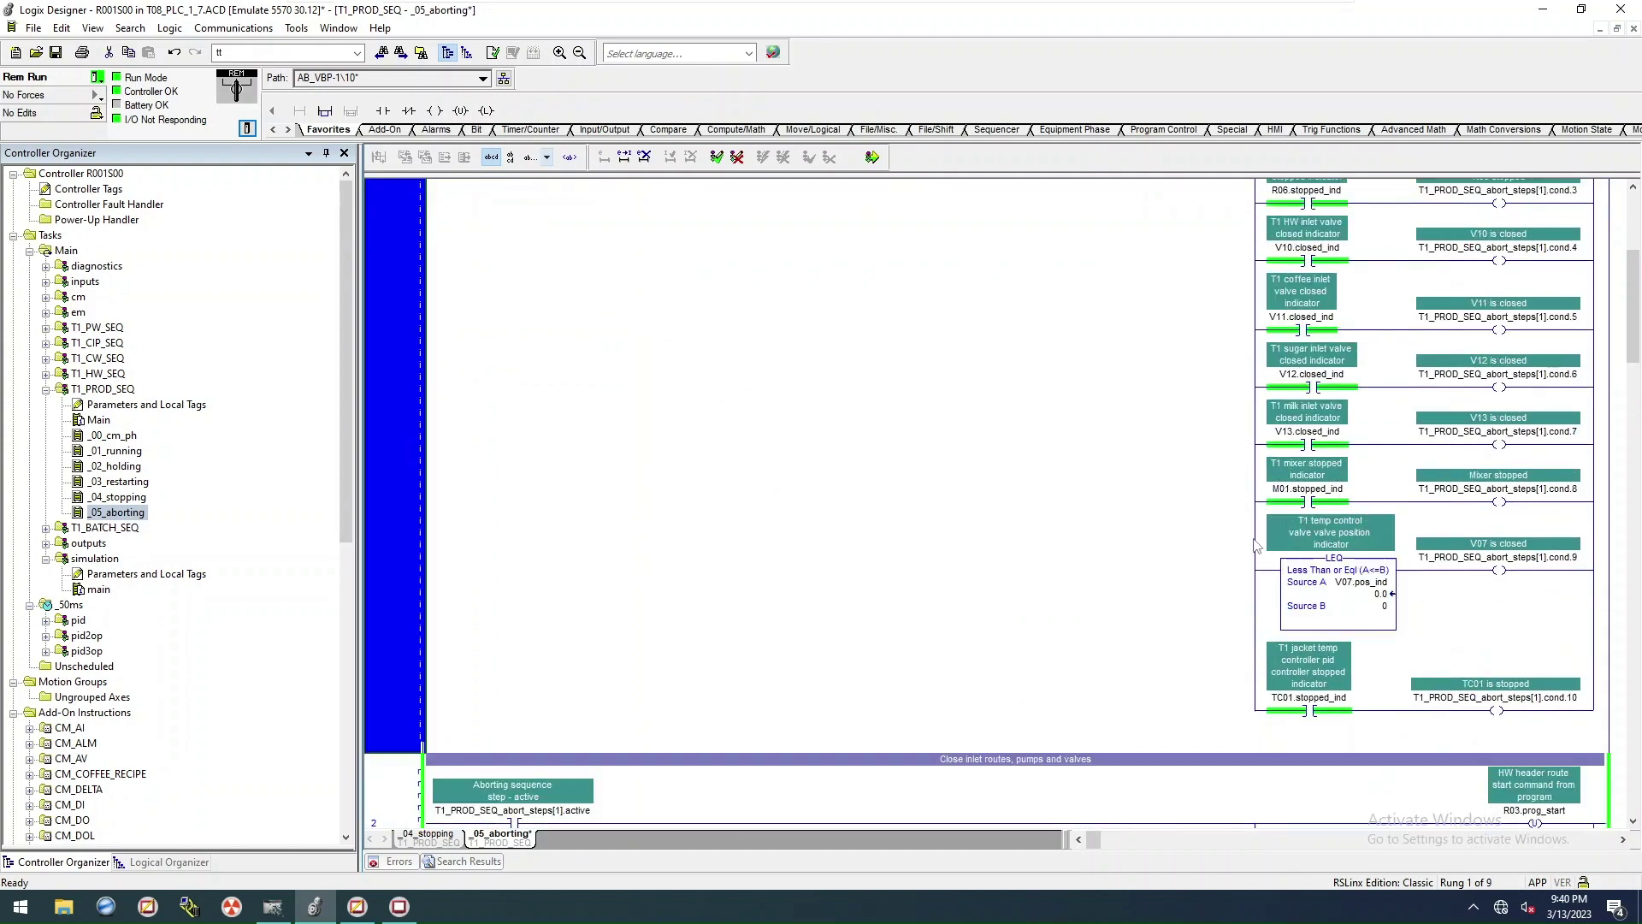
pyautogui.click(1255, 571)
pyautogui.press('Delete')
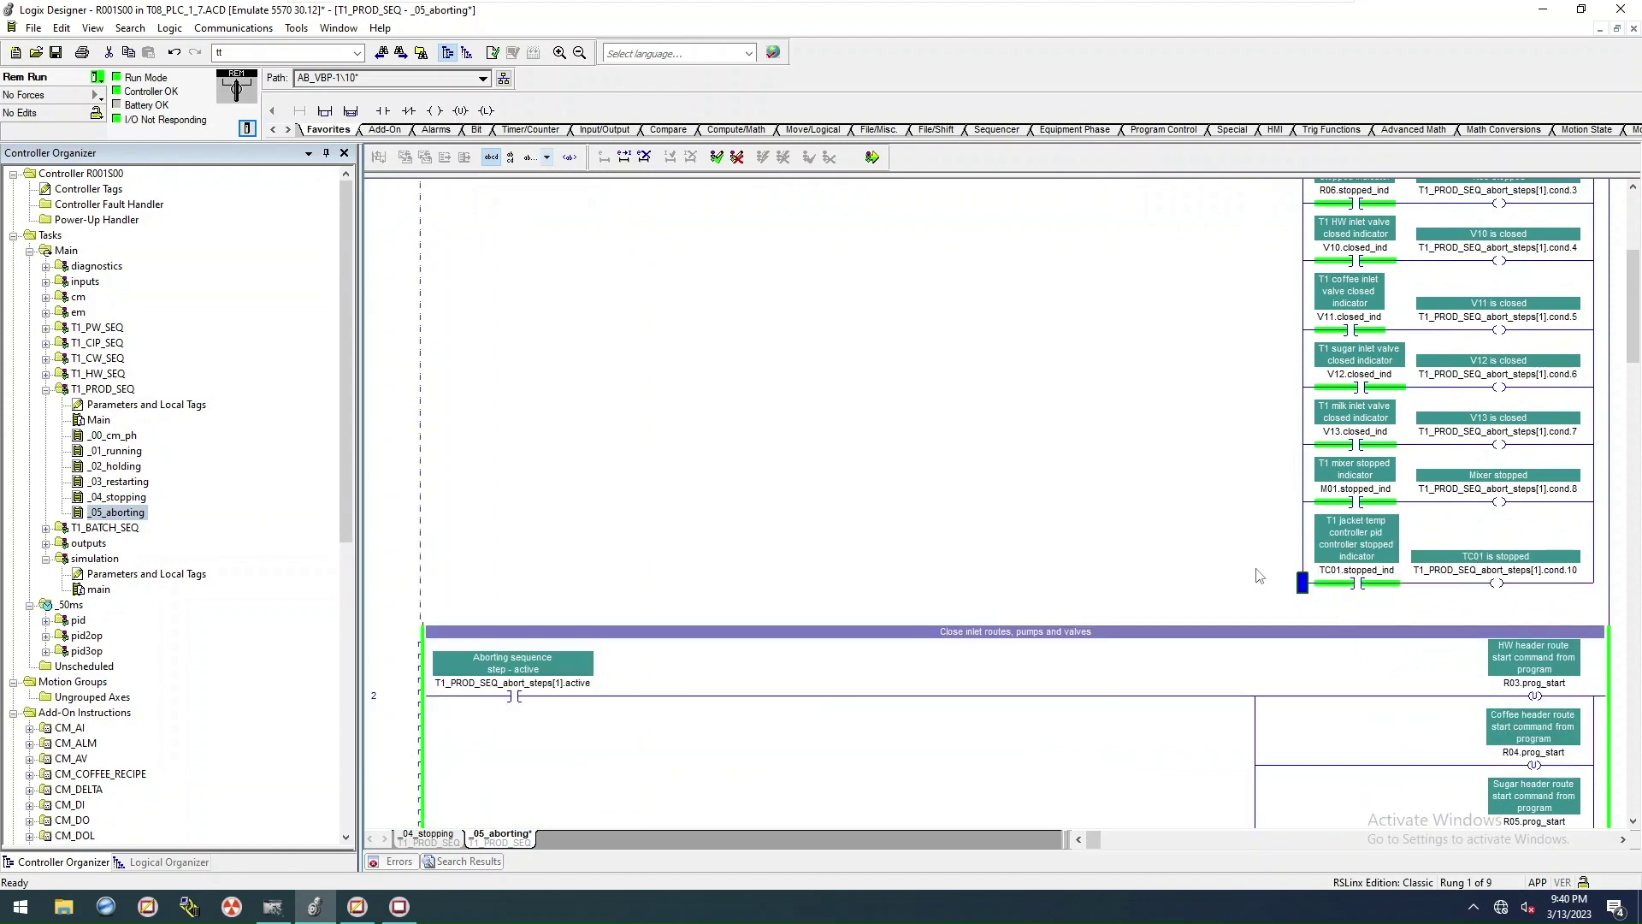
pyautogui.click(871, 156)
pyautogui.click(728, 645)
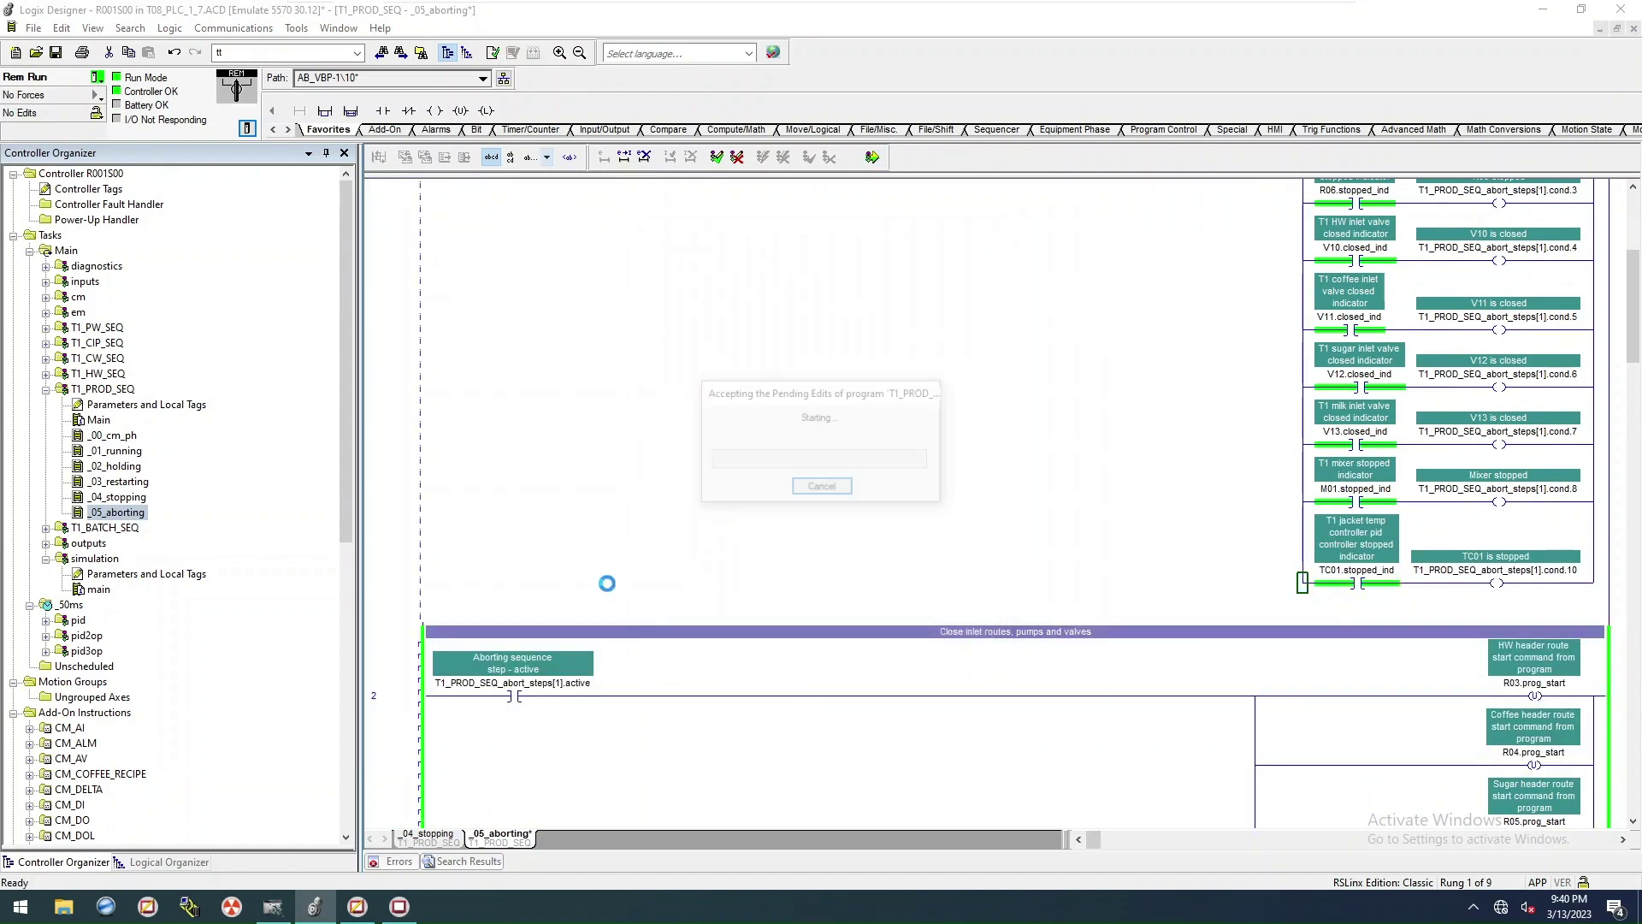
# Step: Delete the V07 closed condition branch (cond.9) from rung 1 of the _04_stopping routine and finalize the program edits
pyautogui.doubleClick(117, 497)
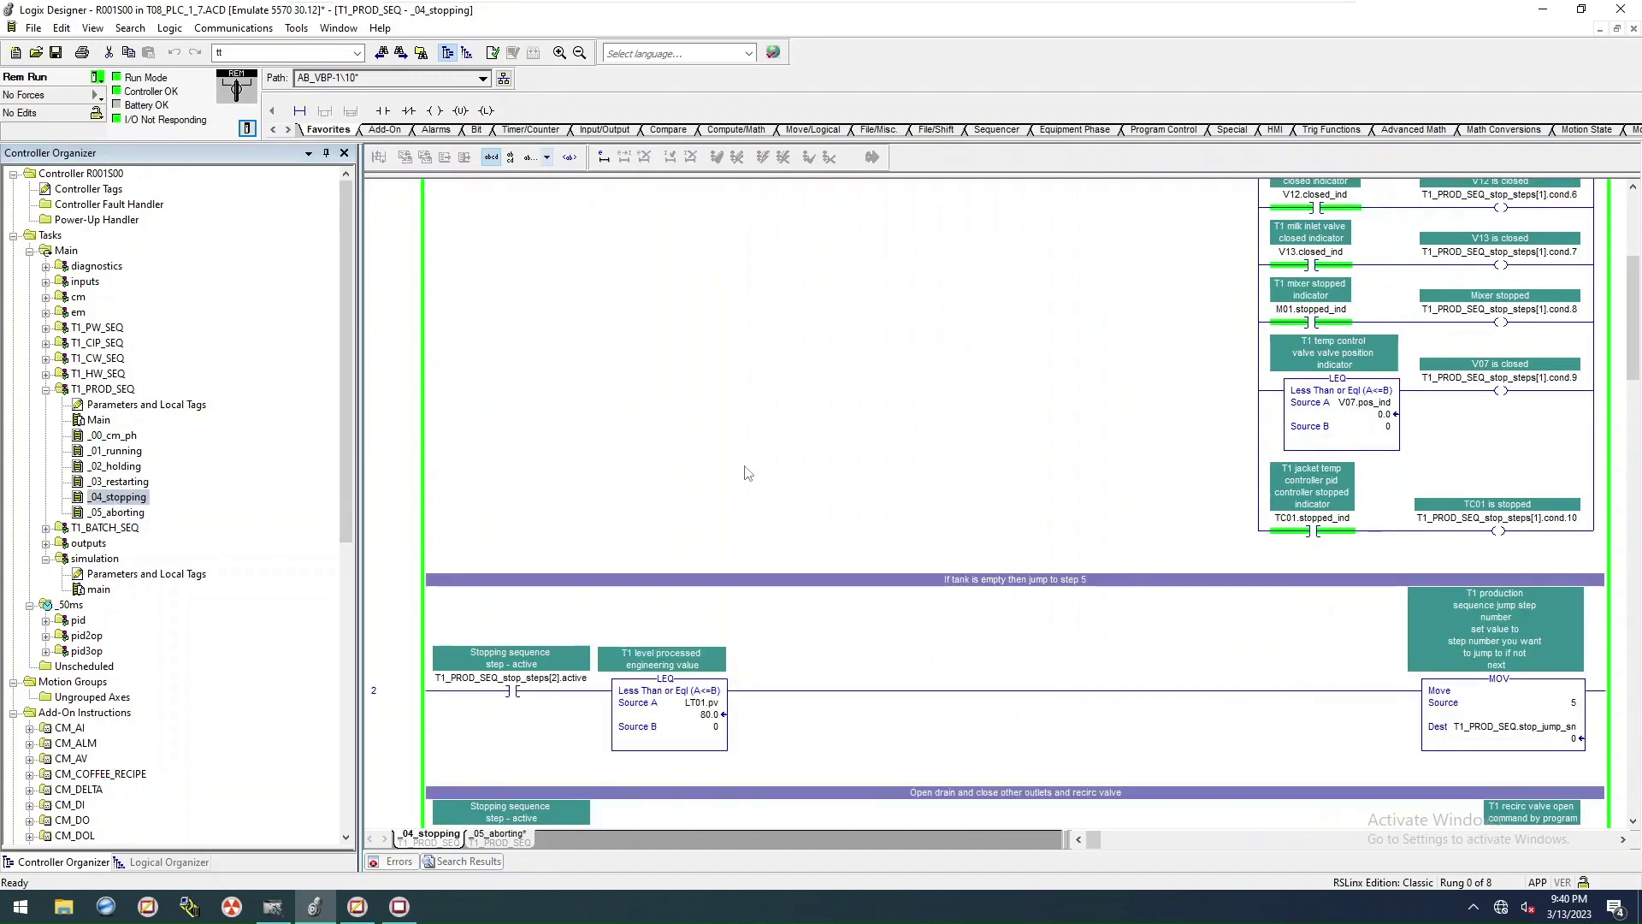
pyautogui.scroll(15, 1033, 443)
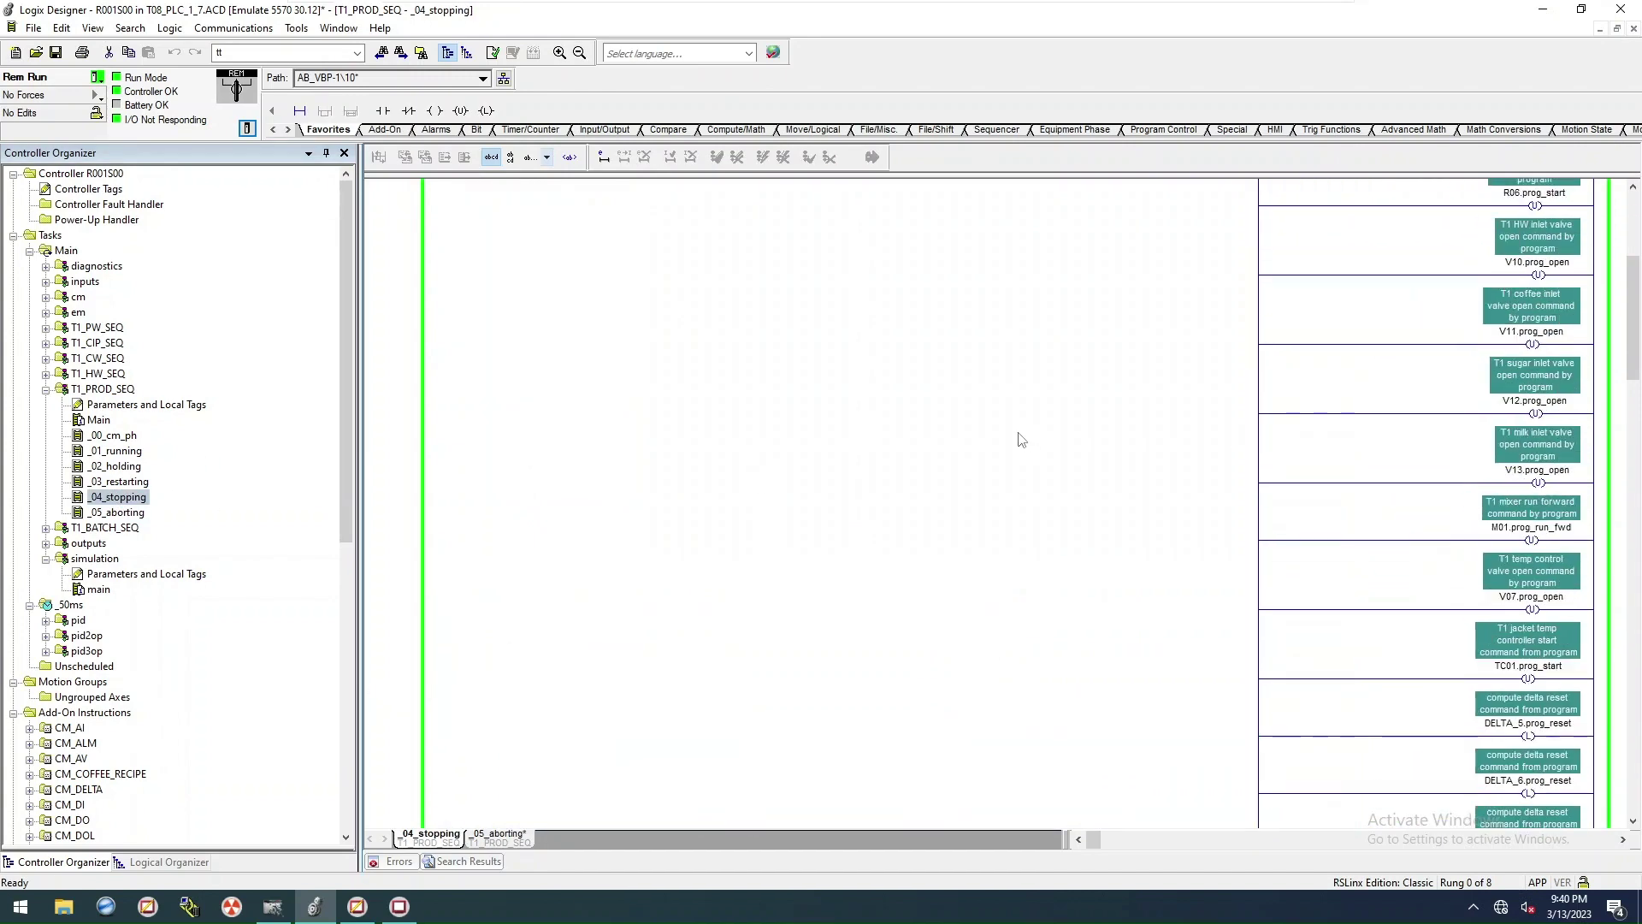
pyautogui.click(497, 405)
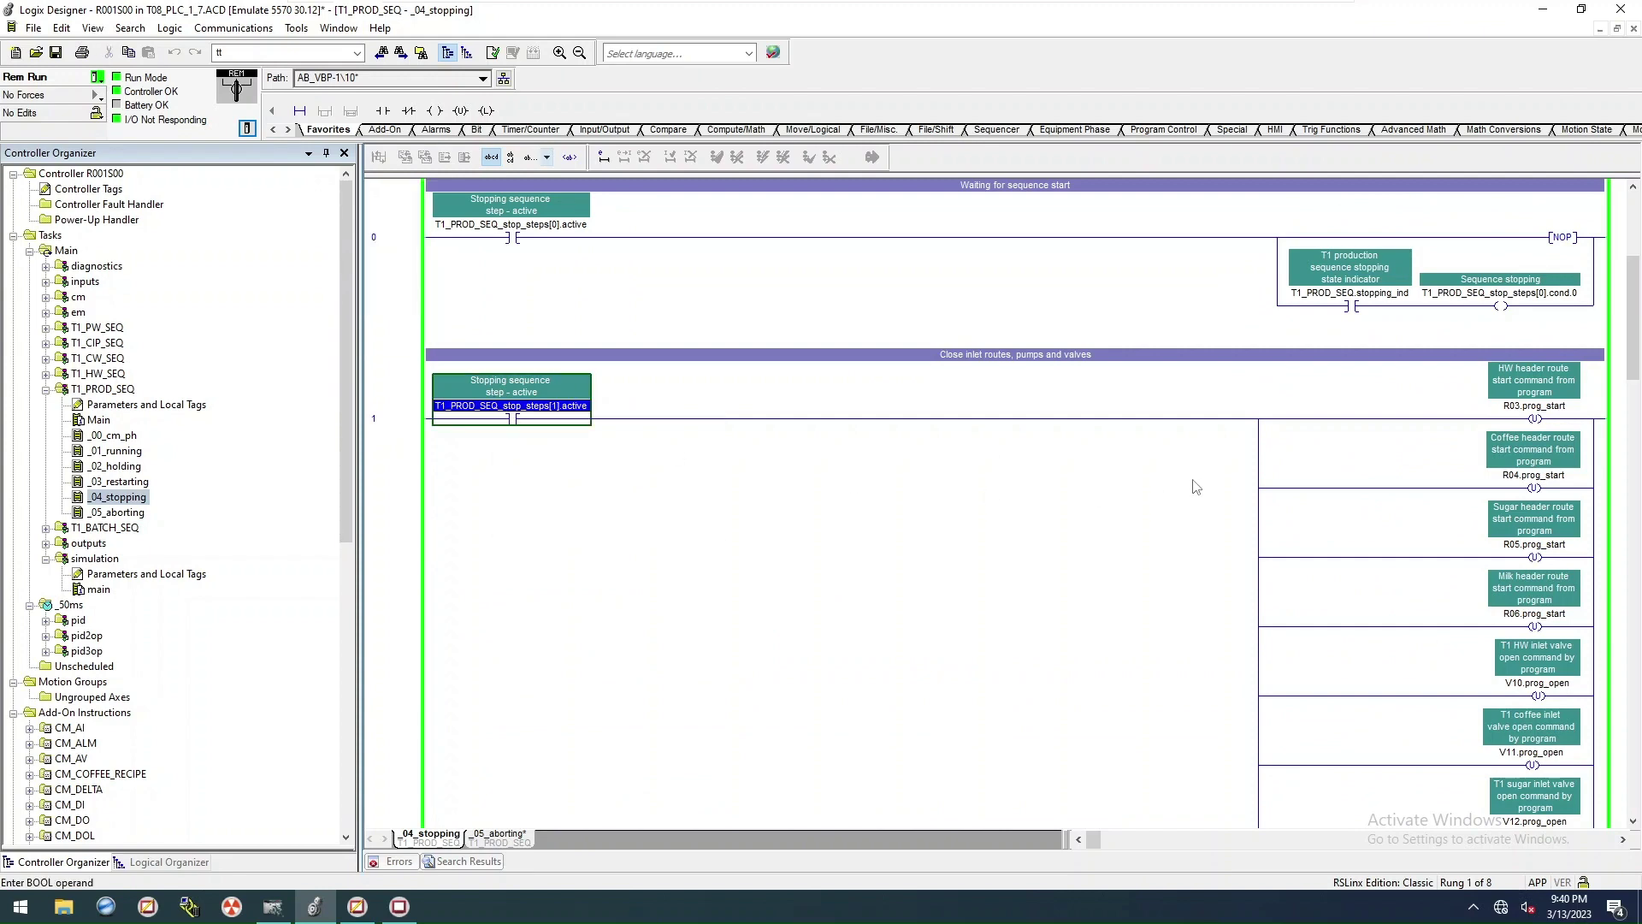
pyautogui.scroll(-12, 1180, 480)
pyautogui.scroll(-8, 1166, 481)
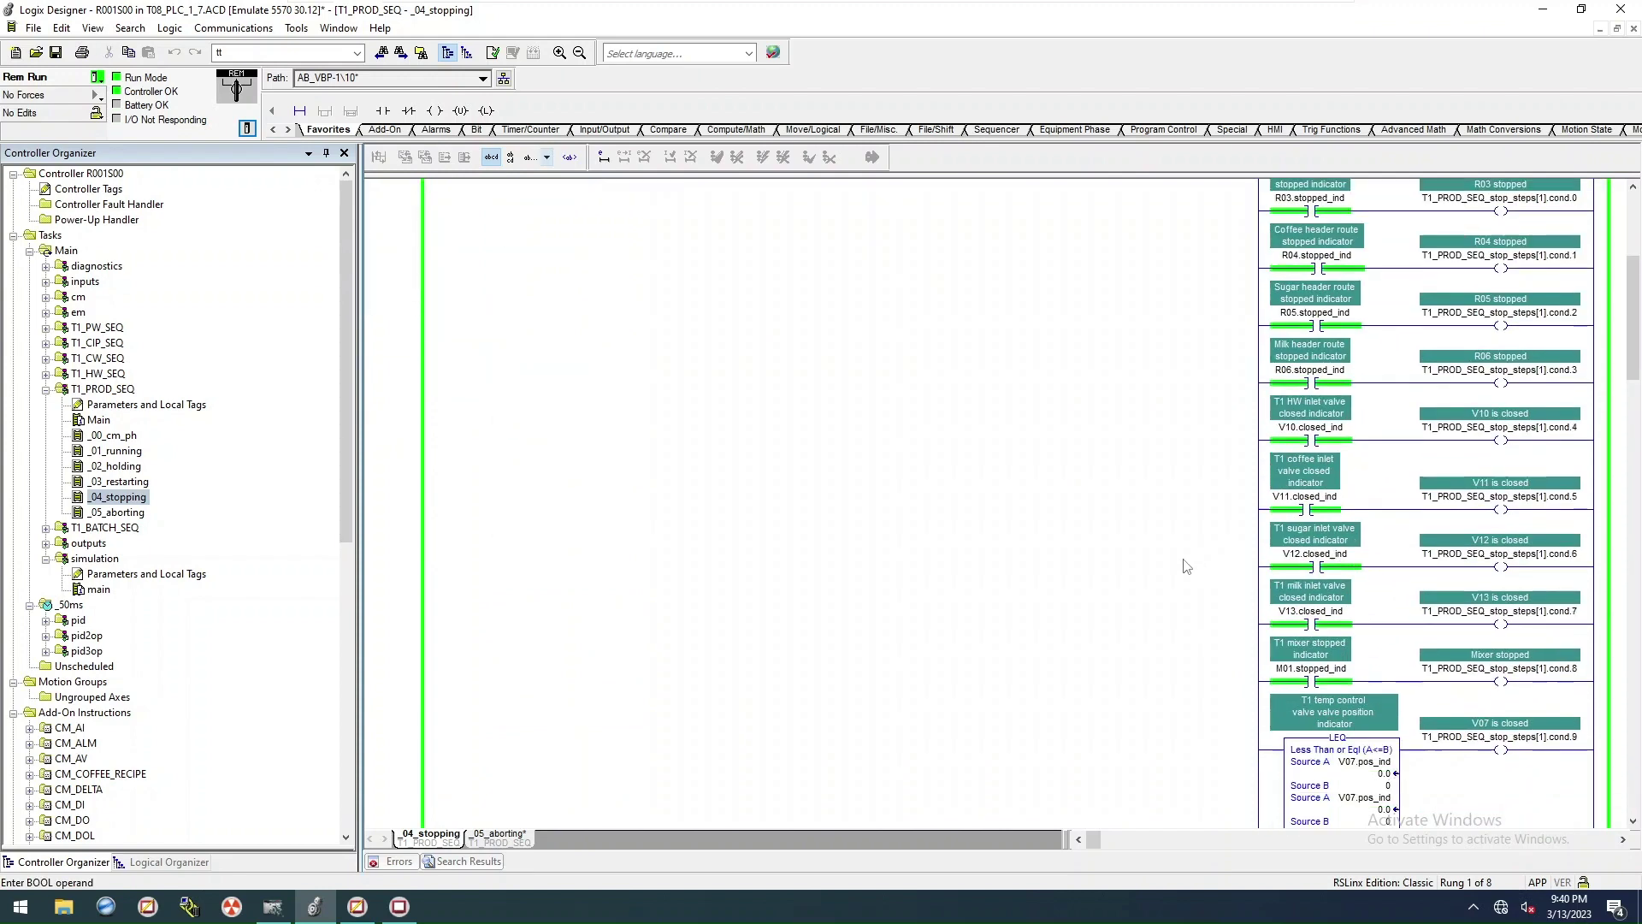
pyautogui.scroll(10, 582, 425)
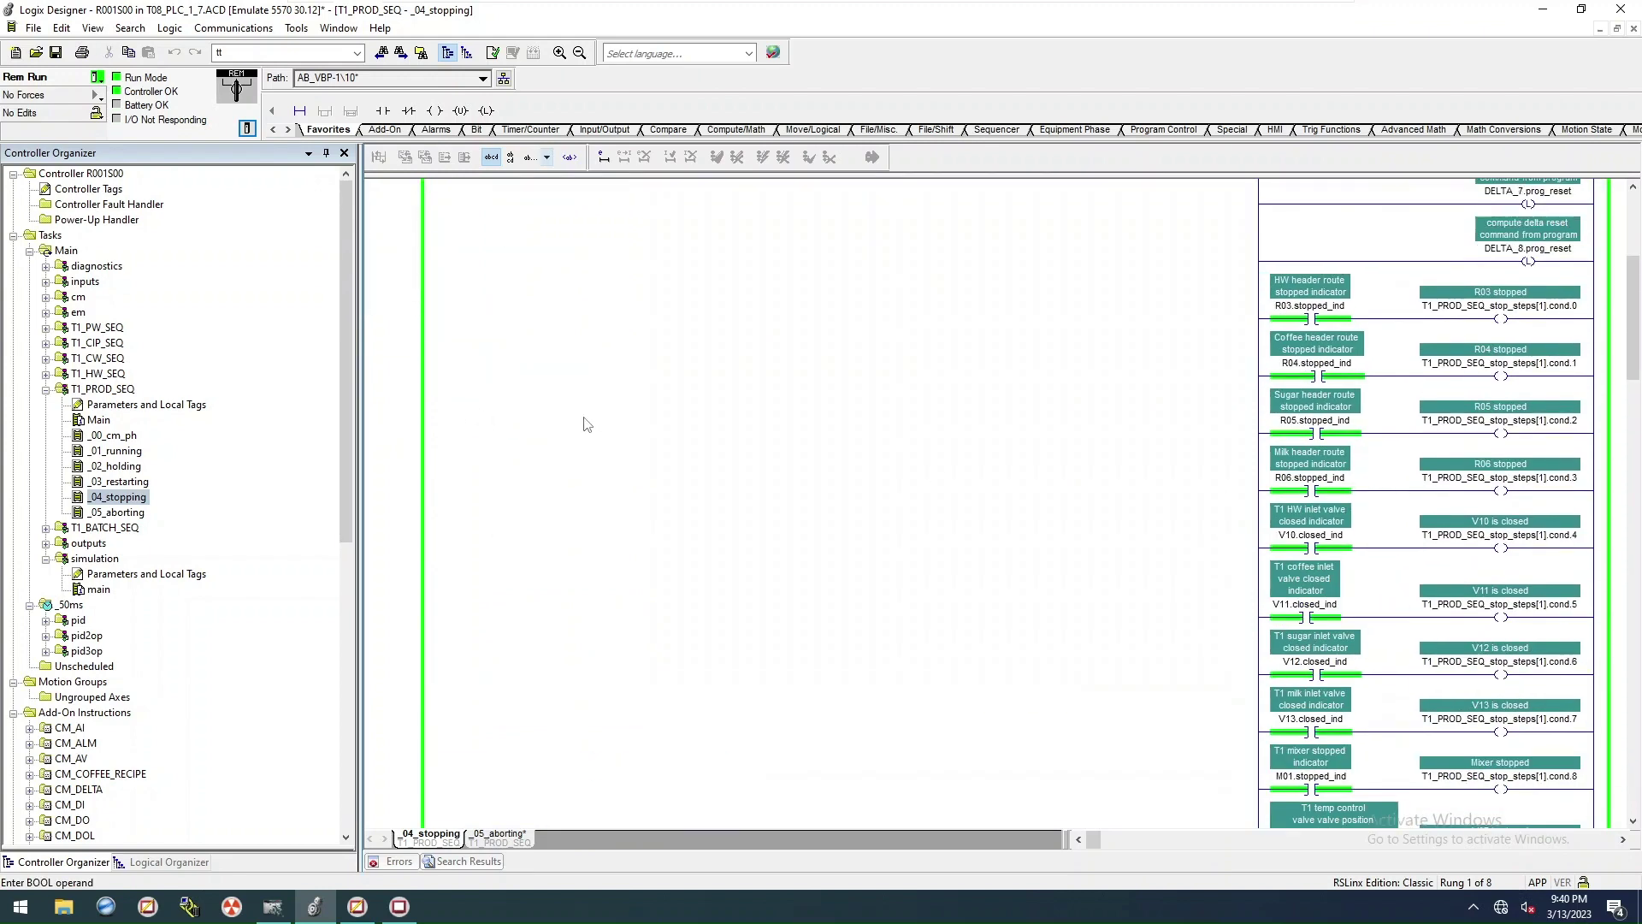
pyautogui.scroll(-12, 838, 430)
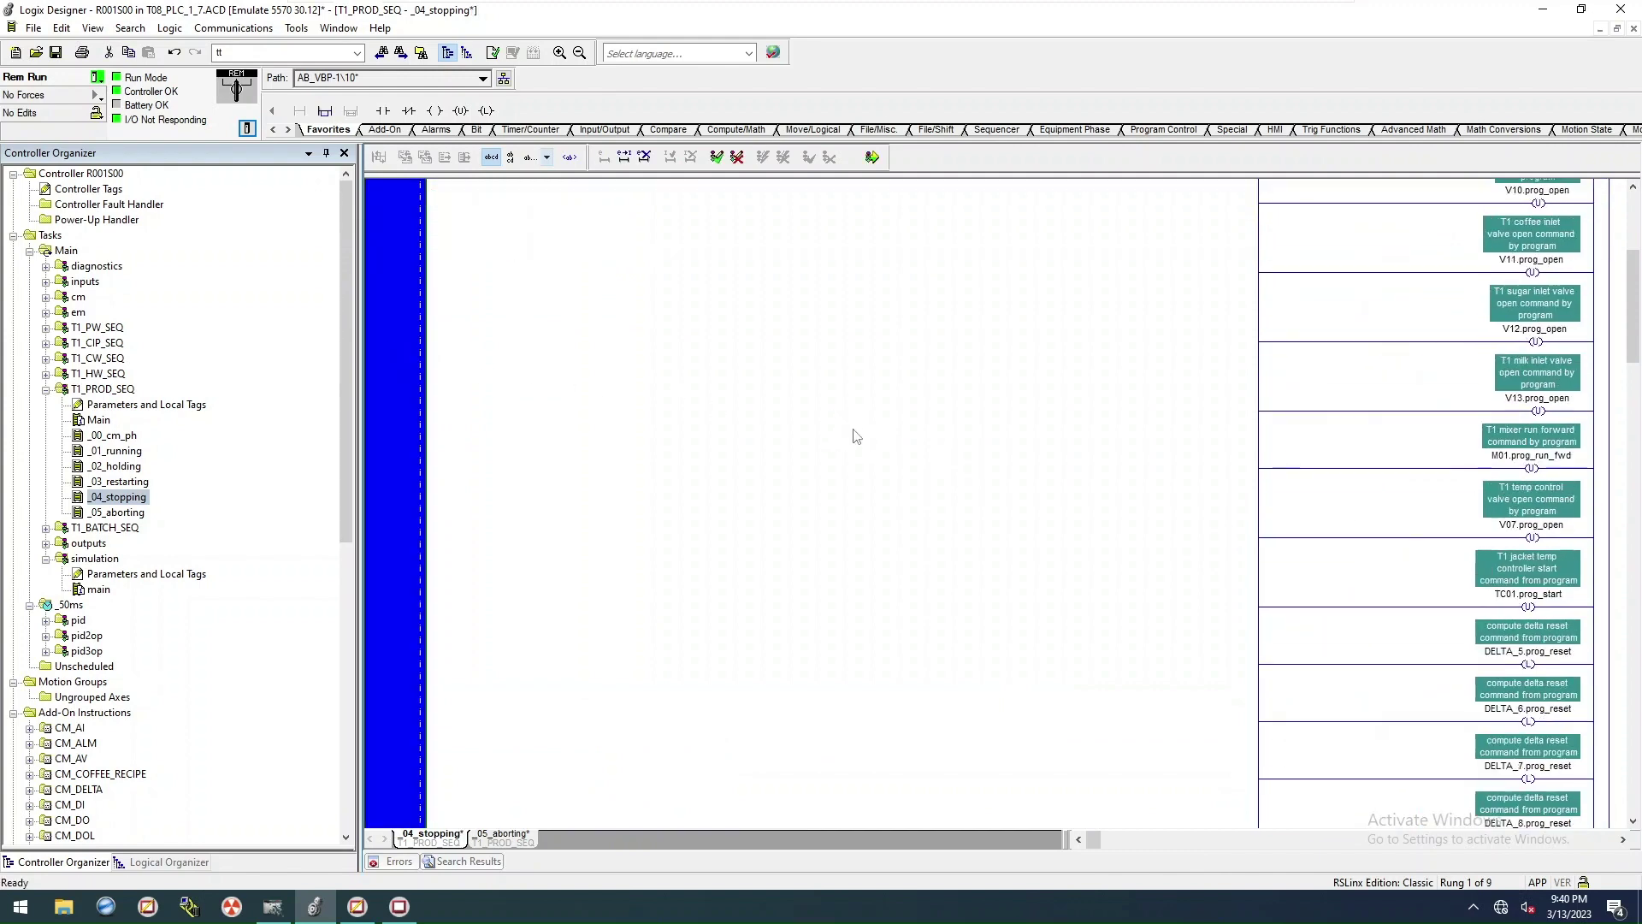
pyautogui.click(1265, 569)
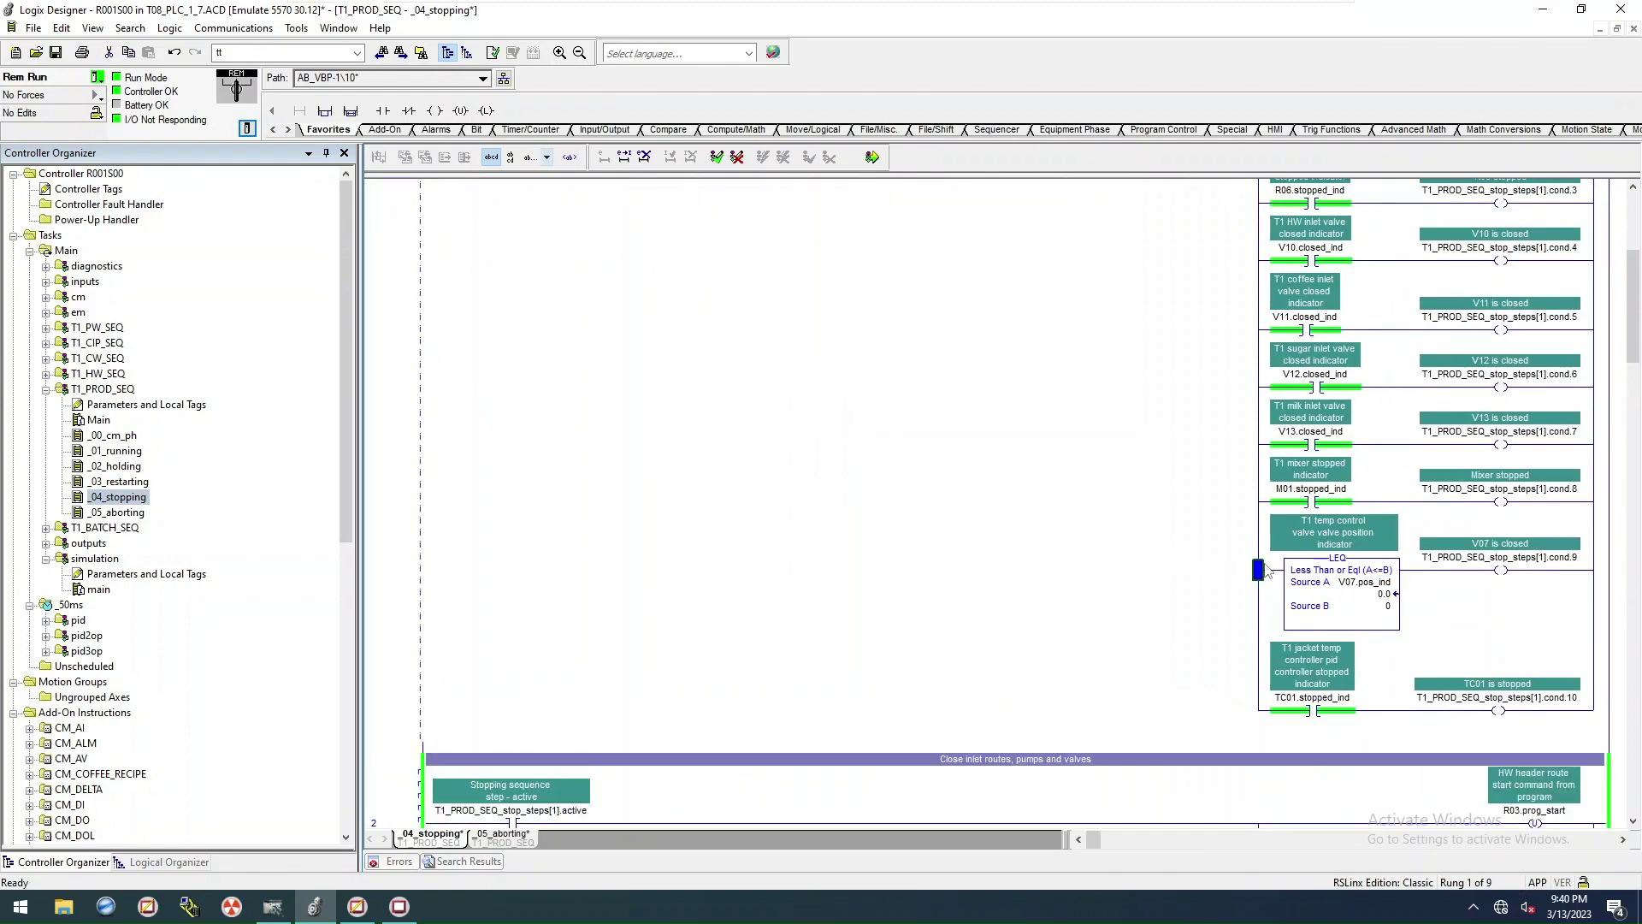
pyautogui.press('Delete')
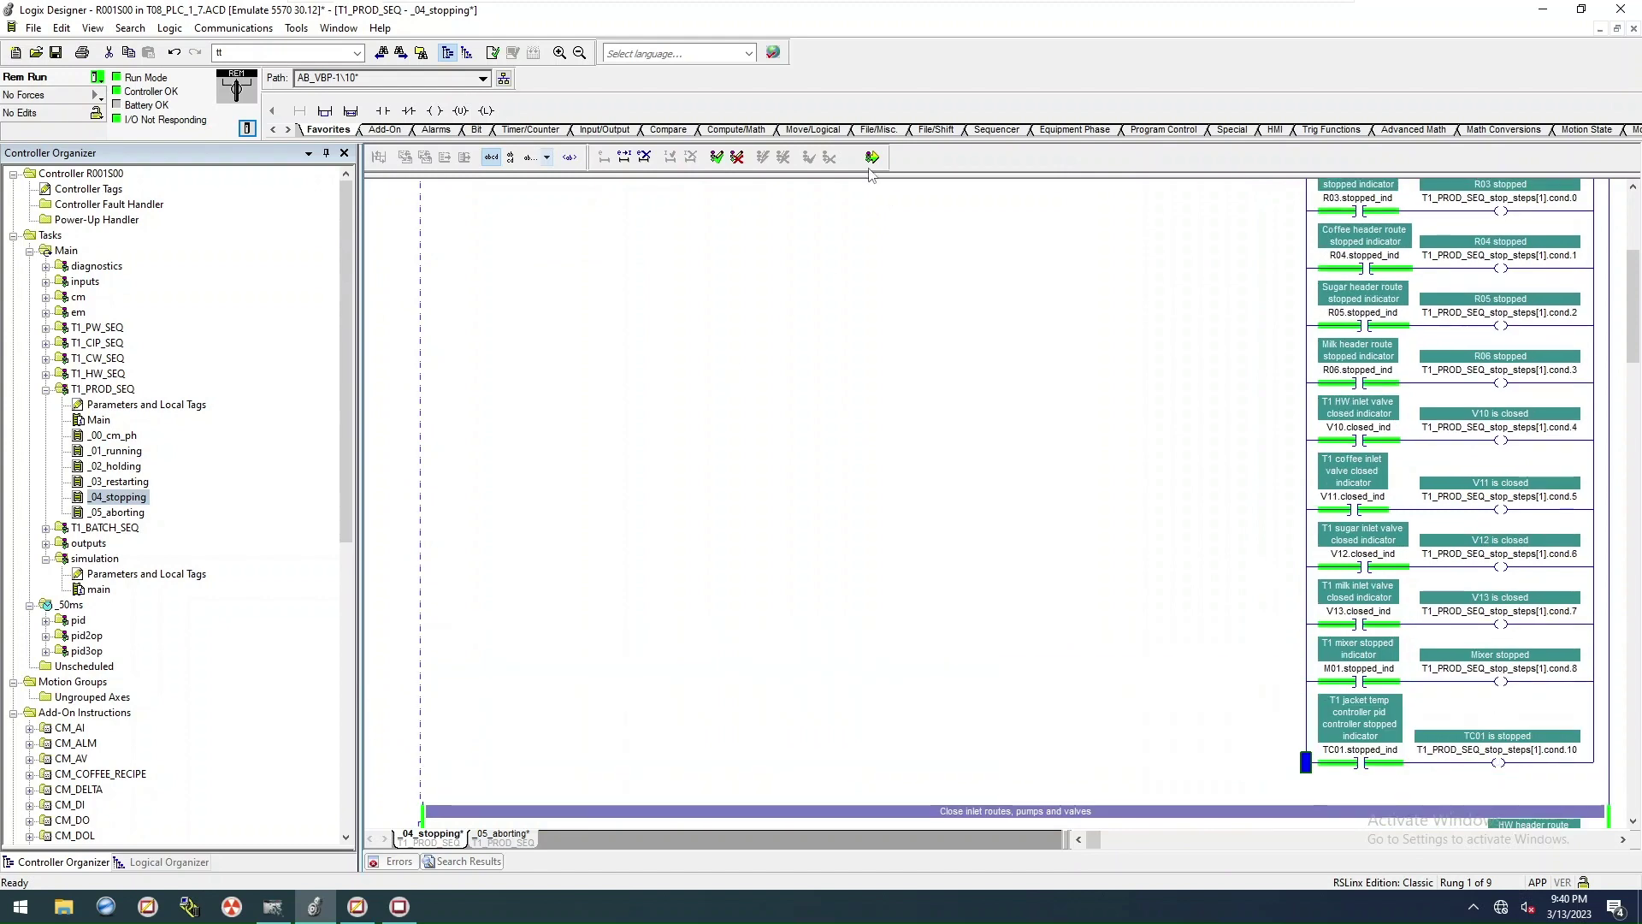
pyautogui.click(872, 158)
pyautogui.press('Return')
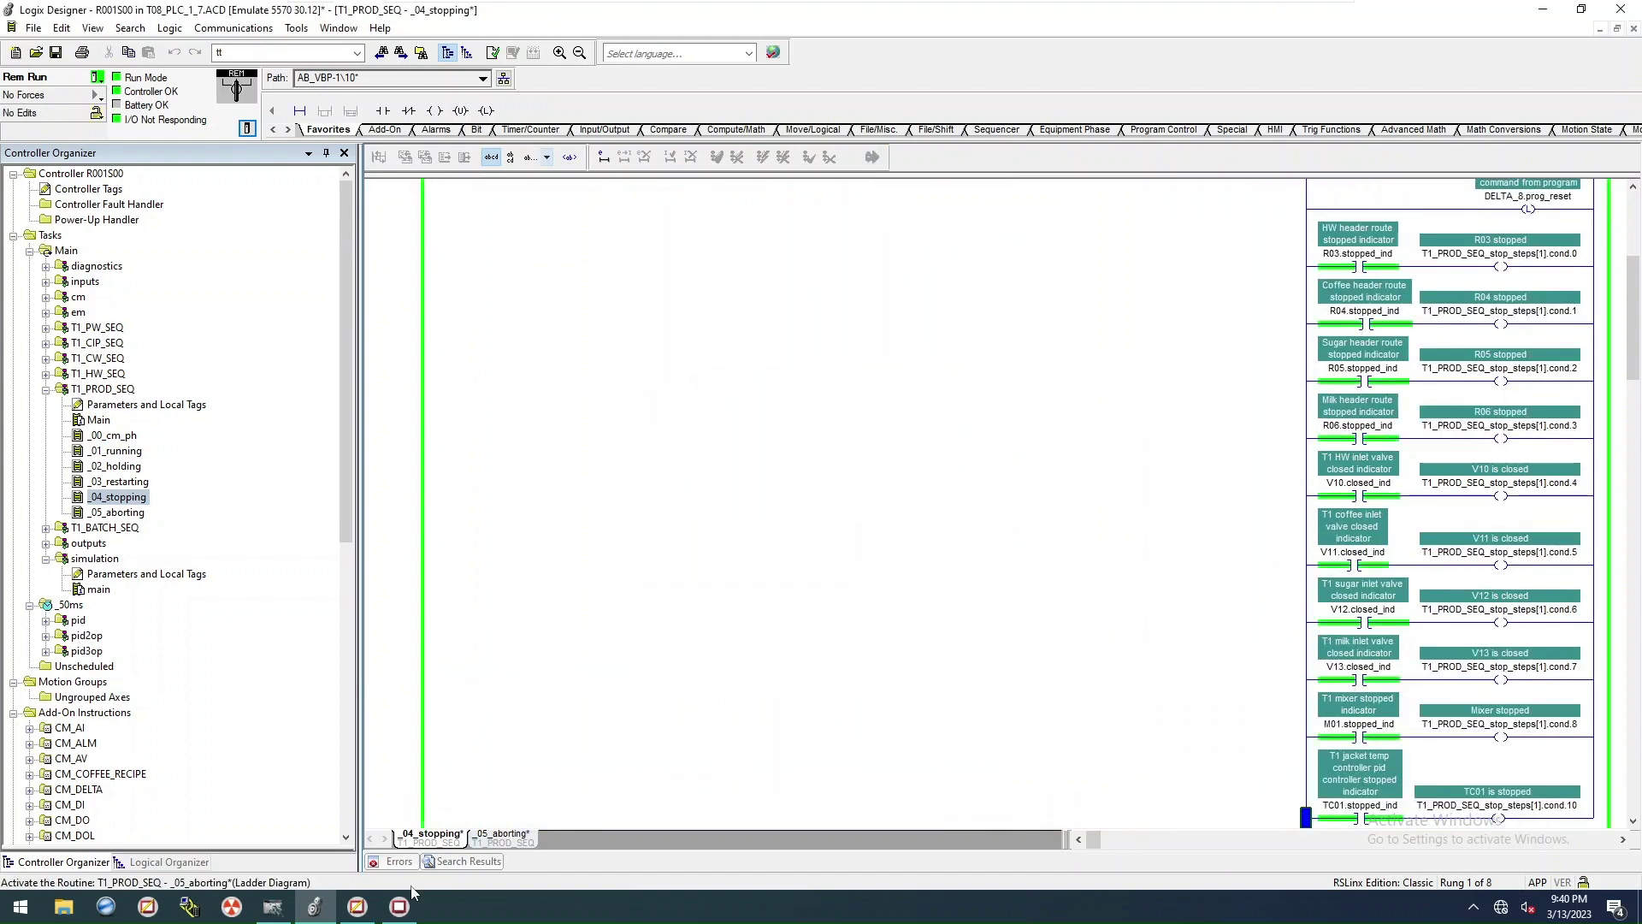
# Step: Check the aborting T1_PROD_SEQ sequence's active step and permissives in the FactoryTalk View client, and return to Logix Designer
pyautogui.hotkey('alt', 'Tab')
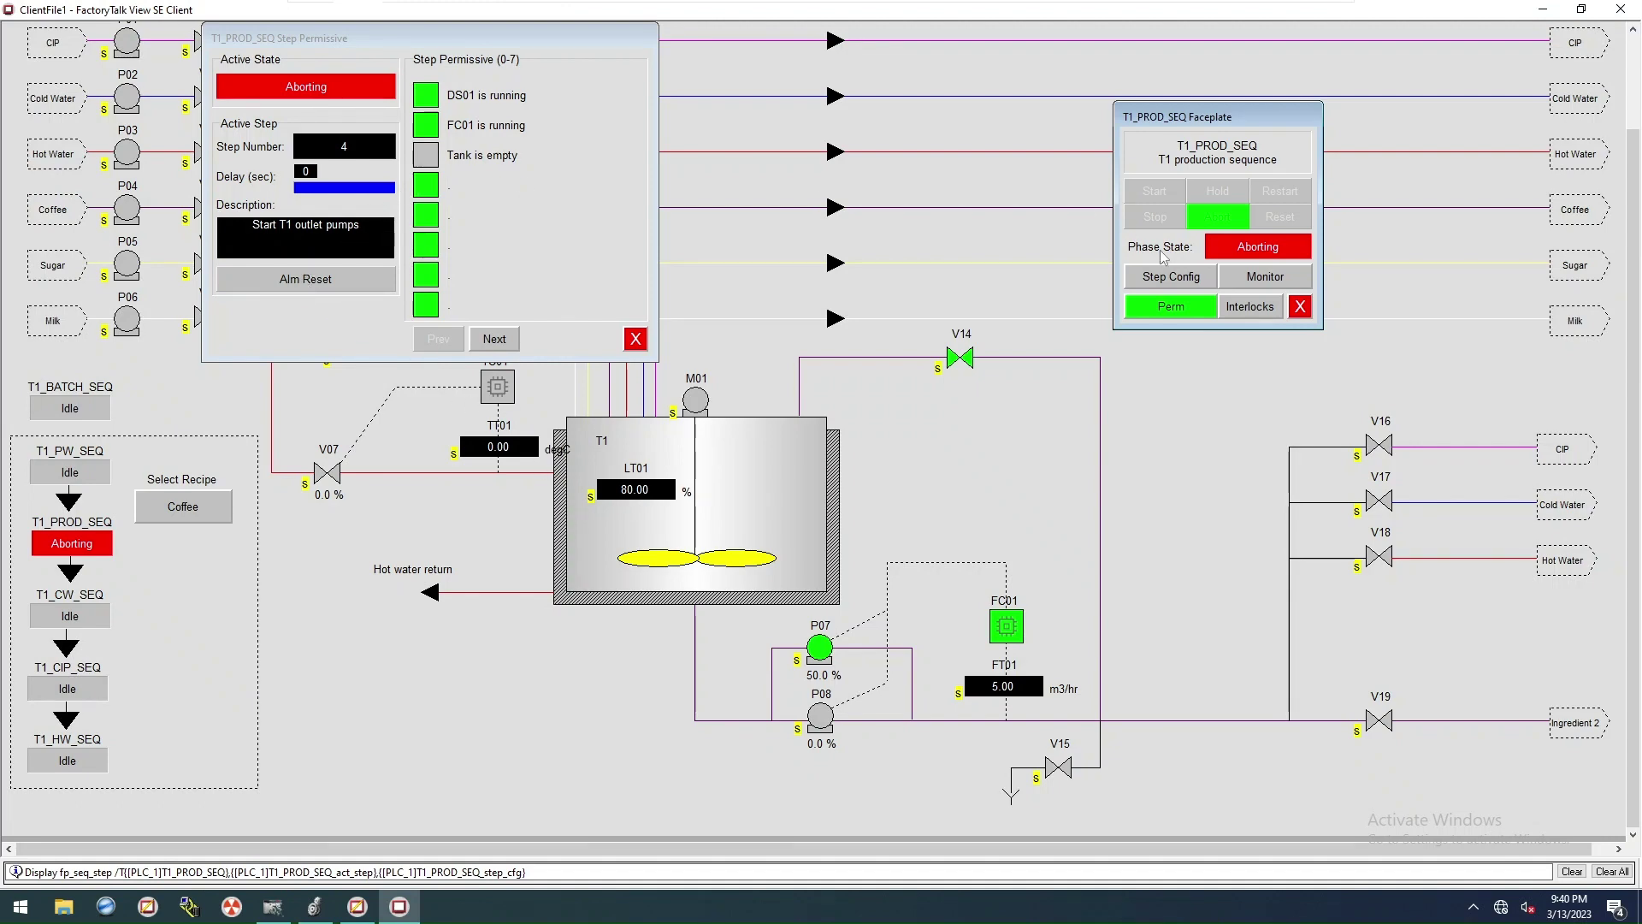
pyautogui.hotkey('alt', 'Tab')
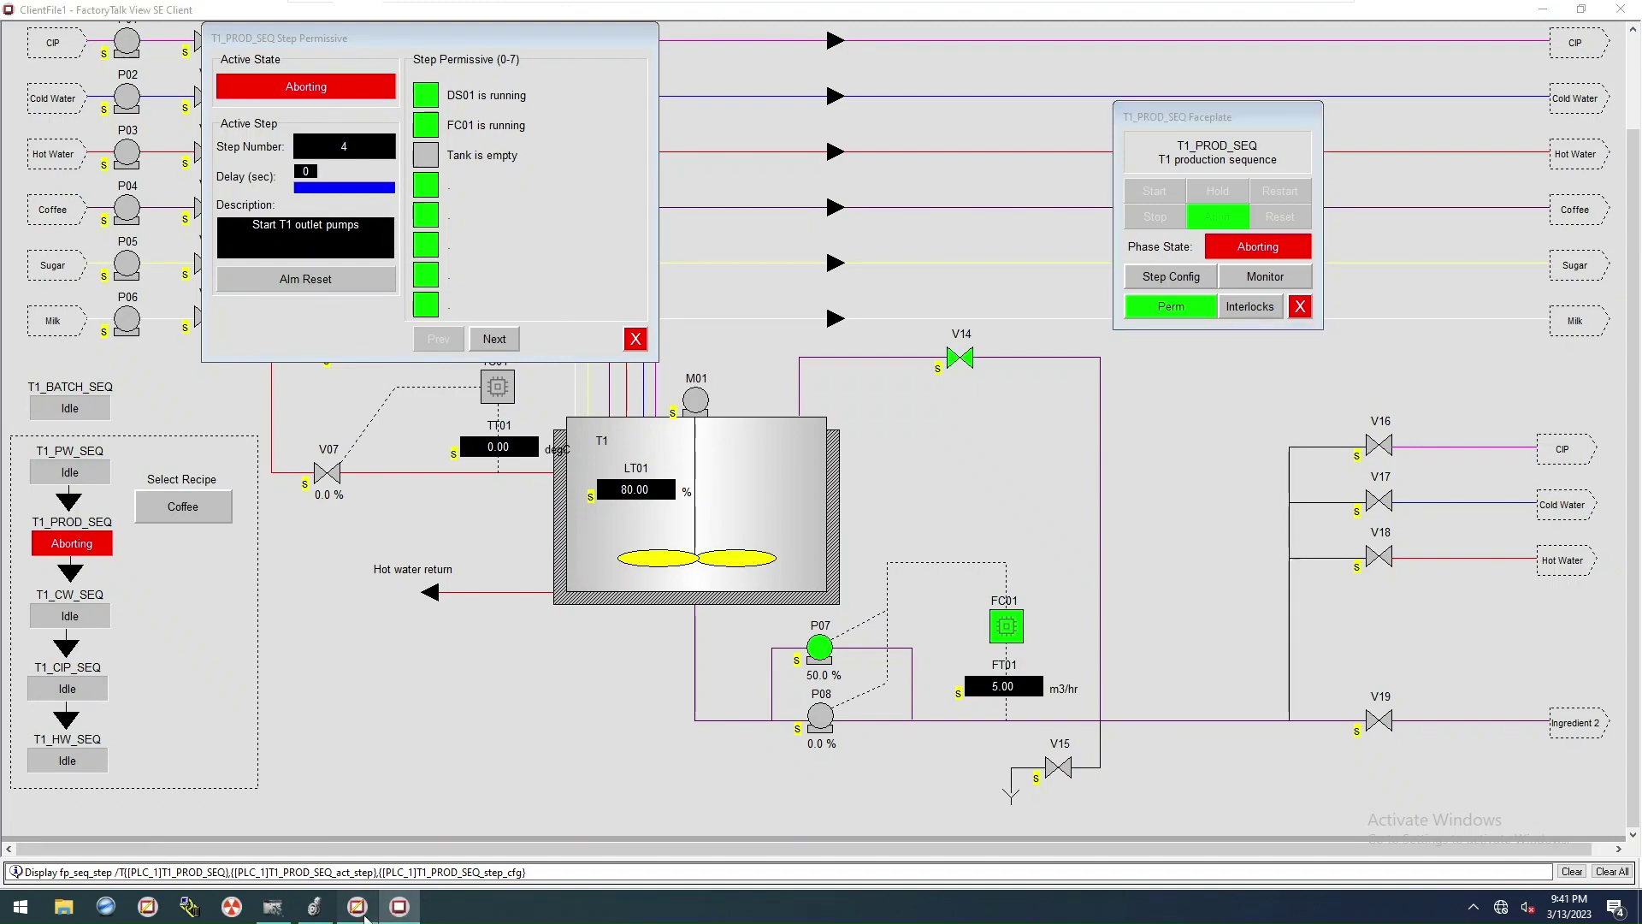
pyautogui.hotkey('alt', 'Tab')
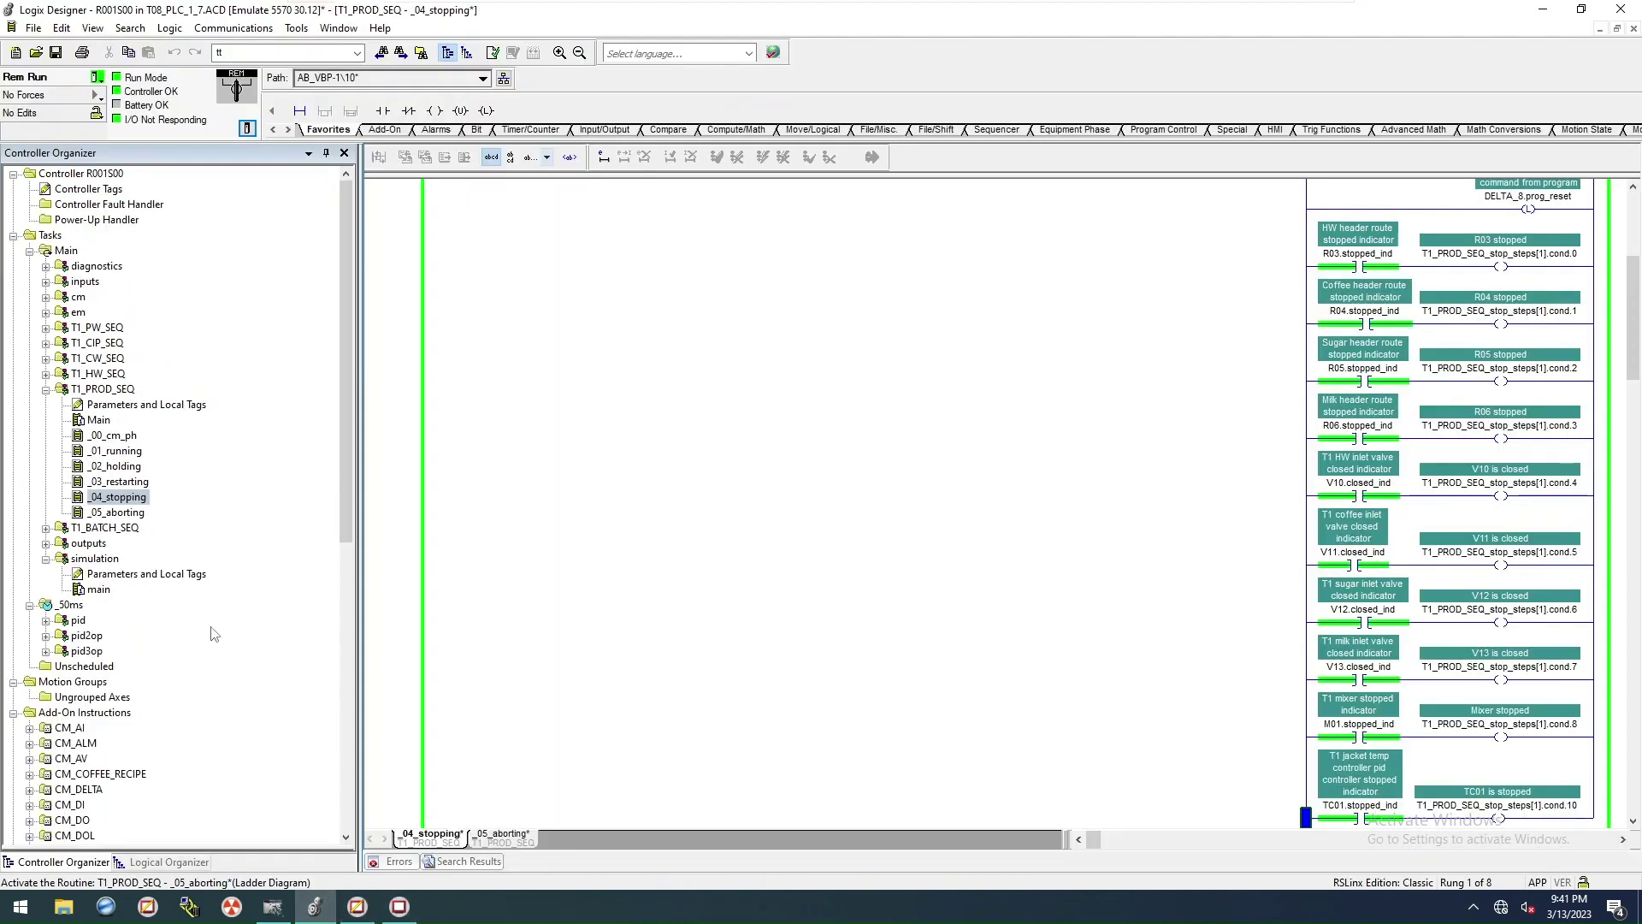
# Step: Examine the step rungs of the _05_aborting routine and check the sequence's active step and outlet valves in the FactoryTalk View client
pyautogui.click(513, 835)
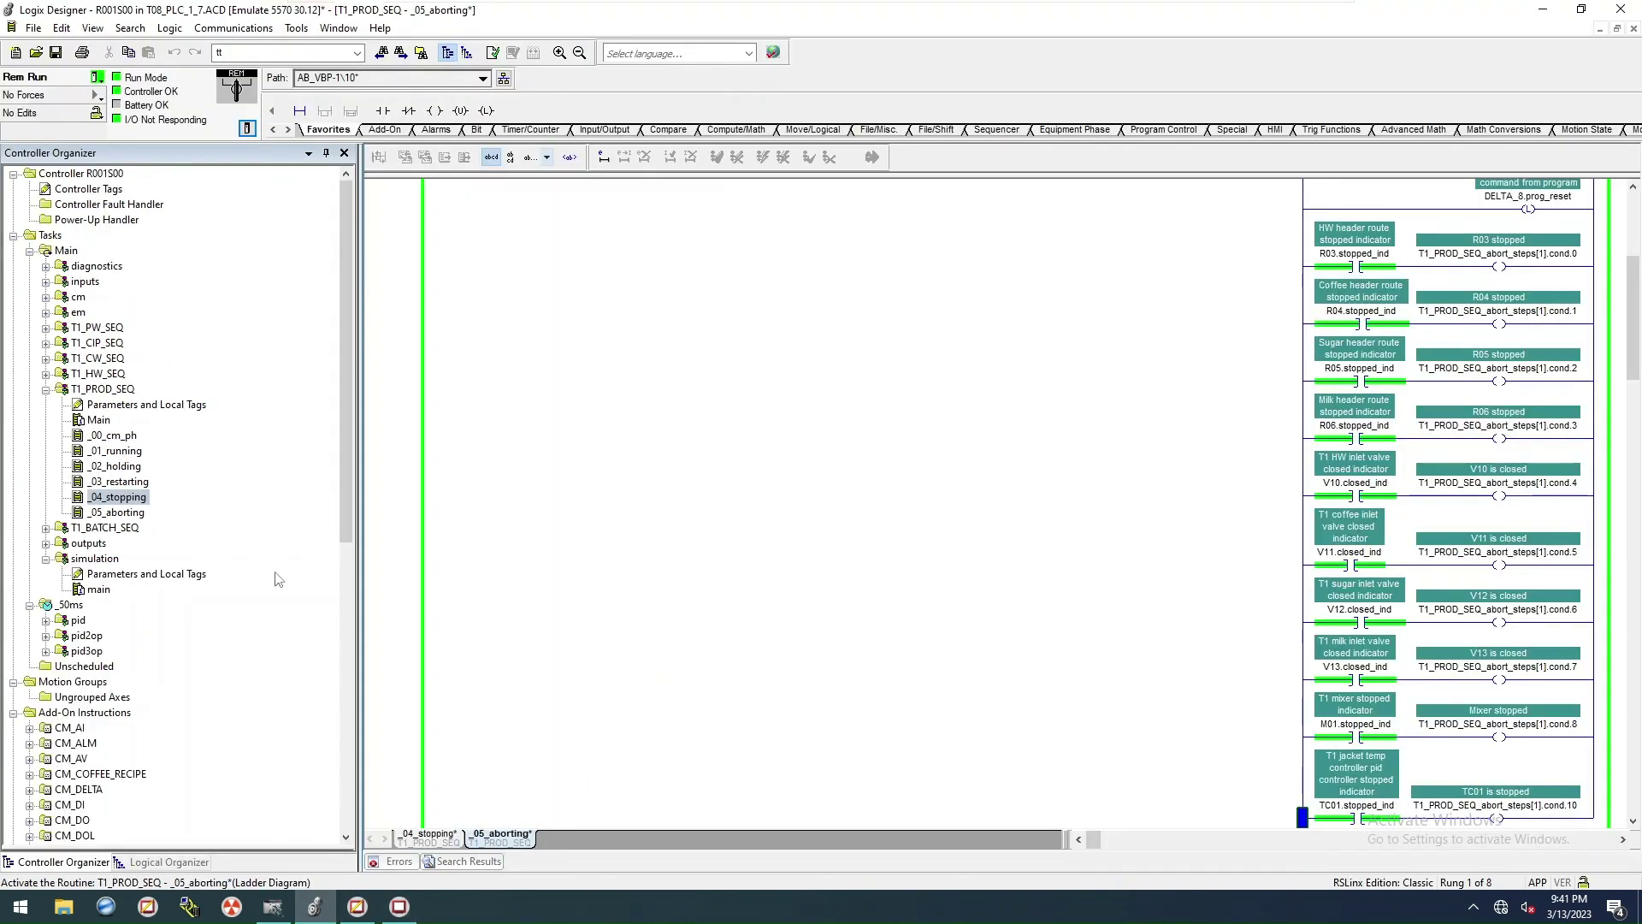
pyautogui.scroll(10, 765, 550)
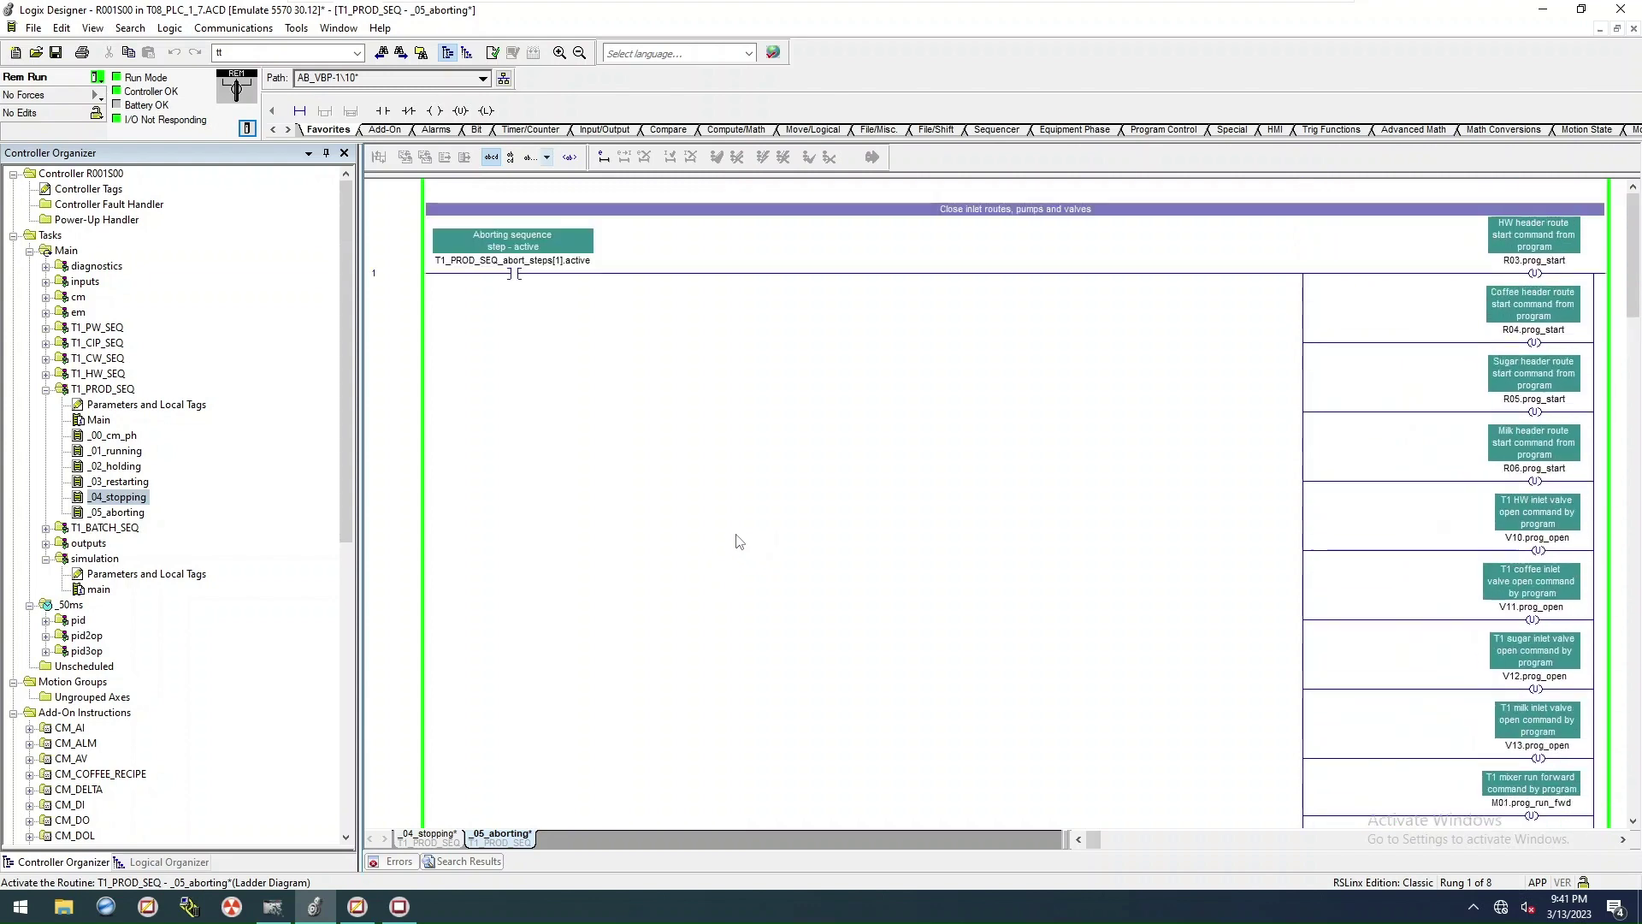
pyautogui.scroll(-10, 663, 535)
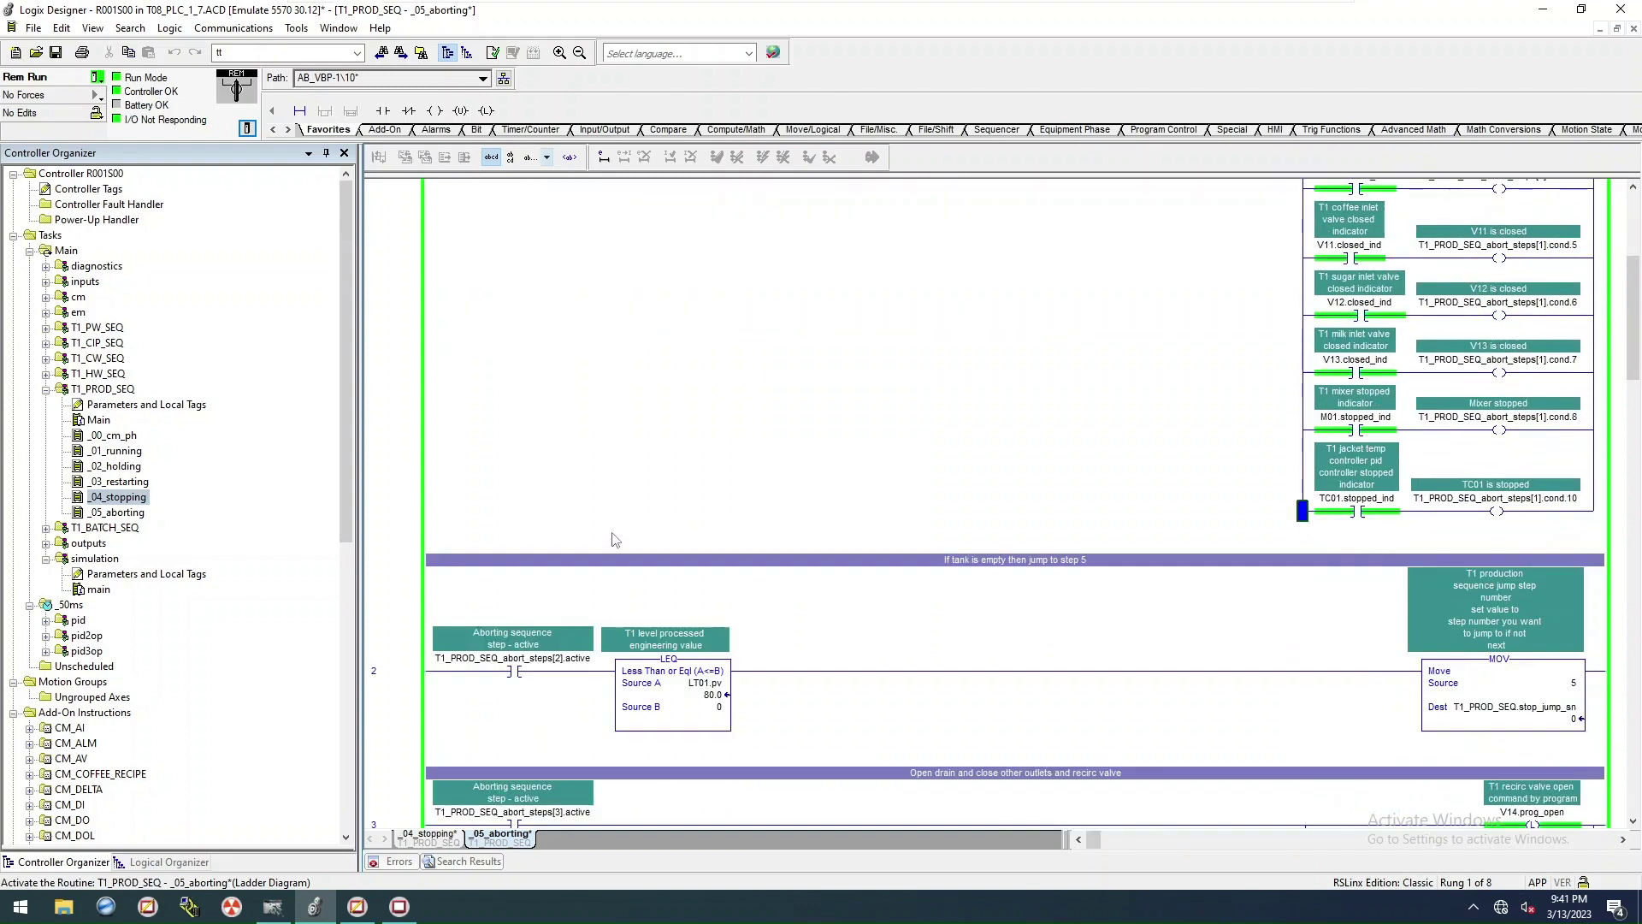
pyautogui.scroll(10, 605, 527)
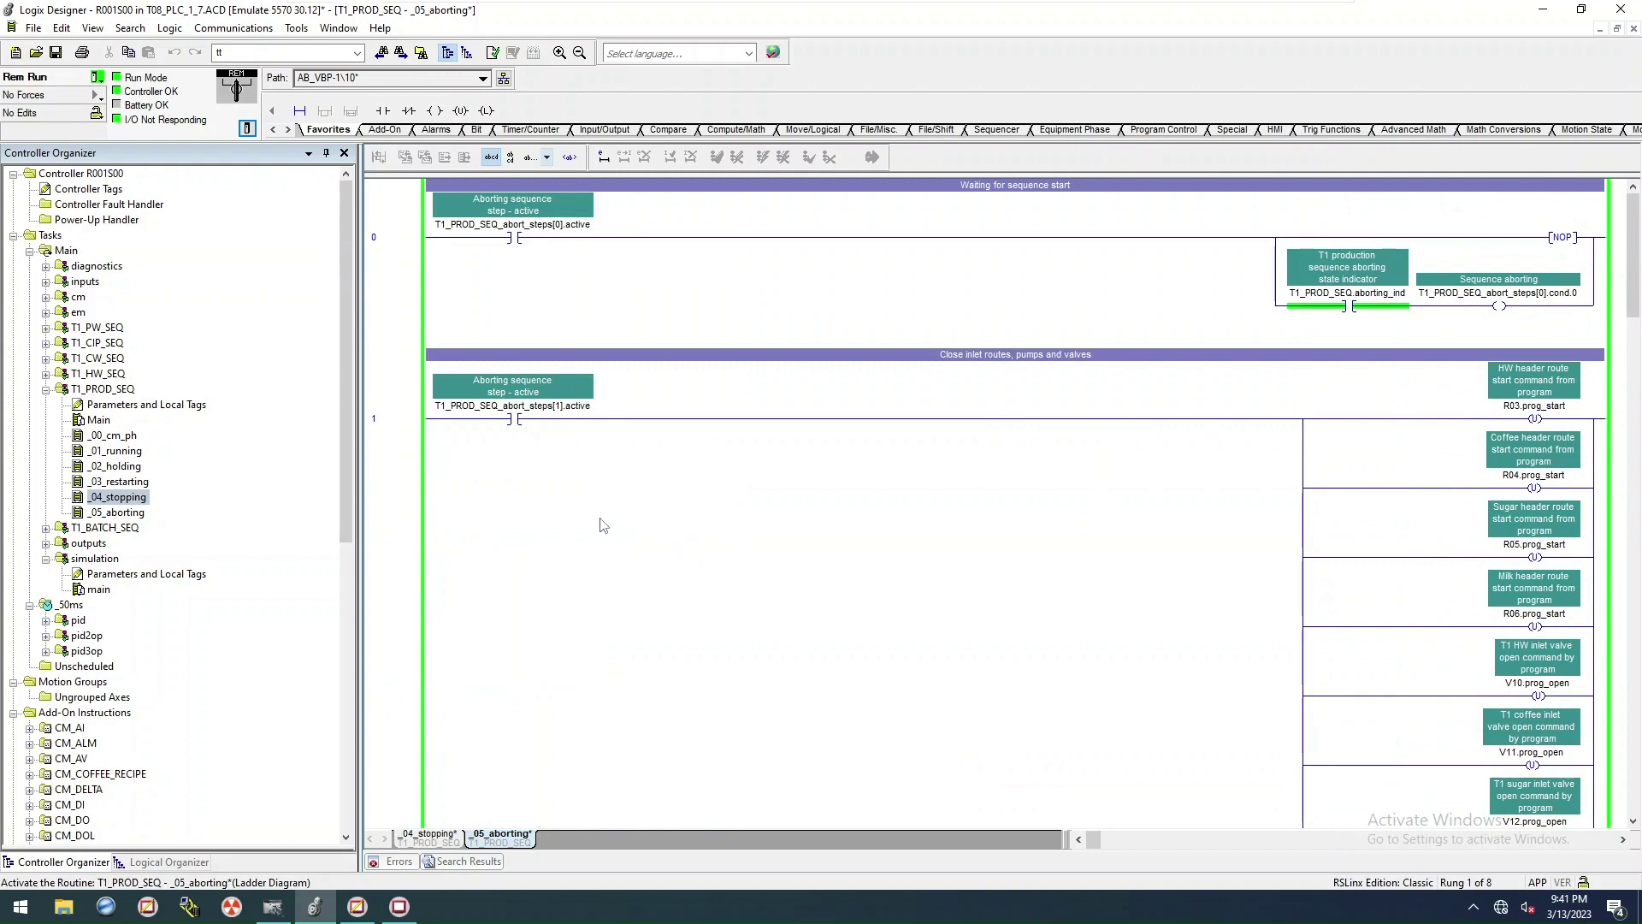
pyautogui.scroll(-5, 594, 520)
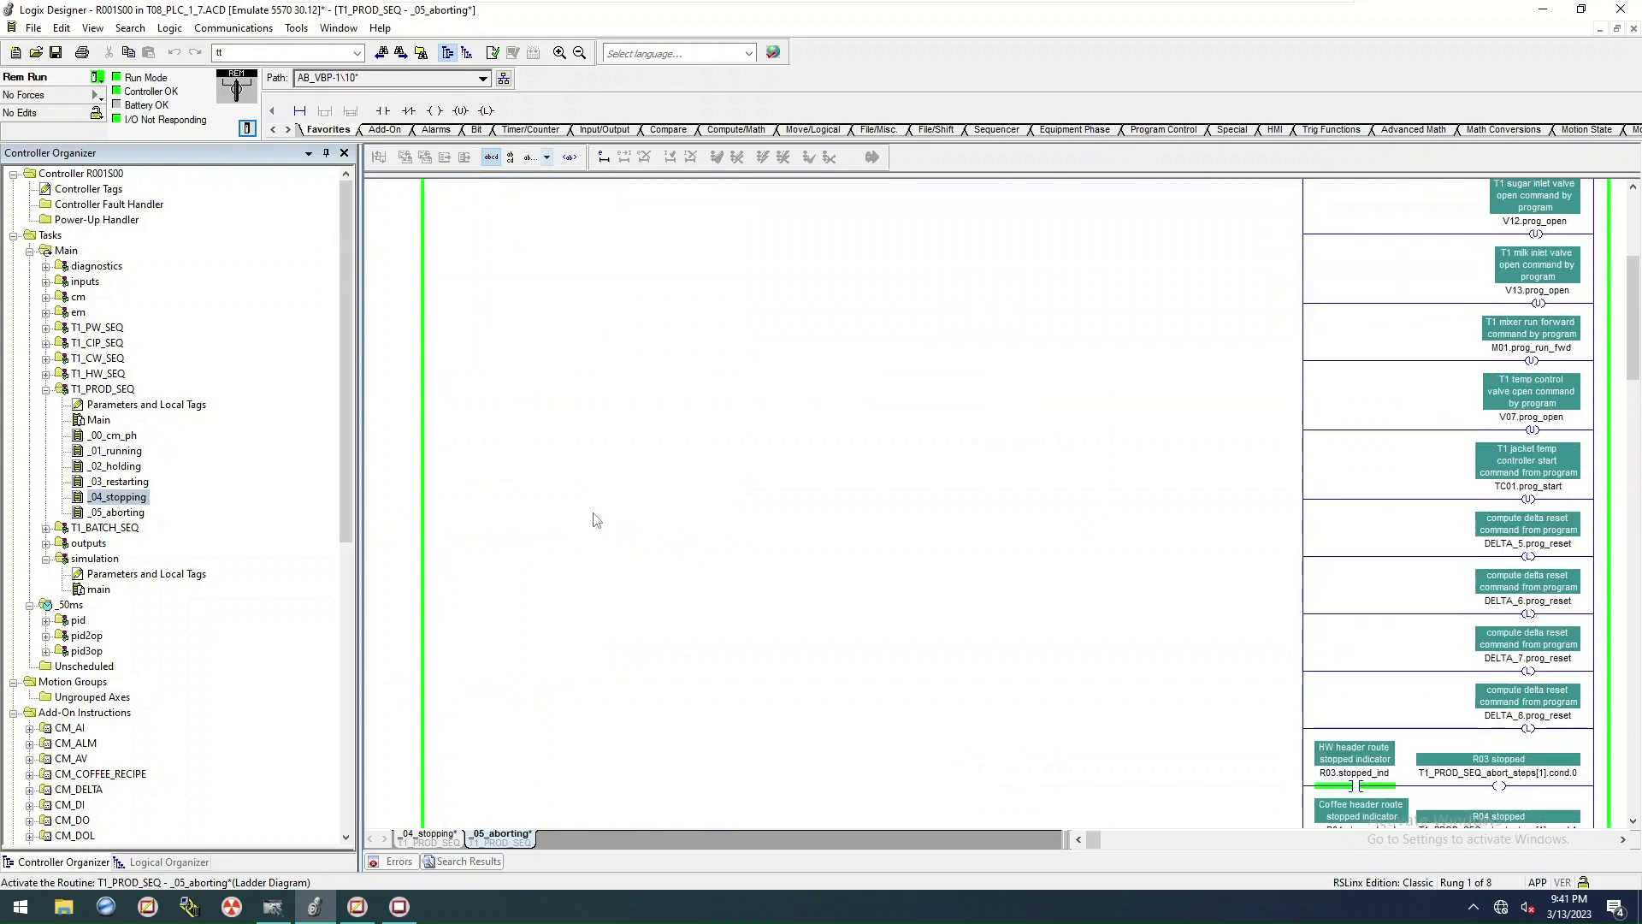
pyautogui.moveTo(1634, 318); pyautogui.dragTo(1635, 608)
pyautogui.click(409, 379)
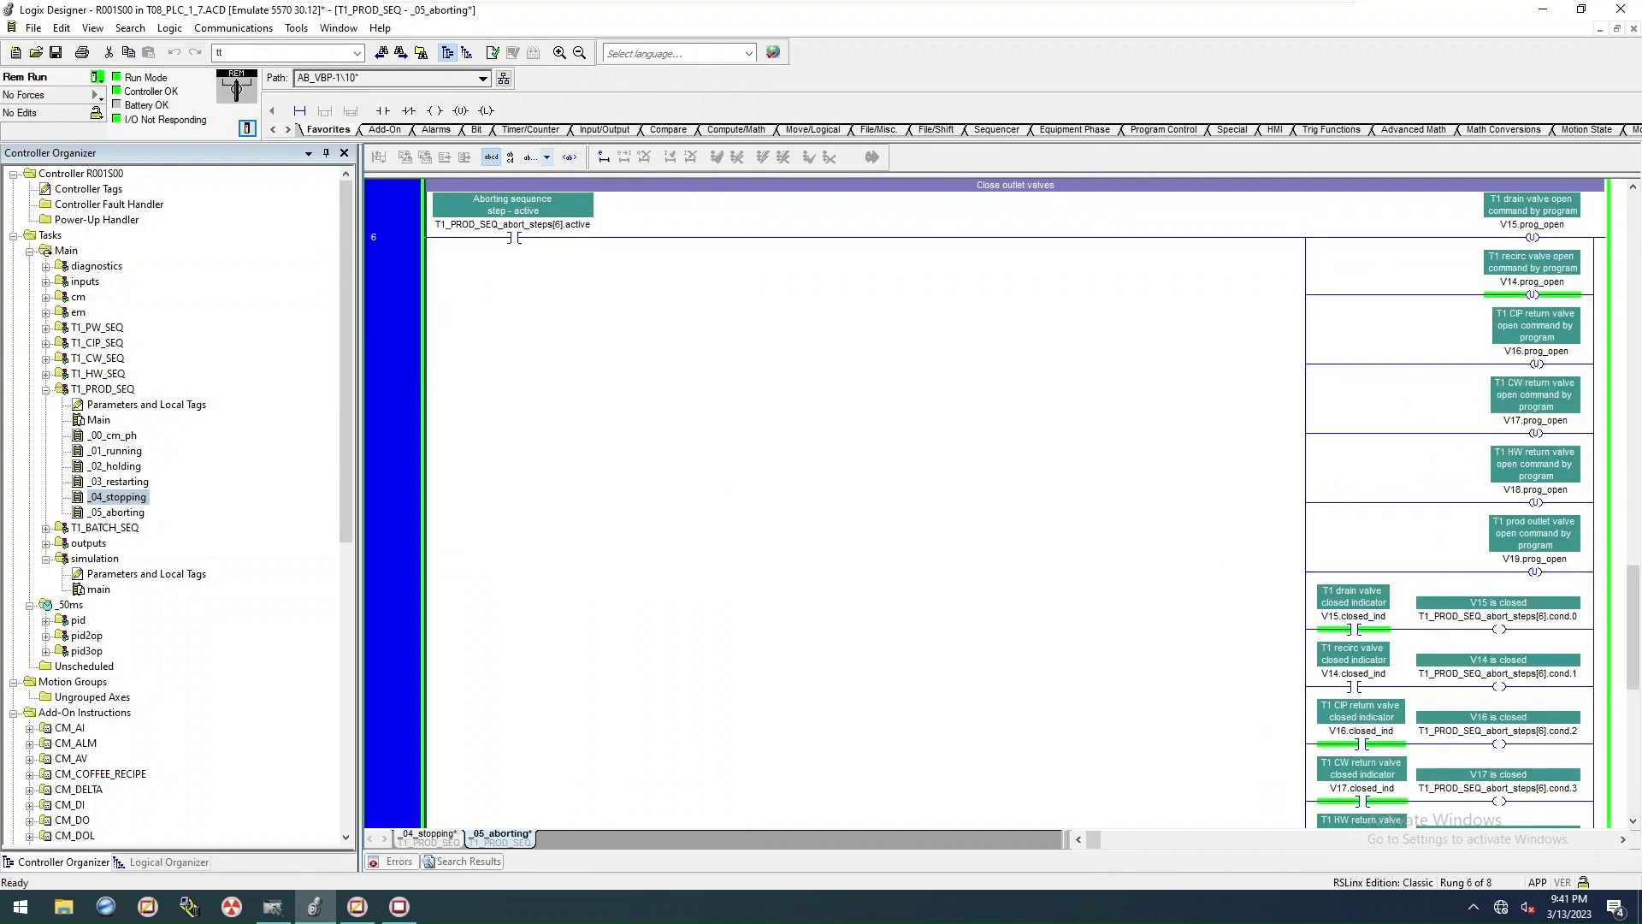
pyautogui.hotkey('alt', 'Tab')
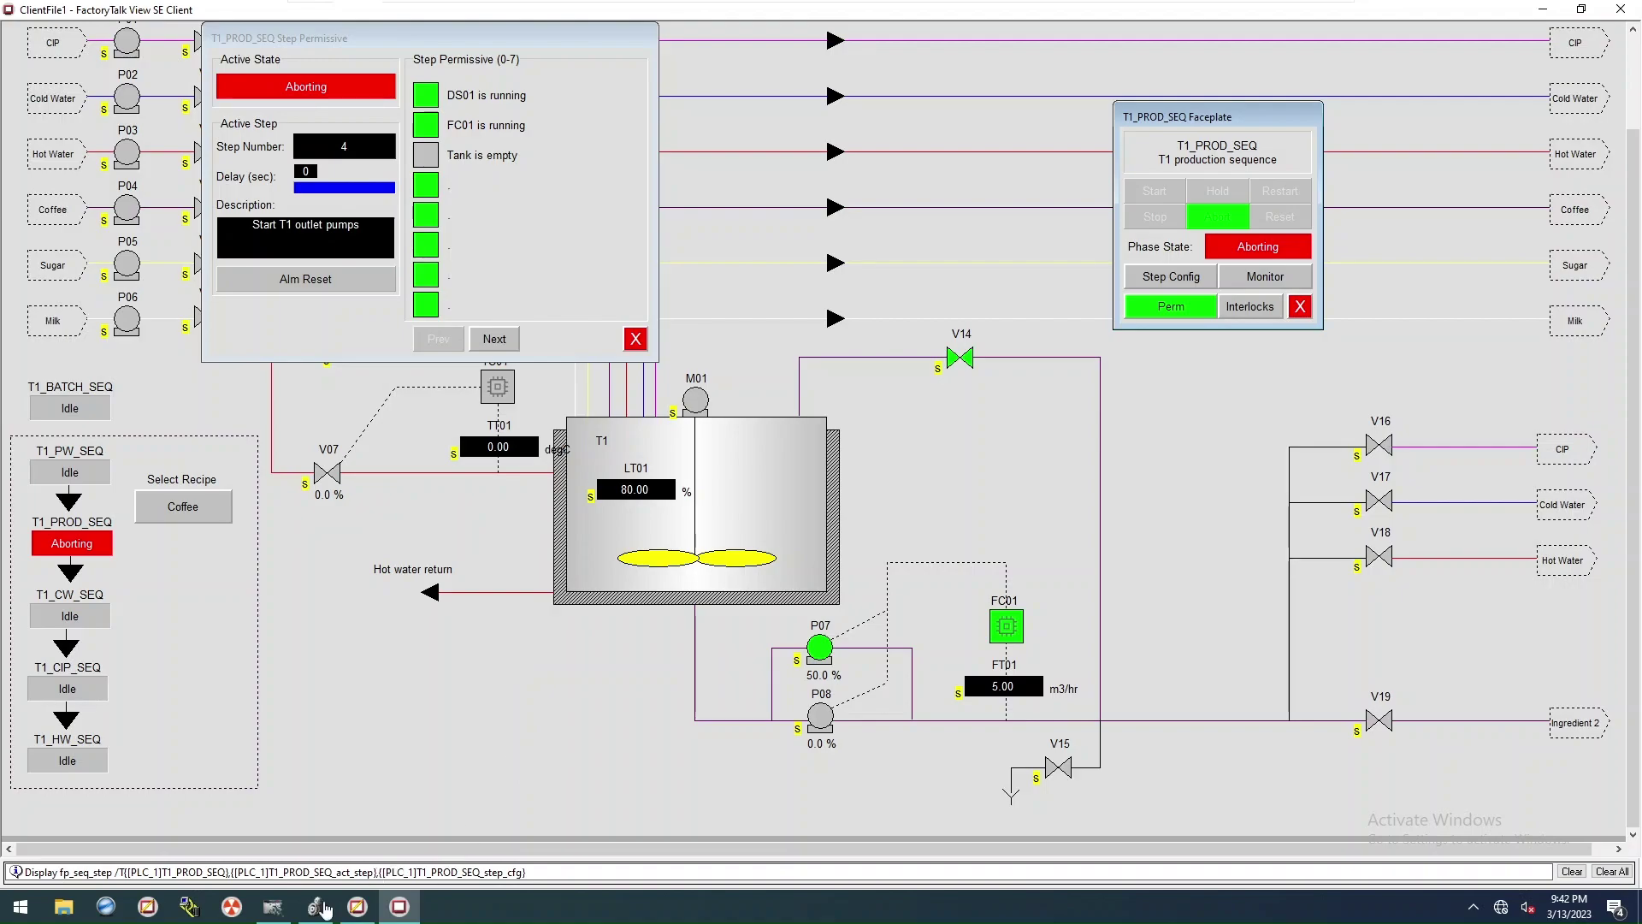
pyautogui.click(316, 907)
pyautogui.click(395, 377)
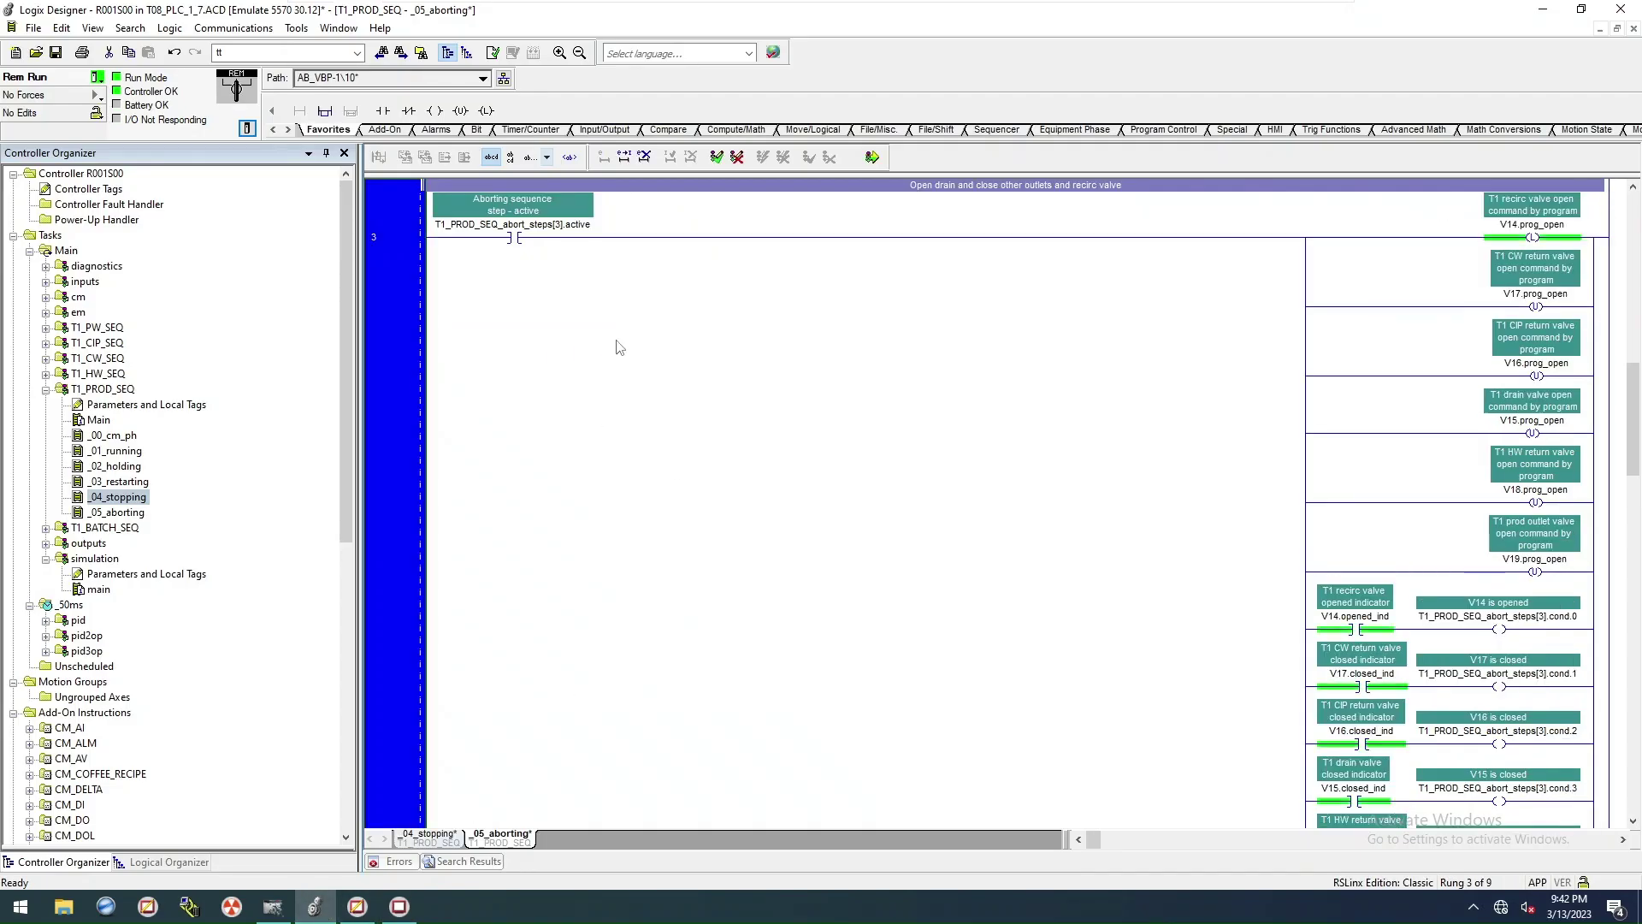
pyautogui.click(551, 242)
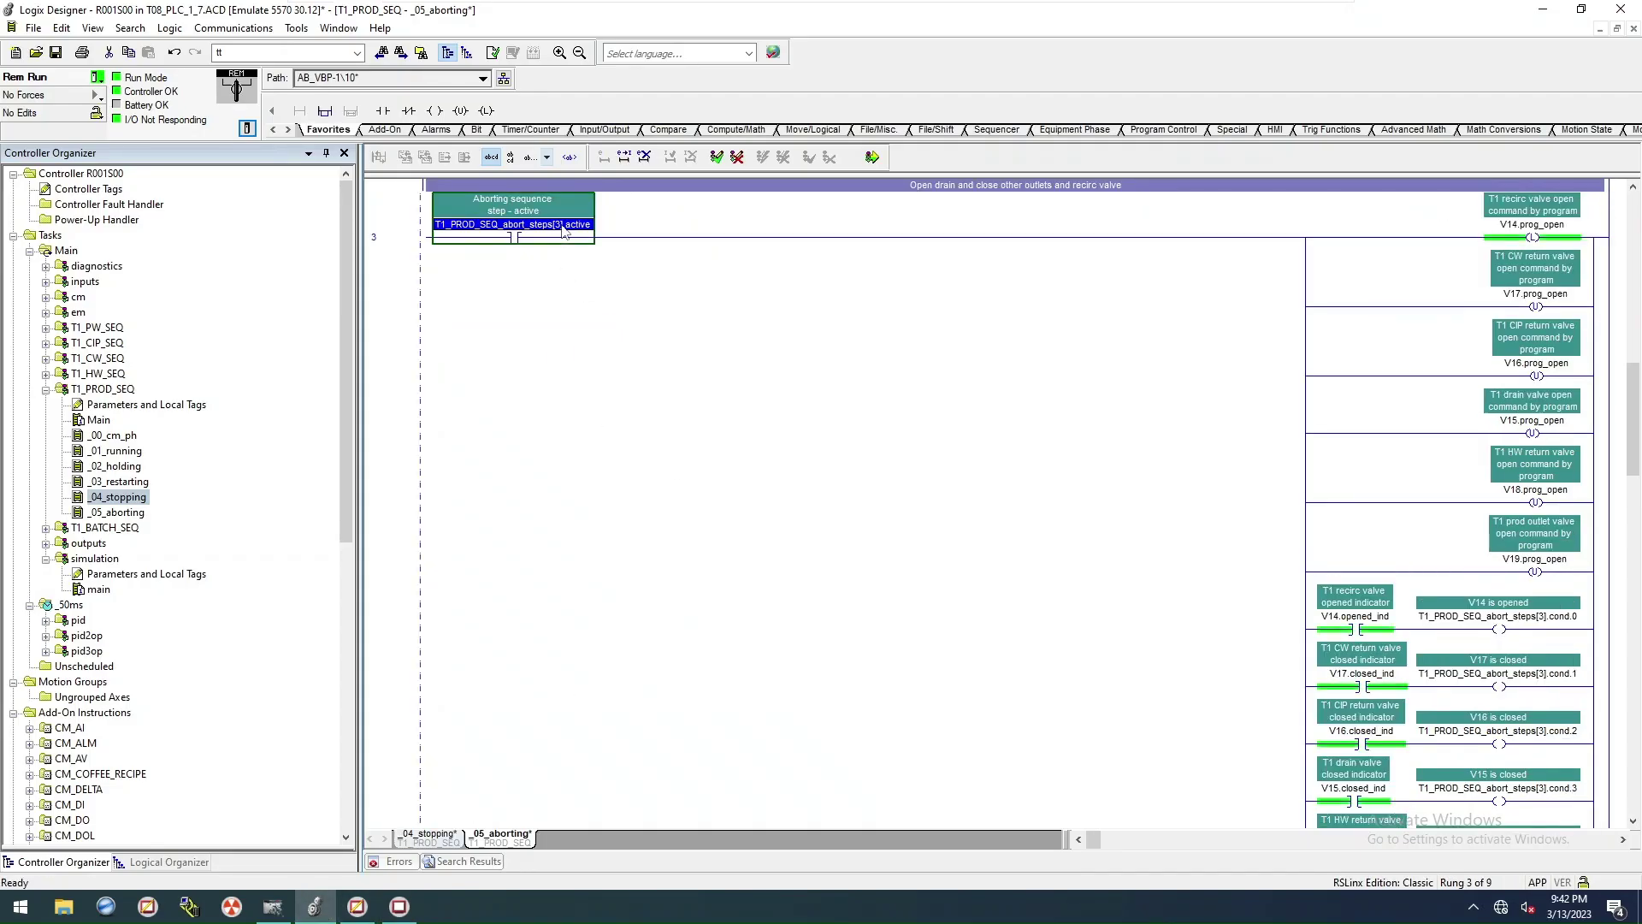
pyautogui.click(514, 239)
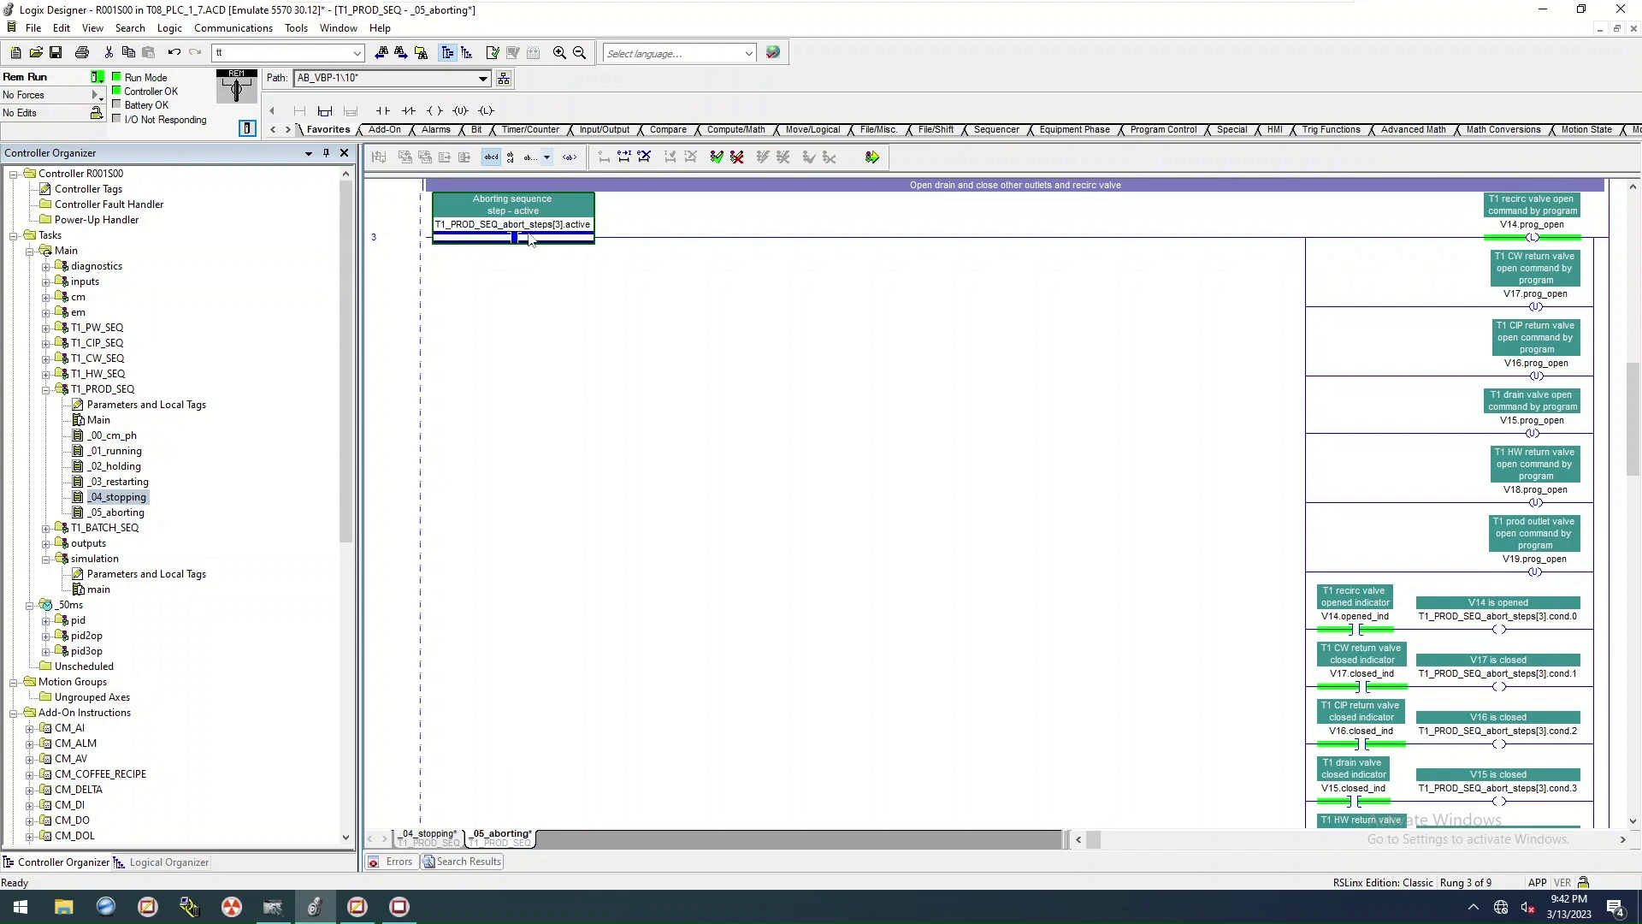
pyautogui.click(1539, 237)
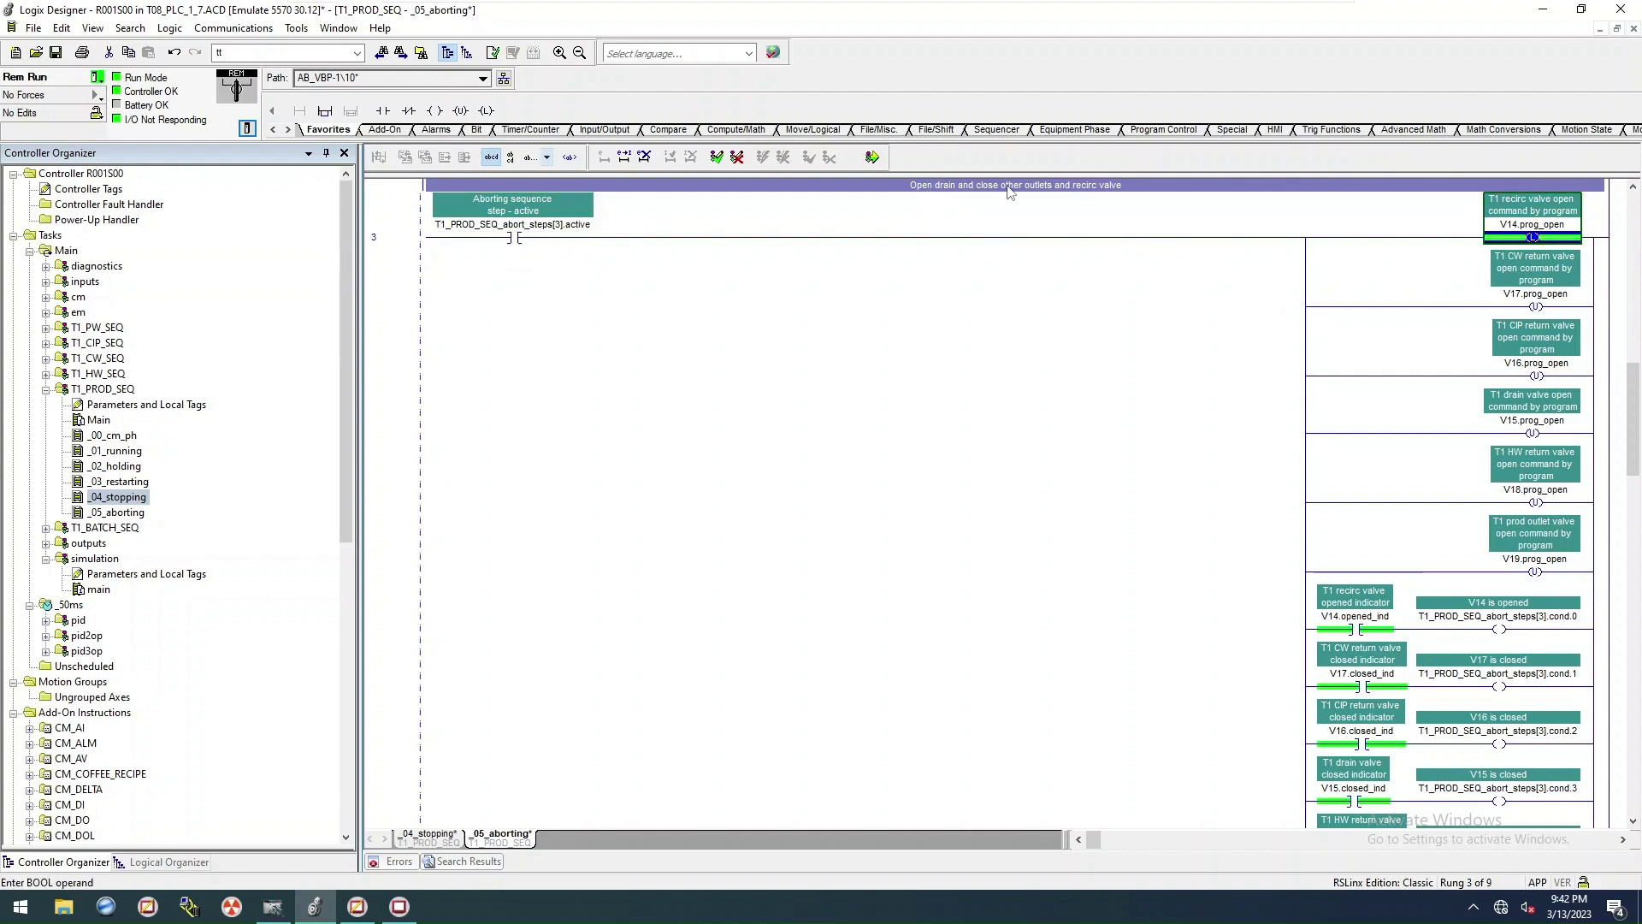
pyautogui.moveTo(1539, 237)
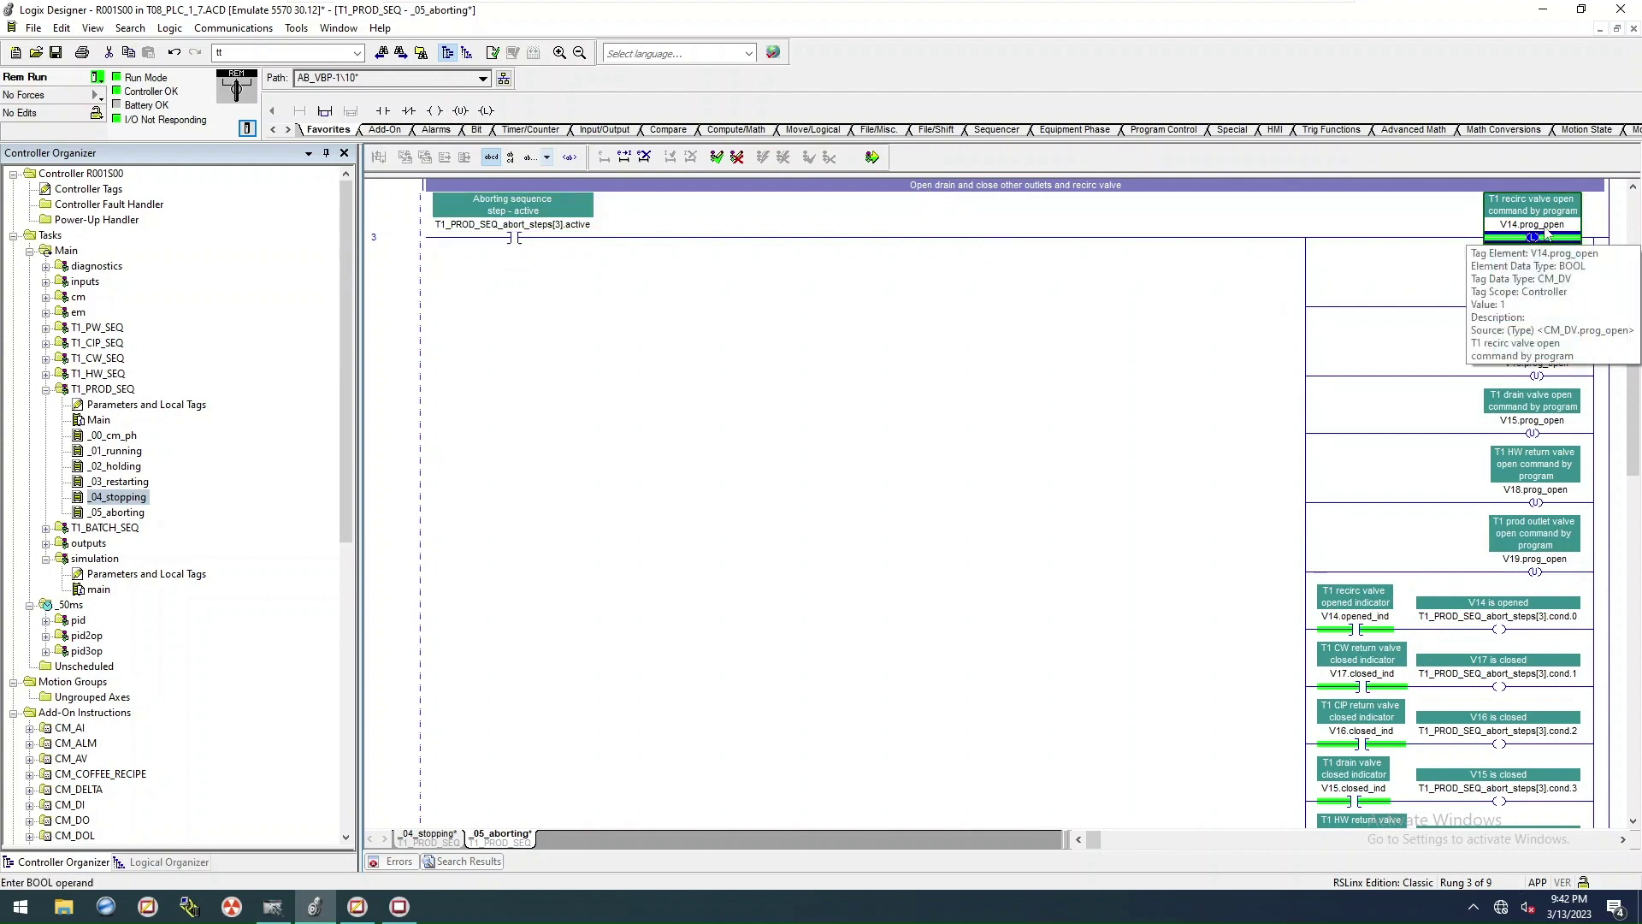
pyautogui.click(407, 346)
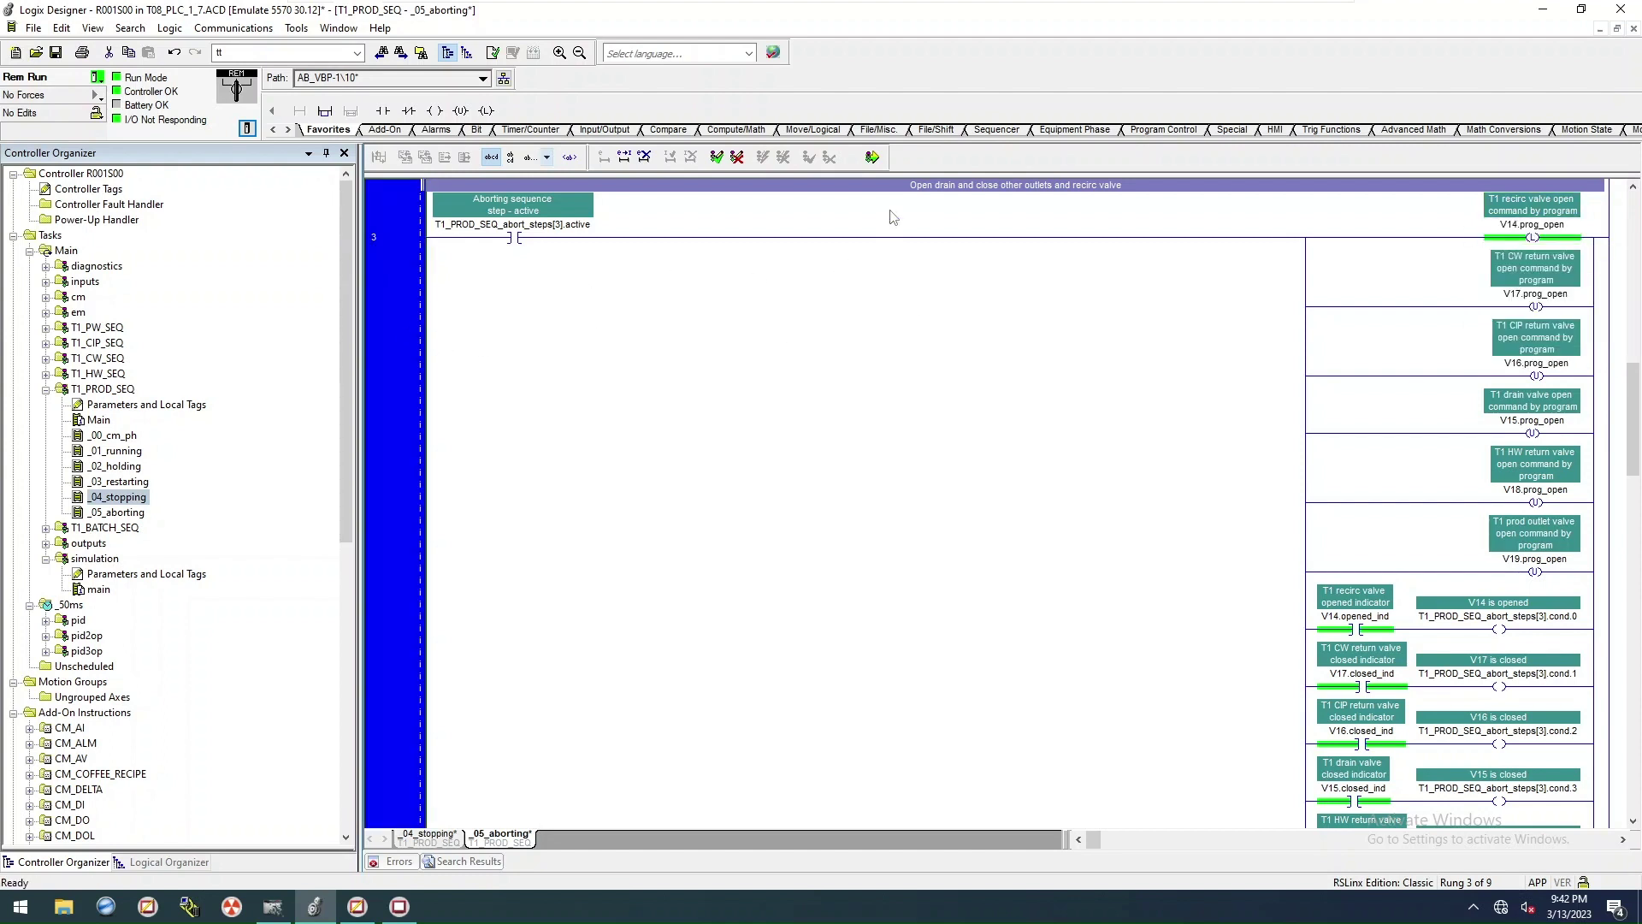
pyautogui.click(737, 157)
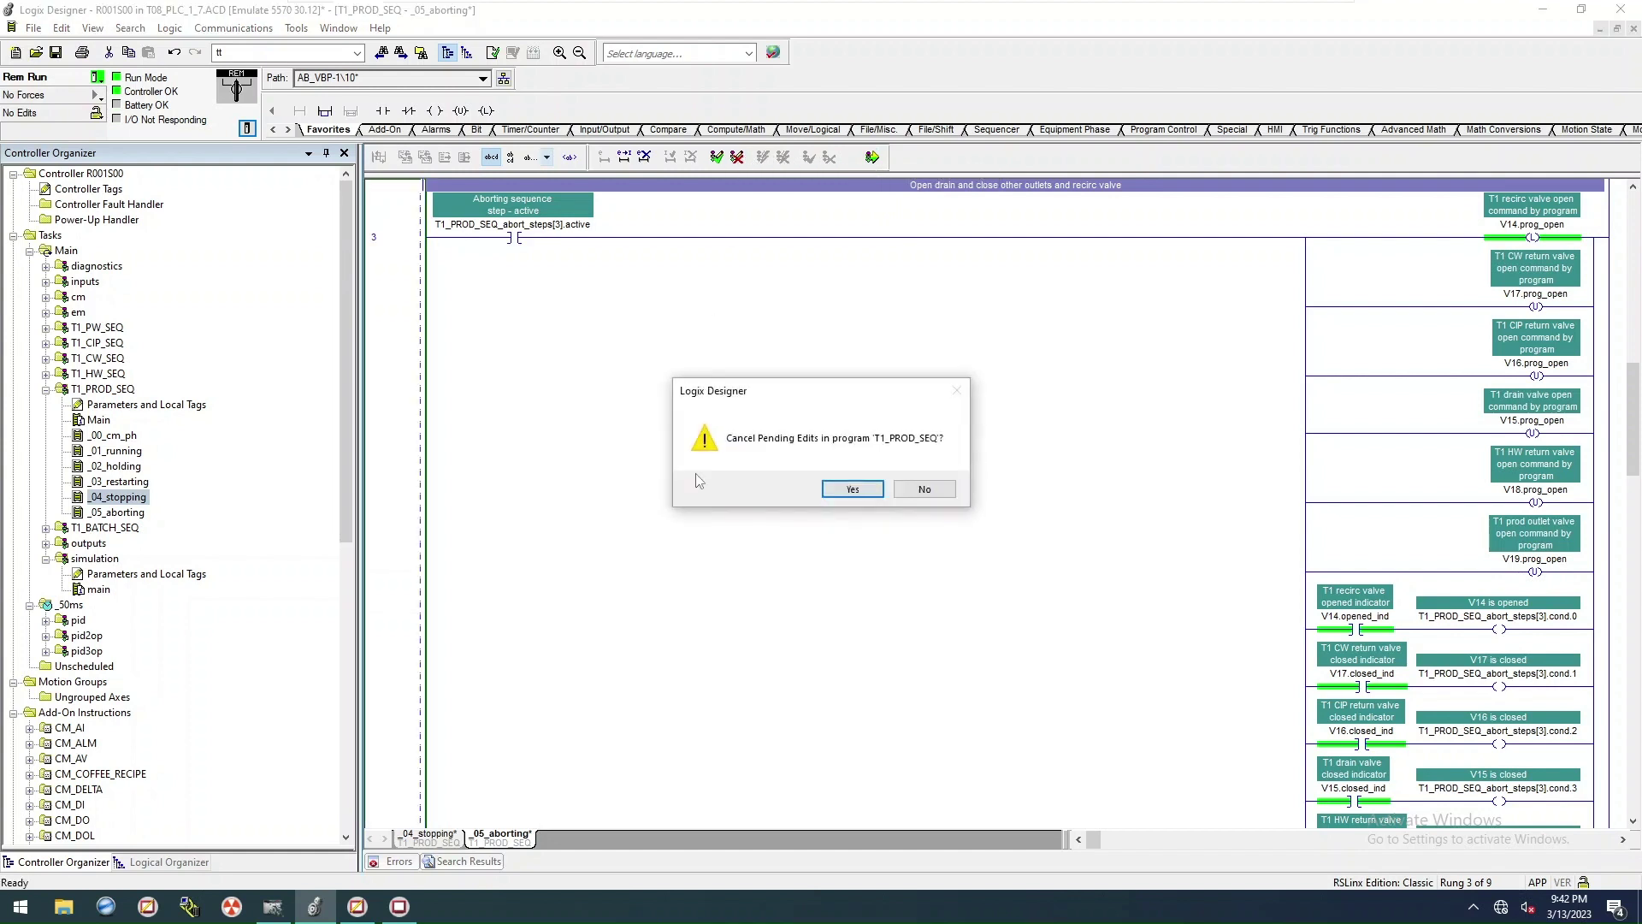
pyautogui.click(860, 494)
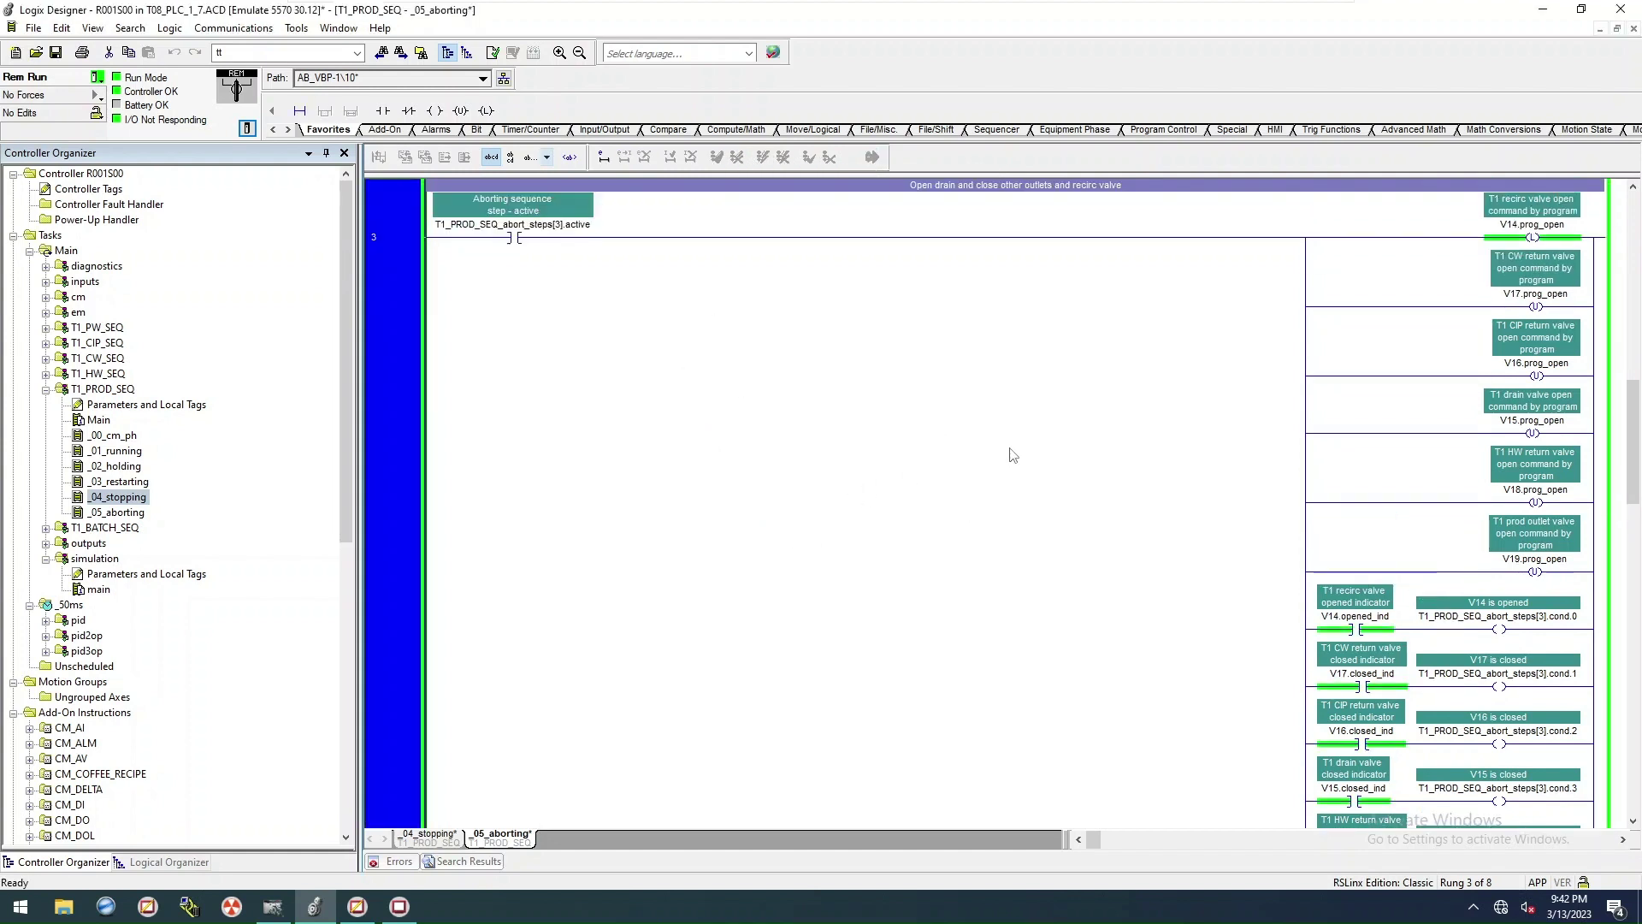
# Step: Edit rung 3 of _05_aborting so it latches V15.prog_open instead of V14.prog_open and unlatches V14.prog_open instead of V15.prog_open
pyautogui.doubleClick(1009, 451)
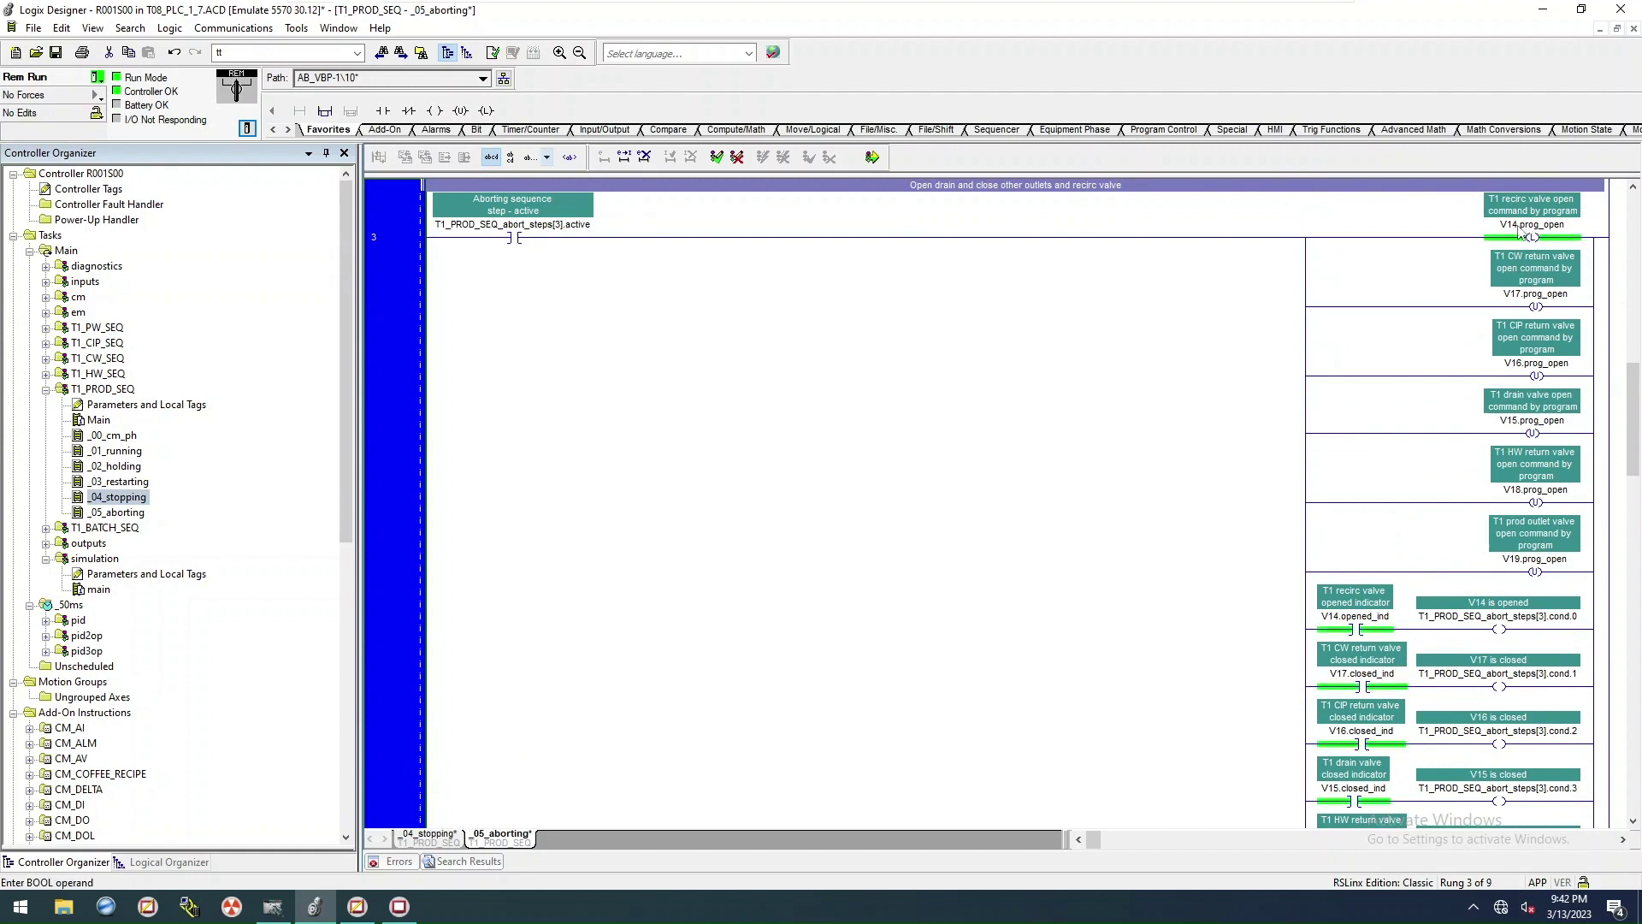
pyautogui.doubleClick(1521, 224)
pyautogui.click(1501, 223)
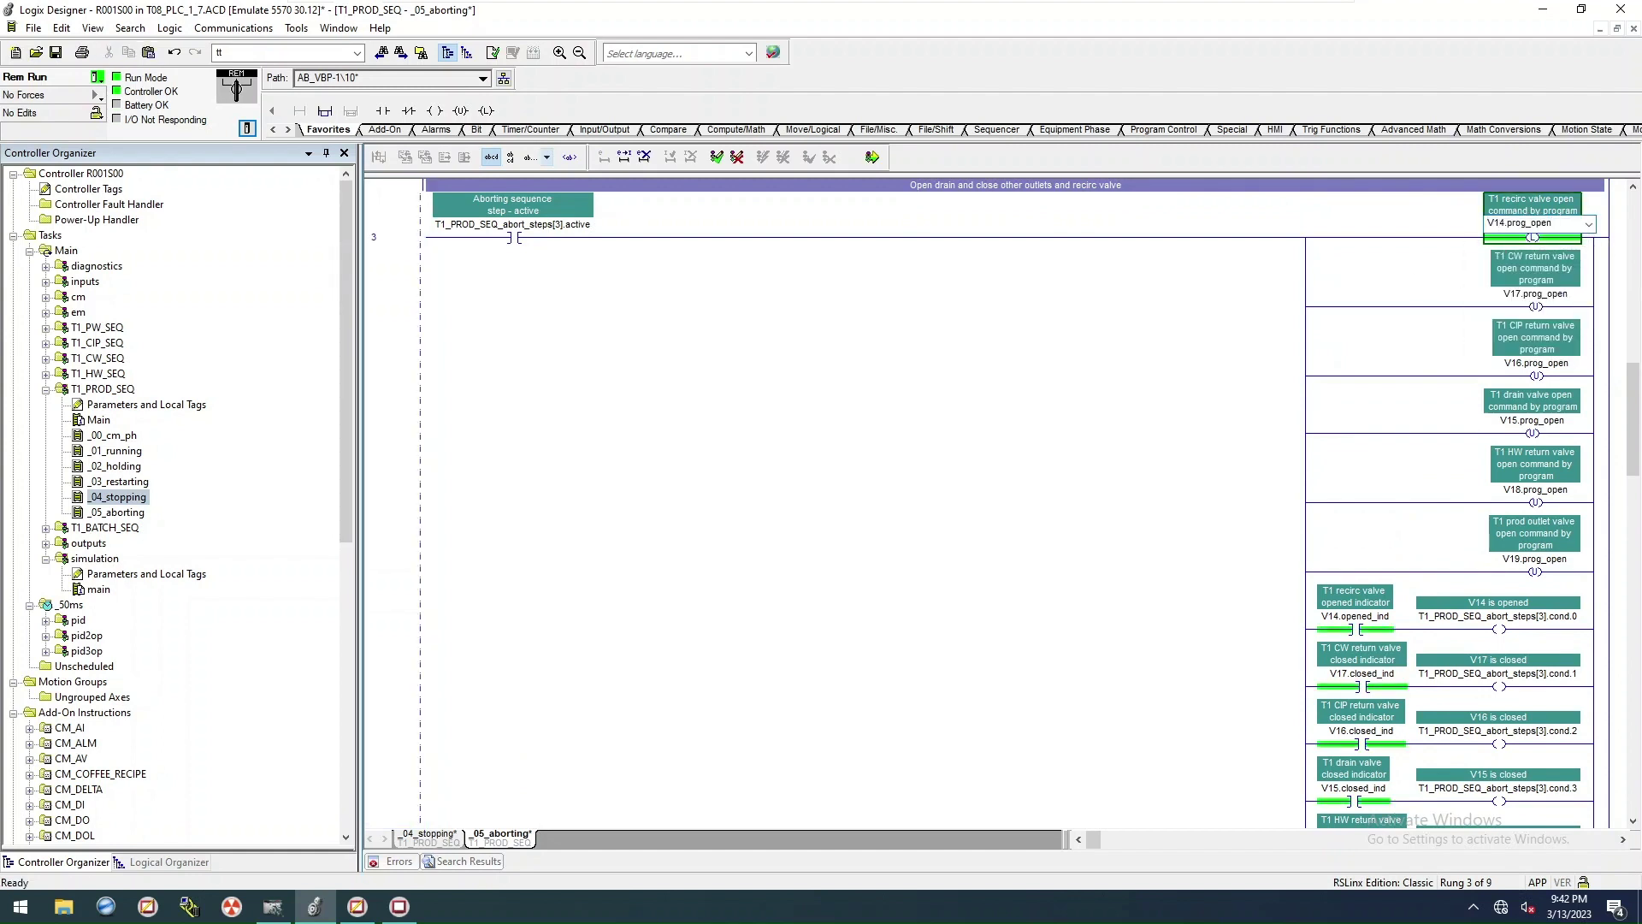
pyautogui.write('5')
pyautogui.click(1509, 420)
pyautogui.doubleClick(1505, 419)
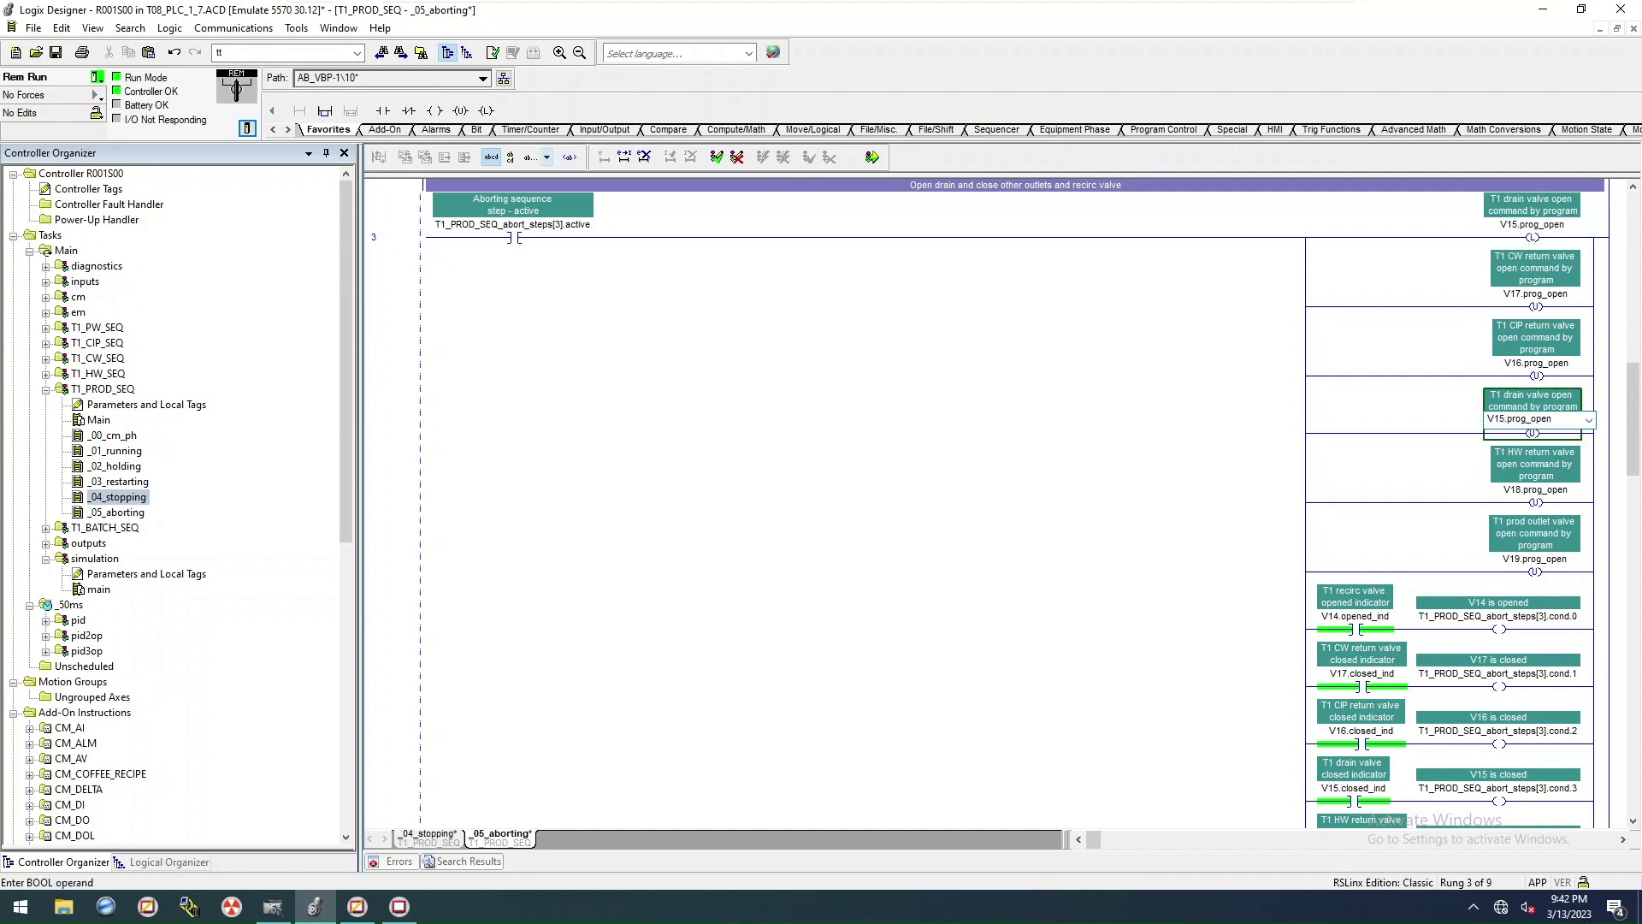
pyautogui.write('V14')
pyautogui.click(1378, 513)
# Step: Change rung 3's cond.0 contact to V15.opened_ind and its cond.3 contact to V14.closed_ind, and finalize the program edits
pyautogui.scroll(-3, 1368, 547)
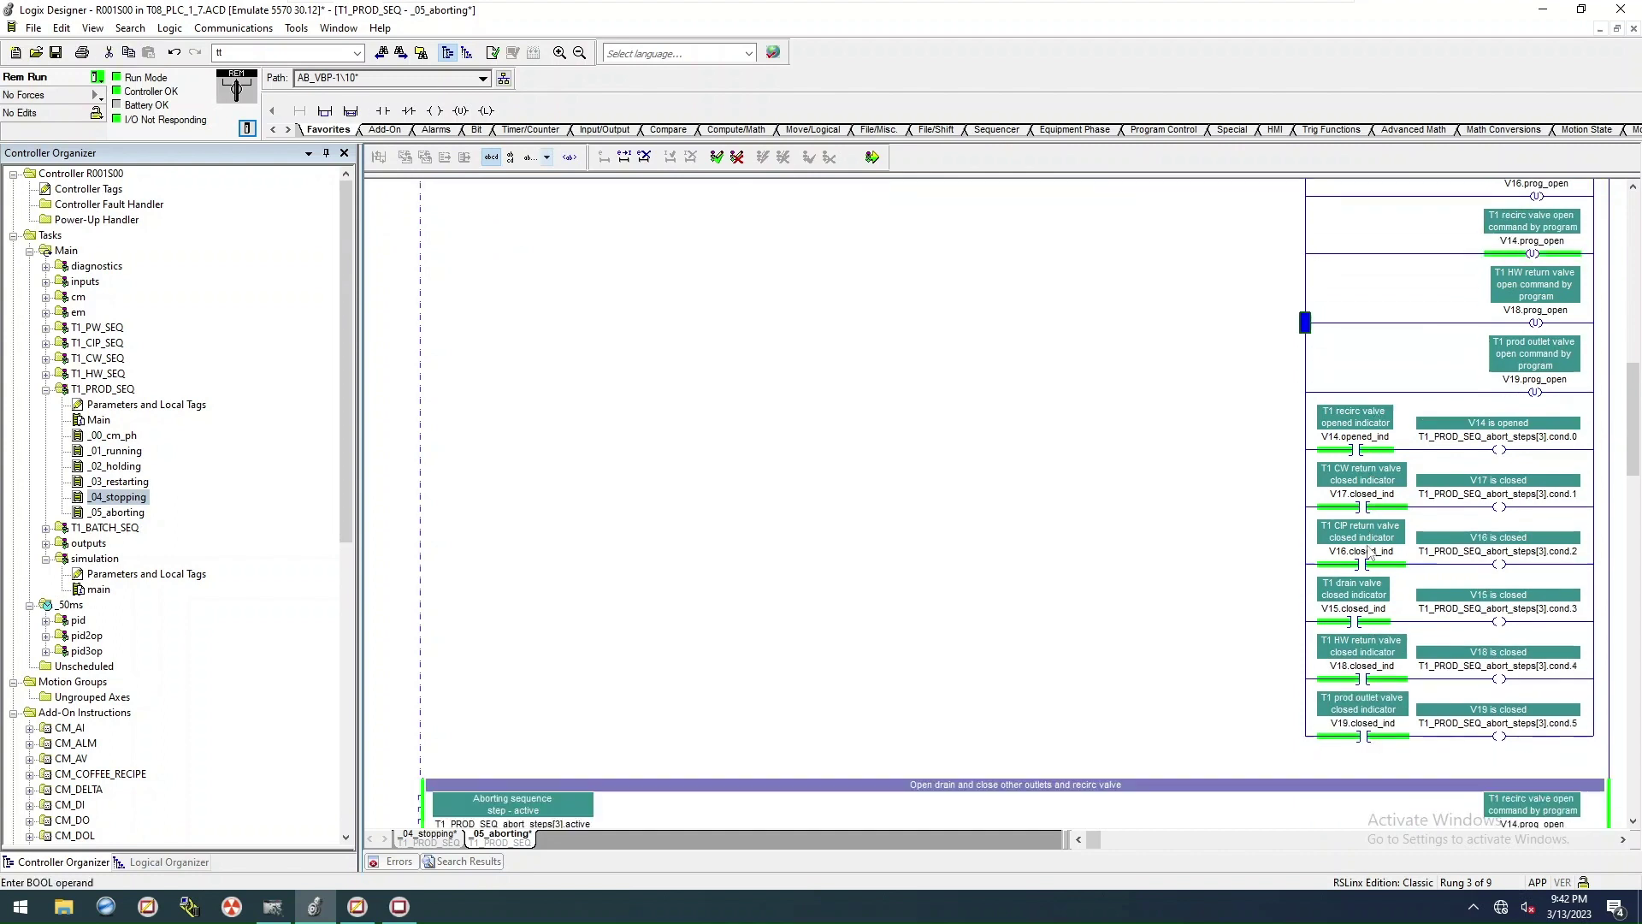
pyautogui.scroll(-2, 1368, 551)
pyautogui.doubleClick(1332, 363)
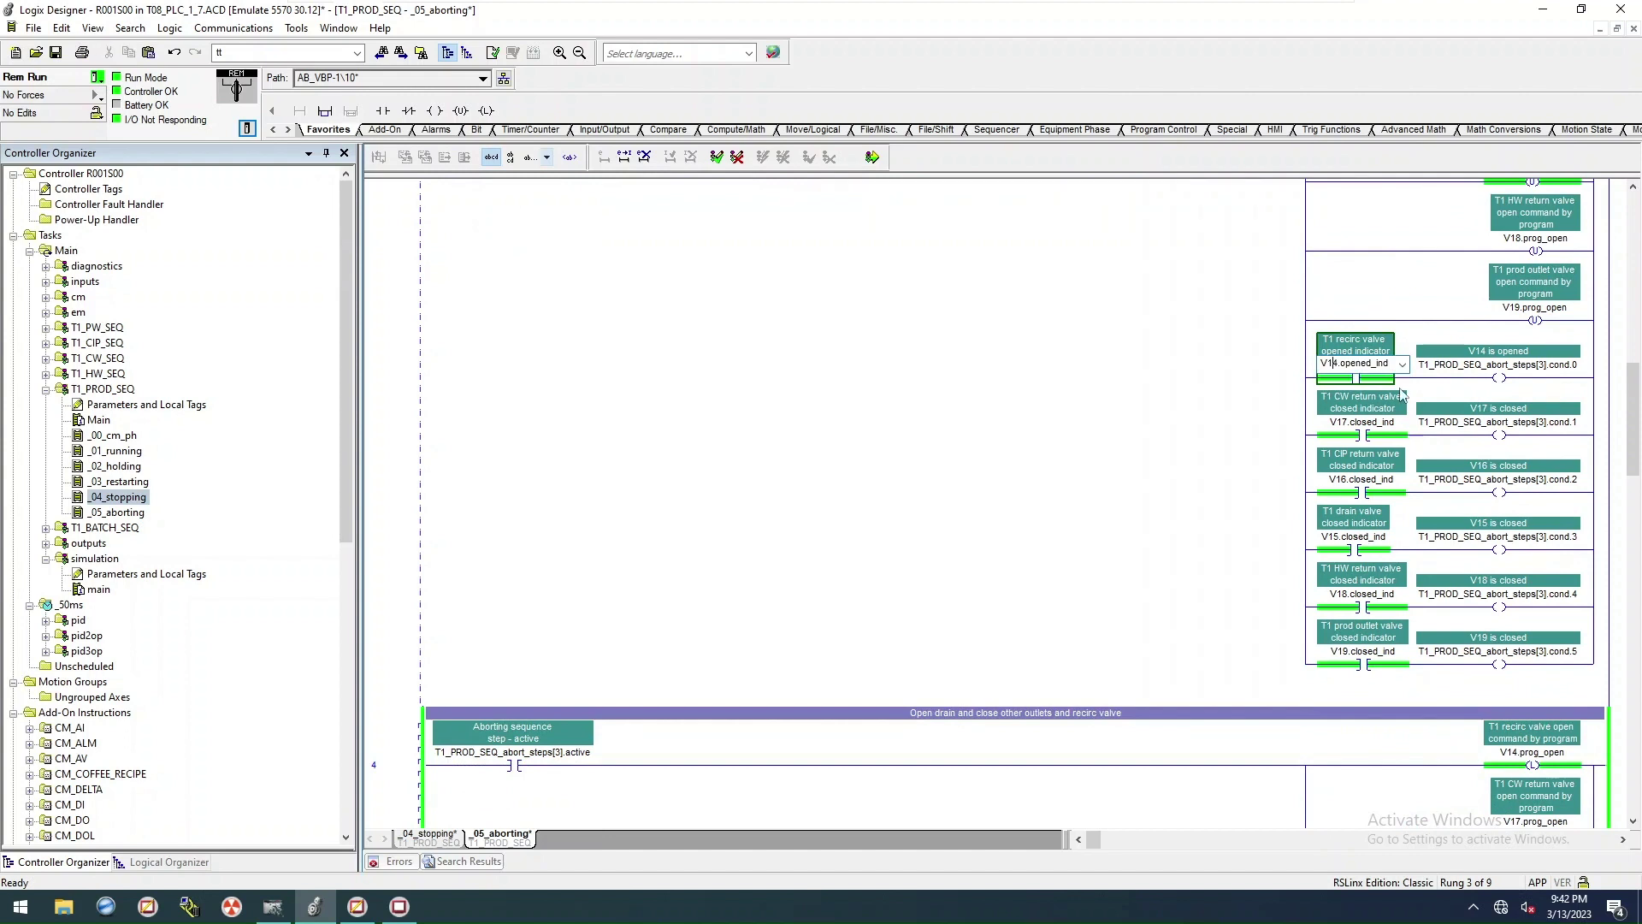
pyautogui.press('Delete')
pyautogui.write('5')
pyautogui.doubleClick(1341, 539)
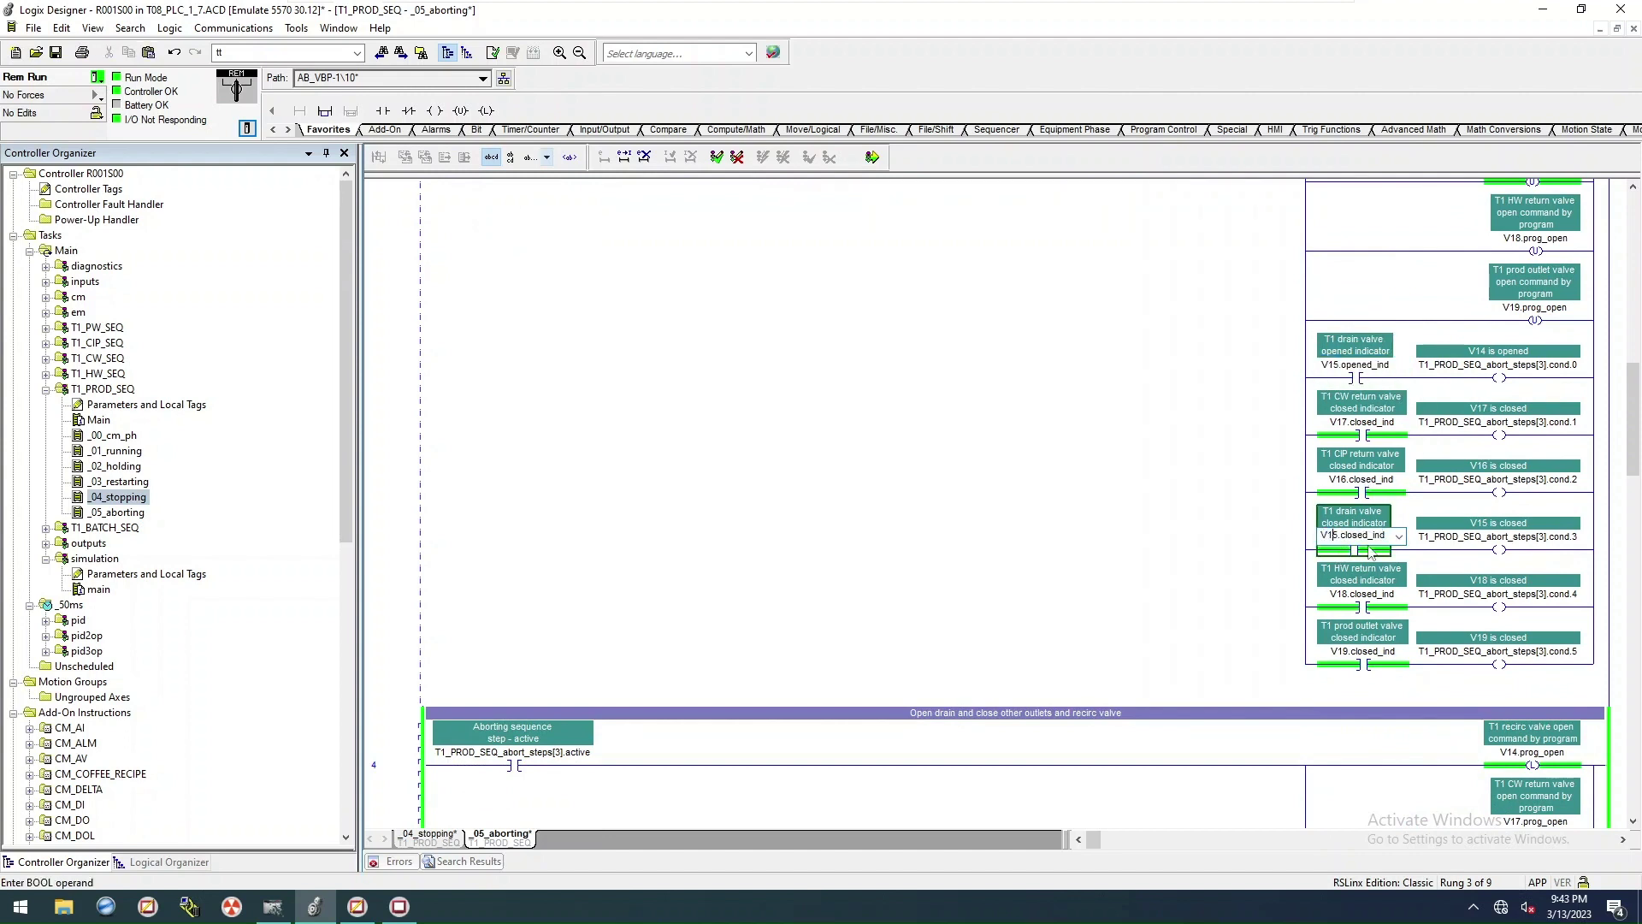
pyautogui.press('Delete')
pyautogui.write('4')
pyautogui.press('Return')
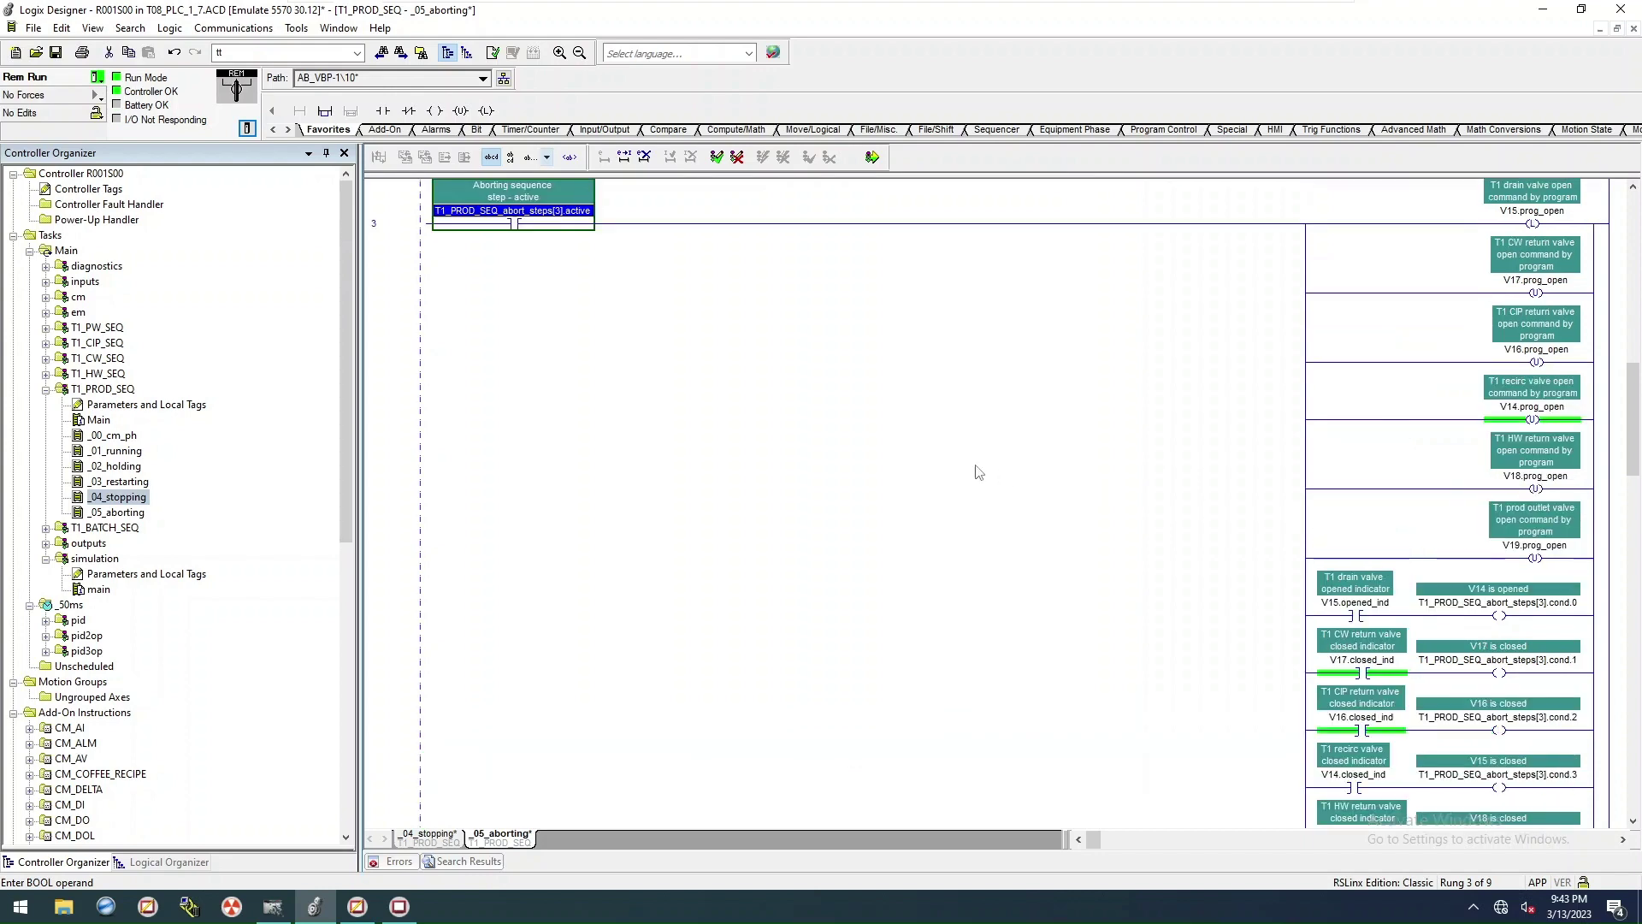
pyautogui.click(871, 156)
pyautogui.press('Return')
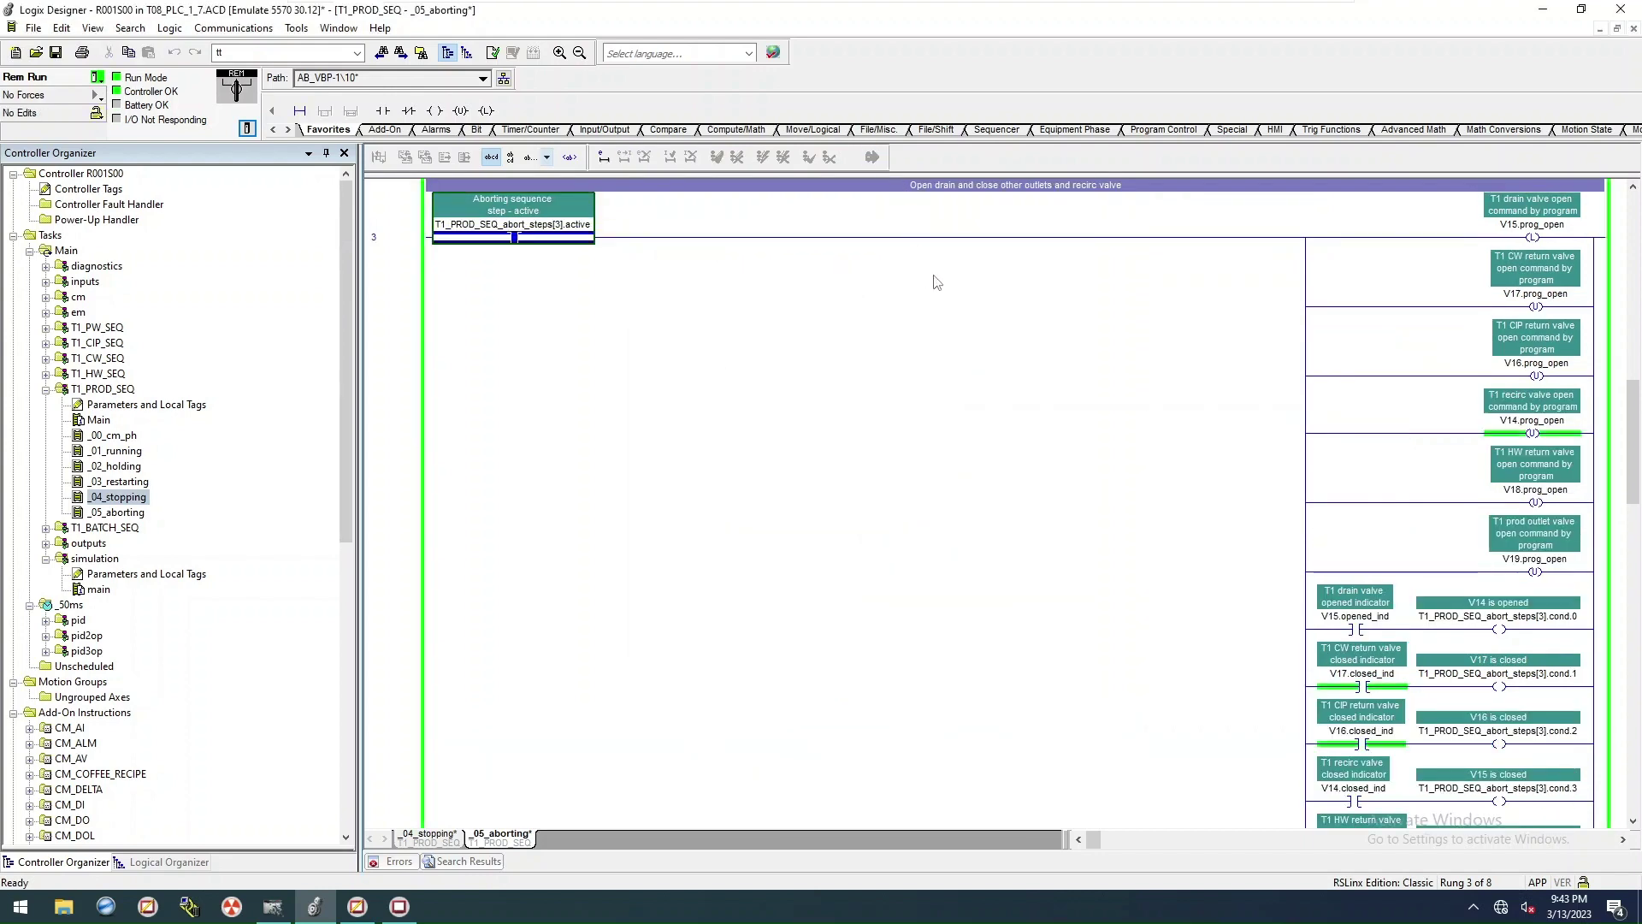
# Step: Examine the tank-empty condition in aborting rung 4, check the active step in the HMI, and review the simulation program's main routine
pyautogui.scroll(-8, 784, 326)
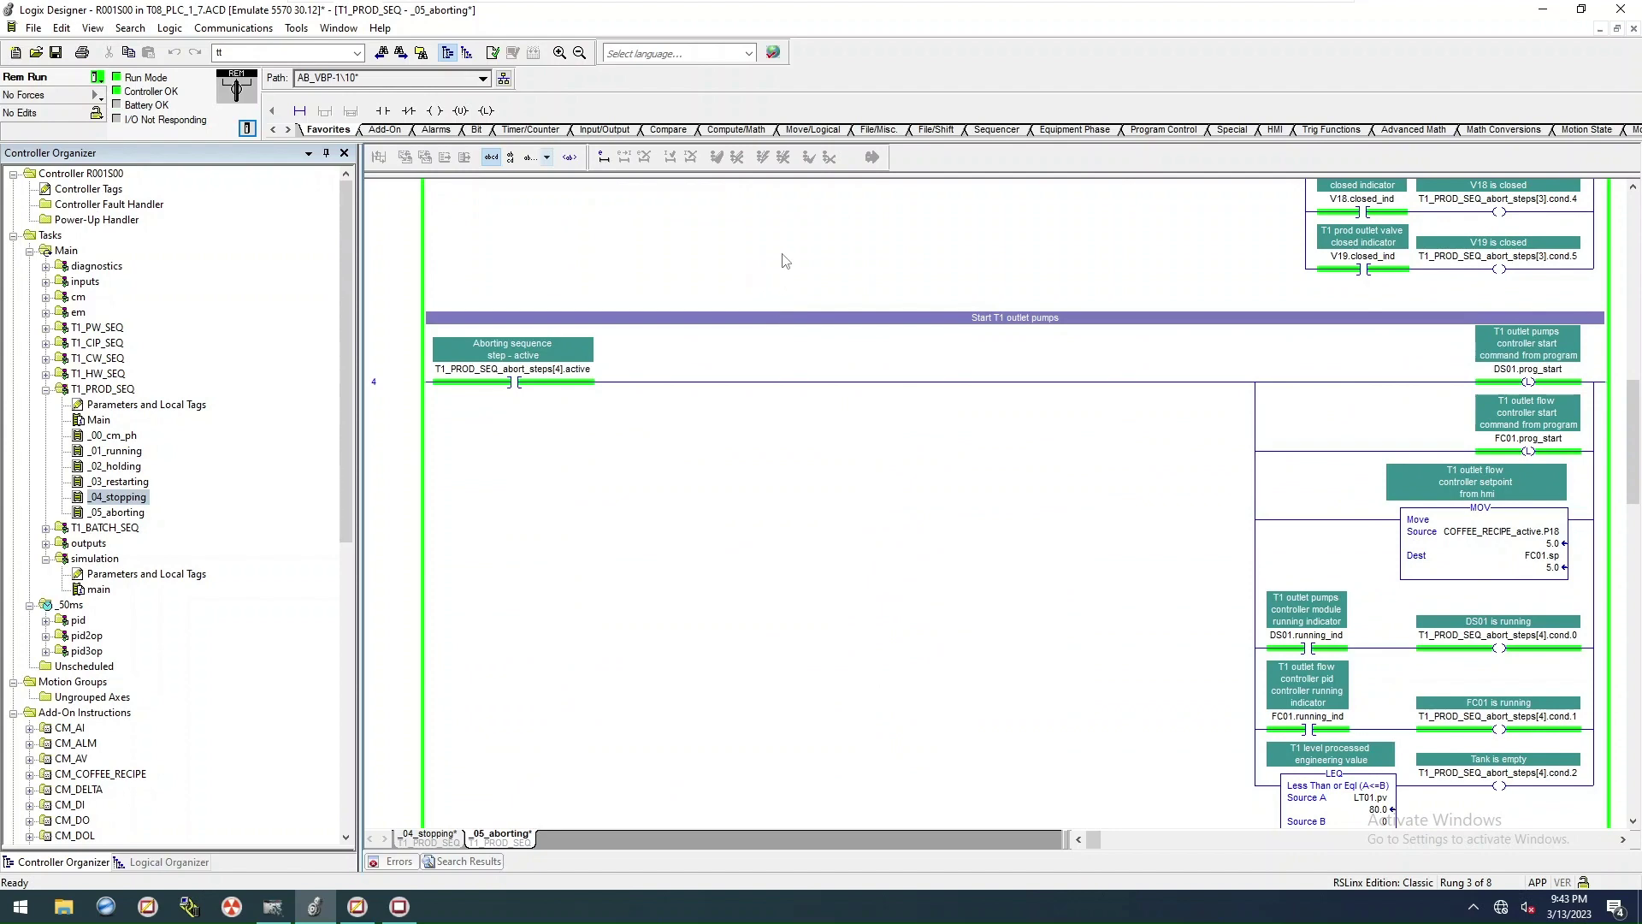
pyautogui.scroll(-8, 785, 260)
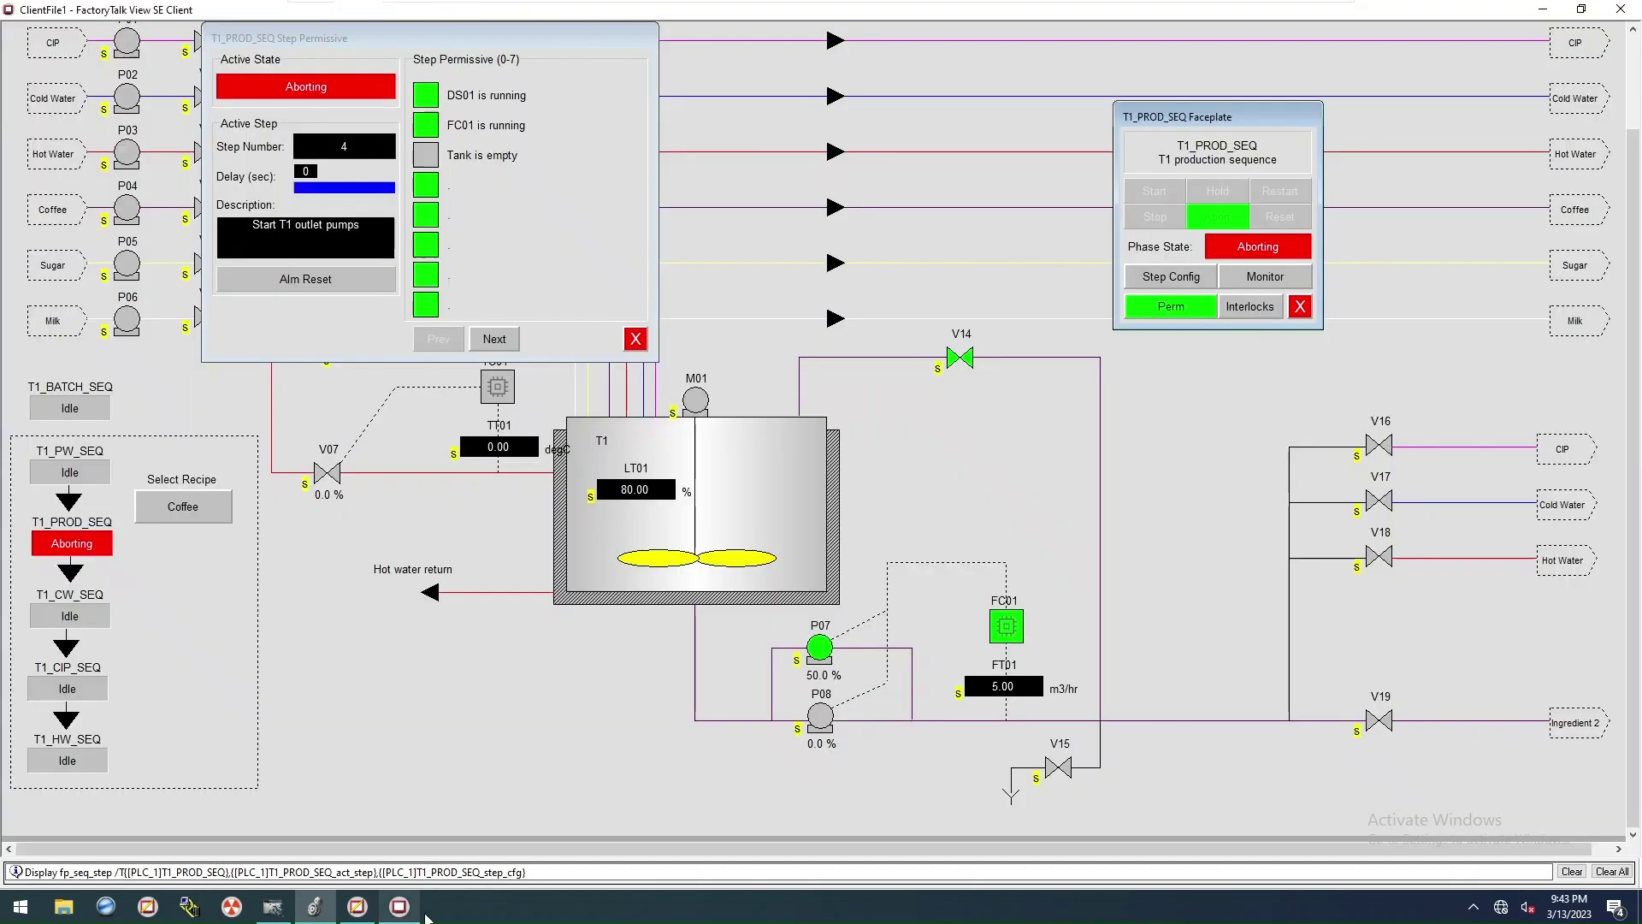
pyautogui.click(399, 906)
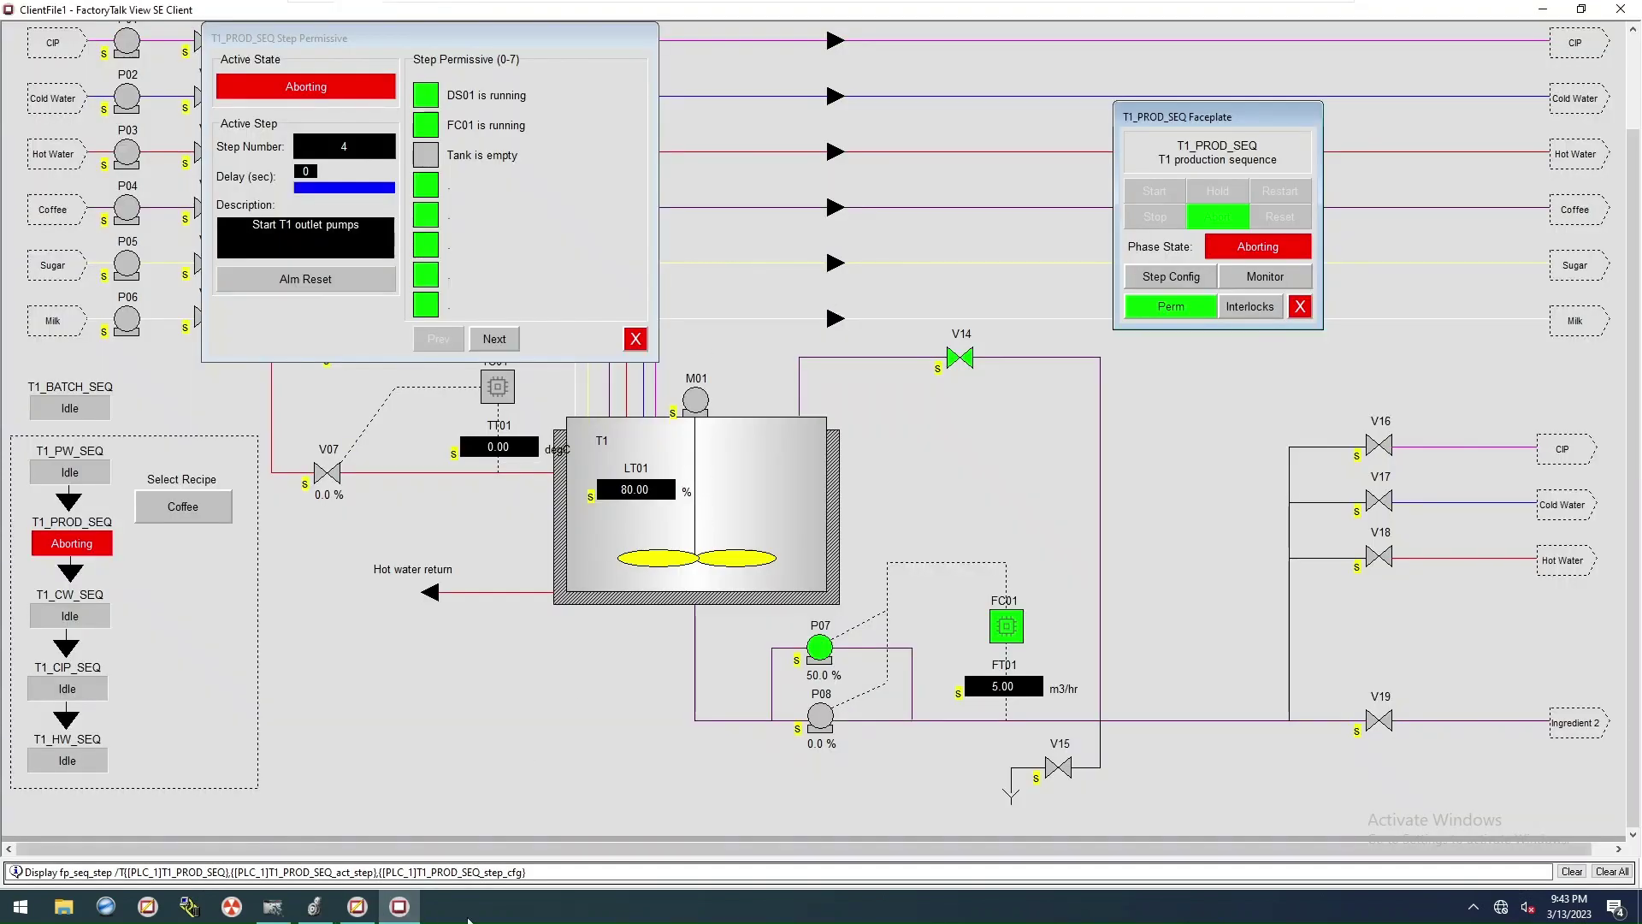
pyautogui.click(357, 908)
pyautogui.scroll(5, 1189, 492)
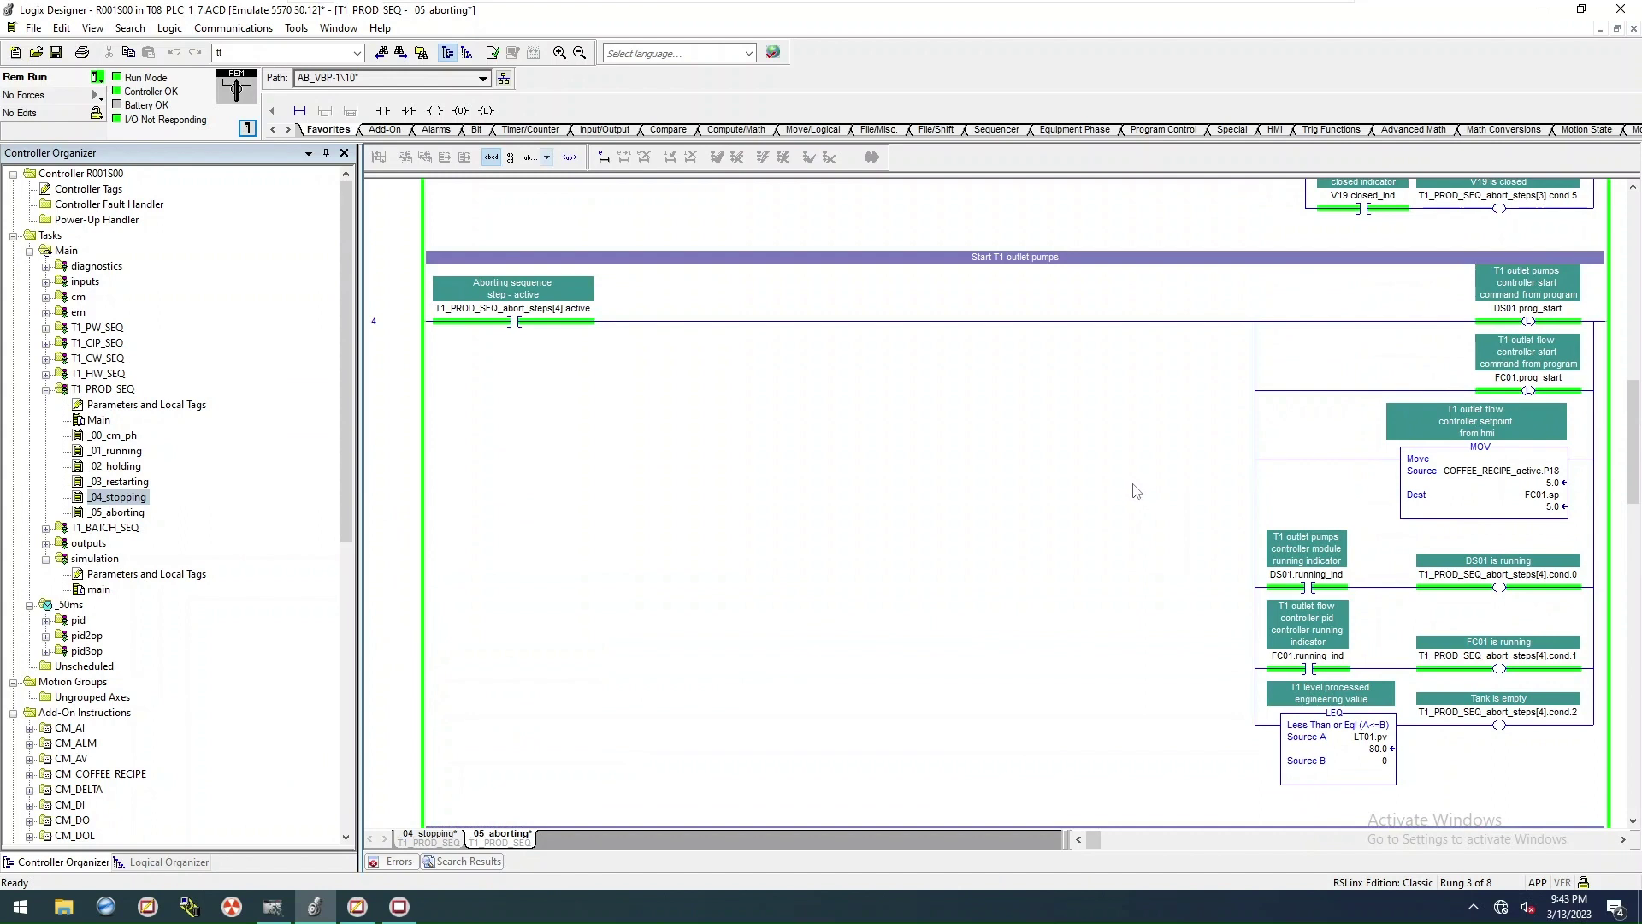
pyautogui.click(1360, 759)
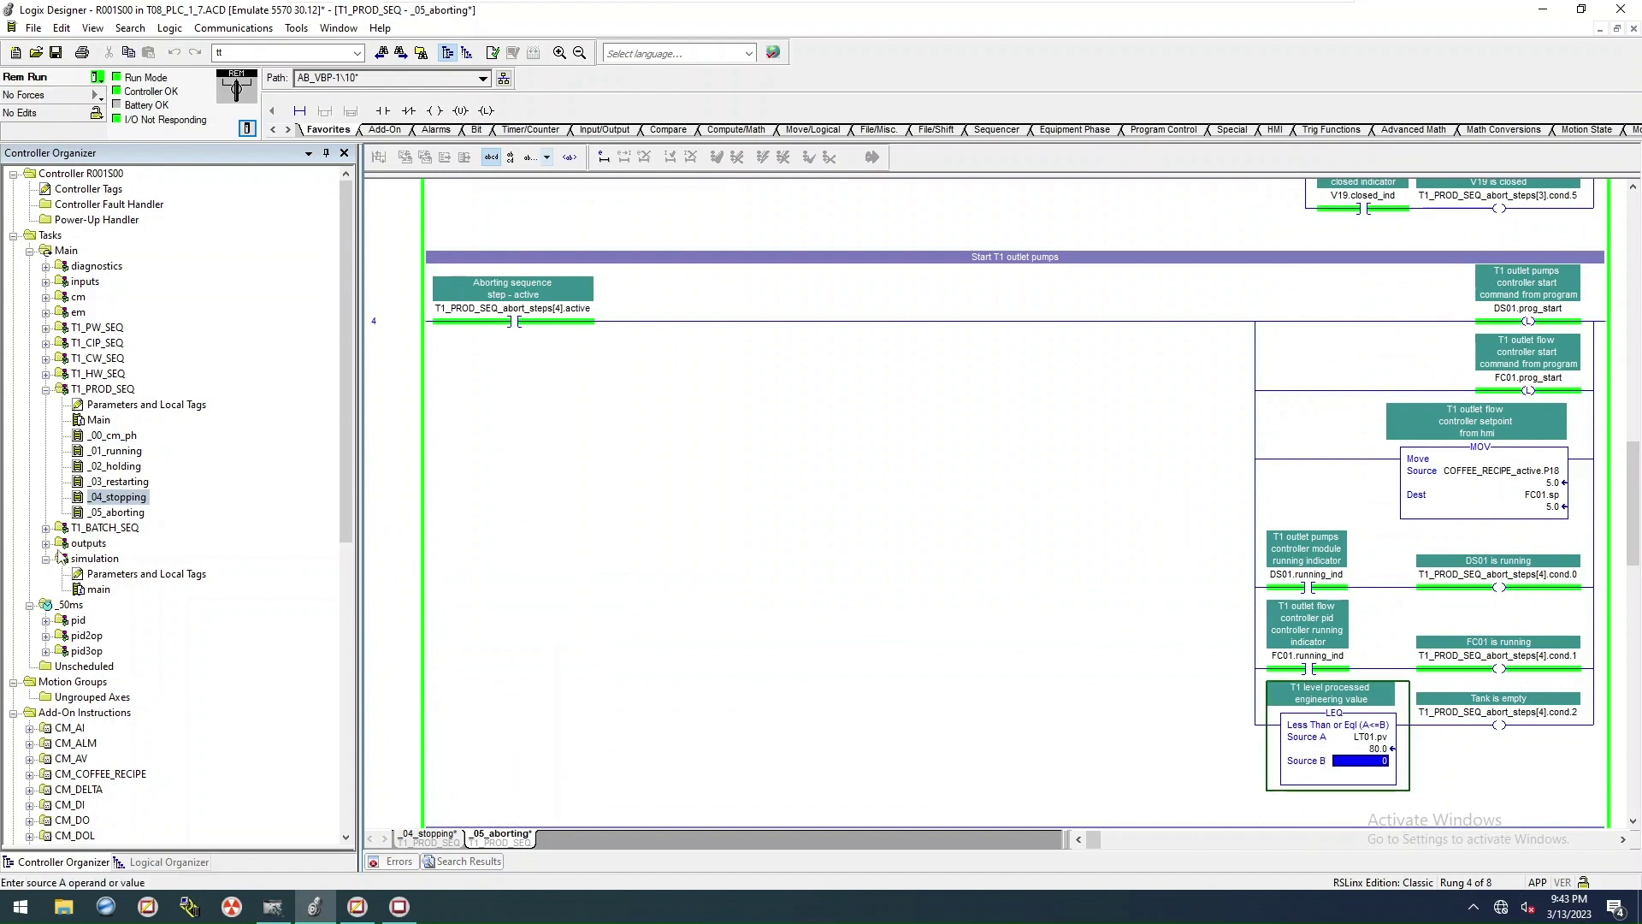
pyautogui.doubleClick(101, 591)
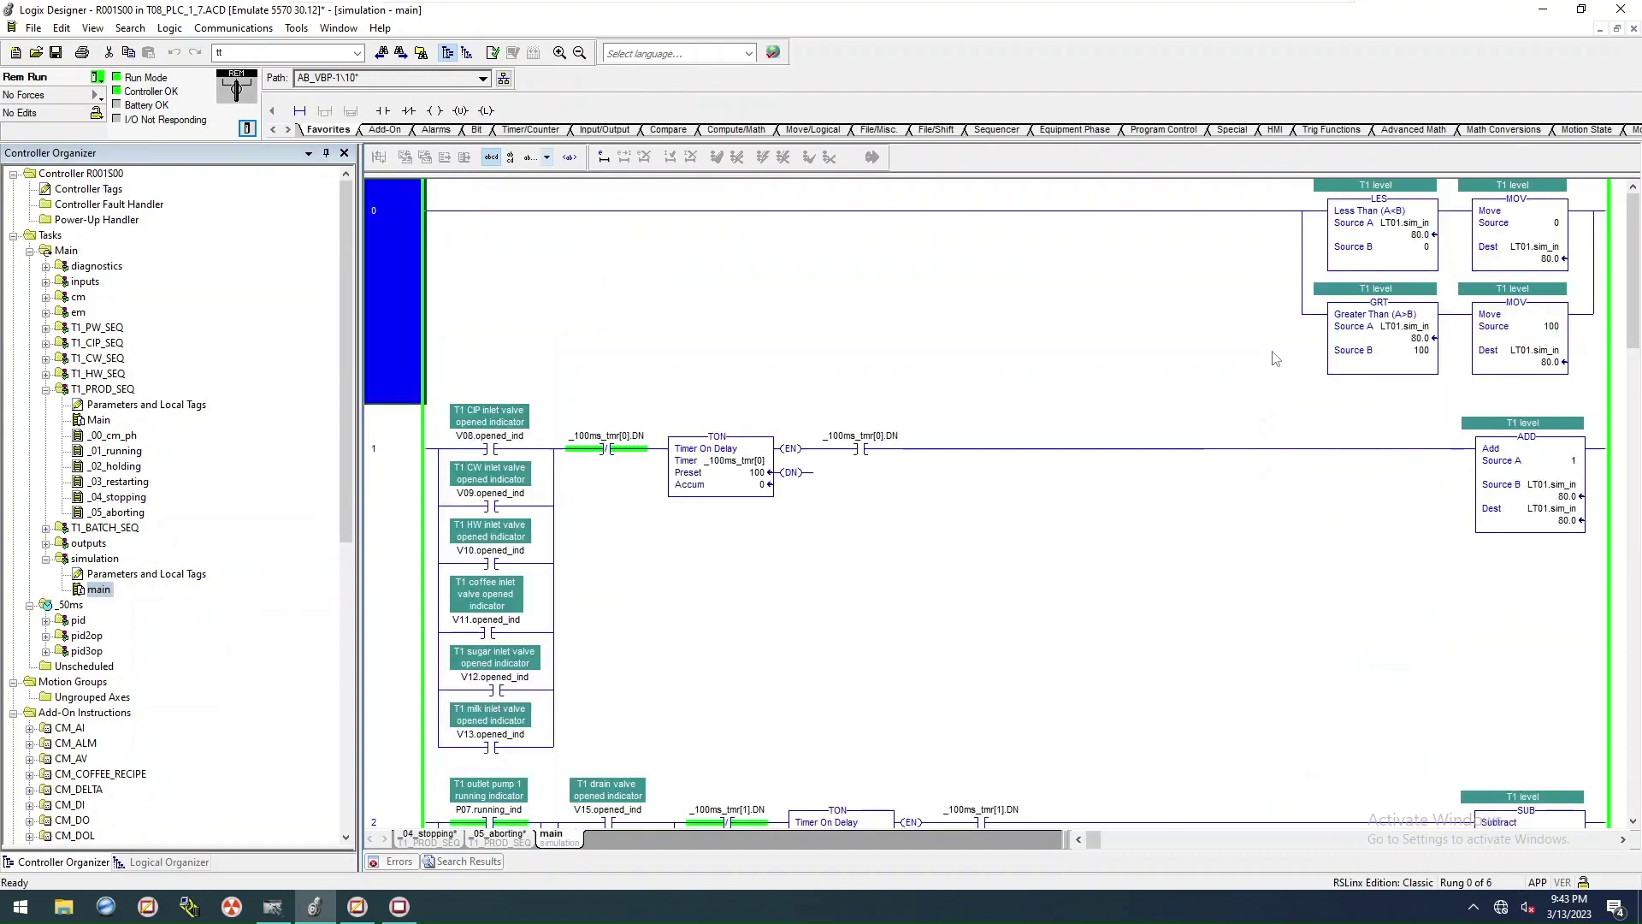
# Step: In the FactoryTalk View client, set LT01's simulated input to 0 % and close the LT01 faceplate and step permissive window
pyautogui.click(399, 905)
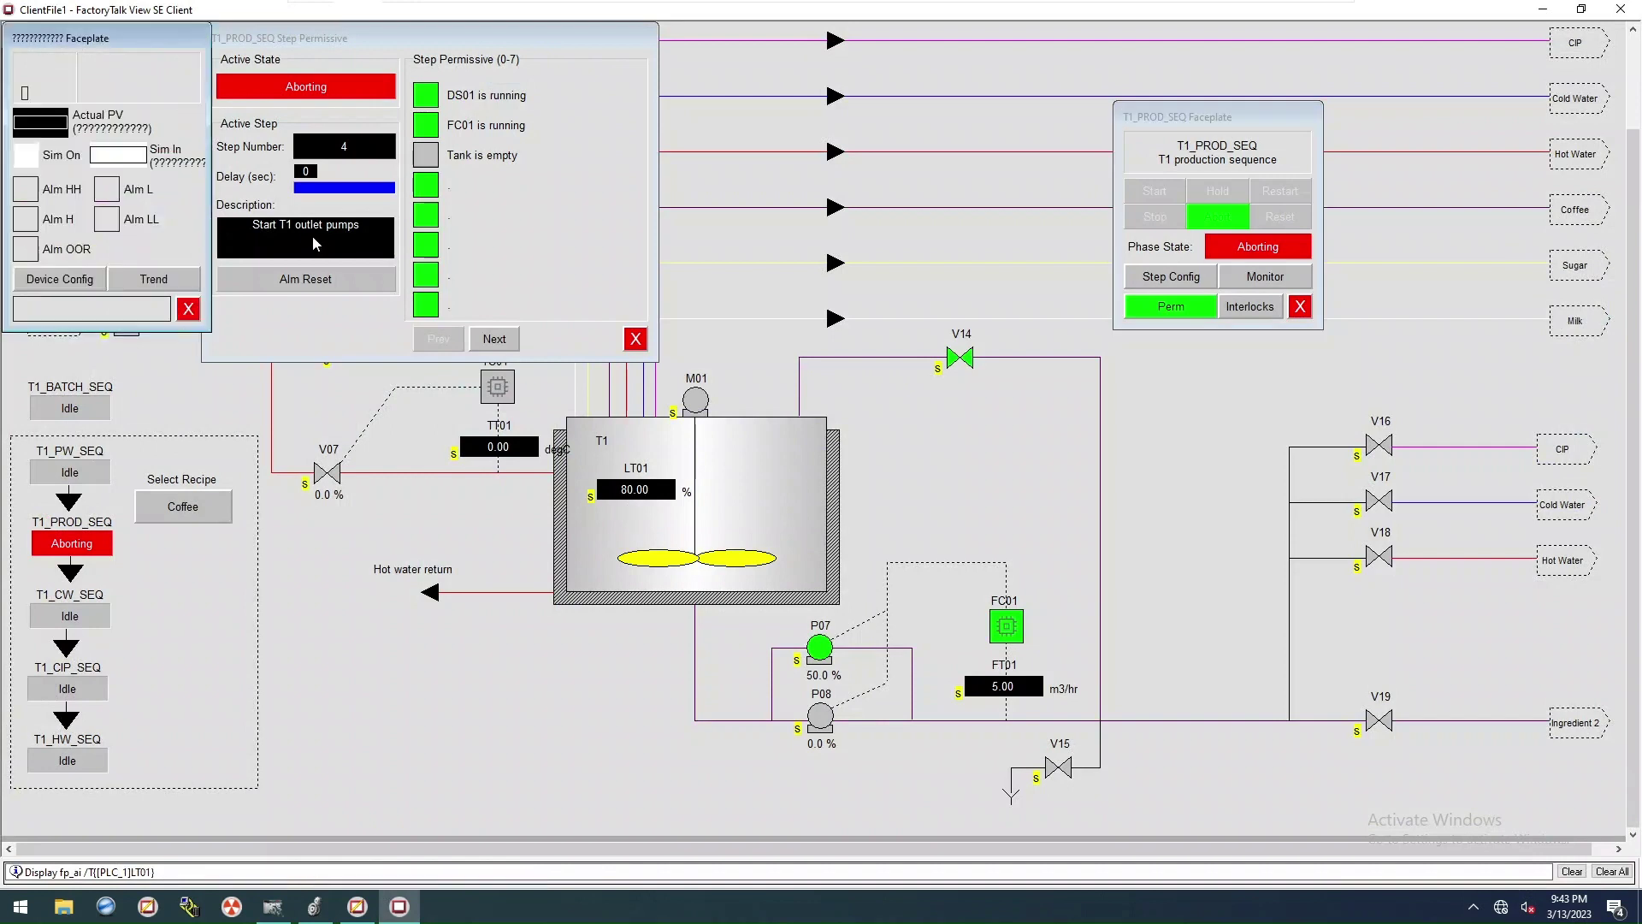
pyautogui.click(103, 158)
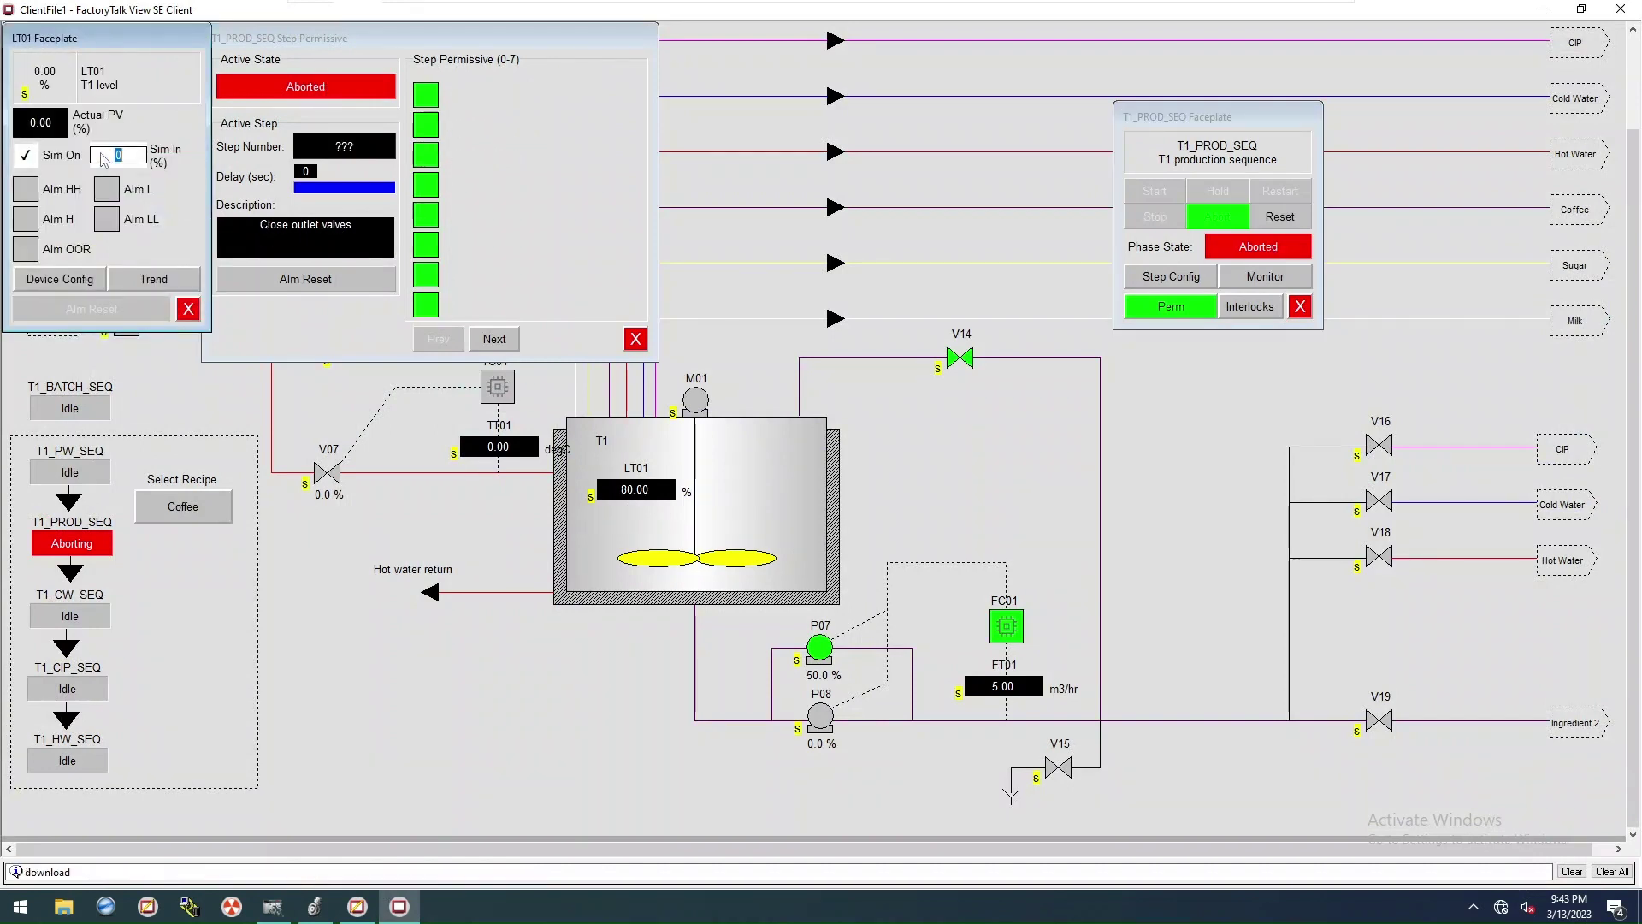
pyautogui.click(188, 309)
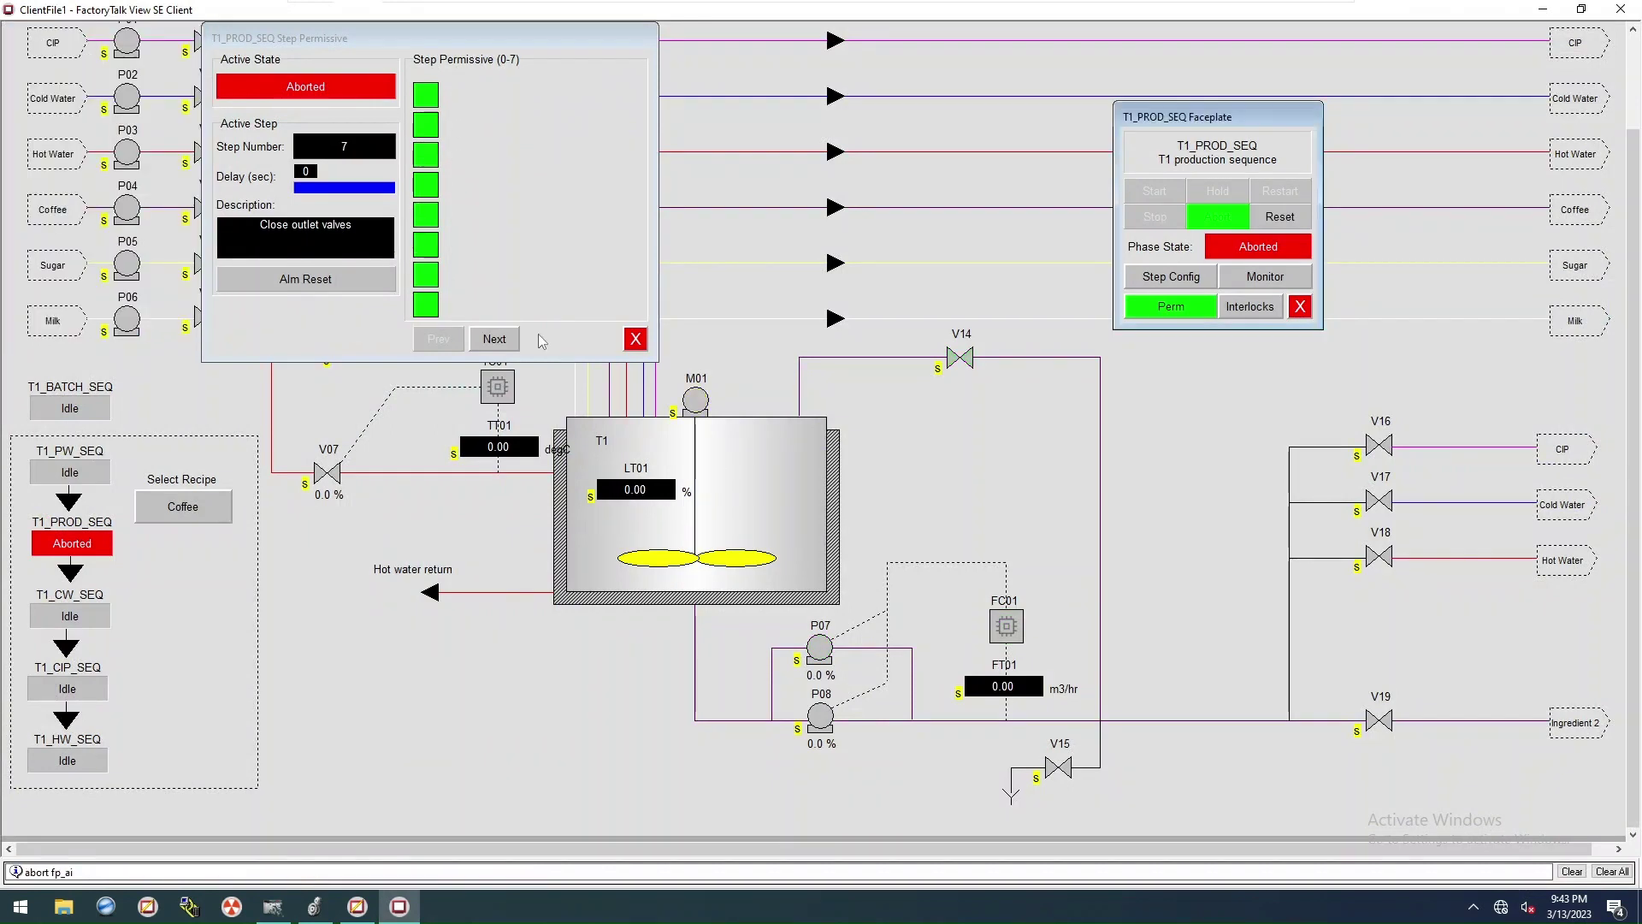
pyautogui.click(635, 339)
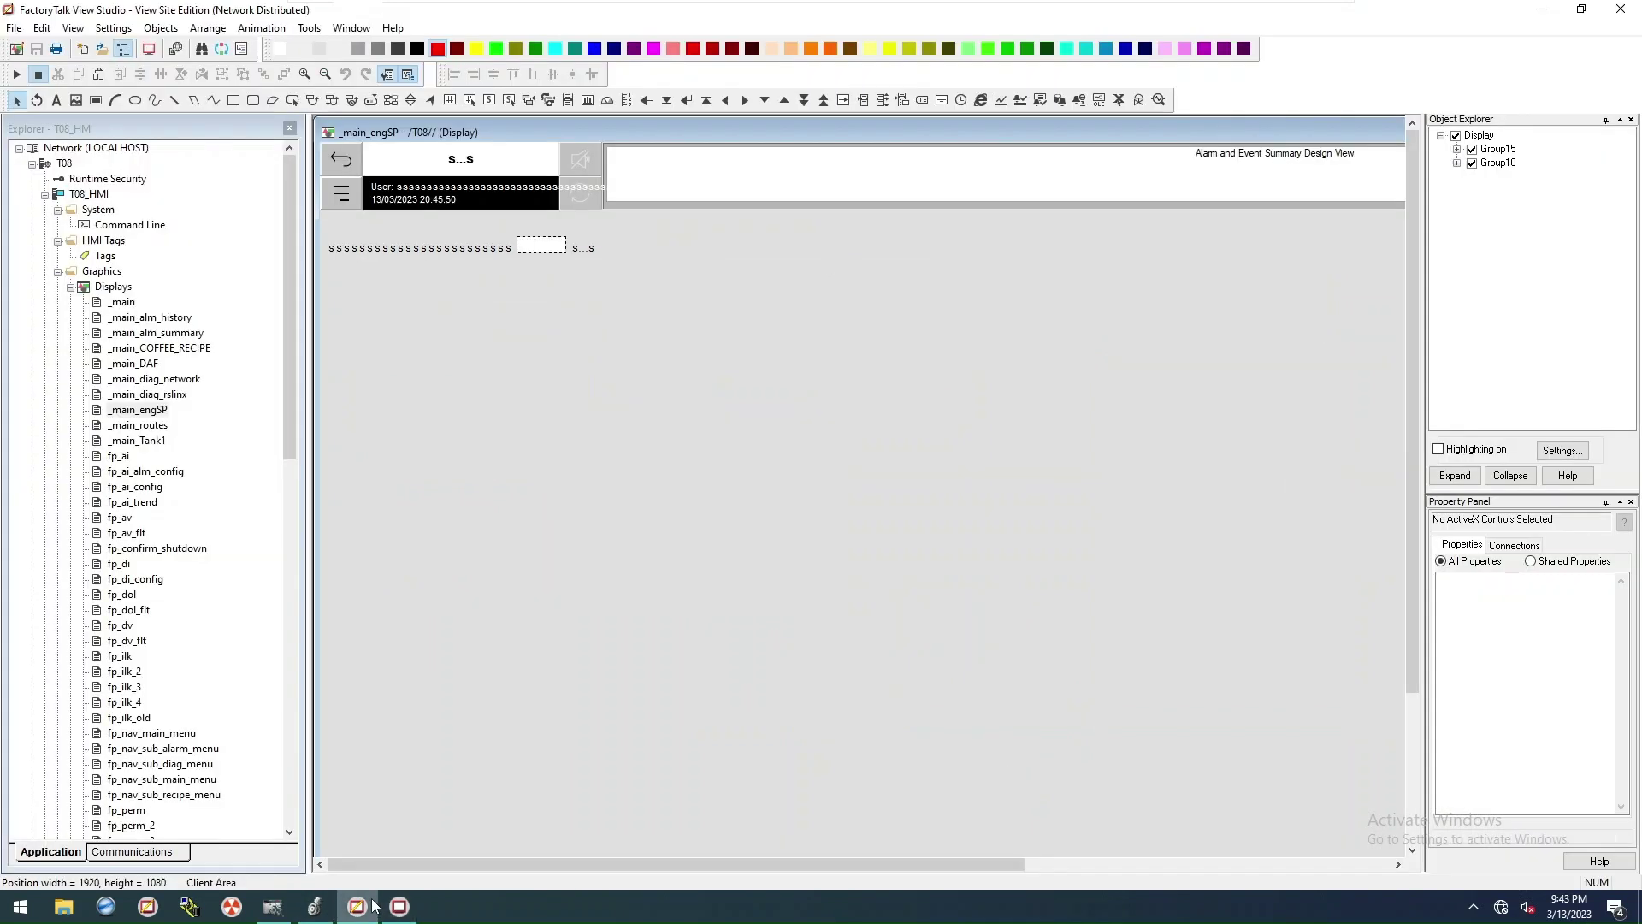
# Step: Switch to Logix Designer and open the _04_stopping routine of T1_PROD_SEQ
pyautogui.click(313, 910)
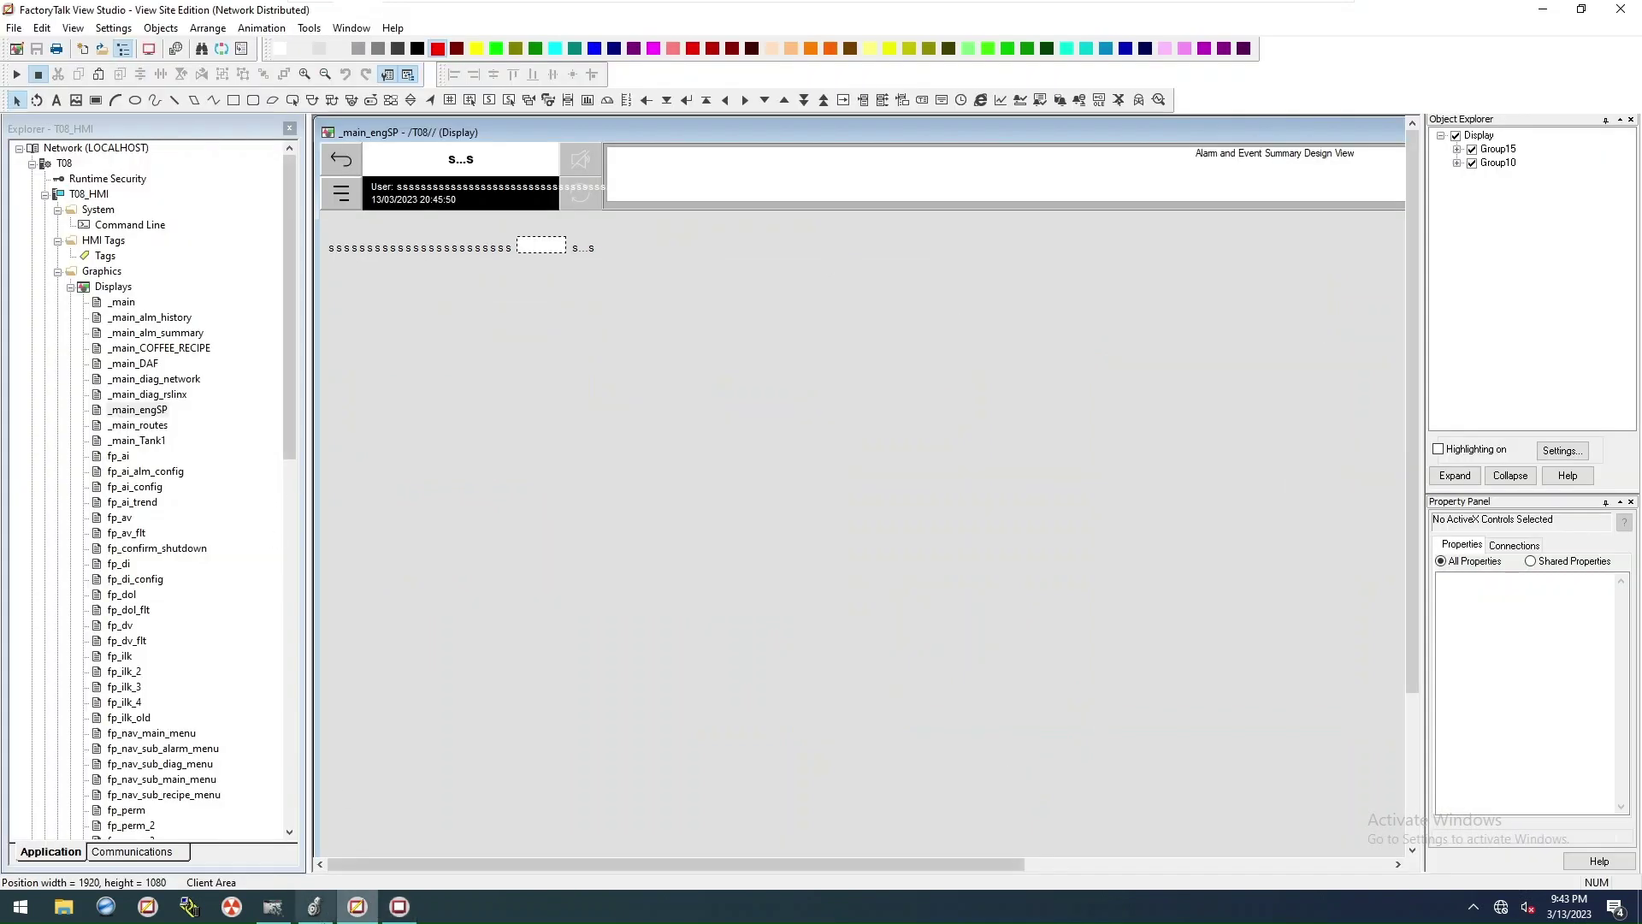
pyautogui.click(313, 912)
pyautogui.doubleClick(120, 497)
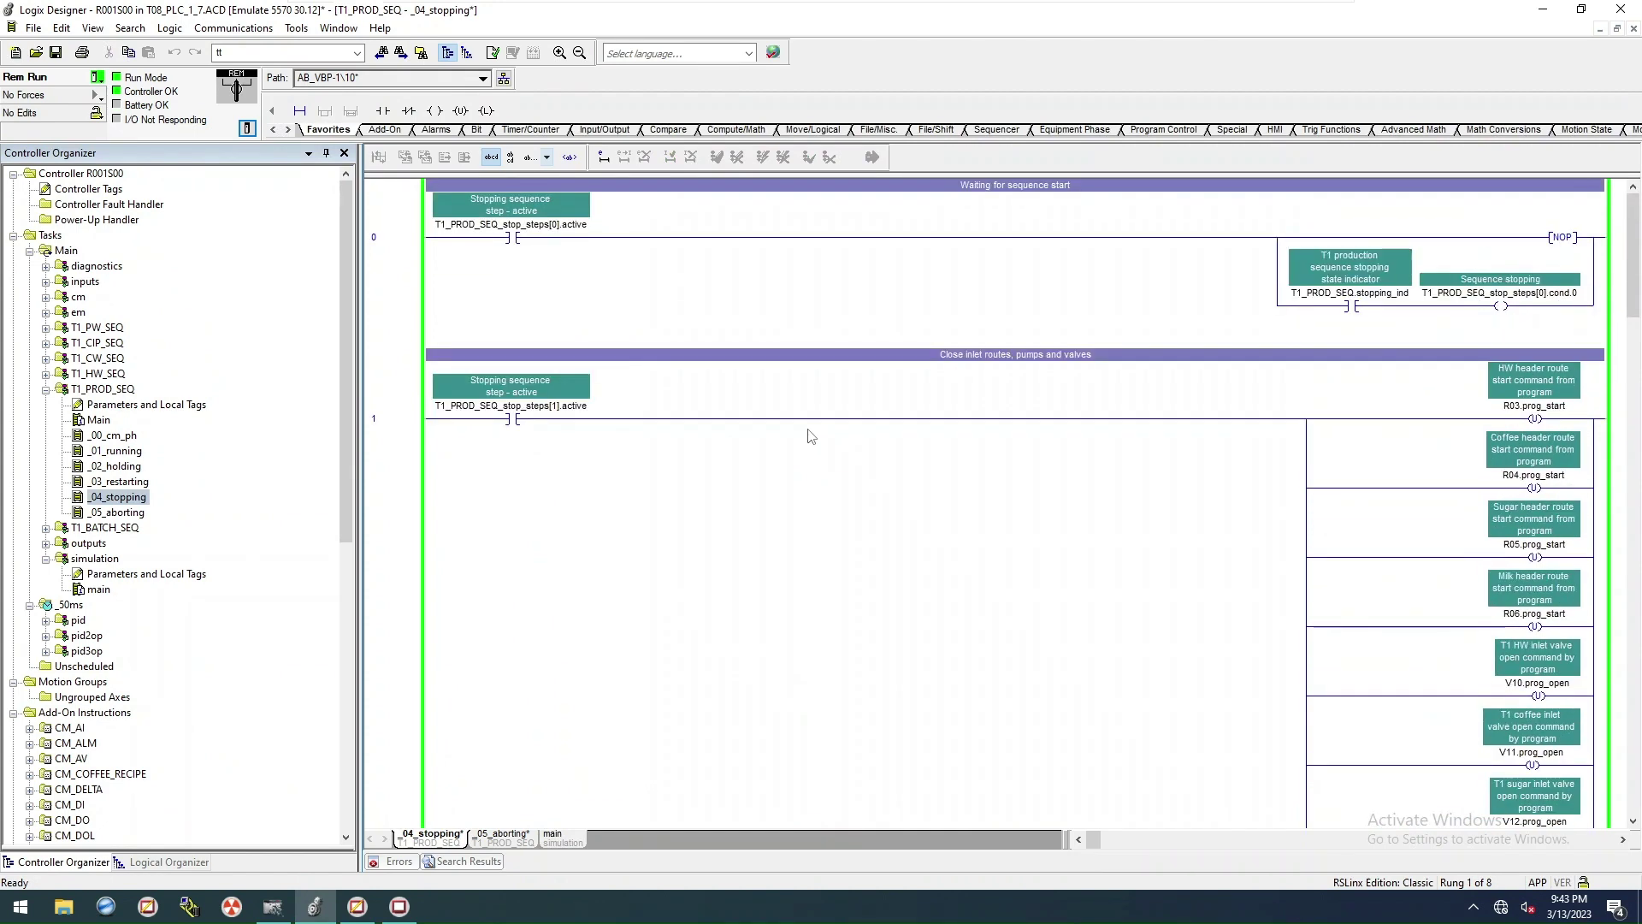
# Step: In rung 3 of the stopping routine, change the latched V14 output to V15.prog_open
pyautogui.click(964, 513)
pyautogui.scroll(-10, 963, 513)
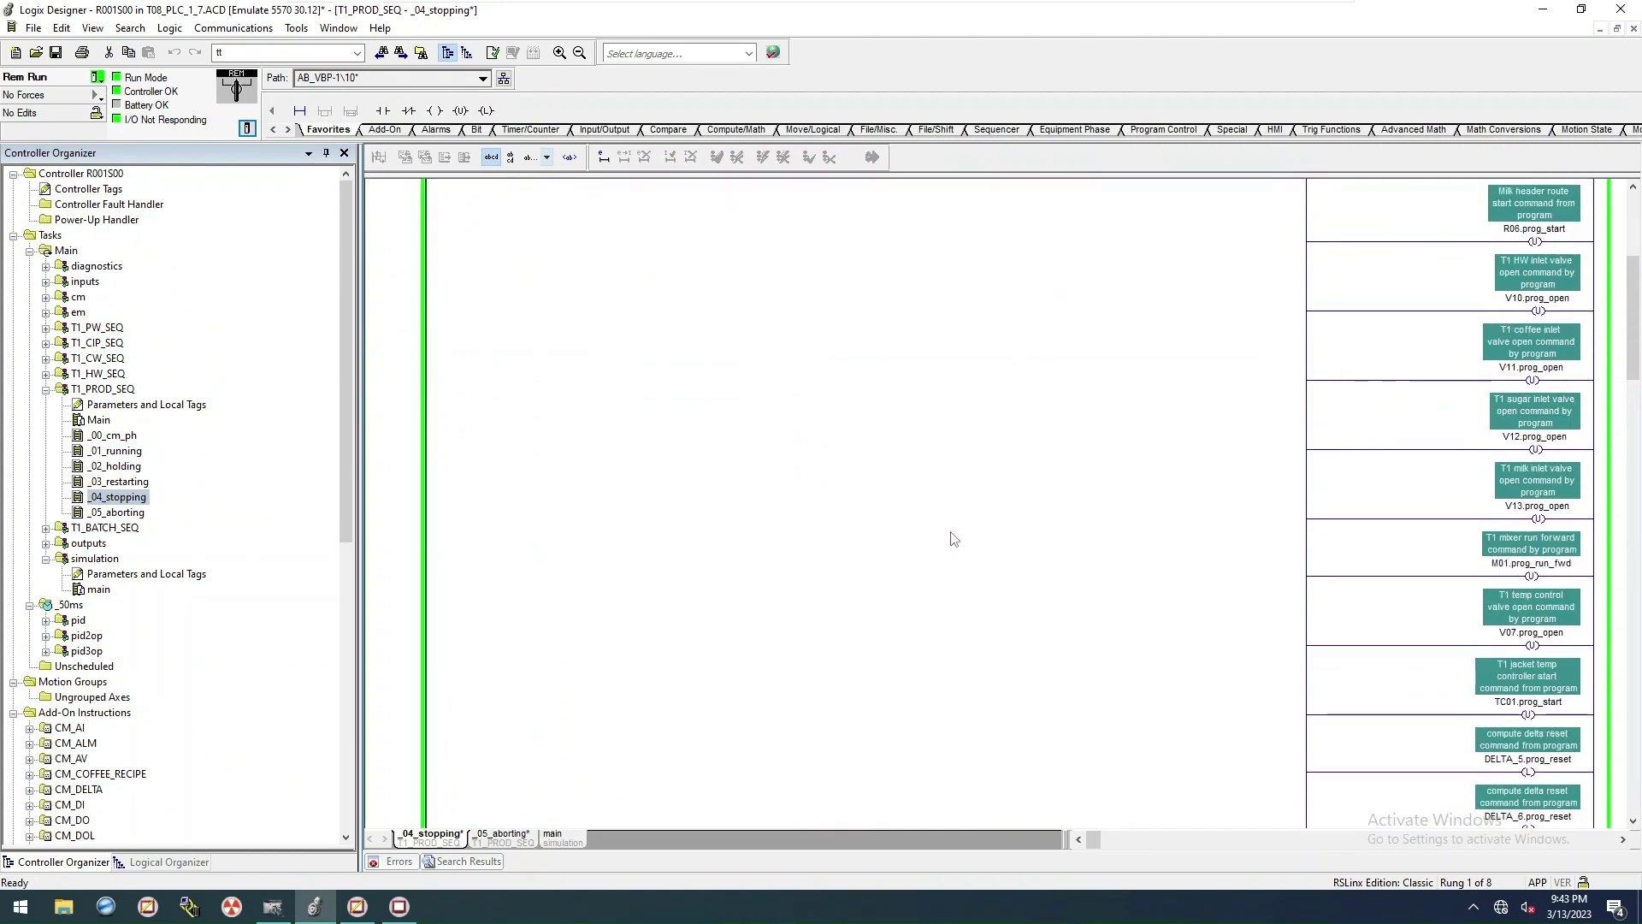
pyautogui.scroll(-10, 938, 524)
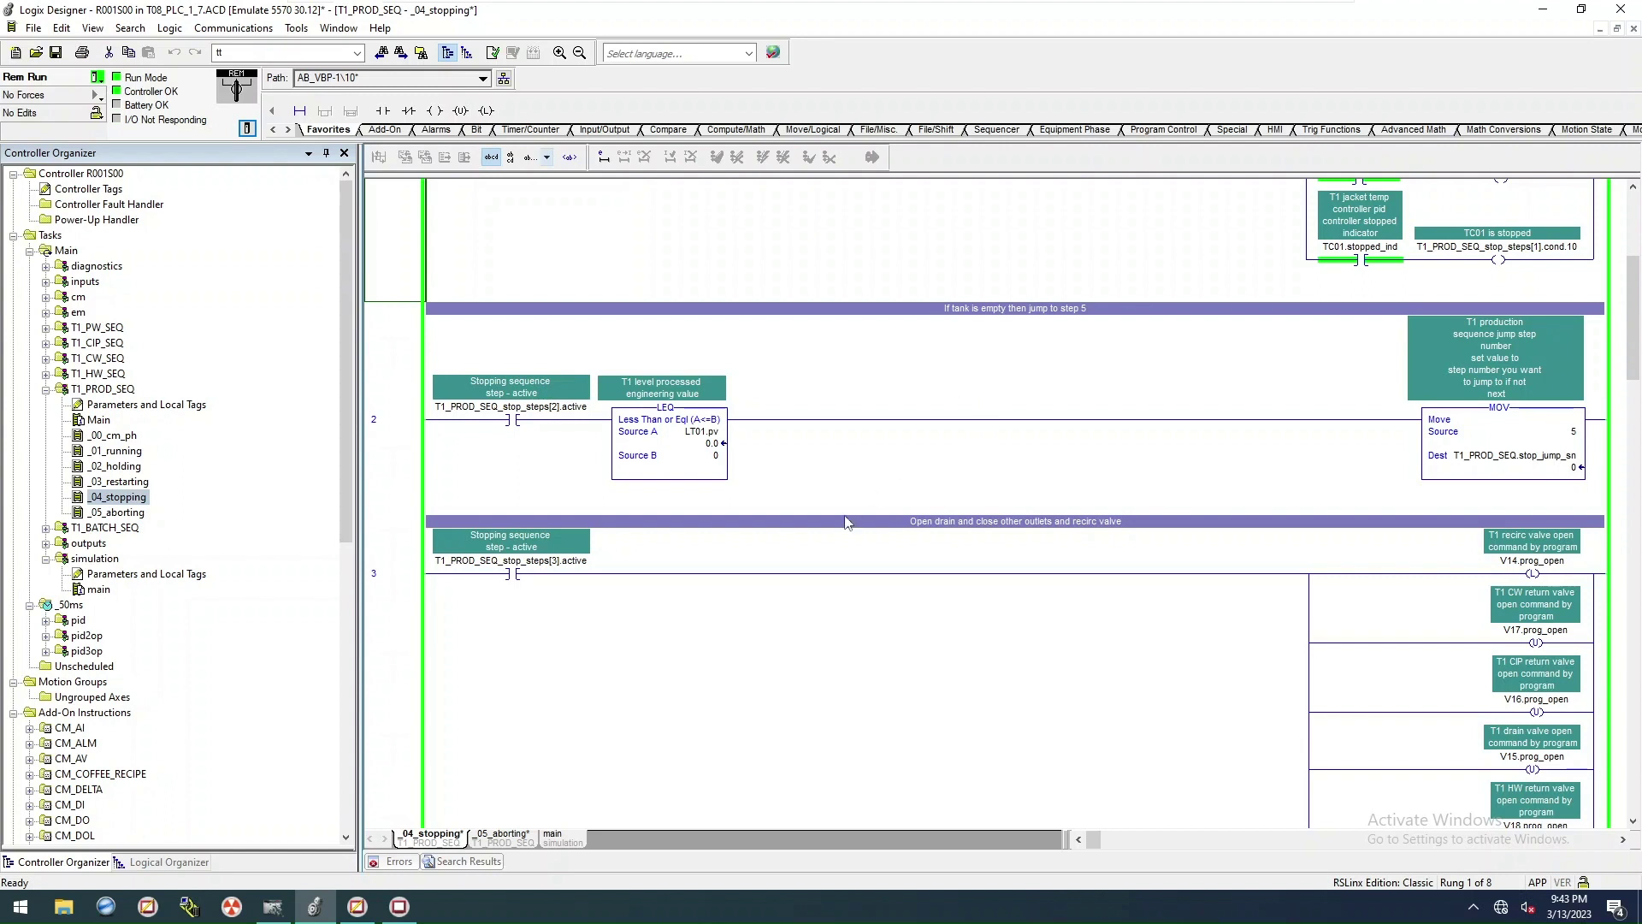
pyautogui.scroll(-1, 847, 522)
pyautogui.click(990, 430)
pyautogui.click(1534, 511)
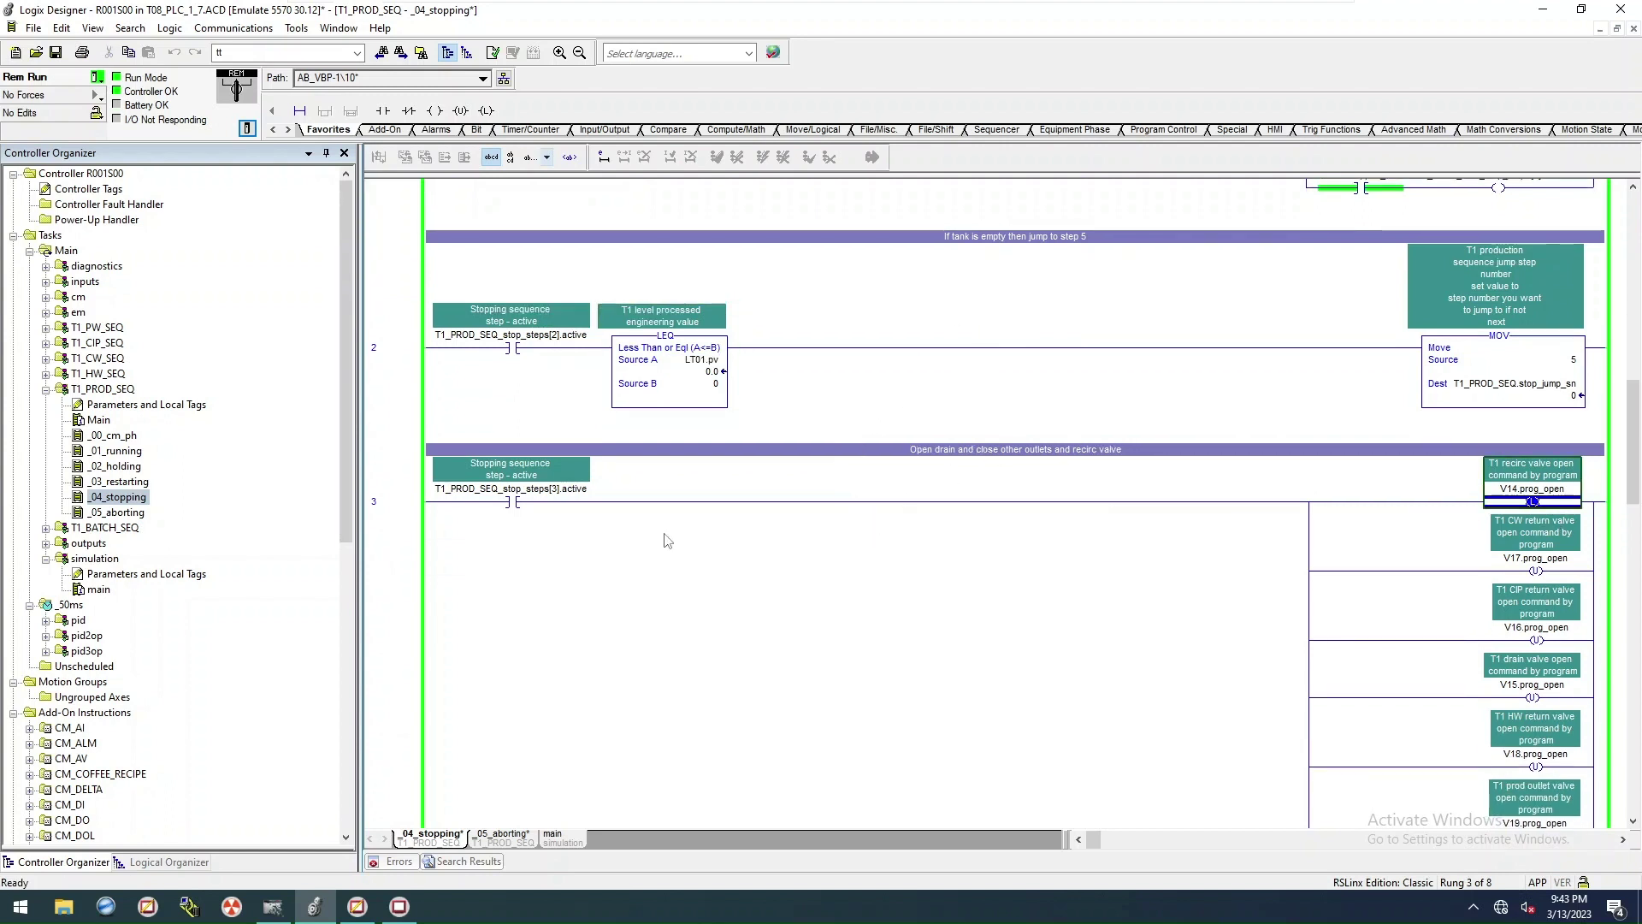
pyautogui.scroll(-3, 744, 565)
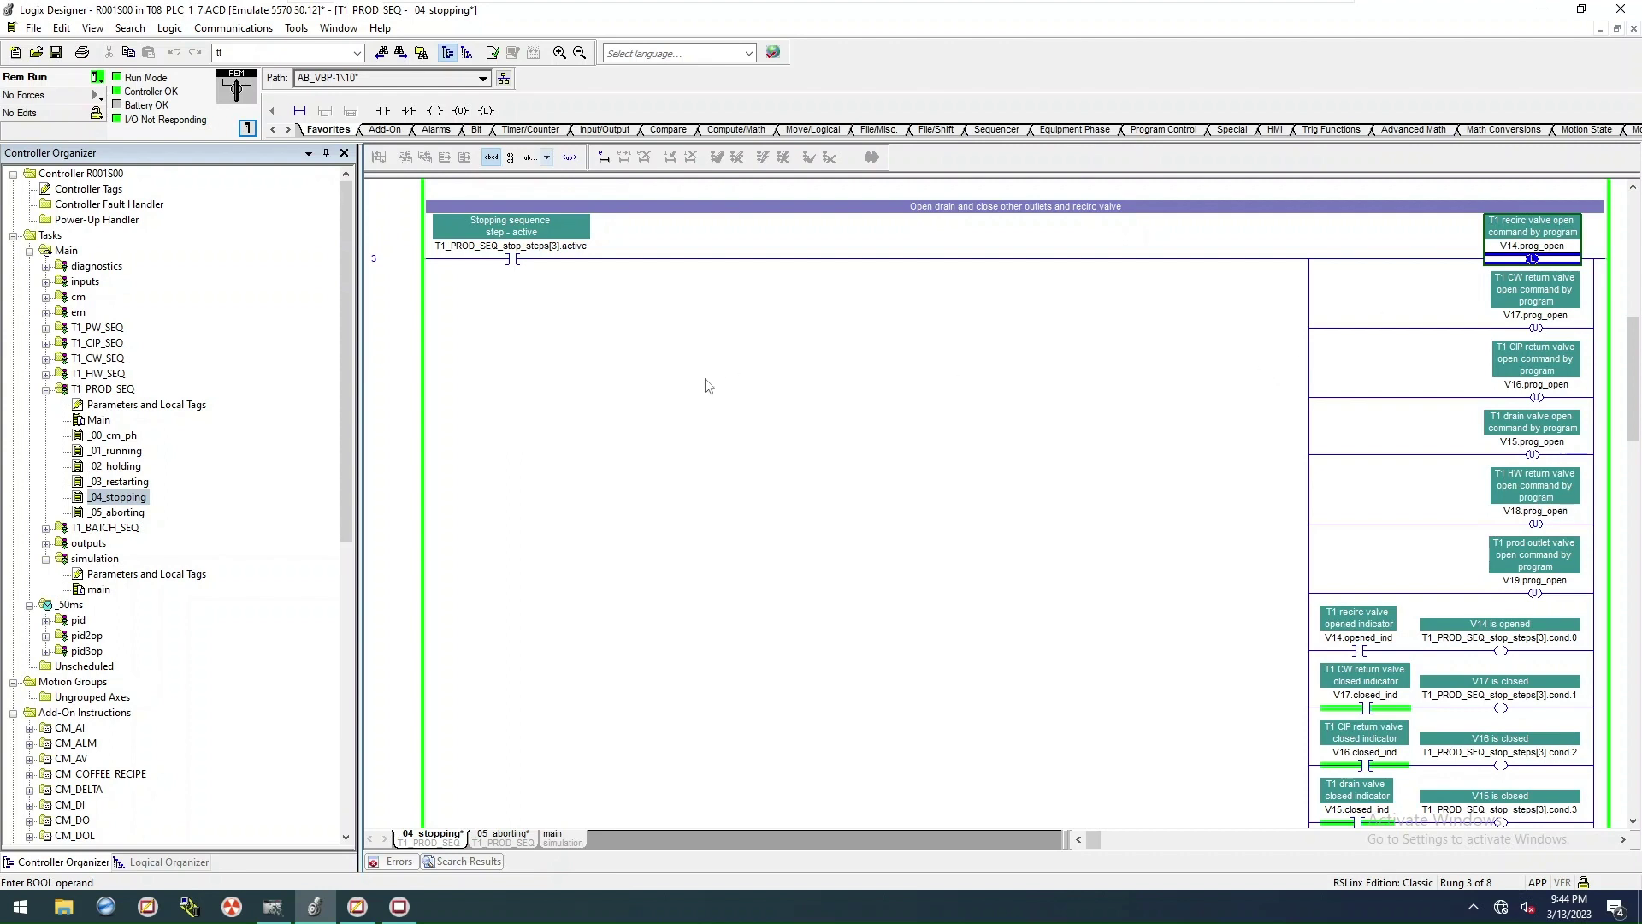
pyautogui.click(424, 368)
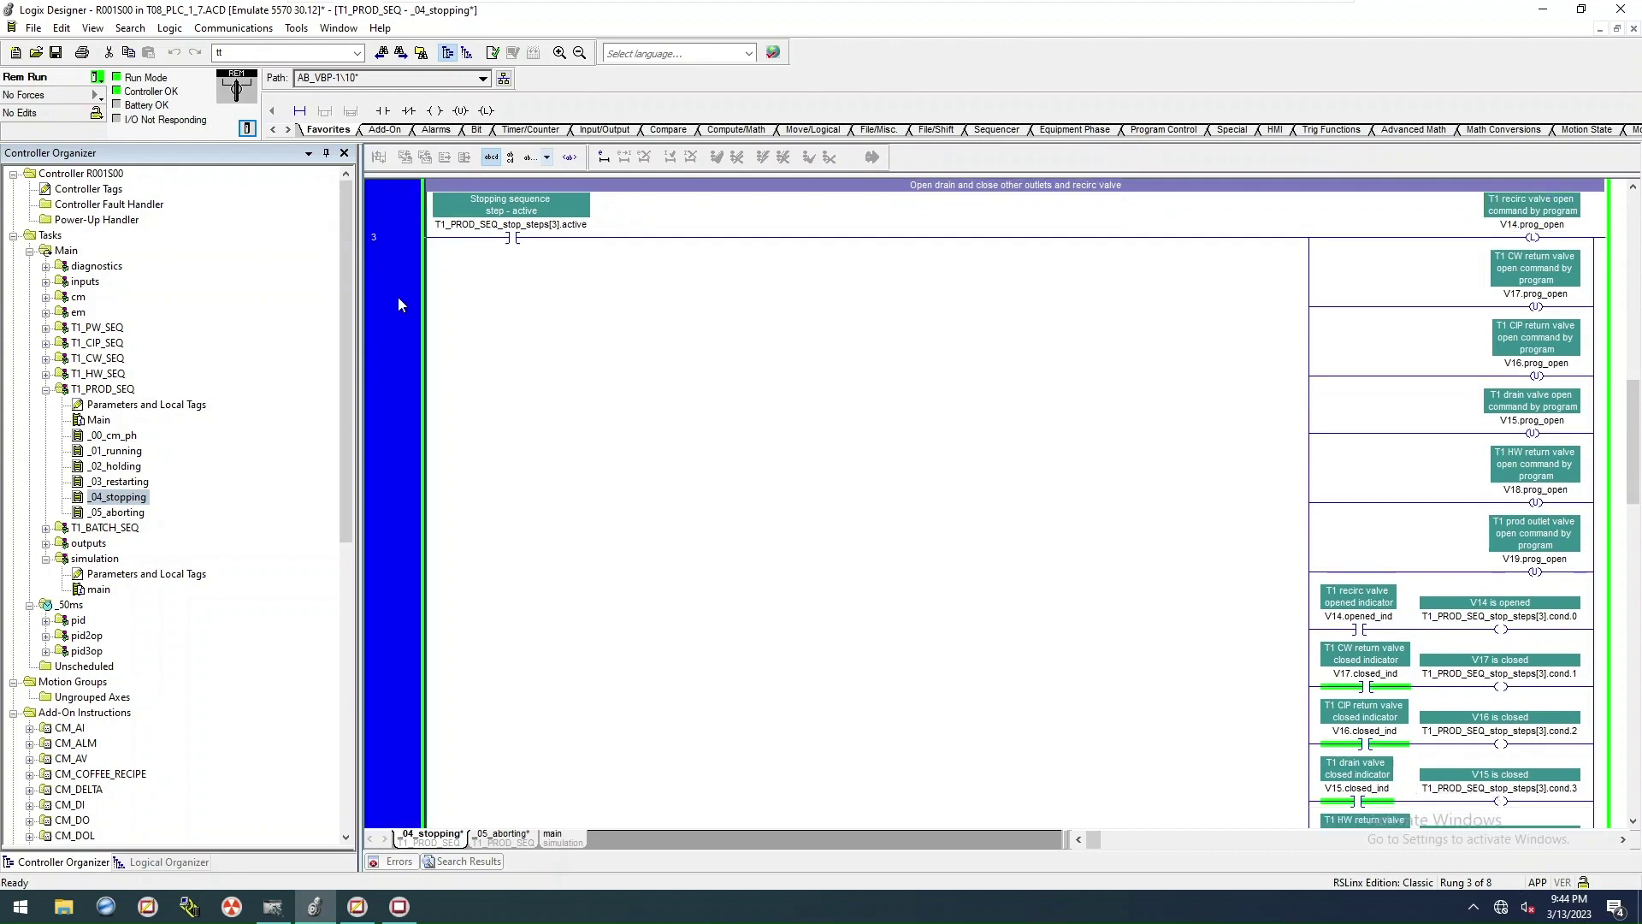
pyautogui.click(1524, 226)
pyautogui.click(1524, 226)
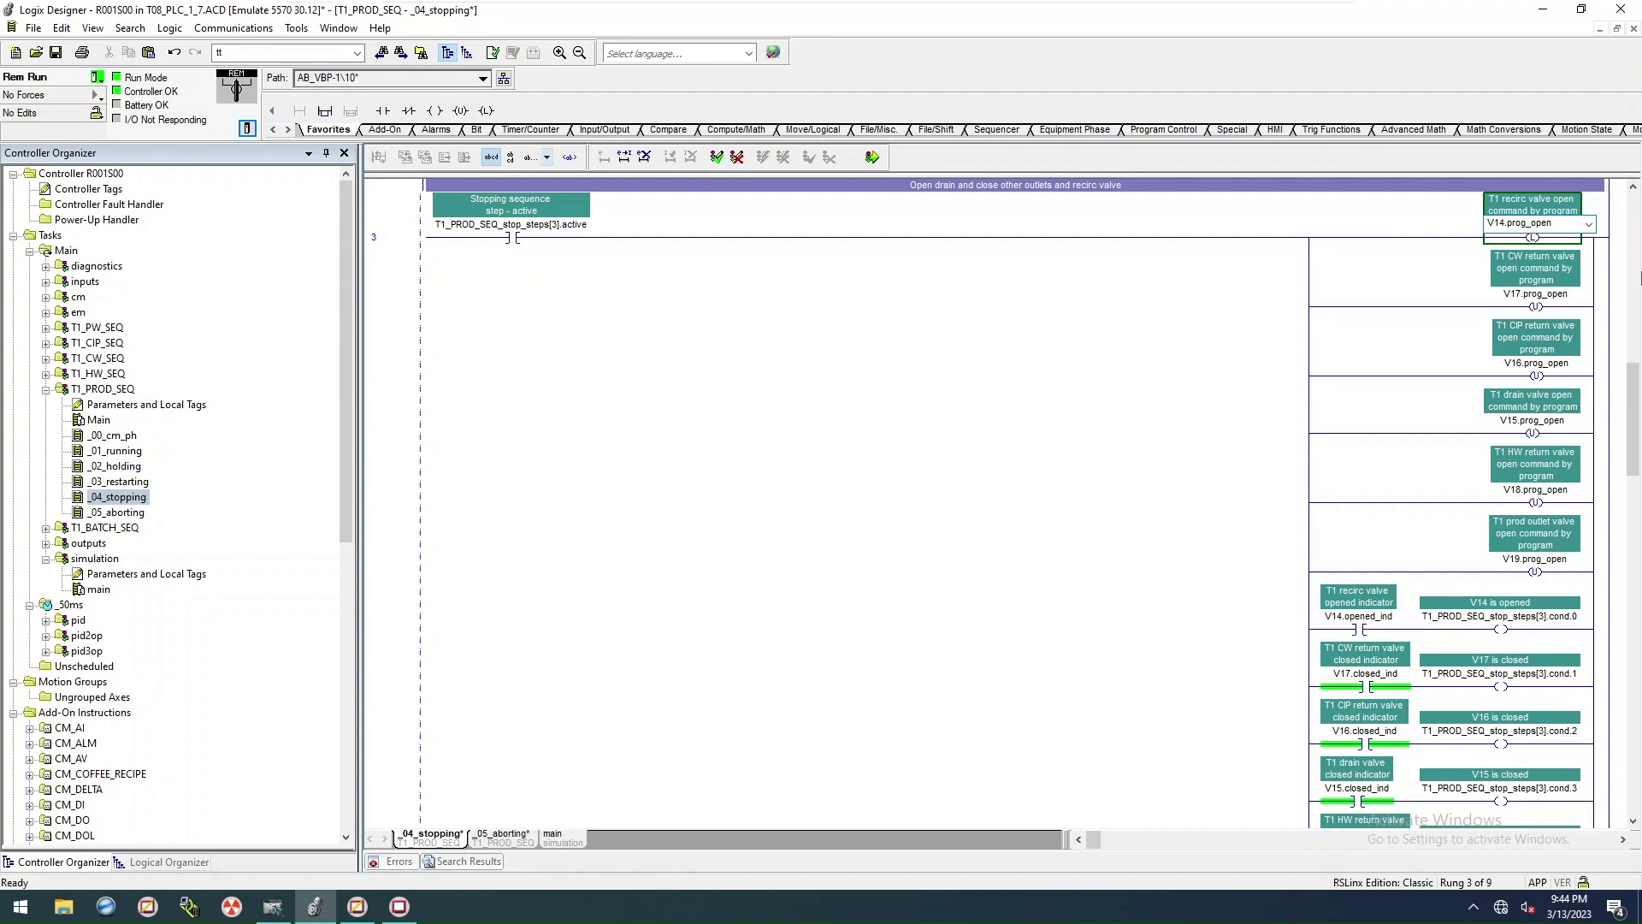
pyautogui.write('V15')
pyautogui.click(1374, 422)
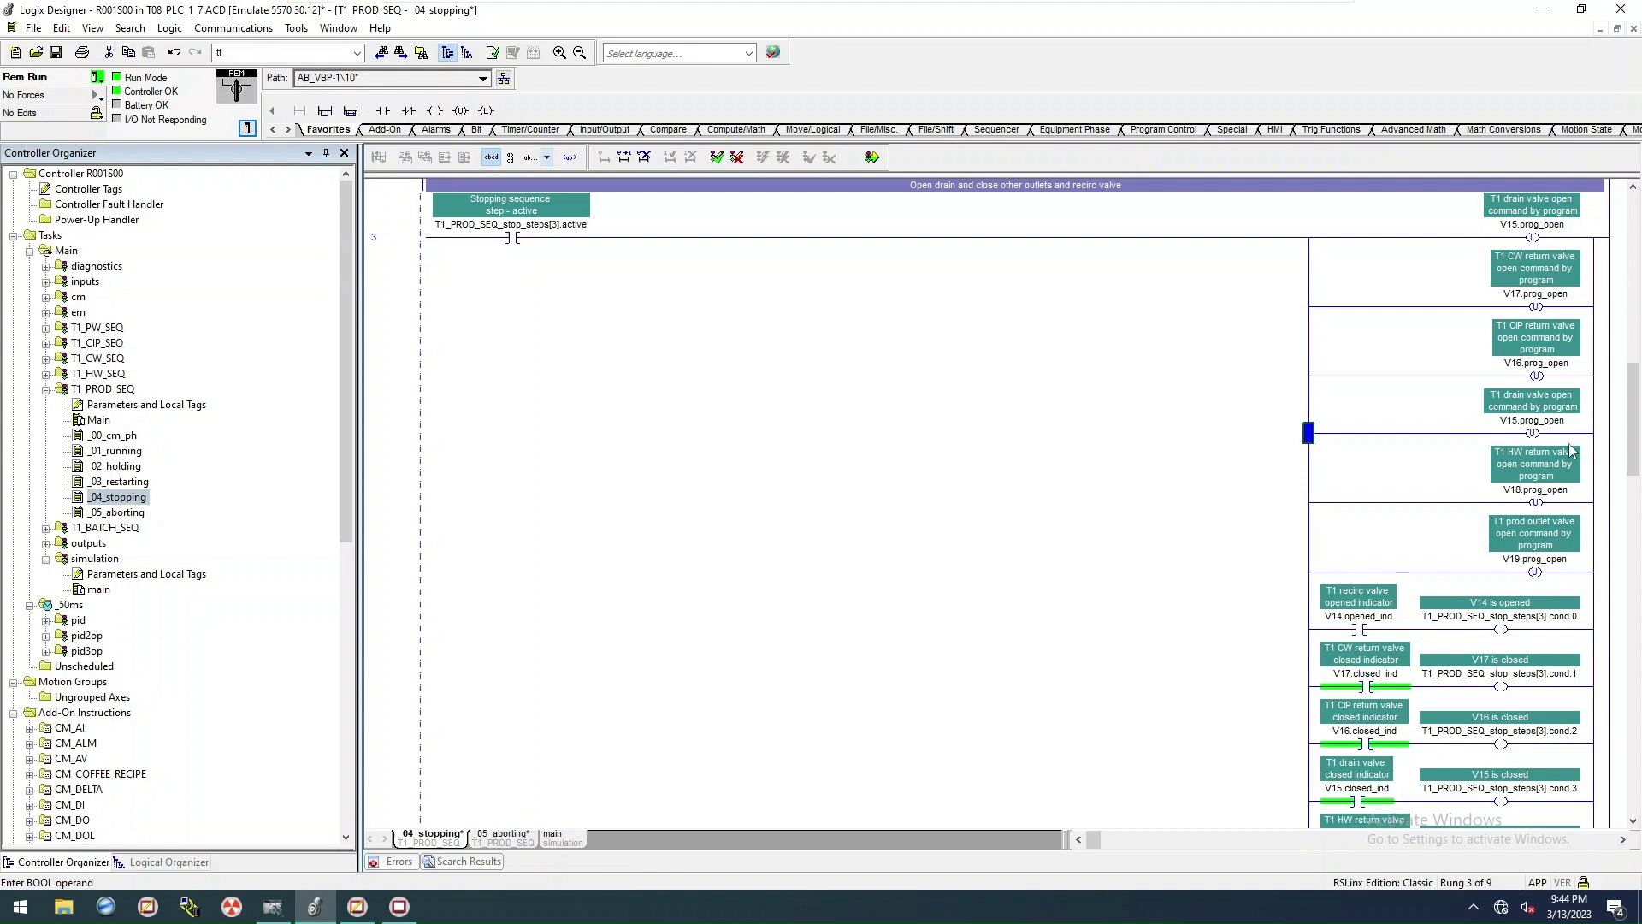
# Step: Change rung 3's unlatched drain valve output to V14.prog_open
pyautogui.doubleClick(1516, 423)
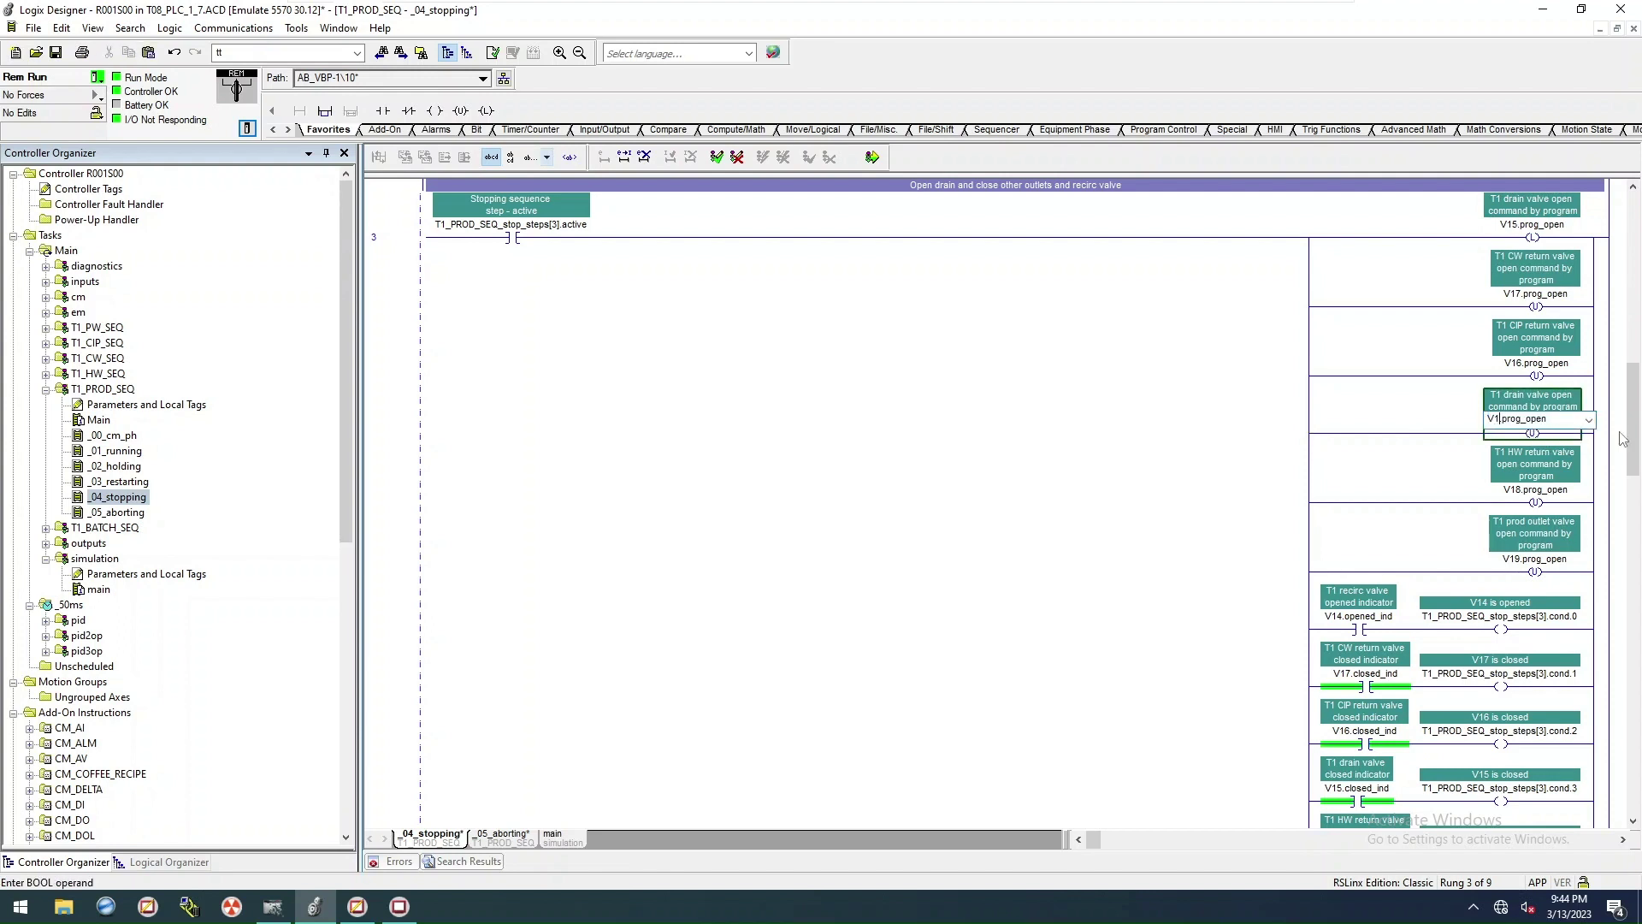
pyautogui.write('4')
pyautogui.click(1406, 464)
pyautogui.scroll(-1, 1405, 350)
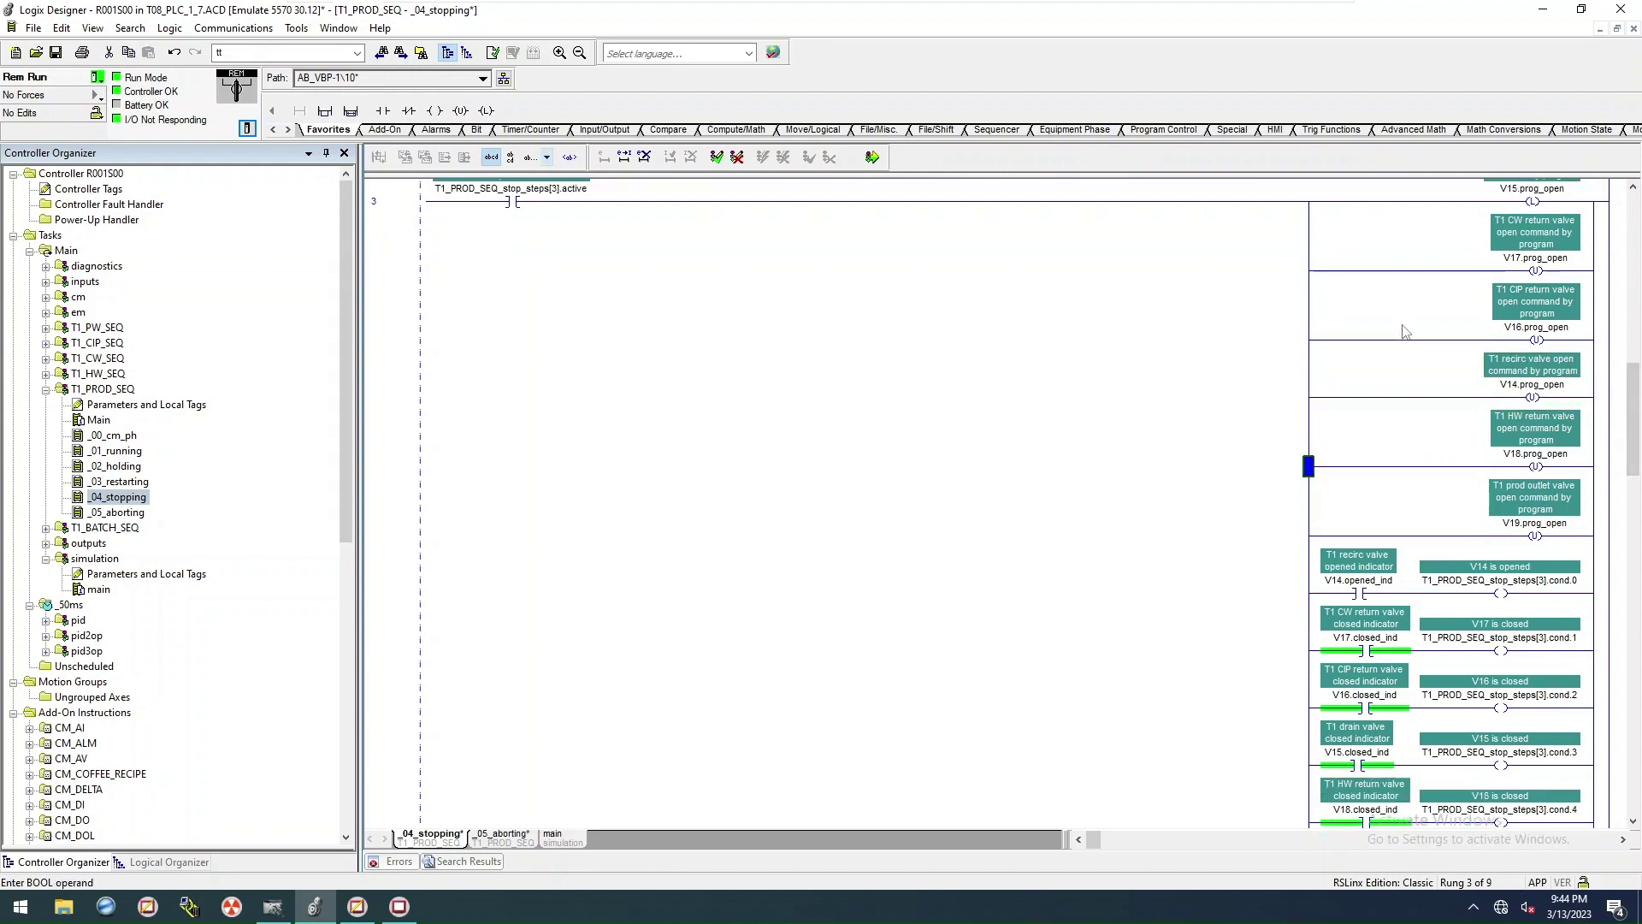
# Step: In stopping rung 3, set the cond.0 contact to V15.opened_ind and the cond.3 contact to V14.closed_ind, and finalize the program edits
pyautogui.scroll(-3, 1402, 331)
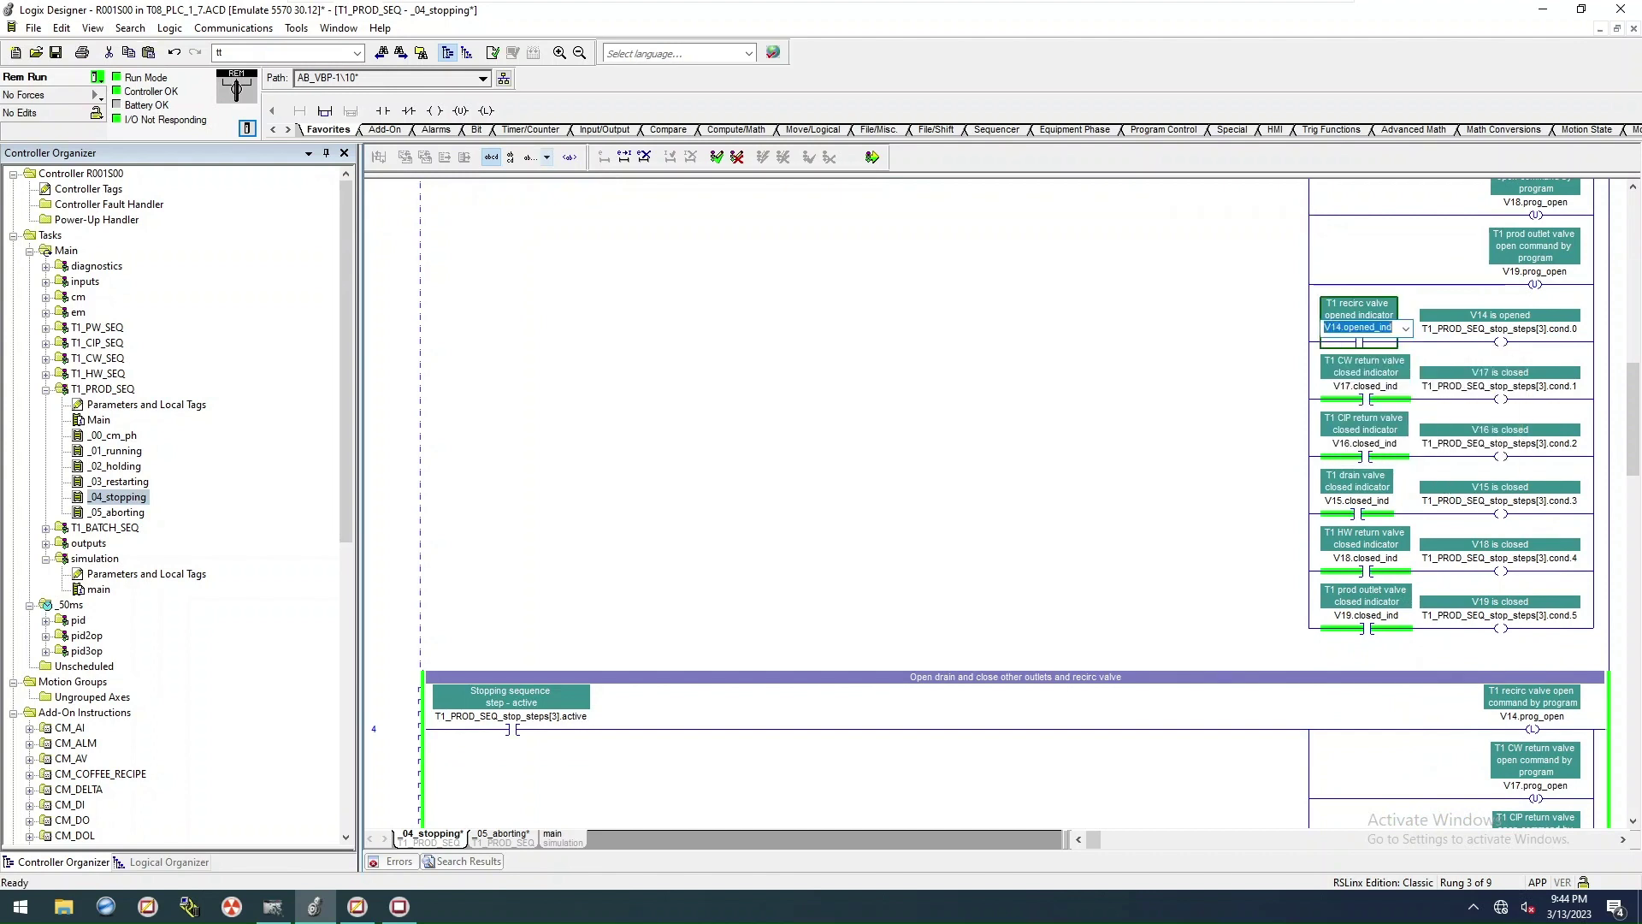
pyautogui.doubleClick(1331, 328)
pyautogui.write('5')
pyautogui.doubleClick(1349, 505)
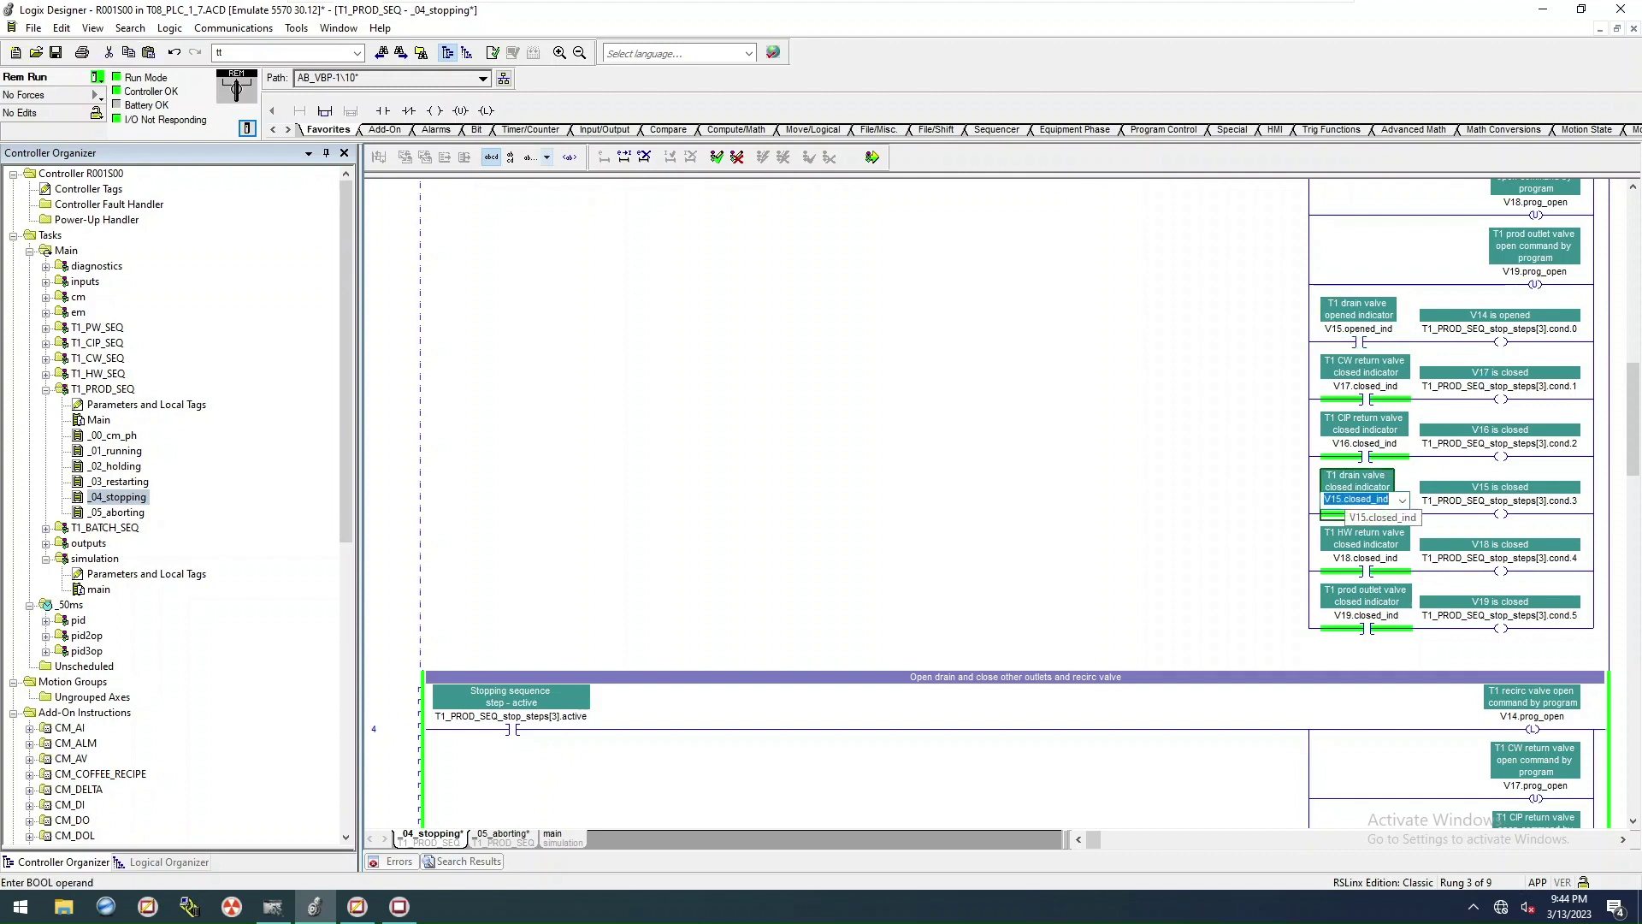
pyautogui.write('V14')
pyautogui.press('Return')
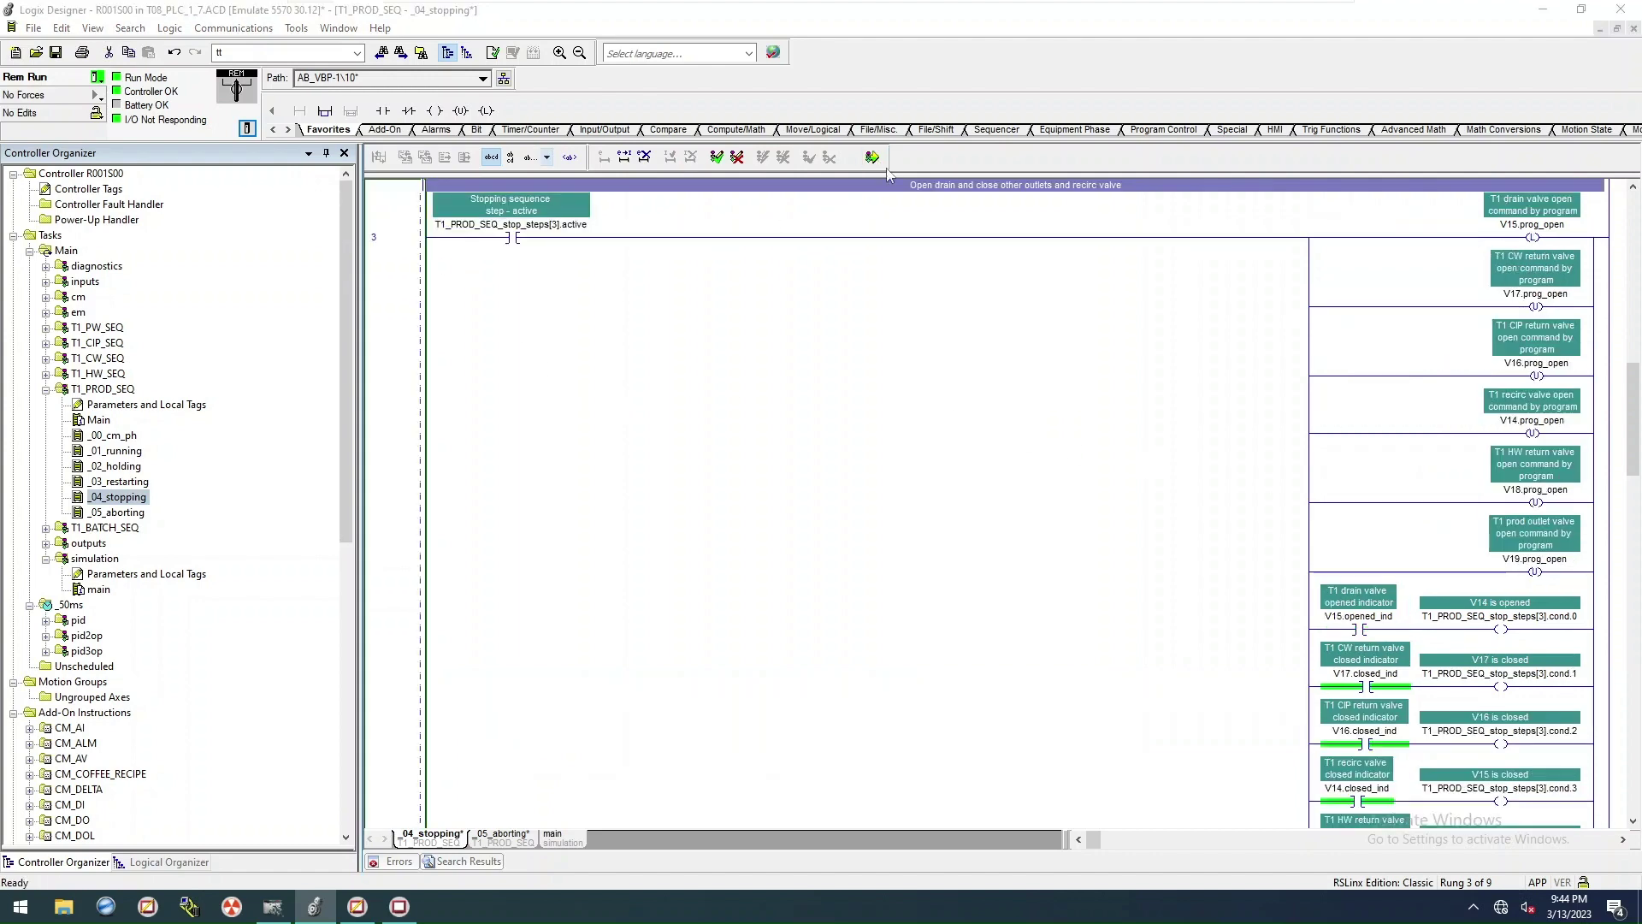
pyautogui.click(873, 158)
pyautogui.click(737, 640)
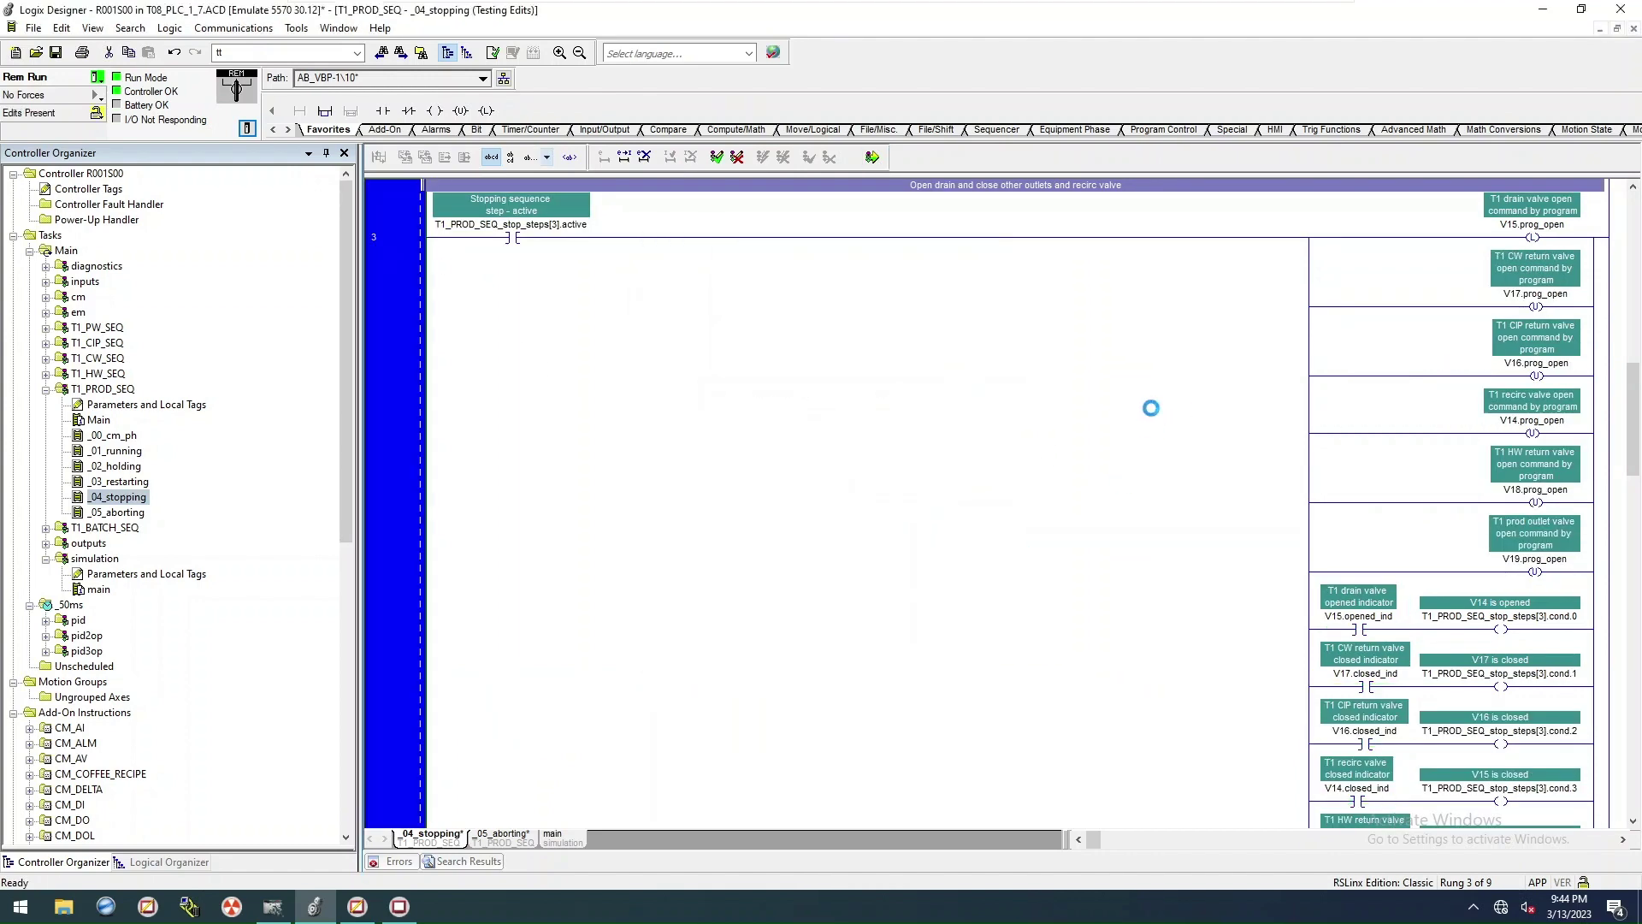
# Step: Switch to the FactoryTalk View client, reset and restart the aborted T1_PROD_SEQ from its faceplate, and stop it while it is running
pyautogui.hotkey('alt', 'Tab')
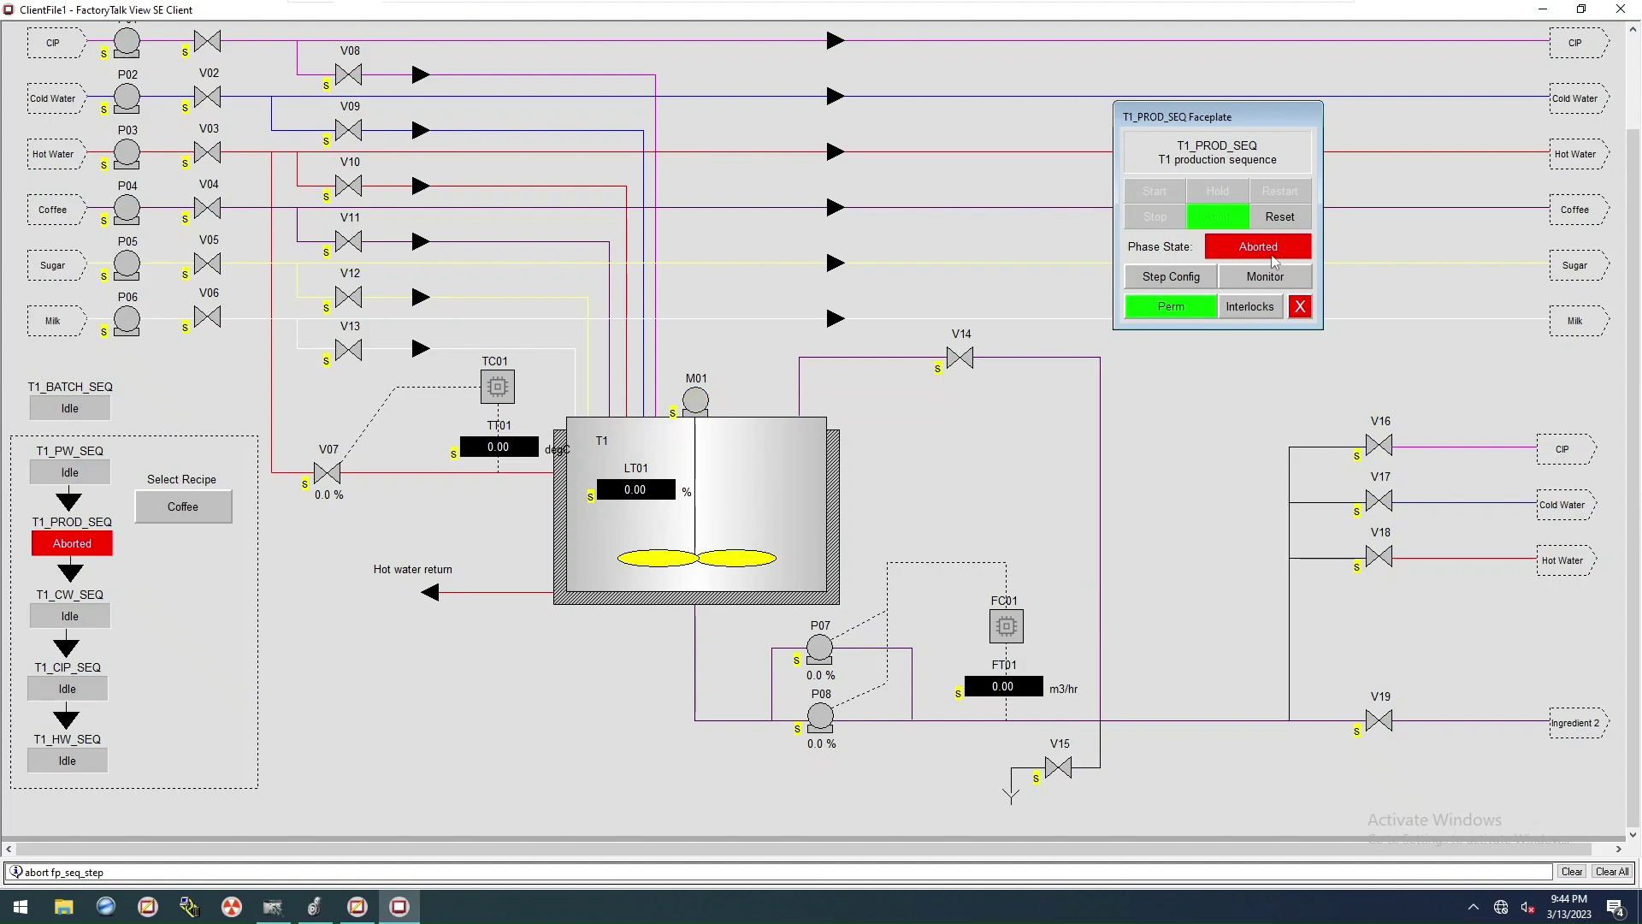
pyautogui.click(1283, 221)
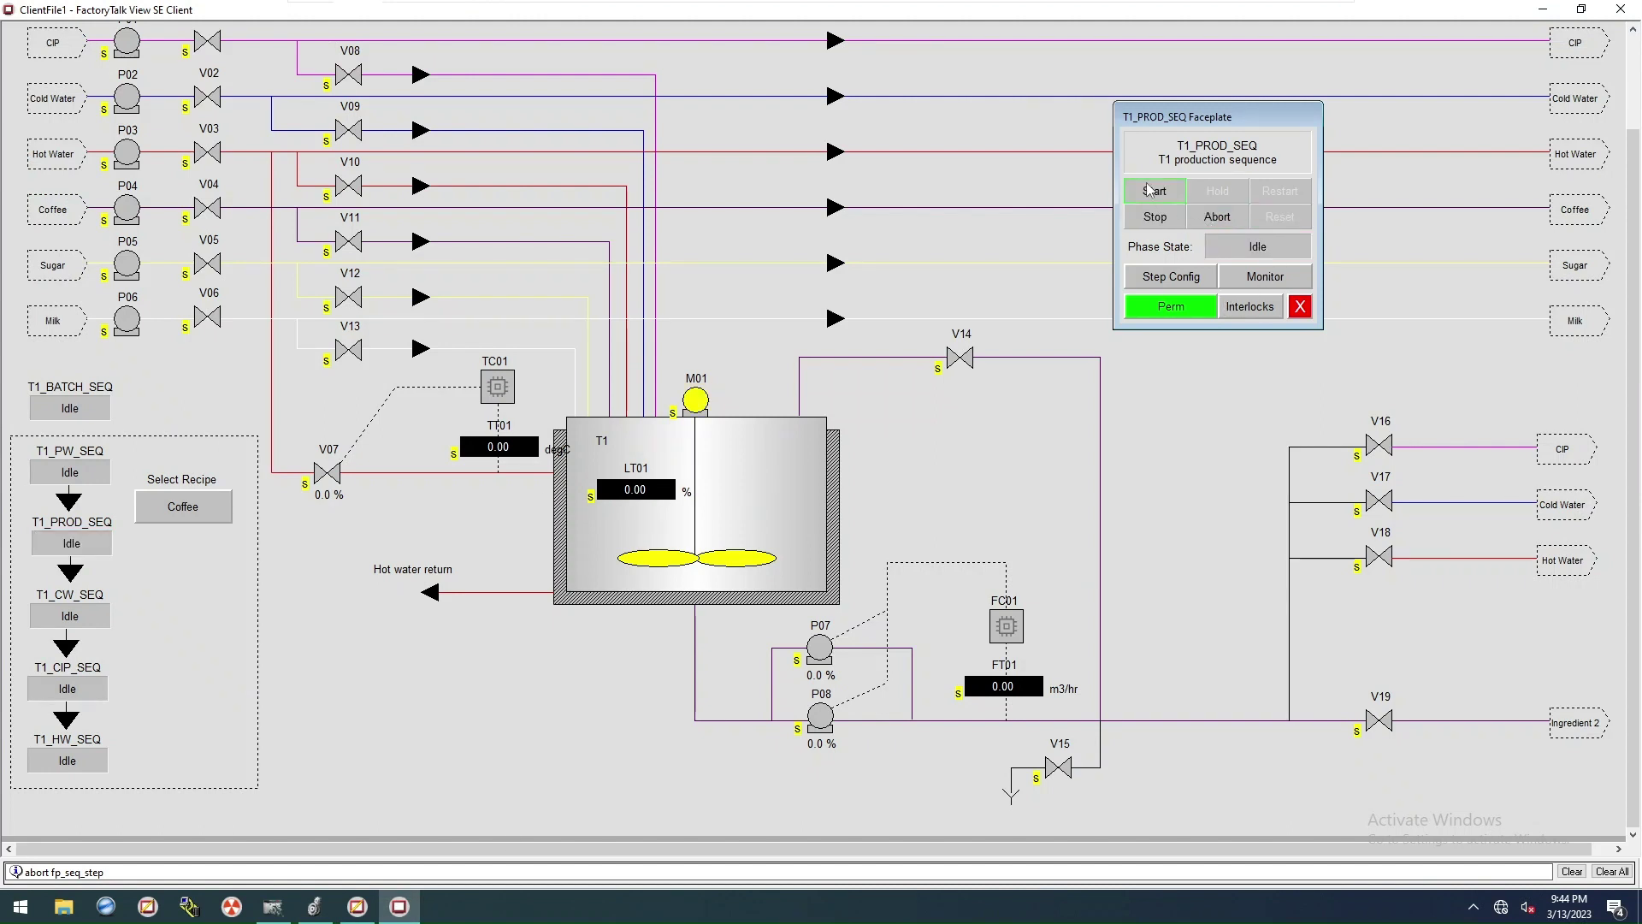
pyautogui.click(1151, 189)
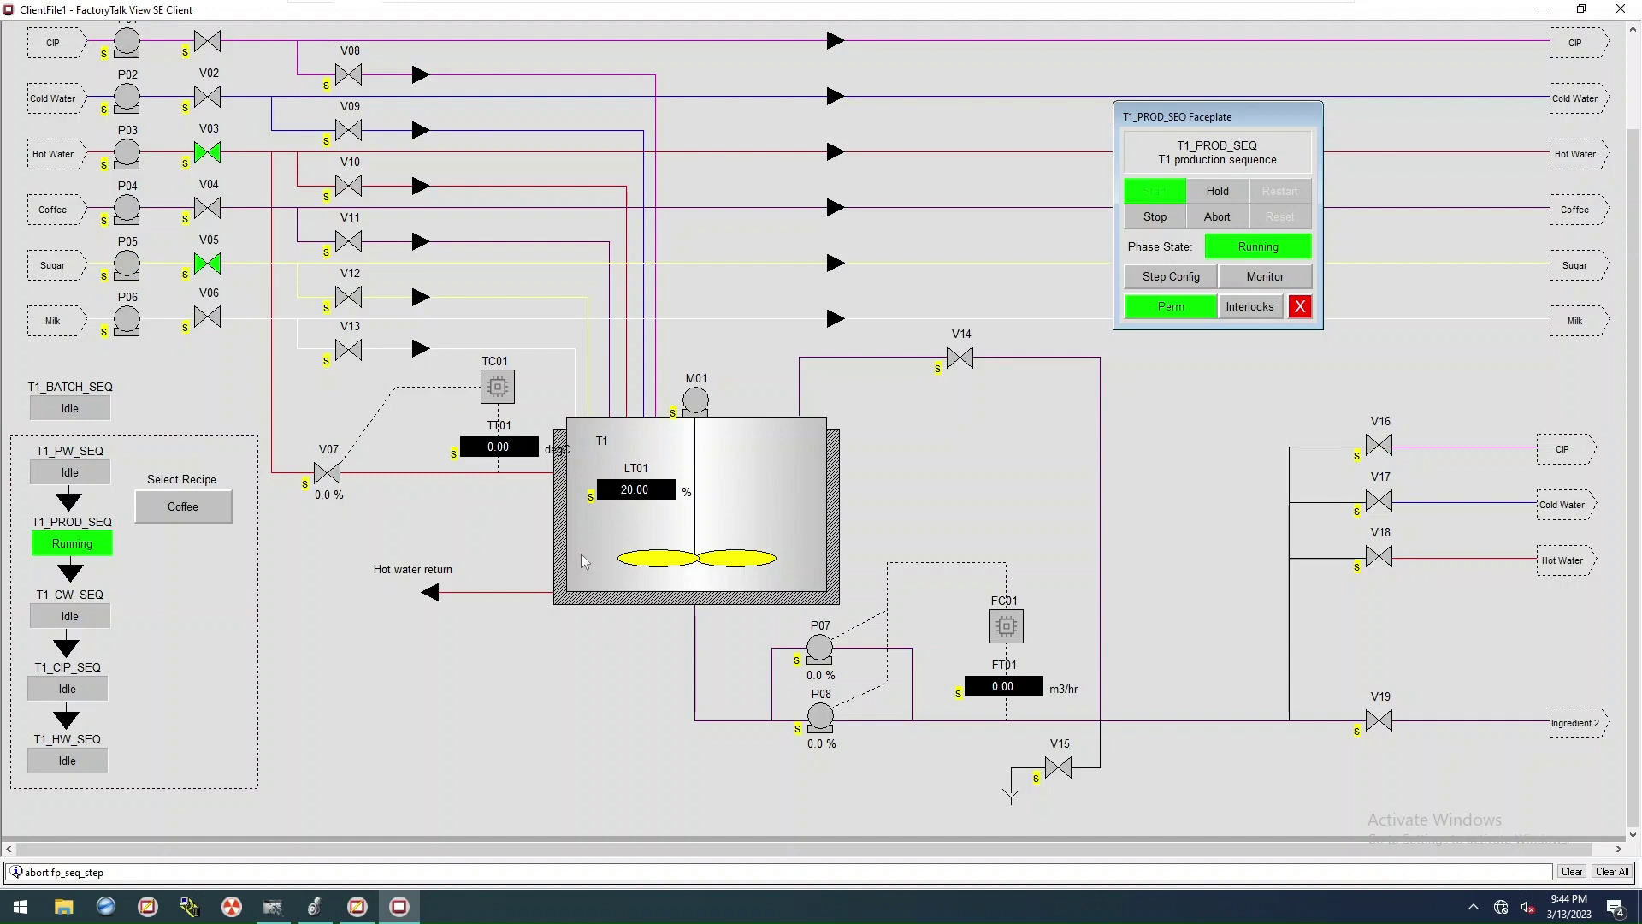
pyautogui.click(1157, 219)
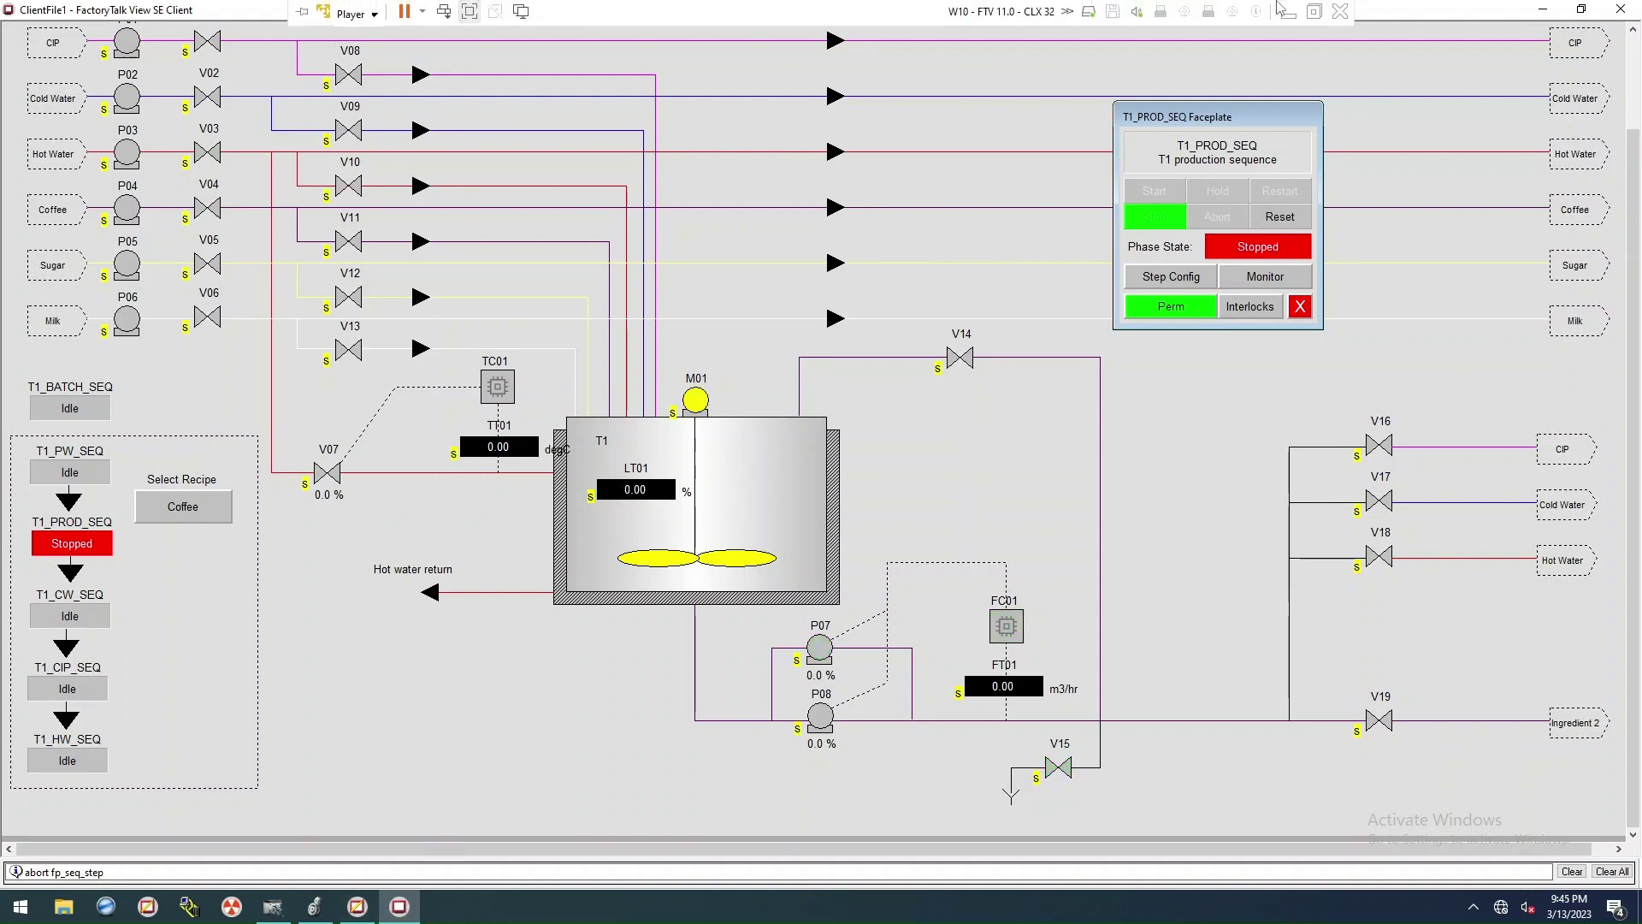
# Step: Switch to iPSDB in the Chrome browser on the host and open the T1_PROD_SEQ item's sequence for editing
pyautogui.click(1280, 15)
pyautogui.click(823, 912)
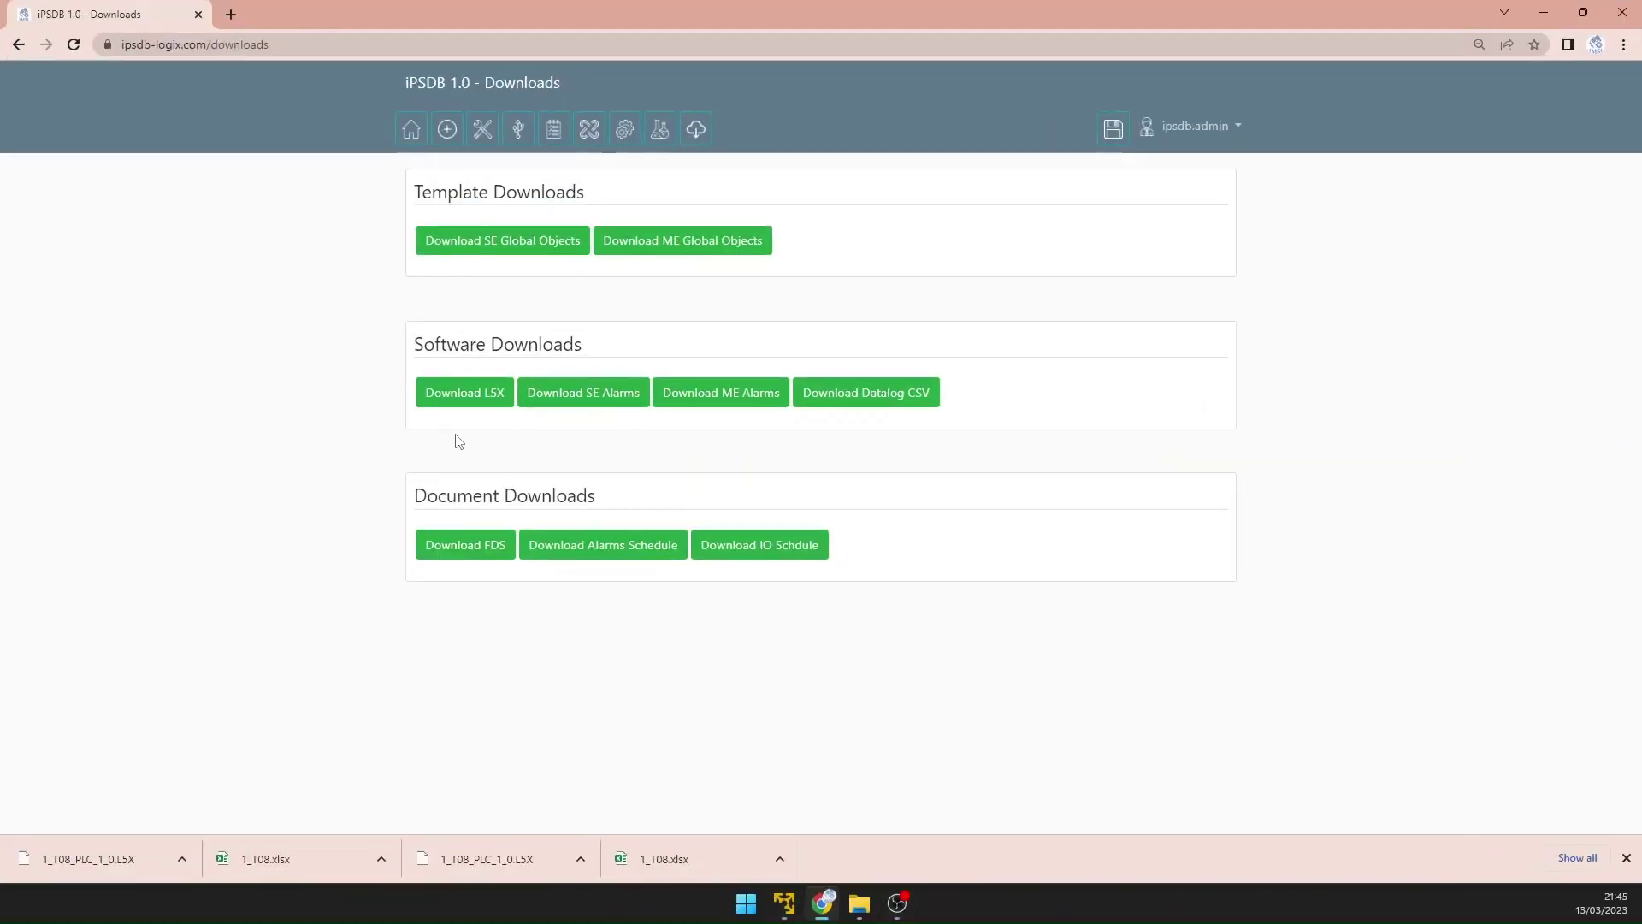
pyautogui.click(449, 135)
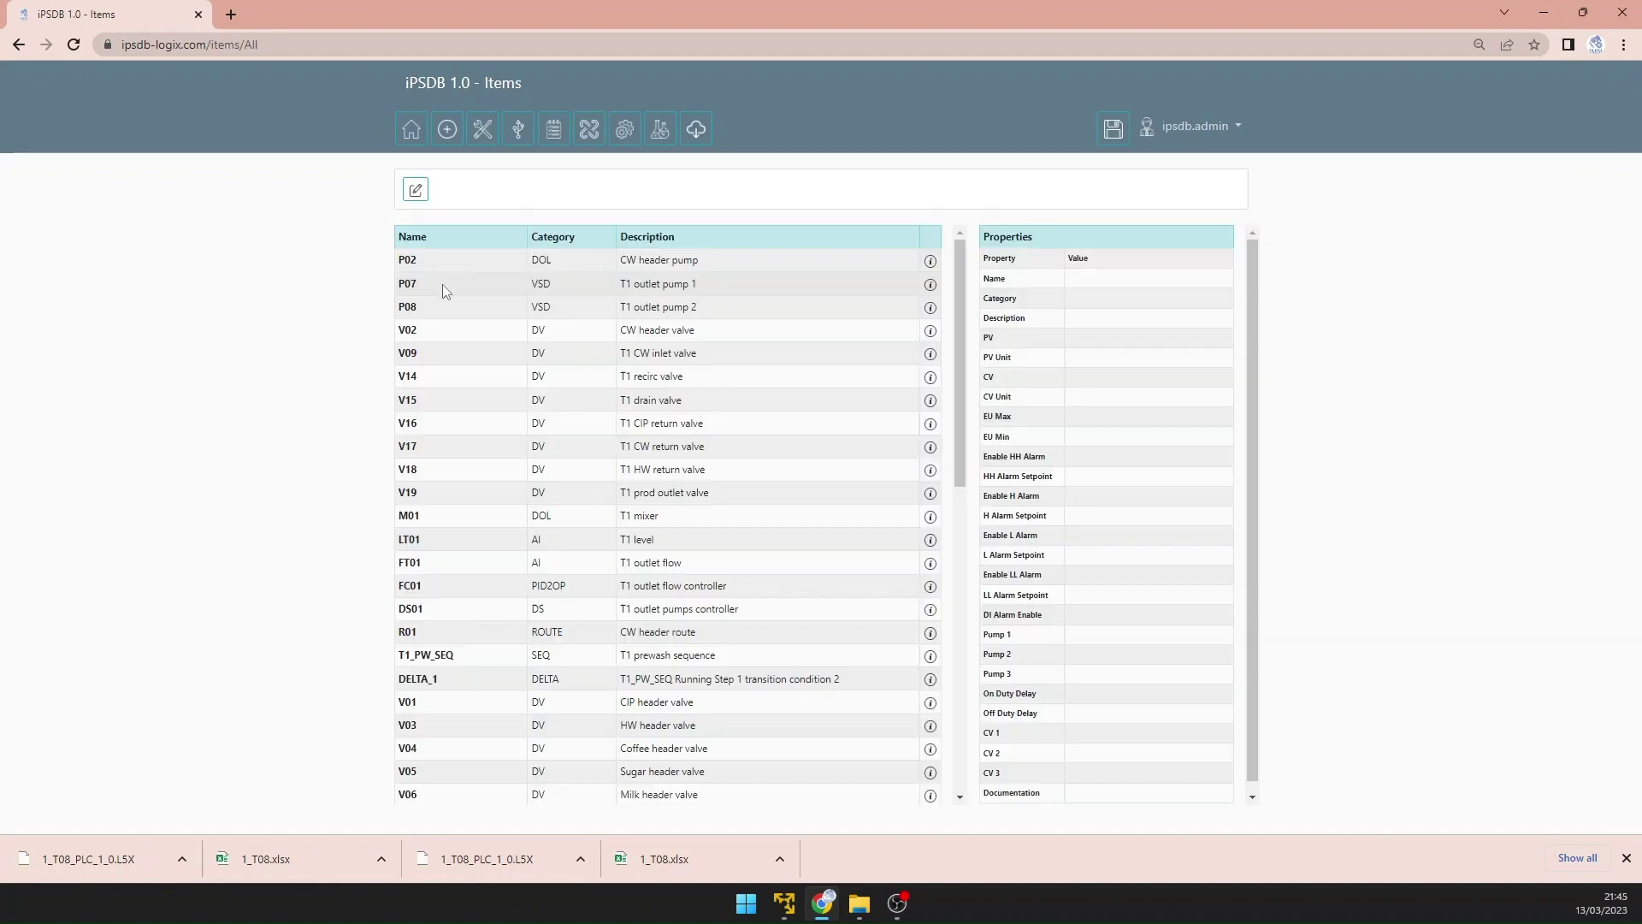
pyautogui.click(415, 189)
pyautogui.click(731, 247)
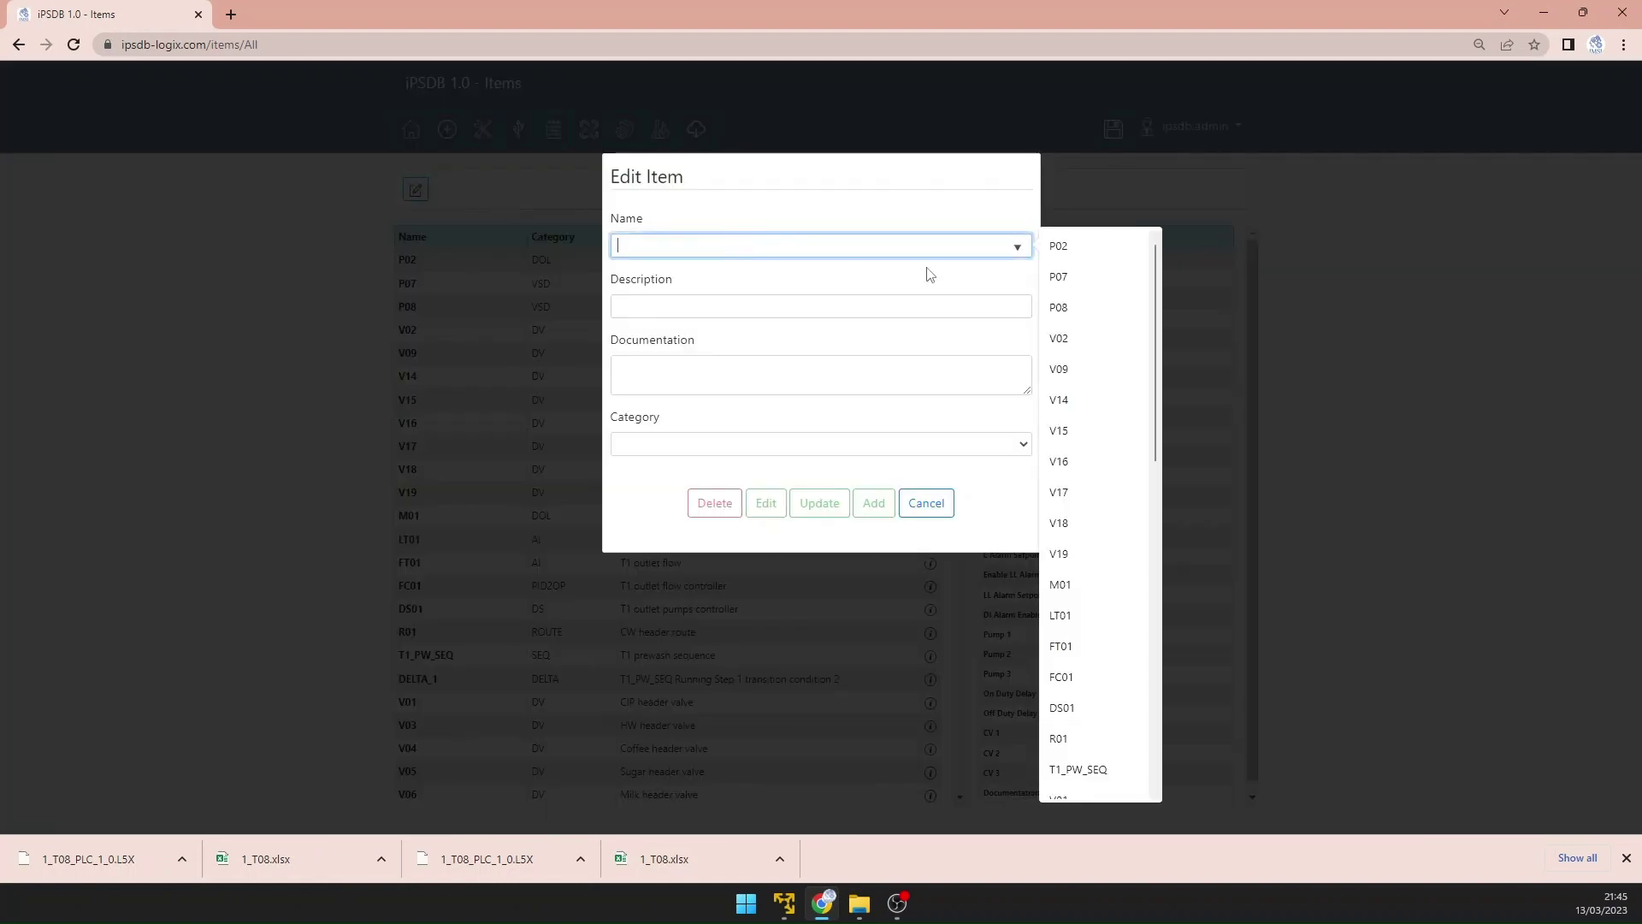
pyautogui.scroll(-10, 1142, 358)
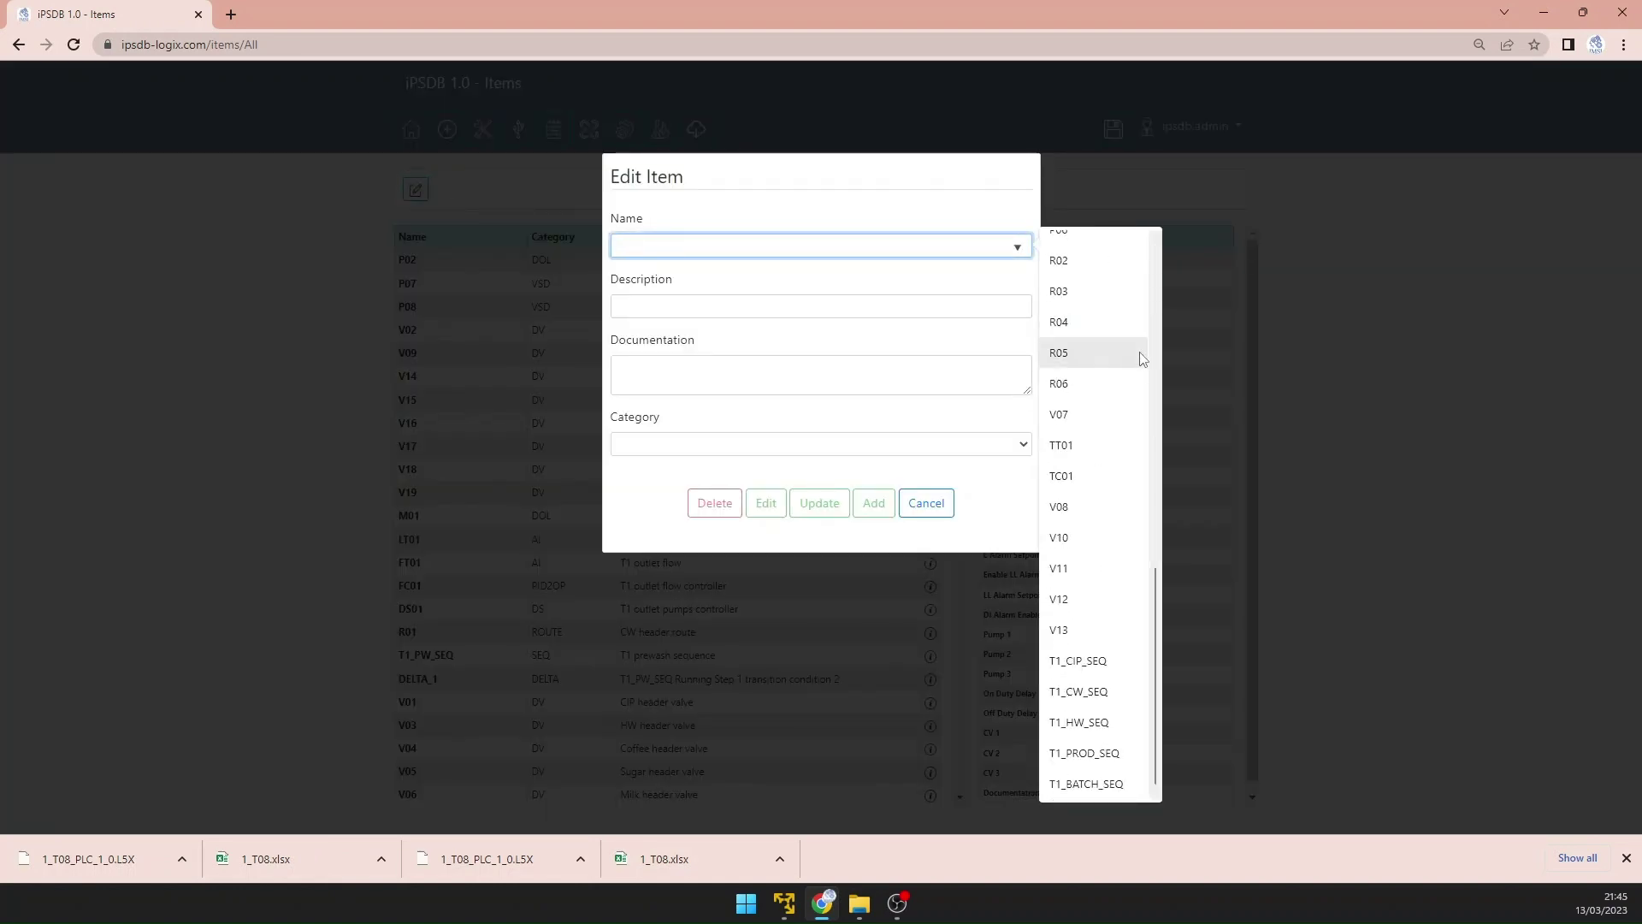
pyautogui.click(1102, 755)
pyautogui.click(766, 503)
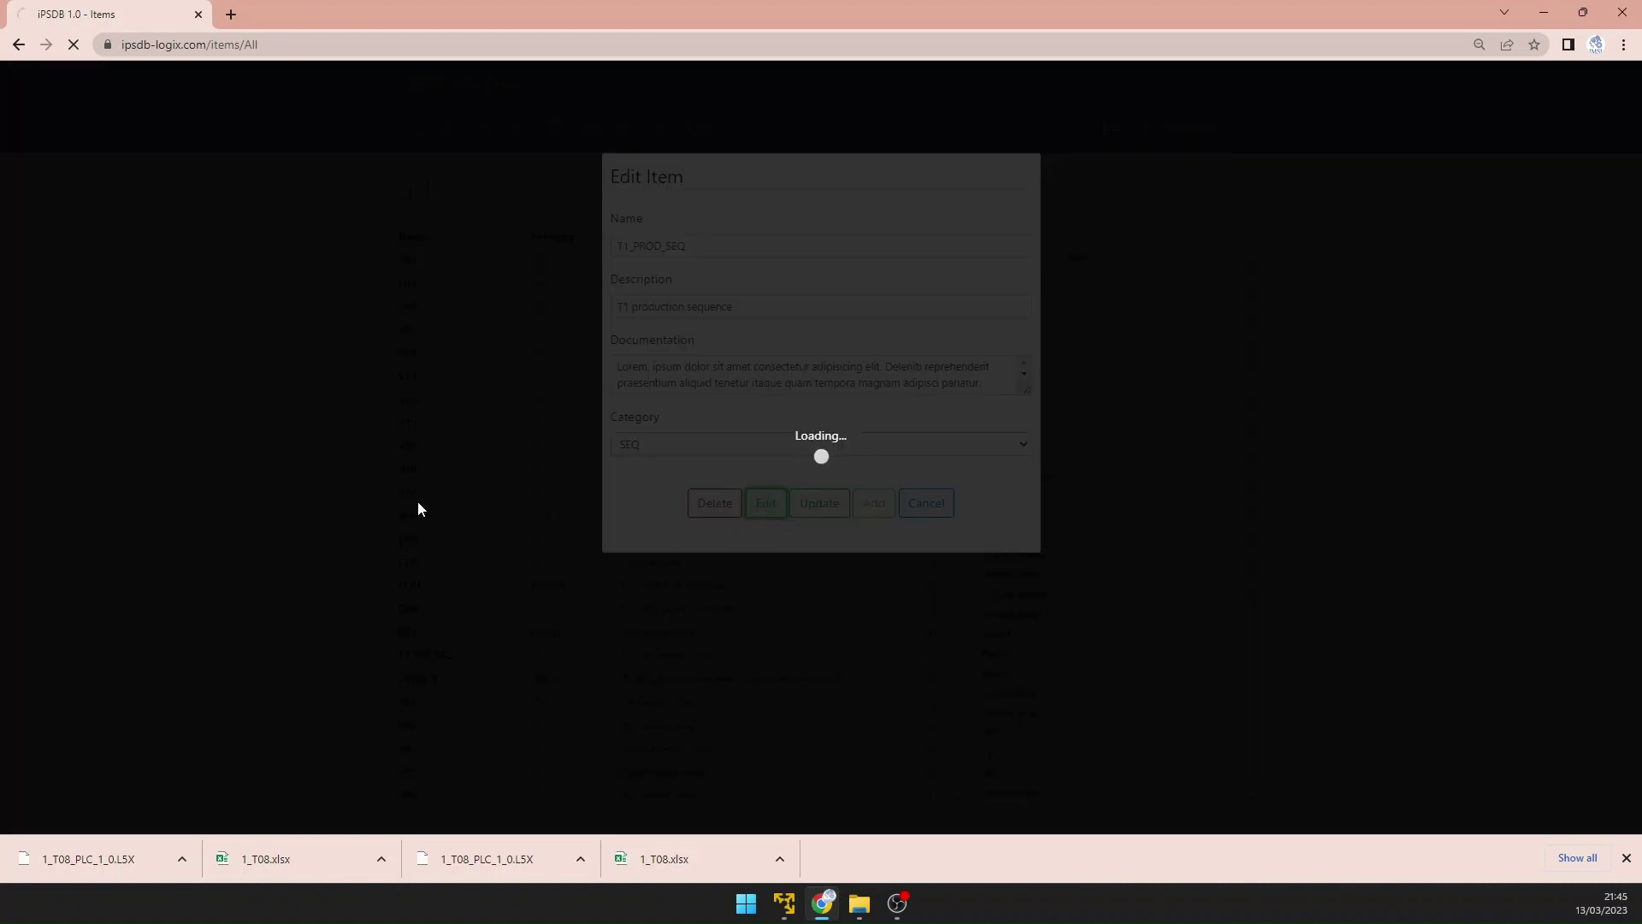
# Step: Select the Stopping phase of T1_PROD_SEQ and show its step 1 configuration
pyautogui.click(482, 343)
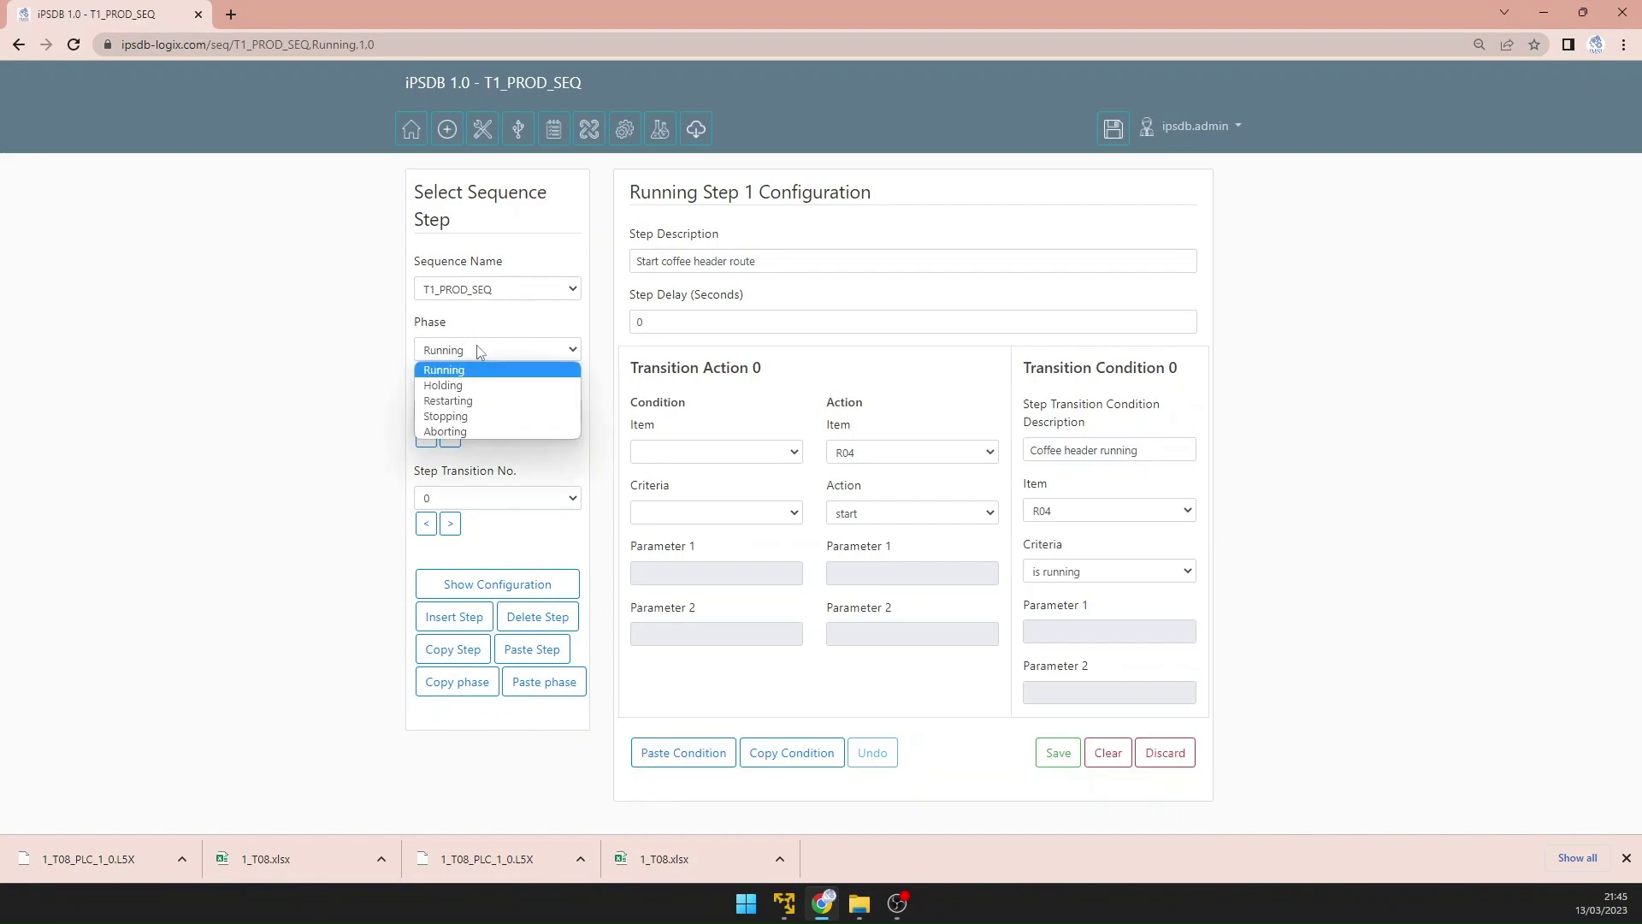
pyautogui.click(471, 416)
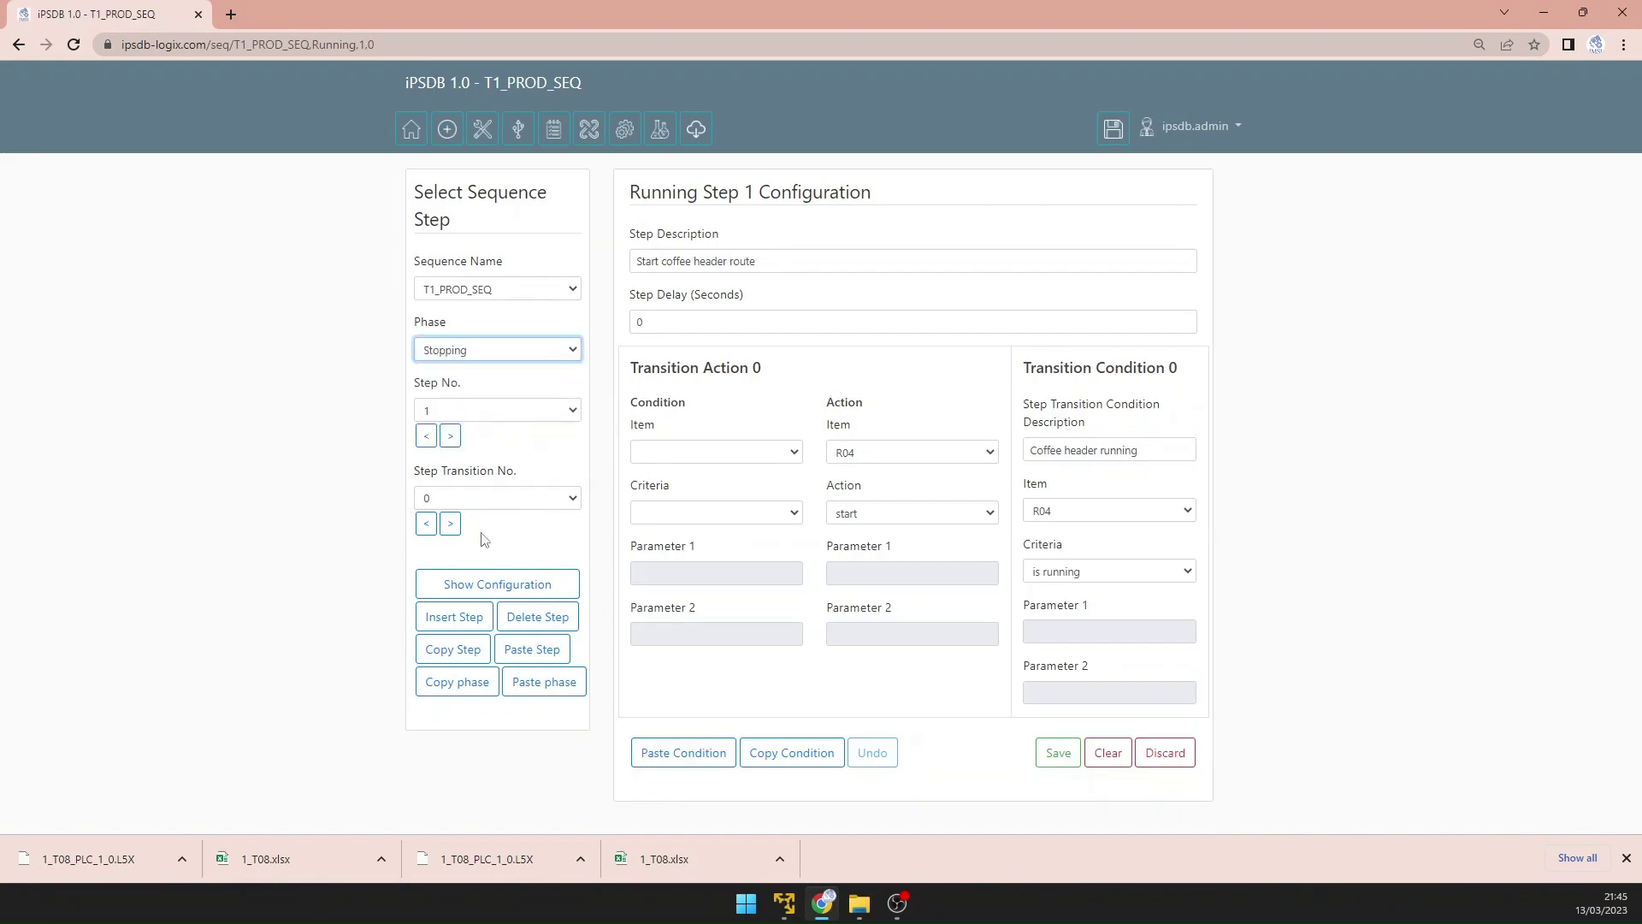
pyautogui.click(477, 588)
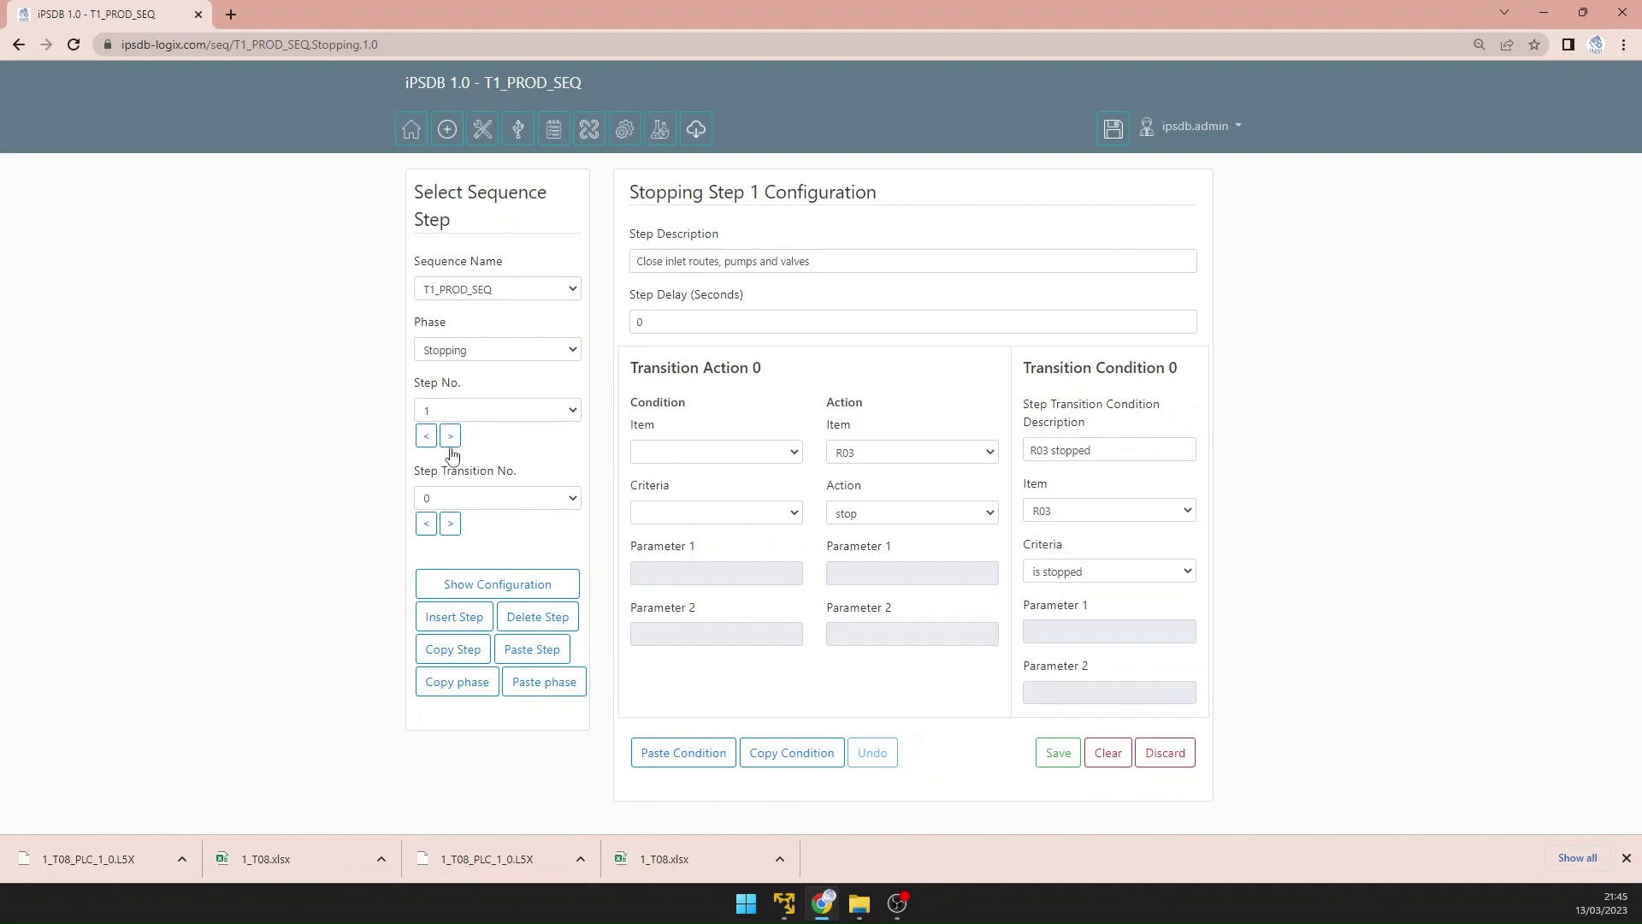
# Step: Advance through the step transitions of Stopping step 1 to transition 9, the V07 close action
pyautogui.click(450, 438)
pyautogui.click(431, 439)
pyautogui.click(450, 523)
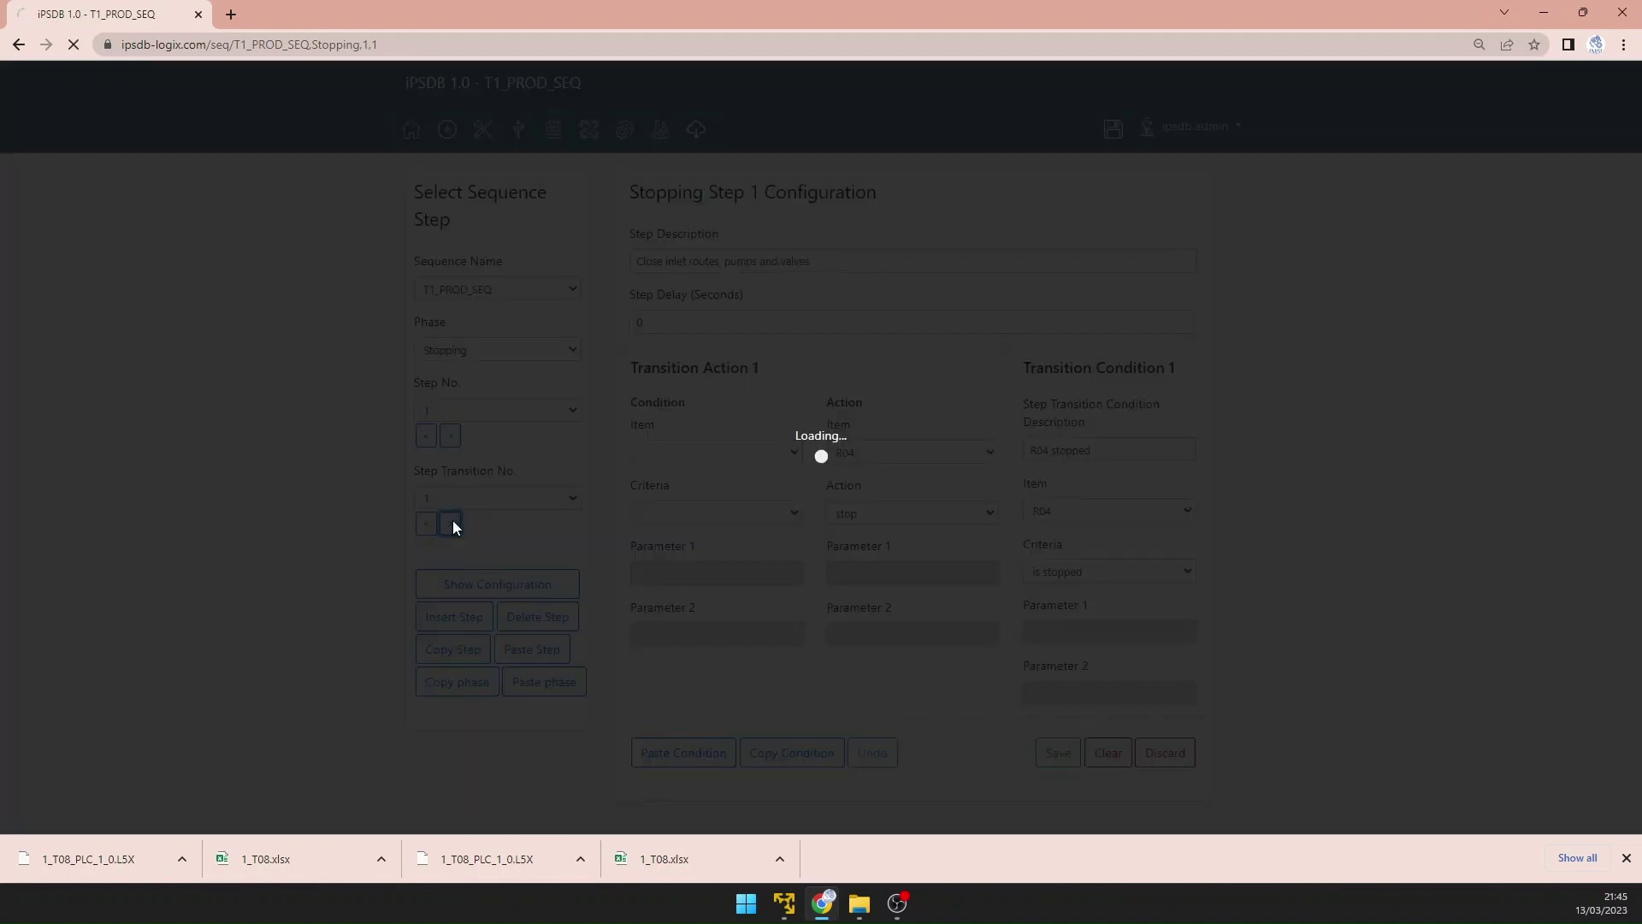
pyautogui.click(450, 523)
pyautogui.click(450, 523)
pyautogui.click(450, 524)
pyautogui.click(451, 524)
pyautogui.click(451, 523)
pyautogui.click(450, 523)
pyautogui.click(451, 524)
pyautogui.click(450, 524)
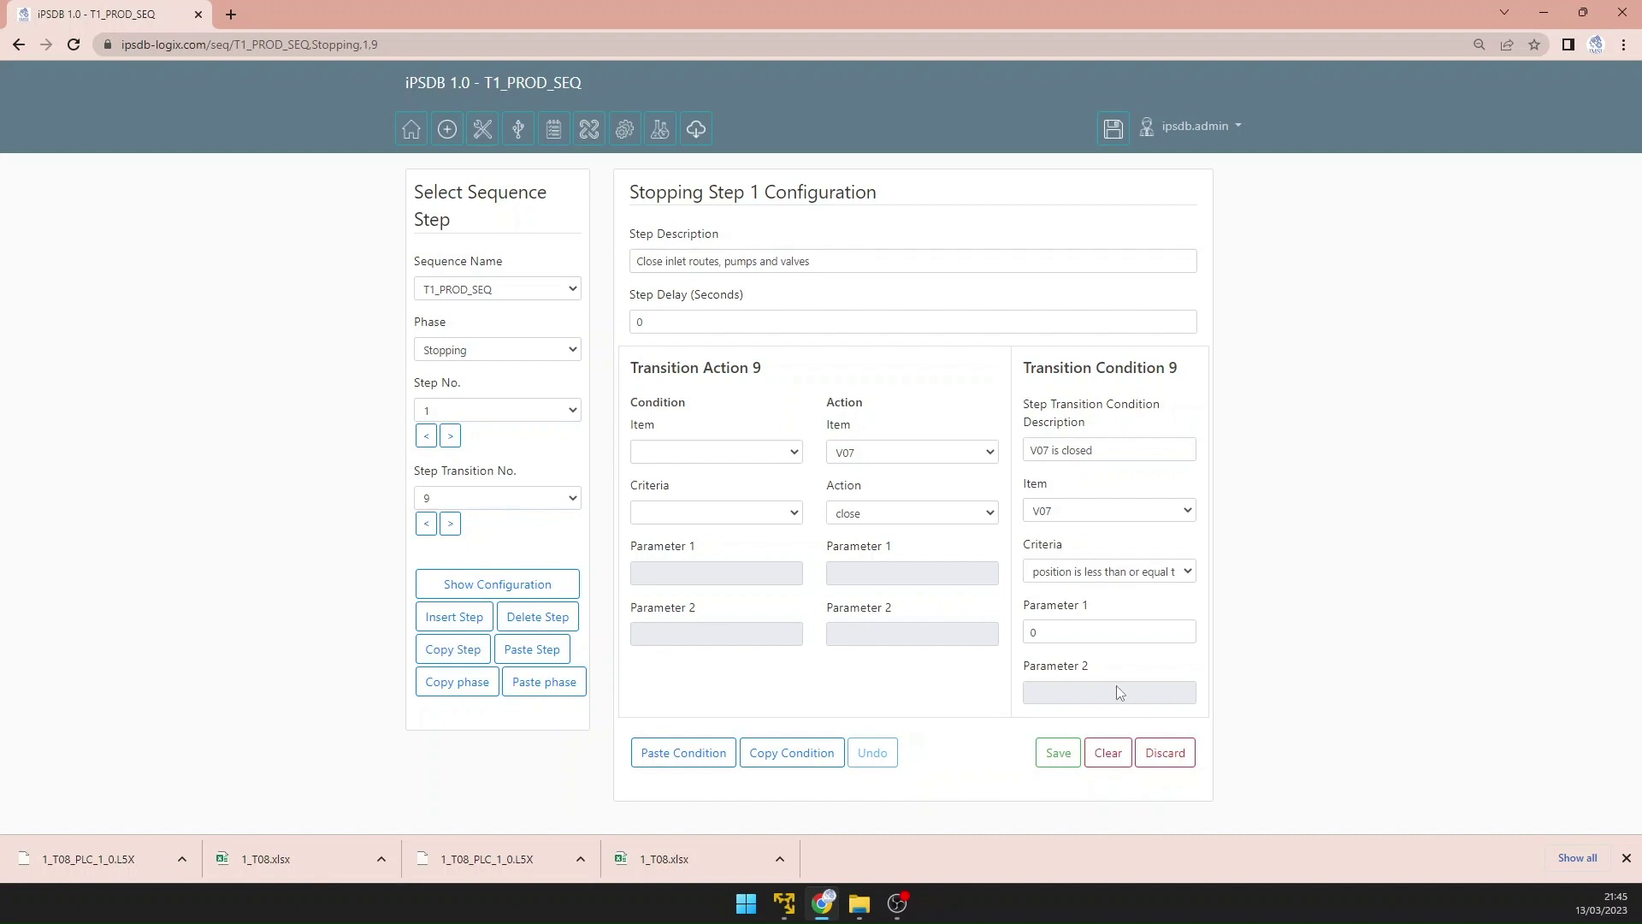
# Step: Blank the V07 item of transition condition 9, replace its description with ".", and save the configuration
pyautogui.click(1101, 512)
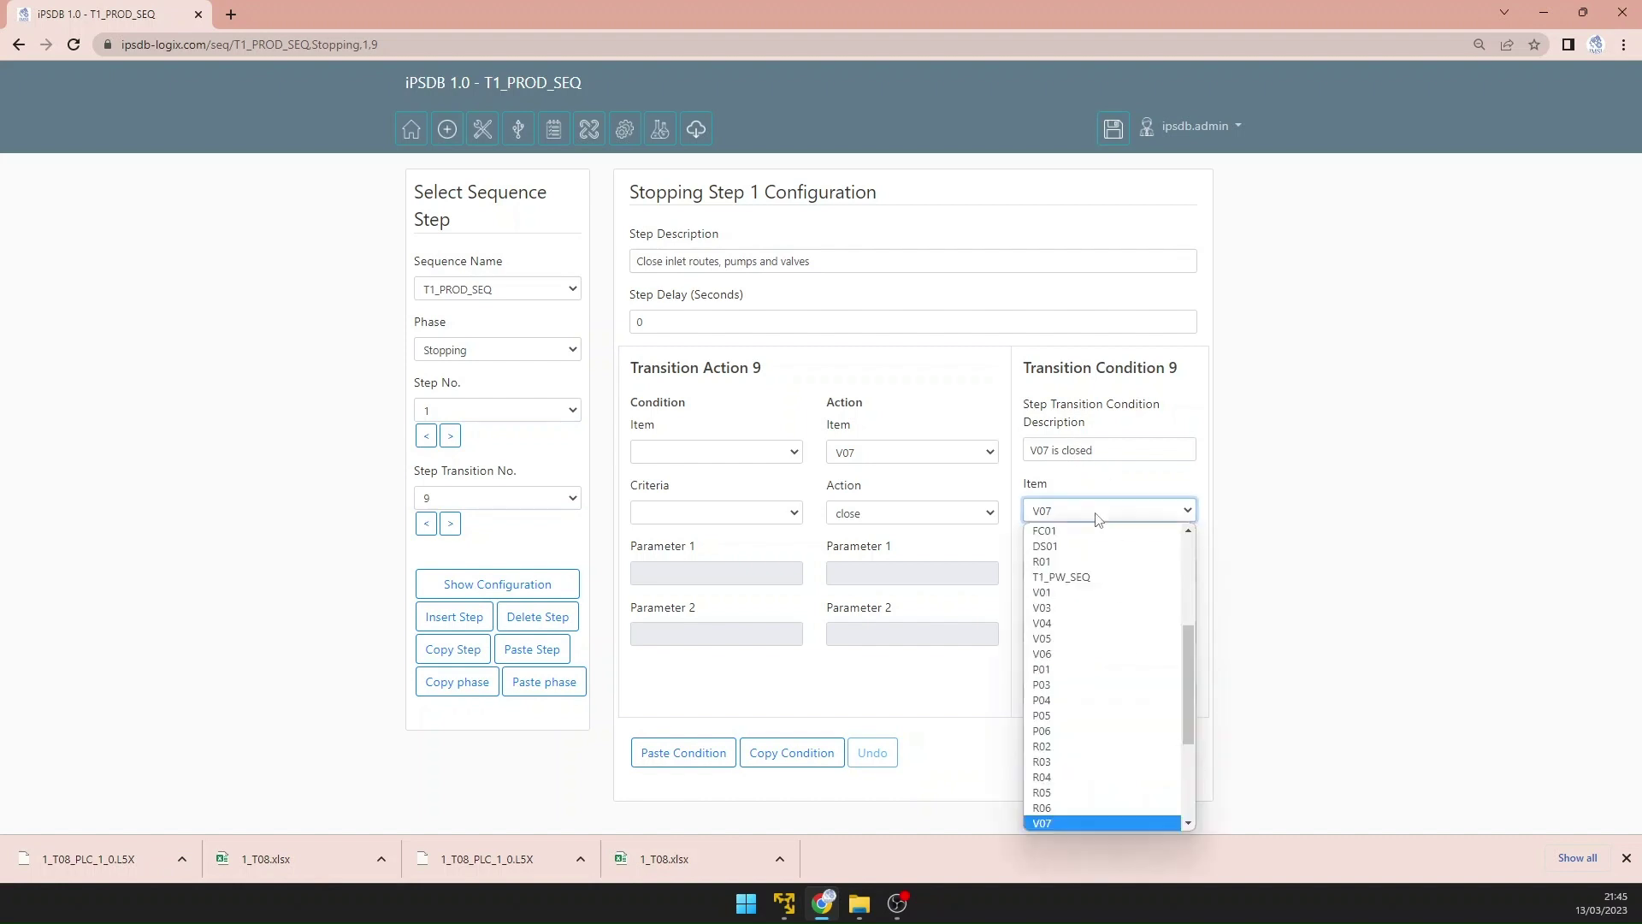
pyautogui.scroll(5, 1120, 547)
pyautogui.click(1121, 530)
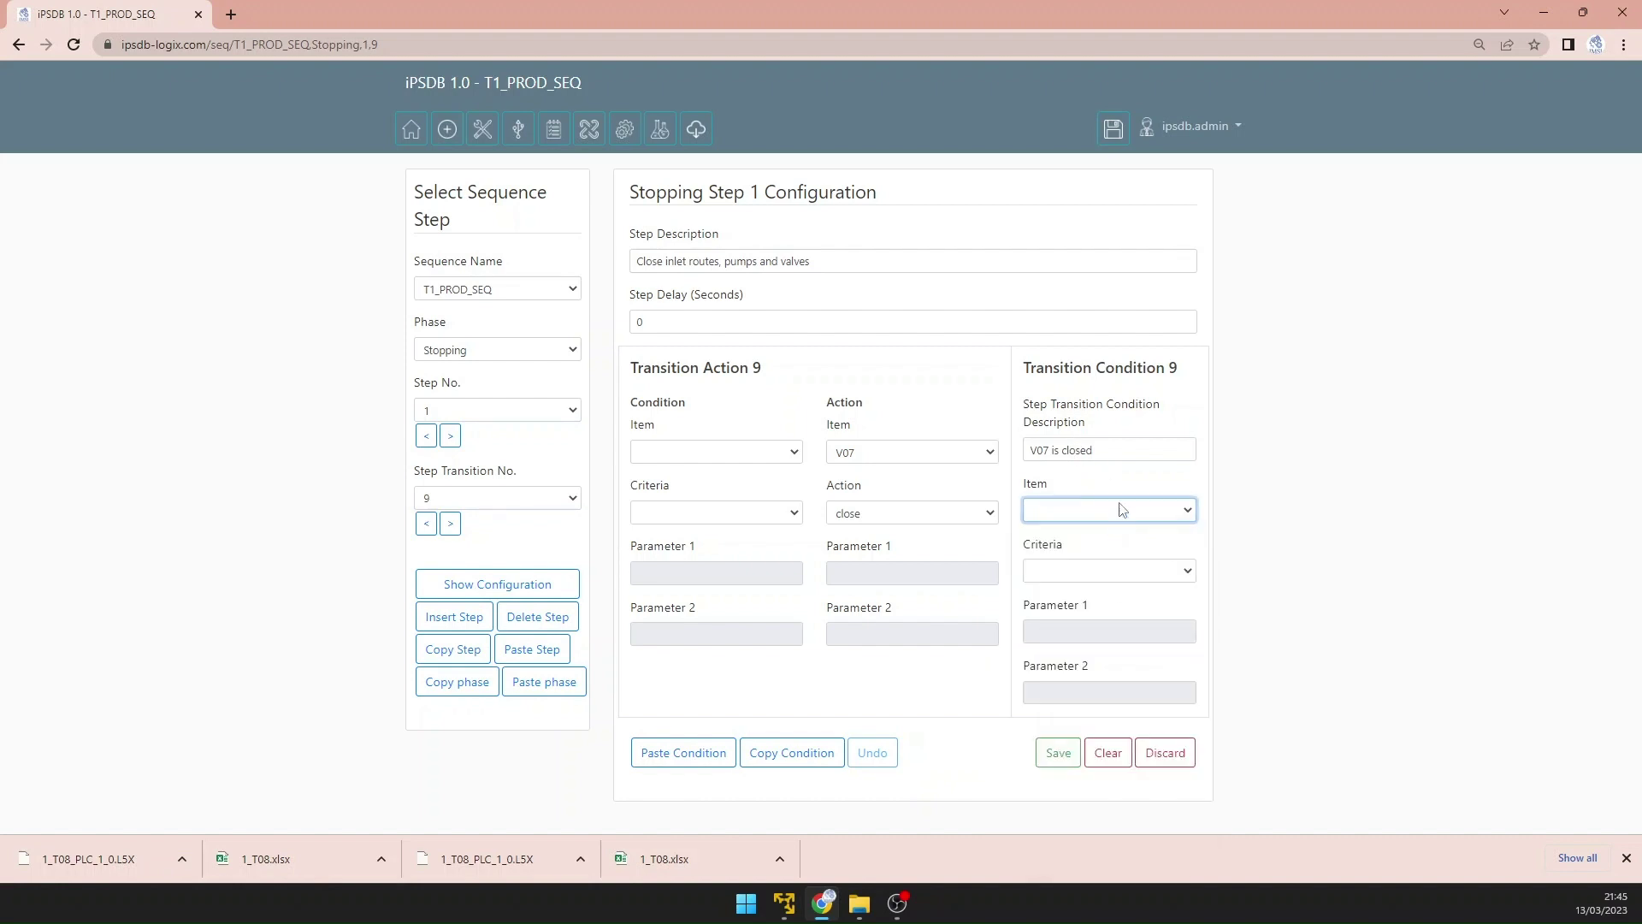
pyautogui.tripleClick(1102, 450)
pyautogui.press('BackSpace')
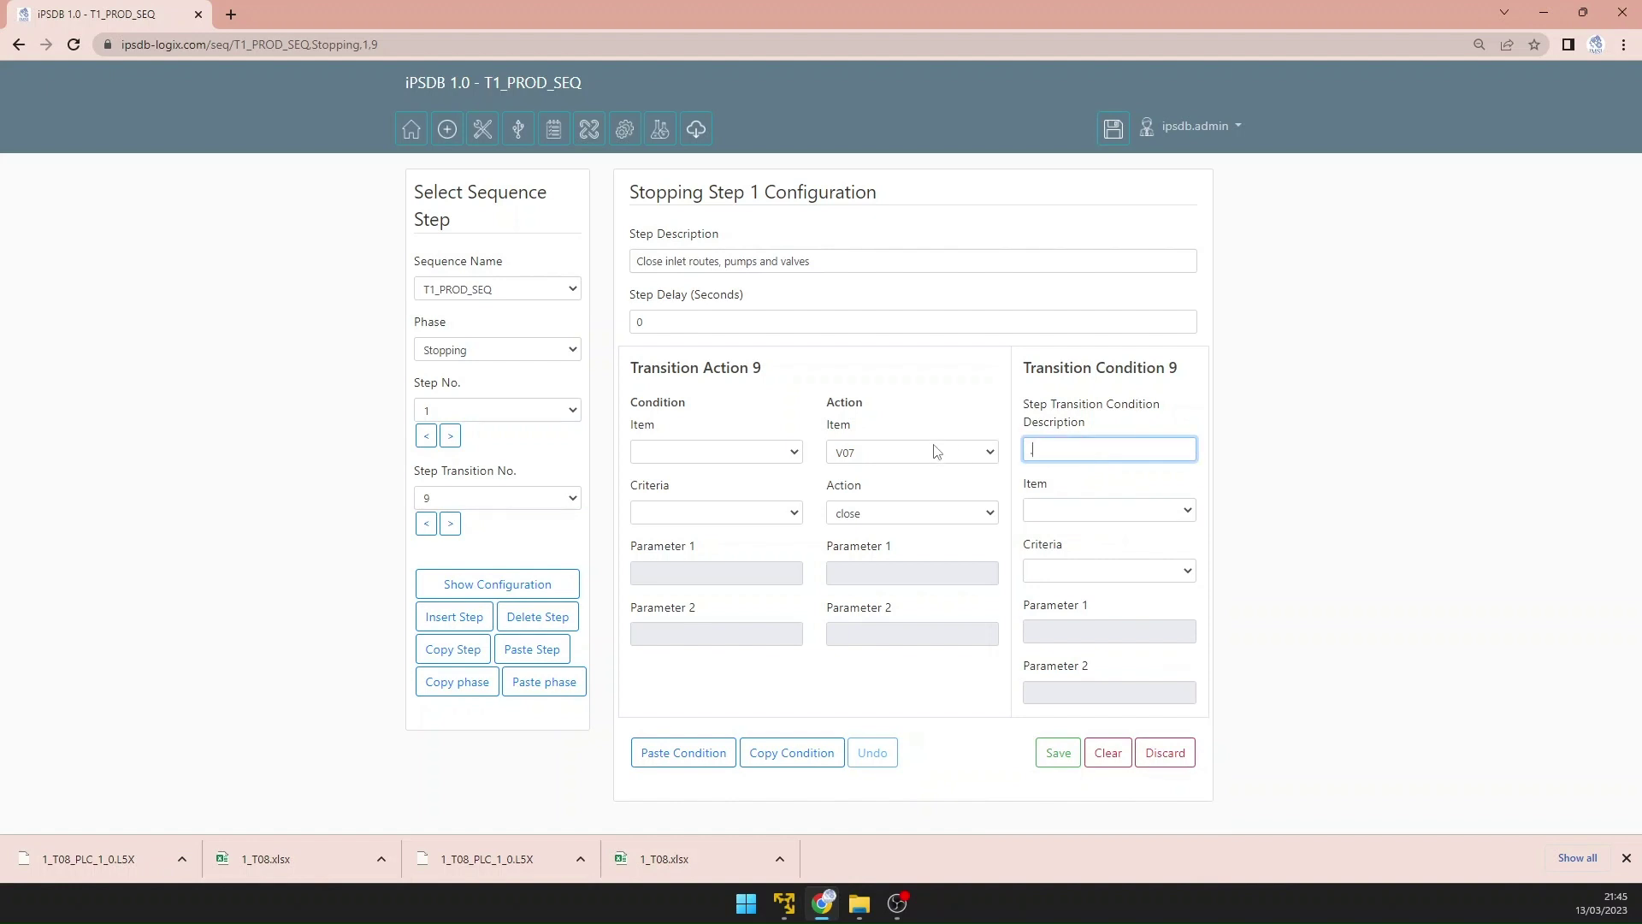
pyautogui.click(1058, 753)
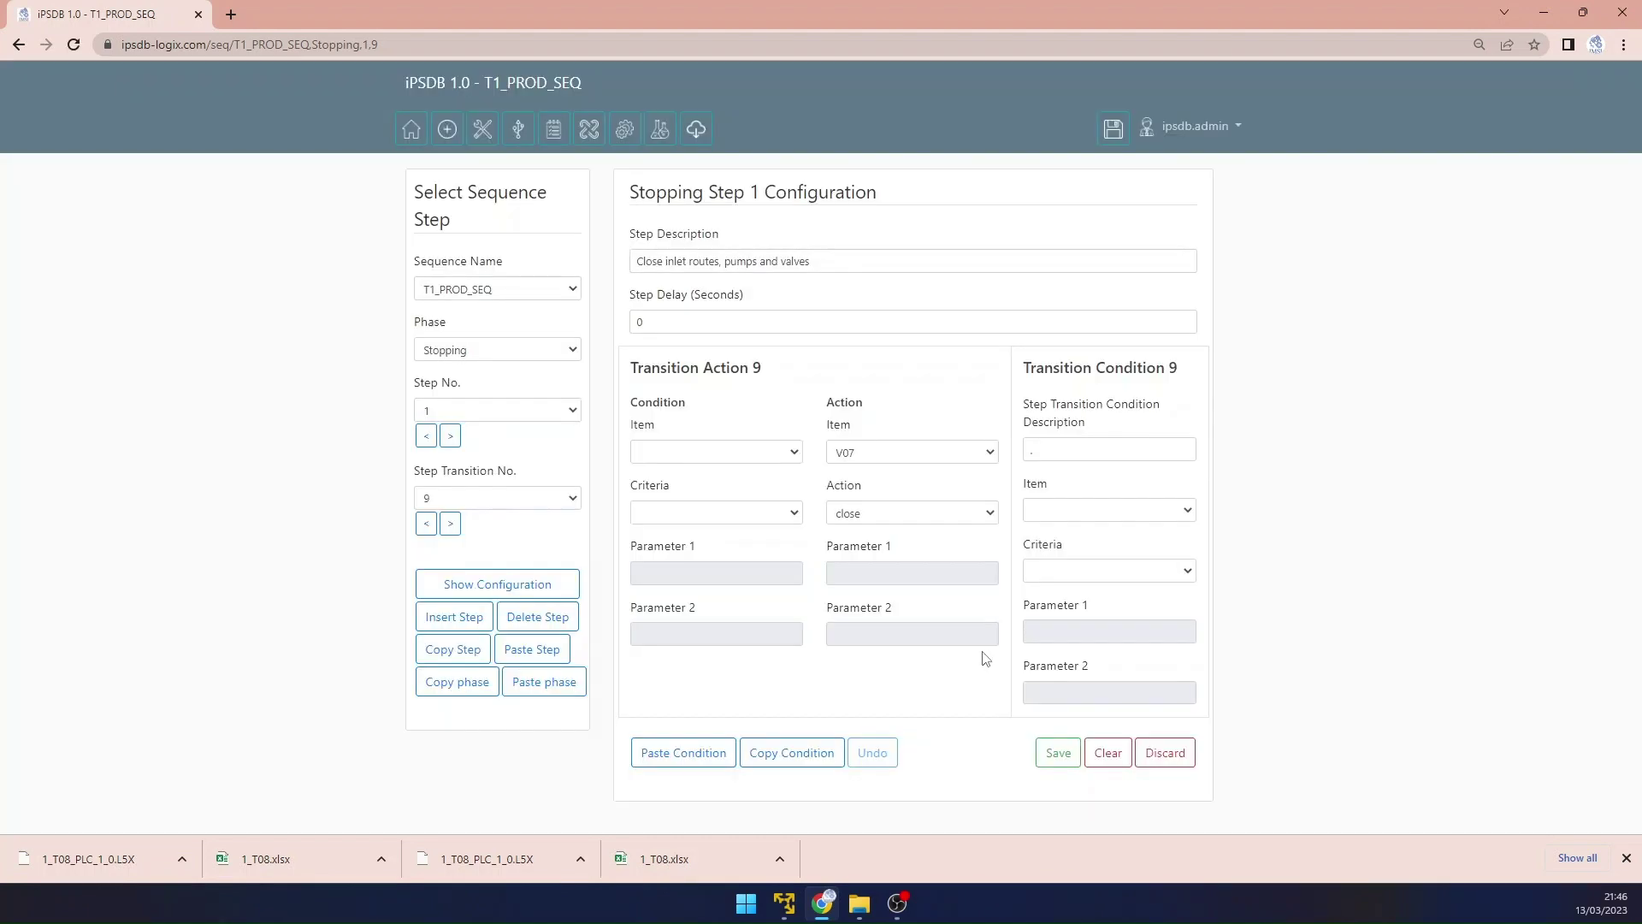
# Step: Move on from Stopping step 1 through step 2 to the Stopping step 3 configuration
pyautogui.click(451, 523)
pyautogui.click(453, 528)
pyautogui.click(429, 525)
pyautogui.click(450, 435)
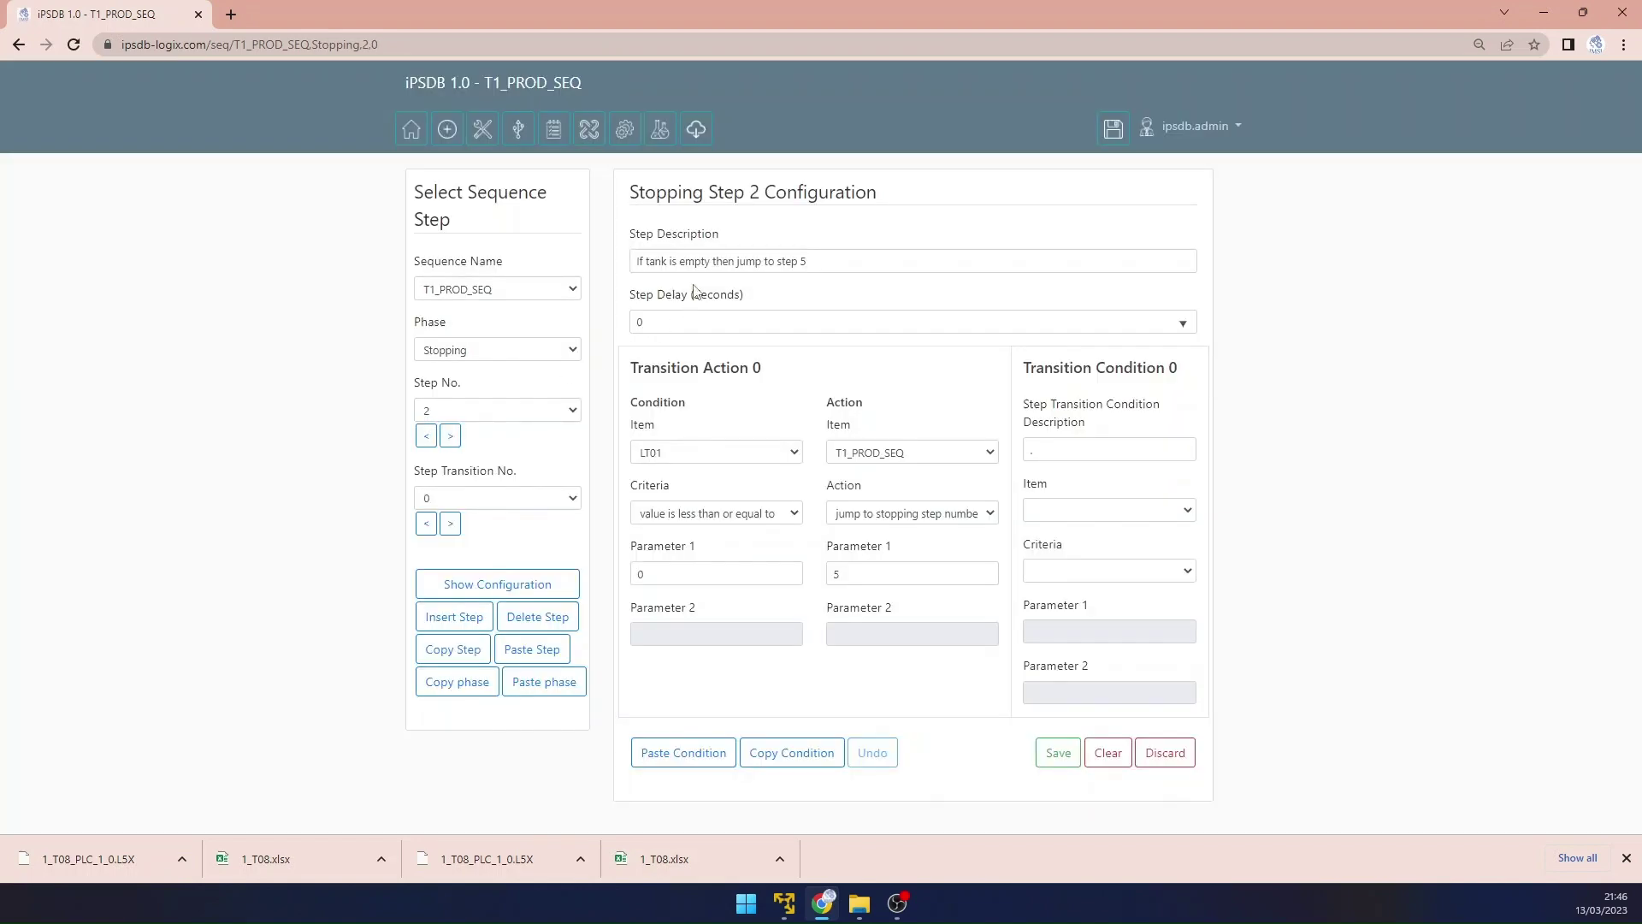
pyautogui.click(450, 435)
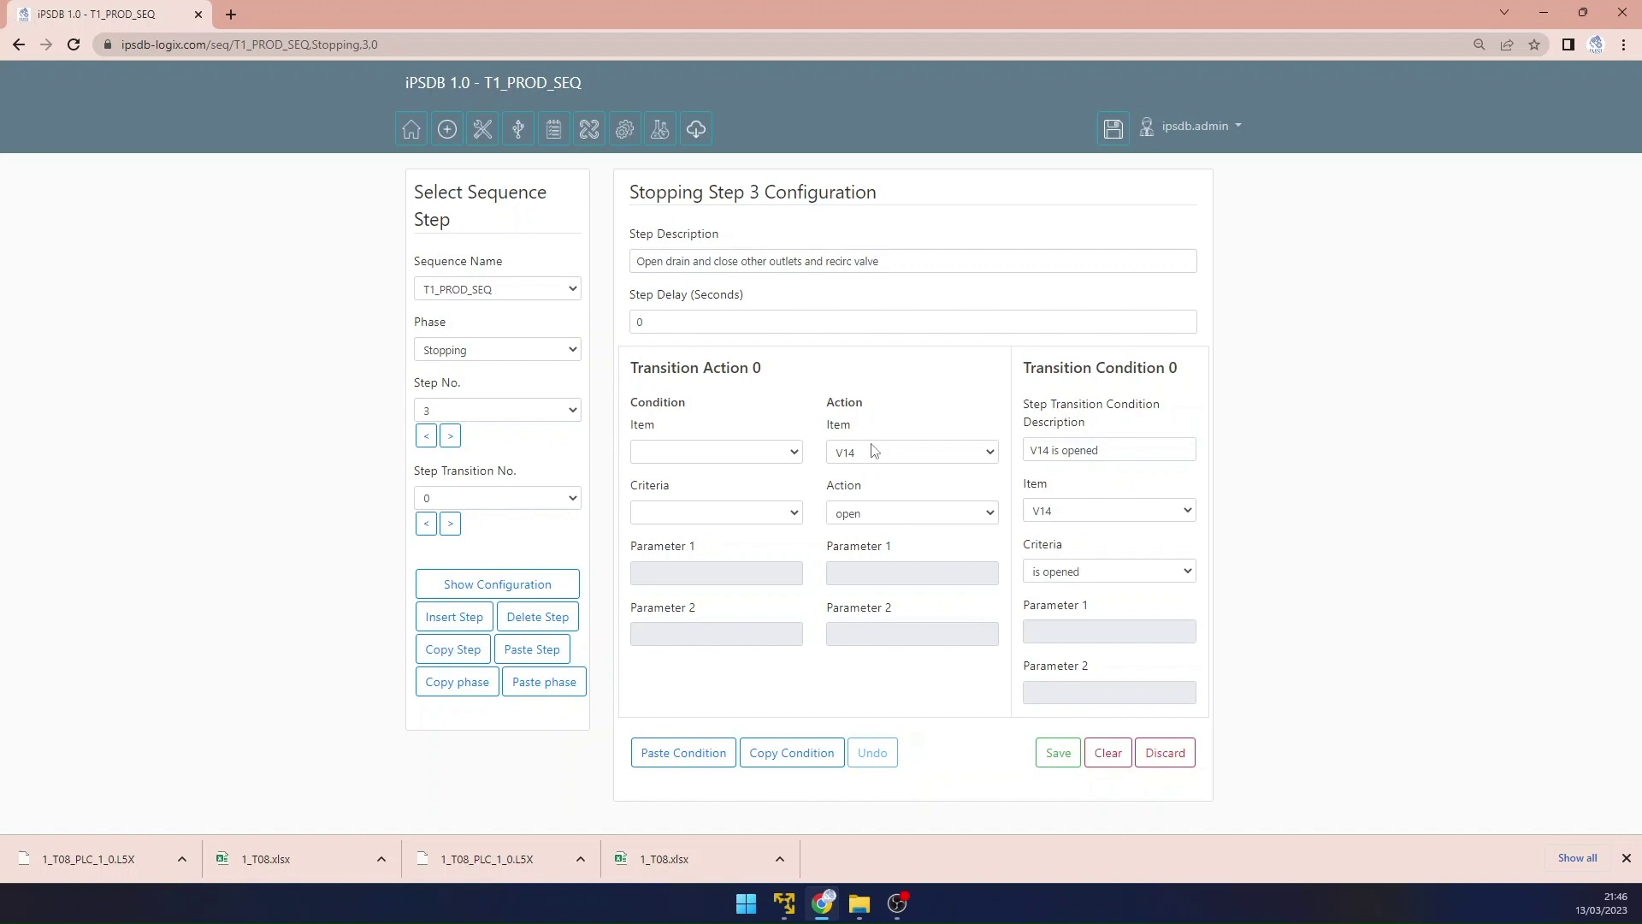
# Step: Set transition 0 of Stopping step 3 to use V15 as action and condition item, describe it "V15 is opened", and save
pyautogui.click(897, 460)
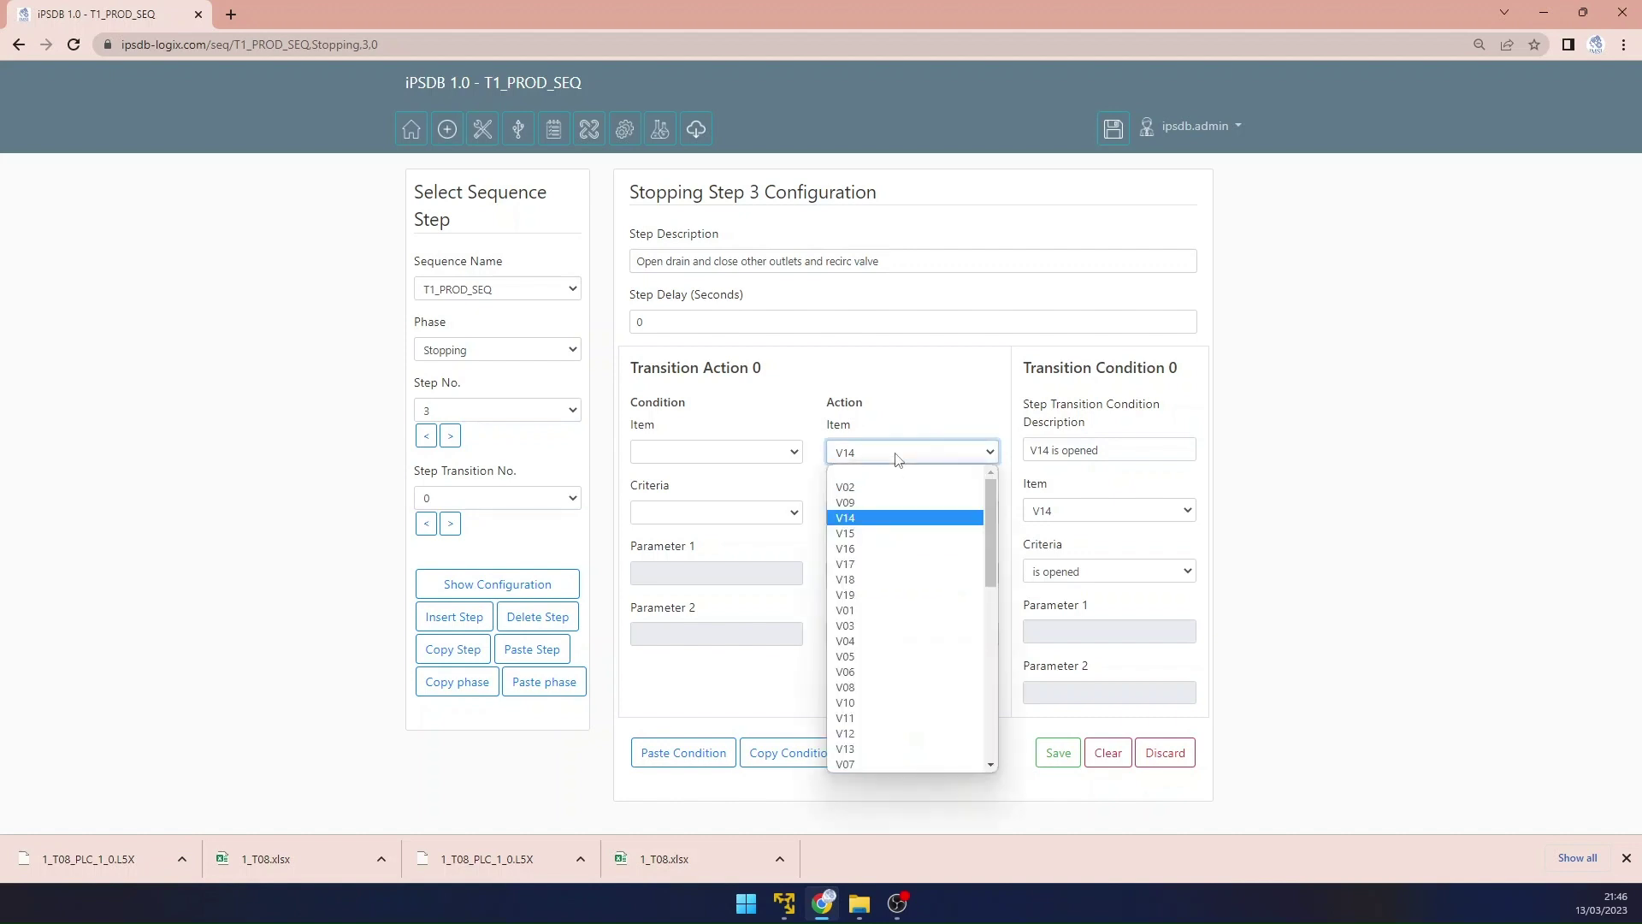
pyautogui.click(889, 534)
pyautogui.click(1090, 512)
pyautogui.press('Down')
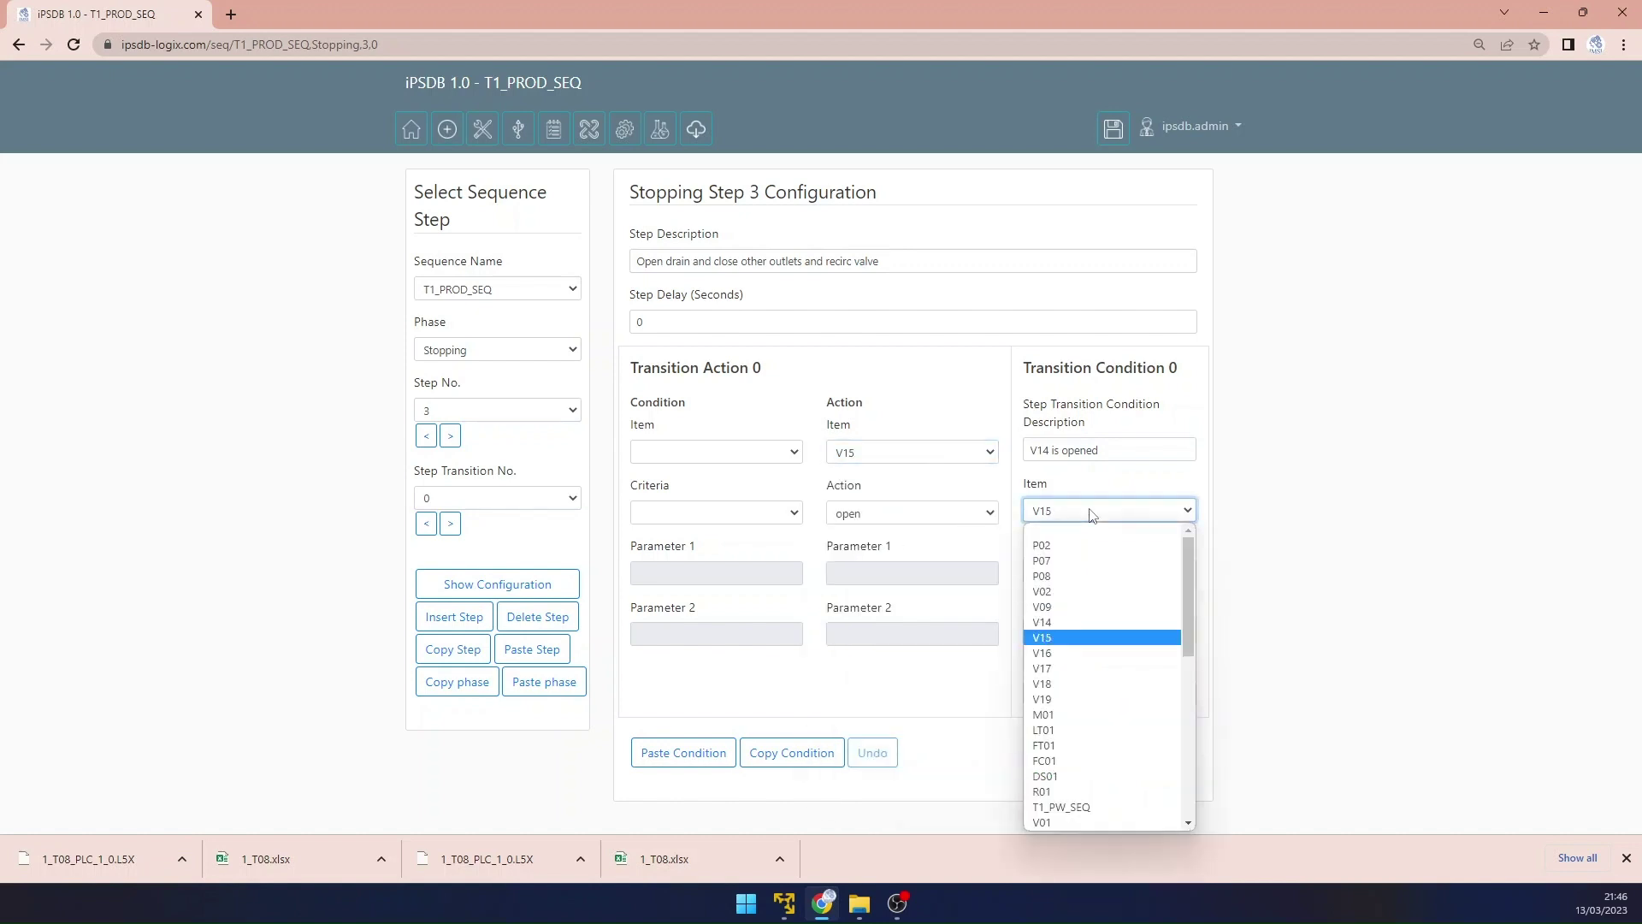
pyautogui.press('Return')
pyautogui.click(1048, 445)
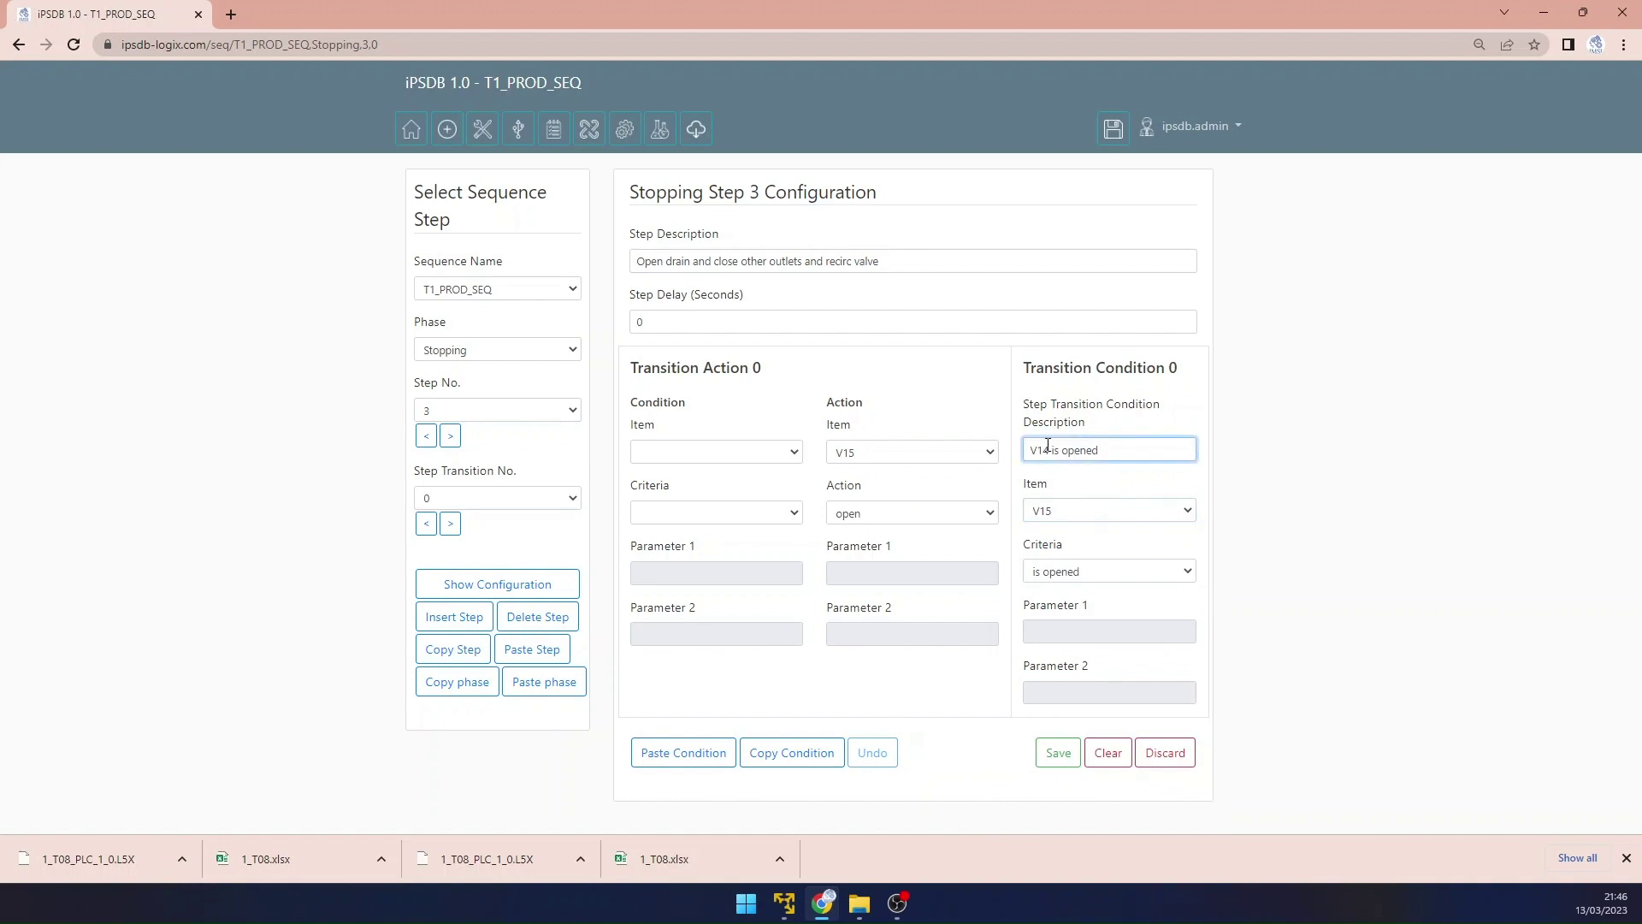
pyautogui.press('BackSpace')
pyautogui.write('5')
pyautogui.click(1057, 753)
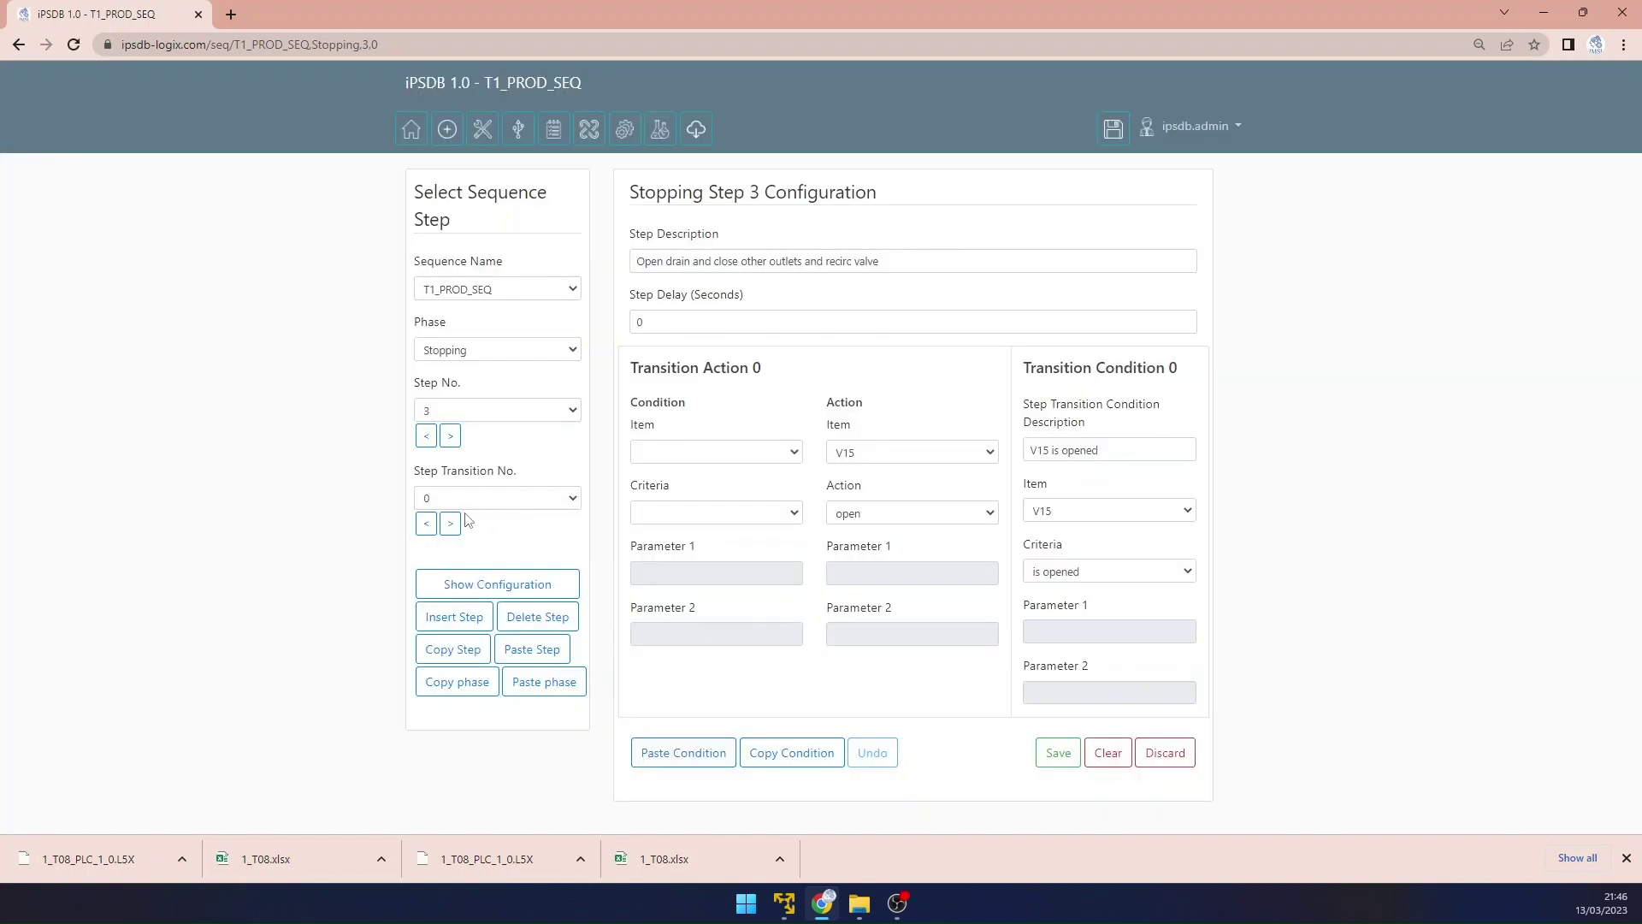
# Step: Go to transition 3 of Stopping step 3 and change its action item to V14
pyautogui.click(451, 524)
pyautogui.click(451, 525)
pyautogui.click(451, 524)
pyautogui.click(915, 452)
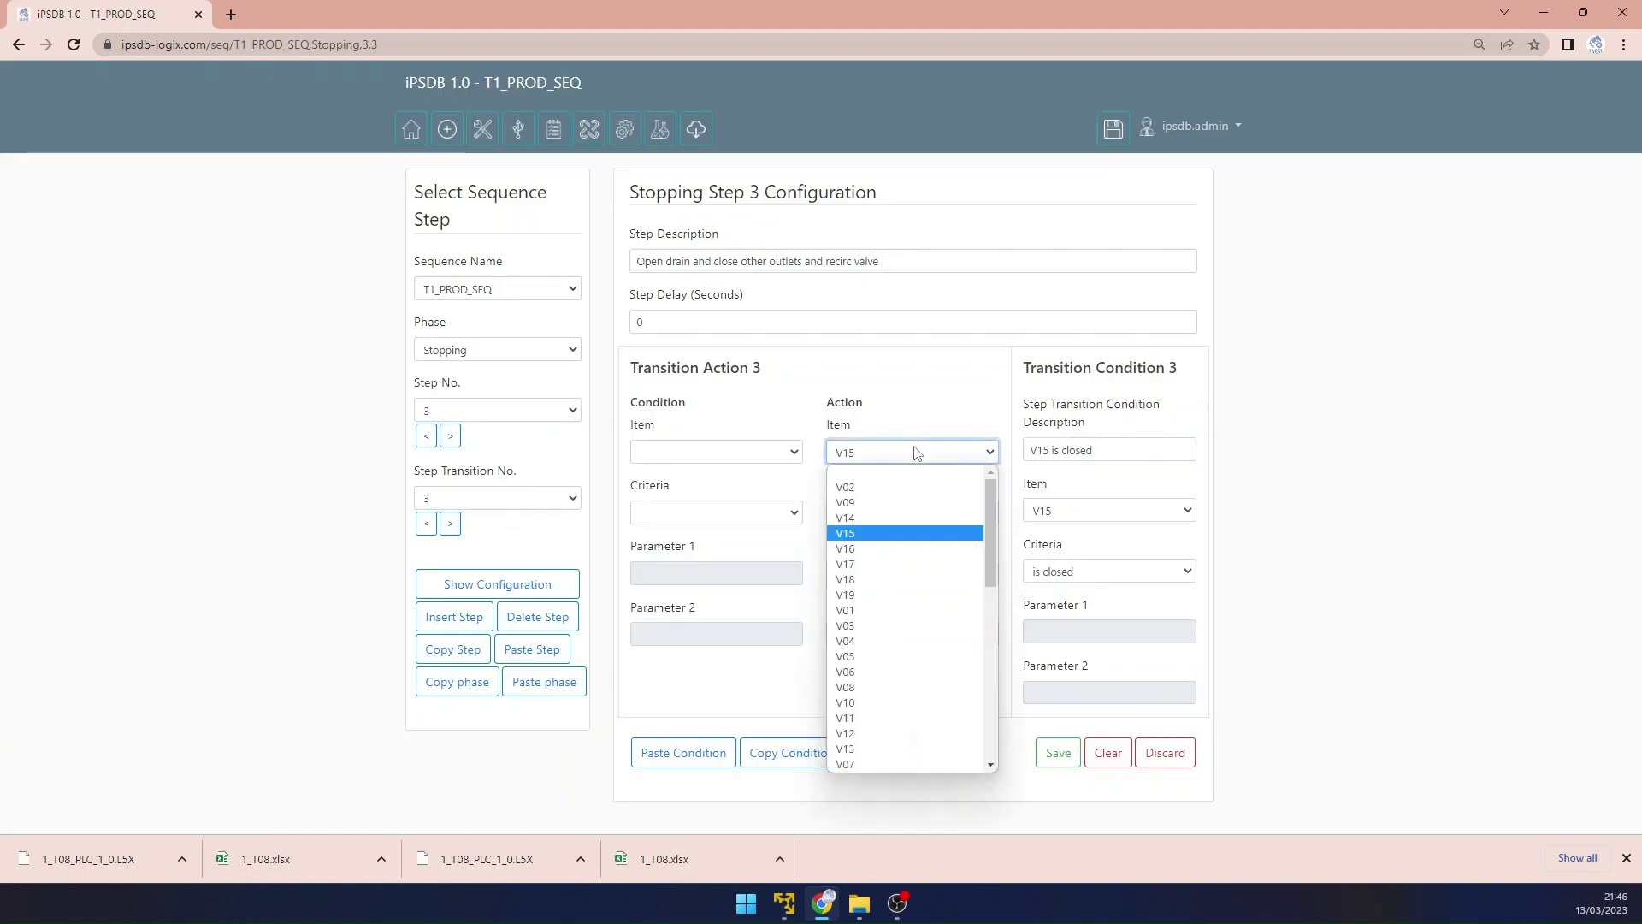
pyautogui.press('Up')
pyautogui.press('Return')
# Step: Set the item of Stopping step 3's transition condition 3 to V14, describe it "V14 is closed", and save
pyautogui.click(1078, 513)
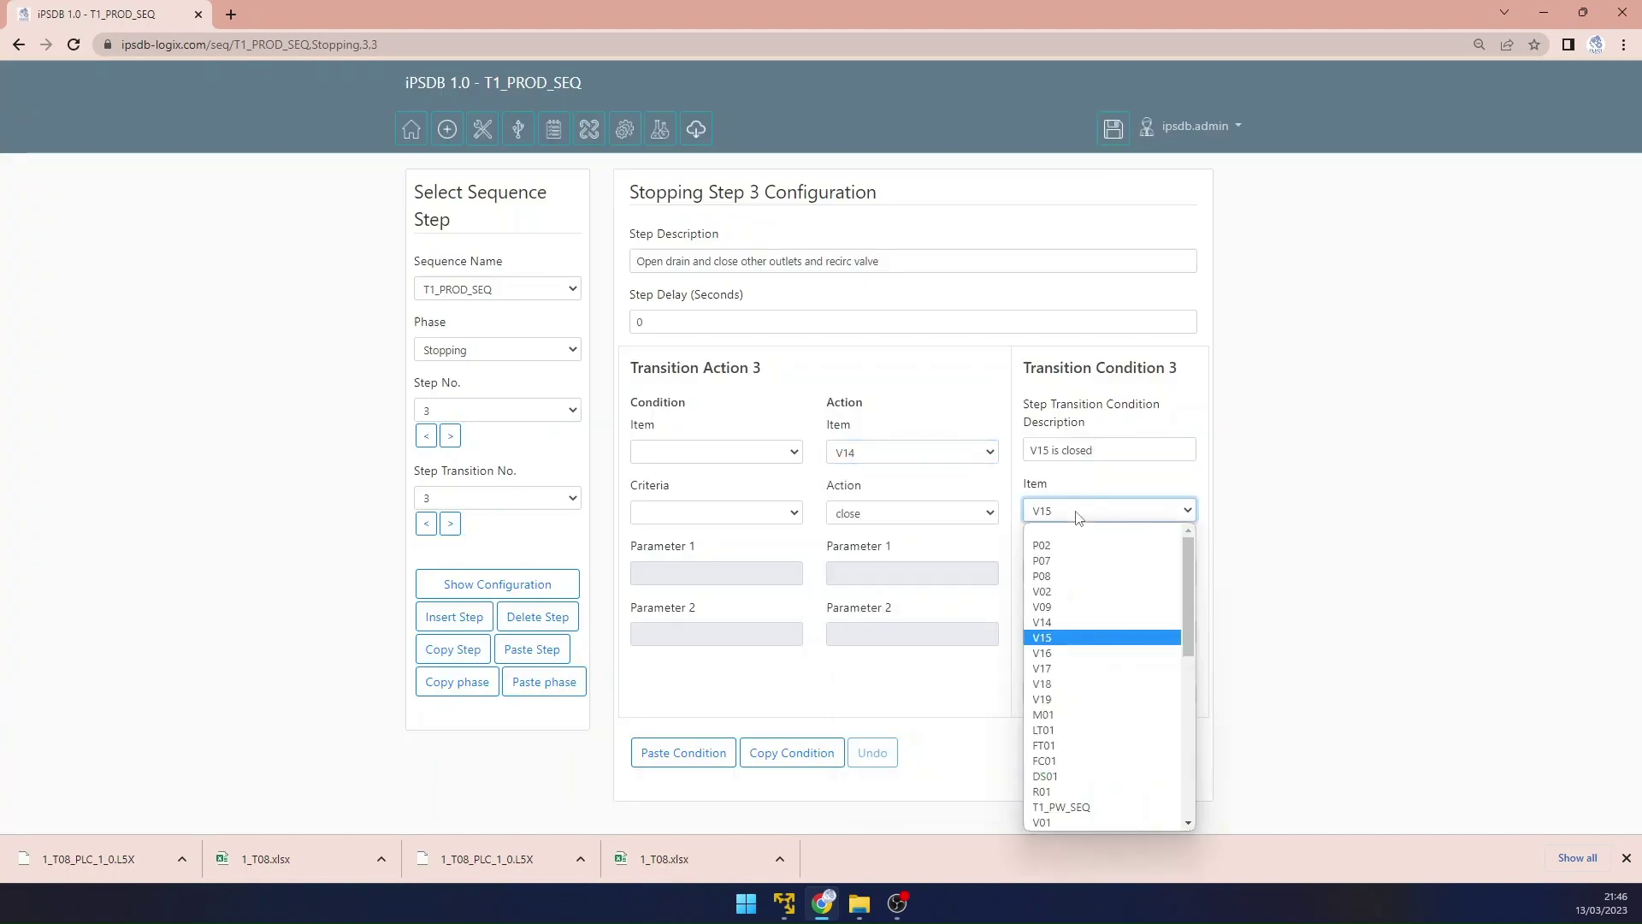
pyautogui.press('Down')
pyautogui.press('Up')
pyautogui.press('Up')
pyautogui.press('Return')
pyautogui.click(1041, 454)
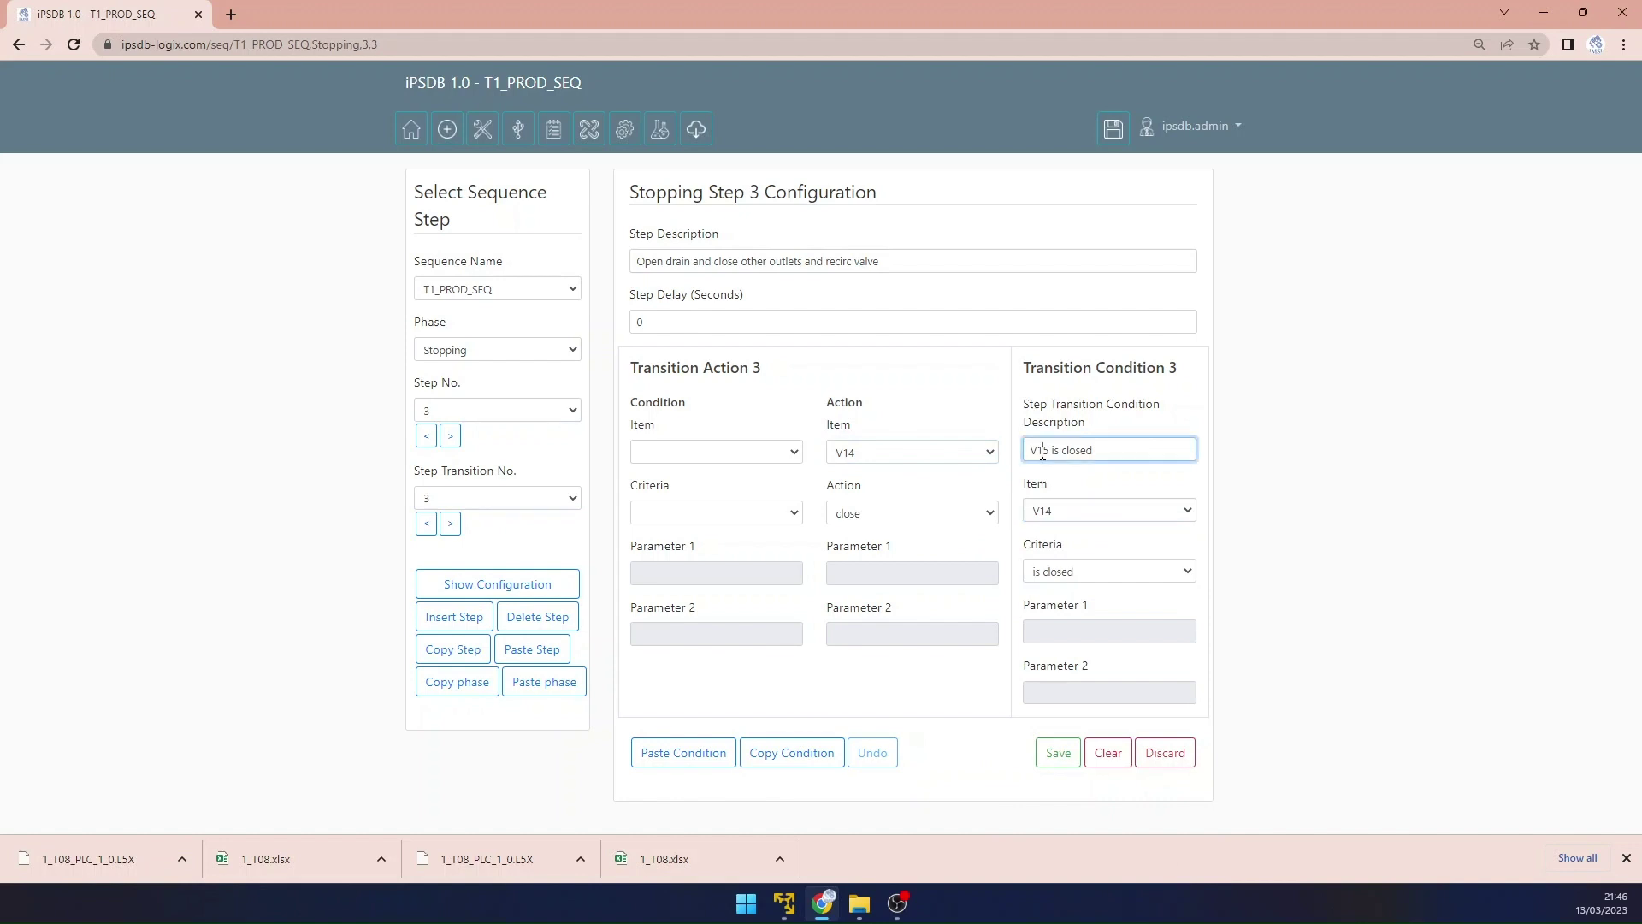
pyautogui.press('BackSpace')
pyautogui.write('4')
pyautogui.click(1059, 754)
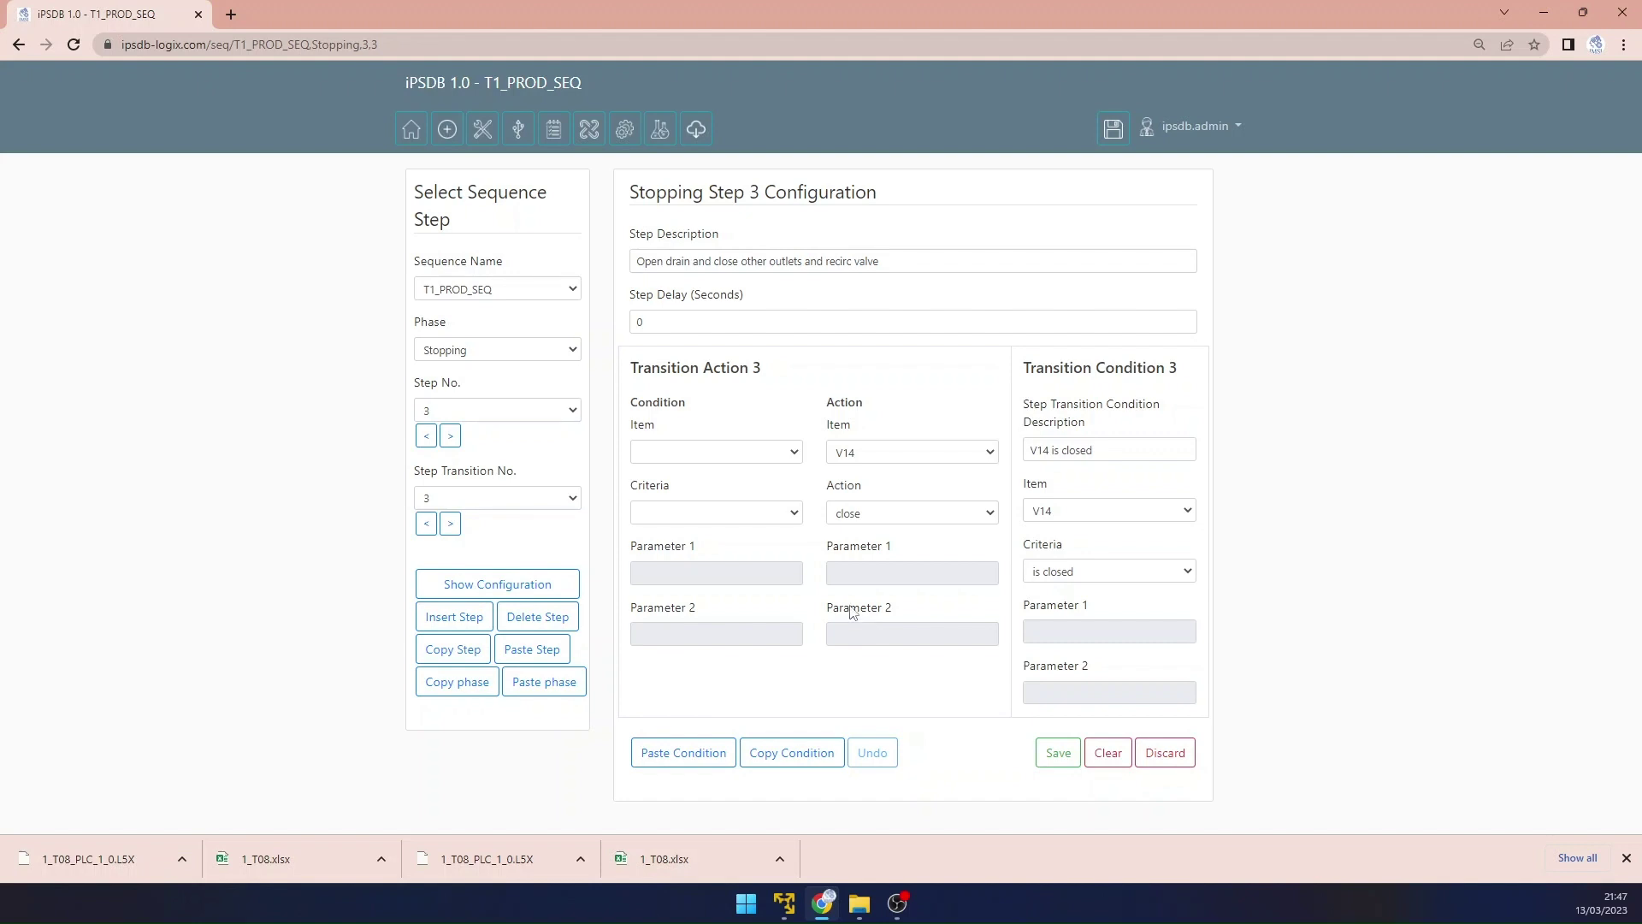
# Step: Show the Aborting phase's step 3 configuration and change the action item of transition 3 to V14
pyautogui.click(502, 351)
pyautogui.click(479, 430)
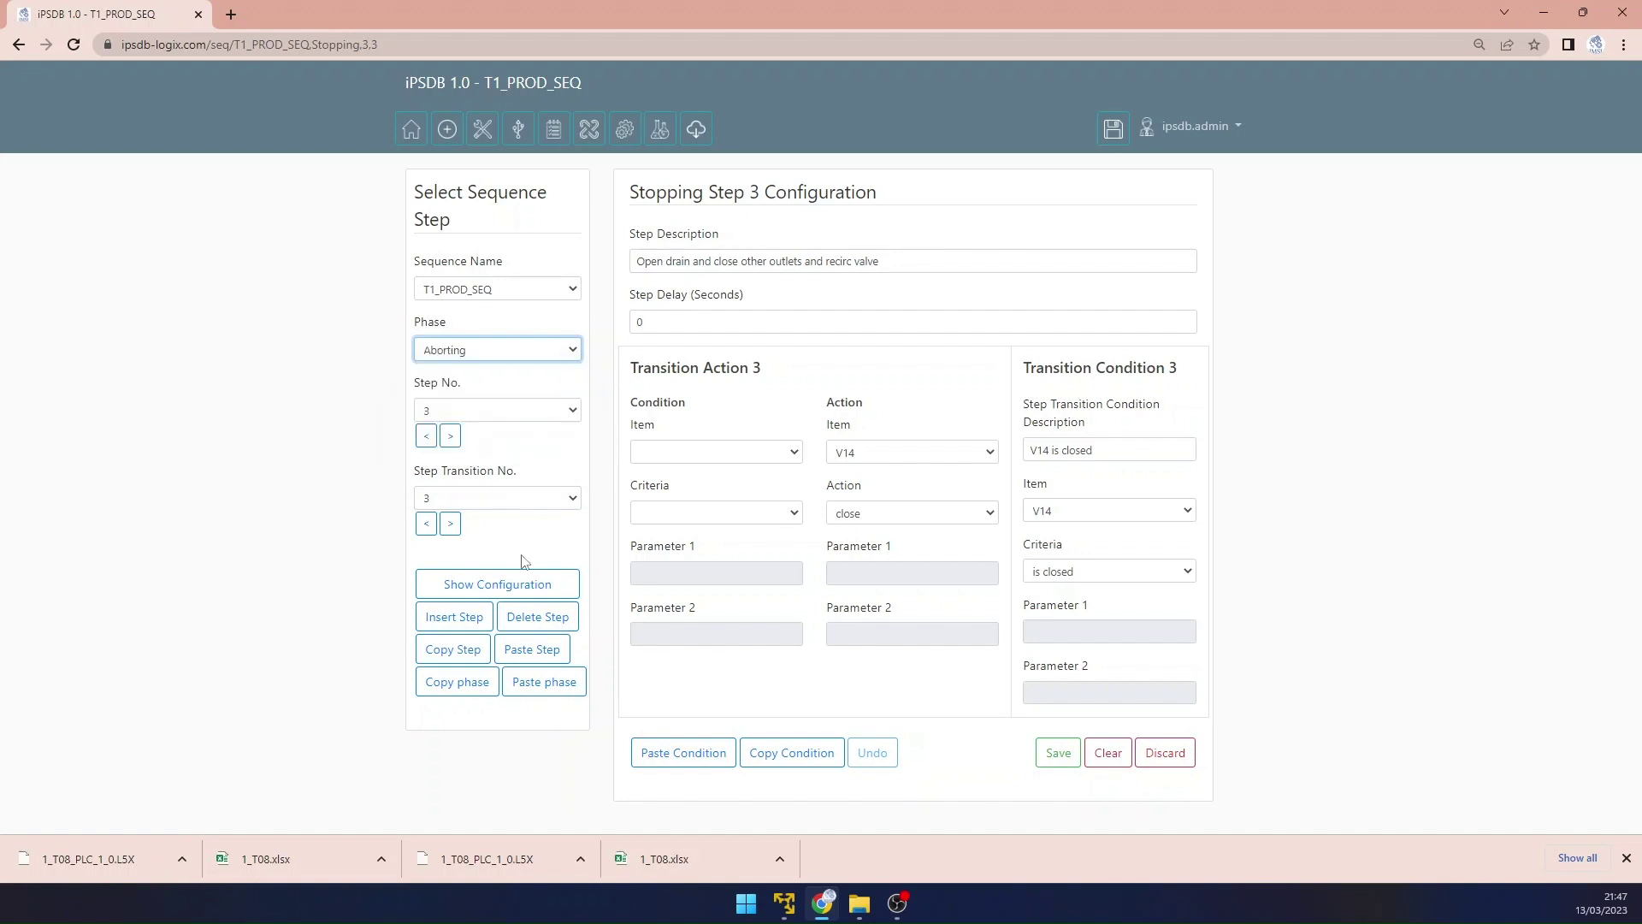
pyautogui.click(532, 586)
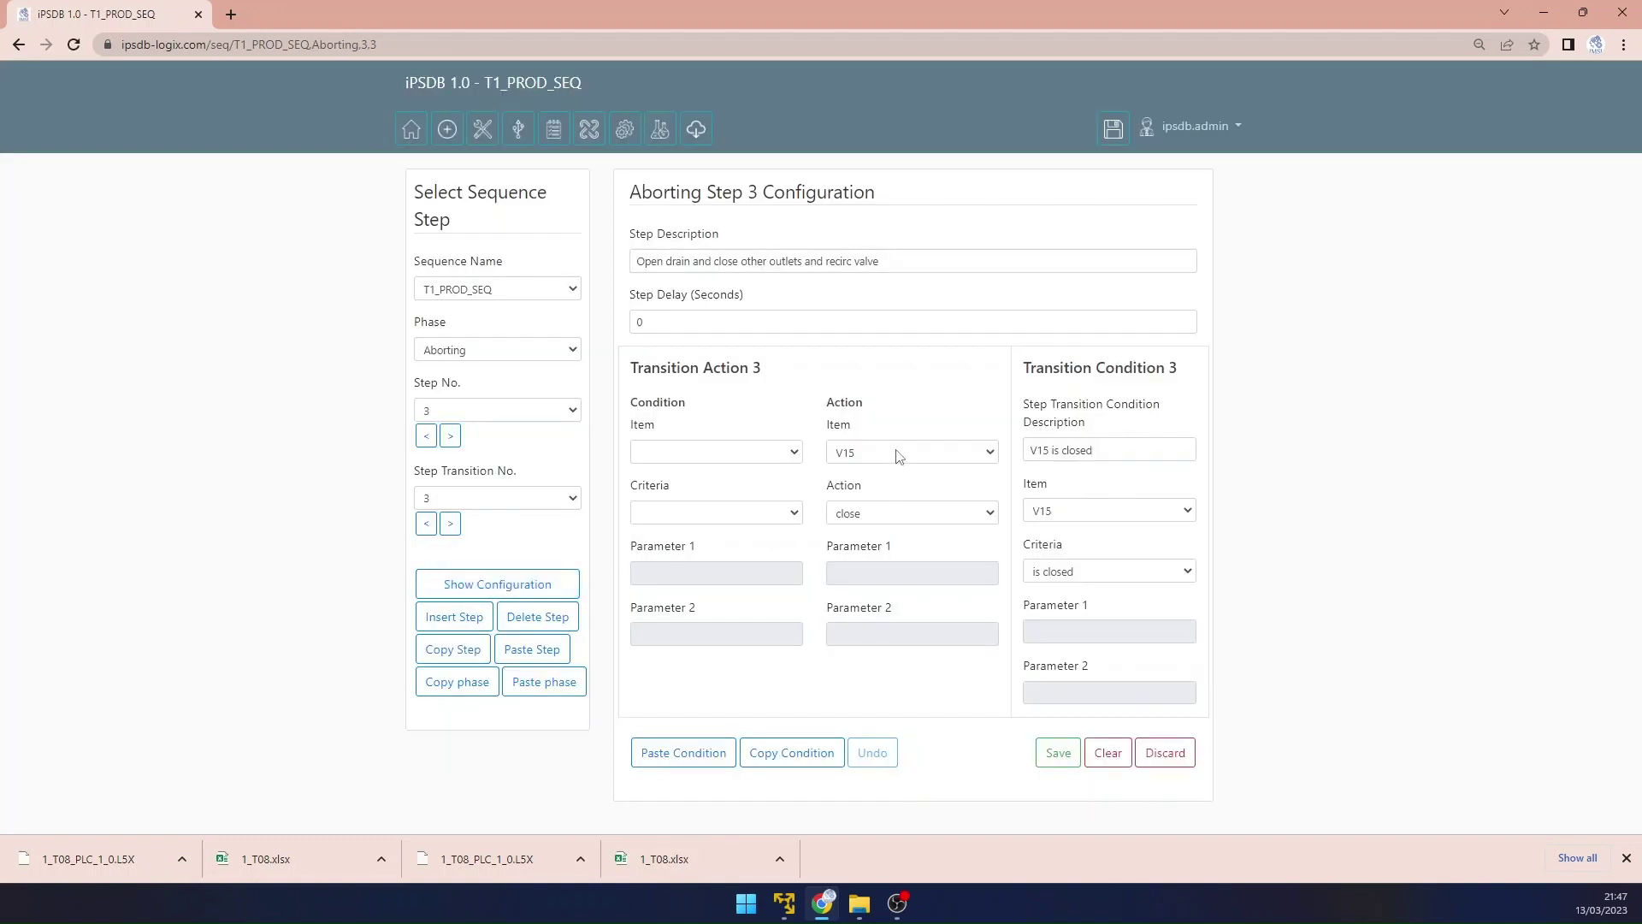
pyautogui.click(872, 453)
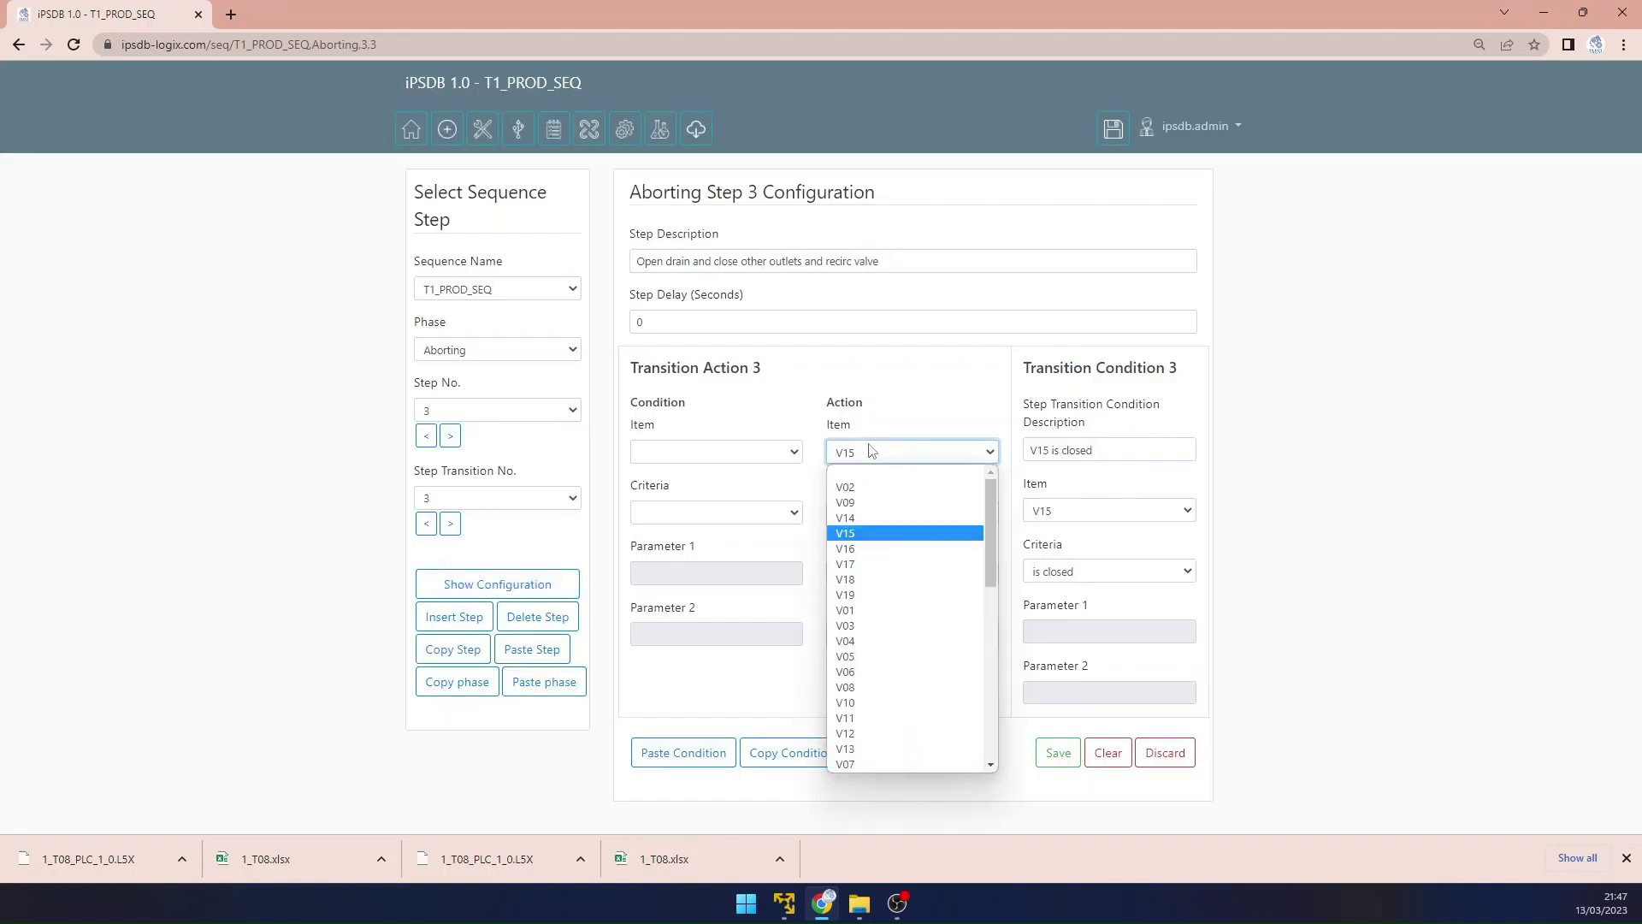
pyautogui.press('Down')
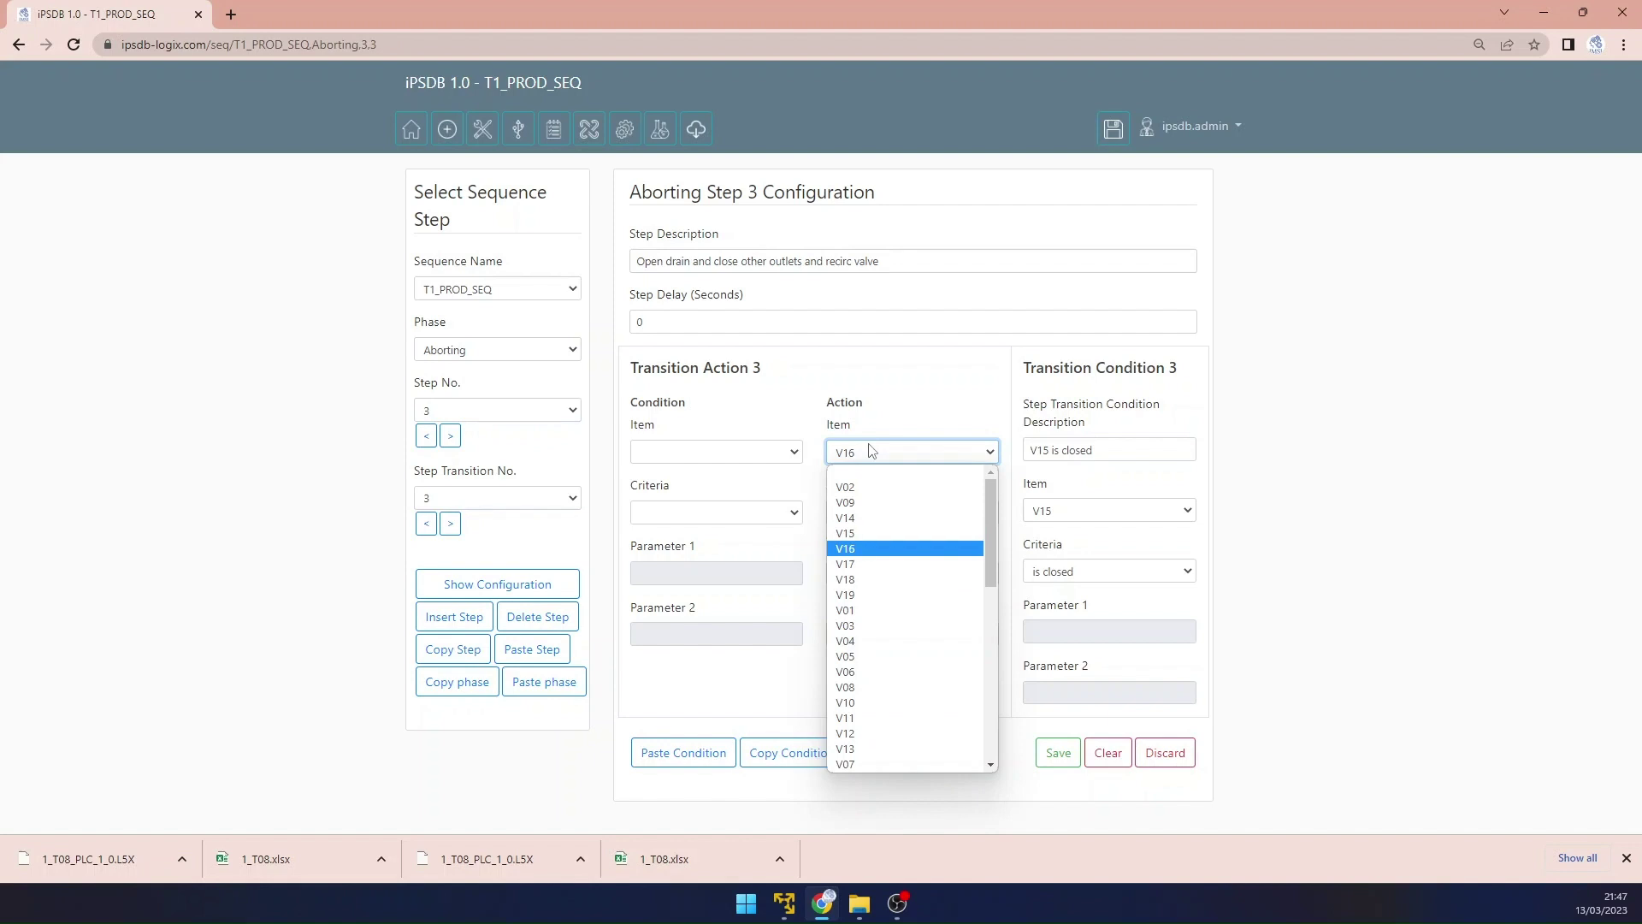
pyautogui.write('v14')
pyautogui.press('Return')
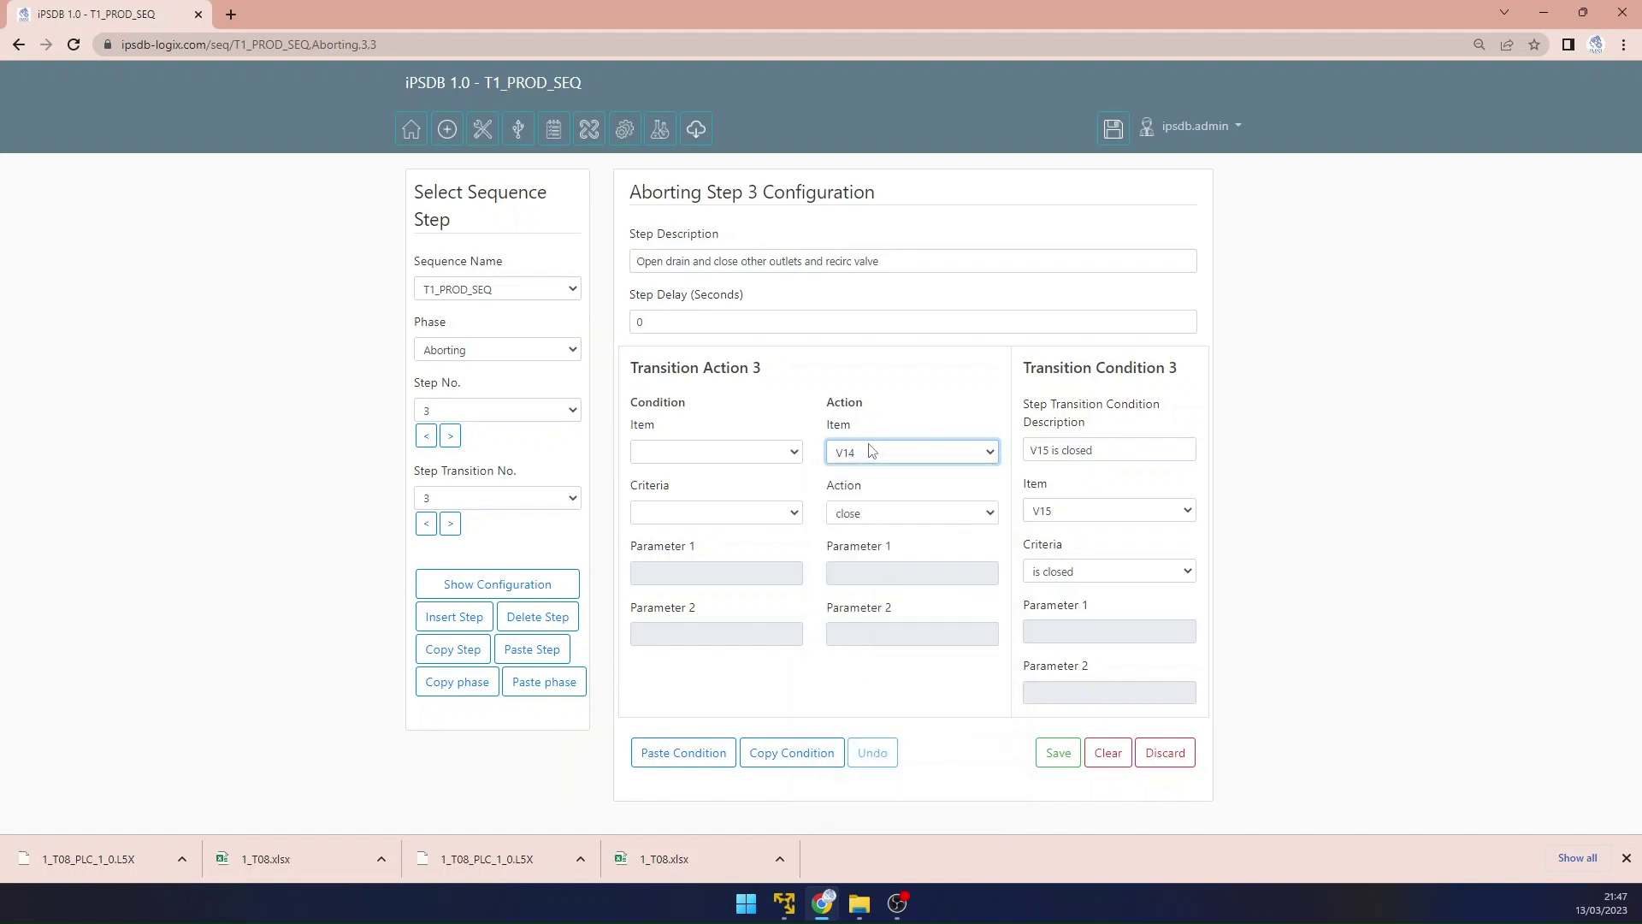
# Step: Set the item of Aborting step 3's transition condition 3 to V14, describe it "V14 is closed", and save
pyautogui.click(1106, 513)
pyautogui.press('Up')
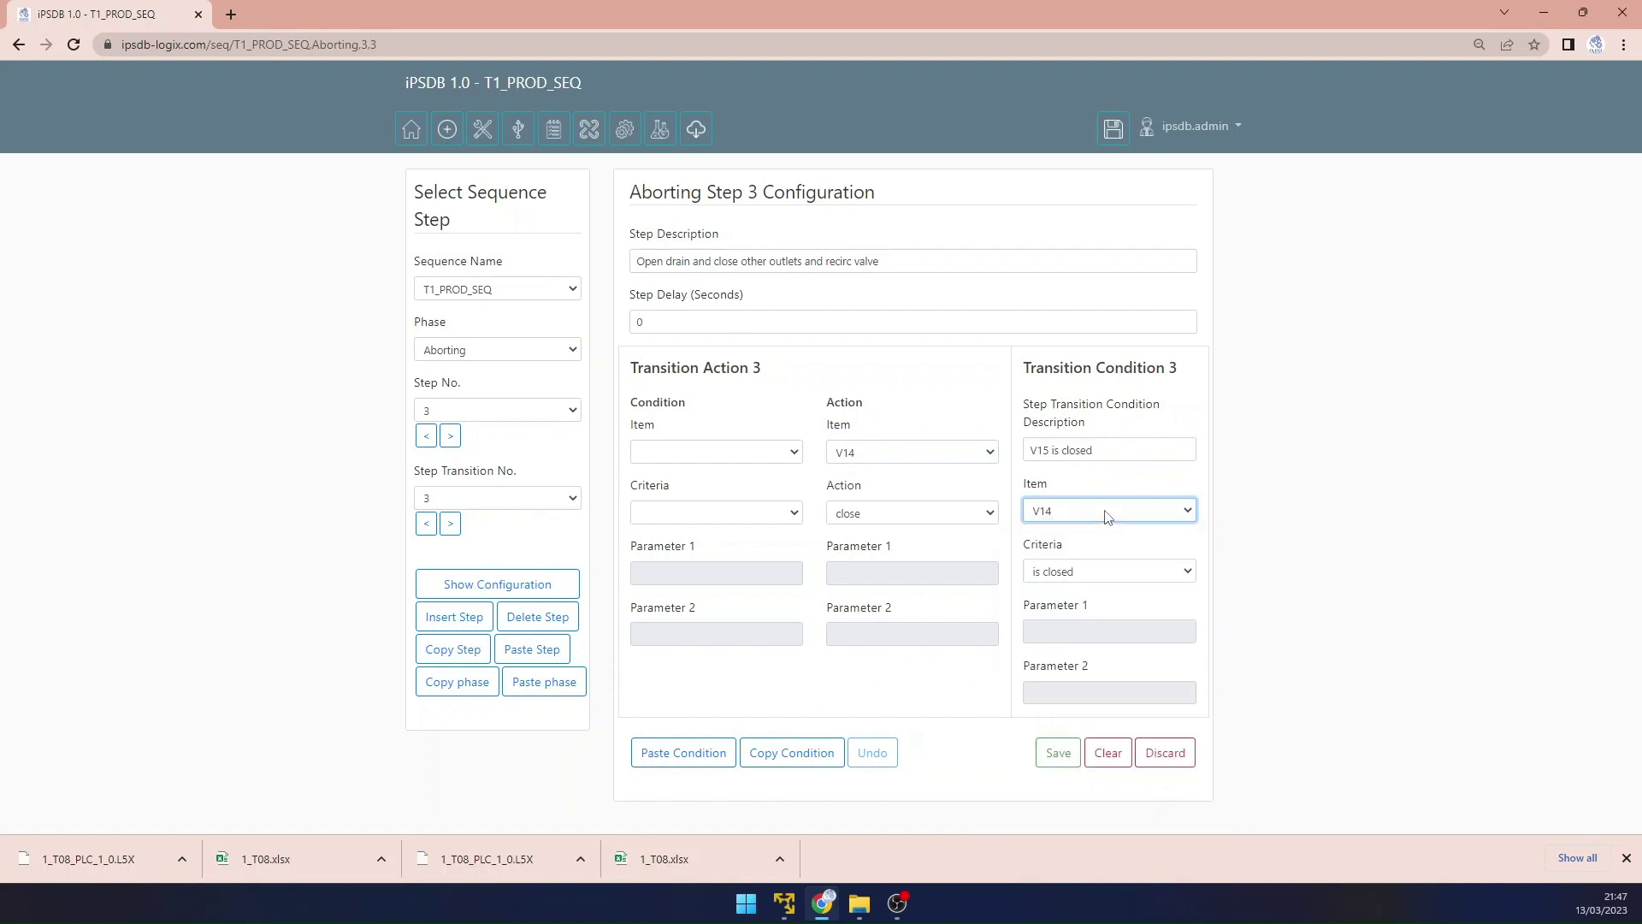
pyautogui.press('Return')
pyautogui.click(1117, 446)
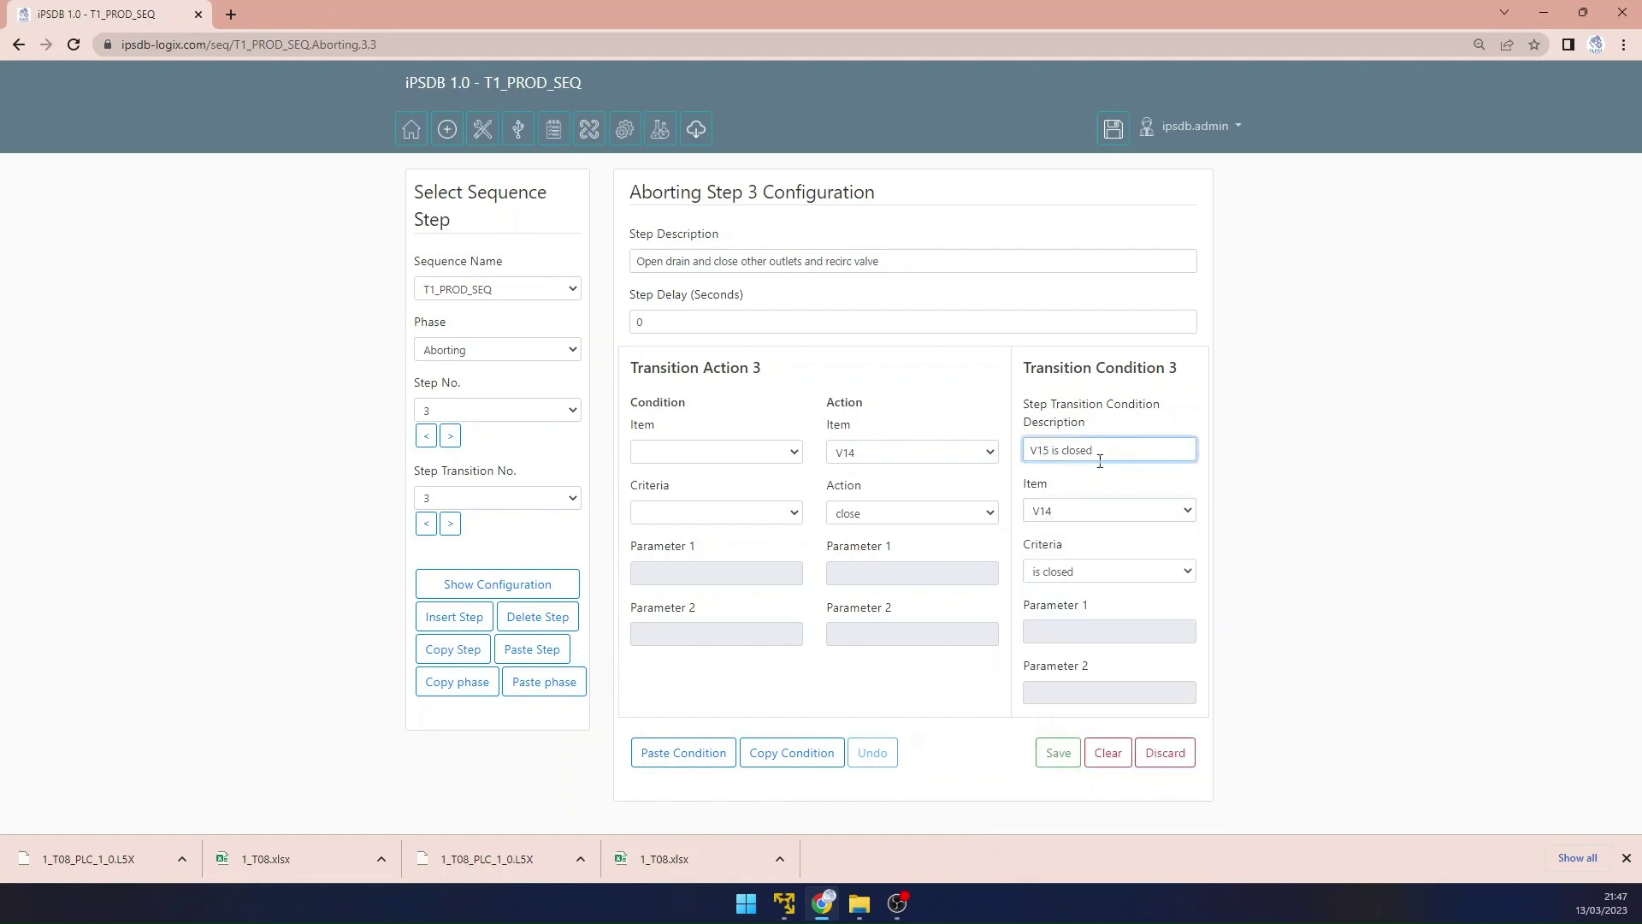
pyautogui.press('BackSpace')
pyautogui.write('4')
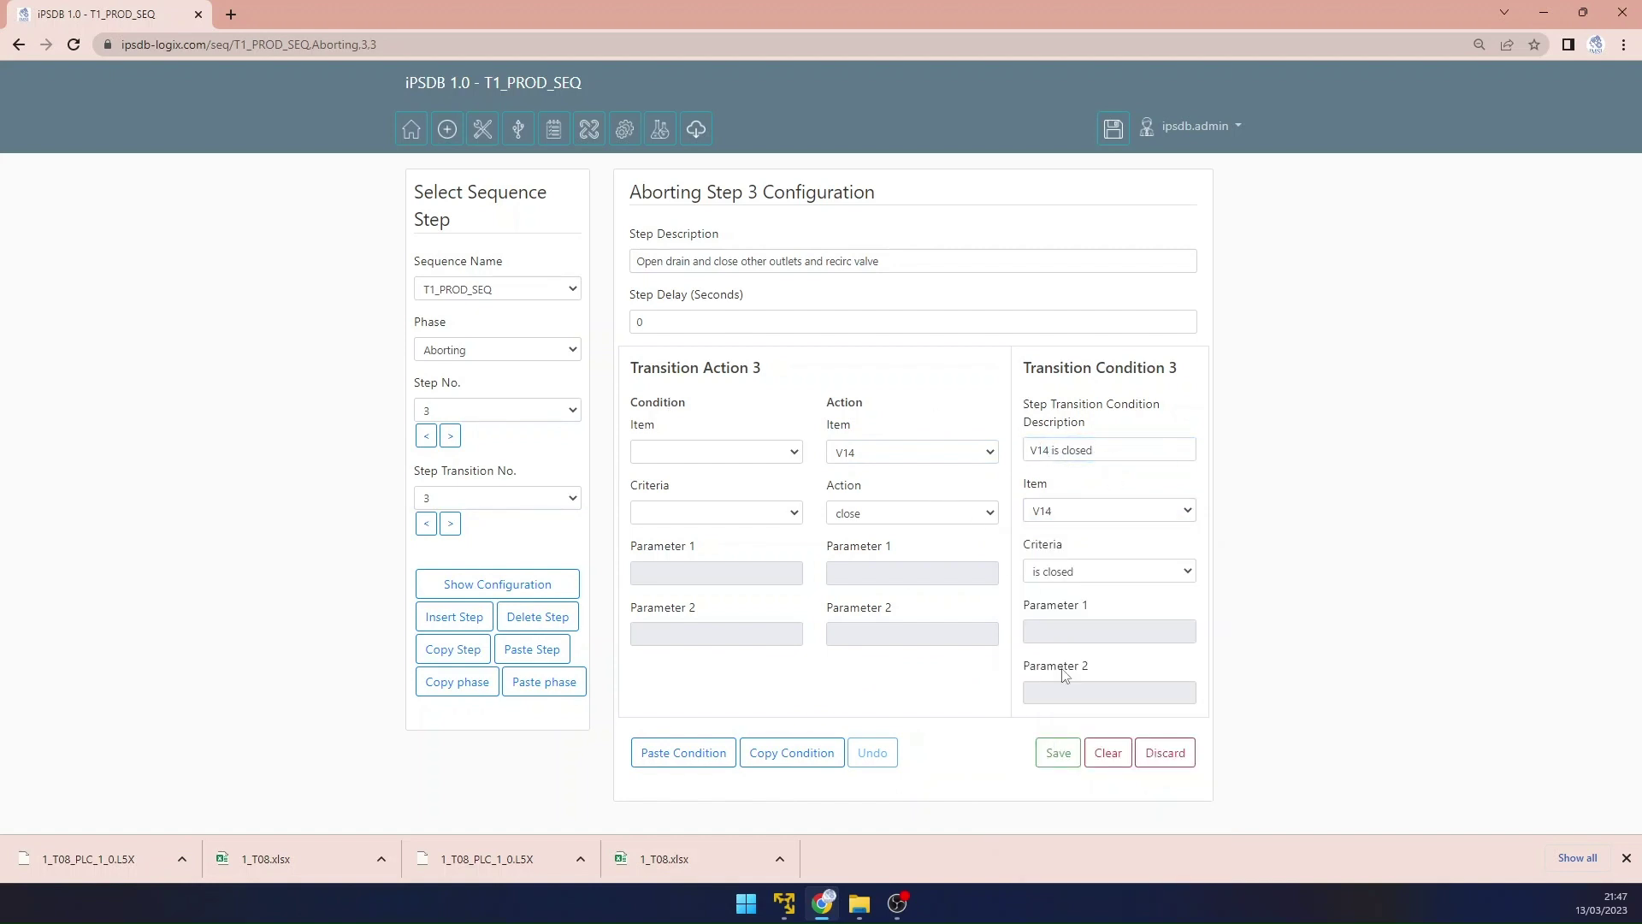
pyautogui.click(1059, 753)
# Step: Return to transition 0 of Aborting step 3 and change its action item to V15
pyautogui.click(426, 524)
pyautogui.click(428, 525)
pyautogui.click(887, 456)
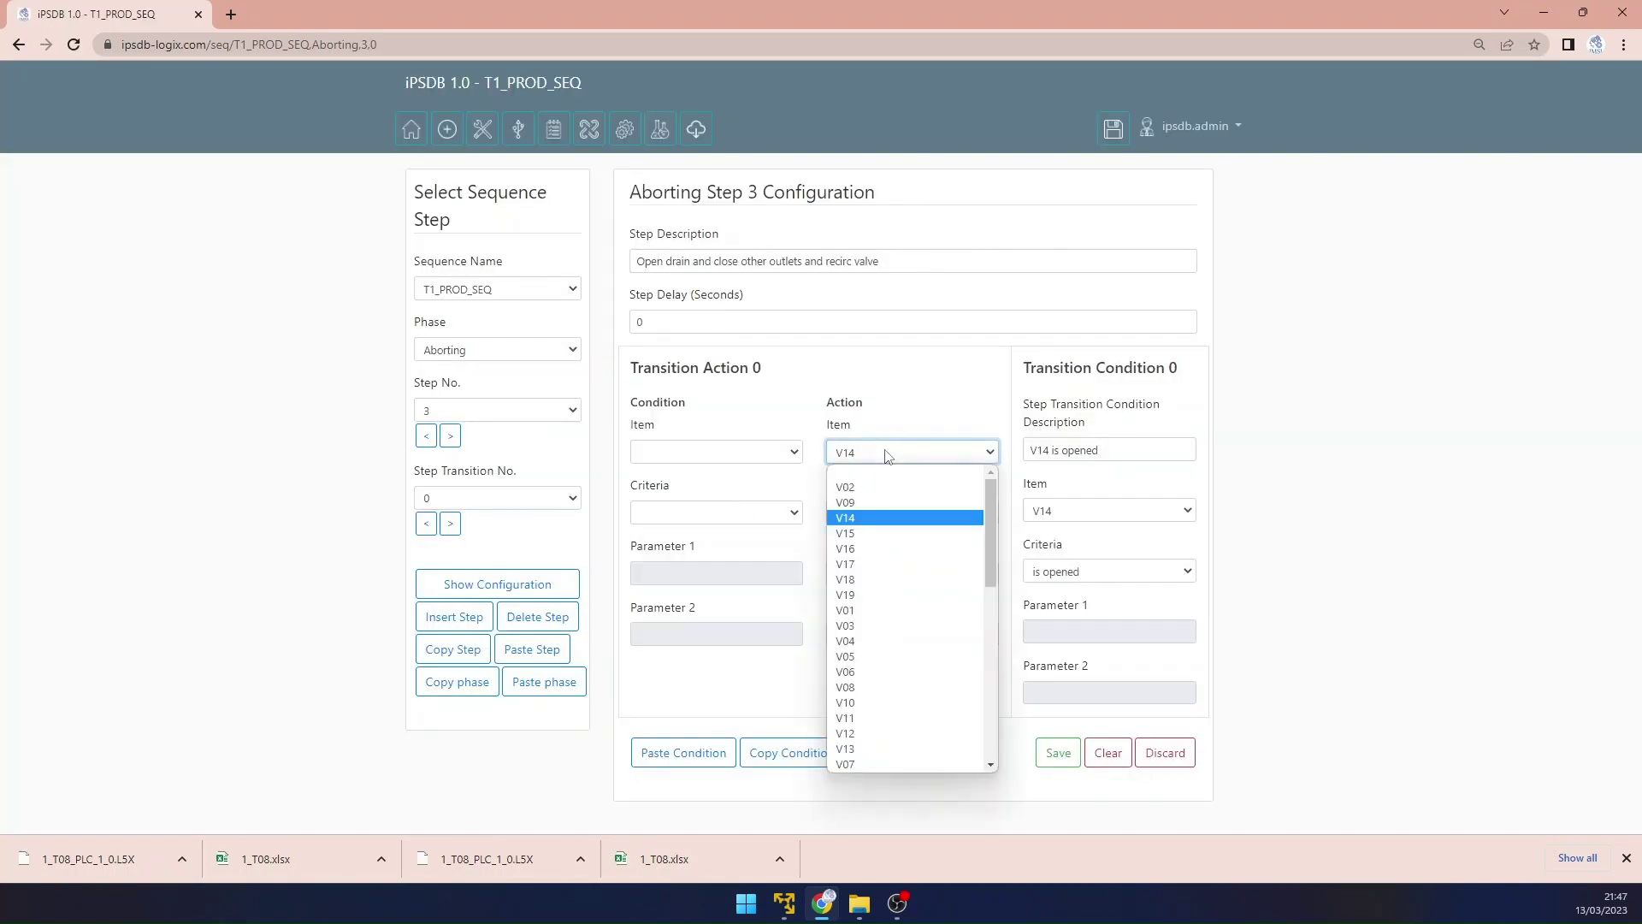
pyautogui.press('Down')
pyautogui.press('Return')
# Step: Set the item of Aborting step 3's transition condition 0 to V15, describe it "V15 is opened", and save
pyautogui.click(1062, 510)
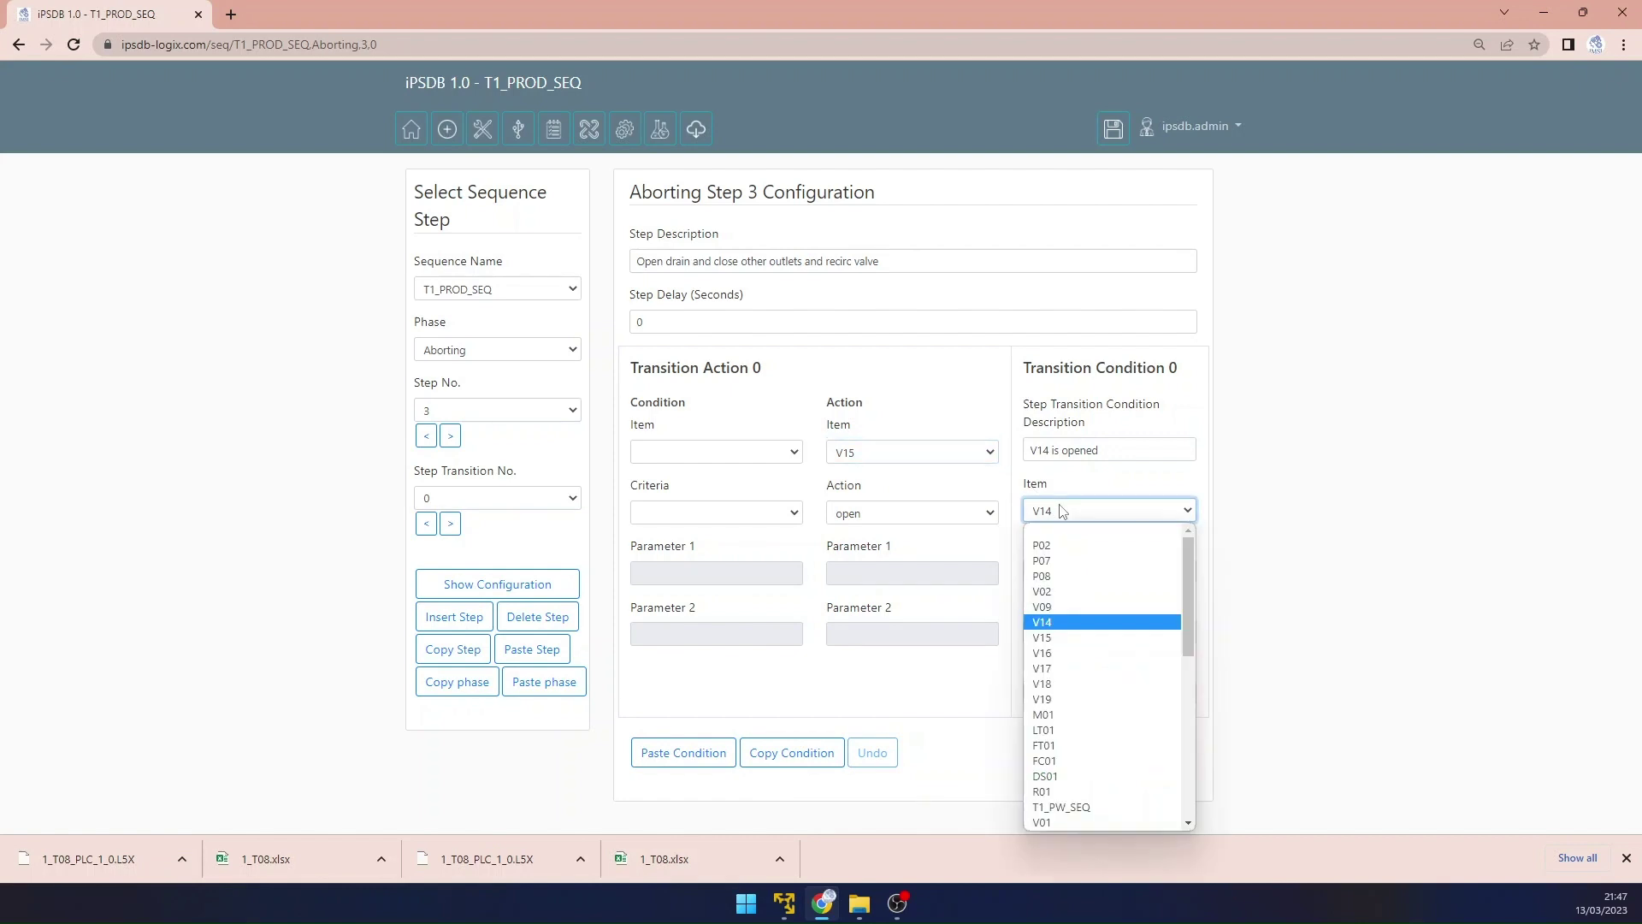
pyautogui.press('Down')
pyautogui.press('Return')
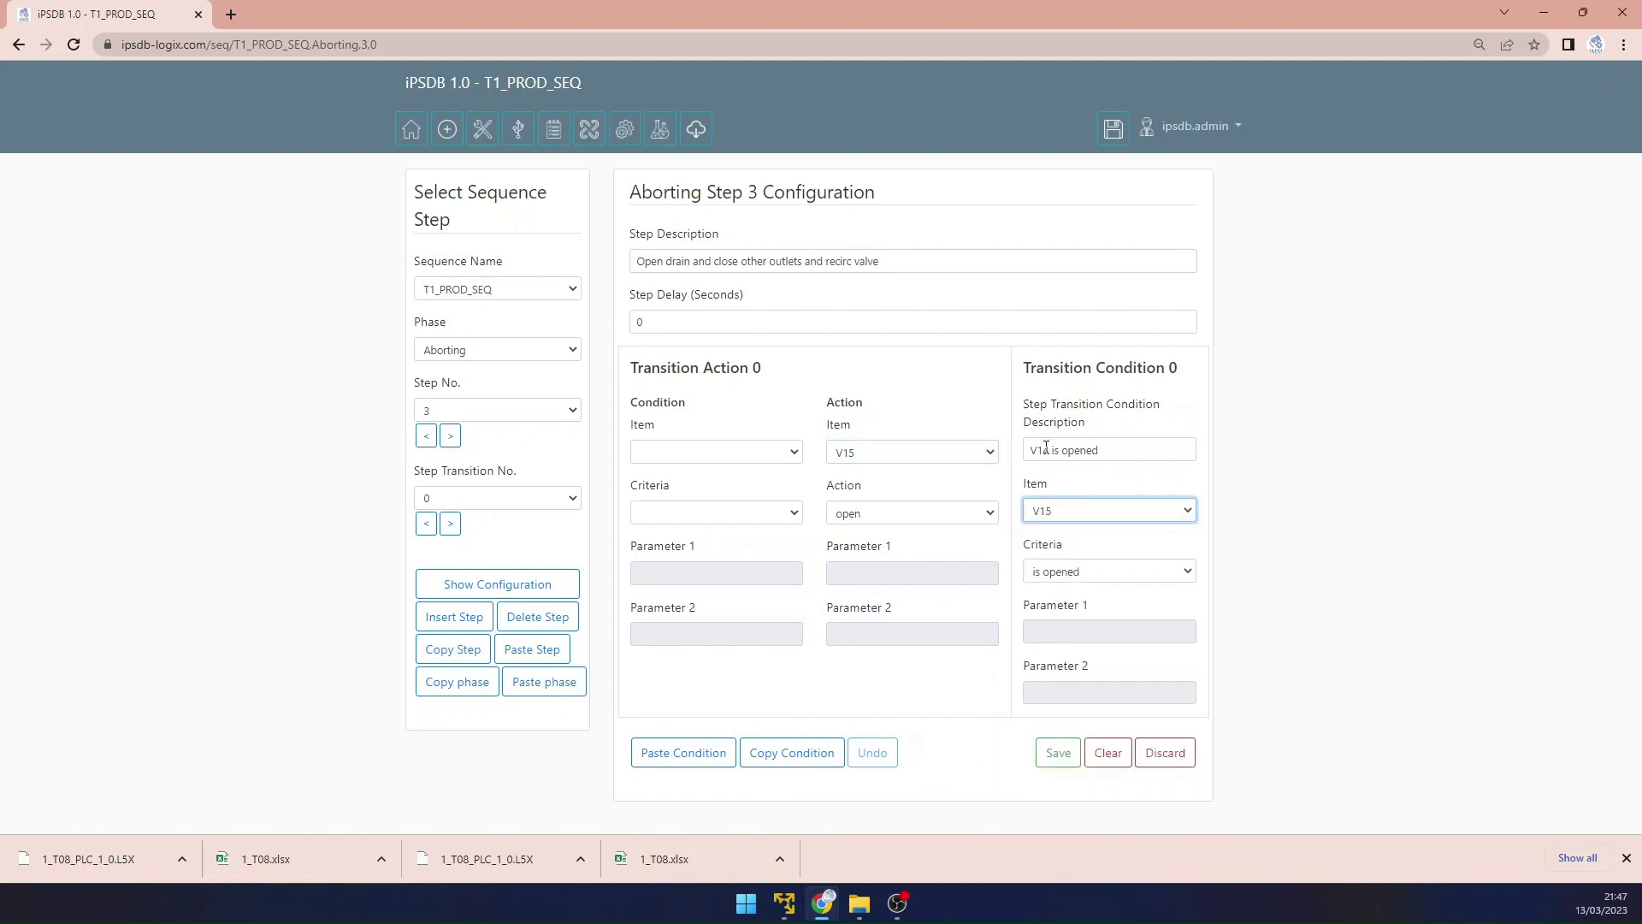
pyautogui.click(1046, 446)
pyautogui.press('Delete')
pyautogui.write('5')
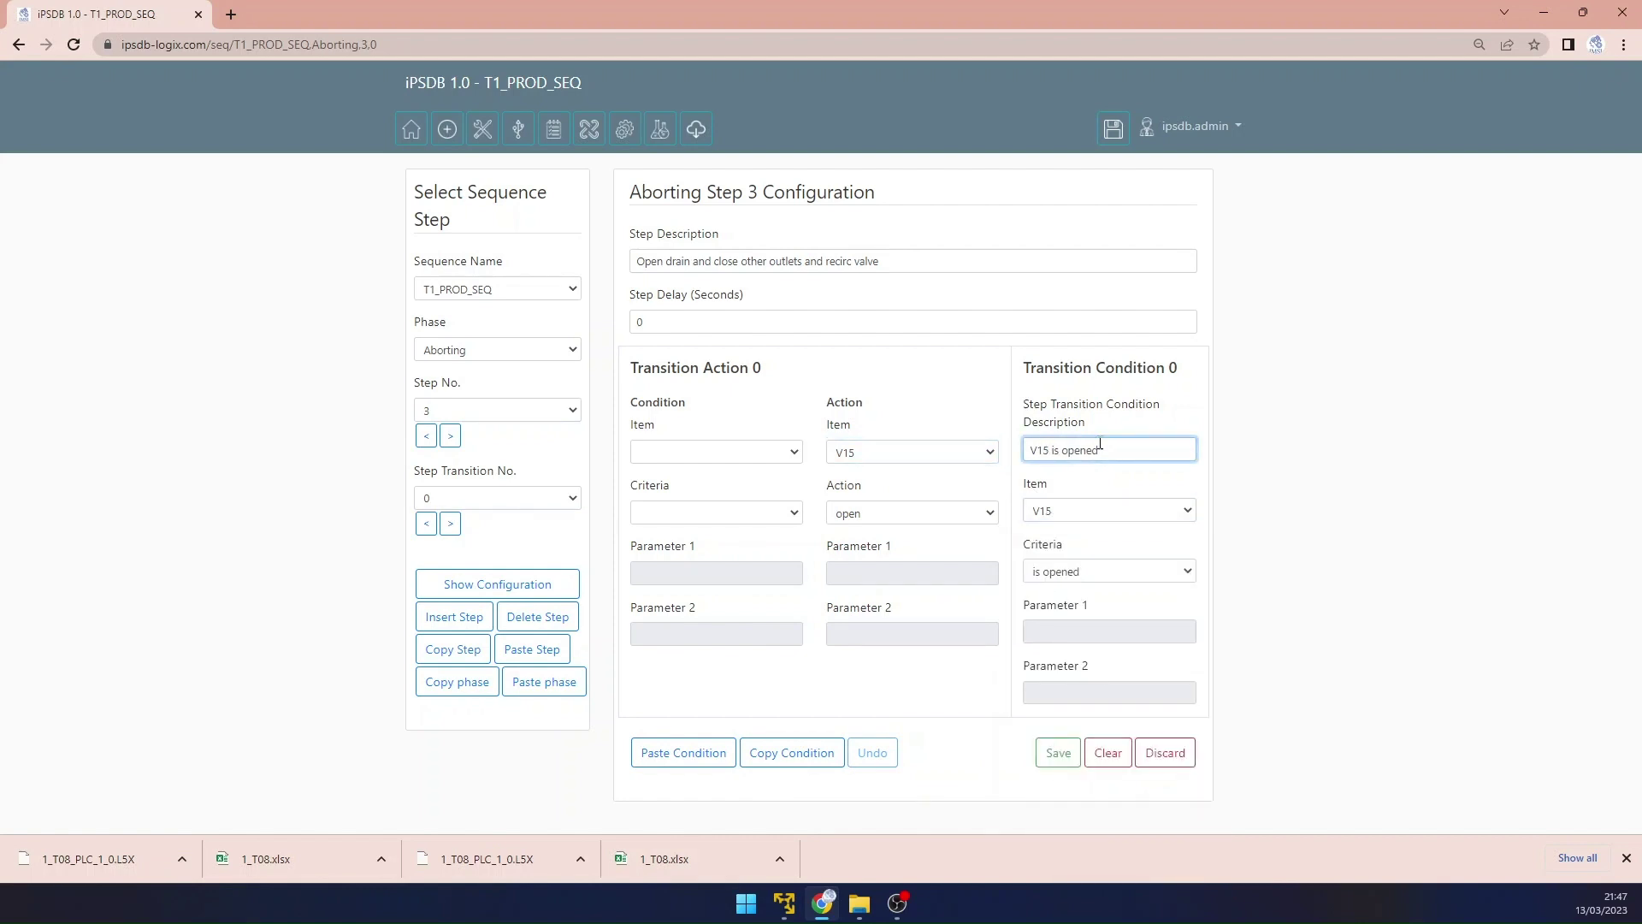
pyautogui.click(1057, 755)
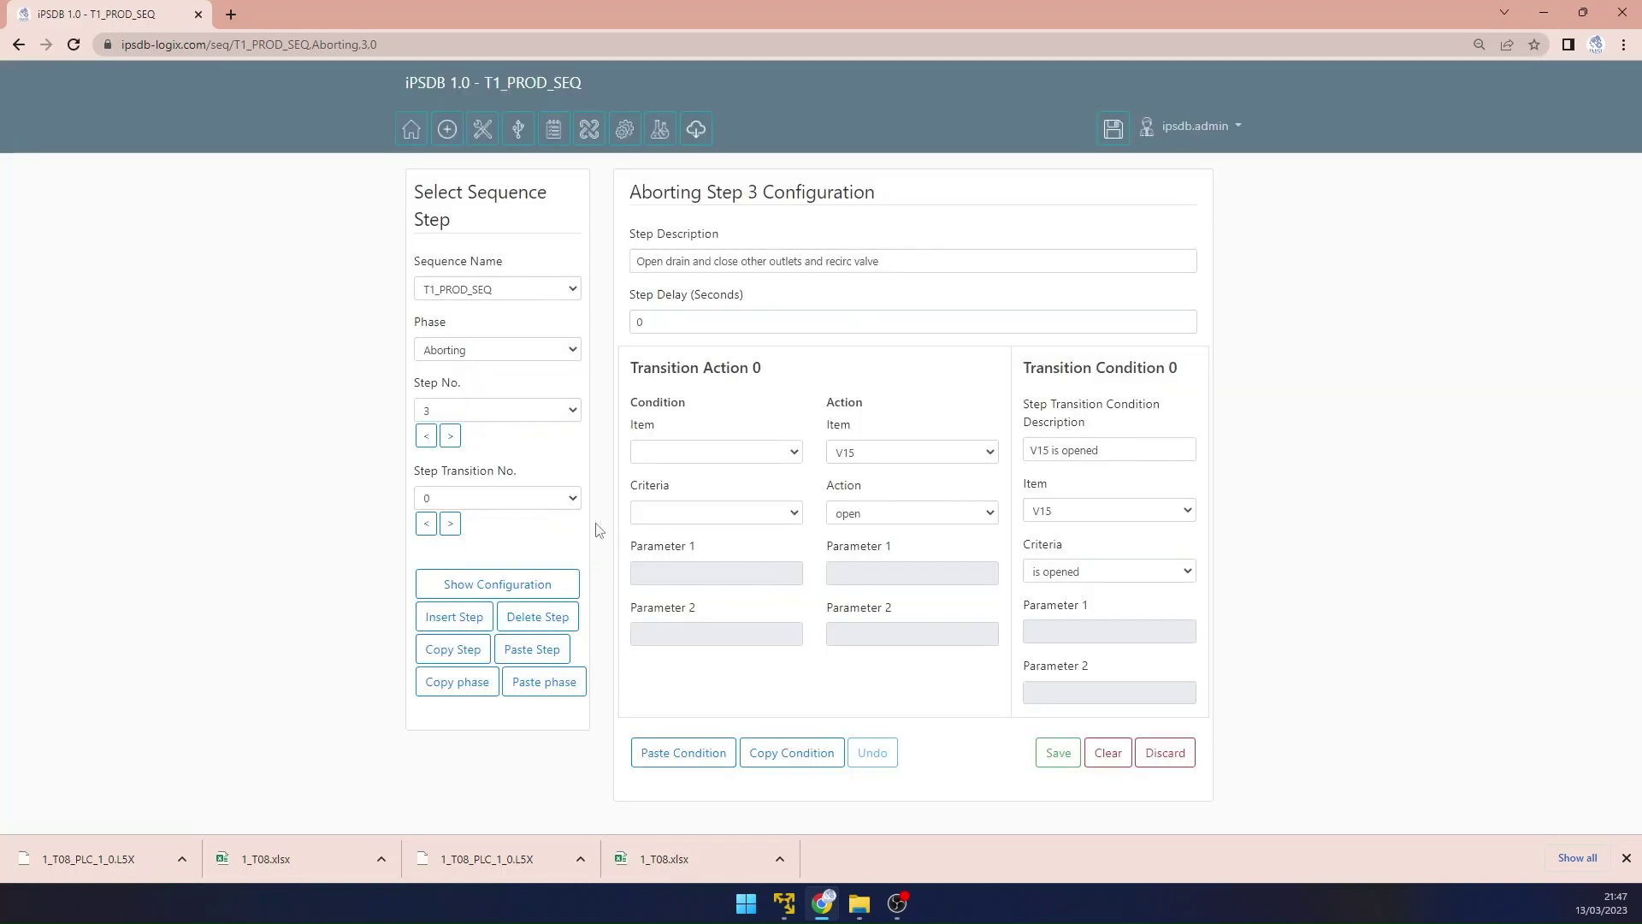
# Step: Go back to Aborting step 1 and show its transition 9, the V07 close action
pyautogui.click(426, 436)
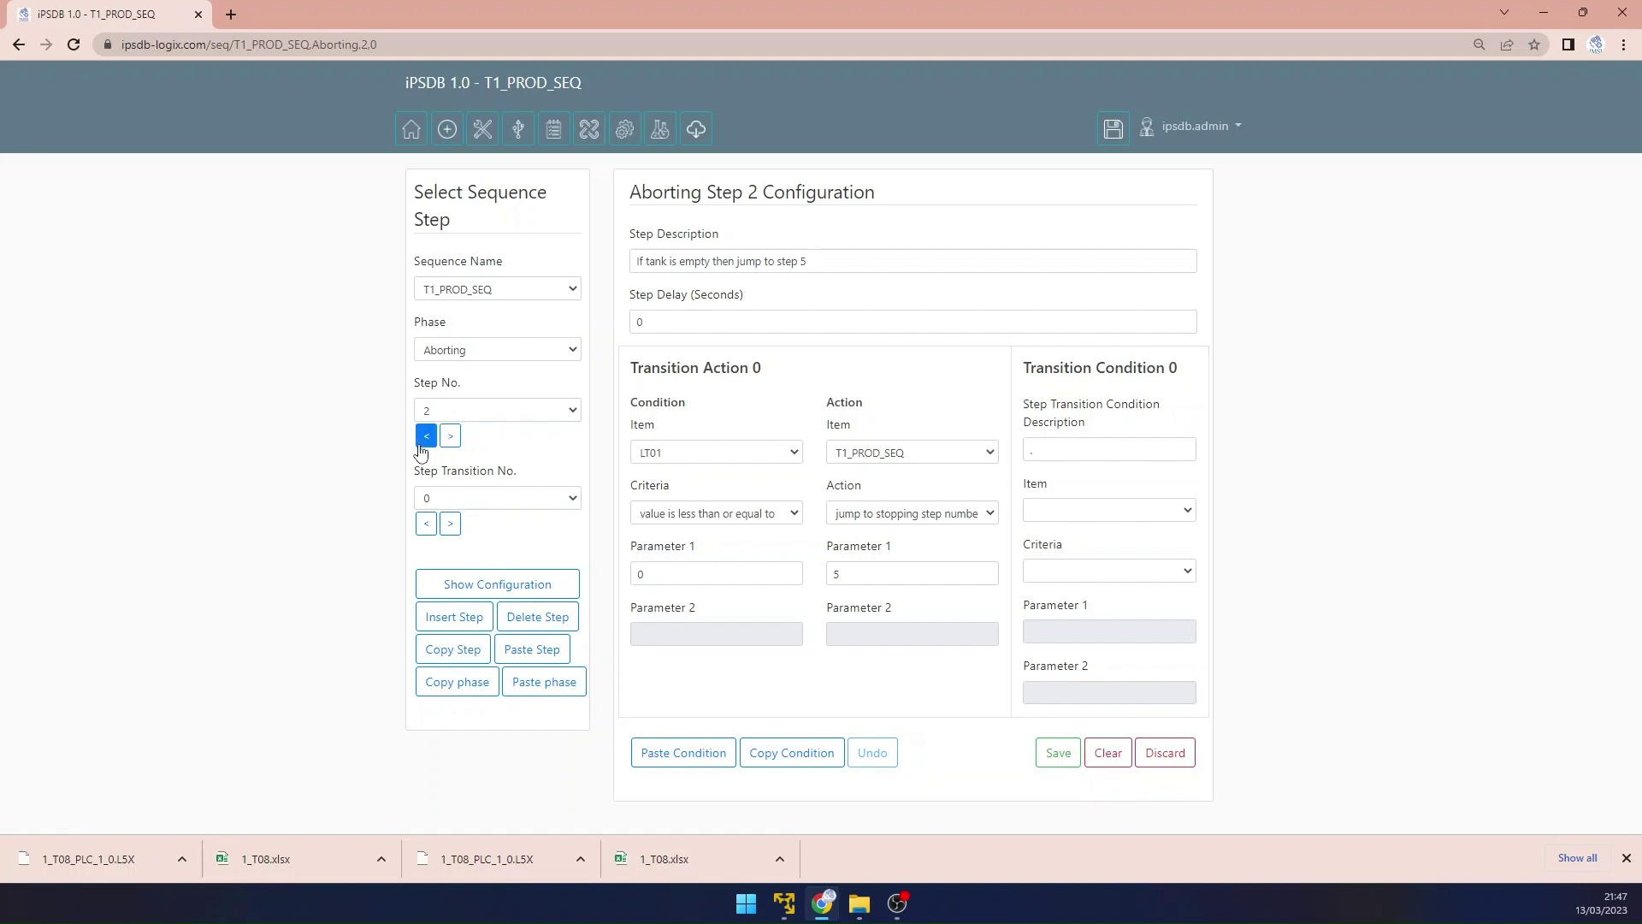
pyautogui.click(422, 441)
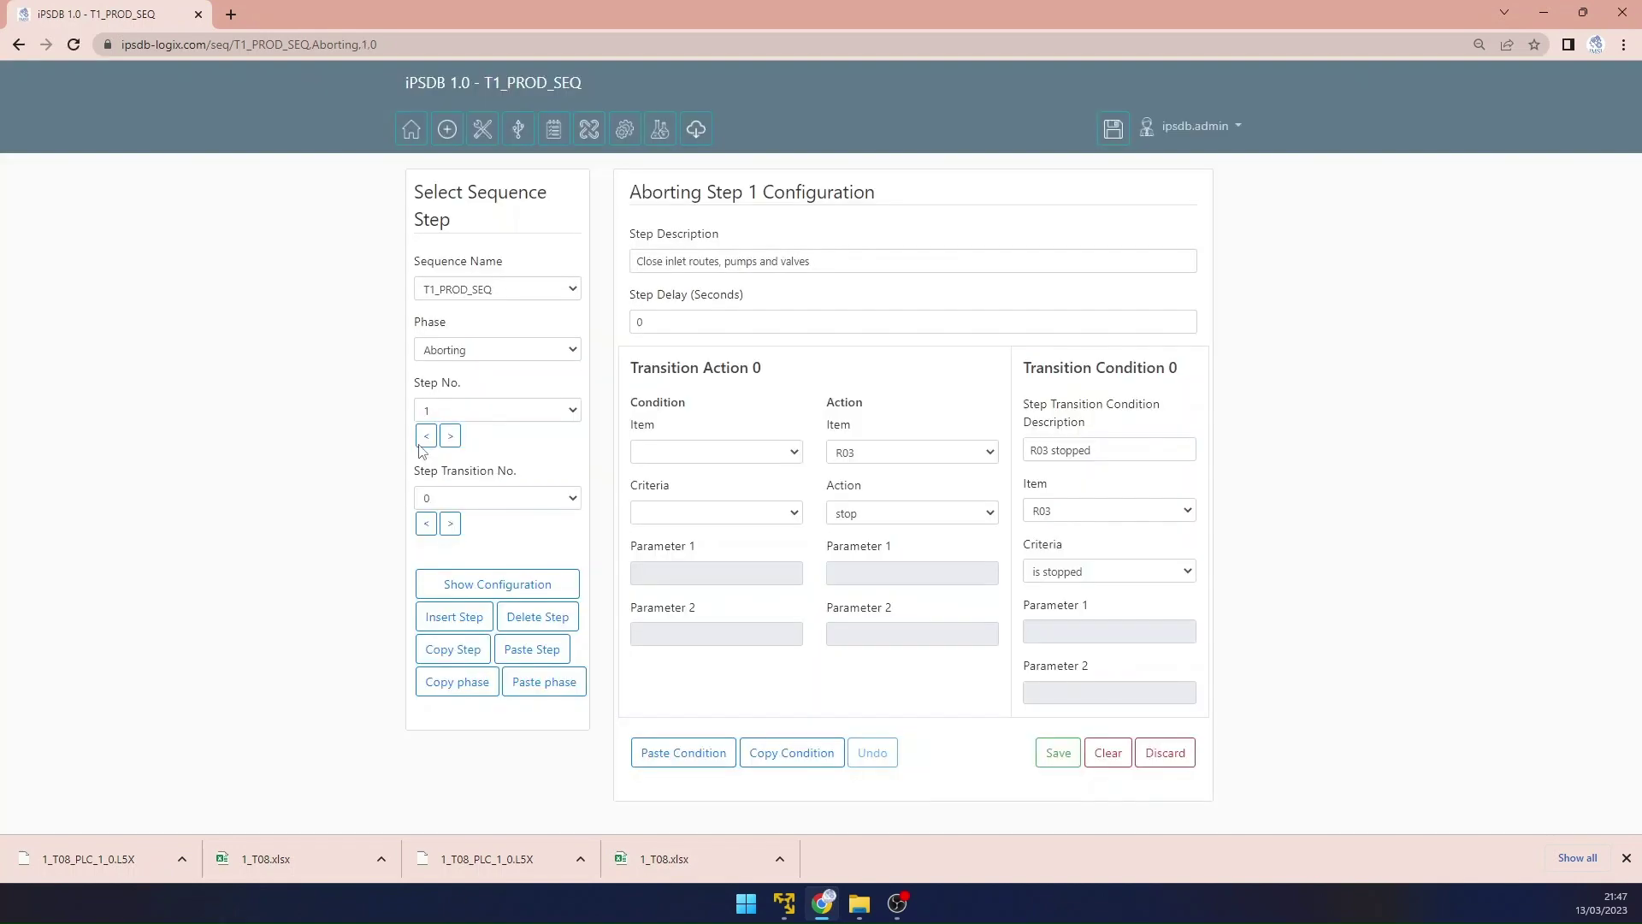
pyautogui.click(522, 500)
pyautogui.click(479, 610)
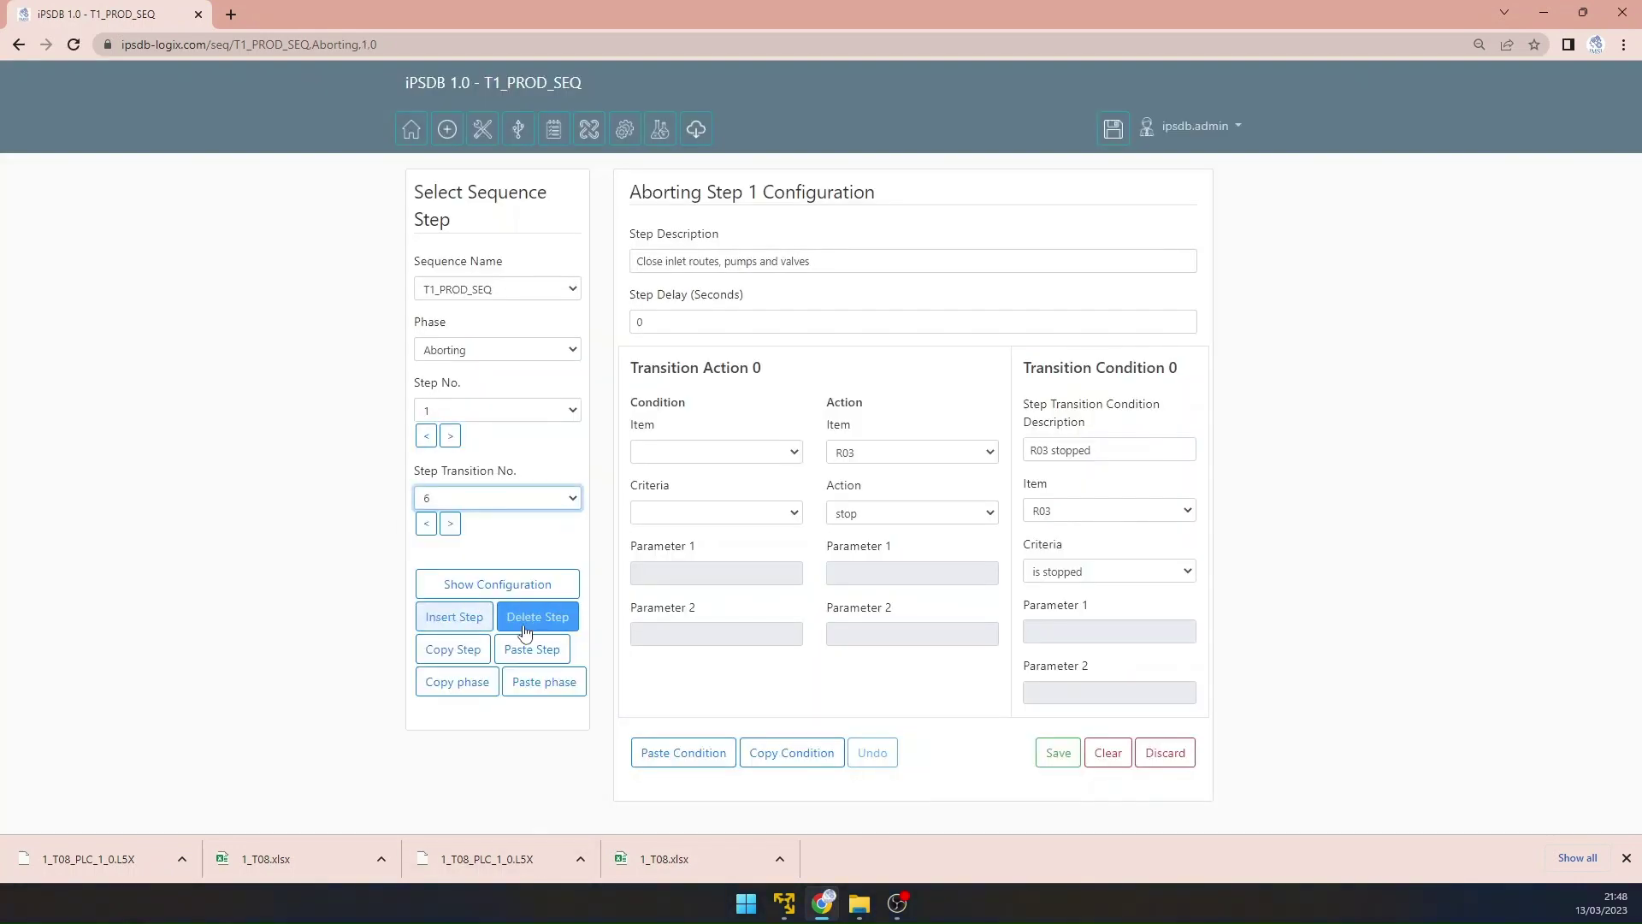
pyautogui.click(525, 585)
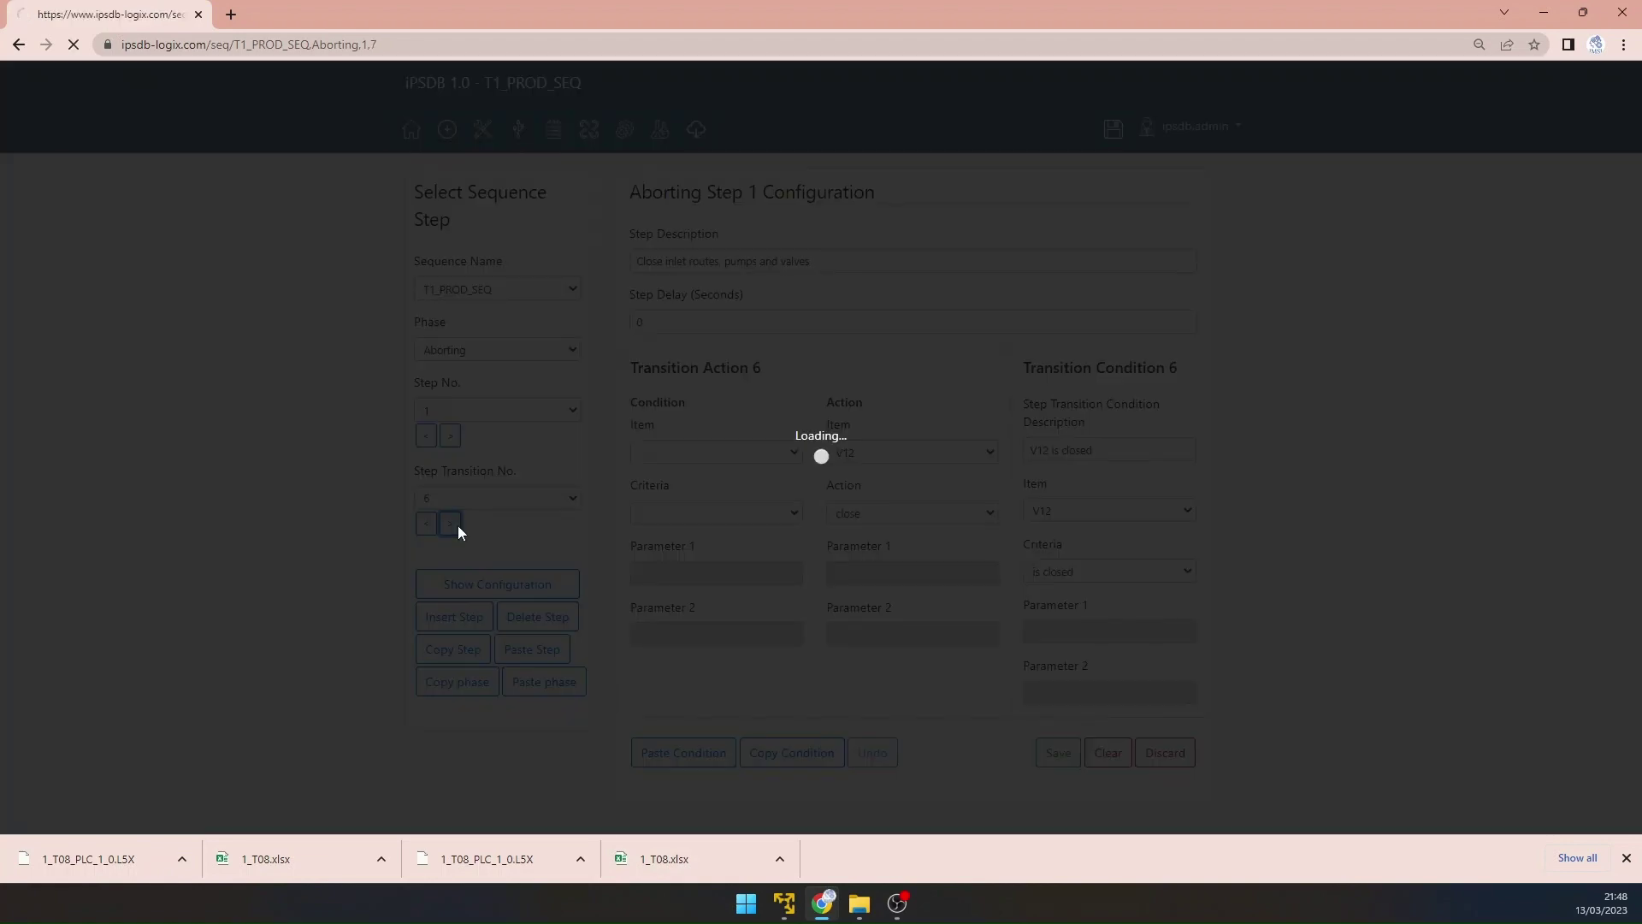
pyautogui.click(451, 524)
pyautogui.click(459, 525)
pyautogui.click(458, 525)
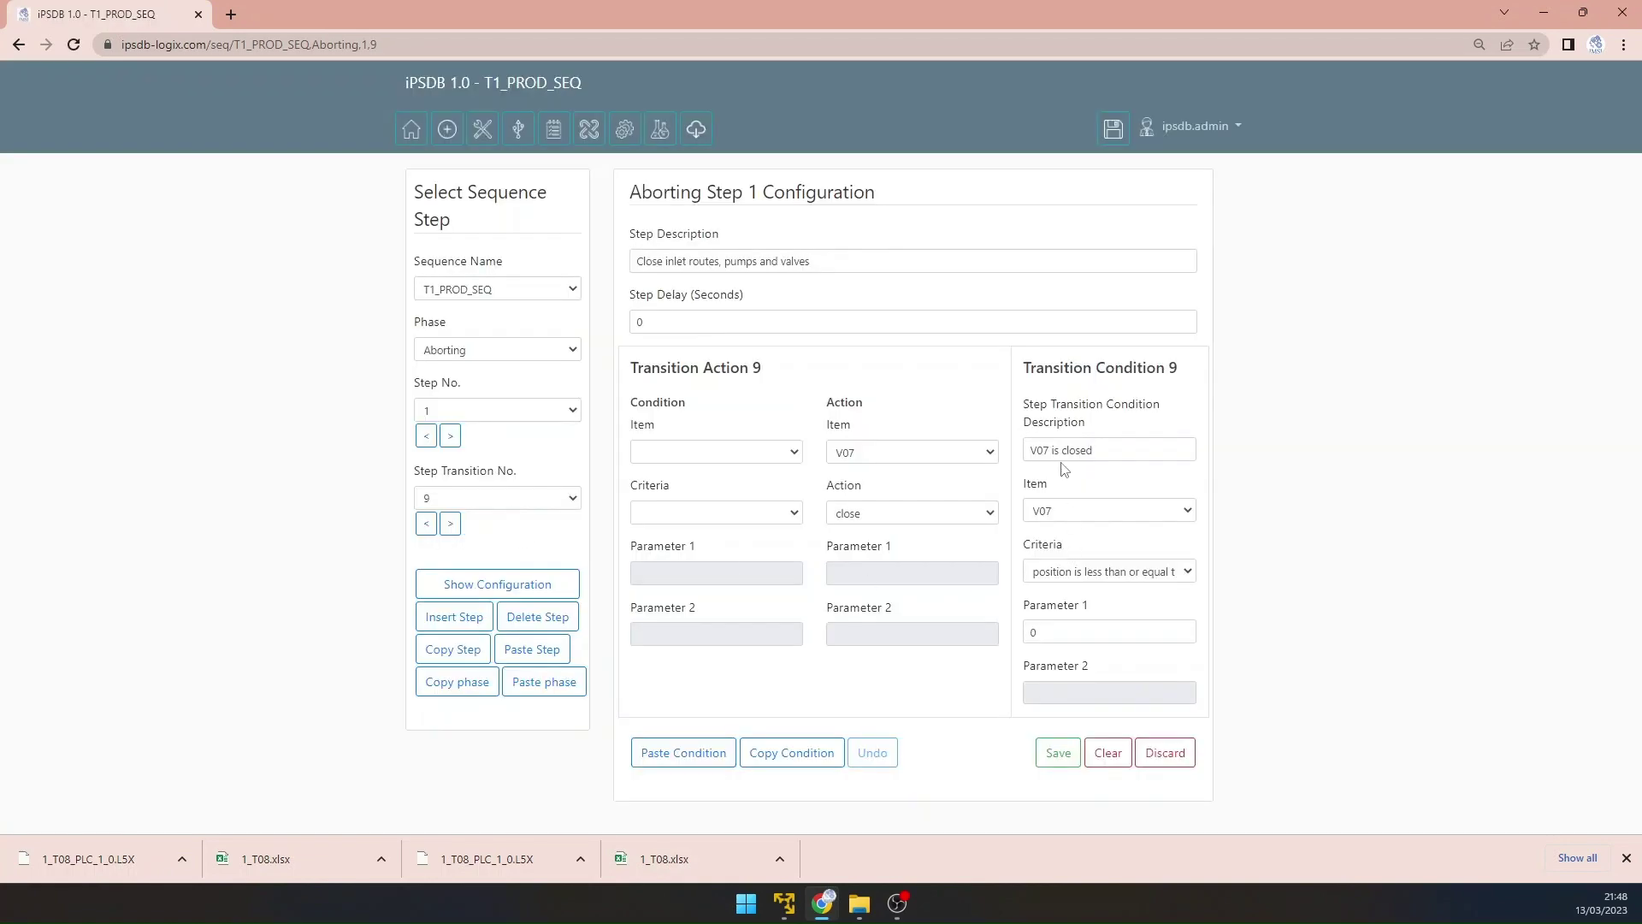
# Step: Replace the description of Aborting step 1's transition condition 9 with ".", blank its V07 item, and save the configuration
pyautogui.click(1100, 752)
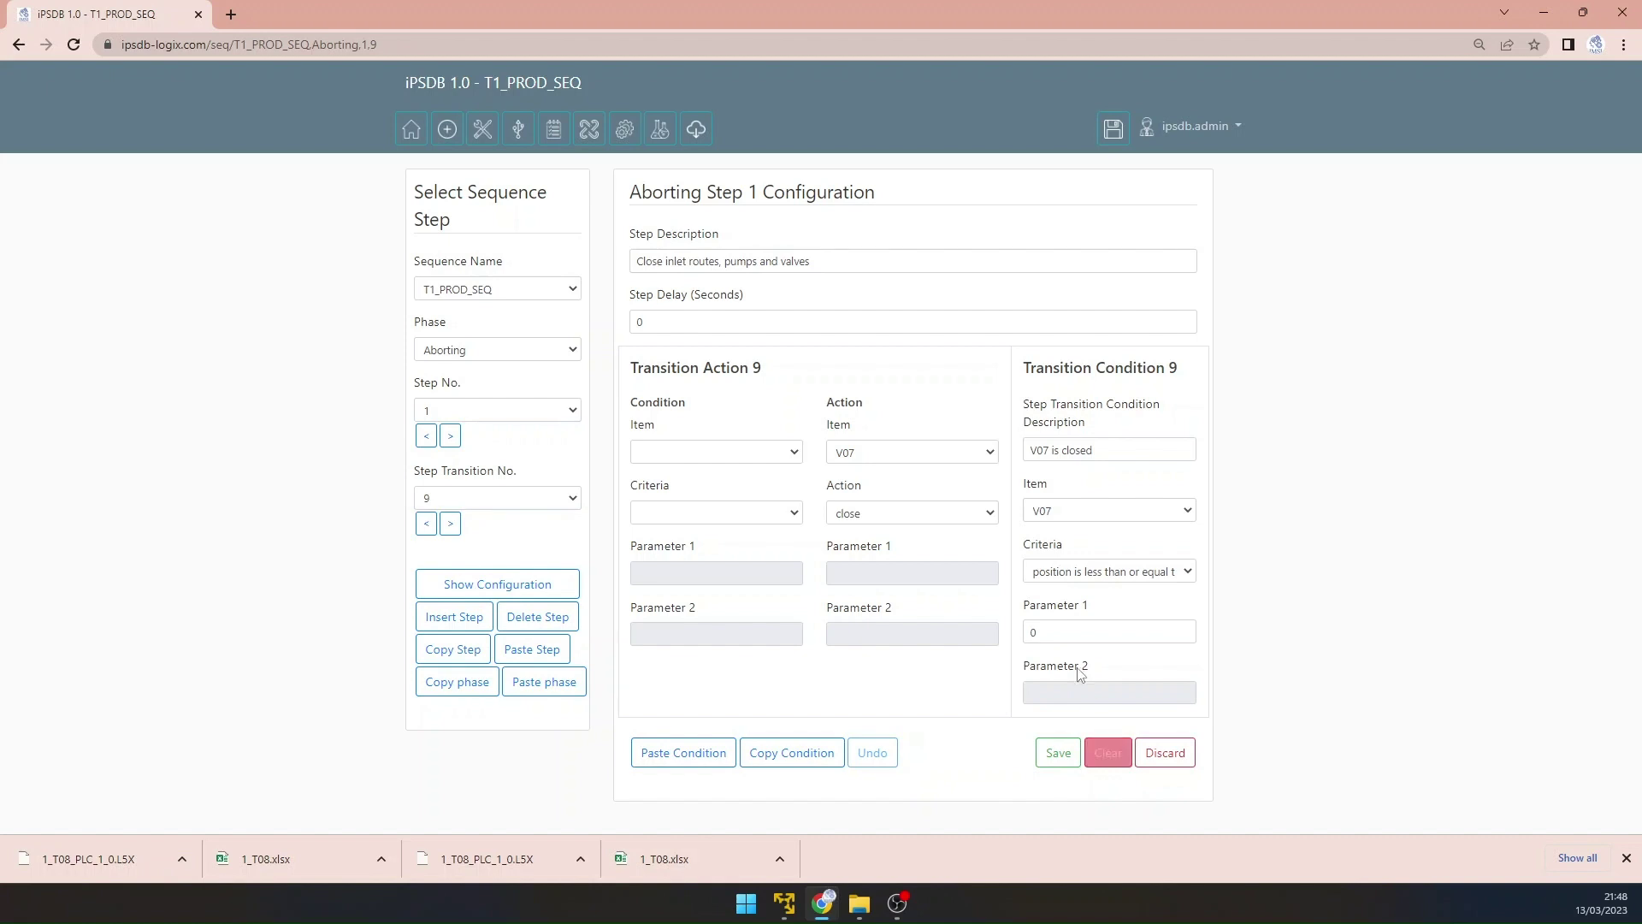
pyautogui.click(1132, 448)
pyautogui.hotkey('ctrl', 'a')
pyautogui.press('BackSpace')
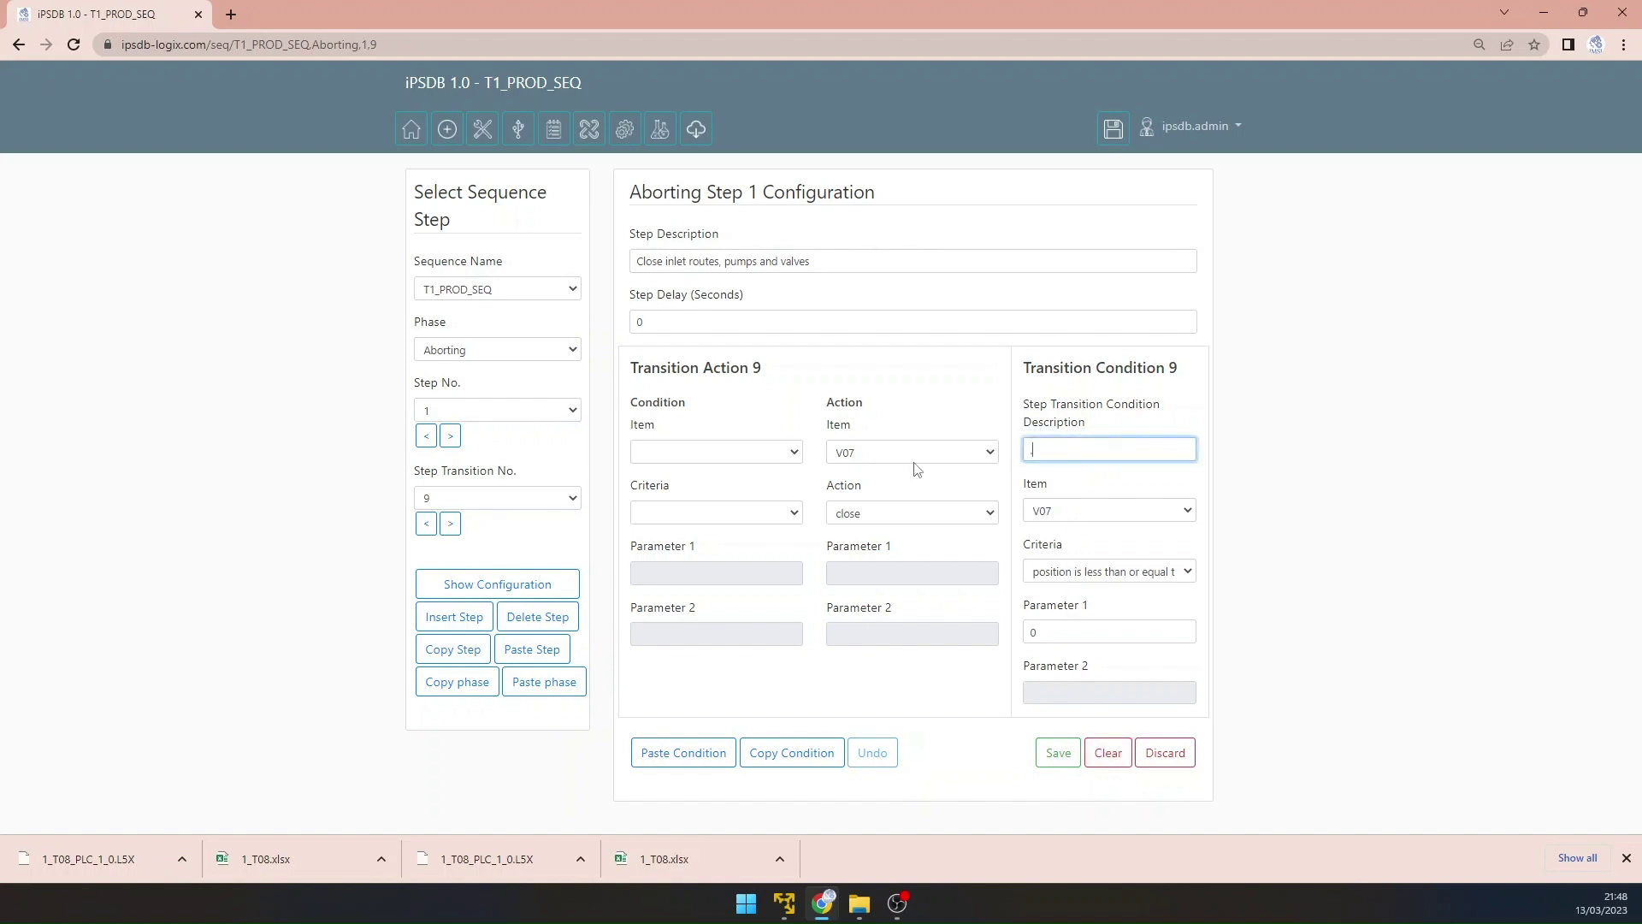
pyautogui.click(1077, 511)
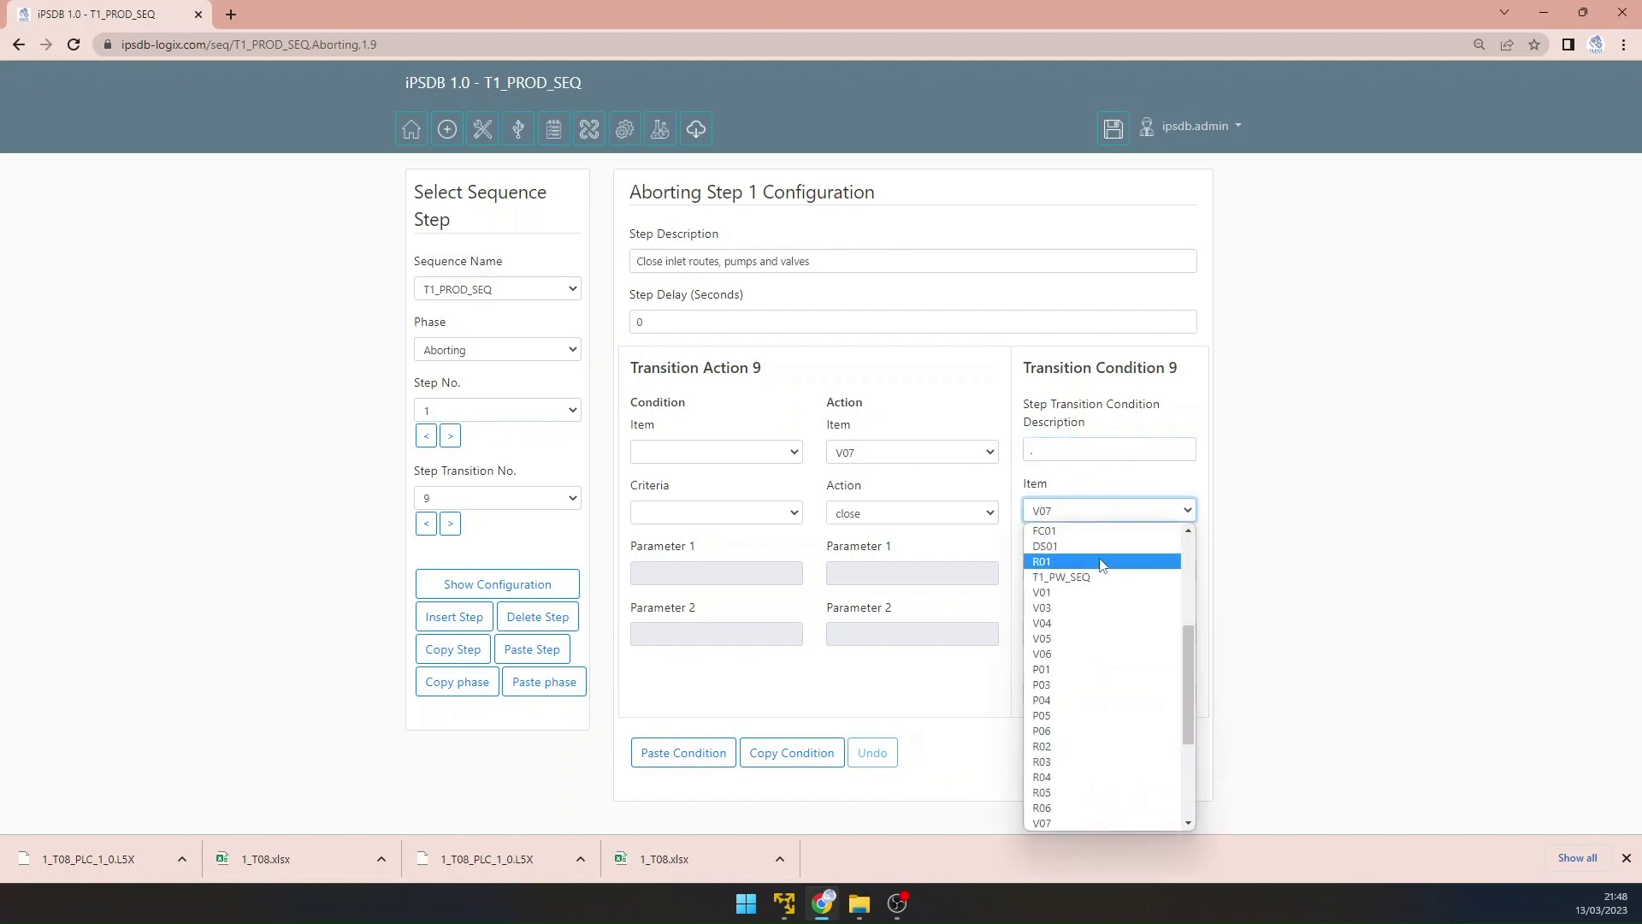
pyautogui.click(1093, 512)
pyautogui.click(1093, 511)
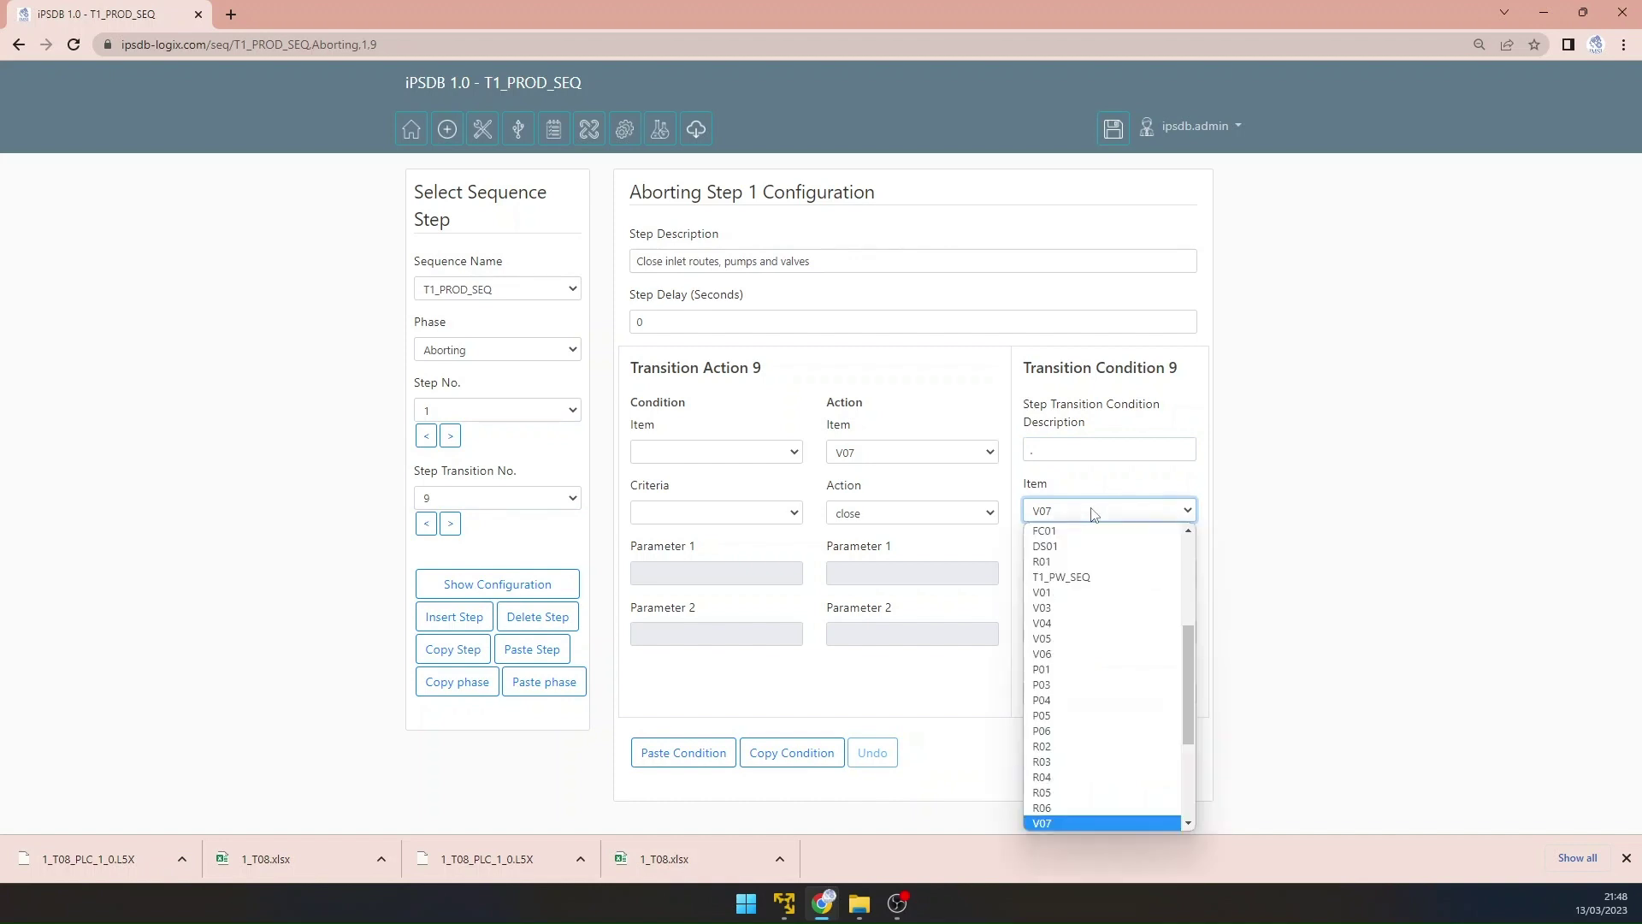
pyautogui.scroll(5, 1148, 536)
pyautogui.click(1148, 535)
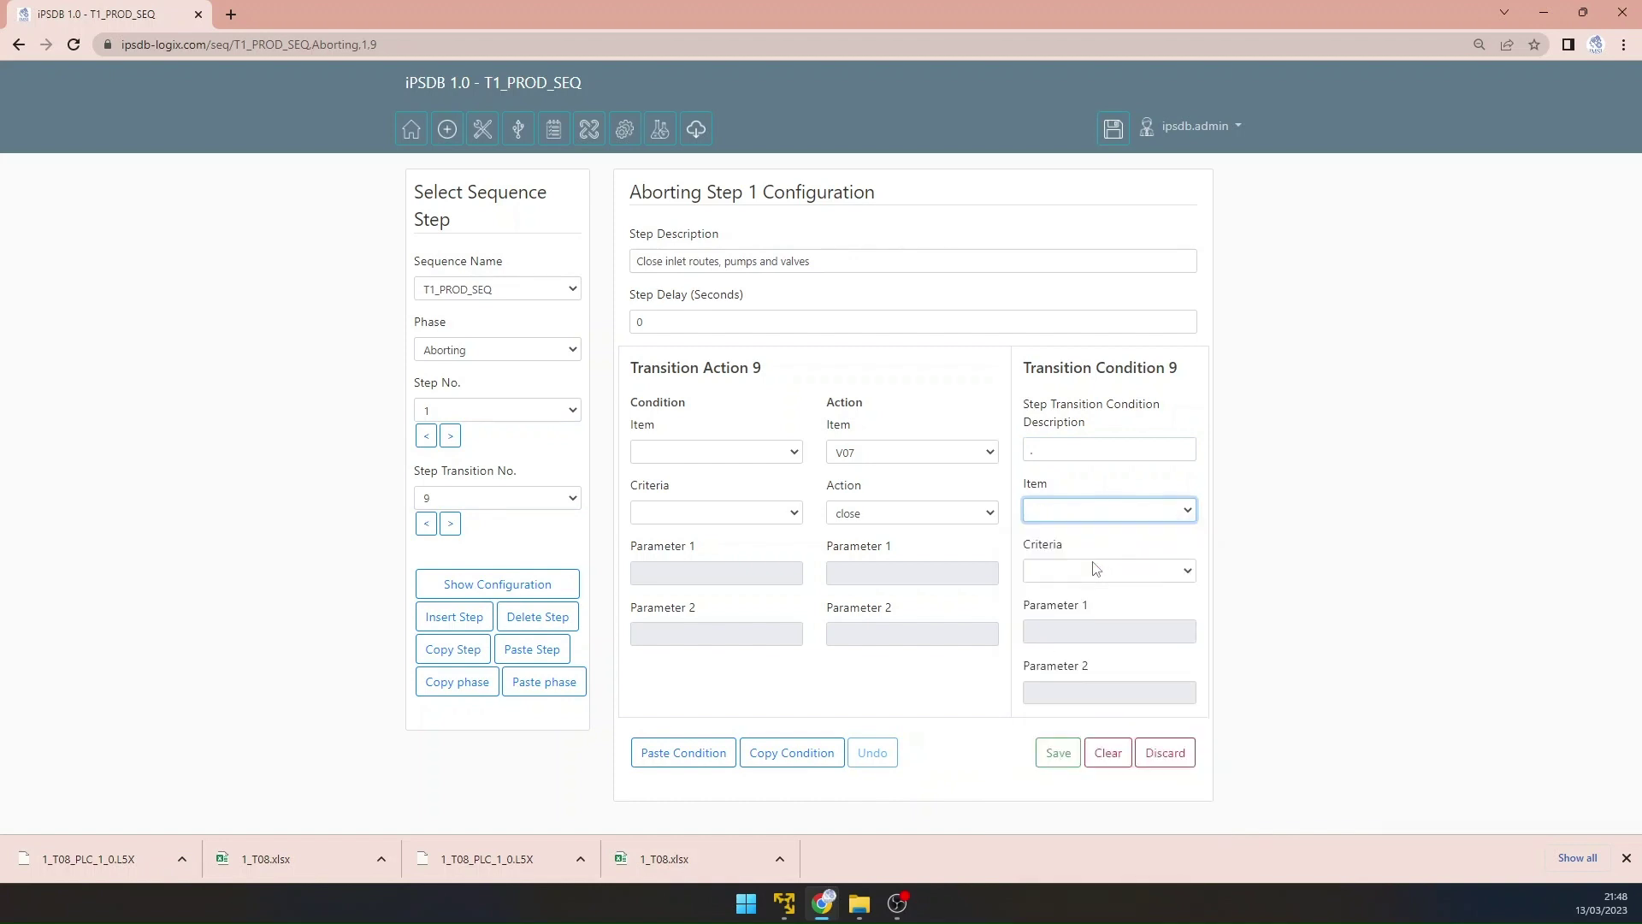
pyautogui.click(1057, 754)
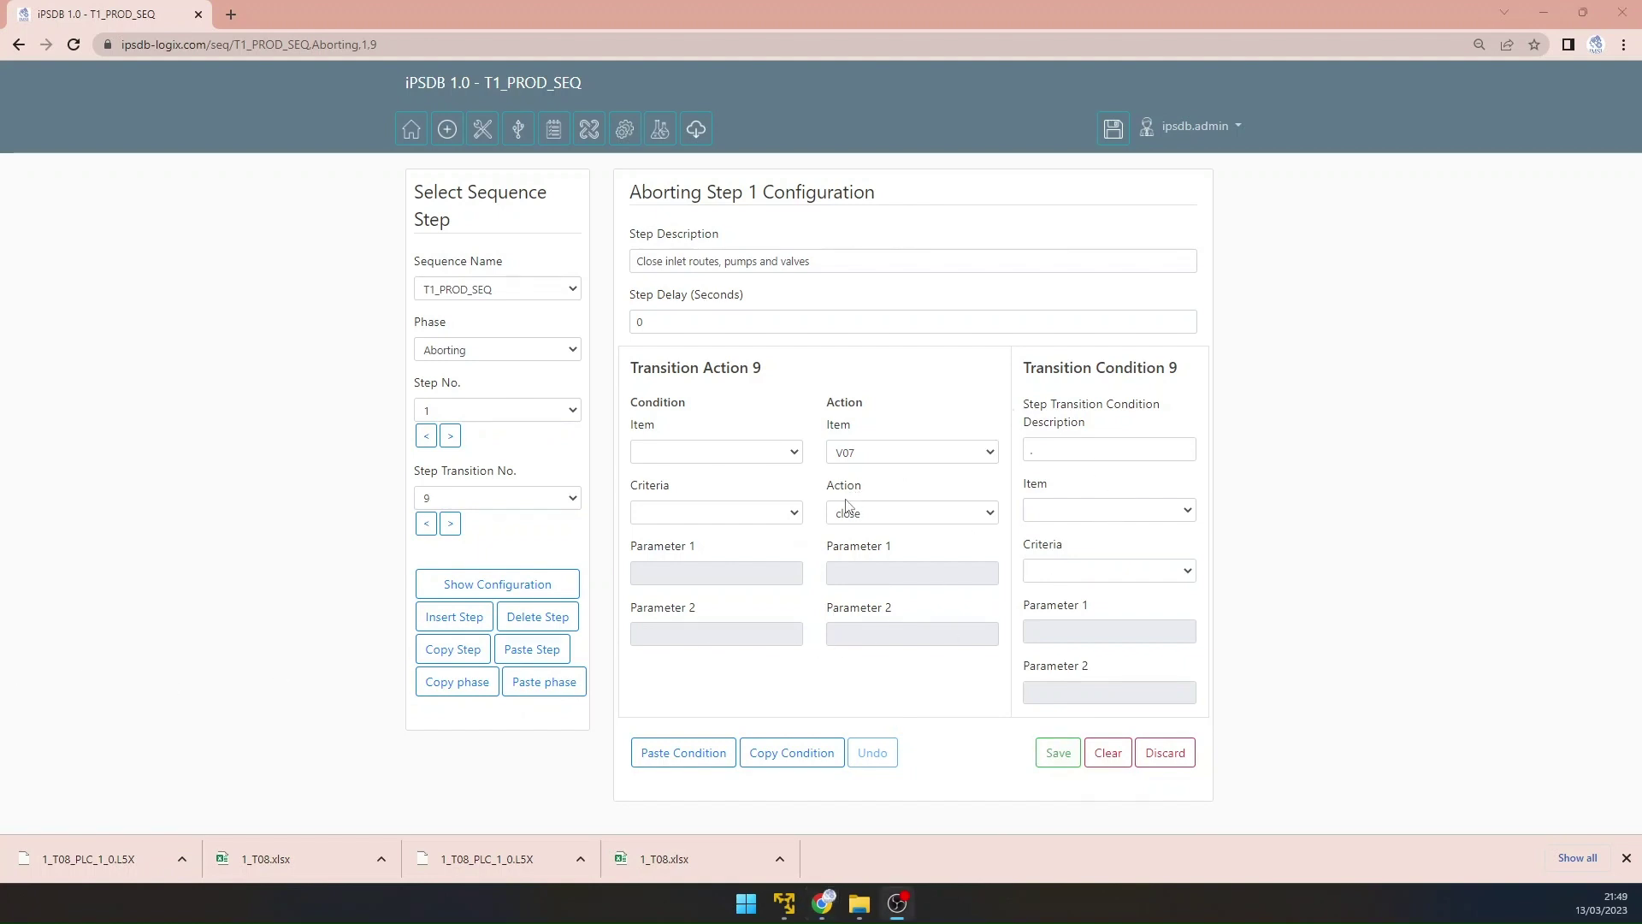
# Step: Switch to the FactoryTalk View HMI, reset the stopped T1_PROD_SEQ, close its faceplate, and return to iPSDB
pyautogui.click(785, 903)
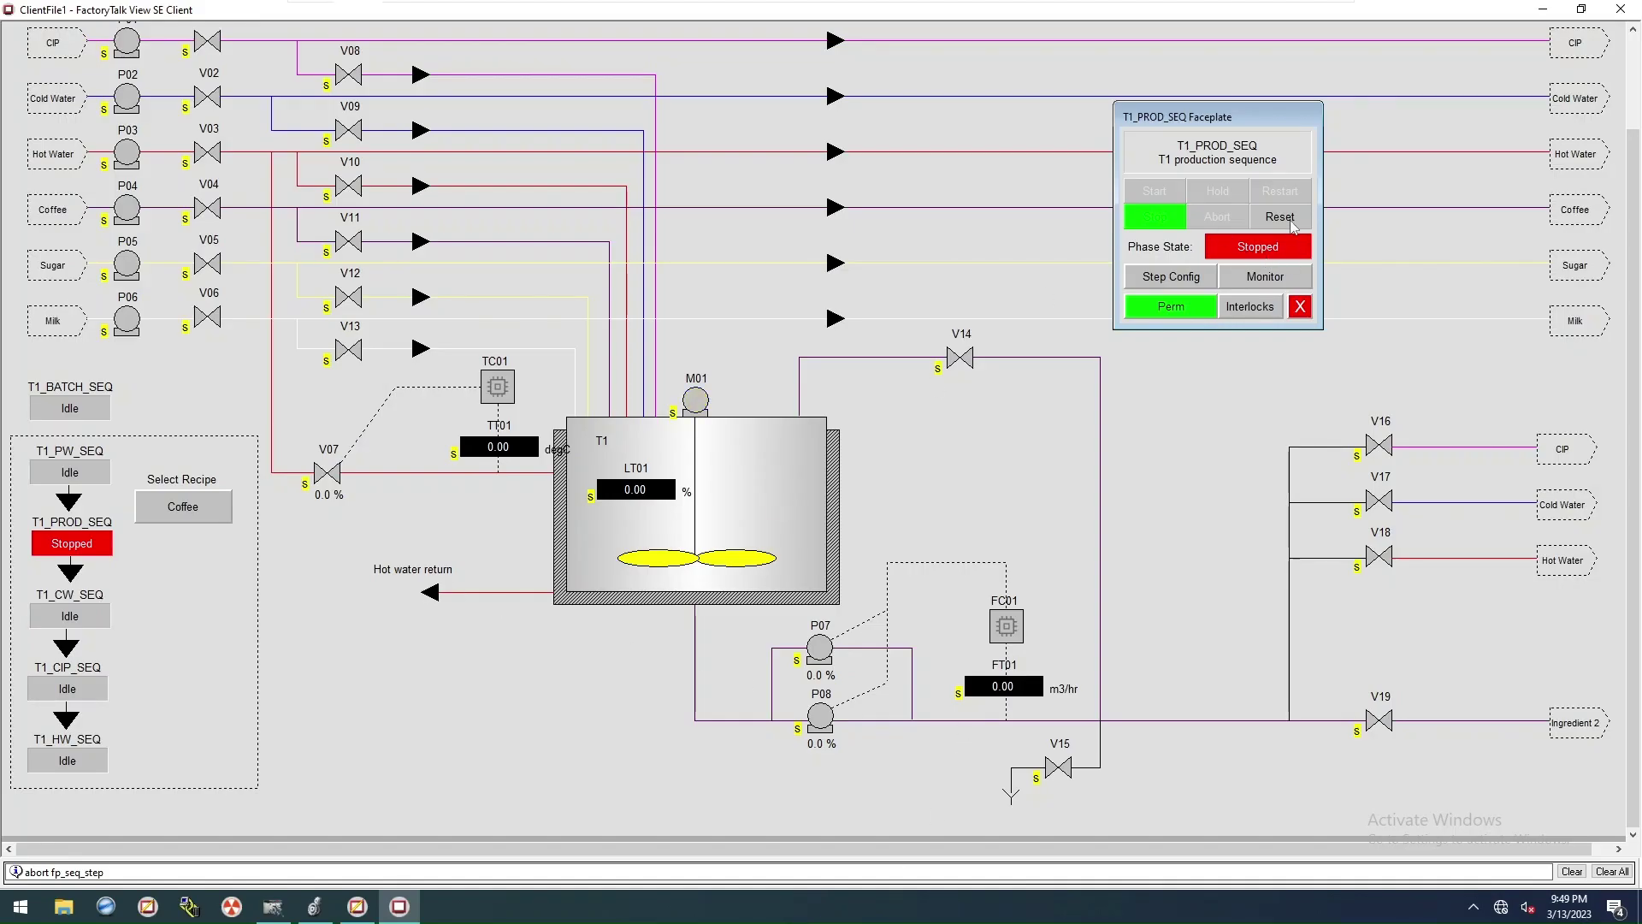
pyautogui.click(1293, 223)
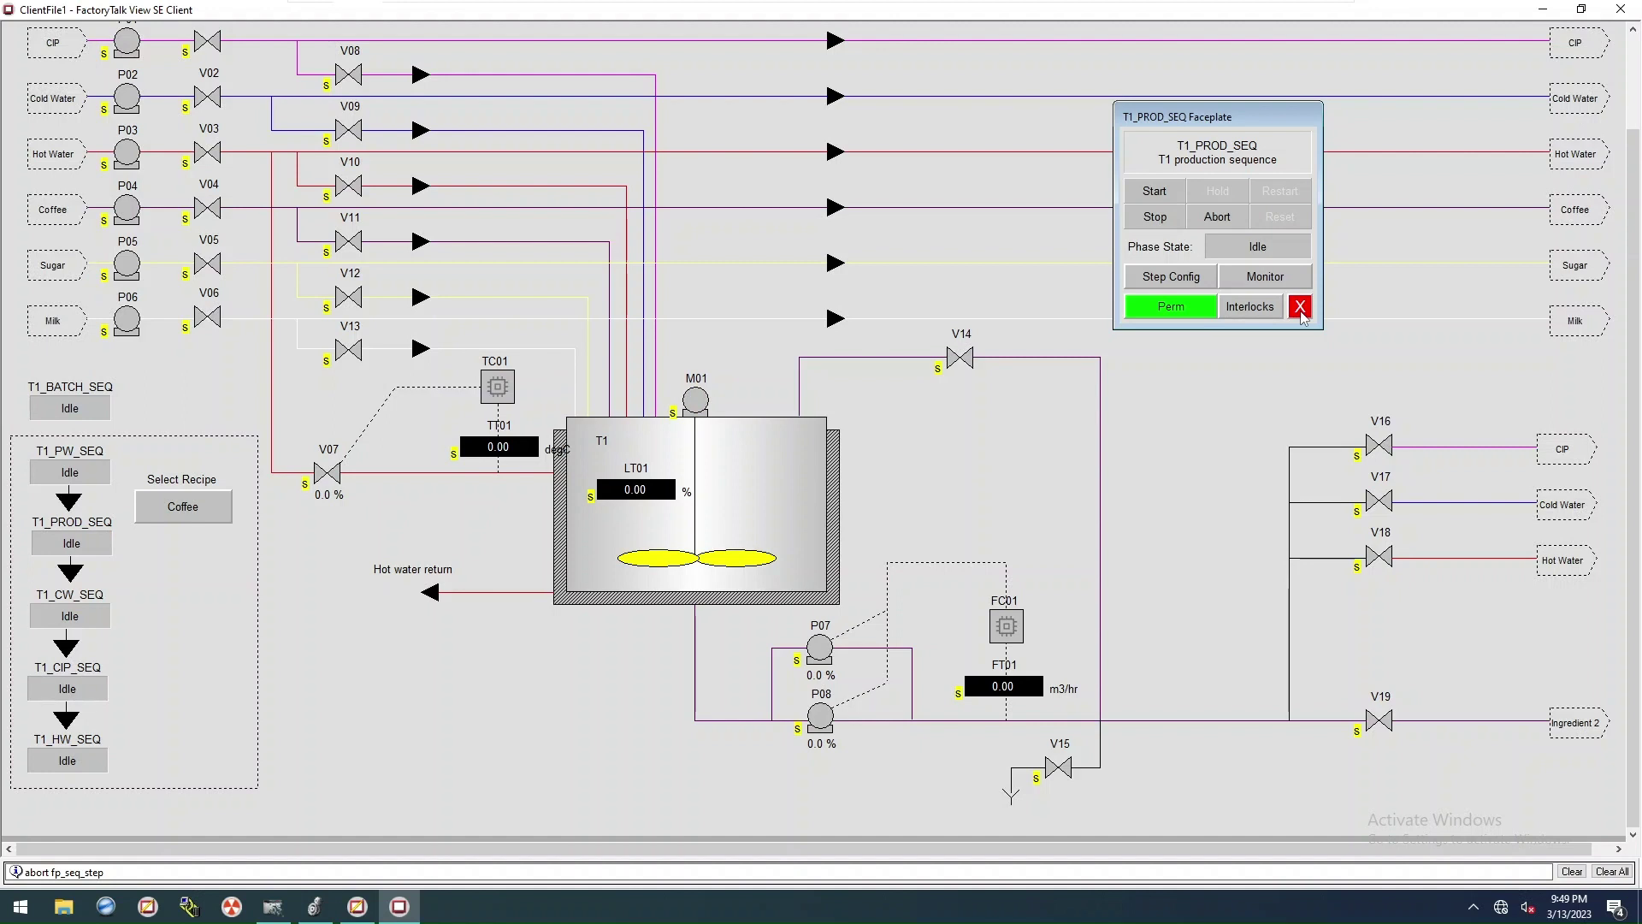
pyautogui.click(1300, 308)
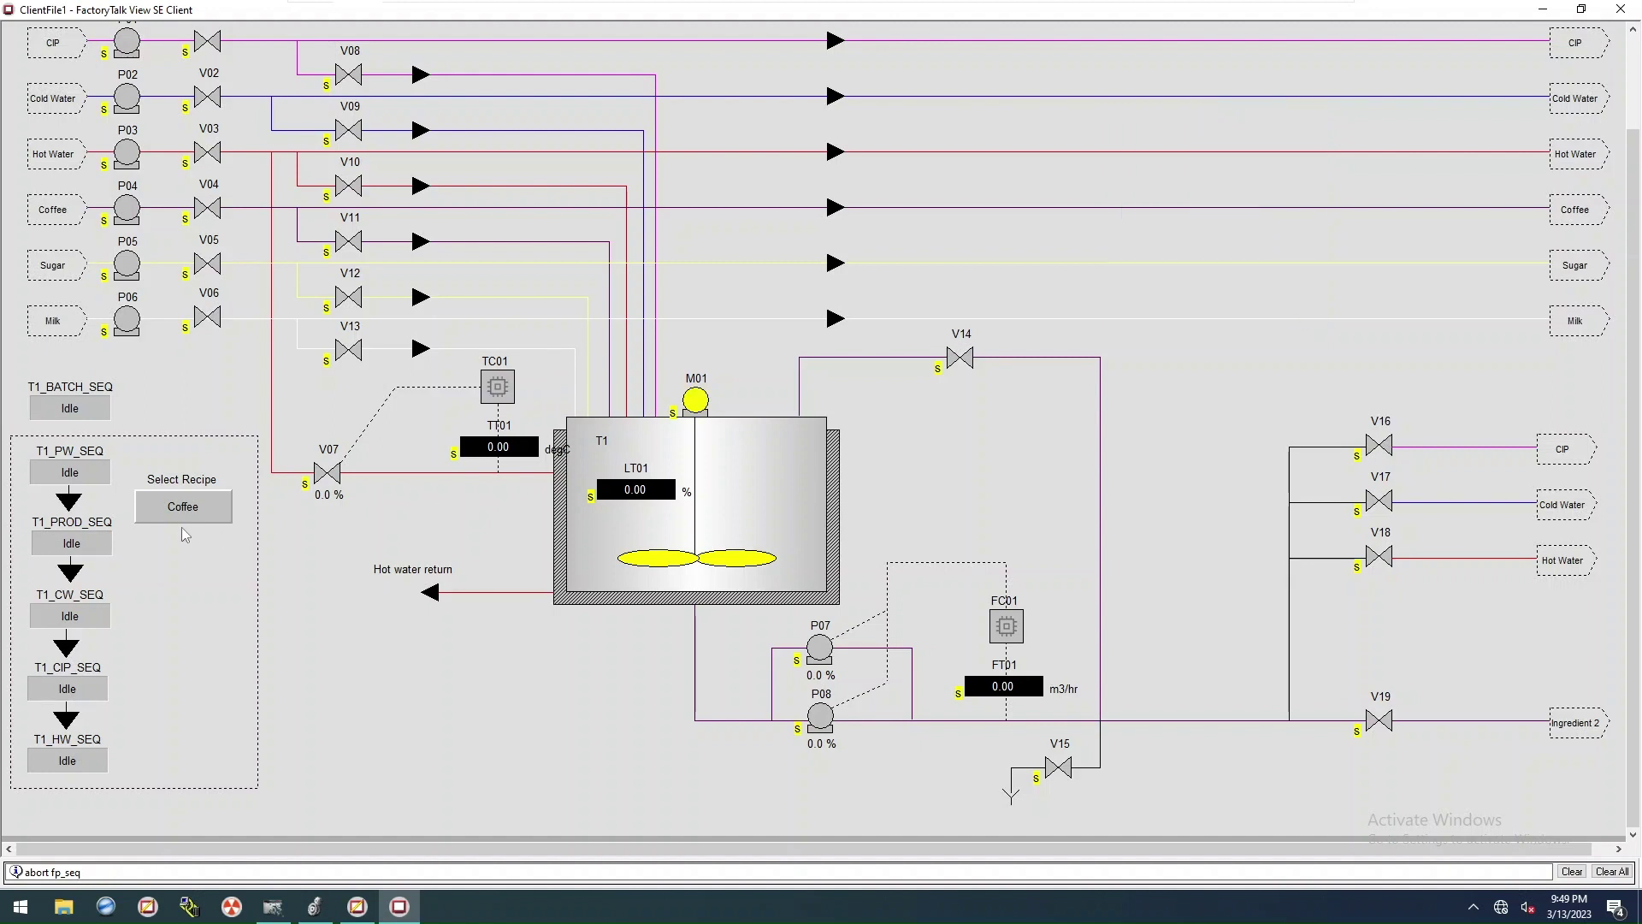
pyautogui.moveTo(1341, 9)
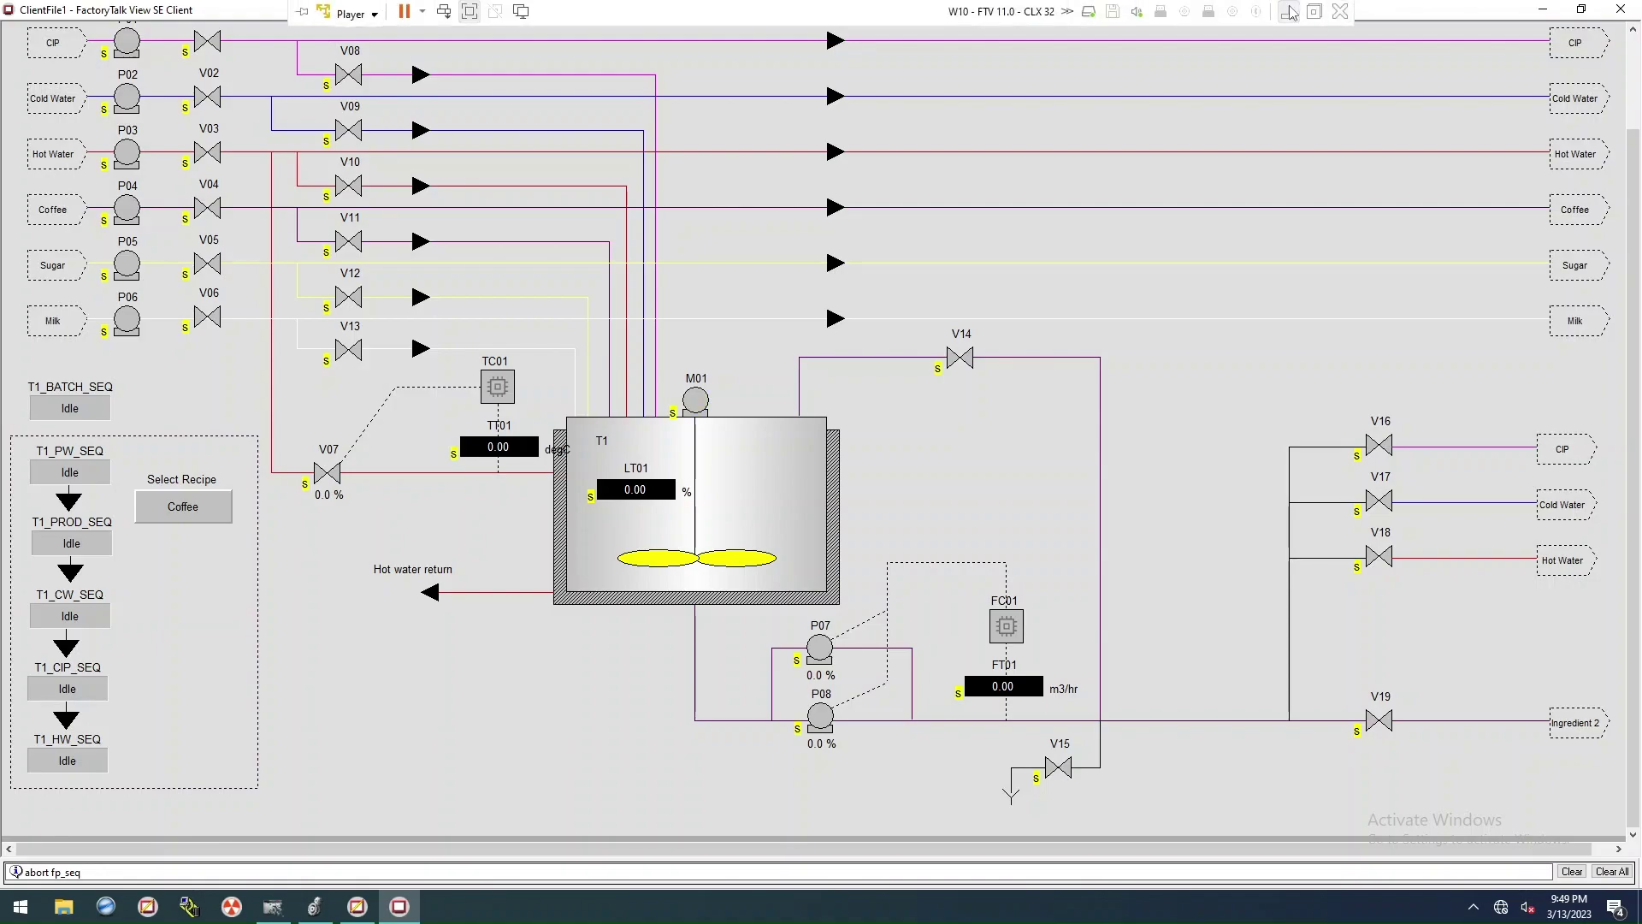
pyautogui.click(1289, 11)
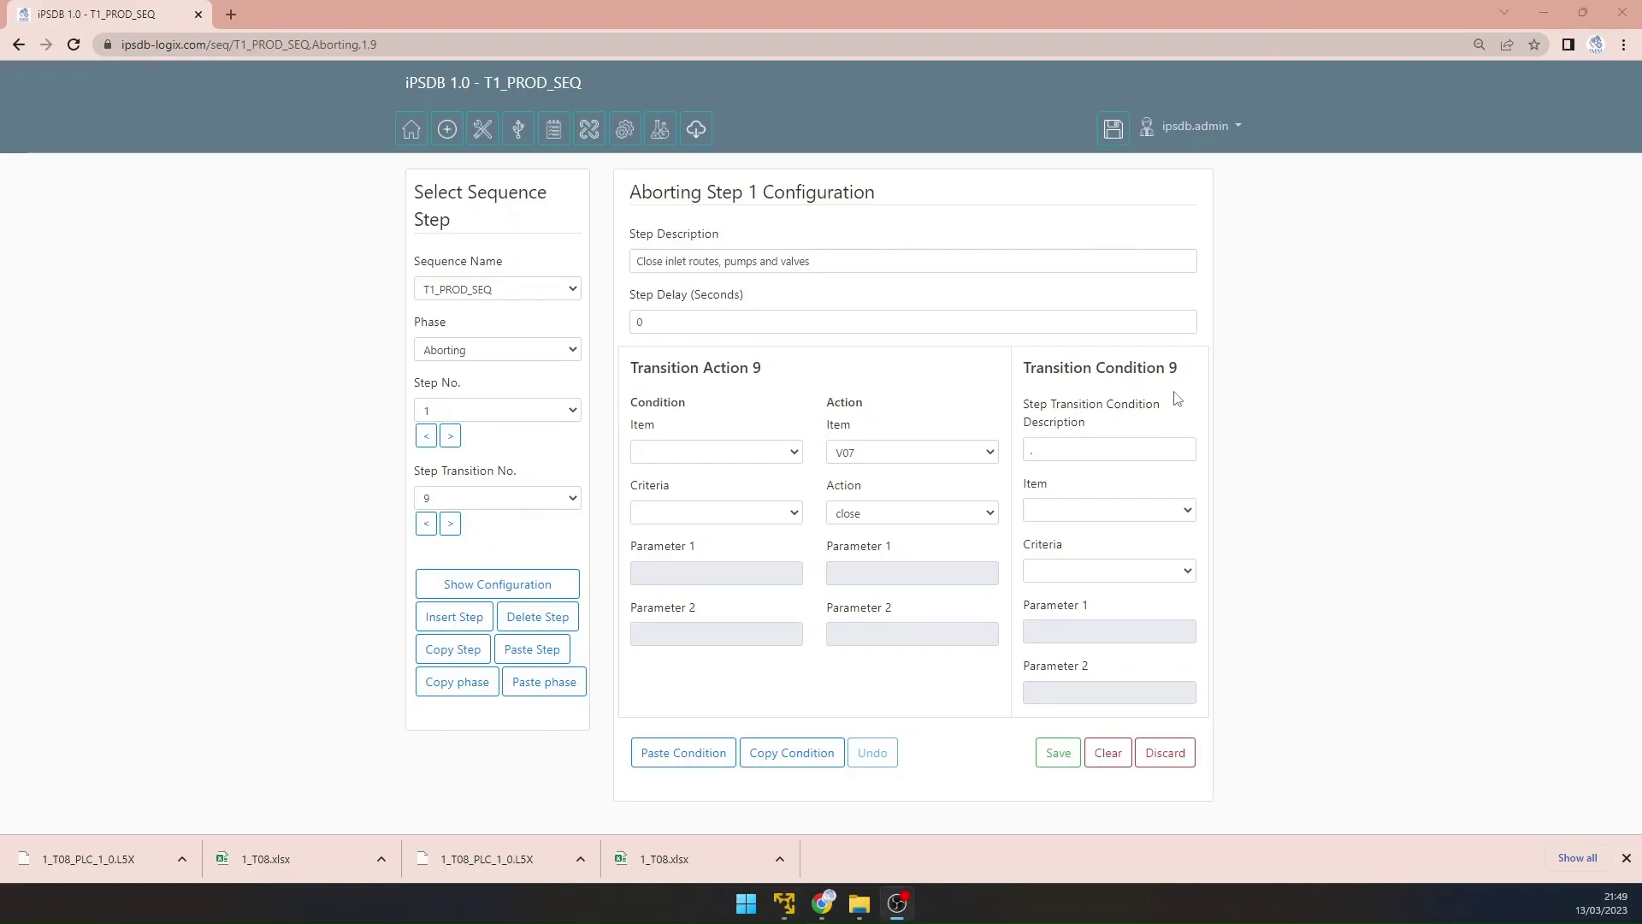
# Step: Tidy the Downloads folder by moving 1_T08.xlsx into Archive and deleting 1_T08_PLC_1_0.L5X
pyautogui.click(1626, 858)
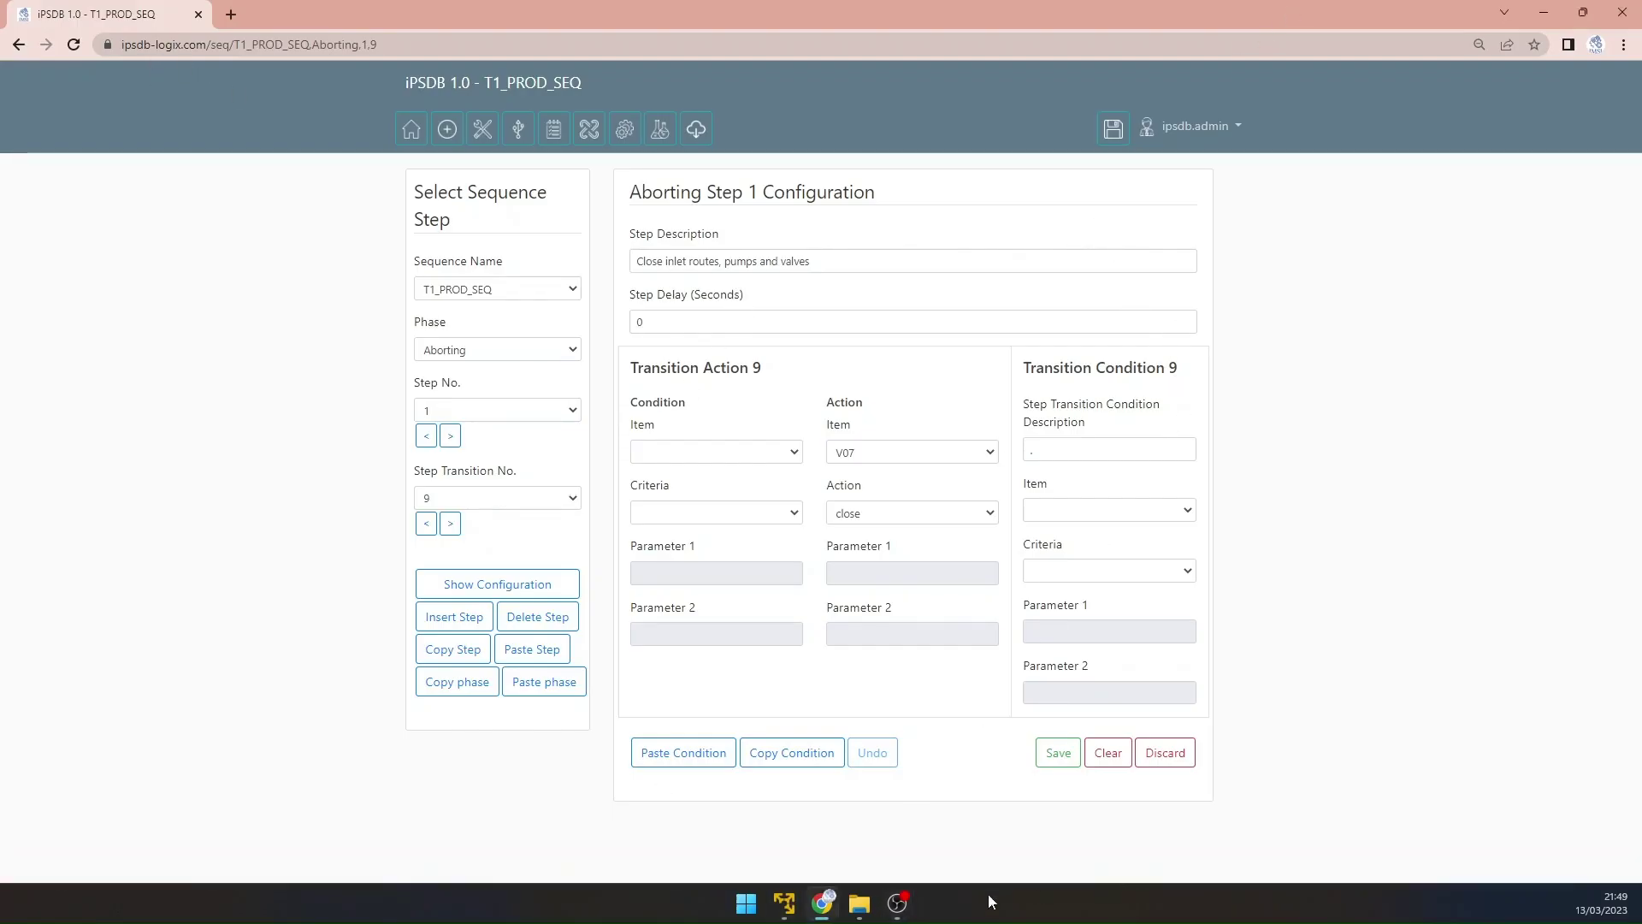
pyautogui.click(859, 903)
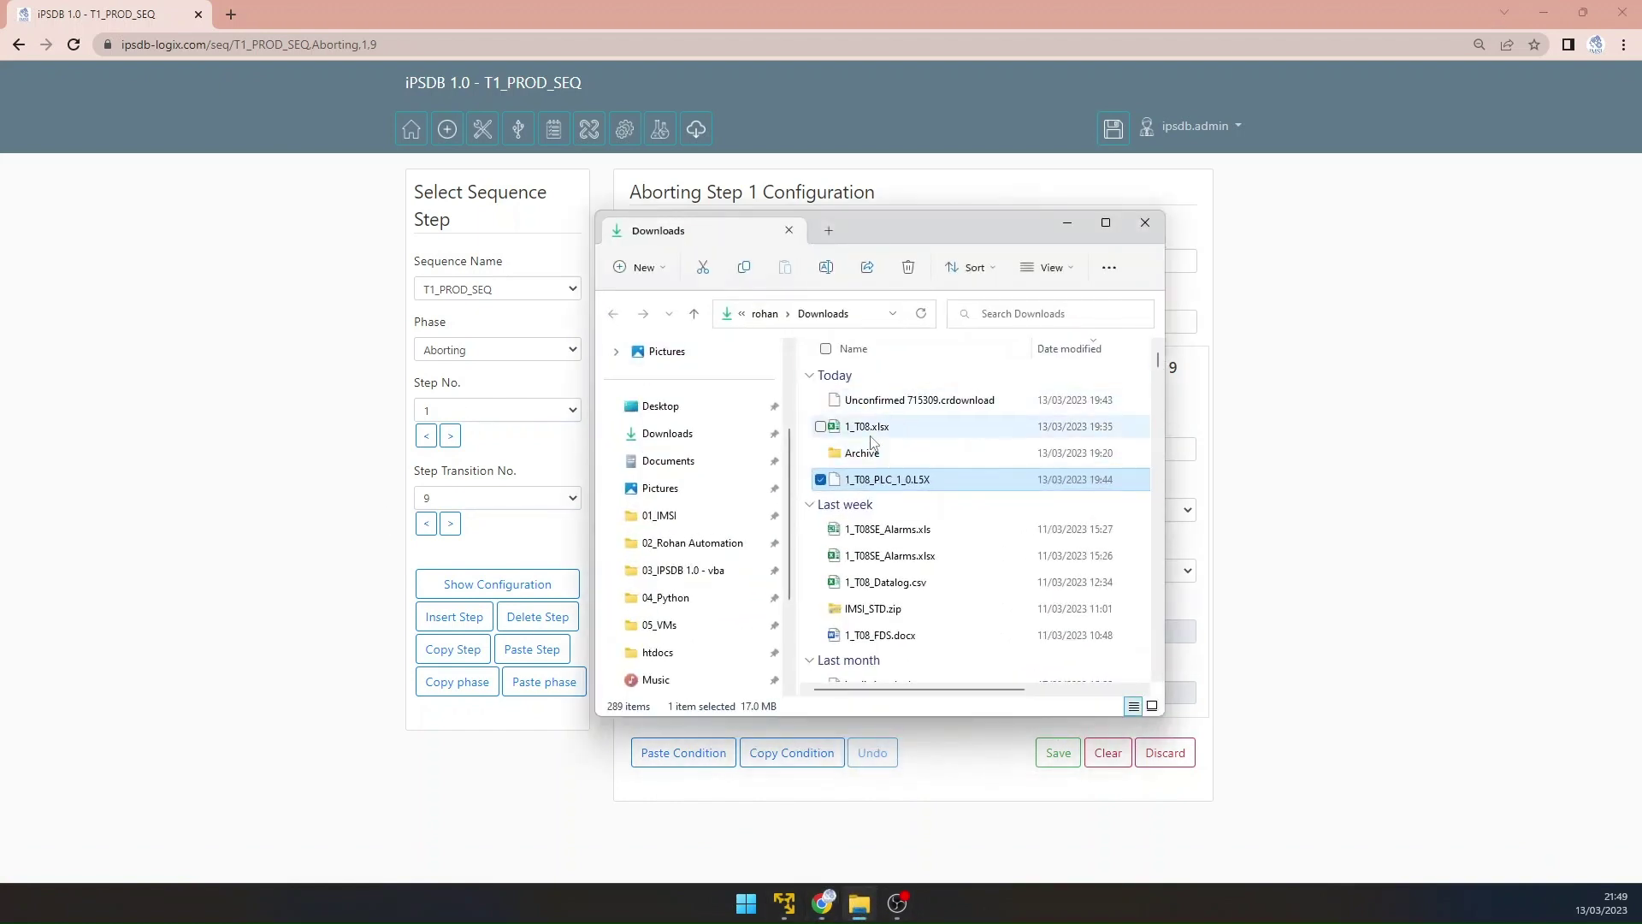
pyautogui.moveTo(859, 427)
pyautogui.mouseDown()
pyautogui.moveTo(864, 638)
pyautogui.moveTo(957, 575)
pyautogui.moveTo(1038, 627)
pyautogui.moveTo(1019, 544)
pyautogui.moveTo(855, 454)
pyautogui.mouseUp()
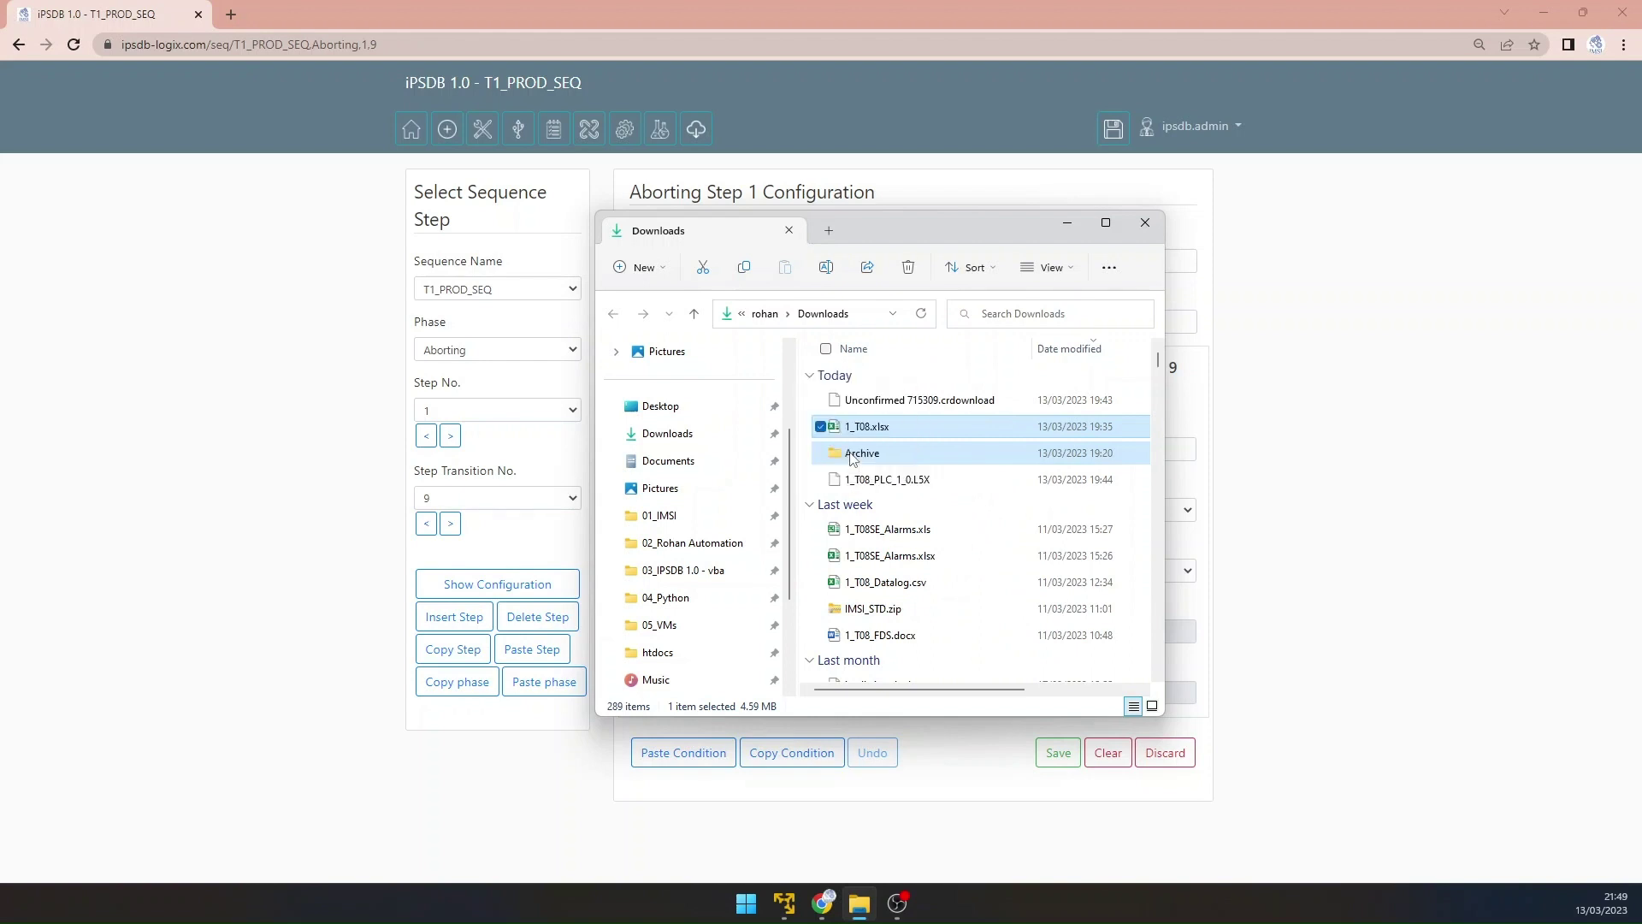
pyautogui.click(757, 313)
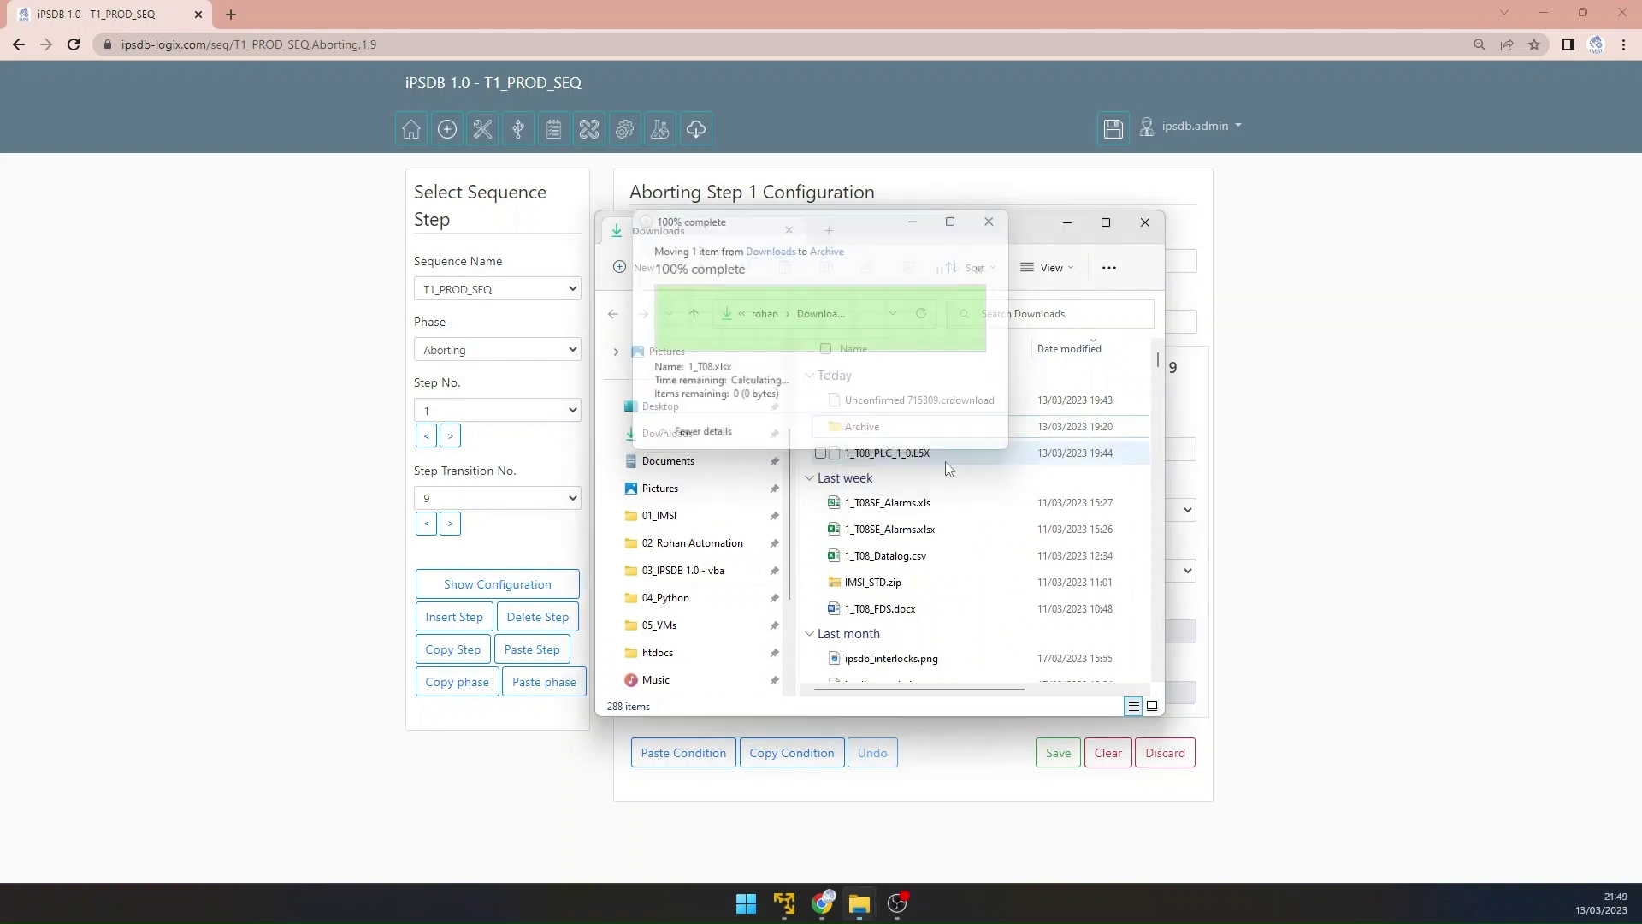
pyautogui.click(909, 267)
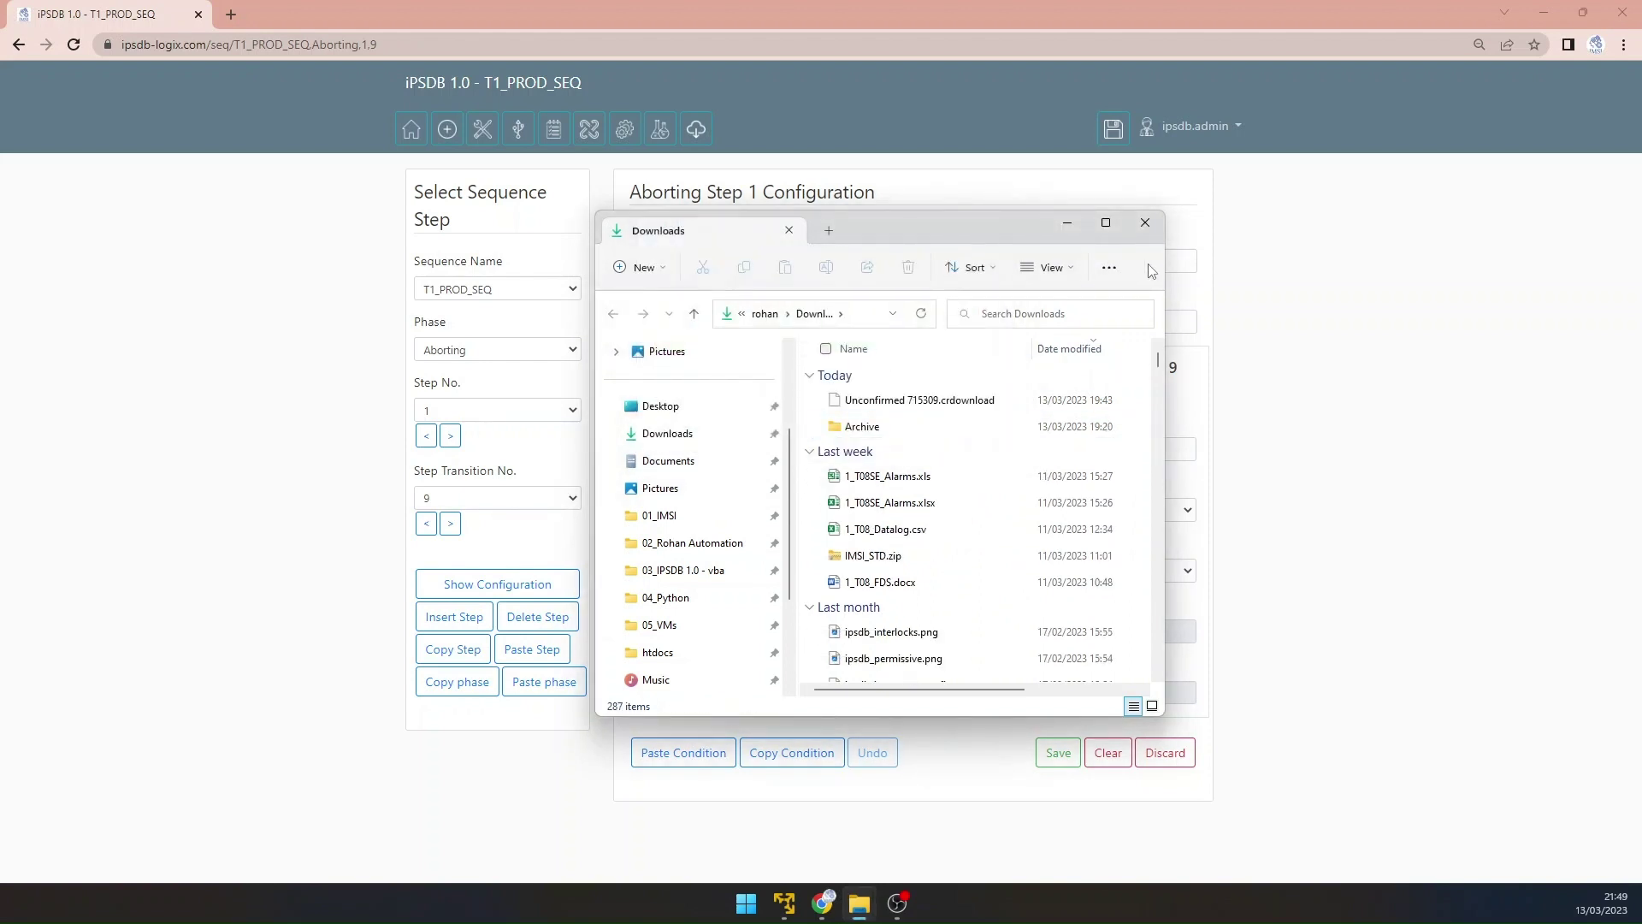
pyautogui.click(1067, 223)
# Step: Save the iPSDB project to a fresh 1_T08.xlsx and download its FDS document
pyautogui.click(1113, 129)
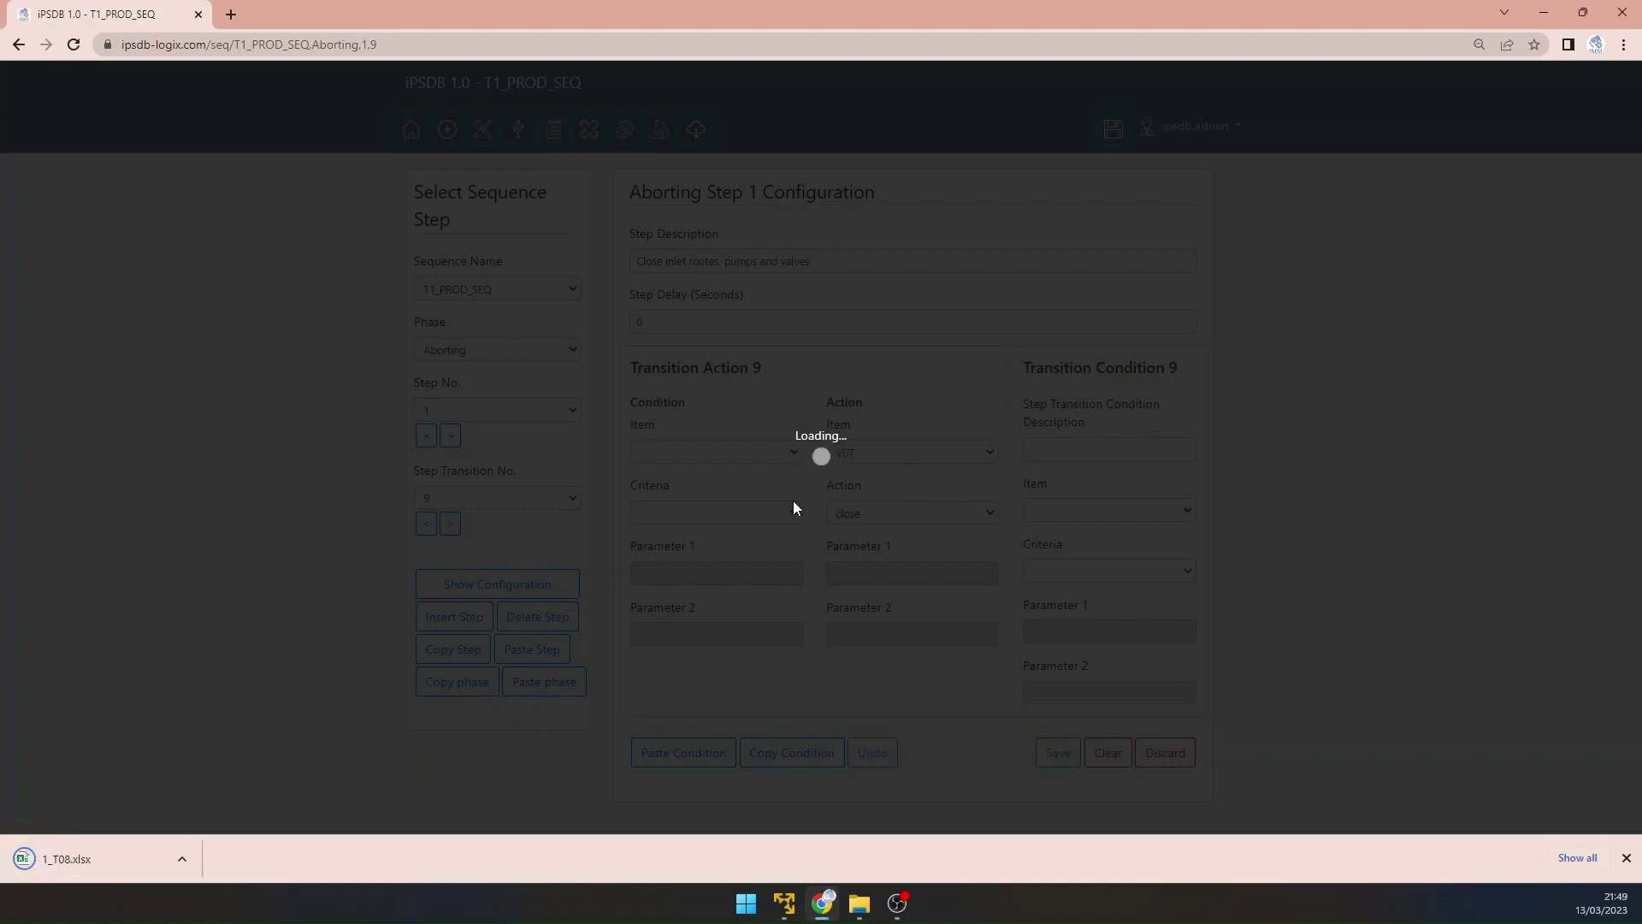
pyautogui.click(72, 45)
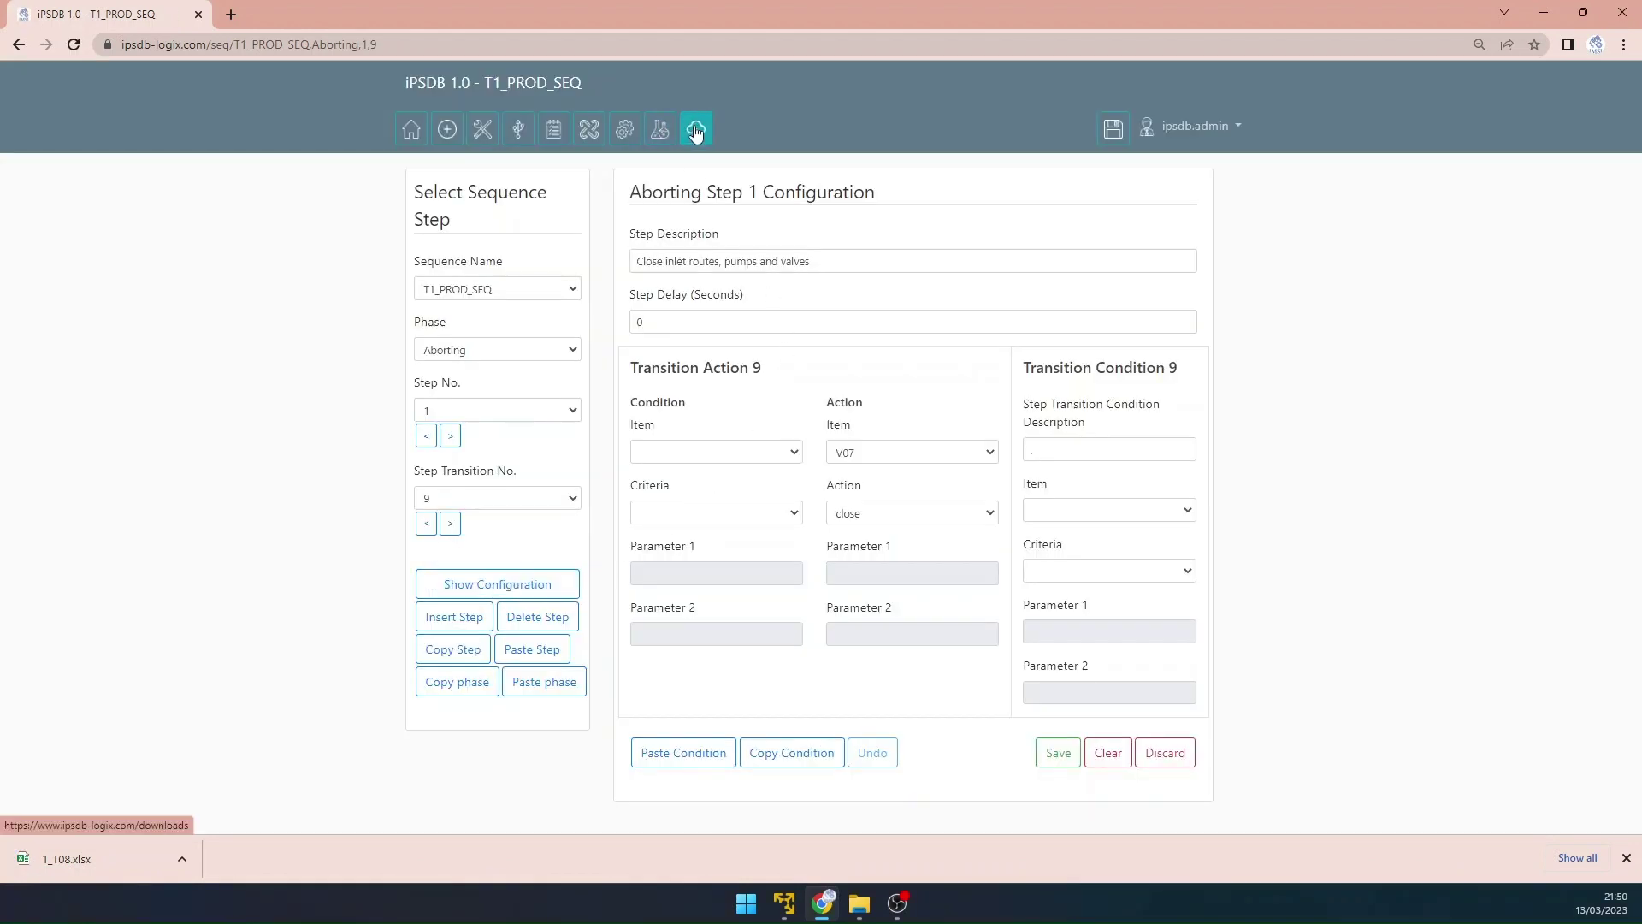
pyautogui.click(694, 130)
pyautogui.click(458, 548)
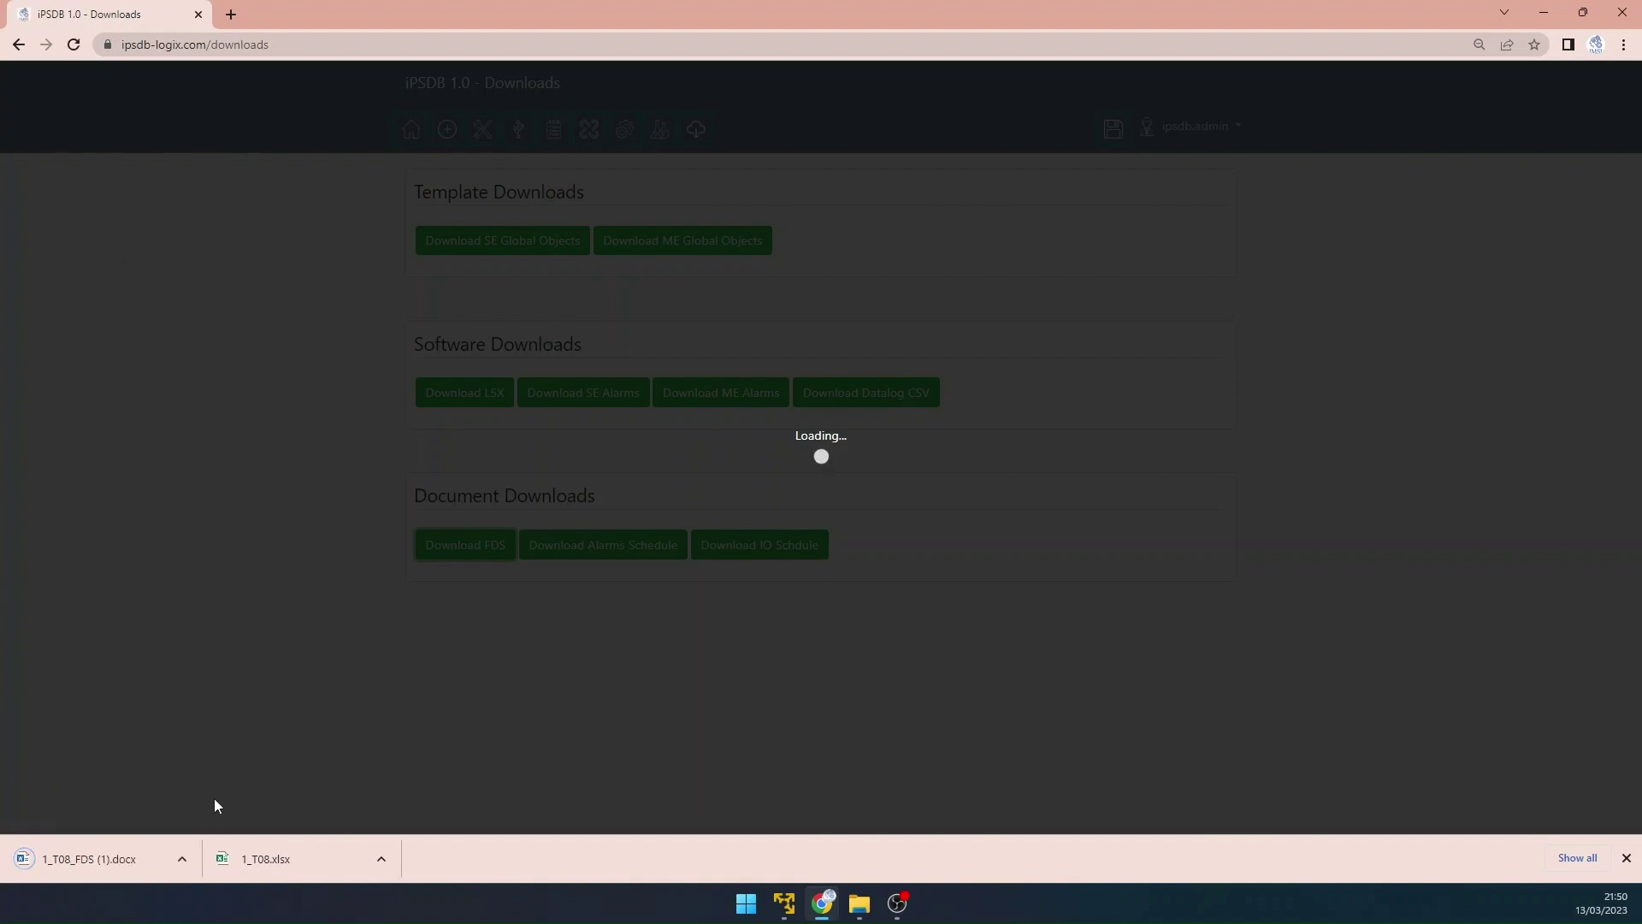
# Step: Locate the downloaded 1_T08_FDS (1).docx in its folder, open it in Word, and dismiss the viewing notice
pyautogui.click(182, 859)
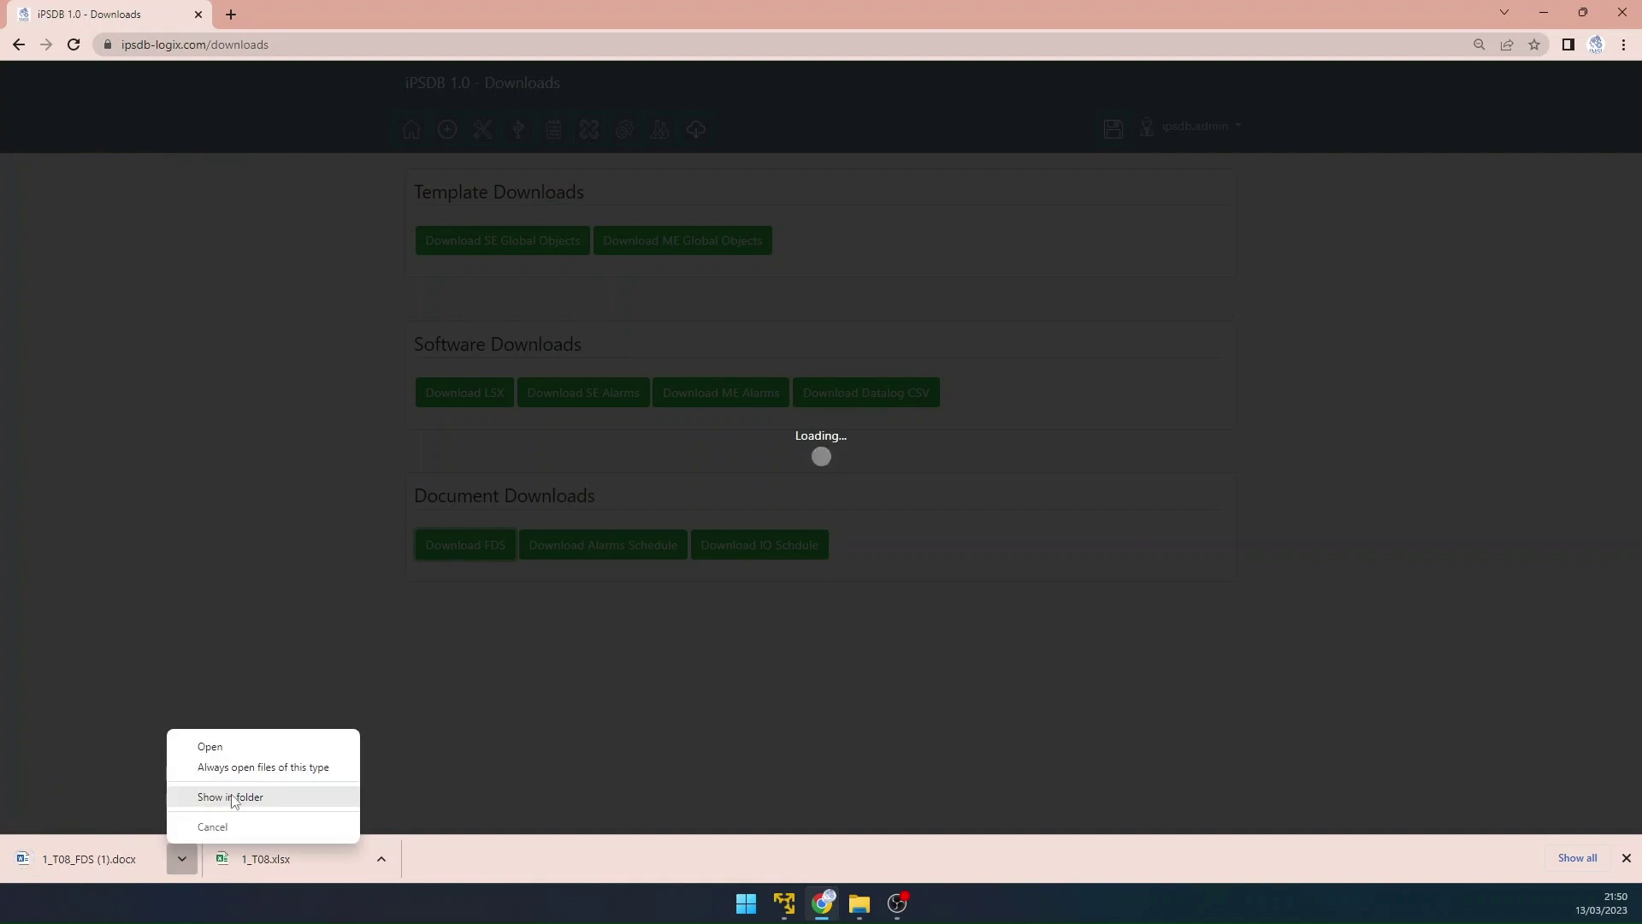
pyautogui.click(233, 797)
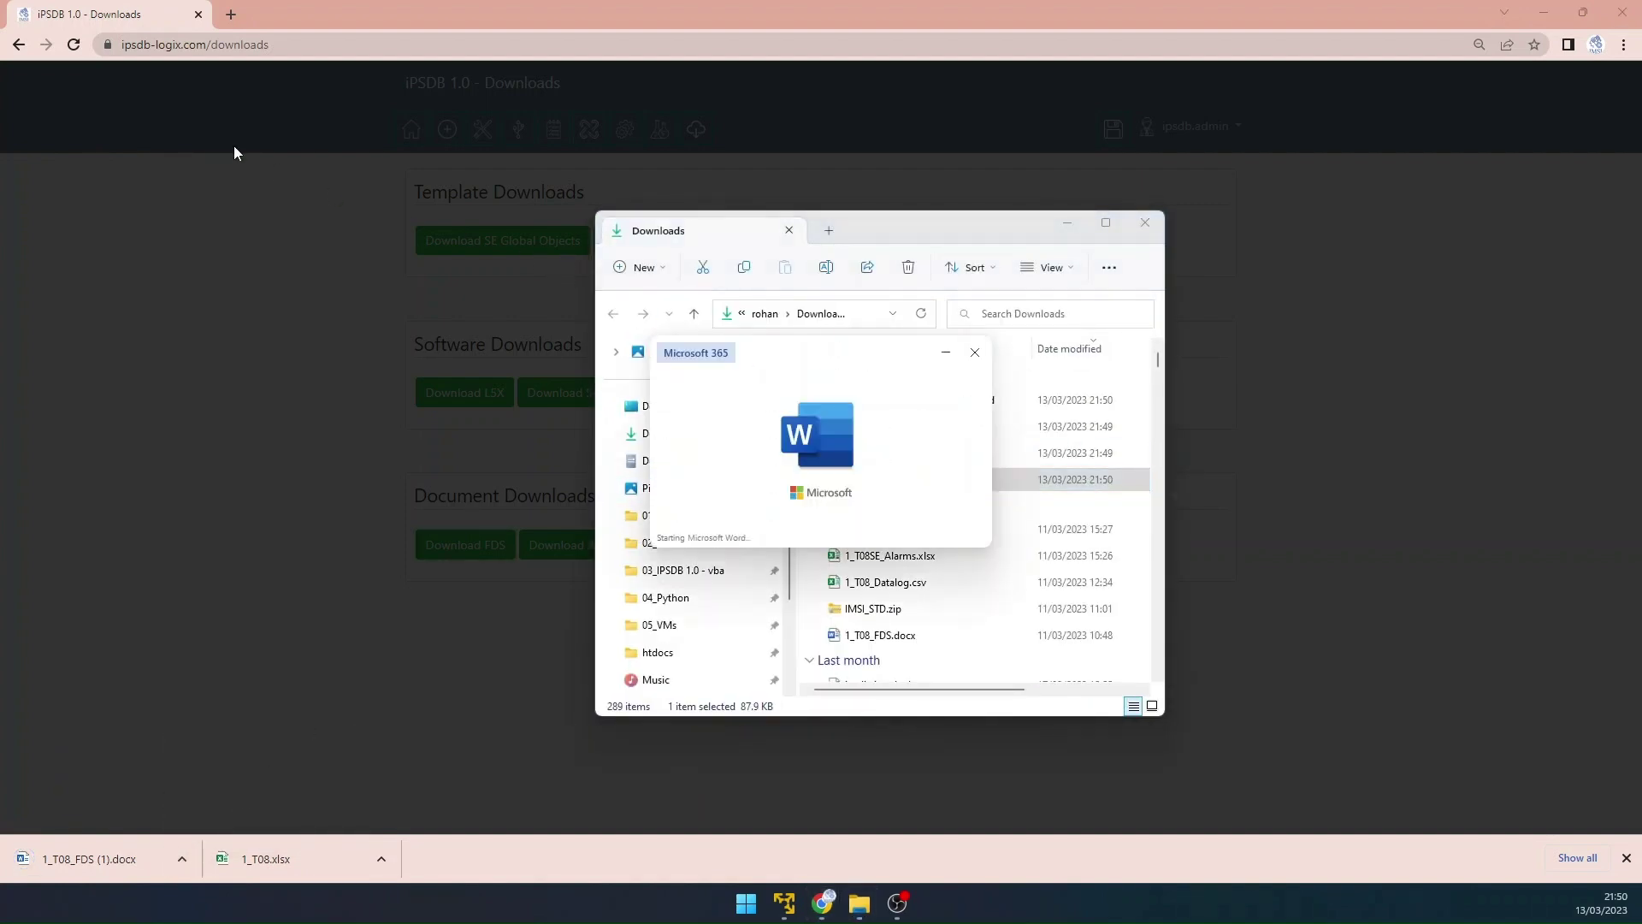
pyautogui.click(73, 44)
pyautogui.moveTo(916, 903)
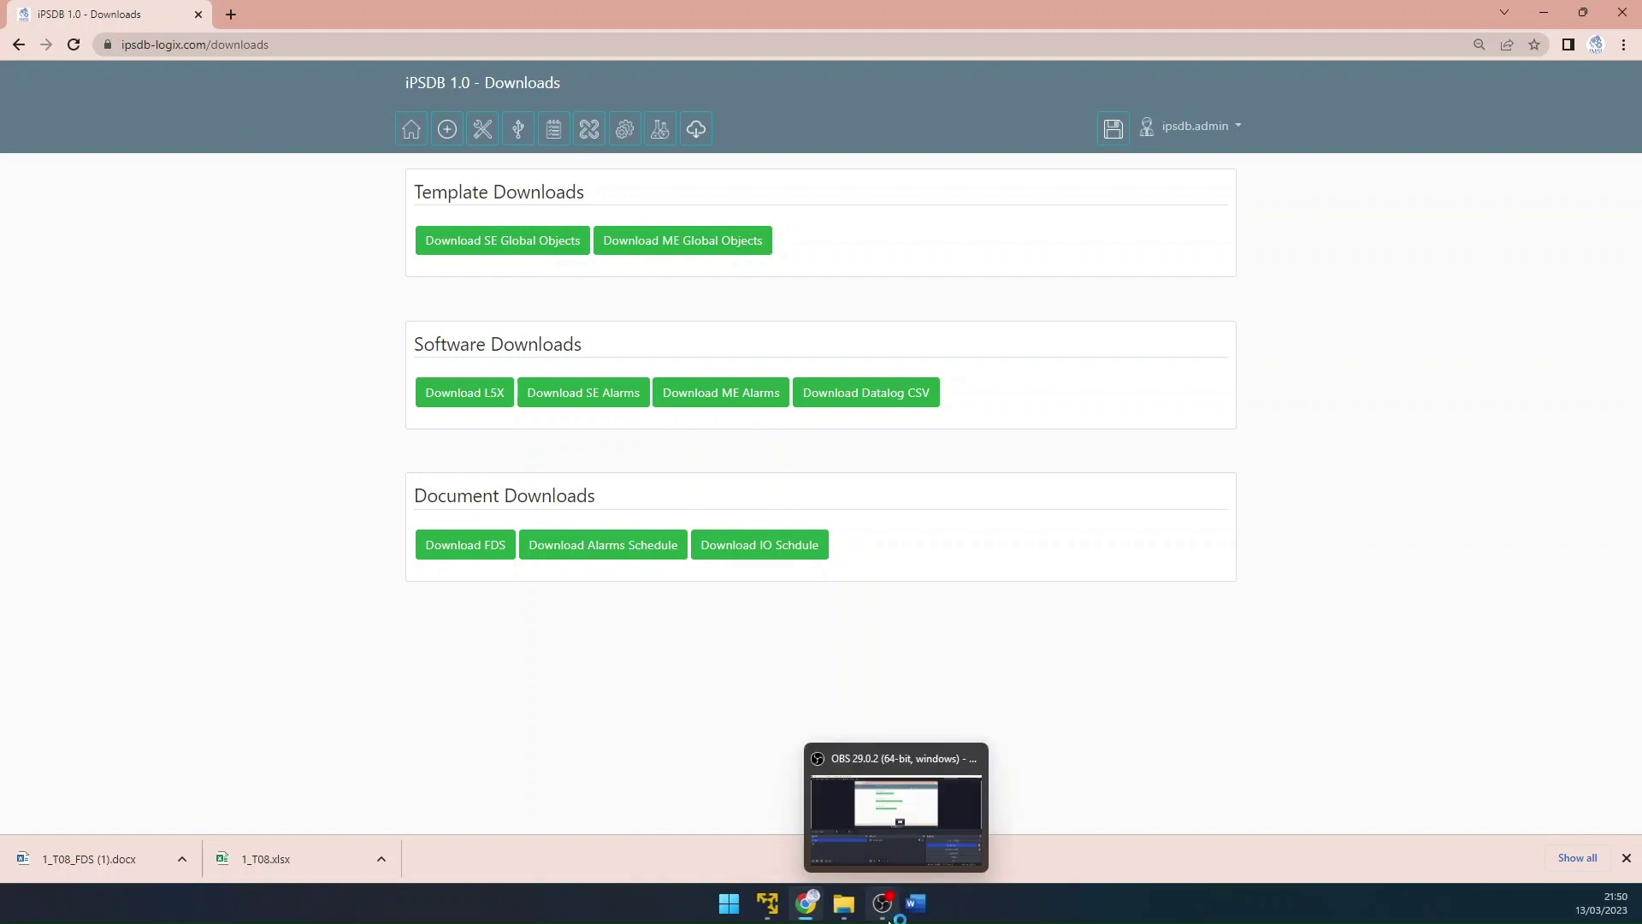
pyautogui.click(914, 819)
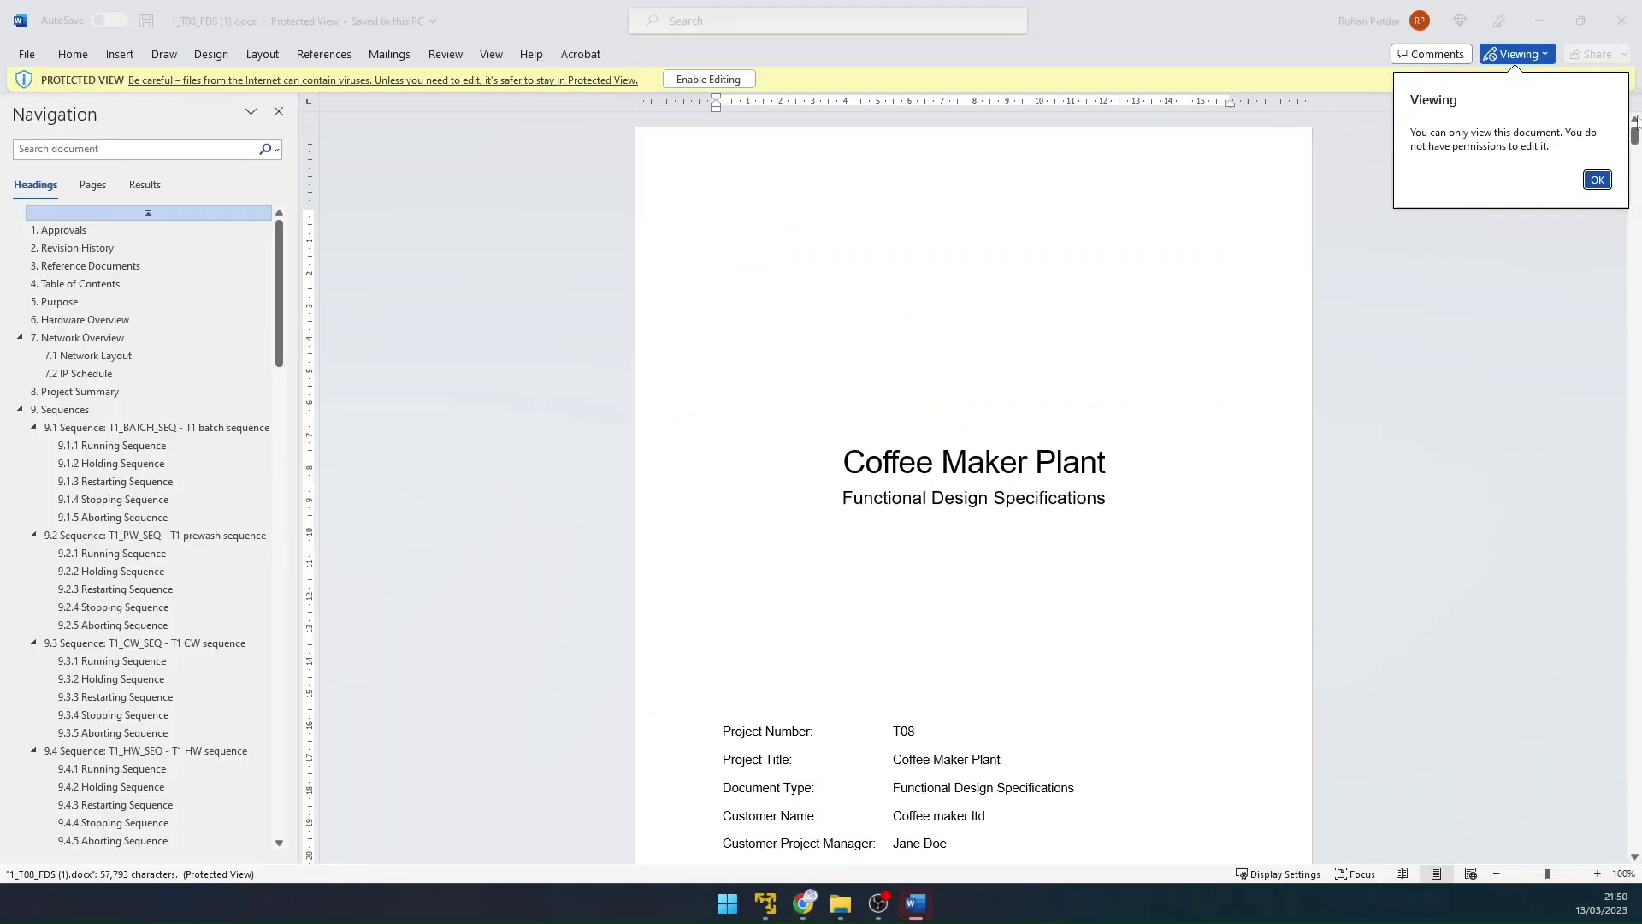
pyautogui.click(1599, 180)
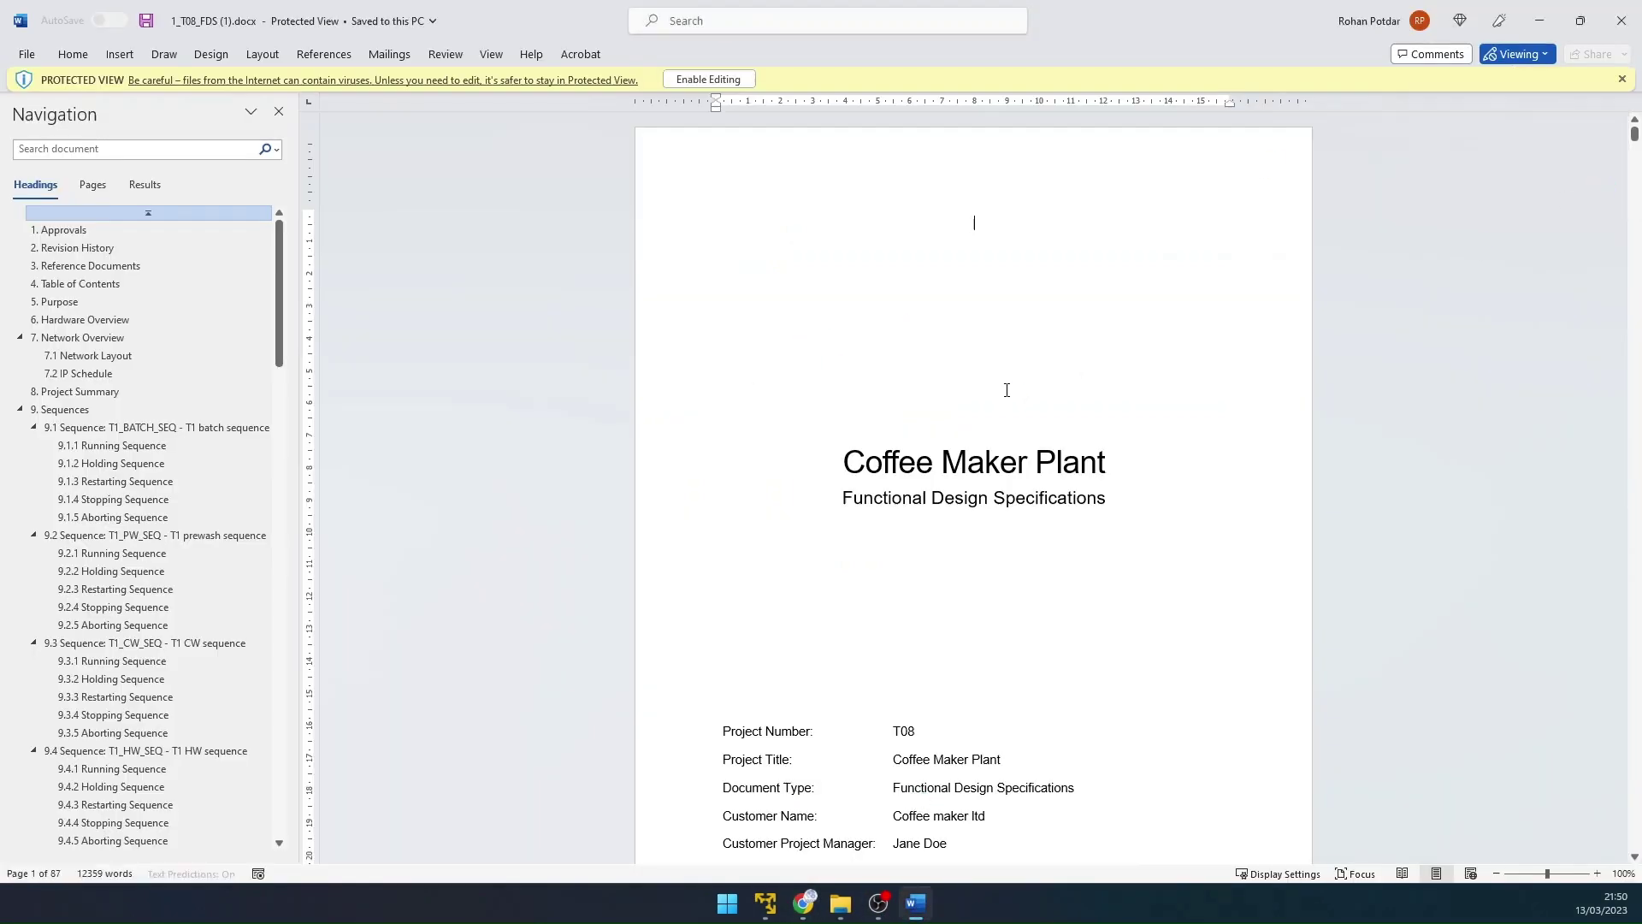
# Step: Enable editing of the FDS and update all fields in the document body
pyautogui.hotkey('ctrl', 'a')
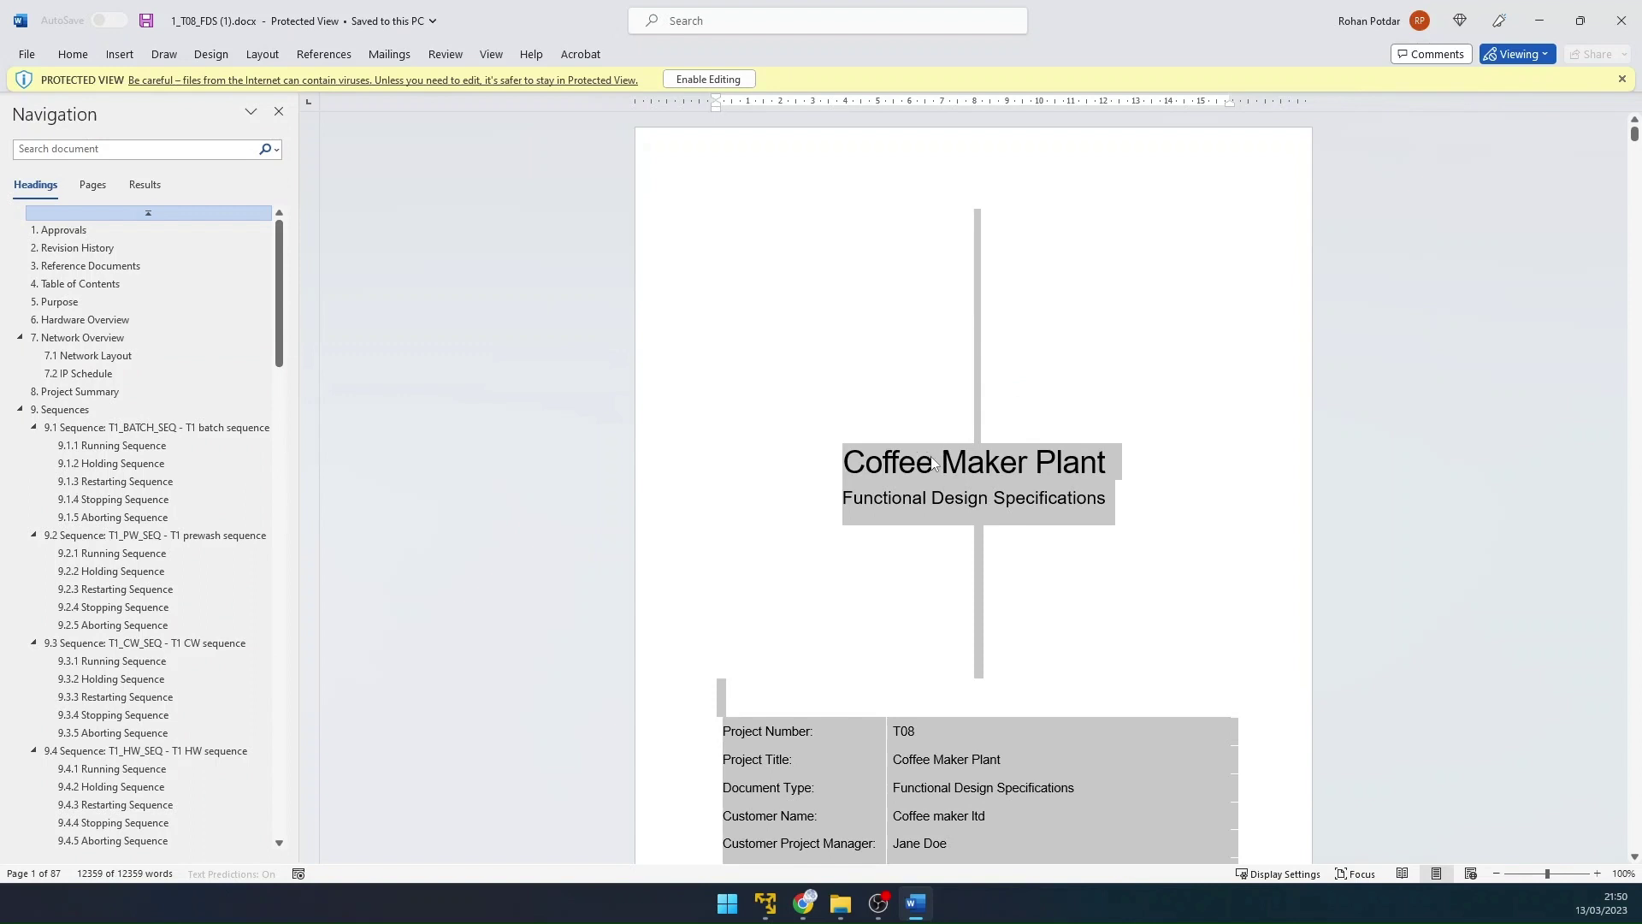
pyautogui.rightClick(933, 463)
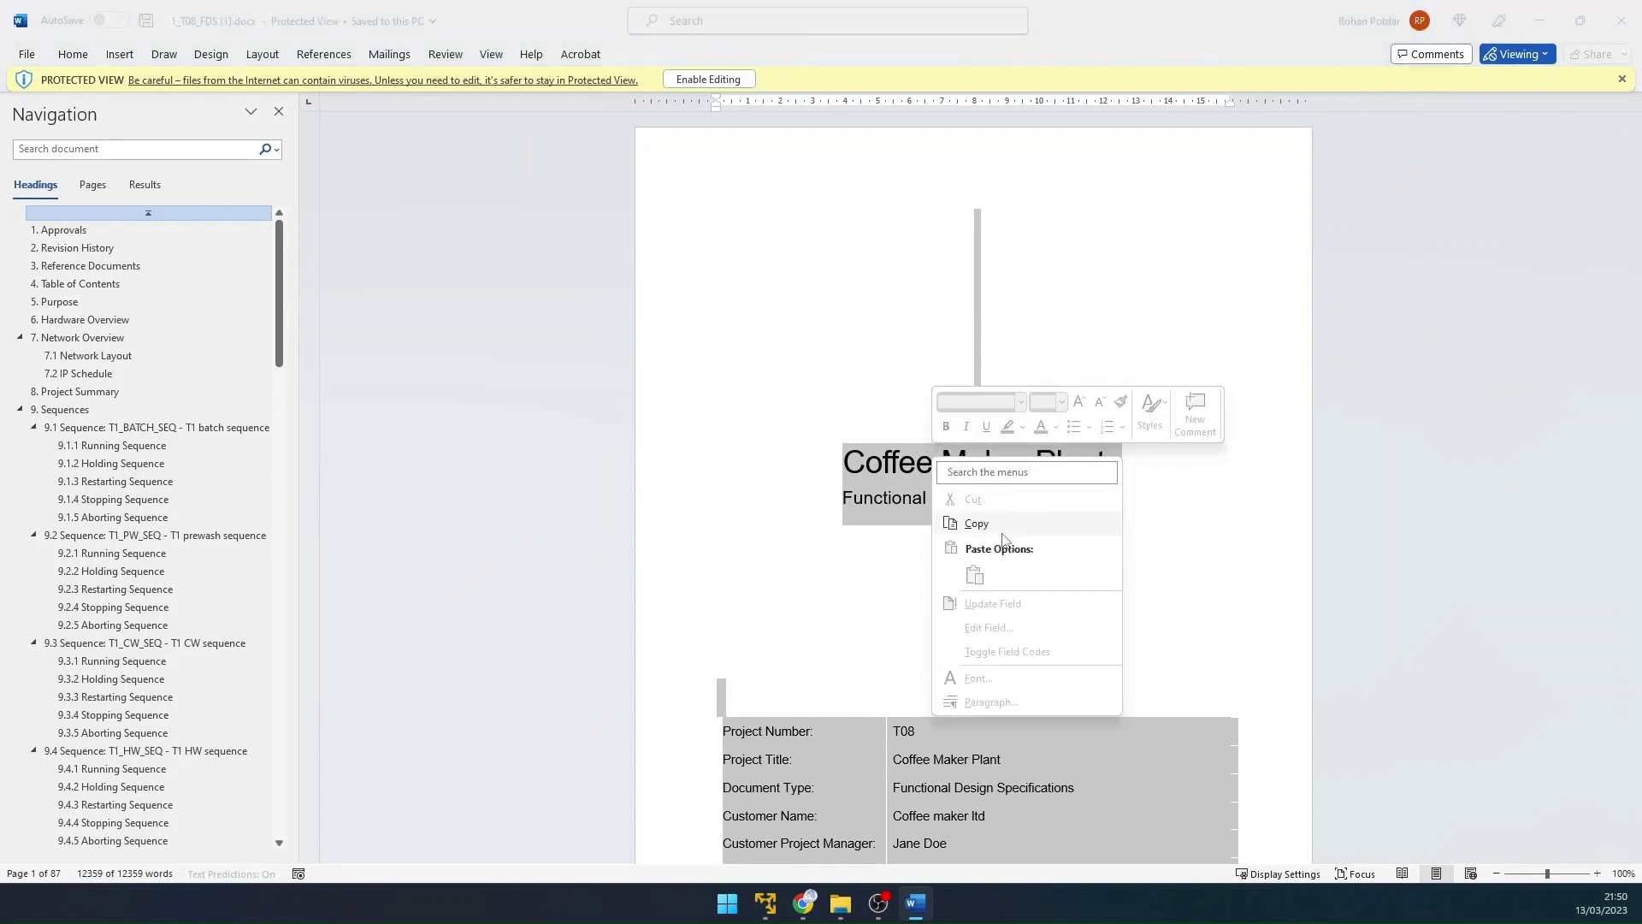
pyautogui.click(705, 80)
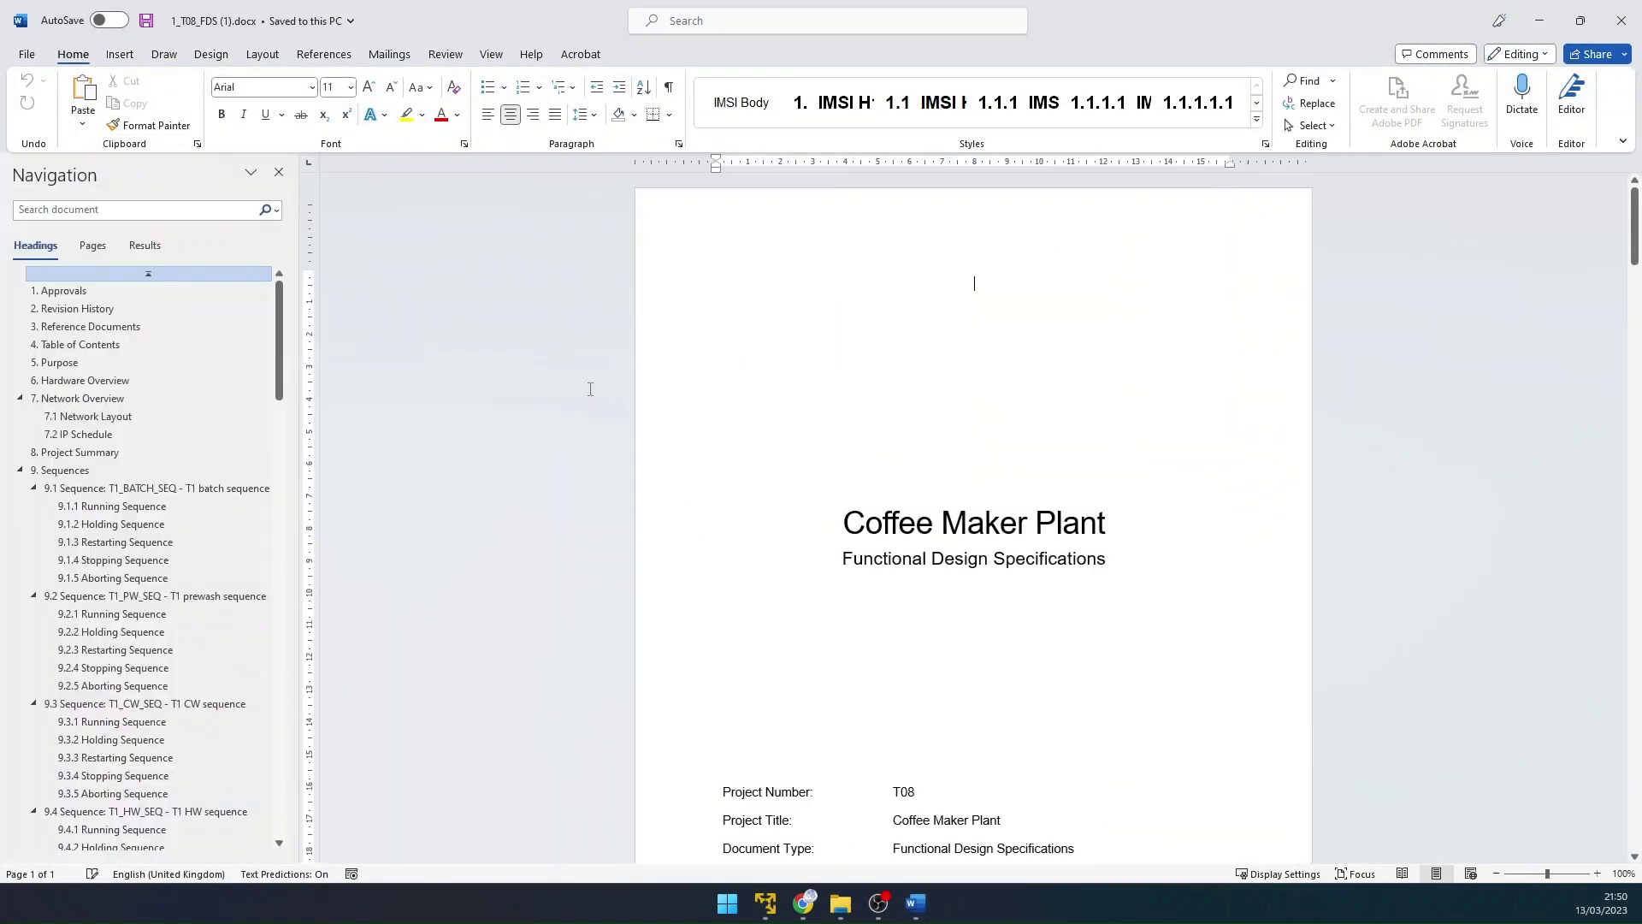
pyautogui.hotkey('ctrl', 'a')
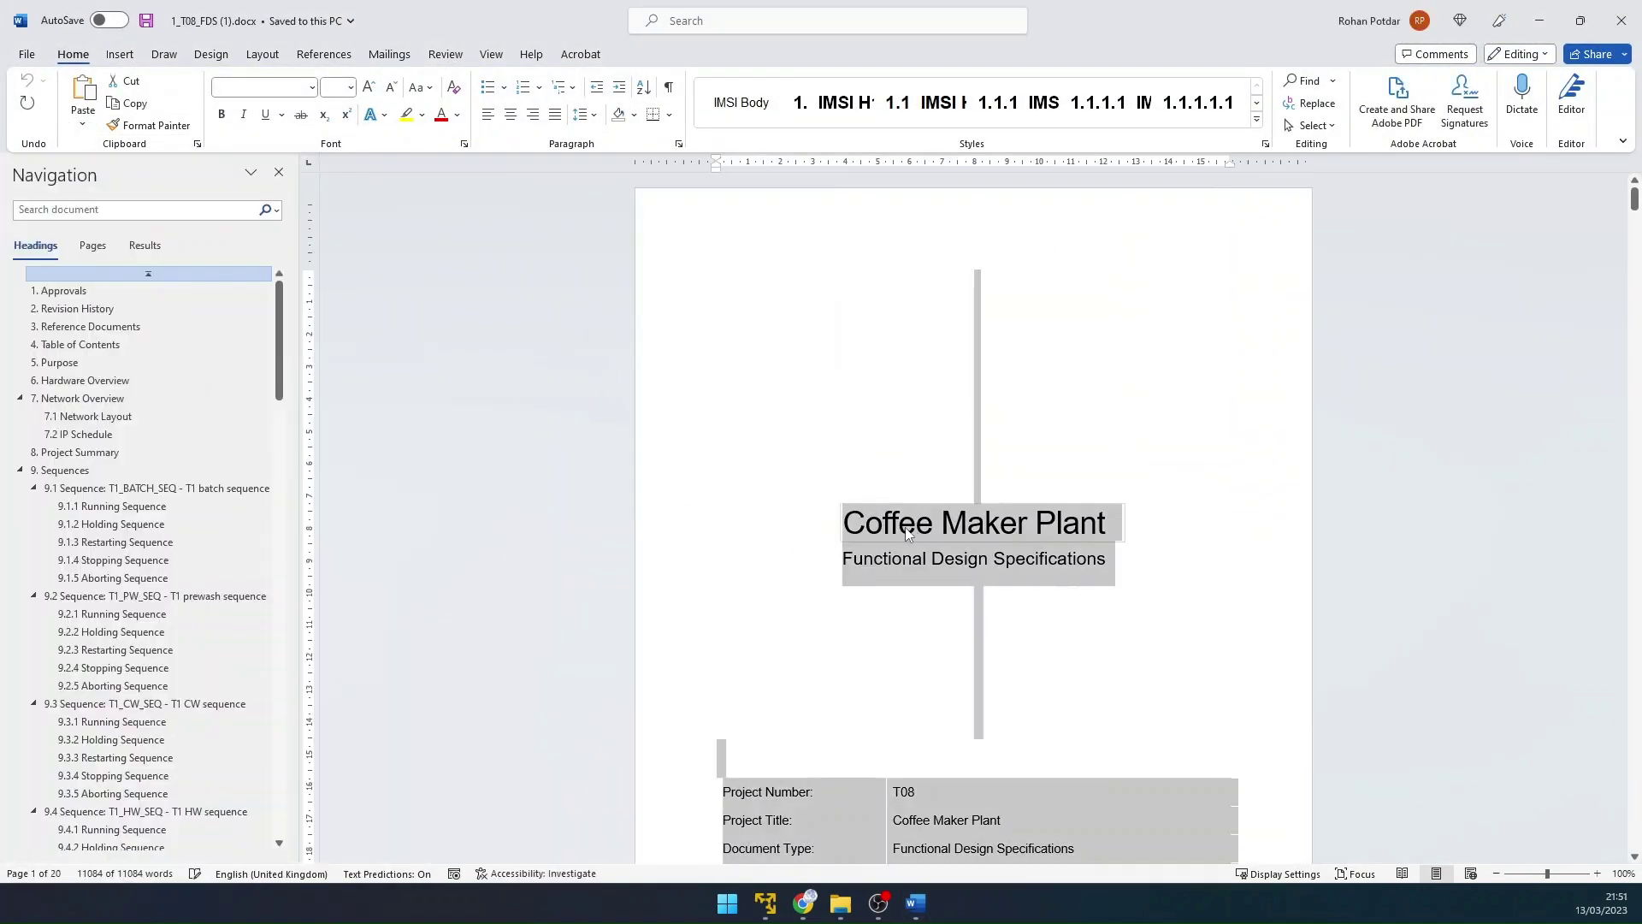
pyautogui.rightClick(908, 532)
pyautogui.click(966, 701)
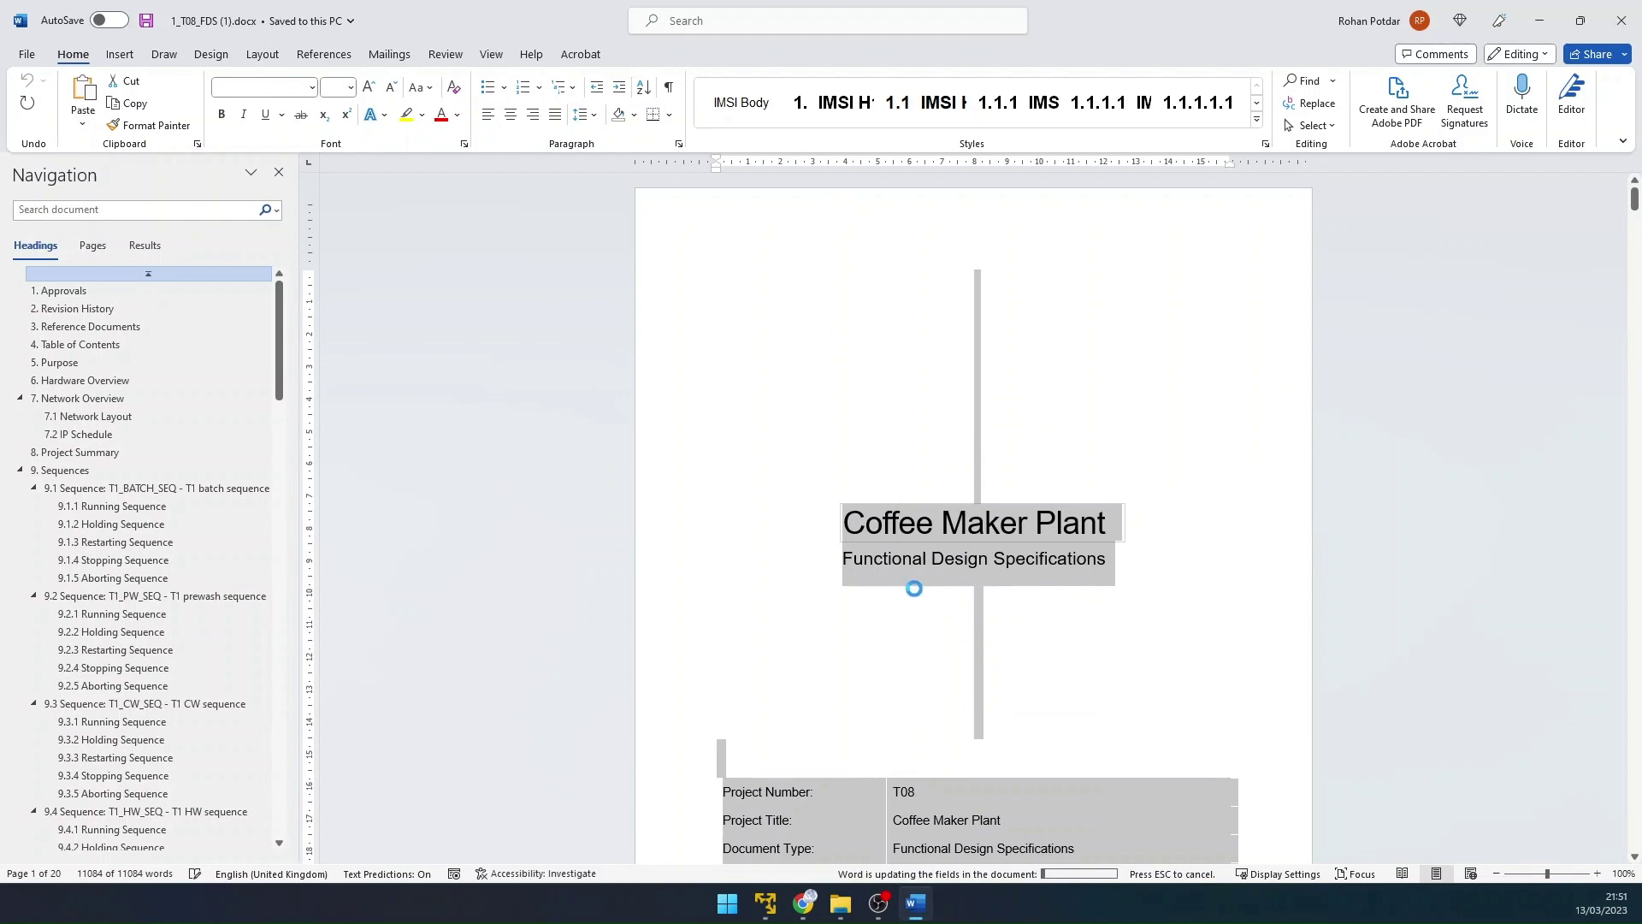
# Step: Update the date field in the FDS page header, leave the header, and save the document
pyautogui.scroll(-8, 855, 496)
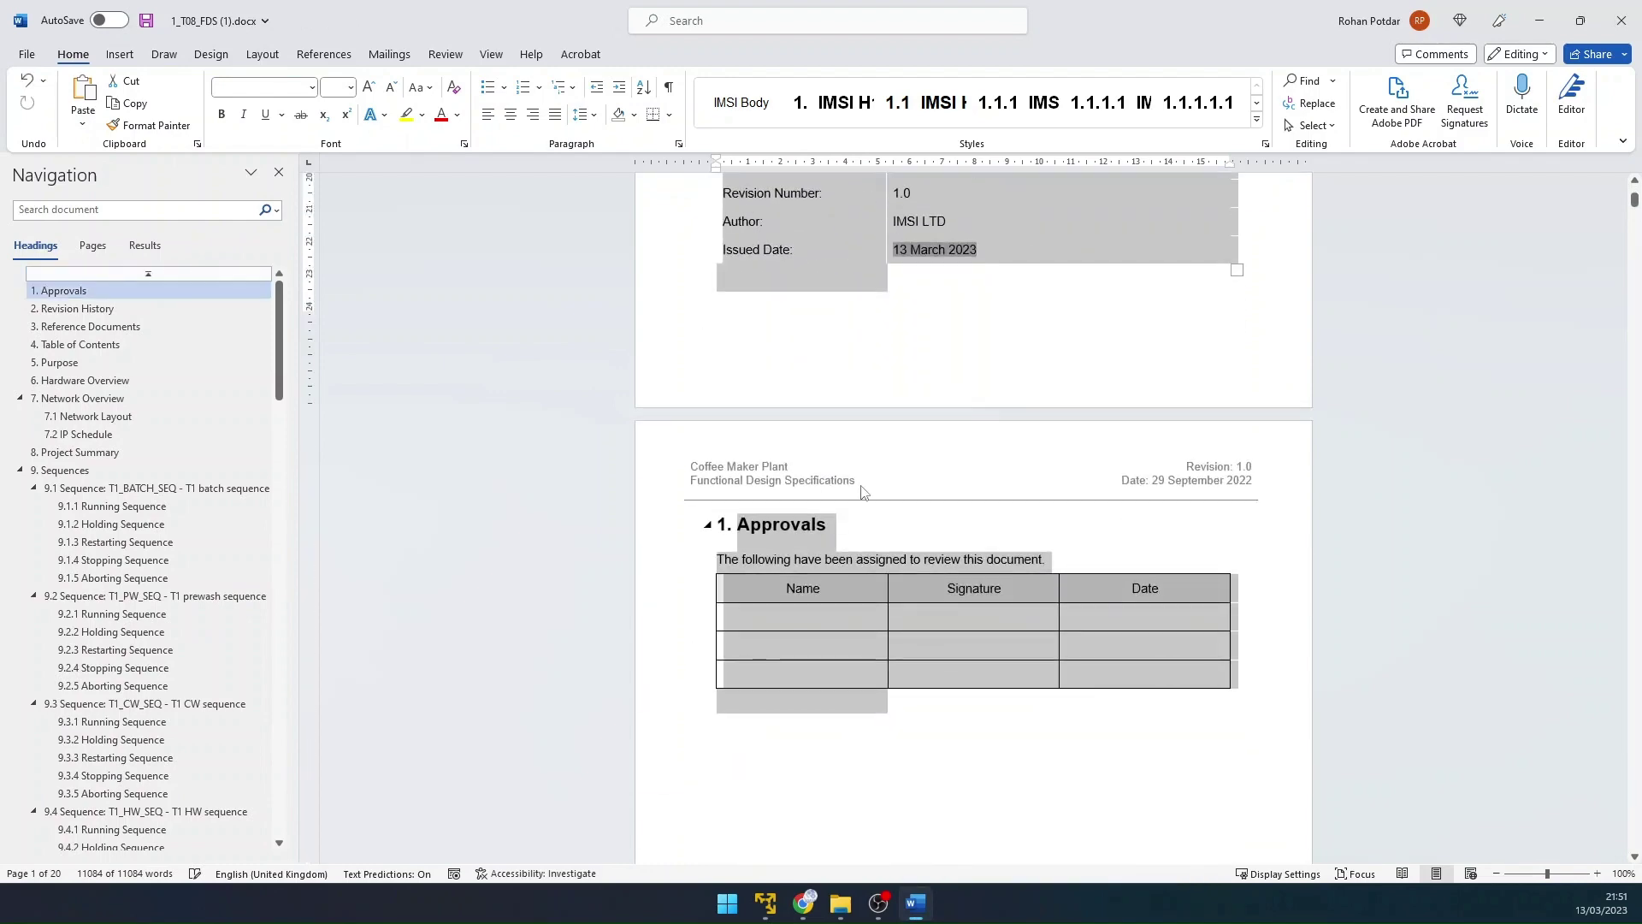
pyautogui.doubleClick(862, 479)
pyautogui.hotkey('ctrl', 'a')
pyautogui.rightClick(900, 483)
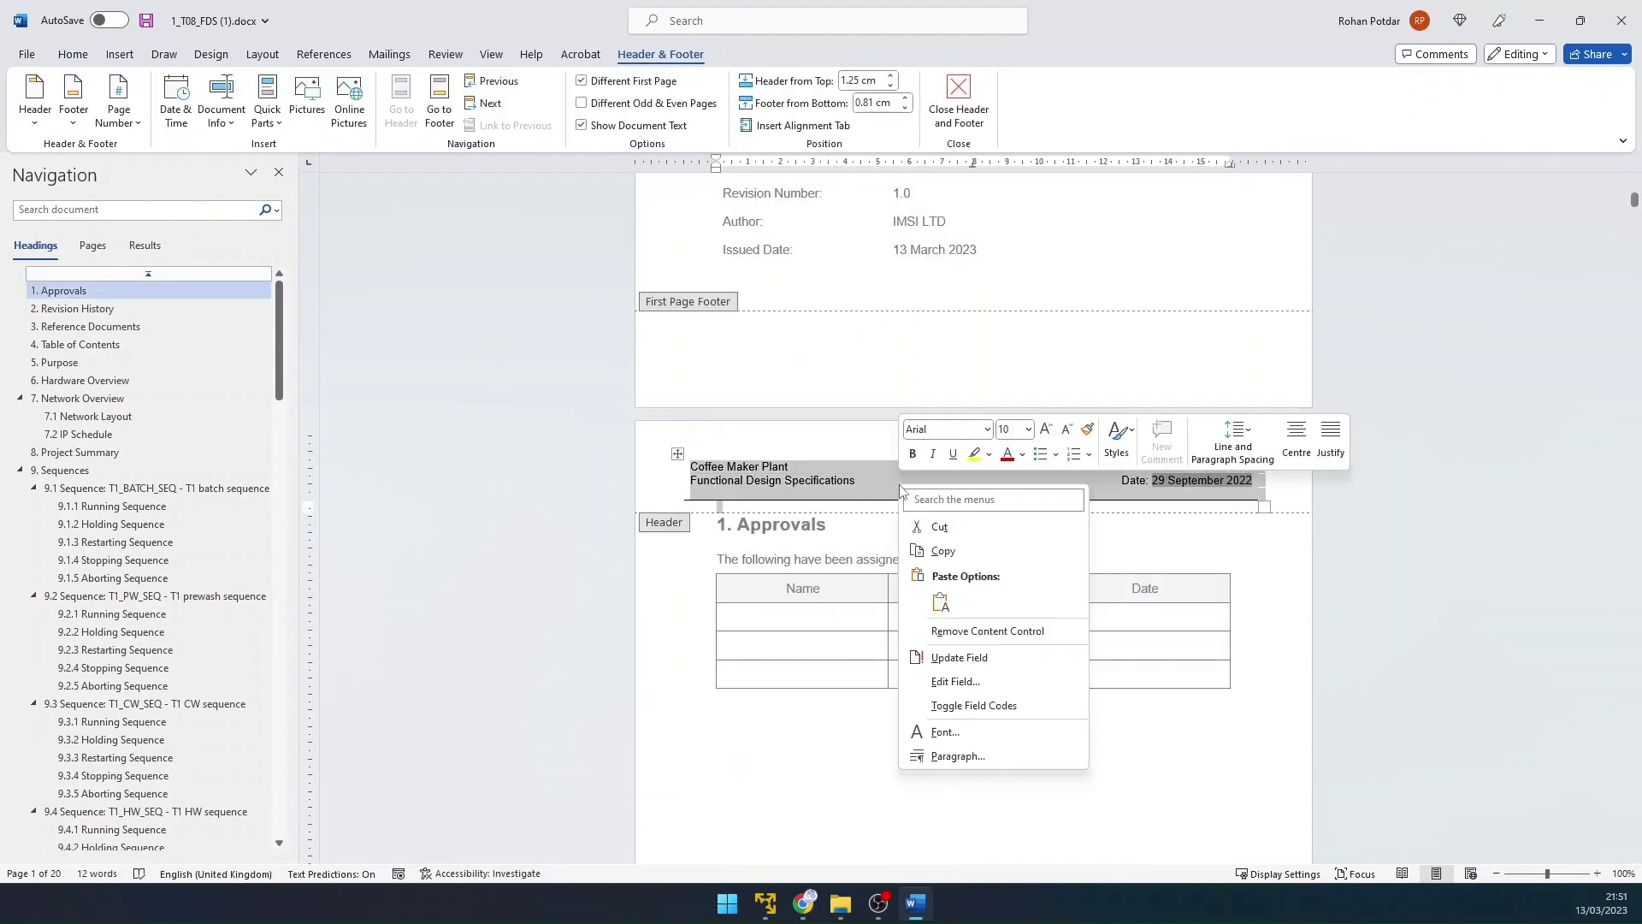
pyautogui.click(982, 656)
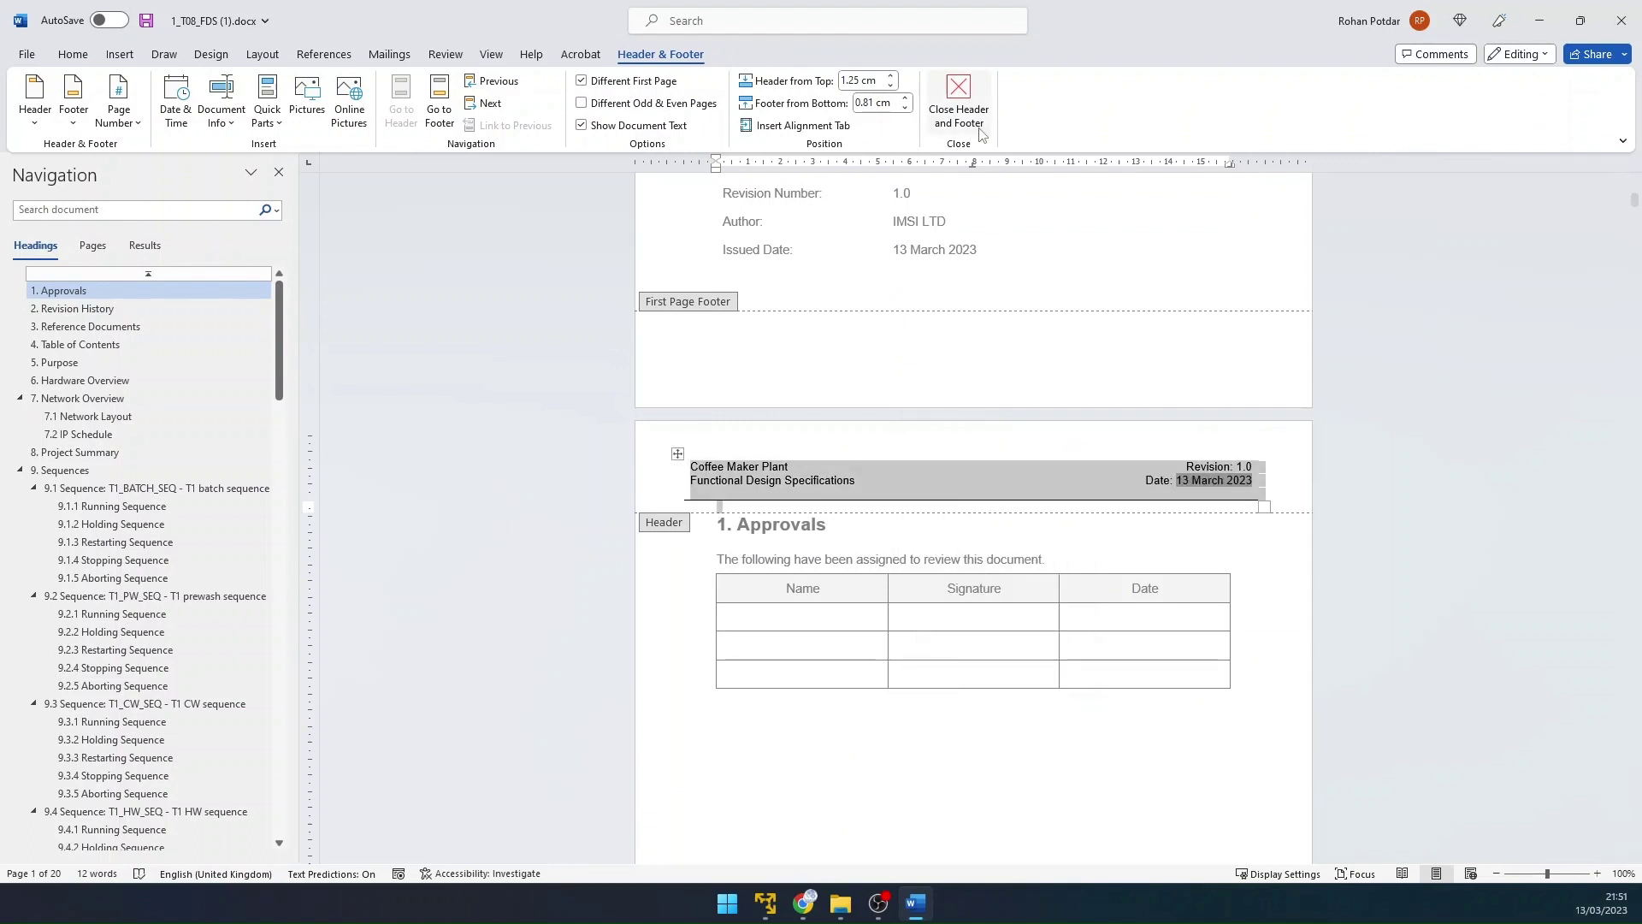
pyautogui.click(959, 99)
pyautogui.hotkey('ctrl', 's')
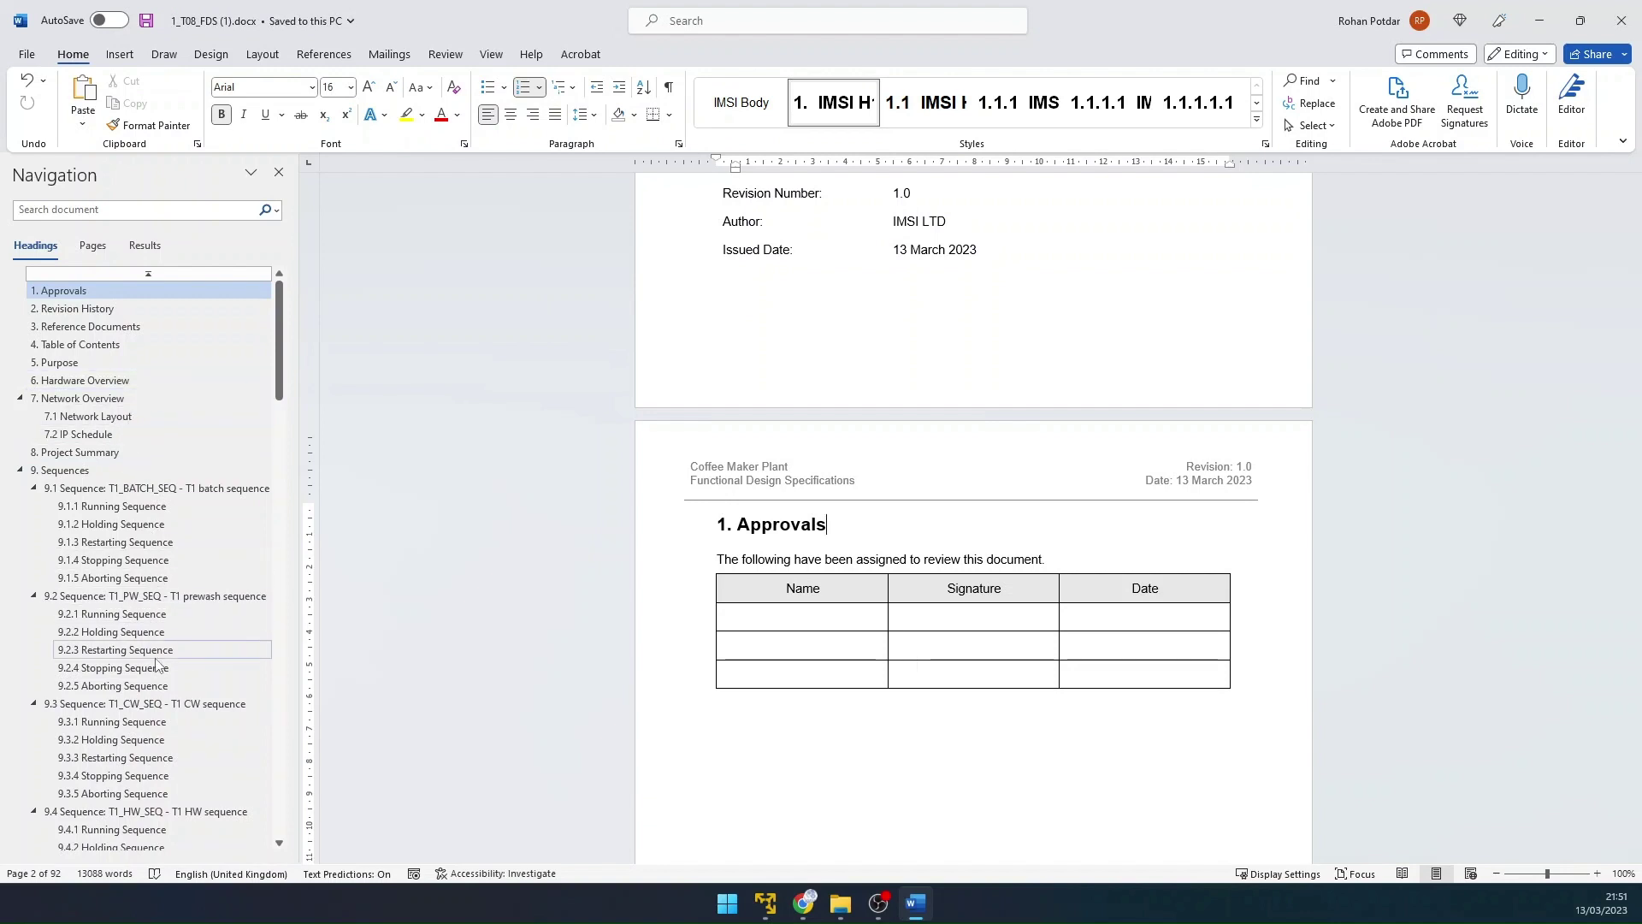
# Step: Go to section 9.5.4, T1_PROD_SEQ's Stopping Sequence, and review the actions and conditions of step 1
pyautogui.scroll(-4, 154, 599)
pyautogui.scroll(-2, 163, 706)
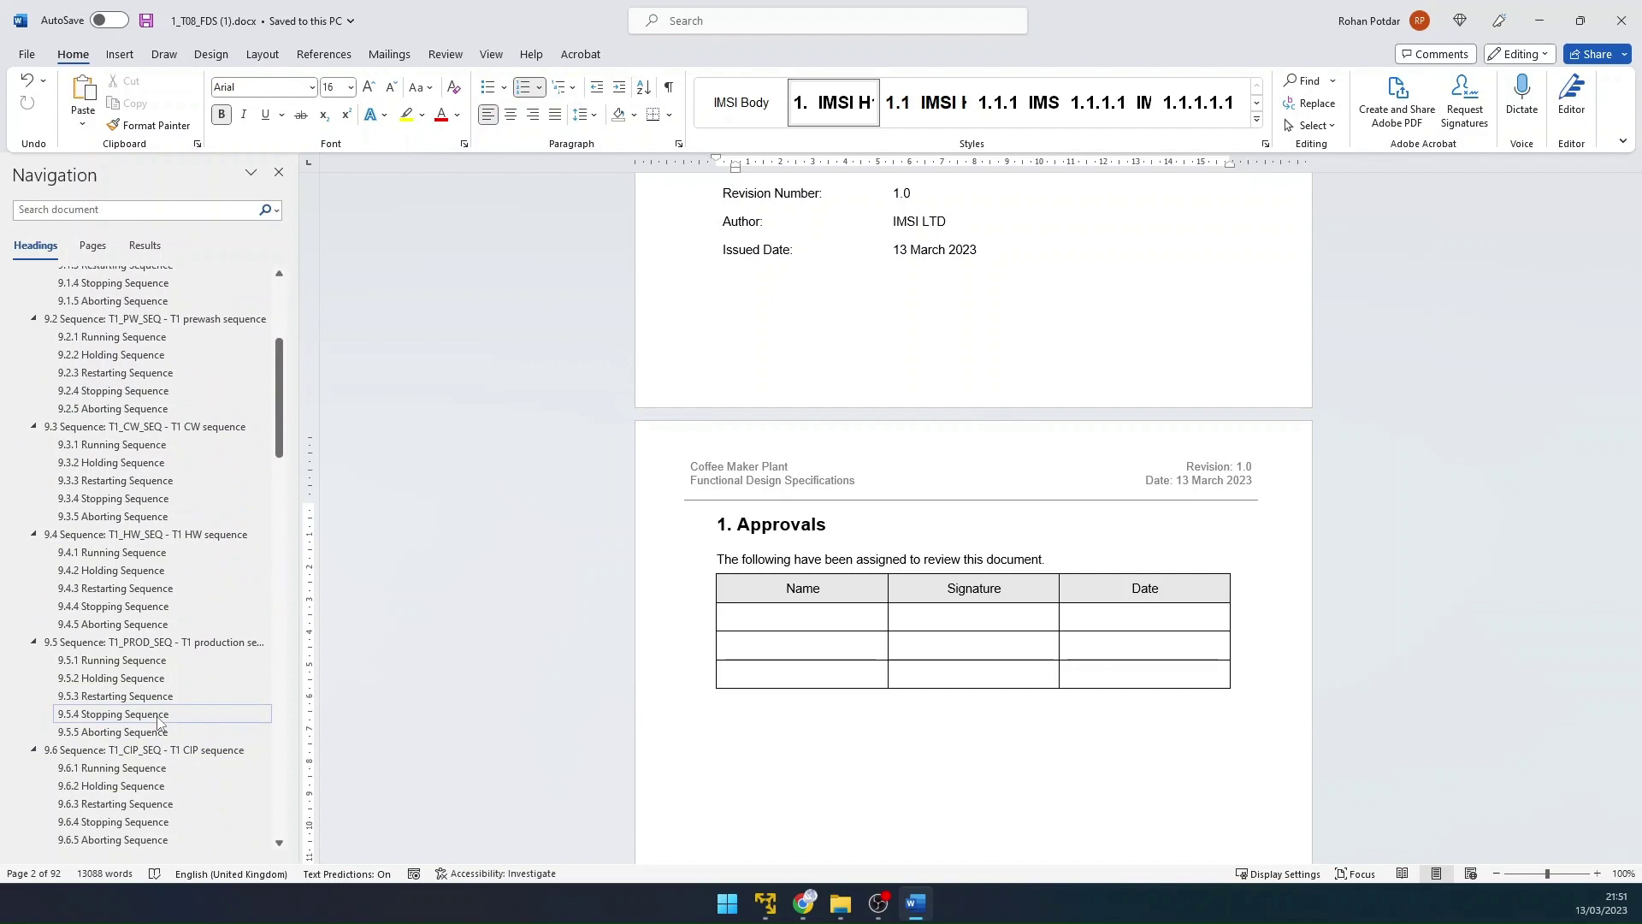
pyautogui.click(158, 718)
pyautogui.click(885, 409)
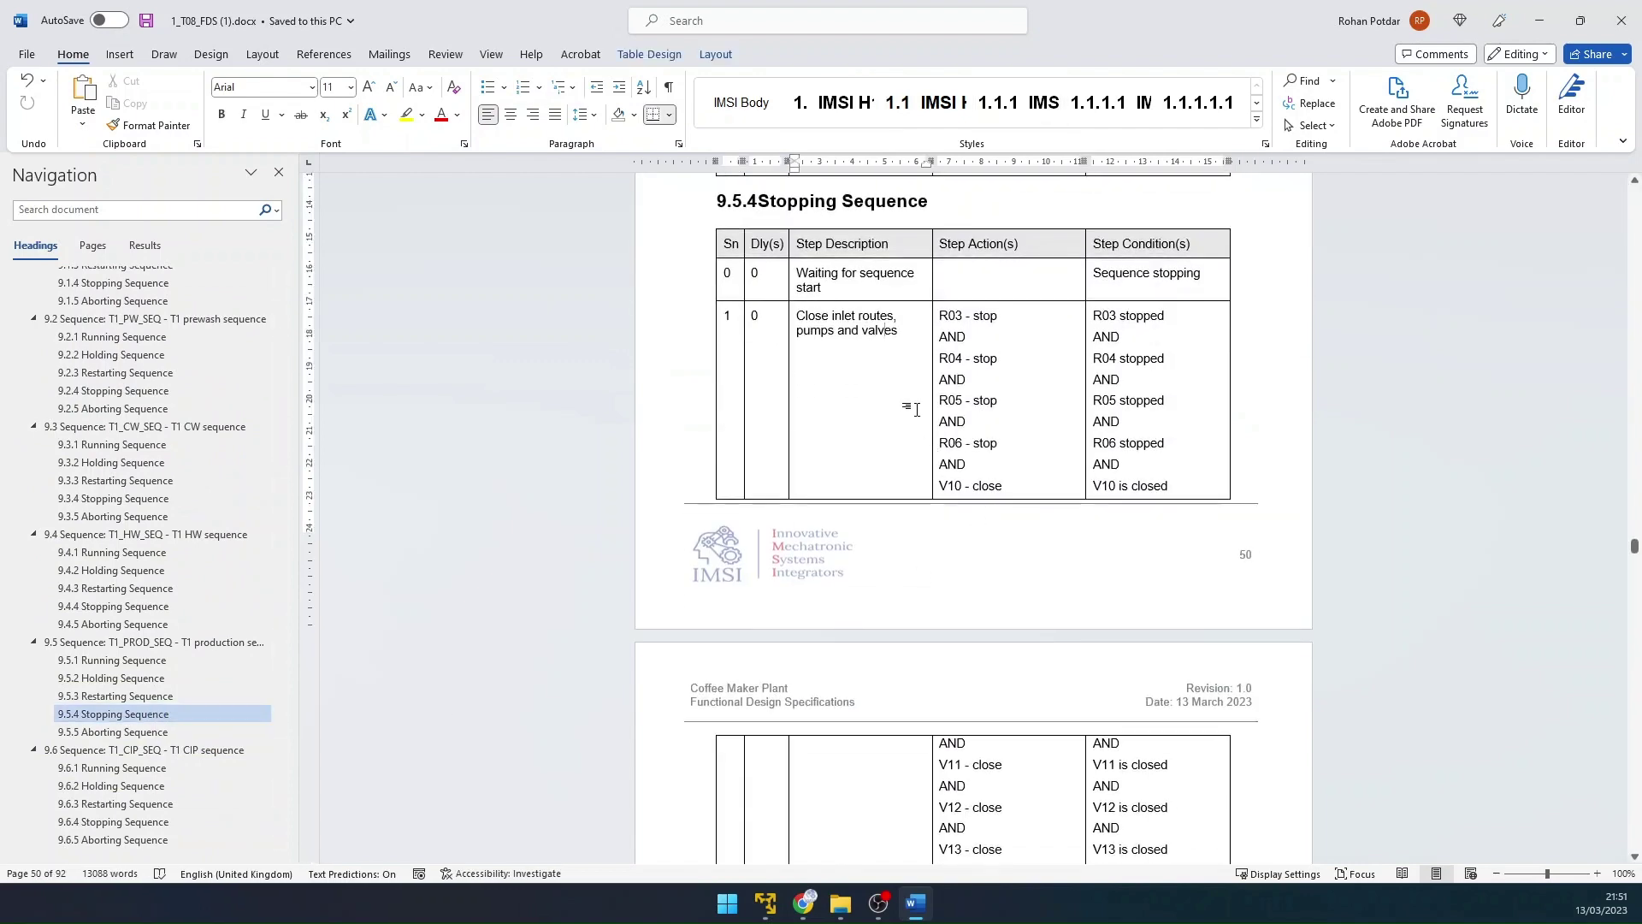
pyautogui.scroll(-4, 898, 415)
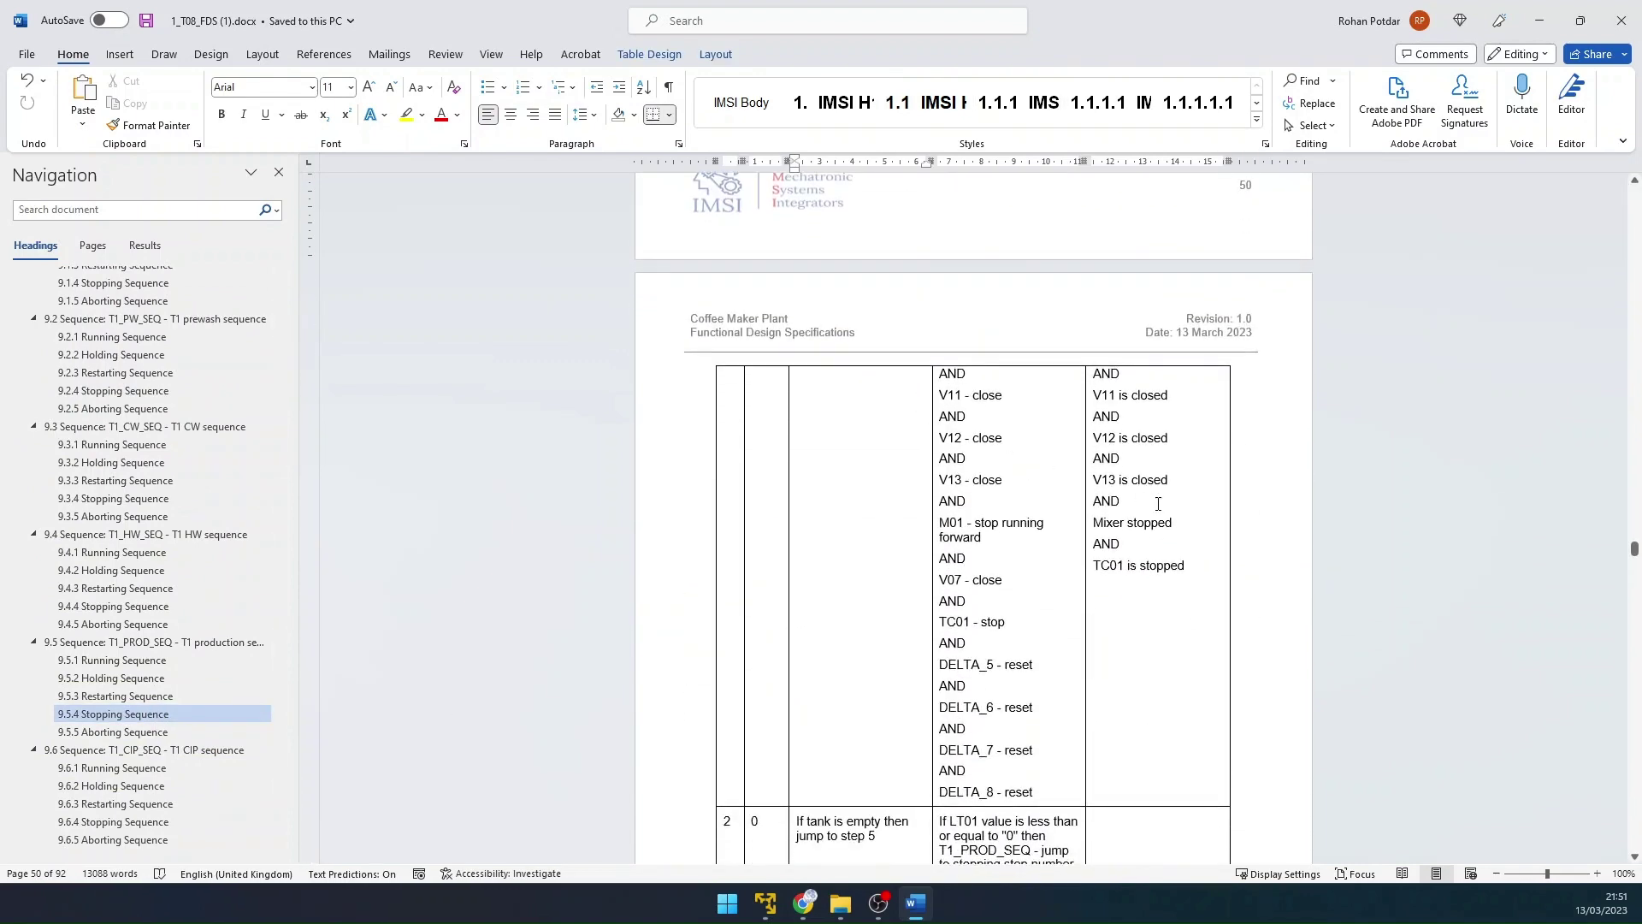
pyautogui.moveTo(1210, 576); pyautogui.dragTo(1107, 502)
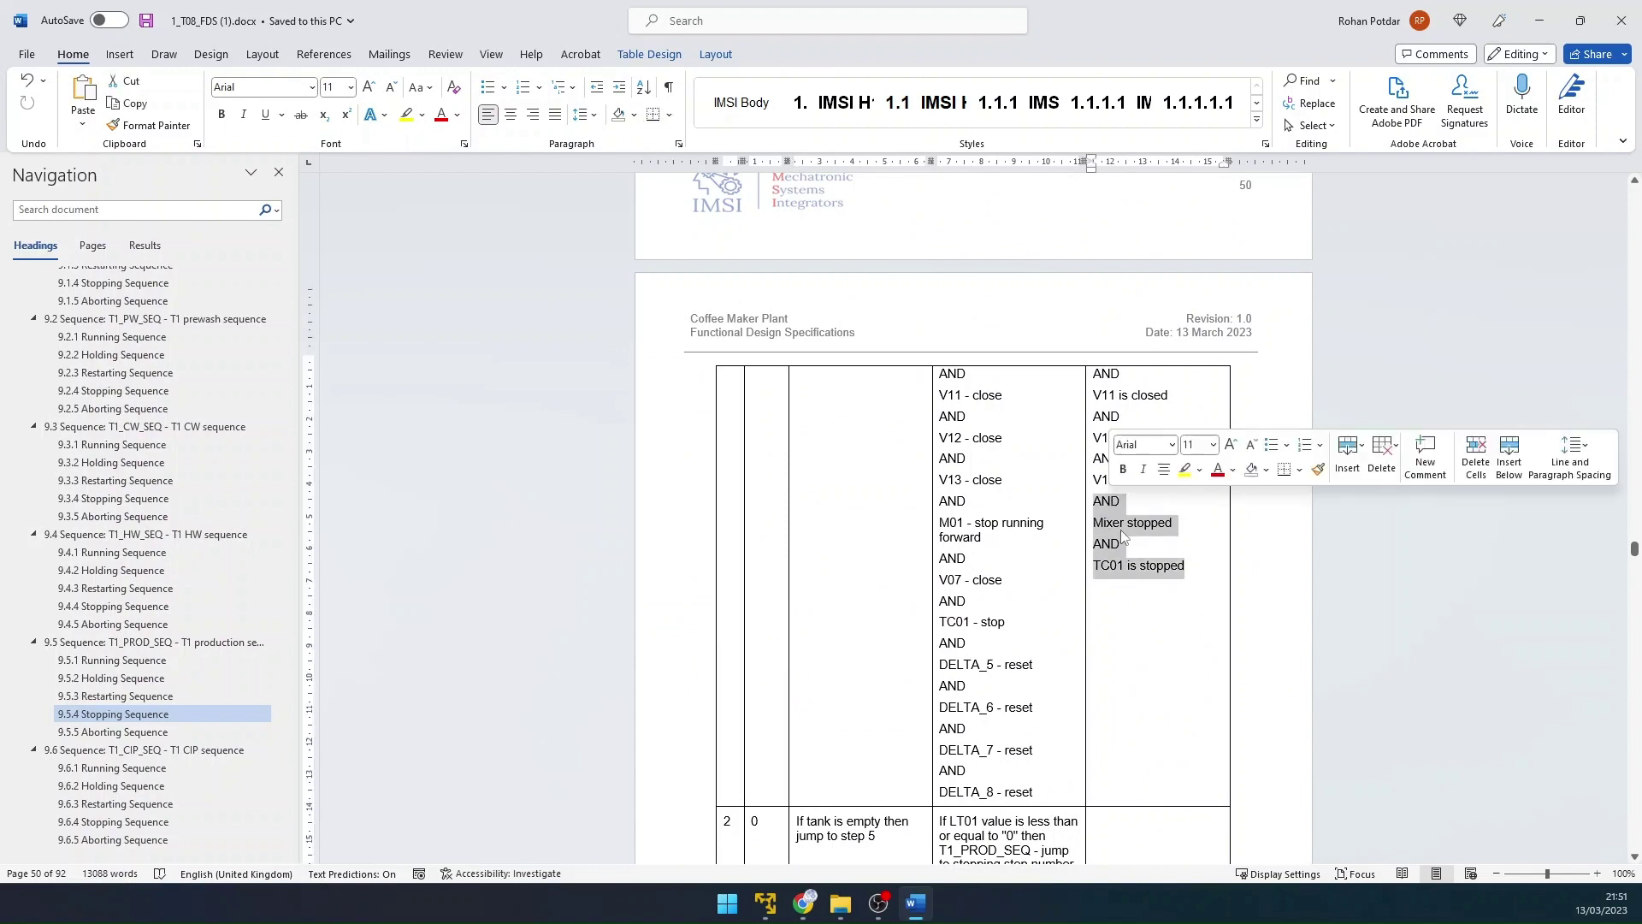
pyautogui.scroll(4, 1209, 484)
pyautogui.moveTo(1209, 484); pyautogui.dragTo(1103, 336)
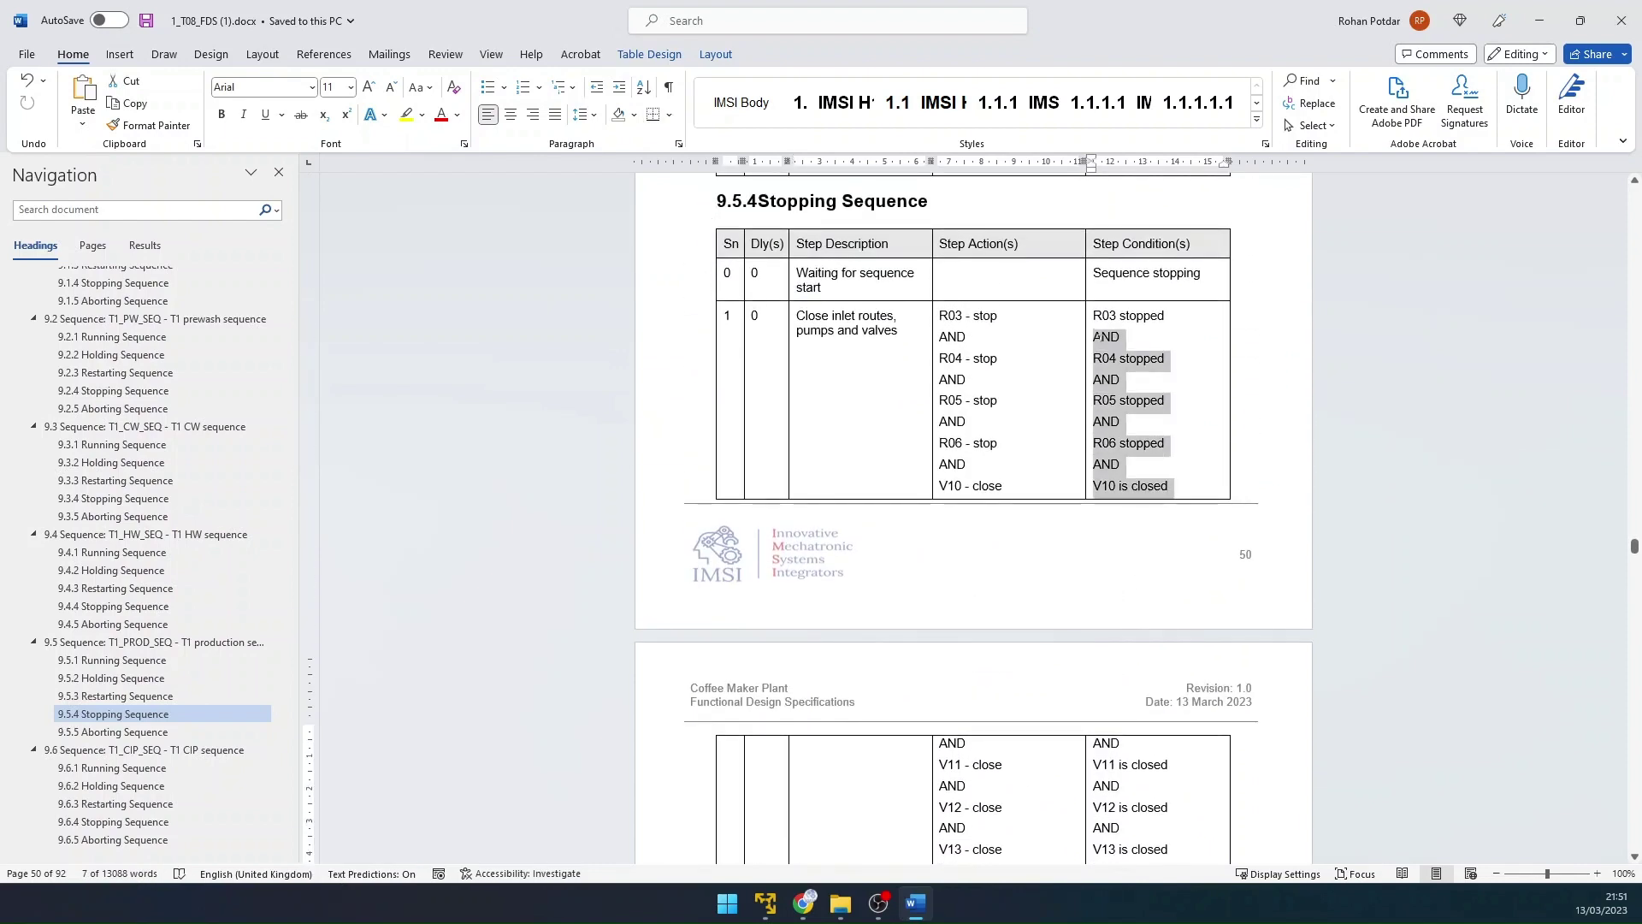
# Step: Check the V15 and V14 valve actions and the V15 condition in step 3 of the Stopping Sequence table
pyautogui.scroll(-7, 802, 469)
pyautogui.scroll(-3, 802, 469)
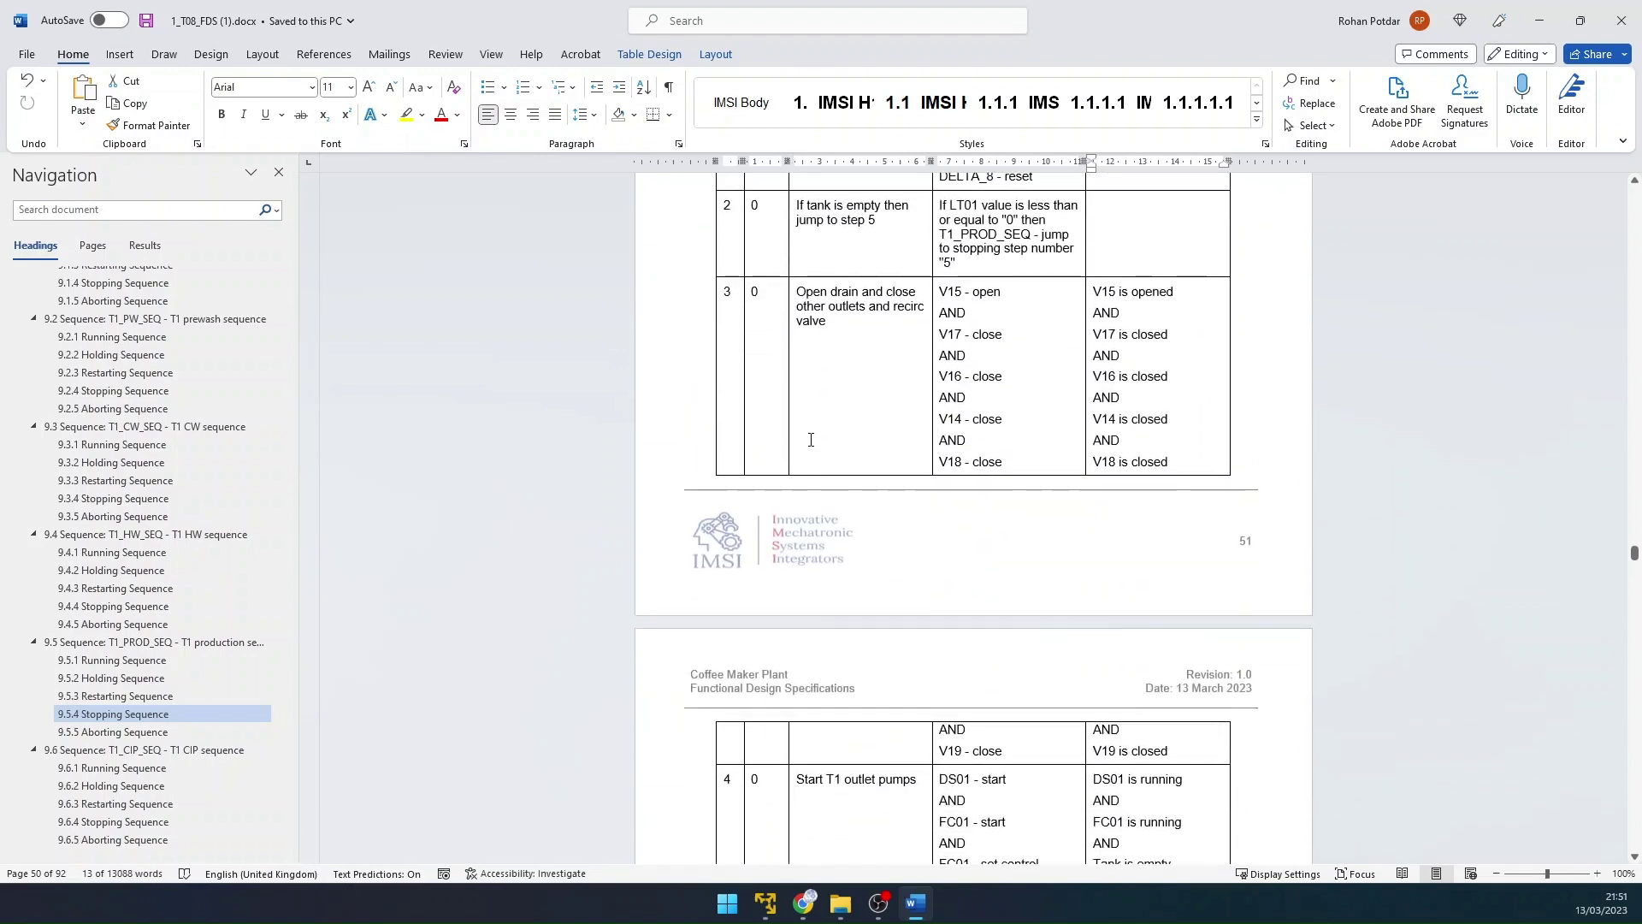
pyautogui.click(852, 387)
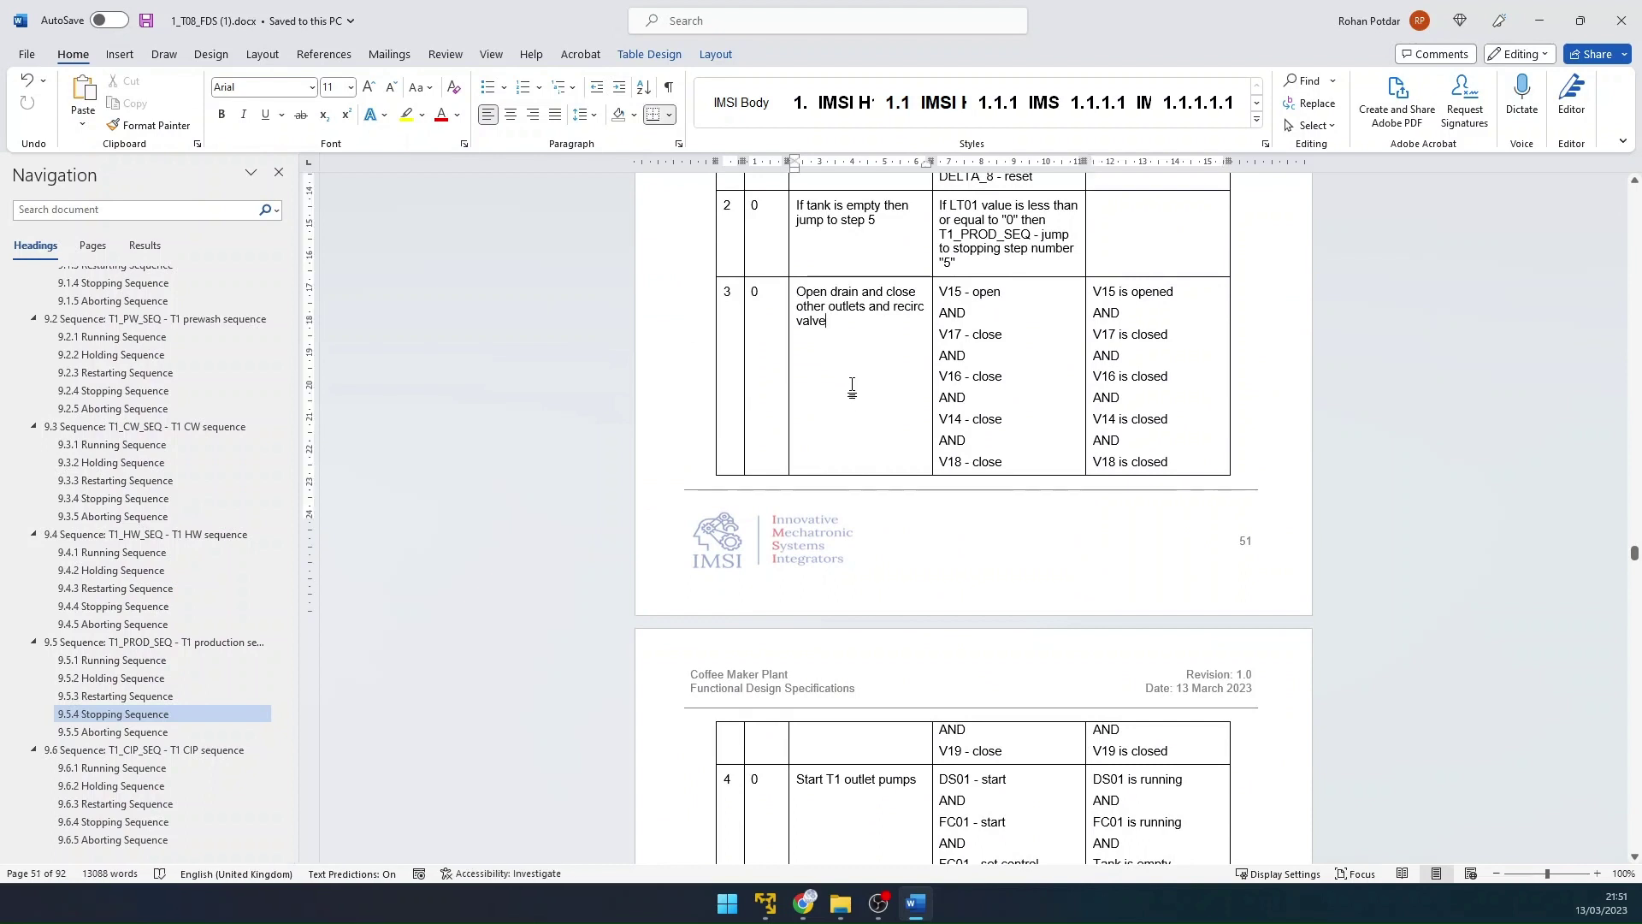
pyautogui.click(948, 294)
pyautogui.tripleClick(954, 419)
pyautogui.tripleClick(1153, 291)
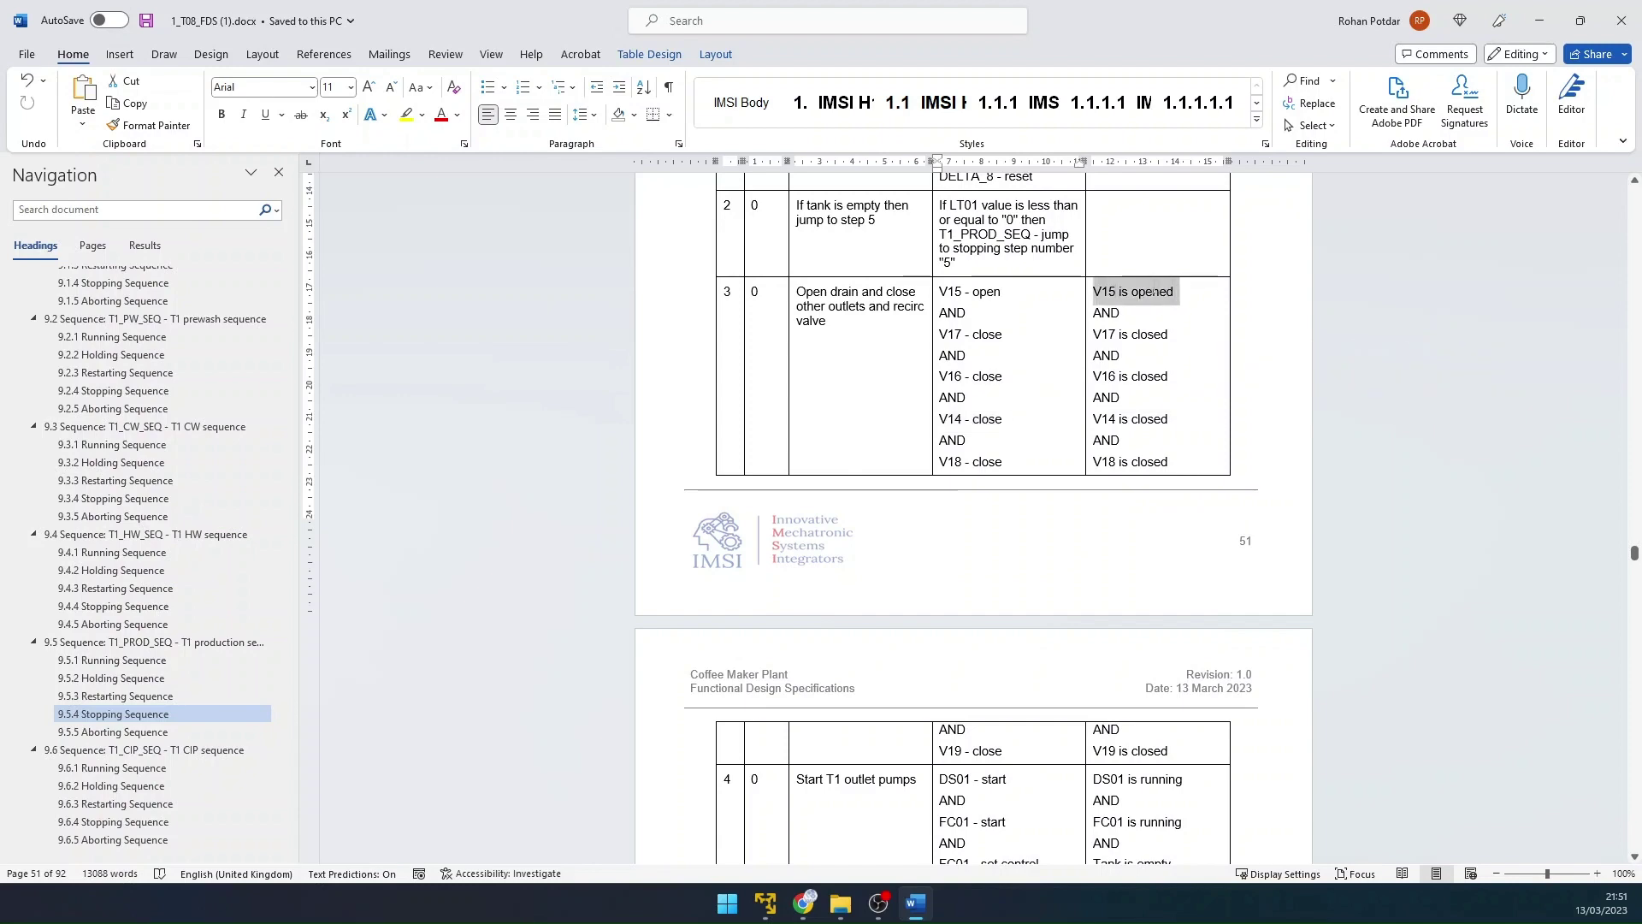
# Step: Go on to section 9.5.5, T1_PROD_SEQ's Aborting Sequence, and review the conditions of step 1 from V11 to TC01
pyautogui.scroll(-8, 779, 438)
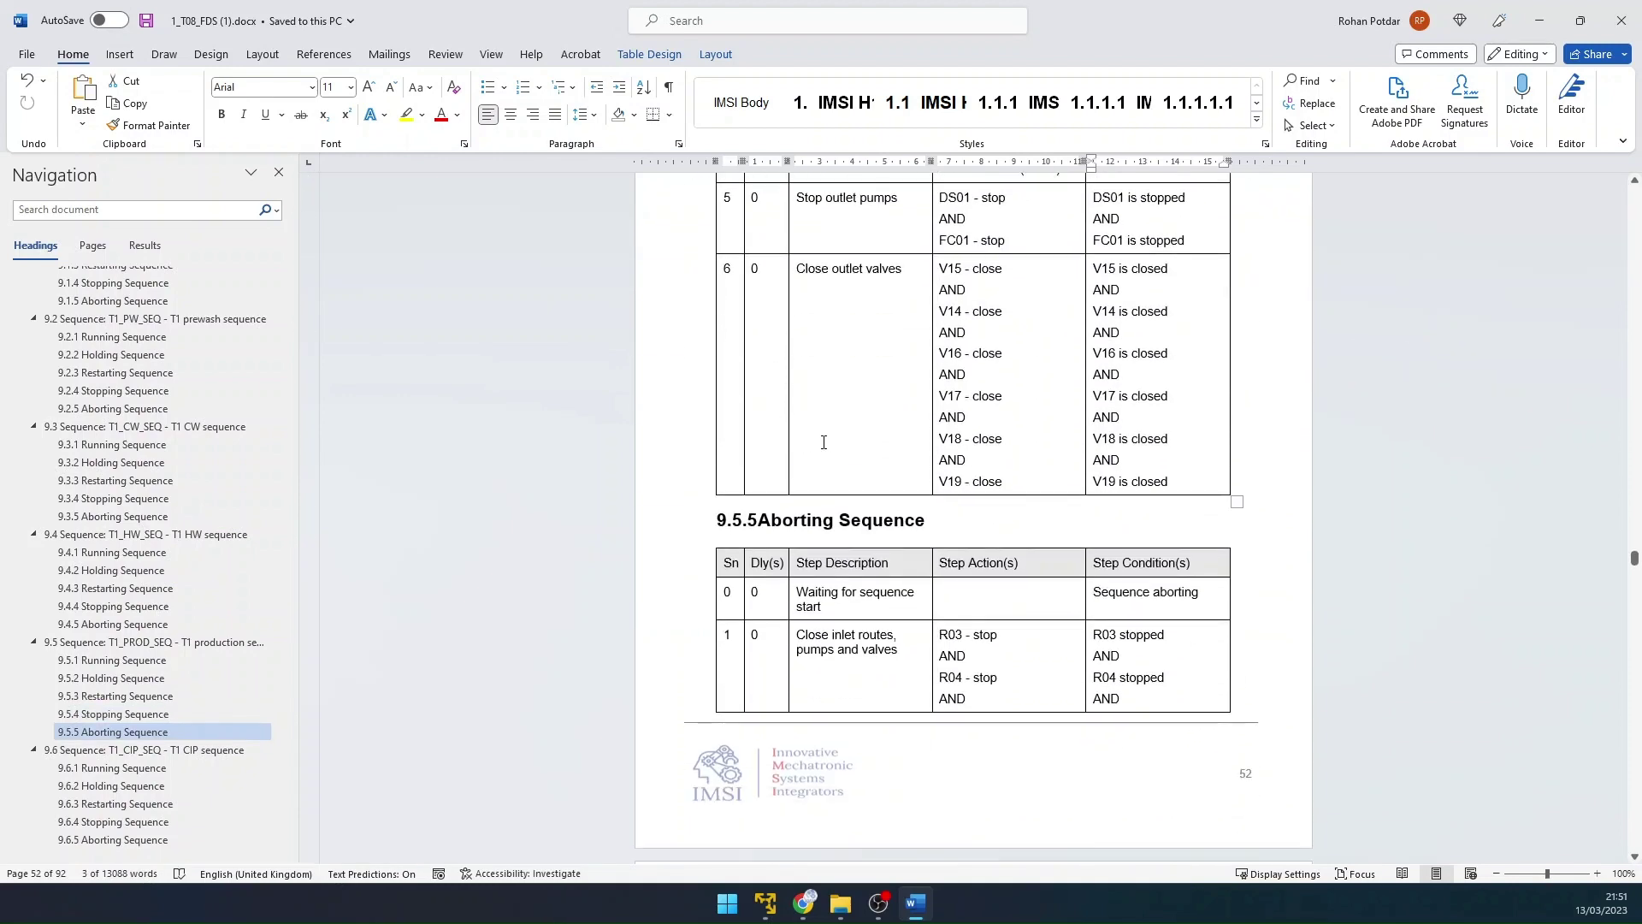
pyautogui.scroll(-3, 824, 442)
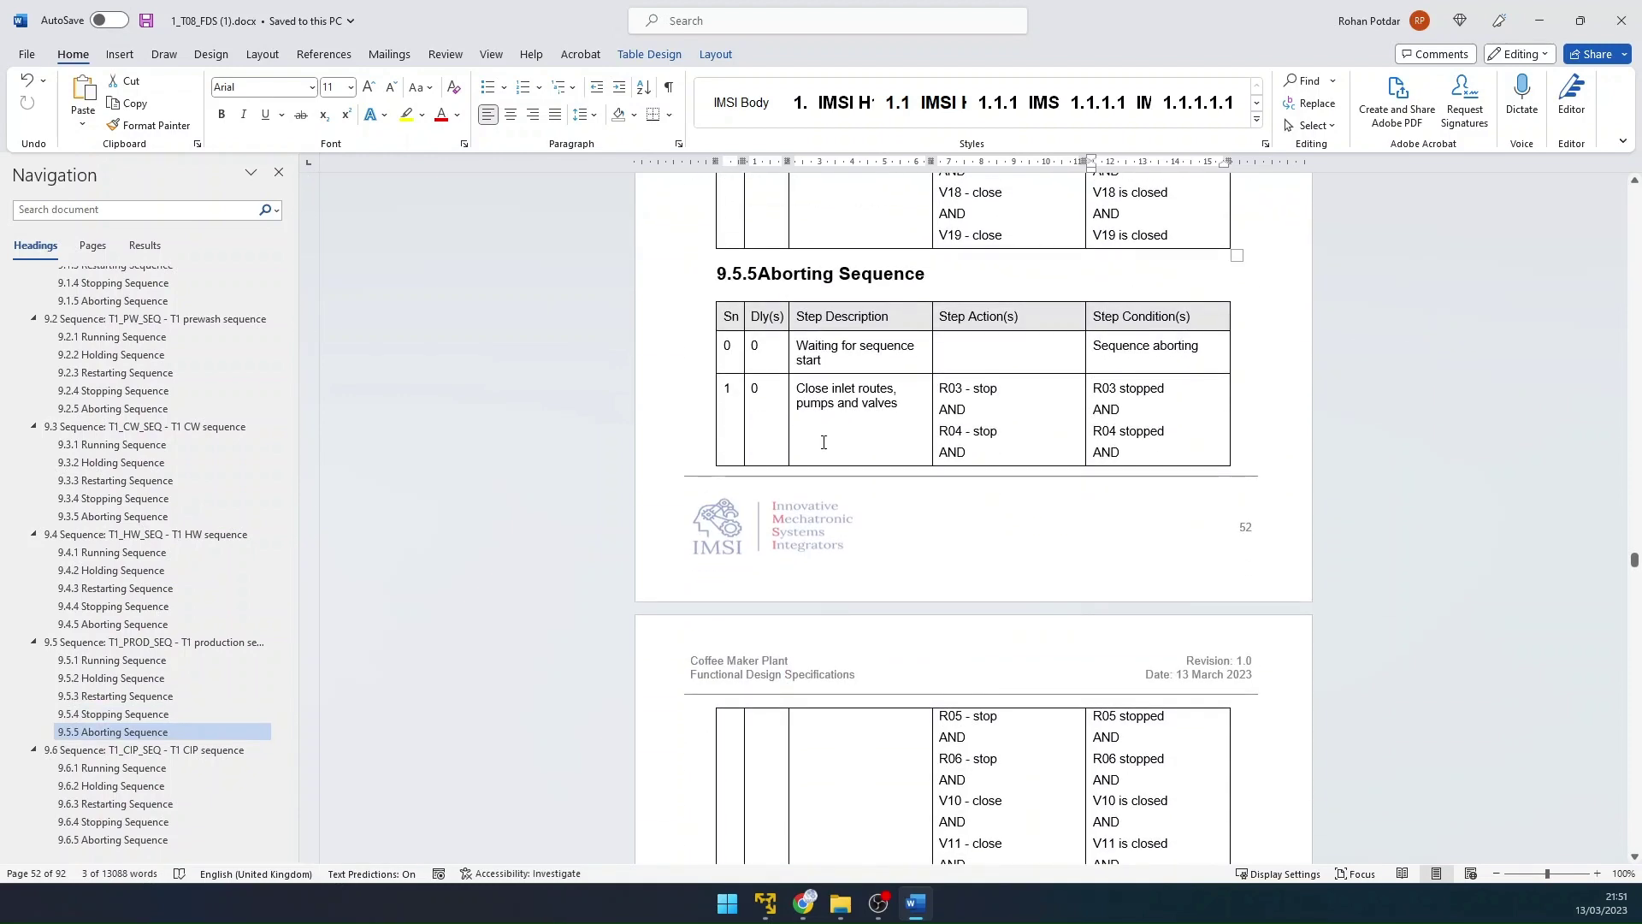
pyautogui.scroll(-3, 823, 442)
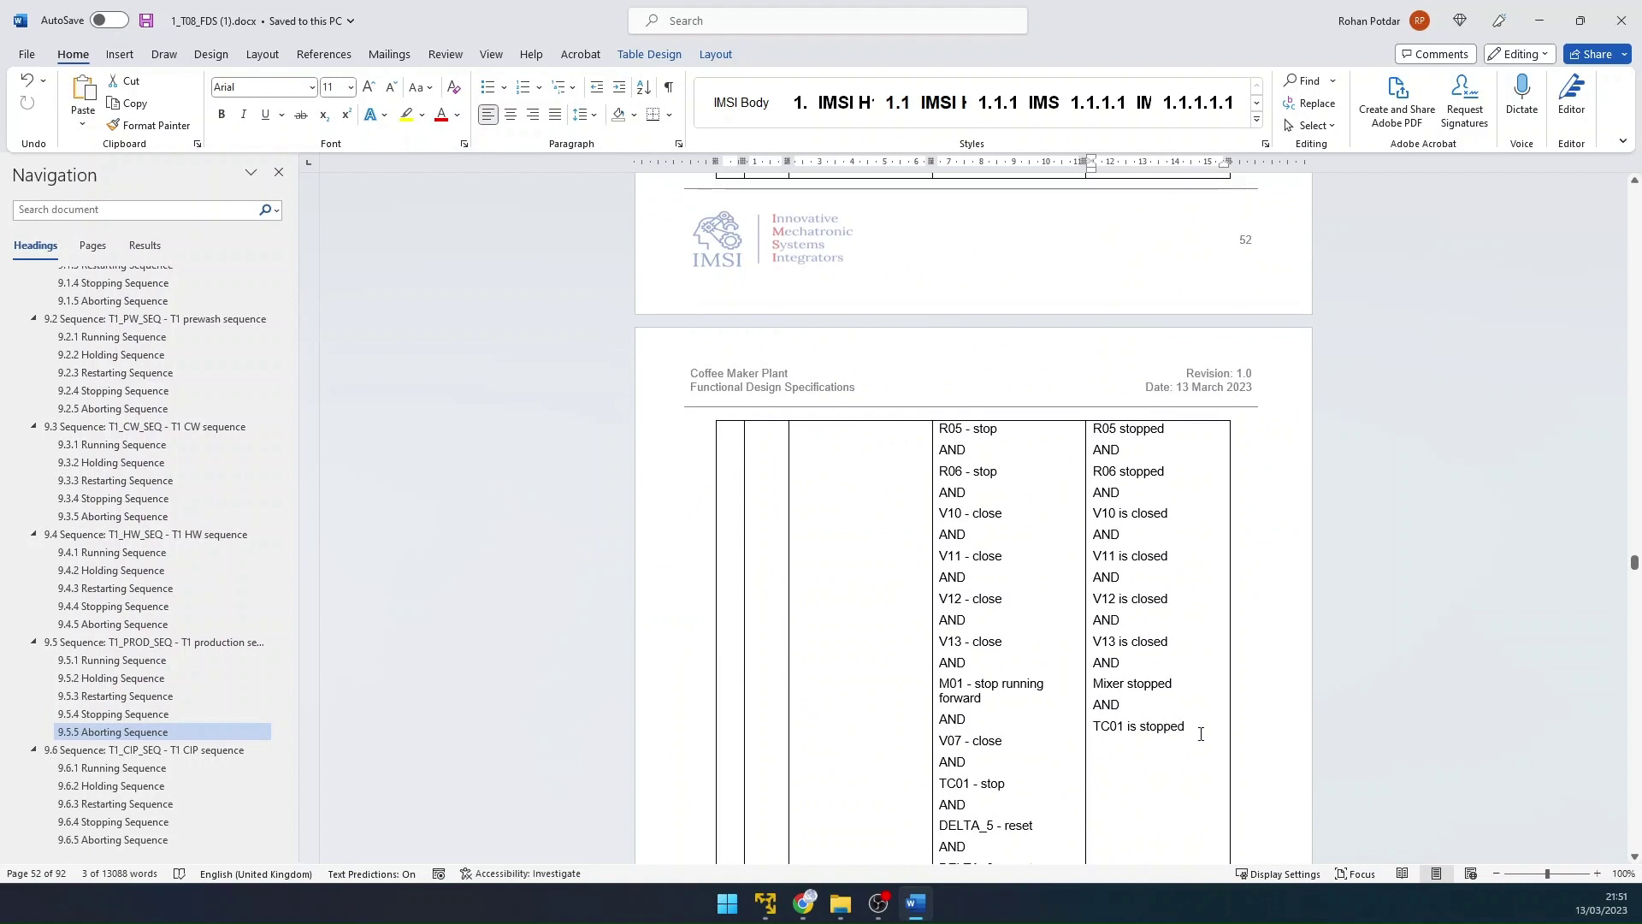
pyautogui.moveTo(1201, 734); pyautogui.dragTo(1093, 554)
pyautogui.scroll(3, 831, 581)
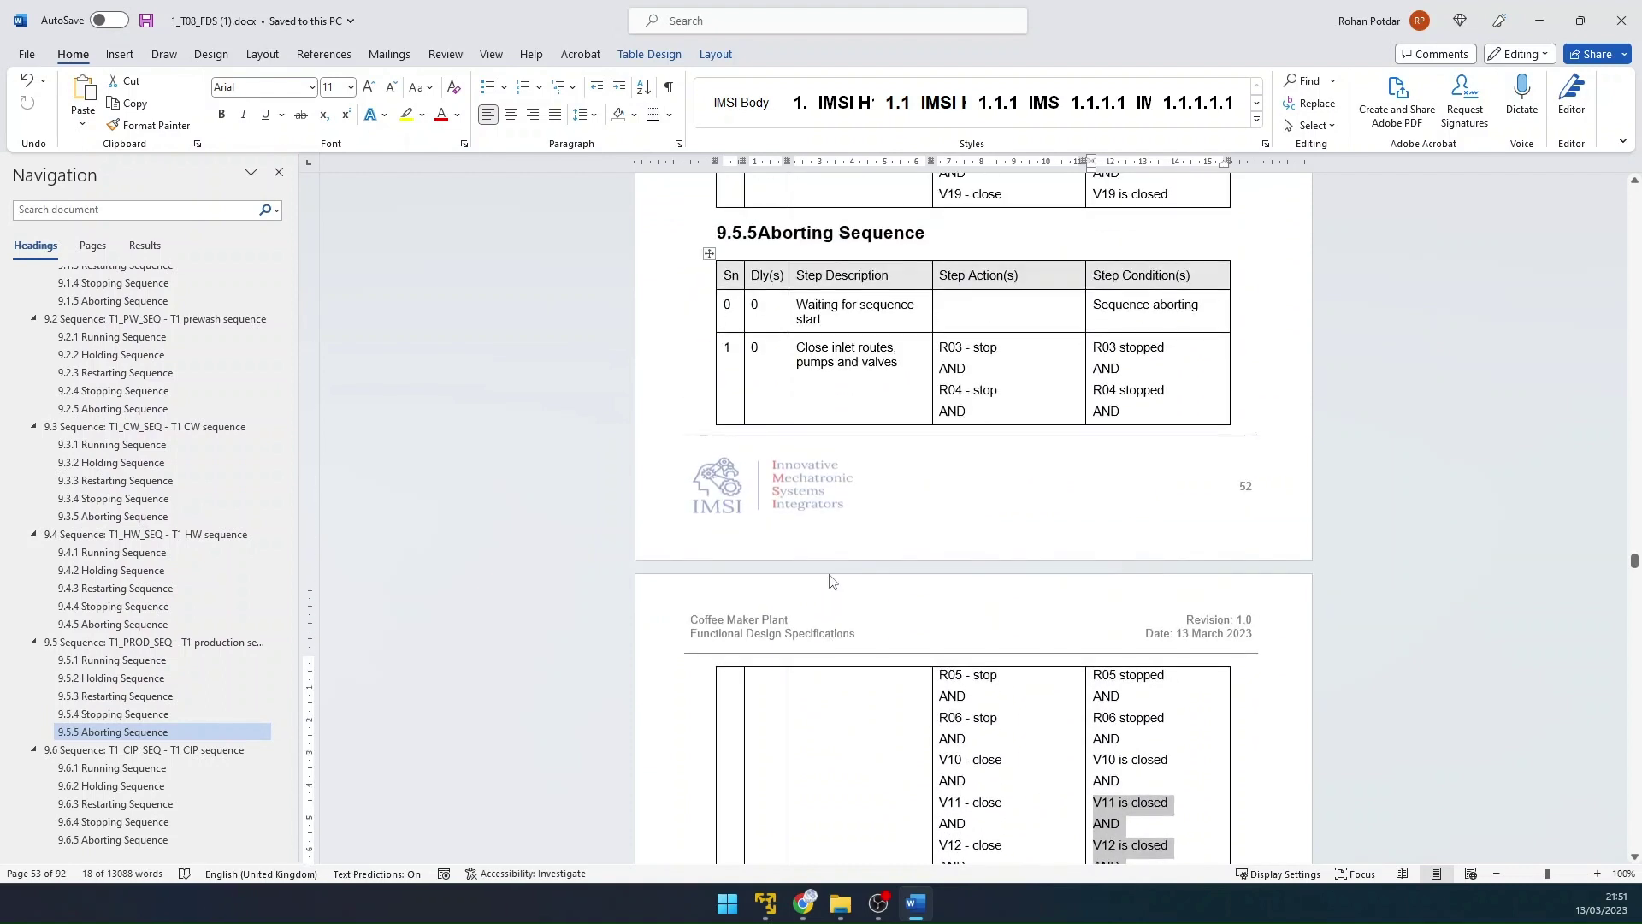
# Step: Check the V15 and V14 valve actions in step 3 of the Aborting Sequence table
pyautogui.scroll(-15, 821, 575)
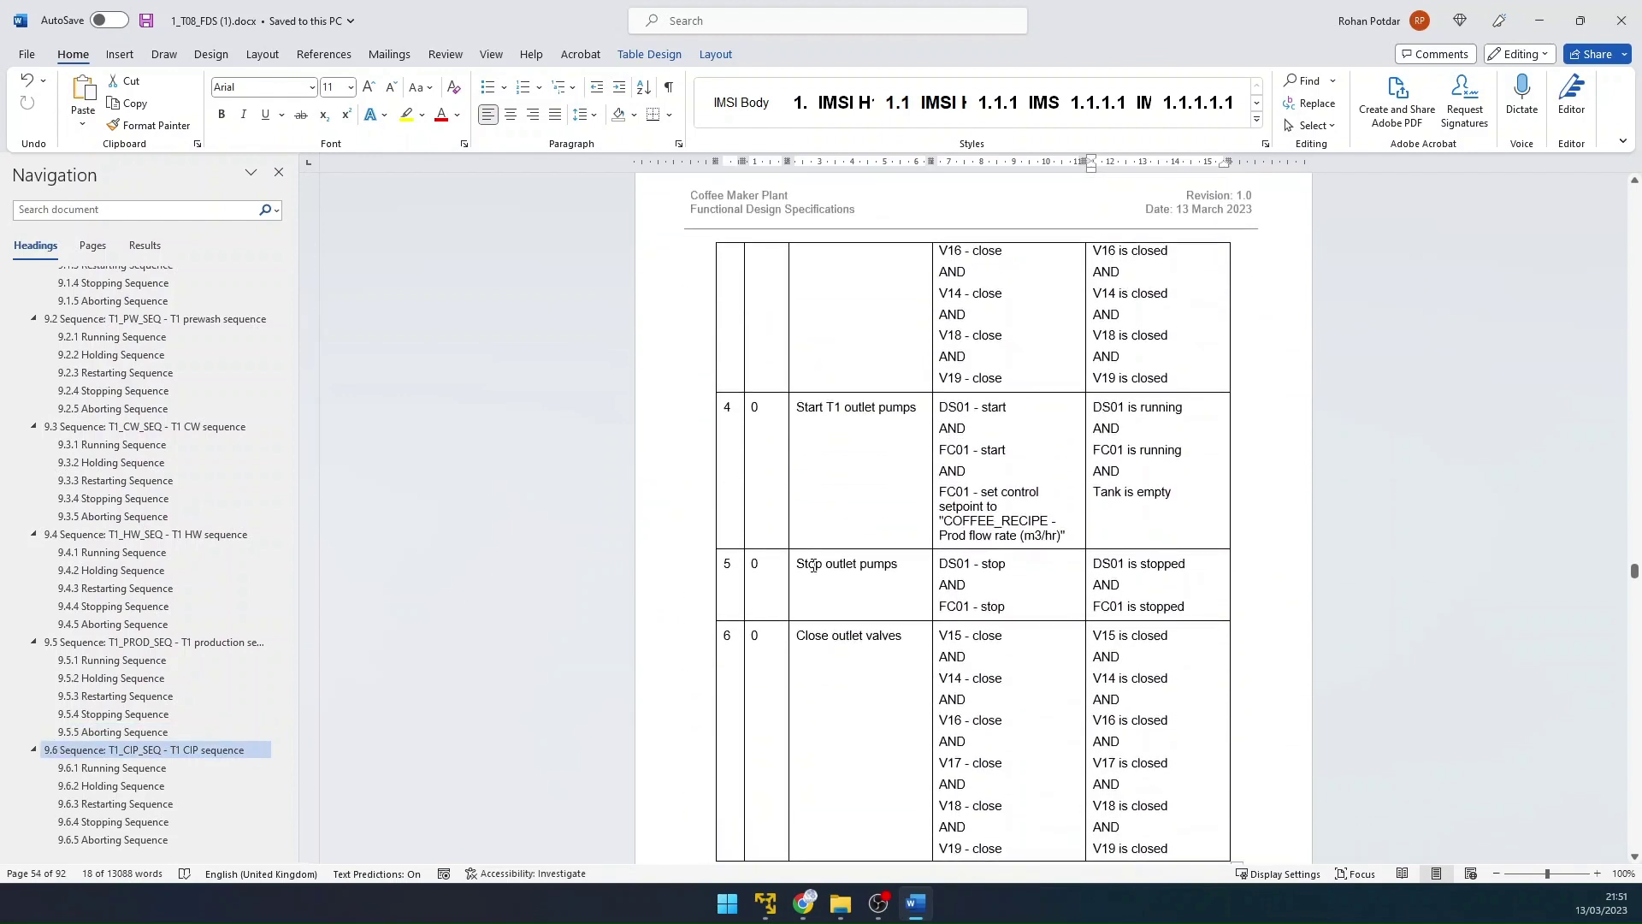
pyautogui.scroll(6, 812, 566)
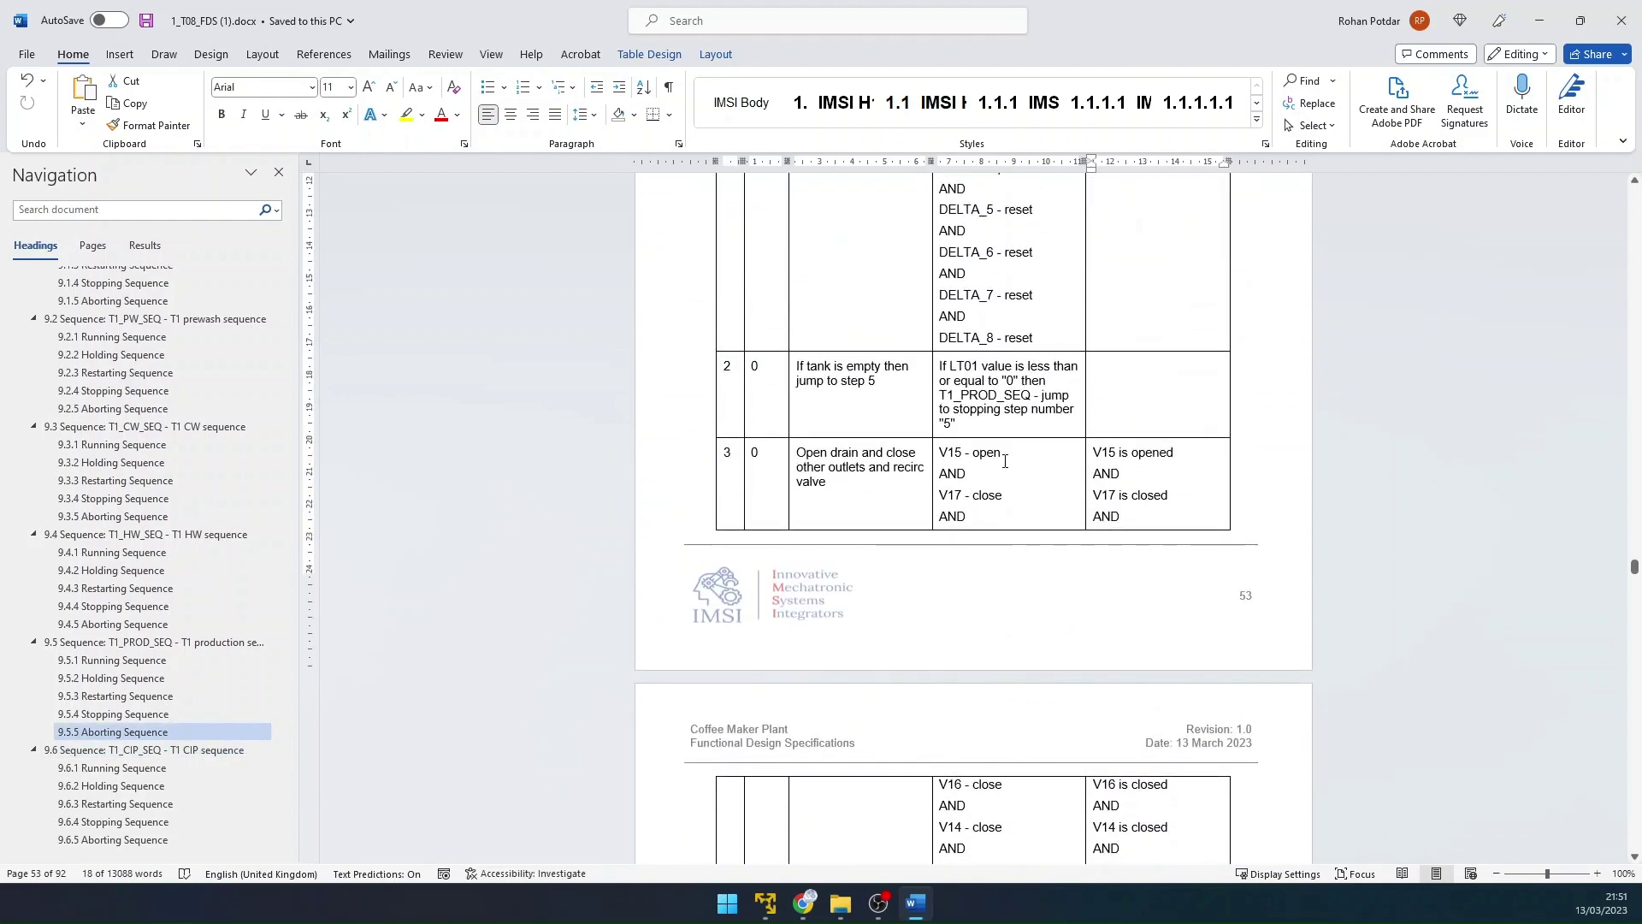
pyautogui.moveTo(1005, 461); pyautogui.dragTo(947, 456)
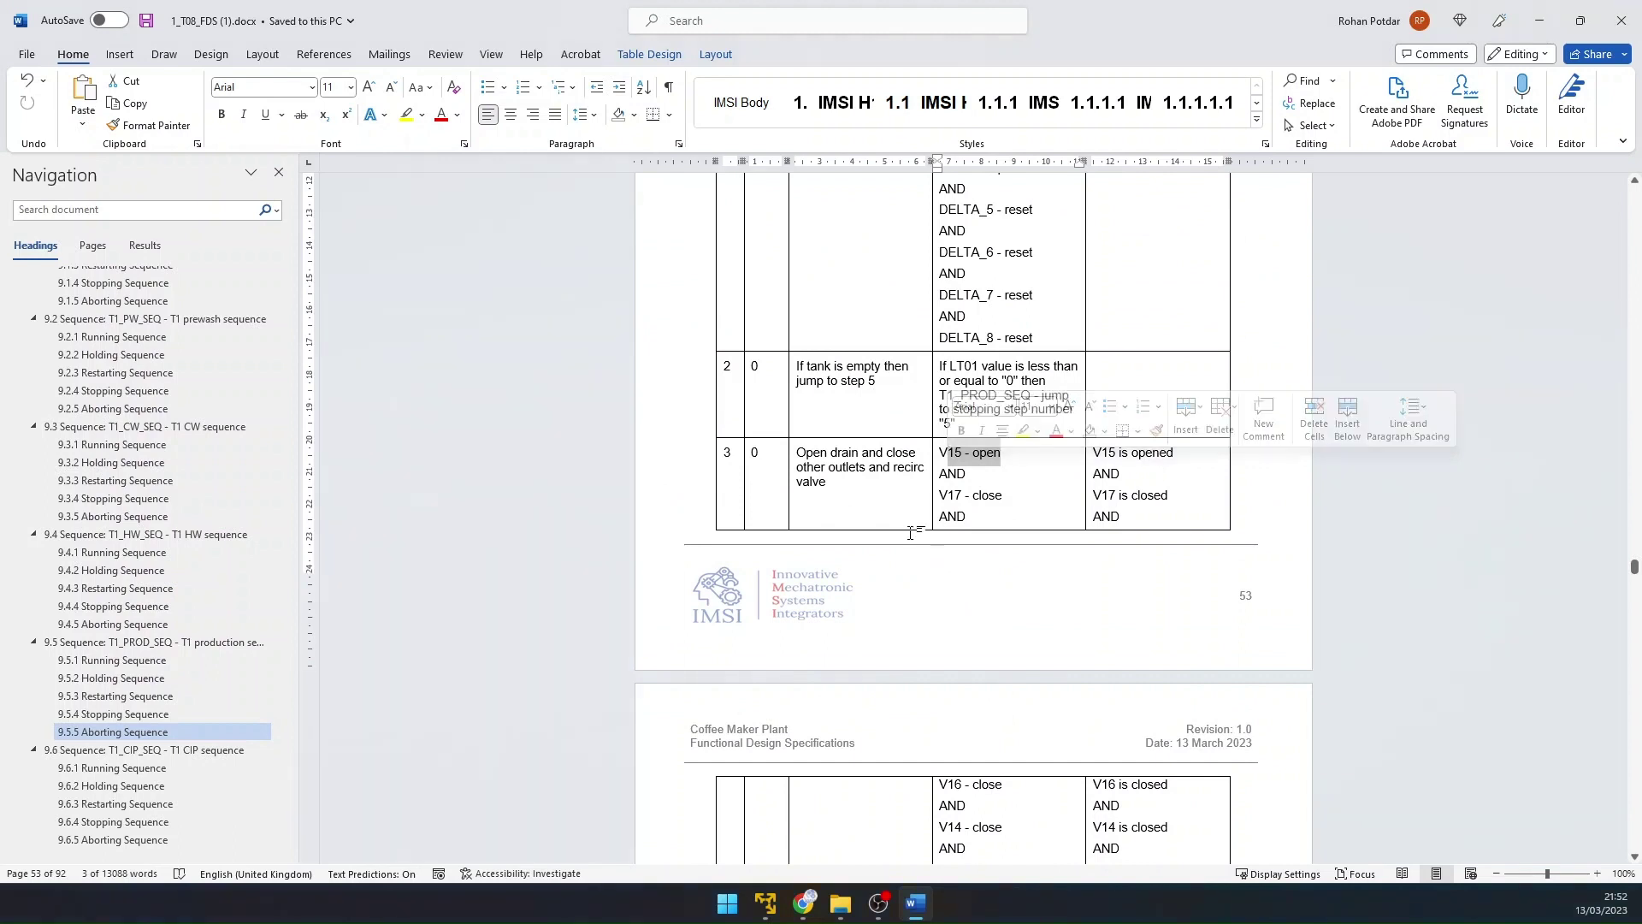
pyautogui.scroll(-3, 910, 532)
pyautogui.moveTo(1016, 541); pyautogui.dragTo(940, 542)
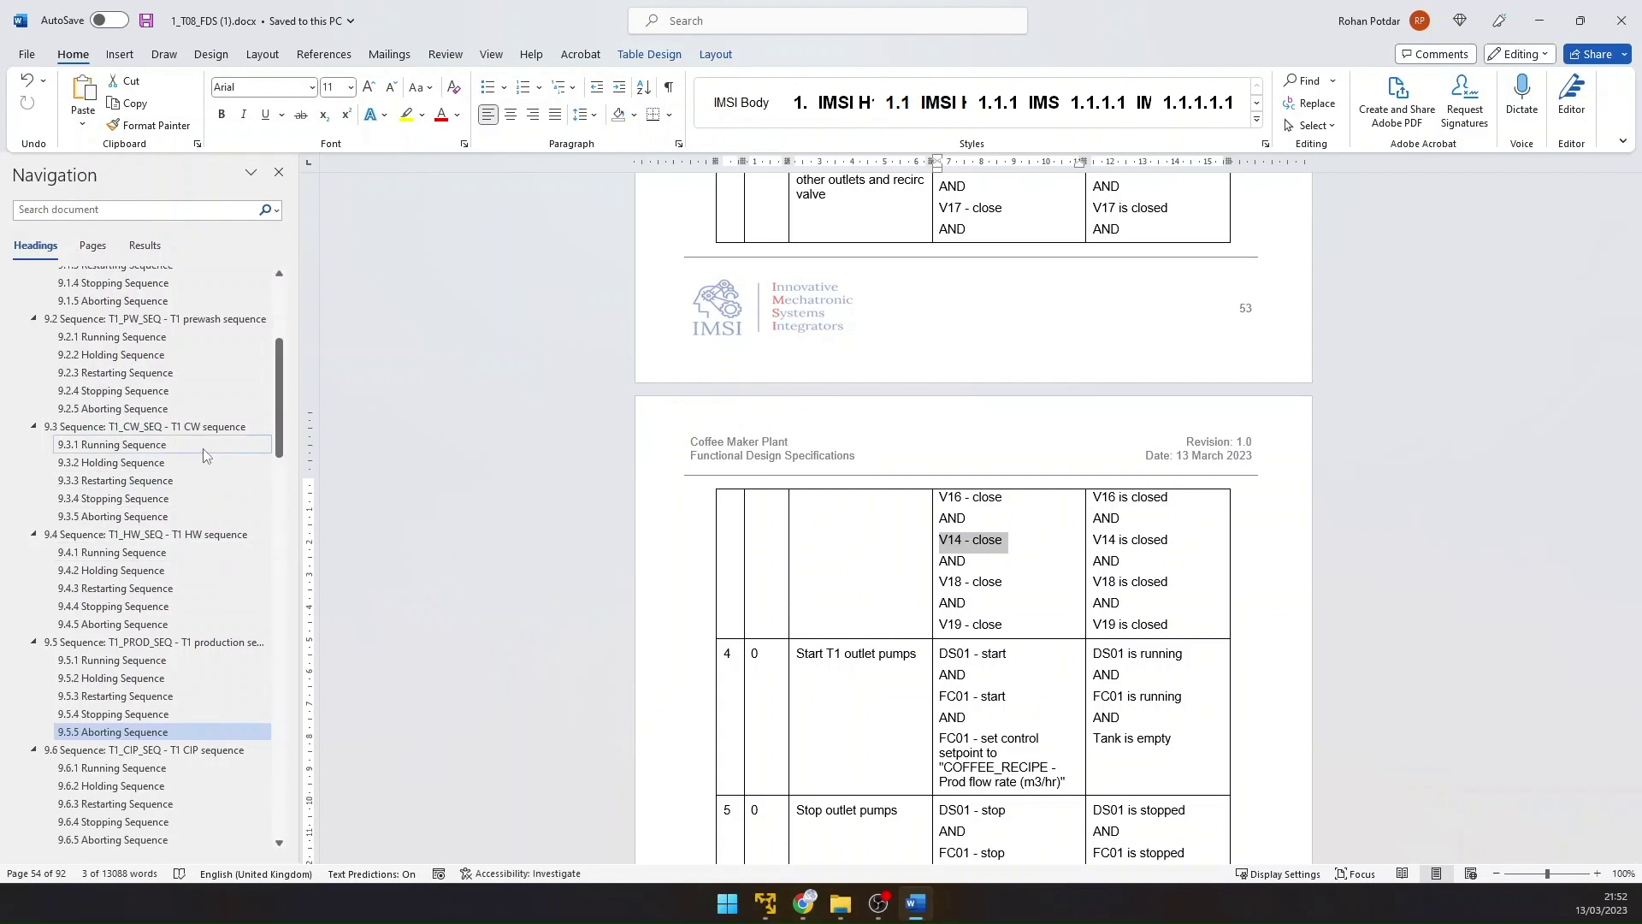
# Step: Return to the FDS cover page and switch to the FactoryTalk View SE client showing the T1 process display
pyautogui.scroll(10, 767, 469)
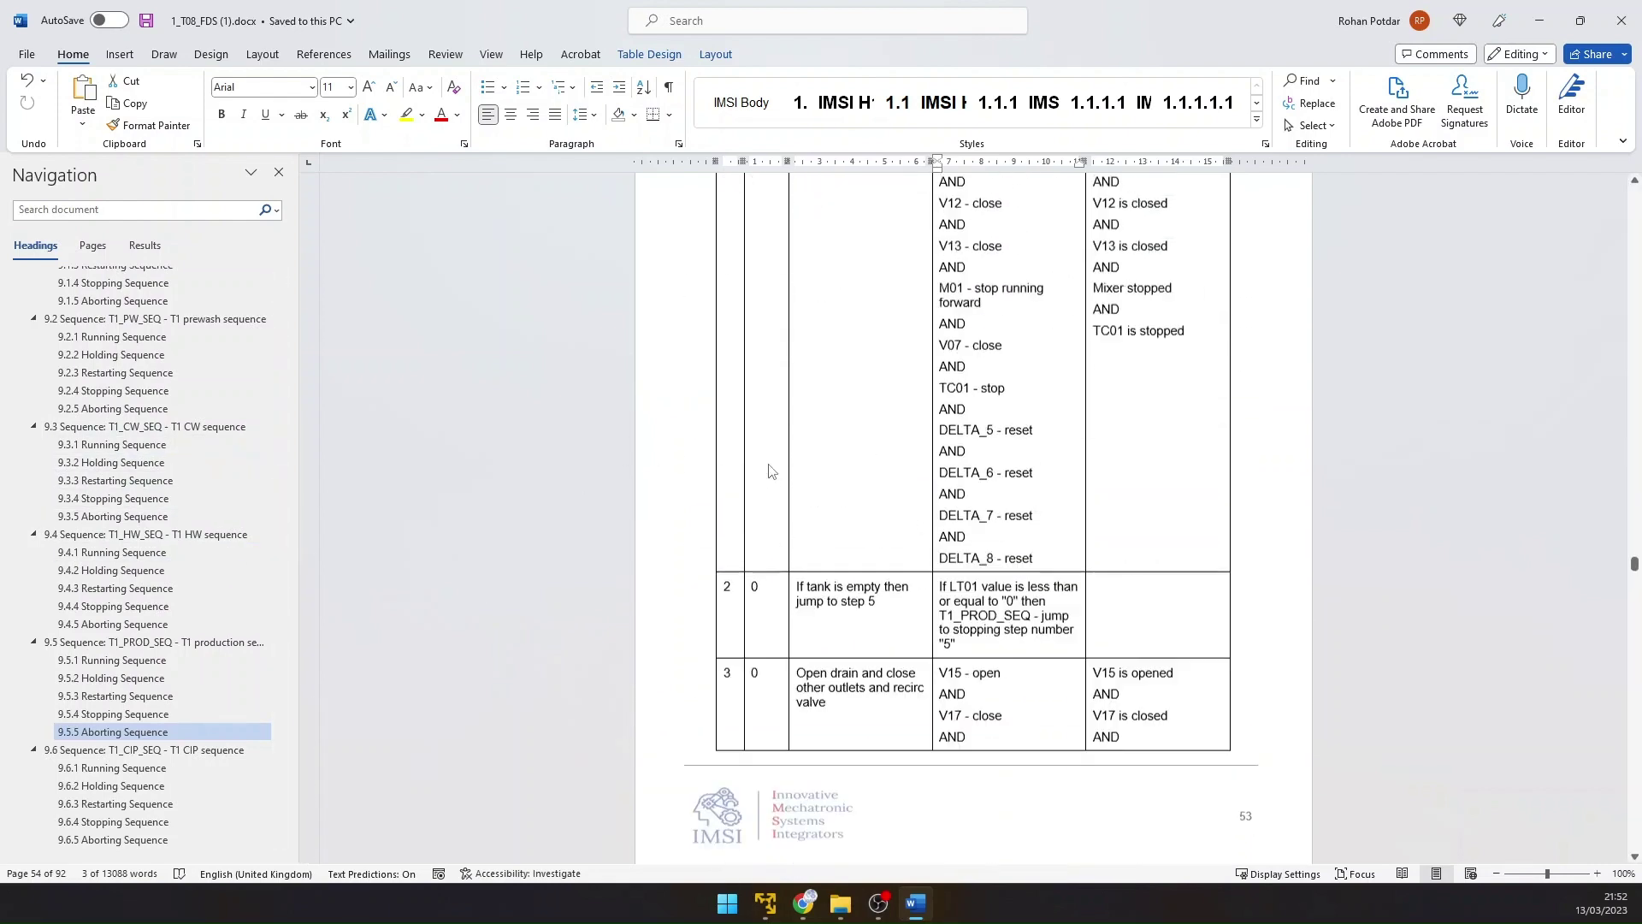
pyautogui.moveTo(1635, 563); pyautogui.dragTo(1630, 175)
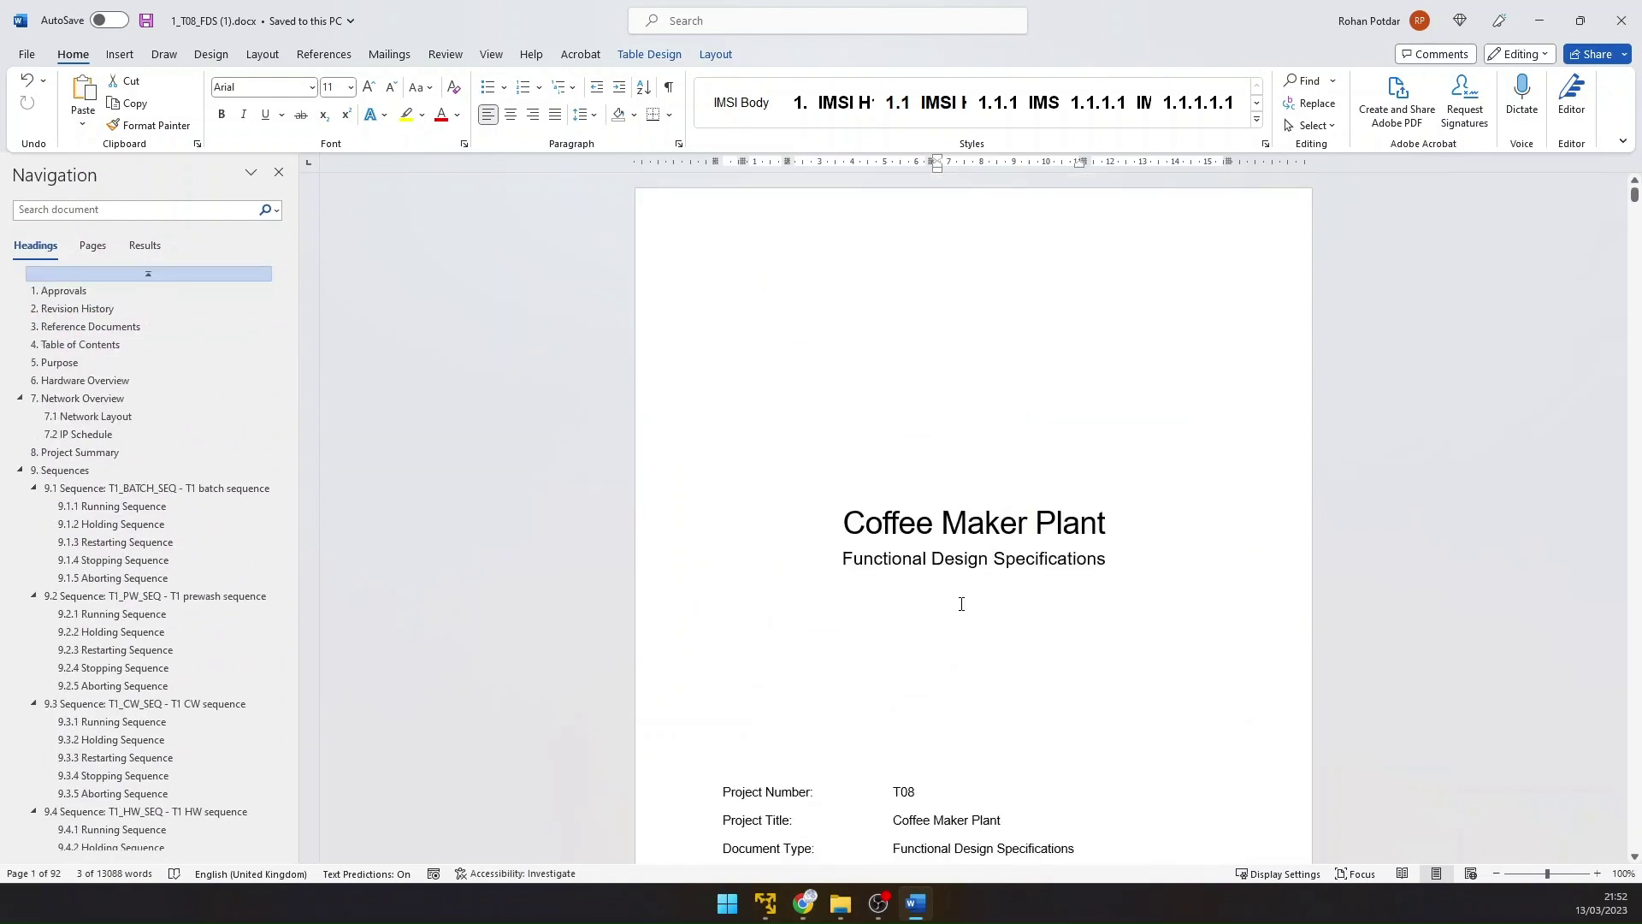
pyautogui.click(765, 907)
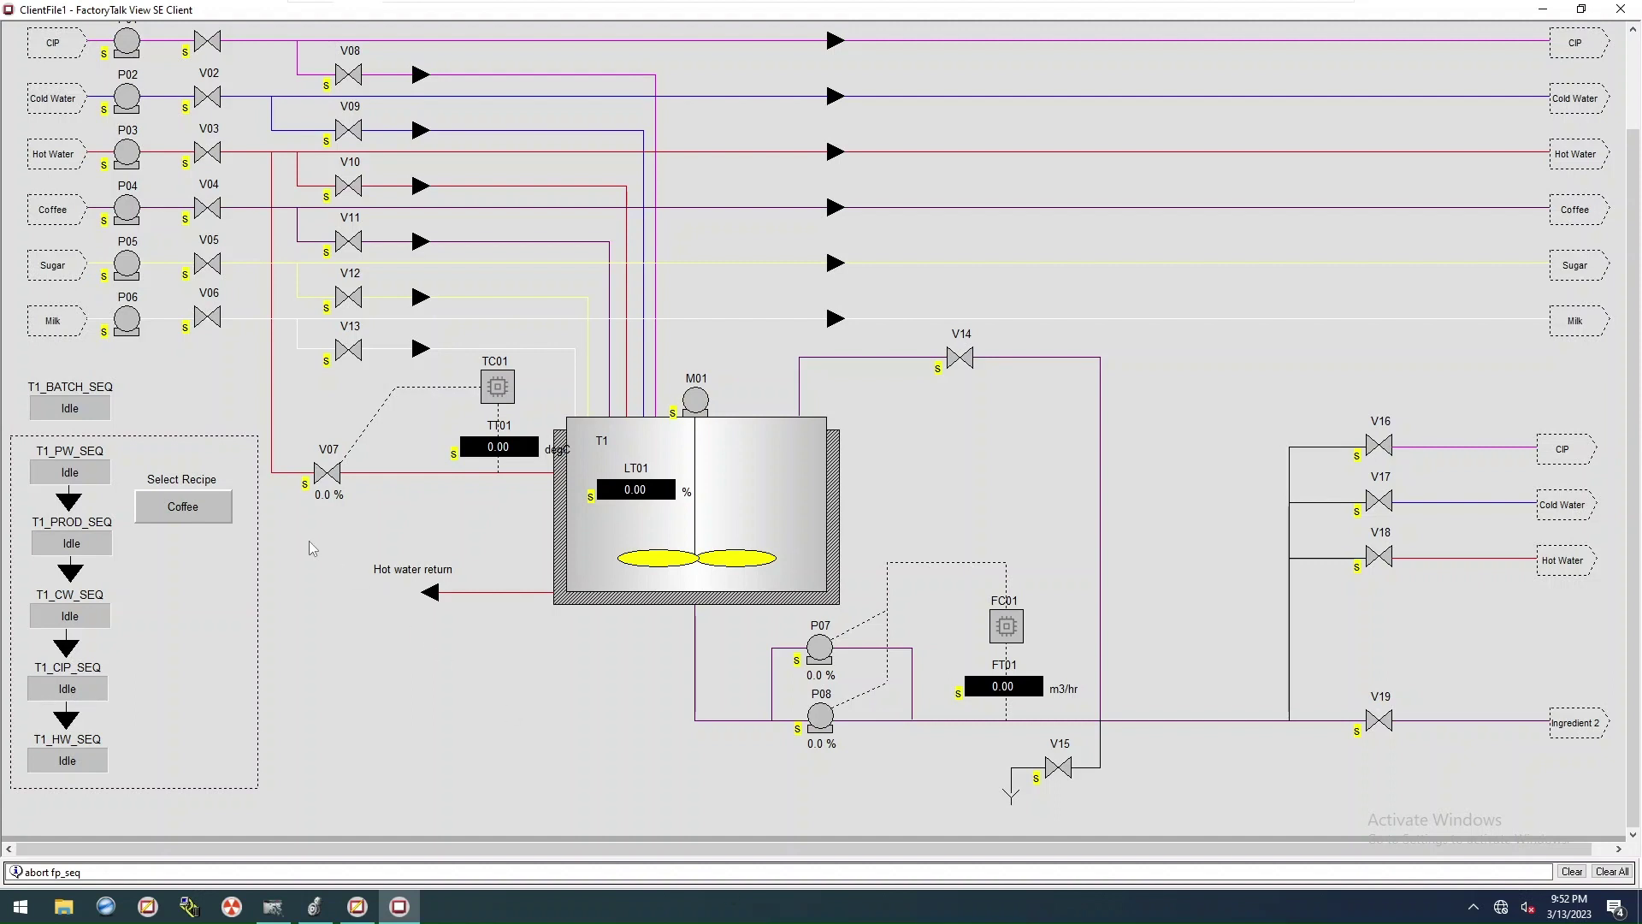